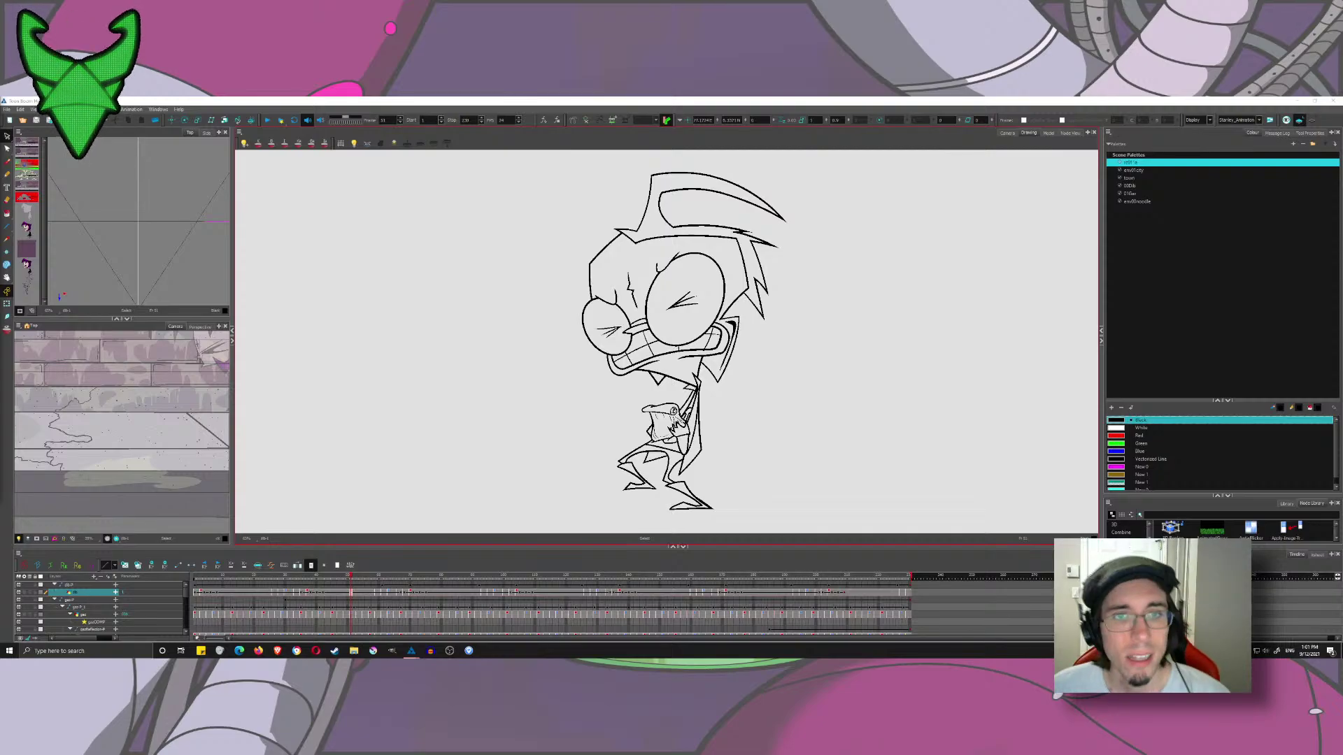
- Step through the character's walk-cycle drawings to examine which poses are fully inked and which still lack a body
left_click(7, 161)
key("period")
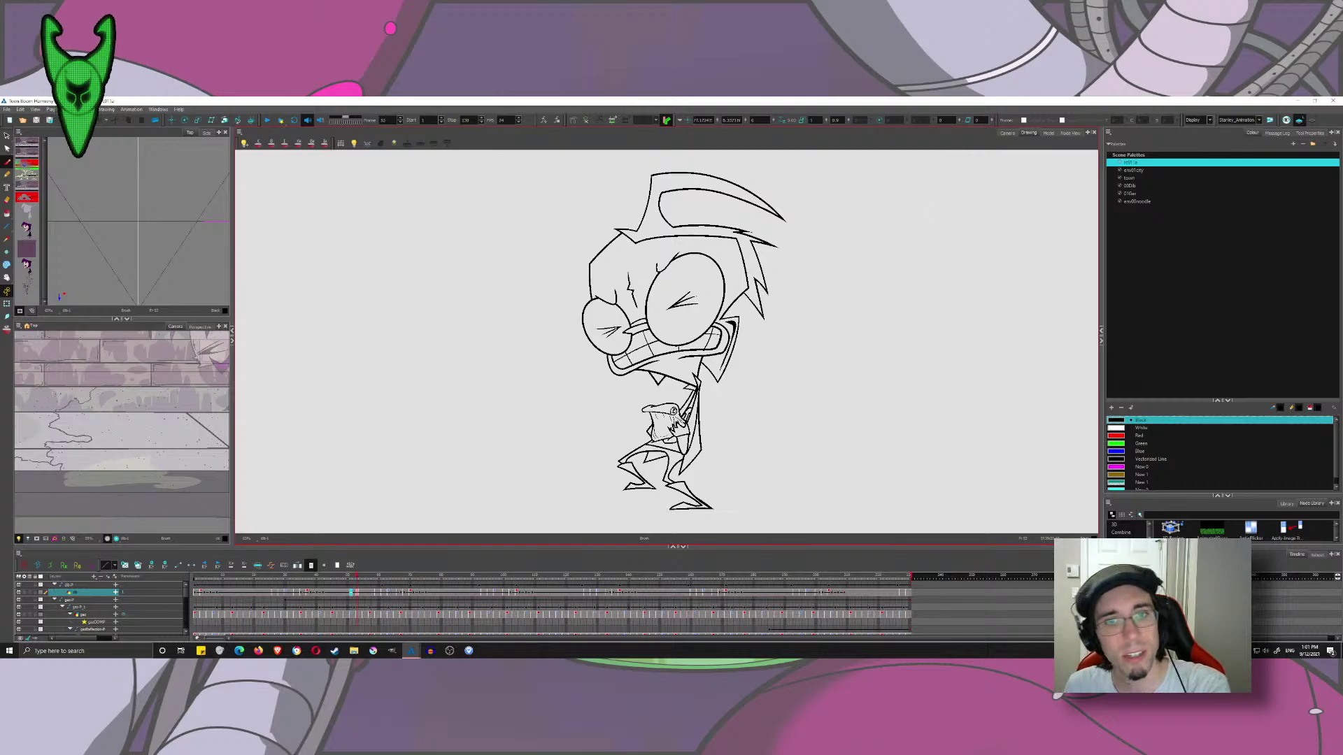
key("period")
key("period")
key("period")
key("period")
key("period")
key("period")
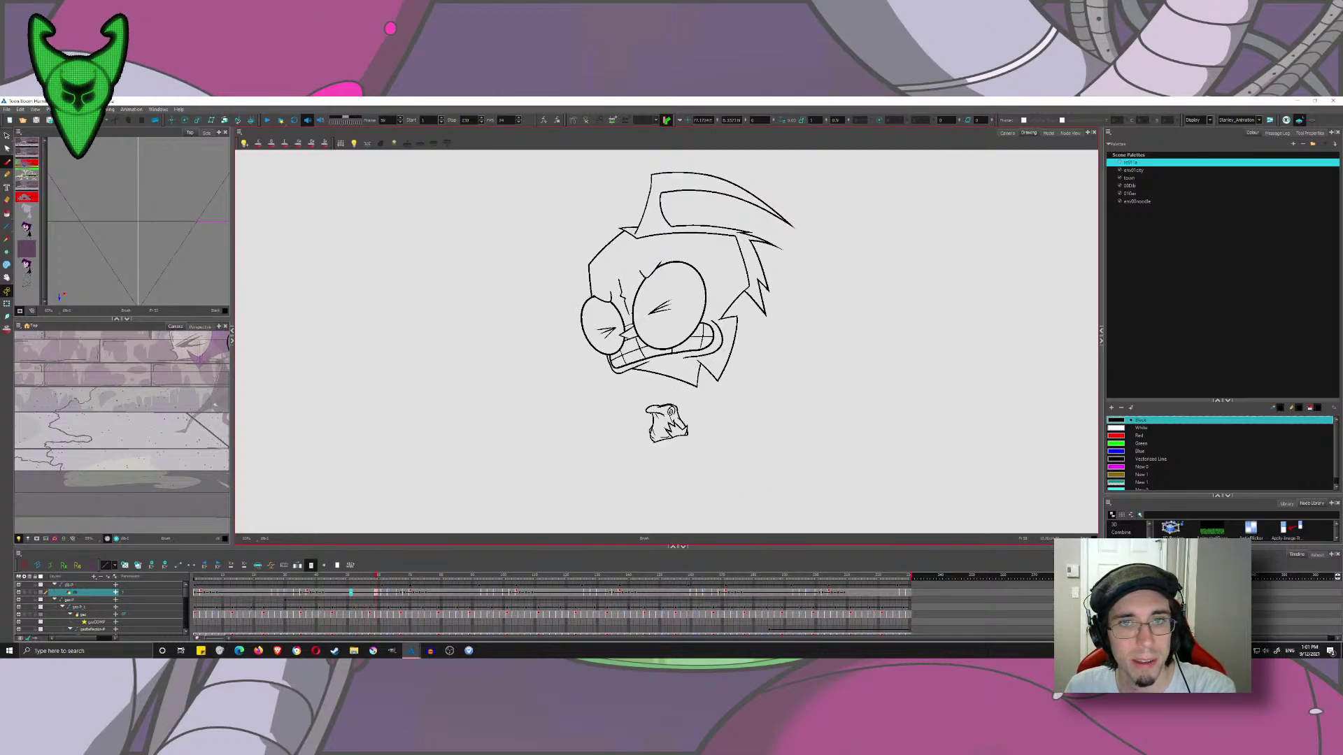
key("g")
key("g")
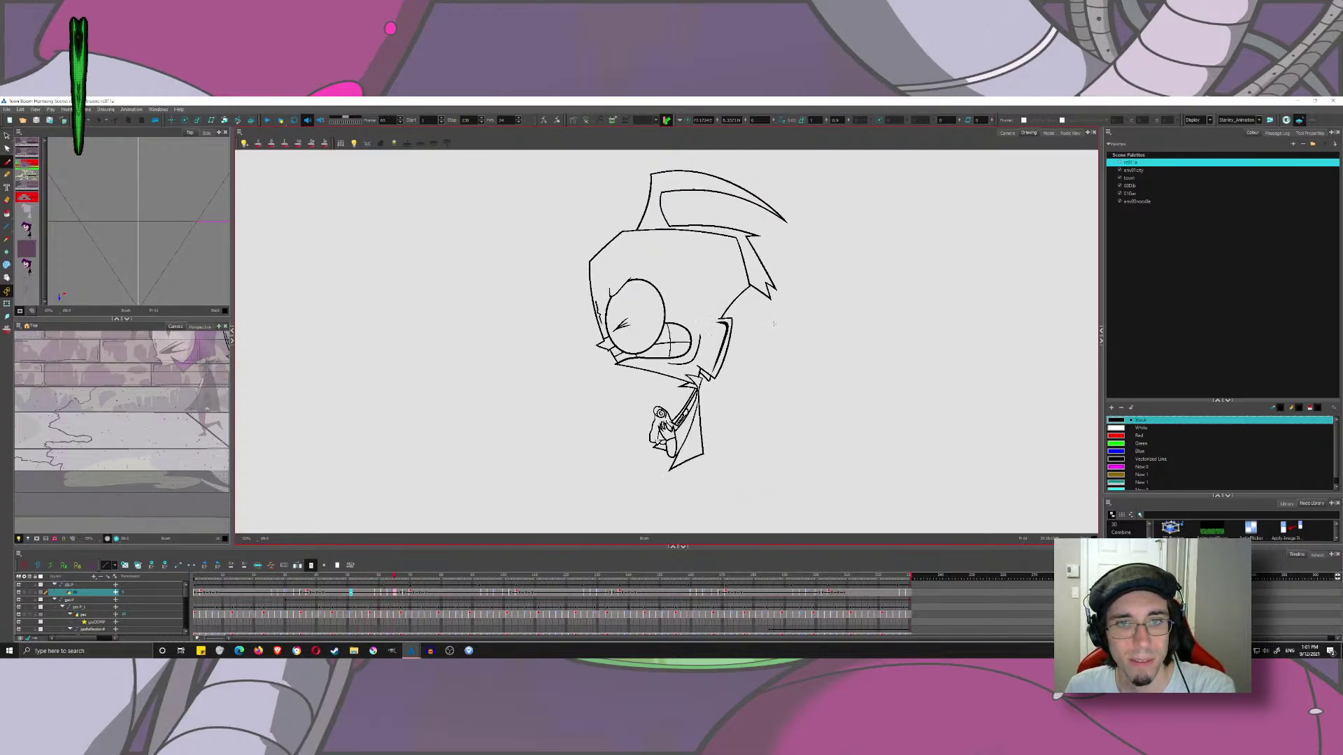
key("g")
key("g")
key("g")
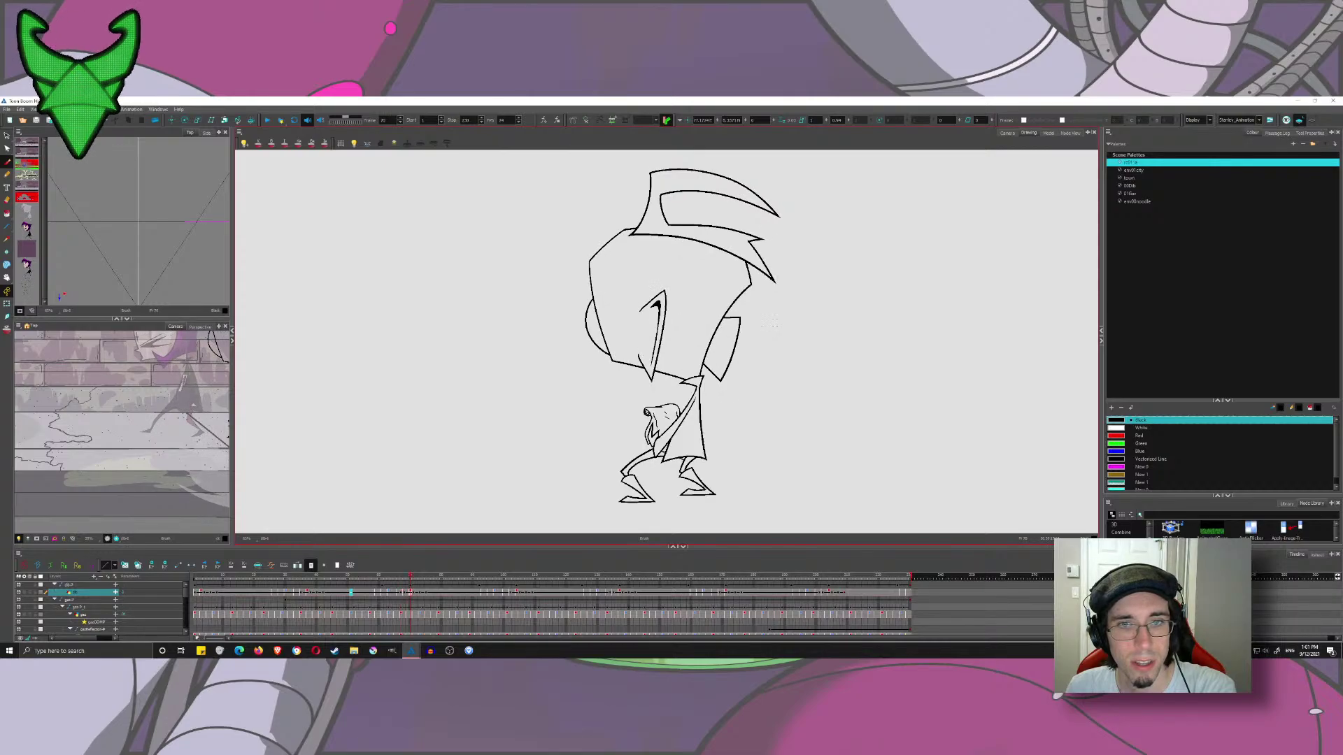
key("f")
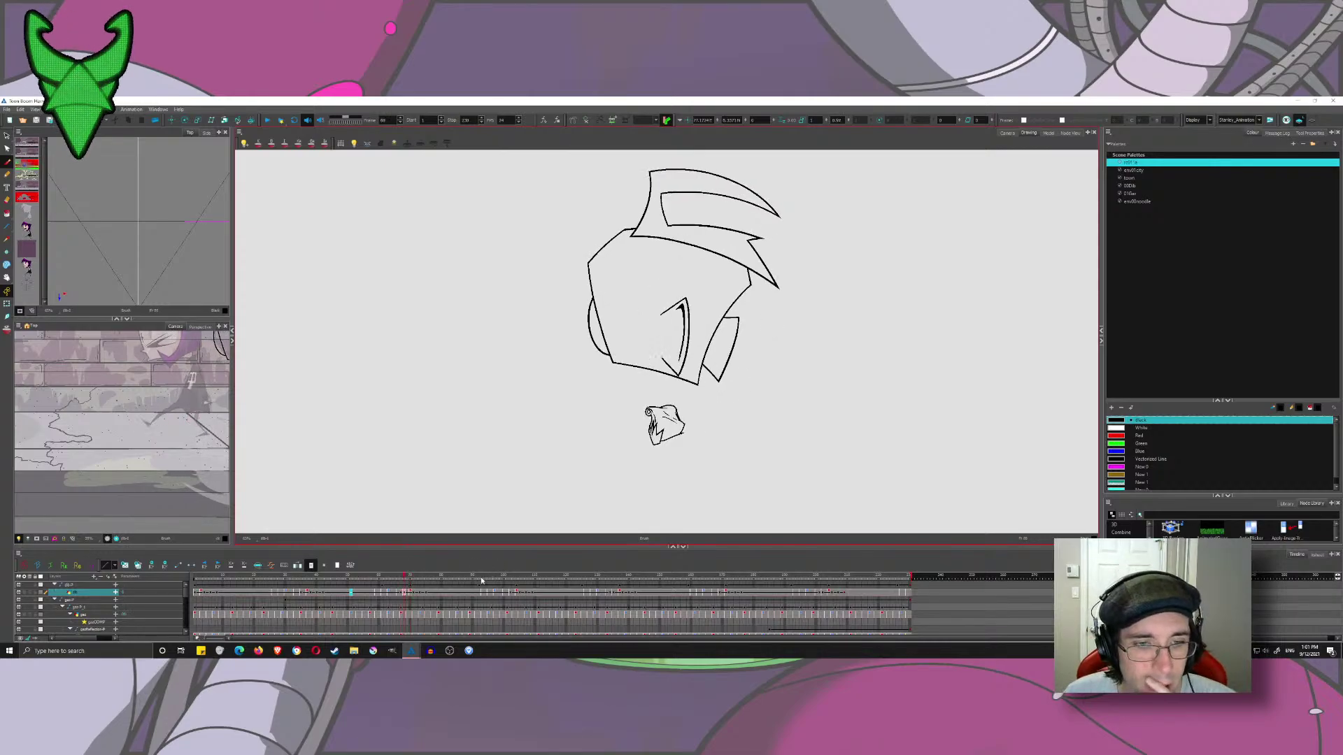
- Scrub along the timeline to compare the inked poses with the rough body sketches beneath them
left_click_drag(481, 580, 517, 587)
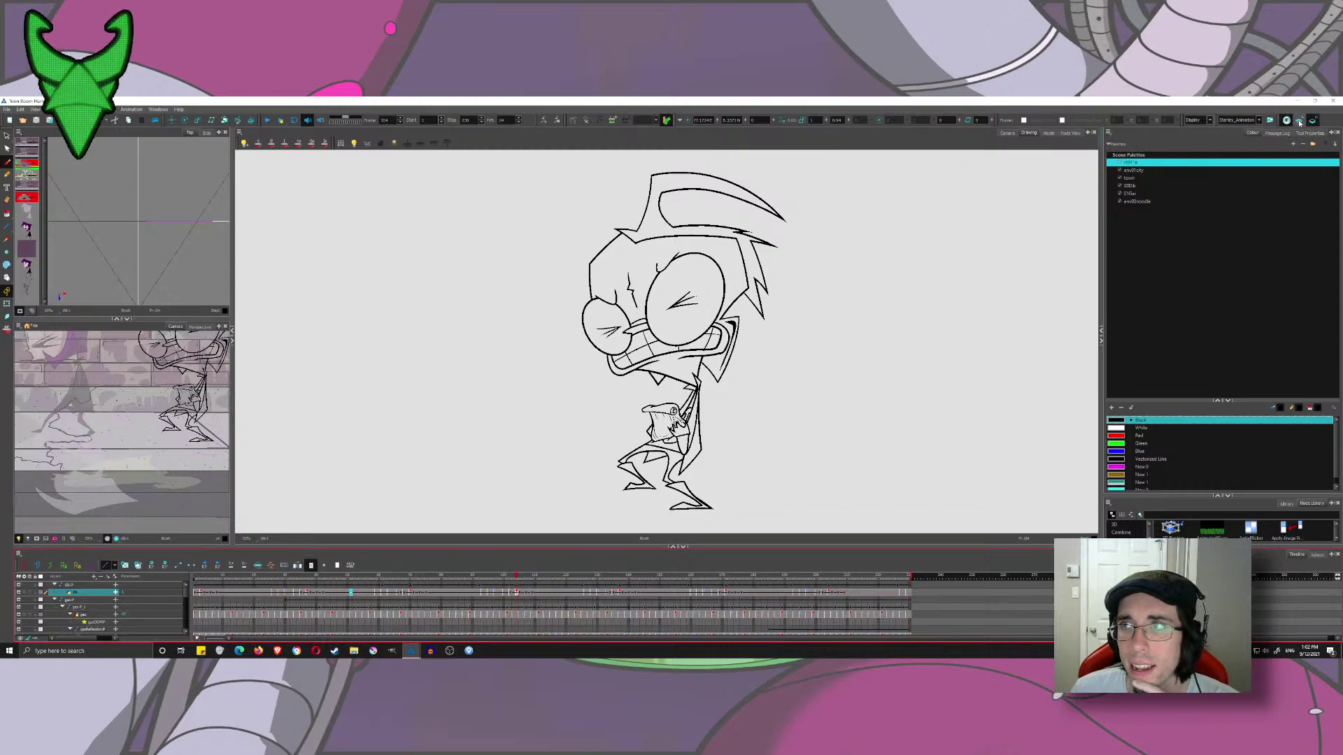
left_click(509, 576)
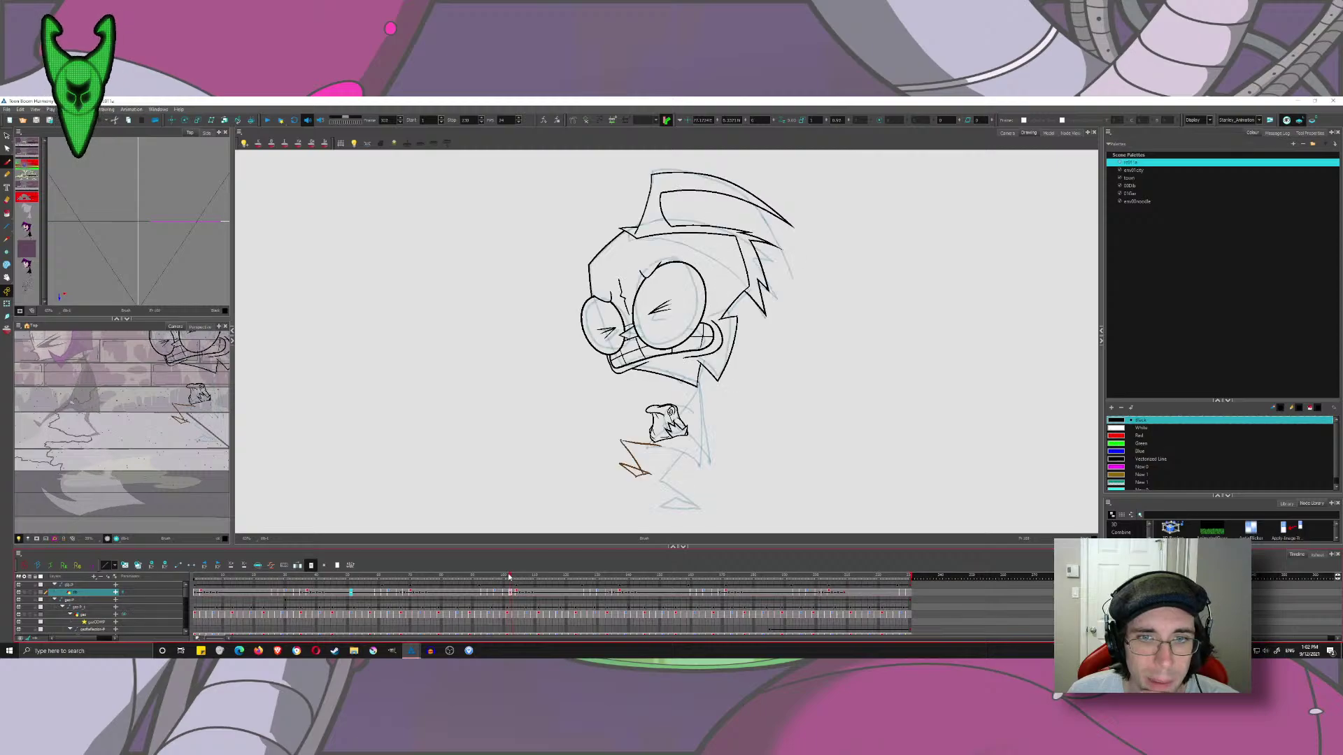
left_click_drag(510, 577, 480, 569)
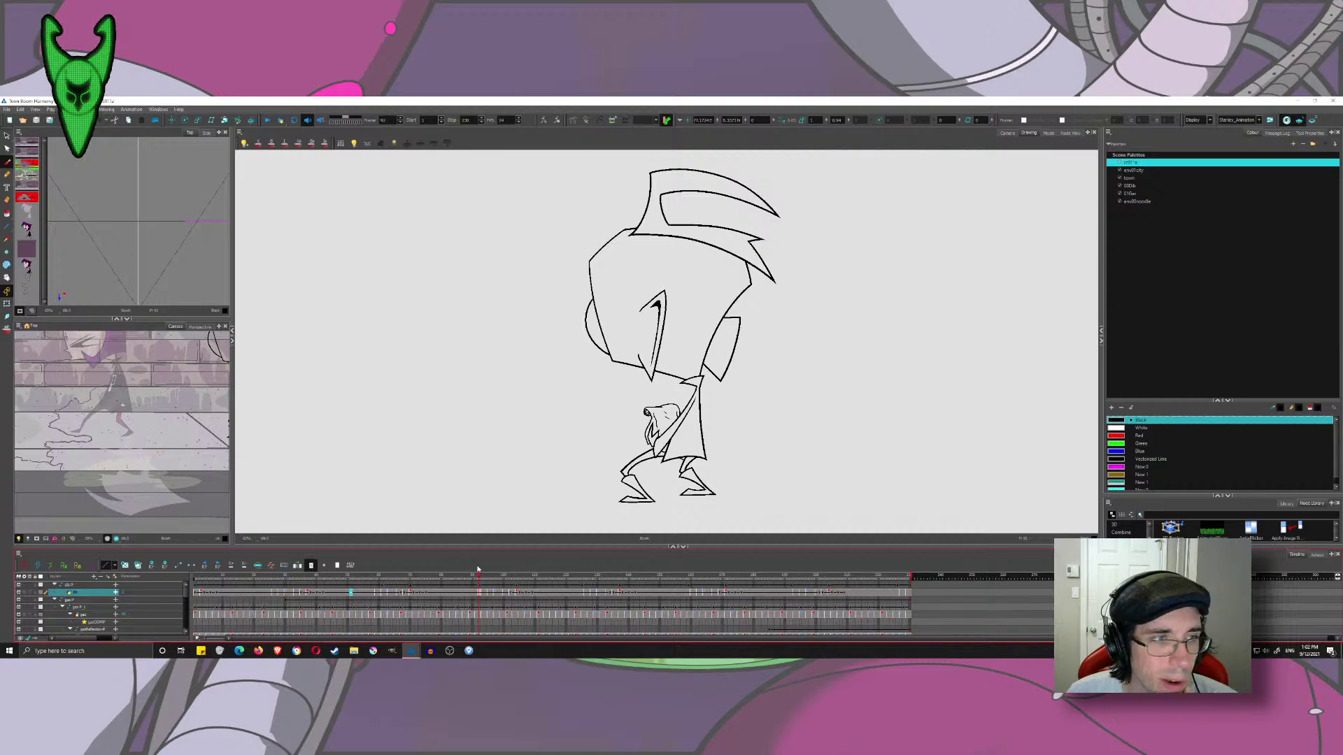
mouse_move(479, 570)
left_mouse_down()
mouse_move(385, 578)
mouse_move(397, 578)
left_mouse_up()
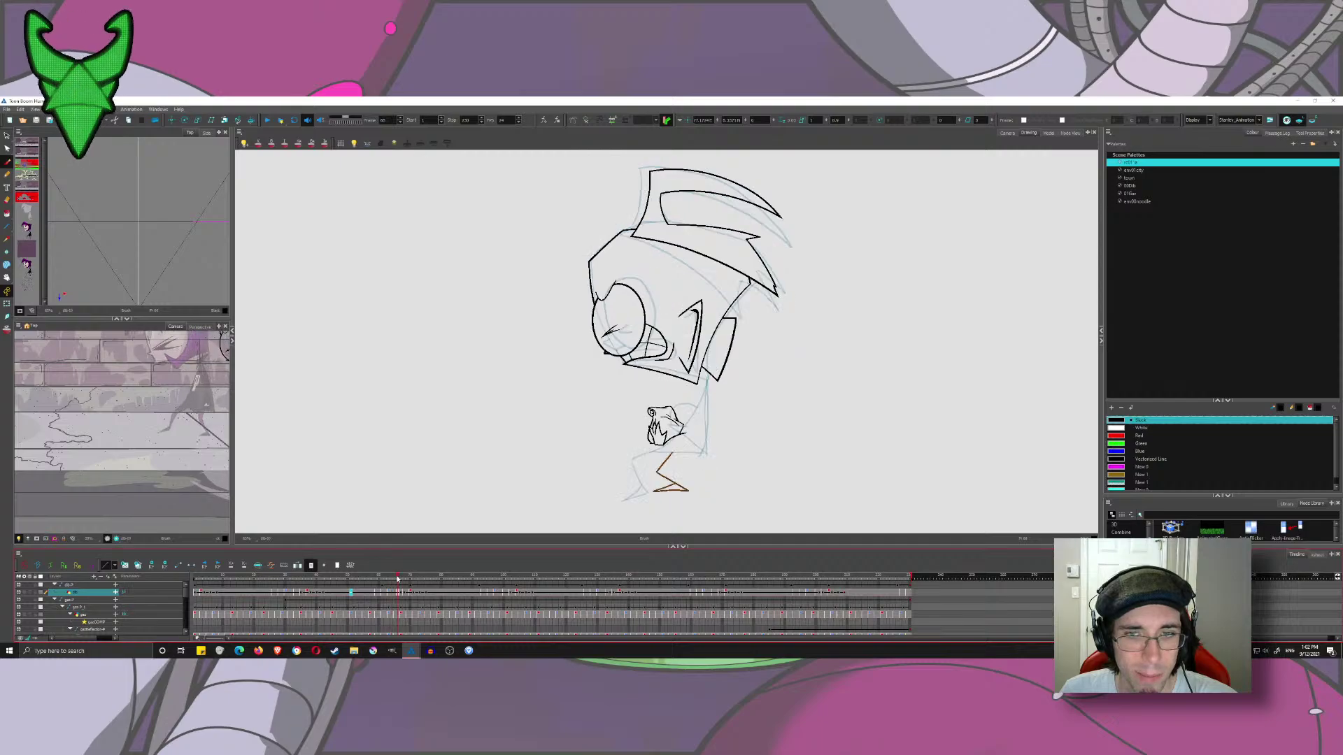
- Select the fourth scene palette, enlarge its colour list and go to a pose whose body is not yet inked
left_click(1141, 186)
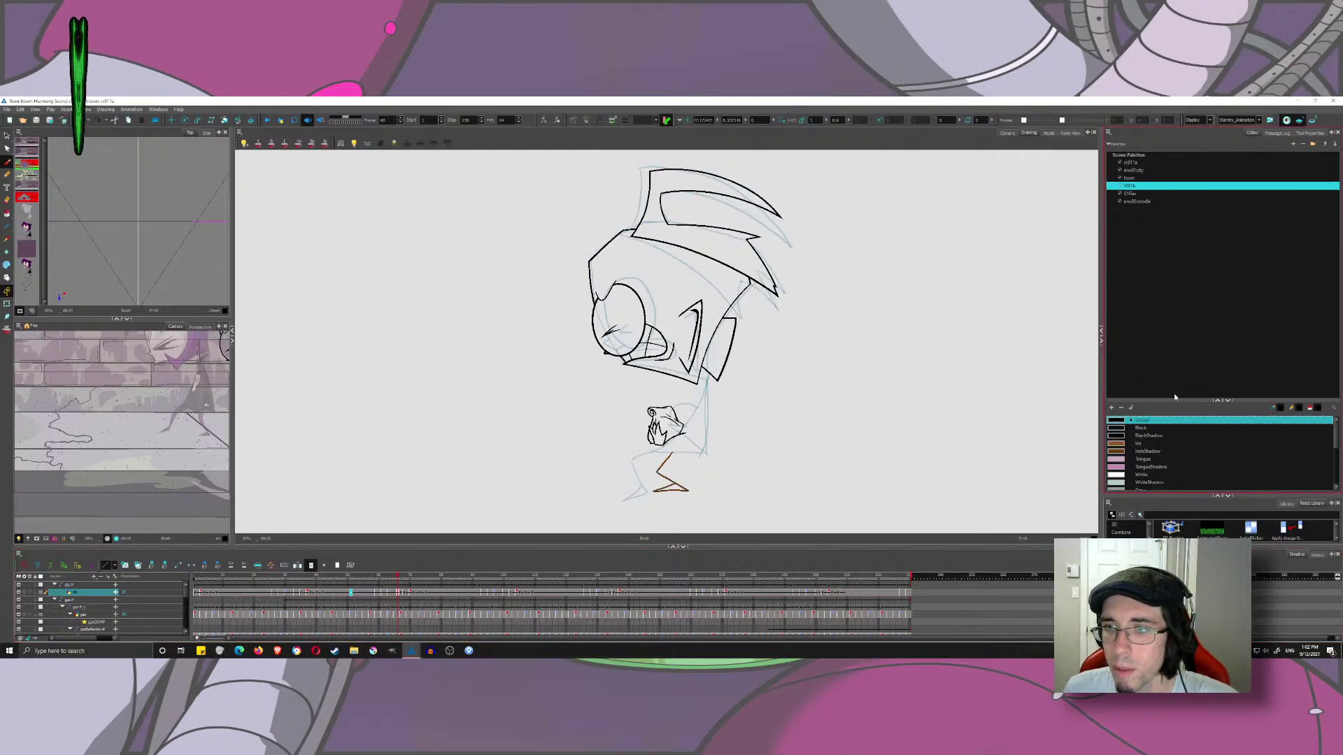
left_click_drag(1175, 399, 1175, 246)
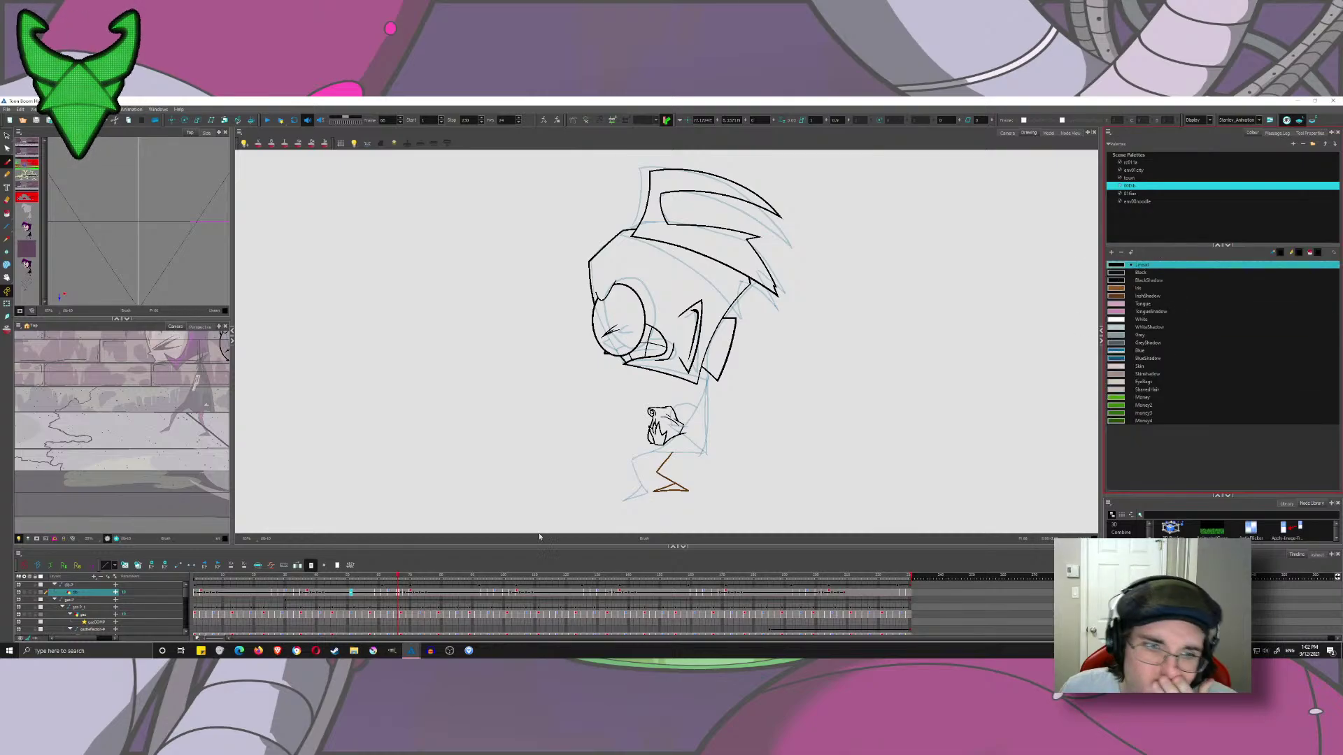
left_click_drag(401, 579, 413, 584)
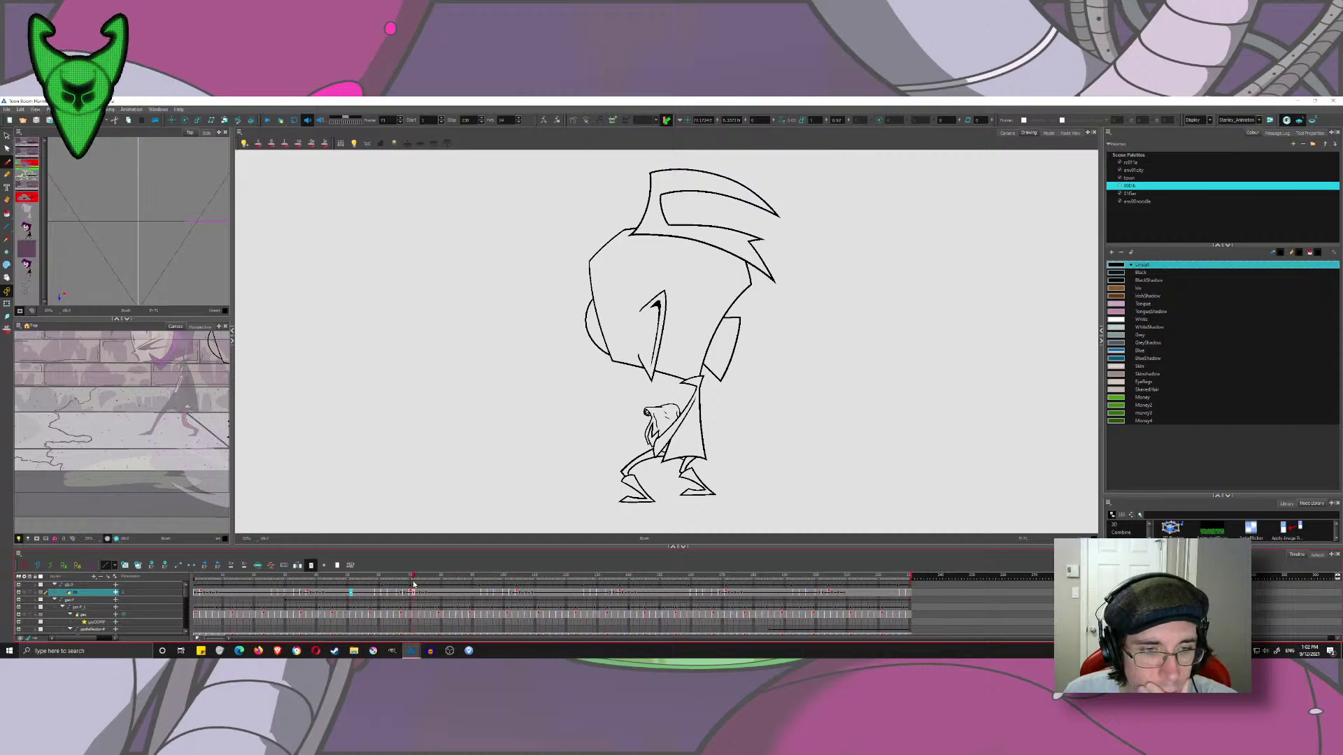
mouse_move(413, 584)
left_mouse_down()
mouse_move(400, 584)
mouse_move(511, 590)
left_mouse_up()
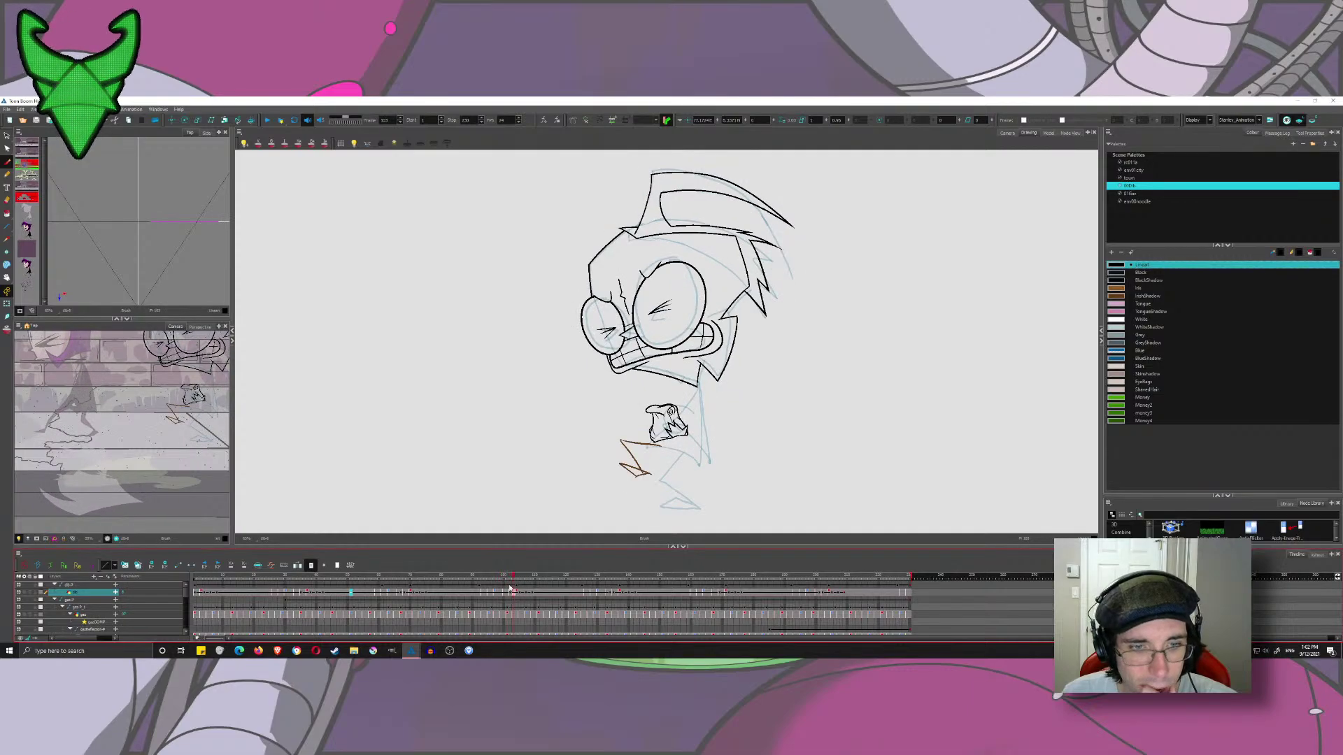
- Turn on onion skin and adjust the range of neighbouring drawings shown around the unfinished pose
key("alt+o")
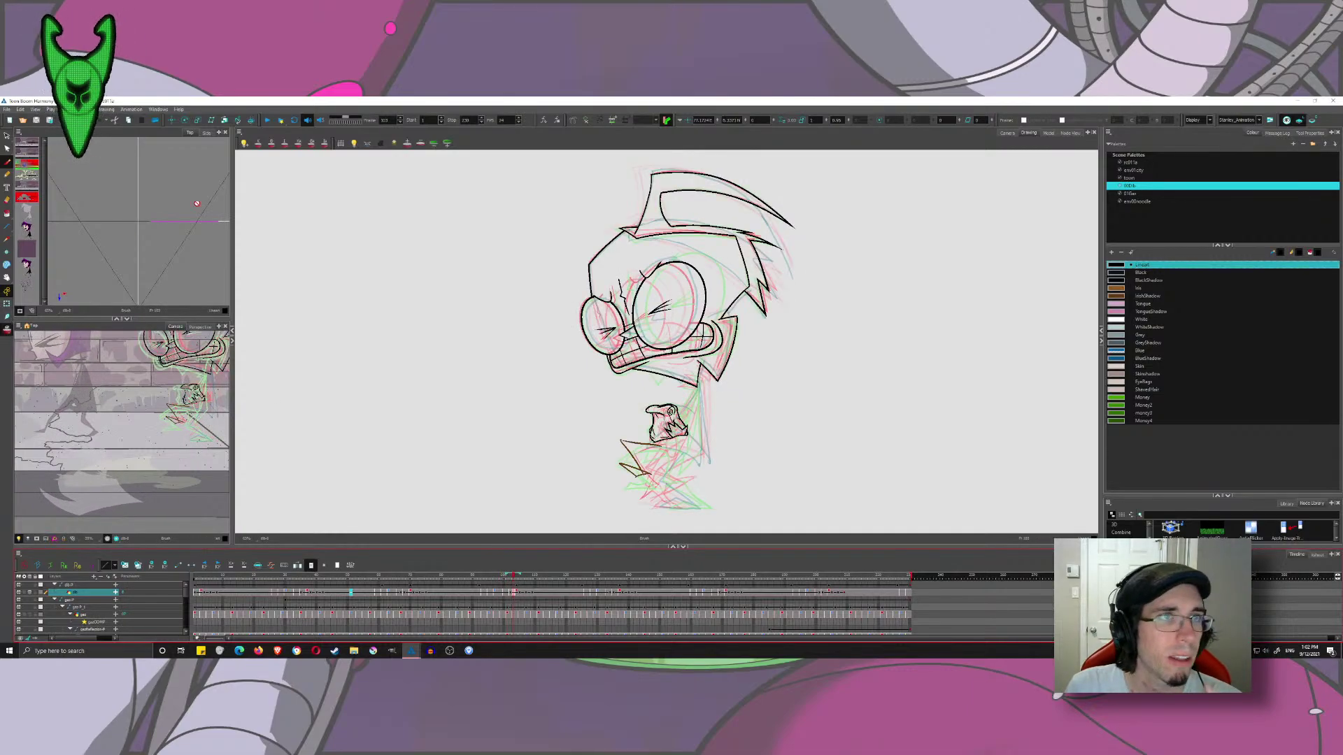
left_click(278, 144)
left_click(273, 143)
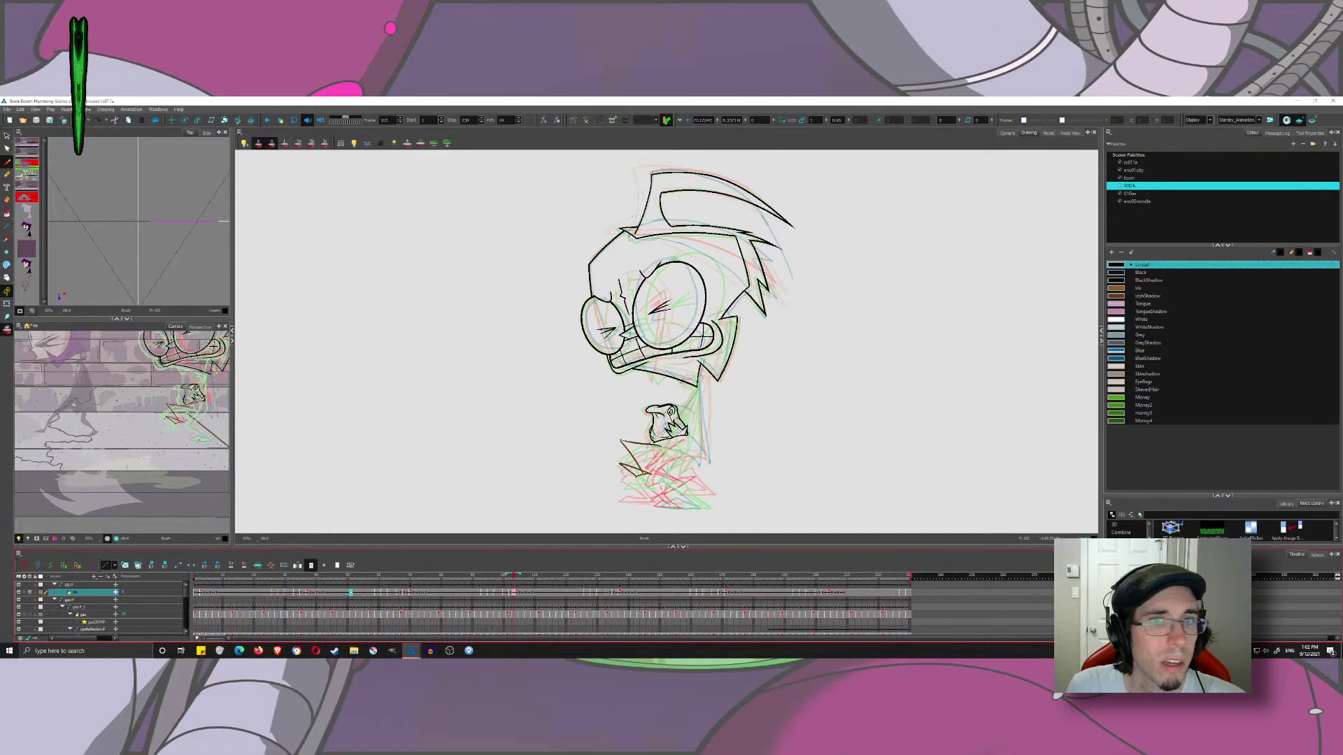
left_click(1287, 120)
left_click(1287, 120)
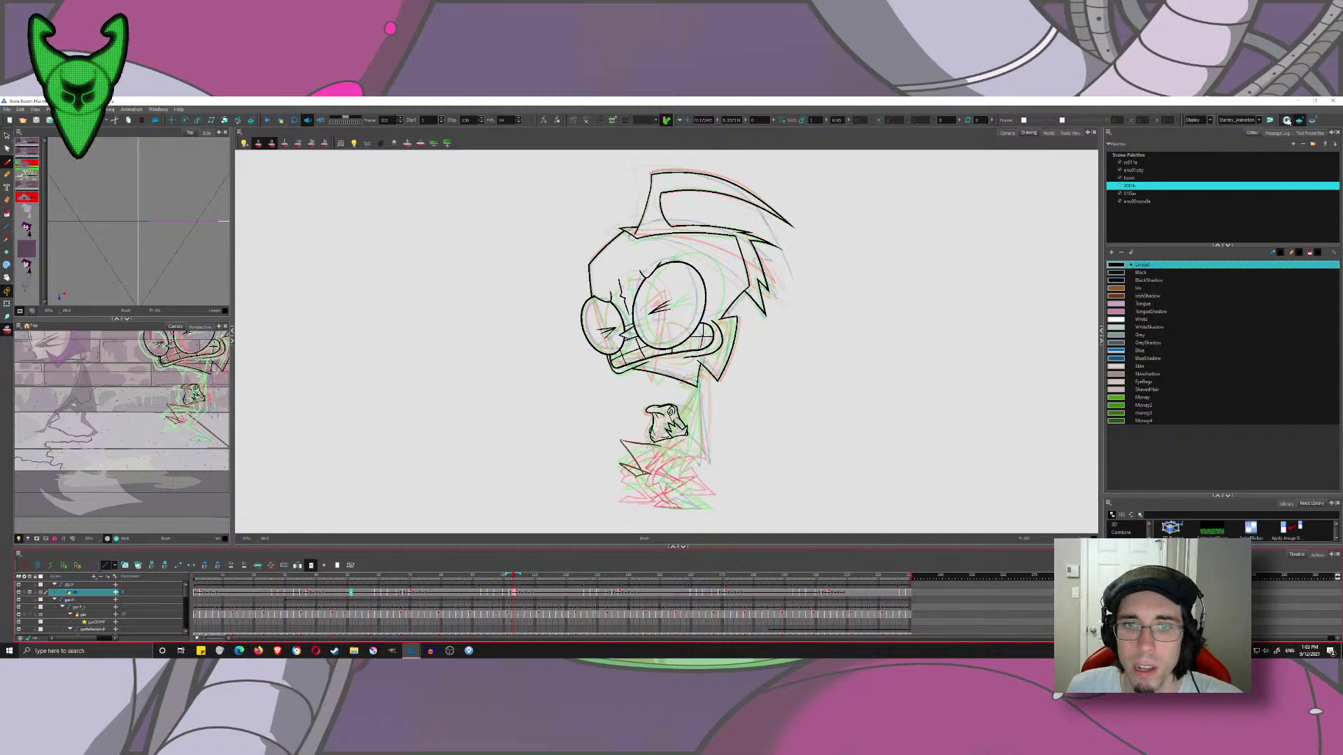
left_click_drag(506, 576, 513, 574)
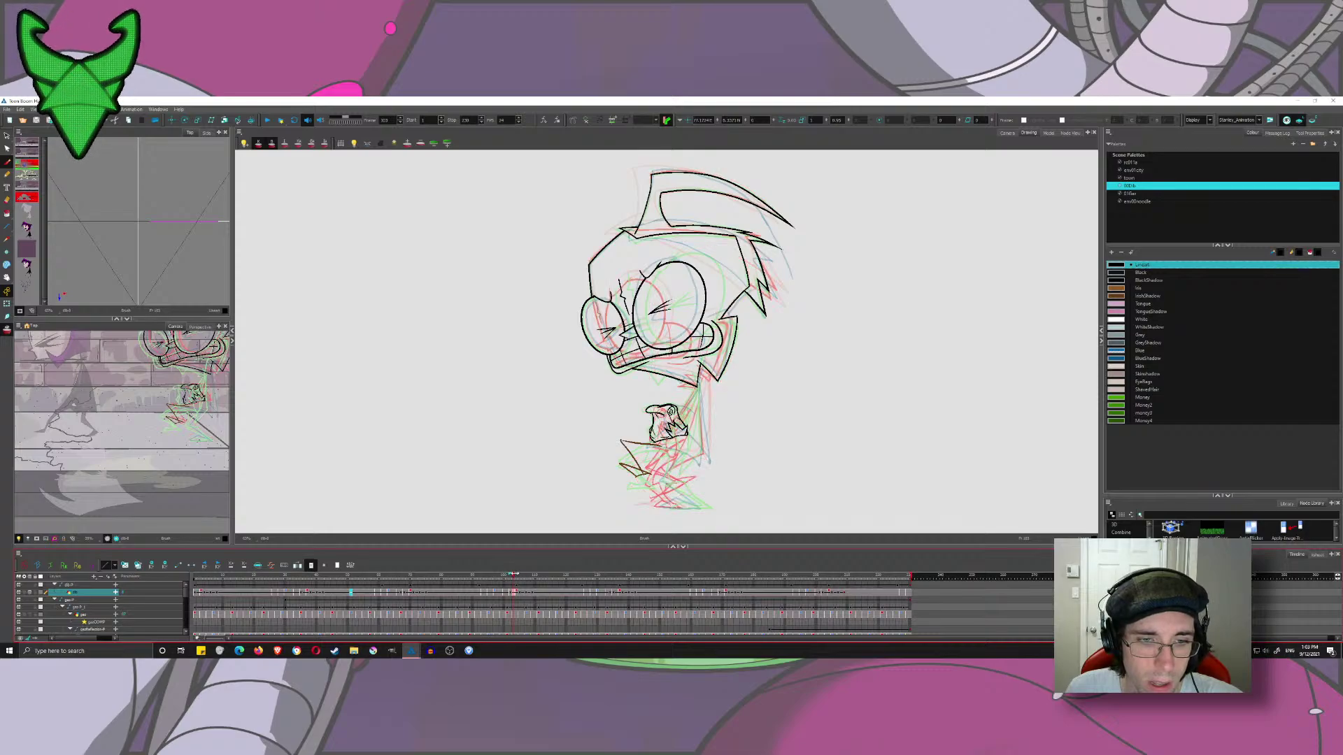
- Delete the leftover rough body sketch from the fully inked pose just before the unfinished drawings
left_click_drag(601, 524, 547, 509)
key("2")
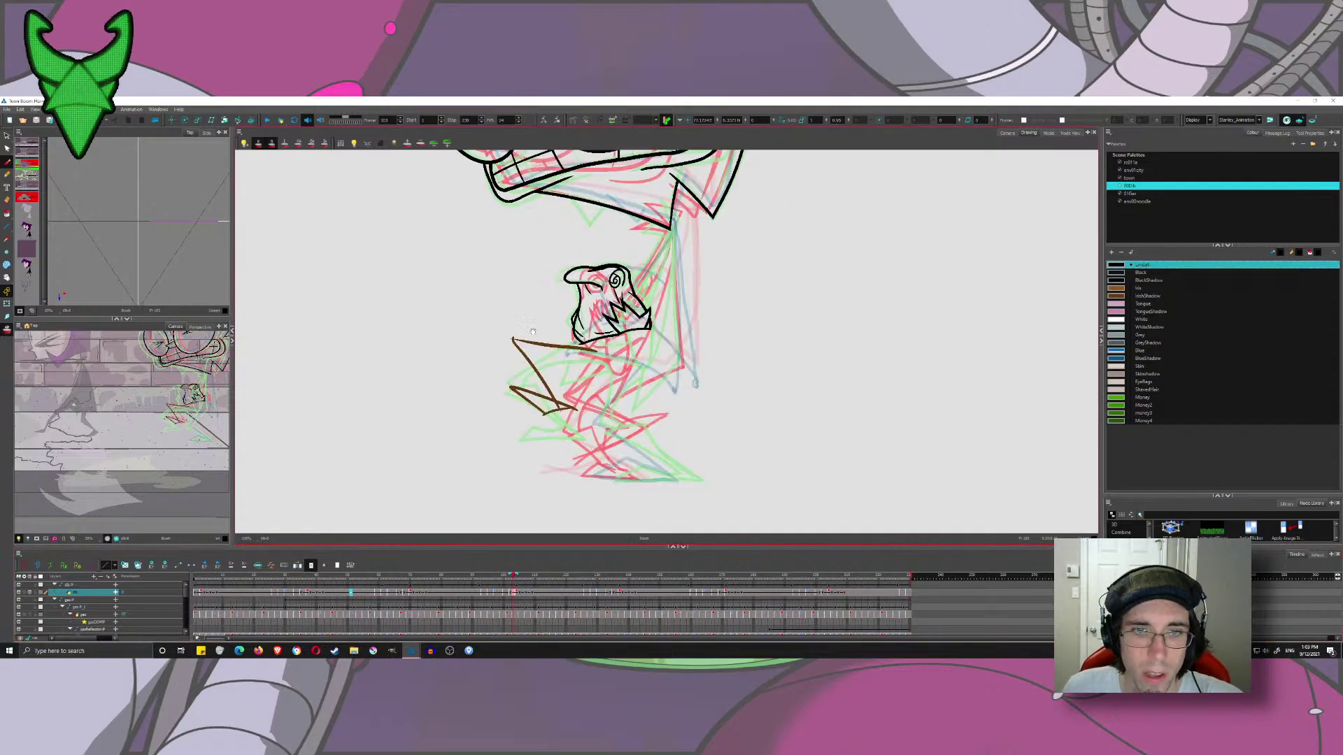
left_click_drag(519, 333, 549, 359)
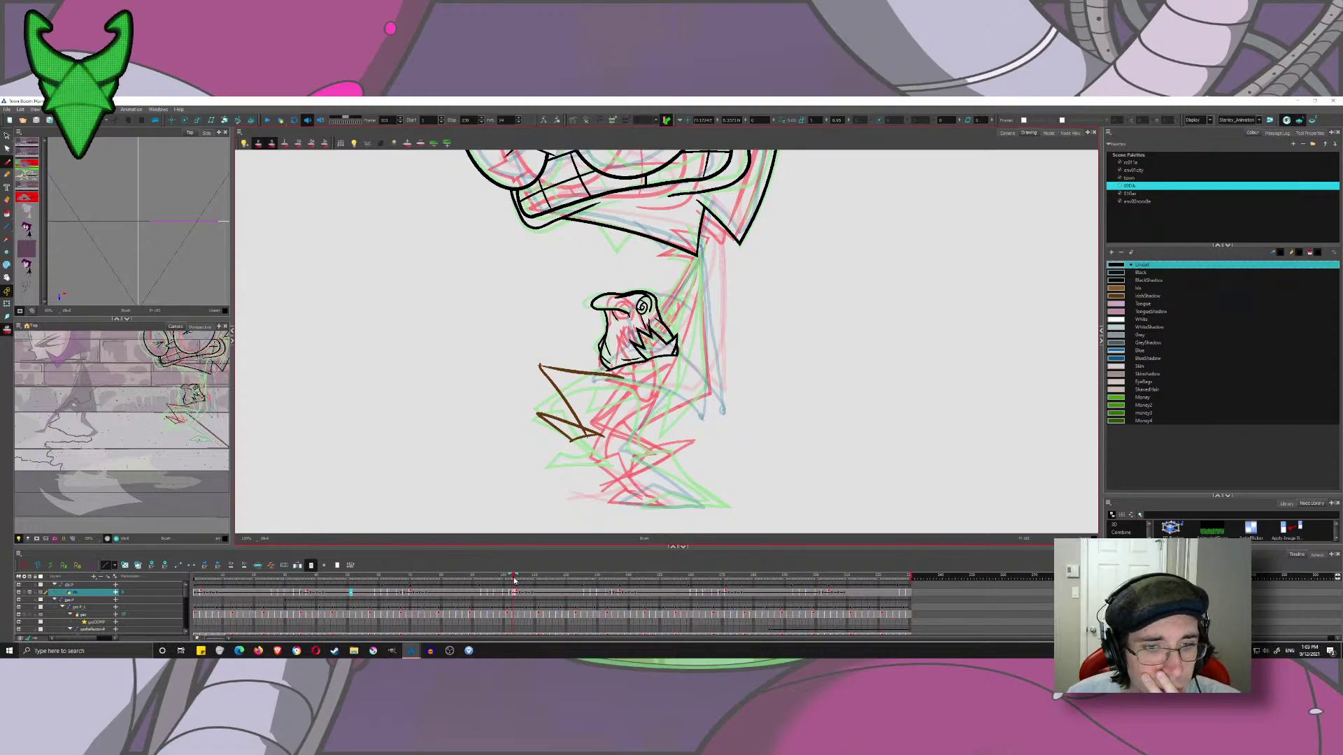
left_click_drag(513, 579, 509, 578)
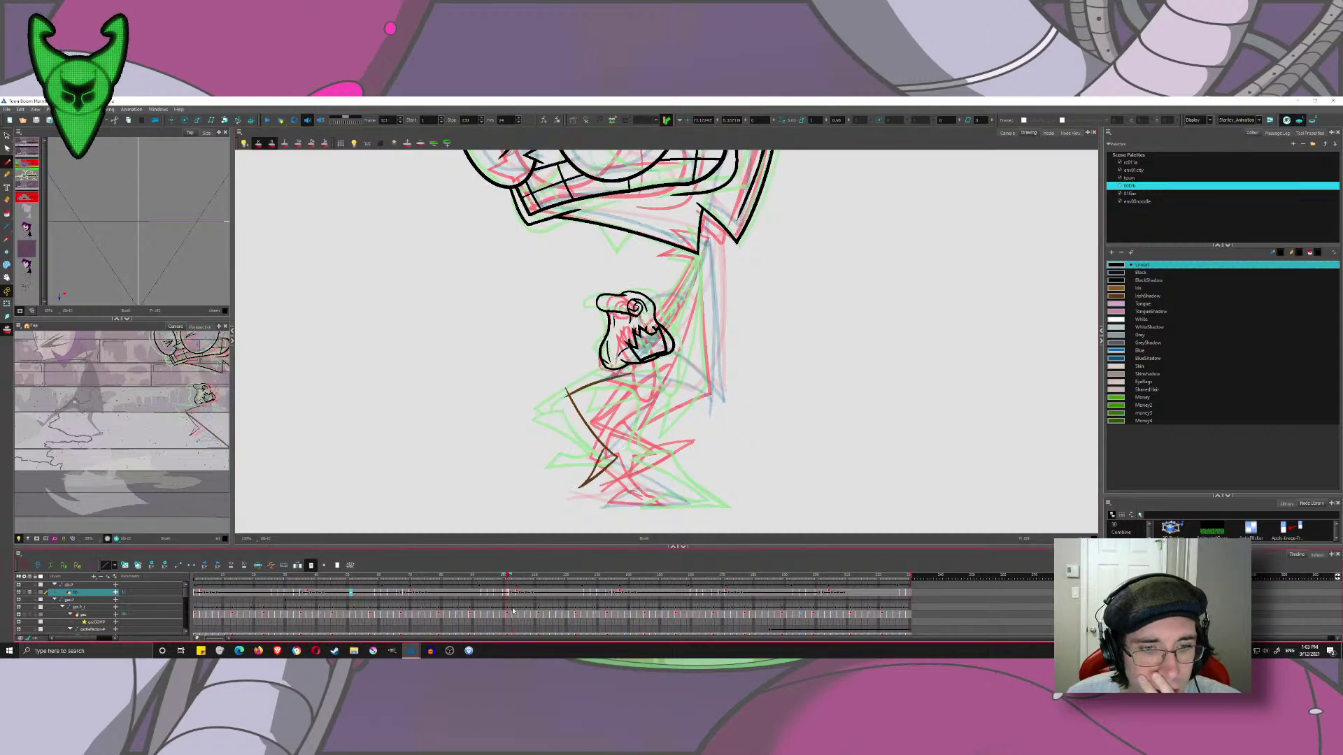
mouse_move(508, 576)
left_mouse_down()
mouse_move(519, 582)
mouse_move(500, 581)
left_mouse_up()
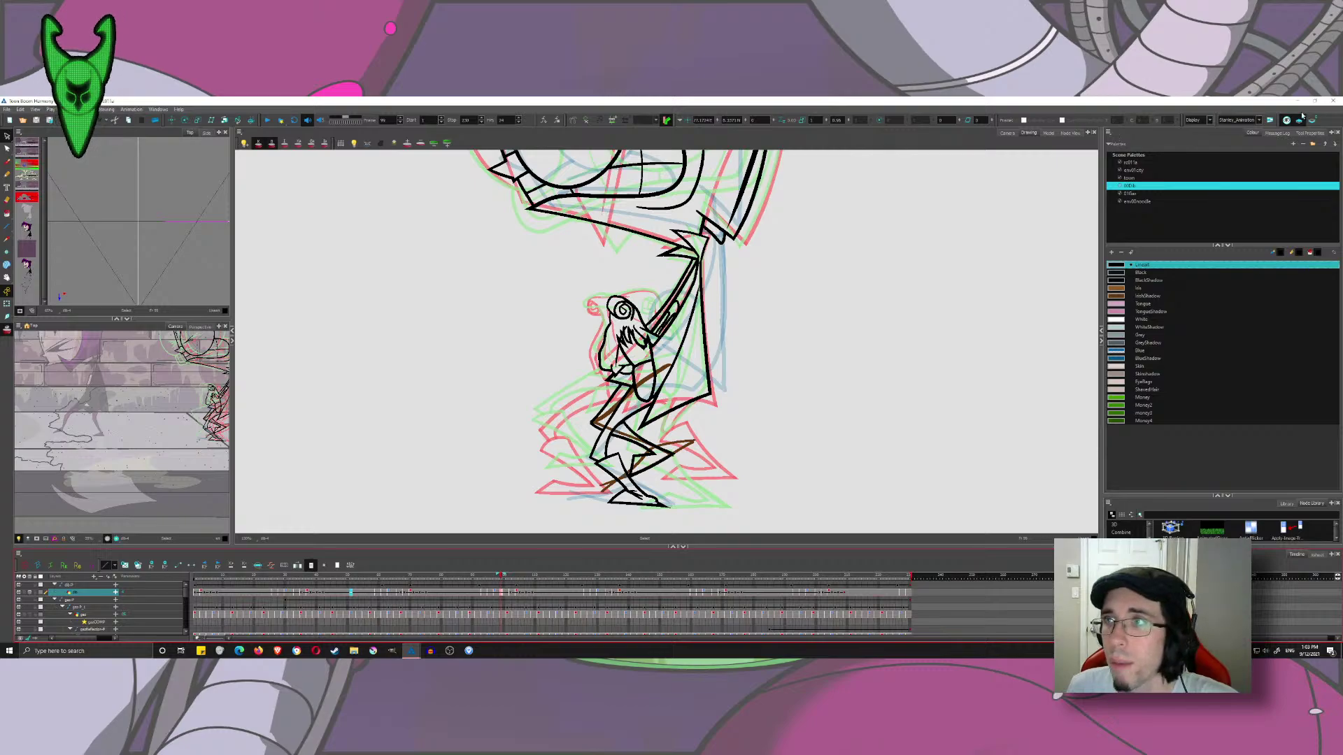
key("ctrl+a")
key("Delete")
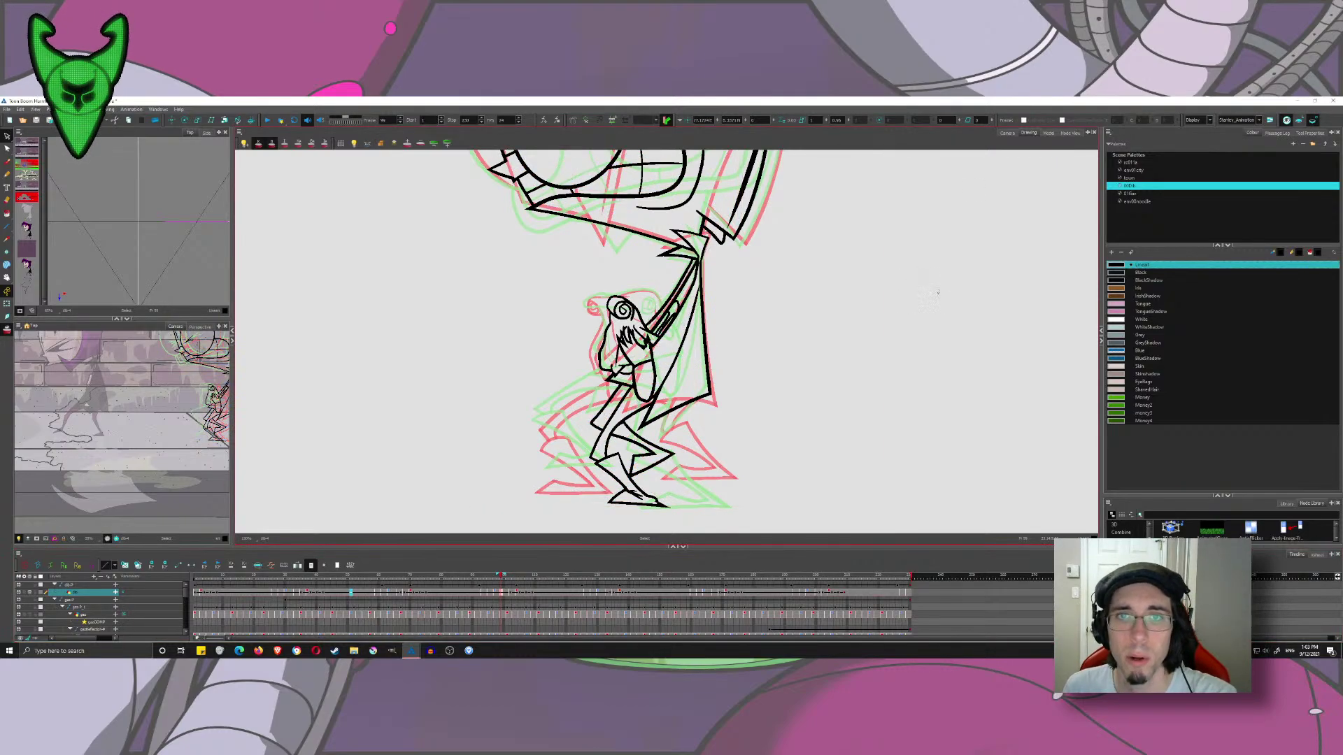
- Return to the unfinished pose, switch to the Brush tool and show its properties
left_click(510, 577)
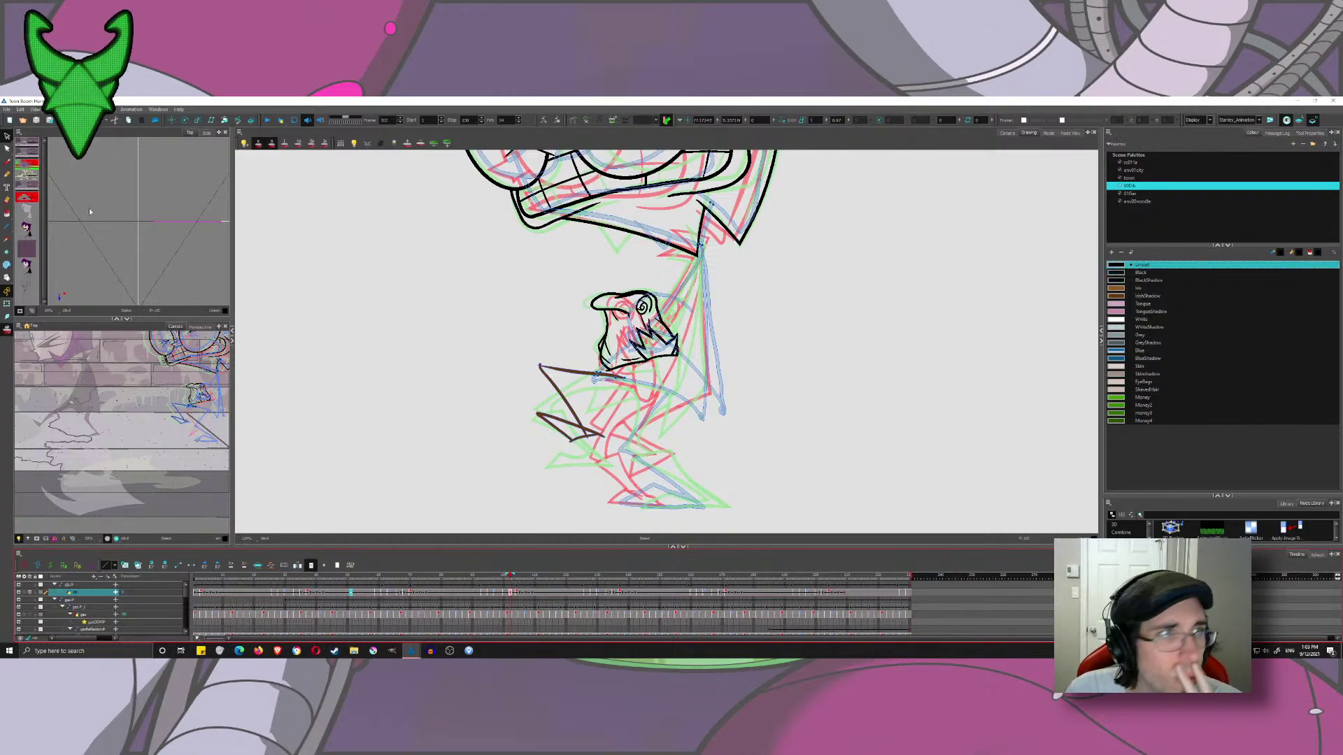
left_click(7, 162)
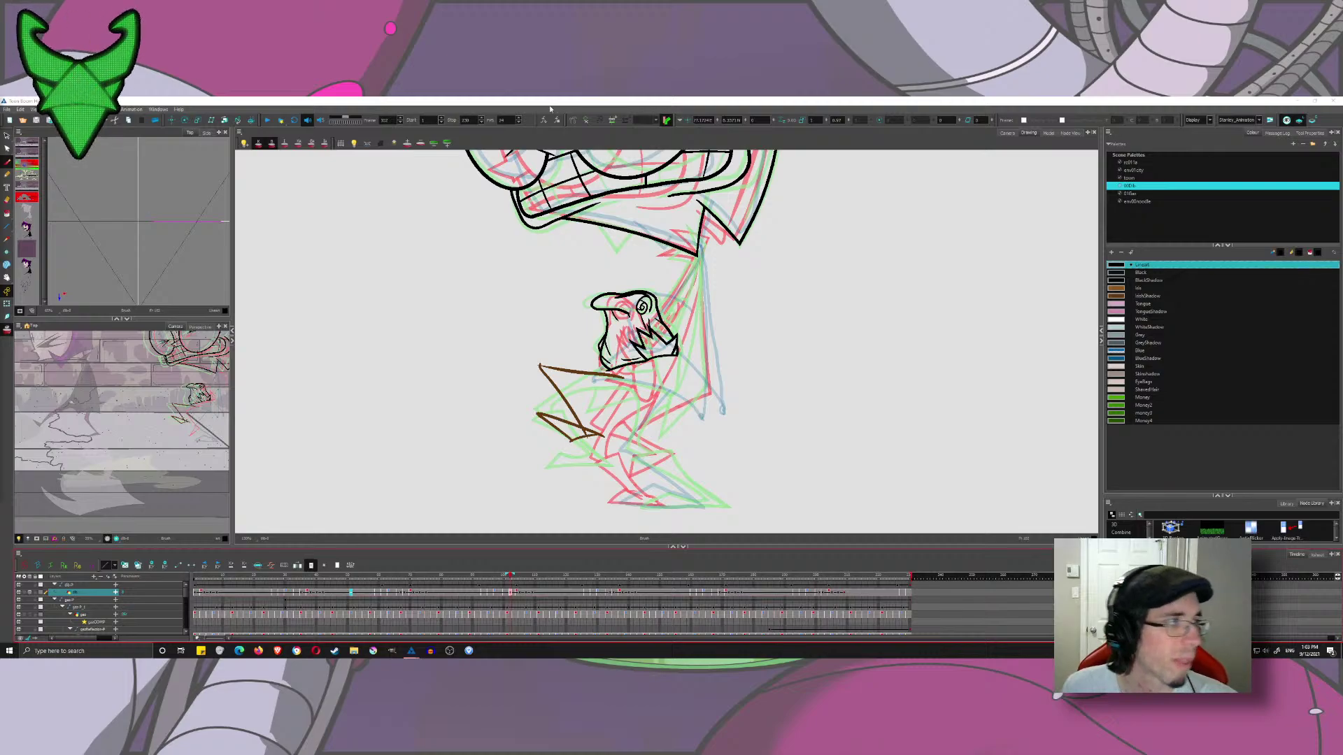
left_click_drag(793, 278, 821, 414)
key("ctrl+z")
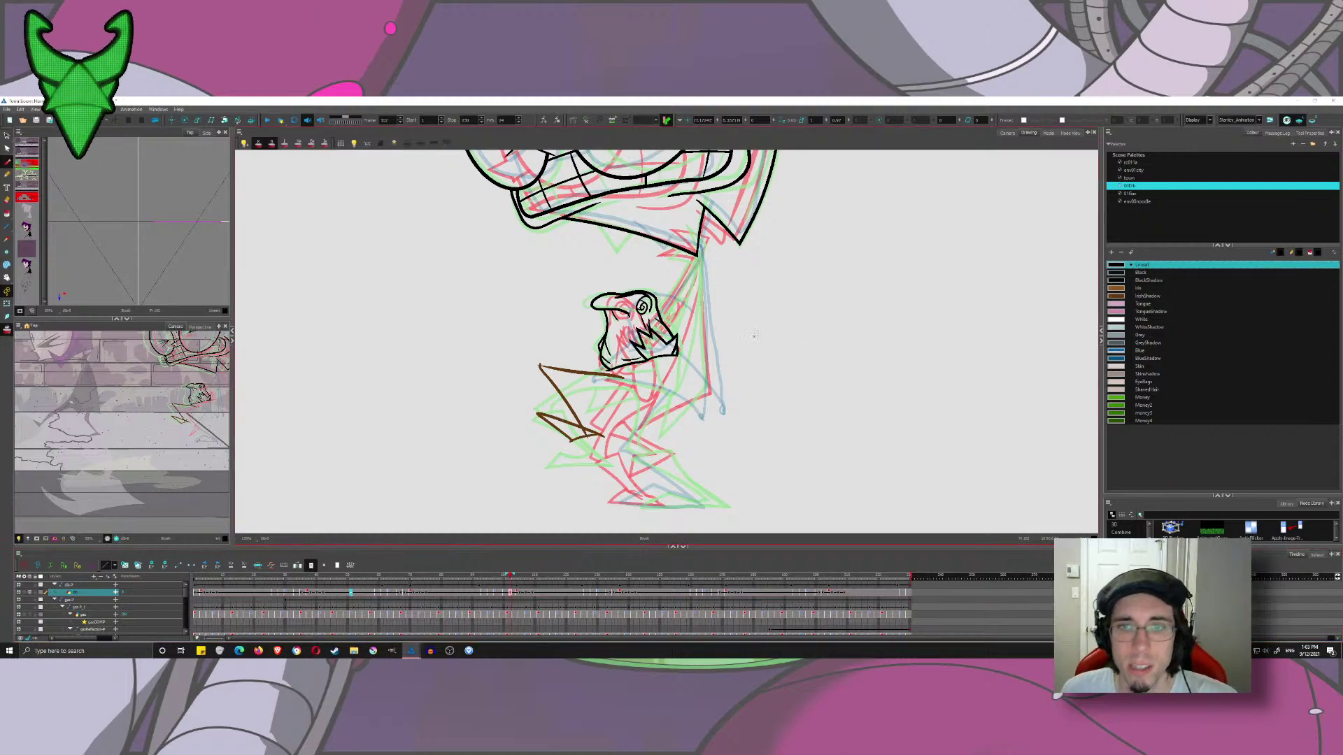
left_click_drag(756, 330, 784, 375)
left_click(1311, 133)
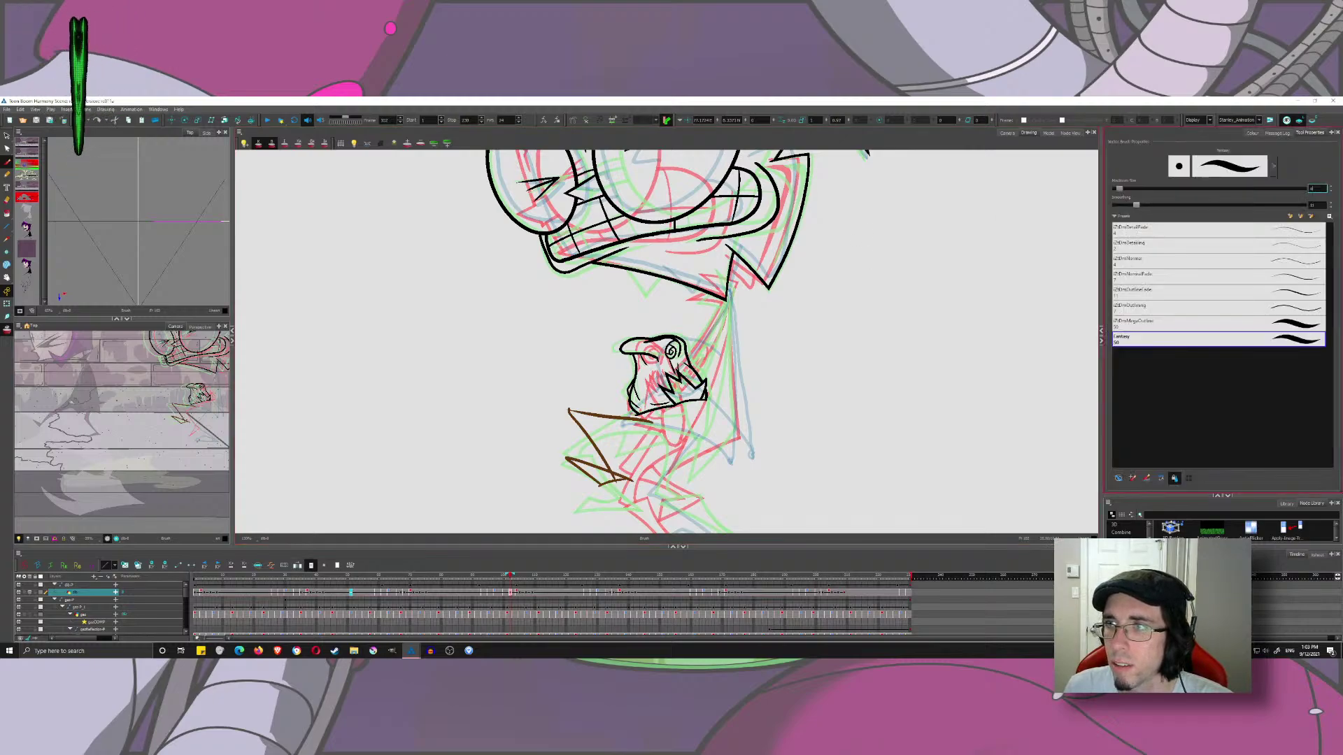
left_click(1252, 132)
left_click(1309, 133)
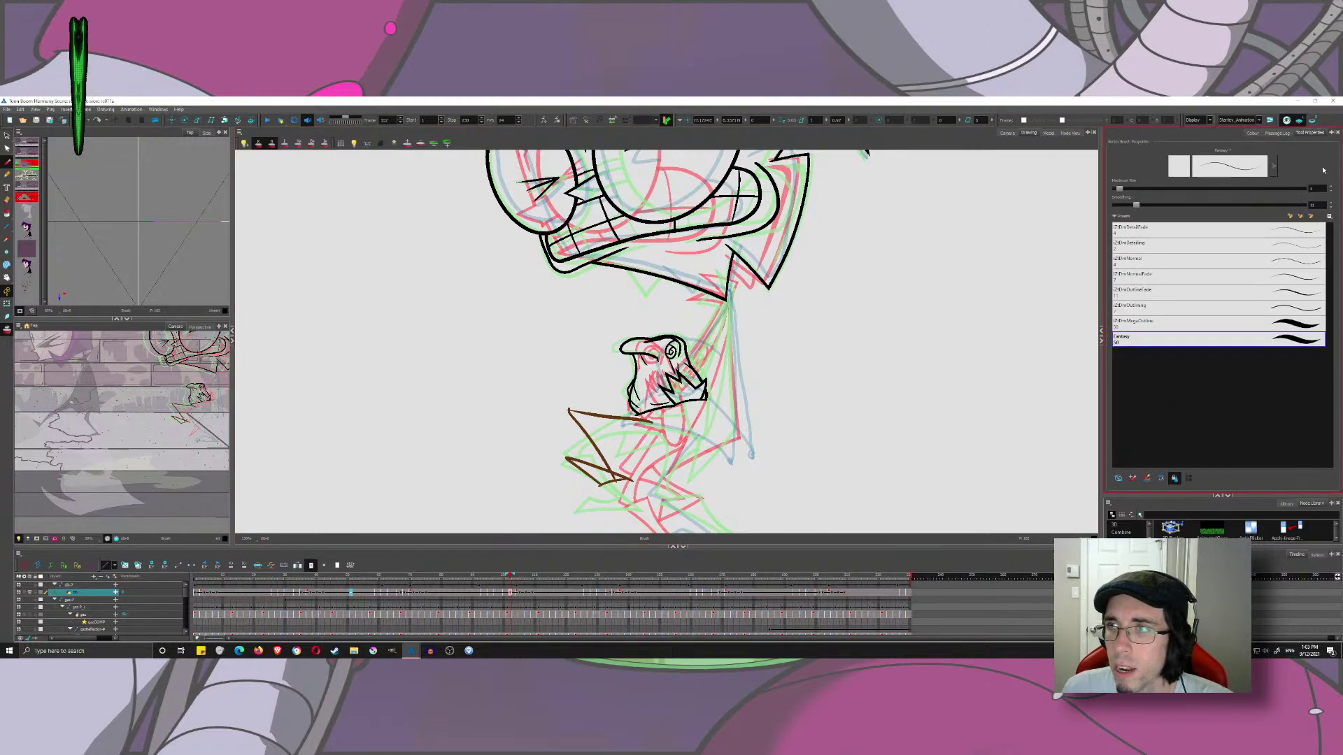
- Try brush strokes beside the body at the current size and at size 20, undoing each one
left_click_drag(803, 249, 824, 424)
key("ctrl+z")
left_click_drag(725, 274, 776, 444)
key("ctrl+z")
left_click(1316, 189)
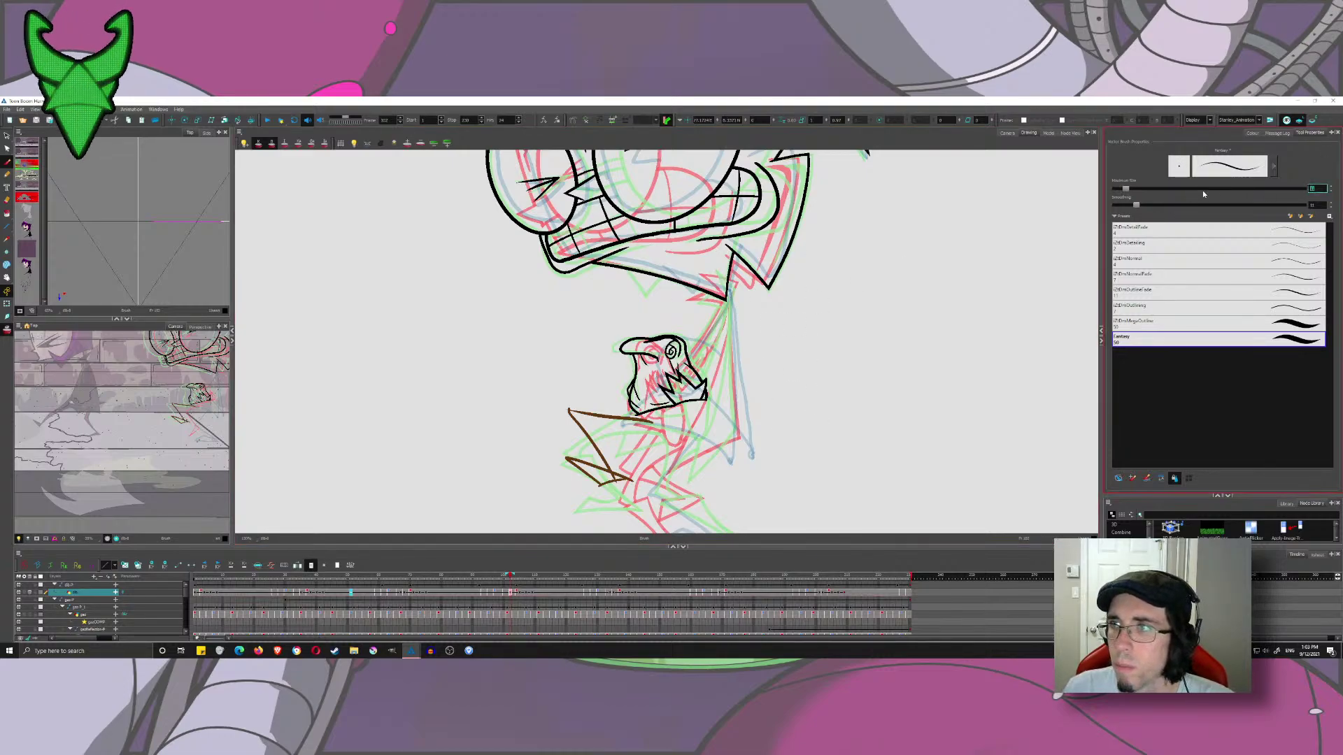
type("20")
key("Return")
left_click_drag(820, 248, 771, 457)
key("ctrl+z")
- Set the maximum brush size to 15, test it with strokes that are undone, and check the pose in the camera view
left_click_drag(1316, 189, 1275, 195)
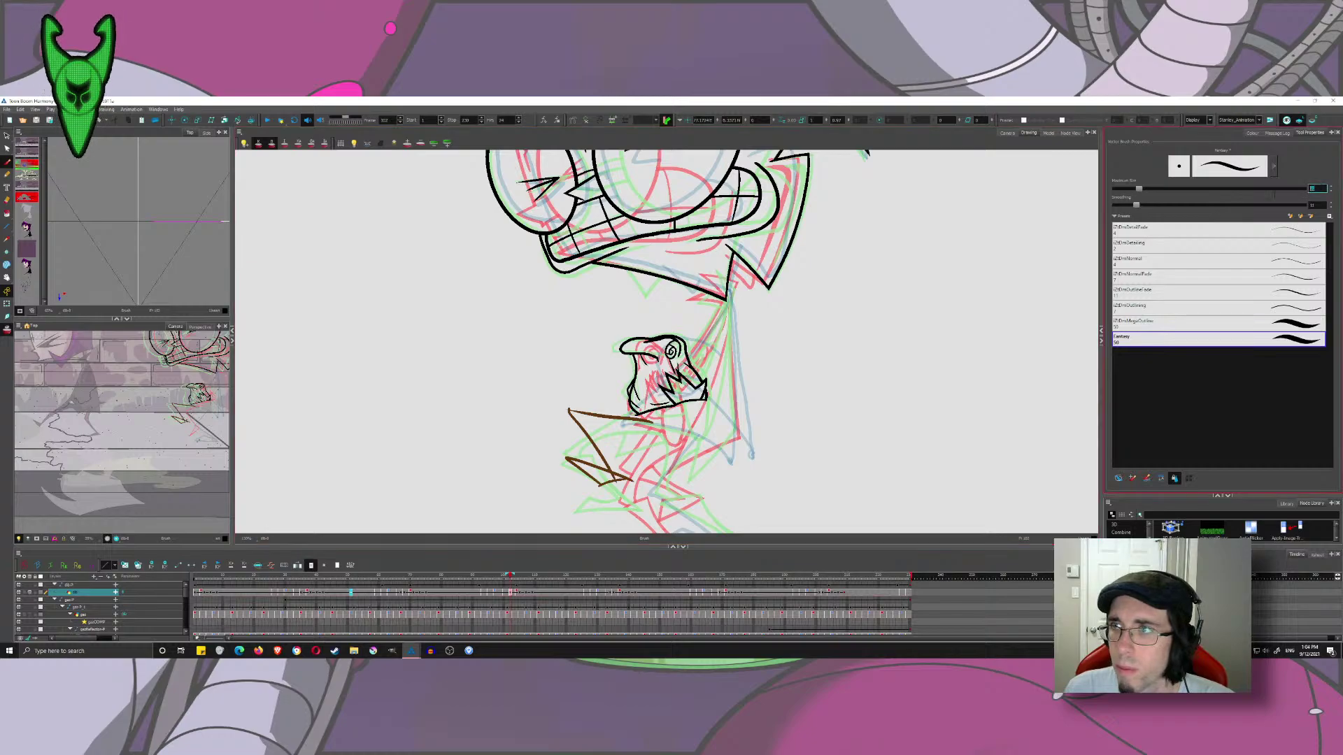
type("15")
key("Return")
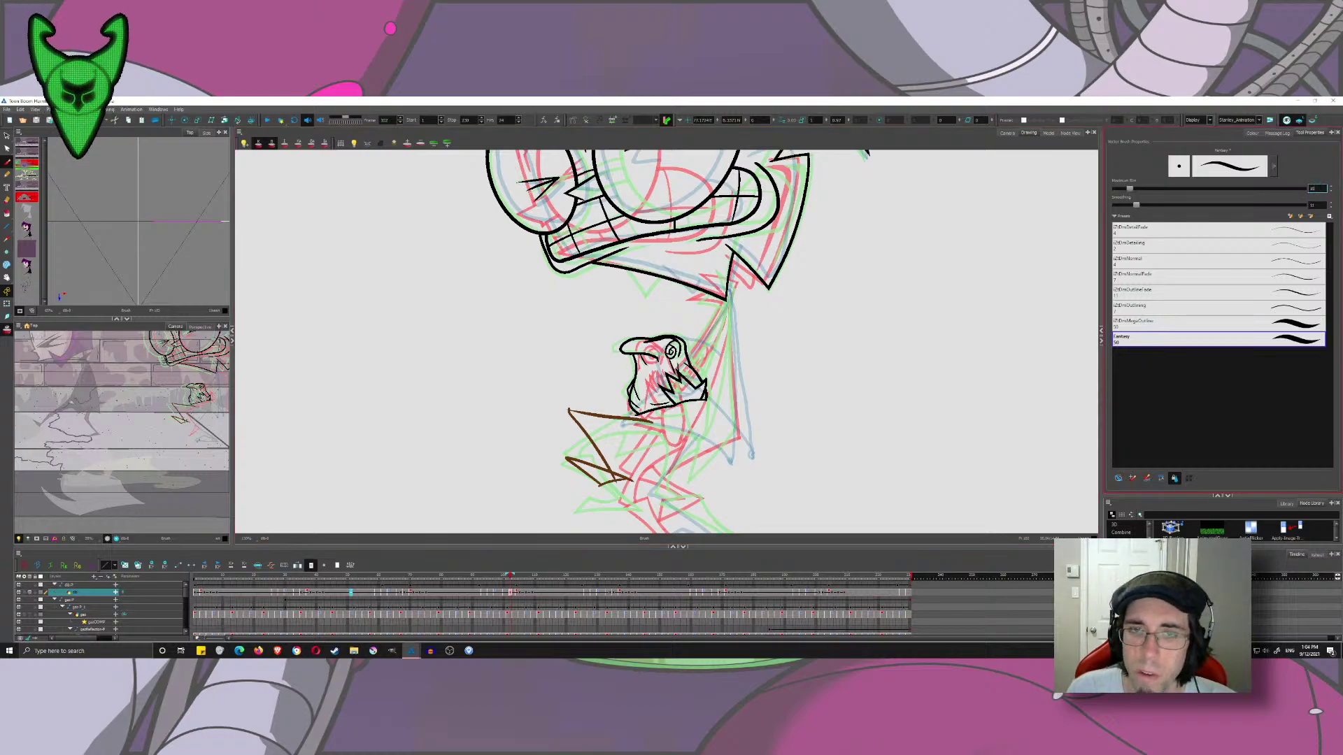
left_click_drag(798, 327, 860, 502)
key("ctrl+z")
left_click_drag(727, 302, 772, 513)
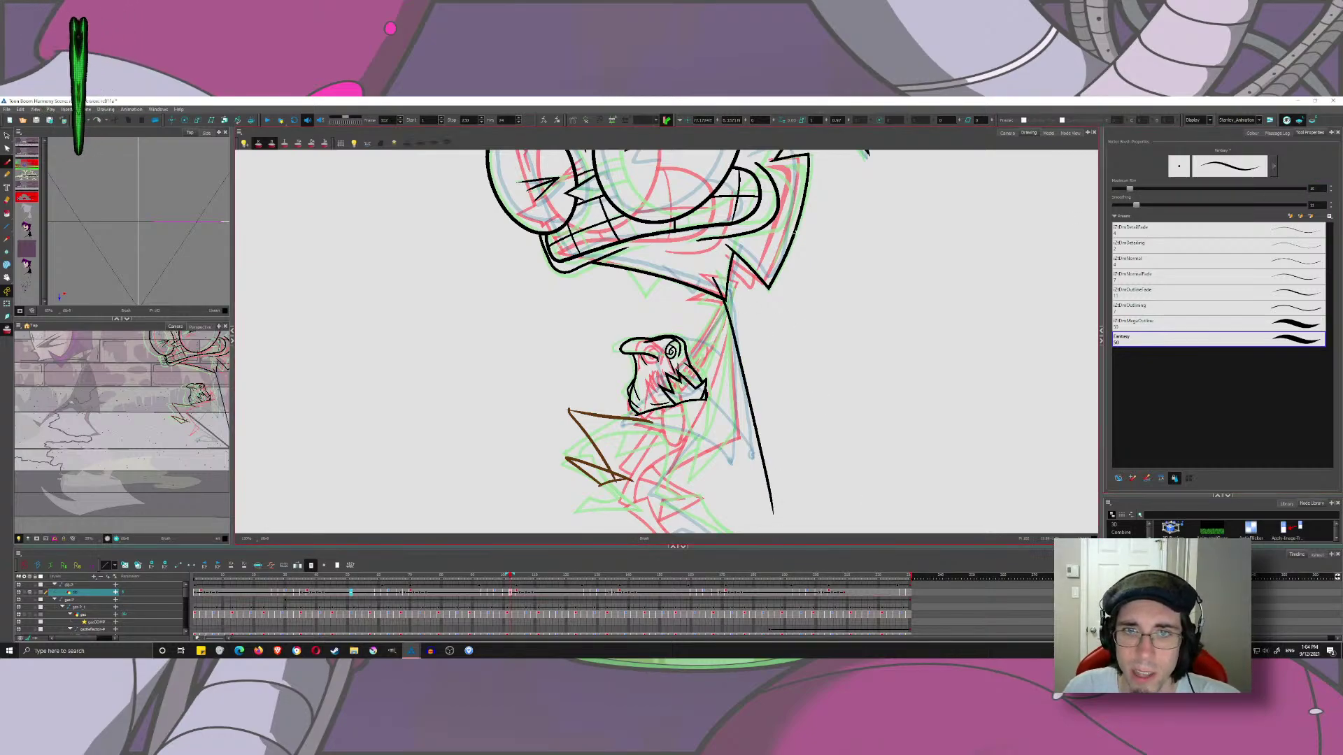
key("ctrl+z")
left_click(1007, 133)
left_click(1119, 480)
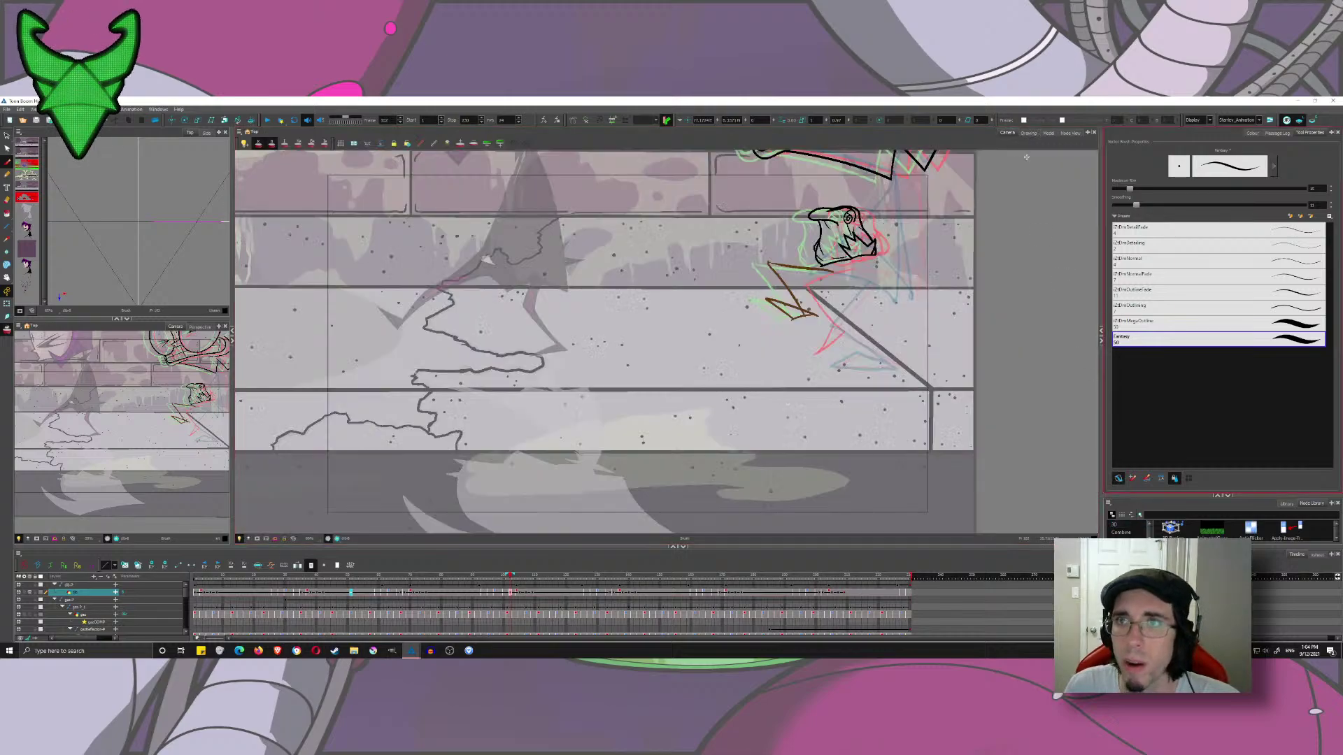
- Ink the rounded shape hanging below the shirt's face design in the drawing view, then hide the rough sketch underlay
left_click(1028, 133)
left_click_drag(769, 357, 770, 304)
scroll(775, 300, "up", 5)
mouse_move(684, 230)
left_mouse_down()
mouse_move(732, 280)
mouse_move(746, 203)
left_mouse_up()
scroll(731, 283, "down", 2)
left_click_drag(617, 361, 624, 388)
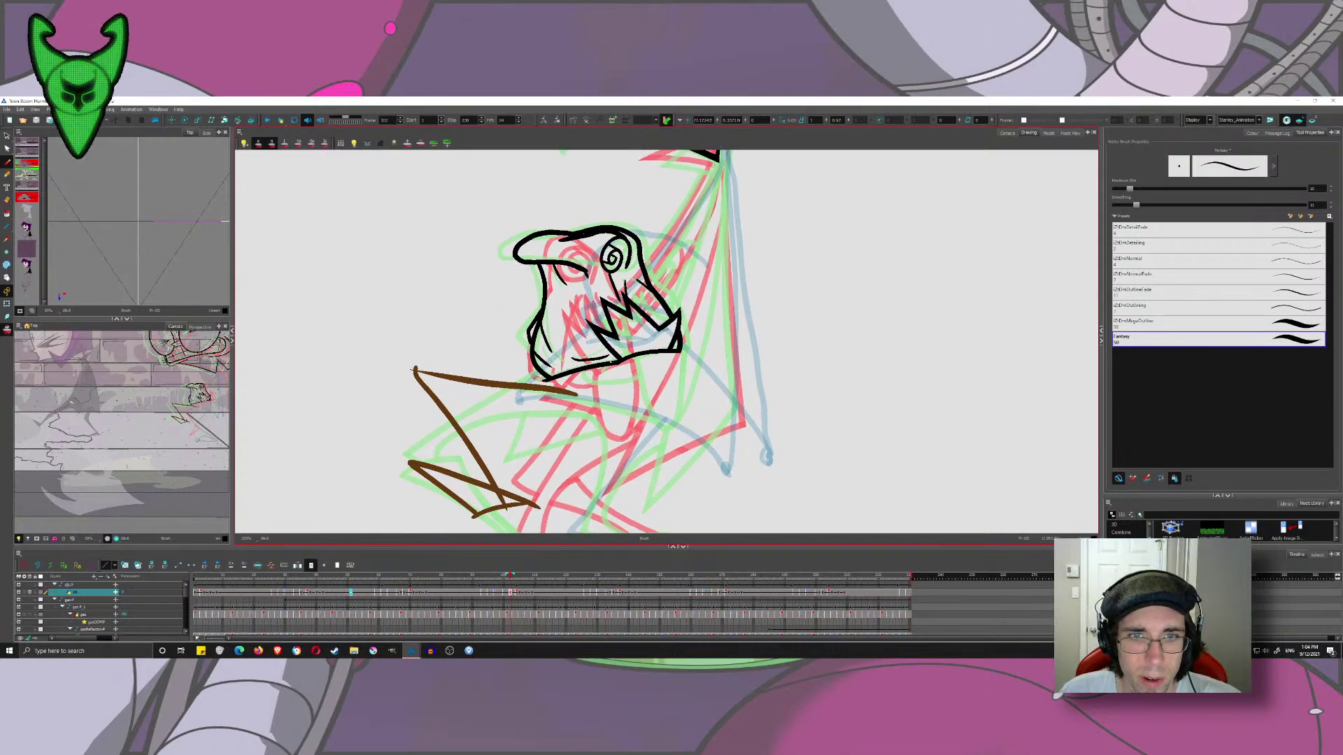
mouse_move(613, 354)
left_mouse_down()
mouse_move(626, 423)
mouse_move(647, 437)
mouse_move(671, 422)
mouse_move(680, 343)
left_mouse_up()
left_click_drag(712, 420, 685, 356)
left_click_drag(692, 227, 633, 363)
left_click_drag(642, 283, 649, 225)
scroll(649, 225, "down", 2)
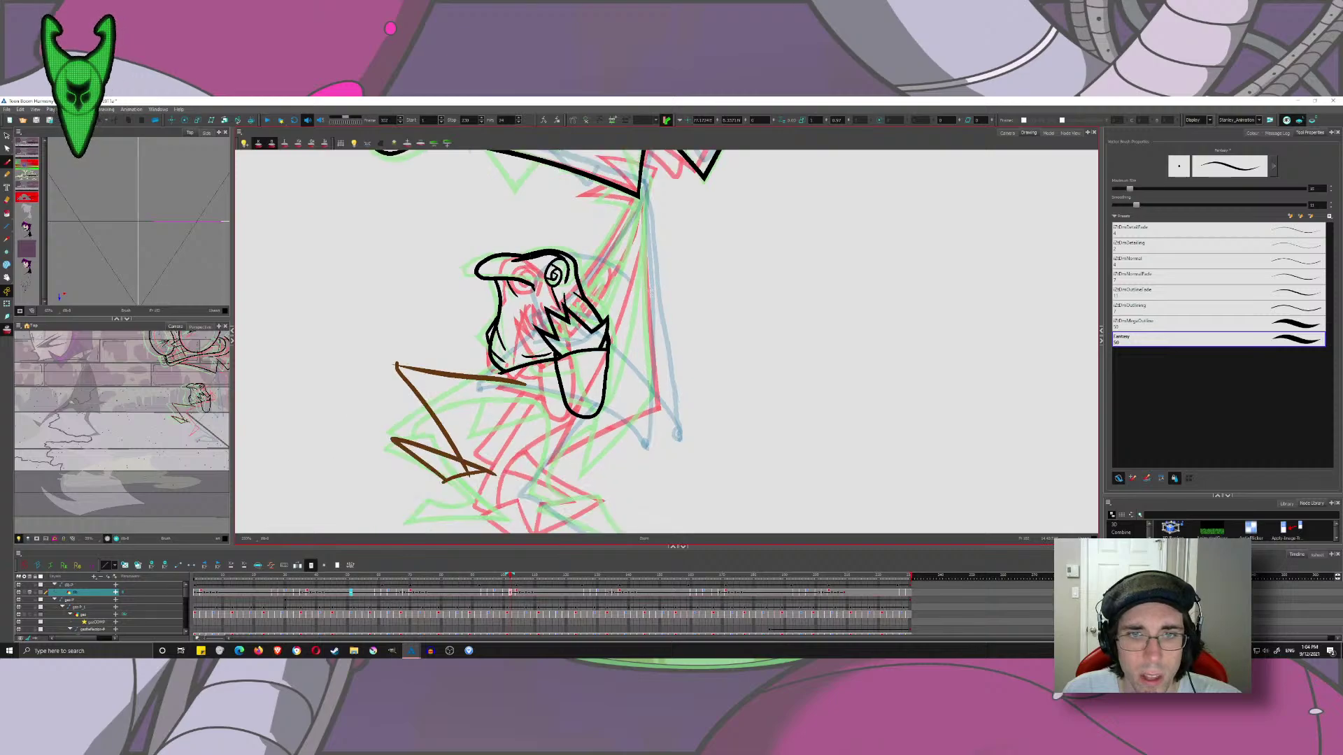
left_click(1299, 120)
left_click_drag(562, 349, 560, 401)
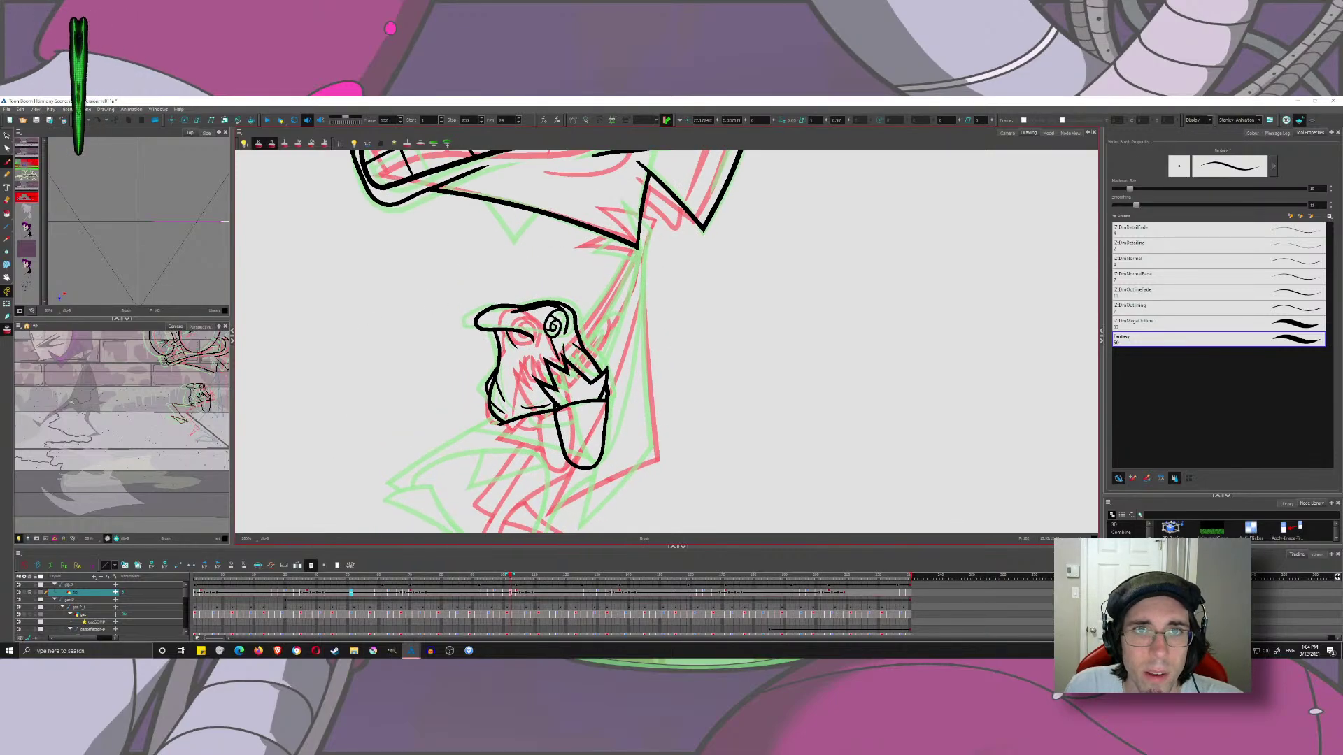
- Ink the long diagonal upper edge of the upper spike at the shirt's lower corner, redoing the stroke until it follows the sketch
scroll(601, 193, "up", 3)
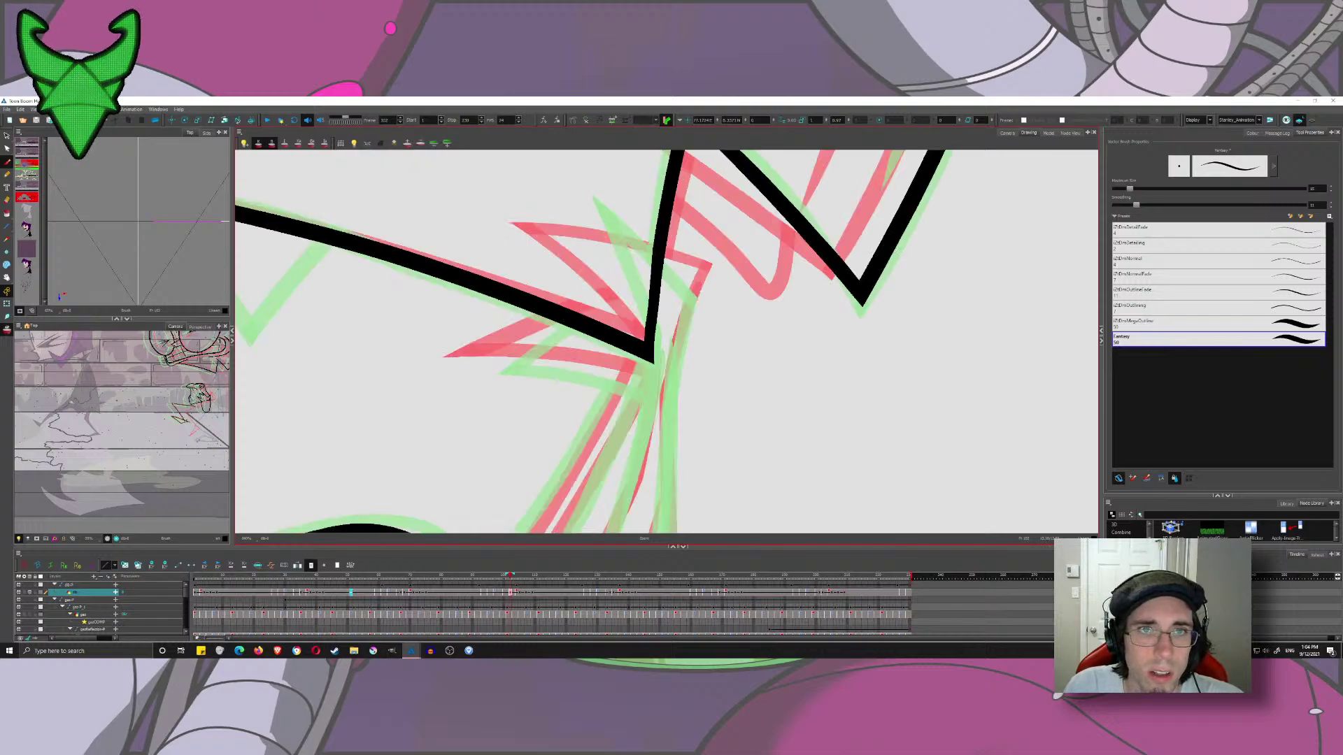
left_click_drag(562, 202, 825, 412)
key("ctrl+z")
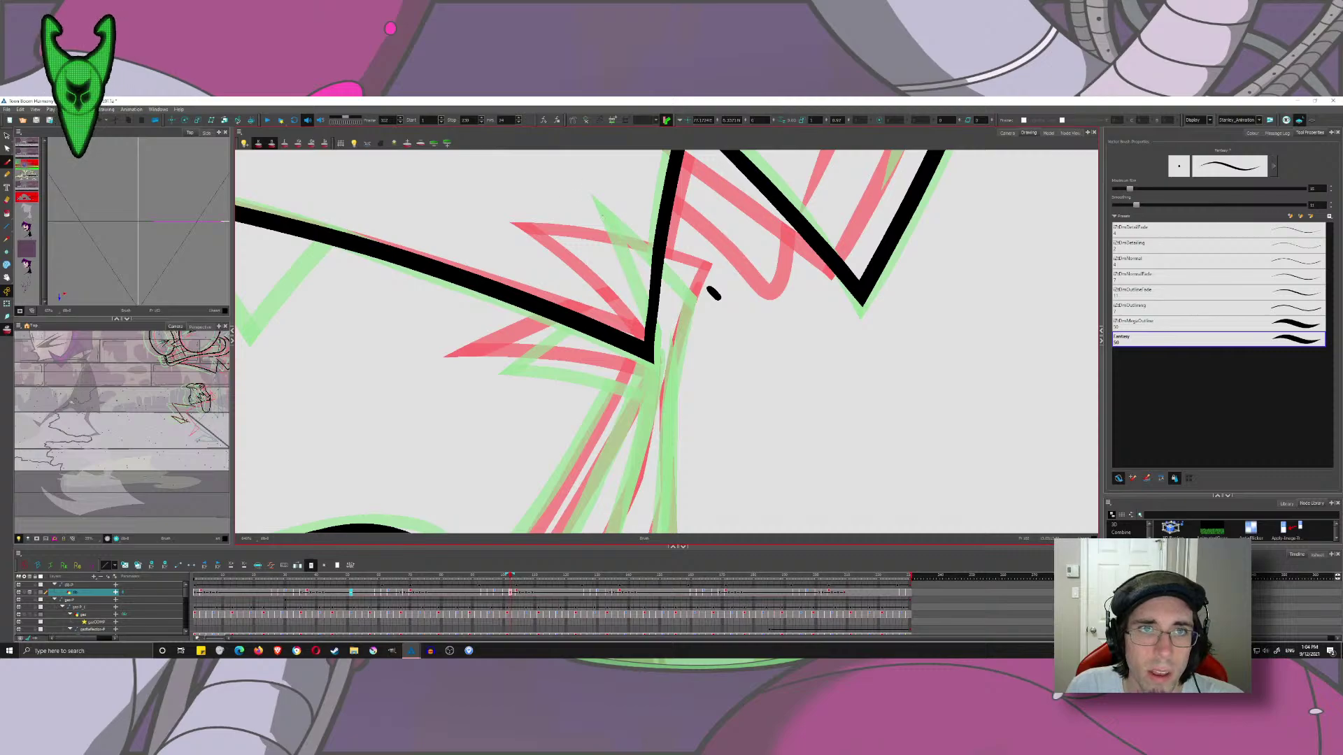
left_click_drag(495, 192, 693, 280)
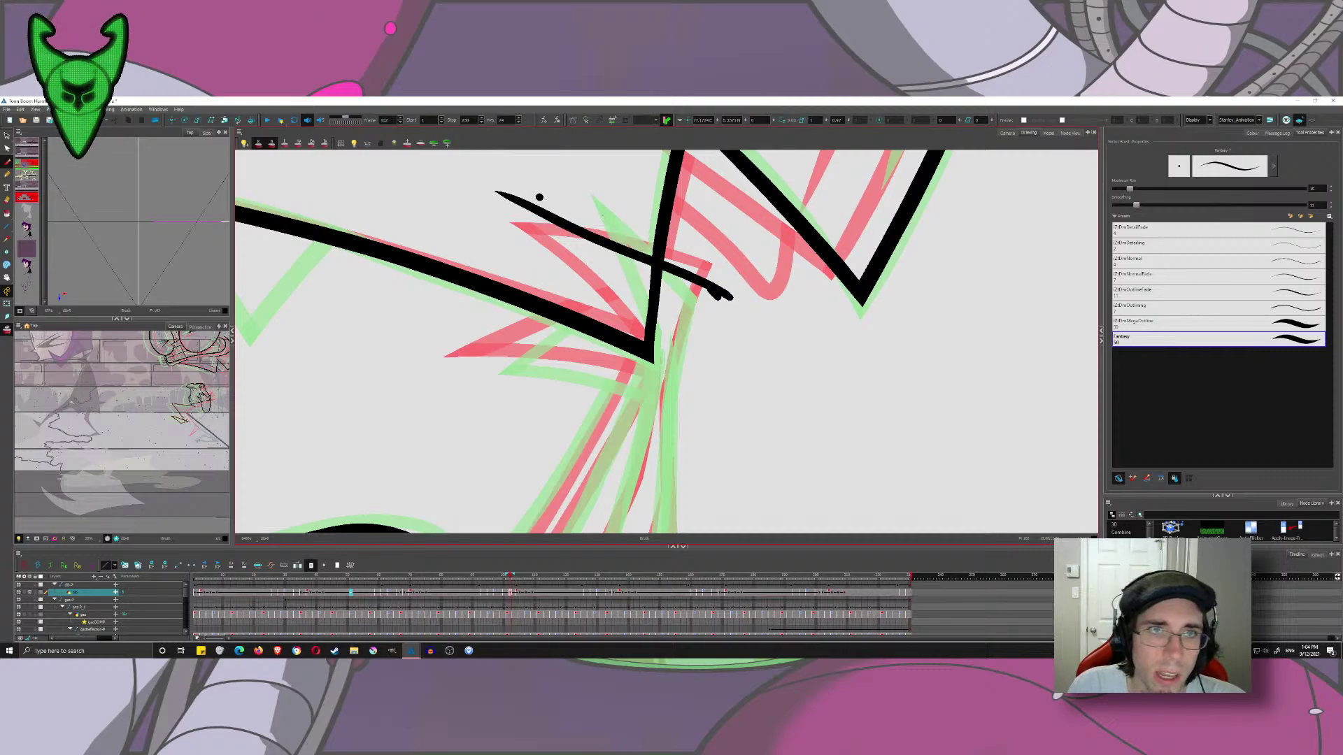
key("ctrl+z")
left_click_drag(521, 187, 778, 353)
- Delete the two stray brush dots beside the new spike stroke, keep the stroke itself, and return to the Brush tool
left_click(8, 136)
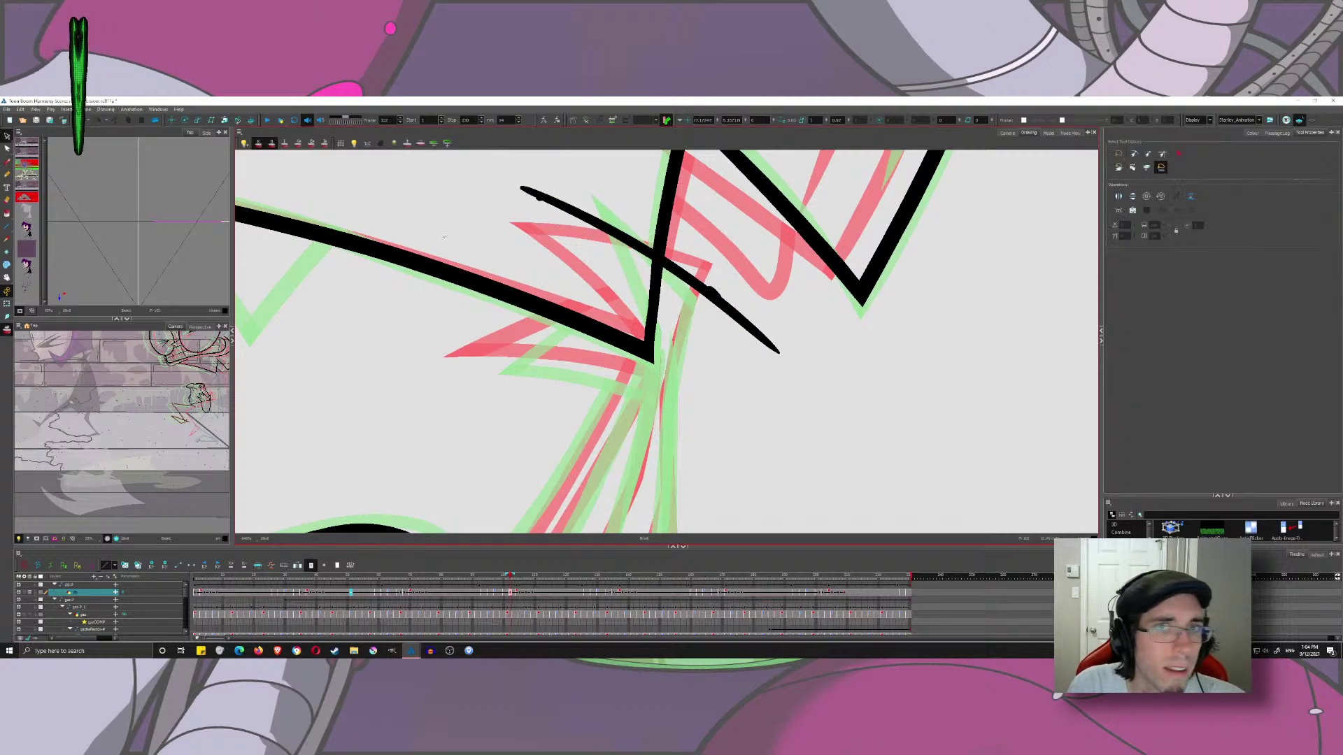
left_click(553, 202)
key("Delete")
left_click(539, 197)
left_click(714, 294, "shift")
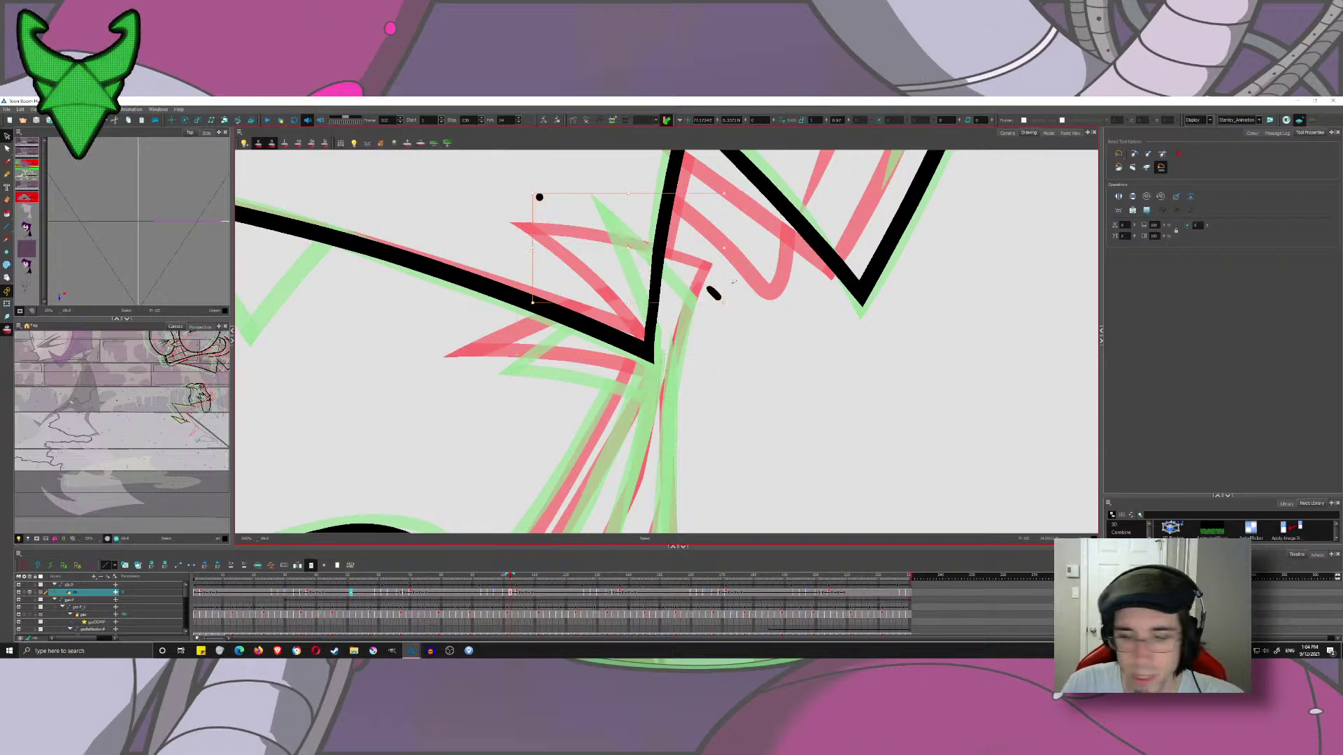
key("ctrl+z")
key("ctrl+z")
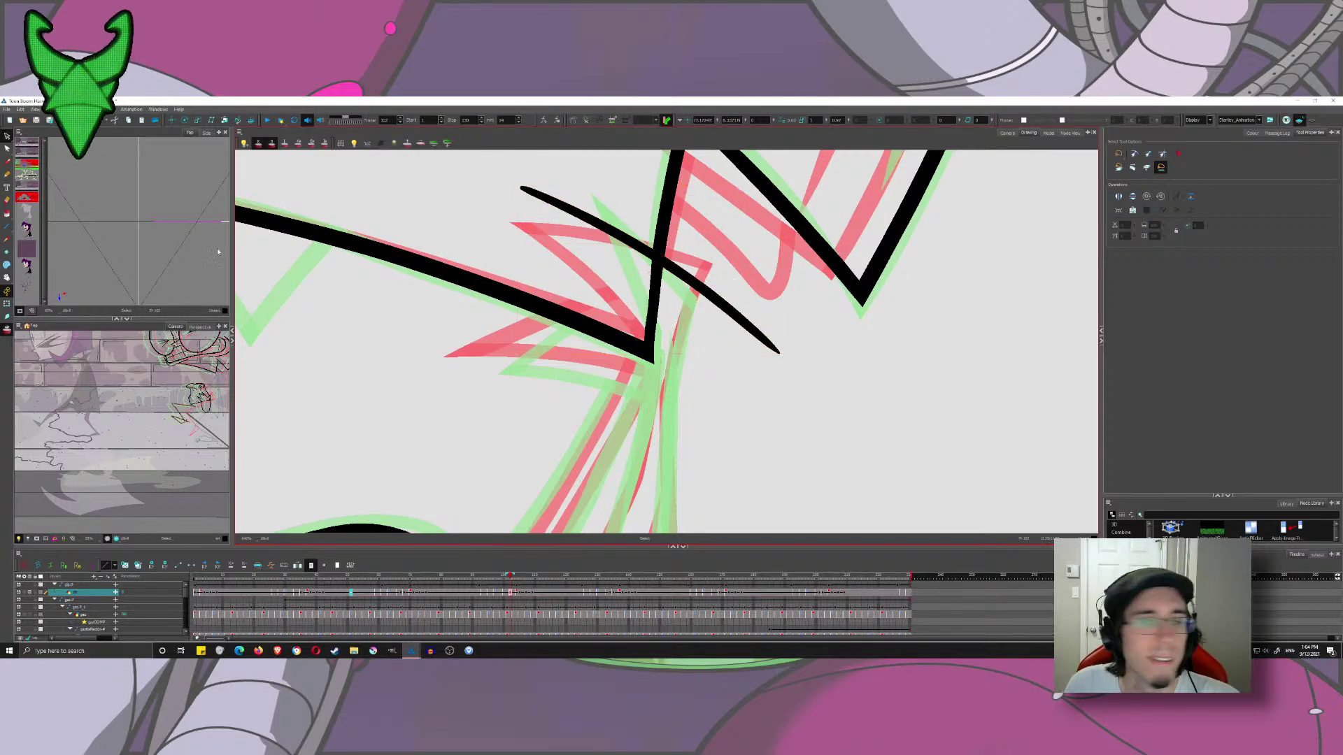
left_click(7, 161)
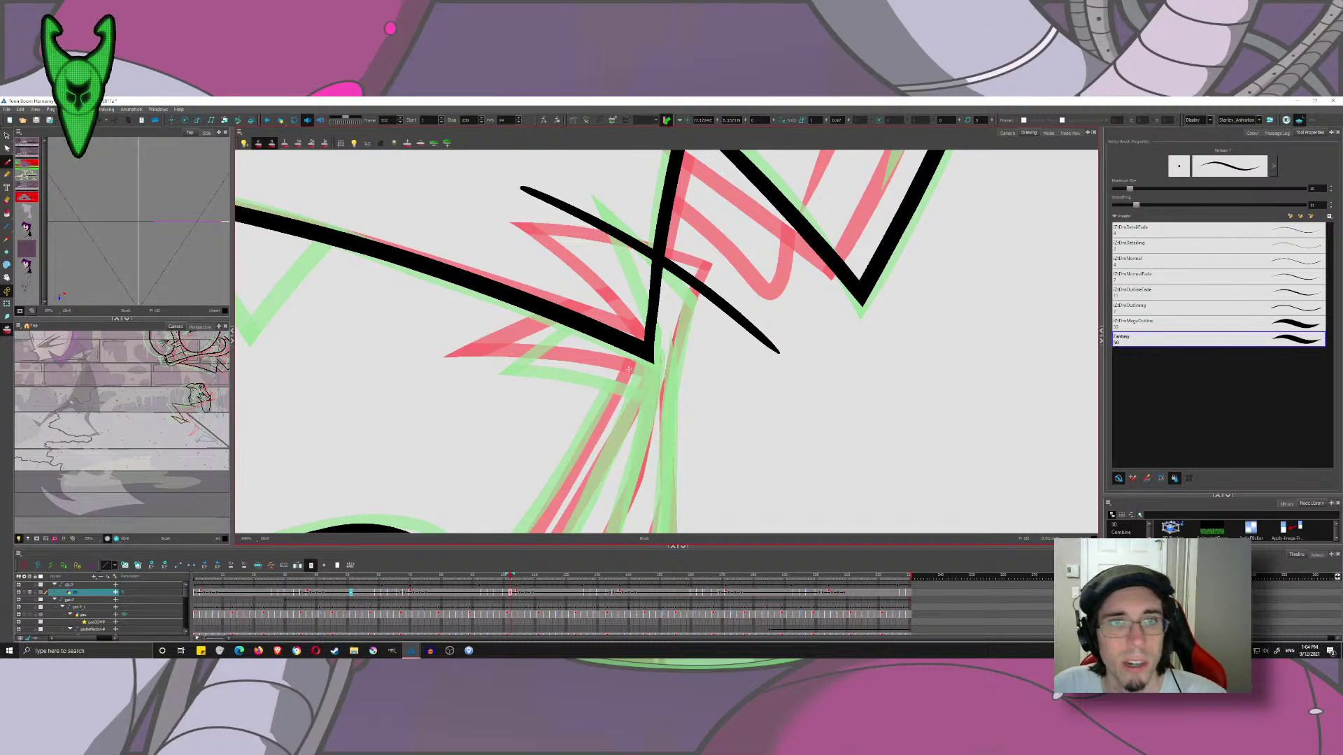
- Ink the upper spike's lower edge as a steep diagonal through the shirt corner, crossing the first stroke and undoing unsatisfactory tries
key("space")
left_click_drag(554, 260, 549, 257)
left_click_drag(538, 165, 689, 458)
key("ctrl+z")
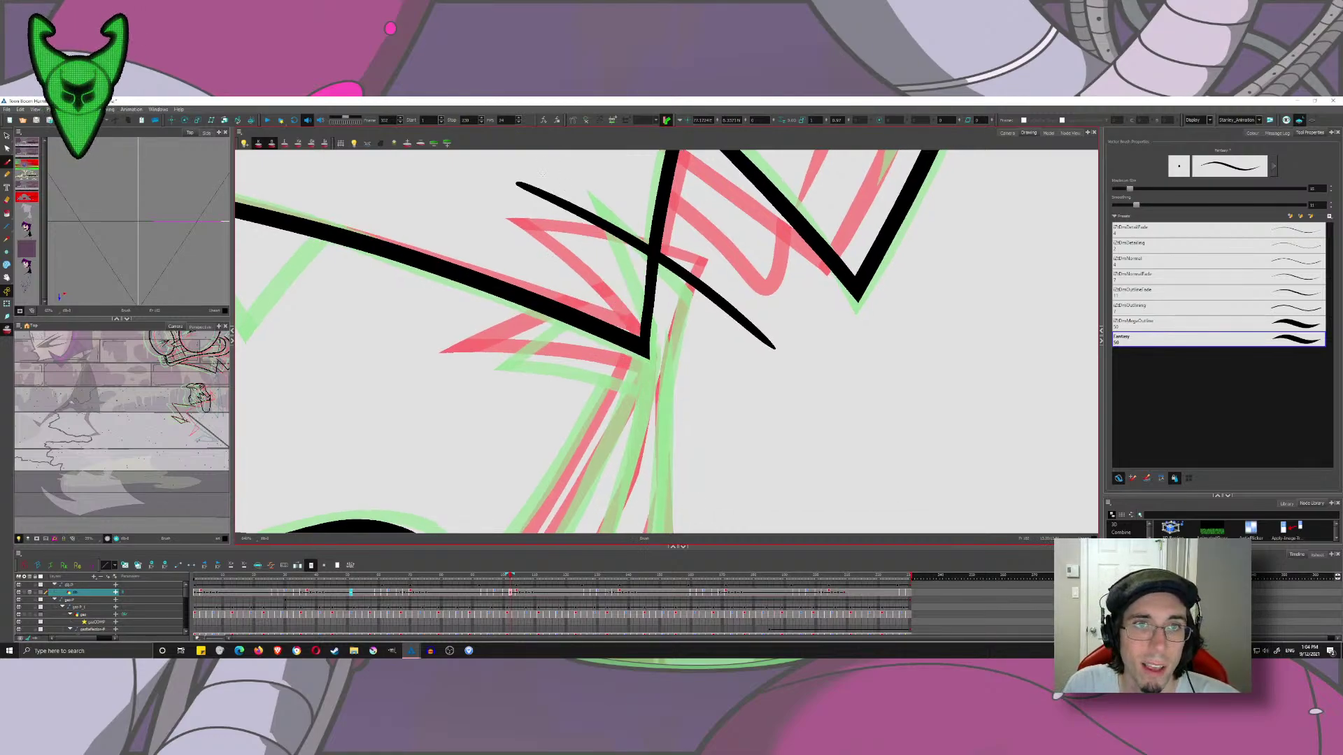
left_click_drag(530, 167, 692, 406)
key("ctrl+z")
left_click_drag(531, 172, 699, 501)
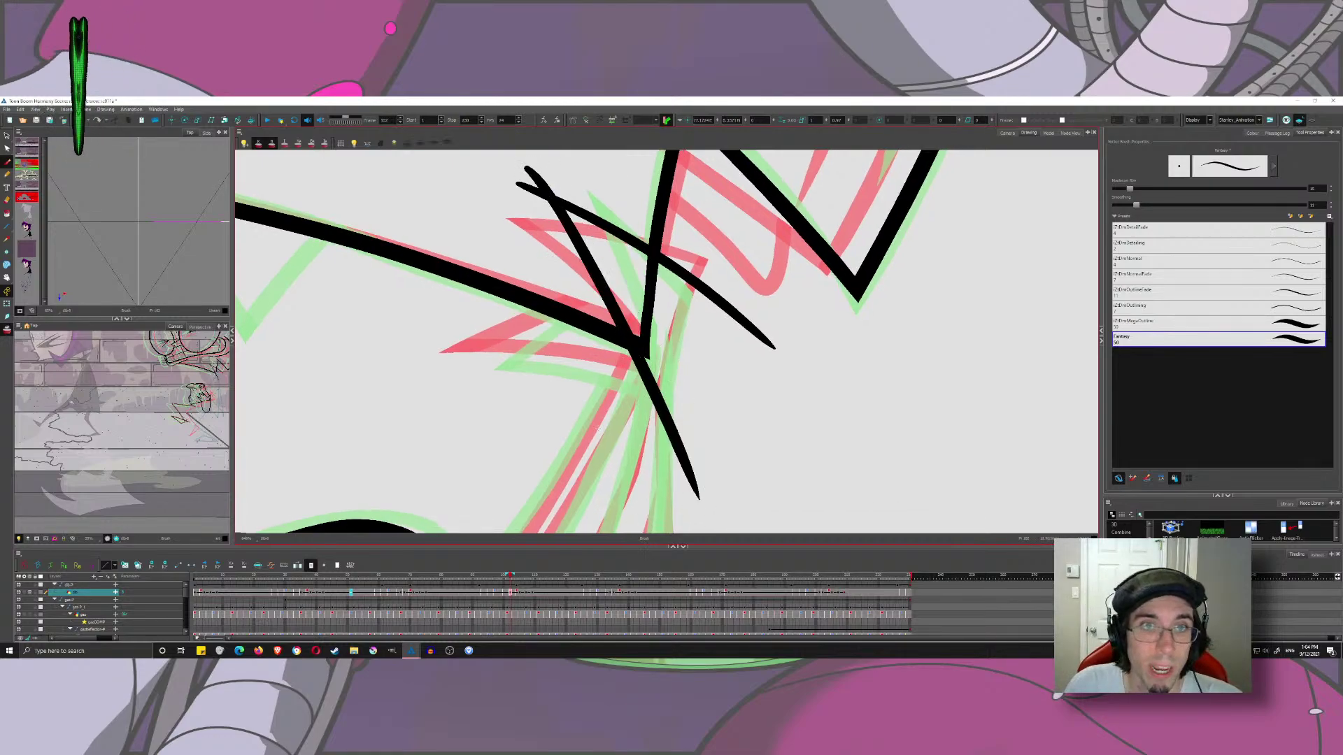
key("ctrl+z")
left_click_drag(532, 172, 707, 444)
key("ctrl+z")
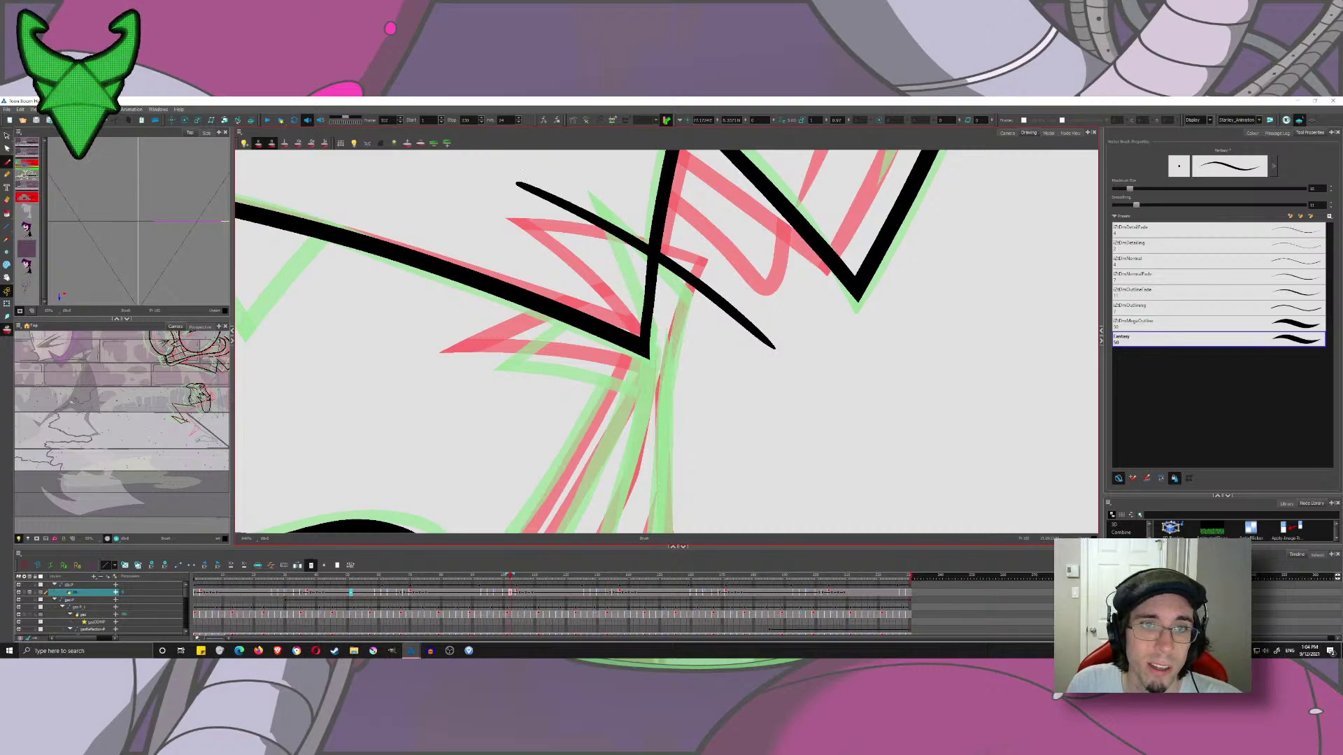
left_click_drag(530, 171, 700, 482)
key("ctrl+z")
mouse_move(531, 166)
left_mouse_down()
mouse_move(615, 279)
mouse_move(715, 494)
left_mouse_up()
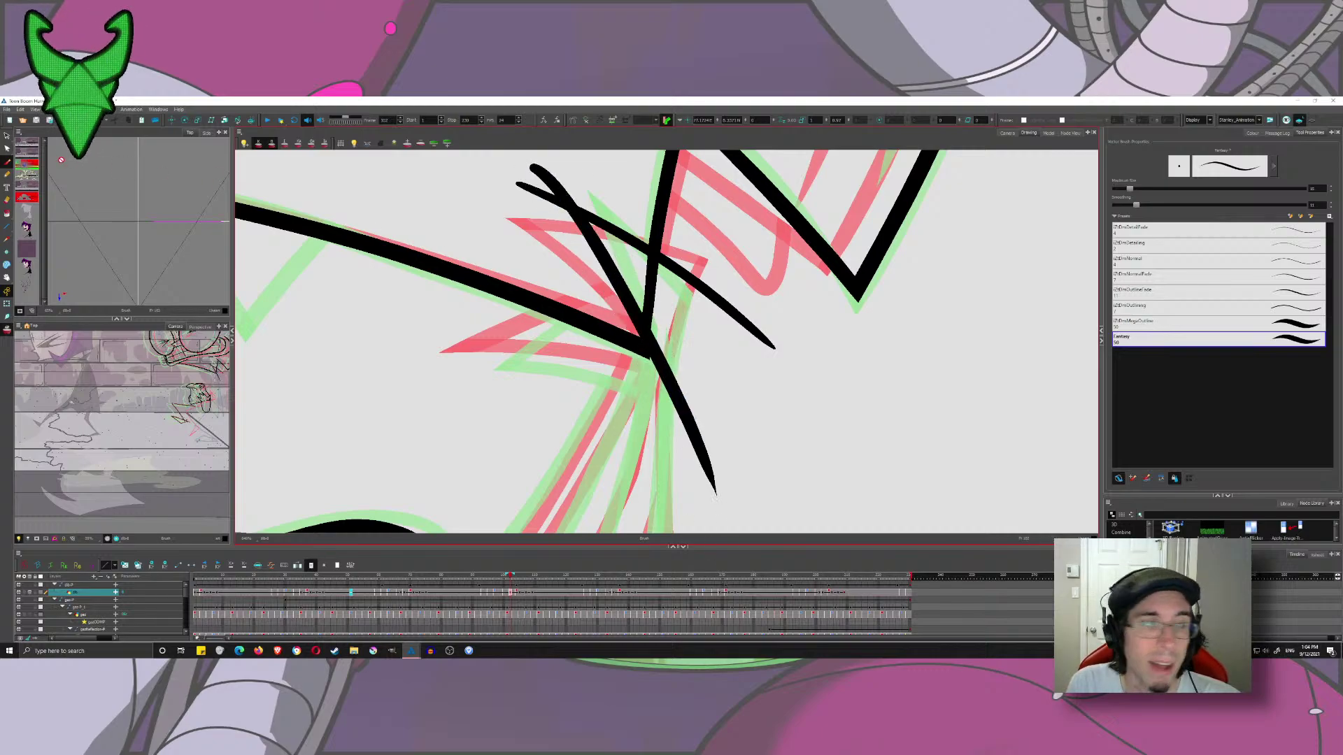
left_click(6, 137)
left_click(7, 163)
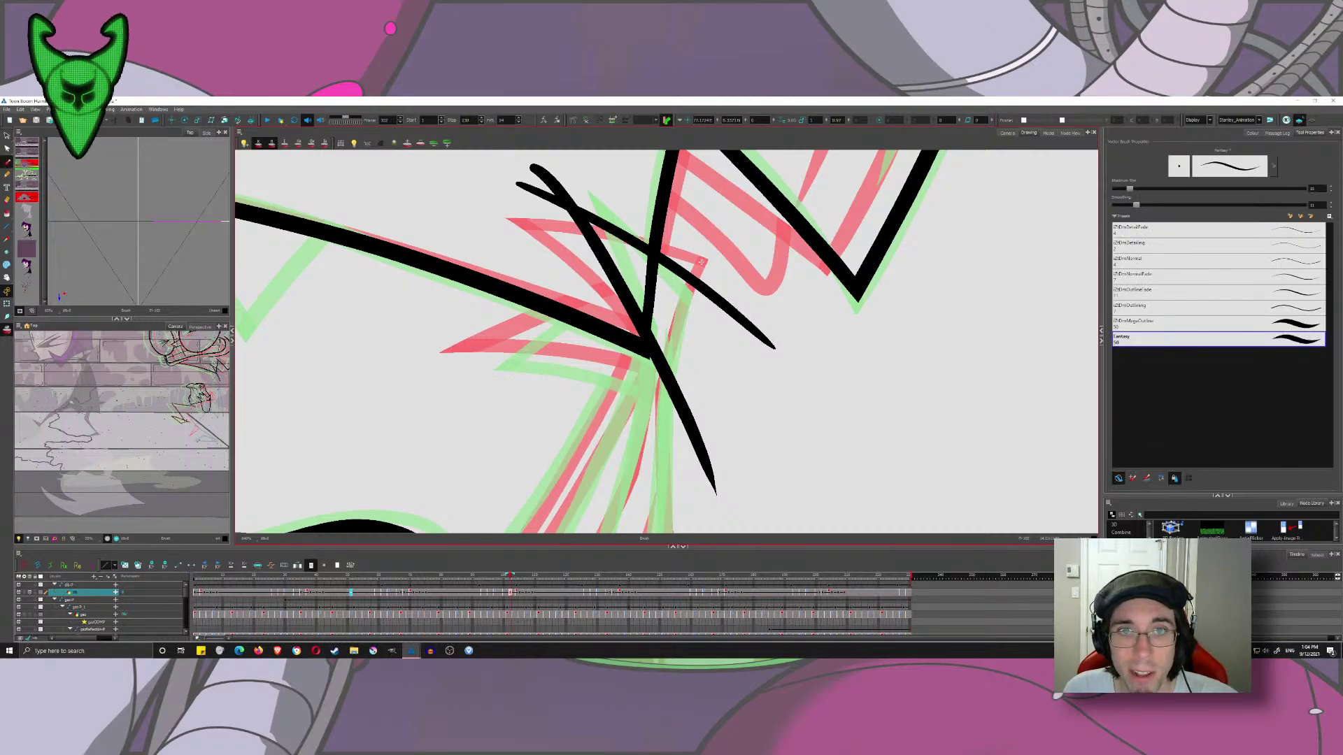
- Cut off the overshooting stroke ends beyond the upper spike's tip to leave a sharp point
left_click_drag(702, 262, 642, 518)
key("ctrl+z")
scroll(692, 302, "down", 3)
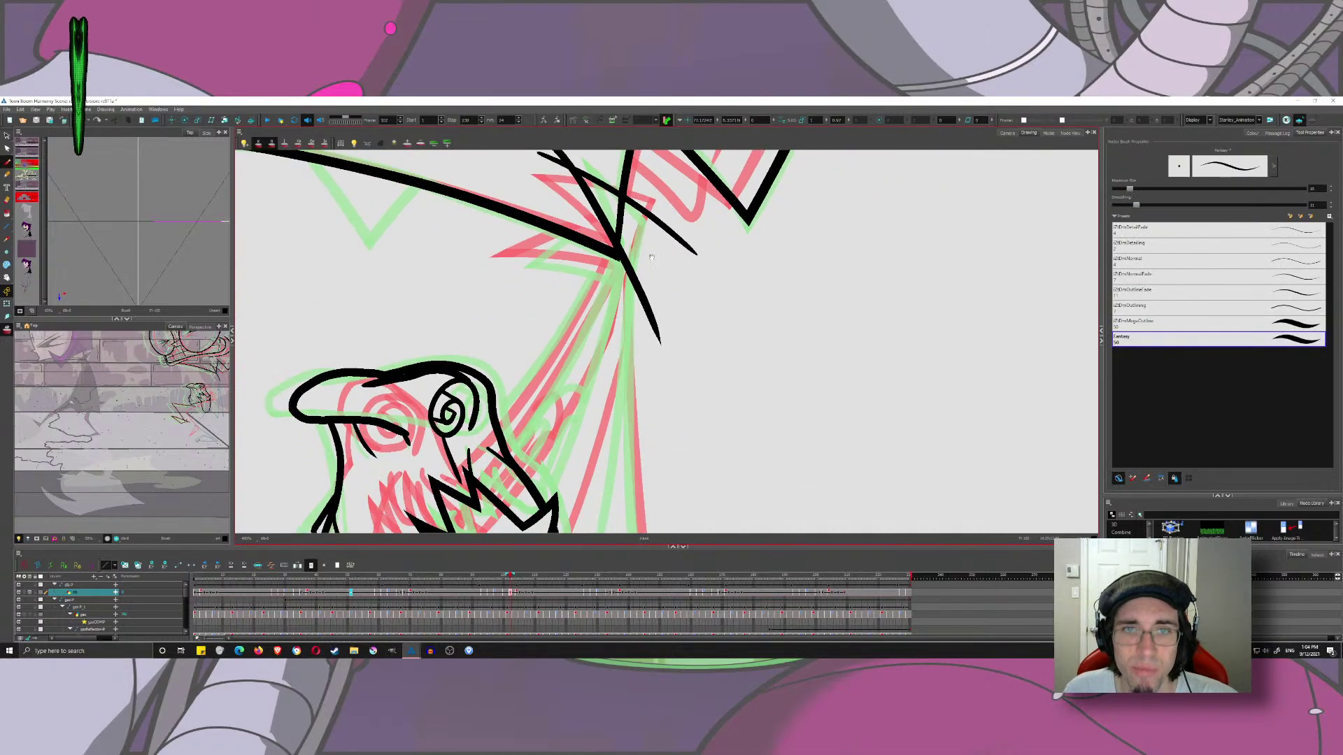
left_click_drag(655, 289, 648, 333)
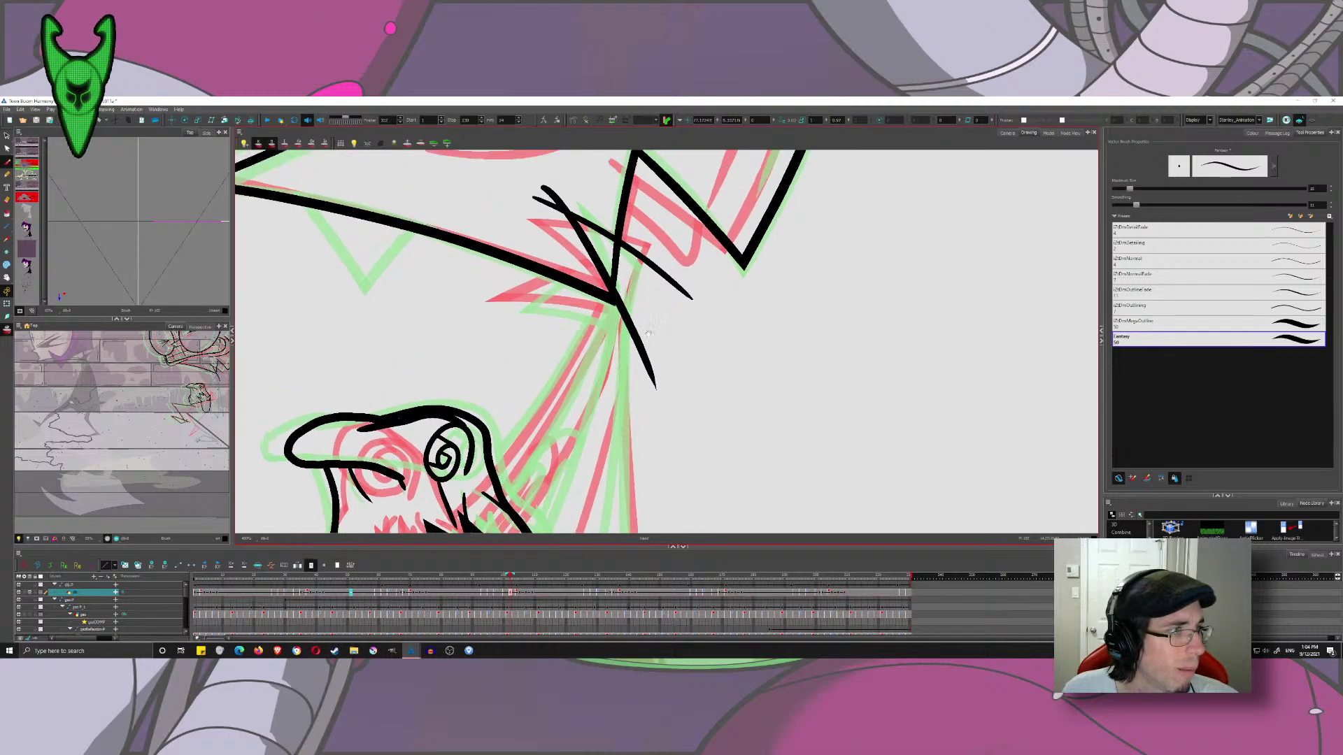
left_click(8, 149)
left_click_drag(574, 179, 549, 204)
left_click_drag(548, 217, 533, 189)
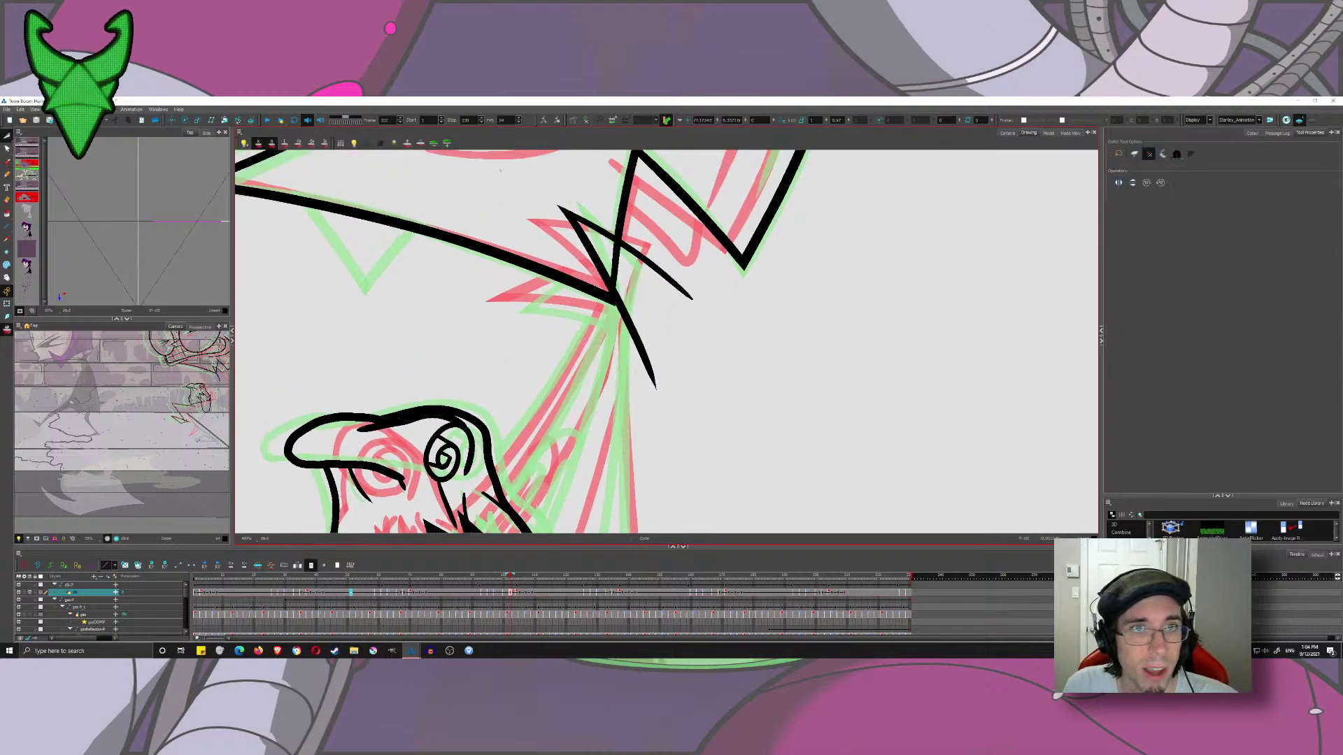
- Ink the upper edge of the lower spike as a curve crossing the shirt hem, redoing the brush stroke until it fits
left_click(8, 161)
mouse_move(722, 328)
left_mouse_down()
mouse_move(722, 263)
mouse_move(758, 299)
left_mouse_up()
mouse_move(524, 357)
left_mouse_down()
mouse_move(654, 235)
mouse_move(655, 213)
left_mouse_up()
left_click_drag(635, 263, 697, 273)
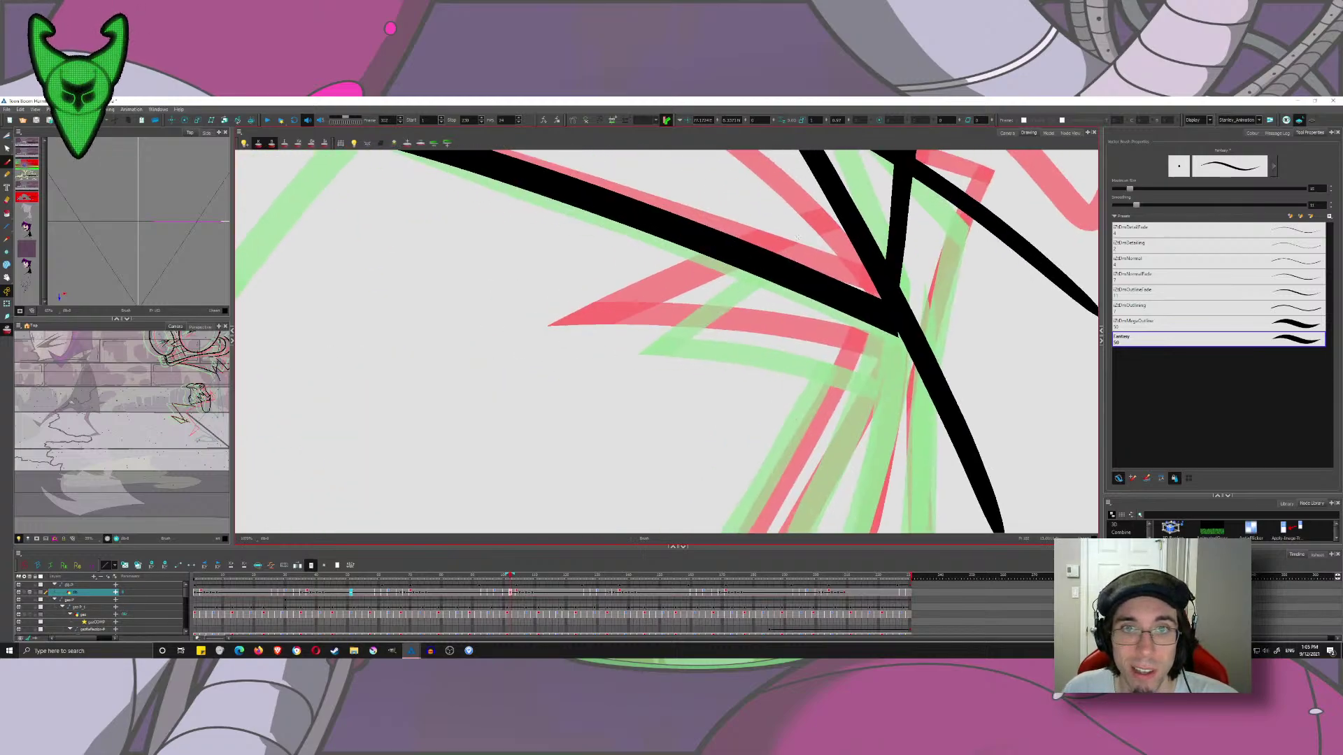
left_click_drag(798, 237, 508, 483)
key("ctrl+z")
mouse_move(820, 221)
left_mouse_down()
mouse_move(509, 451)
mouse_move(736, 252)
mouse_move(490, 434)
mouse_move(448, 514)
left_mouse_up()
key("ctrl+z")
key("ctrl+z")
key("ctrl+z")
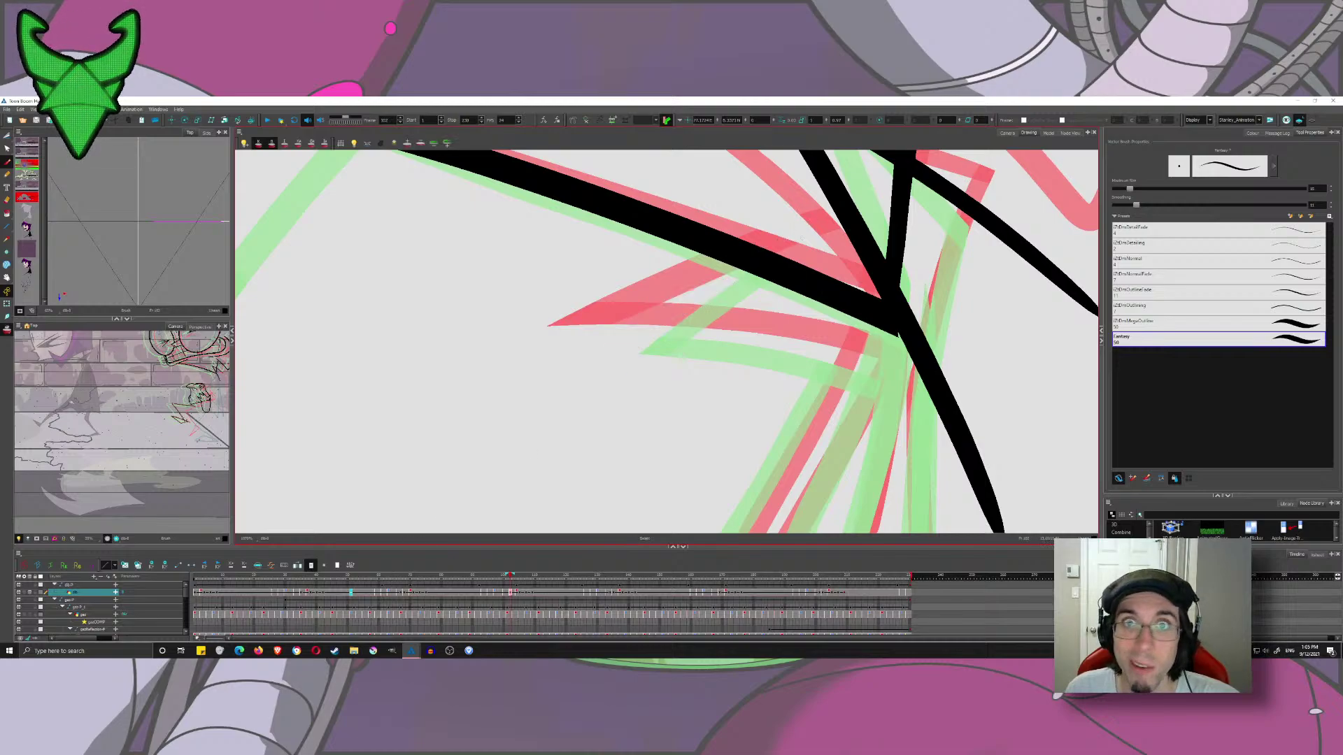
mouse_move(810, 233)
left_mouse_down()
mouse_move(643, 311)
mouse_move(430, 462)
left_mouse_up()
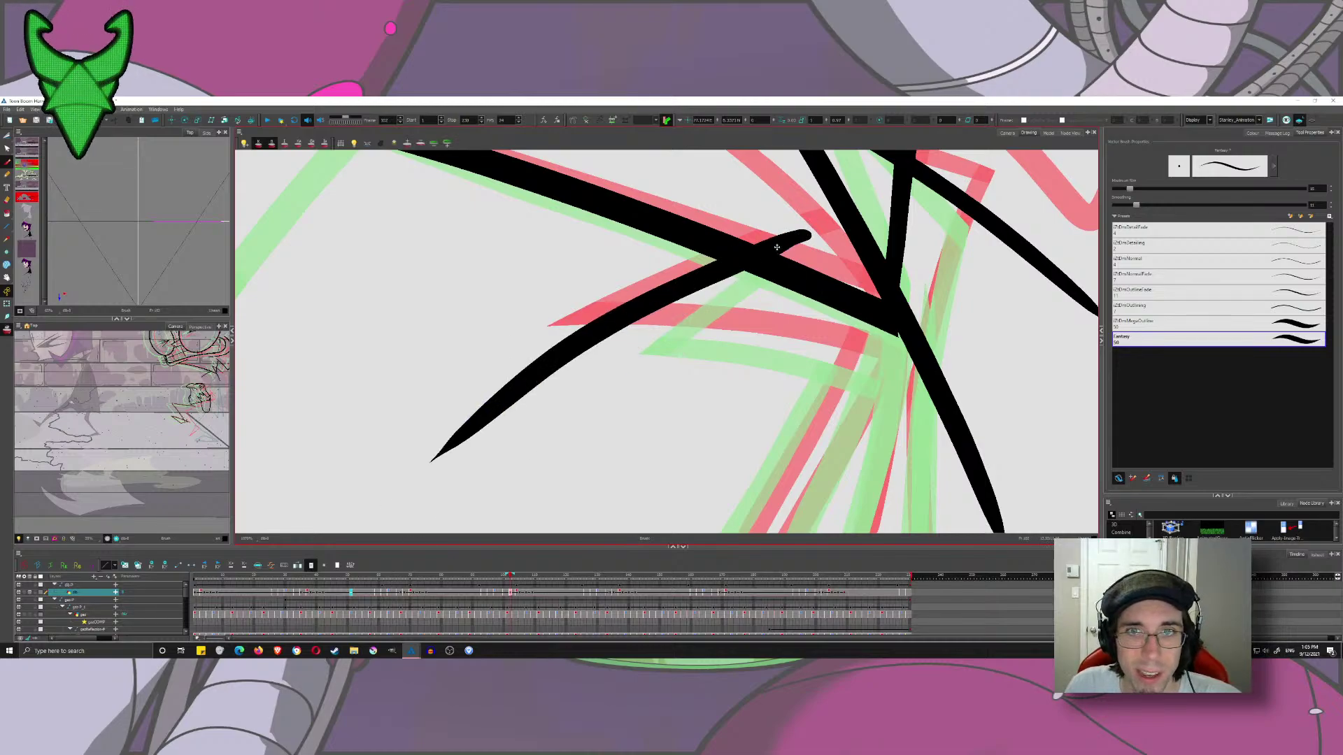
key("ctrl+z")
left_click_drag(827, 217, 397, 520)
key("ctrl+z")
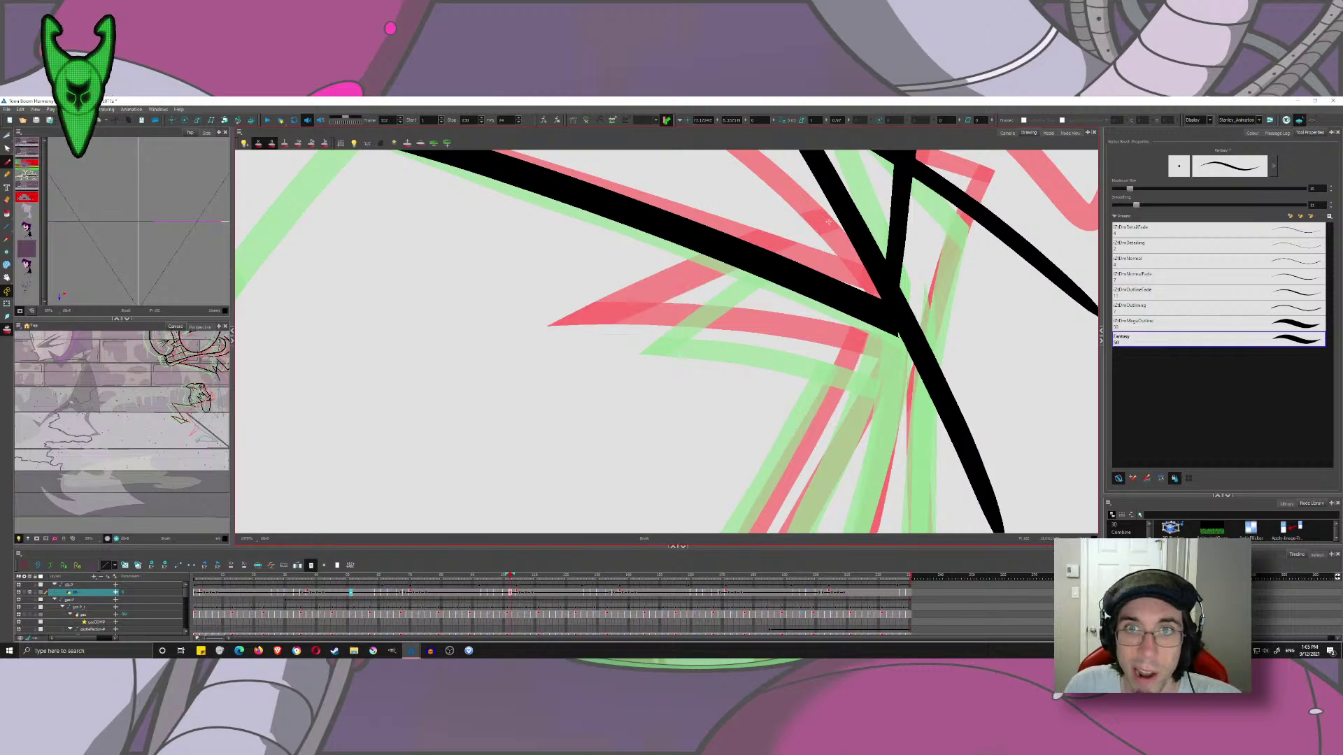
mouse_move(808, 227)
left_mouse_down()
mouse_move(679, 285)
mouse_move(451, 453)
left_mouse_up()
- Ink the curved lower edge of the lower spike from beyond its tip back to the shirt corner, undoing poor attempts
mouse_move(495, 370)
left_mouse_down()
mouse_move(536, 353)
mouse_move(933, 419)
left_mouse_up()
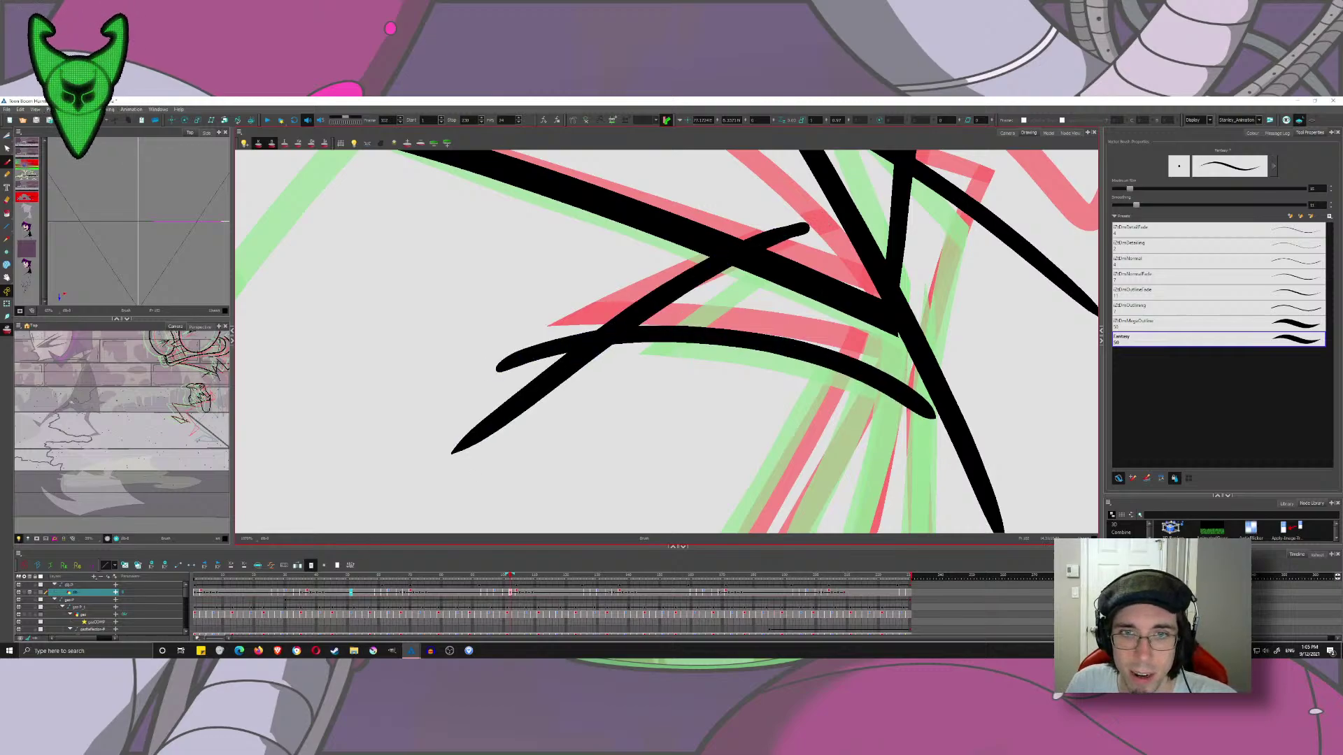
key("ctrl+z")
left_click_drag(478, 346, 857, 370)
key("ctrl+z")
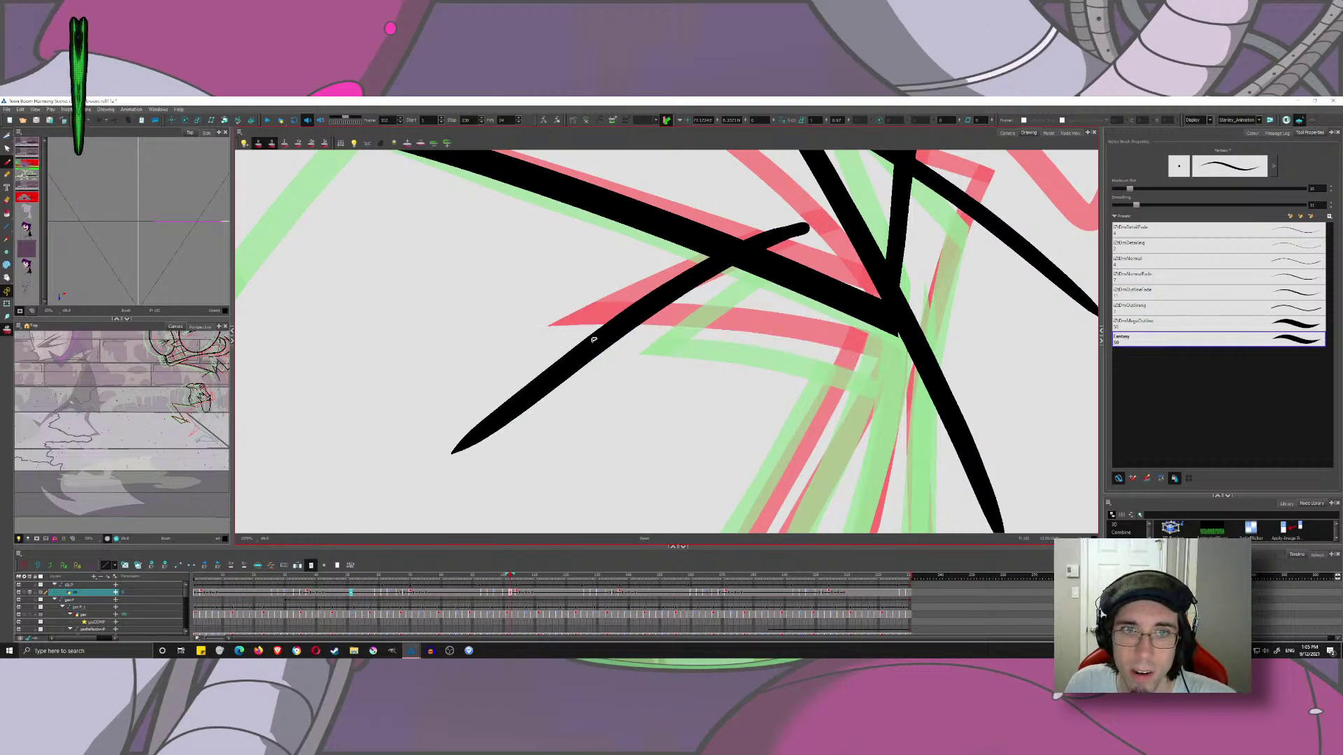
mouse_move(518, 342)
left_mouse_down()
mouse_move(628, 322)
mouse_move(964, 383)
left_mouse_up()
key("ctrl+z")
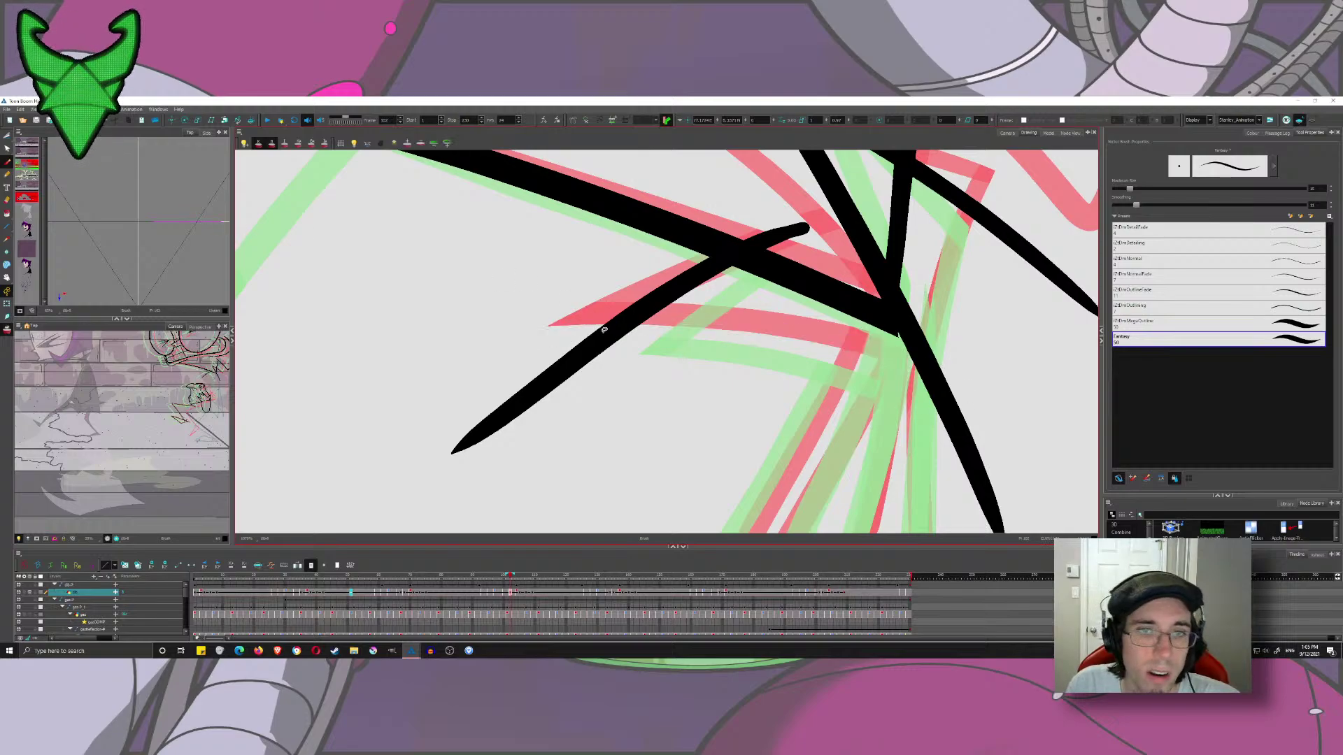
mouse_move(531, 344)
left_mouse_down()
mouse_move(734, 330)
mouse_move(922, 399)
left_mouse_up()
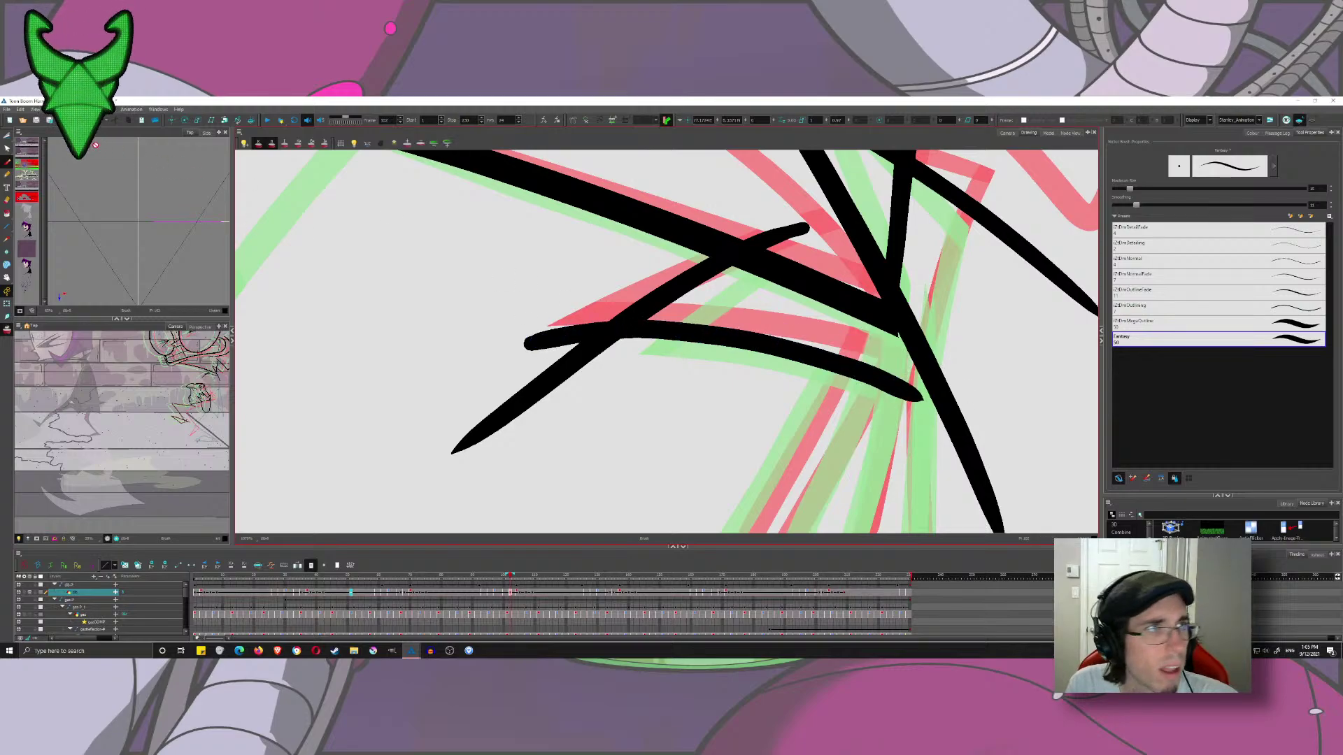
- Cut away the lower spike's overshooting ends above the shirt hem and beyond the tip
key("alt+t")
left_click_drag(794, 197, 780, 252)
mouse_move(593, 307)
left_mouse_down()
mouse_move(590, 371)
mouse_move(579, 344)
left_mouse_up()
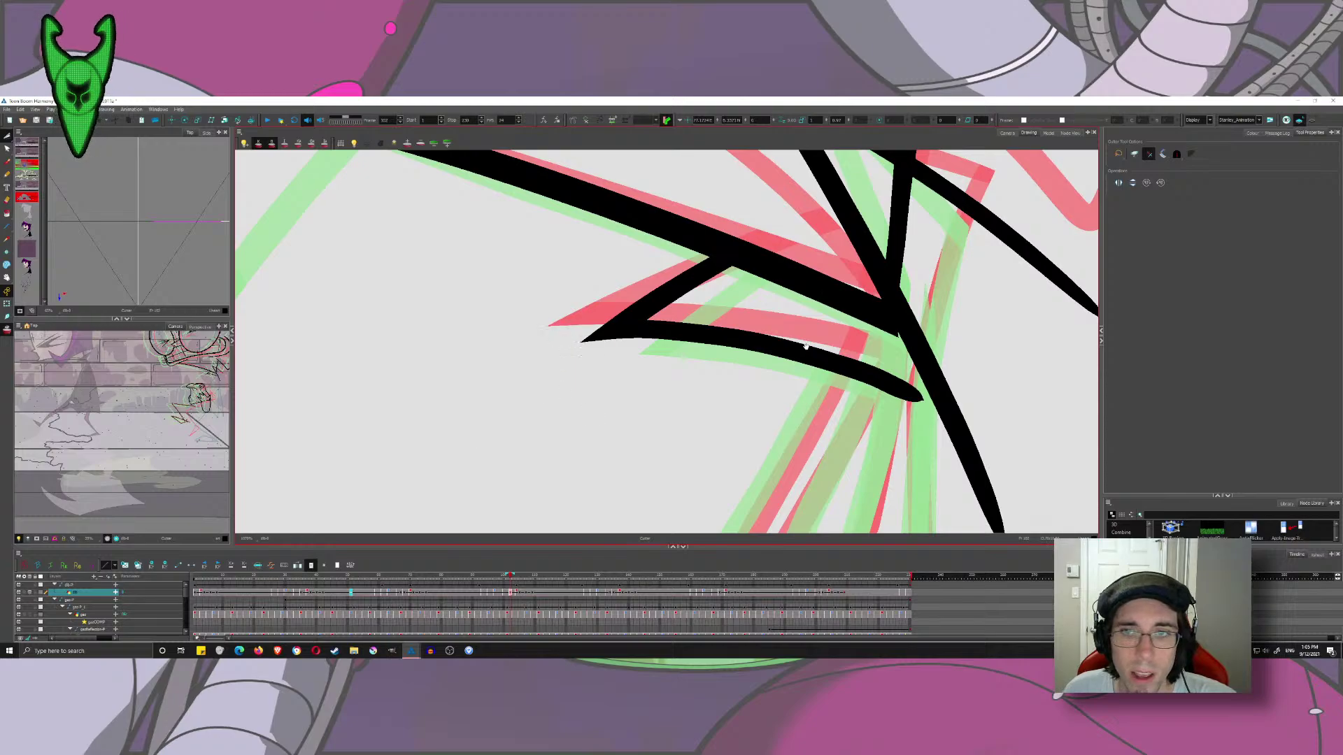
scroll(563, 395, "down", 3)
mouse_move(899, 282)
left_mouse_down()
mouse_move(561, 396)
mouse_move(647, 317)
mouse_move(599, 267)
left_mouse_up()
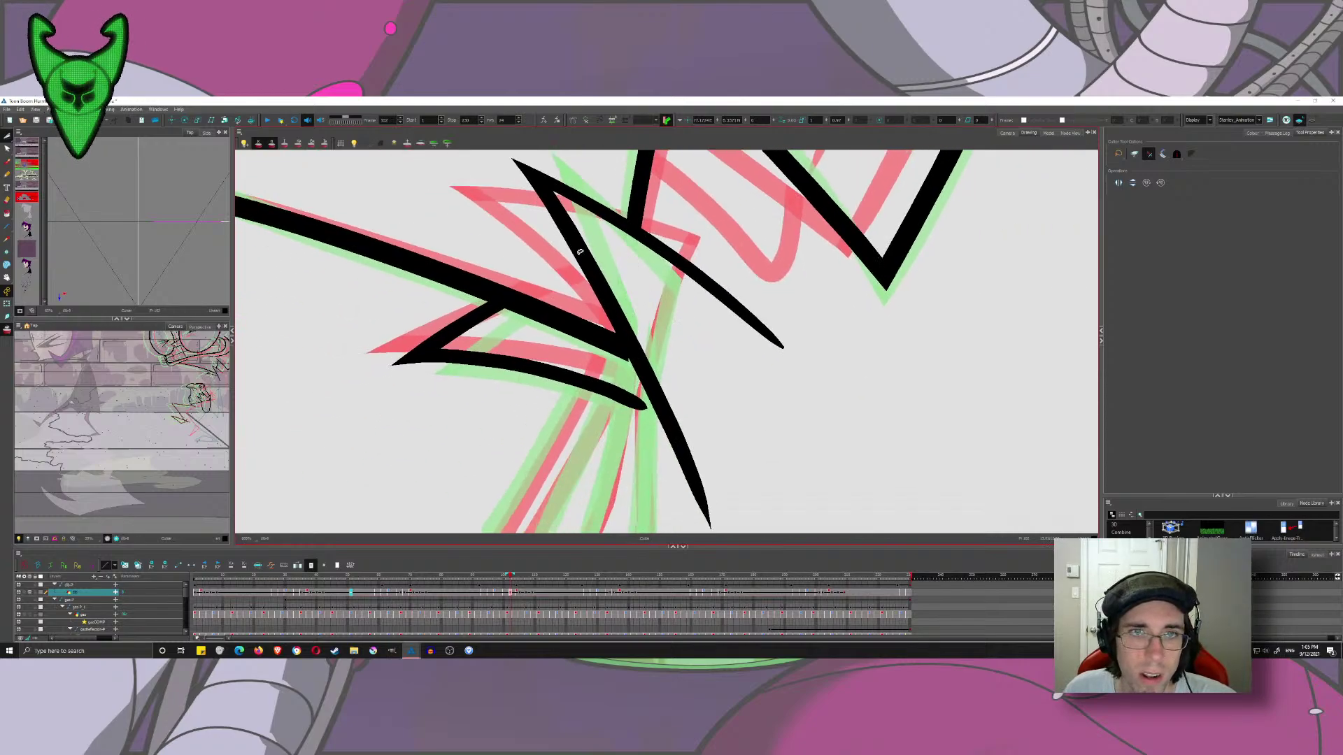
- Ink the short edge closing the upper spike and the long outline running down from the shirt corner
left_click(7, 162)
mouse_move(694, 240)
left_mouse_down()
mouse_move(686, 227)
mouse_move(648, 440)
mouse_move(632, 256)
mouse_move(635, 287)
left_mouse_up()
scroll(644, 430, "down", 4)
scroll(635, 287, "down", 2)
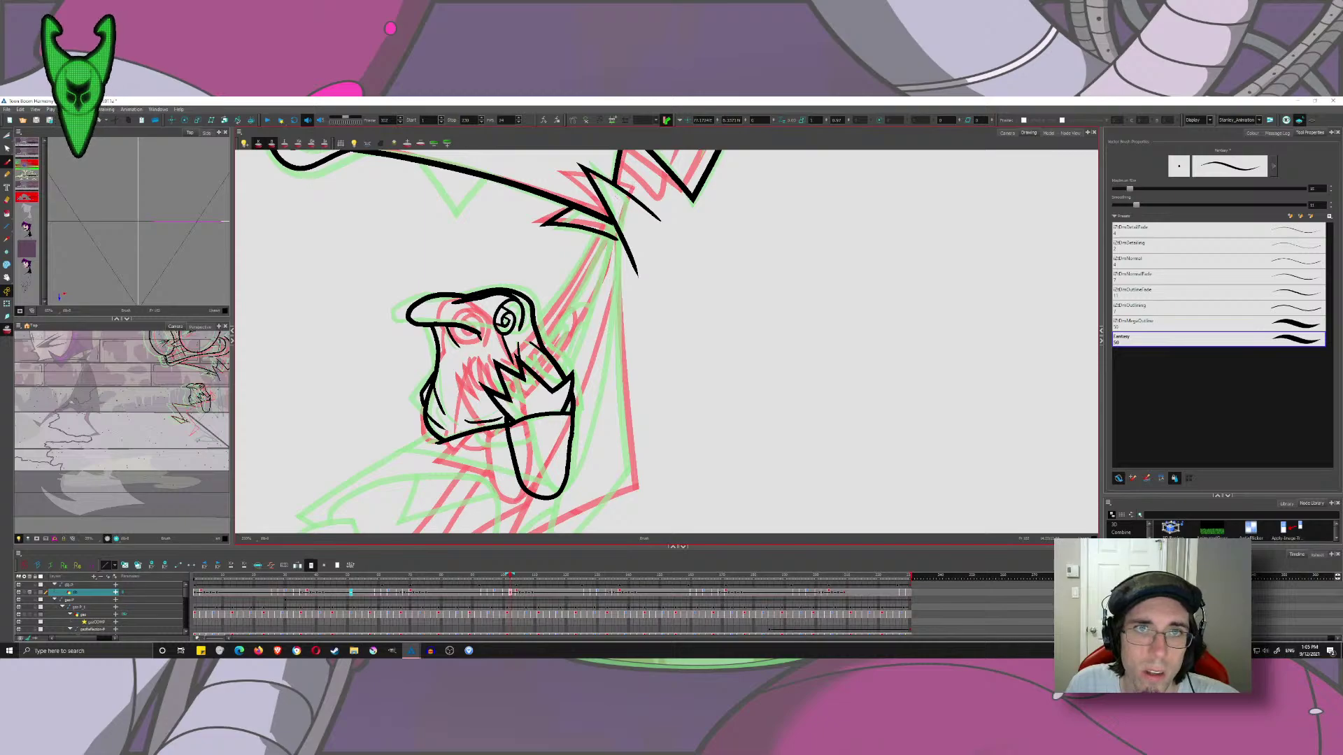
mouse_move(626, 186)
left_mouse_down()
mouse_move(623, 286)
mouse_move(656, 531)
left_mouse_up()
key("ctrl+z")
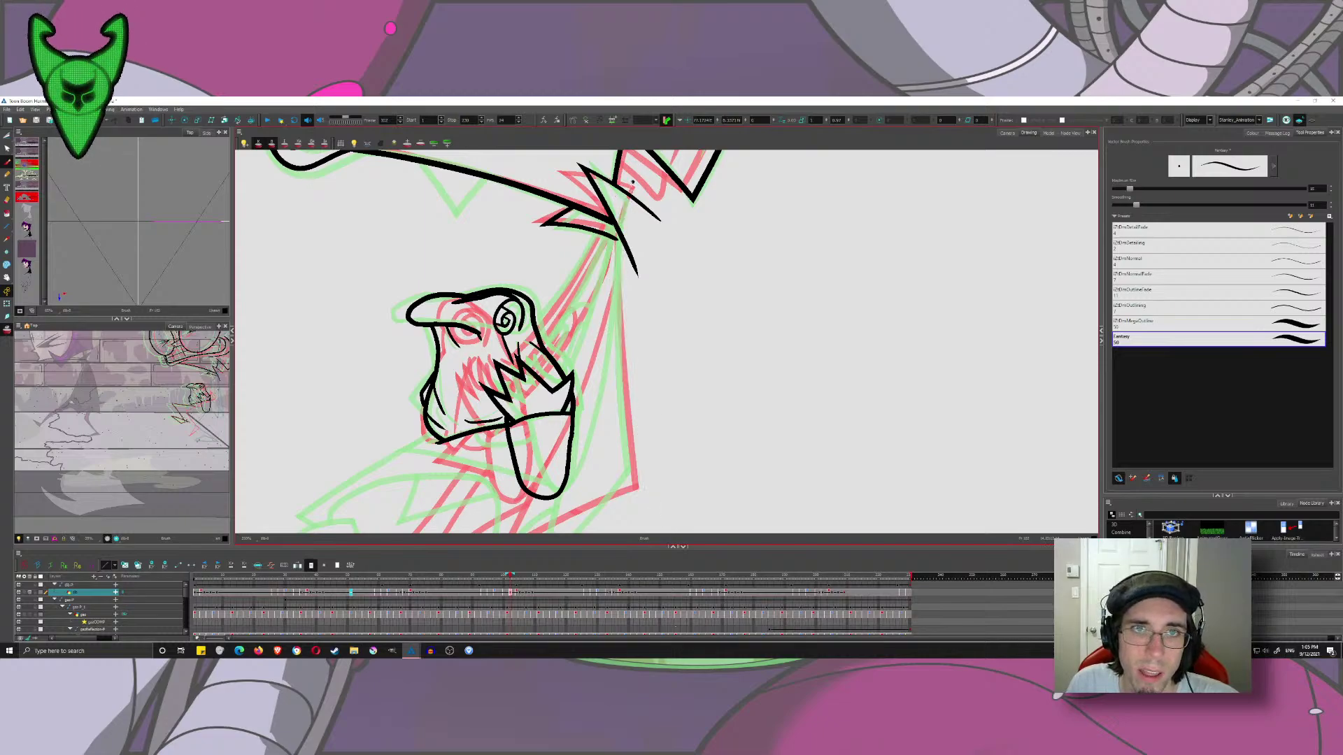
left_click_drag(633, 182, 608, 311)
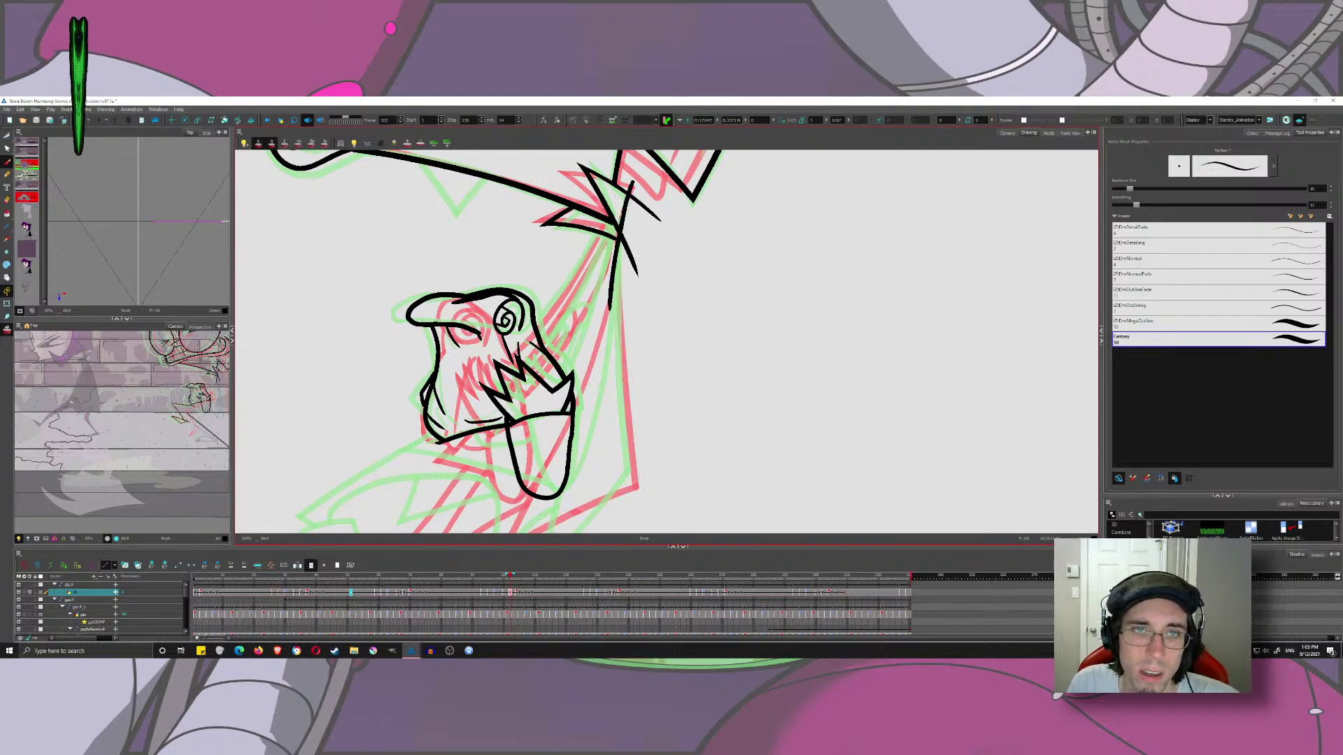
left_click_drag(613, 226, 636, 532)
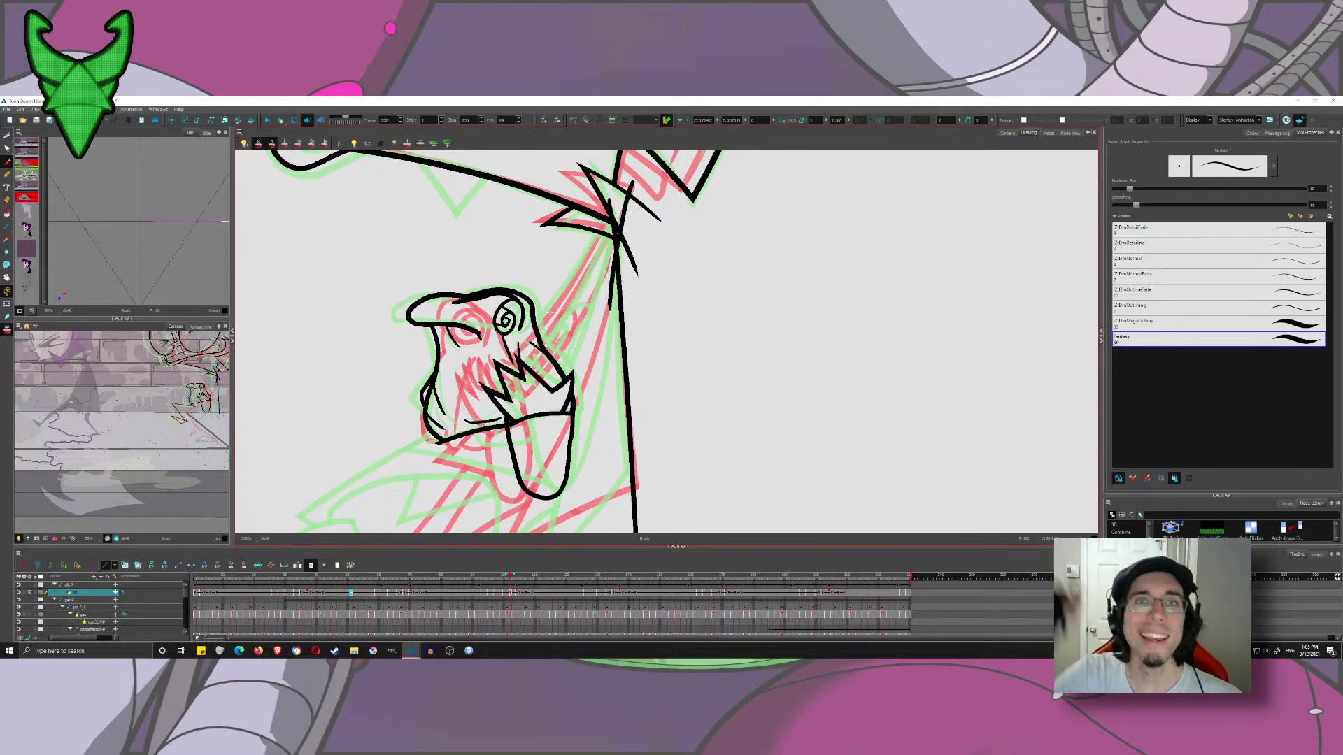
- Trim the overshooting ends of the spike's closing edge and the surplus line pieces around the shirt corner
left_click(8, 137)
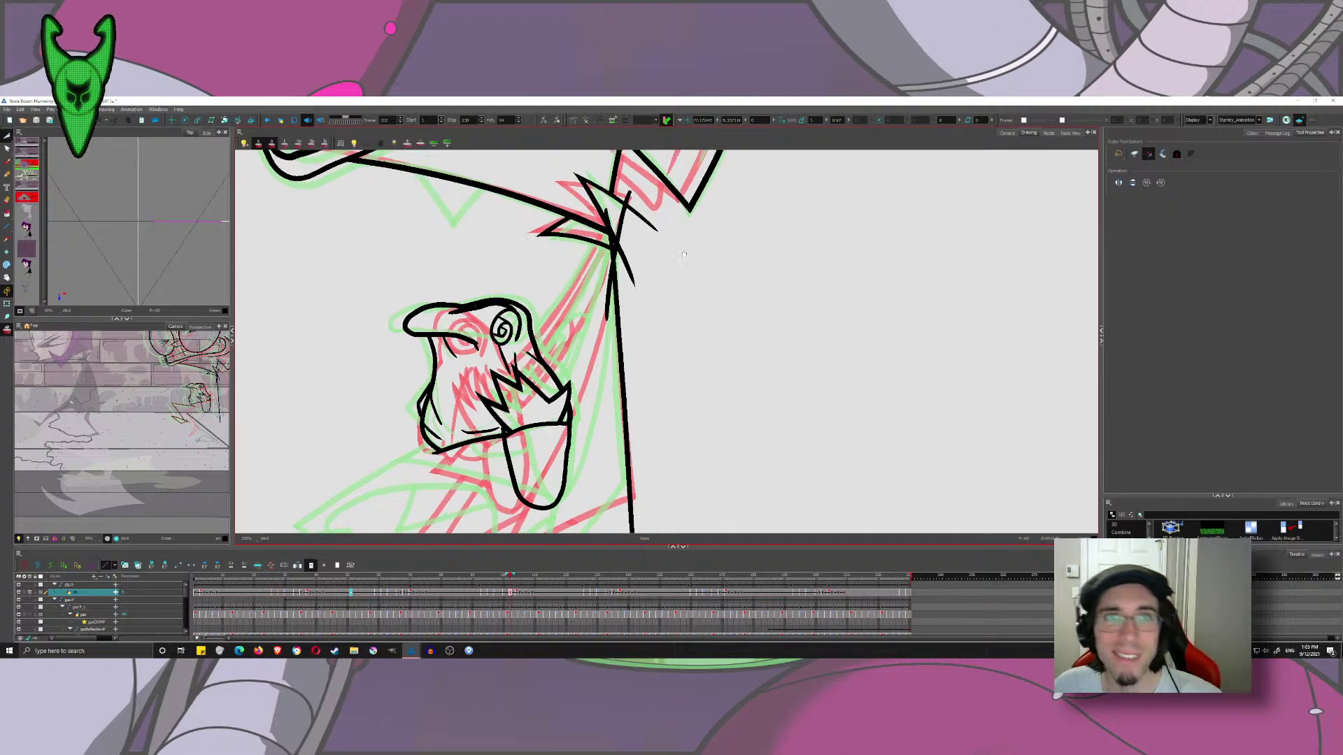
scroll(636, 204, "up", 4)
left_click_drag(682, 355, 701, 317)
left_click_drag(674, 263, 648, 283)
left_click_drag(613, 331, 592, 350)
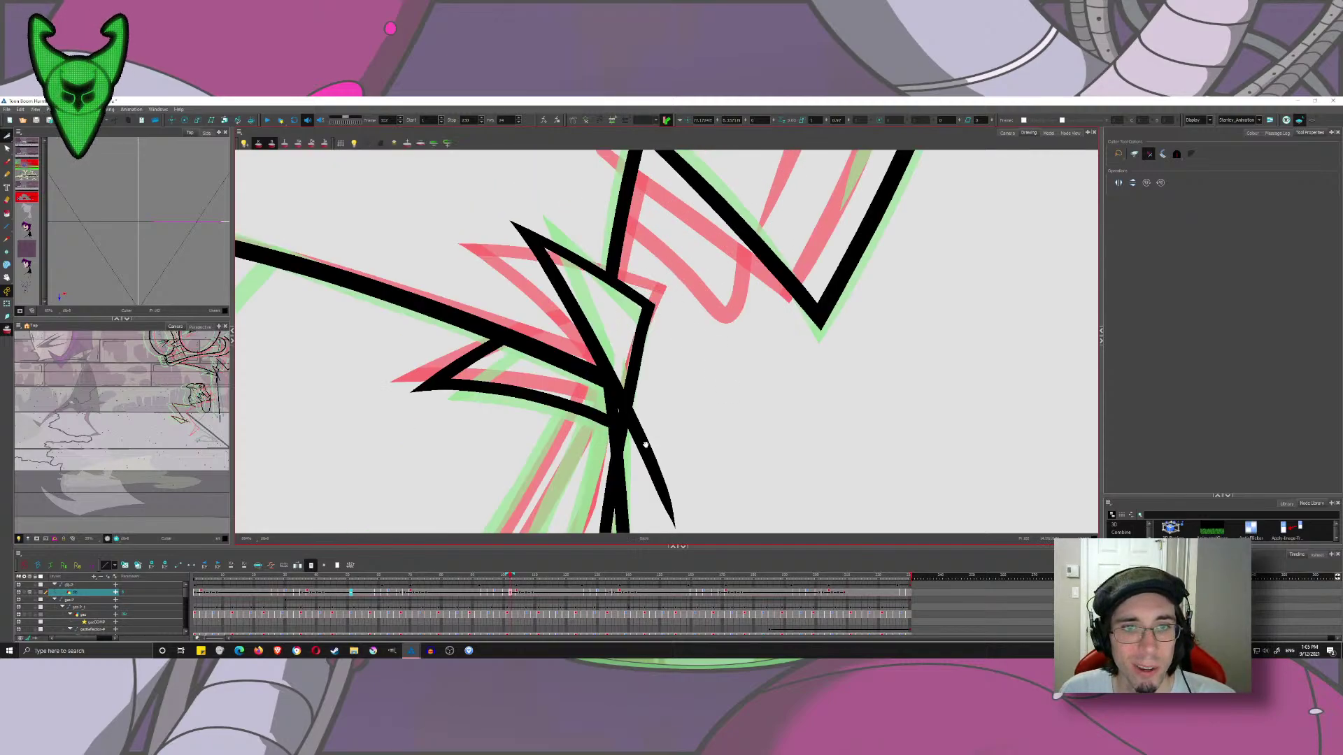
left_click_drag(644, 447, 638, 316)
left_click_drag(616, 249, 616, 324)
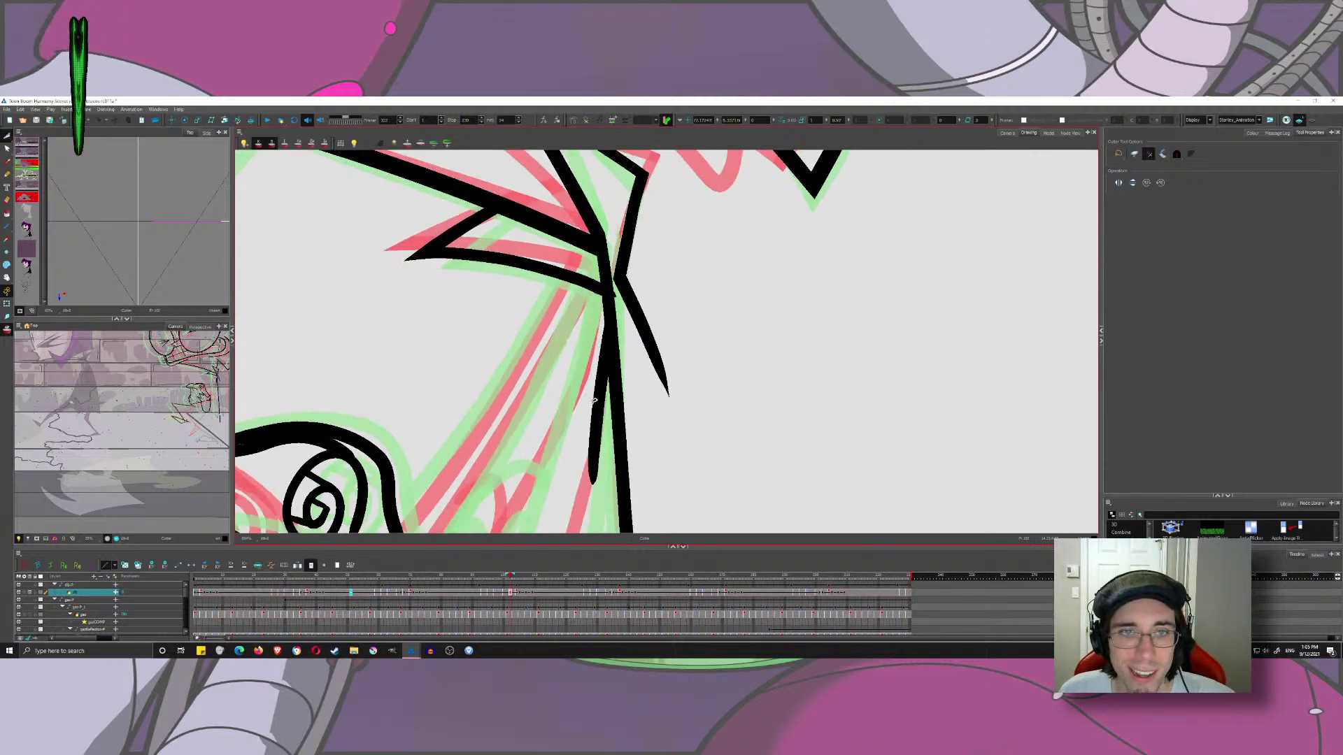
left_click_drag(594, 401, 624, 302)
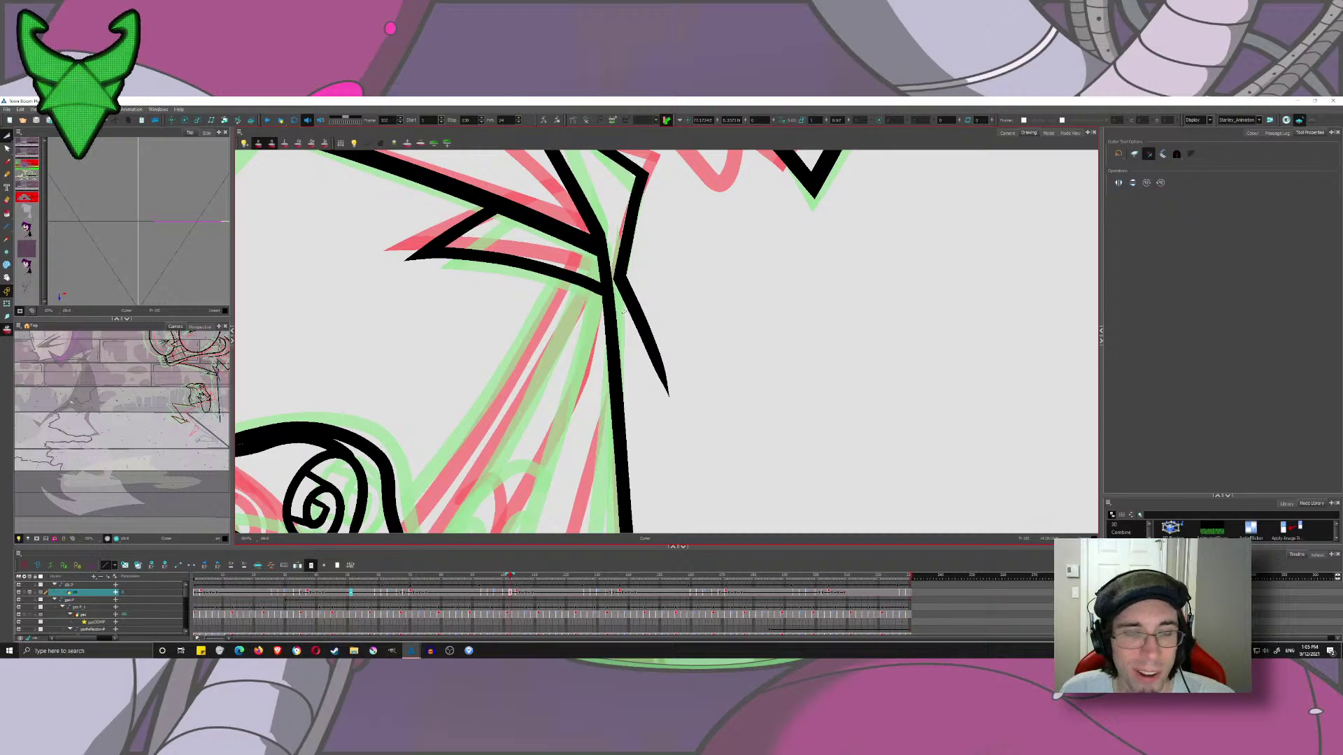
- Undo the previous long outline and redraw it running down from the shirt corner past the onion-skin guide
left_click(7, 163)
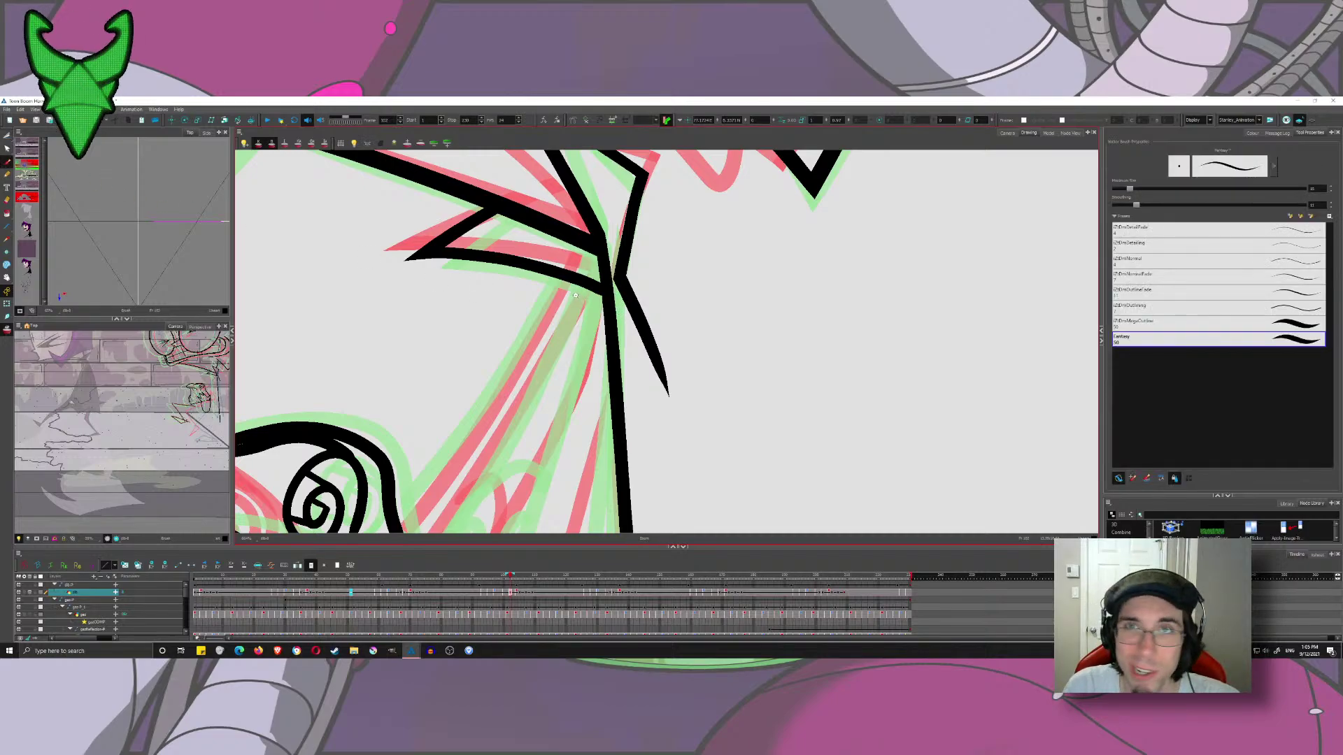
scroll(577, 290, "down", 4)
mouse_move(604, 360)
left_mouse_down()
mouse_move(575, 217)
mouse_move(605, 533)
left_mouse_up()
scroll(573, 217, "up", 3)
key("ctrl+z")
mouse_move(588, 399)
left_mouse_down()
mouse_move(623, 335)
mouse_move(675, 371)
mouse_move(666, 351)
left_mouse_up()
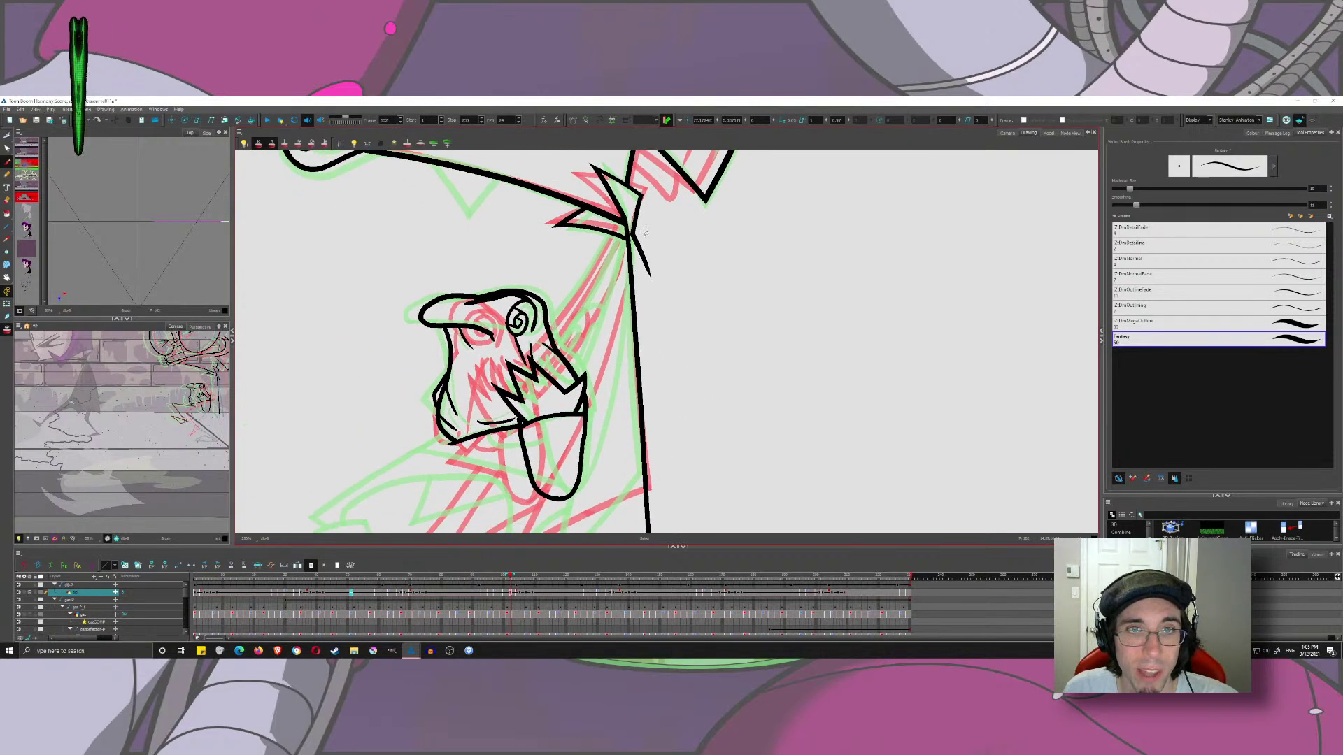
mouse_move(623, 311)
left_mouse_down()
mouse_move(631, 218)
mouse_move(666, 542)
left_mouse_up()
key("ctrl+z")
key("ctrl+z")
key("ctrl+z")
key("ctrl+z")
left_click_drag(633, 207, 661, 537)
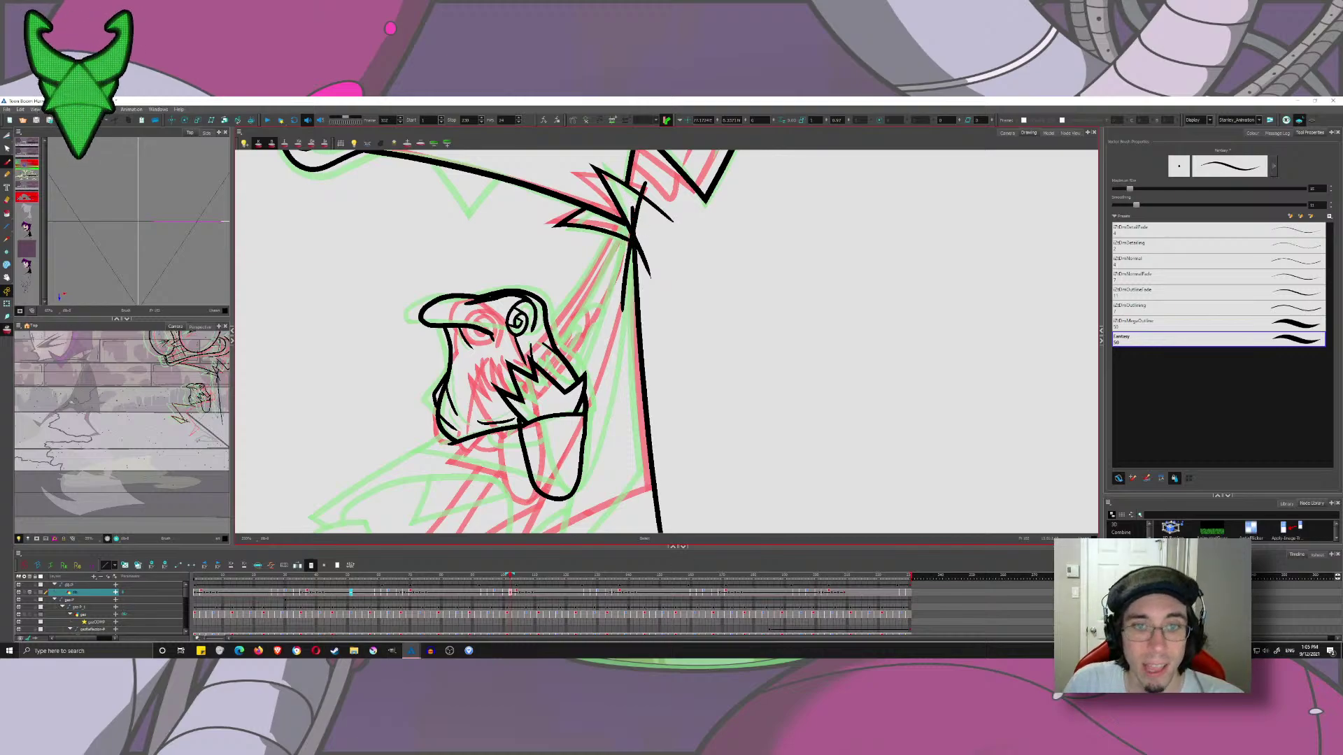
key("ctrl+z")
left_click_drag(632, 206, 659, 531)
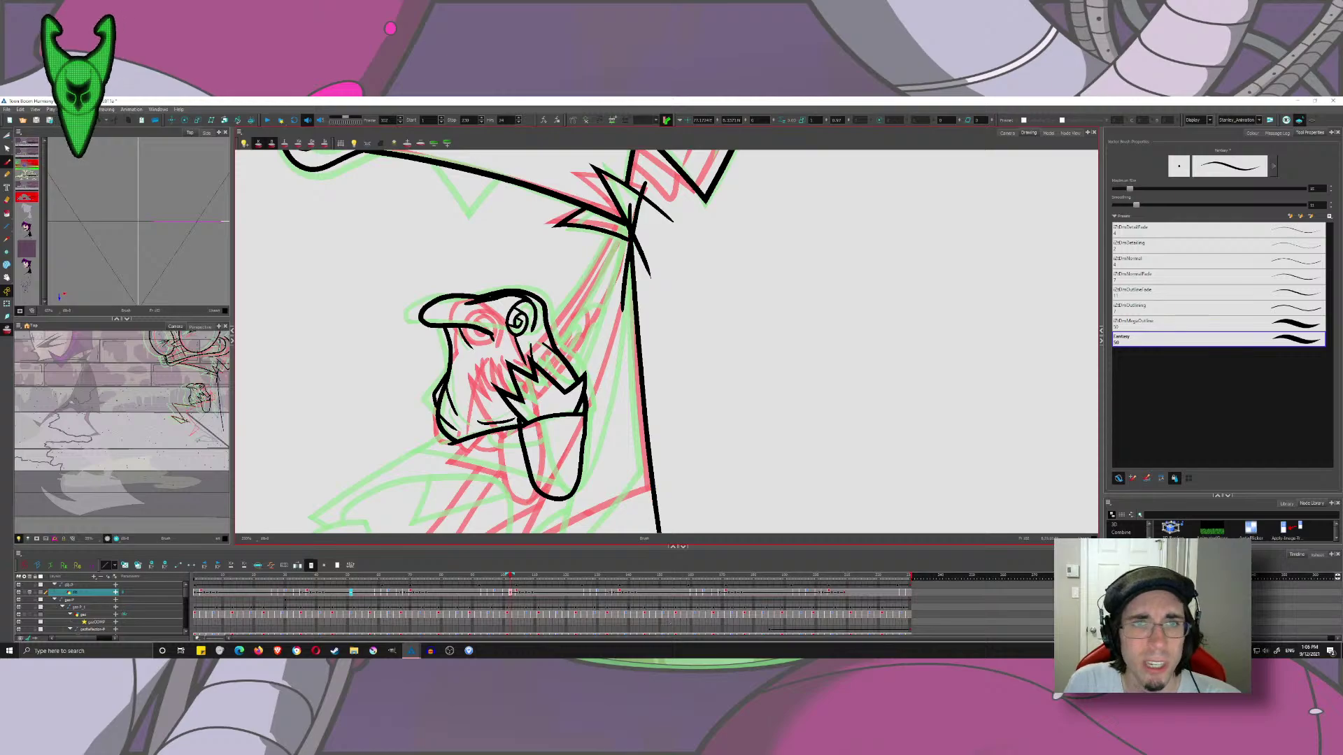
- Select the redrawn long outline and nudge its lower and upper ends to follow the onion-skin guide
left_click(7, 136)
left_click(25, 134)
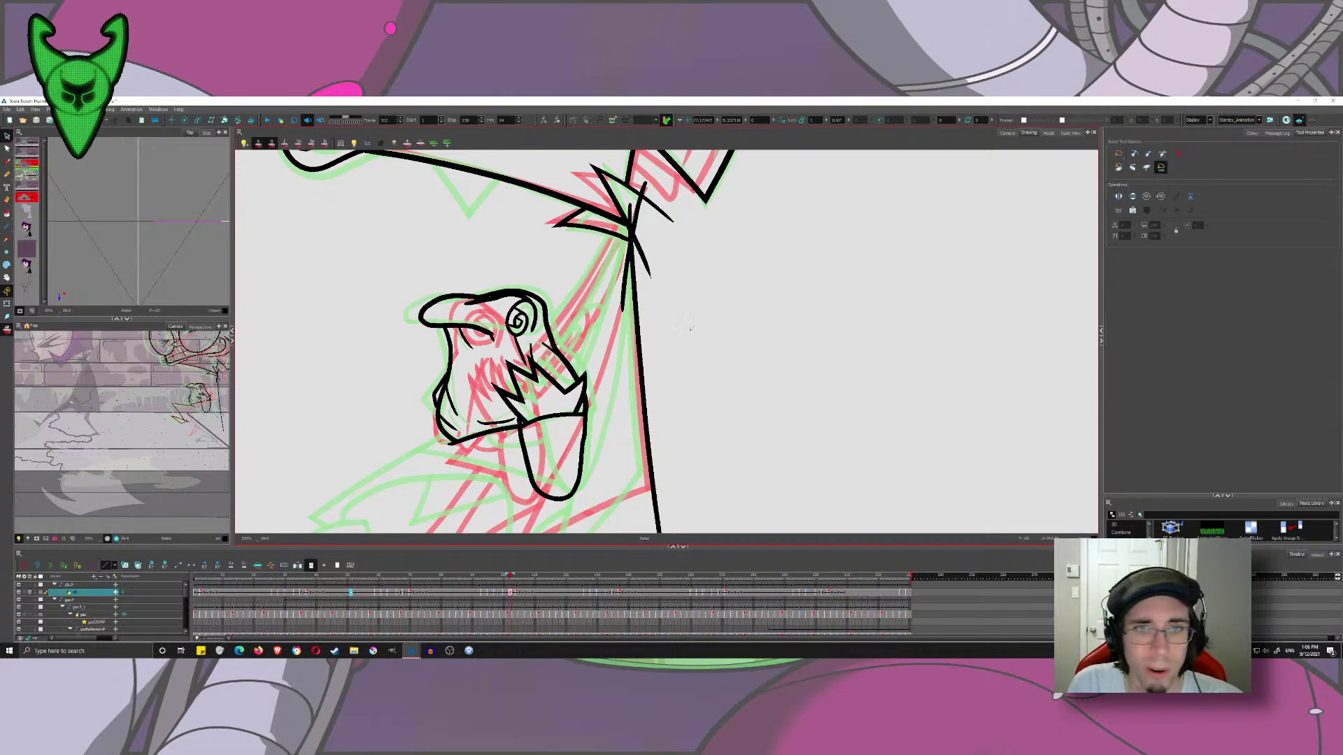
left_click(642, 391)
key("space")
left_click_drag(659, 496, 621, 399)
scroll(615, 504, "down", 2)
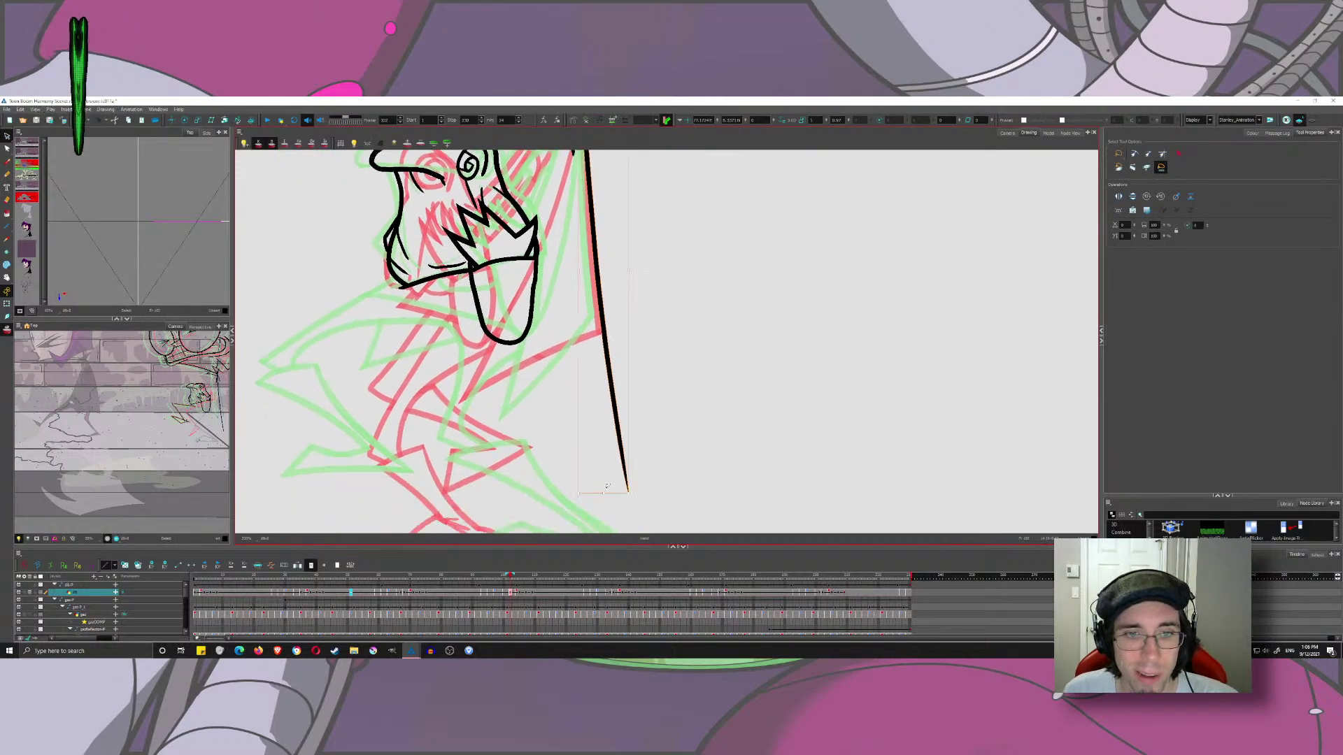
left_click_drag(613, 494, 578, 495)
scroll(578, 496, "up", 5)
left_click_drag(590, 207, 599, 194)
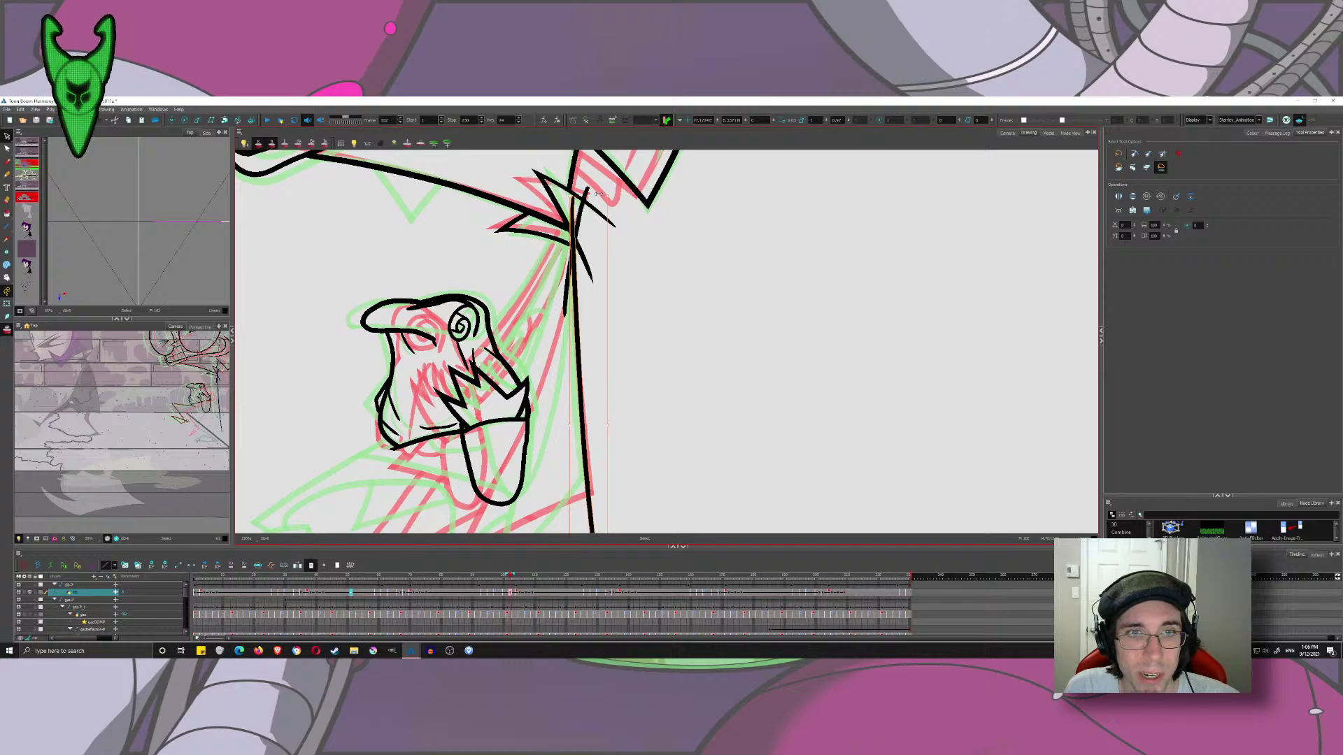
left_click(342, 258)
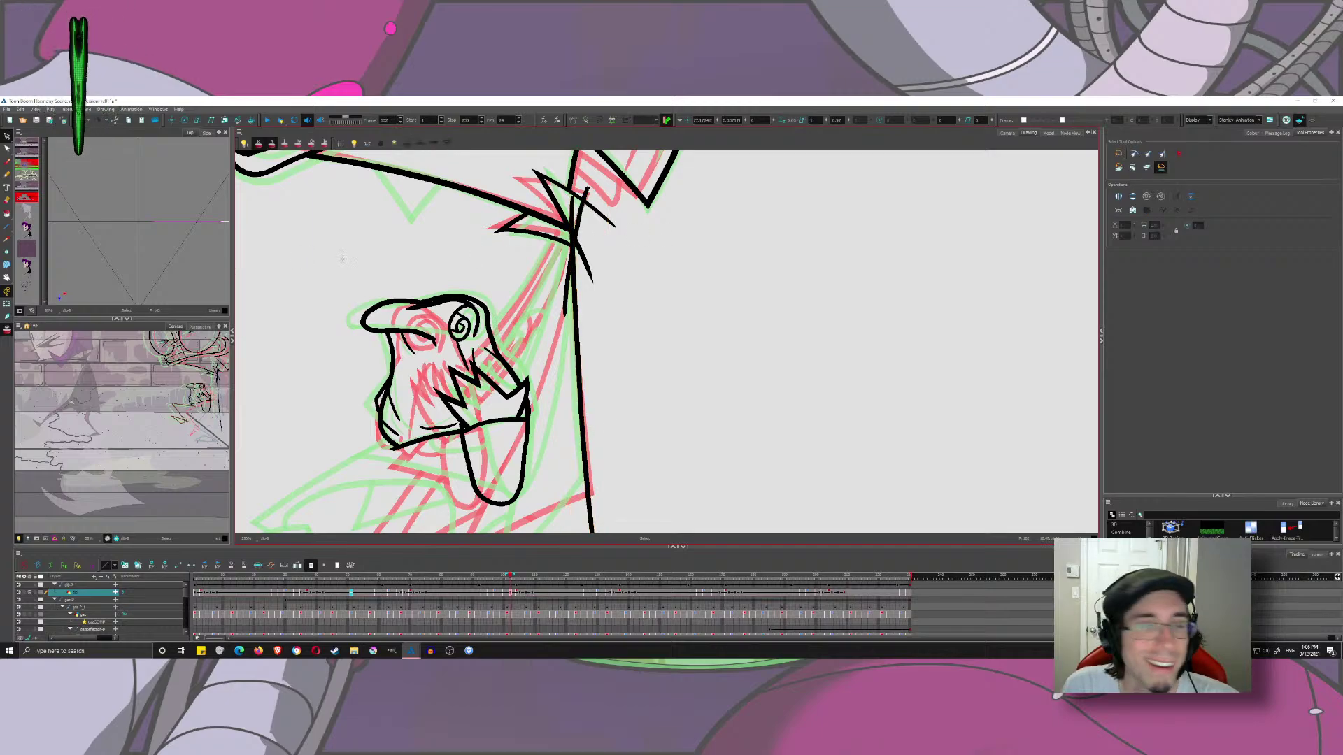
left_click(6, 155)
left_click(9, 162)
mouse_move(592, 290)
left_mouse_down()
mouse_move(720, 191)
mouse_move(676, 267)
mouse_move(679, 204)
mouse_move(586, 289)
left_mouse_up()
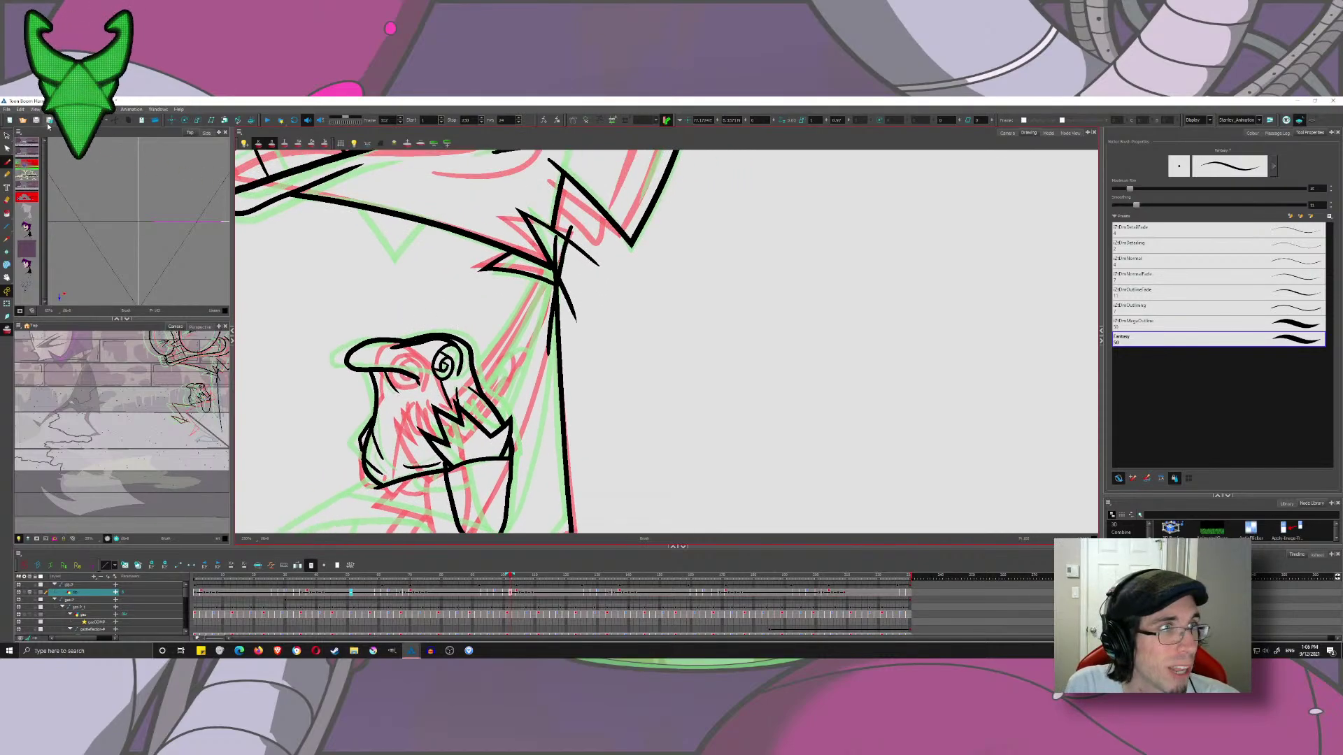
key("alt+s")
left_click(561, 250)
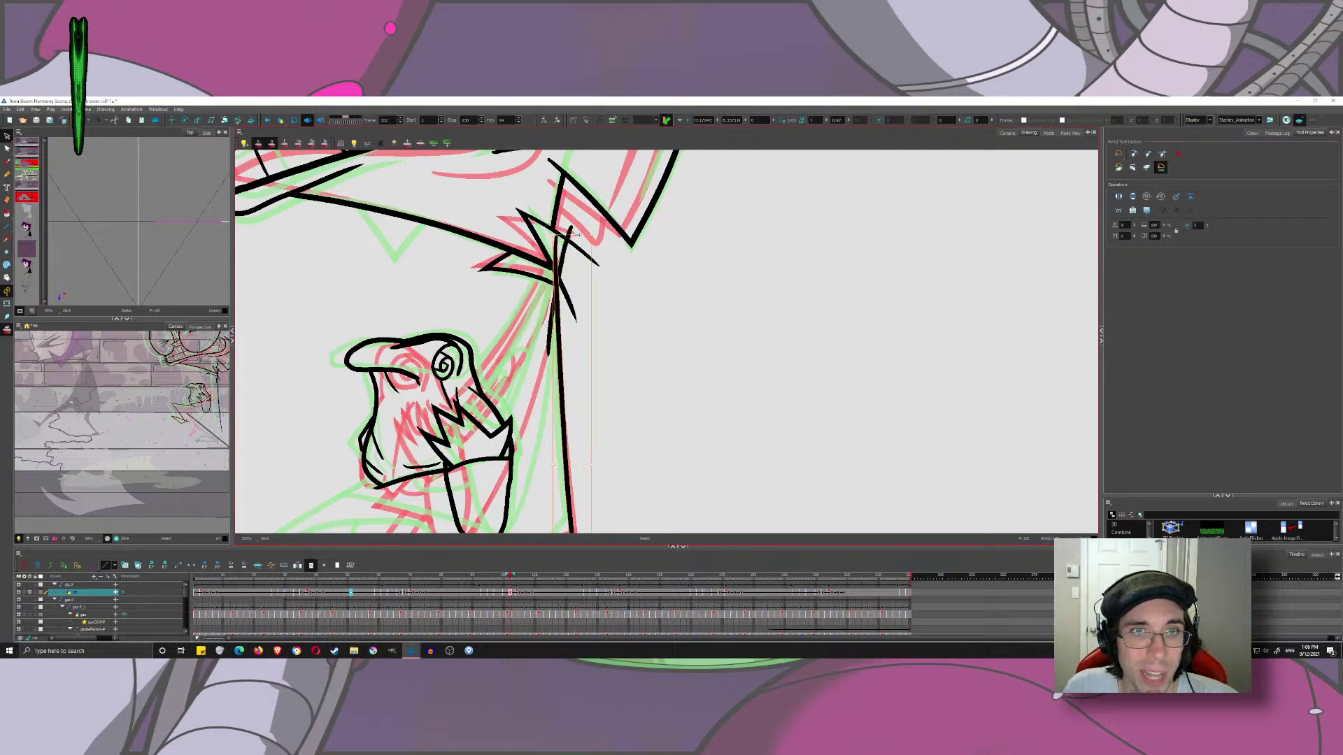
key("ctrl+z")
key("ctrl+z")
key("ctrl+z")
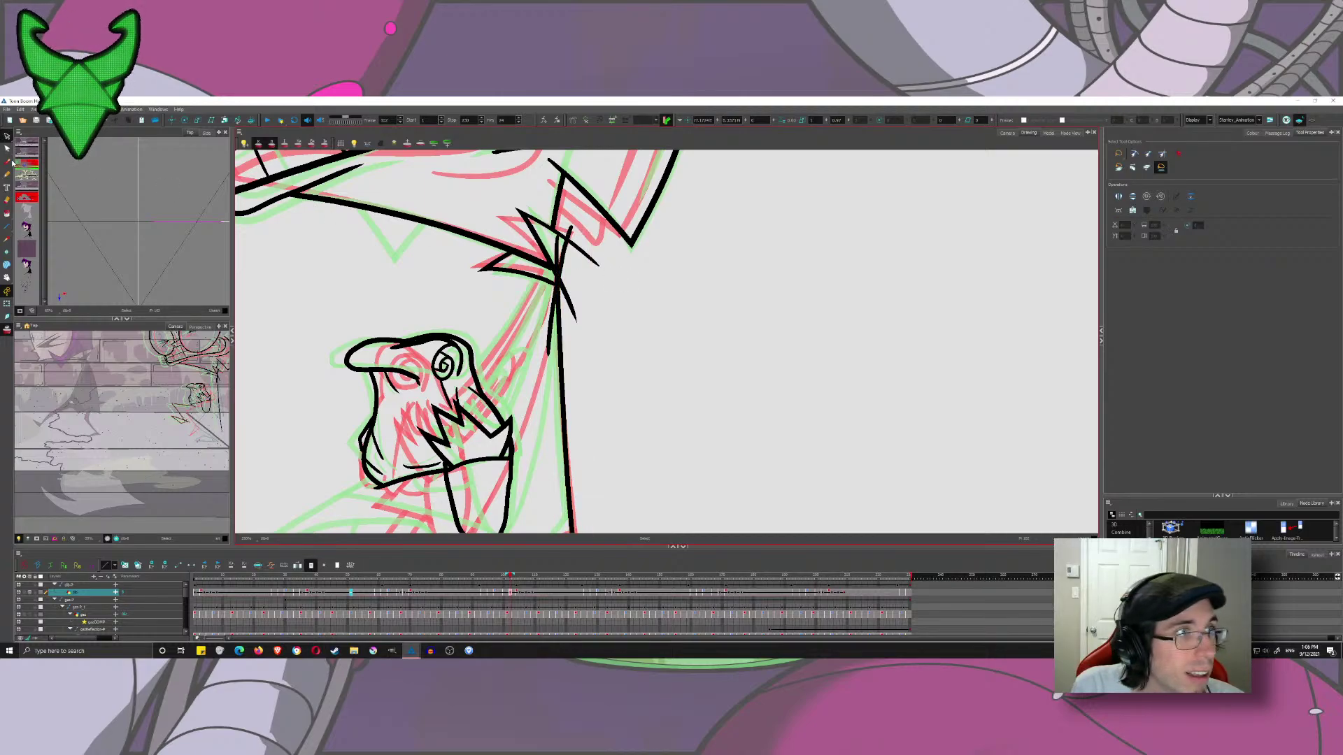
- Ink the inner diagonal line from the shirt corner down across the small head's jaw, undoing poor attempts
left_click(8, 161)
left_click_drag(615, 366, 634, 276)
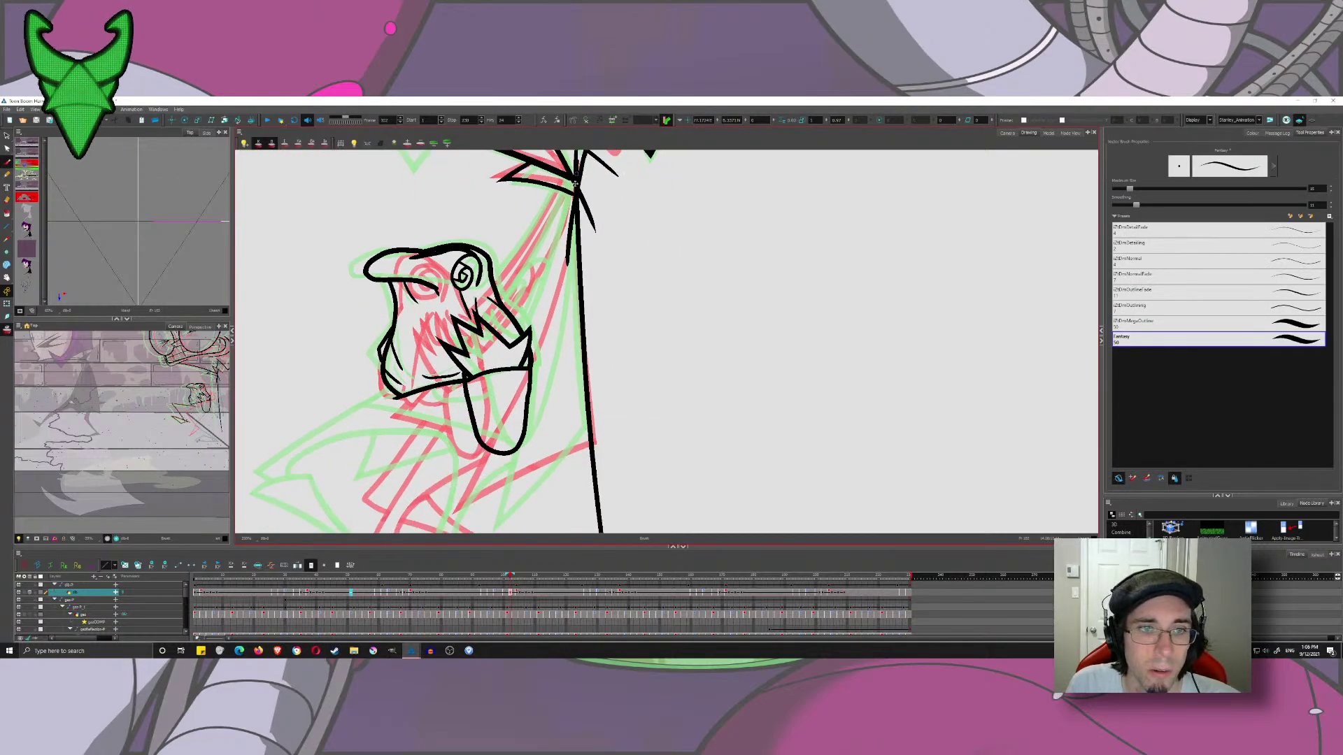
left_click_drag(575, 184, 446, 601)
key("ctrl+z")
left_click_drag(579, 160, 450, 619)
key("ctrl+z")
left_click_drag(576, 167, 447, 610)
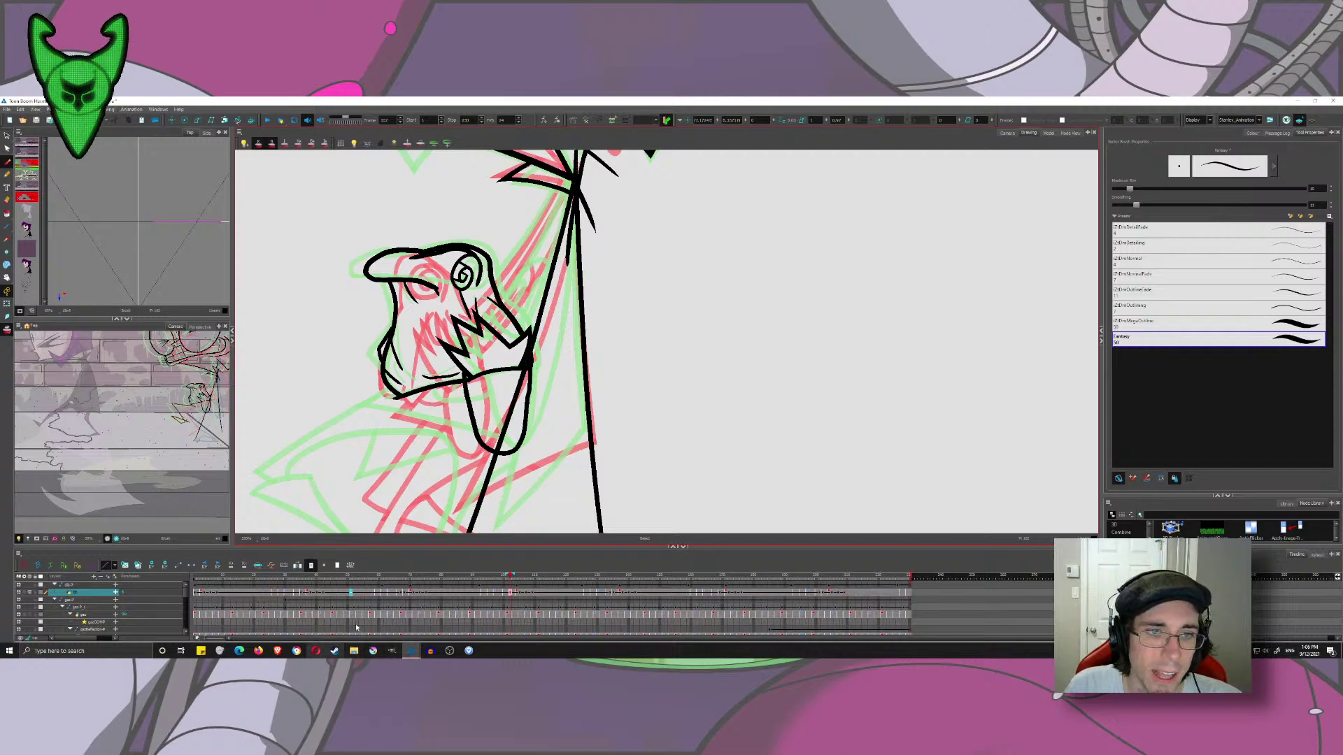
key("ctrl+z")
left_click_drag(578, 163, 447, 610)
key("alt+b")
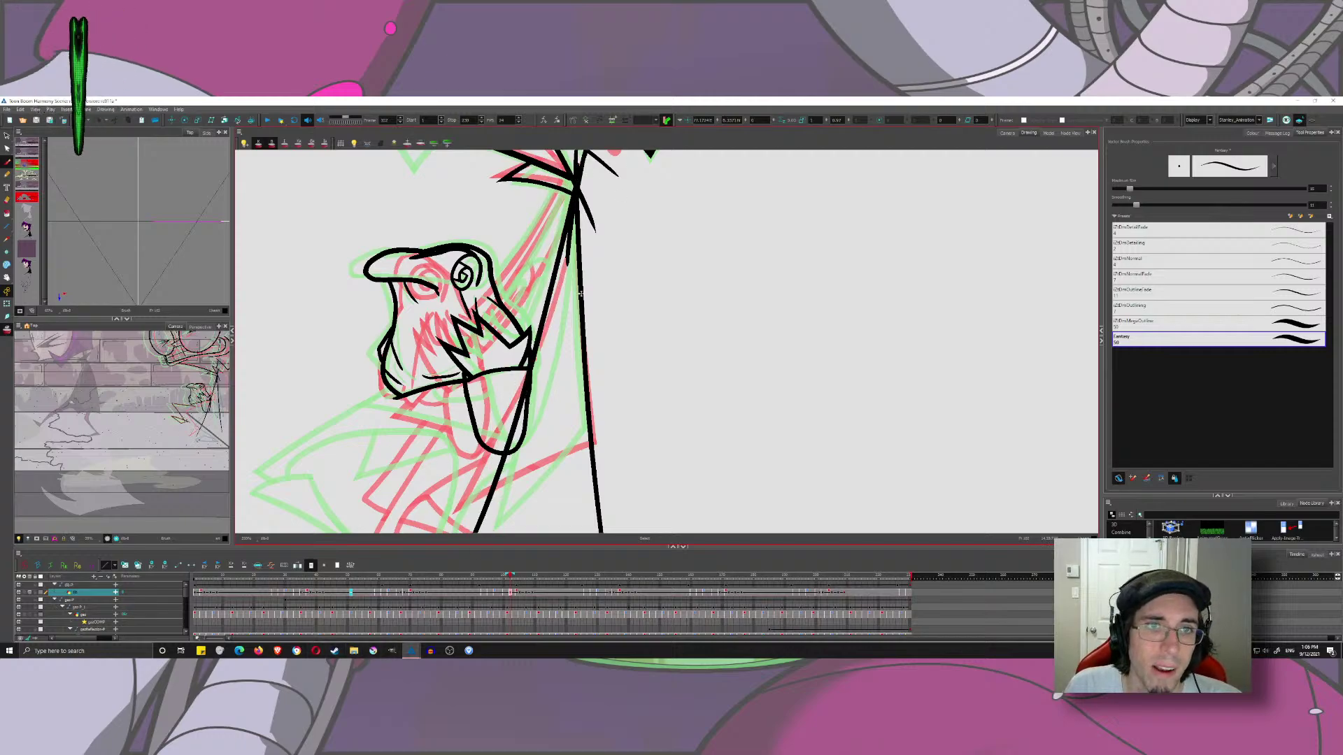
key("ctrl+z")
mouse_move(575, 162)
left_mouse_down()
mouse_move(550, 327)
mouse_move(447, 610)
left_mouse_up()
key("ctrl+z")
mouse_move(522, 326)
left_mouse_down()
mouse_move(587, 285)
mouse_move(549, 356)
left_mouse_up()
mouse_move(601, 240)
left_mouse_down()
mouse_move(601, 209)
mouse_move(517, 535)
left_mouse_up()
key("1")
key("ctrl+z")
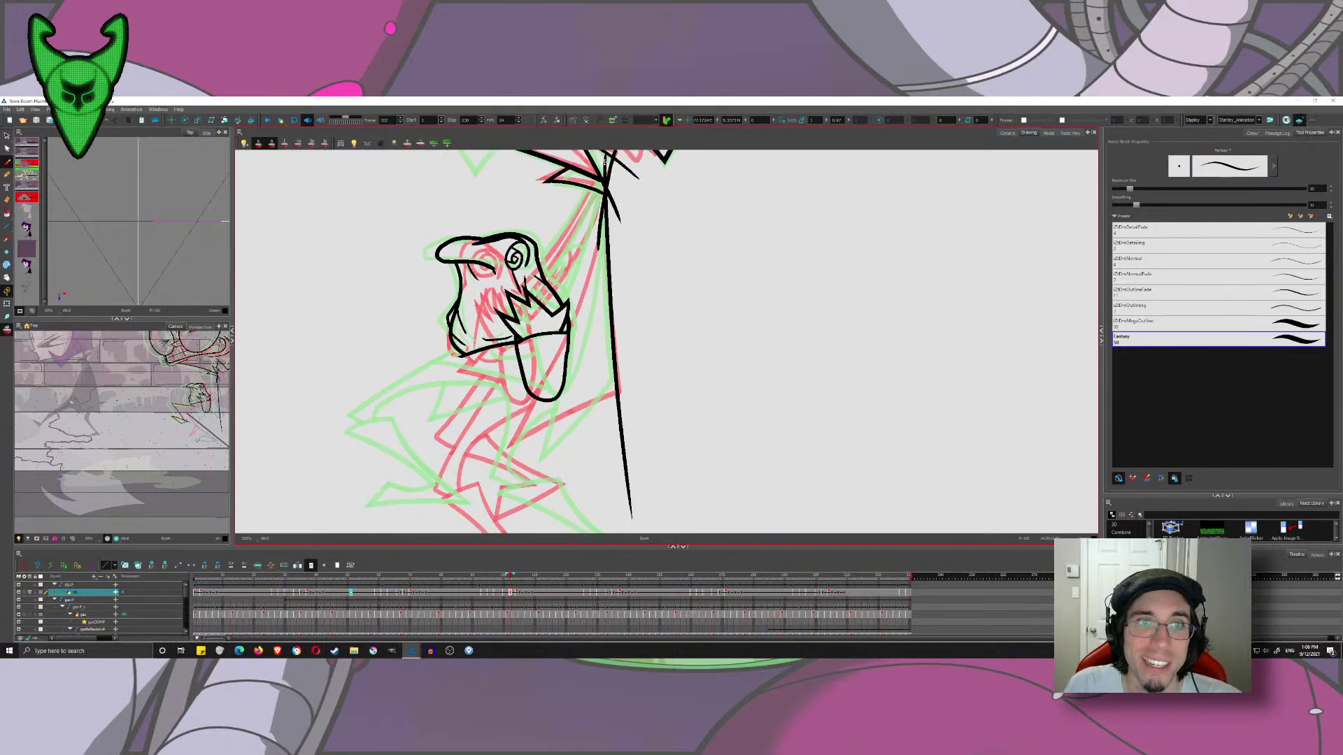
left_click_drag(604, 187, 451, 610)
key("ctrl+z")
left_click_drag(604, 188, 467, 532)
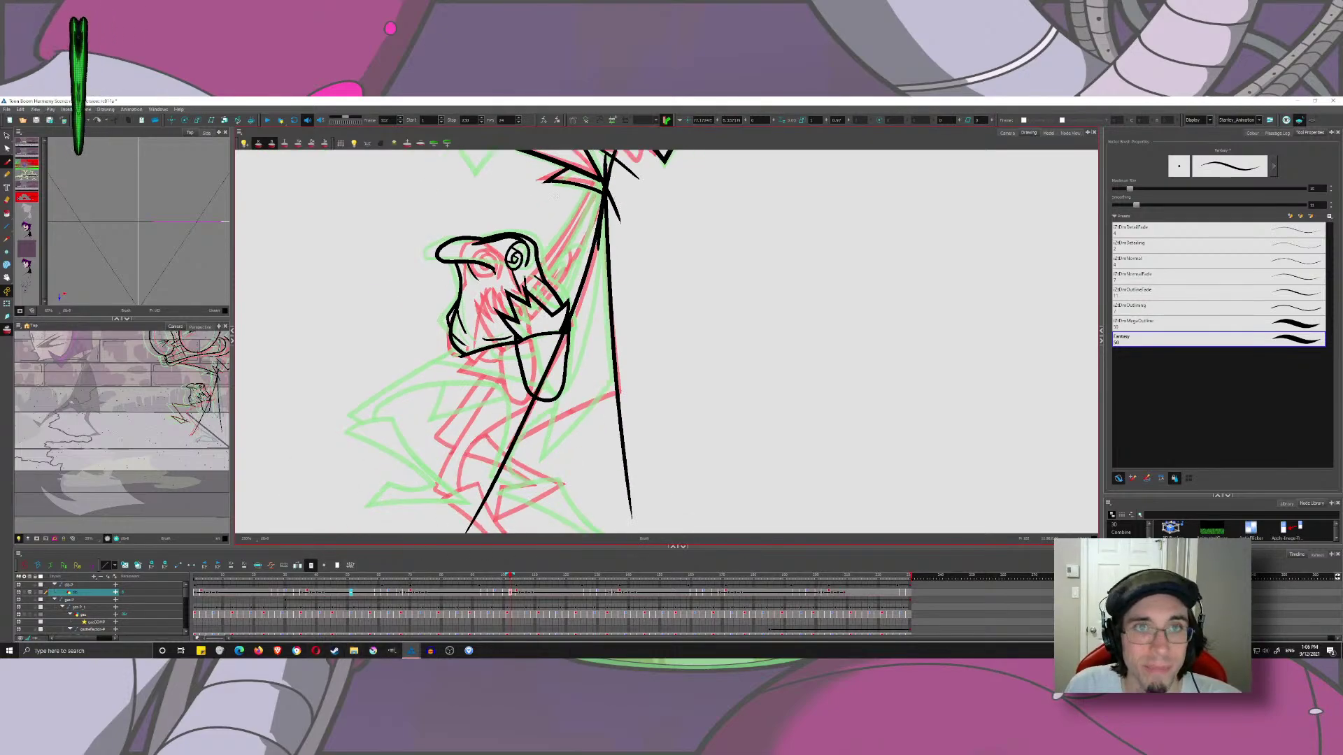
key("ctrl+z")
left_click_drag(602, 184, 497, 532)
key("ctrl+z")
mouse_move(603, 176)
left_mouse_down()
mouse_move(569, 344)
mouse_move(483, 531)
left_mouse_up()
- Trim the overshooting line ends around the shirt corner and the part of the inner line crossing the jaw
left_click_drag(559, 226, 471, 281)
left_click(7, 136)
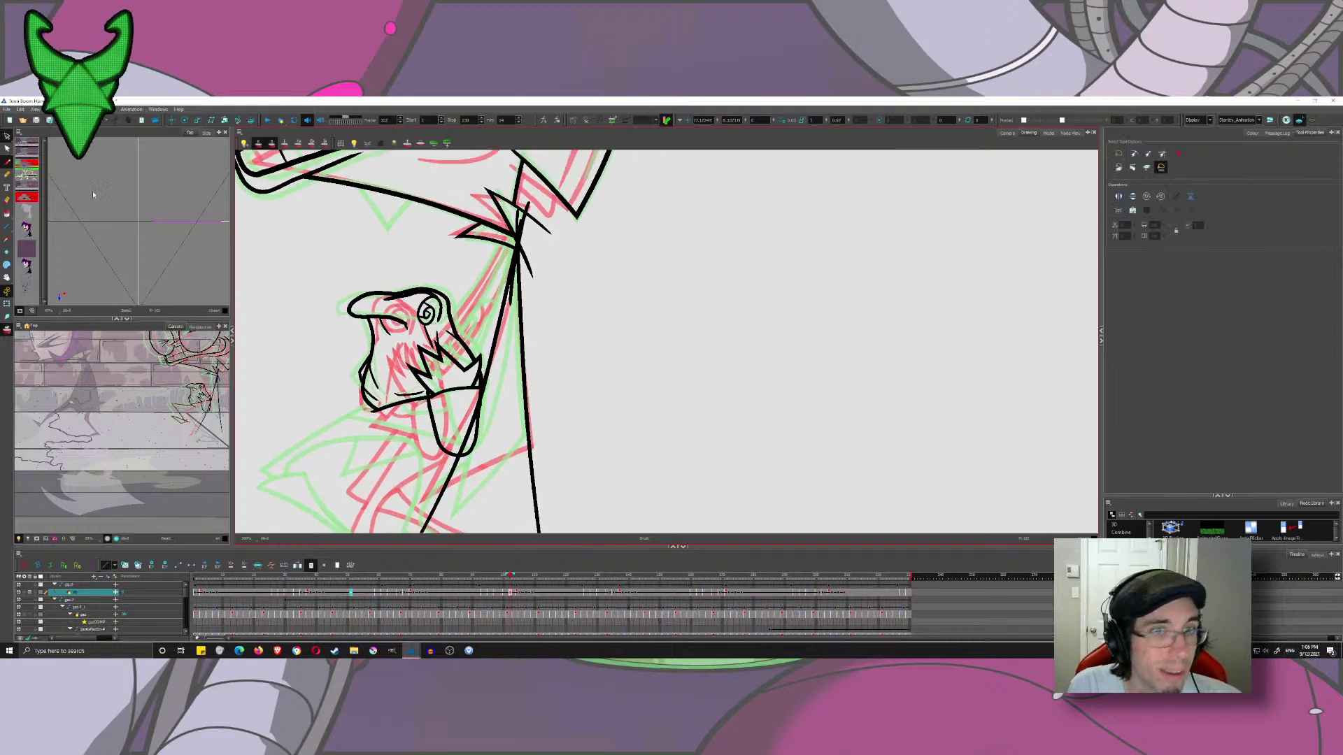
left_click(473, 421)
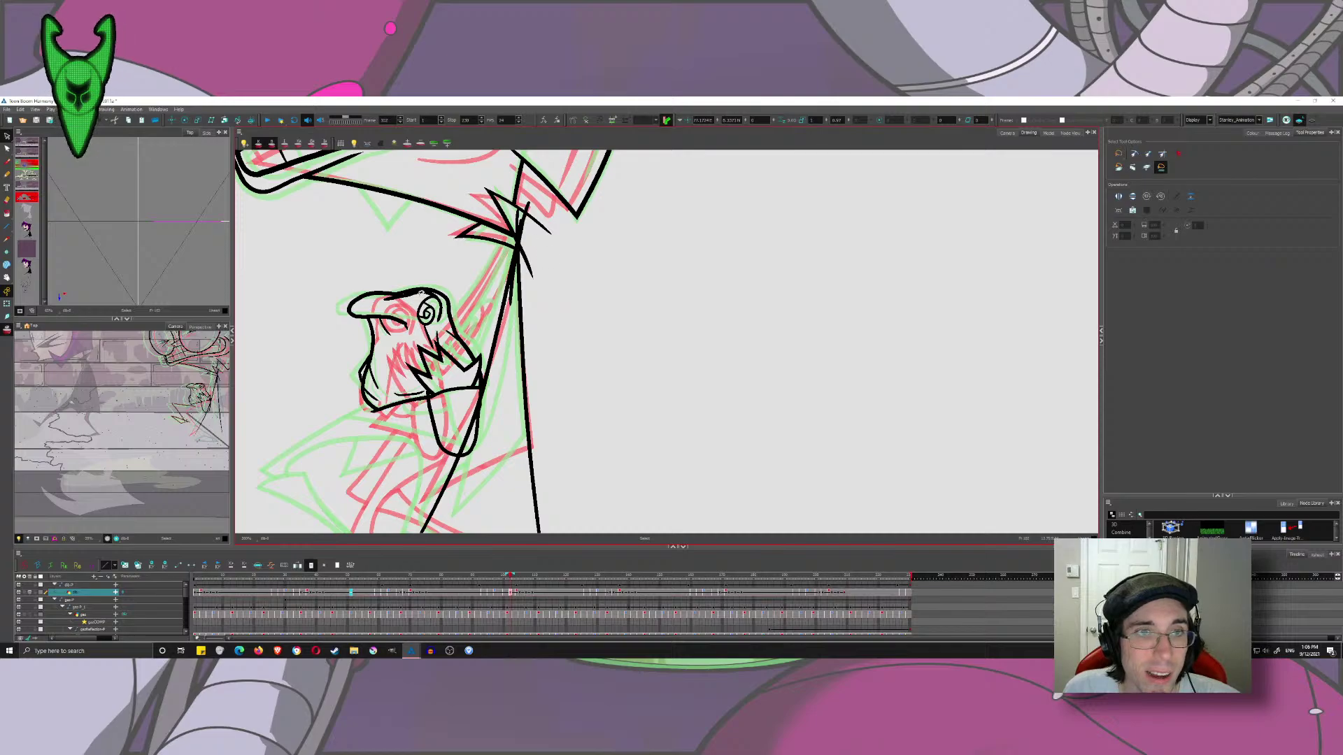
left_click(28, 143)
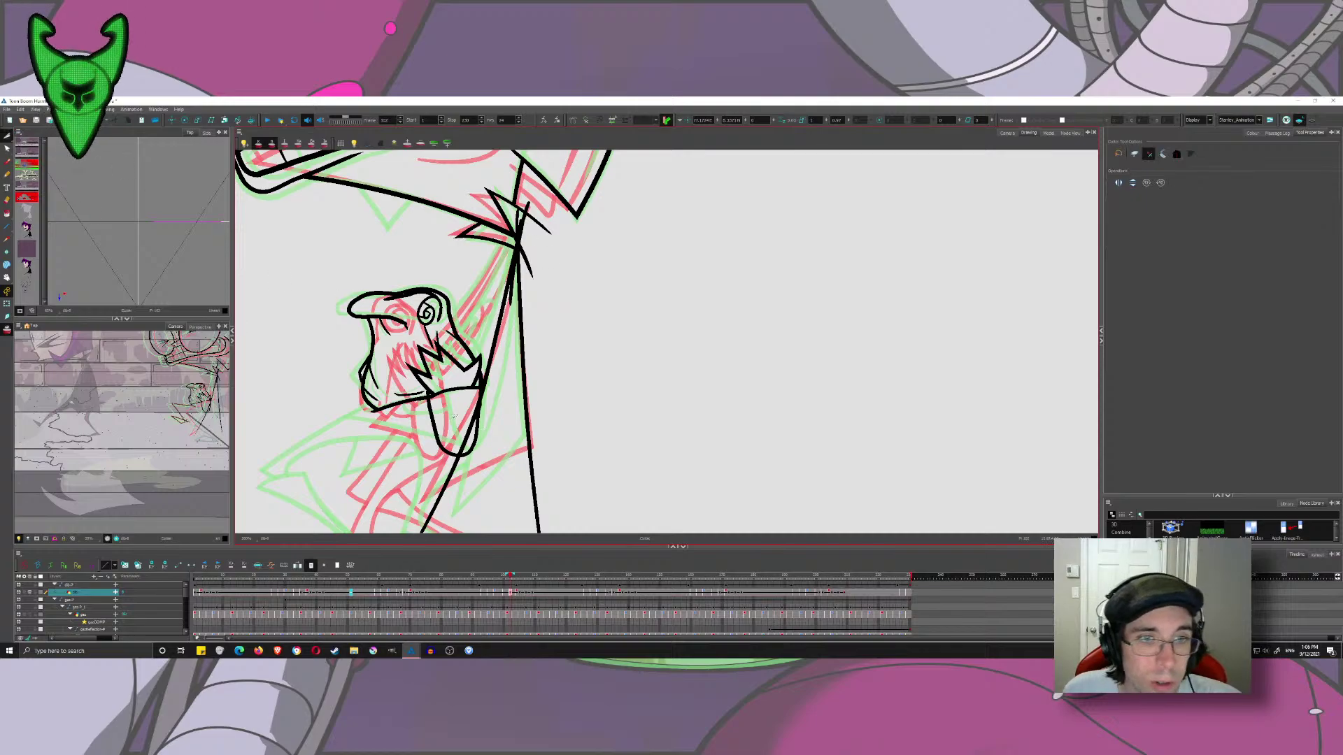
scroll(511, 302, "up", 3)
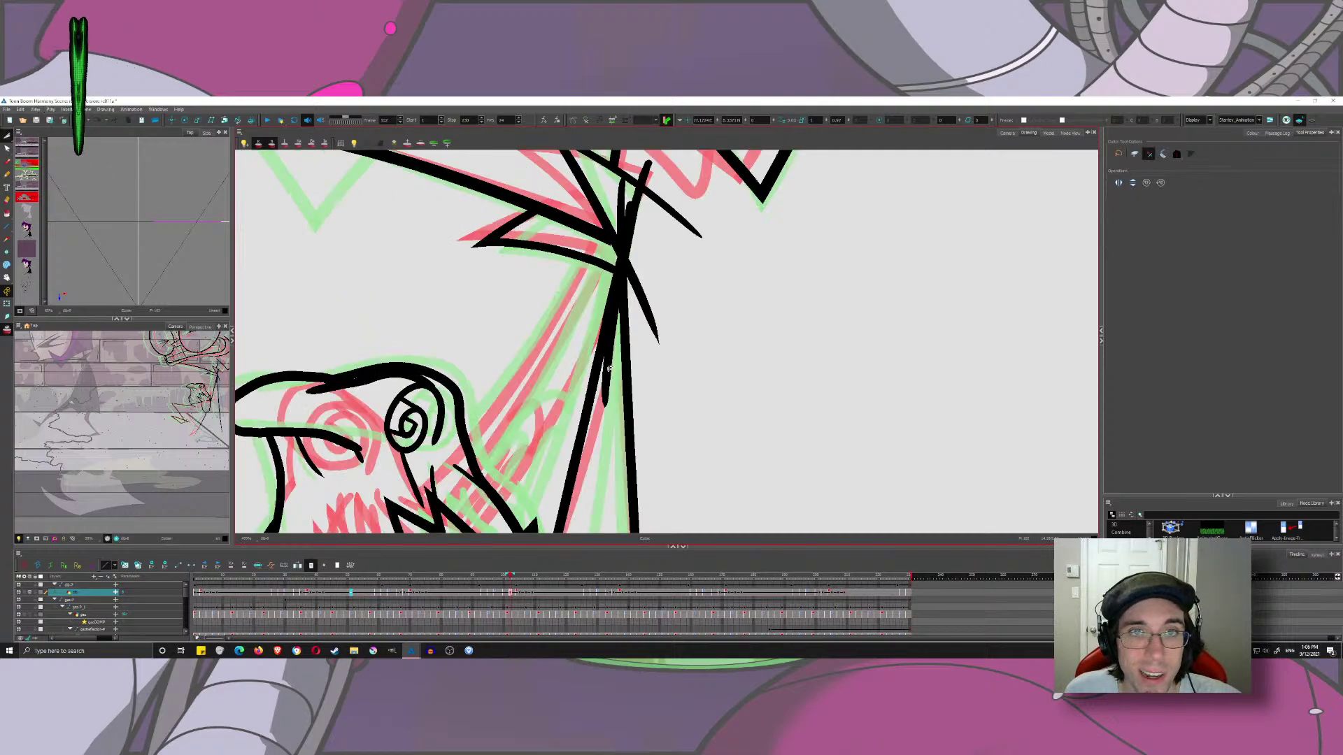
left_click_drag(609, 369, 605, 383)
left_click_drag(654, 301, 639, 310)
mouse_move(616, 202)
left_mouse_down()
mouse_move(630, 209)
mouse_move(640, 283)
left_mouse_up()
mouse_move(645, 286)
left_mouse_down()
mouse_move(654, 266)
mouse_move(626, 230)
left_mouse_up()
left_click_drag(633, 380, 619, 275)
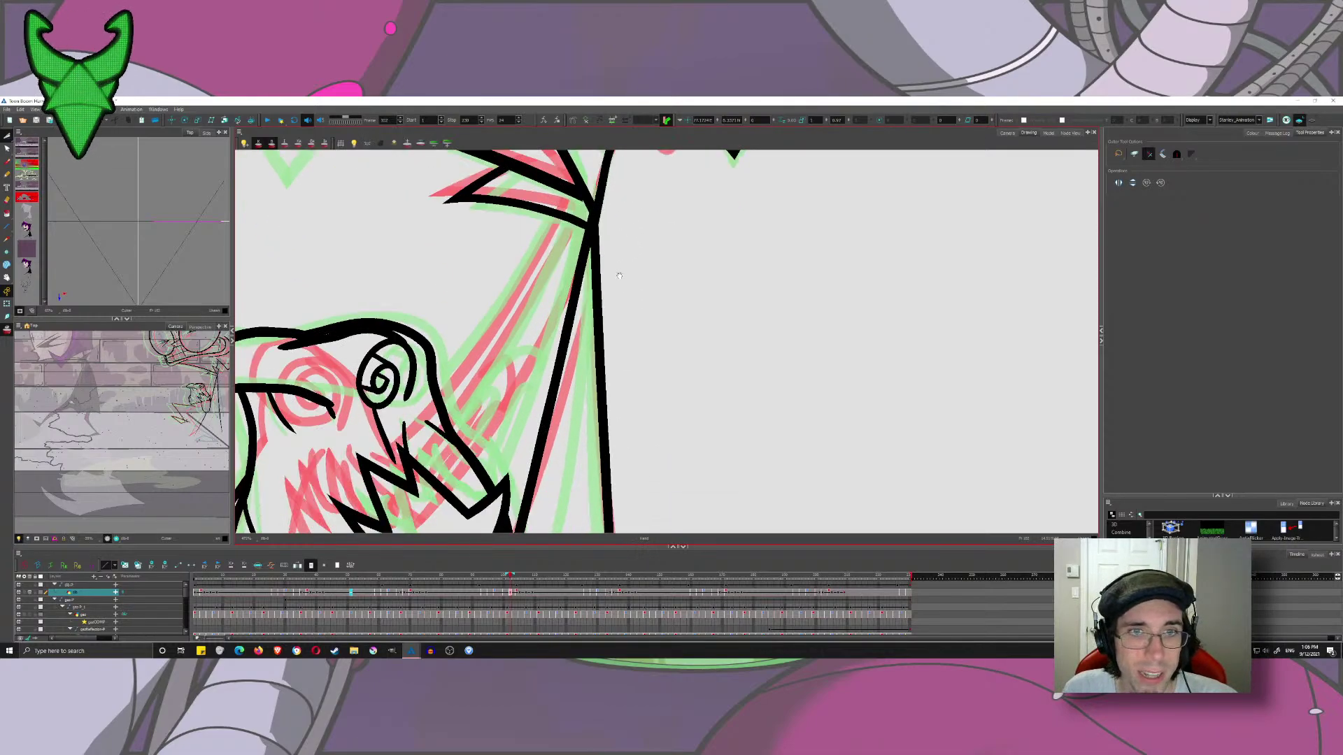
scroll(615, 260, "down", 3)
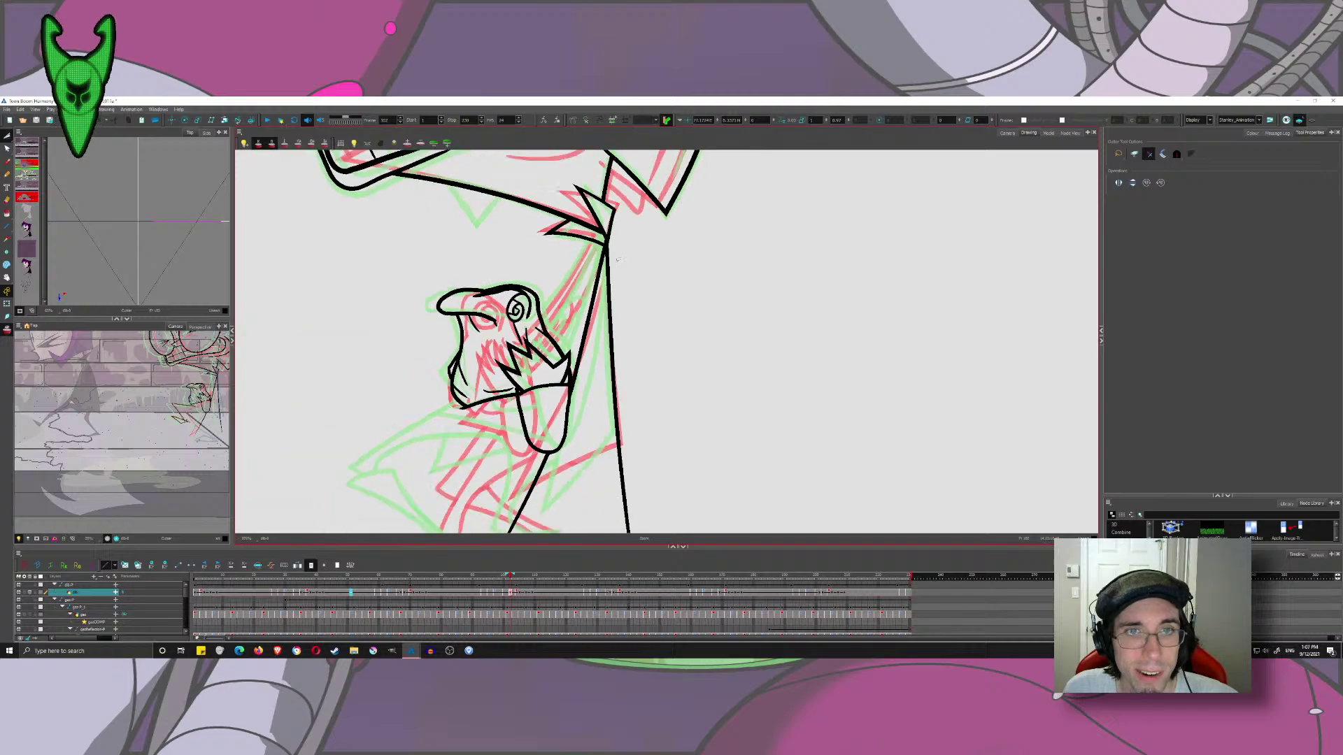
- Check the next drawing, then ink the curved lower edge crossing both long hanging lines, undoing poor attempts
key("period")
key("period")
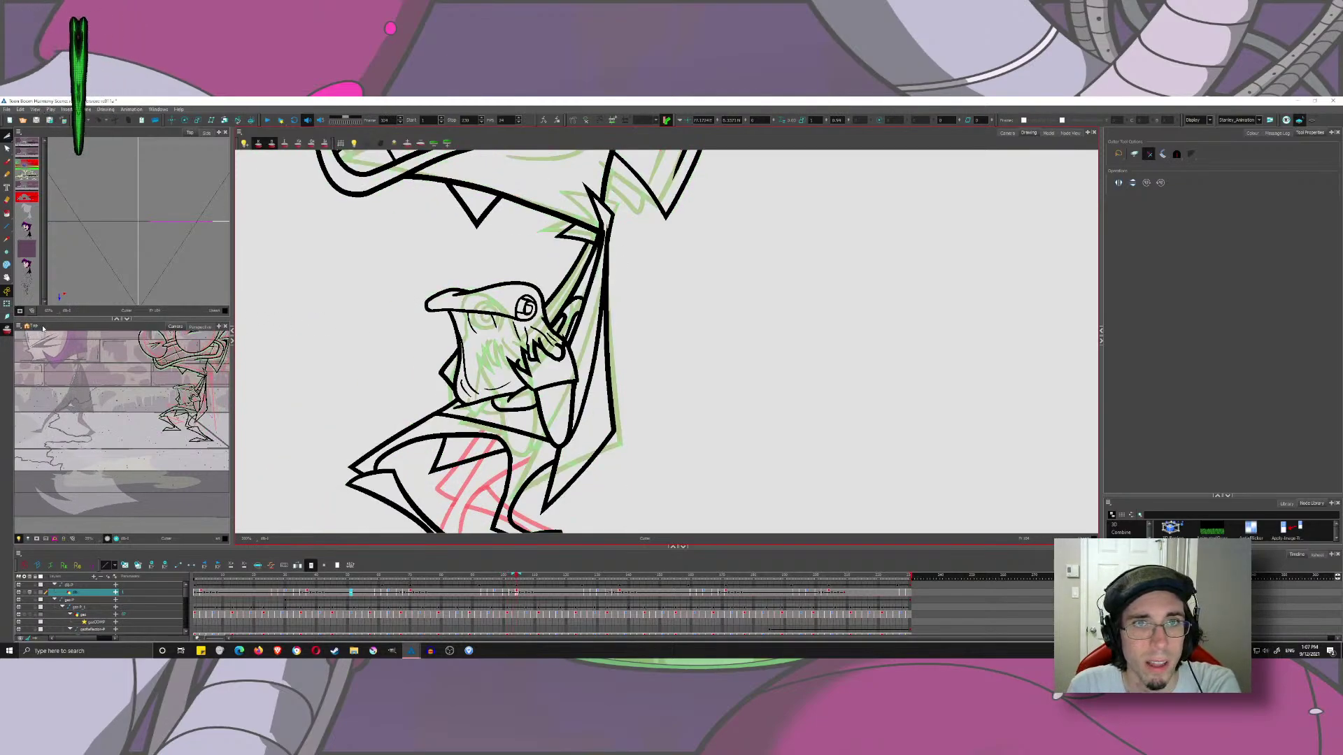
key("comma")
left_click_drag(575, 379, 571, 282)
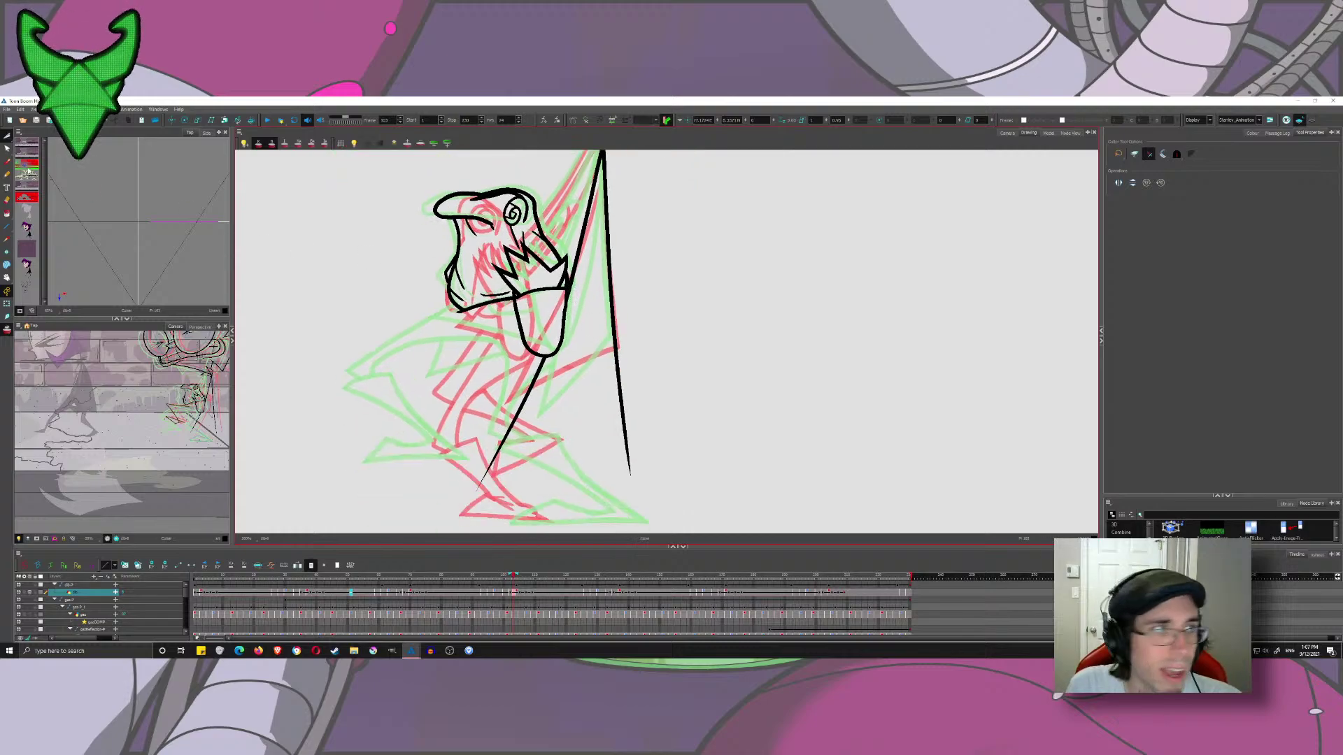
left_click(7, 162)
left_click_drag(503, 428, 742, 298)
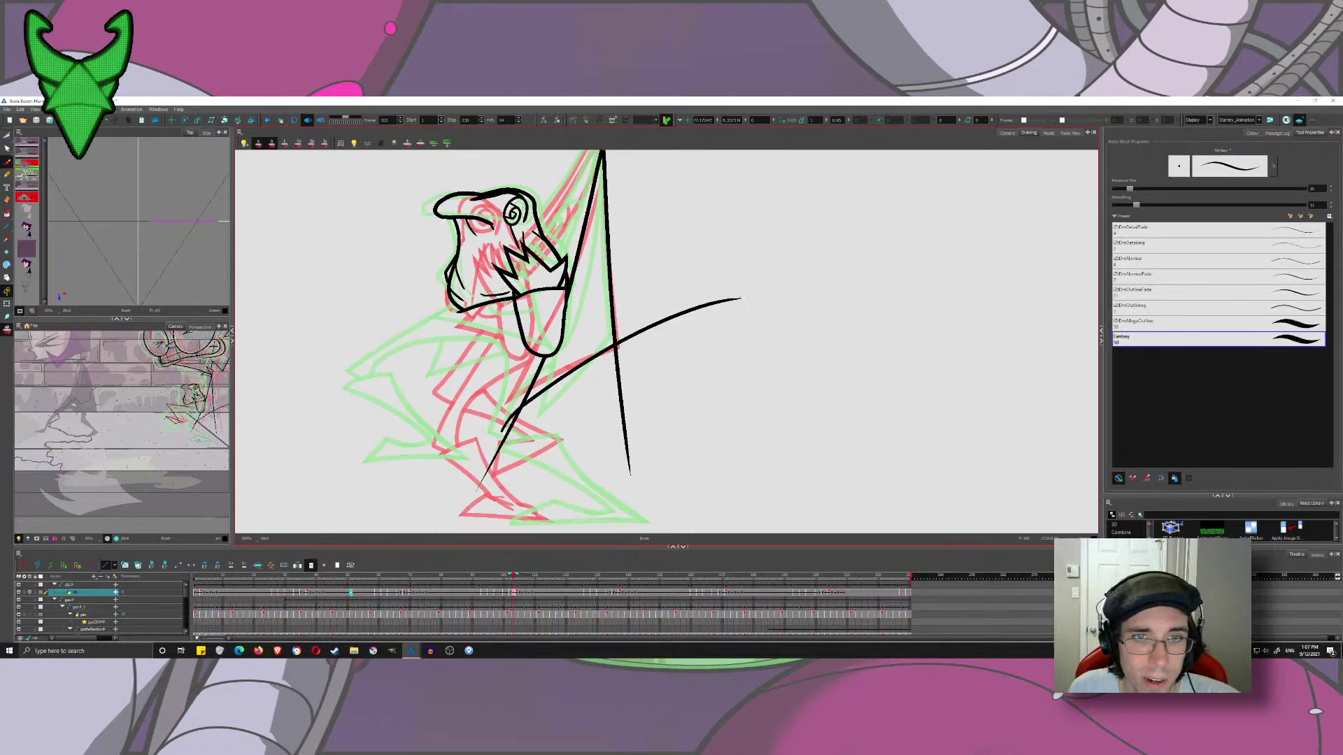
key("ctrl+z")
mouse_move(498, 424)
left_mouse_down()
mouse_move(776, 266)
mouse_move(530, 402)
mouse_move(601, 351)
mouse_move(714, 309)
left_mouse_up()
key("ctrl+z")
key("ctrl+z")
left_click_drag(526, 405, 758, 294)
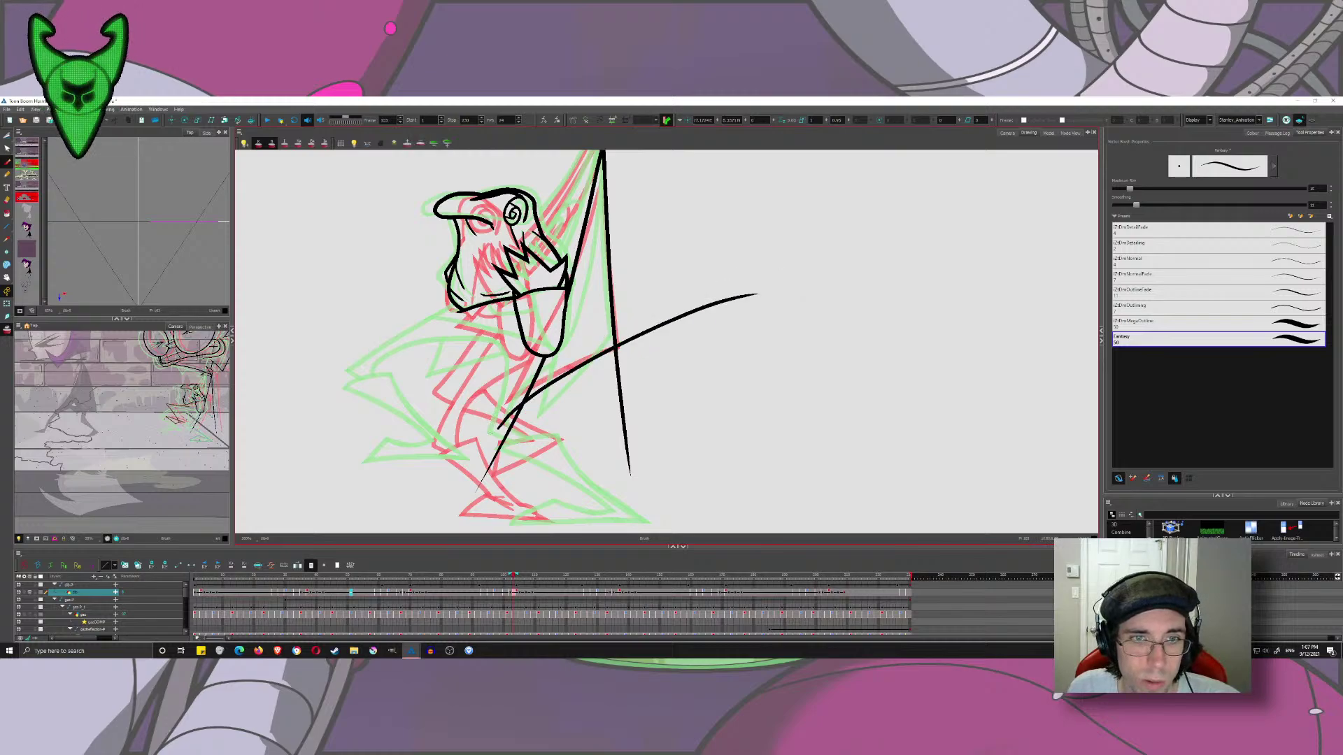
key("ctrl+z")
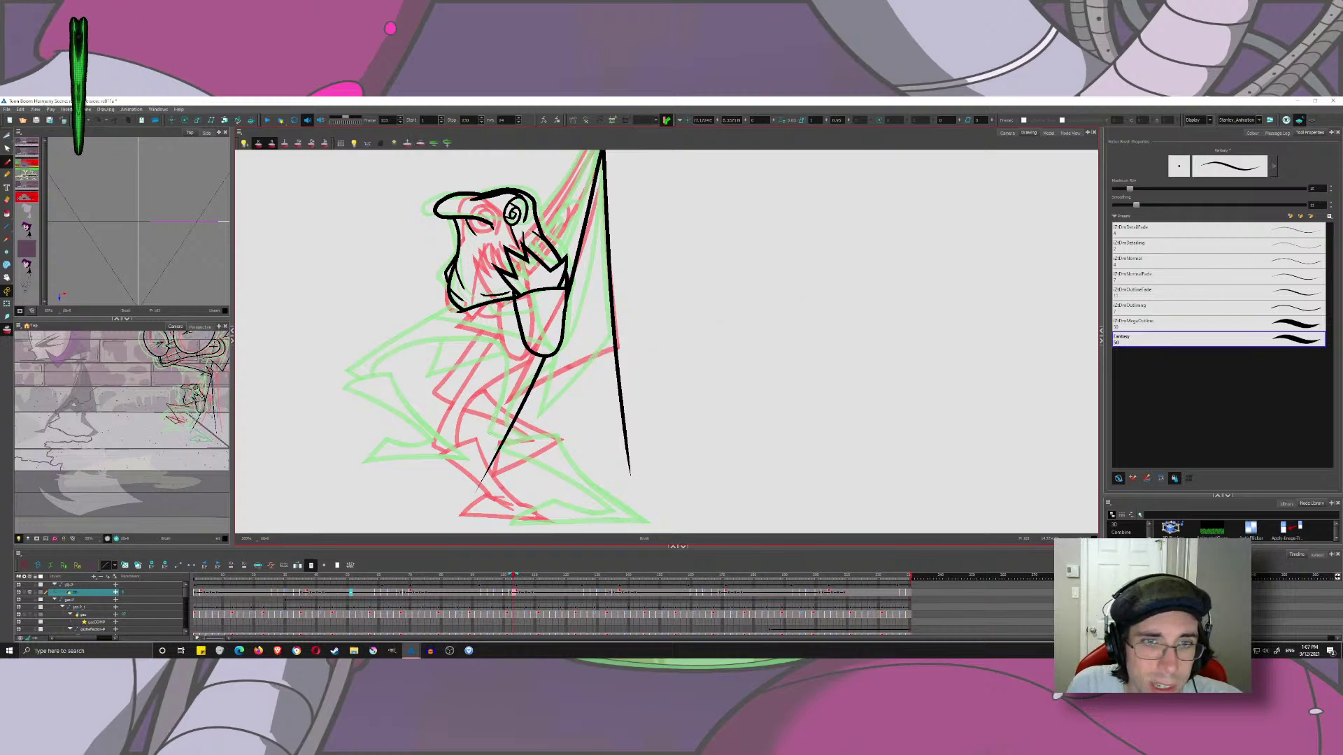
left_click_drag(487, 451, 758, 250)
key("ctrl+z")
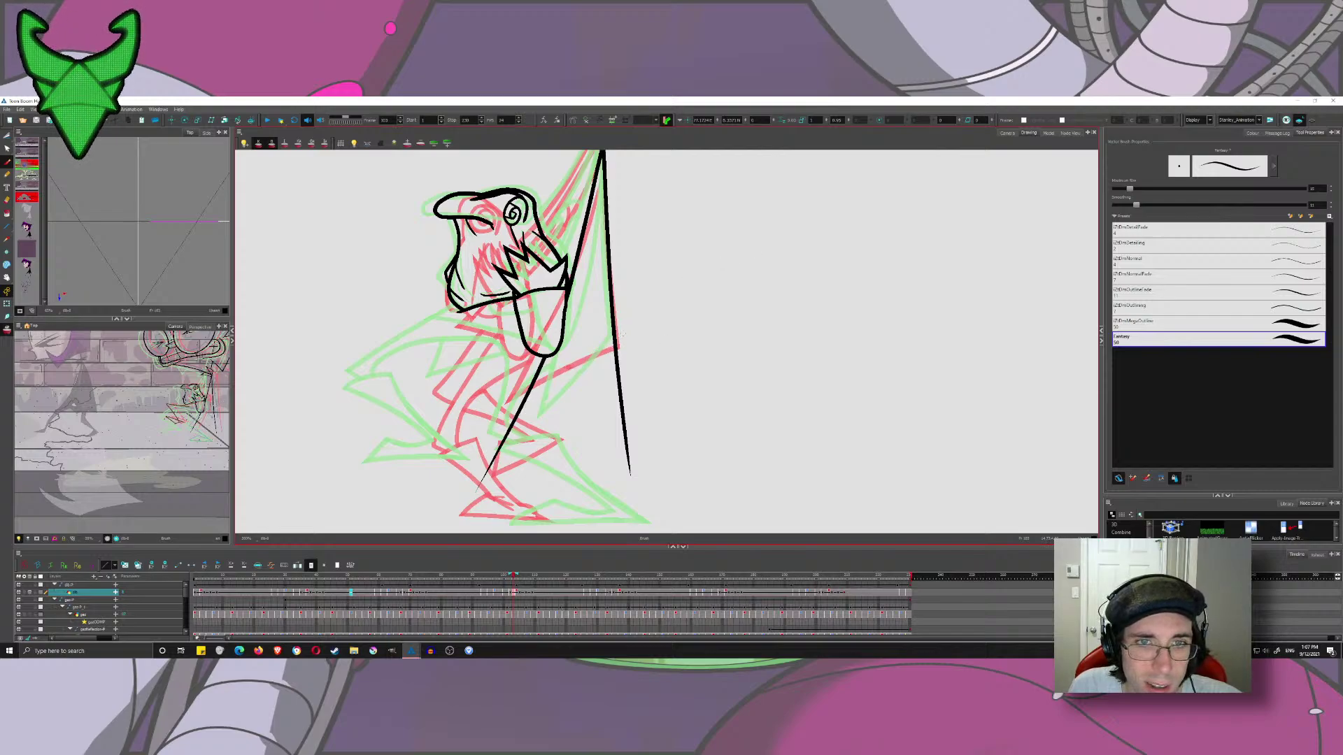
left_click_drag(625, 333, 418, 484)
key("ctrl+z")
left_click_drag(494, 432, 797, 252)
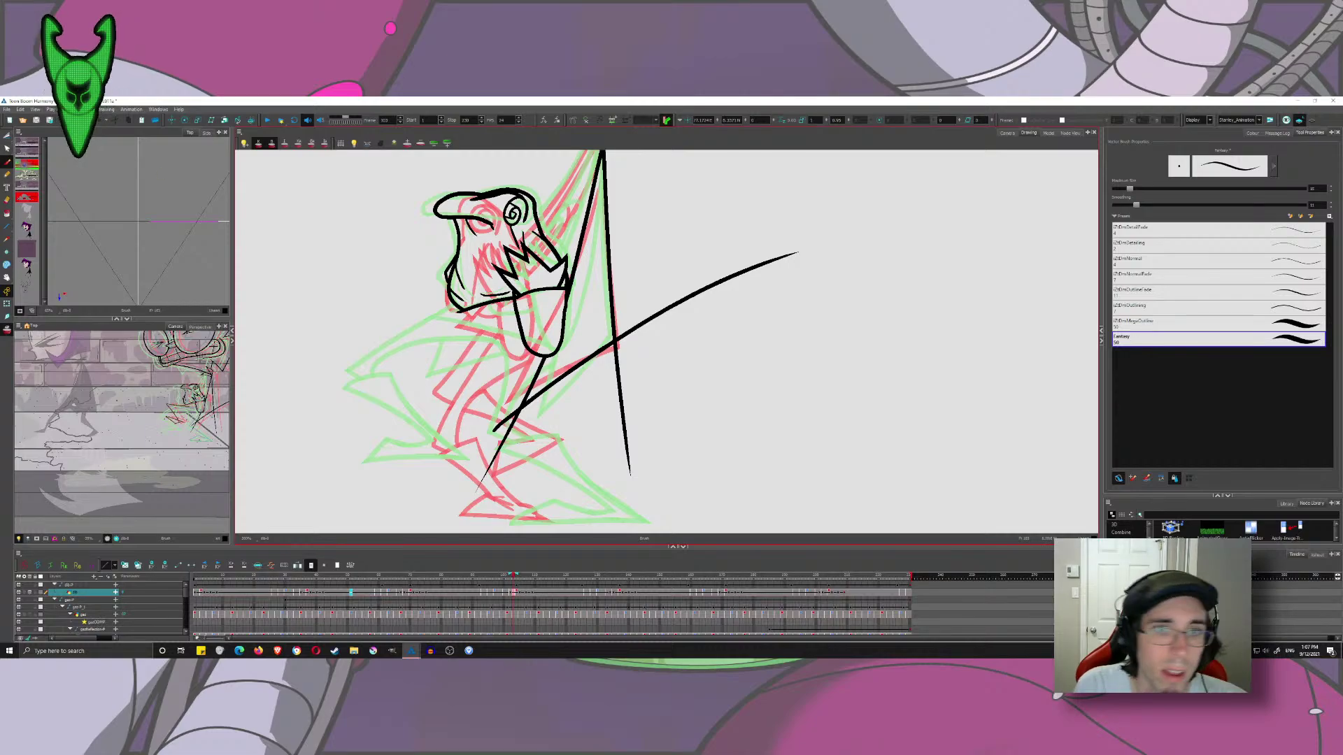
left_click_drag(718, 235, 613, 443)
key("ctrl+z")
key("ctrl+z")
- Cut away the overshooting ends at both lower corners of the pointed hanging shape
key("alt+t")
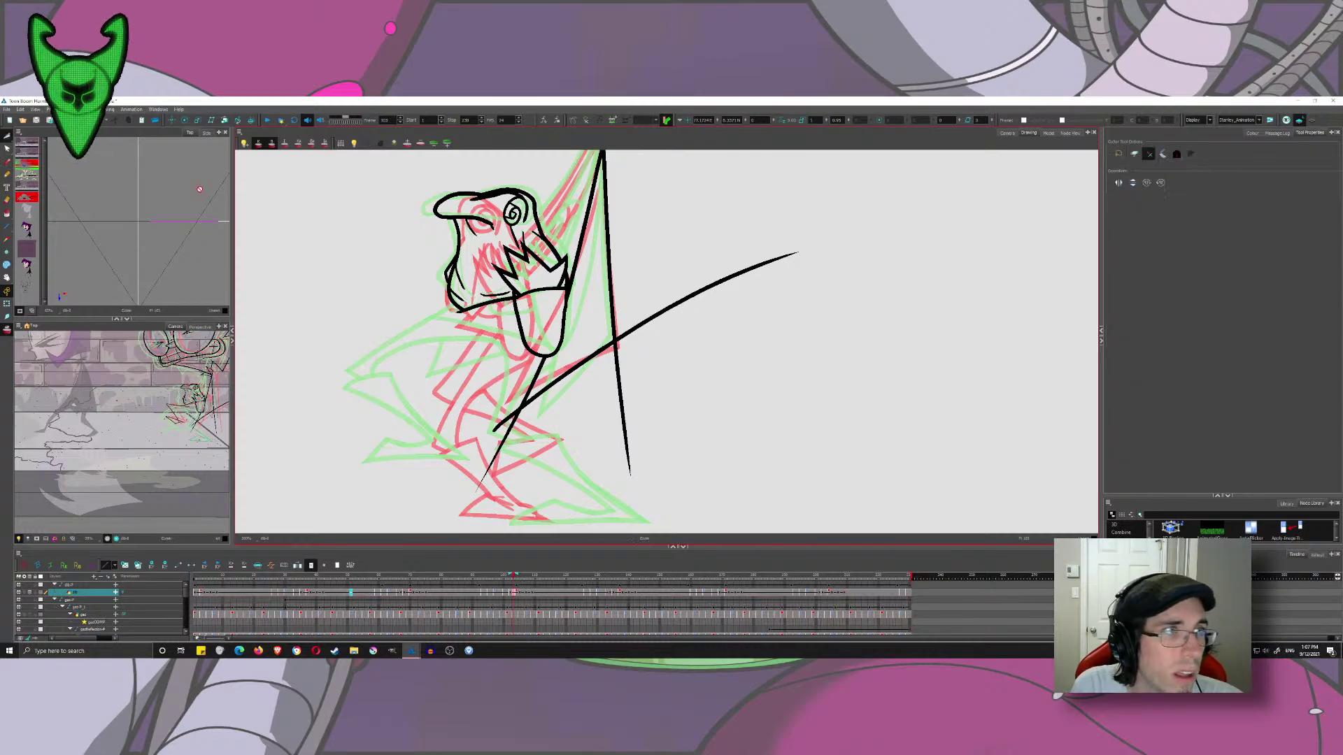
left_click_drag(671, 269, 700, 343)
left_click_drag(657, 392, 598, 419)
left_click_drag(573, 444, 478, 364)
key("ctrl+z")
key("ctrl+z")
key("2")
key("2")
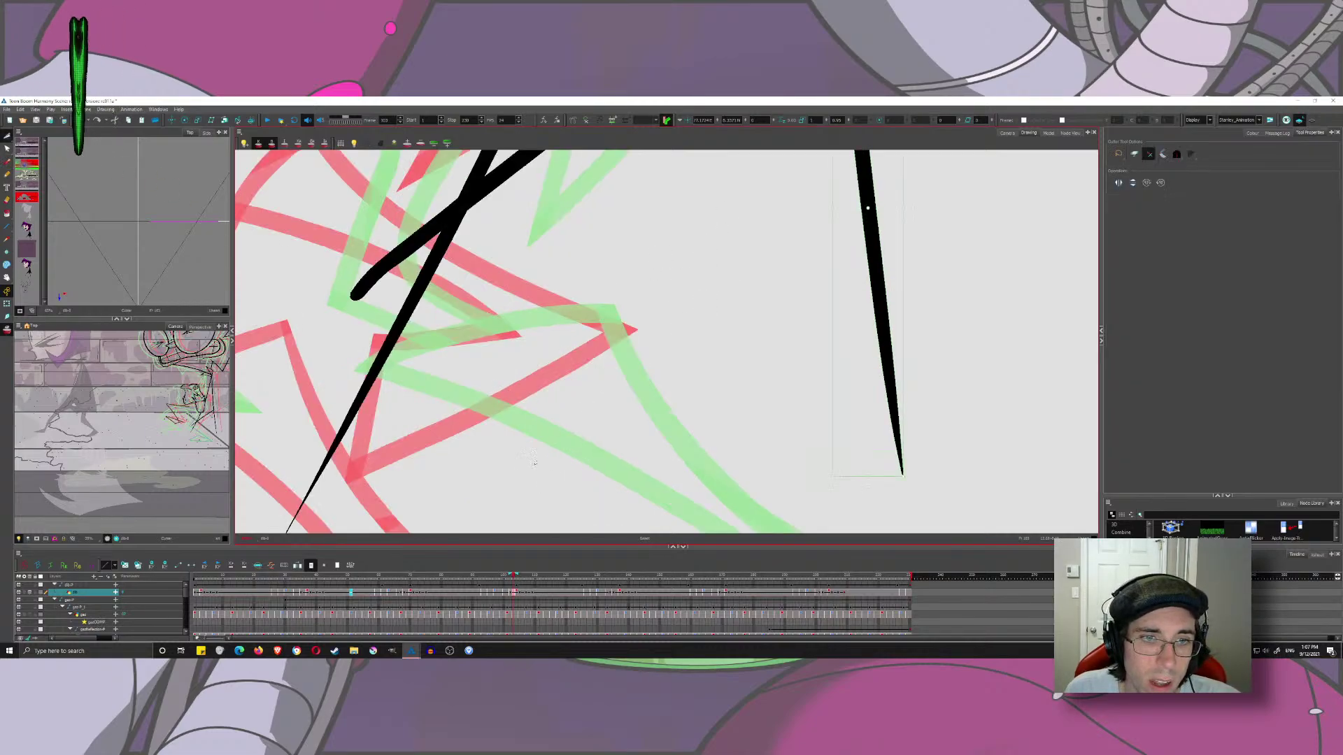
key("ctrl+shift+z")
key("1")
key("1")
key("1")
key("1")
mouse_move(542, 346)
left_mouse_down()
mouse_move(472, 349)
mouse_move(481, 283)
left_mouse_up()
left_click_drag(479, 281, 462, 429)
- Ink a second diagonal line from the shirt corner down across the small head's jaw, undoing poor attempts
left_click(8, 162)
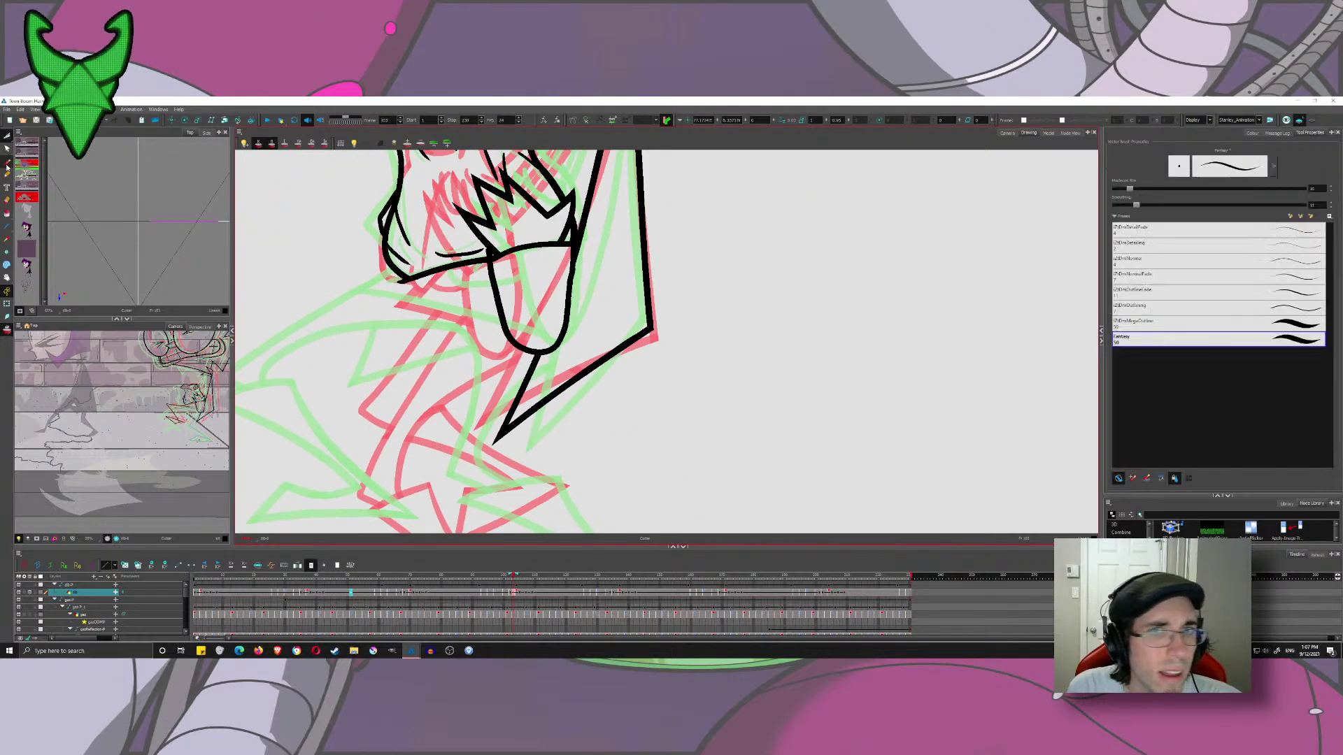
mouse_move(559, 210)
left_mouse_down()
mouse_move(568, 409)
mouse_move(541, 450)
mouse_move(528, 408)
left_mouse_up()
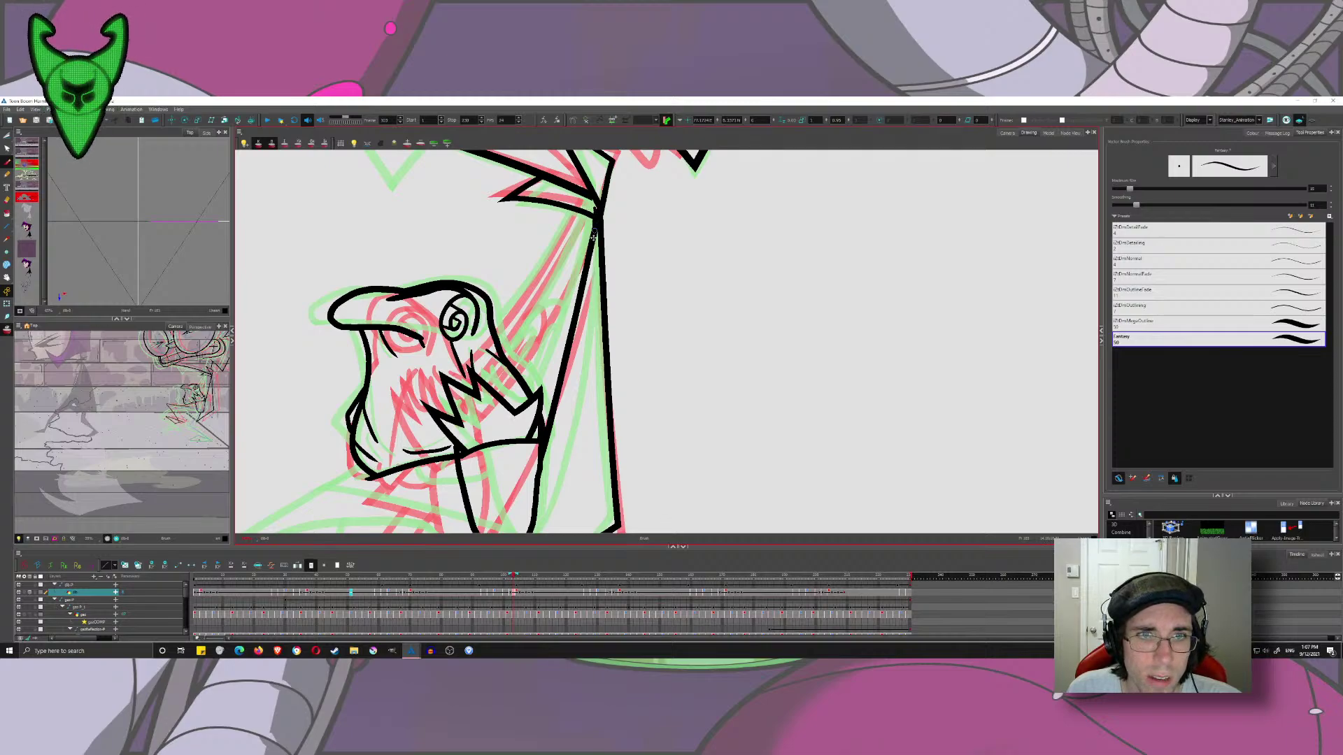
left_click_drag(595, 236, 508, 426)
key("ctrl+z")
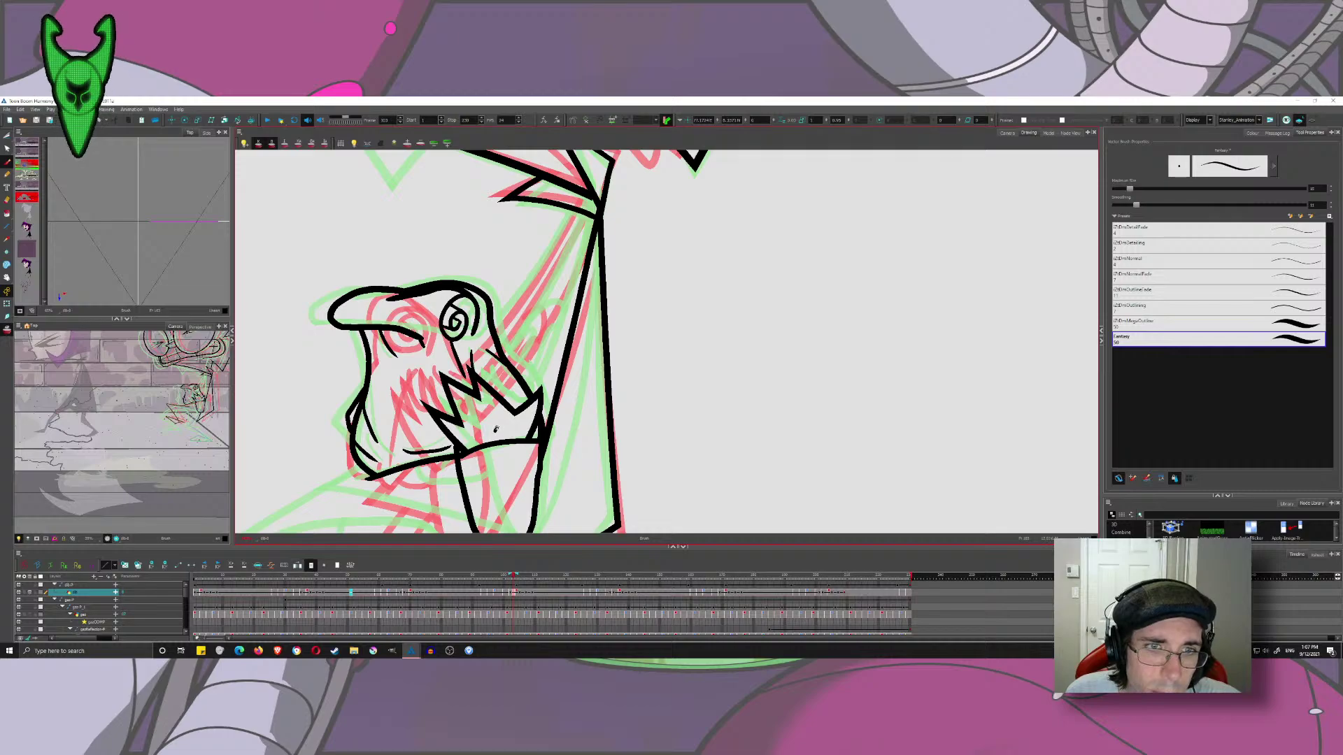
mouse_move(495, 429)
left_mouse_down()
mouse_move(574, 280)
mouse_move(598, 191)
mouse_move(480, 487)
left_mouse_up()
key("ctrl+z")
key("ctrl+z")
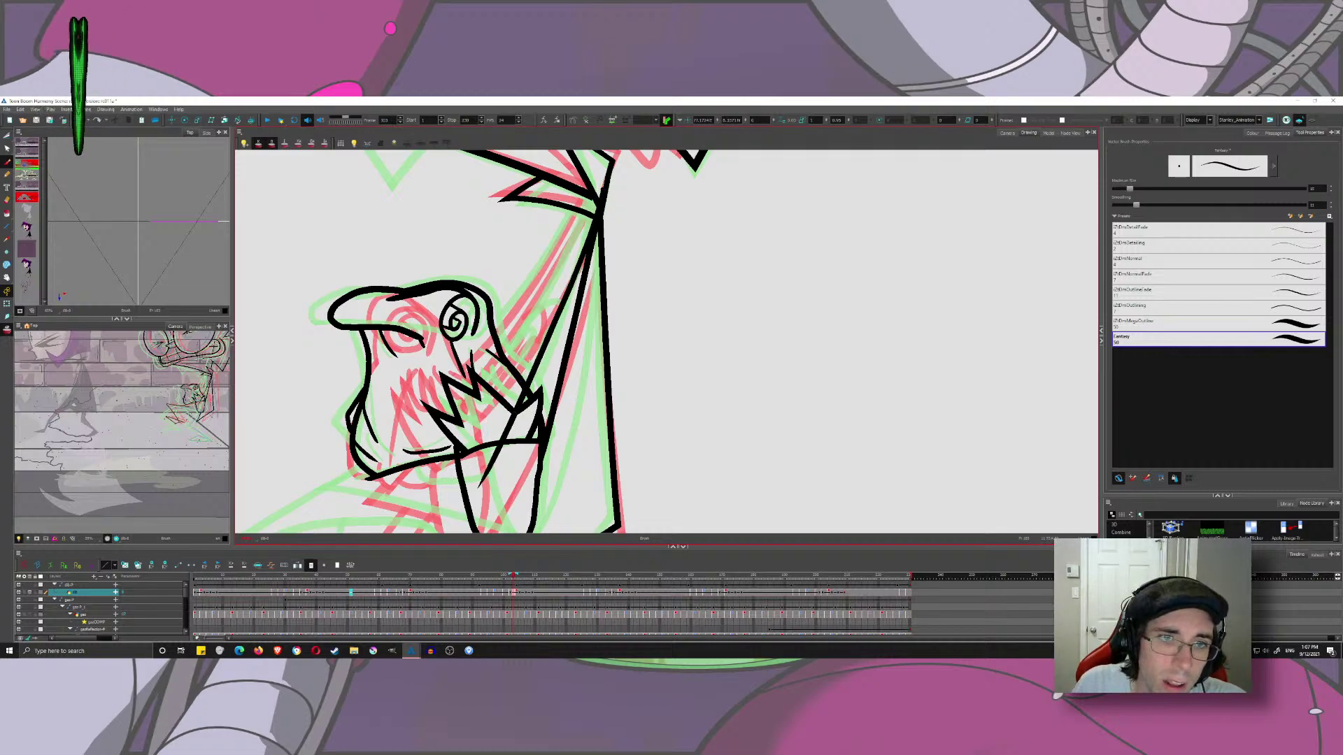
key("ctrl+z")
left_click_drag(598, 204, 459, 483)
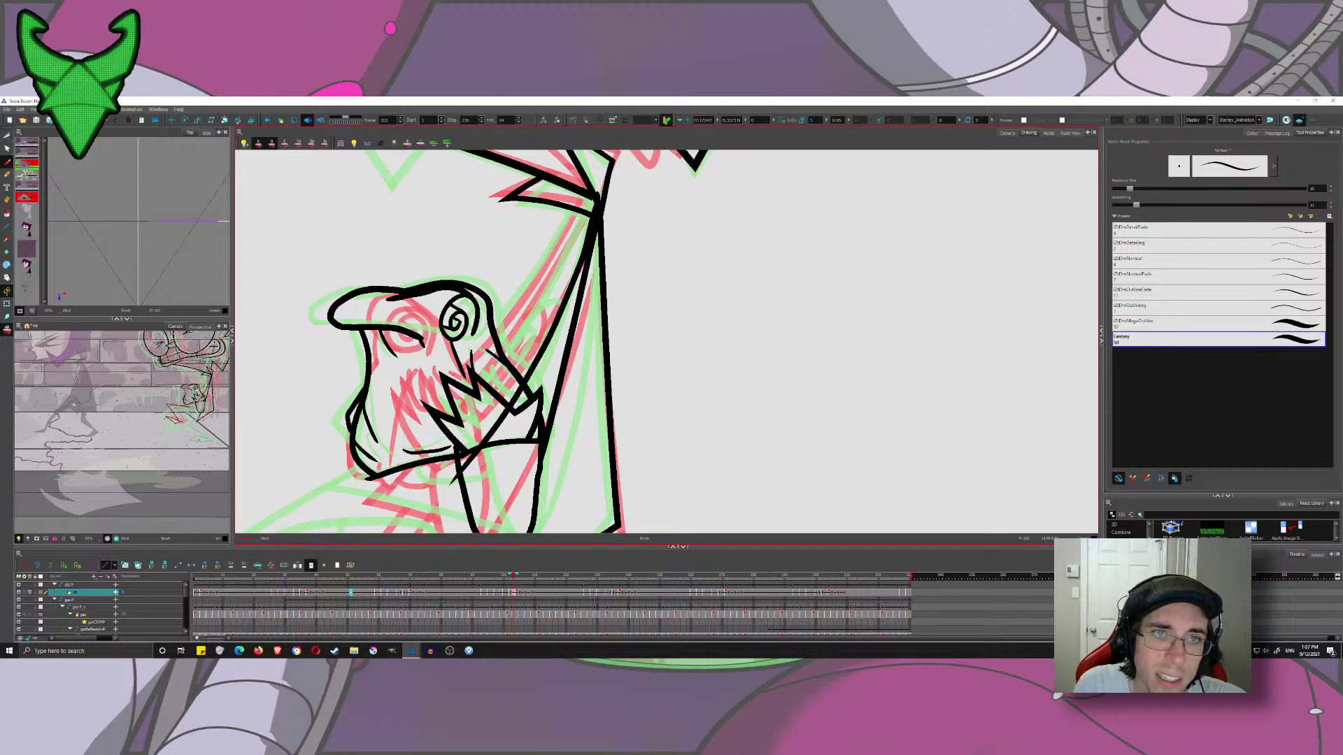
- Ink a long, slightly curved line from below the small head's jaw up towards the shirt corner, undoing a poor attempt
left_click_drag(546, 454, 541, 409)
mouse_move(505, 505)
left_mouse_down()
mouse_move(538, 475)
mouse_move(570, 386)
mouse_move(584, 289)
mouse_move(539, 454)
mouse_move(591, 217)
left_mouse_up()
key("ctrl+z")
- Trim the overlapping line ends at the shirt corner and the part of the diagonal line crossing the small head's jaw
key("alt+t")
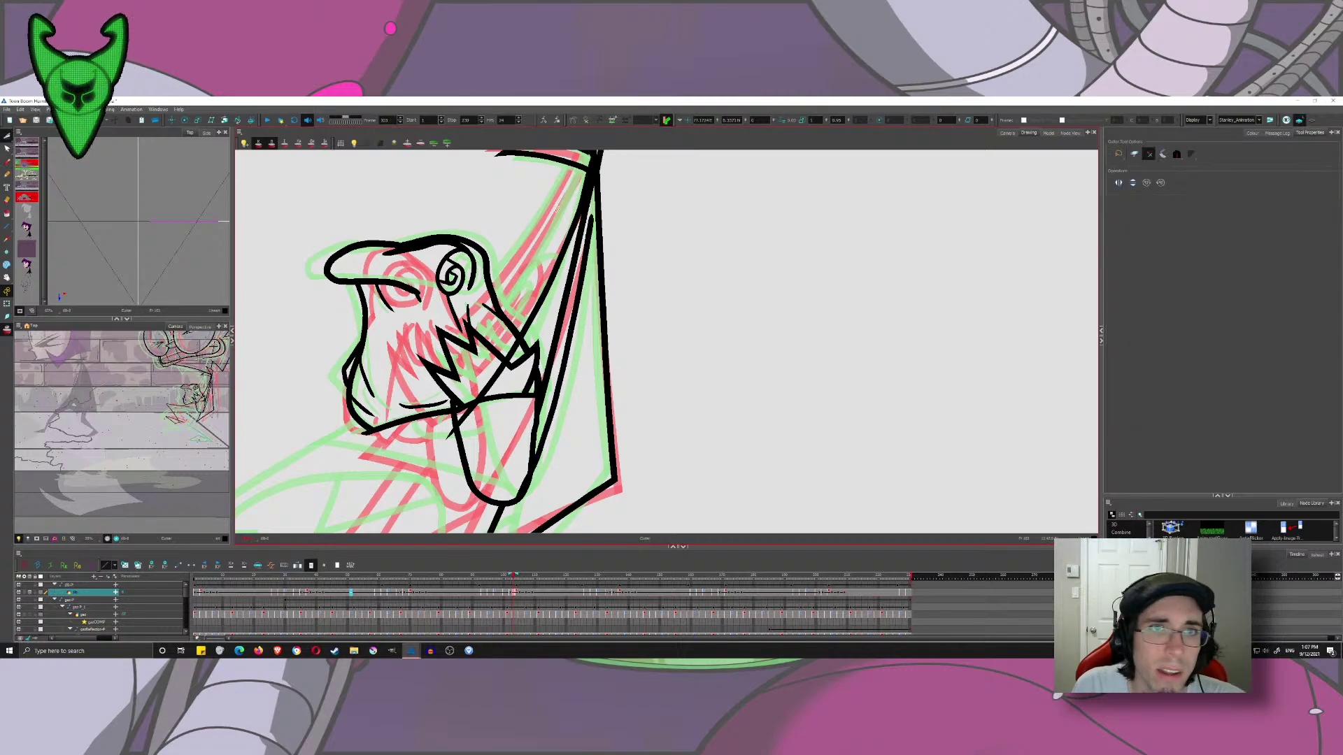
scroll(577, 262, "up", 3)
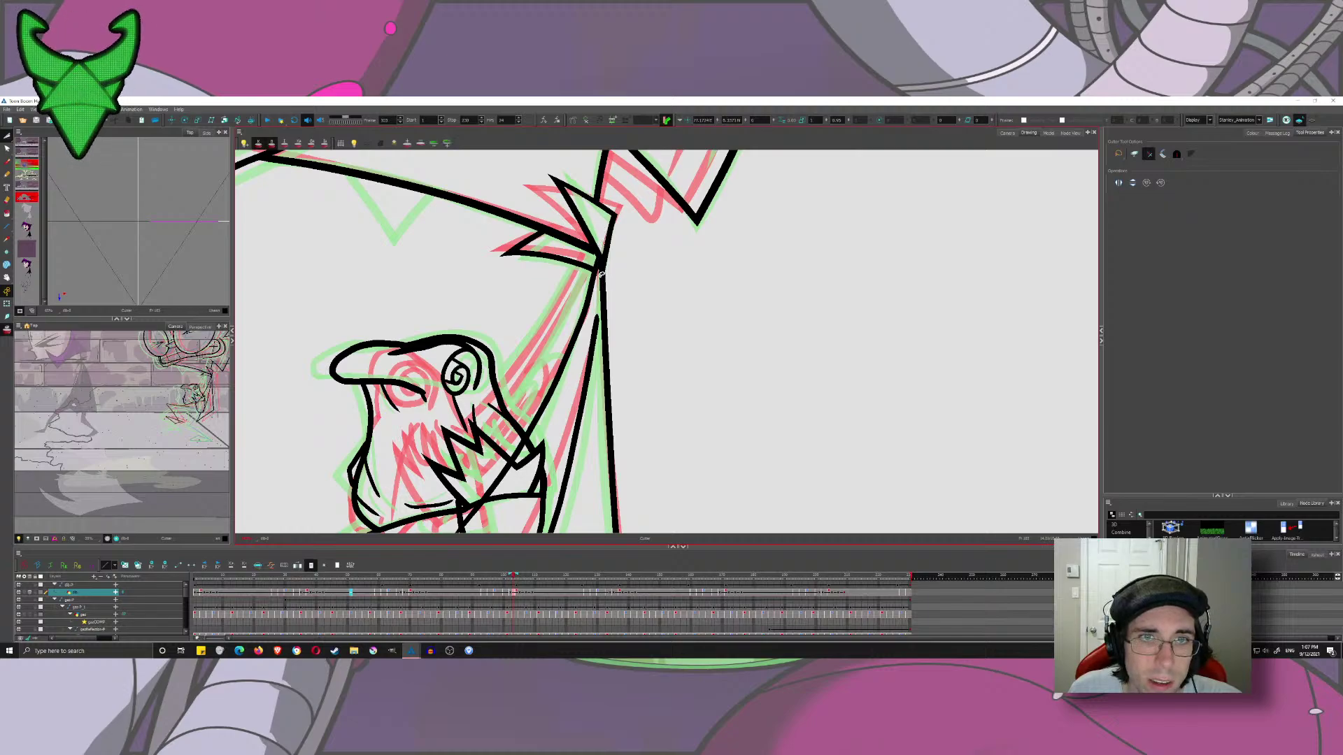
scroll(600, 260, "up", 5)
left_click(632, 288)
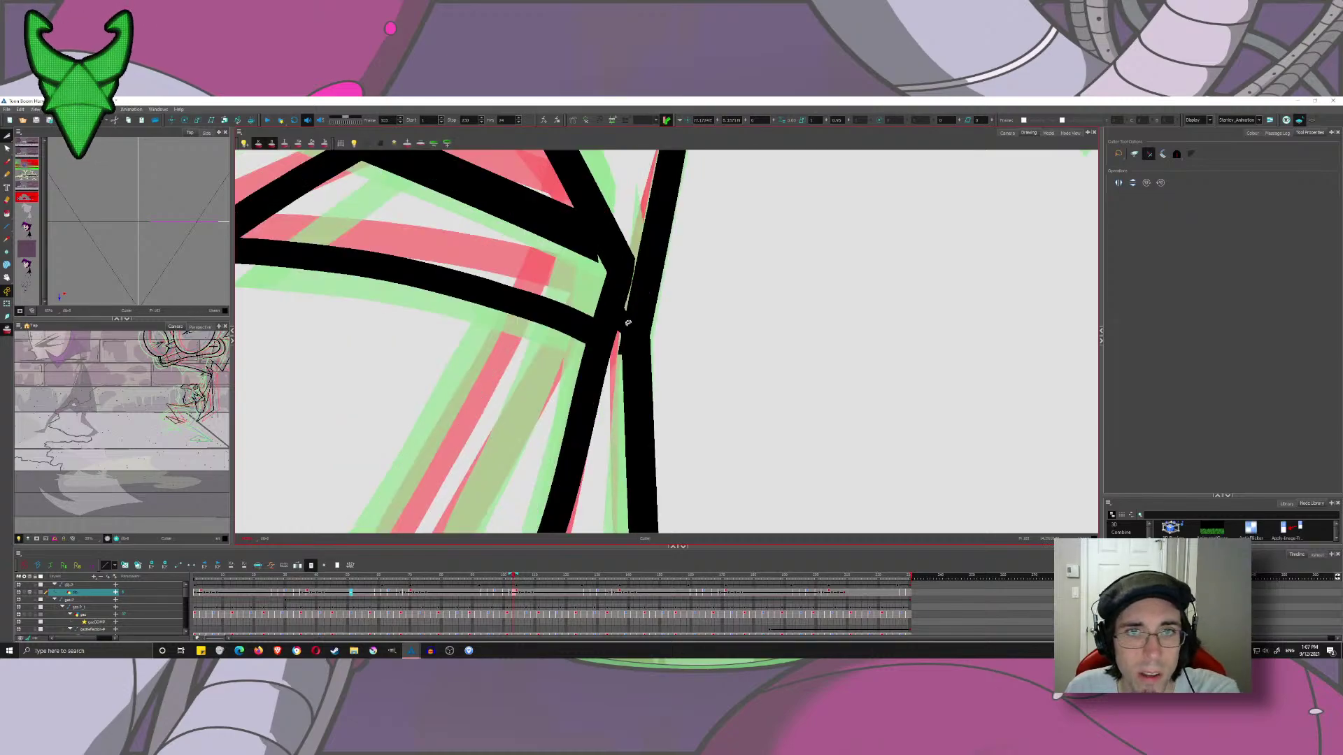
left_click(623, 322)
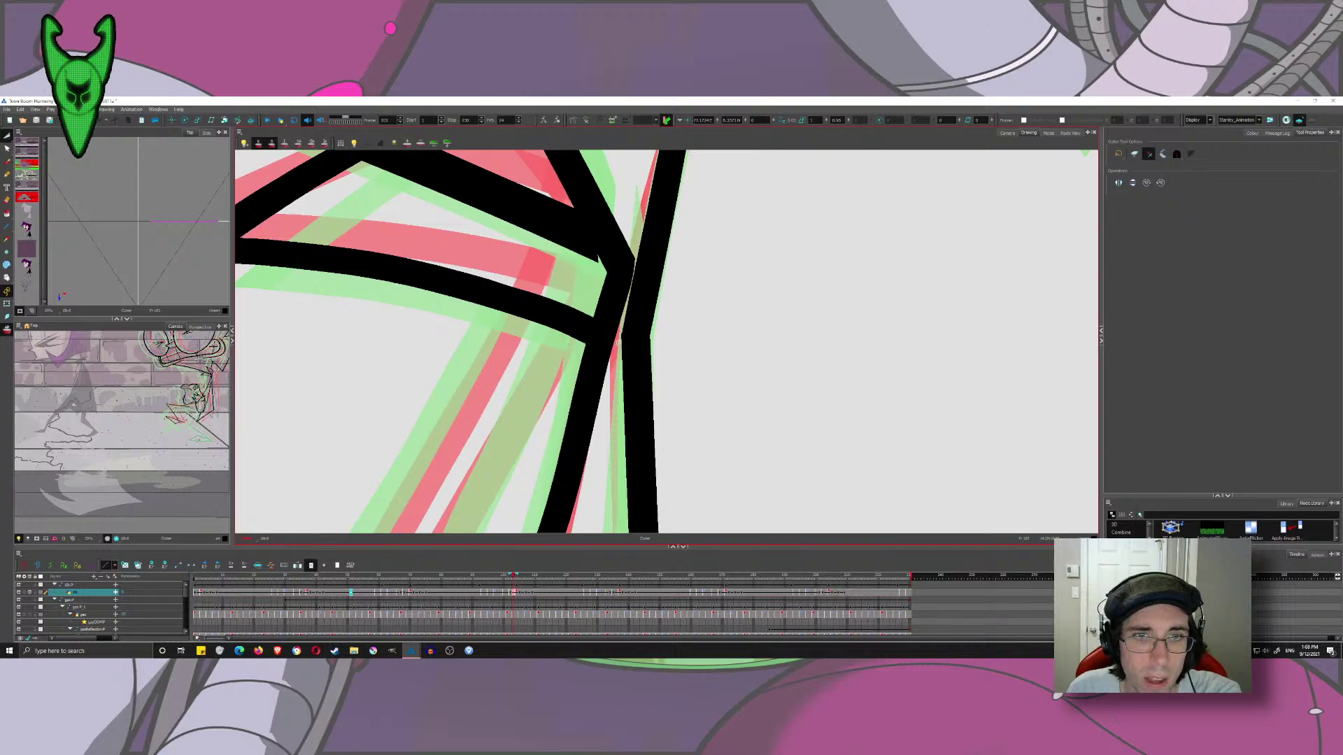
scroll(617, 353, "down", 2)
scroll(617, 357, "down", 3)
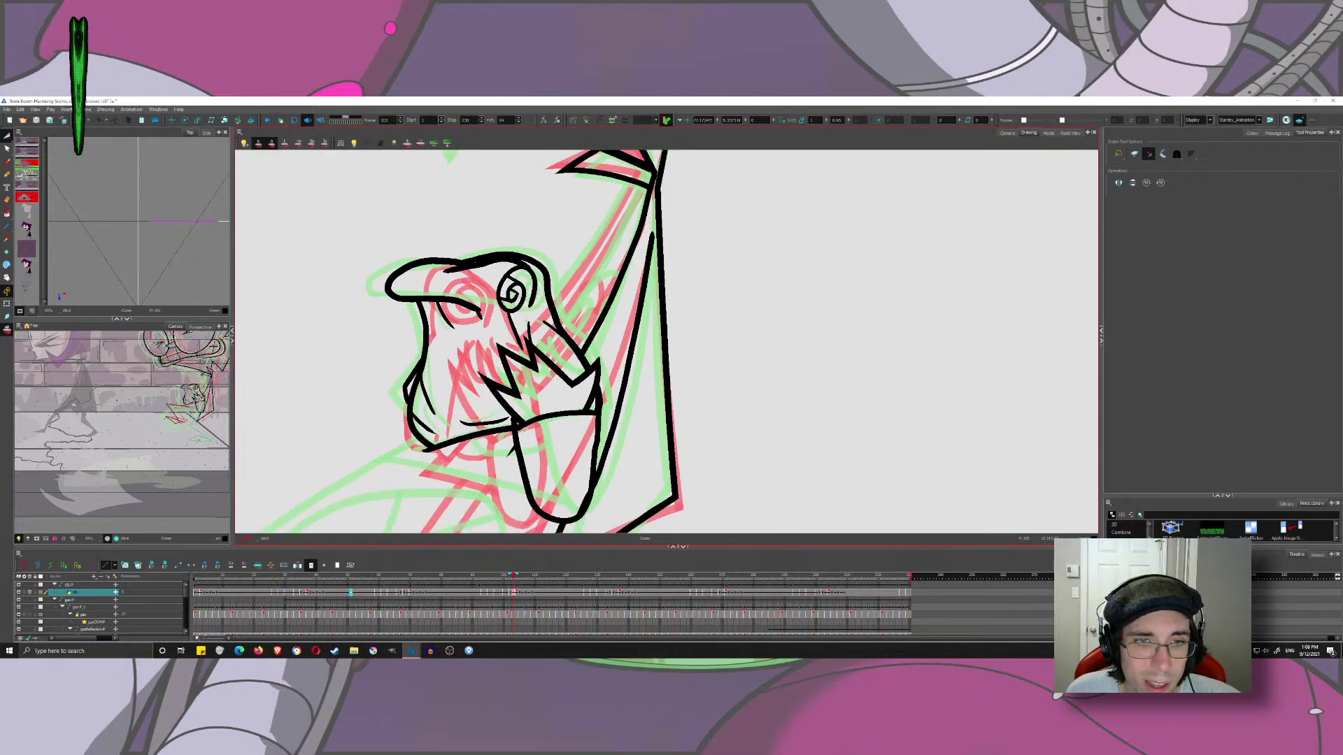
left_click_drag(515, 451, 476, 380)
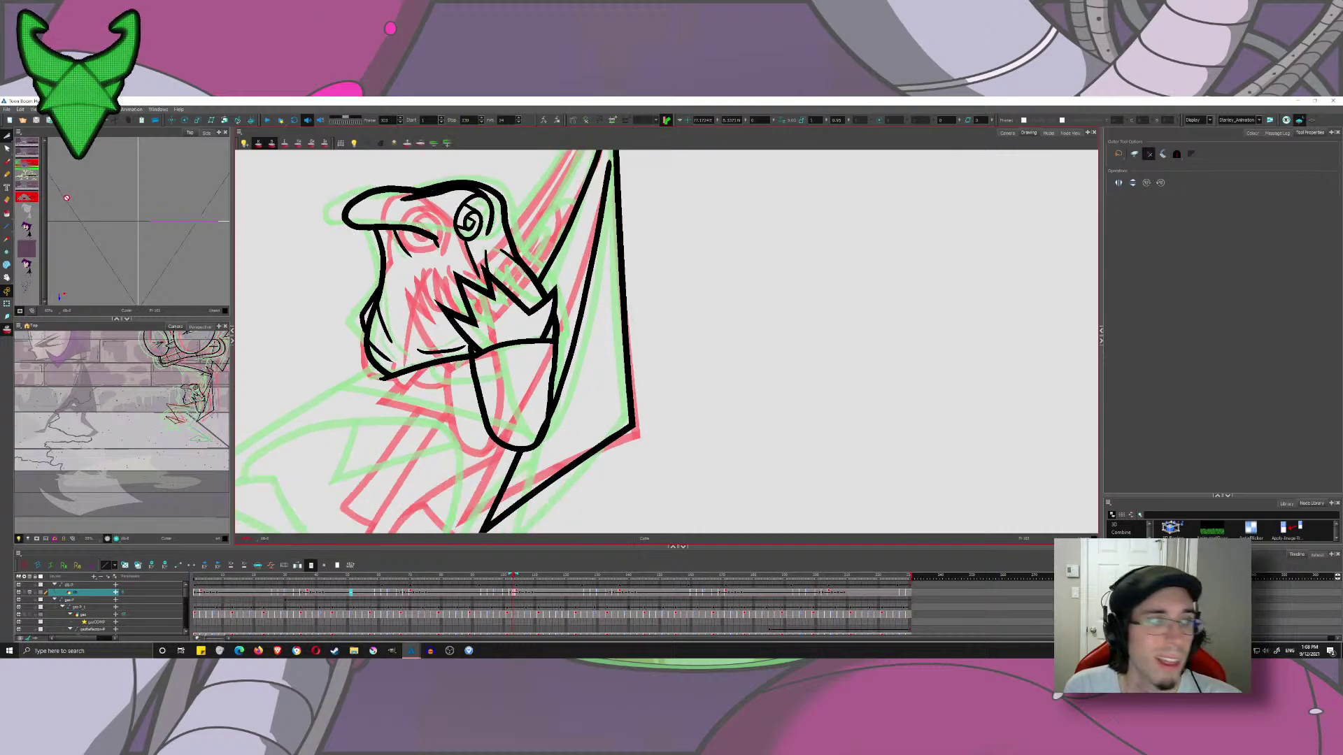
left_click(7, 163)
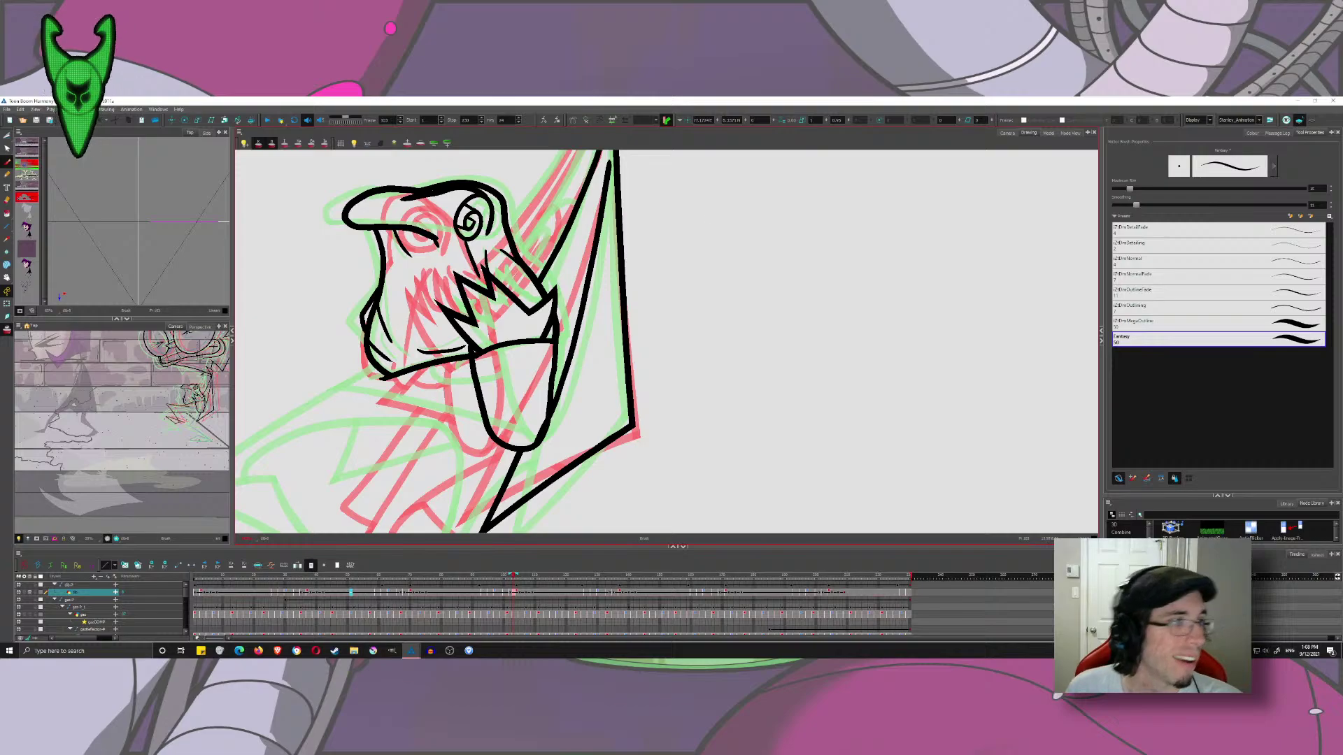
left_click_drag(680, 271, 866, 337)
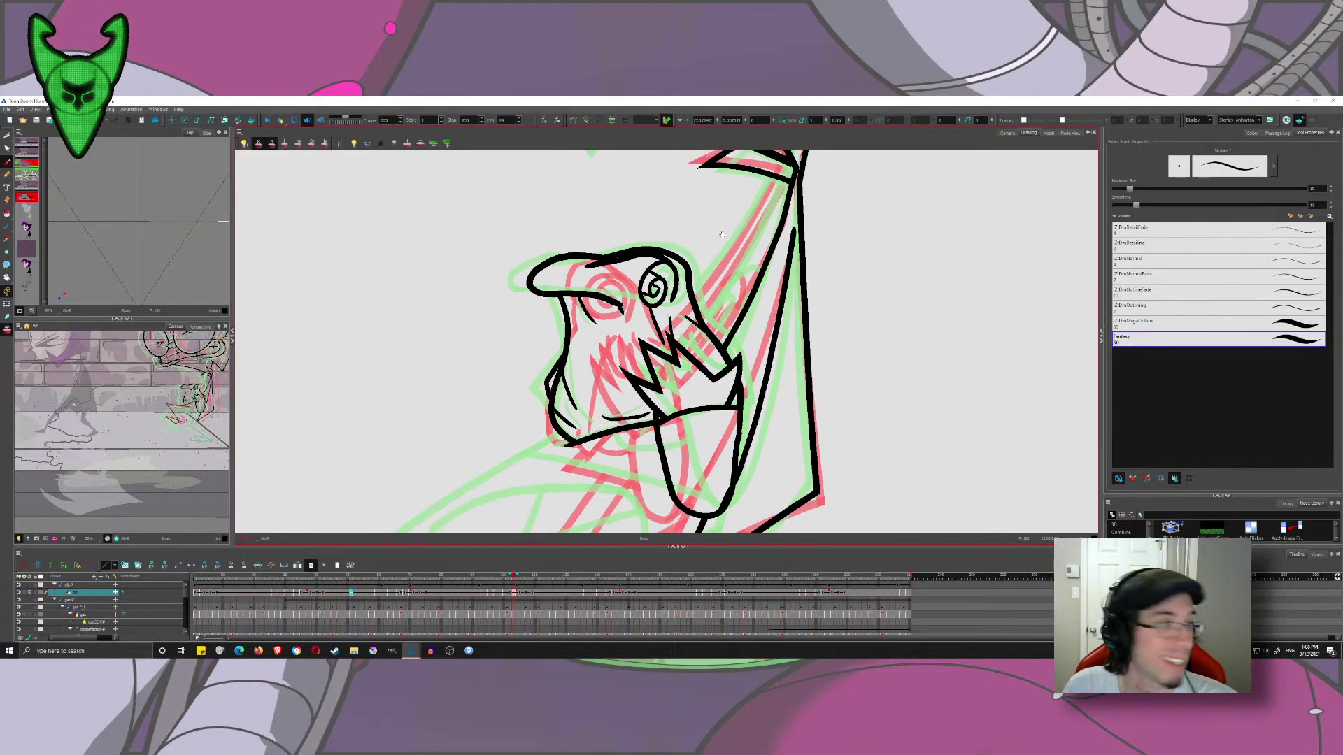
mouse_move(773, 260)
left_mouse_down()
mouse_move(652, 283)
mouse_move(686, 234)
mouse_move(738, 278)
mouse_move(774, 219)
mouse_move(755, 223)
left_mouse_up()
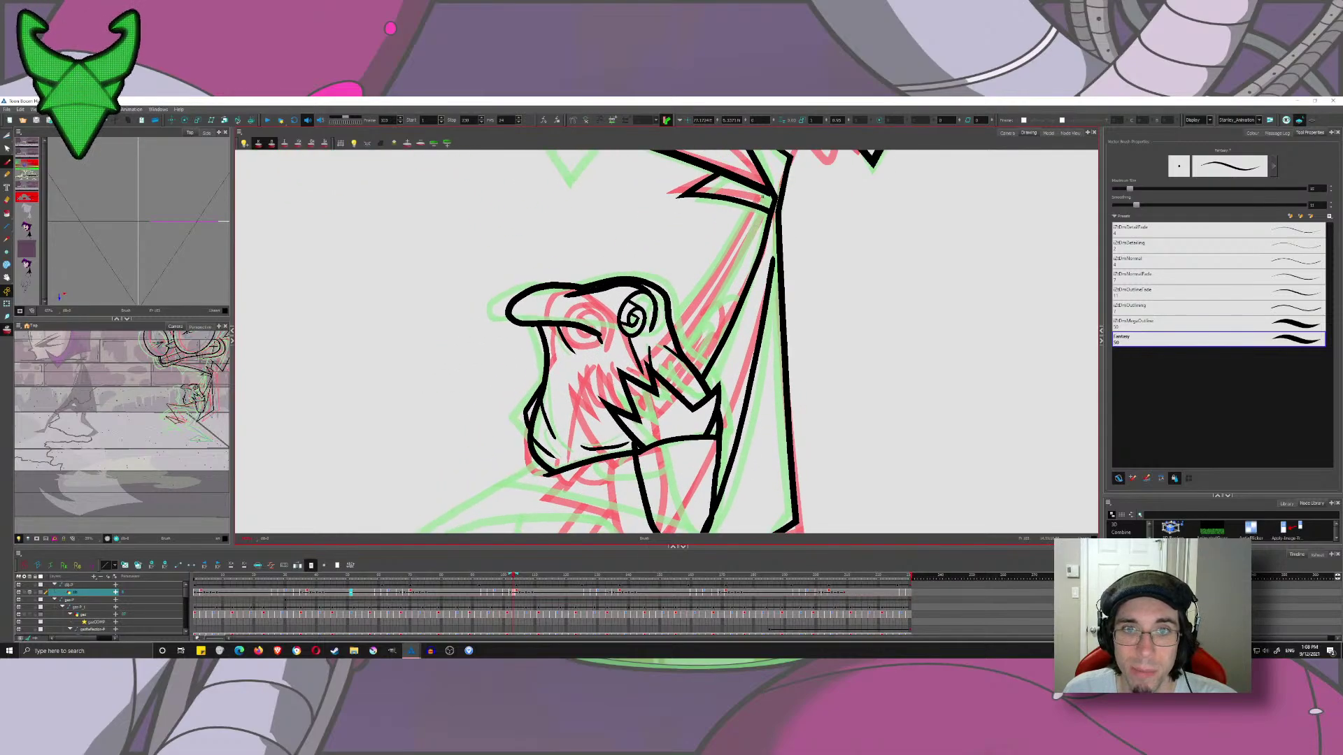
mouse_move(720, 491)
left_mouse_down()
mouse_move(582, 376)
mouse_move(689, 341)
mouse_move(574, 446)
left_mouse_up()
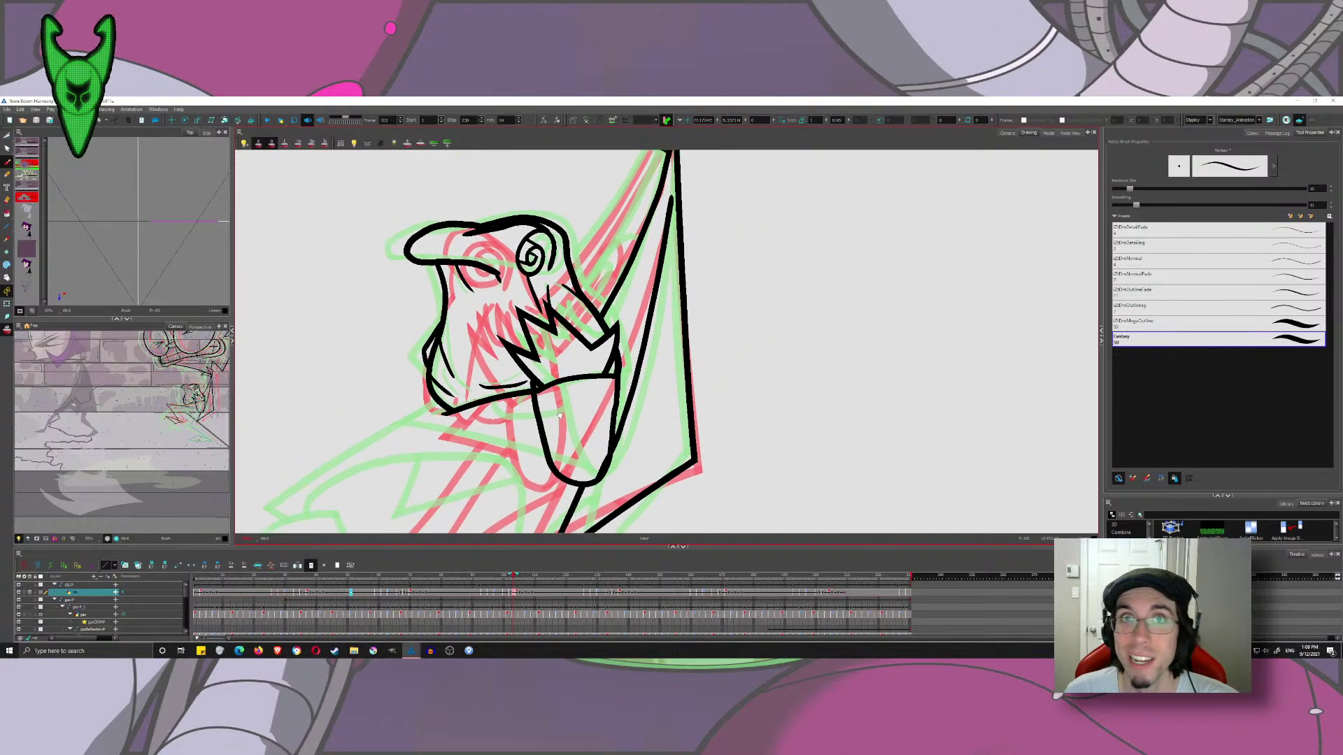
left_click_drag(561, 375, 560, 433)
left_click_drag(663, 279, 854, 116)
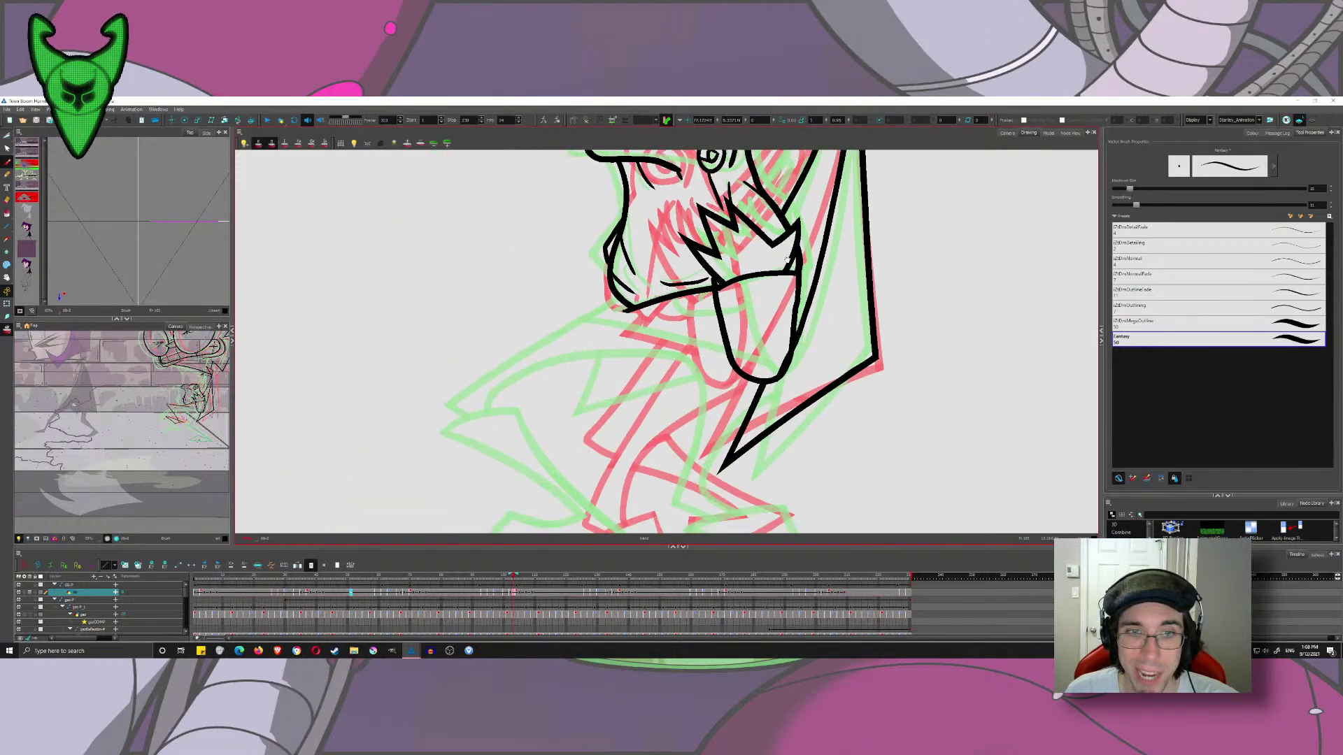
mouse_move(786, 378)
left_mouse_down()
mouse_move(644, 282)
mouse_move(651, 443)
left_mouse_up()
mouse_move(683, 285)
left_mouse_down()
mouse_move(628, 473)
mouse_move(705, 347)
mouse_move(710, 240)
left_mouse_up()
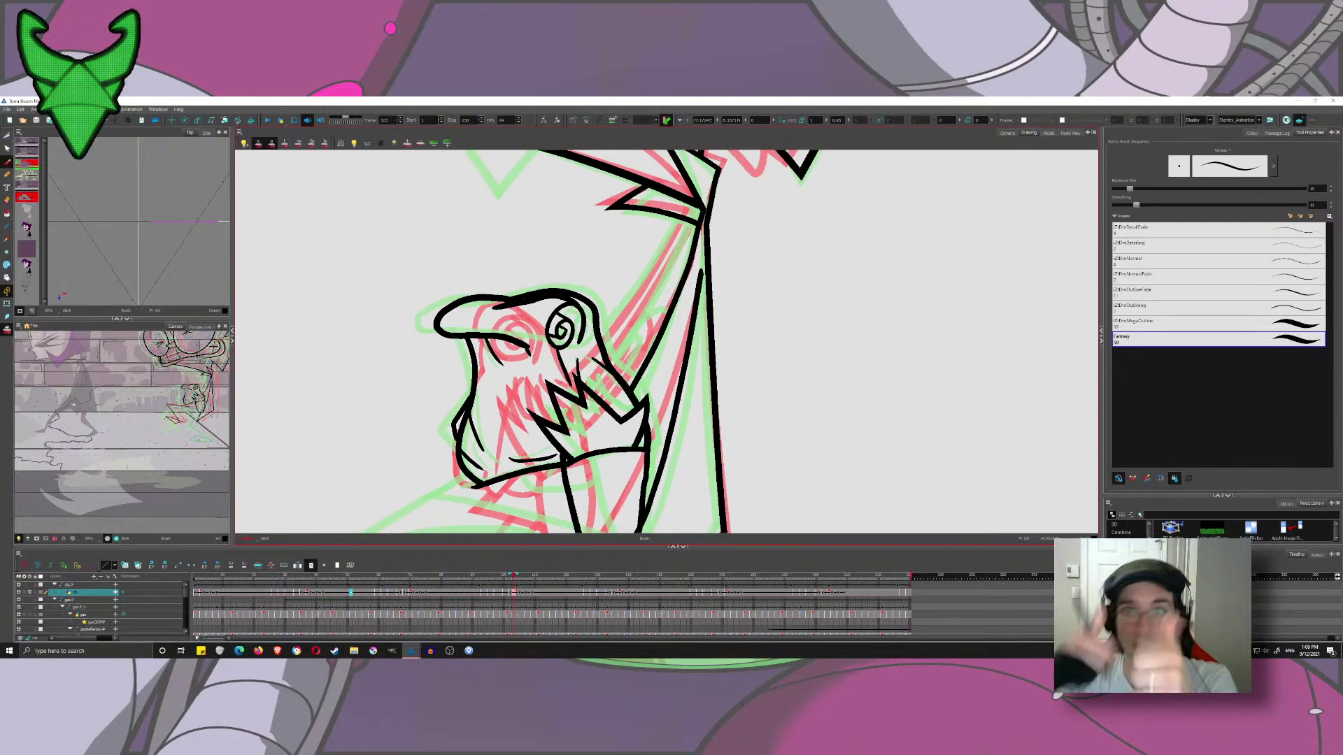
- Display the rough pose sketch with the bent leg together with the inked drawing
left_click(1302, 121)
left_click_drag(884, 351, 917, 217)
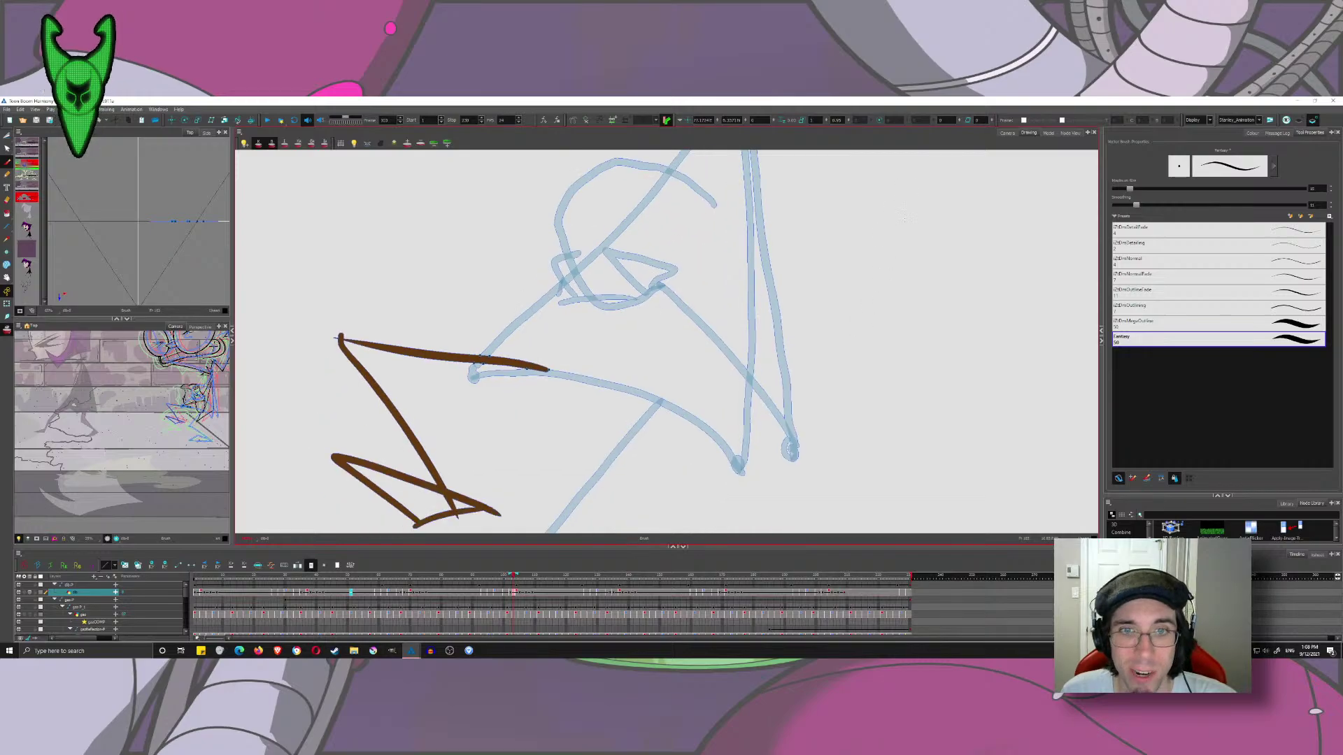
scroll(917, 218, "down", 2)
left_click(1299, 120)
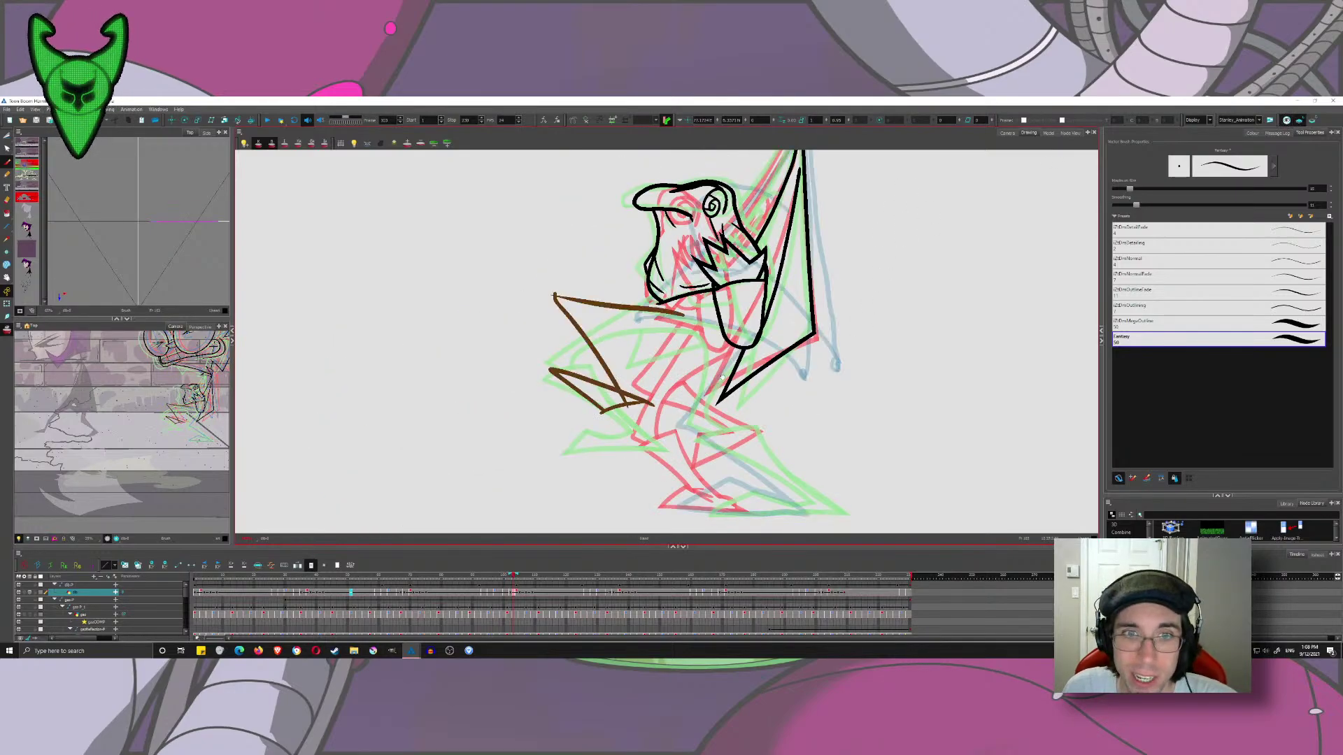
left_click_drag(506, 191, 489, 210)
scroll(696, 308, "up", 2)
left_click_drag(696, 308, 599, 241)
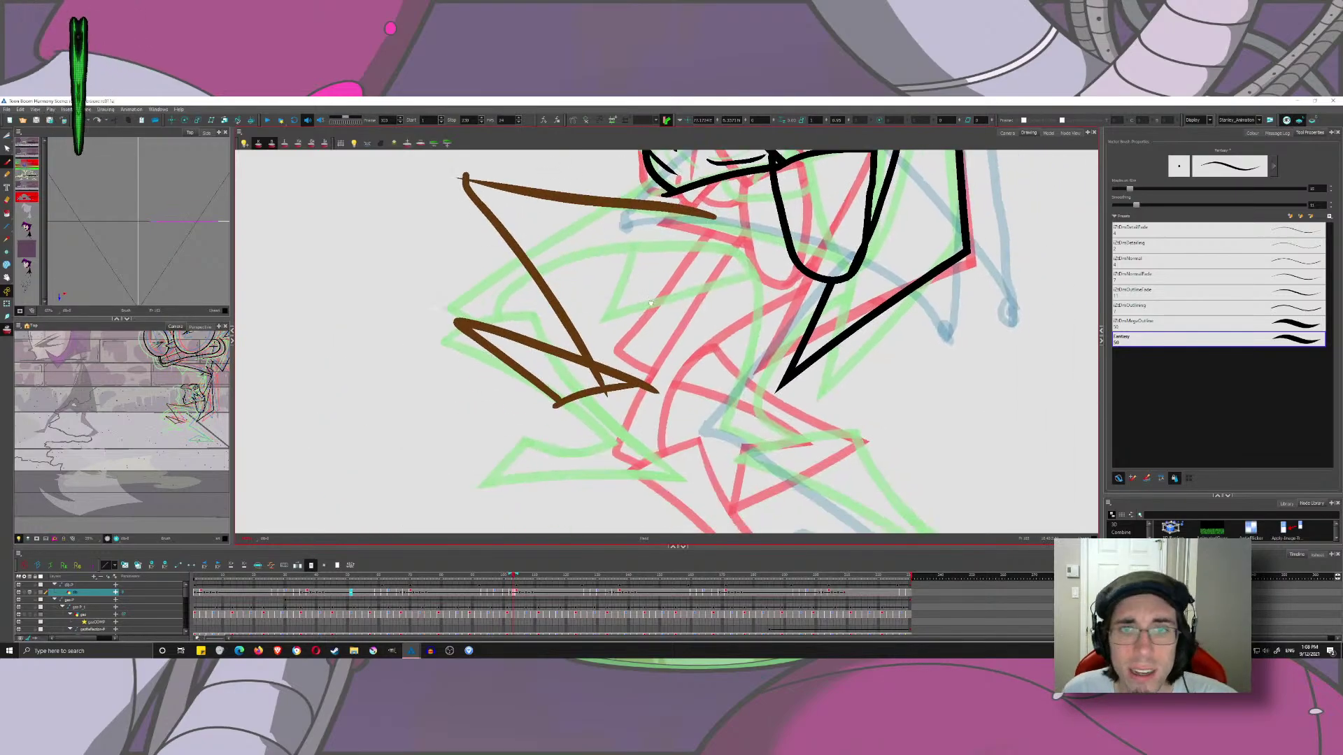
scroll(623, 320, "down", 3)
left_click_drag(650, 303, 629, 335)
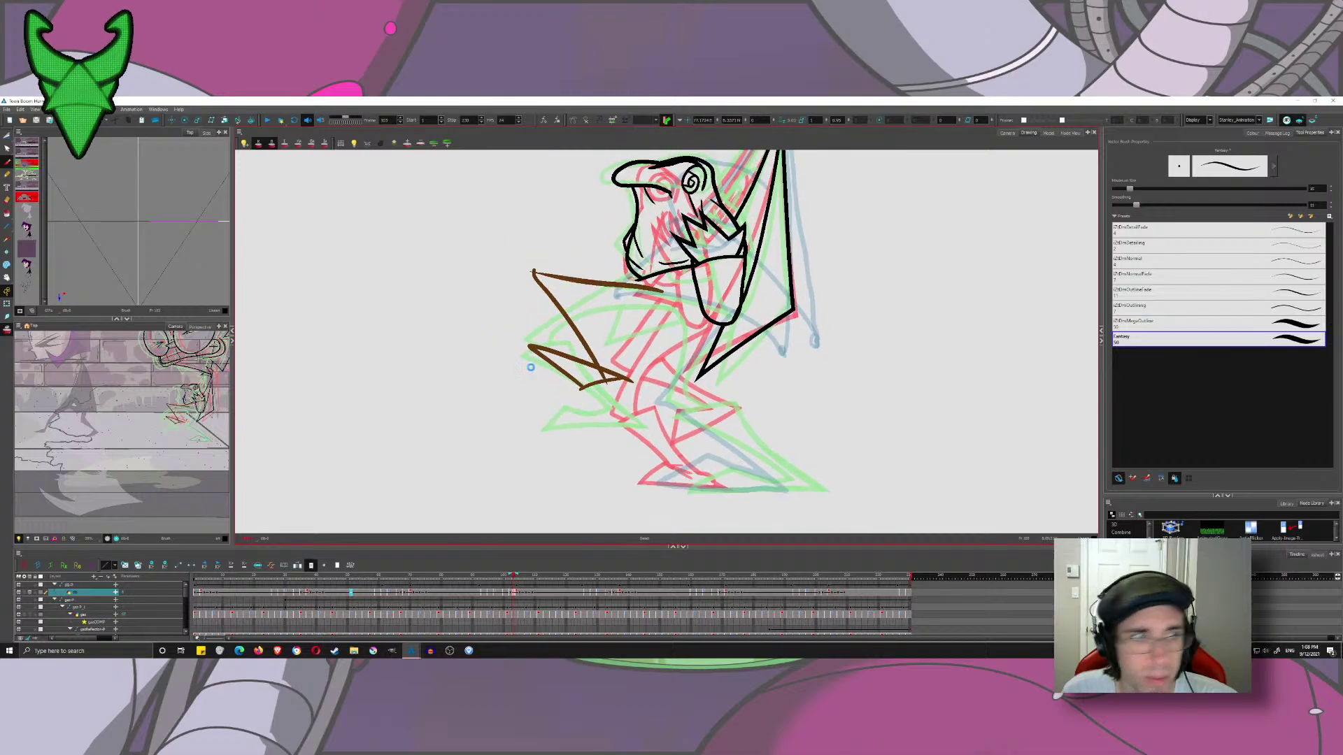
- Compare the rough bent leg with the inked body, with onion skin off and on
left_click(5, 330)
mouse_move(513, 577)
left_mouse_down()
mouse_move(500, 580)
mouse_move(513, 582)
left_mouse_up()
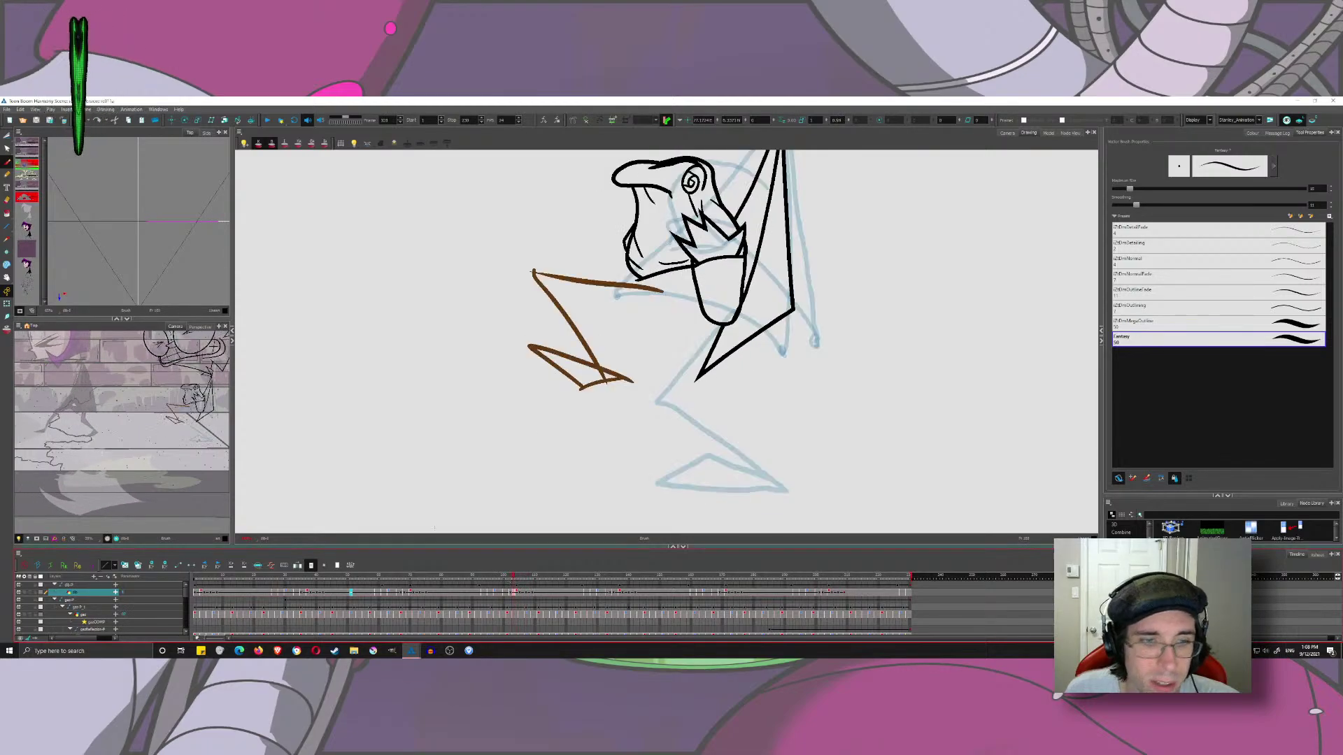
left_click(7, 329)
scroll(621, 375, "up", 5)
left_click_drag(621, 374, 693, 303)
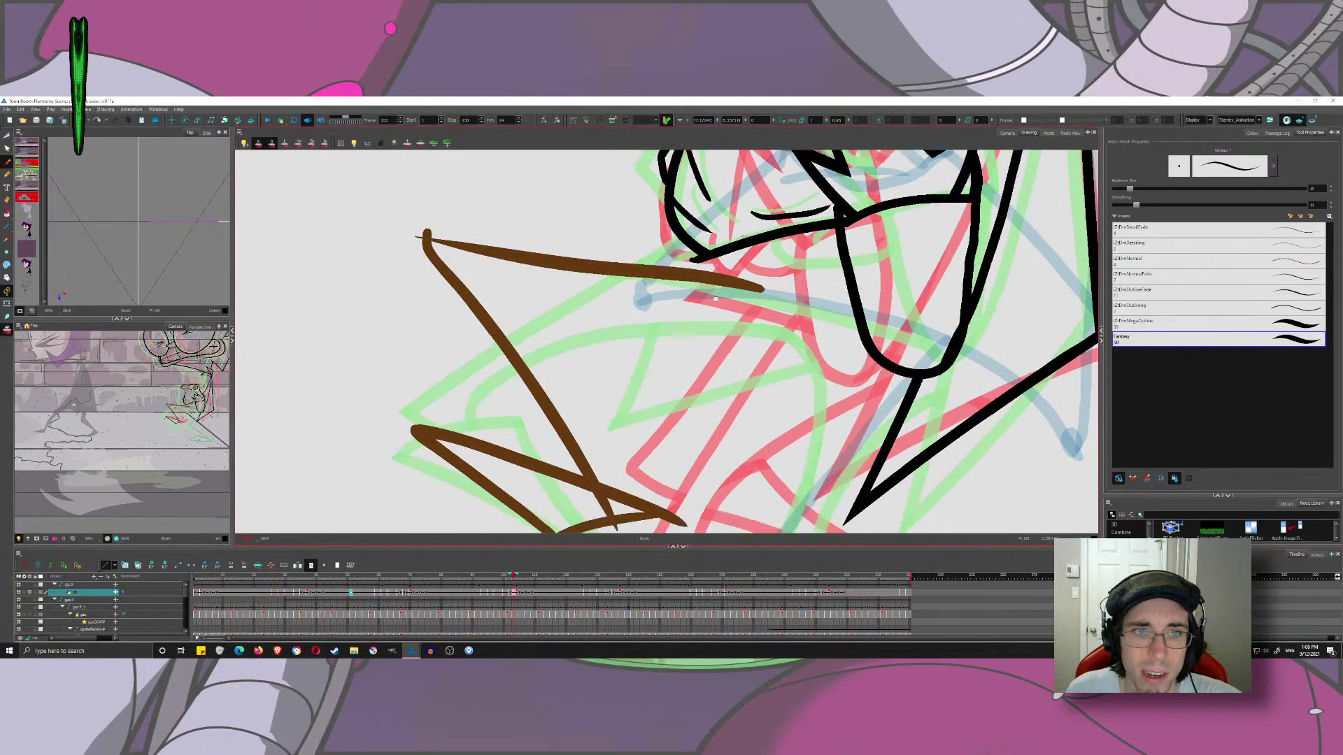
scroll(689, 308, "down", 4)
left_click_drag(649, 354, 577, 345)
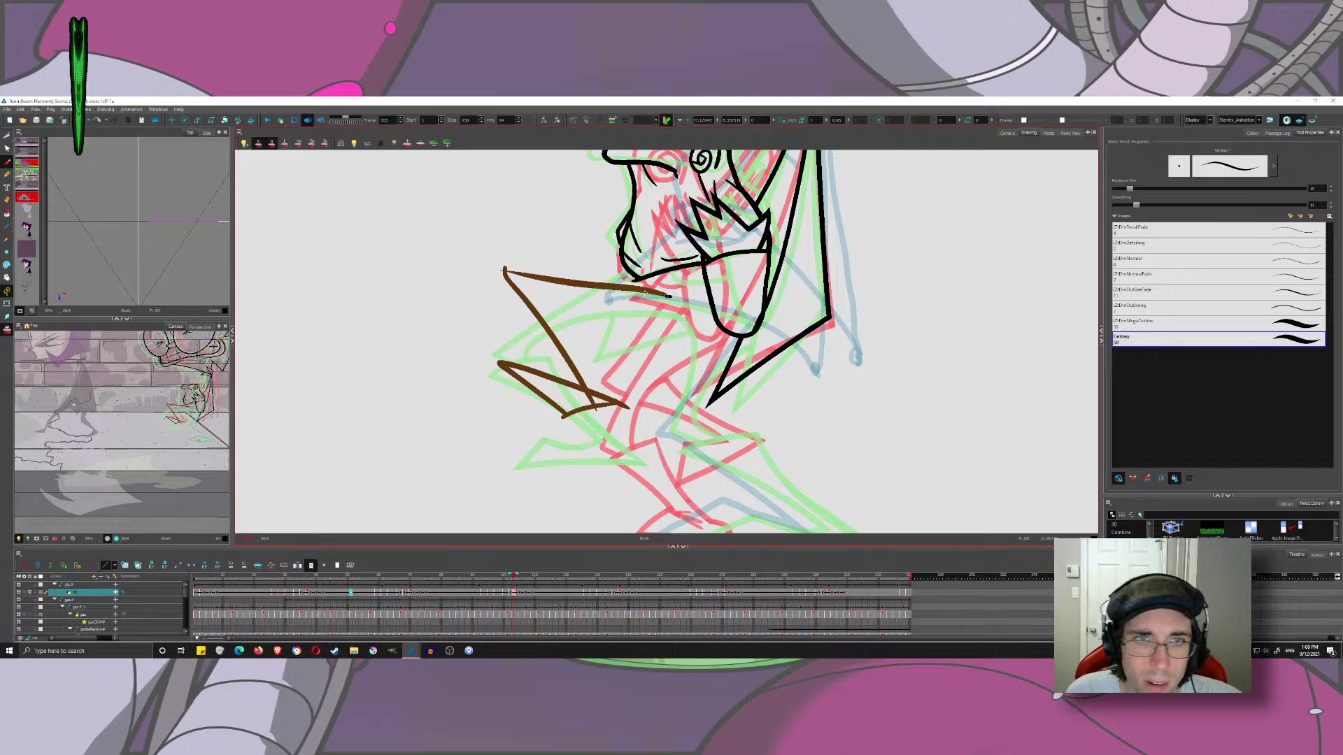
- Ink the bent leg's upper thigh line, both shin lines and the curve behind the knee, undoing poor attempts
mouse_move(670, 297)
left_mouse_down()
mouse_move(496, 258)
mouse_move(556, 385)
mouse_move(498, 271)
mouse_move(580, 403)
left_mouse_up()
key("ctrl+z")
left_click_drag(479, 252, 584, 421)
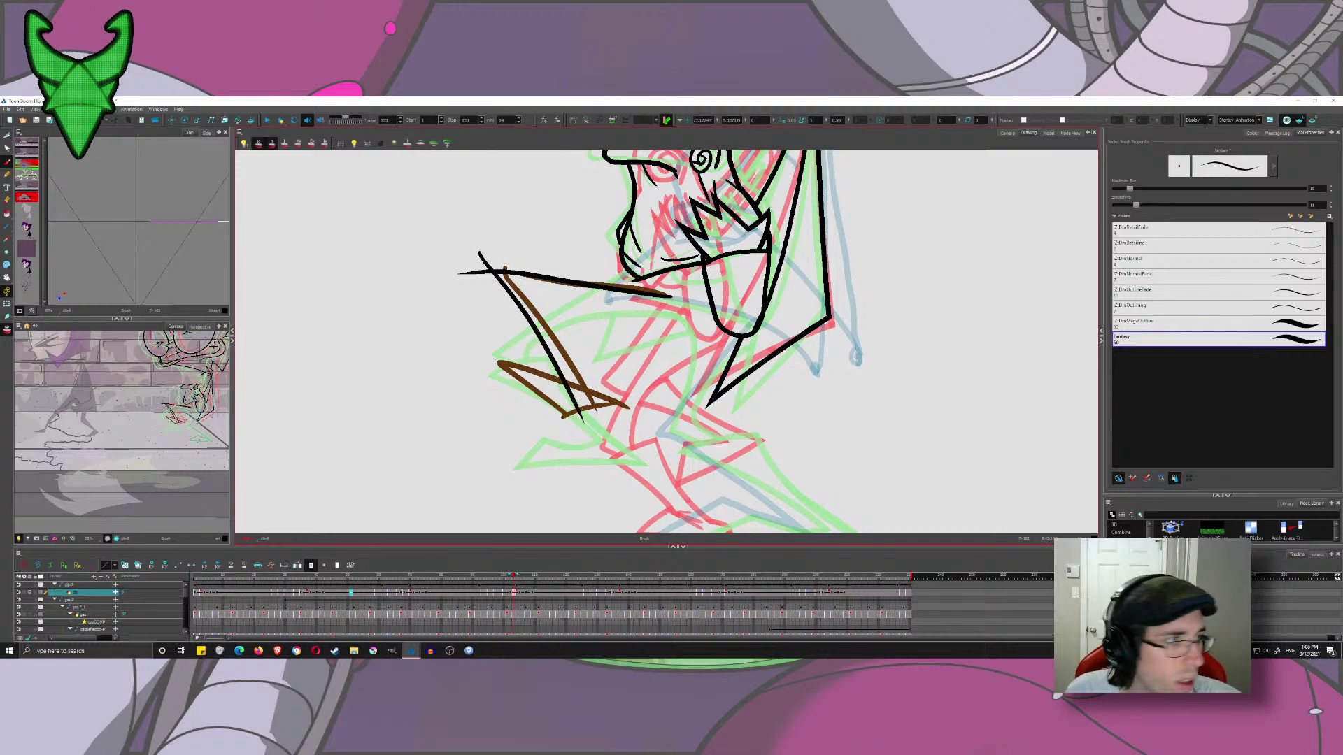
key("ctrl+z")
mouse_move(475, 255)
left_mouse_down()
mouse_move(586, 409)
mouse_move(565, 277)
mouse_move(477, 337)
left_mouse_up()
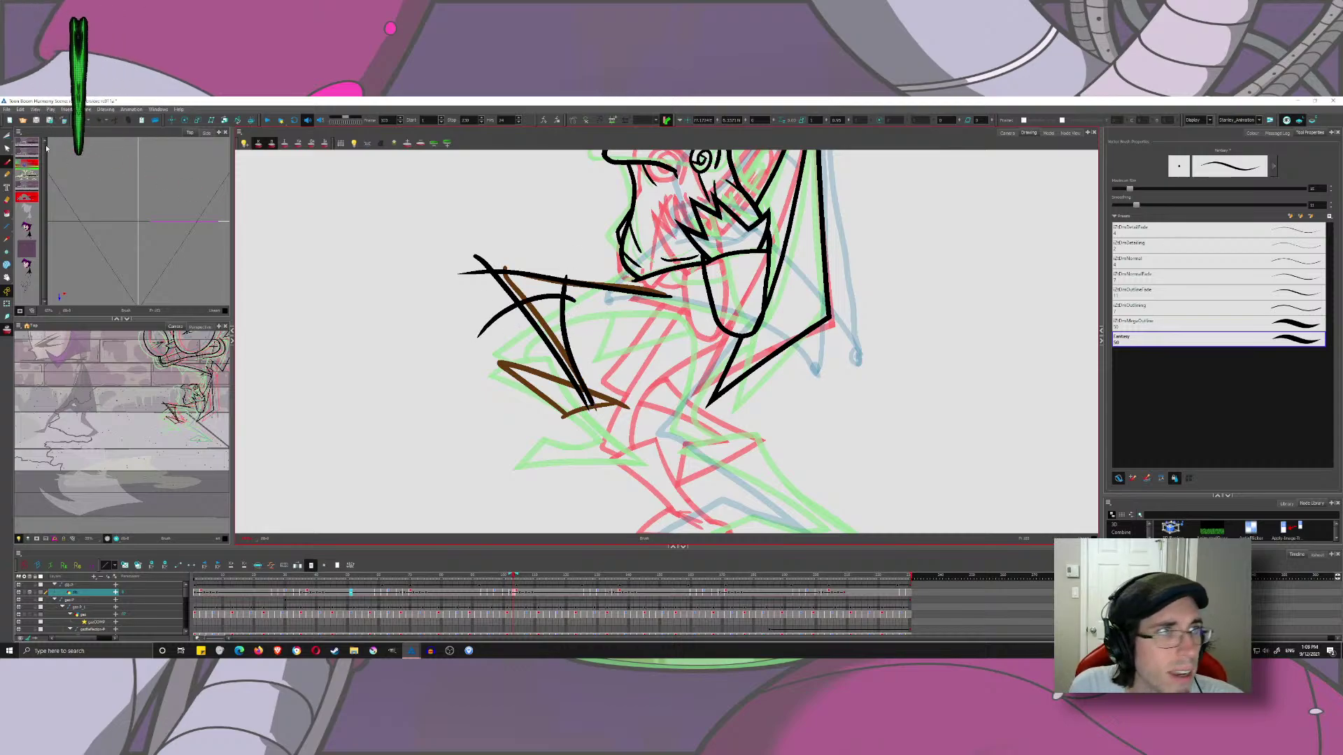
- Cut away the overshooting line ends at the bent leg's knee point and around the curve behind the knee
left_click(6, 137)
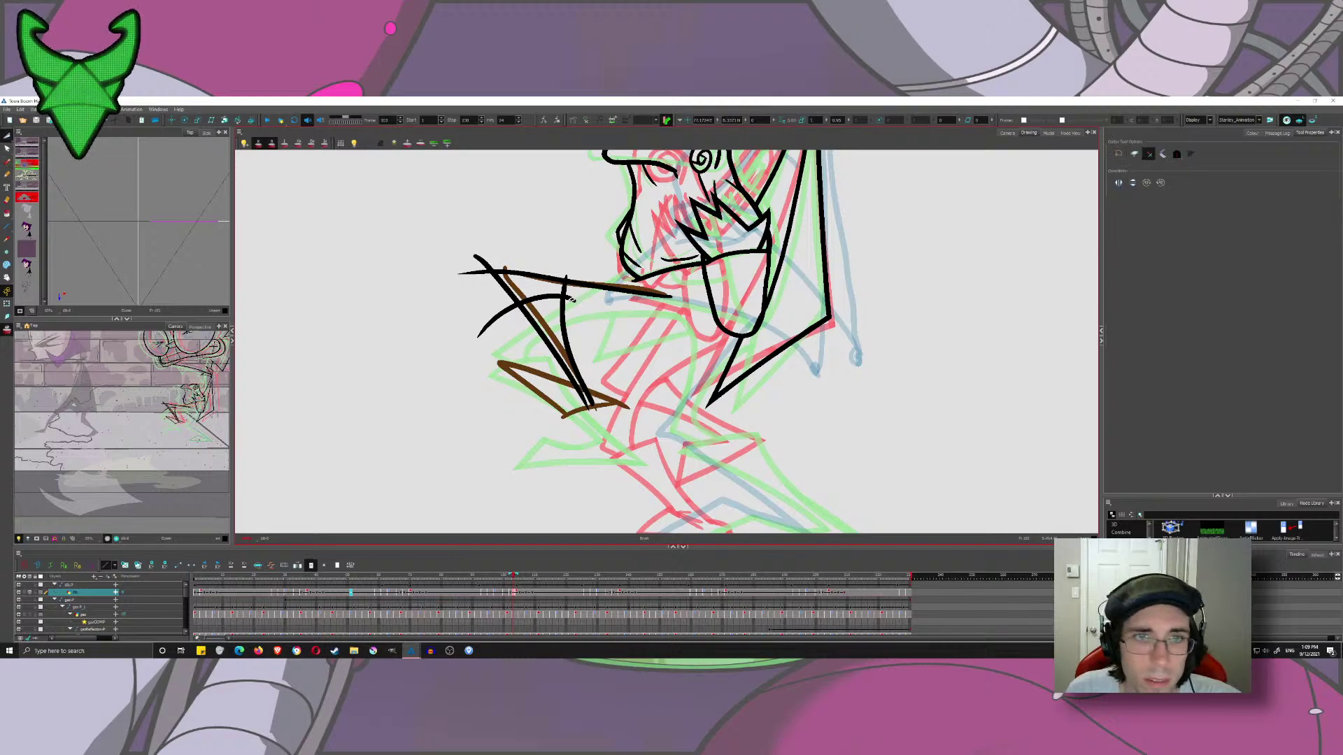
left_click_drag(572, 299, 570, 305)
left_click_drag(557, 287, 575, 283)
left_click_drag(489, 256, 473, 281)
mouse_move(475, 291)
left_mouse_down()
mouse_move(515, 350)
mouse_move(490, 308)
left_mouse_up()
- Ink the underside of the thigh from the knee back to the hip below the small head, undoing poor attempts
key("alt+b")
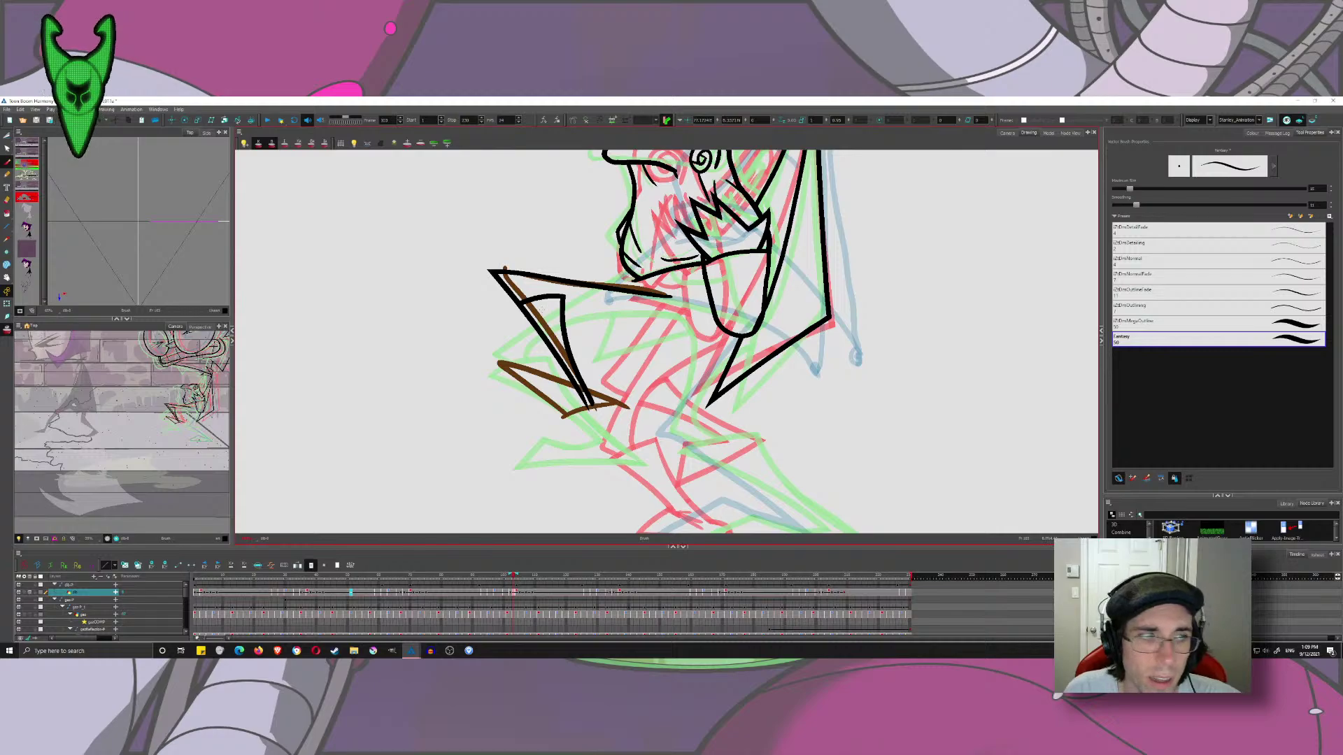
mouse_move(539, 315)
left_mouse_down()
mouse_move(530, 295)
mouse_move(552, 290)
mouse_move(694, 325)
left_mouse_up()
key("ctrl+z")
mouse_move(535, 311)
left_mouse_down()
mouse_move(594, 288)
mouse_move(736, 339)
left_mouse_up()
key("ctrl+z")
mouse_move(535, 314)
left_mouse_down()
mouse_move(532, 291)
mouse_move(724, 341)
left_mouse_up()
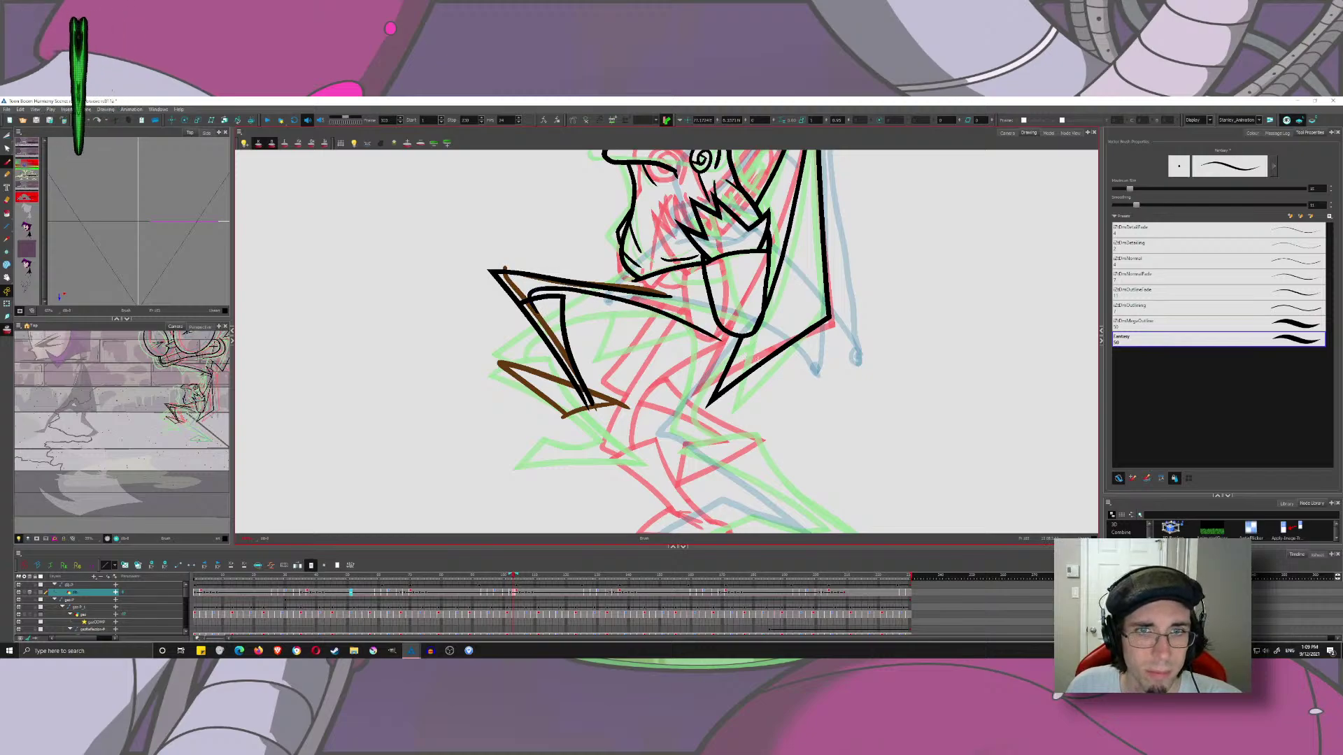
left_click(7, 137)
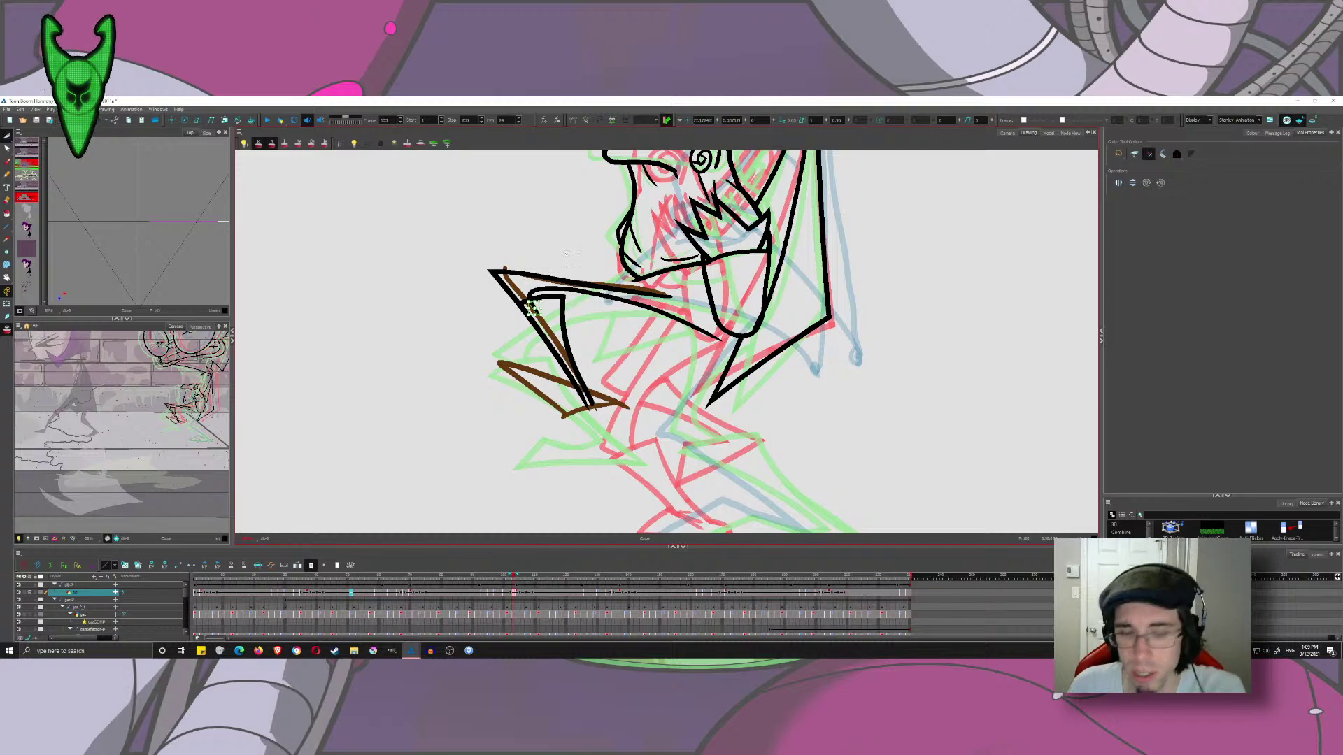
left_click_drag(892, 220, 752, 325)
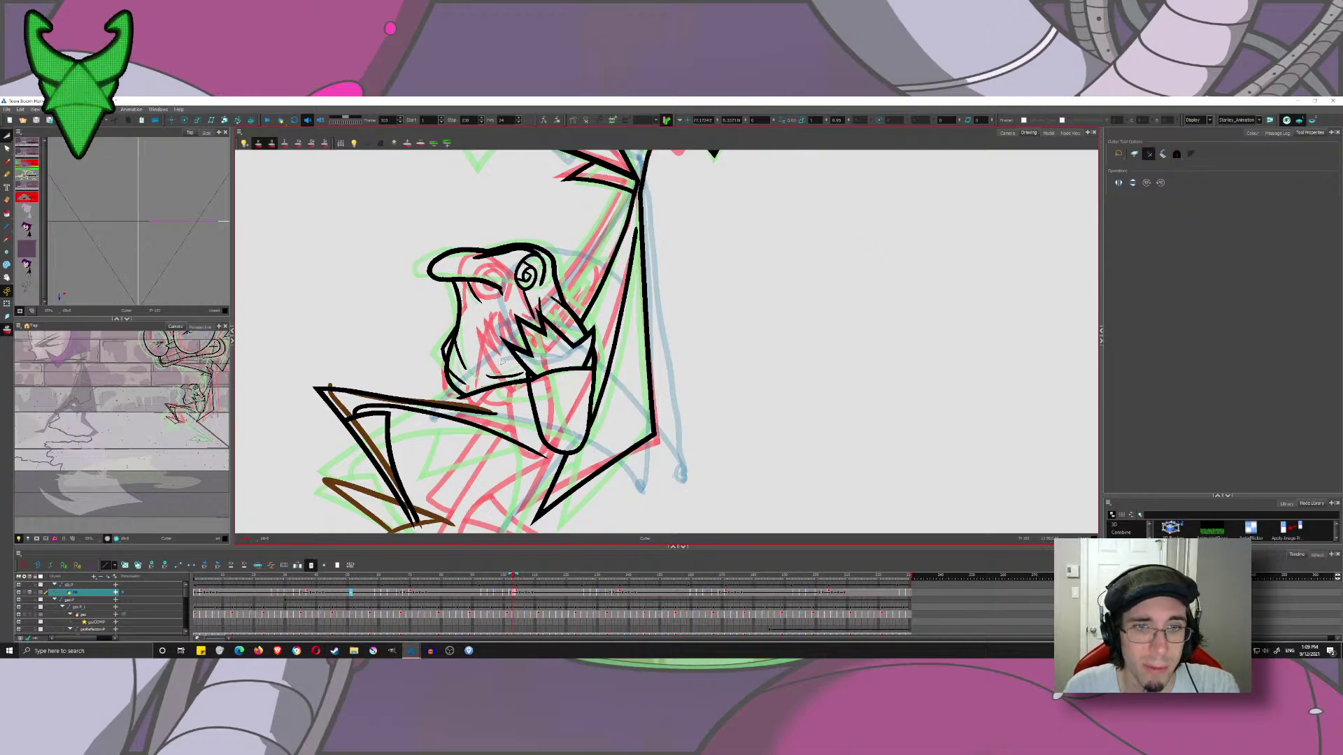
left_click(7, 162)
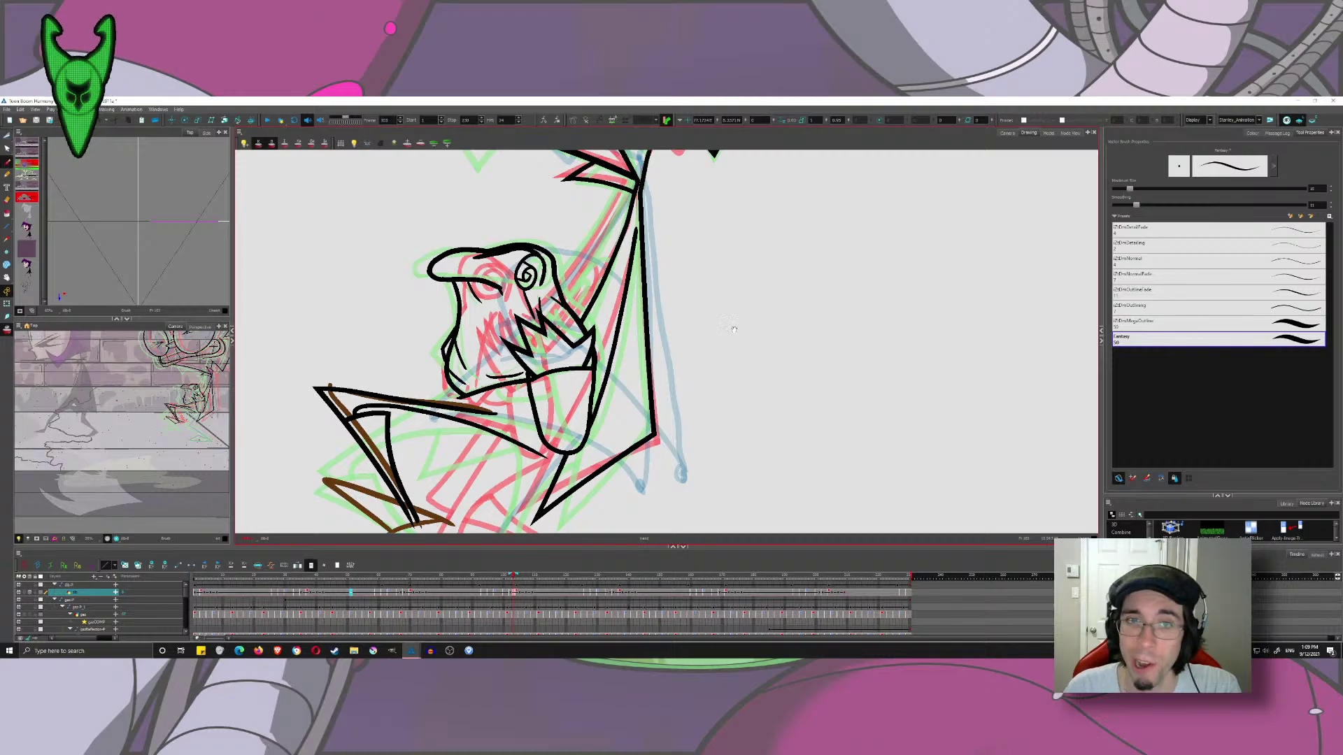
mouse_move(774, 334)
left_mouse_down()
mouse_move(815, 367)
mouse_move(857, 300)
left_mouse_up()
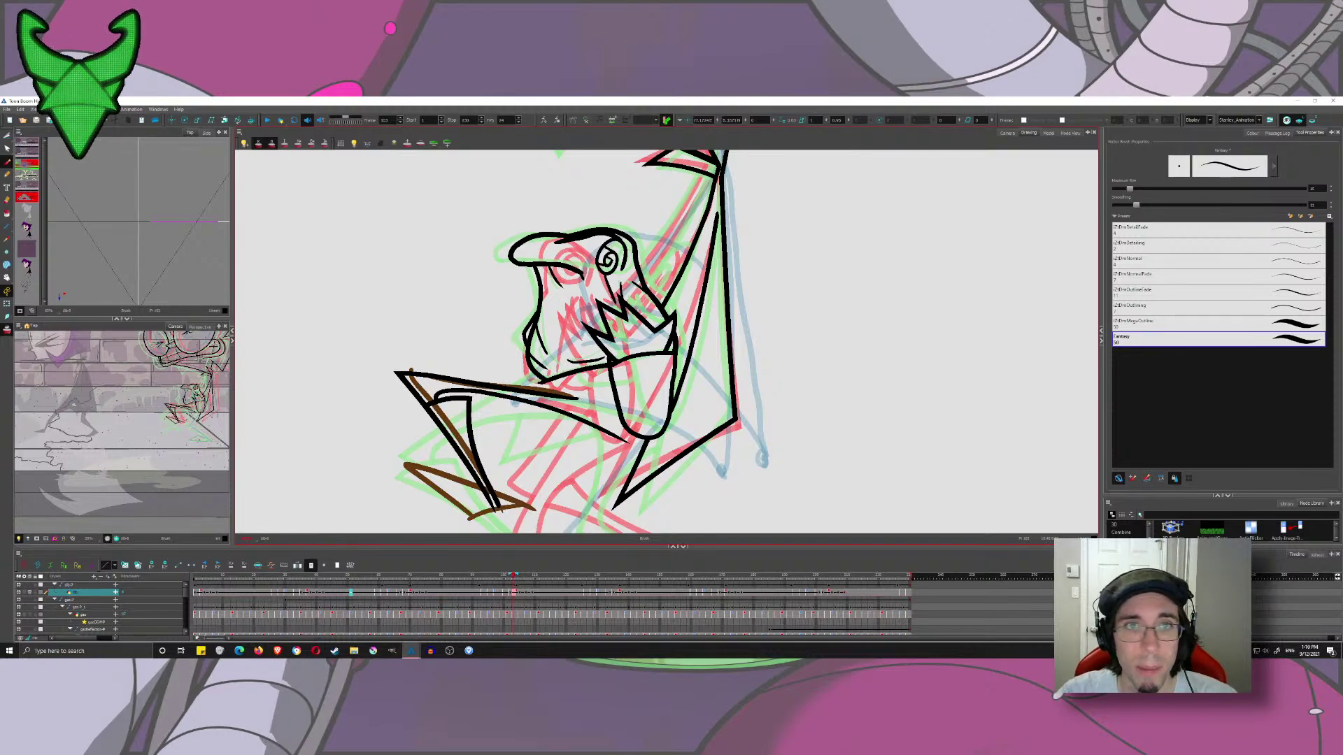
mouse_move(514, 212)
left_mouse_down()
mouse_move(472, 287)
mouse_move(616, 300)
mouse_move(614, 599)
mouse_move(617, 397)
mouse_move(635, 344)
left_mouse_up()
scroll(517, 288, "down", 1)
scroll(618, 397, "down", 1)
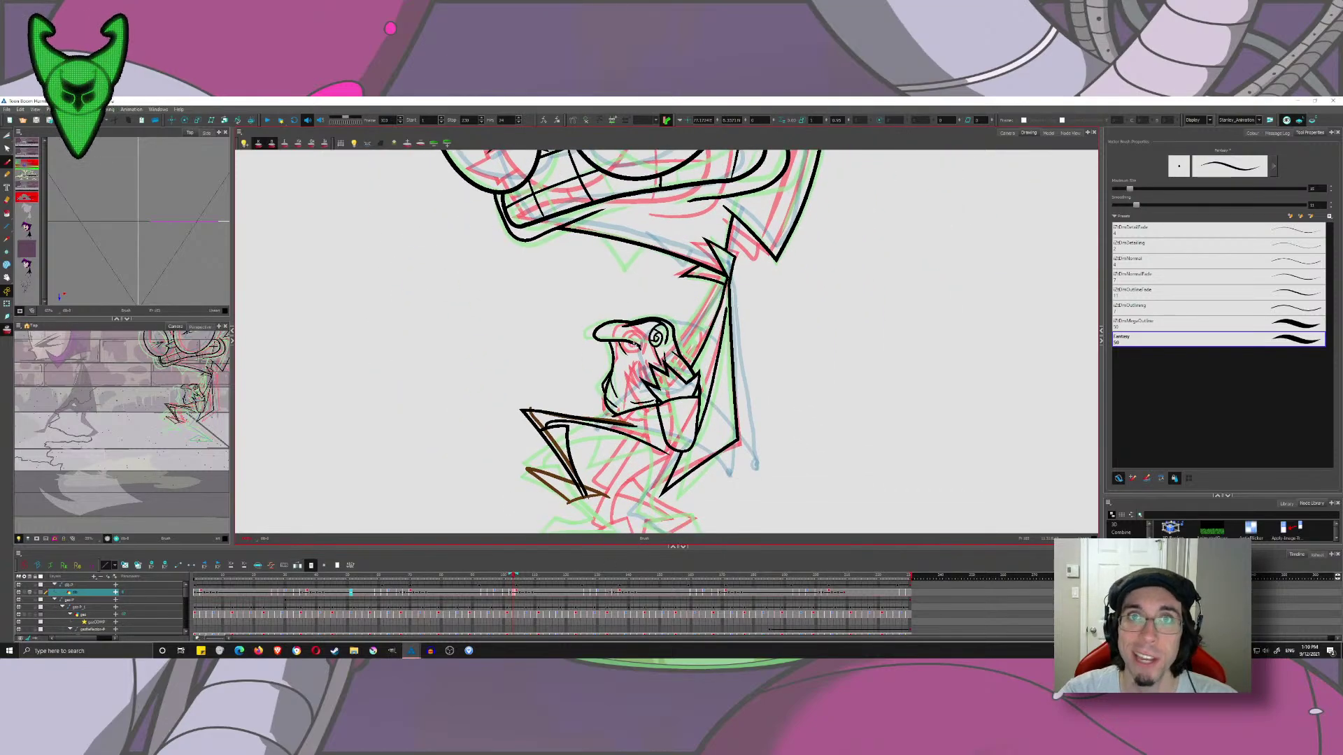
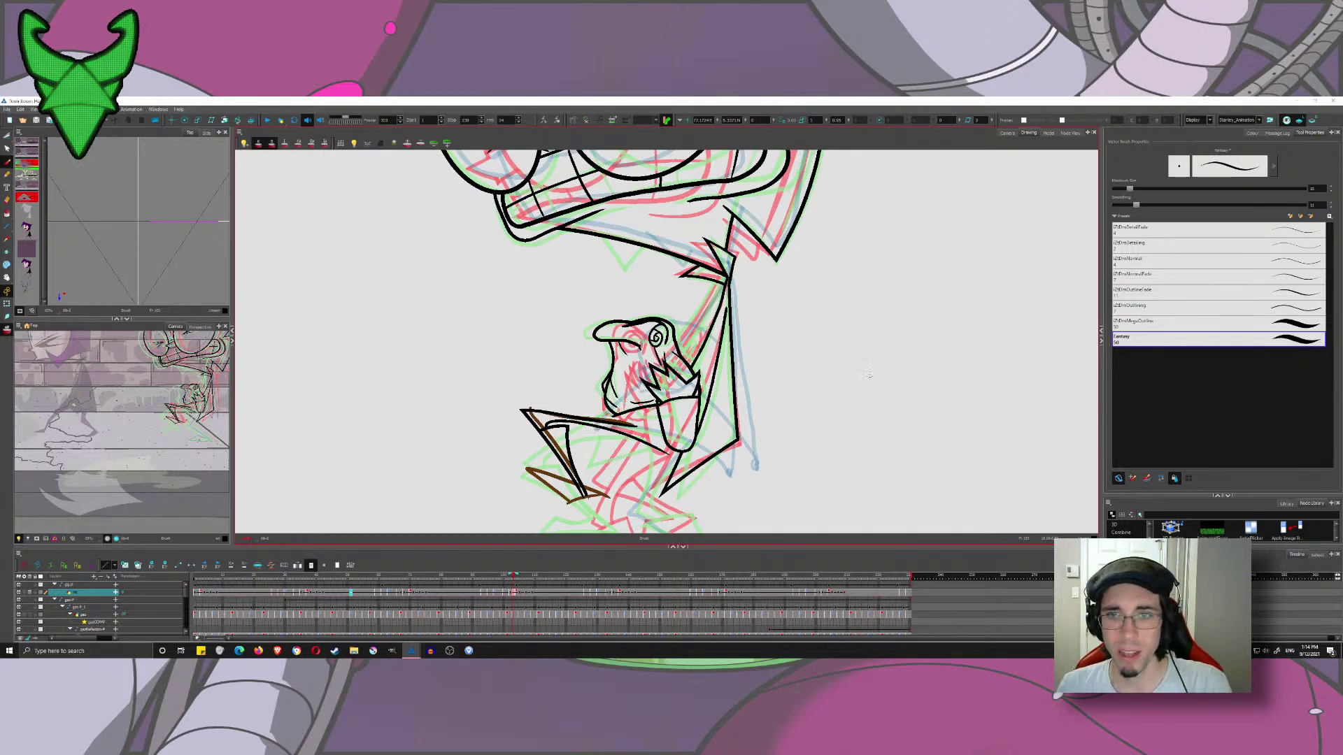
- Examine the inked bent leg against the background in the camera view and up close in the drawing view
mouse_move(602, 298)
left_mouse_down()
mouse_move(618, 354)
mouse_move(606, 366)
left_mouse_up()
scroll(616, 336, "down", 2)
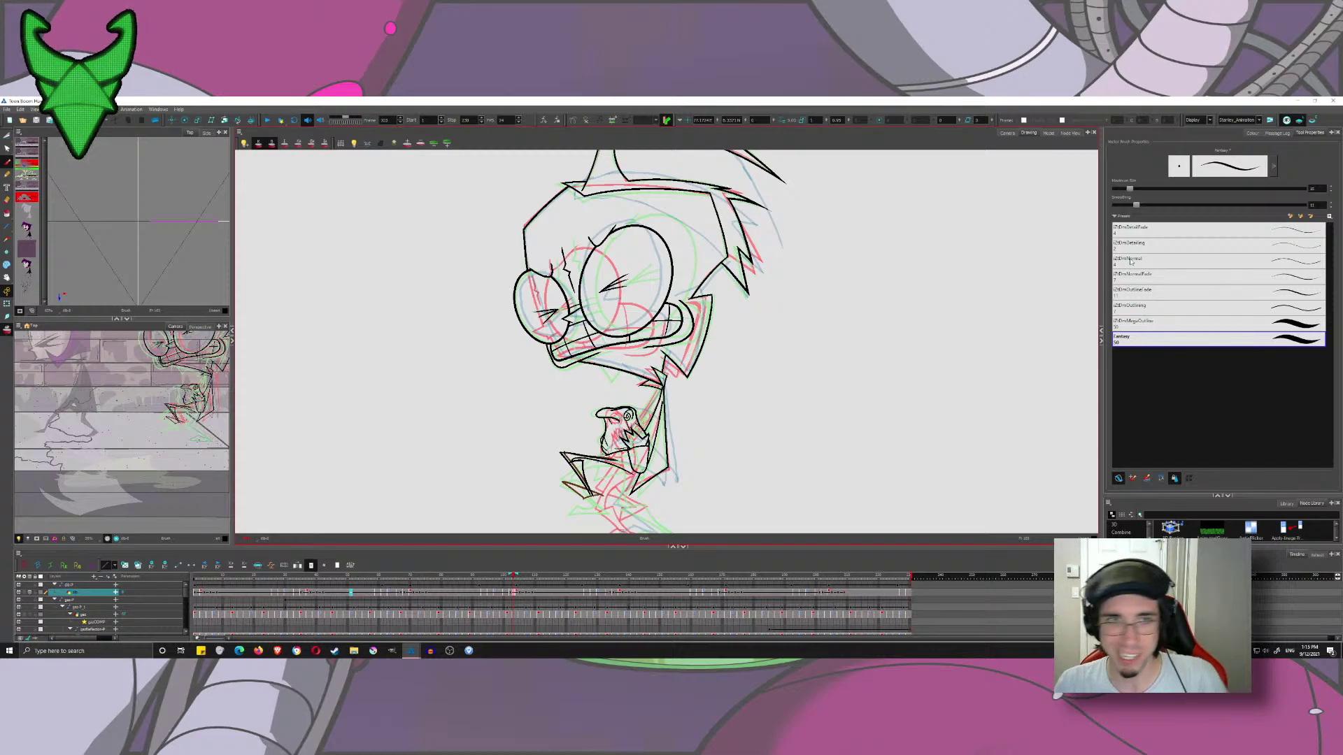
left_click(1008, 133)
scroll(514, 353, "up", 4)
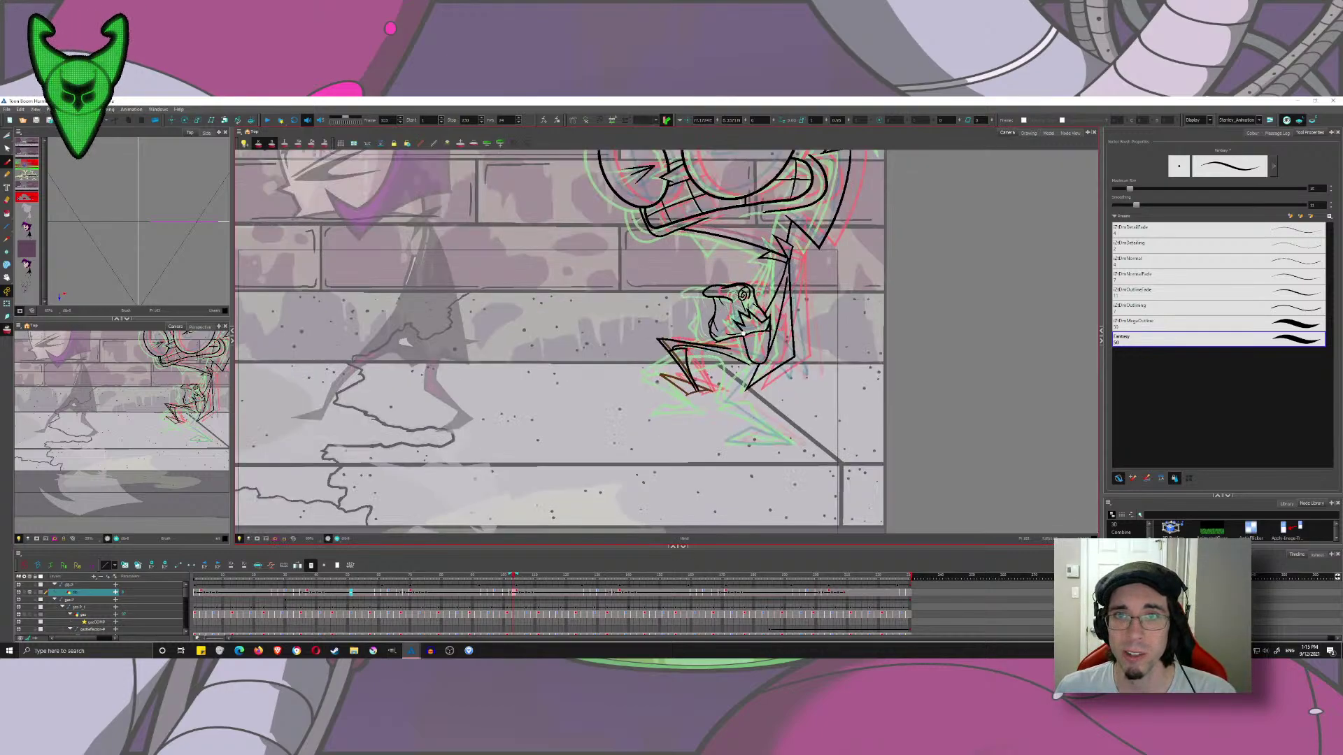
key("space")
left_click_drag(658, 391, 649, 305)
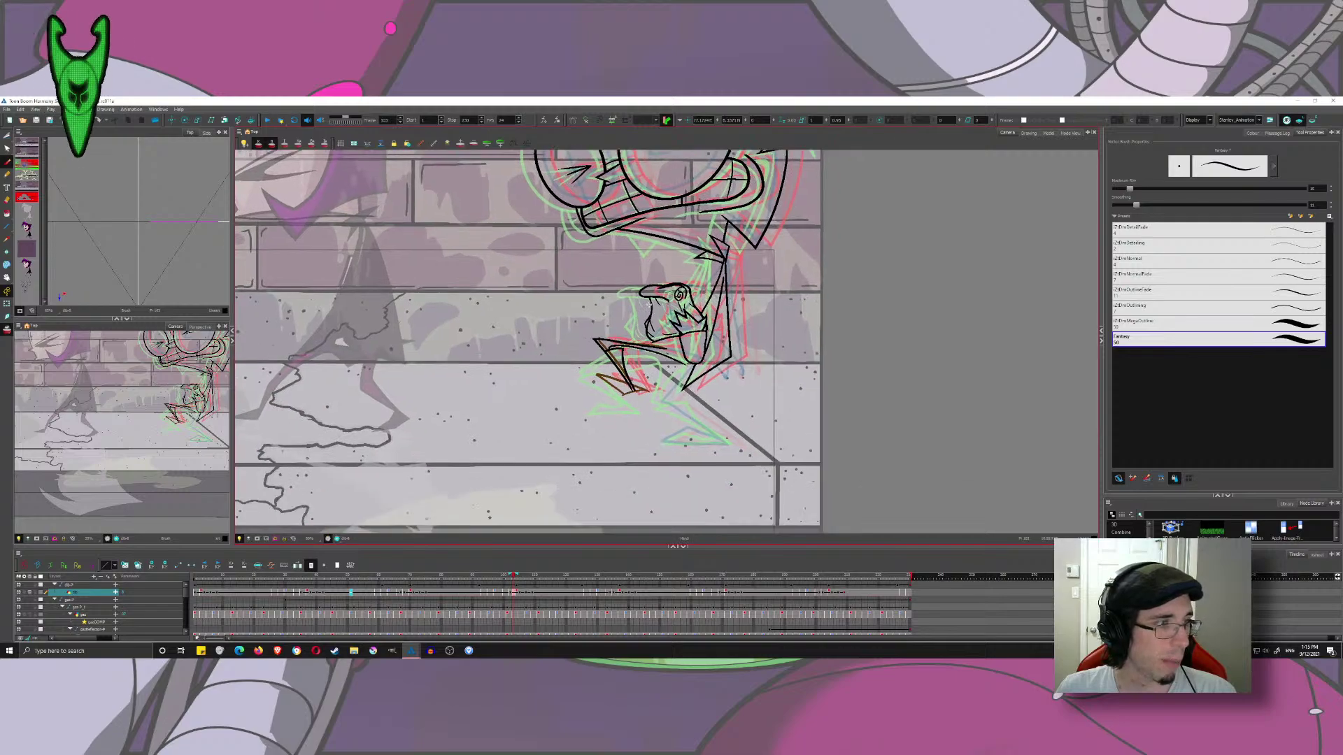
scroll(734, 403, "up", 5)
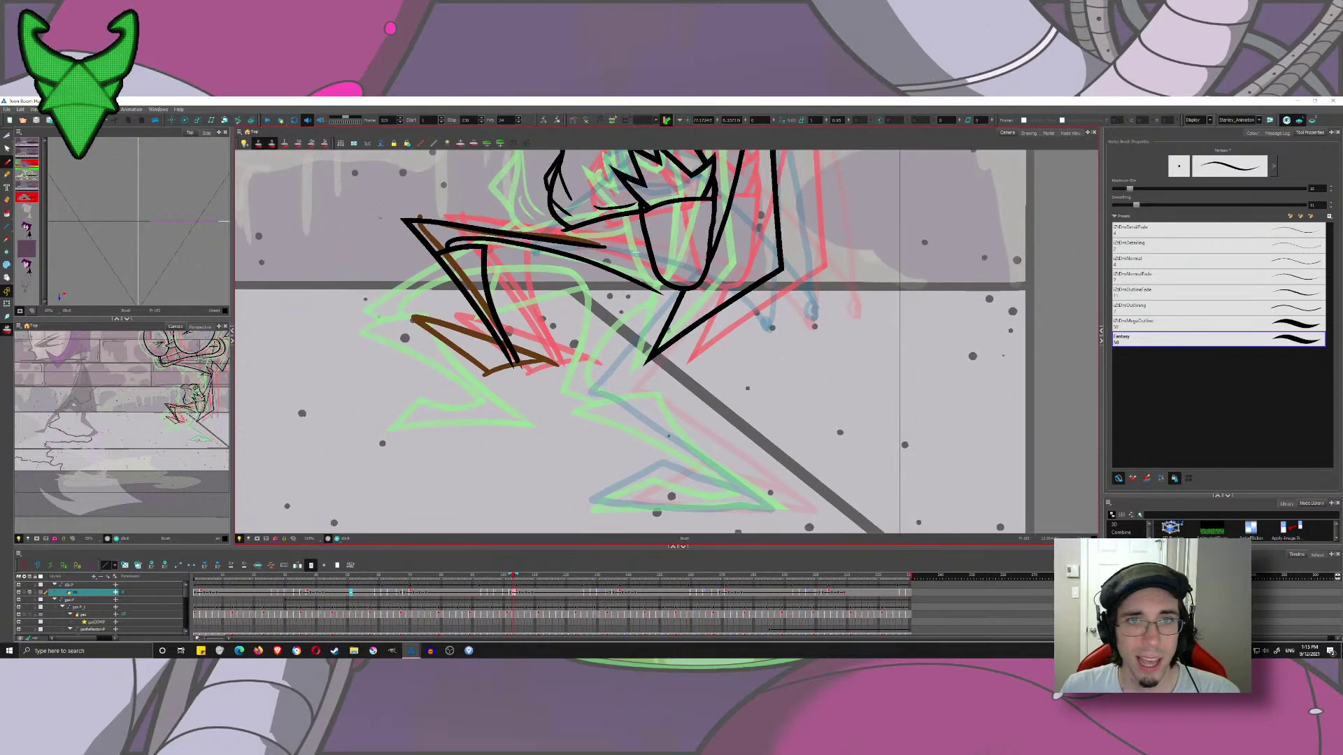
left_click(1029, 133)
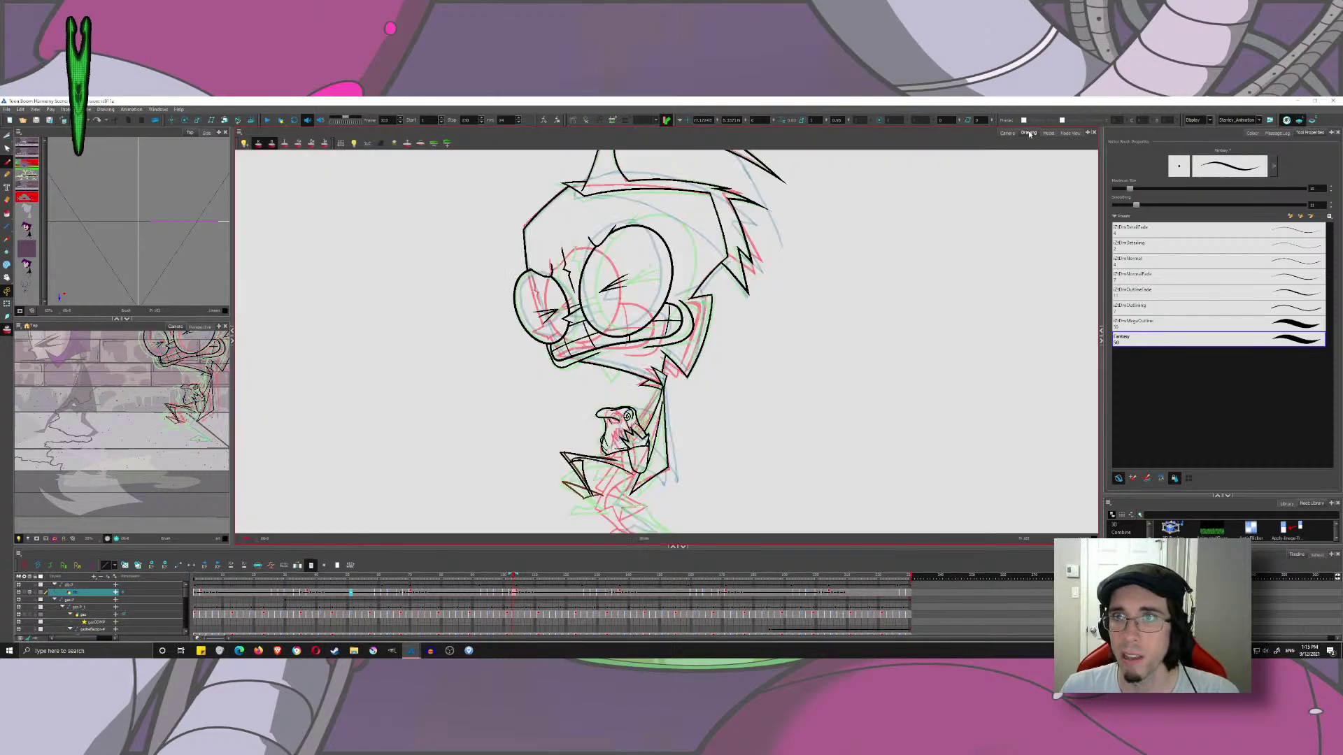
left_click_drag(576, 407, 594, 270)
scroll(630, 333, "up", 4)
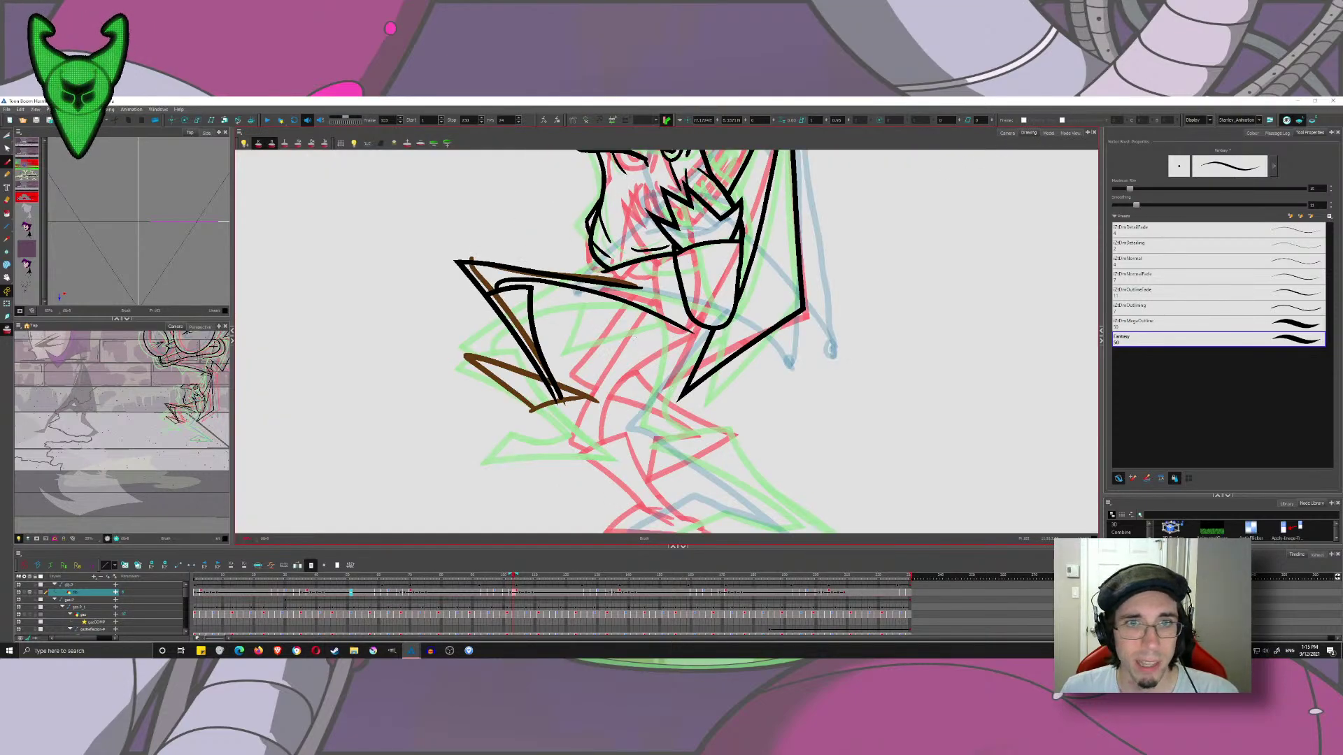
scroll(632, 343, "up", 5)
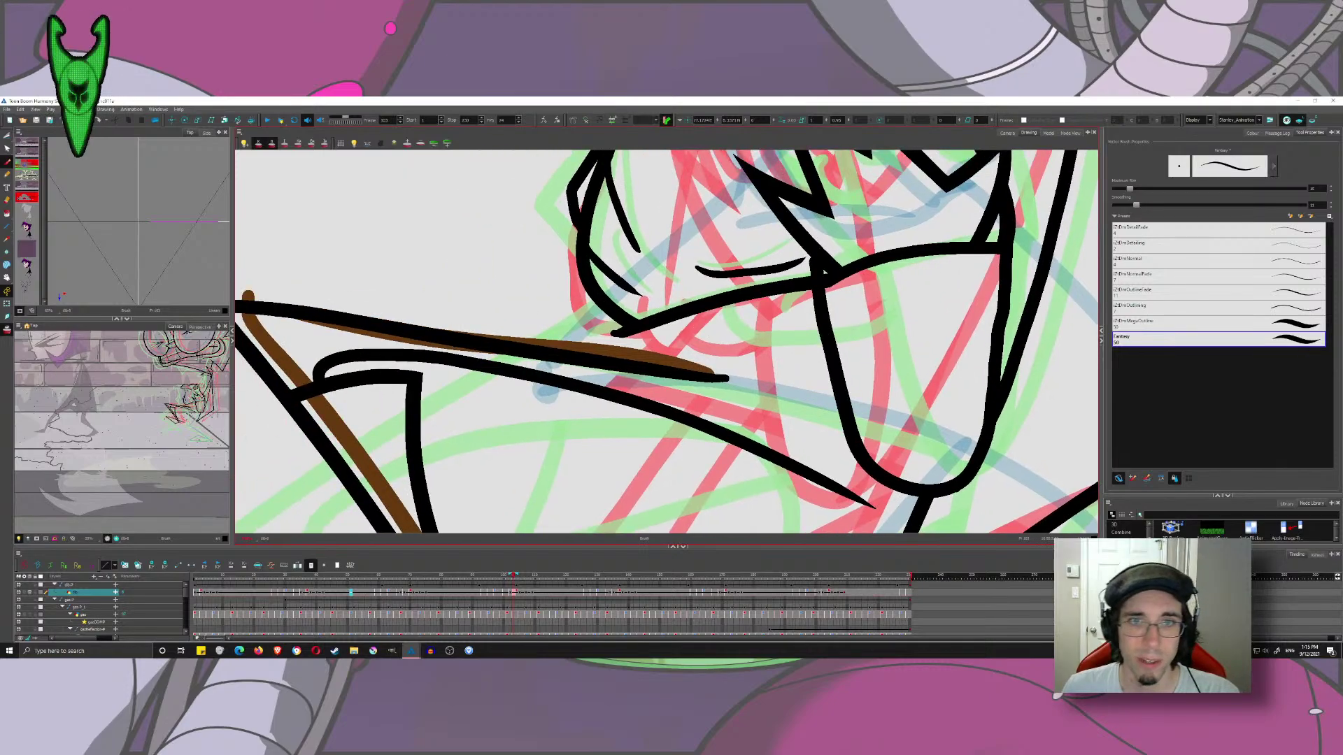
scroll(633, 301, "down", 5)
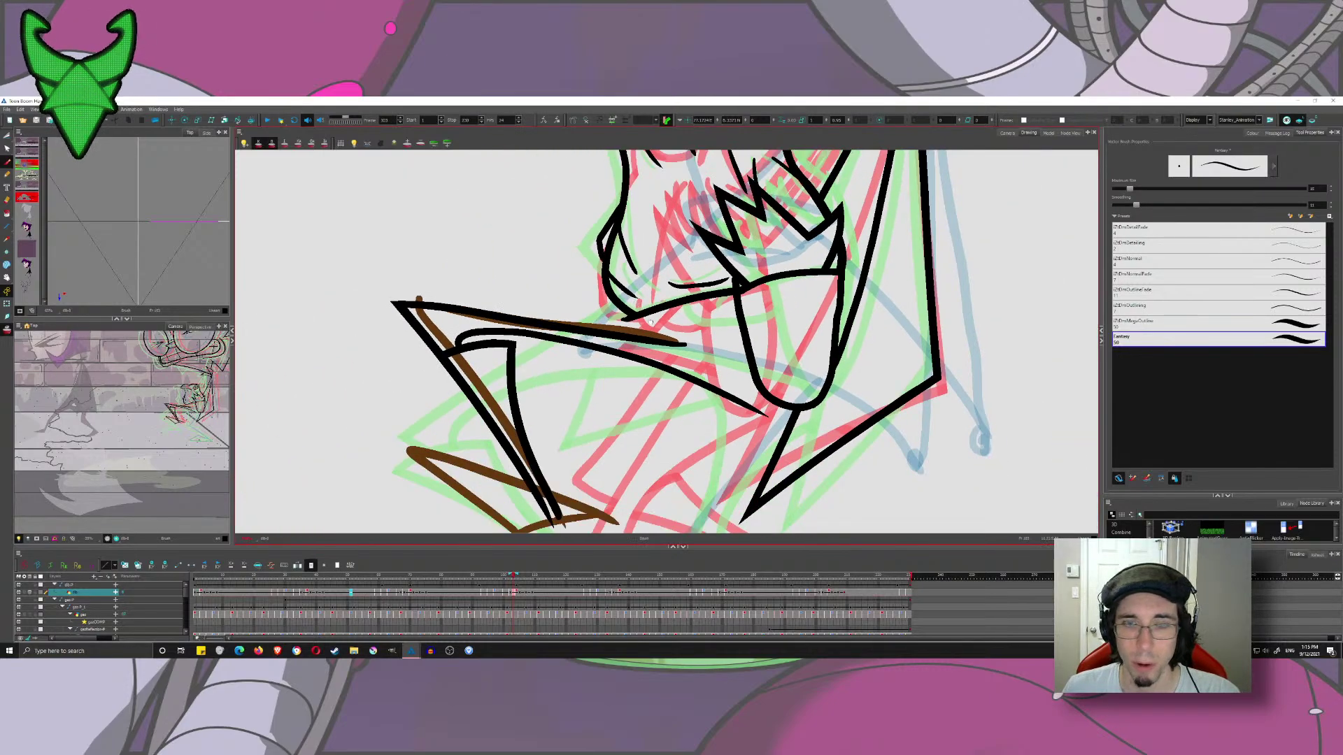
- Ink the bent leg's upper thigh line down to the hip, undoing poor attempts, and cut away its overshooting ends
left_click_drag(640, 368, 618, 413)
mouse_move(715, 152)
left_mouse_down()
mouse_move(693, 259)
mouse_move(726, 193)
left_mouse_up()
scroll(714, 239, "down", 5)
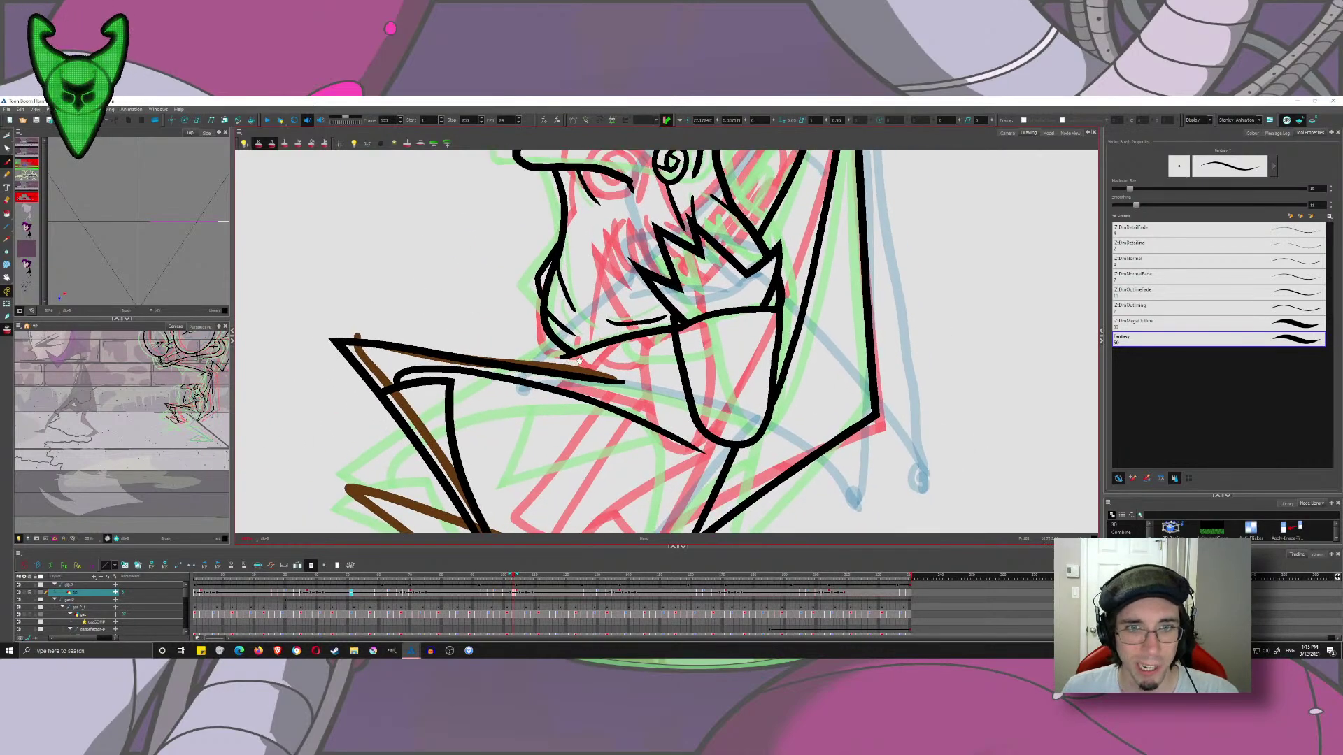
mouse_move(579, 360)
left_mouse_down()
mouse_move(682, 271)
mouse_move(627, 257)
mouse_move(521, 316)
mouse_move(838, 400)
left_mouse_up()
key("ctrl+z")
left_click_drag(562, 325, 801, 415)
left_click_drag(550, 329, 494, 327)
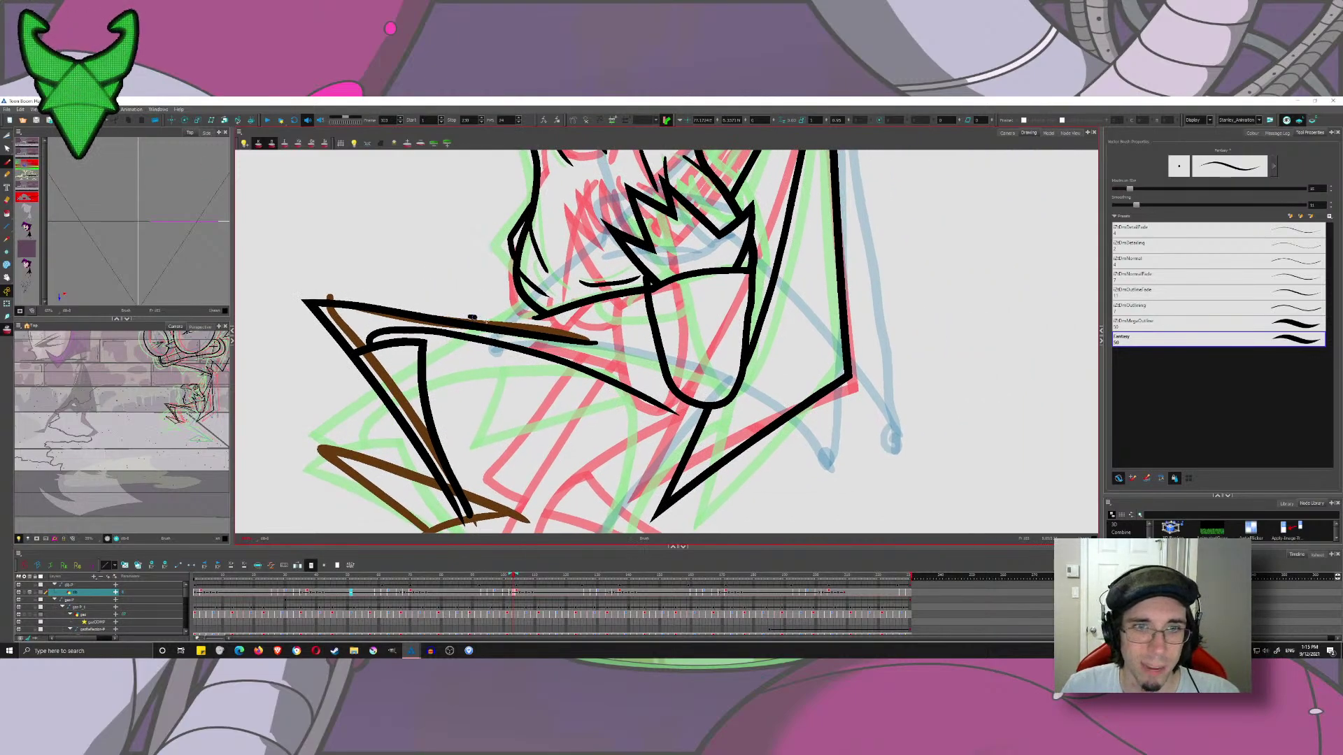
key("ctrl+z")
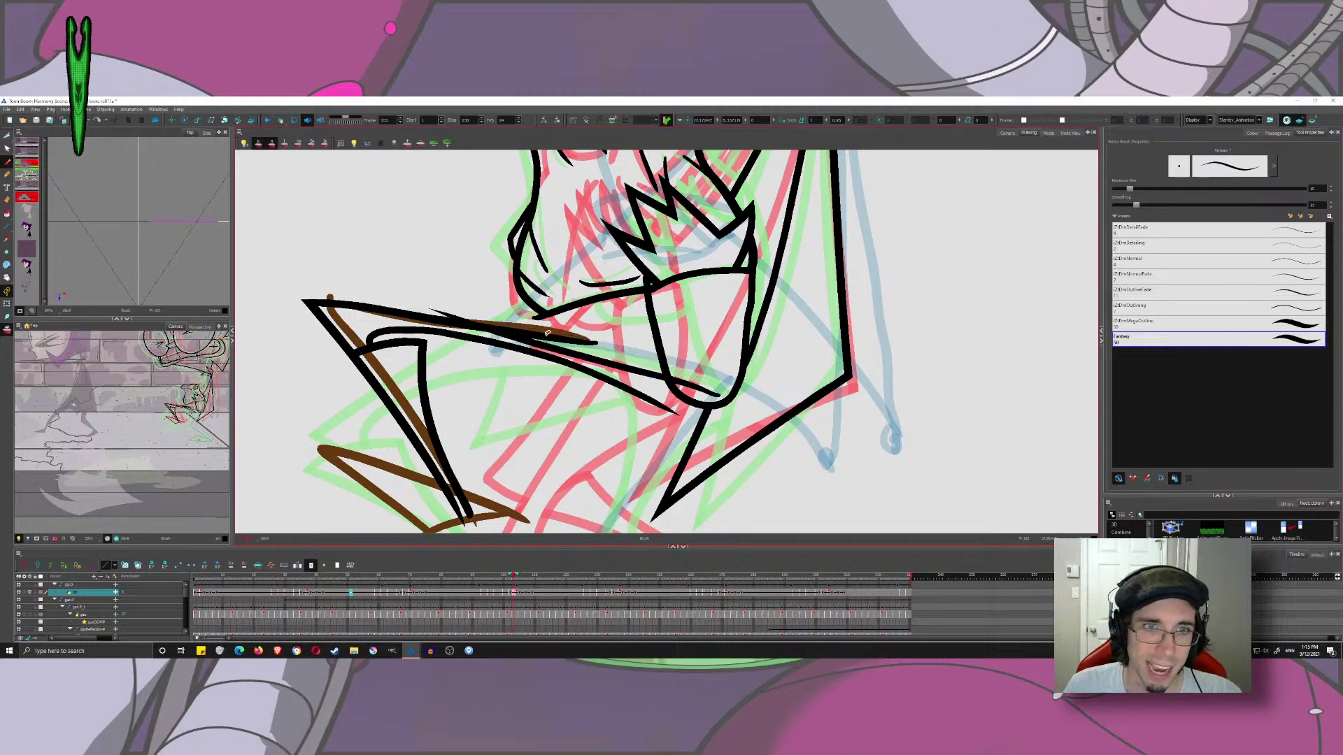
key("ctrl+z")
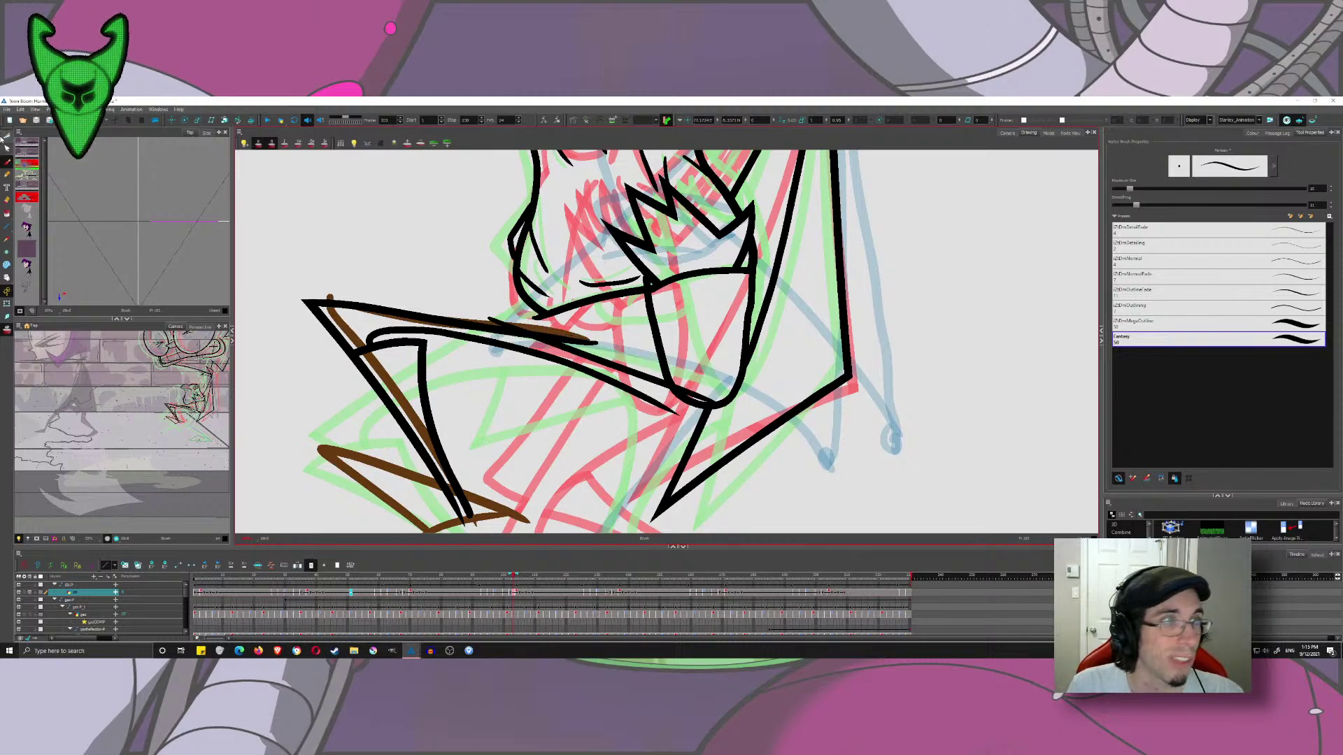
key("alt+t")
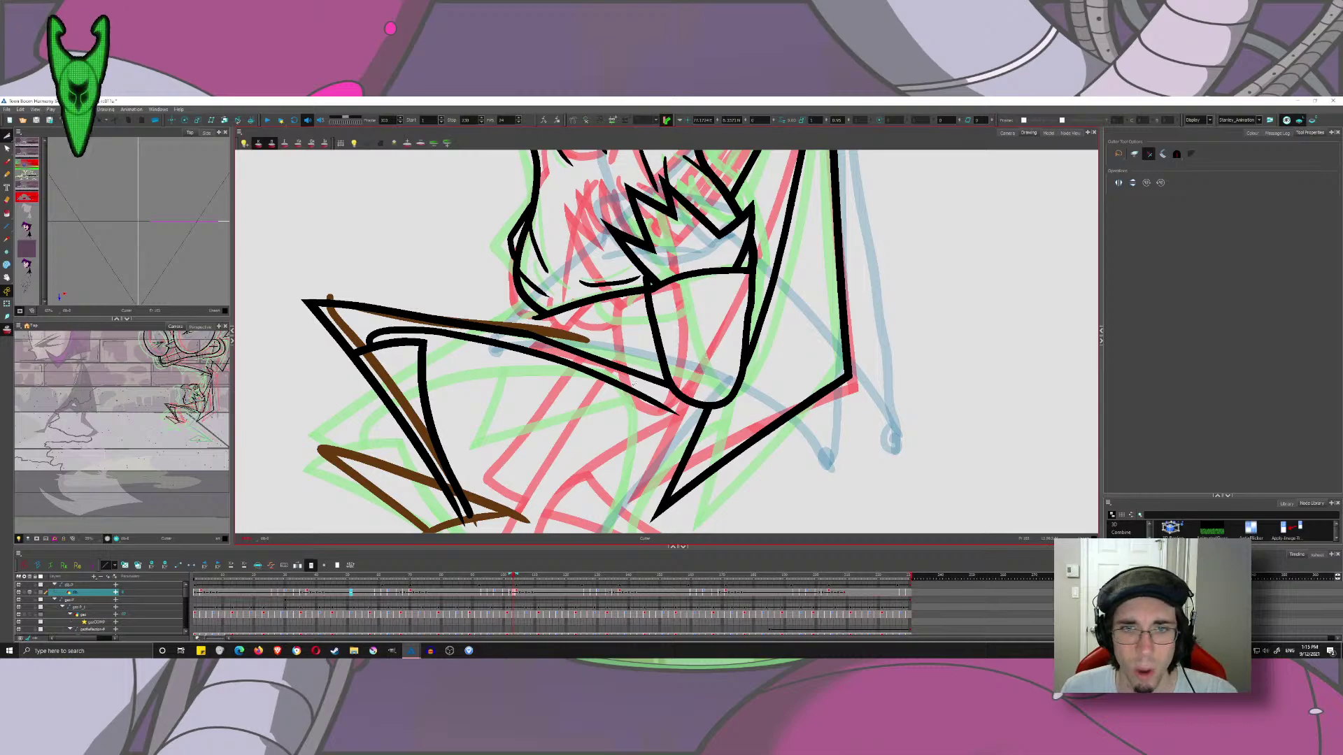
- Ink the three edges of the bent leg's triangular foot over the brown rough lines, undoing poor attempts
left_click(7, 162)
left_click_drag(256, 329, 275, 230)
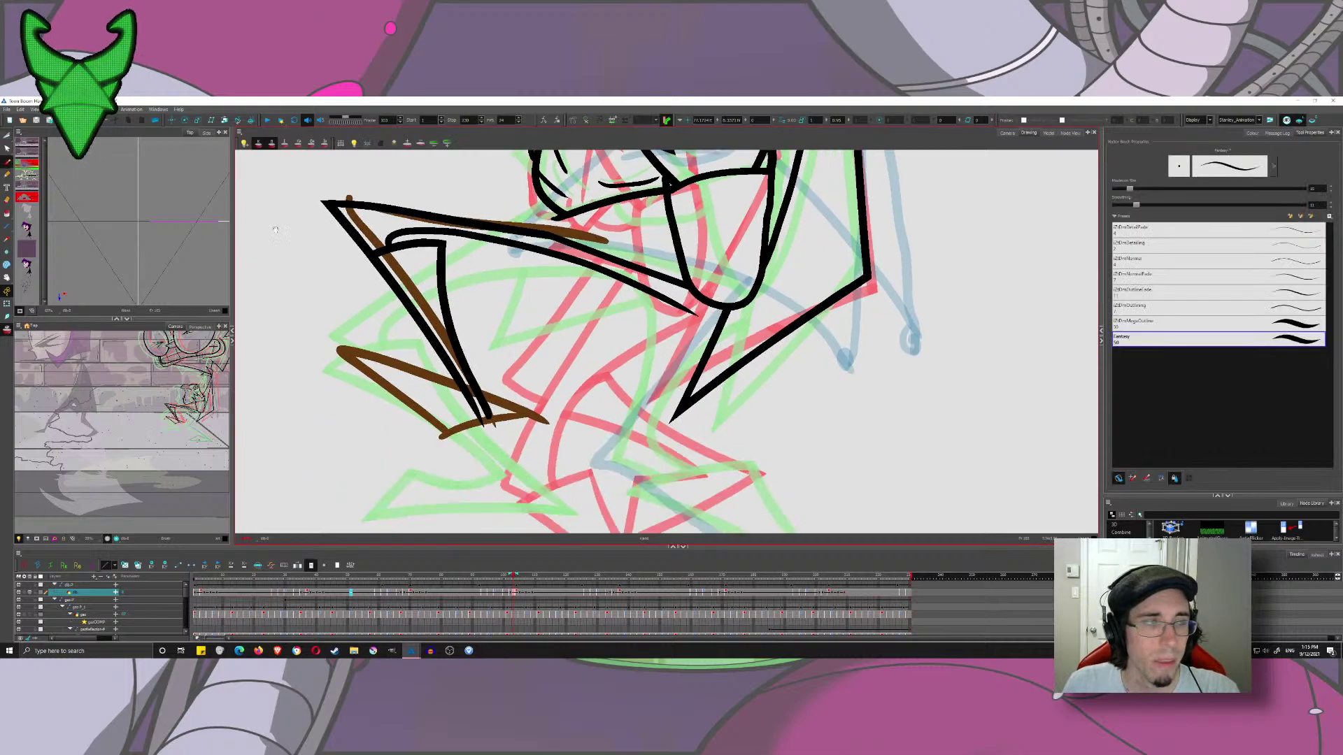
left_click_drag(633, 380, 682, 304)
left_click_drag(583, 327, 634, 371)
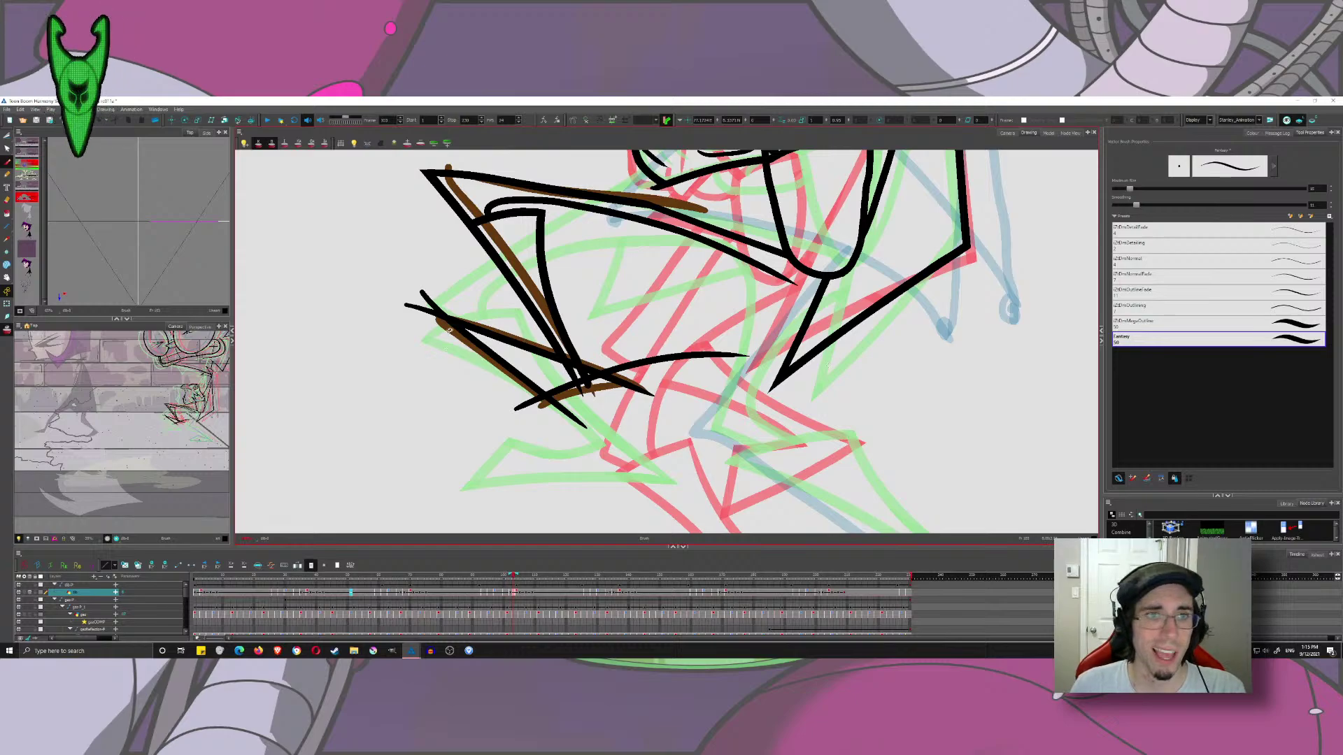
key("ctrl+z")
key("ctrl+z")
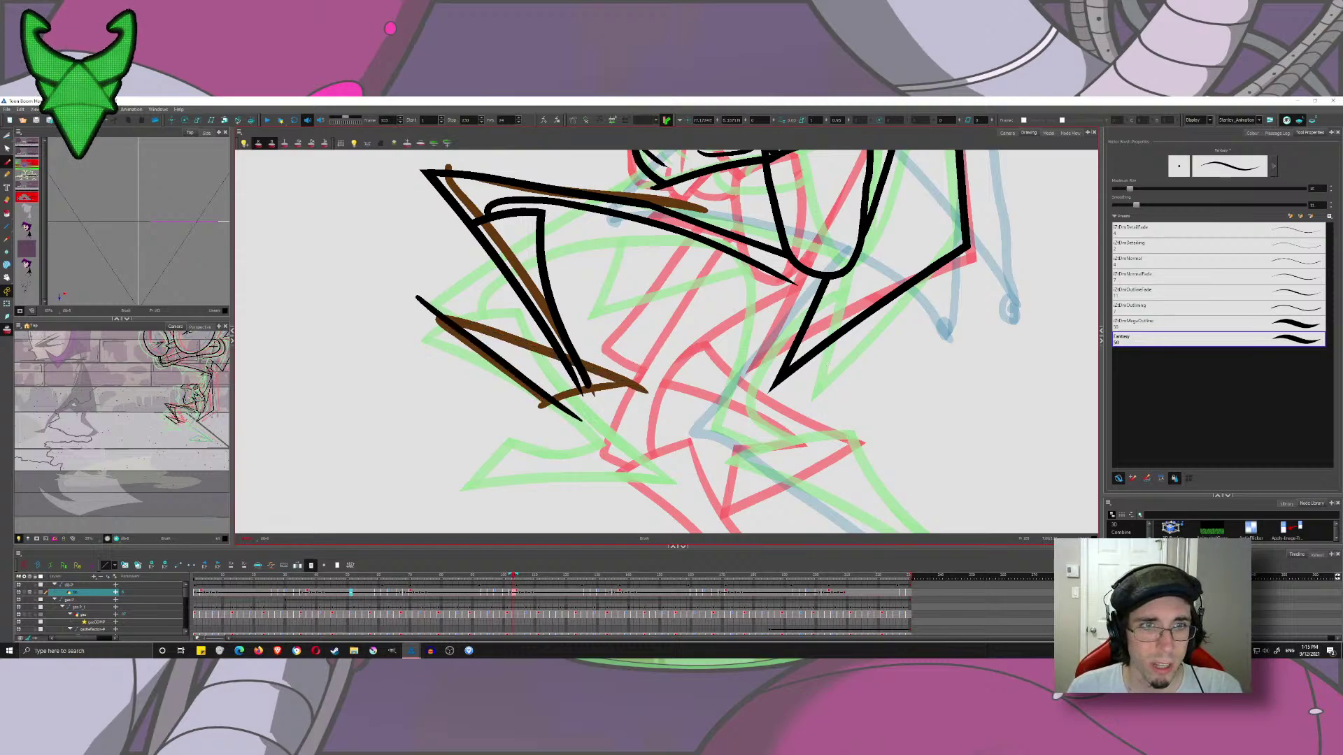
left_click_drag(399, 301, 568, 360)
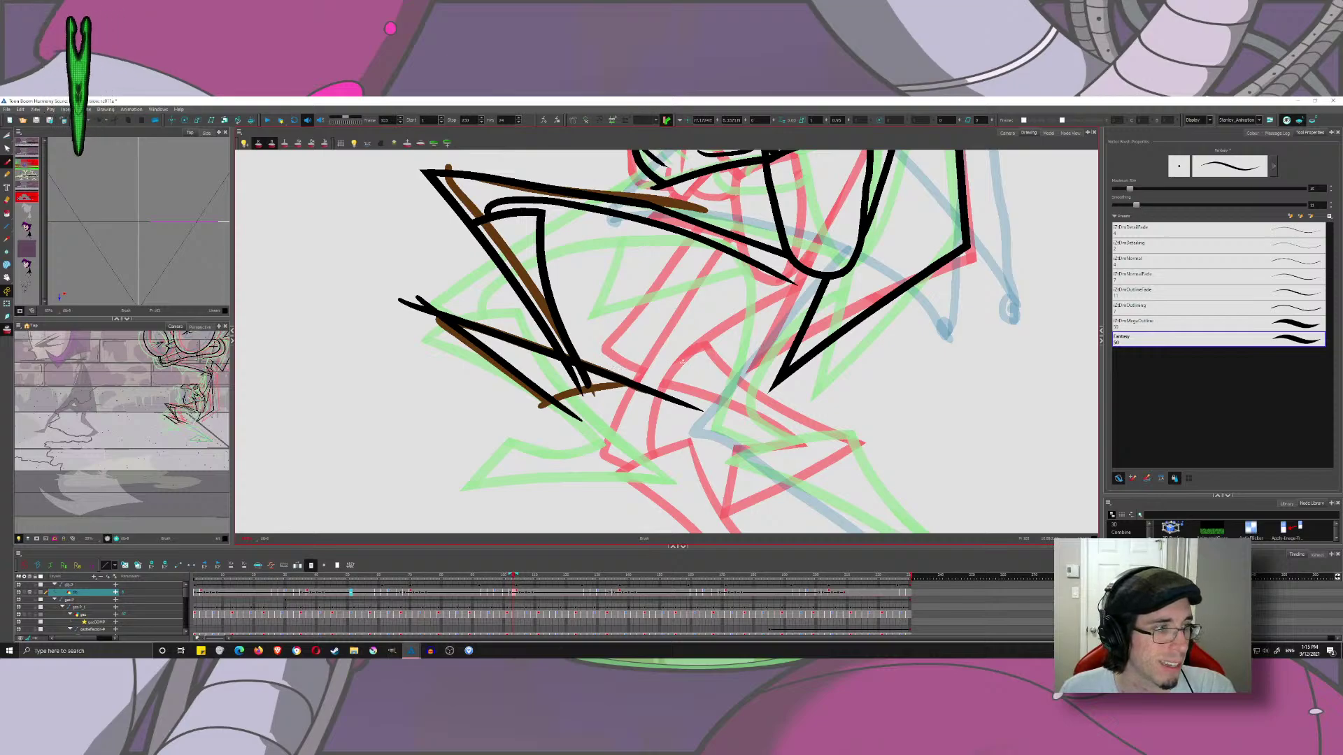
left_click_drag(673, 366, 618, 347)
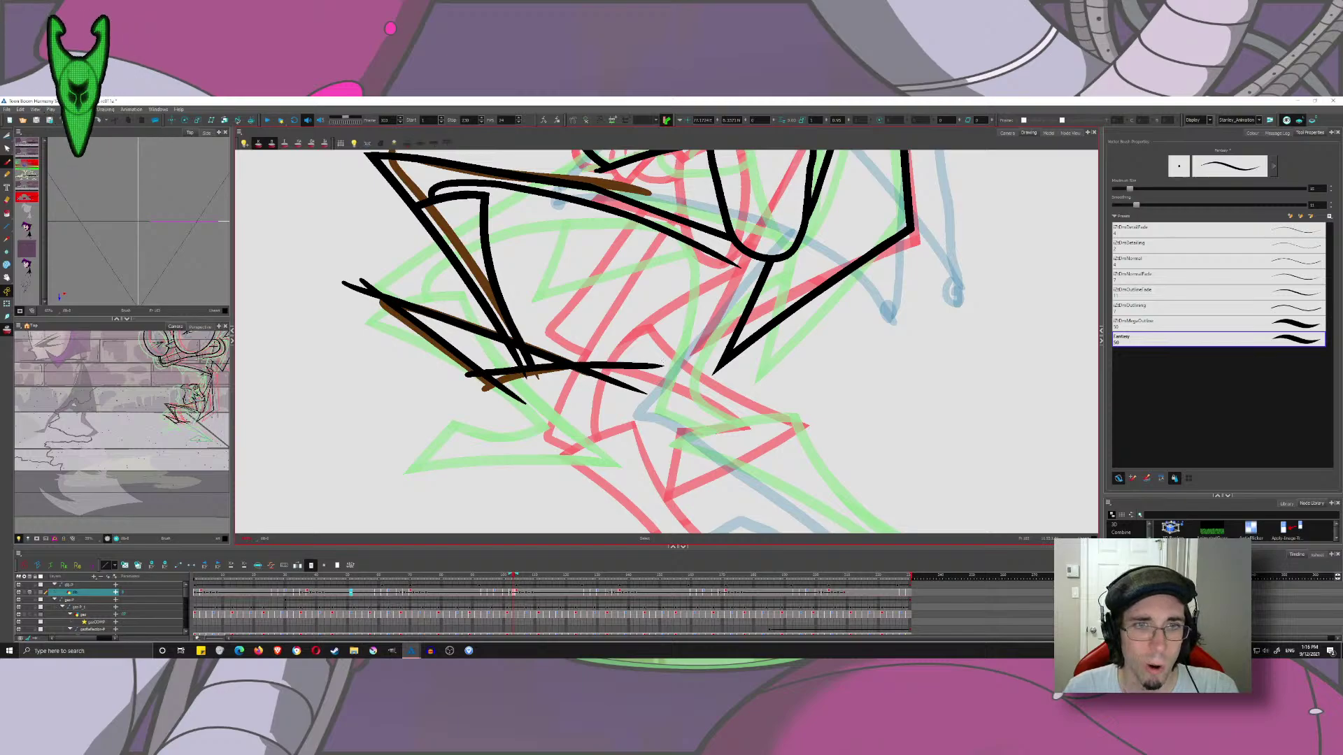
- Cut away the overshooting line ends at the bent leg's ankle and at the corners of its foot
left_click(4, 136)
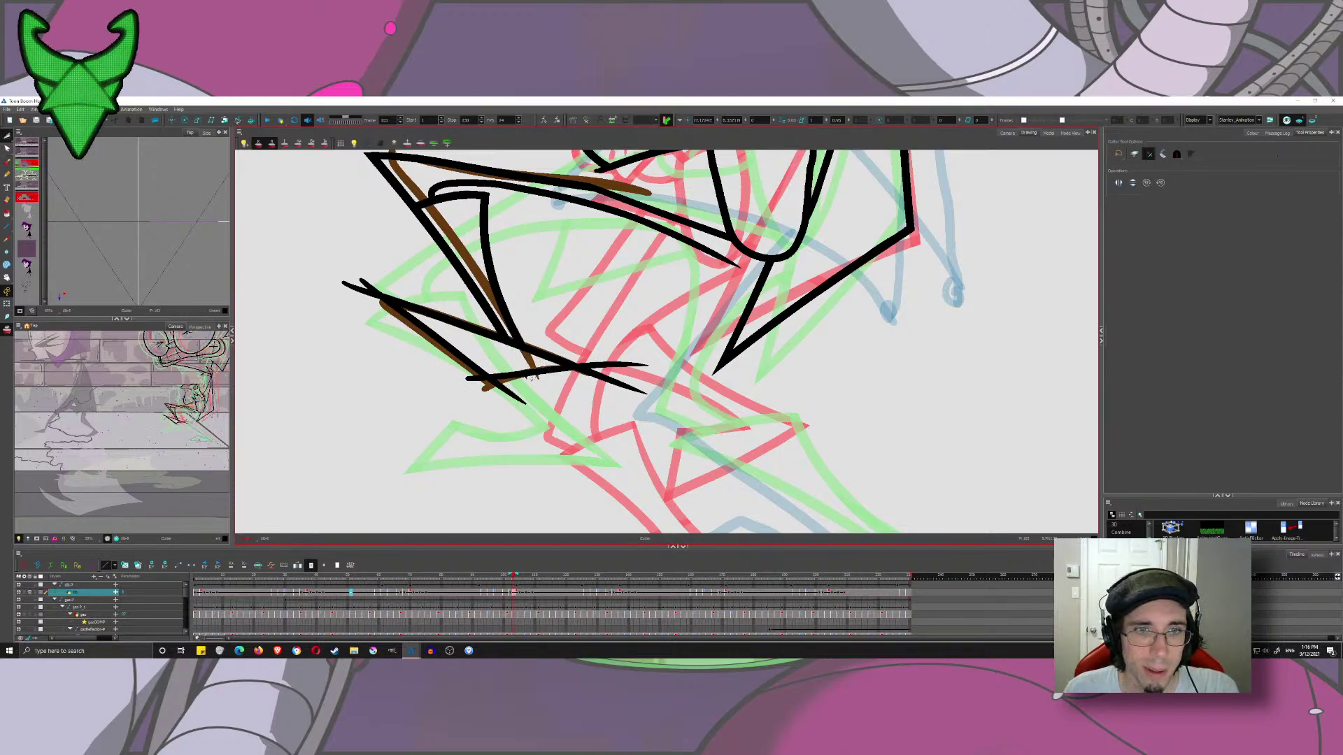
scroll(566, 324, "up", 5)
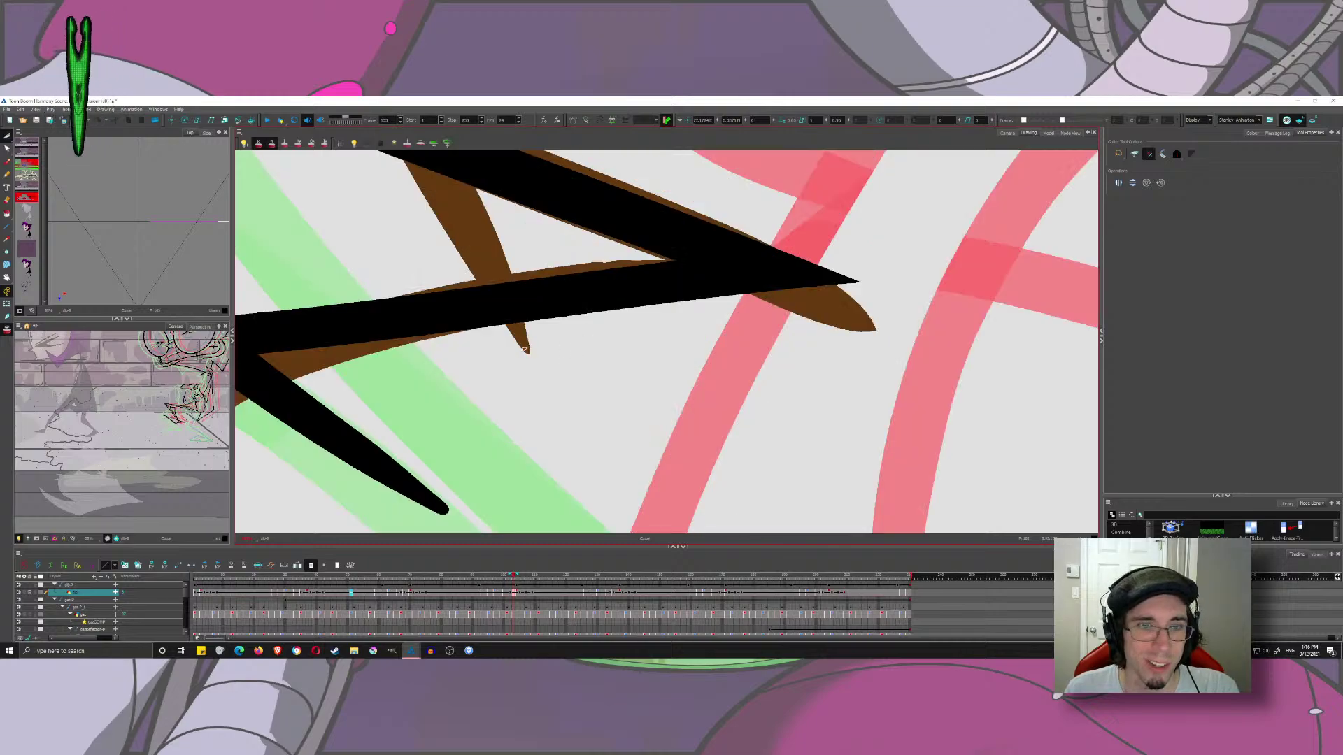
scroll(524, 350, "down", 5)
left_click_drag(432, 347, 425, 360)
left_click_drag(269, 172, 410, 302)
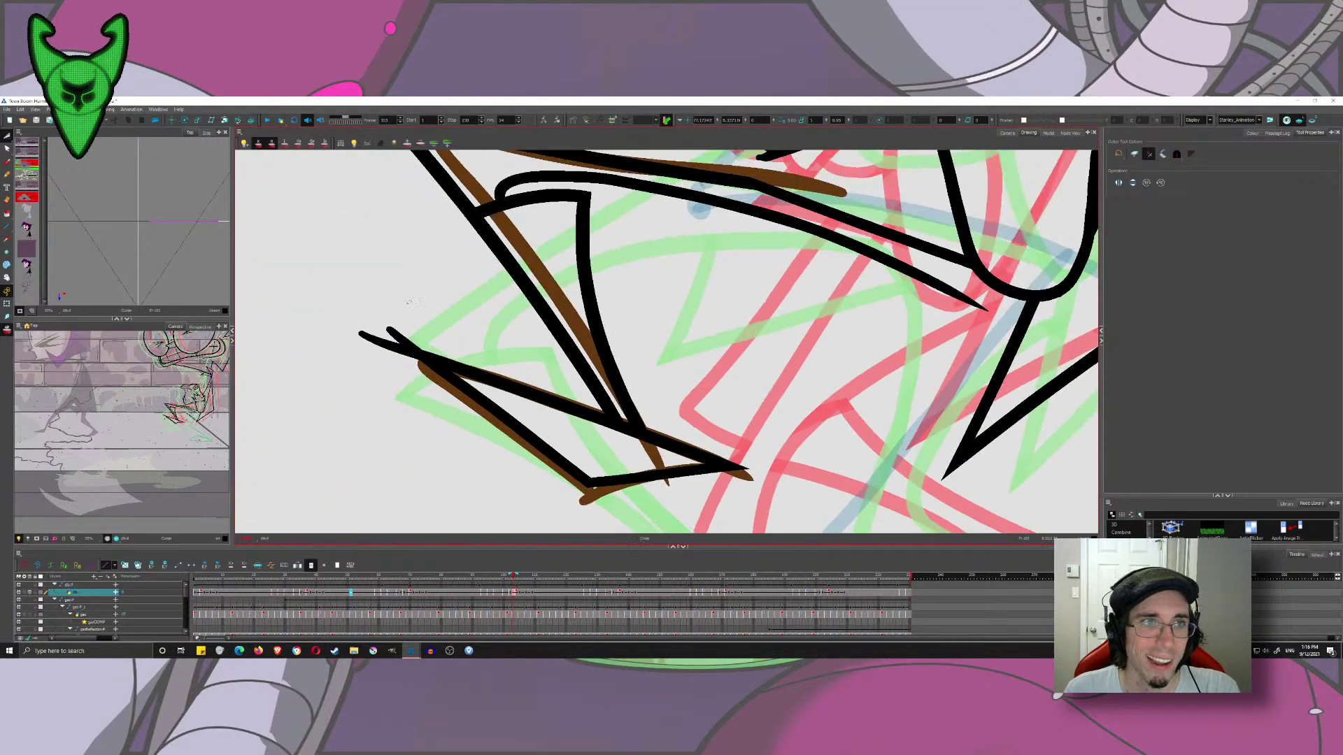
left_click_drag(510, 353, 400, 284)
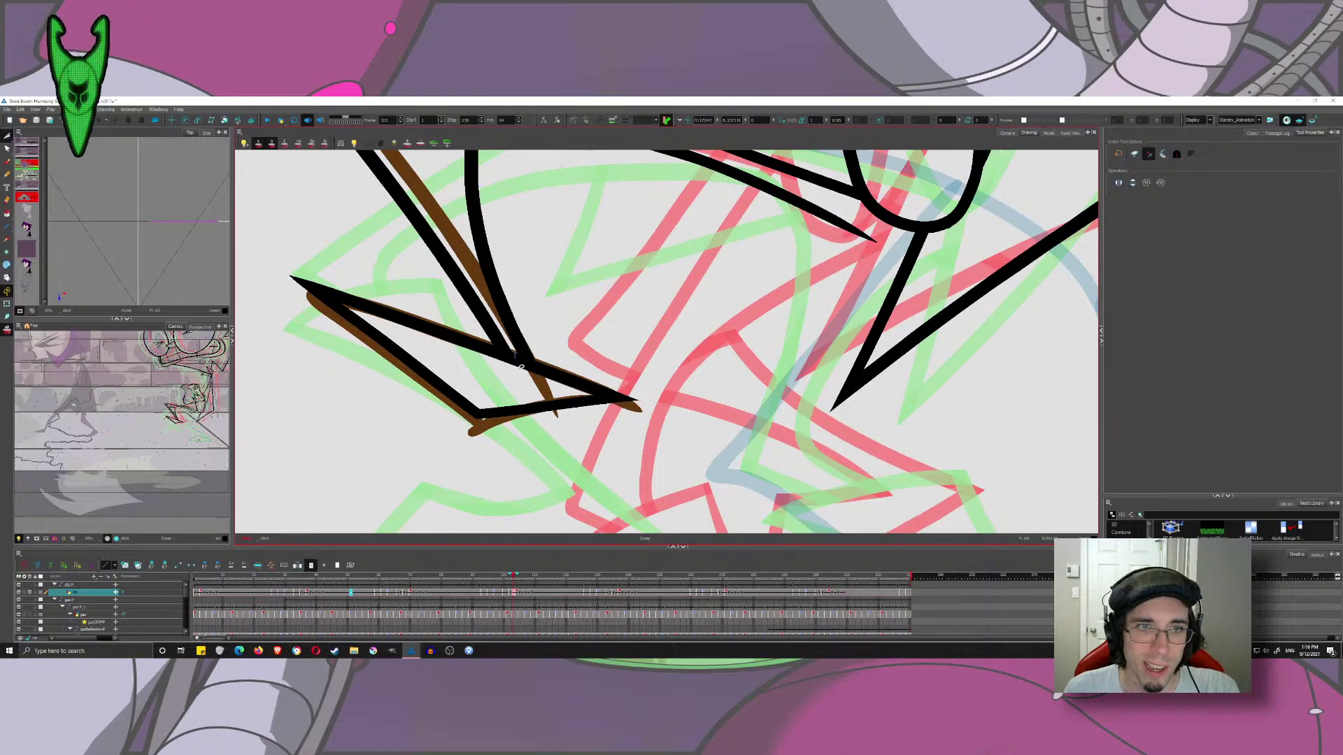
left_click_drag(521, 366, 515, 419)
- Examine the onion-skinned poses of the other leg and its planted foot below the inked body
left_click(6, 162)
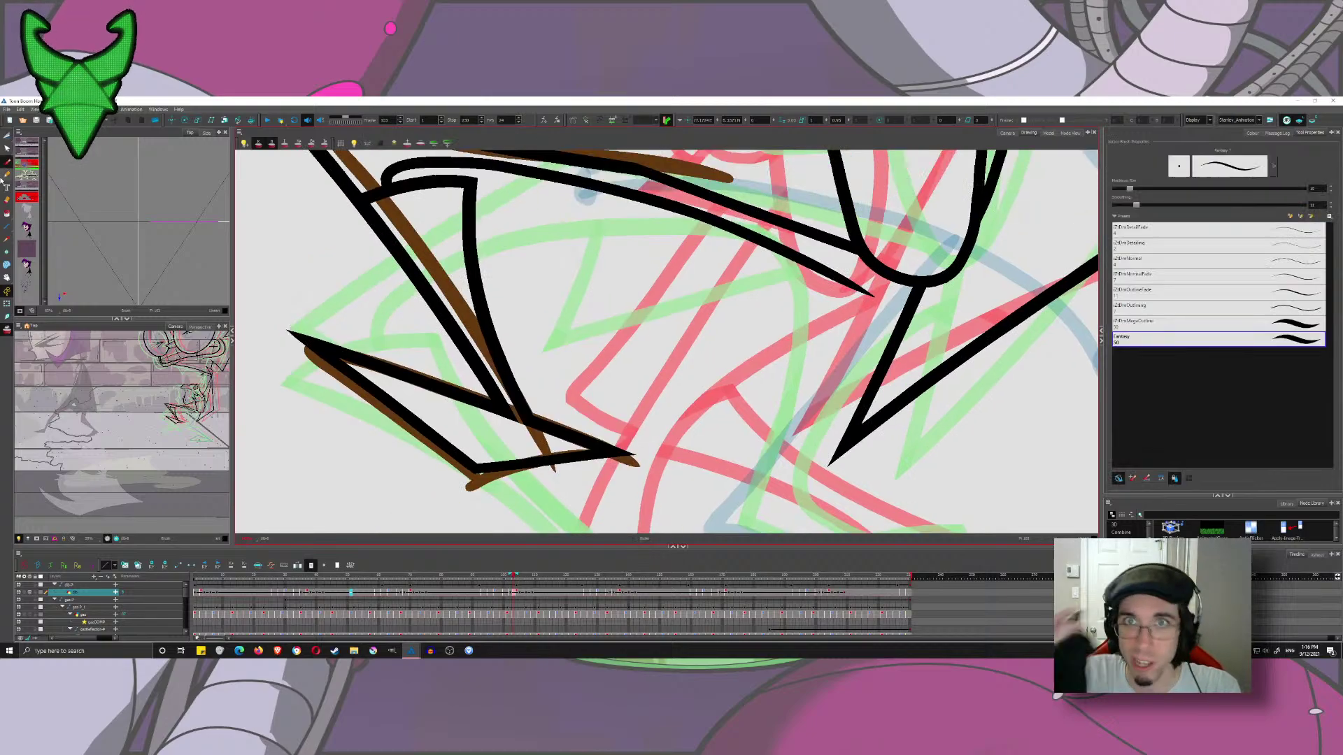
mouse_move(689, 299)
left_mouse_down()
mouse_move(498, 131)
mouse_move(639, 265)
left_mouse_up()
scroll(660, 387, "down", 4)
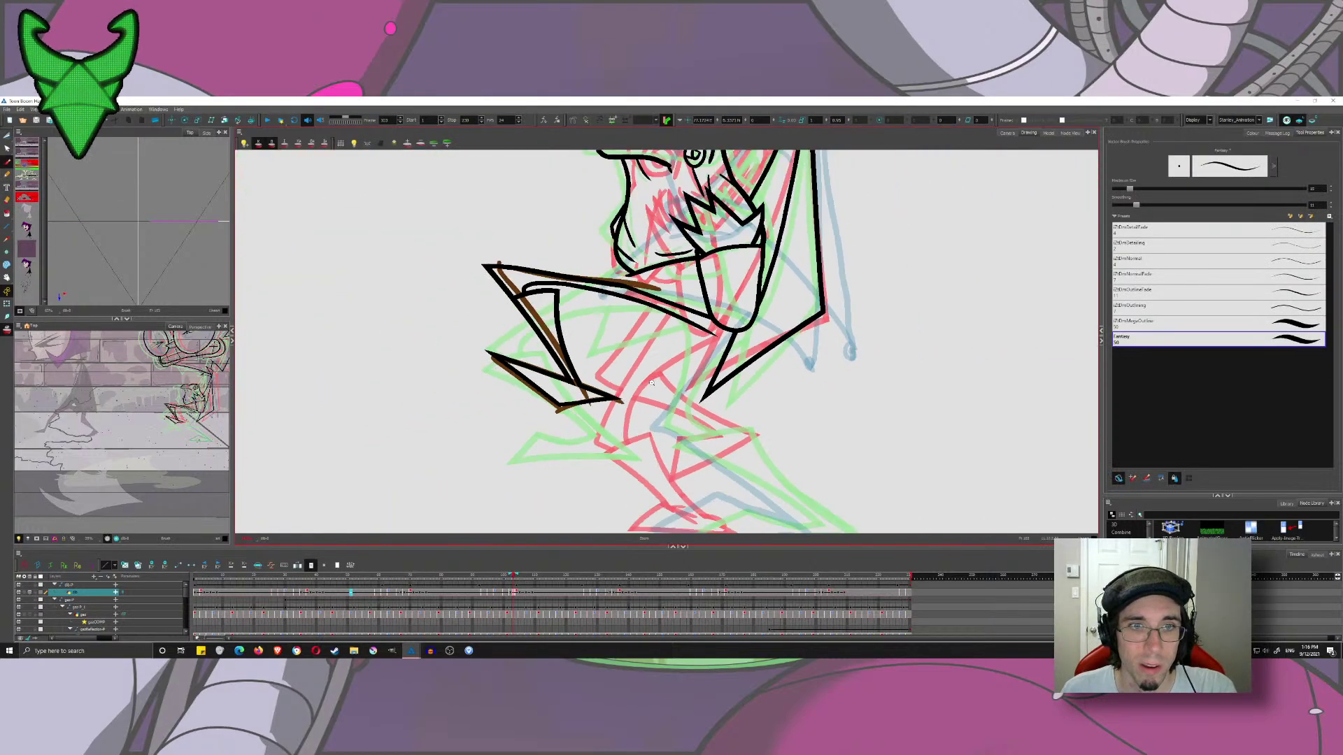
left_click_drag(659, 361, 617, 384)
scroll(647, 430, "up", 3)
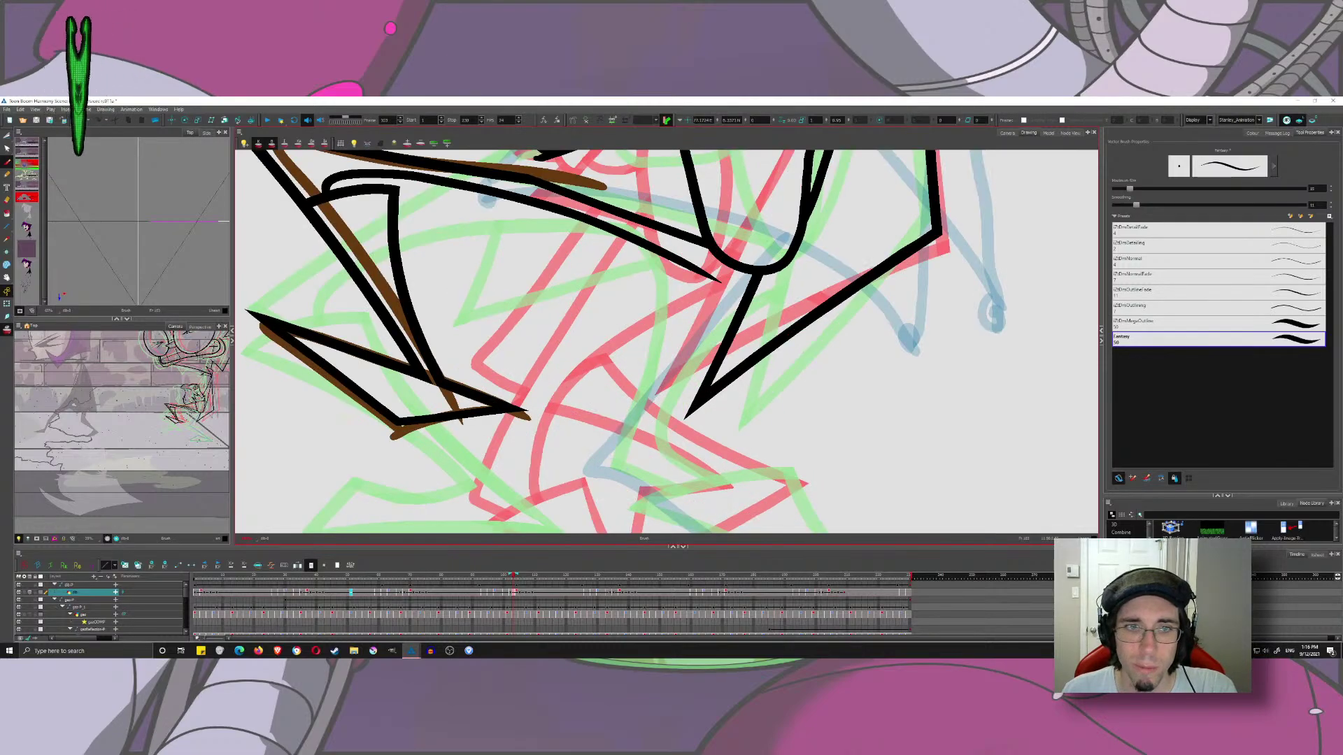
mouse_move(683, 350)
left_mouse_down()
mouse_move(680, 311)
mouse_move(663, 296)
mouse_move(660, 356)
left_mouse_up()
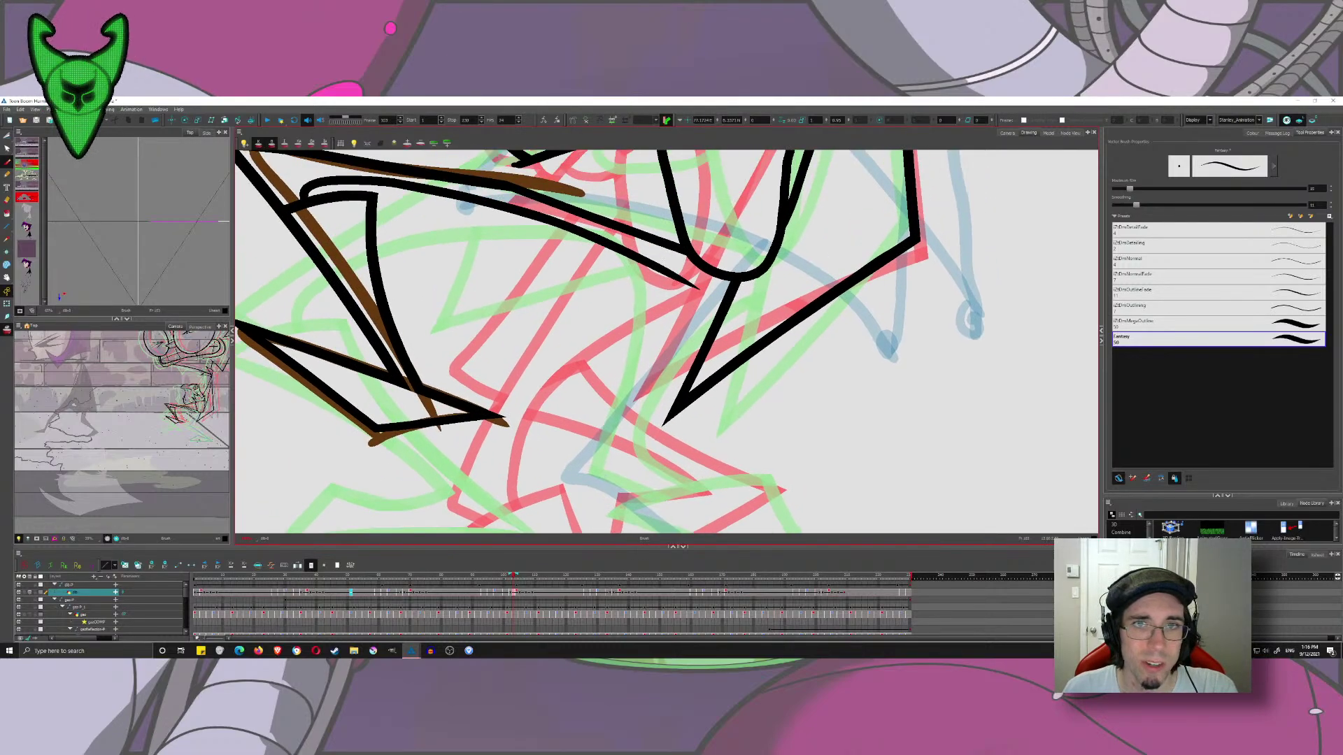
scroll(648, 250, "down", 3)
mouse_move(630, 207)
left_mouse_down()
mouse_move(612, 305)
mouse_move(642, 205)
left_mouse_up()
scroll(659, 259, "down", 2)
left_click_drag(659, 259, 622, 269)
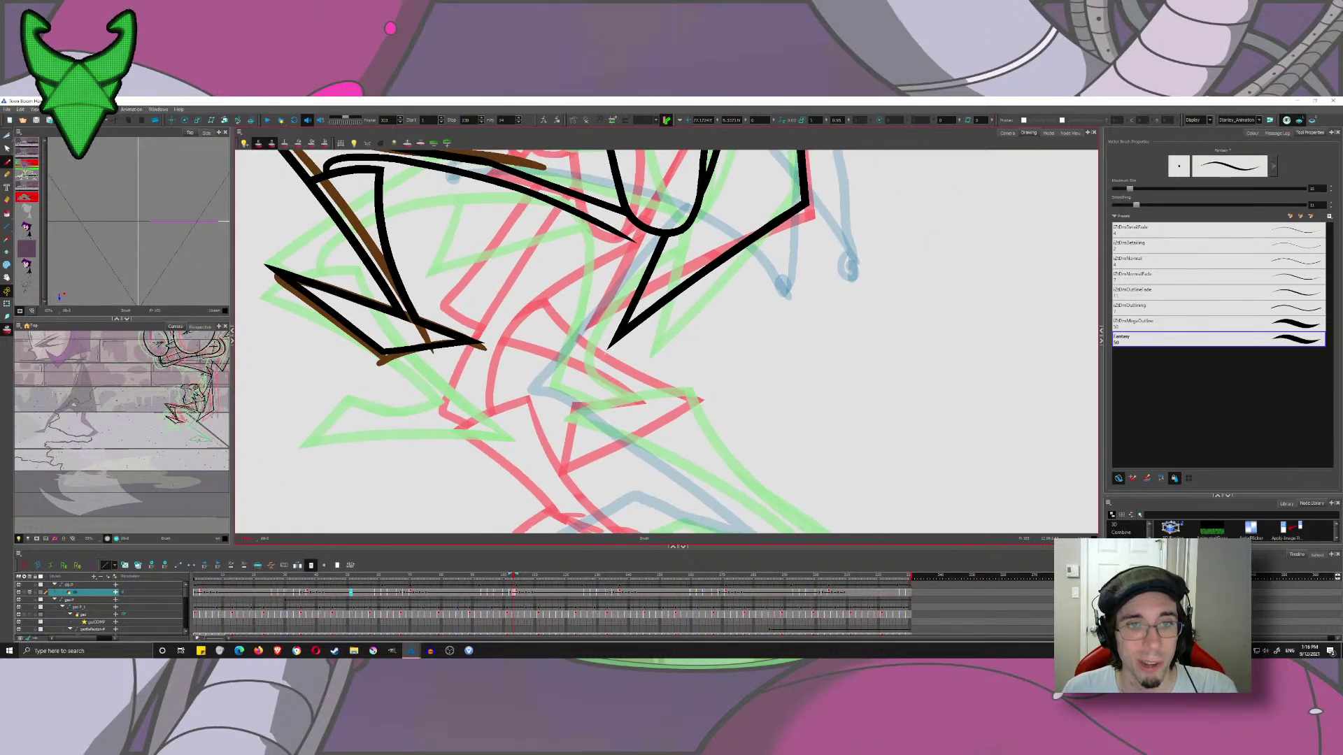
mouse_move(607, 409)
left_mouse_down()
mouse_move(554, 254)
mouse_move(597, 365)
left_mouse_up()
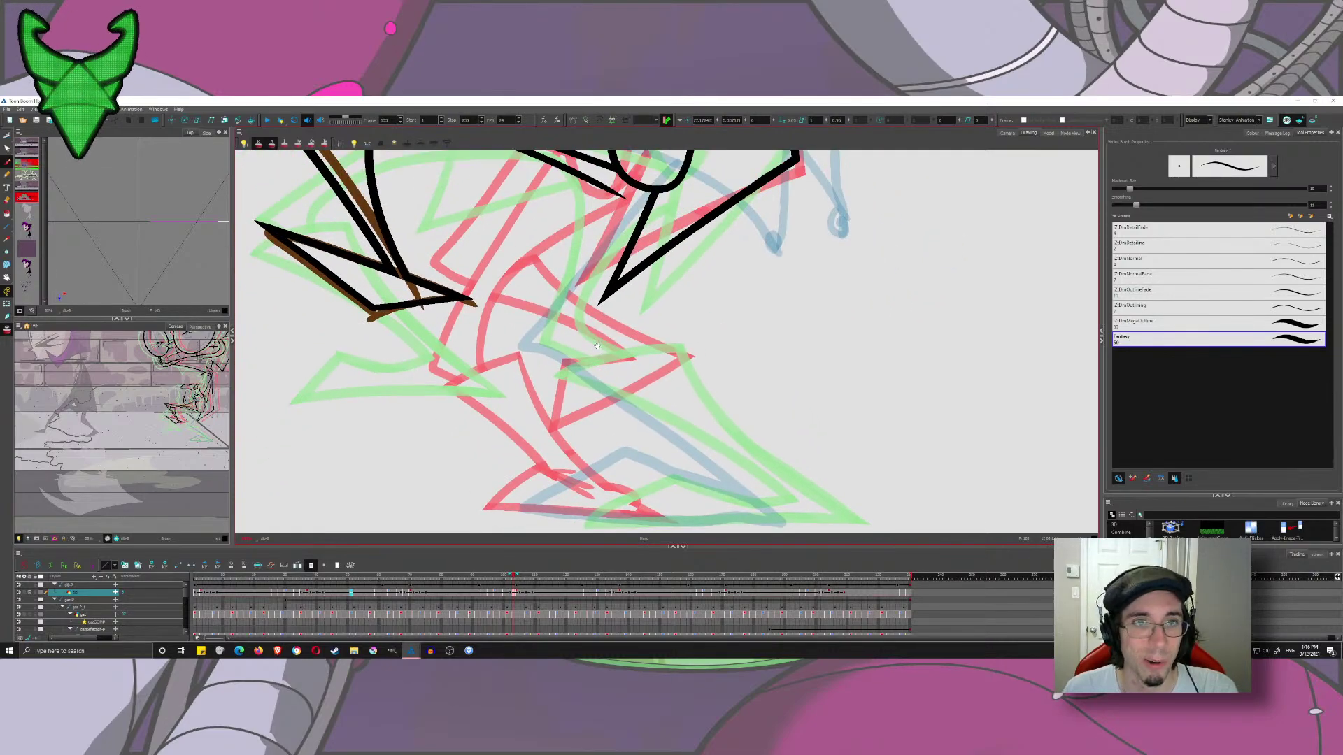
scroll(739, 306, "up", 3)
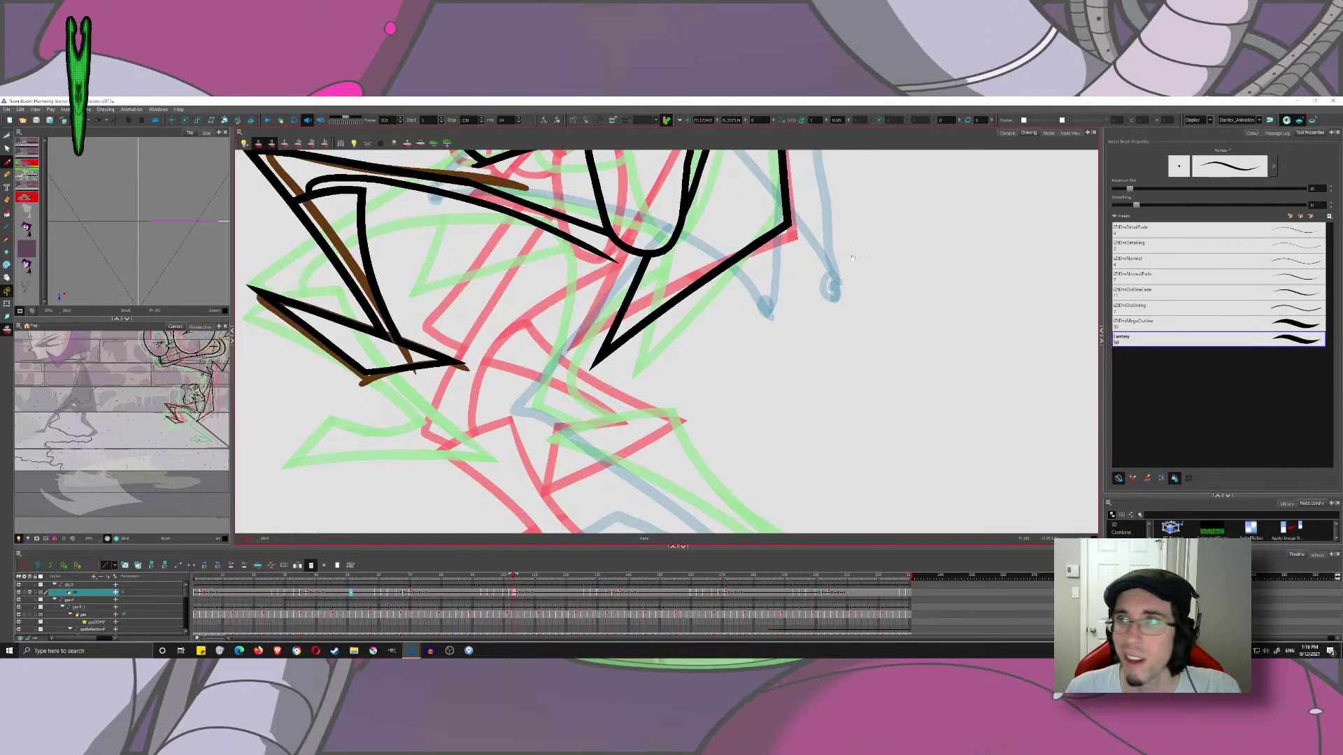
mouse_move(920, 240)
left_mouse_down()
mouse_move(878, 347)
mouse_move(732, 315)
left_mouse_up()
scroll(811, 348, "down", 7)
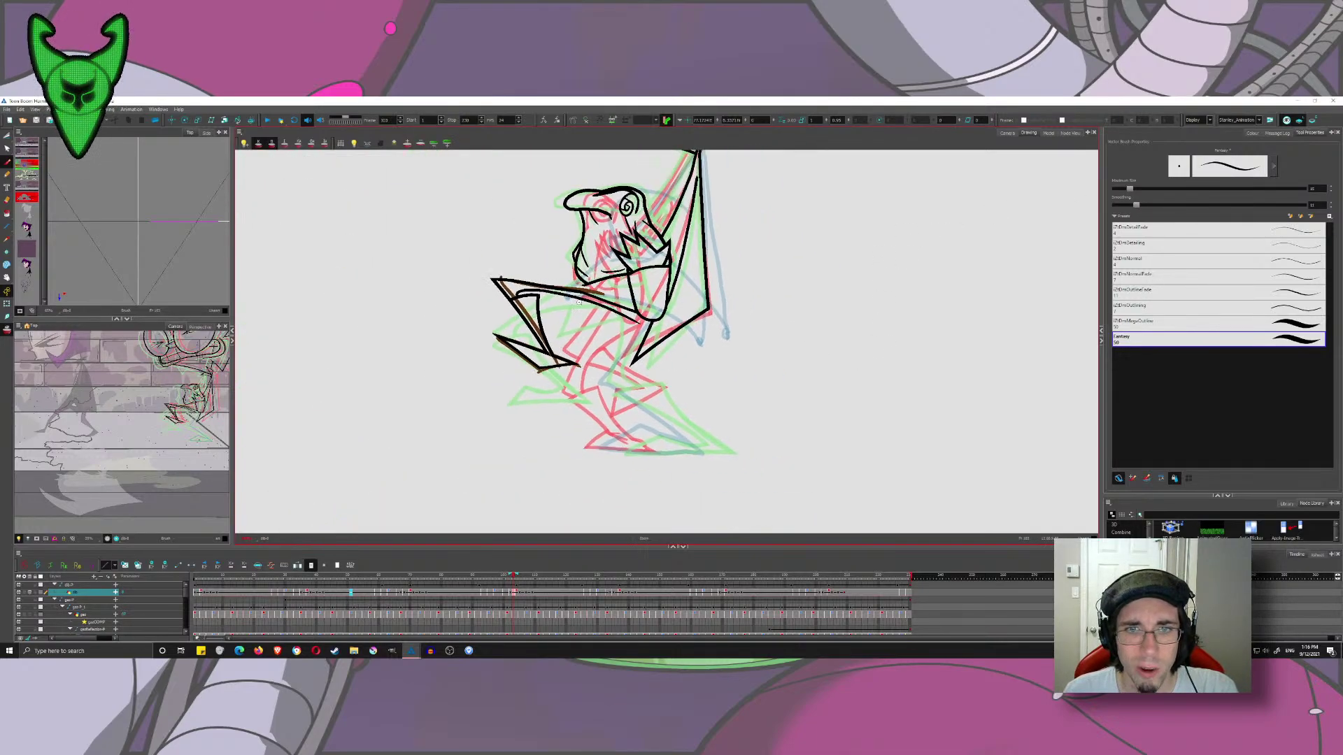
scroll(599, 378, "up", 6)
left_click_drag(661, 396, 640, 338)
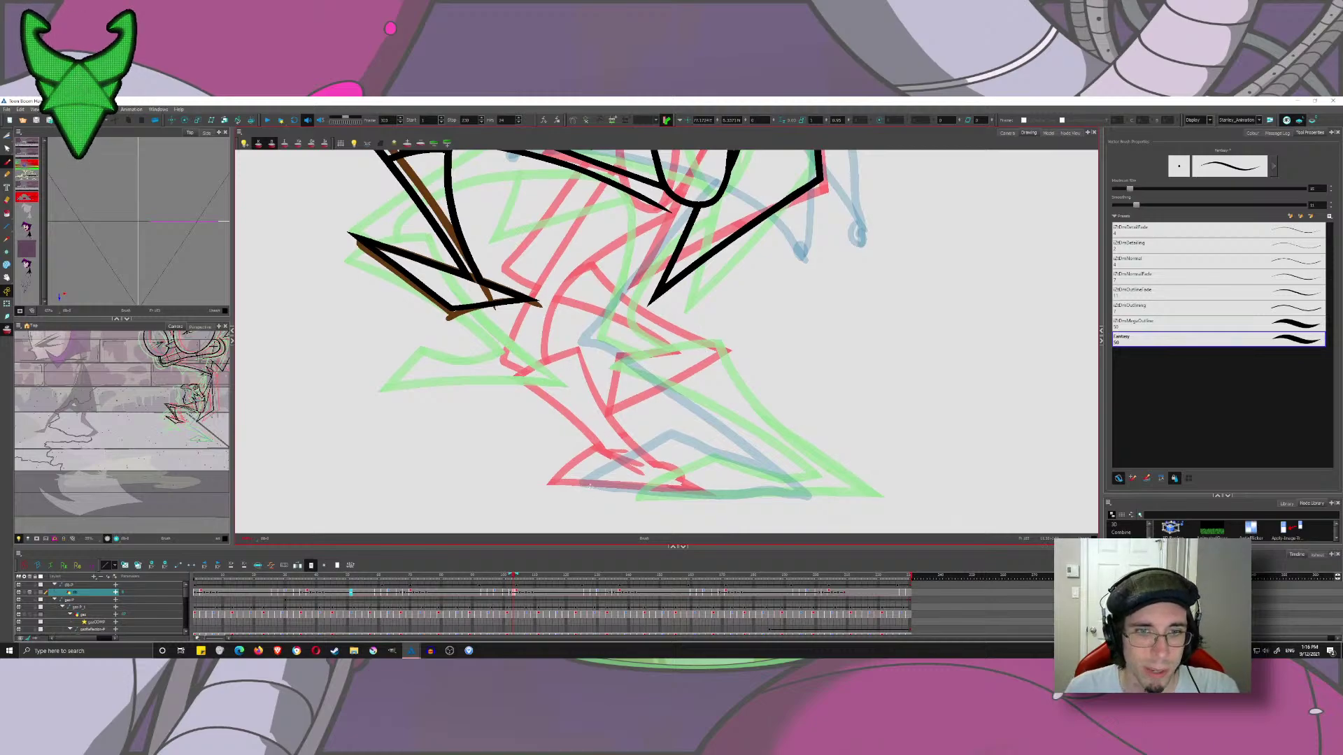
- Ink the planted foot's rising heel line across the onion-skinned poses, undoing poor attempts
left_click_drag(581, 505, 904, 394)
left_click_drag(701, 454, 596, 387)
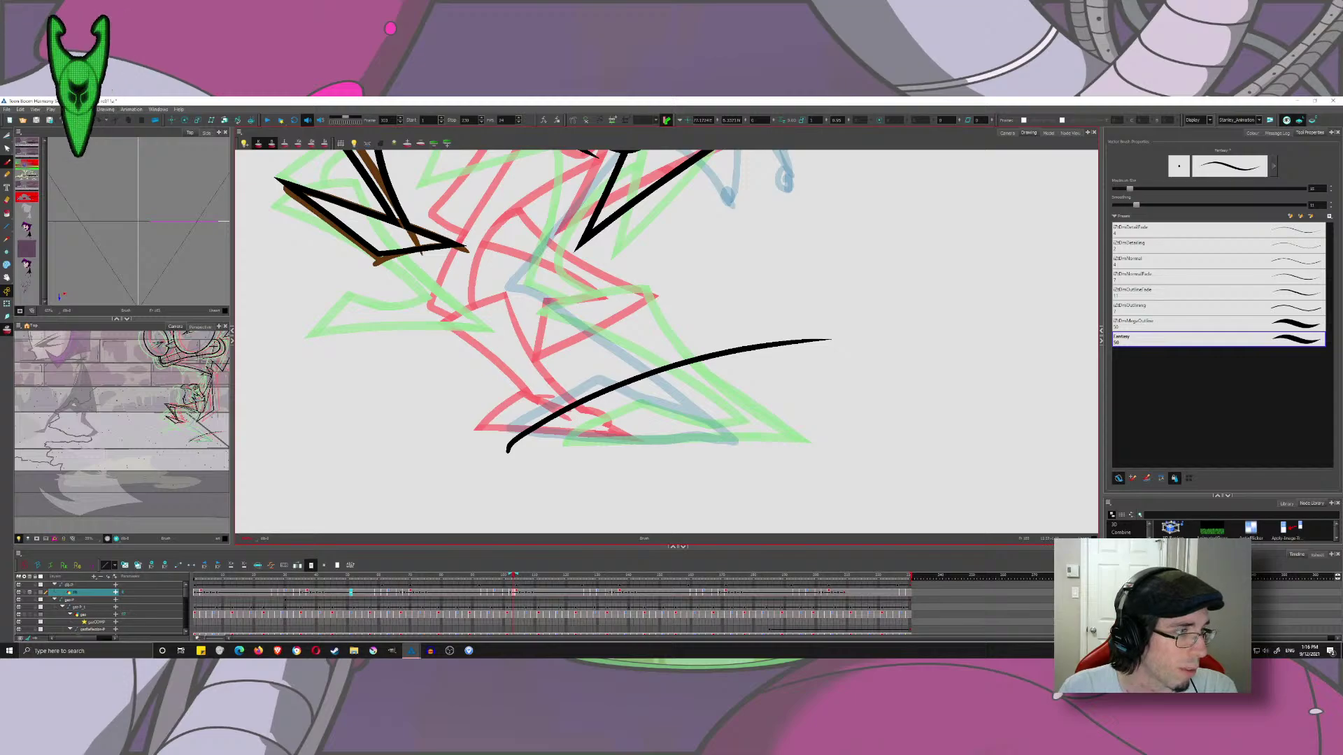
key("ctrl+z")
left_click_drag(499, 467, 794, 329)
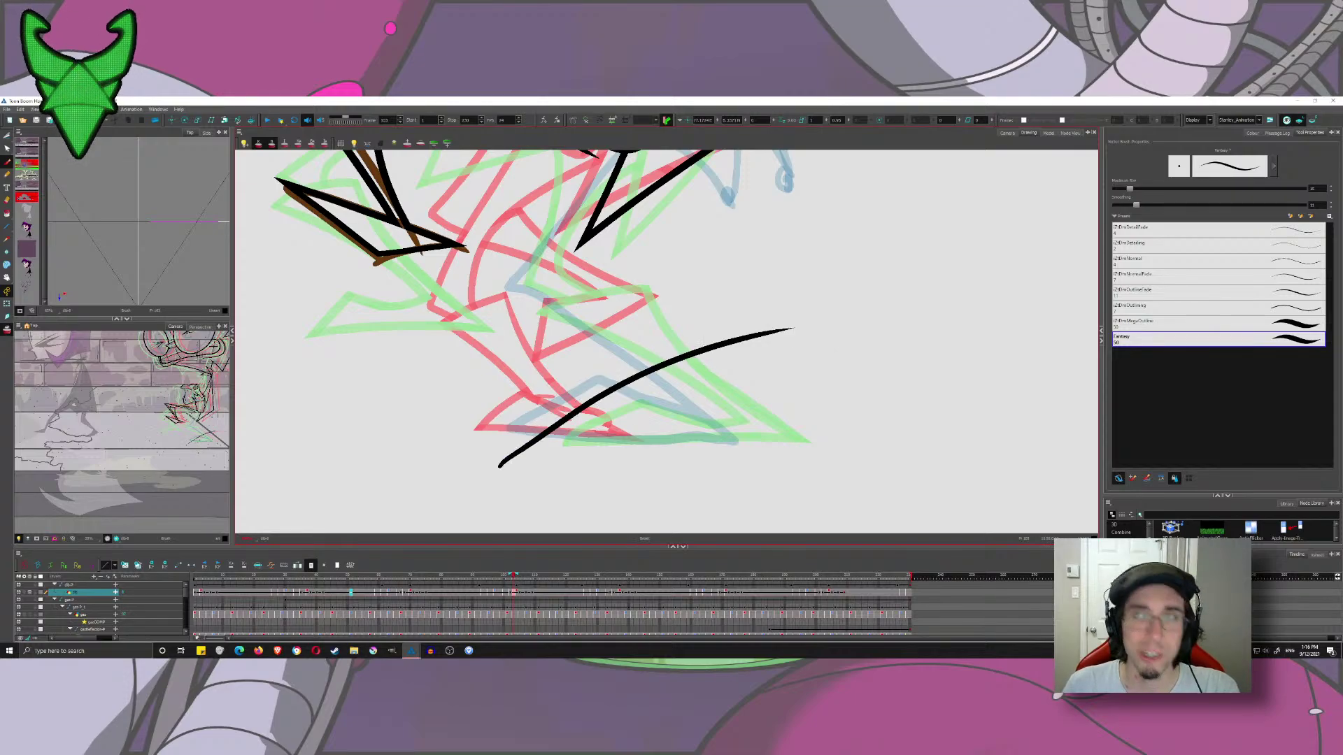
key("ctrl+z")
left_click_drag(510, 459, 766, 352)
key("ctrl+z")
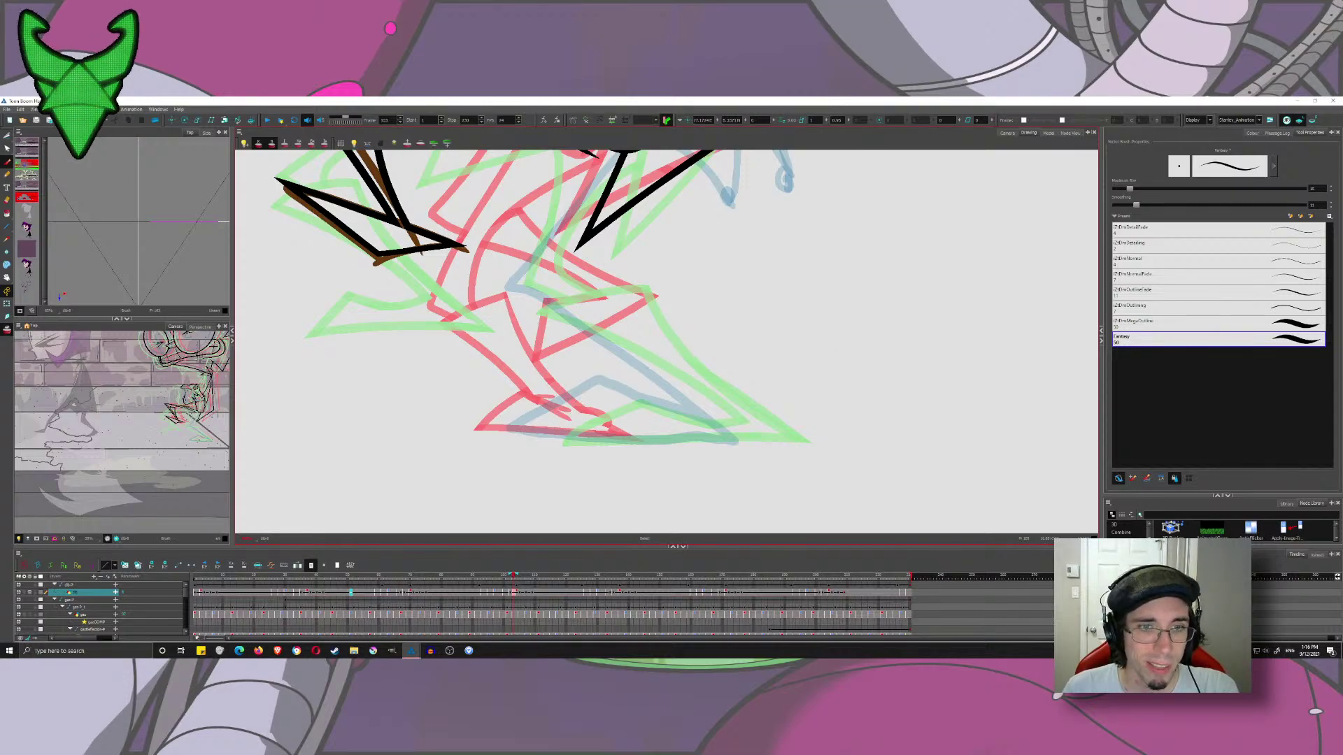
left_click_drag(499, 462, 698, 365)
key("ctrl+z")
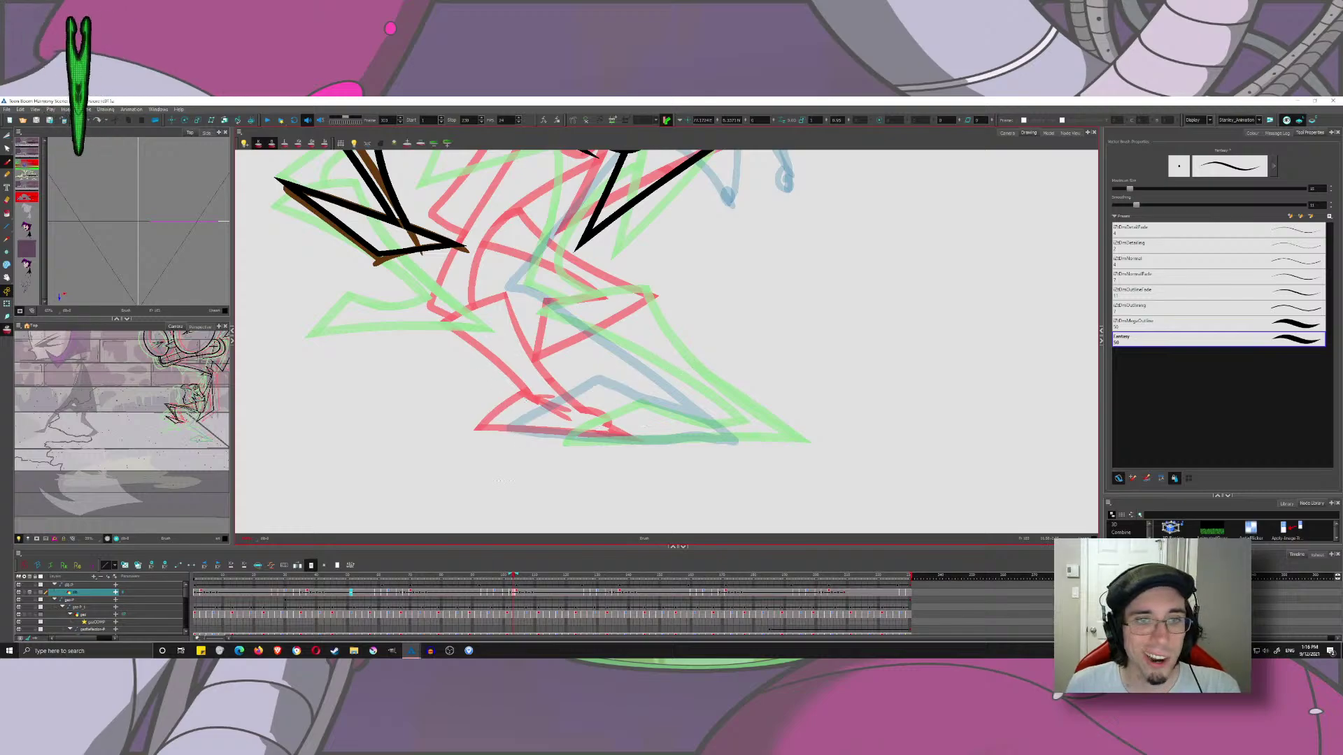
left_click_drag(500, 475, 842, 302)
key("ctrl+z")
left_click_drag(492, 476, 798, 299)
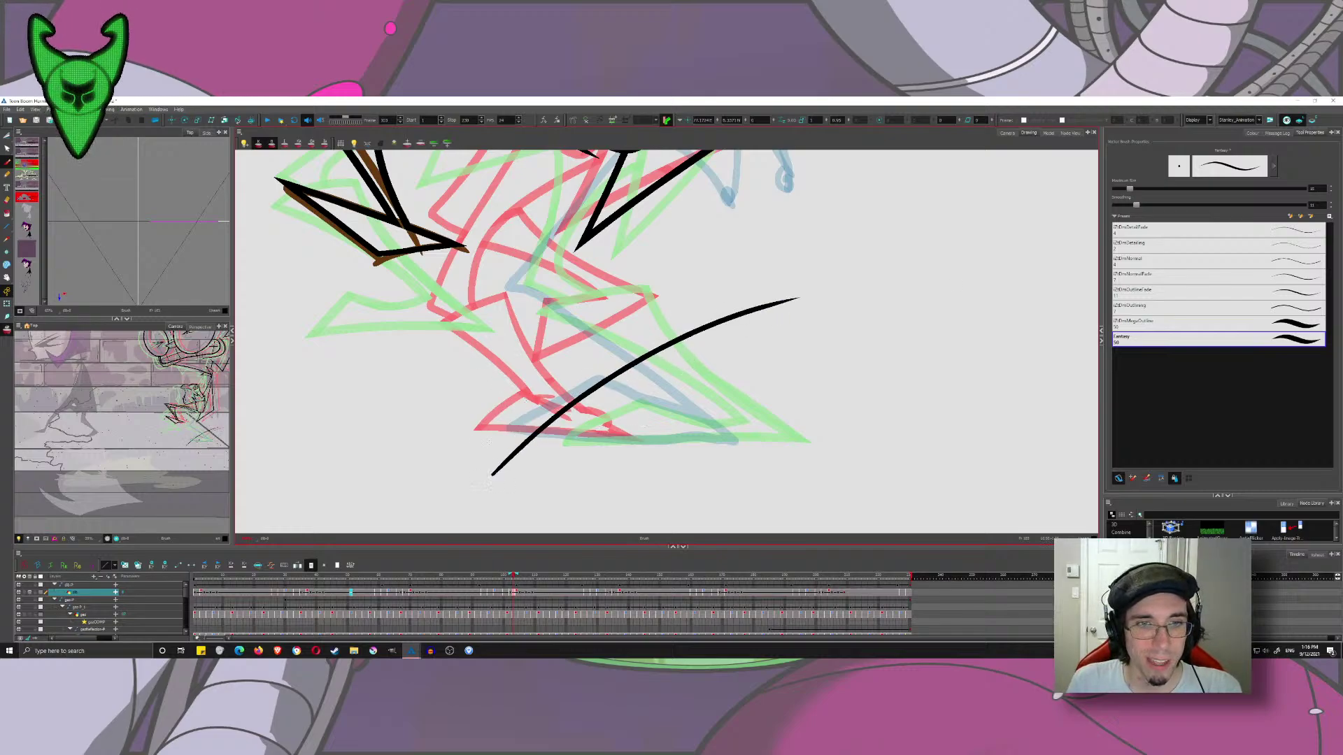
- Ink a flat sole line for the planted foot along the ground level of the onion-skinned feet, undoing poor attempts
mouse_move(474, 453)
left_mouse_down()
mouse_move(1000, 435)
mouse_move(561, 447)
mouse_move(918, 458)
left_mouse_up()
key("ctrl+z")
key("ctrl+z")
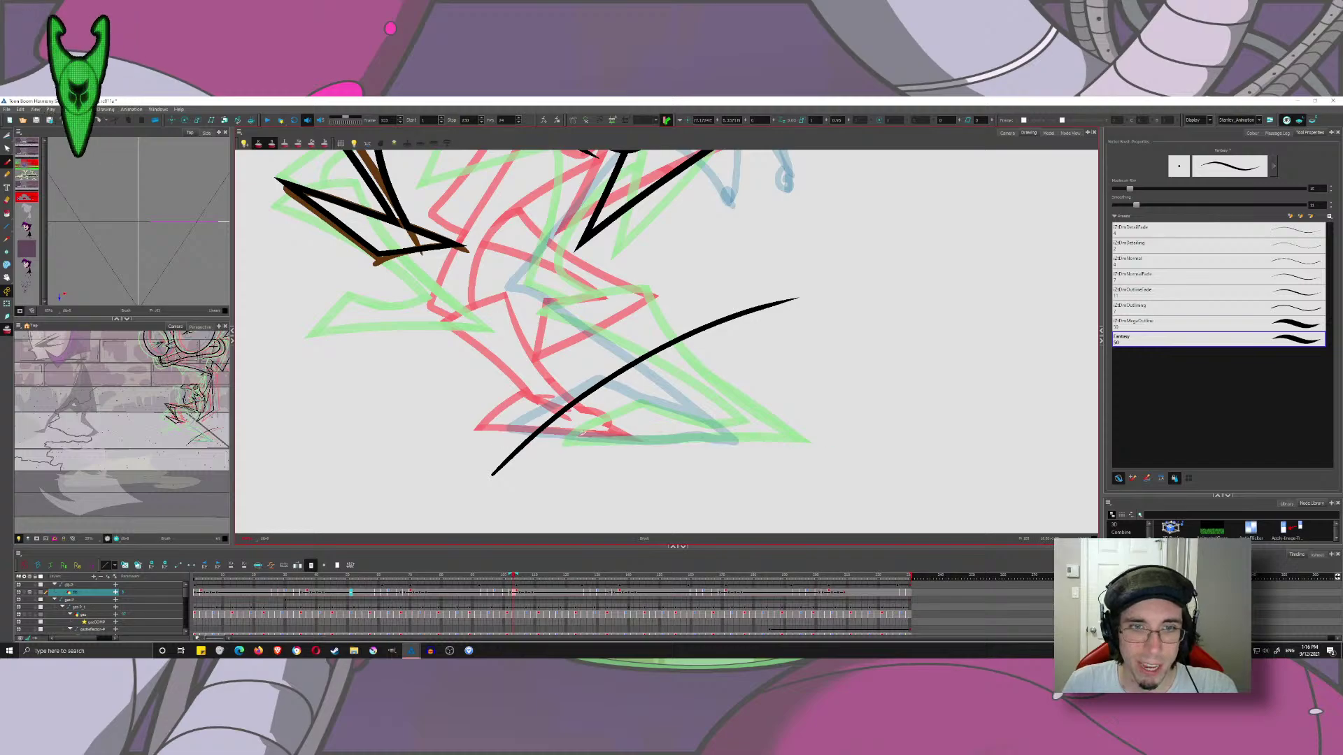
left_click_drag(504, 441, 789, 434)
key("ctrl+z")
left_click_drag(489, 439, 911, 448)
key("ctrl+z")
left_click_drag(489, 440, 778, 438)
key("ctrl+z")
left_click_drag(497, 438, 754, 430)
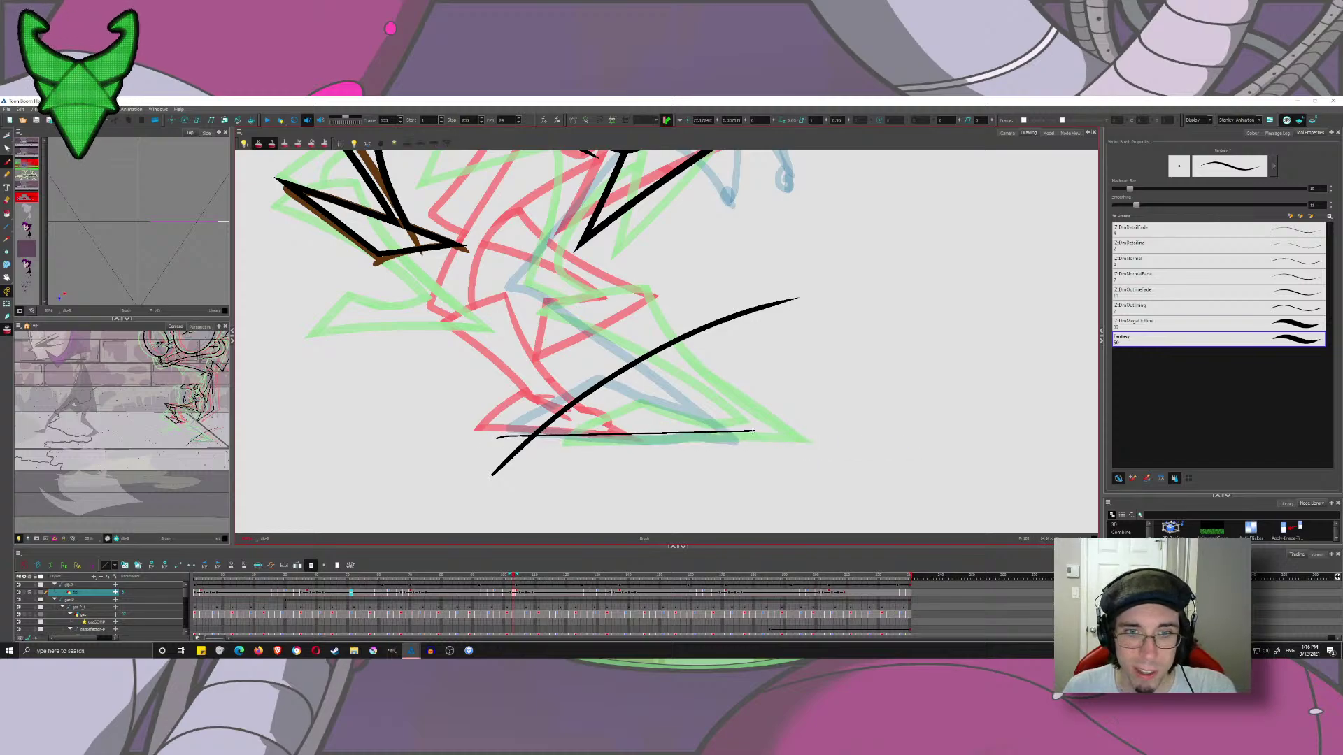
key("ctrl+z")
mouse_move(497, 439)
left_mouse_down()
mouse_move(765, 439)
mouse_move(668, 430)
mouse_move(595, 260)
mouse_move(598, 294)
mouse_move(466, 323)
left_mouse_up()
key("ctrl+z")
key("ctrl+z")
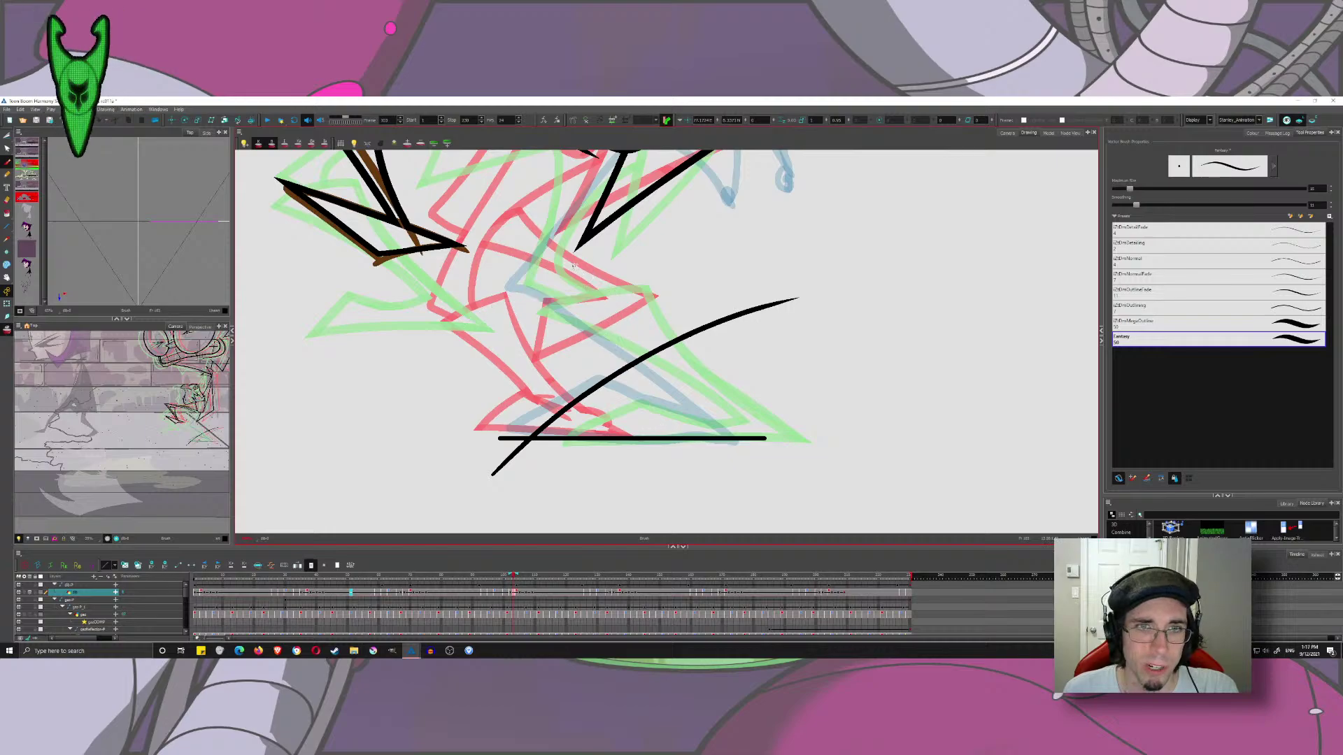
- Ink the standing leg's front shin line down to the toe and the short edge across its knee, redoing the knee edge
left_click_drag(553, 270, 740, 445)
left_click_drag(586, 281, 491, 349)
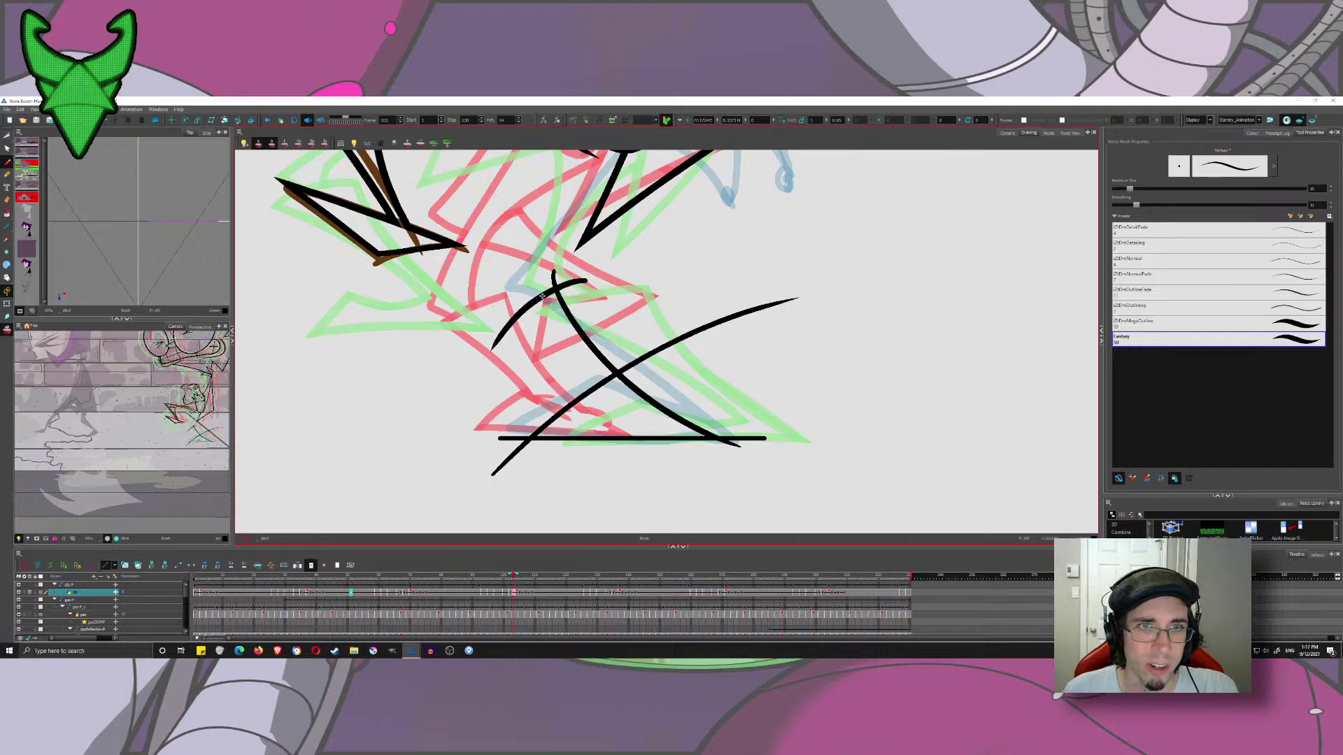
key("ctrl+z")
left_click_drag(587, 277, 450, 353)
key("ctrl+z")
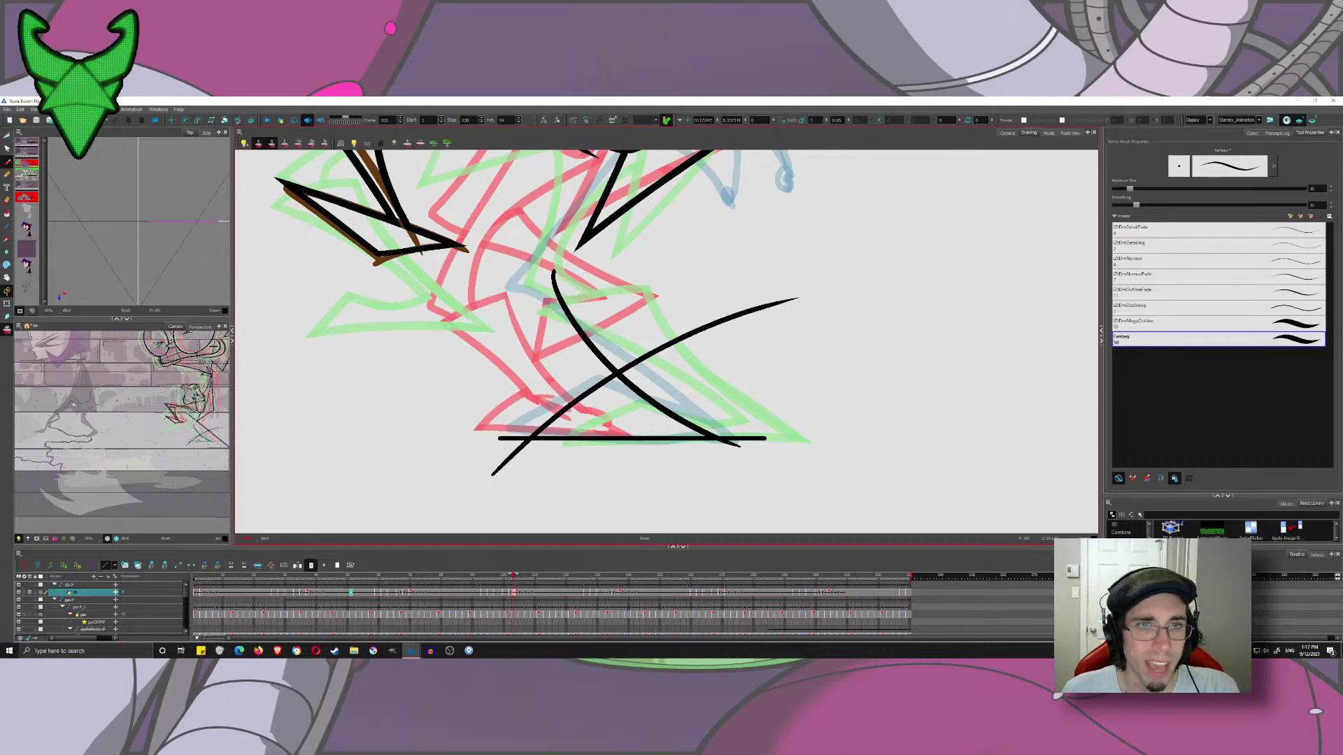
mouse_move(590, 277)
left_mouse_down()
mouse_move(501, 305)
mouse_move(461, 348)
left_mouse_up()
- Ink the rear line of the standing leg's lower half and a short crease line across its ankle, redoing the rear line
left_click_drag(483, 285, 703, 442)
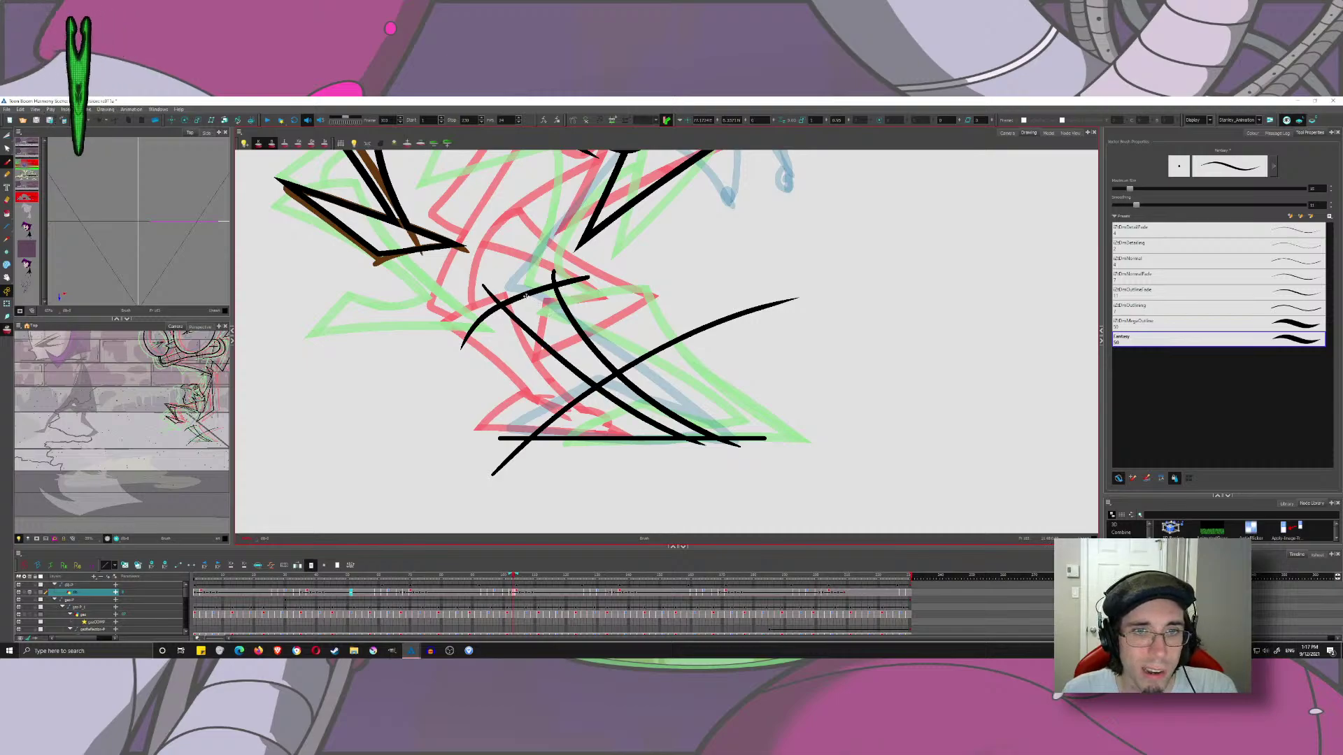
key("ctrl+z")
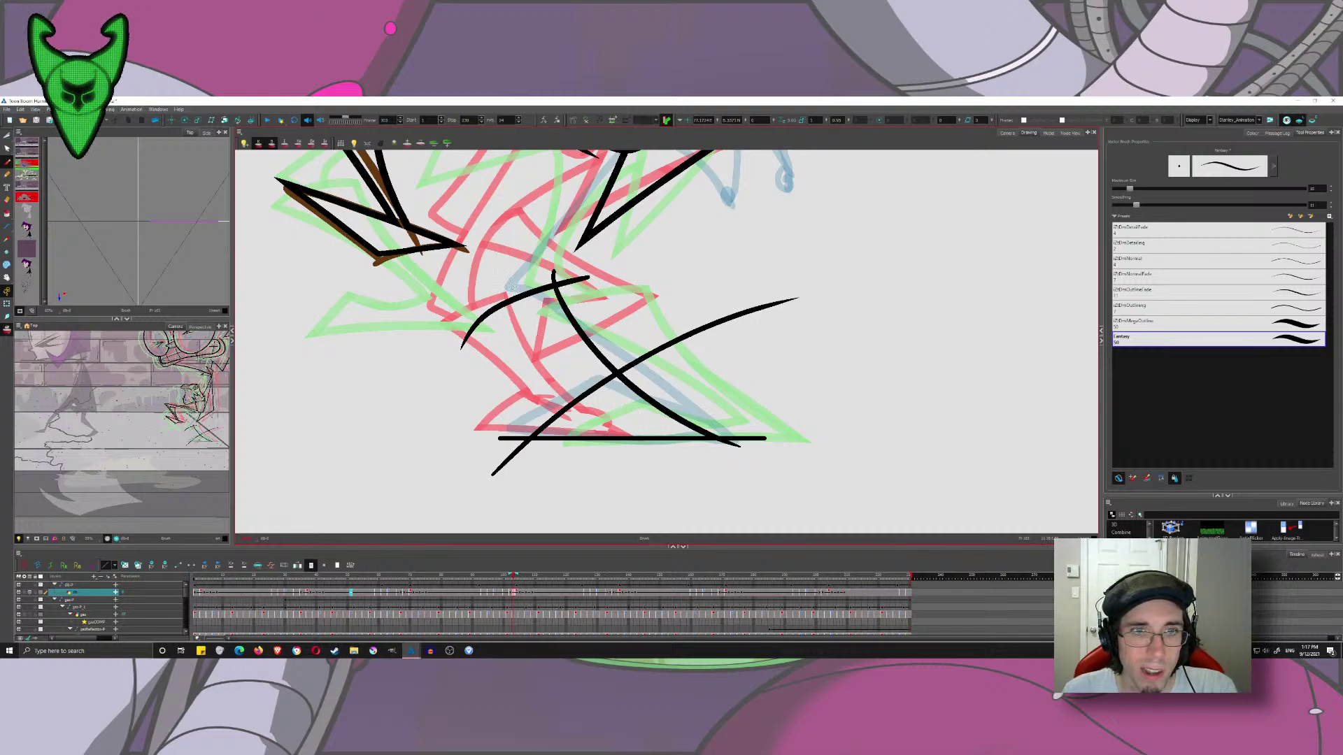
left_click_drag(478, 306, 619, 418)
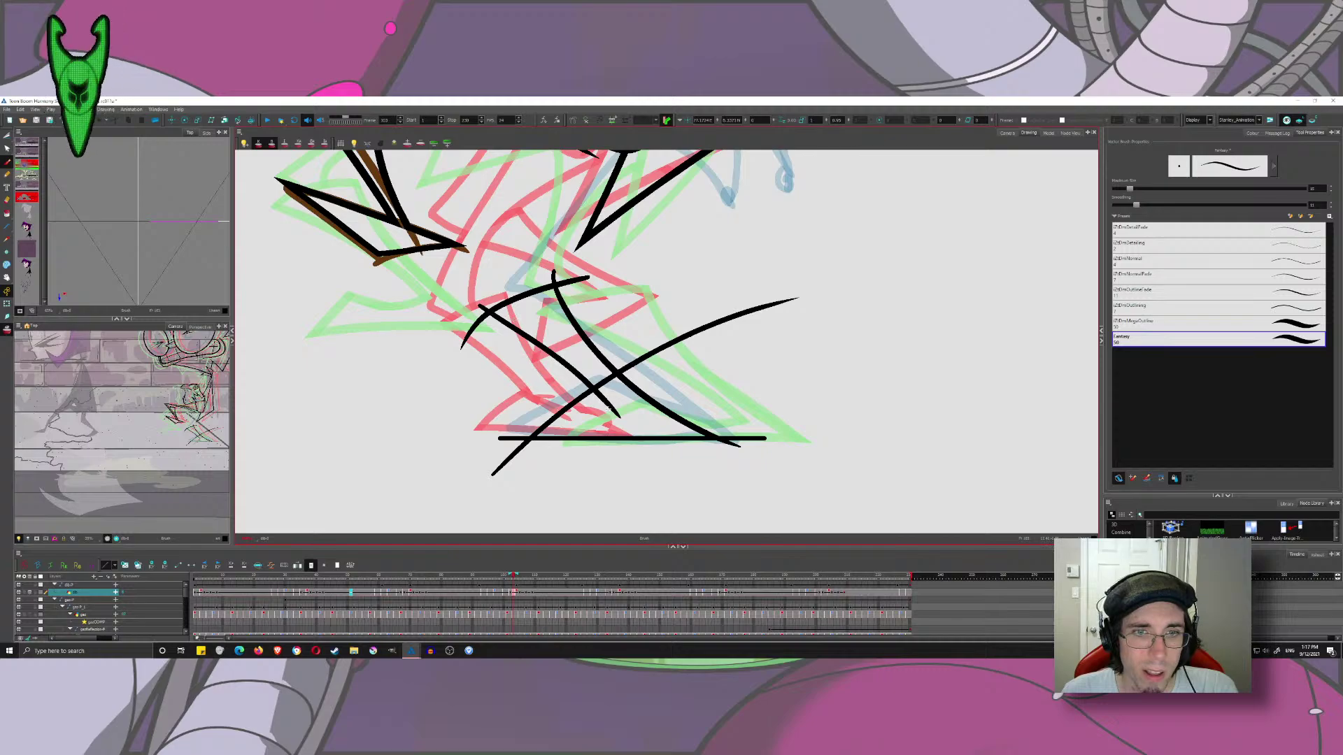
left_click_drag(552, 383, 699, 437)
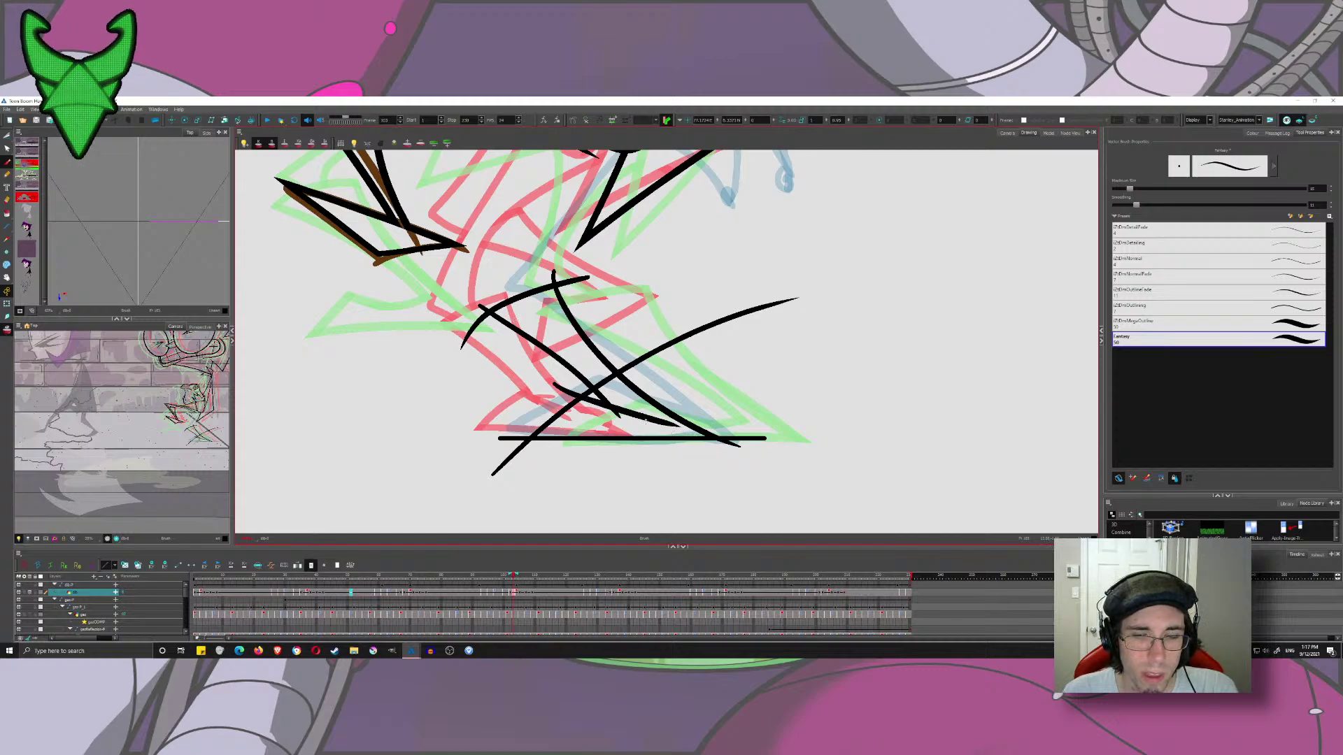
- Cut away the overshooting line ends at the ankle, toe, heel and knee corners of the standing lower leg
left_click(6, 136)
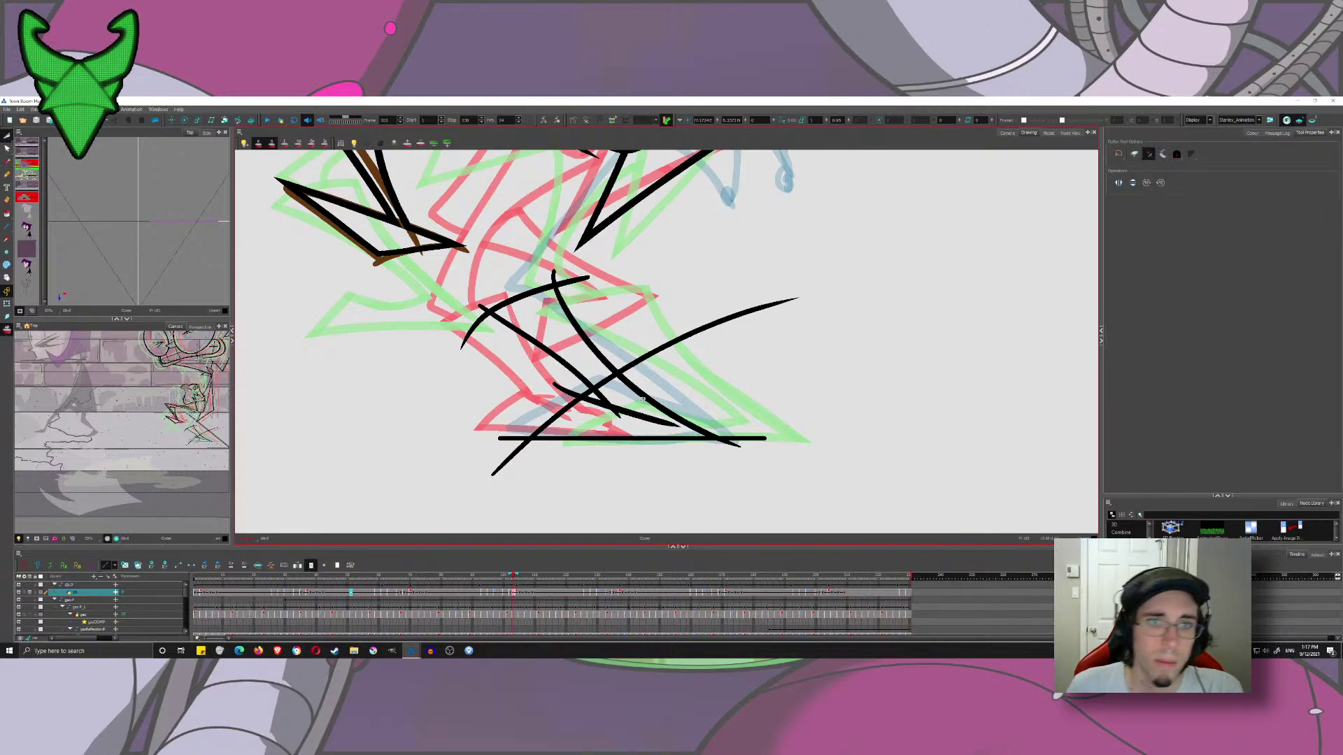
mouse_move(601, 372)
left_mouse_down()
mouse_move(638, 424)
mouse_move(624, 407)
mouse_move(614, 419)
mouse_move(637, 388)
left_mouse_up()
left_click_drag(647, 342, 660, 366)
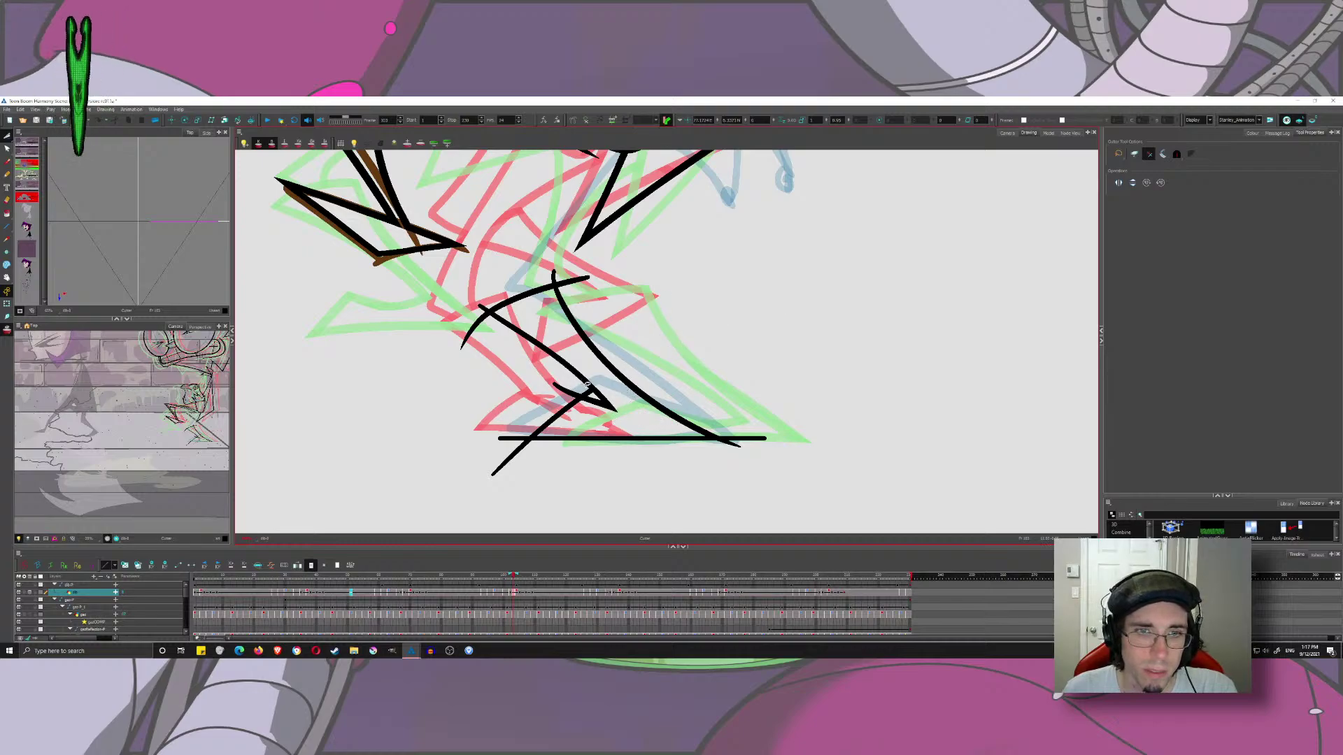
mouse_move(584, 385)
left_mouse_down()
mouse_move(594, 397)
mouse_move(564, 398)
left_mouse_up()
left_click_drag(749, 428, 746, 443)
left_click_drag(737, 438, 727, 450)
mouse_move(553, 482)
left_mouse_down()
mouse_move(497, 452)
mouse_move(528, 447)
left_mouse_up()
left_click_drag(595, 273, 563, 292)
left_click_drag(546, 266, 560, 280)
mouse_move(474, 300)
left_mouse_down()
mouse_move(482, 337)
mouse_move(462, 322)
left_mouse_up()
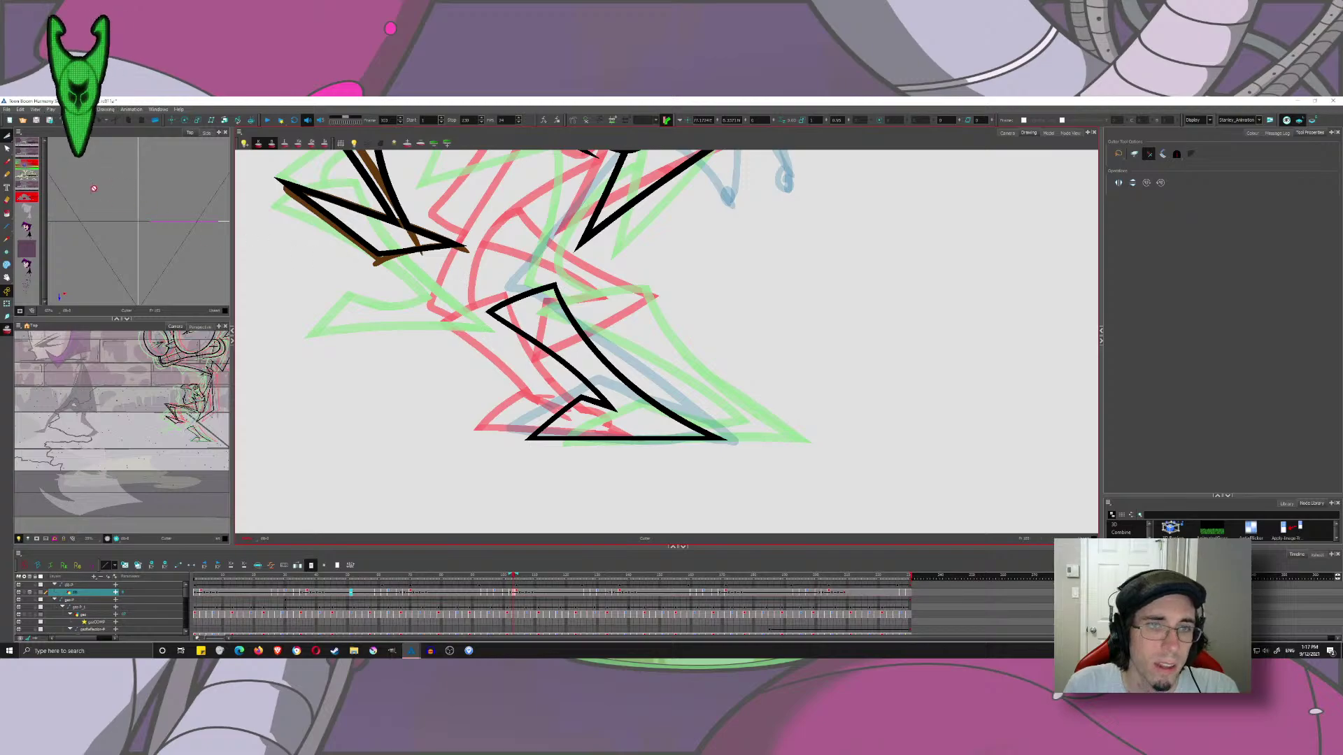
- Ink short crease strokes at the standing leg's ankle, undoing poor attempts, and trim where they overlap the leg line
left_click(6, 164)
left_click_drag(604, 405, 669, 436)
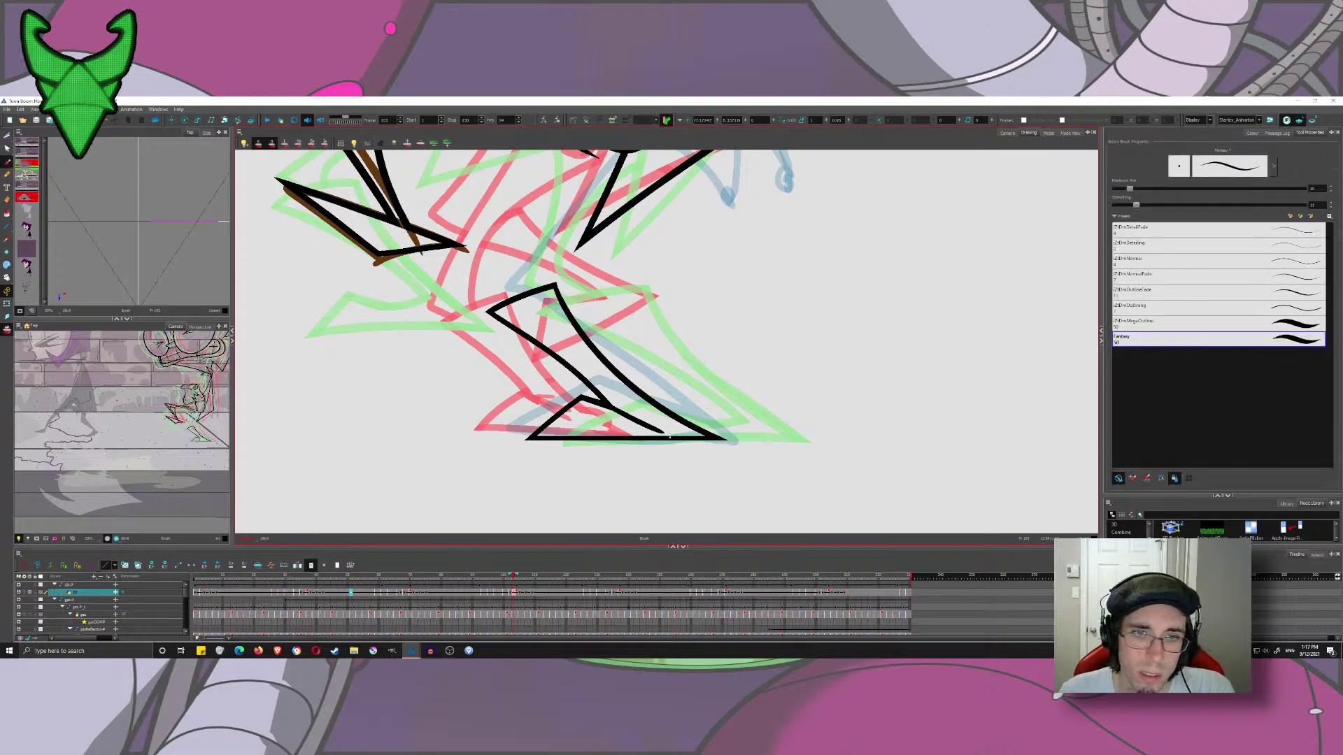
key("ctrl+z")
mouse_move(605, 403)
left_mouse_down()
mouse_move(651, 424)
mouse_move(637, 405)
left_mouse_up()
key("ctrl+z")
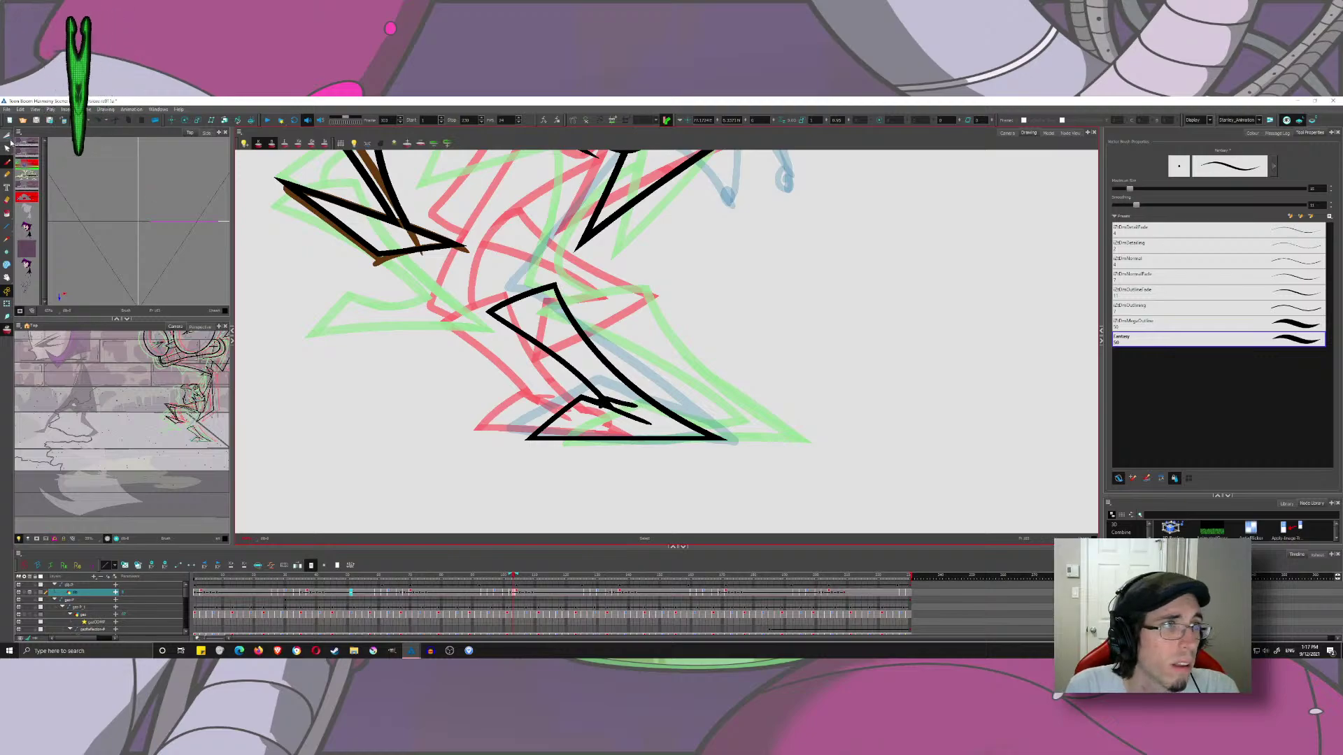
left_click(7, 148)
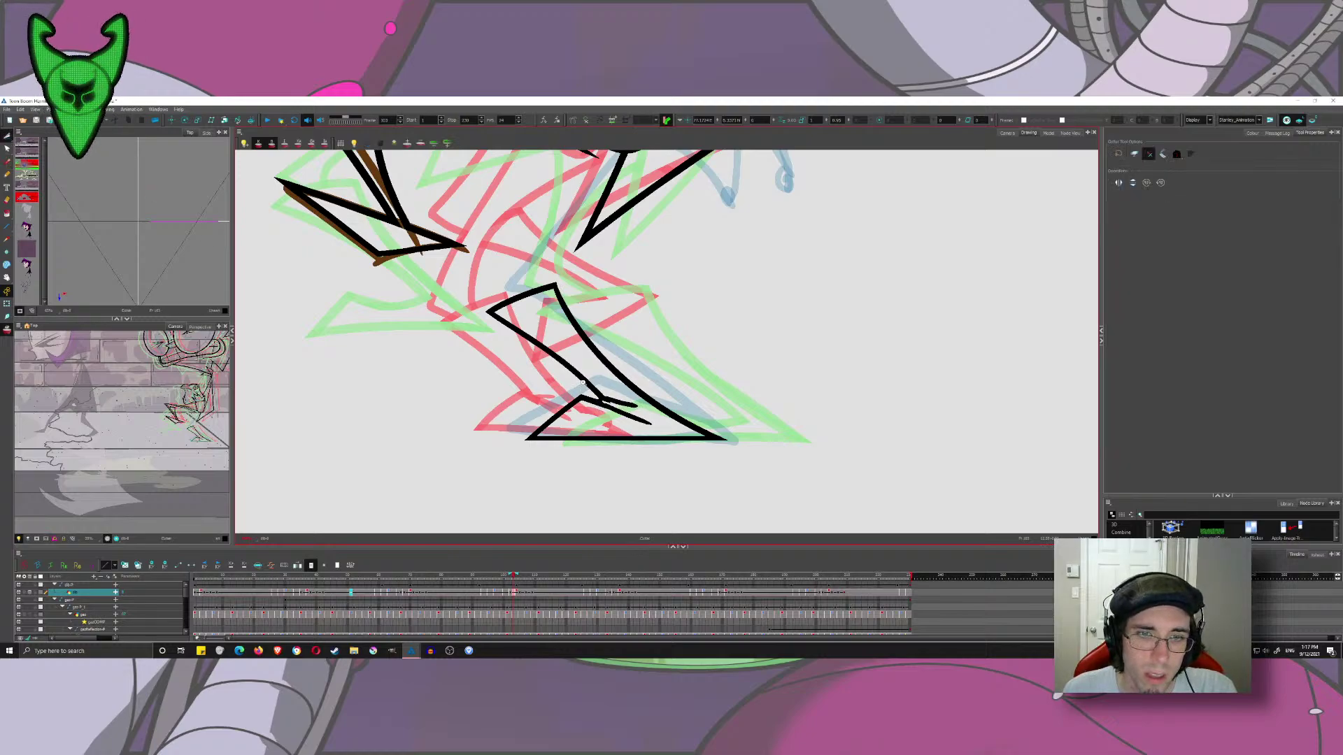
scroll(606, 412, "up", 8)
left_click_drag(603, 308, 635, 342)
scroll(640, 349, "down", 8)
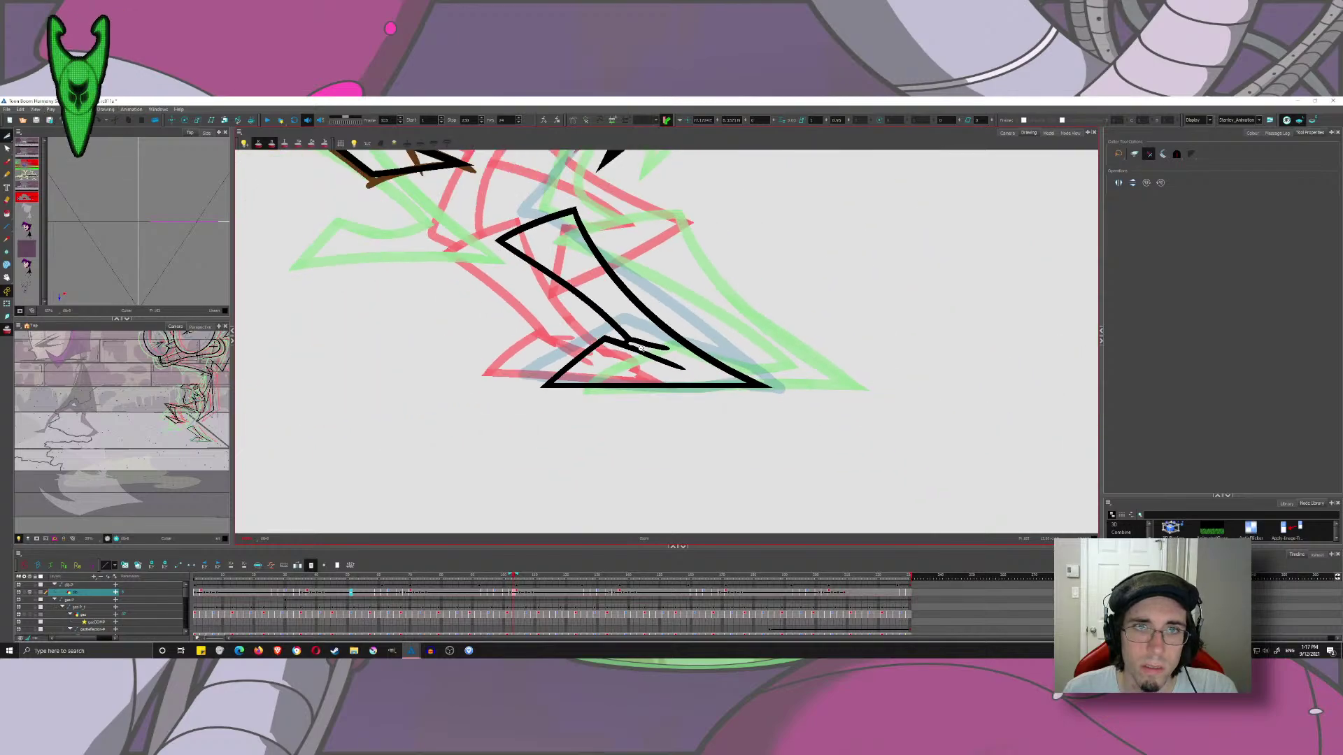
scroll(641, 347, "down", 4)
- Hide the blue and brown rough lines behind the inked figure and save the scene
left_click(7, 162)
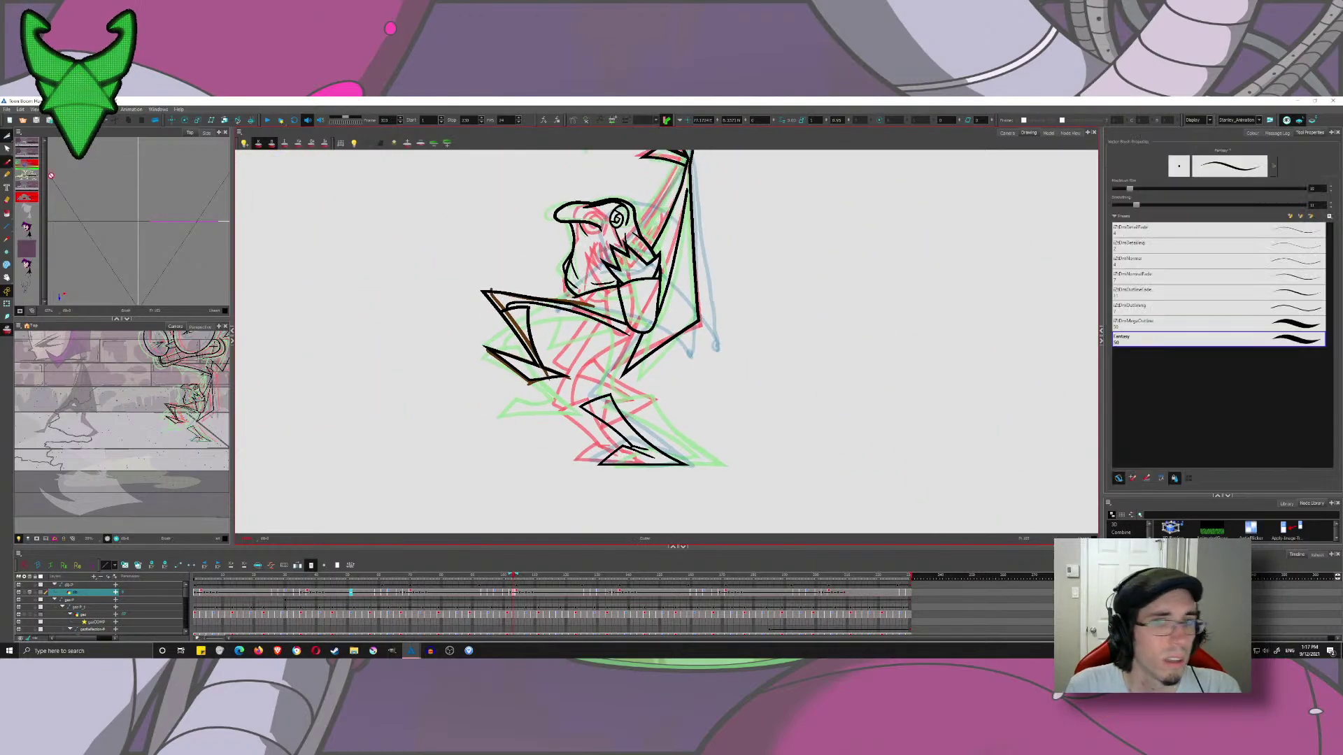
mouse_move(606, 397)
left_mouse_down()
mouse_move(570, 390)
mouse_move(637, 325)
mouse_move(598, 361)
left_mouse_up()
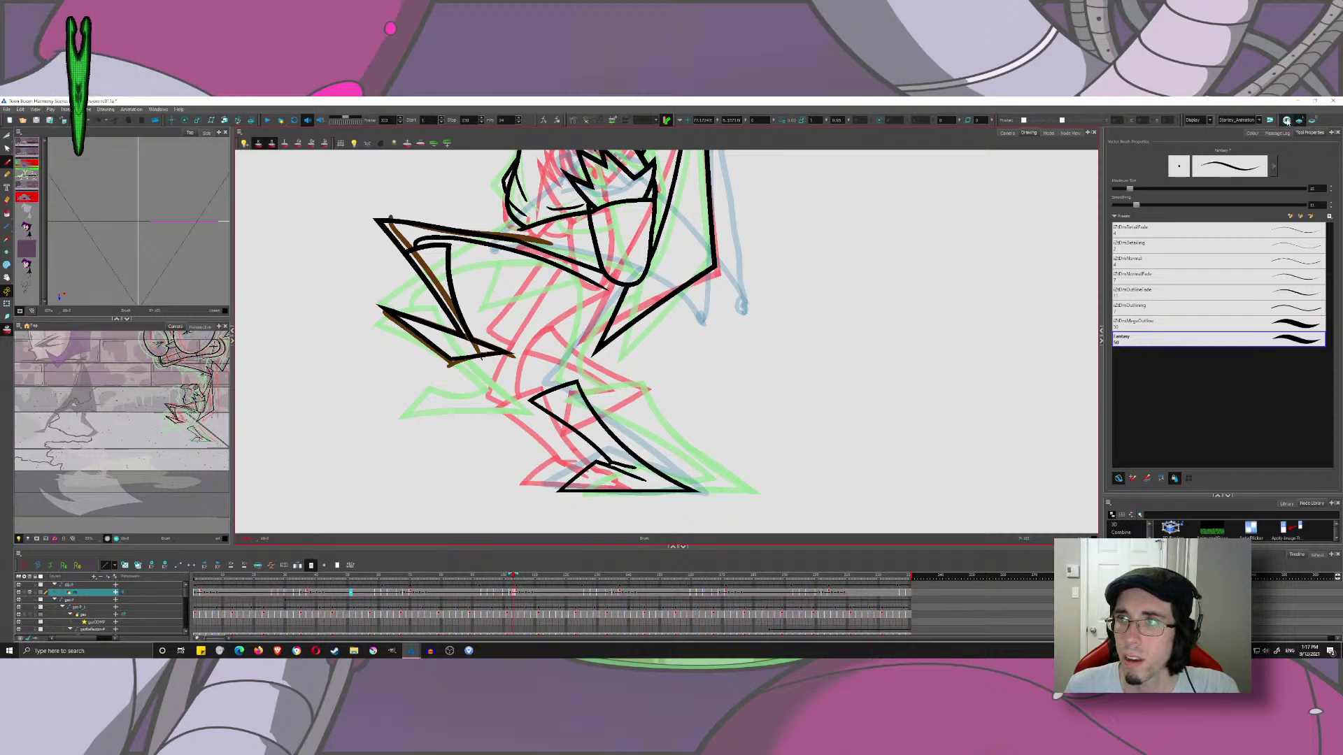
left_click(1287, 121)
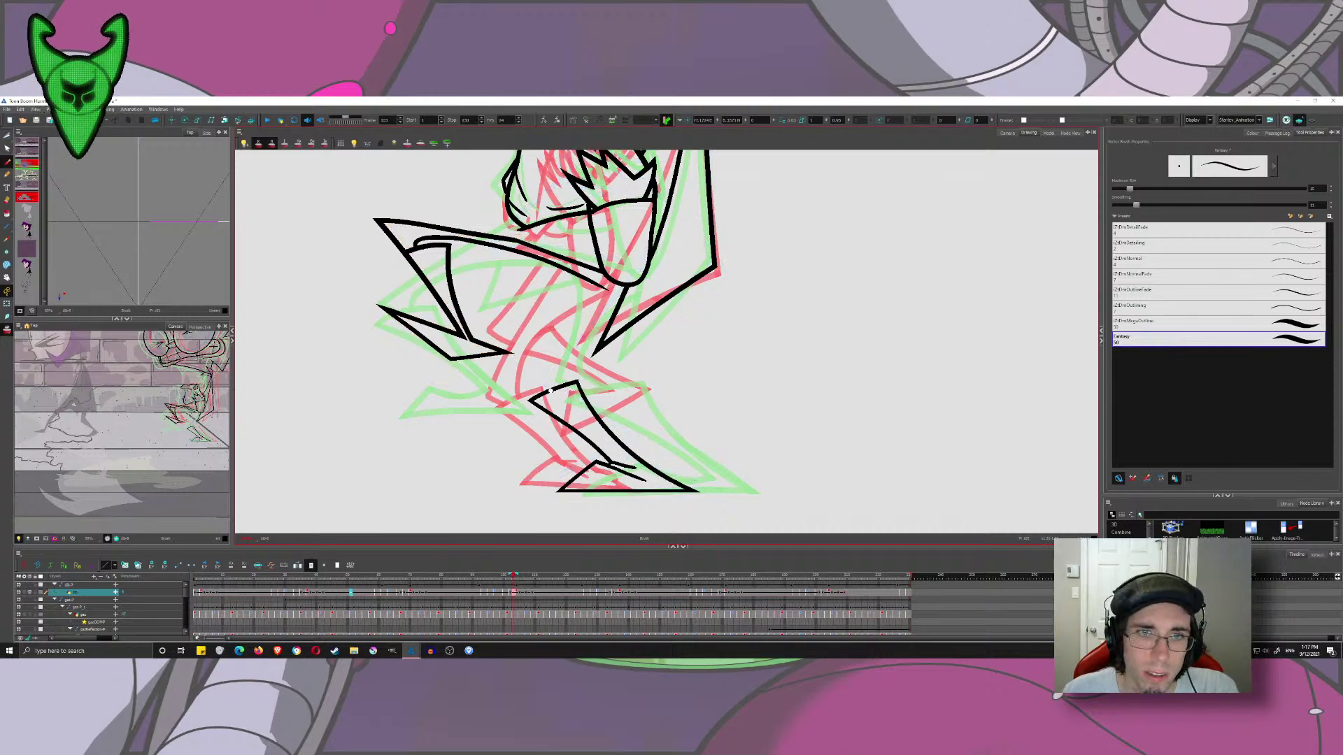
left_click_drag(551, 390, 547, 408)
key("ctrl+s")
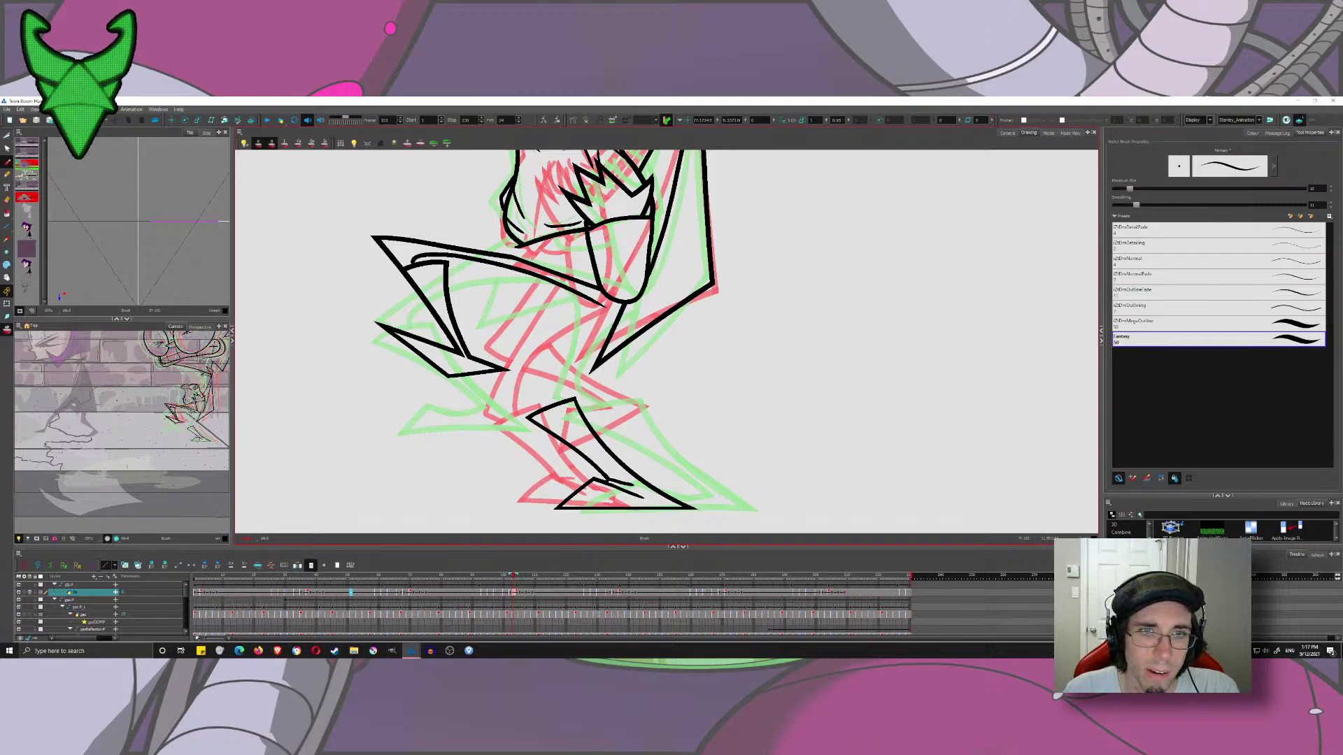
- Ink the standing leg's rear thigh line from the hip past the knee and a short stroke across the knee, undoing poor attempts
left_click_drag(564, 287, 505, 455)
key("ctrl+z")
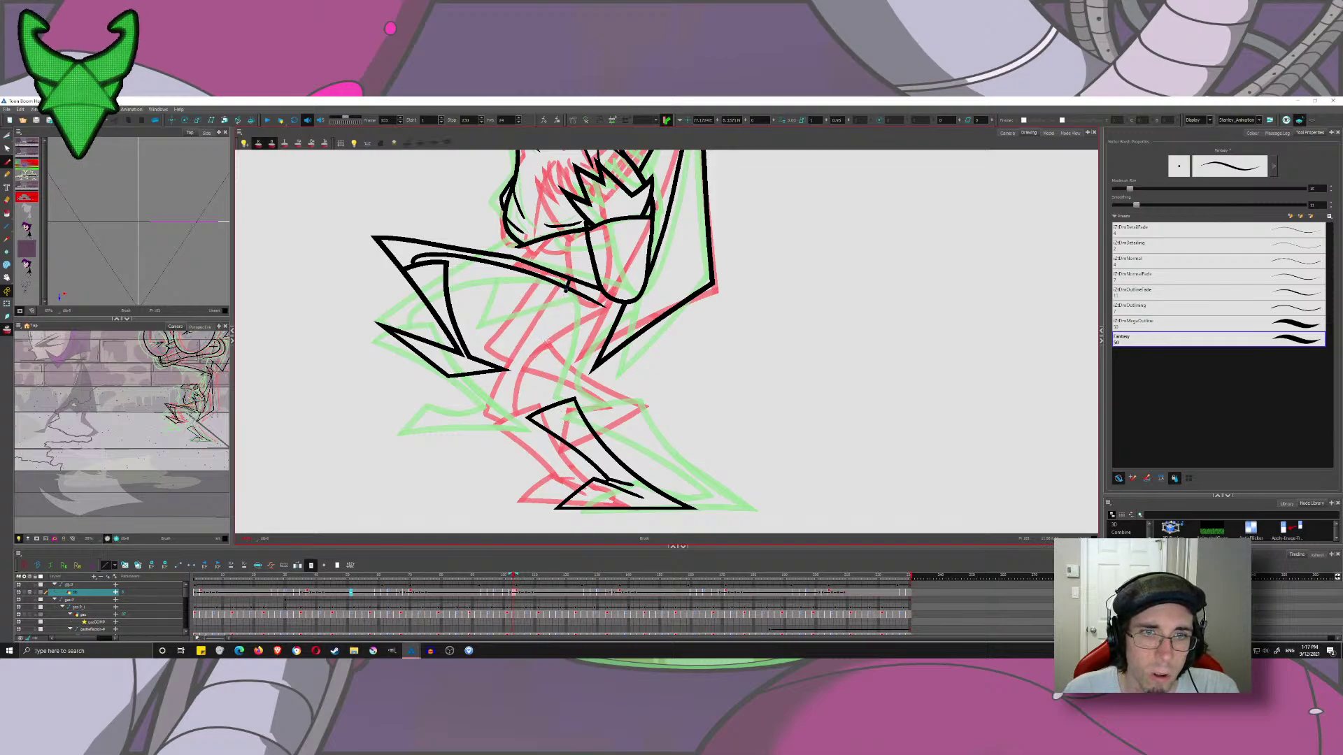
left_click_drag(567, 287, 501, 451)
left_click_drag(516, 387, 560, 437)
key("ctrl+z")
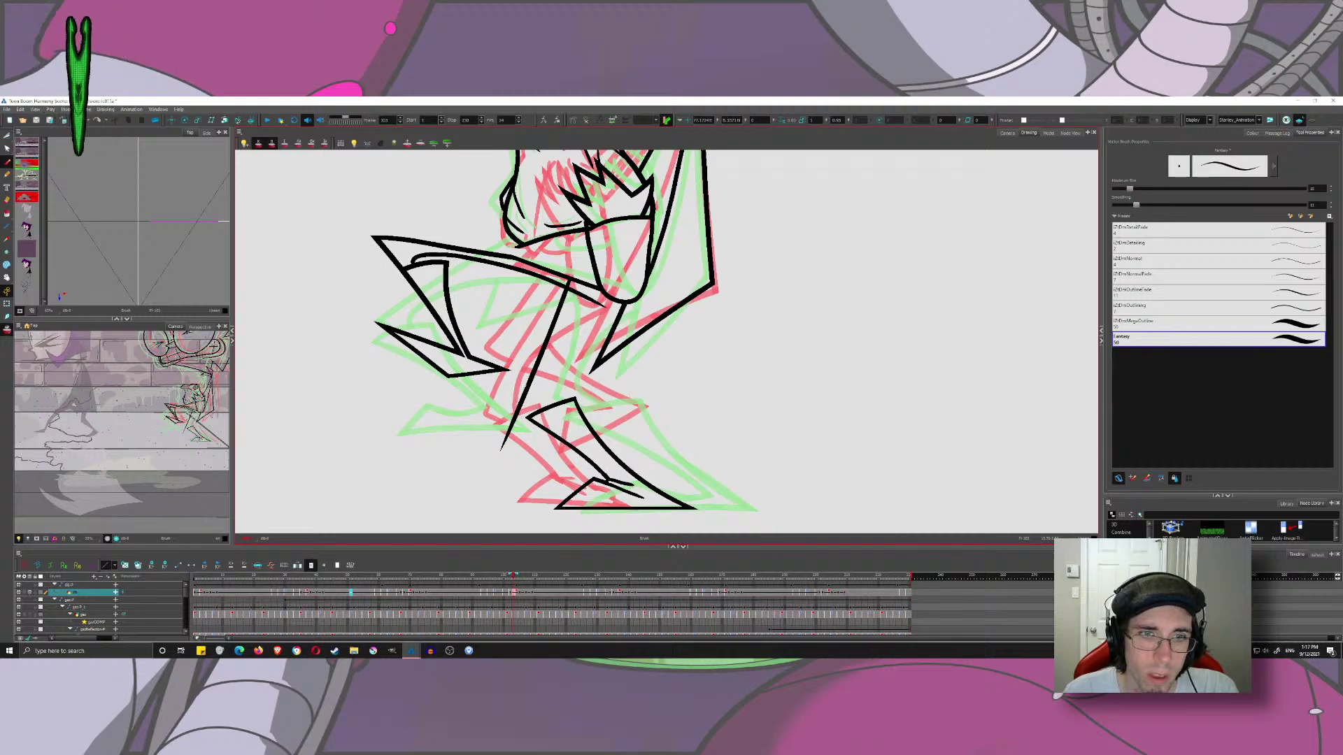
left_click_drag(525, 395, 560, 426)
key("ctrl+z")
- Ink the standing leg's curved front thigh line between the knee and the bottom of the torso, undoing poor attempts
mouse_move(518, 383)
left_mouse_down()
mouse_move(581, 435)
mouse_move(551, 395)
mouse_move(644, 271)
left_mouse_up()
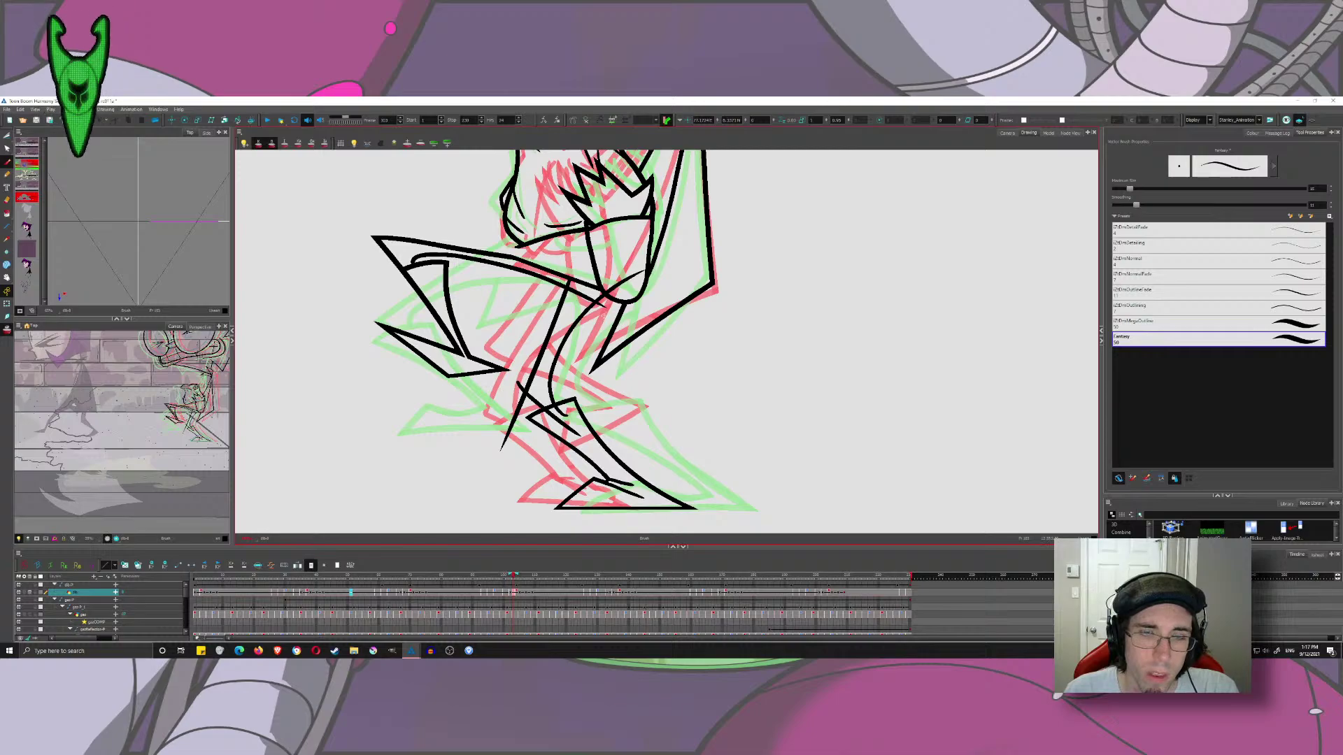
key("ctrl+z")
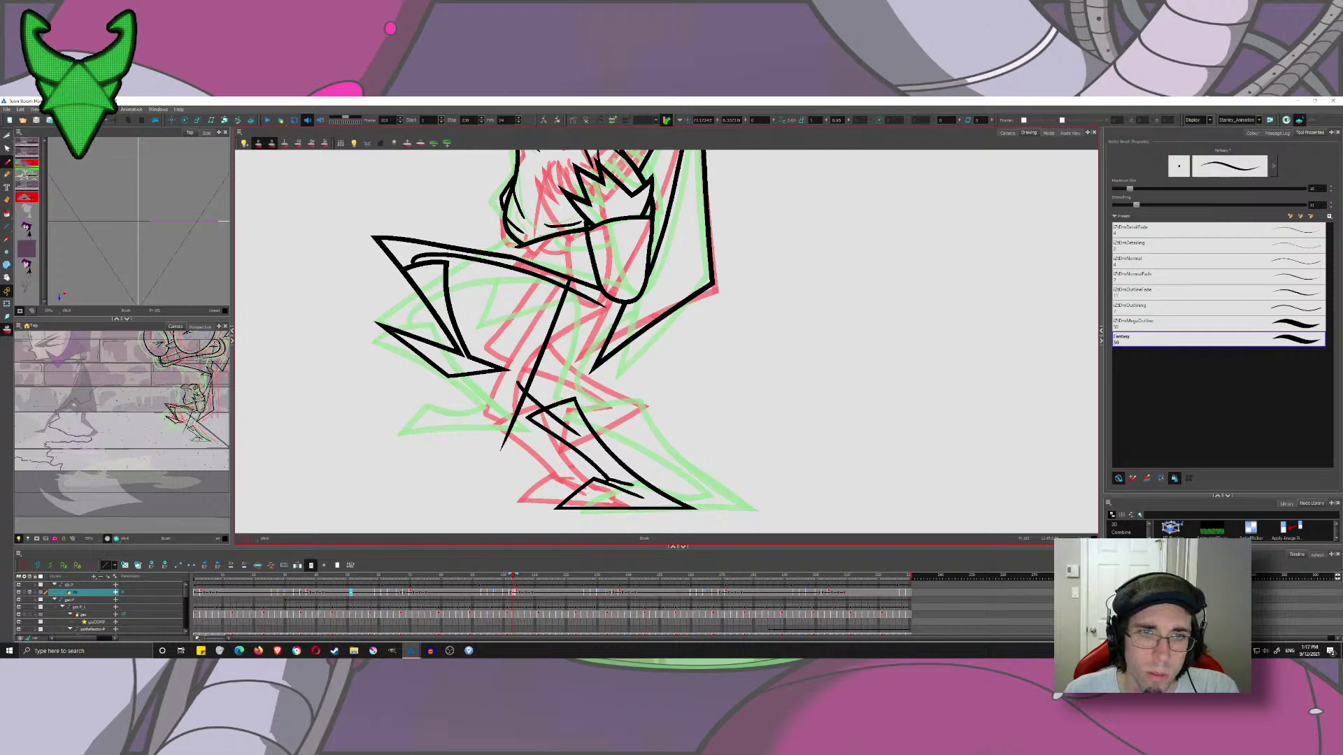
mouse_move(563, 413)
left_mouse_down()
mouse_move(549, 382)
mouse_move(622, 302)
mouse_move(543, 425)
mouse_move(542, 382)
mouse_move(709, 266)
mouse_move(646, 306)
mouse_move(580, 306)
mouse_move(564, 283)
left_mouse_up()
key("ctrl+z")
key("ctrl+z")
- Cut away the overshooting line ends around the standing leg's knee and trim the crease strokes at its ankle
left_click(7, 135)
left_click_drag(524, 380, 515, 390)
mouse_move(502, 414)
left_mouse_down()
mouse_move(562, 429)
mouse_move(554, 417)
left_mouse_up()
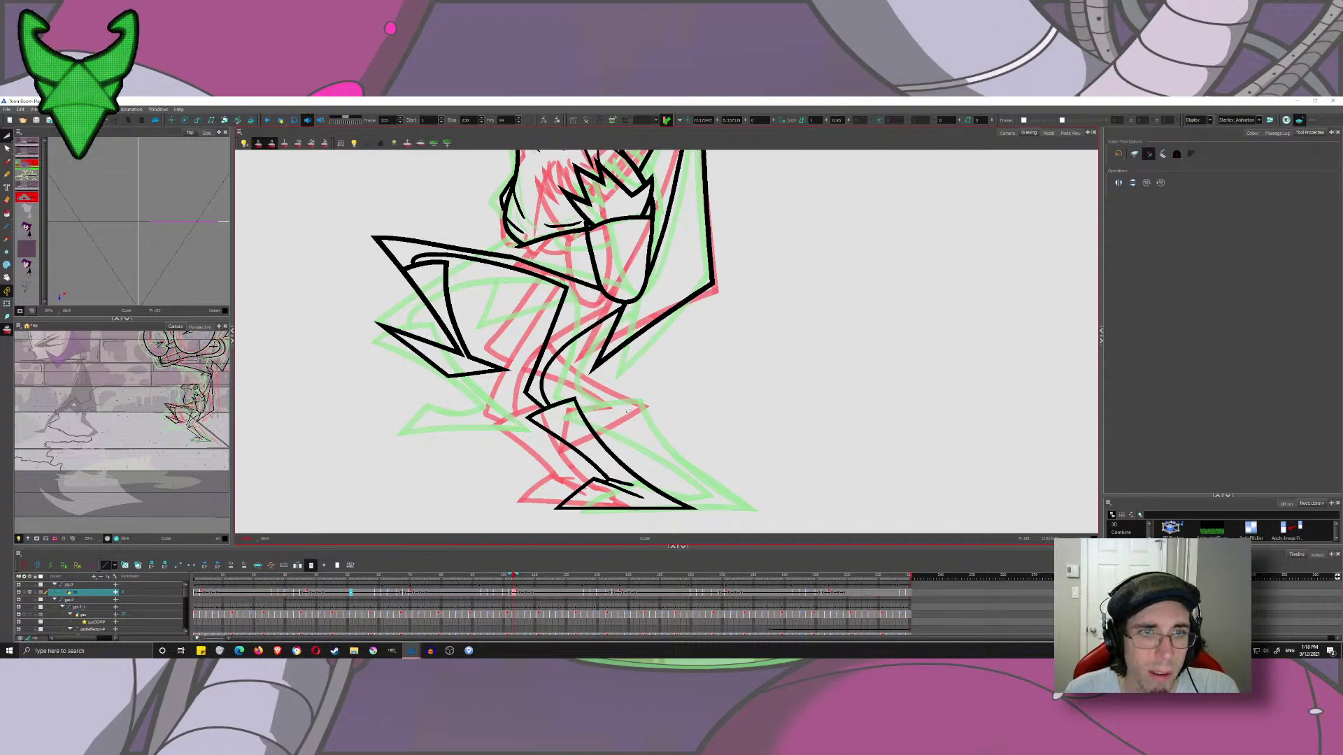
left_click_drag(627, 476, 620, 491)
left_click_drag(638, 486, 625, 497)
key("ctrl+z")
scroll(626, 489, "down", 1)
left_click_drag(626, 449, 624, 467)
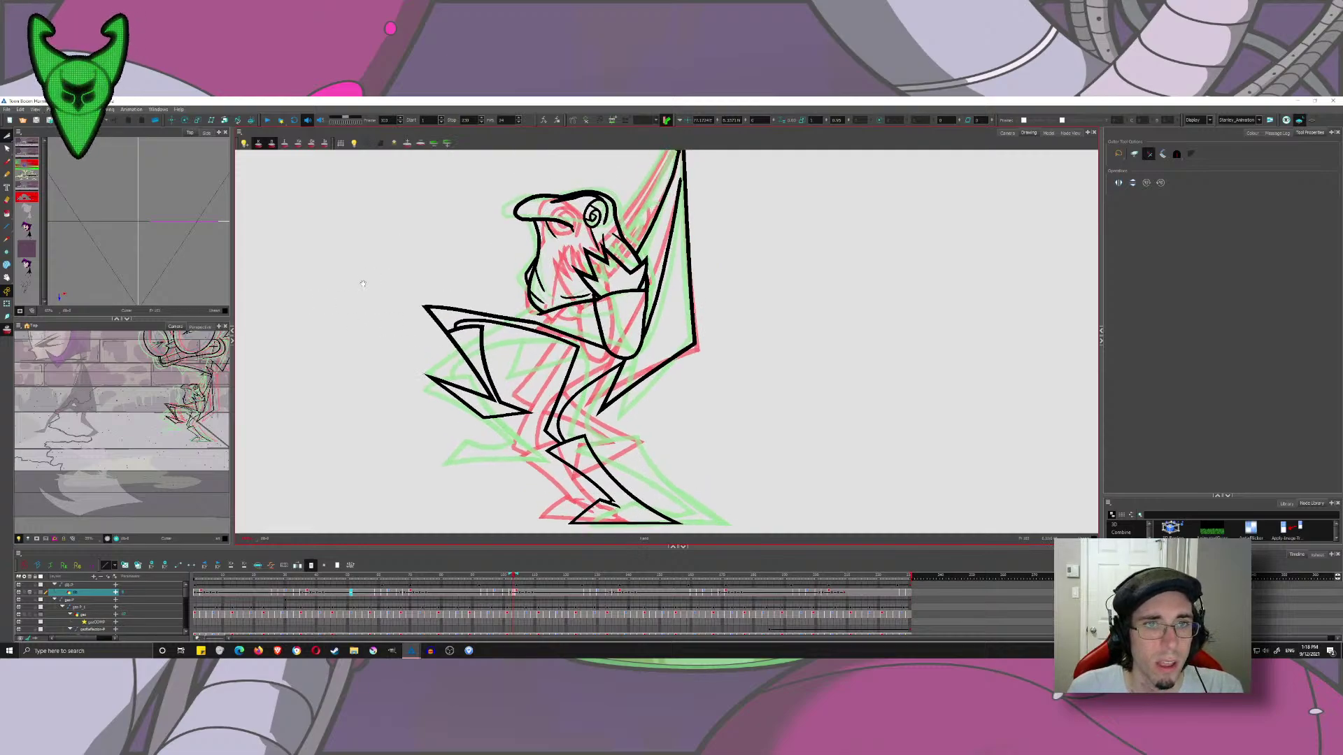
- Turn off onion skin, then flip through the neighbouring drawings and check the following one in the Camera view
left_click_drag(363, 284, 367, 324)
left_click(7, 329)
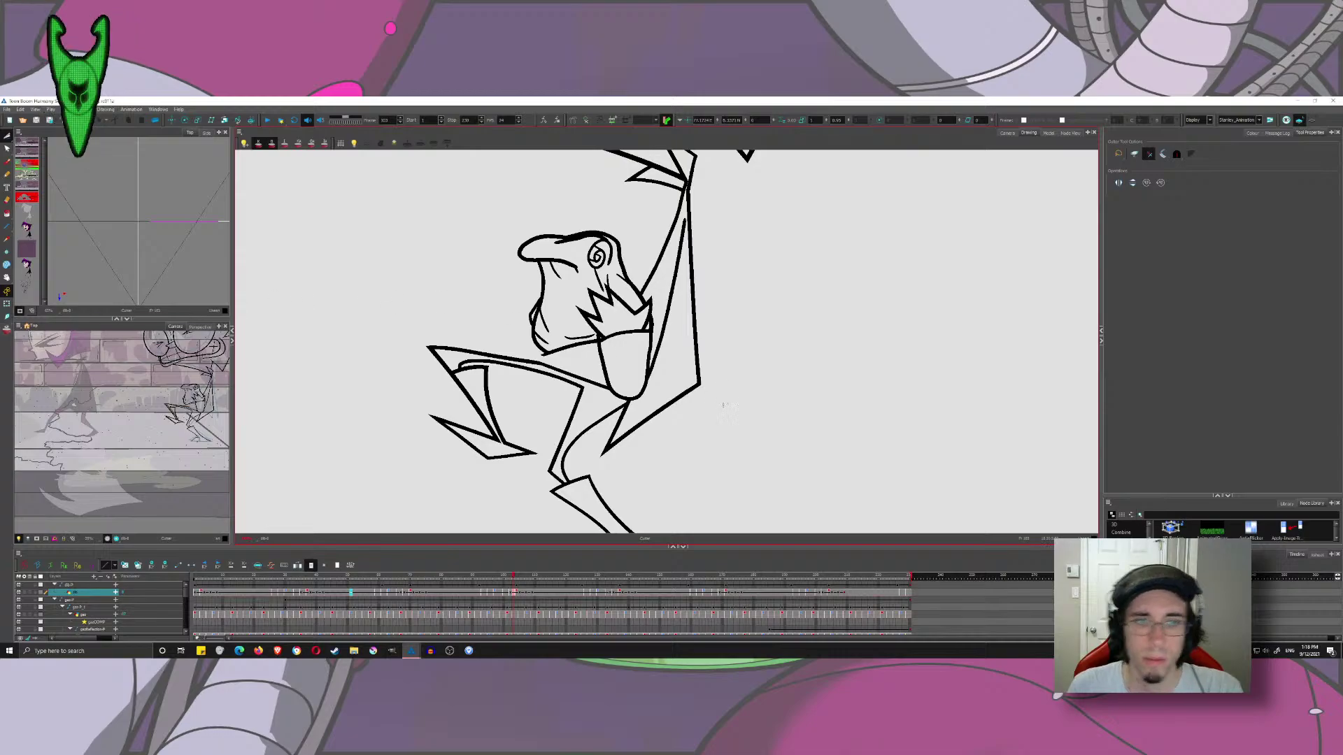
key("comma")
key("comma")
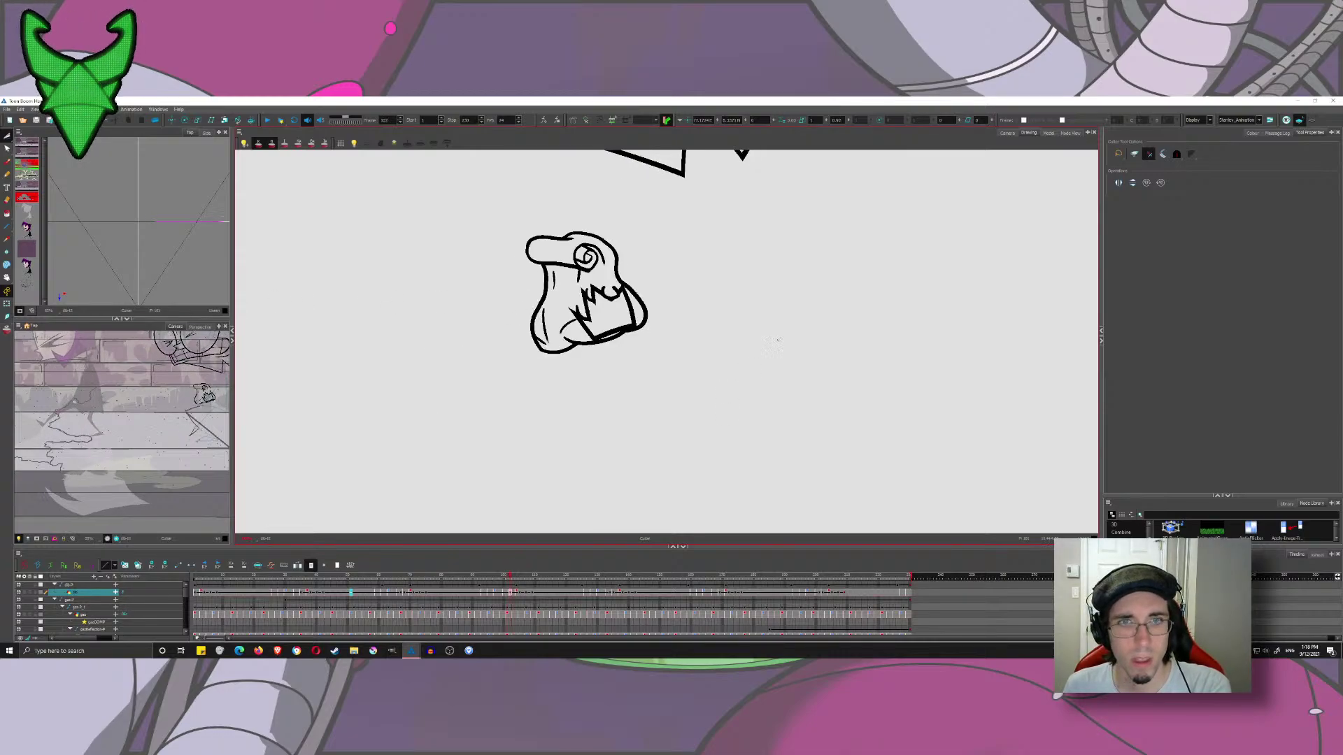
key("period")
key("period")
key("period")
key("period")
key("comma")
key("comma")
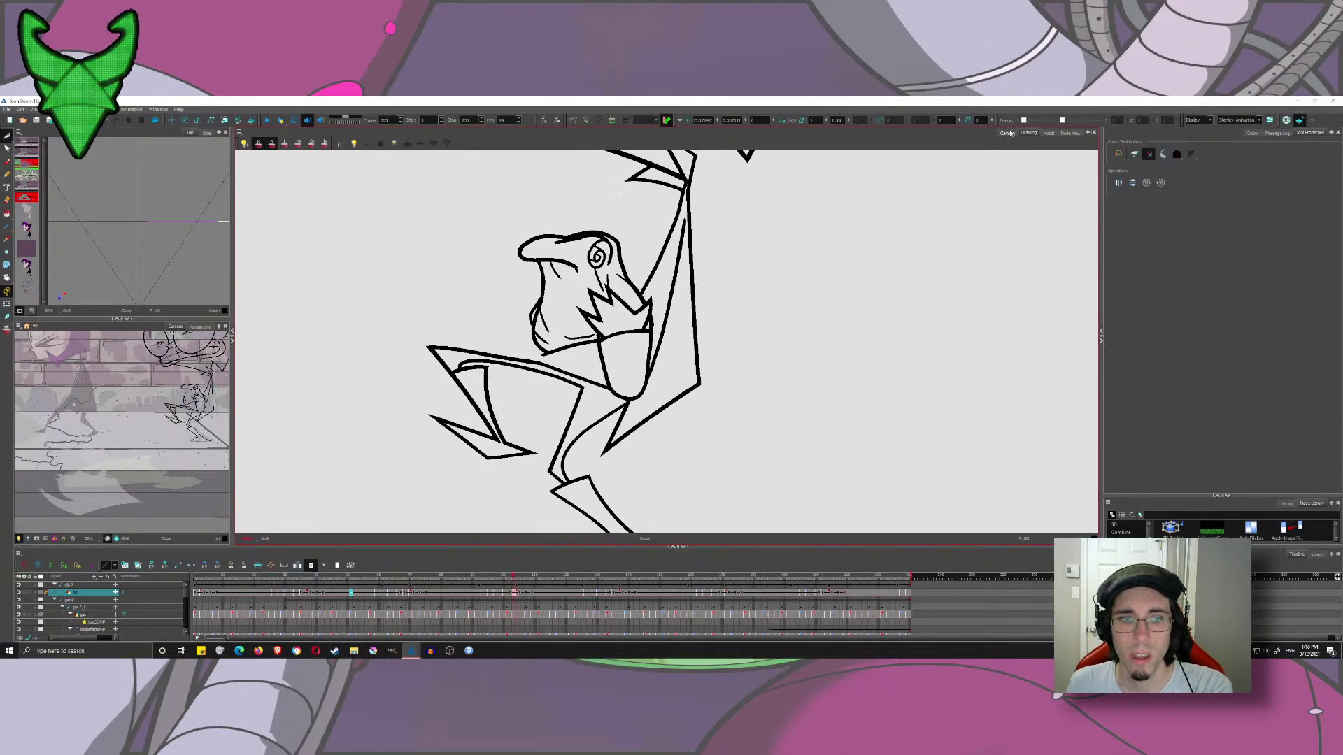
key("period")
left_click(1007, 132)
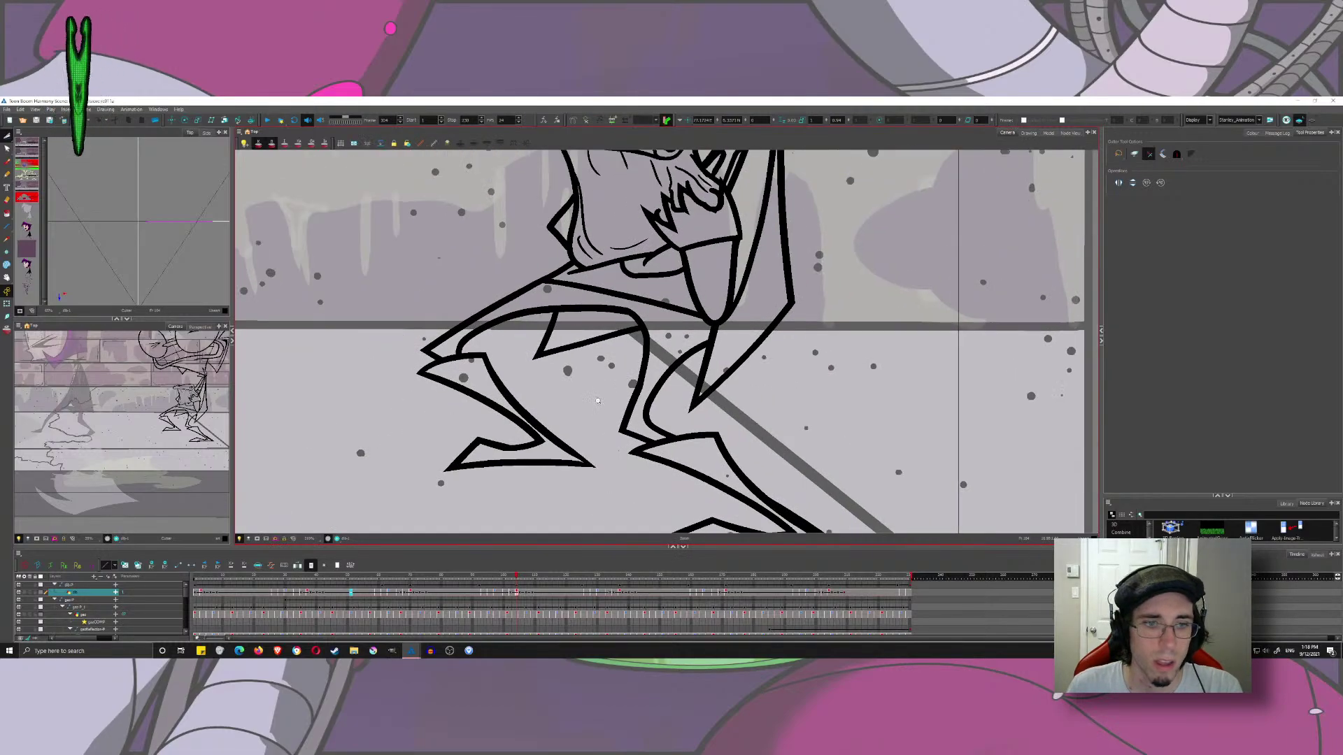
- Go back to the preceding drawing and open it in the Drawing view
scroll(598, 401, "down", 3)
mouse_move(492, 578)
left_mouse_down()
mouse_move(568, 583)
mouse_move(501, 595)
mouse_move(513, 597)
left_mouse_up()
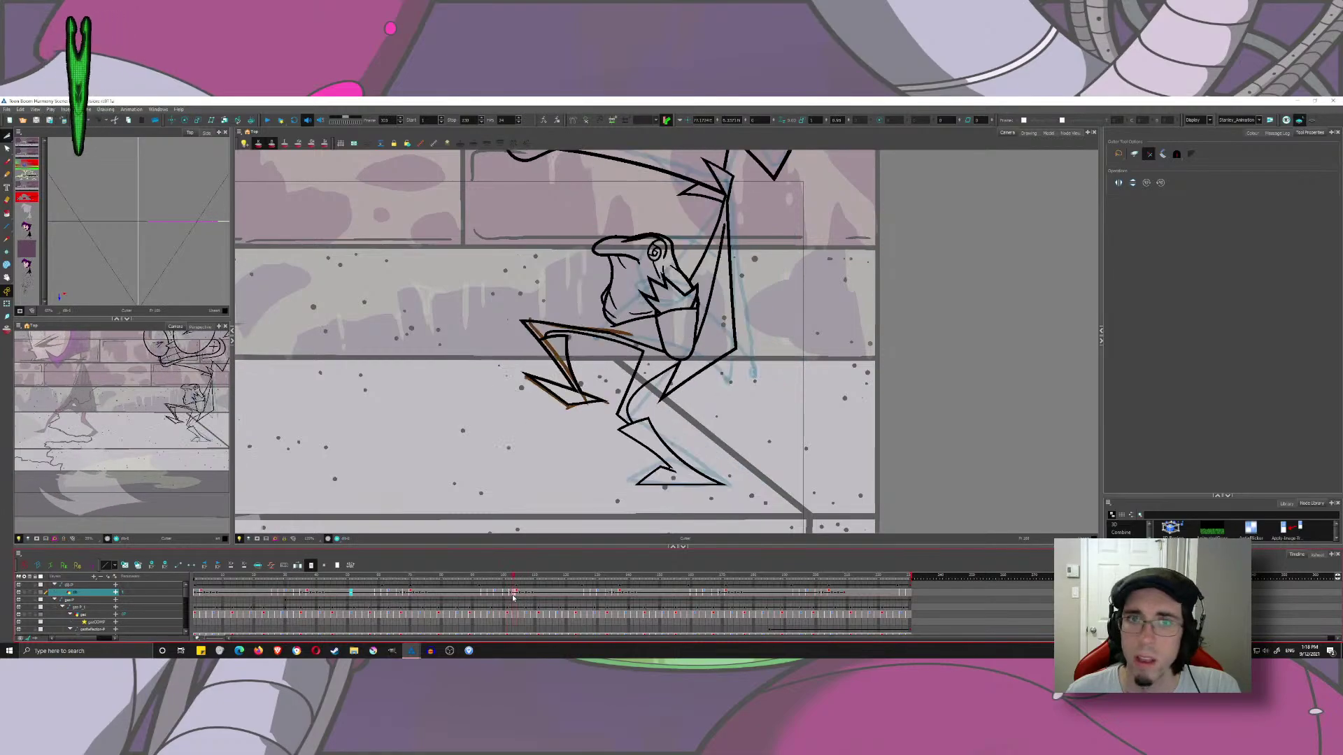
left_click_drag(694, 367, 629, 422)
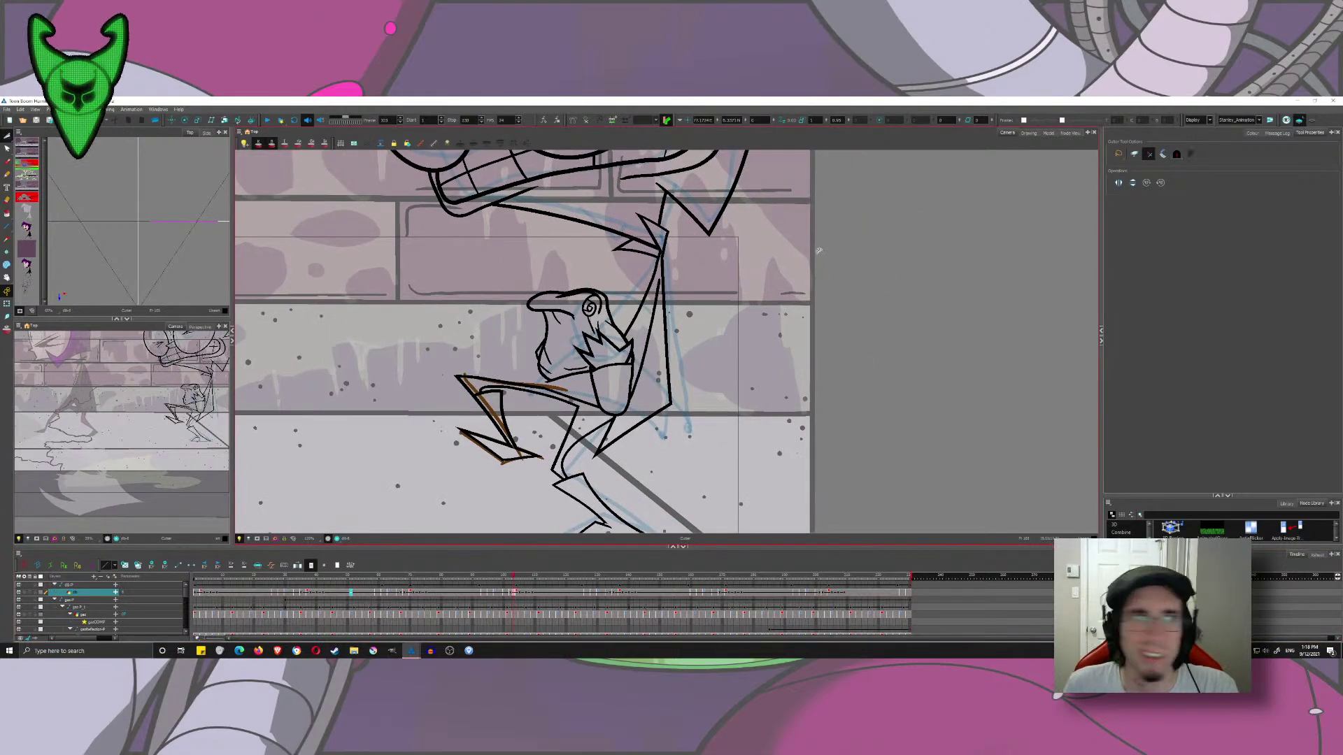
left_click(1028, 133)
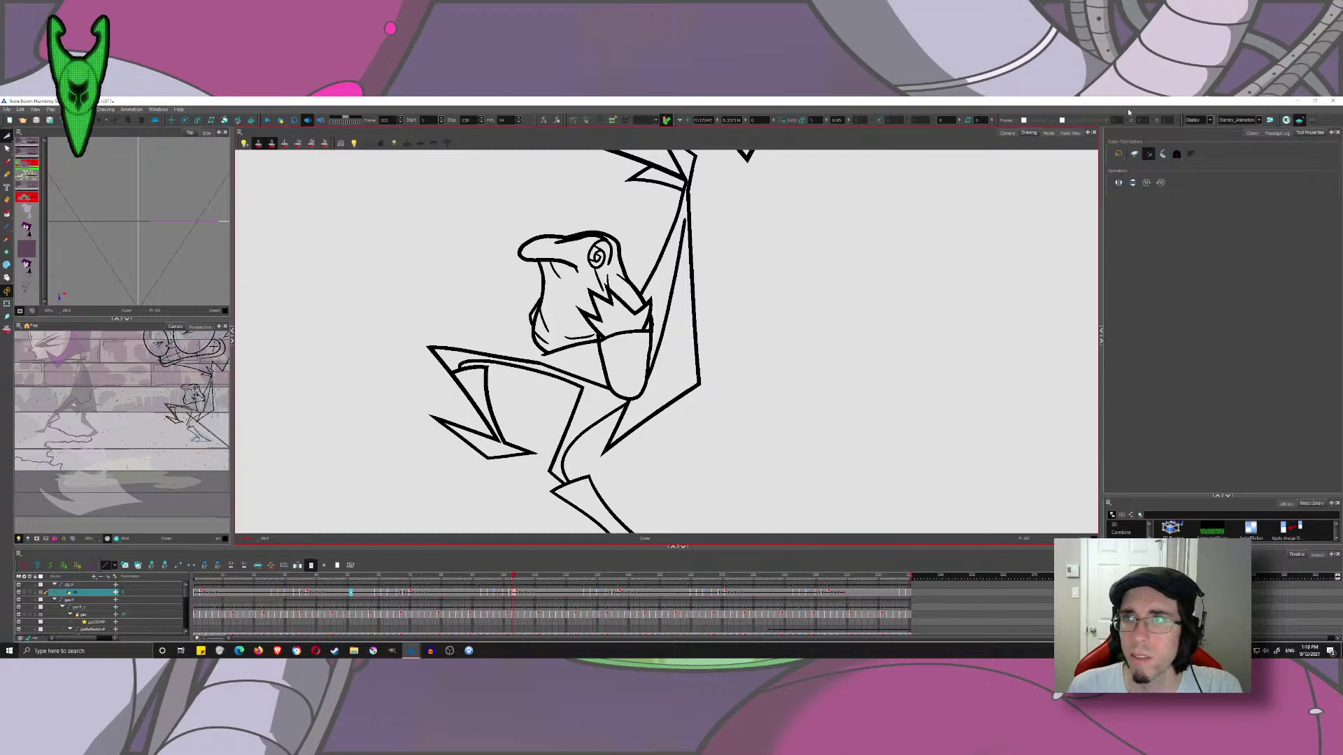
- Select the whole blue and brown rough sketch on this drawing and delete it, keeping the black ink lines
left_click(1287, 121)
left_click(1313, 121)
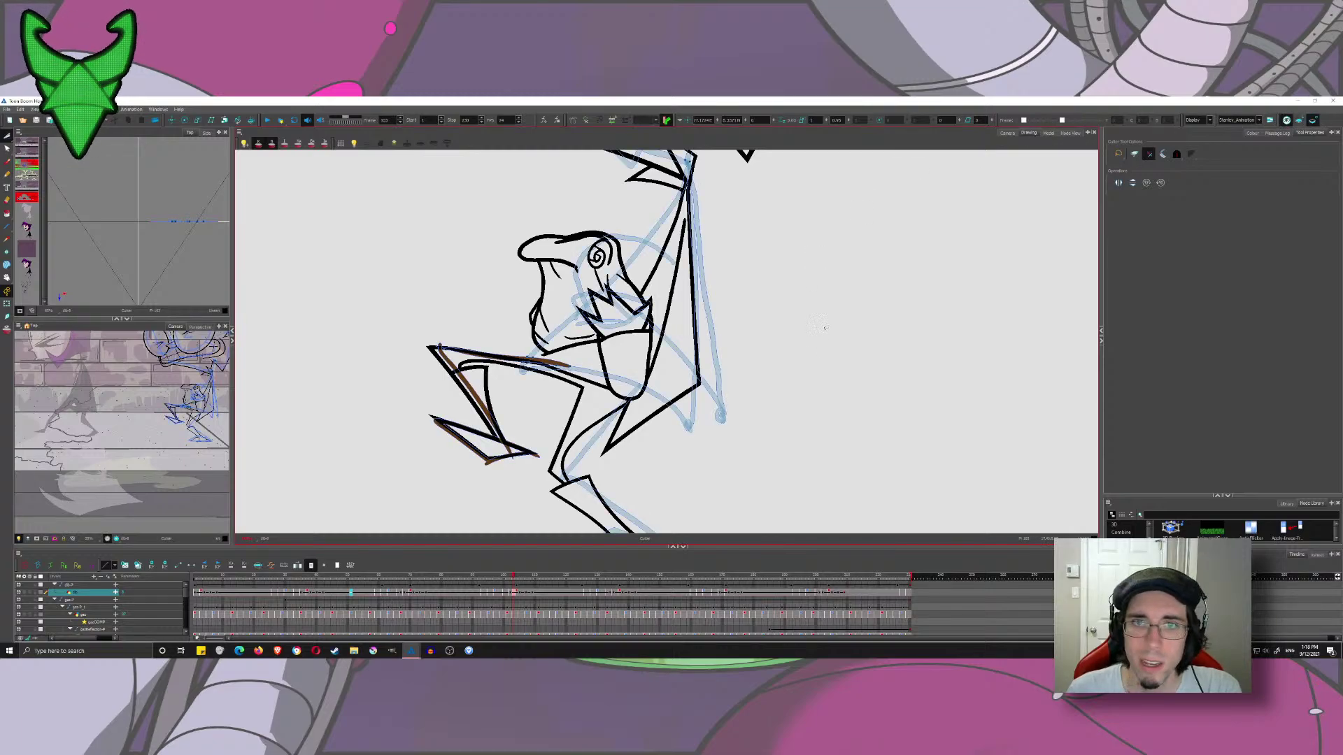
key("k")
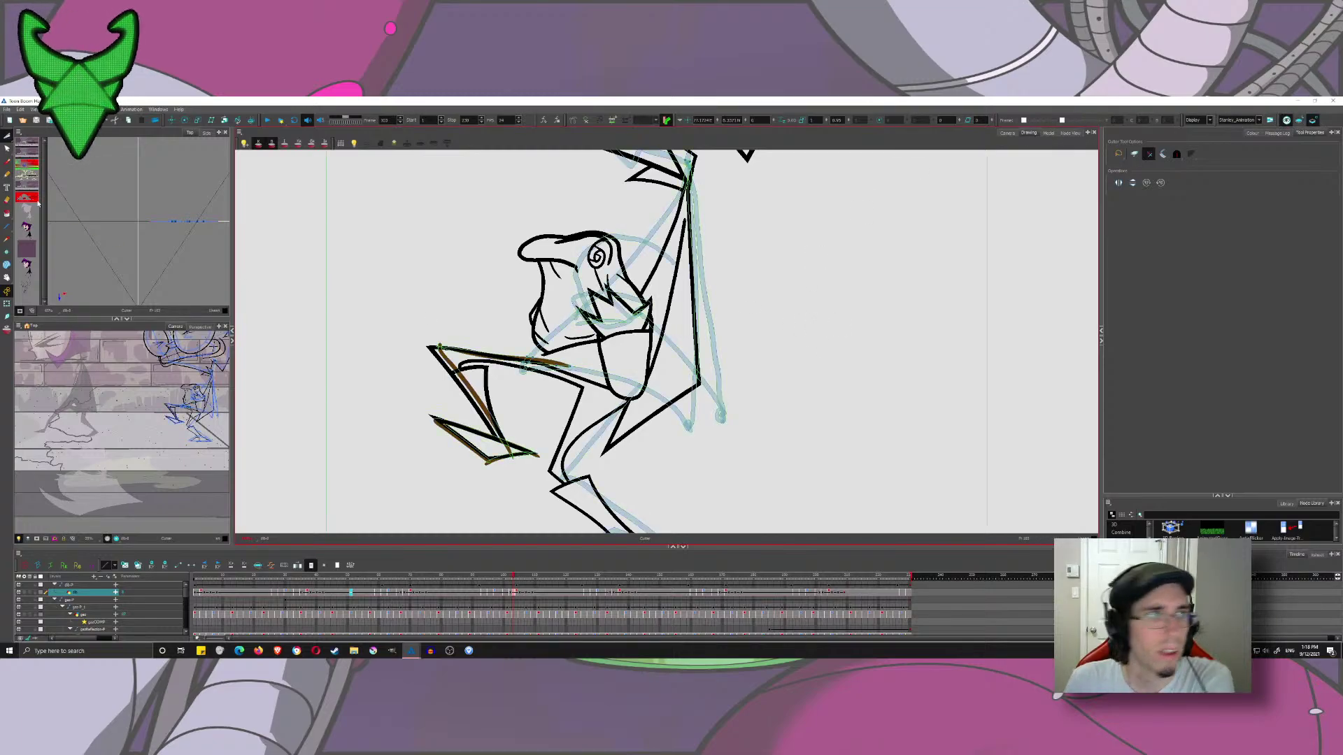
left_click(21, 135)
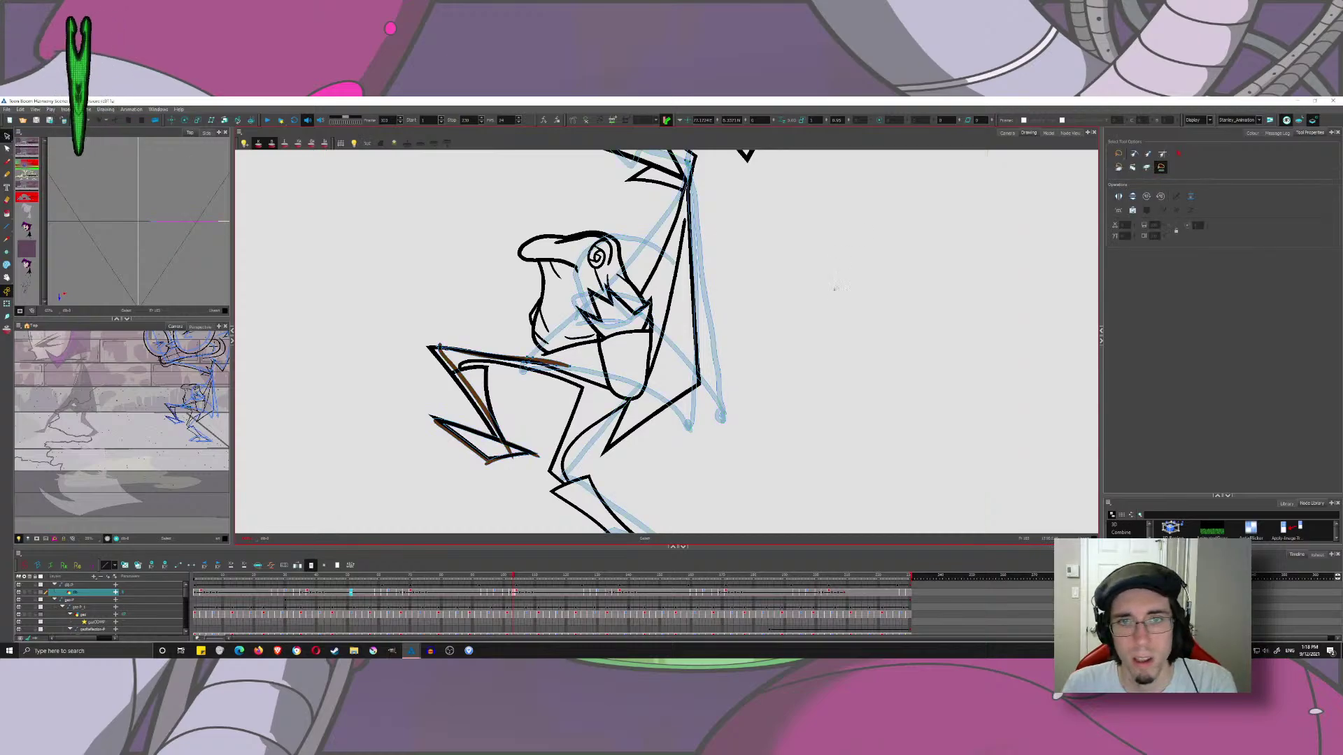
key("ctrl+a")
key("Delete")
- Activate the Brush and turn on onion skin to show the neighbouring drawings around the torso and raised arm
left_click_drag(770, 167, 714, 273)
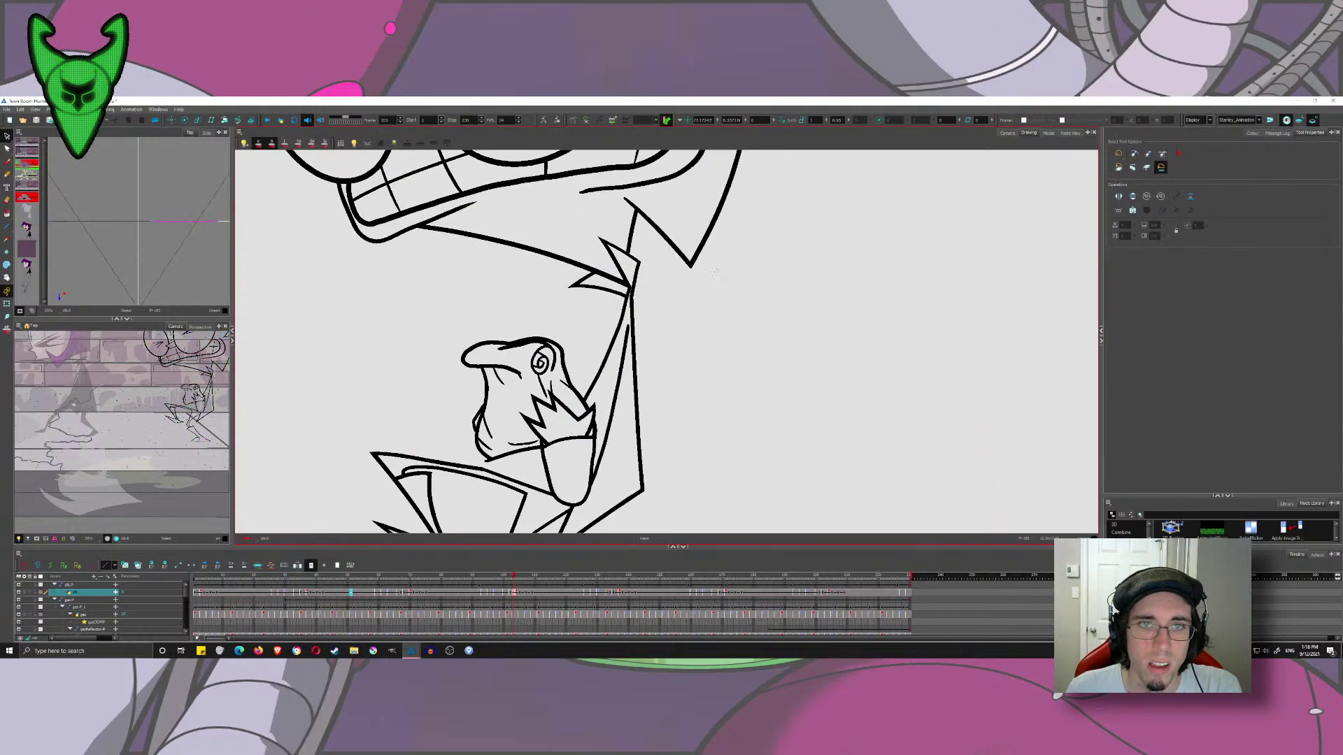
scroll(508, 235, "down", 2)
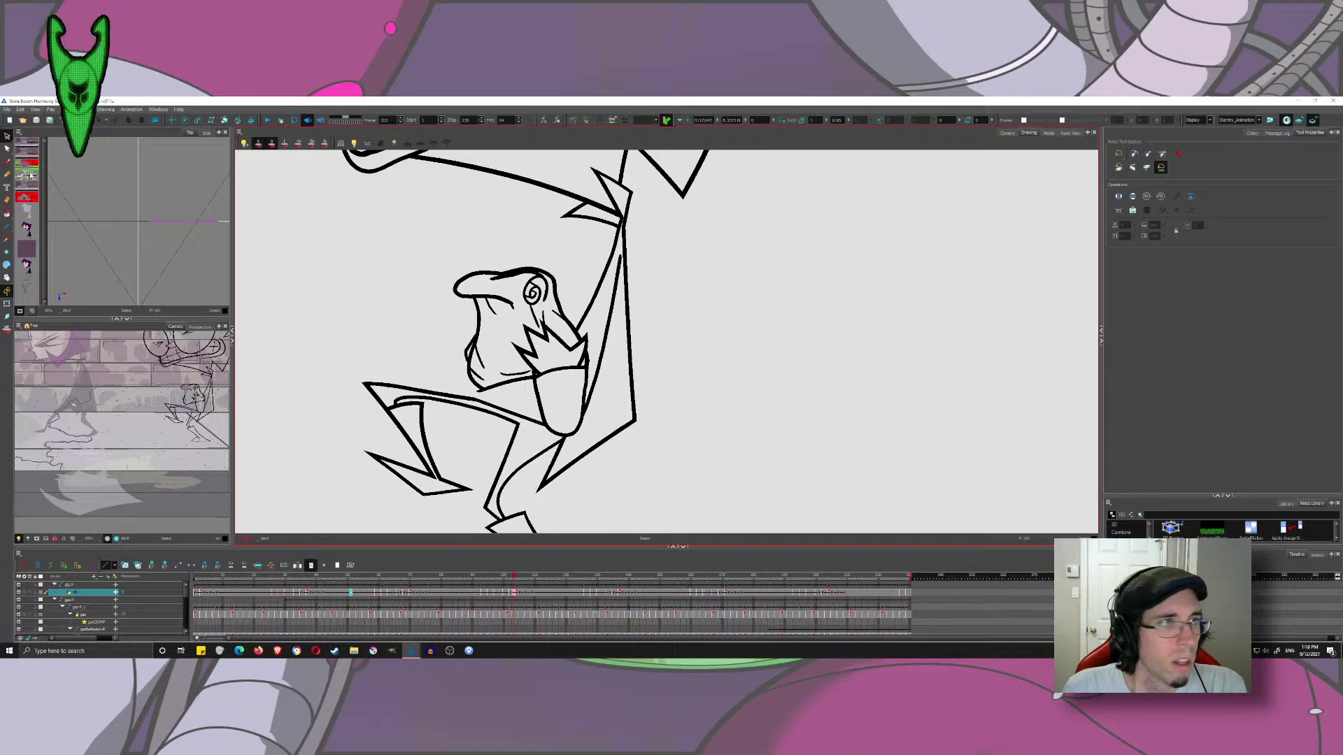
left_click(6, 162)
scroll(645, 308, "up", 1)
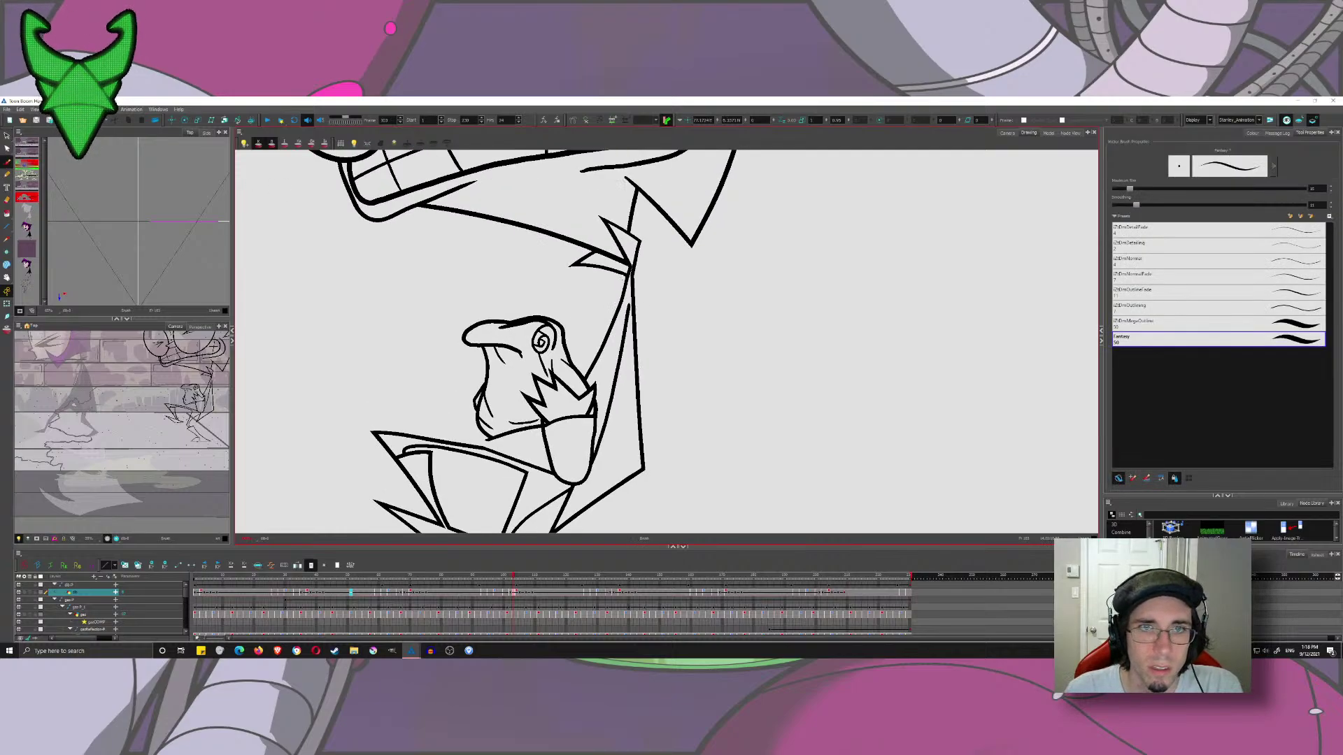
left_click(7, 329)
left_click_drag(503, 285, 640, 245)
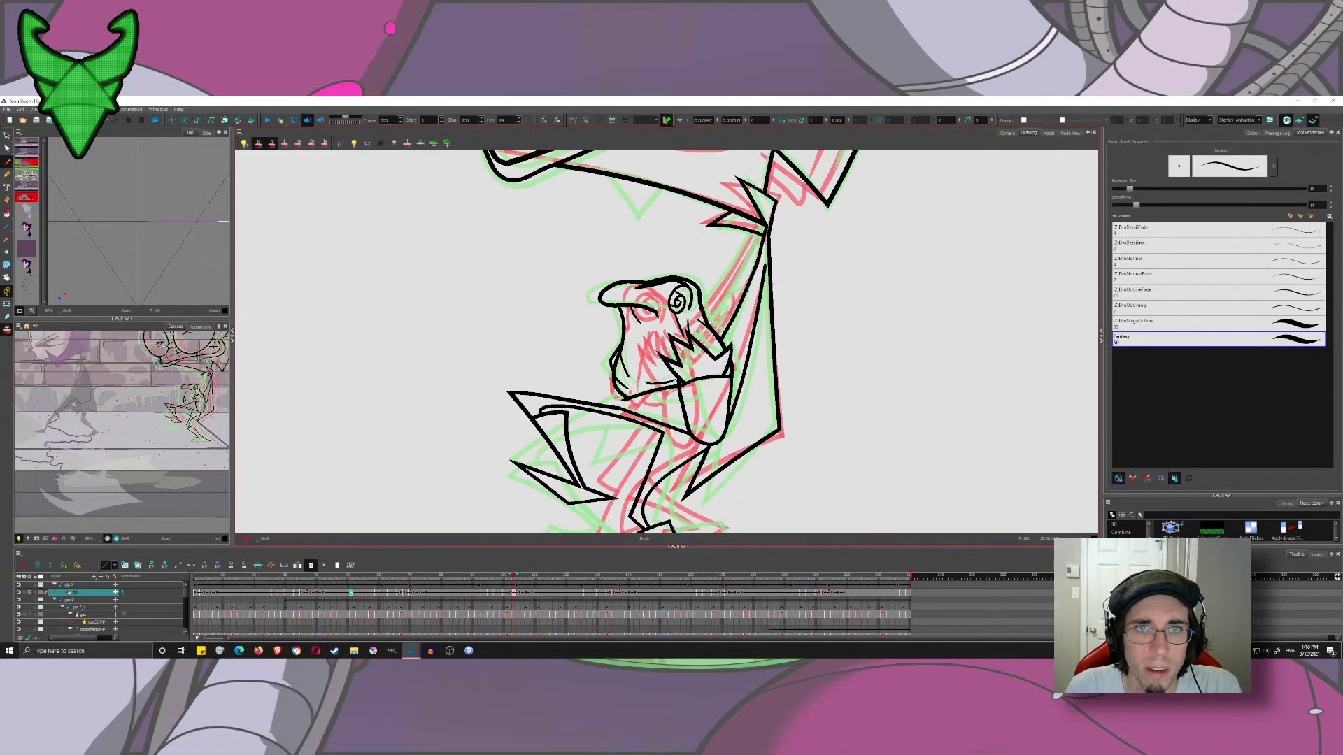
scroll(640, 245, "up", 3)
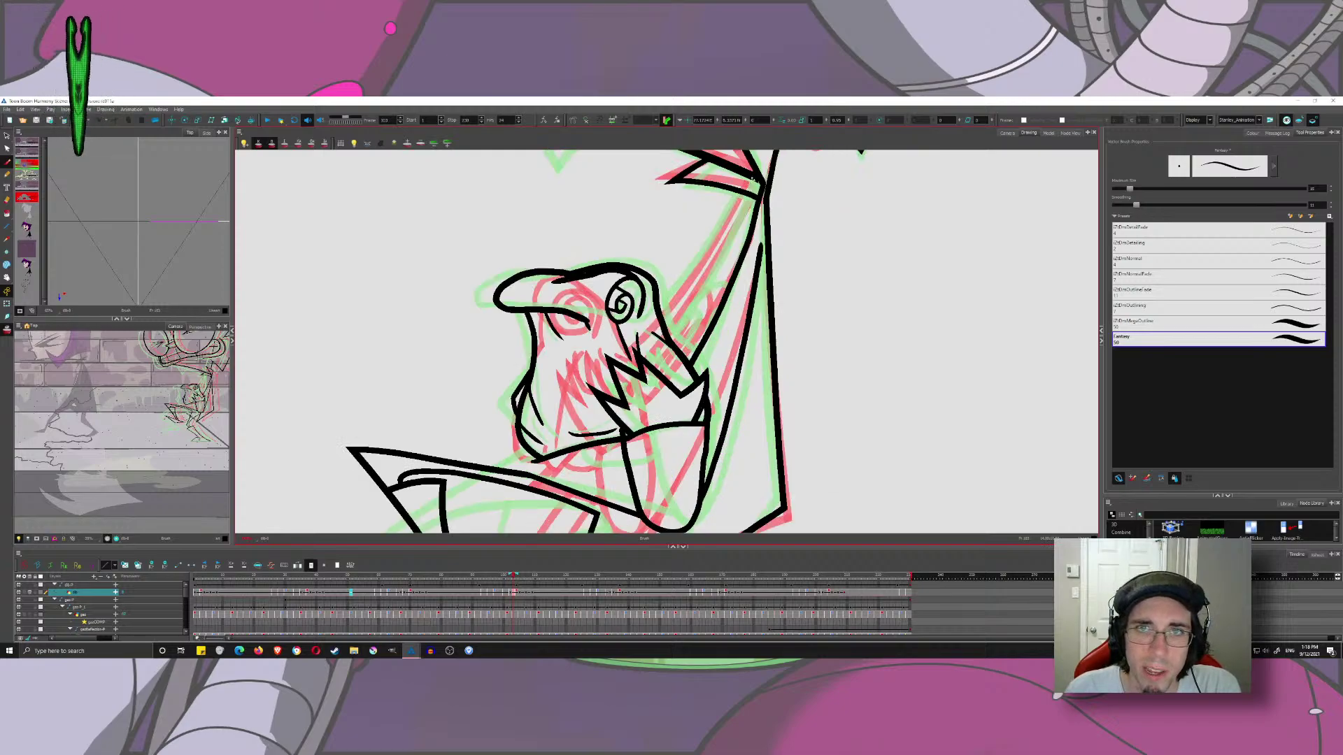
- Ink a long straight line from the raised arm's wrist down across the torso to the lifted leg, undoing the first attempt
left_click_drag(742, 188, 546, 481)
key("ctrl+z")
left_click(1008, 133)
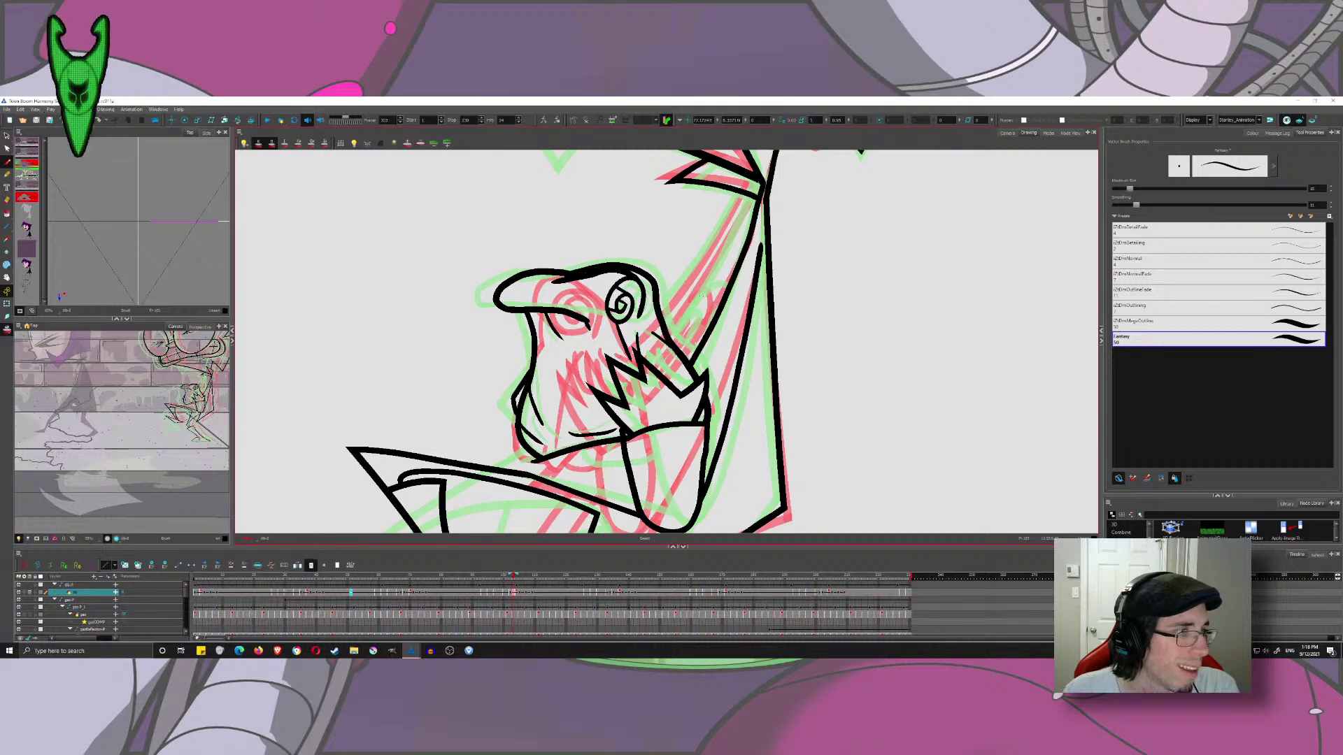
mouse_move(703, 299)
left_mouse_down()
mouse_move(692, 294)
mouse_move(690, 324)
left_mouse_up()
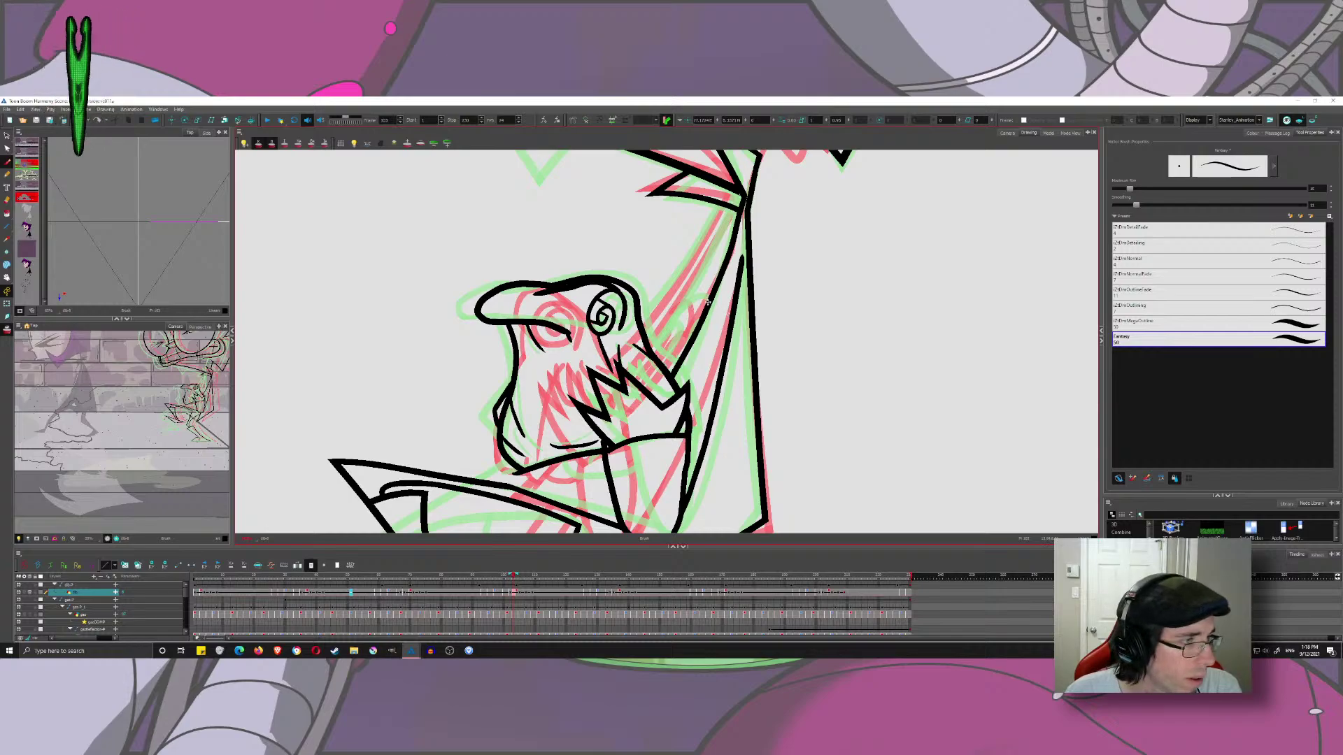
scroll(708, 302, "down", 5)
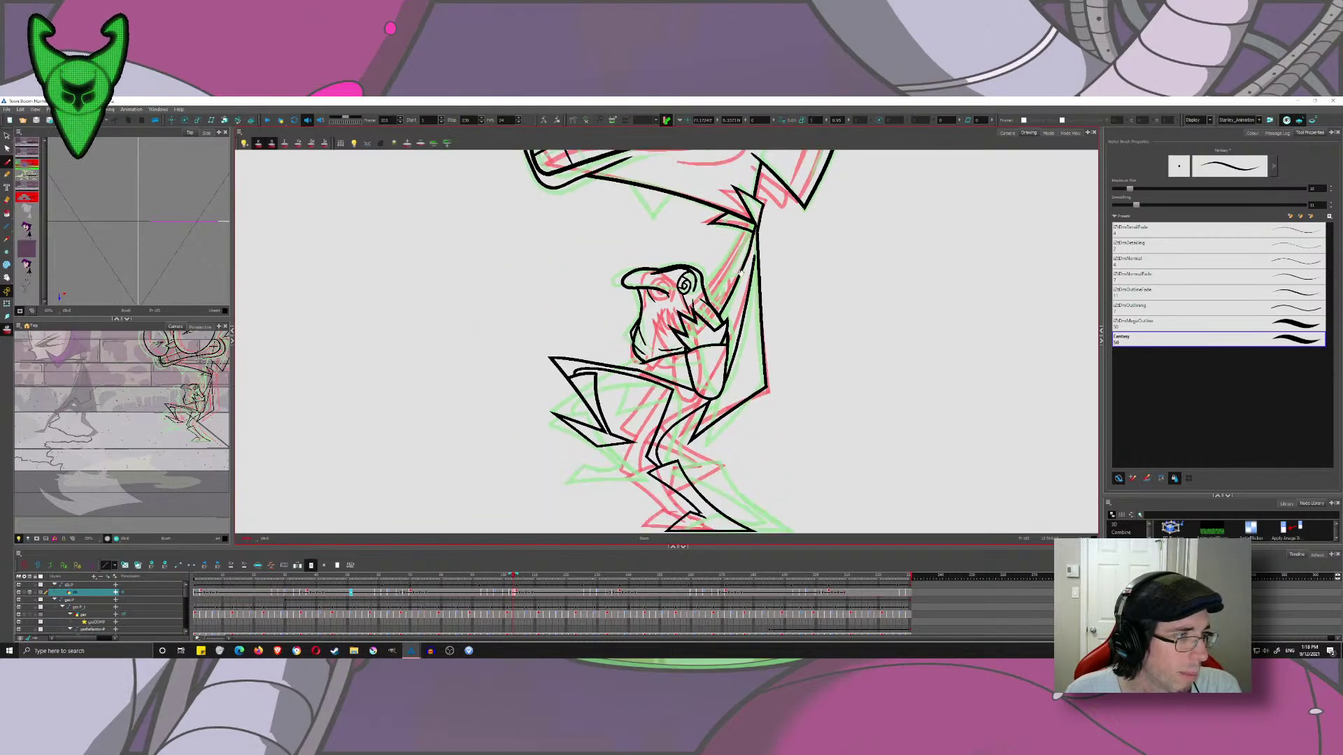
scroll(727, 300, "up", 1)
scroll(705, 340, "up", 1)
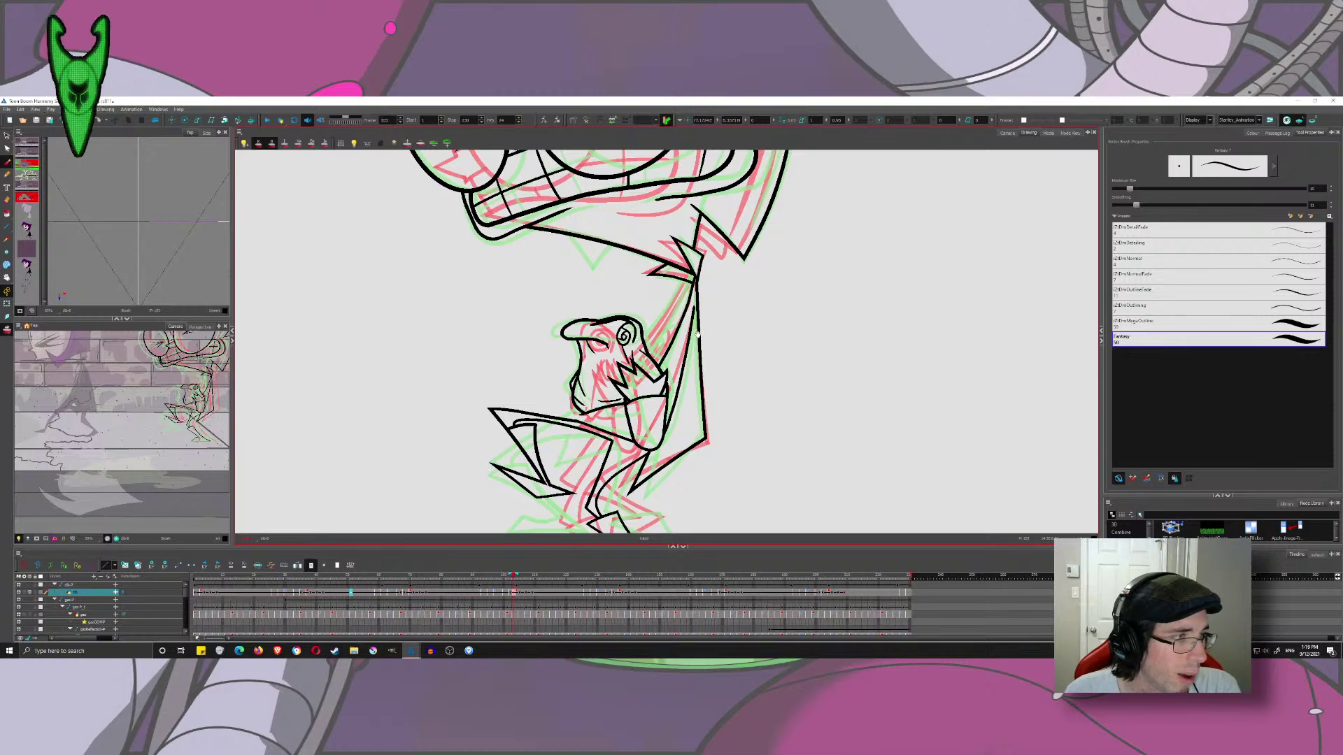
left_click_drag(686, 314, 733, 270)
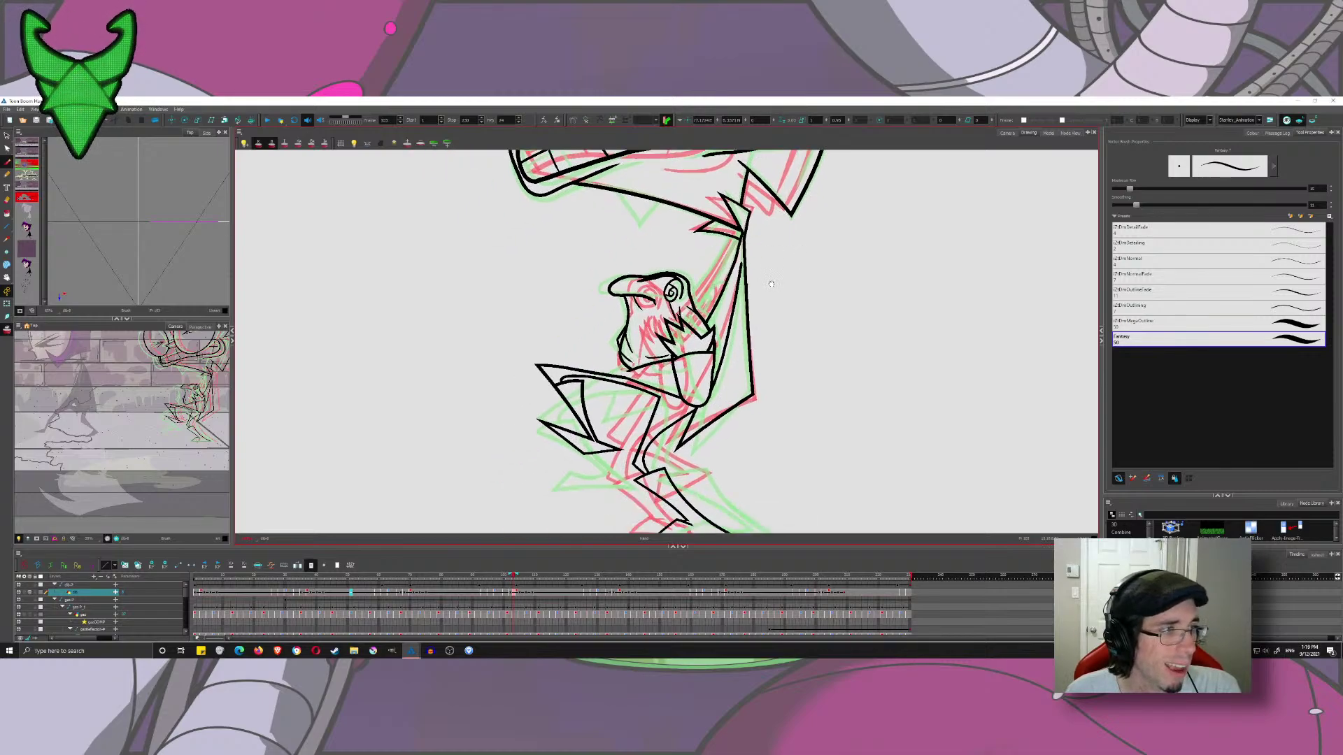
mouse_move(787, 304)
left_mouse_down()
mouse_move(726, 260)
mouse_move(756, 283)
mouse_move(521, 524)
left_mouse_up()
scroll(725, 262, "up", 3)
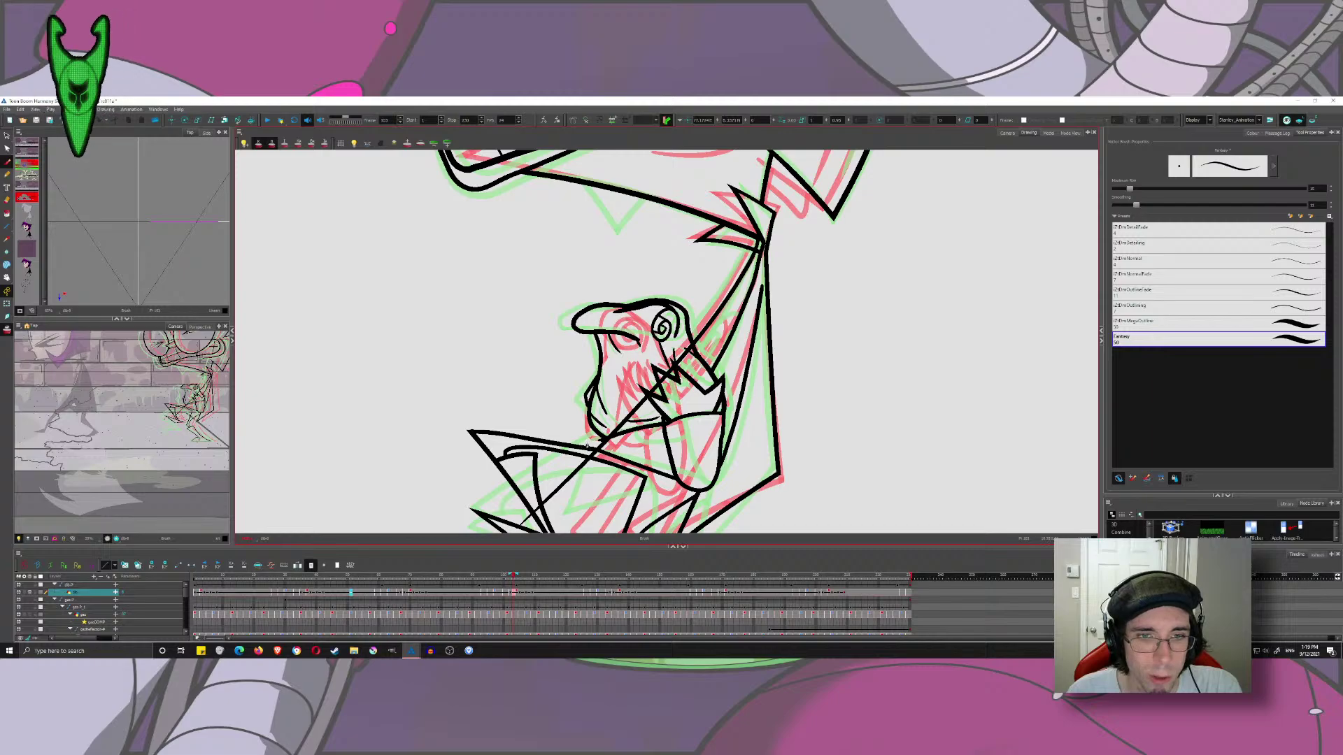
- Cut away the part of the long arm line that crosses the torso and its jagged shape
left_click(6, 137)
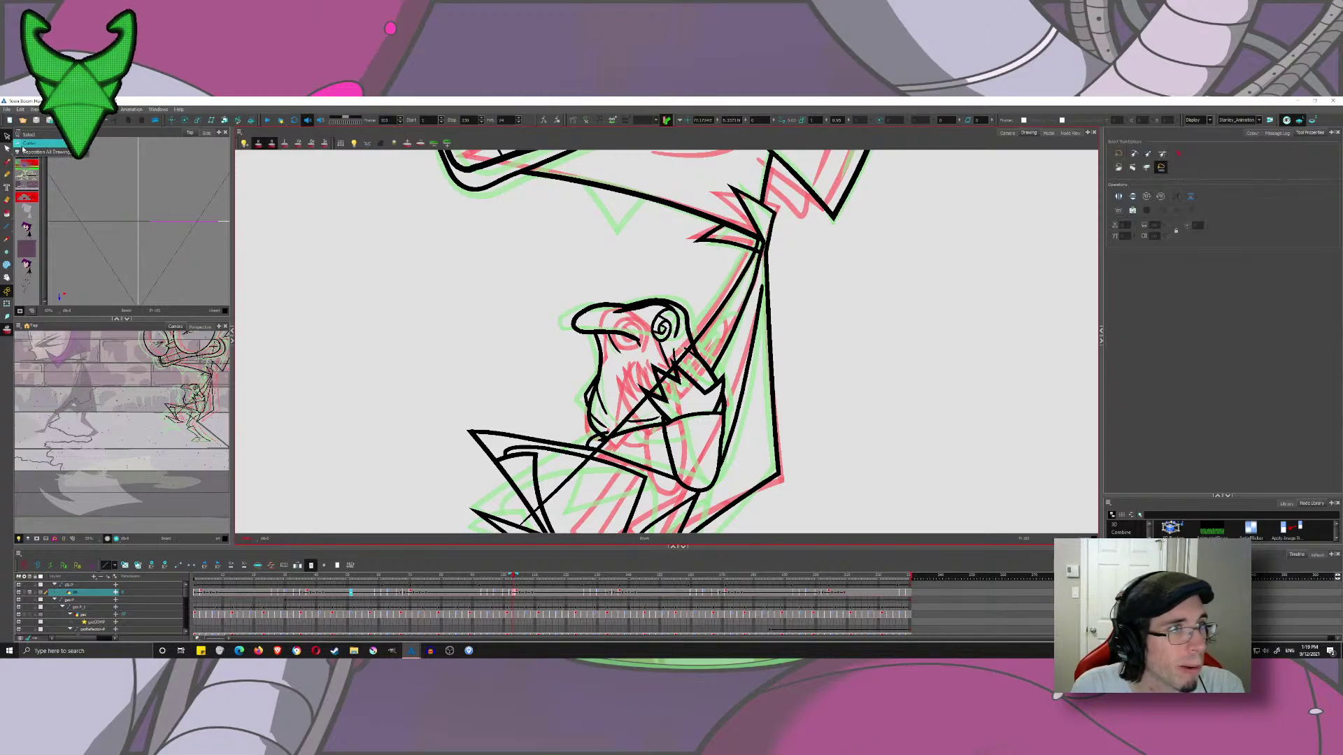
left_click(30, 144)
scroll(579, 481, "up", 3)
left_click_drag(664, 345, 656, 350)
left_click_drag(708, 293, 727, 309)
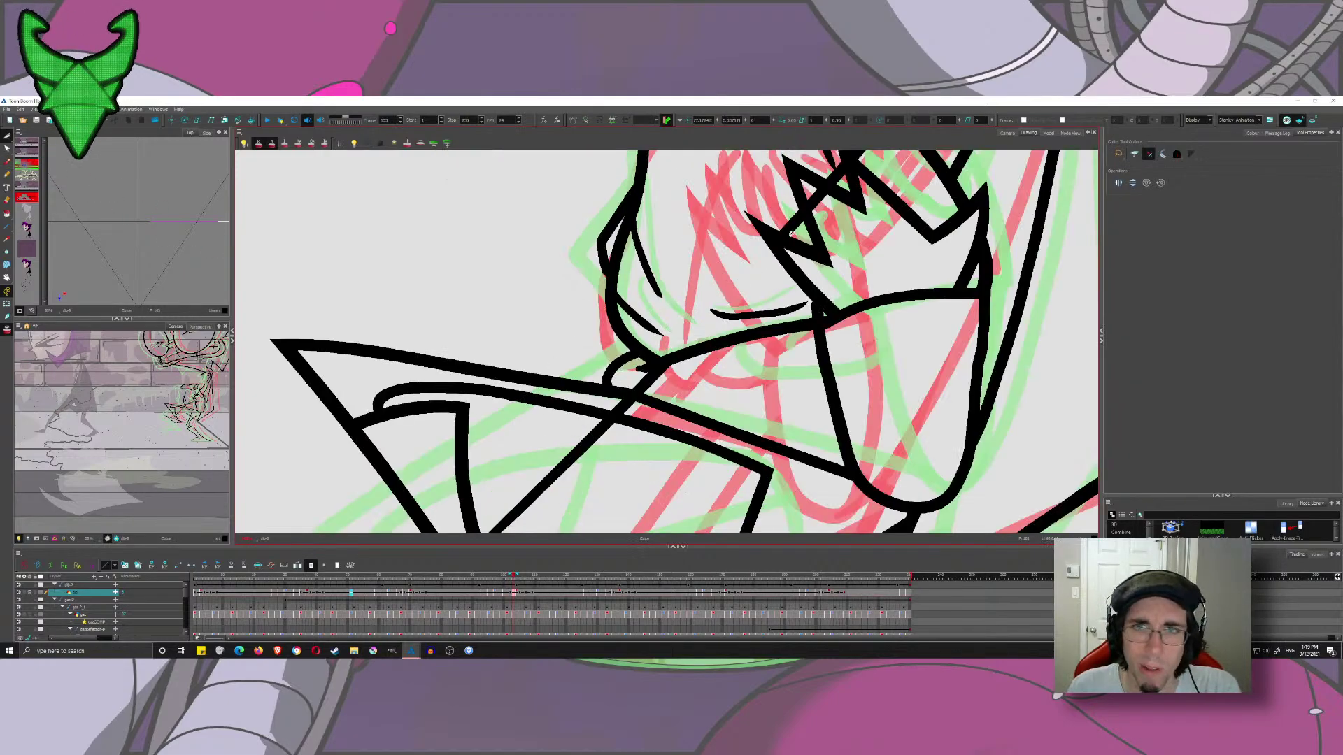
left_click_drag(791, 224, 749, 325)
mouse_move(761, 288)
left_mouse_down()
mouse_move(775, 302)
mouse_move(796, 272)
left_mouse_up()
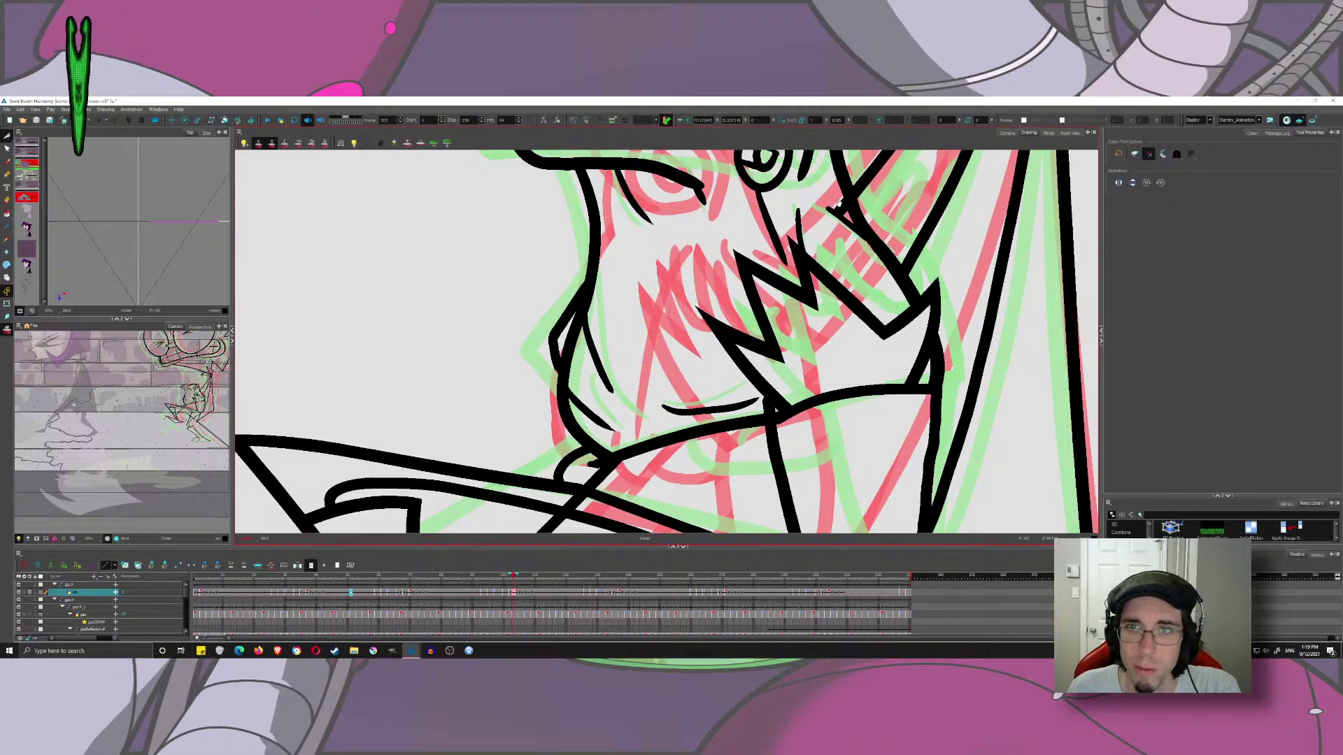
- Trim the leftover pieces of the long line around the wrist and across the lifted thigh
scroll(807, 256, "up", 2)
scroll(852, 200, "up", 4)
scroll(851, 231, "up", 3)
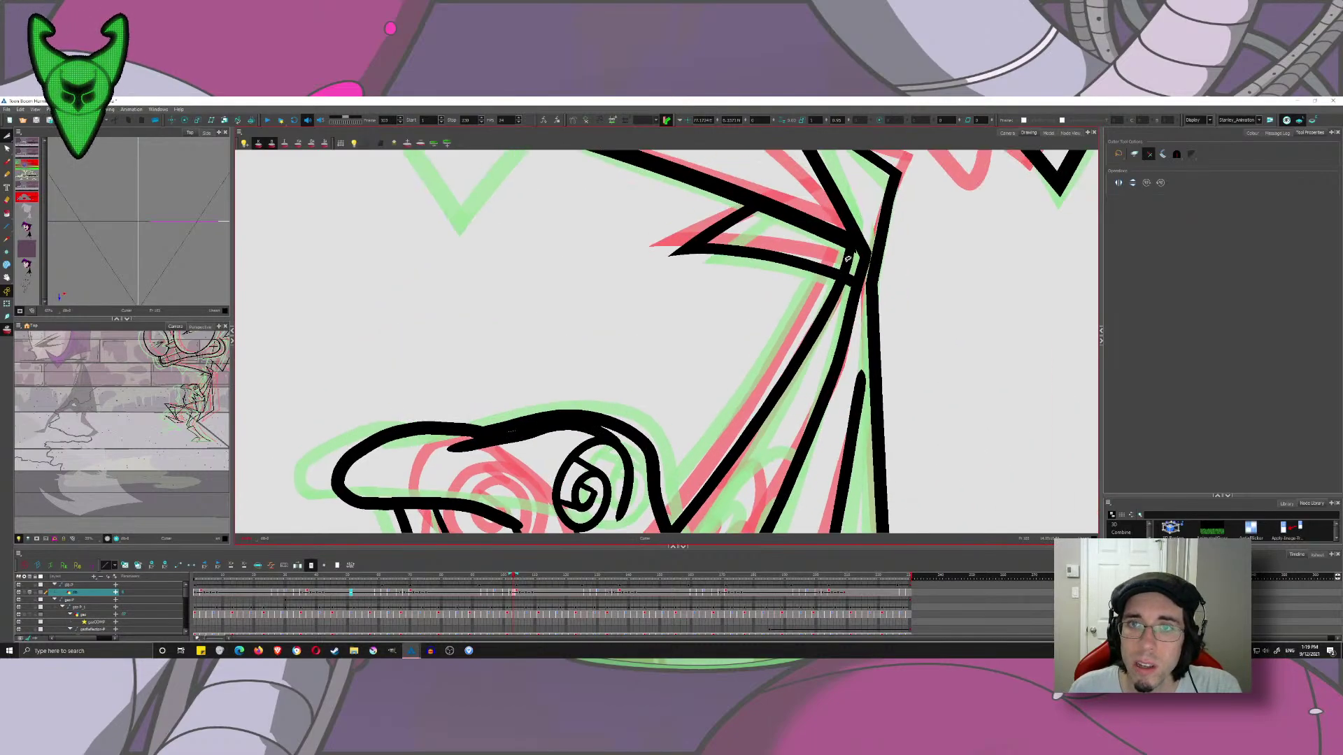
scroll(637, 411, "down", 6)
scroll(637, 411, "down", 6)
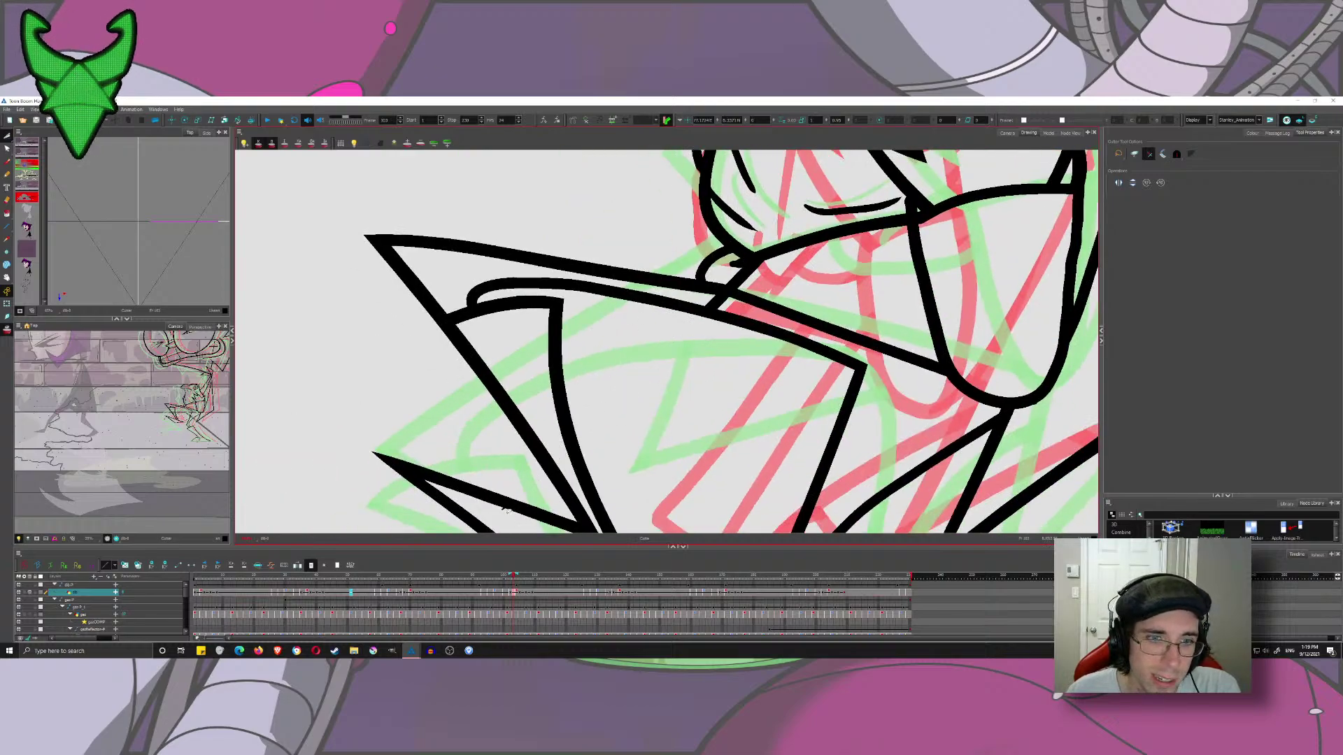
mouse_move(698, 339)
left_mouse_down()
mouse_move(528, 397)
mouse_move(536, 355)
left_mouse_up()
left_click_drag(616, 314, 514, 398)
- Ink a rounded outline between the raised arm's lines beside the torso, following the onion skin and undoing poor strokes
left_click(7, 161)
left_click_drag(682, 261, 560, 395)
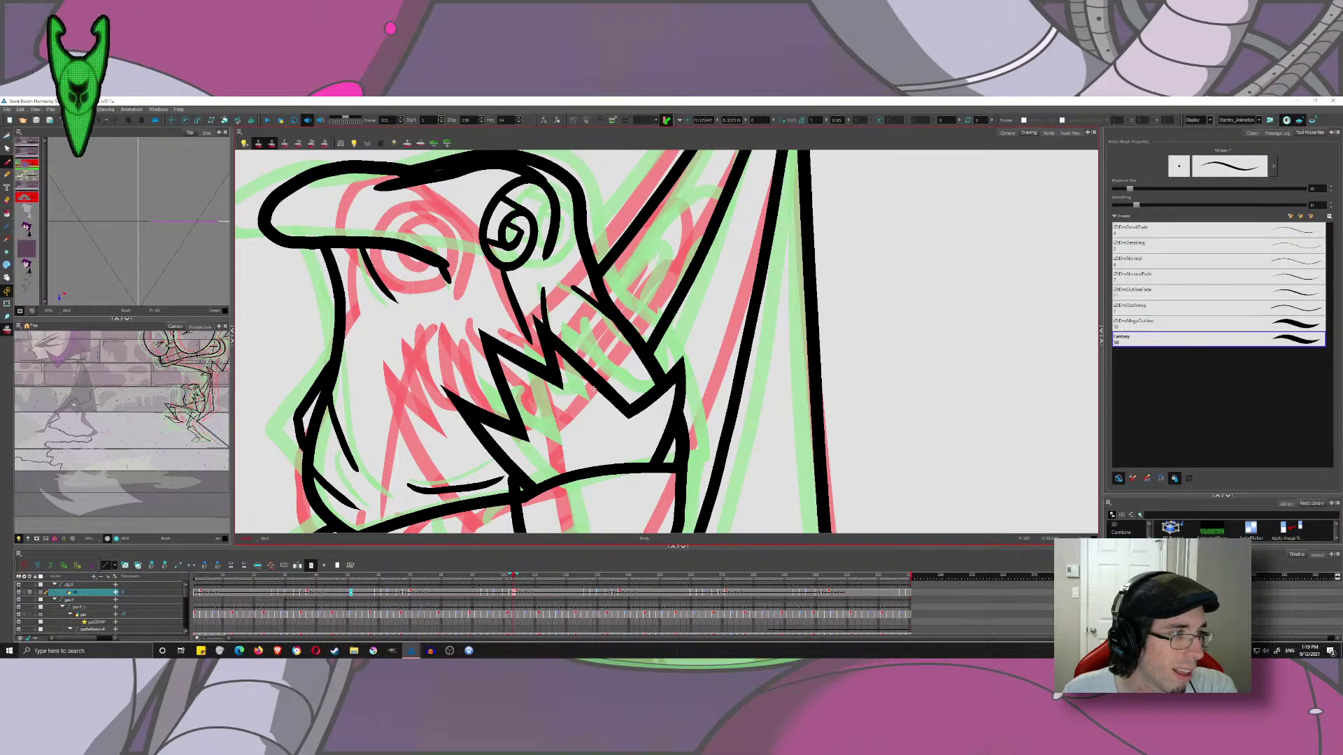
mouse_move(741, 327)
left_mouse_down()
mouse_move(640, 460)
mouse_move(799, 364)
mouse_move(755, 426)
left_mouse_up()
mouse_move(673, 283)
left_mouse_down()
mouse_move(714, 332)
mouse_move(701, 295)
mouse_move(714, 340)
mouse_move(706, 297)
mouse_move(677, 290)
mouse_move(633, 339)
mouse_move(645, 337)
left_mouse_up()
key("ctrl+z")
key("ctrl+z")
key("ctrl+z")
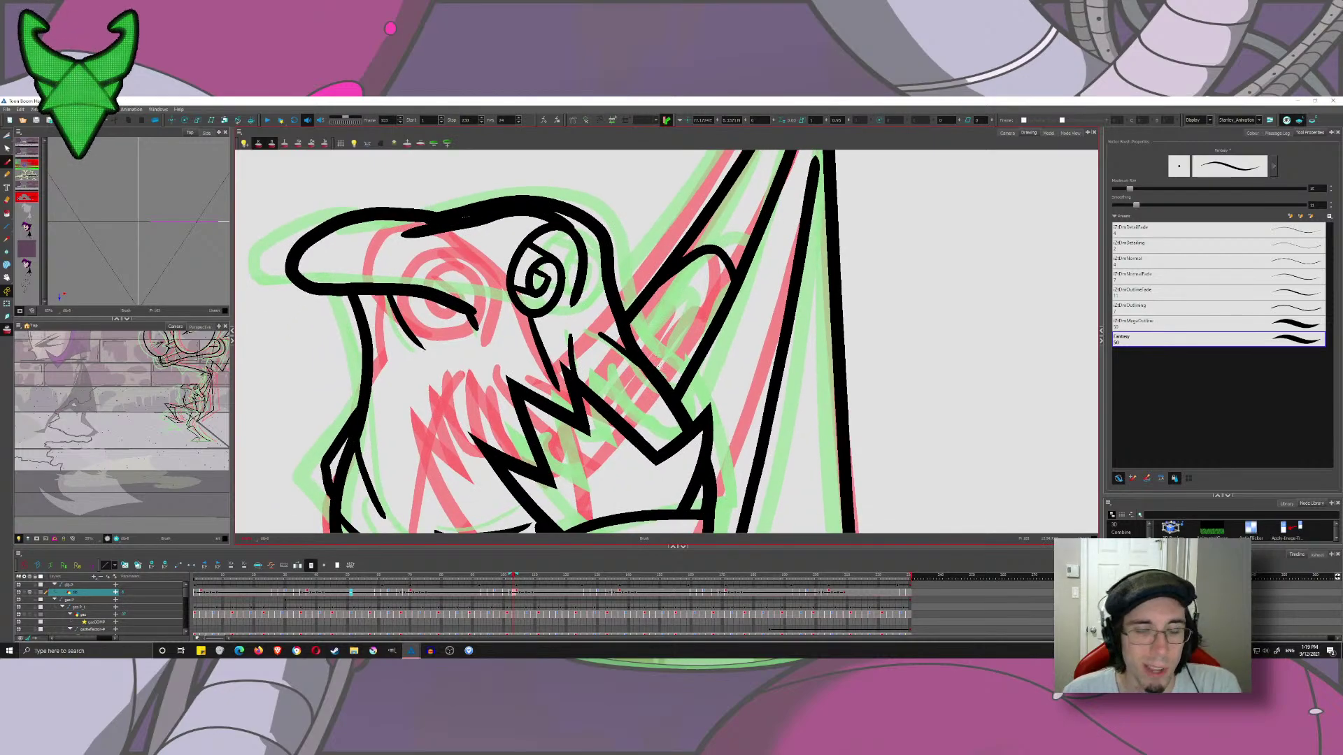
- Ink narrow finger-like loops inside the rounded arm shape and a short curve under the torso's lower edge
left_click_drag(657, 371, 633, 344)
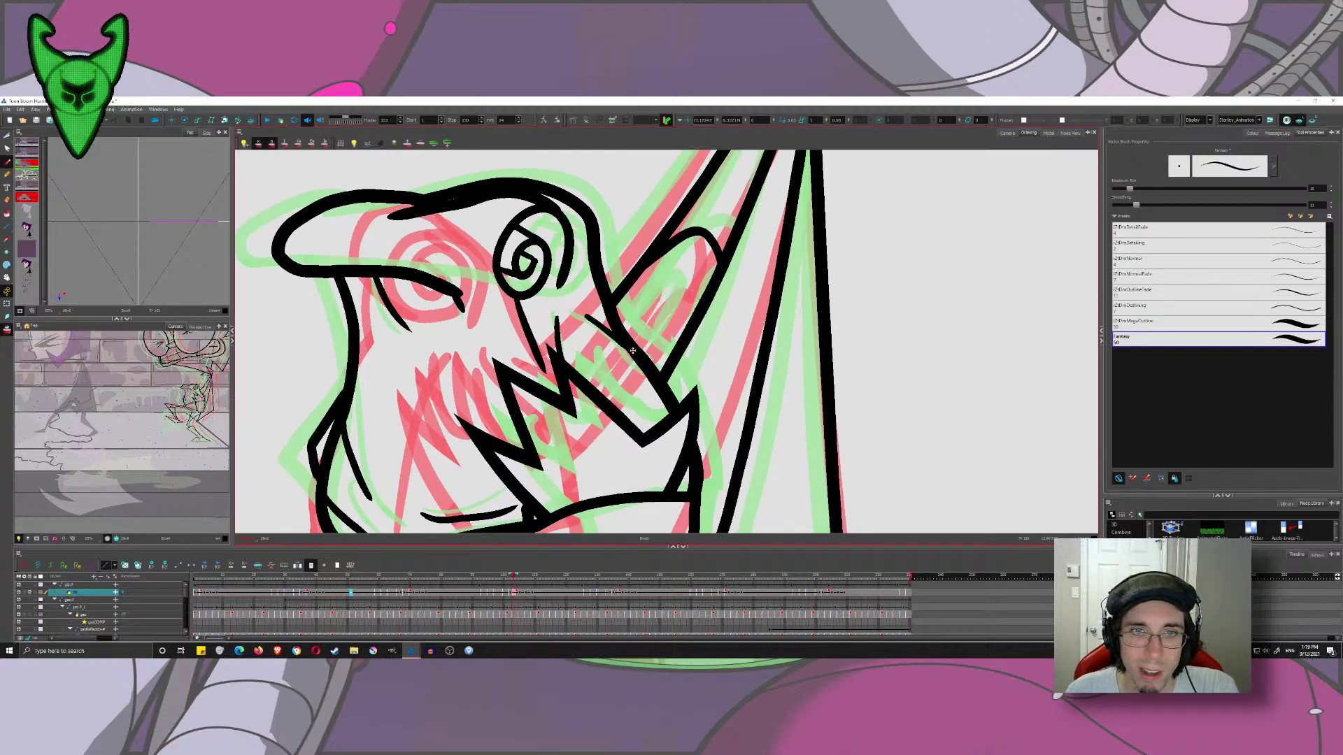
mouse_move(633, 346)
left_mouse_down()
mouse_move(675, 288)
mouse_move(689, 293)
left_mouse_up()
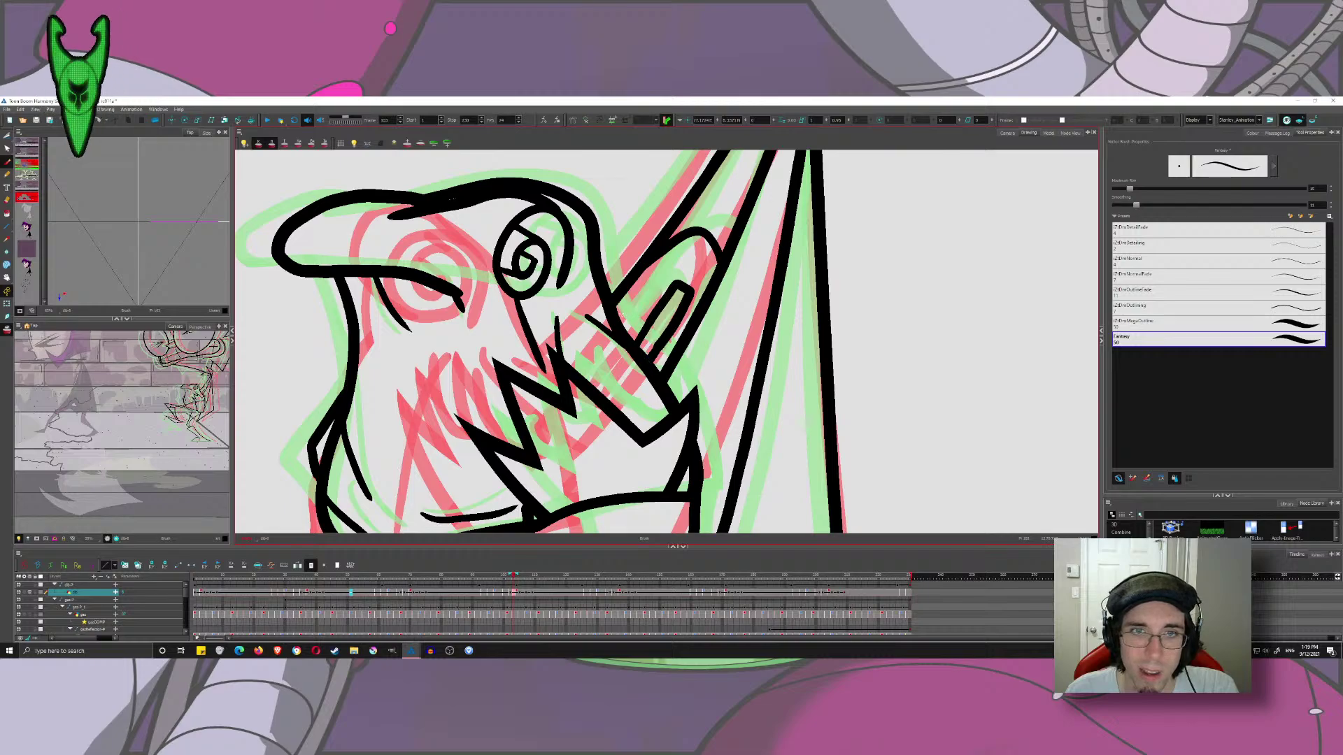
mouse_move(618, 322)
left_mouse_down()
mouse_move(665, 276)
mouse_move(650, 269)
mouse_move(617, 311)
mouse_move(630, 379)
left_mouse_up()
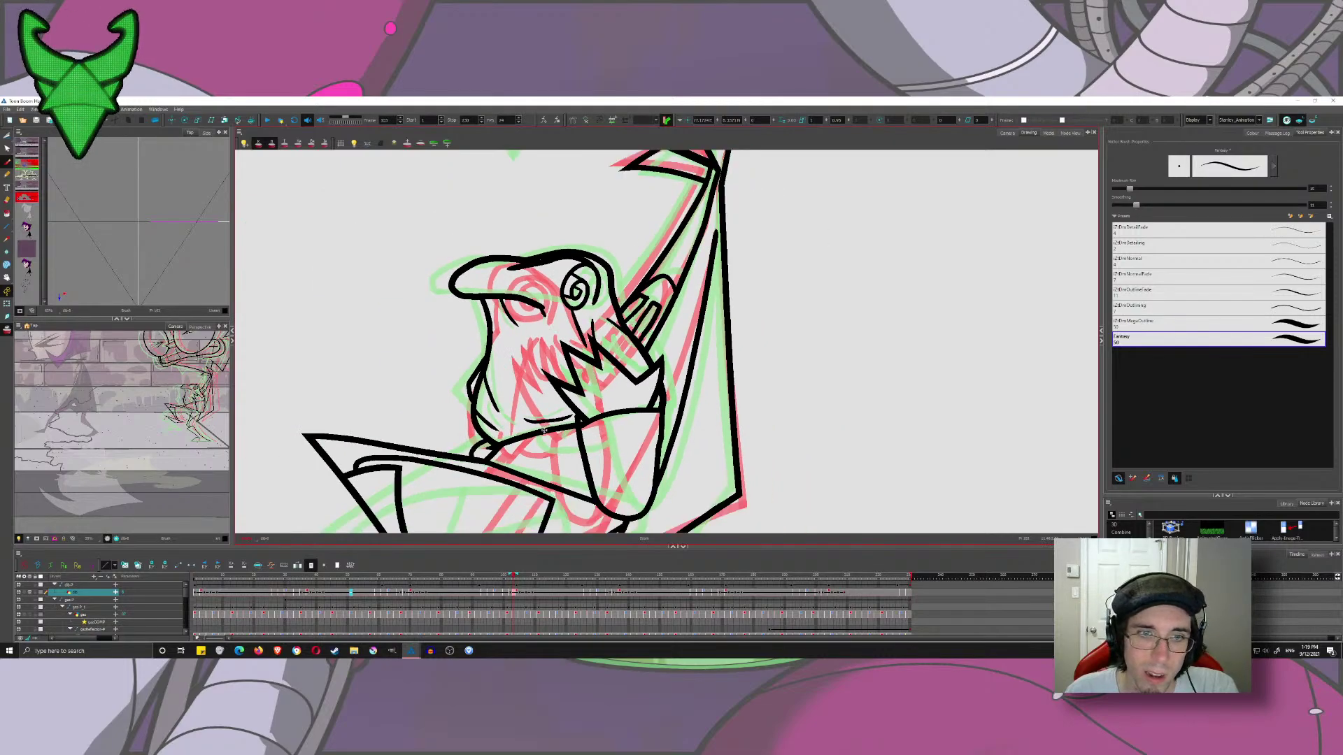
left_click_drag(526, 435, 556, 452)
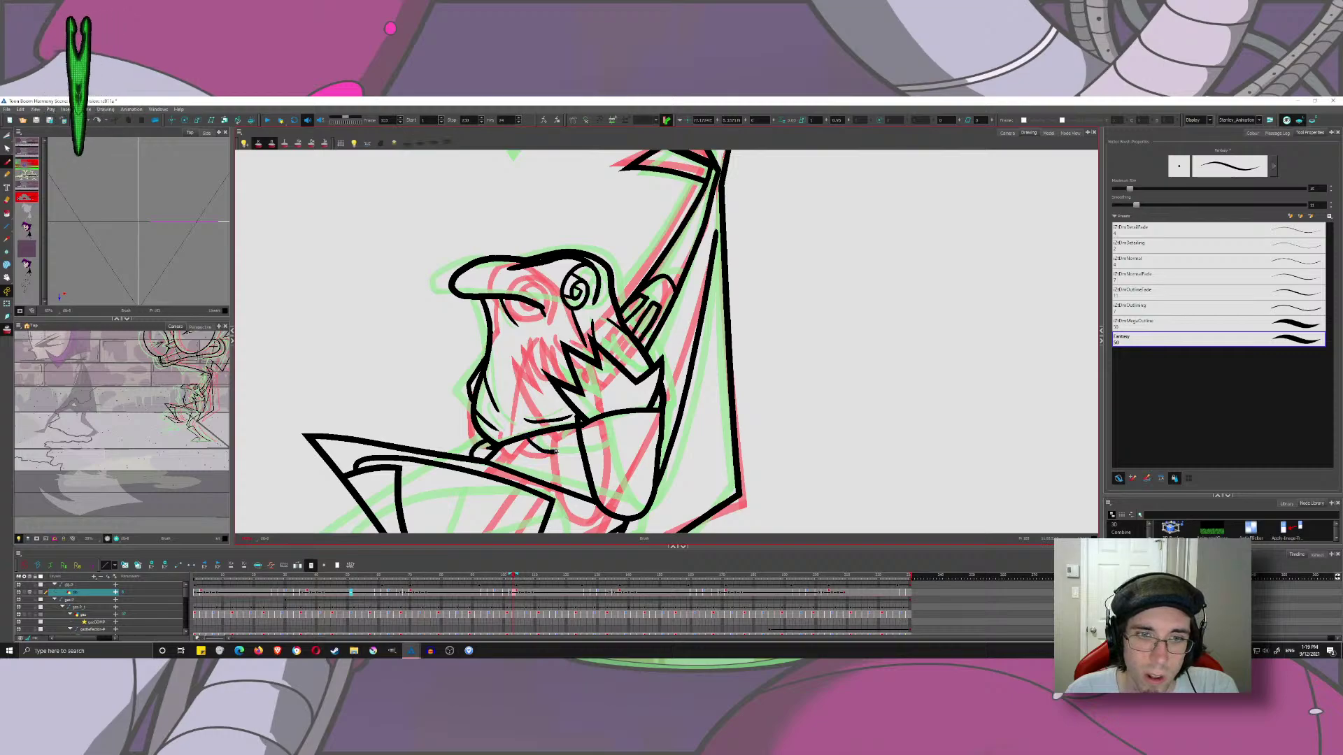
- Check the whole figure without onion skin, then turn onion skin back on and compare the legs with an earlier drawing
scroll(556, 451, "down", 4)
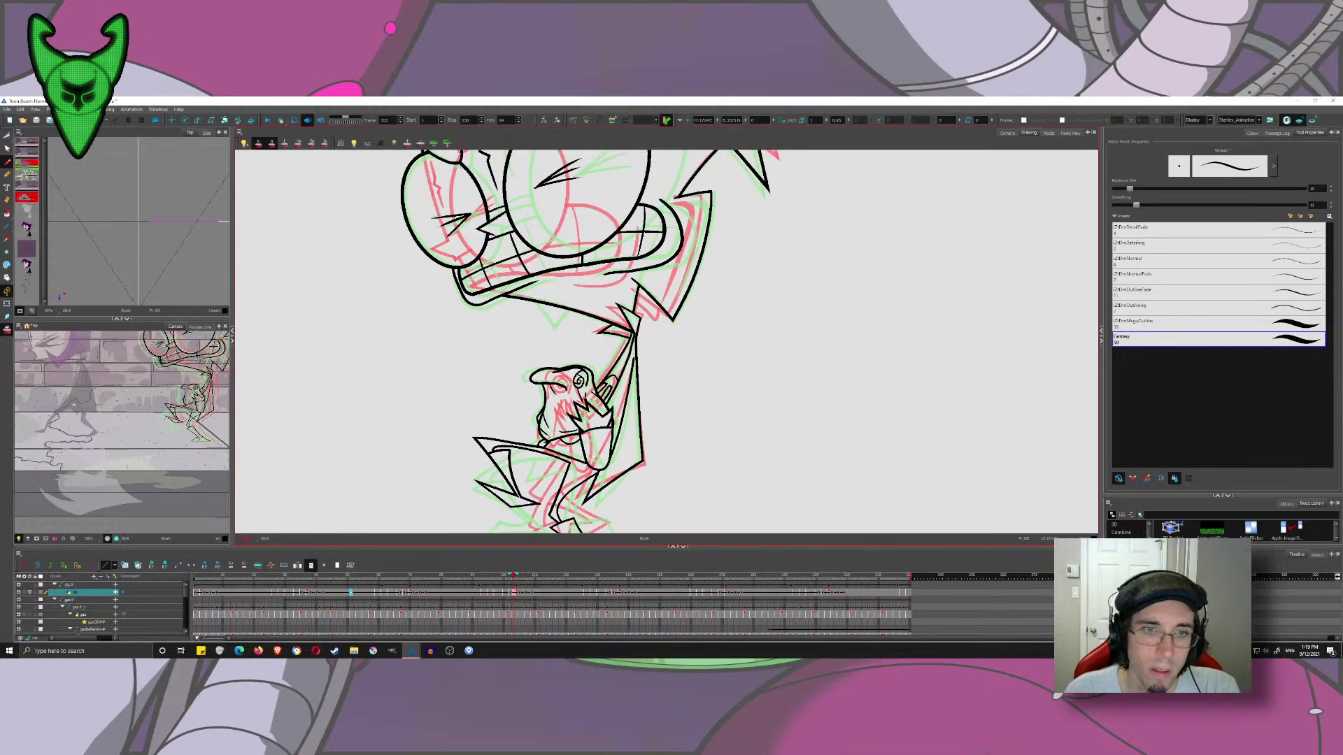
key("alt+o")
scroll(558, 320, "down", 4)
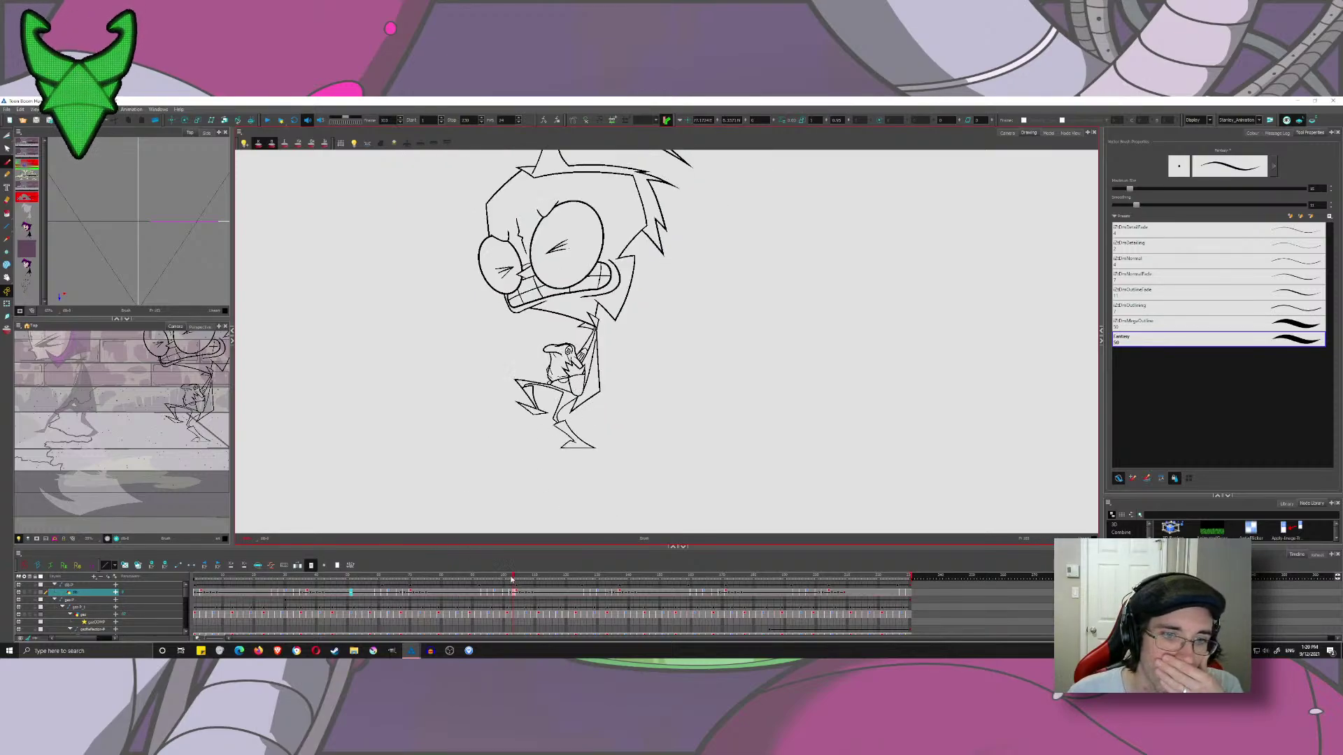
left_click_drag(511, 579, 513, 573)
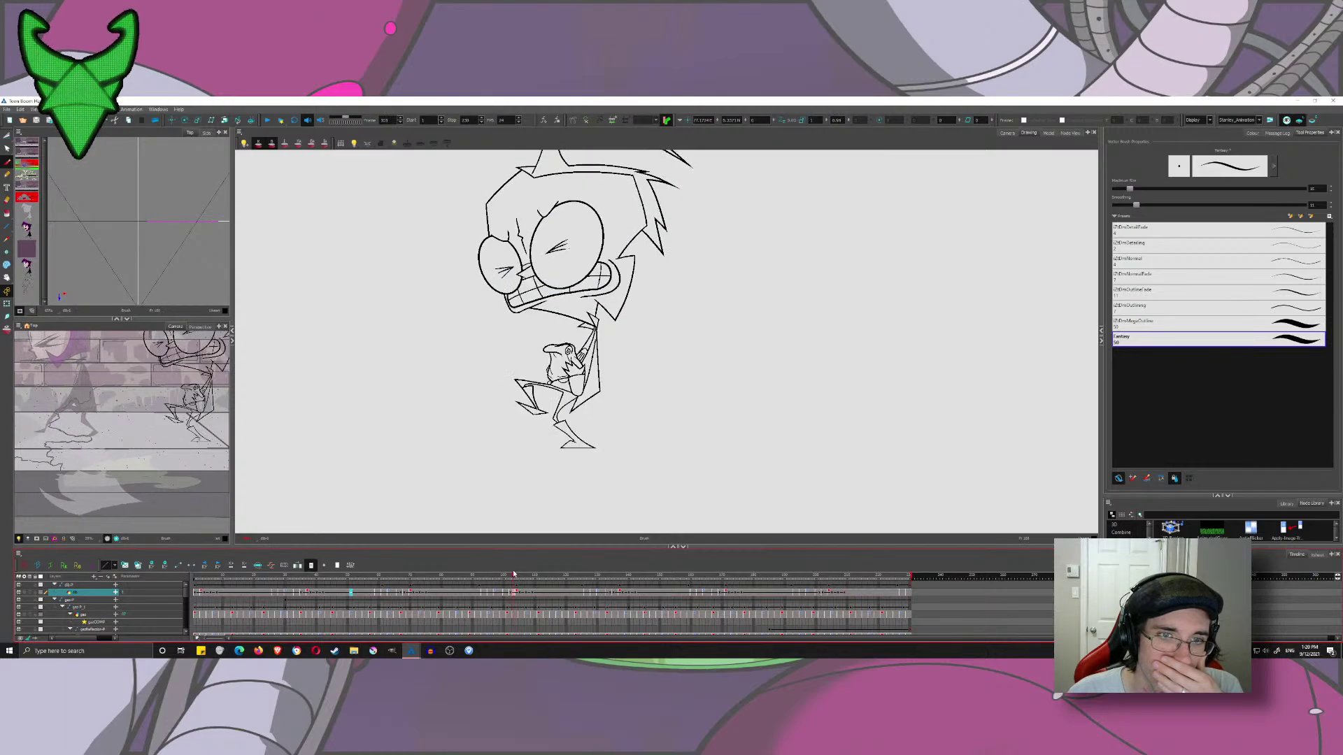
left_click(7, 329)
left_click_drag(577, 407, 544, 361)
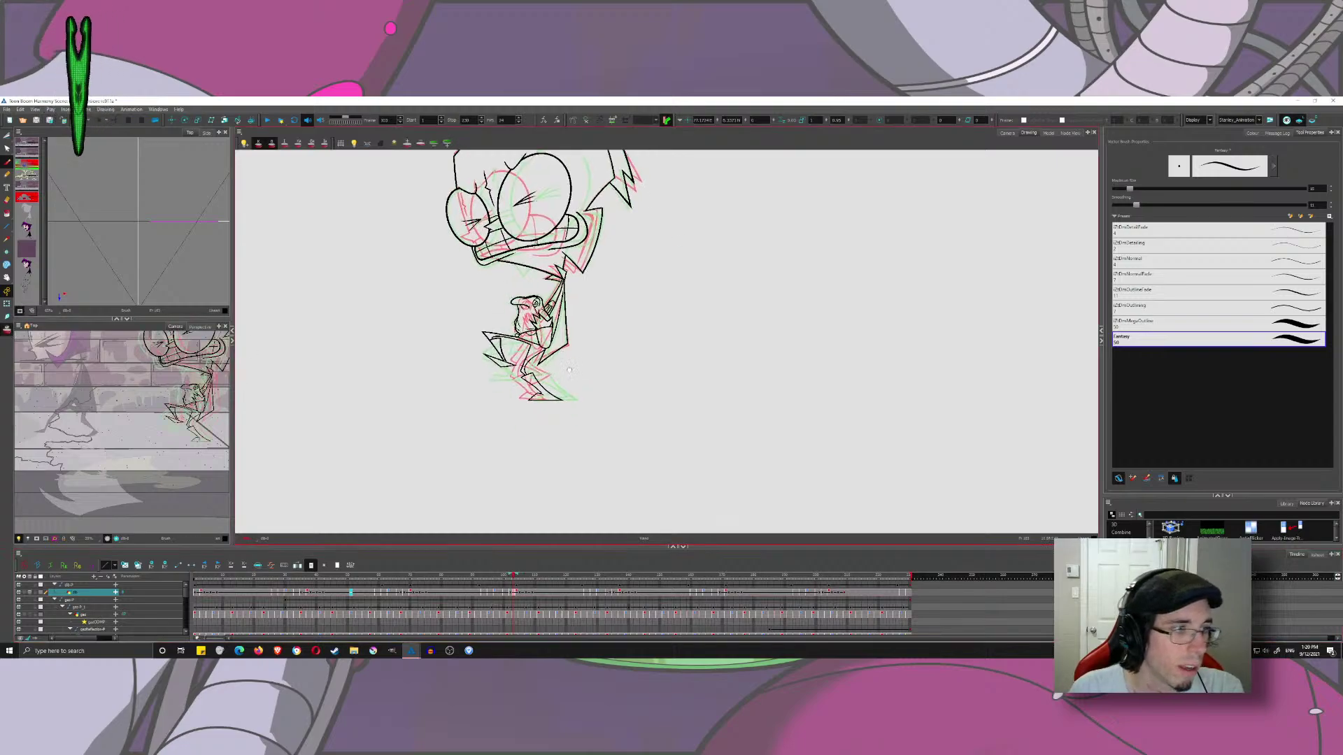
scroll(544, 361, "up", 4)
left_click_drag(611, 399, 795, 338)
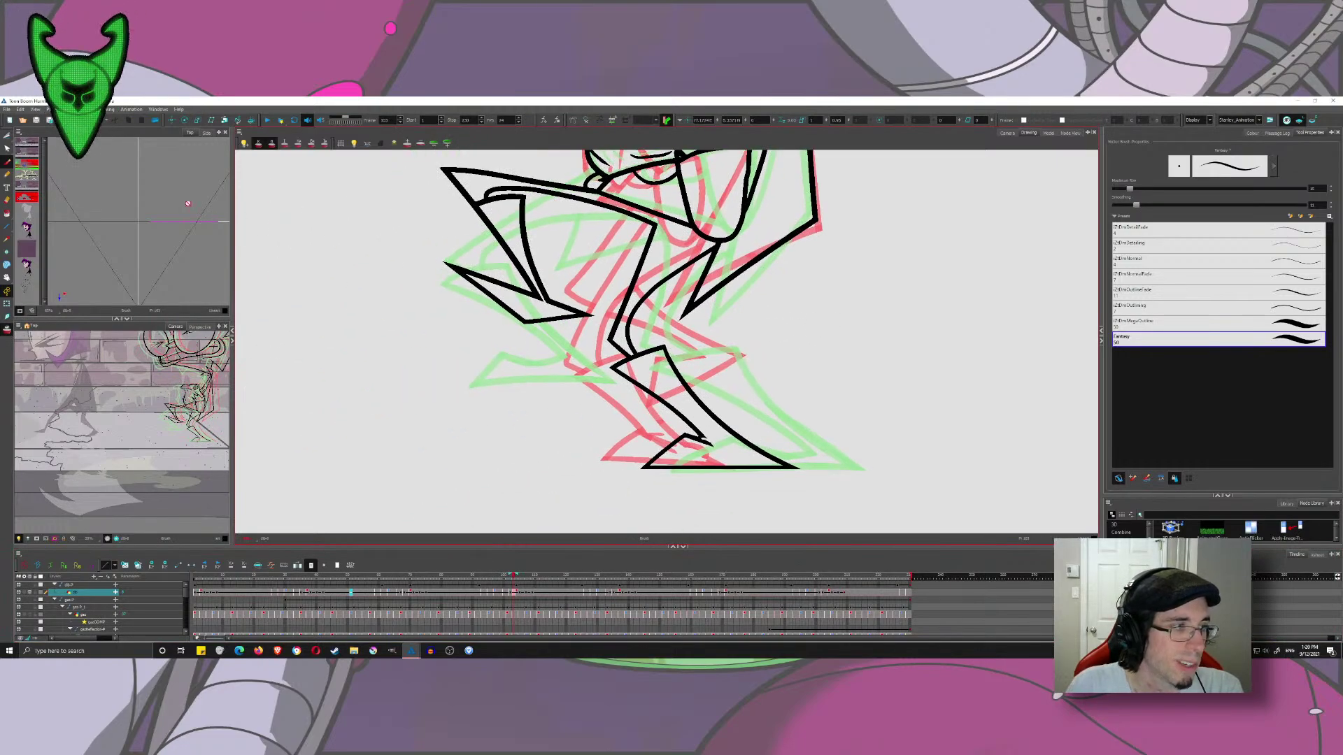
left_click_drag(609, 289, 570, 343)
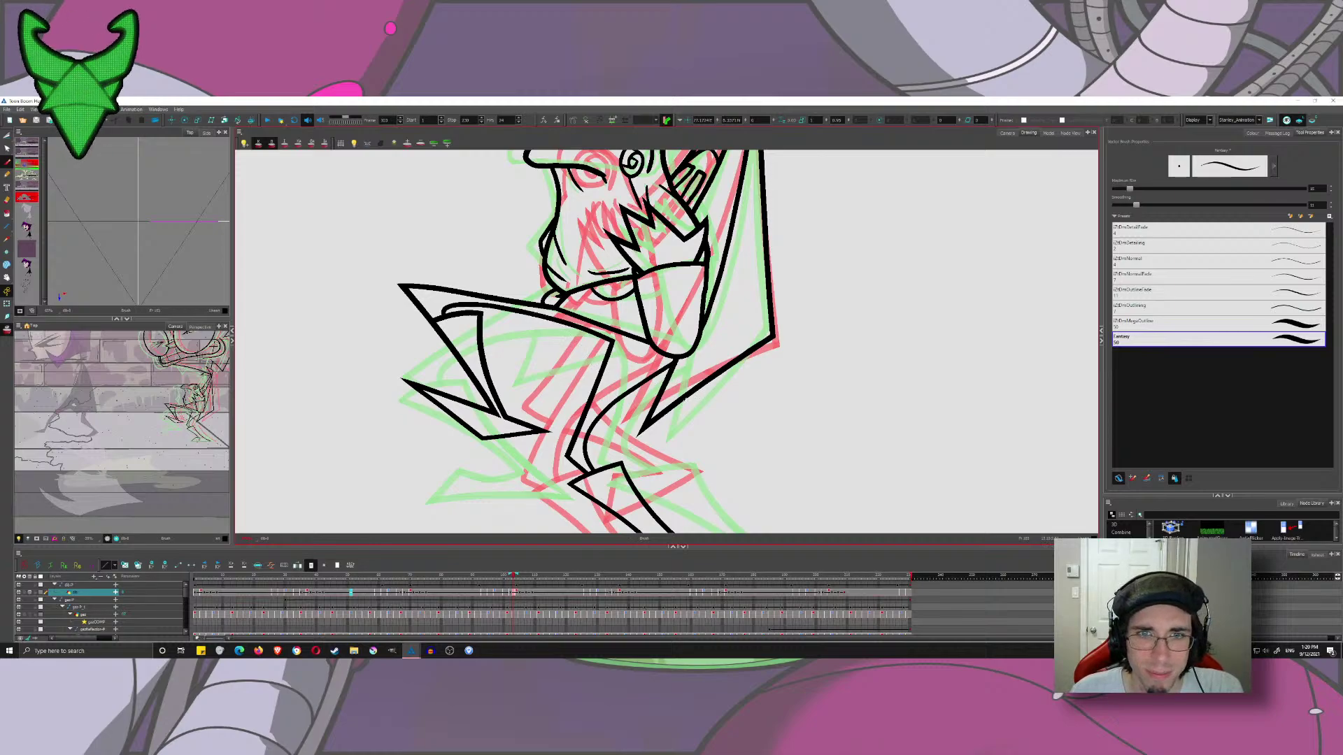
left_click(498, 576)
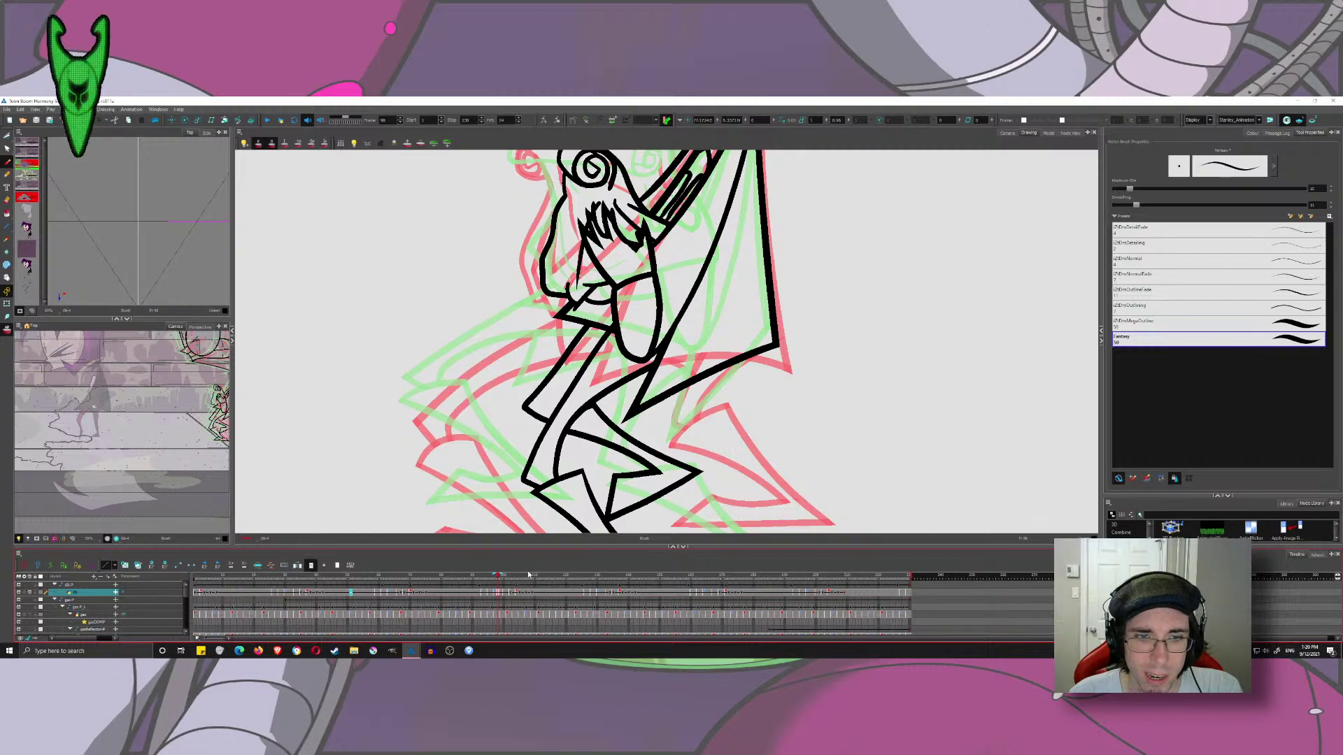
- Ink an angular stroke beneath the lifted thigh on the next raised-leg drawing, following the onion skin, and hide onion skin for a check
left_click(514, 585)
left_click_drag(515, 586, 515, 549)
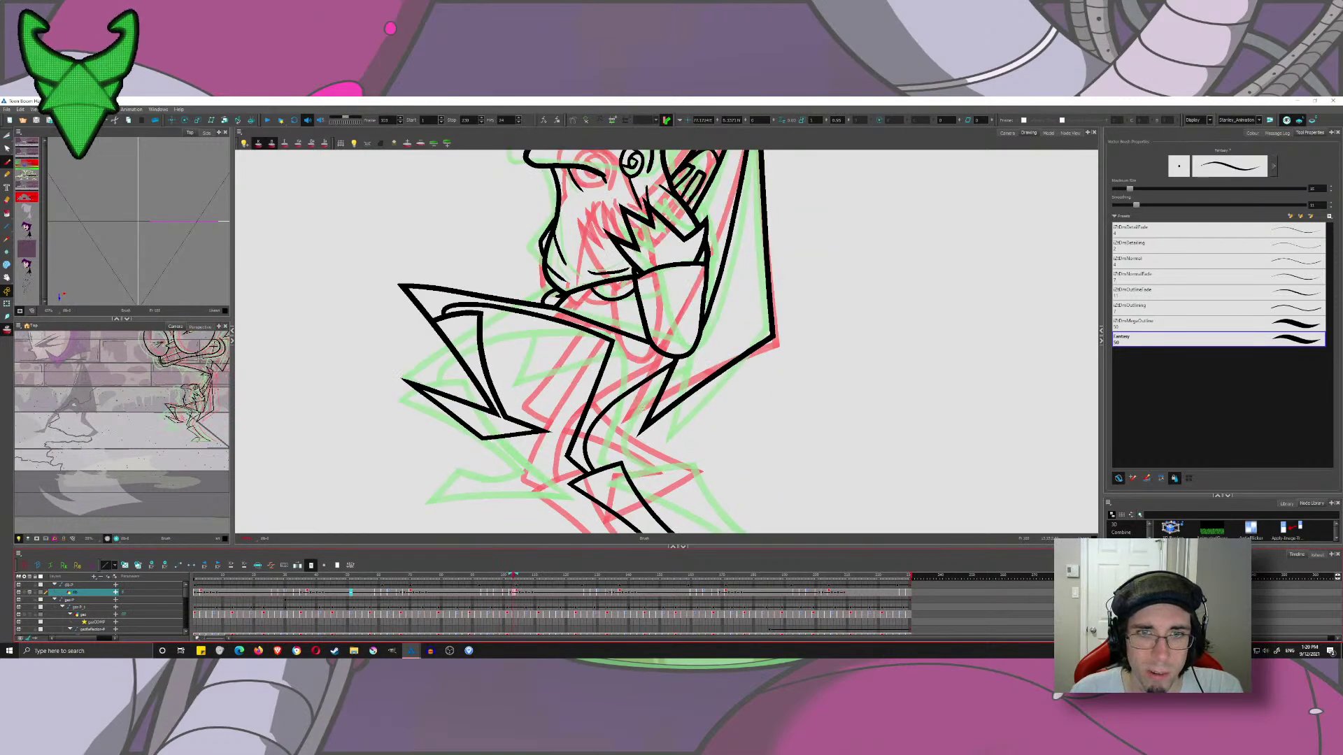
mouse_move(559, 373)
left_mouse_down()
mouse_move(516, 418)
mouse_move(621, 371)
mouse_move(611, 365)
left_mouse_up()
left_click(7, 136)
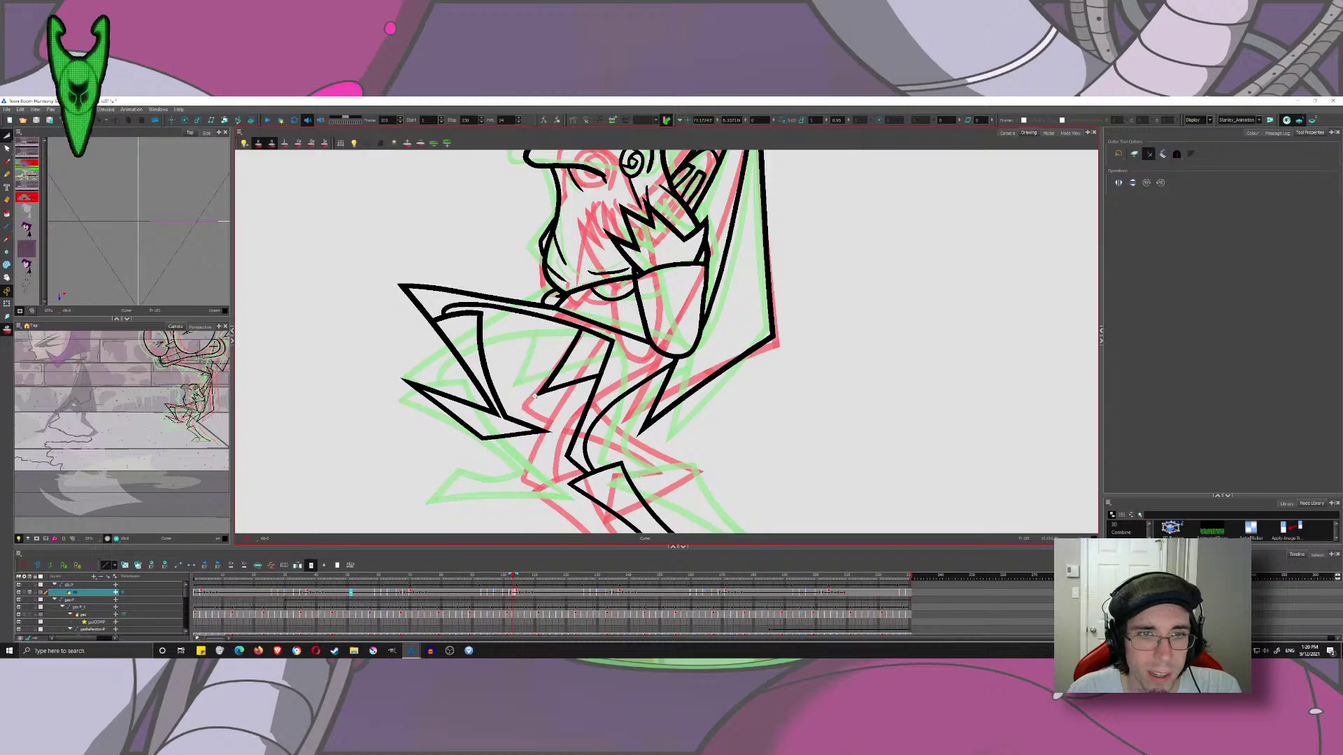
scroll(539, 396, "down", 3)
left_click(9, 329)
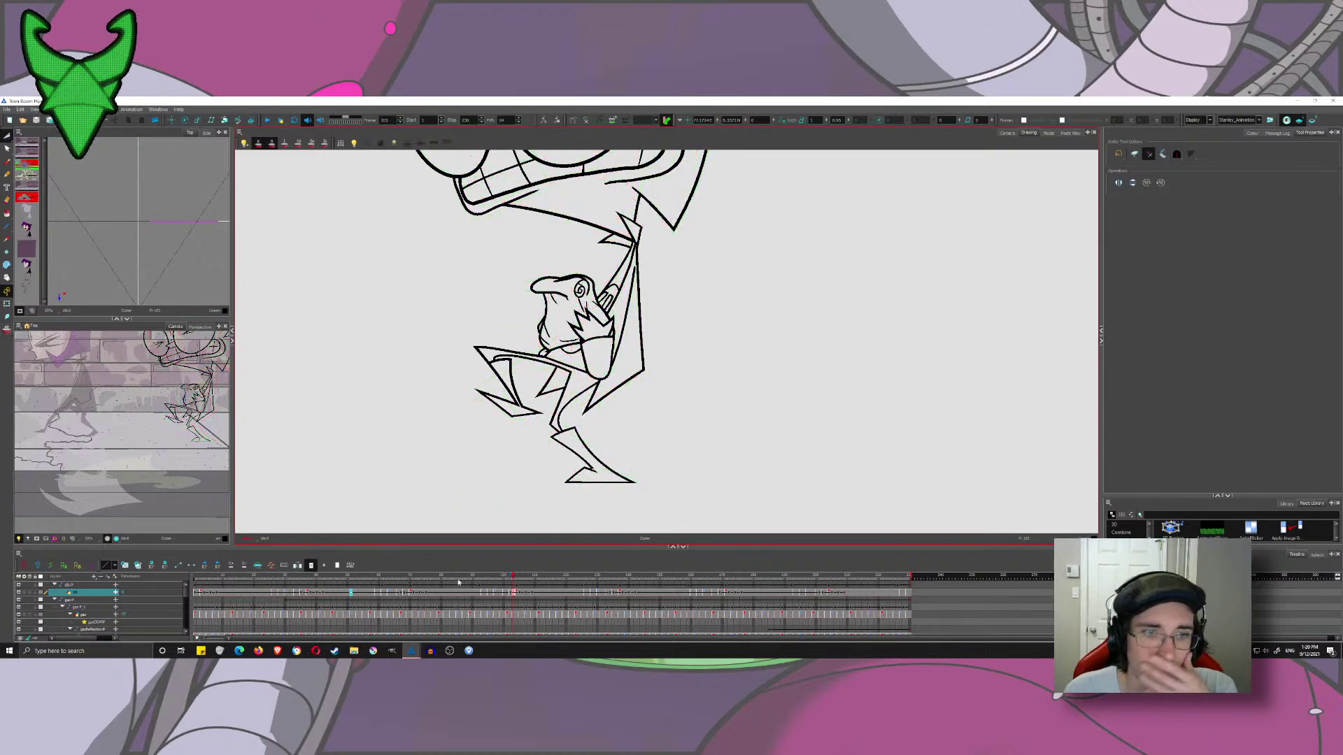
- Compare with the neighbouring crouched drawing, then trim the raised arm's line where it overlaps the small torso creature's head
mouse_move(511, 577)
left_mouse_down()
mouse_move(498, 575)
mouse_move(529, 583)
mouse_move(518, 579)
left_mouse_up()
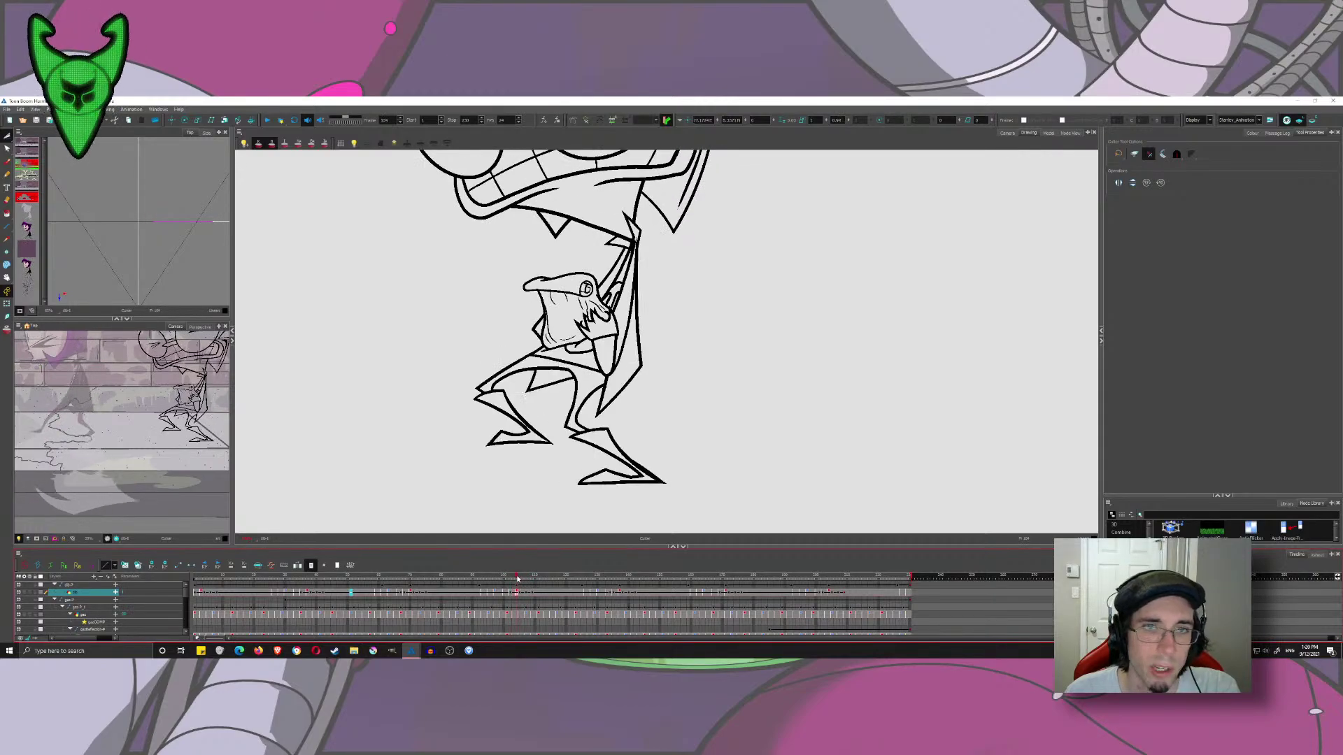
left_click(5, 331)
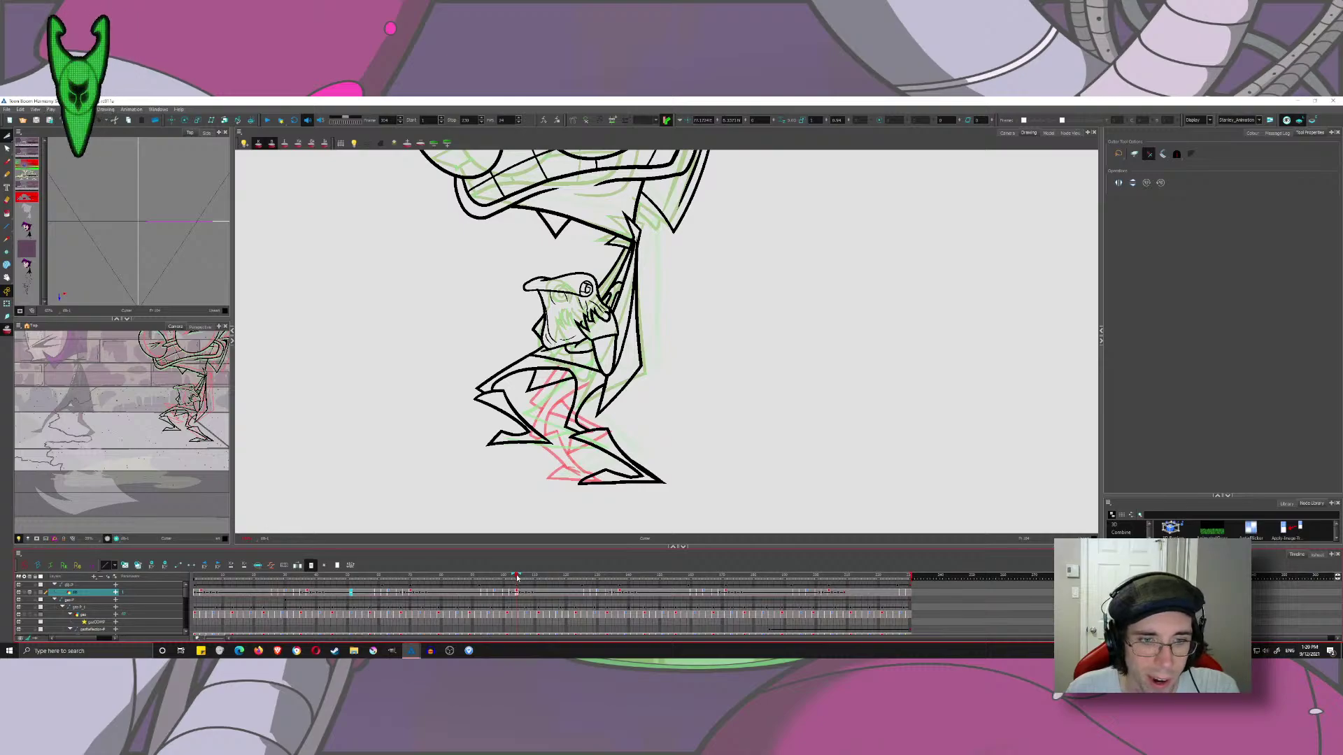
left_click_drag(517, 578, 514, 579)
left_click_drag(631, 203, 598, 309)
scroll(598, 308, "up", 4)
mouse_move(598, 378)
left_mouse_down()
mouse_move(600, 196)
mouse_move(413, 476)
left_mouse_up()
left_click(6, 162)
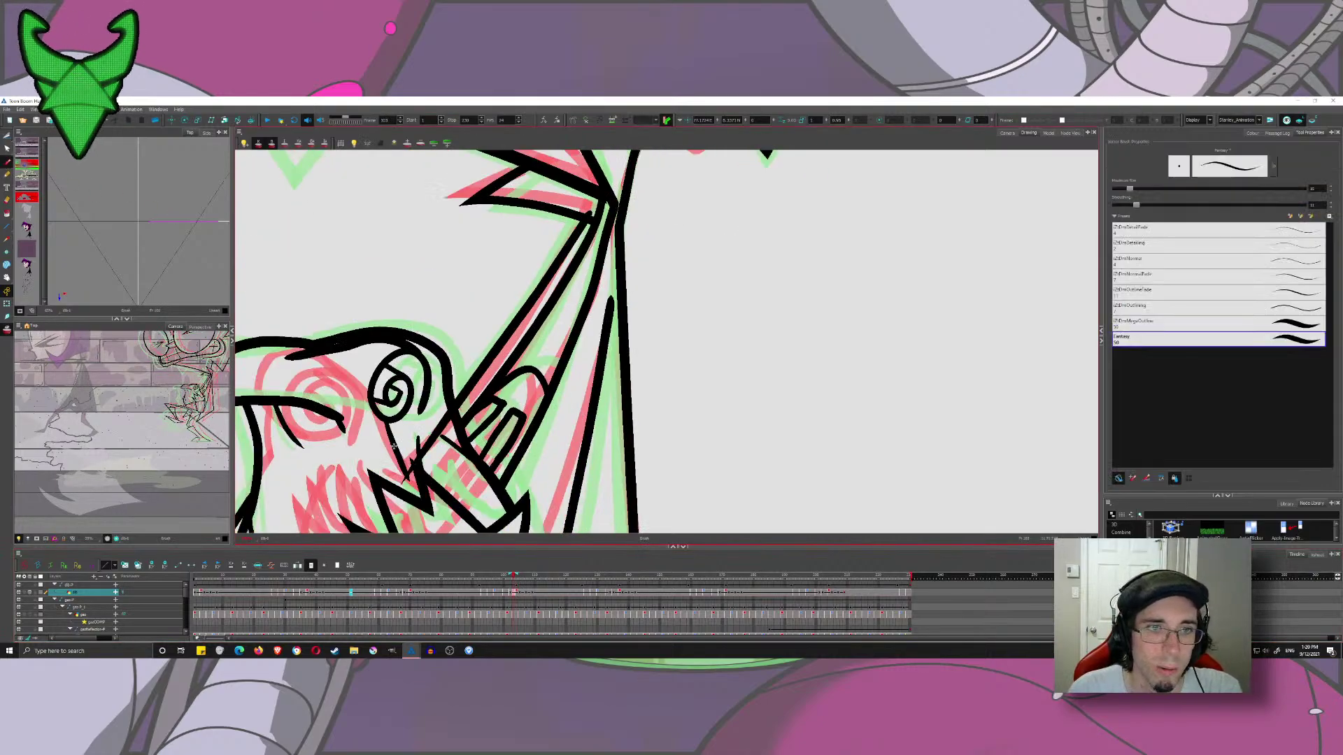
left_click(7, 136)
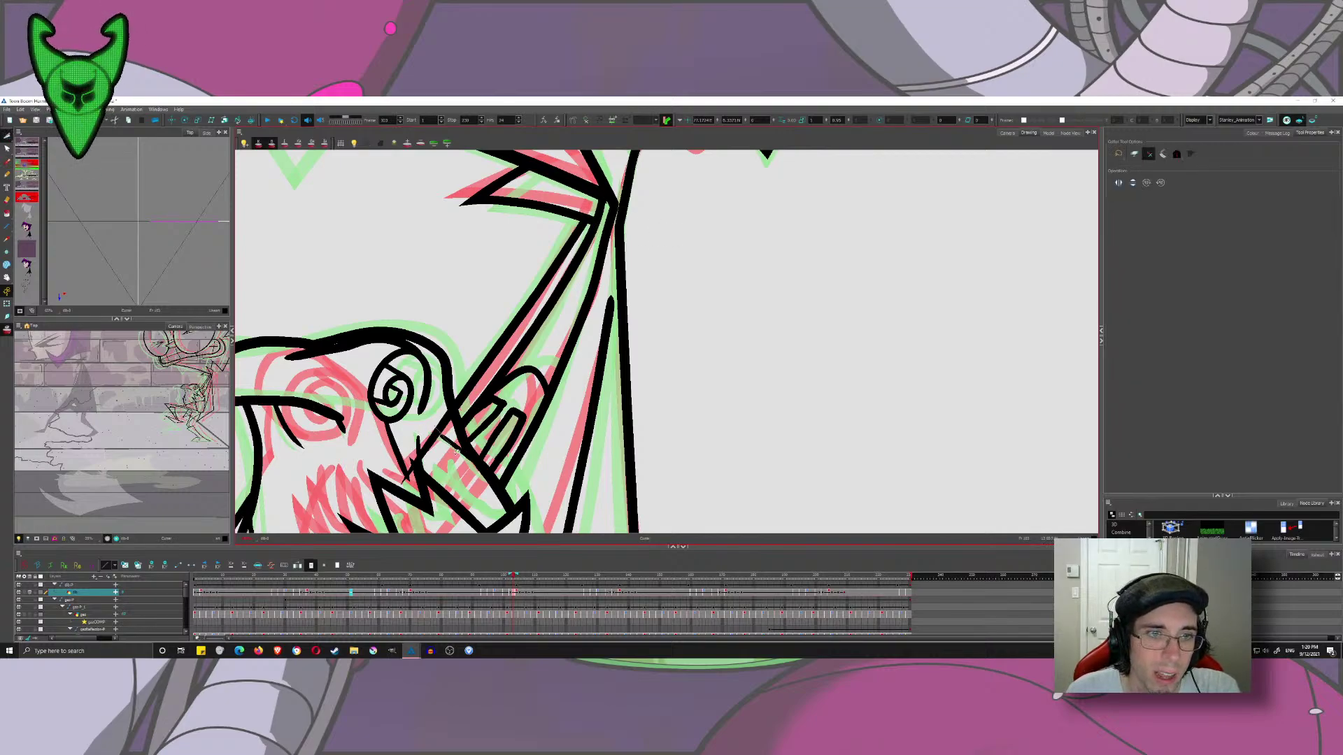
left_click_drag(456, 451, 364, 489)
key("ctrl+space")
left_click_drag(394, 439, 516, 334)
scroll(517, 463, "down", 4)
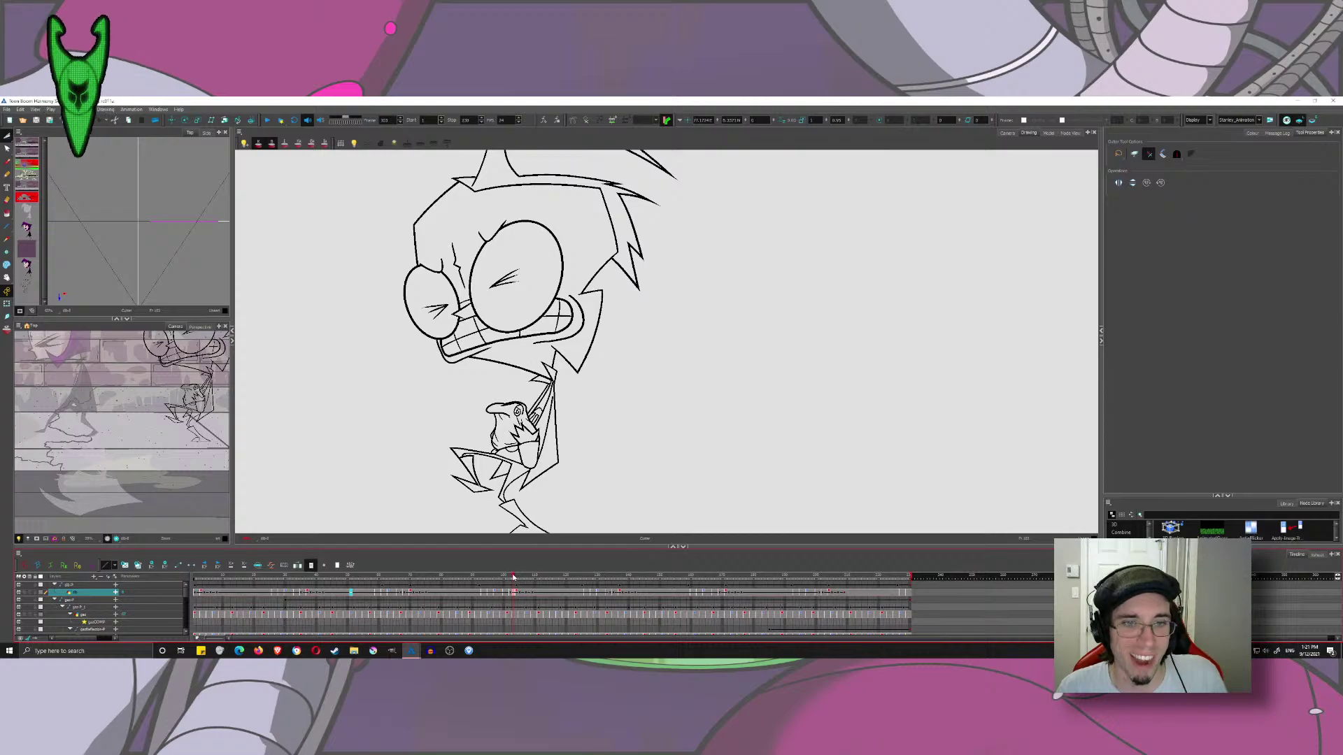
- Compare the head, collar and jaw across the neighbouring and later drawings, with and without onion skin
mouse_move(513, 577)
left_mouse_down()
mouse_move(501, 578)
mouse_move(538, 591)
left_mouse_up()
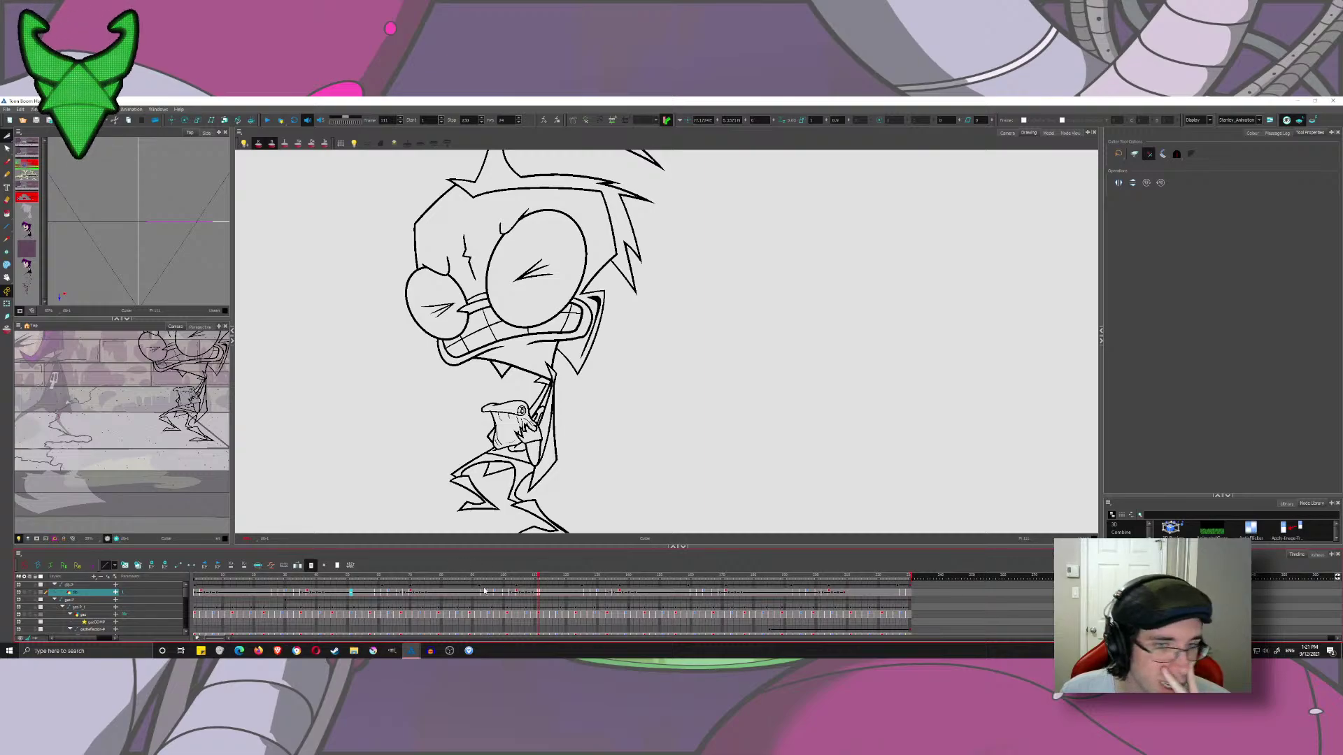
left_click(586, 588)
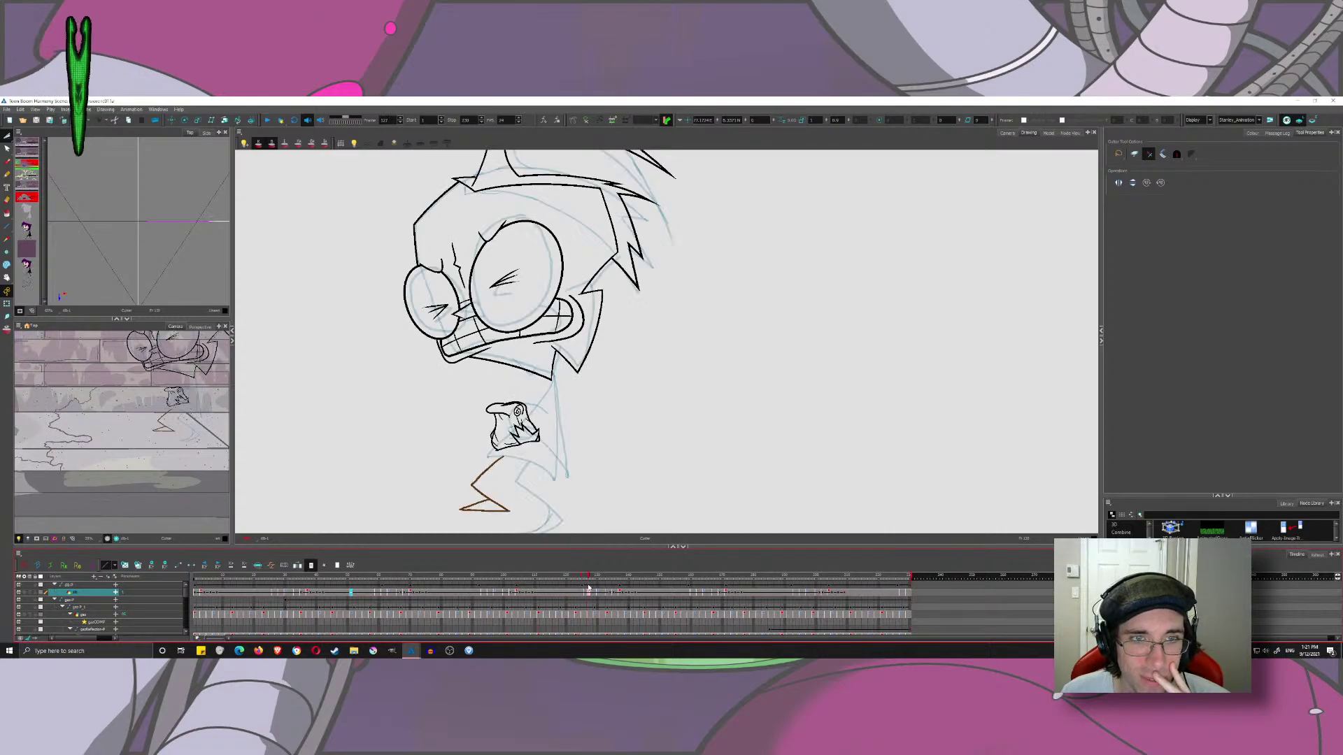
mouse_move(586, 588)
left_mouse_down()
mouse_move(498, 582)
mouse_move(514, 585)
left_mouse_up()
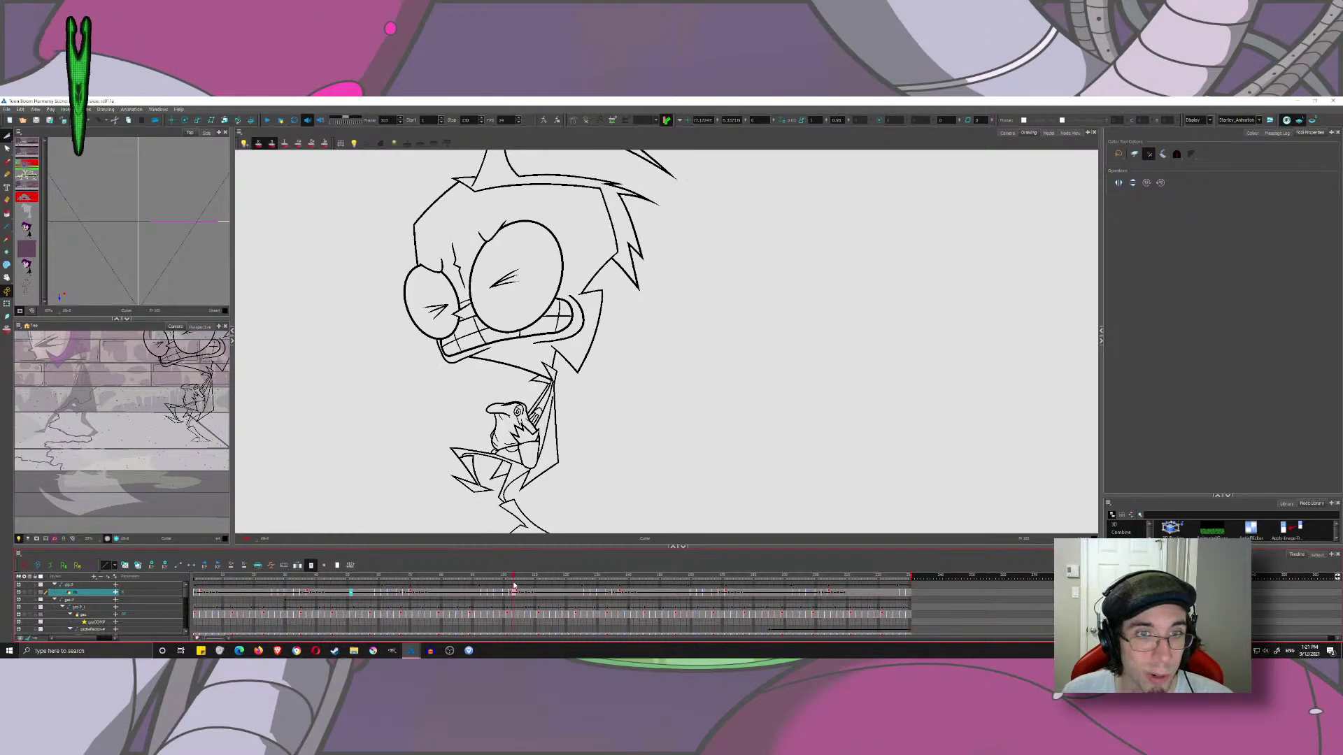
left_click(7, 330)
left_click_drag(513, 576, 518, 582)
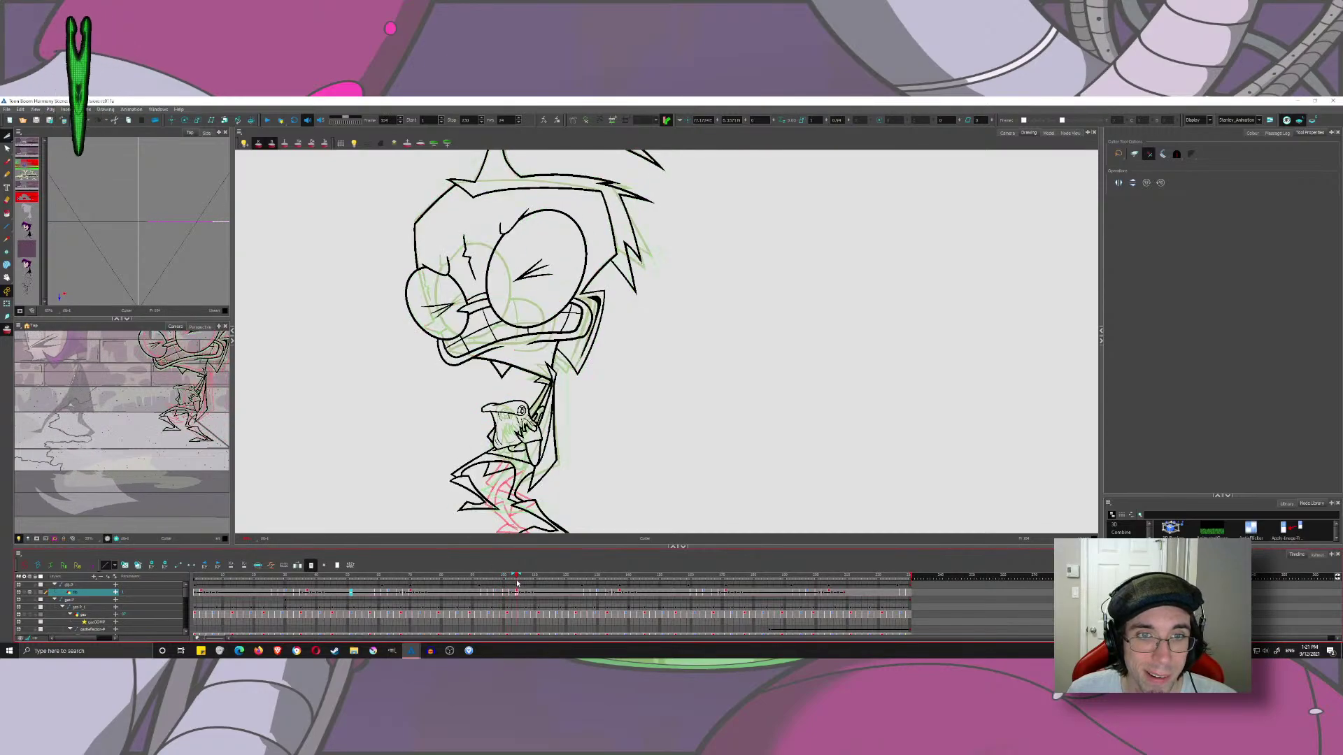
scroll(489, 414, "up", 3)
left_click_drag(504, 378, 362, 508)
left_click(7, 161)
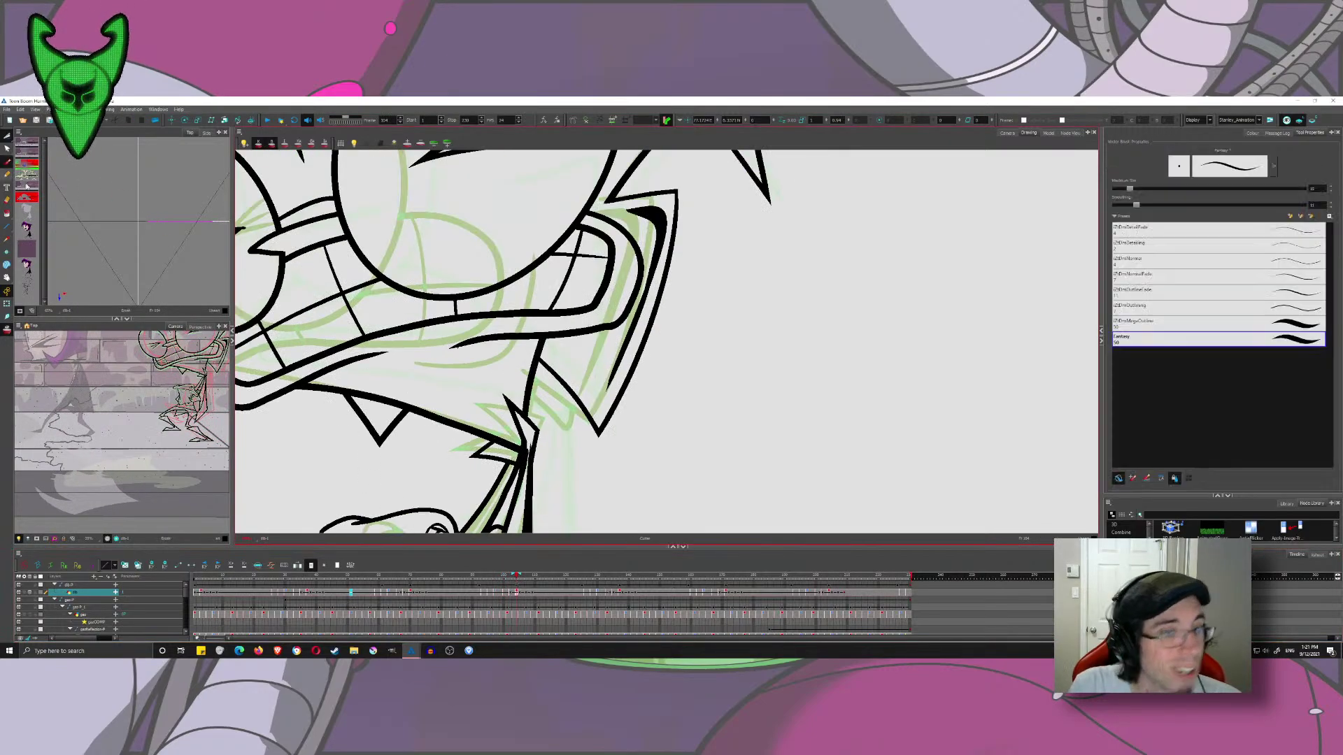
left_click_drag(517, 578, 512, 576)
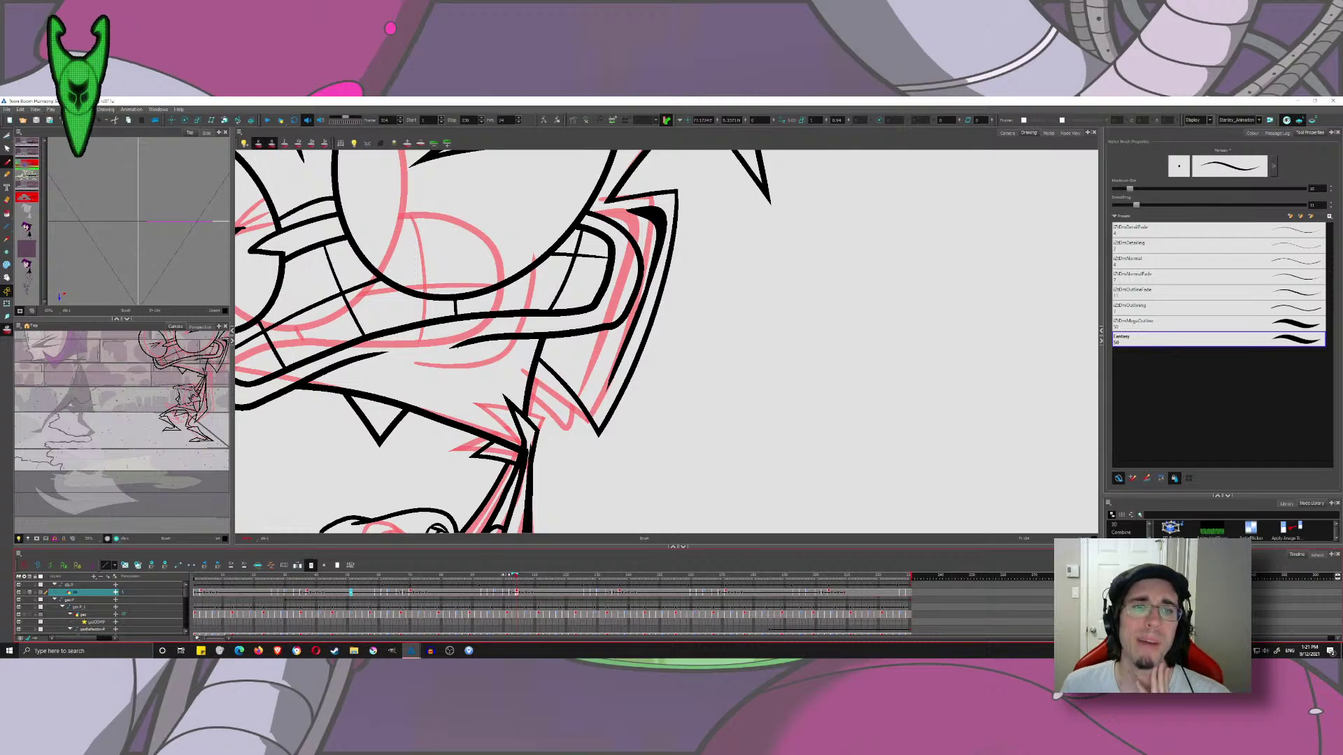
left_click(518, 579)
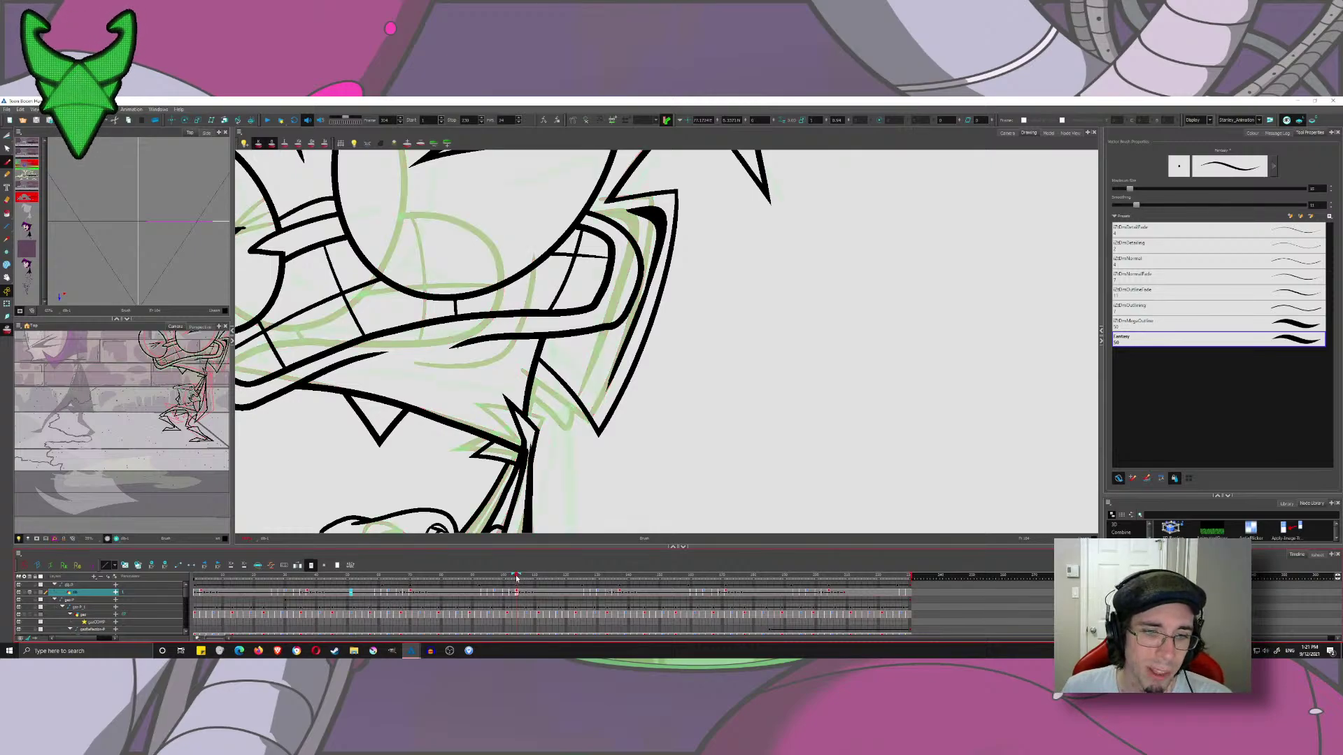
- On the earlier drawing without a chin spike, ink a small spike under the jaw near the neck and trim its overlap
left_click_drag(516, 578, 507, 578)
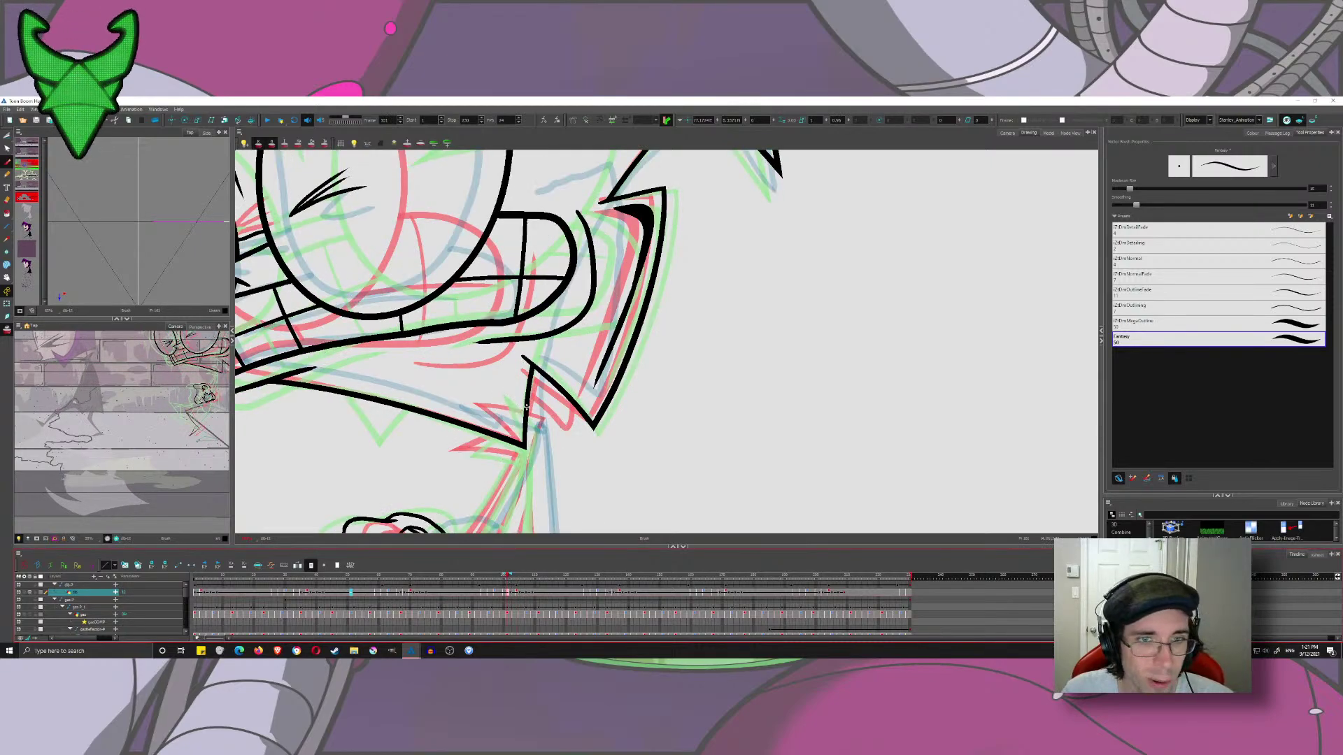
mouse_move(498, 395)
left_mouse_down()
mouse_move(548, 386)
mouse_move(559, 413)
mouse_move(540, 464)
mouse_move(600, 403)
mouse_move(585, 428)
mouse_move(497, 419)
left_mouse_up()
key("ctrl+z")
key("alt+t")
left_click_drag(550, 452, 525, 463)
scroll(500, 452, "down", 4)
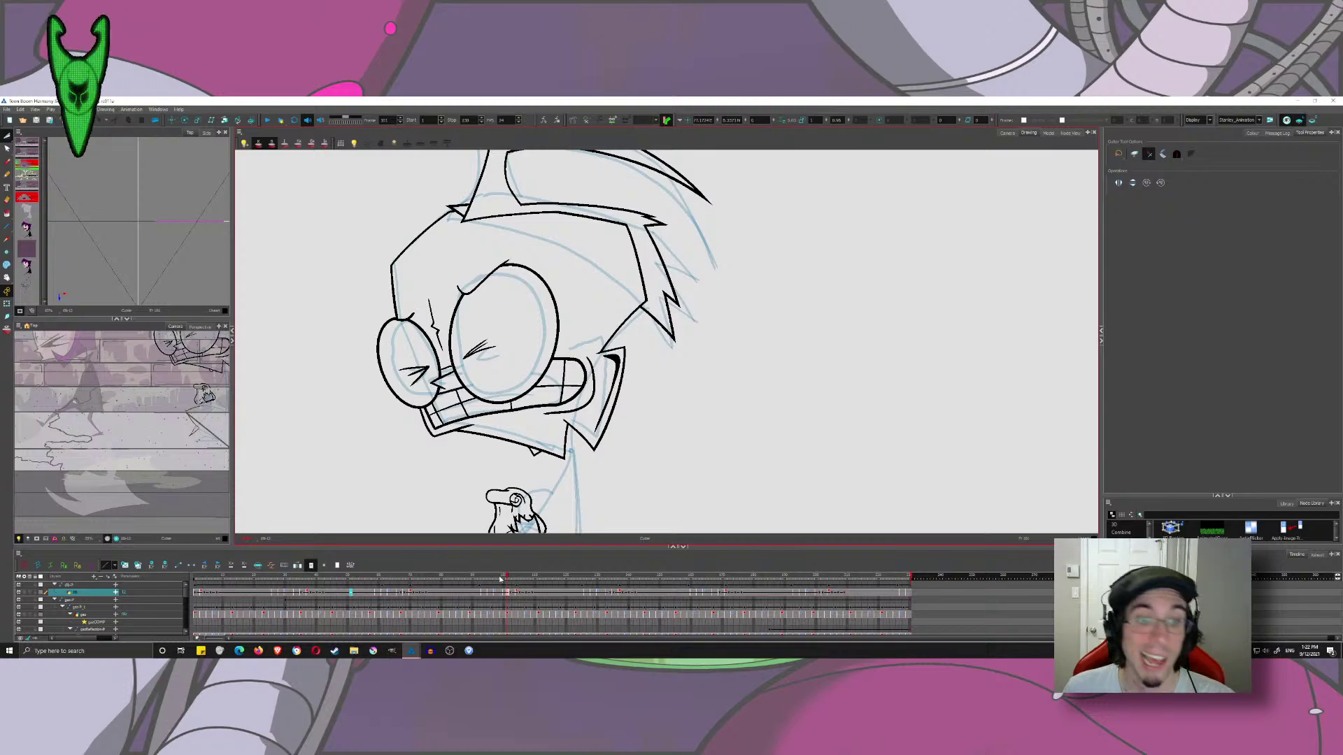
- Open the following drawing with onion skin on and adjust its range so the preceding drawing's jaw spike shows as a guide
mouse_move(507, 576)
left_mouse_down()
mouse_move(480, 576)
mouse_move(511, 588)
left_mouse_up()
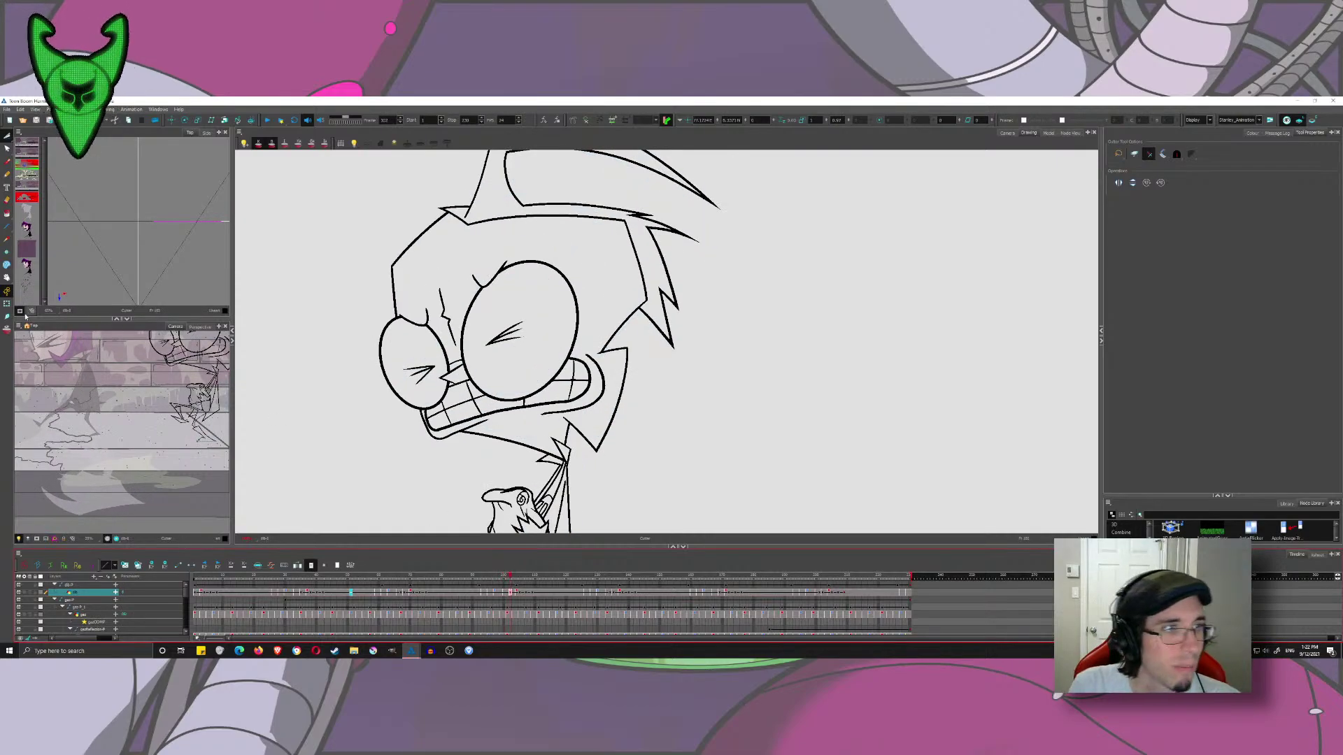
key("alt+o")
scroll(460, 450, "up", 3)
mouse_move(543, 430)
left_mouse_down()
mouse_move(329, 311)
mouse_move(503, 479)
left_mouse_up()
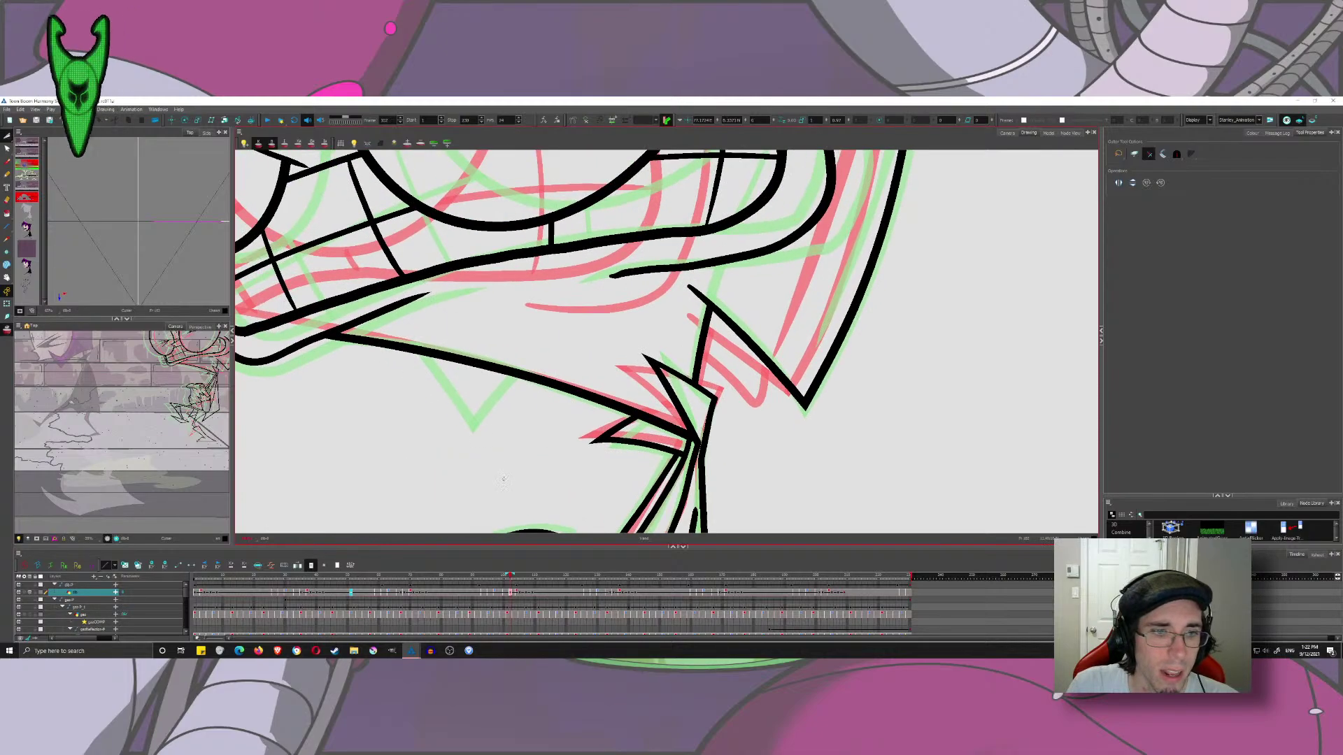
left_click(258, 143)
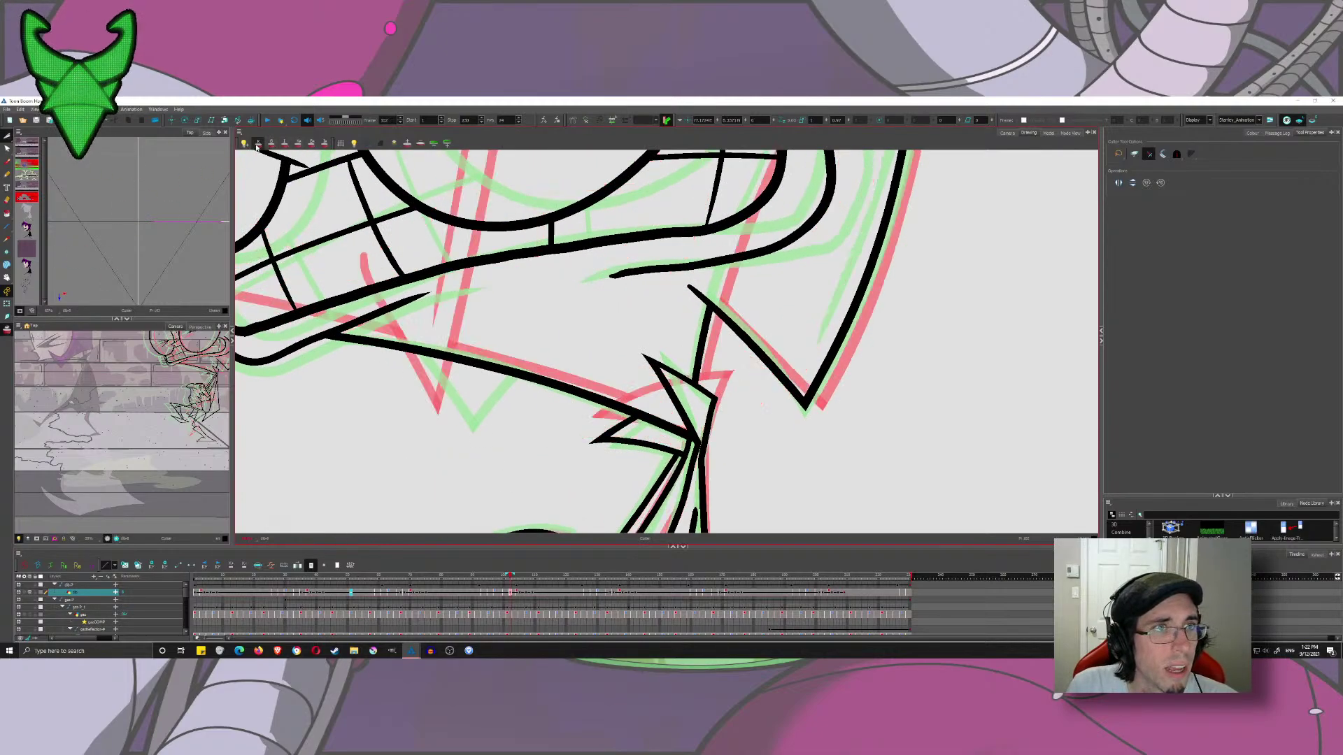
left_click(271, 143)
- Ink two crossing diagonal strokes through the jaw line to form a downward chin spike
left_click(6, 161)
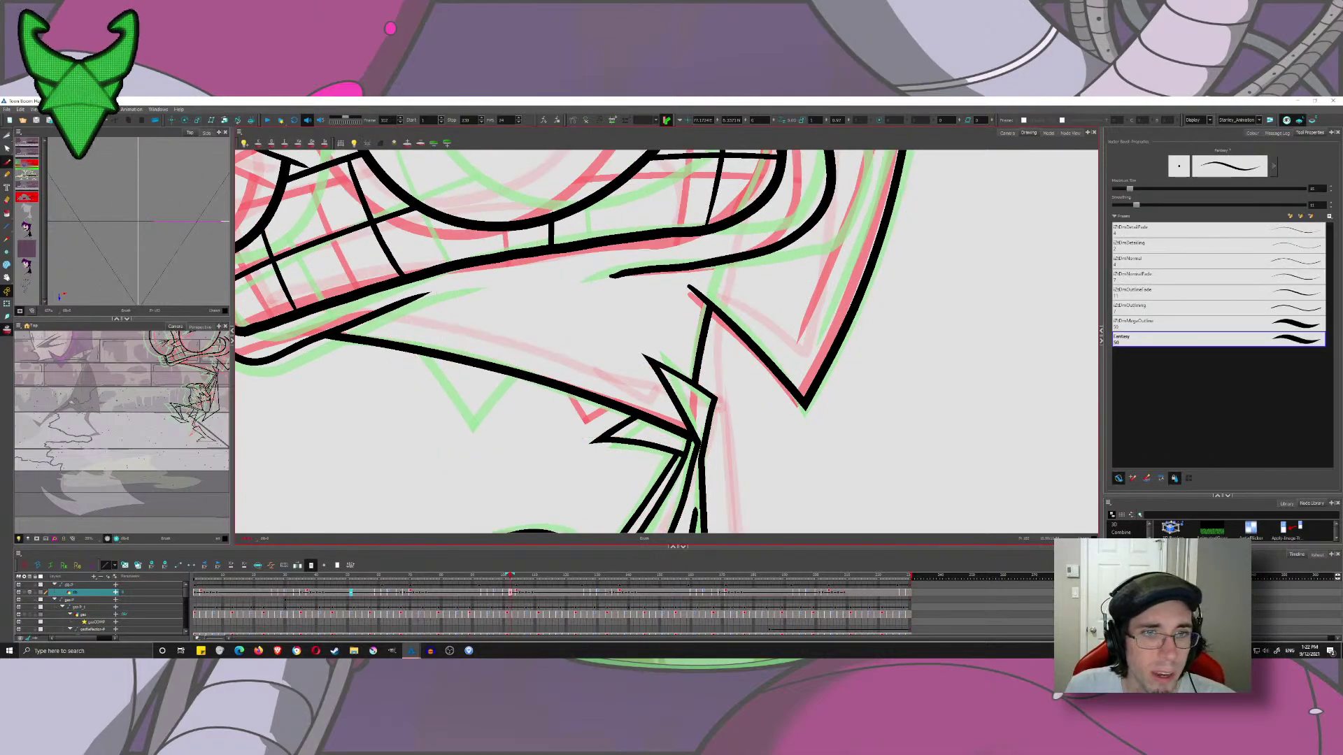
left_click_drag(469, 336, 568, 470)
left_click_drag(644, 352, 524, 435)
- Trim the crossing strokes' excess above and below the jaw to leave a pointed spike, then save the scene
key("alt+t")
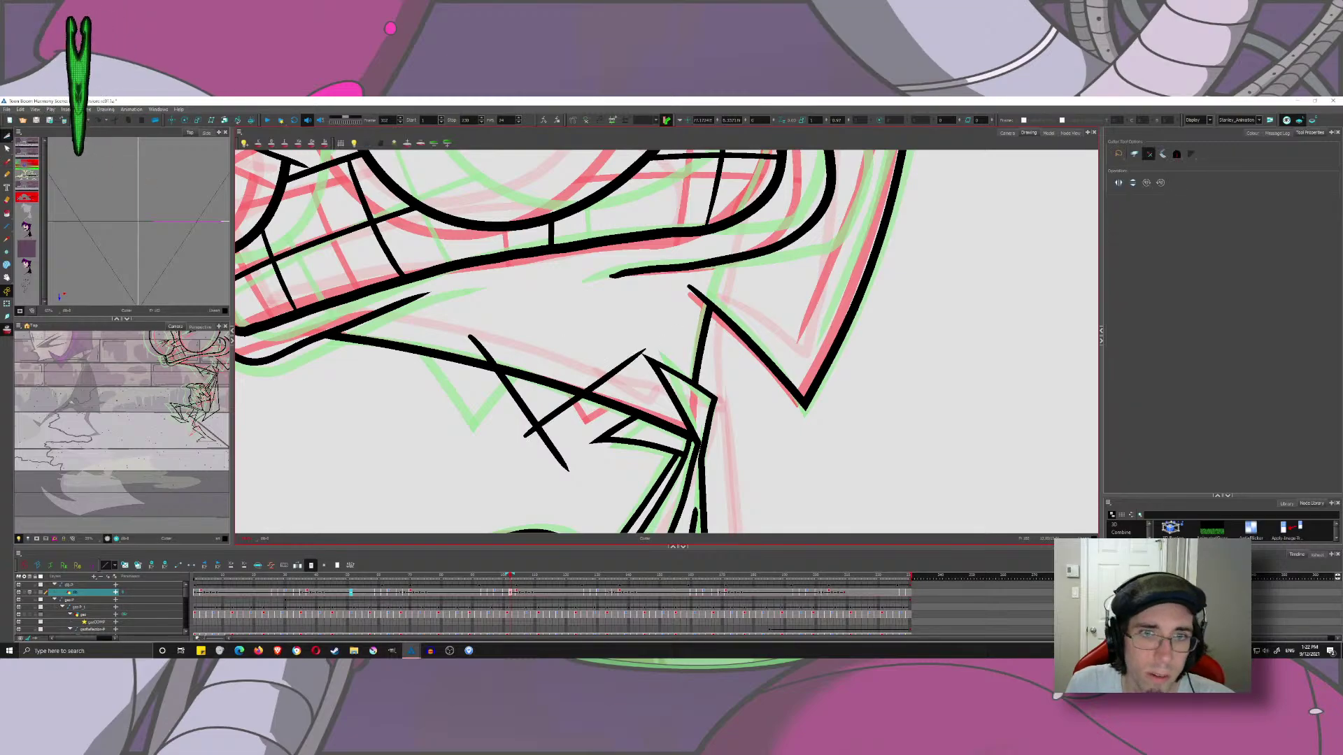
left_click_drag(603, 358, 624, 386)
left_click_drag(498, 341, 470, 360)
mouse_move(503, 413)
left_mouse_down()
mouse_move(535, 391)
mouse_move(565, 449)
left_mouse_up()
key("ctrl+z")
left_click_drag(564, 449, 496, 351)
key("ctrl+s")
key("alt+o")
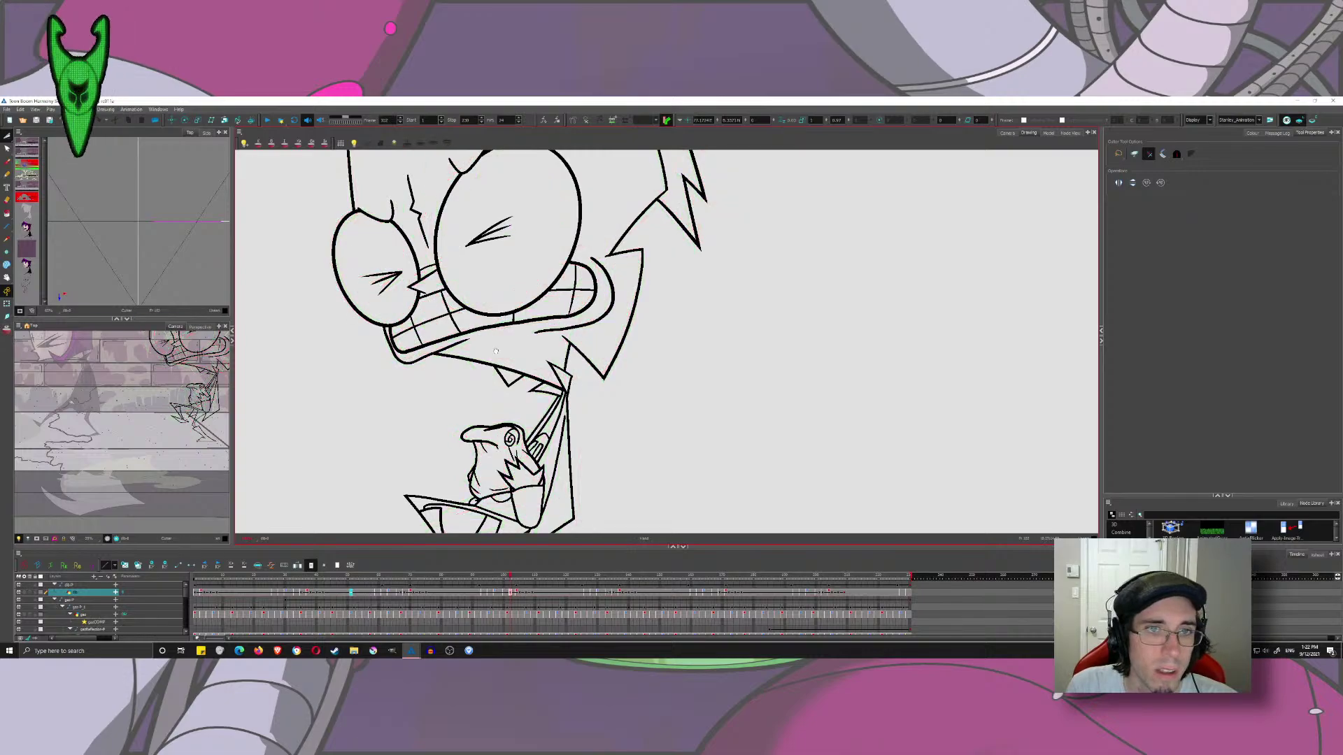
- On the later unfinished drawing, ink a V-shaped chin spike across the jaw line beside the blue sketch, undoing the first crossed strokes
scroll(496, 351, "down", 2)
mouse_move(510, 577)
left_mouse_down()
mouse_move(494, 577)
mouse_move(598, 594)
mouse_move(588, 592)
left_mouse_up()
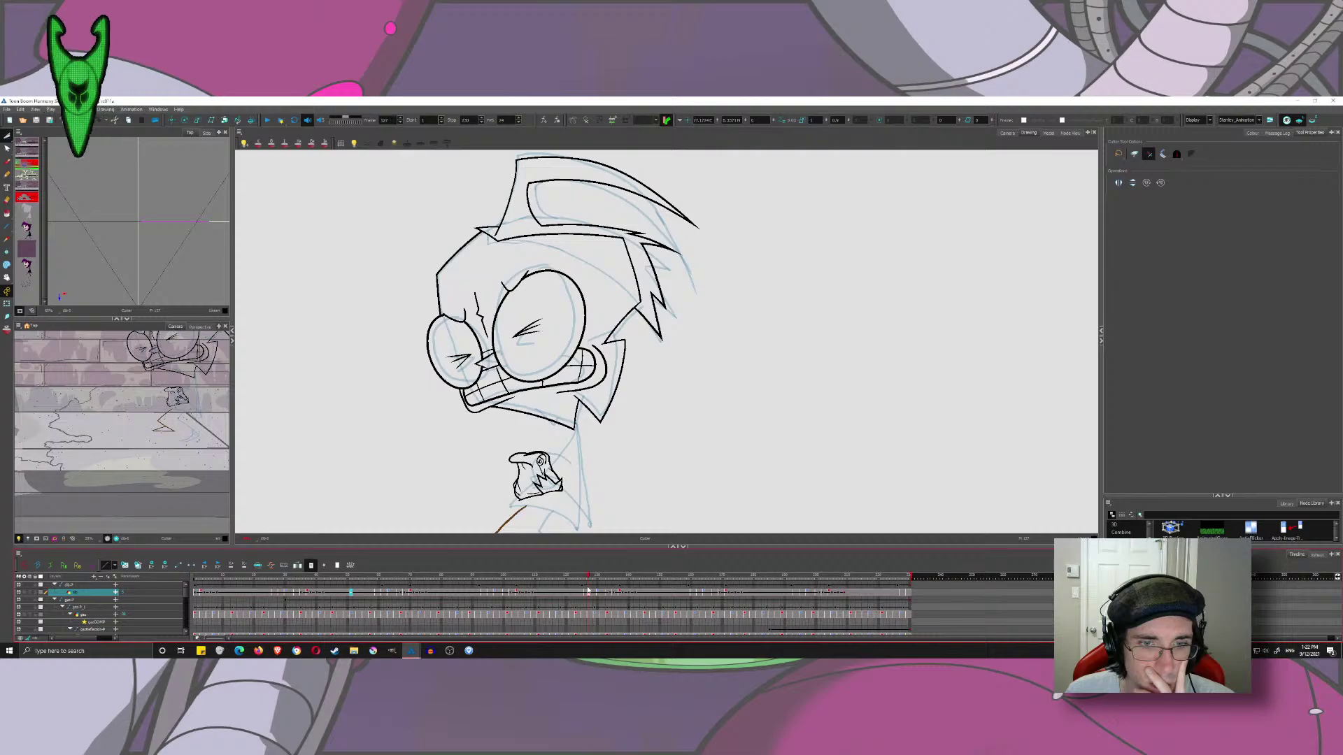
scroll(536, 403, "up", 3)
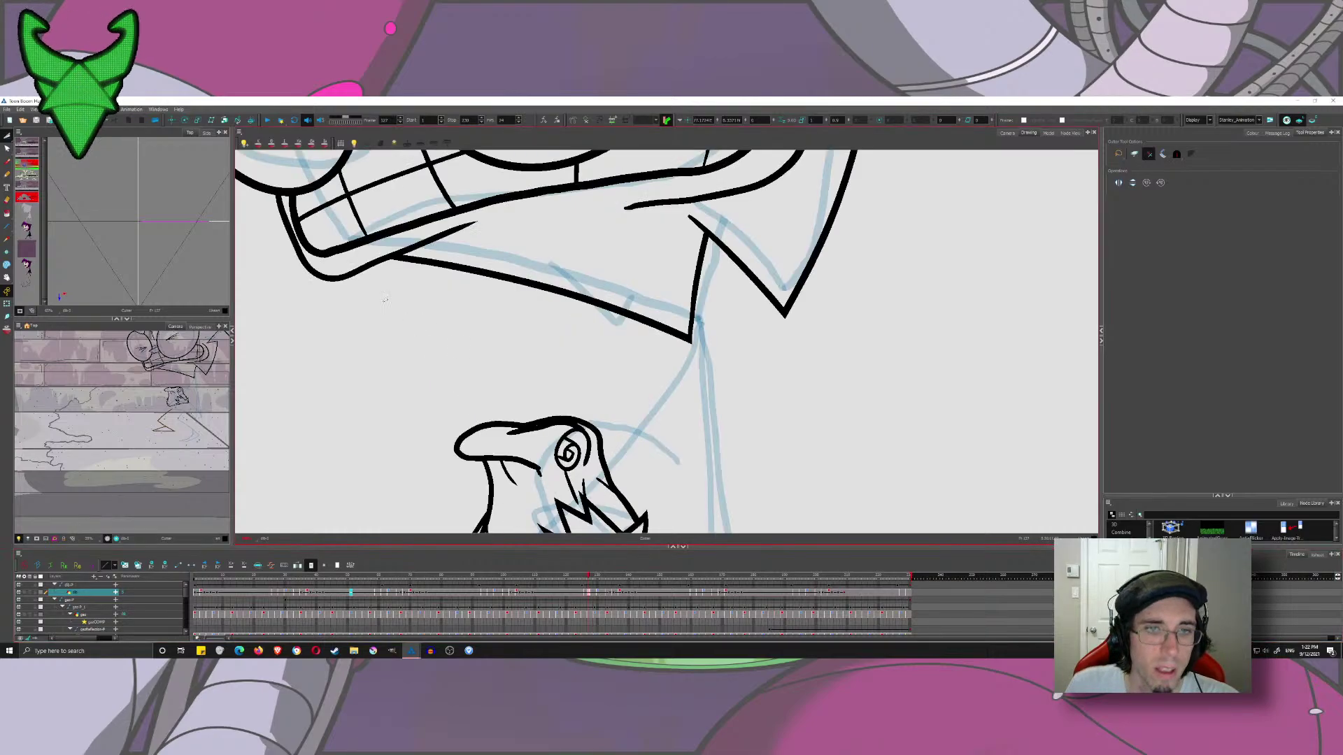
left_click(7, 161)
key("comma")
key("comma")
key("period")
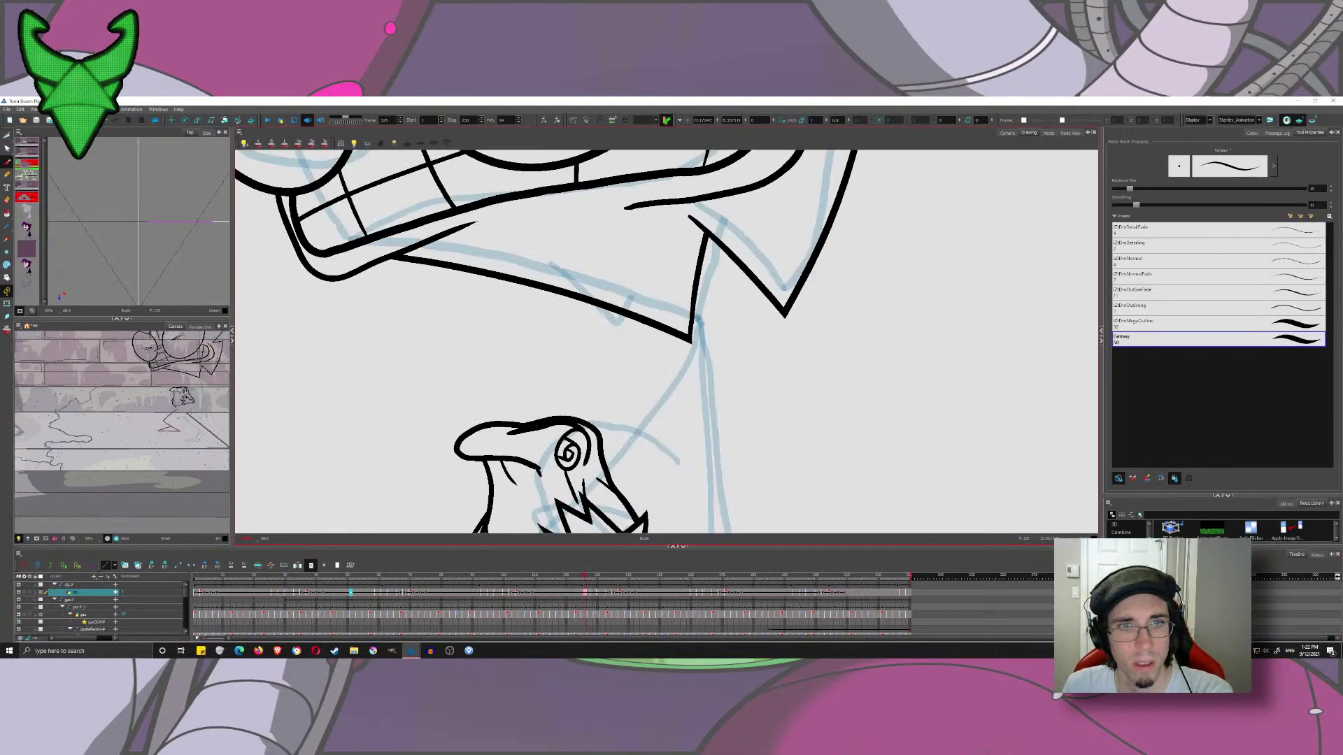
left_click_drag(577, 272, 628, 350)
left_click_drag(654, 288, 601, 339)
key("ctrl+z")
key("ctrl+z")
mouse_move(553, 264)
left_mouse_down()
mouse_move(651, 374)
mouse_move(664, 286)
left_mouse_up()
- Trim the new chin spike's excess line ends around its tip and above the jaw line
key("alt+t")
left_click_drag(607, 347, 642, 352)
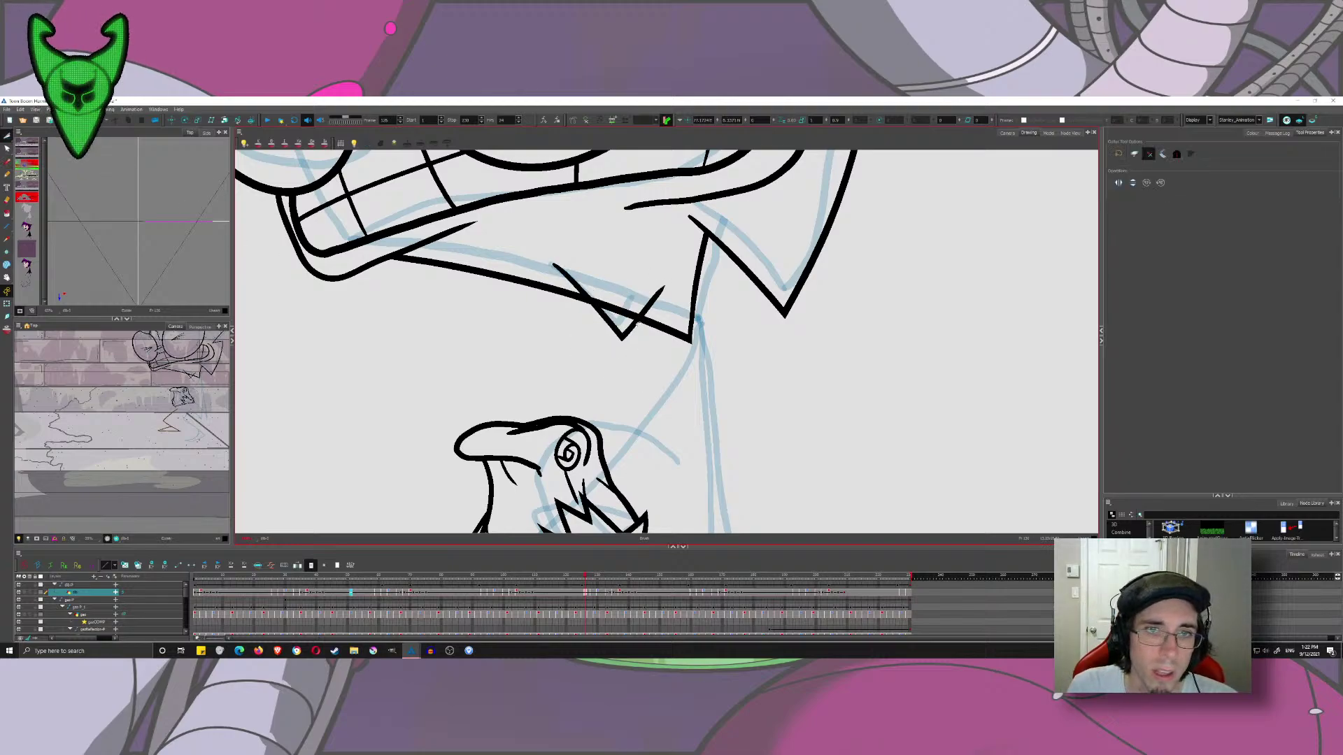
left_click_drag(660, 304, 553, 281)
- Examine the chin spike on the surrounding drawings, then review the whole figure's motion and the jaw up close
key("g")
key("g")
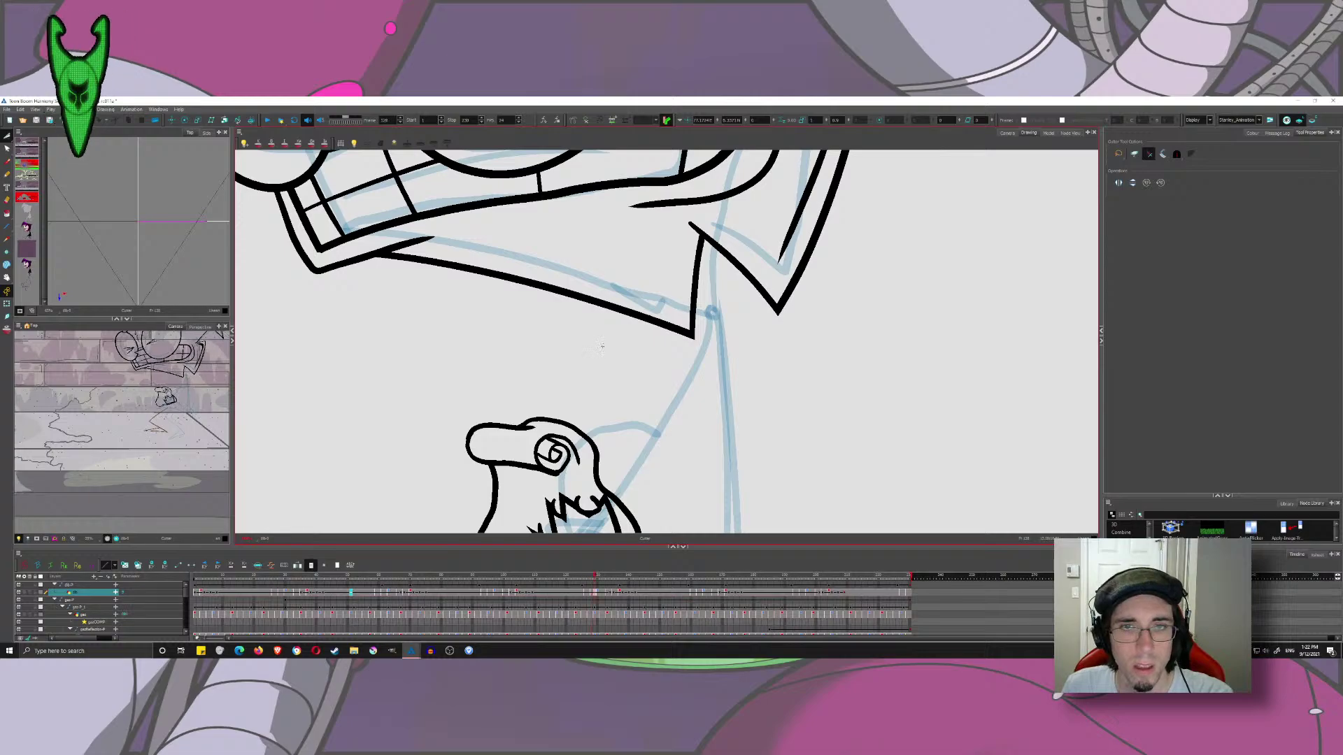
key("f")
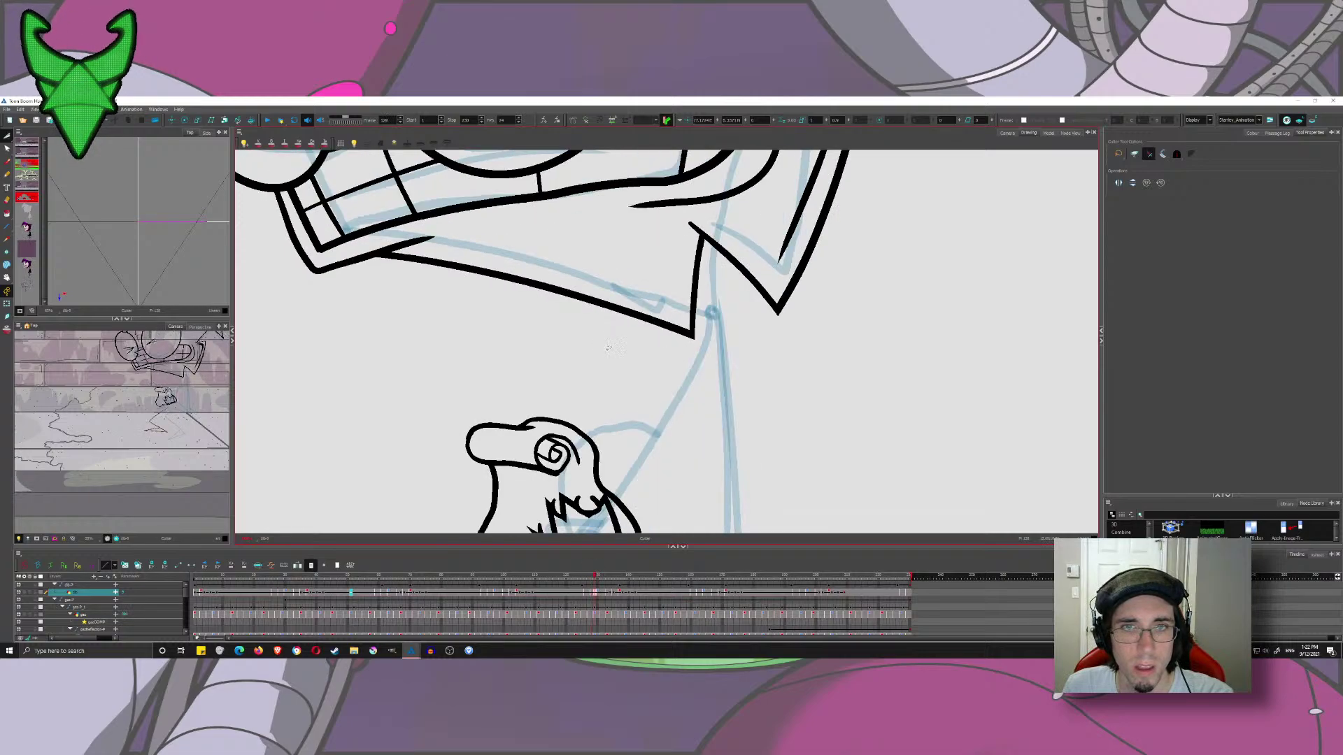
key("f")
key("f")
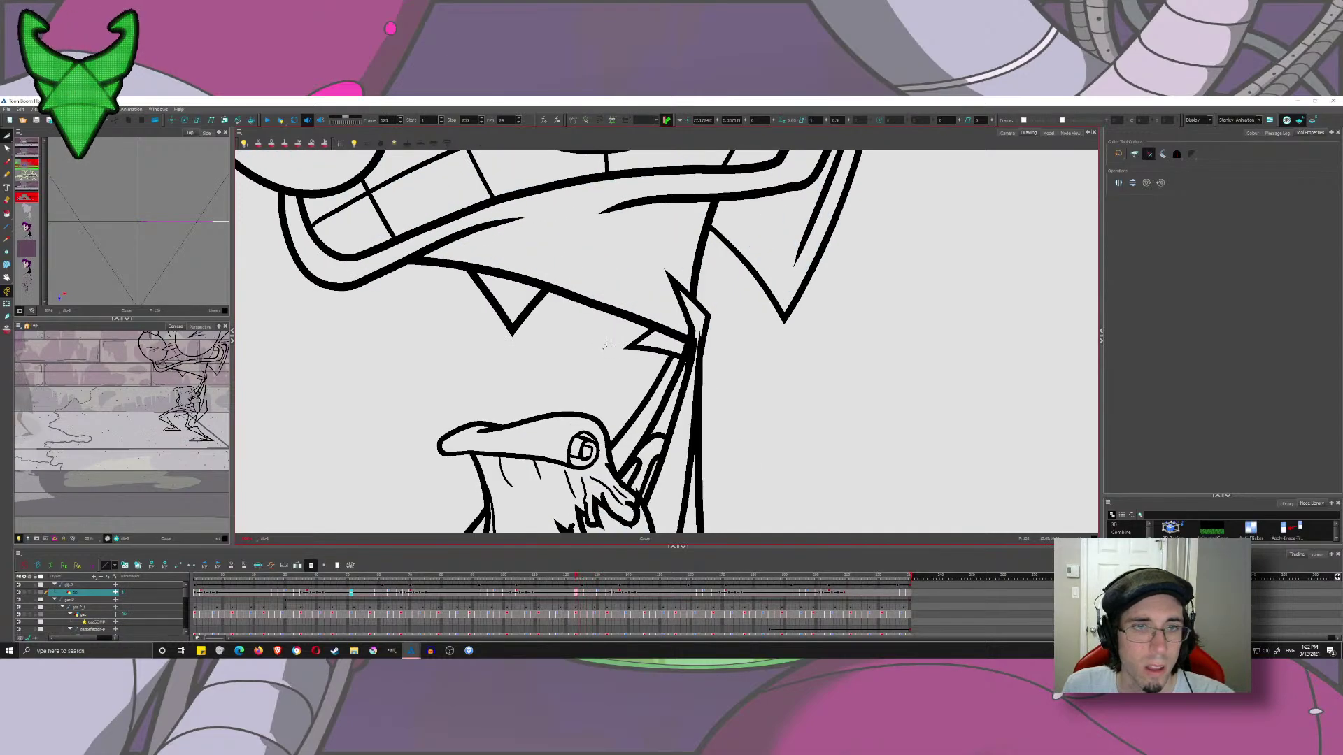
key("f")
scroll(543, 325, "down", 5)
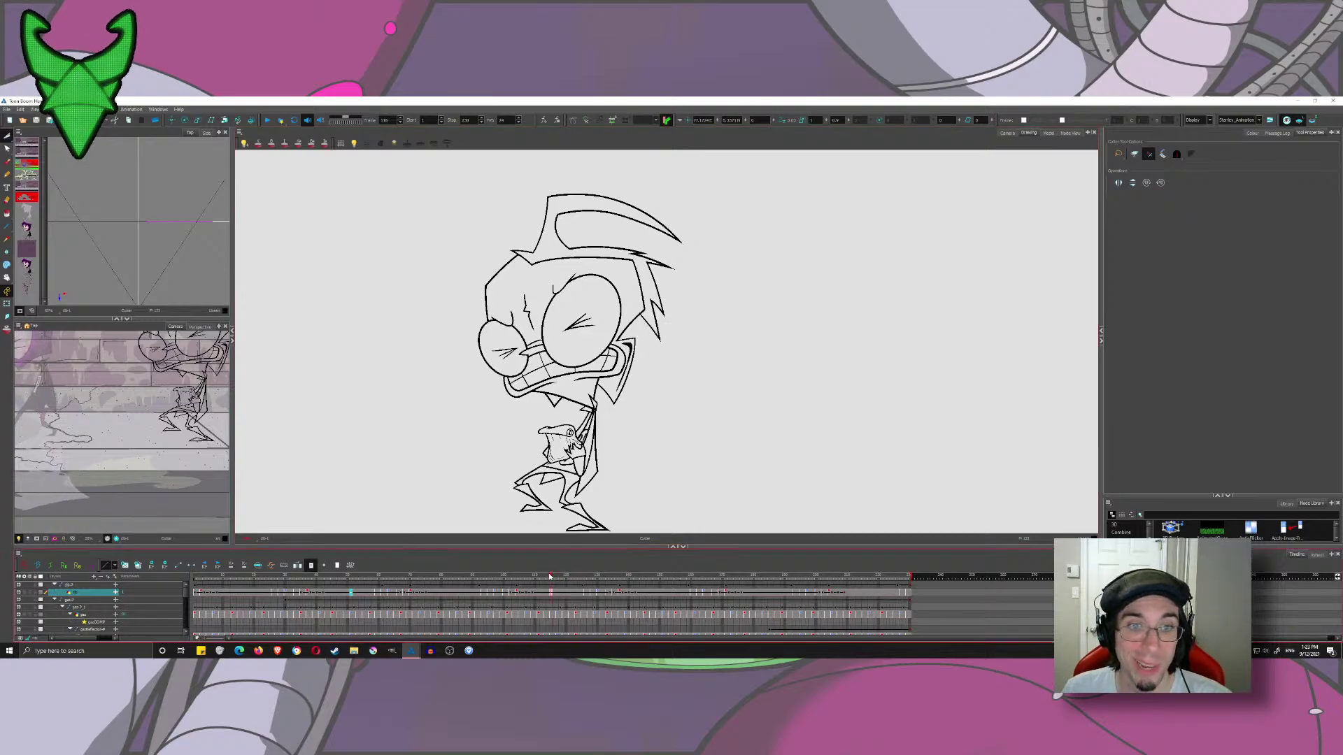
left_click_drag(577, 575, 544, 597)
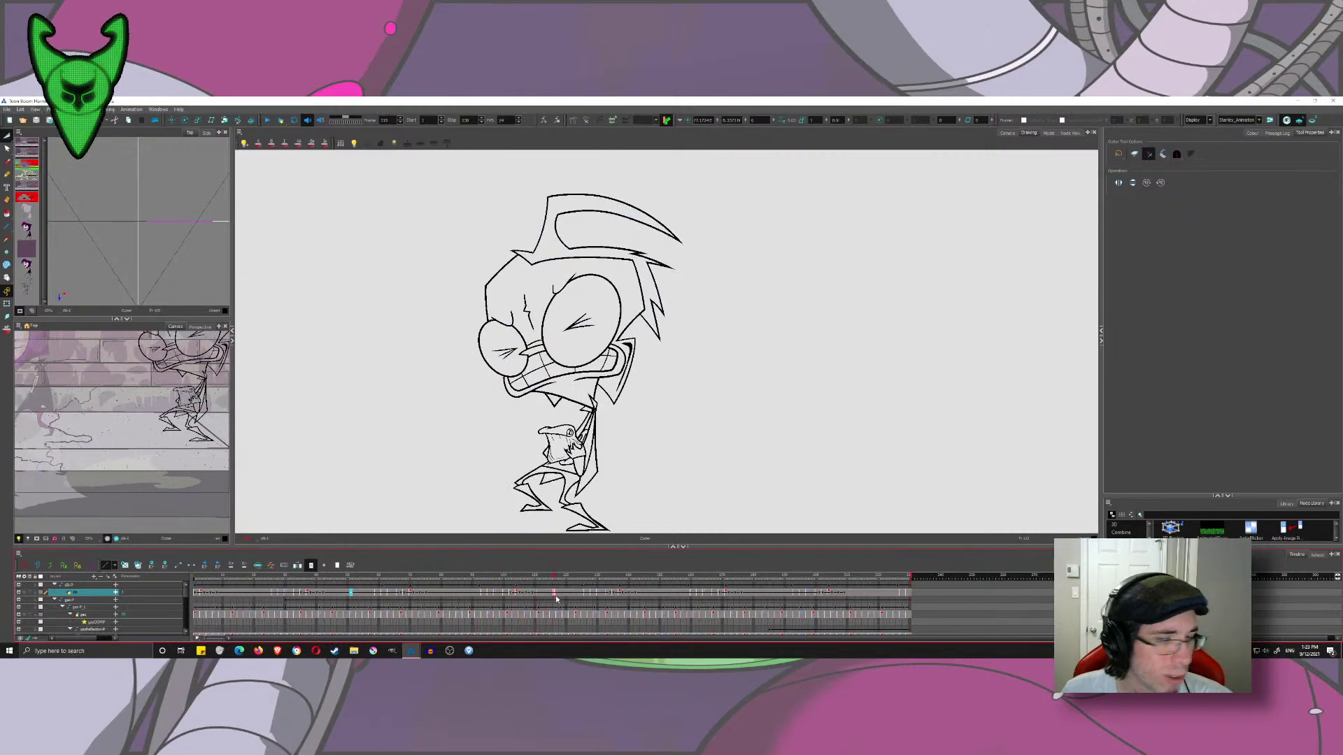
left_click(589, 608)
left_click_drag(606, 612, 548, 584)
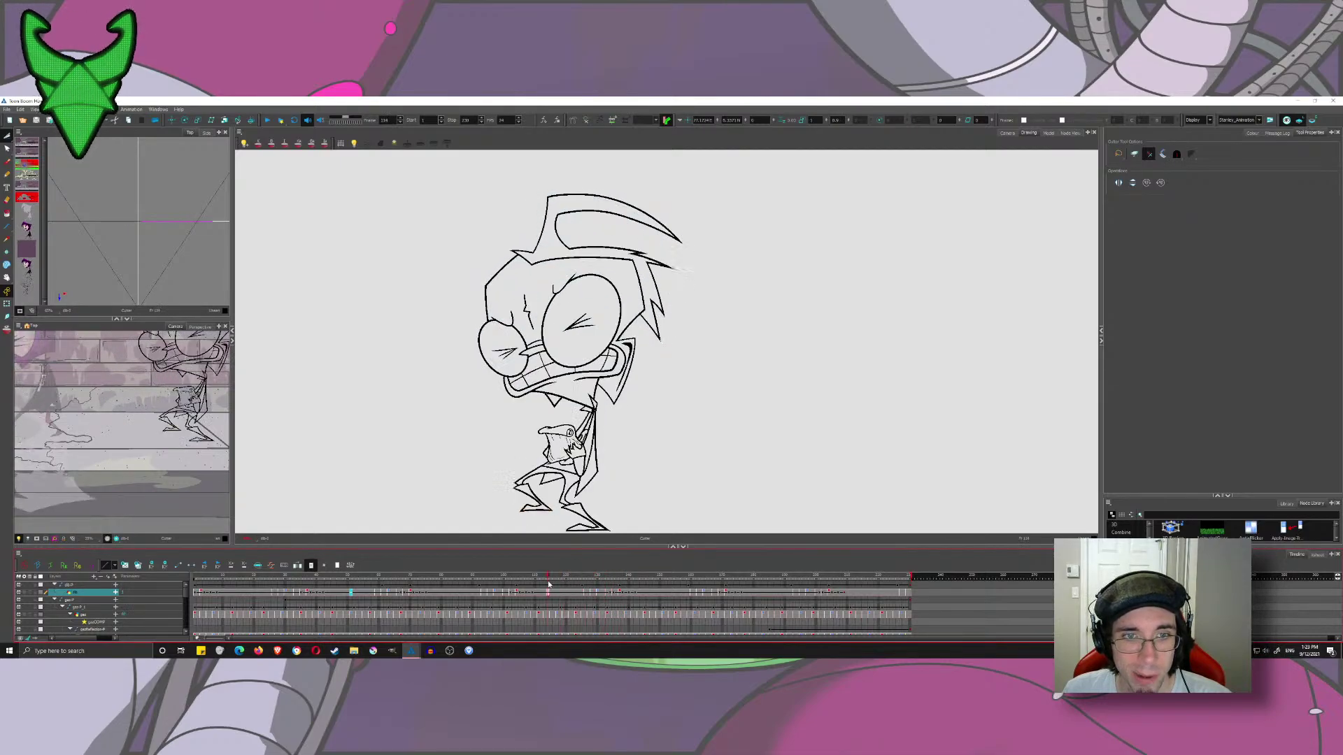
scroll(540, 358, "up", 5)
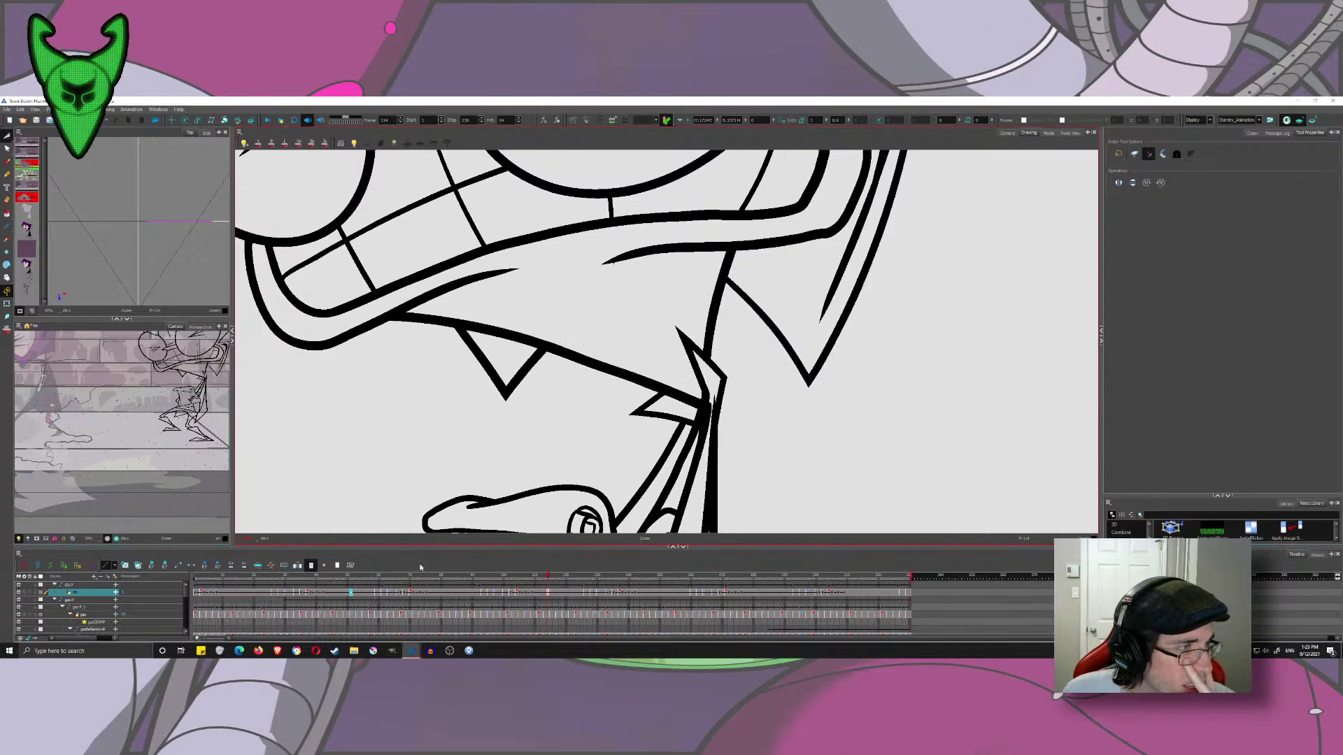
scroll(475, 403, "down", 5)
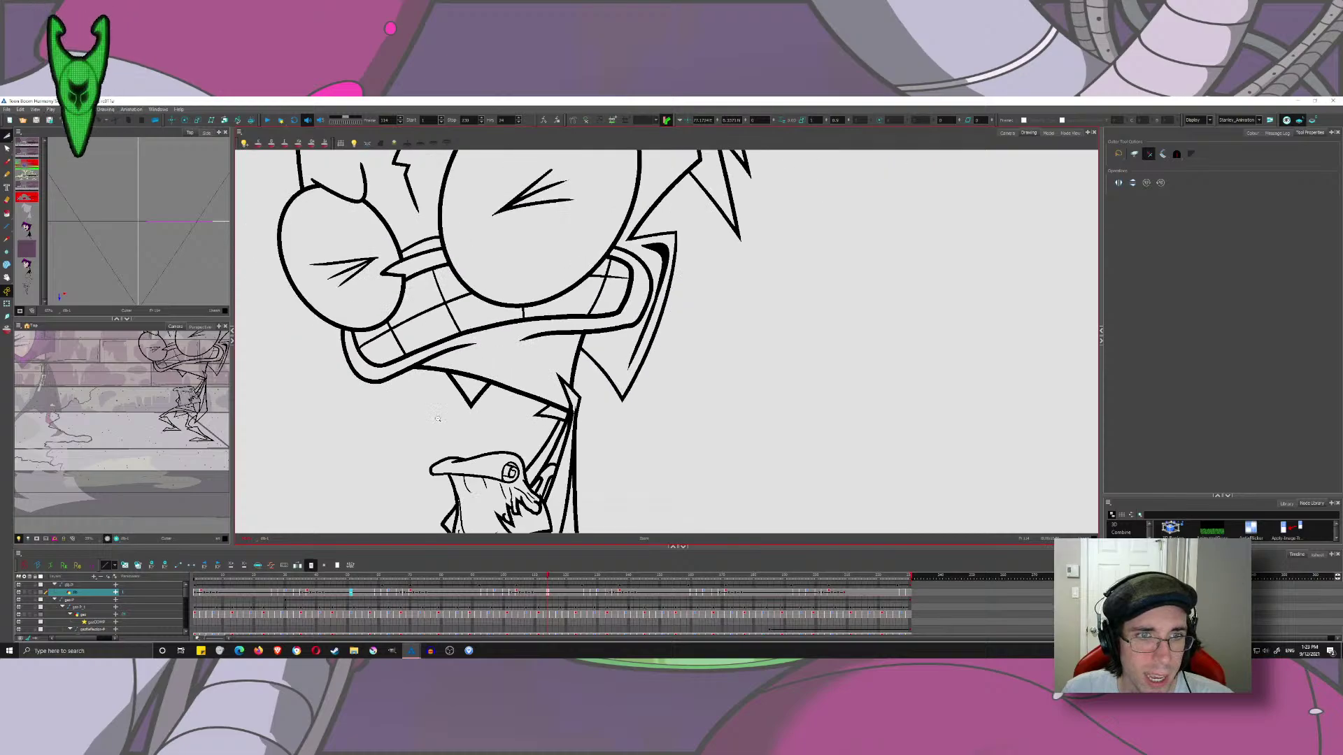
- Step back through the neighbouring inked drawings and check the chin spike and collar on each
mouse_move(511, 577)
left_mouse_down()
mouse_move(480, 580)
mouse_move(570, 577)
mouse_move(605, 613)
mouse_move(600, 596)
mouse_move(533, 594)
left_mouse_up()
left_click_drag(552, 448, 527, 308)
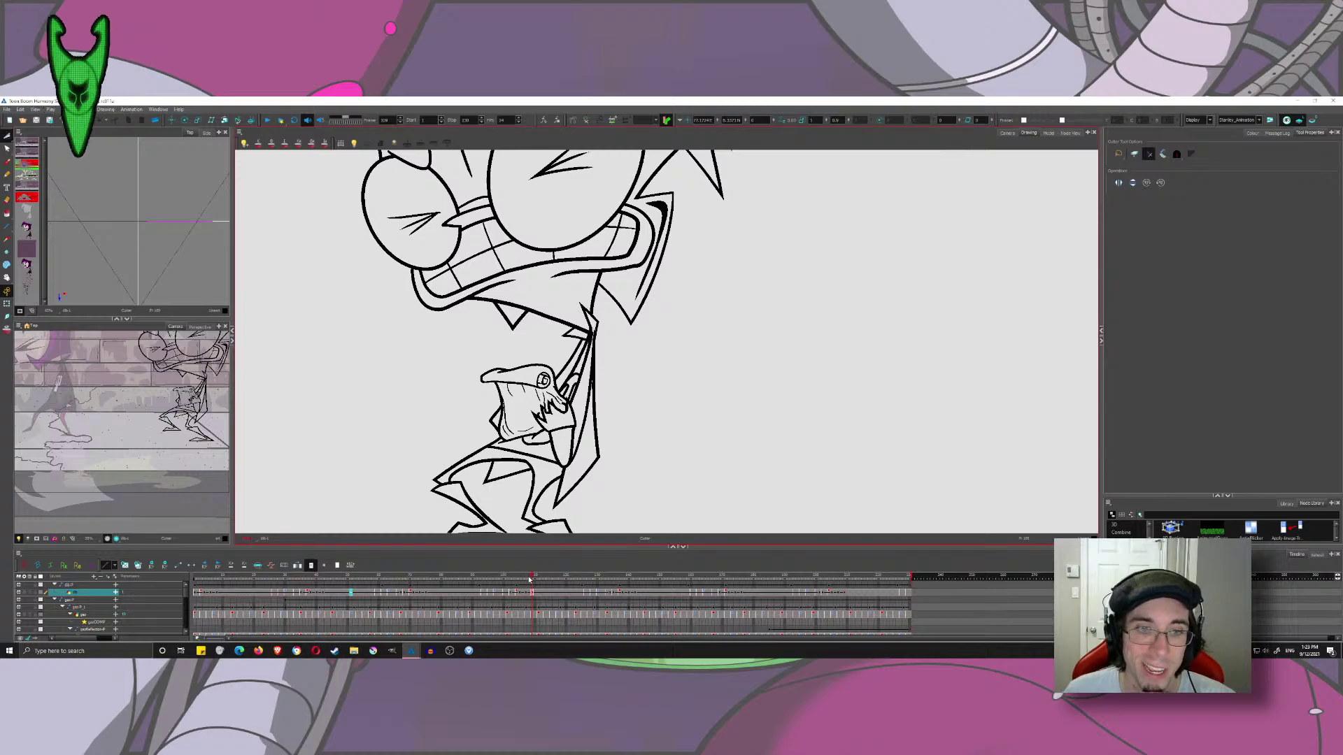
mouse_move(529, 579)
left_mouse_down()
mouse_move(505, 591)
mouse_move(496, 568)
mouse_move(519, 572)
left_mouse_up()
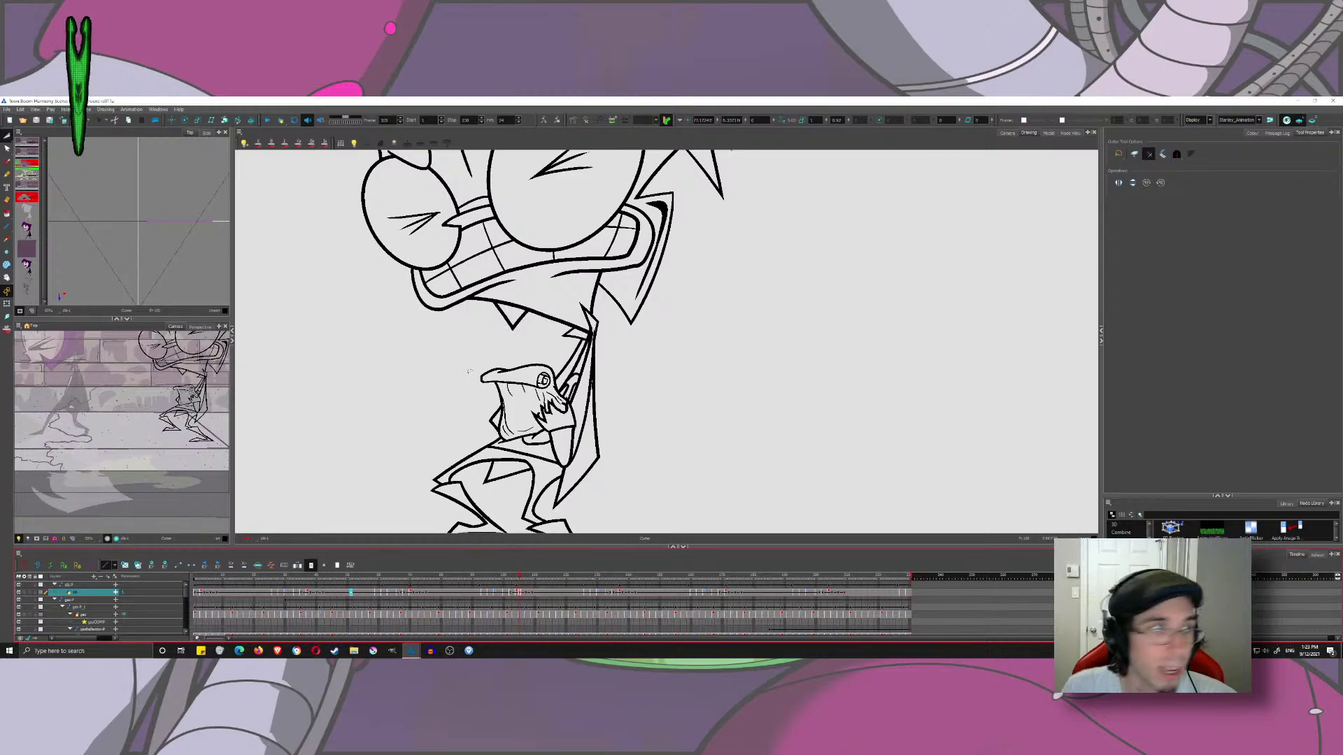
- Try trimming the overlapping lines where the back line meets the collar, then undo the cuts
scroll(586, 276, "up", 6)
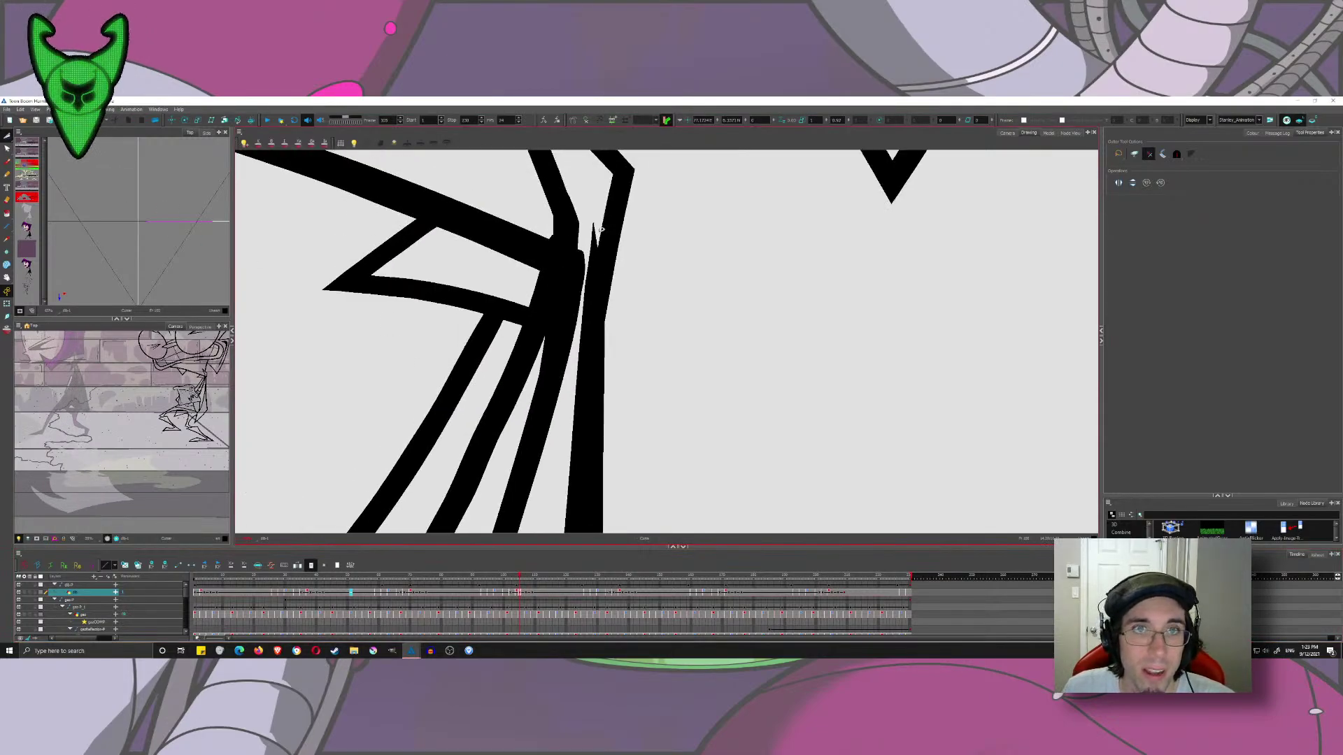
left_click_drag(581, 294, 596, 354)
key("ctrl+z")
key("ctrl+z")
scroll(582, 314, "down", 6)
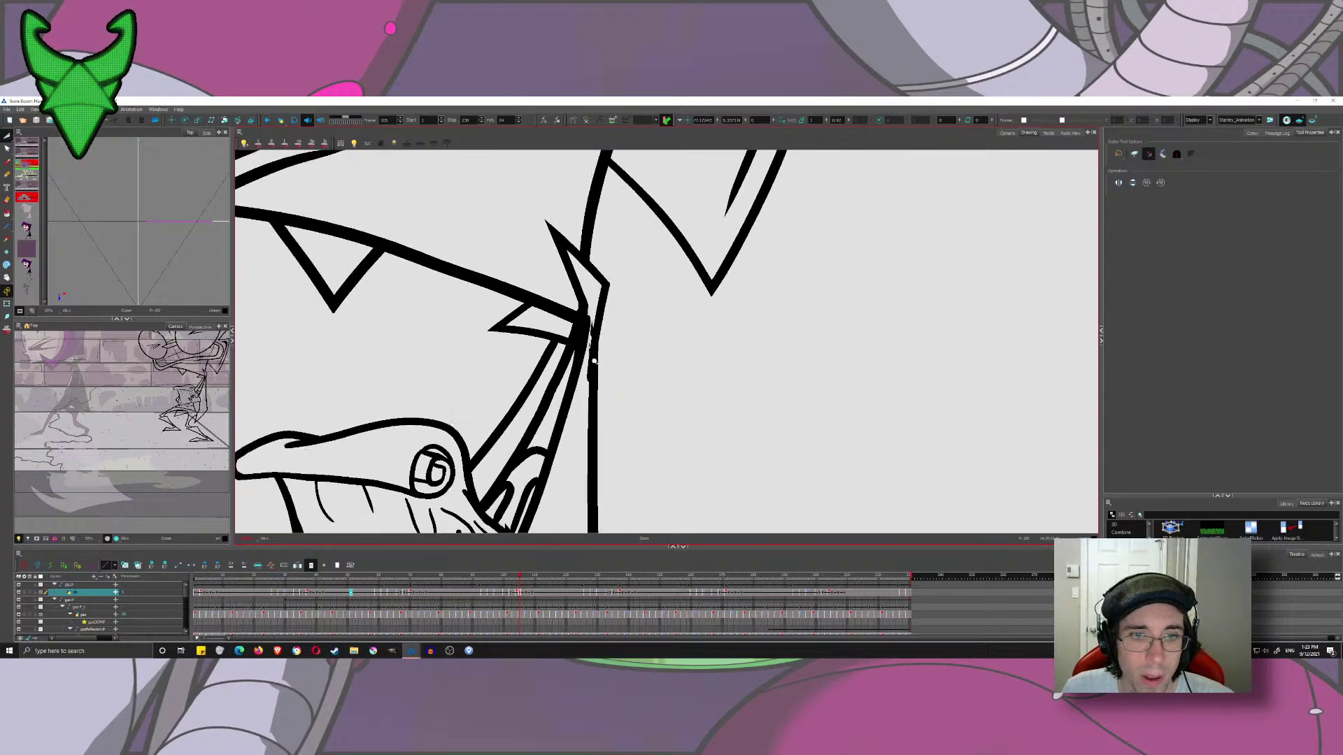
left_click_drag(579, 307, 560, 531)
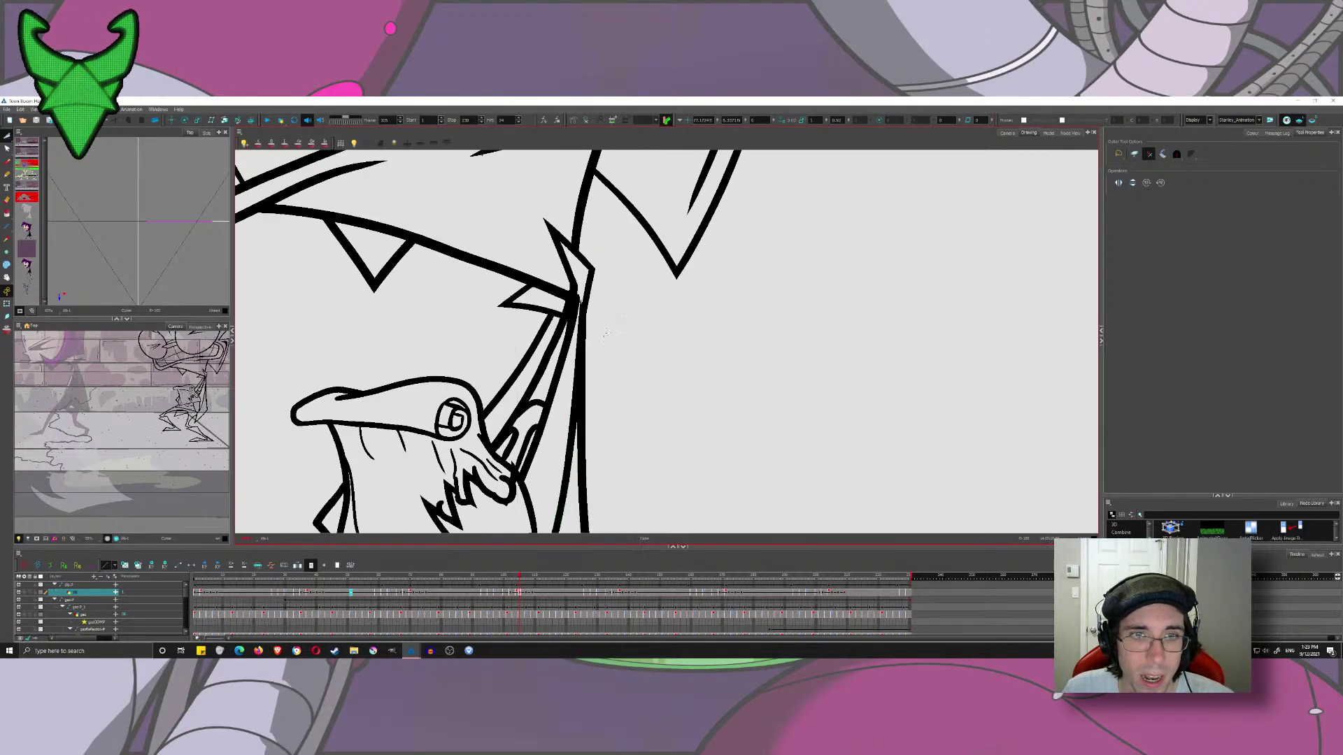
scroll(580, 318, "down", 4)
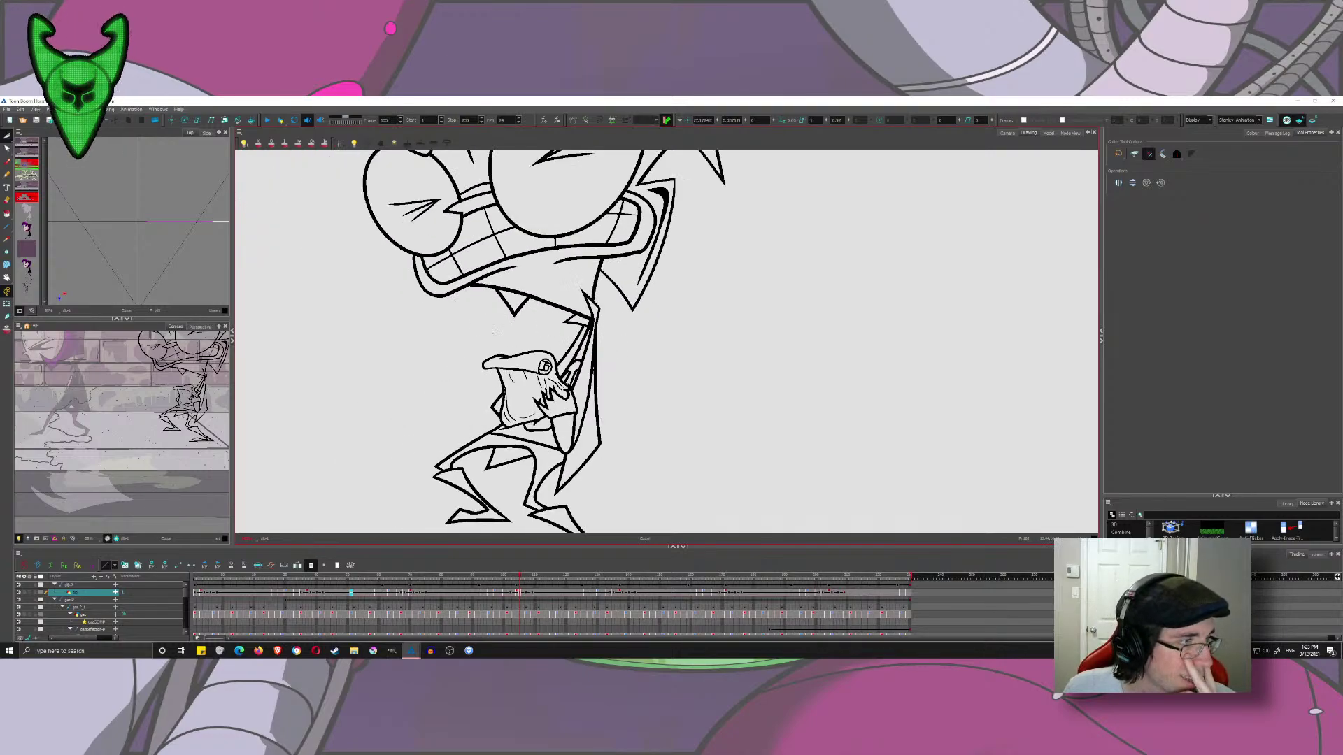
- Ready the Brush and go back to the earlier unfinished drawing that still lacks its inked collar, torso and legs
key("alt+b")
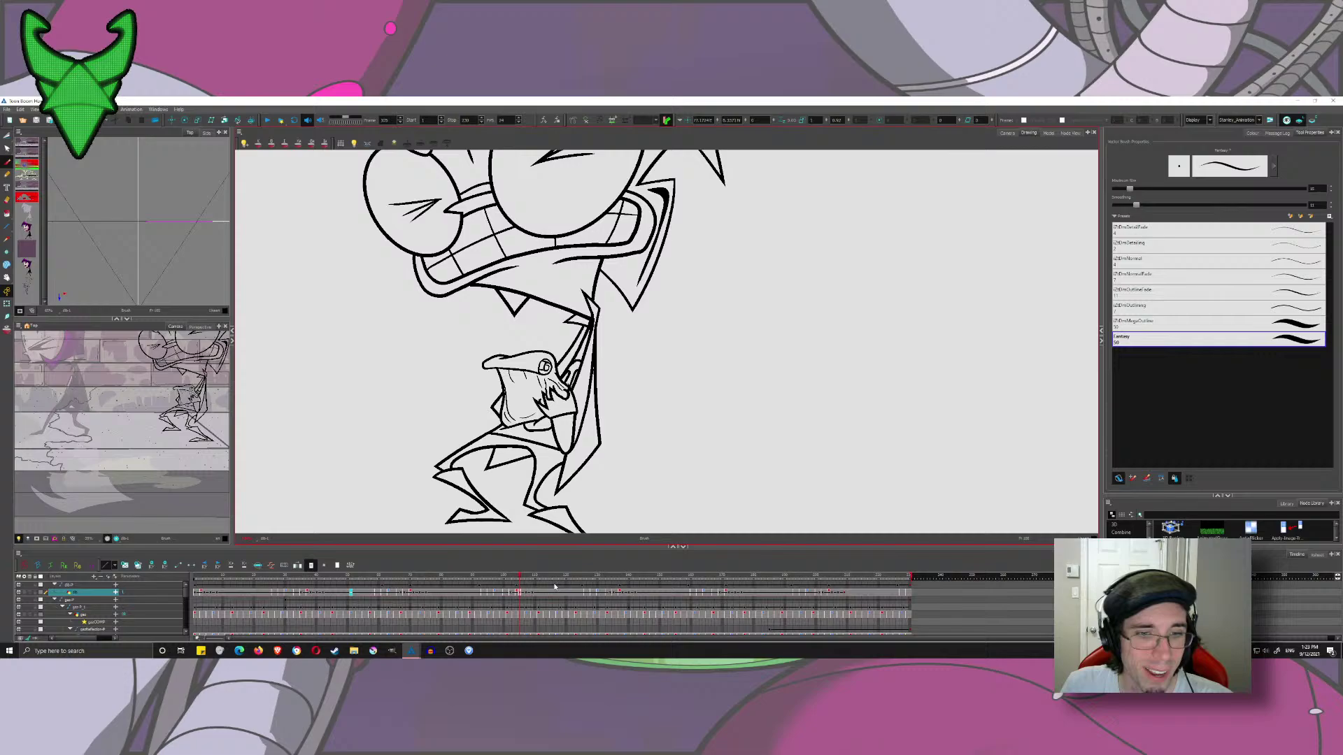
mouse_move(519, 578)
left_mouse_down()
mouse_move(489, 574)
mouse_move(528, 582)
mouse_move(506, 575)
left_mouse_up()
mouse_move(575, 469)
left_mouse_down()
mouse_move(534, 376)
mouse_move(533, 440)
left_mouse_up()
left_click(510, 578)
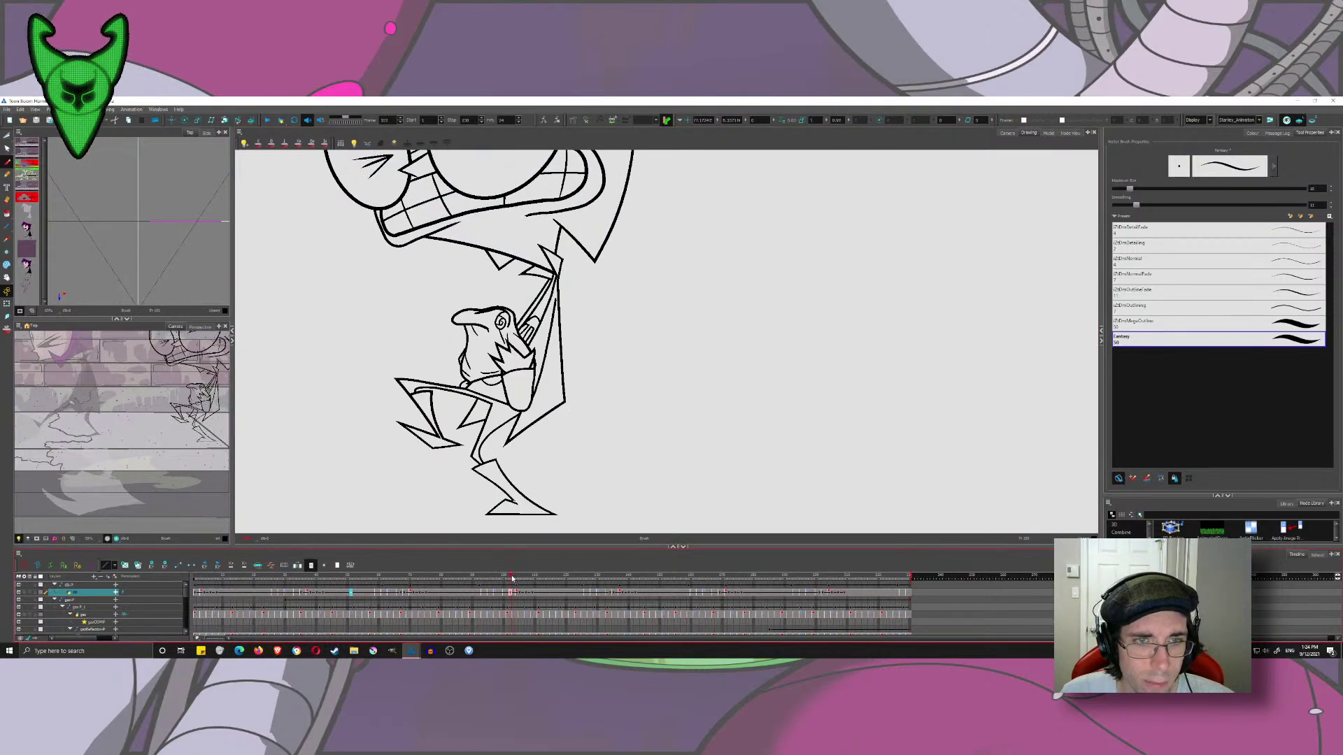
left_click_drag(577, 290, 591, 373)
key("1")
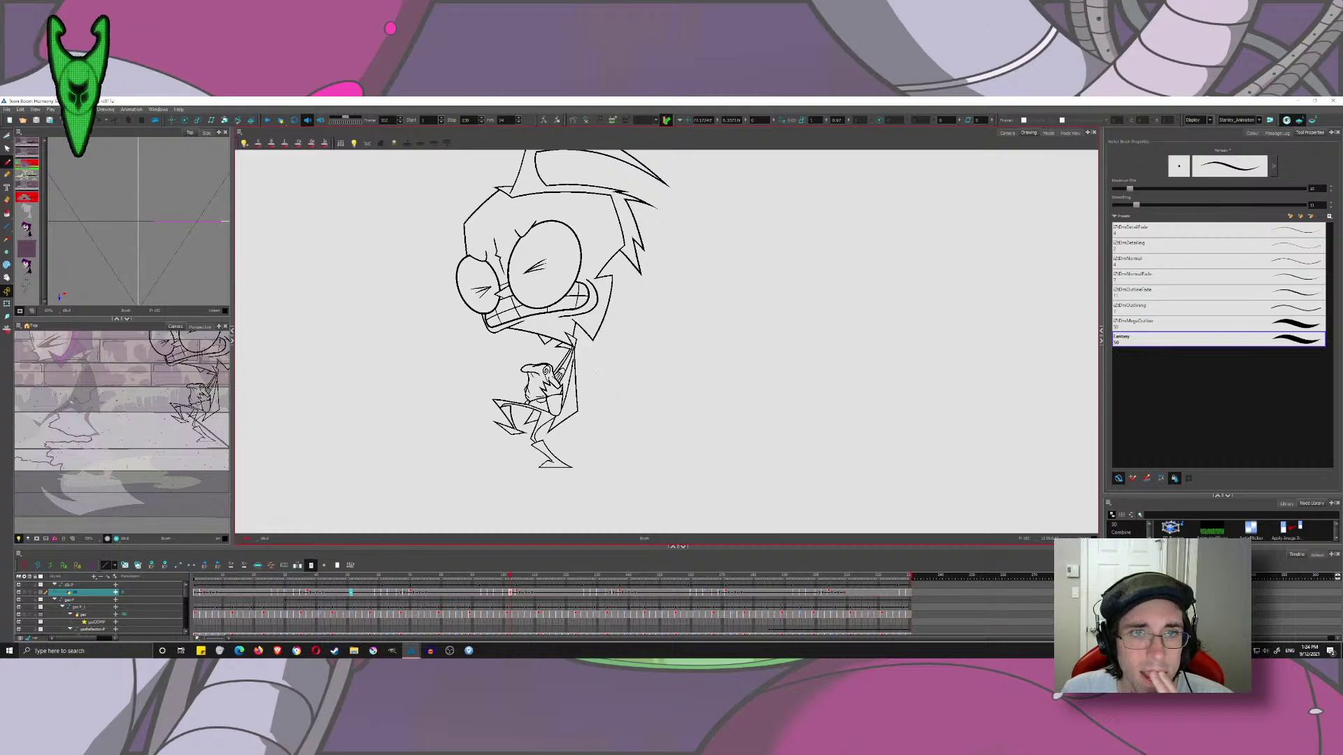
left_click(508, 578)
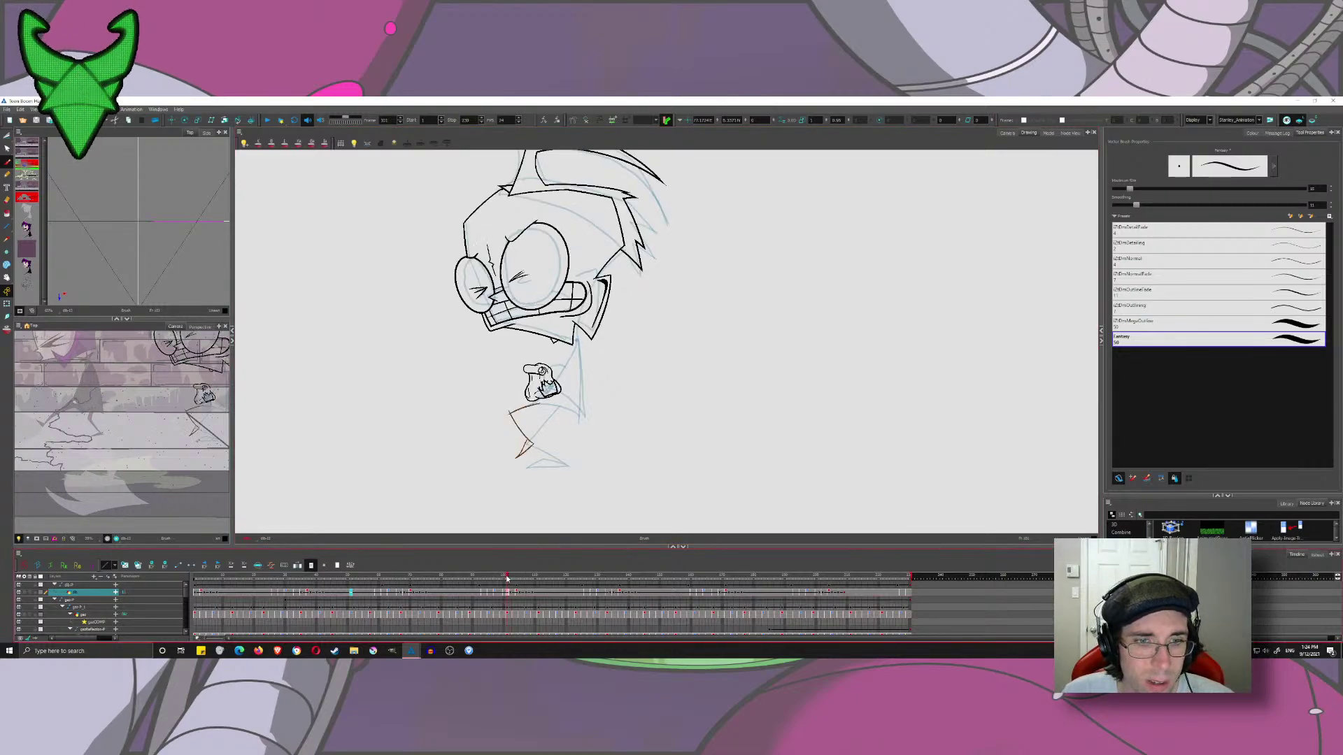
left_click_drag(507, 579, 504, 579)
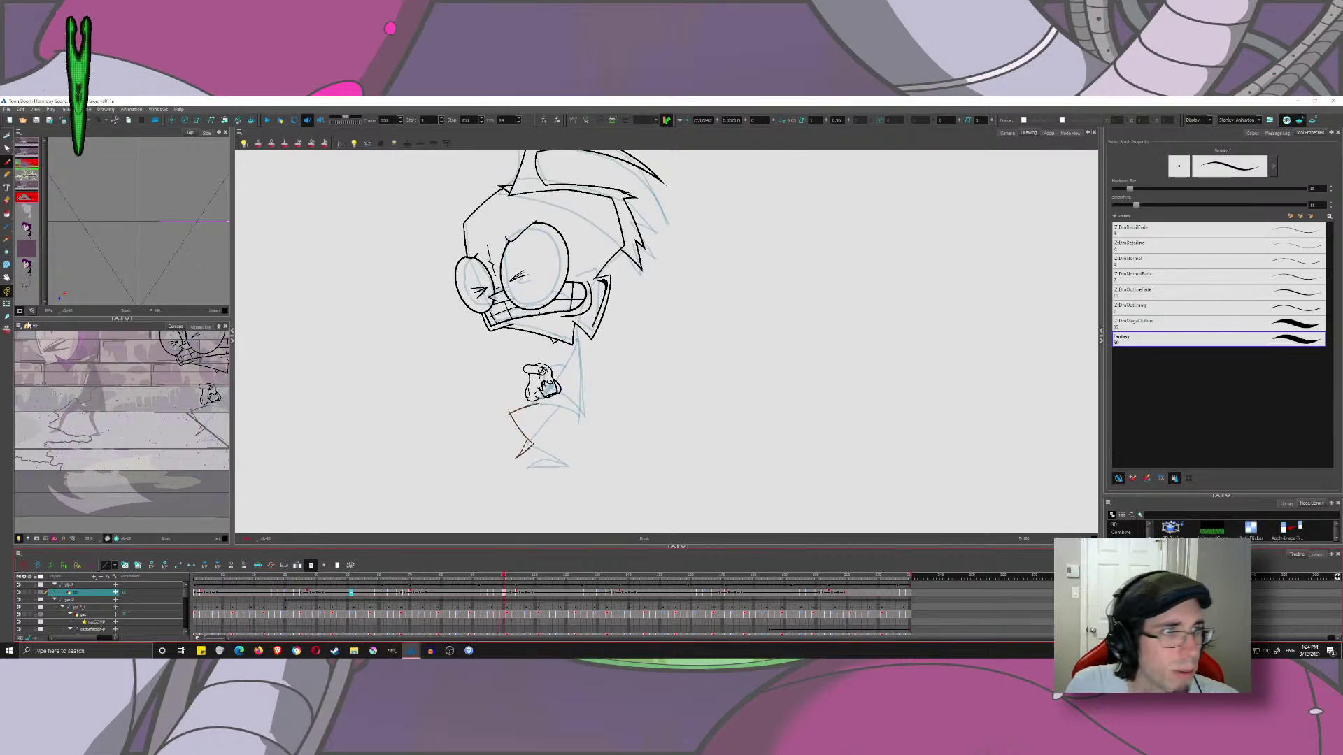
- Turn on onion skin for the unfinished drawing and hide the blue rough sketch, framing the area under the jaw corner
key("alt+o")
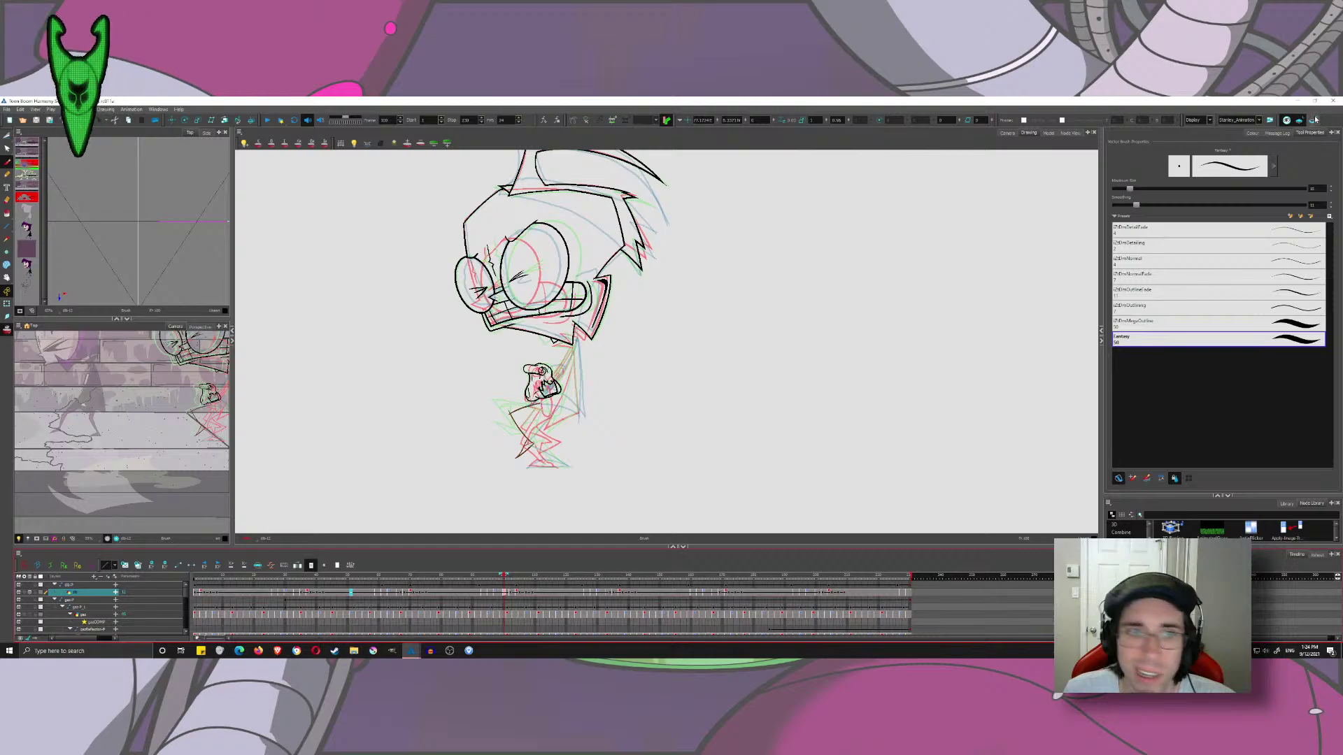
scroll(586, 439, "up", 5)
left_click_drag(587, 439, 569, 354)
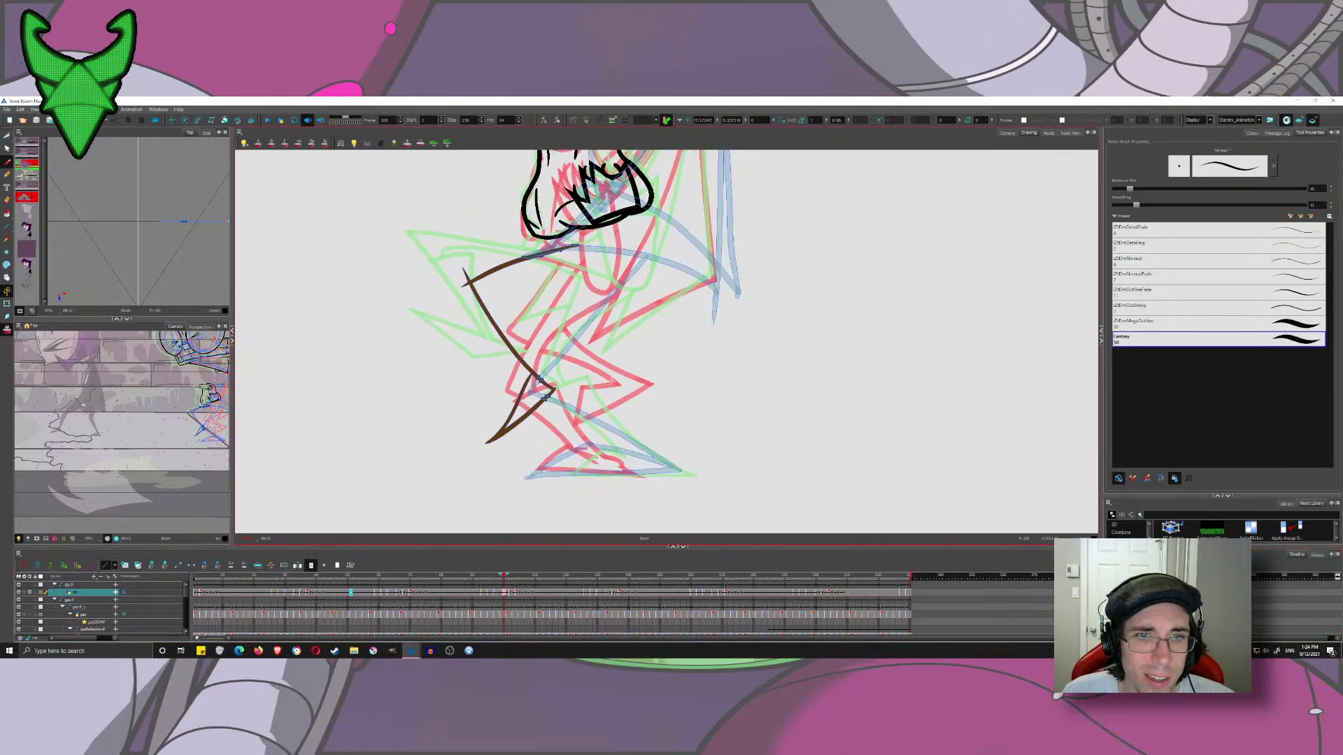
left_click(1299, 120)
left_click_drag(692, 254, 590, 360)
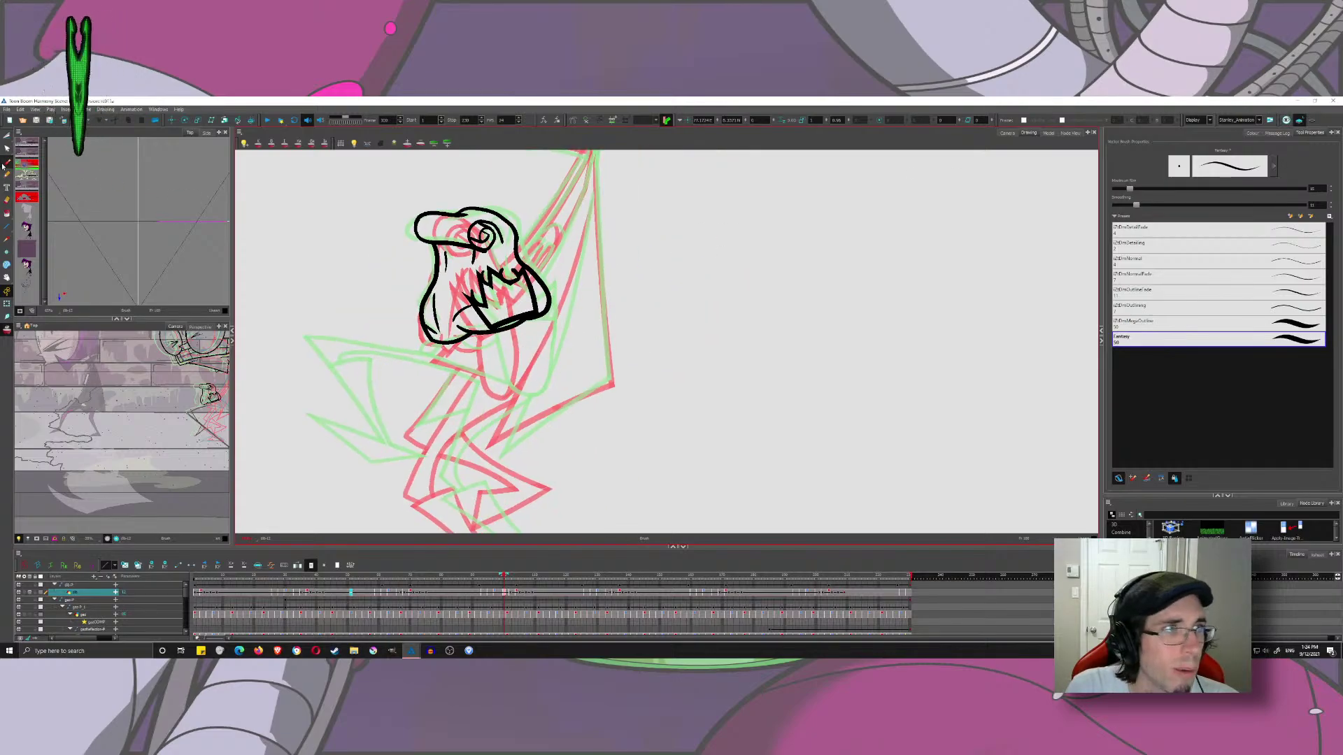
mouse_move(589, 210)
left_mouse_down()
mouse_move(638, 393)
mouse_move(627, 363)
left_mouse_up()
scroll(635, 273, "up", 3)
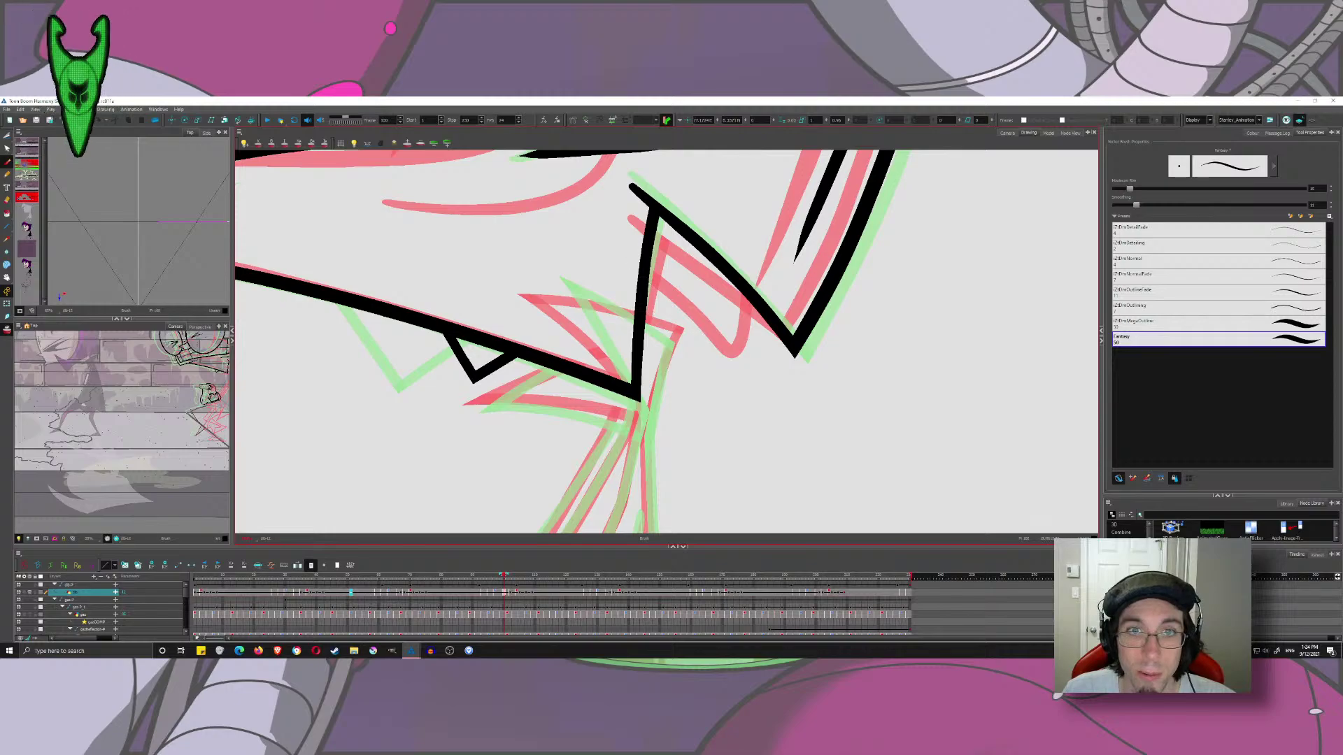
mouse_move(633, 280)
left_mouse_down()
mouse_move(678, 329)
mouse_move(729, 337)
mouse_move(778, 418)
mouse_move(816, 250)
left_mouse_up()
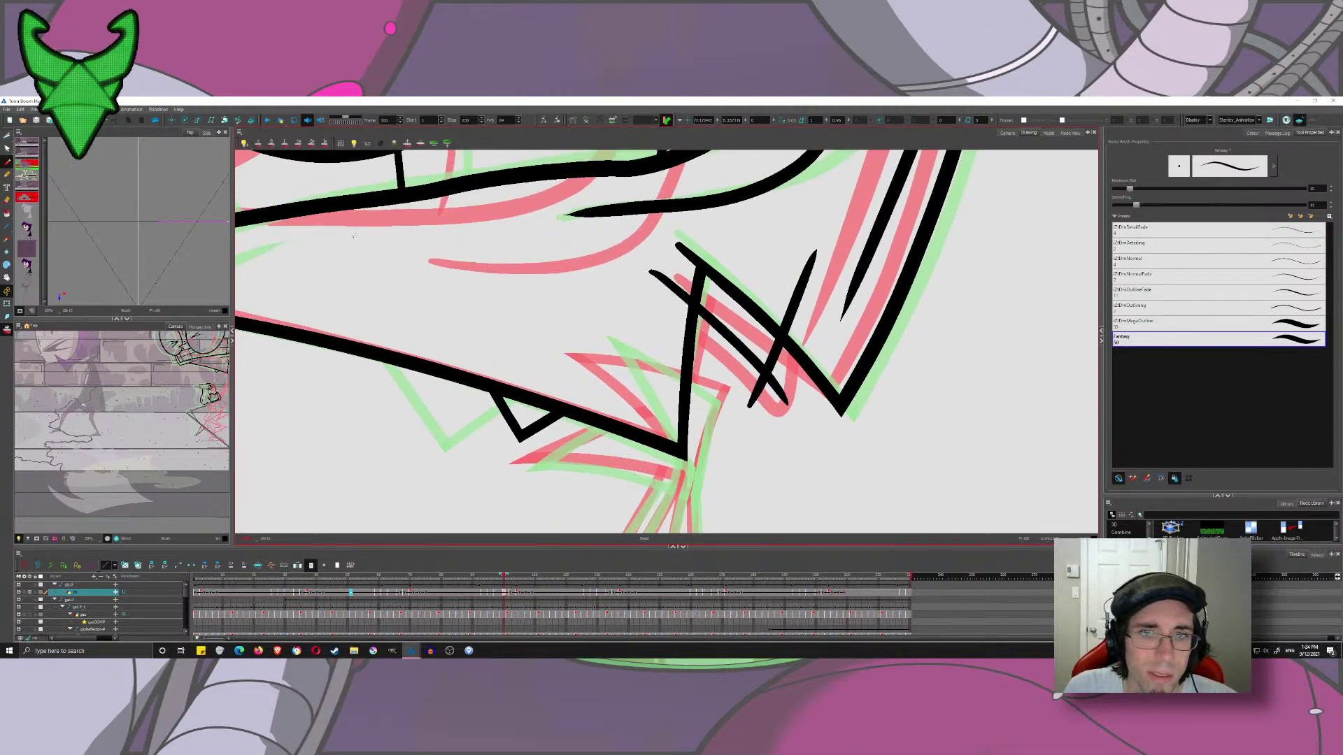
key("ctrl+z")
key("ctrl+z")
scroll(678, 311, "down", 2)
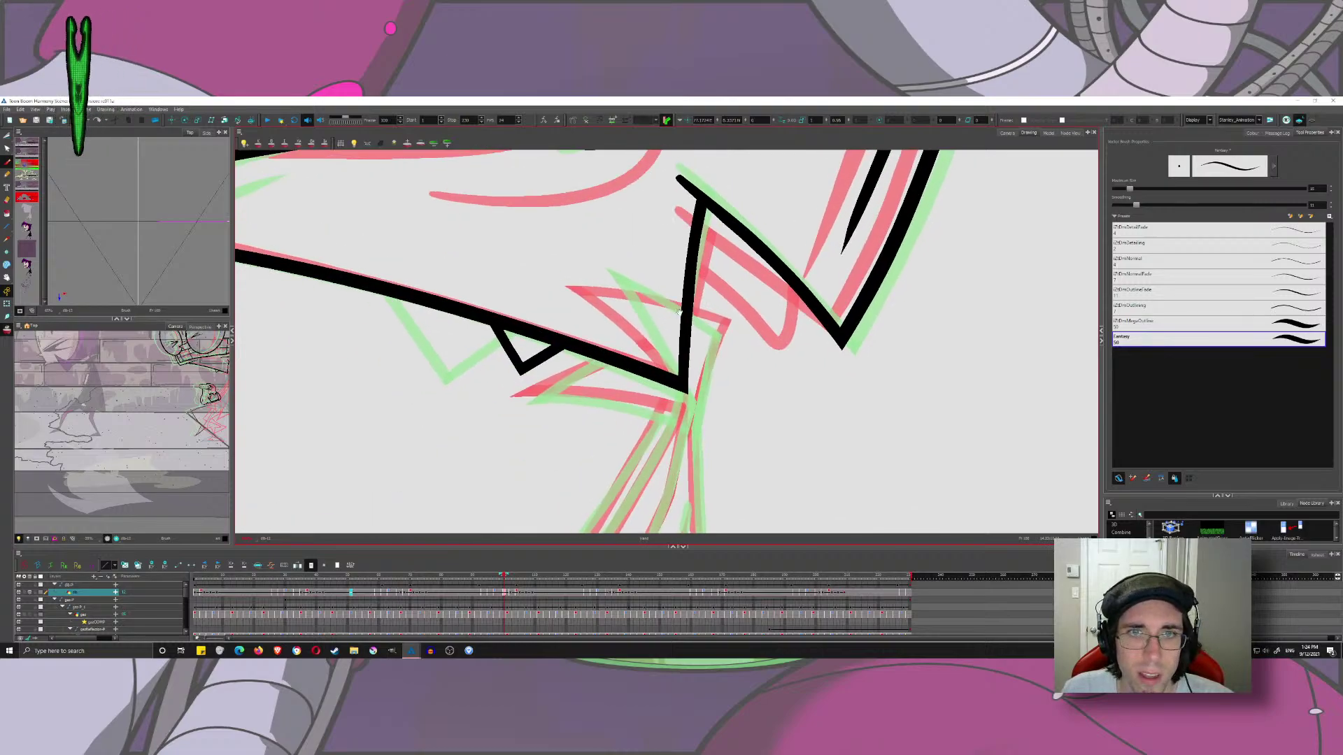
left_click_drag(571, 265, 825, 413)
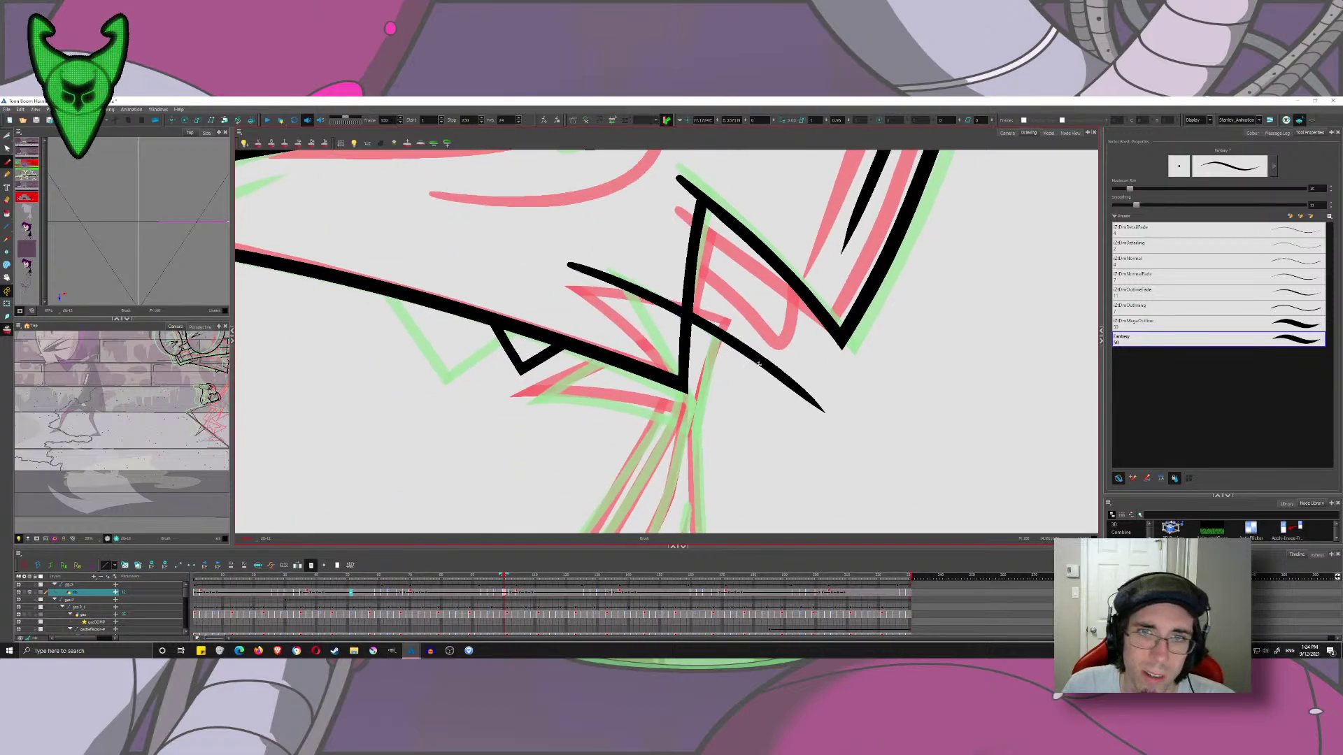
key("ctrl+z")
left_click_drag(760, 345, 464, 252)
key("ctrl+z")
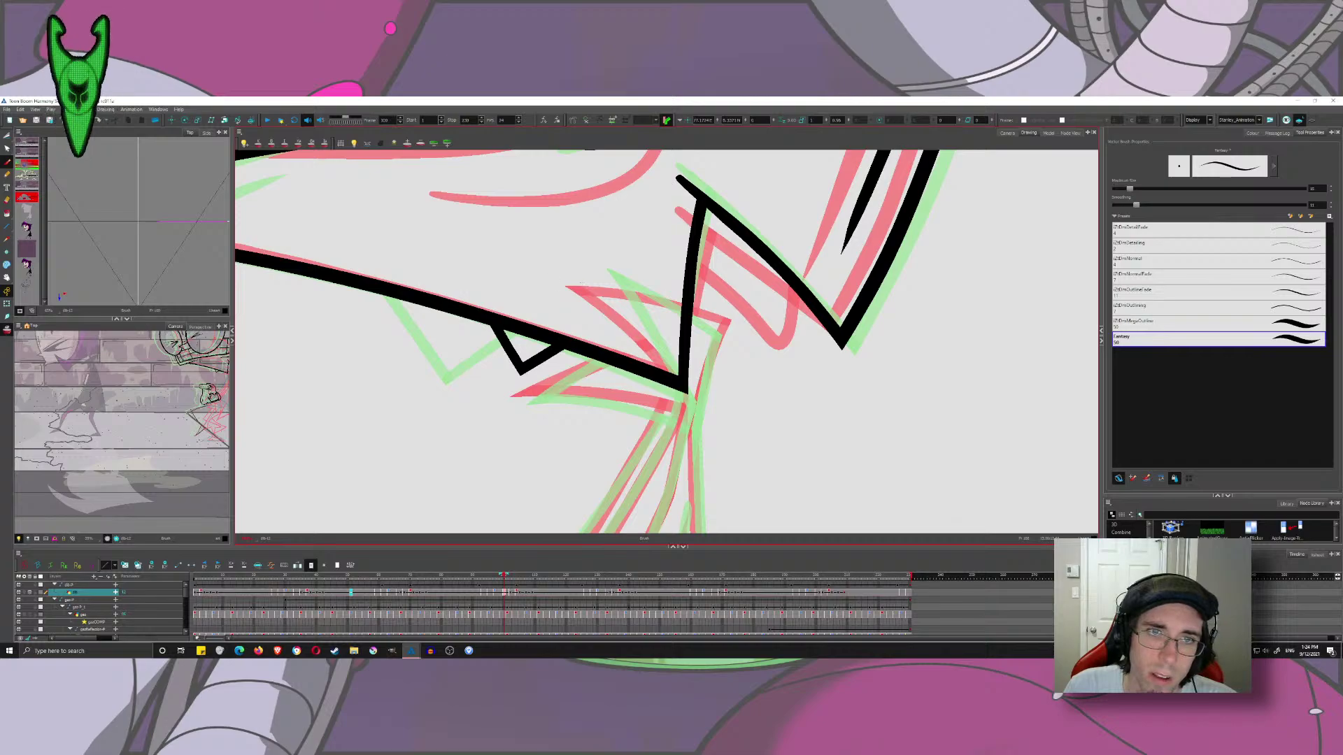
- Ink two crossing strokes for the collar spike at the jaw corner and trim the excess at its tip and inside it
left_click_drag(551, 267, 830, 392)
left_click_drag(572, 253, 741, 490)
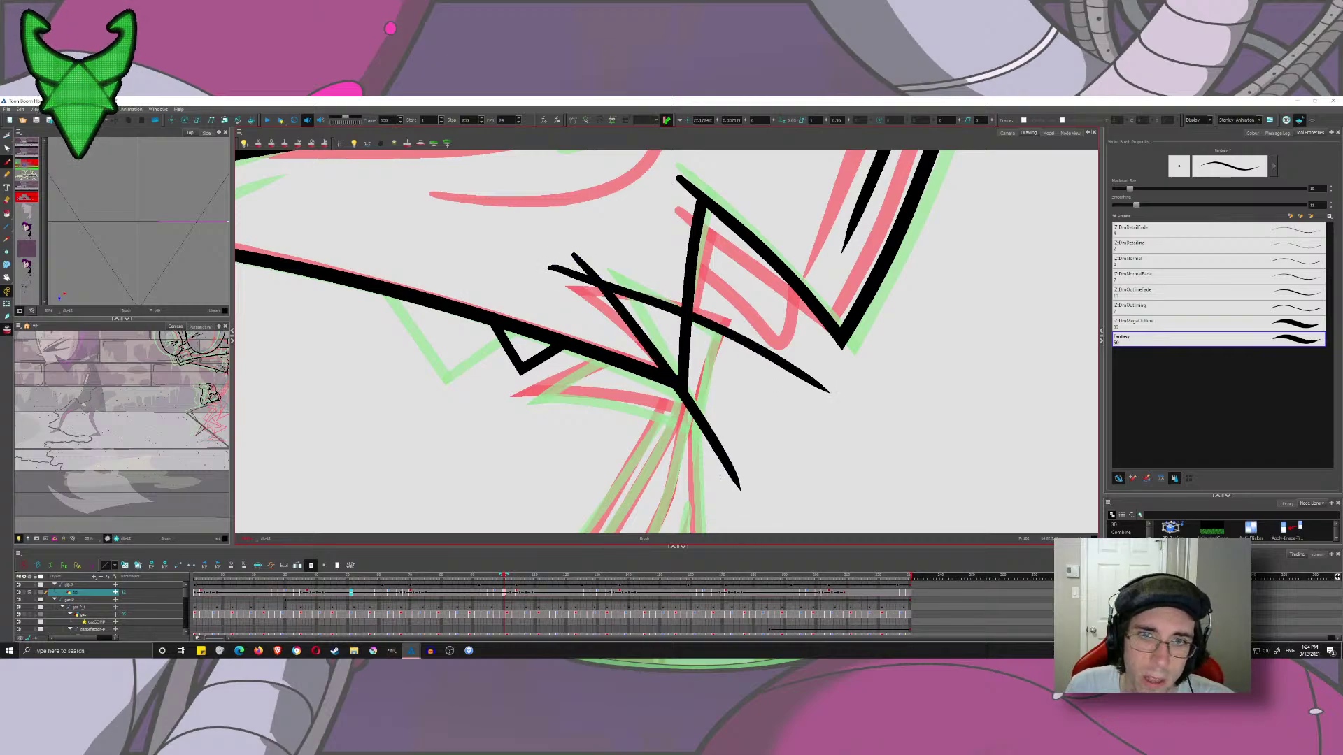
left_click(10, 137)
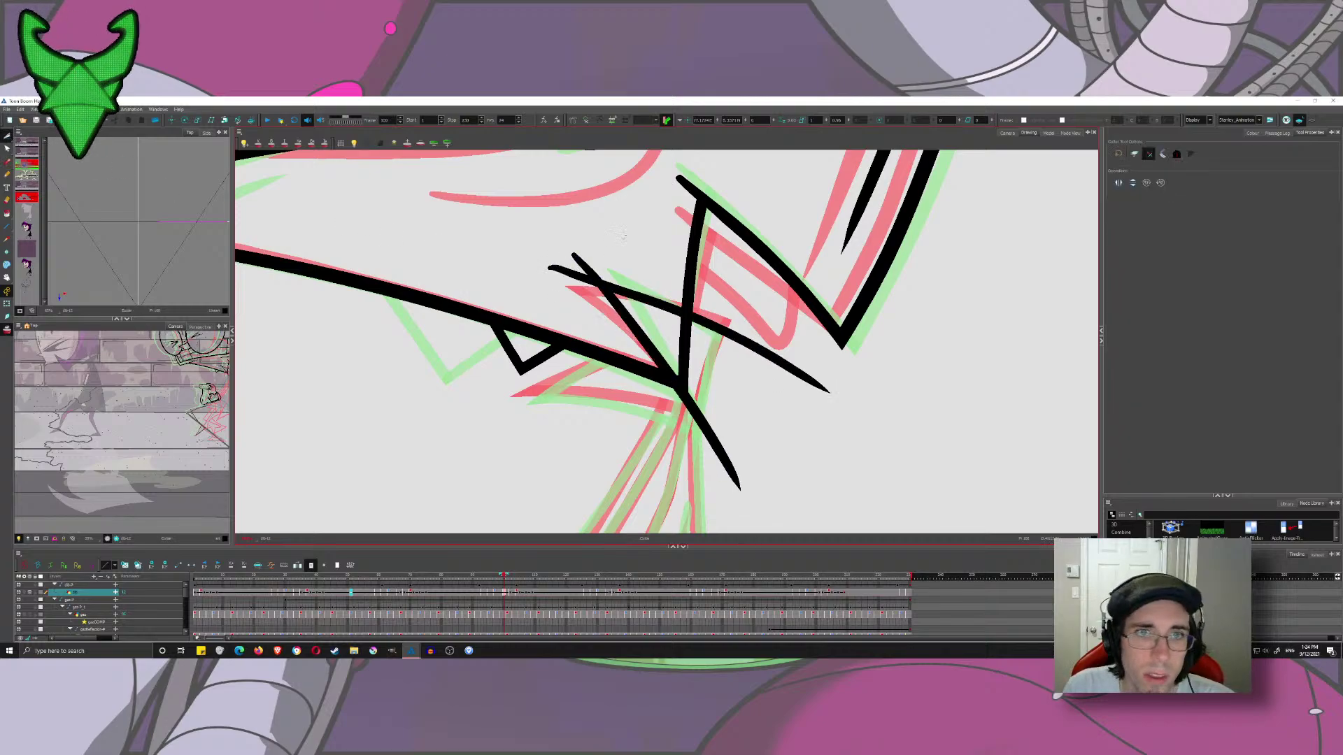
left_click_drag(594, 254, 577, 271)
left_click_drag(575, 265, 565, 286)
mouse_move(699, 353)
left_mouse_down()
mouse_move(669, 347)
mouse_move(683, 385)
mouse_move(573, 329)
left_mouse_up()
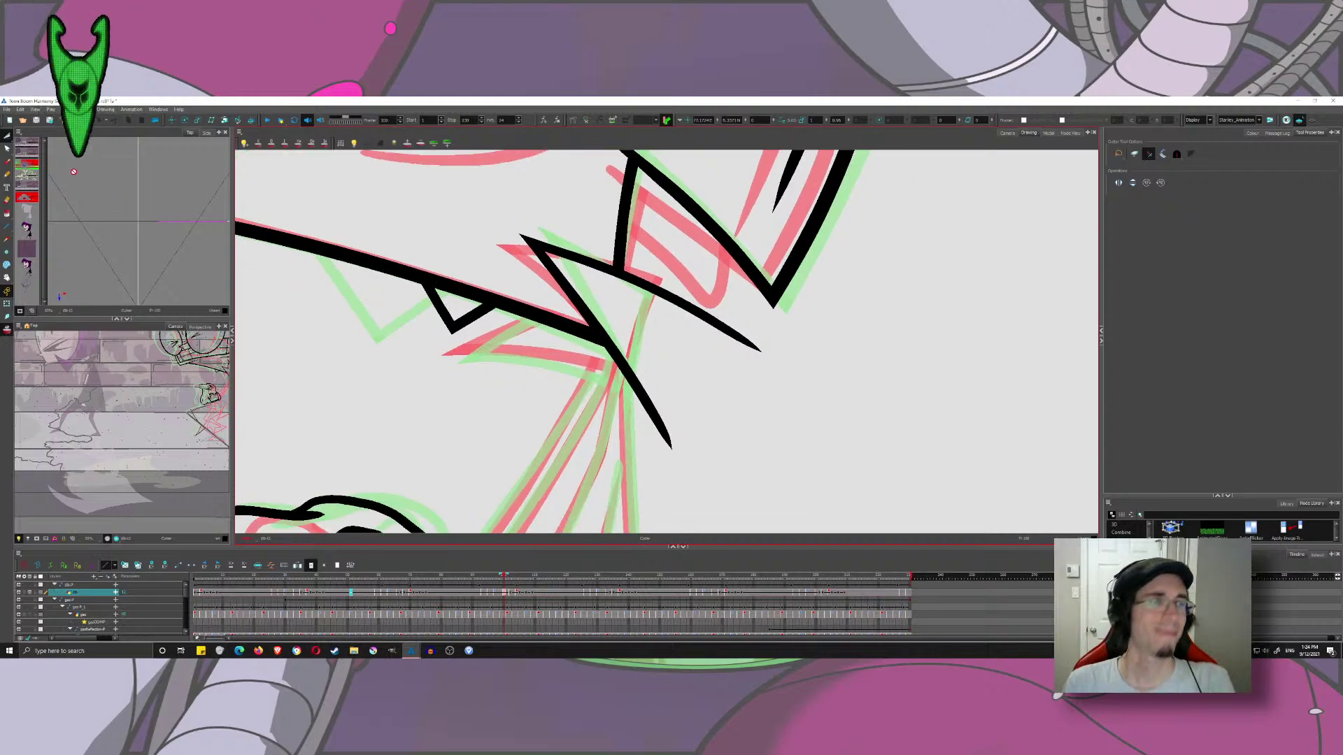
- Ink the collar's short back edge down through the neck joint and trim the stroke ends that overshoot it
left_click(7, 161)
left_click_drag(661, 353, 670, 299)
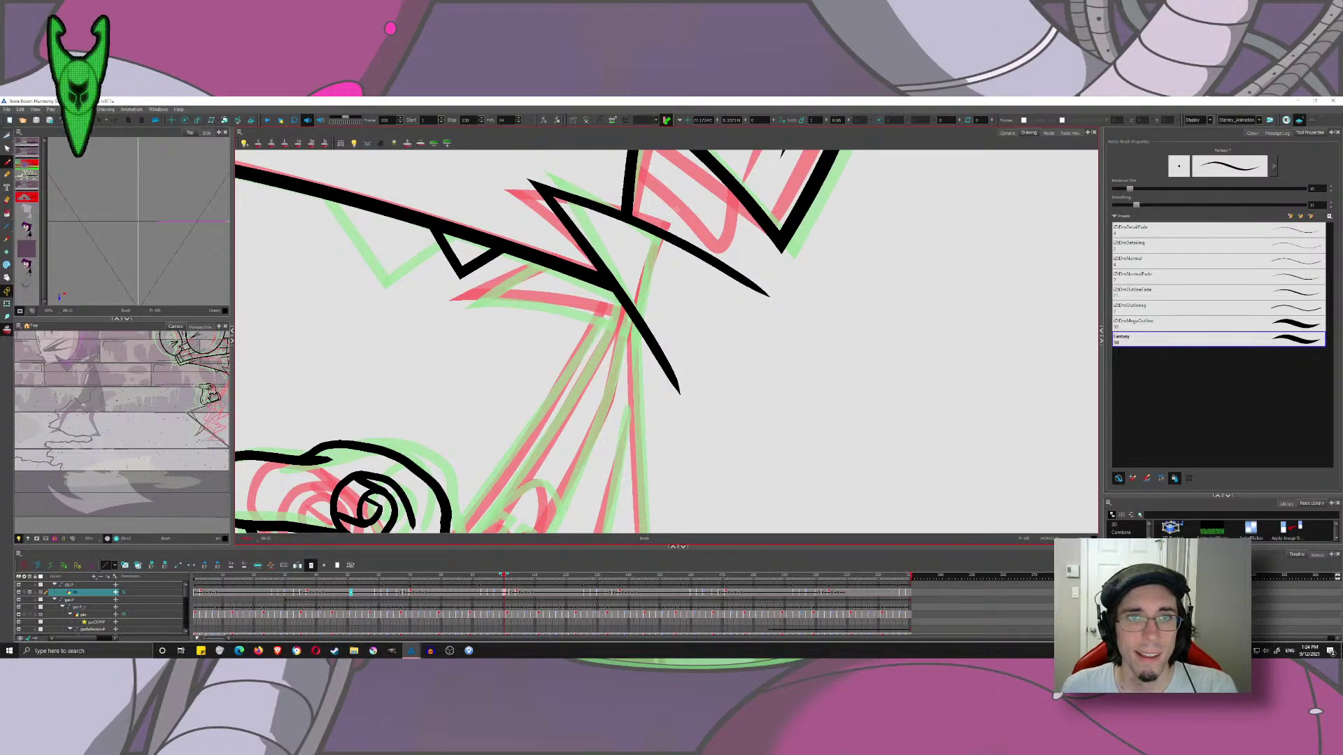
left_click_drag(674, 209, 624, 490)
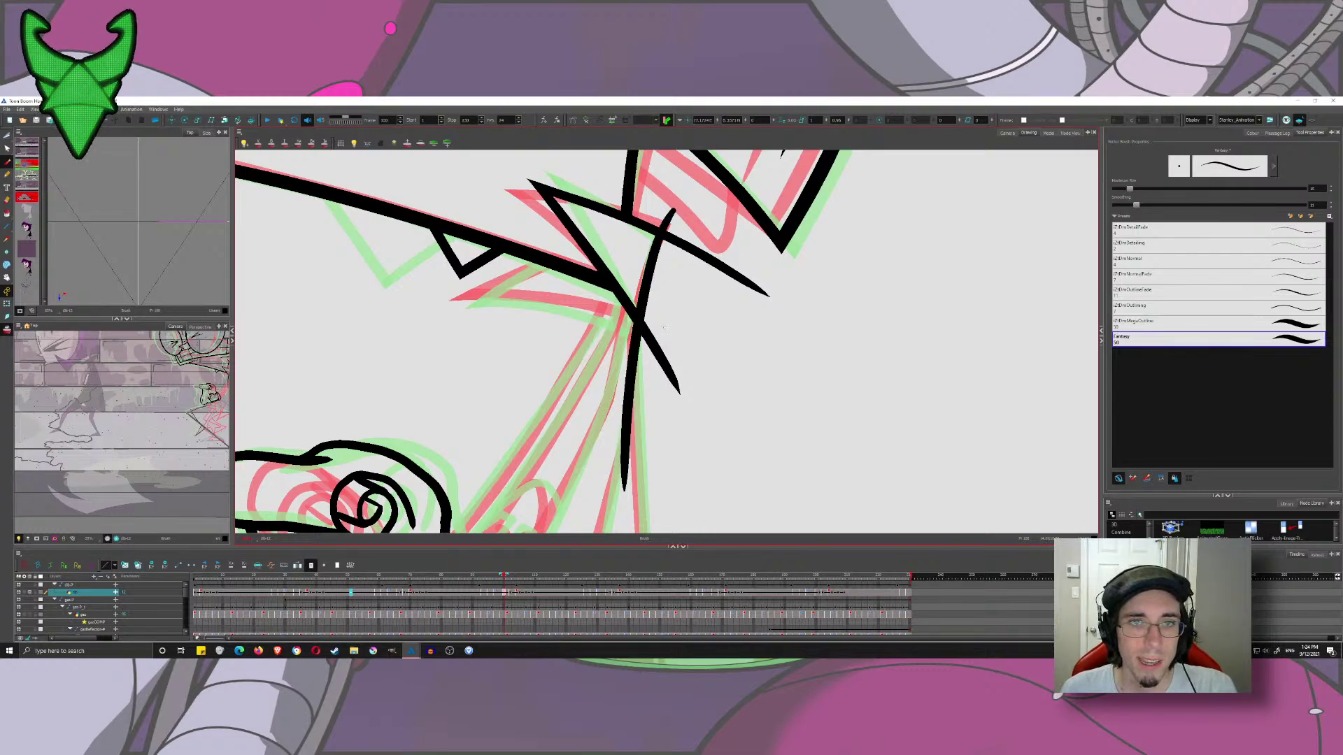
scroll(663, 326, "down", 2)
key("alt+t")
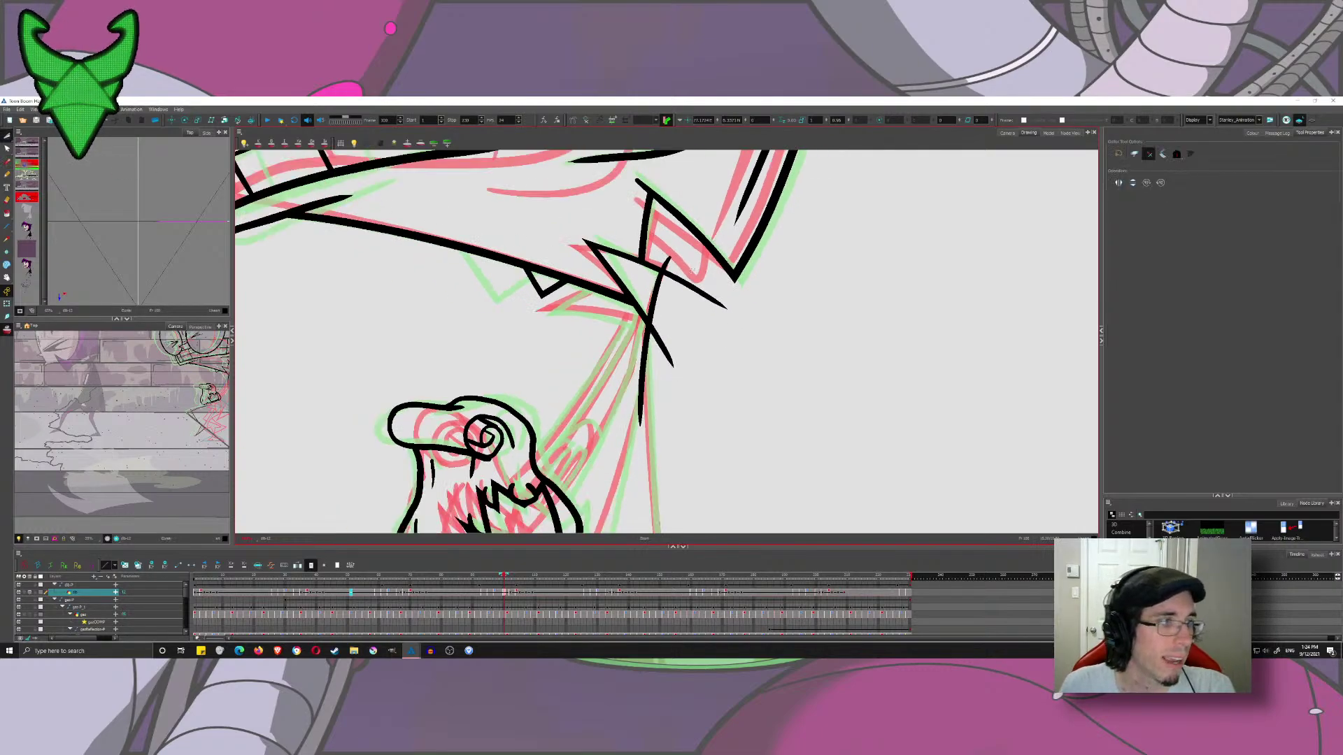
left_click_drag(657, 262, 677, 267)
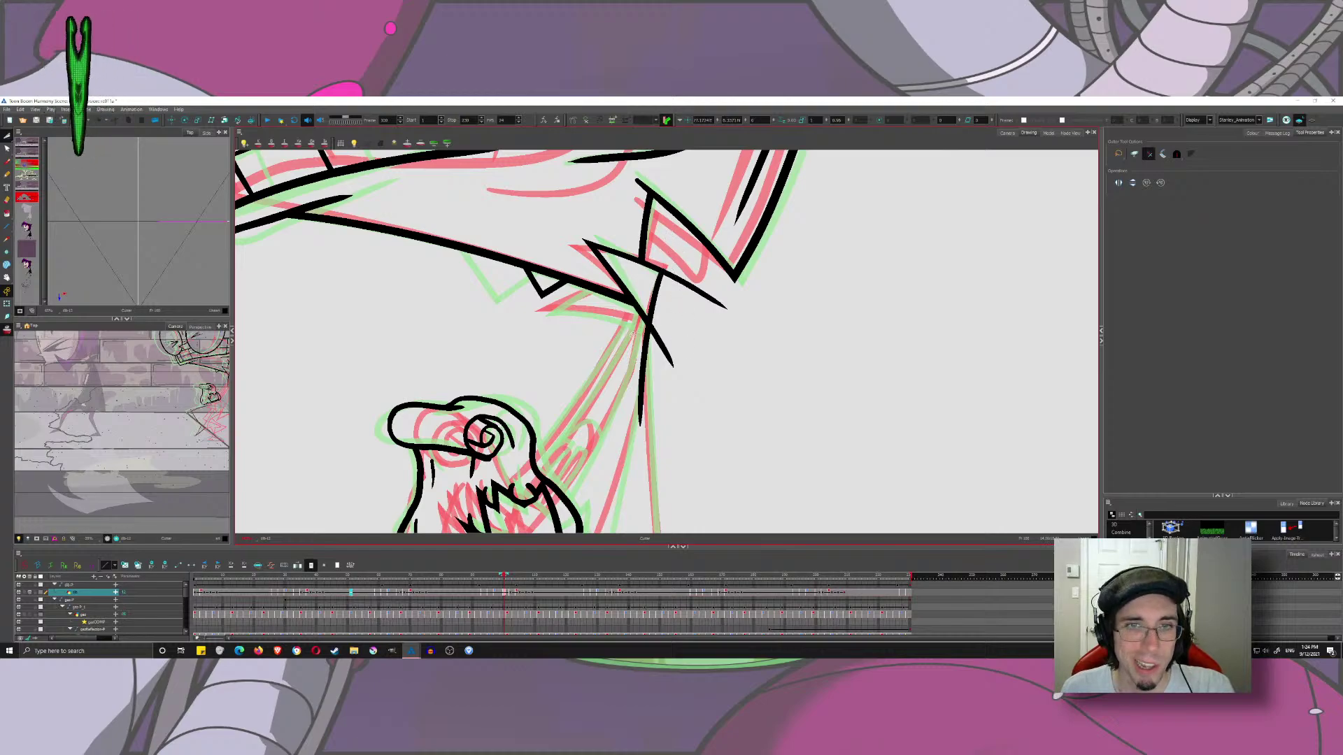
mouse_move(656, 351)
left_mouse_down()
mouse_move(676, 342)
mouse_move(697, 277)
mouse_move(654, 271)
left_mouse_up()
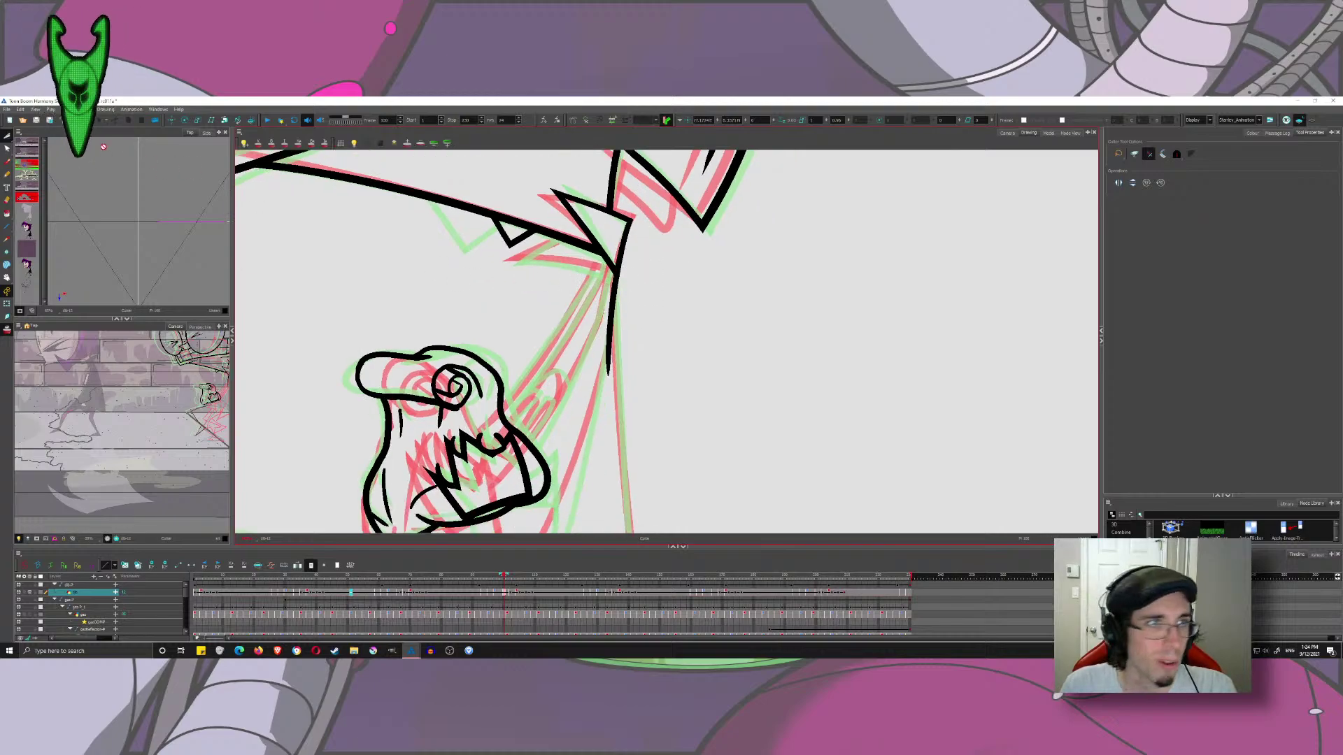
- Ink the long back line from the neck down past the coat's rear corner and trim the overlapping stub below the collar
left_click(7, 162)
scroll(603, 326, "down", 4)
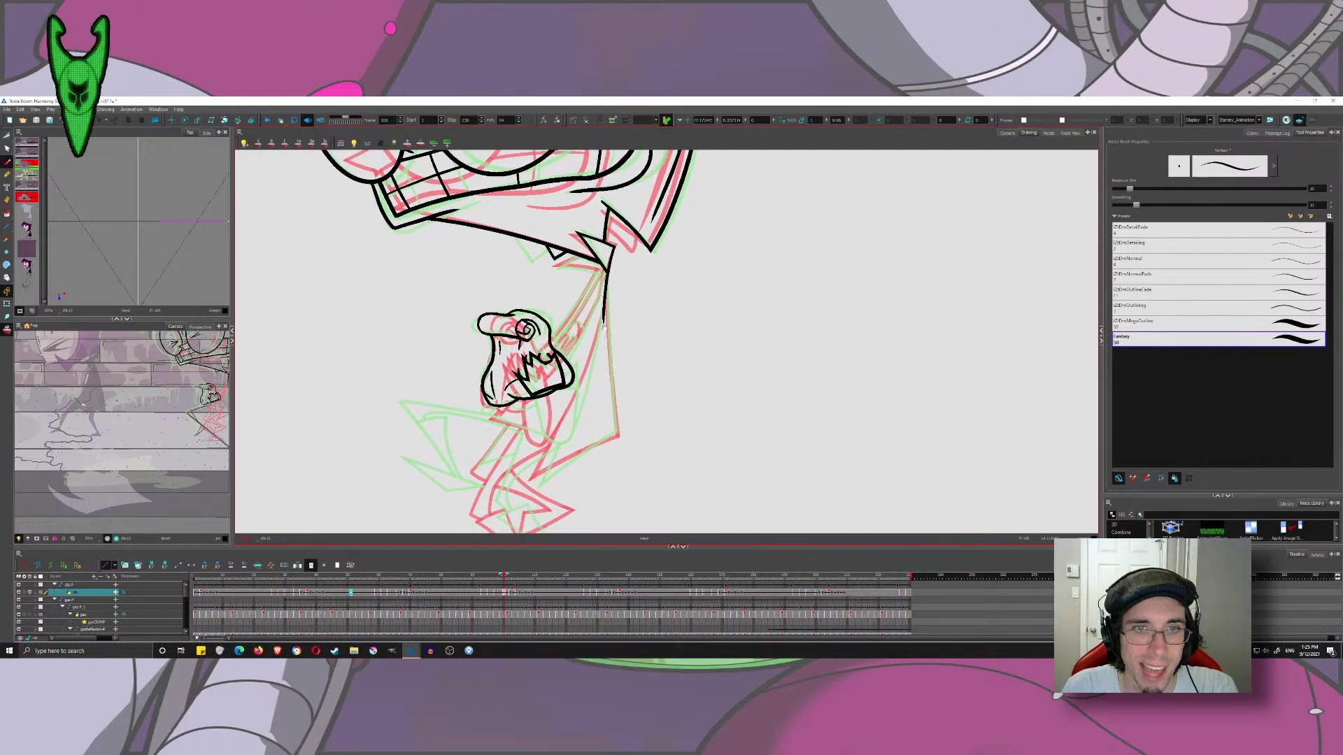
left_click_drag(606, 290, 636, 509)
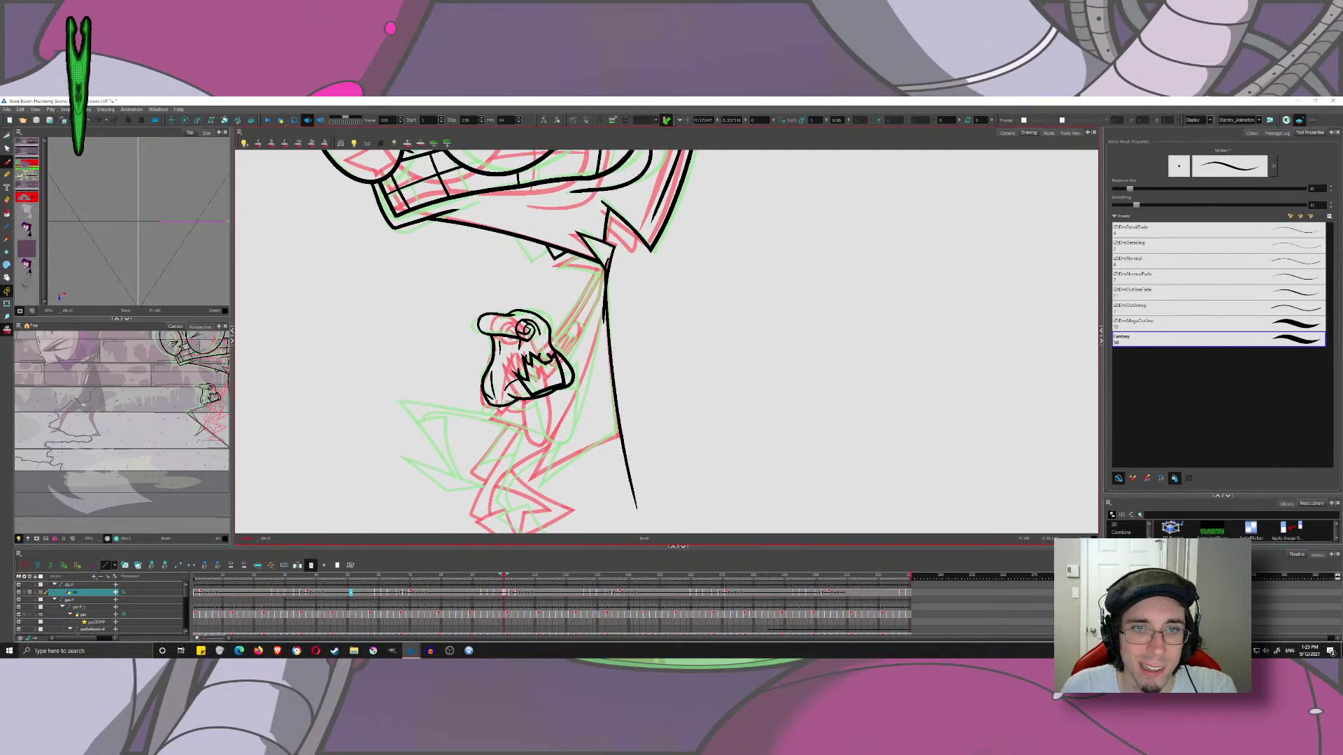
left_click(7, 135)
scroll(598, 272, "up", 4)
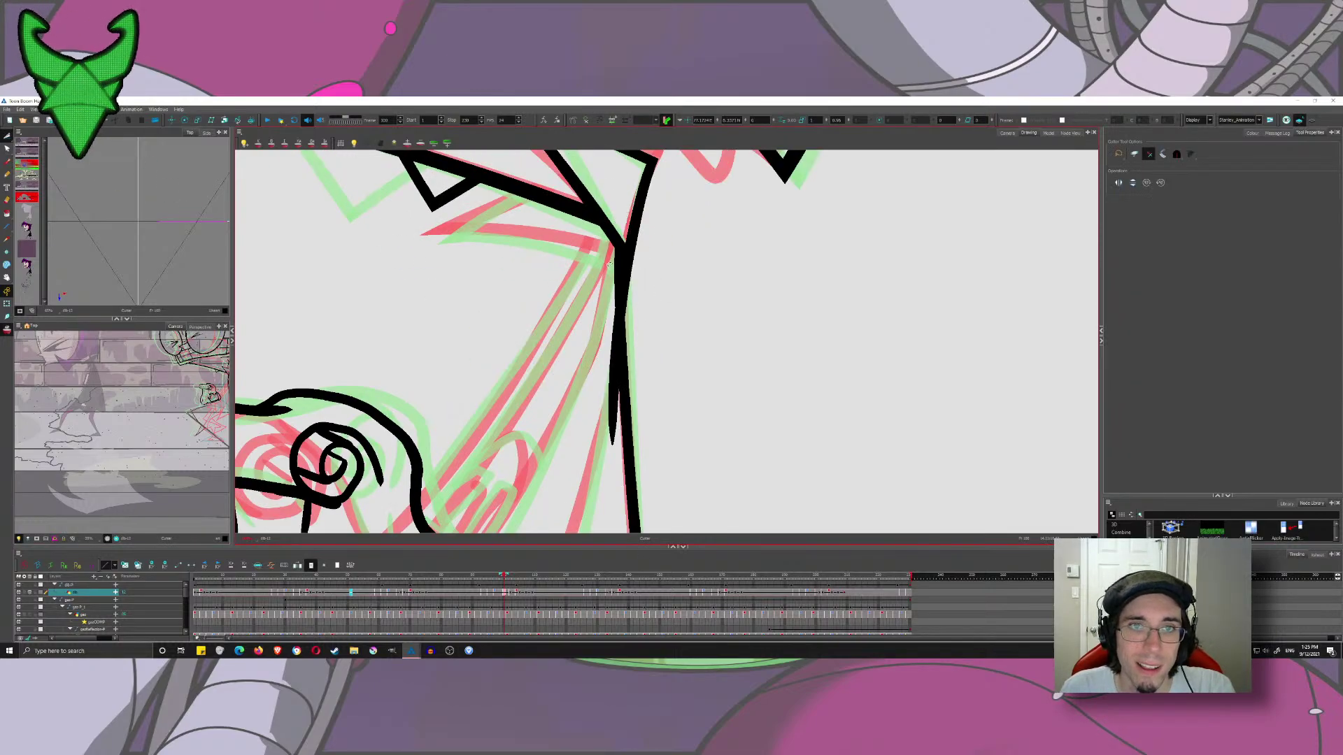
left_click_drag(627, 254, 593, 273)
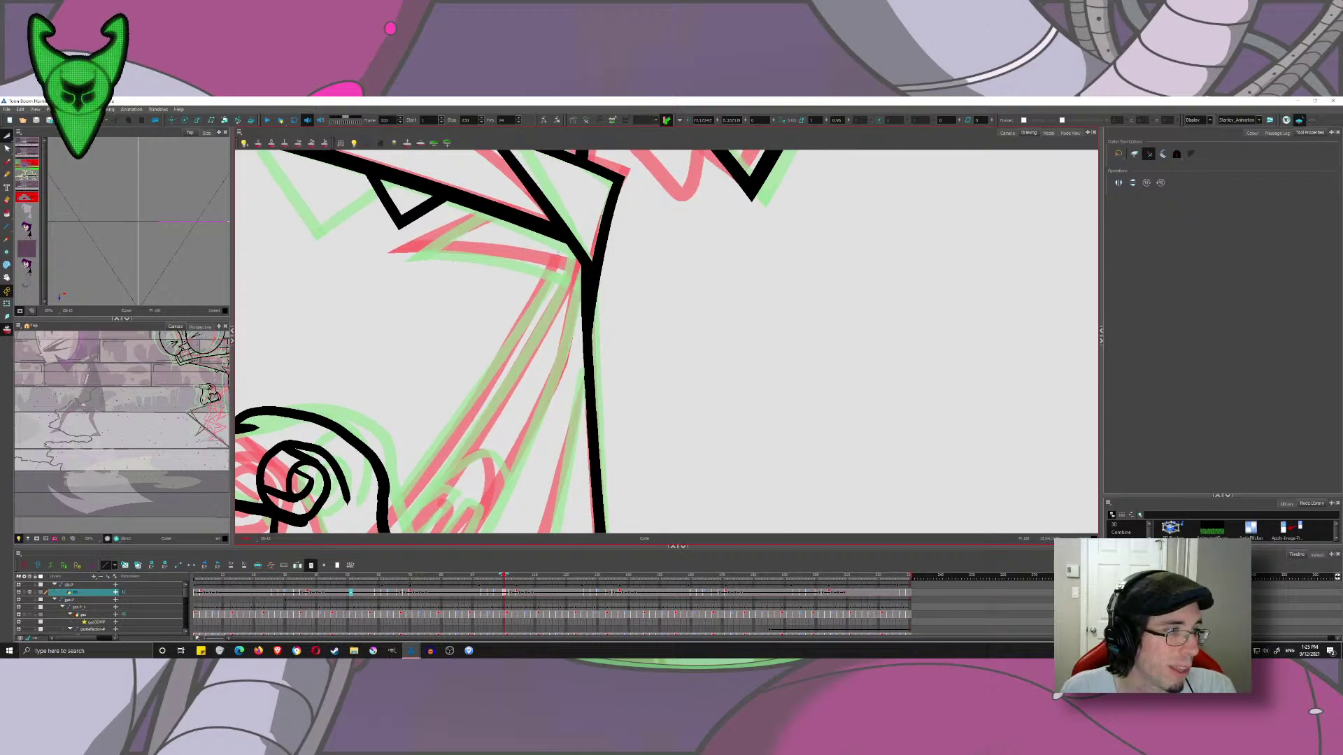
mouse_move(573, 270)
left_mouse_down()
mouse_move(643, 324)
mouse_move(606, 381)
left_mouse_up()
mouse_move(617, 325)
left_mouse_down()
mouse_move(607, 388)
mouse_move(586, 273)
left_mouse_up()
scroll(586, 273, "down", 3)
left_click_drag(442, 312, 473, 259)
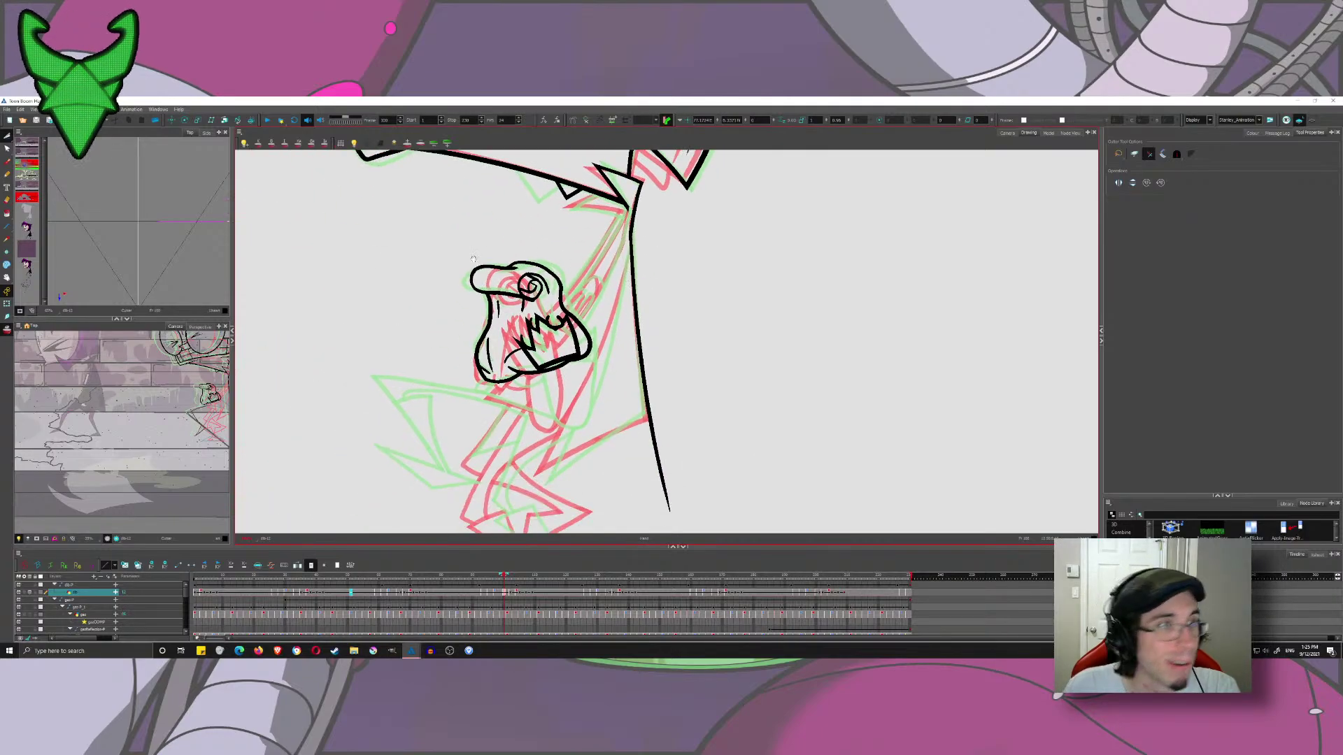
- Ink a curved coat hem stroke across the lower back line, undoing the first attempts, and nudge it slightly upward onto the guide
left_click(7, 161)
mouse_move(519, 495)
left_mouse_down()
mouse_move(575, 459)
mouse_move(831, 368)
left_mouse_up()
key("ctrl+z")
left_click_drag(518, 498, 836, 381)
key("ctrl+z")
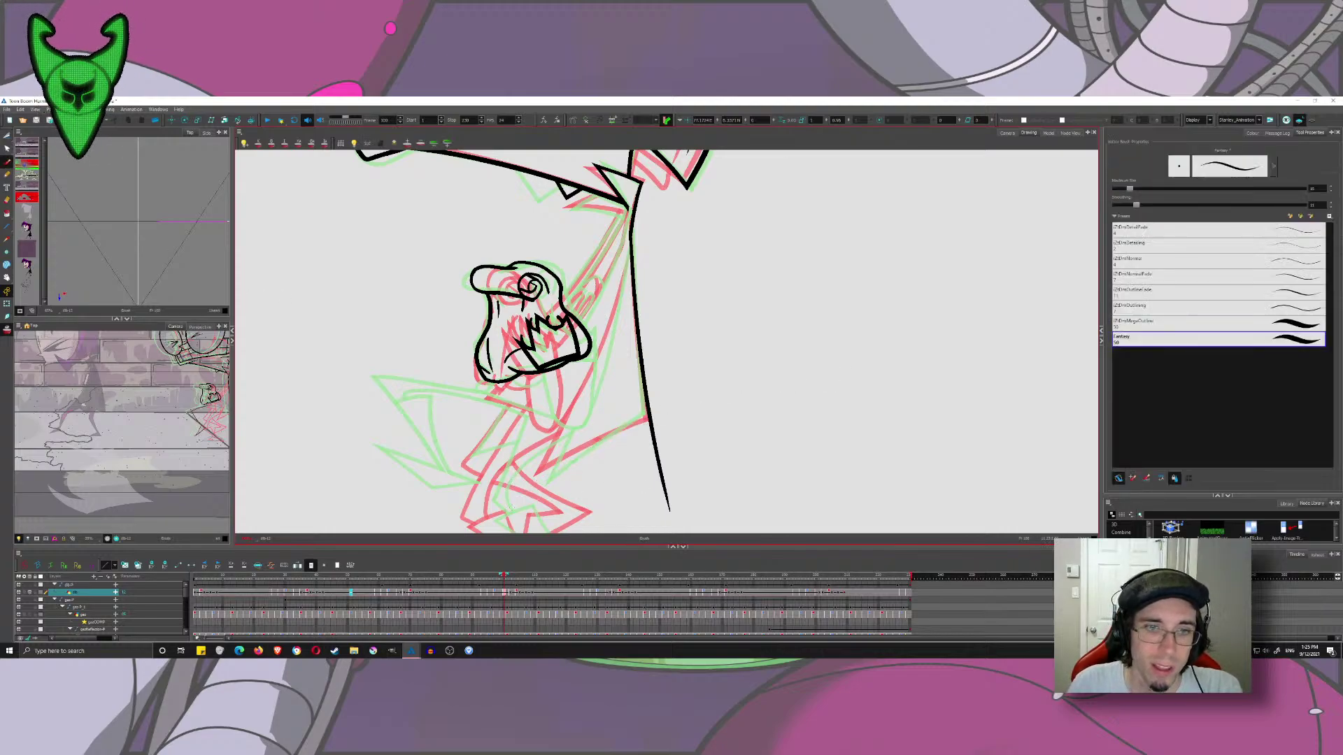
left_click_drag(511, 513, 843, 375)
left_click(7, 135)
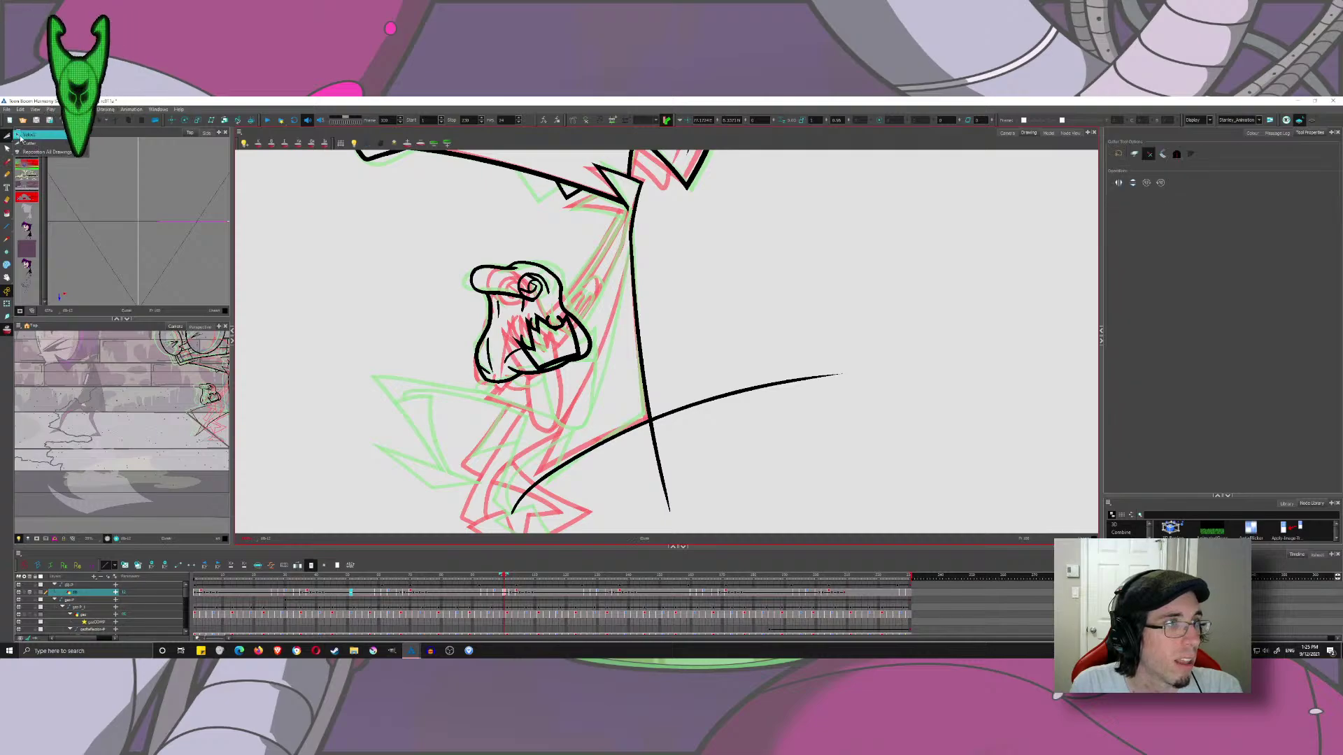
left_click(689, 405)
left_click_drag(697, 406, 697, 402)
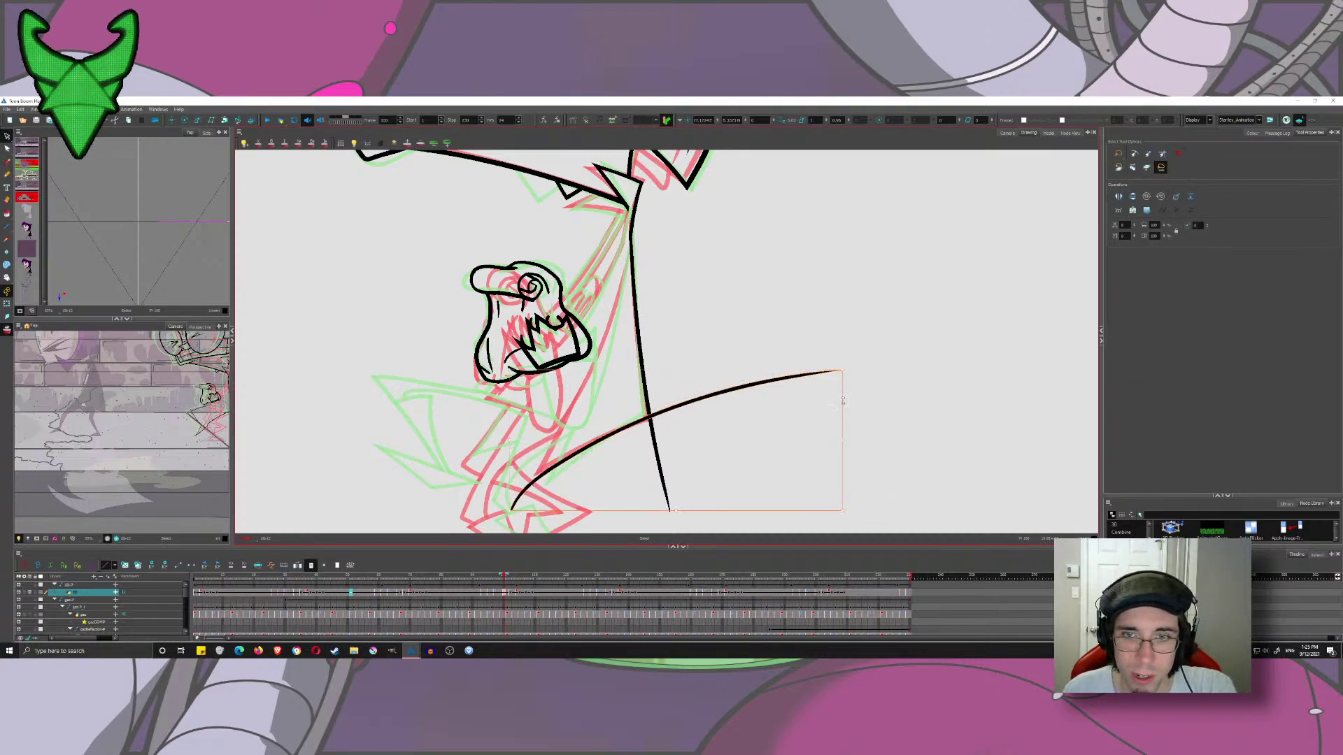
- Fine-tune the height of the curved coat hem stroke to match the rough guide and deselect it
left_click(886, 369)
left_click(689, 401)
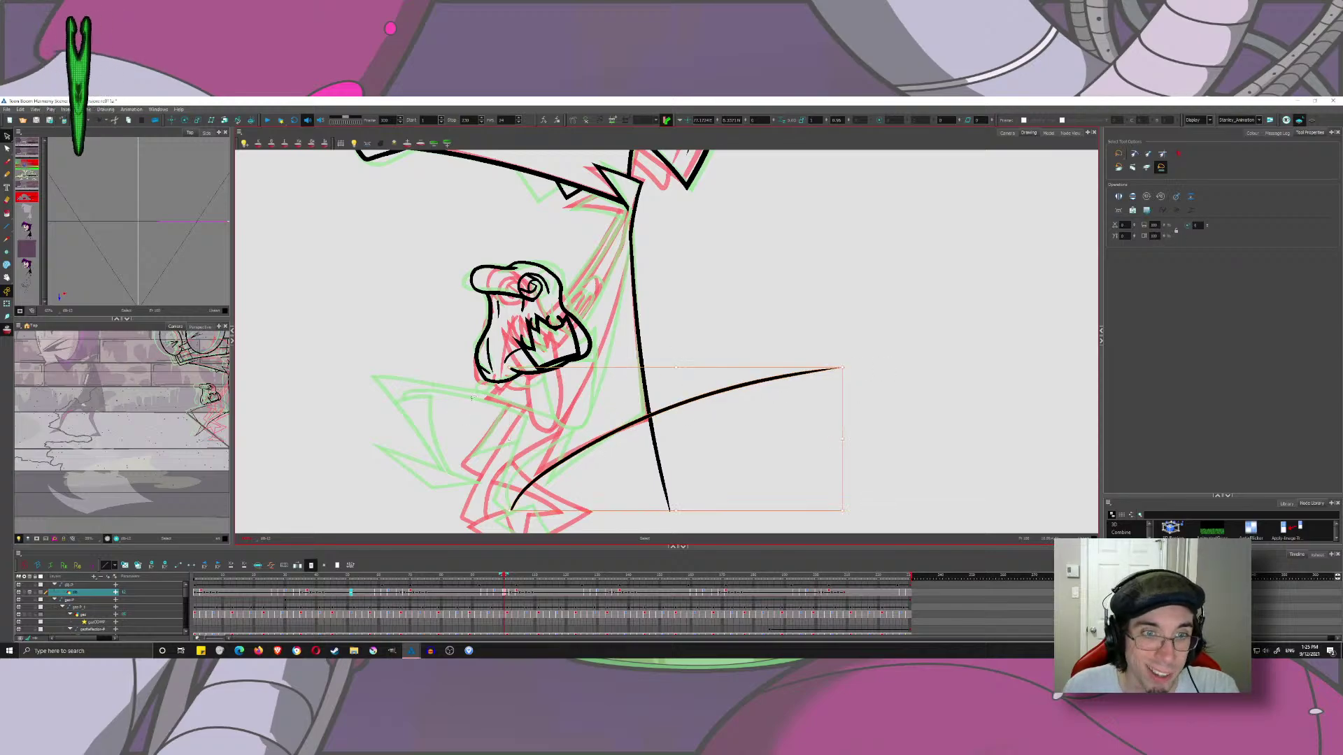
left_click_drag(509, 422, 509, 425)
left_click(353, 333)
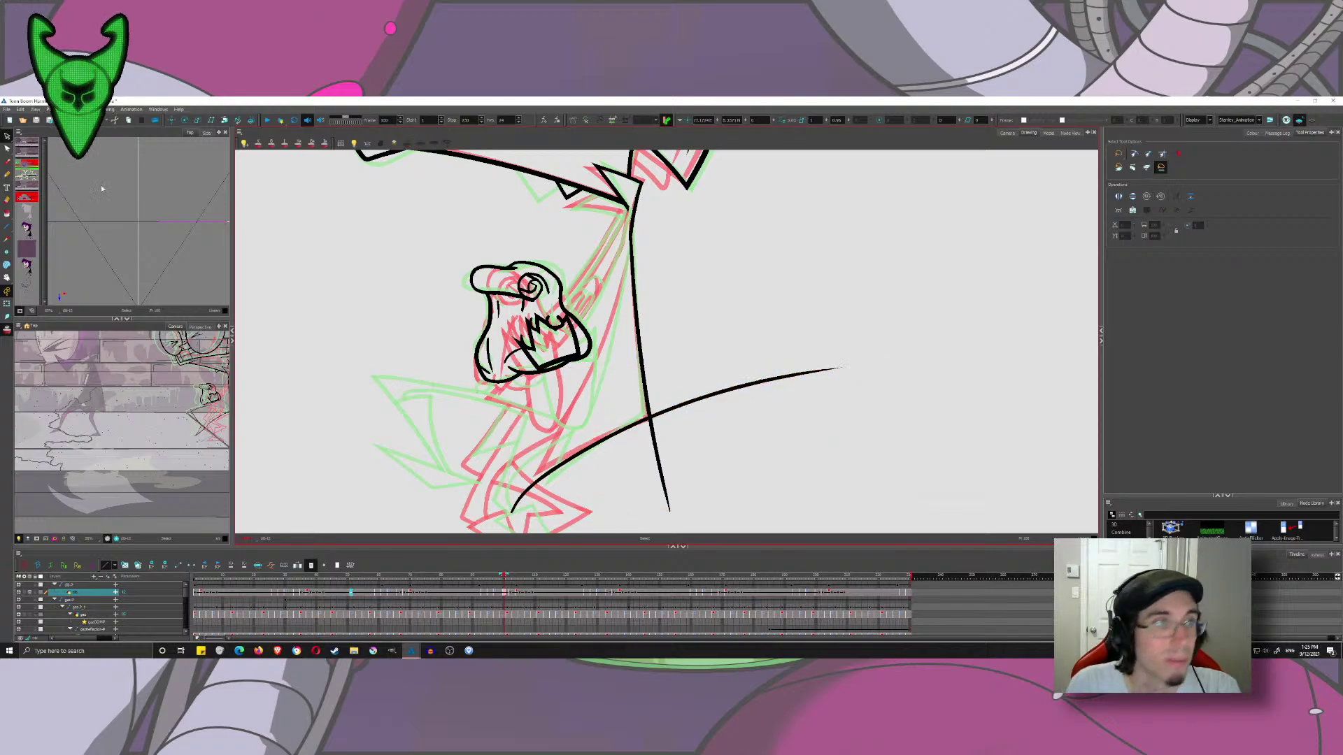
- Ink the coat's long front line from the neck joint down past the hem, undoing the unsuccessful attempts
left_click(7, 161)
left_click_drag(659, 160, 540, 511)
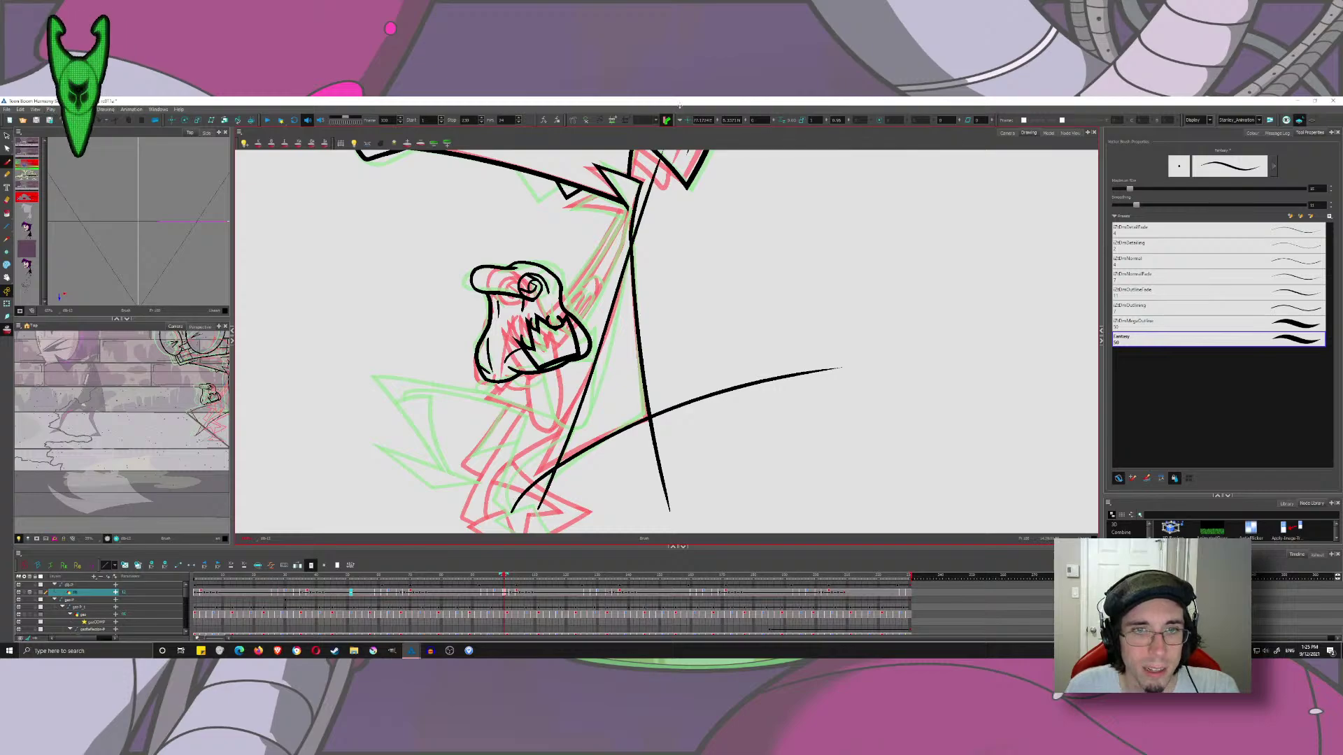
key("ctrl+z")
mouse_move(627, 207)
left_mouse_down()
mouse_move(550, 533)
mouse_move(552, 463)
mouse_move(627, 204)
mouse_move(610, 308)
left_mouse_up()
key("ctrl+z")
key("ctrl+z")
key("ctrl+z")
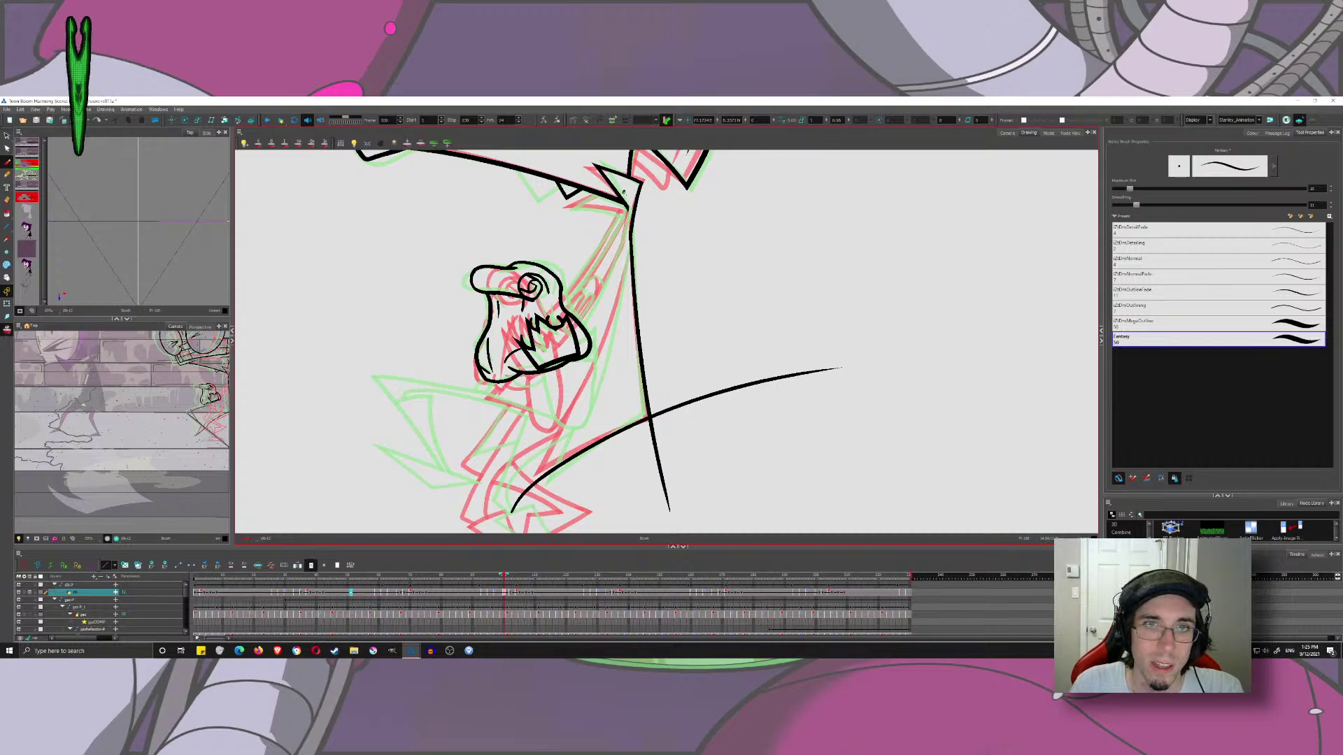
mouse_move(624, 192)
left_mouse_down()
mouse_move(629, 239)
mouse_move(606, 331)
mouse_move(517, 531)
left_mouse_up()
key("ctrl+z")
key("ctrl+z")
mouse_move(628, 197)
left_mouse_down()
mouse_move(600, 329)
mouse_move(521, 531)
left_mouse_up()
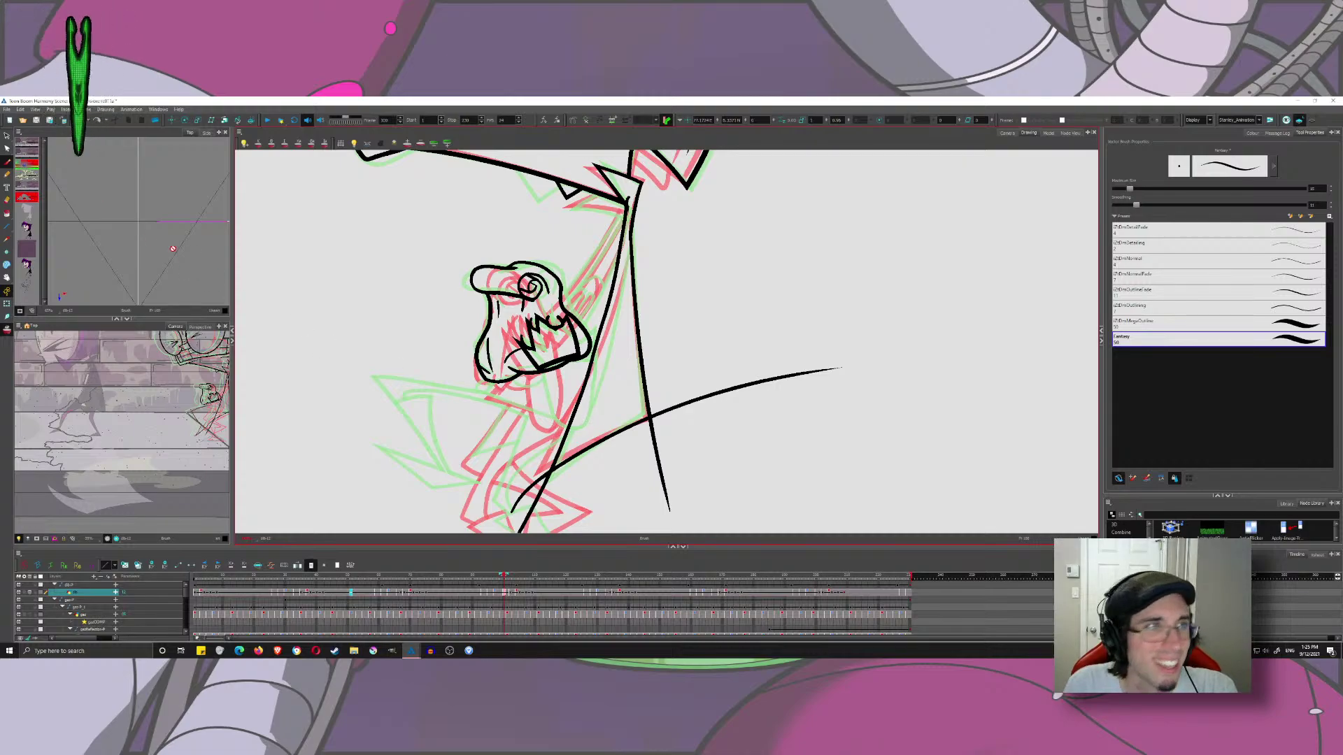
- Nudge the coat's long front line so its upper end meets the collar joint and it follows the guide
left_click(6, 137)
left_click_drag(542, 502, 543, 408)
left_click(541, 407)
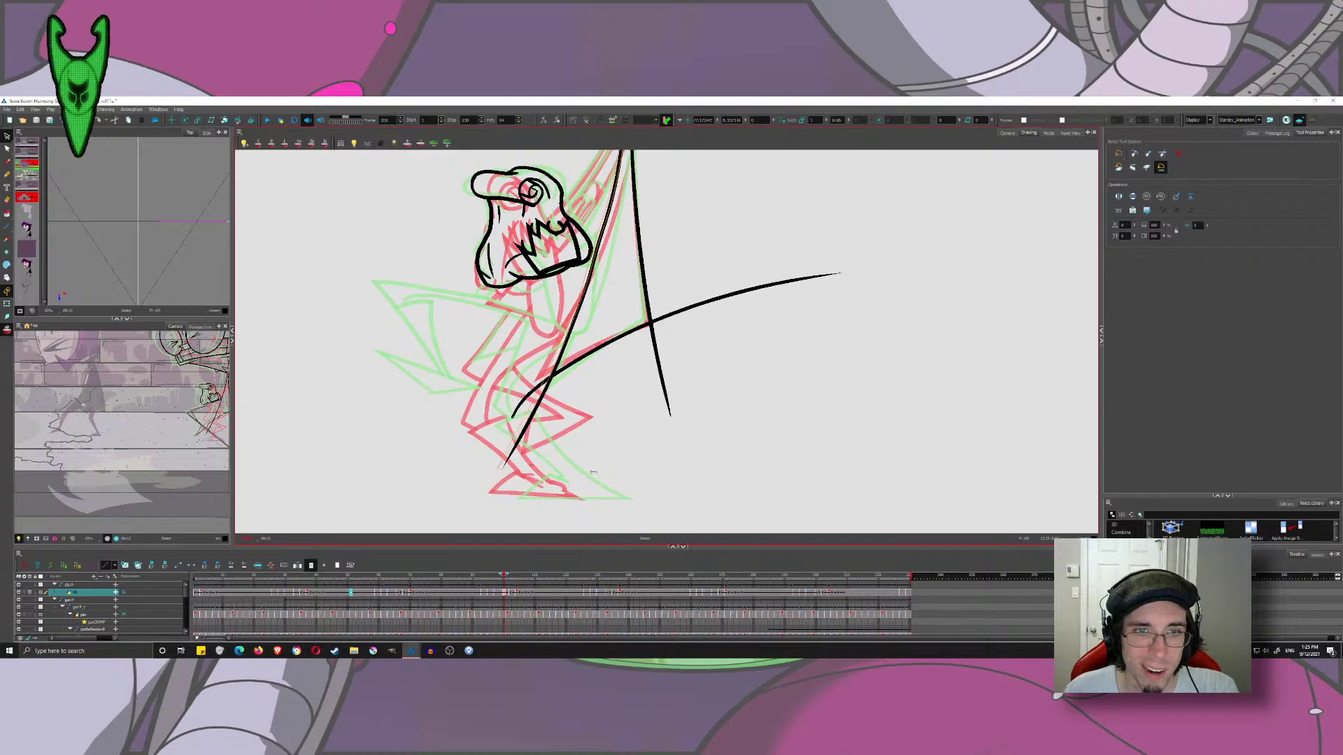
scroll(613, 269, "up", 3)
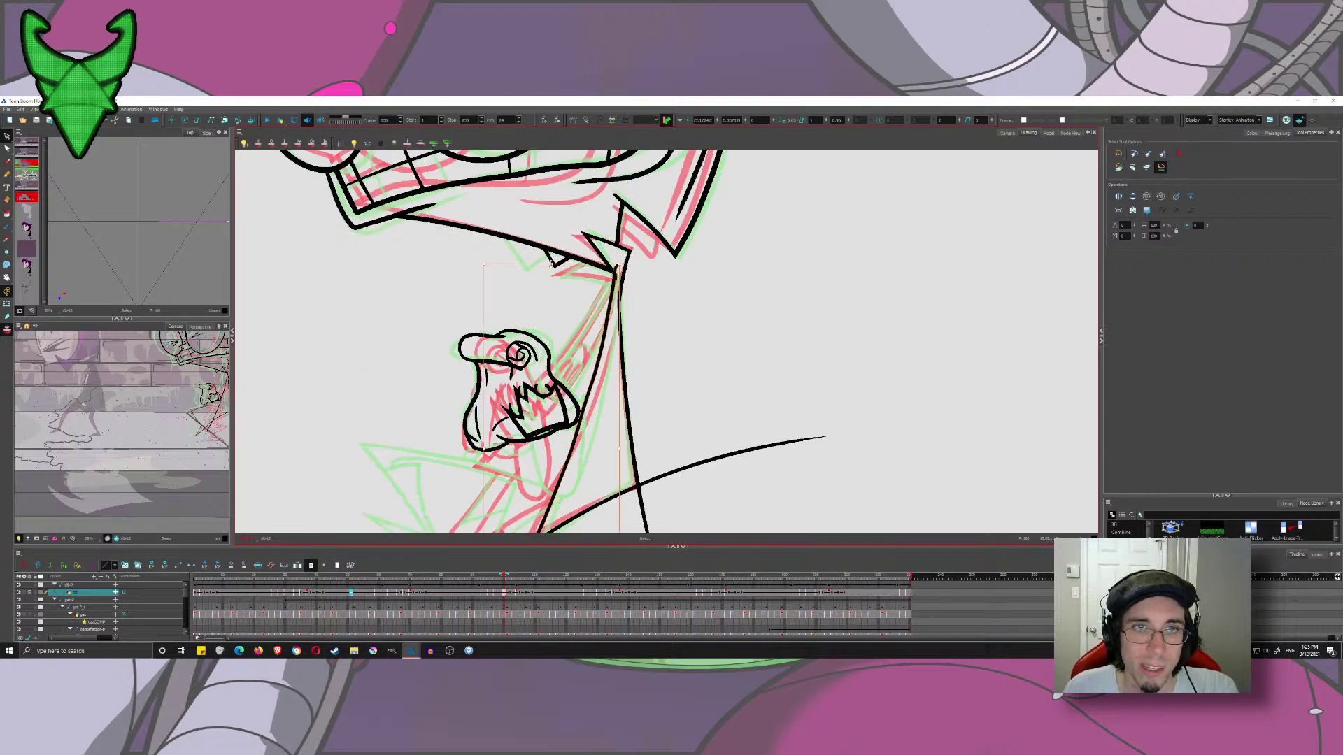
left_click_drag(552, 264, 590, 259)
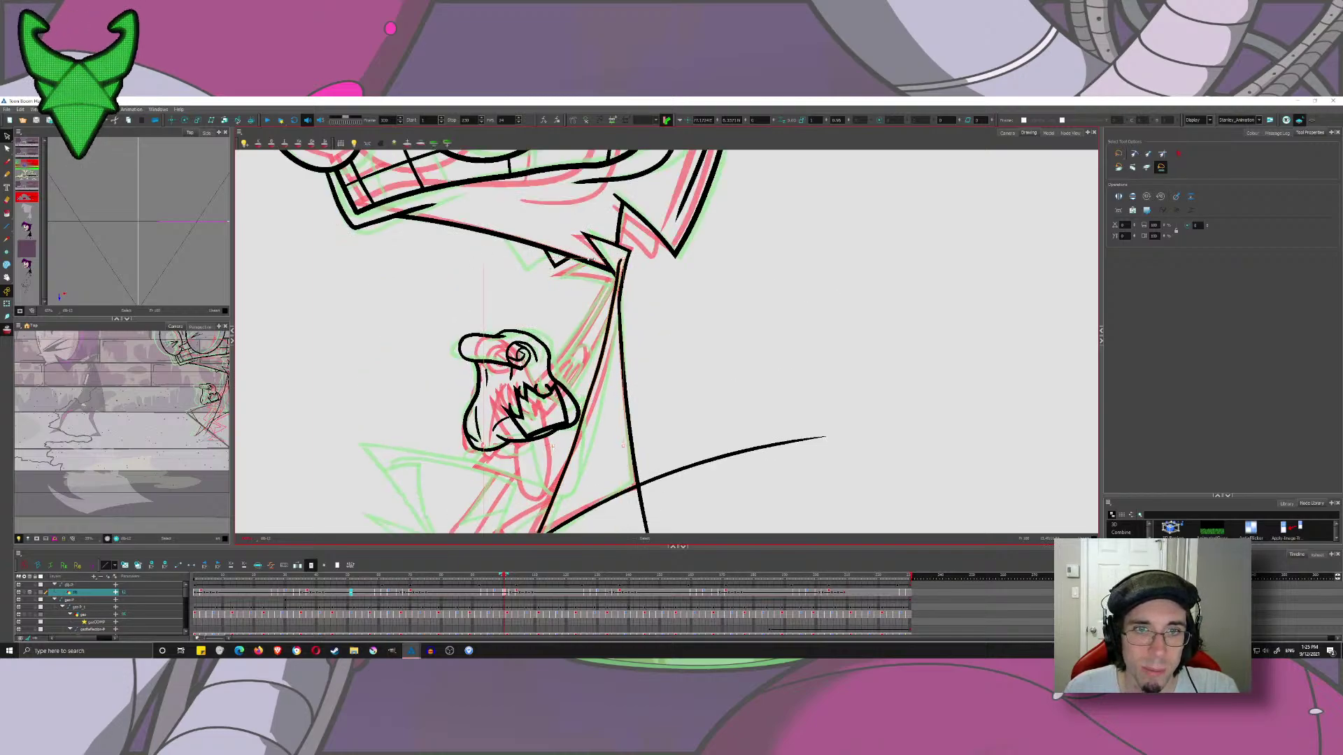
key("alt+b")
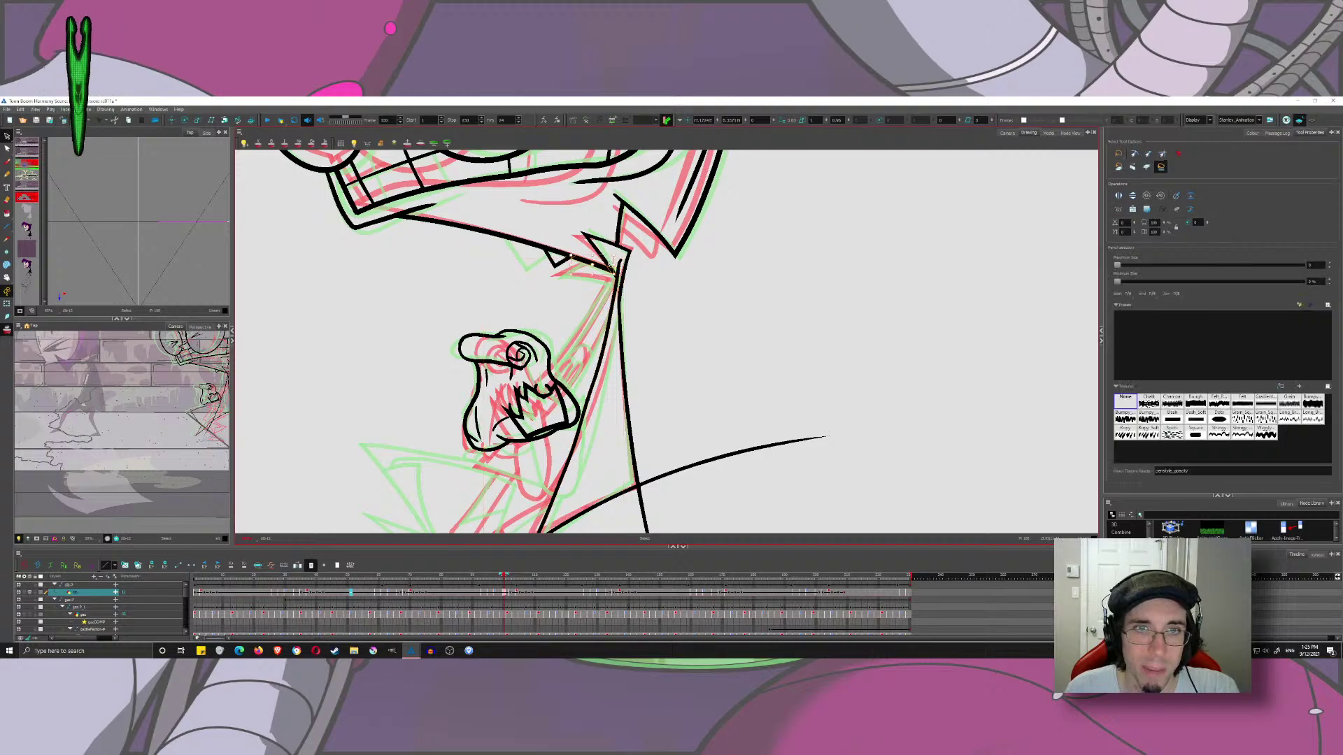
key("alt+s")
left_click(620, 264)
left_click_drag(619, 264, 617, 276)
left_click(646, 286)
left_click_drag(522, 404, 498, 280)
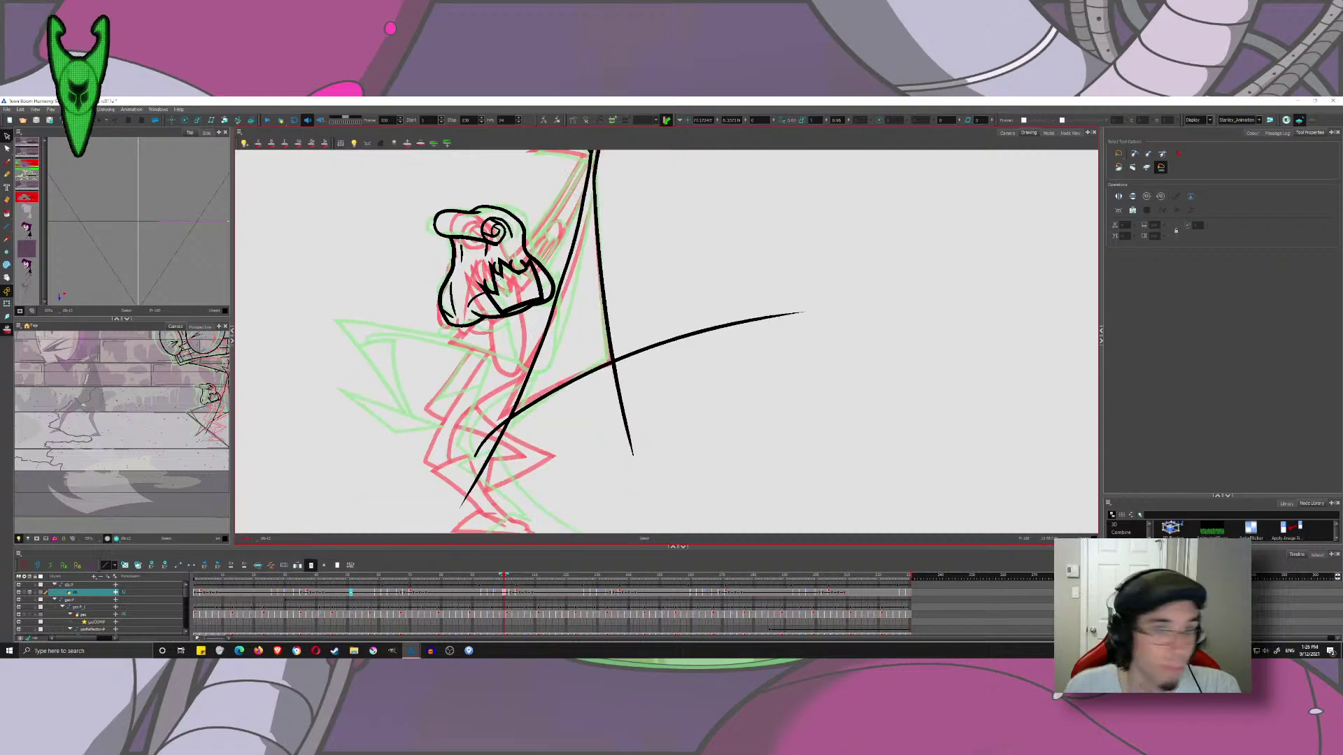
left_click(490, 454)
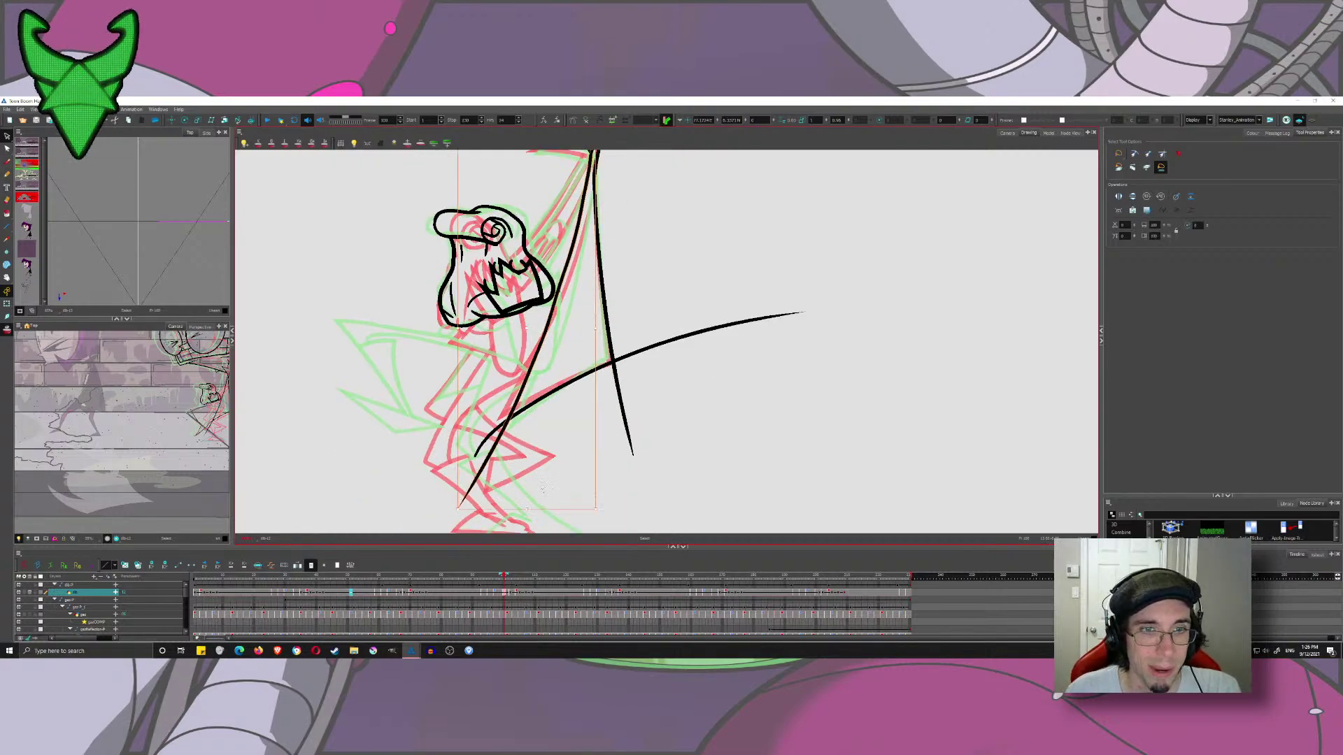
left_click(446, 368)
- Trim the stroke ends that overshoot the coat's front and rear bottom corners
left_click(18, 144)
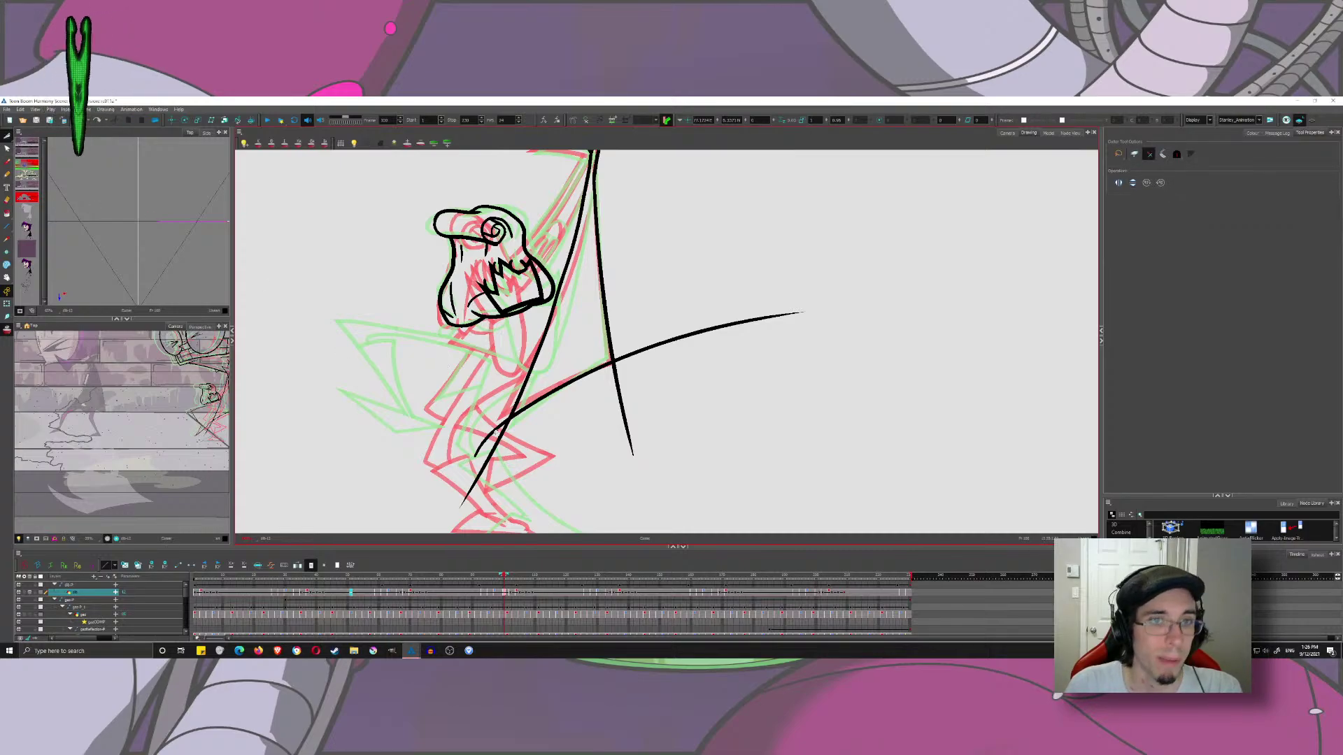
left_click_drag(477, 429, 501, 459)
mouse_move(632, 340)
left_mouse_down()
mouse_move(639, 364)
mouse_move(610, 394)
left_mouse_up()
left_click_drag(647, 376, 589, 532)
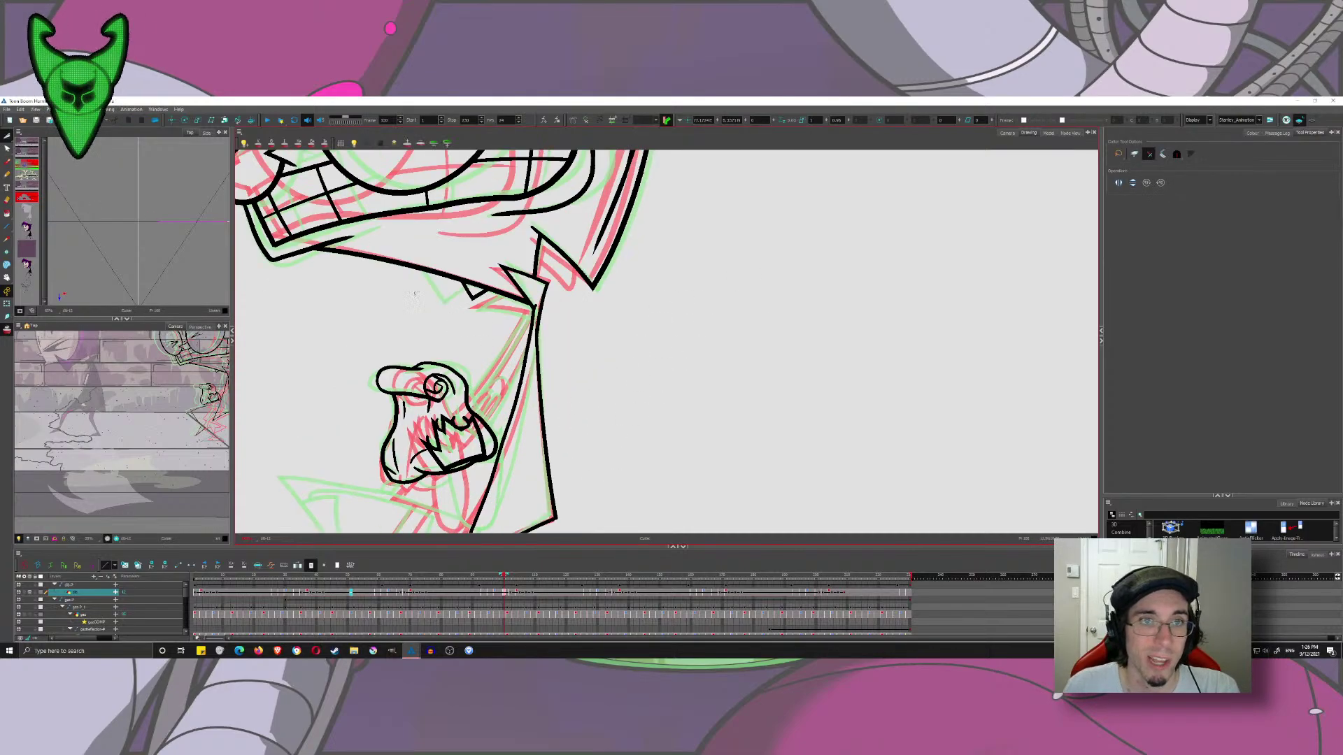
- Delete the contour points of the front line's tip sticking out at the collar joint
scroll(530, 289, "up", 5)
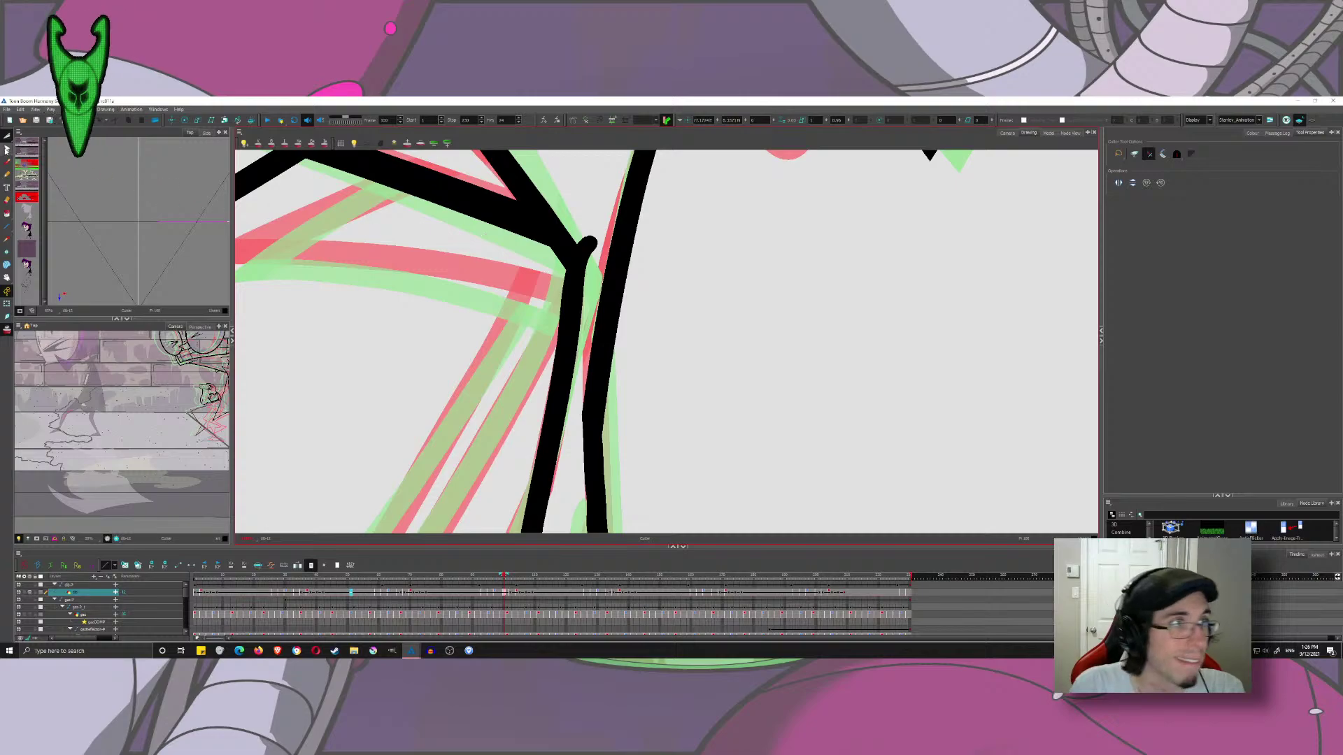
key("alt+q")
mouse_move(589, 244)
left_mouse_down()
mouse_move(600, 236)
mouse_move(591, 242)
left_mouse_up()
key("Delete")
key("Delete")
left_click_drag(592, 236, 595, 236)
key("Delete")
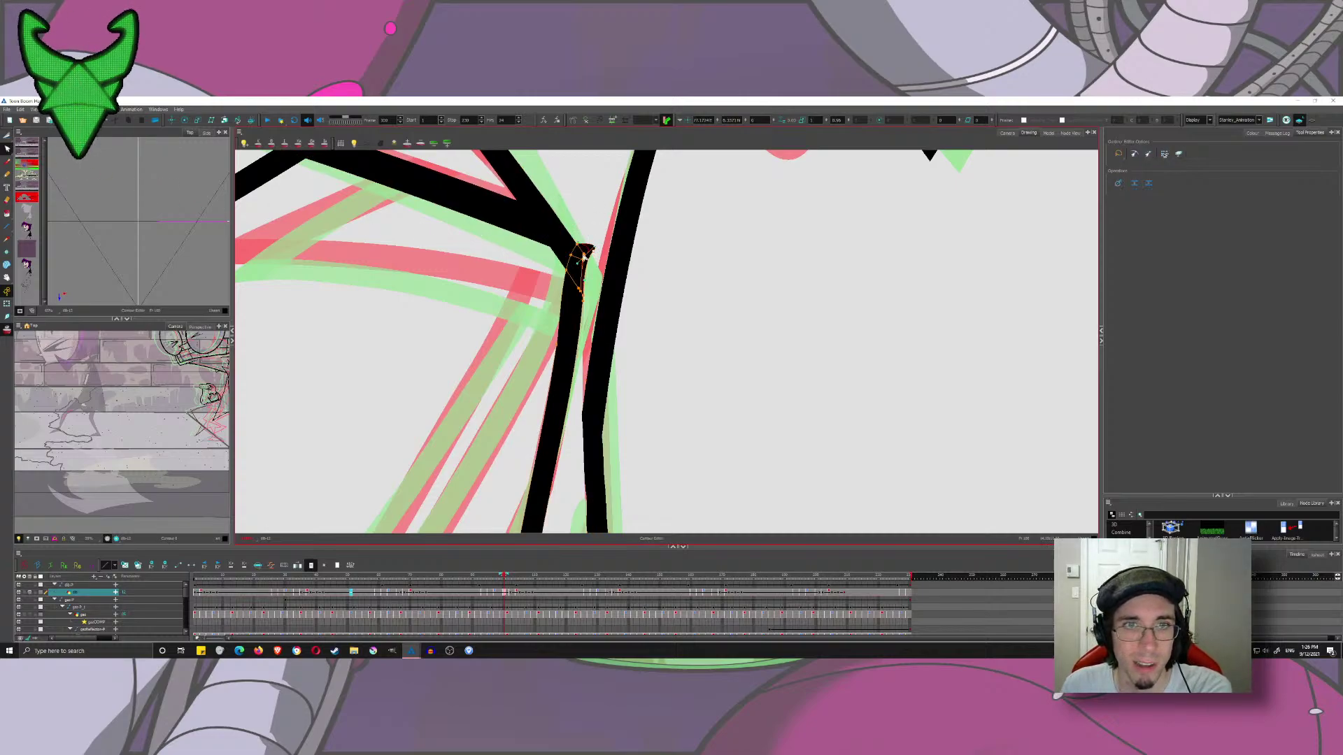
left_click(604, 286)
- Ink a rounded U-shaped outline hanging below the small creature head's mouth, redoing the stroke as needed
scroll(604, 287, "down", 6)
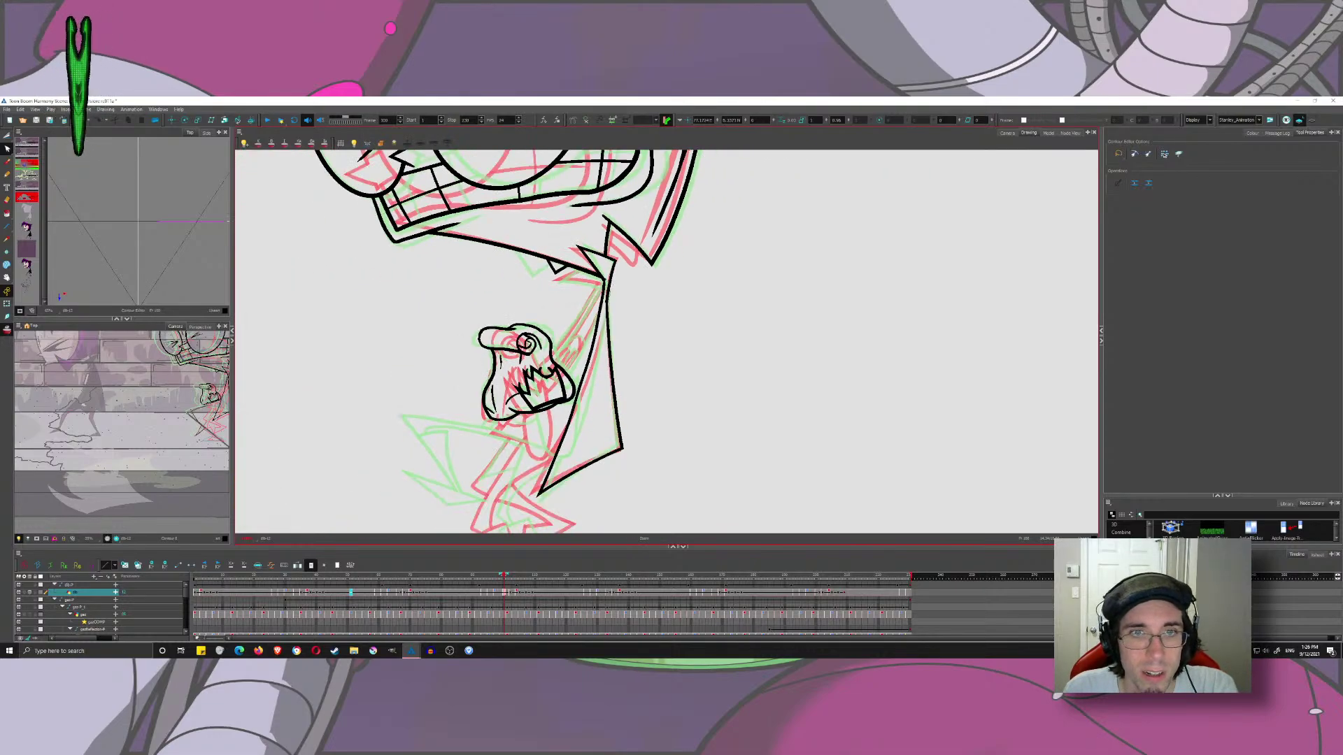
left_click(7, 161)
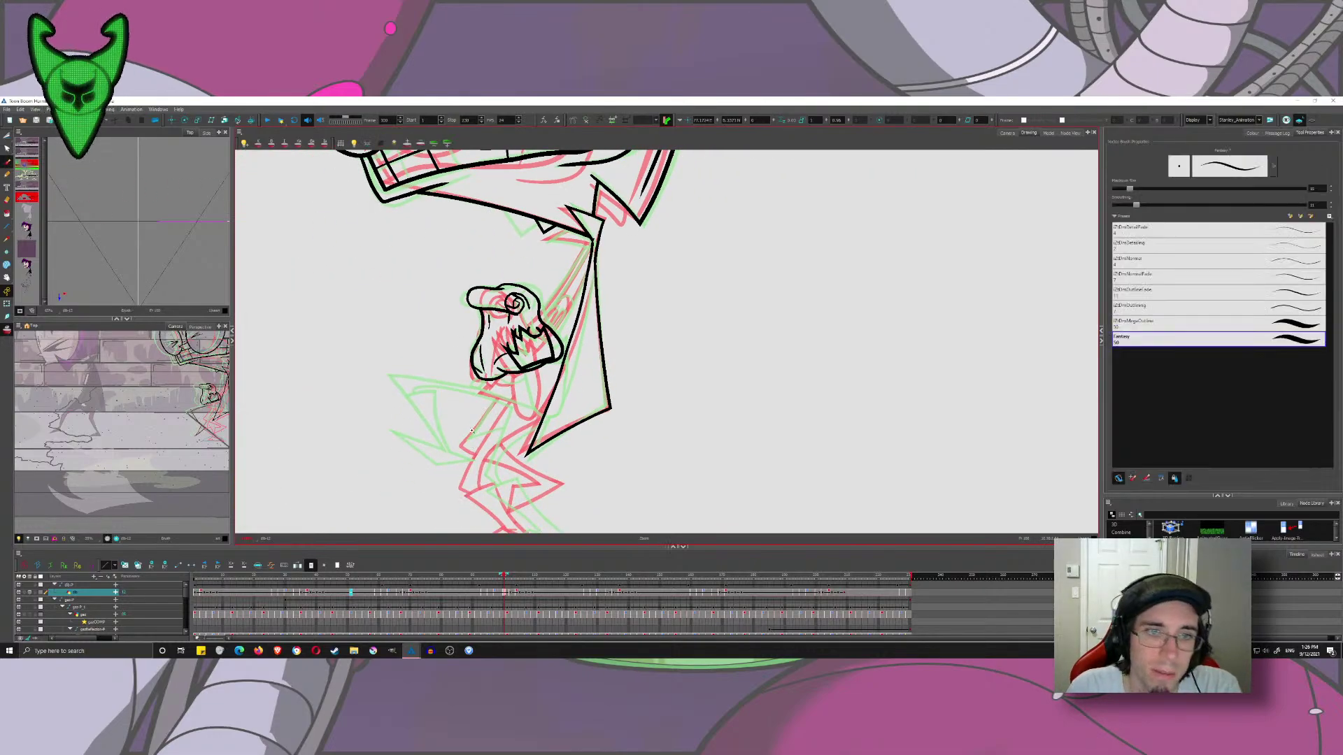
scroll(592, 353, "up", 4)
mouse_move(592, 355)
left_mouse_down()
mouse_move(589, 328)
mouse_move(550, 354)
mouse_move(561, 423)
mouse_move(594, 452)
mouse_move(610, 342)
mouse_move(565, 447)
mouse_move(614, 439)
mouse_move(615, 322)
left_mouse_up()
key("ctrl+z")
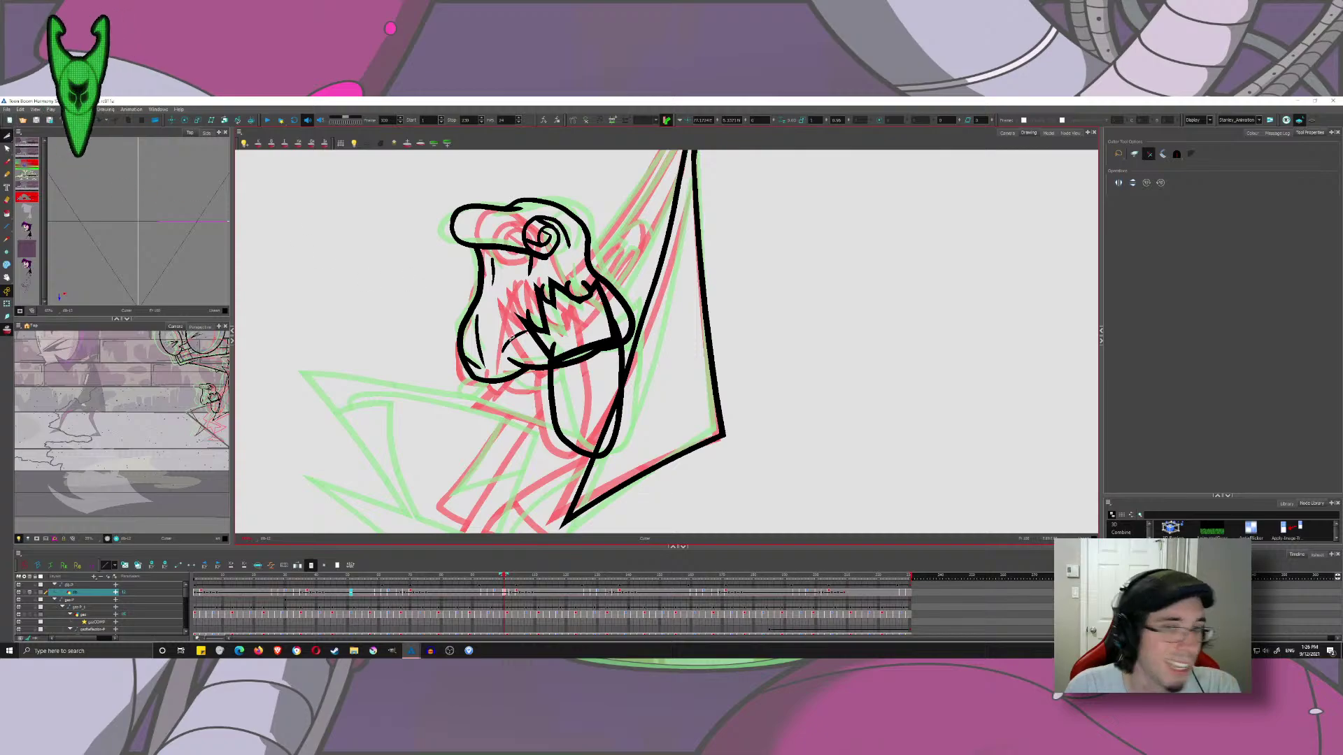
- Trim the coat line crossing the rounded shape and the stroke ends overshooting the mouth's lower edge
left_click_drag(599, 408, 634, 463)
mouse_move(547, 340)
left_mouse_down()
mouse_move(563, 352)
mouse_move(605, 336)
mouse_move(556, 362)
left_mouse_up()
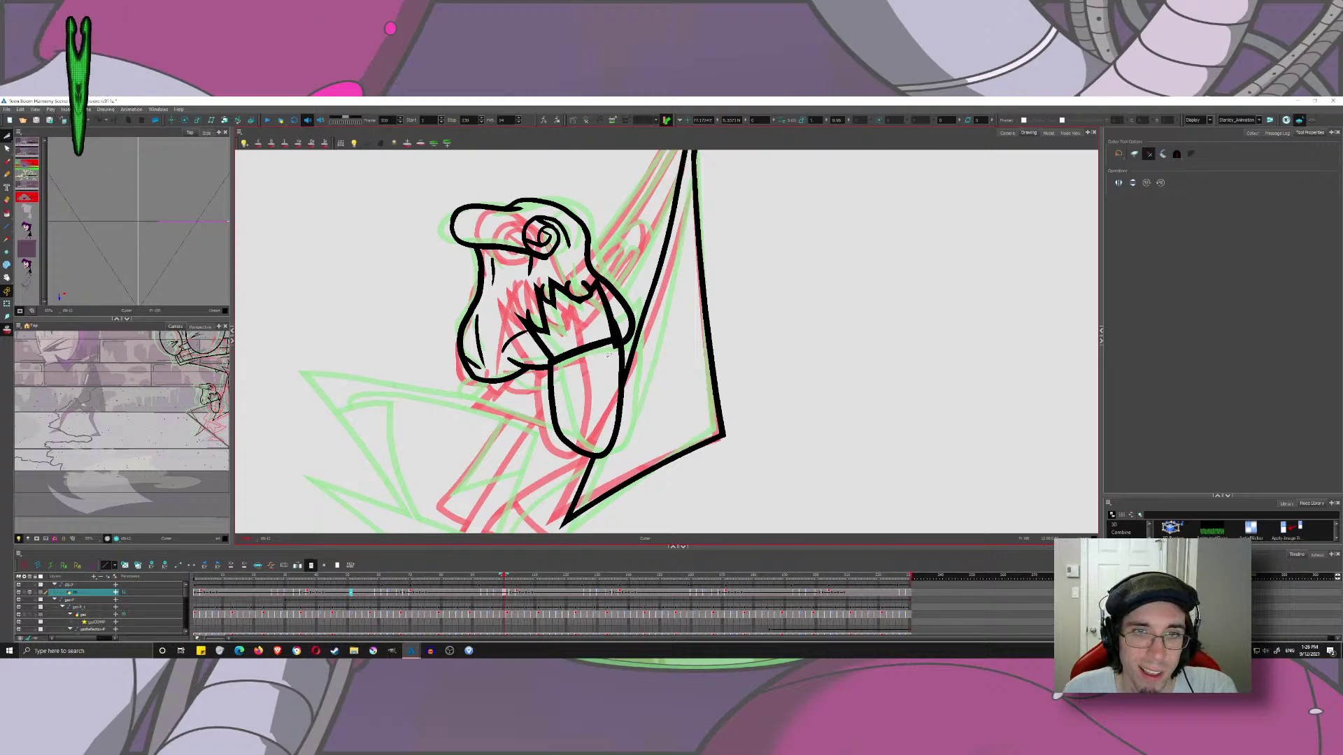
scroll(594, 368, "up", 3)
left_click_drag(687, 331, 651, 346)
key("ctrl+z")
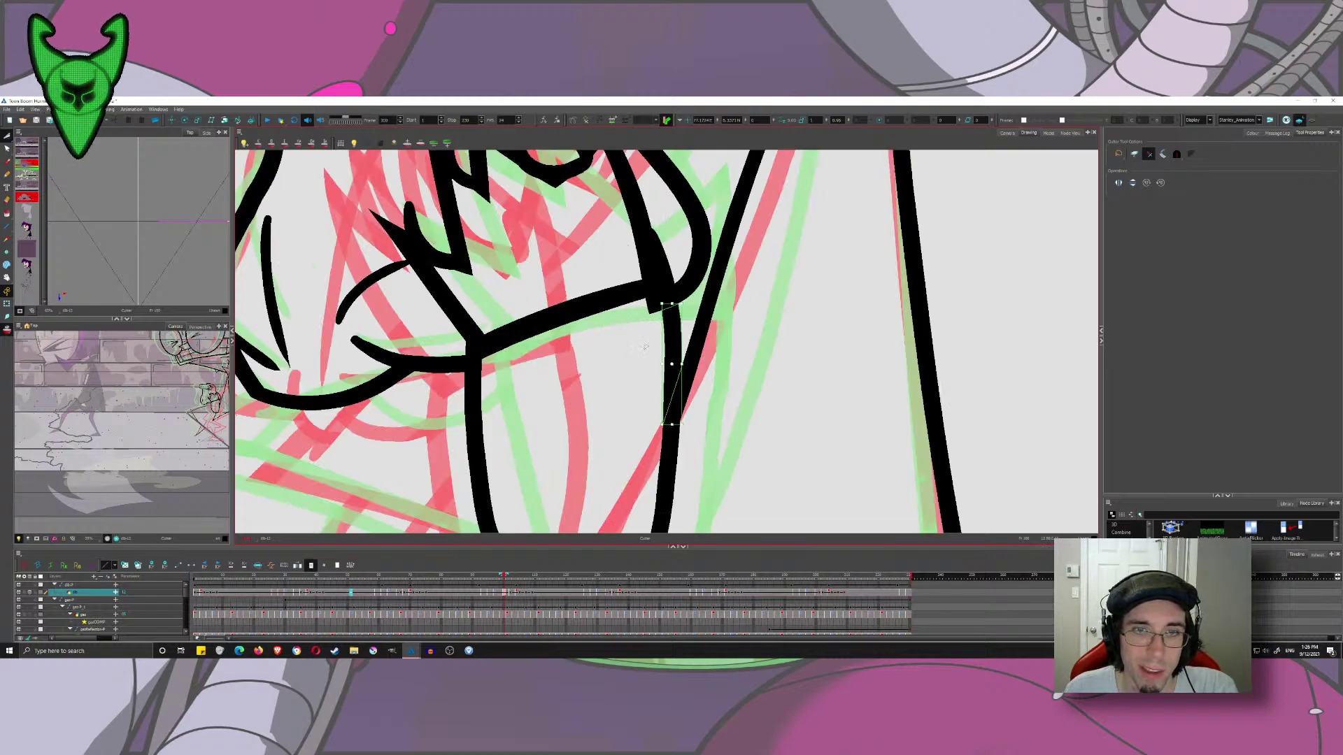
scroll(616, 350, "down", 5)
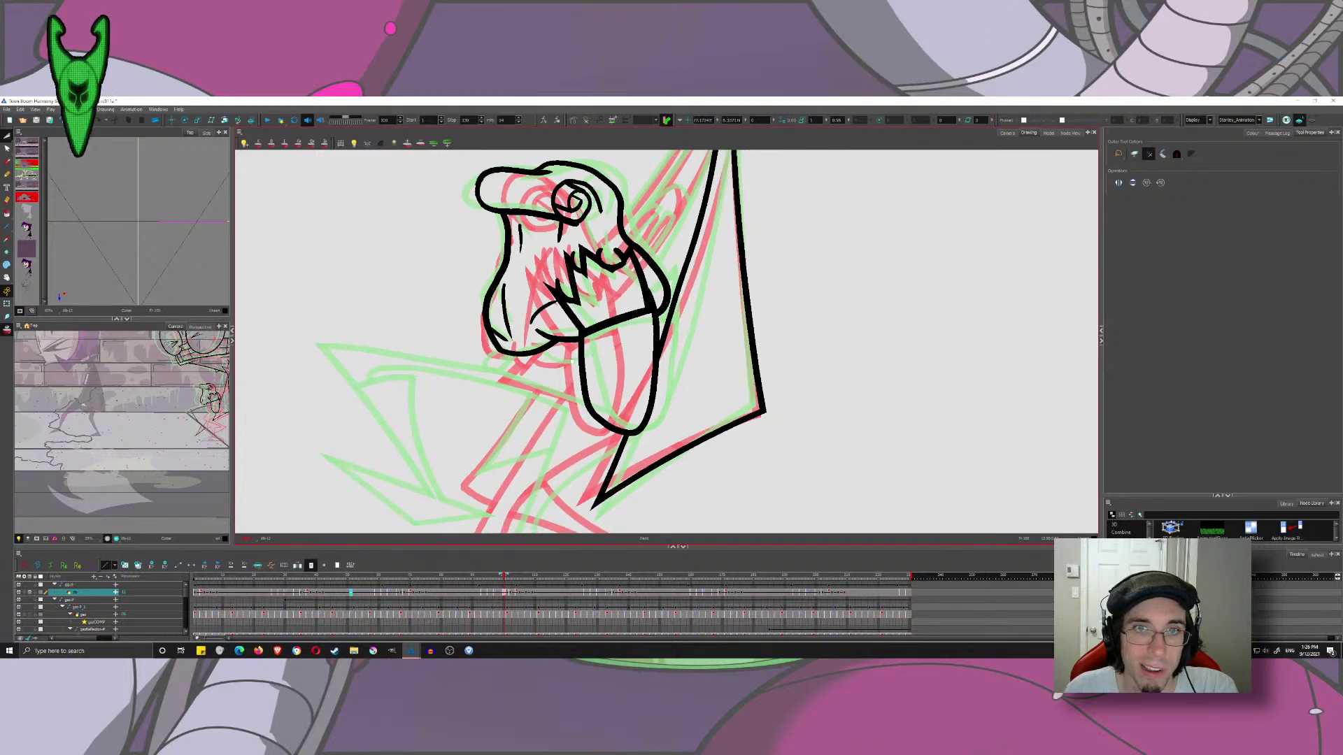
- Ink a curved line from the neck joint down into the small creature head, undoing the attempts that miss the guide
left_click_drag(573, 361, 488, 406)
left_click(7, 161)
scroll(582, 335, "down", 1)
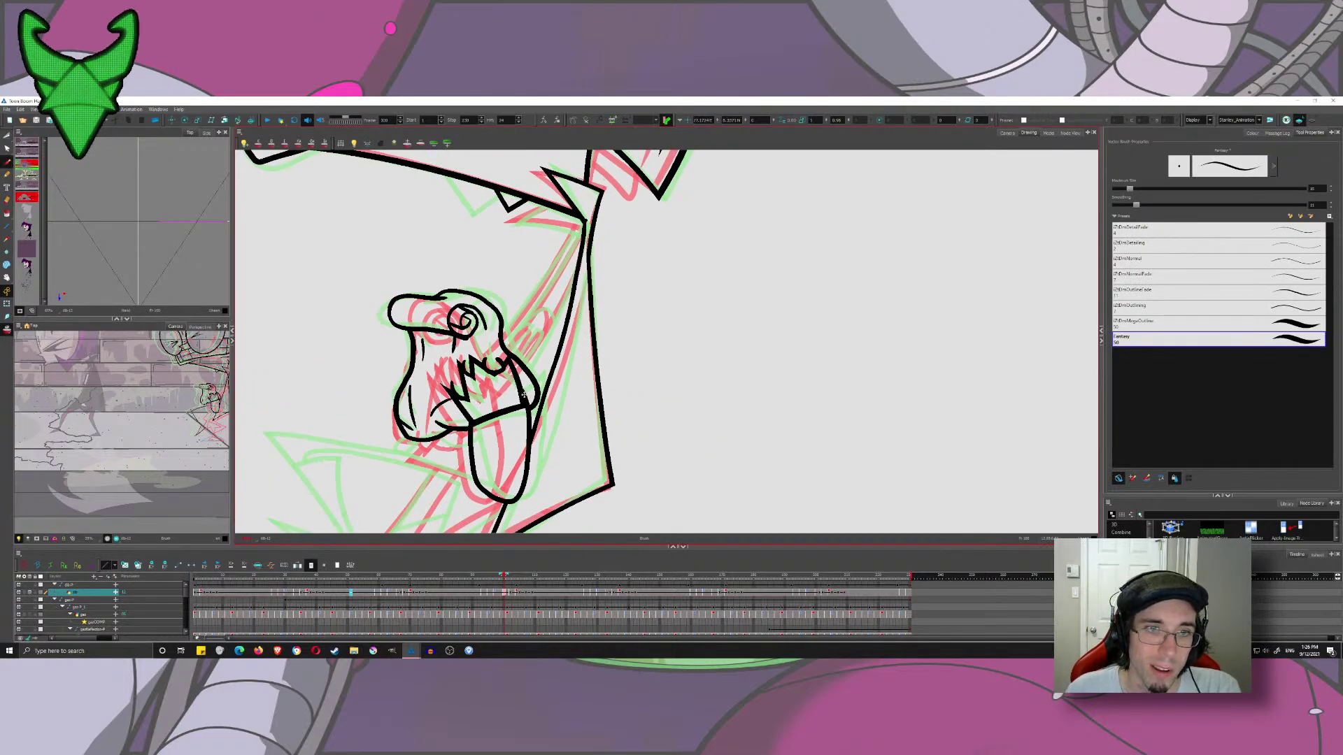
left_click_drag(583, 225, 524, 389)
key("ctrl+z")
mouse_move(589, 212)
left_mouse_down()
mouse_move(563, 293)
mouse_move(463, 457)
left_mouse_up()
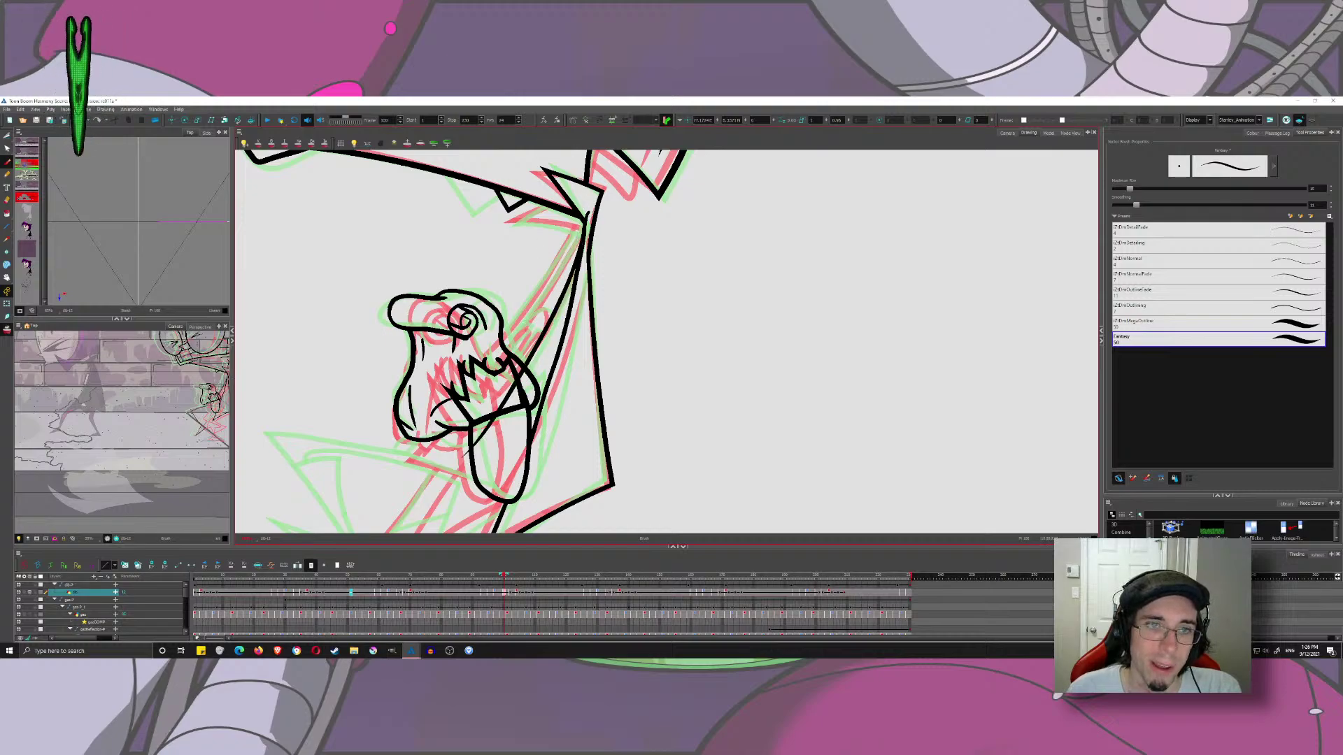
key("ctrl+z")
left_click_drag(589, 216, 471, 439)
key("ctrl+z")
left_click_drag(594, 214, 496, 411)
key("ctrl+z")
left_click_drag(588, 205, 478, 430)
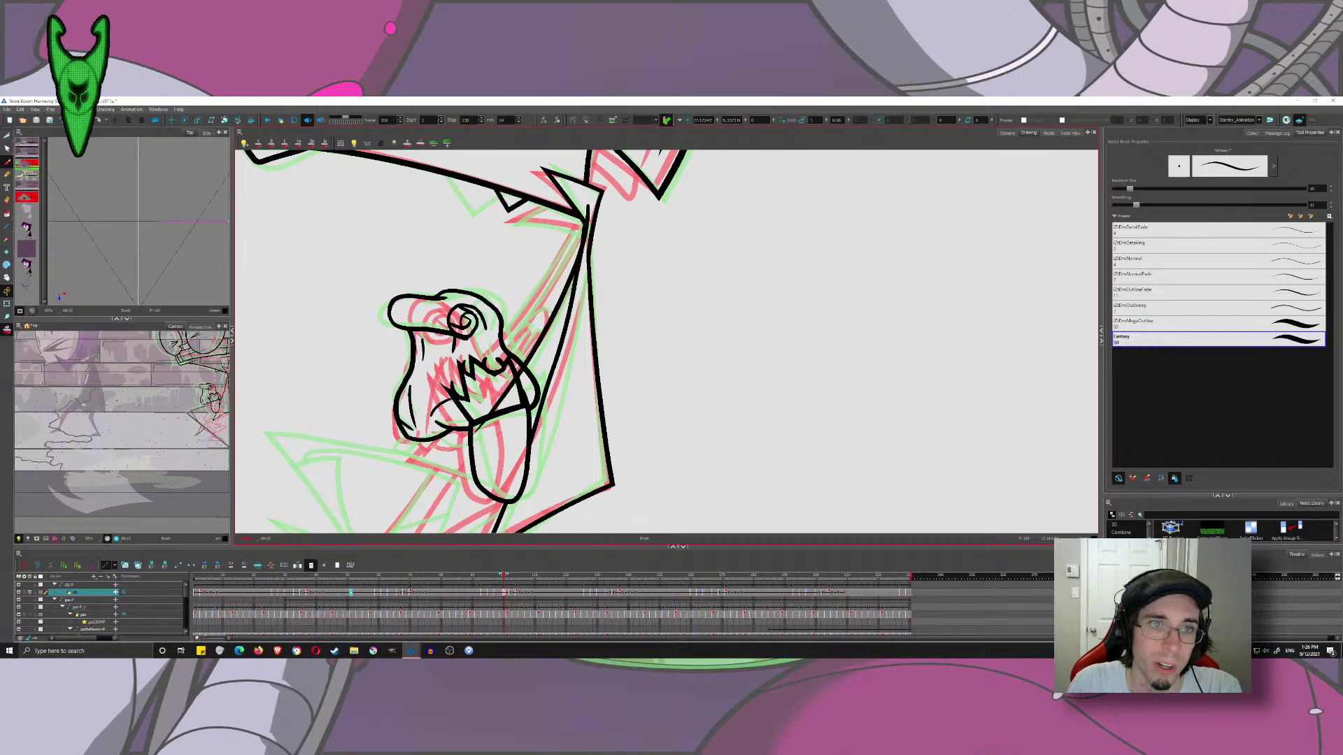
- Ink a second line beside the coat's front line down past the hem and nudge it slightly toward the front corner
left_click_drag(585, 287, 509, 533)
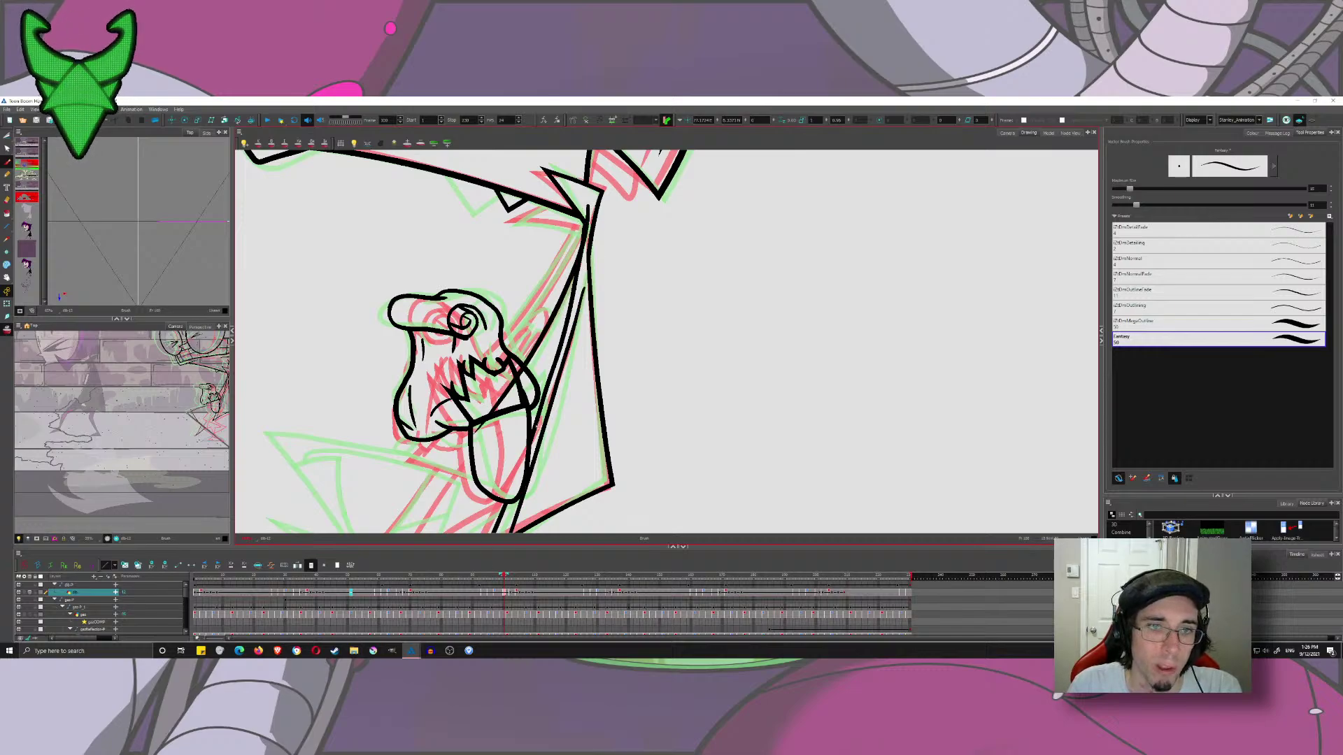
key("alt+s")
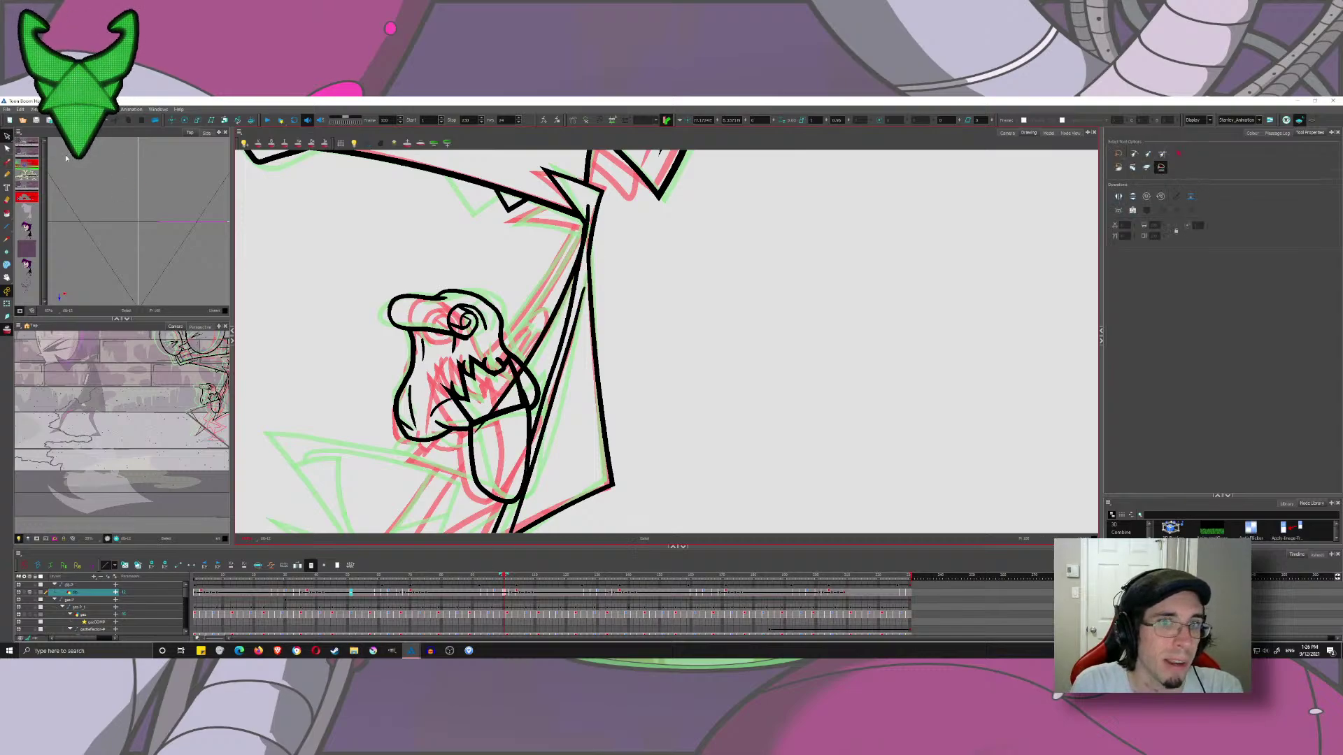
scroll(541, 298, "down", 2)
left_click(544, 320)
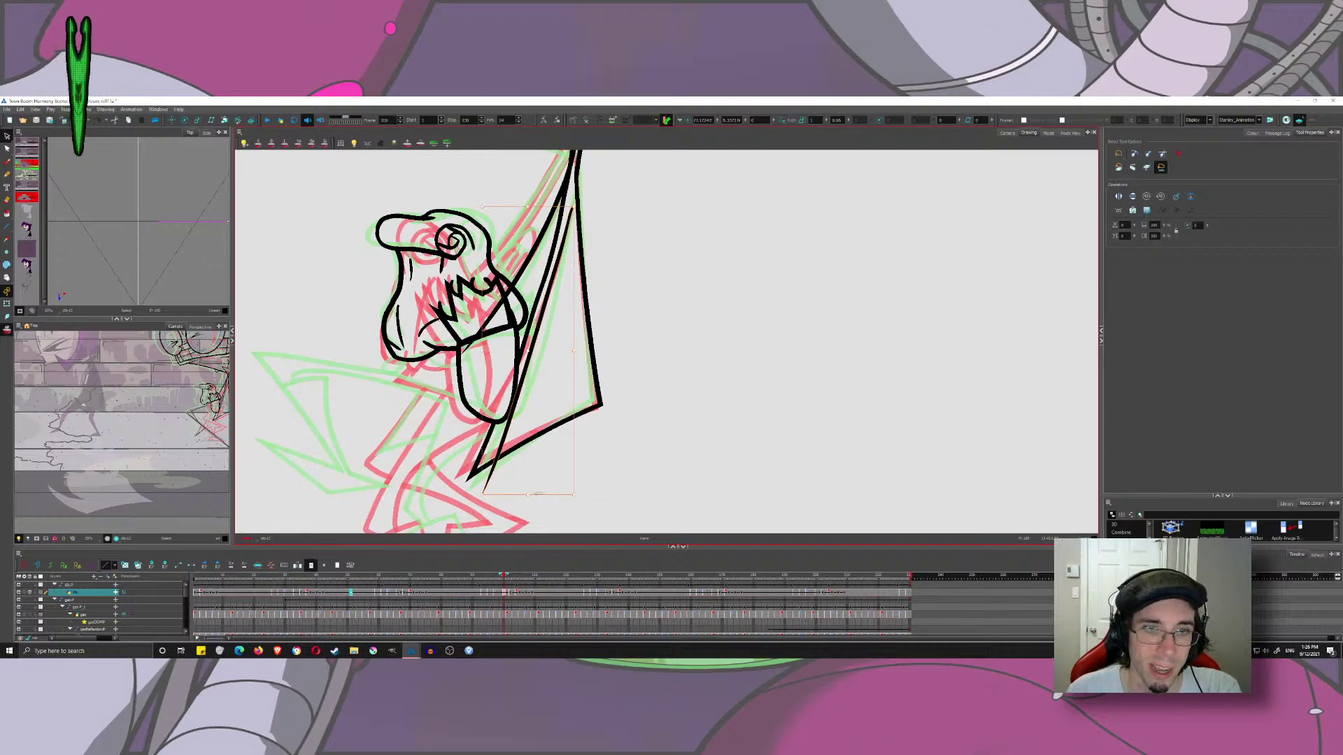
key("Delete")
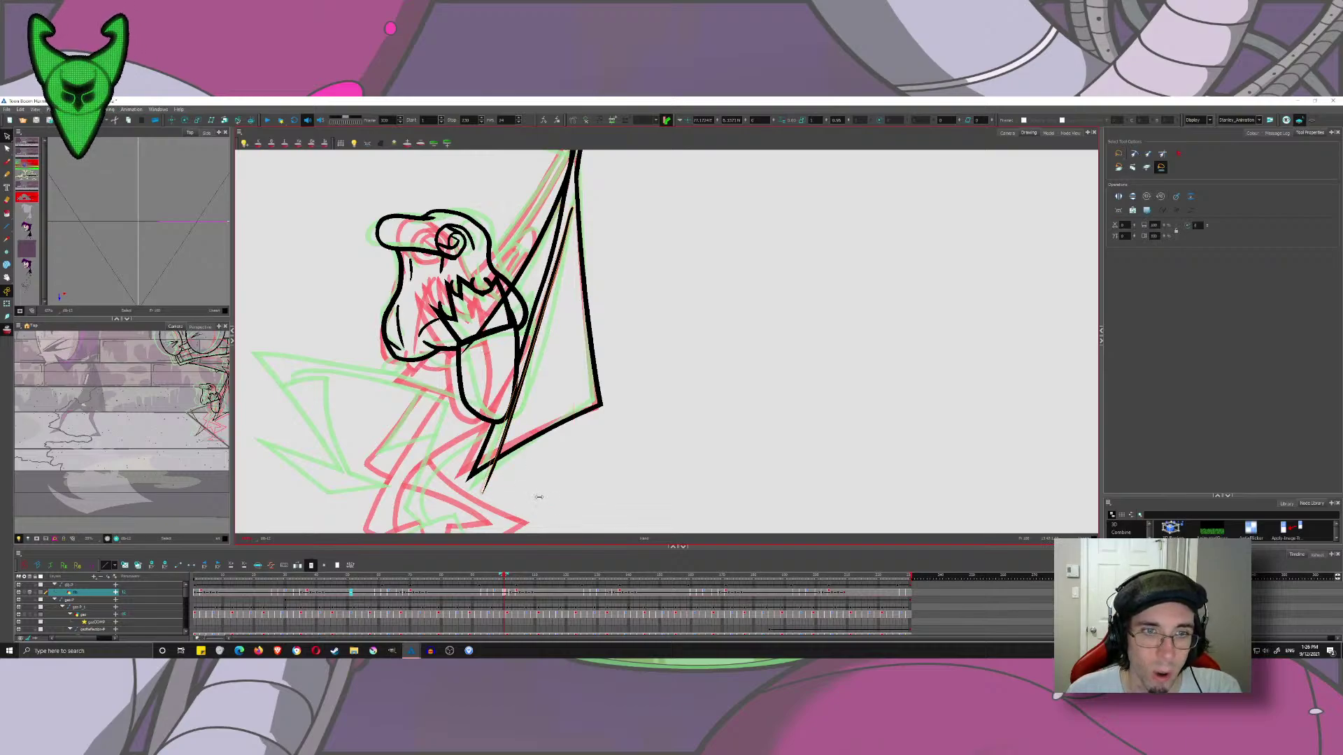
left_click_drag(538, 497, 535, 498)
left_click(294, 282)
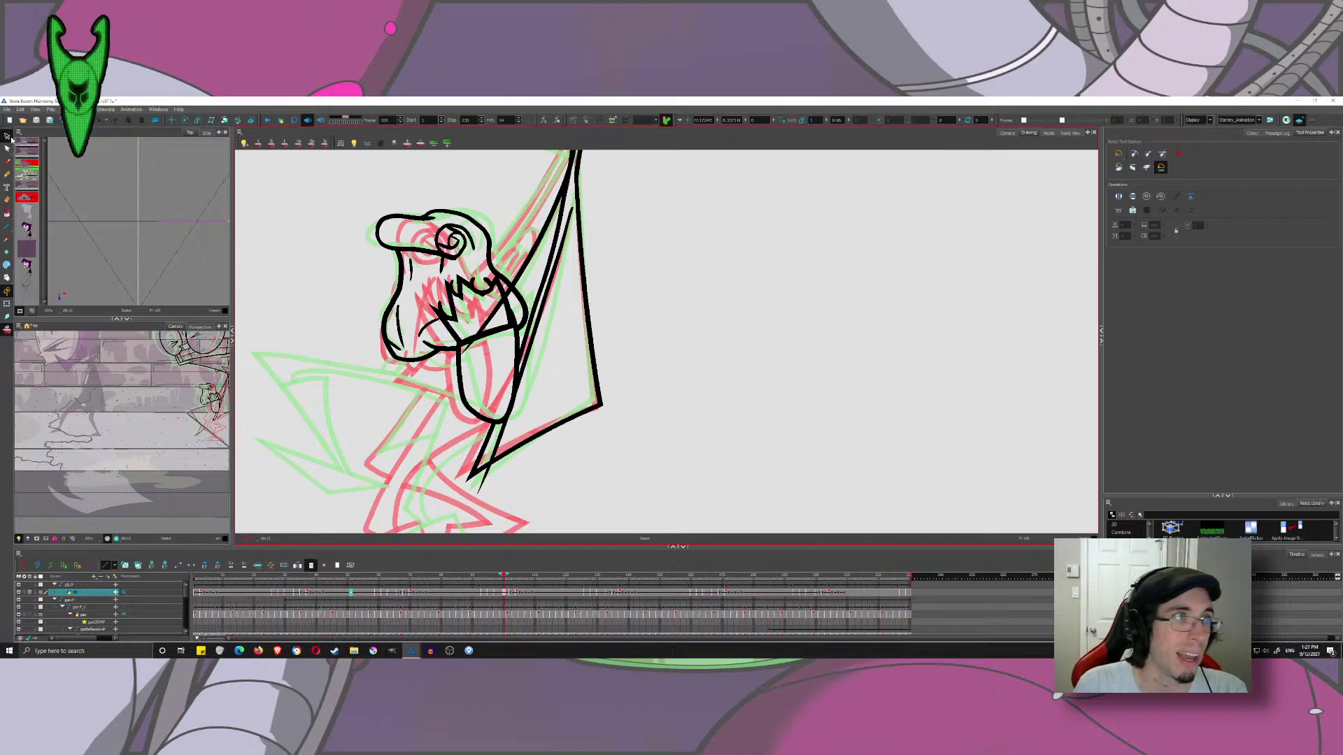
- Trim the new line's lower overshoot and the old front line's leftover piece above the rounded shape
left_click(37, 144)
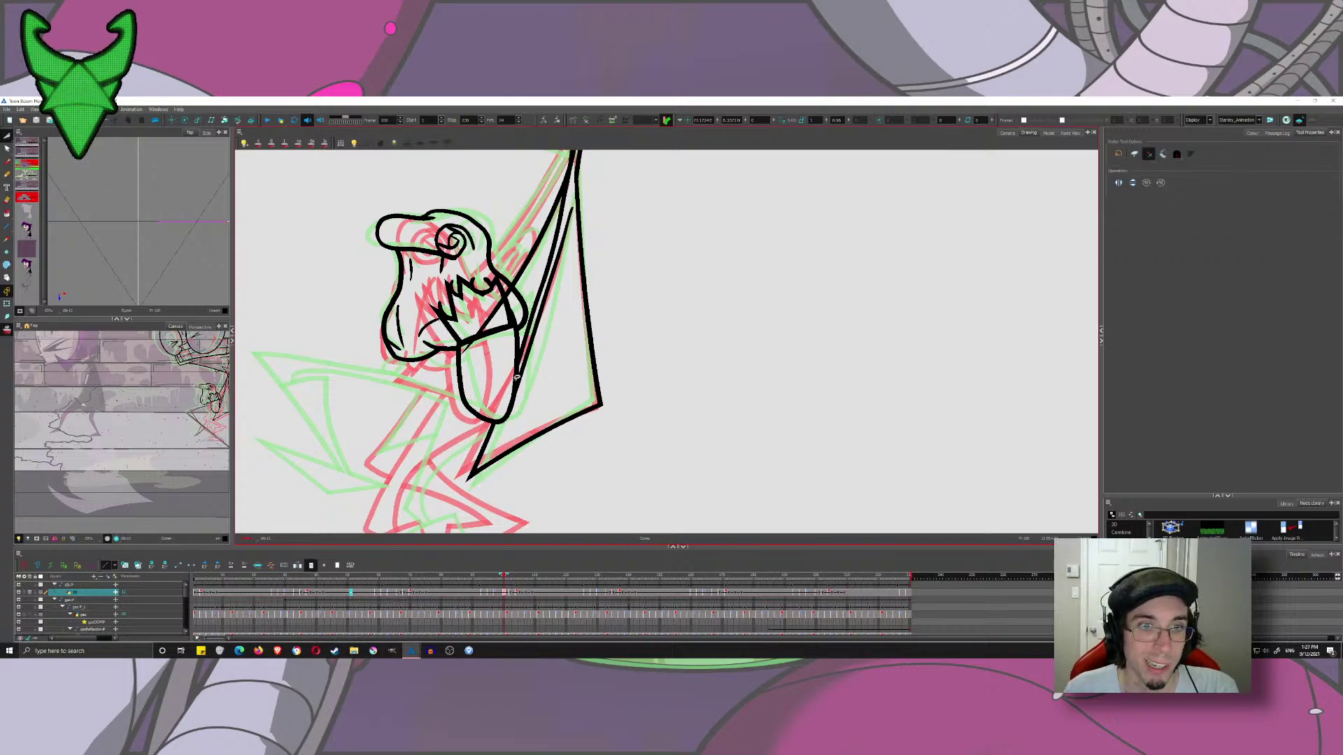
left_click_drag(536, 303, 543, 294)
left_click_drag(561, 223, 545, 336)
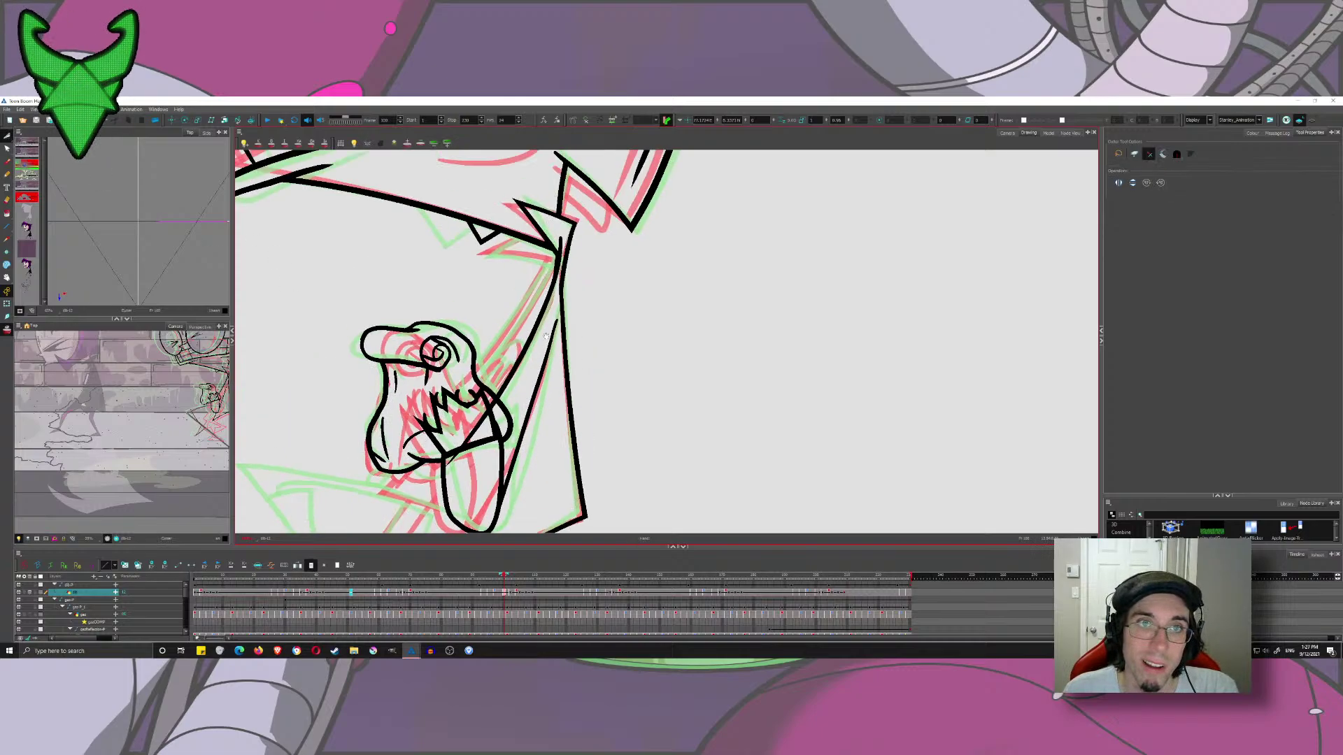
- Trim the part of the curved neck line that runs inside the small creature head
mouse_move(469, 436)
left_mouse_down()
mouse_move(488, 377)
mouse_move(514, 353)
left_mouse_up()
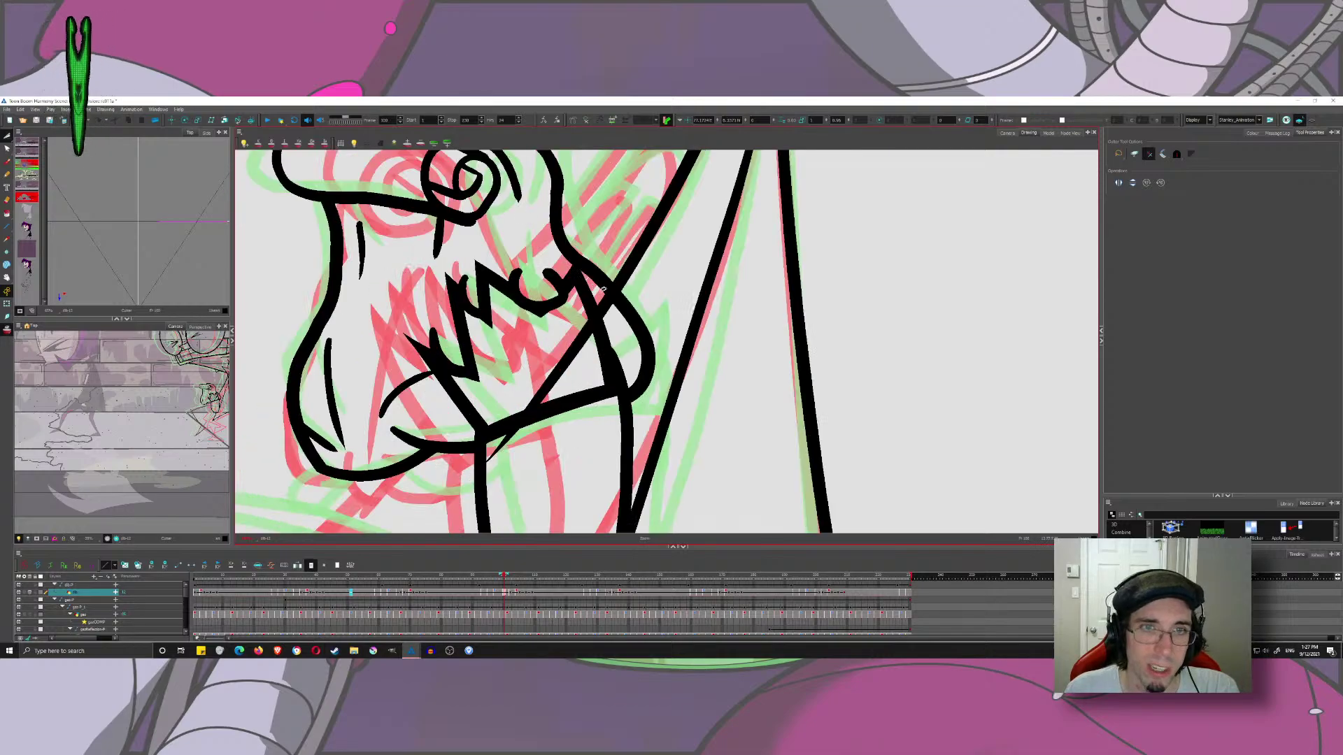
left_click_drag(600, 289, 608, 312)
left_click_drag(550, 352, 568, 377)
scroll(604, 283, "down", 6)
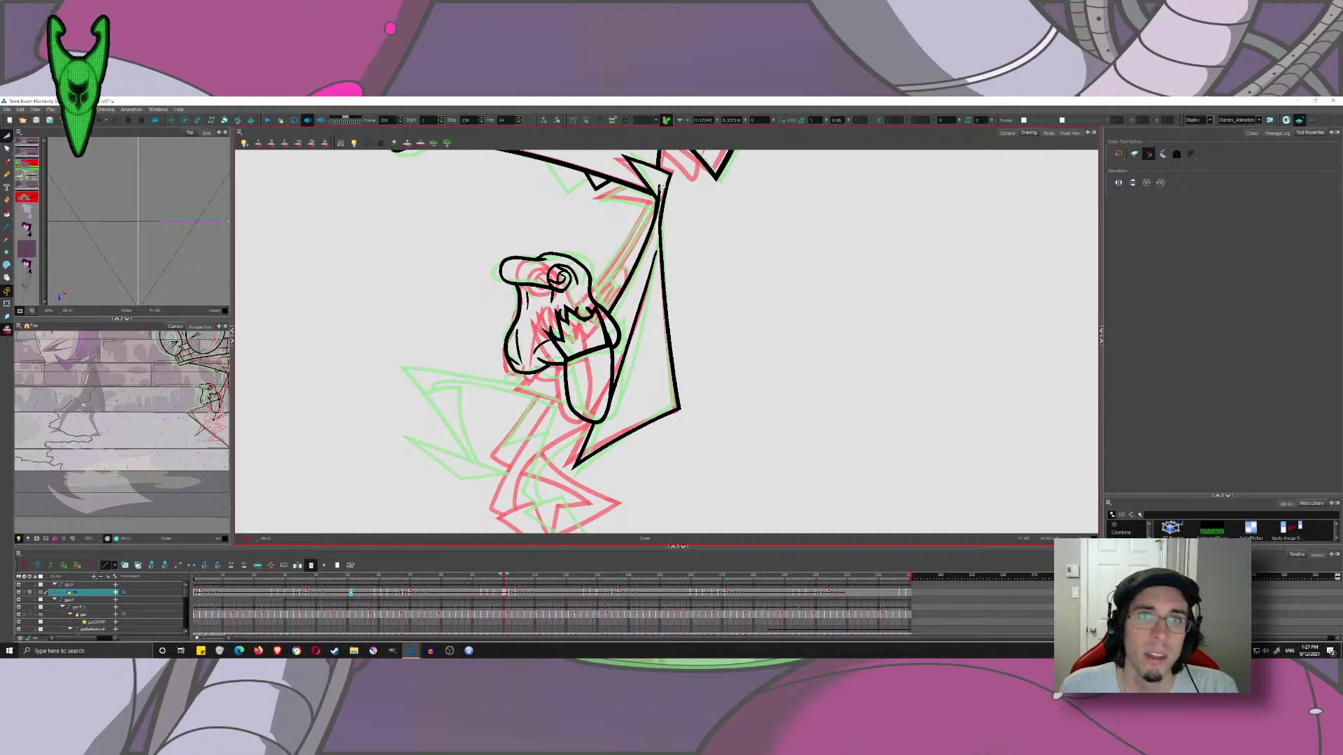
- Trim the tiny overshoot where the curved neck line meets the collar at the neck joint, undoing the cuts that miss
scroll(652, 209, "up", 6)
mouse_move(644, 303)
left_mouse_down()
mouse_move(655, 313)
mouse_move(662, 289)
left_mouse_up()
key("ctrl+z")
left_click_drag(663, 350, 668, 365)
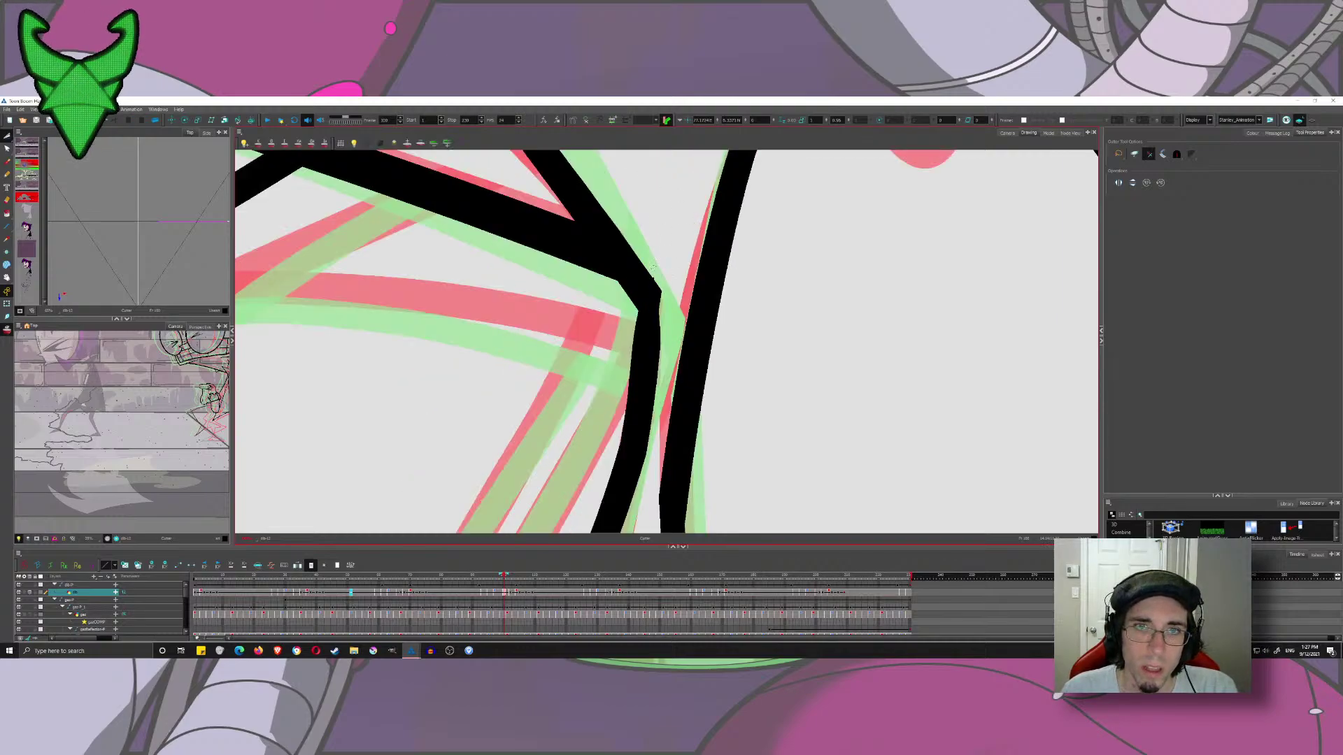
mouse_move(654, 267)
left_mouse_down()
mouse_move(672, 299)
mouse_move(668, 272)
mouse_move(604, 270)
mouse_move(571, 224)
left_mouse_up()
key("ctrl+z")
scroll(662, 282, "up", 6)
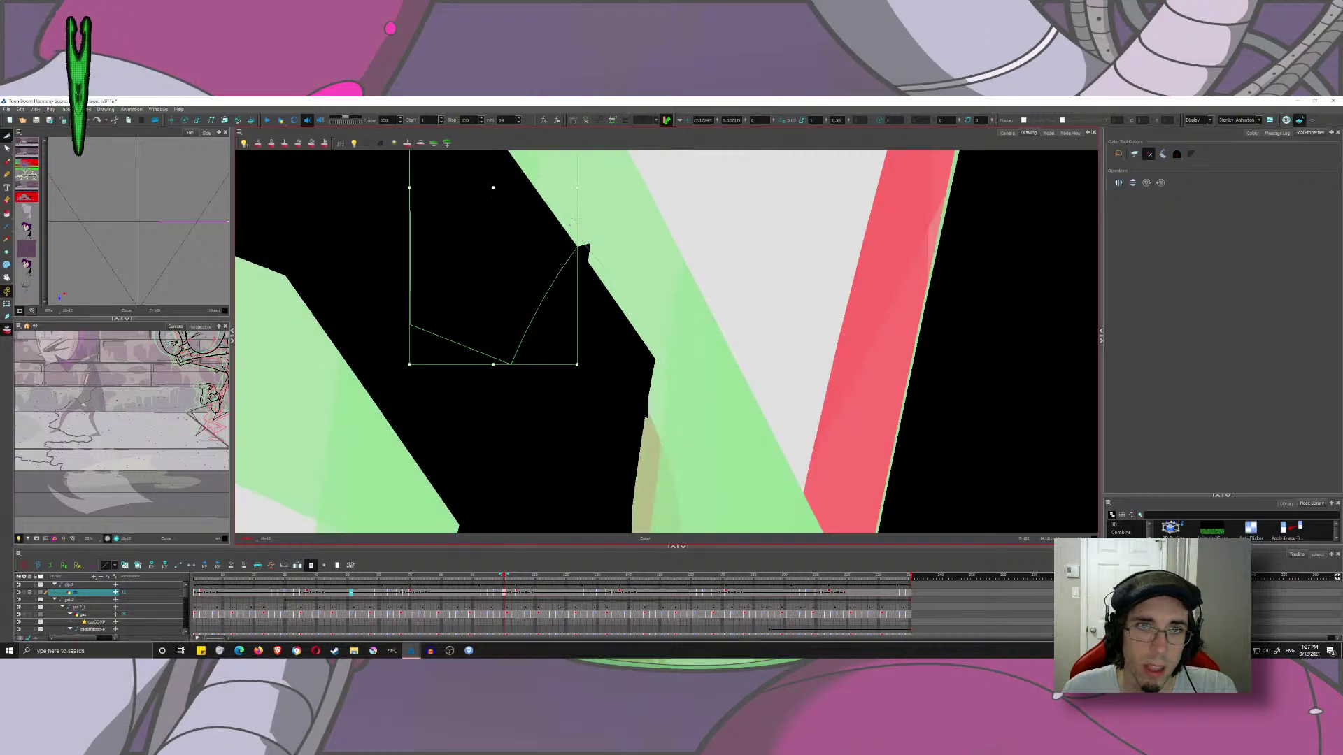
key("Escape")
scroll(626, 281, "down", 1)
scroll(644, 409, "down", 6)
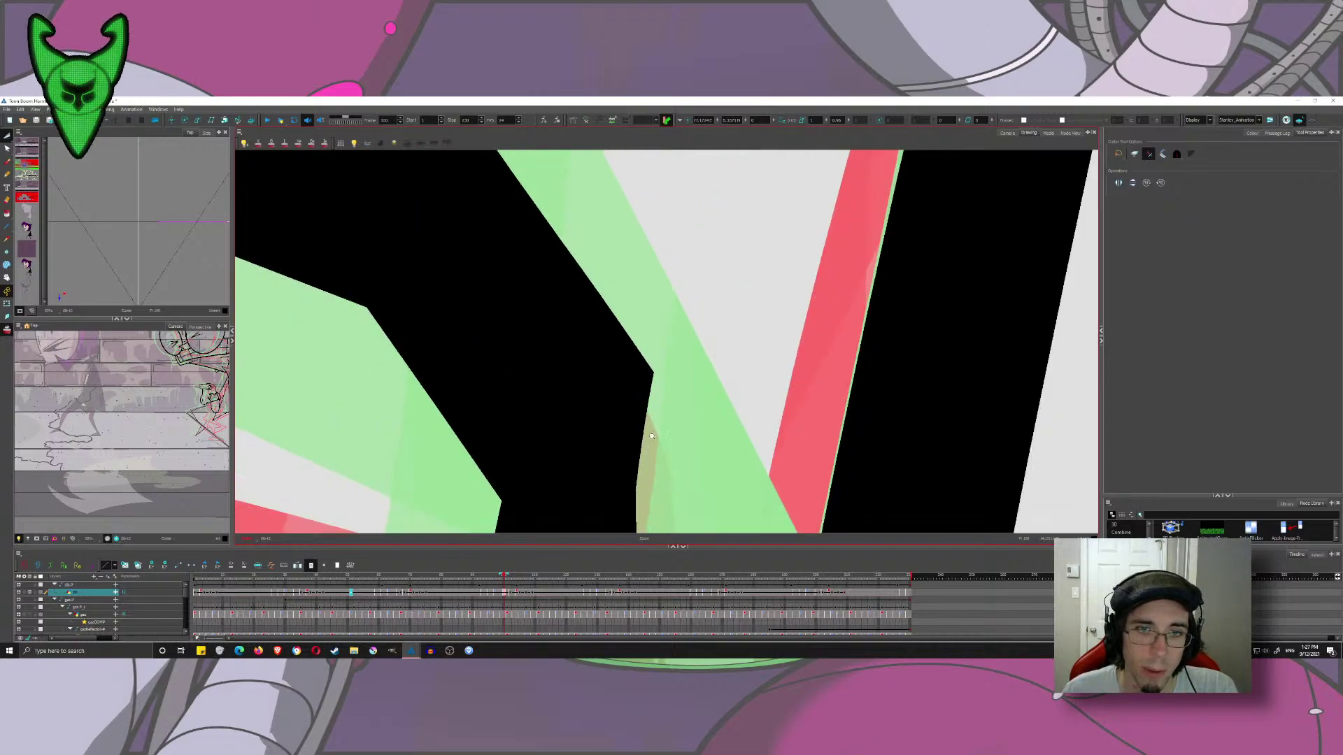
scroll(660, 443, "down", 5)
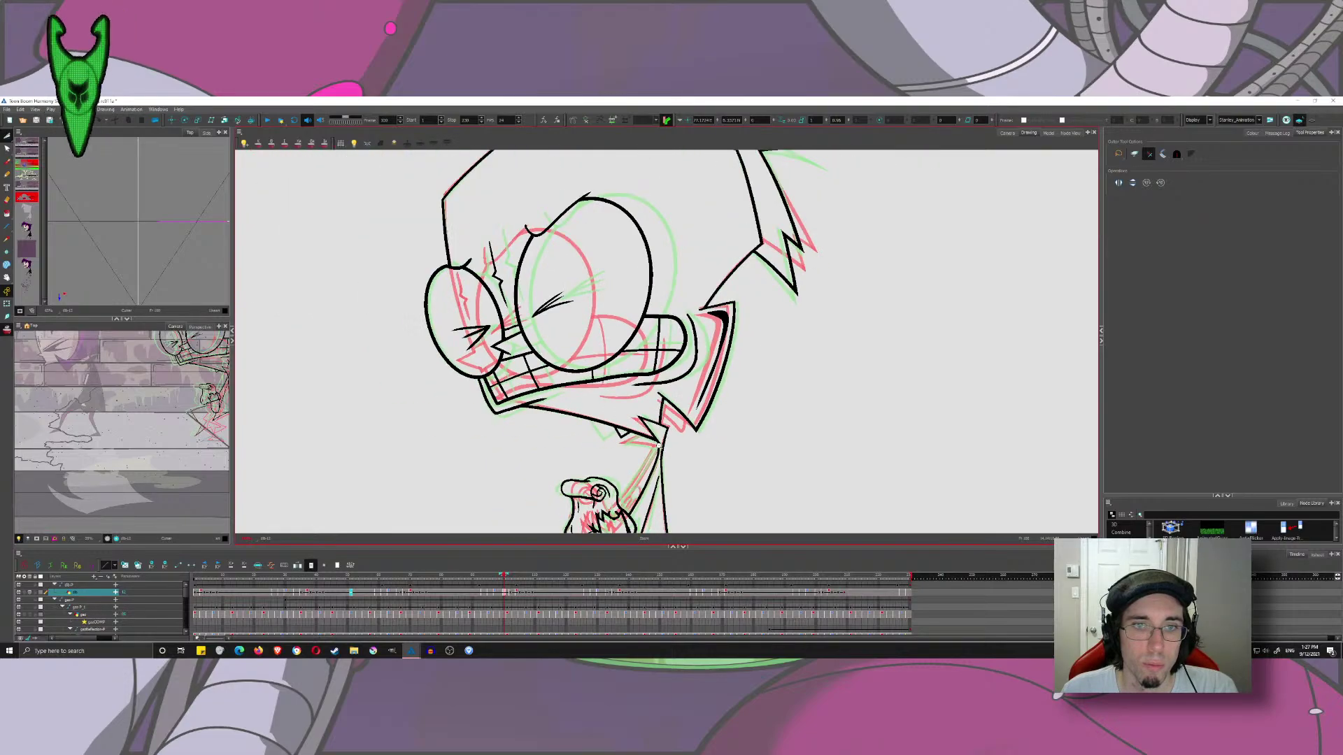
- Ink two crossing strokes over the guide for the pointed collar spike below the jaw, one slanted and one running through the neck joint
scroll(536, 217, "up", 2)
left_click(7, 161)
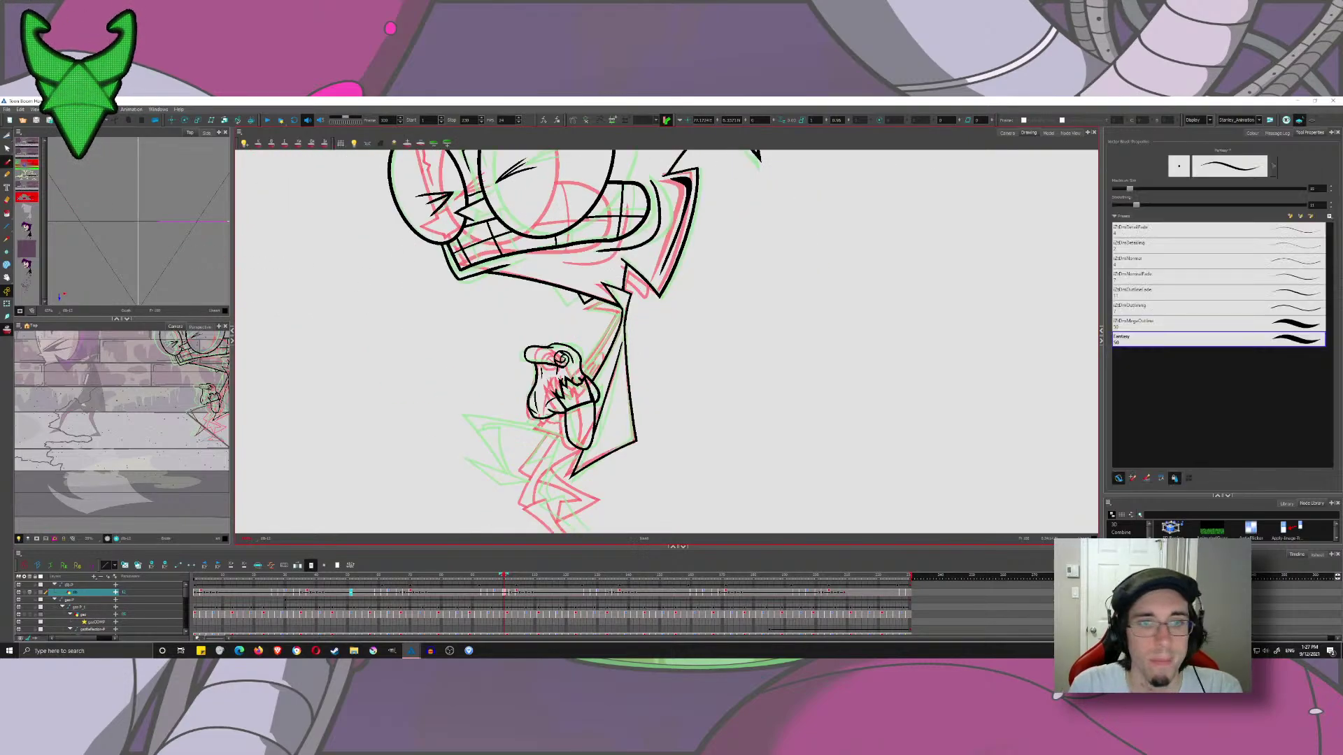
left_click_drag(604, 344, 623, 293)
left_click_drag(629, 402, 544, 371)
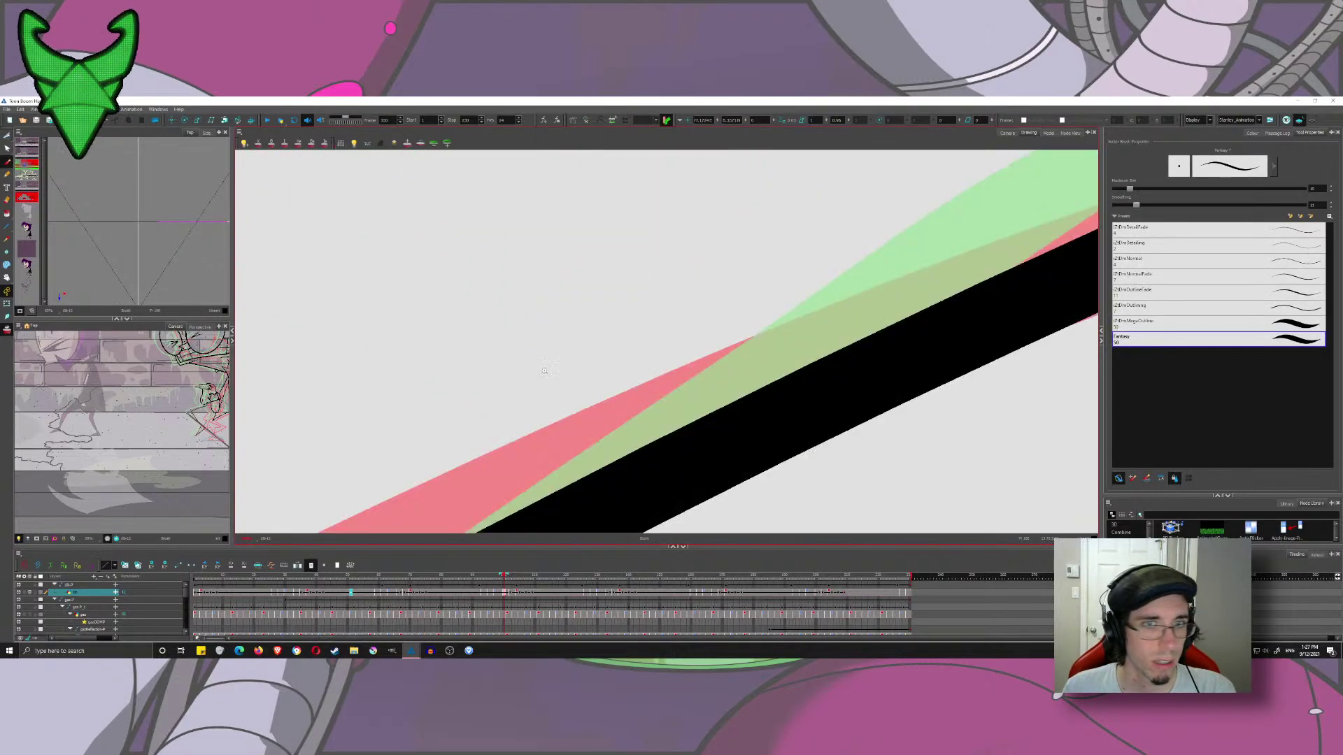
scroll(633, 329, "down", 8)
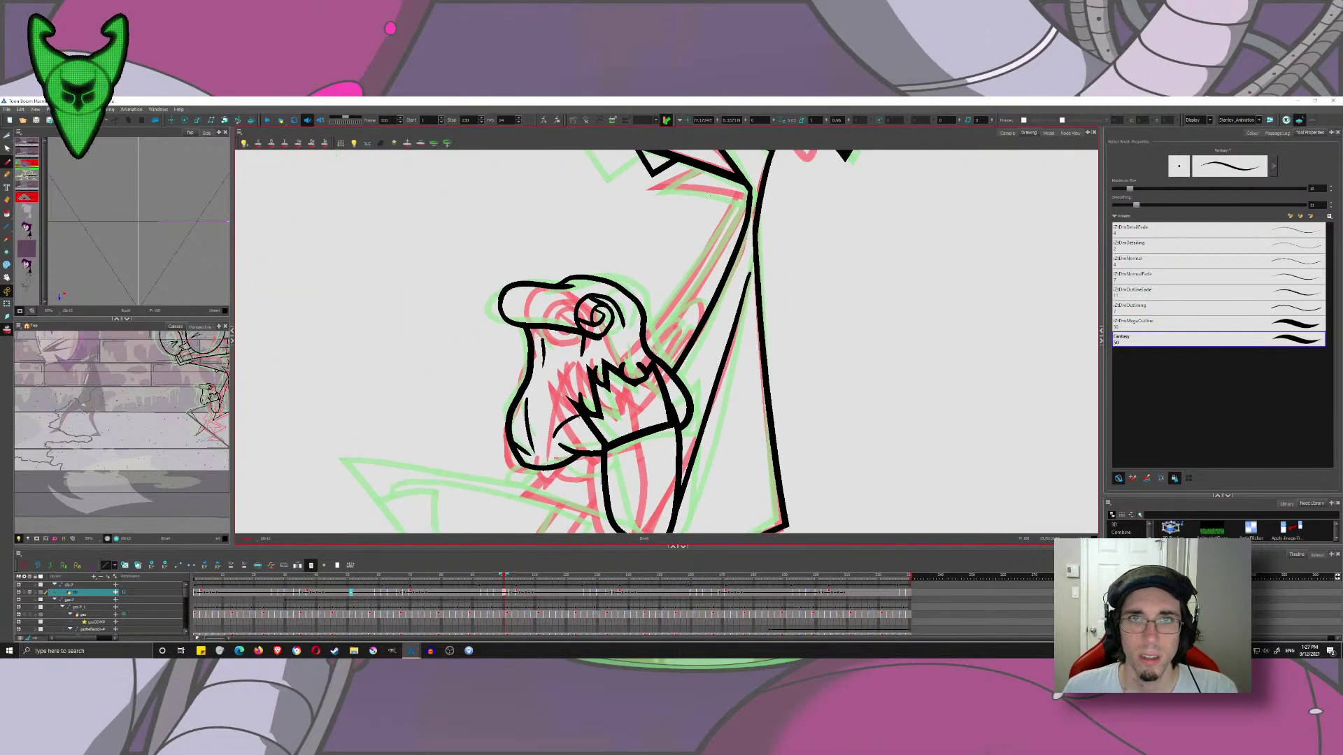
scroll(647, 341, "up", 6)
left_click_drag(752, 254, 390, 492)
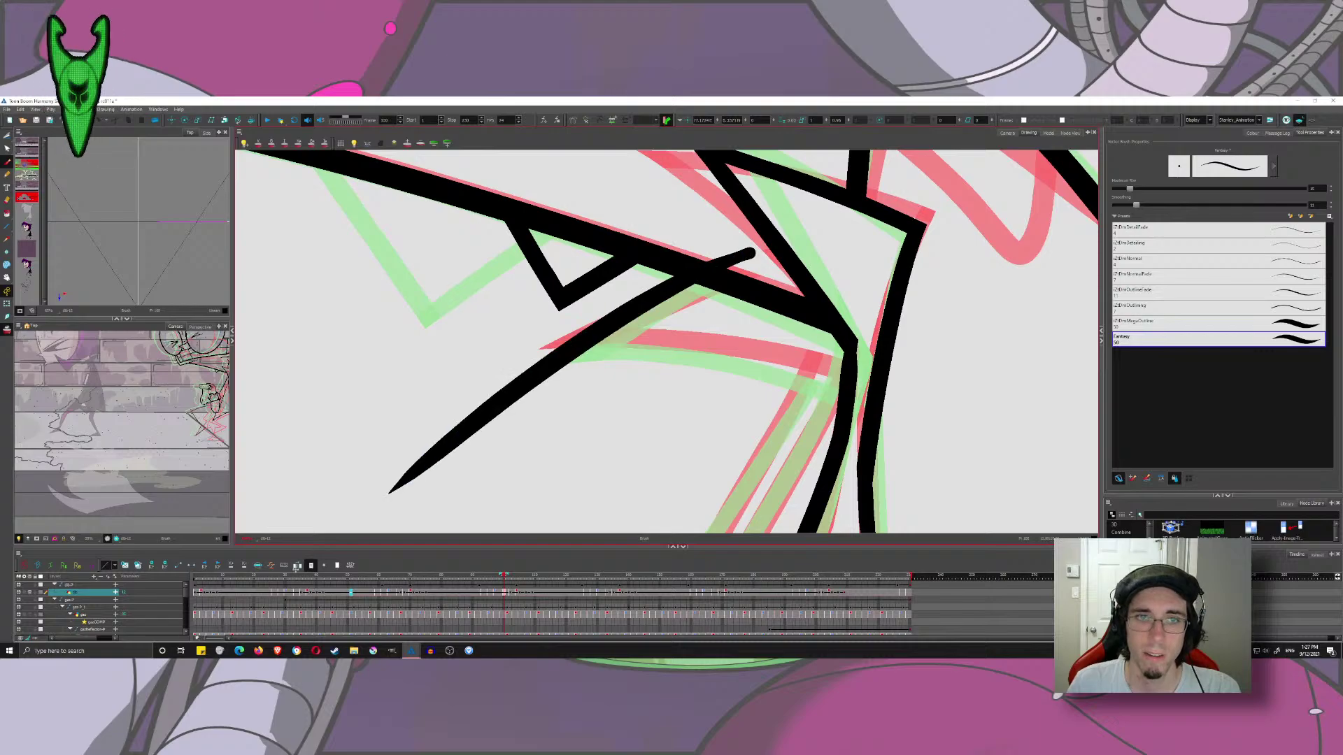
mouse_move(495, 369)
left_mouse_down()
mouse_move(545, 361)
mouse_move(943, 414)
left_mouse_up()
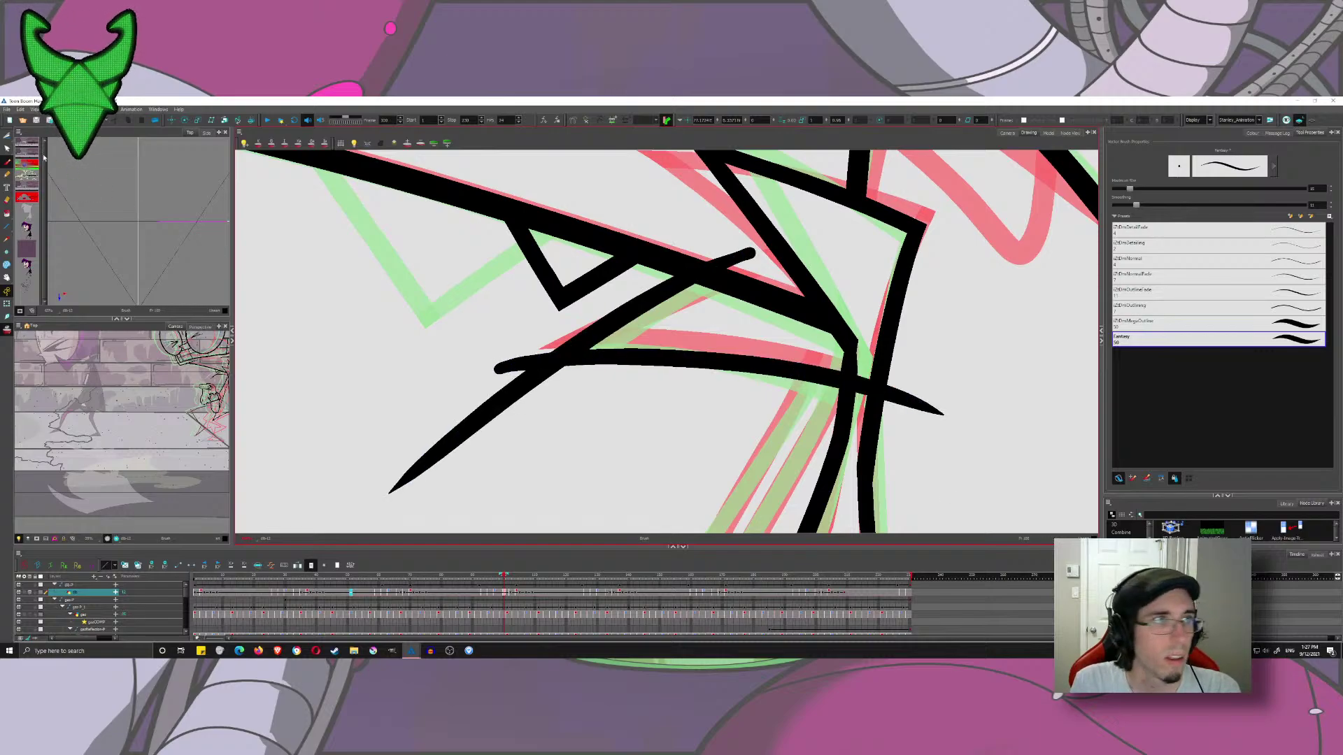
- Reshape and nudge the spike's two strokes so they follow the guide, raising the lower stroke's tip and shifting the slanted stroke
key("alt+s")
left_click(606, 376)
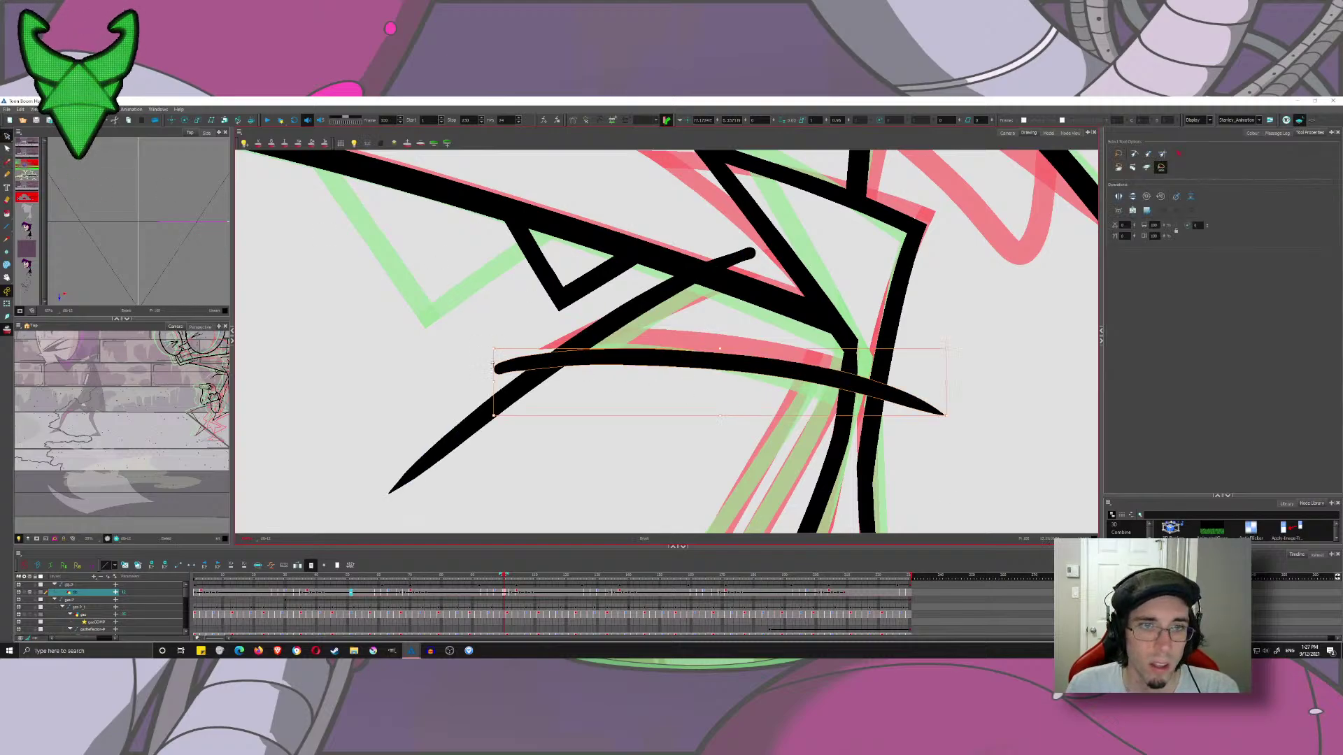
left_click_drag(493, 365, 493, 355)
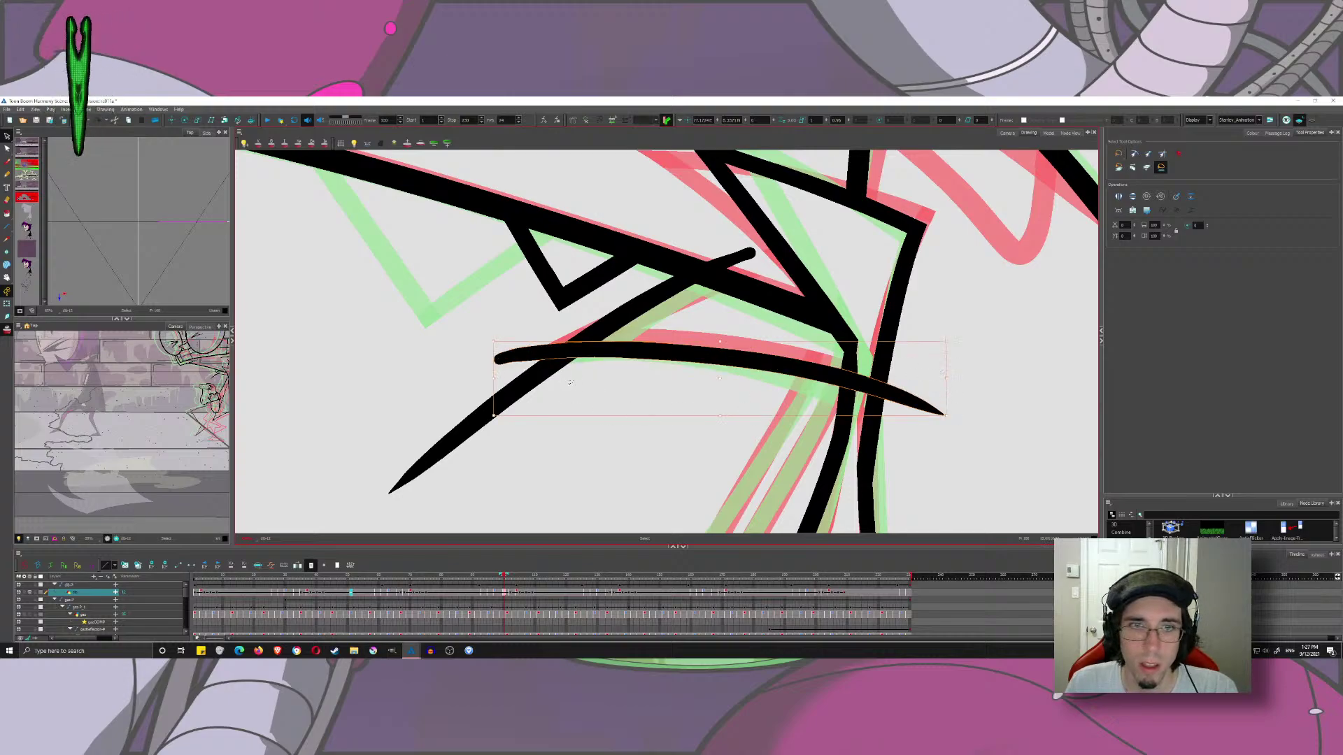
left_click(609, 342)
left_click_drag(738, 249, 763, 246)
left_click_drag(440, 496, 425, 495)
left_click_drag(780, 246, 787, 253)
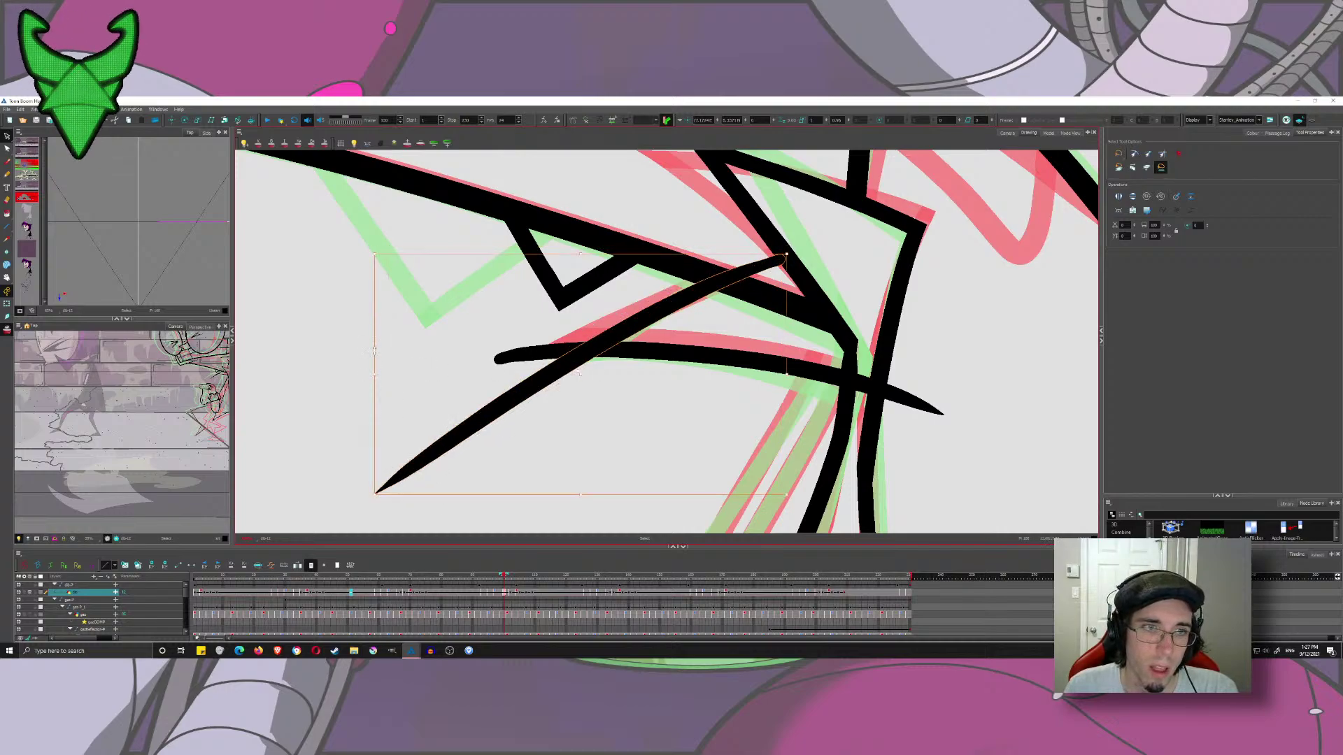
left_click_drag(376, 350, 376, 335)
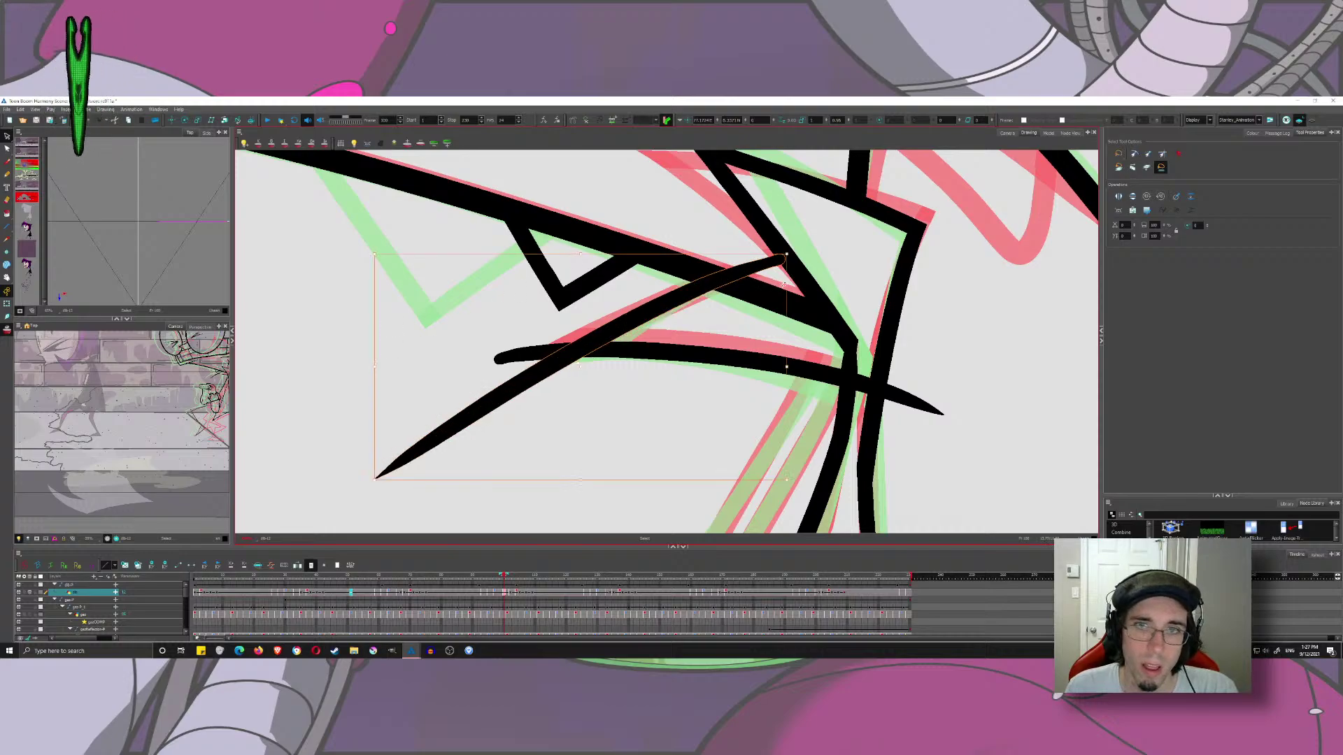
left_click_drag(784, 284, 762, 276)
left_click(974, 294)
- Trim the overshooting ends of the two collar spike strokes beyond the tip and past the neck joint
left_click(37, 149)
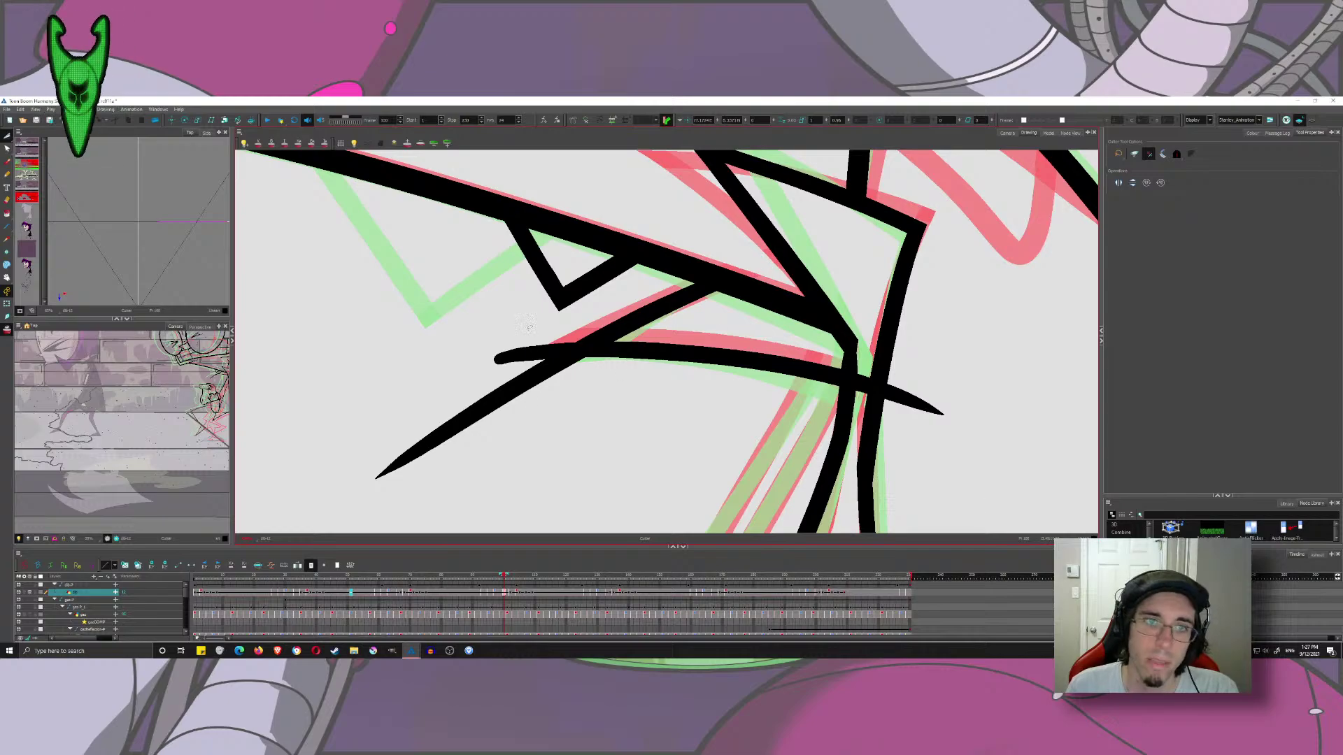
left_click_drag(533, 330, 526, 370)
left_click_drag(483, 374, 507, 416)
scroll(867, 425, "down", 1)
mouse_move(918, 381)
left_mouse_down()
mouse_move(903, 420)
mouse_move(707, 286)
left_mouse_up()
scroll(867, 424, "down", 2)
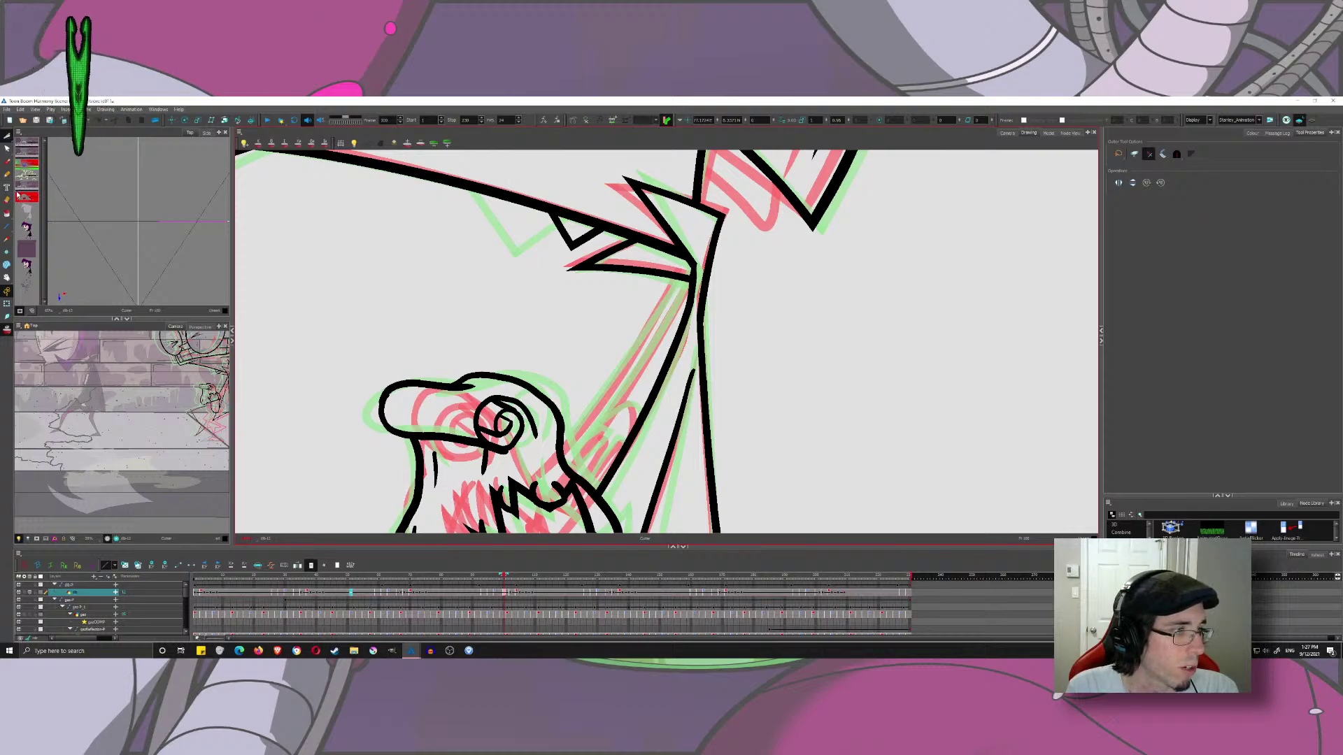
- Ink a second curved line from the neck joint down into the small creature head, undoing the first attempt
left_click(7, 162)
mouse_move(652, 337)
left_mouse_down()
mouse_move(744, 257)
mouse_move(685, 290)
mouse_move(678, 272)
mouse_move(621, 276)
mouse_move(645, 268)
left_mouse_up()
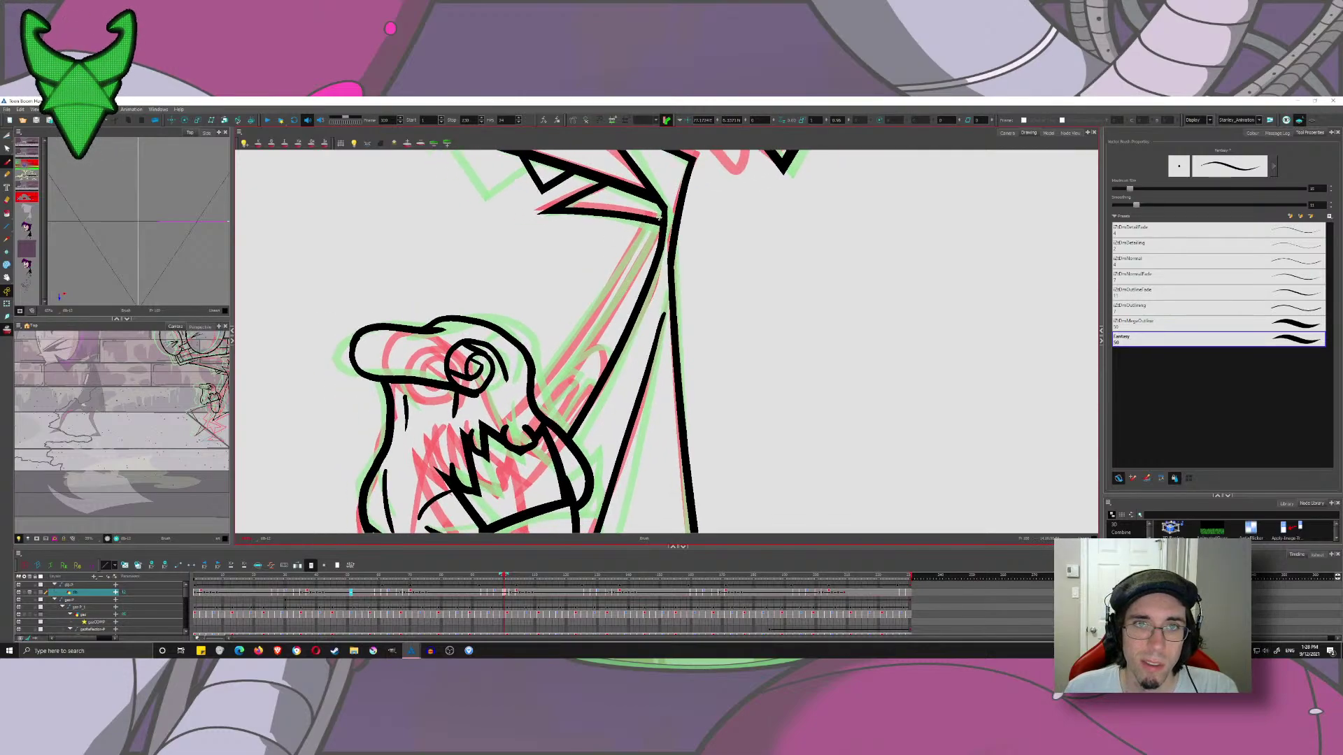
mouse_move(659, 219)
left_mouse_down()
mouse_move(643, 270)
mouse_move(492, 503)
left_mouse_up()
key("ctrl+z")
mouse_move(659, 219)
left_mouse_down()
mouse_move(632, 280)
mouse_move(483, 483)
left_mouse_up()
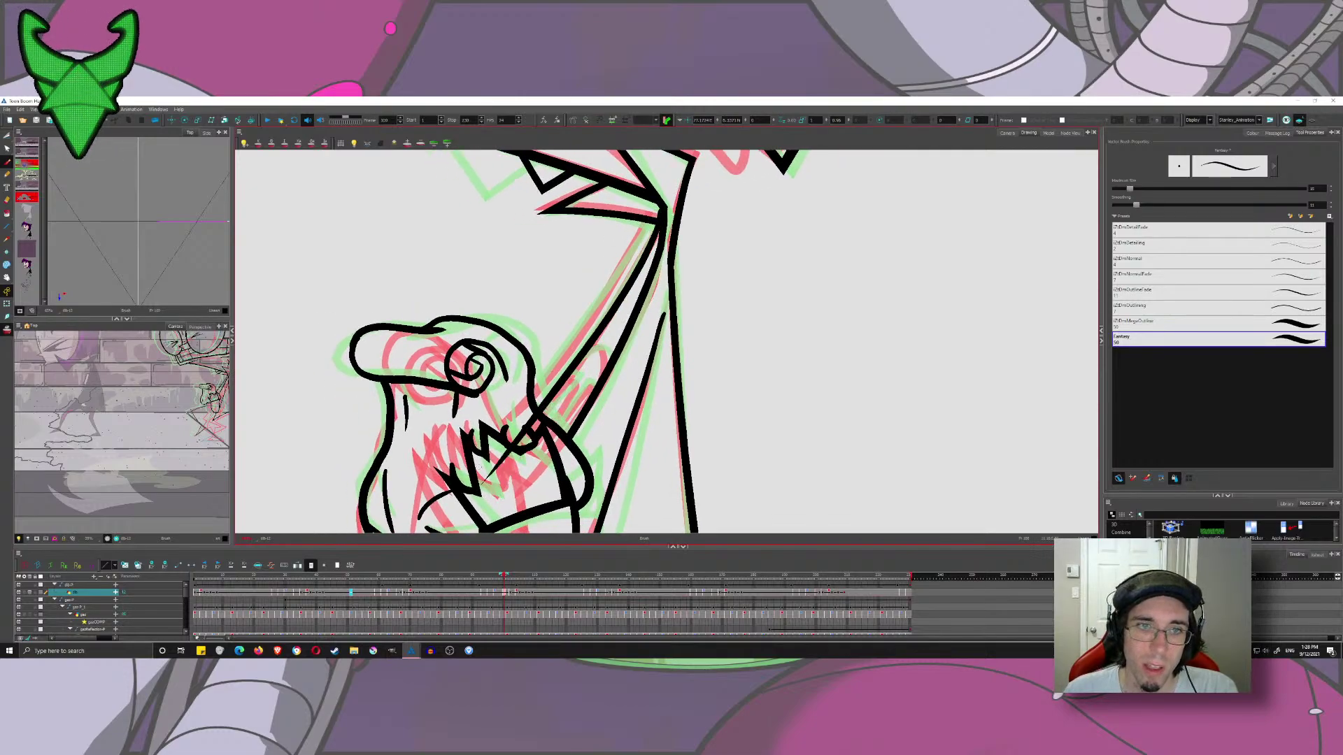
- Trim the part of the second neck line inside the small creature head and check the line's ends up close
key("alt+t")
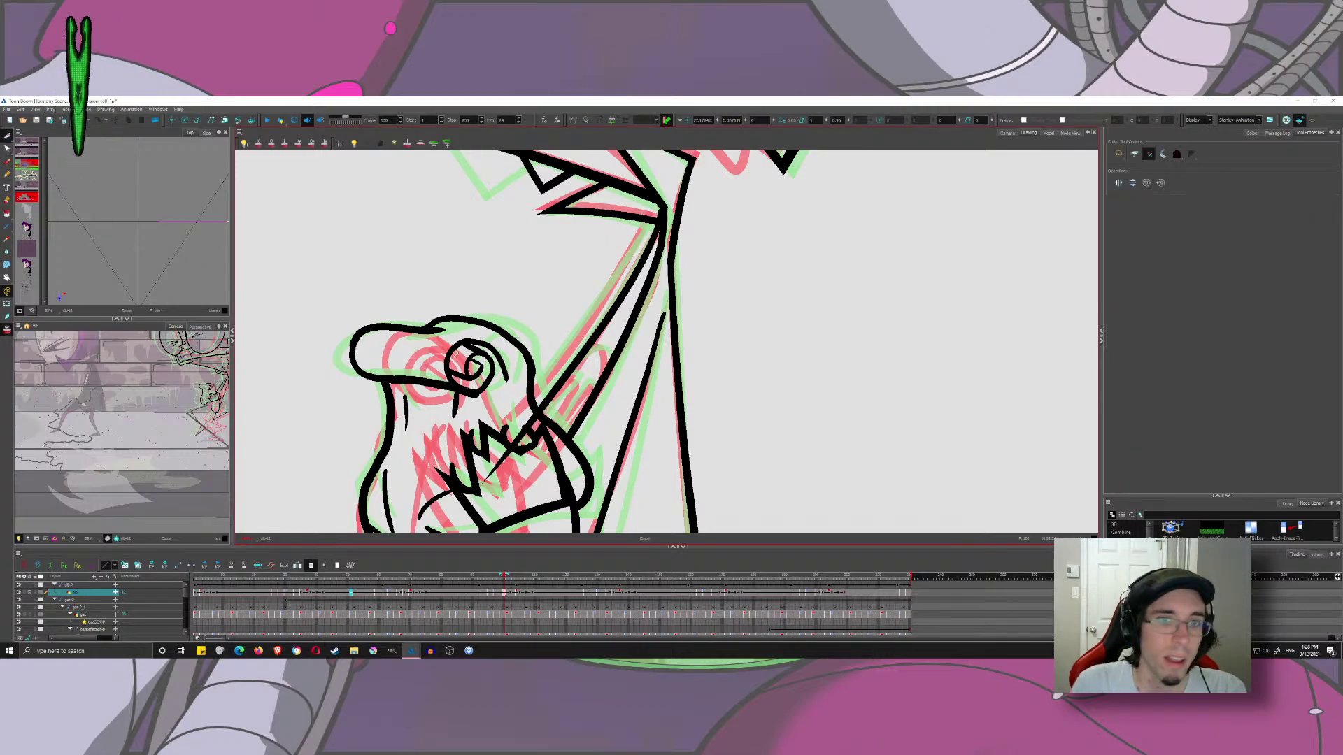
left_click_drag(532, 411, 503, 468)
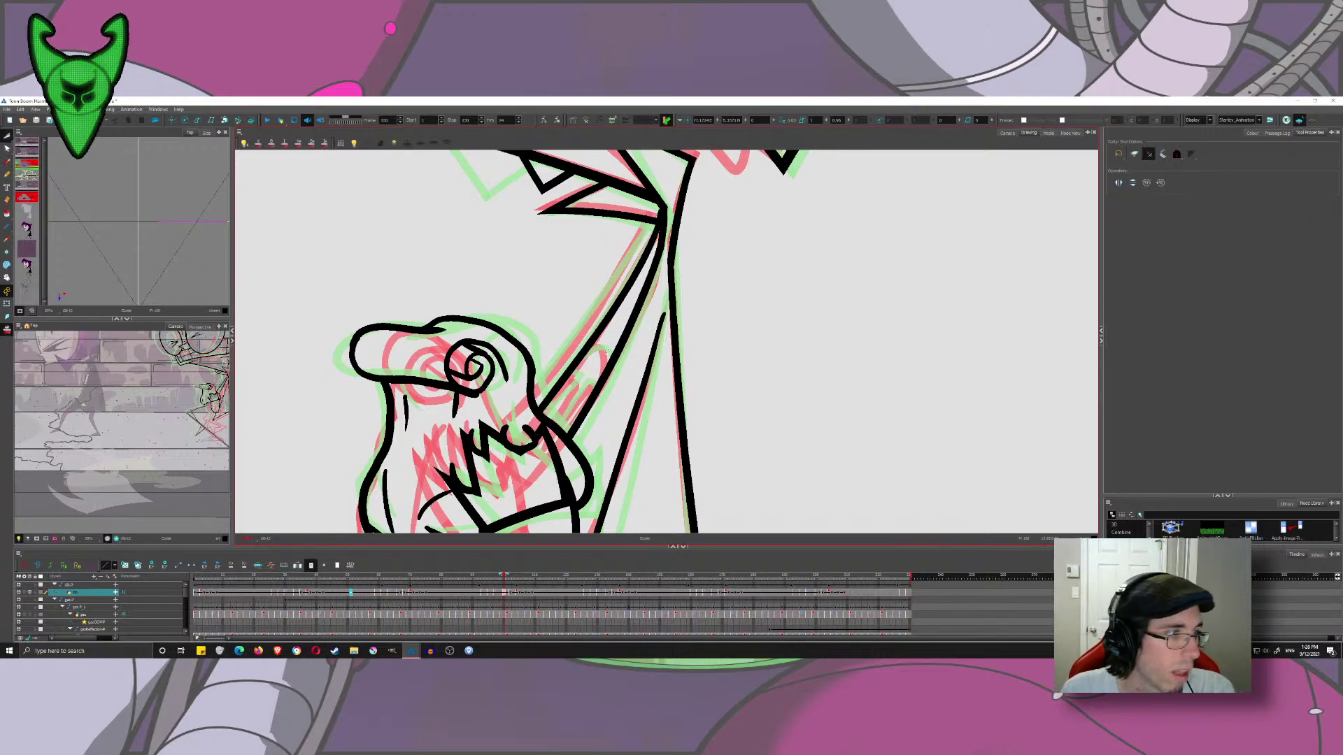
left_click_drag(654, 319, 644, 351)
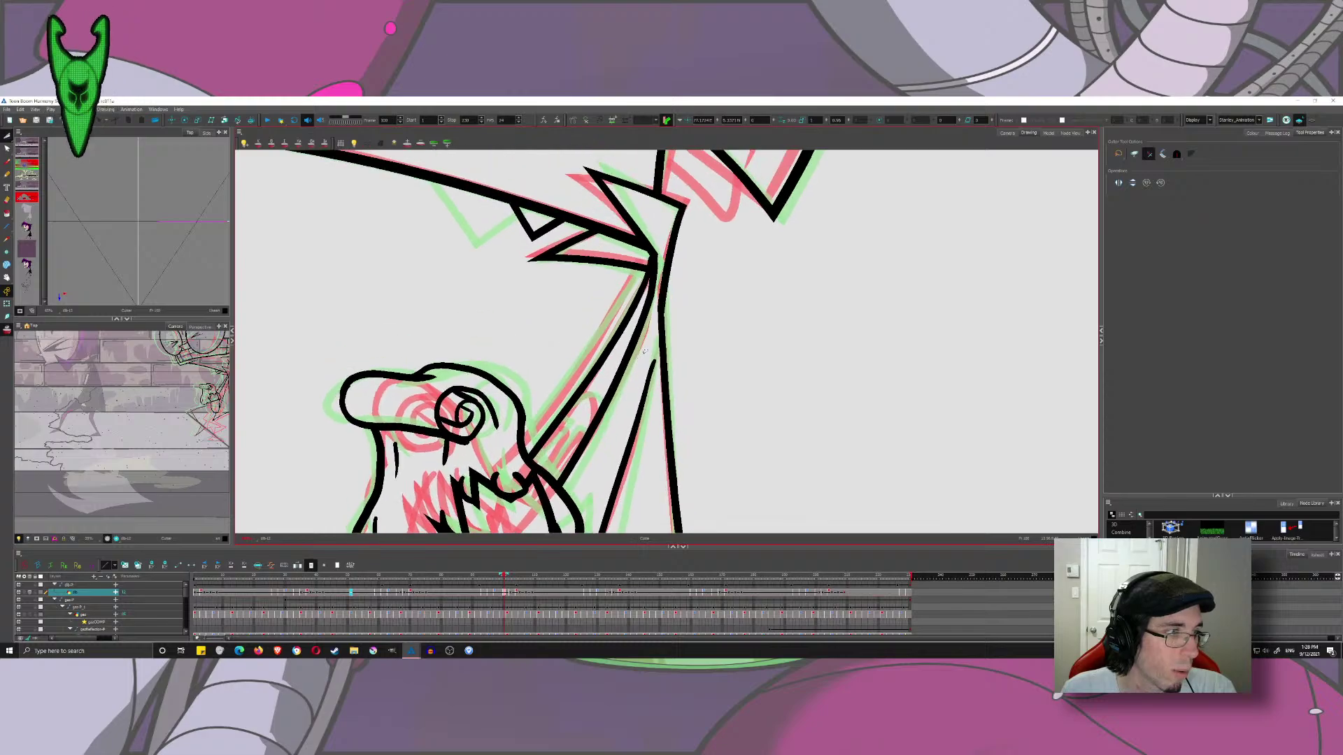
scroll(630, 266, "up", 3)
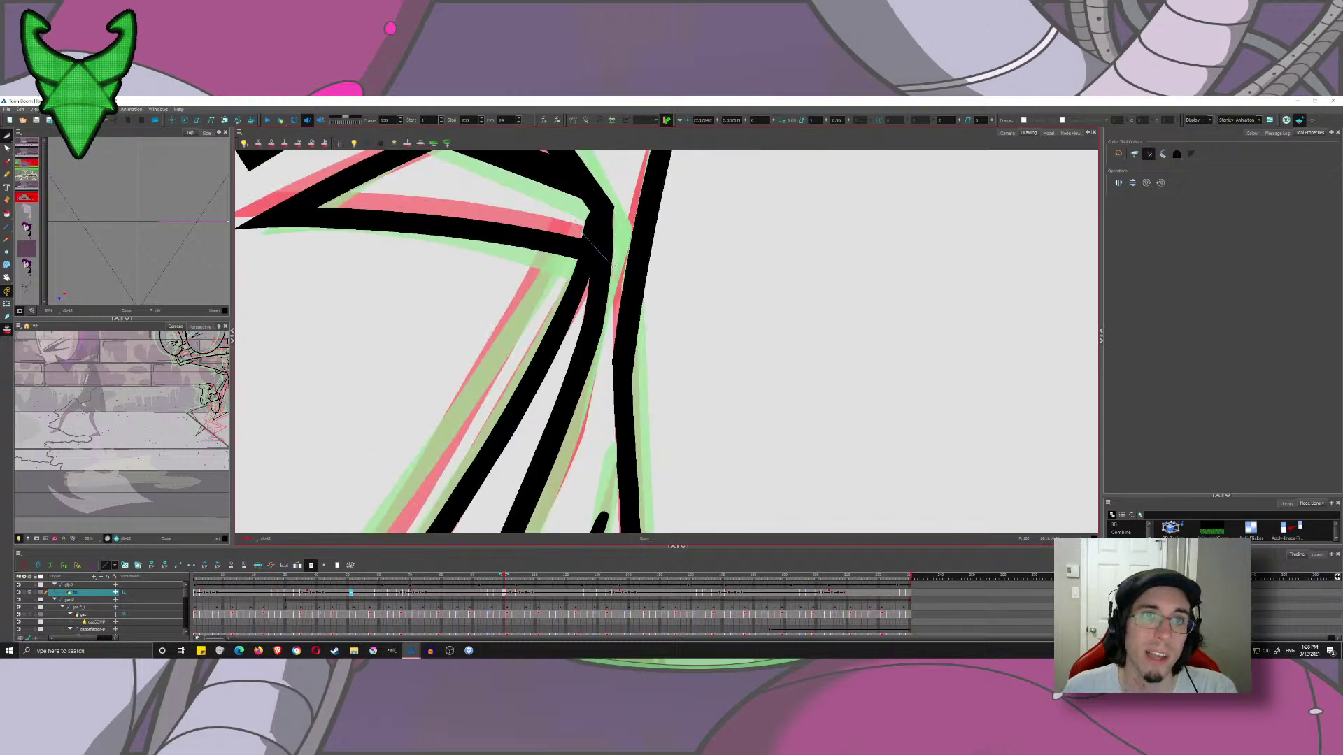
scroll(619, 267, "down", 3)
scroll(618, 267, "down", 4)
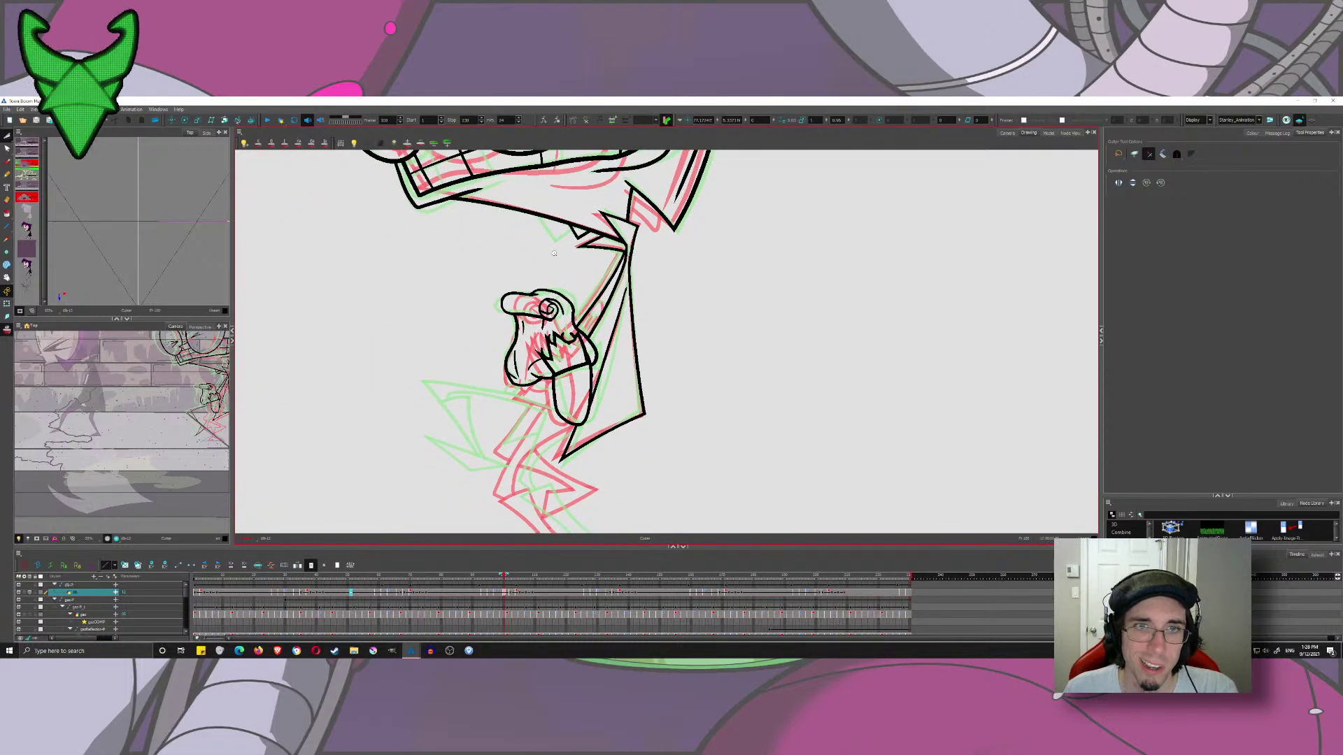
scroll(600, 372, "up", 4)
scroll(602, 407, "up", 4)
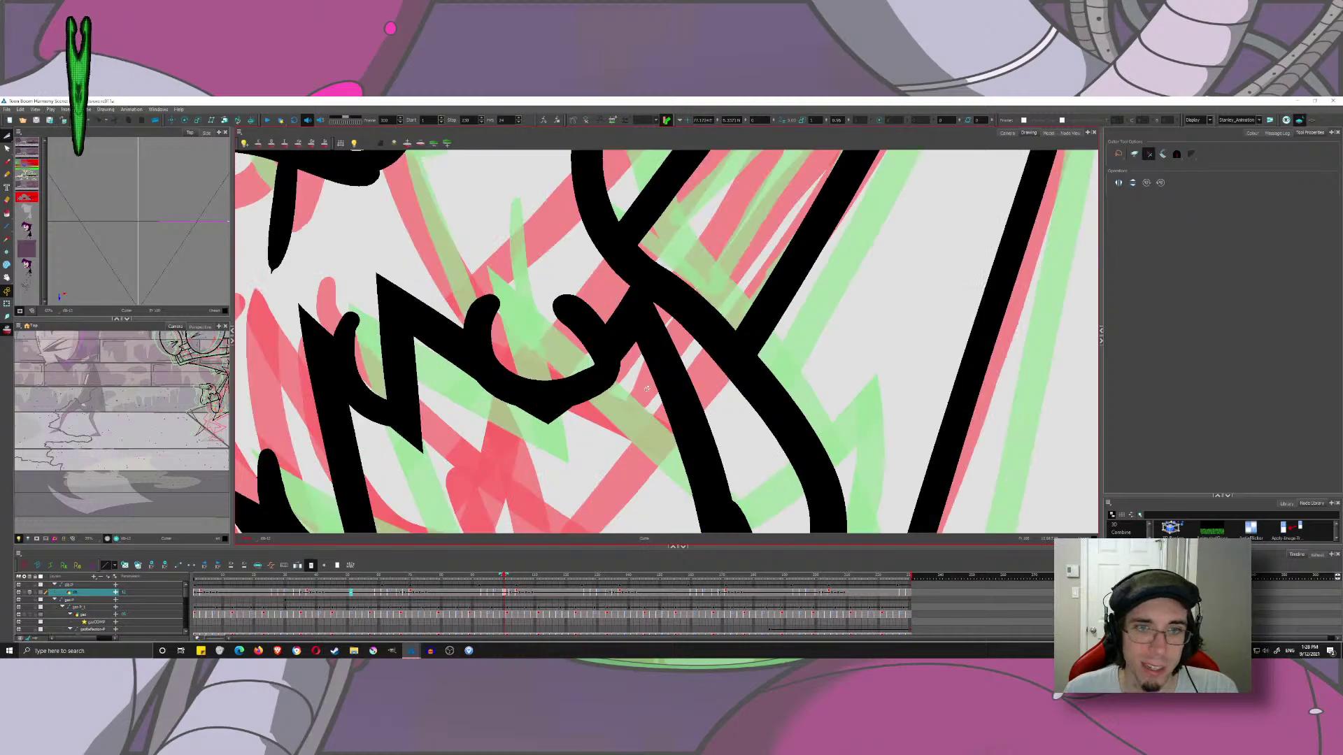
scroll(655, 331, "down", 3)
scroll(655, 331, "down", 3)
left_click_drag(655, 331, 615, 383)
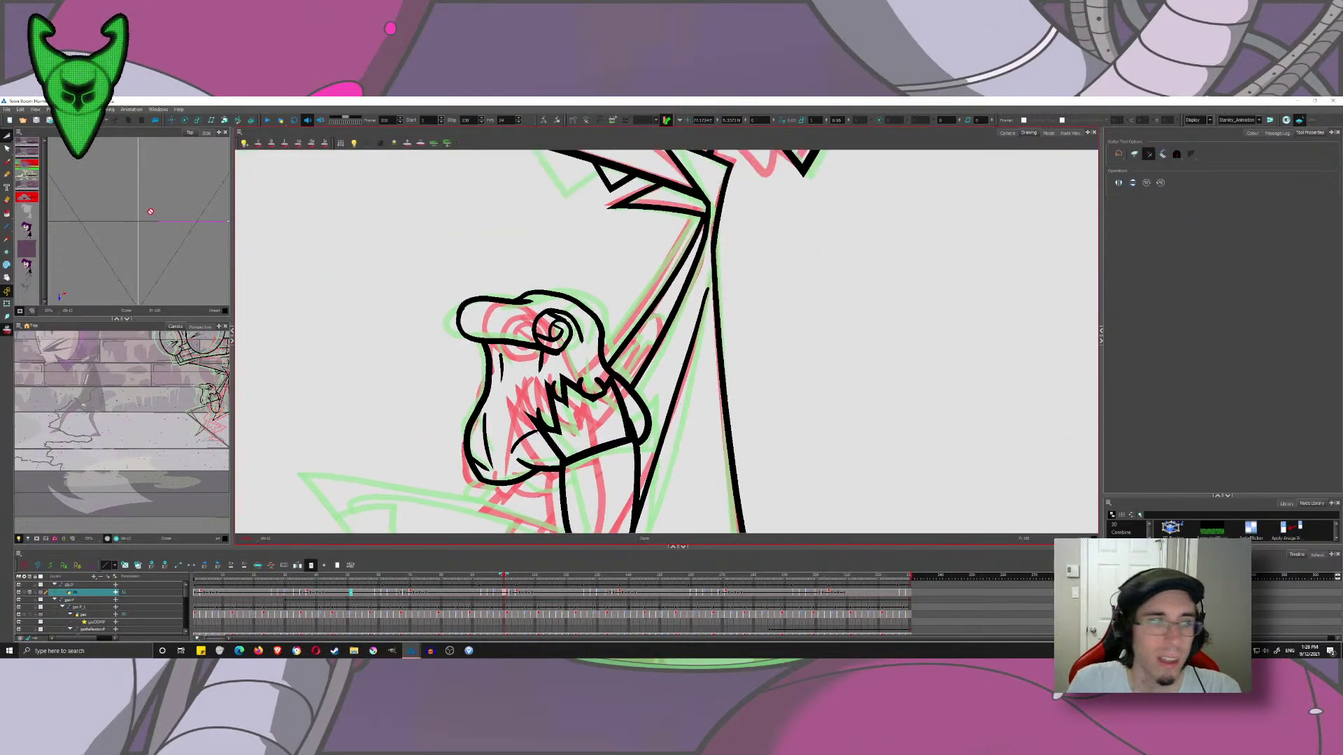
- Ink a third line from the collar spike's underside to the small creature head and trim the part inside the head
left_click(7, 162)
left_click_drag(694, 204, 575, 381)
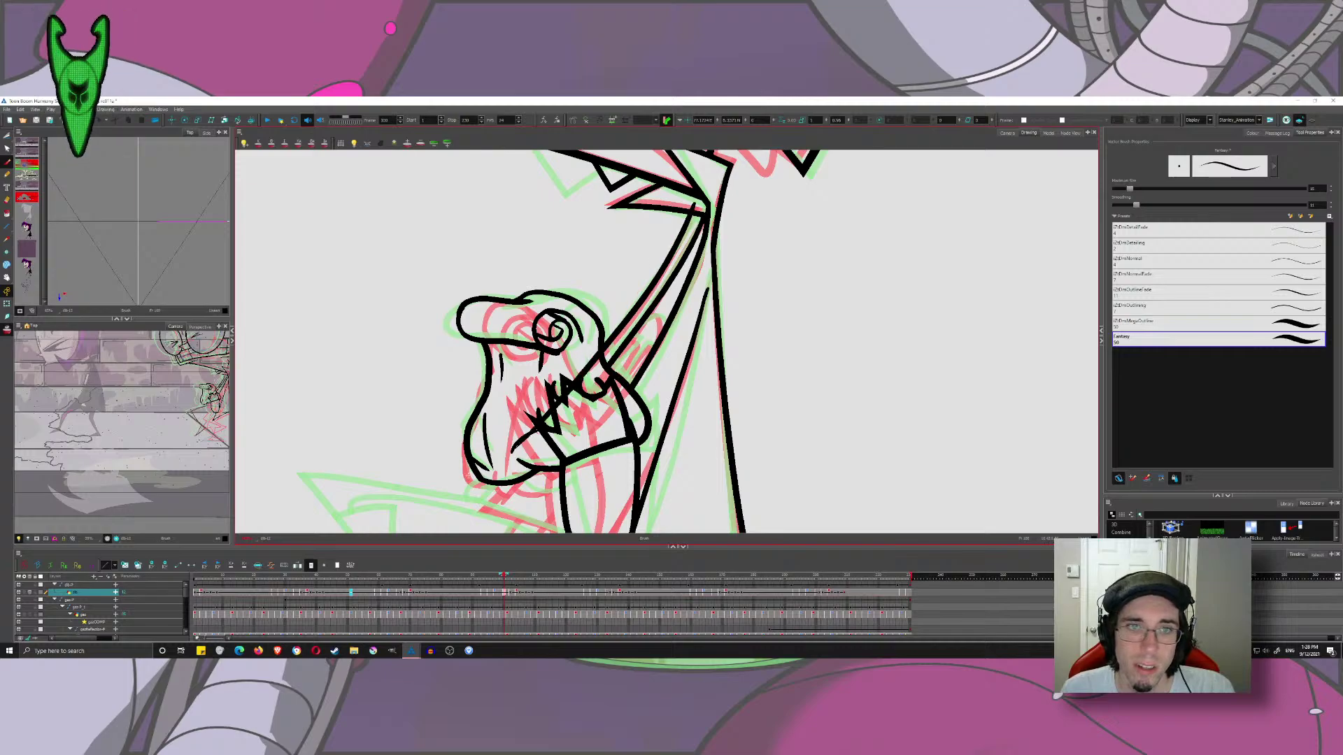
left_click(6, 148)
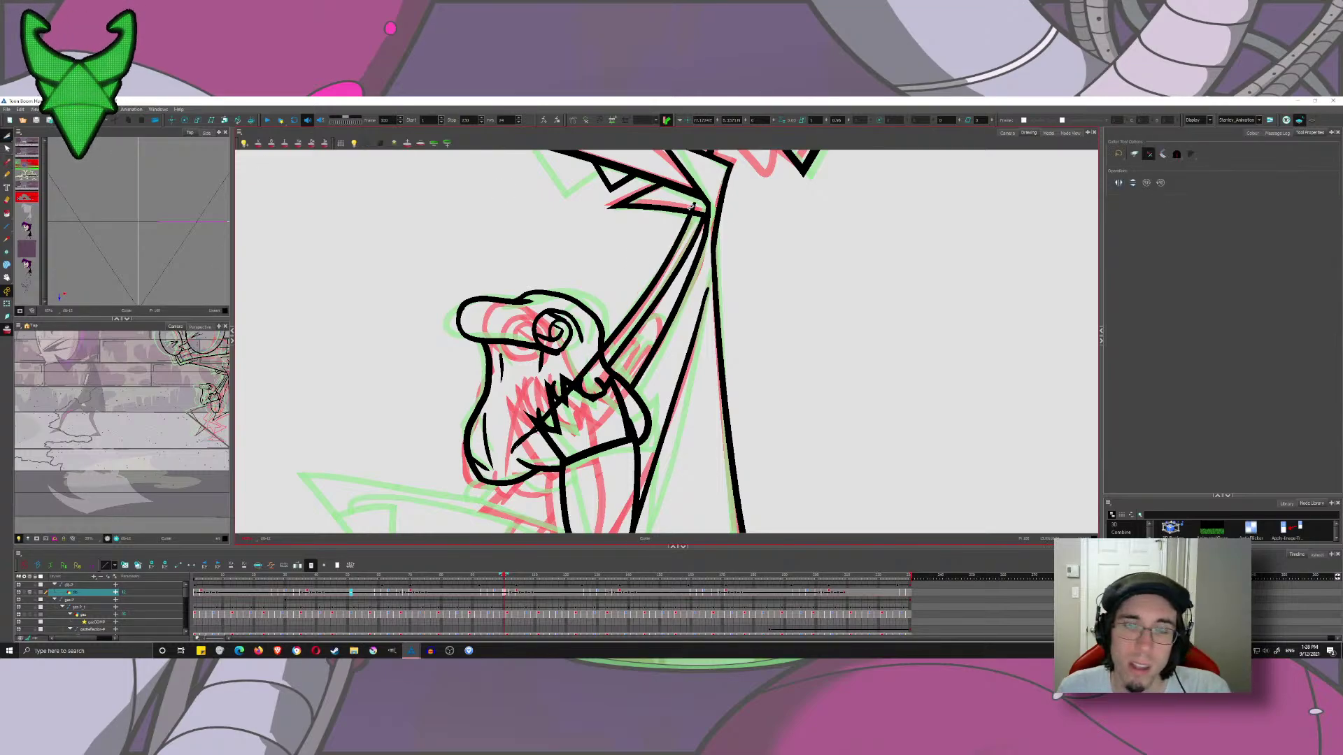
mouse_move(582, 355)
left_mouse_down()
mouse_move(598, 394)
mouse_move(577, 380)
mouse_move(571, 397)
mouse_move(557, 370)
mouse_move(561, 409)
left_mouse_up()
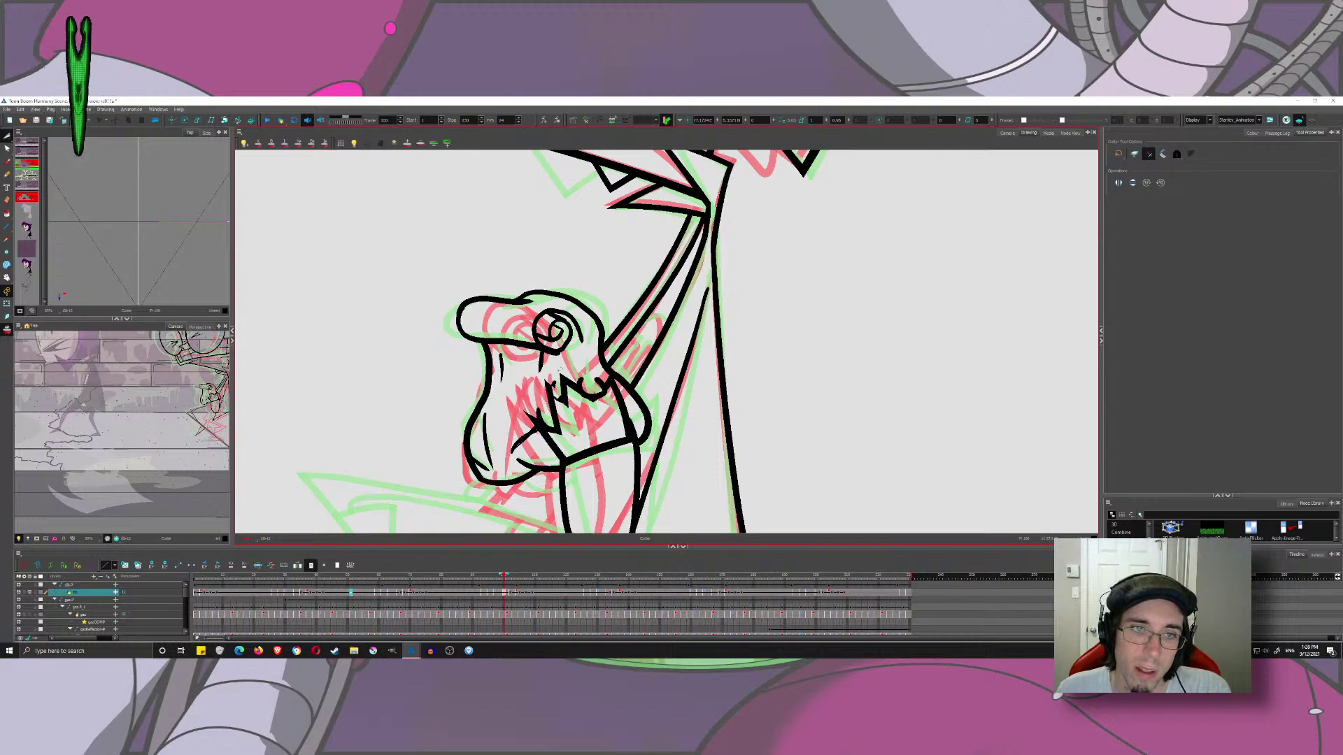
scroll(555, 392, "up", 5)
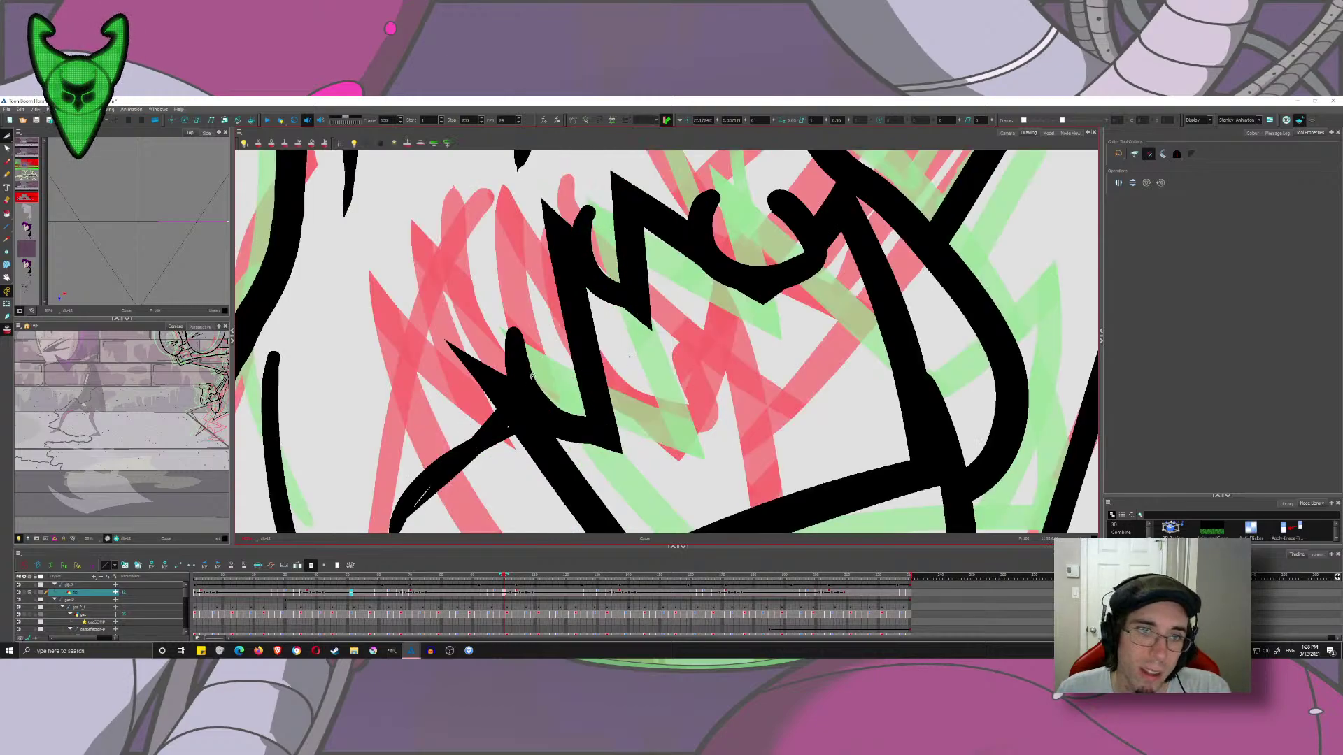
scroll(476, 479, "down", 5)
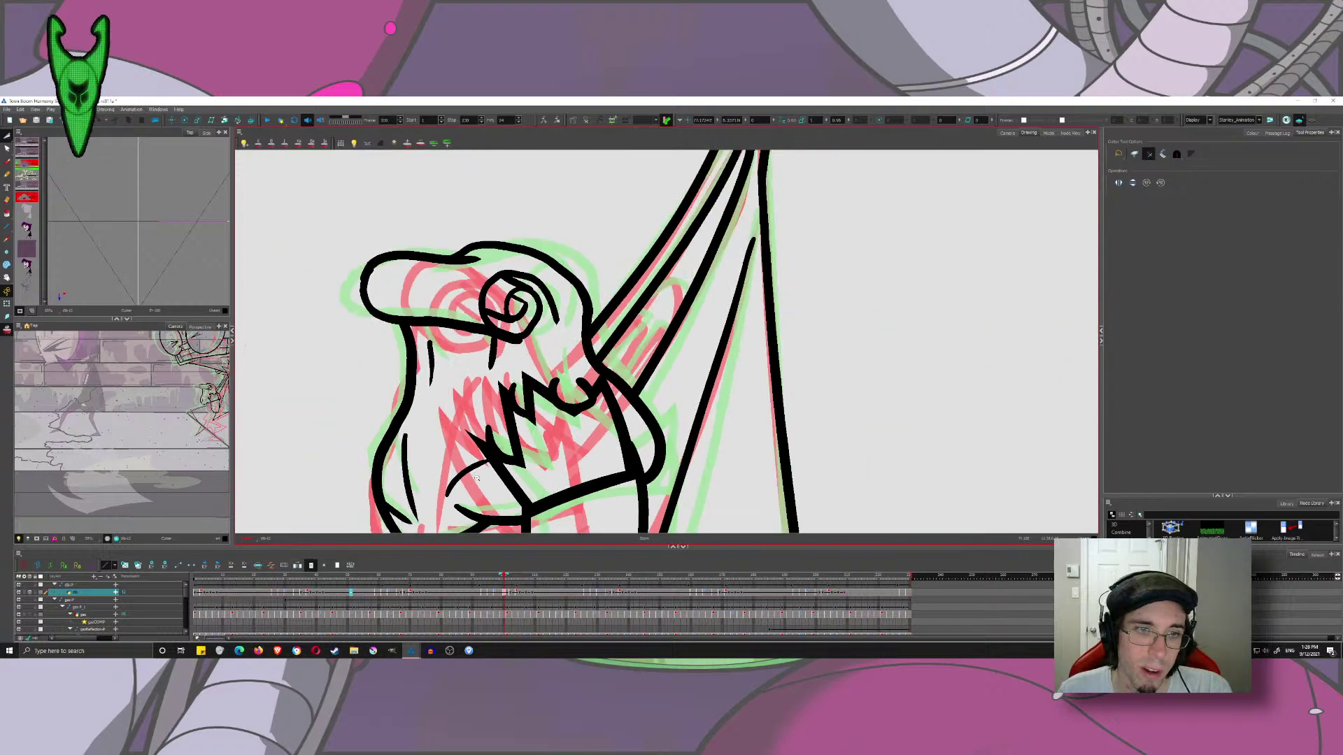
scroll(475, 478, "down", 3)
- Ink a slanted line from the small creature head's lower edge down and away from the coat, redoing the first attempt
left_click(7, 162)
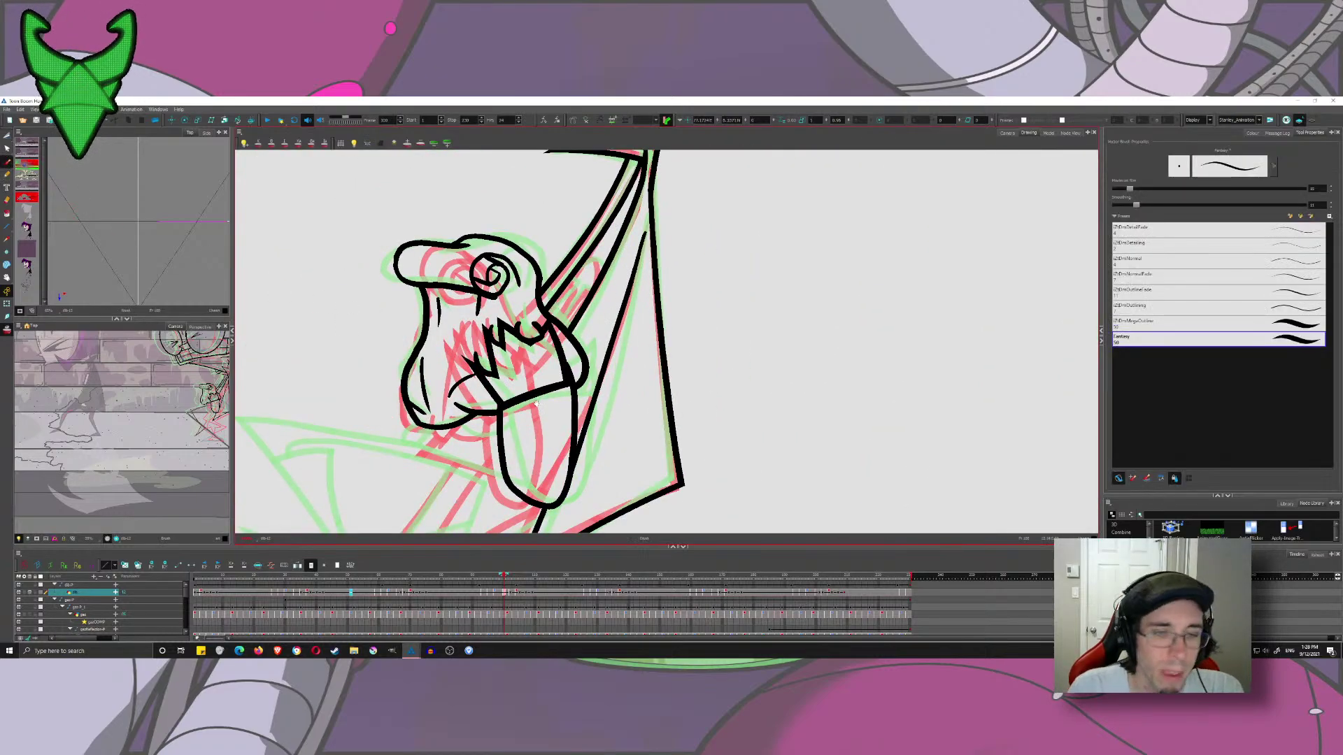
left_click_drag(537, 403, 594, 268)
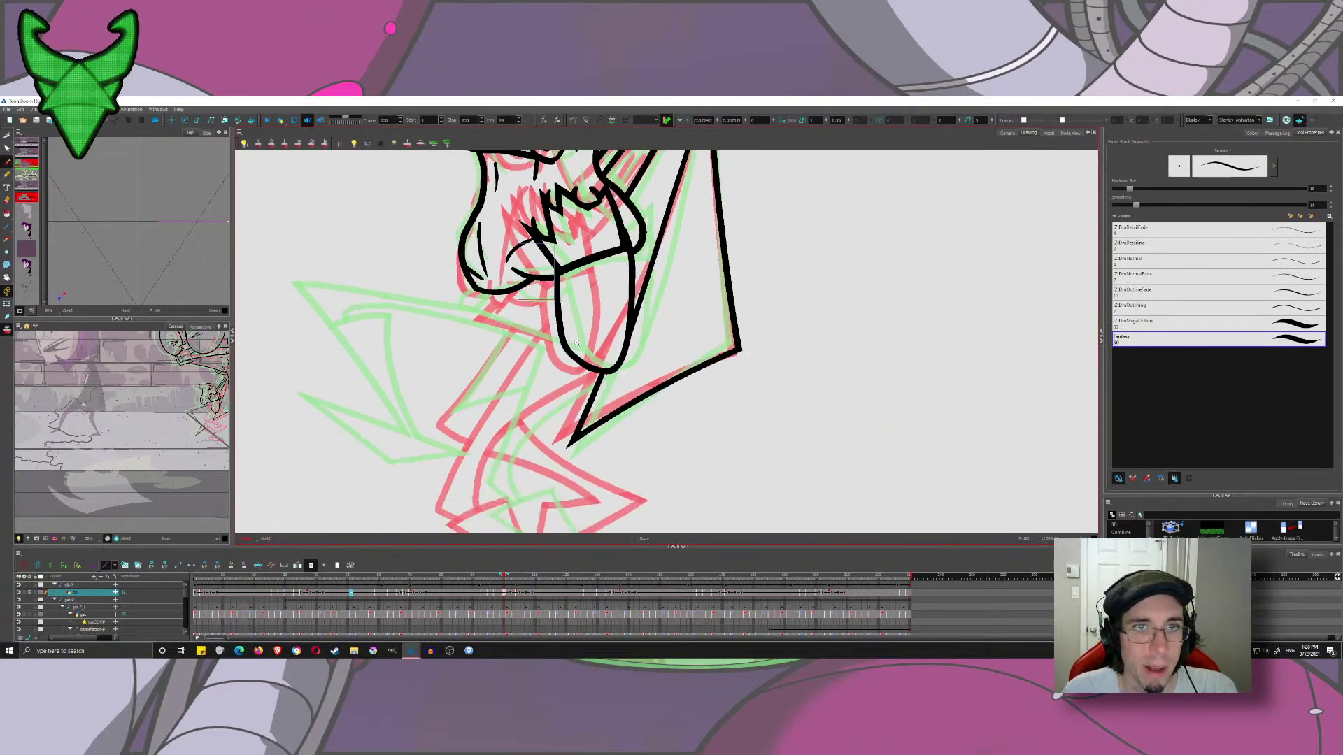
scroll(482, 269, "up", 4)
left_click_drag(536, 279, 398, 454)
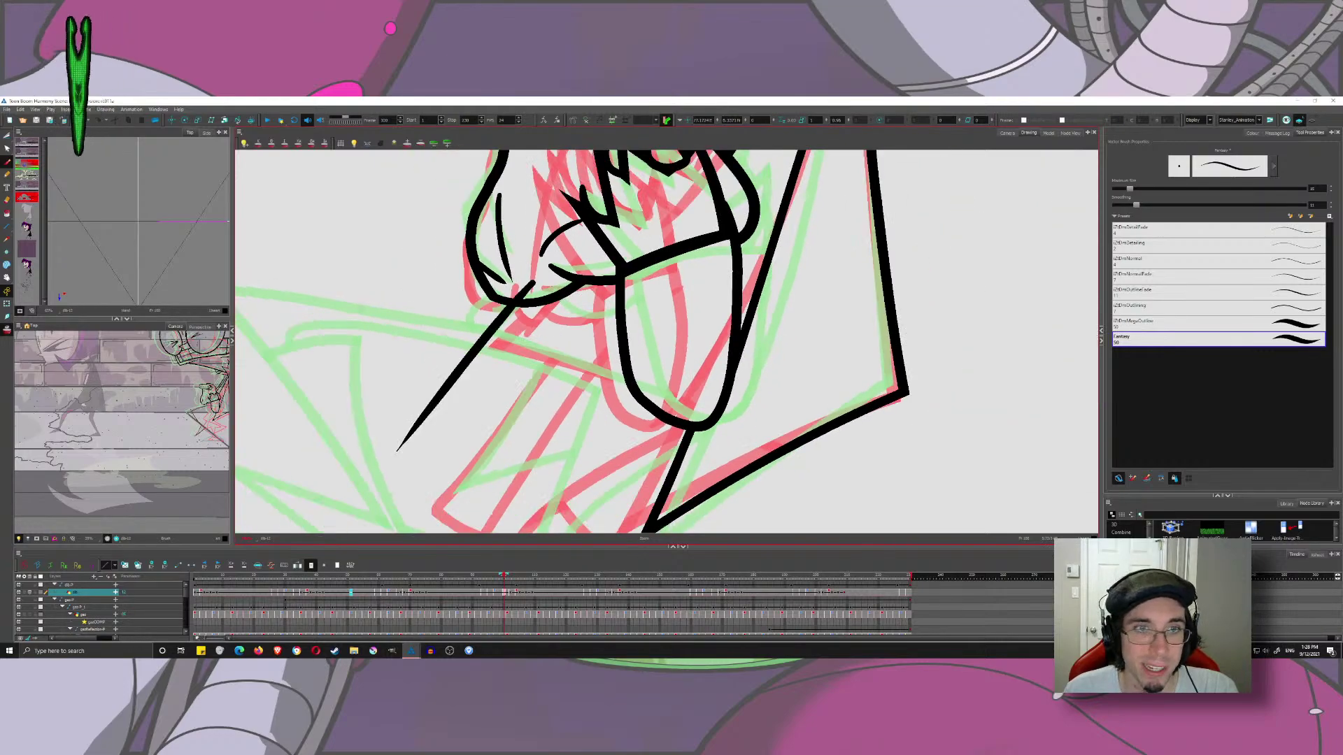
key("ctrl+z")
left_click_drag(543, 281, 400, 460)
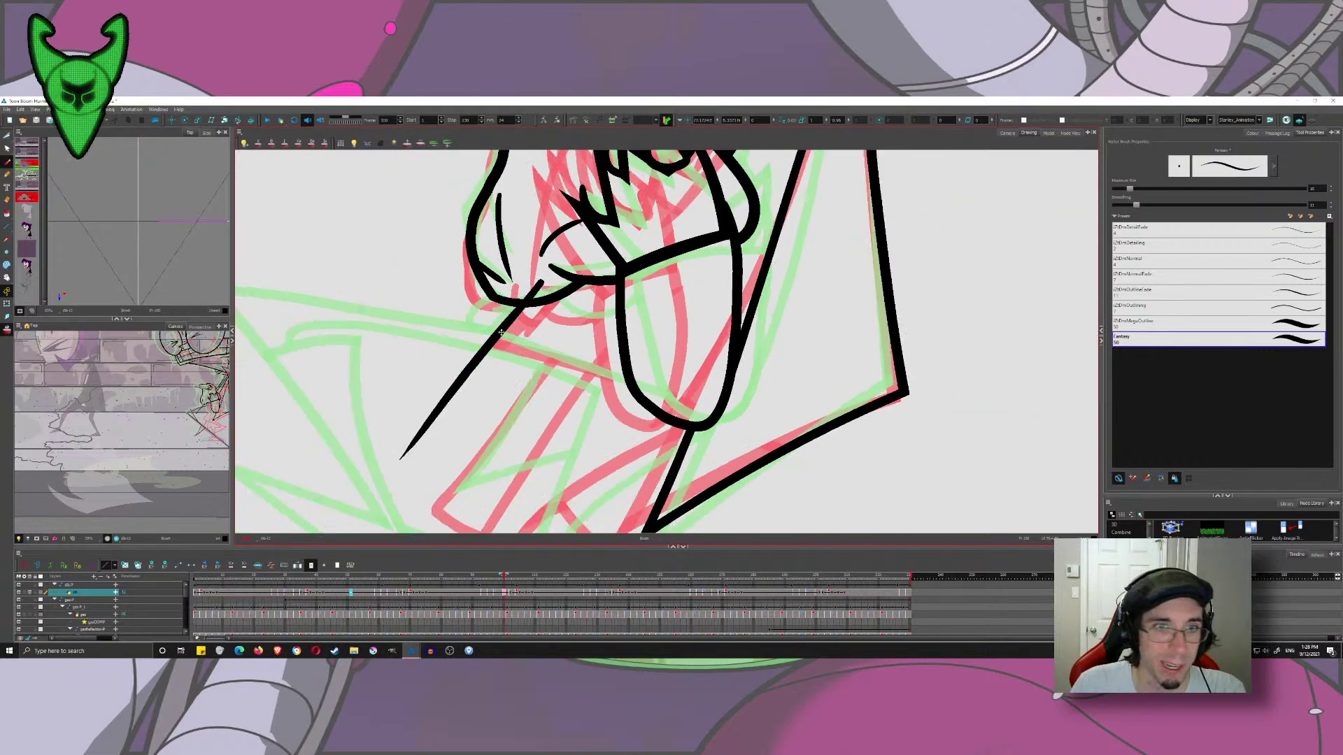
- Ink a long line below the small creature head, crossing the slanted line and rounded shape to the coat's hem, redoing missed attempts
left_click_drag(458, 340, 754, 426)
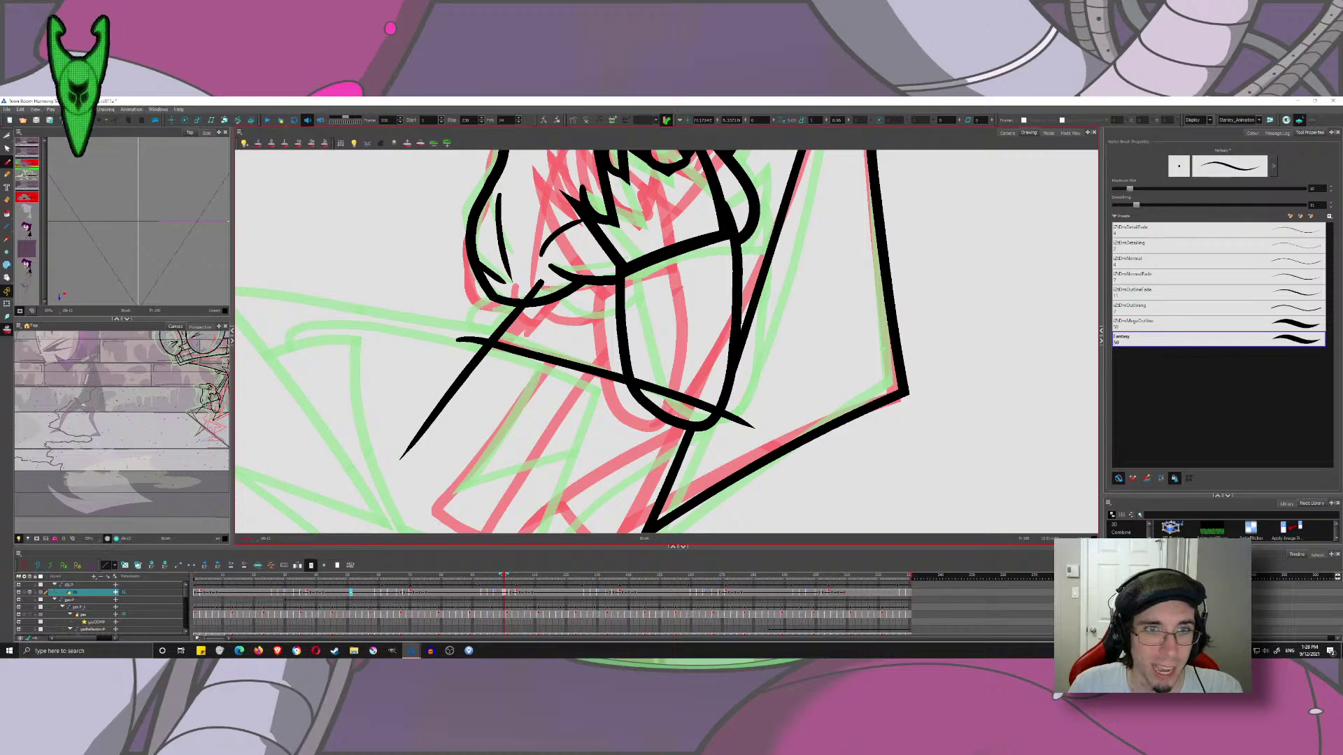
key("ctrl+z")
left_click_drag(455, 340, 773, 472)
key("ctrl+z")
left_click_drag(451, 341, 828, 443)
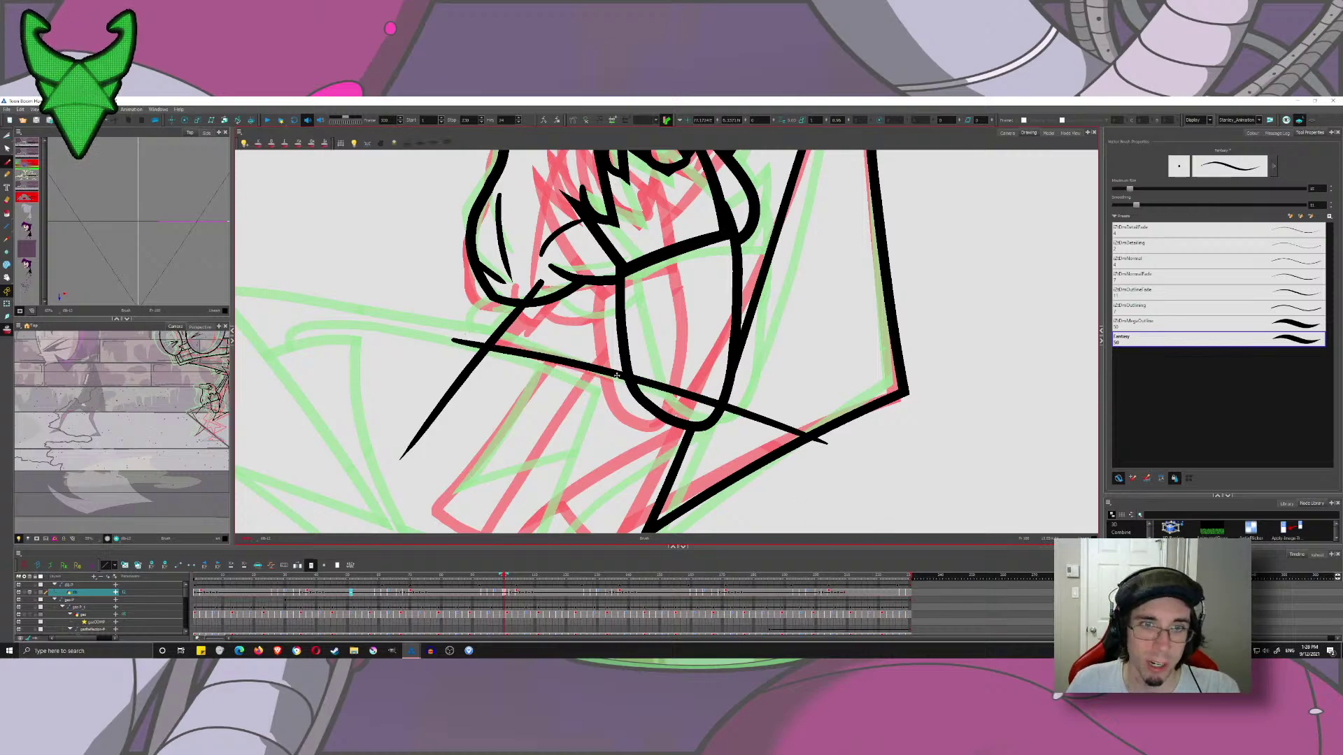
- Redraw the long line below the small creature head at a steeper slope and trim it inside and beyond the rounded shape
key("ctrl+z")
left_click_drag(461, 328, 780, 440)
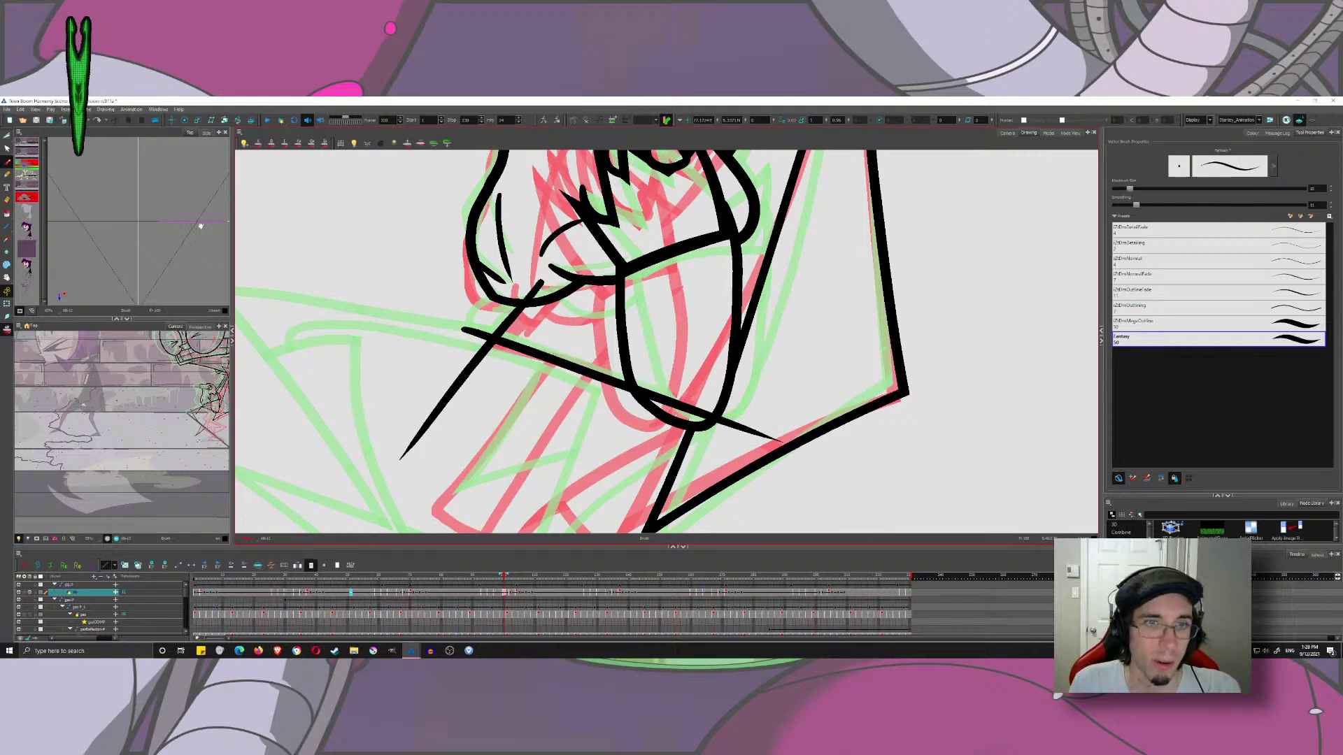
left_click(7, 137)
left_click_drag(682, 392, 669, 414)
left_click_drag(754, 420, 742, 444)
- Trim the overhanging ends where the slanted line meets the long line and the creature head's edge, and save the scene
left_click_drag(438, 385, 466, 402)
left_click_drag(480, 323, 473, 343)
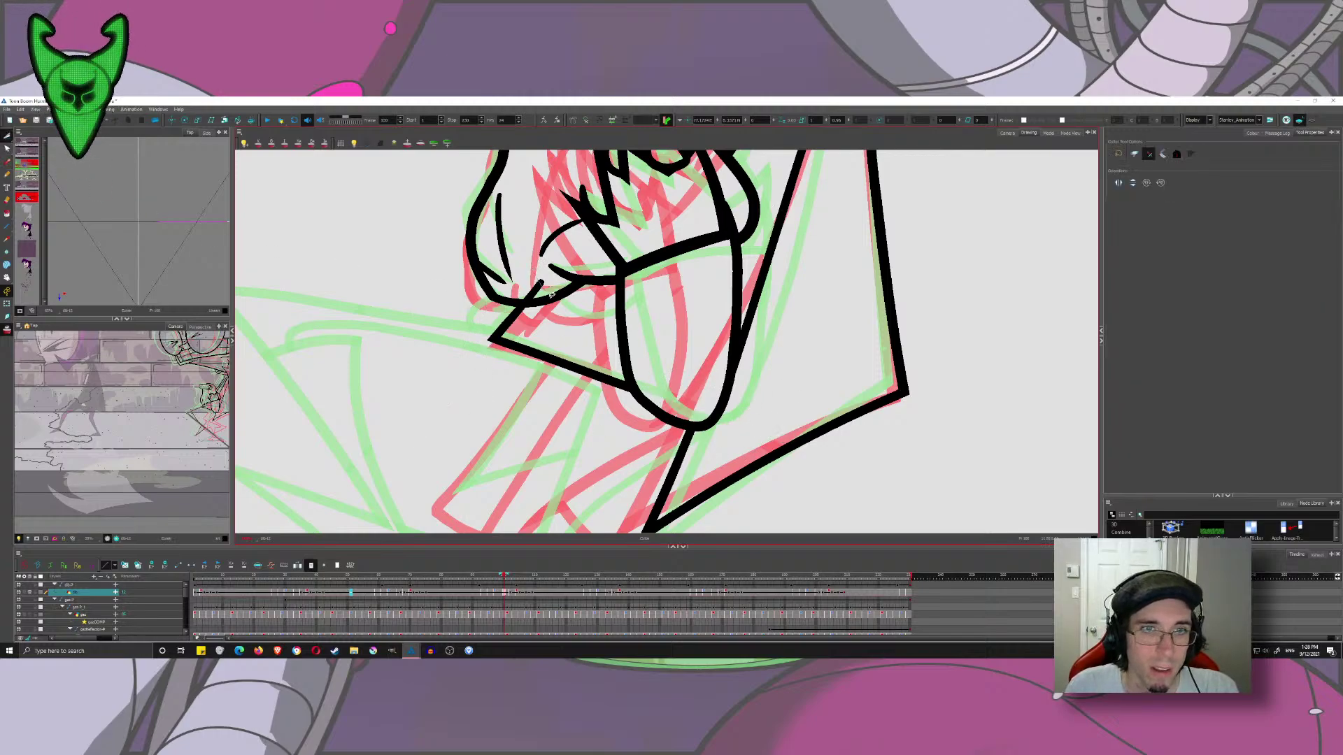
left_click_drag(552, 295, 526, 280)
key("ctrl+s")
- Ink a straight horizontal sole line along the base of the foot guides, redoing missed attempts, and shift it between the two onion-skin feet
key("alt+b")
mouse_move(601, 387)
left_mouse_down()
mouse_move(660, 265)
mouse_move(770, 194)
mouse_move(618, 220)
mouse_move(608, 278)
left_mouse_up()
scroll(599, 301, "down", 3)
mouse_move(607, 277)
left_mouse_down()
mouse_move(657, 429)
mouse_move(649, 338)
left_mouse_up()
scroll(650, 337, "down", 2)
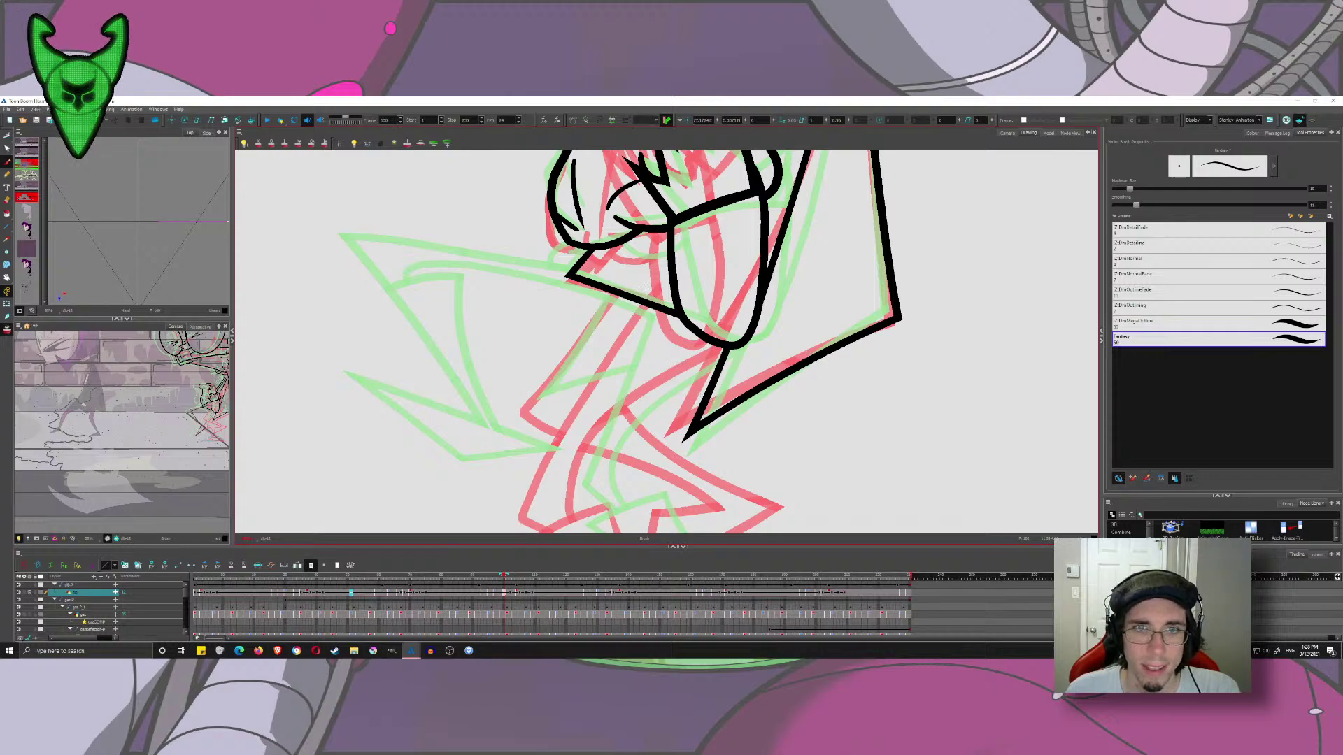
left_click_drag(652, 286, 601, 210)
scroll(622, 357, "down", 3)
mouse_move(652, 330)
left_mouse_down()
mouse_move(622, 356)
mouse_move(618, 407)
left_mouse_up()
scroll(618, 407, "up", 5)
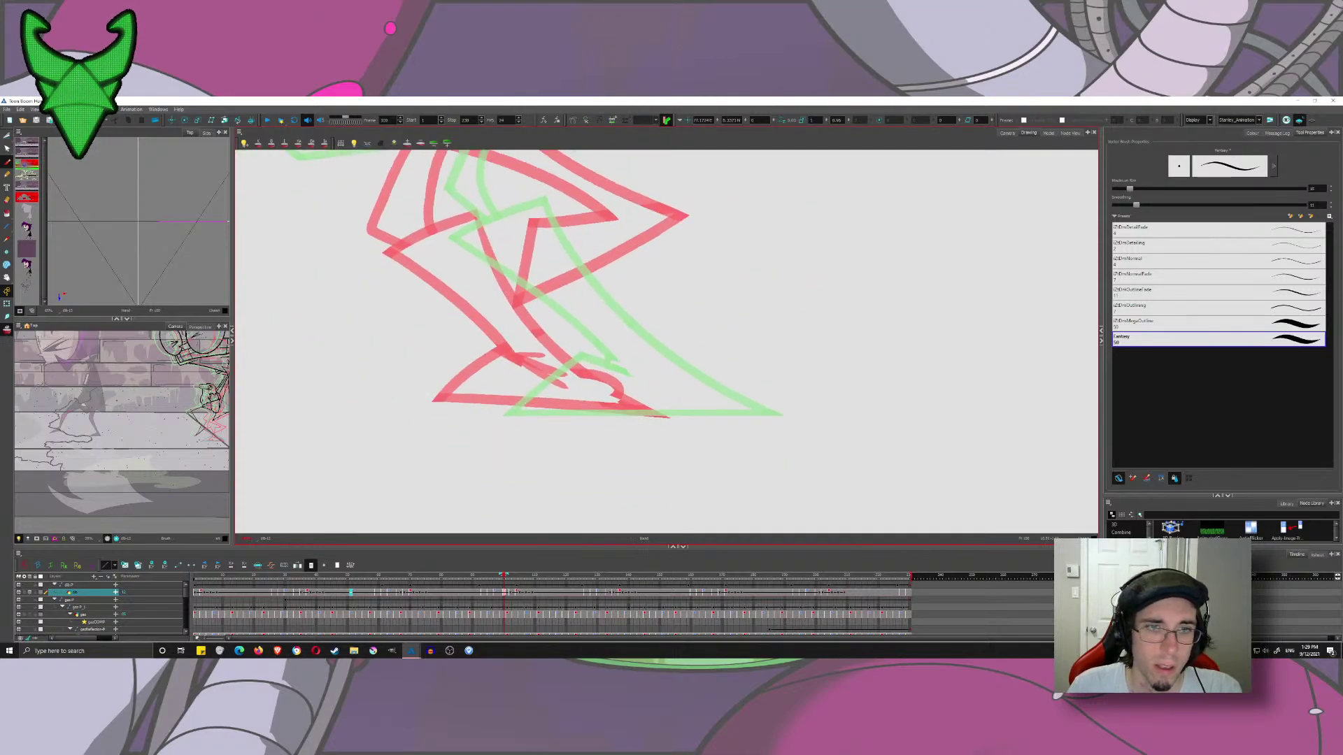
left_click_drag(446, 404, 802, 409)
key("ctrl+z")
left_click_drag(493, 414, 829, 413)
key("ctrl+z")
left_click_drag(475, 413, 839, 414)
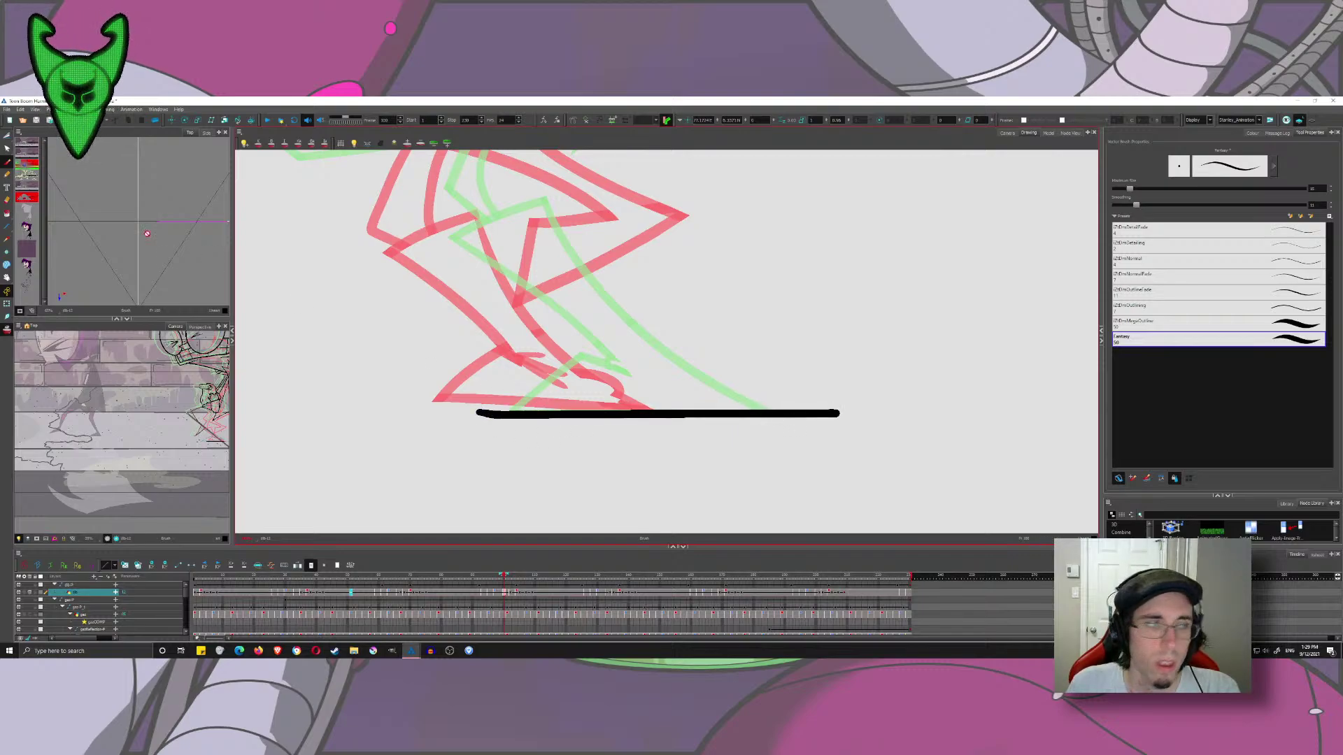
left_click(6, 138)
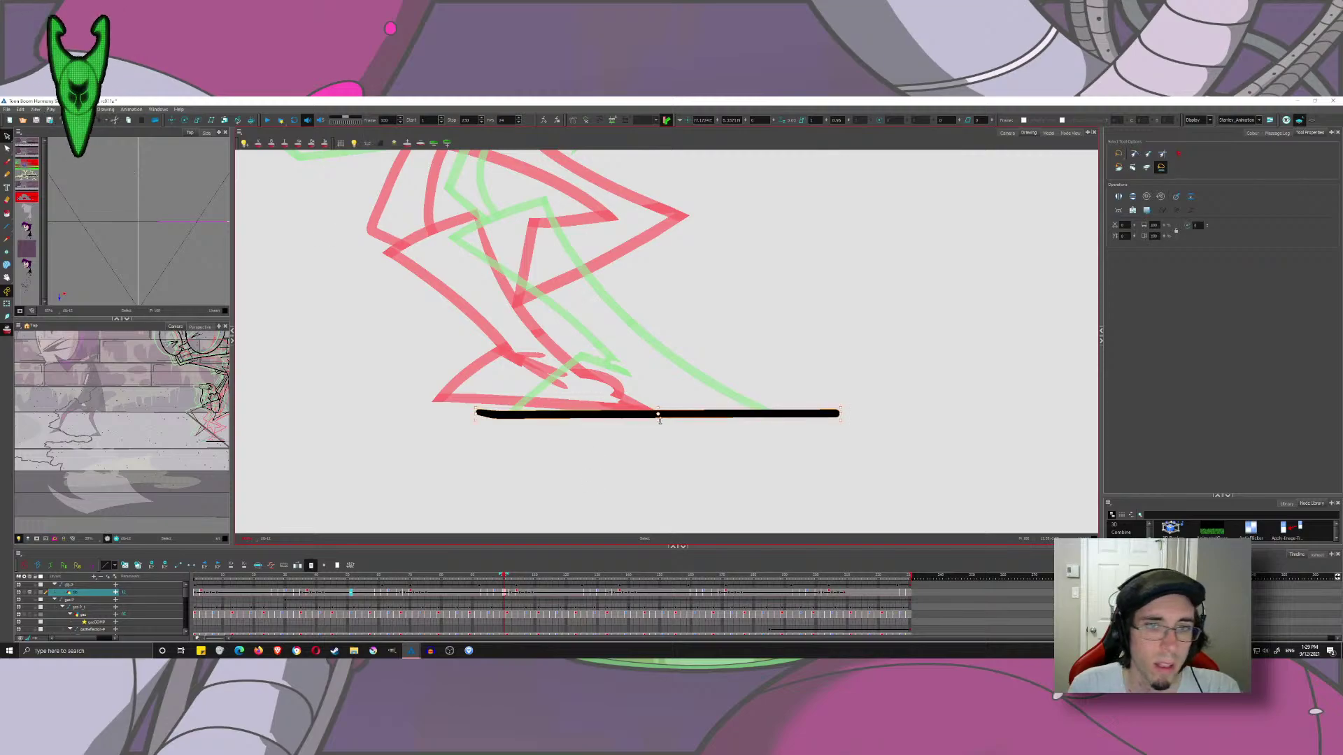
left_click_drag(683, 414, 531, 396)
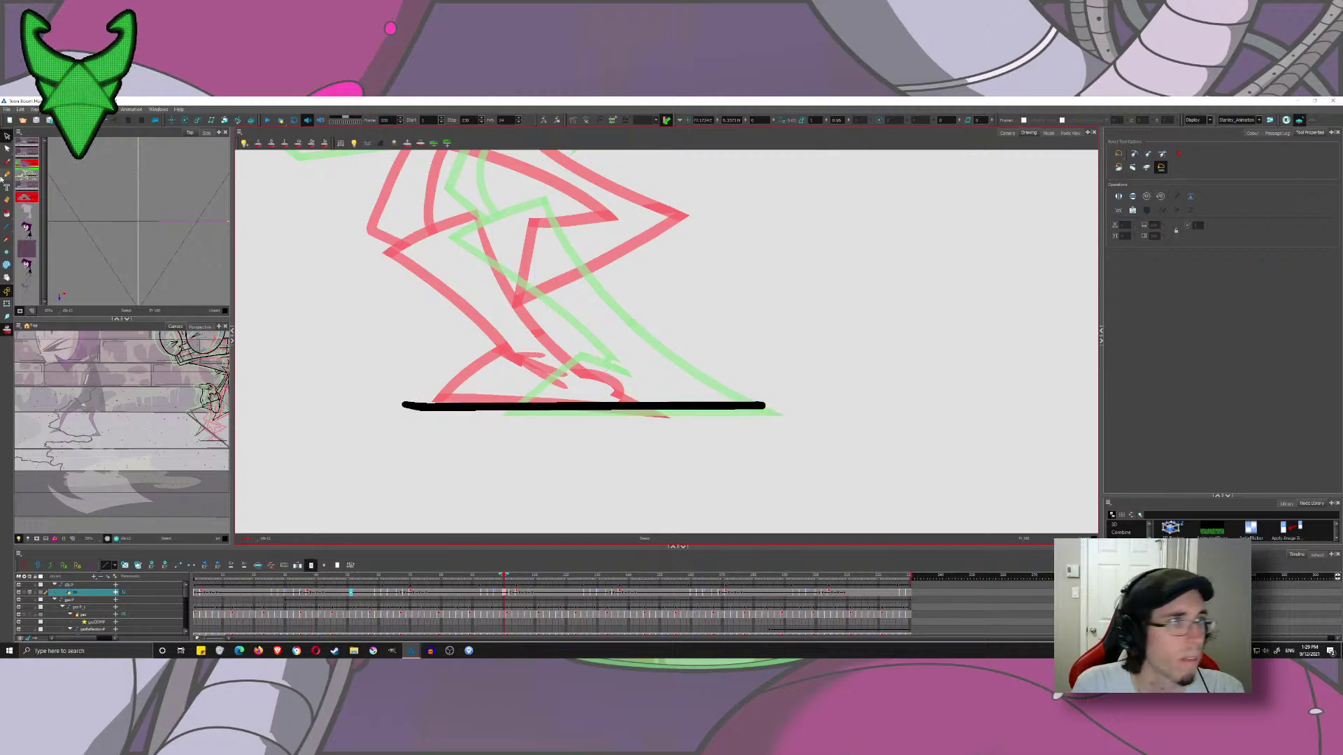
- Ink a curved heel line rising from the sole line and a short slanted stroke crossing it, undoing the stray mark
key("alt+b")
mouse_move(469, 431)
left_mouse_down()
mouse_move(603, 321)
mouse_move(545, 340)
mouse_move(613, 389)
left_mouse_up()
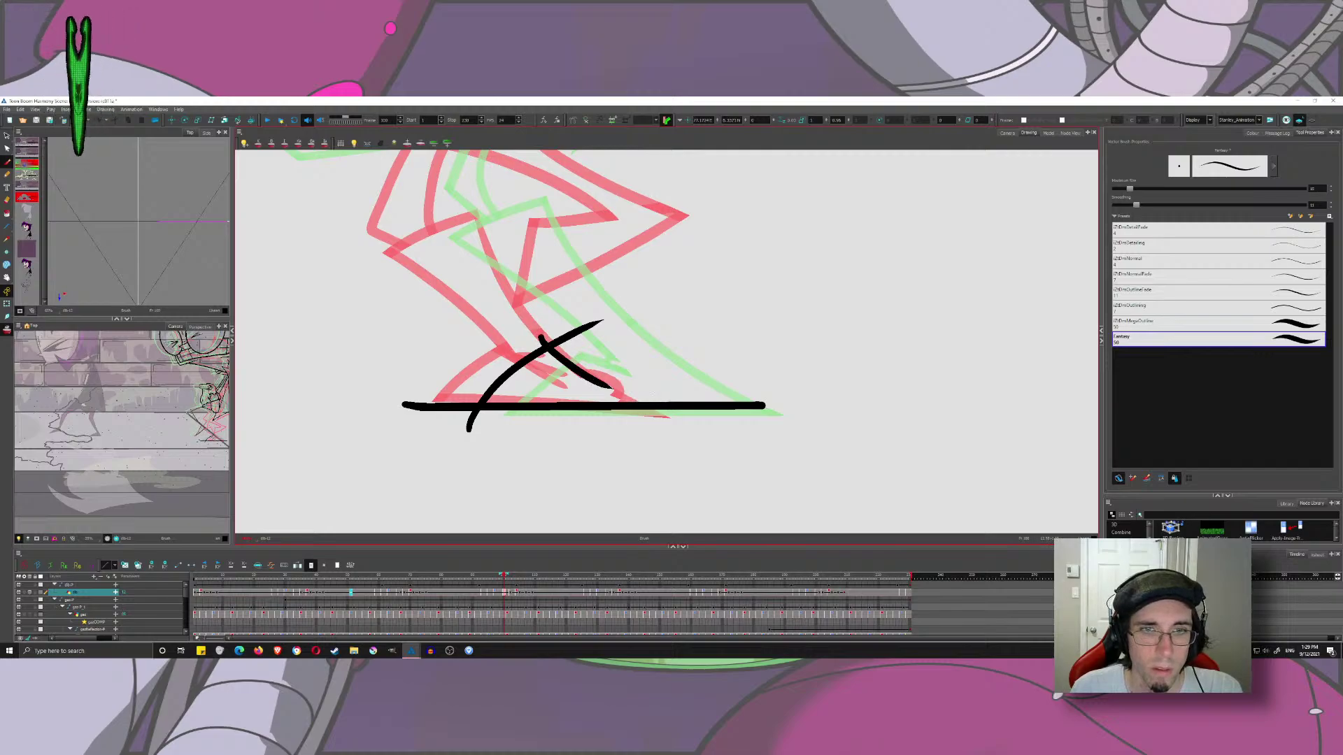
mouse_move(717, 437)
left_mouse_down()
mouse_move(547, 187)
mouse_move(514, 199)
mouse_move(733, 455)
left_mouse_up()
key("ctrl+z")
key("ctrl+z")
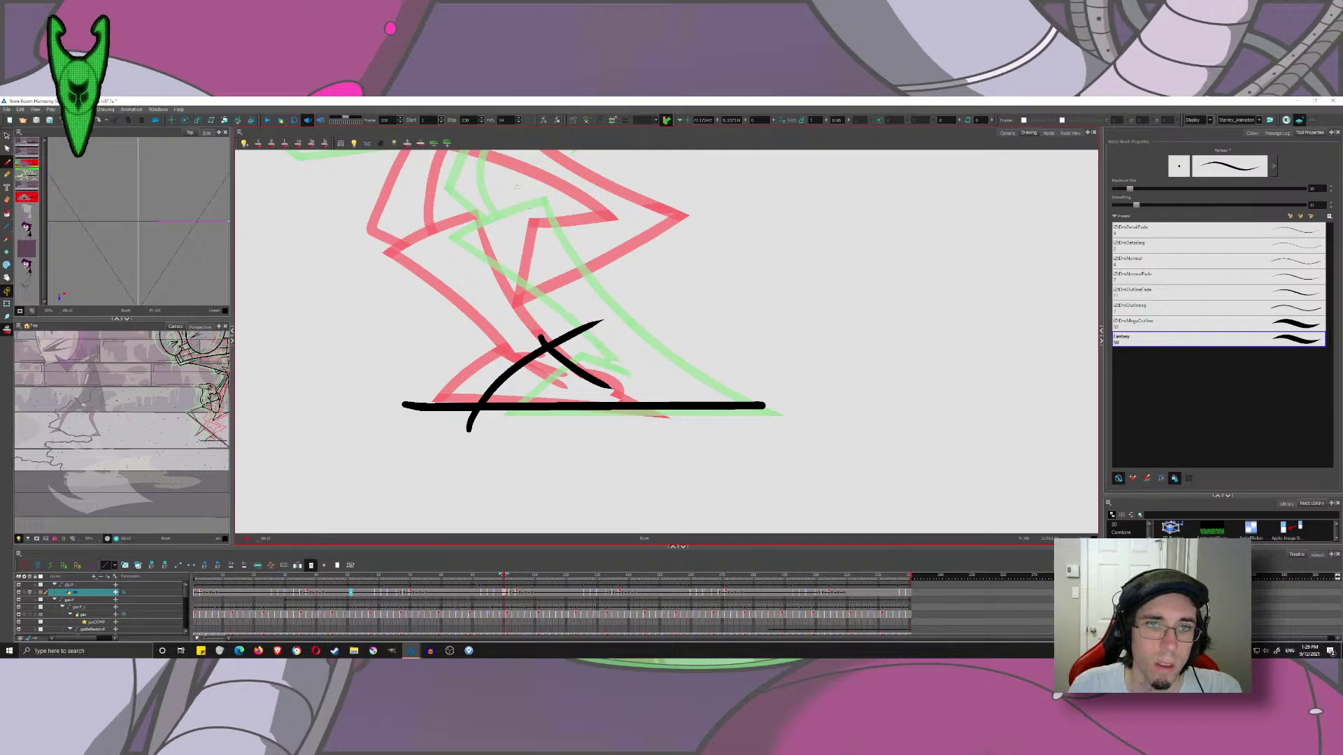
- Ink the lower leg's two long curved sides down past the sole line and an arc across their upper ends, redoing the rear side
left_click_drag(515, 186, 728, 418)
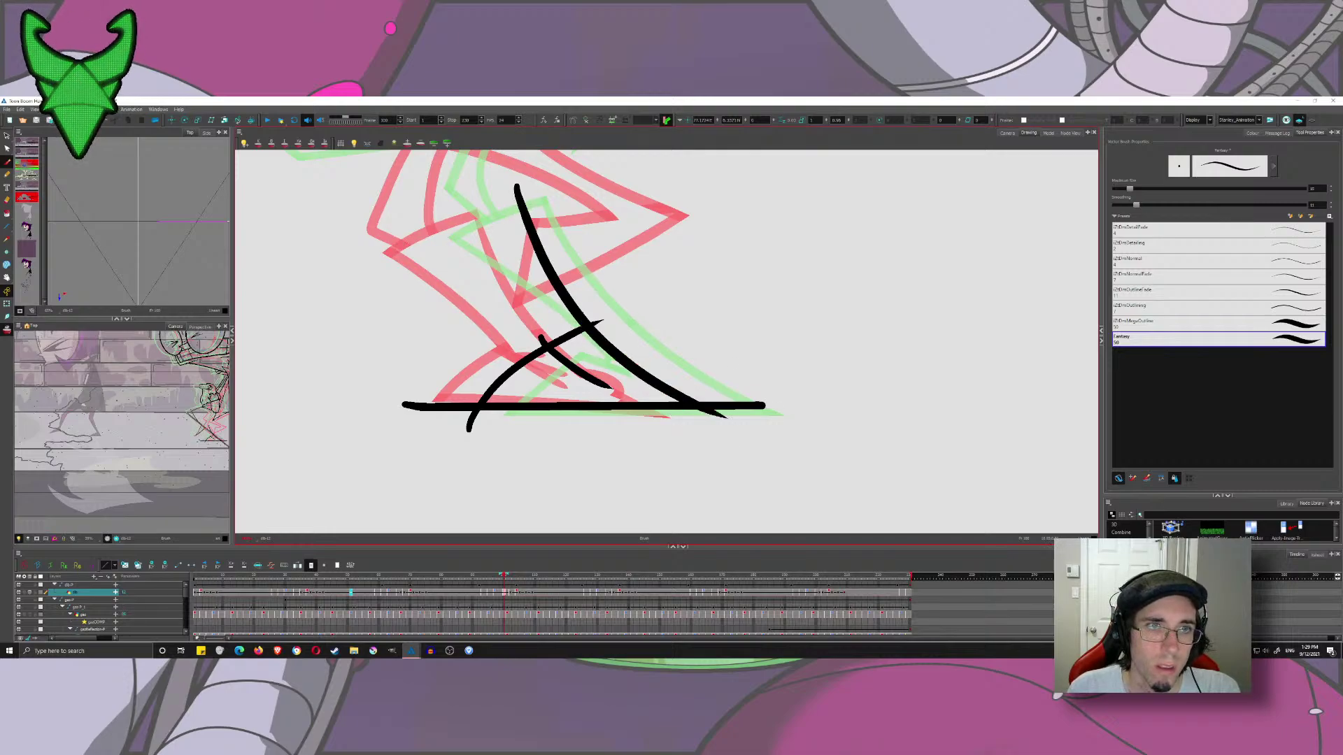
left_click_drag(395, 223, 632, 403)
key("ctrl+z")
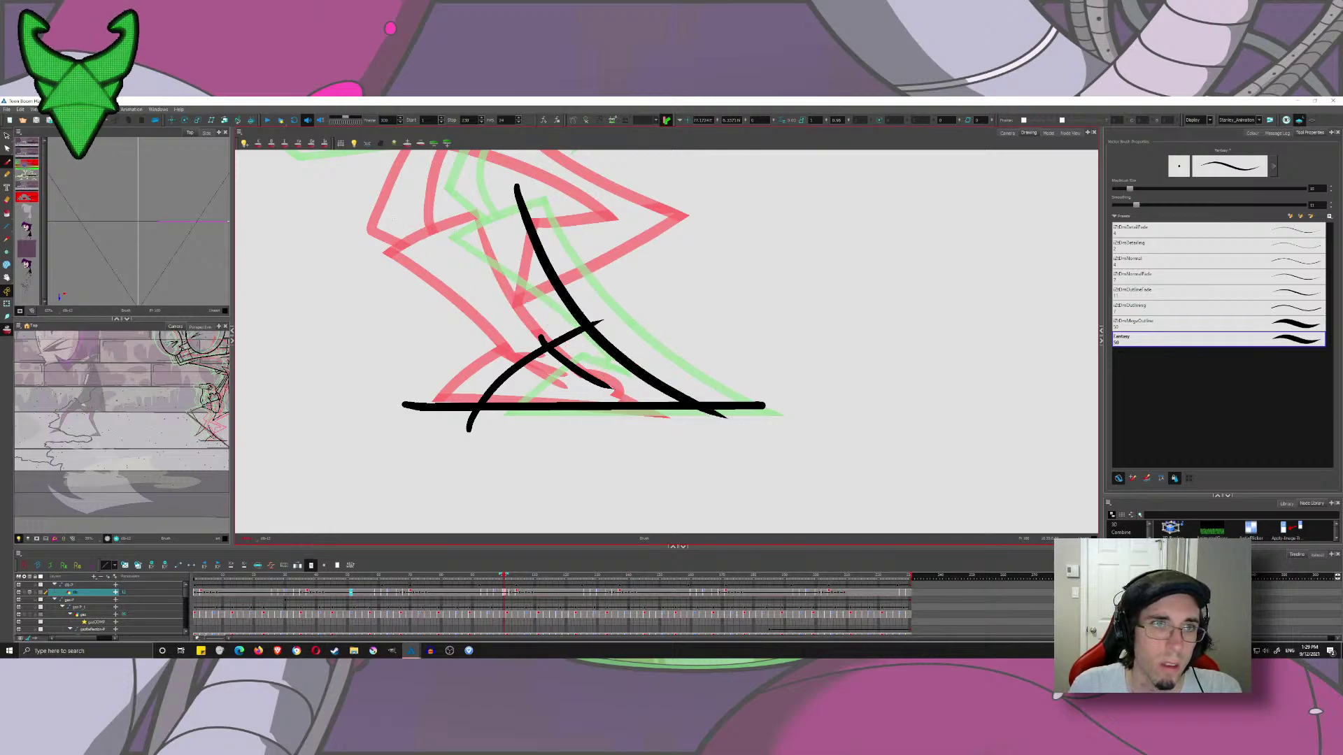
key("ctrl+shift+z")
key("ctrl+z")
mouse_move(402, 231)
left_mouse_down()
mouse_move(456, 265)
mouse_move(612, 427)
left_mouse_up()
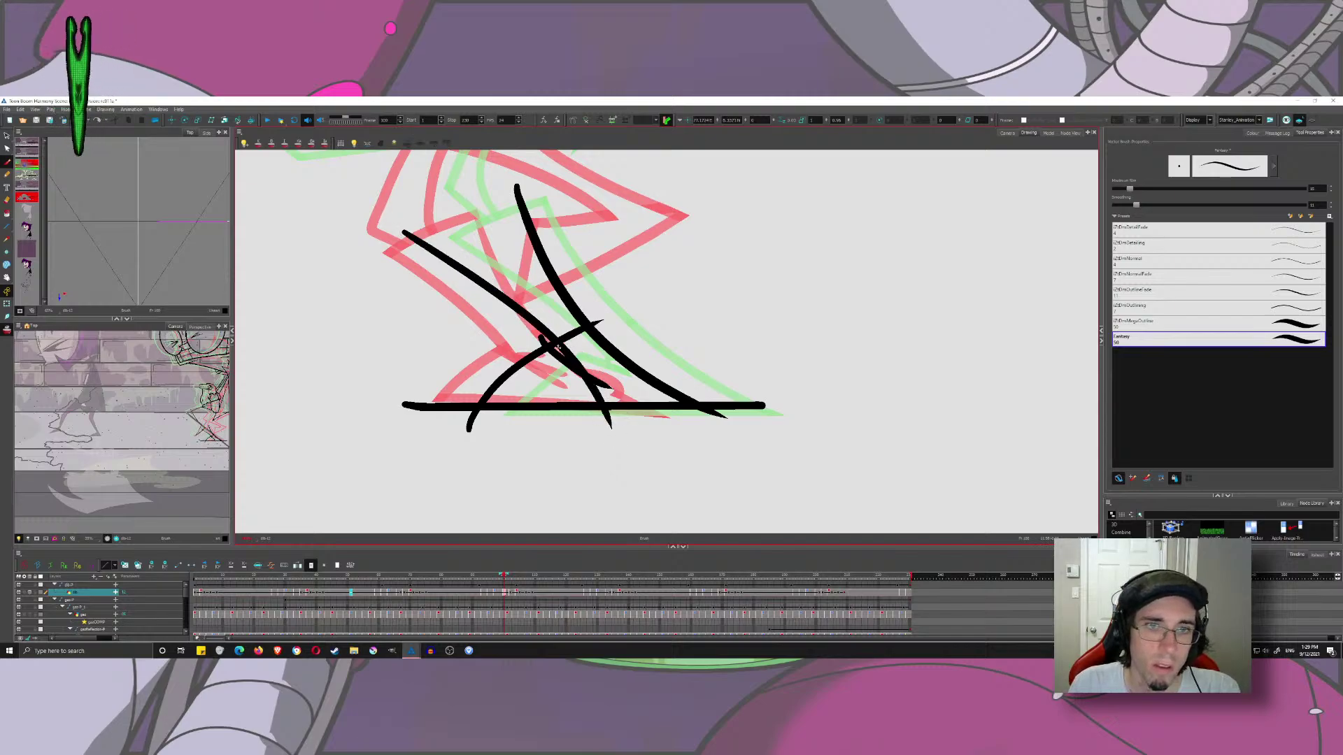
left_click_drag(407, 263, 586, 202)
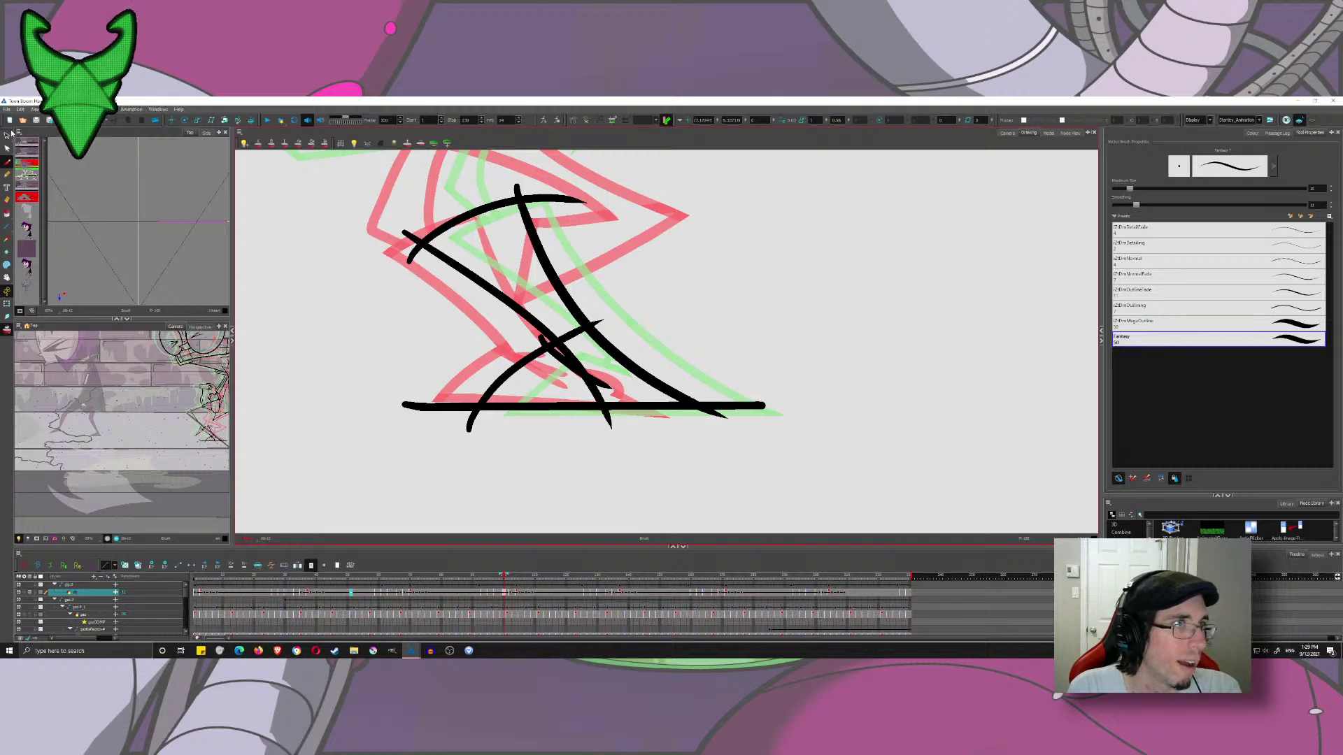
- Trim the overhanging line ends at both upper corners of the lower leg
left_click(7, 136)
left_click(28, 143)
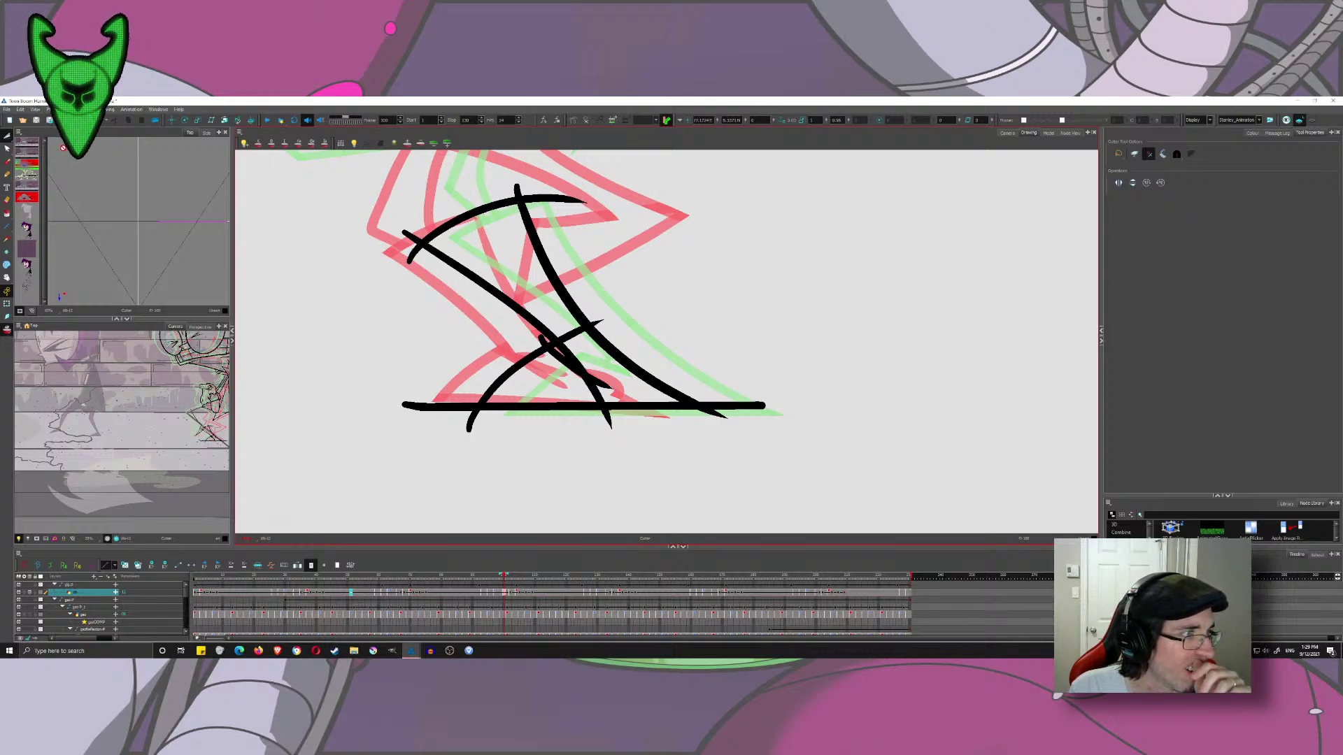
mouse_move(553, 181)
left_mouse_down()
mouse_move(554, 209)
mouse_move(506, 191)
left_mouse_up()
left_click_drag(417, 230, 407, 245)
left_click_drag(406, 251, 423, 259)
- Trim the heel curve where it crosses the lower leg and remove the leftover pieces of the short slanted stroke
left_click_drag(568, 323, 573, 343)
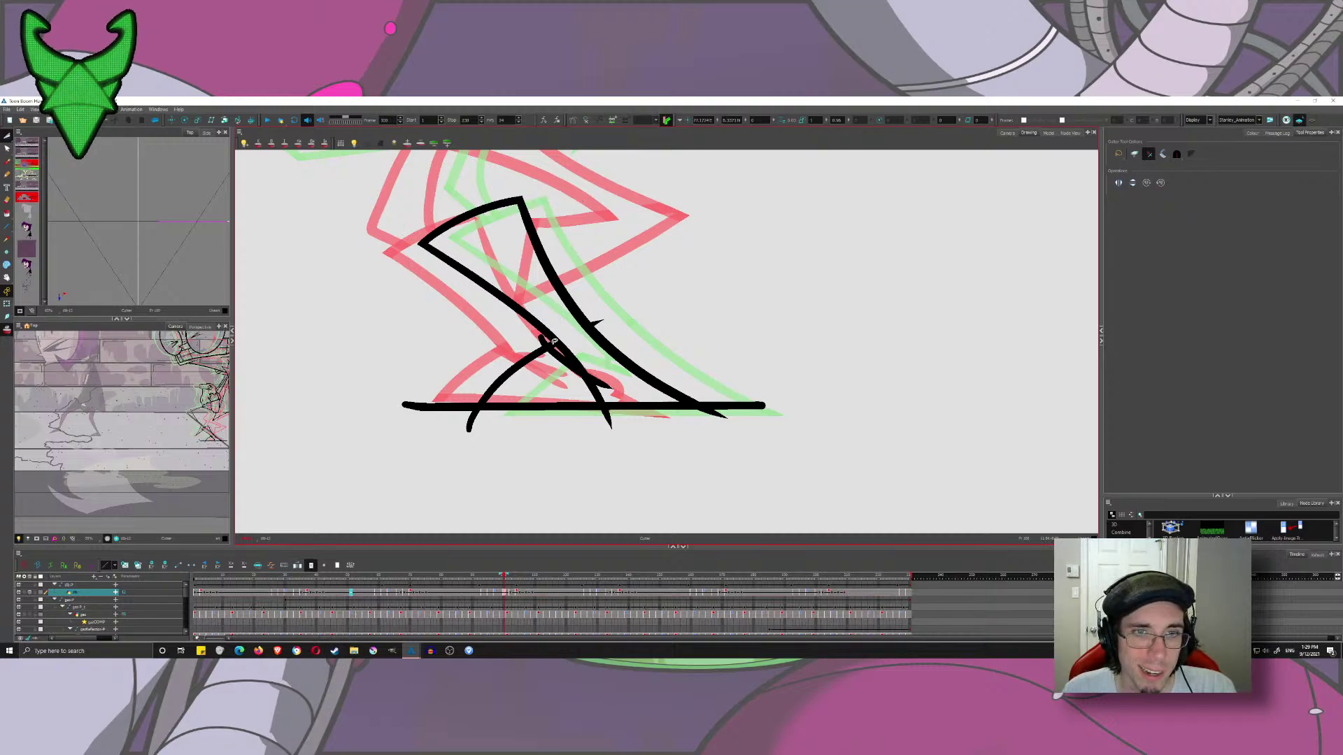
left_click(596, 323)
left_click(543, 340)
left_click(600, 383)
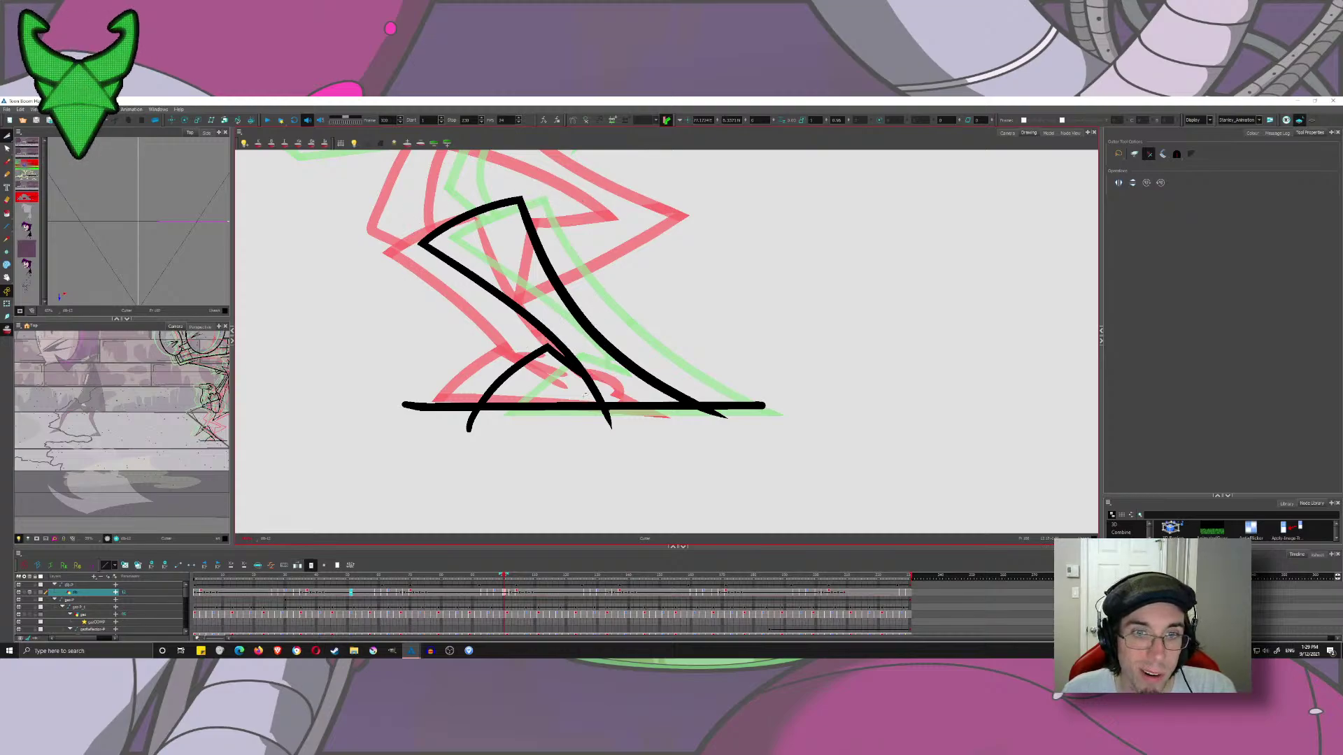
- Trim the overshooting black stroke ends around the standing leg's foot and sole with the Cutter
left_click(594, 393)
left_click(606, 420)
left_click(734, 406)
left_click(715, 414)
left_click(469, 423)
left_click(412, 405)
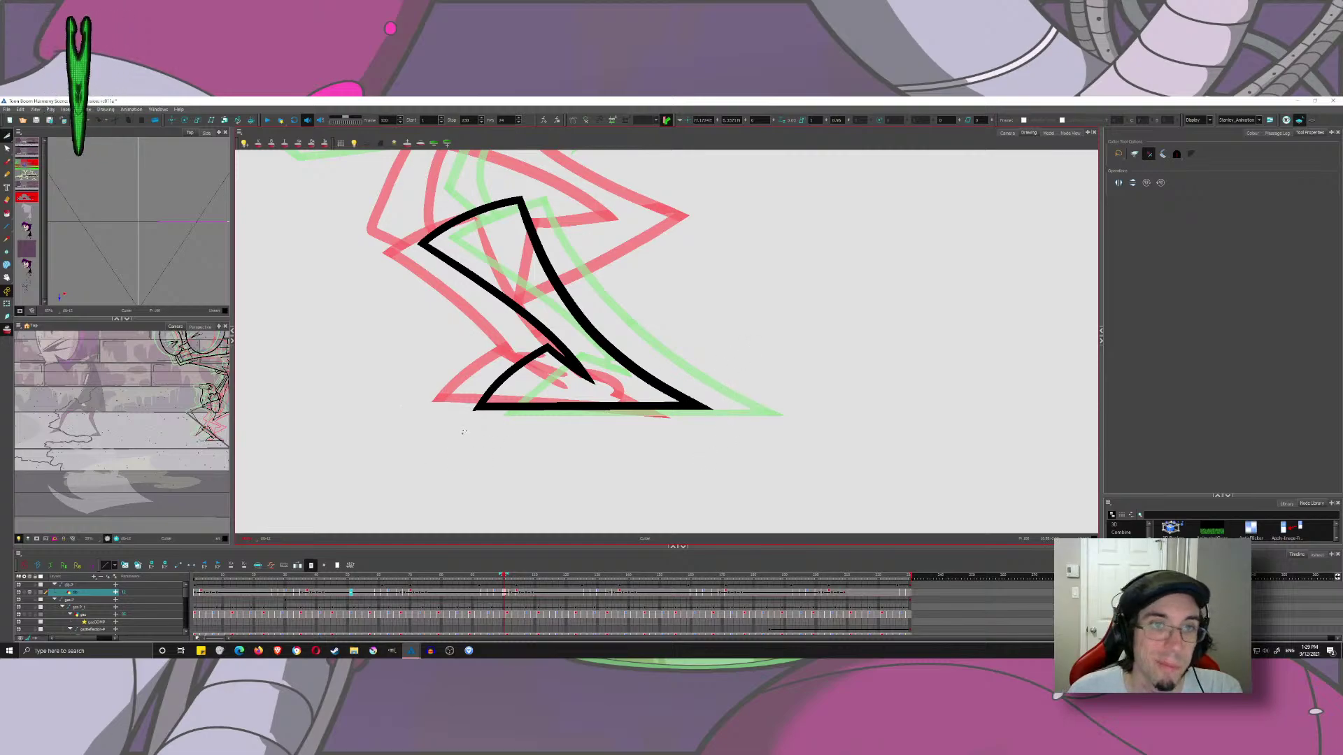
- Draw a short diagonal knee line with the Brush, running from the upper left down to the boot cuff
scroll(482, 458, "down", 2)
key("alt+b")
mouse_move(532, 269)
left_mouse_down()
mouse_move(540, 311)
mouse_move(547, 263)
left_mouse_up()
scroll(540, 312, "down", 1)
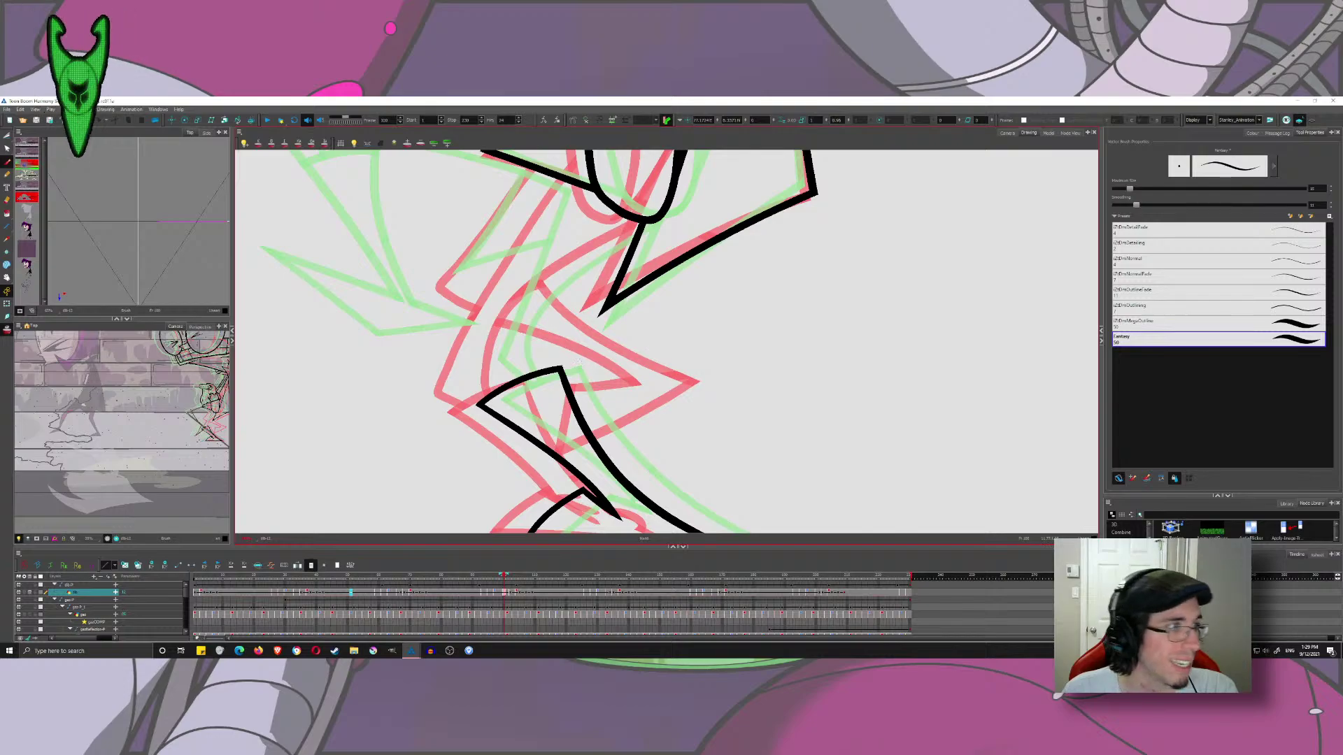
mouse_move(530, 398)
left_mouse_down()
mouse_move(527, 460)
mouse_move(403, 387)
left_mouse_up()
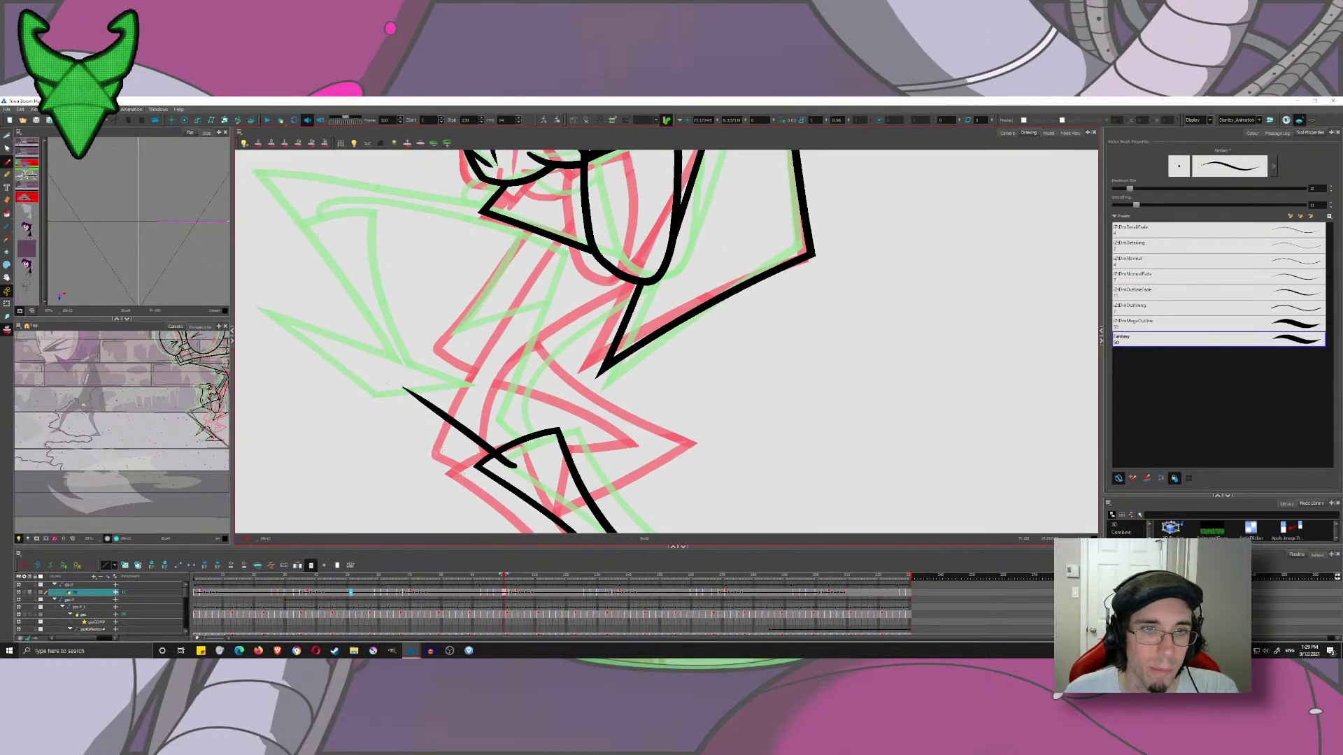
- Draw the standing leg's straight back edge and curved front edge between the robe and the boot cuff
left_click_drag(465, 473, 574, 155)
key("ctrl+z")
mouse_move(451, 475)
left_mouse_down()
mouse_move(544, 266)
mouse_move(616, 174)
left_mouse_up()
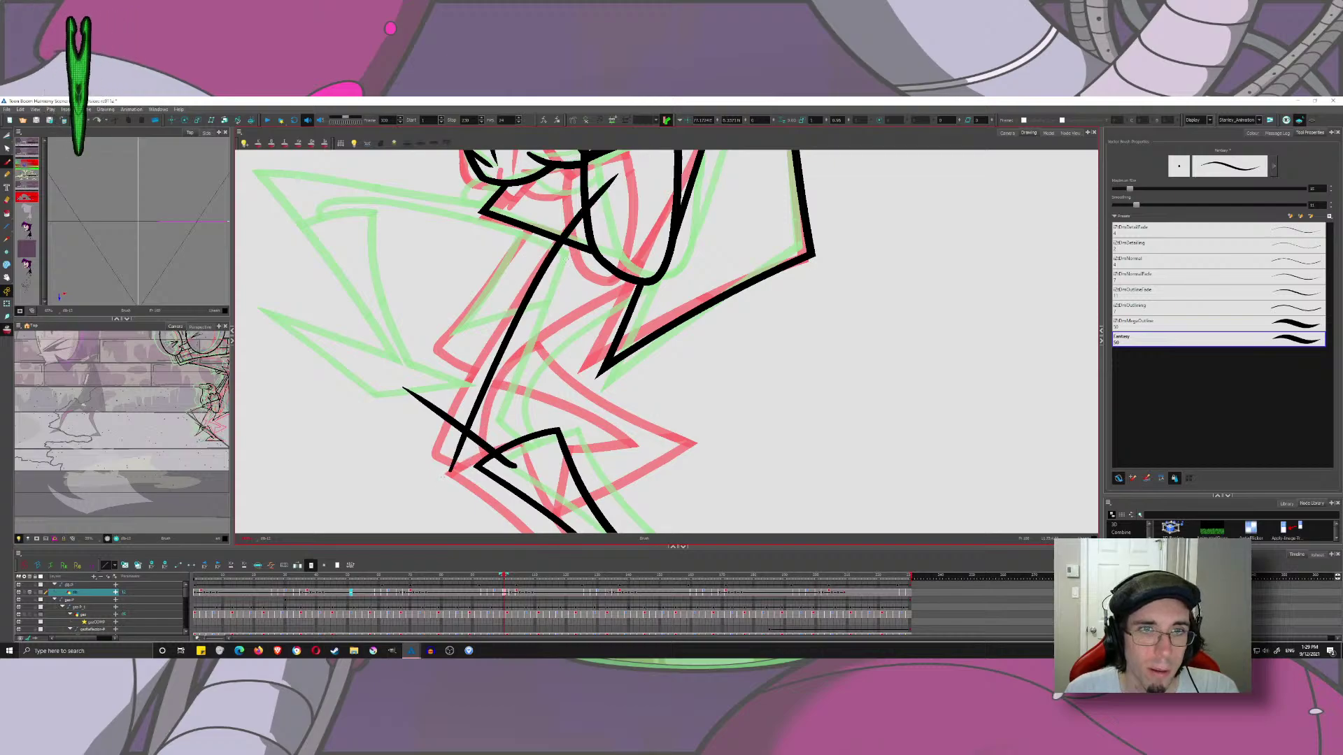
key("ctrl+z")
left_click_drag(381, 525, 584, 230)
key("ctrl+z")
mouse_move(463, 472)
left_mouse_down()
mouse_move(465, 435)
mouse_move(581, 184)
mouse_move(414, 536)
mouse_move(566, 241)
left_mouse_up()
key("ctrl+z")
key("ctrl+z")
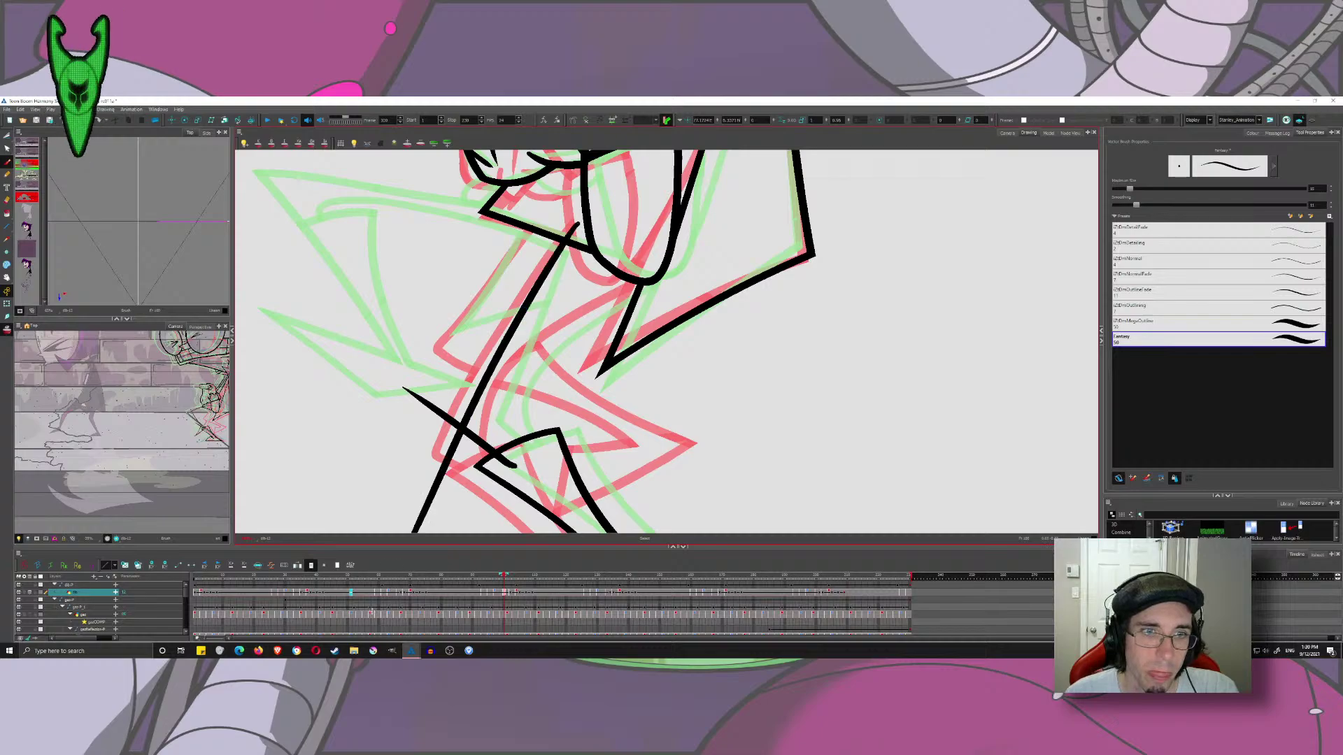
mouse_move(519, 455)
left_mouse_down()
mouse_move(502, 403)
mouse_move(782, 265)
left_mouse_up()
- Cut away the overshooting ends of the standing leg's thigh and knee lines
left_click(8, 139)
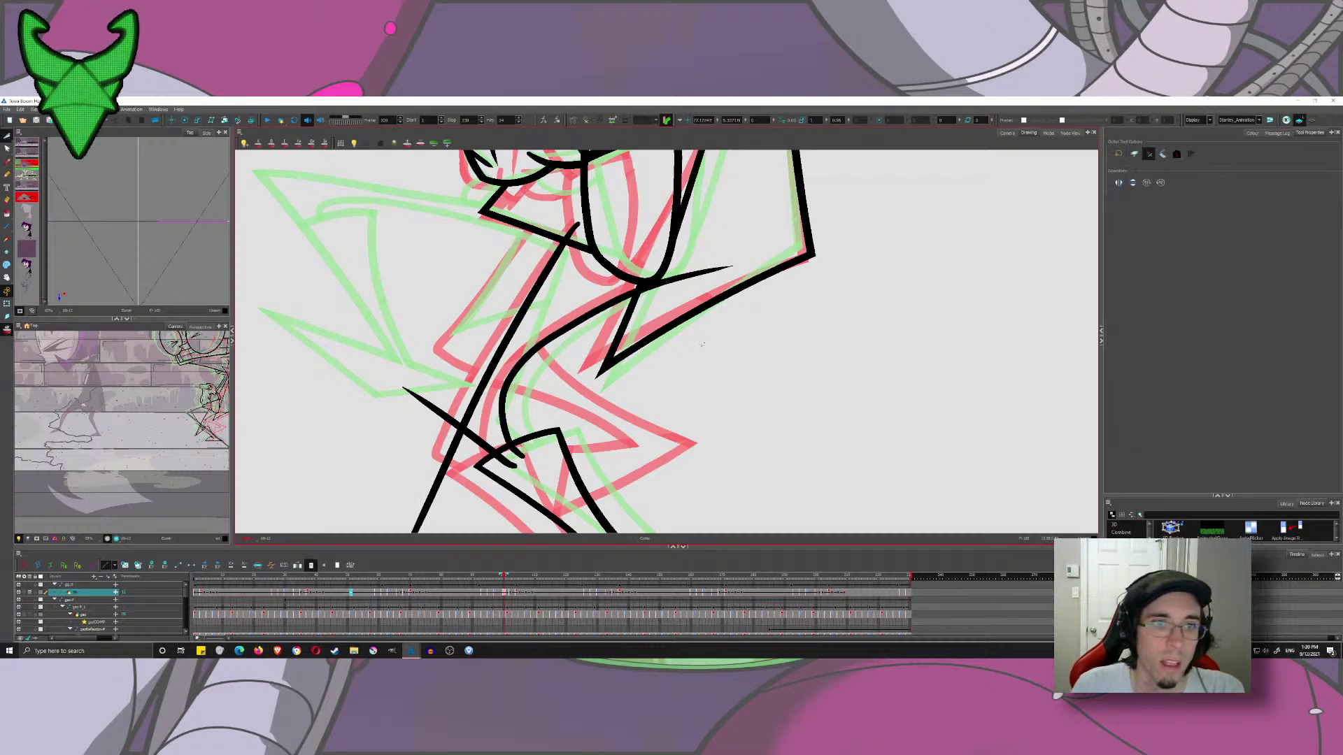
left_click_drag(703, 288, 617, 302)
left_click_drag(571, 215, 583, 233)
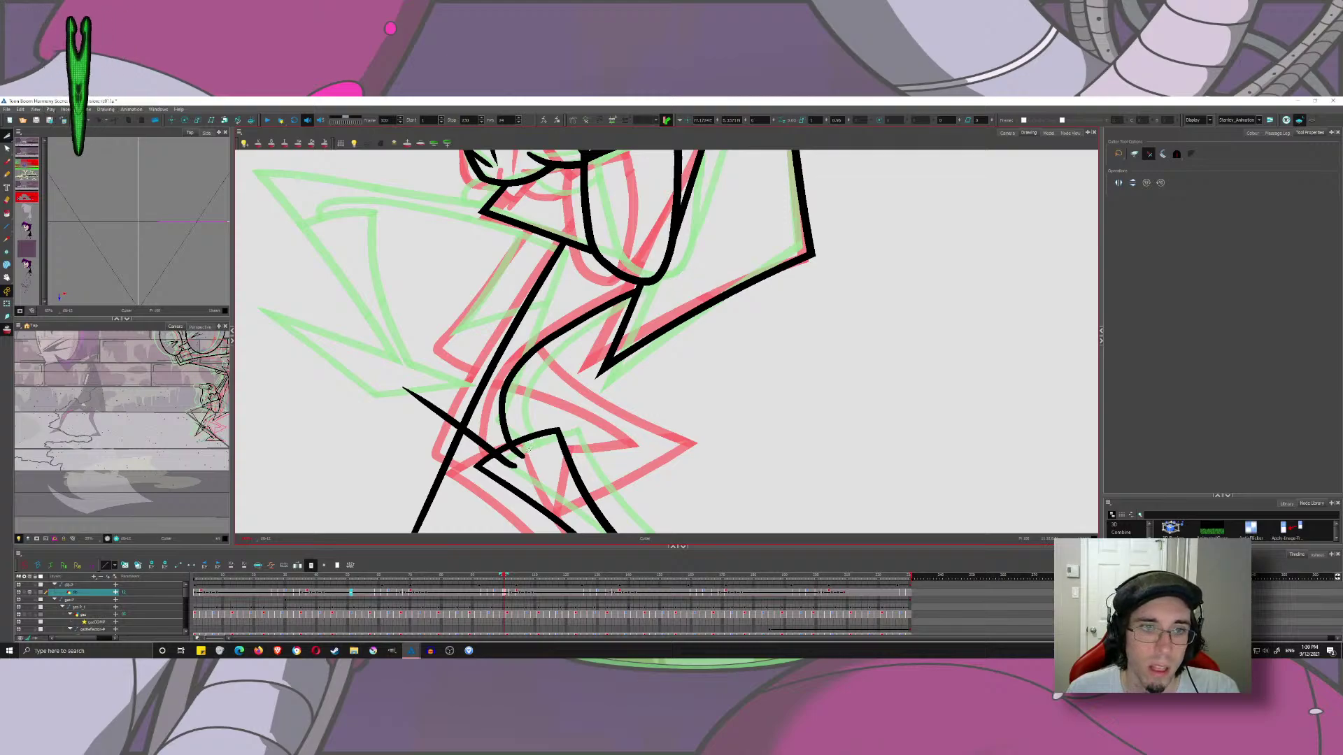
left_click_drag(525, 447, 505, 470)
mouse_move(463, 470)
left_mouse_down()
mouse_move(434, 462)
mouse_move(439, 402)
left_mouse_up()
scroll(460, 439, "down", 1)
scroll(481, 451, "down", 2)
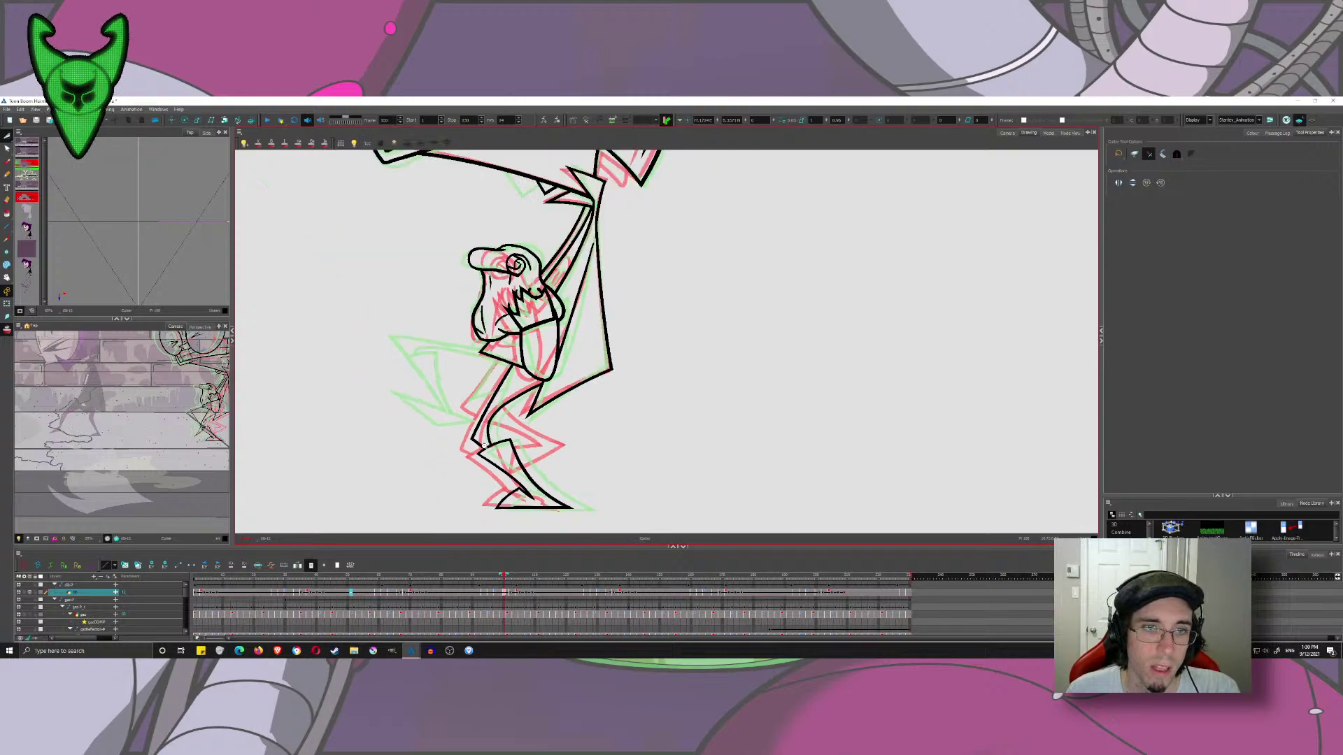
- Bring up the brown and blue rough sketch in the drawing as a guide for the raised leg
left_click(8, 164)
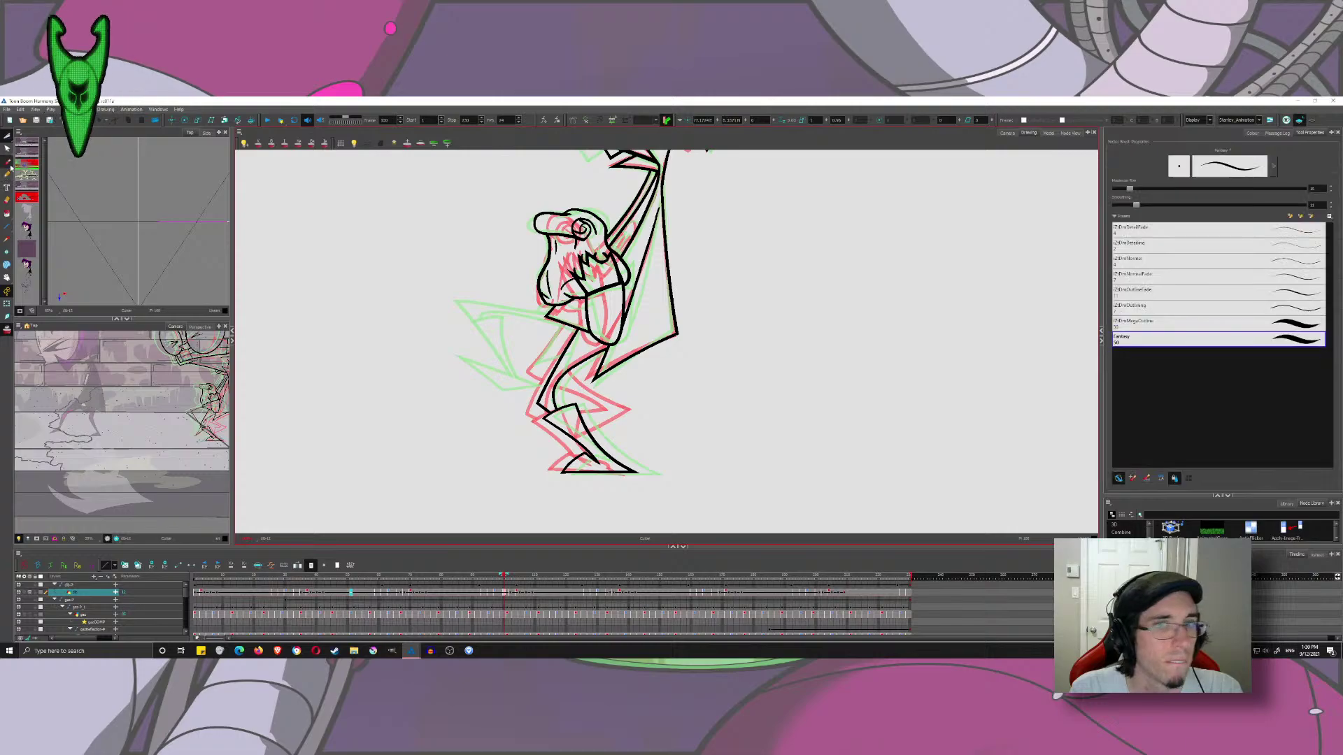
scroll(633, 486, "up", 4)
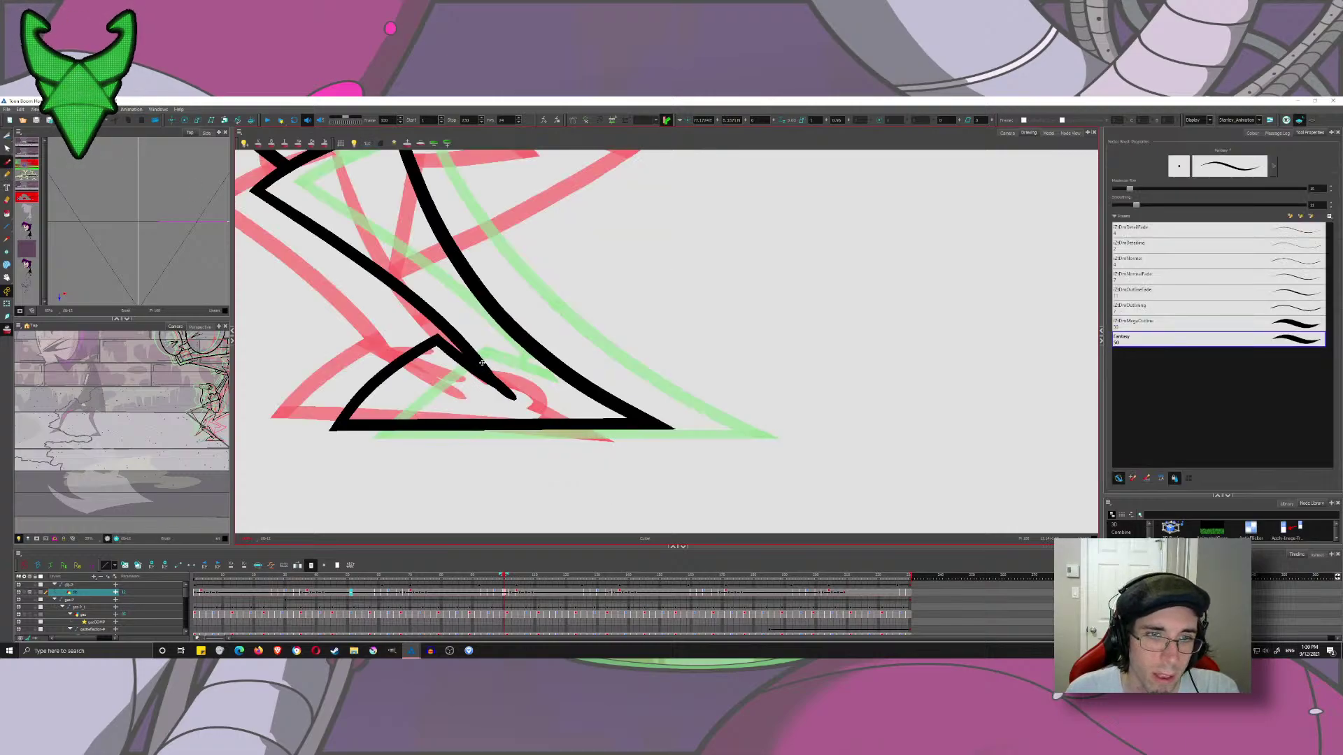
scroll(504, 384, "down", 2)
left_click_drag(543, 409, 494, 302)
left_click_drag(494, 301, 530, 406)
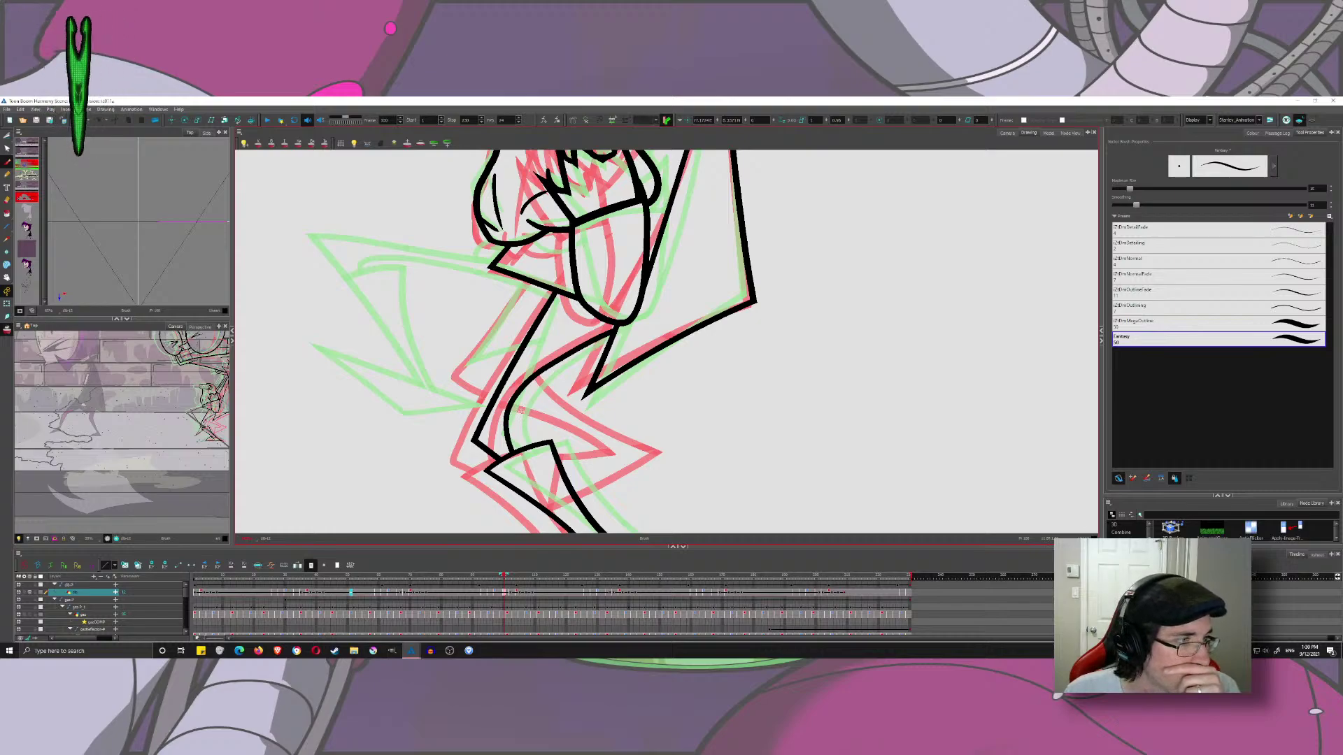
mouse_move(527, 262)
left_mouse_down()
mouse_move(641, 275)
mouse_move(687, 223)
mouse_move(628, 253)
left_mouse_up()
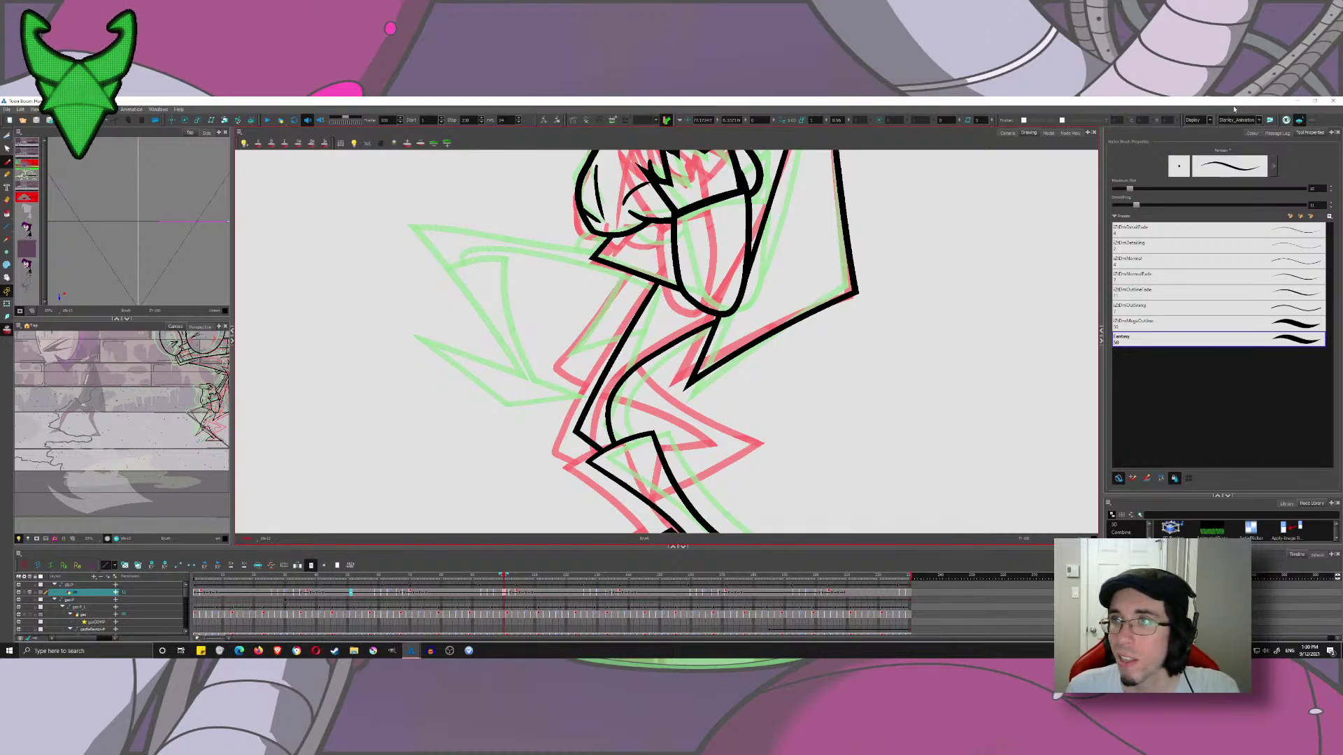
left_click(1297, 121)
scroll(670, 258, "left", 2)
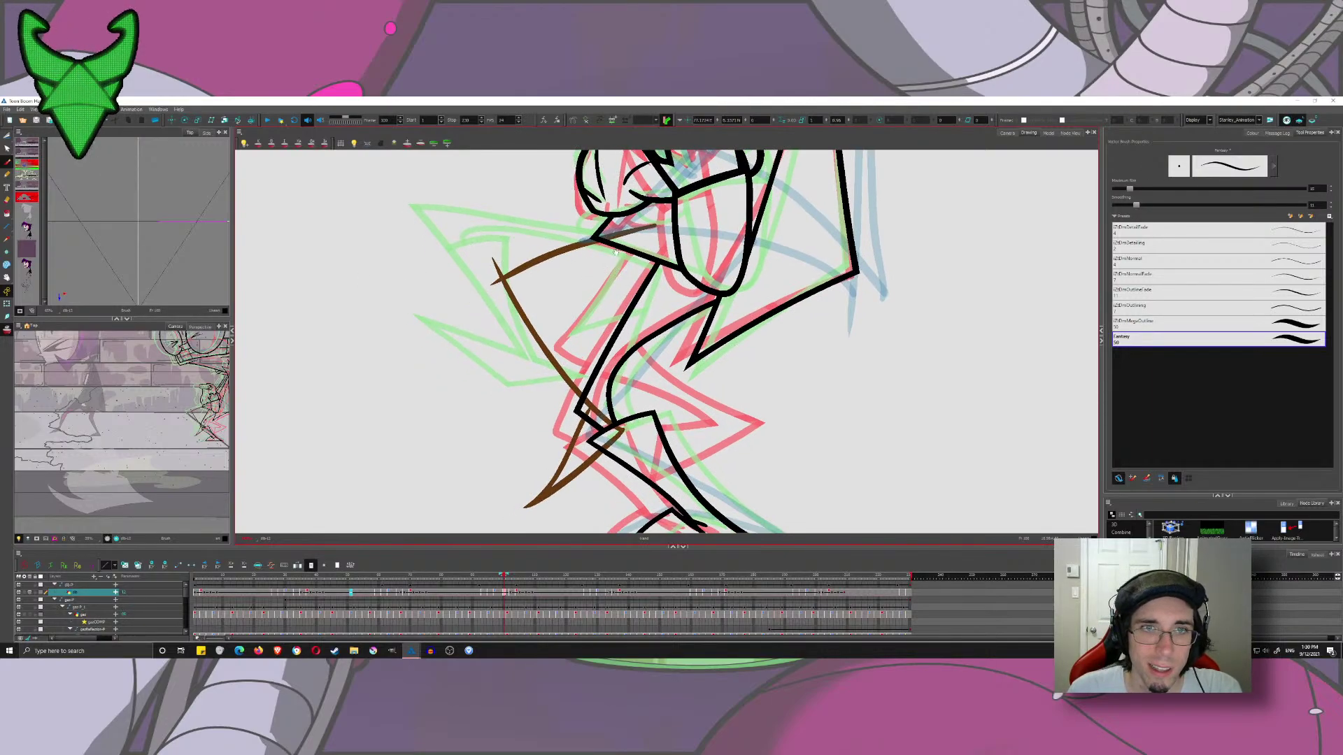
- Draw the top of the raised thigh and the outer line running from its knee to the standing boot, following the brown sketch
left_click_drag(655, 262, 453, 376)
left_click_drag(550, 283, 666, 455)
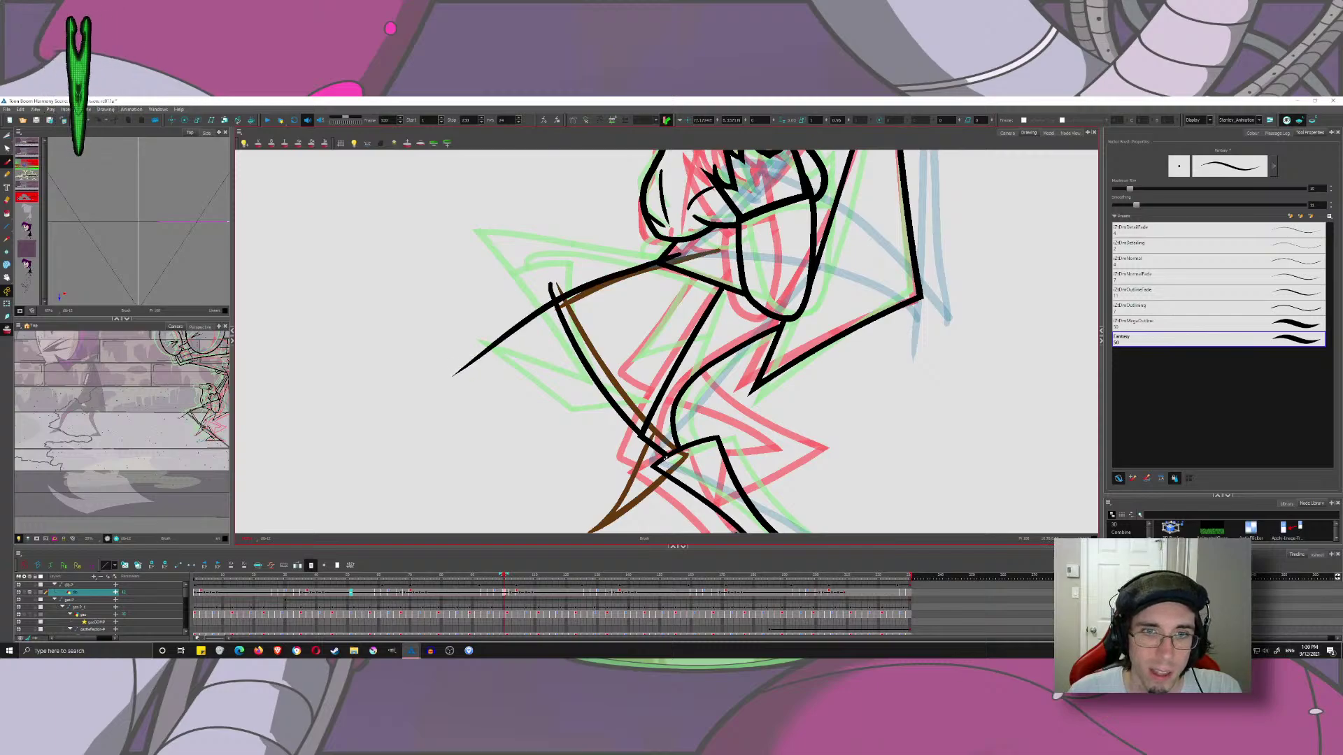
key("ctrl+z")
mouse_move(549, 293)
left_mouse_down()
mouse_move(636, 420)
mouse_move(683, 460)
left_mouse_up()
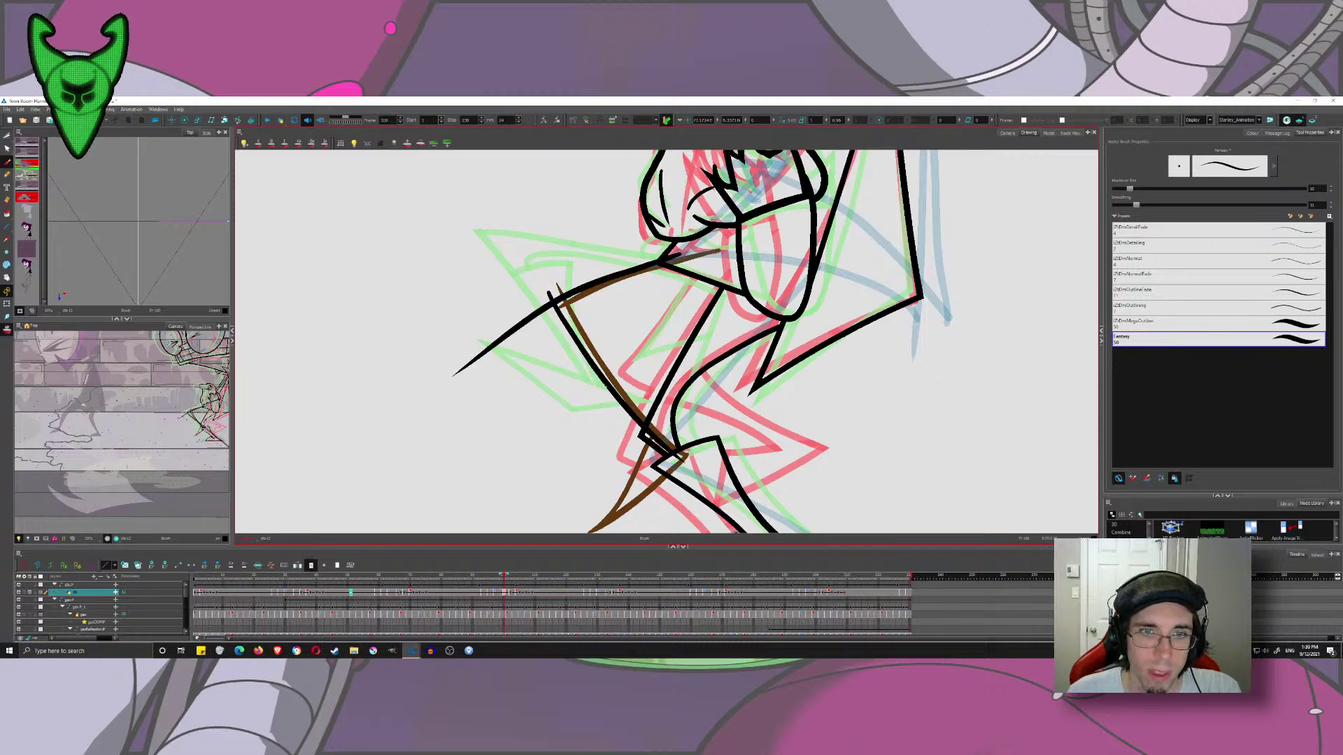
- Draw the raised leg's curved boot cuff and the outer and inner shin edges below it
left_click_drag(682, 409, 641, 362)
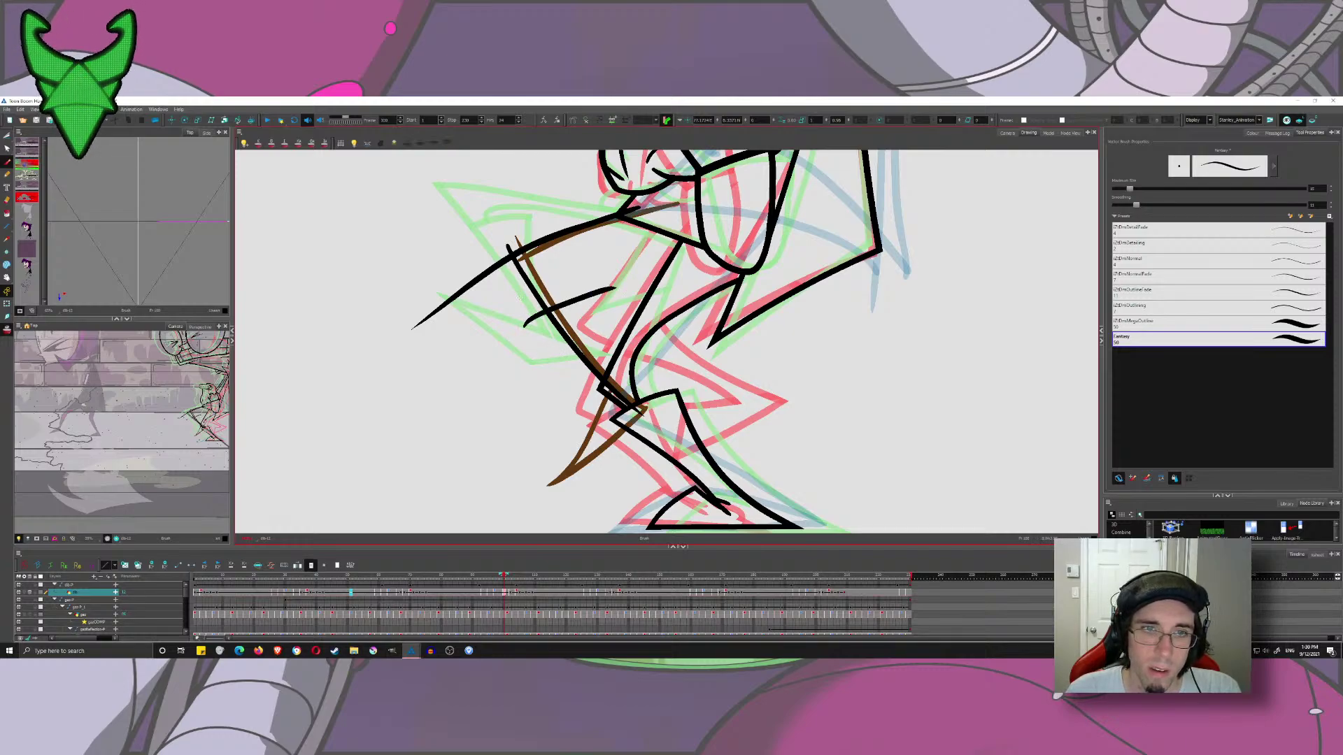
mouse_move(612, 286)
left_mouse_down()
mouse_move(528, 323)
mouse_move(640, 418)
left_mouse_up()
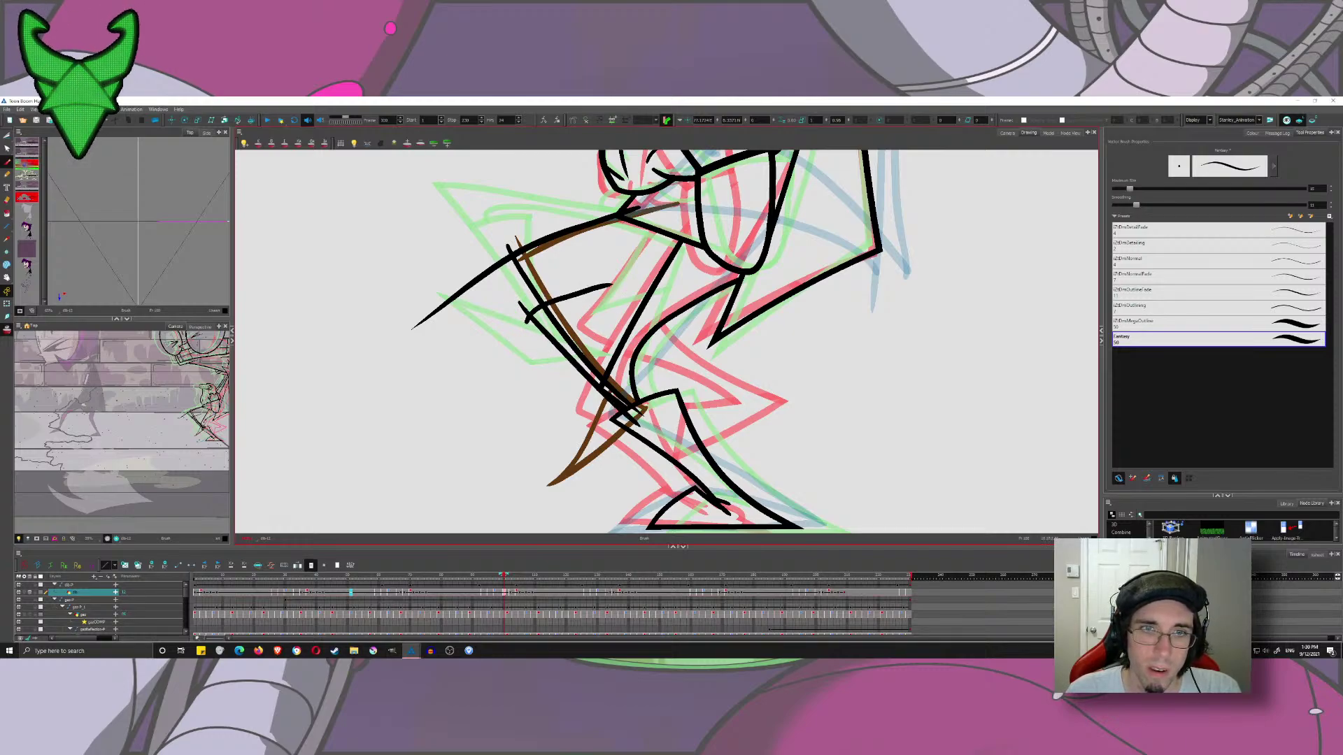
left_click_drag(574, 245, 605, 372)
key("ctrl+z")
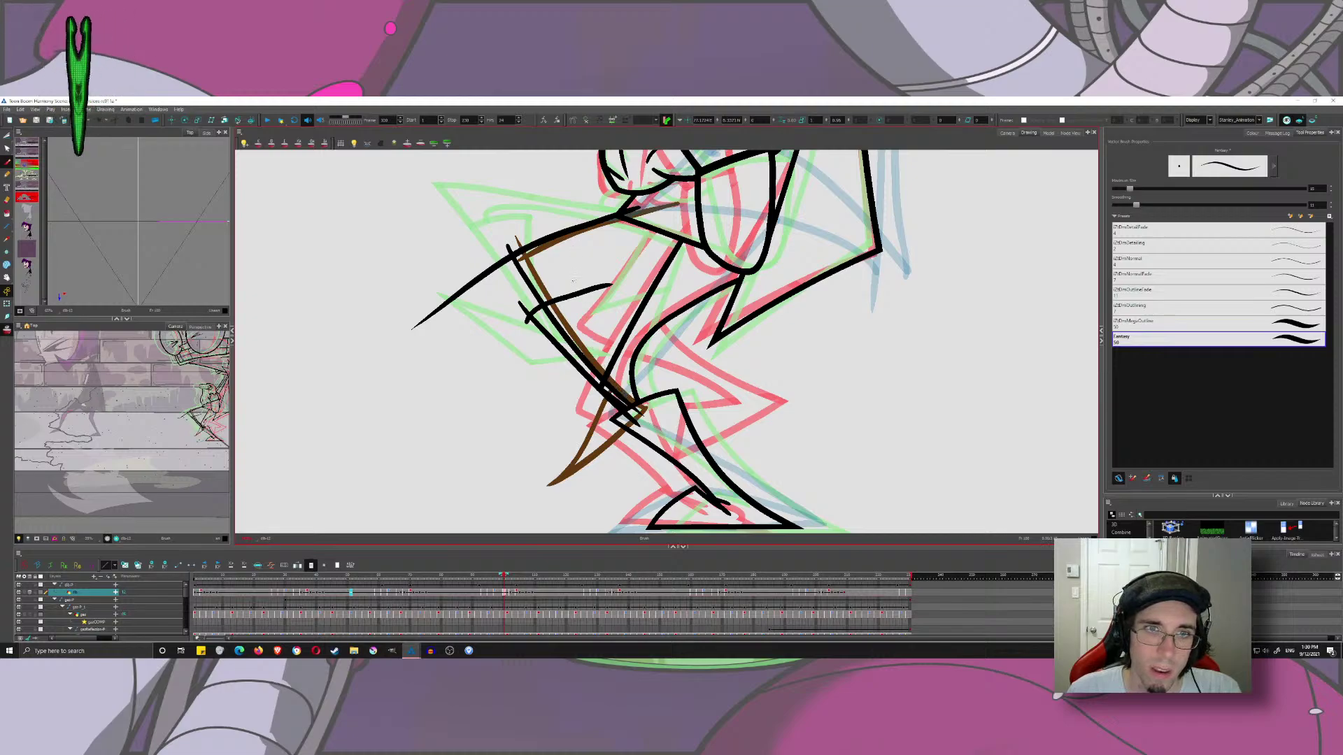
left_click_drag(572, 274, 630, 403)
- Draw the curved underside of the raised thigh from the boot cuff back to the hip
mouse_move(558, 312)
left_mouse_down()
mouse_move(550, 261)
mouse_move(615, 237)
mouse_move(703, 275)
left_mouse_up()
key("ctrl+z")
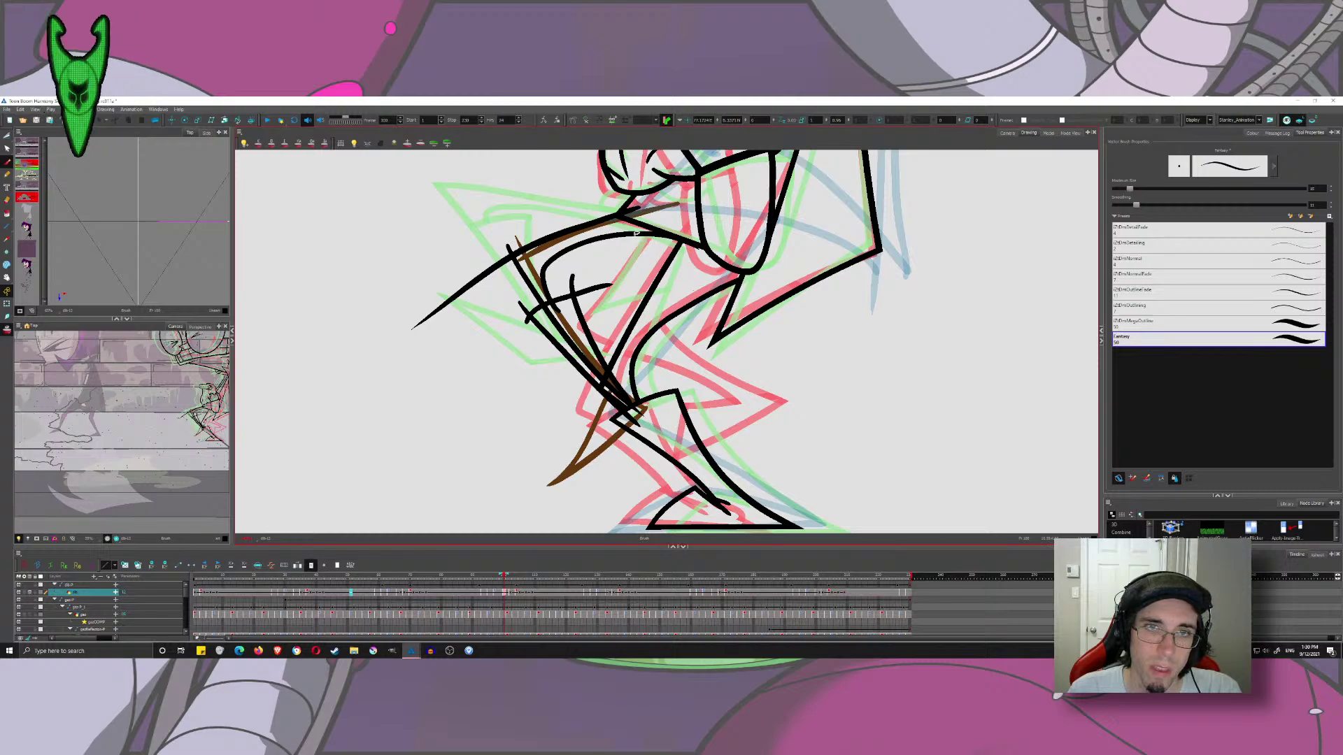
left_click_drag(629, 235, 703, 275)
key("ctrl+z")
left_click_drag(626, 229, 705, 267)
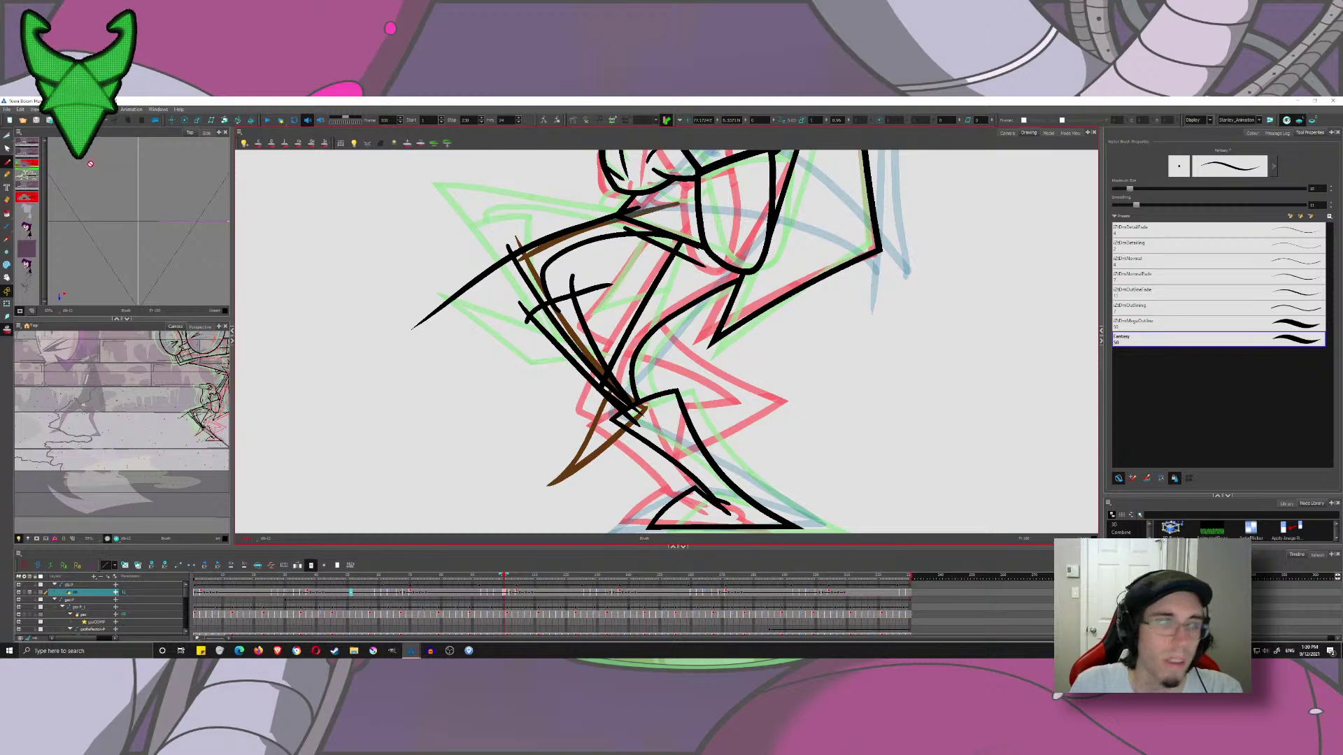
- Trim the overshooting strokes at the raised leg's hip, knee and boot cuff with the Cutter
key("alt+t")
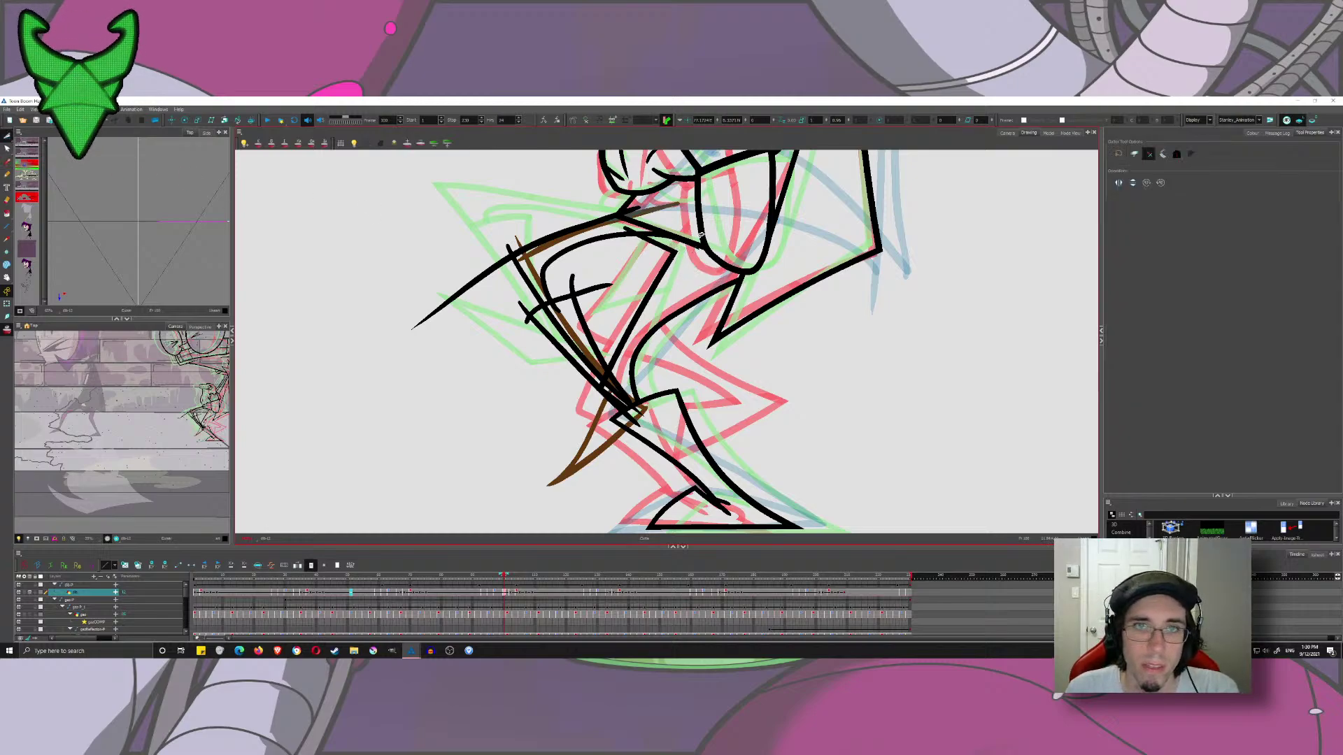
mouse_move(664, 233)
left_mouse_down()
mouse_move(623, 216)
mouse_move(646, 231)
mouse_move(628, 228)
mouse_move(638, 211)
mouse_move(642, 239)
left_mouse_up()
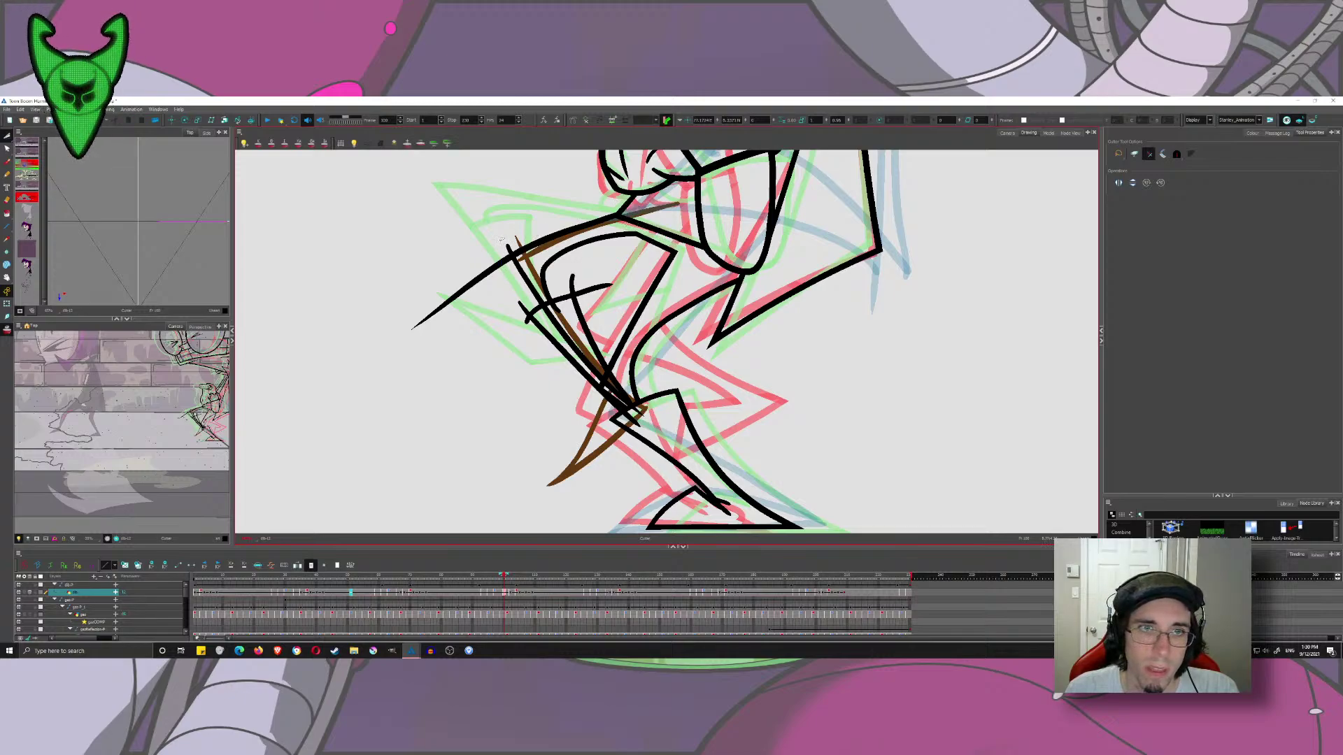
mouse_move(488, 261)
left_mouse_down()
mouse_move(498, 277)
mouse_move(581, 283)
mouse_move(593, 296)
mouse_move(546, 315)
mouse_move(525, 303)
left_mouse_up()
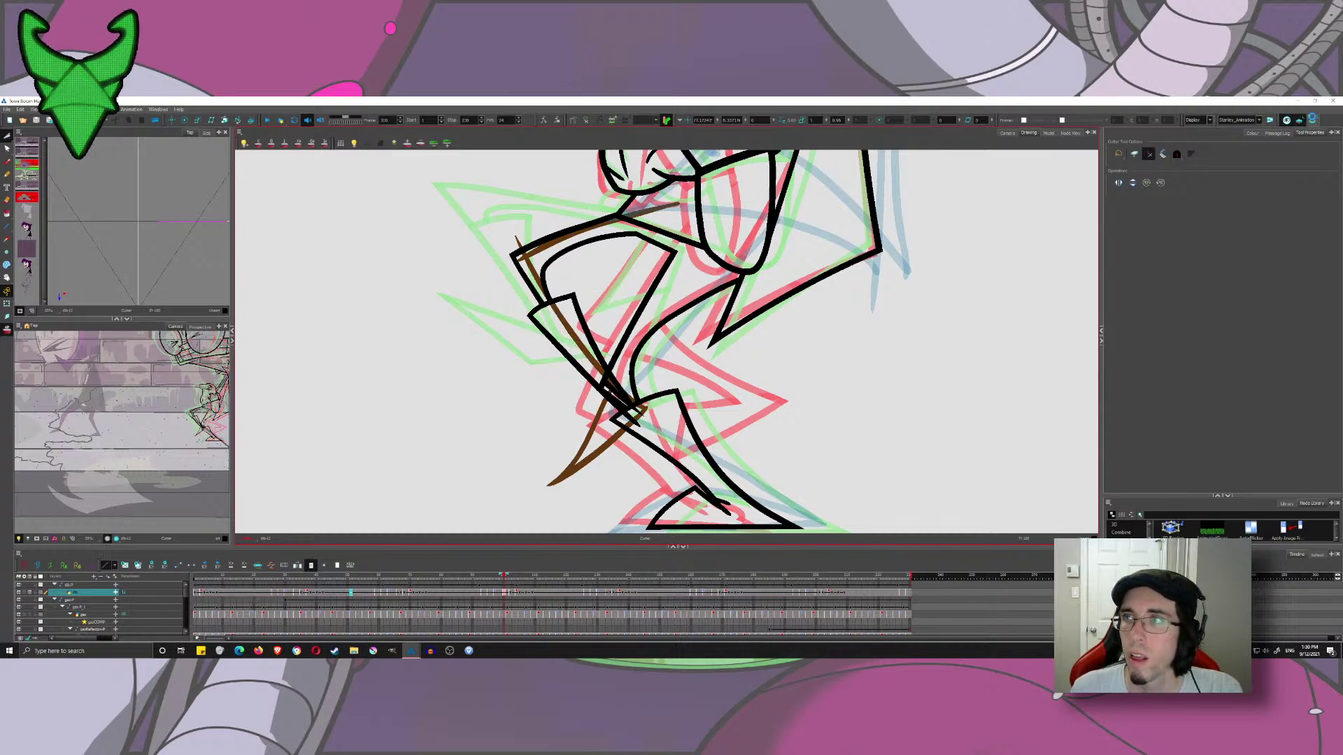
- Delete the brown and blue rough sketch from the drawing
left_click(1312, 120)
left_click_drag(845, 262, 689, 396)
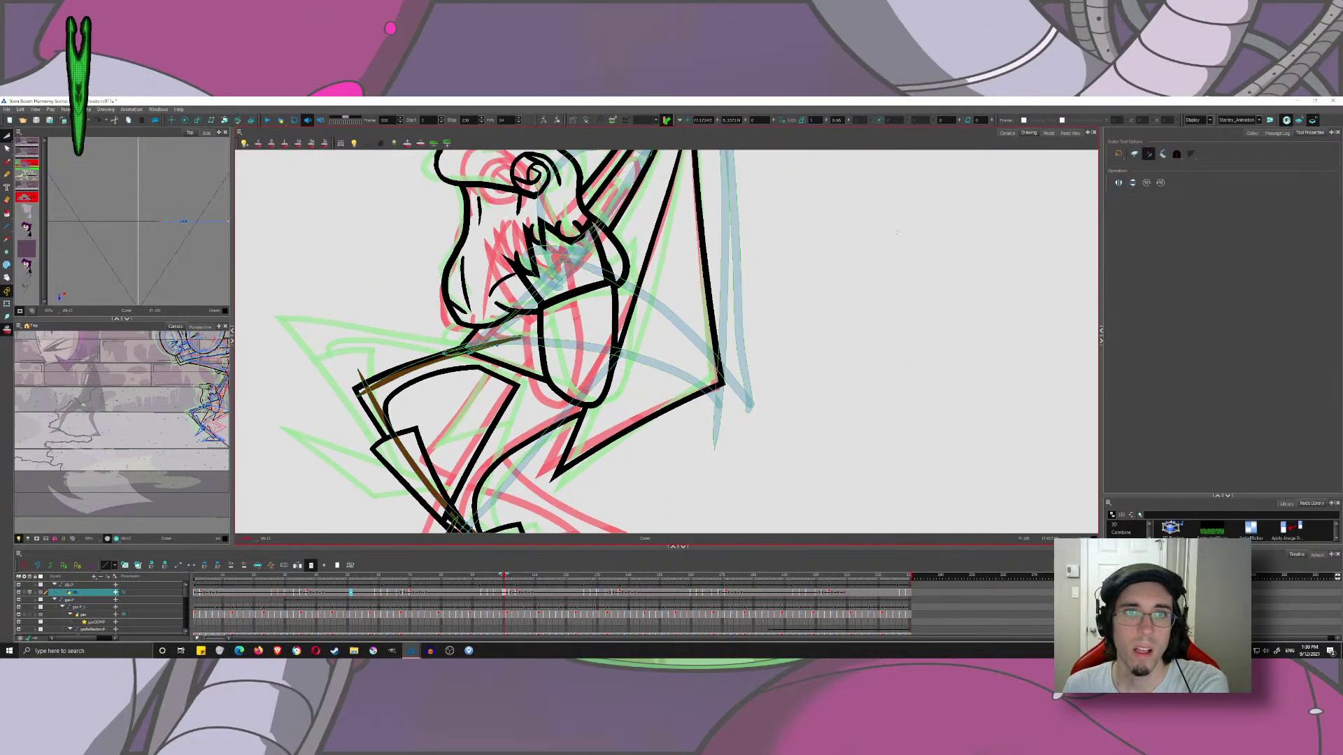
key("Delete")
- Cut away the overlapping stroke ends where the raised shin meets the standing leg's knee and boot cuff
left_click_drag(389, 480, 589, 302)
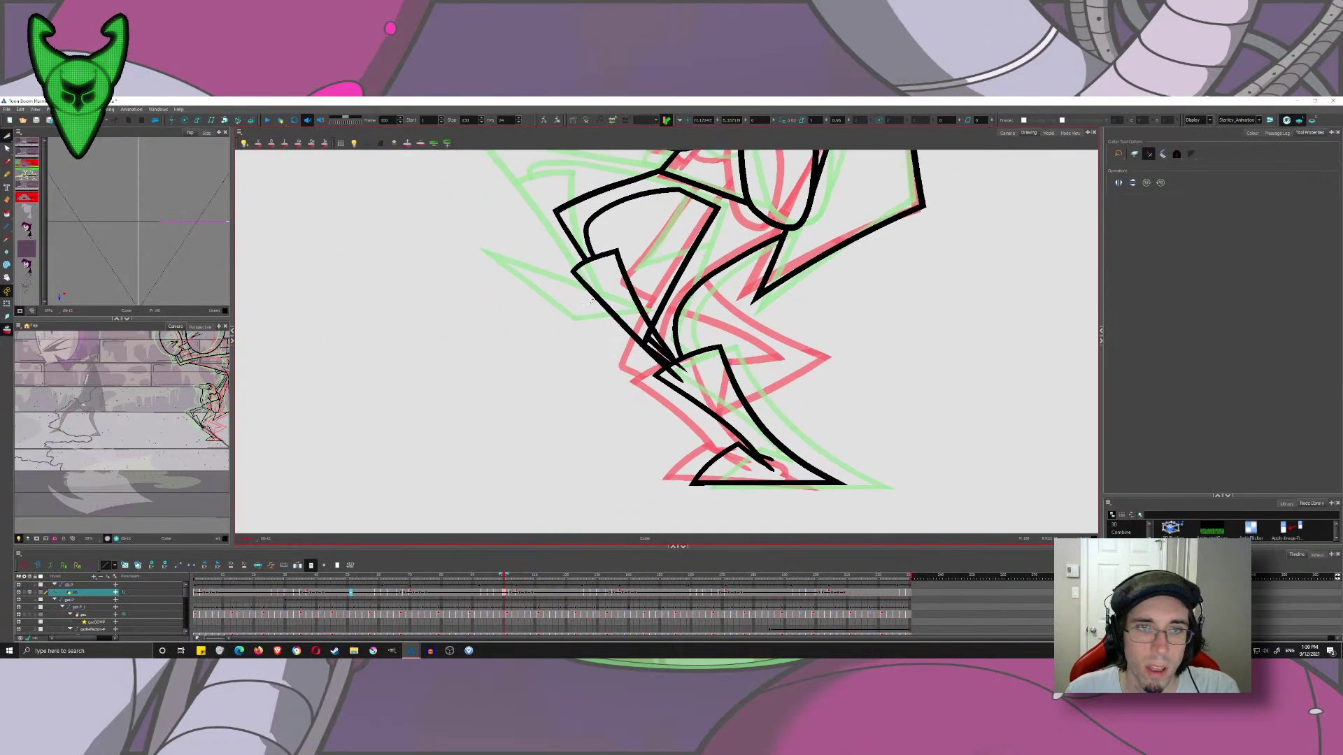
left_click_drag(677, 385, 696, 444)
mouse_move(661, 208)
left_mouse_down()
mouse_move(617, 305)
mouse_move(641, 250)
mouse_move(650, 305)
left_mouse_up()
left_click_drag(712, 343, 670, 377)
left_click_drag(708, 350, 673, 375)
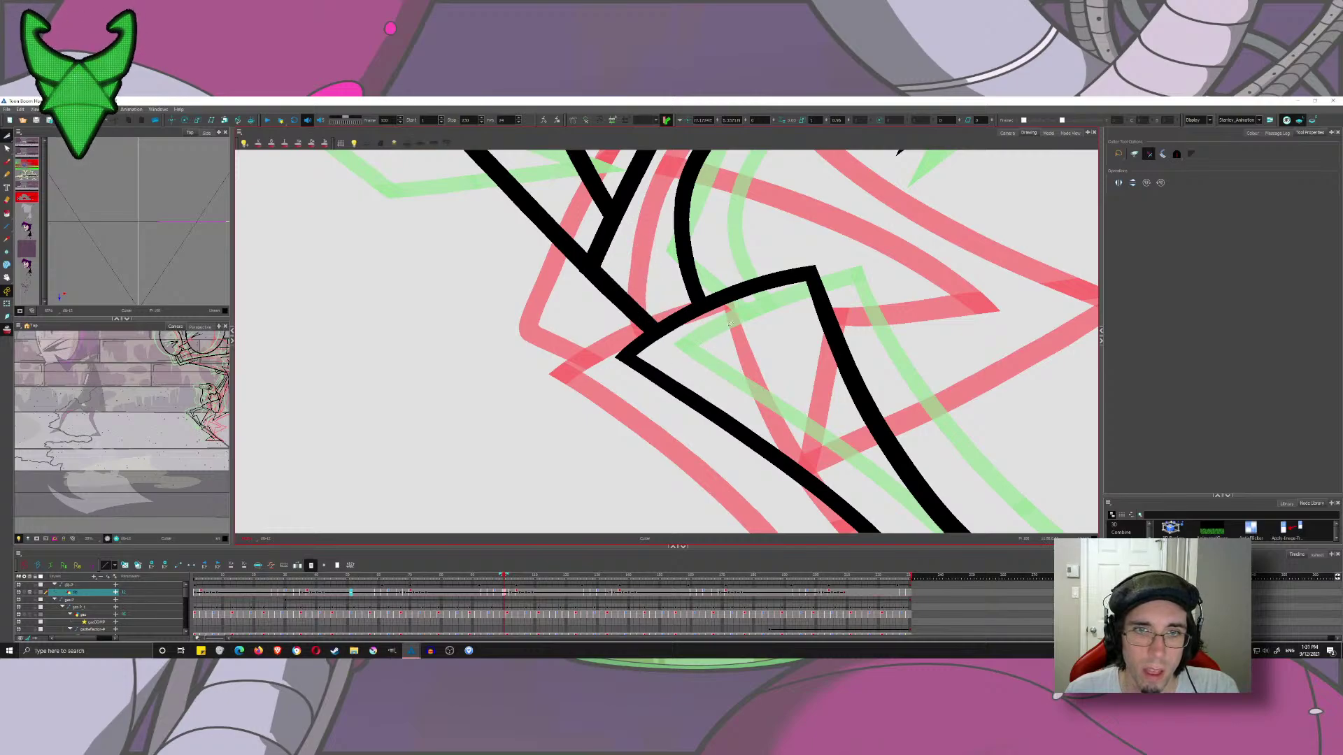
left_click_drag(638, 283, 607, 318)
key("ctrl+z")
mouse_move(714, 367)
left_mouse_down()
mouse_move(705, 288)
mouse_move(558, 321)
left_mouse_up()
- Draw a small pointed foot at the end of the raised shin with the Brush and trim its excess ends
left_click(8, 163)
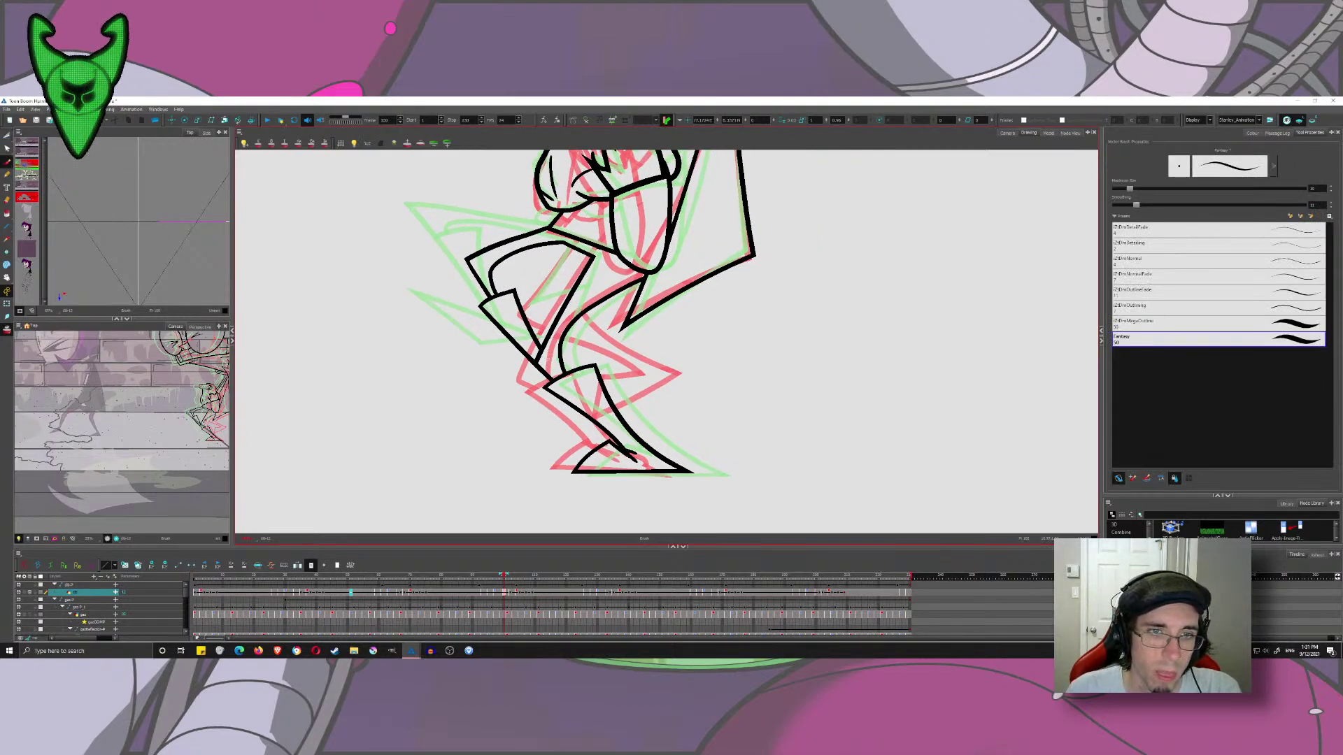
left_click_drag(547, 360, 487, 424)
left_click_drag(561, 399, 584, 393)
key("ctrl+z")
mouse_move(495, 410)
left_mouse_down()
mouse_move(584, 396)
mouse_move(550, 365)
left_mouse_up()
key("alt+t")
mouse_move(573, 390)
left_mouse_down()
mouse_move(539, 415)
mouse_move(504, 384)
mouse_move(503, 421)
left_mouse_up()
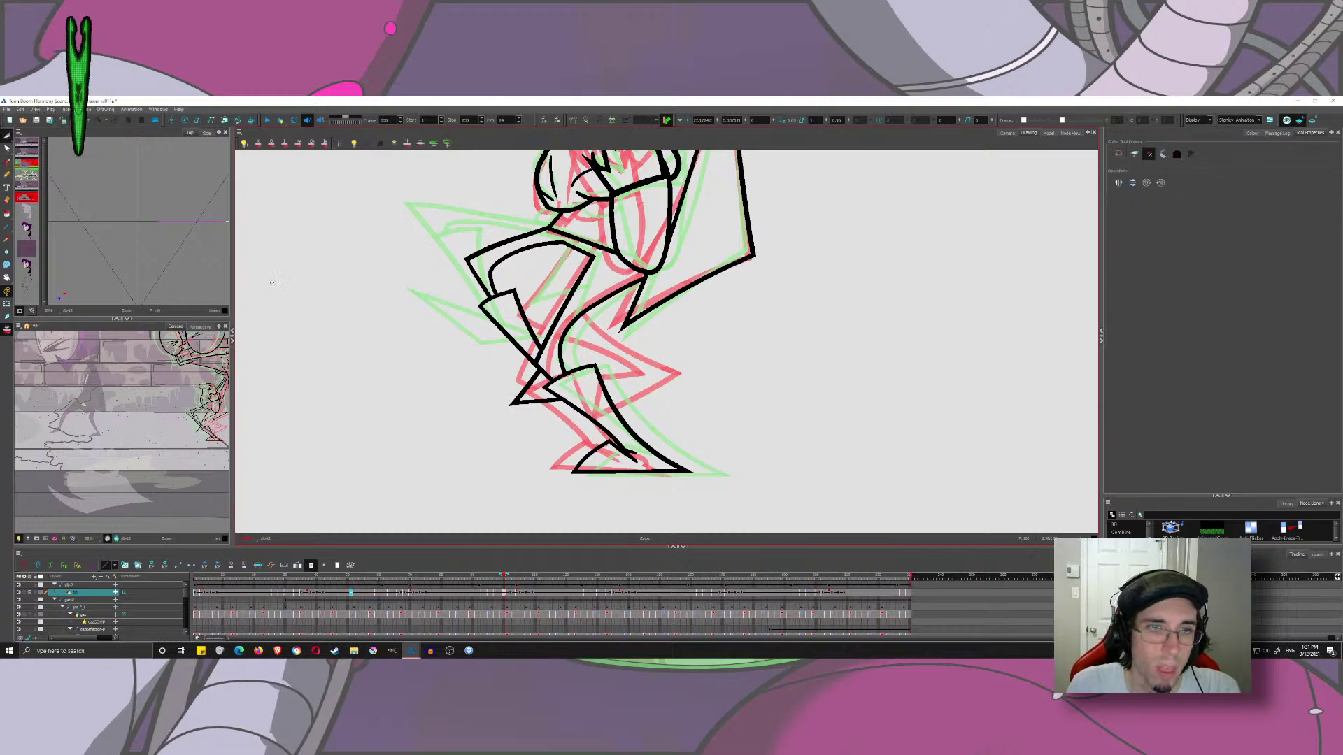
- Turn off the onion skin and check the character's pose against the background in the Camera view
left_click(8, 330)
scroll(488, 324, "down", 5)
left_click_drag(573, 337, 565, 462)
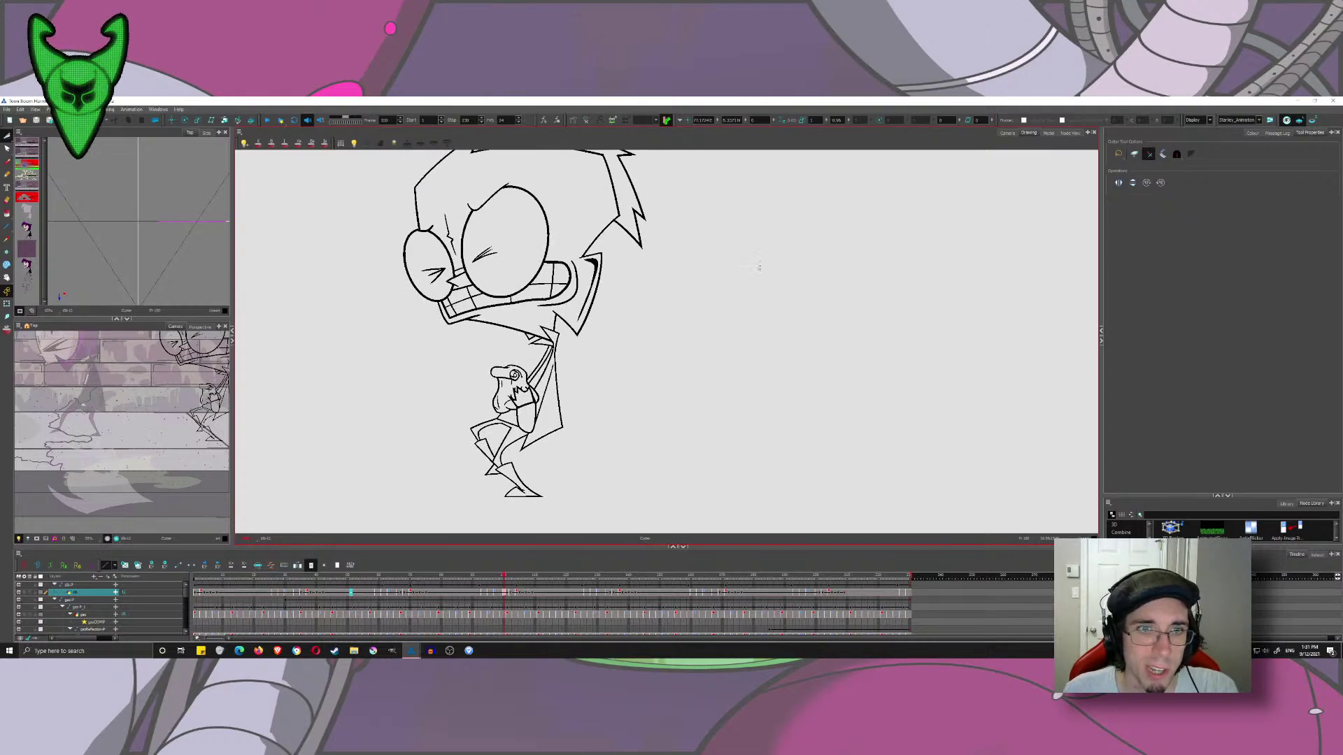
left_click(1007, 132)
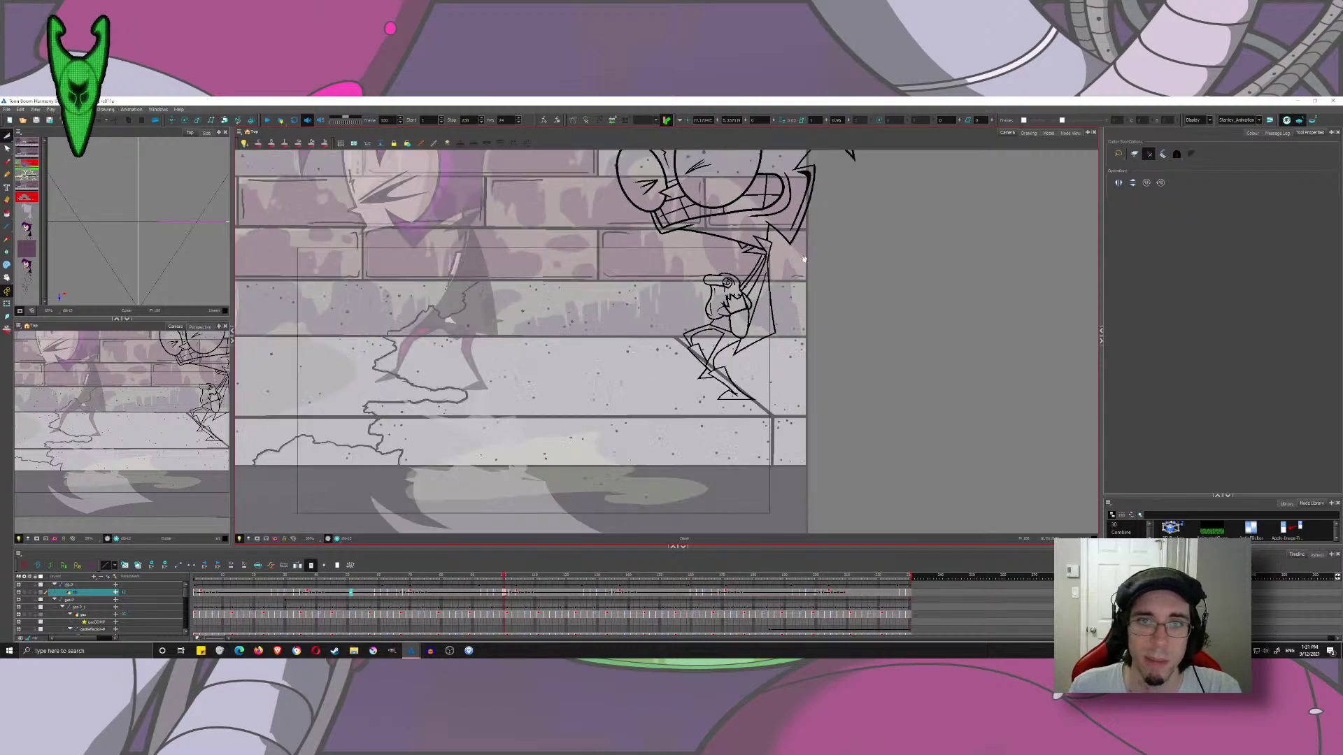
mouse_move(503, 577)
left_mouse_down()
mouse_move(521, 581)
mouse_move(504, 578)
left_mouse_up()
left_click(1029, 133)
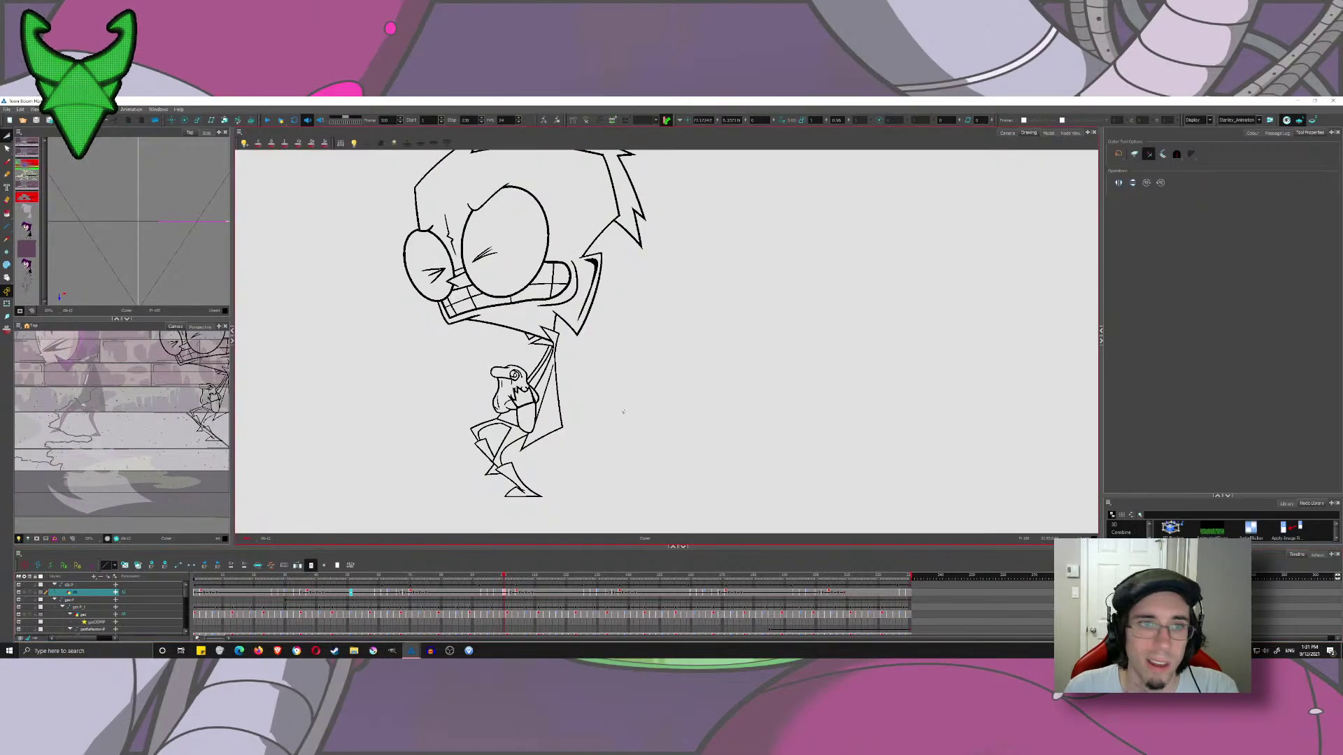
- With the onion skin on, ink the rounded tip beside the diagonal lines below the neck and a small curve beneath the torso
scroll(510, 331, "up", 5)
left_click(7, 329)
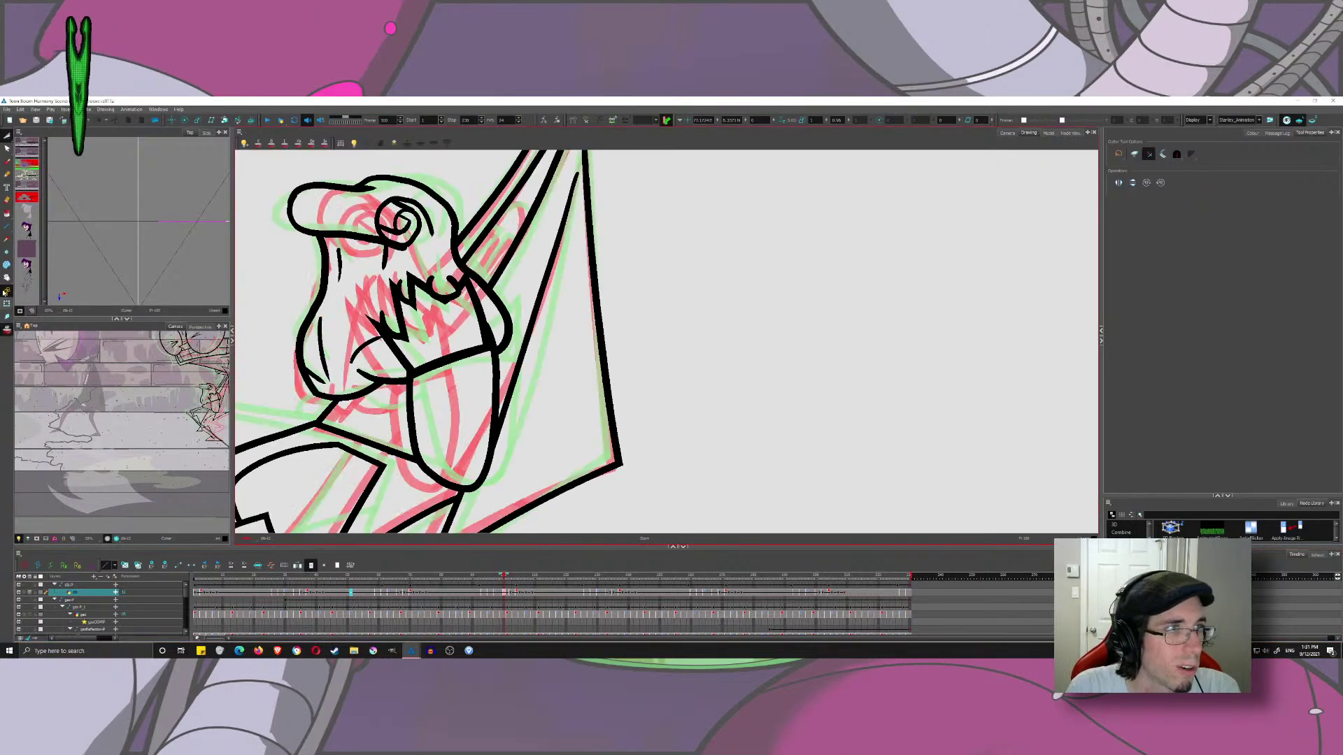
left_click(7, 161)
left_click_drag(498, 261, 550, 353)
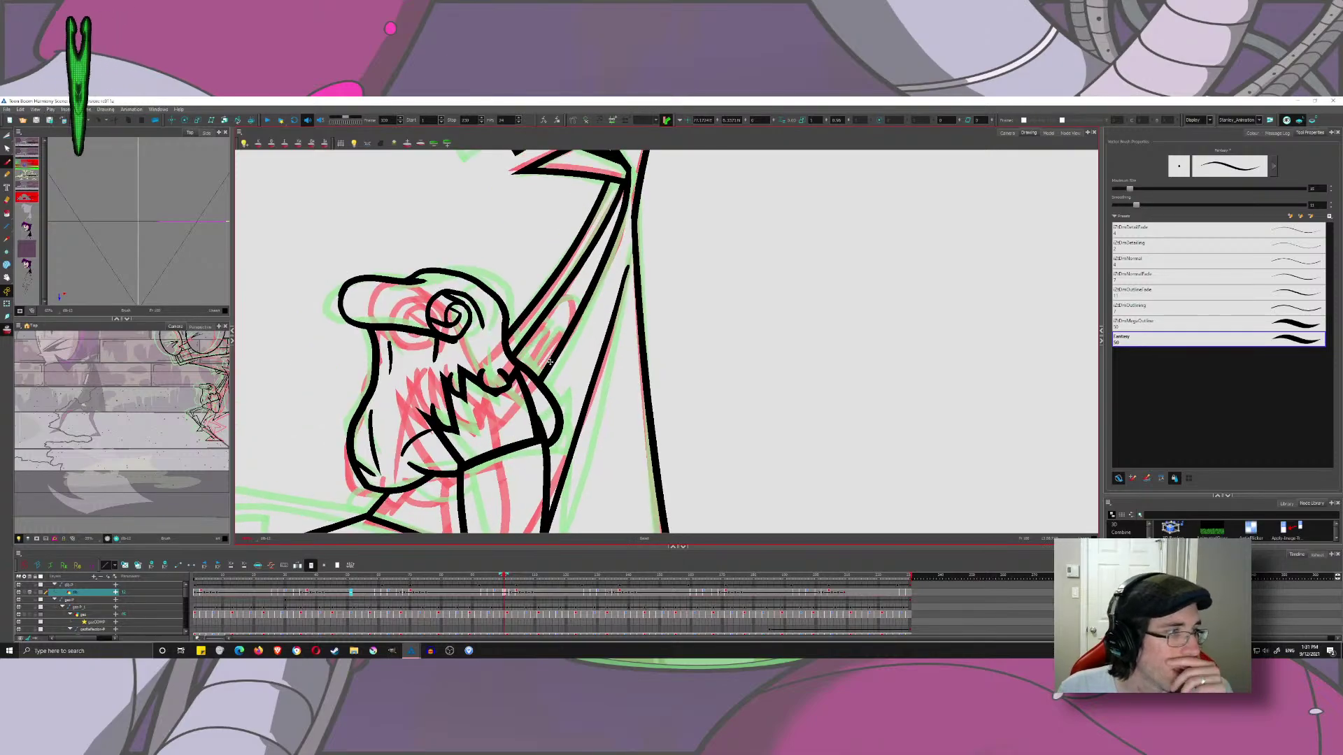
left_click_drag(544, 352, 609, 303)
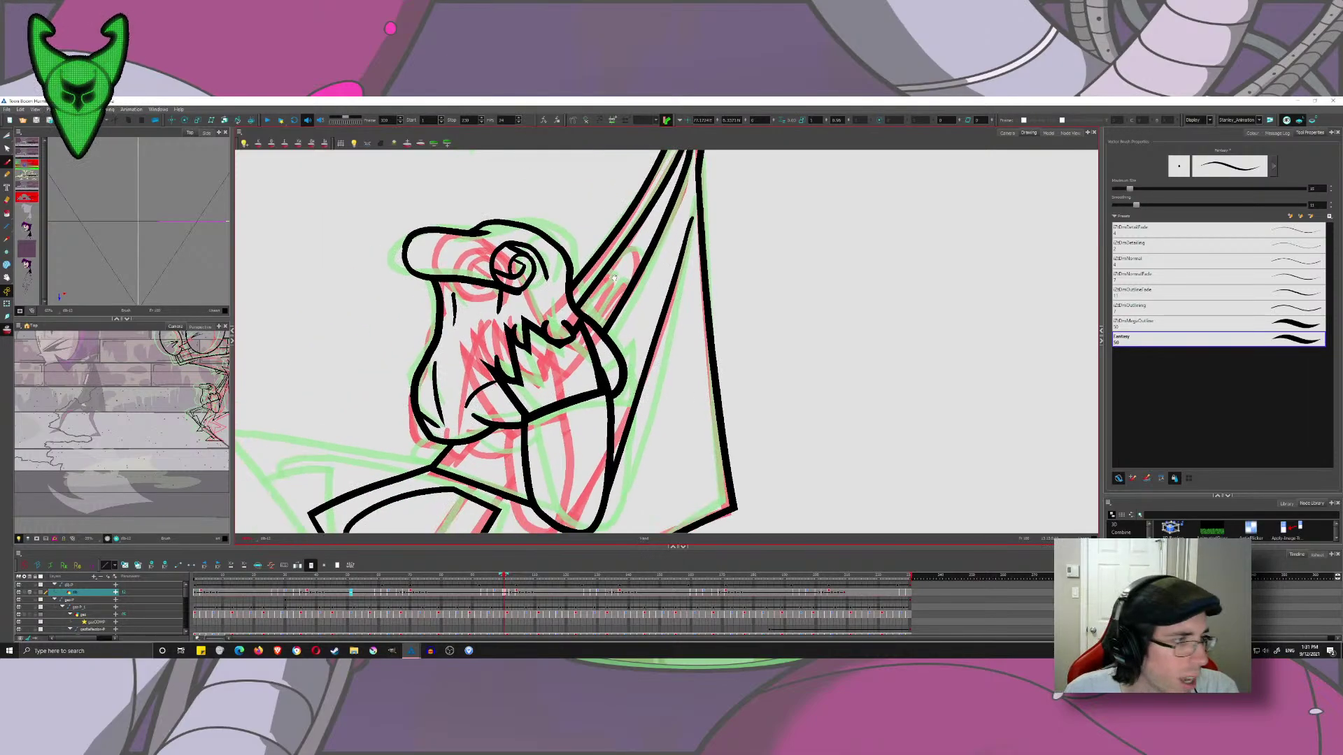
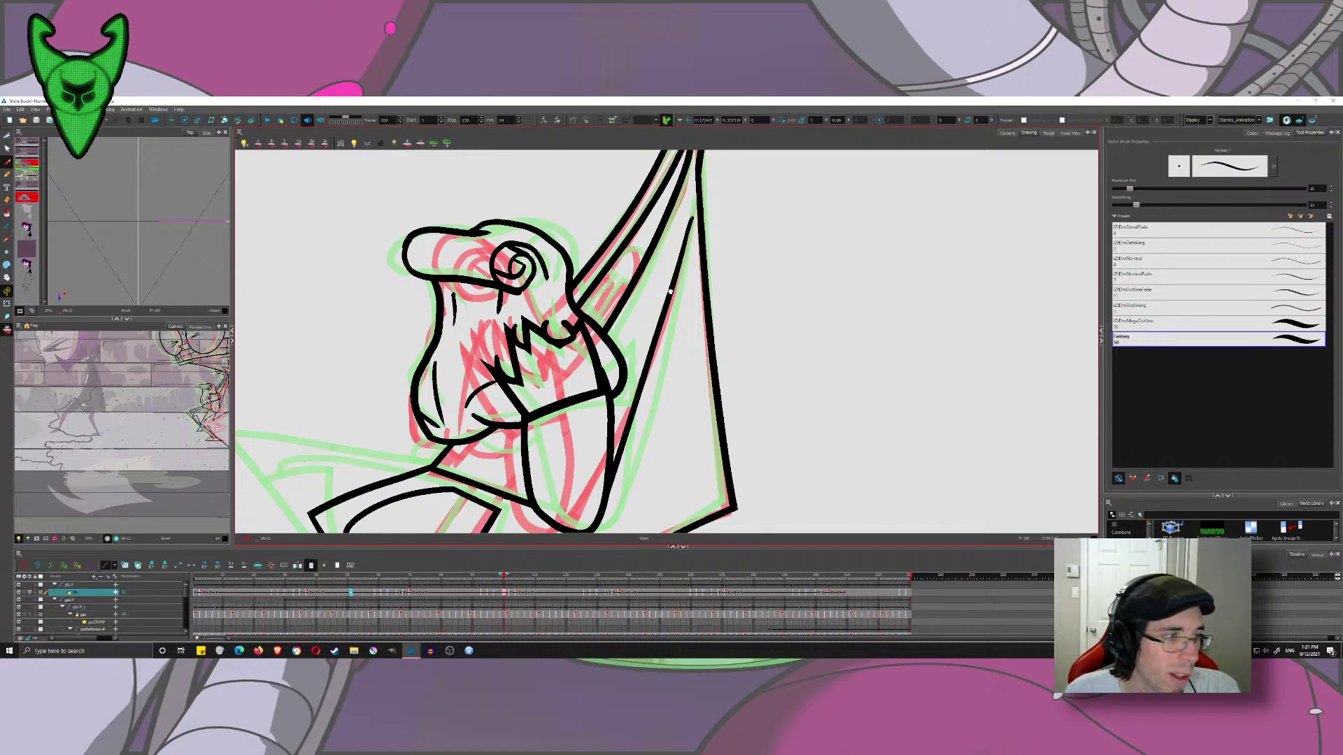
mouse_move(651, 254)
left_mouse_down()
mouse_move(665, 214)
mouse_move(664, 275)
left_mouse_up()
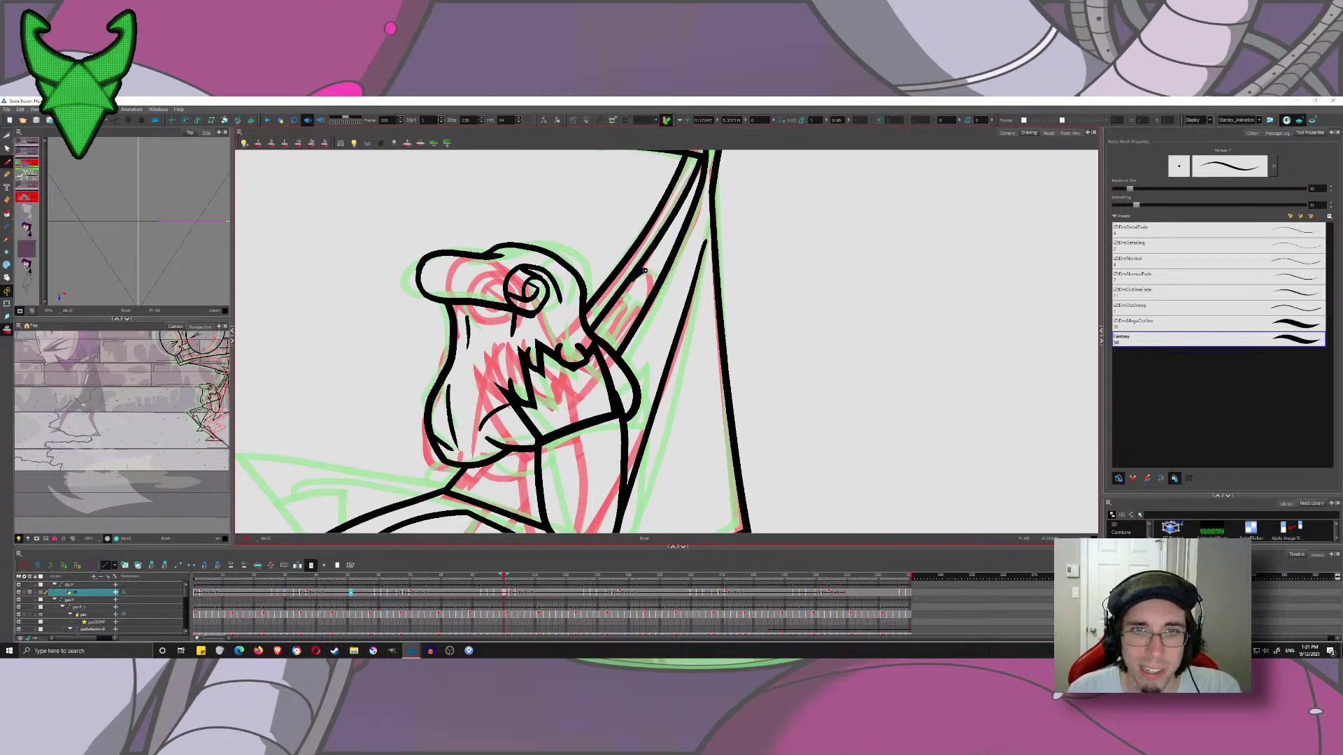
left_click_drag(645, 271, 655, 294)
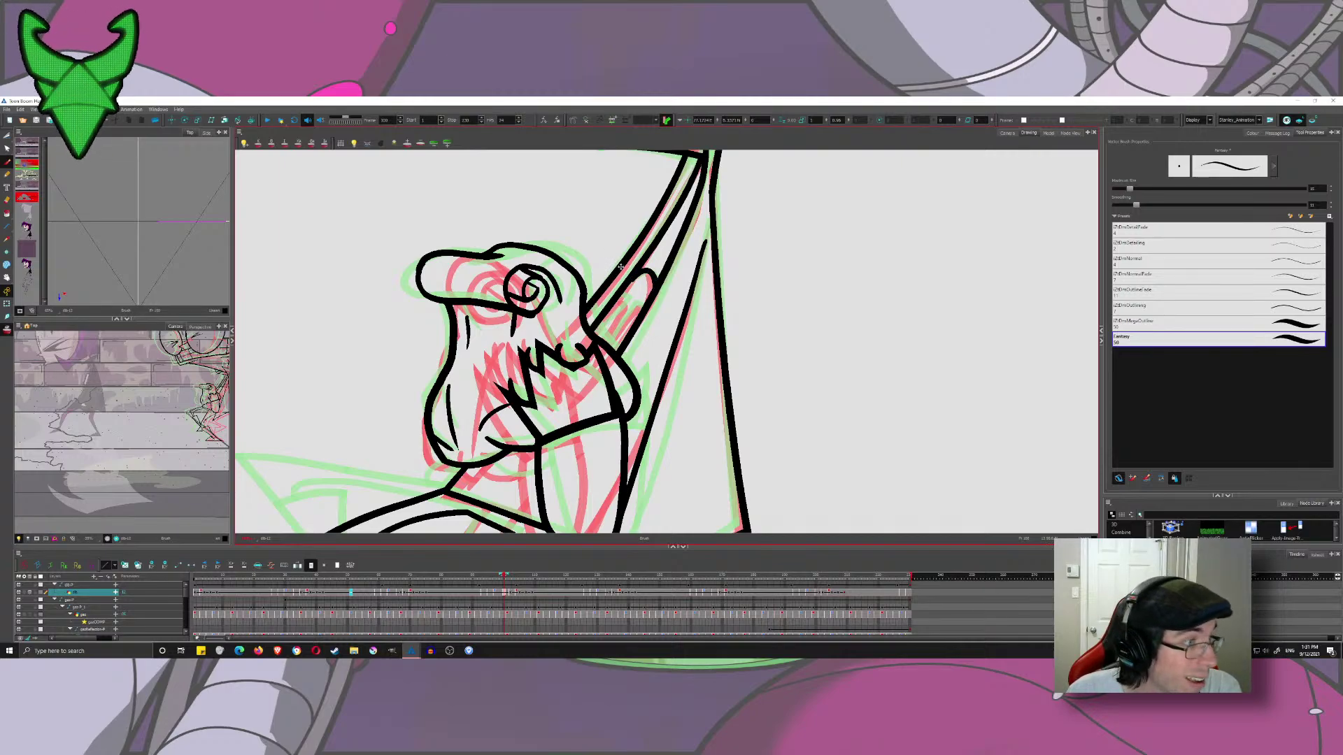
mouse_move(619, 294)
left_mouse_down()
mouse_move(617, 223)
mouse_move(594, 236)
mouse_move(613, 182)
mouse_move(597, 272)
mouse_move(605, 254)
left_mouse_up()
mouse_move(489, 378)
left_mouse_down()
mouse_move(505, 391)
mouse_move(535, 377)
mouse_move(505, 389)
mouse_move(530, 385)
mouse_move(461, 469)
left_mouse_up()
key("ctrl+z")
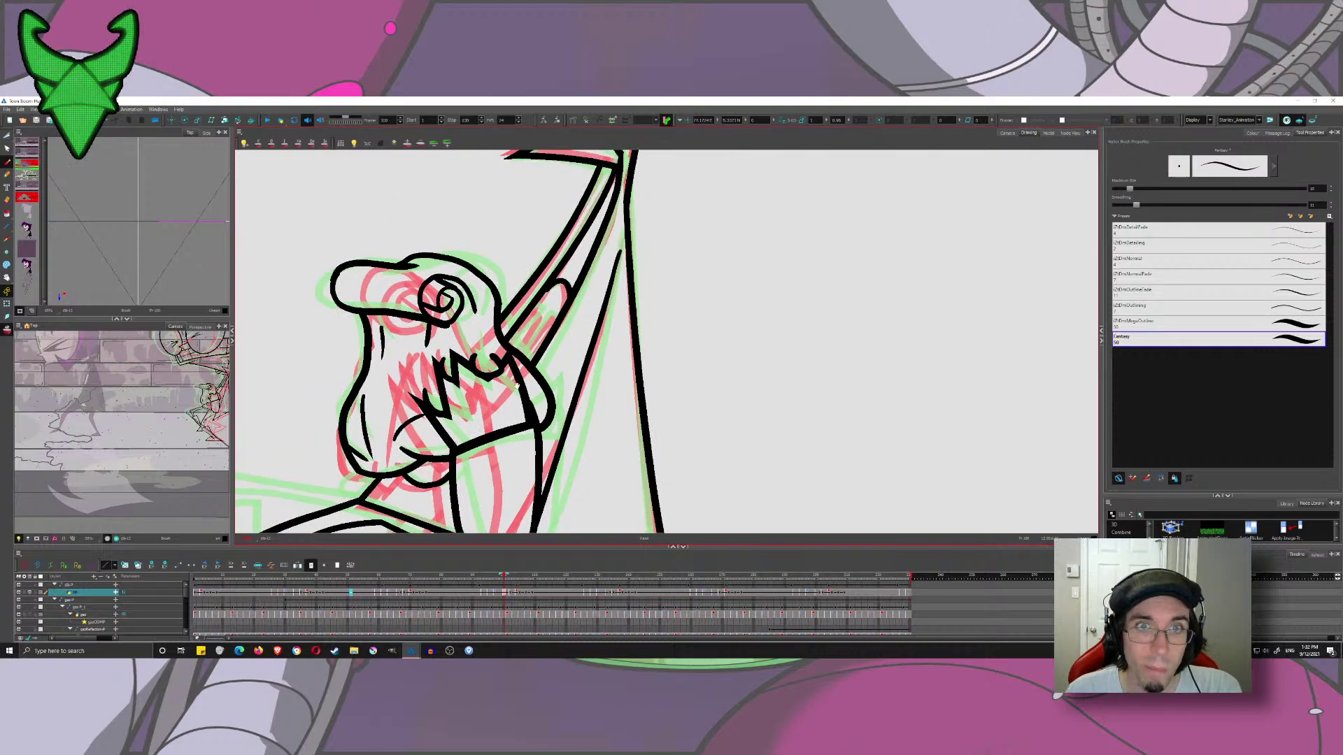
- Brush short detail lines inside the rounded shape beside the diagonal lines below the neck
key("2")
mouse_move(622, 225)
left_mouse_down()
mouse_move(680, 282)
mouse_move(627, 349)
mouse_move(667, 299)
mouse_move(659, 279)
left_mouse_up()
key("ctrl+z")
mouse_move(642, 368)
left_mouse_down()
mouse_move(691, 297)
mouse_move(706, 308)
left_mouse_up()
left_click_drag(627, 433, 671, 172)
- Delete the small curve beneath the torso and redraw it with the Brush
scroll(526, 365, "up", 1)
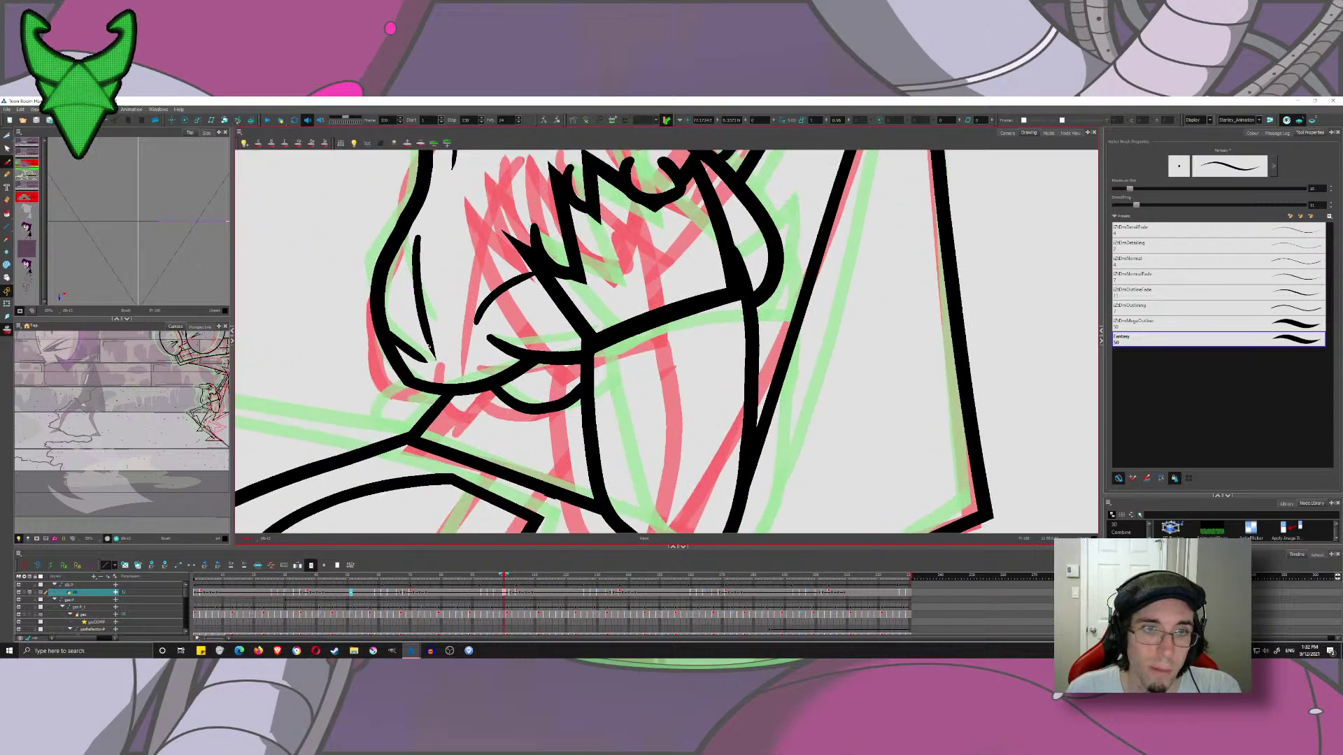
key("alt+s")
left_click(511, 400)
key("Delete")
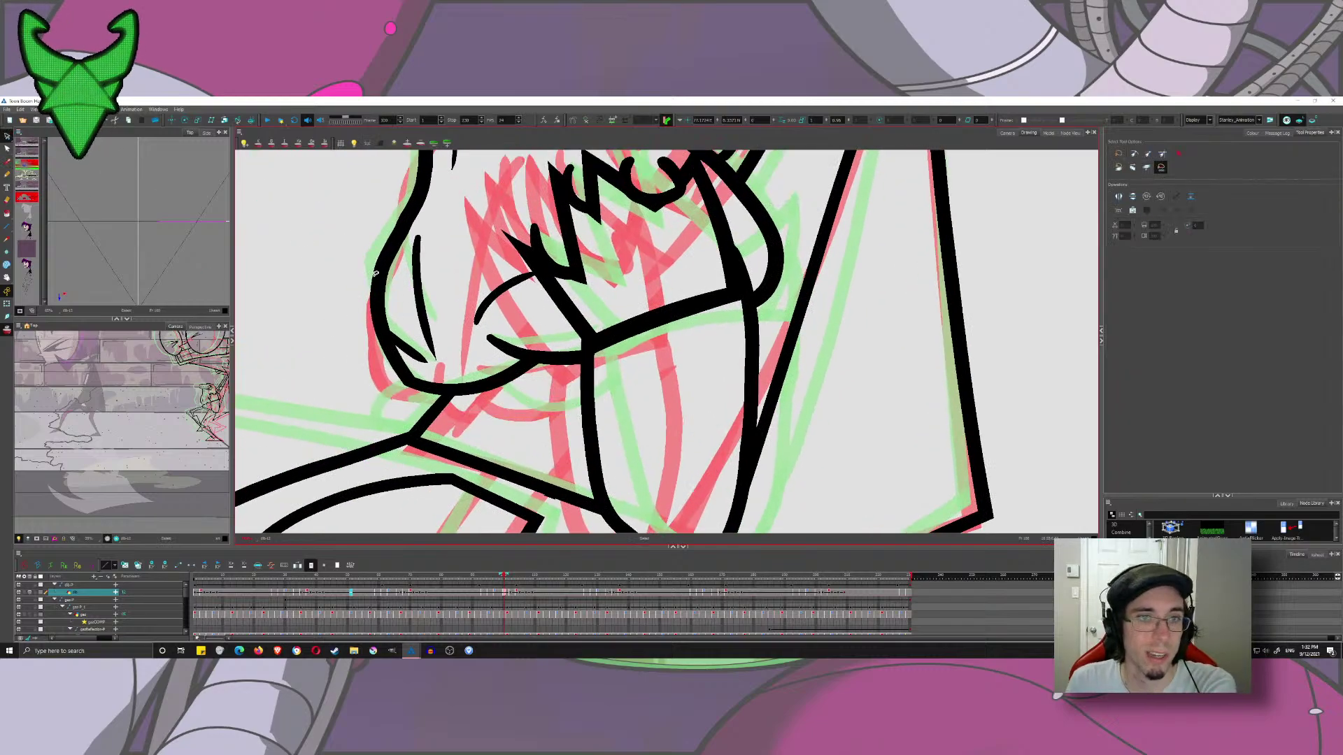
left_click(8, 163)
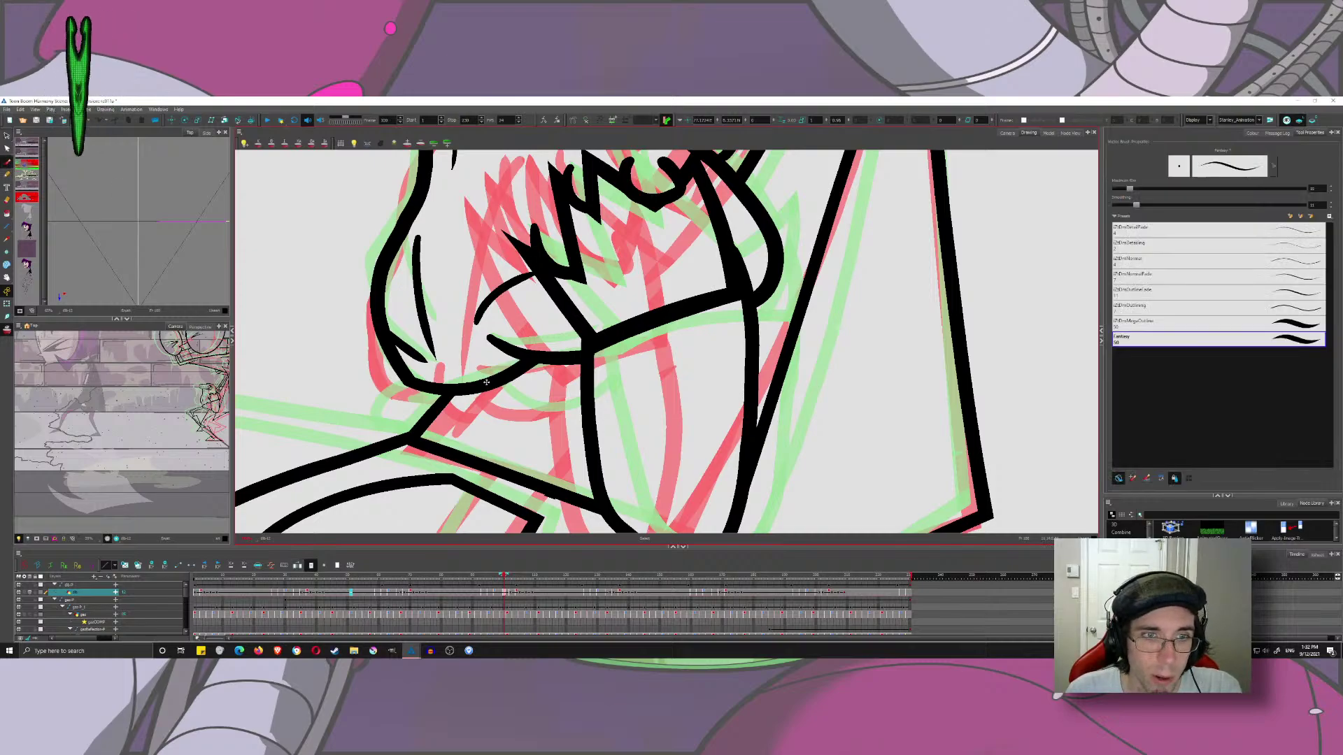
left_click_drag(488, 385, 565, 408)
key("ctrl+z")
mouse_move(488, 387)
left_mouse_down()
mouse_move(592, 416)
mouse_move(464, 449)
left_mouse_up()
scroll(594, 406, "down", 5)
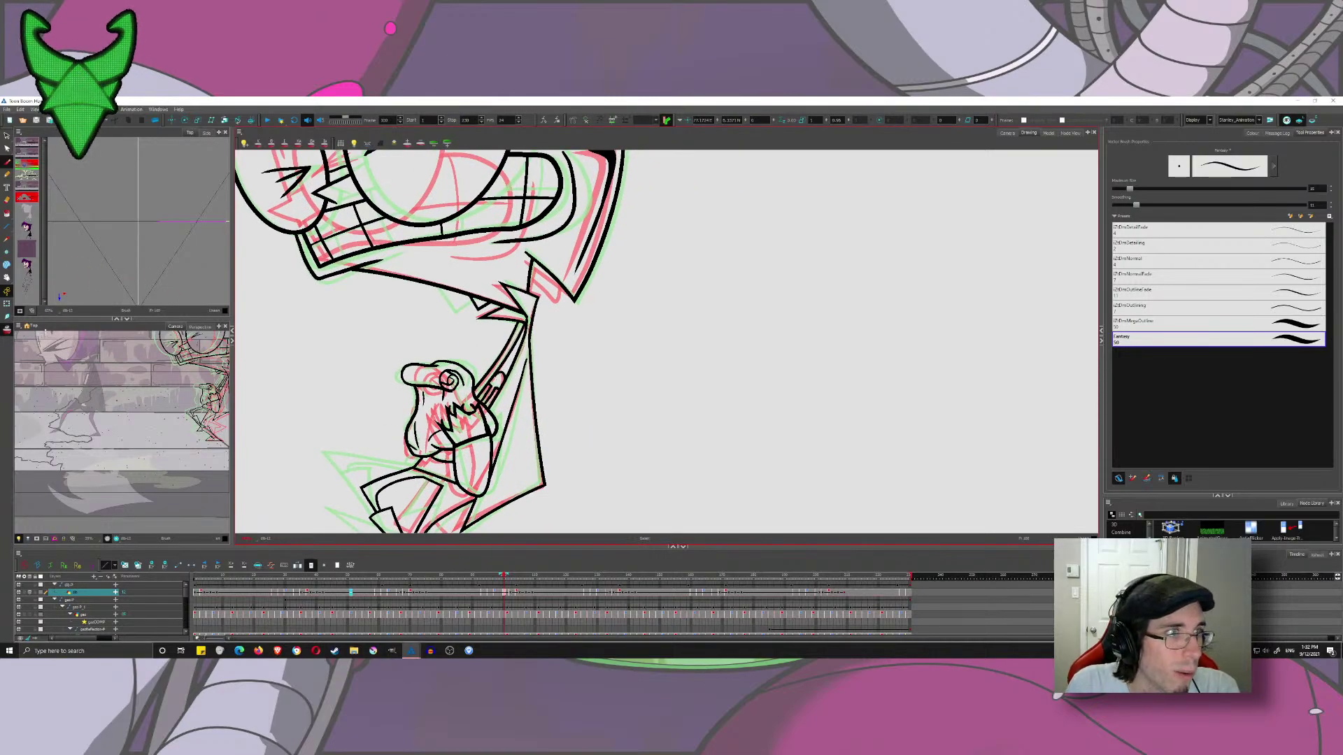
- Turn off the onion skin and check the whole character's pose a few frames ahead
left_click(7, 329)
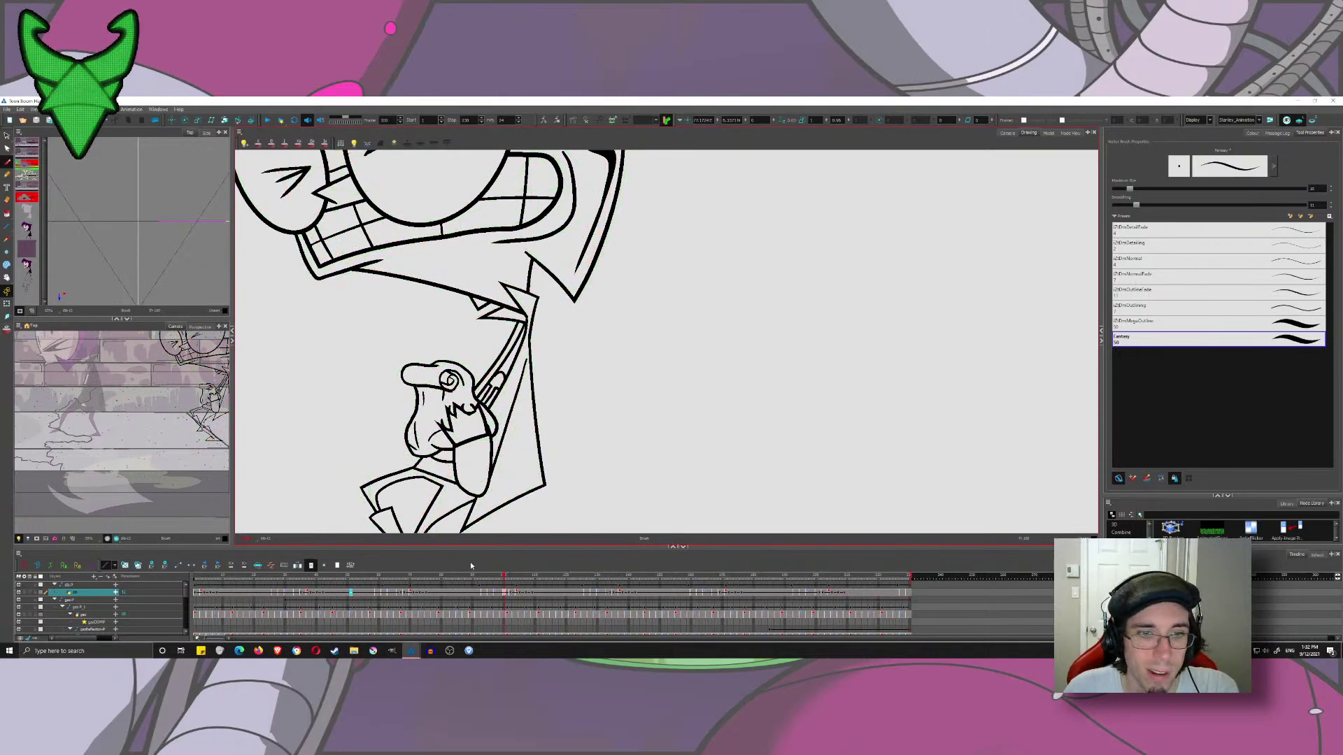
mouse_move(504, 578)
left_mouse_down()
mouse_move(532, 585)
mouse_move(473, 576)
mouse_move(530, 591)
mouse_move(492, 586)
mouse_move(519, 580)
left_mouse_up()
scroll(596, 341, "down", 6)
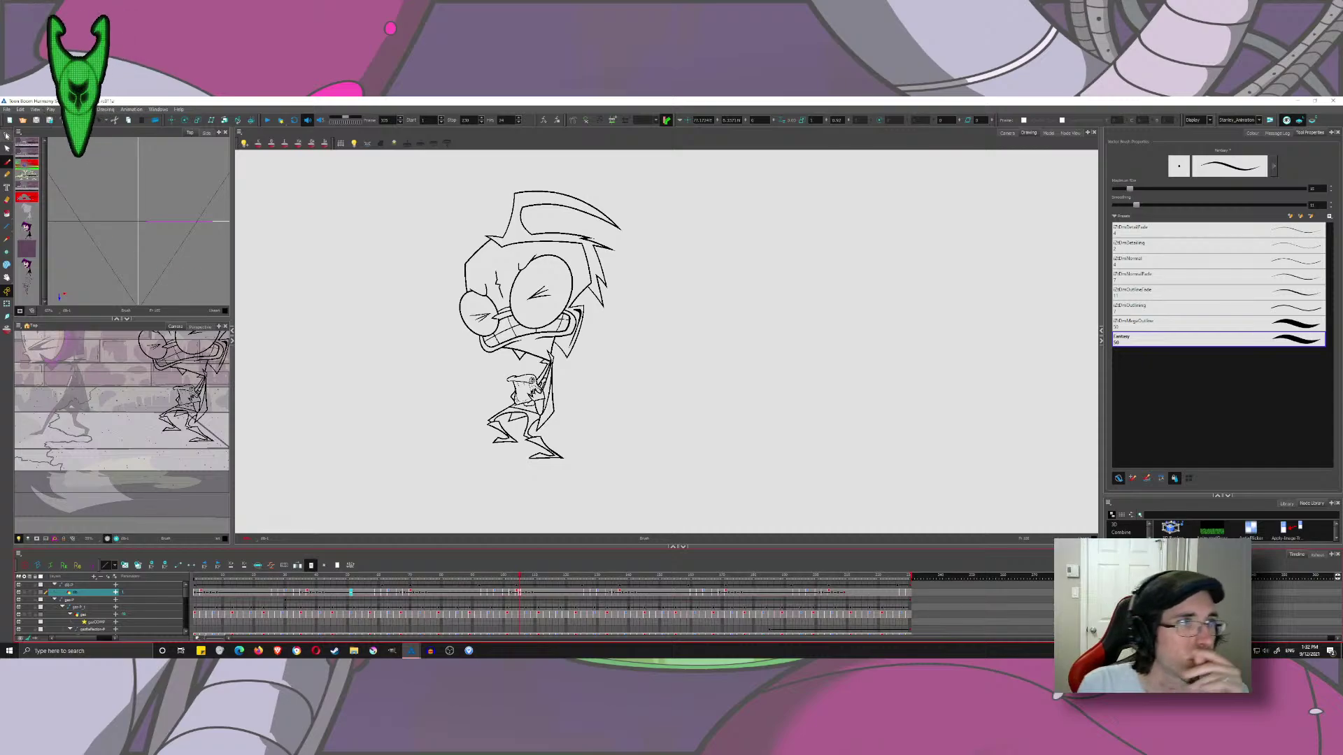
- Copy the entire line drawing of the raised-leg pose from the neighbouring frame
key("alt+s")
left_click(516, 596)
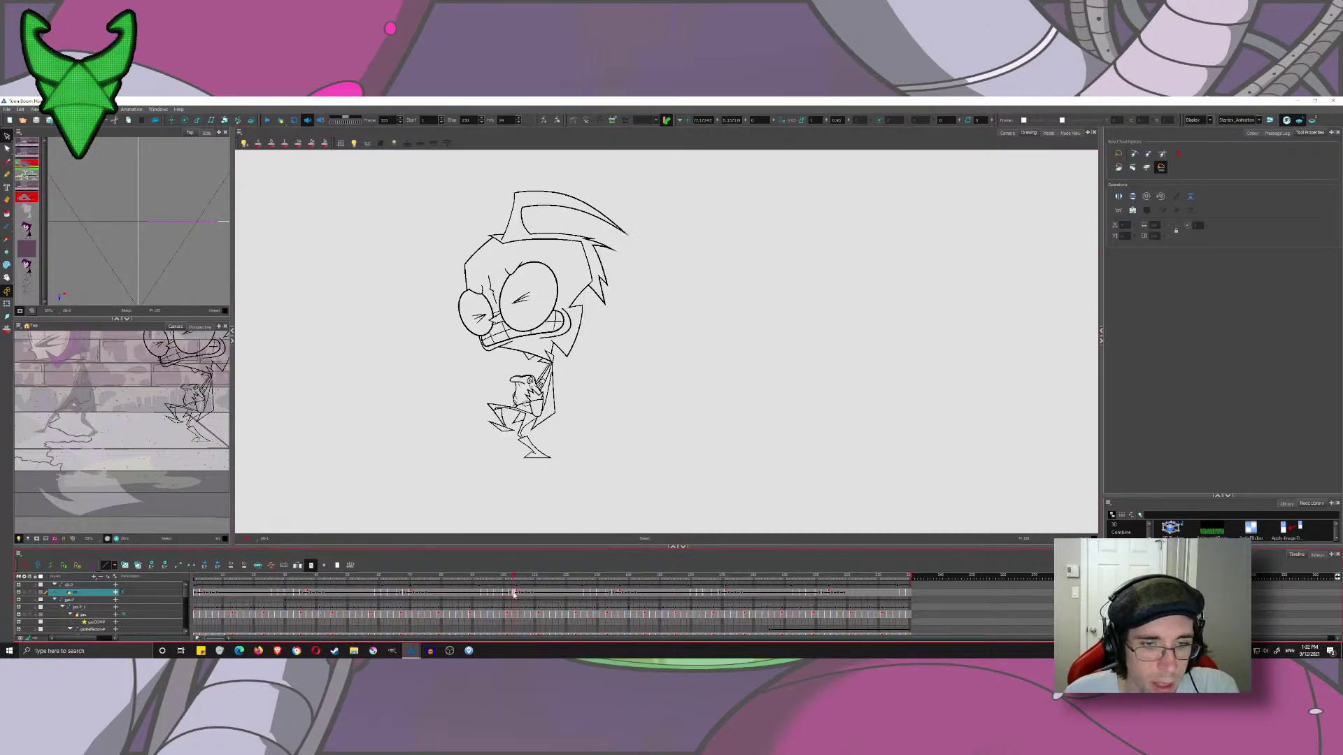
key("ctrl+a")
key("Delete")
key("ctrl+z")
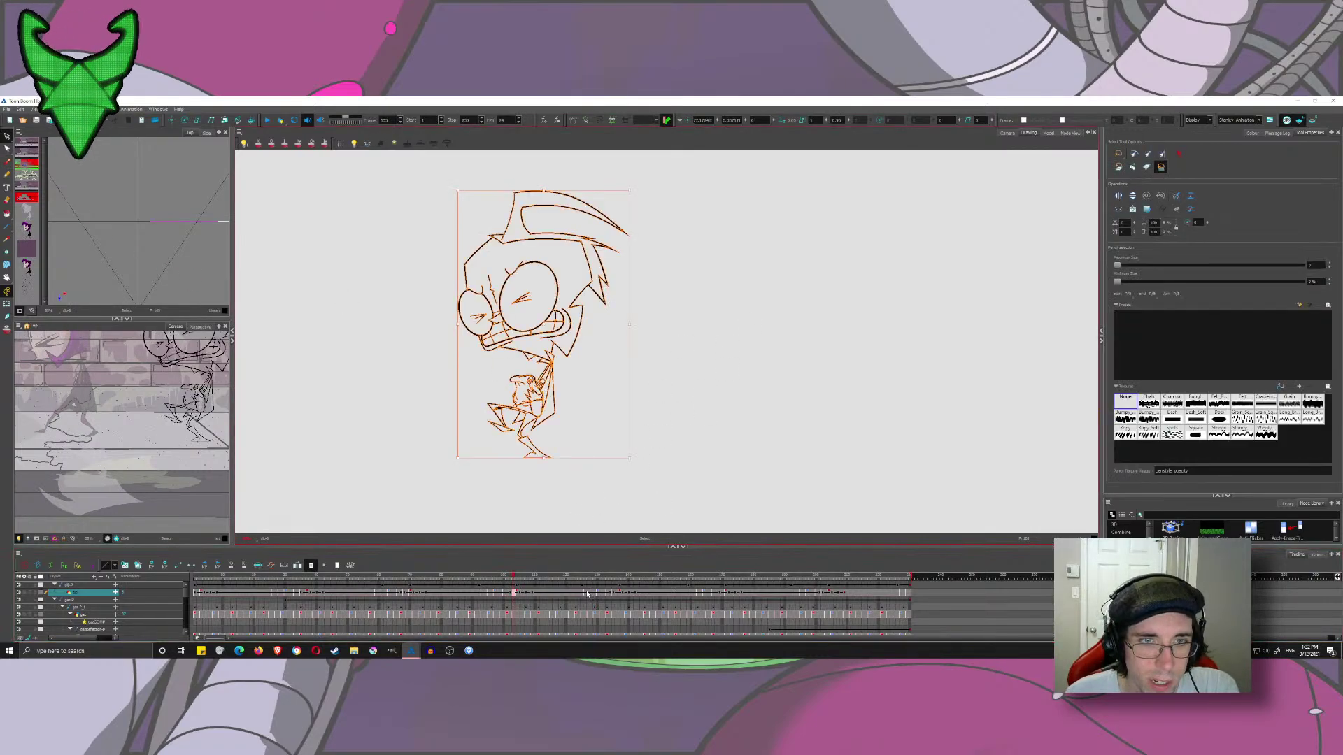
- Clear the partly inked line art from the later frame and try pasting the copied pose in its place
left_click(586, 596)
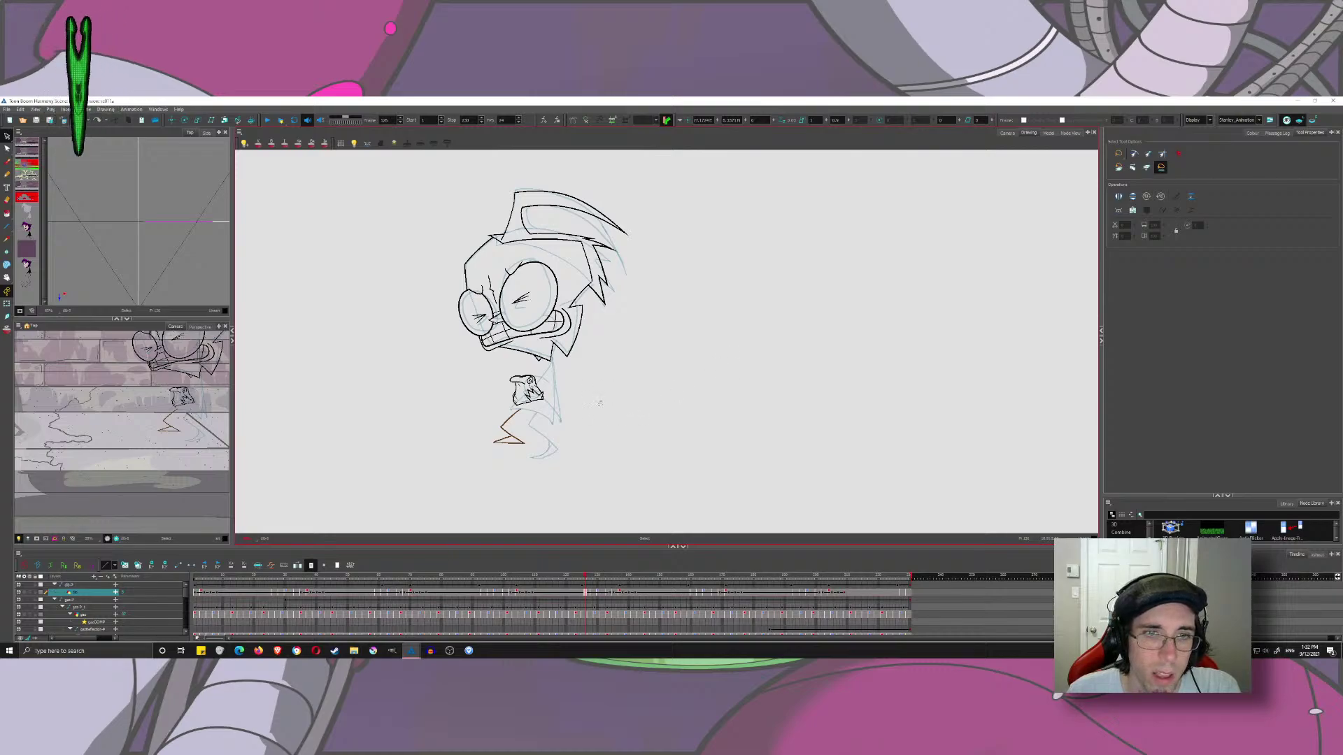
key("ctrl+a")
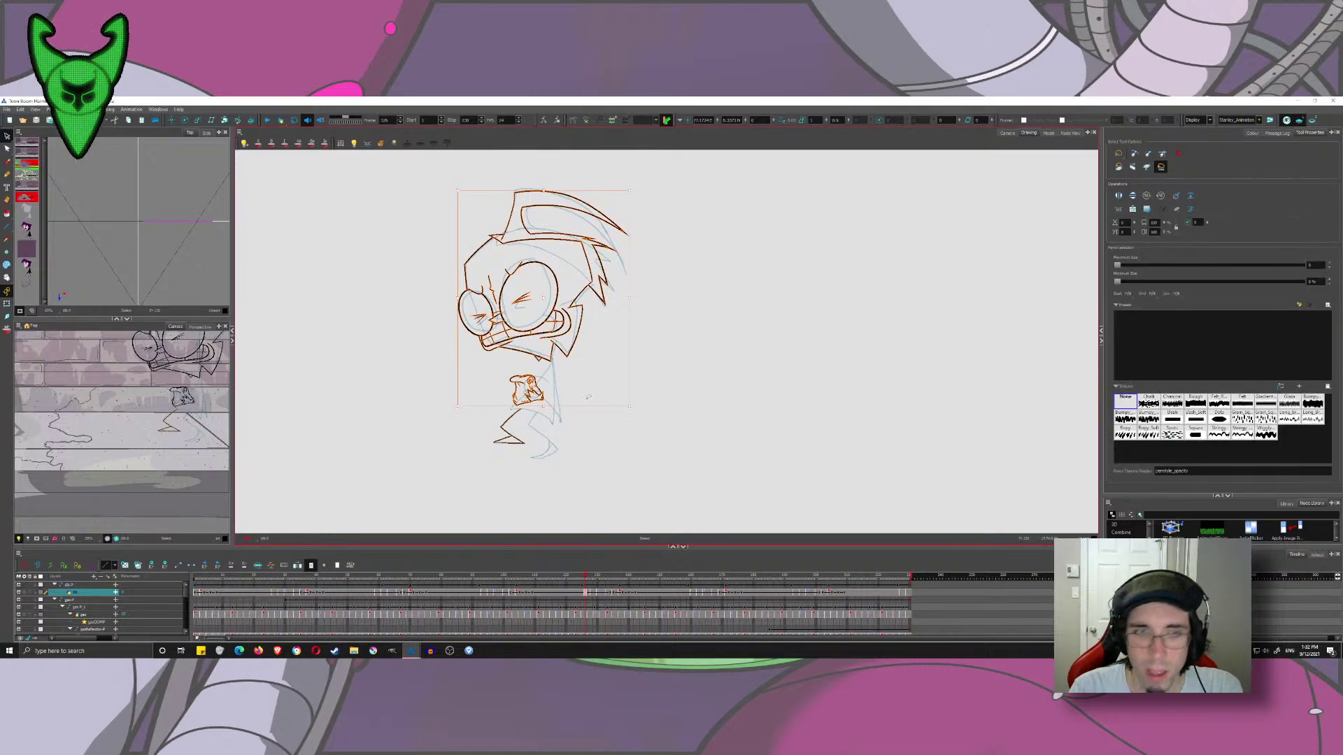
key("Delete")
key("ctrl+v")
left_click(766, 372)
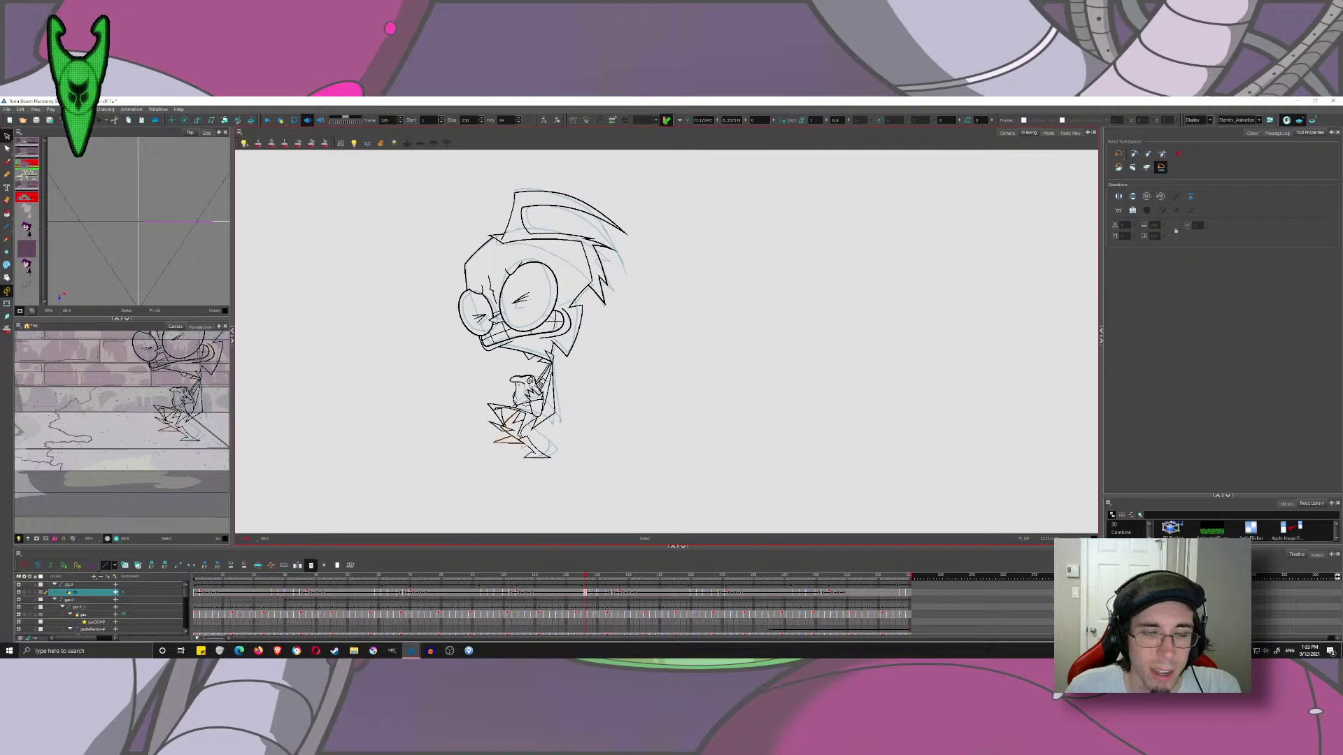
key("ctrl+z")
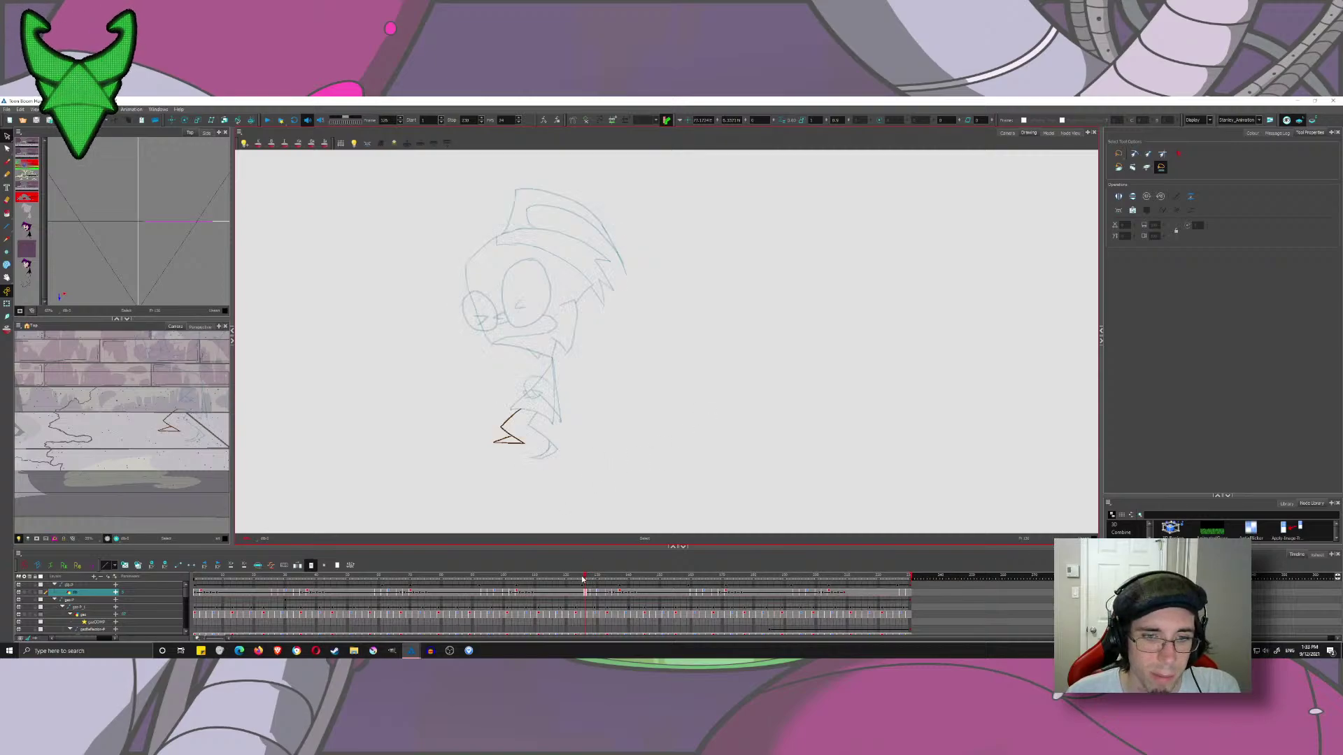
- Examine the finished squatting pose on the adjacent frame up close
left_click(584, 580)
mouse_move(584, 580)
left_mouse_down()
mouse_move(615, 580)
mouse_move(581, 579)
left_mouse_up()
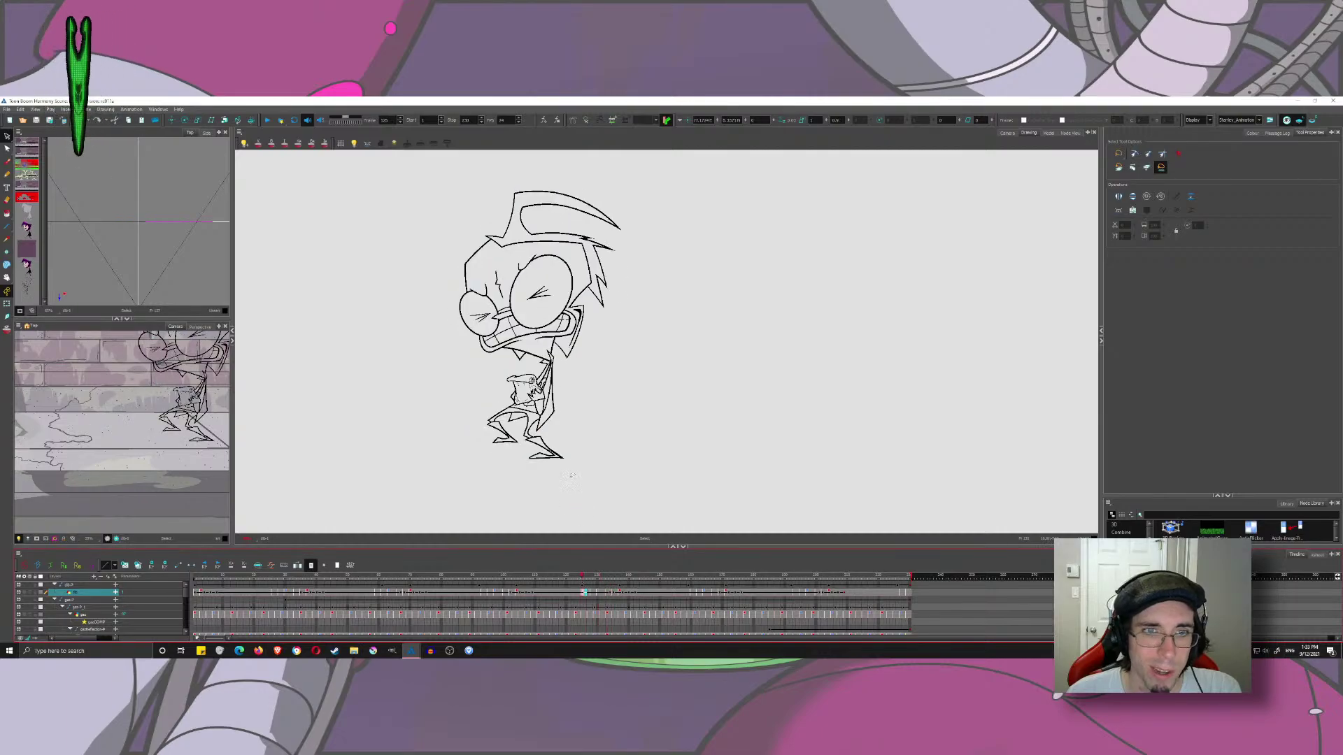
left_click(7, 163)
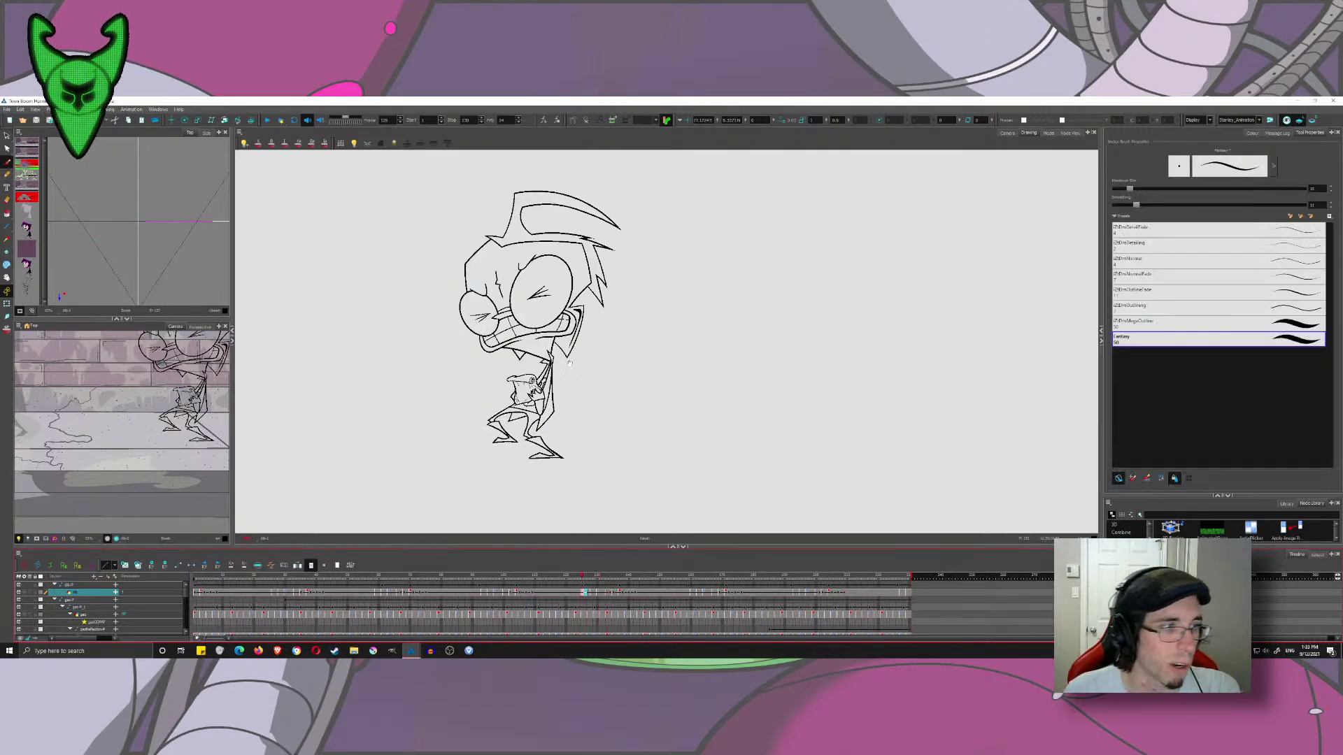
scroll(570, 363, "up", 3)
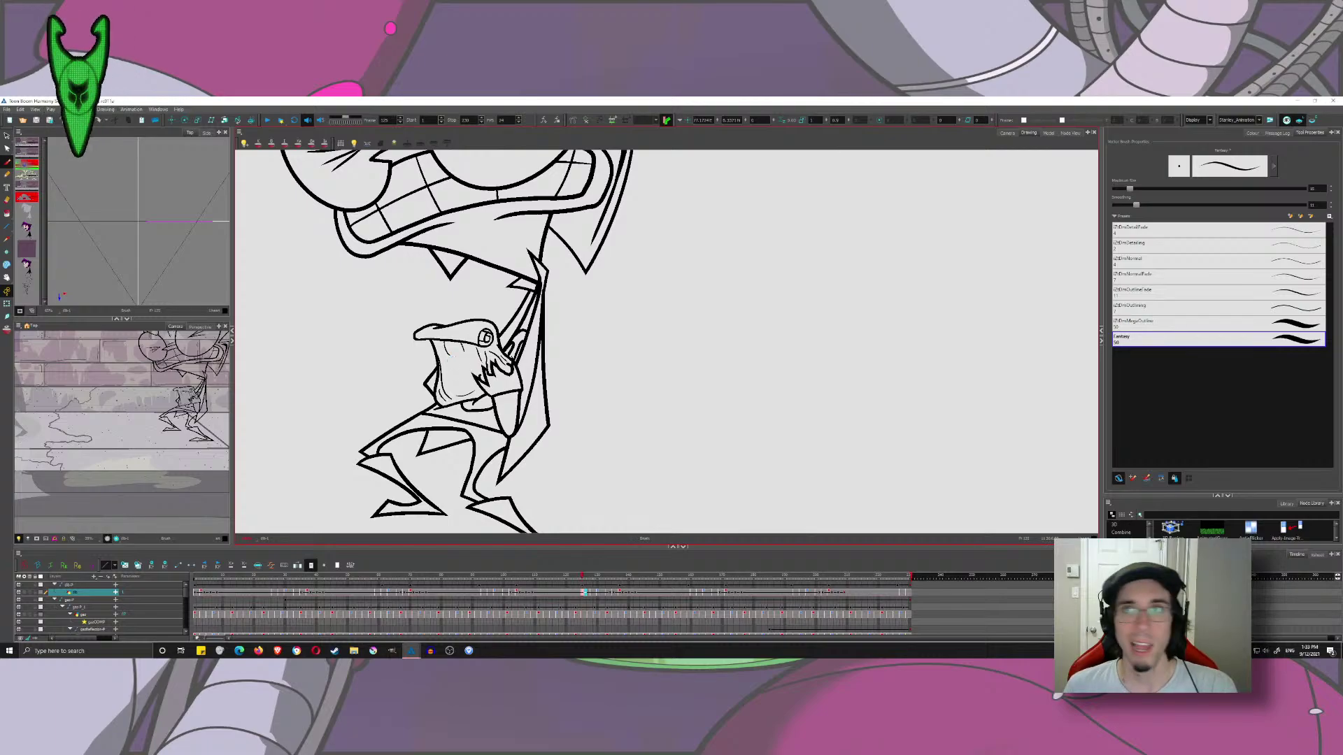
left_click_drag(451, 360, 465, 431)
- Go back to the earlier frame whose collar, coat and legs lack ink, and turn on the onion skin
mouse_move(584, 580)
left_mouse_down()
mouse_move(469, 577)
mouse_move(516, 580)
mouse_move(478, 579)
mouse_move(492, 578)
left_mouse_up()
scroll(519, 443, "down", 1)
mouse_move(507, 378)
left_mouse_down()
mouse_move(603, 330)
mouse_move(511, 321)
left_mouse_up()
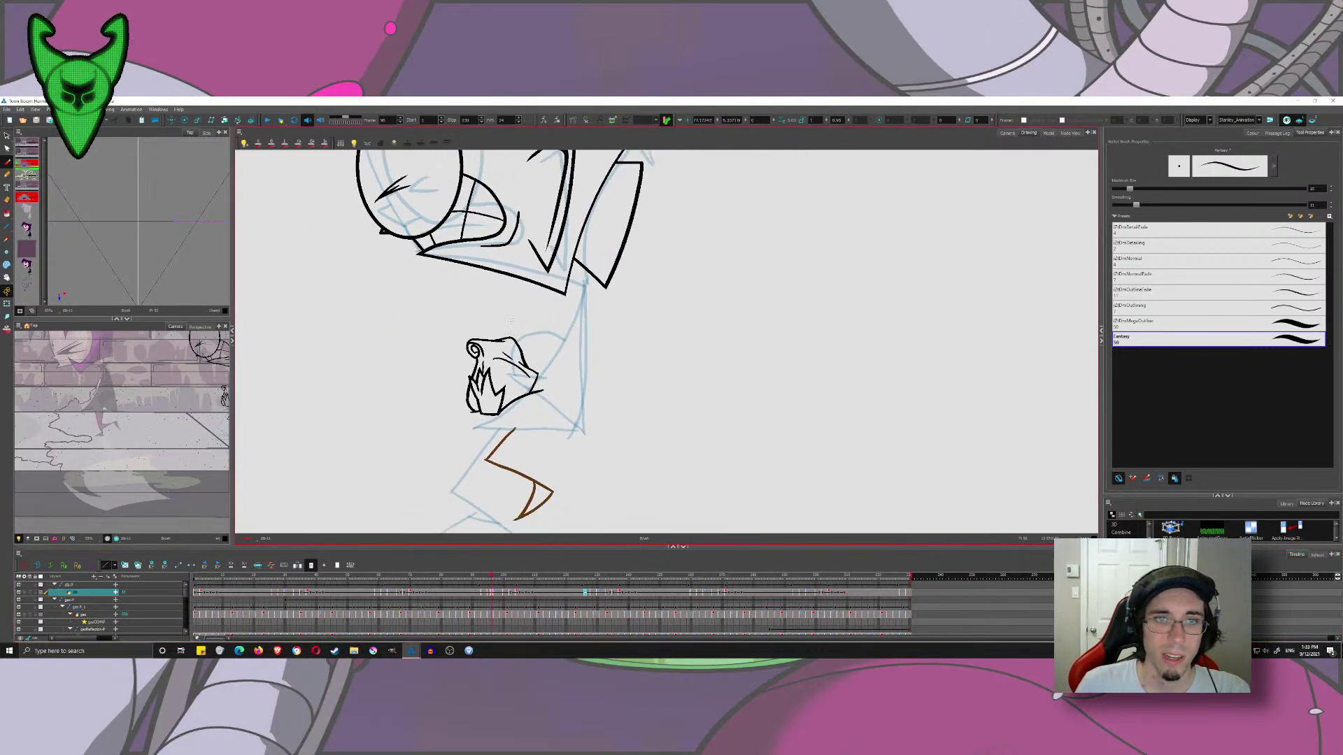
left_click(7, 329)
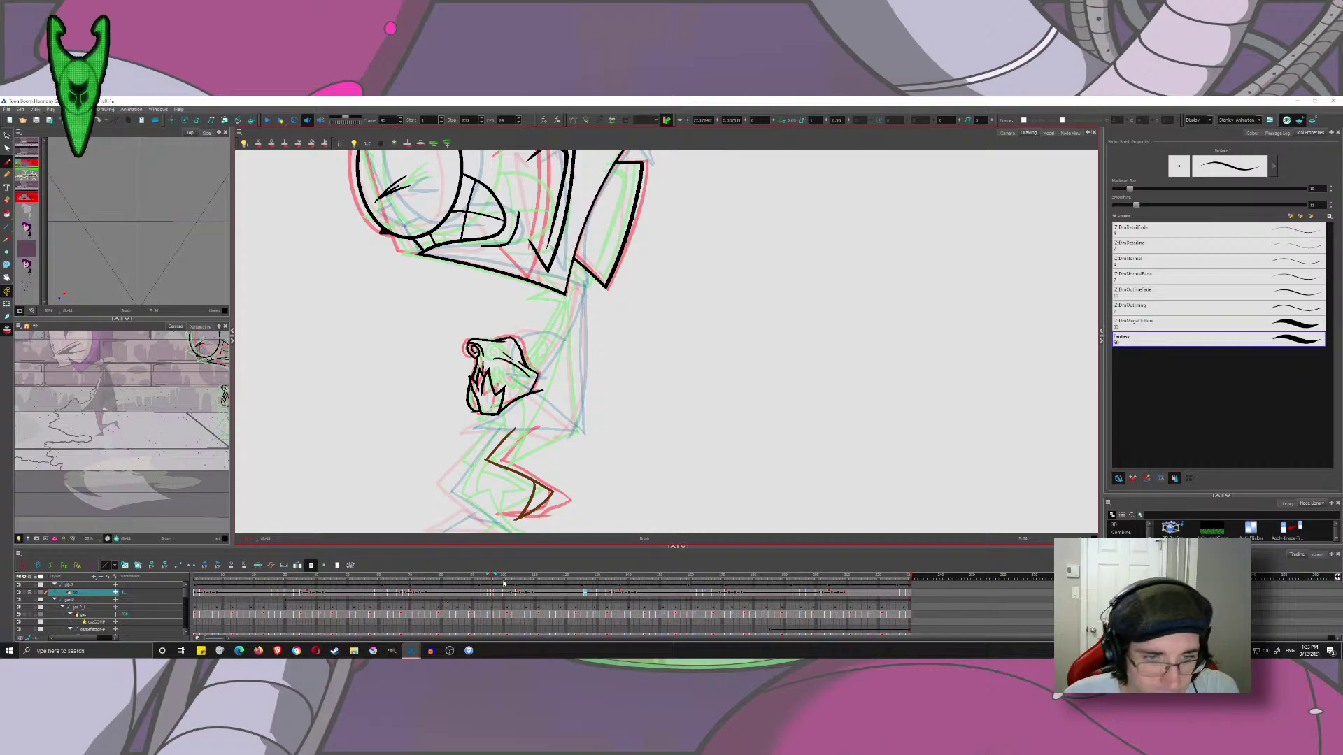
left_click_drag(491, 578, 487, 579)
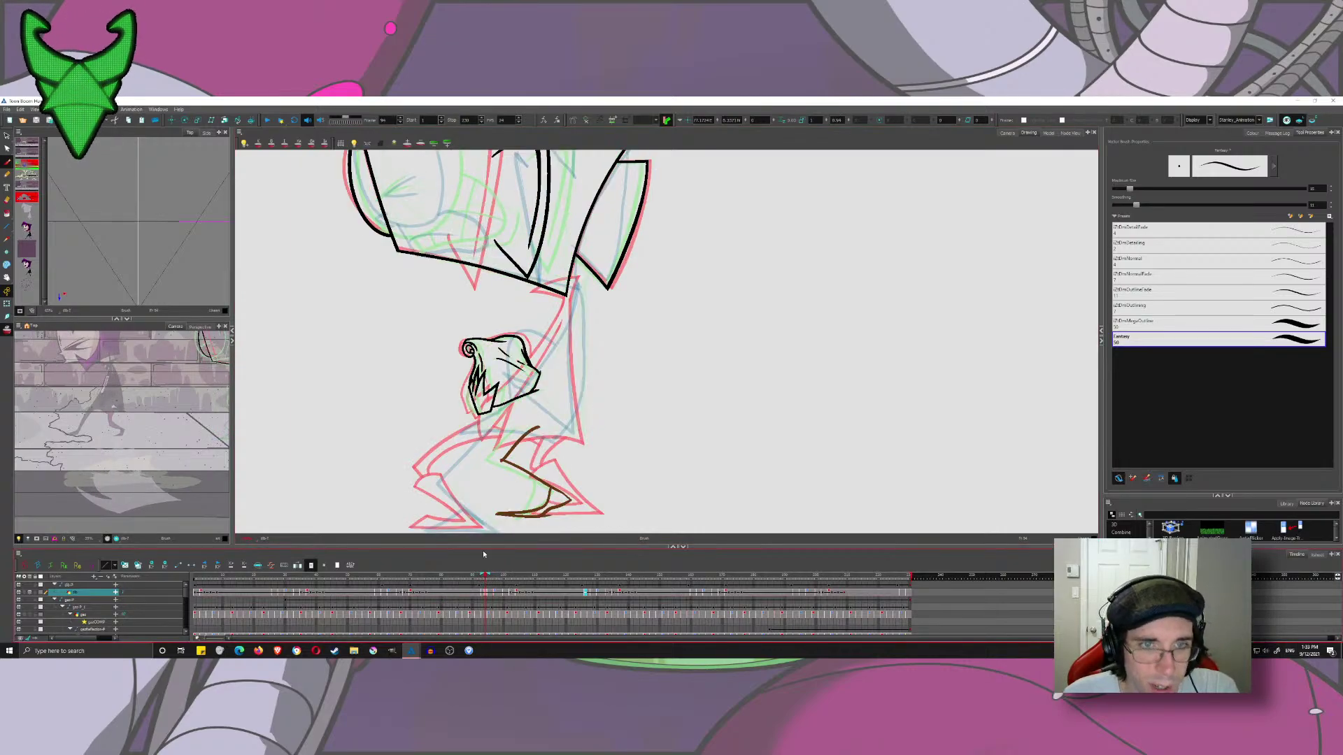
left_click_drag(539, 371, 526, 411)
key("period")
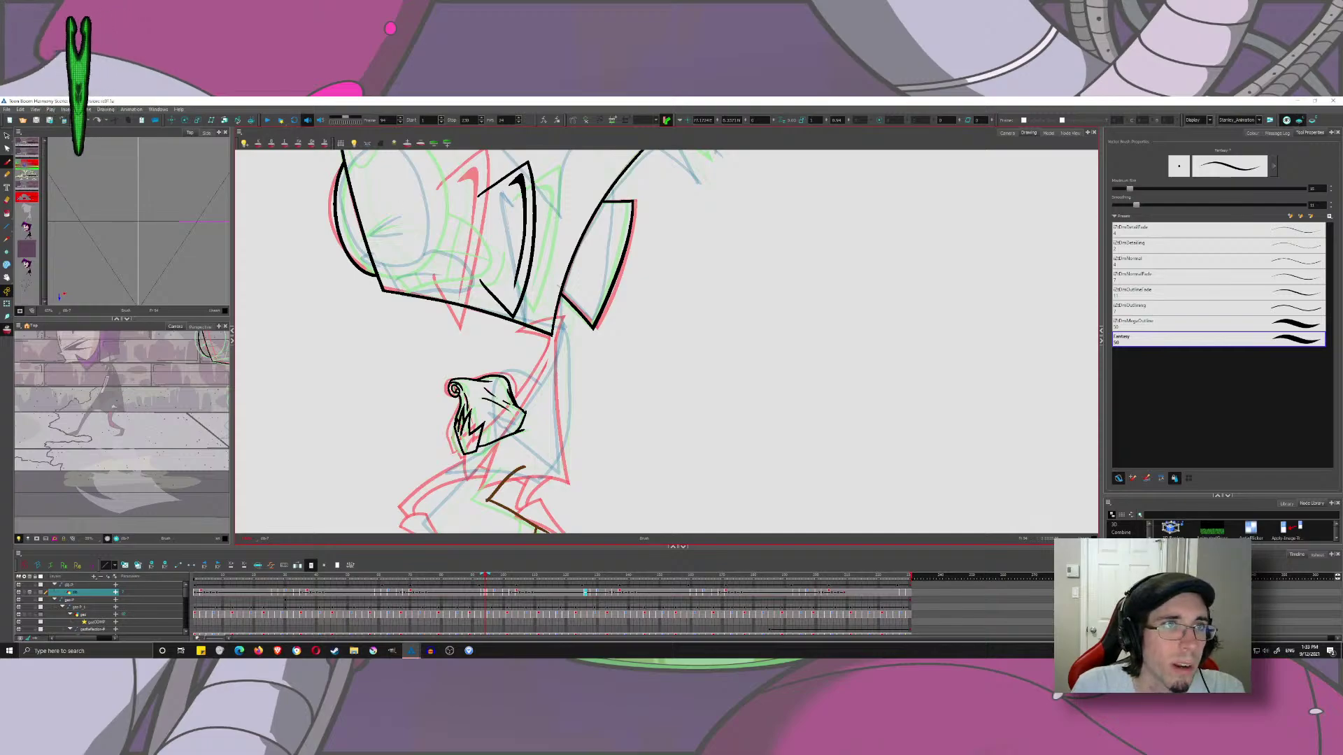
- Adjust the onion skin to show the finished neighbouring poses and hide the blue rough sketch
left_click(258, 143)
left_click(272, 144)
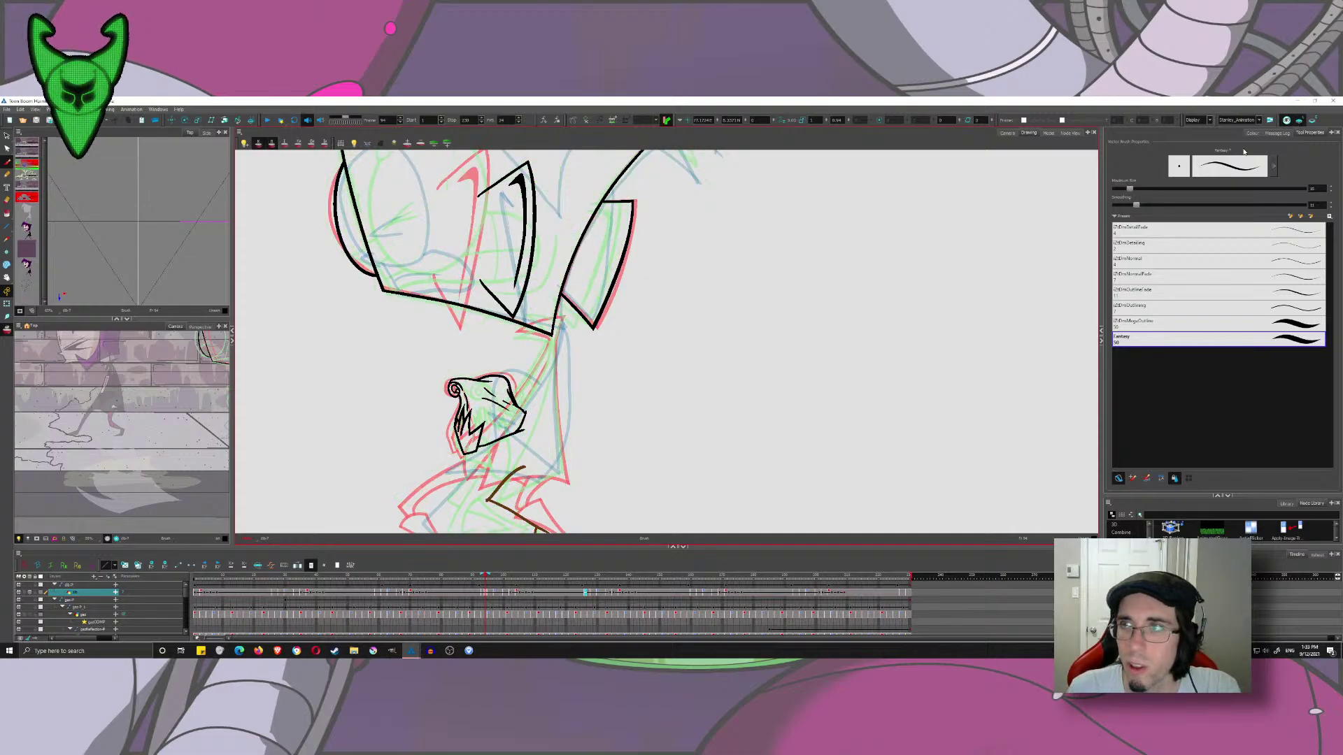
left_click(1287, 121)
- Draw the upper curve of the pointed collar across the bottom tip of the head with the Brush
left_click_drag(538, 341, 541, 370)
scroll(539, 370, "up", 6)
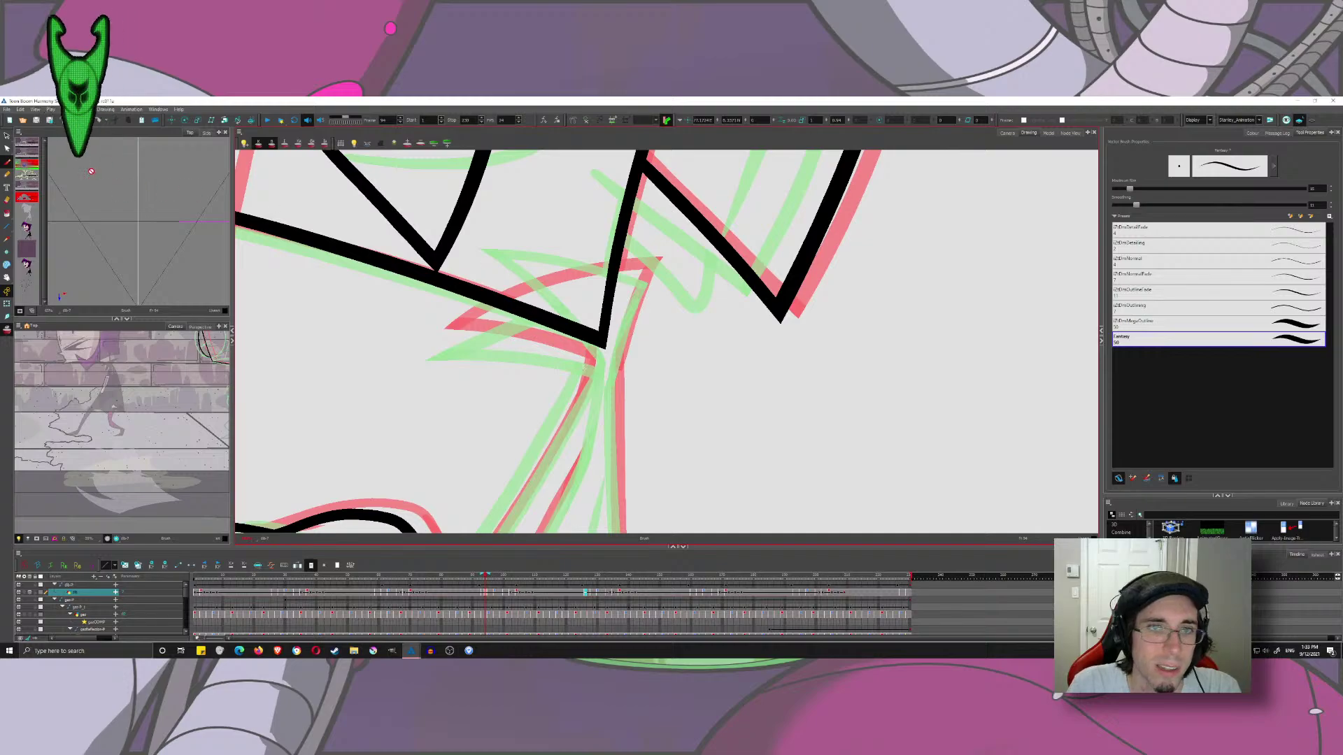
scroll(652, 396, "down", 5)
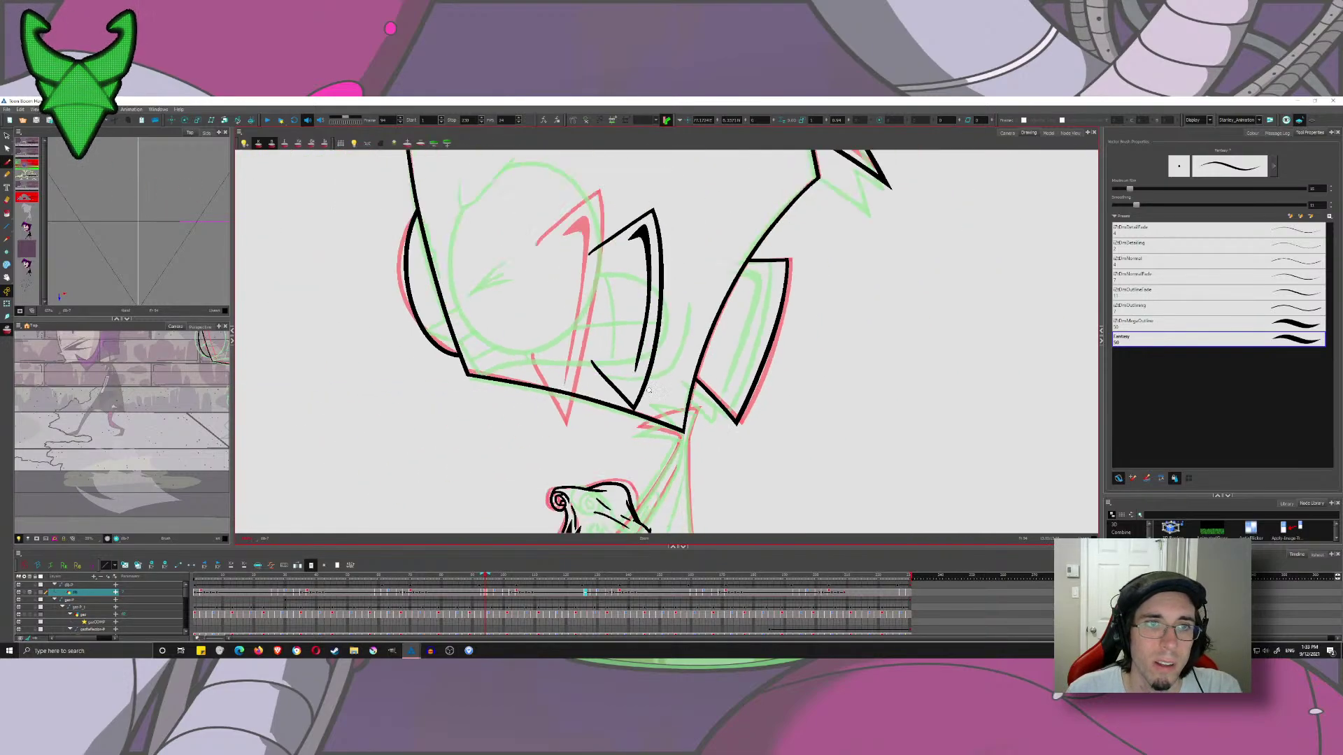
scroll(652, 394, "up", 5)
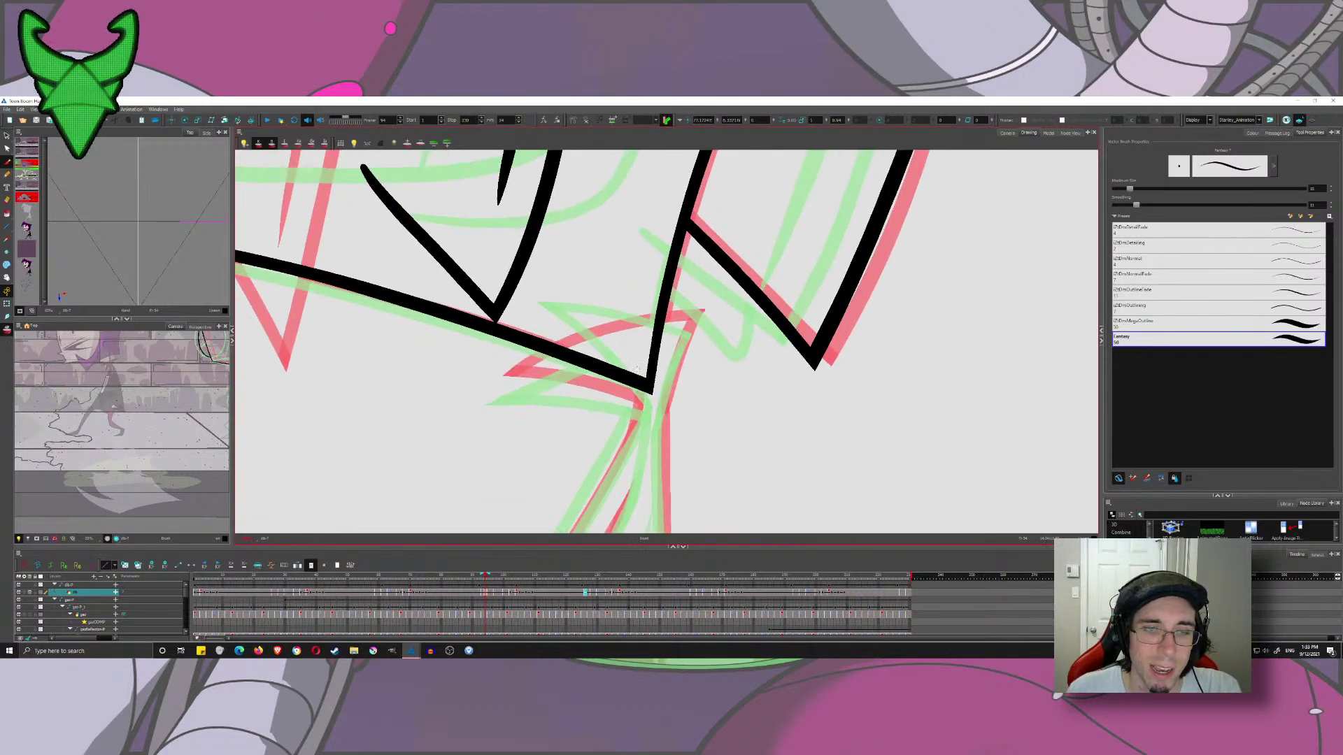
left_click_drag(491, 397, 798, 323)
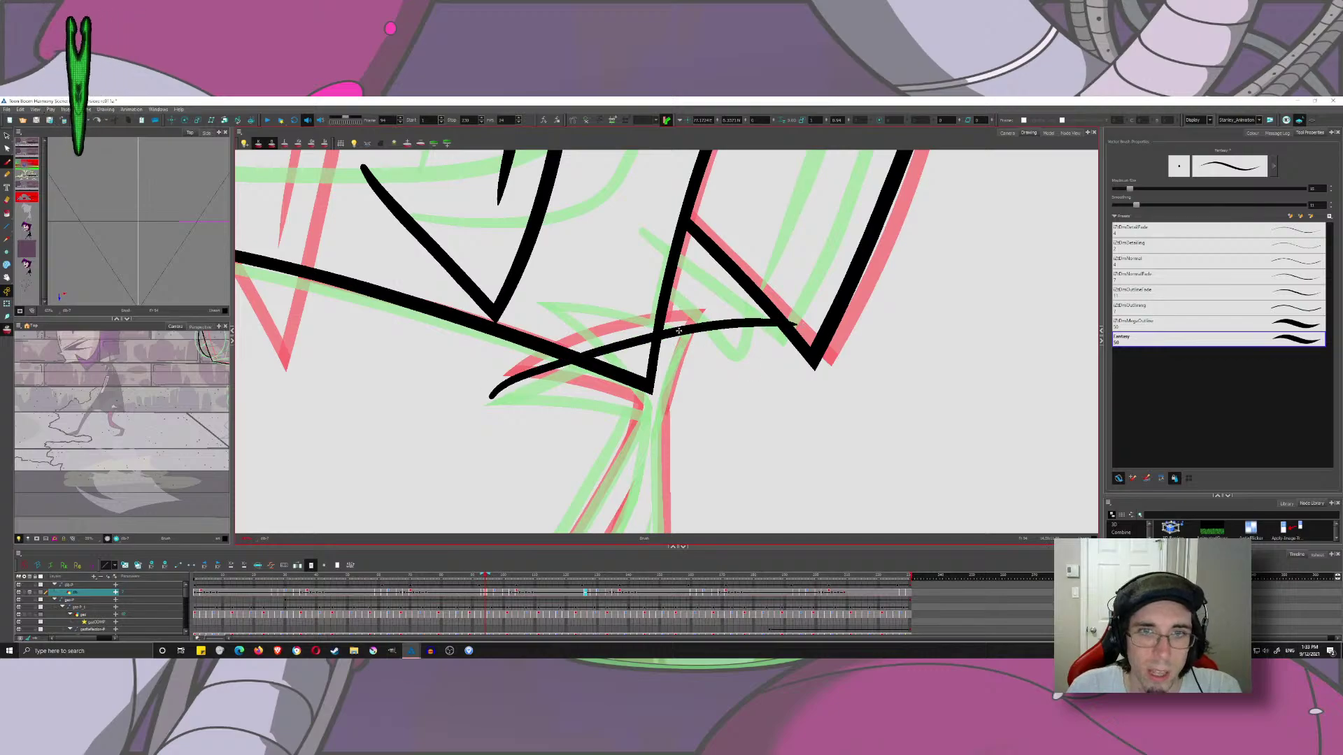
key("ctrl+z")
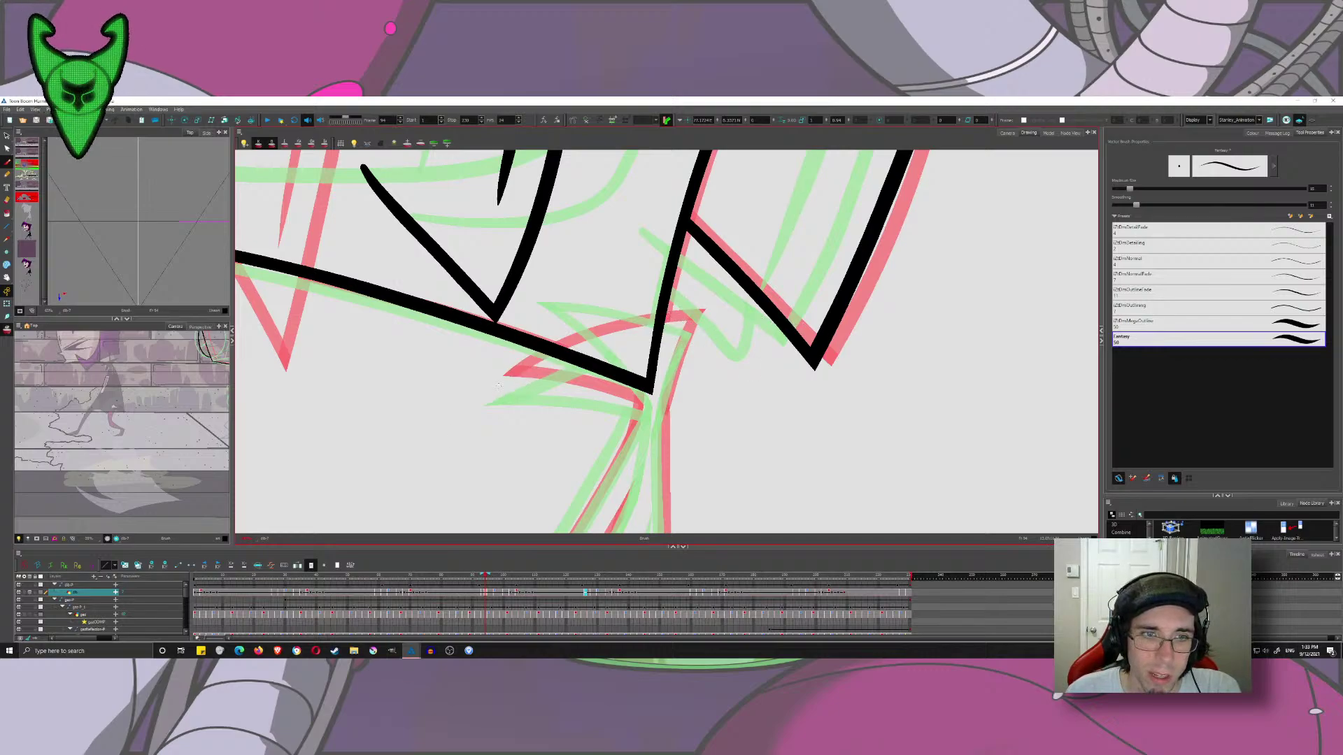
mouse_move(483, 411)
left_mouse_down()
mouse_move(537, 366)
mouse_move(644, 327)
mouse_move(760, 320)
left_mouse_up()
key("ctrl+z")
mouse_move(482, 414)
left_mouse_down()
mouse_move(535, 373)
mouse_move(647, 331)
mouse_move(752, 328)
left_mouse_up()
- Draw the collar's lower curve and the slanted edge that closes its back
mouse_move(480, 378)
left_mouse_down()
mouse_move(559, 383)
mouse_move(660, 422)
mouse_move(495, 388)
mouse_move(634, 405)
left_mouse_up()
key("ctrl+z")
scroll(635, 392, "down", 2)
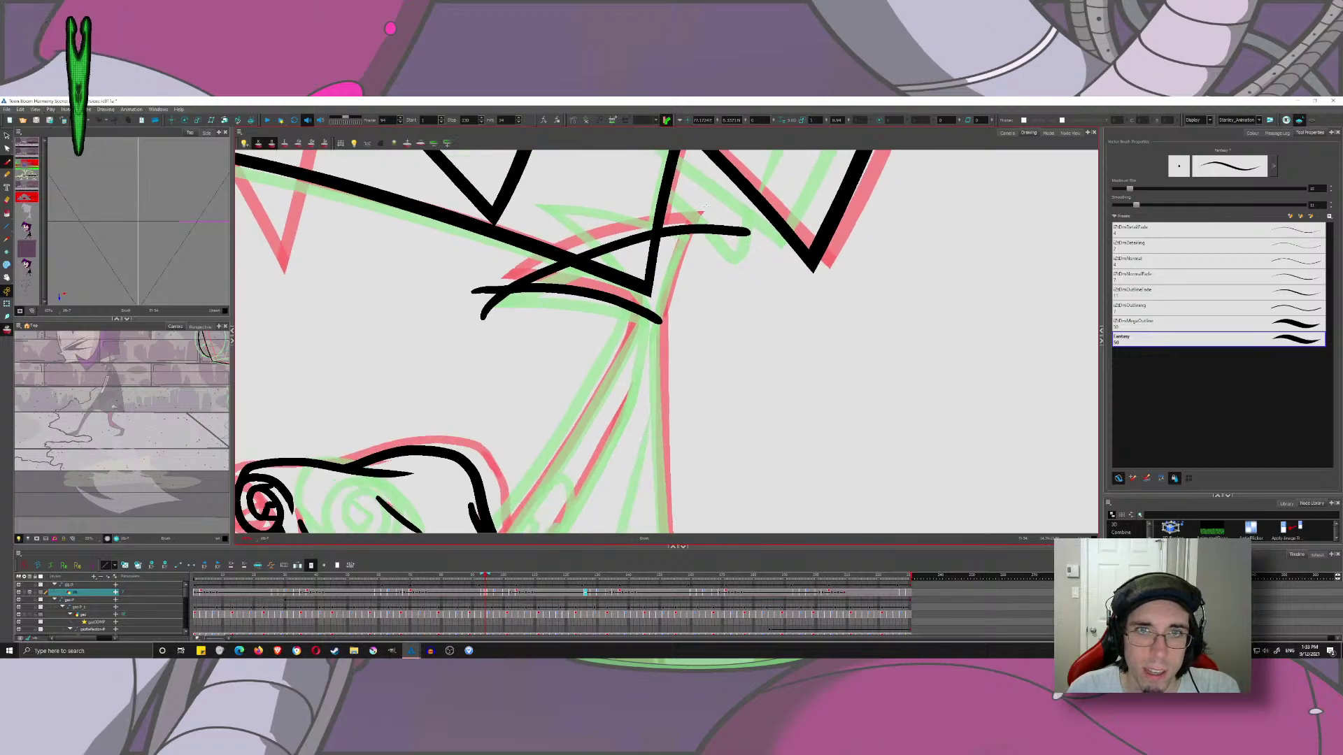
left_click_drag(710, 201, 647, 341)
- Cut away the collar's overlapping stroke ends and the head lines that cross inside it
key("alt+t")
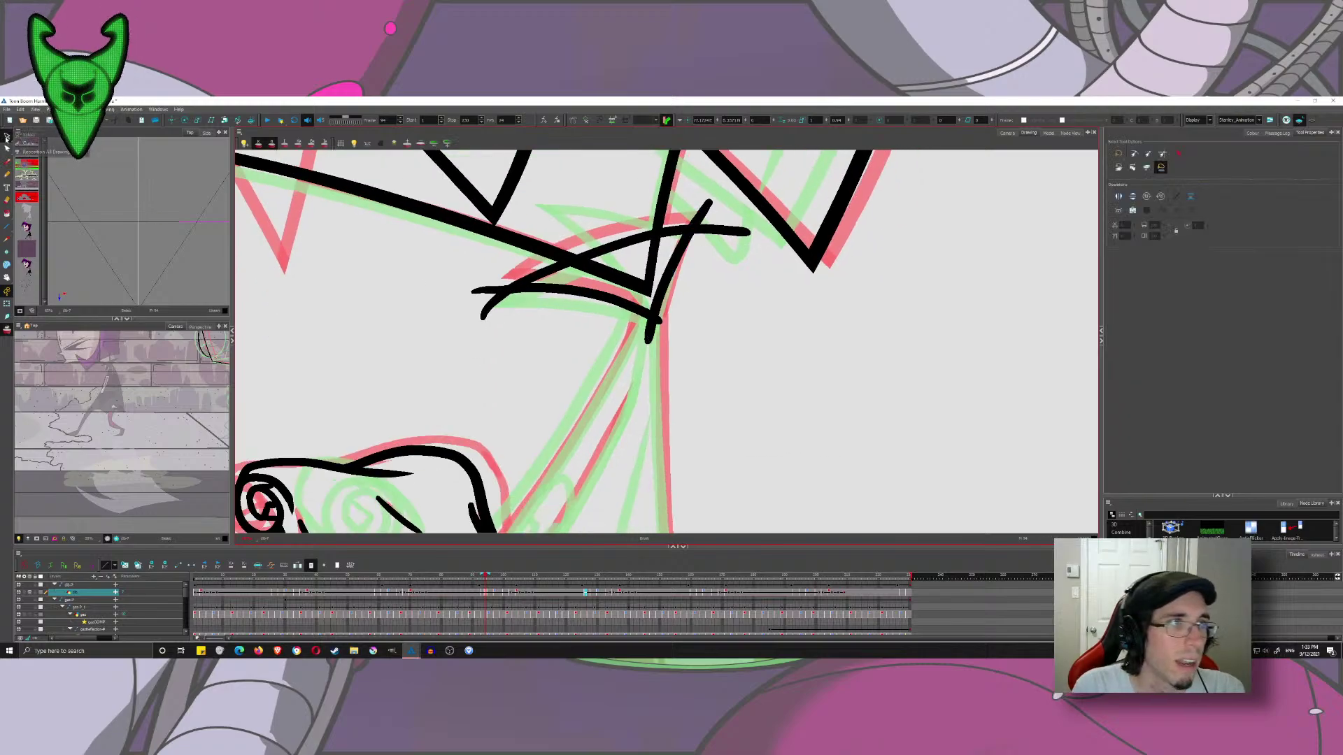
left_click_drag(712, 209, 715, 212)
left_click_drag(730, 215, 729, 245)
mouse_move(641, 256)
left_mouse_down()
mouse_move(668, 262)
mouse_move(640, 296)
left_mouse_up()
mouse_move(619, 266)
left_mouse_down()
mouse_move(683, 319)
mouse_move(656, 330)
left_mouse_up()
left_click_drag(637, 325, 683, 330)
left_click_drag(481, 284, 493, 332)
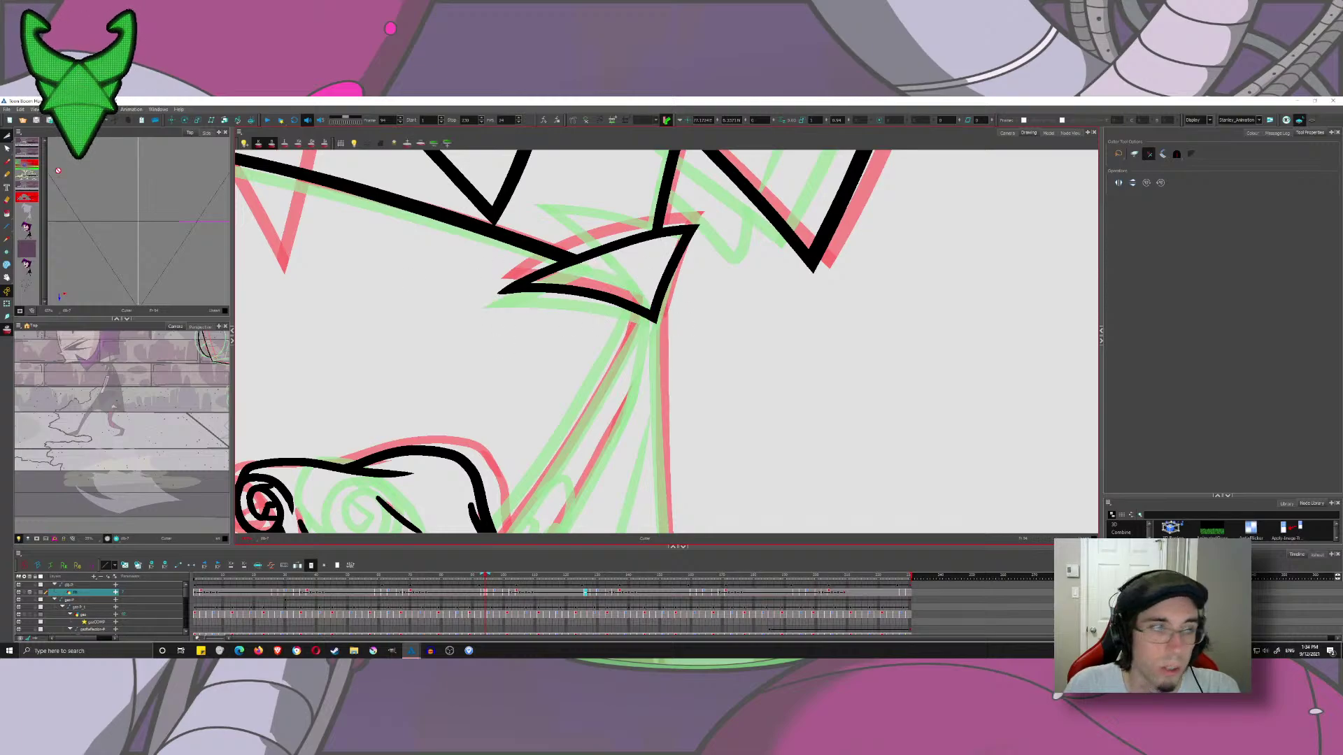
- Draw the long back edge of the cloak with the Brush, from inside the collar's lower corner down past the hem
key("alt+b")
left_click_drag(595, 323, 564, 268)
key("ctrl+s")
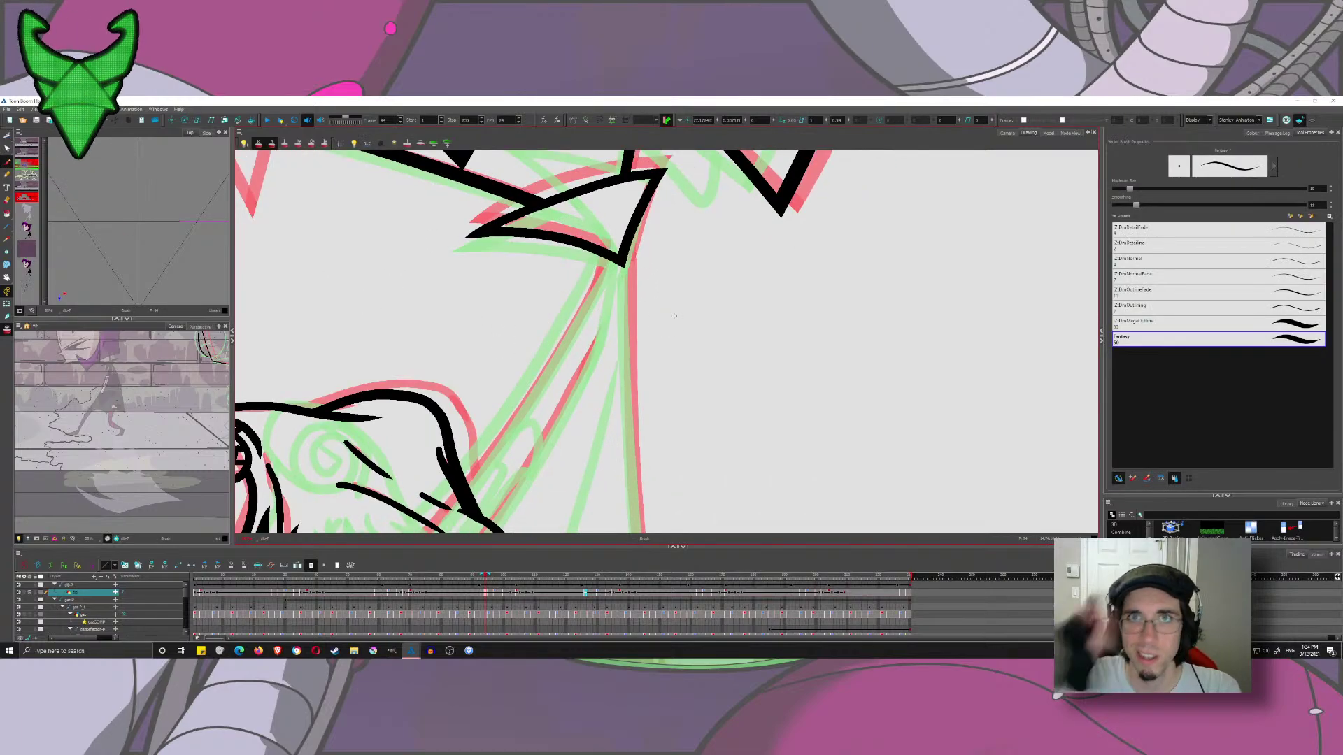
left_click_drag(661, 334, 717, 236)
scroll(671, 312, "down", 3)
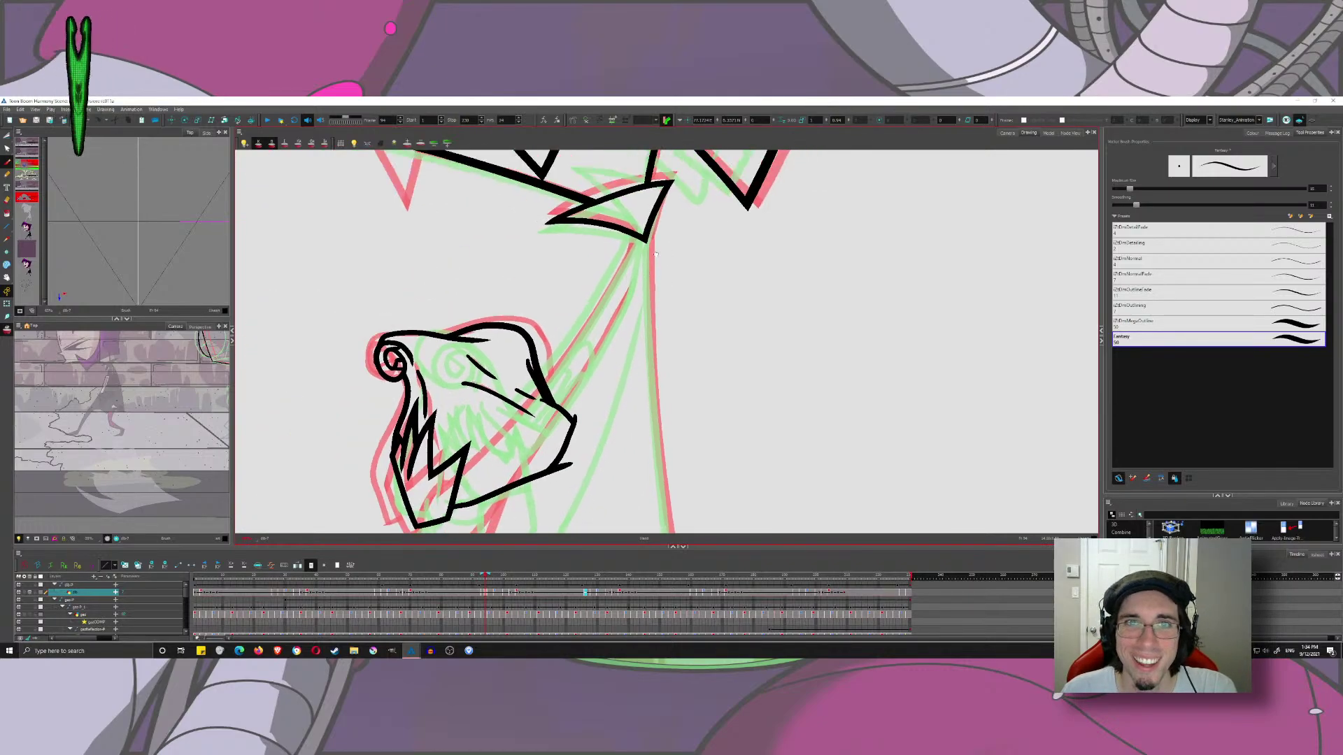
mouse_move(672, 312)
left_mouse_down()
mouse_move(658, 251)
mouse_move(638, 298)
left_mouse_up()
scroll(664, 247, "down", 3)
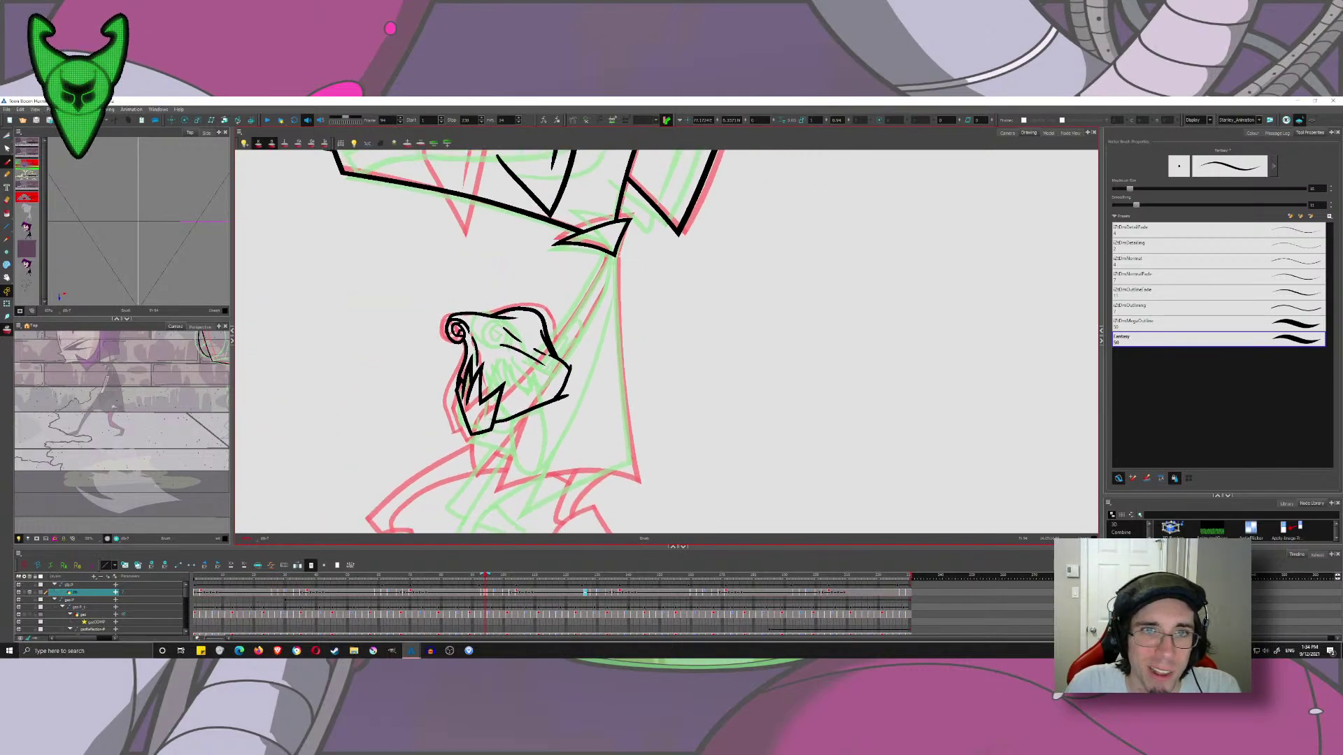
left_click_drag(616, 233, 649, 533)
key("ctrl+z")
left_click_drag(613, 232, 648, 533)
- Cut away the end of the cloak's back edge that sticks up inside the collar
key("alt+t")
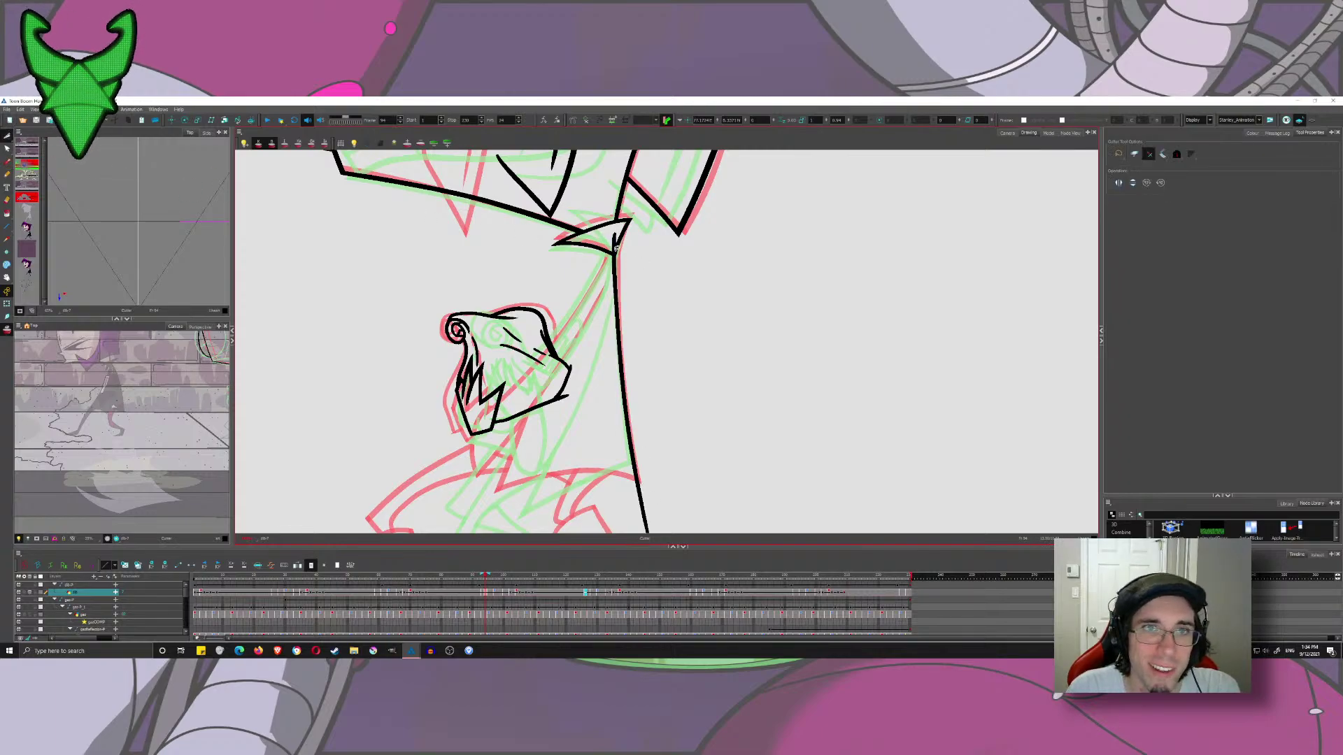
left_click_drag(619, 242, 609, 242)
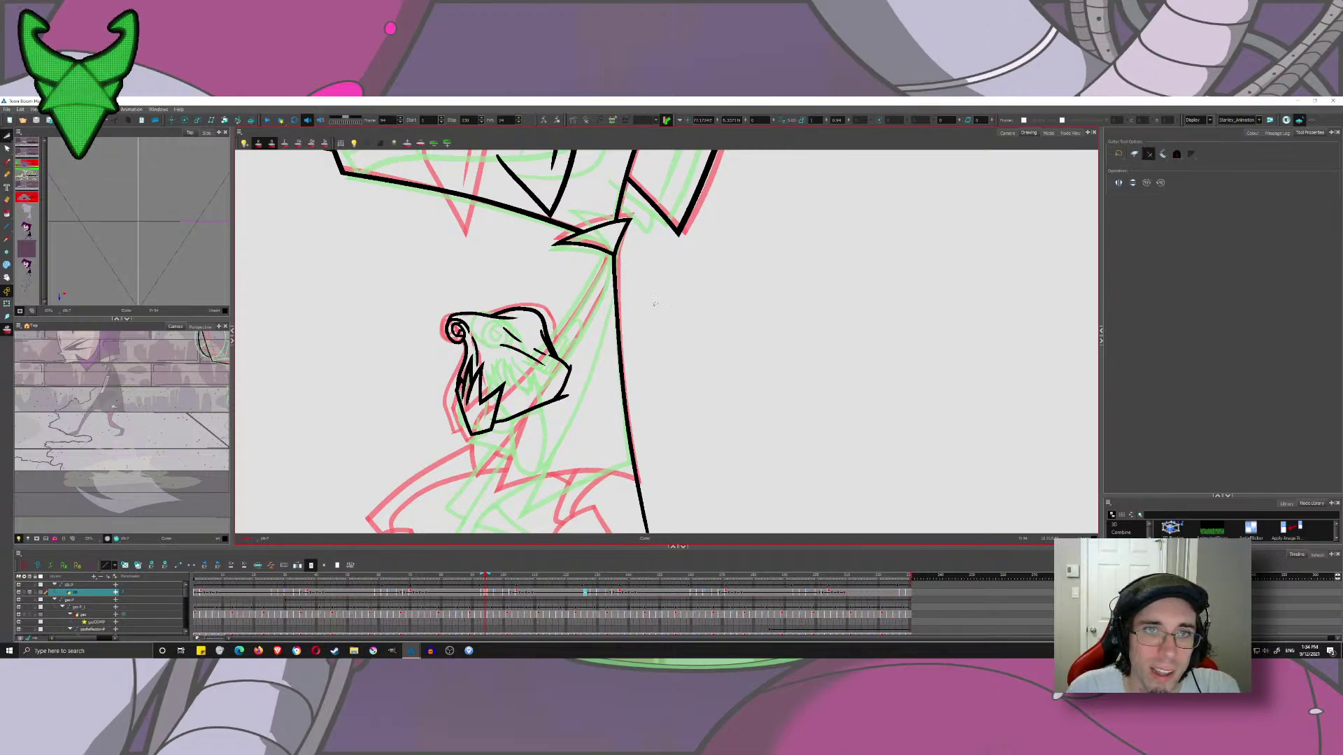
left_click_drag(608, 295, 570, 264)
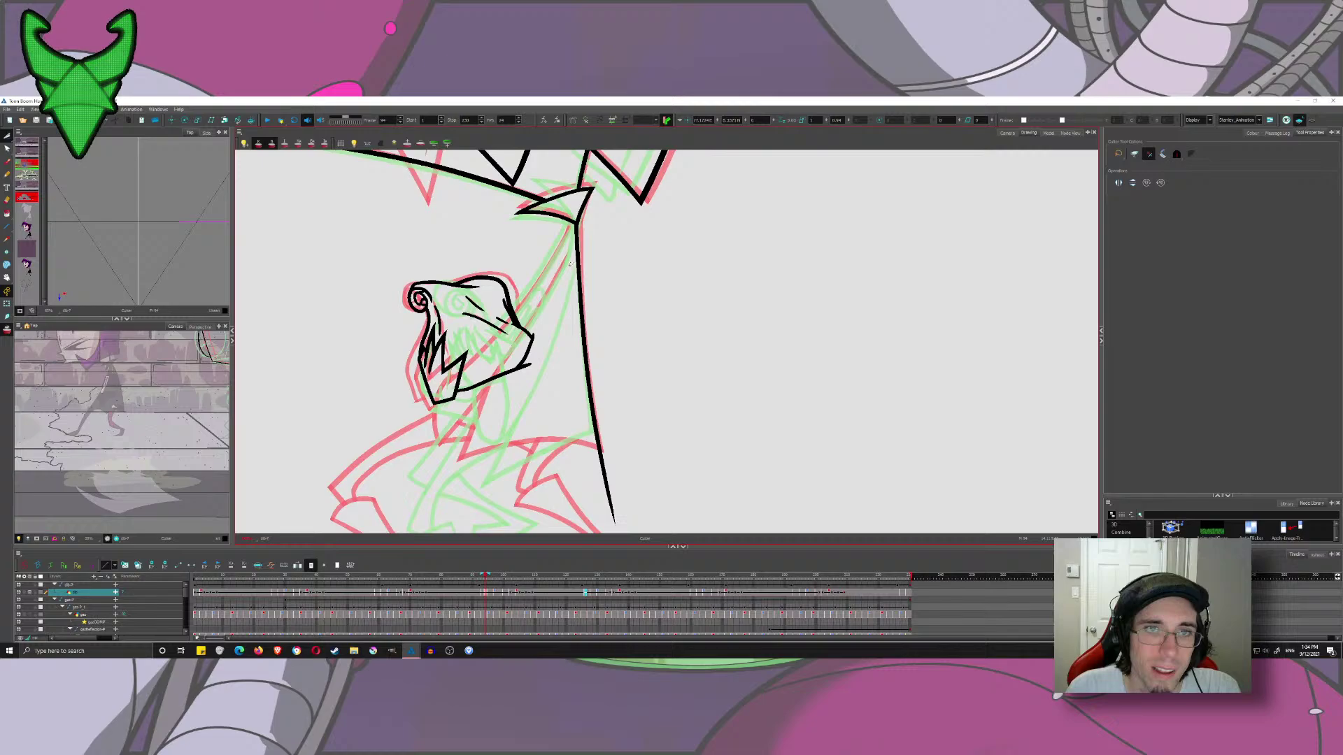
- Draw the cloak's curved bottom hem across the back edge and cut off the overlapping ends at the back corner
left_click(6, 163)
left_click_drag(496, 493, 495, 434)
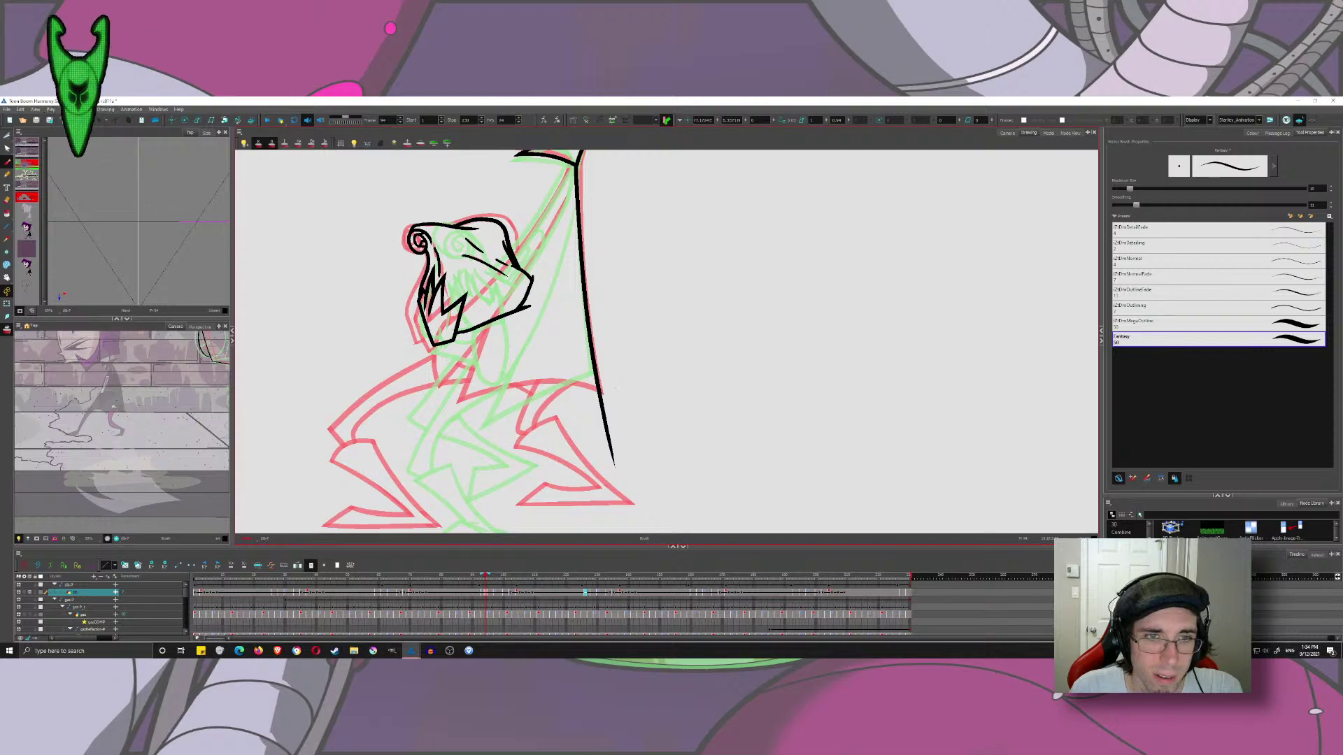
mouse_move(616, 386)
left_mouse_down()
mouse_move(482, 399)
mouse_move(396, 432)
mouse_move(563, 380)
mouse_move(658, 389)
left_mouse_up()
key("ctrl+z")
key("ctrl+z")
mouse_move(435, 426)
left_mouse_down()
mouse_move(534, 393)
mouse_move(644, 388)
left_mouse_up()
key("ctrl+z")
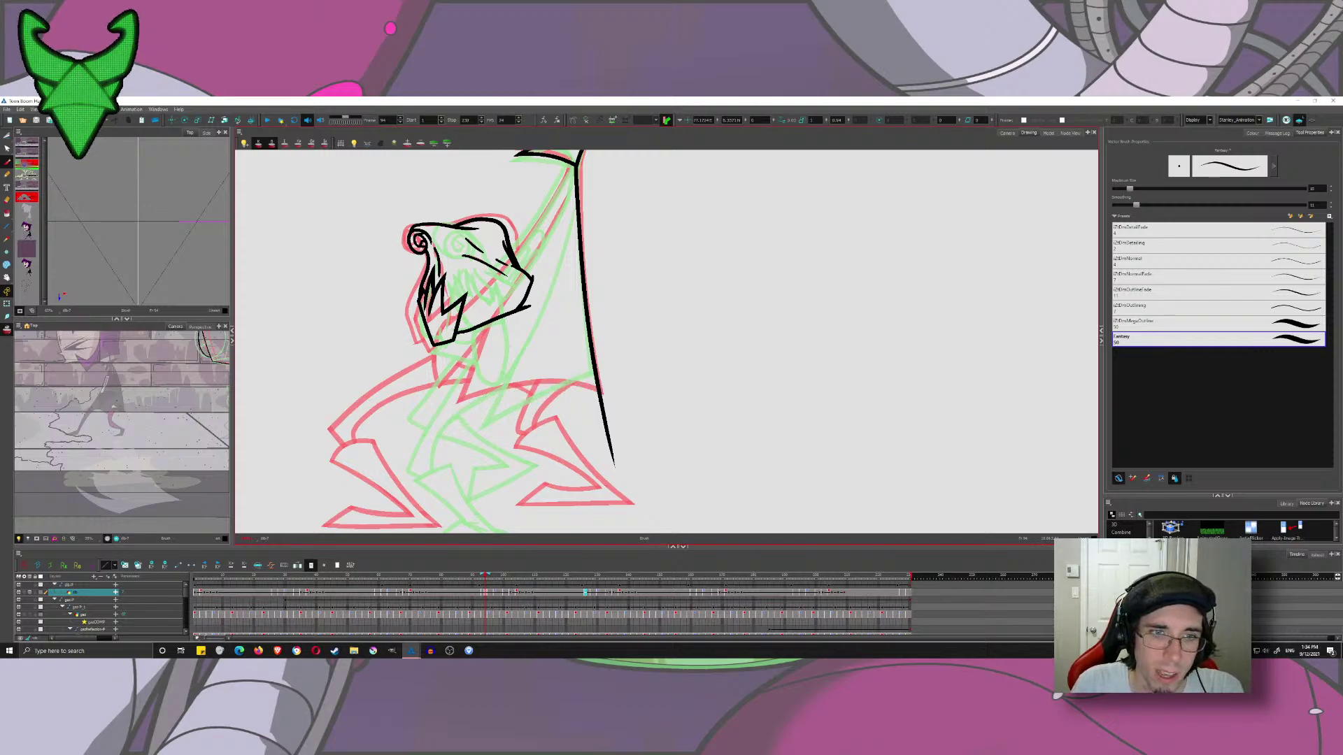
mouse_move(434, 428)
left_mouse_down()
mouse_move(539, 383)
mouse_move(697, 386)
mouse_move(452, 425)
mouse_move(682, 405)
mouse_move(647, 416)
left_mouse_up()
key("ctrl+z")
left_click(6, 136)
left_click_drag(674, 405, 594, 448)
- Draw the cloak's slanted front edge from inside the collar down across the hem
left_click(7, 161)
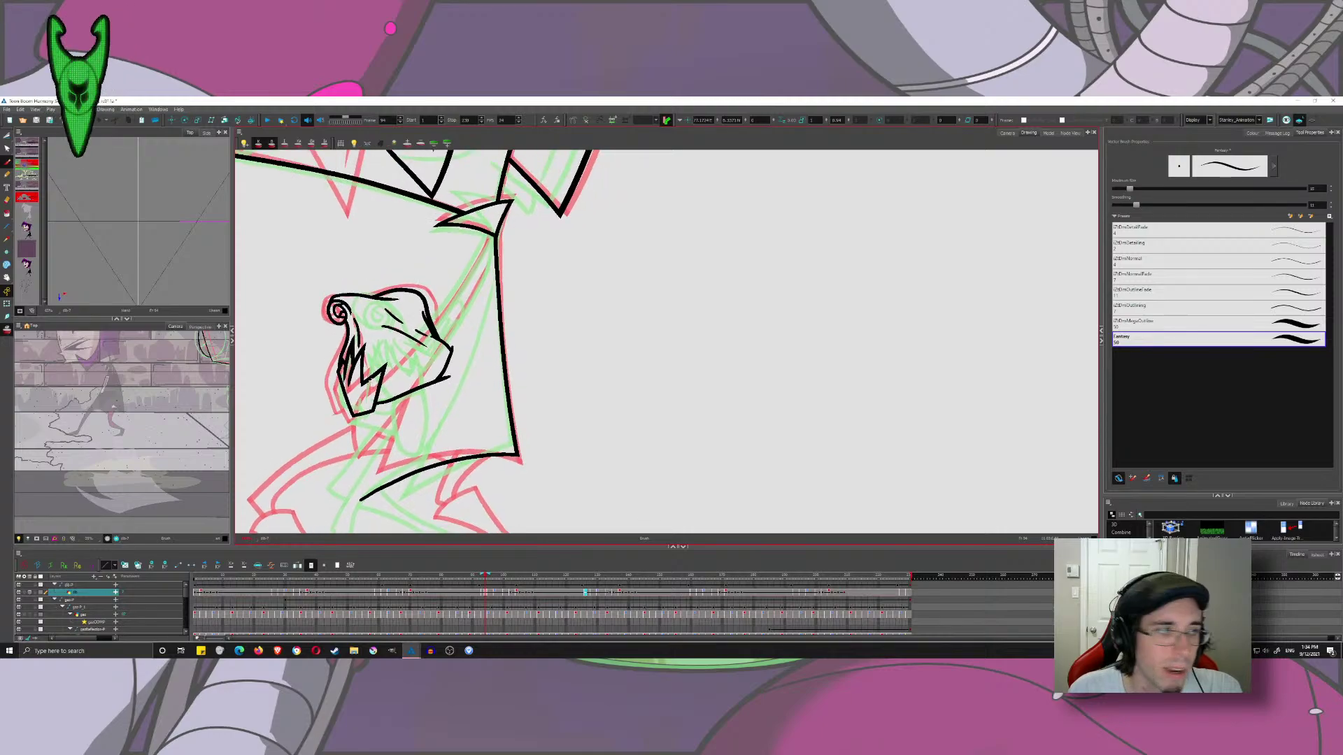
left_click_drag(380, 374, 377, 349)
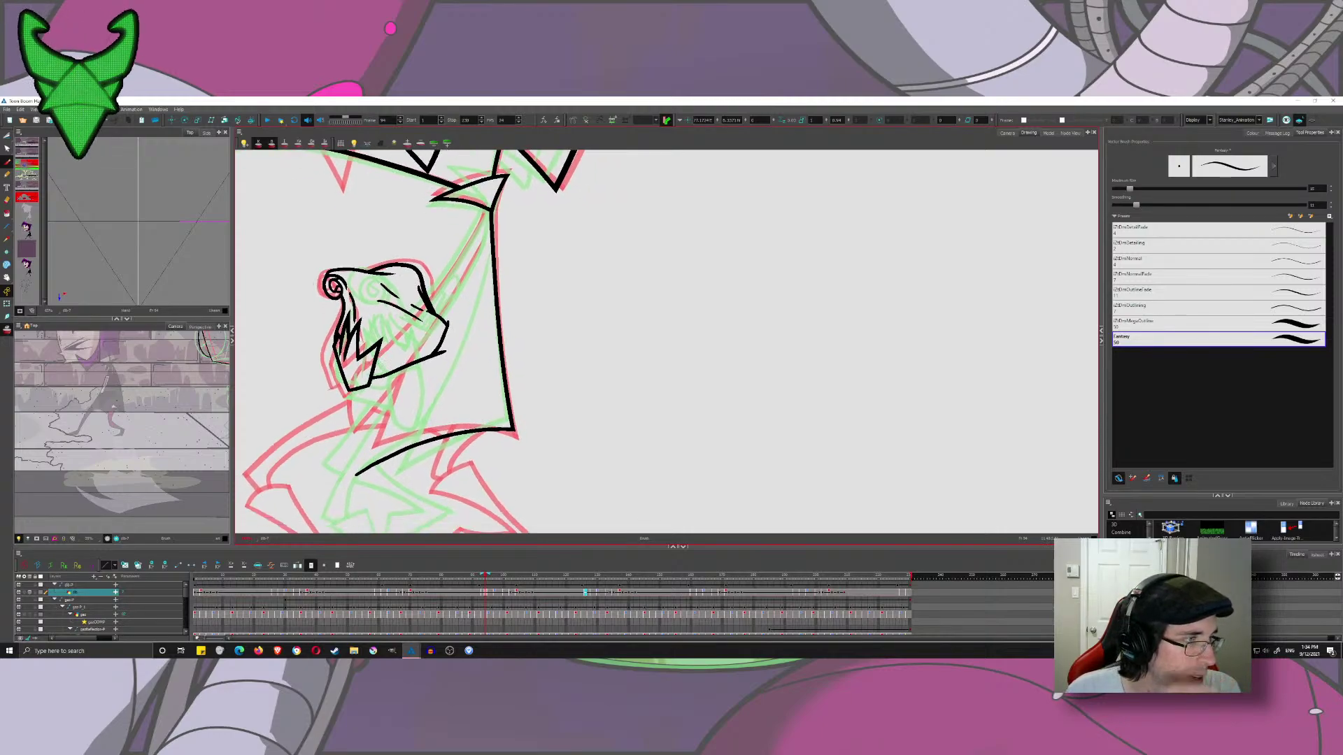
mouse_move(399, 371)
left_mouse_down()
mouse_move(473, 391)
mouse_move(509, 272)
mouse_move(489, 300)
left_mouse_up()
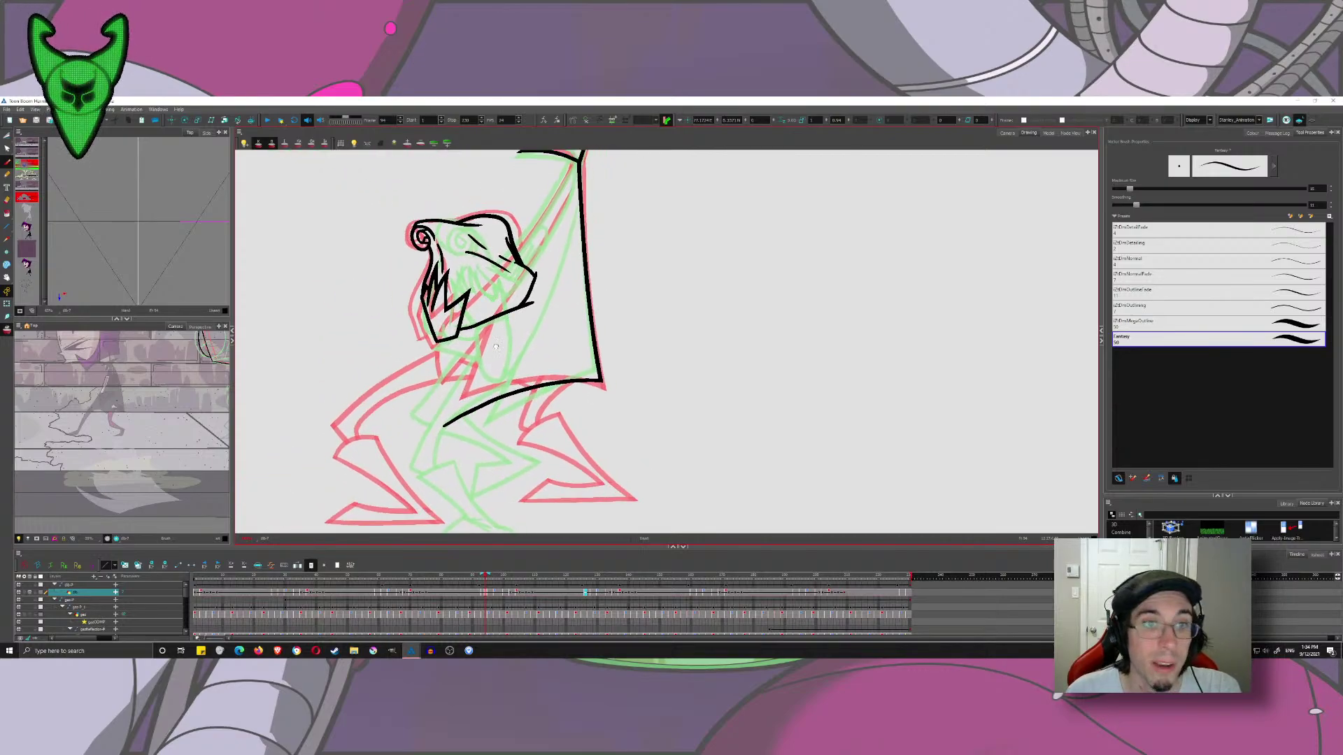
left_click_drag(496, 346, 478, 401)
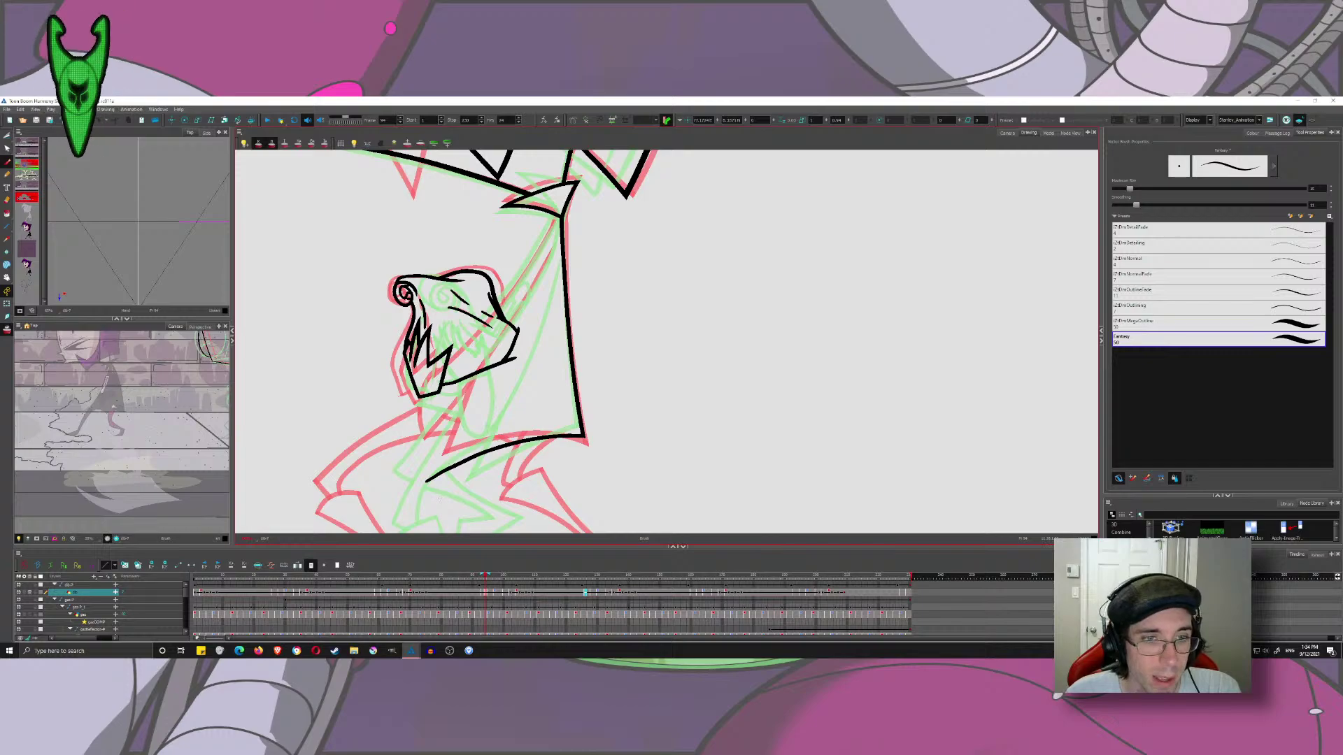
left_click_drag(540, 202, 438, 493)
key("ctrl+z")
left_click_drag(560, 202, 439, 519)
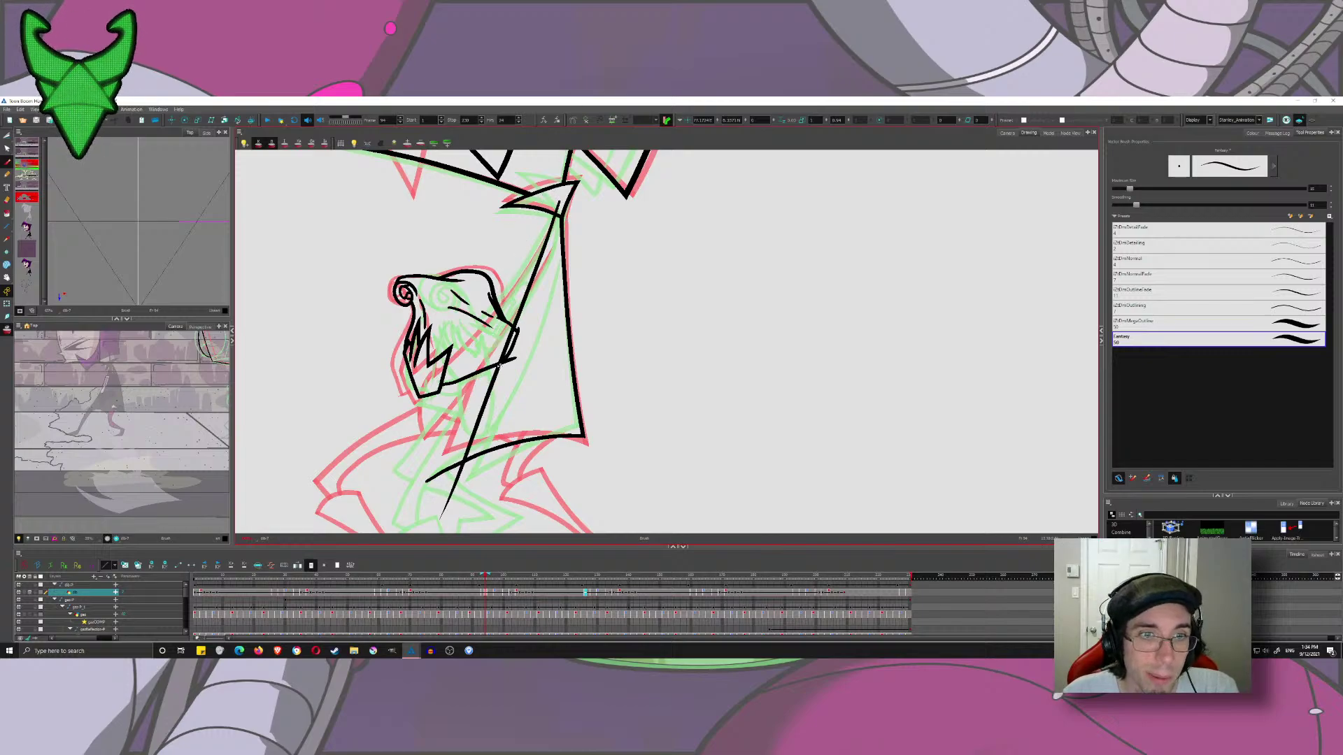
key("ctrl+z")
mouse_move(561, 199)
left_mouse_down()
mouse_move(507, 358)
mouse_move(412, 535)
left_mouse_up()
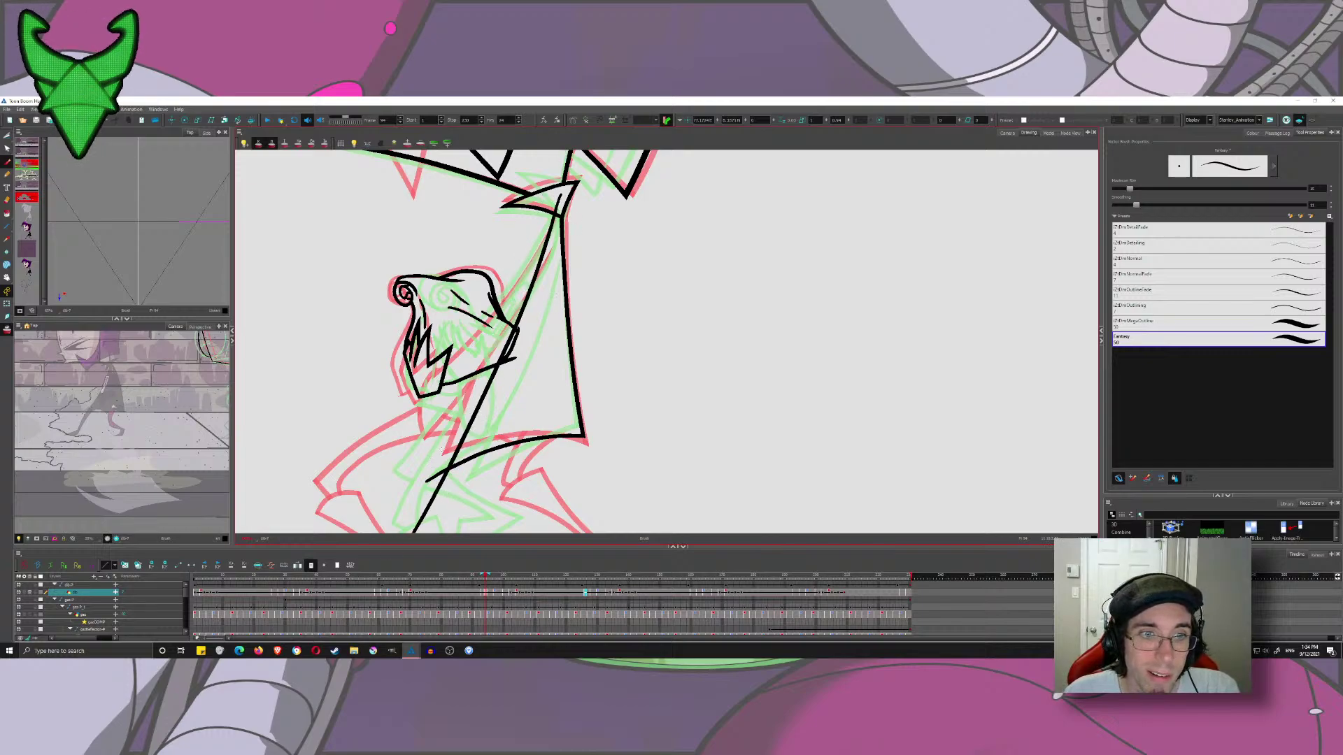
- Cut away the crossing stroke ends at the collar, at the hem's front corner and where the curled, jagged shape overlaps the cloak
key("alt+t")
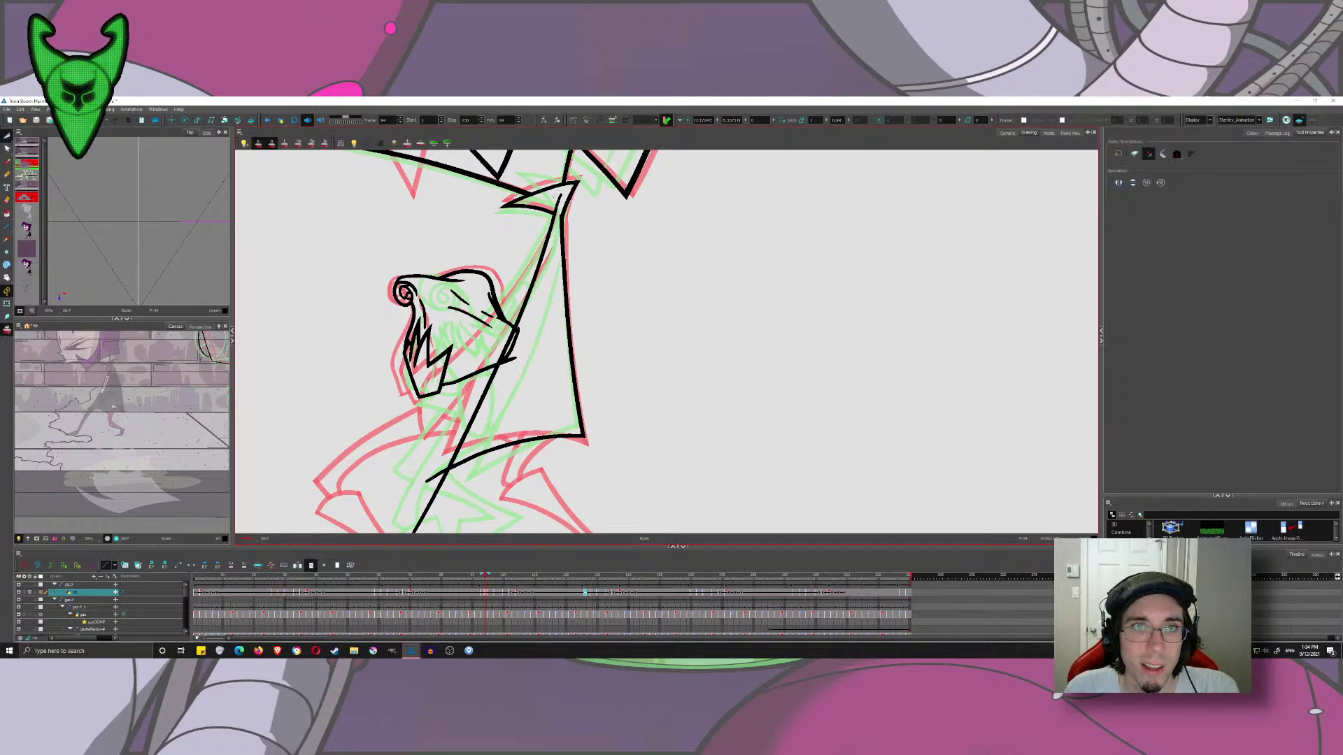
scroll(557, 203, "up", 5)
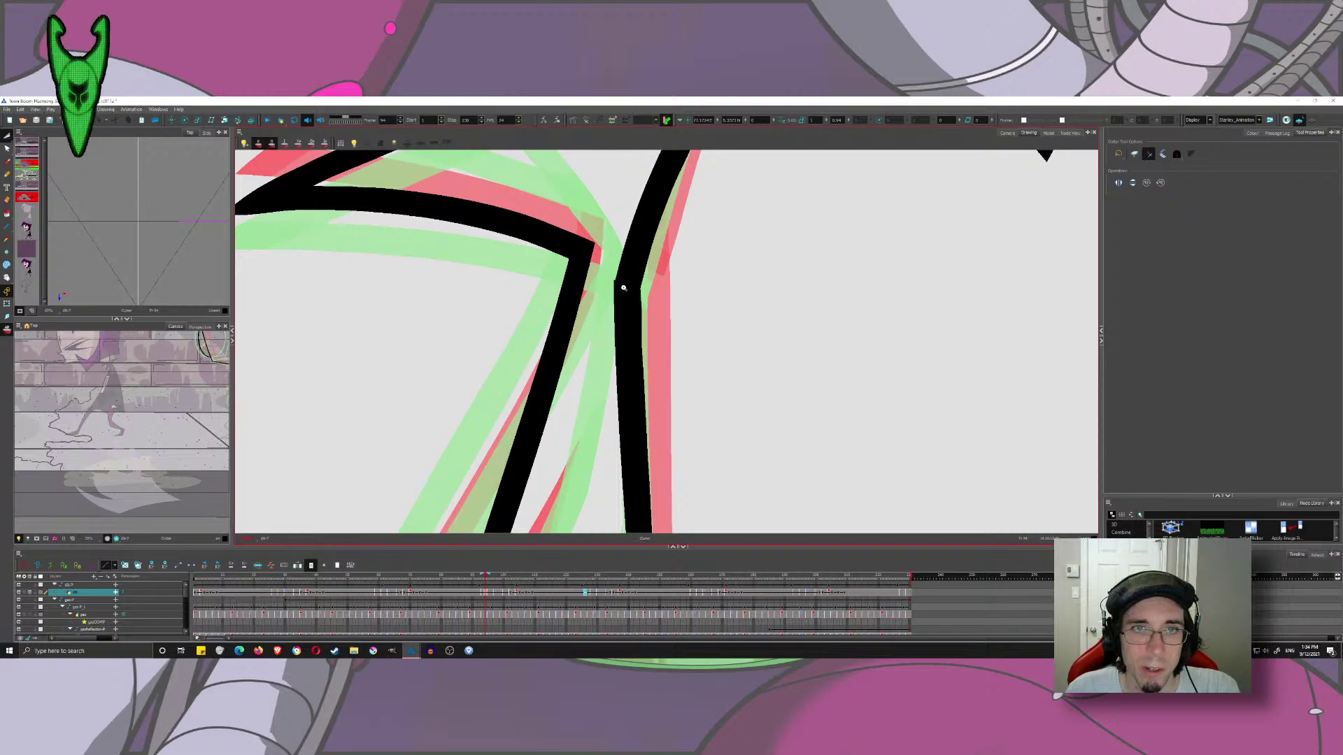
left_click_drag(615, 284, 629, 296)
key("ctrl+z")
scroll(710, 282, "down", 8)
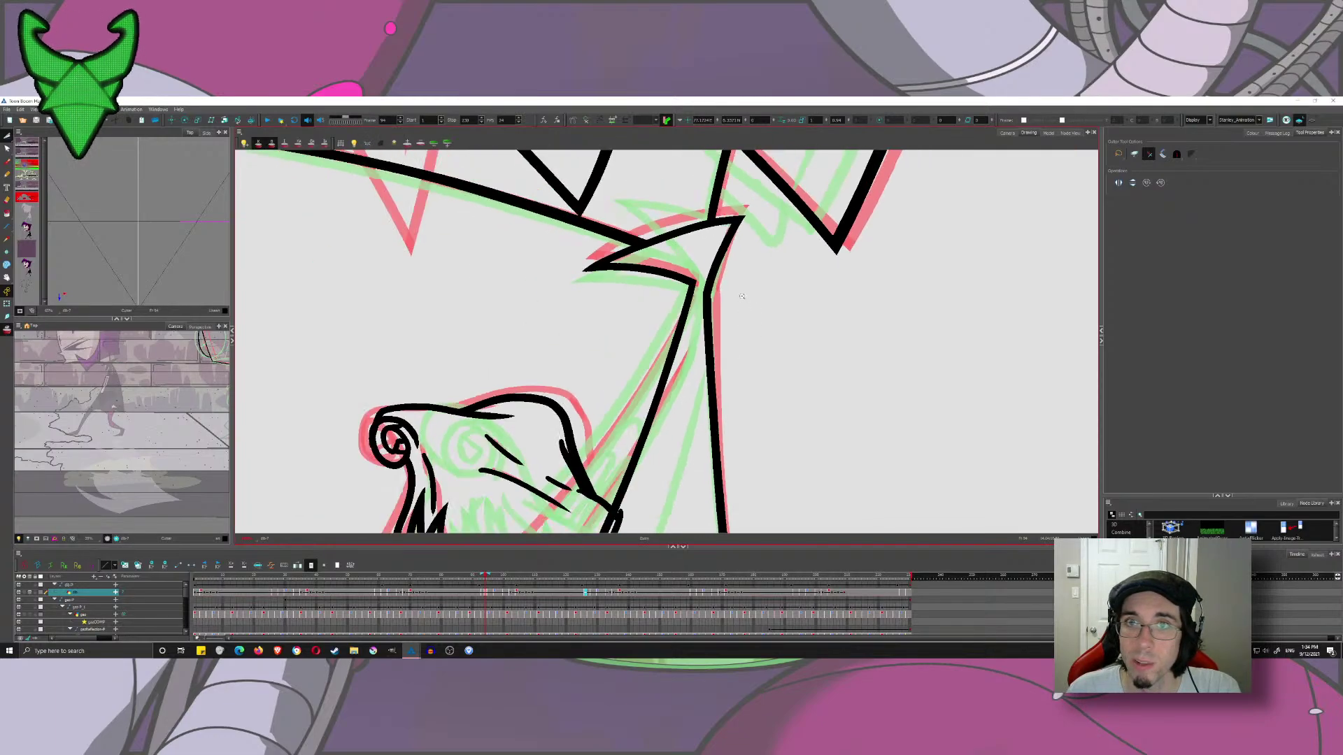
mouse_move(539, 389)
left_mouse_down()
mouse_move(521, 378)
mouse_move(519, 410)
mouse_move(541, 357)
left_mouse_up()
scroll(518, 371, "up", 5)
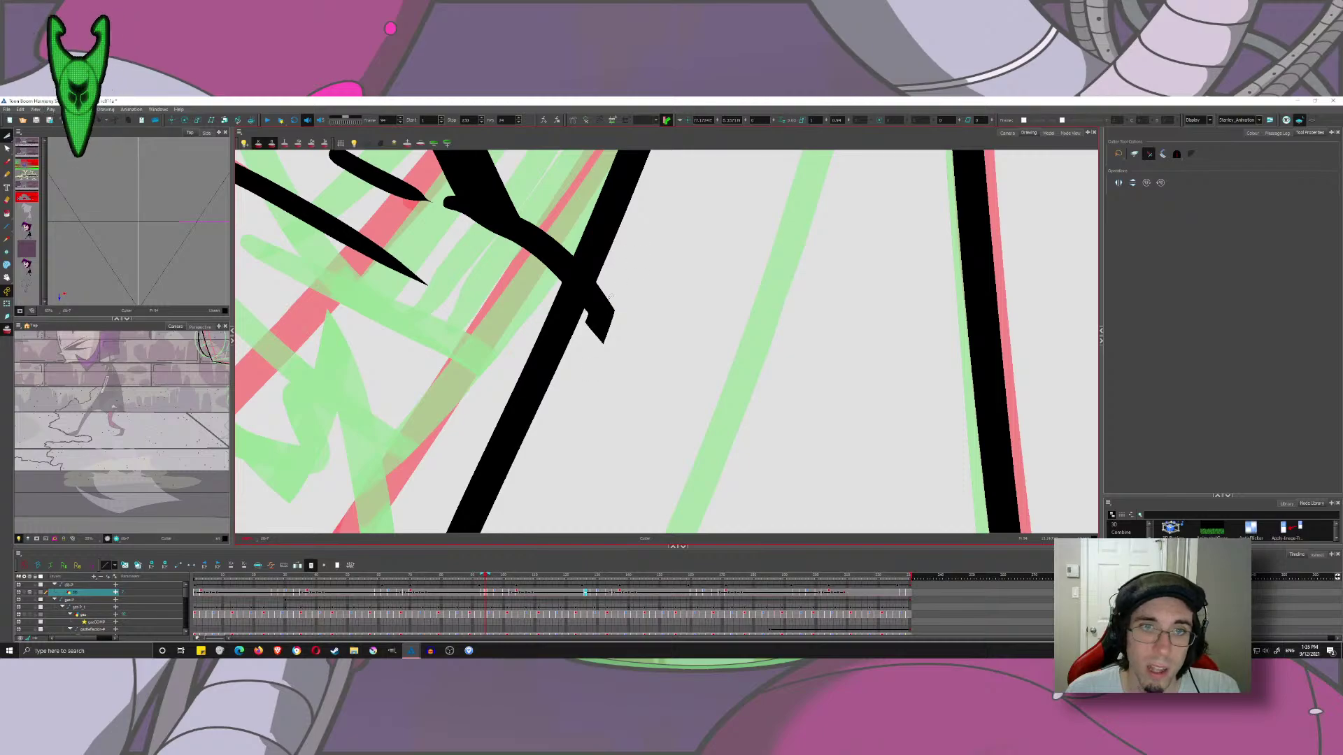
mouse_move(611, 289)
left_mouse_down()
mouse_move(595, 330)
mouse_move(608, 339)
mouse_move(578, 268)
mouse_move(590, 339)
left_mouse_up()
scroll(608, 347, "down", 4)
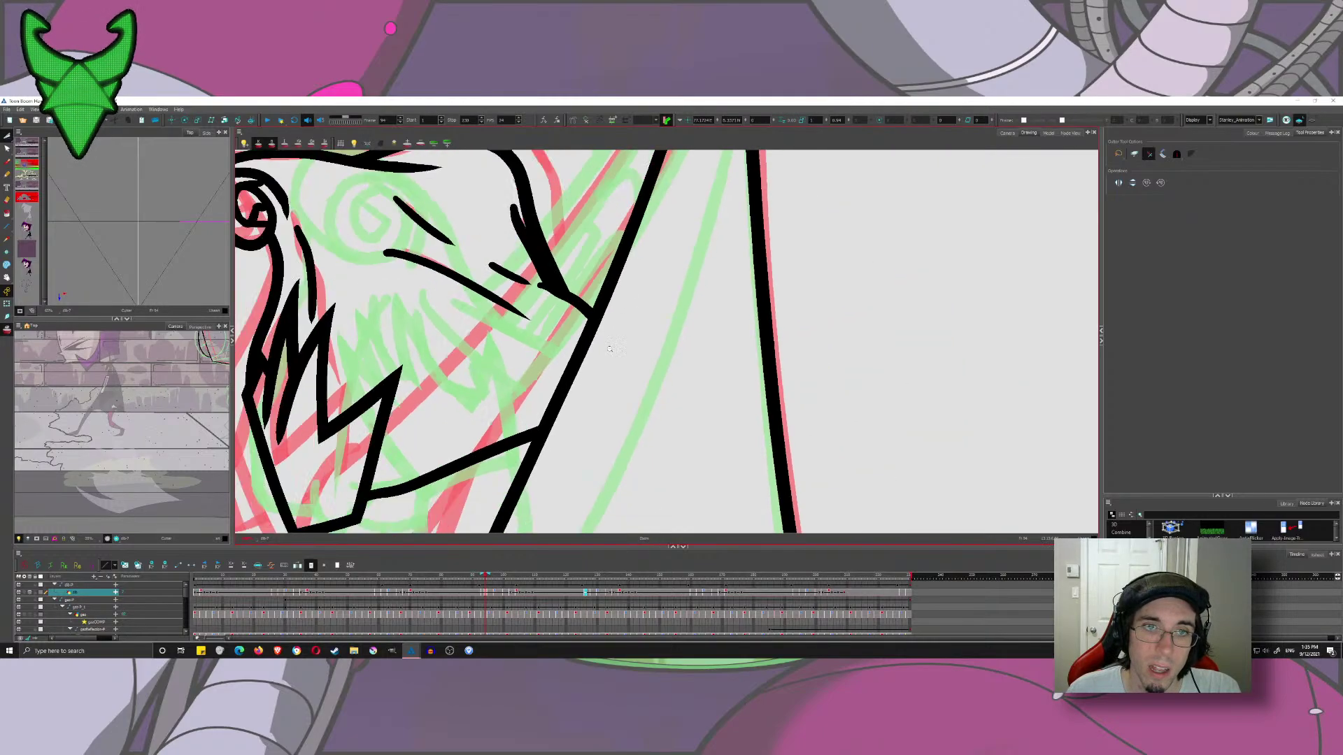
scroll(610, 348, "down", 5)
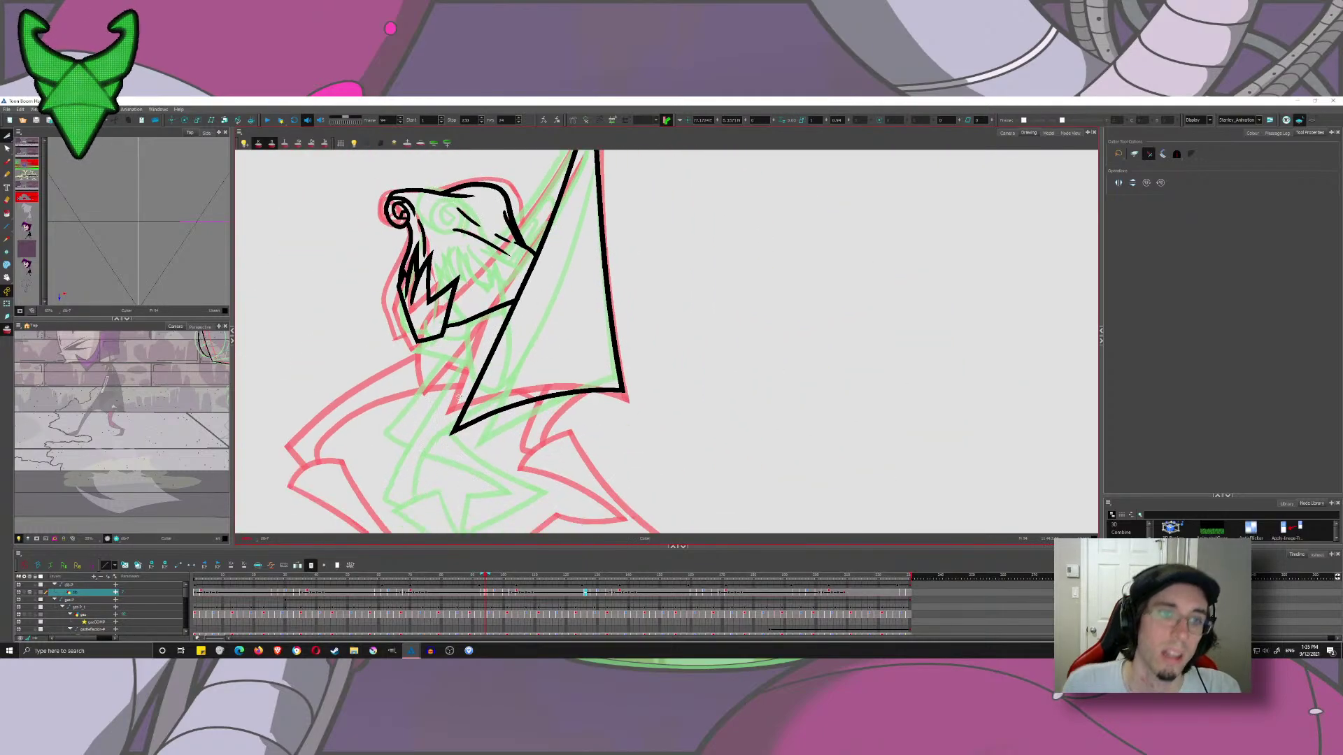
- Draw a diagonal line from the collar down across the curled, jagged shape to just past its lower tip
left_click(7, 161)
left_click_drag(459, 340, 453, 399)
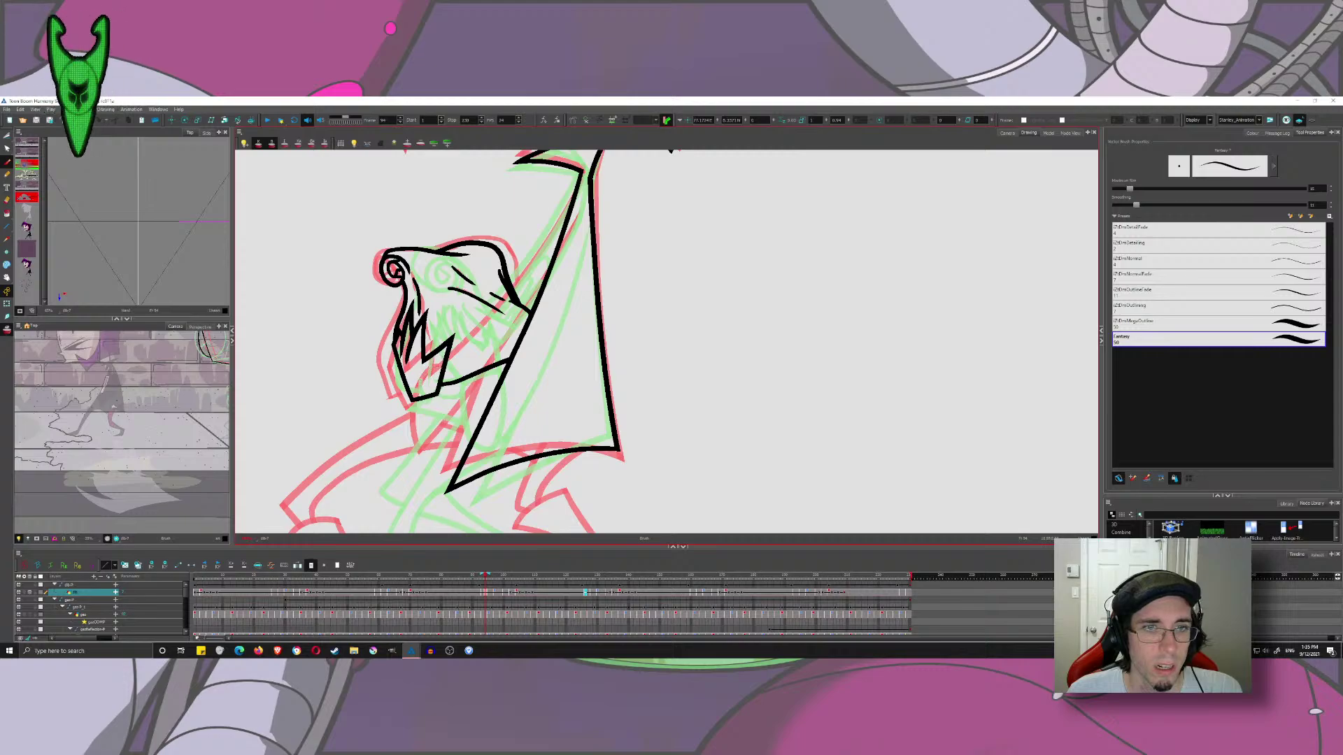
left_click_drag(566, 221, 381, 438)
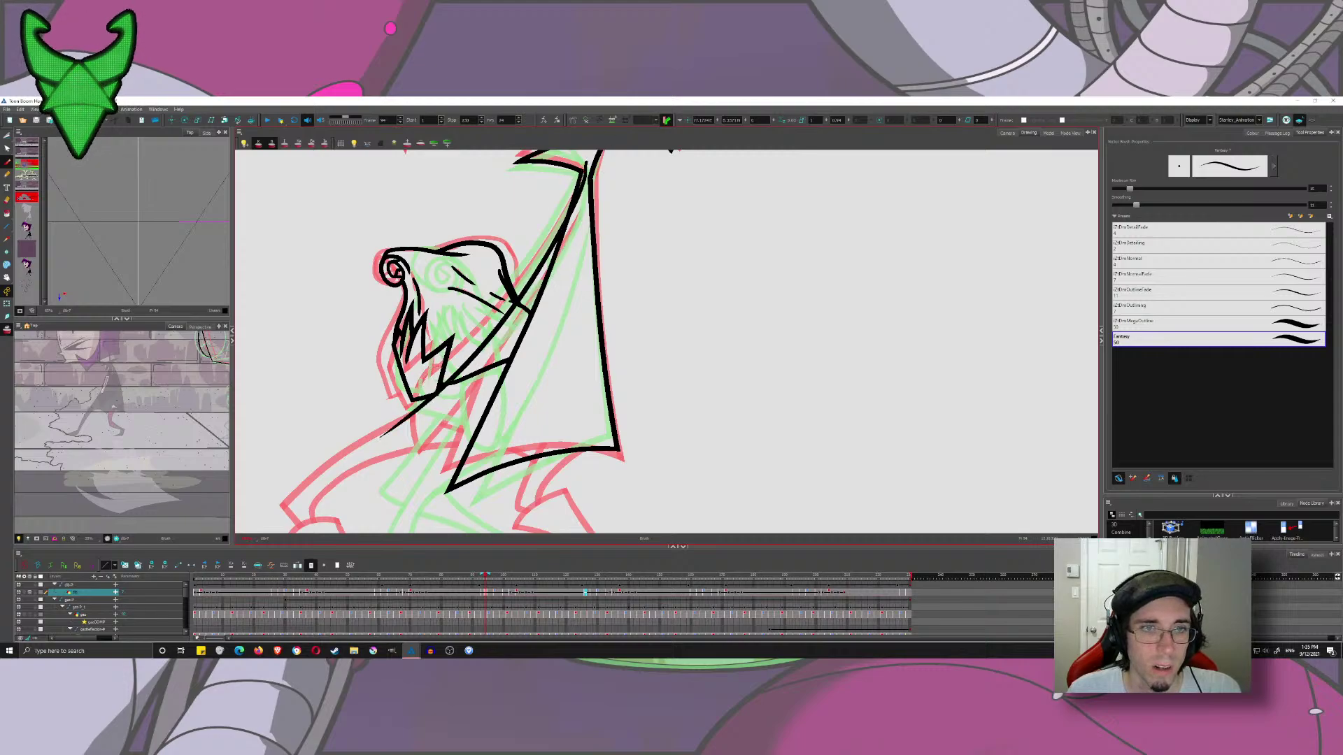
key("ctrl+z")
left_click_drag(586, 162, 381, 425)
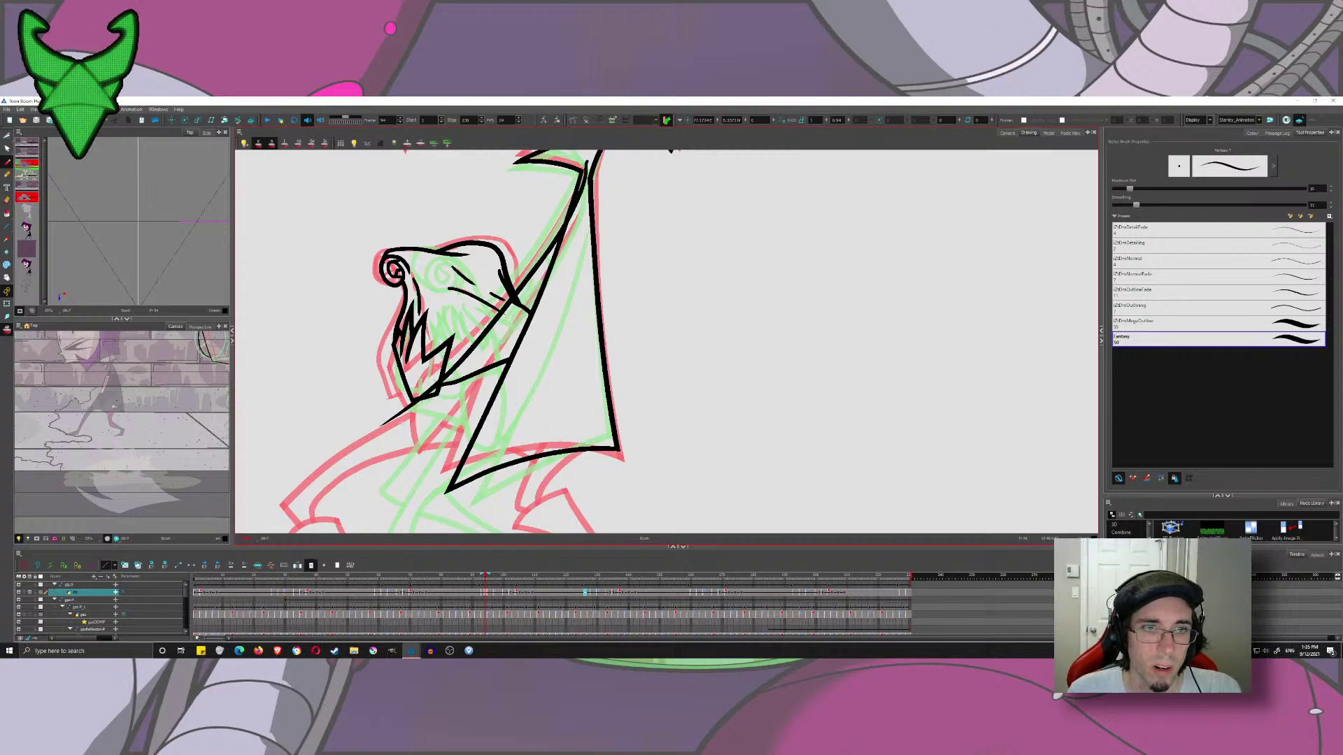
- Draw the torso's short front curve below the jagged shape and a lower curve closing it toward the cloak
mouse_move(416, 382)
left_mouse_down()
mouse_move(459, 477)
mouse_move(465, 457)
mouse_move(434, 440)
mouse_move(455, 464)
mouse_move(544, 356)
left_mouse_up()
key("ctrl+z")
key("ctrl+z")
left_click_drag(436, 482, 542, 370)
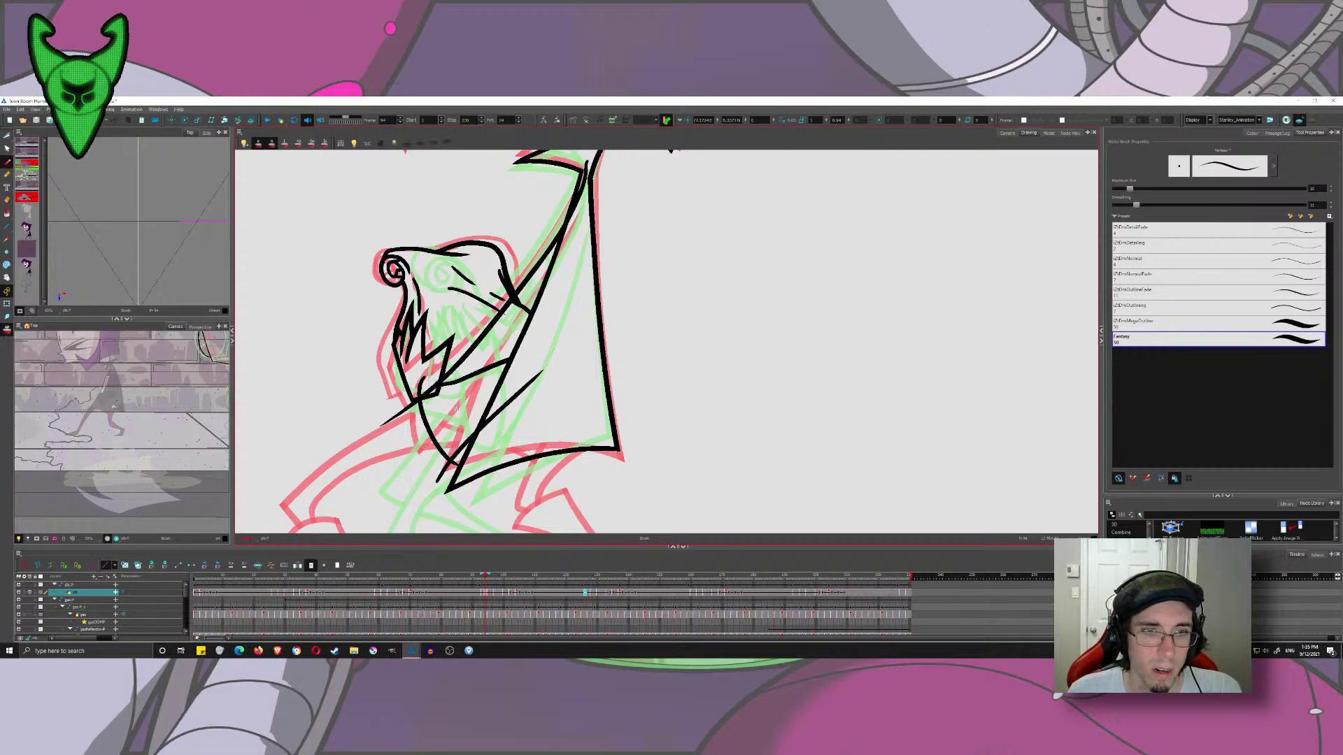
key("ctrl+z")
left_click_drag(418, 449, 565, 331)
- Cut away the torso curves' excess ends and the jagged shape's lines between the diagonal line and the cloak
key("alt+q")
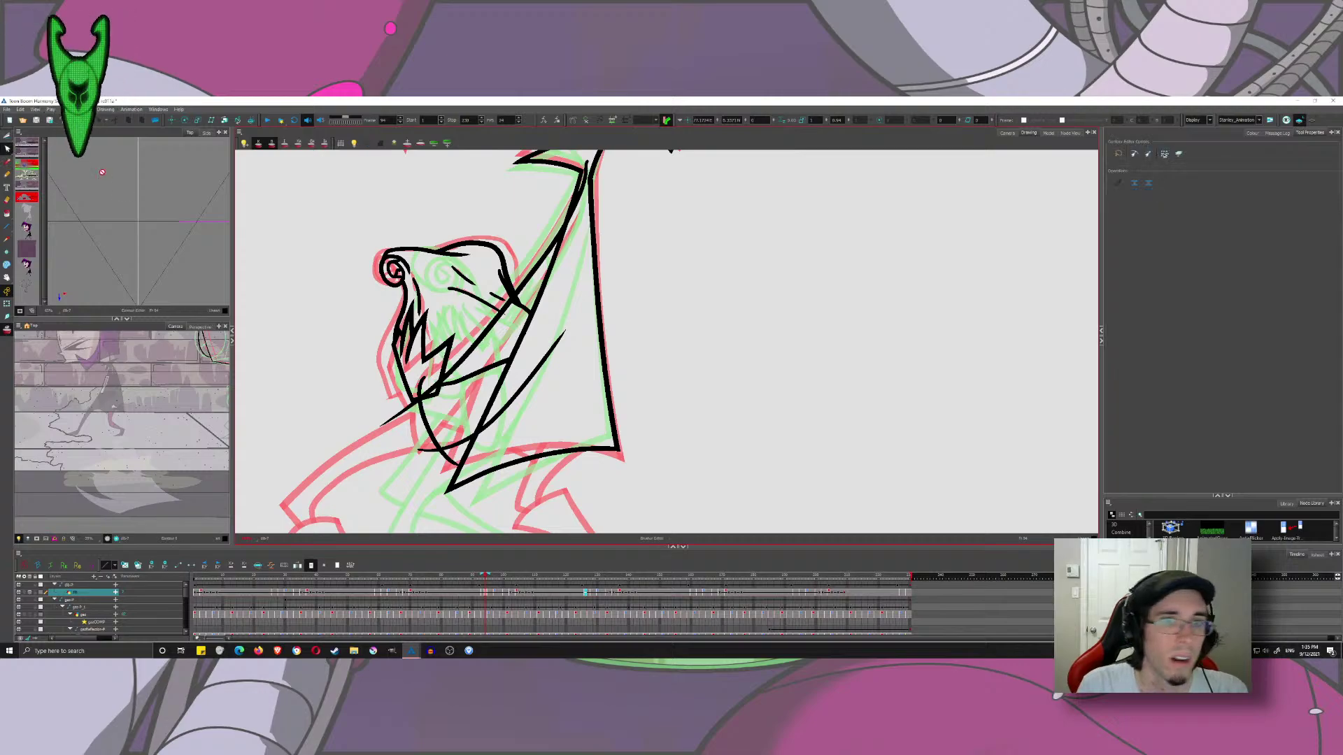
left_click_drag(553, 399, 490, 343)
left_click(7, 136)
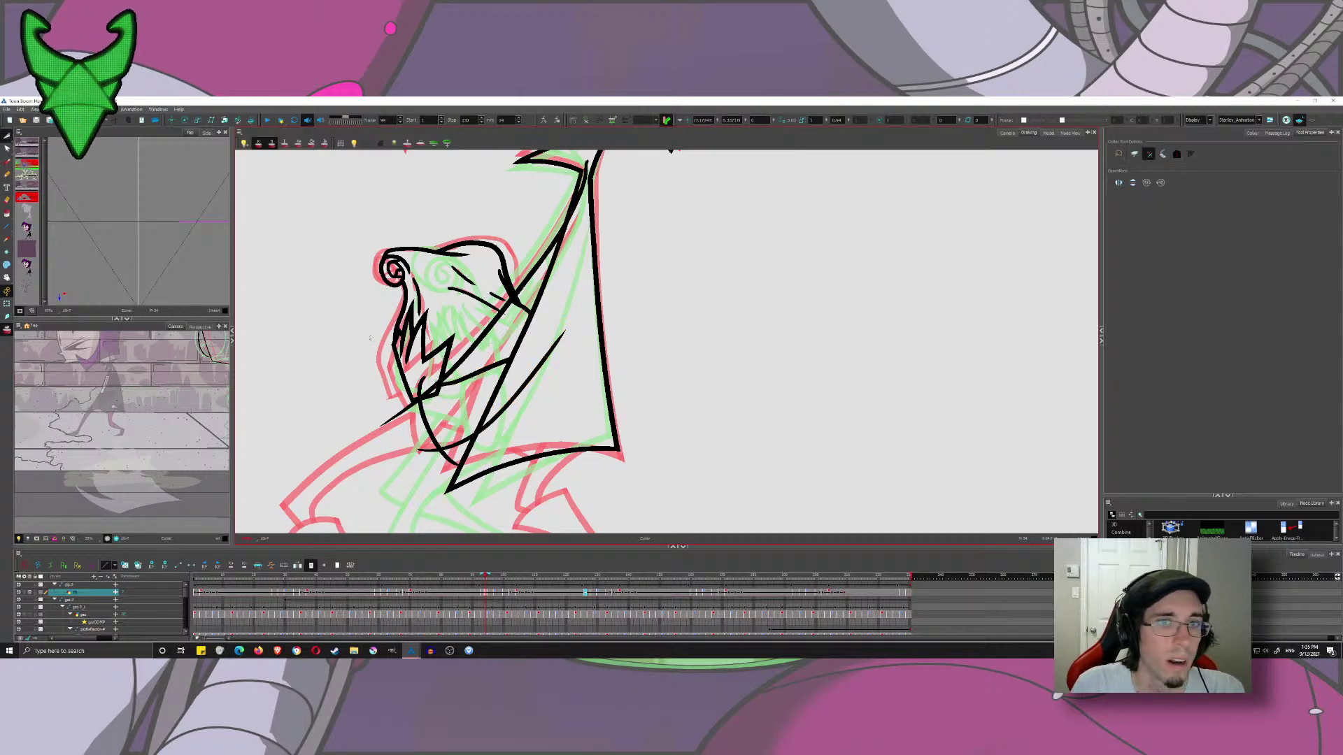
left_click_drag(549, 386, 505, 355)
left_click_drag(540, 275, 476, 395)
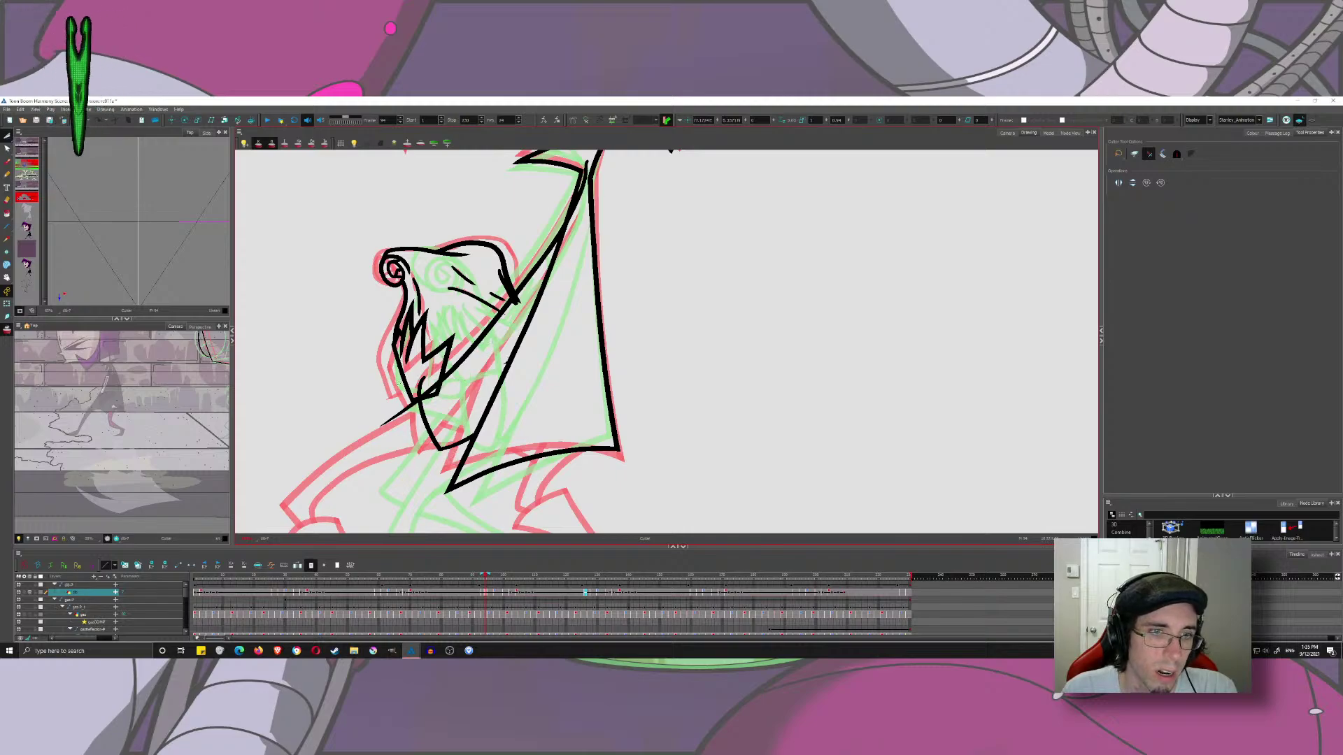
- Trim the remaining stroke ends where the diagonal line meets the jagged shape and the collar
scroll(399, 414, "up", 3)
mouse_move(517, 339)
left_mouse_down()
mouse_move(533, 309)
mouse_move(559, 323)
mouse_move(564, 304)
left_mouse_up()
left_click_drag(758, 190, 583, 312)
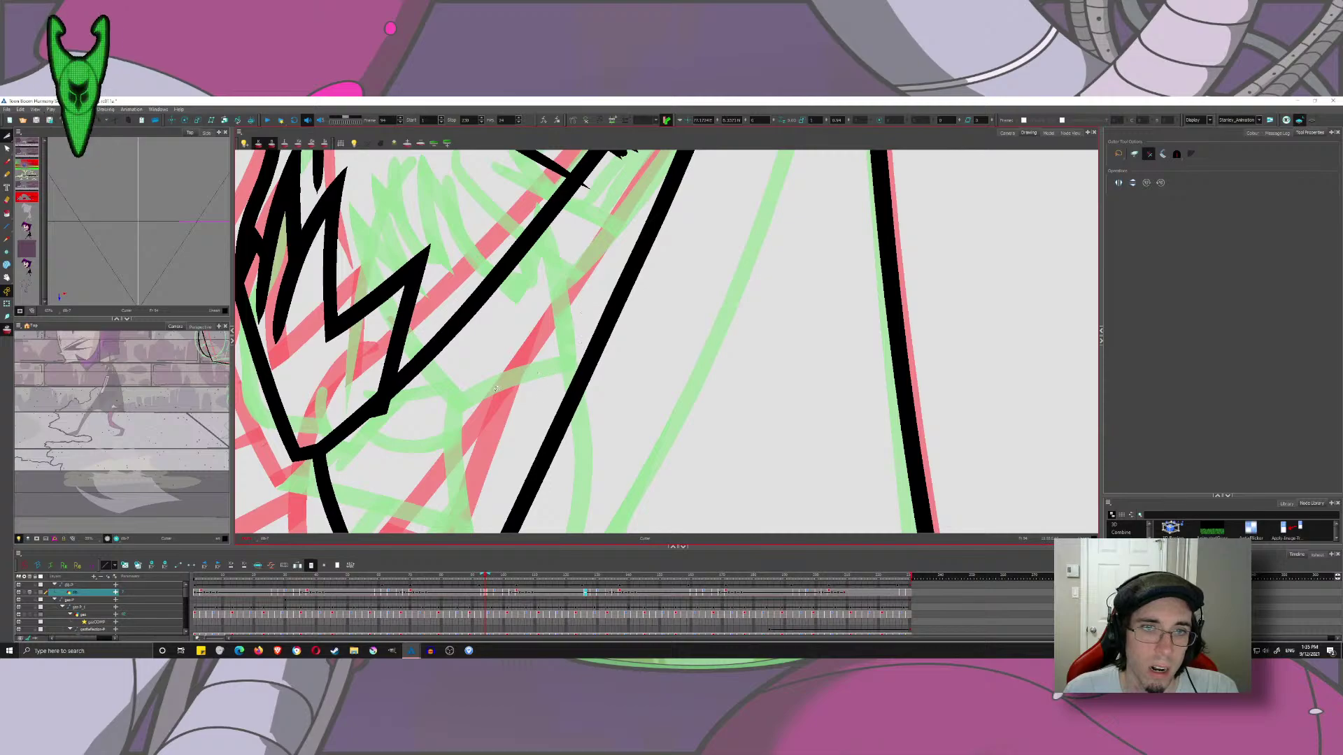
scroll(497, 316, "down", 1)
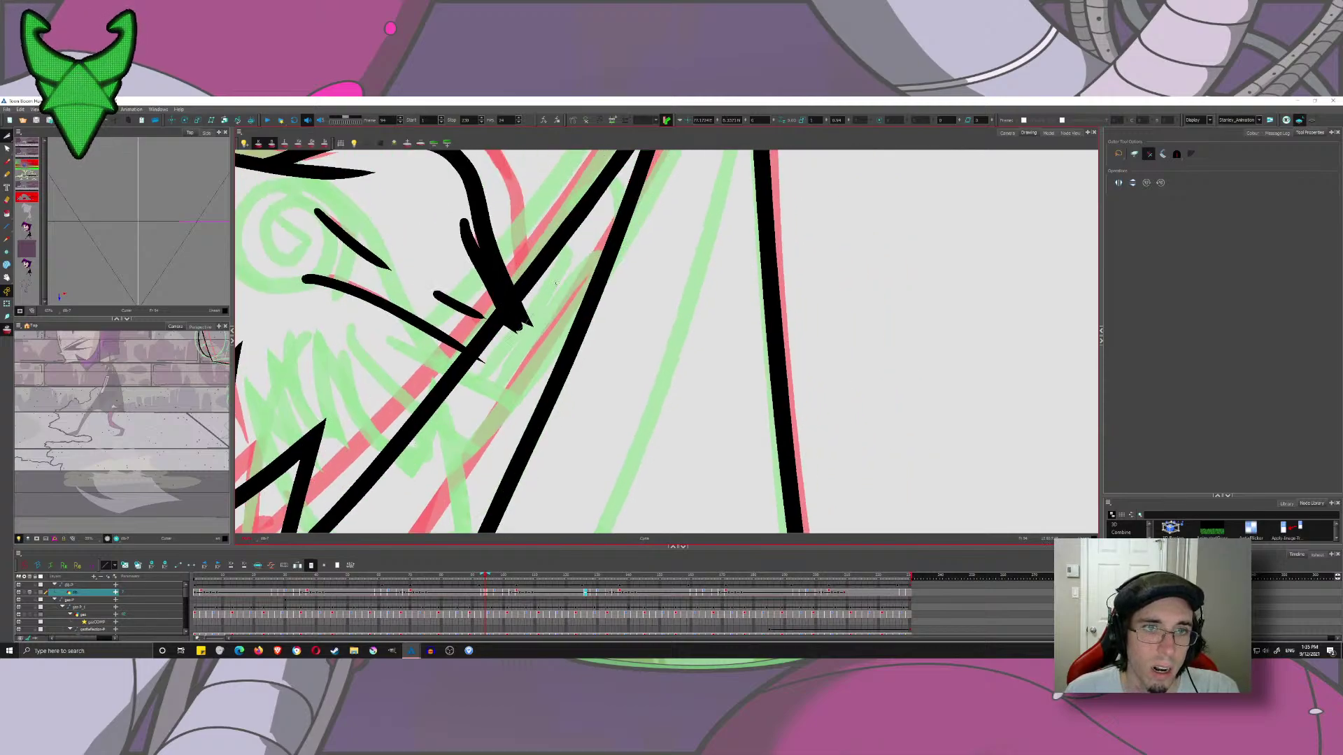
mouse_move(512, 337)
left_mouse_down()
mouse_move(537, 312)
mouse_move(509, 342)
left_mouse_up()
scroll(475, 368, "down", 3)
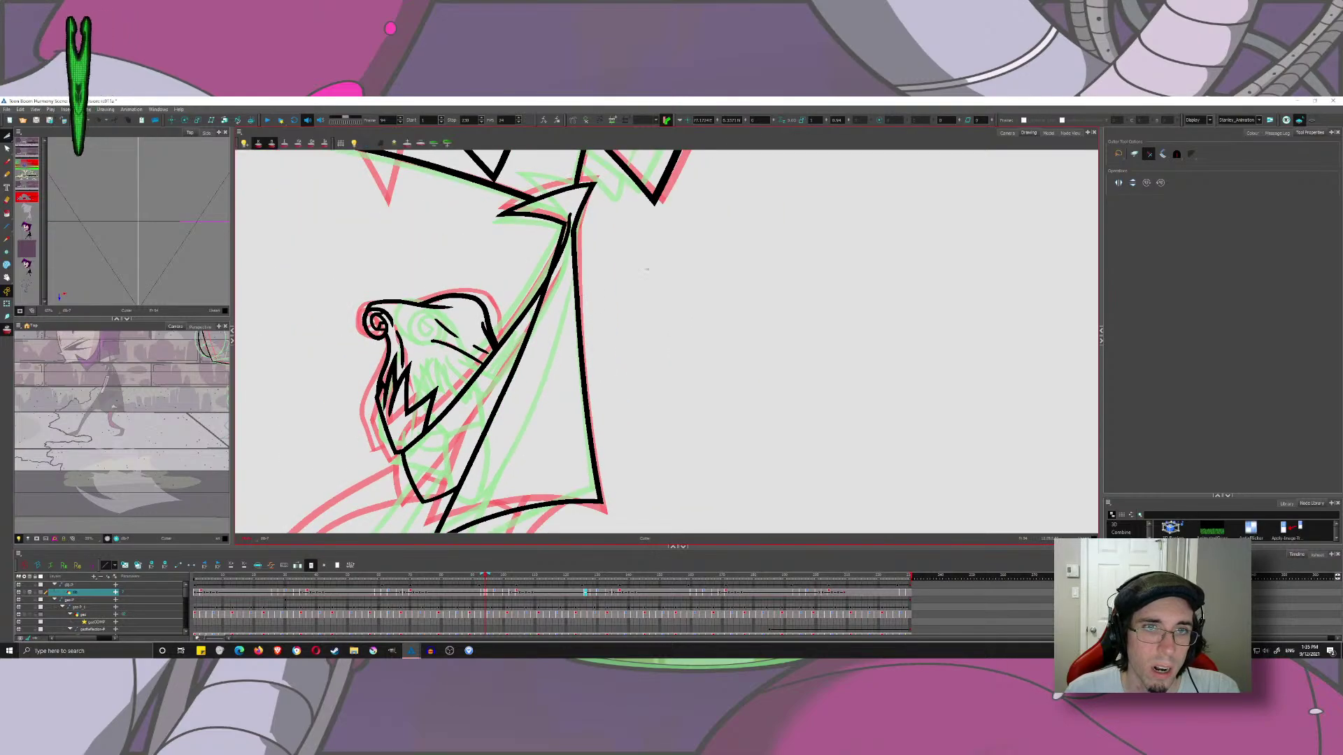
left_click_drag(530, 253, 546, 195)
- Draw a second line with the Brush close alongside the cloak's slanted front edge, starting below the collar
left_click(7, 161)
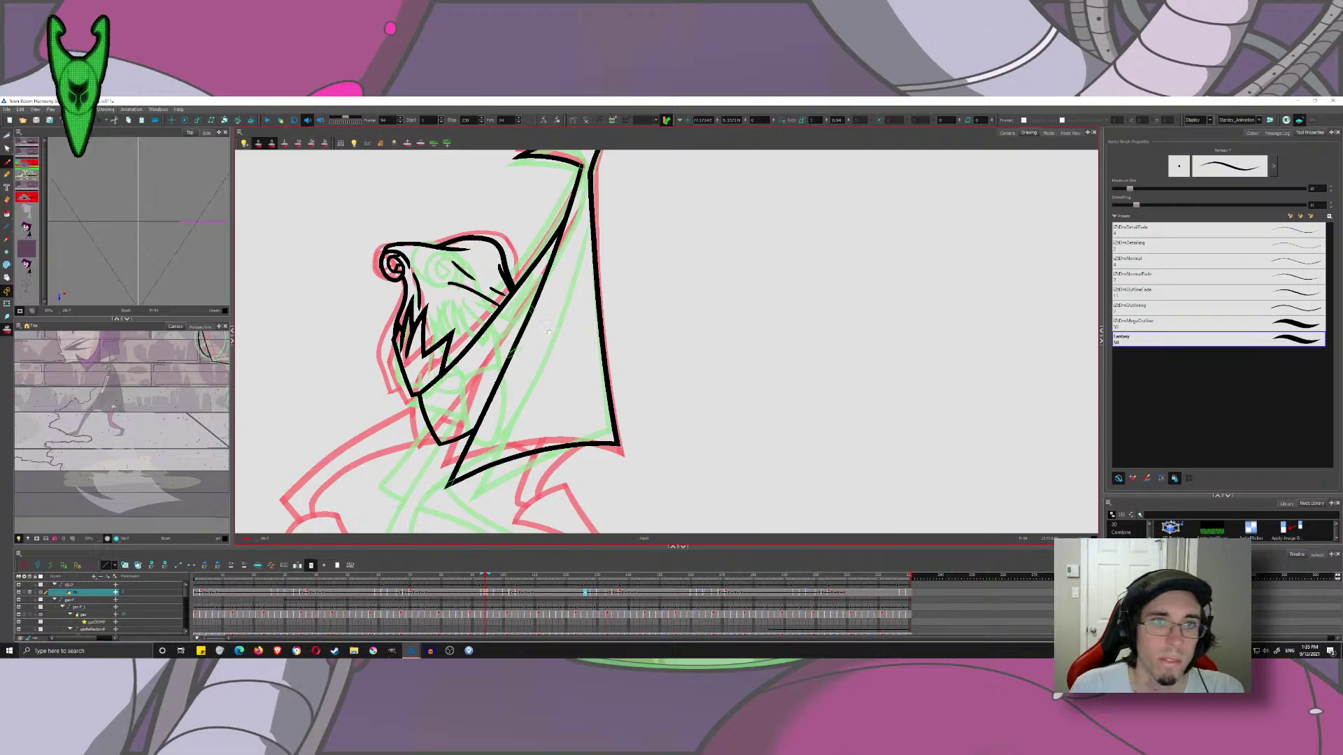
left_click_drag(550, 332, 526, 381)
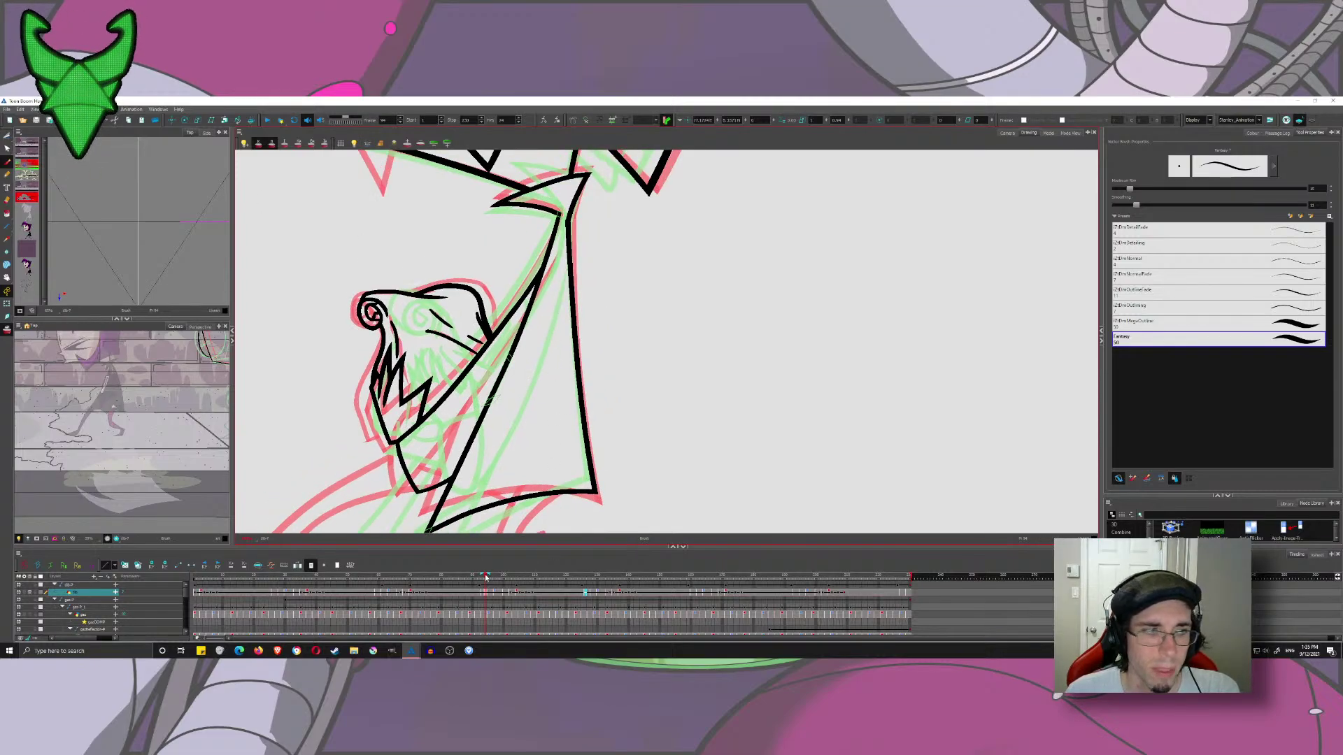
mouse_move(485, 577)
left_mouse_down()
mouse_move(500, 577)
mouse_move(468, 579)
mouse_move(496, 583)
mouse_move(486, 579)
left_mouse_up()
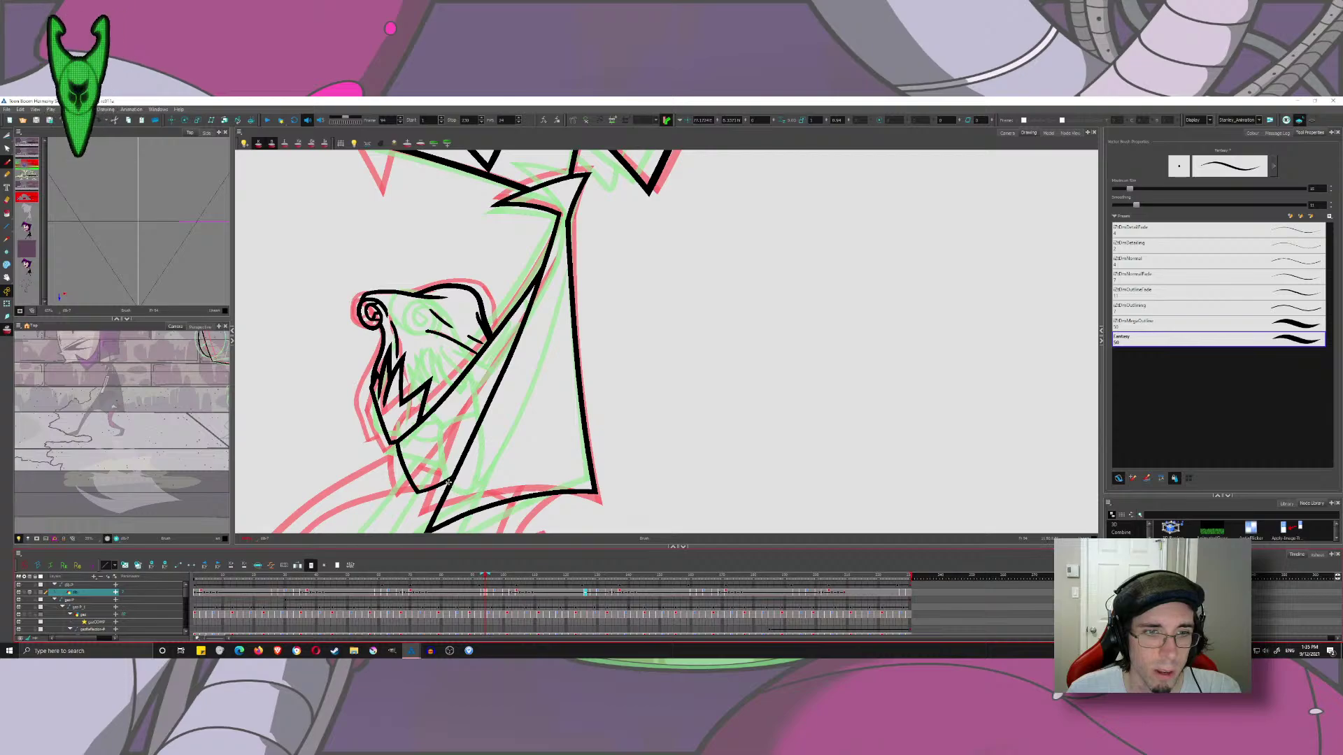
mouse_move(451, 482)
left_mouse_down()
mouse_move(561, 291)
mouse_move(425, 488)
left_mouse_up()
key("ctrl+z")
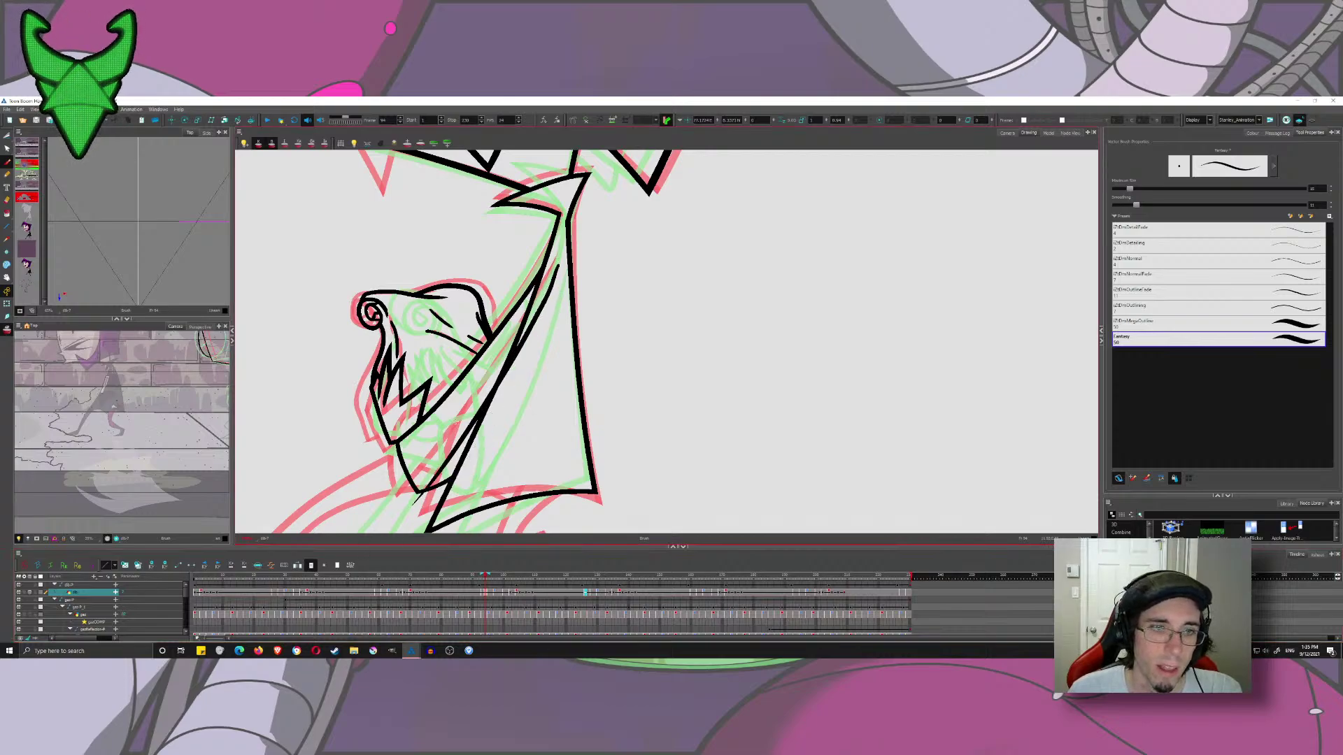
key("ctrl+z")
mouse_move(552, 270)
left_mouse_down()
mouse_move(429, 521)
mouse_move(603, 245)
mouse_move(434, 488)
mouse_move(547, 283)
mouse_move(431, 514)
left_mouse_up()
key("ctrl+z")
key("ctrl+z")
key("ctrl+z")
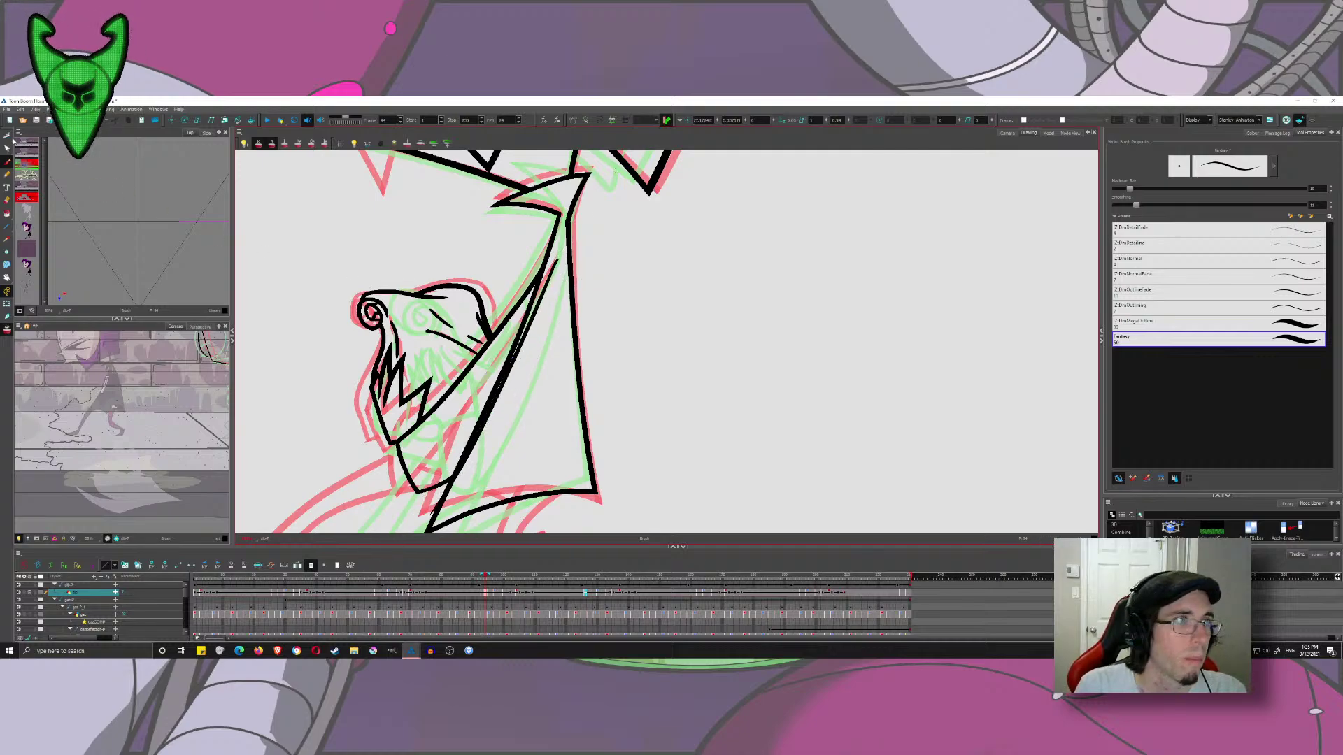
key("alt+t")
left_click(5, 137)
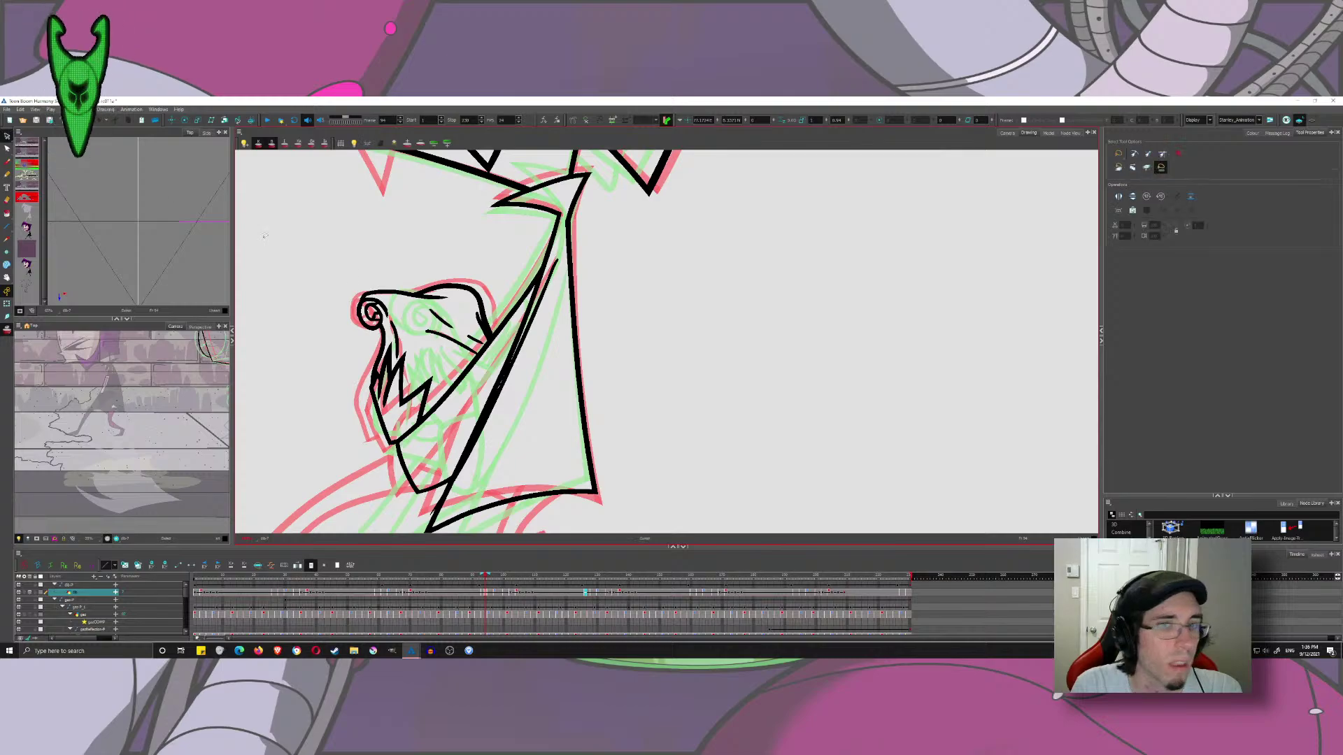
left_click(442, 498)
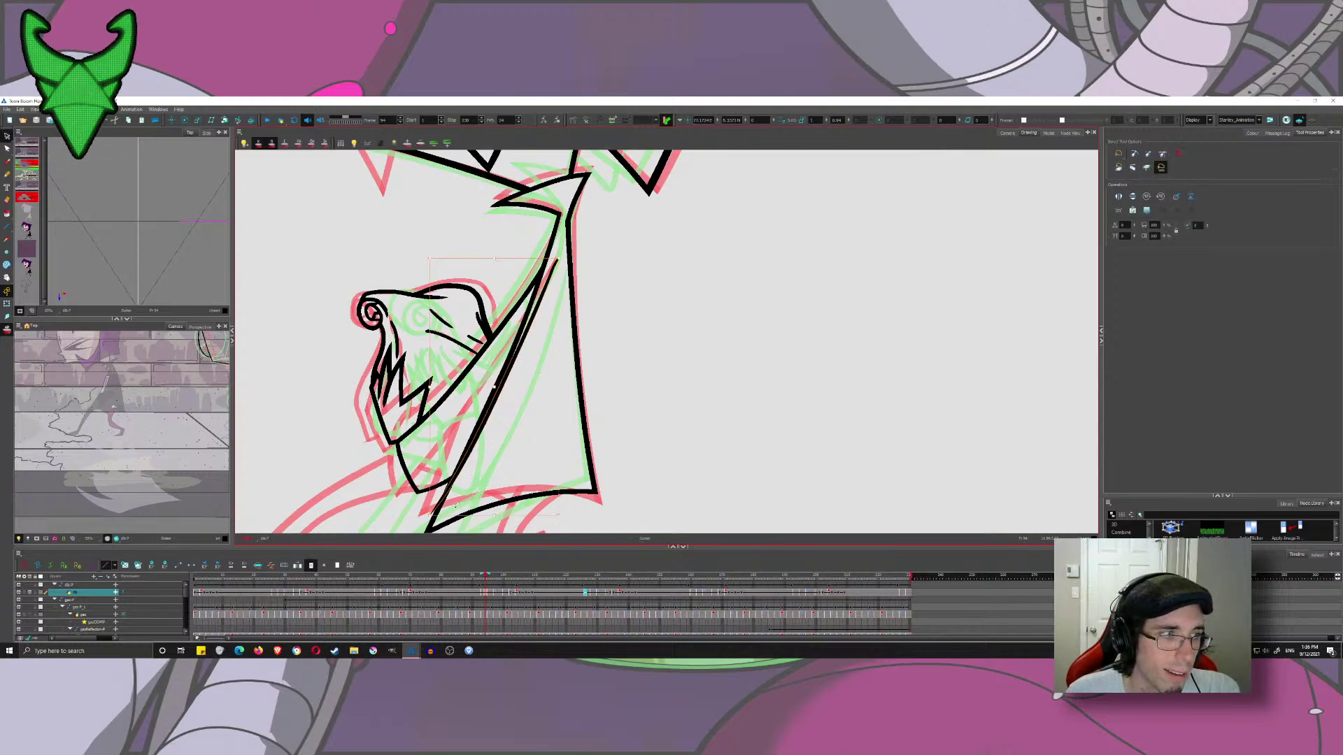
key("Delete")
key("ctrl+z")
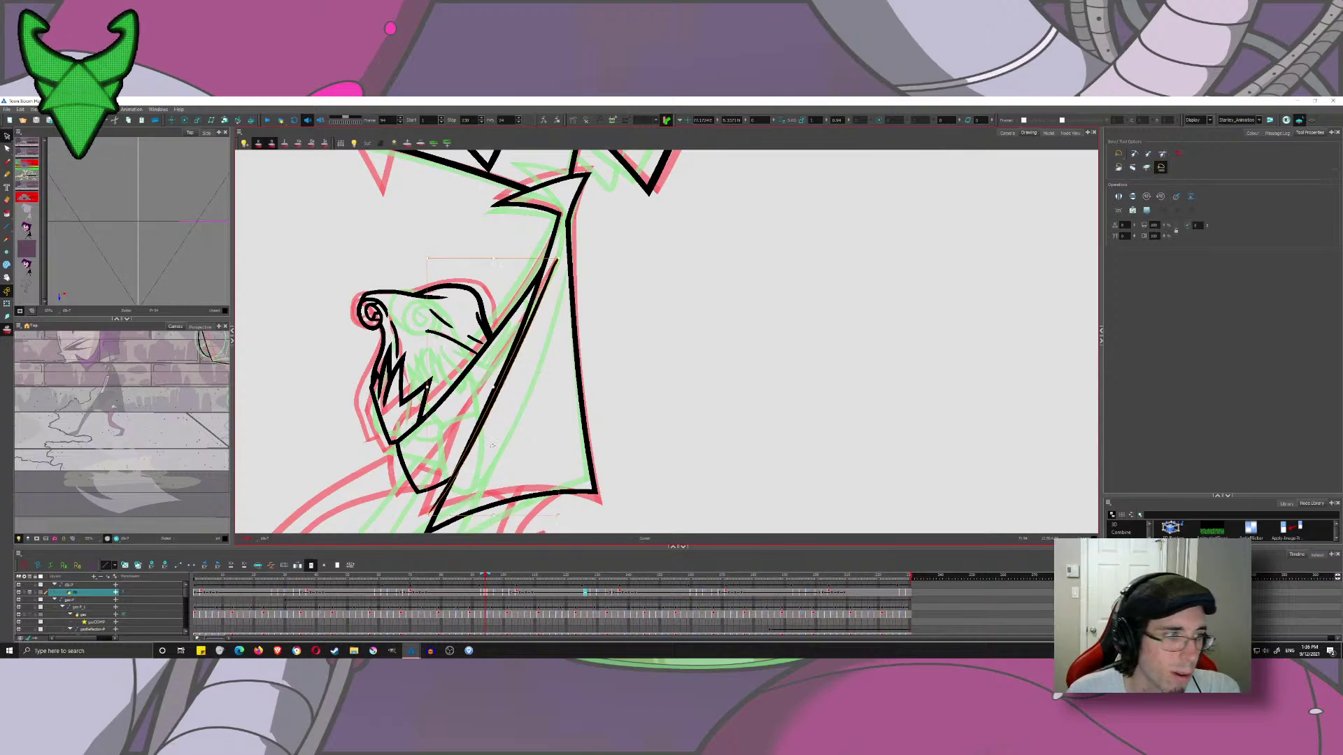
left_click(492, 412)
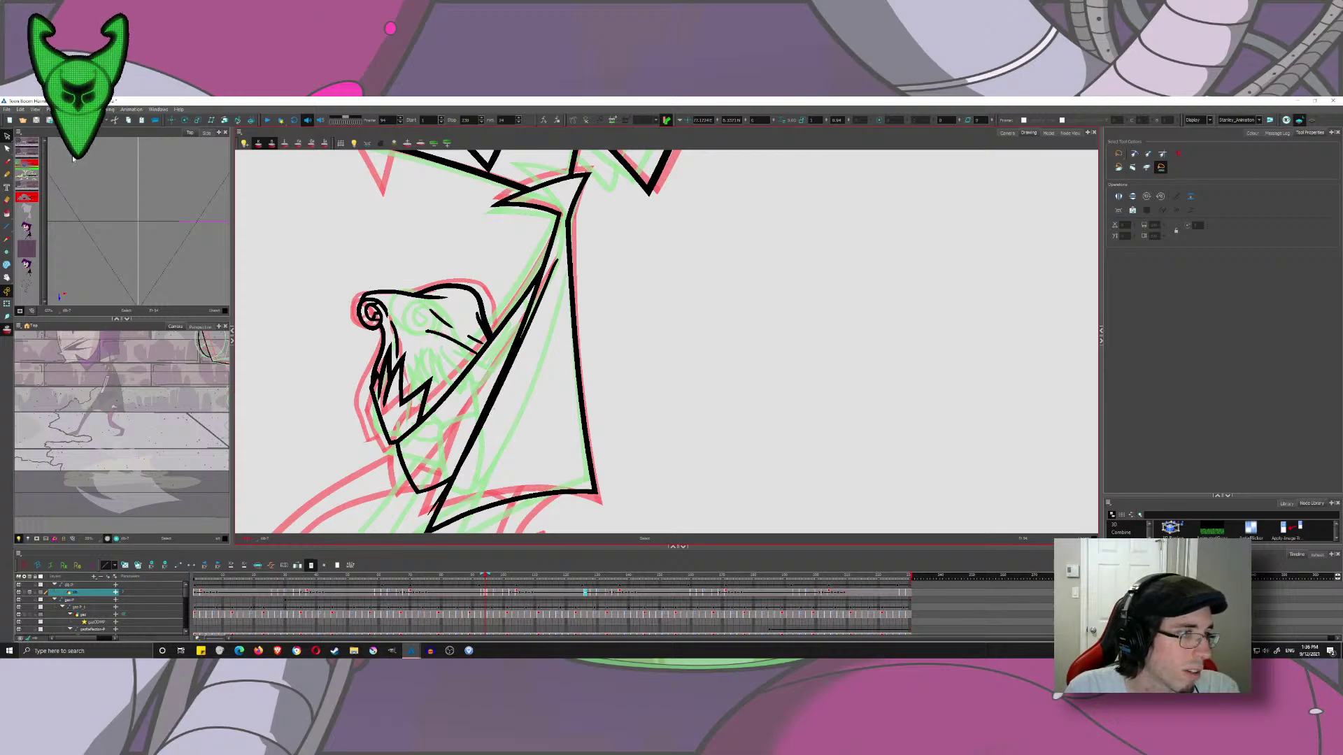
- Cut away the doubled line's pieces alongside the cloak's slanted front edge, leaving a single clean line
left_click(29, 143)
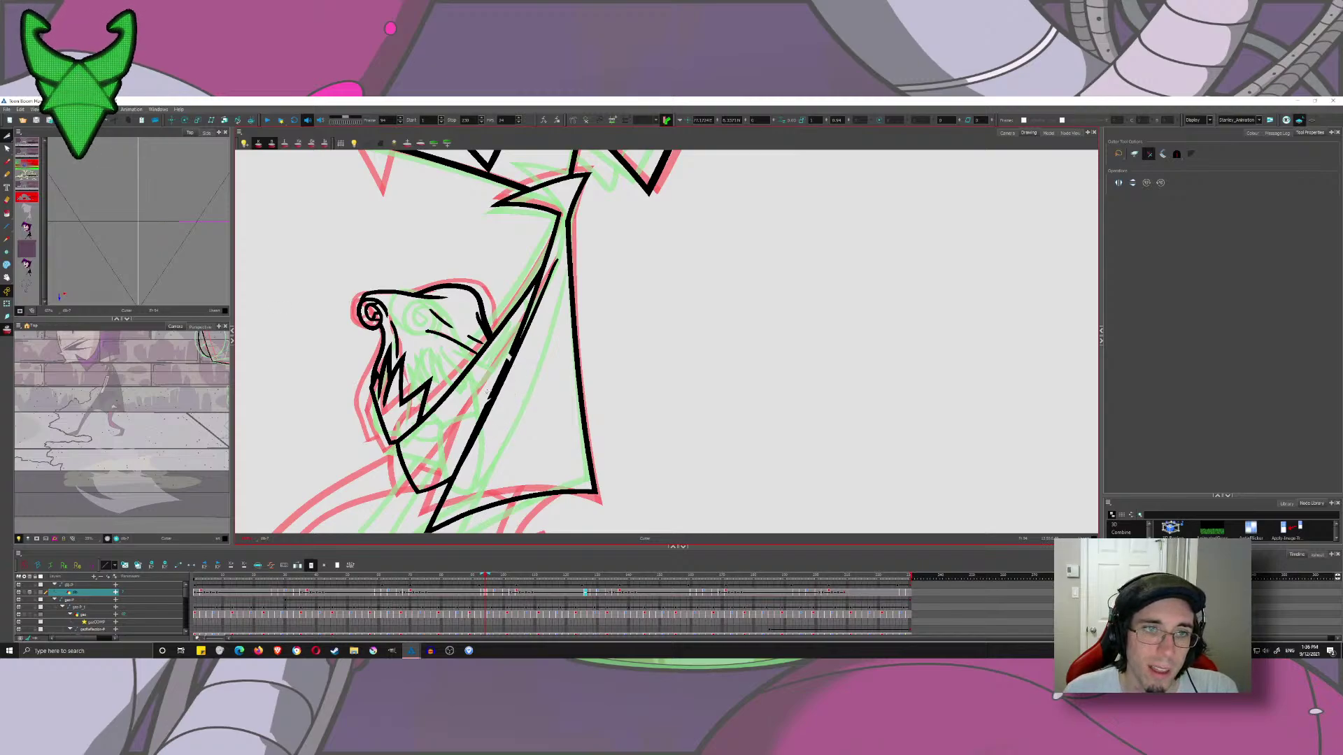
left_click_drag(487, 393, 498, 382)
left_click_drag(517, 313, 523, 317)
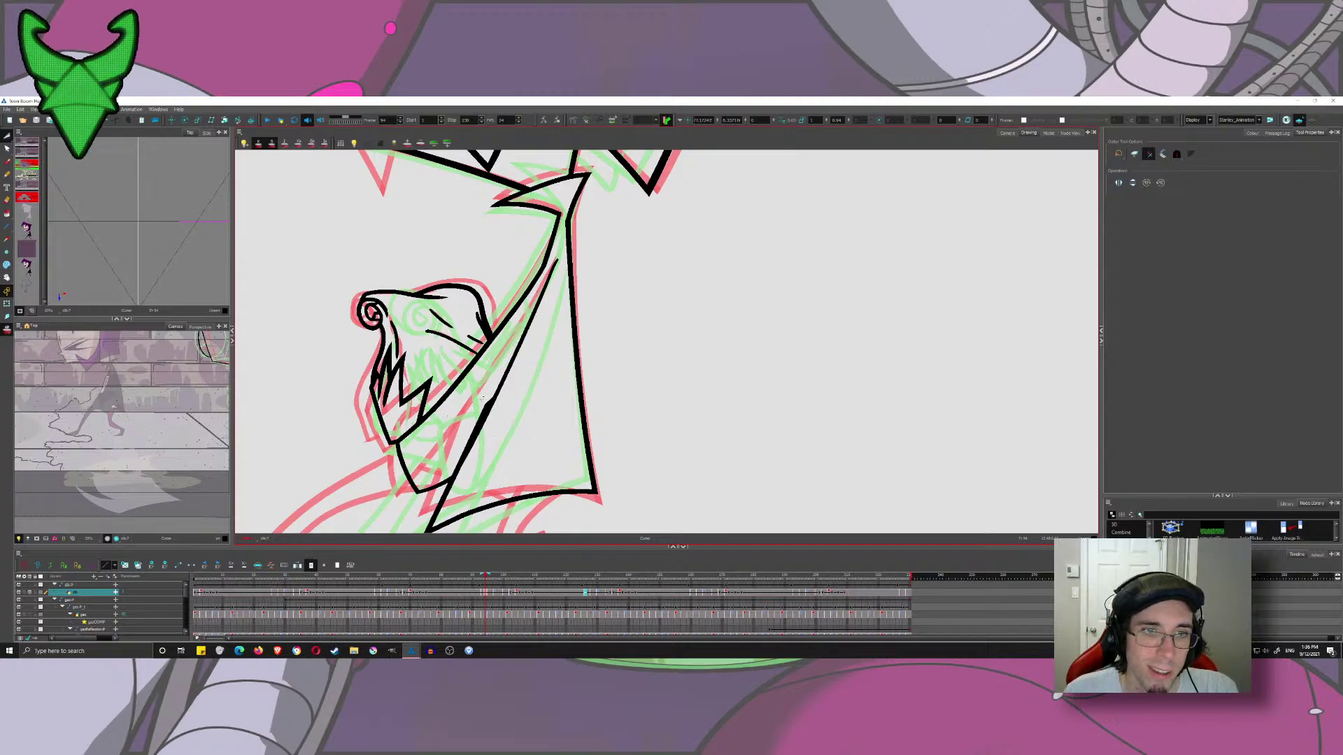
mouse_move(482, 438)
left_mouse_down()
mouse_move(484, 414)
mouse_move(527, 421)
left_mouse_up()
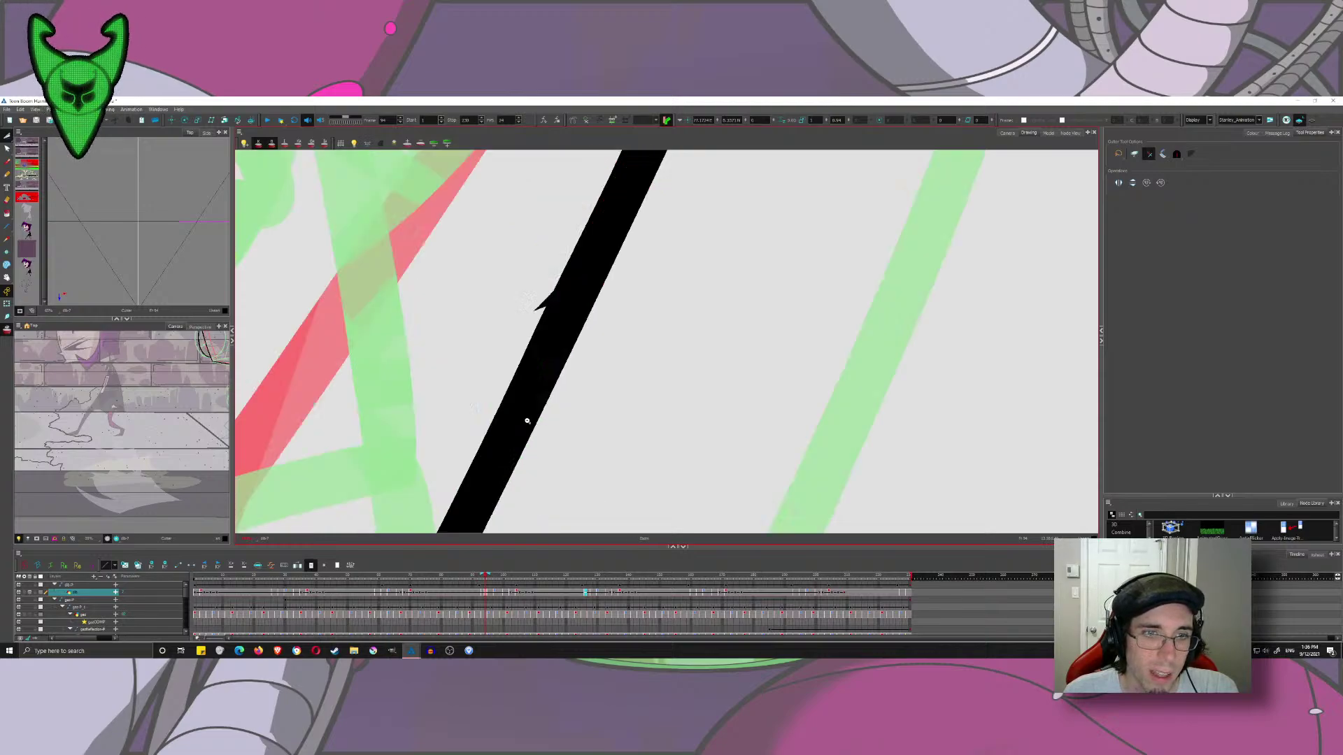
scroll(553, 308, "down", 6)
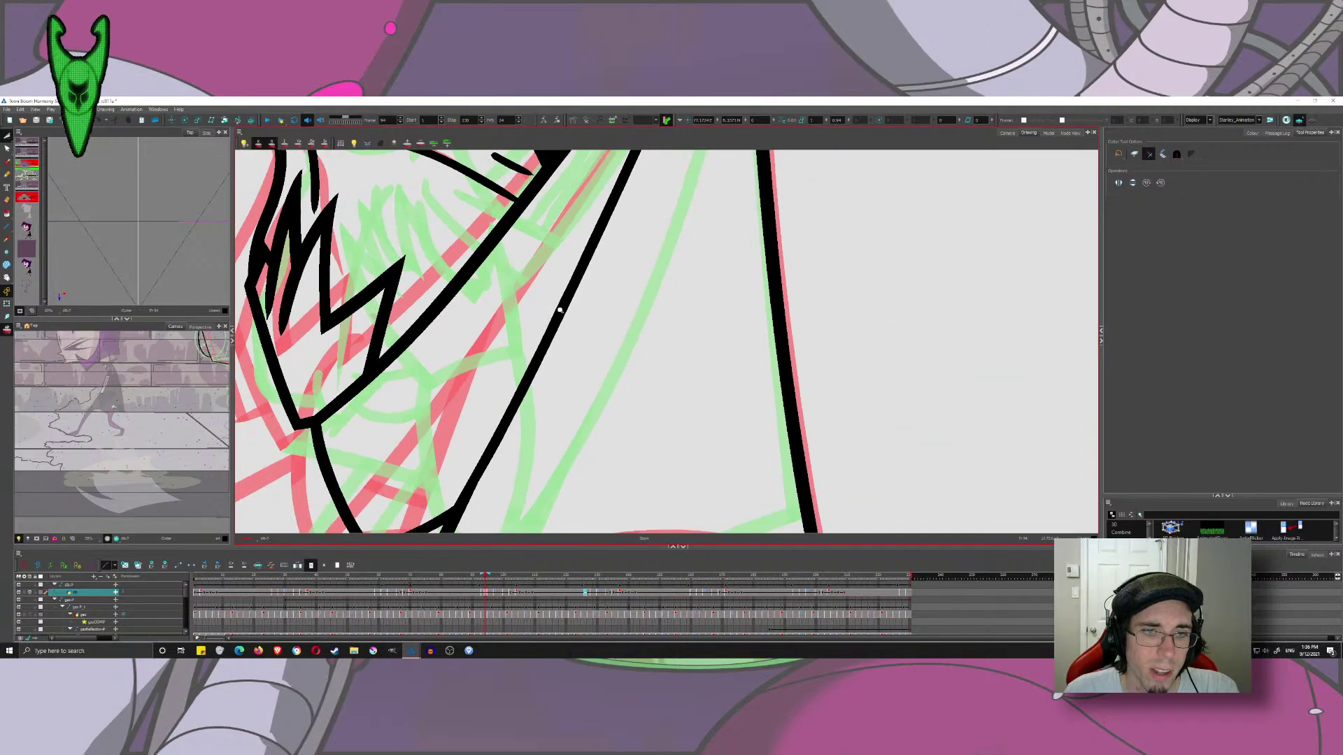
scroll(560, 313, "down", 6)
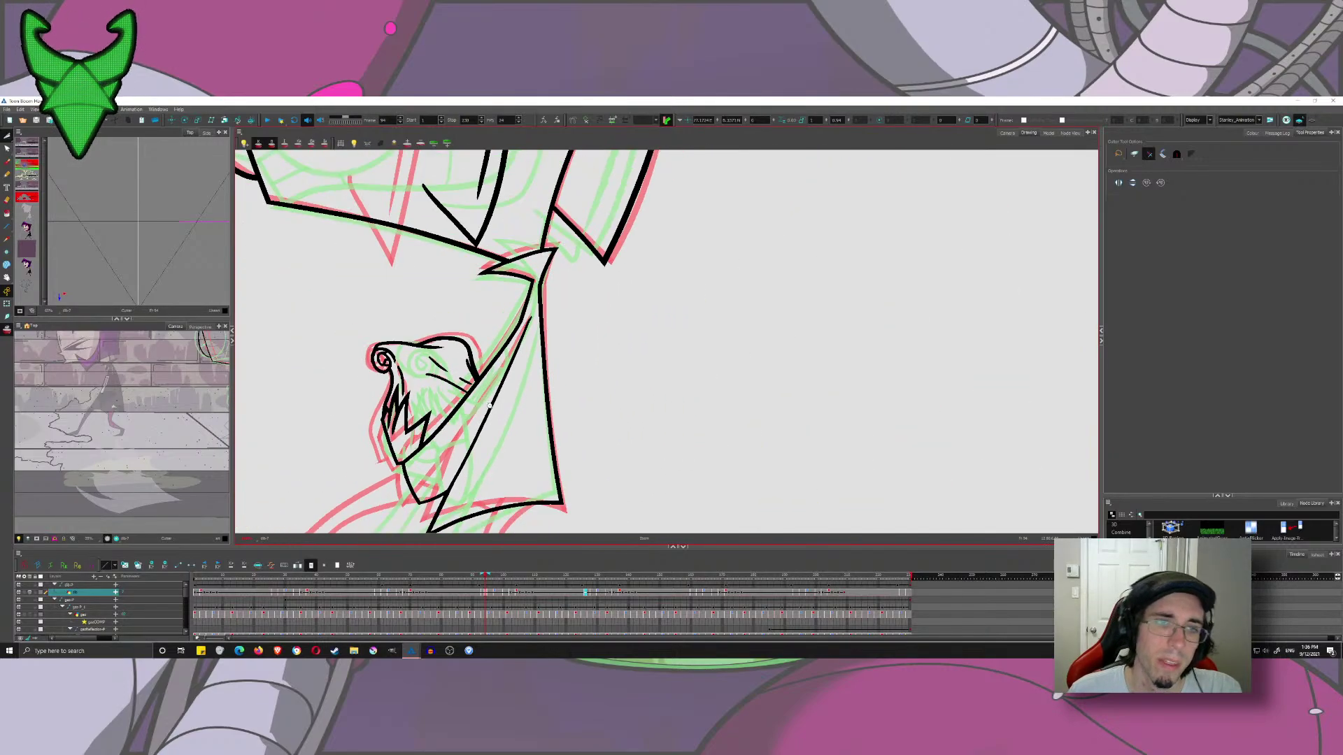
scroll(502, 415, "up", 4)
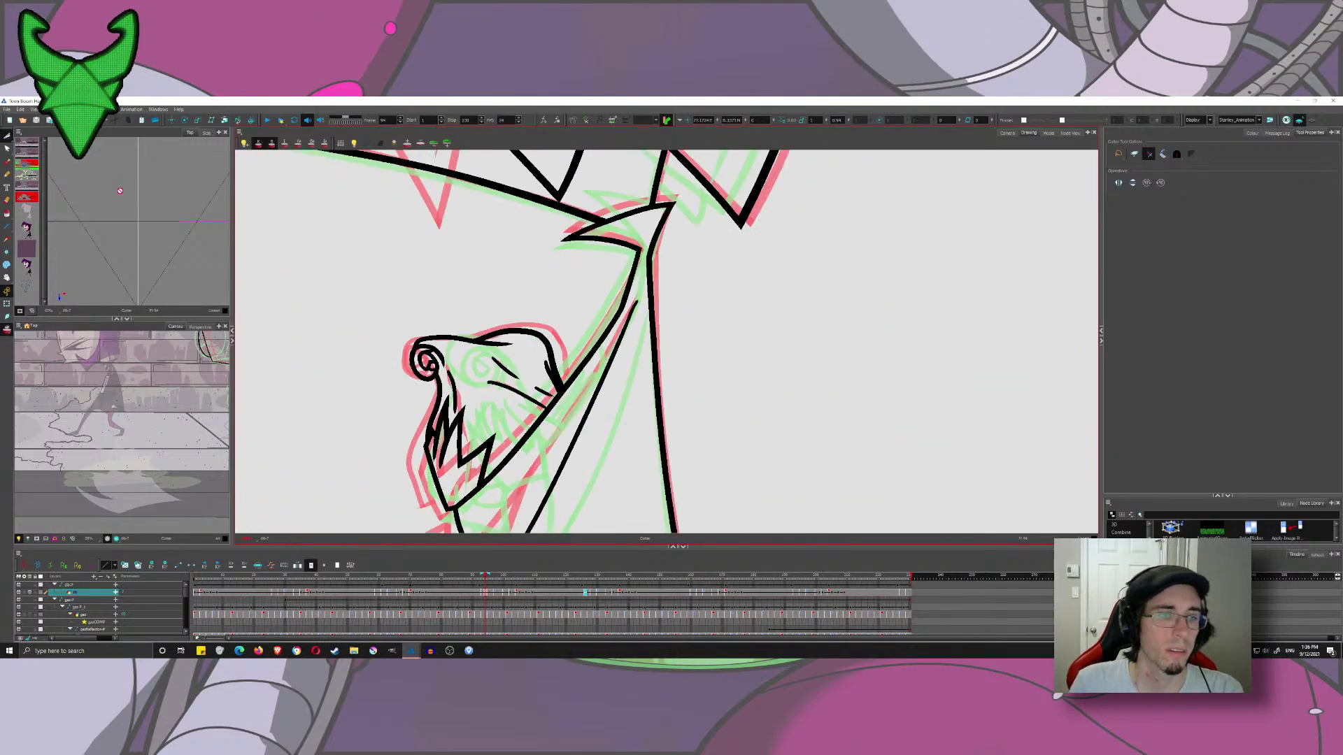
- Flip back and forth through the neighbouring frames to compare the arm, collar and cloak lines
left_click(7, 162)
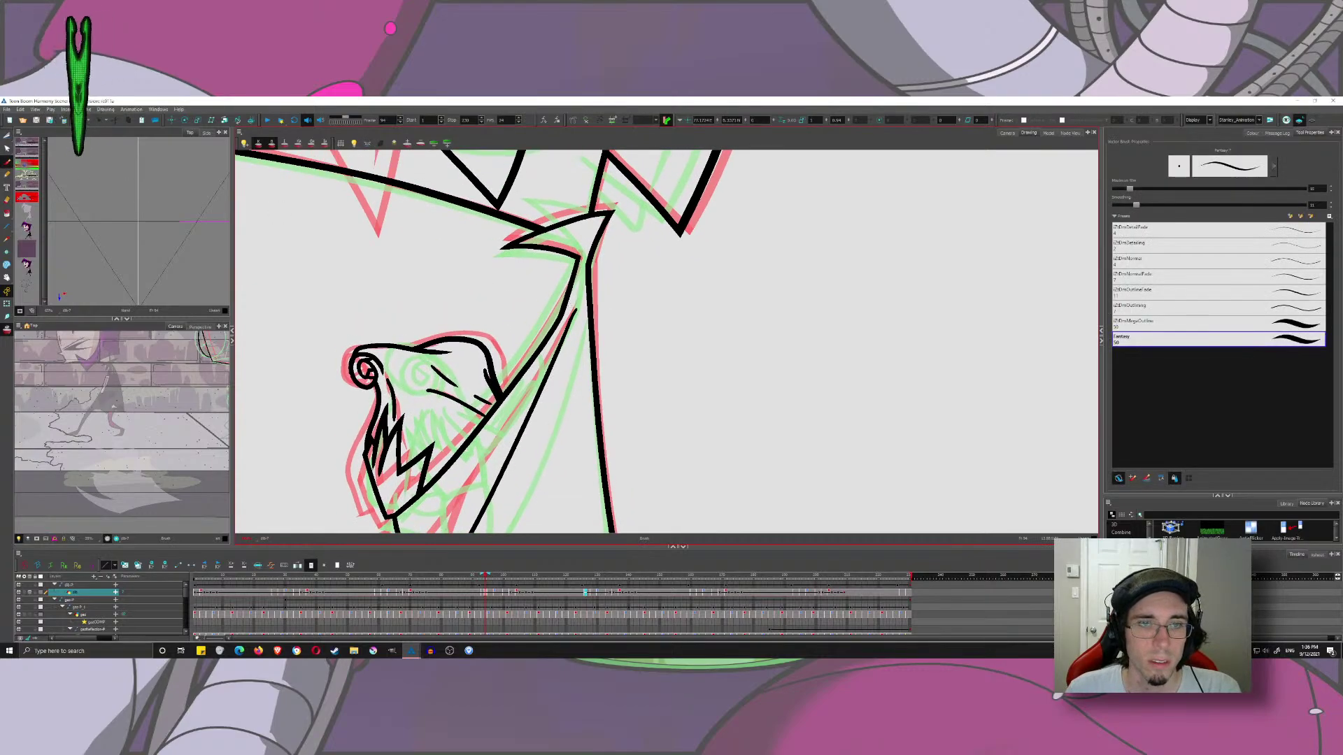
key("period")
key("period")
key("comma")
key("comma")
key("comma")
key("comma")
key("comma")
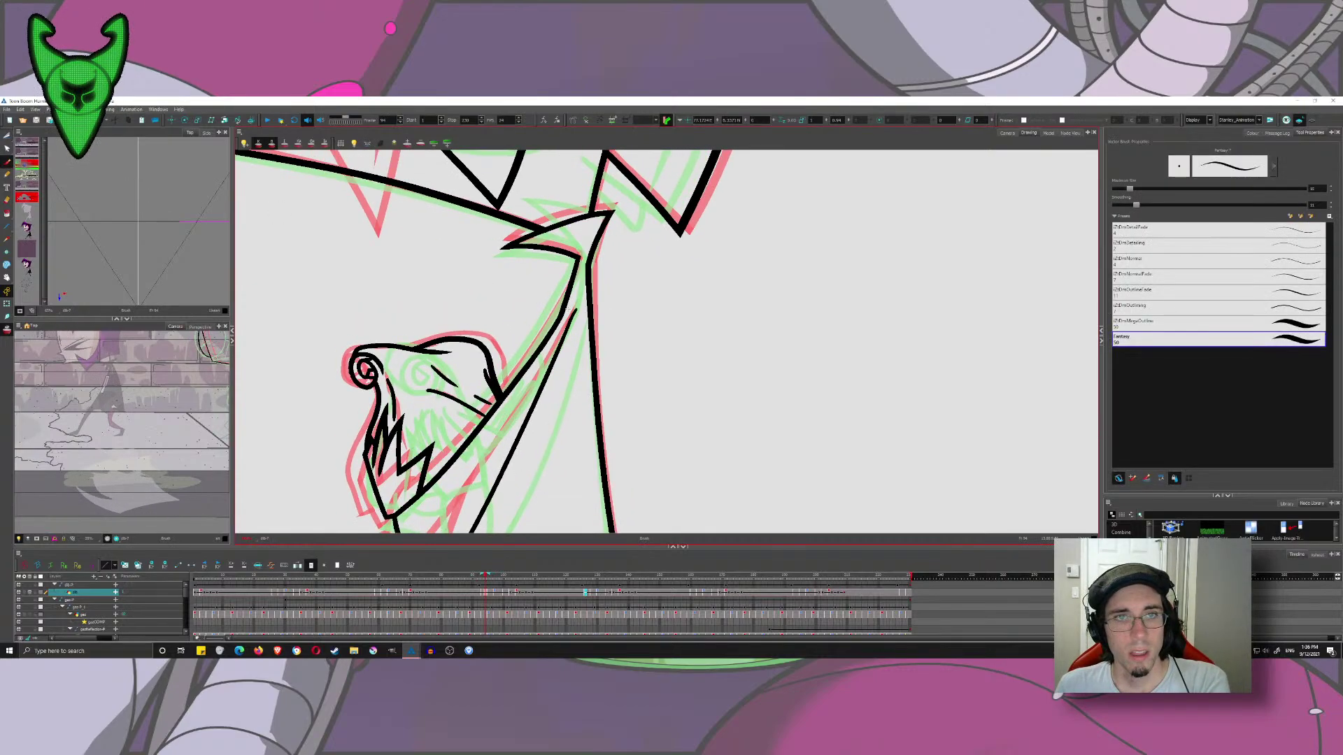
key("period")
key("period")
key("period")
key("period")
key("period")
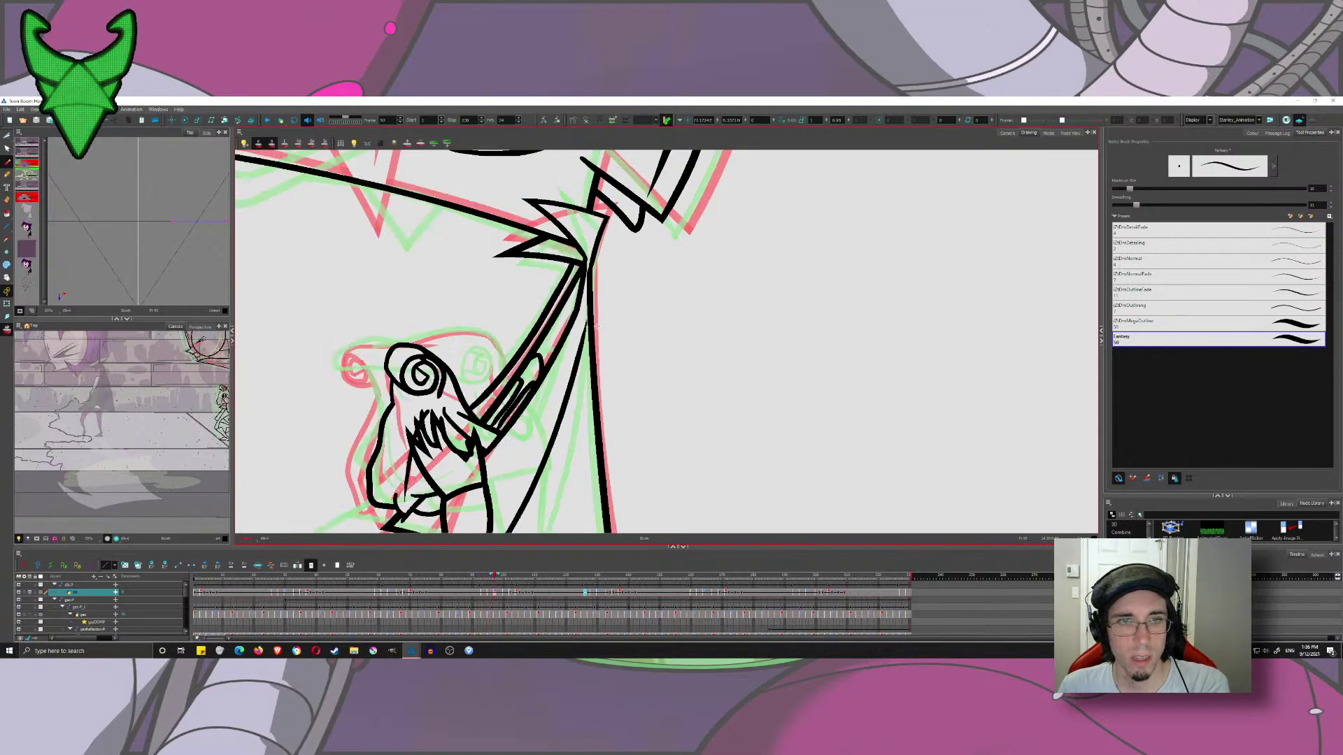
key("comma")
key("comma")
key("comma")
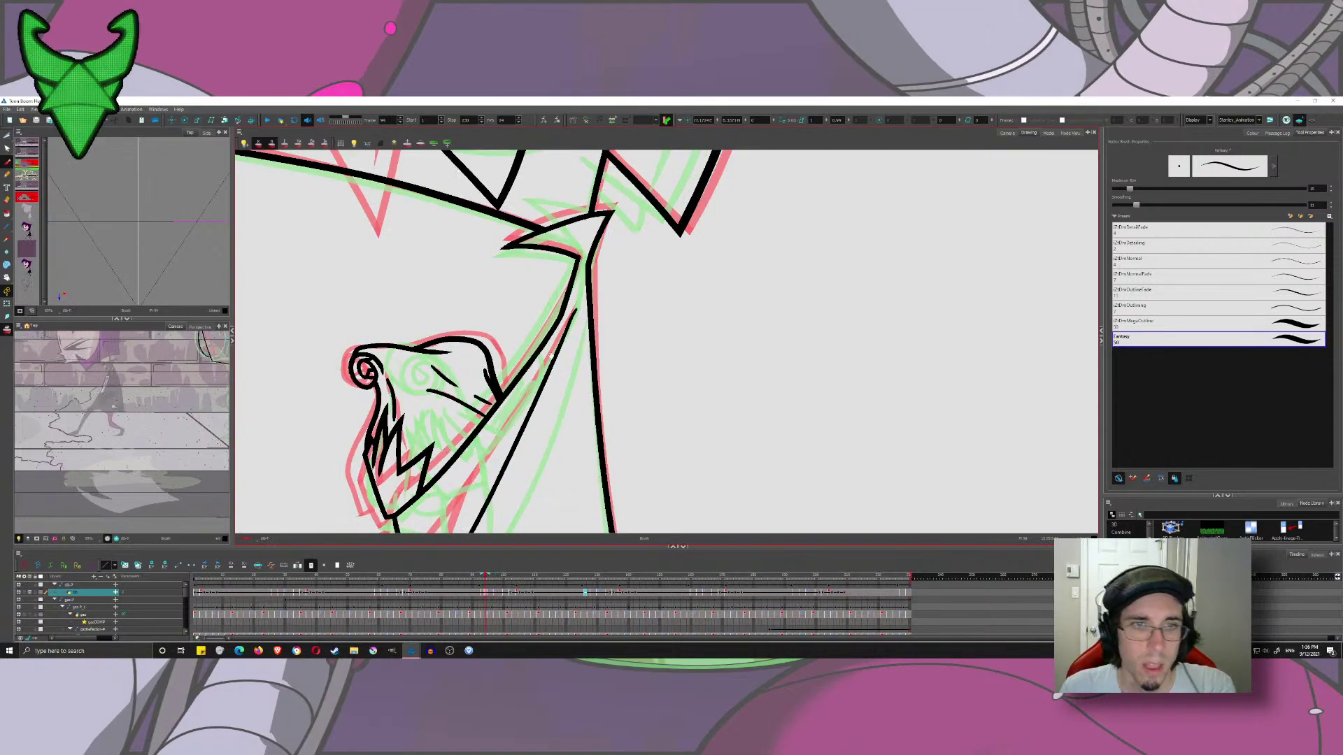
- Brush a second curve along the diagonal arm line from the collar to the jagged shape, trim its excess ends, and save the scene
left_click_drag(551, 355, 570, 355)
left_click_drag(597, 247, 518, 420)
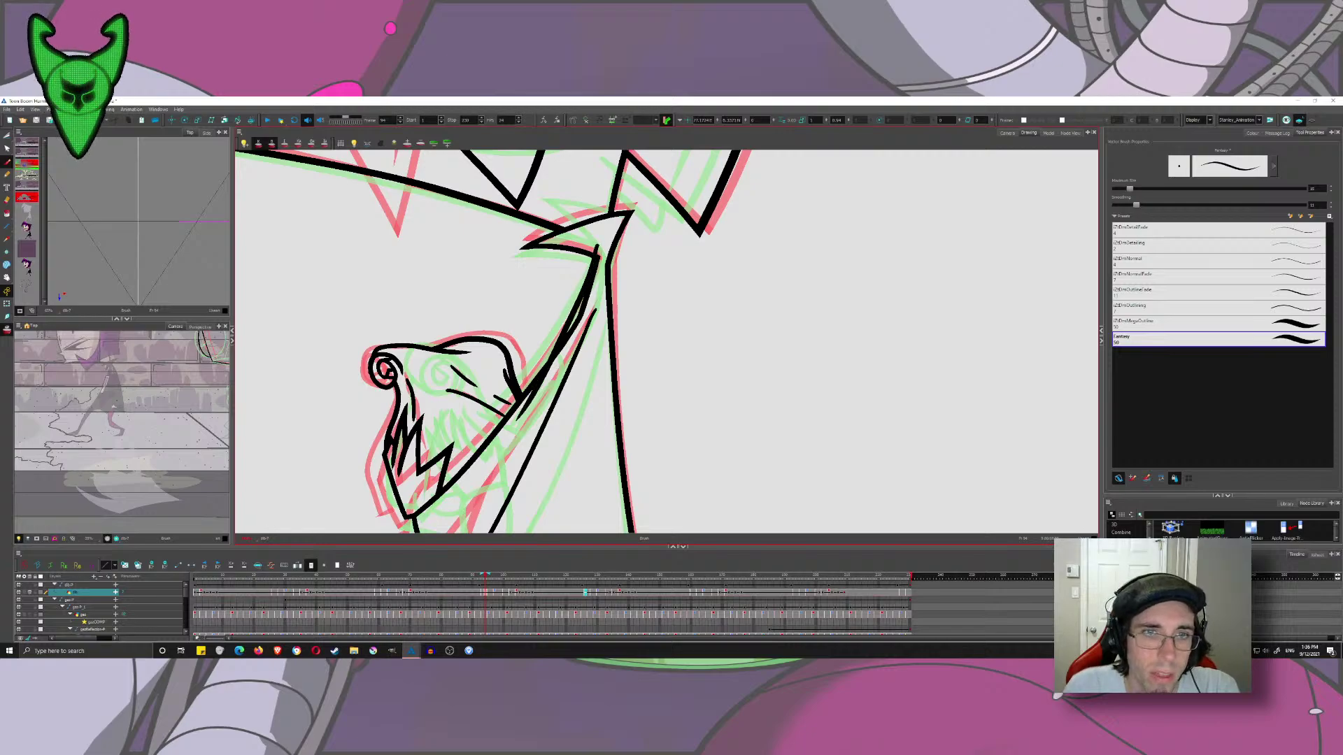
left_click(6, 137)
scroll(542, 380, "down", 3)
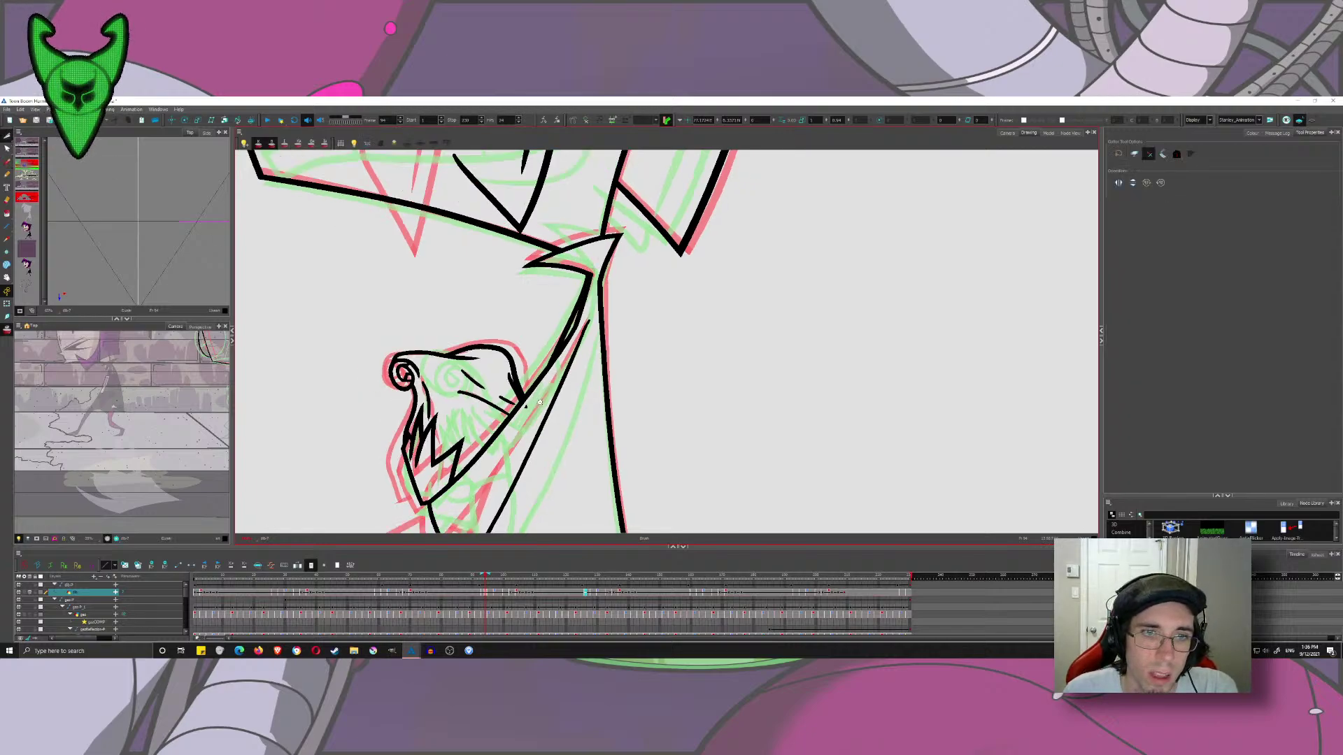
scroll(529, 406, "up", 4)
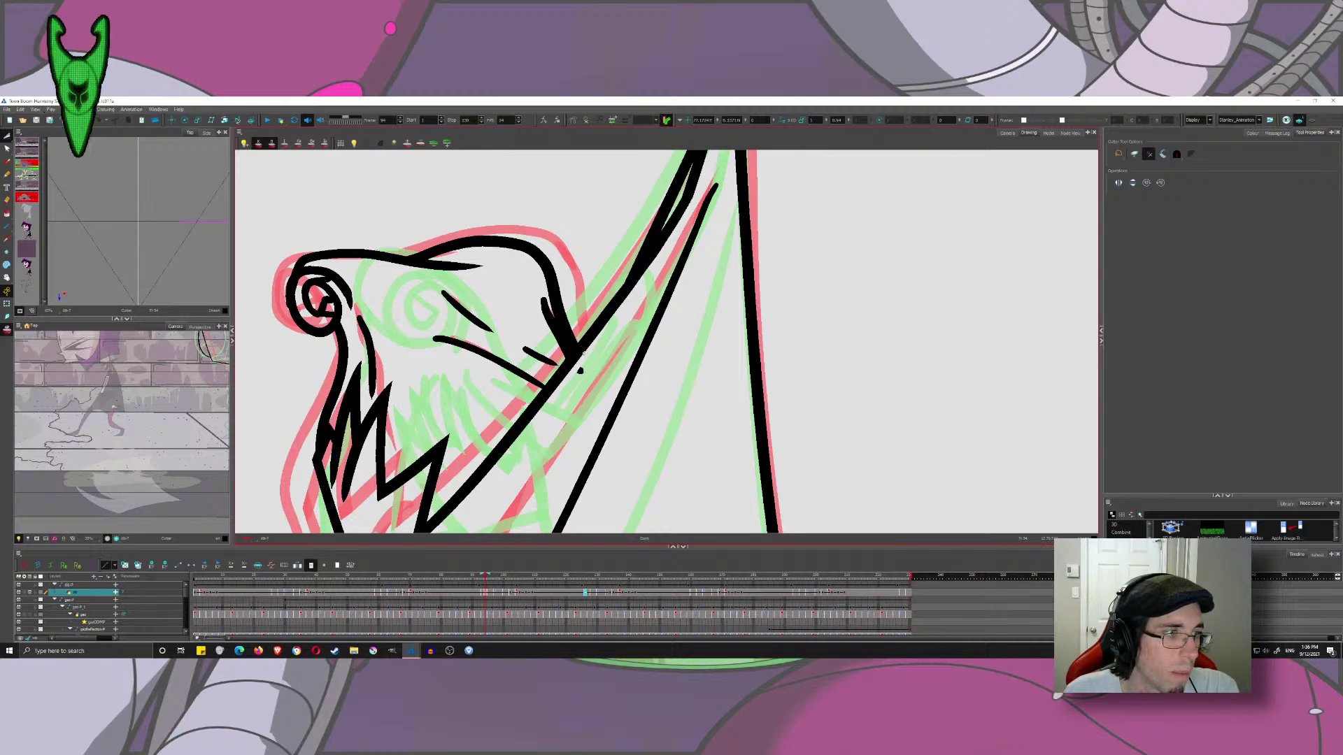
mouse_move(590, 359)
left_mouse_down()
mouse_move(680, 280)
mouse_move(632, 324)
left_mouse_up()
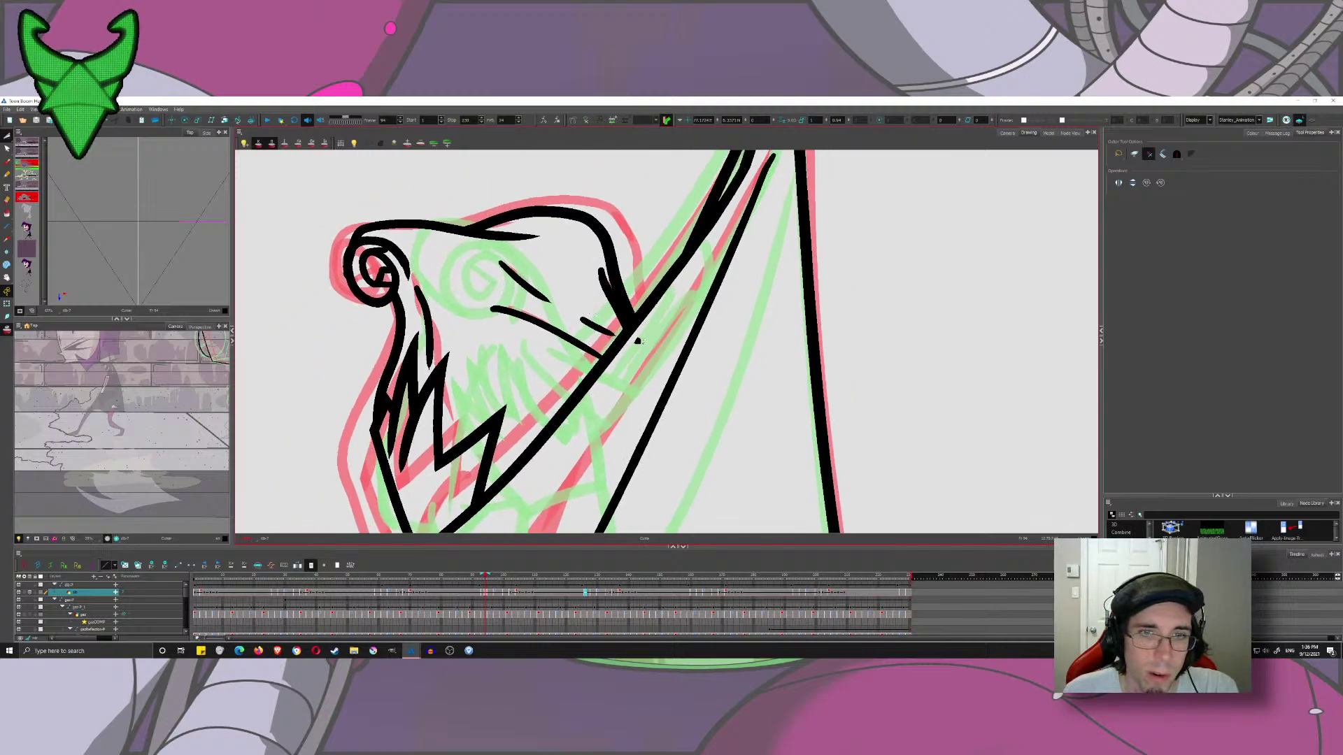
scroll(644, 340, "down", 4)
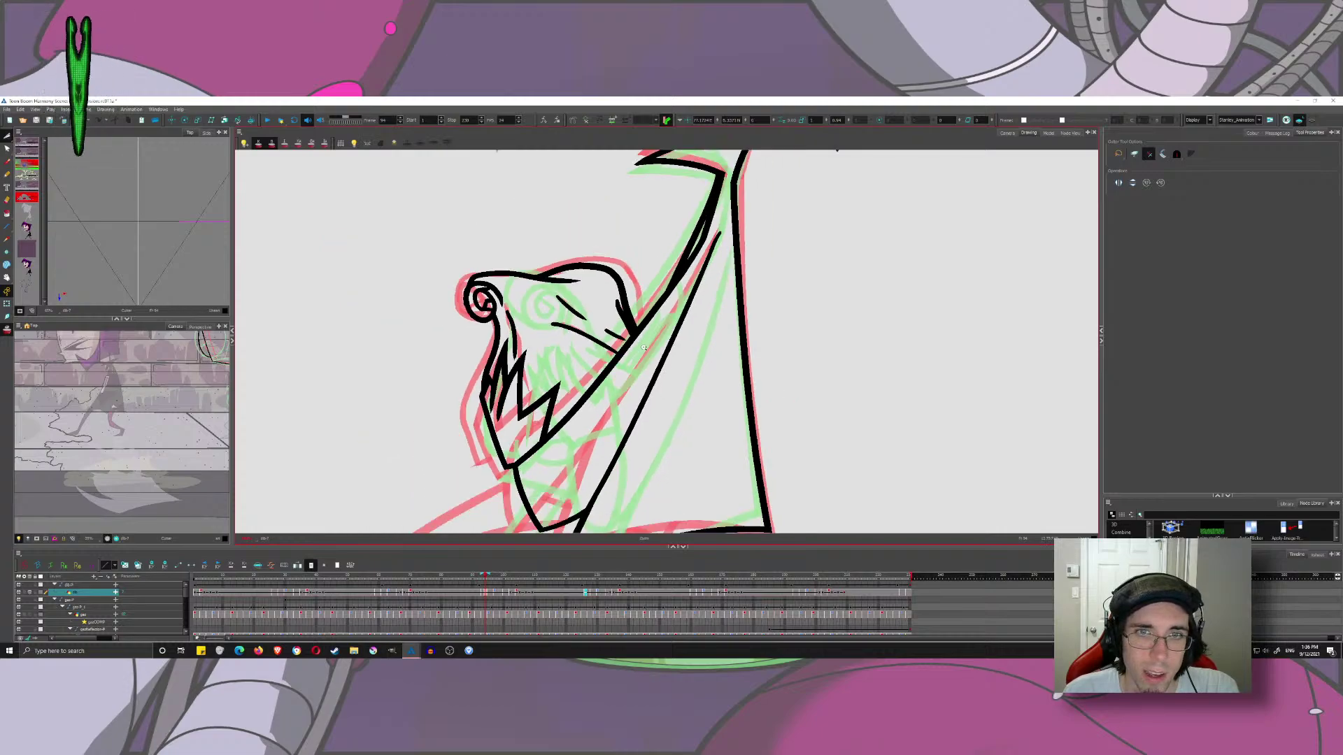
left_click_drag(643, 340, 573, 313)
key("ctrl+s")
key("alt+b")
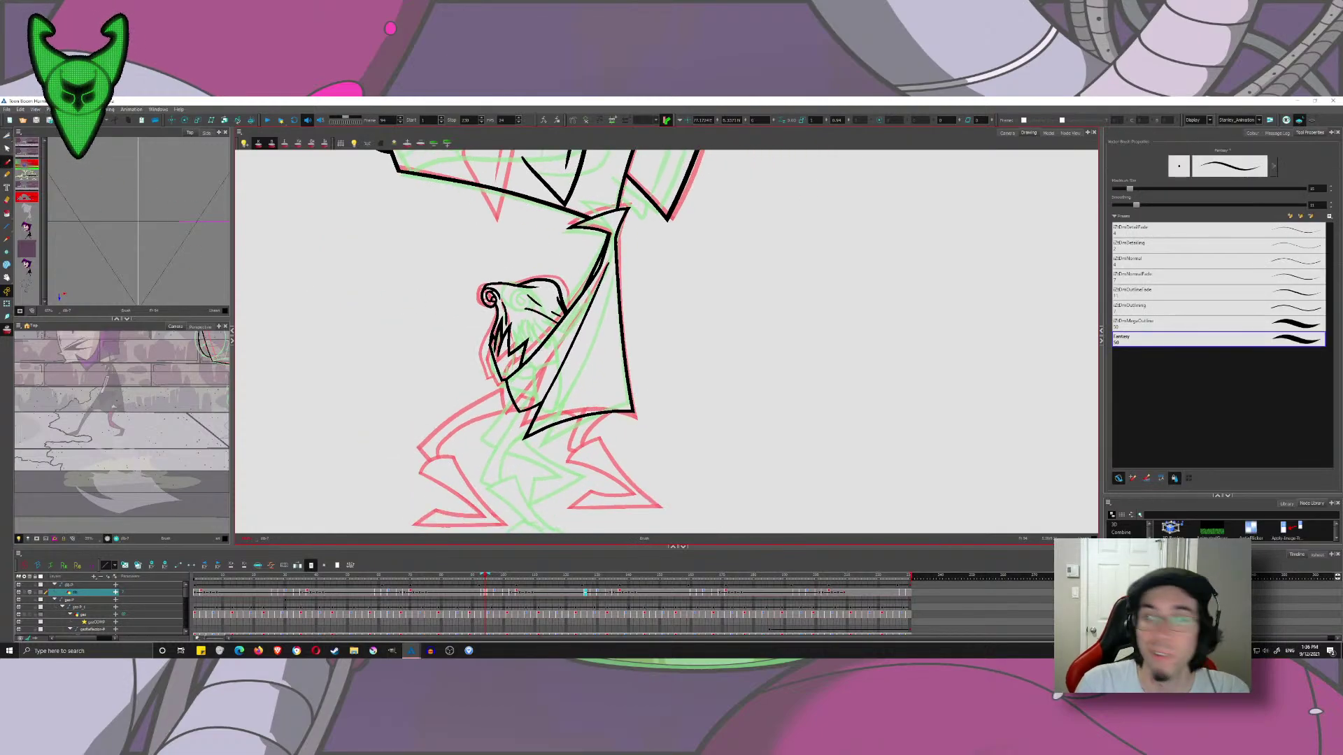
left_click_drag(614, 376, 607, 271)
scroll(516, 300, "up", 3)
mouse_move(640, 372)
left_mouse_down()
mouse_move(678, 406)
mouse_move(608, 369)
left_mouse_up()
scroll(677, 405, "down", 1)
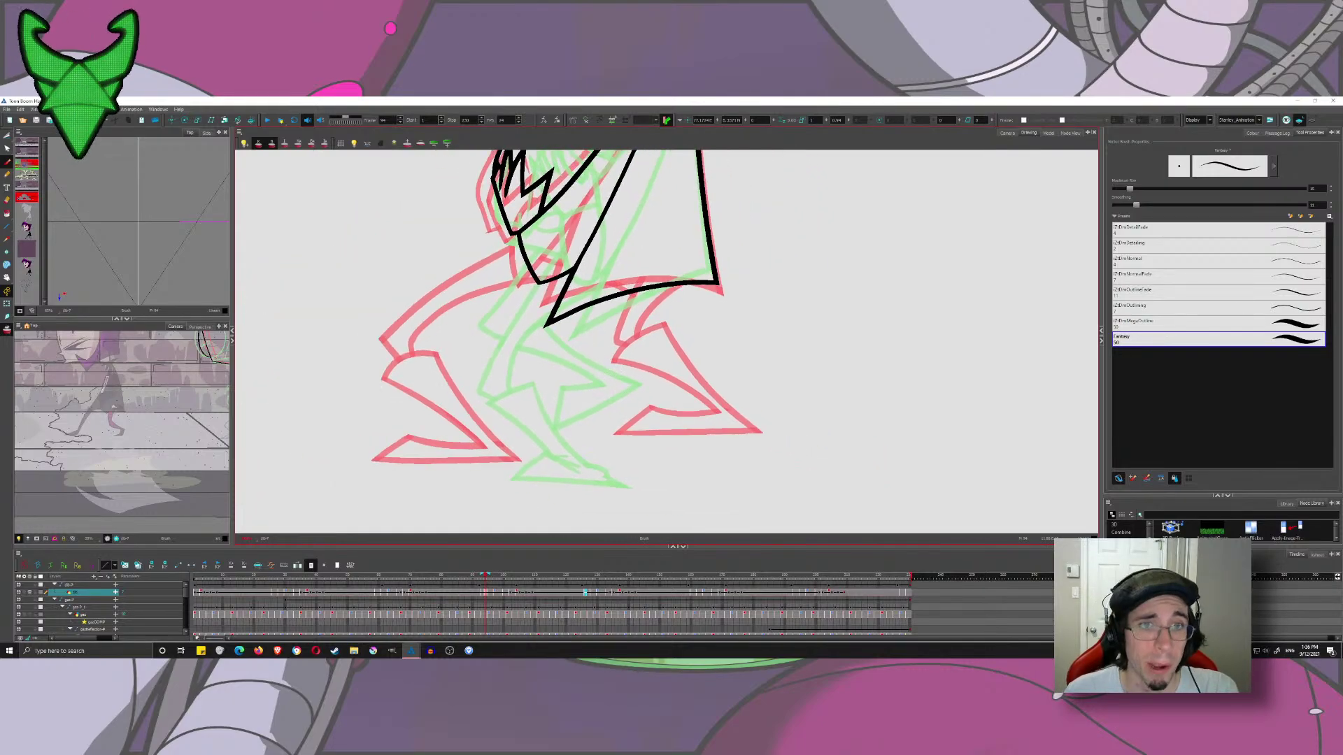
left_click_drag(493, 397, 533, 425)
left_click_drag(586, 170, 503, 368)
scroll(530, 293, "down", 3)
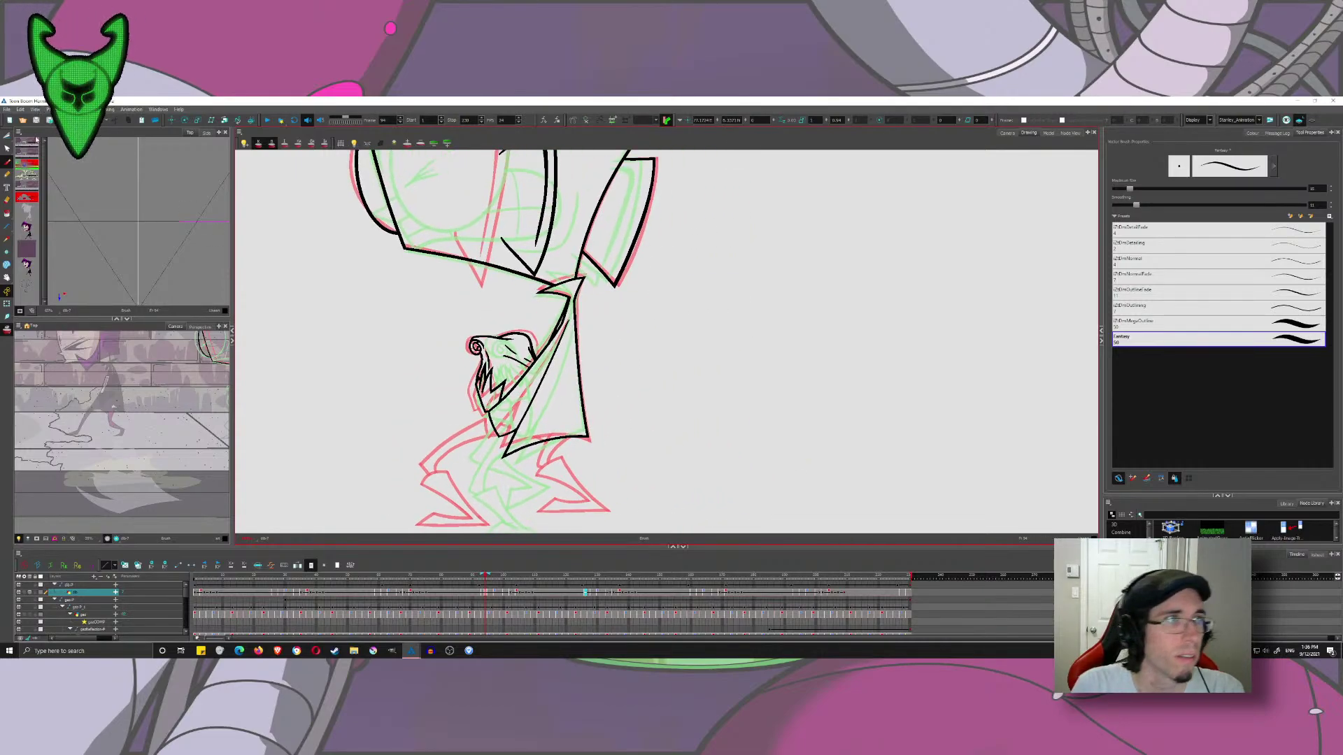
- Select the whole inked drawing on the current frame and run Remove Contour Strokes on it
key("alt+s")
scroll(619, 377, "up", 2)
scroll(619, 376, "down", 4)
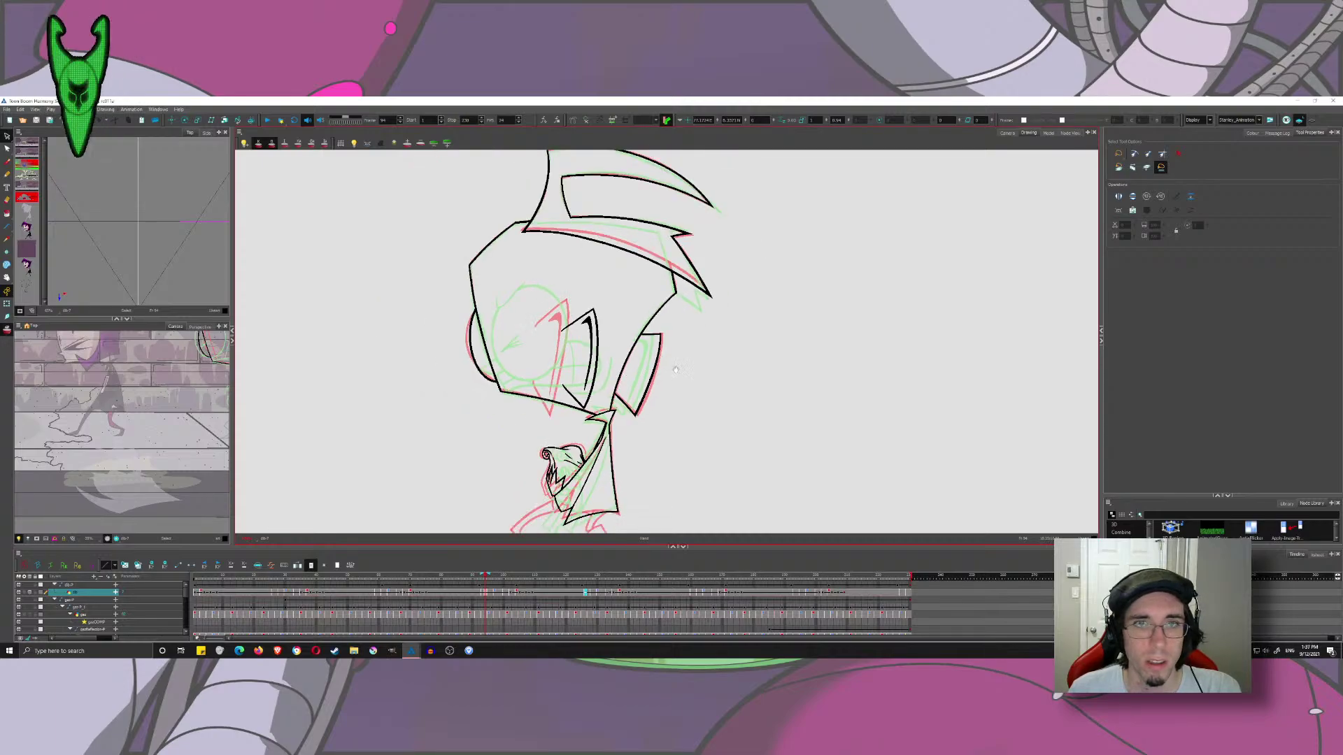
key("ctrl+a")
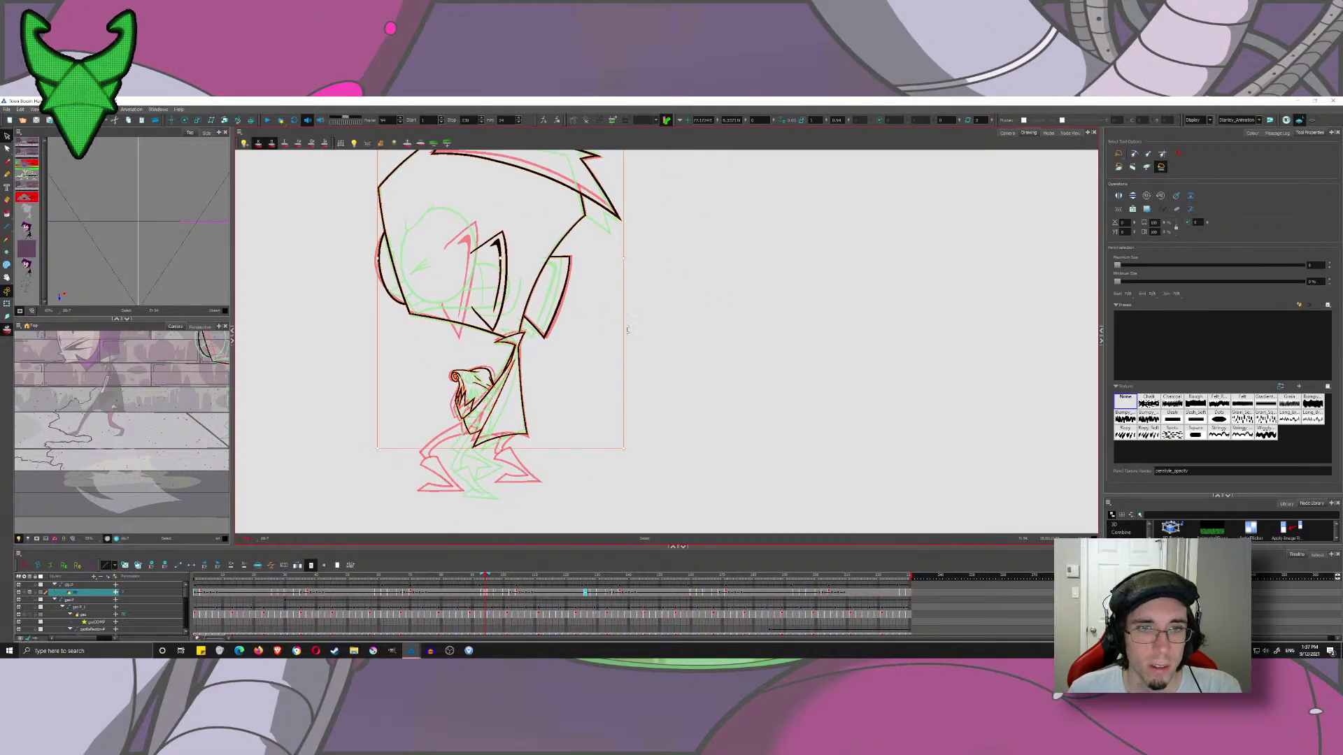
left_click(106, 110)
mouse_move(111, 152)
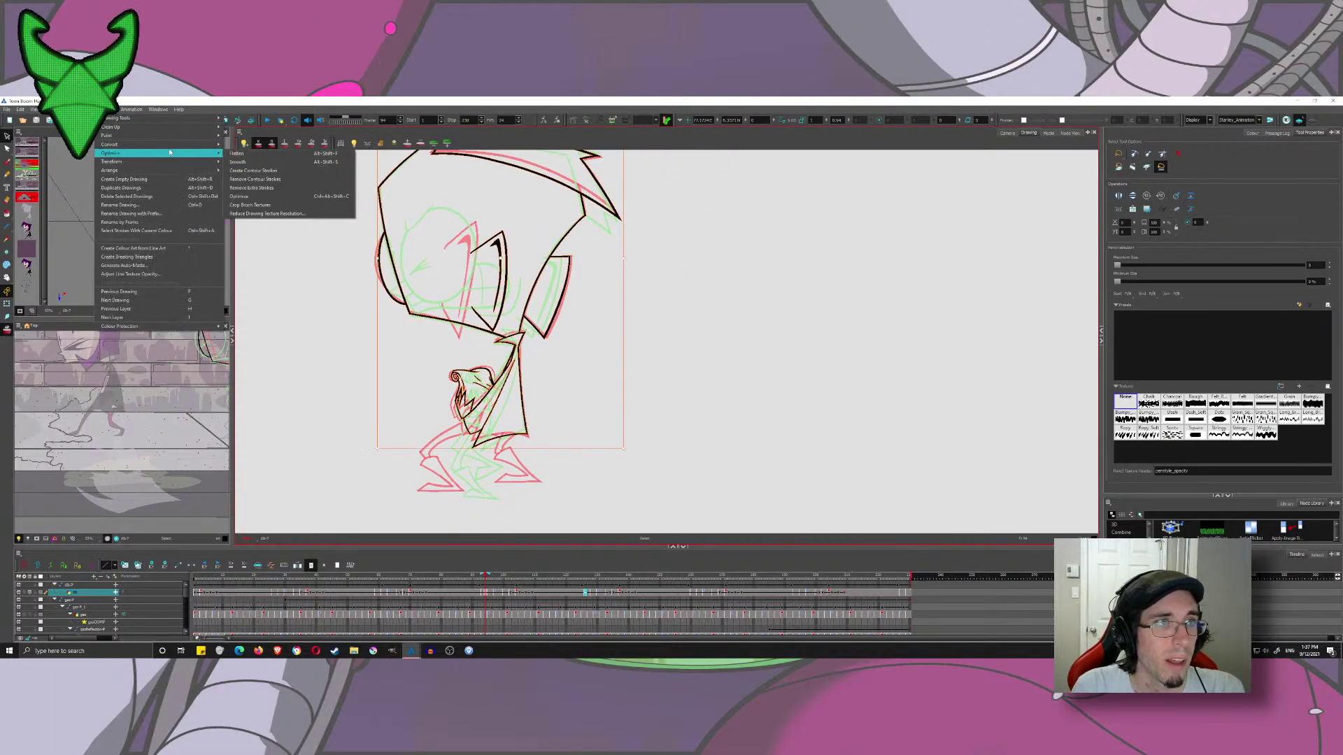
left_click(271, 180)
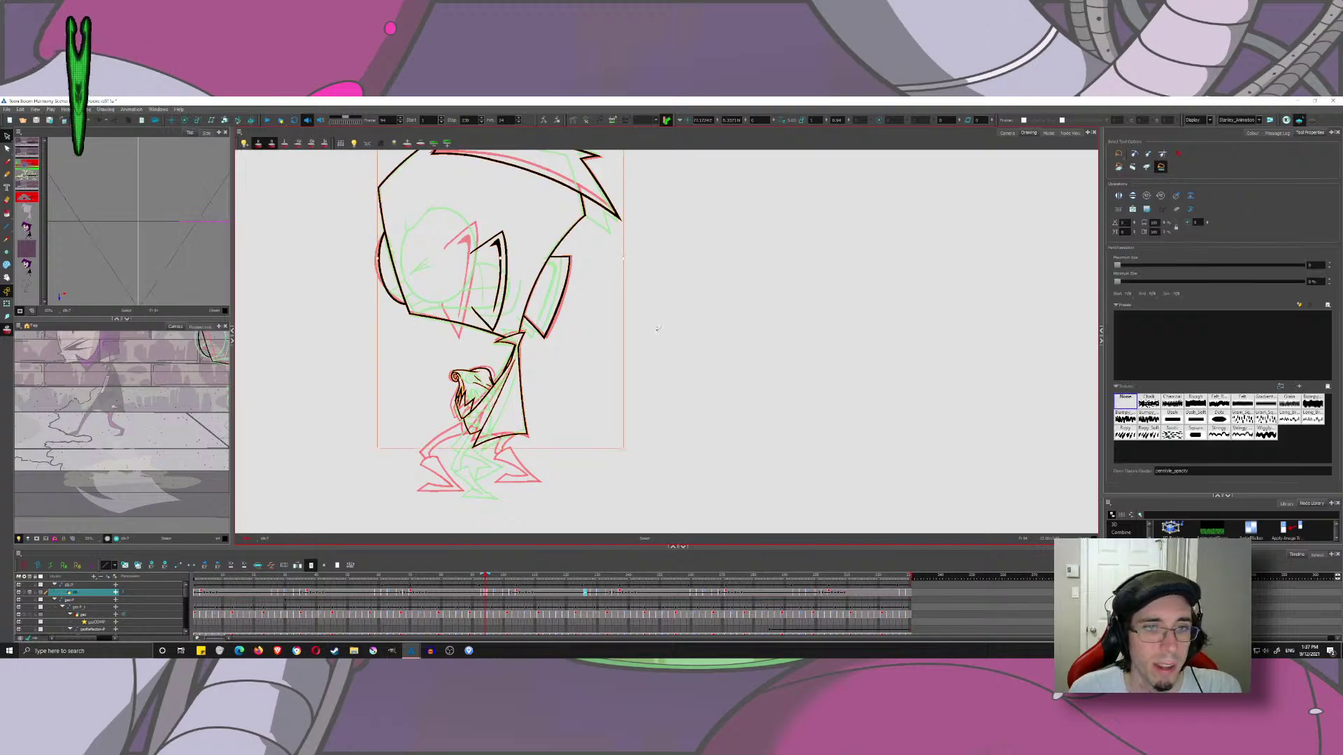
left_click(106, 110)
mouse_move(111, 152)
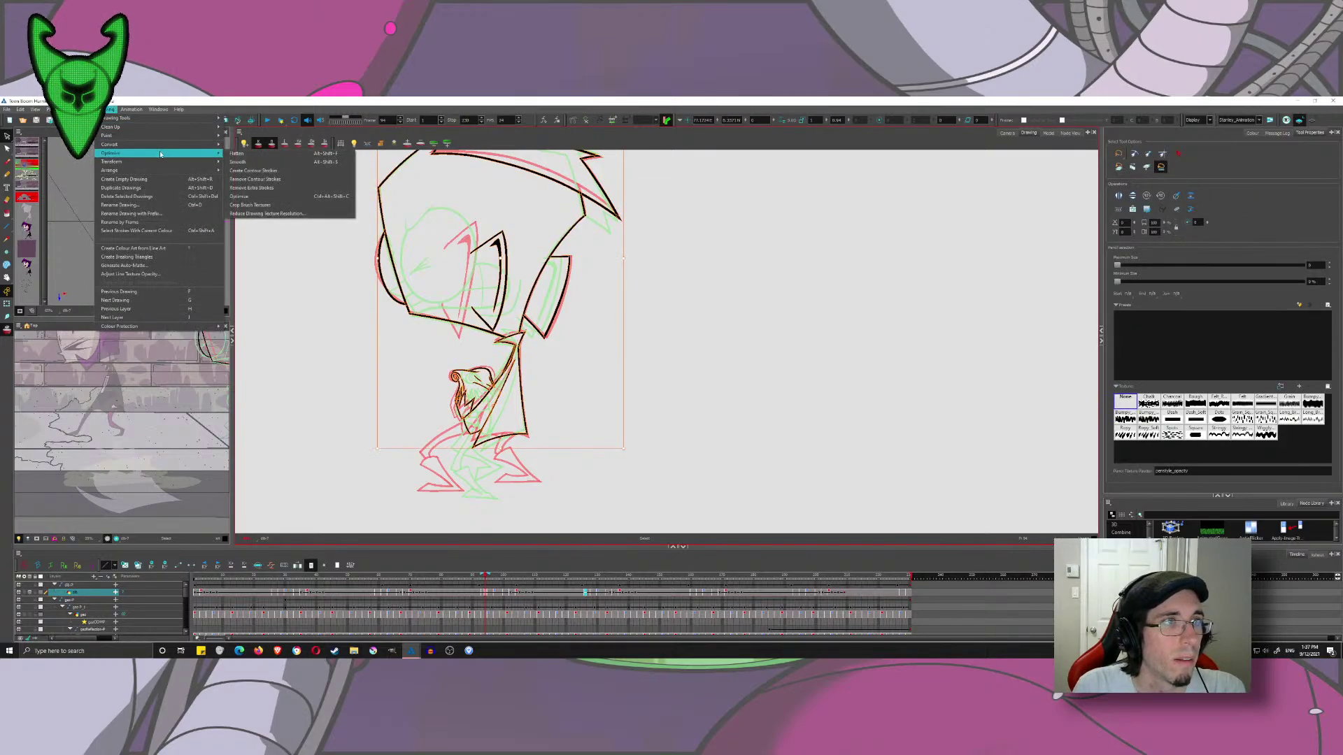
left_click(281, 180)
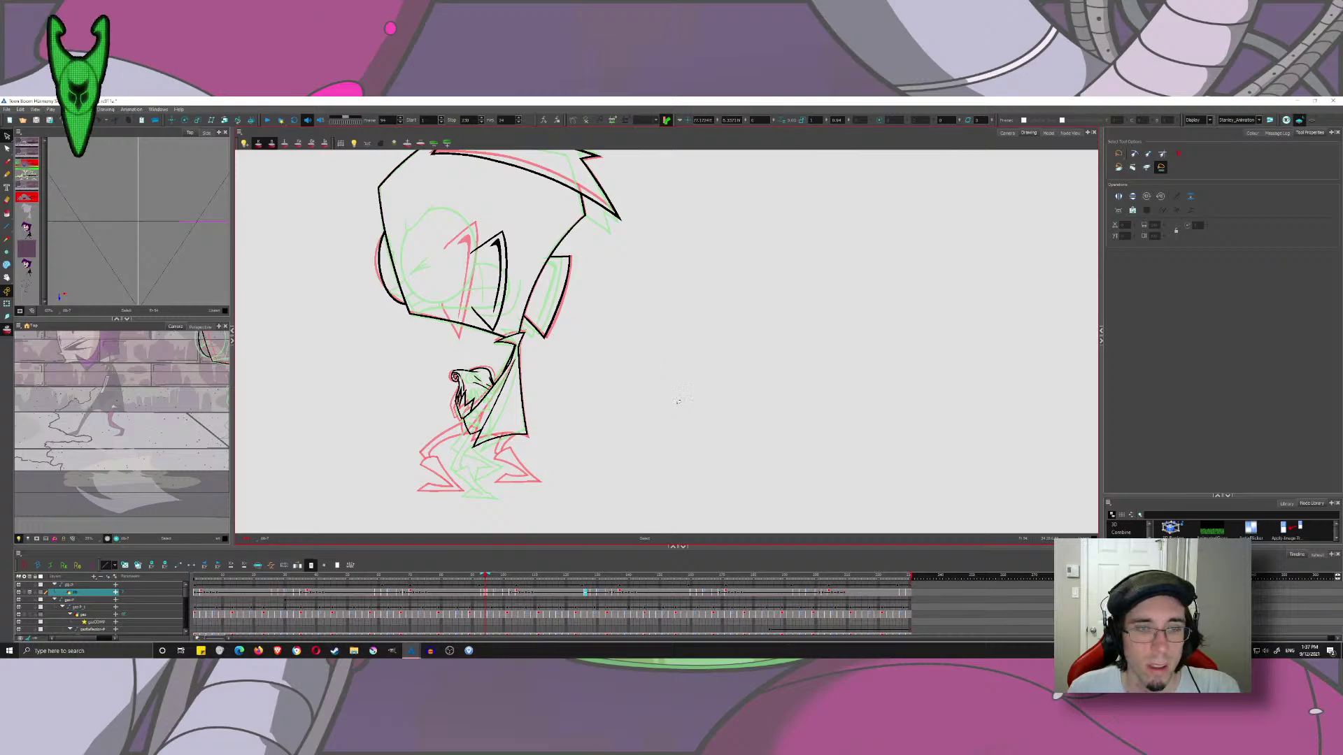
- Copy the whole inked drawing and paste it into the earlier matching frame in place of that frame's incomplete drawing
key("ctrl+a")
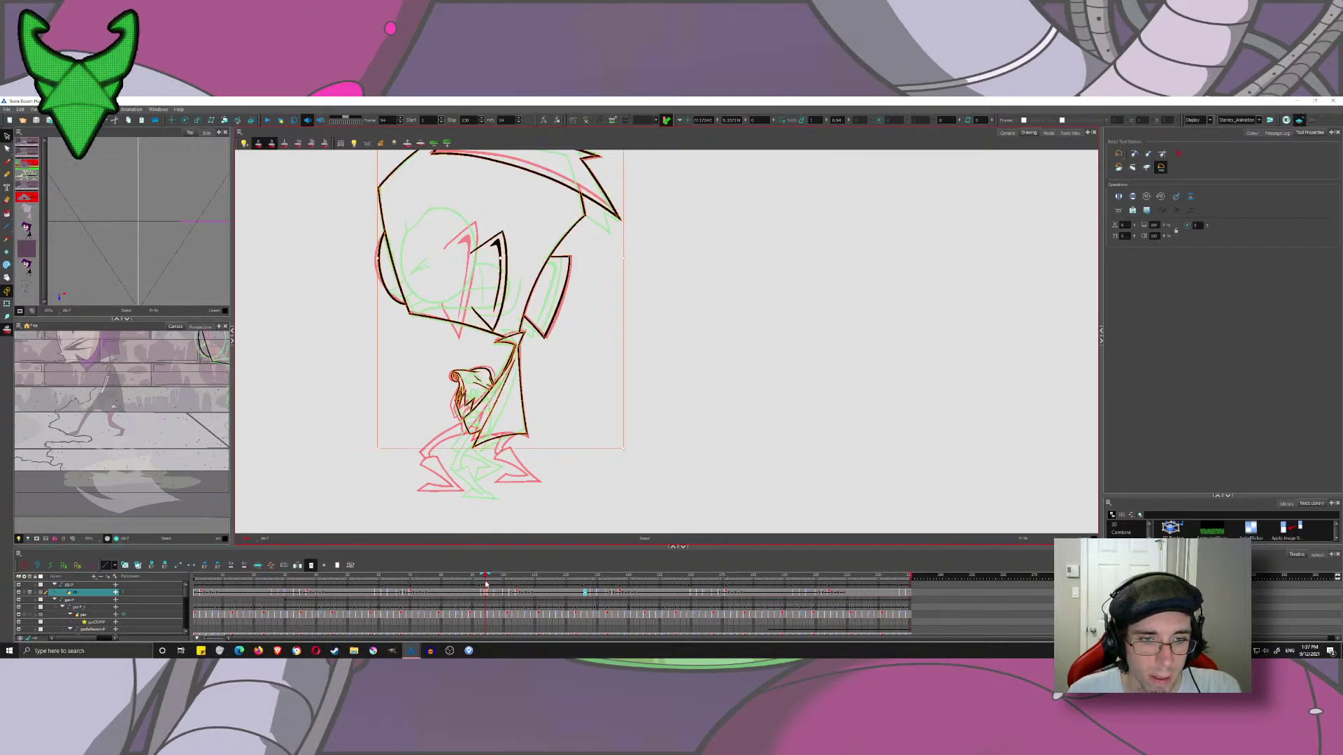
left_click(514, 593)
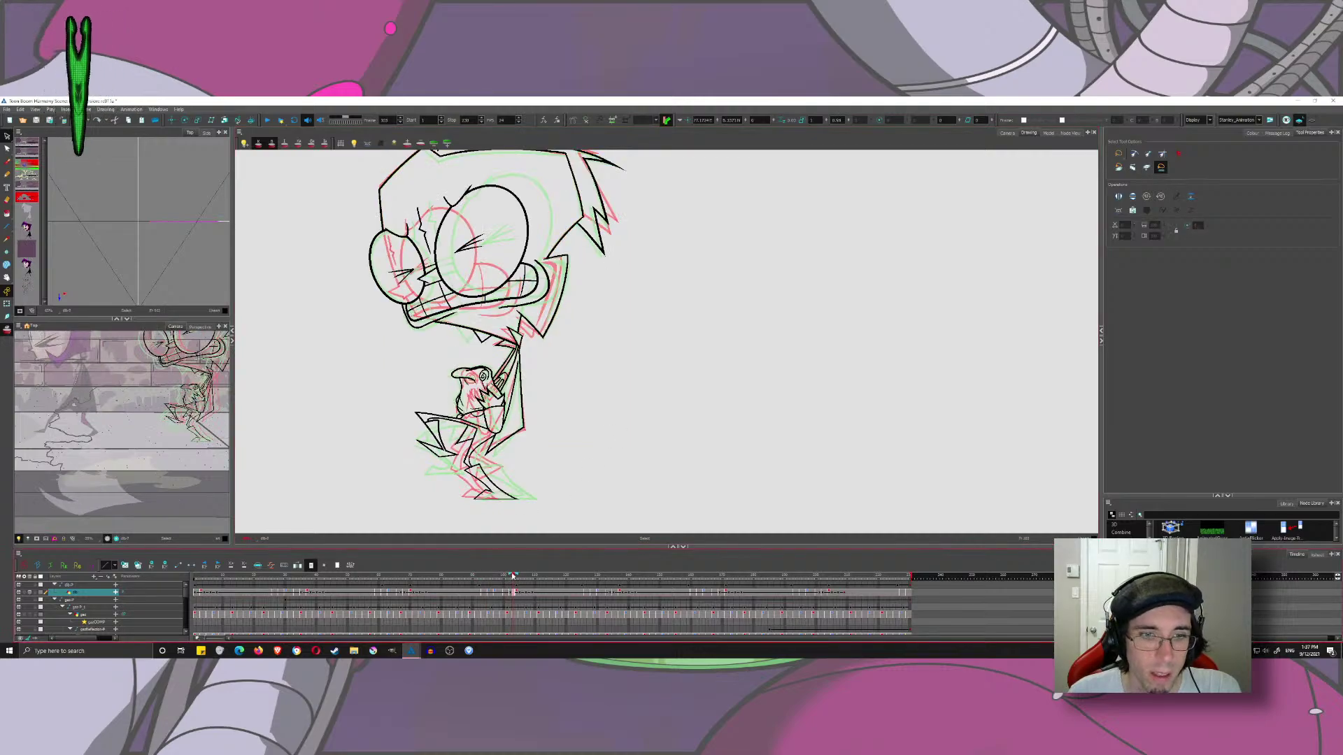
left_click_drag(513, 577, 496, 582)
left_click(487, 581)
left_click(411, 594)
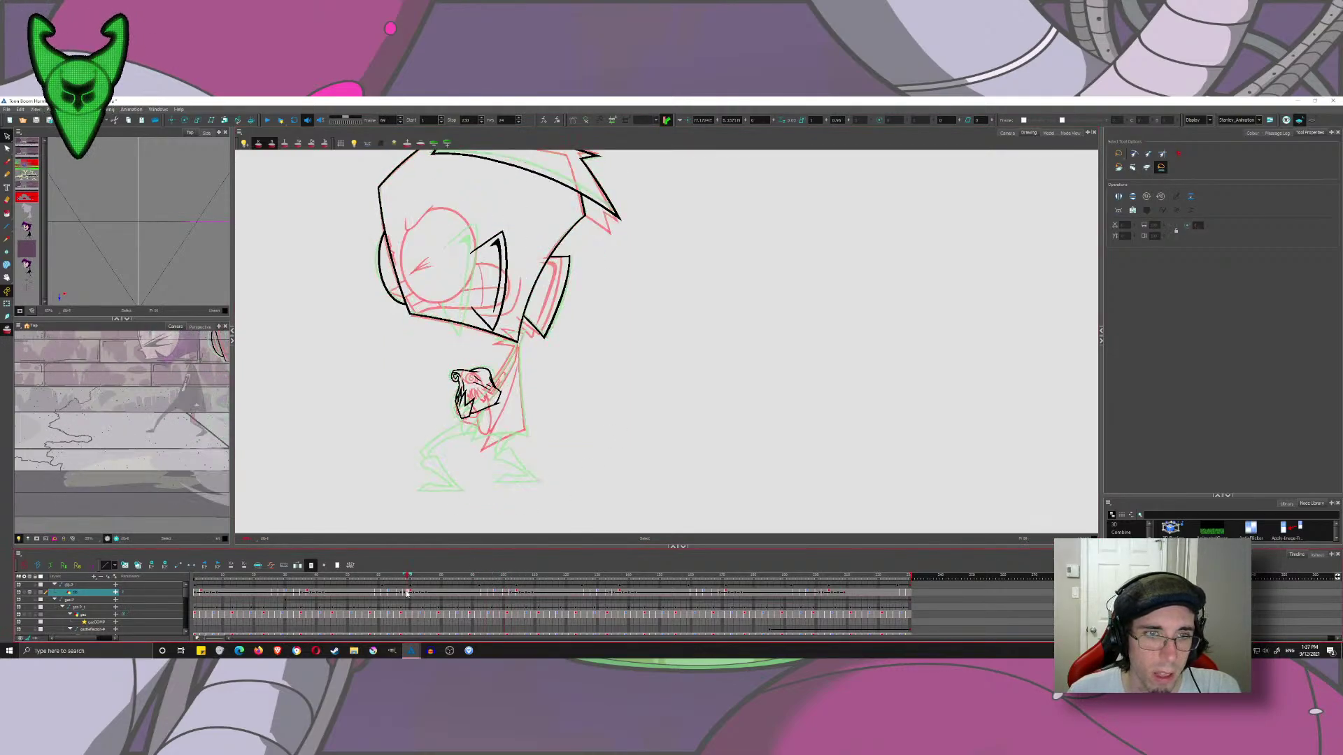
key("ctrl+a")
key("Delete")
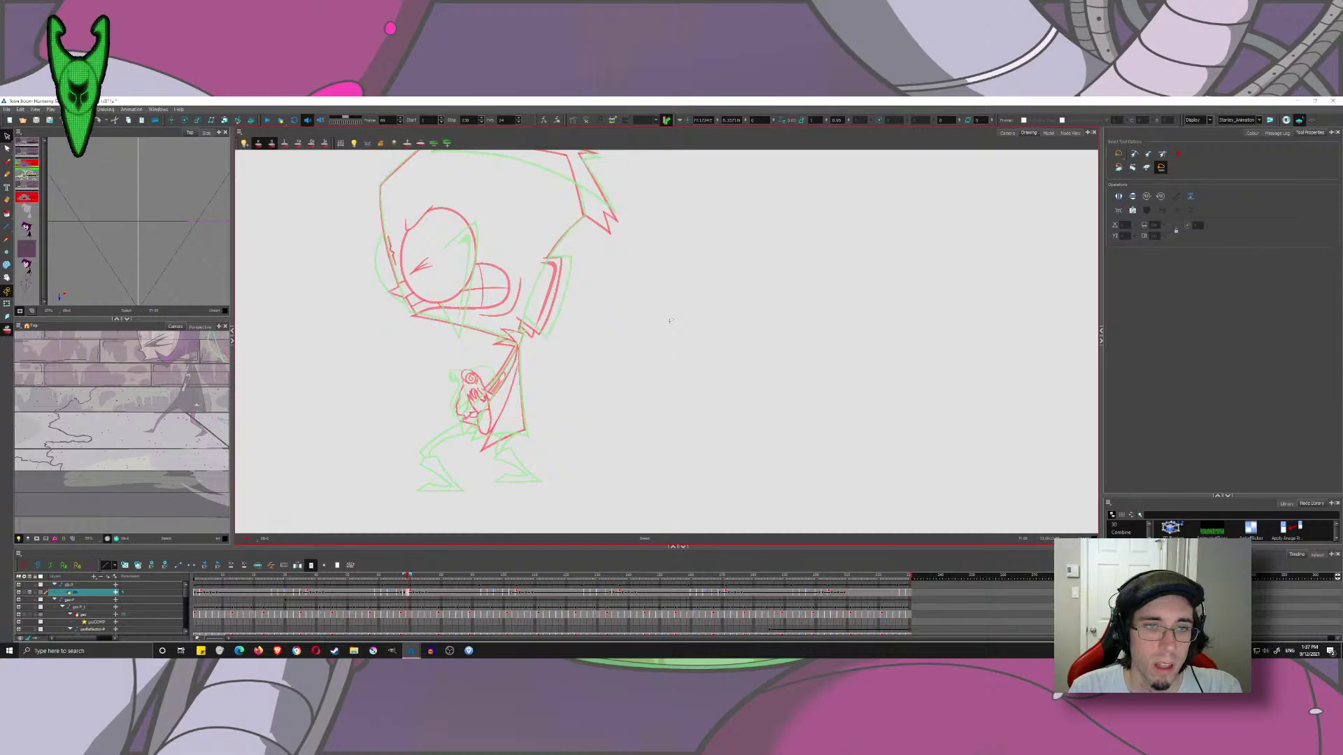
key("ctrl+v")
left_click(619, 434)
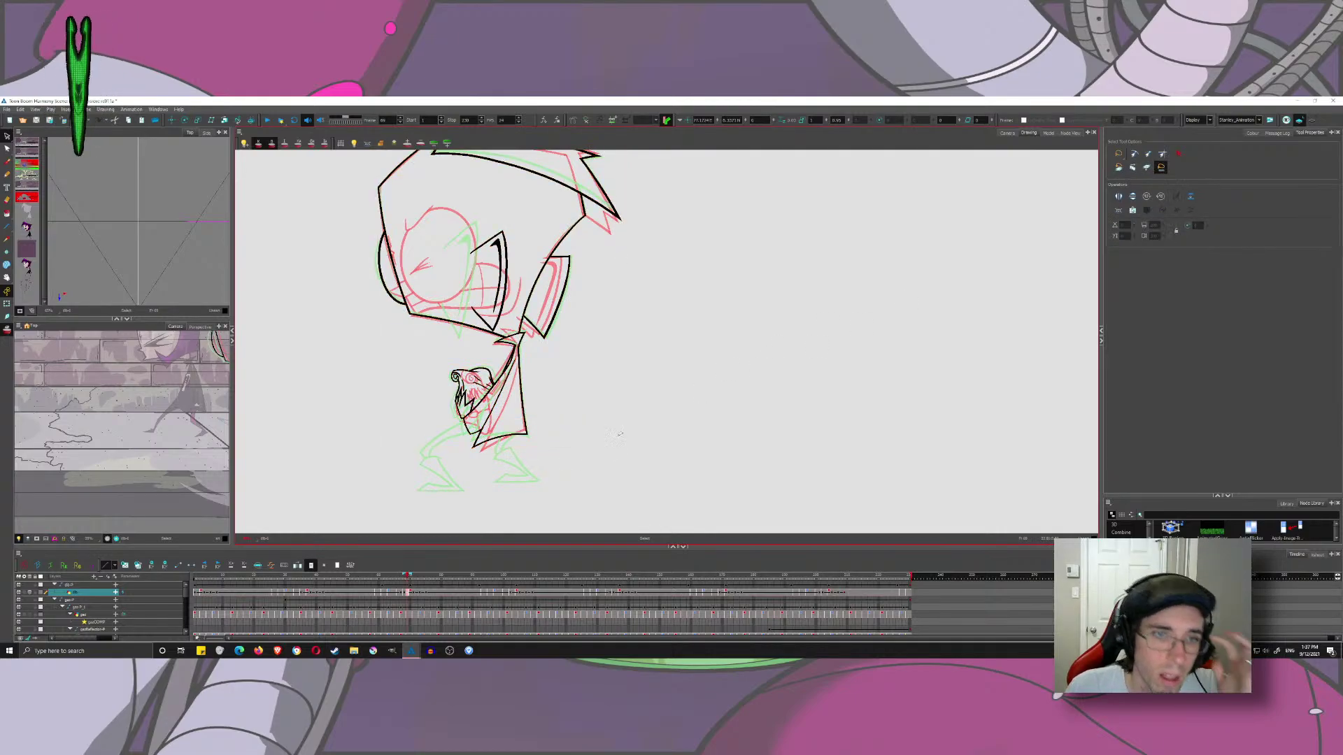
- Go to the neighbouring frame whose collar and cloak lack ink and ready the Brush at the collar
left_click(401, 594)
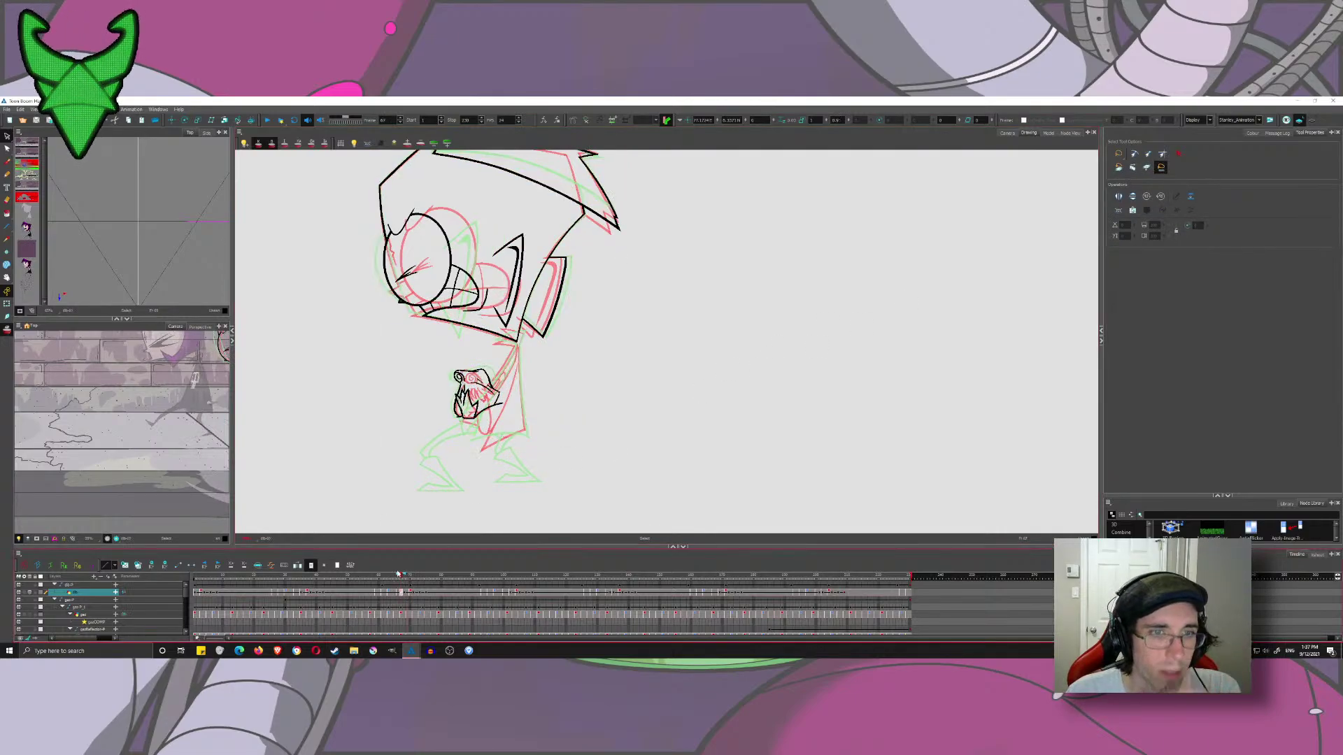
left_click(9, 166)
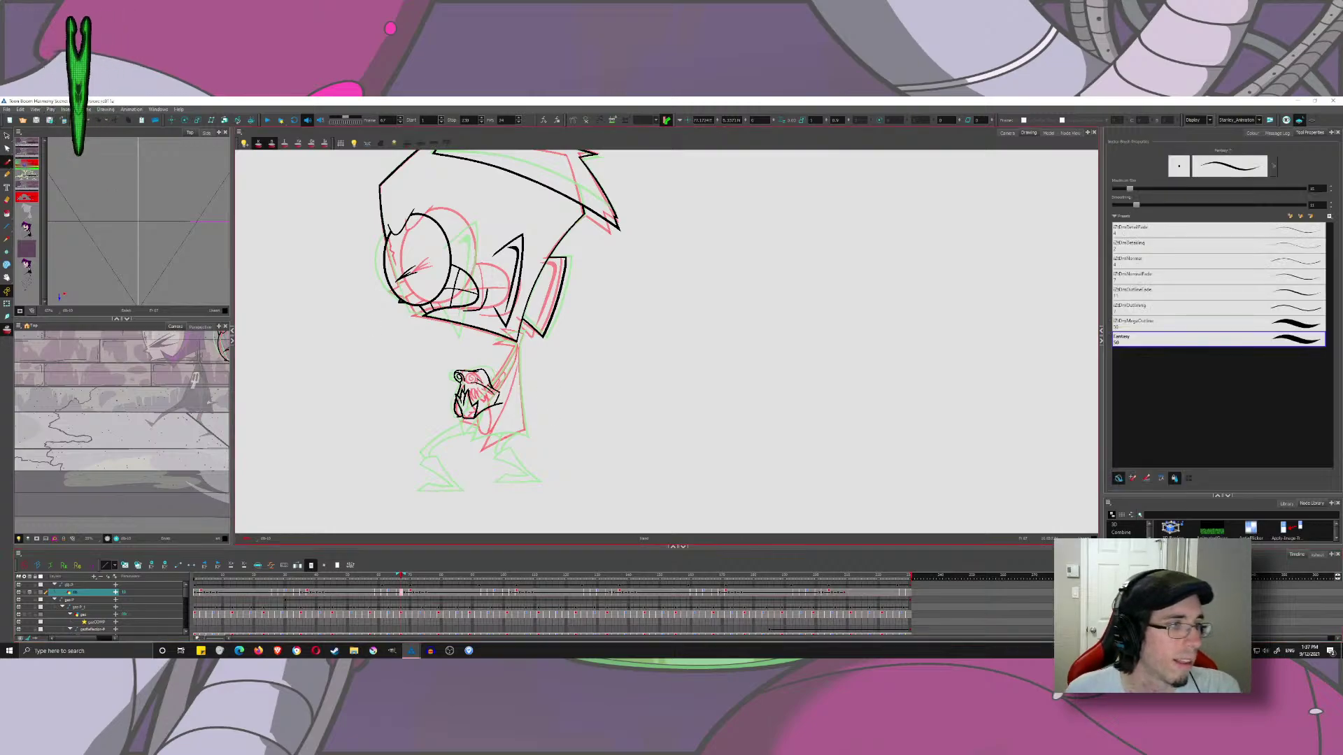
scroll(441, 405, "up", 2)
left_click_drag(638, 320, 534, 320)
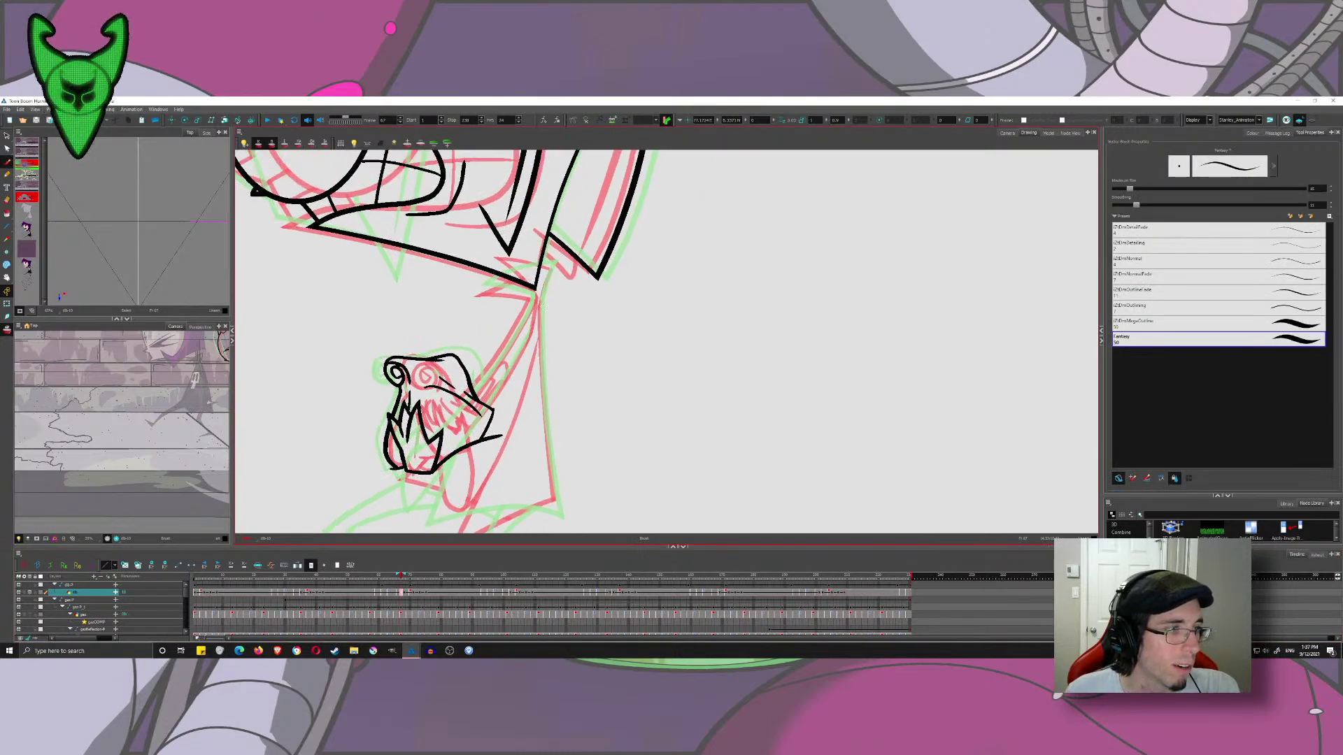
scroll(707, 303, "up", 8)
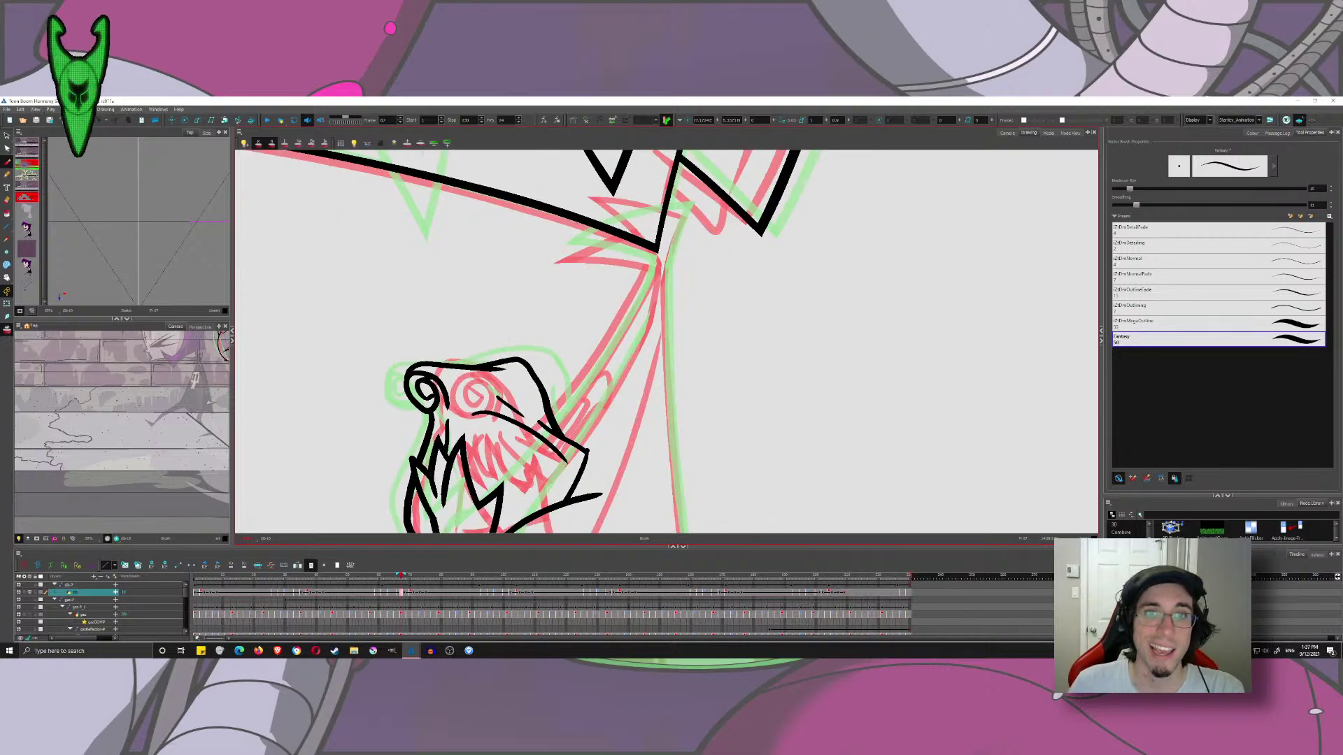
scroll(724, 366, "down", 3)
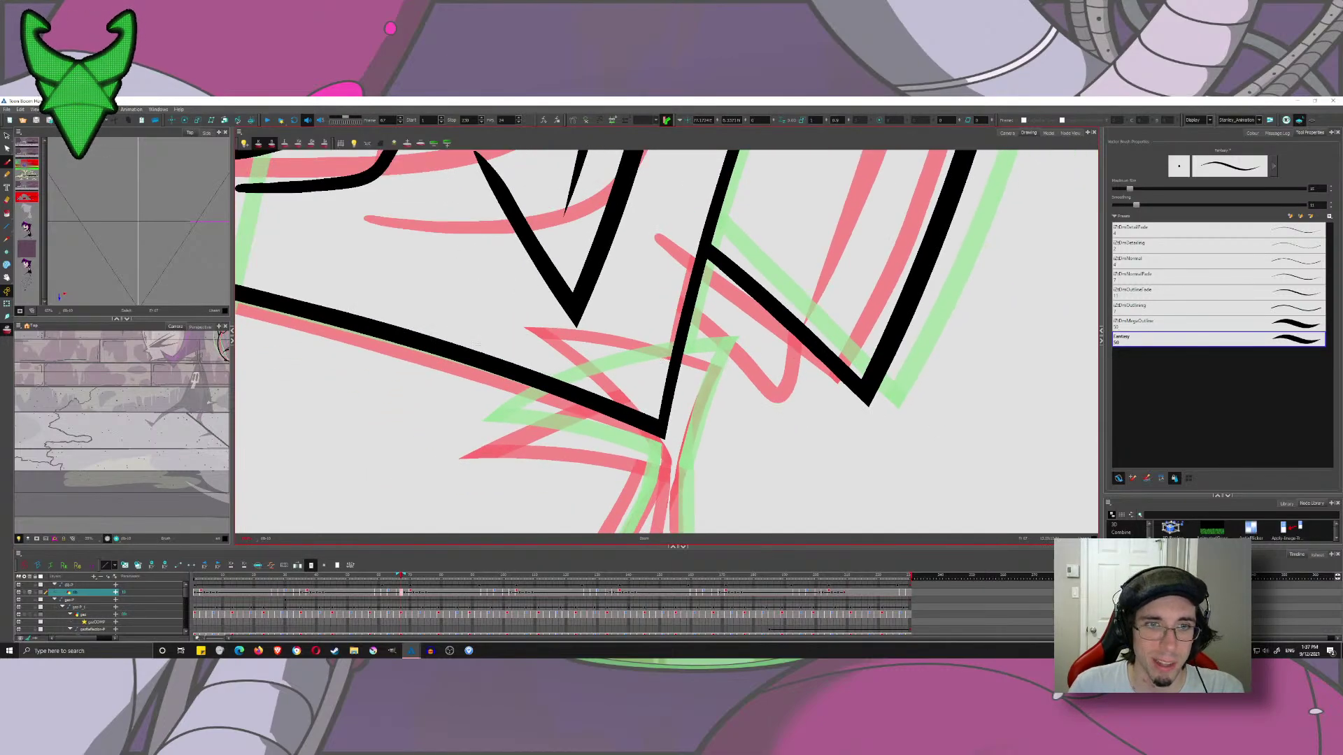
left_click_drag(493, 352, 442, 303)
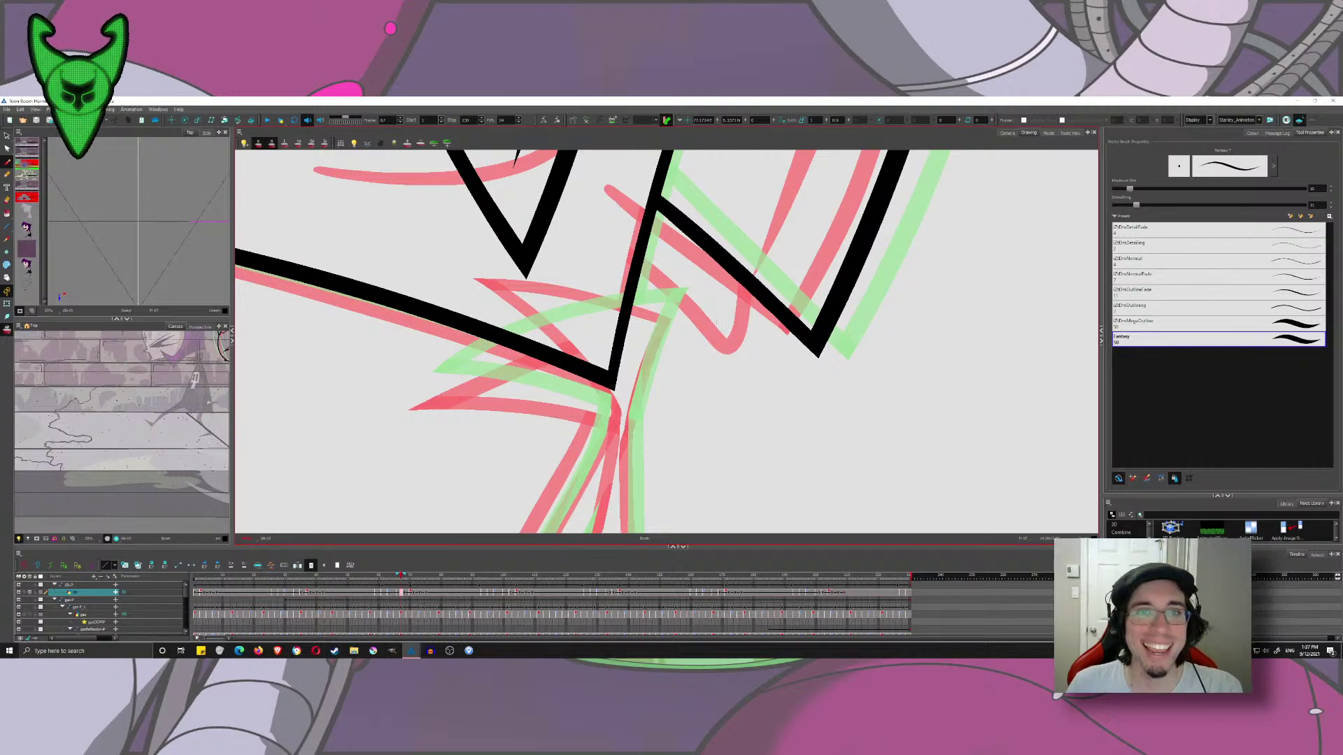
left_click_drag(680, 287, 675, 241)
left_click_drag(314, 201, 619, 252)
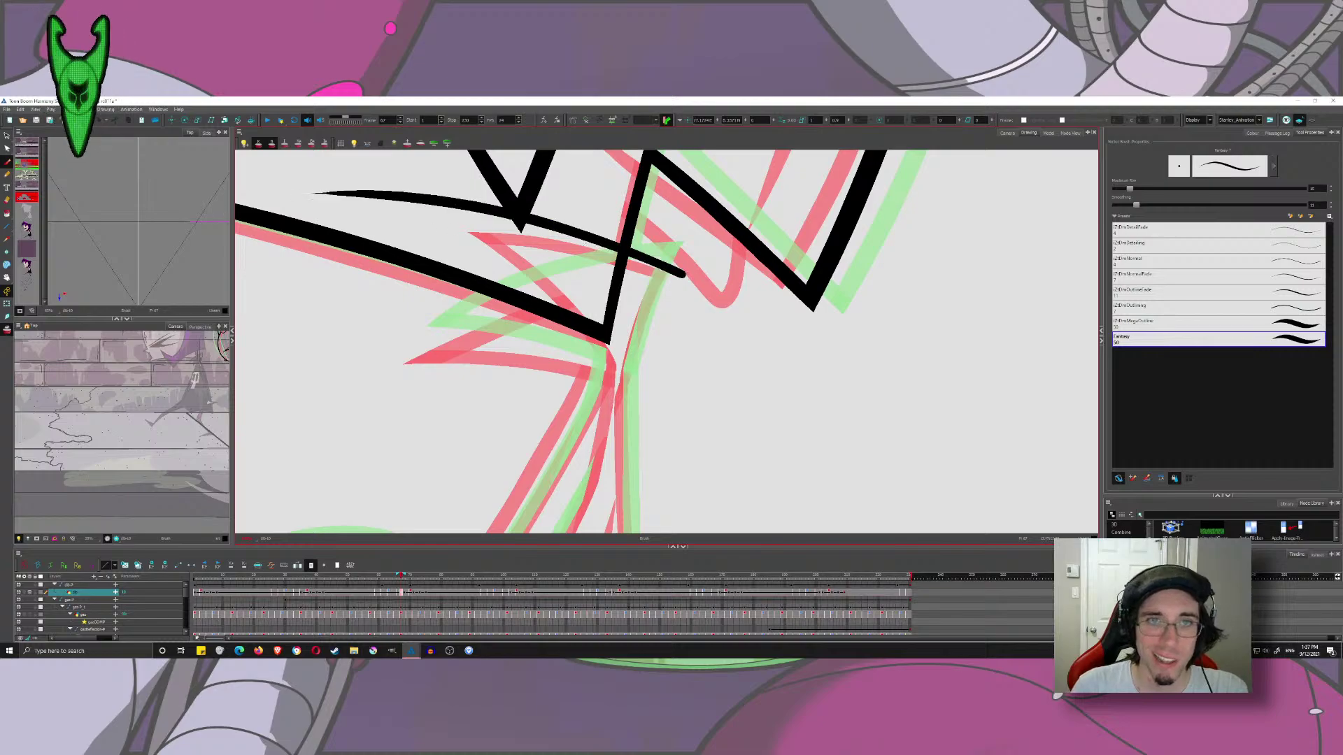
key("ctrl+z")
mouse_move(388, 290)
left_mouse_down()
mouse_move(579, 256)
mouse_move(797, 290)
mouse_move(502, 273)
mouse_move(745, 296)
left_mouse_up()
key("ctrl+z")
key("ctrl+z")
left_click_drag(255, 320, 696, 248)
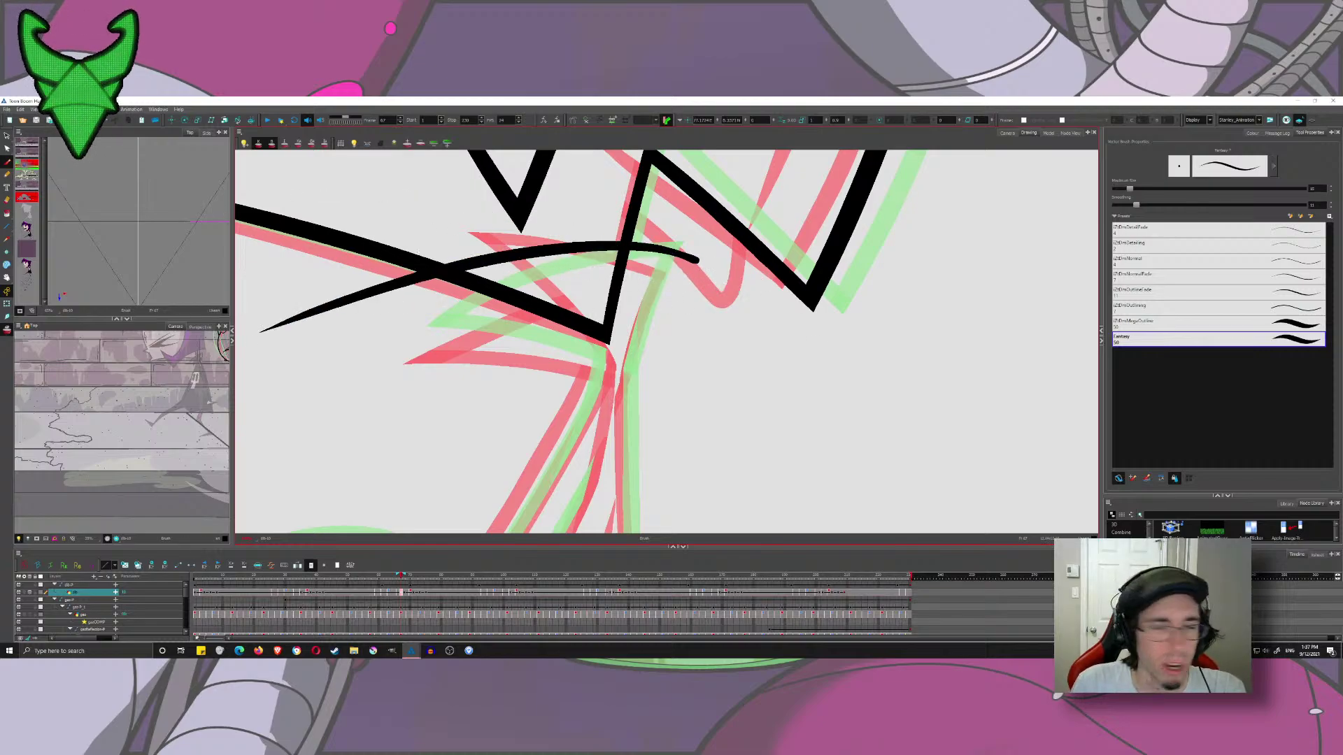
key("ctrl+z")
left_click_drag(642, 295, 597, 280)
left_click_drag(263, 350, 689, 235)
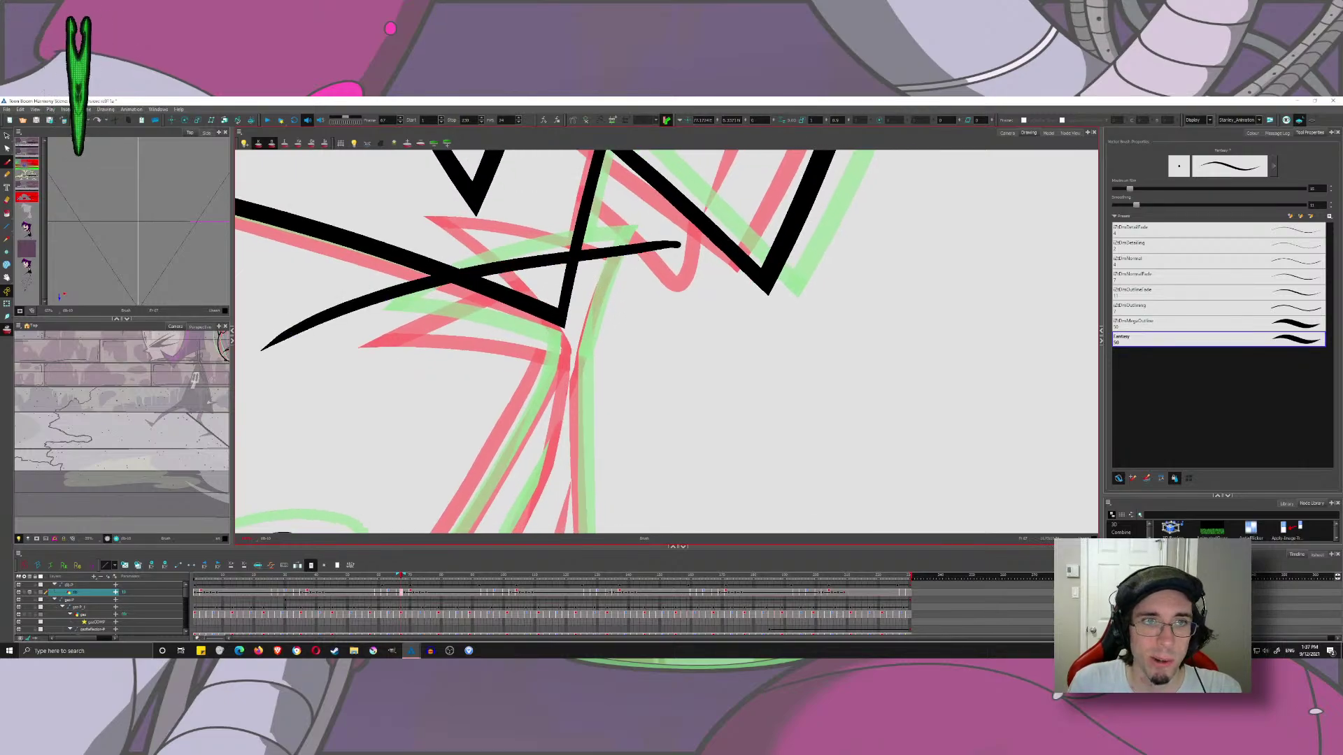
key("ctrl+z")
mouse_move(250, 311)
left_mouse_down()
mouse_move(689, 237)
mouse_move(392, 241)
mouse_move(237, 315)
left_mouse_up()
key("ctrl+z")
key("ctrl+z")
- Brush the collar's arched upper edge across the jaw and neck lines, redoing the stroke until the curve fits the guide
left_click_drag(665, 272, 689, 318)
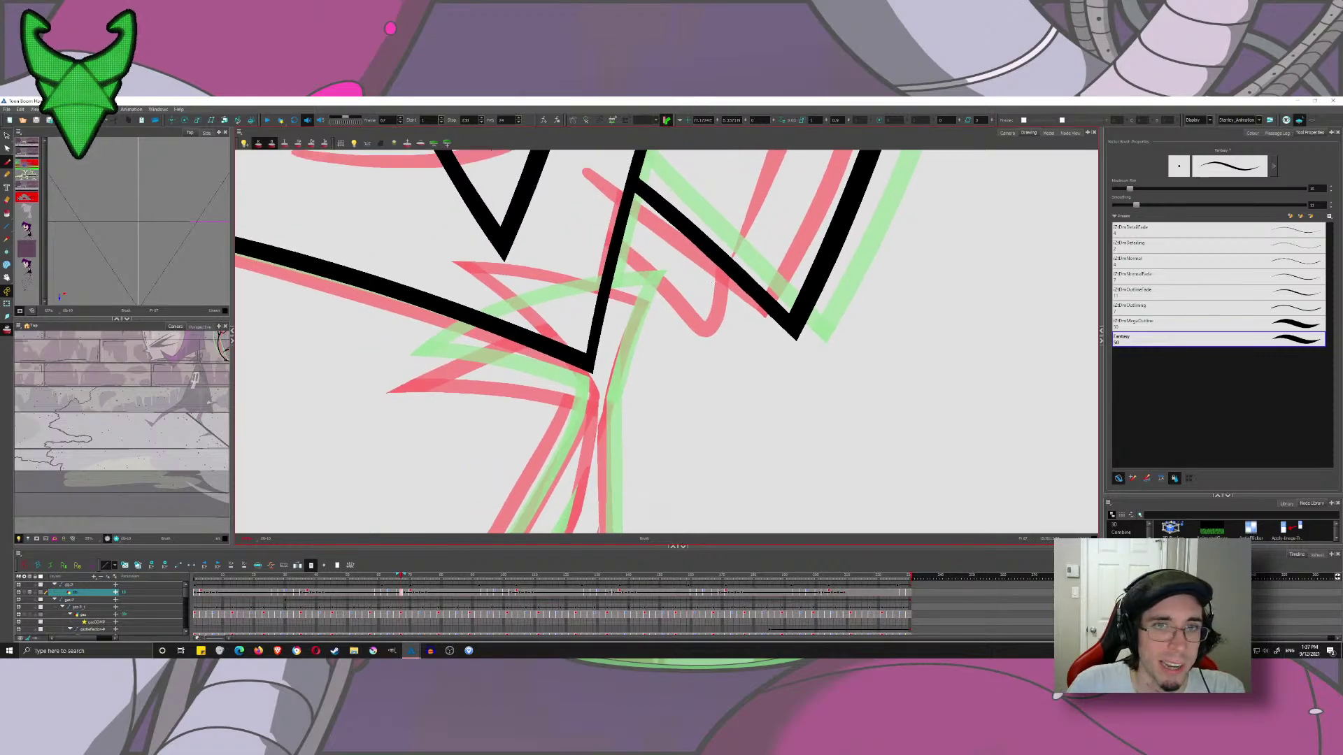
mouse_move(713, 315)
left_mouse_down()
mouse_move(519, 282)
mouse_move(264, 342)
left_mouse_up()
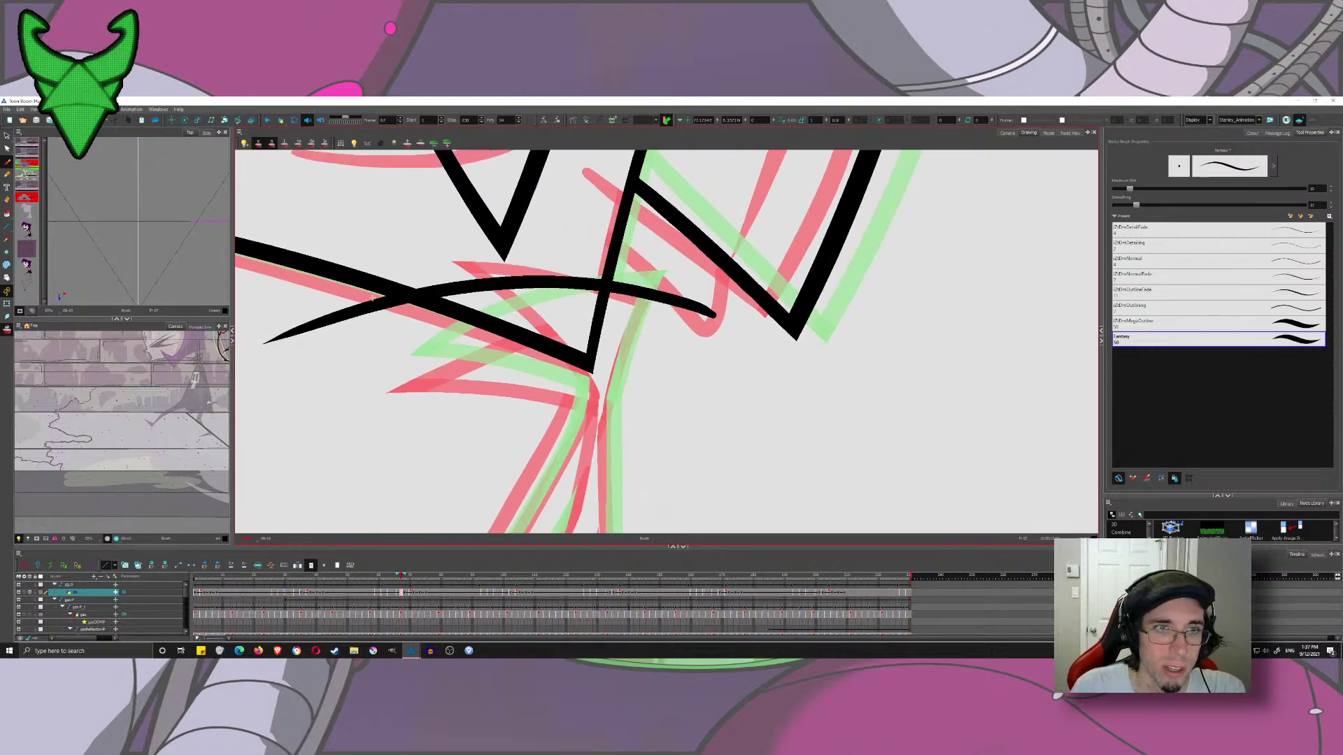
key("ctrl+z")
mouse_move(695, 289)
left_mouse_down()
mouse_move(551, 293)
mouse_move(265, 342)
left_mouse_up()
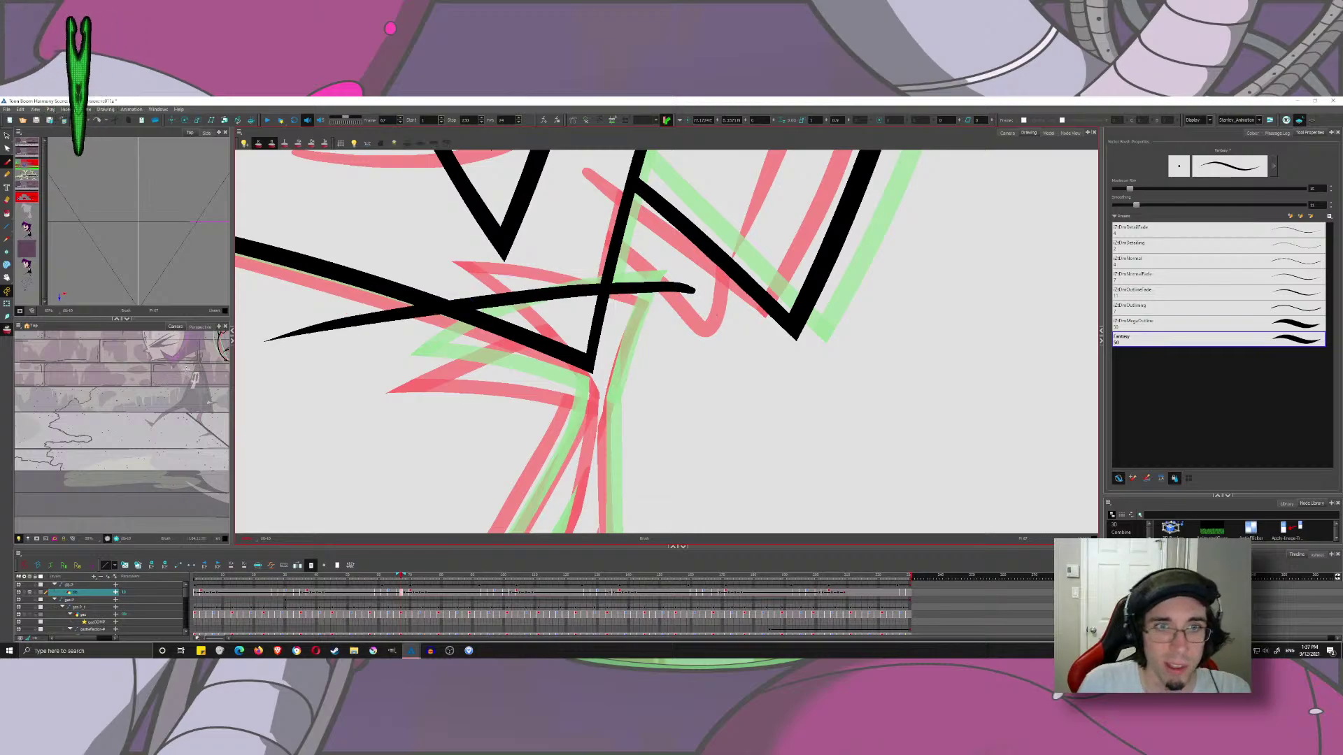
key("ctrl+z")
left_click_drag(676, 293, 265, 341)
key("ctrl+z")
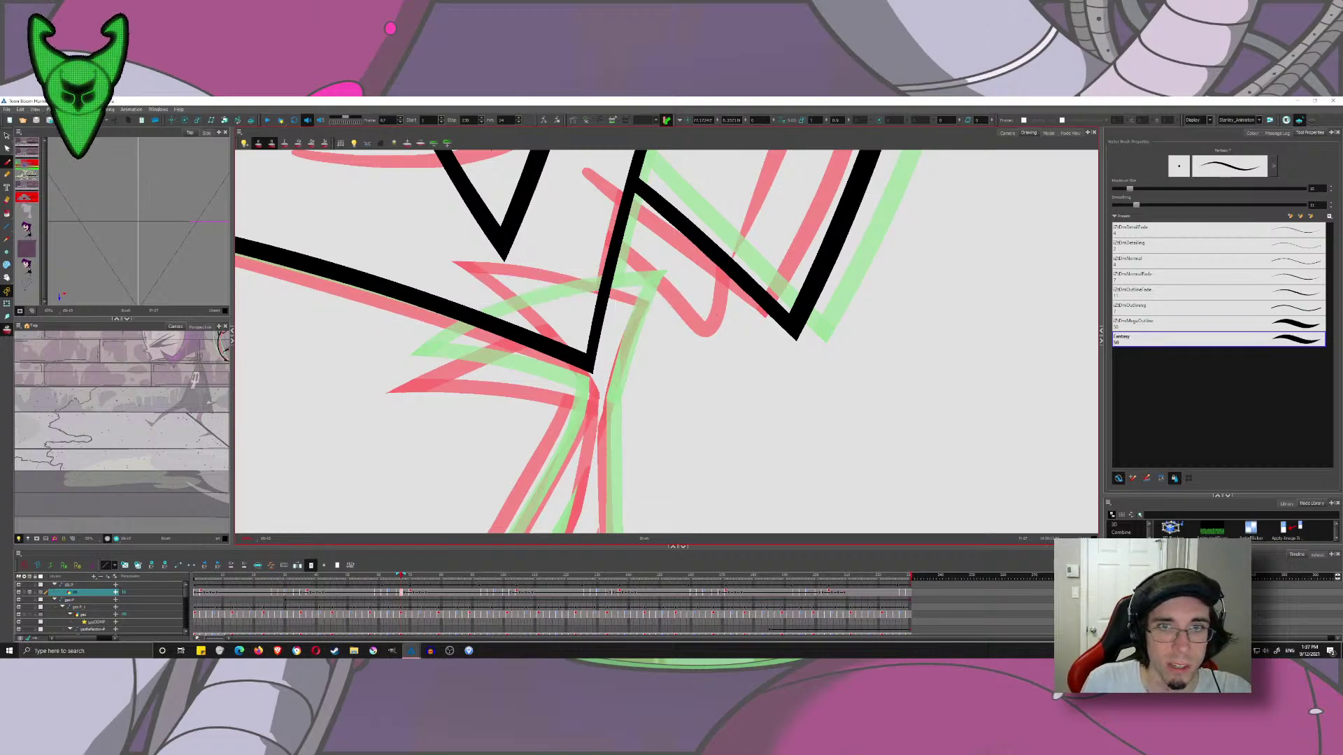
left_click_drag(699, 295, 238, 360)
key("ctrl+z")
left_click_drag(689, 298, 238, 369)
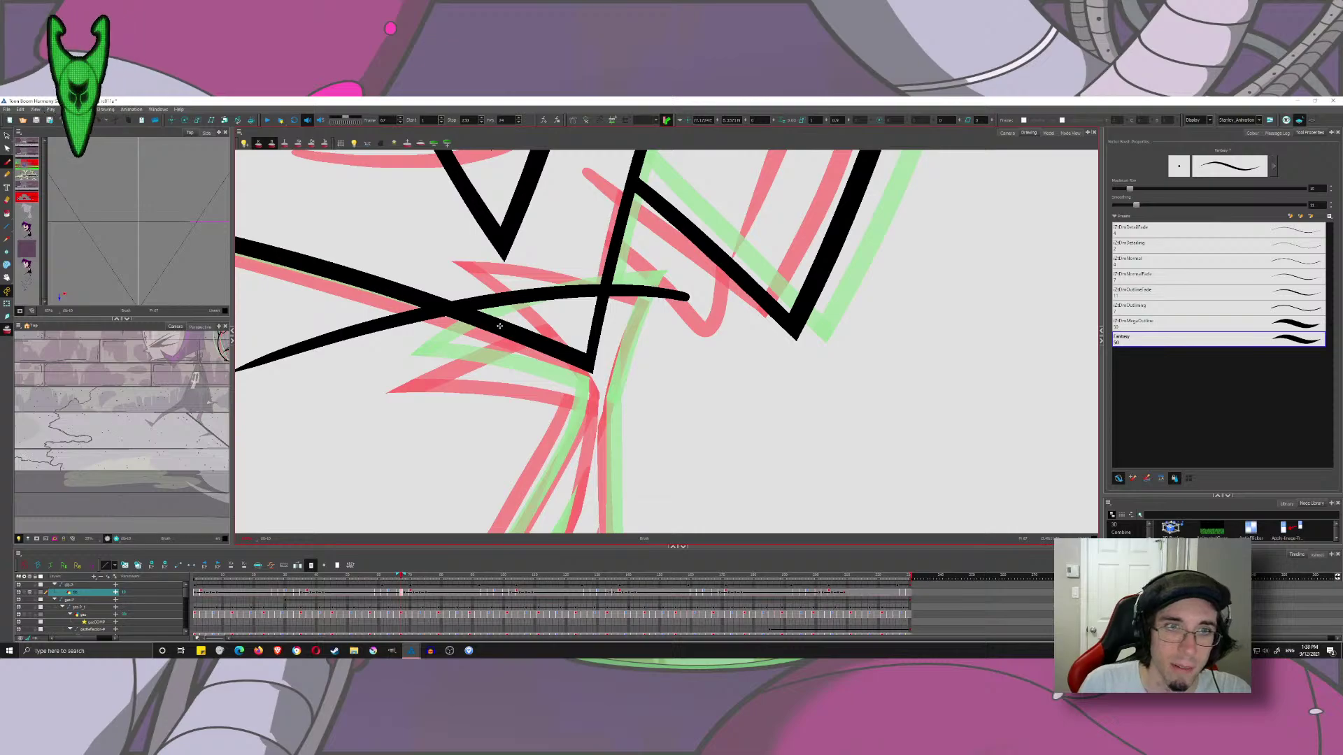
left_click_drag(500, 326, 480, 346)
key("ctrl+z")
left_click_drag(666, 313, 237, 358)
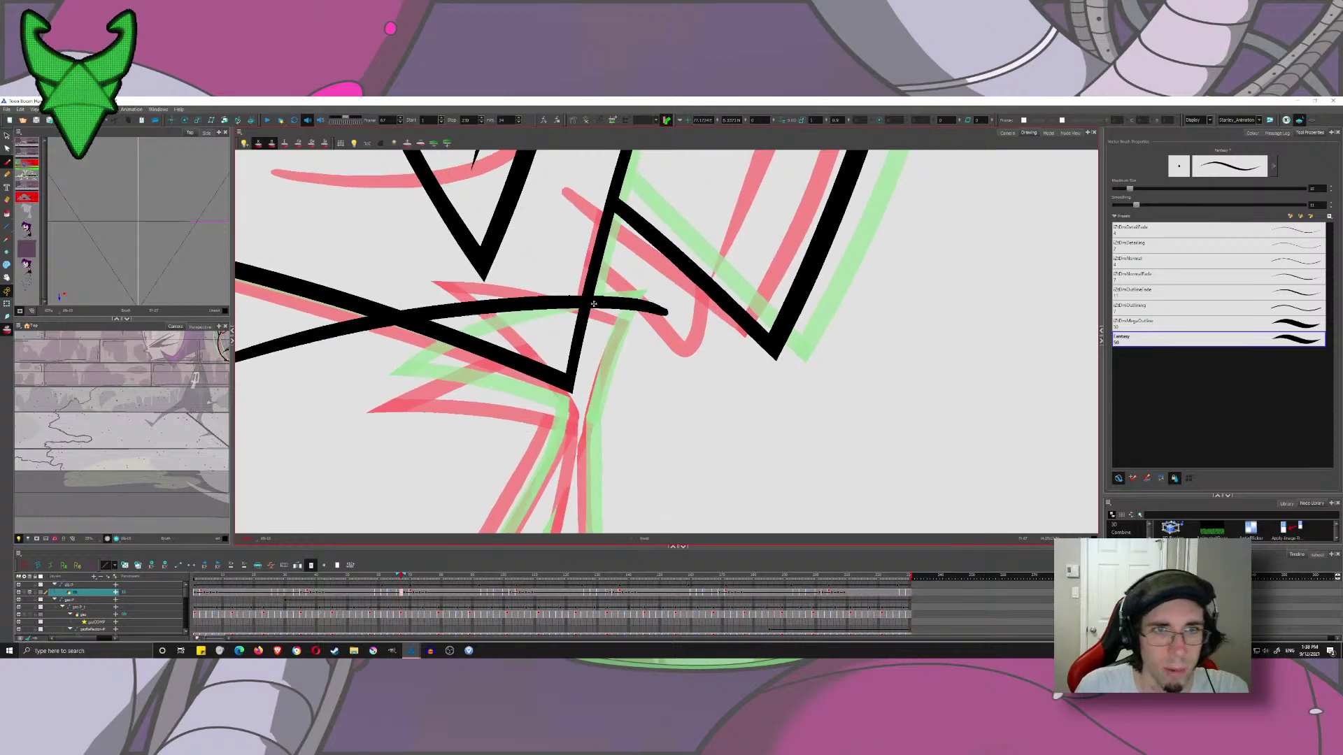
mouse_move(593, 303)
left_mouse_down()
mouse_move(526, 294)
mouse_move(627, 331)
left_mouse_up()
key("alt+s")
left_click(449, 302)
left_click(665, 418)
- Brush the collar's lower edge as a diagonal from the jaw line to just past the base of the neck
left_click(6, 162)
scroll(627, 334, "down", 5)
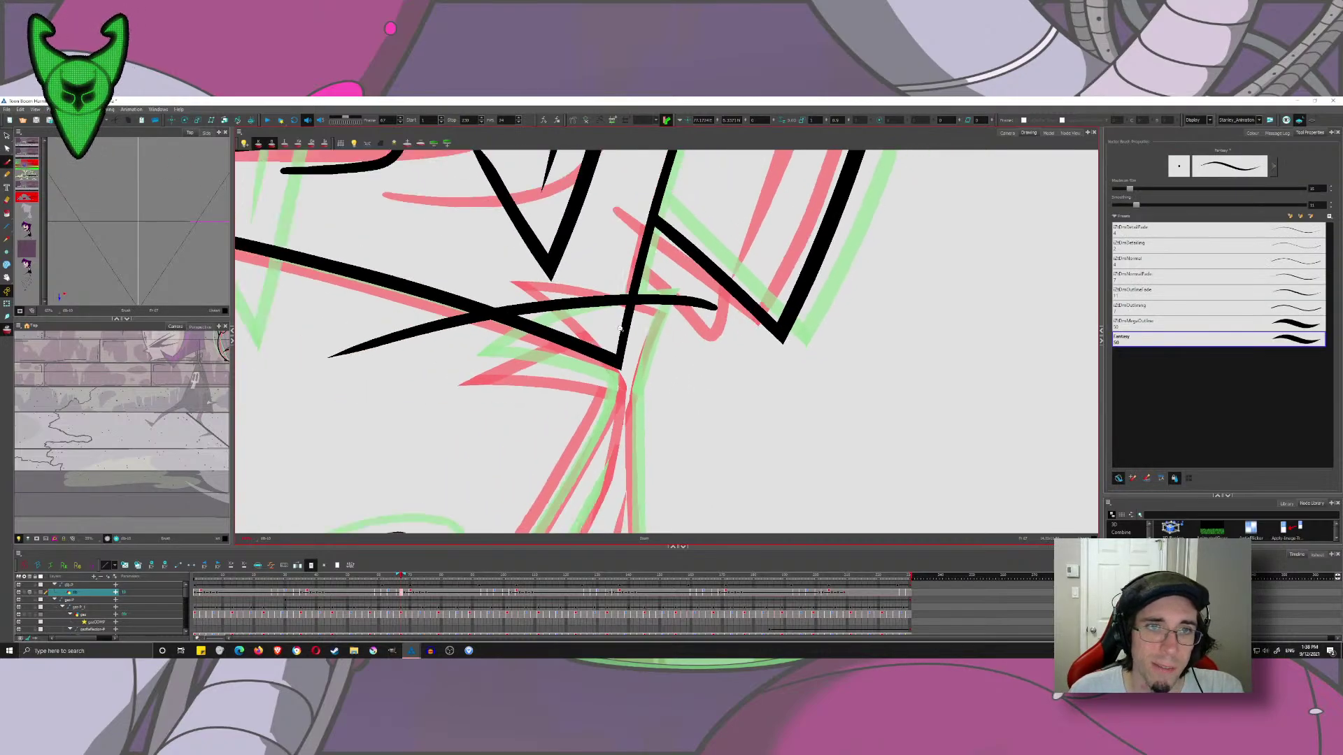
scroll(628, 338, "down", 3)
scroll(481, 297, "up", 7)
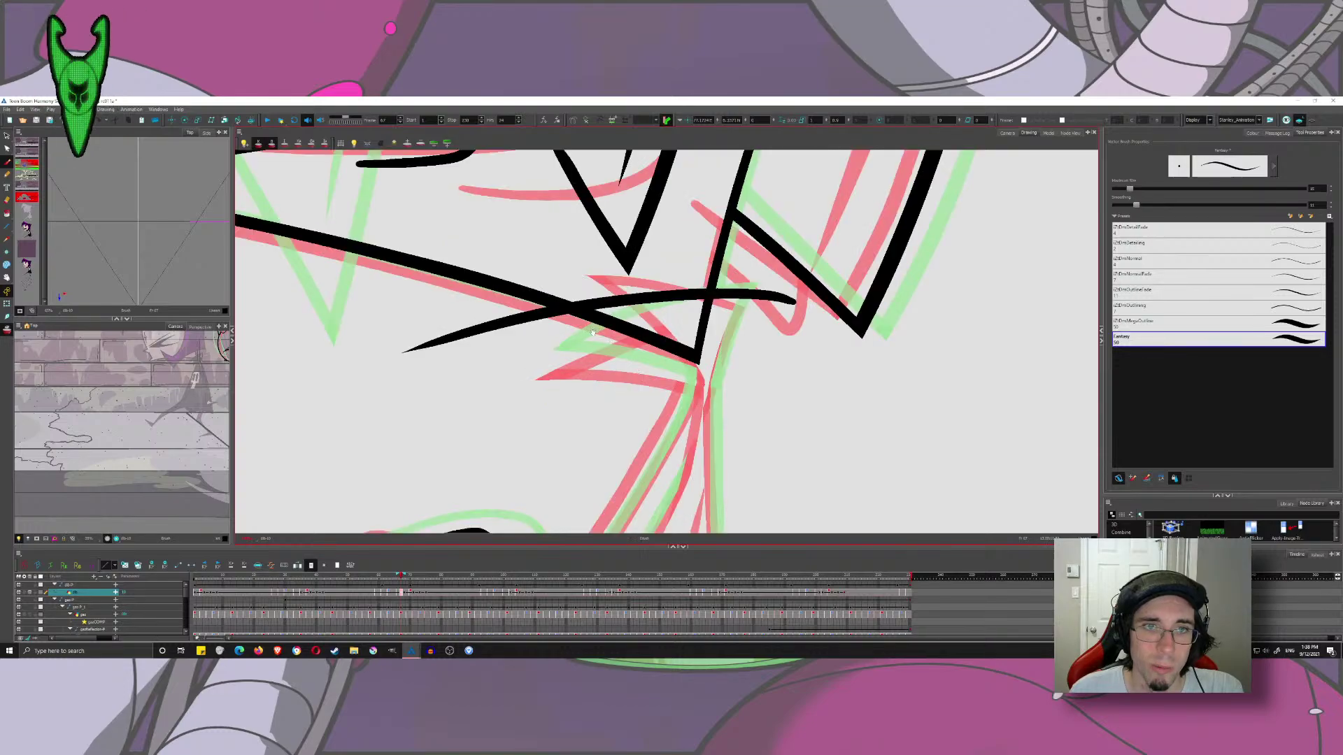
mouse_move(470, 299)
left_mouse_down()
mouse_move(539, 319)
mouse_move(696, 428)
mouse_move(491, 311)
mouse_move(697, 416)
left_mouse_up()
key("ctrl+z")
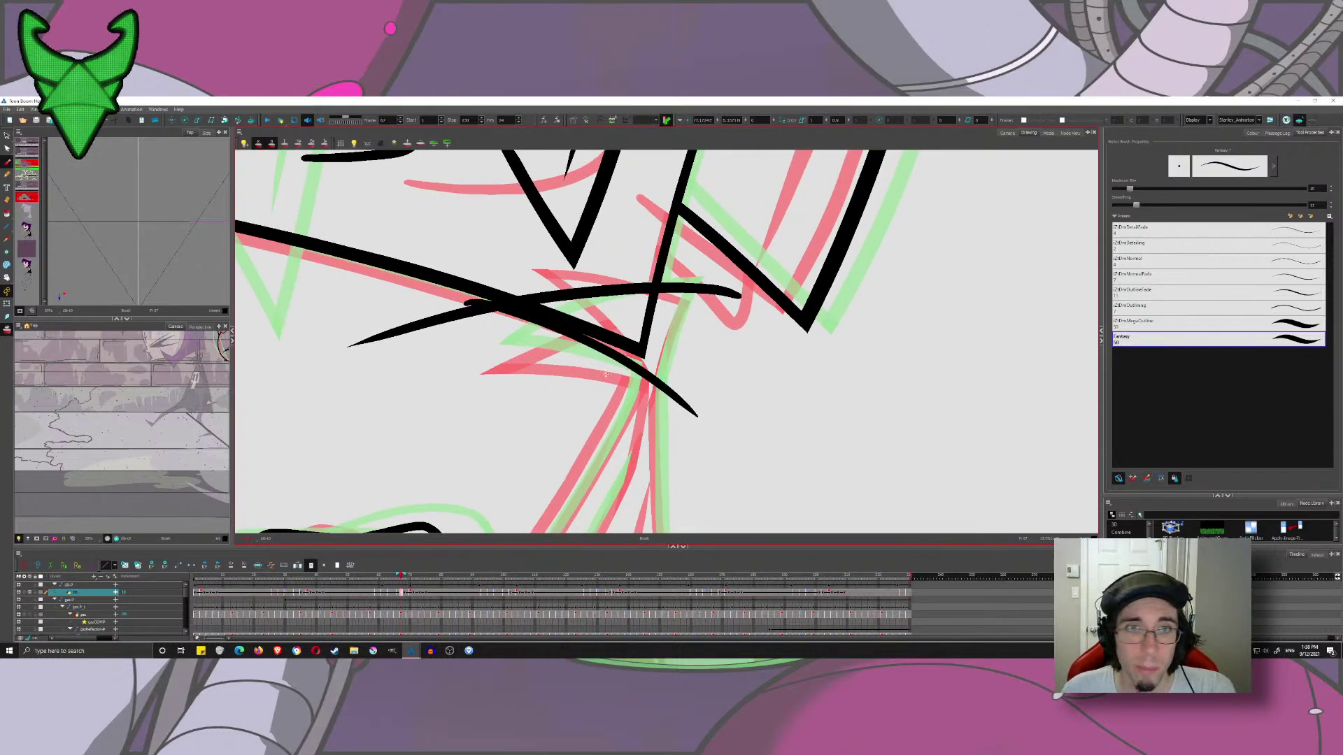
key("ctrl+z")
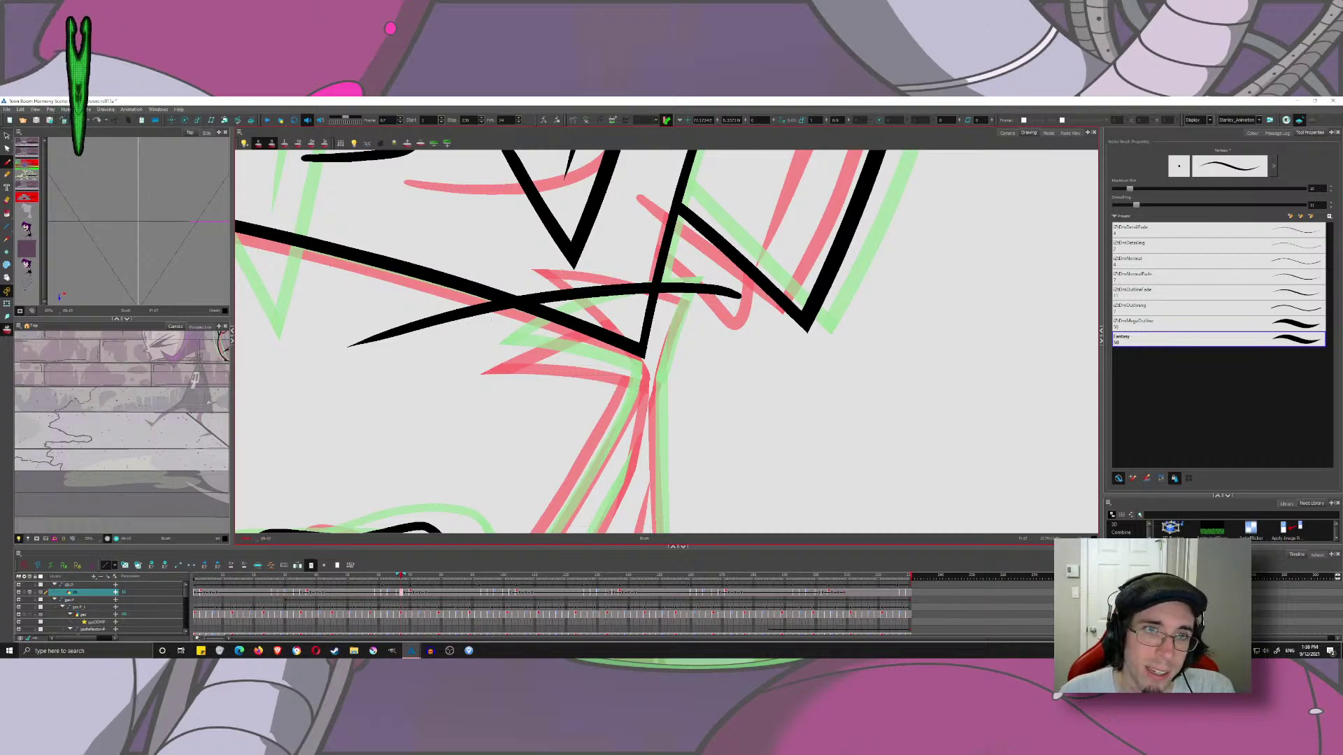
mouse_move(458, 303)
left_mouse_down()
mouse_move(714, 405)
mouse_move(567, 346)
mouse_move(678, 401)
left_mouse_up()
key("ctrl+z")
key("ctrl+z")
key("ctrl+z")
left_click_drag(461, 297, 713, 392)
key("ctrl+z")
left_click_drag(439, 301, 692, 382)
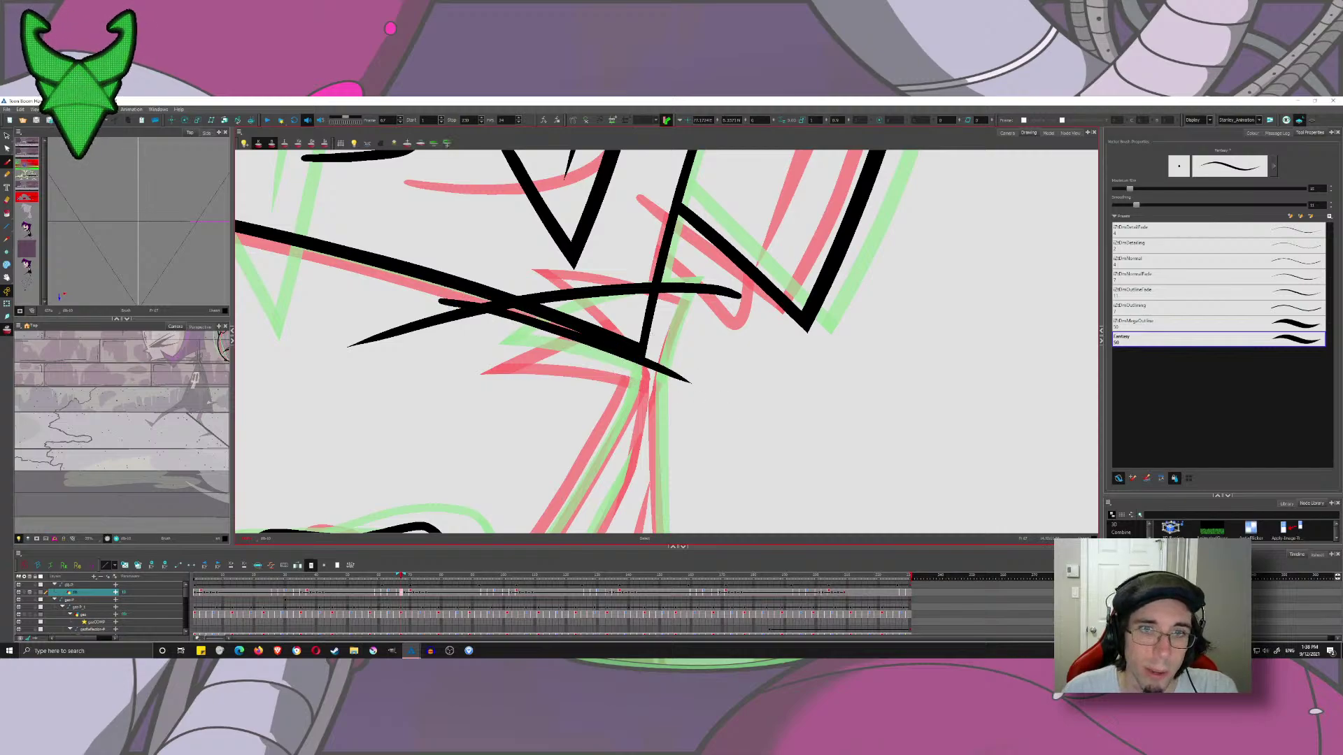
- Brush the collar's short back edge so it crosses both the upper and lower collar lines
left_click_drag(707, 260, 654, 428)
key("ctrl+z")
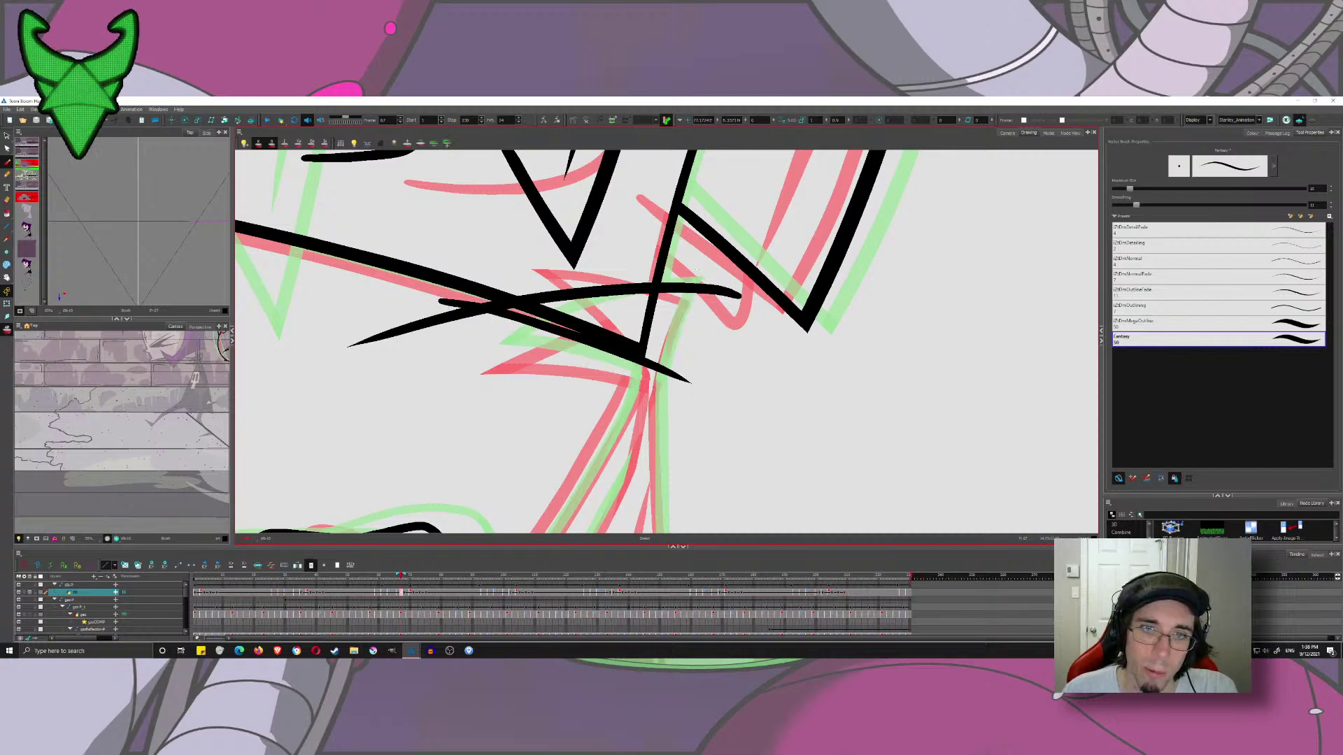
left_click_drag(684, 292, 638, 435)
key("ctrl+z")
left_click_drag(708, 258, 649, 430)
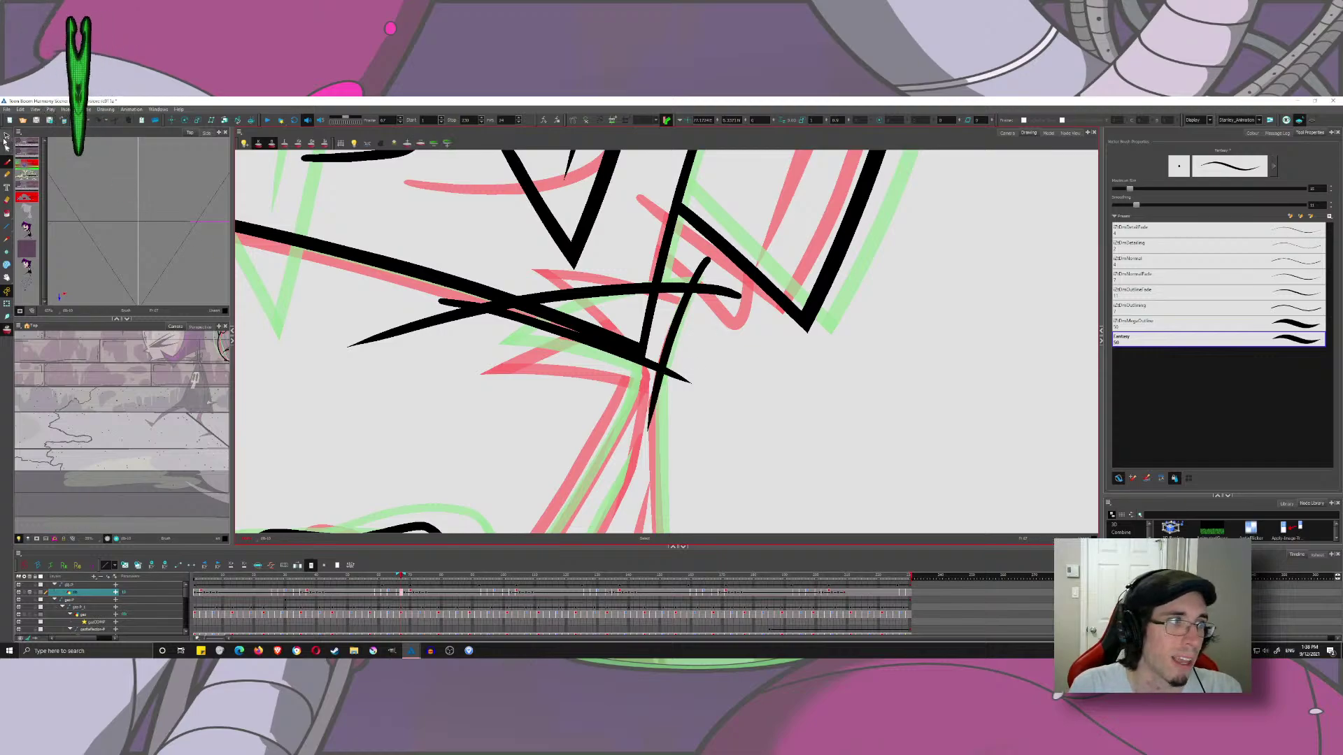
- Cut away the jaw and neck lines inside the collar and trim the excess ends of the collar strokes
left_click(6, 137)
left_click(27, 144)
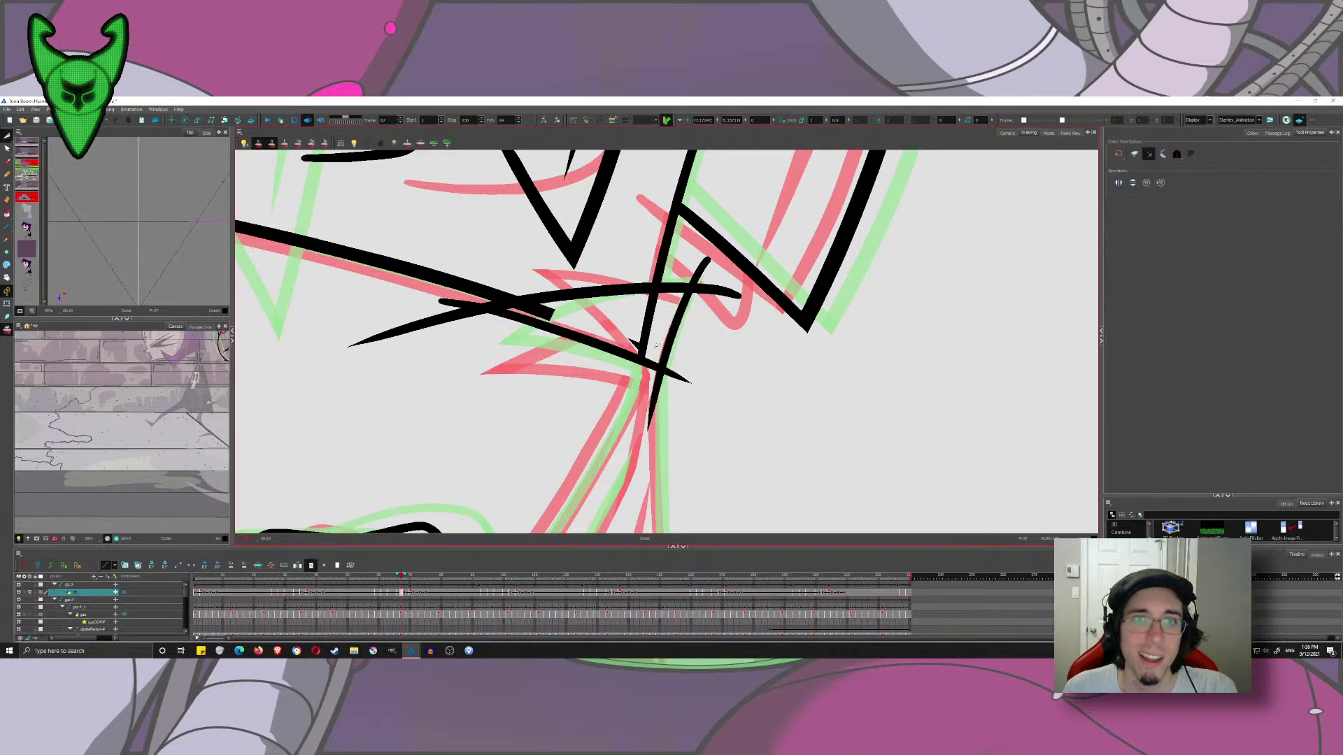
left_click_drag(638, 340, 648, 355)
key("Delete")
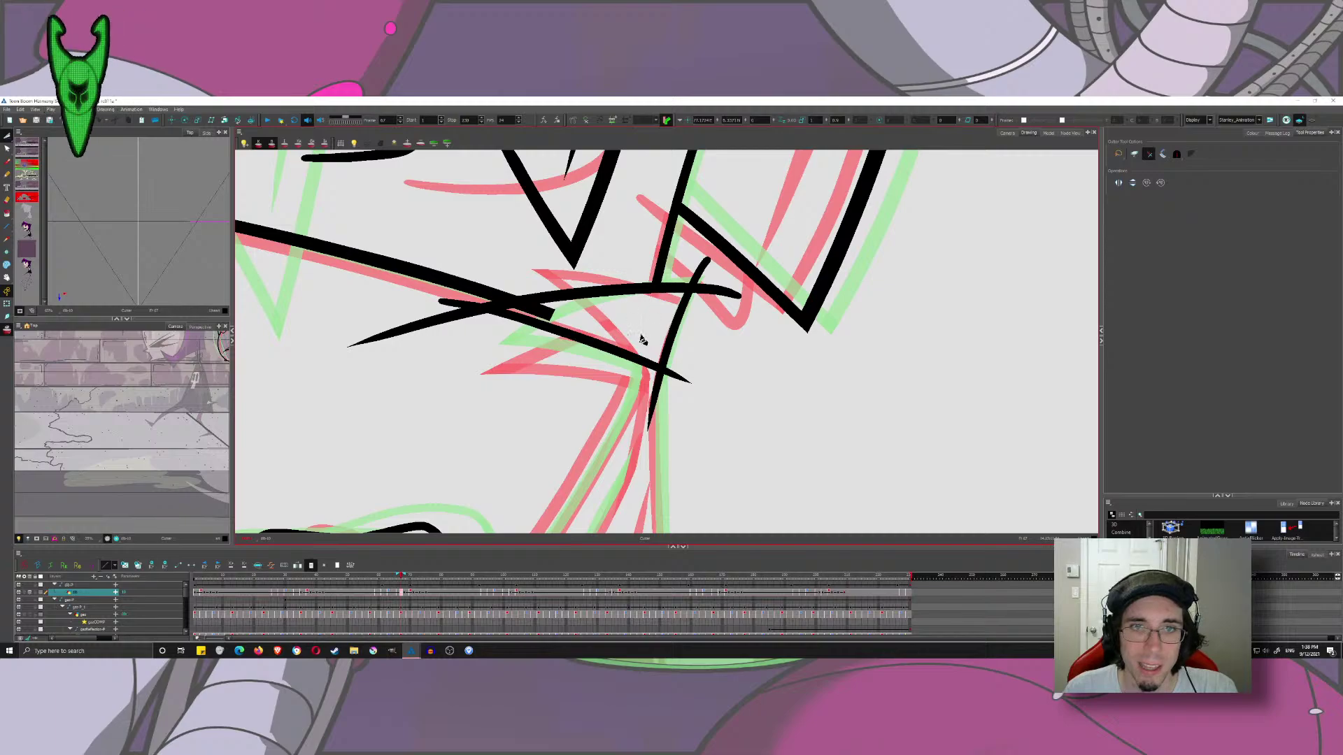
mouse_move(549, 311)
left_mouse_down()
mouse_move(511, 288)
mouse_move(458, 311)
left_mouse_up()
left_click_drag(449, 311, 439, 335)
mouse_move(692, 264)
left_mouse_down()
mouse_move(714, 273)
mouse_move(715, 300)
left_mouse_up()
mouse_move(682, 366)
left_mouse_down()
mouse_move(673, 385)
mouse_move(629, 381)
left_mouse_up()
- Brush two crossing strokes beneath the collar to form its second, lower point
left_click(8, 164)
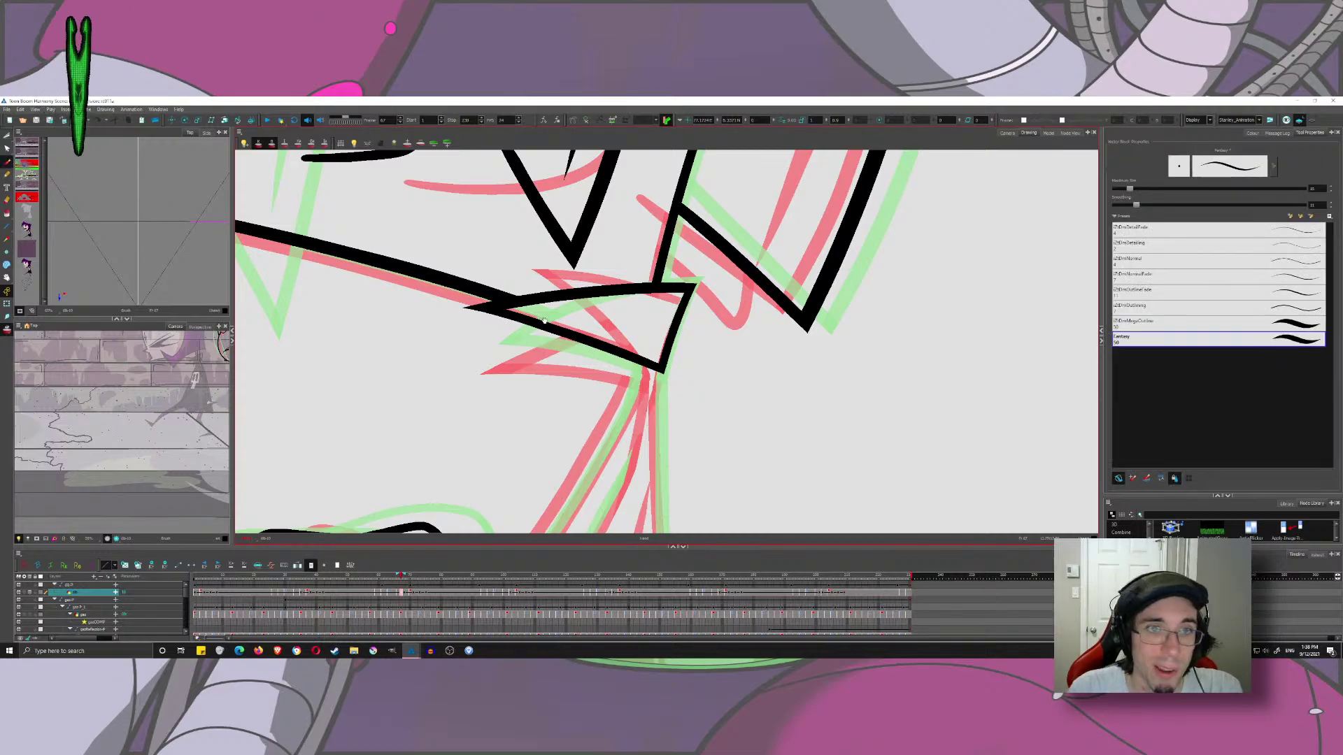
left_click_drag(621, 300, 499, 420)
key("ctrl+z")
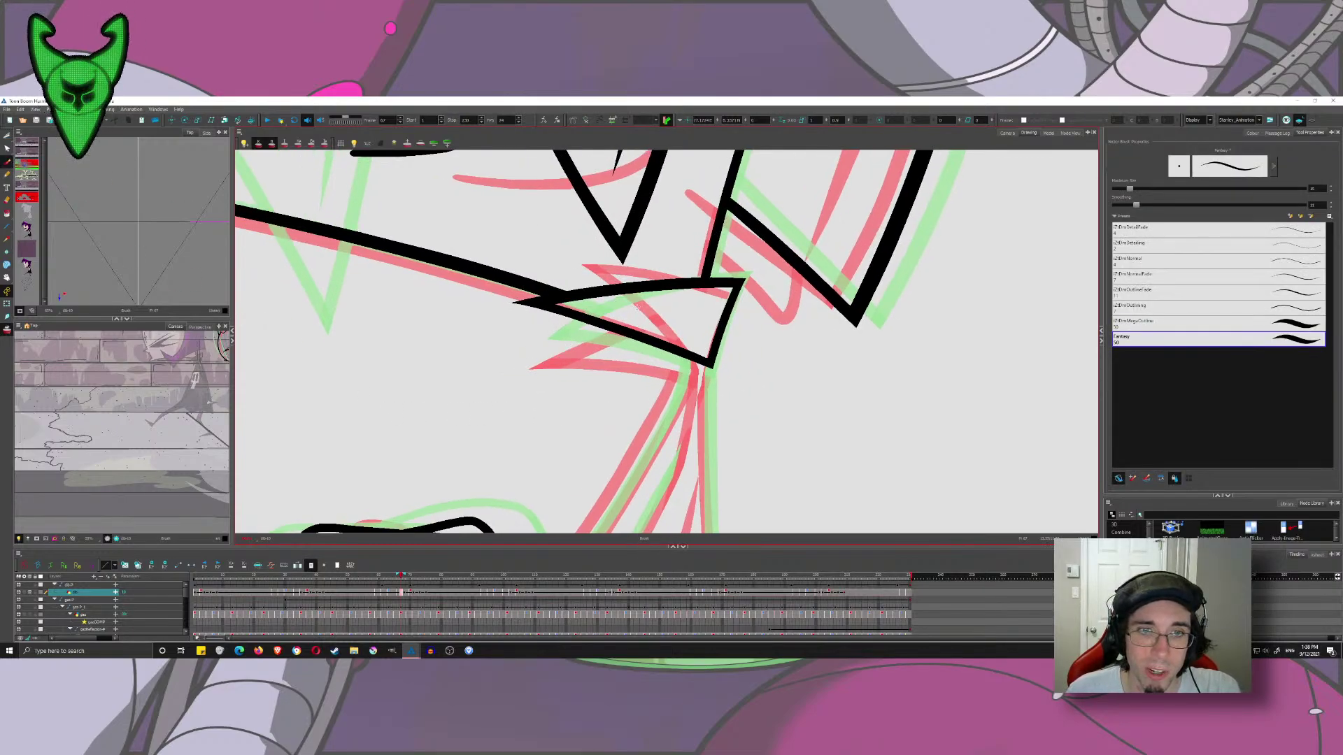
left_click_drag(635, 306, 445, 415)
left_click_drag(500, 348, 754, 401)
key("ctrl+z")
mouse_move(511, 349)
left_mouse_down()
mouse_move(731, 383)
mouse_move(690, 304)
left_mouse_up()
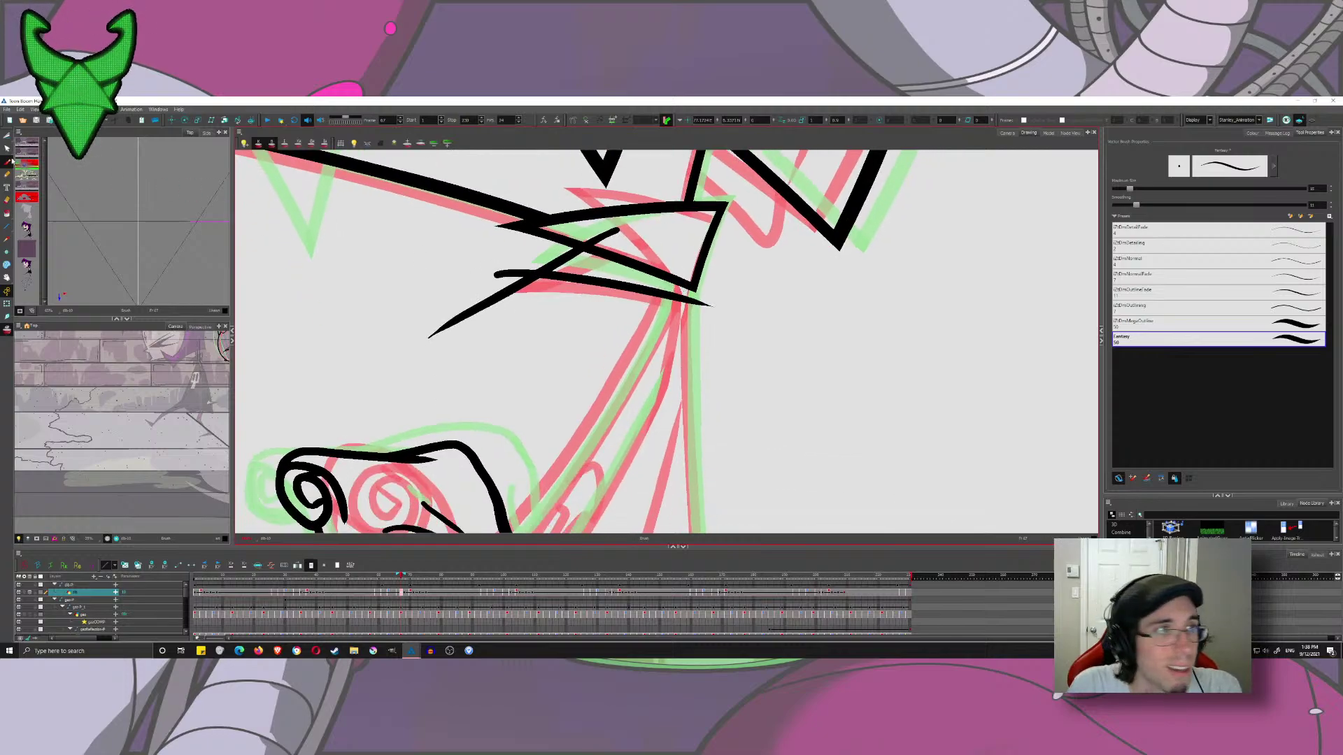
- Trim the excess stroke ends around the collar's second point with the Cutter
left_click(7, 136)
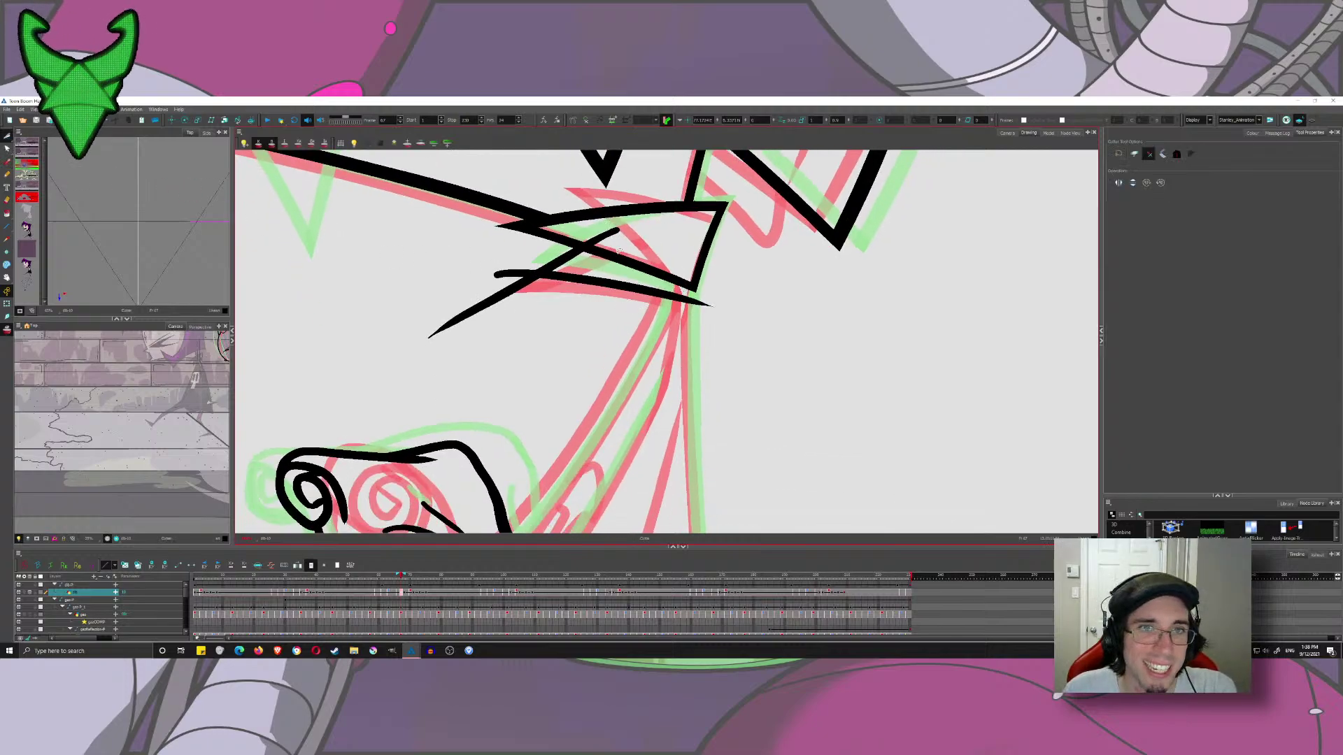
left_click_drag(619, 250, 601, 225)
left_click_drag(513, 262, 505, 308)
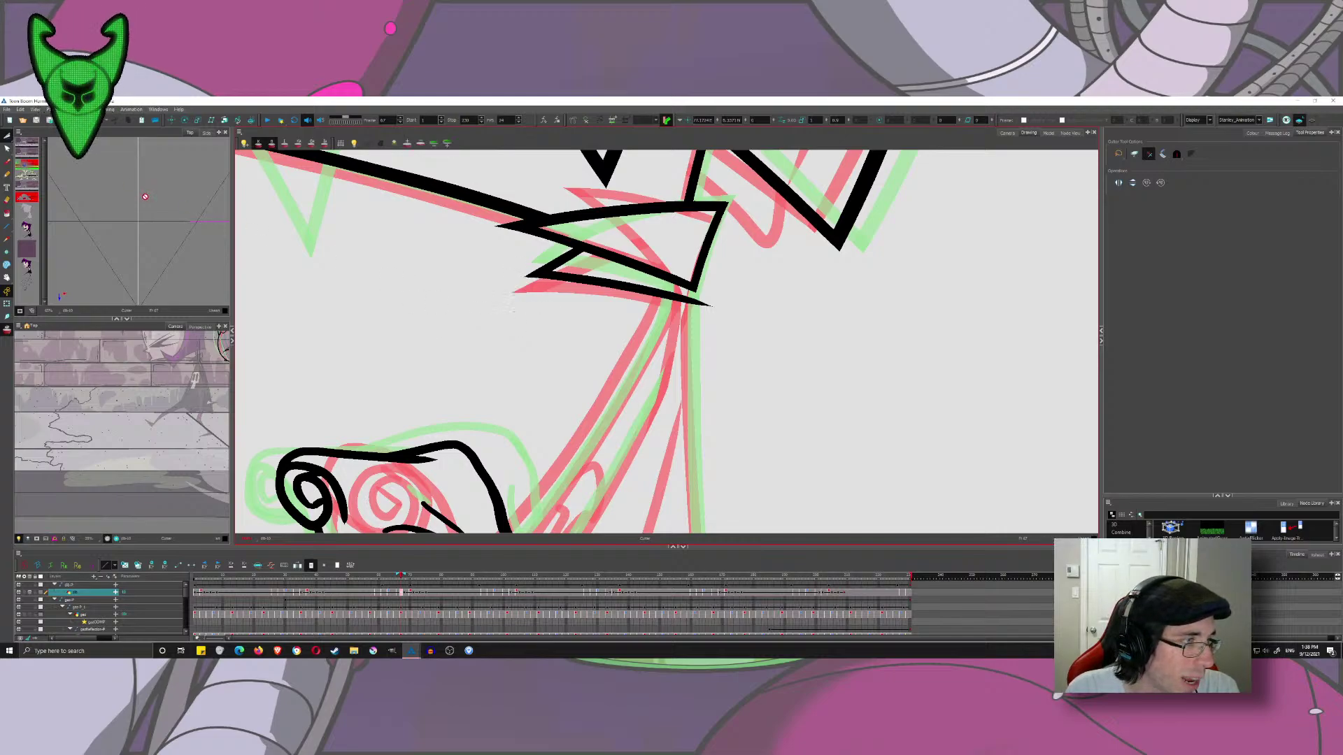
- Brush the long, slightly curved outer edge of the coat from the collar's lower corner down past the hem
left_click(7, 161)
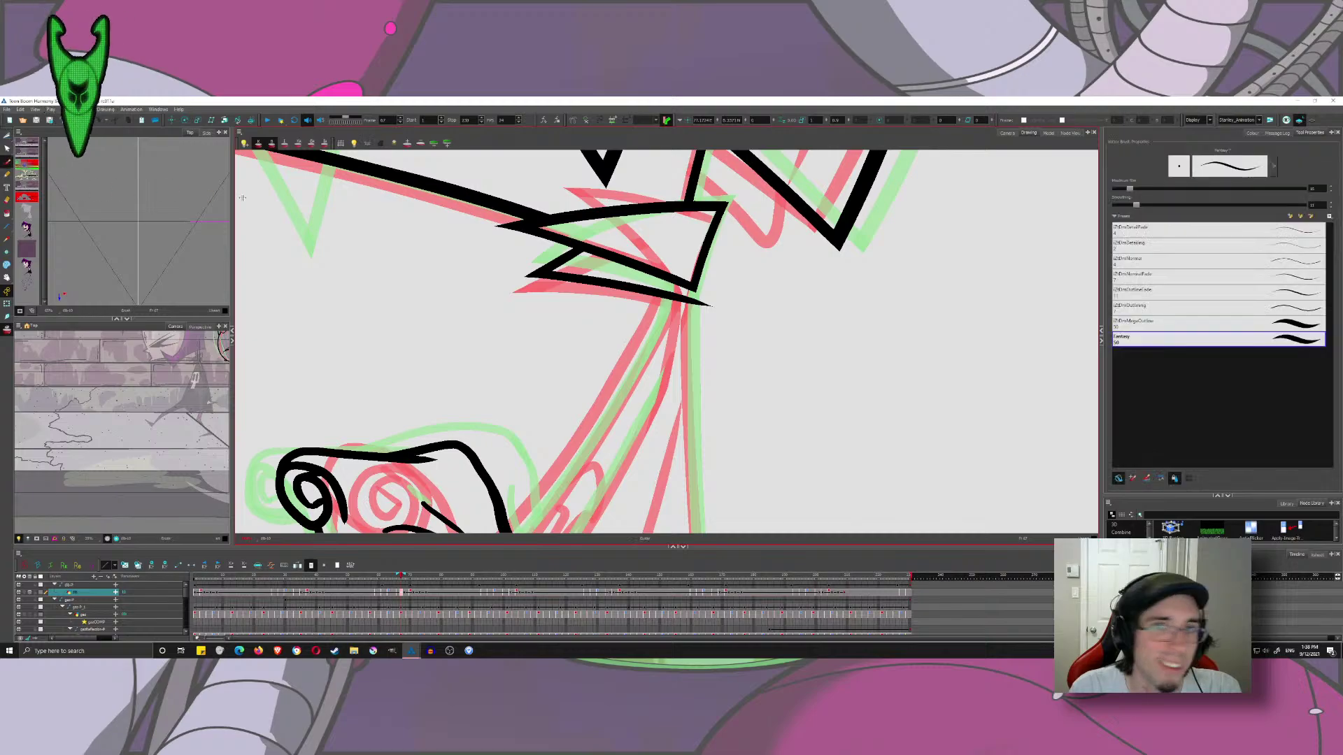
scroll(692, 294, "down", 5)
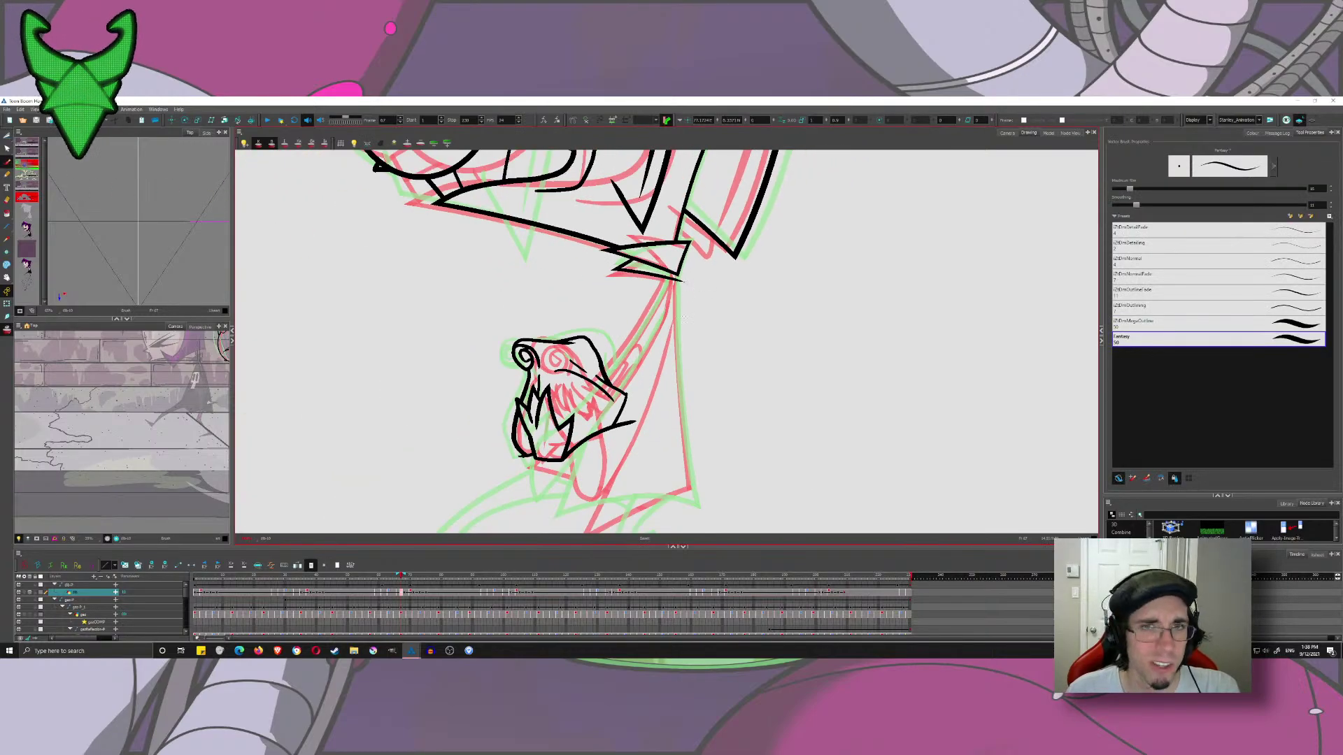
scroll(683, 316, "up", 3)
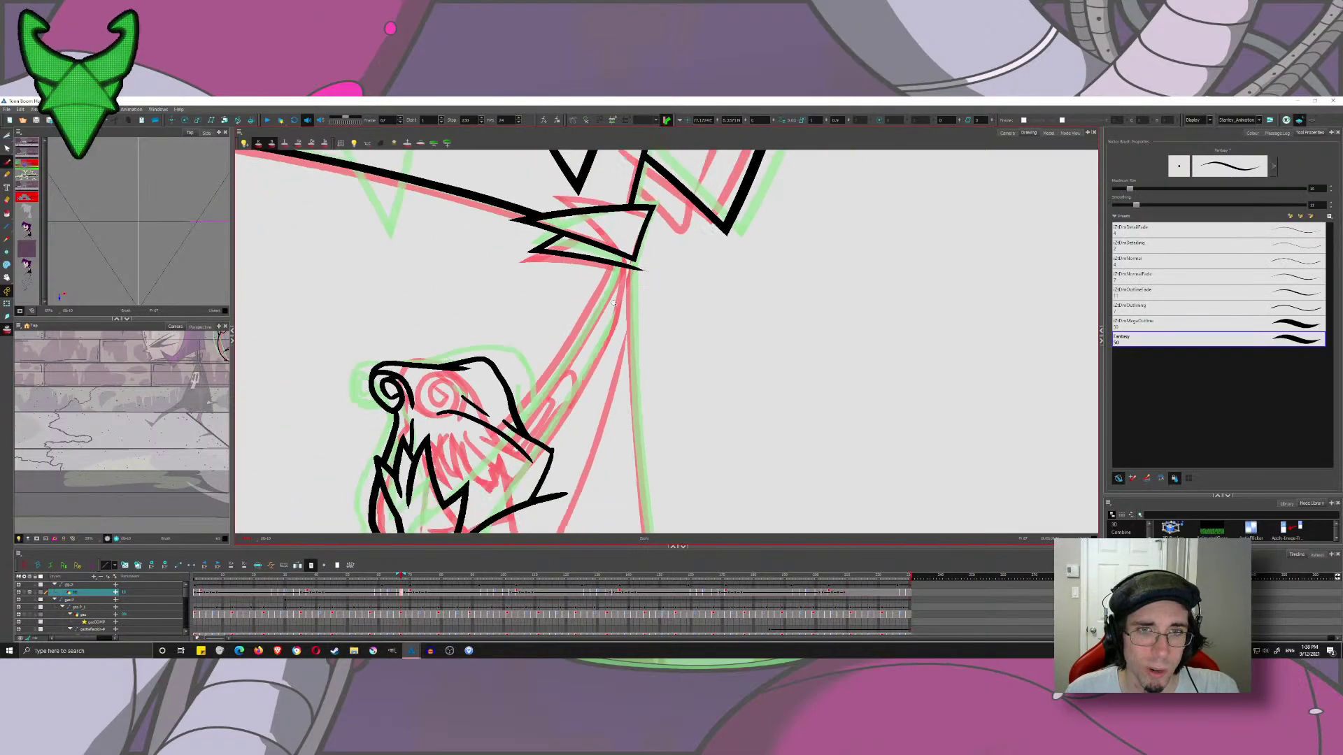
scroll(614, 303, "down", 2)
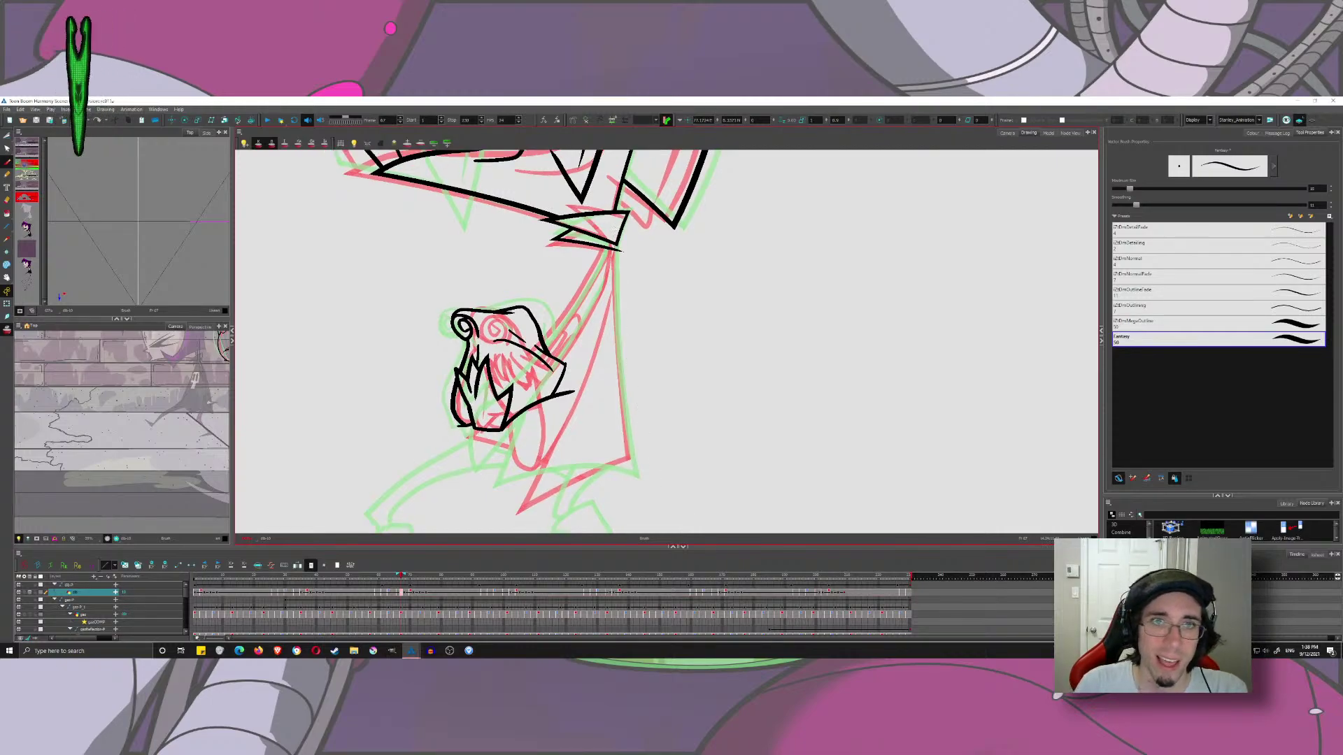
mouse_move(615, 228)
left_mouse_down()
mouse_move(623, 533)
mouse_move(613, 225)
left_mouse_up()
key("ctrl+z")
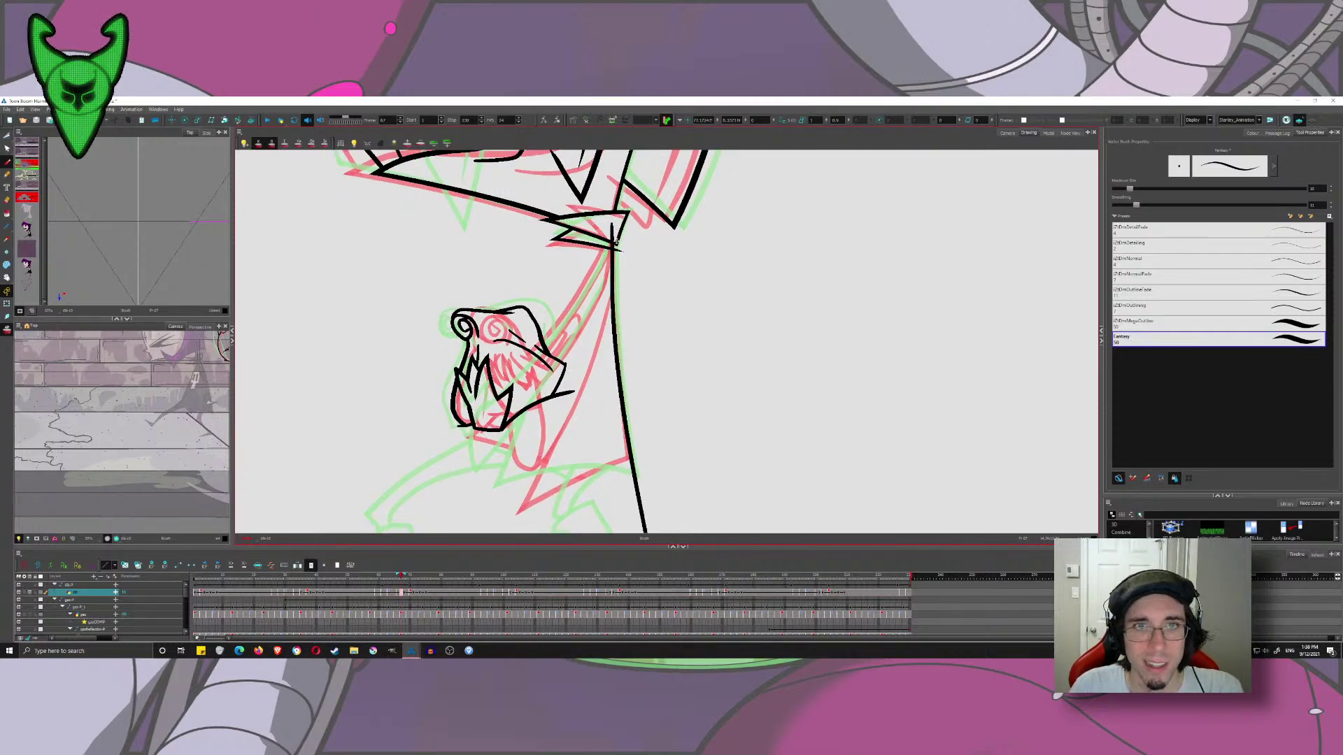
- Shift the coat's outer edge slightly right to meet the collar corner, and cut away its excess inside the collar
left_click(8, 136)
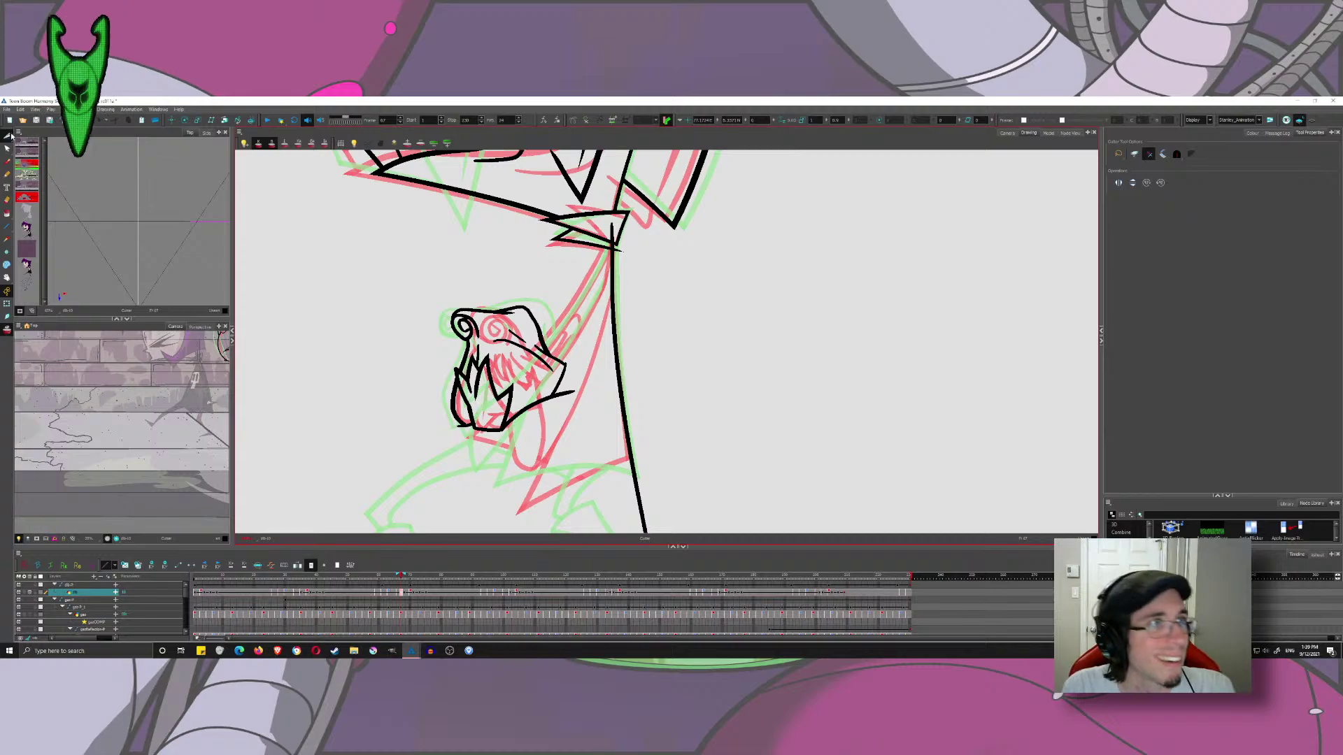
left_click(21, 134)
left_click(612, 286)
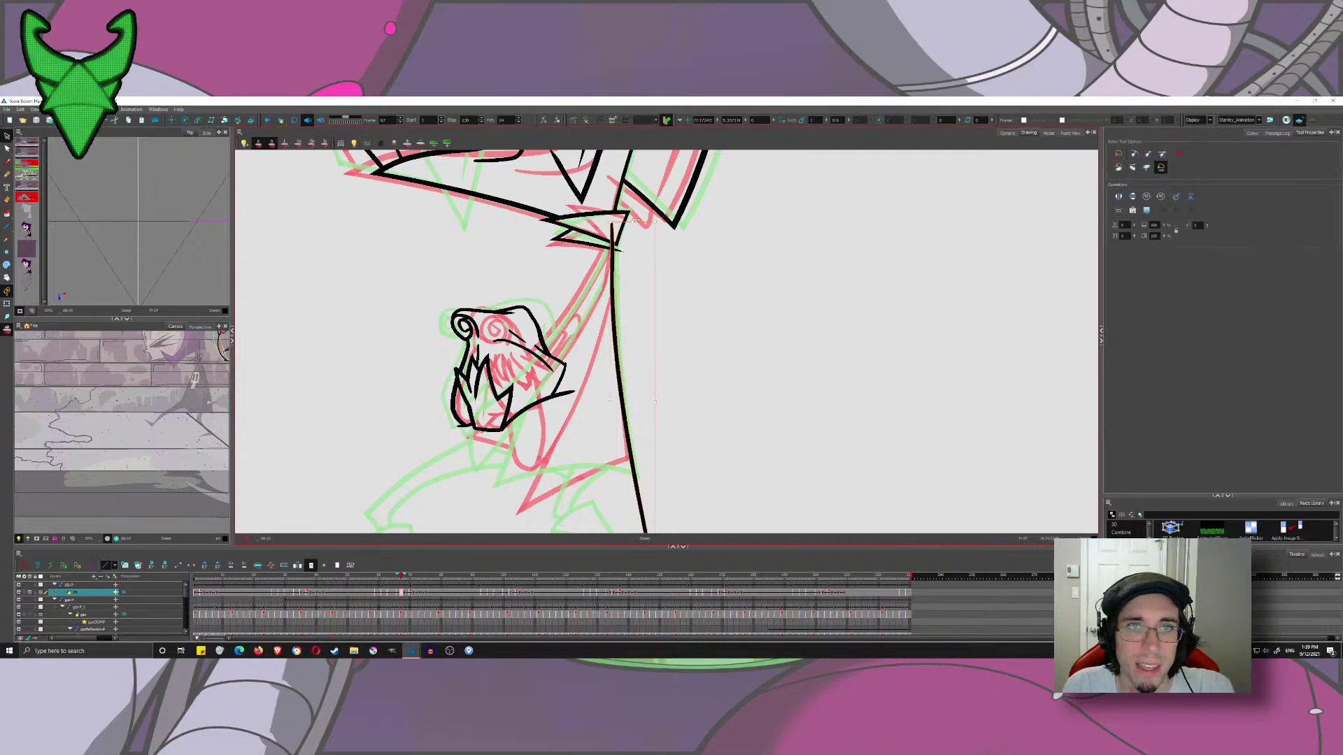
left_click_drag(636, 221, 640, 221)
left_click(689, 280)
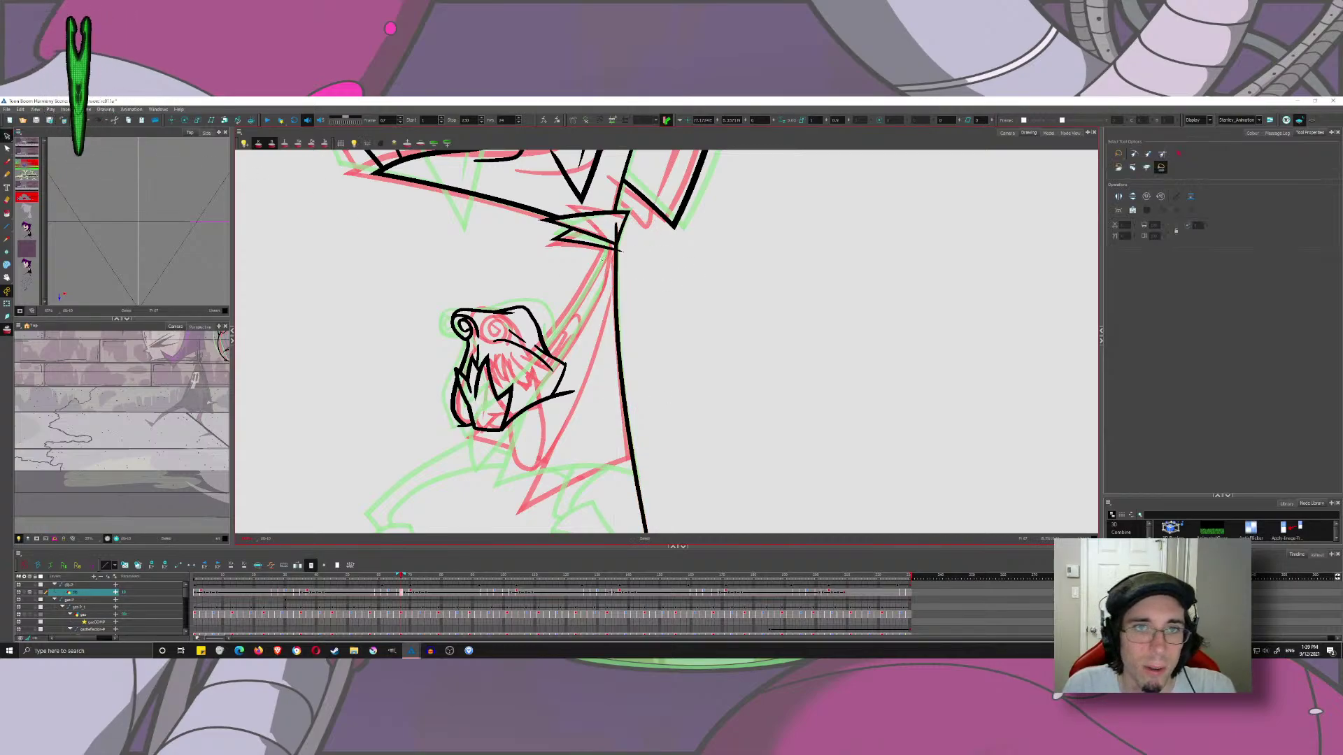
left_click(22, 144)
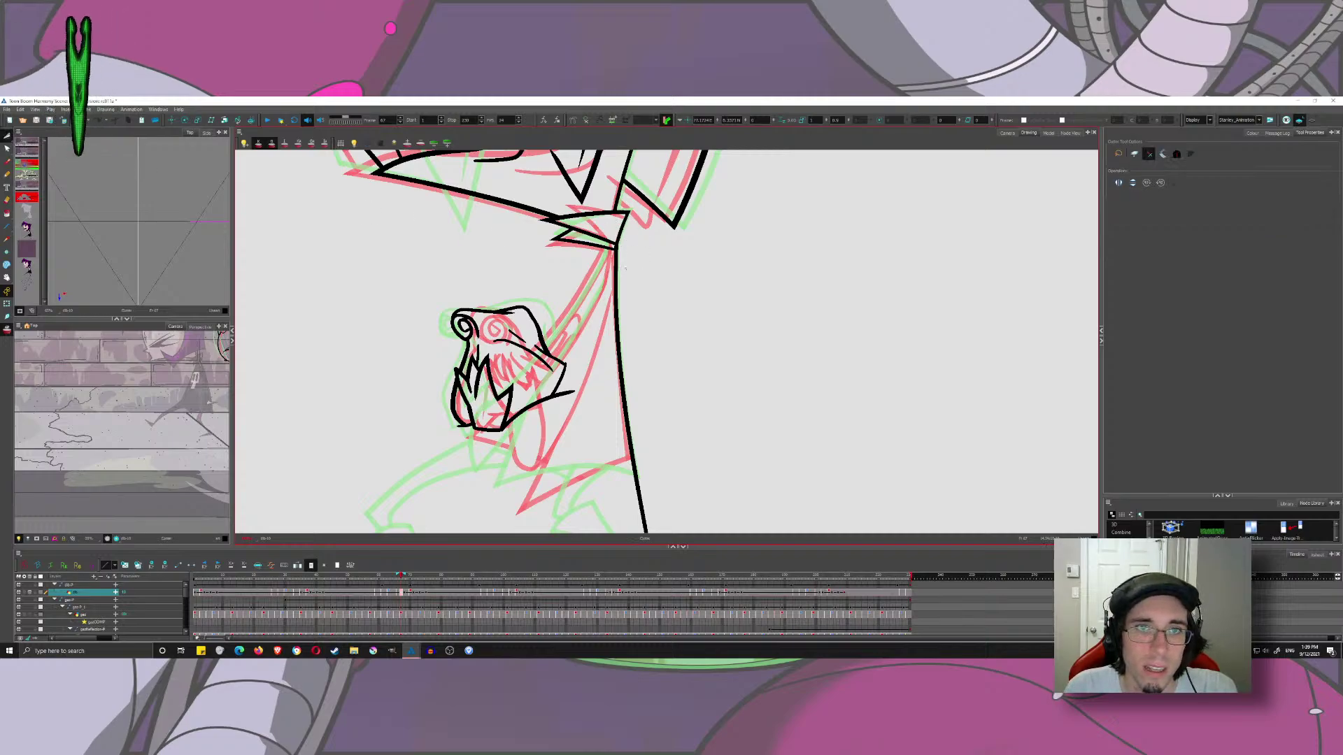
- Save the scene and brush the coat's curved hem, crossing the outer edge and running past the front corner
key("alt+b")
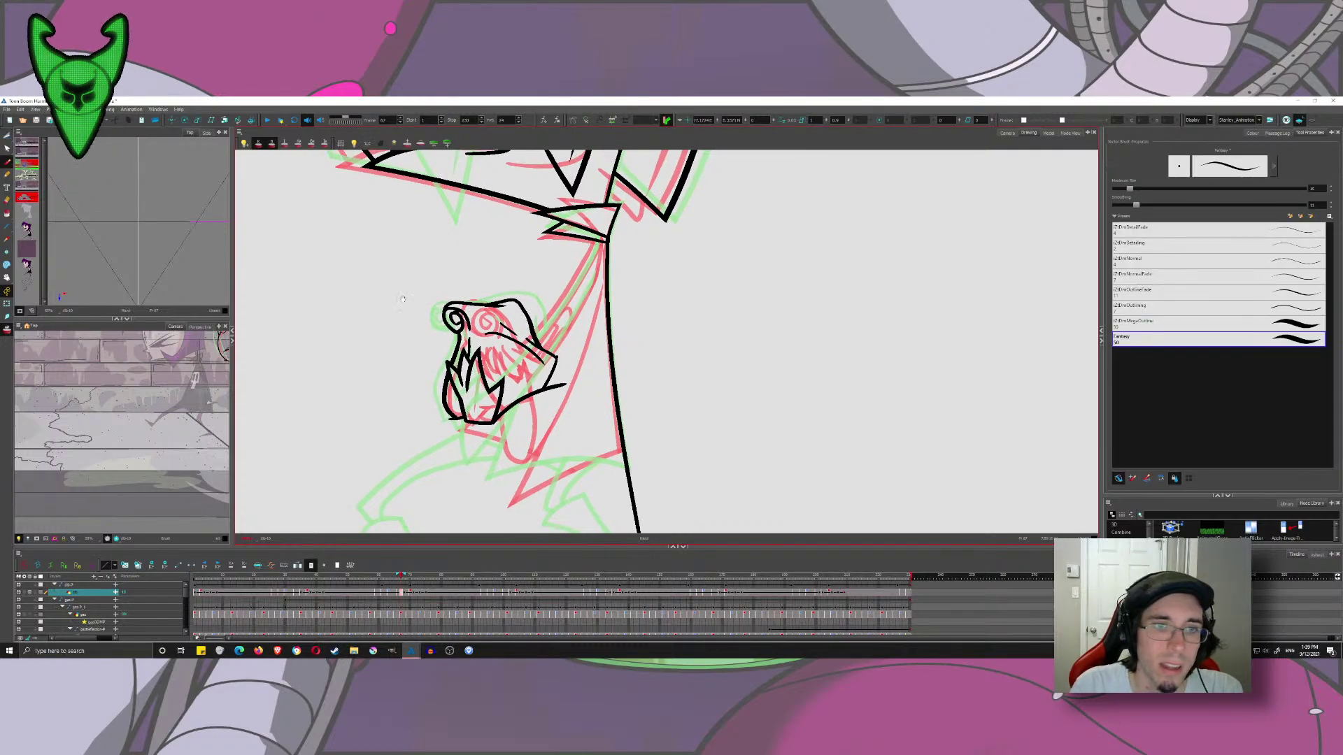
scroll(586, 333, "down", 3)
key("ctrl+s")
left_click_drag(587, 333, 590, 366)
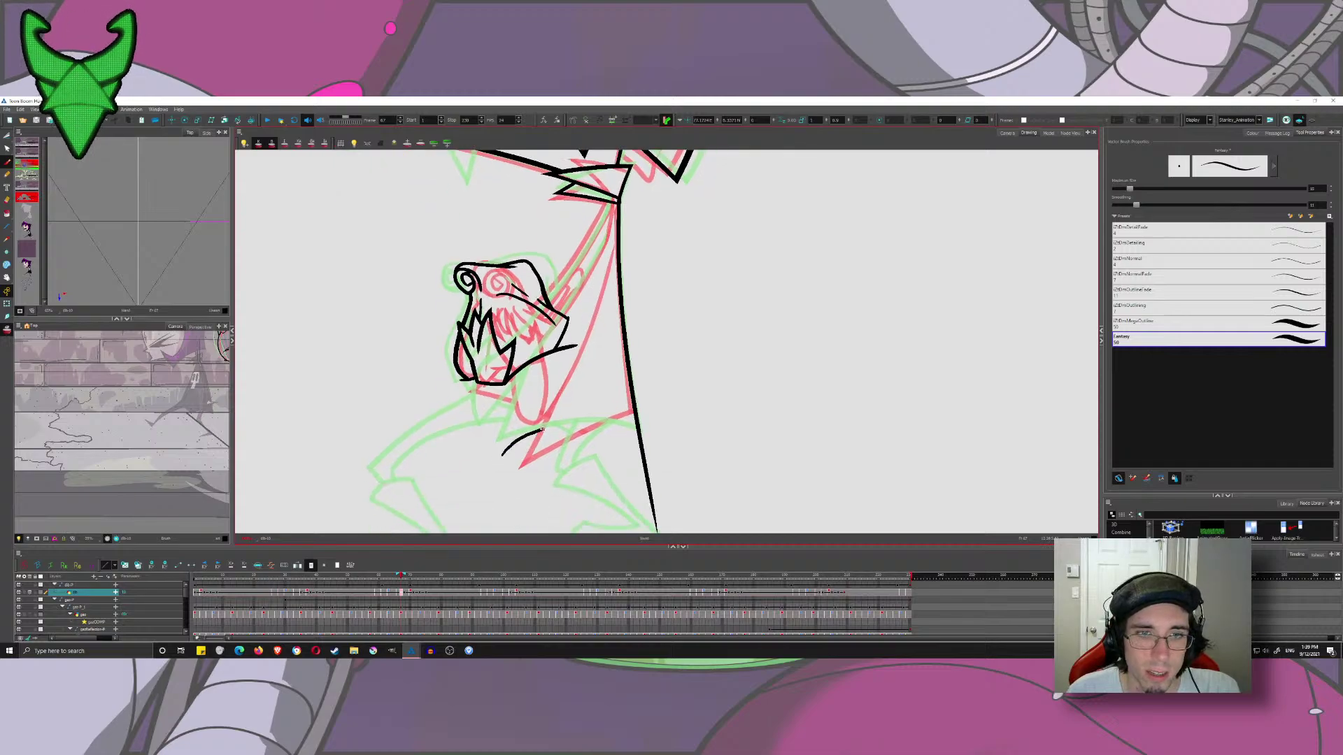
mouse_move(494, 463)
left_mouse_down()
mouse_move(525, 439)
mouse_move(617, 416)
mouse_move(694, 433)
mouse_move(478, 446)
mouse_move(424, 469)
left_mouse_up()
key("ctrl+z")
key("ctrl+z")
mouse_move(664, 415)
left_mouse_down()
mouse_move(635, 414)
mouse_move(448, 496)
left_mouse_up()
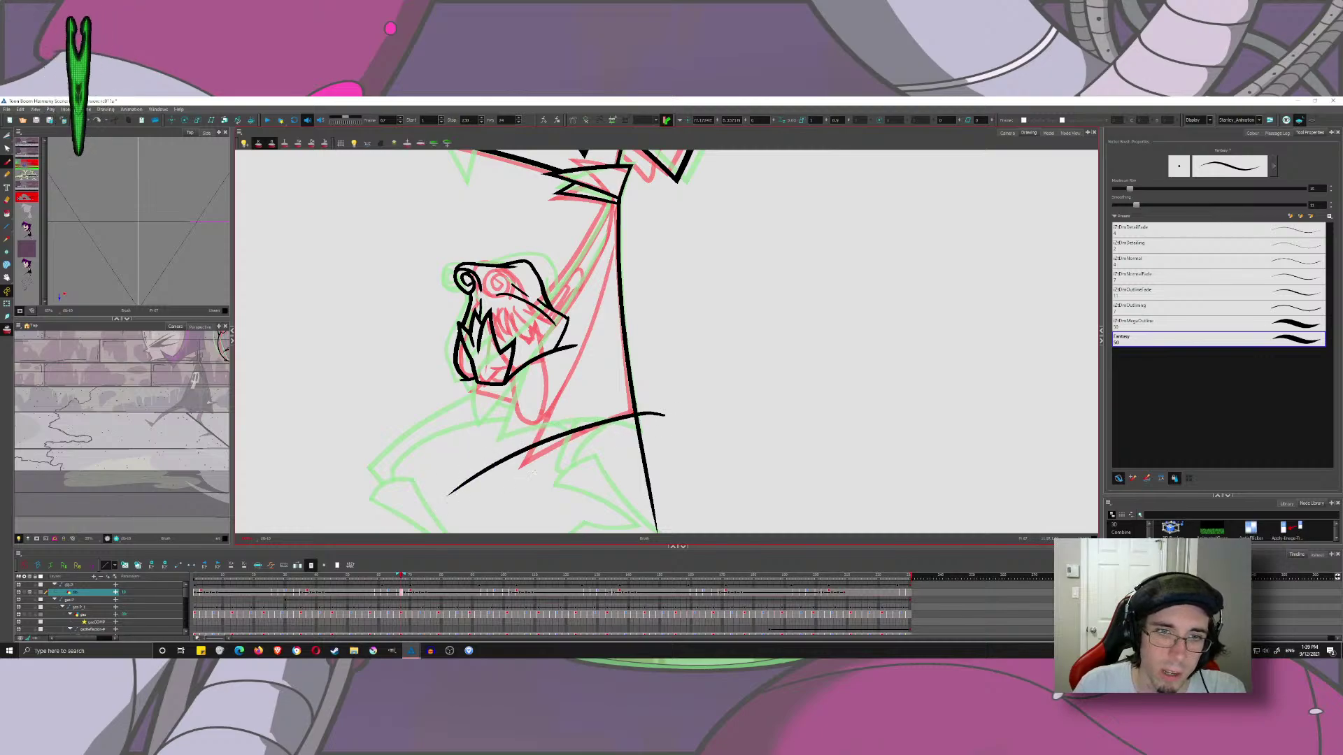
key("ctrl+z")
left_click_drag(665, 418, 479, 465)
key("ctrl+z")
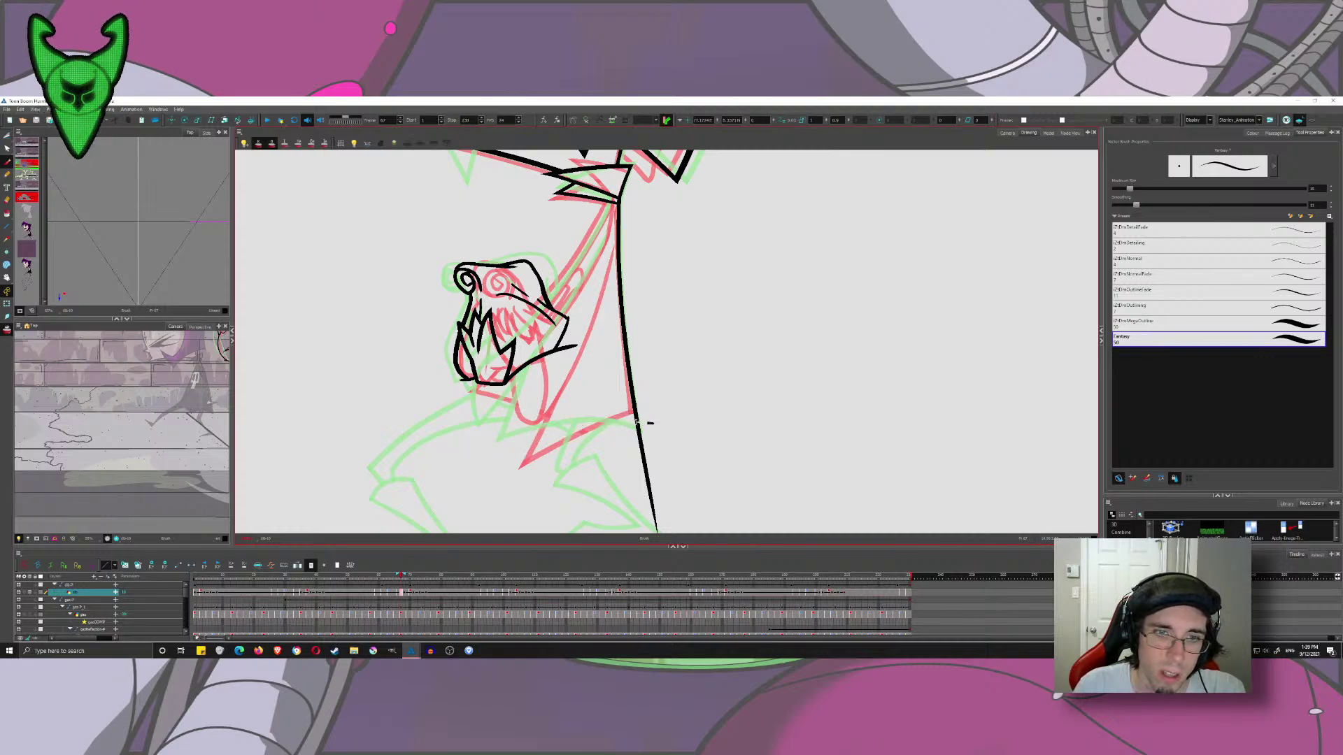
mouse_move(653, 422)
left_mouse_down()
mouse_move(444, 470)
mouse_move(617, 179)
mouse_move(474, 487)
left_mouse_up()
key("ctrl+z")
key("ctrl+z")
- Brush the coat's inner edge as a curve from the collar's lower corner down across the hem
mouse_move(616, 181)
left_mouse_down()
mouse_move(588, 287)
mouse_move(489, 483)
left_mouse_up()
key("ctrl+z")
left_click_drag(614, 180, 479, 498)
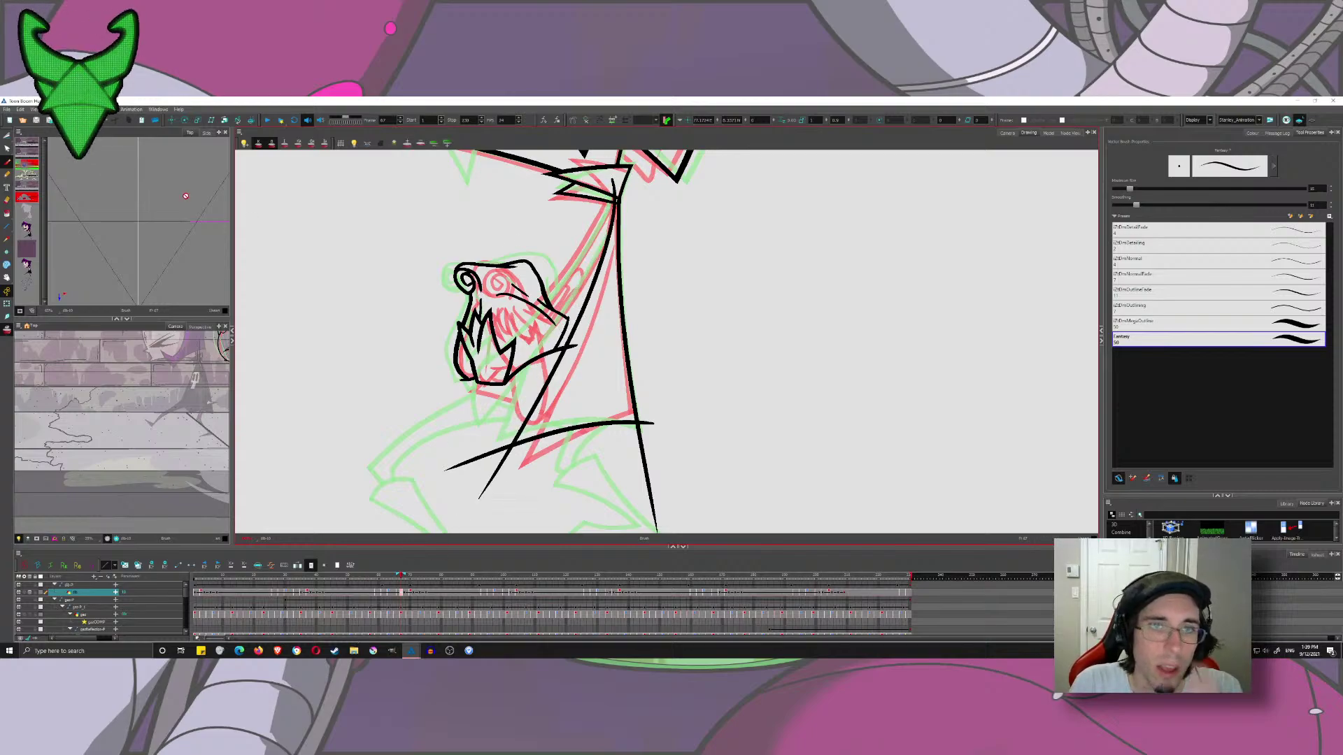
- Trim the excess stroke ends at the collar, both hem corners and the head line crossing the coat with the Cutter
left_click(11, 141)
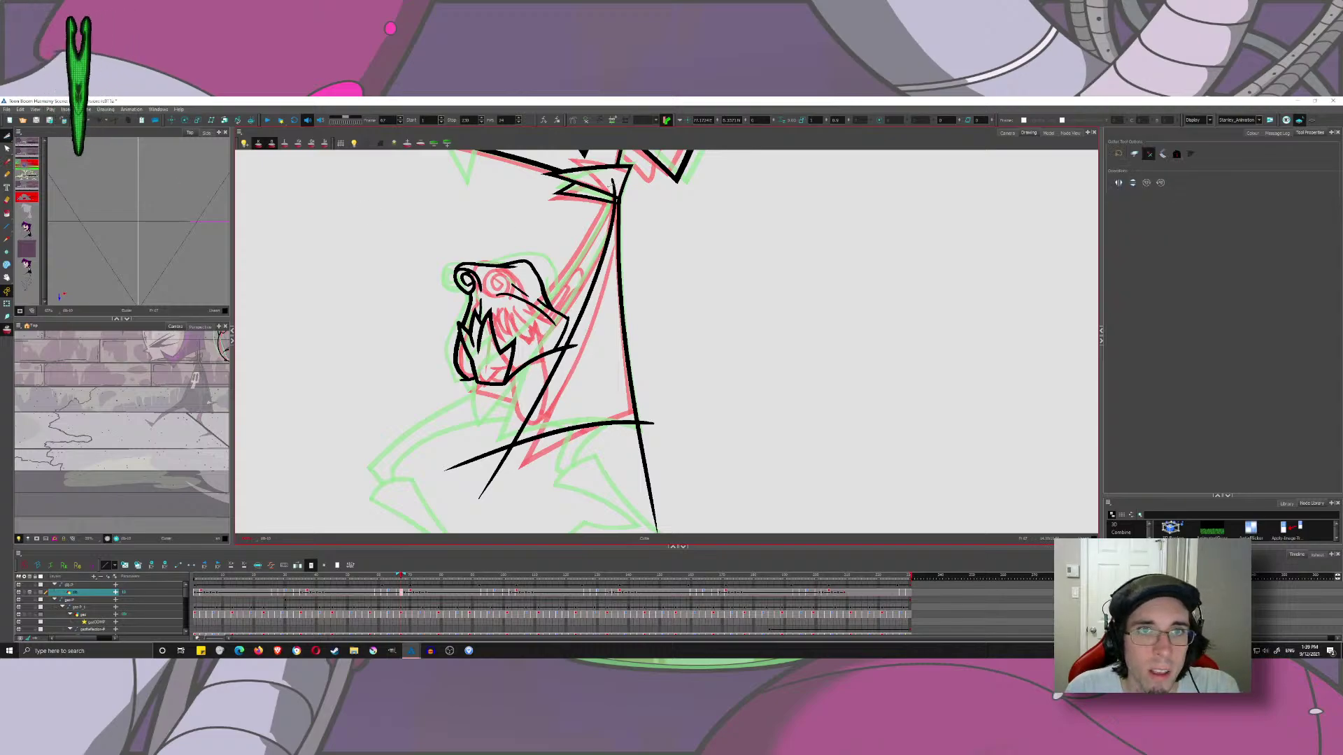
scroll(650, 190, "up", 3)
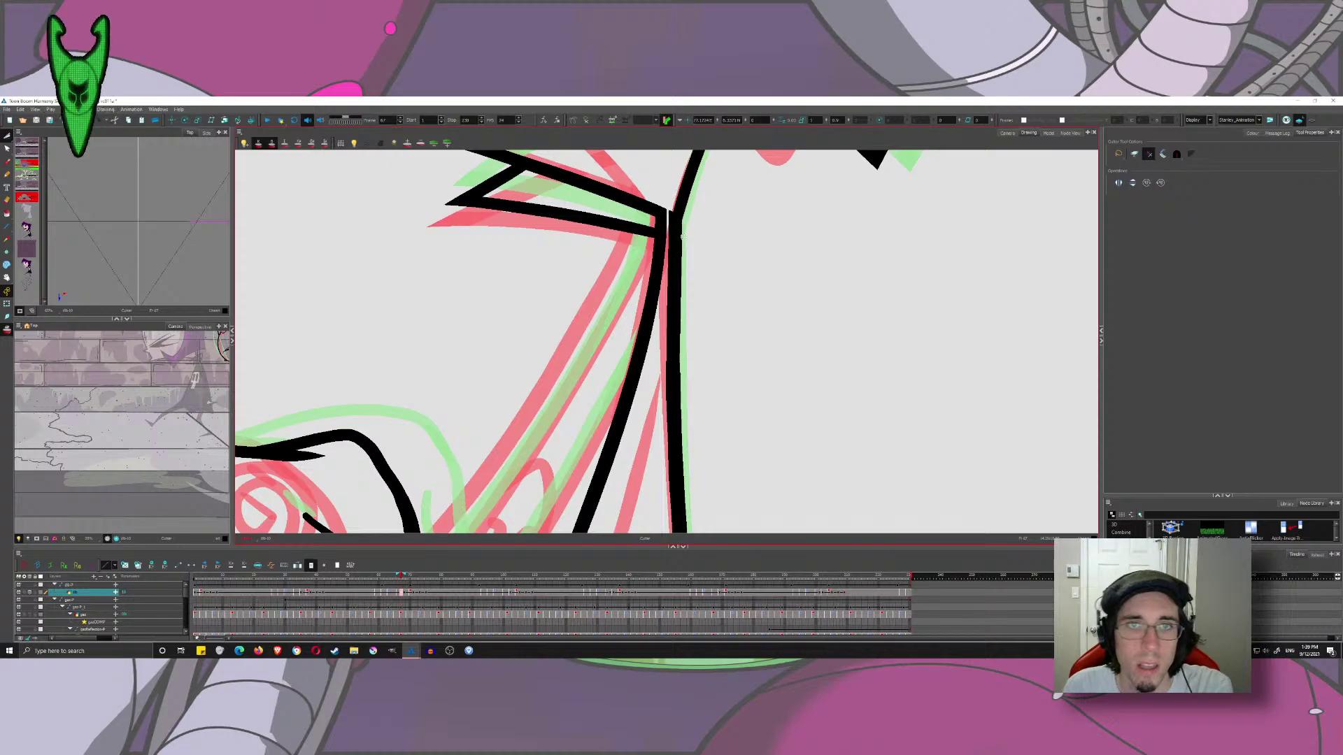
scroll(671, 263, "down", 3)
left_click_drag(673, 342, 611, 238)
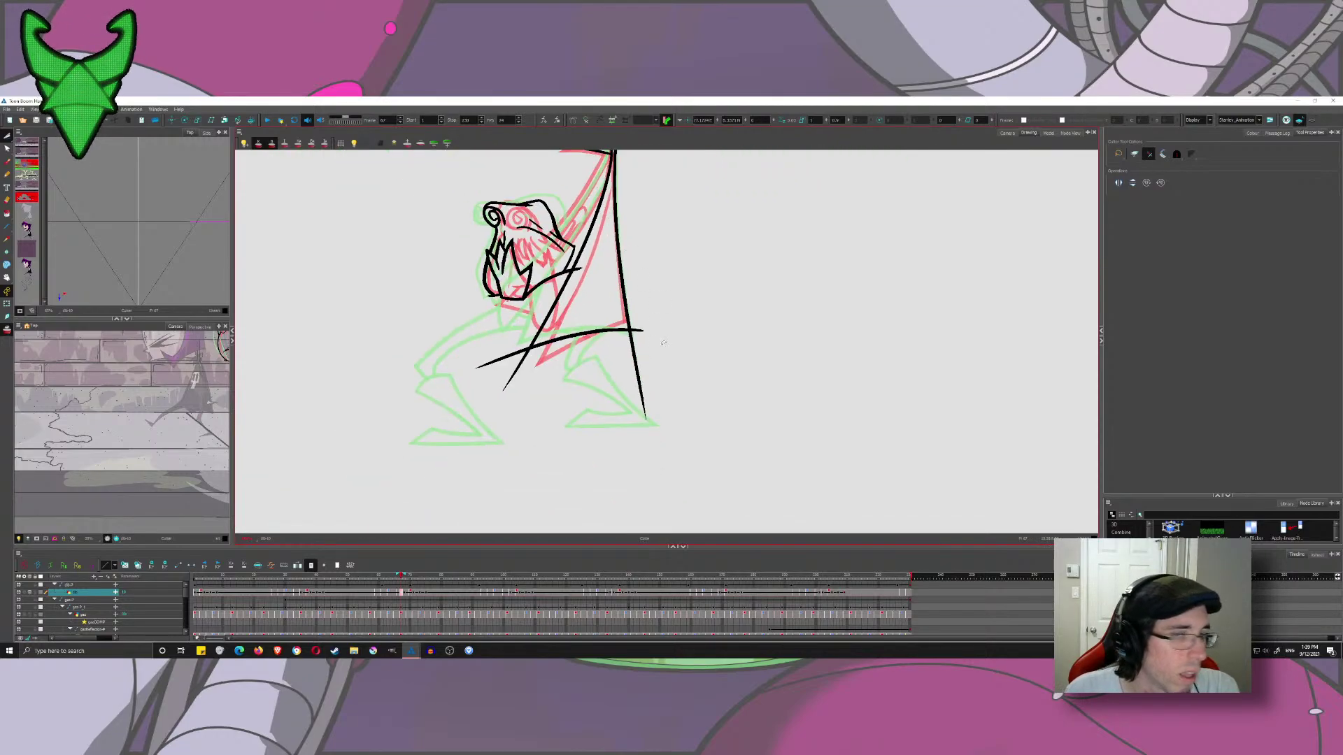
left_click_drag(639, 322, 624, 364)
left_click_drag(506, 392, 487, 355)
left_click_drag(580, 272, 530, 357)
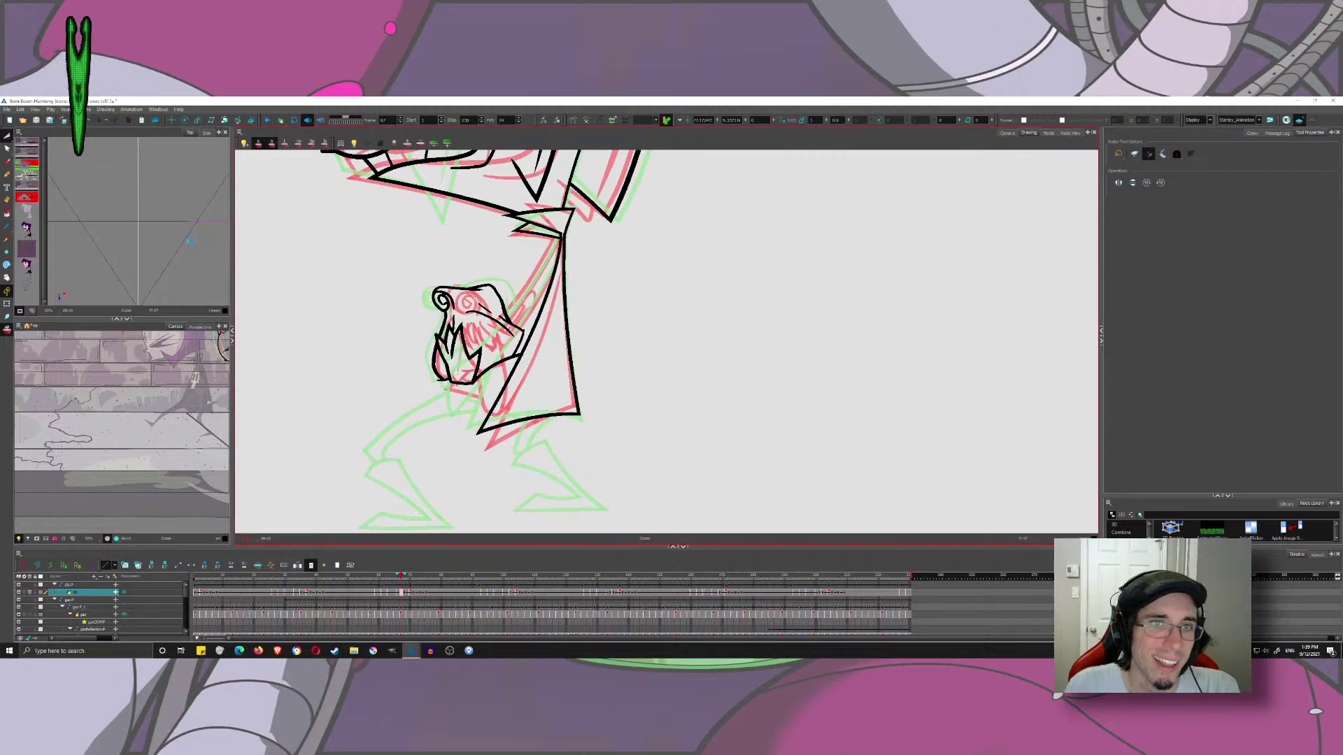
- Try brushing a diagonal line from the collar's lower corner down across the back of the head
left_click(7, 162)
scroll(420, 400, "up", 5)
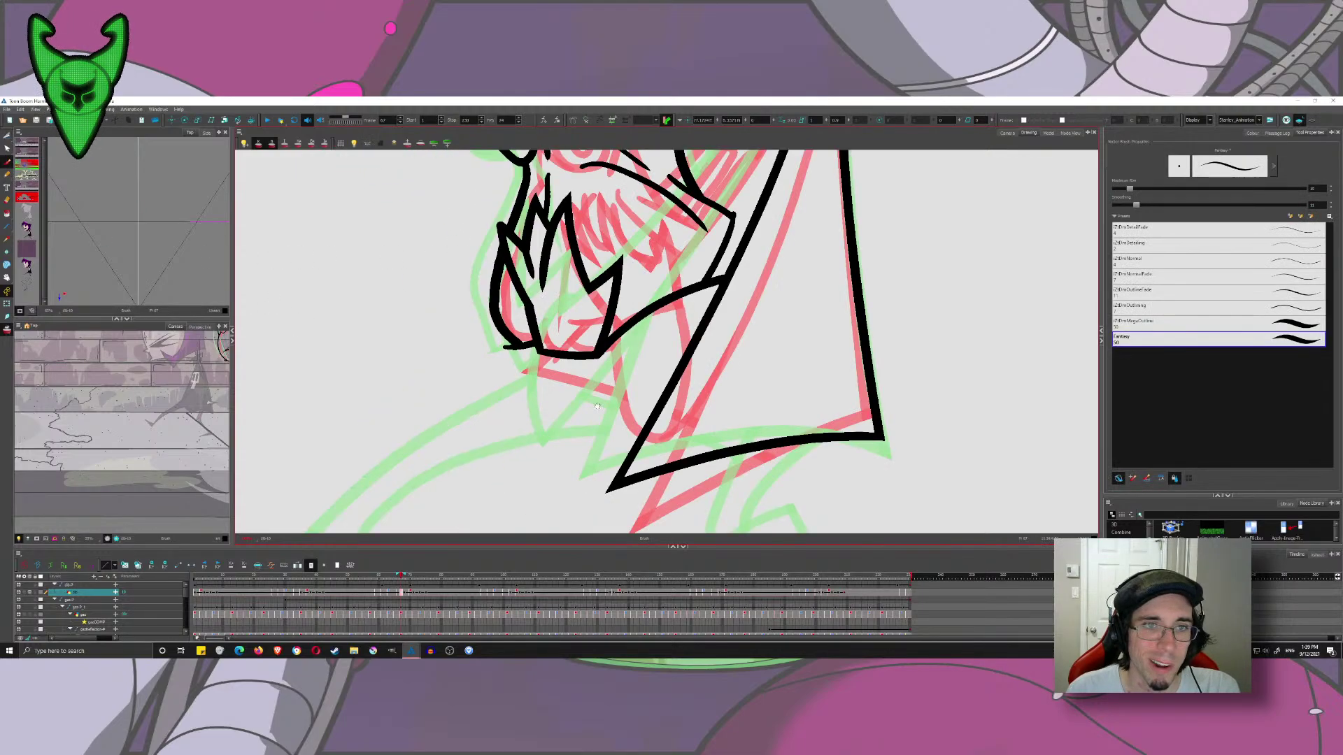
mouse_move(514, 350)
left_mouse_down()
mouse_move(455, 351)
mouse_move(447, 337)
mouse_move(492, 347)
mouse_move(556, 283)
left_mouse_up()
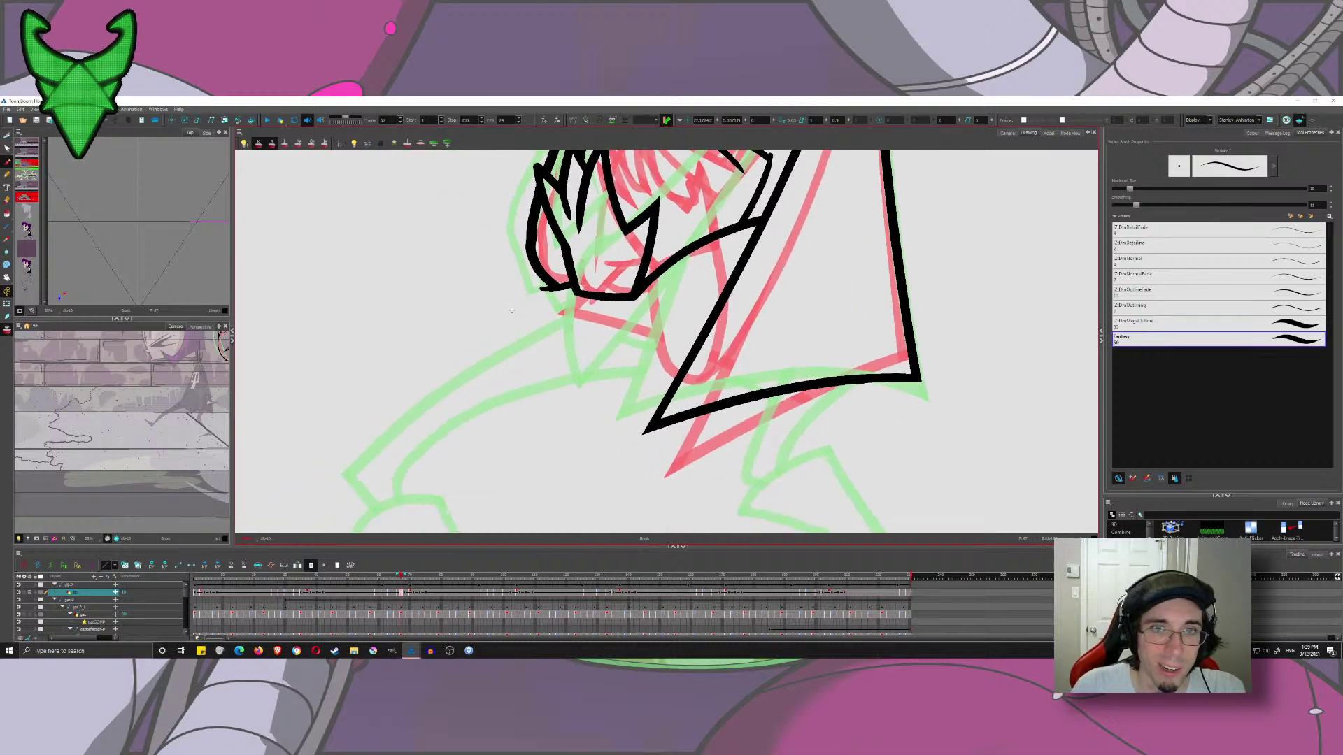
mouse_move(686, 354)
left_mouse_down()
mouse_move(659, 362)
mouse_move(504, 544)
left_mouse_up()
mouse_move(693, 151)
left_mouse_down()
mouse_move(674, 282)
mouse_move(675, 234)
left_mouse_up()
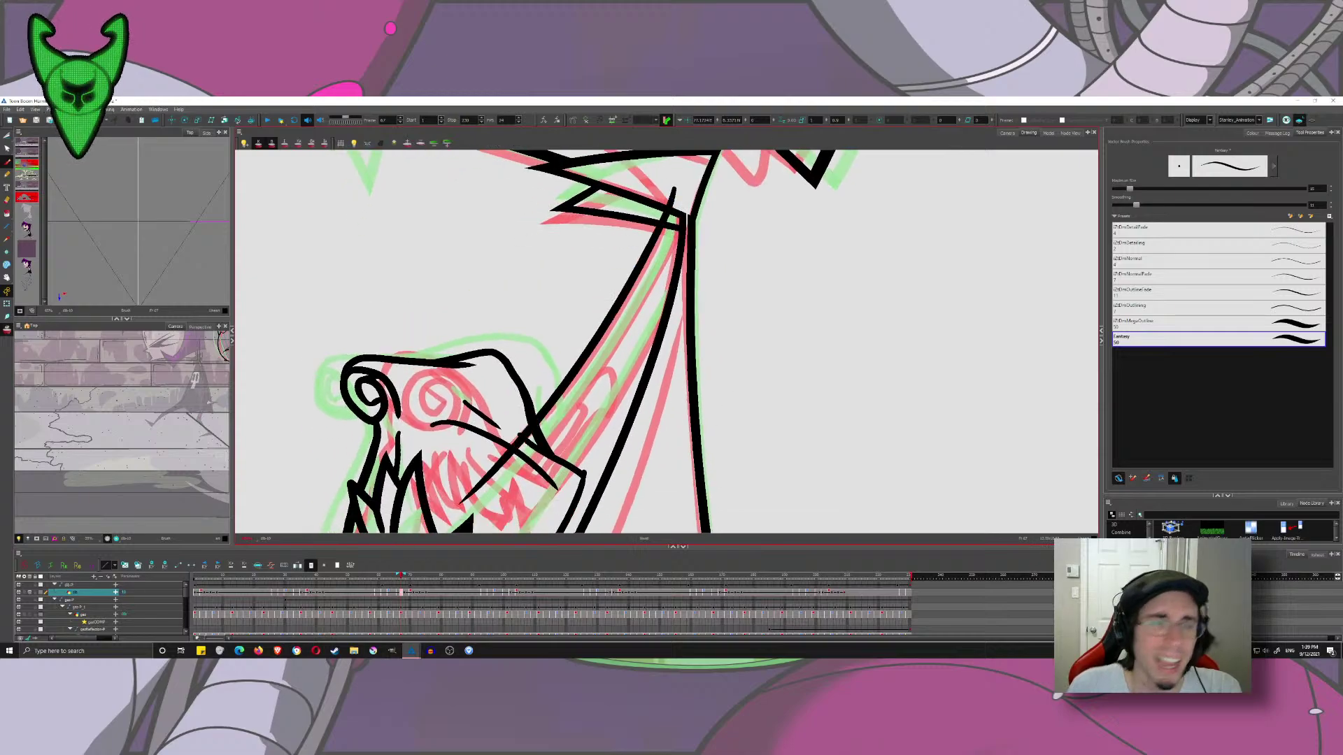
key("ctrl+z")
left_click_drag(685, 187, 622, 329)
key("ctrl+z")
mouse_move(677, 190)
left_mouse_down()
mouse_move(618, 313)
mouse_move(462, 517)
left_mouse_up()
- Cut away the diagonal line's excess ends inside the head and inside the collar
left_click(7, 136)
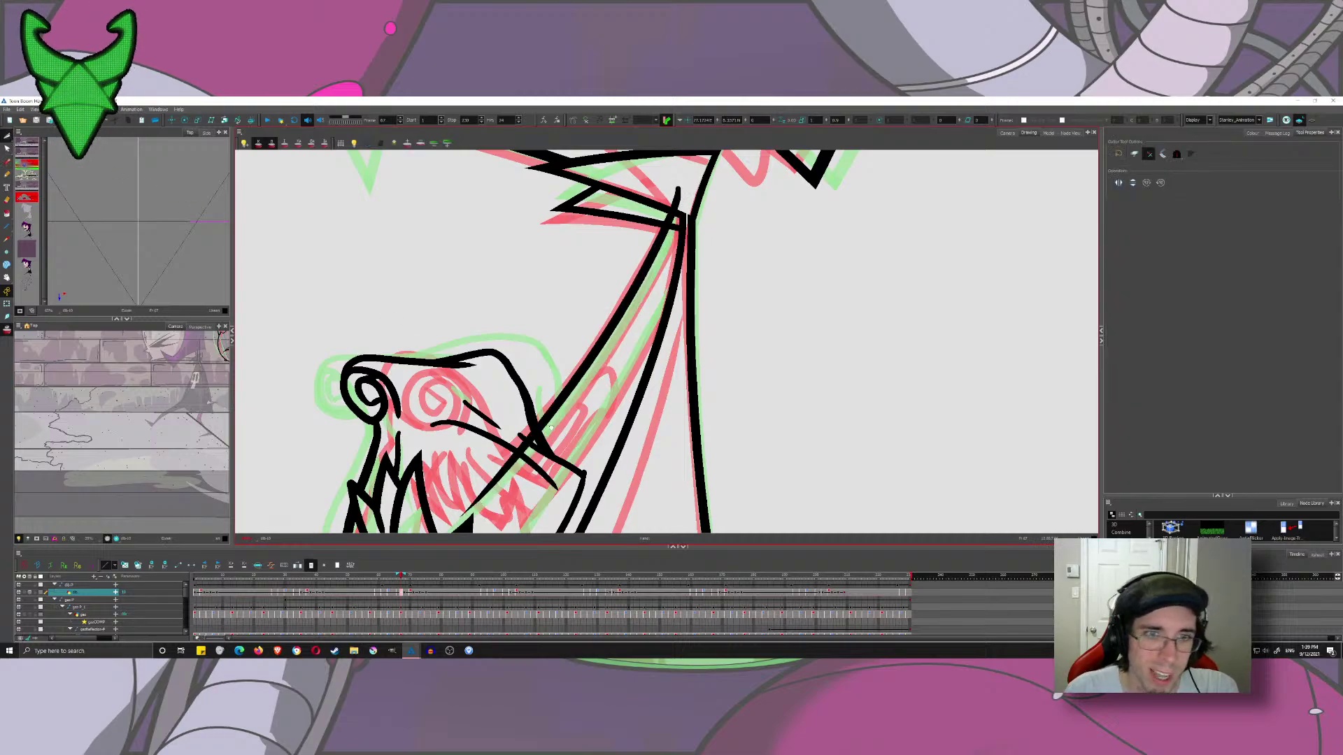
mouse_move(550, 427)
left_mouse_down()
mouse_move(562, 375)
mouse_move(498, 441)
left_mouse_up()
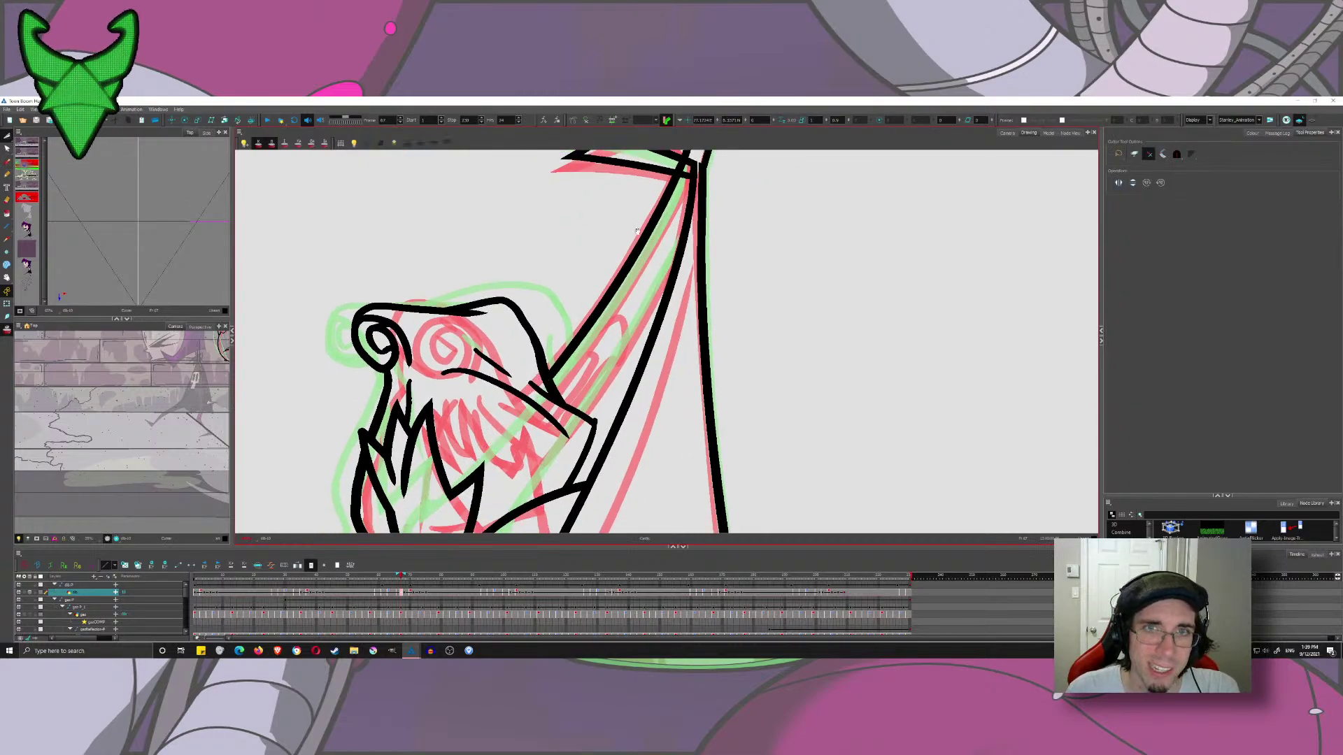
scroll(637, 230, "up", 3)
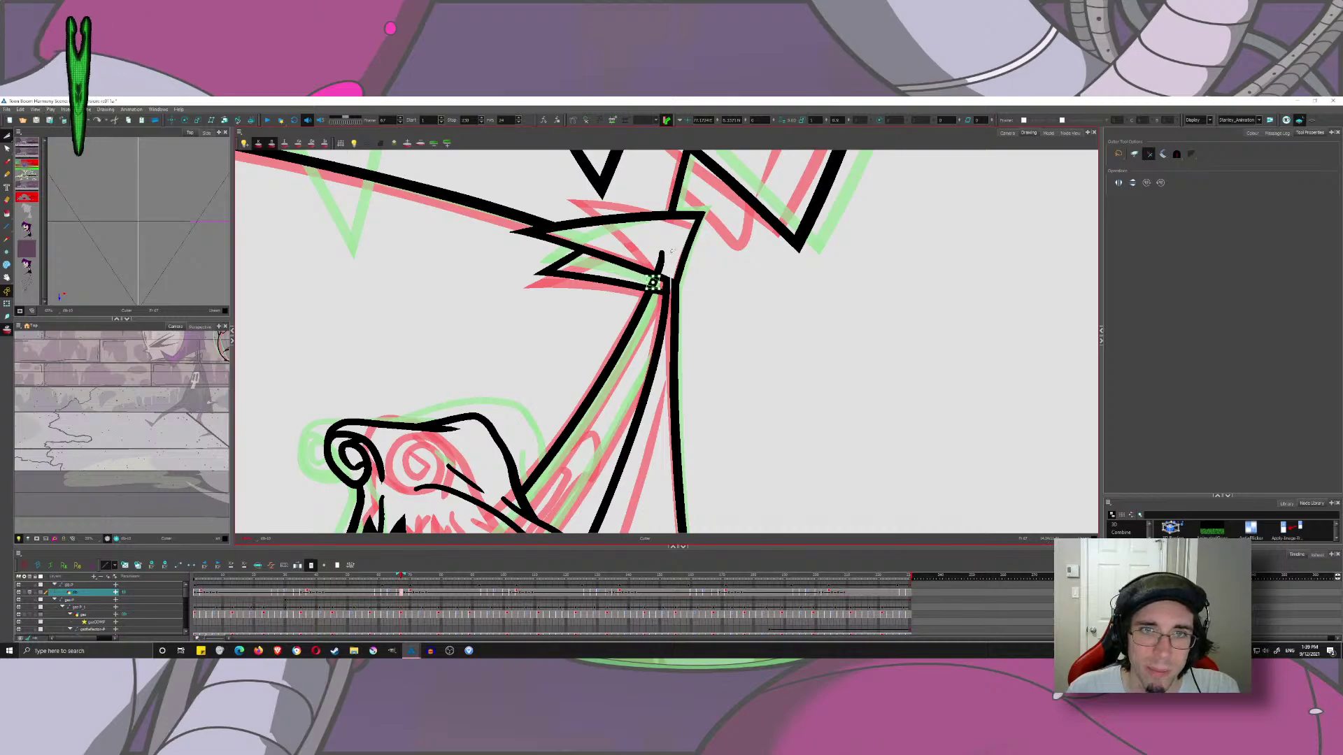
key("ctrl+z")
mouse_move(654, 262)
left_mouse_down()
mouse_move(669, 265)
mouse_move(661, 284)
left_mouse_up()
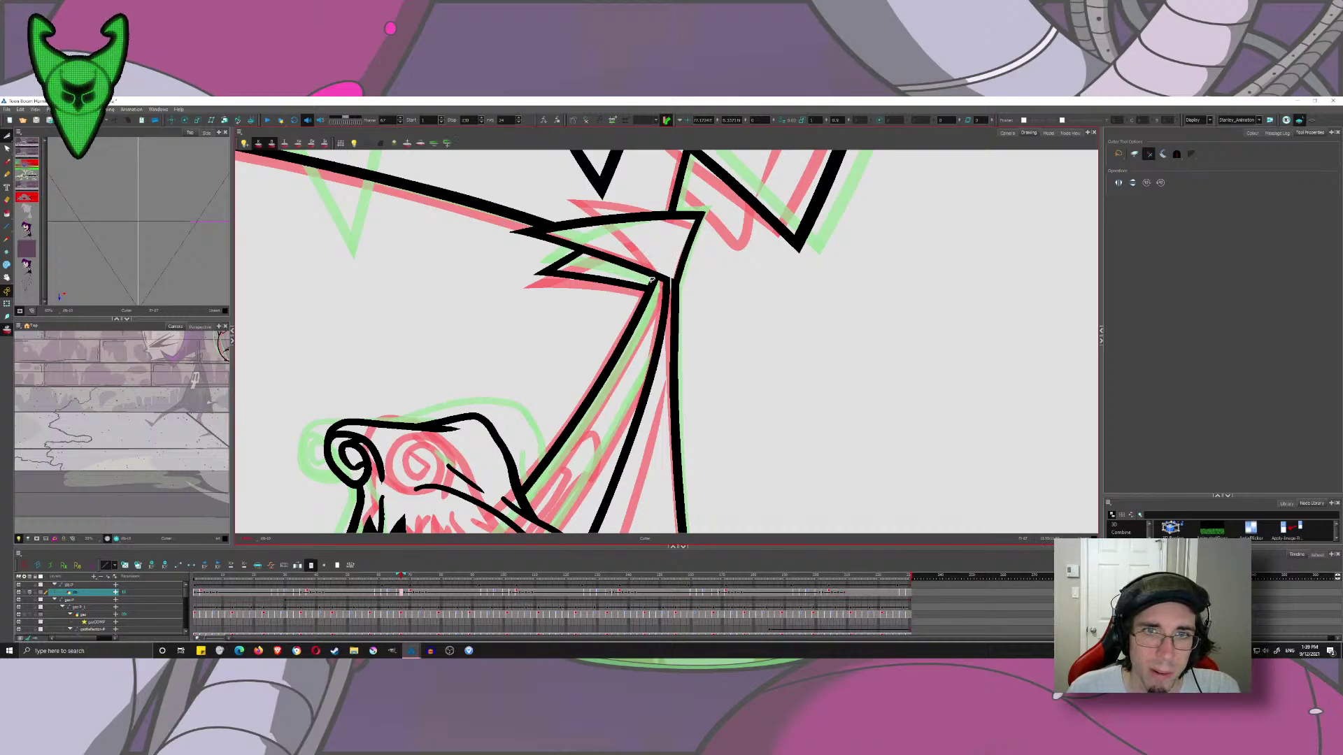
- Undo the diagonal line between the collar and the head together with its trims
scroll(659, 265, "down", 4)
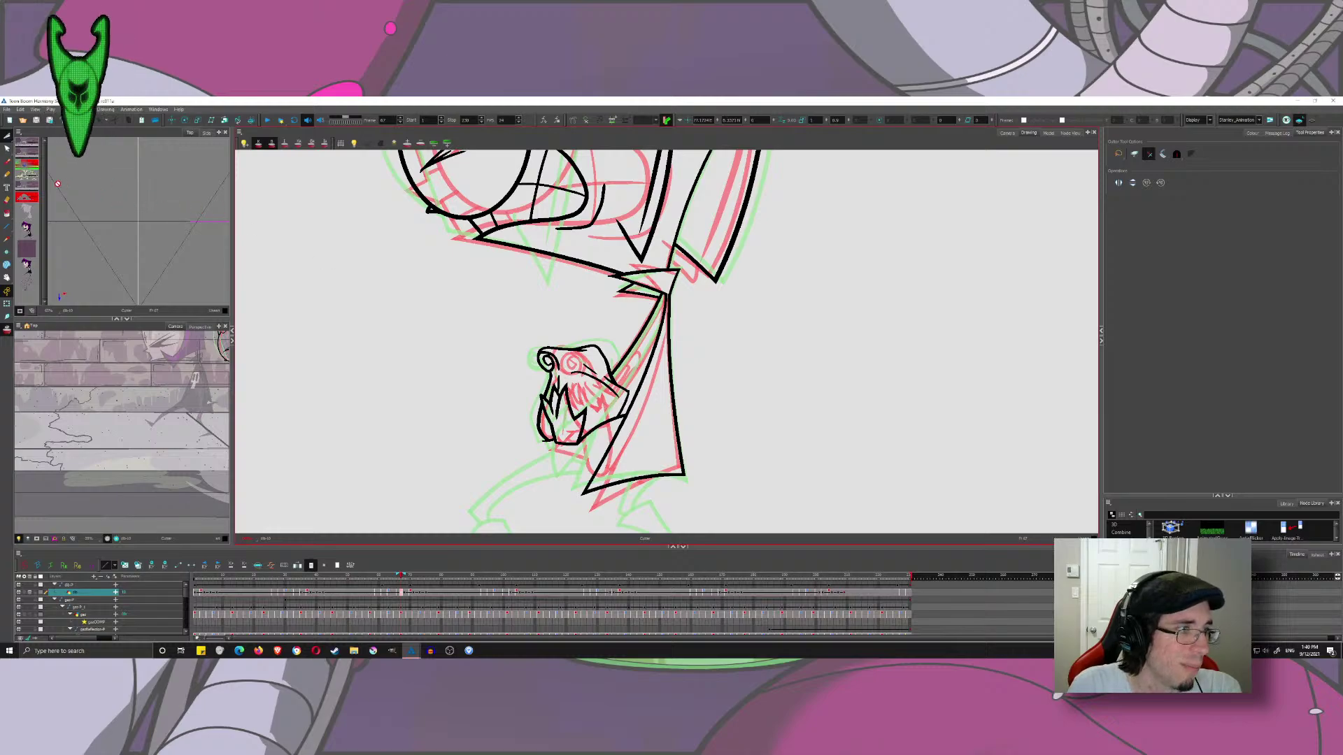
left_click(8, 161)
left_click_drag(675, 367, 756, 281)
scroll(756, 282, "up", 4)
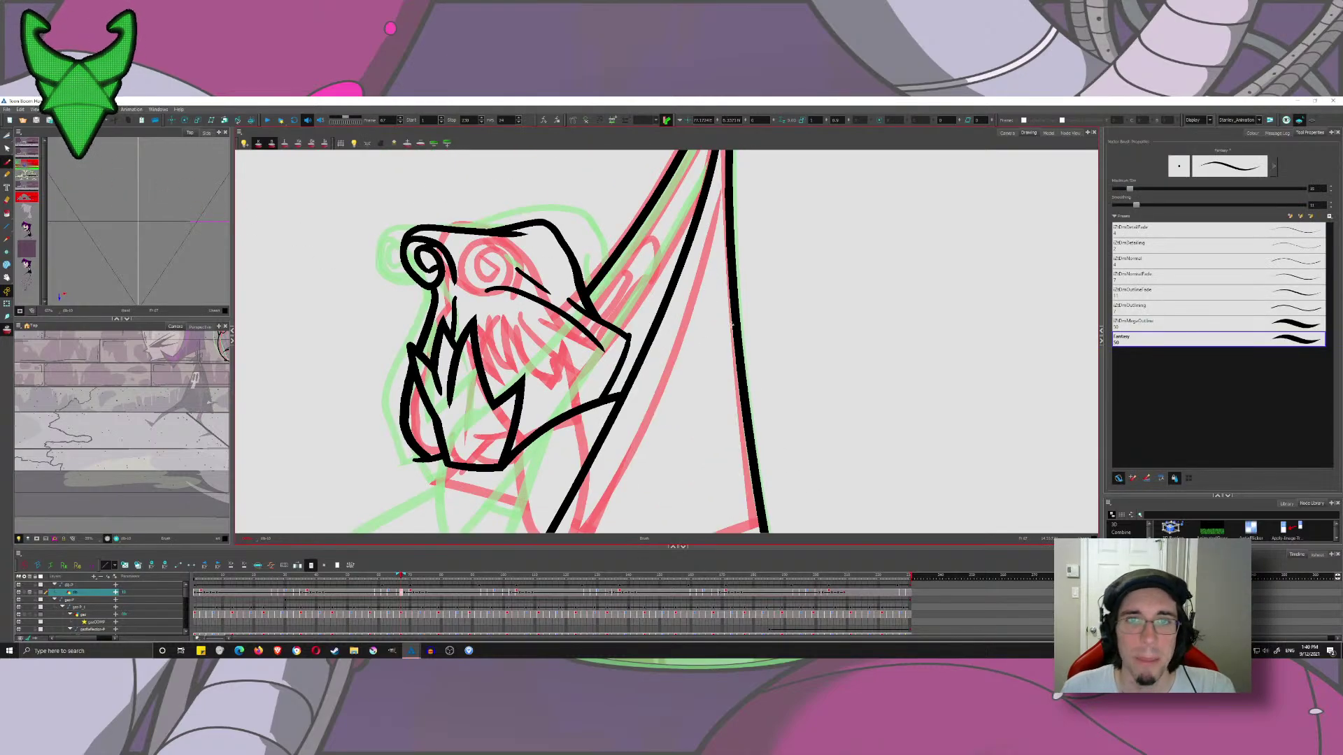
left_click_drag(719, 323, 732, 399)
scroll(731, 398, "up", 2)
left_click_drag(564, 287, 559, 334)
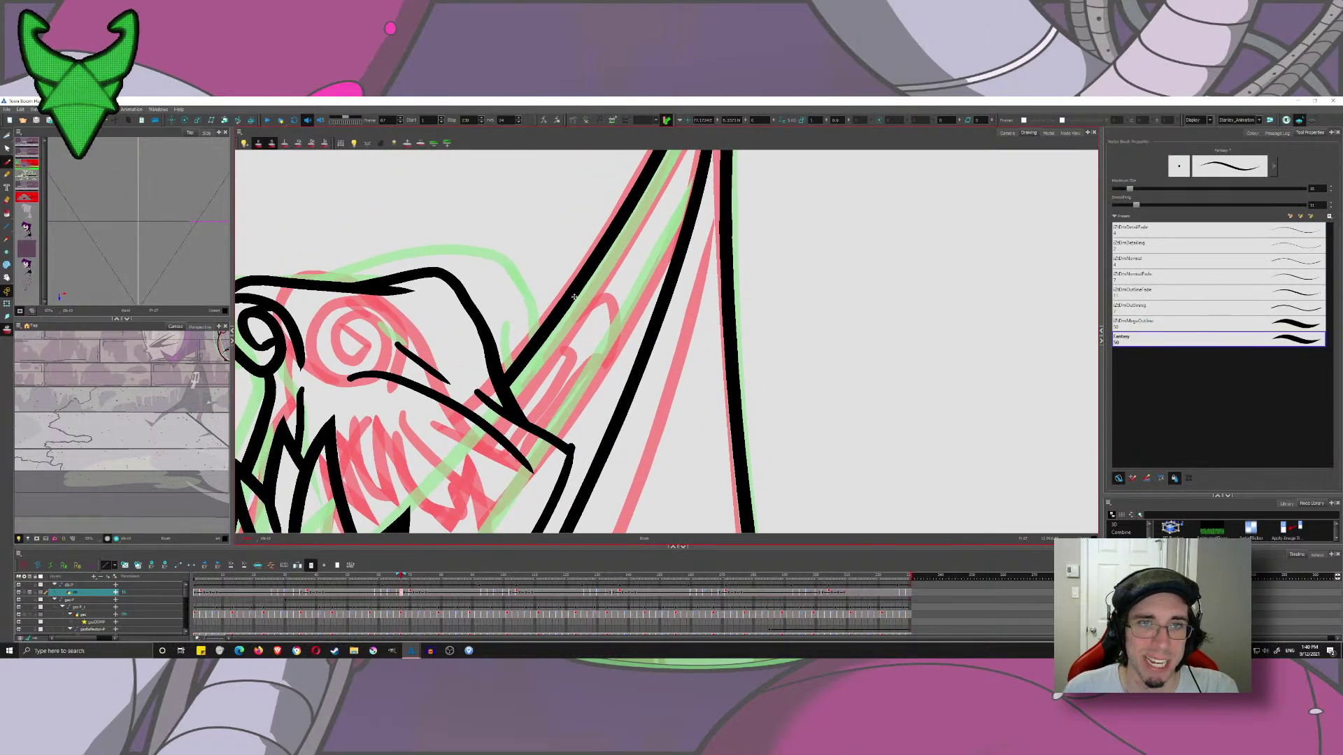
scroll(582, 326, "down", 3)
scroll(595, 348, "up", 1)
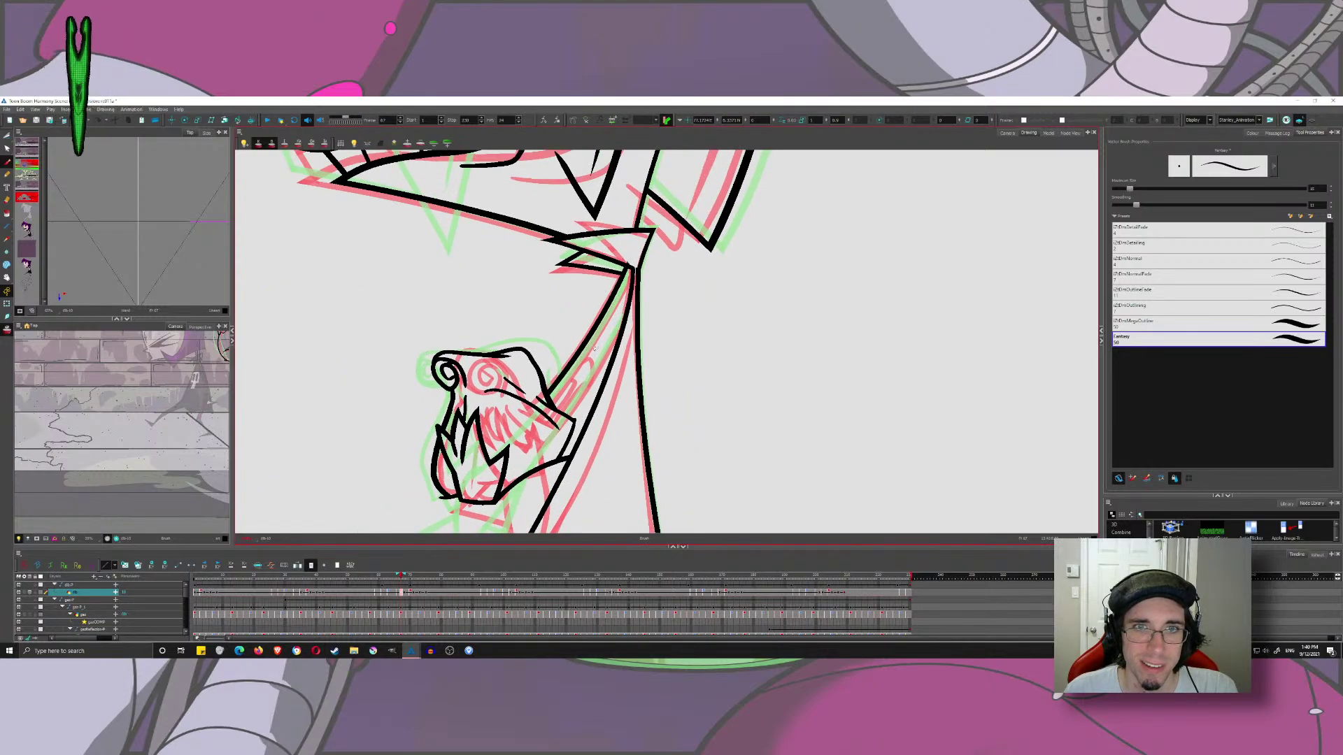
left_click_drag(537, 409, 502, 446)
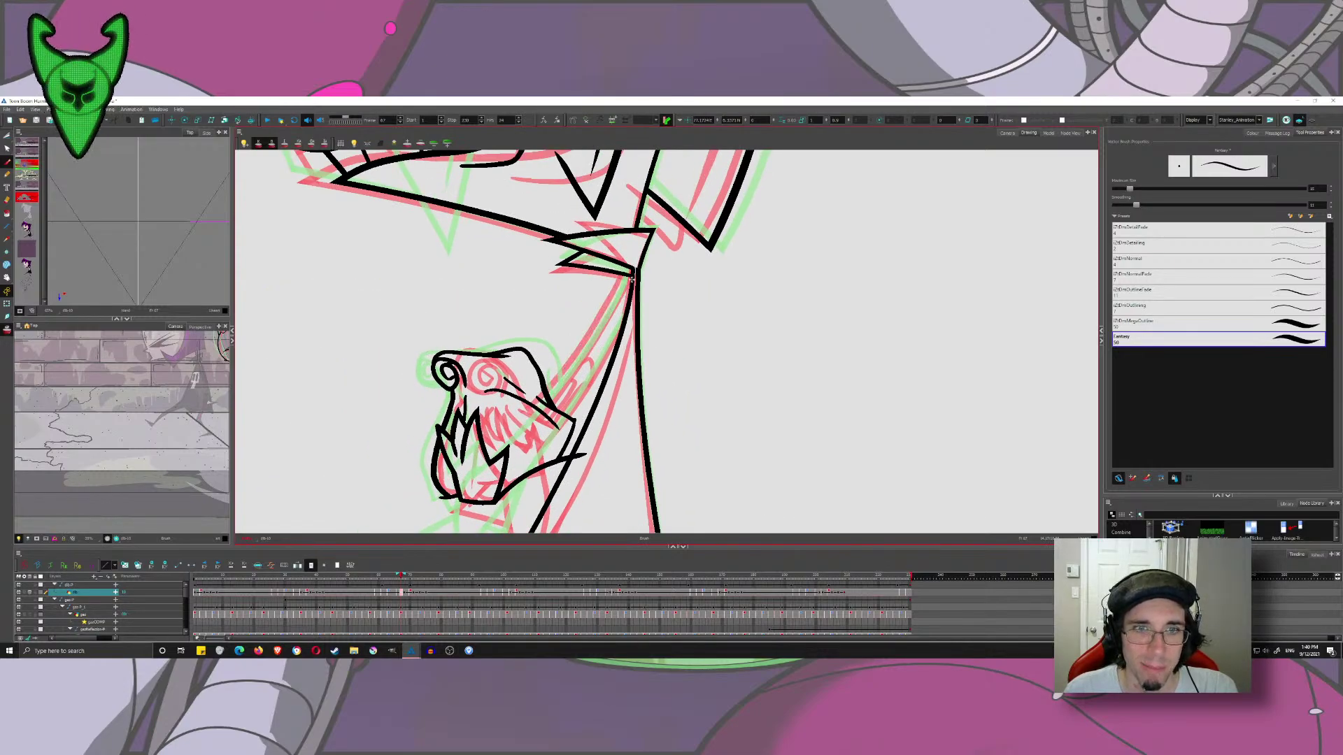
scroll(606, 293, "down", 1)
- Brush a new diagonal line from the collar down through the head, closer to the coat's inner edge
left_click_drag(548, 201, 562, 297)
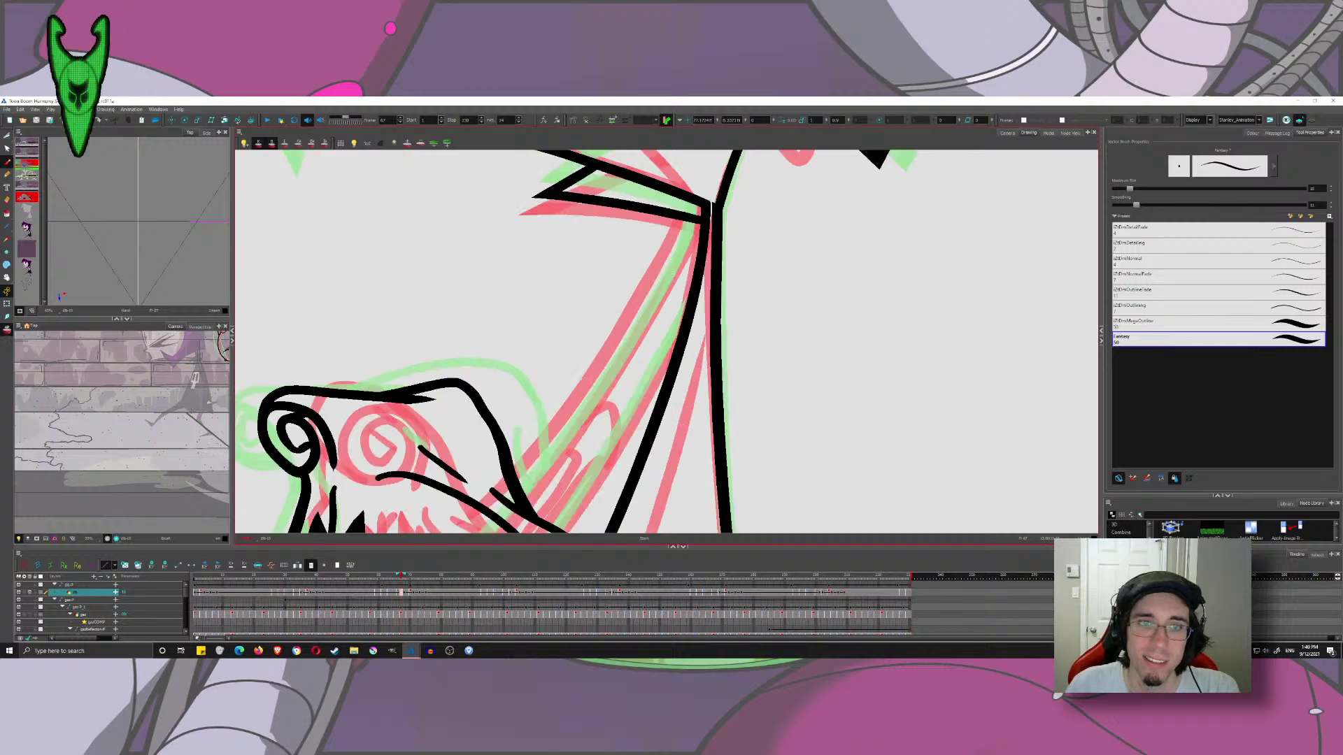
left_click_drag(624, 361, 636, 315)
left_click_drag(669, 242, 490, 511)
key("ctrl+z")
left_click_drag(669, 239, 512, 514)
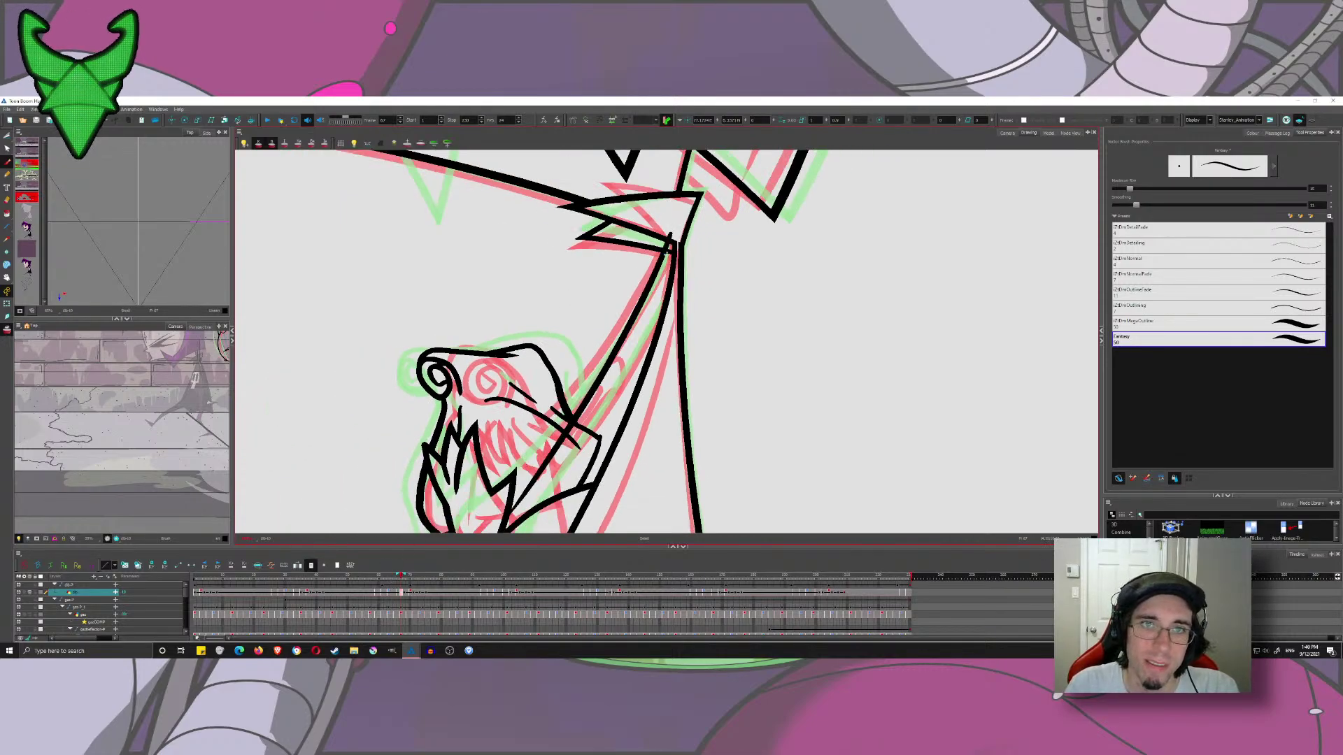
- Trim the new diagonal line's excess upper end inside the collar with the Cutter
key("alt+t")
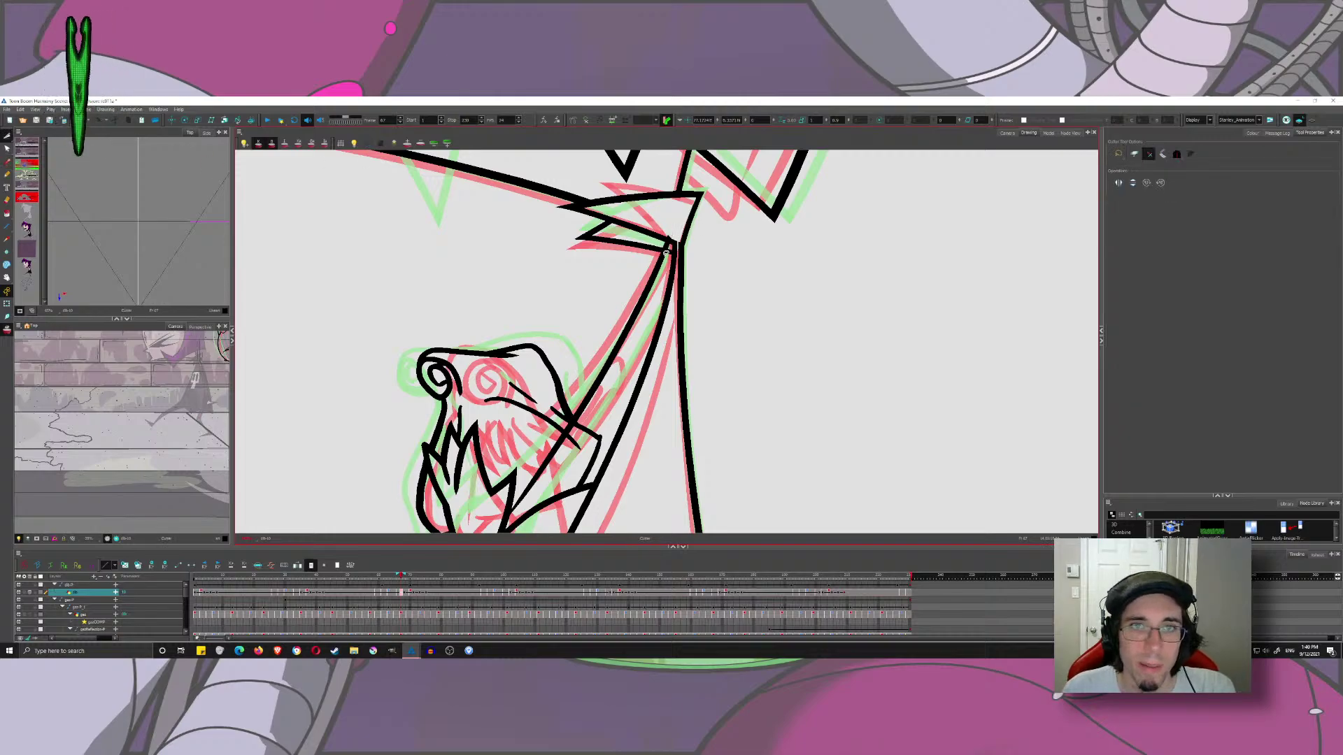
scroll(678, 240, "up", 5)
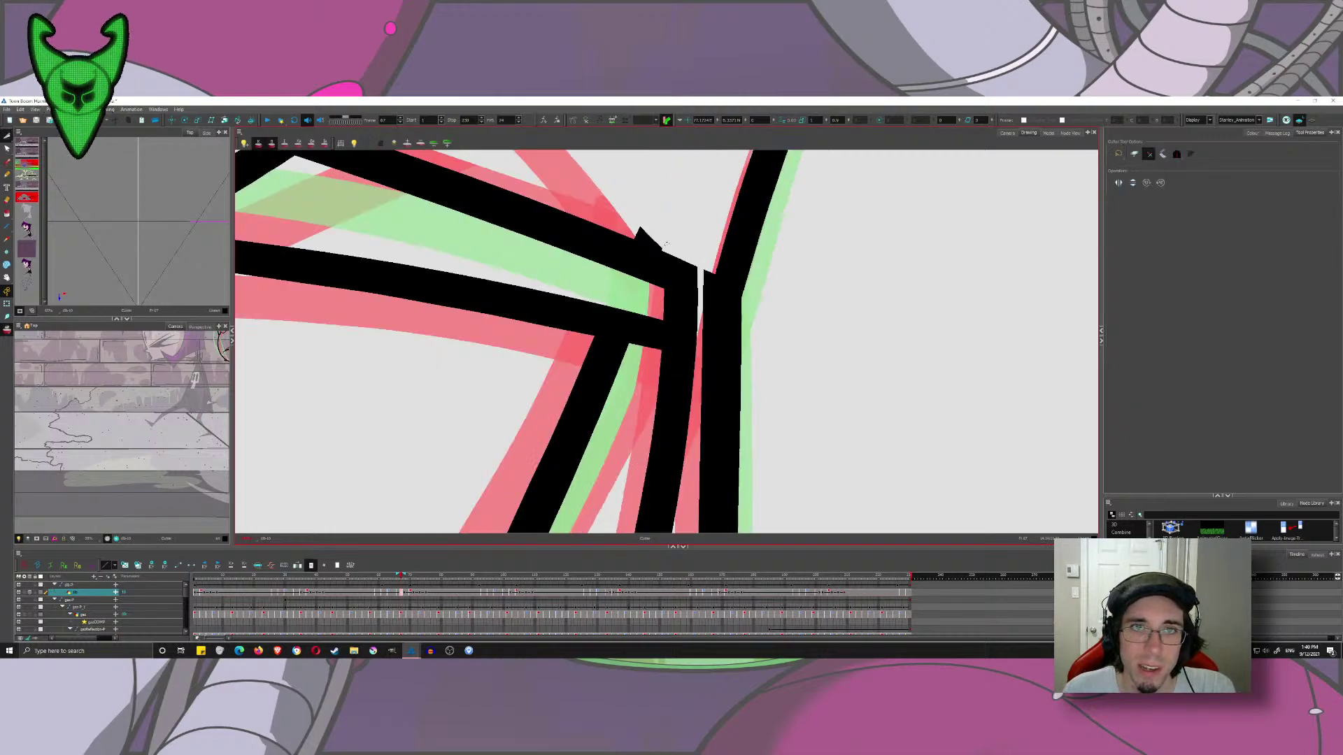
left_click_drag(662, 253, 656, 224)
scroll(651, 363, "down", 5)
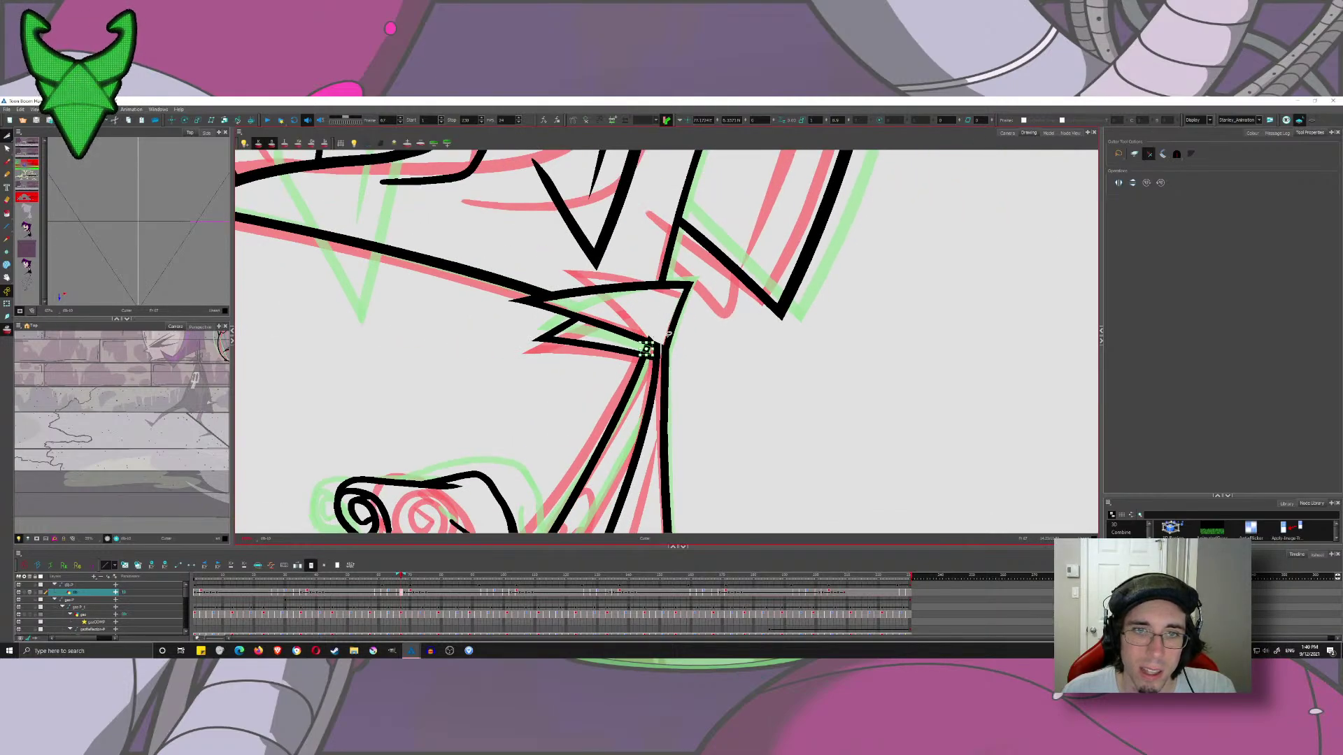
- Trim the diagonal line's excess lower end inside the head, leaving it ending on the head's outline
scroll(644, 347, "up", 5)
mouse_move(627, 355)
left_mouse_down()
mouse_move(600, 342)
mouse_move(531, 375)
left_mouse_up()
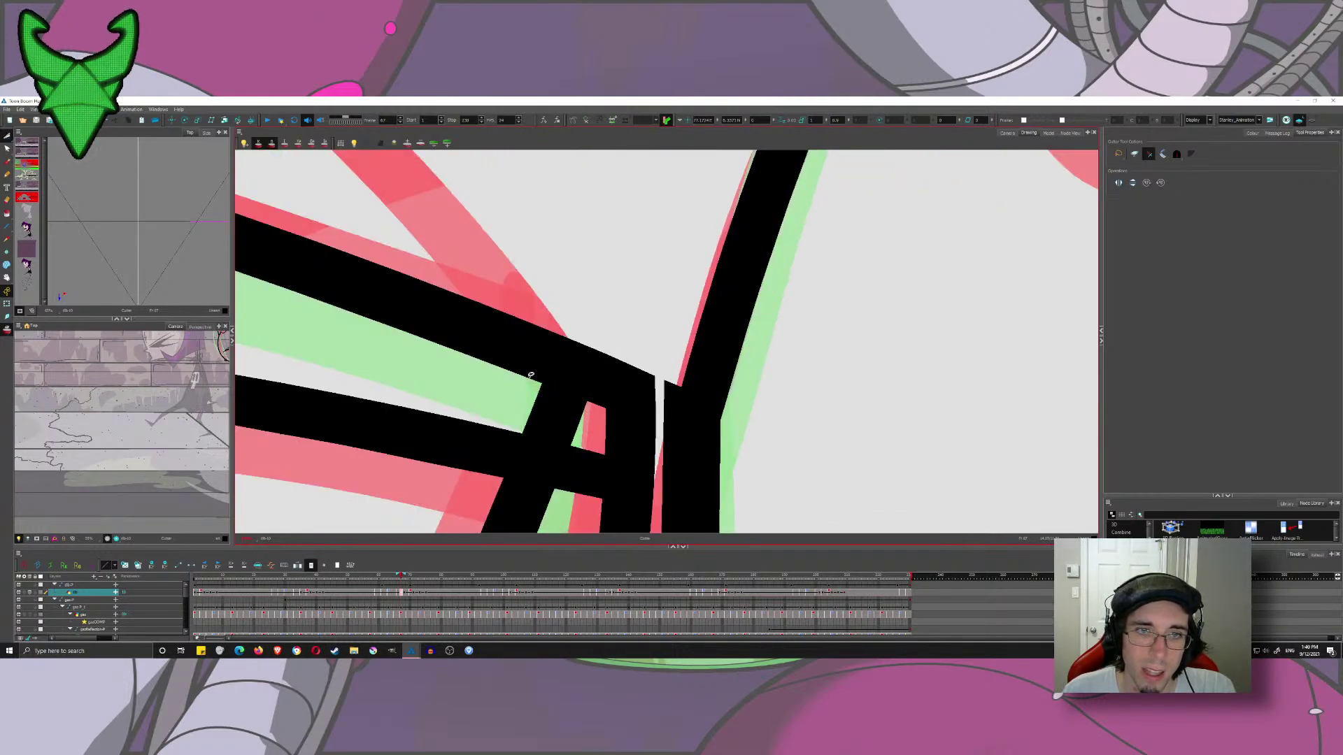
scroll(596, 436, "down", 6)
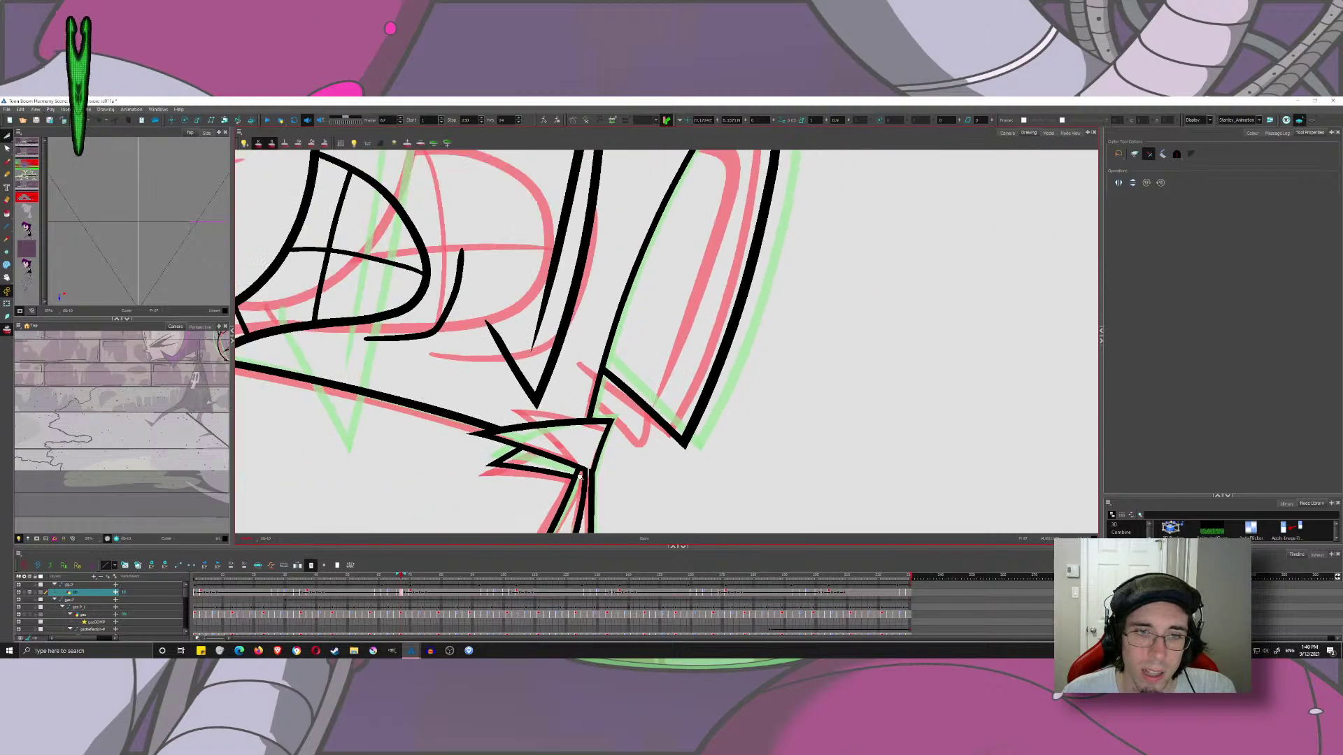
left_click_drag(603, 316, 640, 222)
scroll(558, 342, "up", 5)
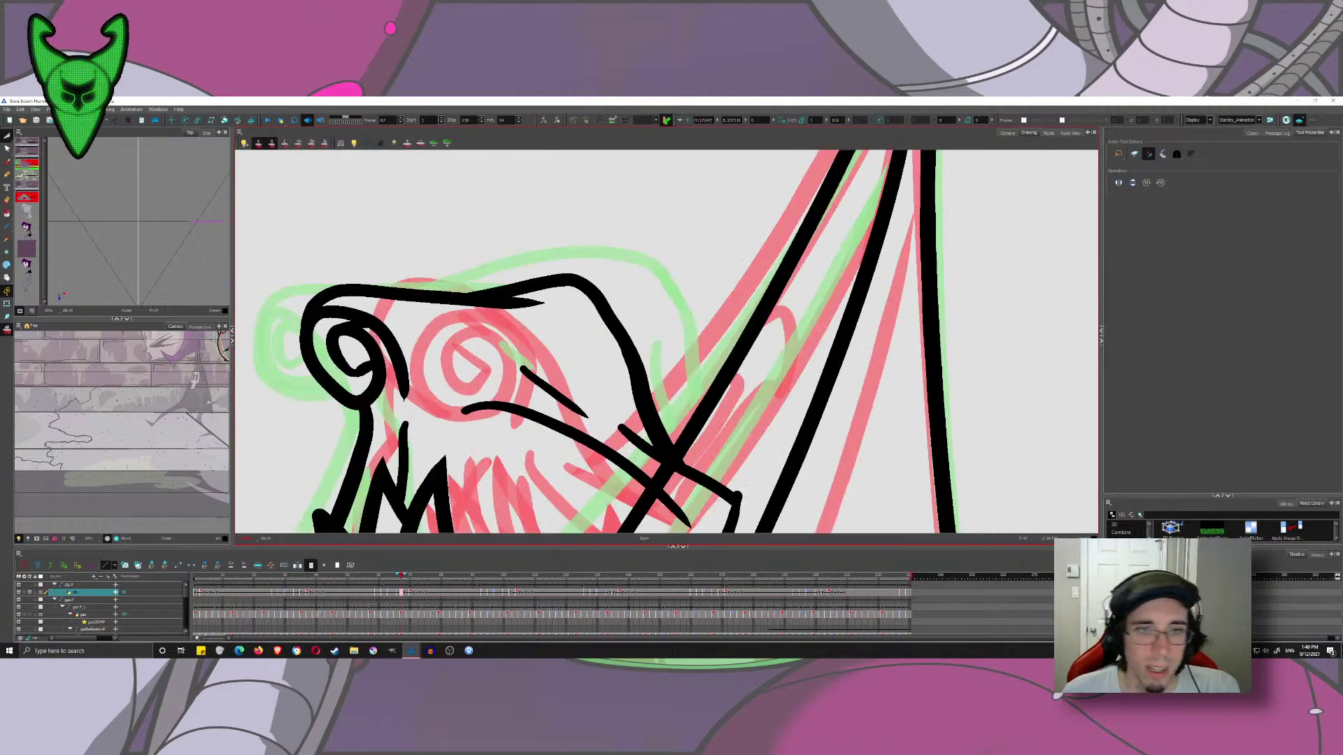
scroll(624, 453, "down", 5)
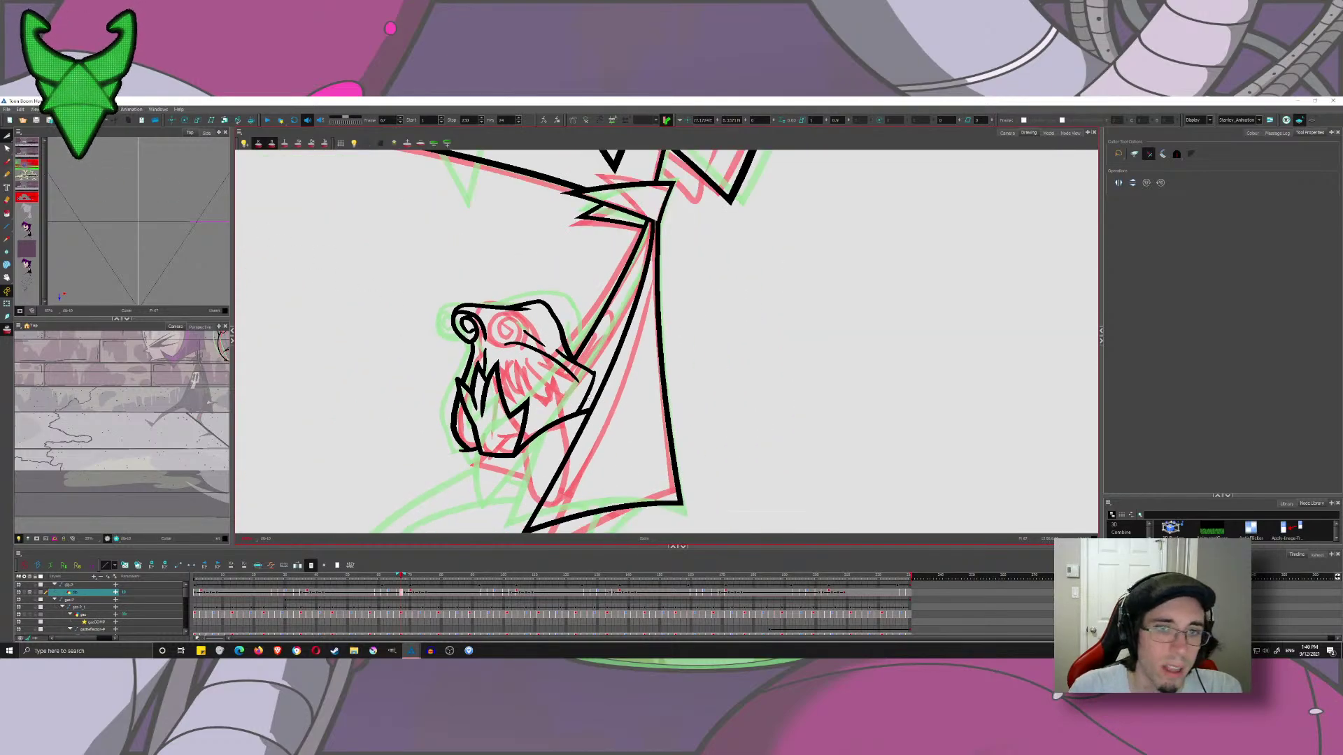
- Brush a slightly curved line down from the head's underside, below the beard
left_click(7, 161)
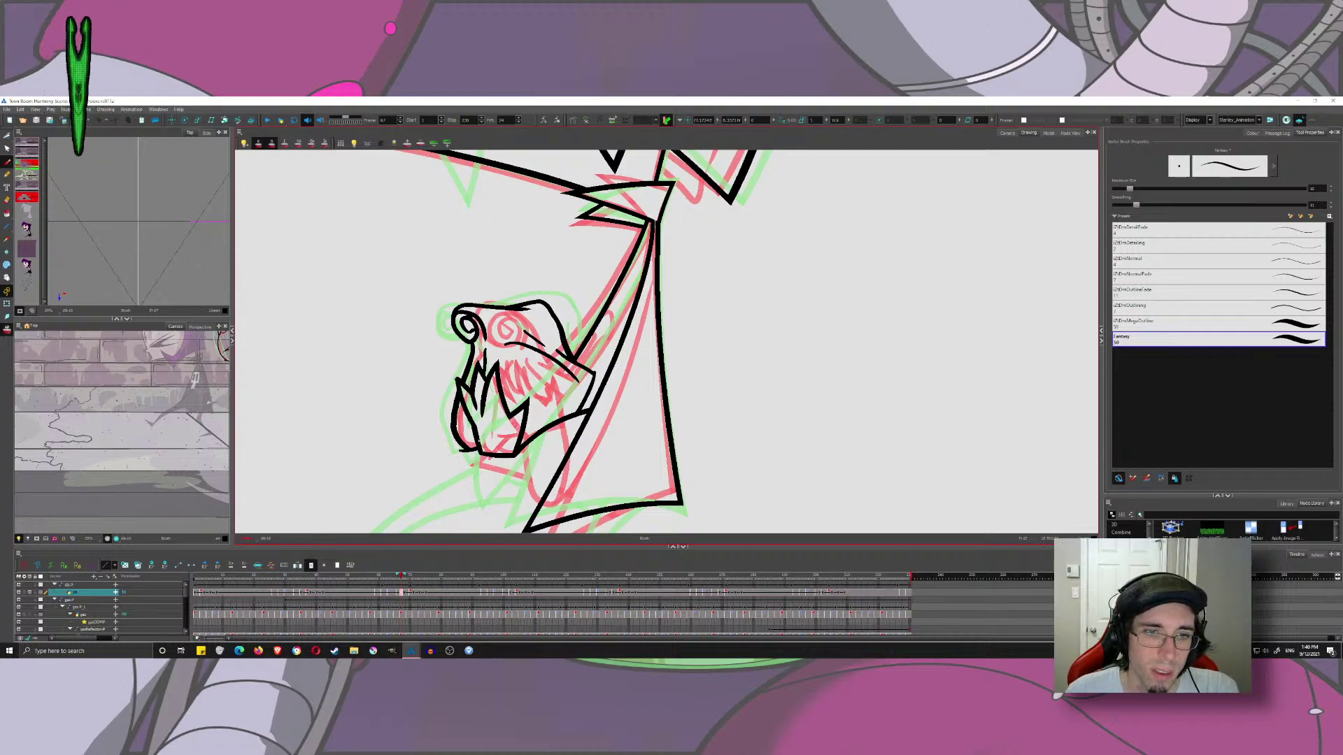
mouse_move(483, 437)
left_mouse_down()
mouse_move(488, 483)
mouse_move(507, 517)
mouse_move(519, 509)
left_mouse_up()
key("ctrl+z")
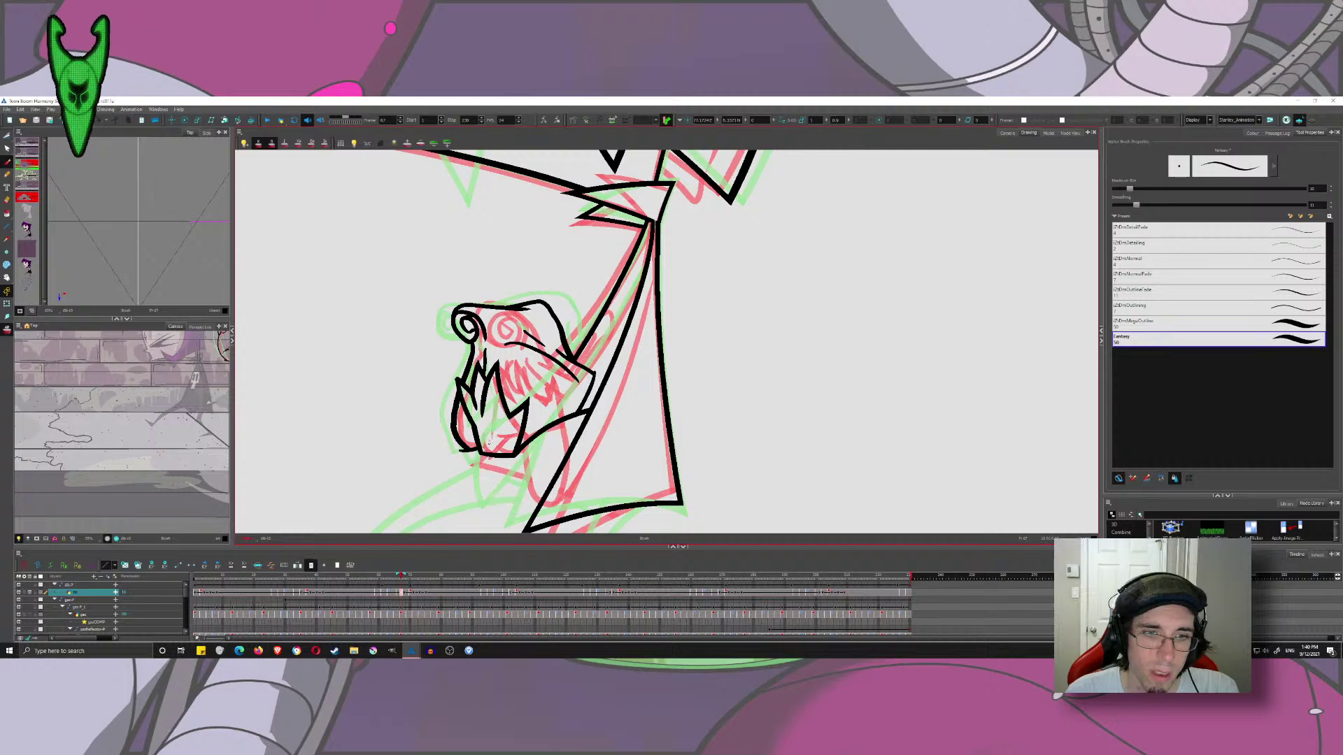
mouse_move(484, 430)
left_mouse_down()
mouse_move(505, 533)
mouse_move(636, 320)
left_mouse_up()
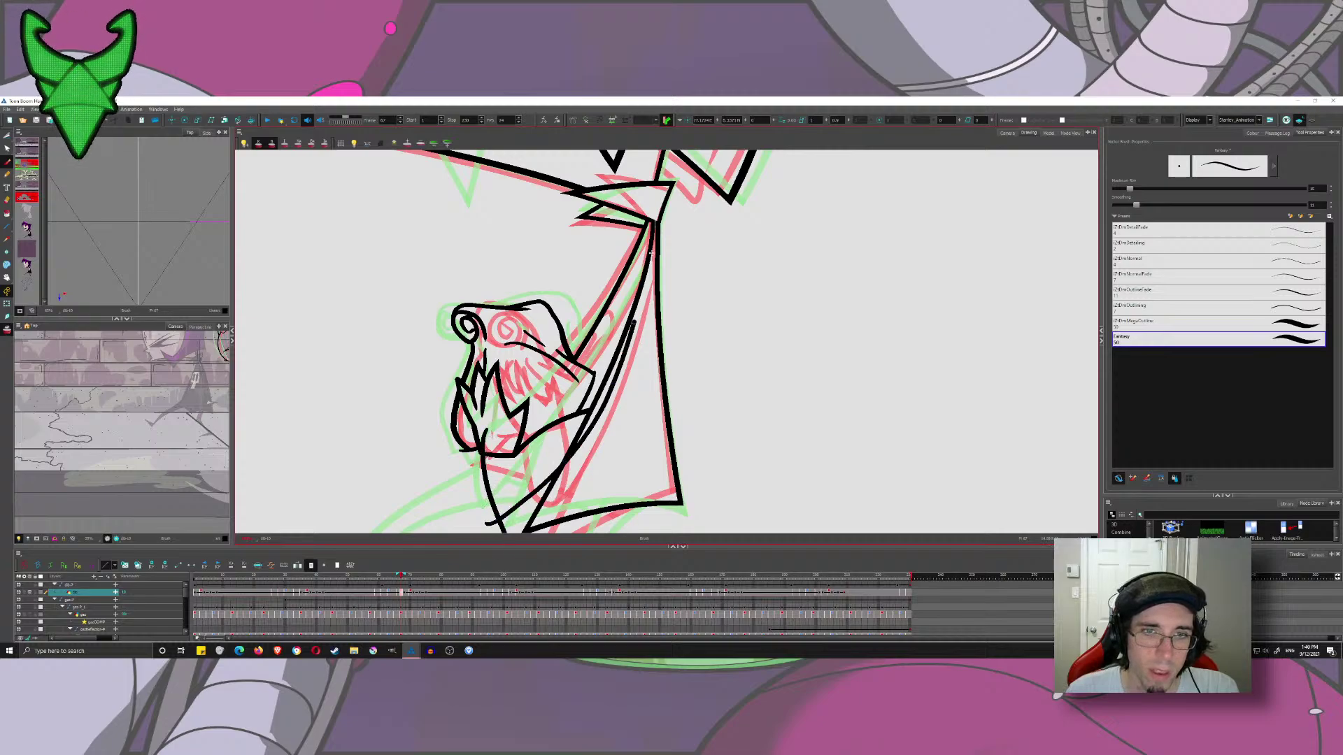
- Brush a long curved line from below the collar along the coat's inner edge, crossing the line beneath the head
key("ctrl+z")
left_click_drag(654, 267, 477, 533)
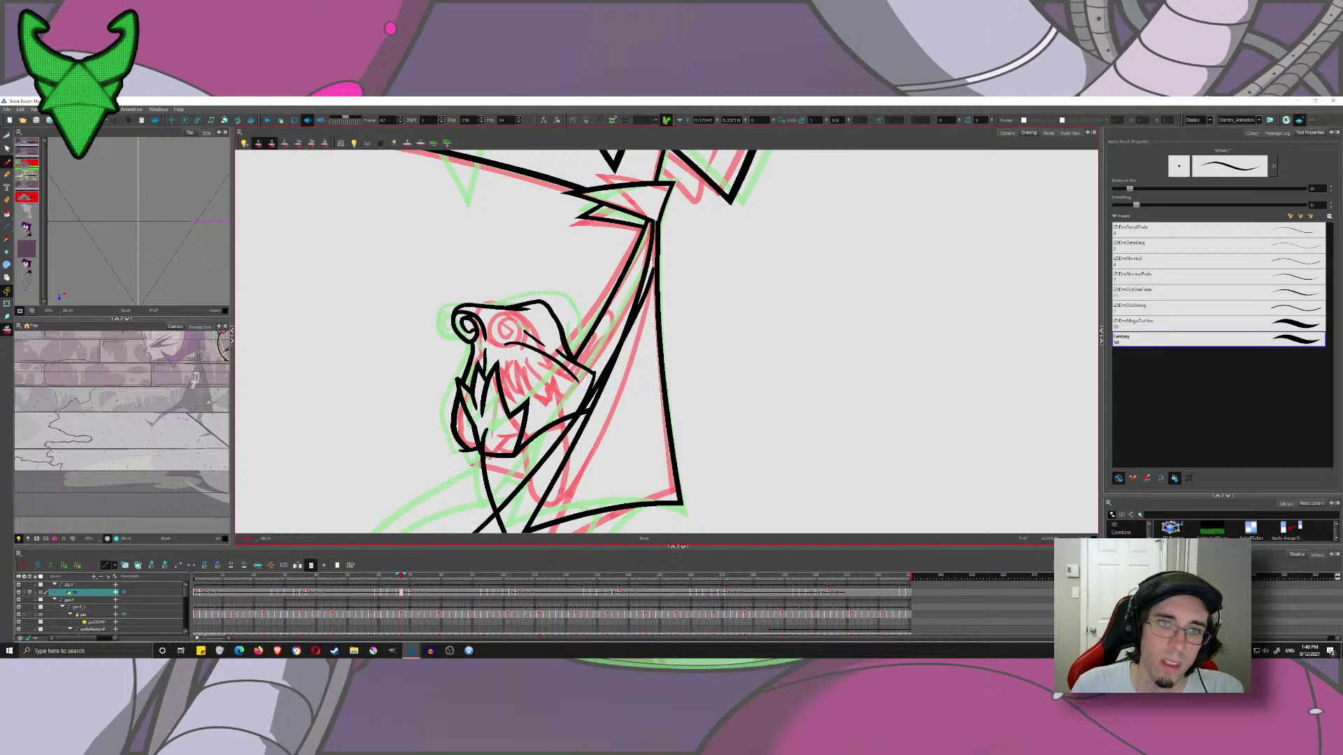
key("ctrl+z")
left_click_drag(653, 275, 476, 533)
key("ctrl+z")
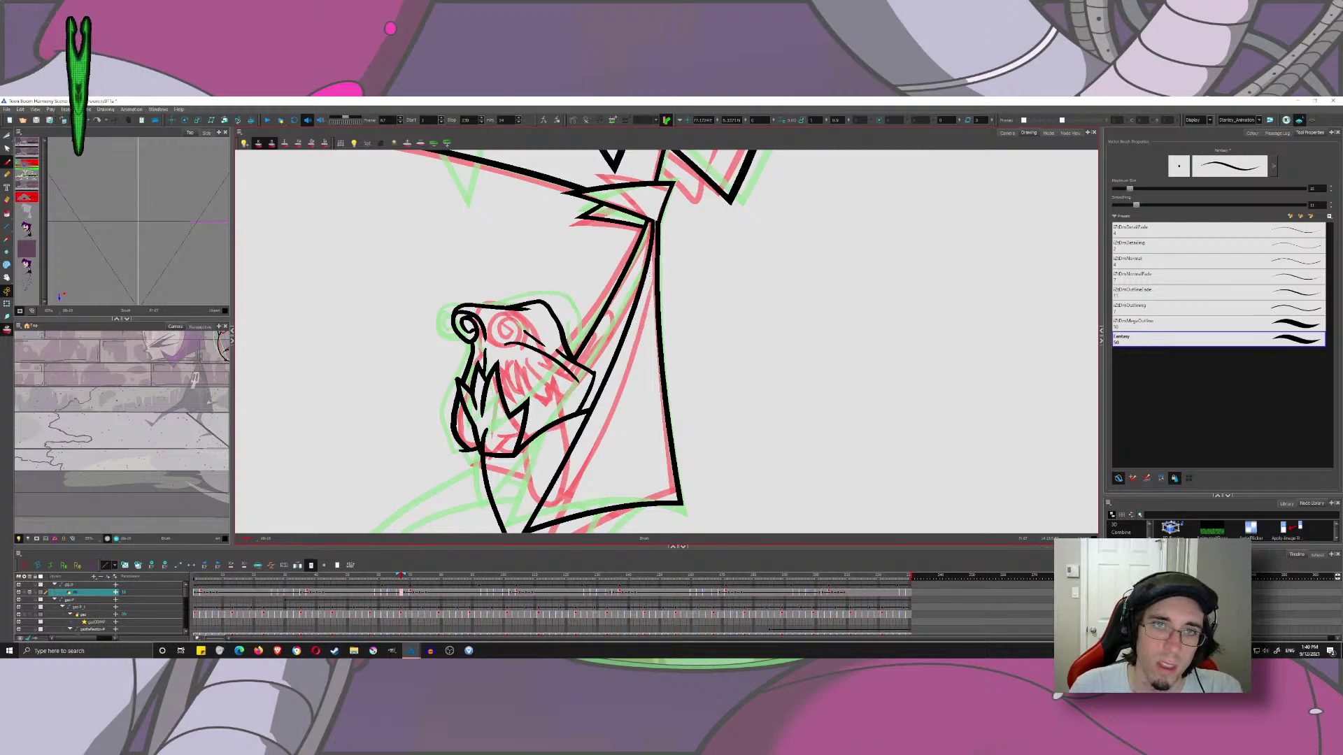
left_click_drag(649, 275, 477, 533)
key("ctrl+z")
mouse_move(650, 281)
left_mouse_down()
mouse_move(597, 405)
mouse_move(505, 533)
left_mouse_up()
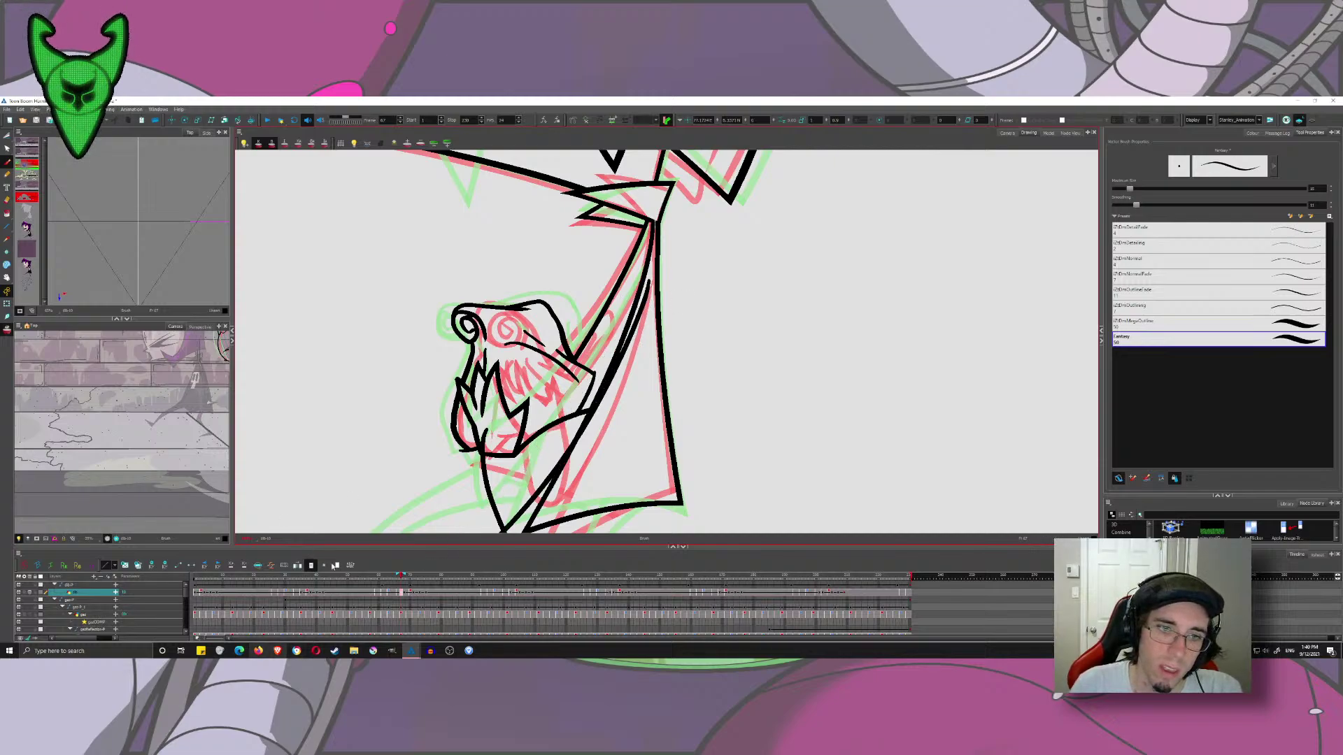
- Cut away the excess ends where the two new lines cross below the head and where one overlaps the beard
left_click_drag(240, 225, 211, 245)
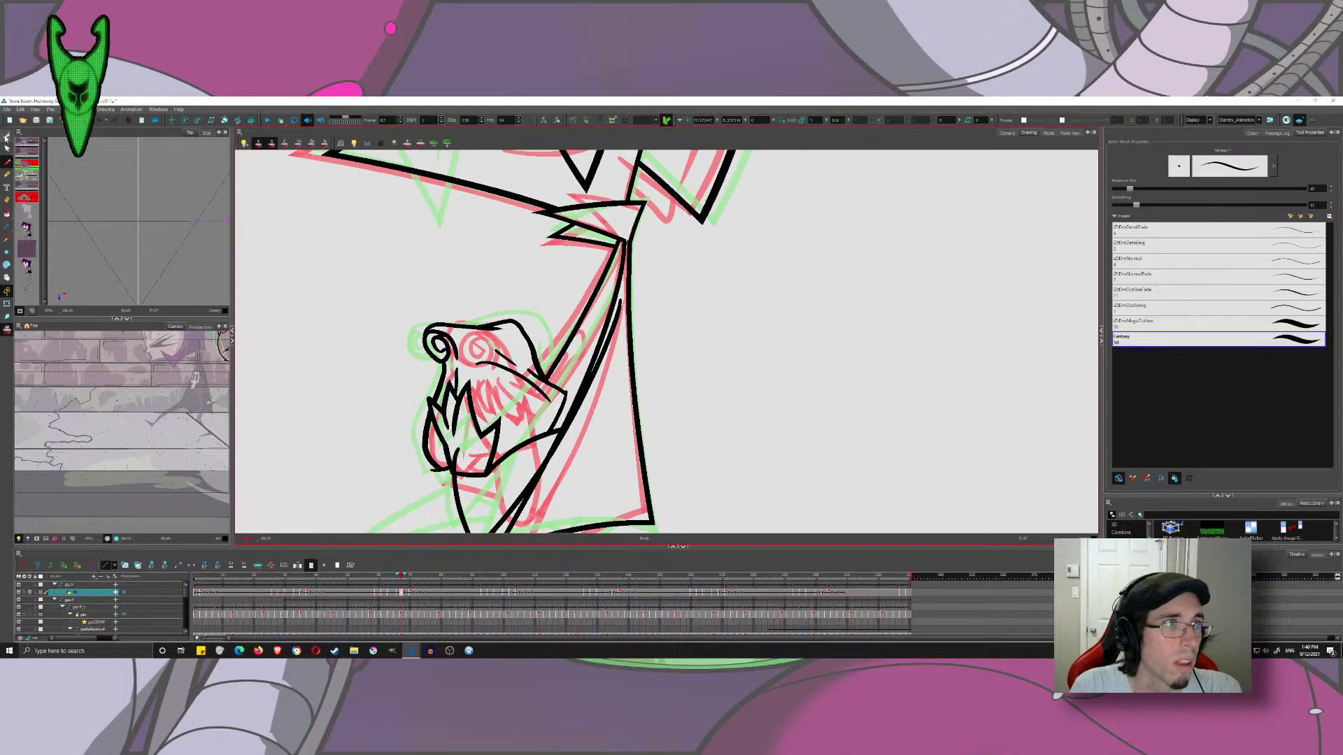
left_click(7, 137)
left_click_drag(610, 304, 591, 266)
left_click_drag(517, 433, 551, 374)
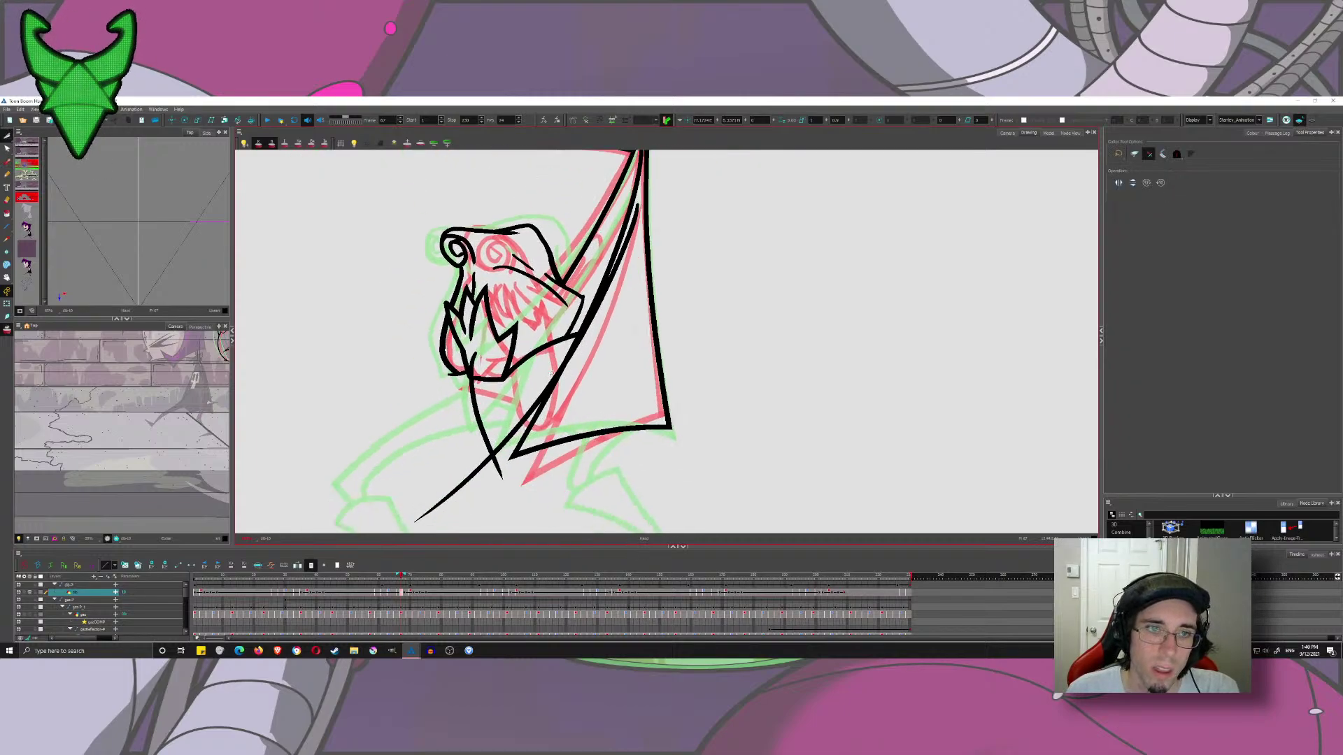
left_click_drag(476, 458, 508, 470)
left_click_drag(462, 467, 483, 491)
left_click_drag(465, 359, 482, 364)
left_click_drag(363, 269, 315, 332)
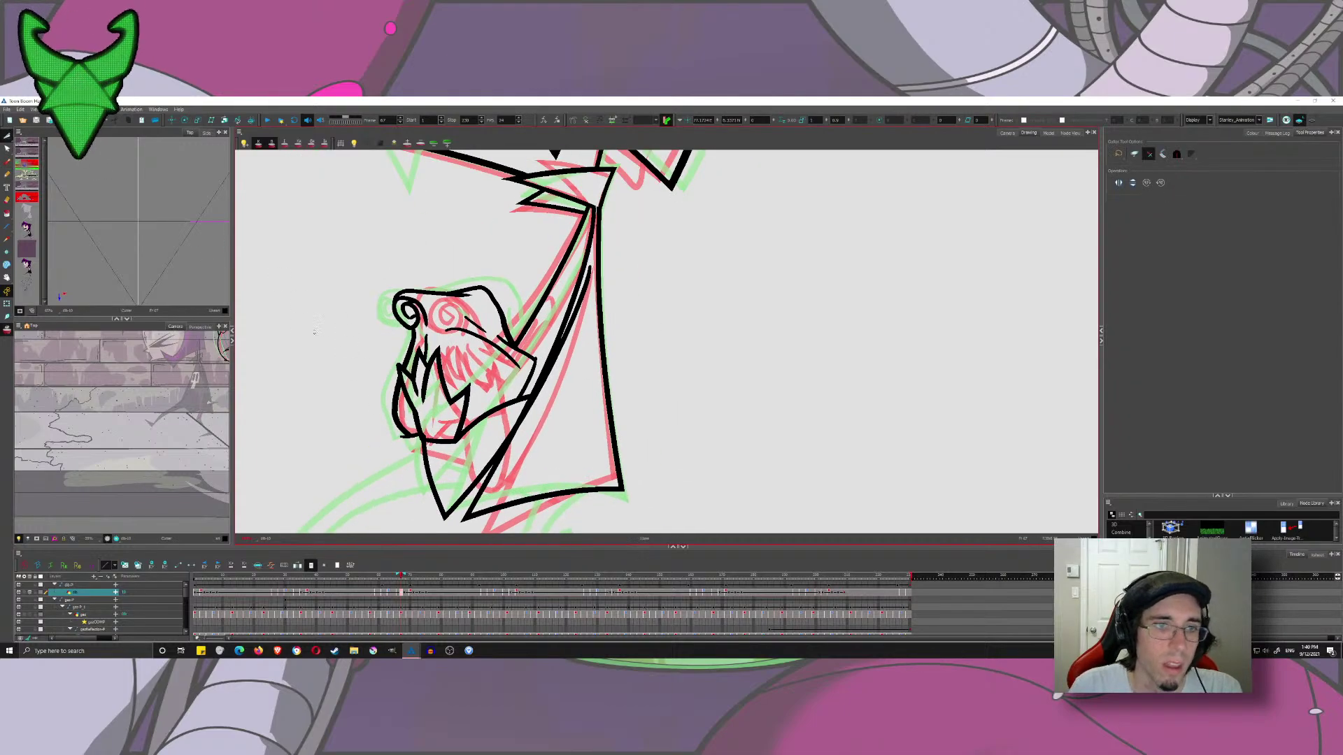
- Brush a curved line from the collar junction down past the head's rear corner into its lower outline
left_click(8, 175)
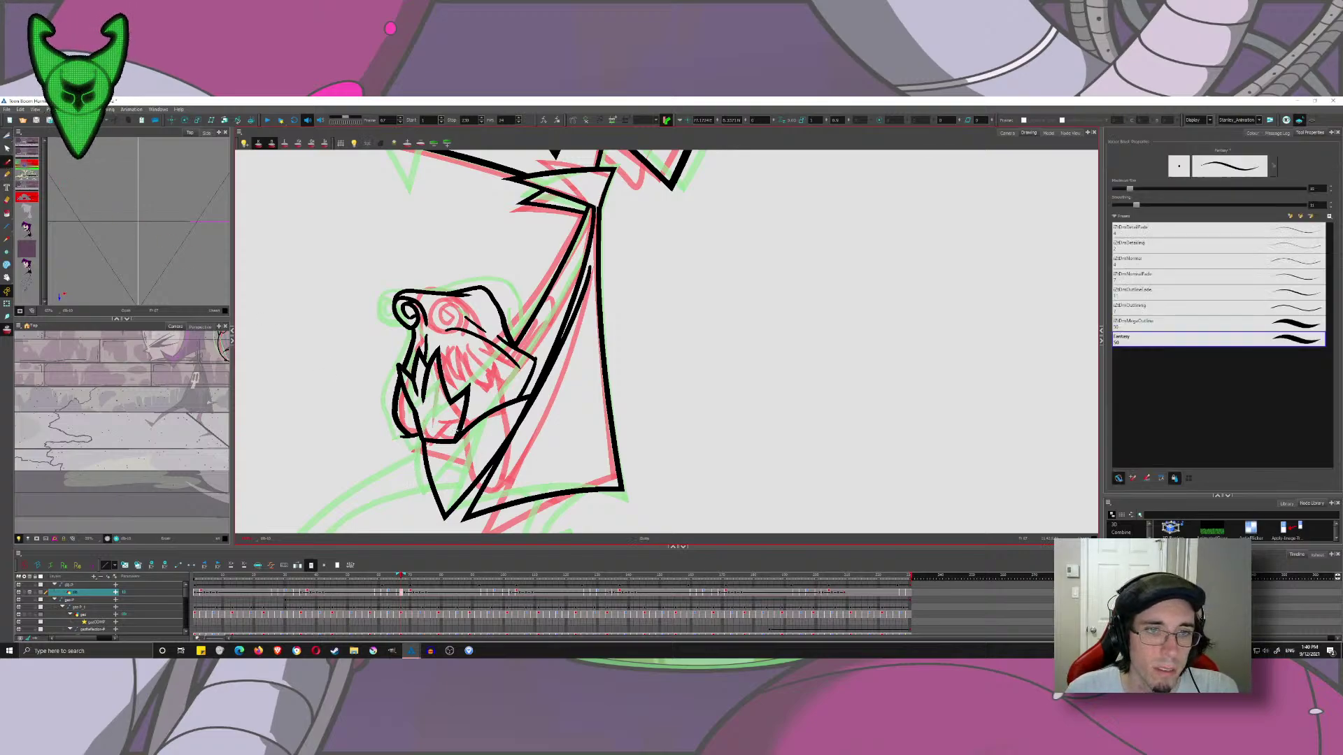
mouse_move(457, 432)
left_mouse_down()
mouse_move(593, 218)
mouse_move(587, 270)
mouse_move(403, 490)
left_mouse_up()
key("ctrl+z")
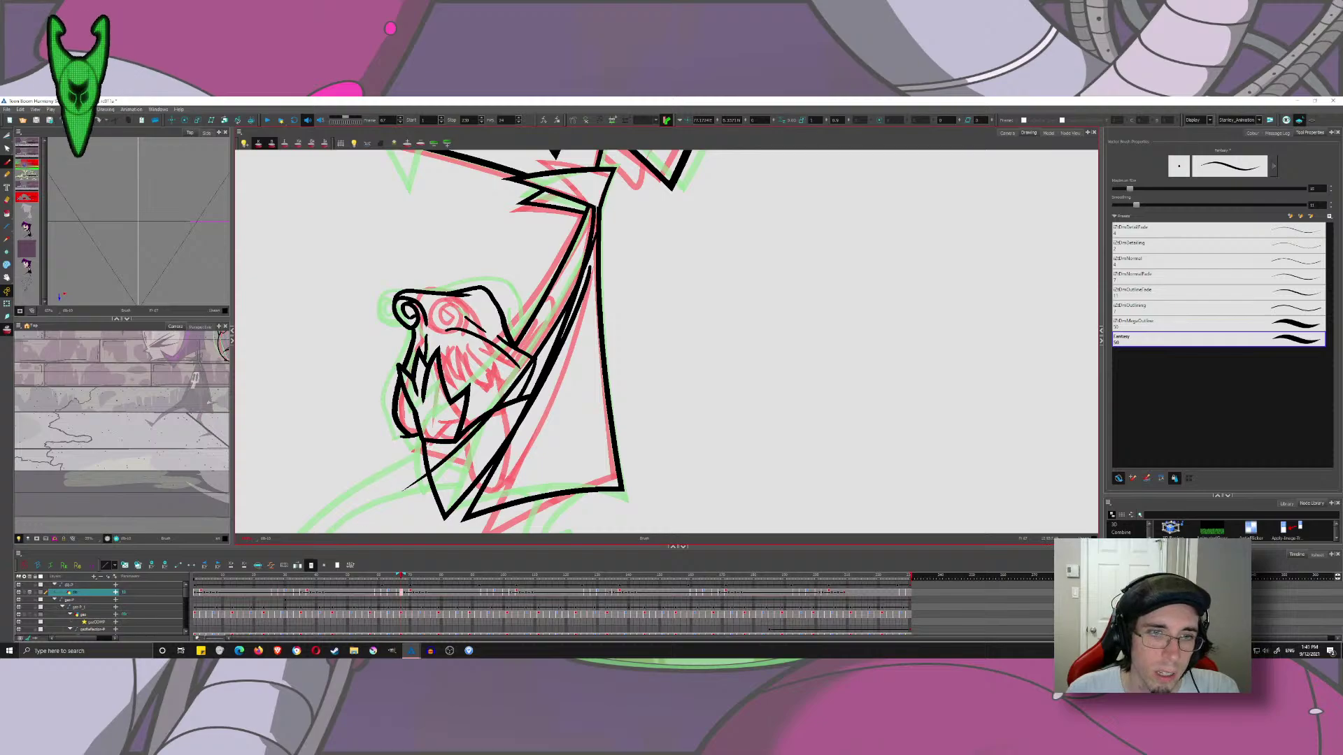
key("ctrl+z")
left_click_drag(595, 230, 488, 381)
key("ctrl+z")
mouse_move(595, 231)
left_mouse_down()
mouse_move(534, 366)
mouse_move(426, 441)
left_mouse_up()
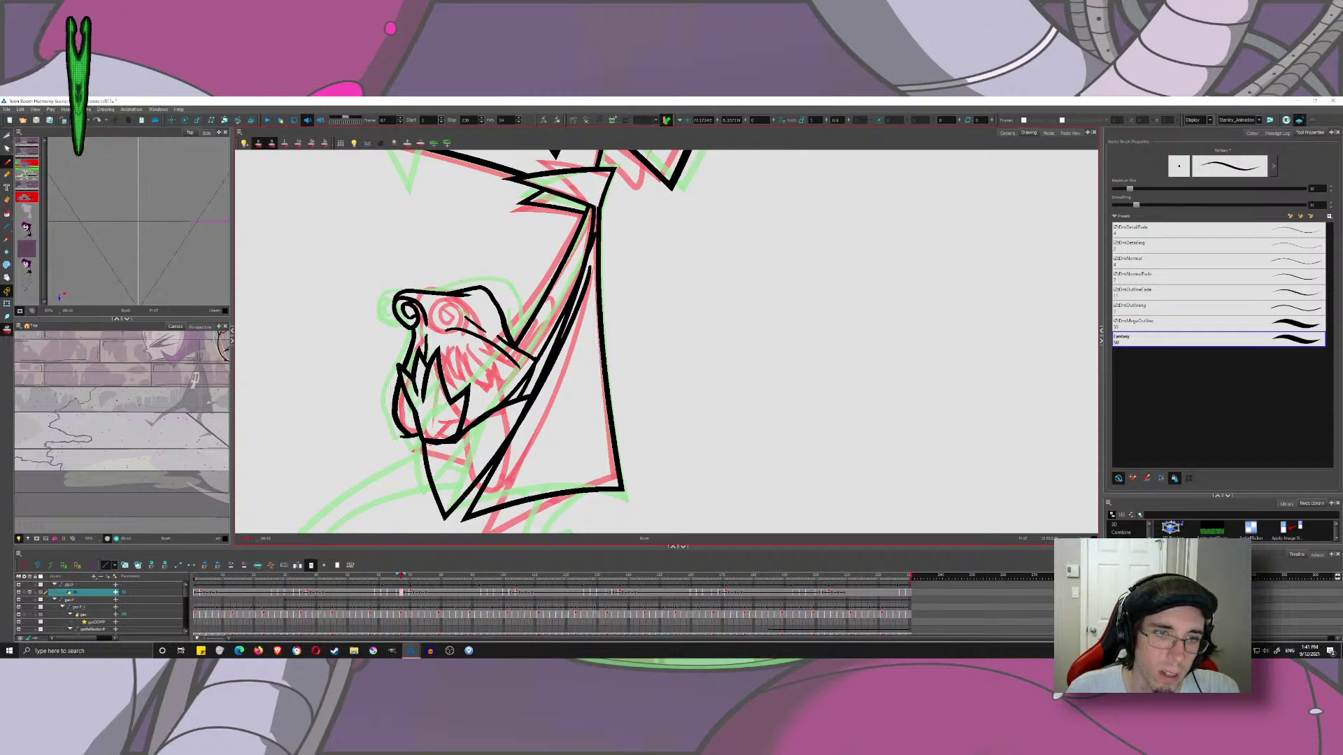
- Cut away the head's leftover rear edge segments where the new curved line crosses them
key("alt+s")
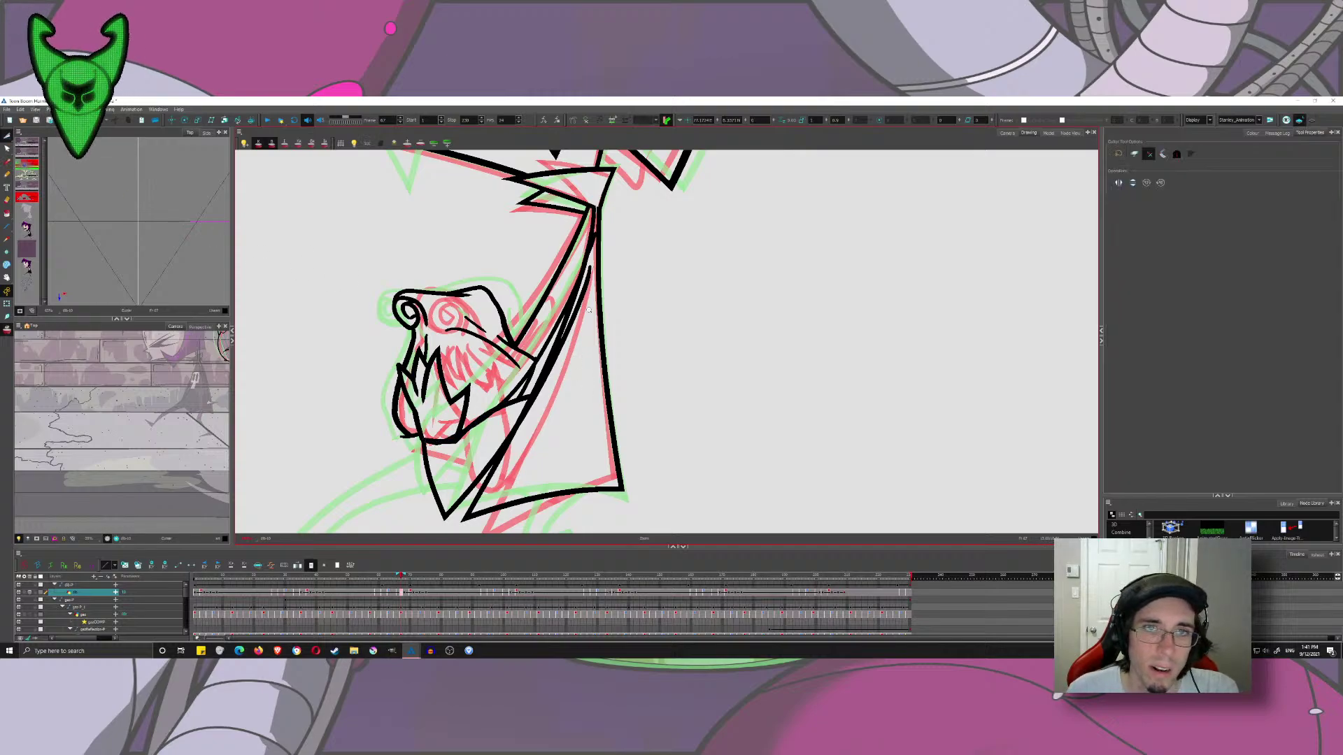
left_click_drag(589, 310, 593, 231)
mouse_move(601, 231)
left_mouse_down()
mouse_move(665, 308)
mouse_move(652, 337)
left_mouse_up()
left_click_drag(657, 210, 648, 269)
left_click_drag(628, 336, 590, 409)
left_click_drag(595, 429, 685, 133)
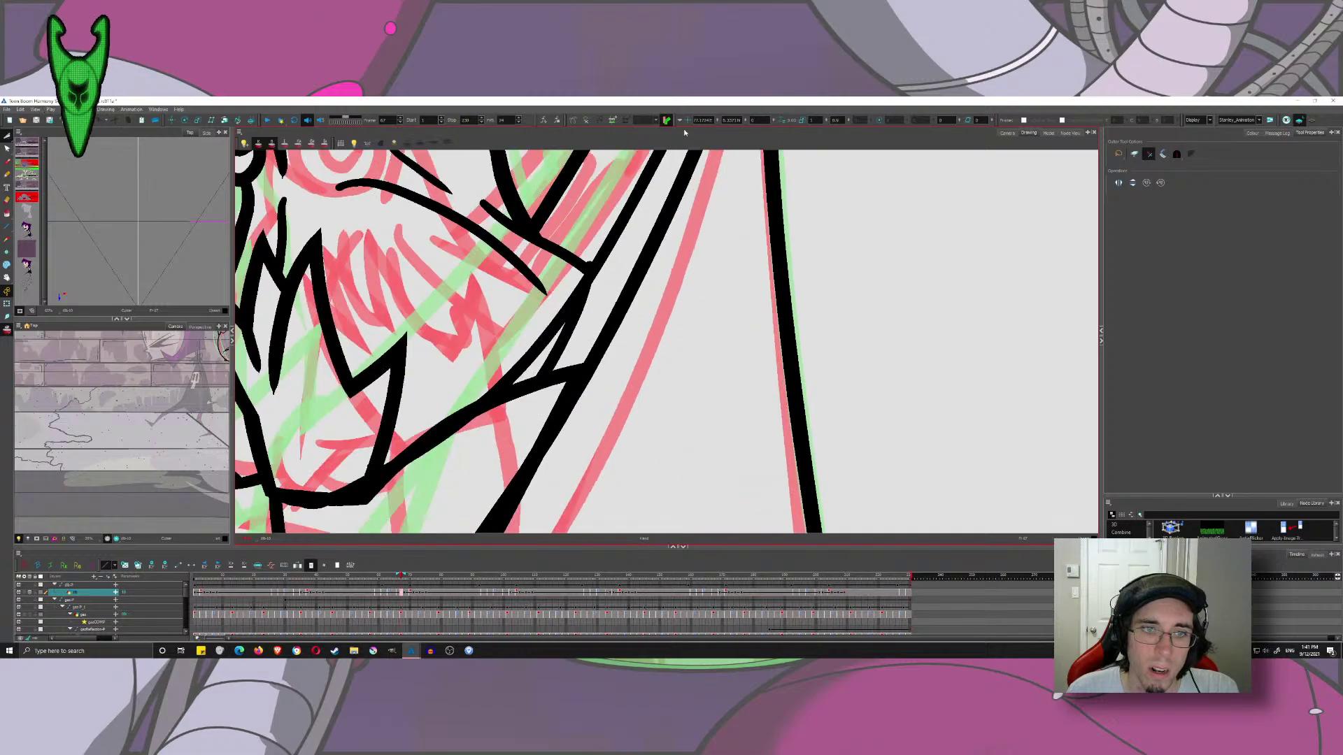
mouse_move(579, 334)
left_mouse_down()
mouse_move(527, 379)
mouse_move(534, 394)
mouse_move(558, 356)
mouse_move(572, 380)
mouse_move(574, 352)
mouse_move(570, 388)
left_mouse_up()
mouse_move(590, 309)
left_mouse_down()
mouse_move(570, 302)
mouse_move(582, 253)
left_mouse_up()
- Undo the mistaken cuts at the head's rear corner and trim the leftover stub where the curved line joins the lower outline
key("ctrl+z")
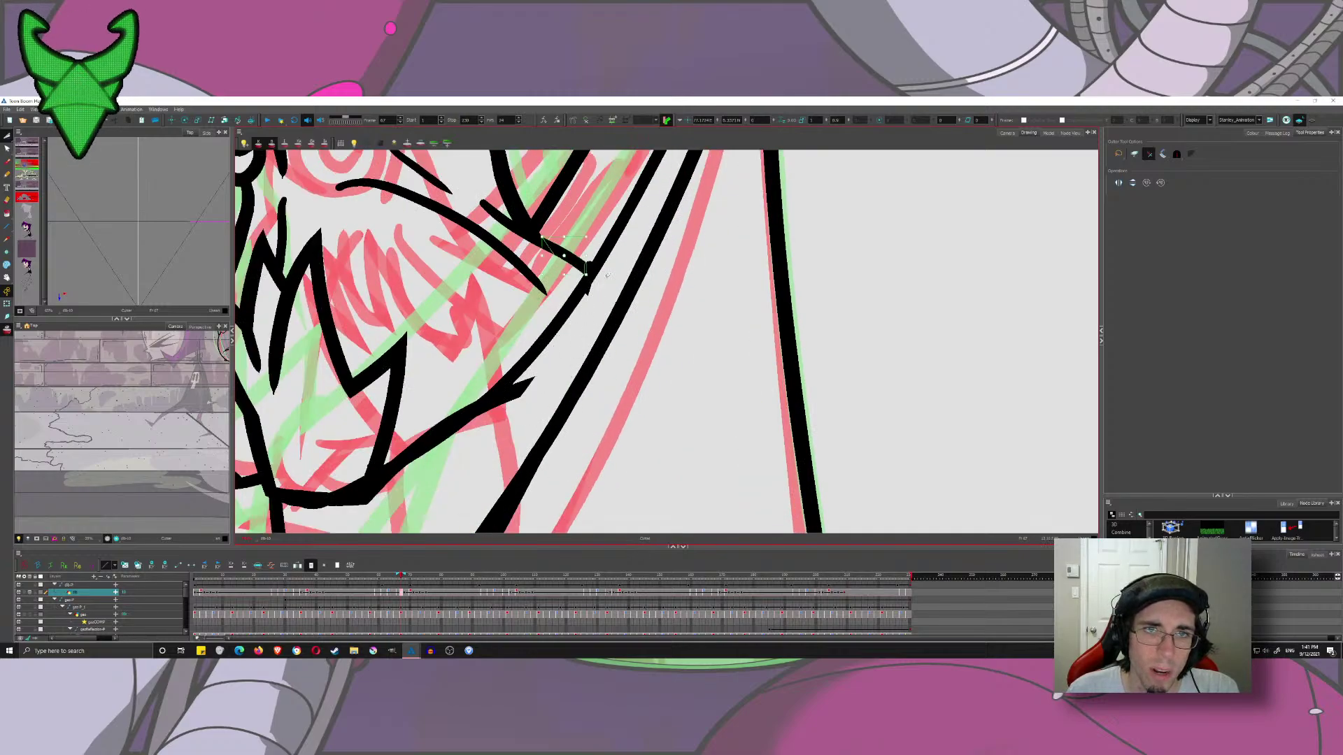
key("ctrl+z")
mouse_move(541, 414)
left_mouse_down()
mouse_move(630, 282)
mouse_move(612, 226)
left_mouse_up()
mouse_move(525, 283)
left_mouse_down()
mouse_move(542, 365)
mouse_move(432, 311)
mouse_move(478, 359)
mouse_move(460, 358)
mouse_move(490, 343)
mouse_move(465, 359)
mouse_move(524, 422)
left_mouse_up()
key("ctrl+z")
key("ctrl+z")
left_click_drag(579, 250, 568, 277)
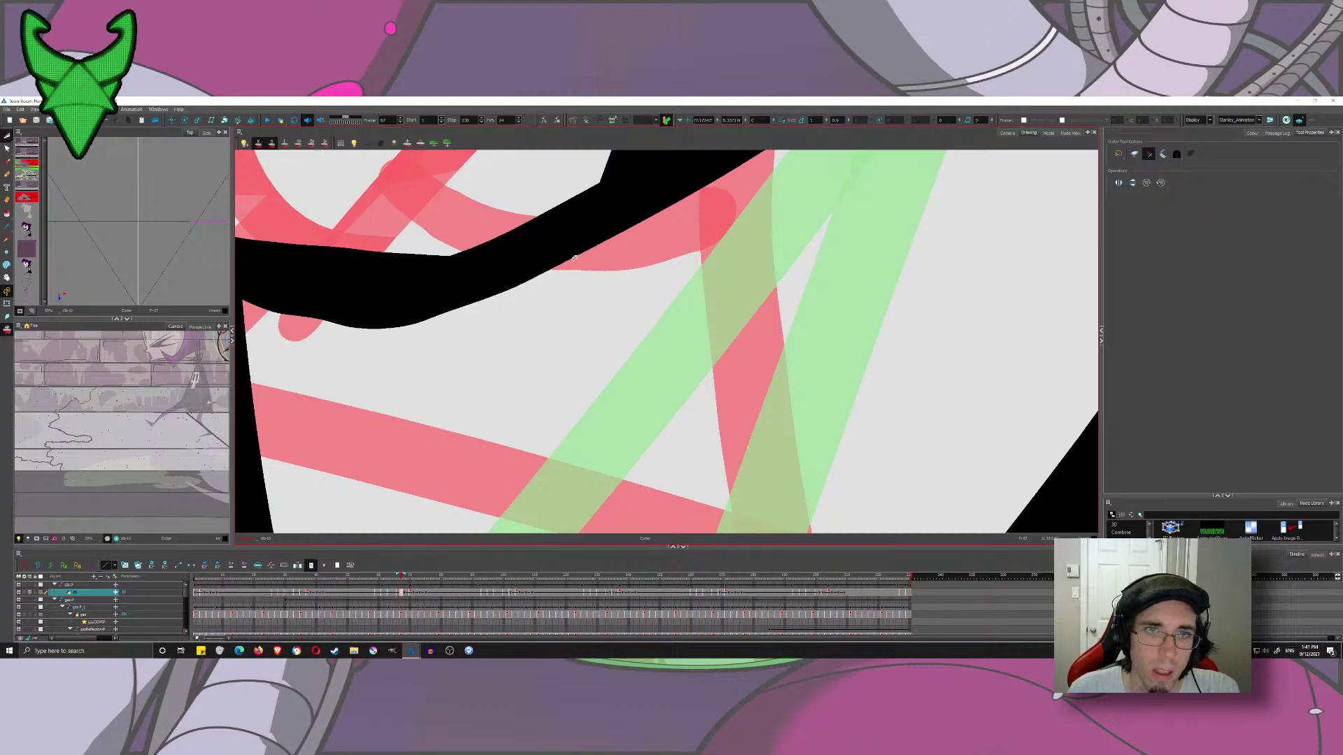
scroll(474, 324, "down", 5)
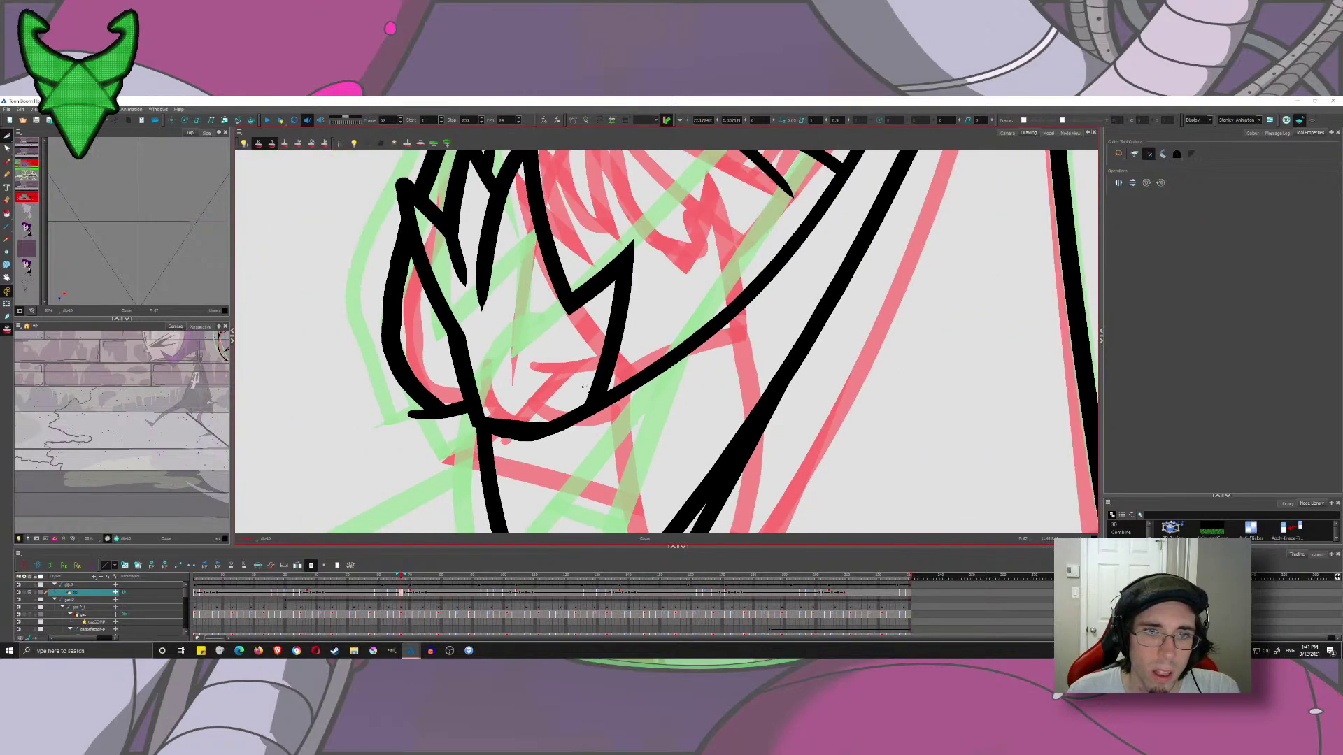
left_click_drag(595, 392, 631, 266)
scroll(545, 338, "up", 4)
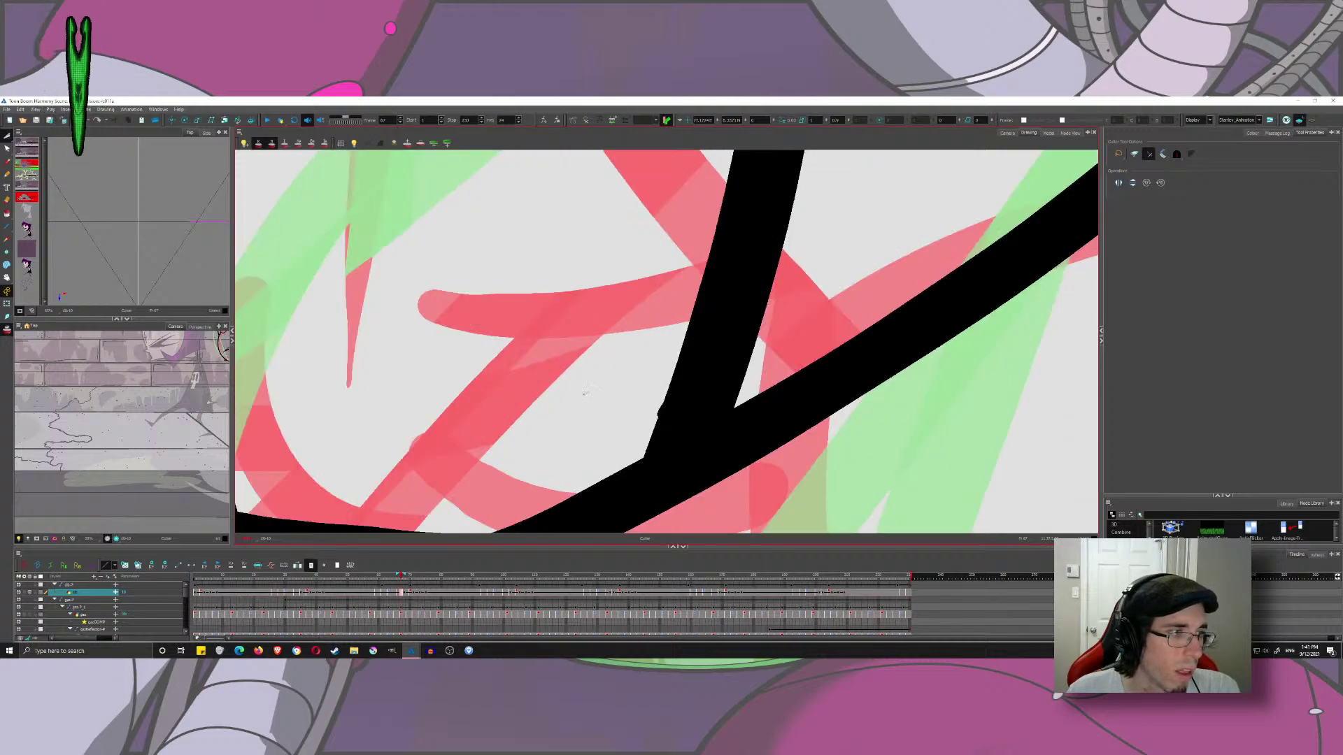
left_click_drag(589, 390, 566, 394)
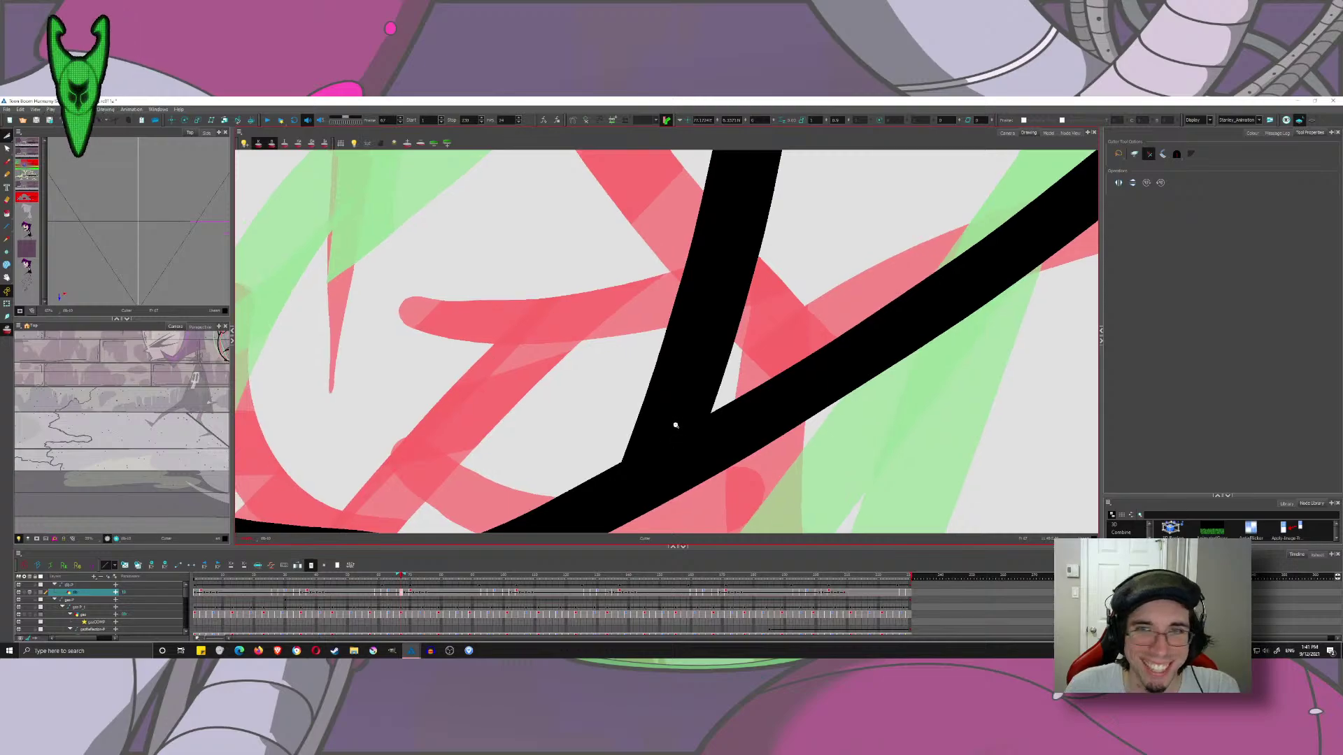
scroll(672, 430, "down", 6)
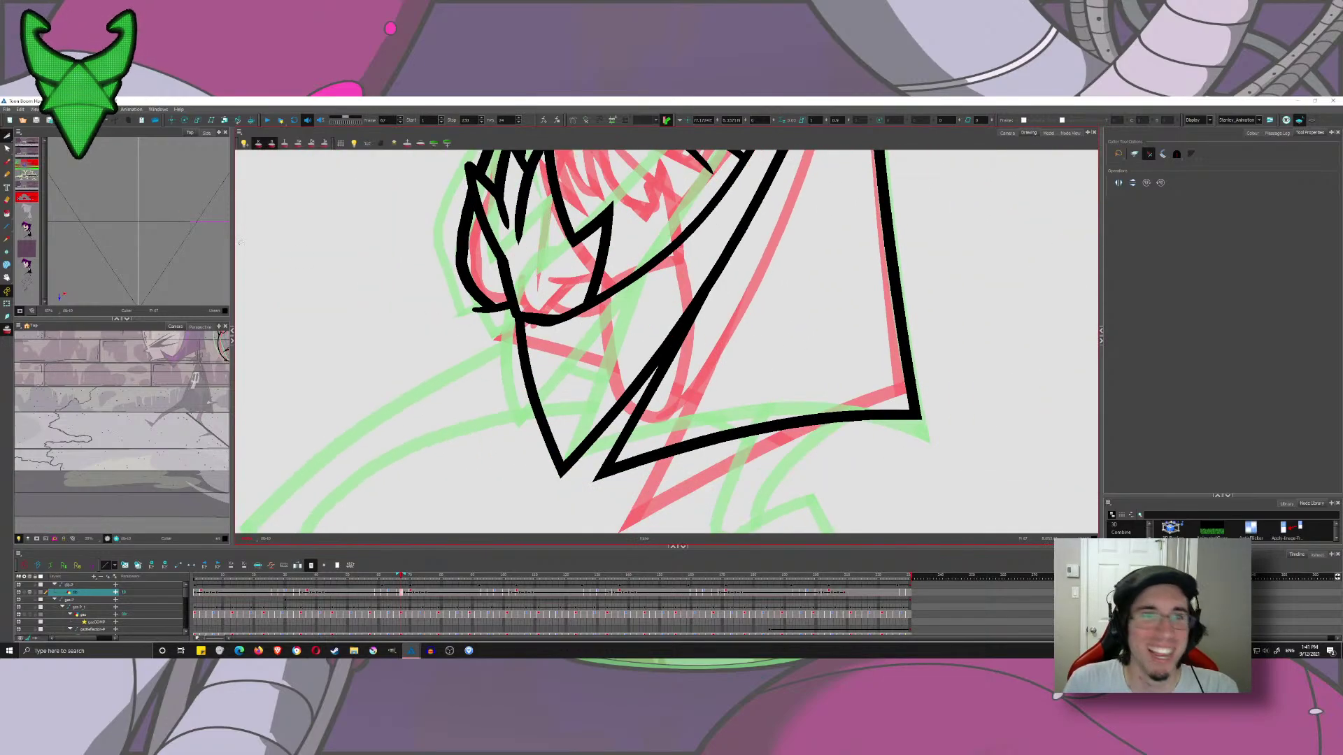
- Brush a line from the base of the beard's spike down to the point below the head and trim its excess ends
left_click(7, 162)
mouse_move(587, 306)
left_mouse_down()
mouse_move(586, 443)
mouse_move(559, 467)
mouse_move(547, 432)
mouse_move(549, 454)
mouse_move(589, 386)
mouse_move(589, 275)
left_mouse_up()
key("ctrl+z")
left_click(7, 144)
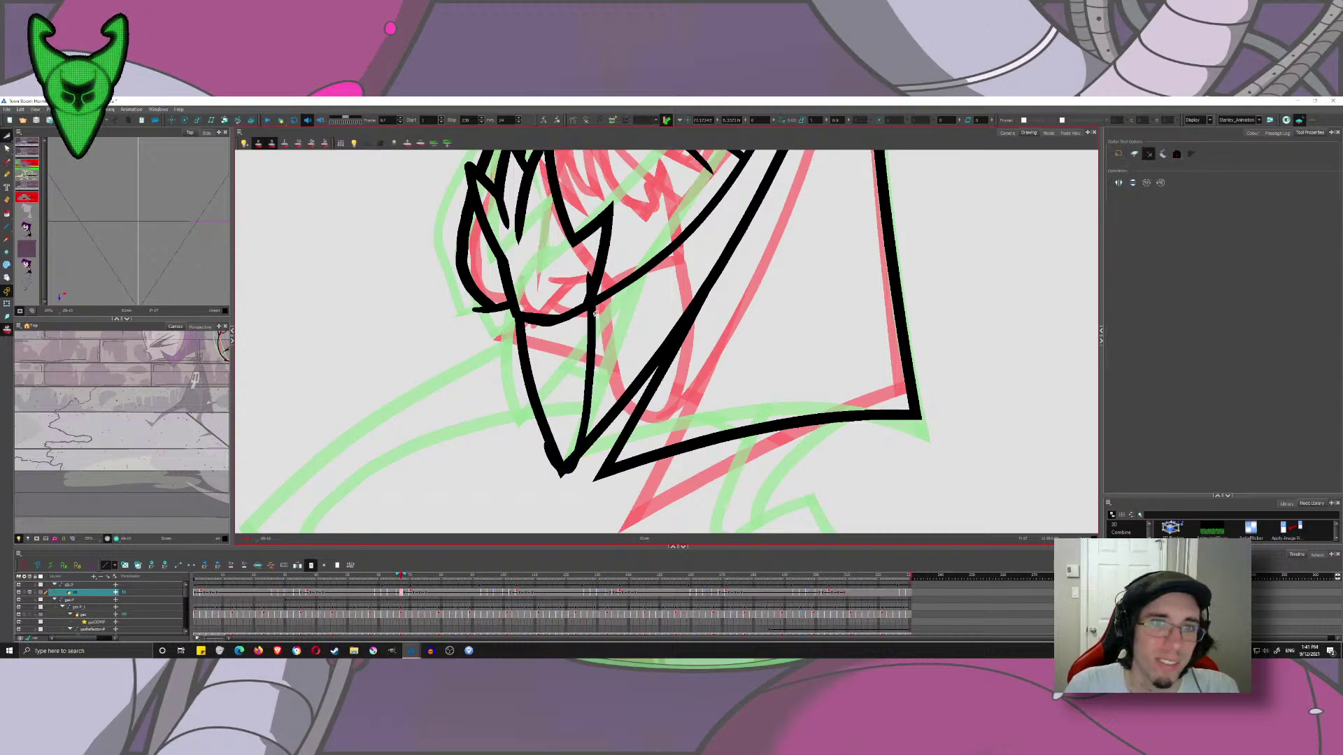
left_click_drag(554, 456, 546, 451)
left_click_drag(579, 472, 561, 475)
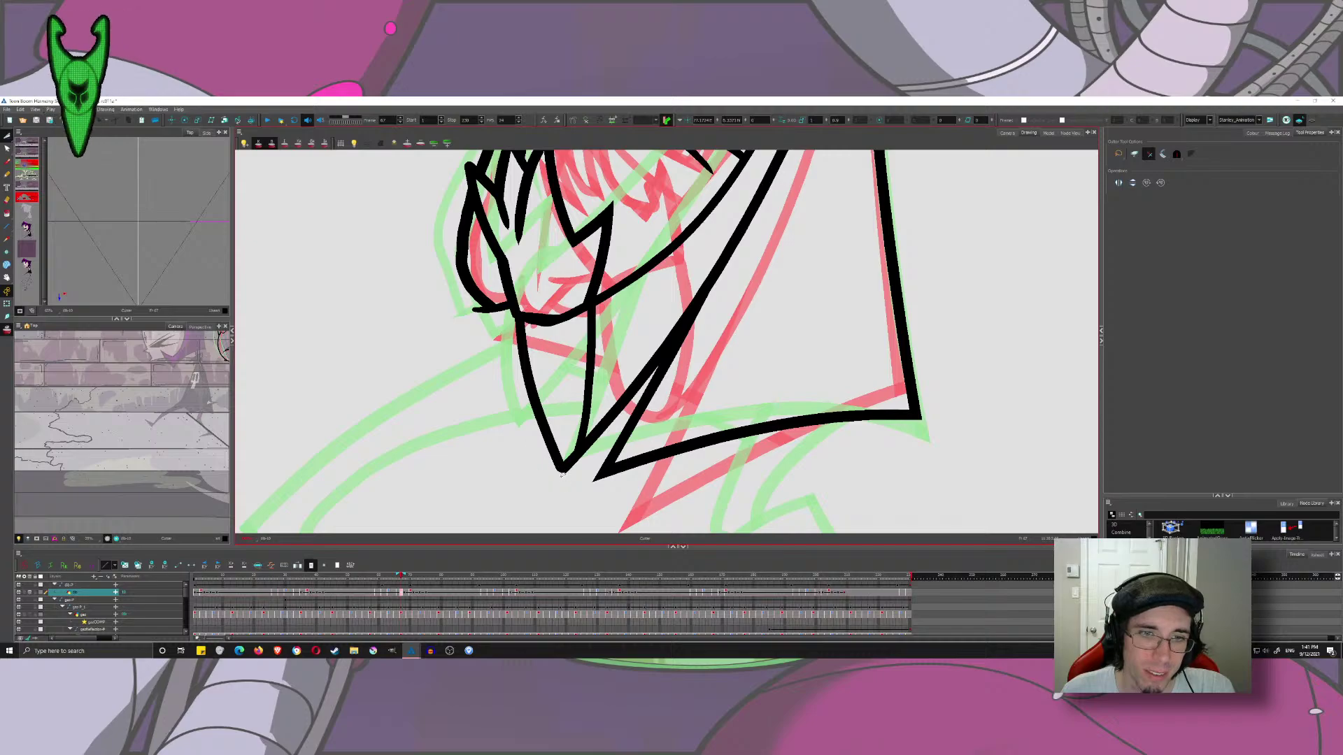
scroll(598, 281, "down", 5)
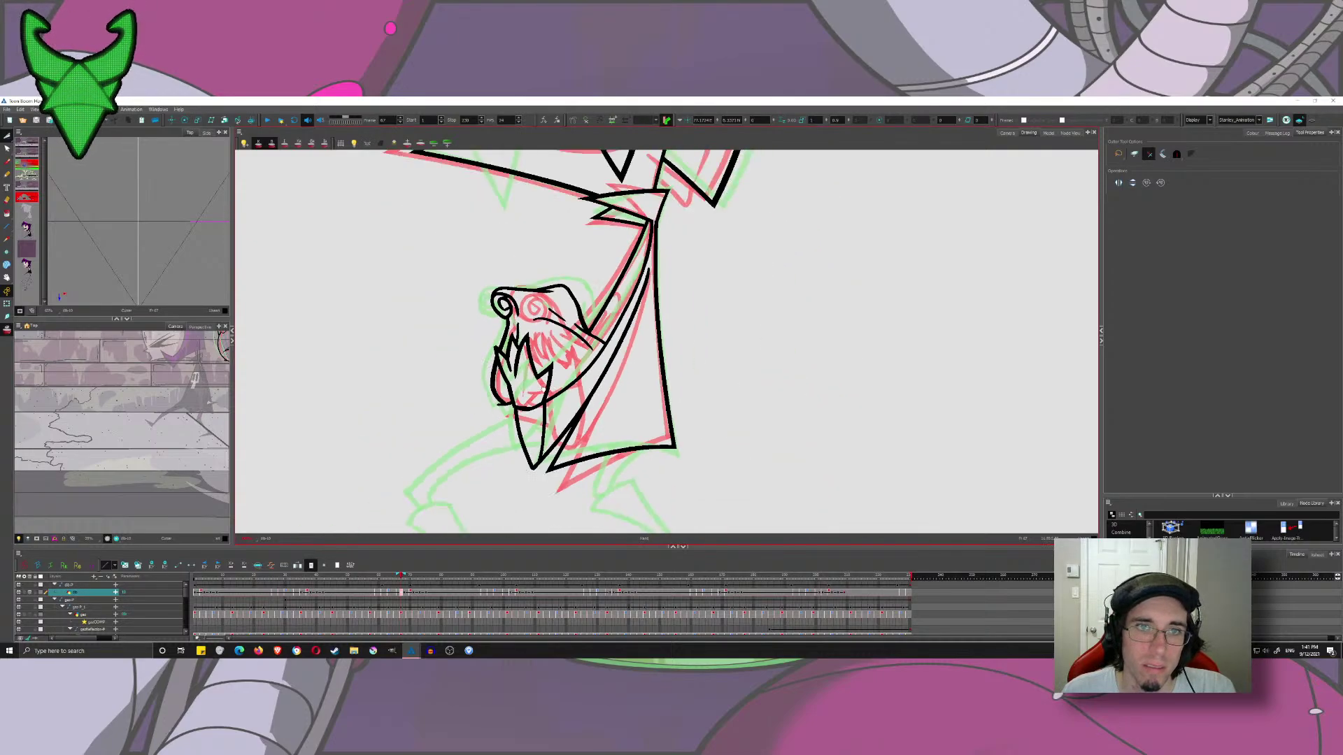
- Turn off the onion skin to show the inked drawing on its own
left_click(8, 162)
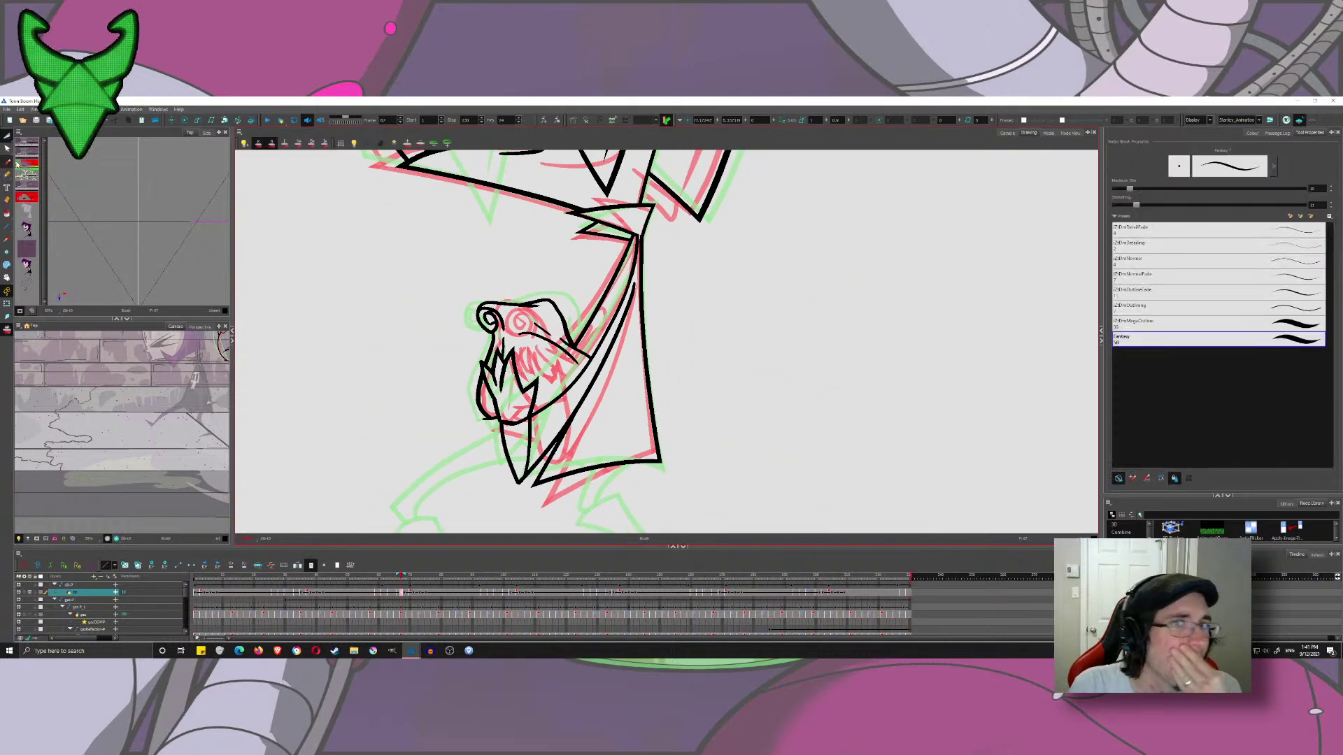
scroll(663, 364, "up", 5)
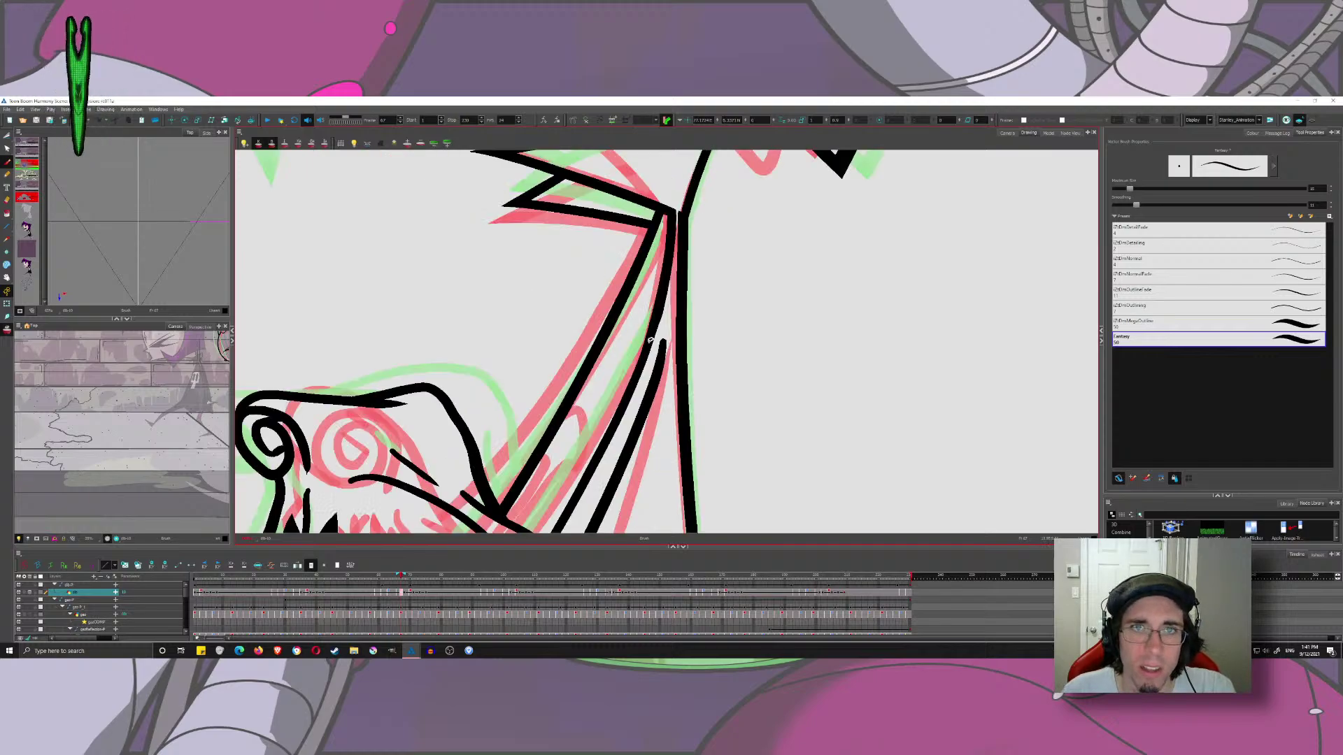
key("alt+o")
left_click_drag(572, 351, 580, 418)
scroll(580, 417, "down", 3)
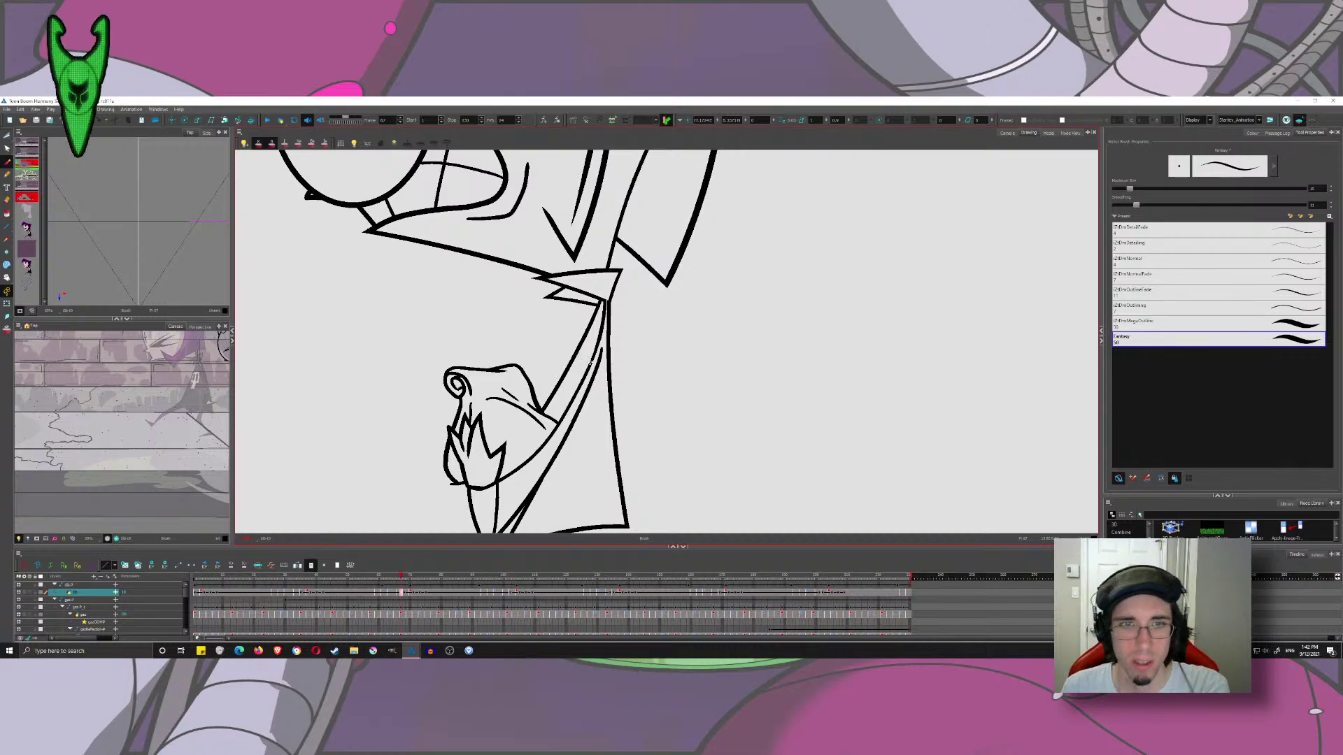
- Flip back and forth between the neighbouring drawings to compare the hanging figure and coat lines
key("g")
key("f")
key("f")
key("g")
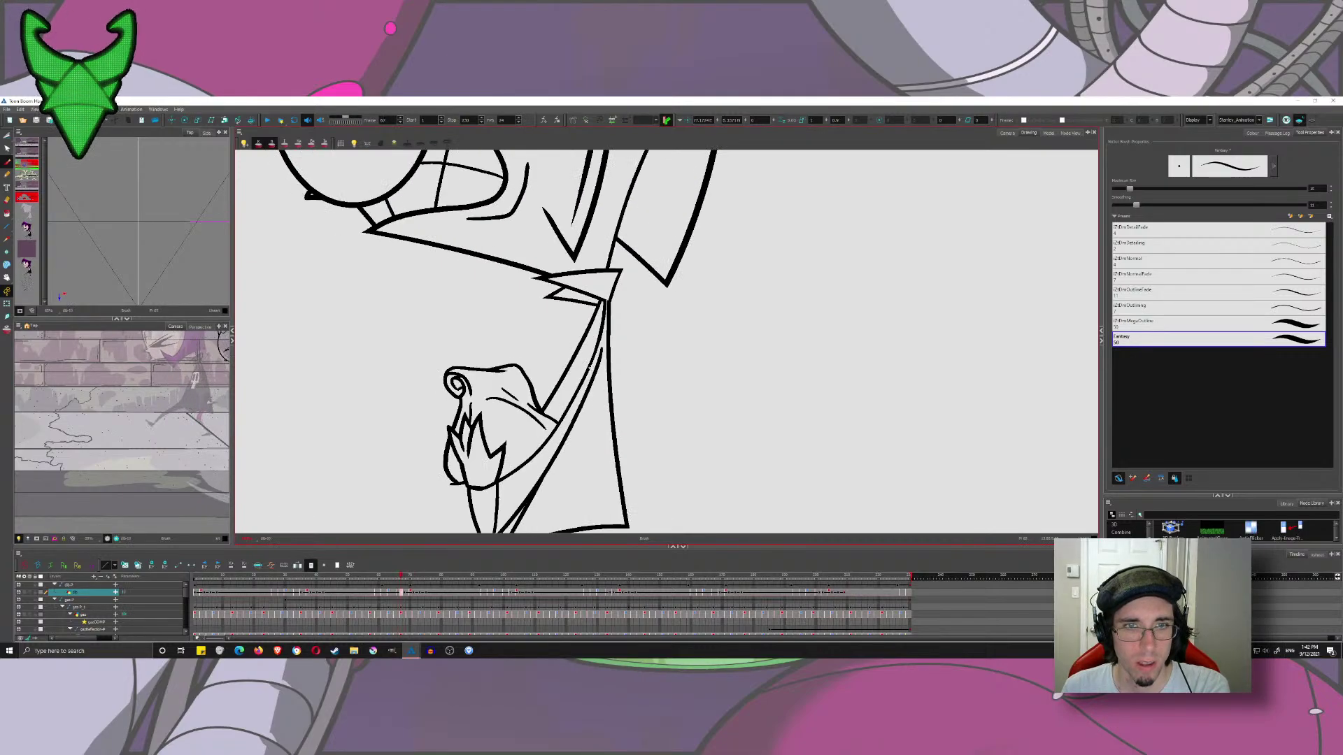
key("period")
key("comma")
key("comma")
key("comma")
key("period")
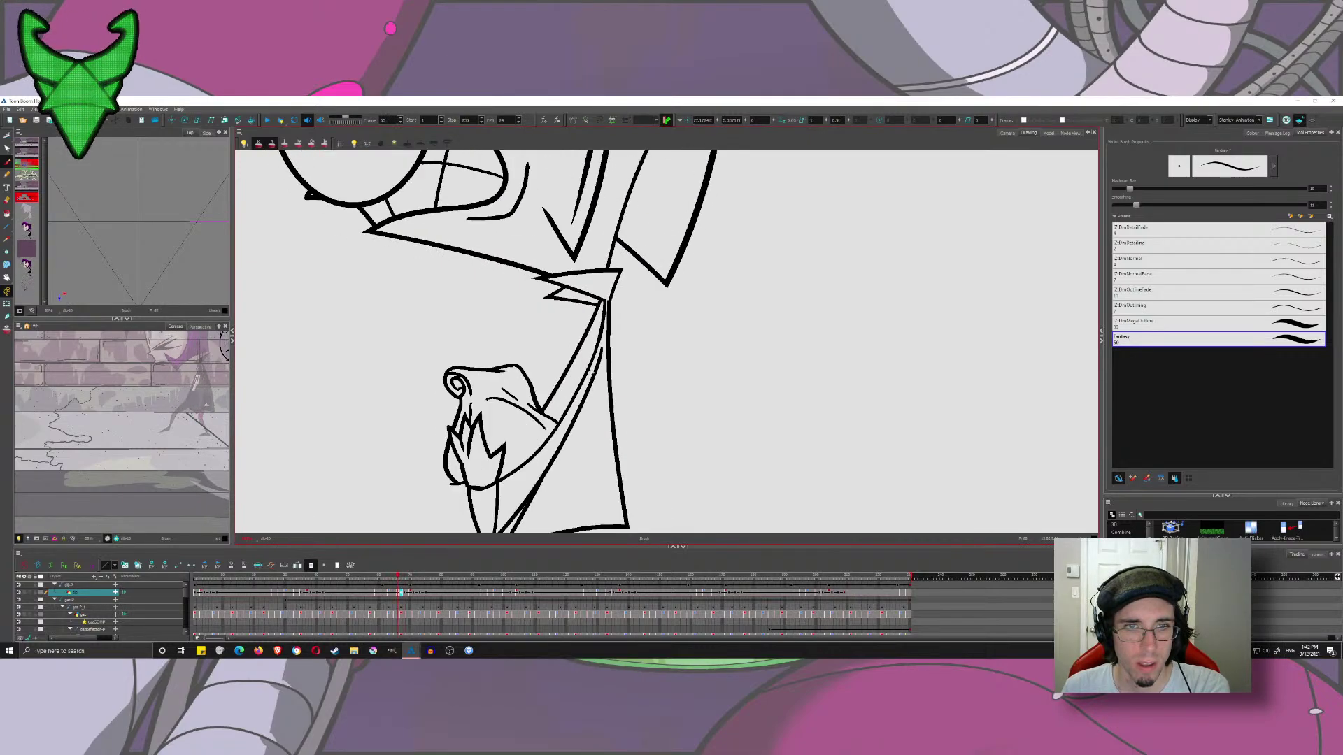
key("comma")
key("comma")
key("period")
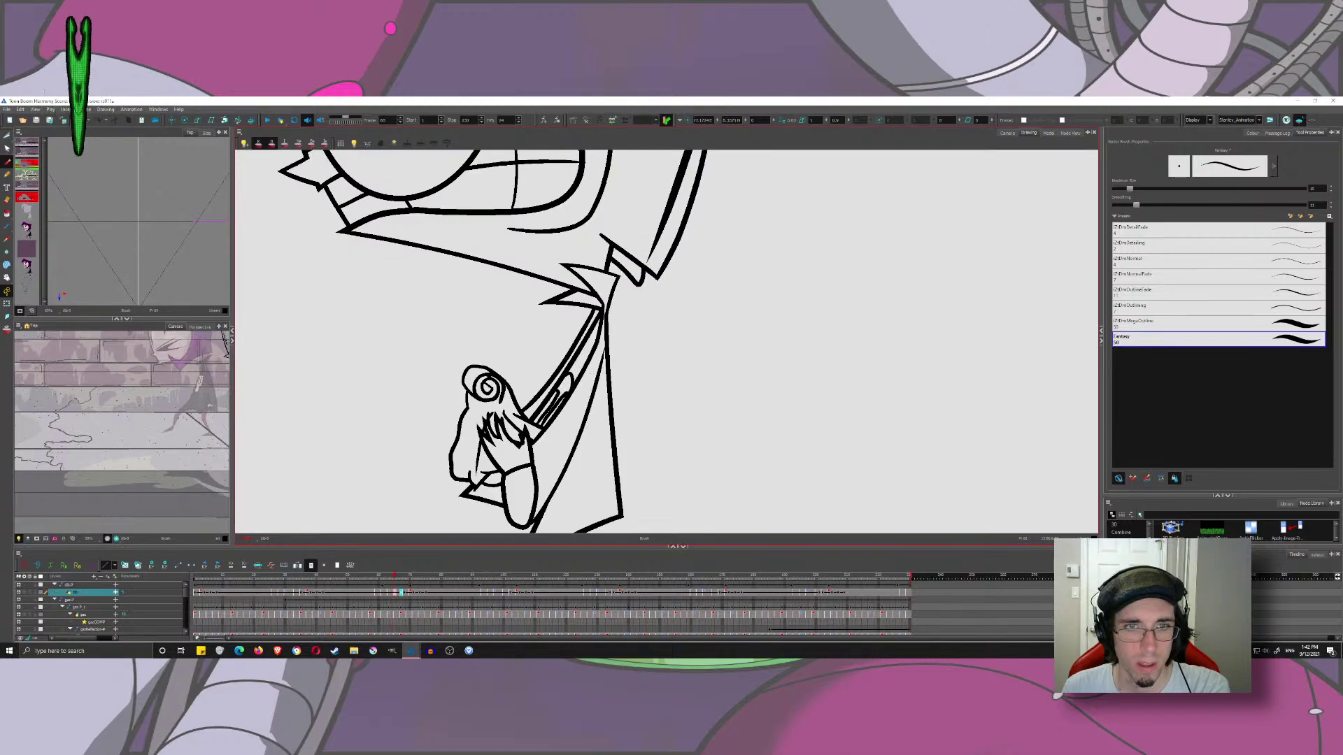
key("period")
key("period")
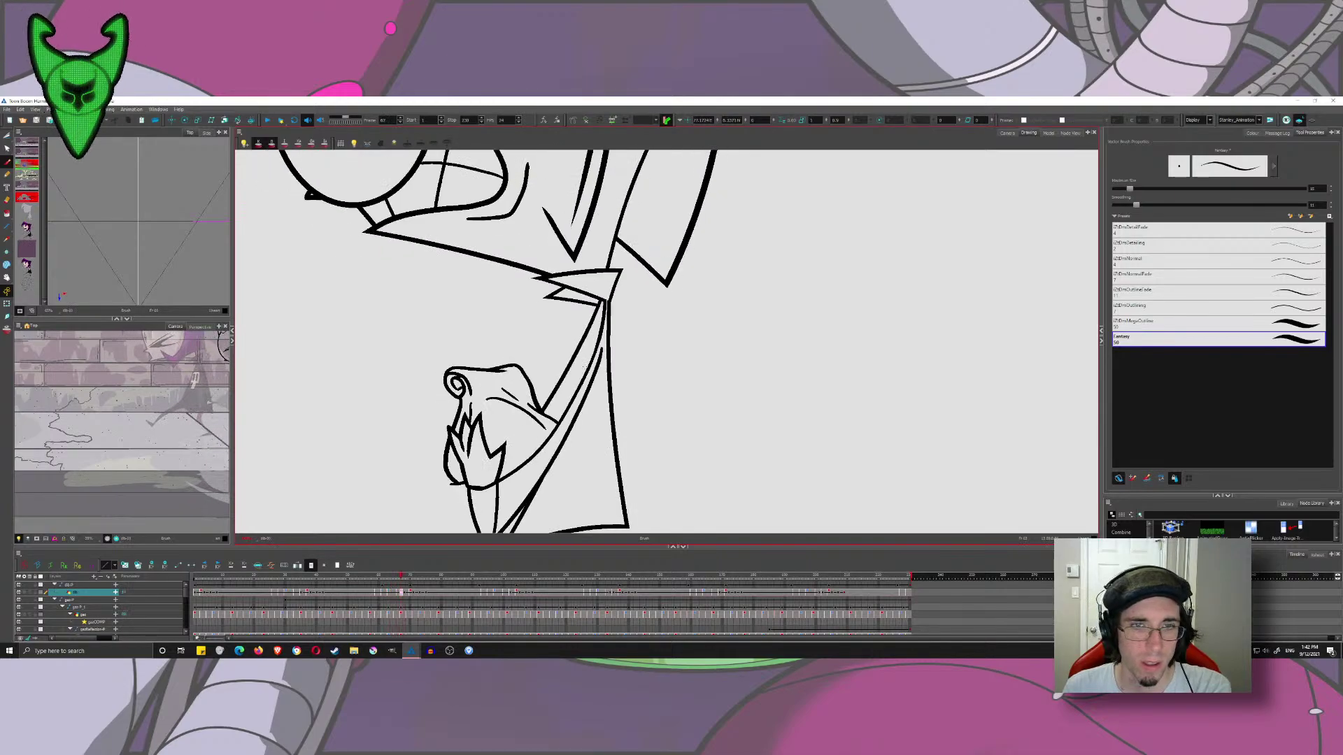
- Brush a fold line from the crook of the arm up to the collar tip and cut away its overshooting ends there
left_click_drag(552, 438, 605, 272)
key("ctrl+z")
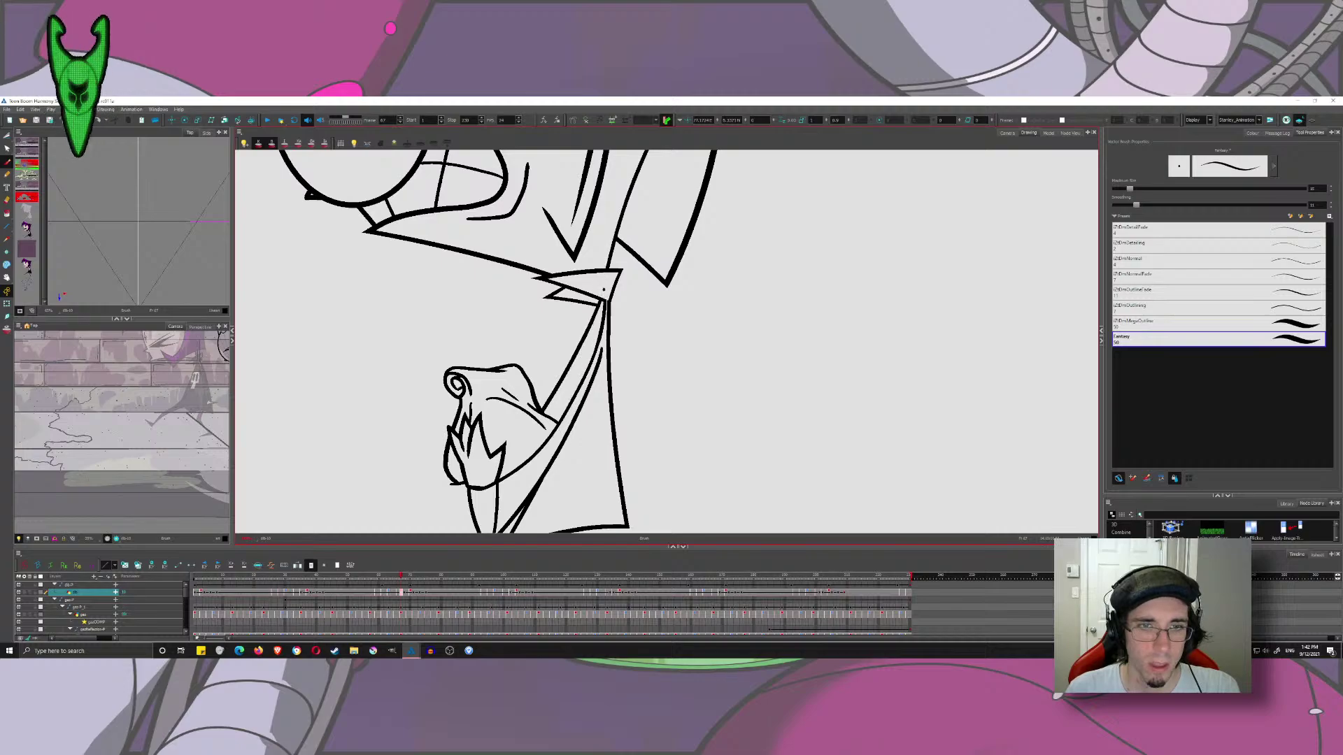
left_click_drag(553, 448, 604, 289)
key("alt+t")
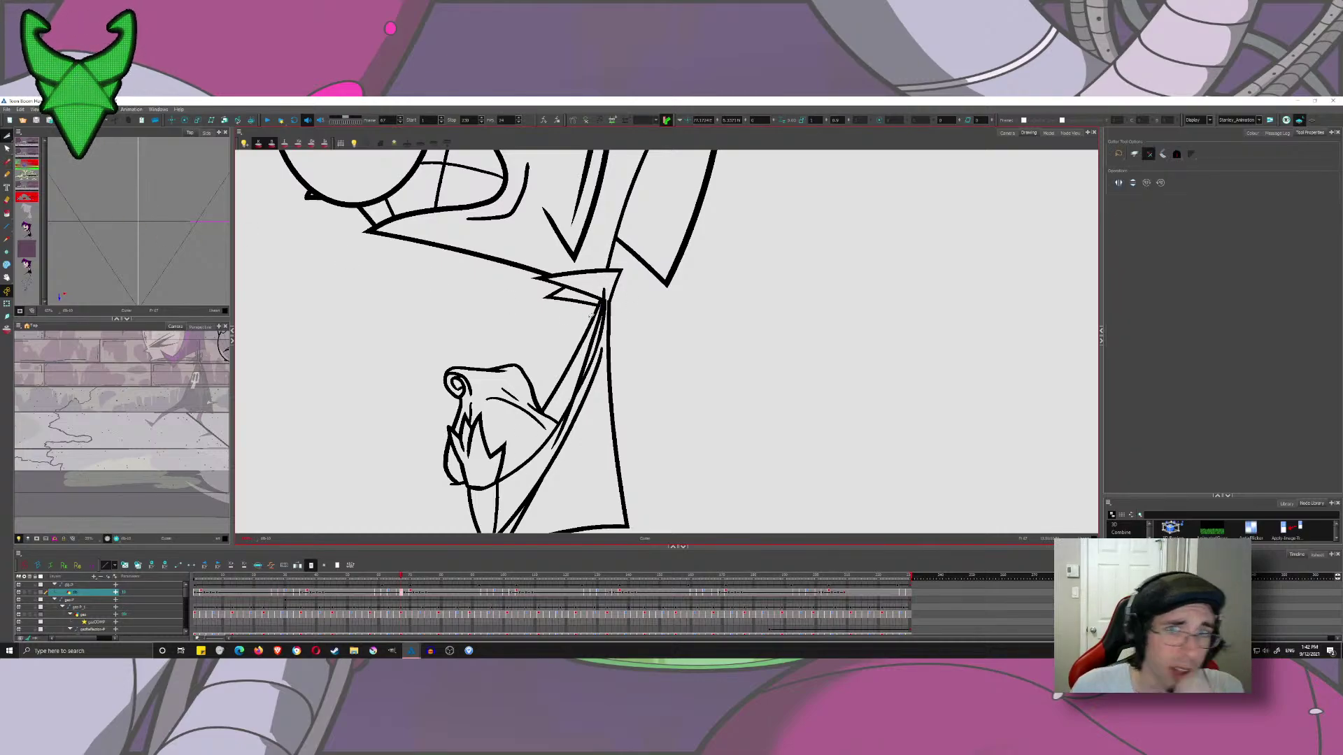
scroll(604, 325, "up", 5)
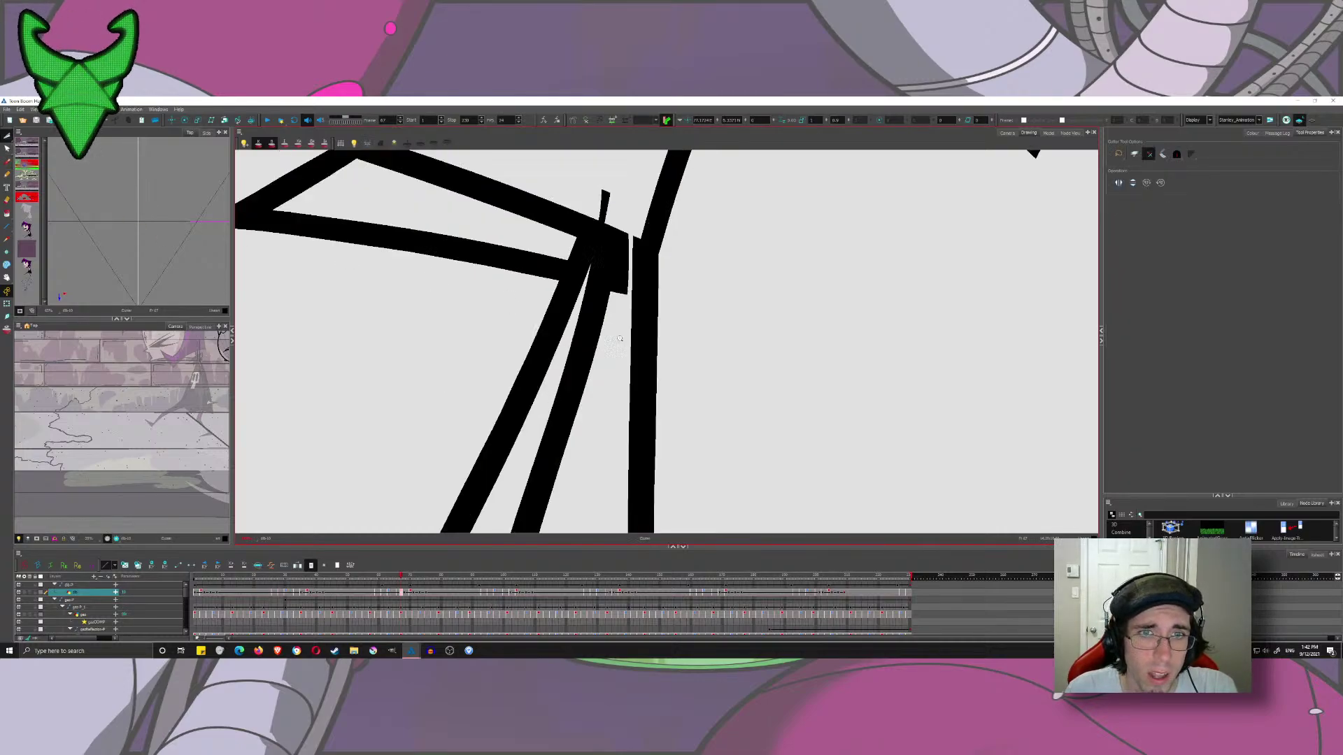
left_click_drag(629, 234, 631, 237)
left_click_drag(632, 270, 618, 300)
left_click_drag(623, 203, 627, 272)
left_click_drag(627, 288, 624, 225)
scroll(610, 215, "down", 3)
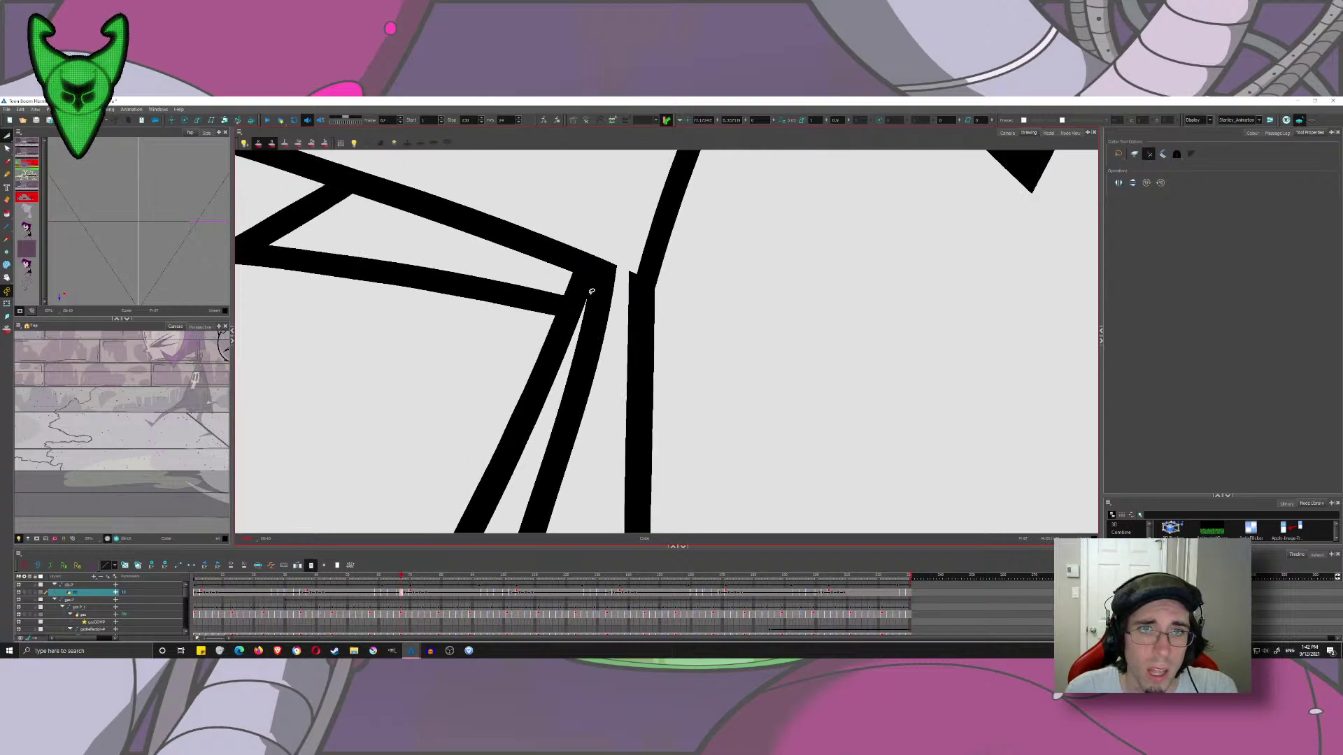
scroll(608, 308, "down", 2)
scroll(612, 324, "down", 3)
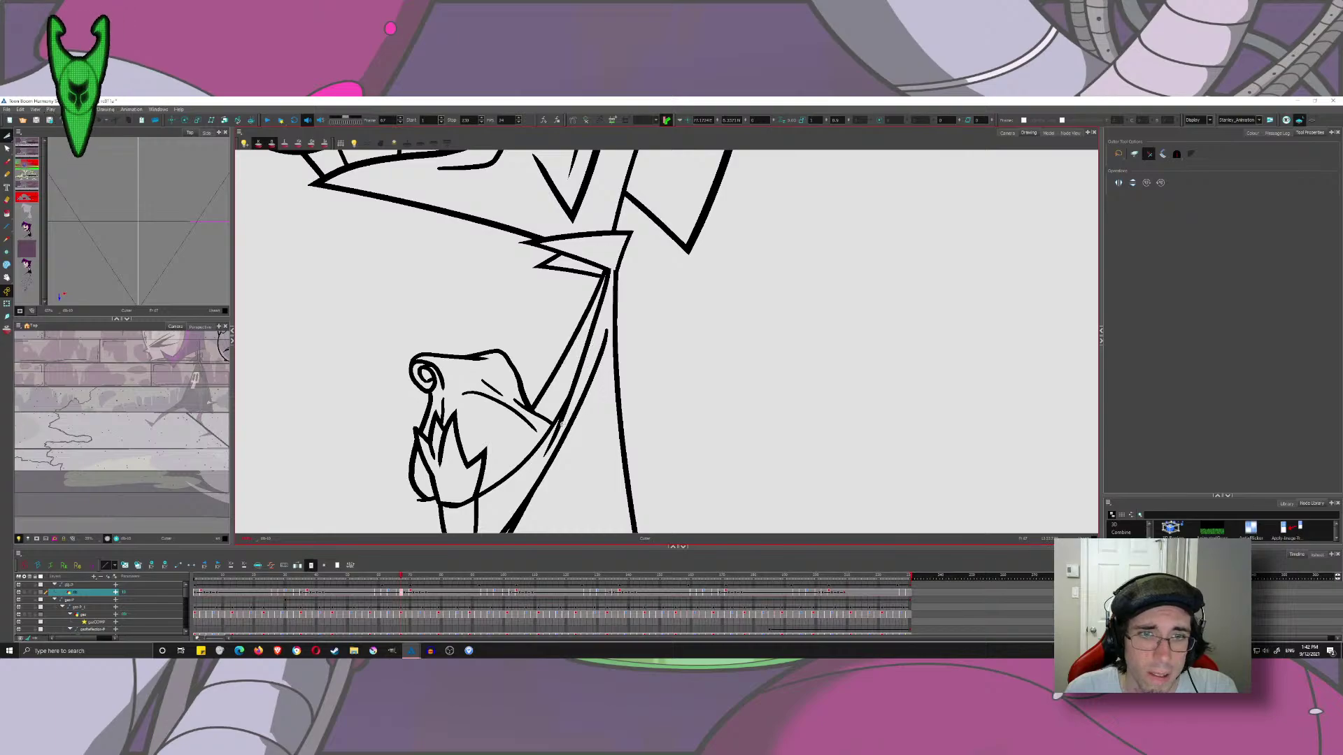
scroll(475, 455, "down", 2)
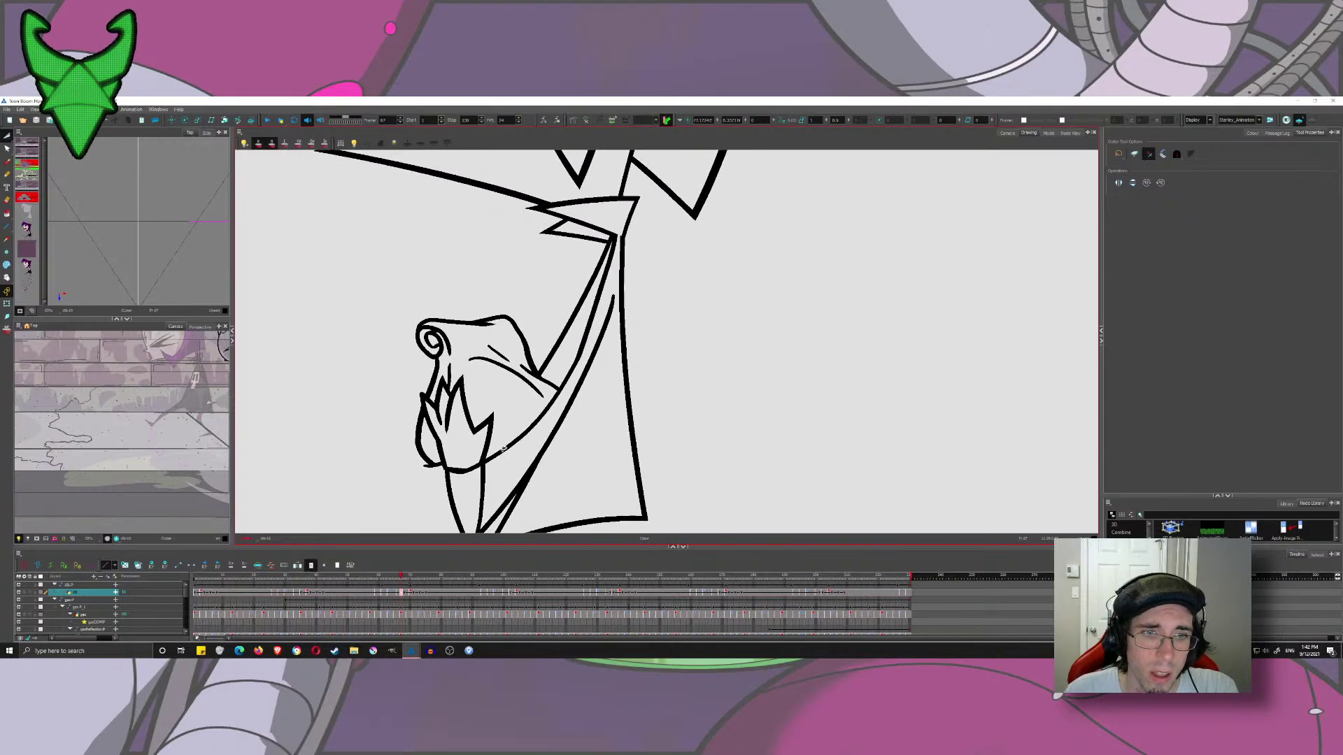
- Flip through the previous and next drawings to compare the arm and collar lines with the current drawing
scroll(502, 448, "down", 3)
key("comma")
key("comma")
key("comma")
key("comma")
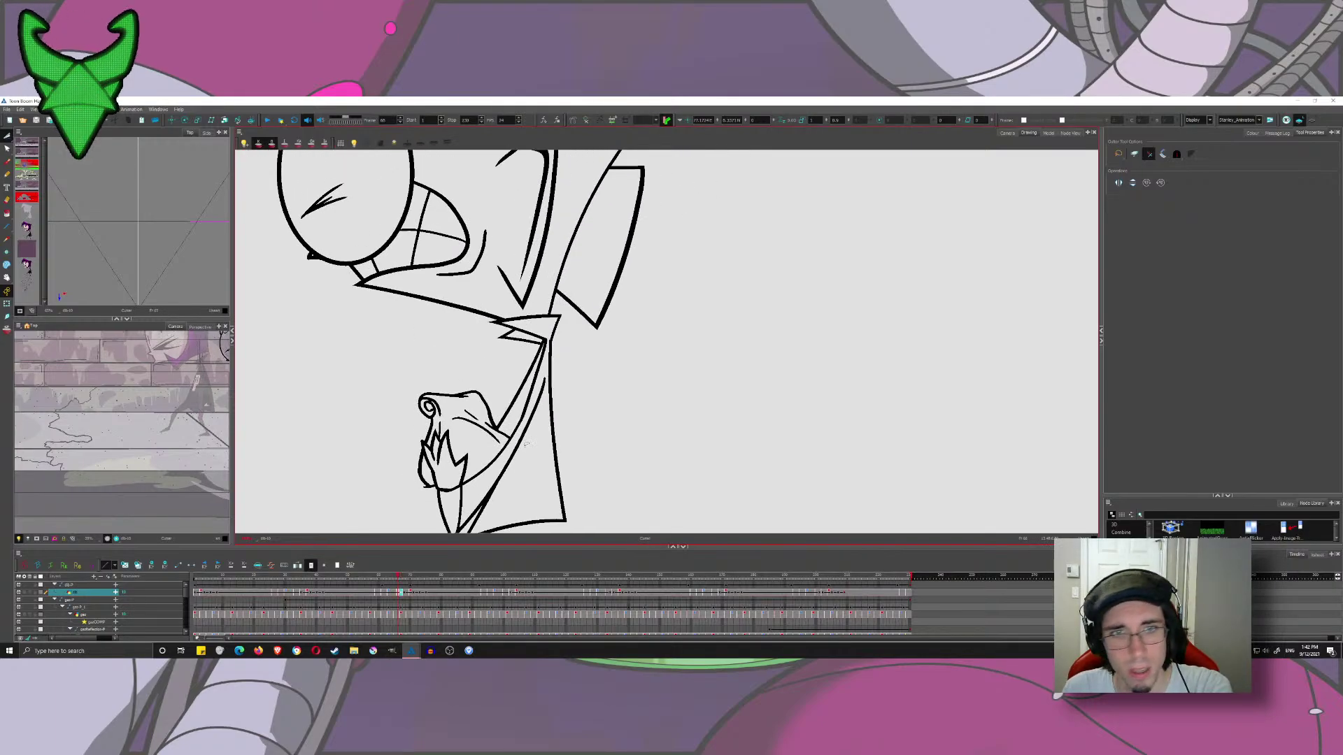
key("period")
key("period")
key("period")
key("period")
key("period")
key("period")
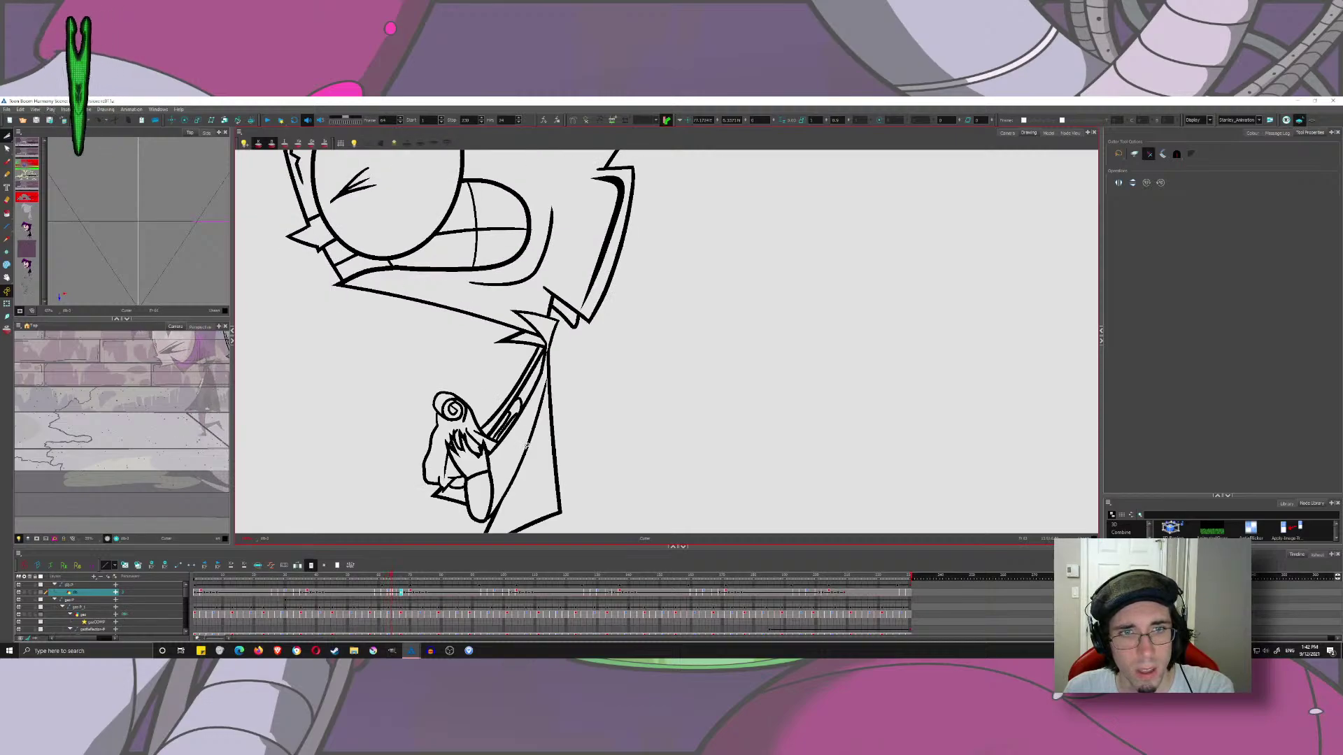
key("comma")
key("comma")
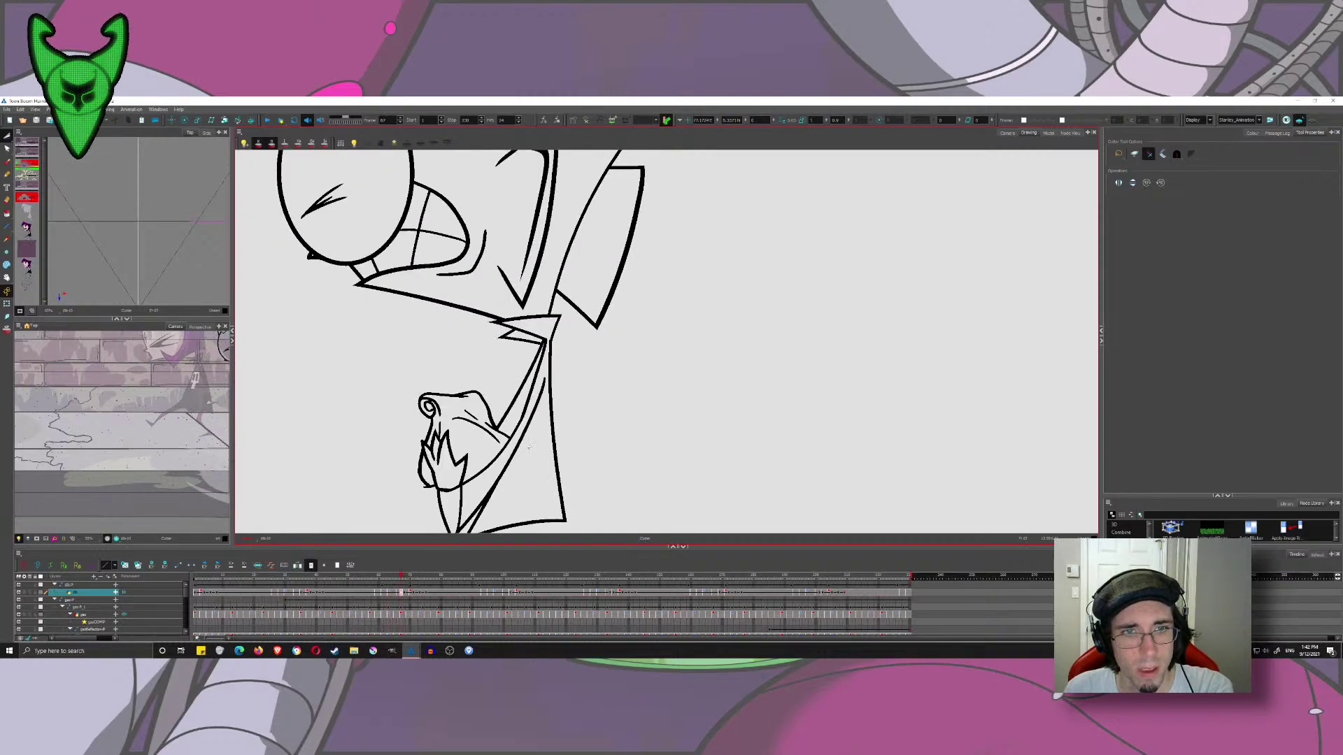
- Turn on the onion skin and brush a narrow rounded loop with short inner strokes inside the slanted arm band
key("alt+b")
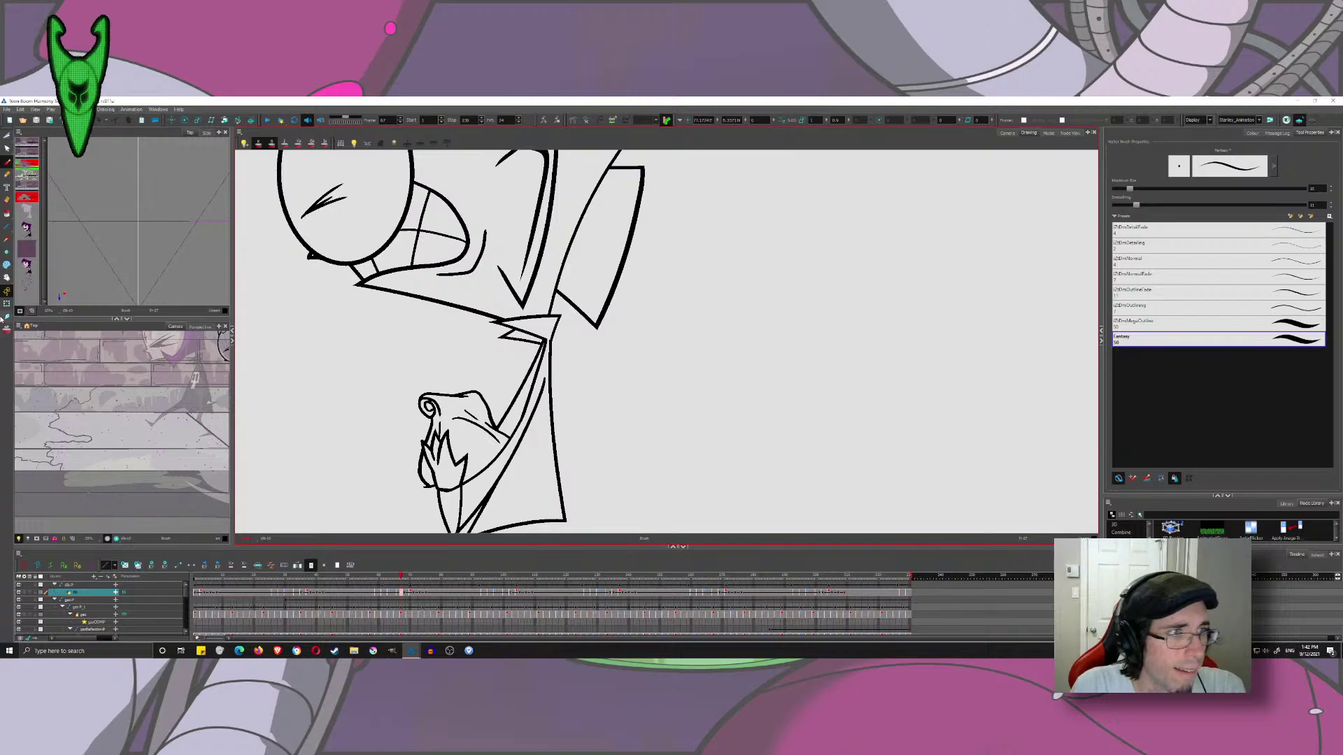
key("alt+o")
scroll(561, 296, "up", 5)
mouse_move(501, 249)
left_mouse_down()
mouse_move(530, 333)
mouse_move(537, 296)
mouse_move(487, 395)
left_mouse_up()
scroll(491, 308, "down", 2)
key("ctrl+z")
key("ctrl+z")
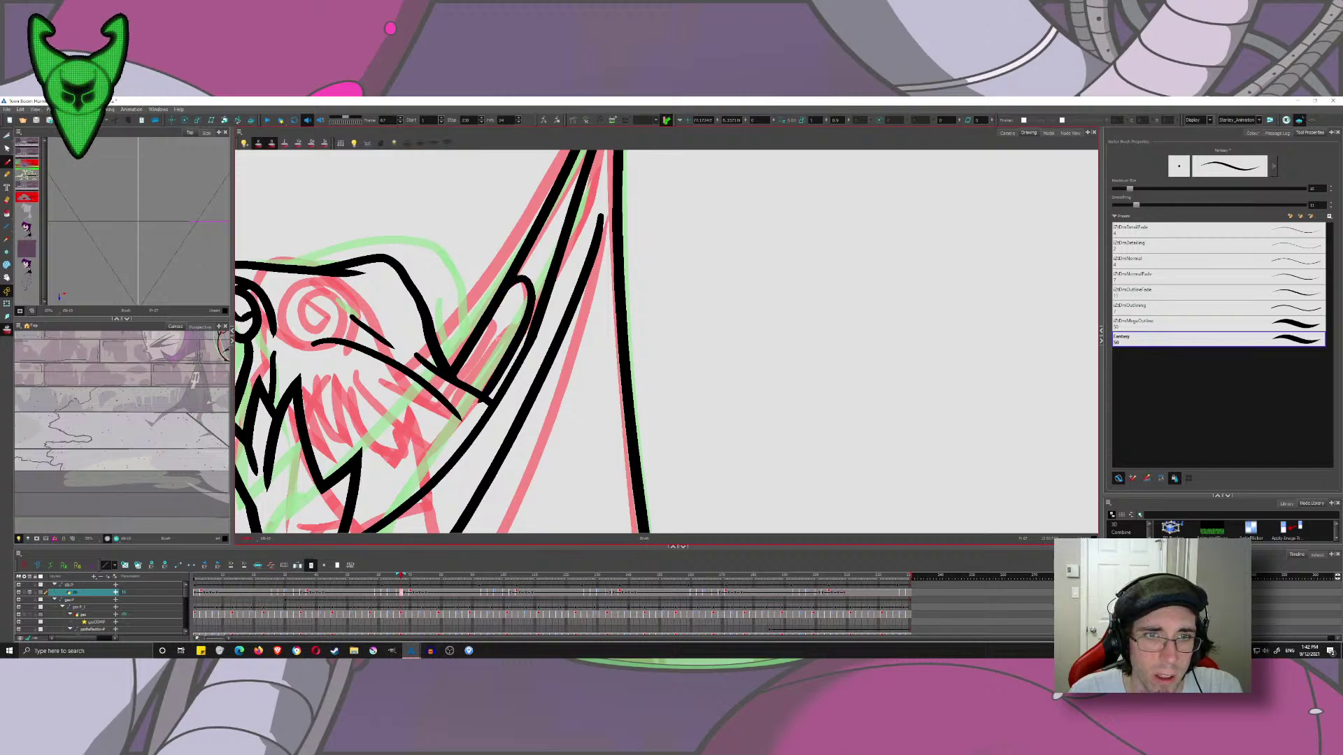
left_click_drag(500, 318, 469, 382)
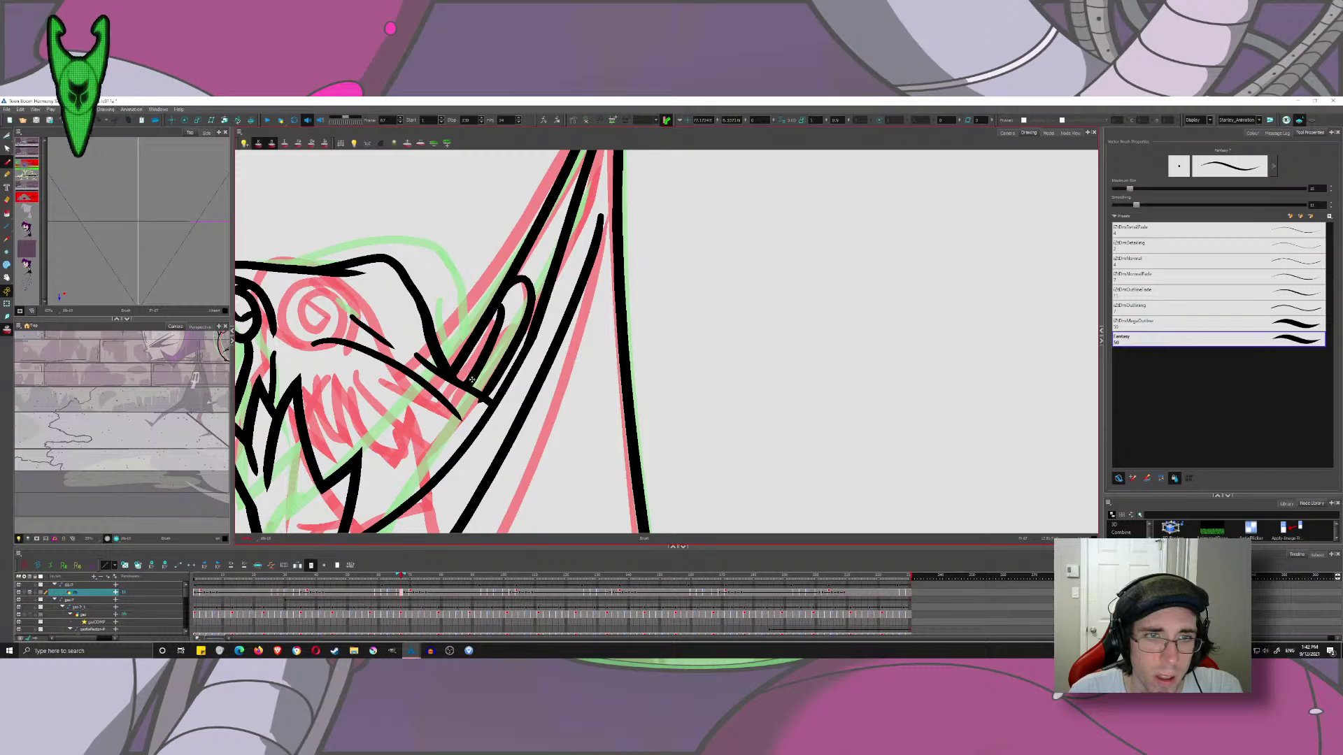
key("ctrl+z")
mouse_move(488, 320)
left_mouse_down()
mouse_move(460, 381)
mouse_move(516, 336)
left_mouse_up()
- Trim the excess ends of the new loop strokes along the lower edge of the arm band
key("alt+t")
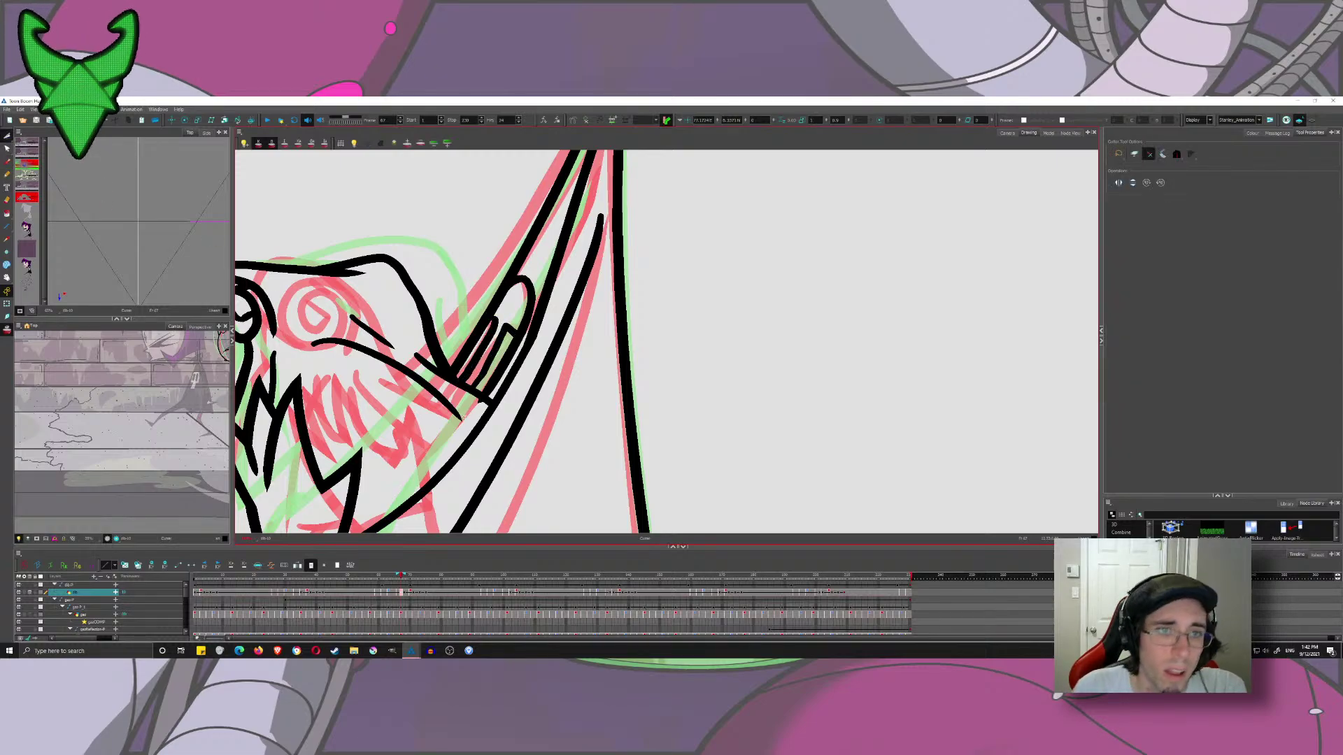
mouse_move(474, 425)
left_mouse_down()
mouse_move(443, 464)
mouse_move(470, 398)
mouse_move(460, 274)
mouse_move(488, 250)
mouse_move(656, 323)
mouse_move(581, 364)
left_mouse_up()
key("1")
key("1")
key("1")
left_click(8, 162)
left_click_drag(581, 364, 563, 381, "ctrl")
scroll(563, 381, "down", 3)
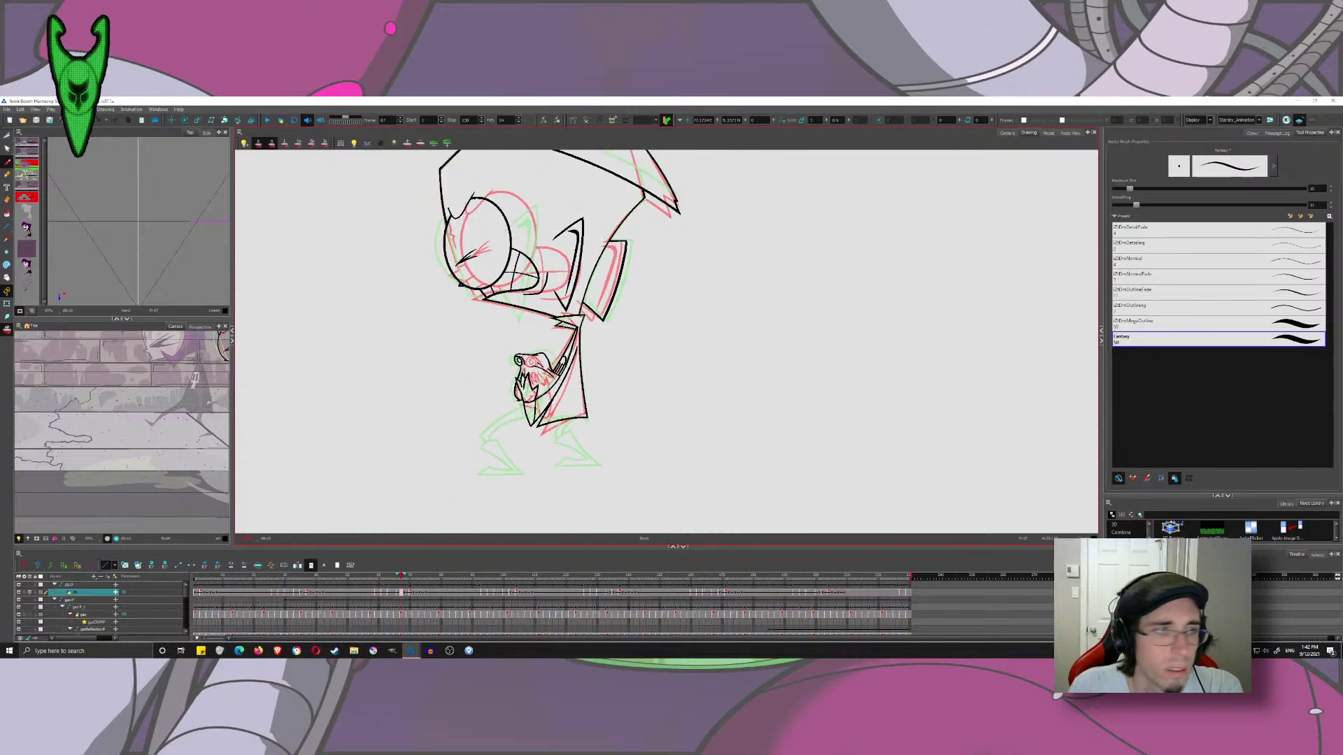
- Turn off the onion skin and run through the surrounding drawings to check how the head, arm and coat move
key("alt+o")
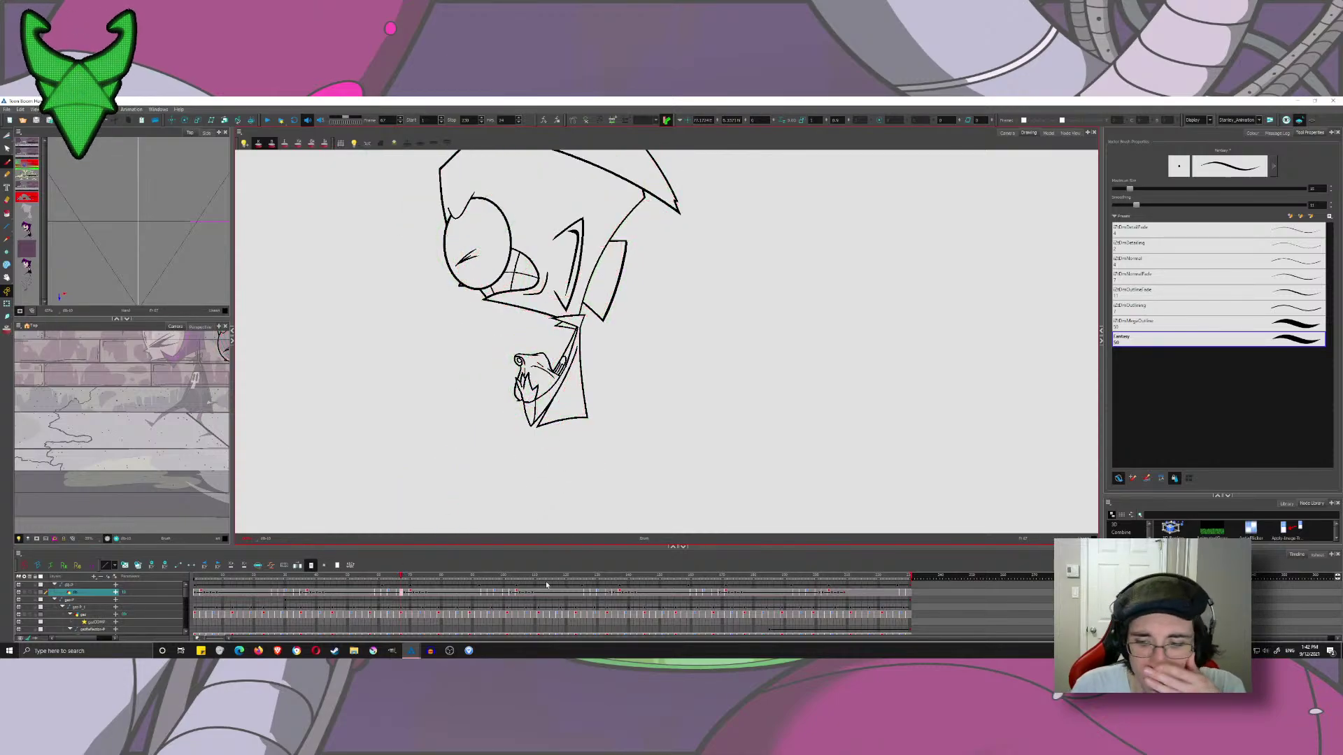
key("comma")
key("comma")
key("period")
key("period")
key("period")
key("period")
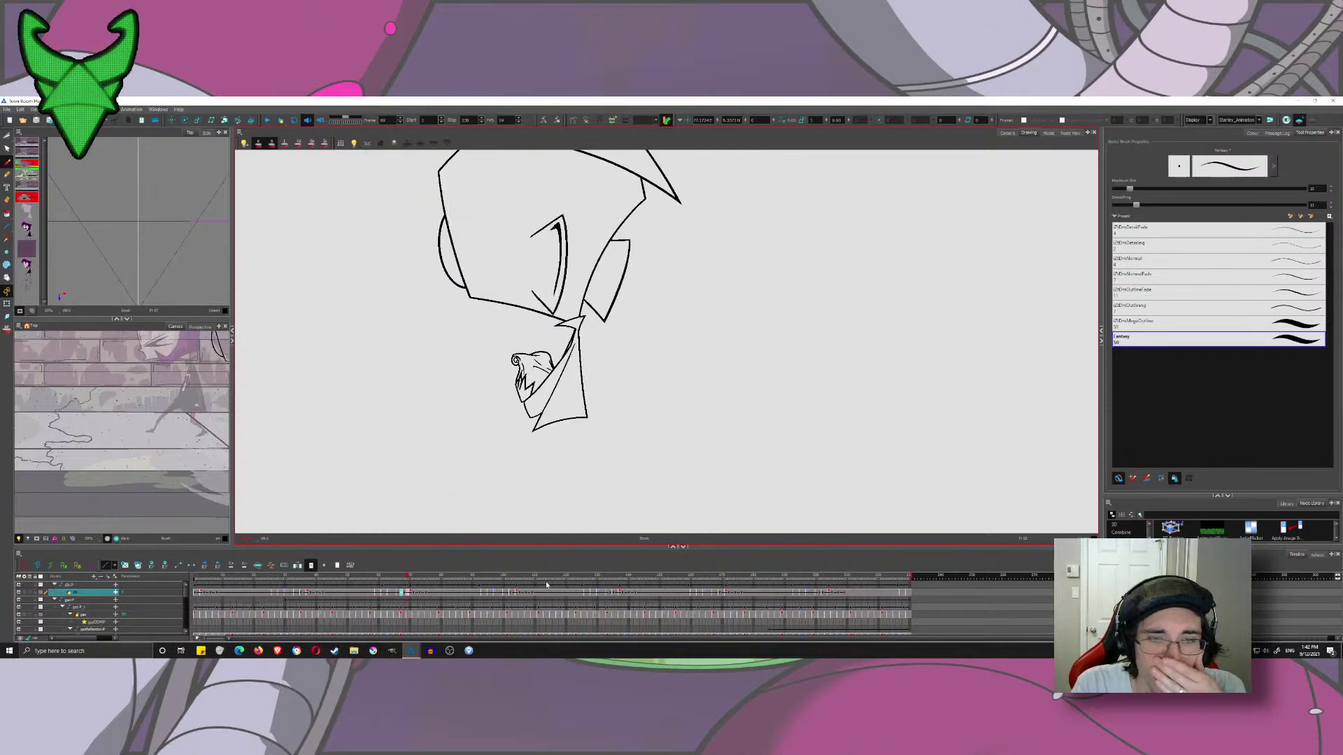
key("comma")
key("comma")
key("comma")
key("comma")
key("comma")
key("comma")
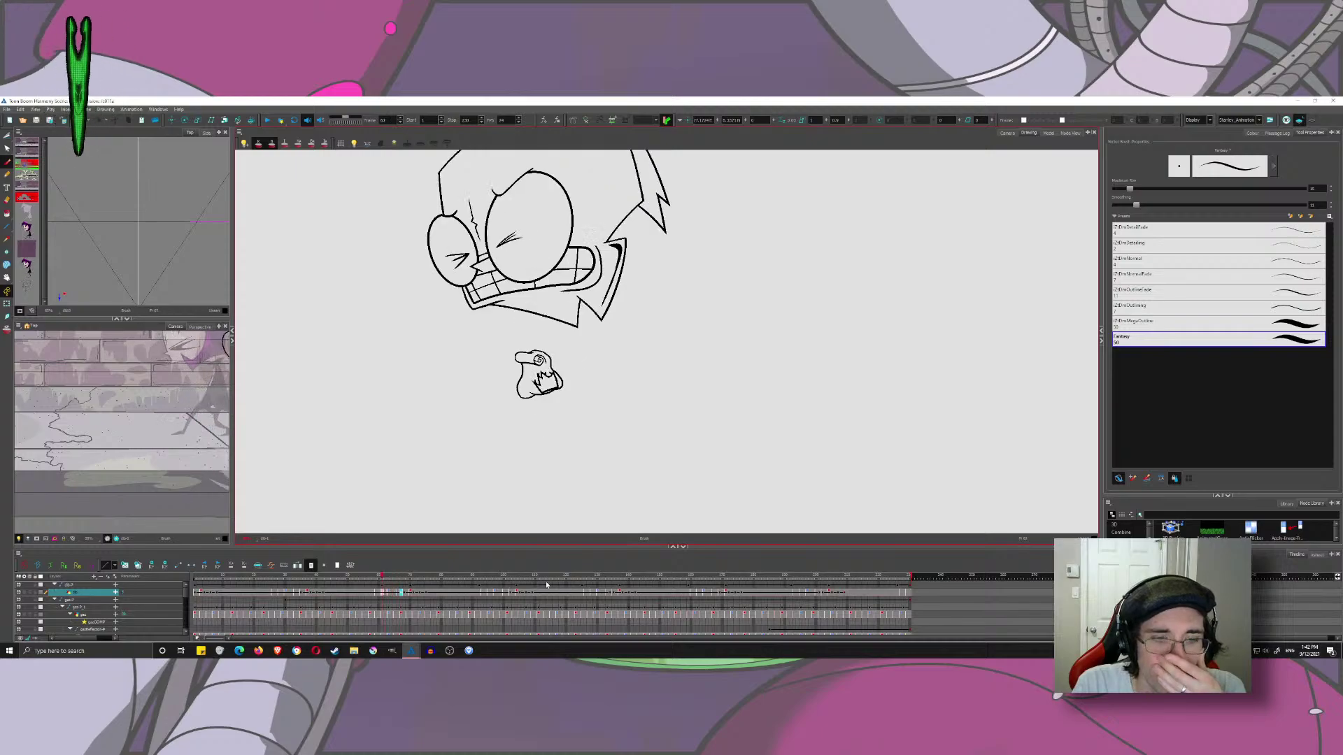
left_click_drag(382, 577, 410, 584)
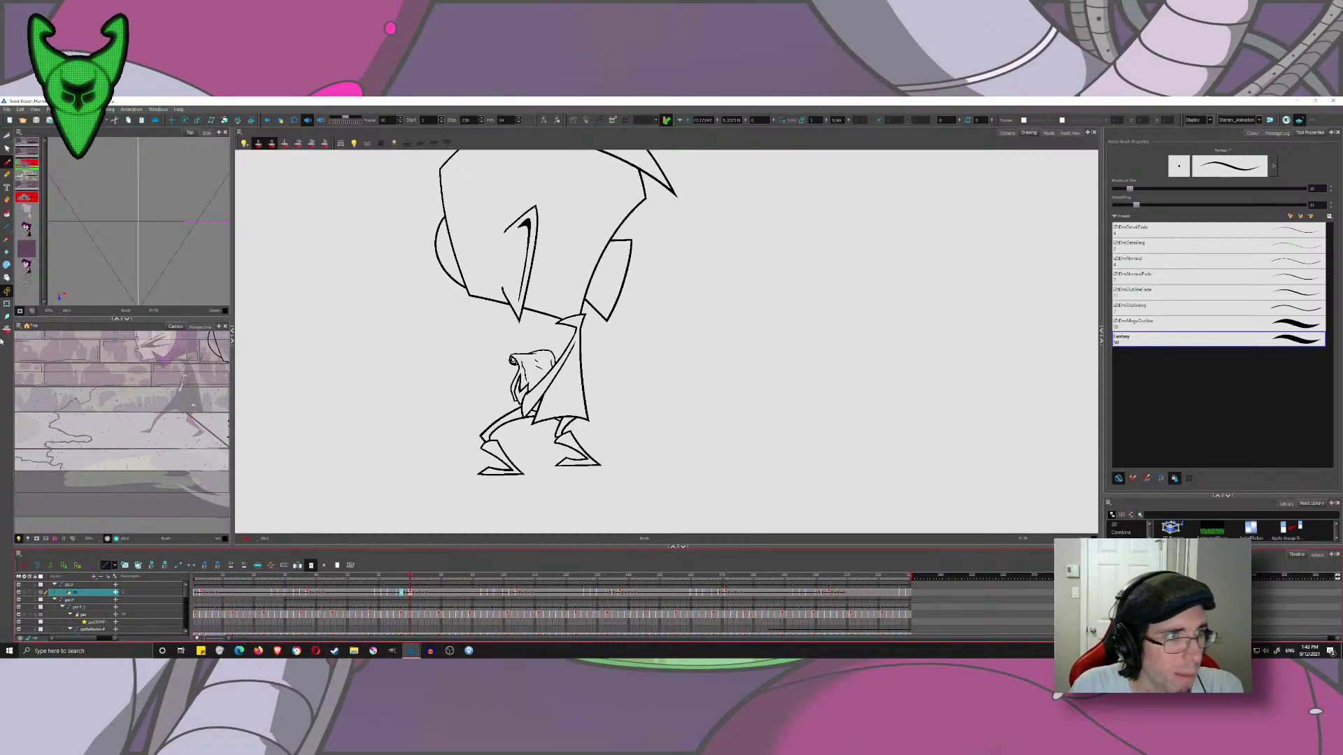
- Turn on the onion skin and examine the earlier drawing's beard, arm and coat hem against its neighbours
key("alt+o")
left_click_drag(409, 578, 400, 577)
scroll(598, 446, "up", 6)
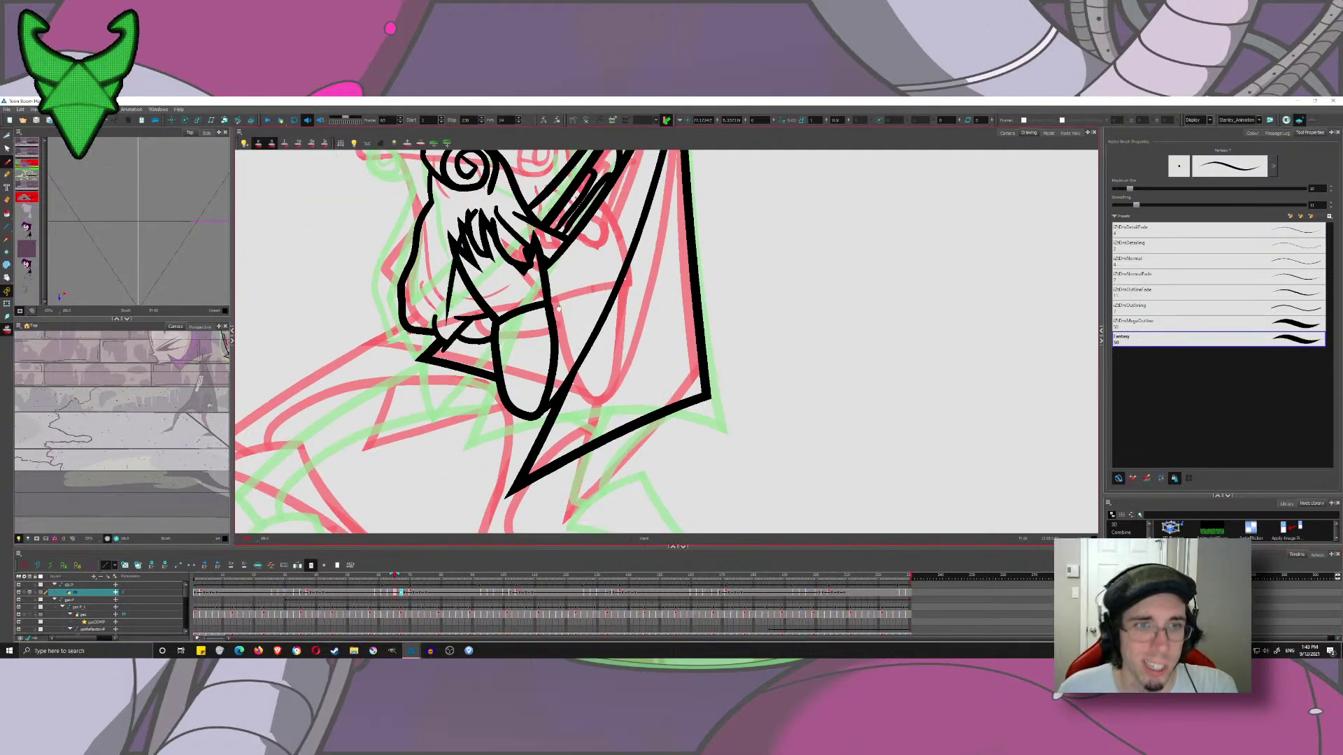
scroll(557, 307, "down", 3)
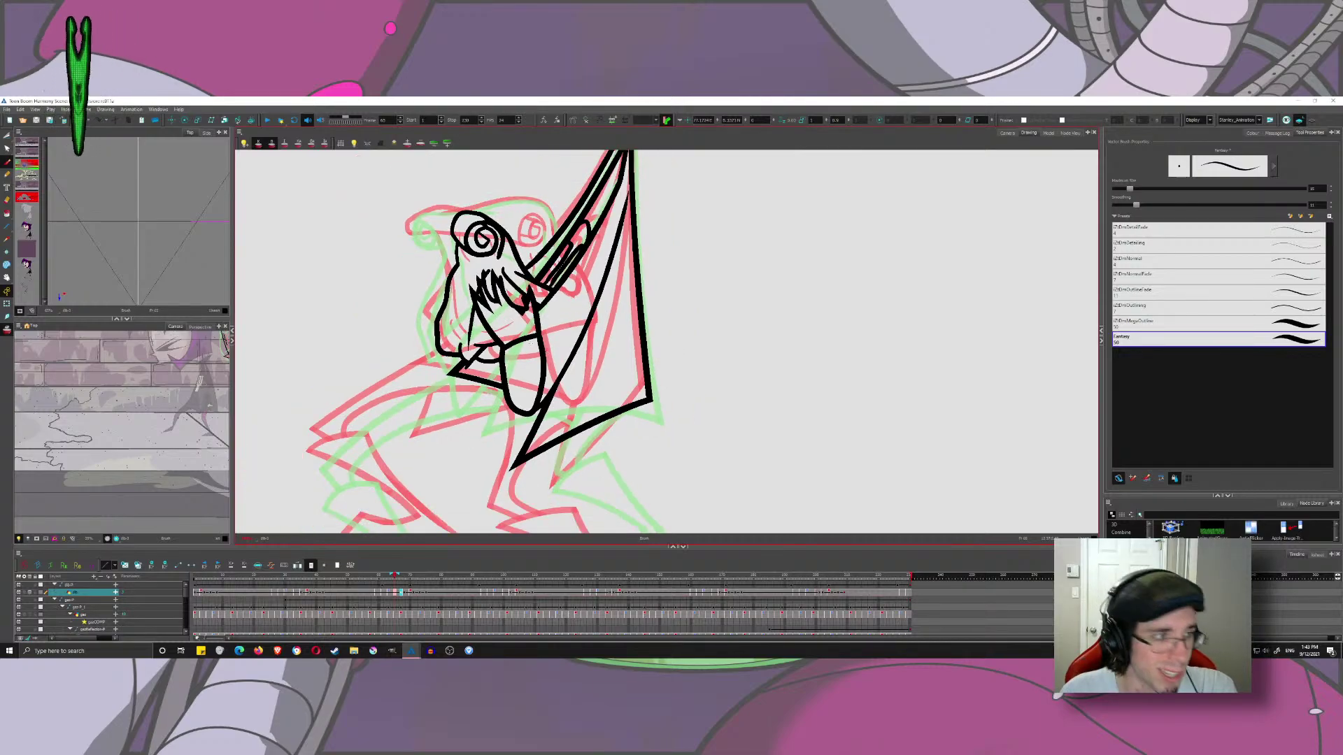
mouse_move(583, 336)
left_mouse_down()
mouse_move(623, 361)
mouse_move(625, 272)
mouse_move(629, 324)
left_mouse_up()
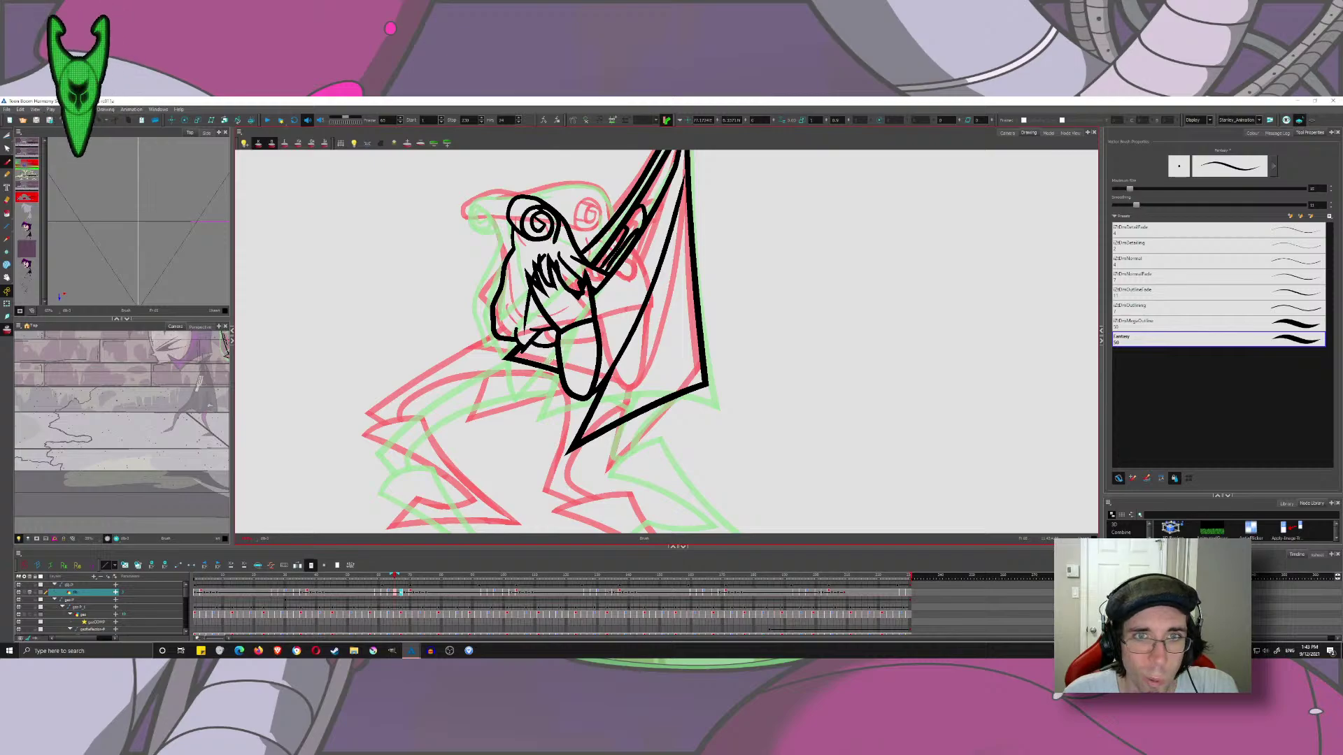
mouse_move(550, 362)
left_mouse_down()
mouse_move(537, 363)
mouse_move(533, 404)
left_mouse_up()
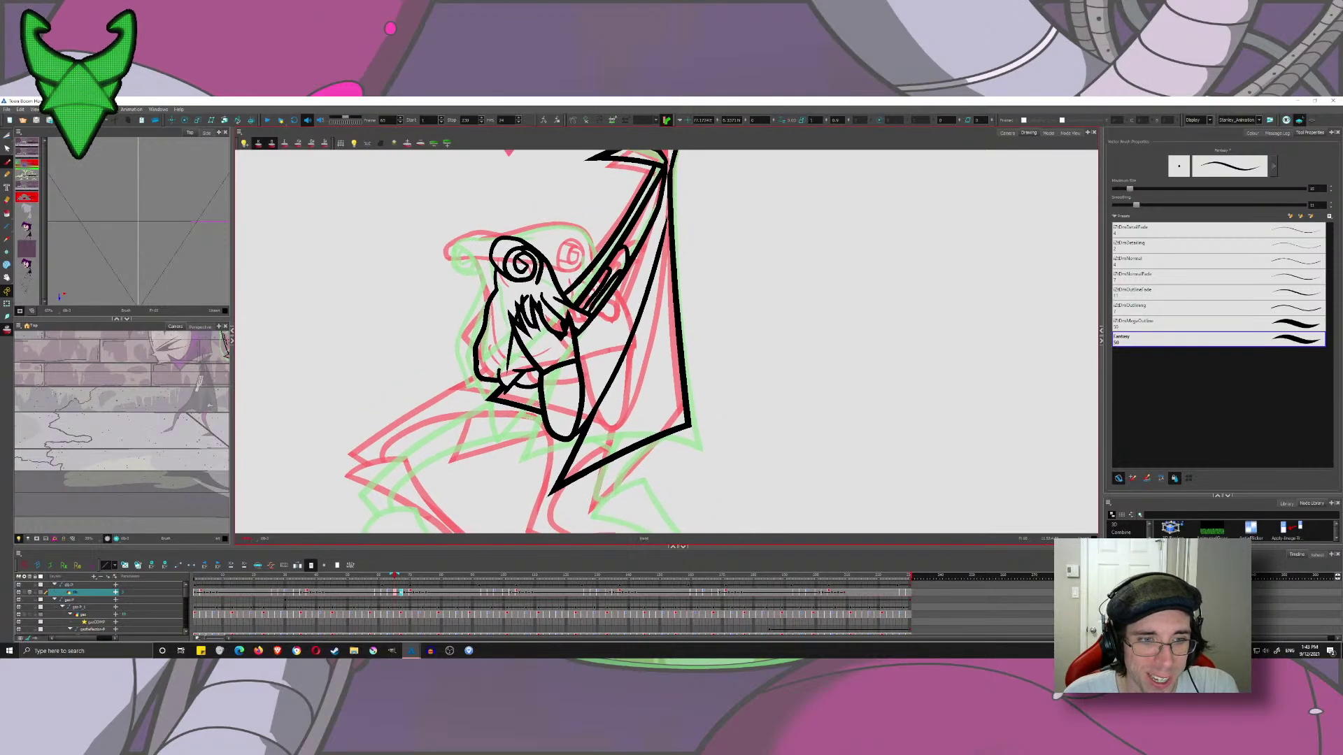
- Go to the following drawing and try a slanted line across the lower body up to the coat hem
left_click_drag(395, 579, 398, 585)
left_click_drag(560, 441, 558, 438)
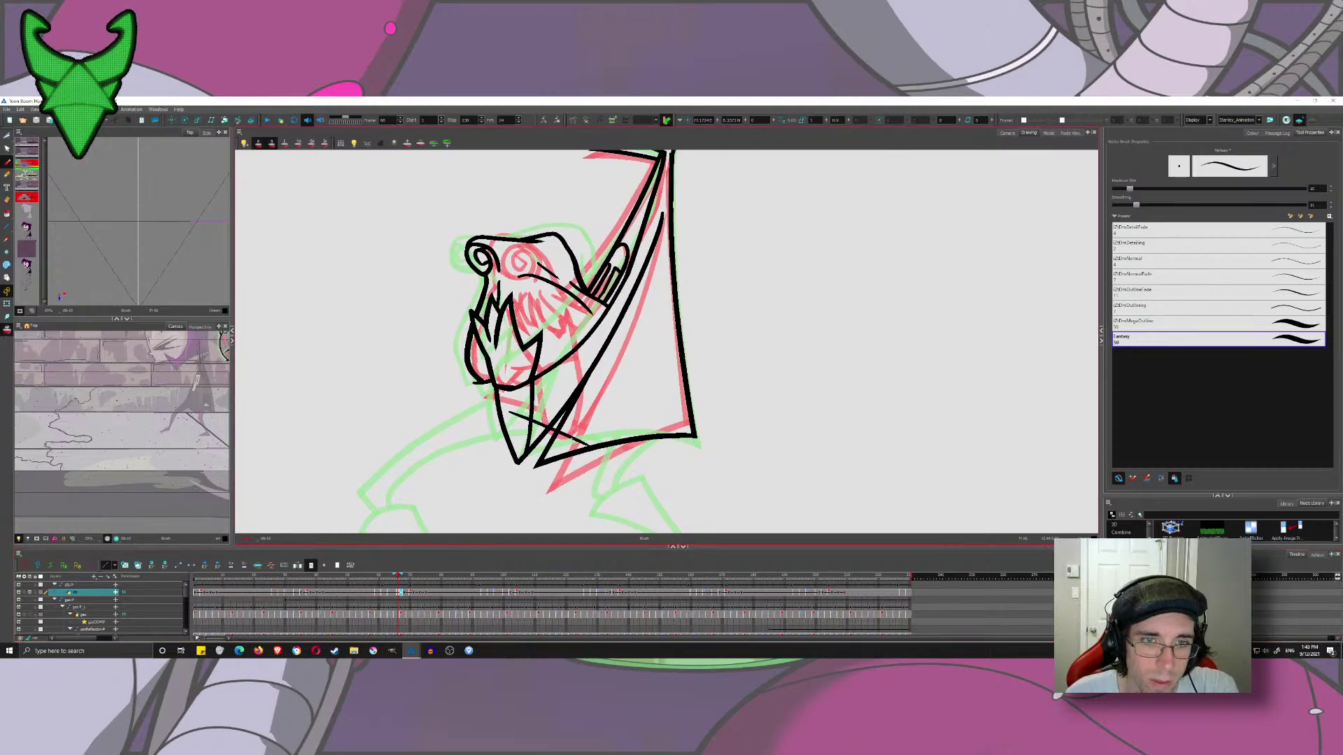
left_click_drag(508, 409, 614, 440)
key("ctrl+z")
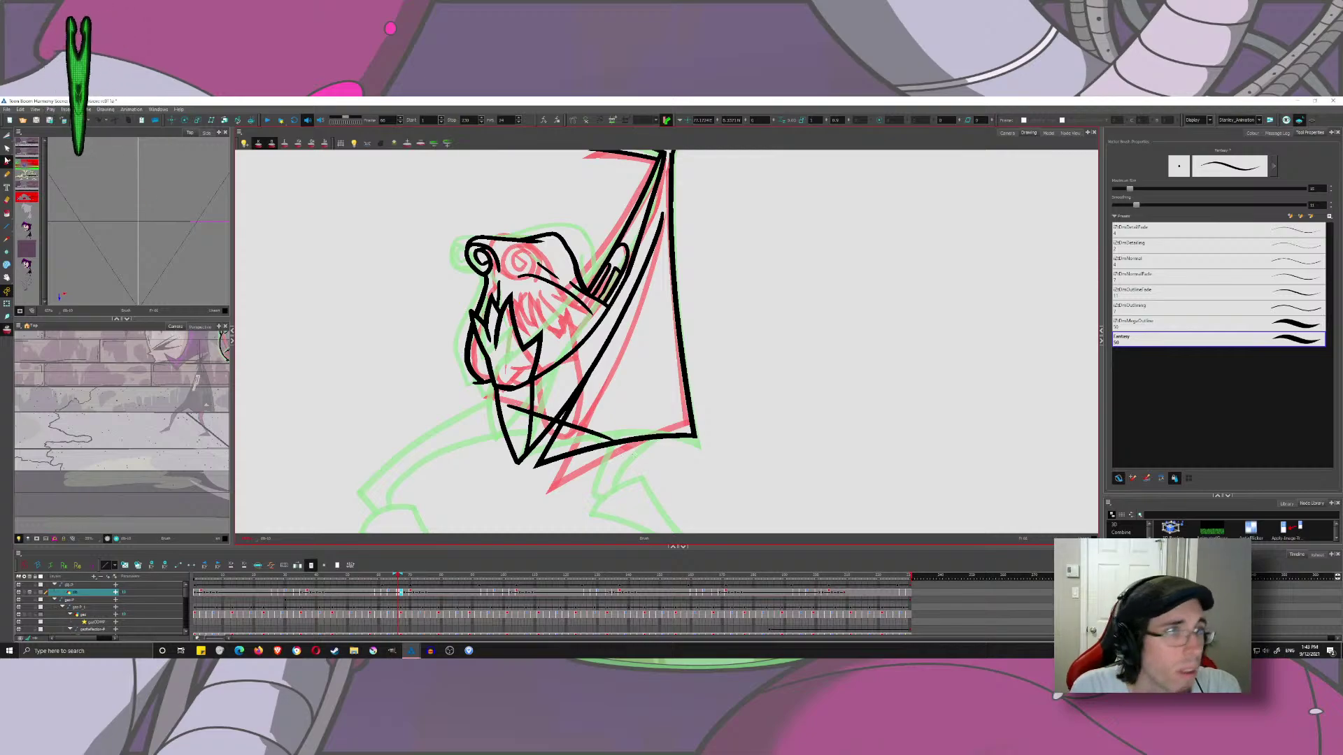
left_click(6, 160)
scroll(502, 424, "down", 3)
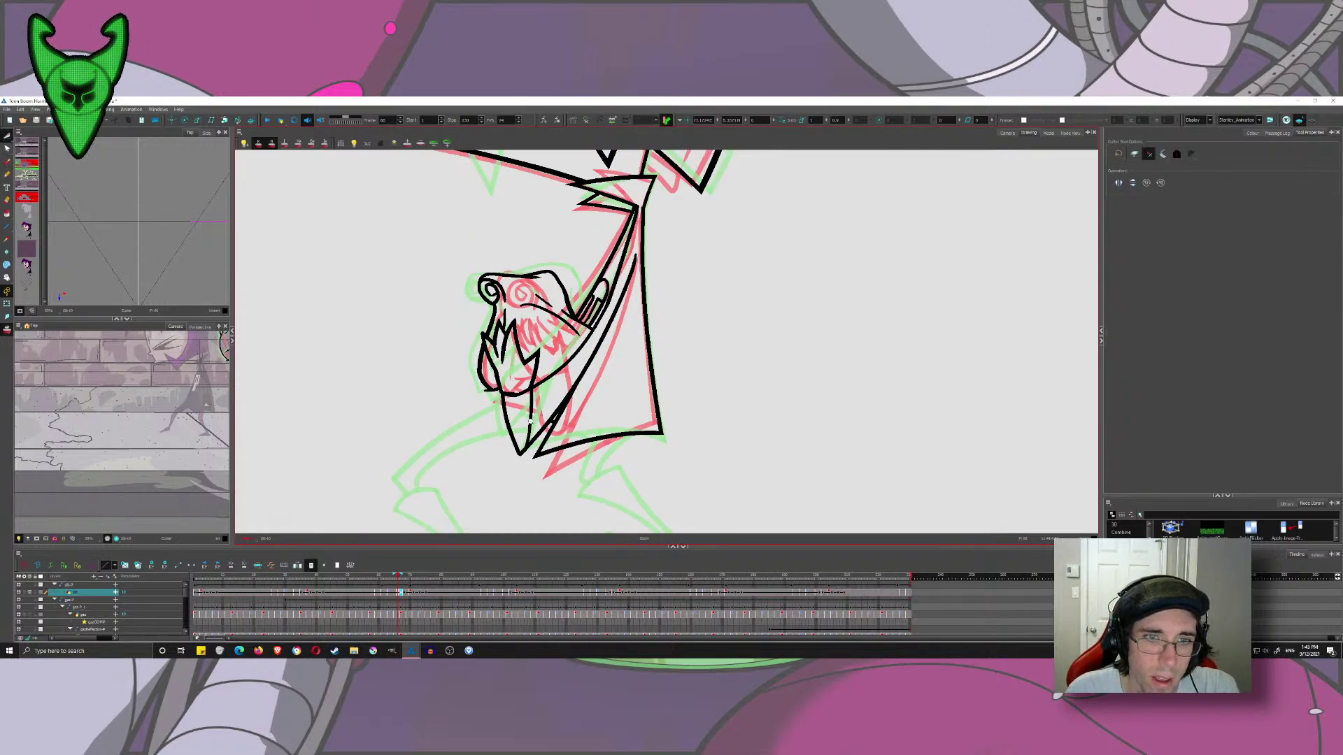
left_click(8, 163)
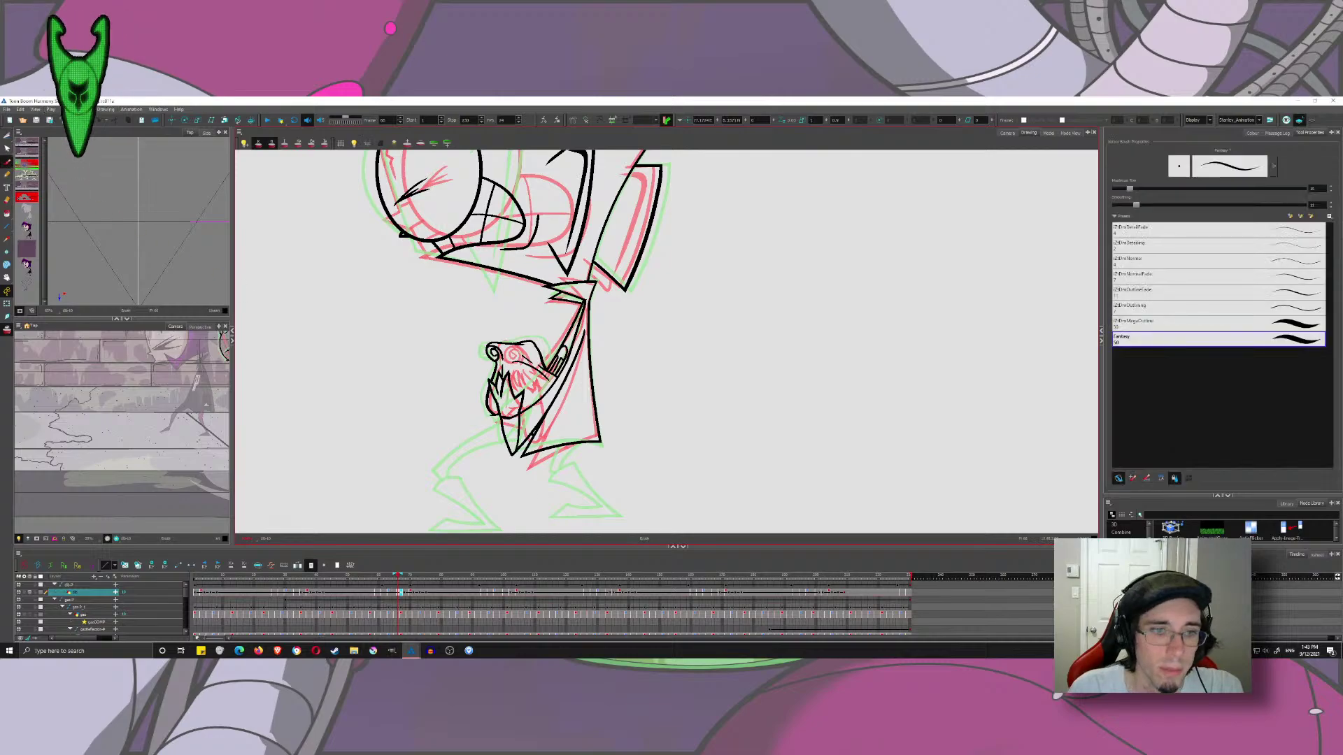
- Turn off the onion skin and advance along the timeline to view the clean drawing on its own
key("alt+o")
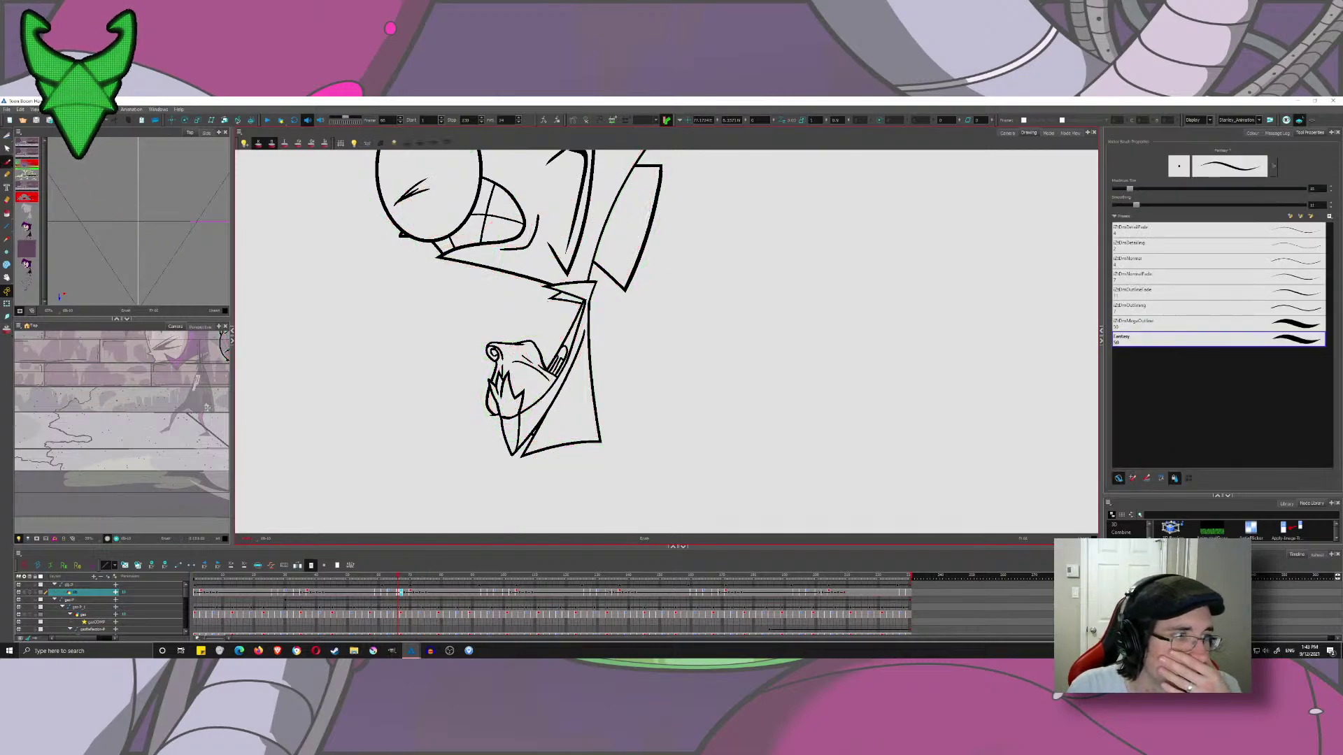
left_click_drag(397, 577, 403, 576)
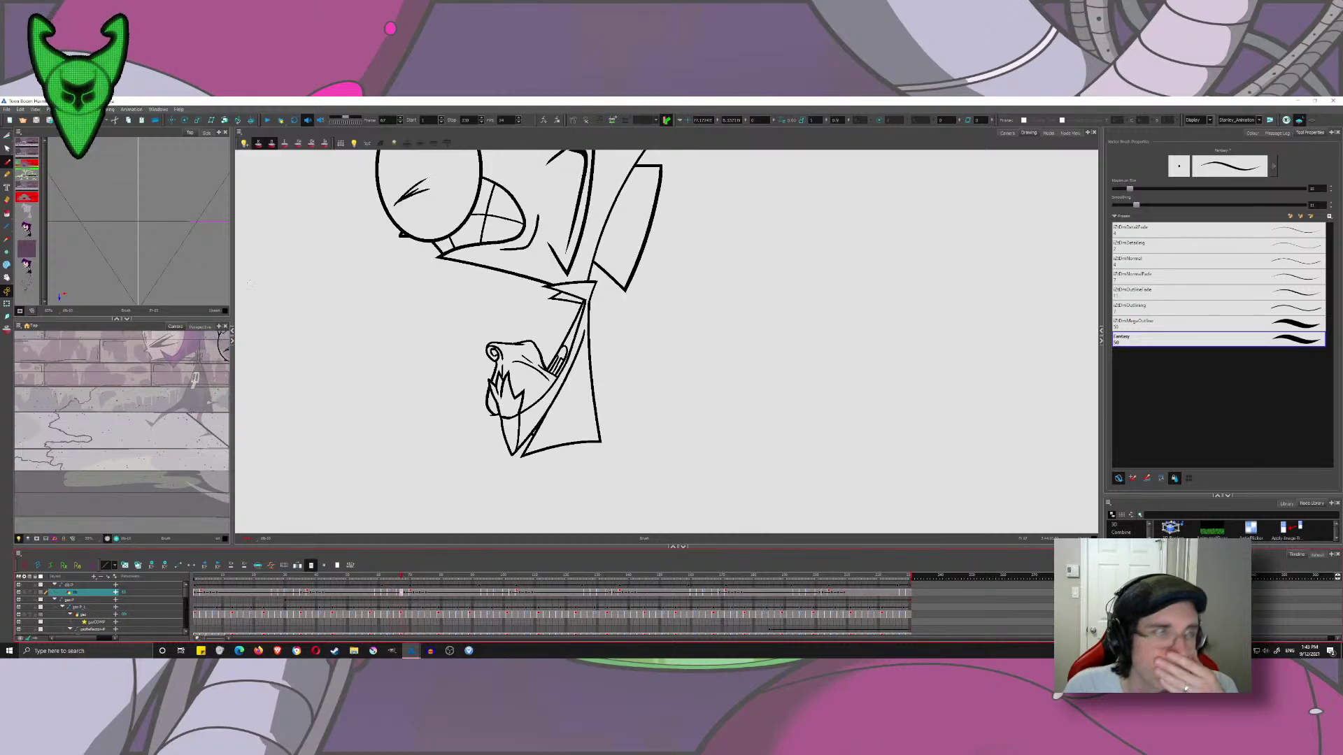
left_click(8, 147)
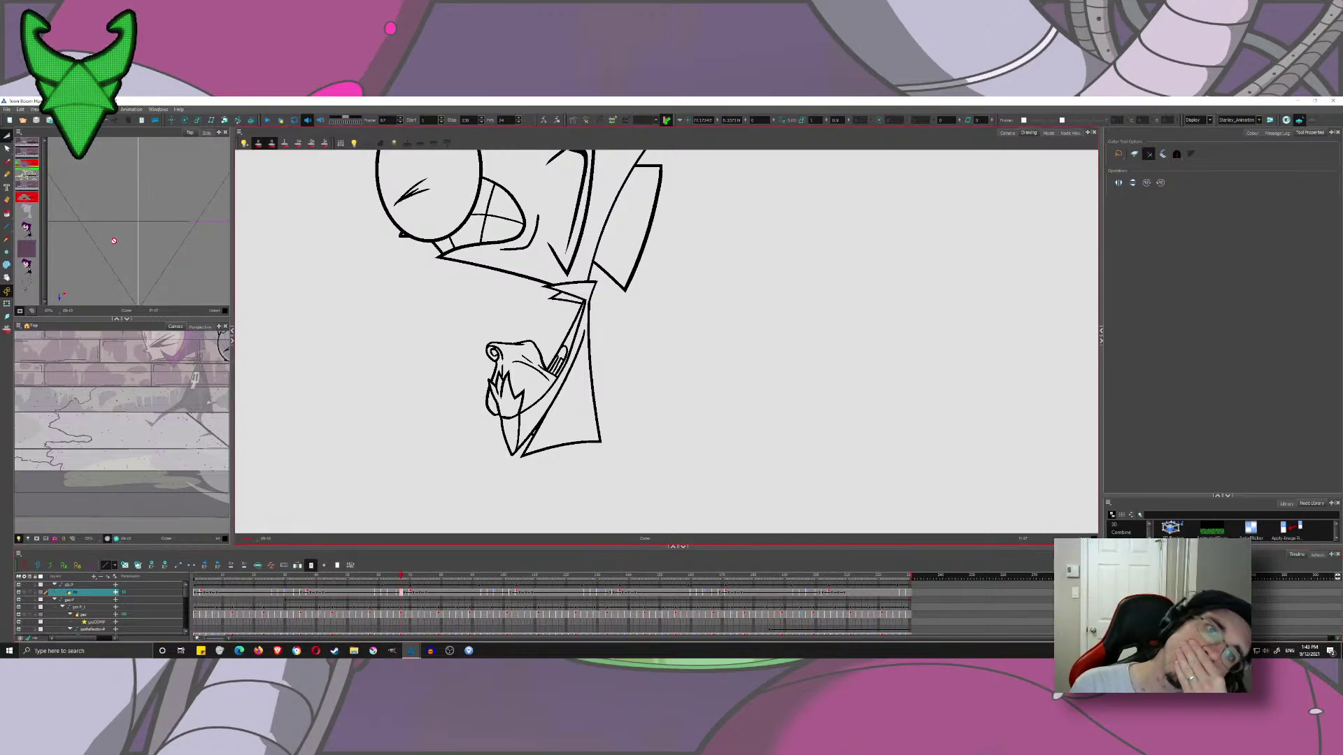
left_click(7, 164)
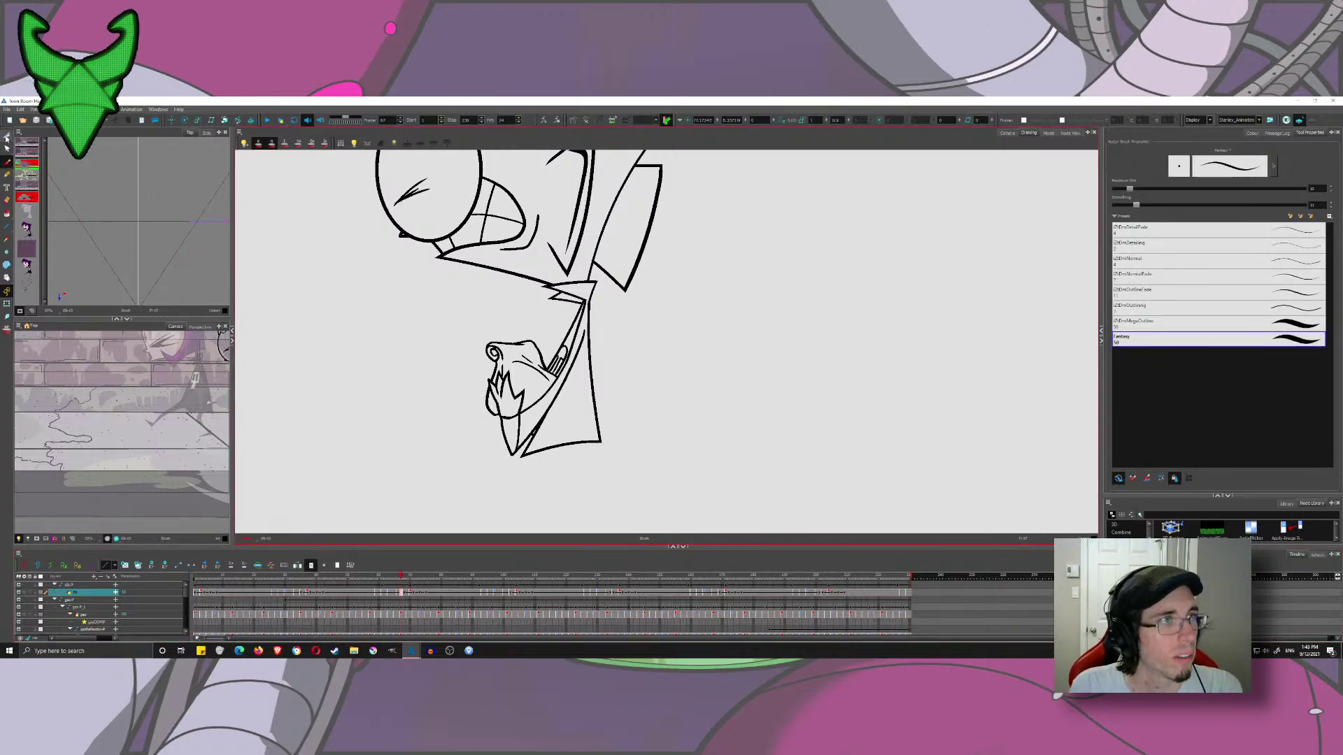
- Select all lines of the drawing, convert its pencil lines to brush strokes, and move to the next drawing
left_click(7, 137)
left_click_drag(537, 261, 538, 336)
scroll(537, 335, "down", 3)
key("ctrl+a")
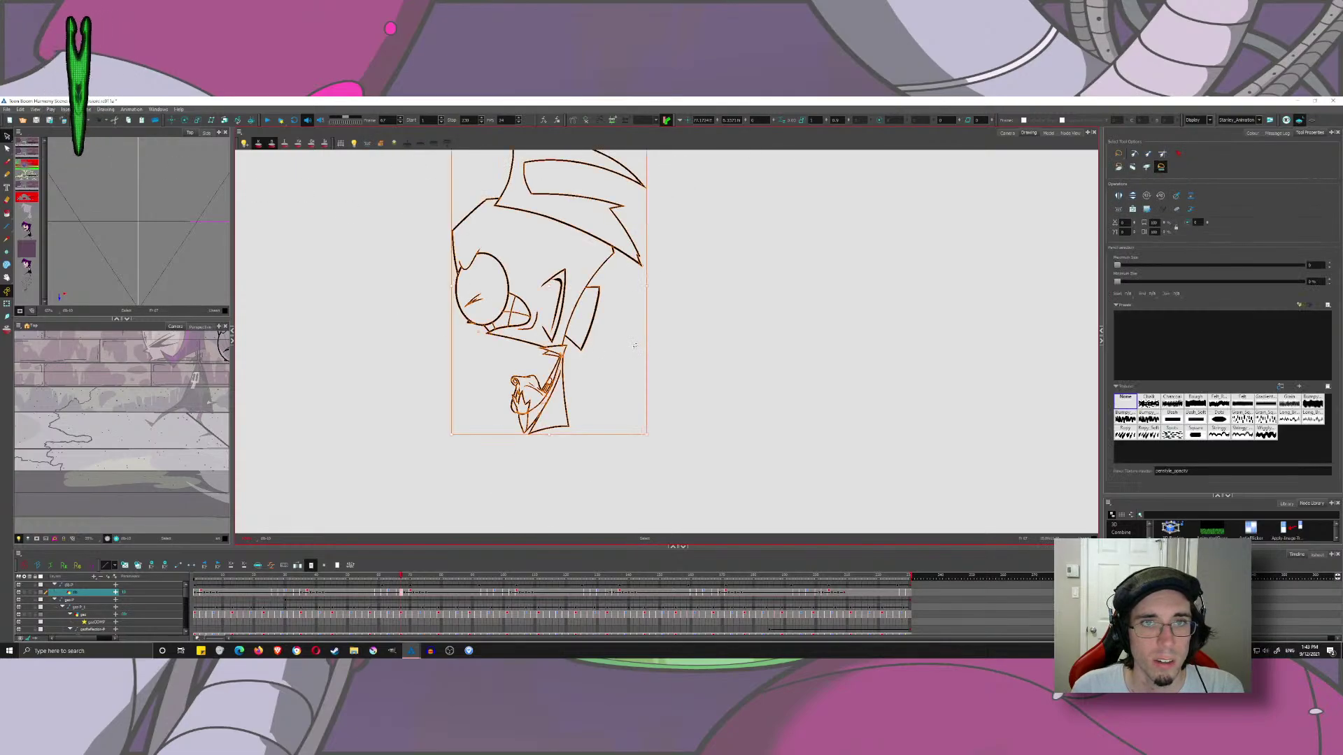
key("Delete")
key("ctrl+z")
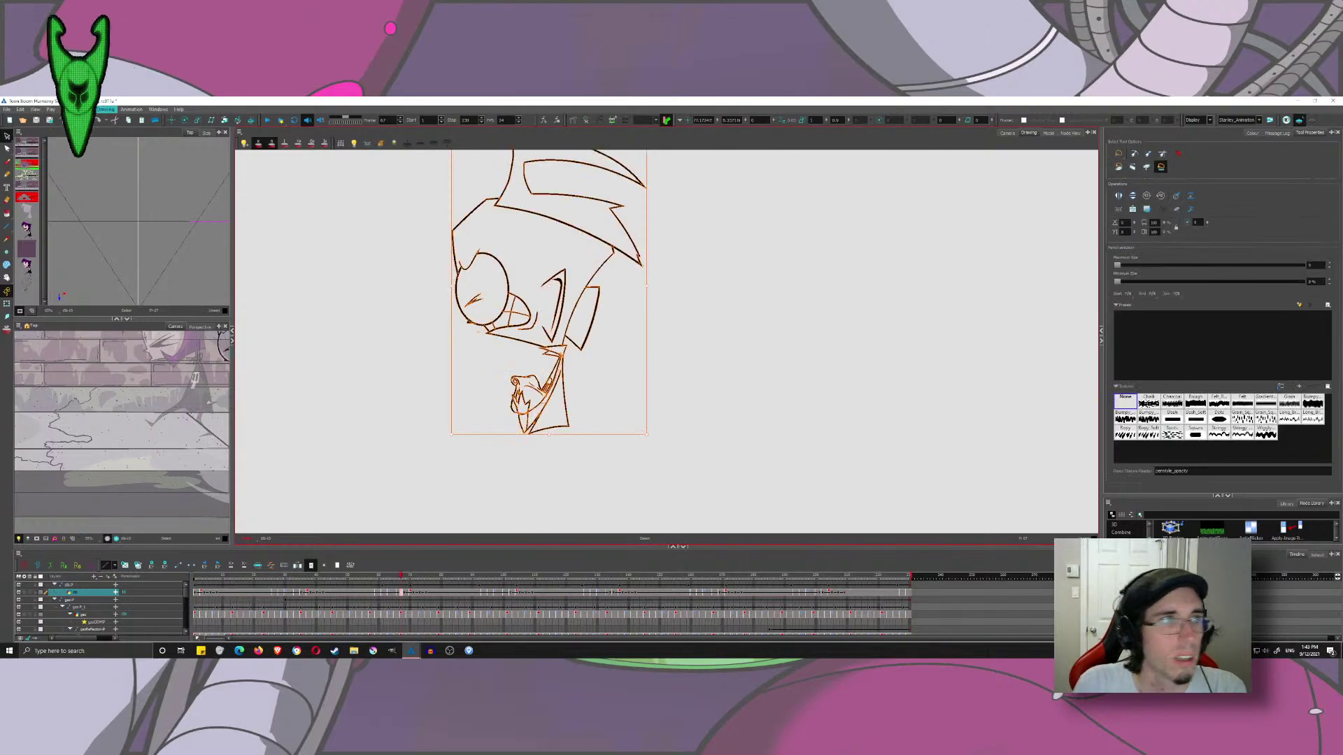
left_click(106, 111)
mouse_move(159, 153)
left_click(273, 179)
left_click(688, 338)
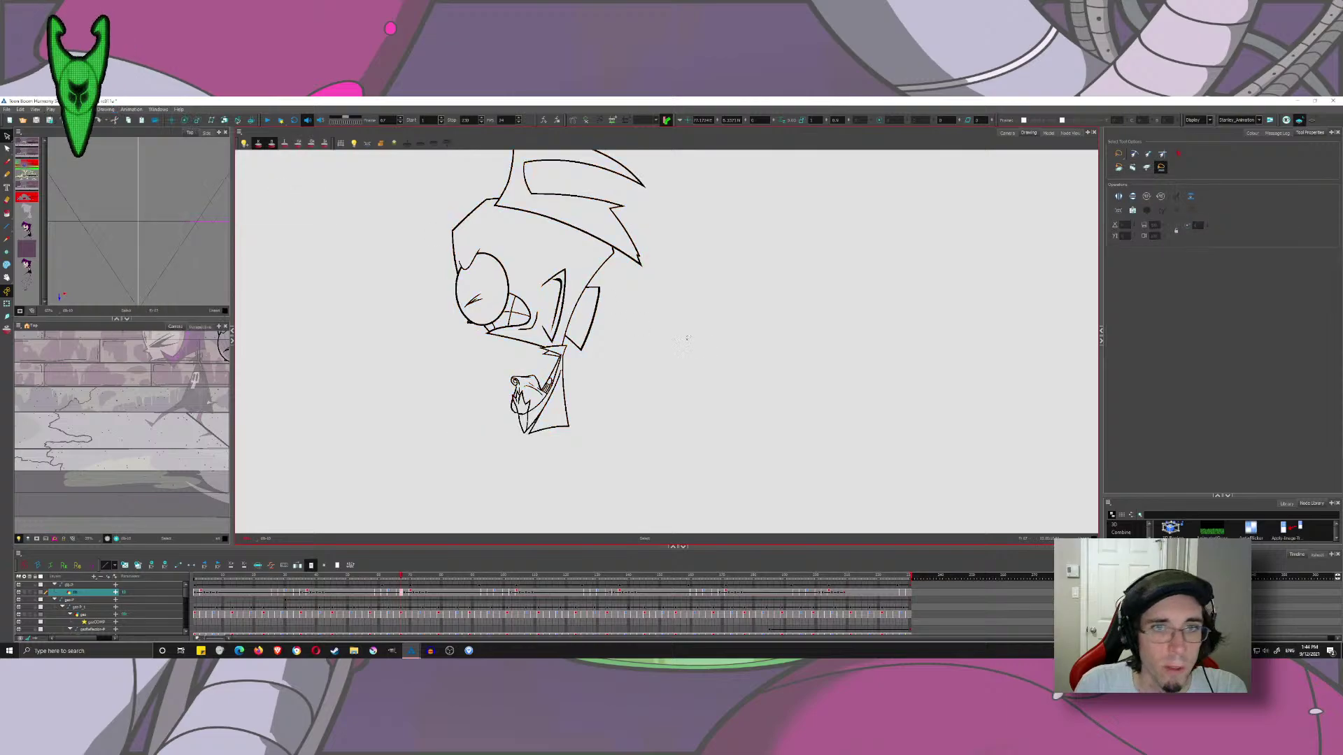
key("ctrl+a")
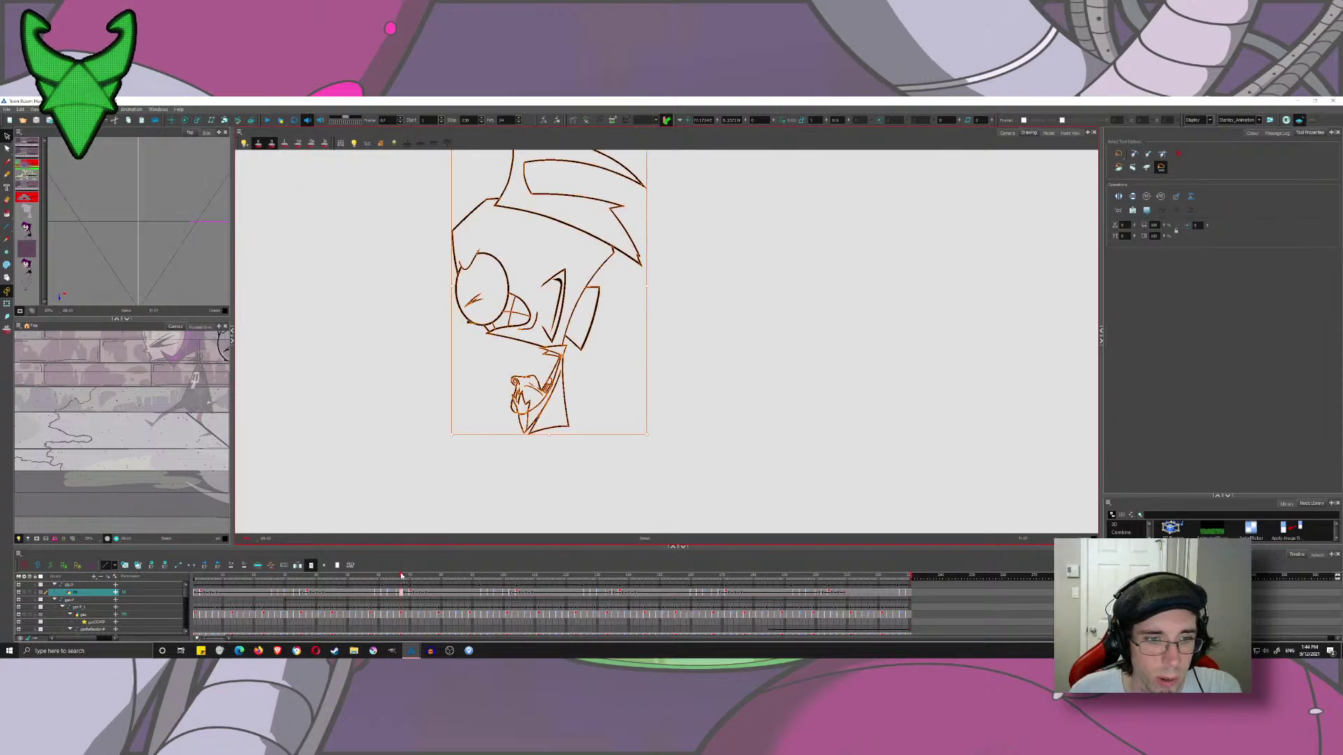
left_click_drag(402, 577, 404, 581)
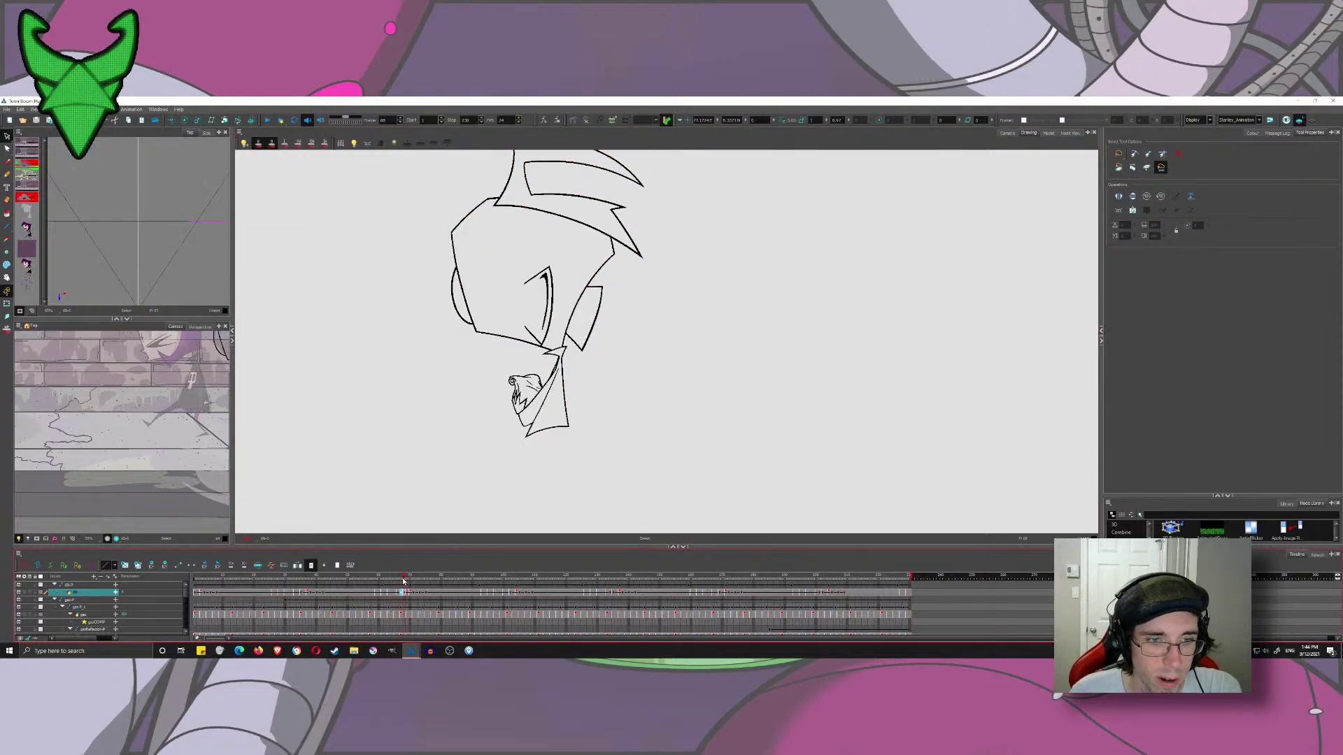
- Copy the completed head-and-coat drawing and select all lines of its later counterpart that lacks the coat
key("comma")
left_click(433, 594)
left_click(399, 593)
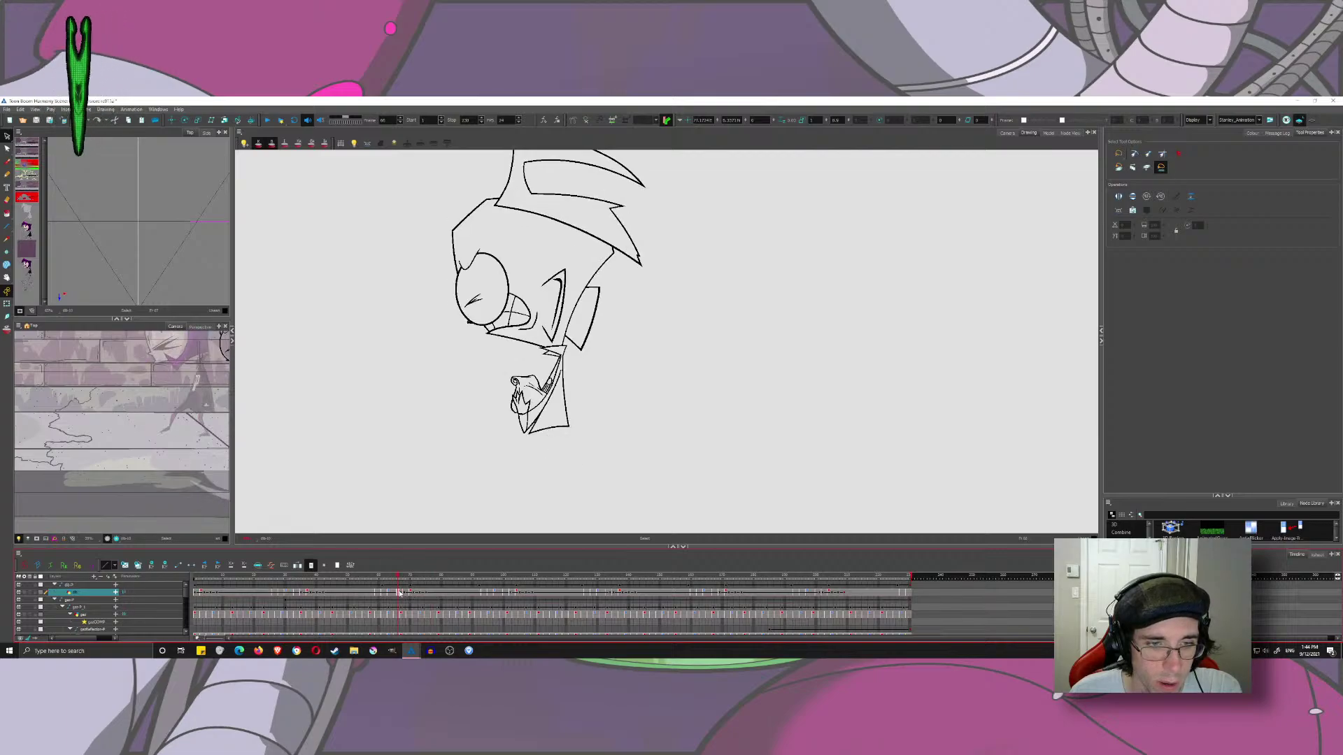
left_click(491, 595)
left_click(661, 369)
key("ctrl+a")
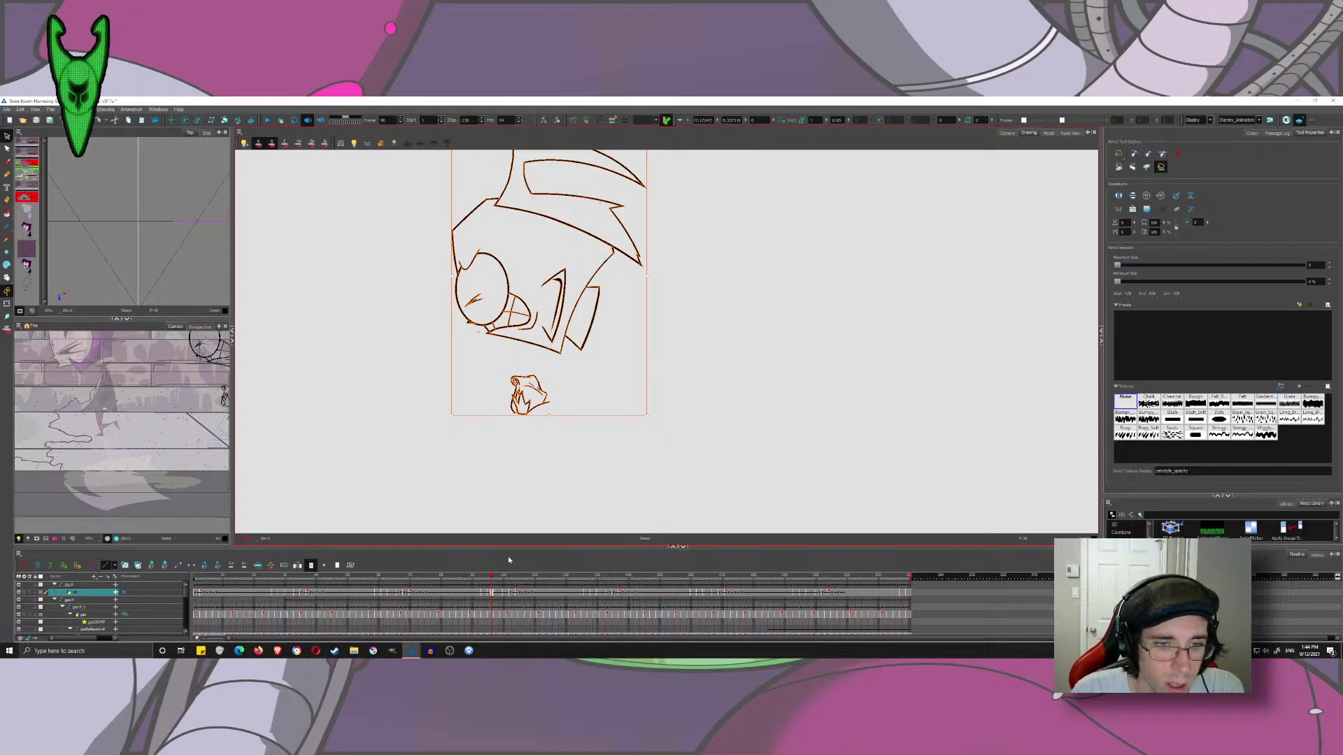
left_click(482, 593)
key("ctrl+a")
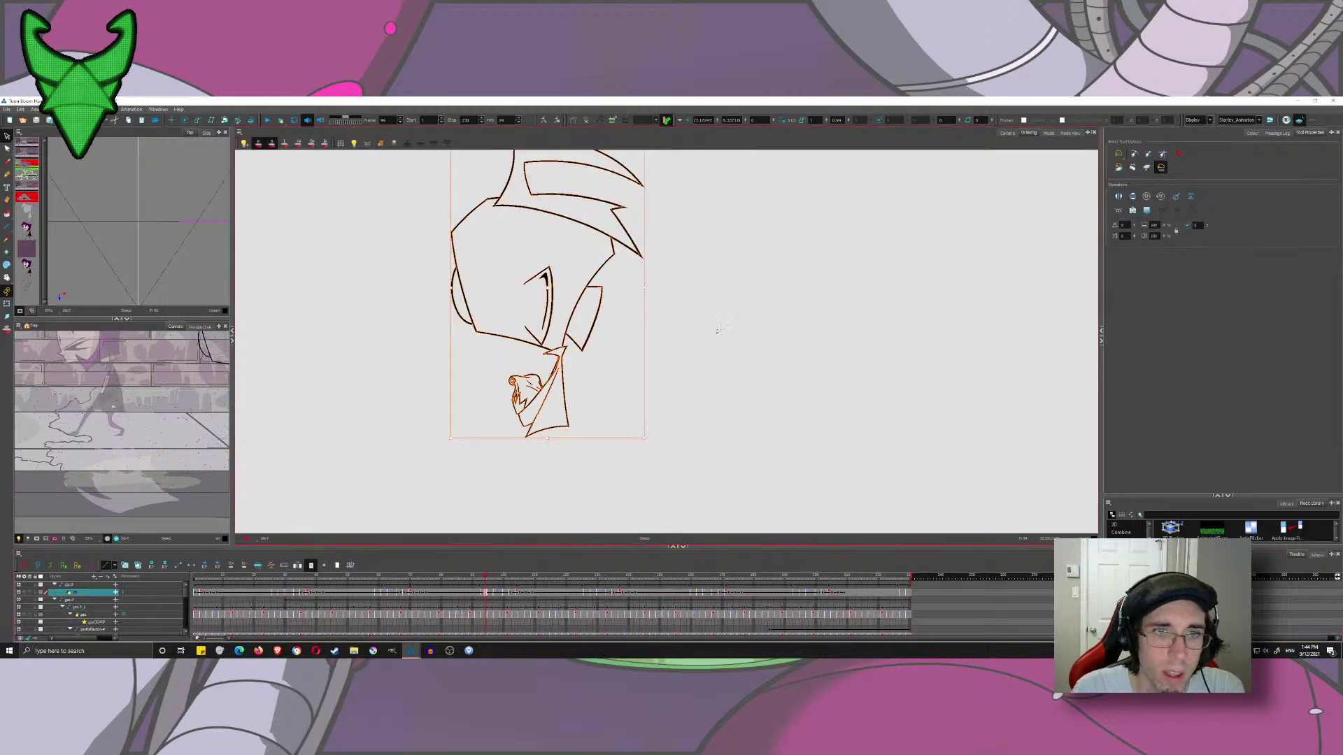
key("Delete")
key("ctrl+v")
key("ctrl+z")
key("ctrl+z")
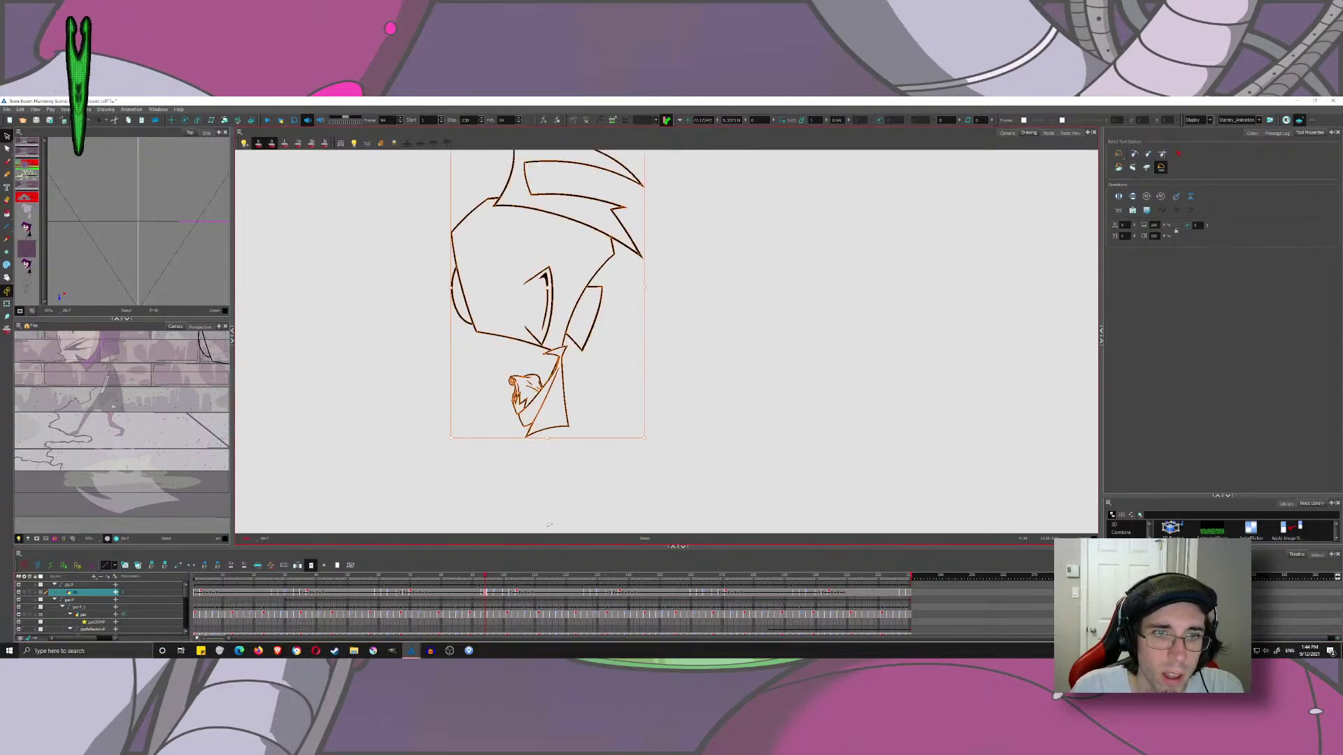
- Replace all lines of the later coatless drawing with the copied head-and-coat drawing
left_click(491, 593)
key("ctrl+a")
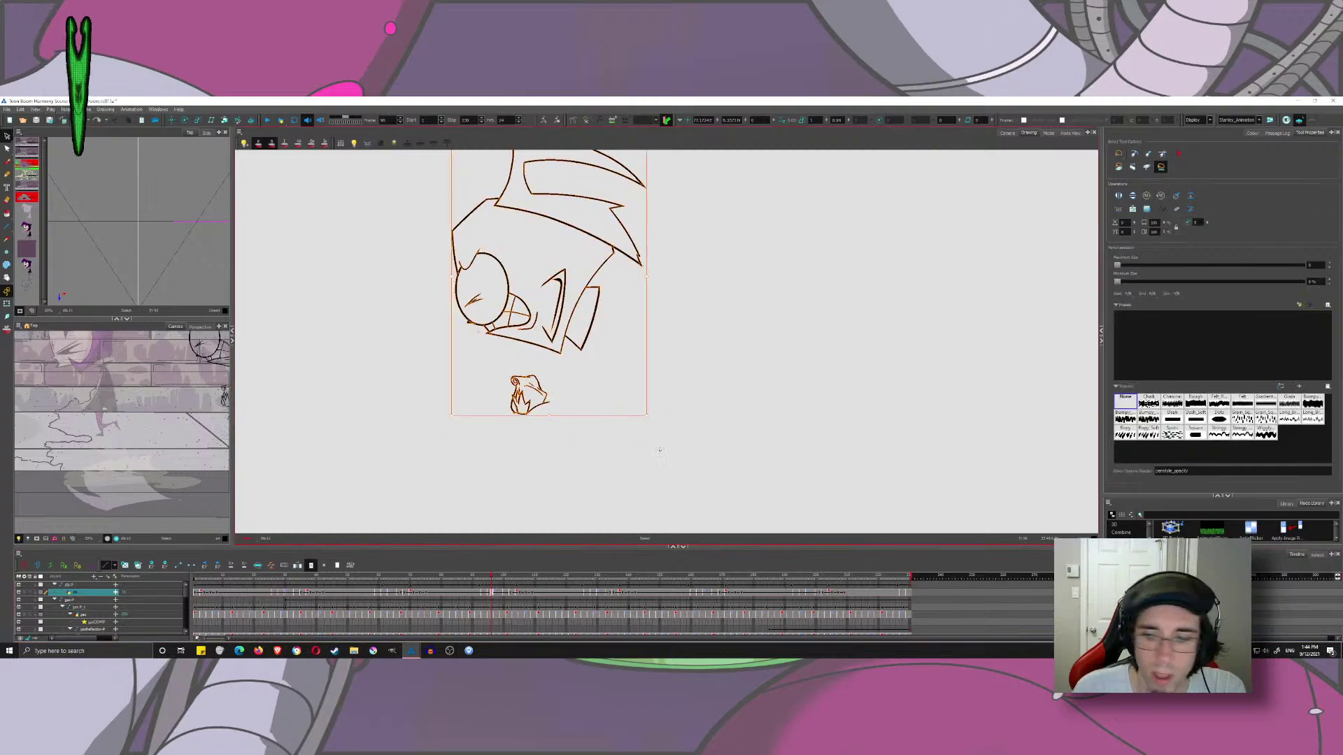
key("Delete")
key("ctrl+v")
left_click(620, 446)
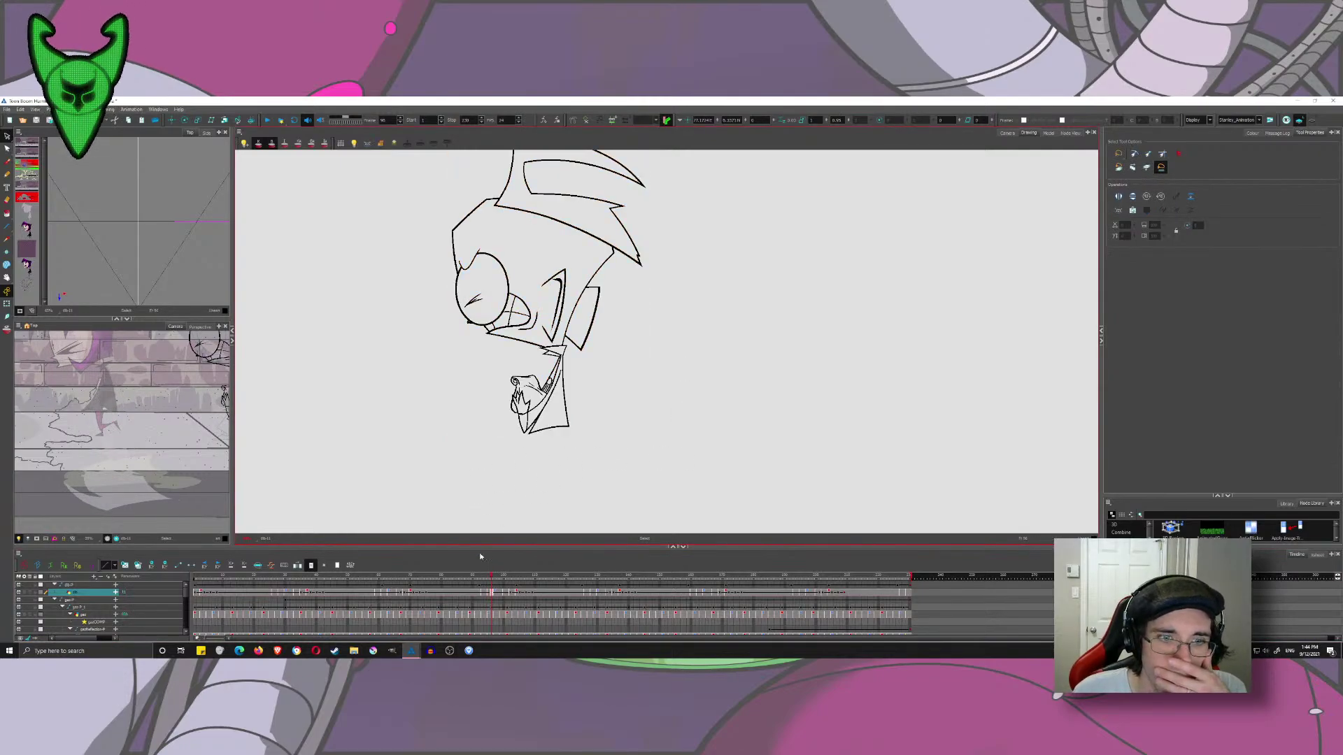
- Go to the later full-body drawing, examine its lower body up close, and turn on the onion skin with the brush active
mouse_move(492, 576)
left_mouse_down()
mouse_move(510, 585)
mouse_move(483, 587)
mouse_move(515, 592)
mouse_move(471, 588)
mouse_move(519, 582)
left_mouse_up()
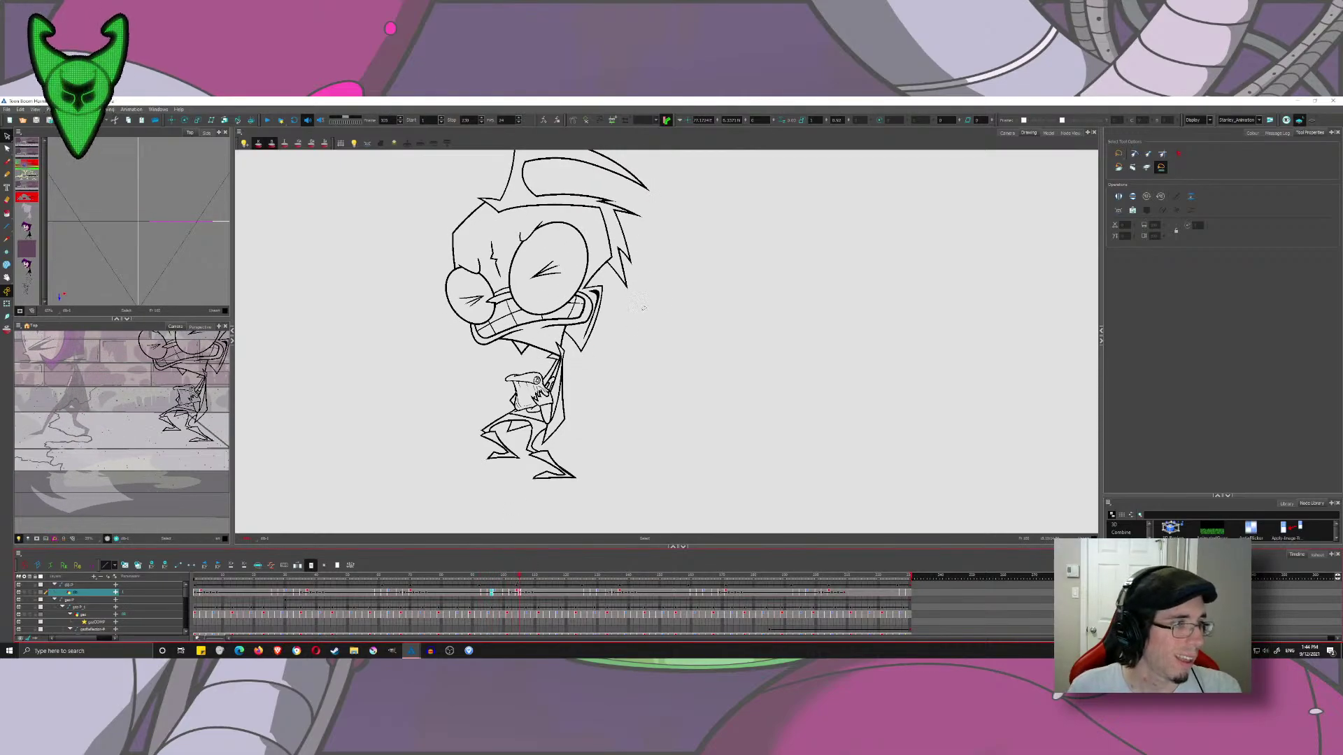
left_click_drag(677, 311, 654, 319)
left_click_drag(590, 442, 575, 378)
left_click_drag(575, 377, 521, 315)
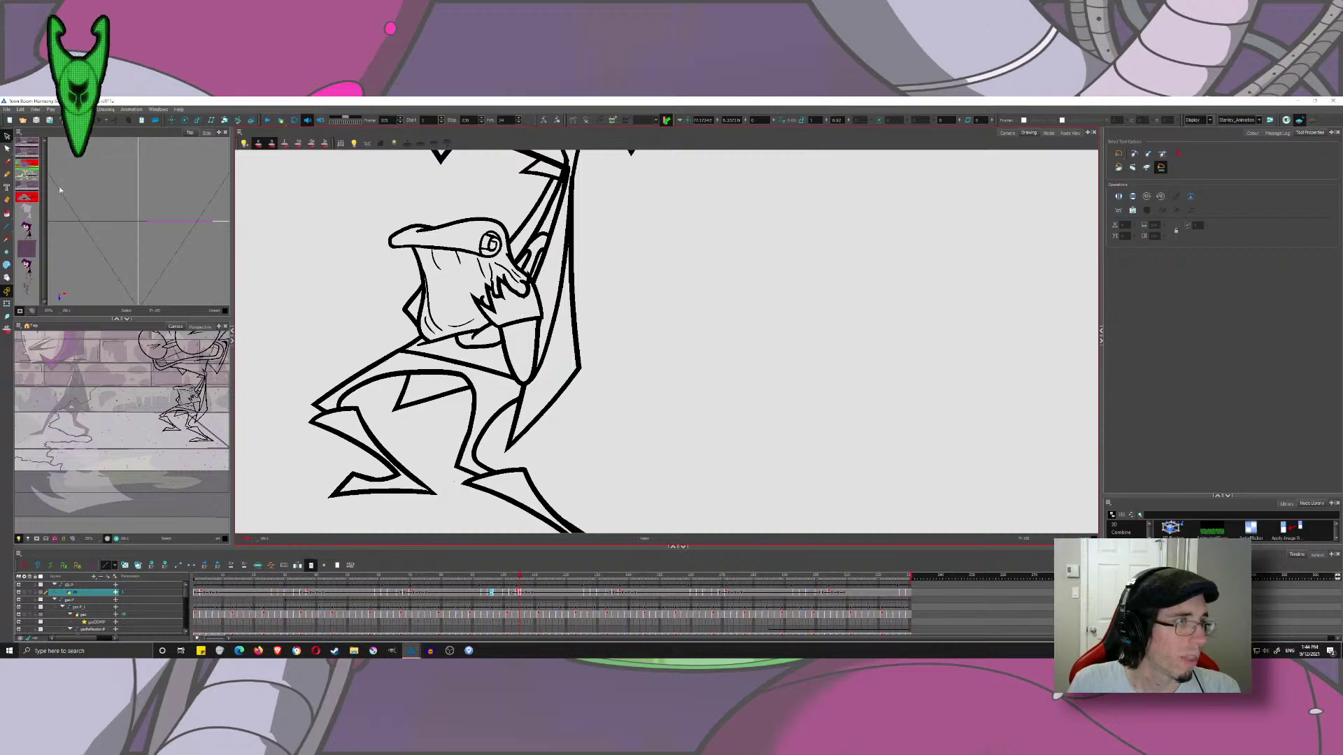
left_click(8, 163)
mouse_move(524, 362)
left_mouse_down()
mouse_move(547, 318)
mouse_move(496, 343)
mouse_move(563, 390)
left_mouse_up()
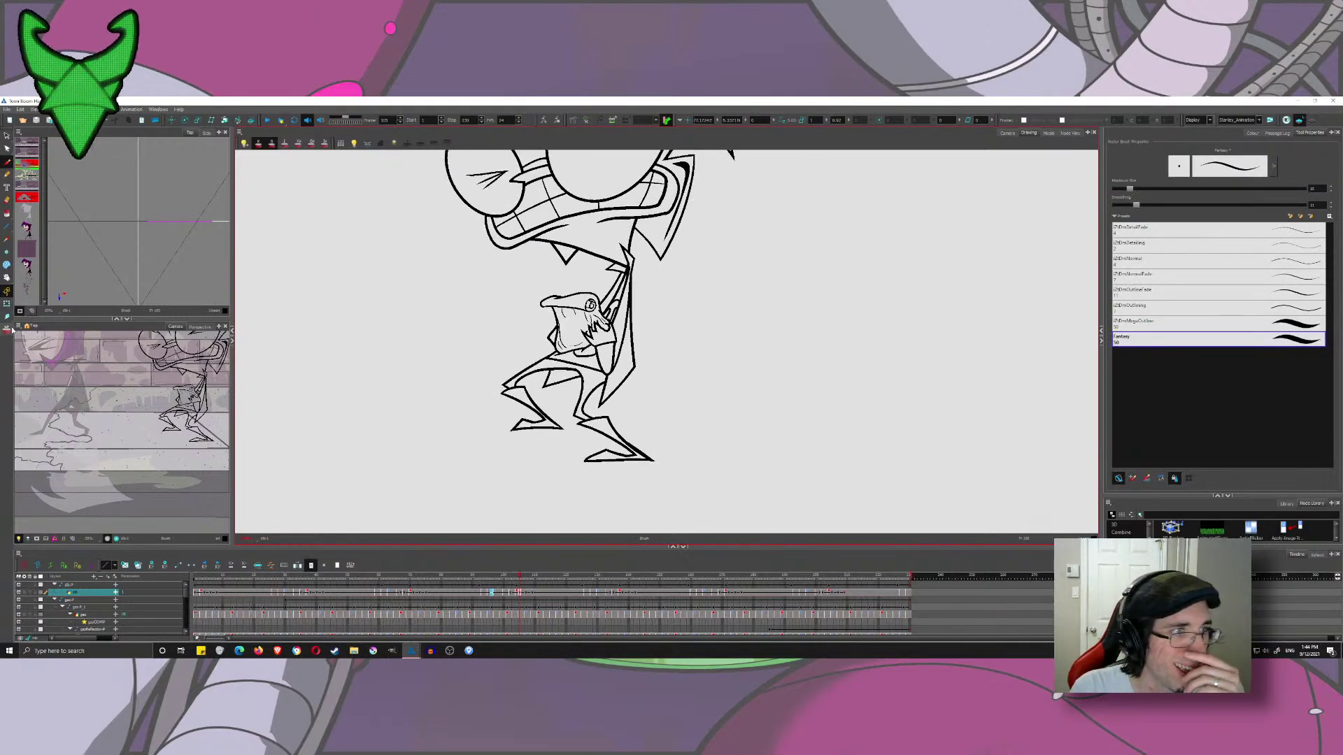
left_click(9, 329)
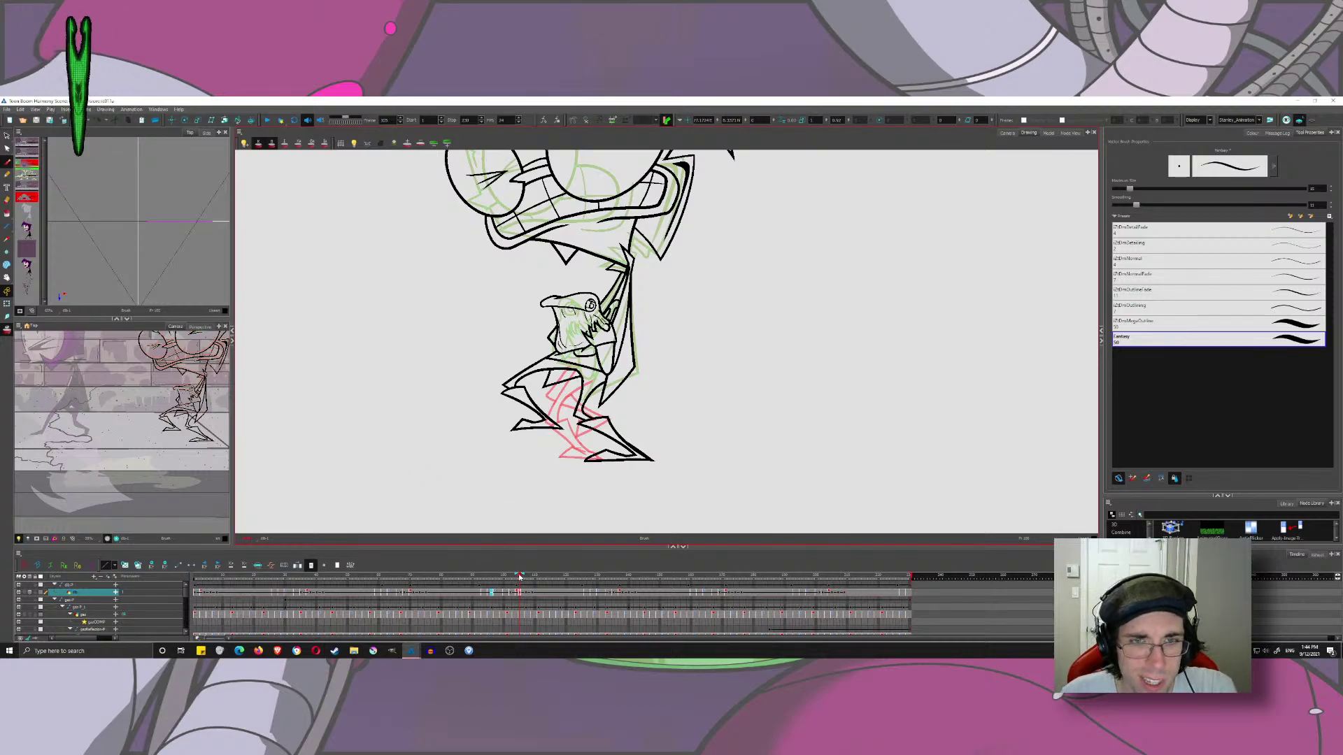
- Scrub back and forth through the earlier walk drawings with the onion skin on, and turn the onion skin off
mouse_move(520, 576)
left_mouse_down()
mouse_move(469, 577)
mouse_move(493, 580)
left_mouse_up()
left_click(412, 575)
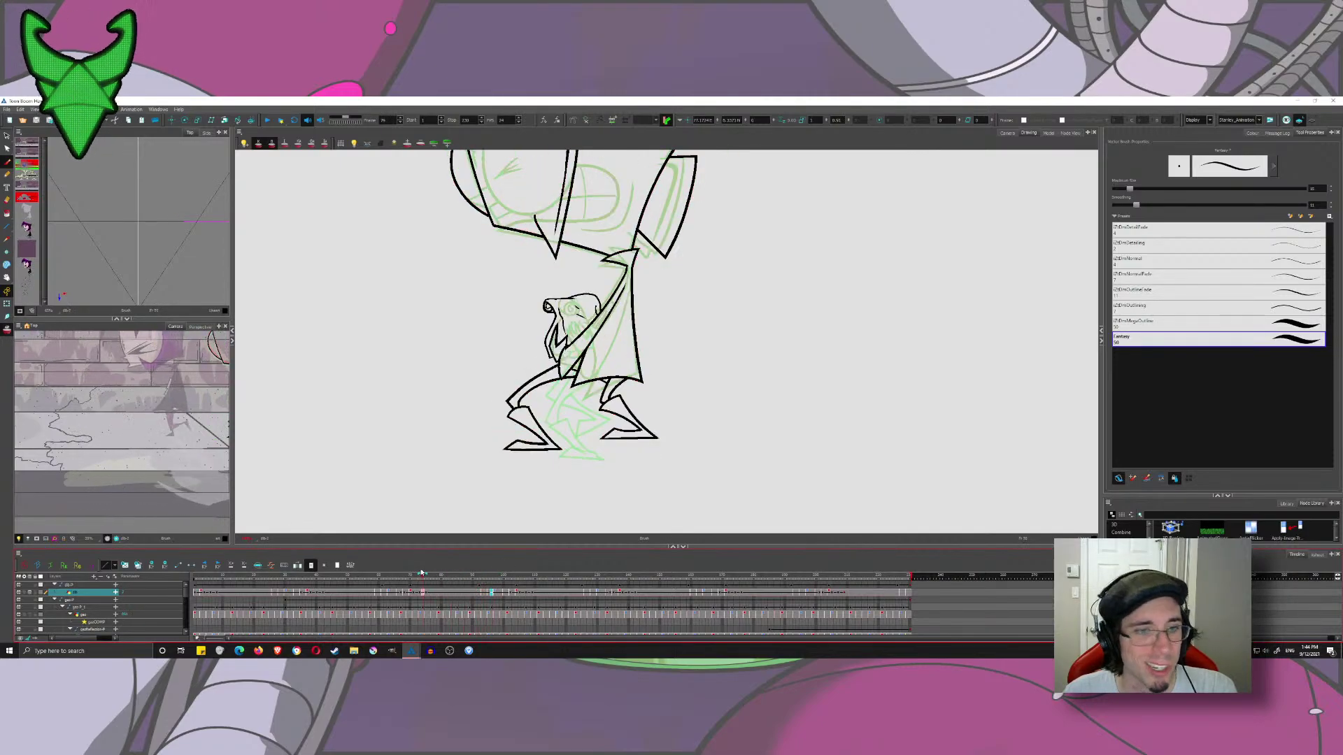
mouse_move(412, 575)
left_mouse_down()
mouse_move(373, 580)
mouse_move(417, 592)
mouse_move(196, 607)
left_mouse_up()
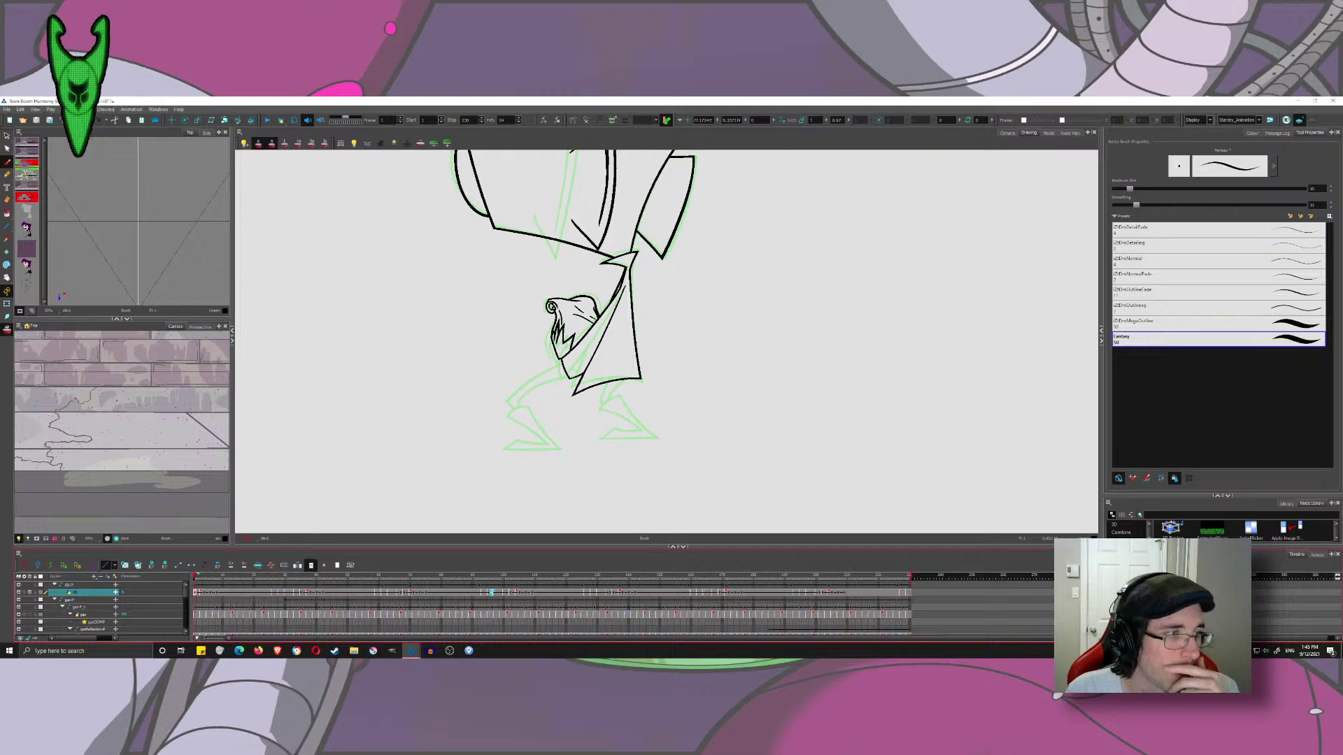
left_click(241, 588)
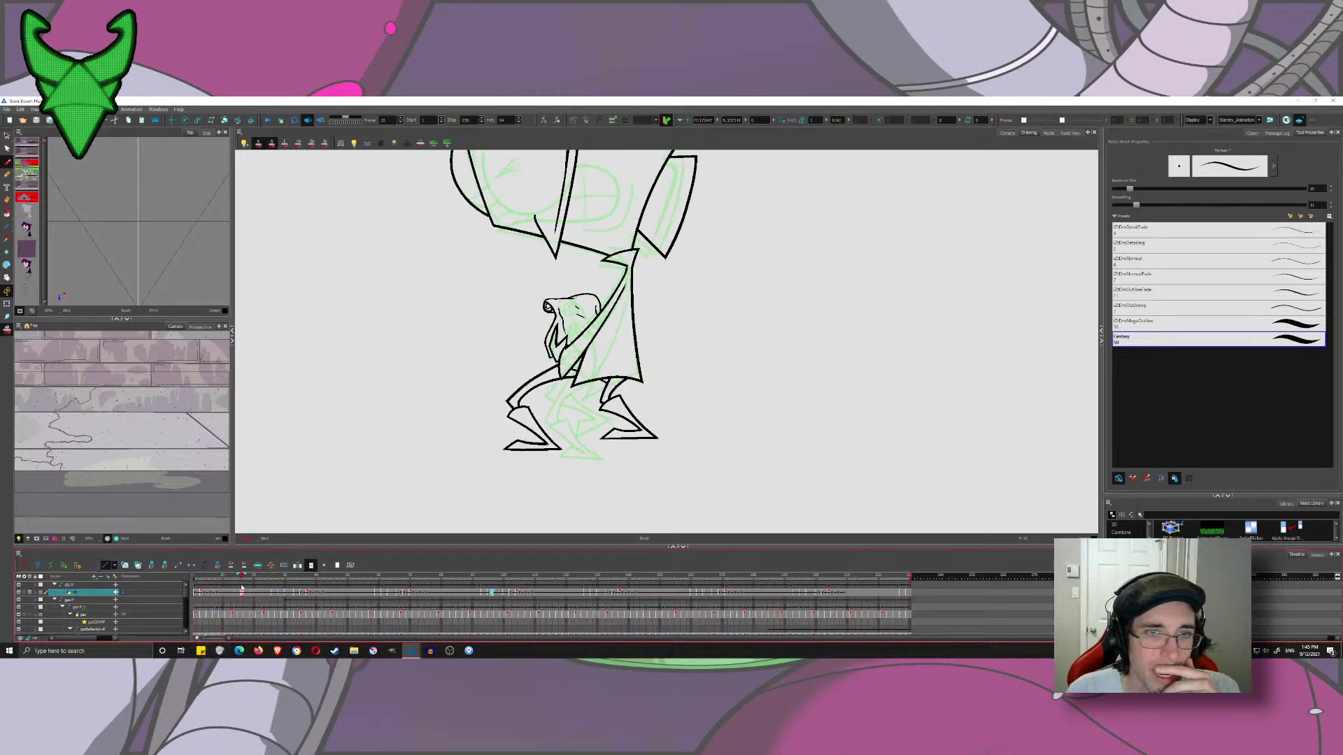
left_click_drag(241, 587, 432, 607)
left_click(1287, 121)
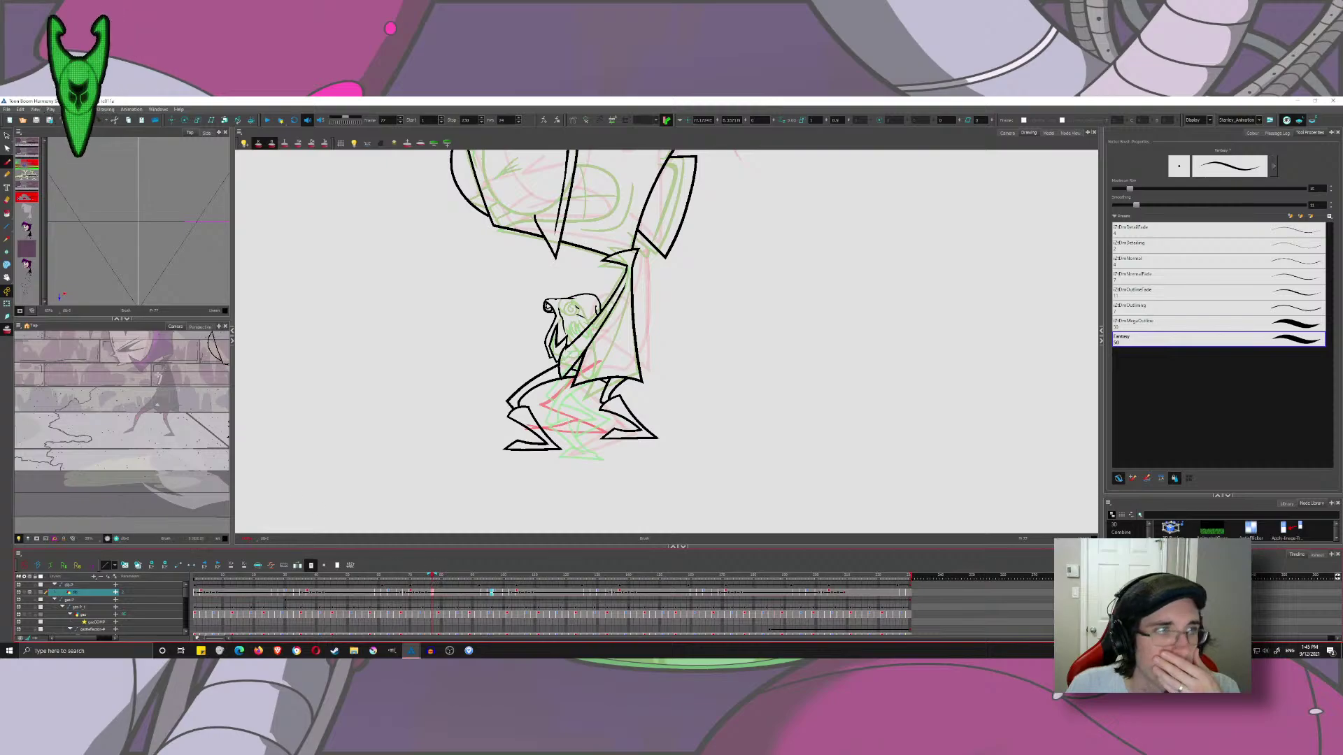
left_click(7, 330)
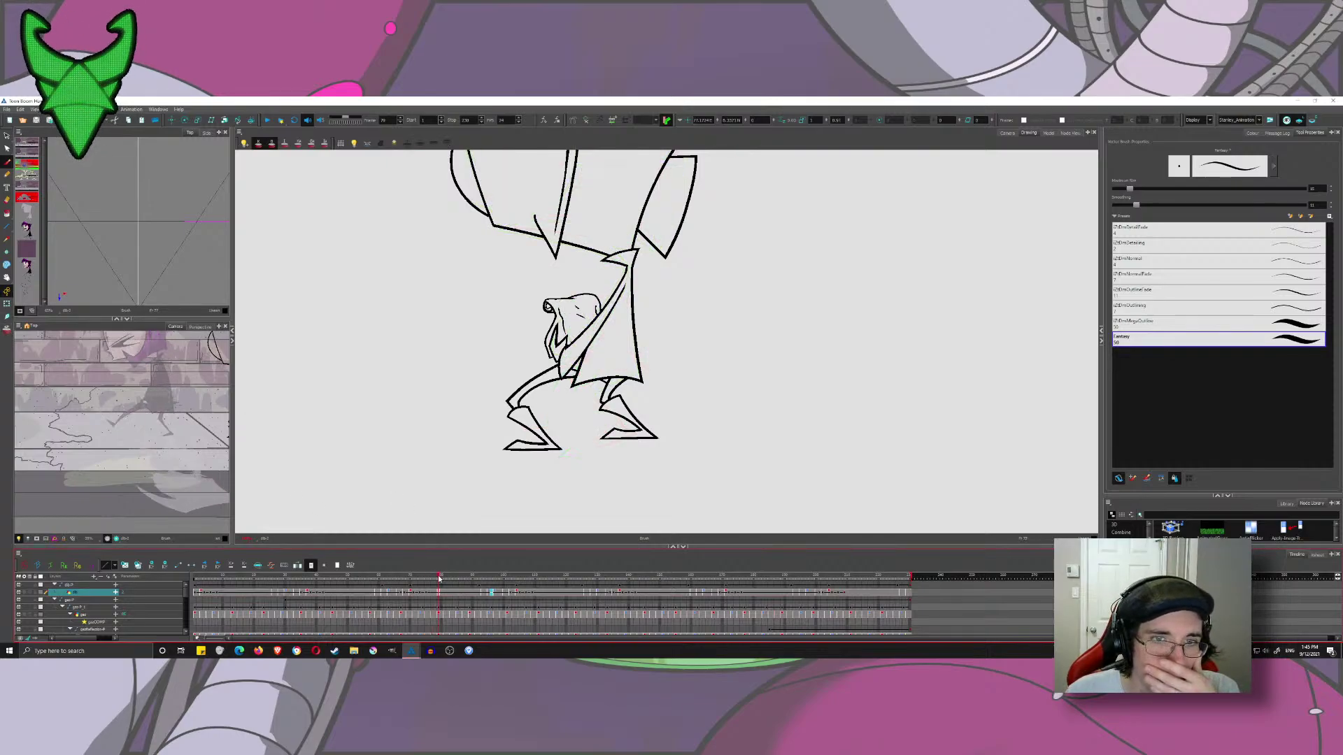
- Compare the later partly inked drawing with its completed earlier counterpart, and undo a stray stroke beside the figure
left_click(487, 579)
left_click_drag(487, 581, 591, 595)
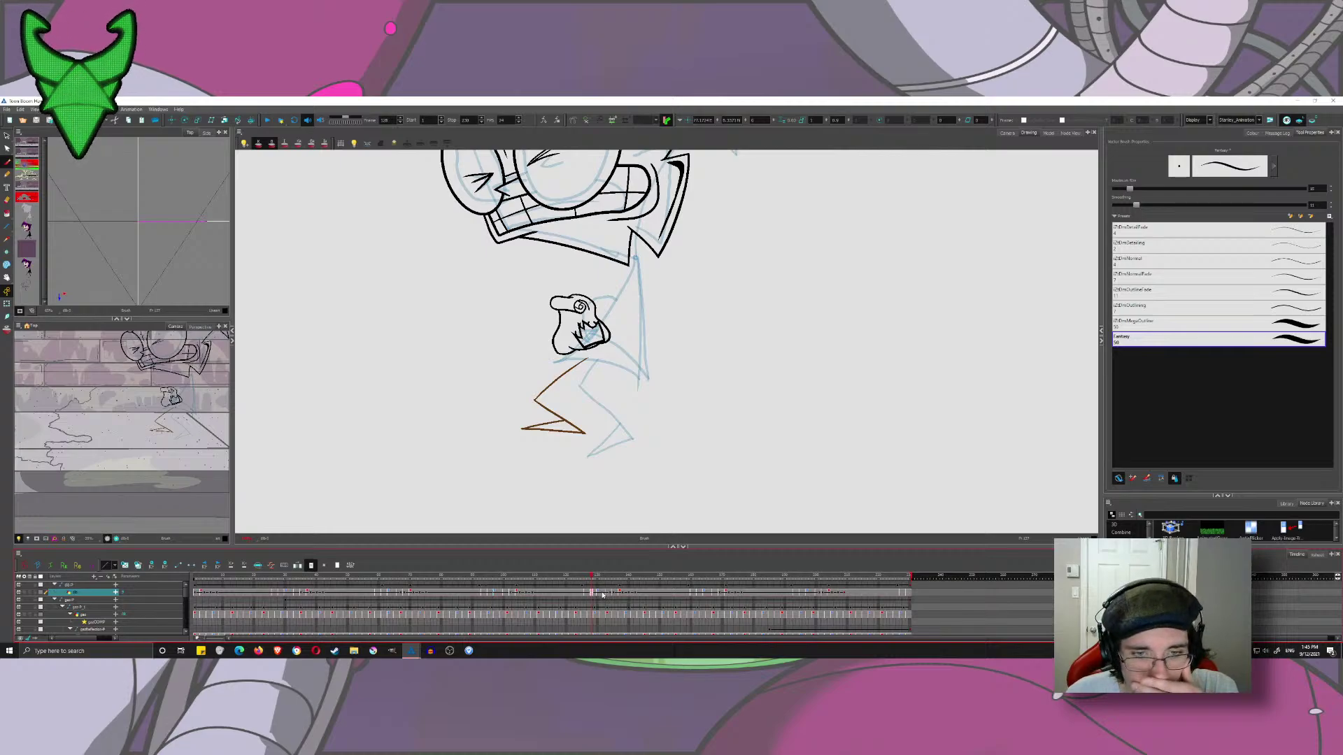
left_click_drag(602, 595, 593, 596)
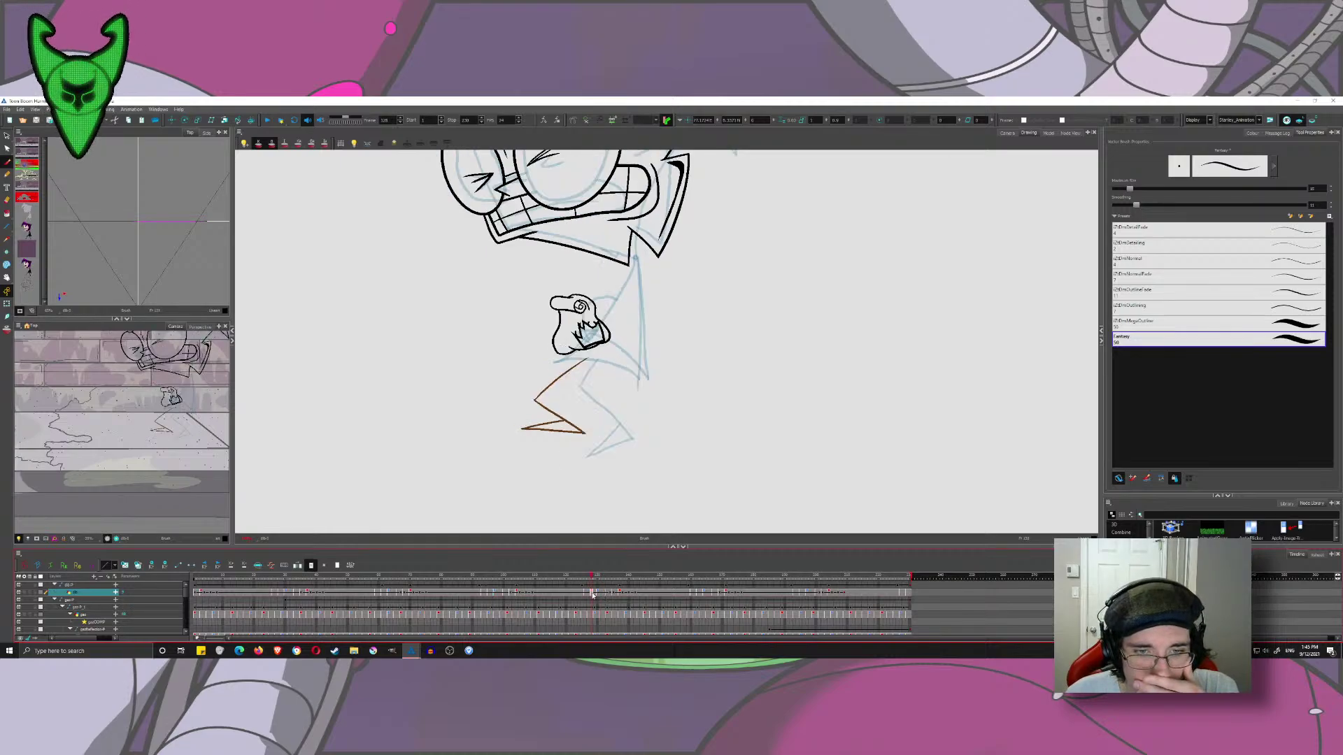
left_click(505, 595)
left_click_drag(803, 273, 733, 385)
key("ctrl+z")
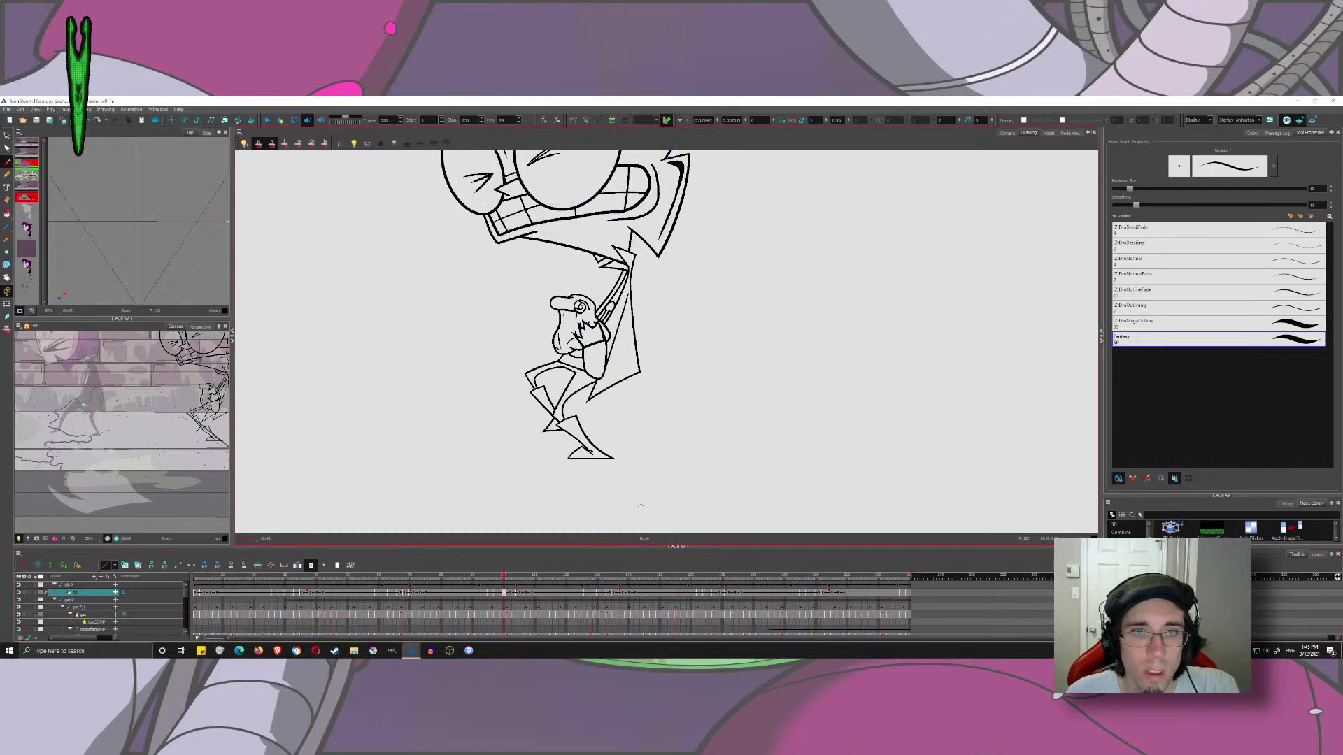
- Copy all lines of the completed full-body drawing and replace the later partly inked drawing's lines with them
key("ctrl+a")
key("Escape")
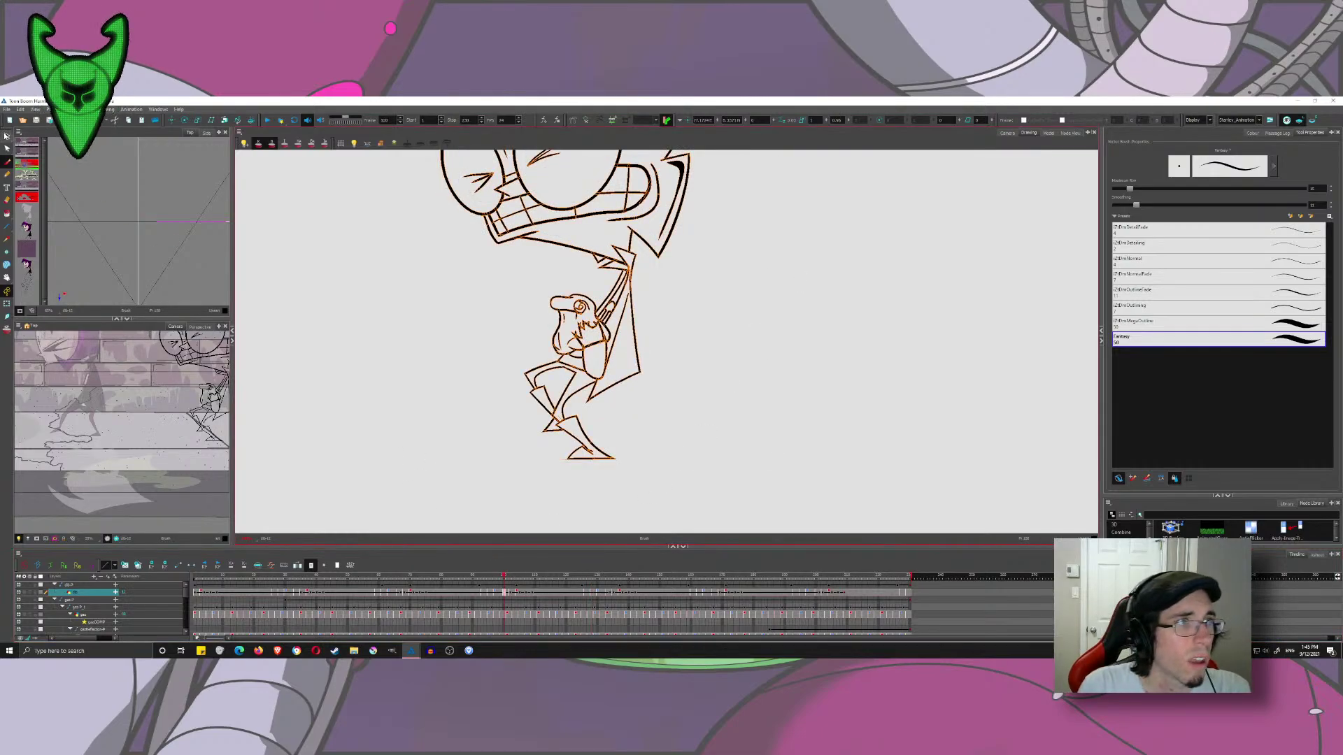
left_click(6, 135)
key("ctrl+a")
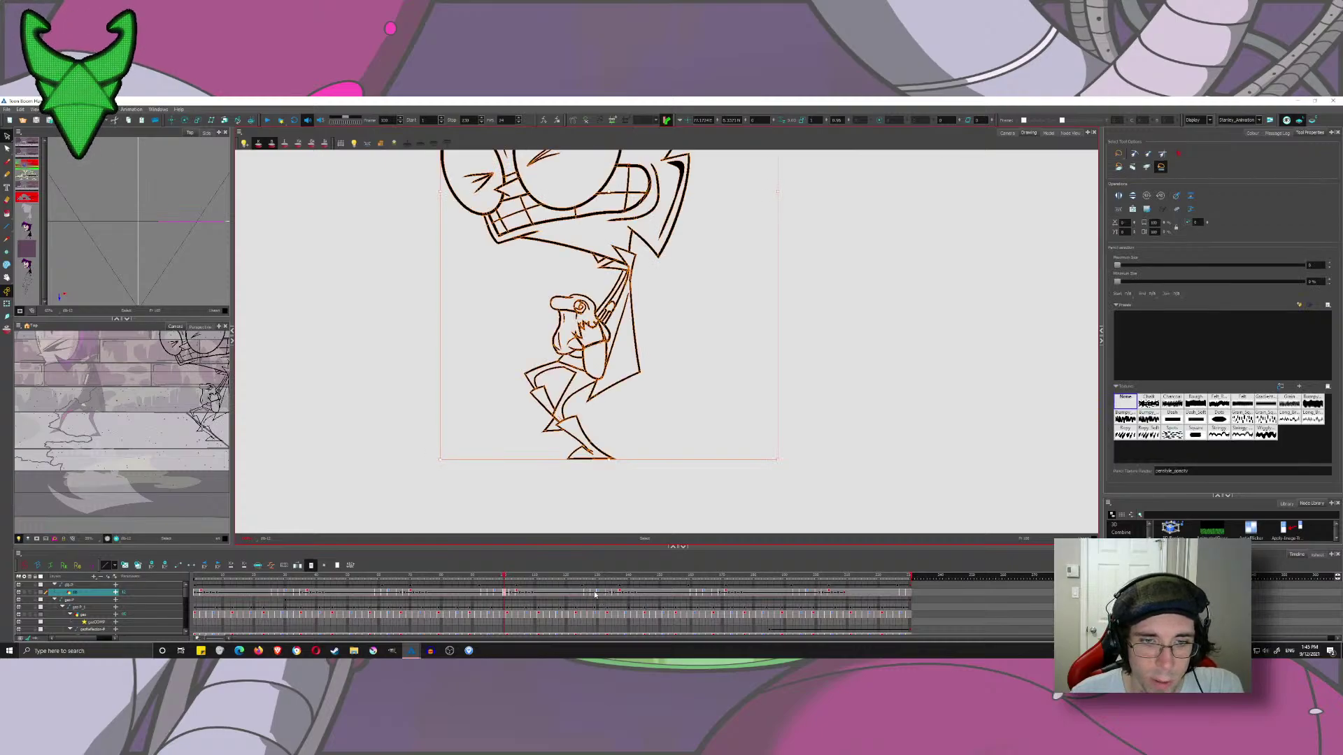
left_click(595, 593)
key("ctrl+a")
key("Delete")
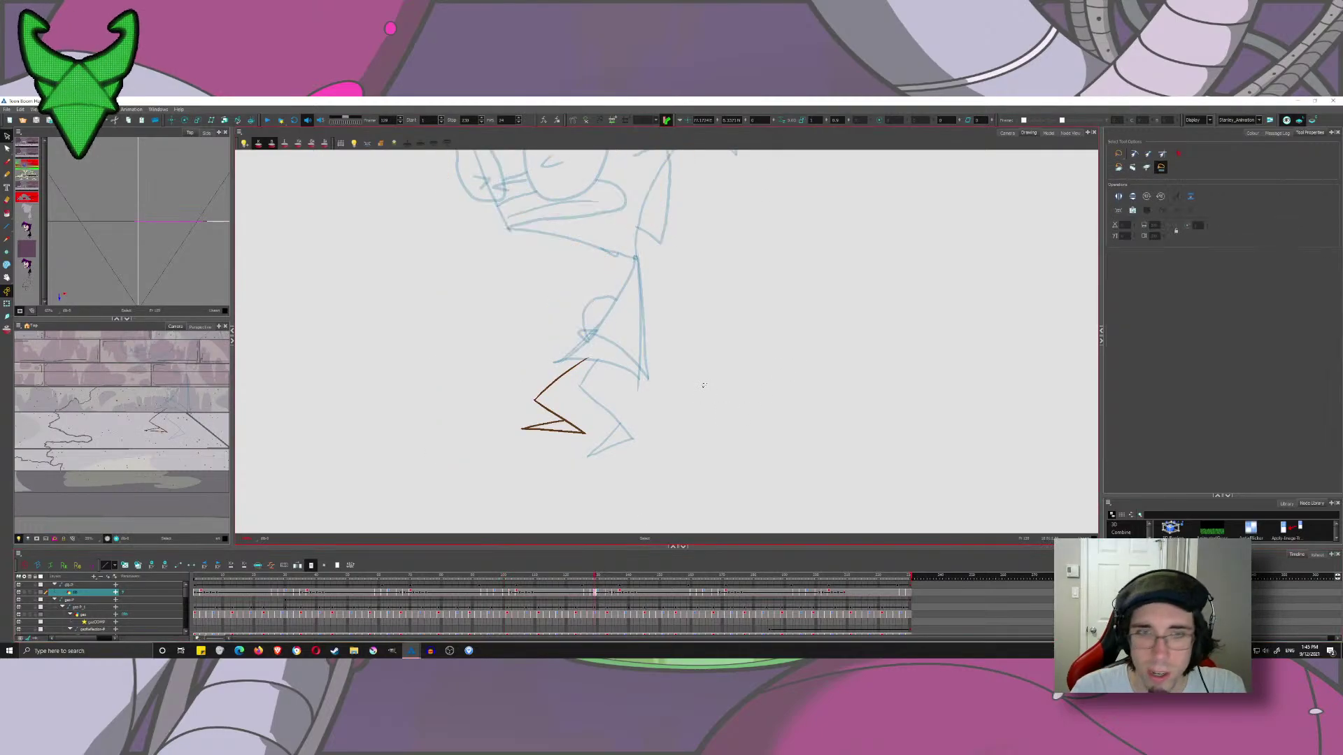
key("ctrl+v")
key("Escape")
- Delete both inked legs from the pasted drawing, including the leftover fragment below the coat hem, keeping the coat and rough leg lines
scroll(490, 410, "up", 5)
left_click_drag(619, 429, 603, 437)
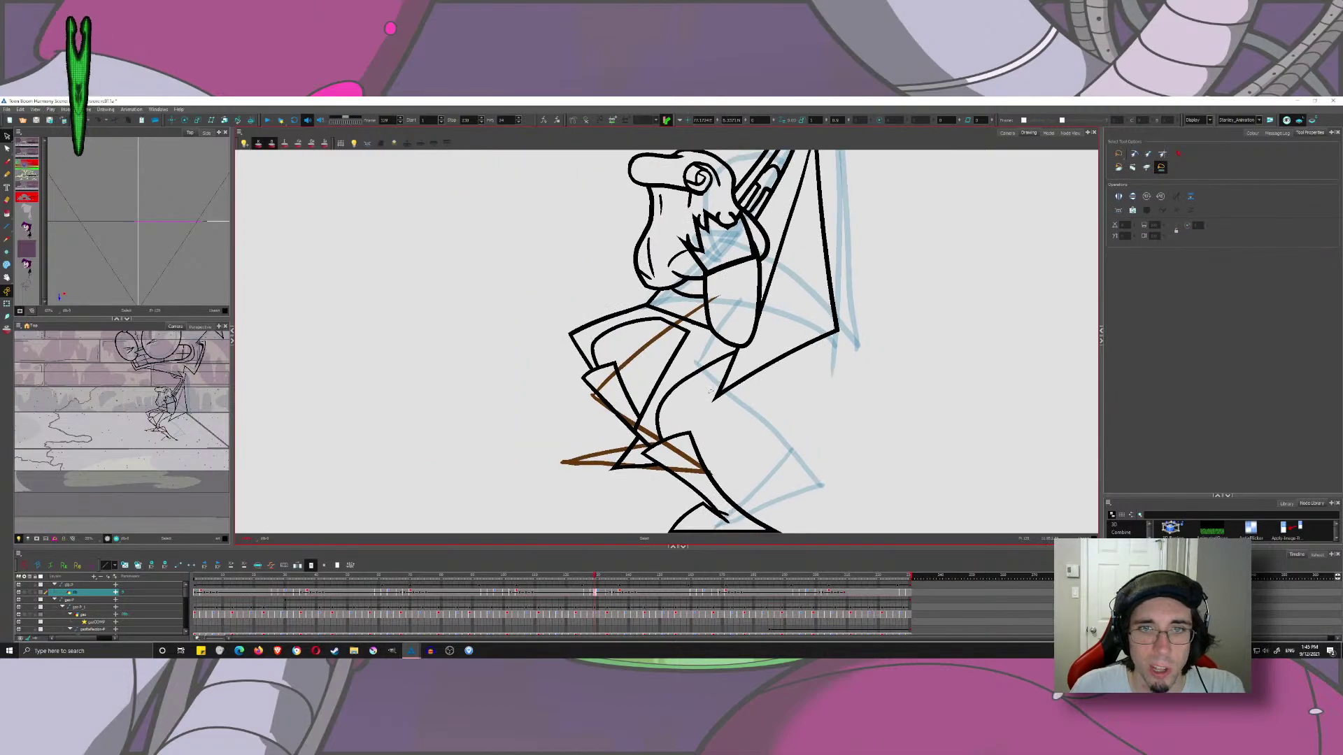
mouse_move(686, 320)
left_mouse_down()
mouse_move(631, 297)
mouse_move(567, 310)
mouse_move(614, 610)
mouse_move(764, 481)
left_mouse_up()
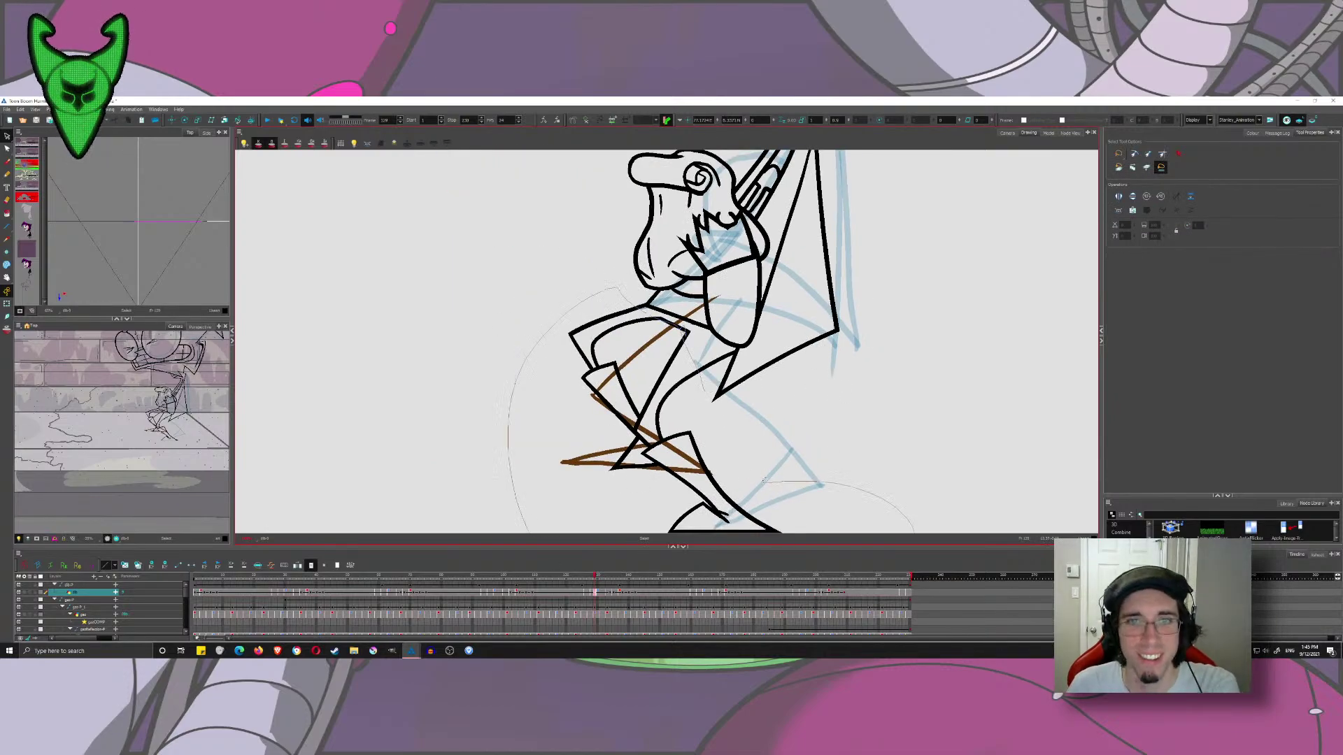
left_click_drag(703, 432, 720, 377)
key("Delete")
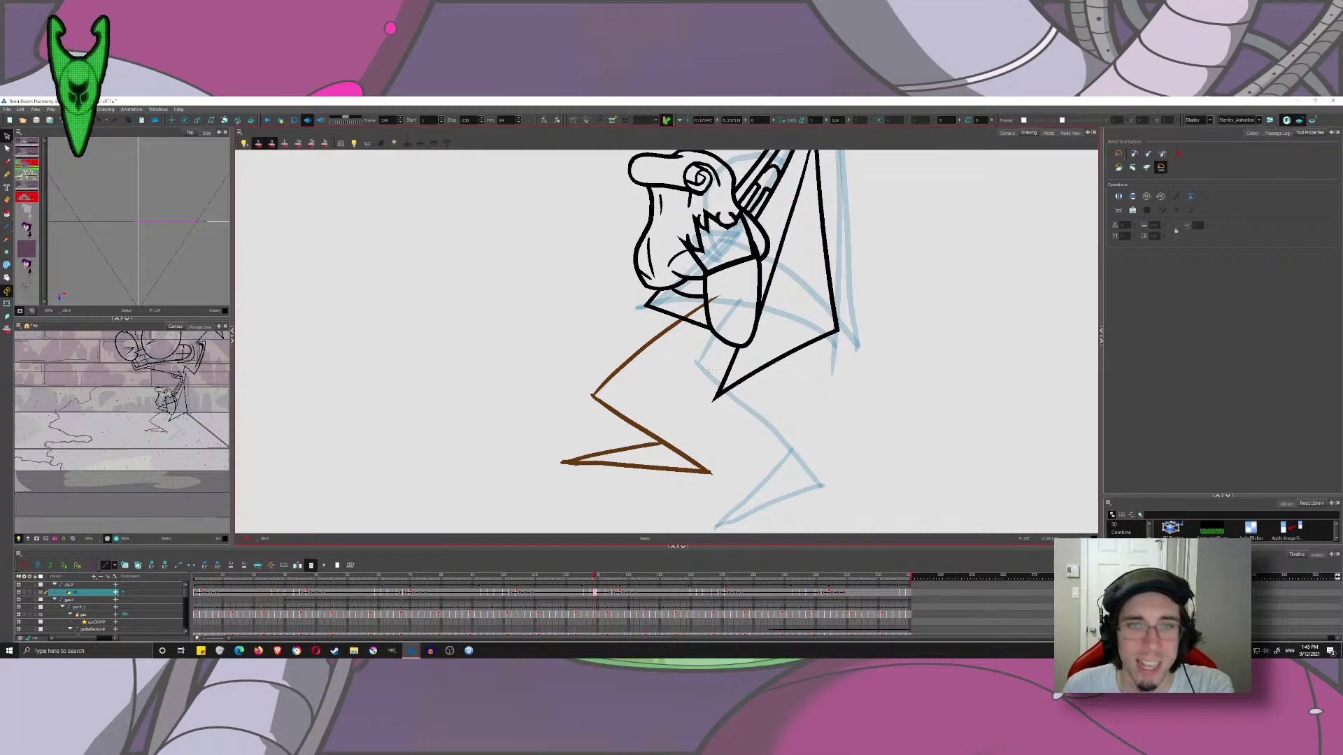
scroll(653, 302, "up", 5)
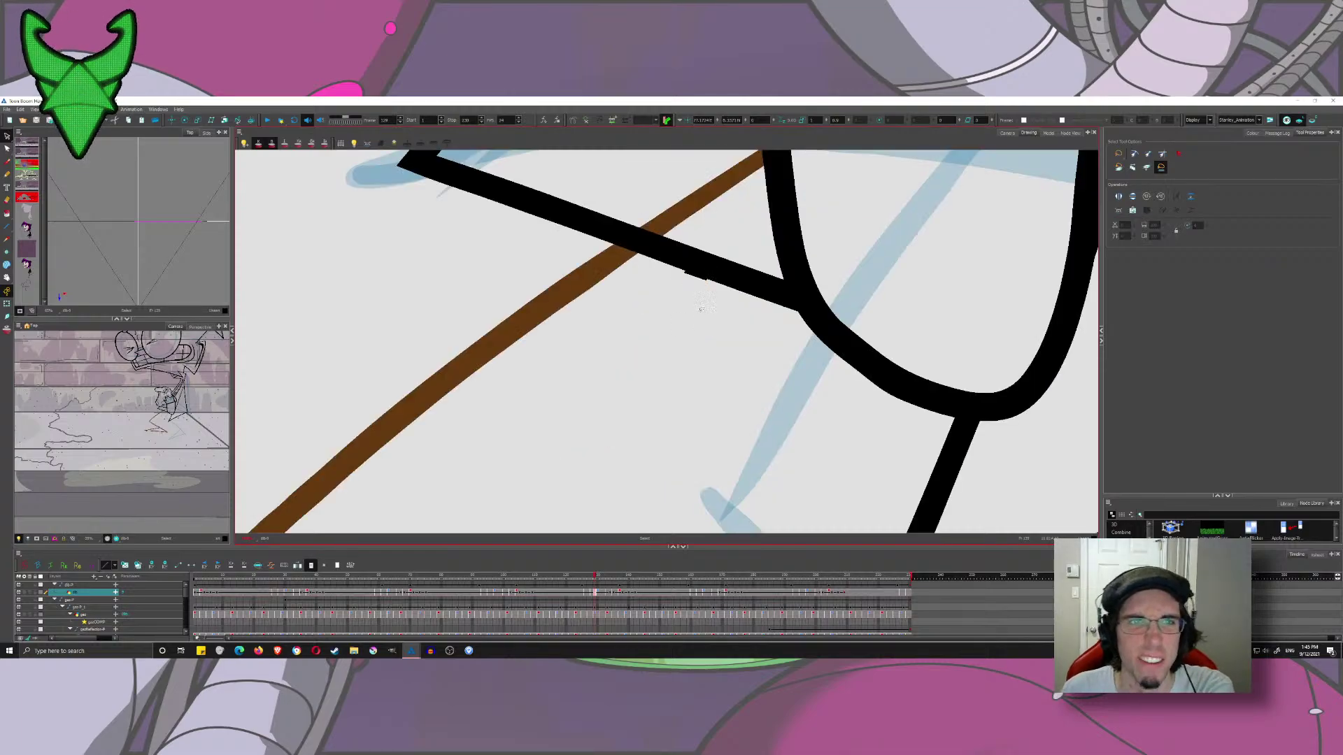
scroll(644, 352, "down", 4)
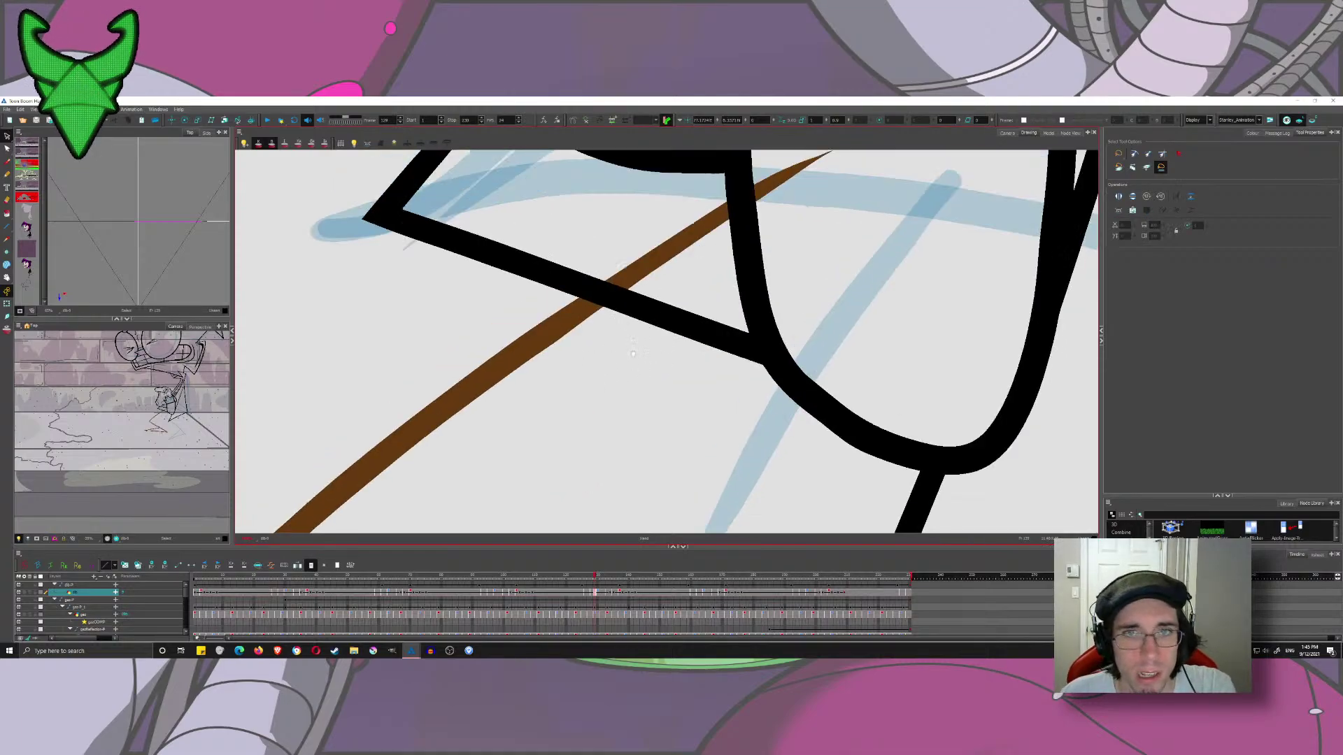
scroll(644, 352, "down", 6)
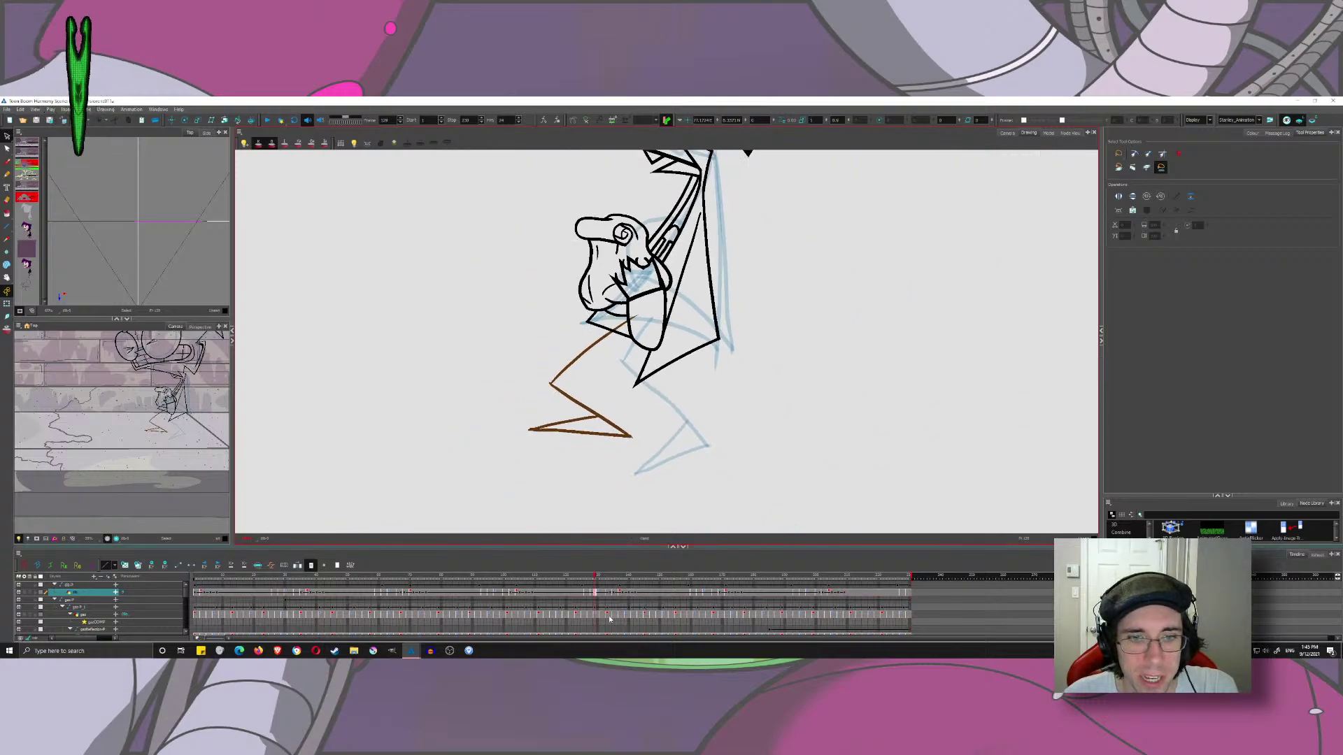
- Copy all lines of the completed drawing with the raised front leg and paste them onto the later frame holding only roughs
left_click(589, 594)
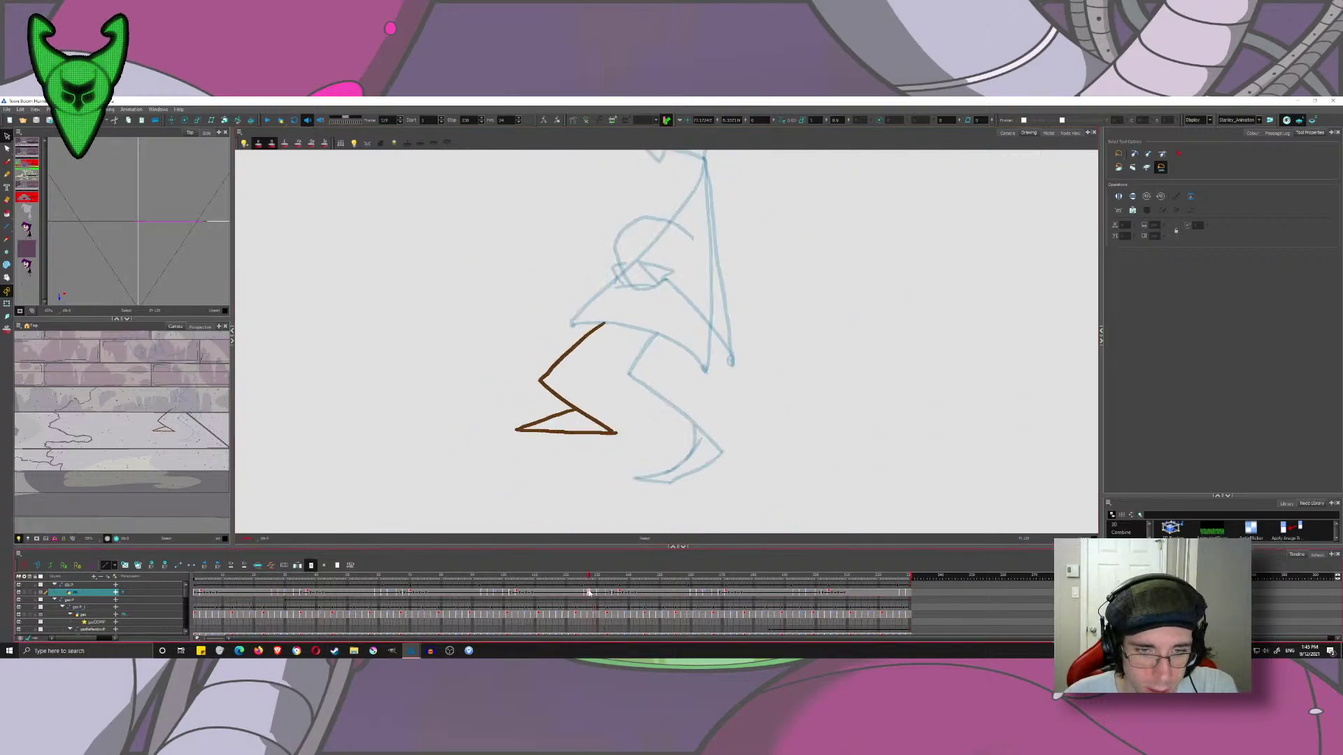
left_click(503, 594)
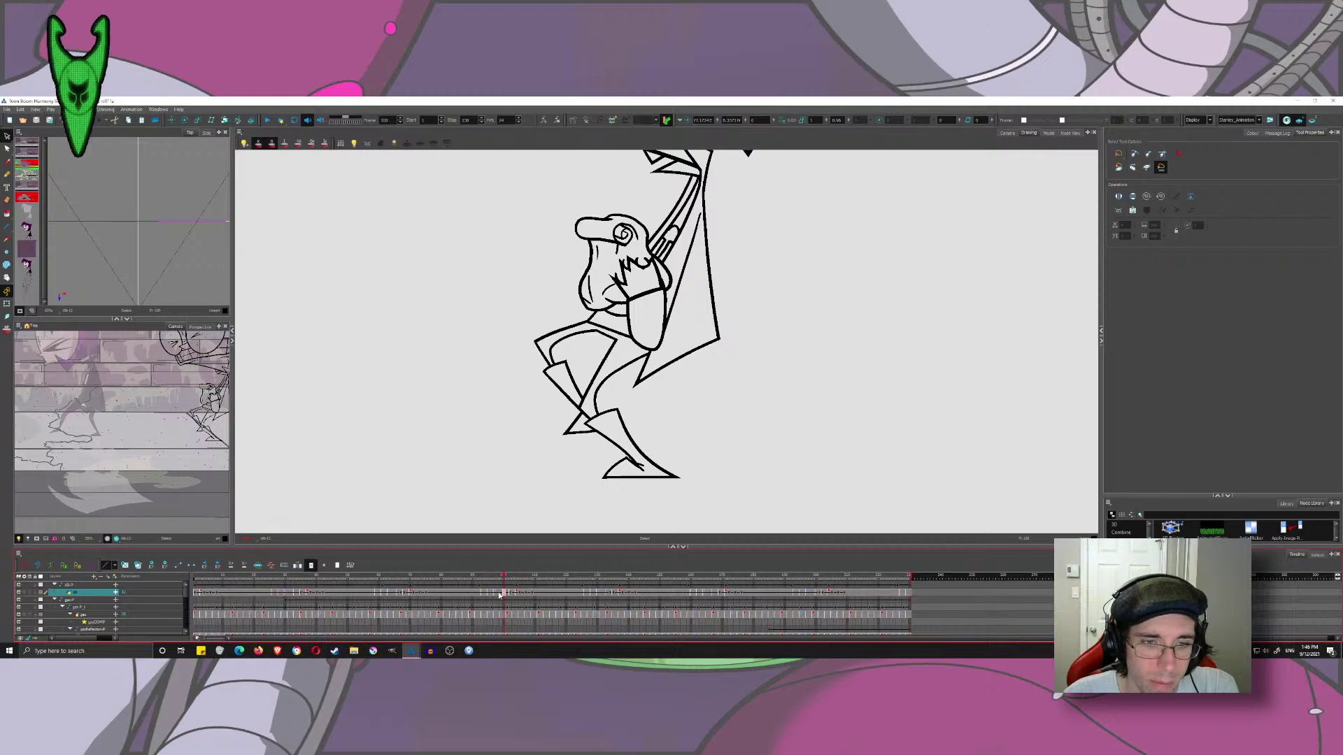
left_click(498, 593)
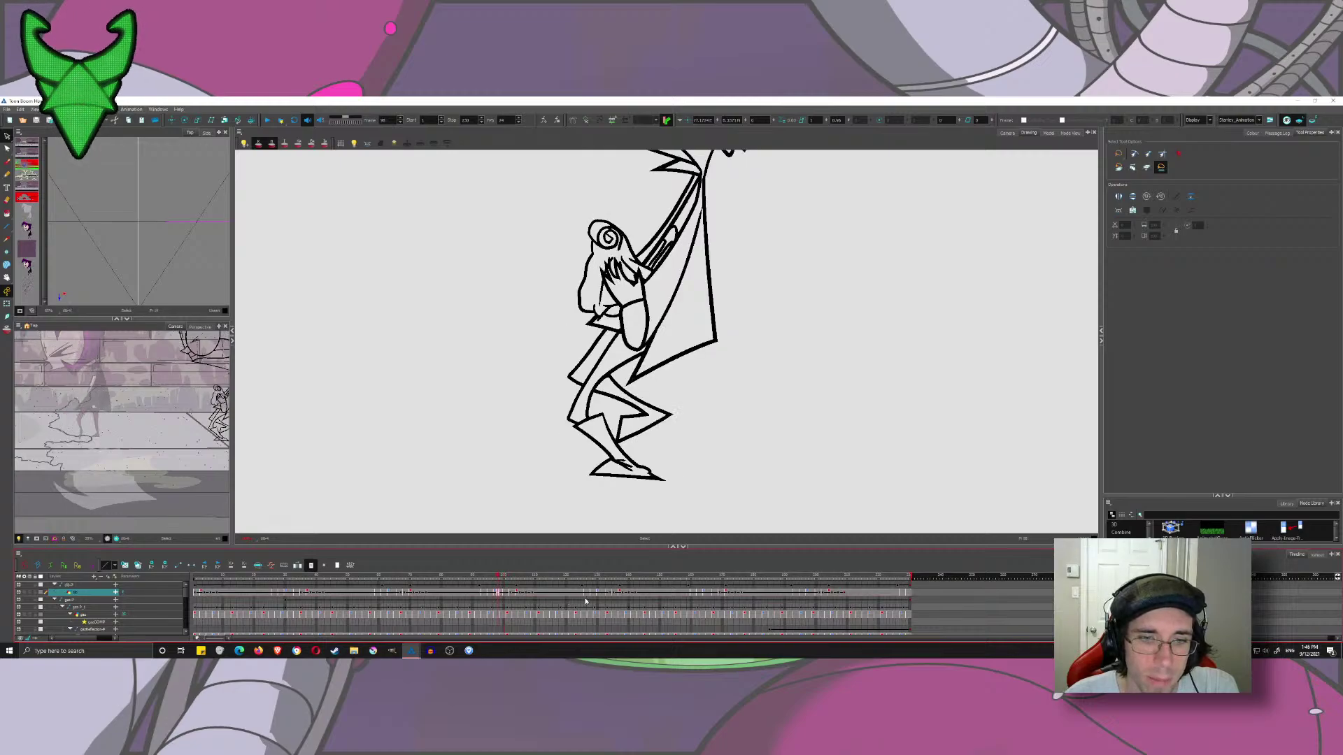
left_click(512, 594)
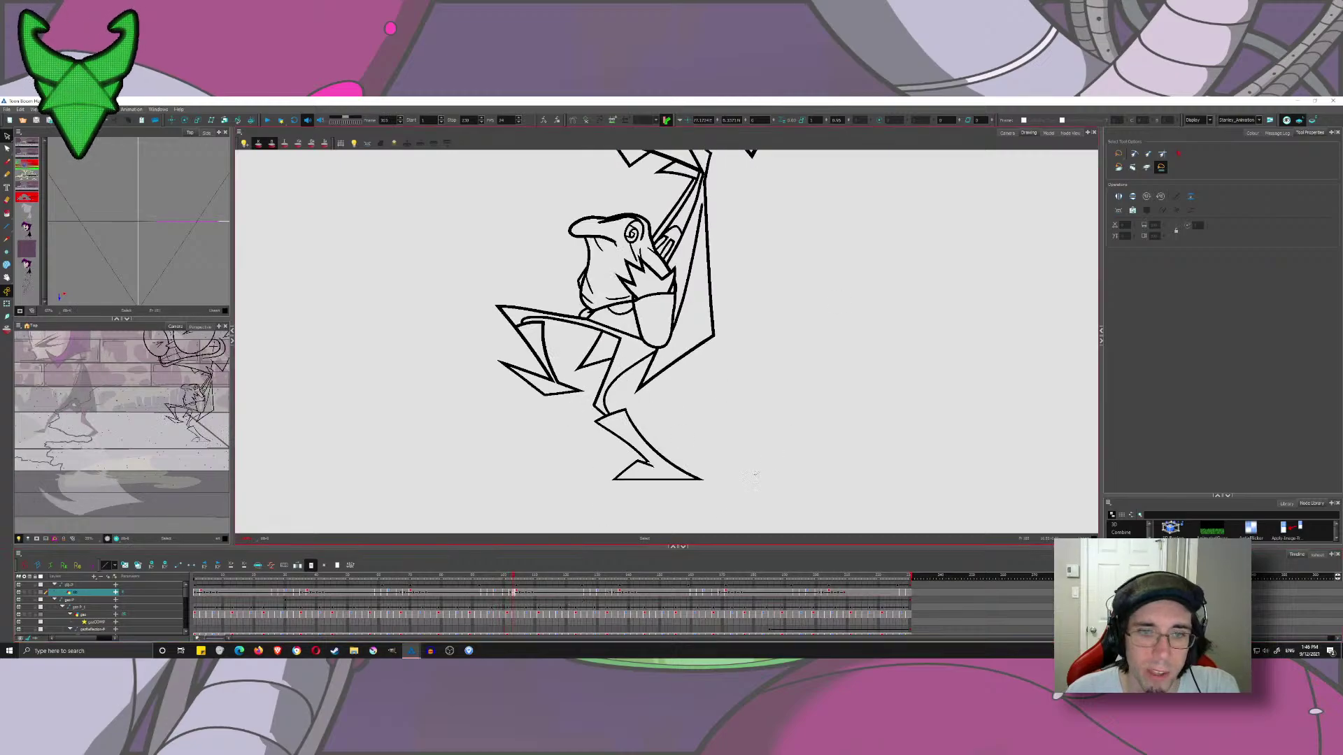
key("ctrl+a")
left_click(586, 593)
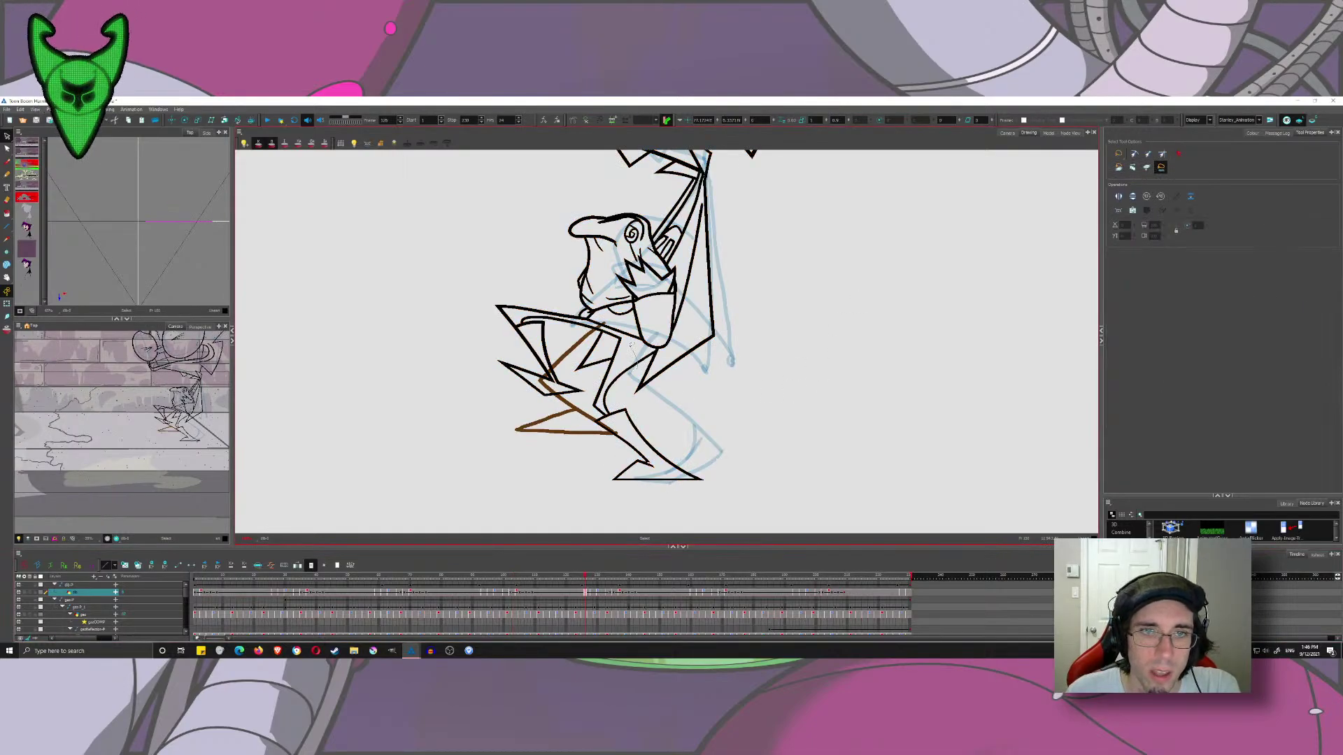
left_click_drag(668, 441, 631, 374)
key("Delete")
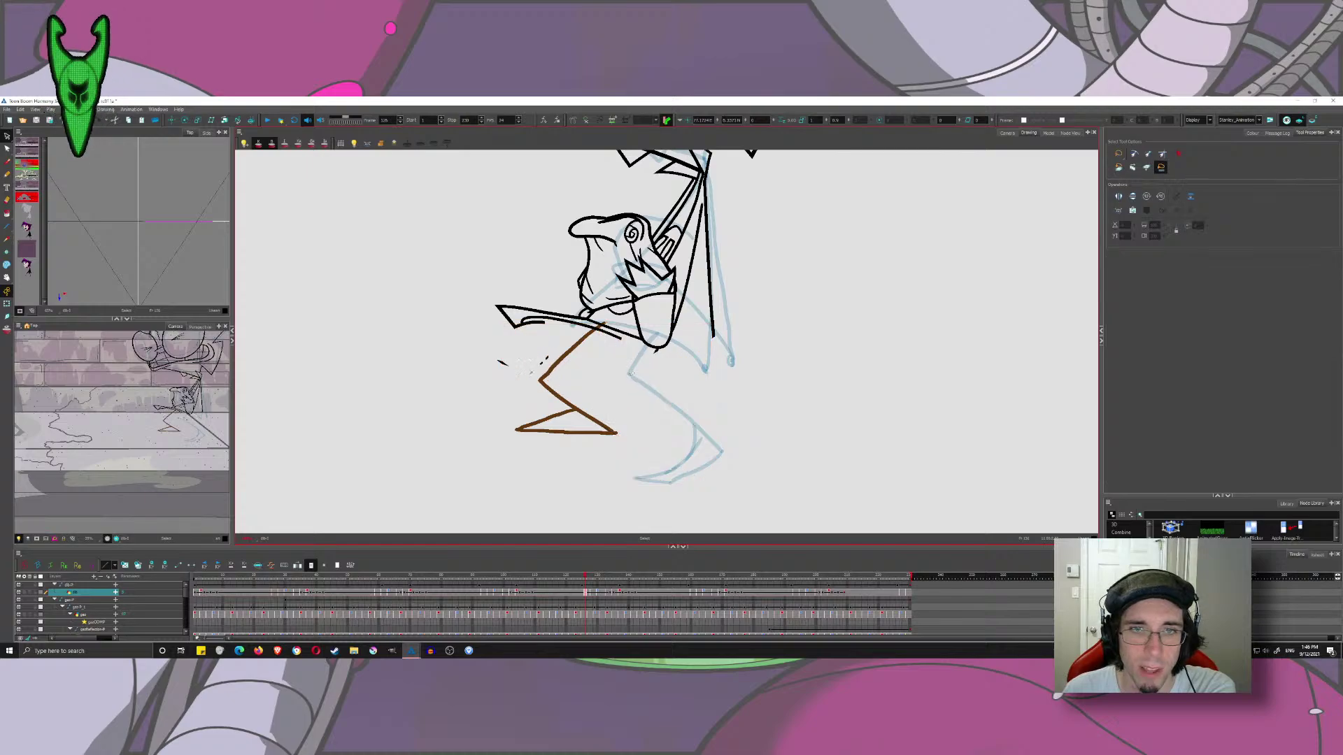
key("ctrl+z")
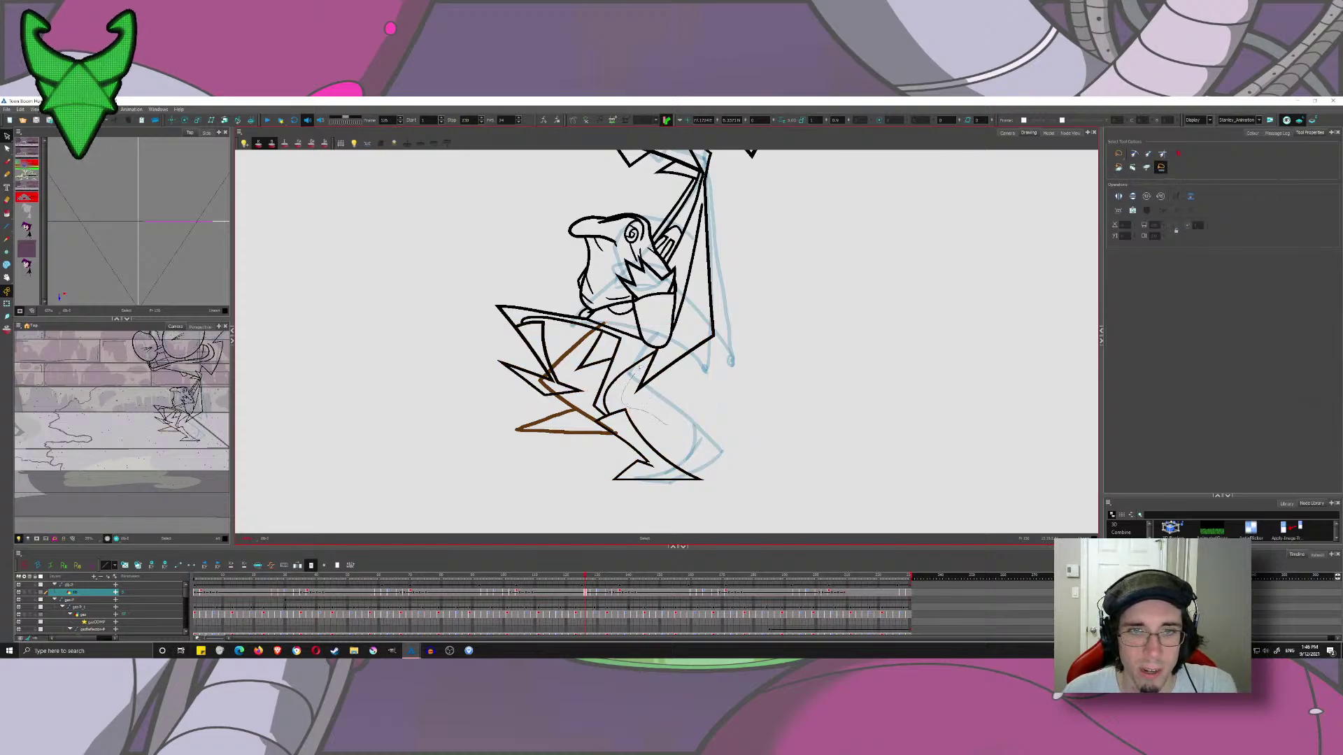
- Delete both inked legs from the pasted raised-leg drawing, keeping the coat's lower hem
mouse_move(621, 341)
left_mouse_down()
mouse_move(563, 308)
mouse_move(738, 527)
left_mouse_up()
key("Delete")
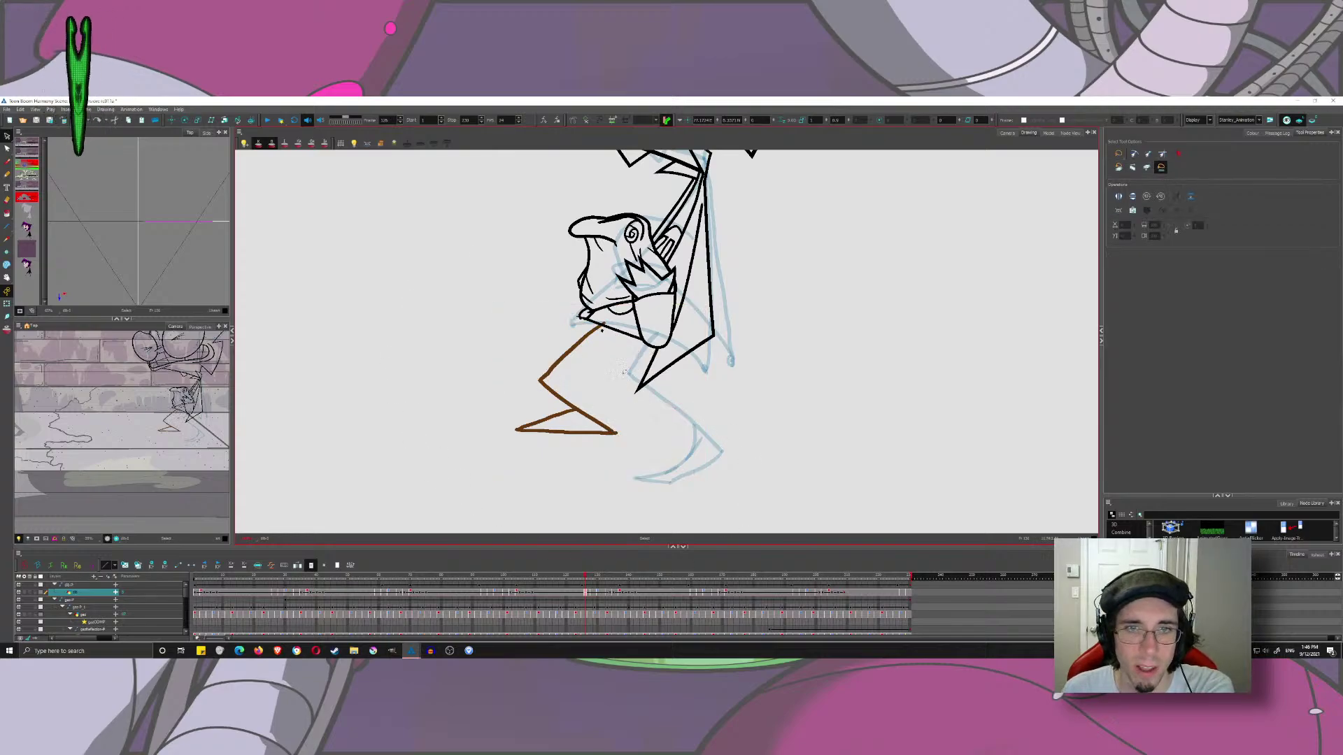
- Delete the leftover leg fragments along the coat hem on the pasted drawing and trim the spike sticking out at the hem's front corner
left_click(602, 332)
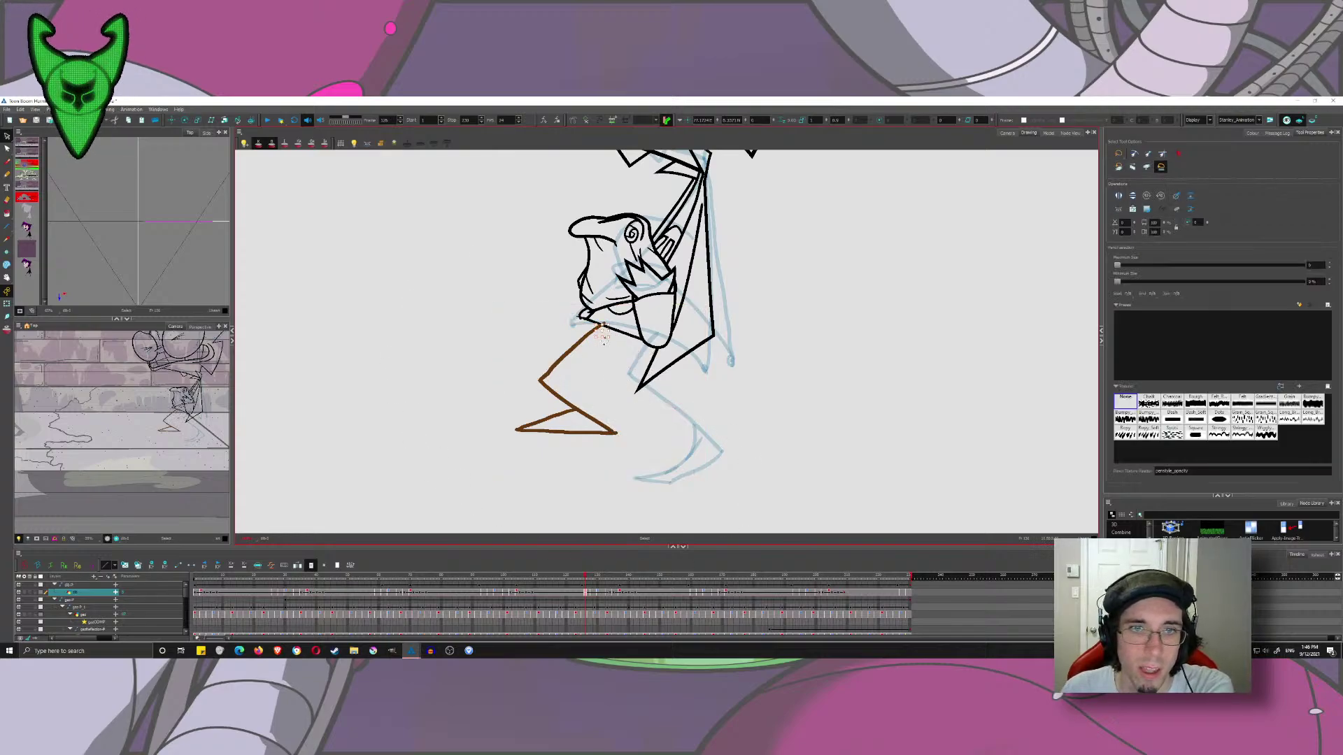
key("Delete")
left_click_drag(592, 332, 629, 368)
left_click(554, 263)
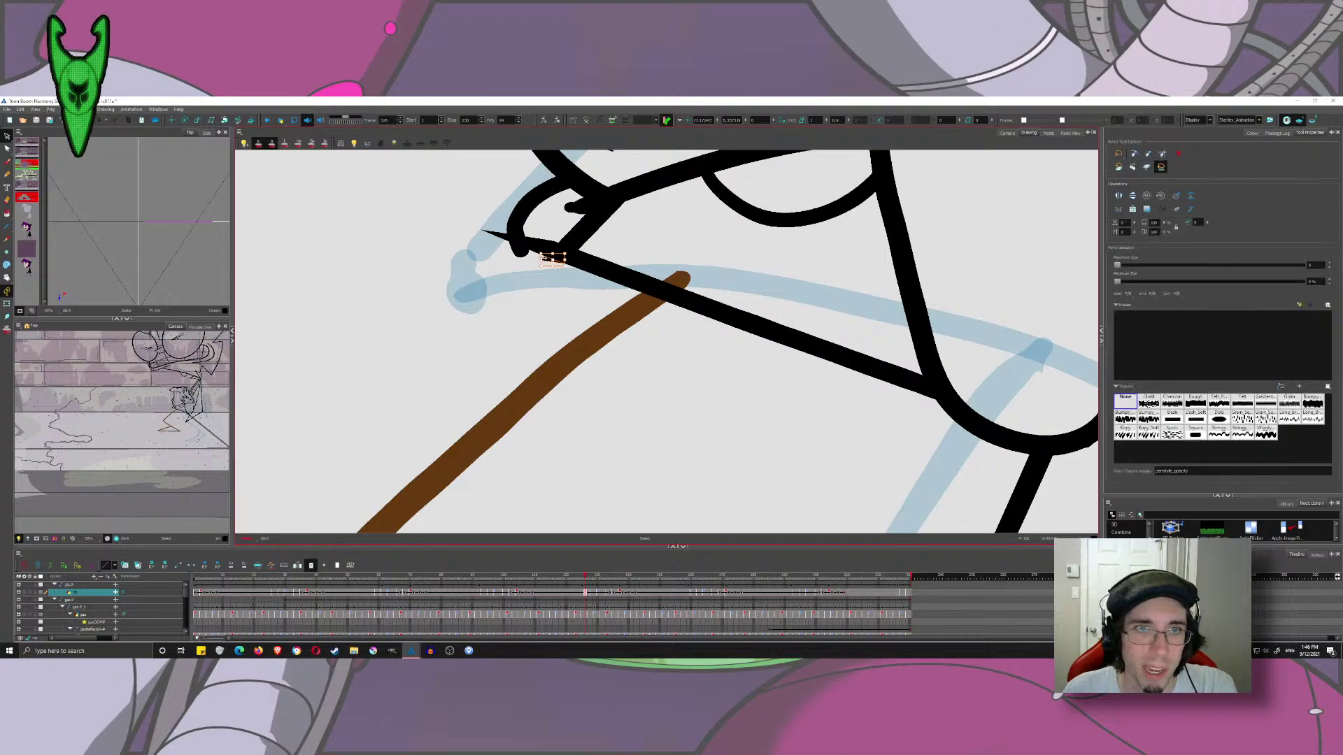
key("Delete")
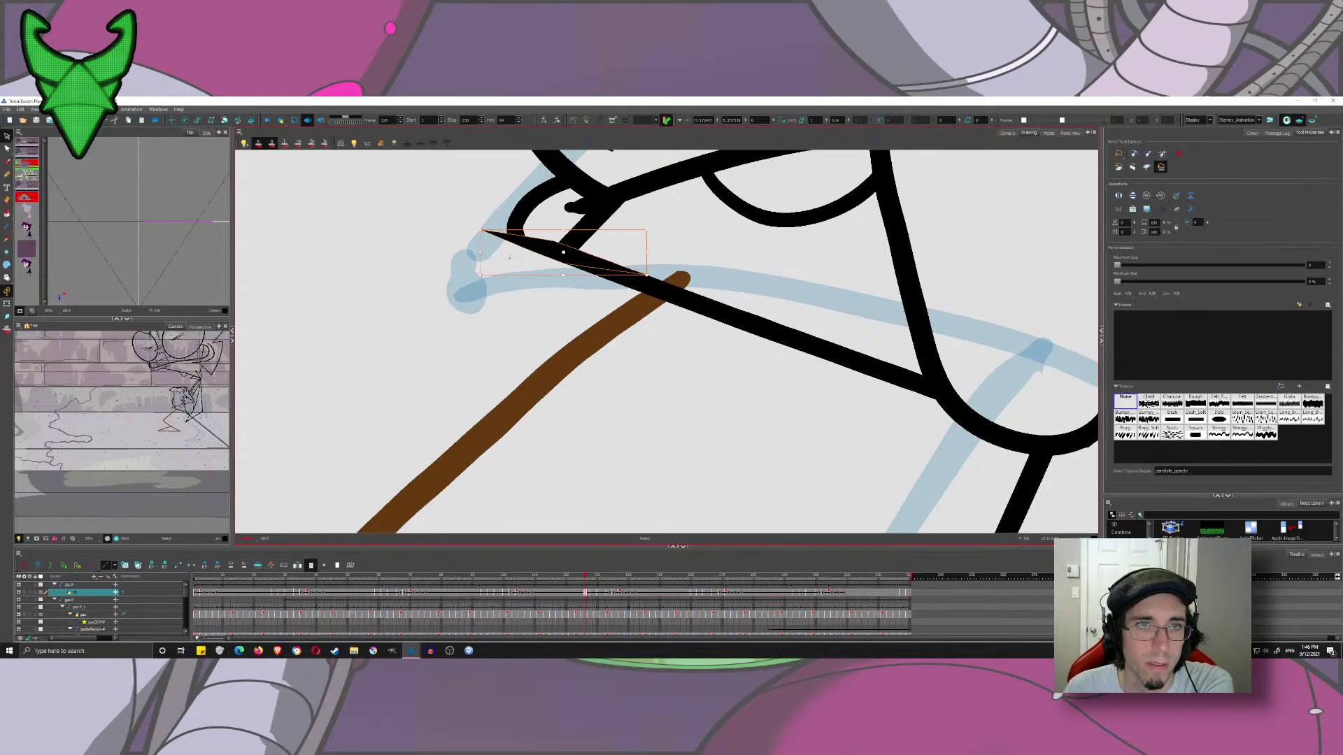
left_click(520, 255)
key("Delete")
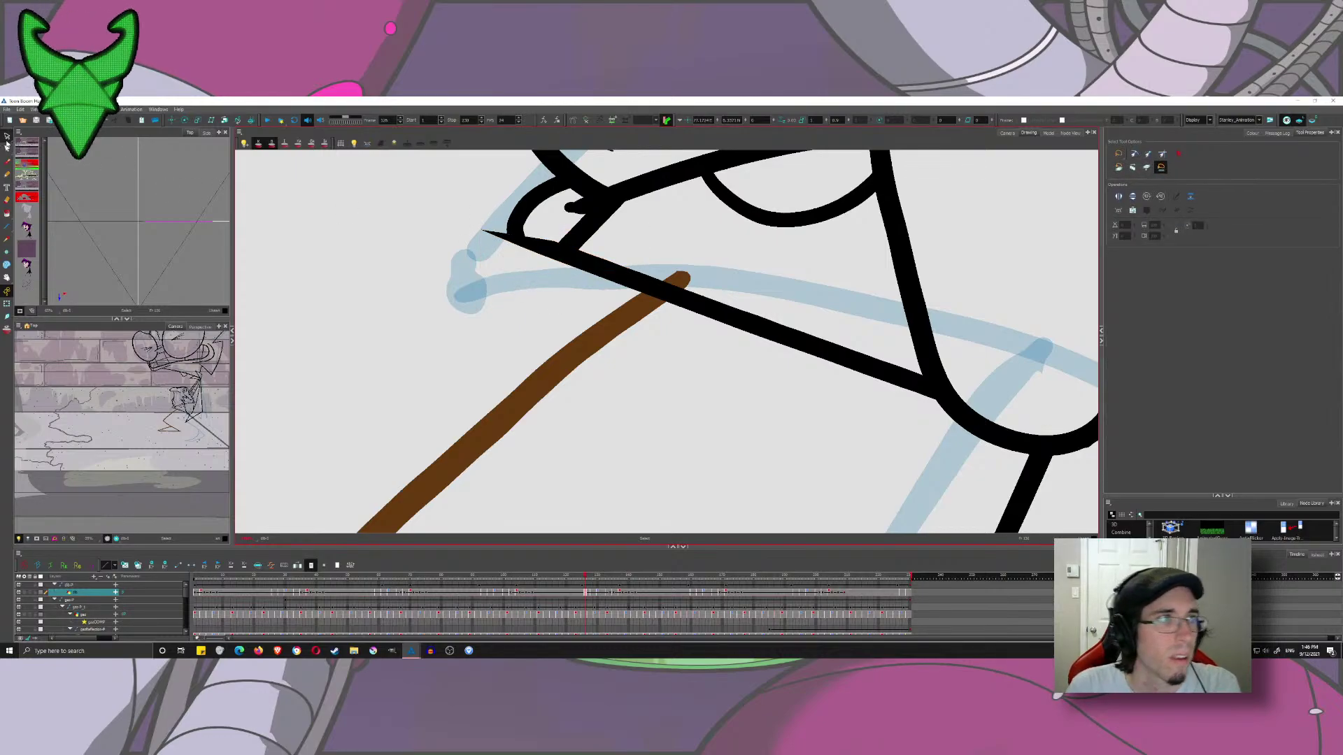
left_click(24, 145)
scroll(509, 359, "down", 3)
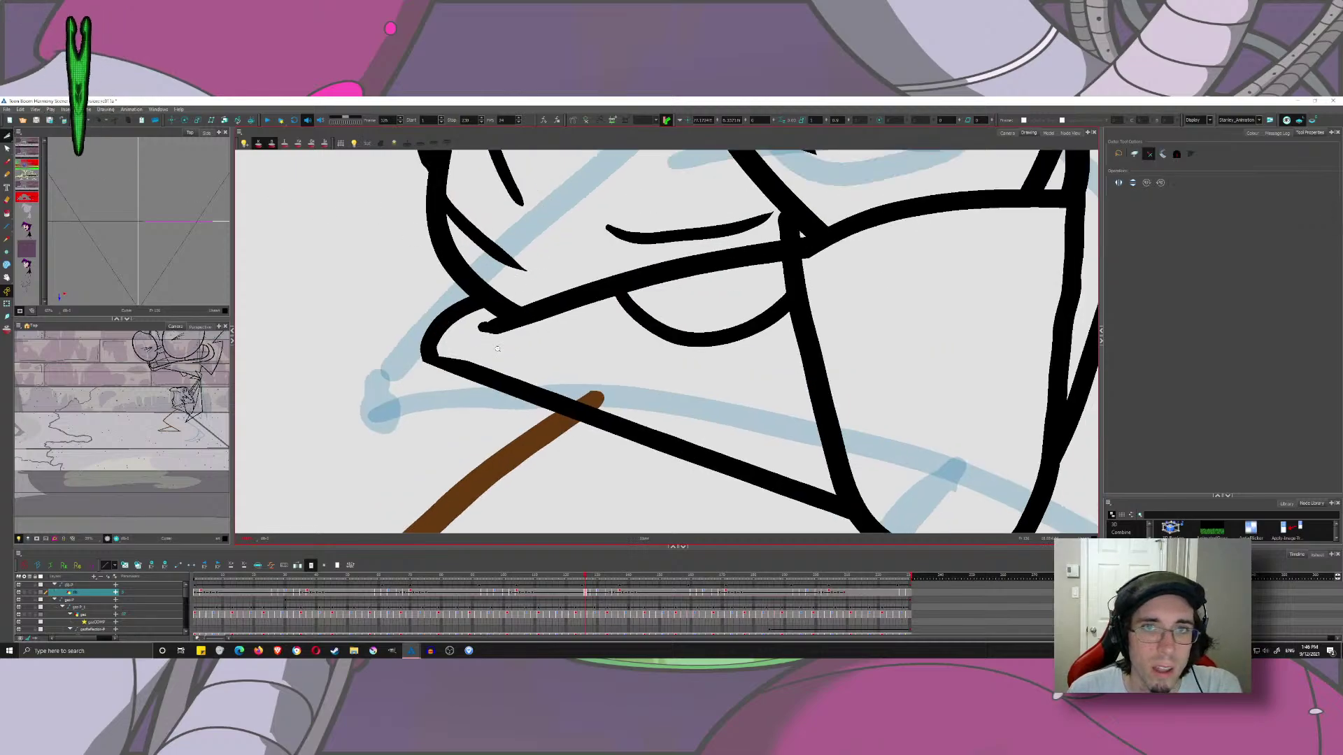
scroll(510, 358, "down", 4)
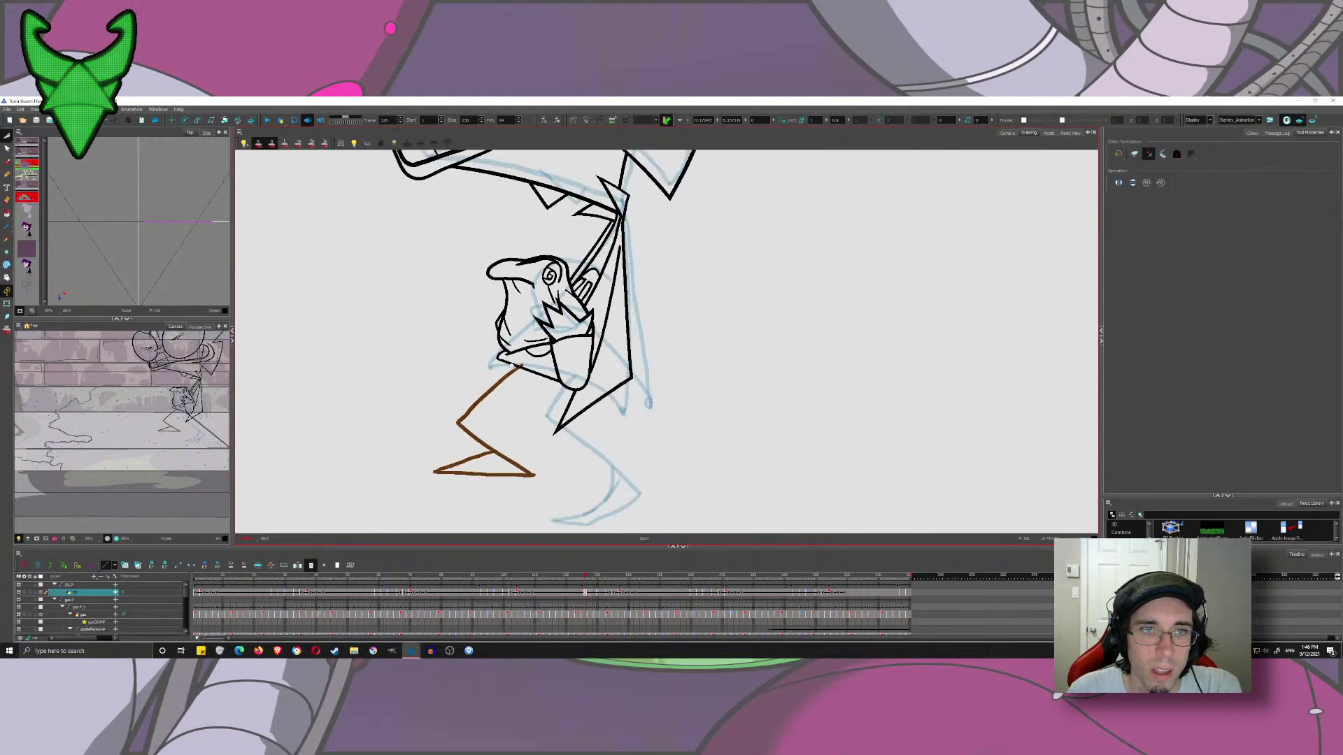
- Compare with the earlier raised-leg drawing and trim the cuff line's overshoot where it meets the sleeve edge on the pasted drawing
left_click(515, 595)
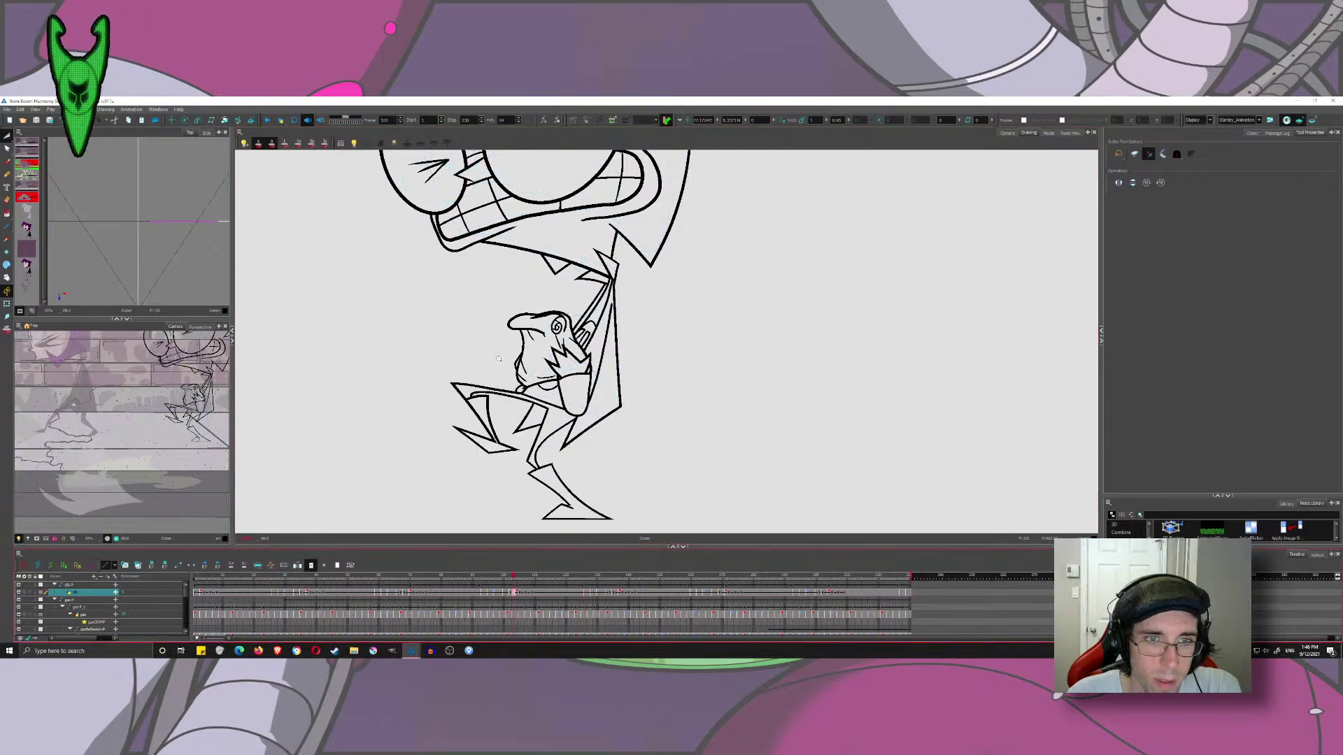
scroll(575, 257, "down", 5)
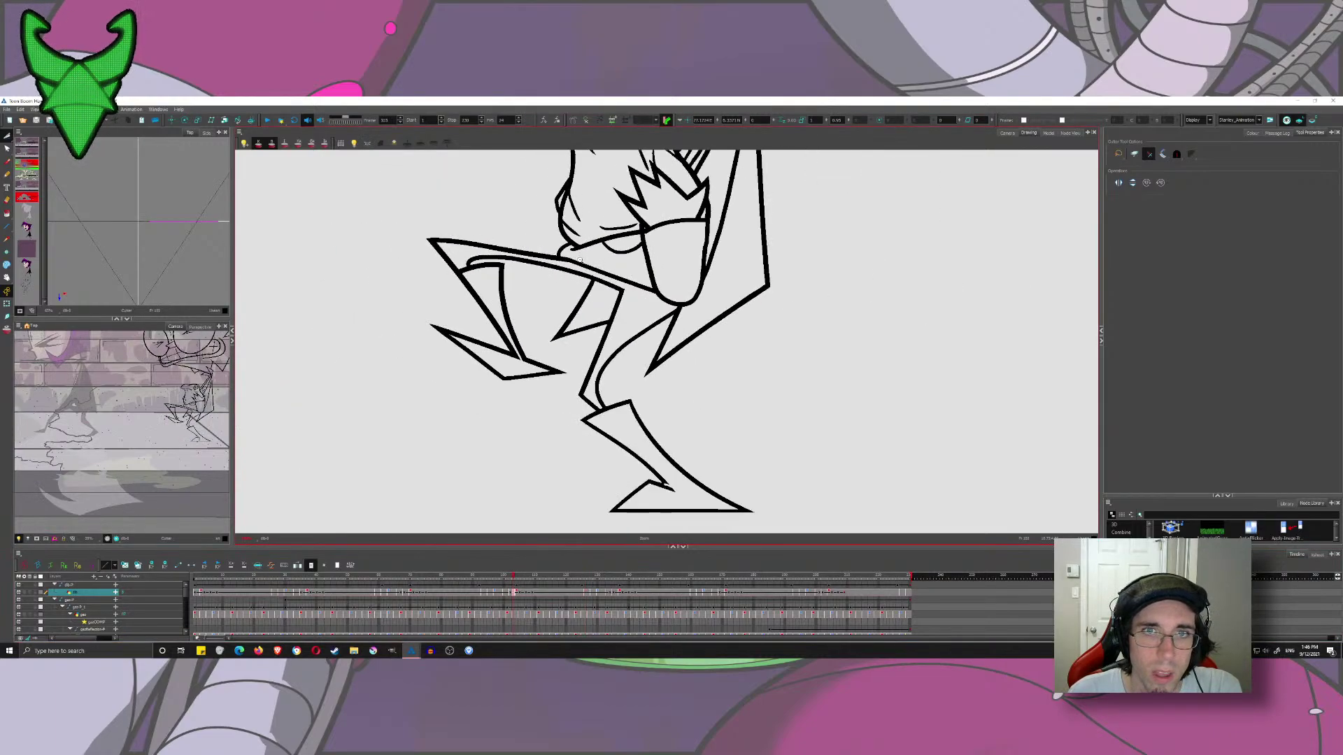
scroll(607, 288, "up", 5)
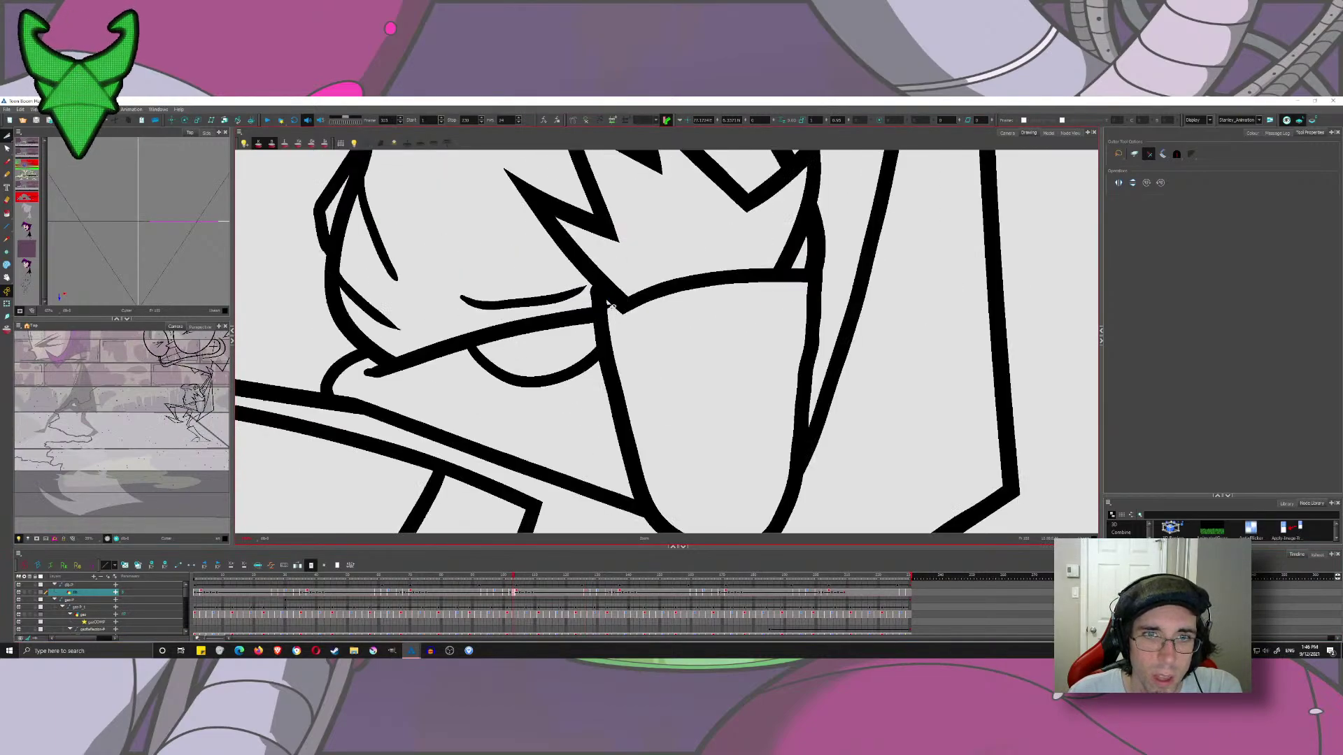
scroll(609, 306, "down", 5)
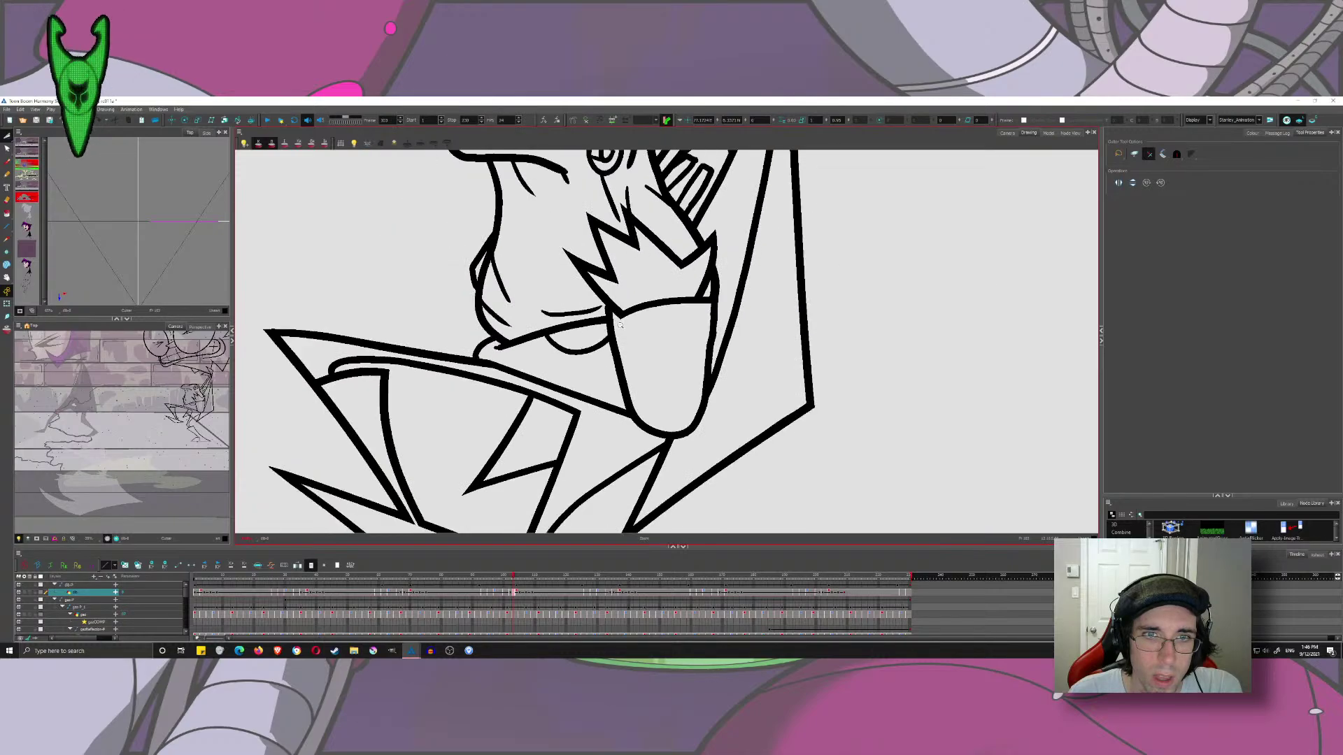
left_click(586, 596)
scroll(689, 348, "up", 5)
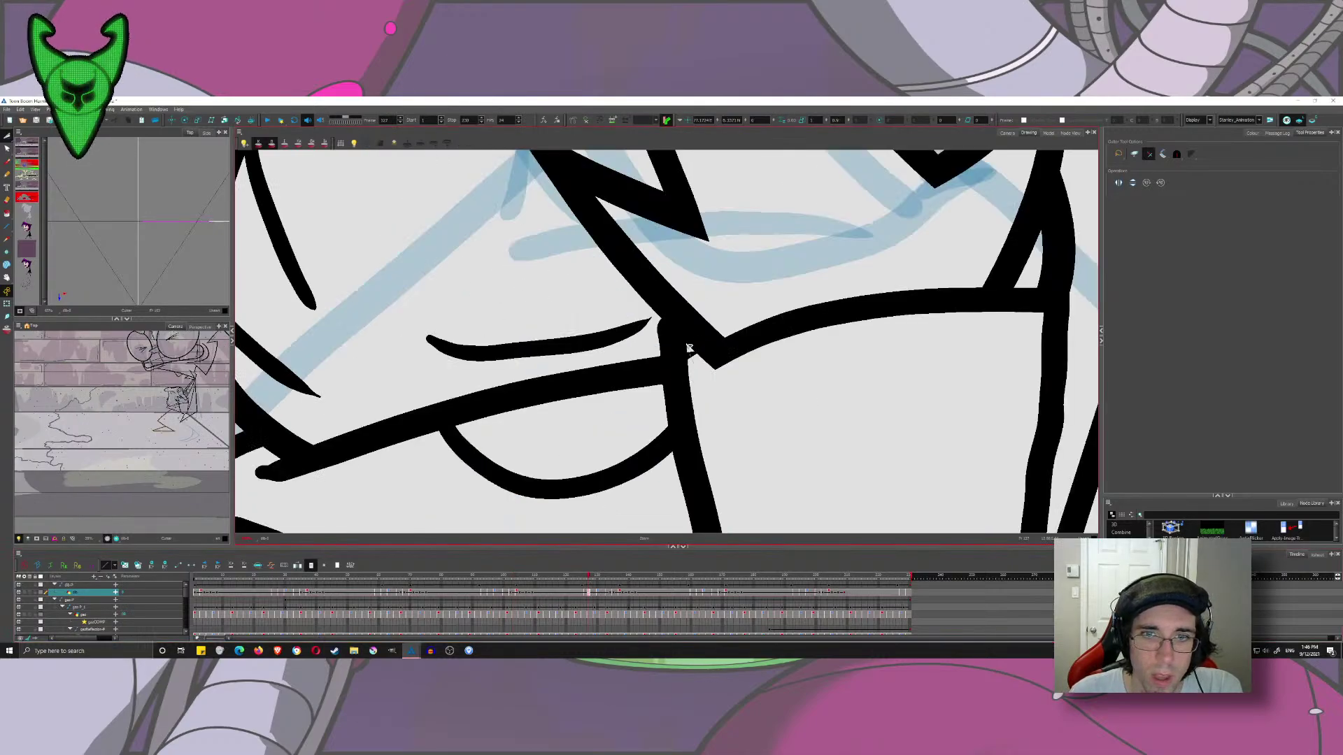
scroll(699, 344, "down", 4)
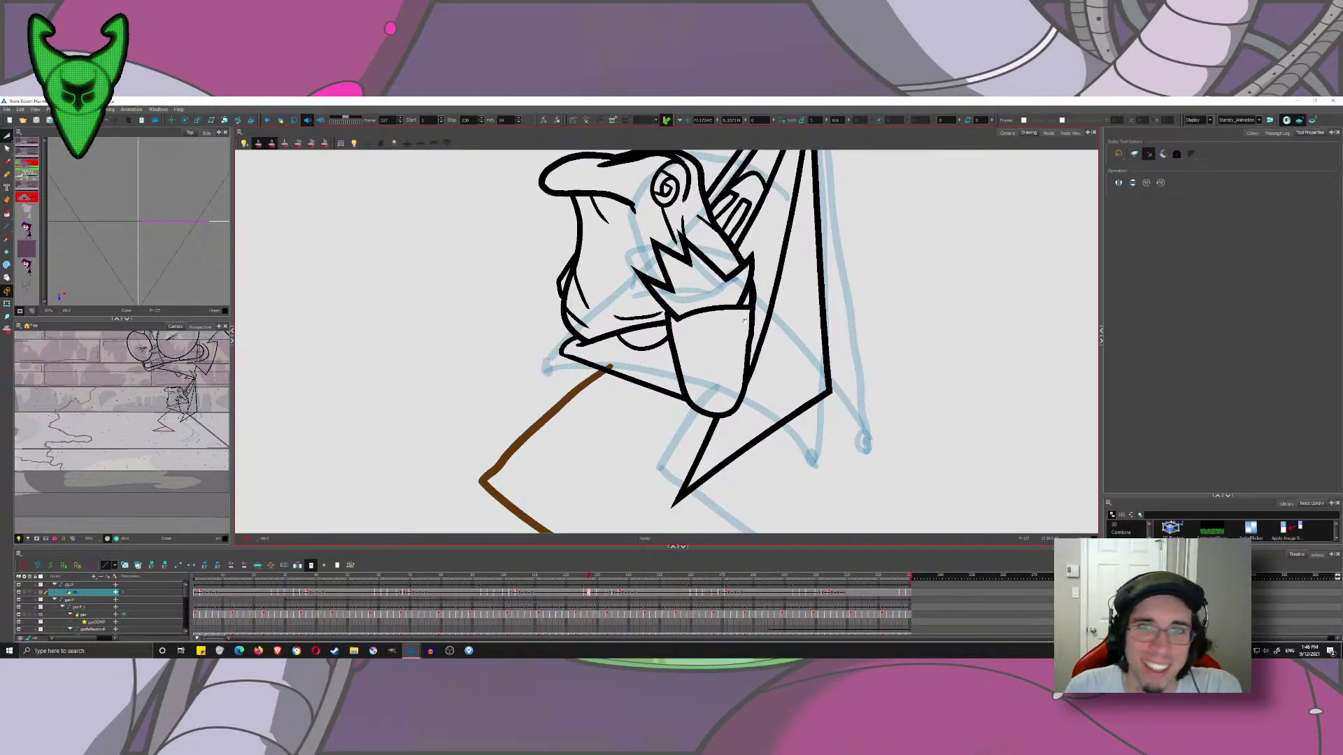
scroll(744, 320, "up", 4)
mouse_move(678, 323)
left_mouse_down()
mouse_move(705, 303)
mouse_move(656, 369)
mouse_move(661, 346)
mouse_move(701, 323)
left_mouse_up()
key("ctrl+z")
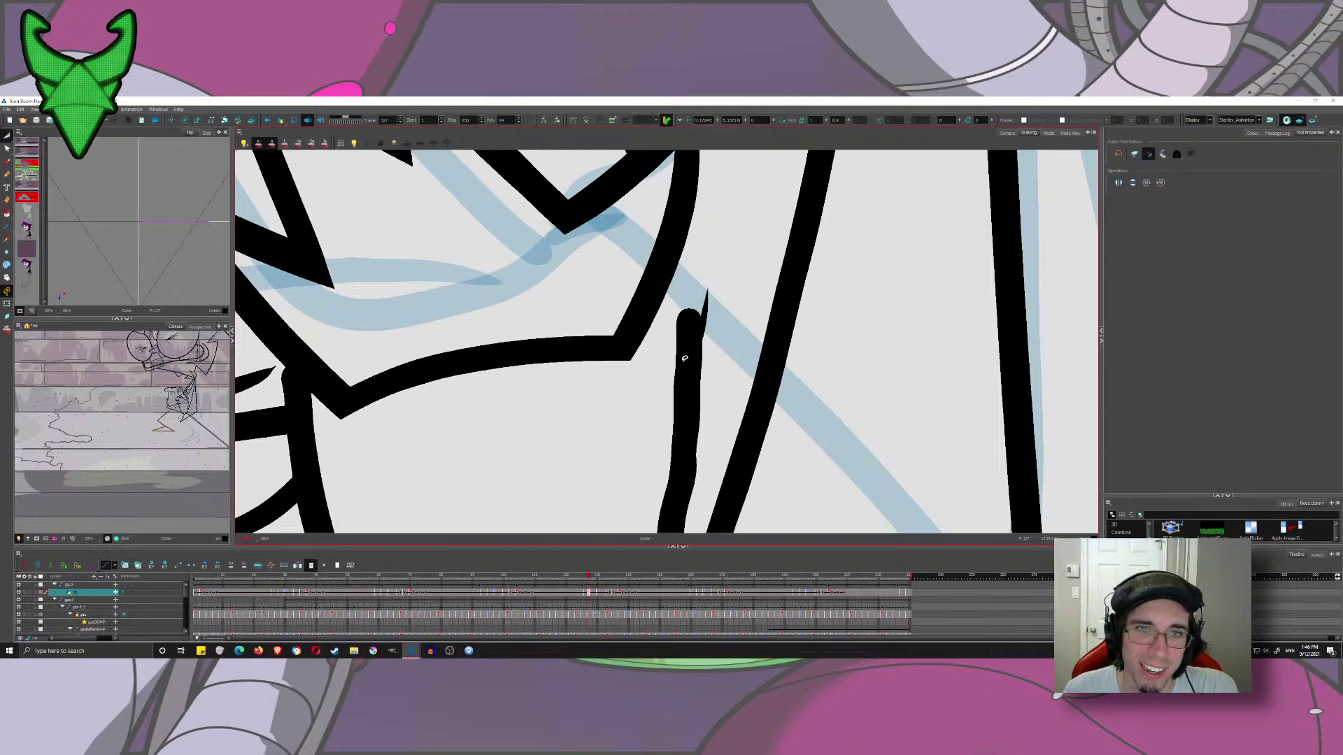
key("ctrl+z")
scroll(715, 380, "down", 4)
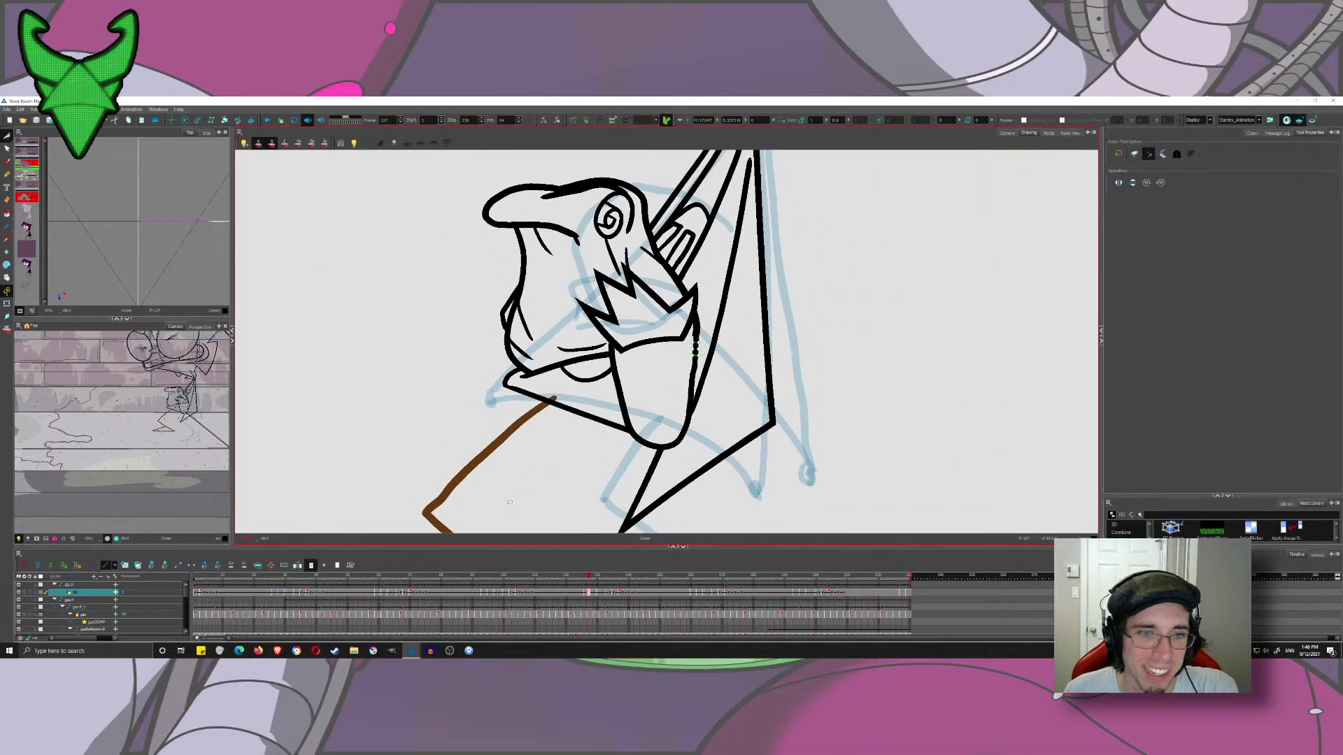
- Trim the same cuff line overshoot beside the sleeve edge on the earlier completed raised-leg drawing
left_click(513, 594)
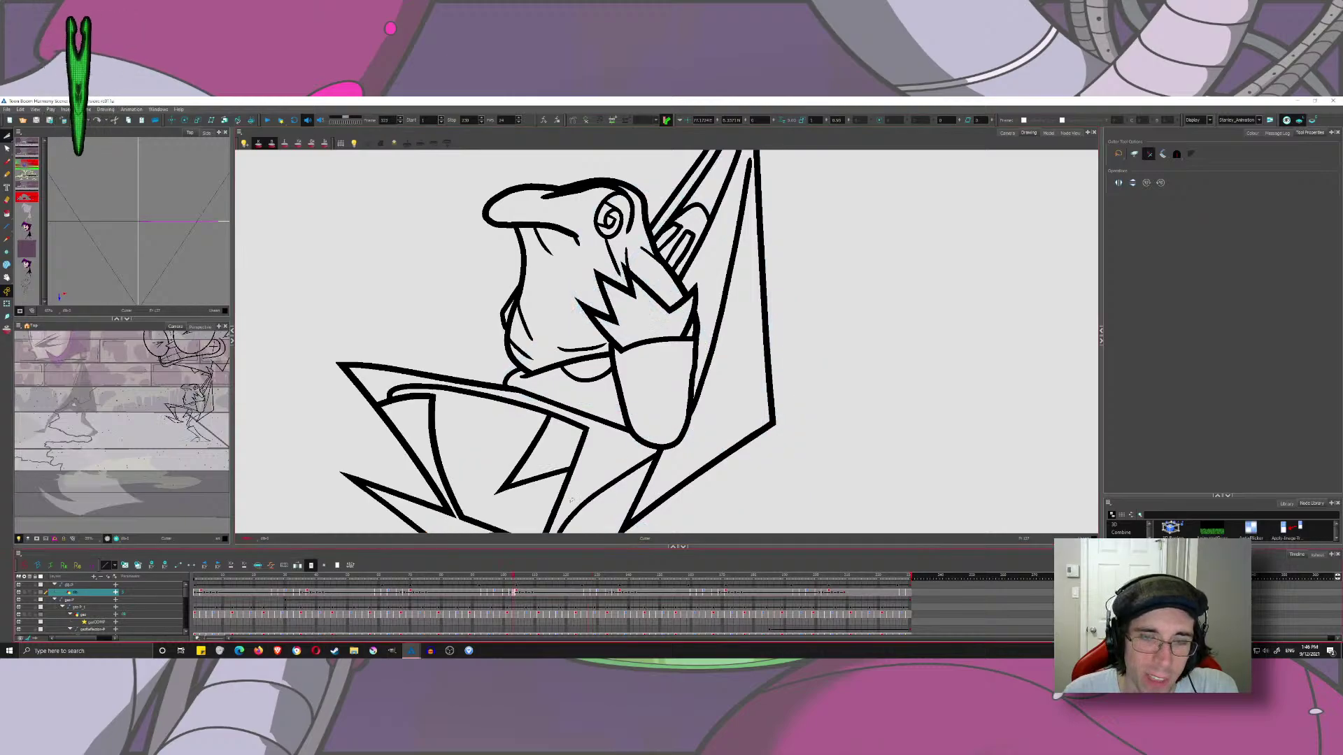
scroll(701, 348, "up", 5)
mouse_move(638, 287)
left_mouse_down()
mouse_move(631, 271)
mouse_move(662, 327)
left_mouse_up()
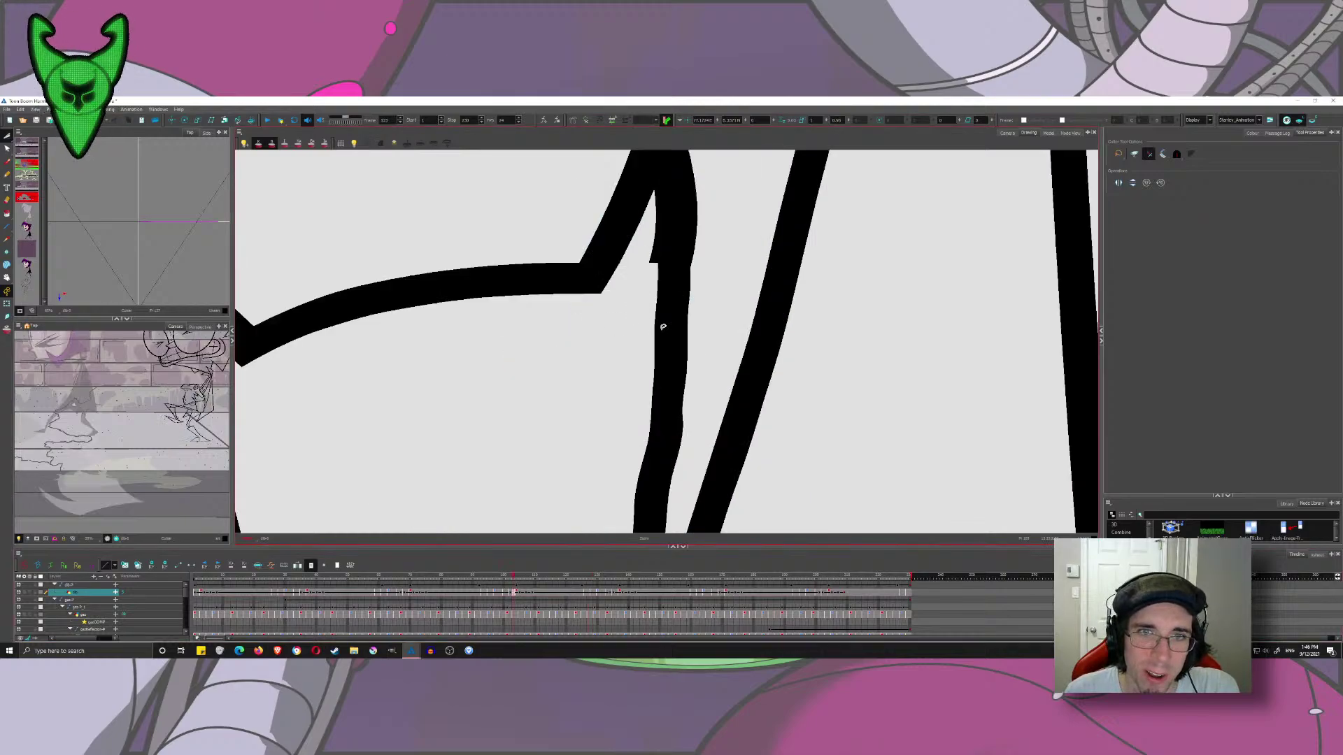
scroll(664, 326, "down", 6)
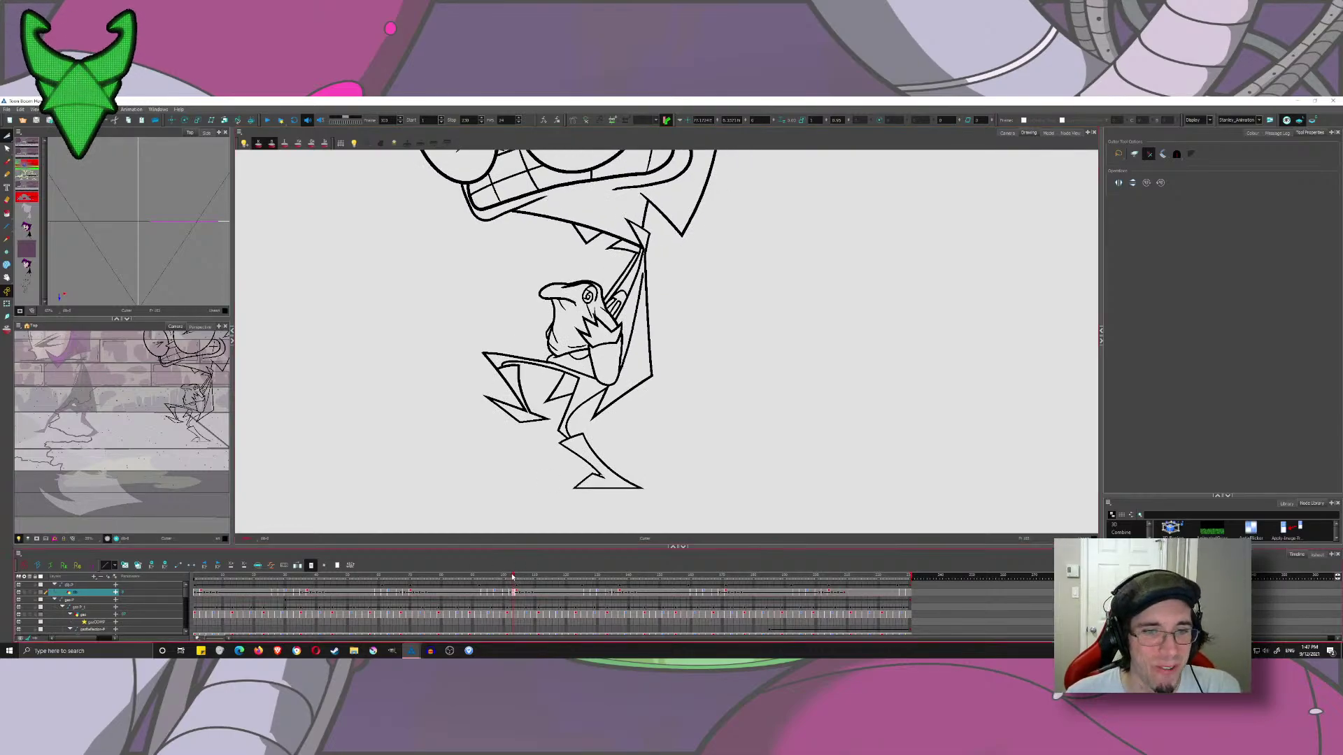
- Scrub through the timeline to review the inked walking drawings
mouse_move(512, 575)
left_mouse_down()
mouse_move(483, 576)
mouse_move(700, 603)
mouse_move(472, 589)
mouse_move(748, 643)
mouse_move(834, 621)
left_mouse_up()
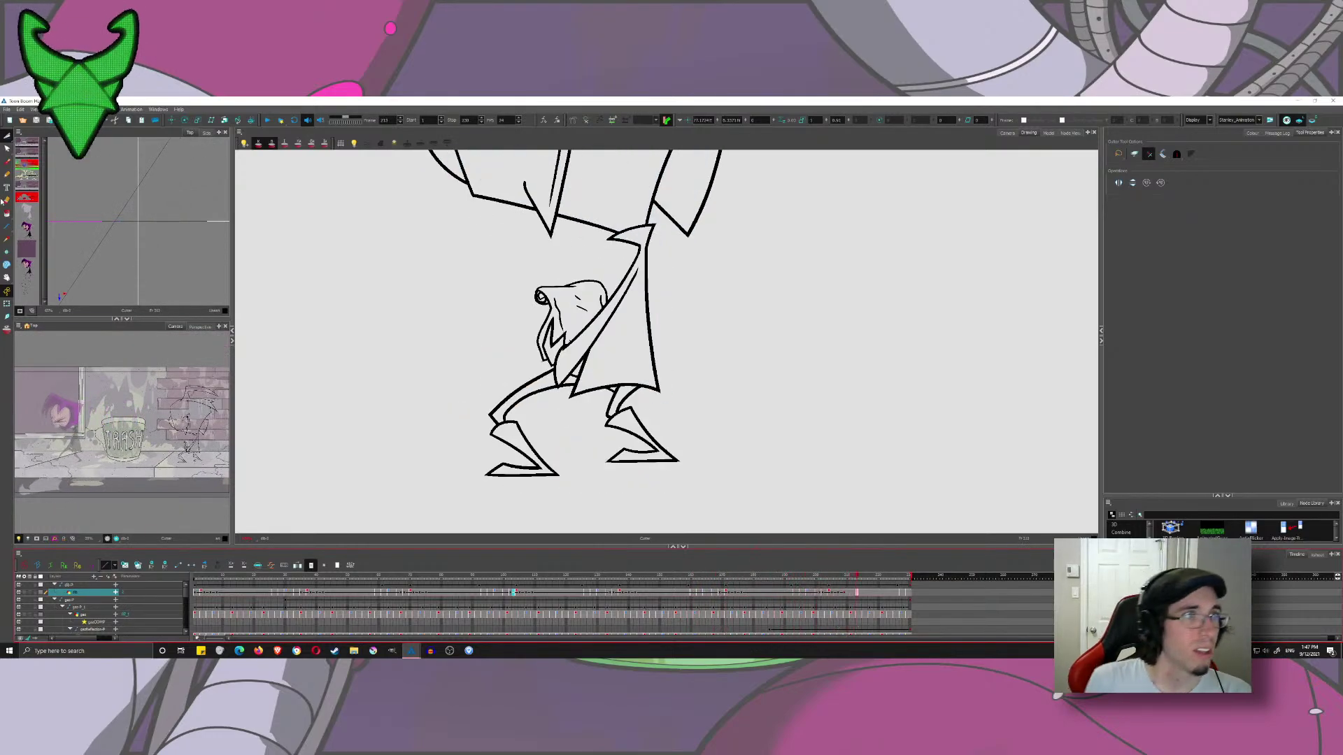
left_click(21, 136)
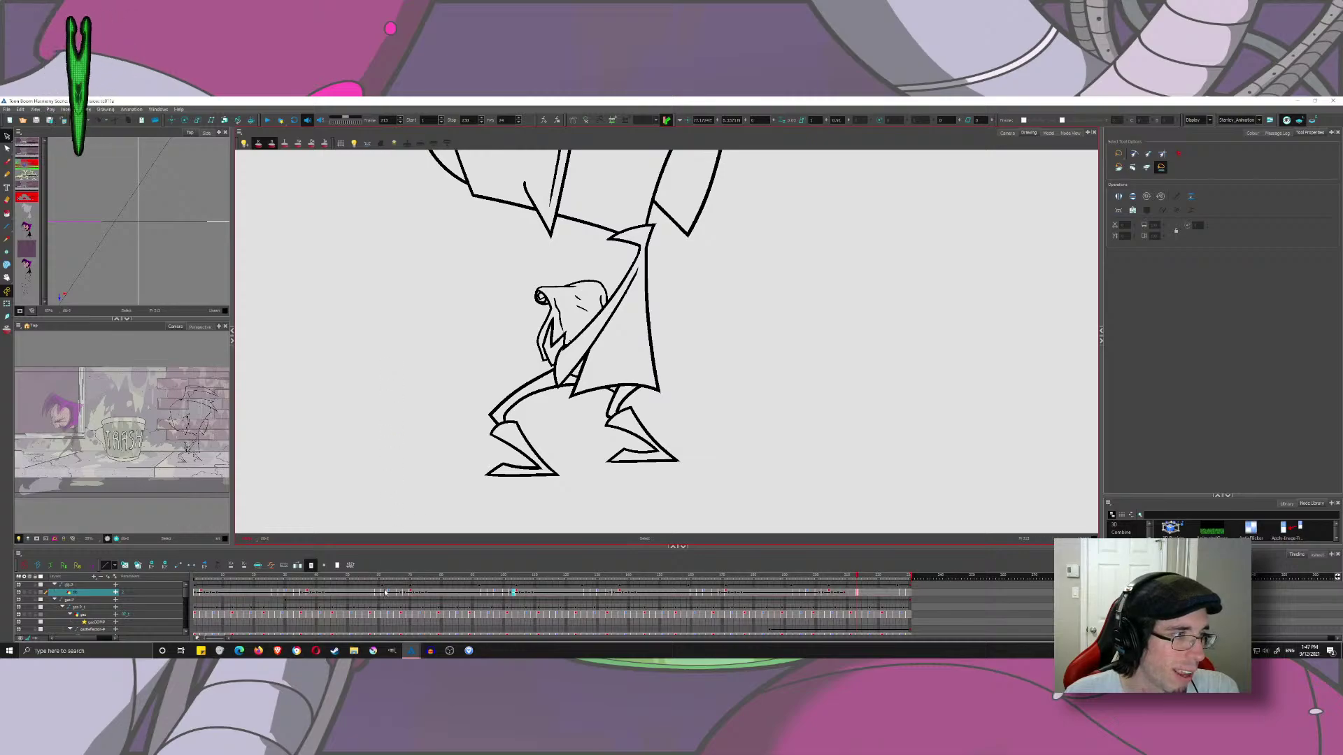
left_click_drag(411, 576, 370, 572)
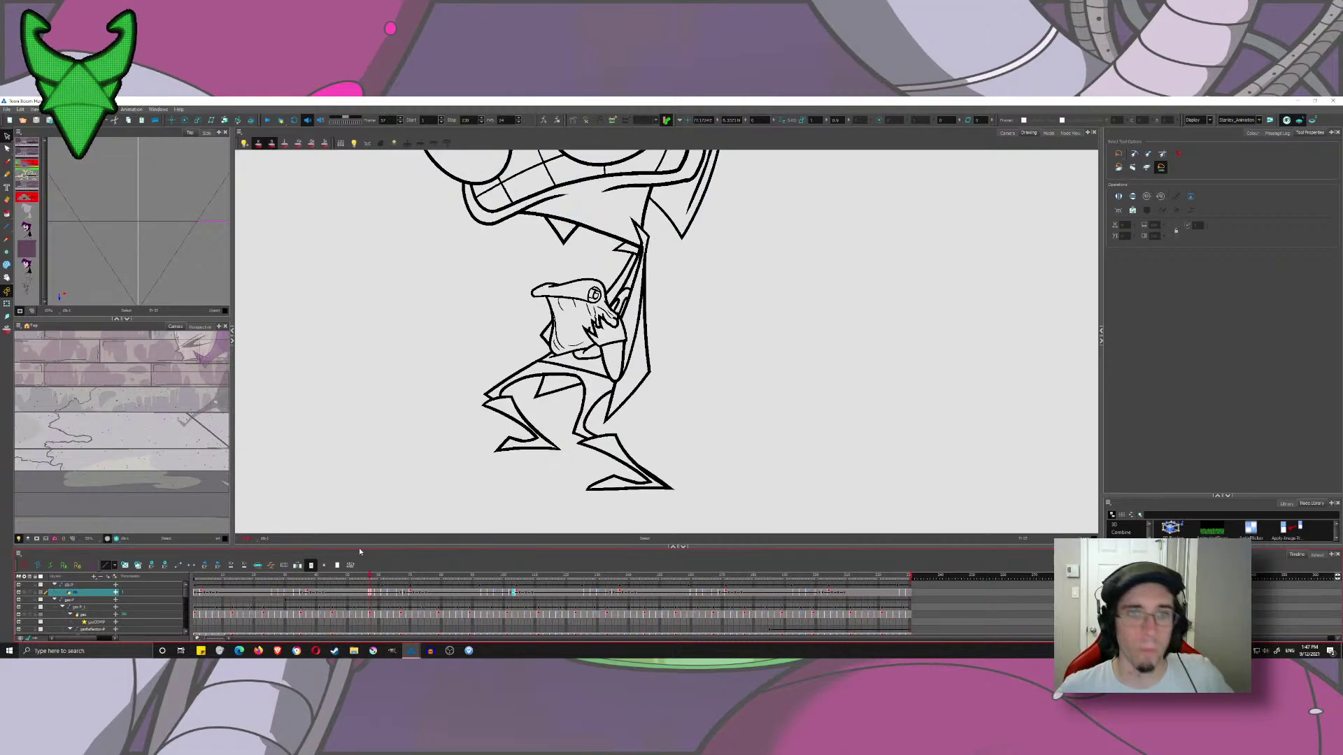
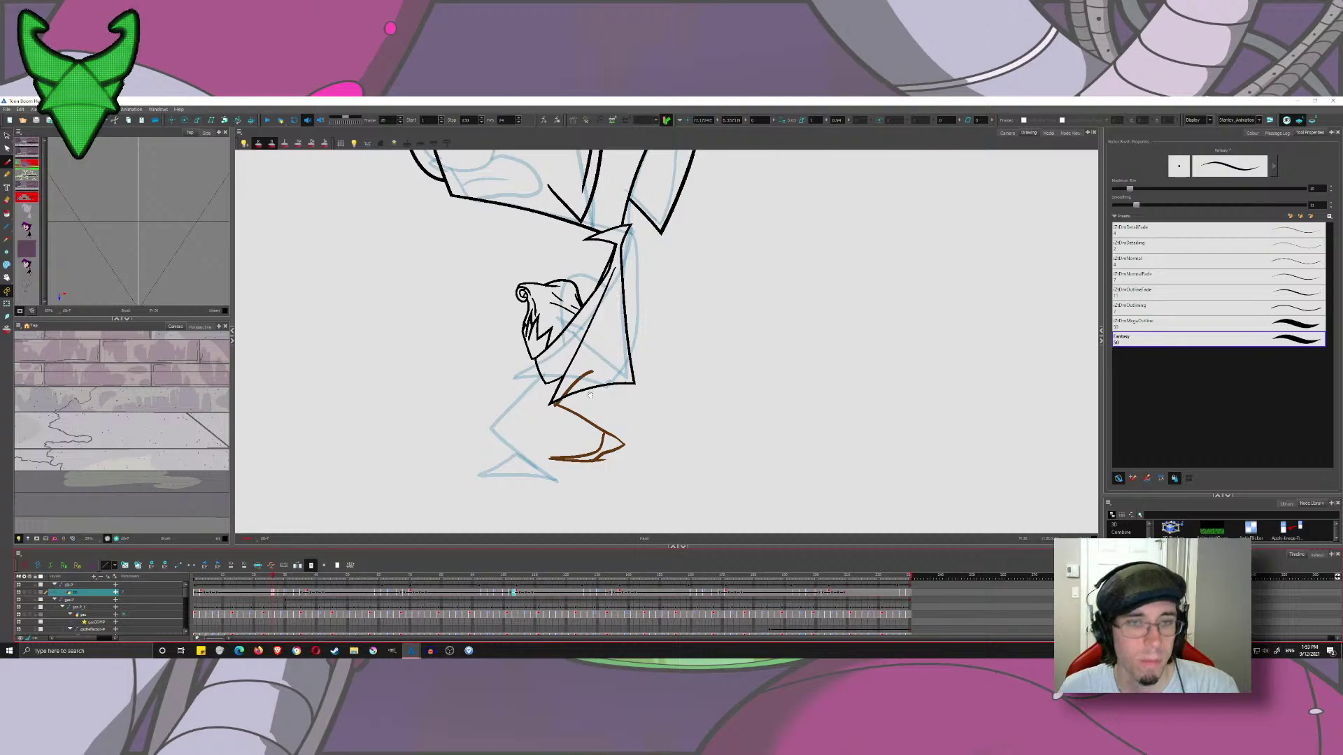
- Turn on onion skinning to show the neighbouring drawings around the rough legs below the coat
left_click_drag(534, 441, 494, 391)
scroll(494, 390, "up", 5)
key("alt+o")
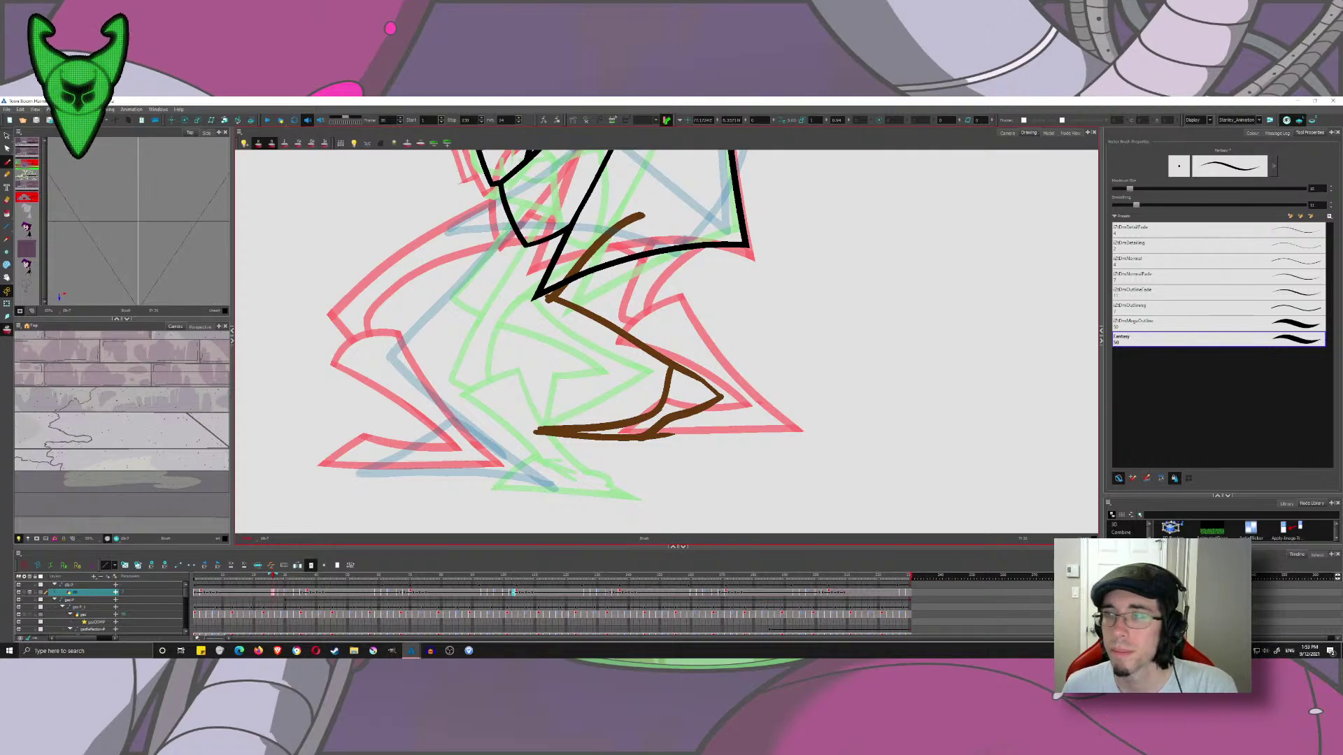
mouse_move(493, 203)
left_mouse_down()
mouse_move(550, 251)
mouse_move(479, 517)
left_mouse_up()
left_click_drag(603, 222, 285, 414)
key("ctrl+z")
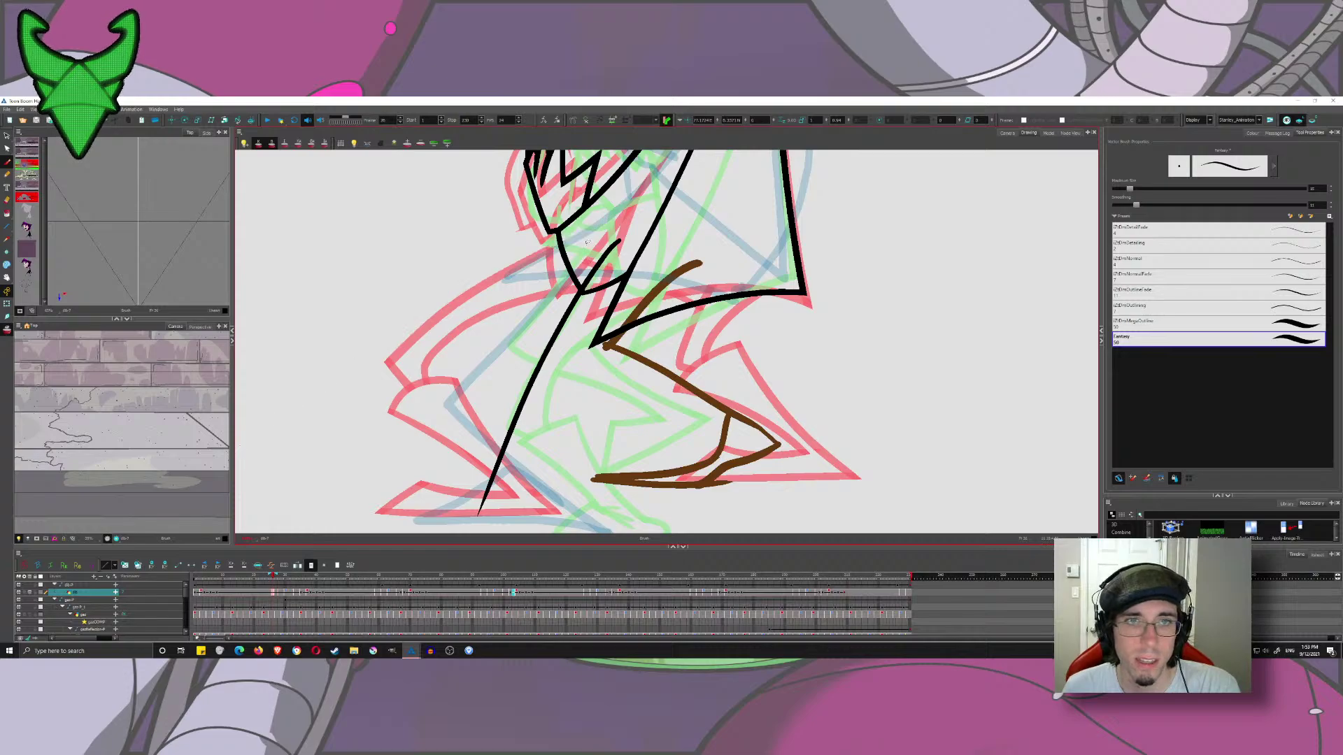
key("ctrl+z")
mouse_move(605, 233)
left_mouse_down()
mouse_move(492, 336)
mouse_move(367, 518)
left_mouse_up()
key("ctrl+z")
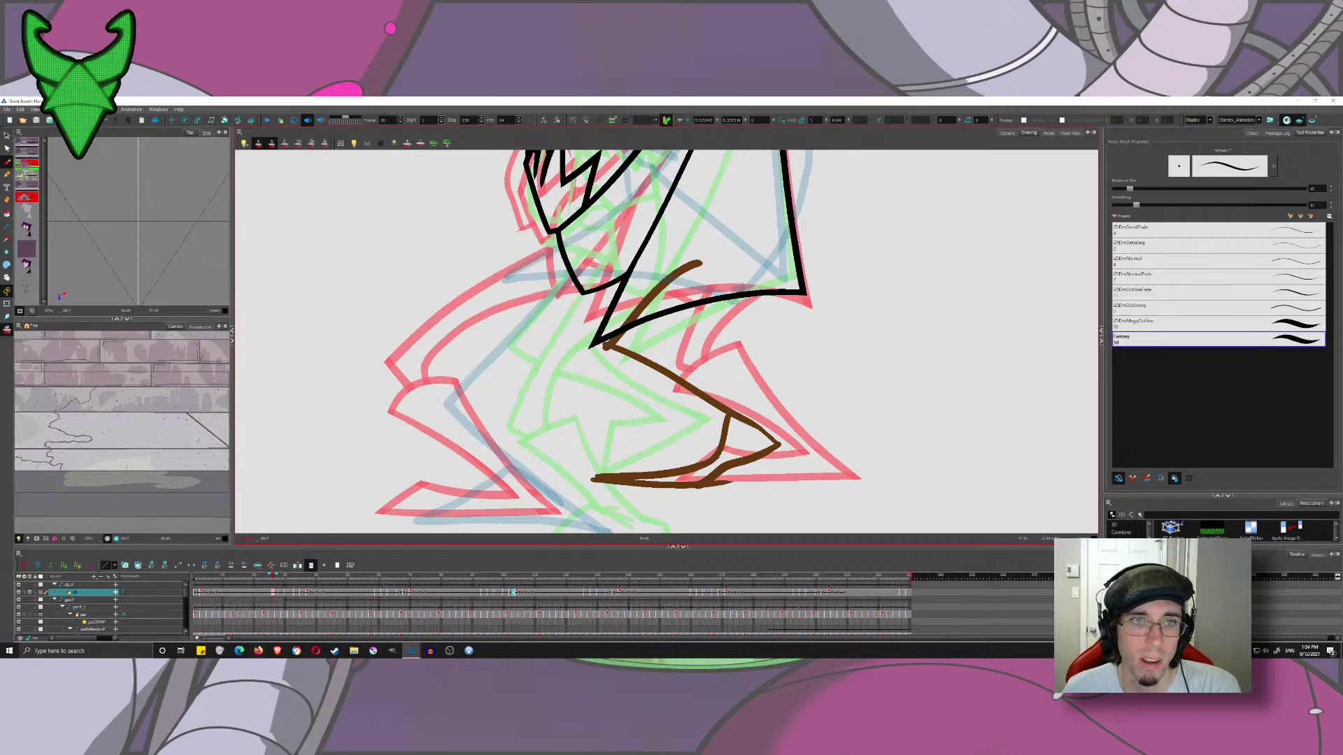
mouse_move(598, 233)
left_mouse_down()
mouse_move(563, 255)
mouse_move(365, 491)
left_mouse_up()
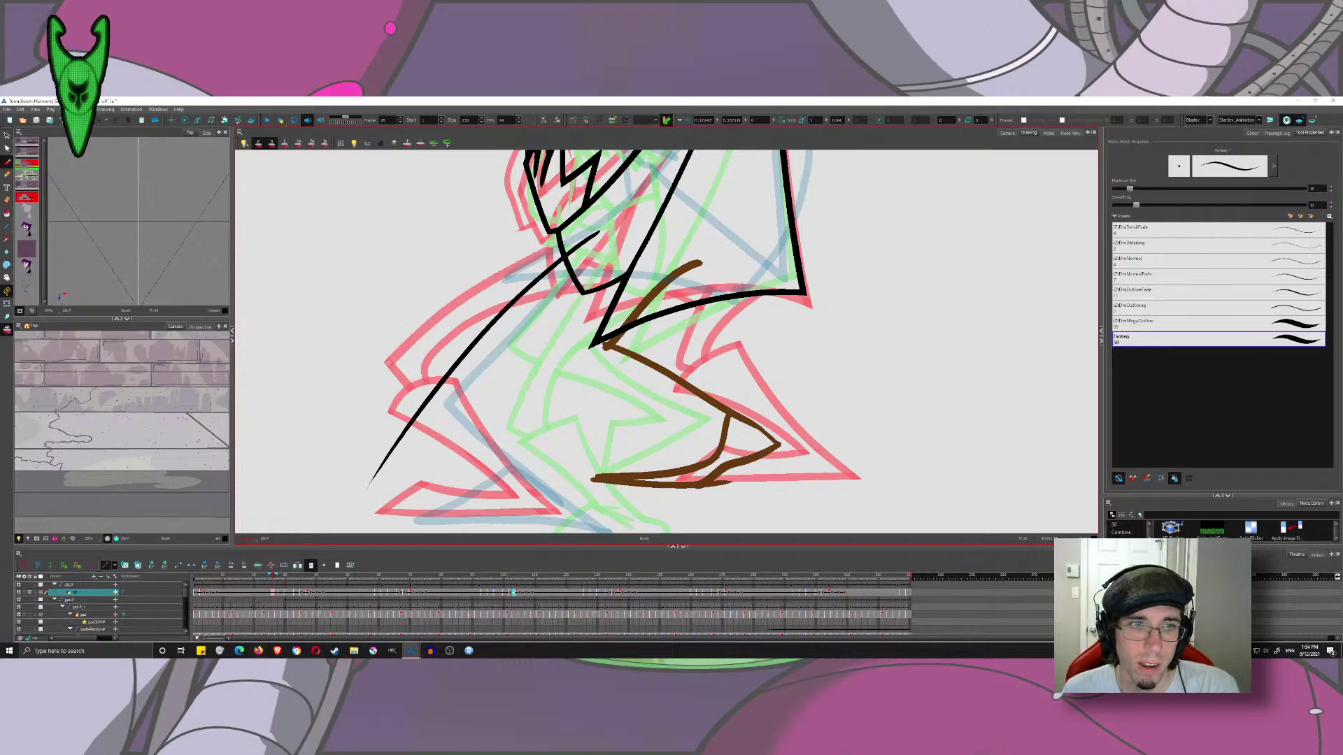
left_click_drag(385, 356, 510, 489)
left_click_drag(486, 413, 612, 484)
key("ctrl+z")
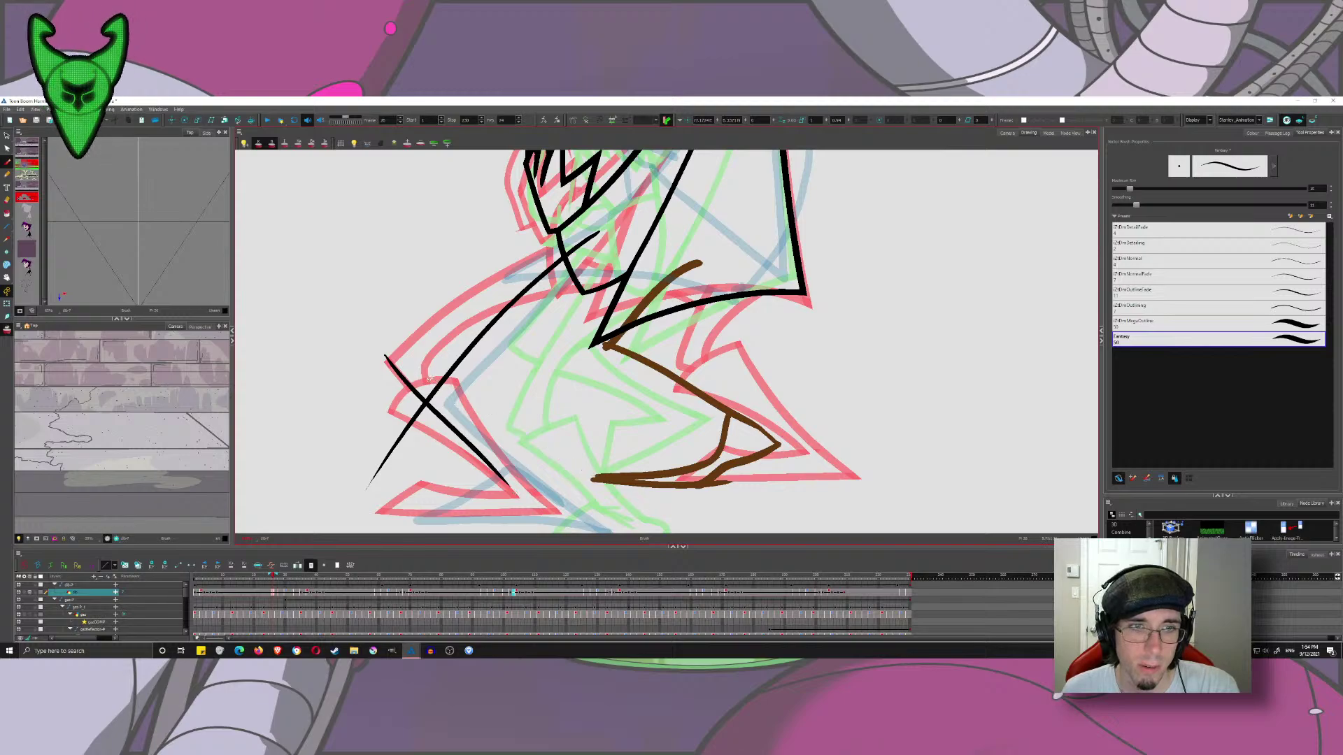
key("ctrl+z")
key("ctrl+z")
mouse_move(425, 366)
left_mouse_down()
mouse_move(519, 464)
mouse_move(479, 445)
left_mouse_up()
key("ctrl+z")
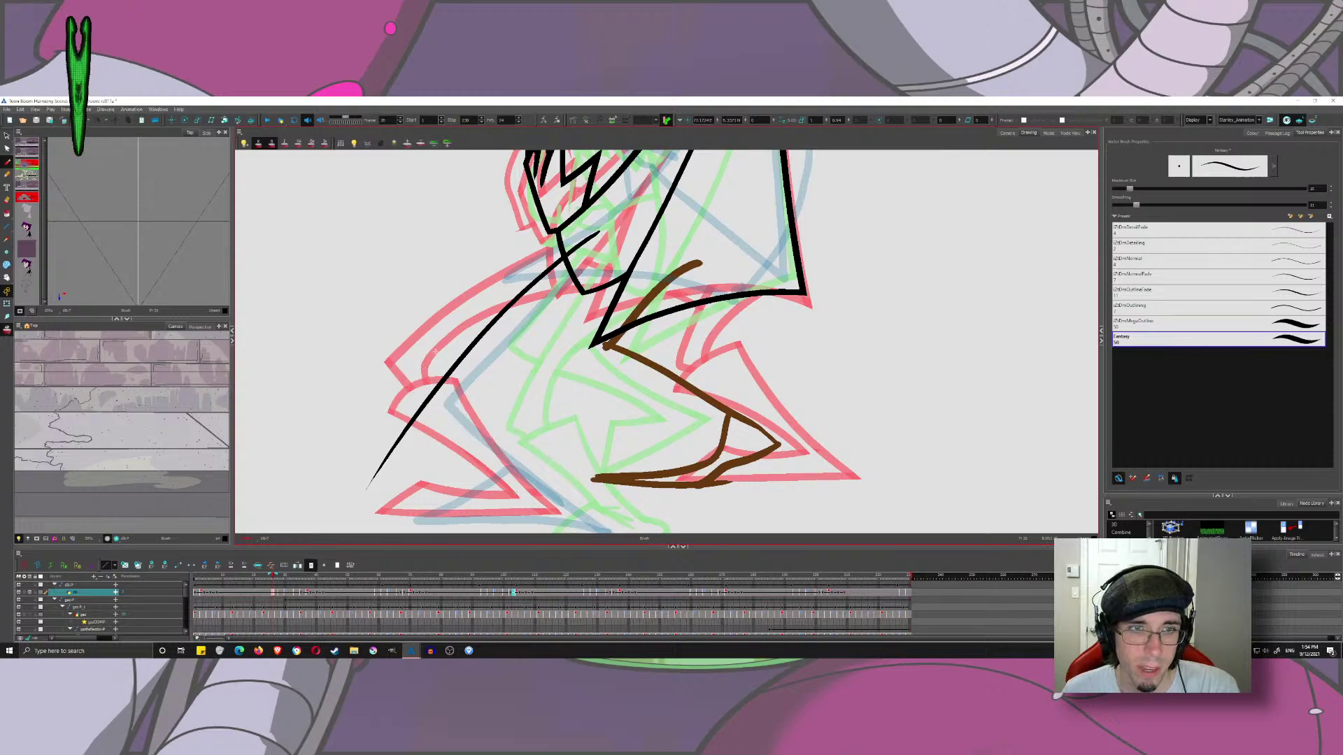
mouse_move(429, 356)
left_mouse_down()
mouse_move(501, 466)
mouse_move(466, 389)
mouse_move(661, 278)
left_mouse_up()
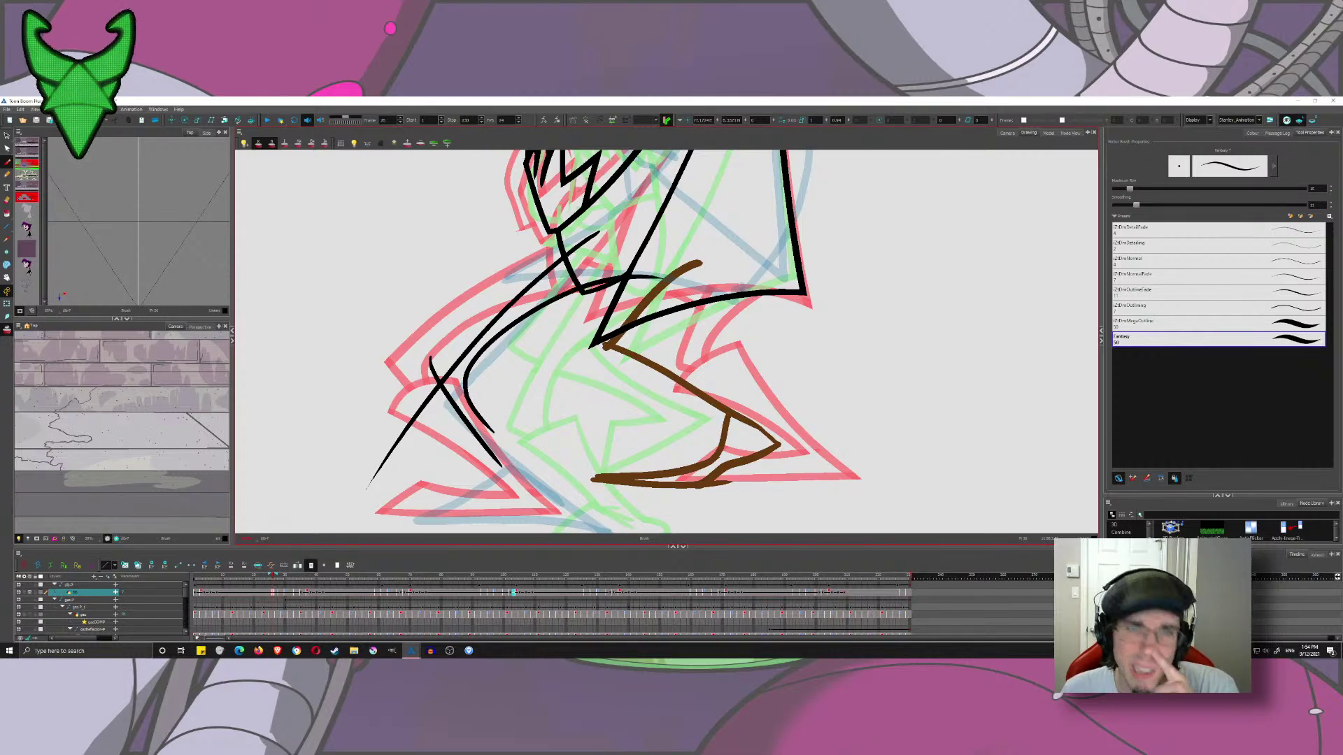
key("ctrl+z")
key("ctrl+z")
key("ctrl+z")
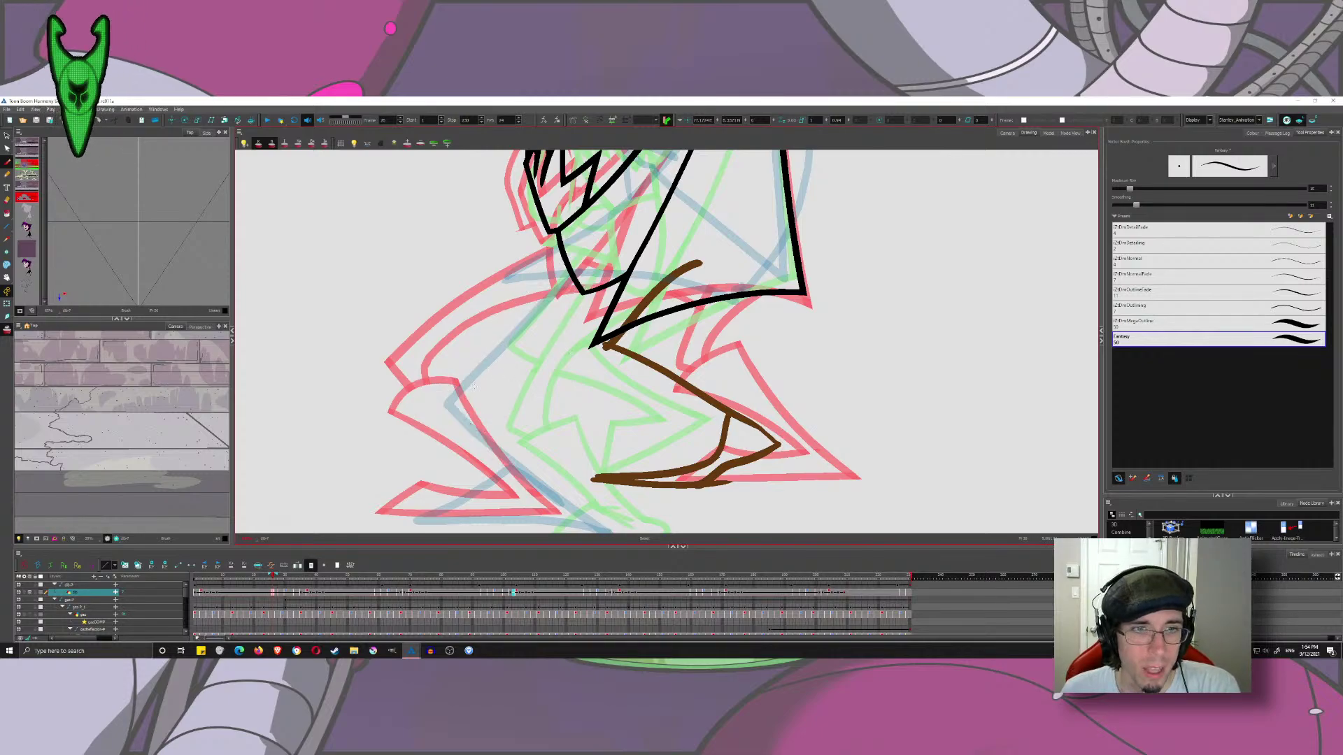
- Ink the lower leg and foot with overlapping black strokes over the green onion-skin foot: sole, shin, calf, boot top and heel
left_click_drag(491, 442, 489, 330)
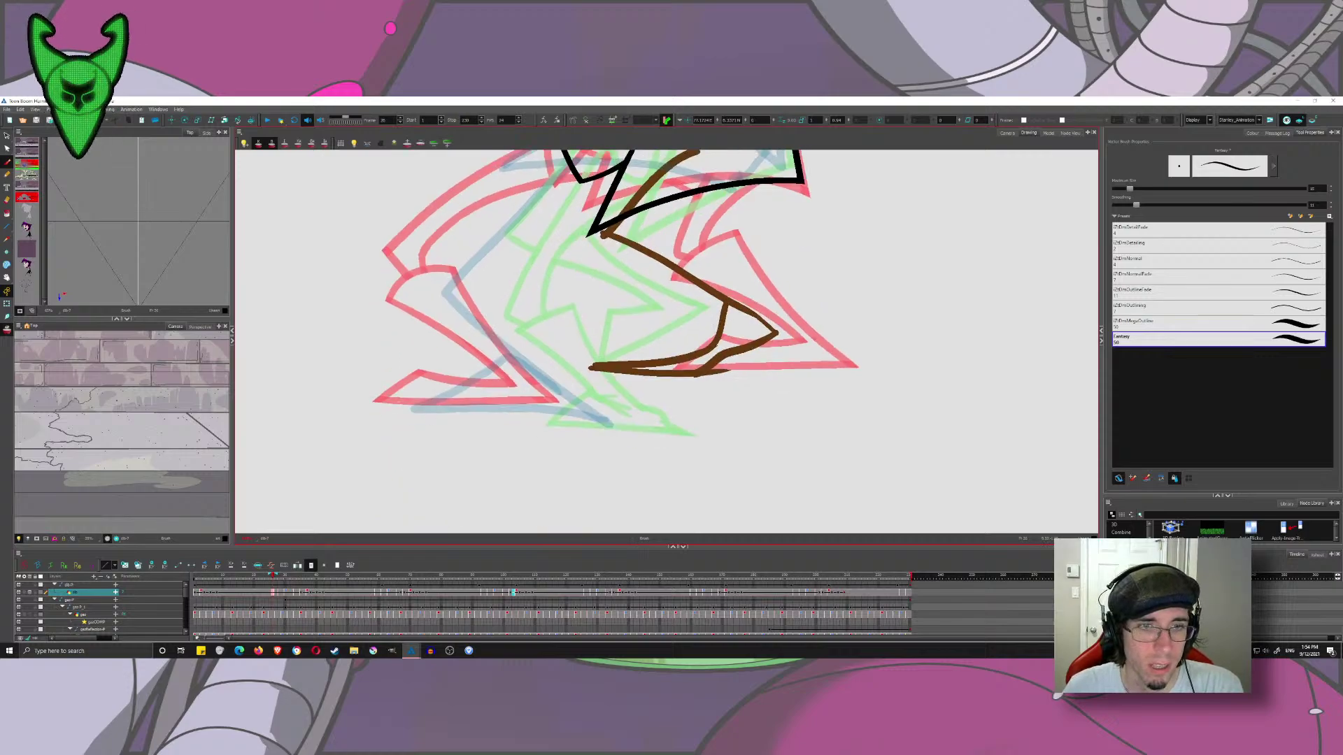
left_click_drag(452, 409, 626, 414)
key("ctrl+z")
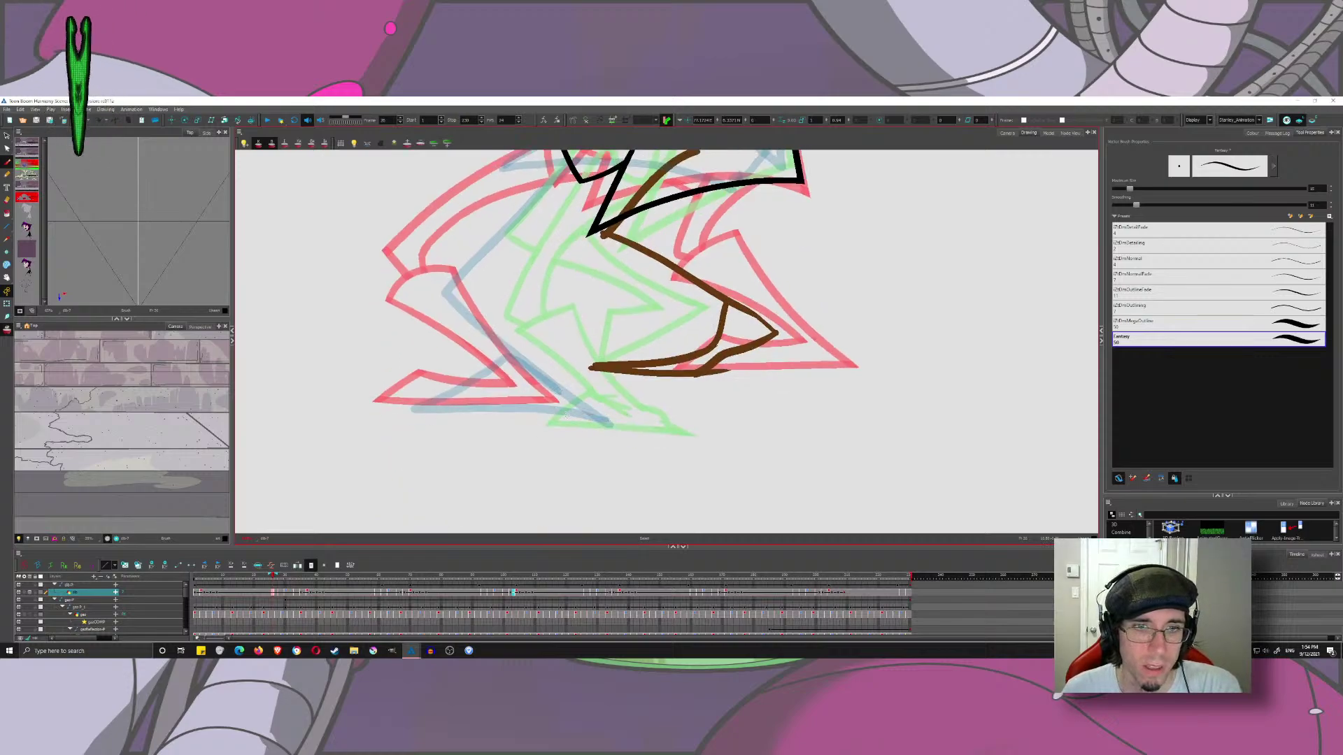
left_click_drag(533, 422, 730, 440)
left_click_drag(574, 292, 707, 465)
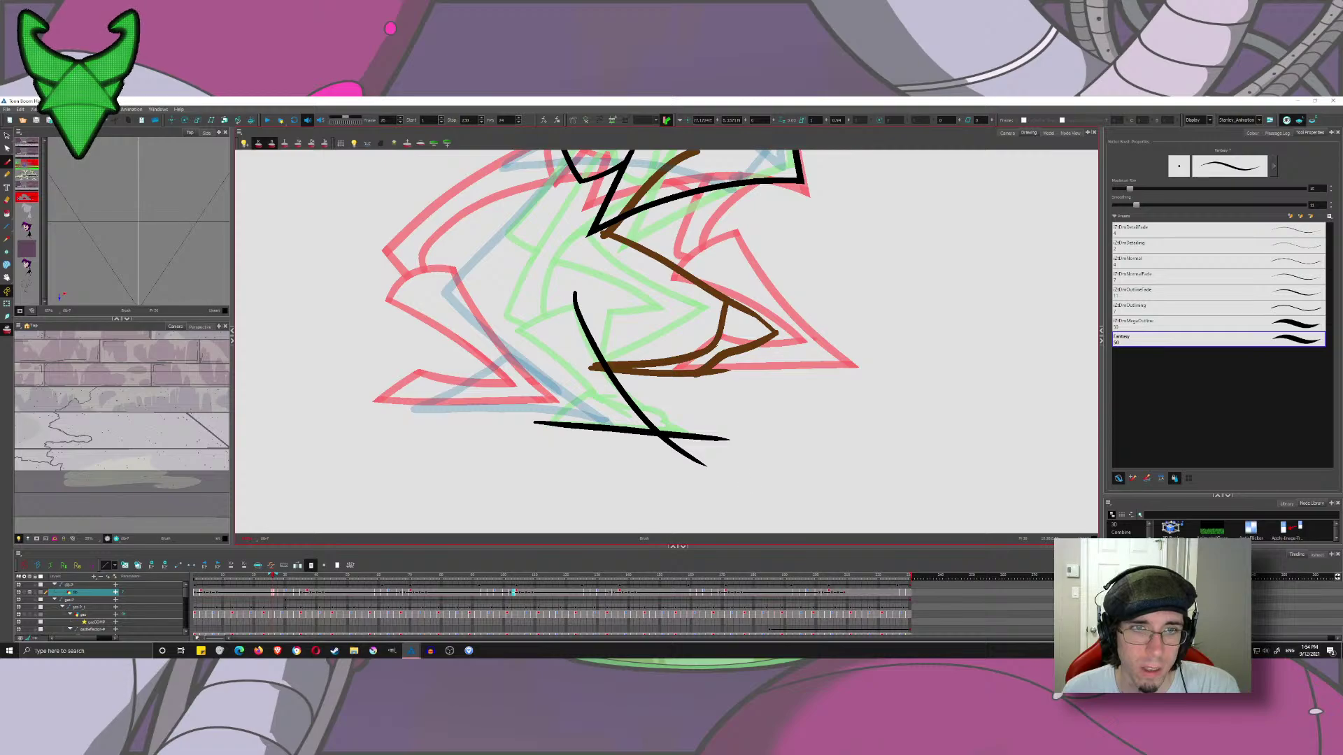
left_click_drag(605, 302, 490, 358)
left_click_drag(507, 312, 628, 429)
key("ctrl+z")
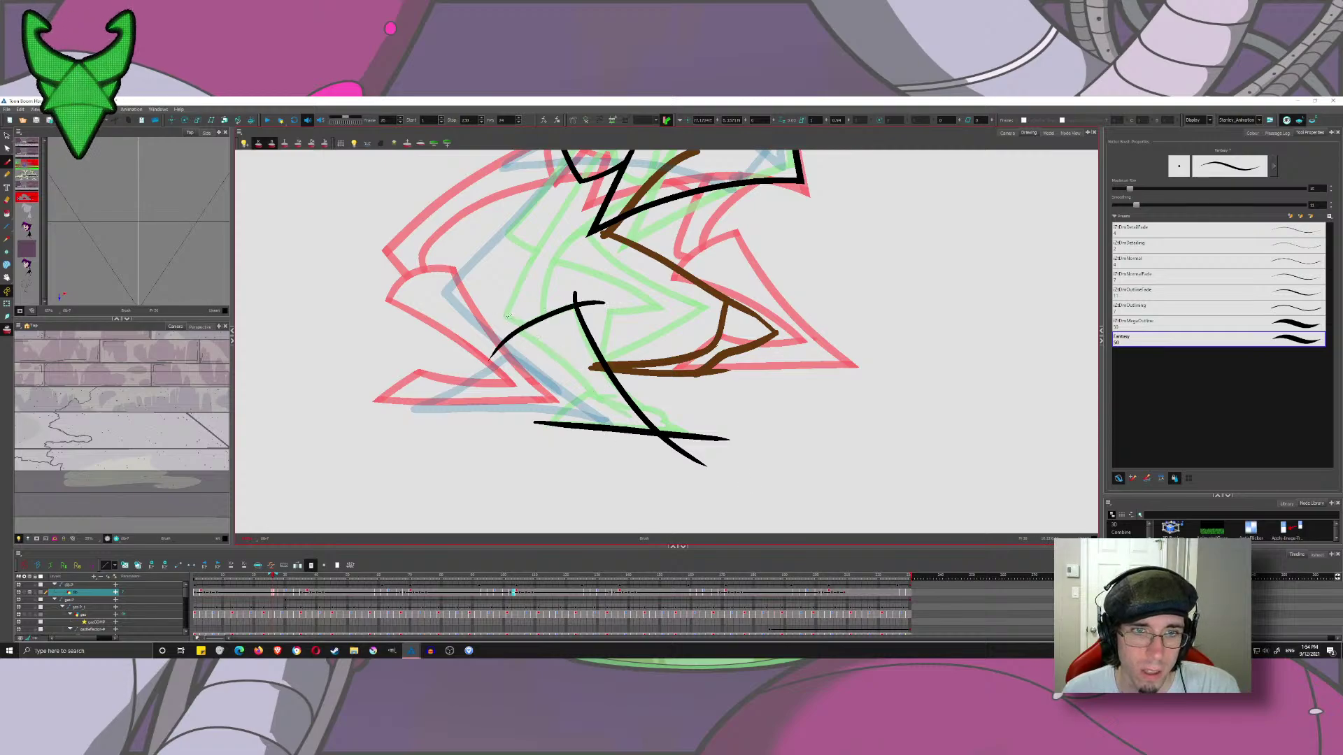
left_click_drag(499, 305, 632, 428)
mouse_move(592, 384)
left_mouse_down()
mouse_move(526, 448)
mouse_move(642, 420)
left_mouse_up()
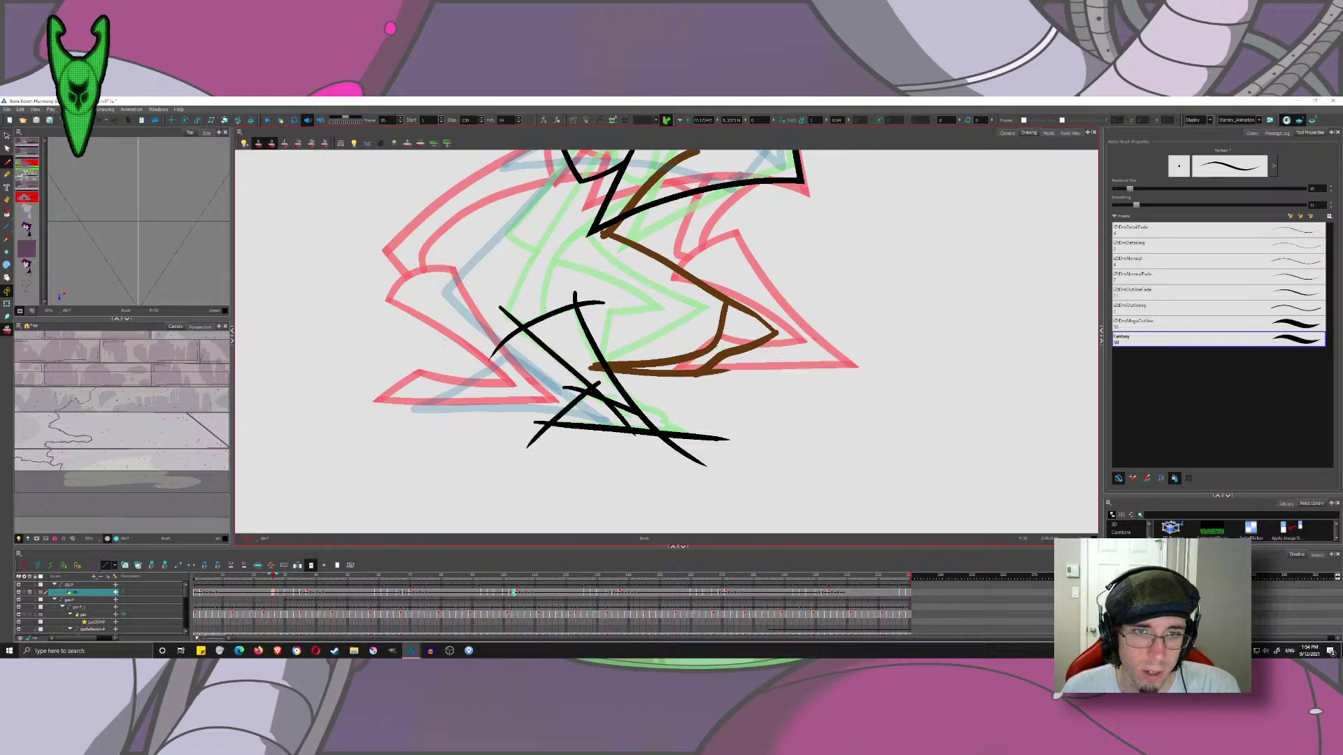
- Select the newly inked lower leg and foot strokes and move them forward onto the blue rough leg
left_click(4, 137)
mouse_move(521, 288)
left_mouse_down()
mouse_move(579, 288)
mouse_move(630, 365)
mouse_move(539, 376)
left_mouse_up()
left_click_drag(518, 329, 528, 331)
key("Escape")
left_click_drag(553, 378, 545, 417)
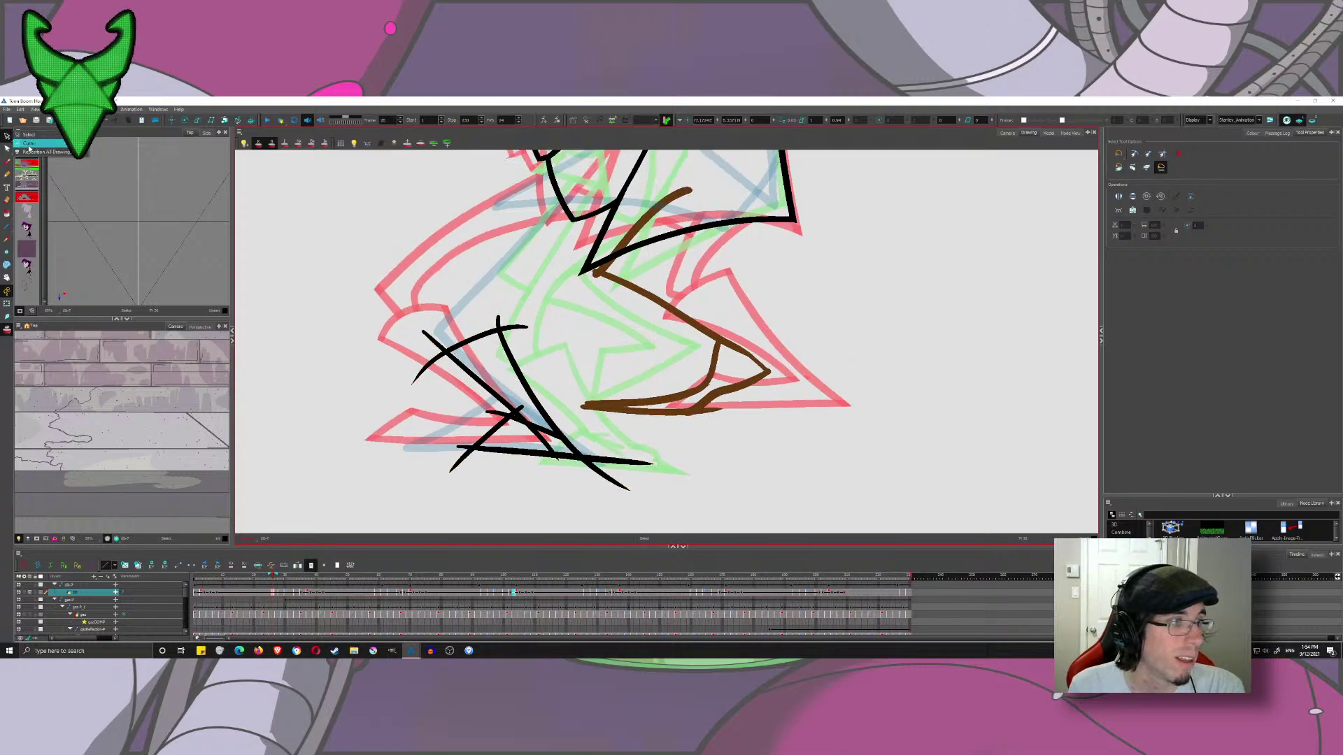
- Trim the overshooting stroke ends around the inked lower leg and foot with the Cutter tool to leave a clean outline
left_click(30, 143)
mouse_move(509, 314)
left_mouse_down()
mouse_move(489, 322)
mouse_move(515, 337)
mouse_move(426, 349)
left_mouse_up()
left_click_drag(419, 359, 433, 372)
left_click_drag(512, 400, 524, 414)
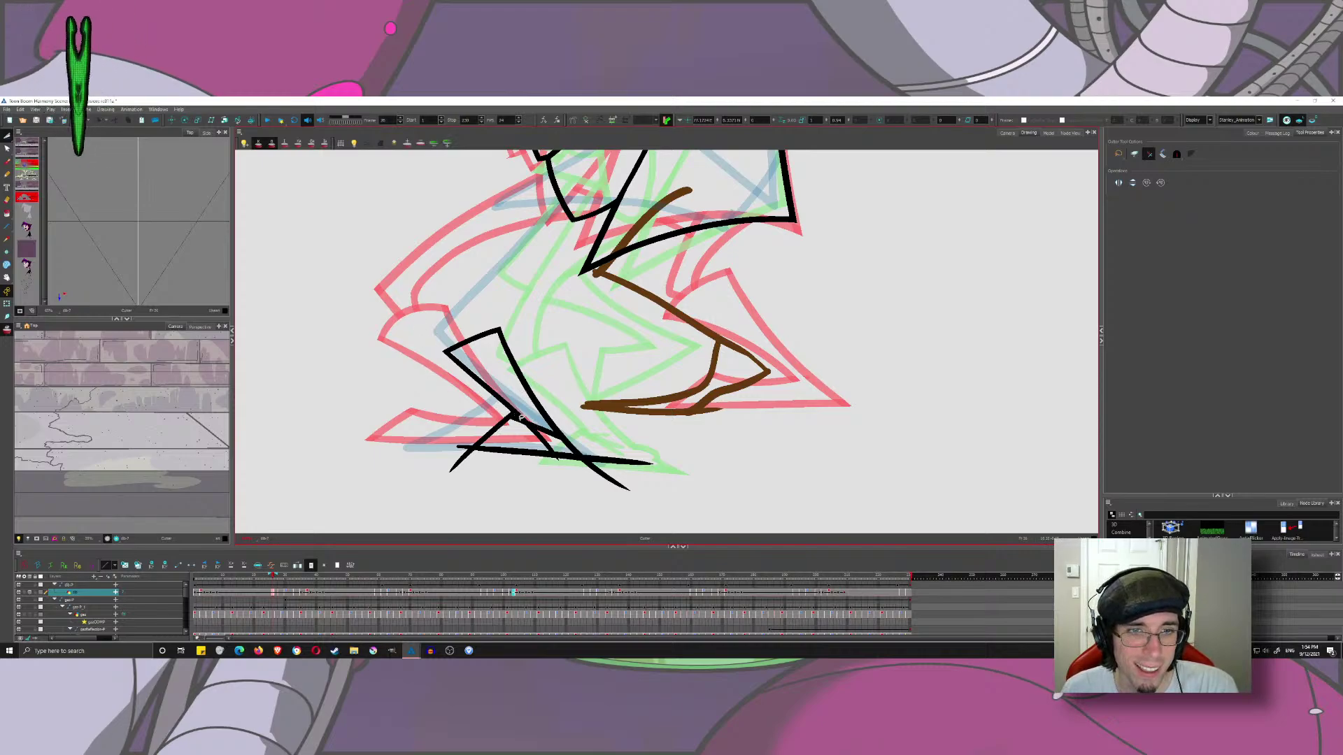
mouse_move(551, 430)
left_mouse_down()
mouse_move(544, 449)
mouse_move(606, 469)
mouse_move(599, 479)
left_mouse_up()
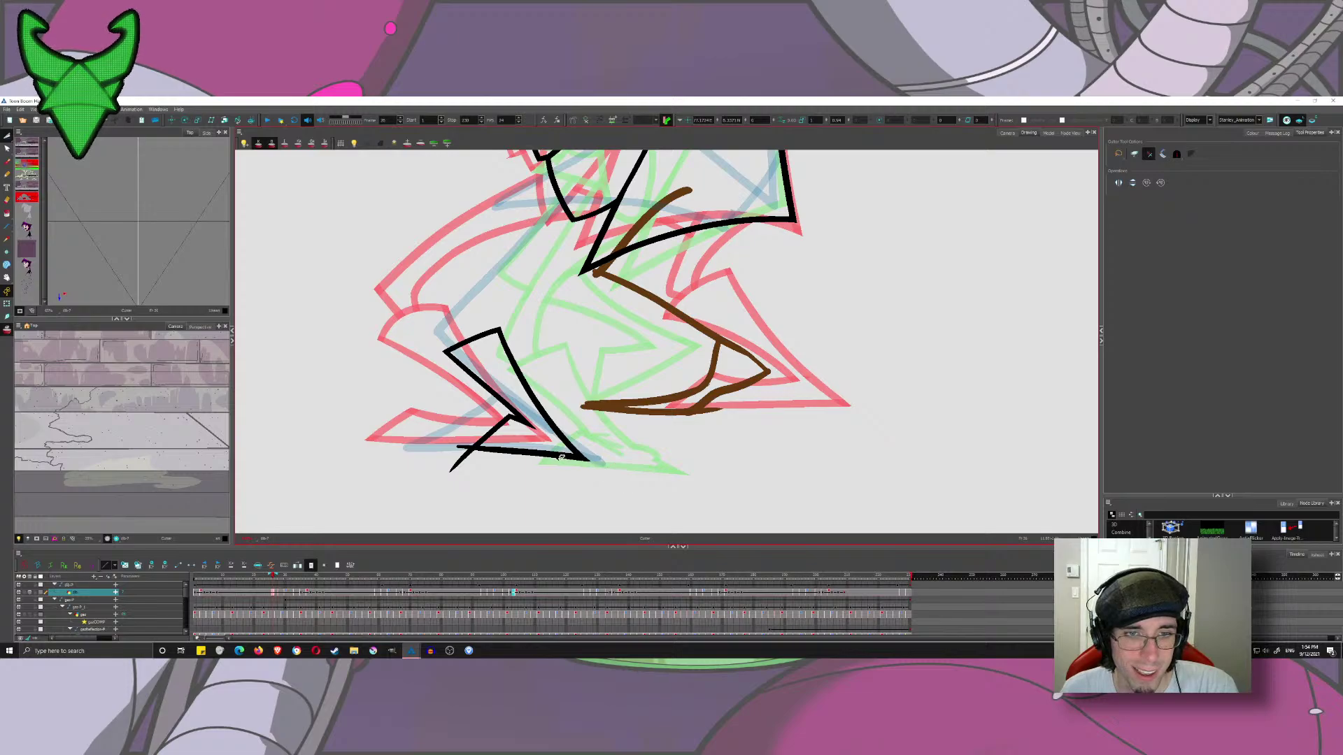
left_click_drag(478, 466, 456, 458)
left_click_drag(460, 455, 463, 439)
- Ink the thigh with two long curved strokes from the coat hem to the boot, plus a short knee line at the boot top
left_click_drag(353, 350, 341, 385)
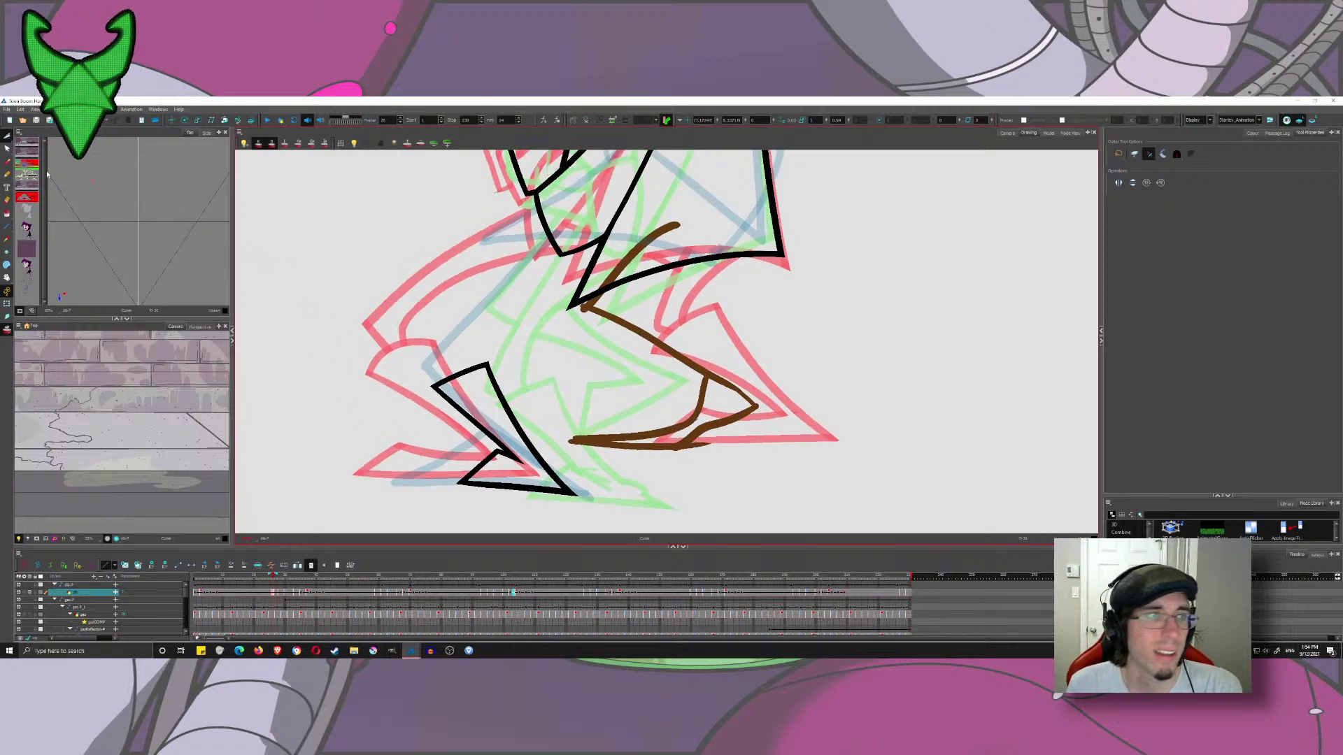
left_click(7, 165)
mouse_move(452, 373)
left_mouse_down()
mouse_move(419, 391)
mouse_move(417, 362)
mouse_move(594, 206)
left_mouse_up()
key("ctrl+z")
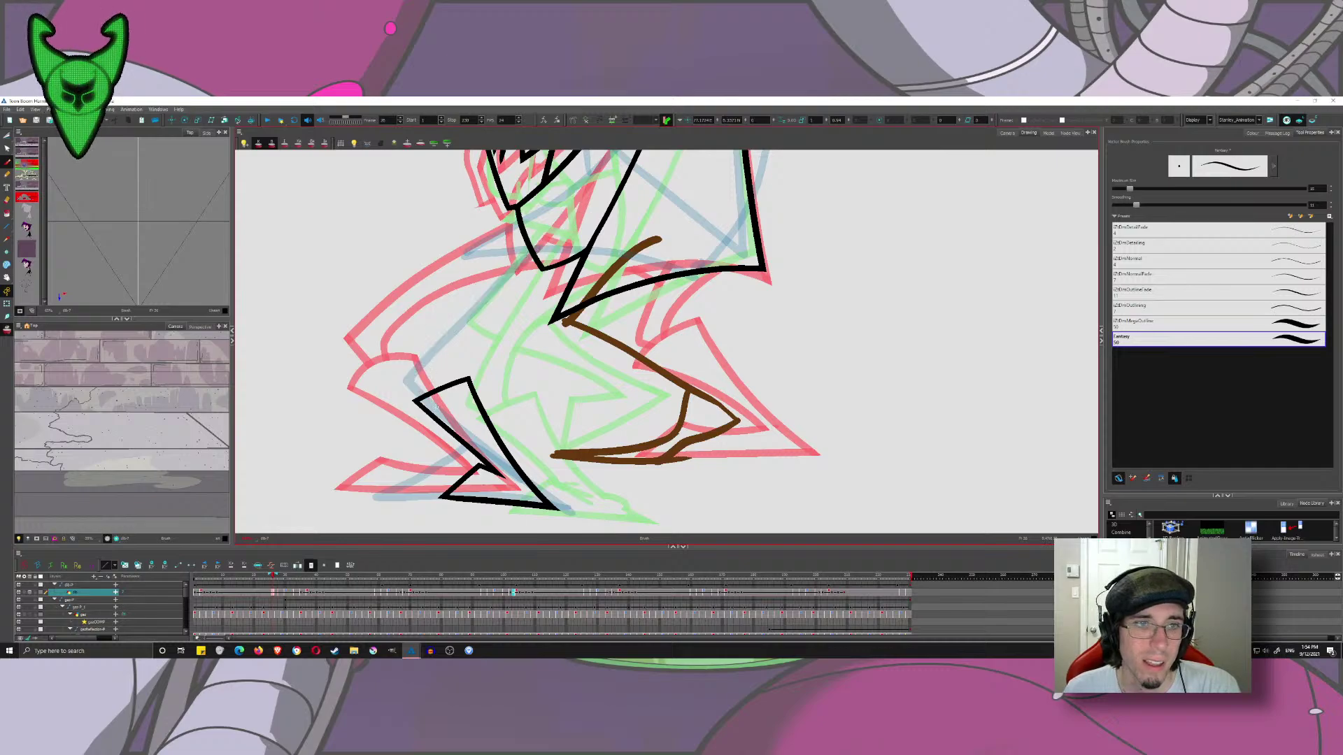
left_click_drag(436, 408, 391, 351)
key("ctrl+z")
mouse_move(442, 413)
left_mouse_down()
mouse_move(396, 358)
mouse_move(577, 228)
mouse_move(530, 244)
mouse_move(343, 456)
left_mouse_up()
key("ctrl+z")
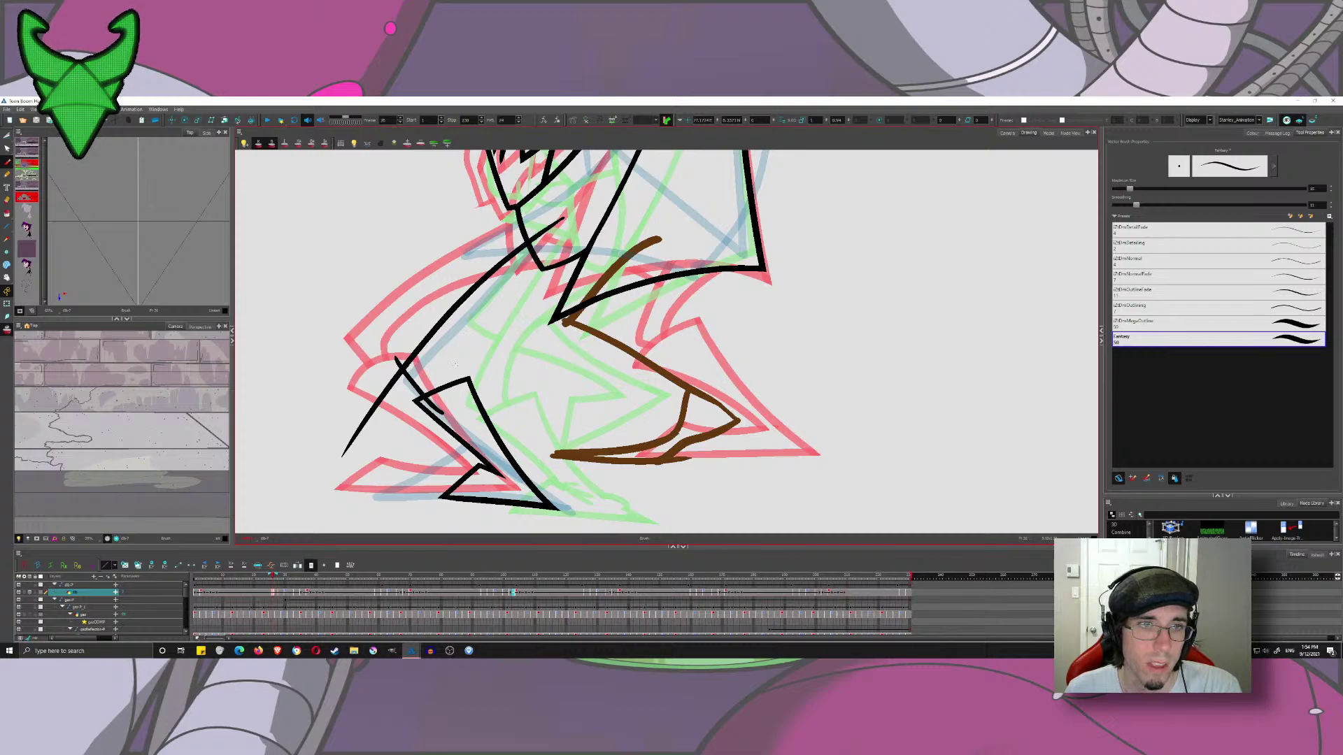
mouse_move(447, 402)
left_mouse_down()
mouse_move(448, 361)
mouse_move(505, 306)
mouse_move(602, 263)
left_mouse_up()
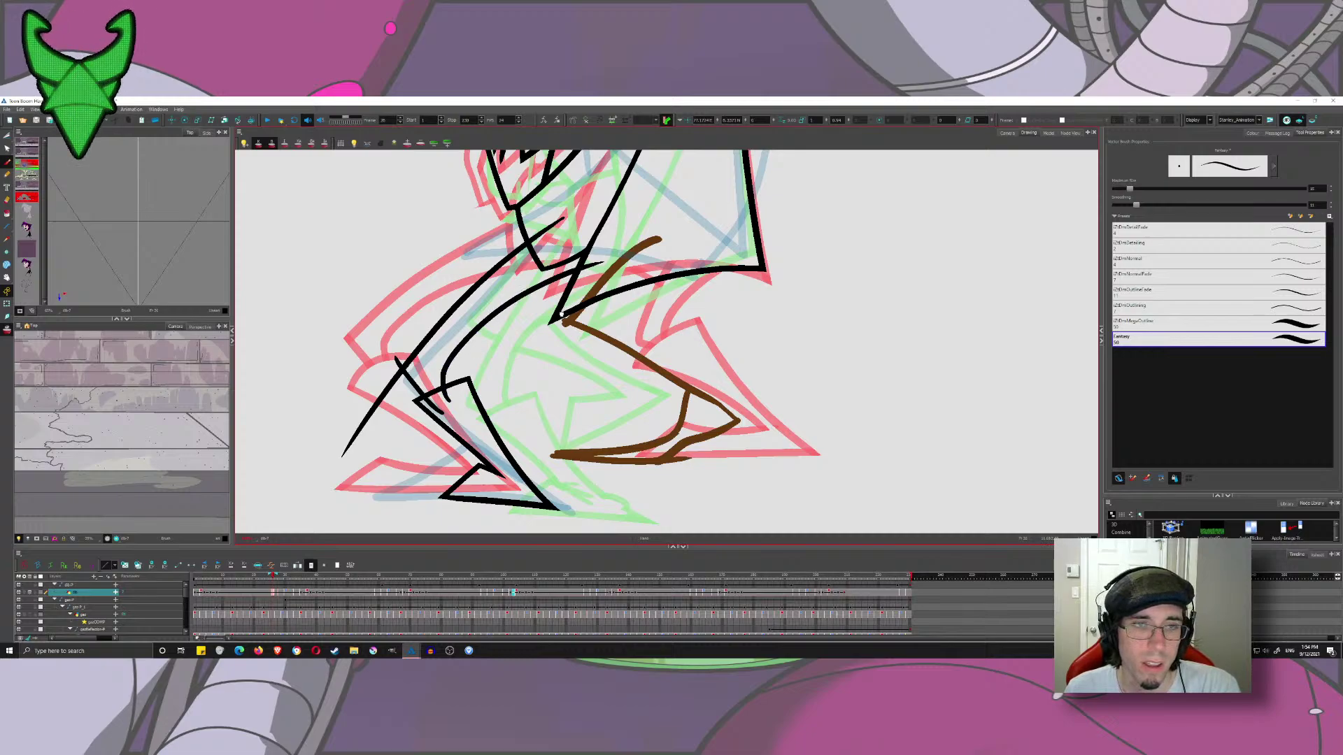
left_click_drag(562, 315, 515, 368)
key("ctrl+z")
mouse_move(397, 450)
left_mouse_down()
mouse_move(415, 392)
mouse_move(539, 324)
left_mouse_up()
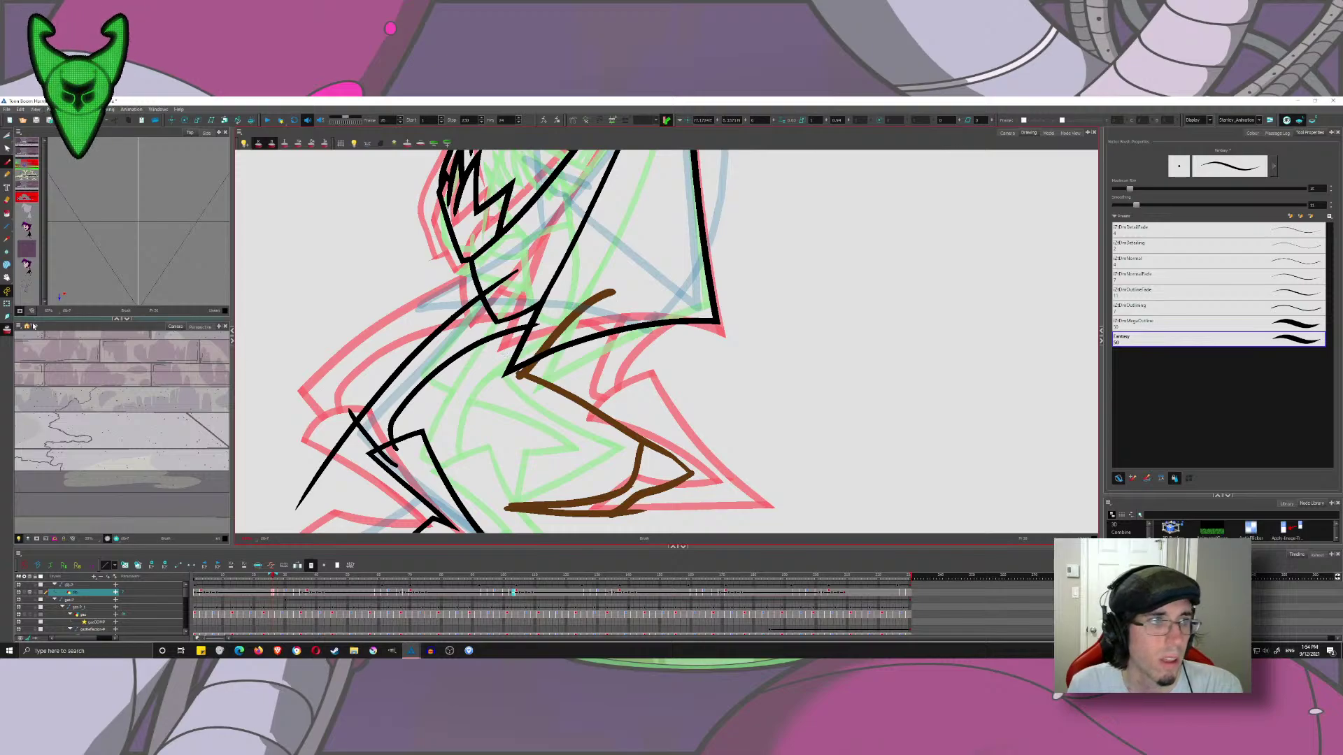
- Turn off onion skinning and trim the overshooting thigh and knee strokes with the Cutter tool
left_click(8, 329)
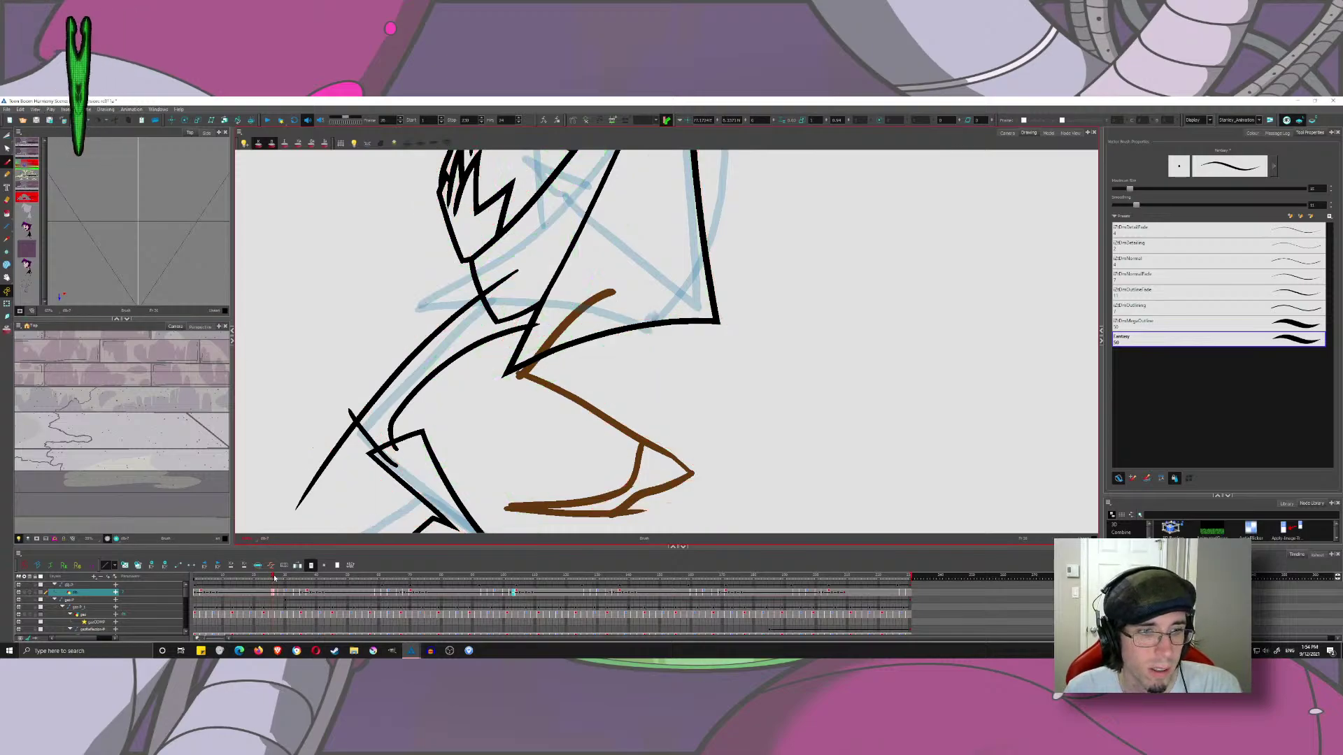
mouse_move(275, 578)
left_mouse_down()
mouse_move(289, 581)
mouse_move(273, 582)
left_mouse_up()
left_click(13, 146)
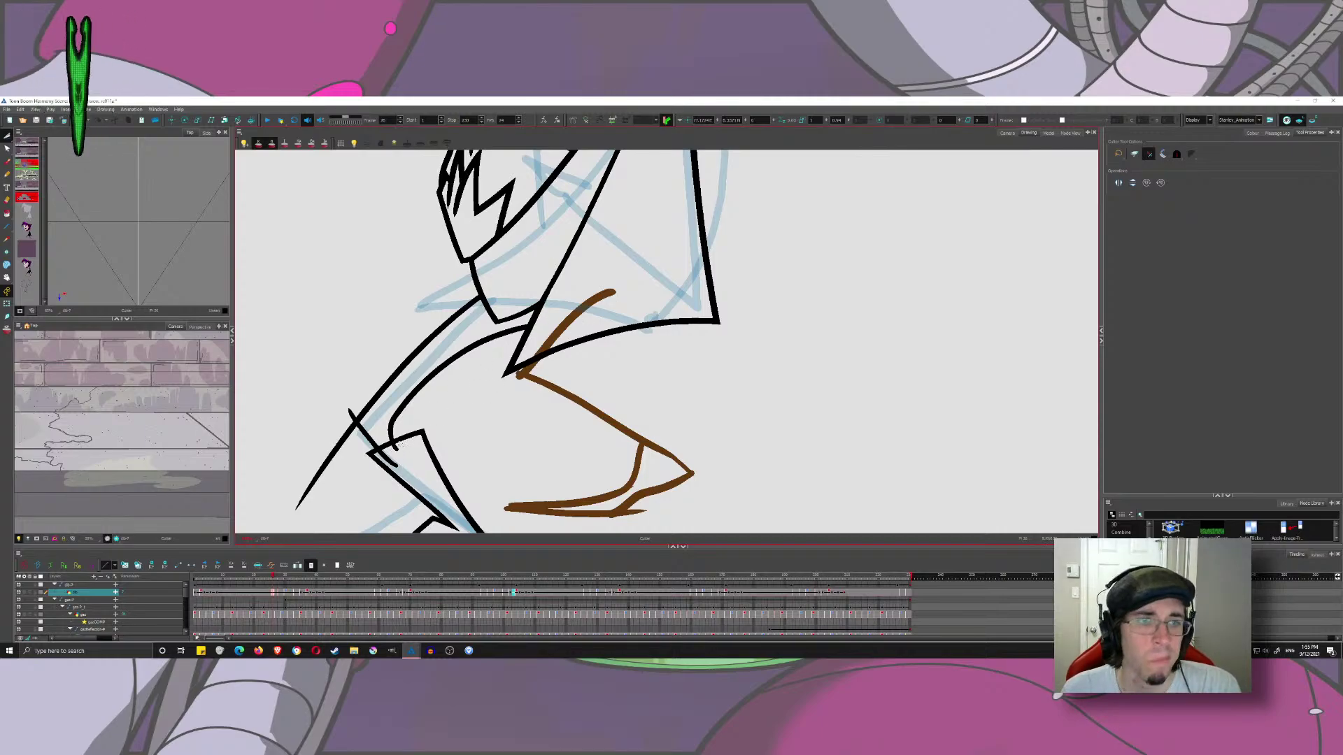
left_click_drag(353, 416, 358, 360)
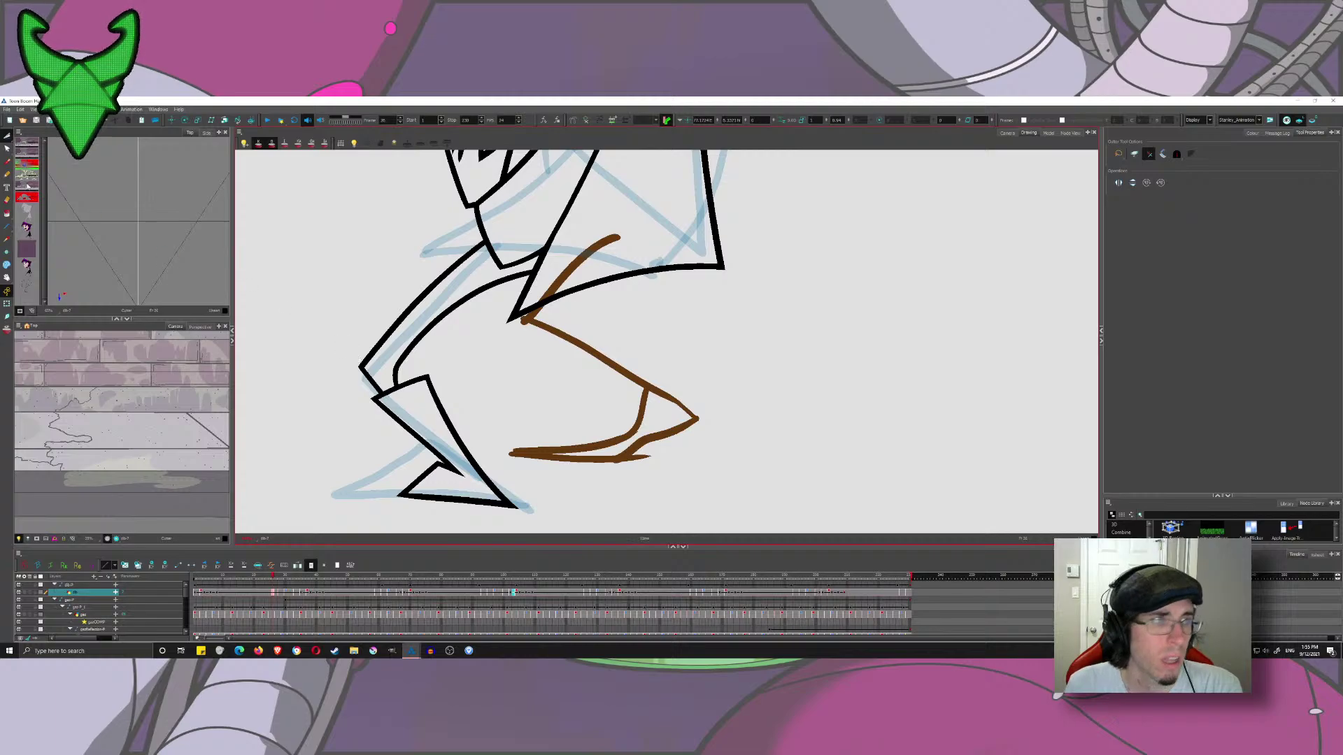
- Turn on onion skinning and ink the short thigh and knee strokes of the other leg over the brown rough below the coat
key("alt+b")
left_click(7, 329)
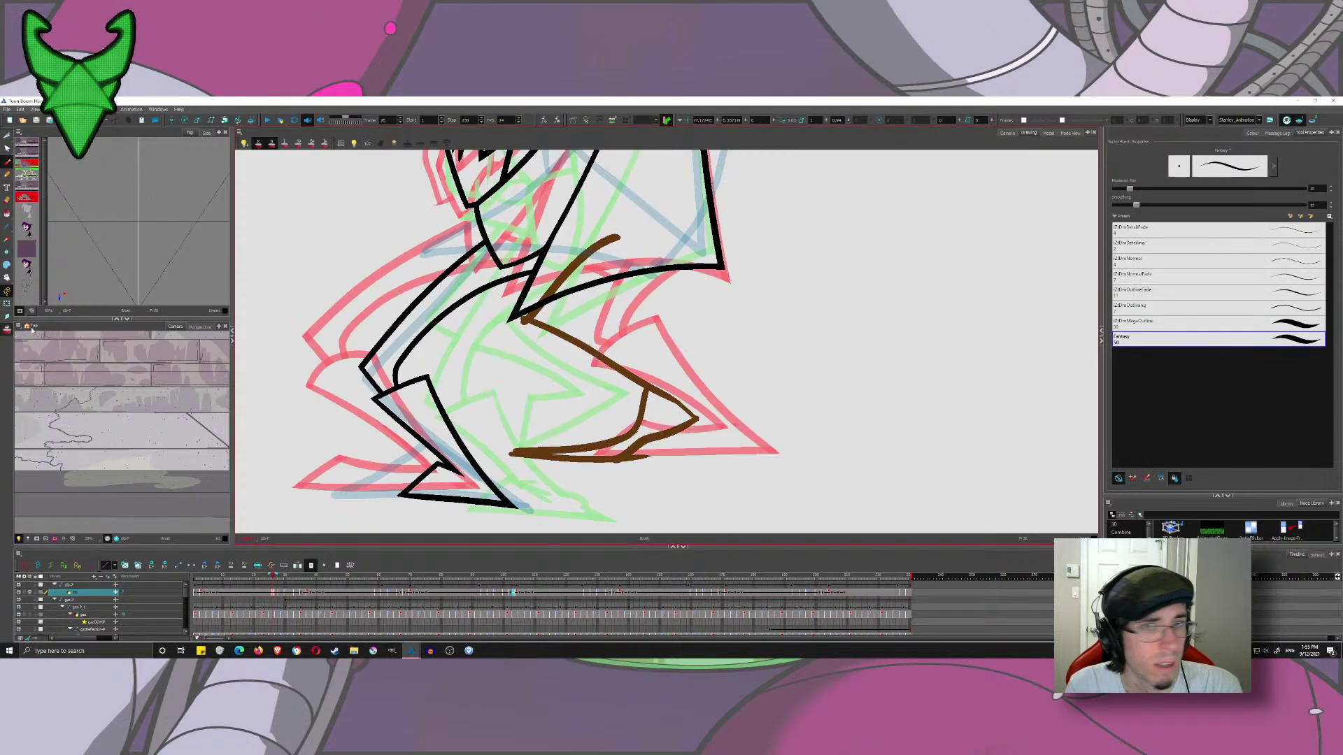
mouse_move(612, 346)
left_mouse_down()
mouse_move(580, 385)
mouse_move(572, 326)
left_mouse_up()
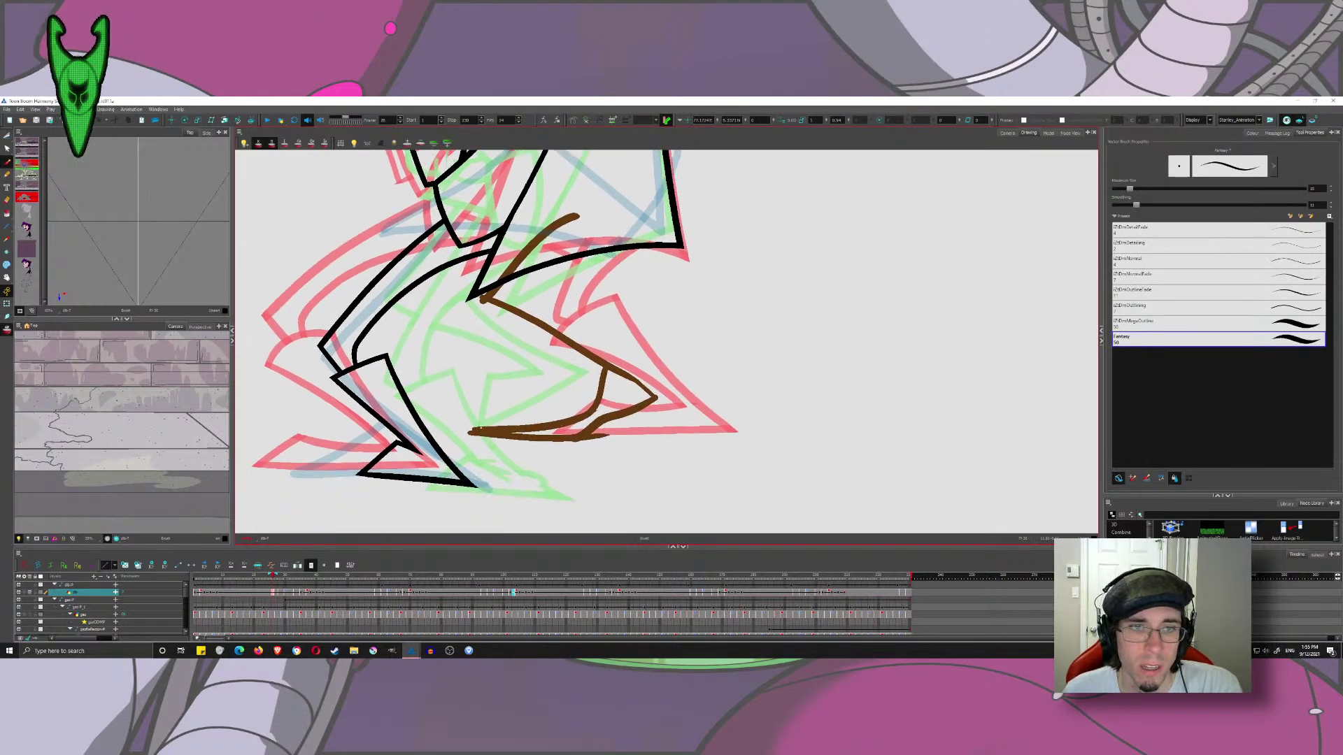
left_click_drag(516, 437, 648, 427)
key("ctrl+z")
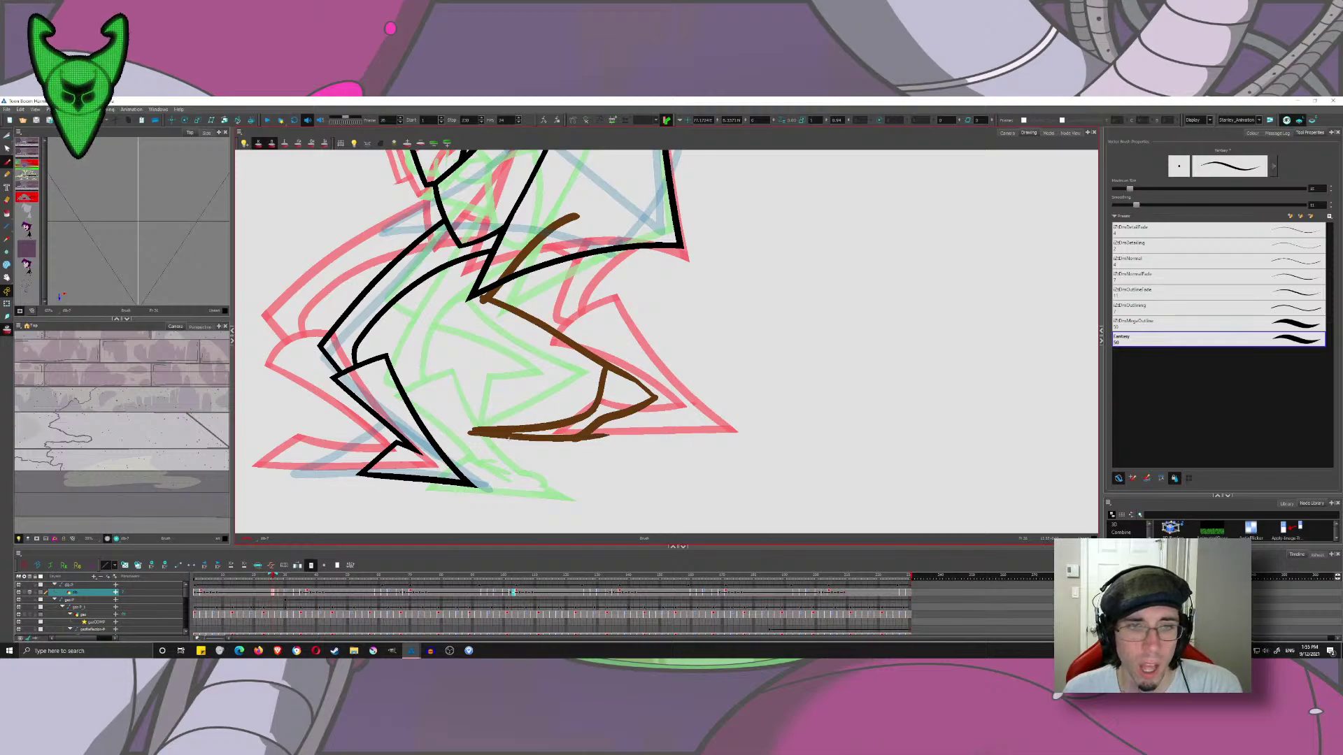
left_click_drag(524, 230, 467, 348)
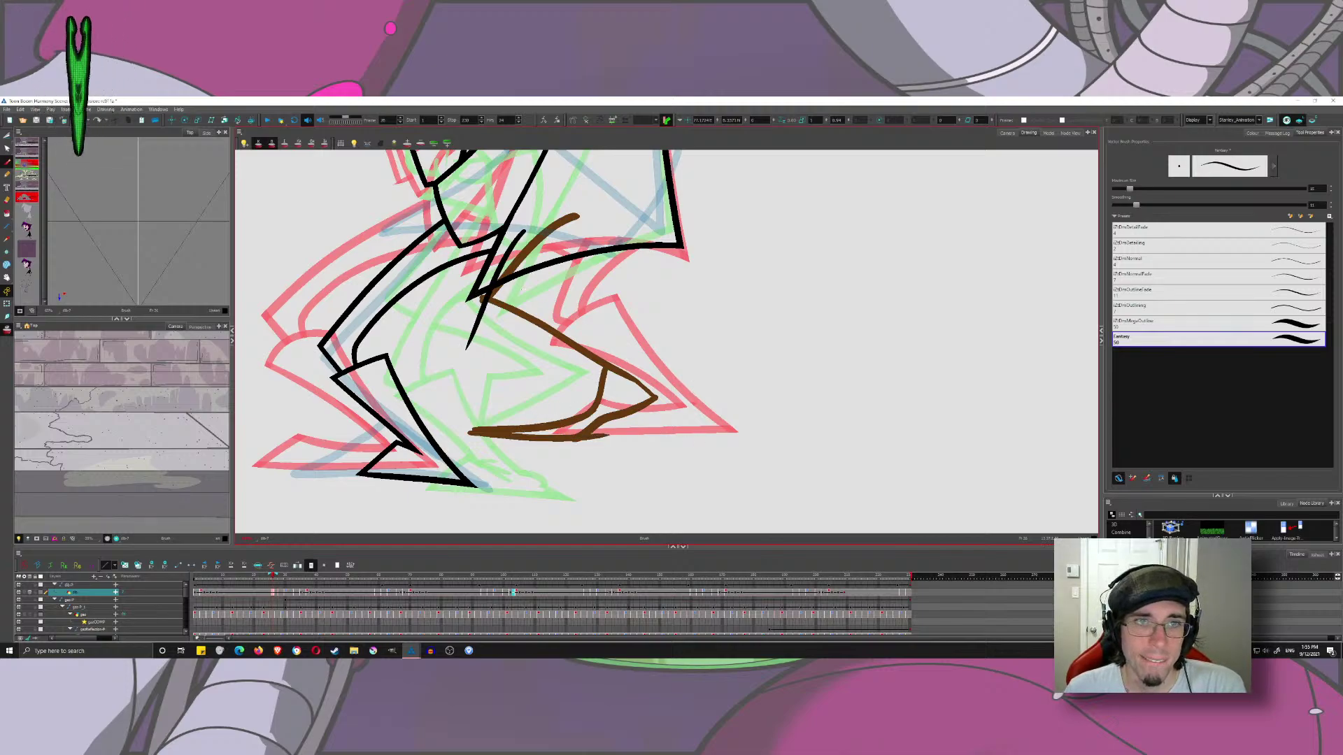
left_click_drag(593, 233, 473, 353)
left_click_drag(462, 306, 617, 353)
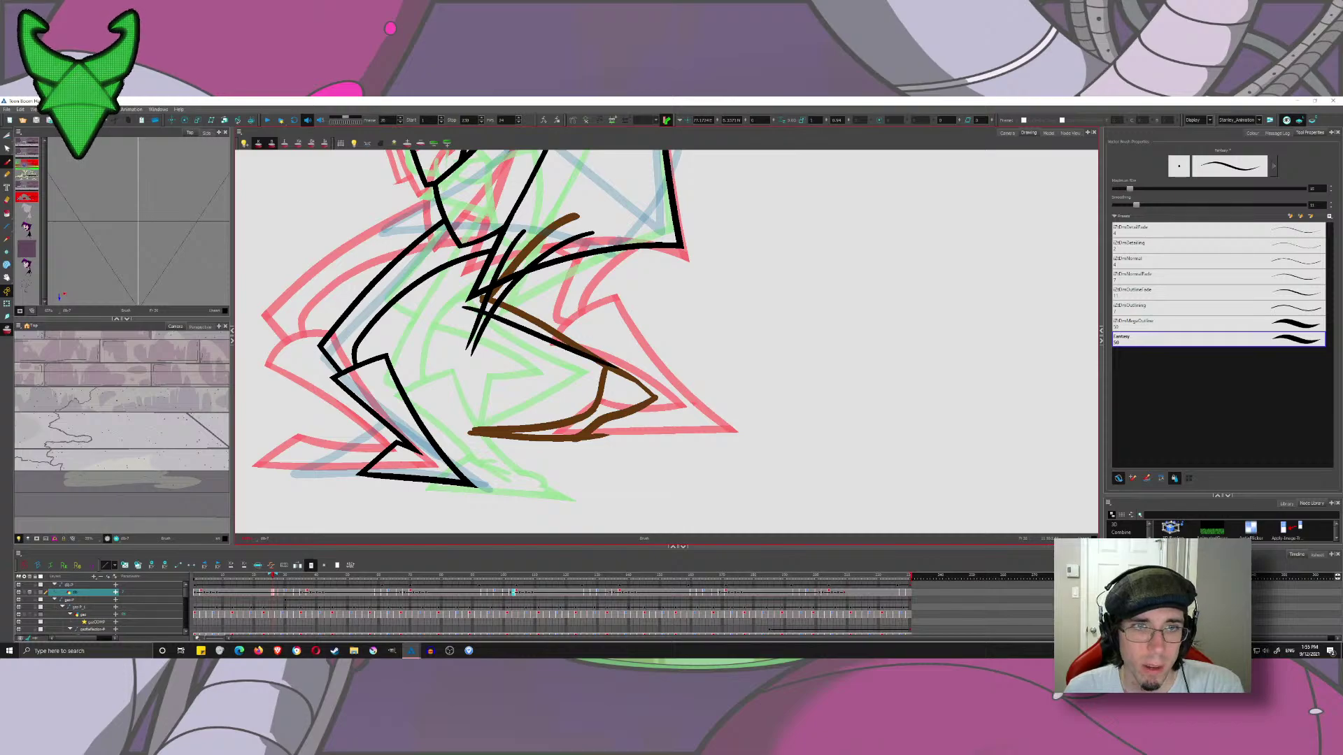
left_click_drag(495, 289, 616, 350)
left_click_drag(533, 356, 614, 313)
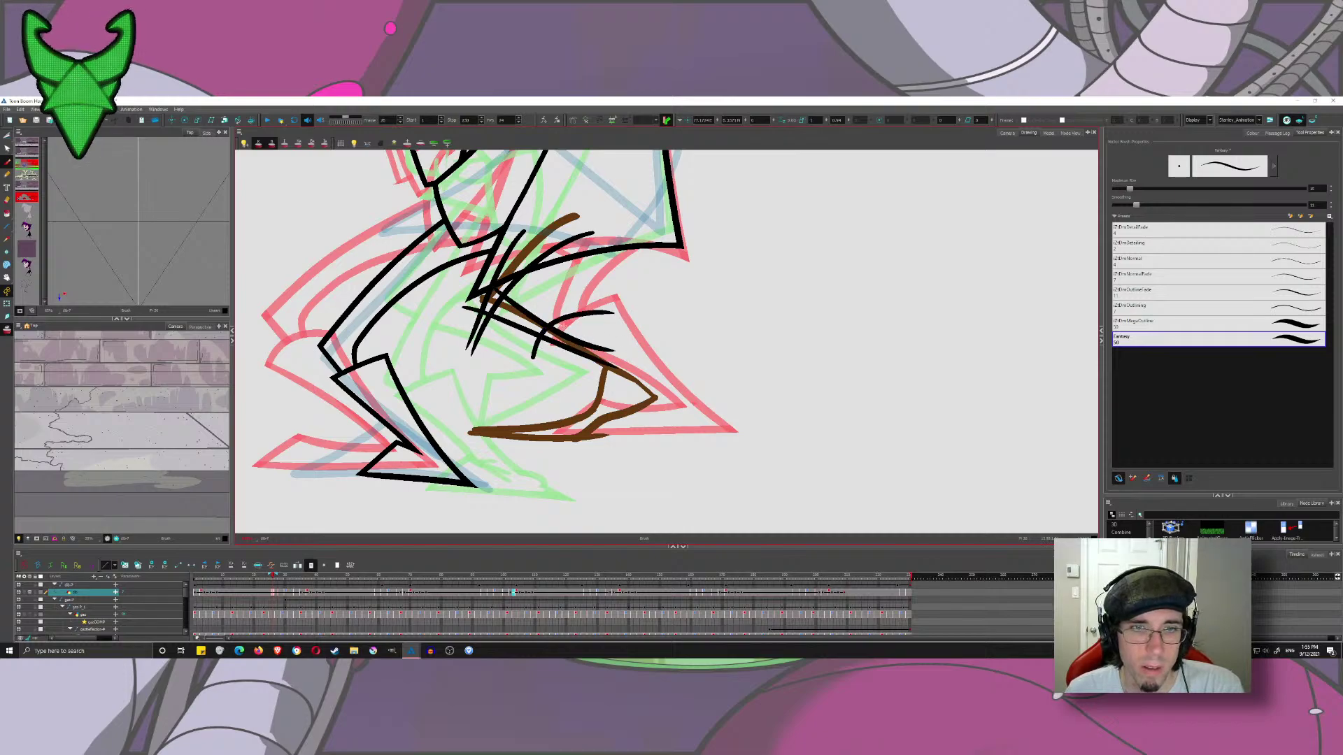
left_click_drag(514, 344, 658, 424)
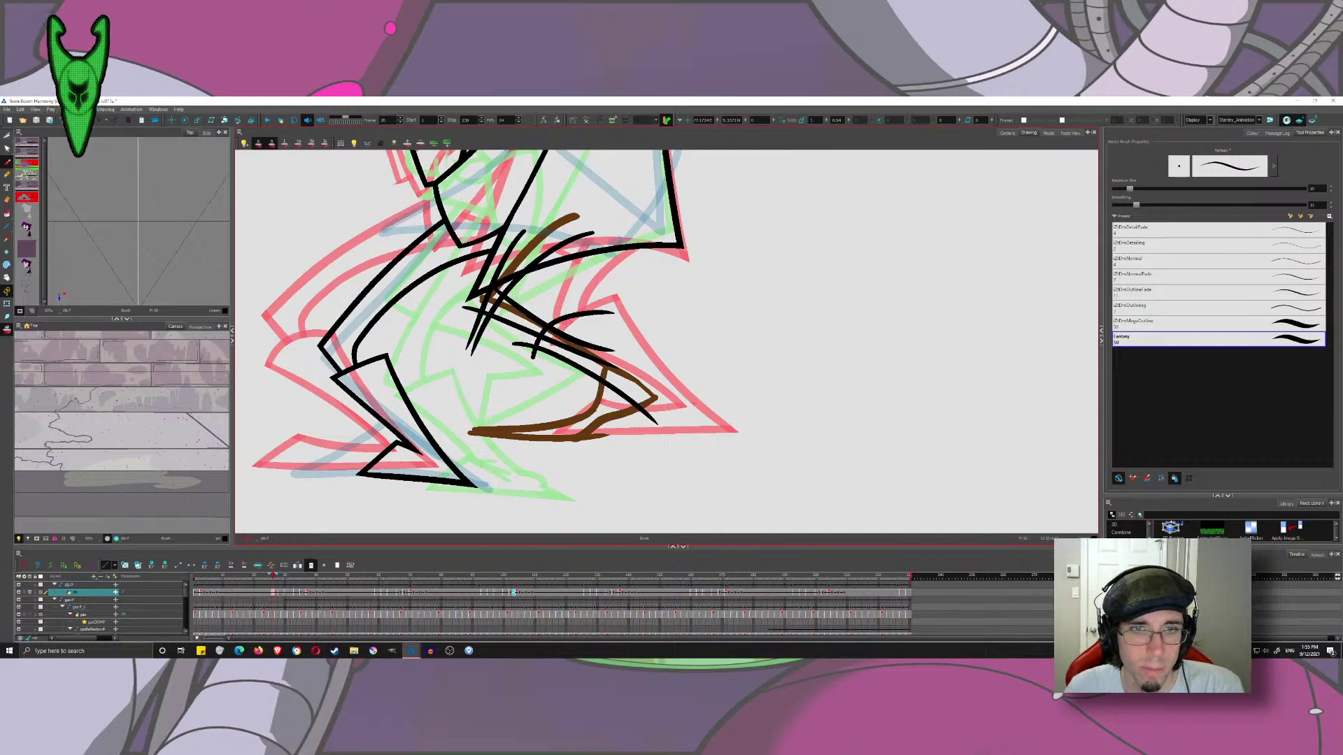
left_click_drag(576, 300, 662, 398)
key("ctrl+z")
left_click_drag(563, 312, 690, 398)
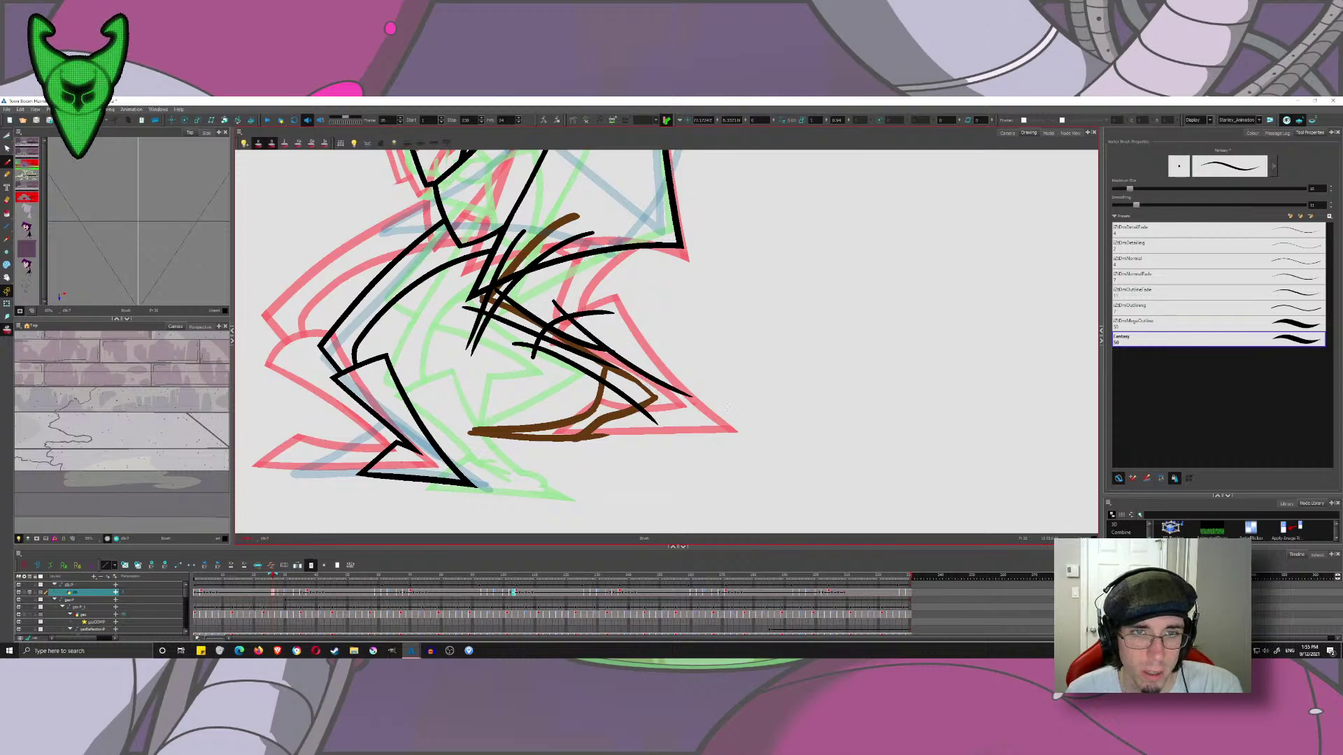
key("ctrl+z")
key("ctrl+z")
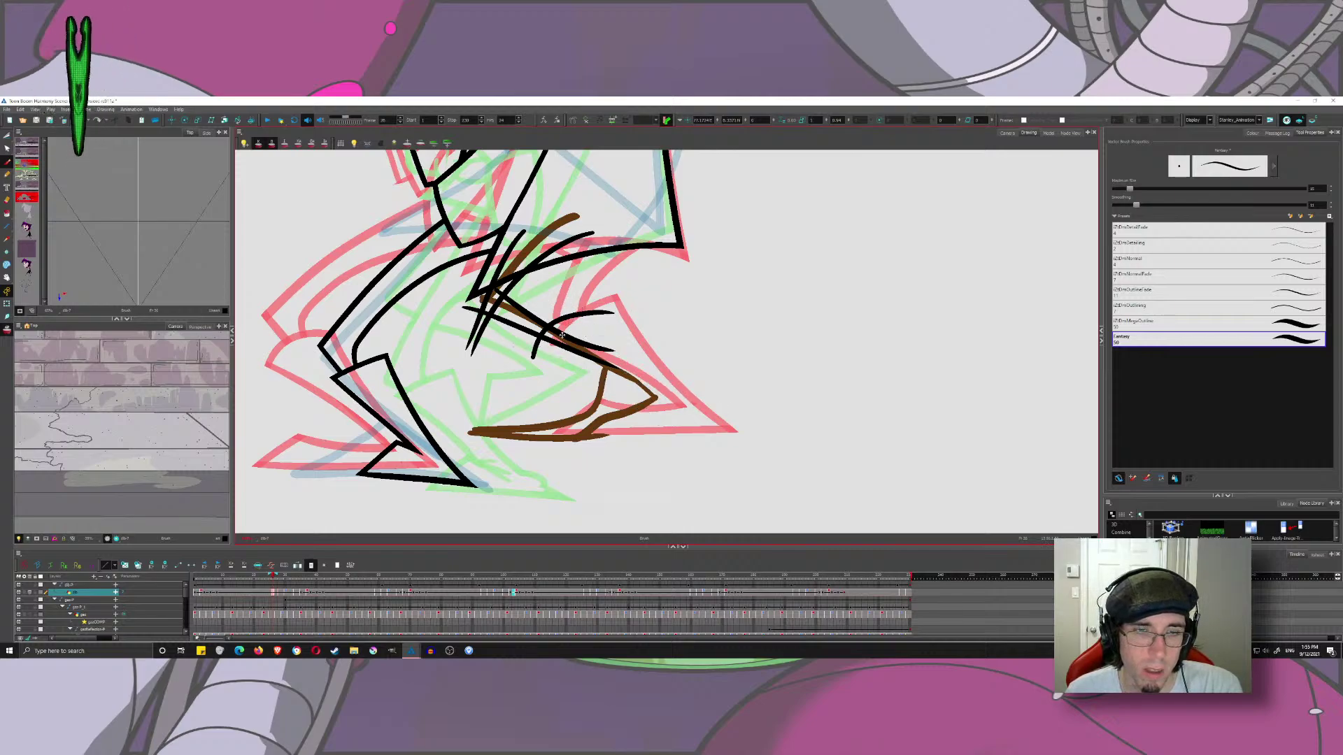
key("ctrl+z")
- Ink the curved boot top and the long upper and lower edges of the shin over the brown rough leg
mouse_move(530, 355)
left_mouse_down()
mouse_move(606, 283)
mouse_move(595, 302)
mouse_move(661, 400)
left_mouse_up()
key("ctrl+z")
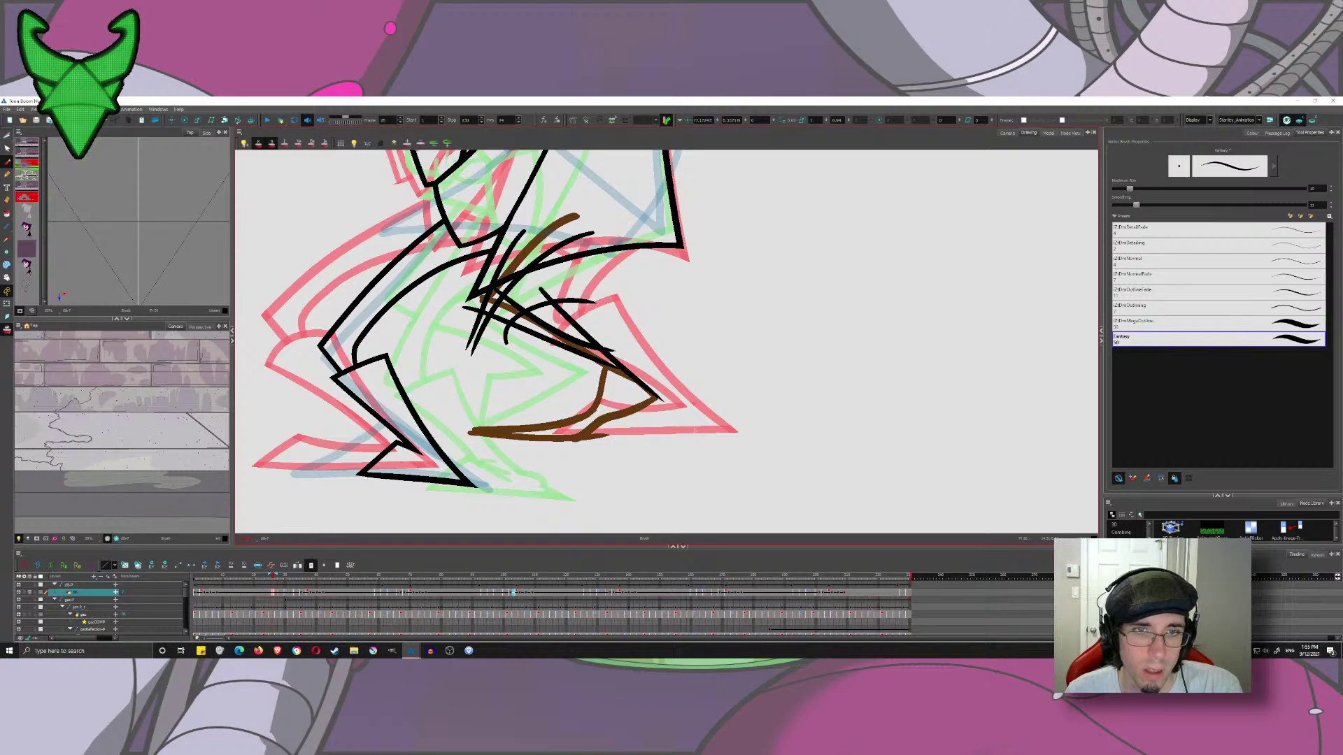
left_click_drag(493, 330, 654, 415)
key("ctrl+z")
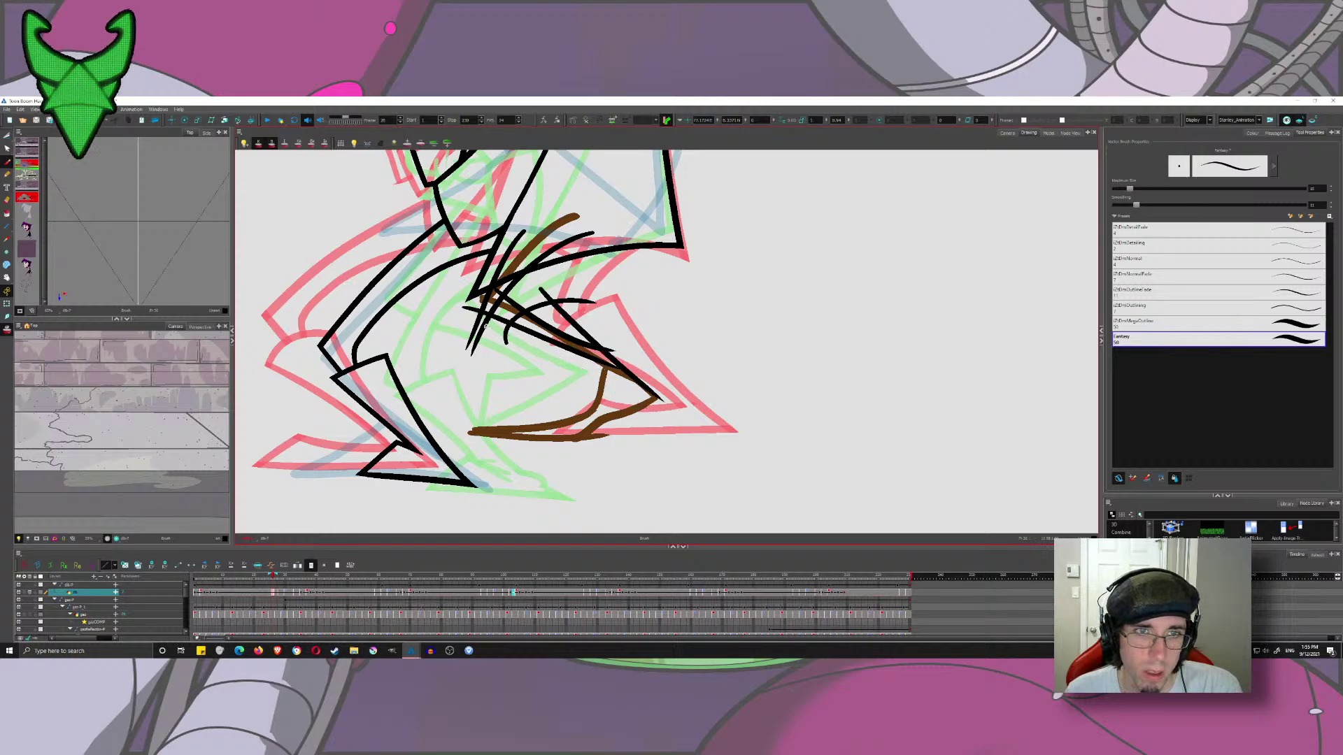
left_click_drag(495, 326, 661, 406)
- Ink the raised foot over the brown rough with crossing strokes for the ankle, instep, toe, sole and heel
left_click_drag(606, 367, 552, 450)
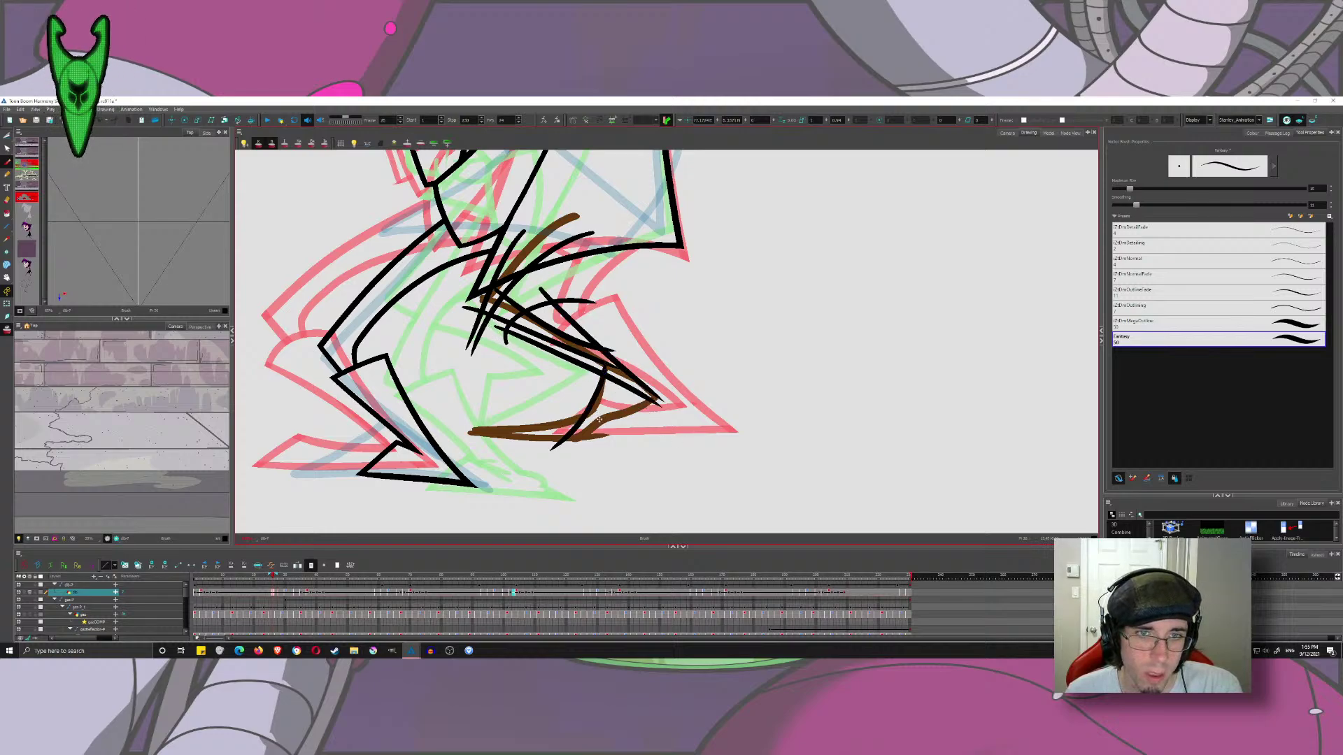
left_click_drag(544, 386, 601, 422)
key("ctrl+z")
mouse_move(548, 382)
left_mouse_down()
mouse_move(607, 420)
mouse_move(522, 451)
mouse_move(666, 440)
left_mouse_up()
left_click_drag(682, 385, 603, 451)
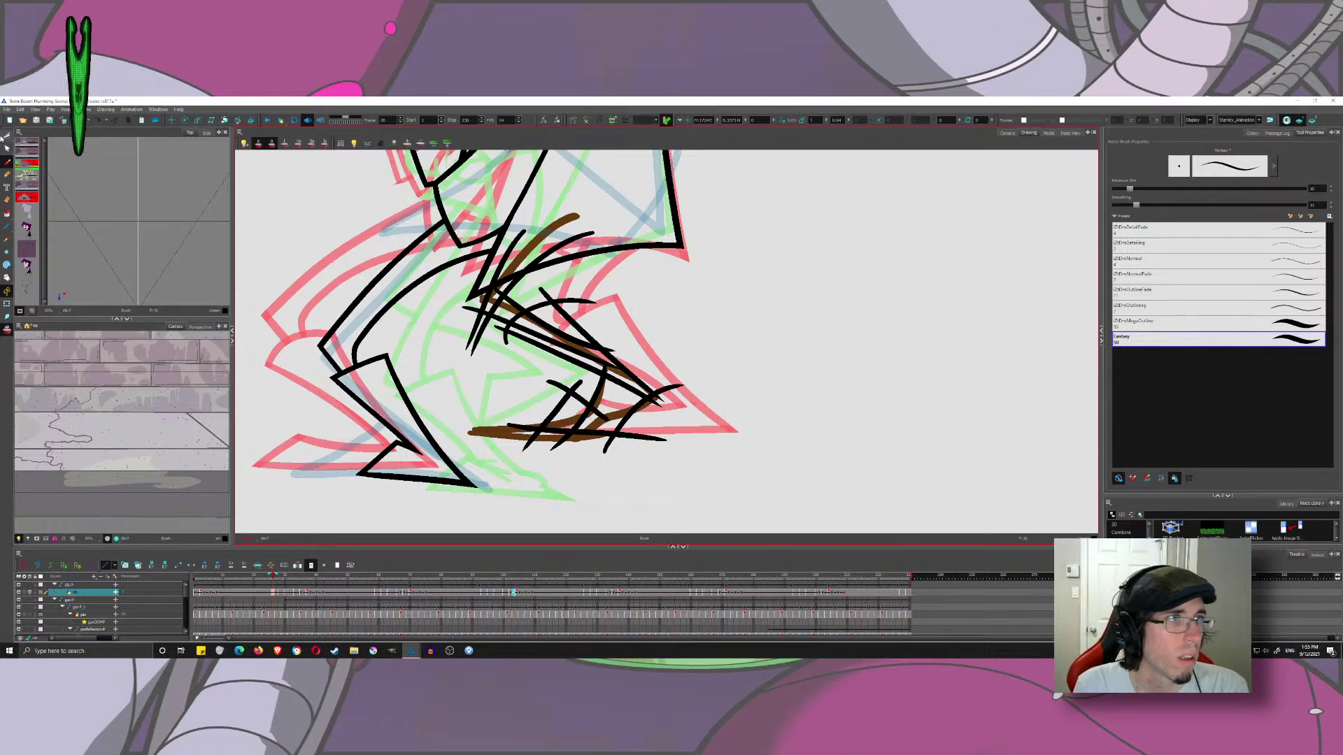
- Clear the blue and brown rough lines from the drawing, keeping the black ink
key("alt+t")
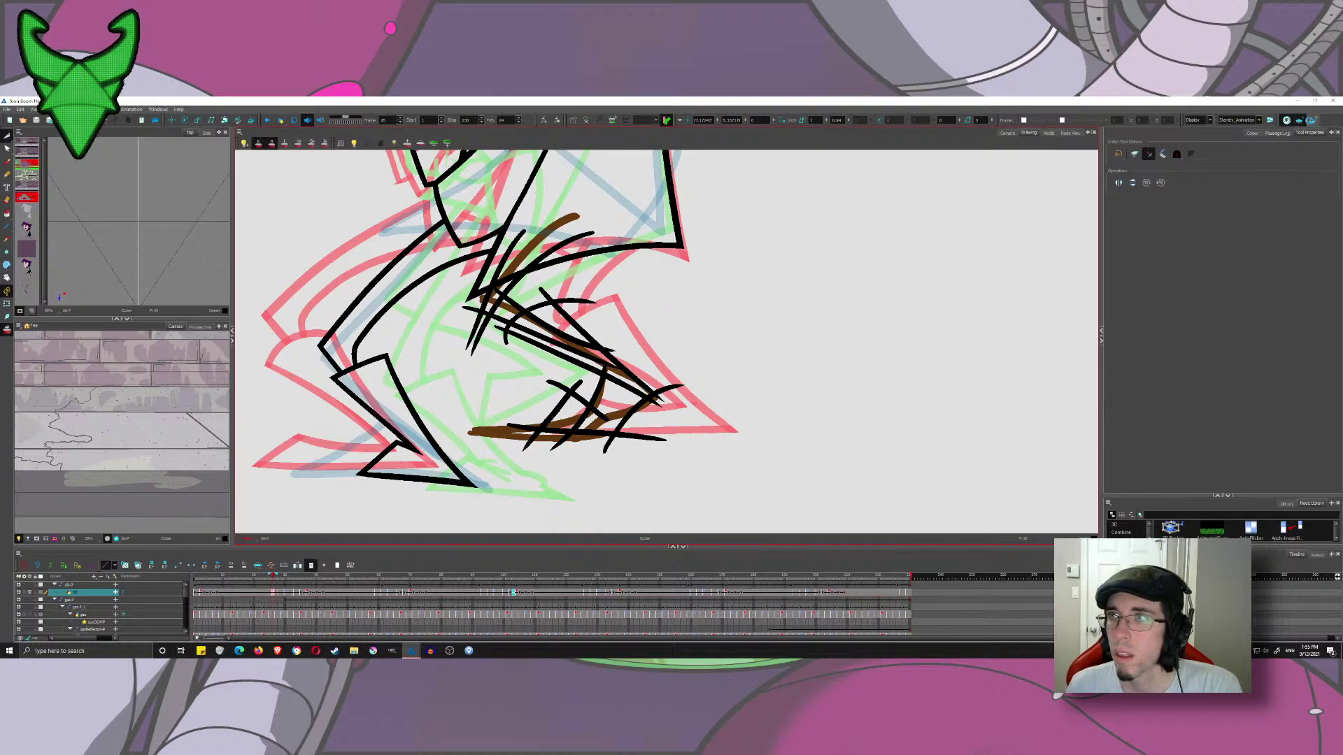
left_click(1313, 120)
left_click(1299, 120)
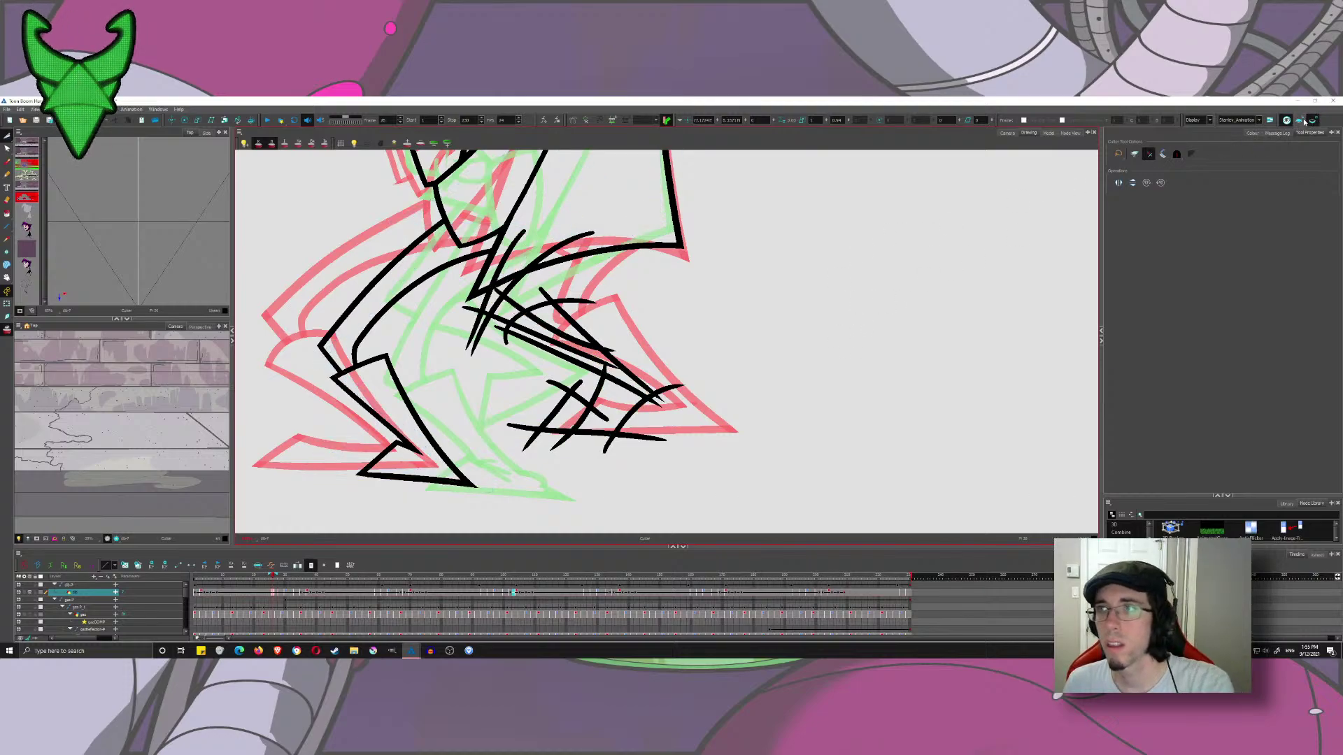
- Trim the overshooting stroke ends around the raised foot's heel, toe, sole and instep, and the lower shin, with the Cutter tool
left_click_drag(673, 386, 654, 407)
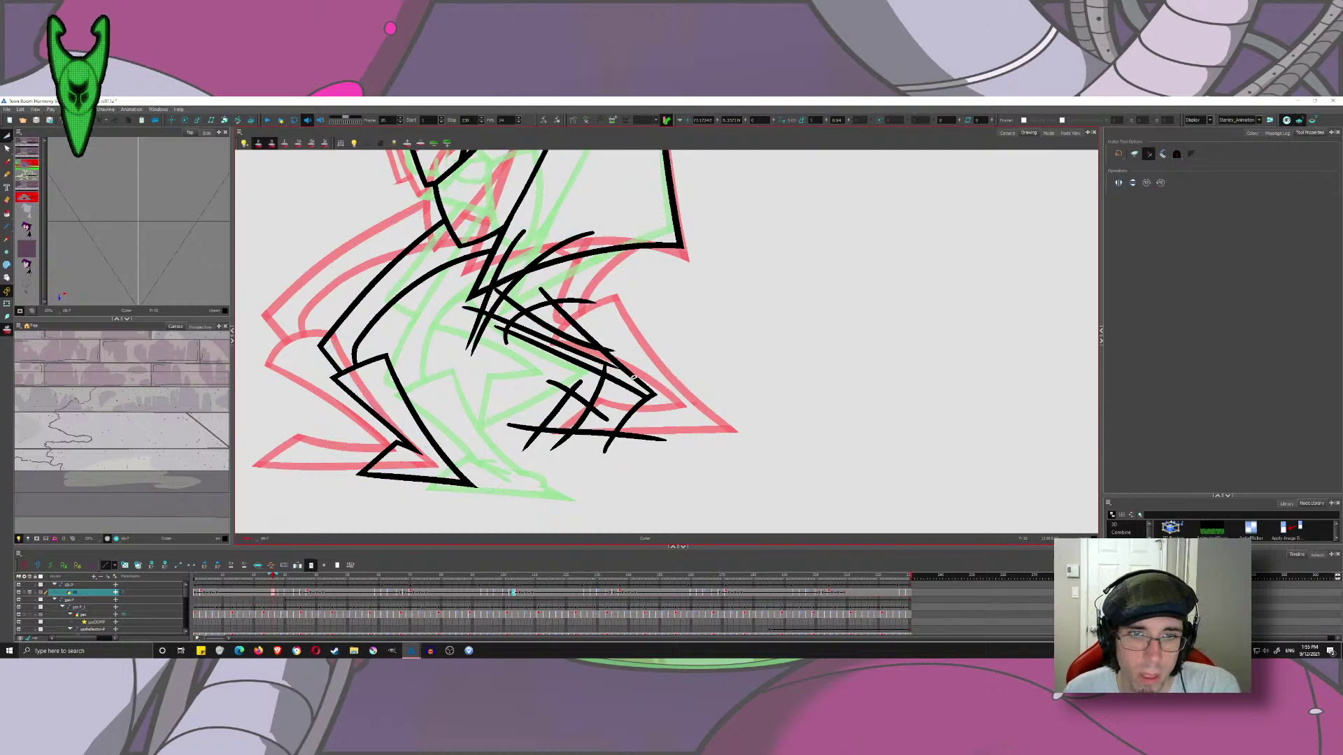
left_click_drag(580, 344, 570, 367)
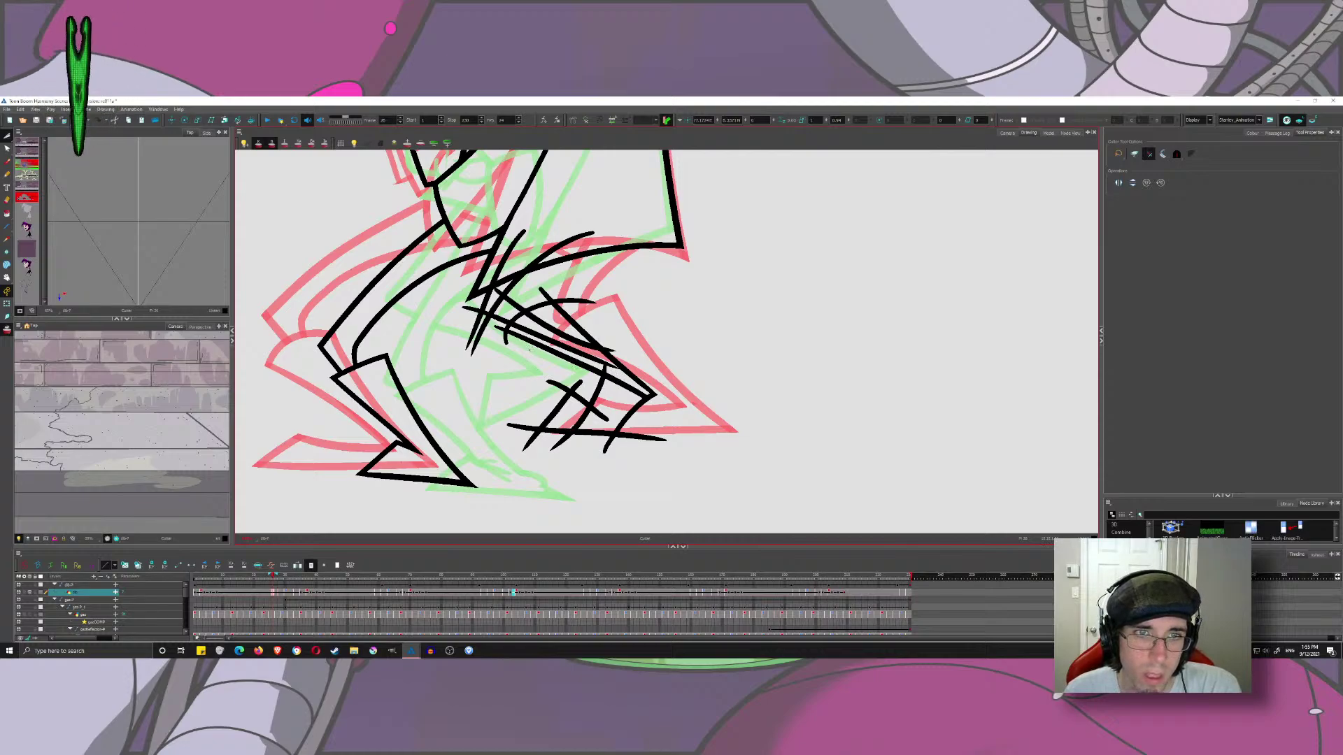
key("ctrl+z")
mouse_move(501, 336)
left_mouse_down()
mouse_move(620, 389)
mouse_move(591, 422)
left_mouse_up()
mouse_move(582, 390)
left_mouse_down()
mouse_move(572, 382)
mouse_move(521, 435)
left_mouse_up()
left_click_drag(525, 437, 568, 448)
left_click(641, 436)
left_click(607, 446)
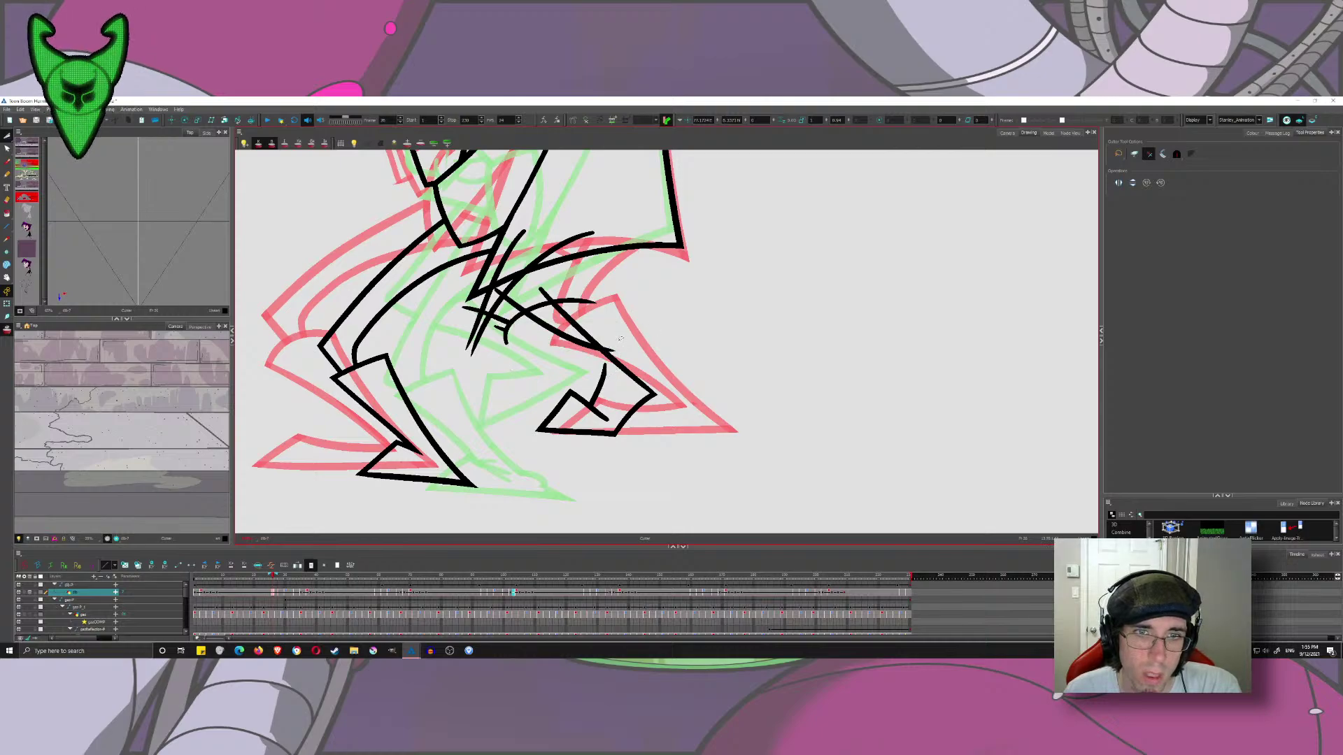
- Trim the remaining overshooting strokes at the ankle, boot top, knee and thigh where the raised leg meets the coat
scroll(609, 352, "up", 5)
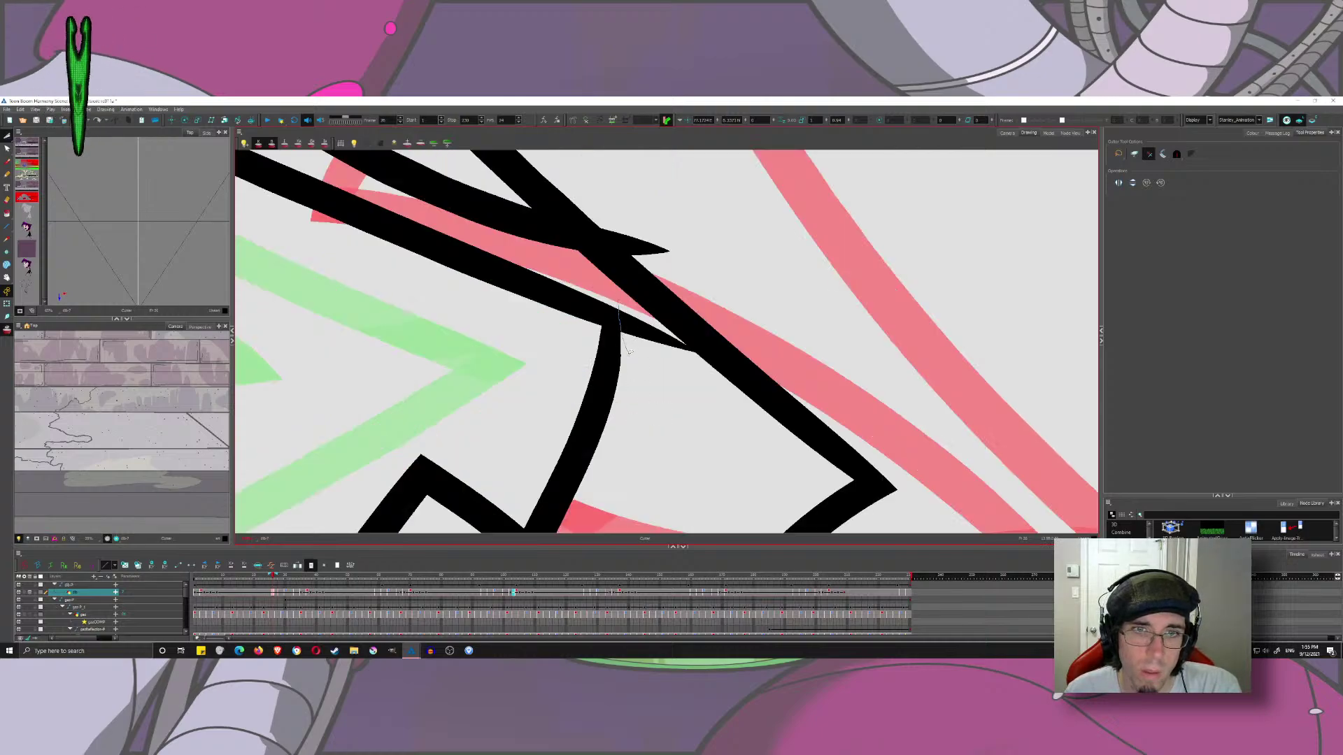
mouse_move(620, 308)
left_mouse_down()
mouse_move(643, 313)
mouse_move(595, 259)
left_mouse_up()
key("space")
scroll(636, 308, "down", 5)
mouse_move(551, 247)
left_mouse_down()
mouse_move(524, 266)
mouse_move(537, 337)
mouse_move(444, 350)
mouse_move(459, 332)
mouse_move(437, 320)
mouse_move(451, 329)
left_mouse_up()
mouse_move(451, 325)
left_mouse_down()
mouse_move(546, 391)
mouse_move(516, 343)
mouse_move(538, 312)
left_mouse_up()
left_click_drag(475, 353, 479, 361)
left_click_drag(507, 407, 477, 396)
left_click_drag(634, 245, 623, 231)
left_click_drag(570, 237, 545, 233)
scroll(596, 287, "down", 5)
left_click_drag(572, 291, 556, 330)
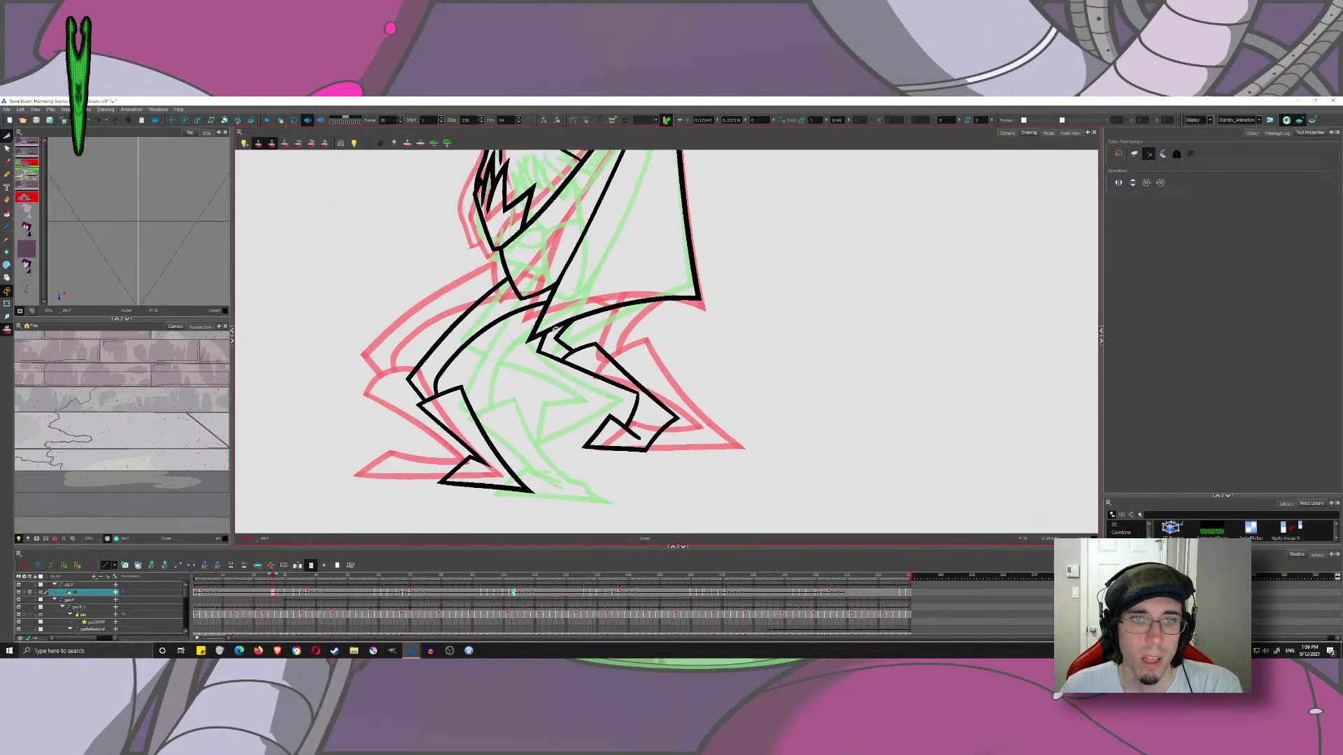
- Turn off onion skinning and advance the timeline to the next drawing that still has rough legs
key("alt+b")
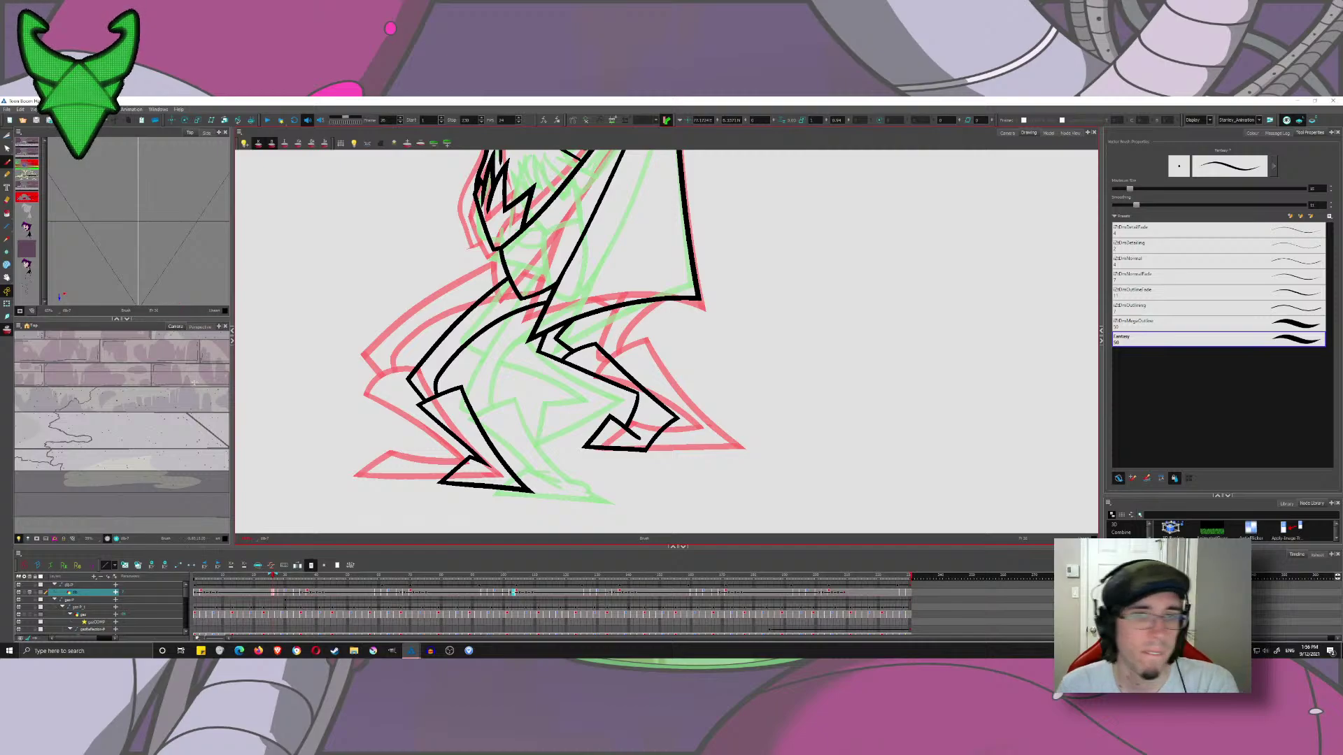
mouse_move(575, 414)
left_mouse_down()
mouse_move(678, 430)
mouse_move(666, 402)
mouse_move(612, 392)
mouse_move(578, 424)
left_mouse_up()
scroll(619, 371, "down", 4)
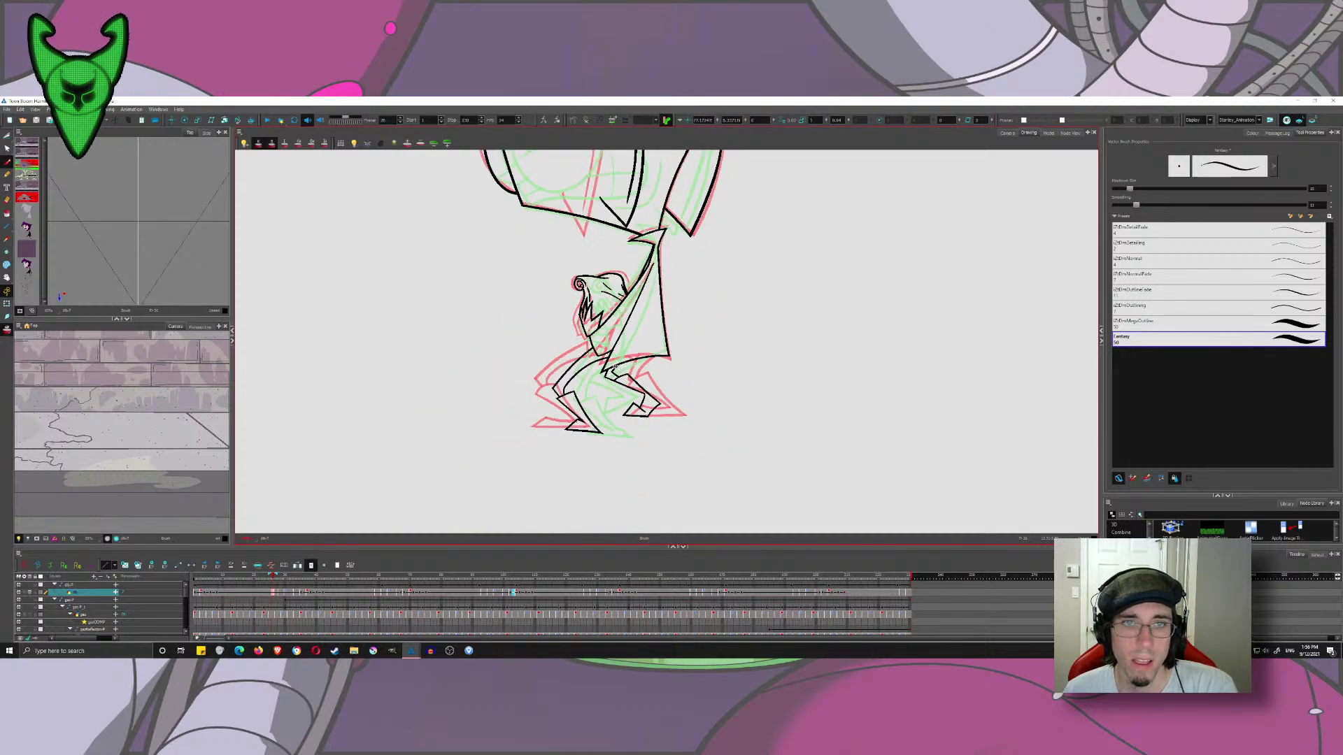
key("alt+o")
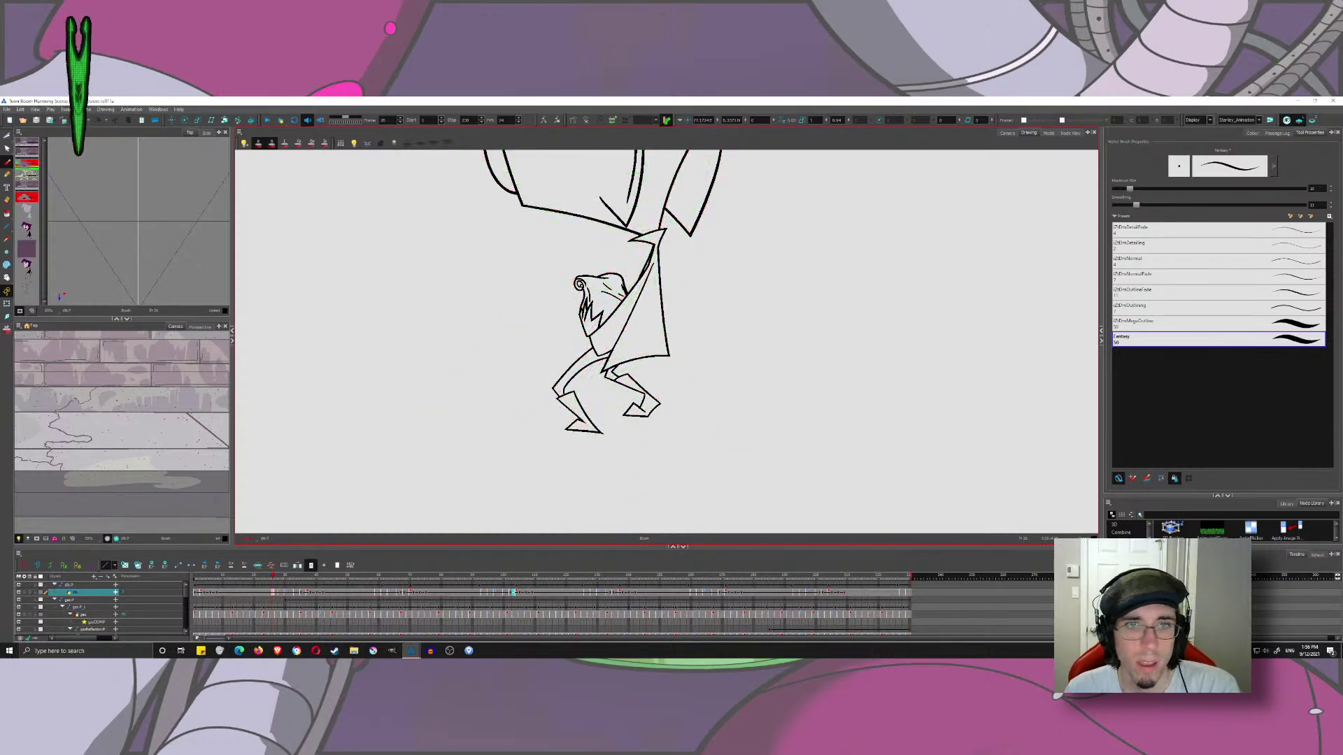
mouse_move(273, 581)
left_mouse_down()
mouse_move(320, 592)
mouse_move(283, 588)
left_mouse_up()
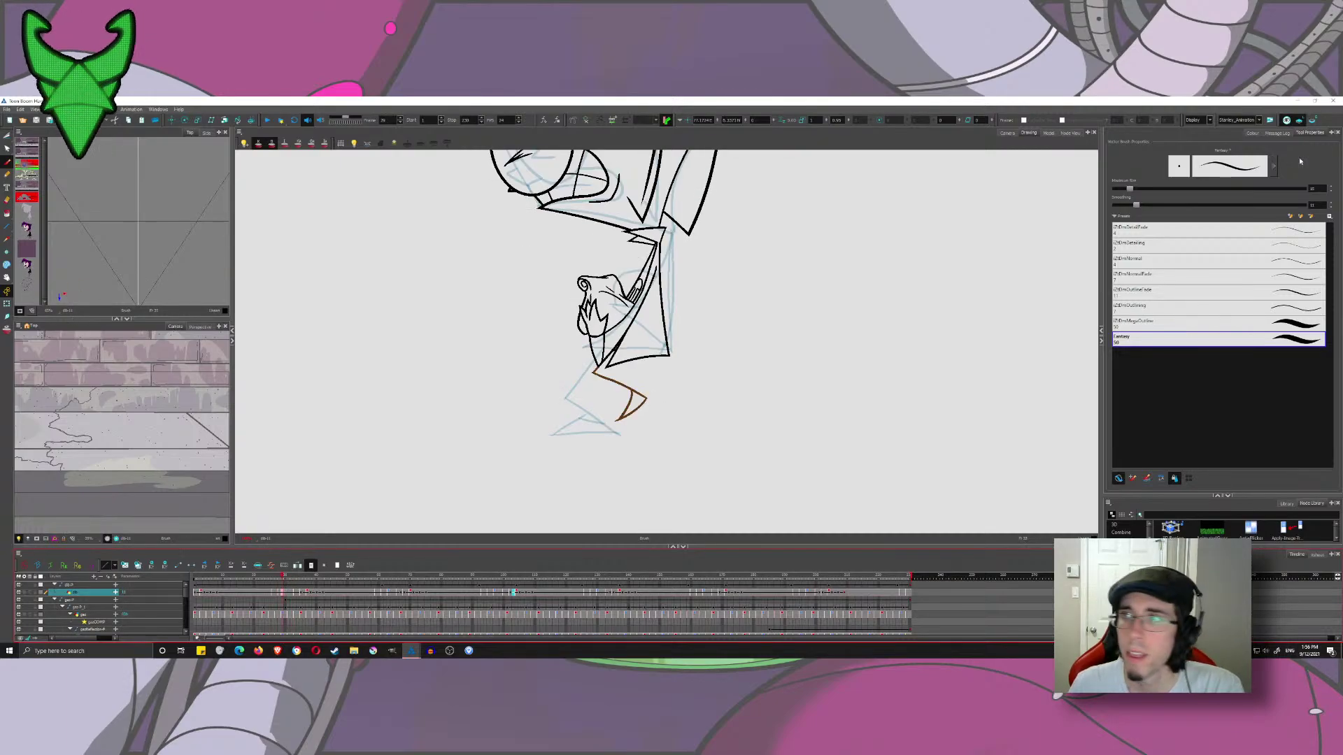
- Select and delete all blue and brown rough lines on this drawing, keeping the black inked head and coat
left_click(1313, 121)
left_click_drag(891, 223, 803, 361)
key("ctrl+a")
key("Delete")
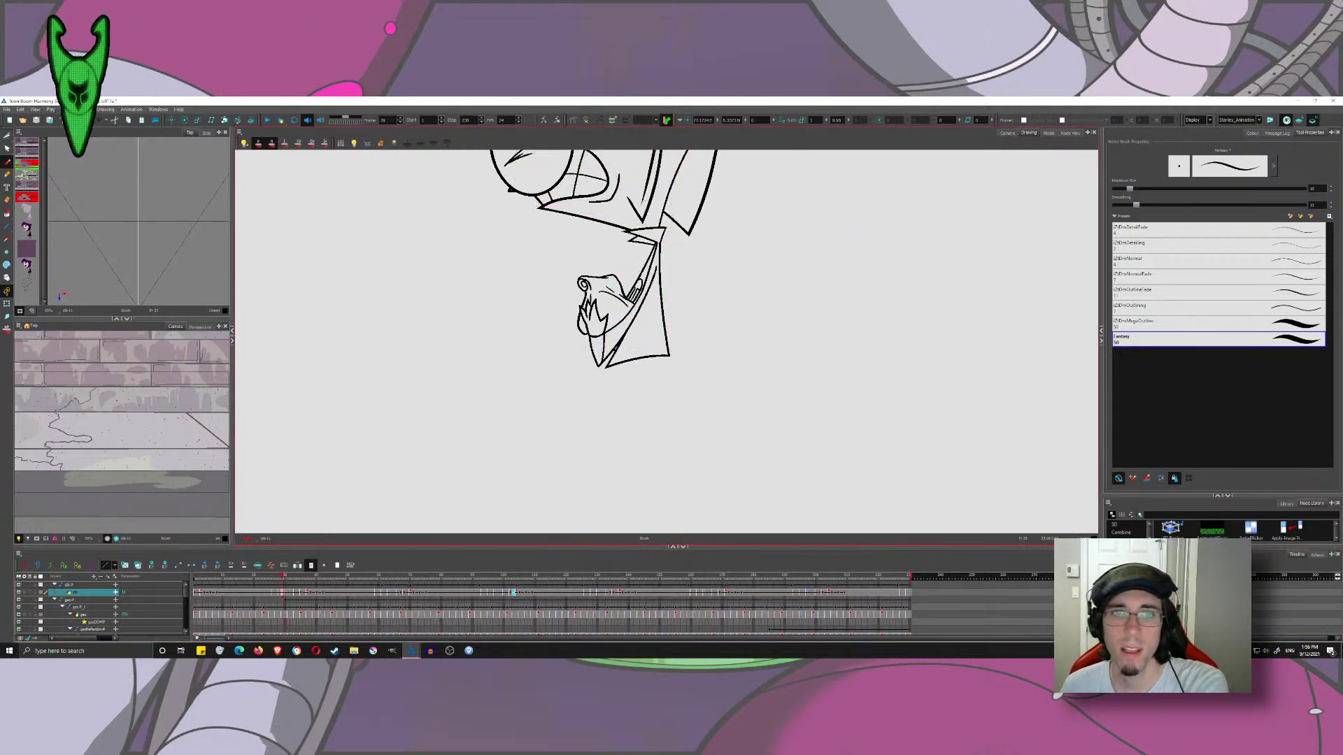
- Turn on onion skinning to show the neighbouring drawings' legs as a guide below the coat
key("alt+o")
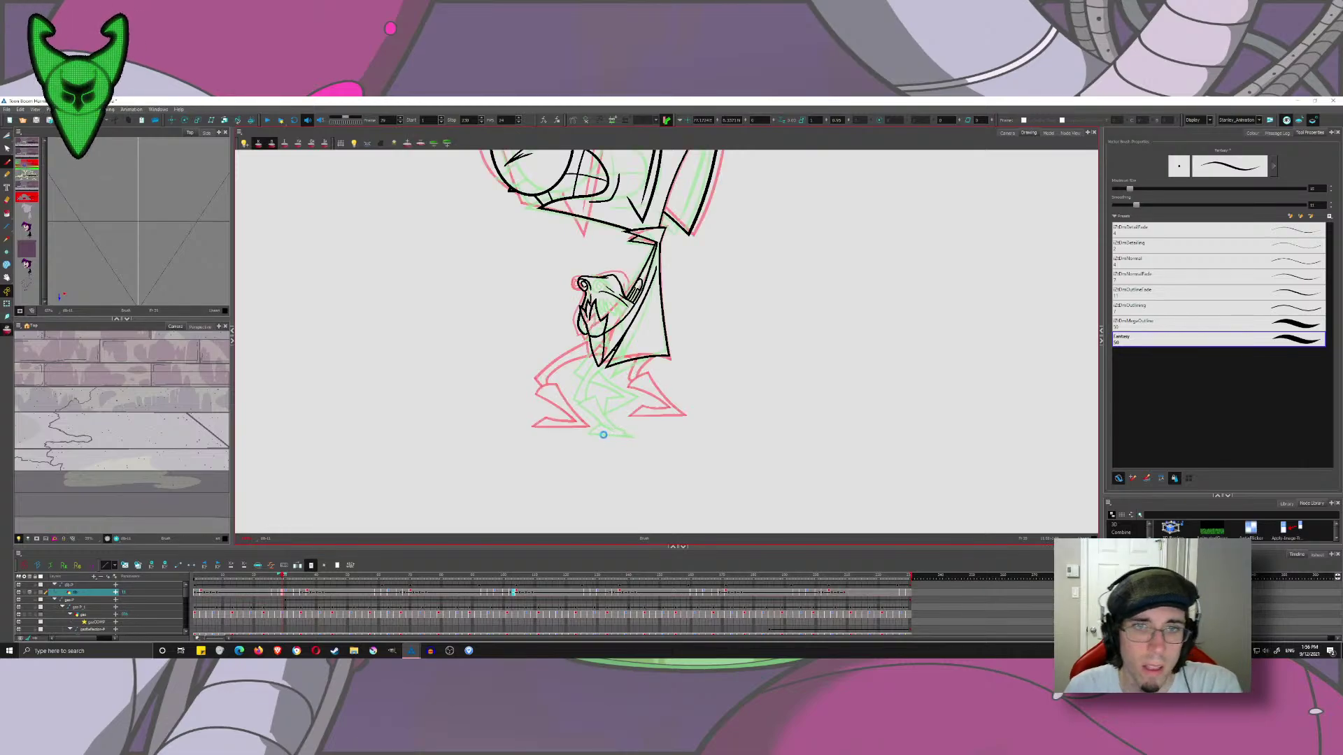
scroll(678, 429, "up", 5)
left_click_drag(579, 455, 727, 379)
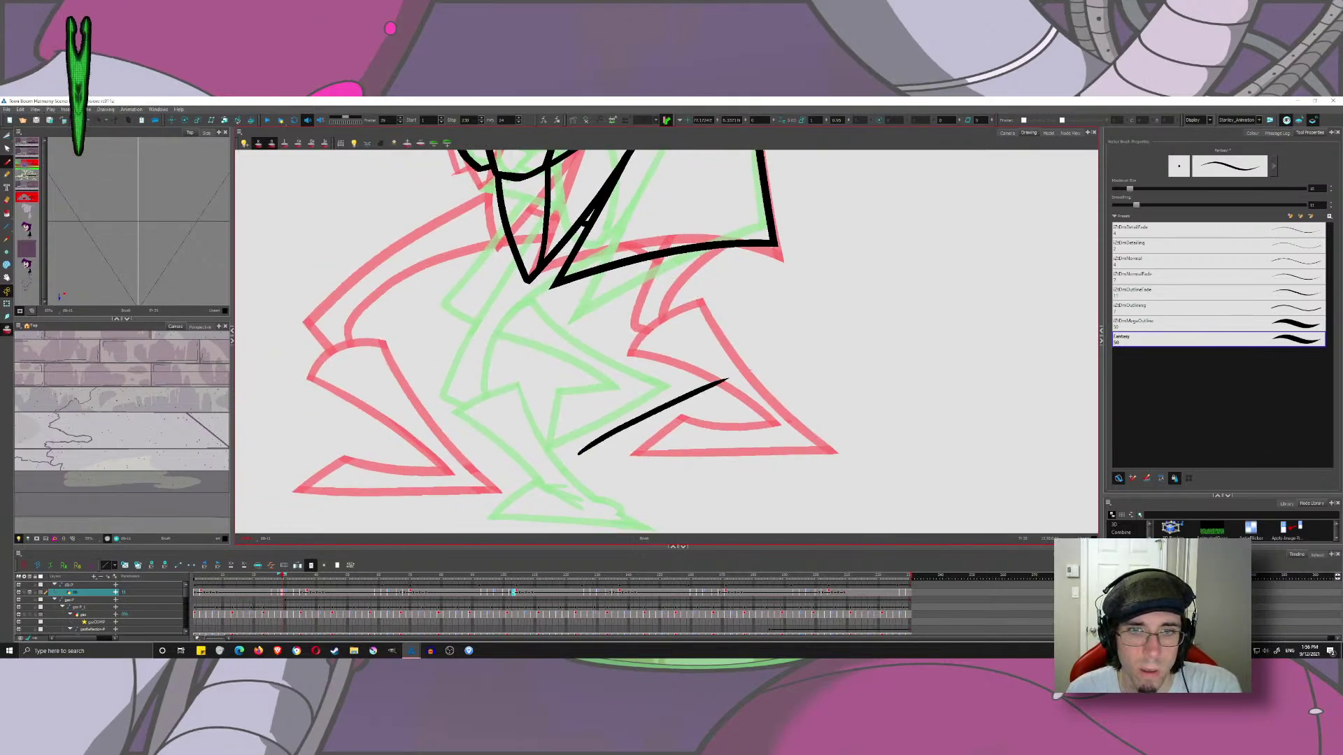
key("ctrl+z")
left_click_drag(585, 458, 750, 375)
key("ctrl+z")
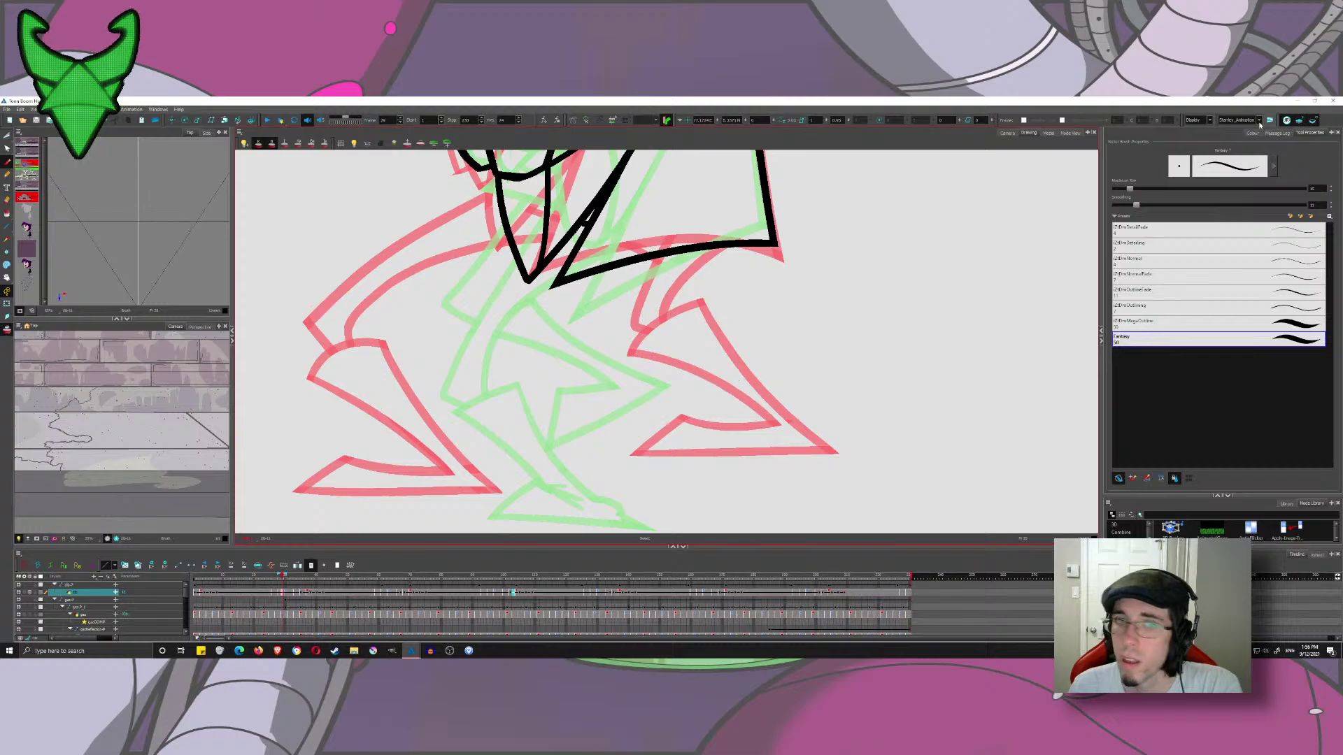
mouse_move(649, 275)
left_mouse_down()
mouse_move(657, 327)
mouse_move(630, 282)
left_mouse_up()
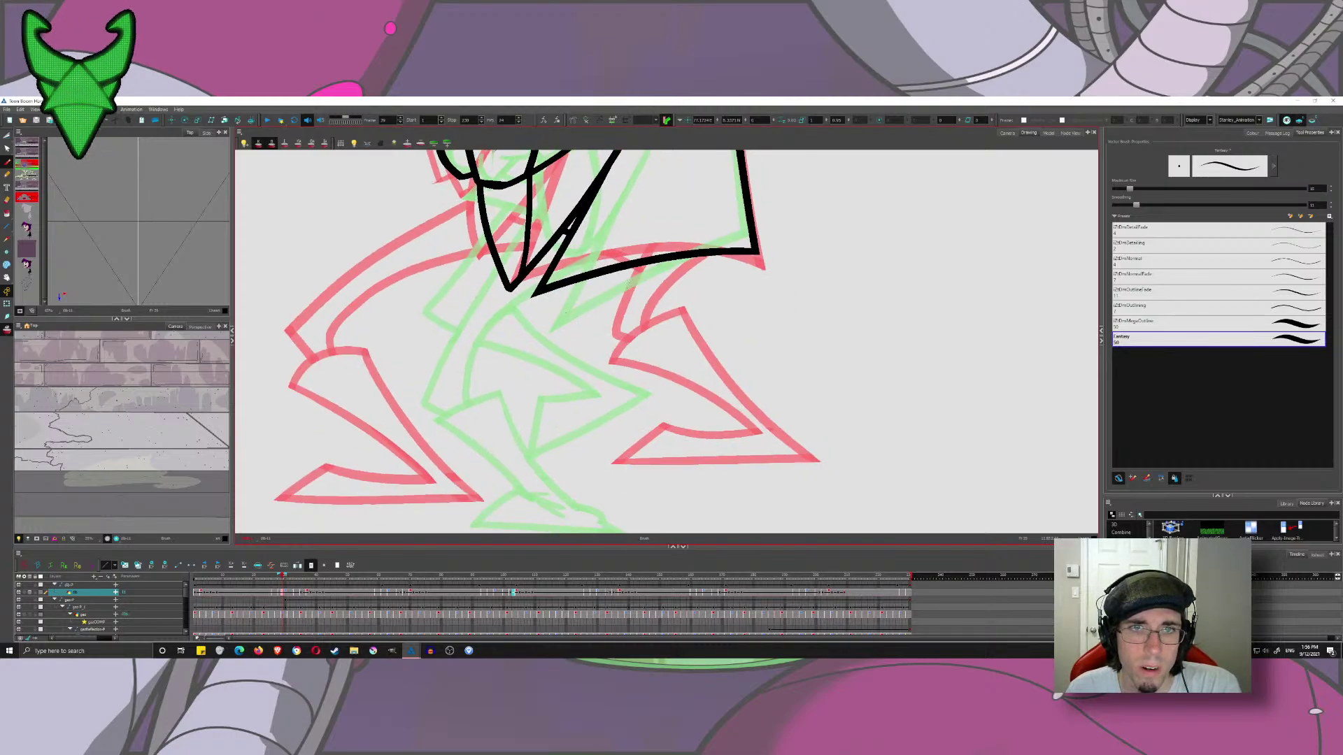
left_click_drag(670, 238, 548, 395)
left_click_drag(571, 291, 669, 420)
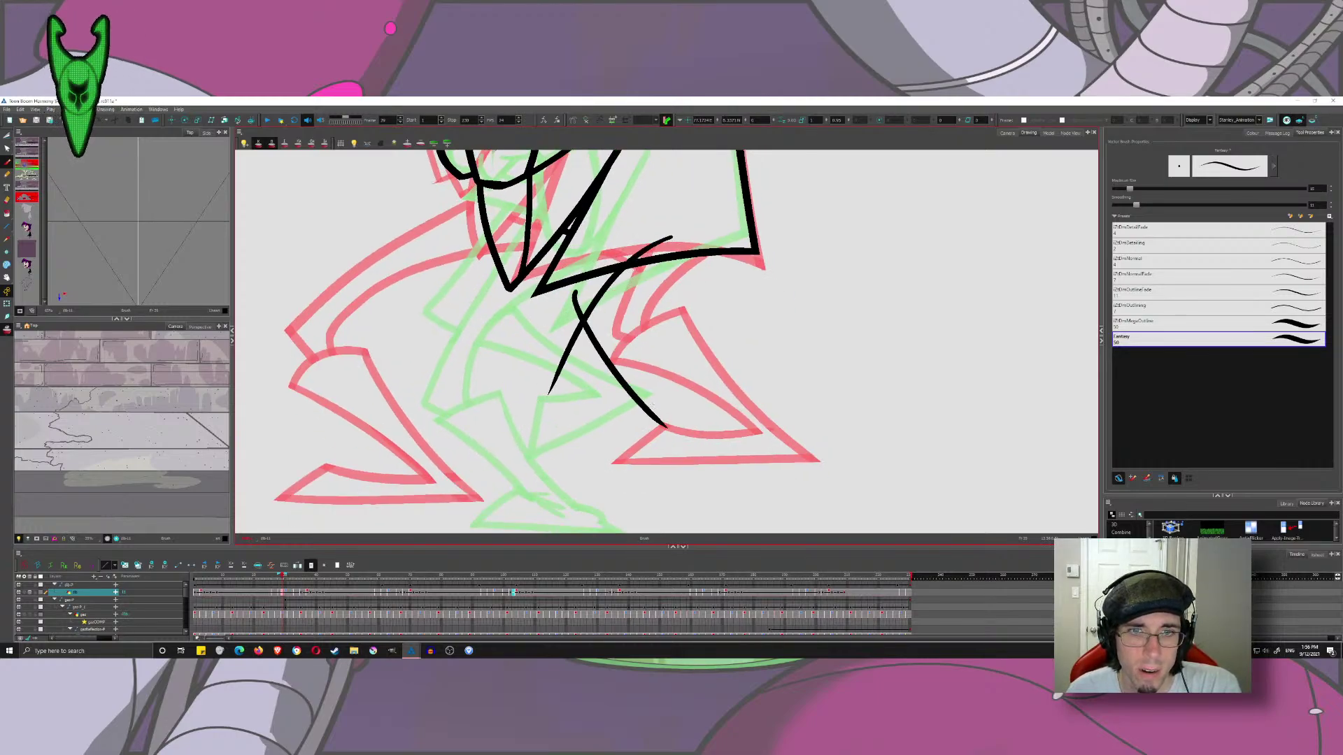
key("ctrl+z")
left_click_drag(570, 295, 671, 417)
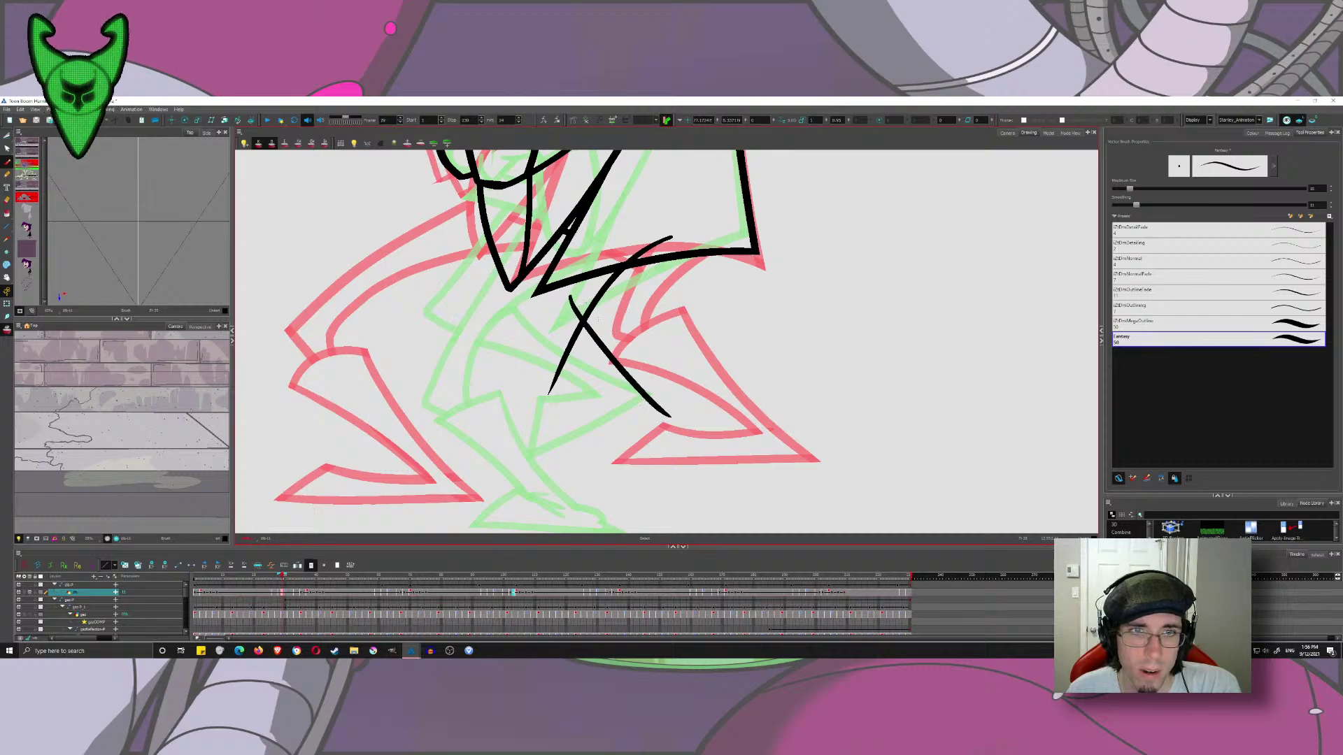
key("ctrl+z")
key("ctrl+z")
- Ink the lifted boot's curved top edge and its two shin lines below the coat hem
mouse_move(581, 301)
left_mouse_down()
mouse_move(691, 416)
mouse_move(510, 362)
mouse_move(665, 431)
left_mouse_up()
key("ctrl+z")
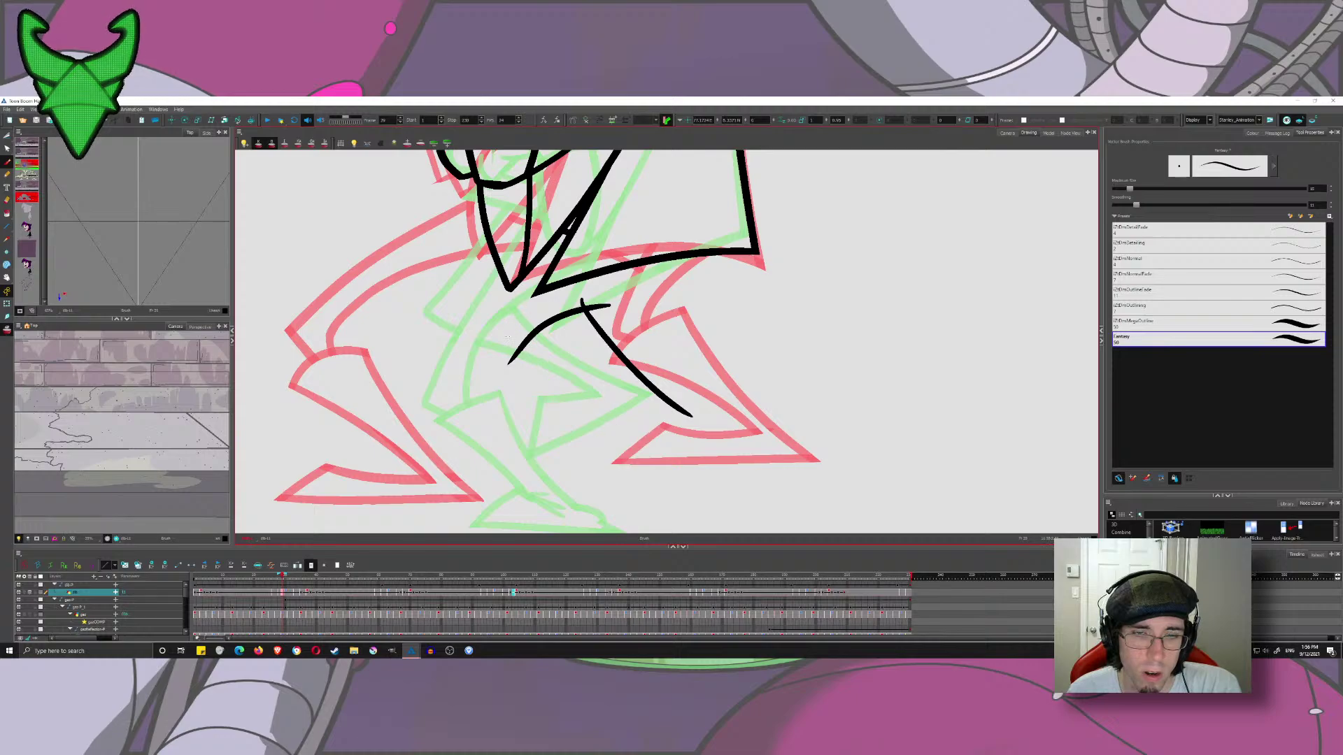
left_click_drag(508, 338, 665, 430)
- Ink the lifted boot's foot with crossing strokes for the upper edge, toe end and sole, redrawing until the angle fits
left_click_drag(549, 419, 648, 400)
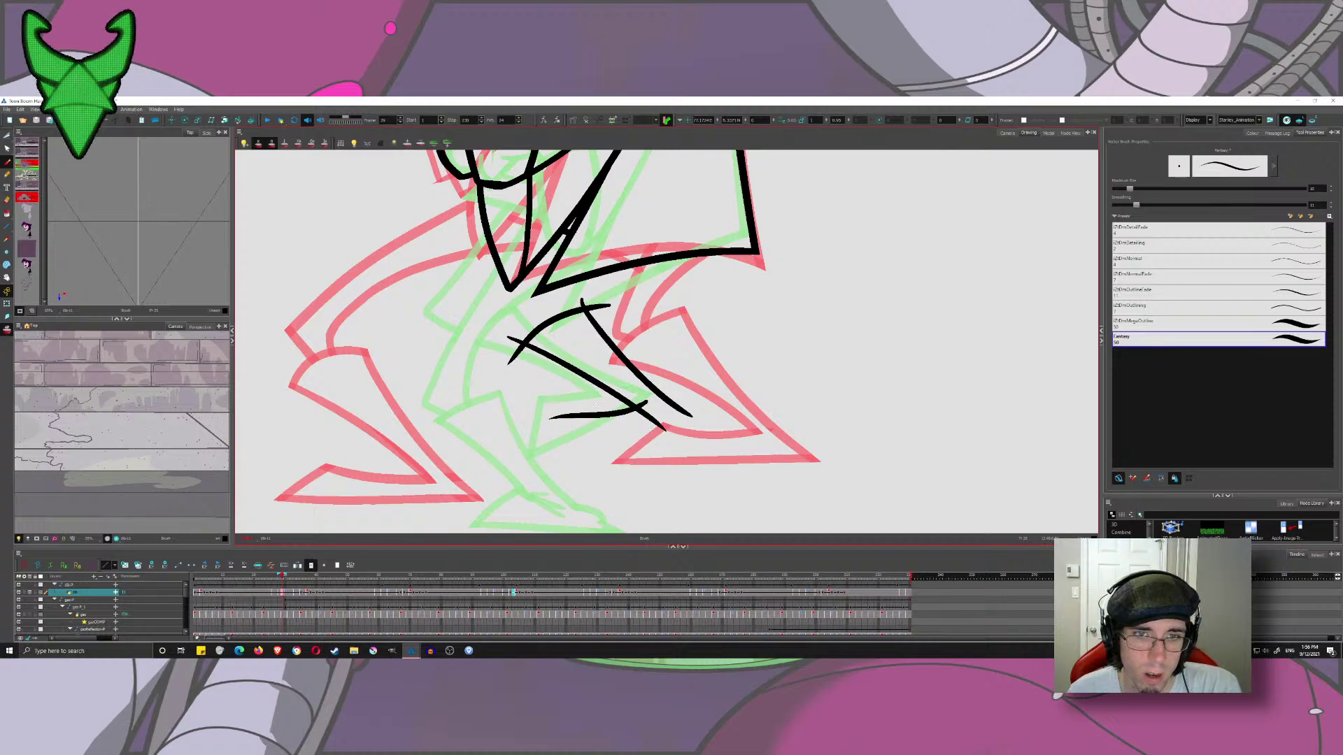
key("ctrl+z")
mouse_move(544, 438)
left_mouse_down()
mouse_move(651, 400)
mouse_move(553, 433)
mouse_move(588, 426)
mouse_move(581, 474)
left_mouse_up()
key("ctrl+z")
left_click_drag(563, 461, 743, 396)
key("ctrl+z")
key("ctrl+z")
key("ctrl+z")
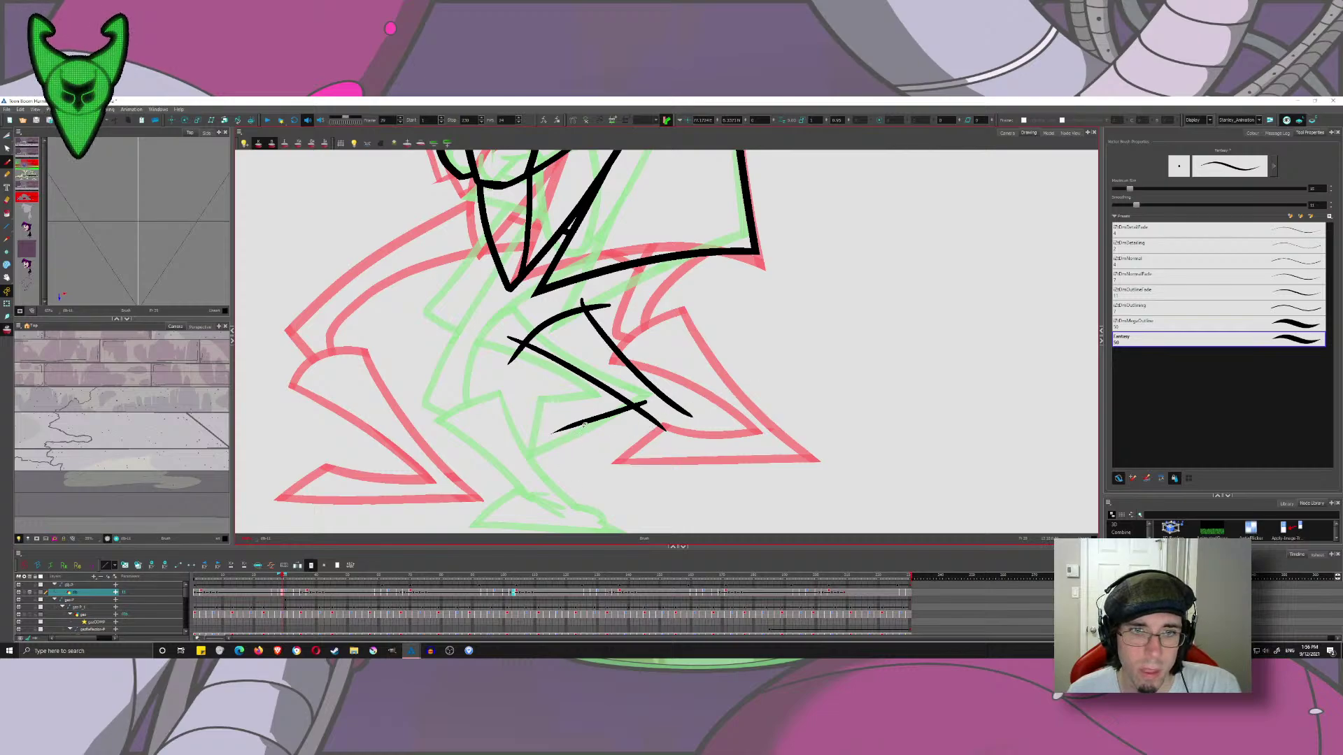
left_click_drag(652, 404, 517, 427)
mouse_move(592, 392)
left_mouse_down()
mouse_move(568, 481)
mouse_move(760, 417)
left_mouse_up()
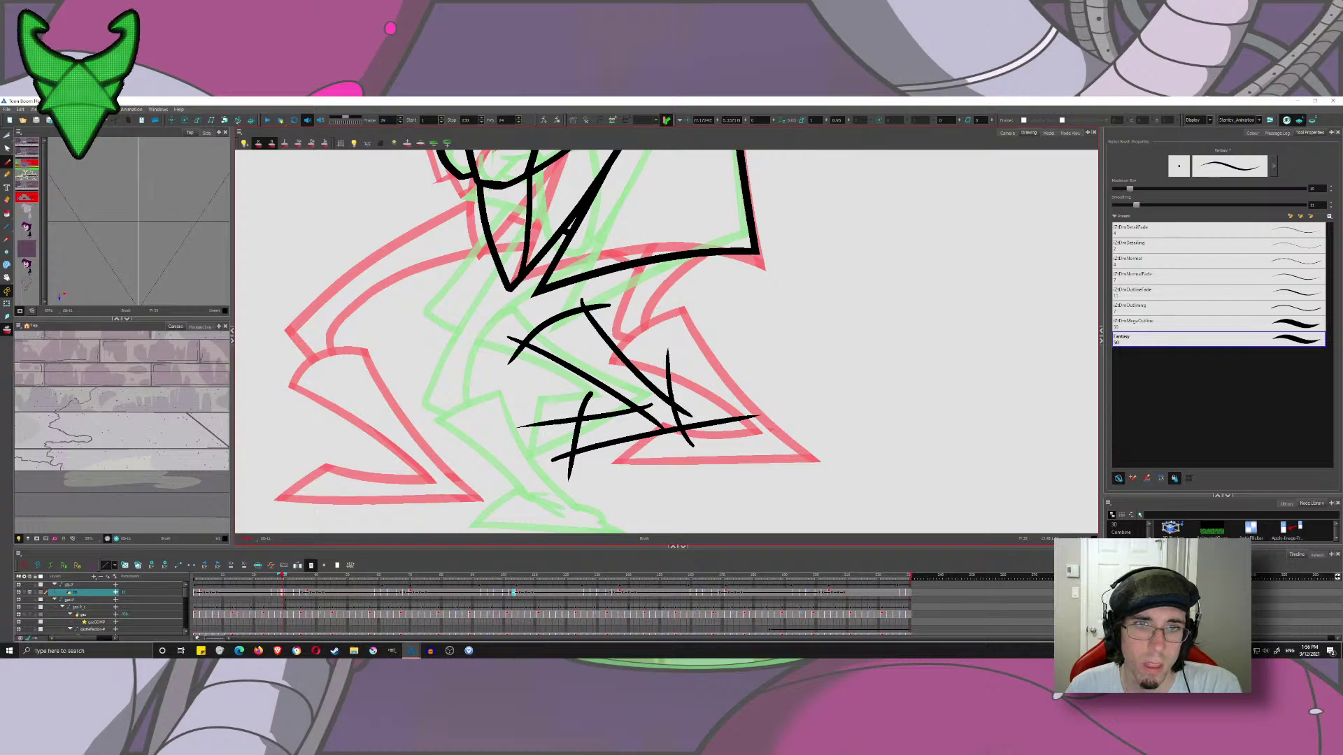
key("ctrl+z")
- Extend the lower end of the lifted boot's outer shin line so it meets the sole at the heel
left_click(8, 137)
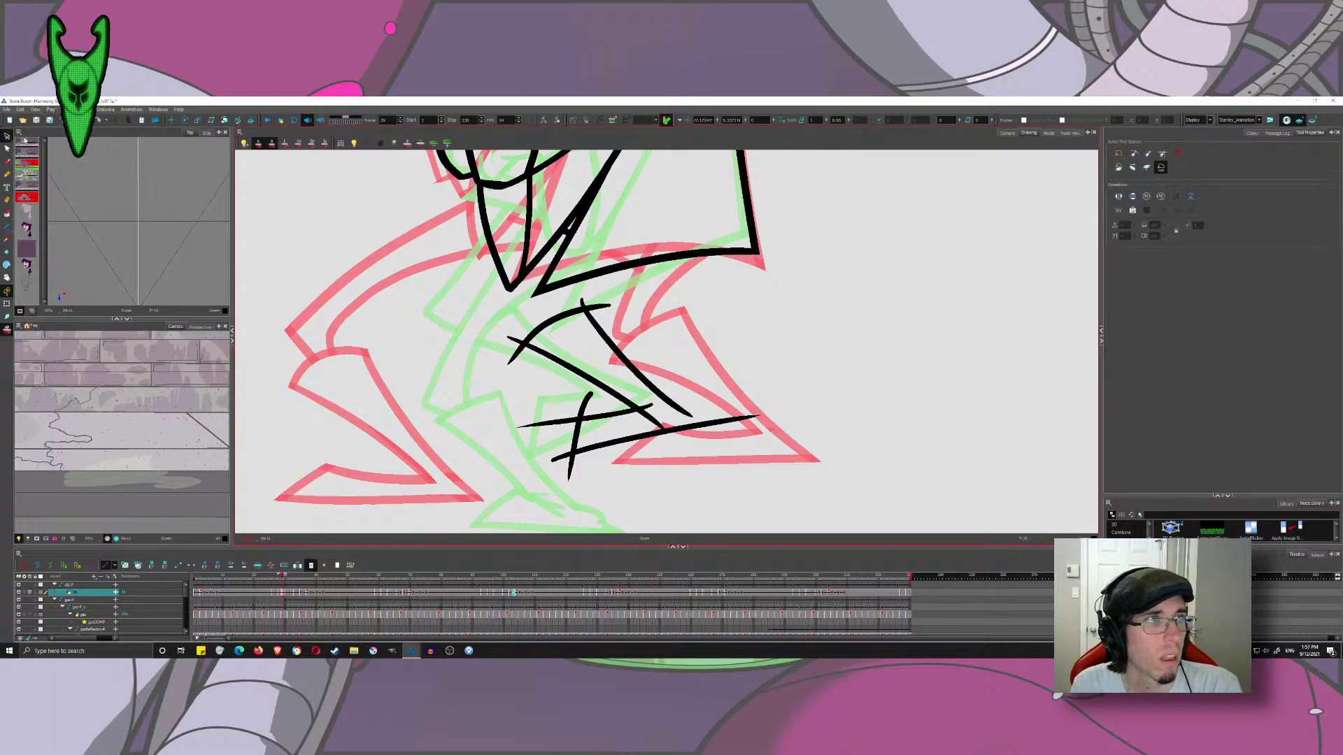
left_click(629, 360)
left_click_drag(692, 417, 691, 433)
left_click(719, 364)
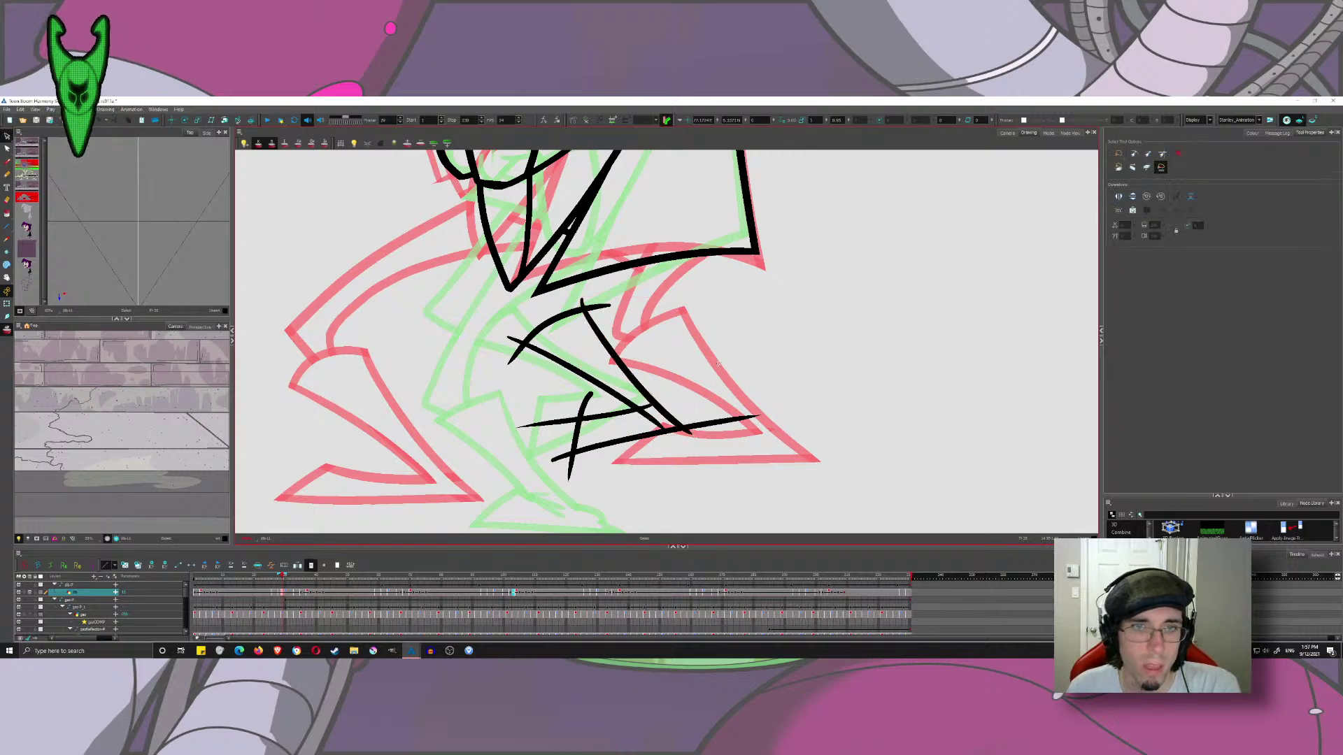
- Trim the overshooting stroke ends at the lifted boot's heel, instep, toe and both top corners with the Cutter tool
left_click(25, 144)
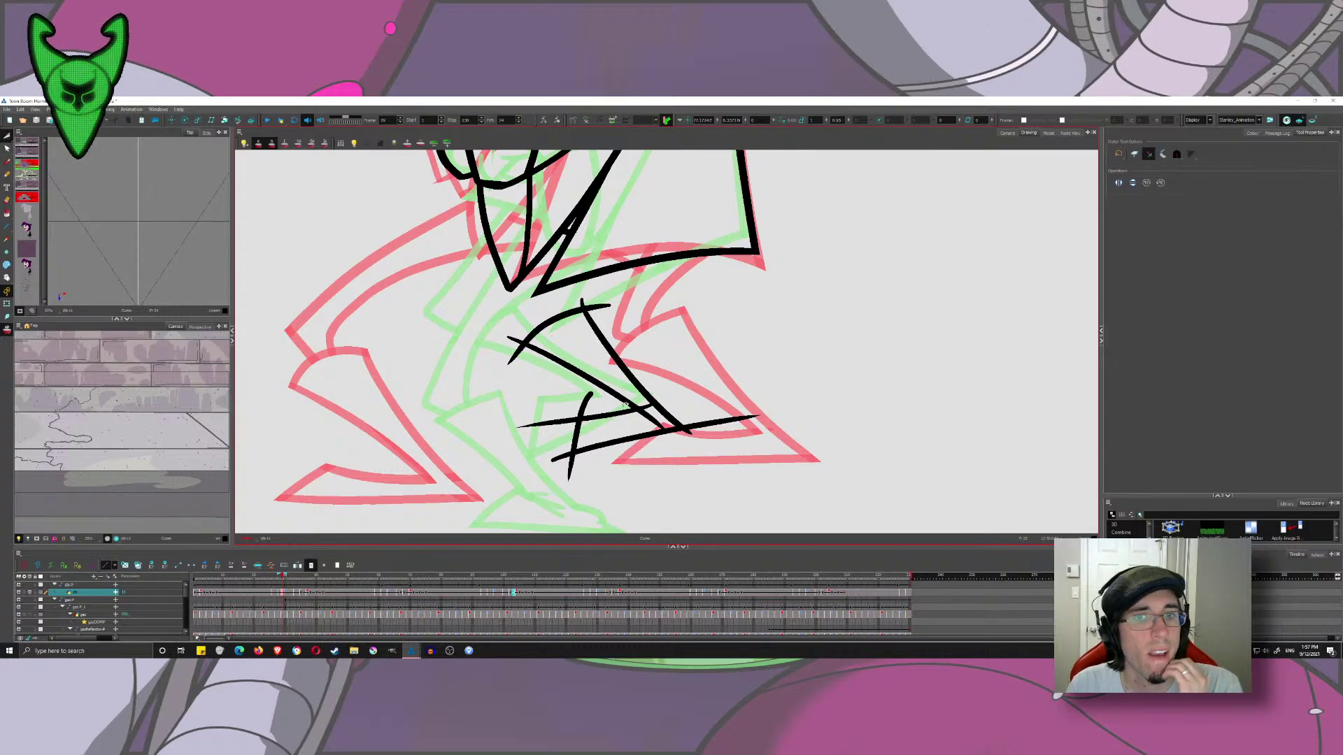
mouse_move(701, 408)
left_mouse_down()
mouse_move(683, 440)
mouse_move(685, 400)
mouse_move(656, 418)
left_mouse_up()
mouse_move(649, 413)
left_mouse_down()
mouse_move(644, 400)
mouse_move(578, 404)
mouse_move(550, 432)
mouse_move(564, 468)
left_mouse_up()
left_click_drag(562, 466, 559, 451)
mouse_move(607, 289)
left_mouse_down()
mouse_move(600, 333)
mouse_move(580, 295)
left_mouse_up()
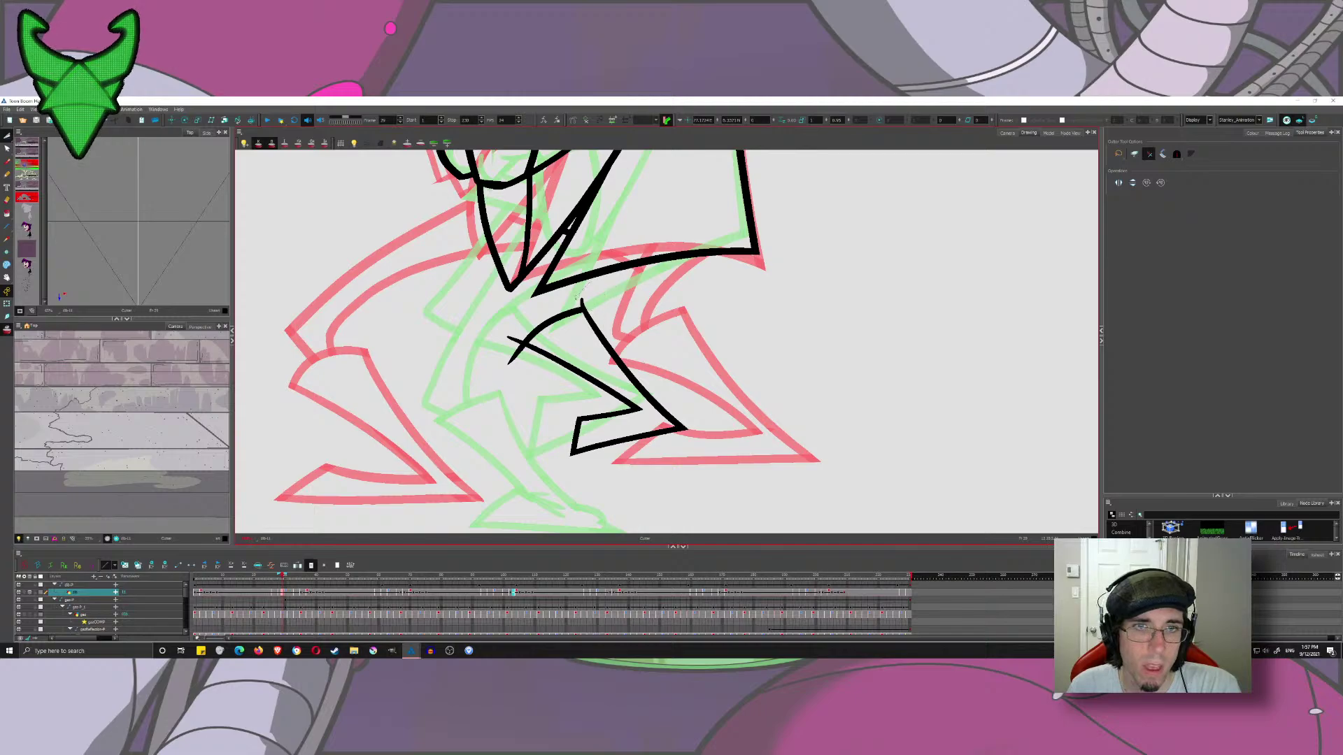
left_click_drag(515, 326, 512, 347)
left_click_drag(522, 361, 507, 352)
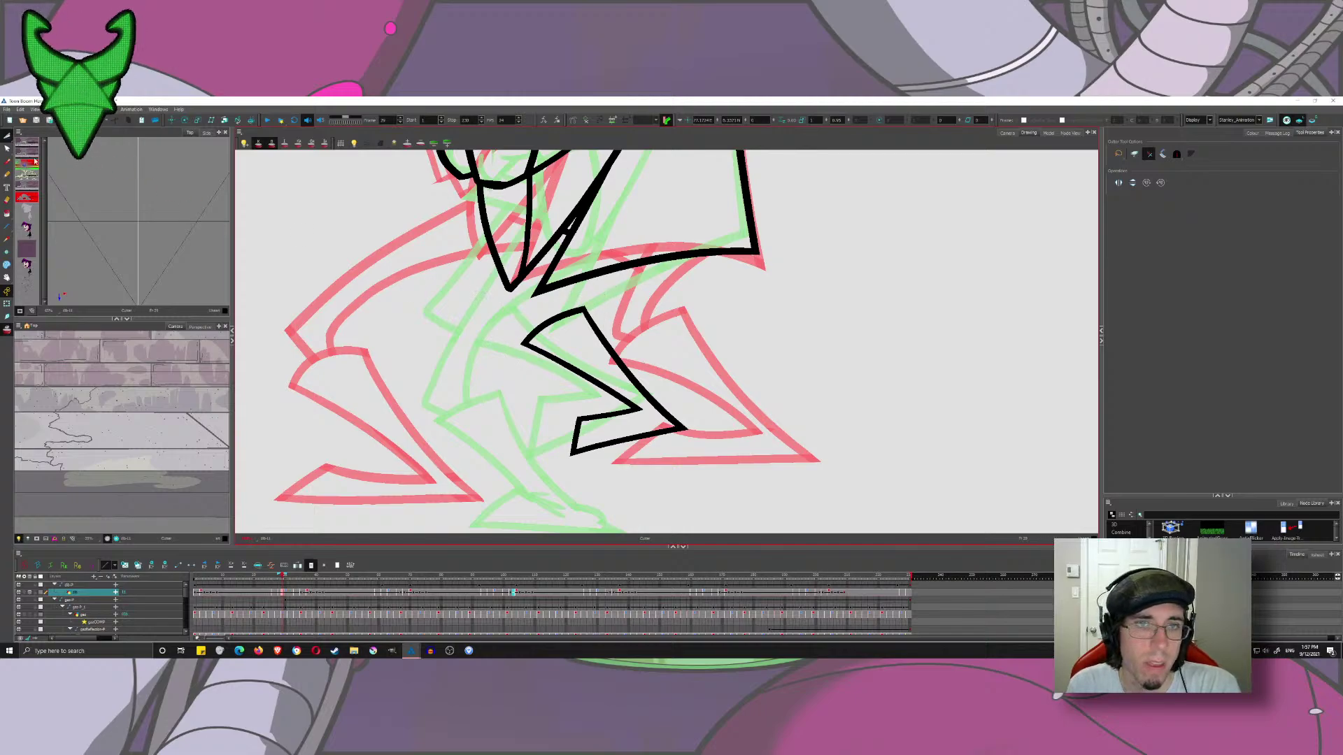
- Try to ink a curved thigh line from the lifted boot's top up past the coat hem with the Brush tool
left_click(7, 161)
mouse_move(573, 324)
left_mouse_down()
mouse_move(585, 276)
mouse_move(656, 230)
left_mouse_up()
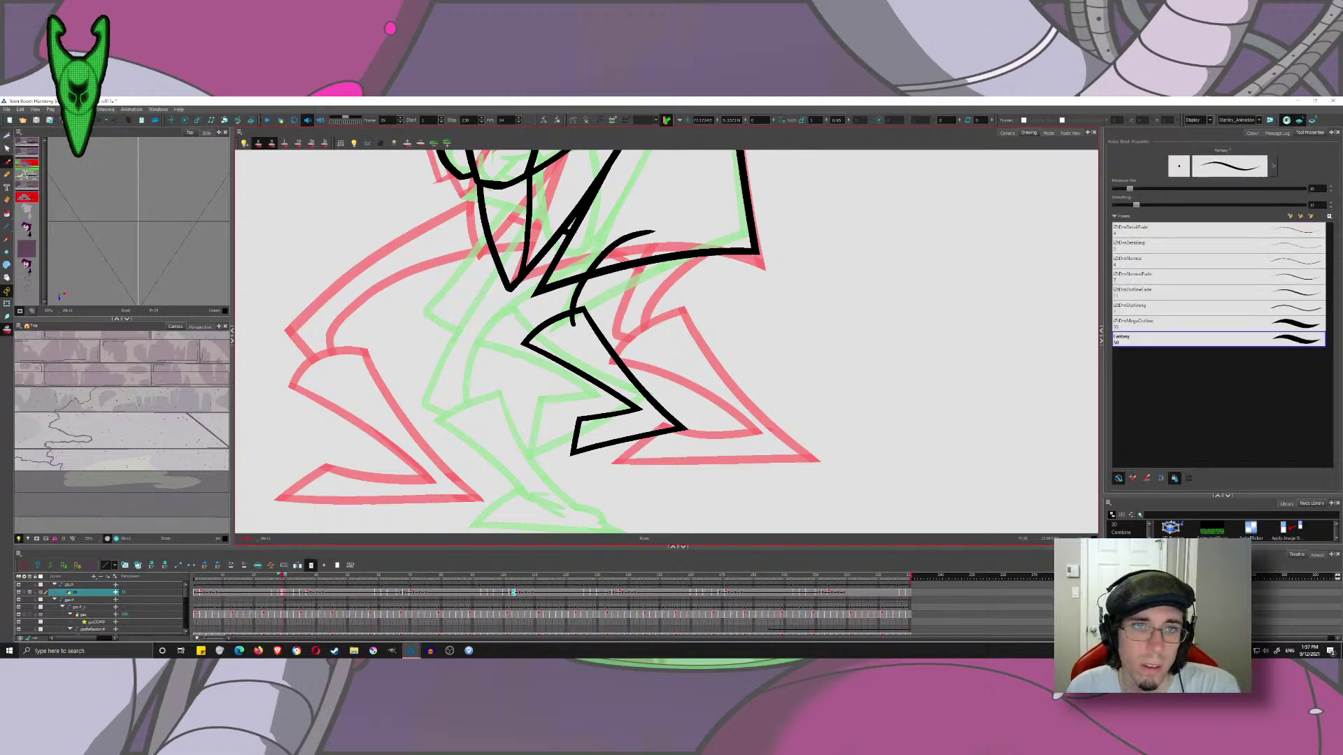
key("ctrl+z")
mouse_move(572, 322)
left_mouse_down()
mouse_move(559, 302)
mouse_move(668, 243)
left_mouse_up()
key("ctrl+z")
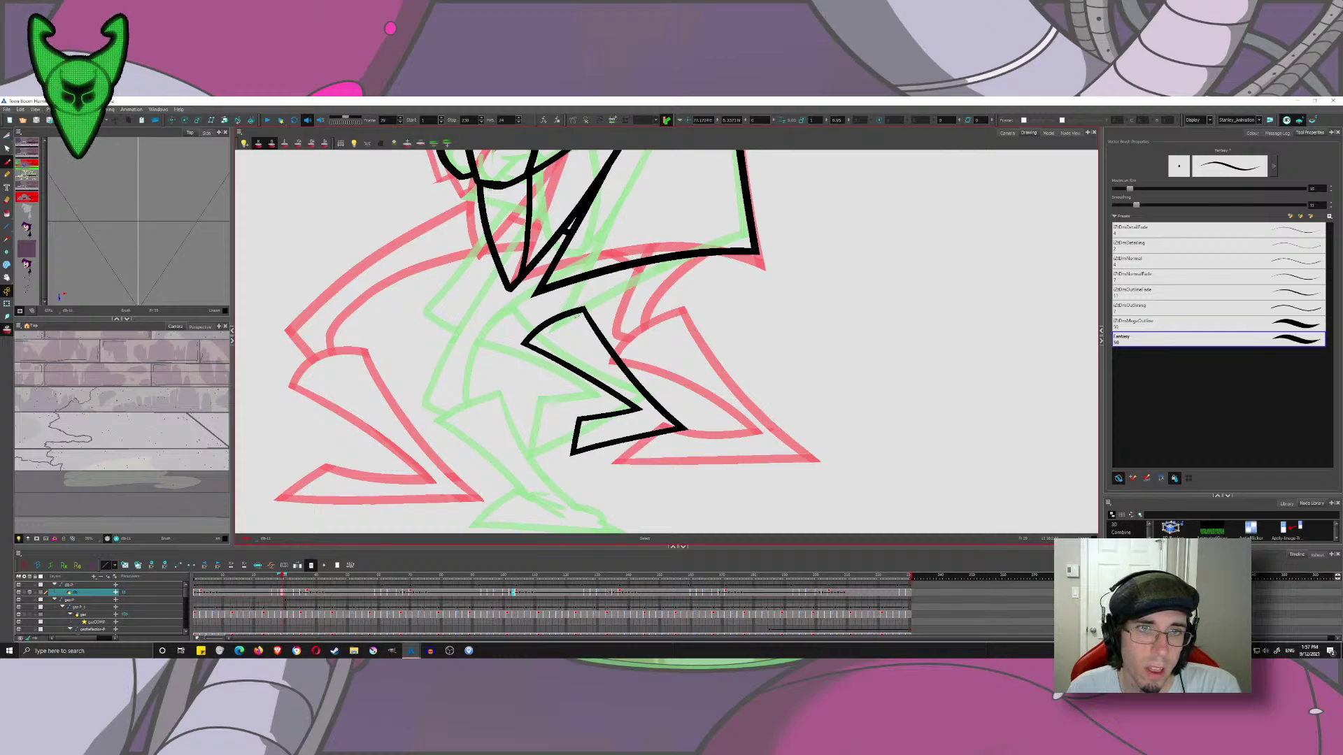
- Draw the short visible part of the rear leg between coat hem and boot, and trim its overshooting line ends
mouse_move(573, 319)
left_mouse_down()
mouse_move(566, 292)
mouse_move(661, 222)
mouse_move(541, 322)
mouse_move(598, 235)
mouse_move(626, 277)
left_mouse_up()
key("ctrl+z")
key("alt+t")
left_click_drag(579, 228, 594, 253)
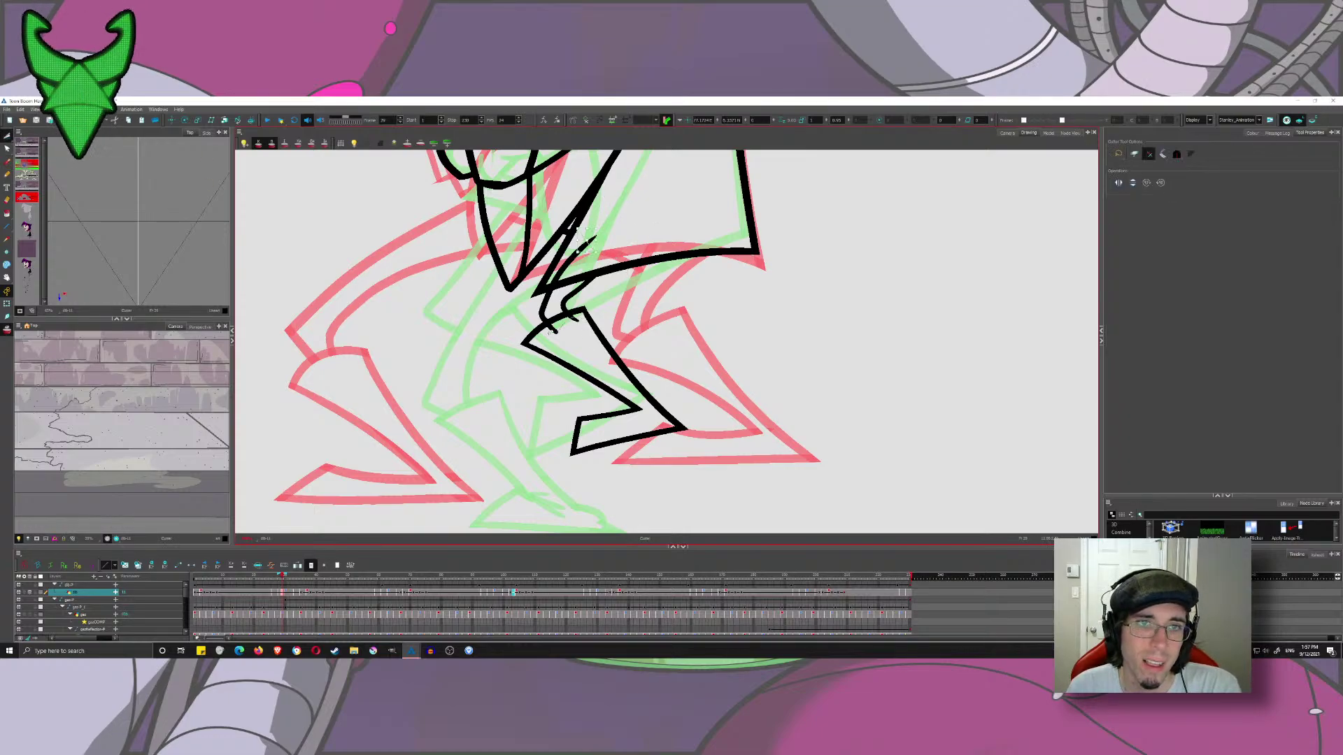
left_click_drag(577, 315, 572, 325)
left_click_drag(550, 333, 559, 326)
left_click_drag(585, 262, 564, 250)
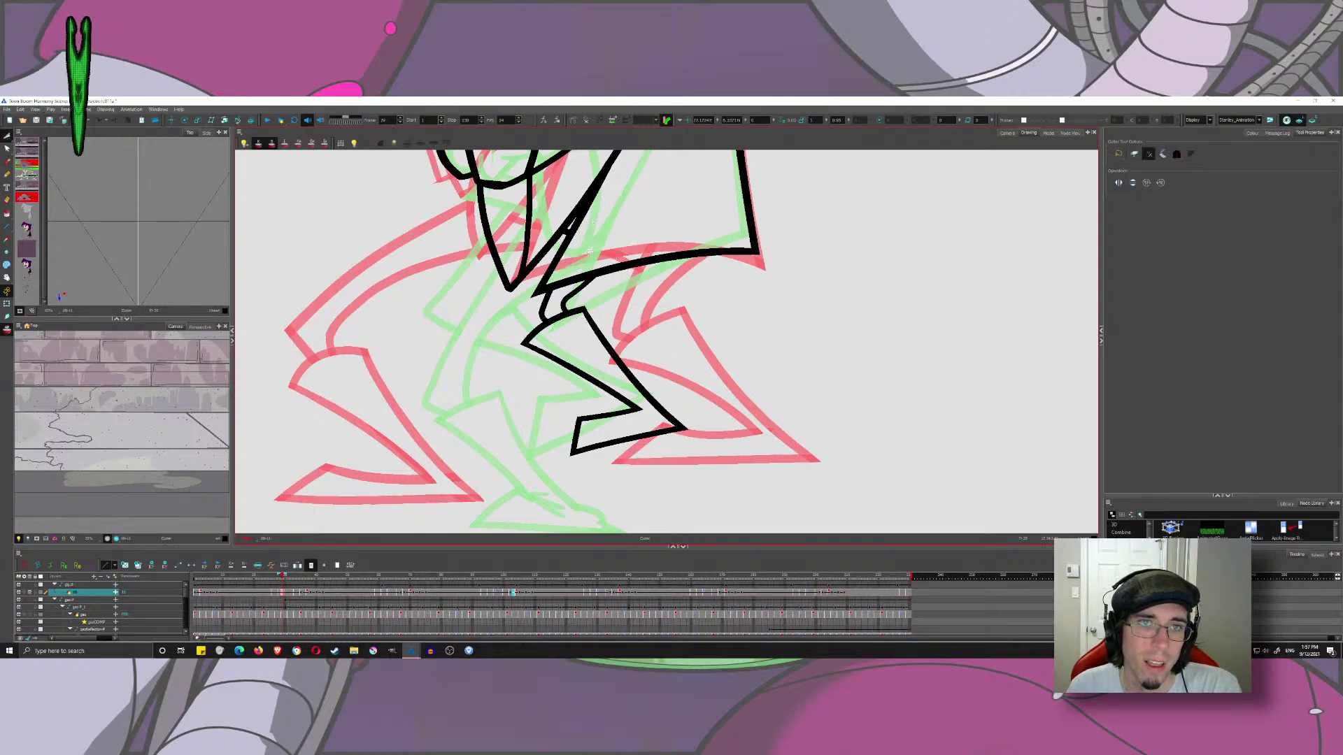
- Compare the leg pose with the neighbouring drawings with onion skin hidden, then return to the current drawing with onion skin shown
left_click(7, 161)
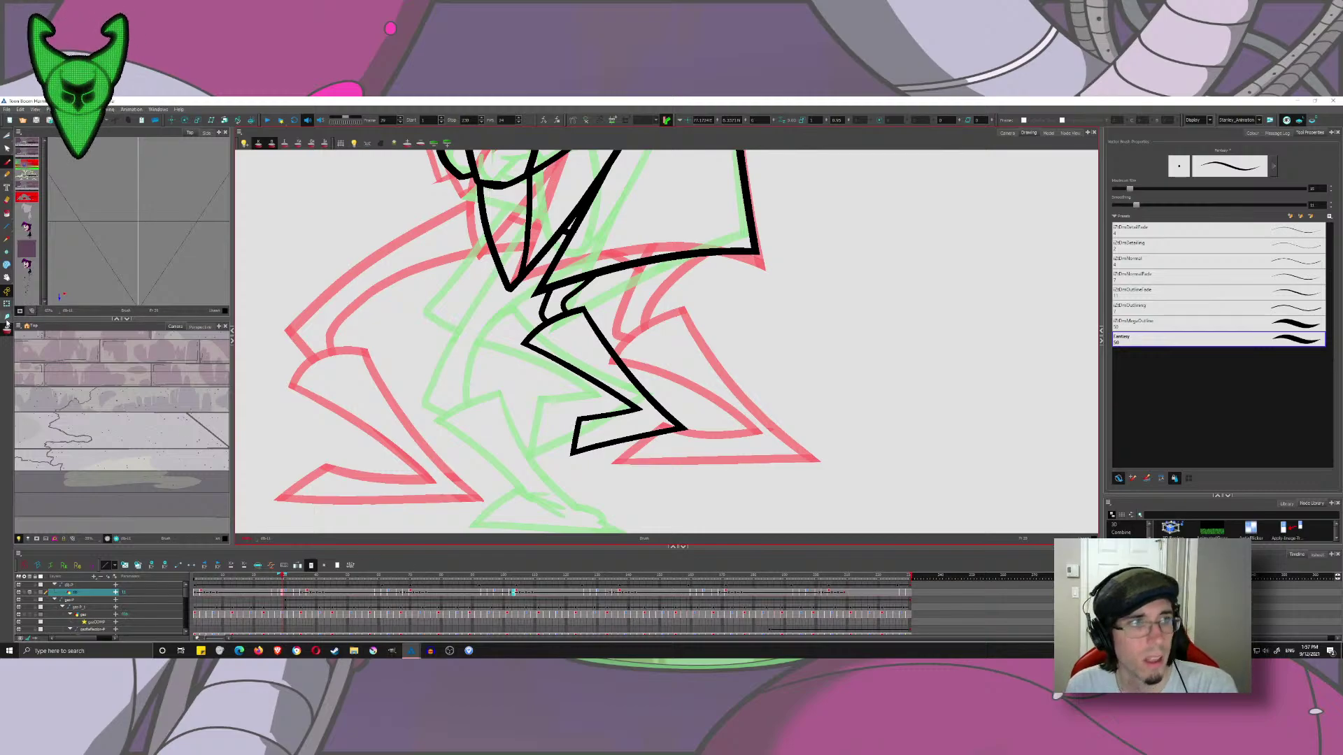
key("alt+o")
key("period")
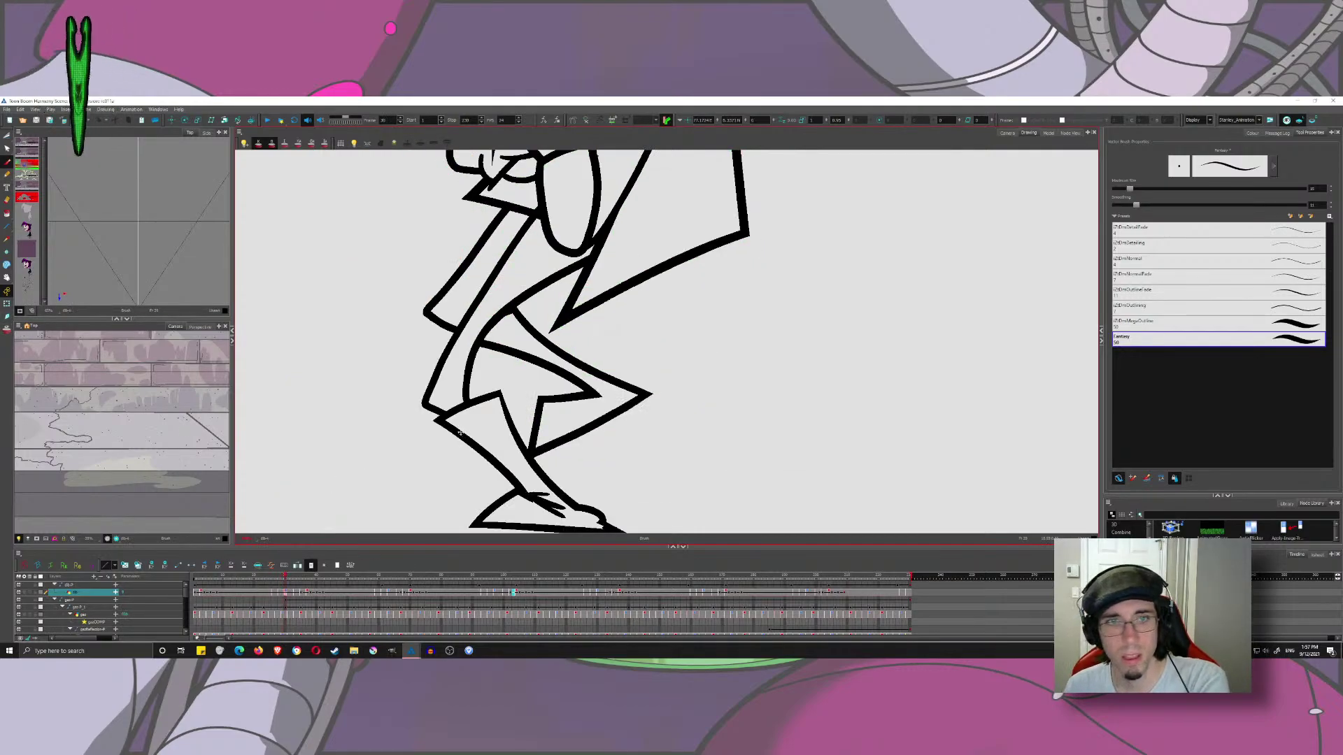
key("comma")
key("comma")
key("comma")
key("period")
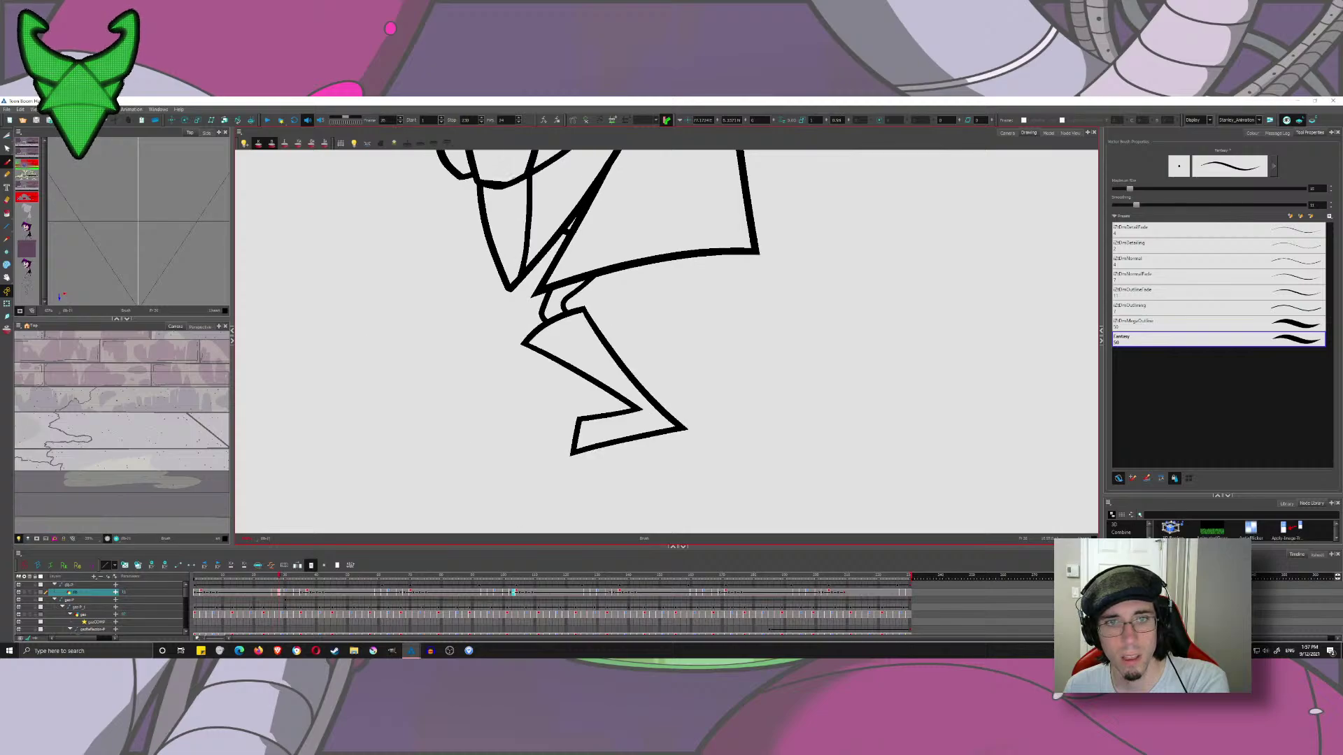
key("period")
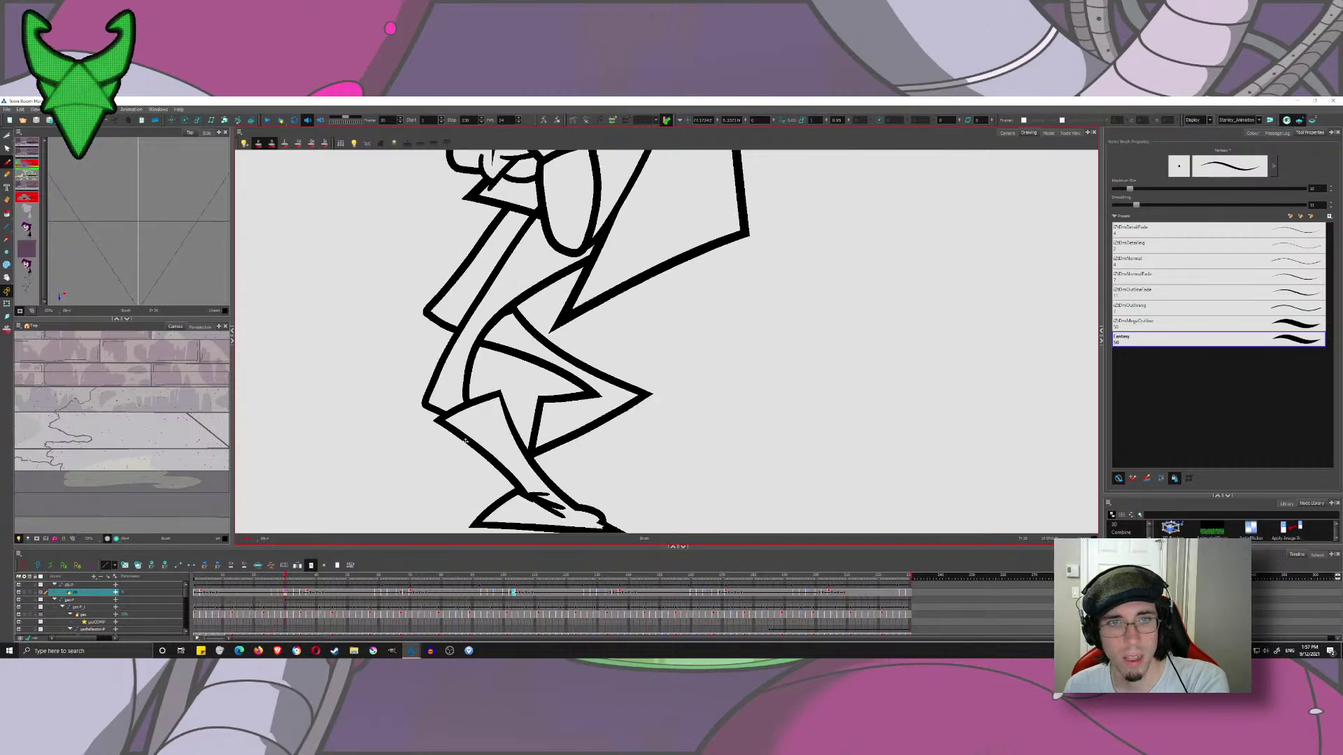
key("comma")
left_click(7, 329)
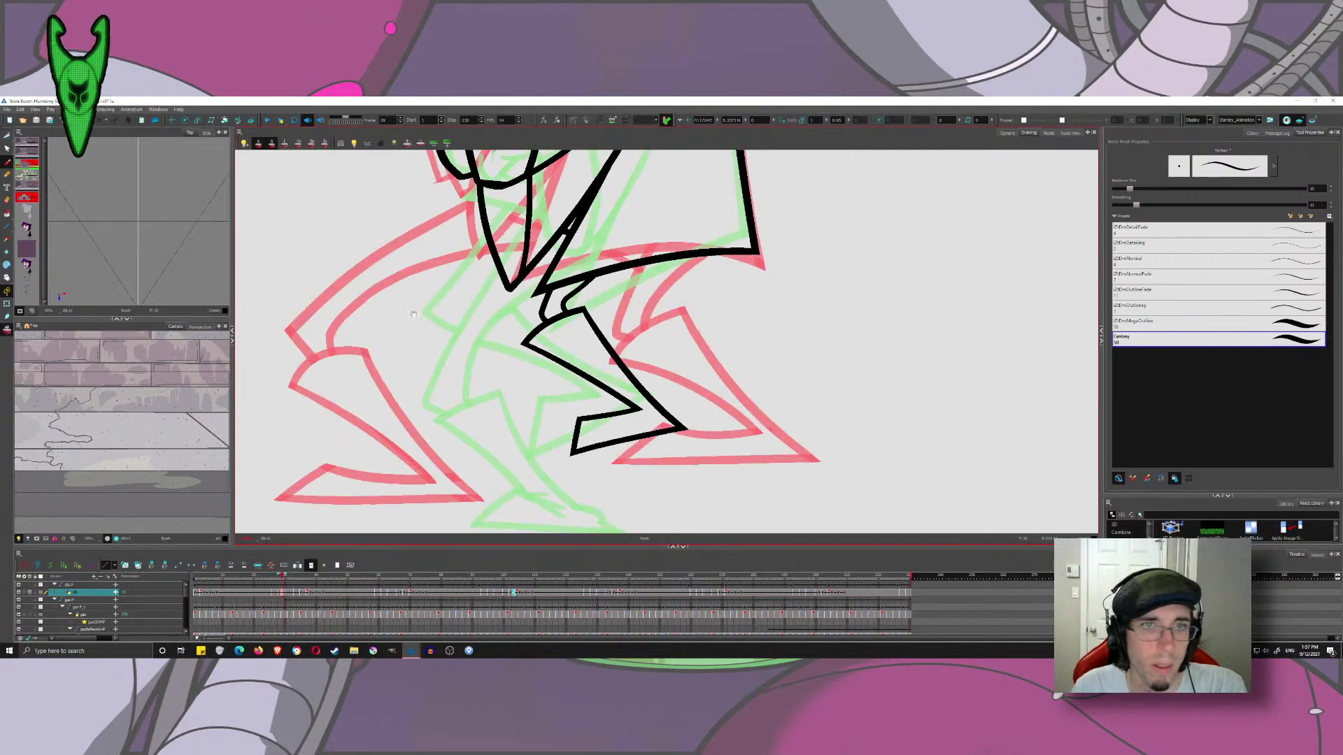
- Draw the front leg's outer contour as a curved thigh line from the coat and a shin line crossing it at the knee
left_click_drag(473, 297, 543, 291)
left_click_drag(596, 197, 329, 465)
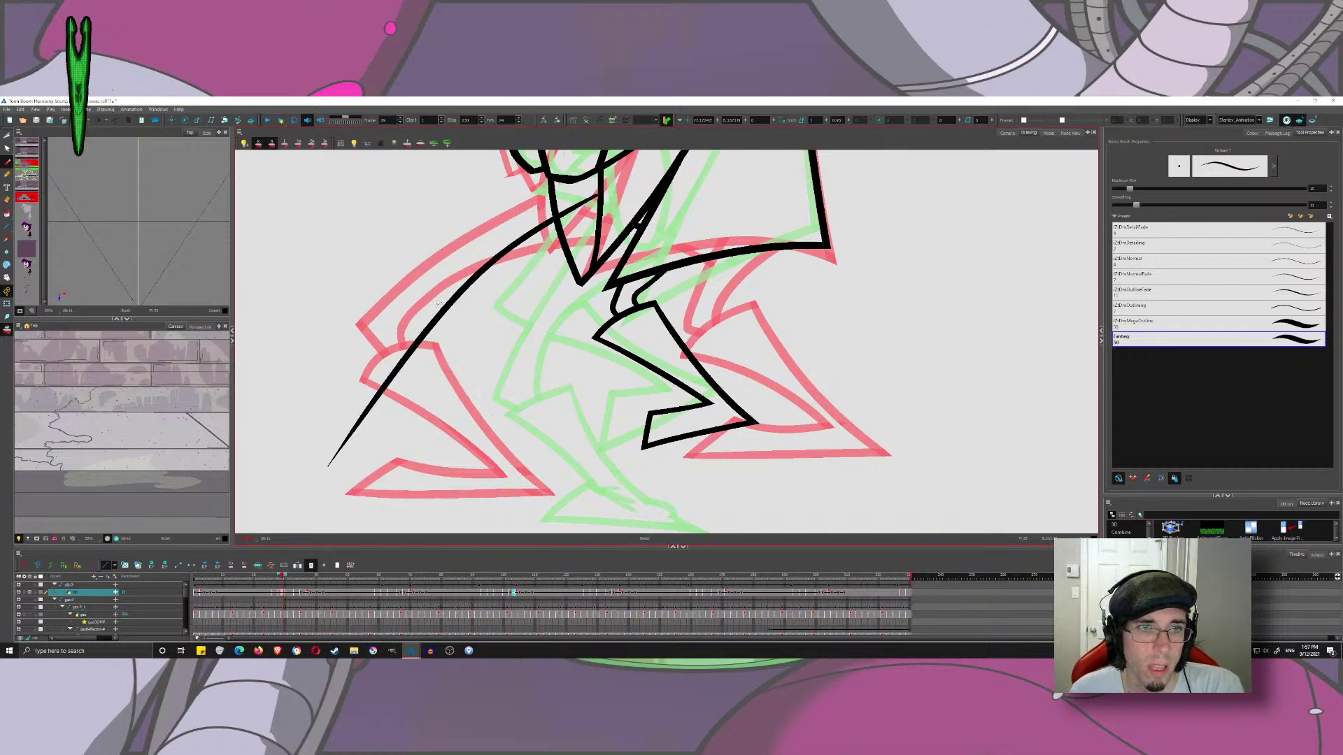
key("ctrl+z")
left_click_drag(583, 191, 399, 467)
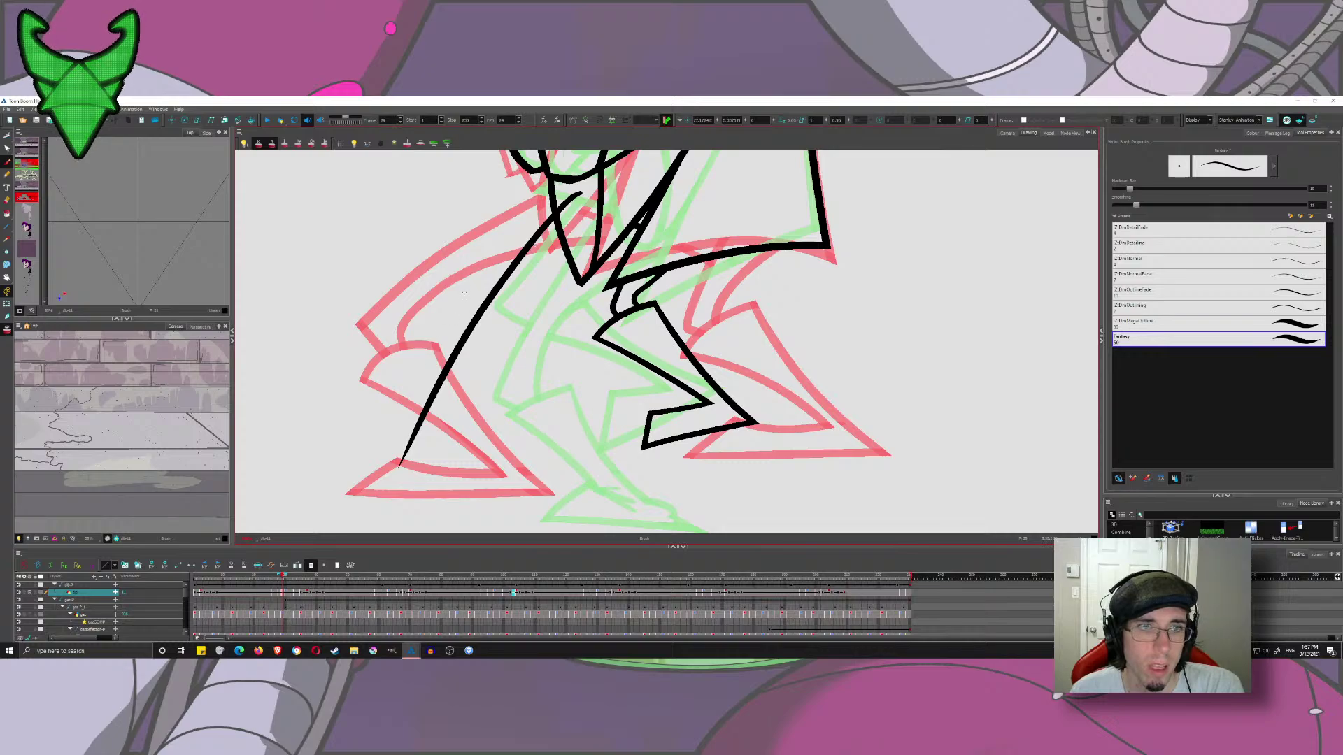
key("ctrl+z")
left_click_drag(580, 196, 396, 433)
mouse_move(440, 302)
left_mouse_down()
mouse_move(489, 421)
mouse_move(473, 450)
mouse_move(445, 381)
left_mouse_up()
- Draw the front boot's toe, sole and back contour lines with overlapping ends below the shin
mouse_move(408, 433)
left_mouse_down()
mouse_move(519, 438)
mouse_move(412, 444)
mouse_move(495, 394)
left_mouse_up()
key("ctrl+z")
left_click_drag(412, 449, 485, 389)
left_click_drag(444, 394, 553, 429)
left_click_drag(504, 320, 547, 452)
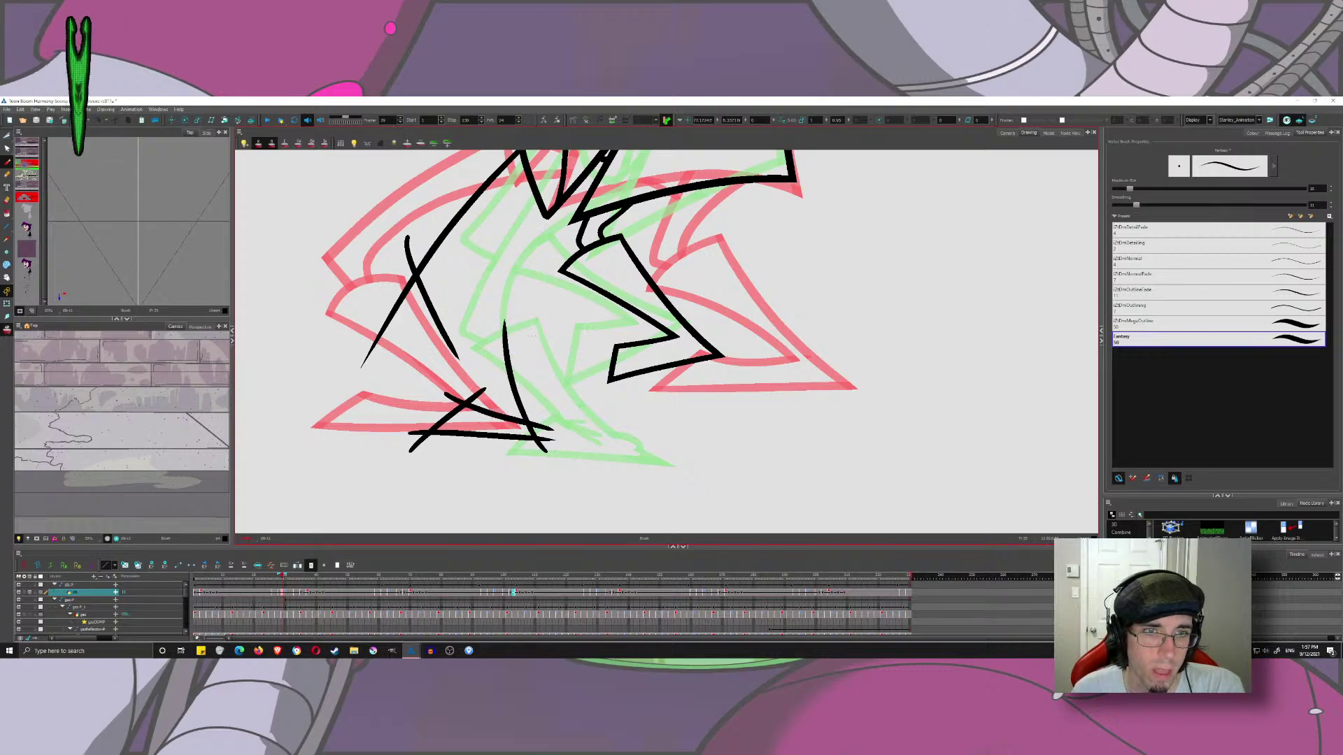
key("ctrl+z")
mouse_move(483, 305)
left_mouse_down()
mouse_move(542, 445)
mouse_move(430, 353)
mouse_move(505, 432)
left_mouse_up()
- Cut away the overshooting line ends around the front leg's boot, knee and the thigh inside the coat
left_click(7, 136)
left_click_drag(546, 419, 543, 440)
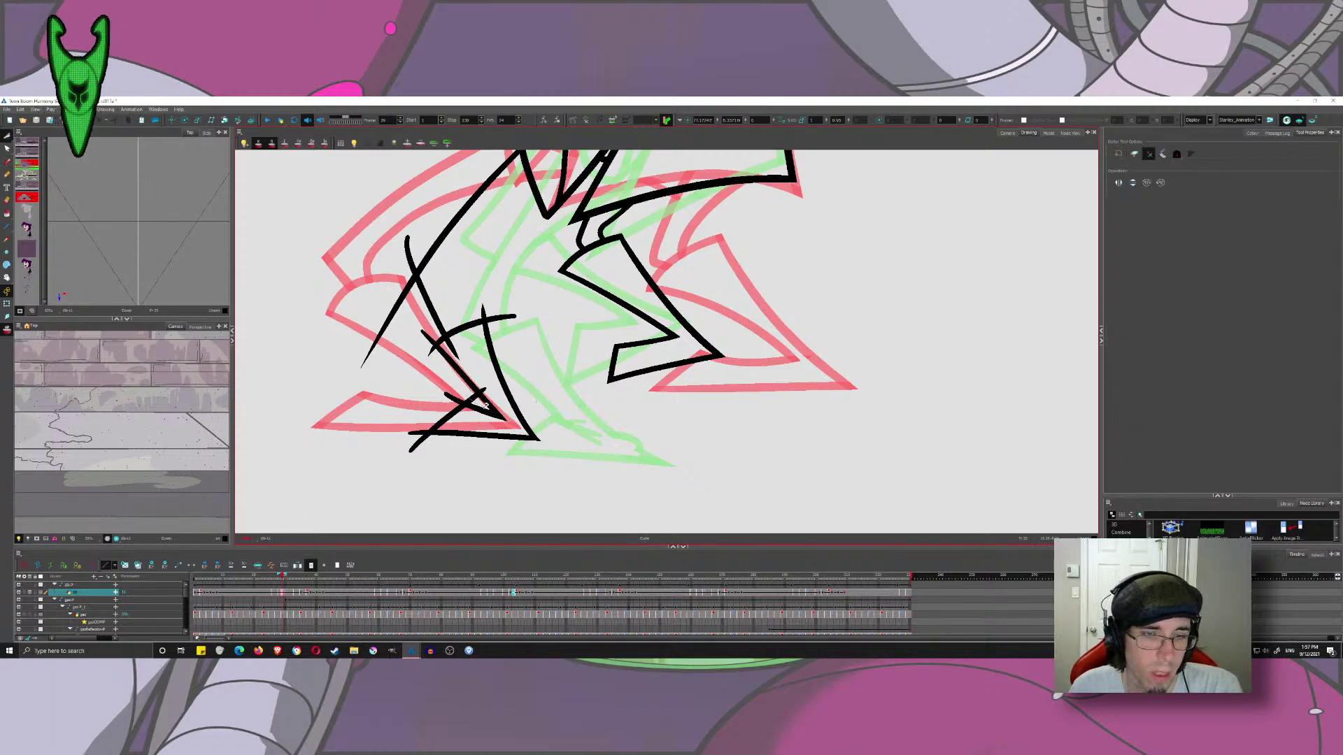
left_click_drag(469, 393, 477, 402)
mouse_move(480, 387)
left_mouse_down()
mouse_move(489, 395)
mouse_move(450, 405)
mouse_move(423, 448)
left_mouse_up()
mouse_move(499, 310)
left_mouse_down()
mouse_move(501, 327)
mouse_move(478, 315)
mouse_move(447, 352)
left_mouse_up()
left_click_drag(433, 332, 425, 349)
left_click_drag(423, 330, 448, 416)
mouse_move(443, 384)
left_mouse_down()
mouse_move(449, 335)
mouse_move(399, 381)
left_mouse_up()
left_click_drag(570, 235, 548, 210)
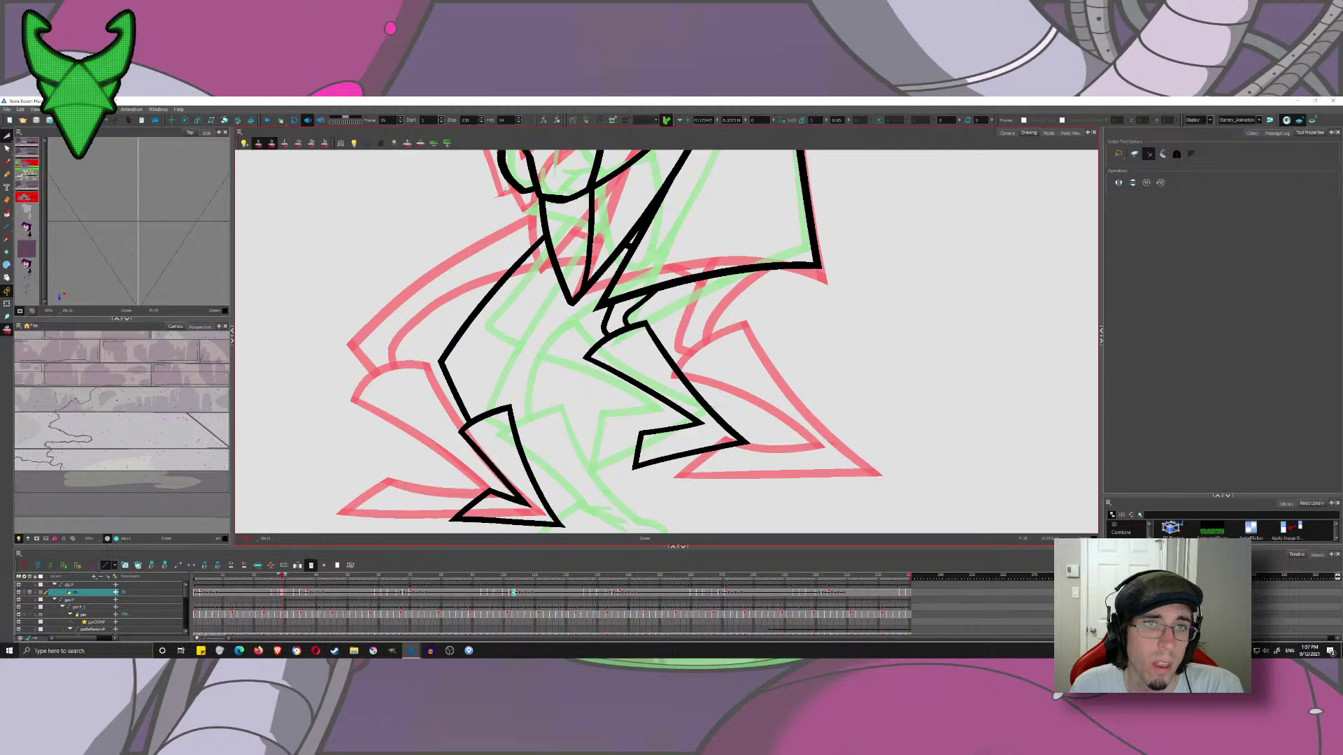
- Hide the onion skin, draw the front leg's inner contour from boot to coat, and trim the excess
left_click(7, 162)
left_click(7, 329)
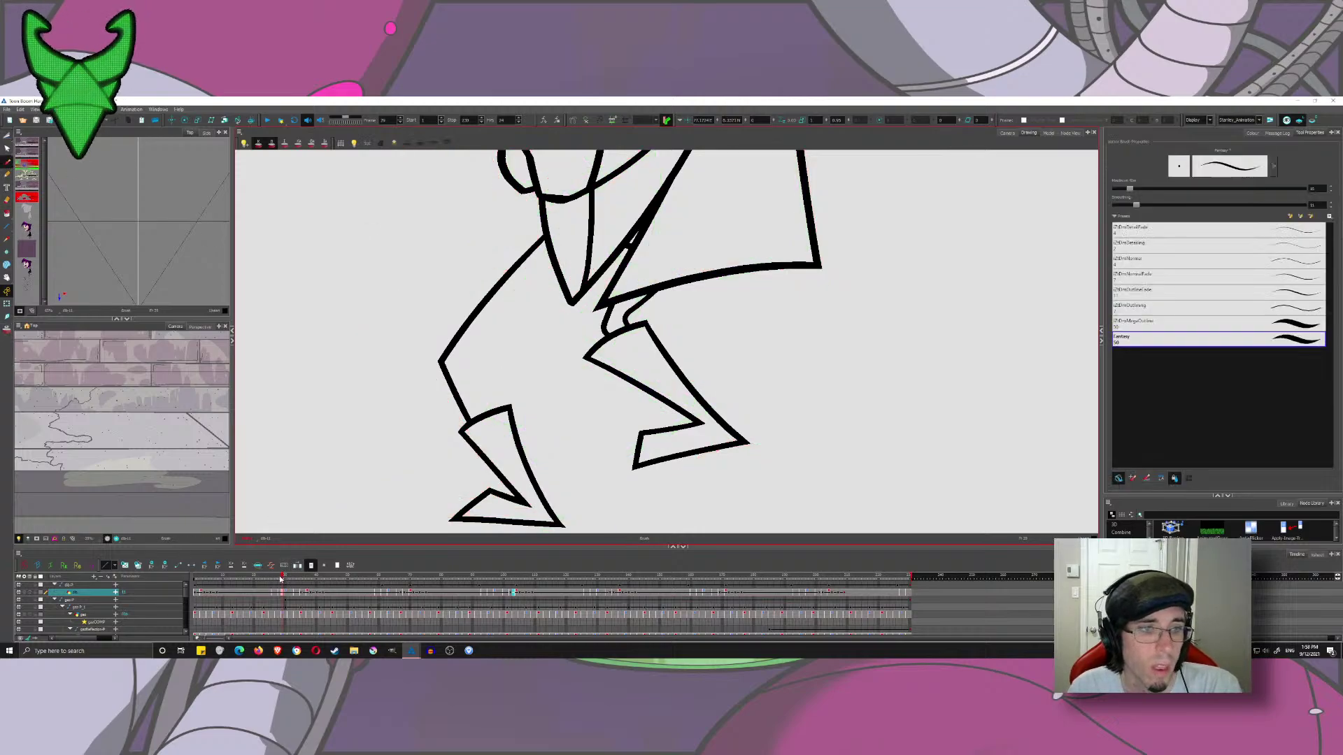
mouse_move(280, 579)
left_mouse_down()
mouse_move(305, 591)
mouse_move(260, 593)
mouse_move(316, 594)
mouse_move(284, 588)
left_mouse_up()
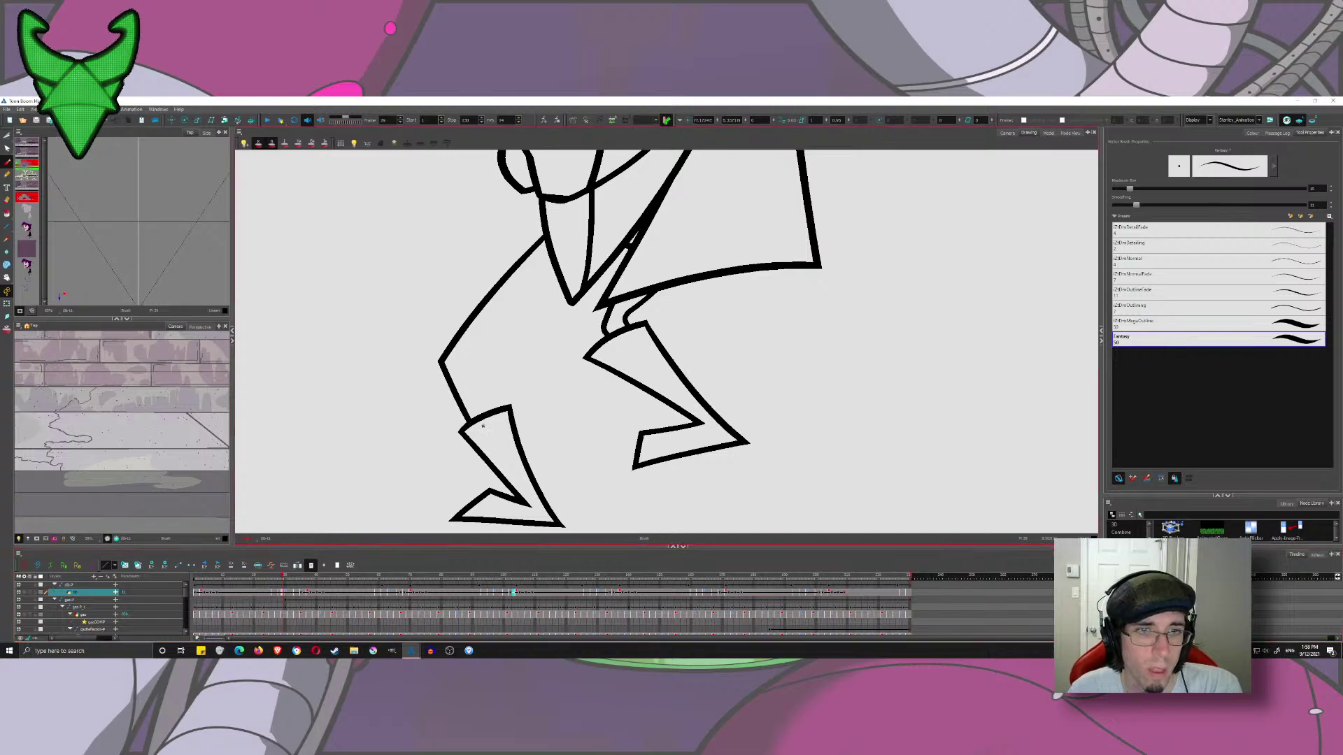
mouse_move(482, 425)
left_mouse_down()
mouse_move(487, 345)
mouse_move(599, 271)
mouse_move(652, 266)
left_mouse_up()
key("alt+s")
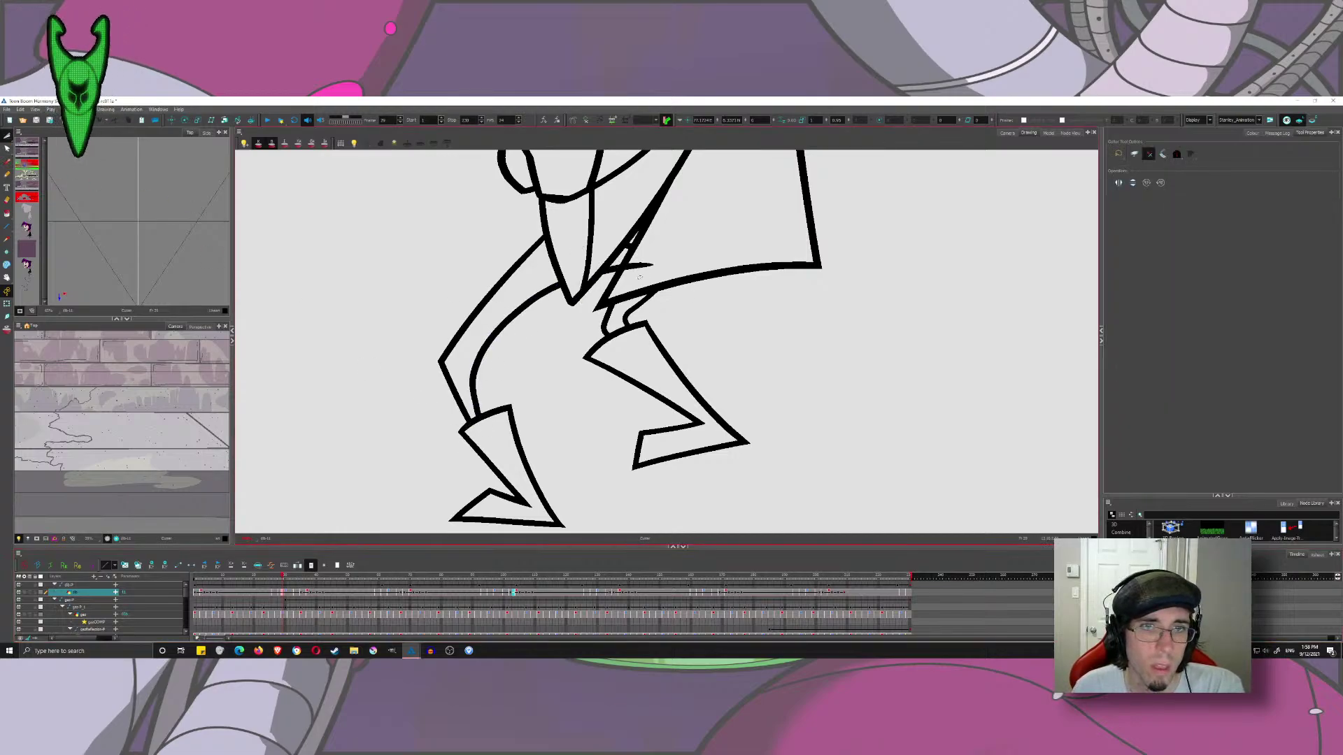
scroll(639, 277, "down", 6)
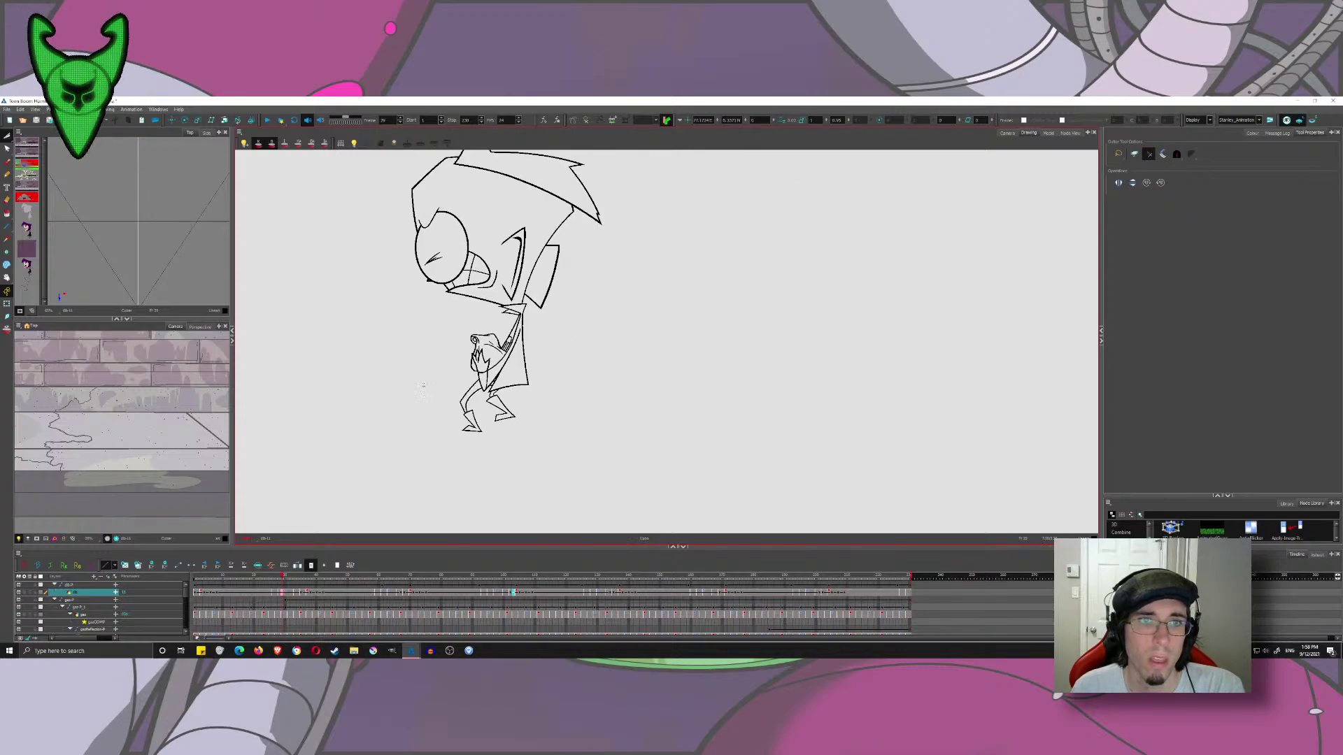
- Look through the timeline for drawings whose legs are still only roughly sketched
mouse_move(283, 578)
left_mouse_down()
mouse_move(266, 578)
mouse_move(326, 583)
mouse_move(270, 583)
mouse_move(424, 626)
mouse_move(376, 610)
mouse_move(482, 632)
mouse_move(481, 621)
left_mouse_up()
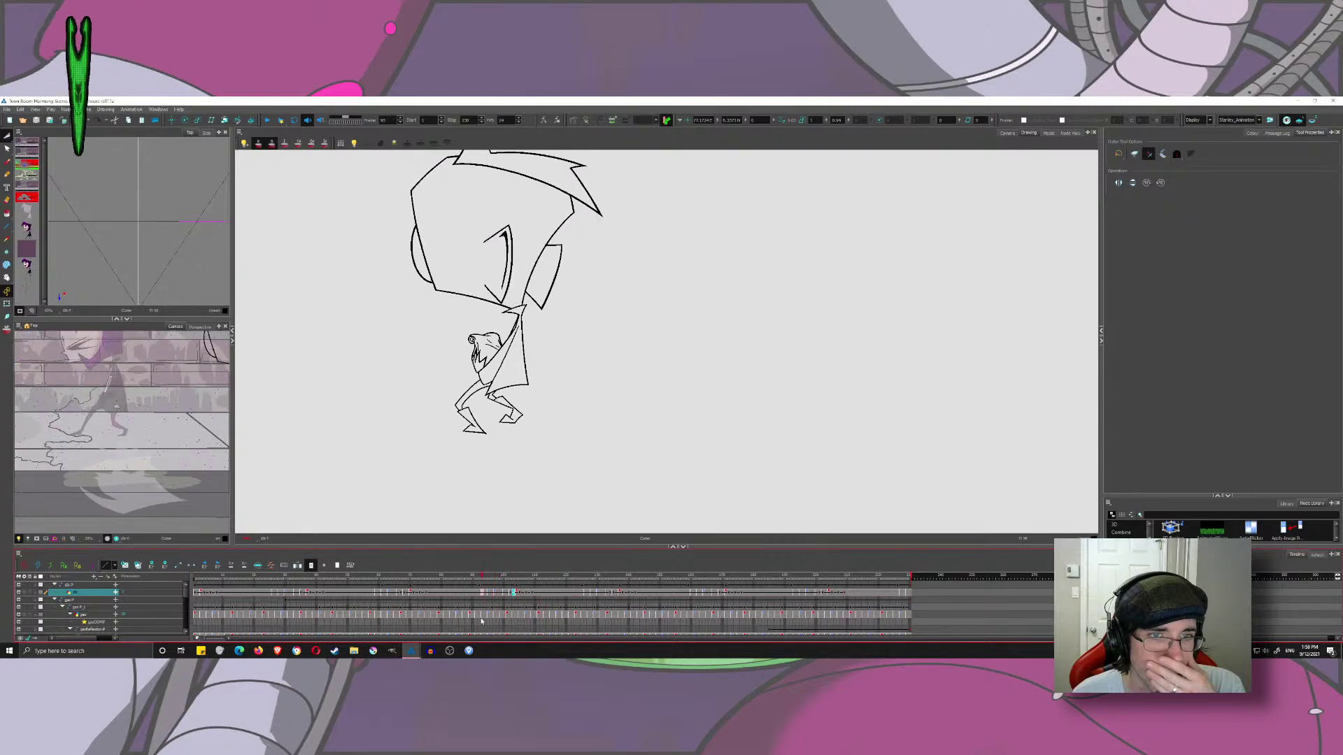
left_click(394, 597)
left_click(373, 590)
left_click(376, 589)
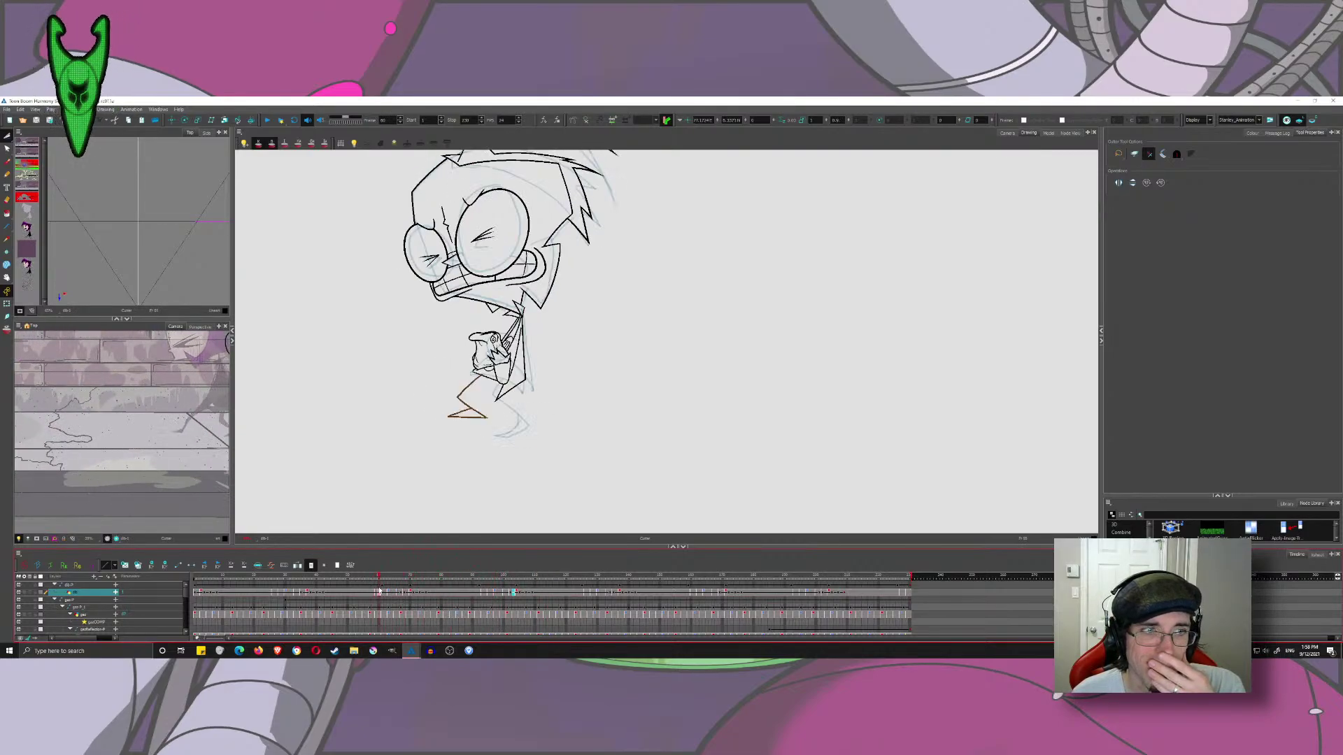
left_click(373, 589)
left_click_drag(375, 589, 378, 588)
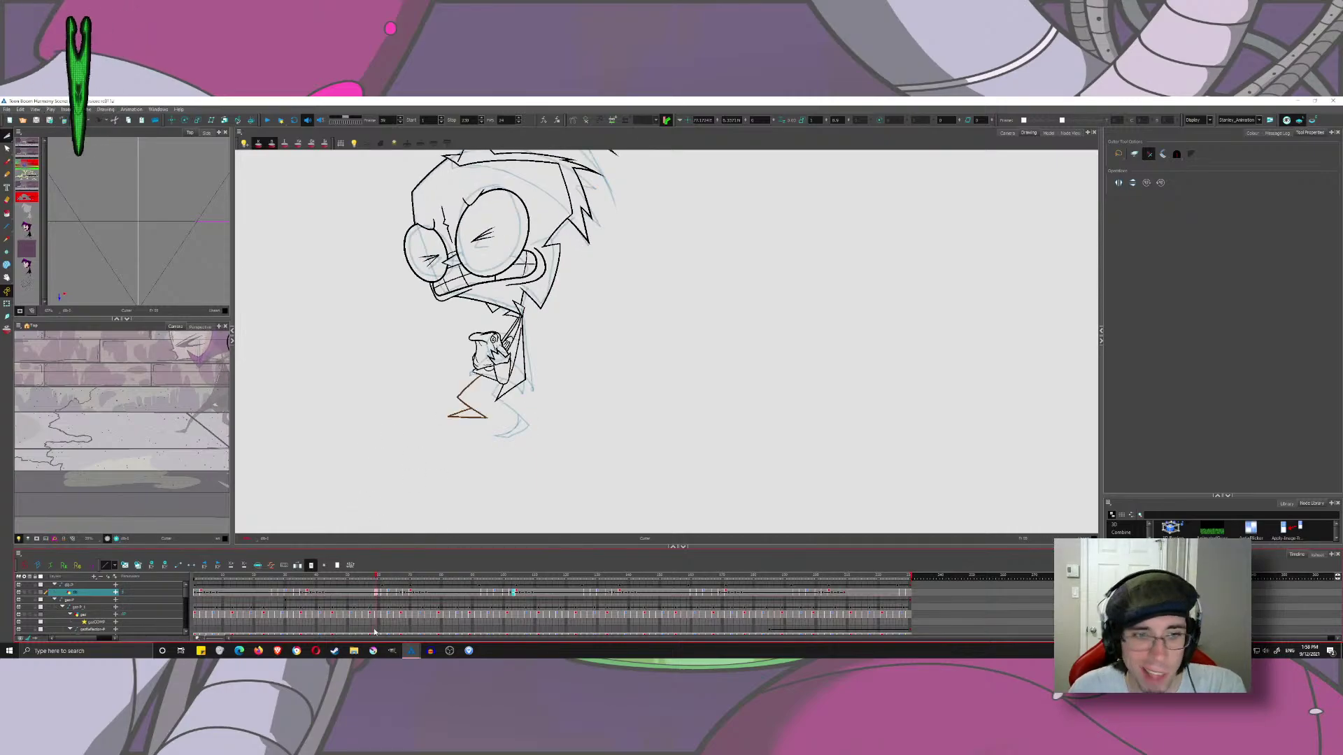
left_click_drag(380, 596, 383, 593)
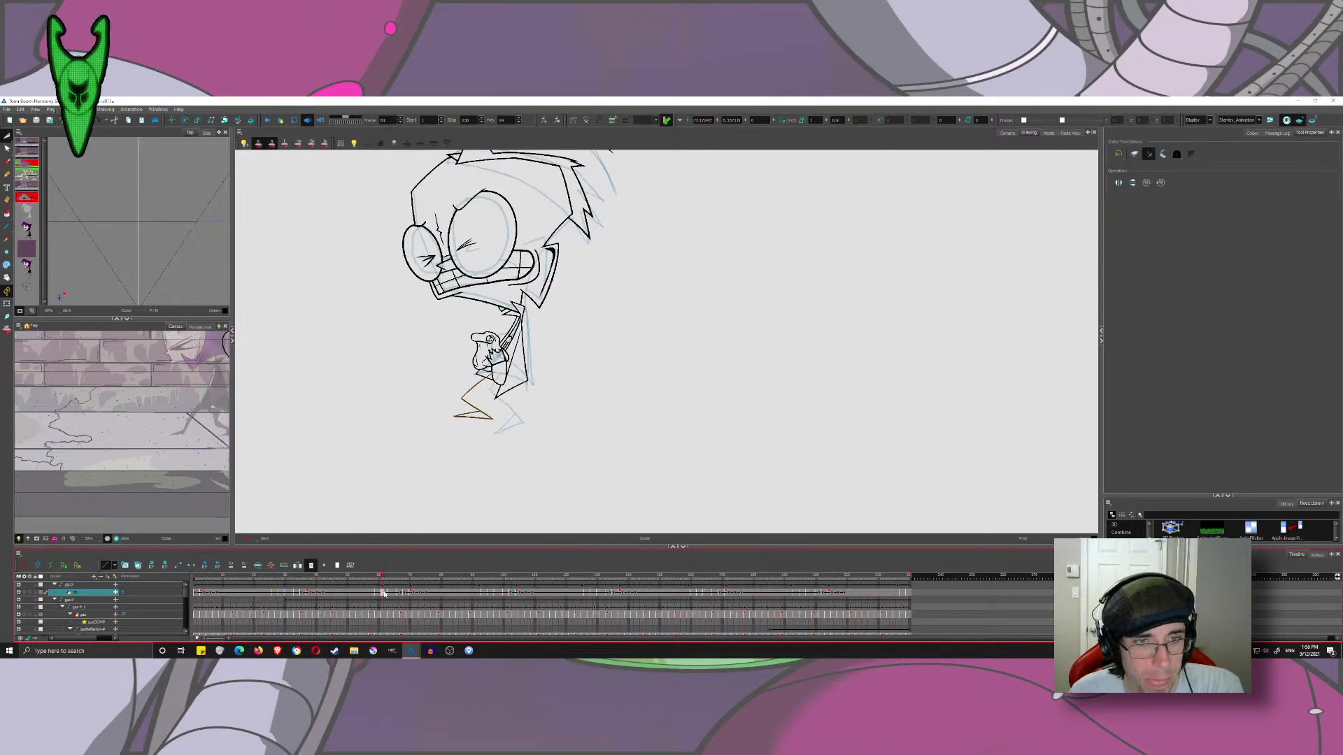
- Show the neighbouring drawings as onion skin around the legs and open the in-between drawing with brown and blue rough legs
left_click(7, 330)
left_click_drag(447, 331, 382, 471)
left_click(7, 330)
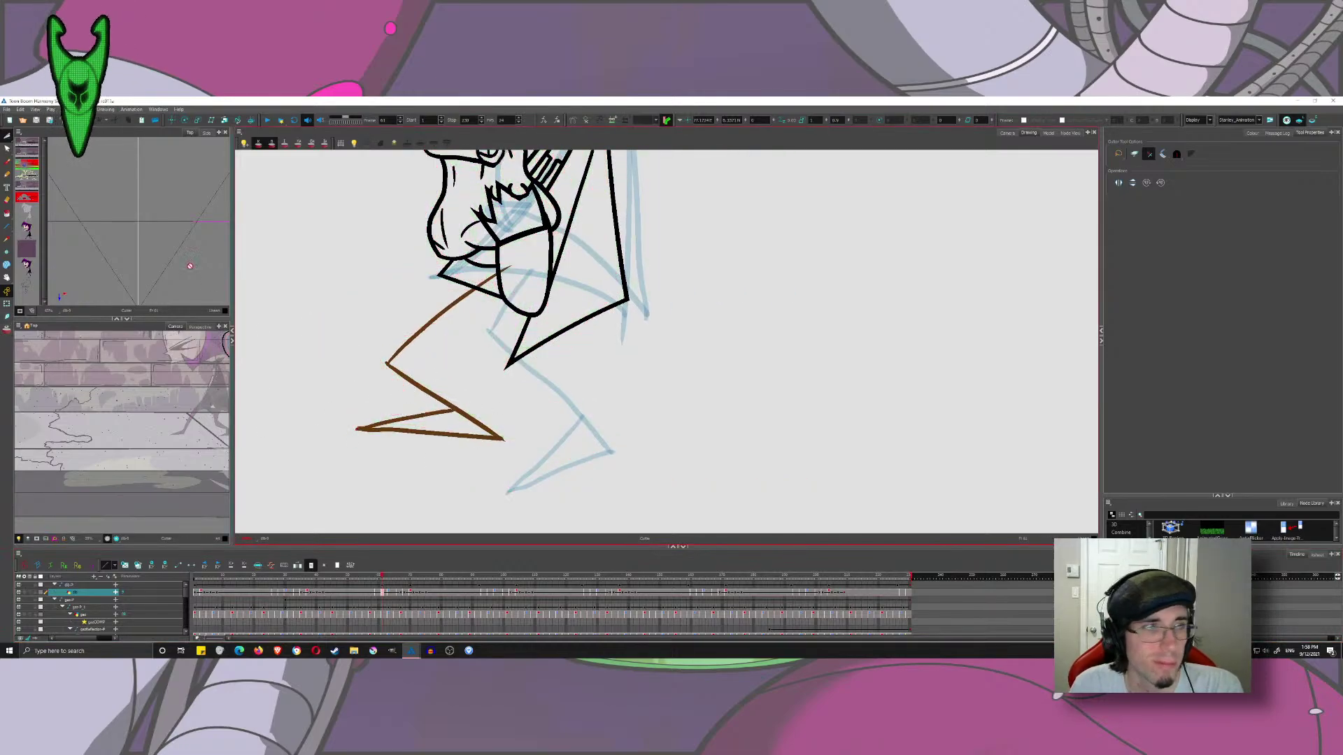
left_click(6, 162)
mouse_move(382, 578)
left_mouse_down()
mouse_move(370, 578)
mouse_move(385, 580)
left_mouse_up()
key("alt+o")
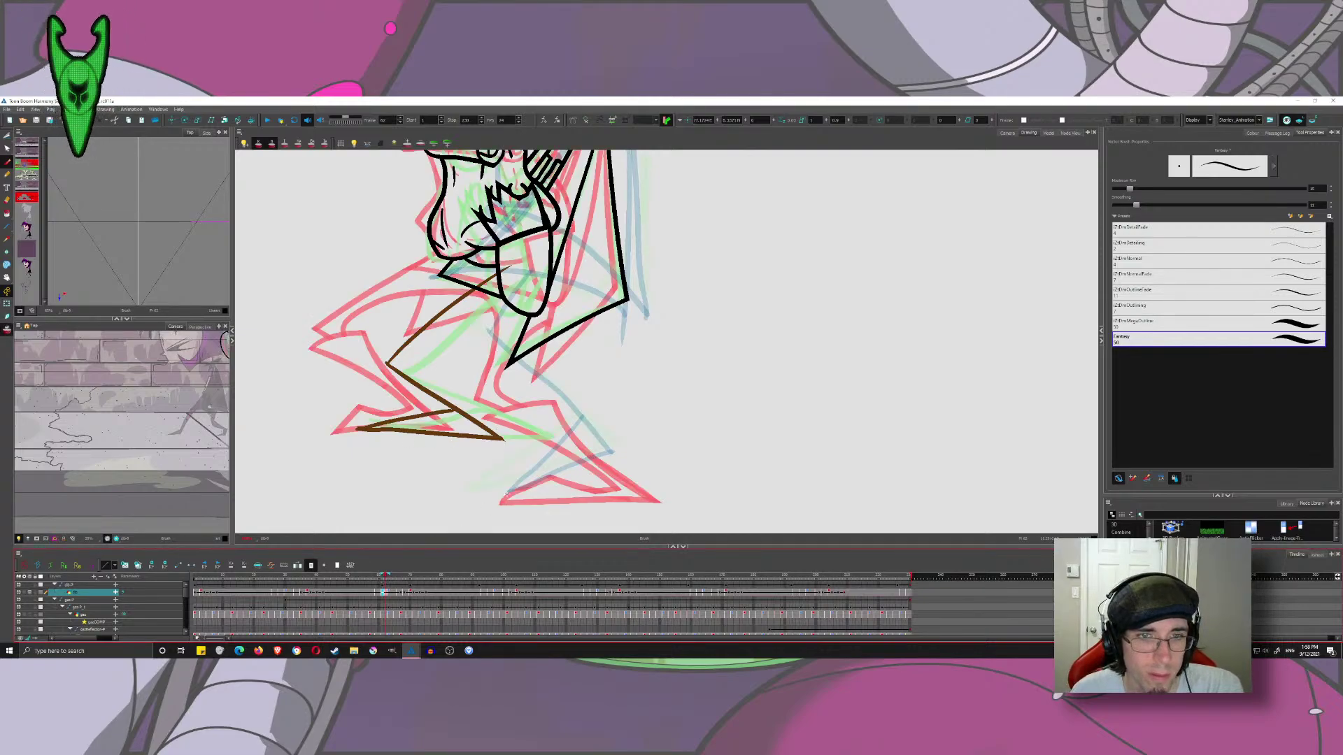
left_click(395, 594)
left_click(1313, 121)
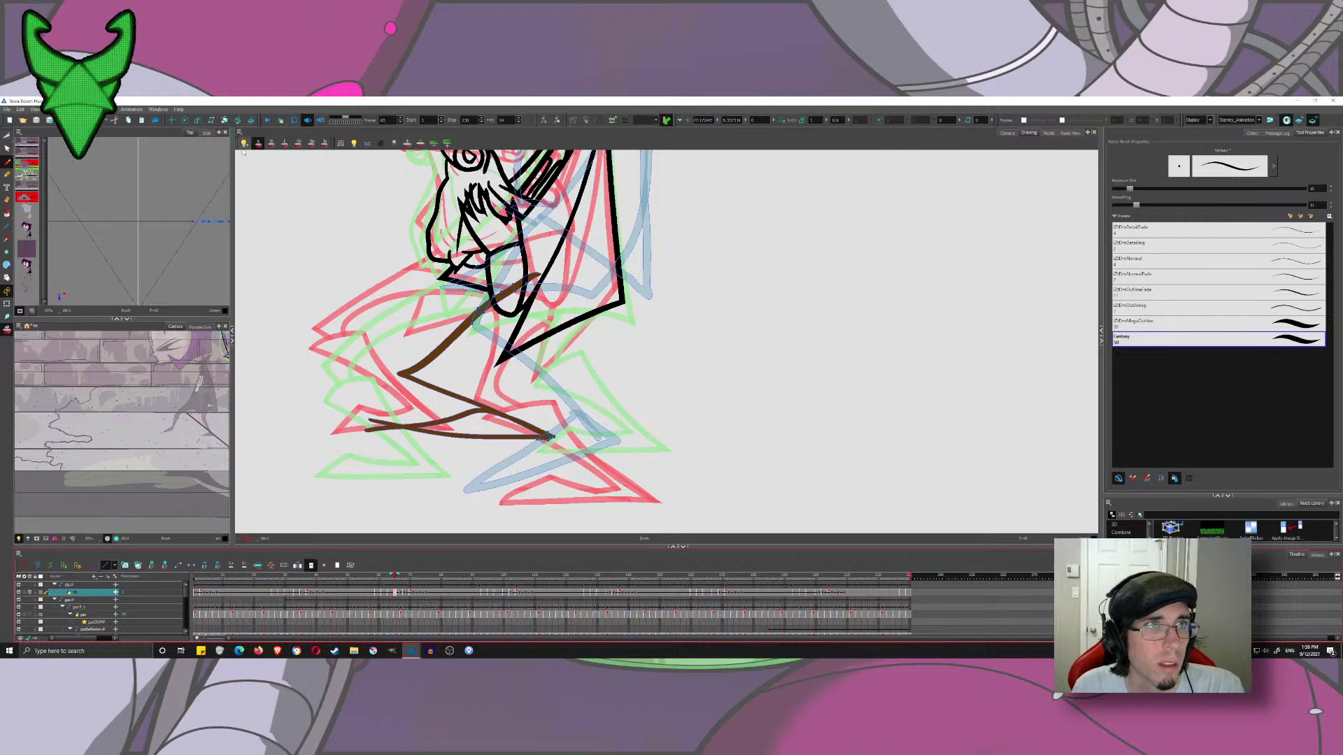
left_click_drag(633, 421, 656, 525)
key("ctrl+z")
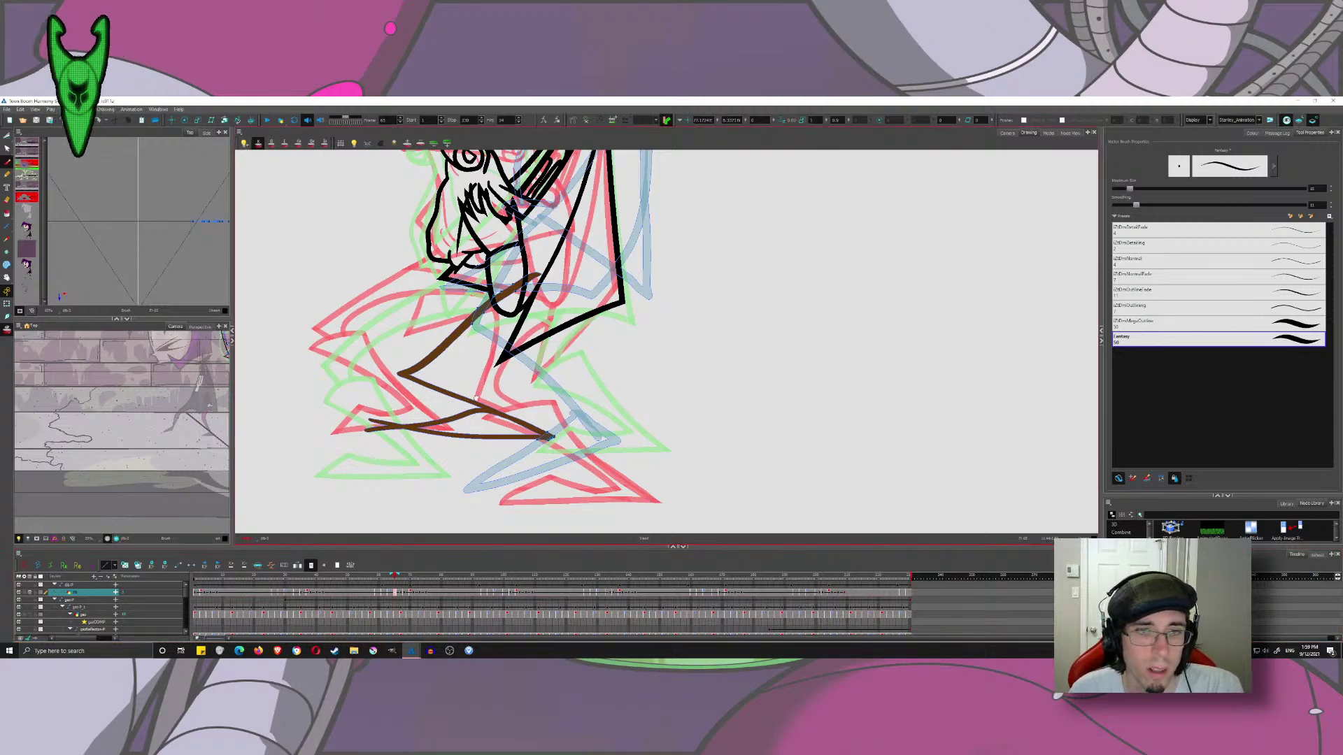
mouse_move(503, 419)
left_mouse_down()
mouse_move(496, 456)
mouse_move(496, 347)
mouse_move(497, 395)
left_mouse_up()
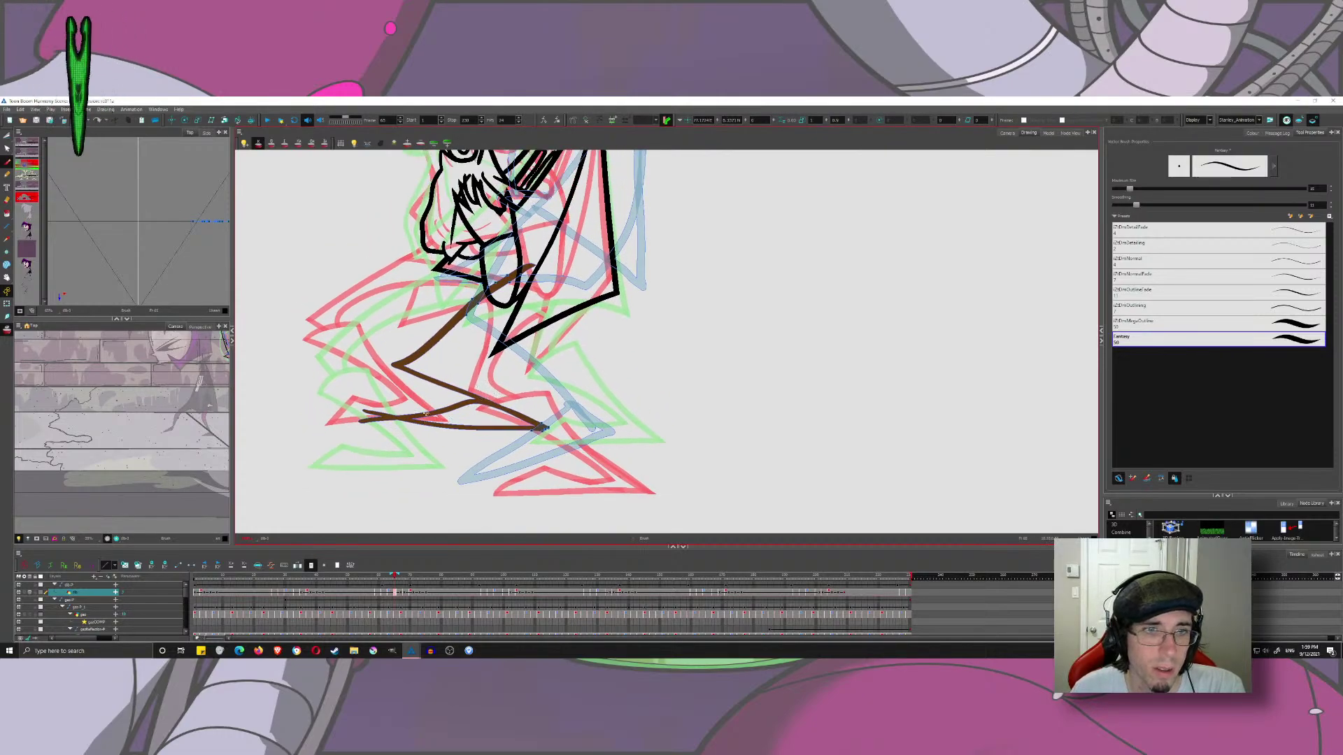
mouse_move(523, 382)
left_mouse_down()
mouse_move(623, 338)
mouse_move(691, 464)
left_mouse_up()
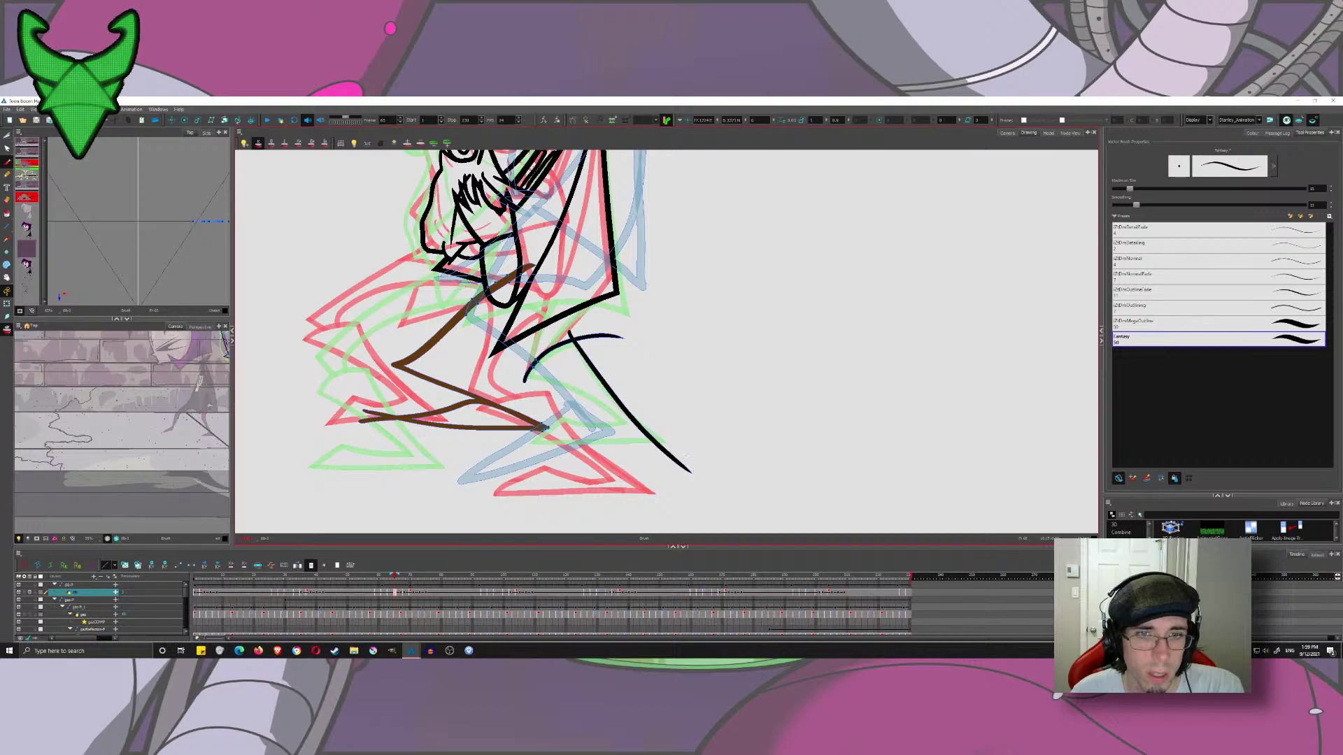
key("ctrl+z")
key("ctrl+z")
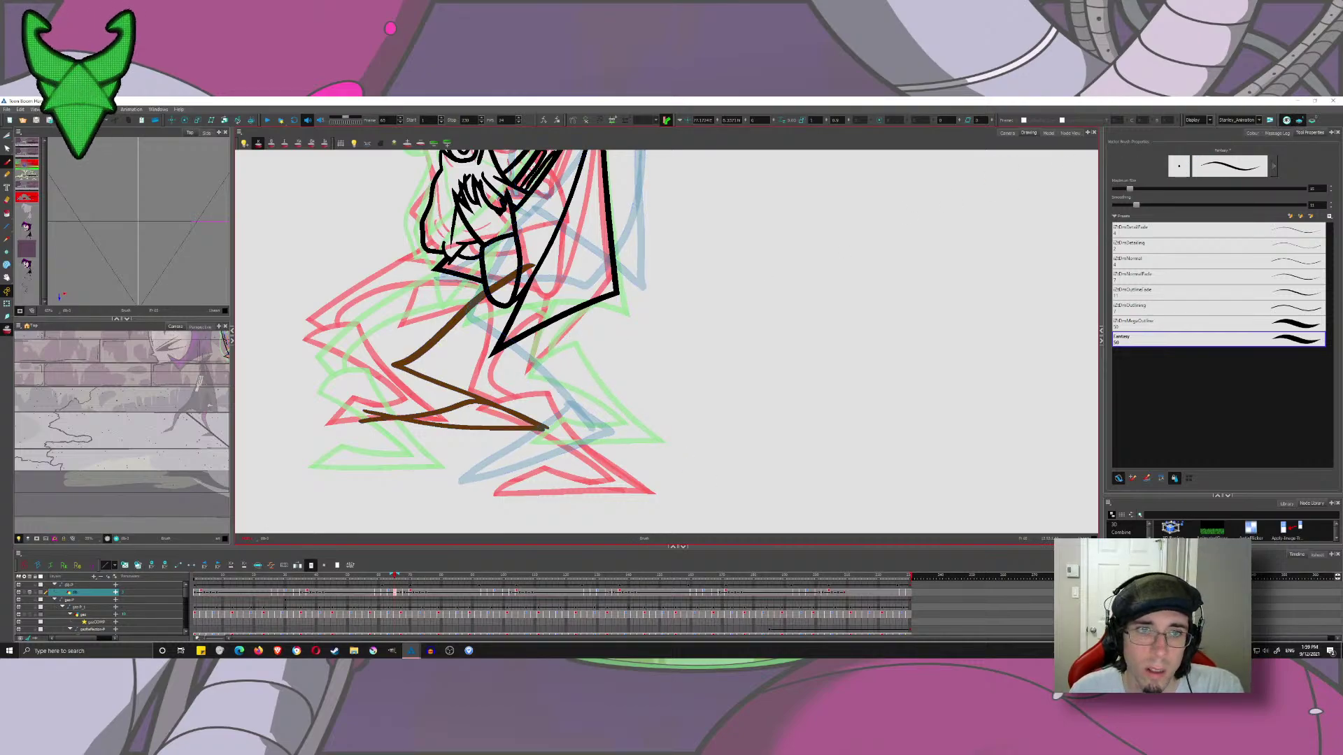
- Draw the boot outline with overlapping strokes over the green onion-skin boot beneath the coat
mouse_move(526, 384)
left_mouse_down()
mouse_move(622, 329)
mouse_move(691, 464)
mouse_move(655, 444)
mouse_move(538, 428)
mouse_move(595, 425)
mouse_move(547, 404)
left_mouse_up()
left_click_drag(584, 407, 528, 453)
left_click_drag(516, 443, 695, 438)
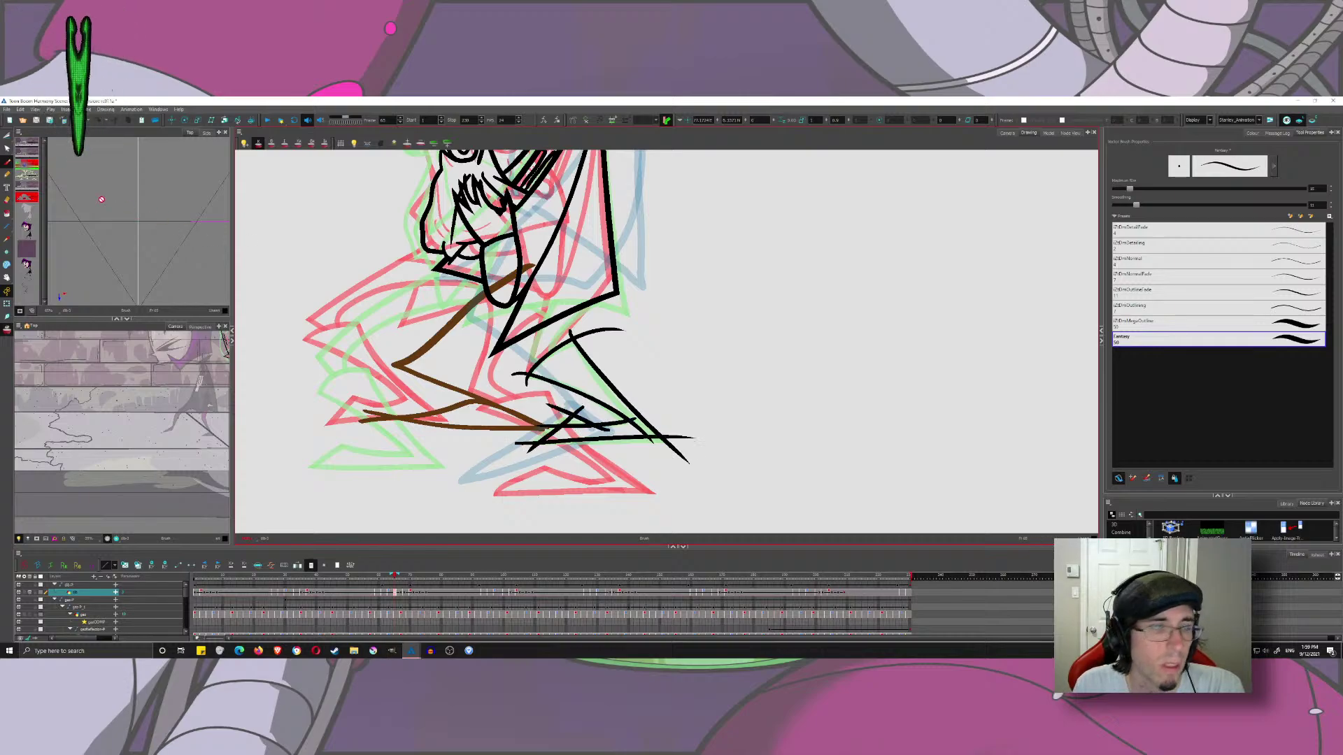
- Cut off the overshooting line ends at the boot's top, heel and toe to leave a clean outline
key("alt+t")
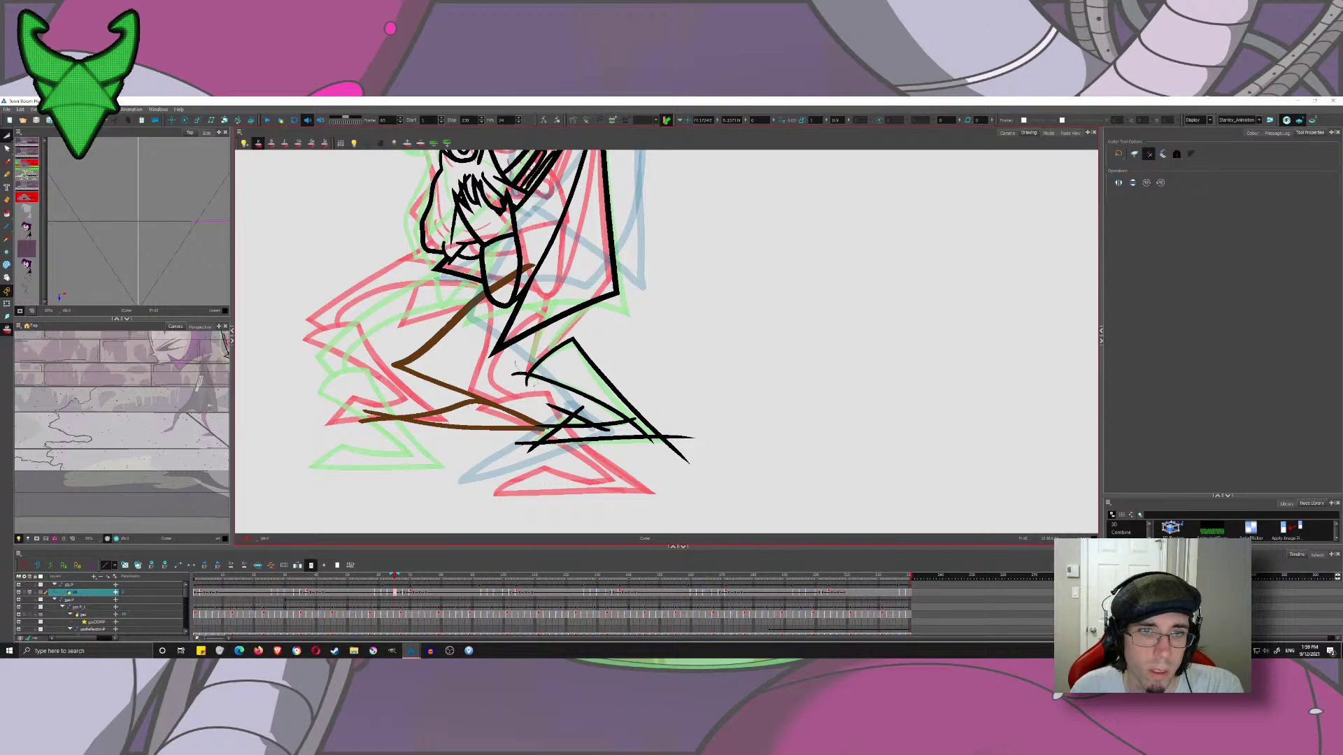
left_click_drag(516, 363, 535, 384)
mouse_move(636, 412)
left_mouse_down()
mouse_move(648, 429)
mouse_move(677, 414)
mouse_move(645, 423)
left_mouse_up()
mouse_move(649, 444)
left_mouse_down()
mouse_move(662, 434)
mouse_move(579, 431)
mouse_move(585, 414)
mouse_move(558, 416)
left_mouse_up()
key("ctrl+z")
left_click_drag(549, 421, 517, 427)
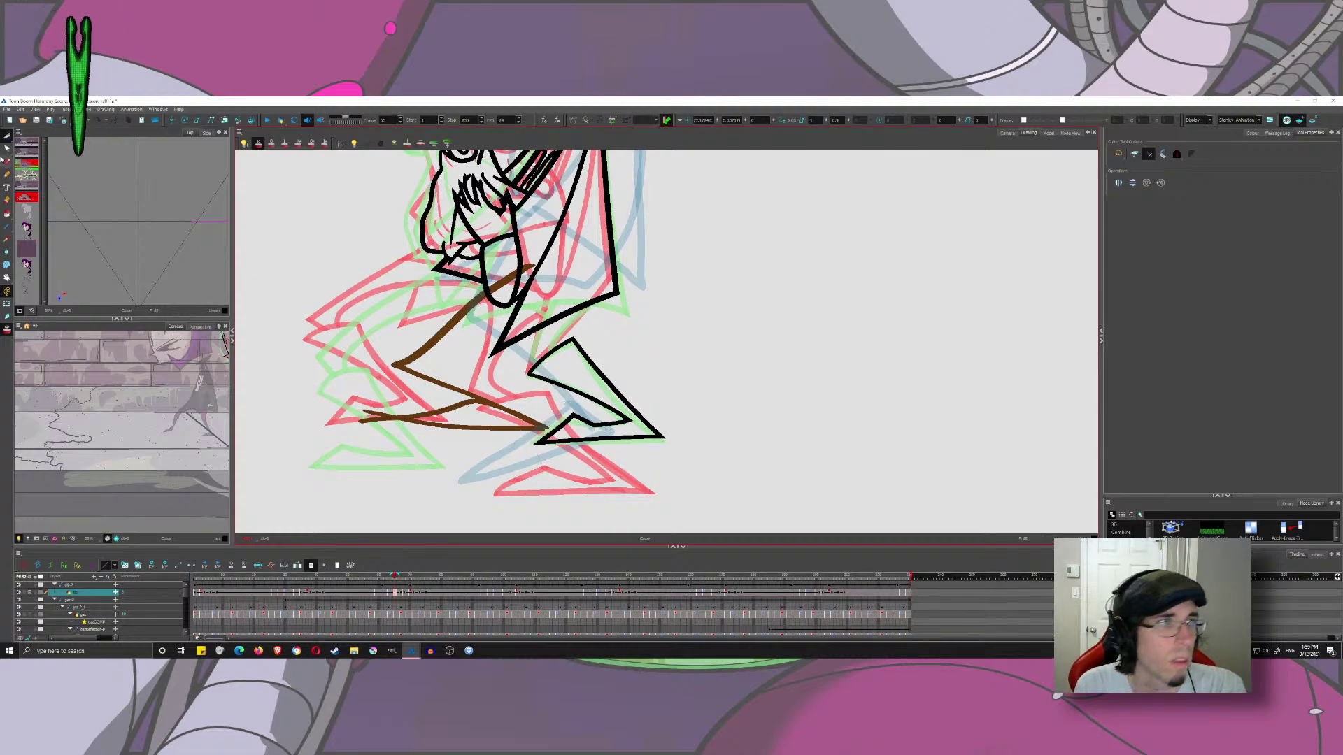
- Select the finished boot outline, move it onto the brown rough leg, and copy it
left_click(22, 136)
mouse_move(513, 370)
left_mouse_down()
mouse_move(642, 345)
mouse_move(598, 373)
mouse_move(471, 378)
left_mouse_up()
key("ctrl+x")
key("ctrl+z")
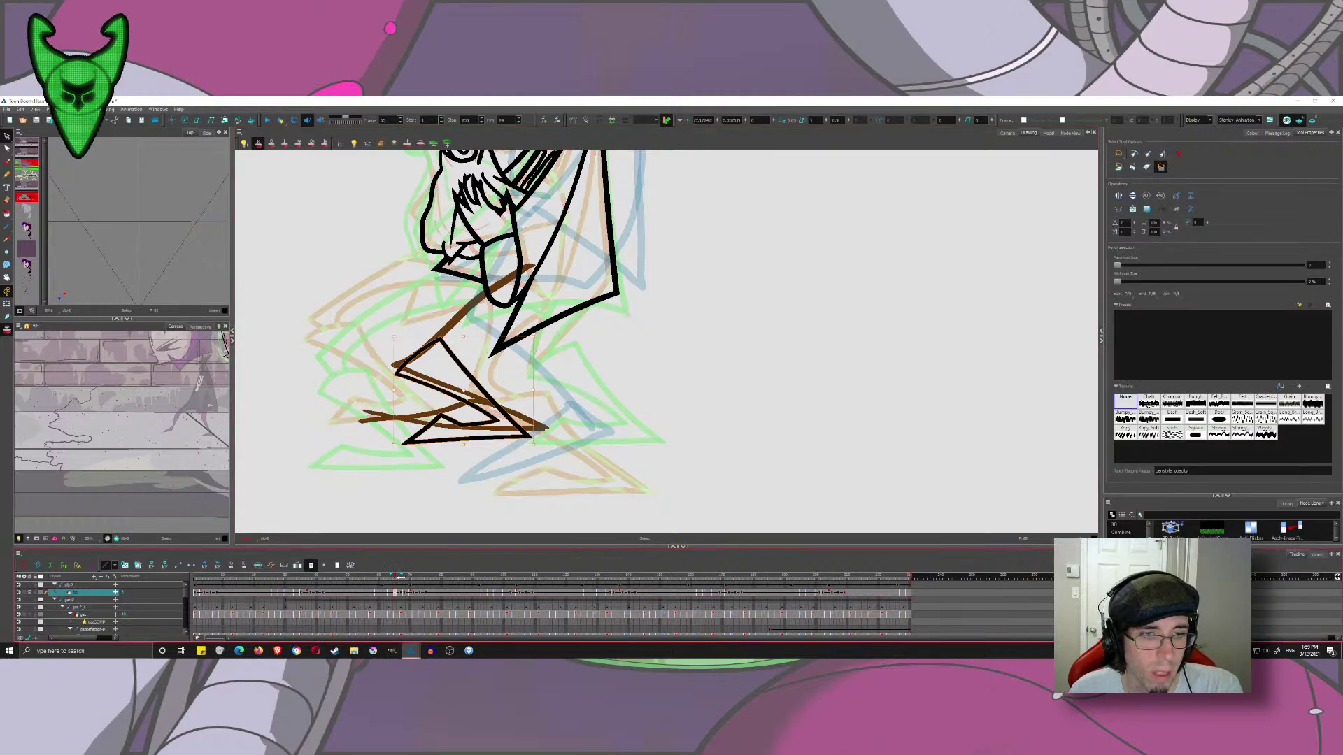
- Paste the boot into the next drawing and position it over that drawing's brown rough leg
left_click_drag(399, 576, 401, 580)
key("ctrl+v")
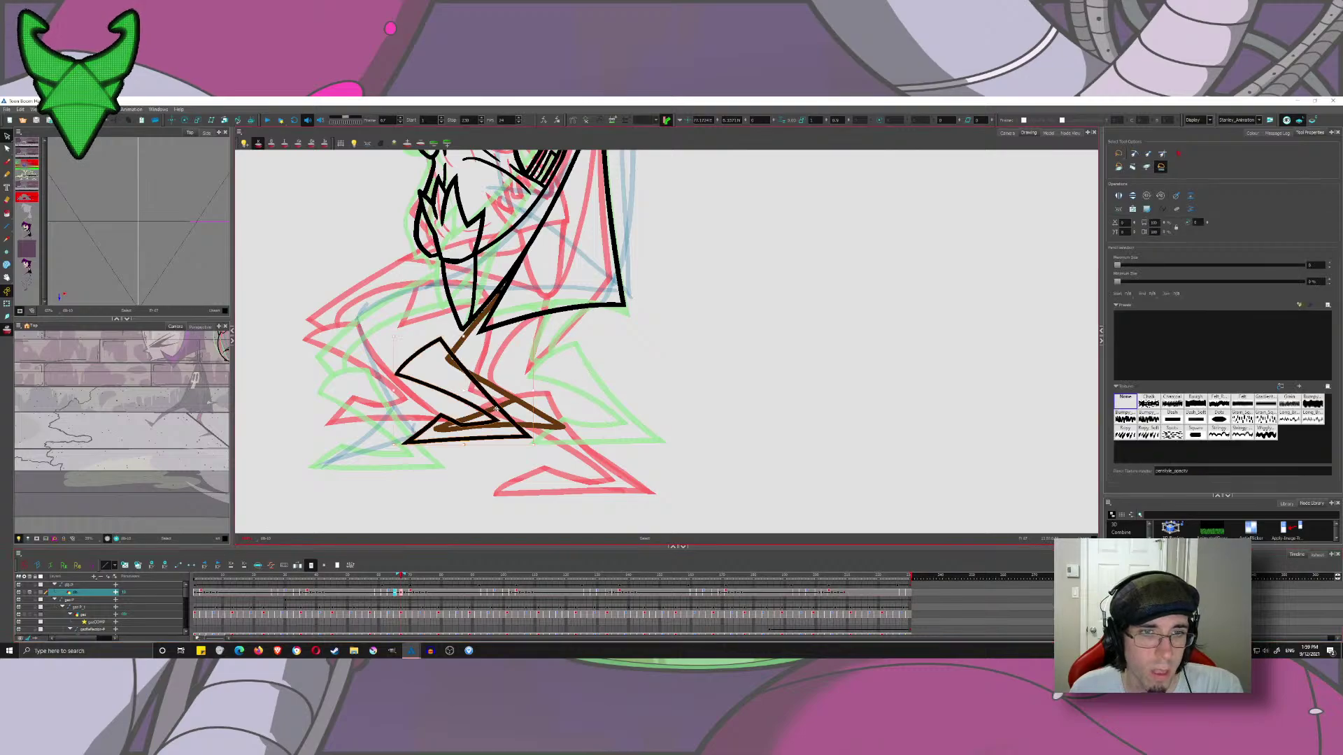
left_click_drag(503, 405, 556, 410)
key("ctrl+z")
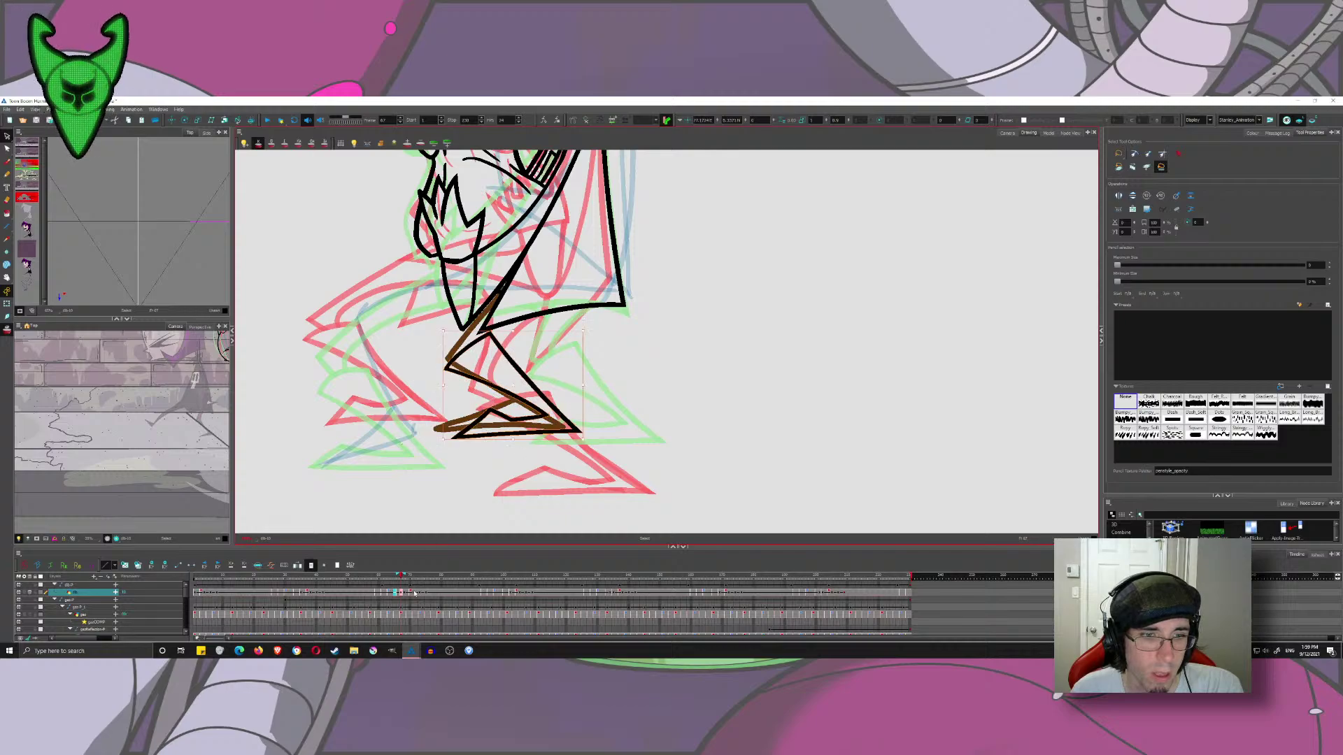
- Return to the previous drawing and nudge its boot slightly to match the brown rough leg
left_click_drag(401, 577, 395, 577)
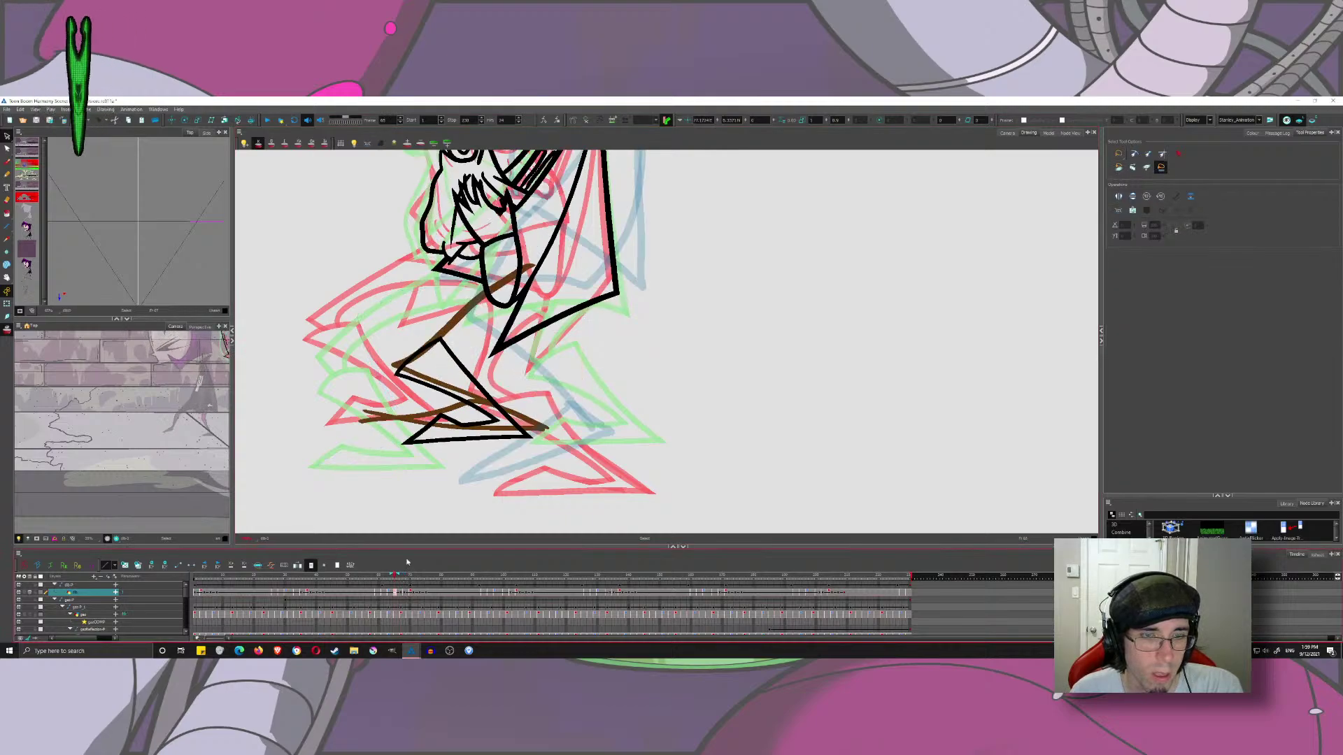
left_click(510, 413)
left_click_drag(501, 410, 498, 409)
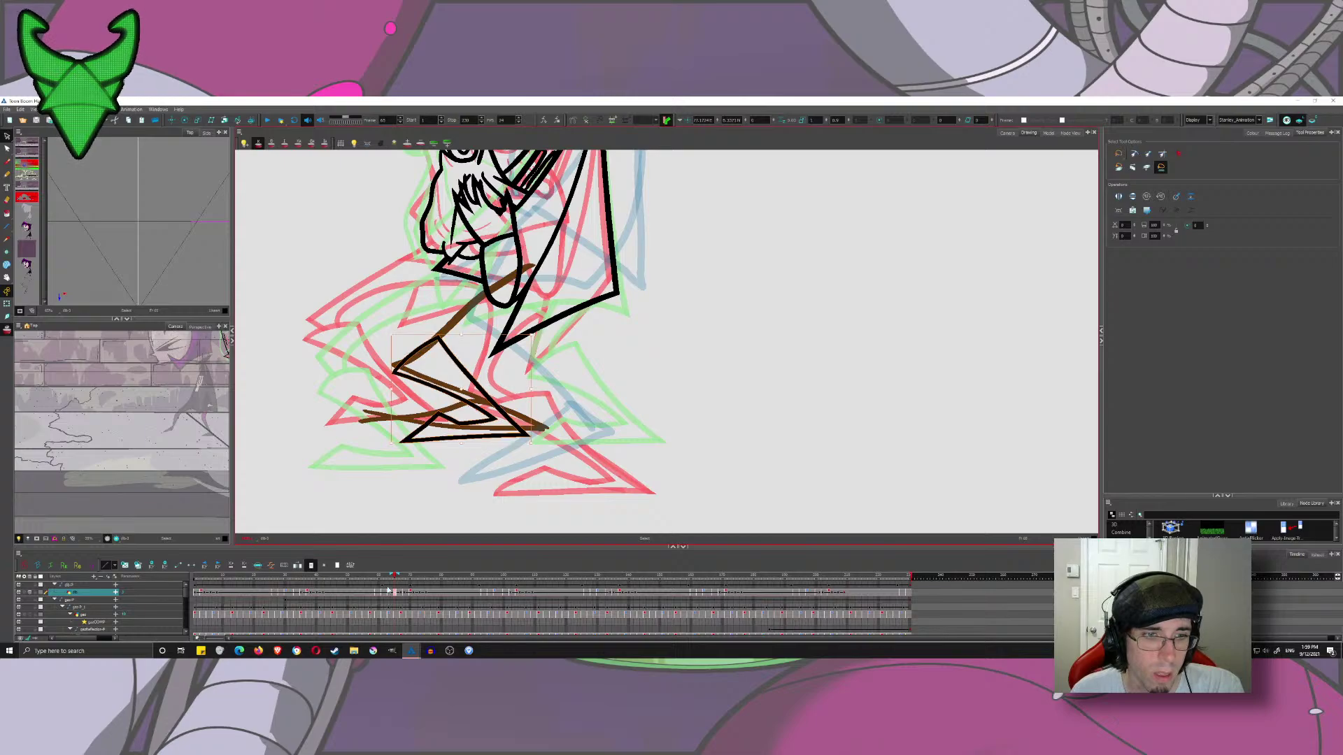
- Paste the boot outline into the two earlier in-between drawings and position it over each drawing's brown rough leg
left_click(393, 576)
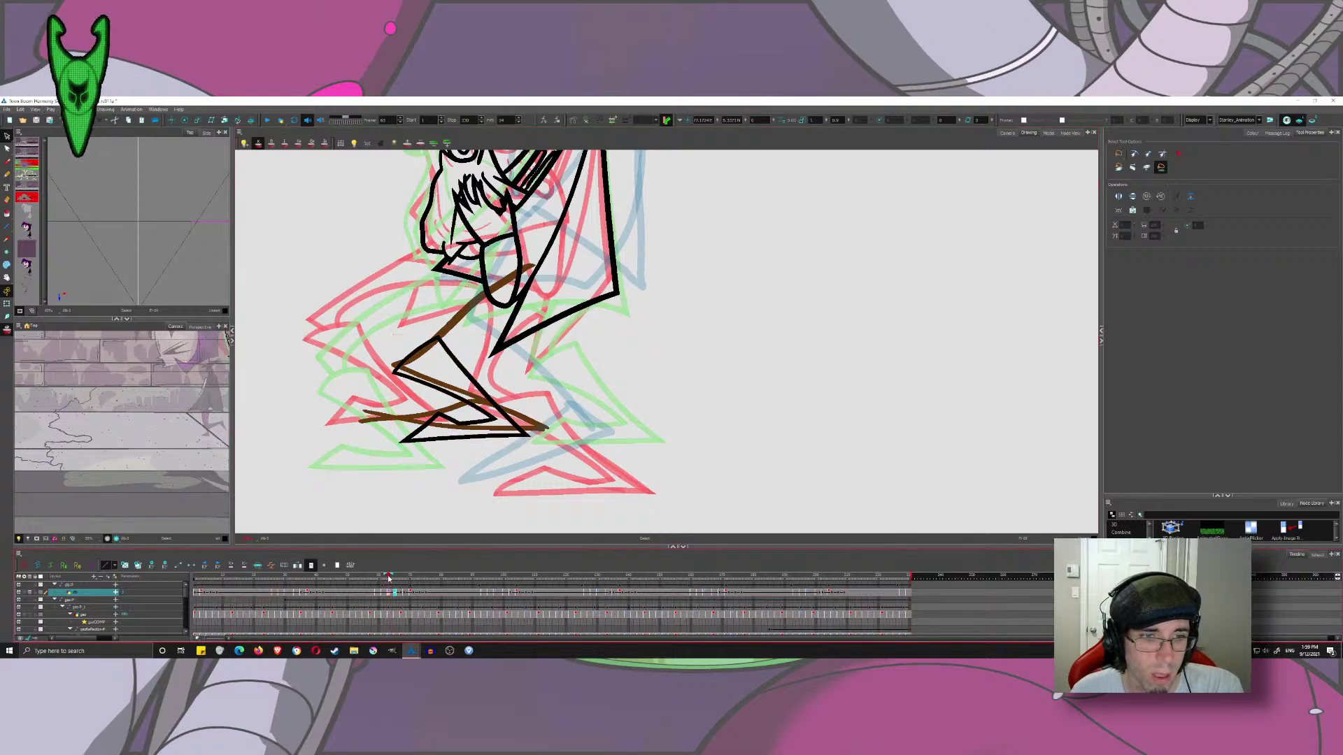
left_click(382, 577)
key("comma")
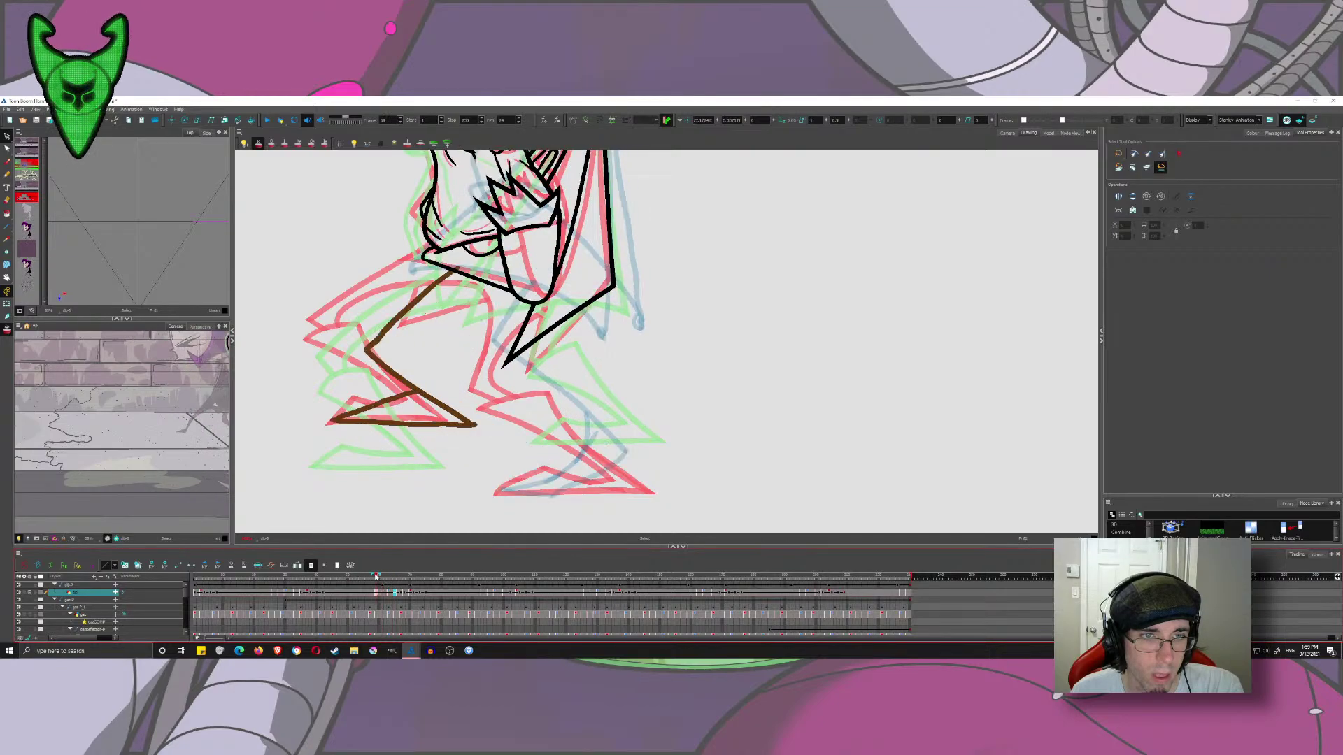
key("comma")
key("period")
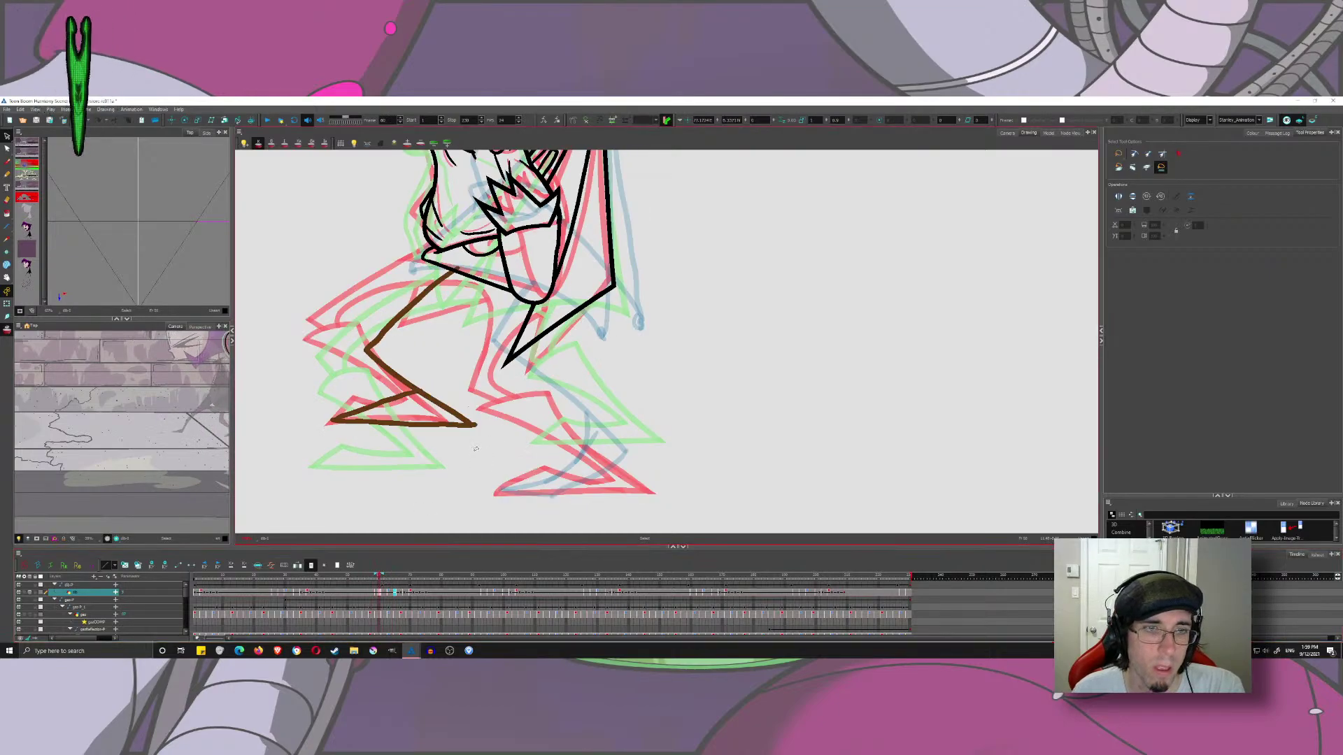
key("ctrl+v")
left_click_drag(485, 393, 445, 375)
key("ctrl+x")
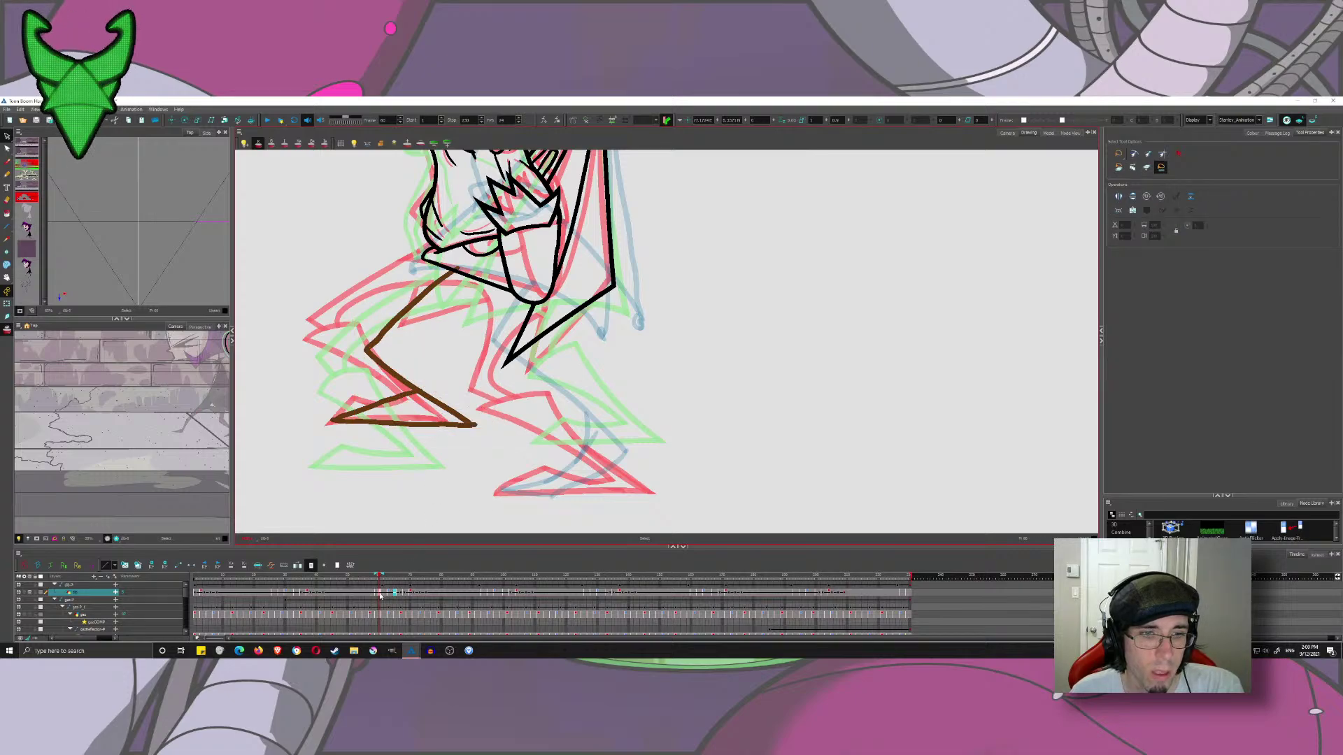
key("ctrl+v")
key("period")
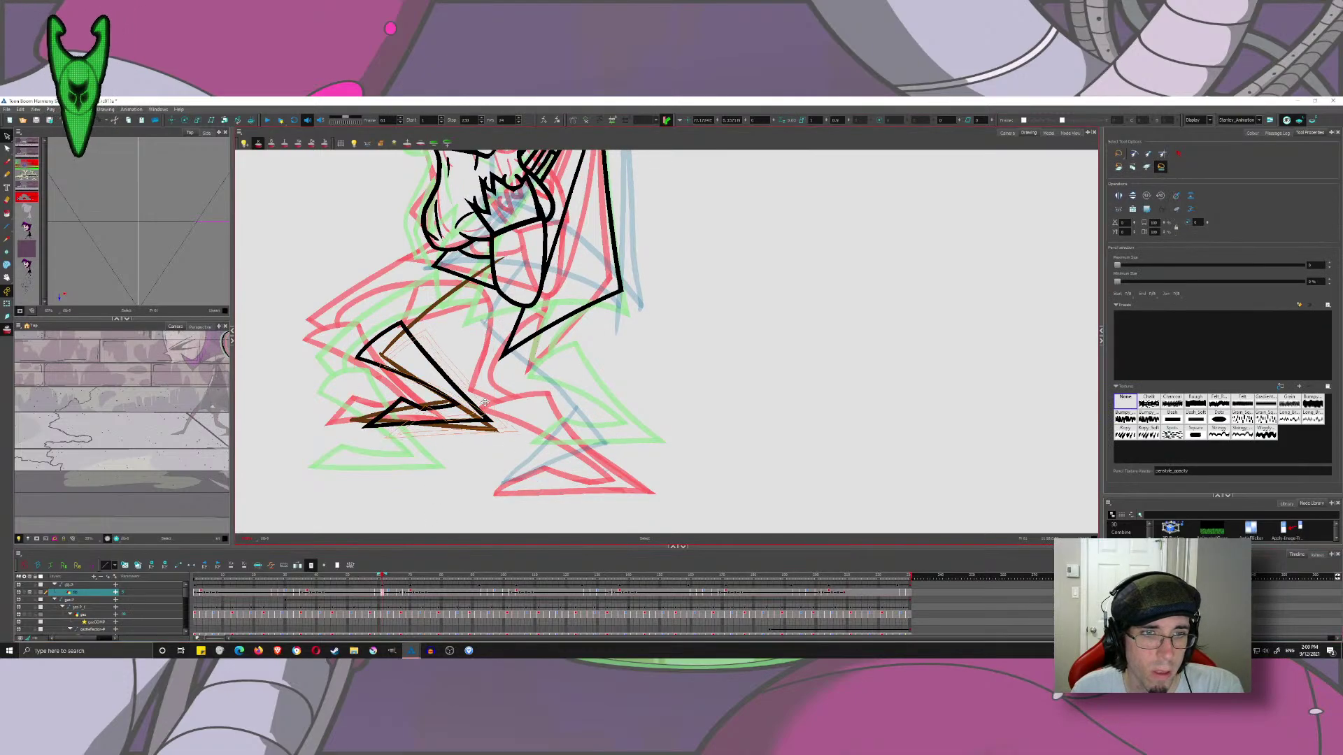
key("ctrl+v")
- Paste the boot into the last in-between drawing before the next key pose and place it over the brown rough leg
left_click_drag(384, 575, 405, 581)
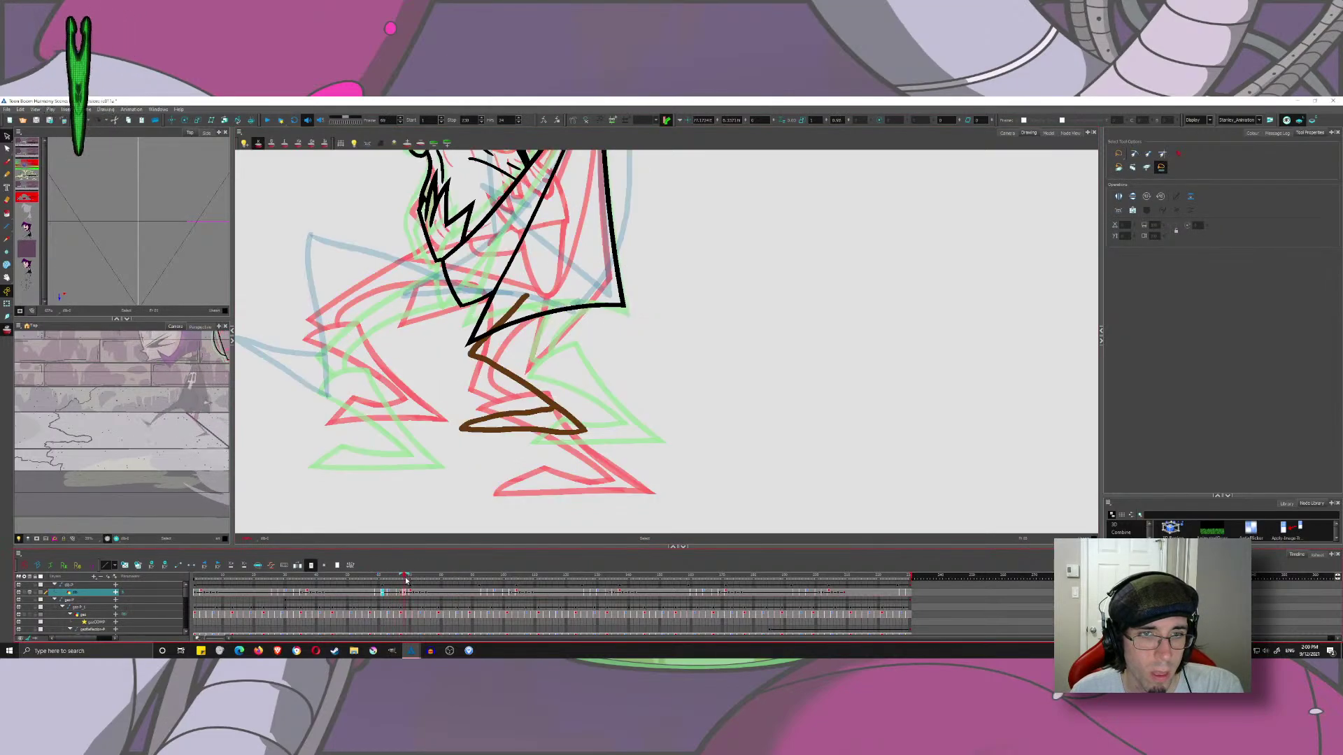
key("ctrl+v")
left_click_drag(470, 403, 575, 413)
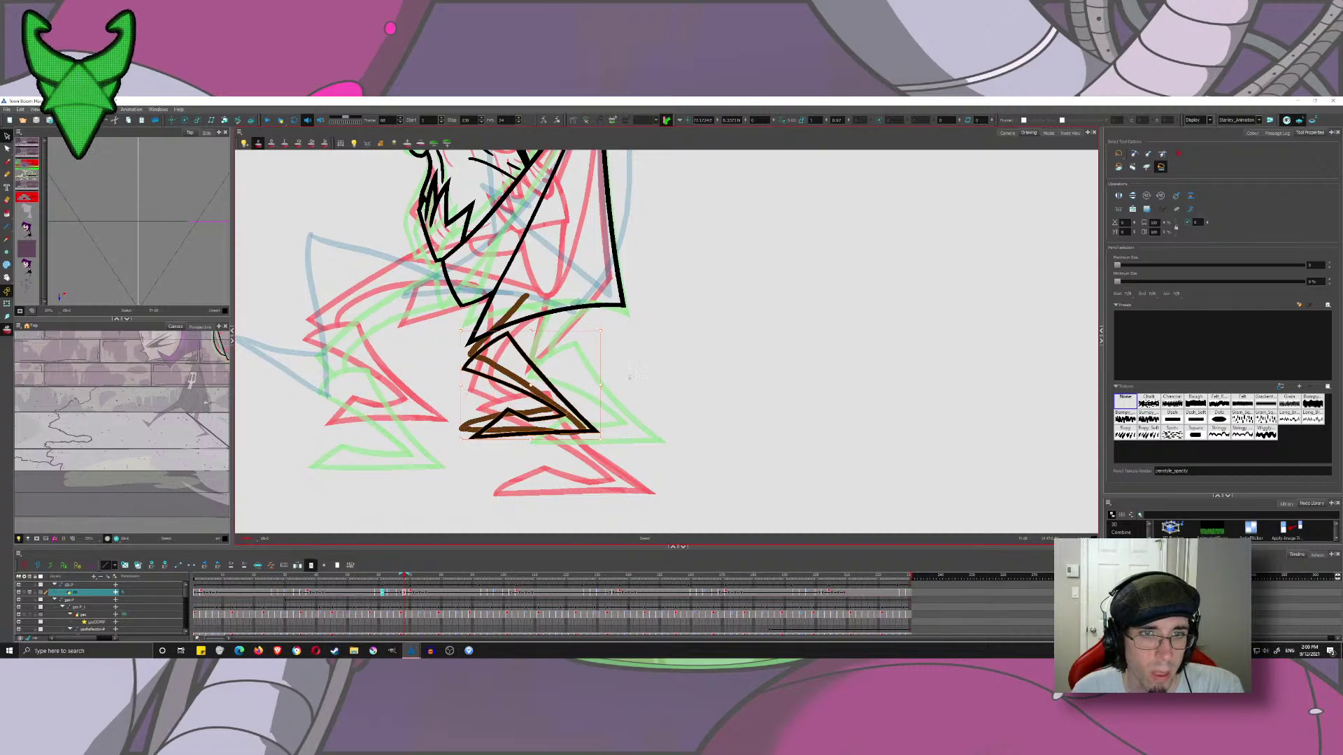
left_click(579, 338)
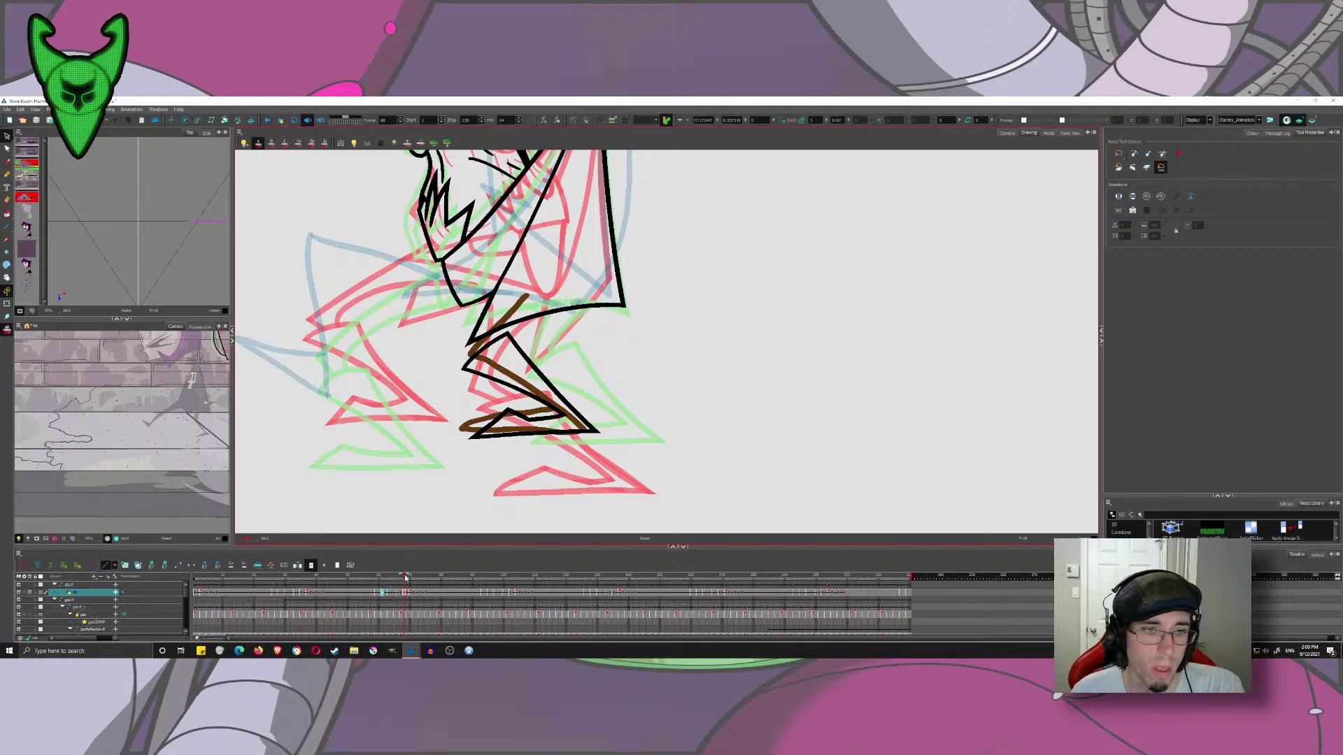
- Scrub through the boot frames, return to the middle in-between drawing, choose the Brush and hide the brown rough sketch
mouse_move(405, 579)
left_mouse_down()
mouse_move(372, 582)
mouse_move(423, 595)
mouse_move(361, 580)
left_mouse_up()
left_click(420, 598)
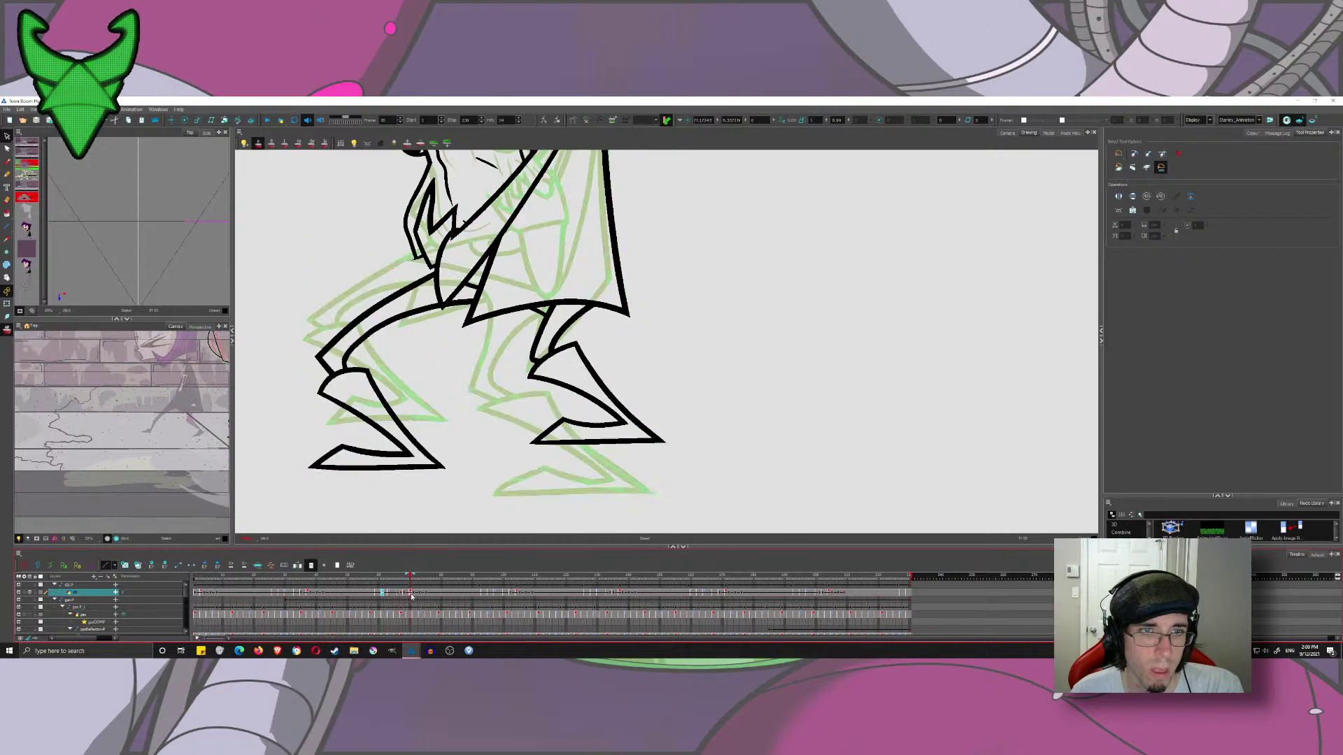
left_click(394, 595)
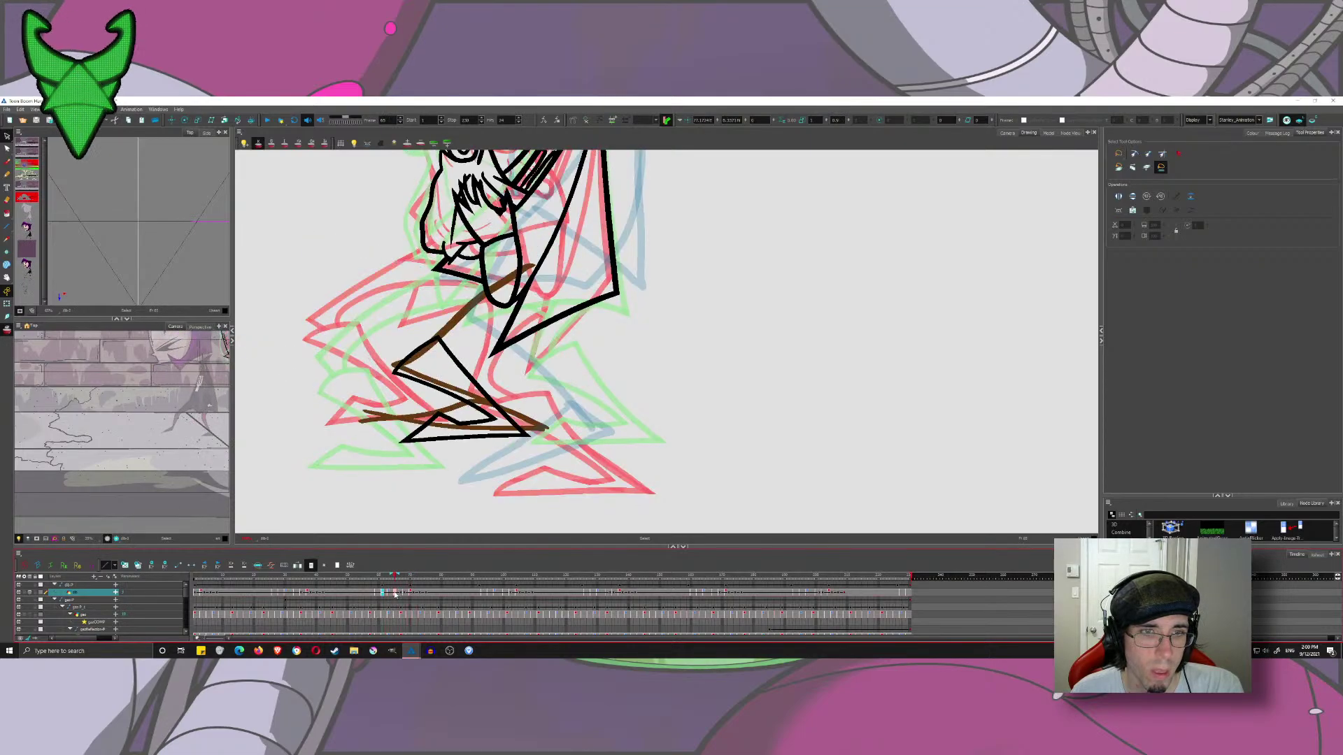
left_click(7, 163)
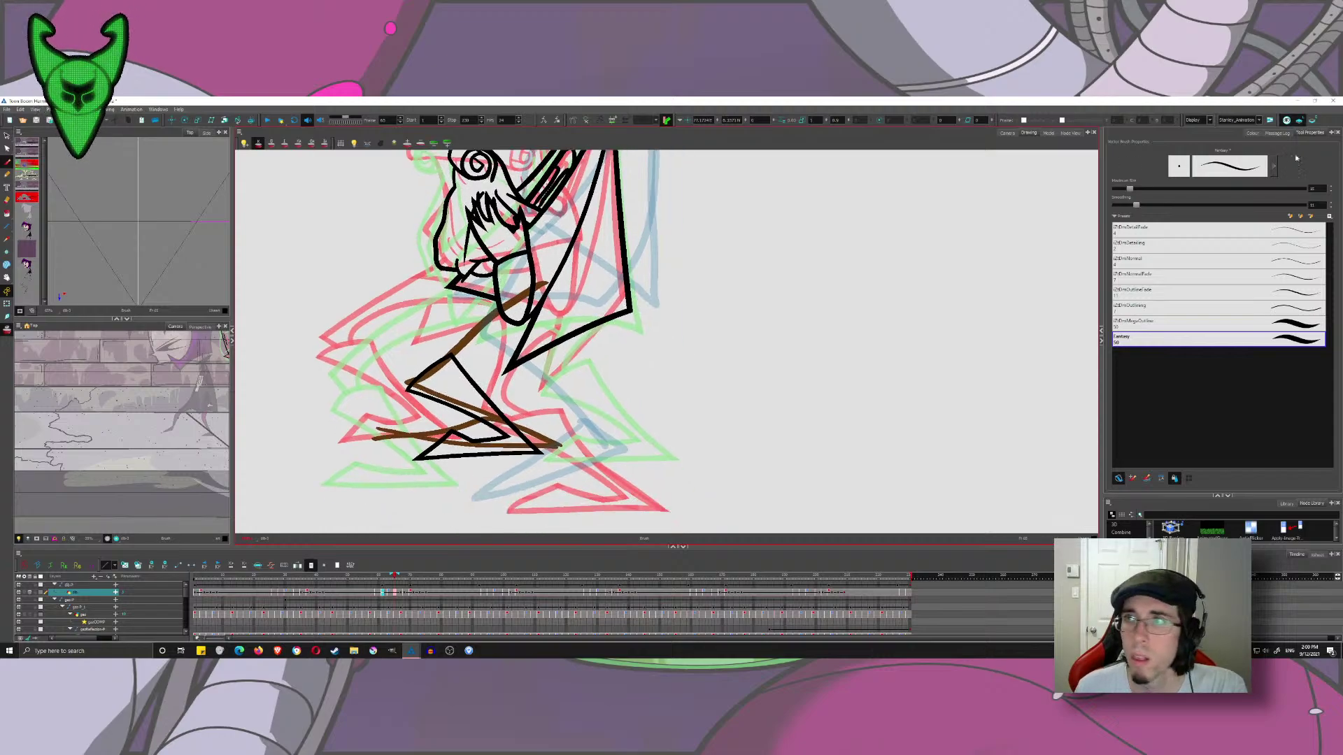
left_click(1287, 120)
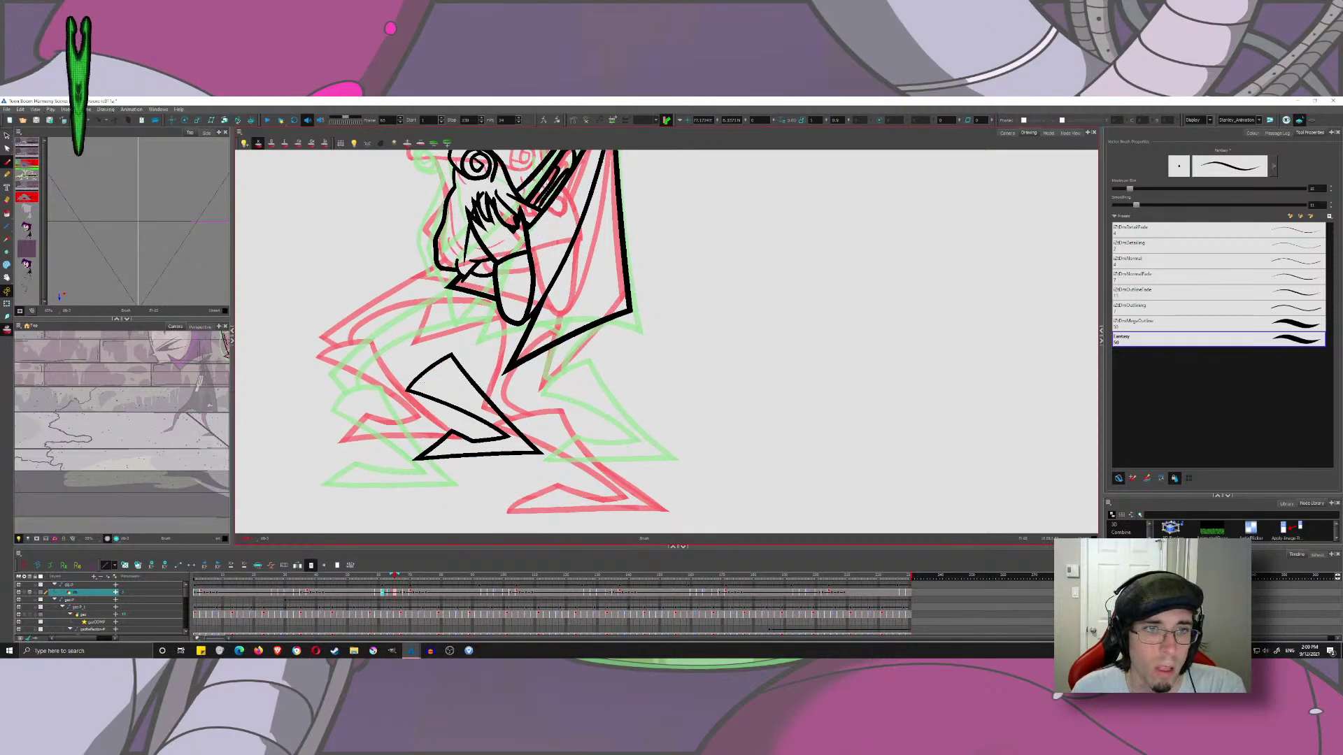
mouse_move(424, 384)
left_mouse_down()
mouse_move(411, 373)
mouse_move(529, 255)
left_mouse_up()
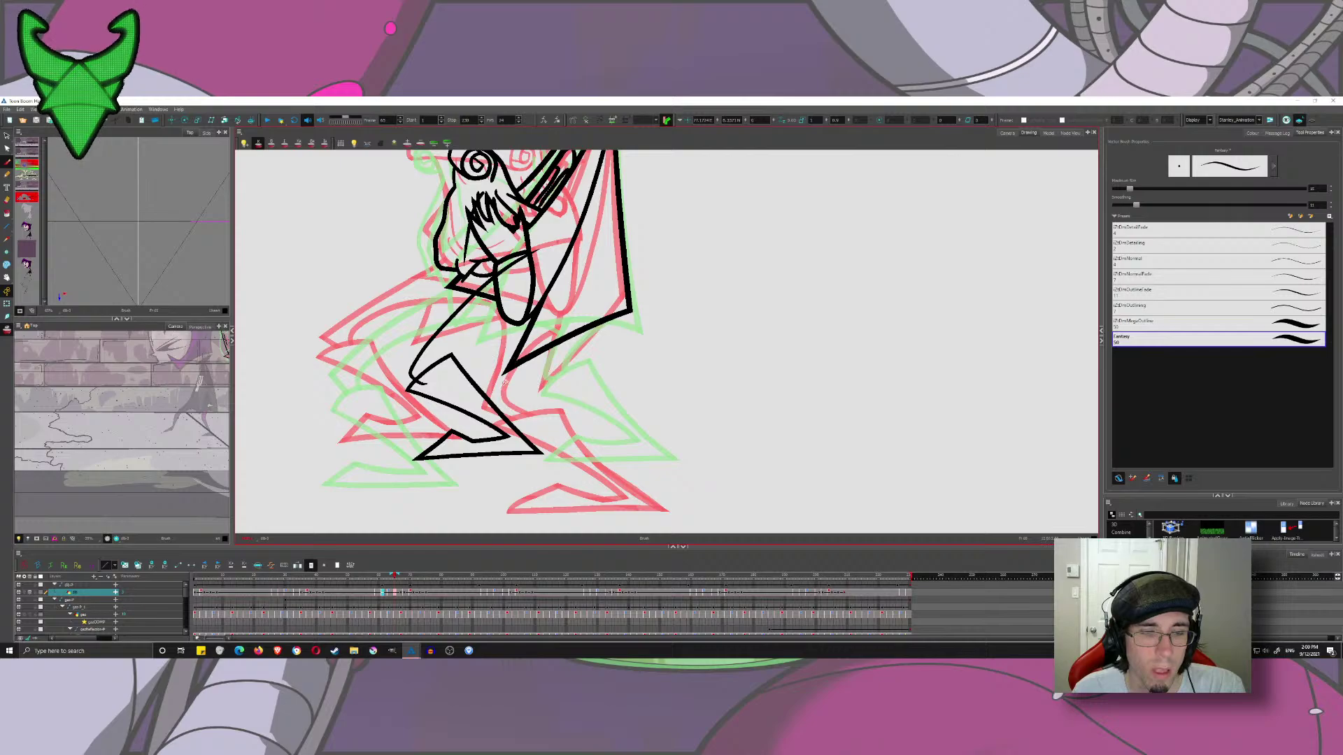
left_click(374, 577)
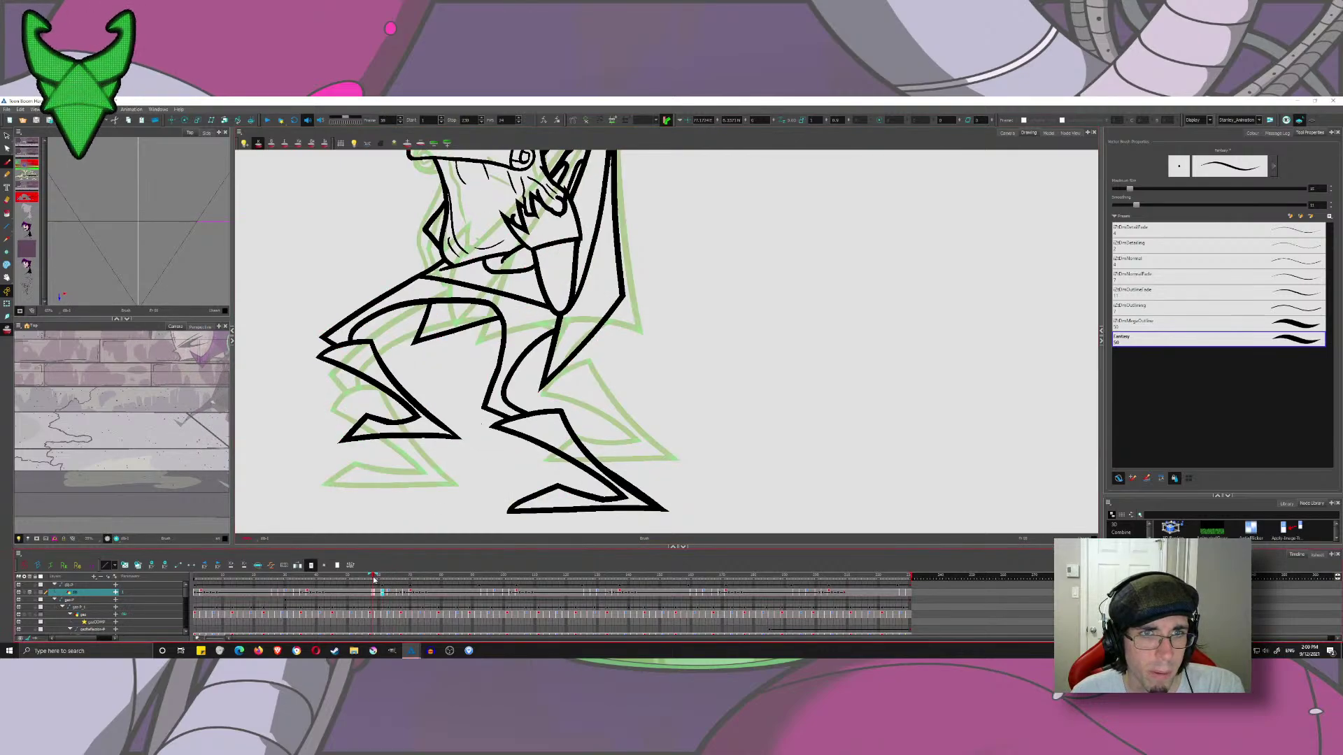
left_click_drag(375, 579, 391, 585)
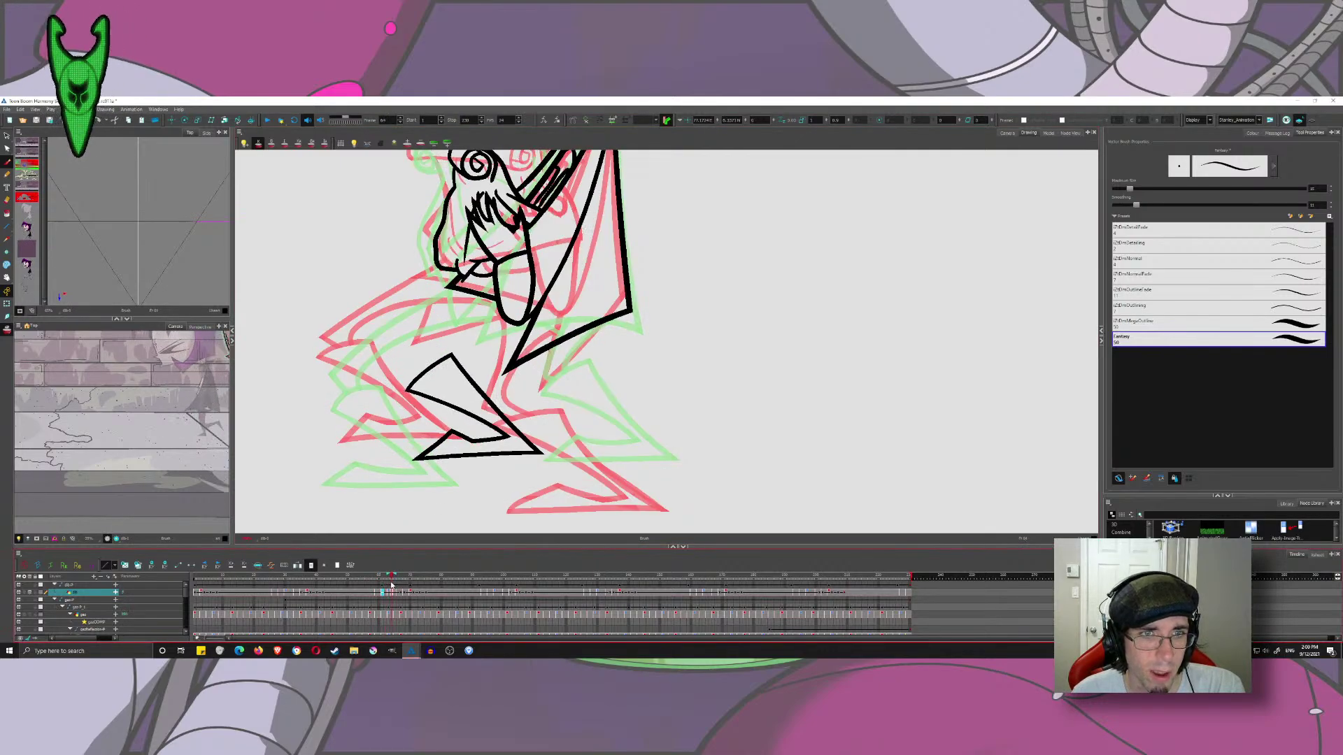
left_click_drag(432, 385, 467, 283)
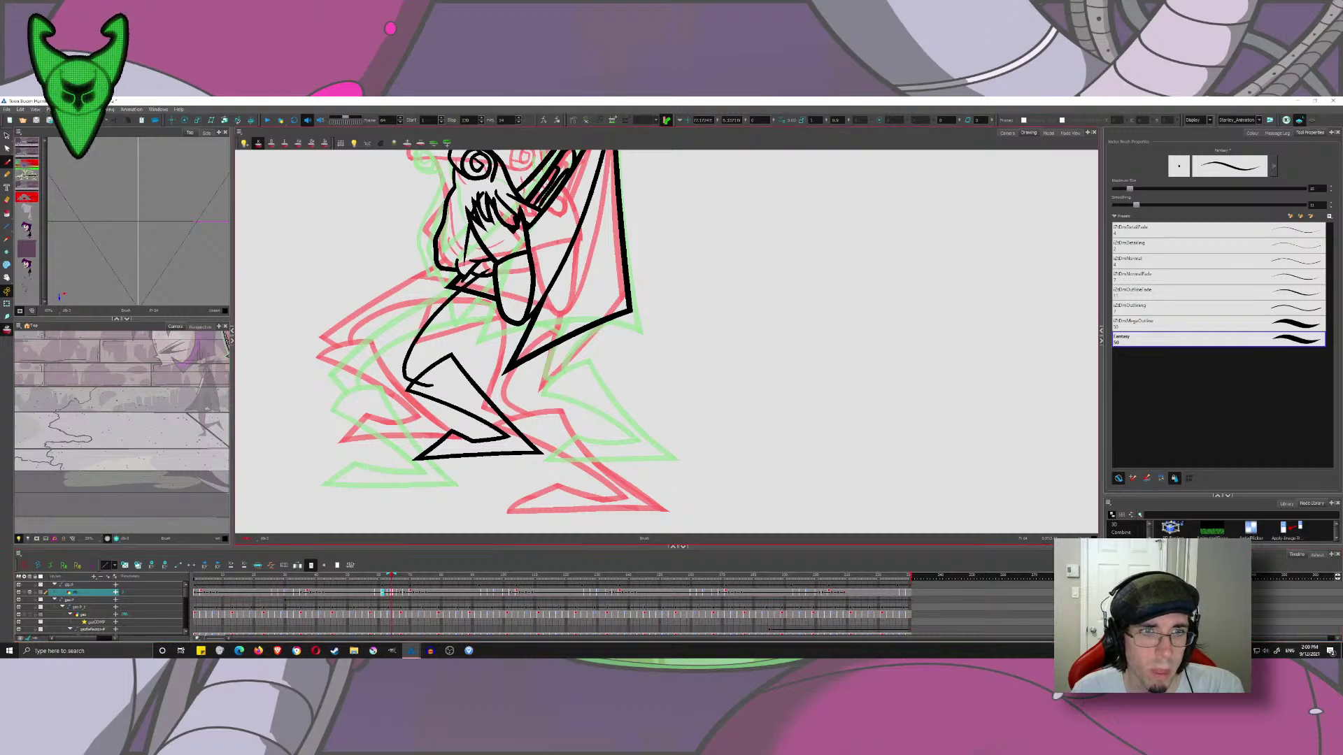
key("ctrl+z")
key("ctrl+shift+z")
key("ctrl+z")
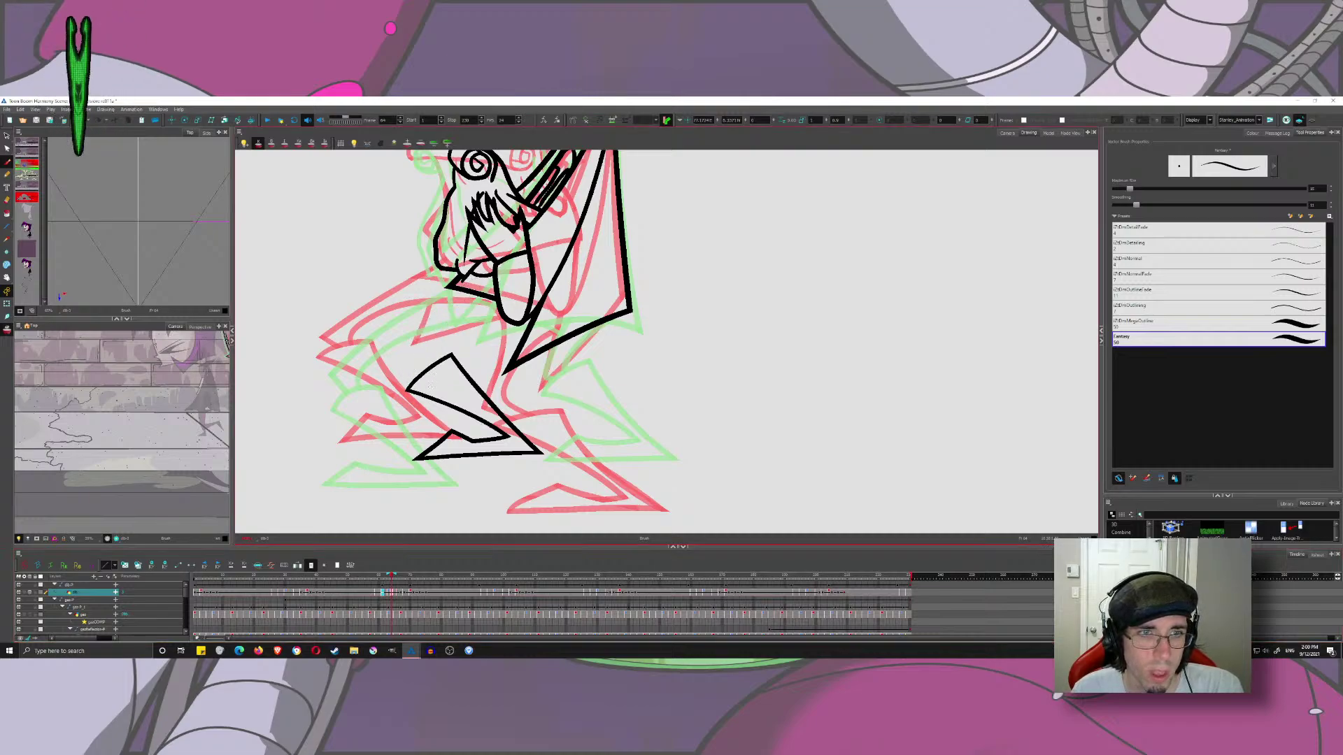
- Ink the thigh's two curved lines from hip to boot, plus the short knee line above the boot top, in black
mouse_move(393, 365)
left_mouse_down()
mouse_move(427, 390)
mouse_move(492, 277)
left_mouse_up()
key("ctrl+z")
mouse_move(399, 397)
left_mouse_down()
mouse_move(480, 274)
mouse_move(425, 364)
mouse_move(520, 292)
left_mouse_up()
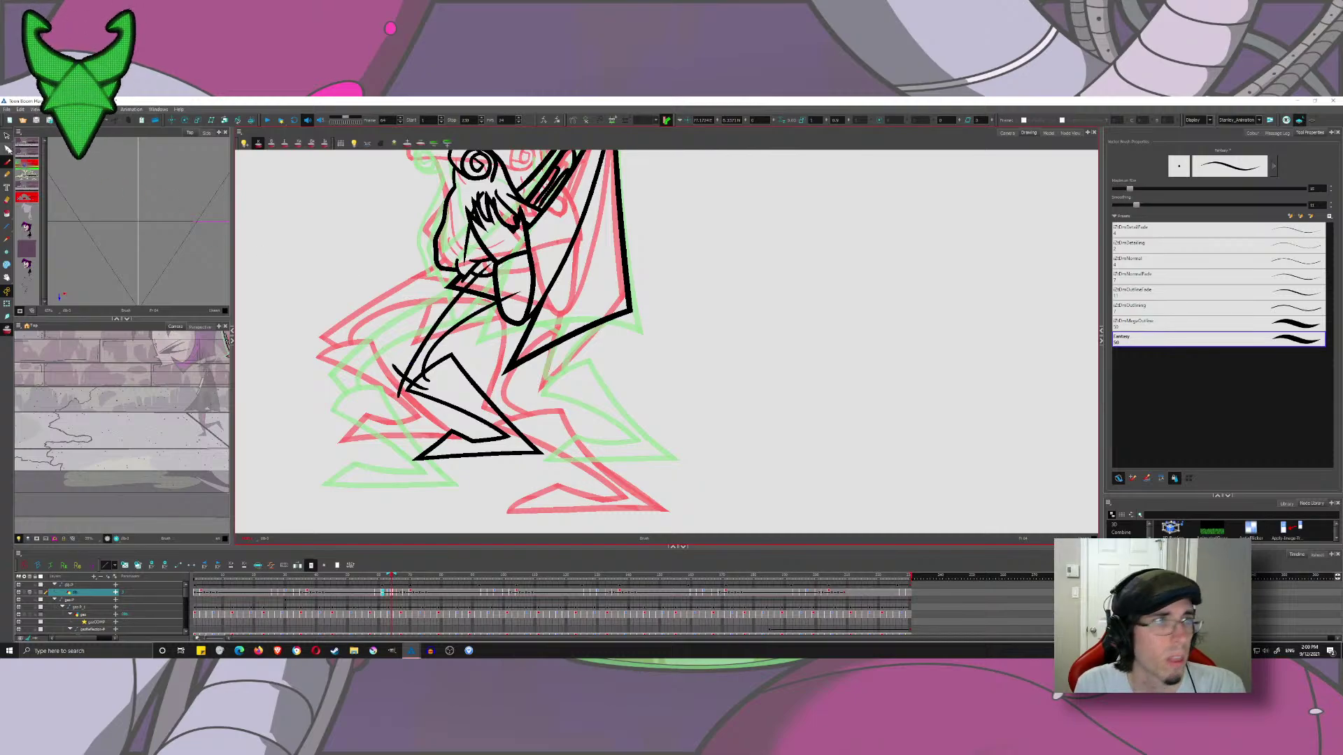
- Cut off the overshooting thigh and knee line ends at the hip and the boot's top
left_click(7, 140)
left_click(28, 144)
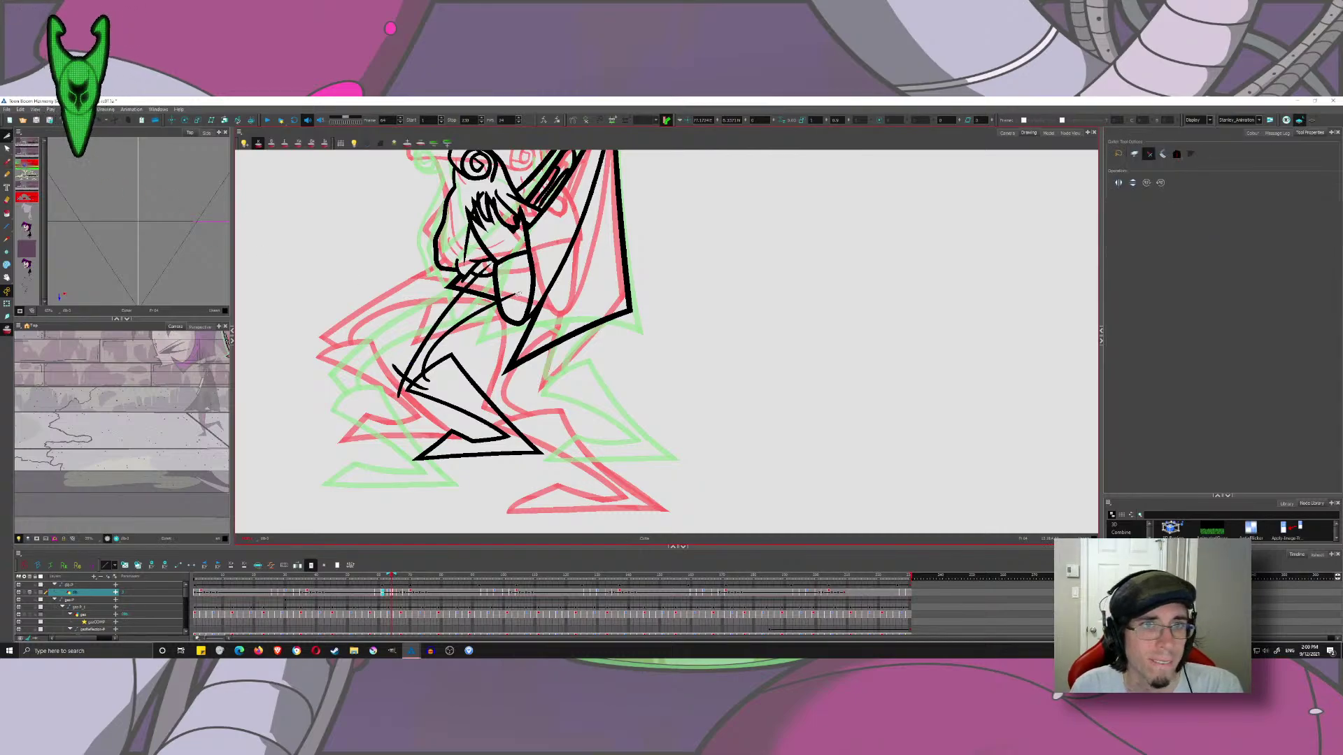
left_click_drag(518, 294, 479, 284)
left_click_drag(482, 265, 489, 272)
left_click_drag(402, 362, 405, 392)
left_click_drag(418, 391, 430, 376)
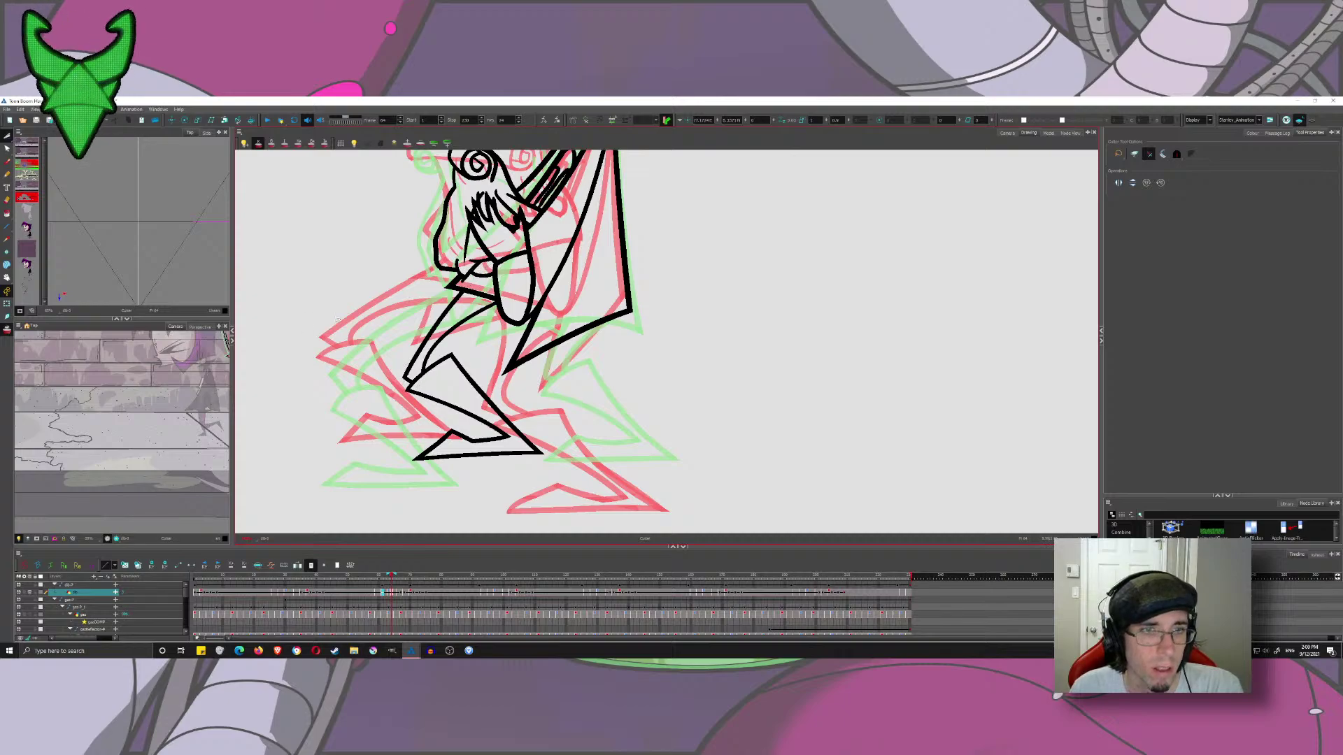
- In the preceding in-between drawing, ink the outer thigh line from the hip down past the boot's top corner
left_click(9, 163)
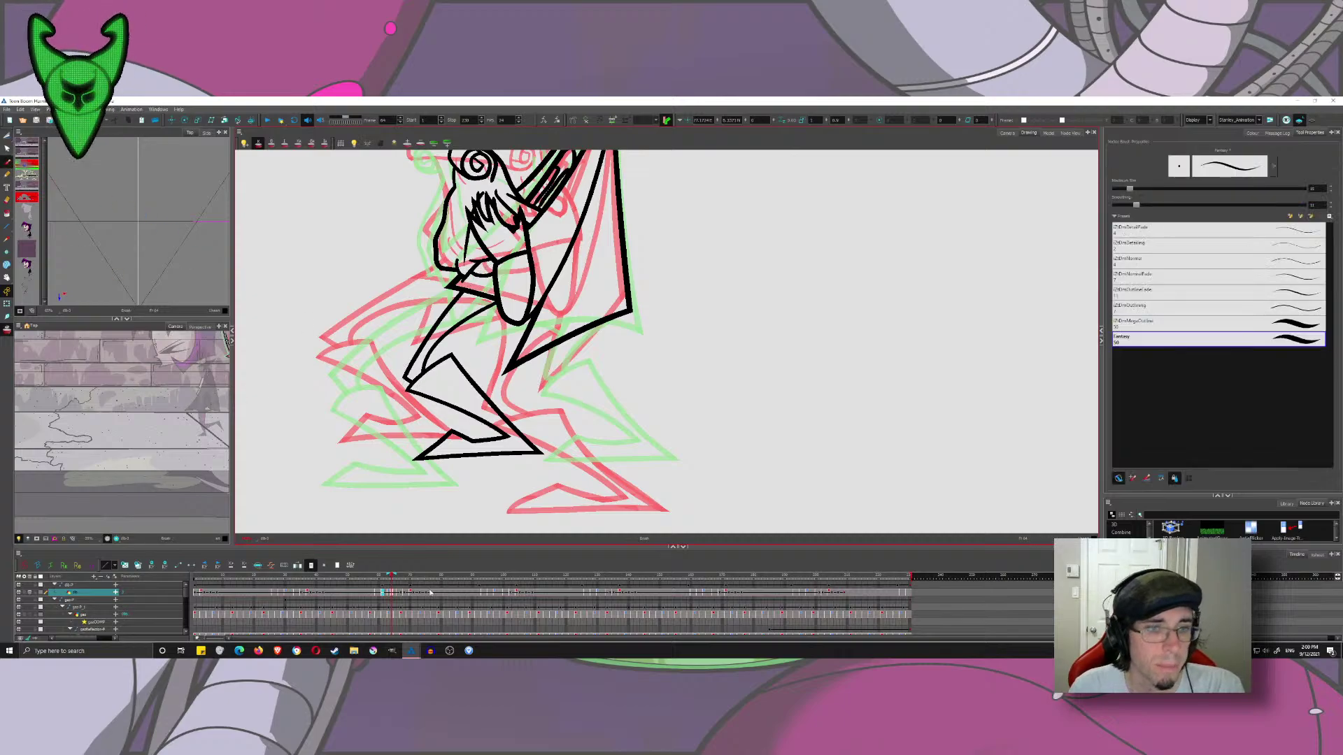
left_click(388, 575)
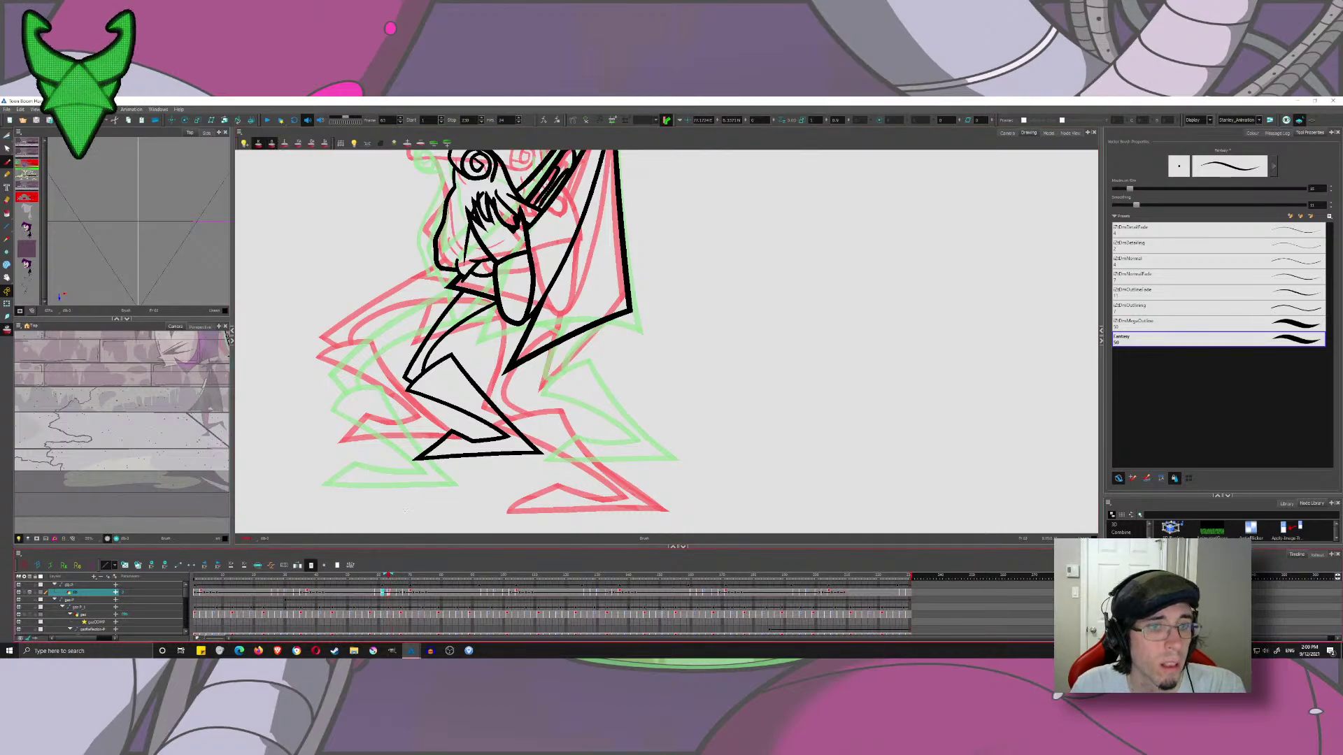
left_click(385, 580)
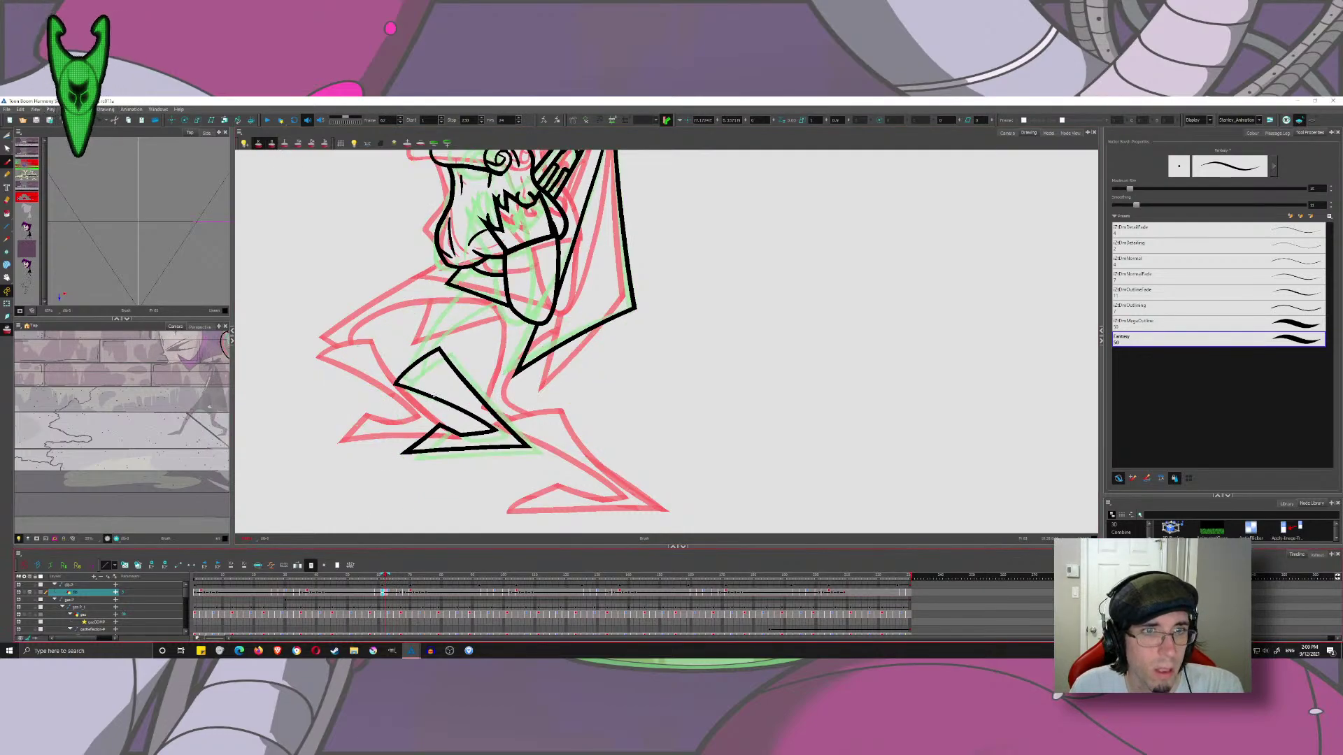
left_click_drag(390, 353, 413, 380)
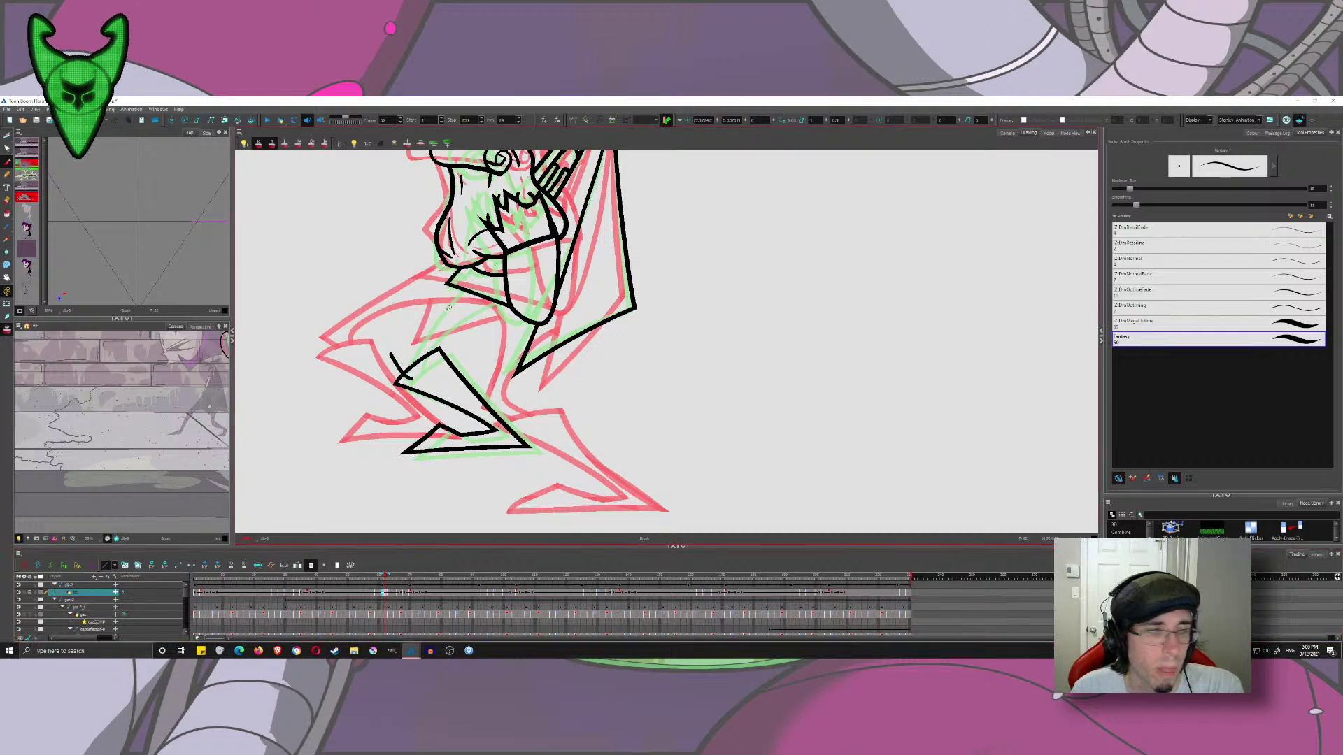
key("ctrl+z")
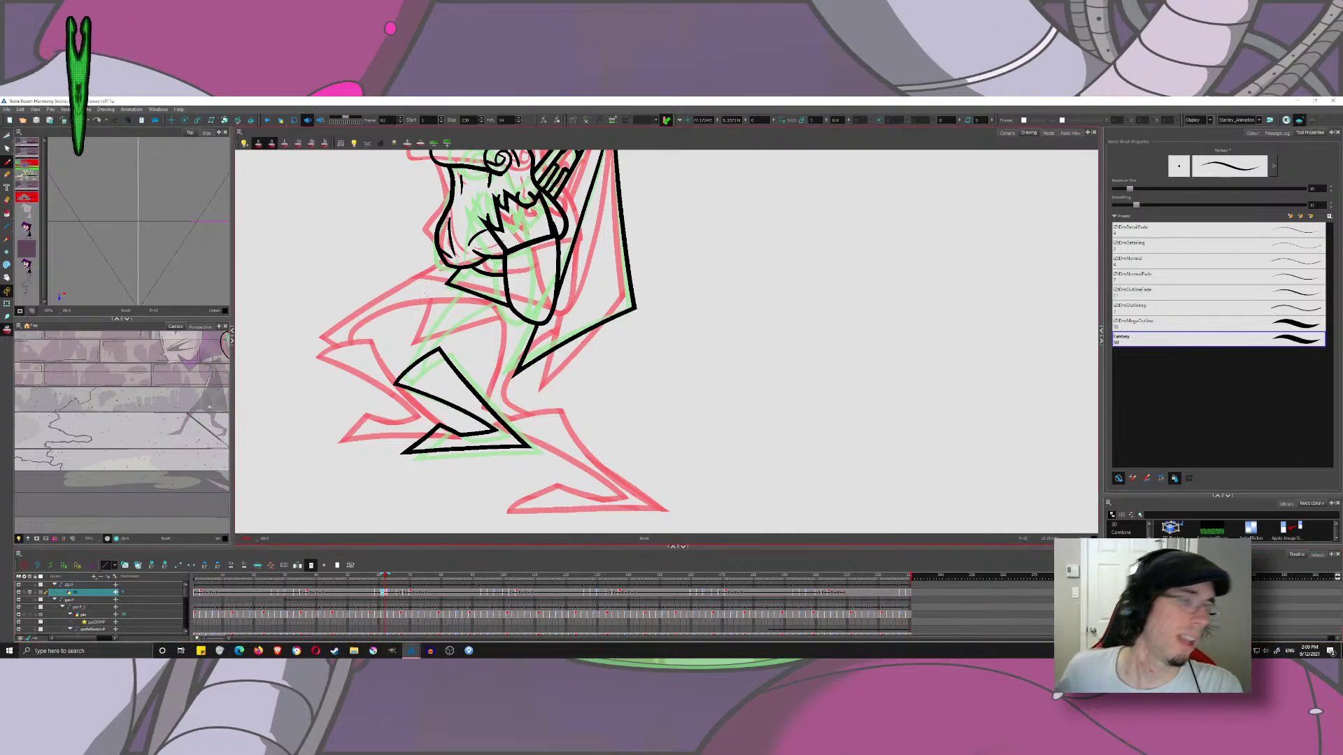
left_click_drag(561, 332, 619, 363)
scroll(472, 364, "up", 4)
left_click_drag(473, 364, 618, 321)
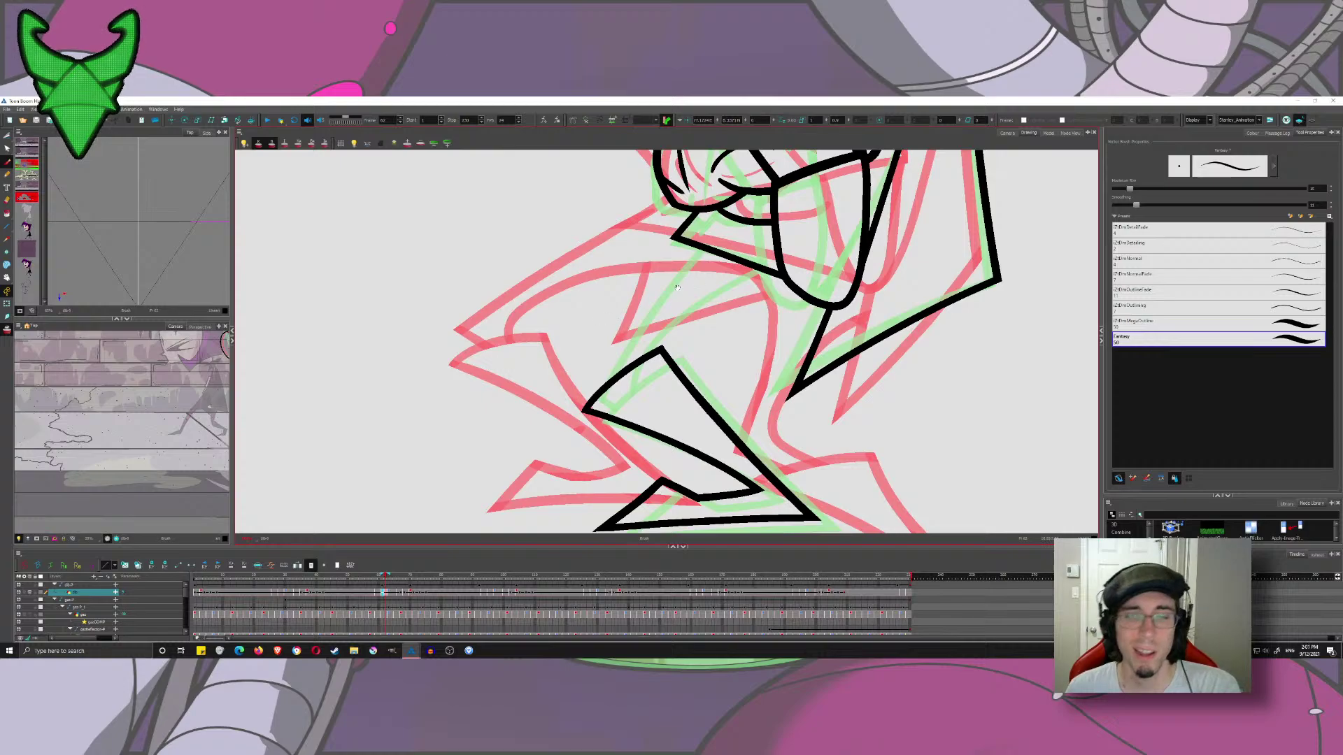
left_click_drag(677, 288, 589, 348)
left_click_drag(609, 282, 428, 531)
key("ctrl+z")
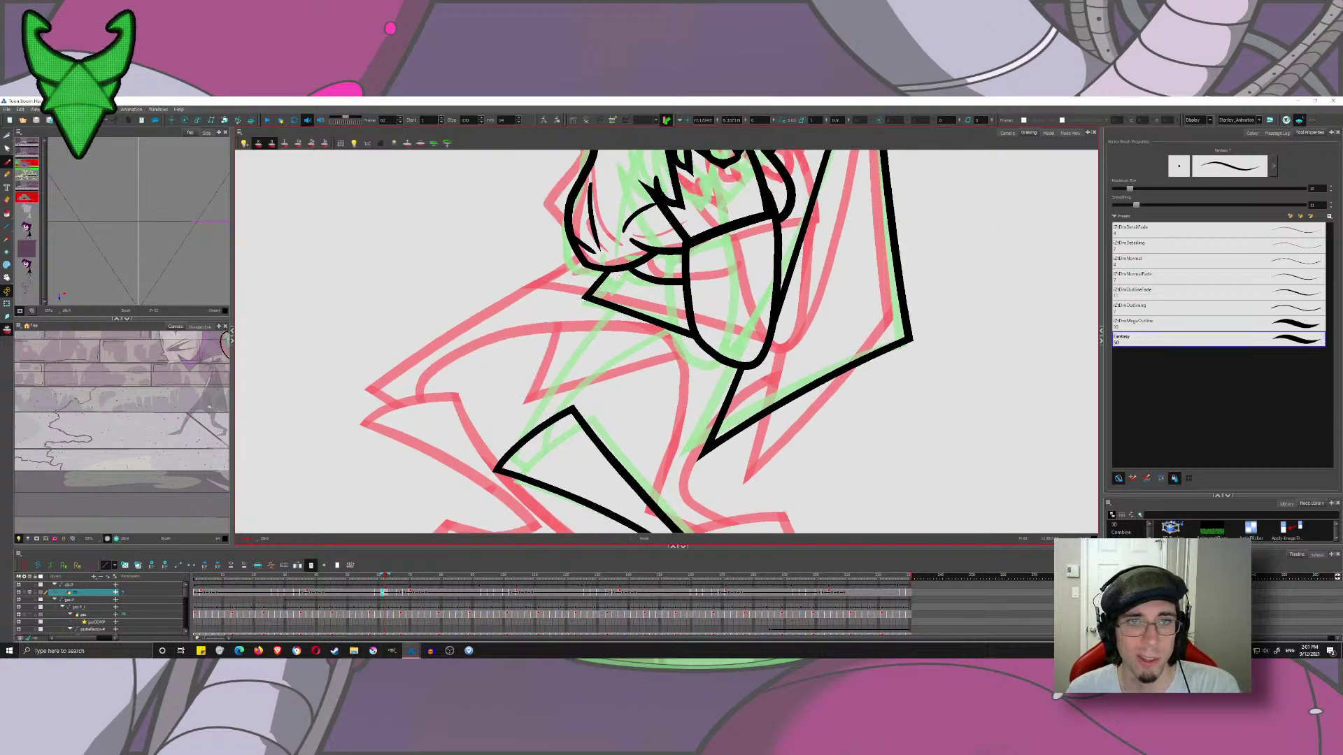
left_click_drag(619, 278, 468, 488)
- Ink the short knee line above the boot and the curved inner thigh line up to the hip
left_click_drag(480, 426, 524, 465)
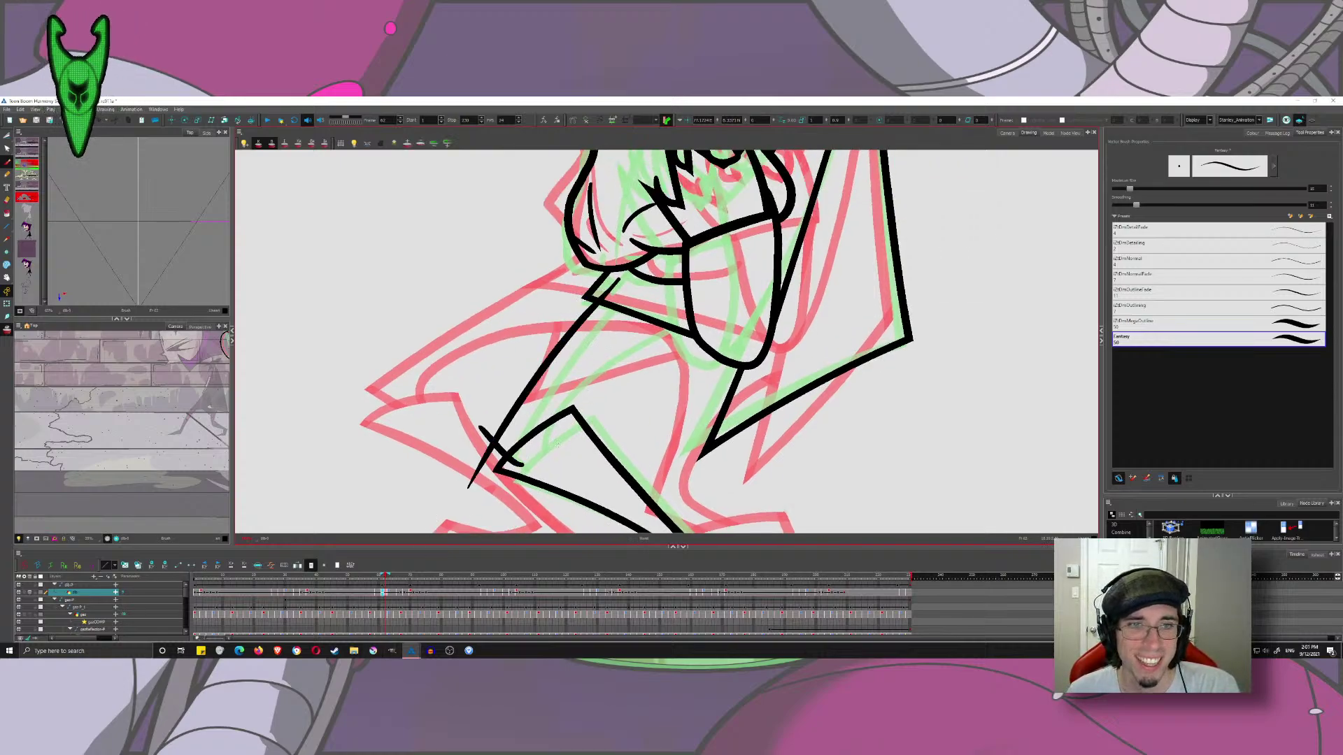
key("ctrl+z")
mouse_move(475, 418)
left_mouse_down()
mouse_move(529, 468)
mouse_move(532, 417)
mouse_move(686, 314)
left_mouse_up()
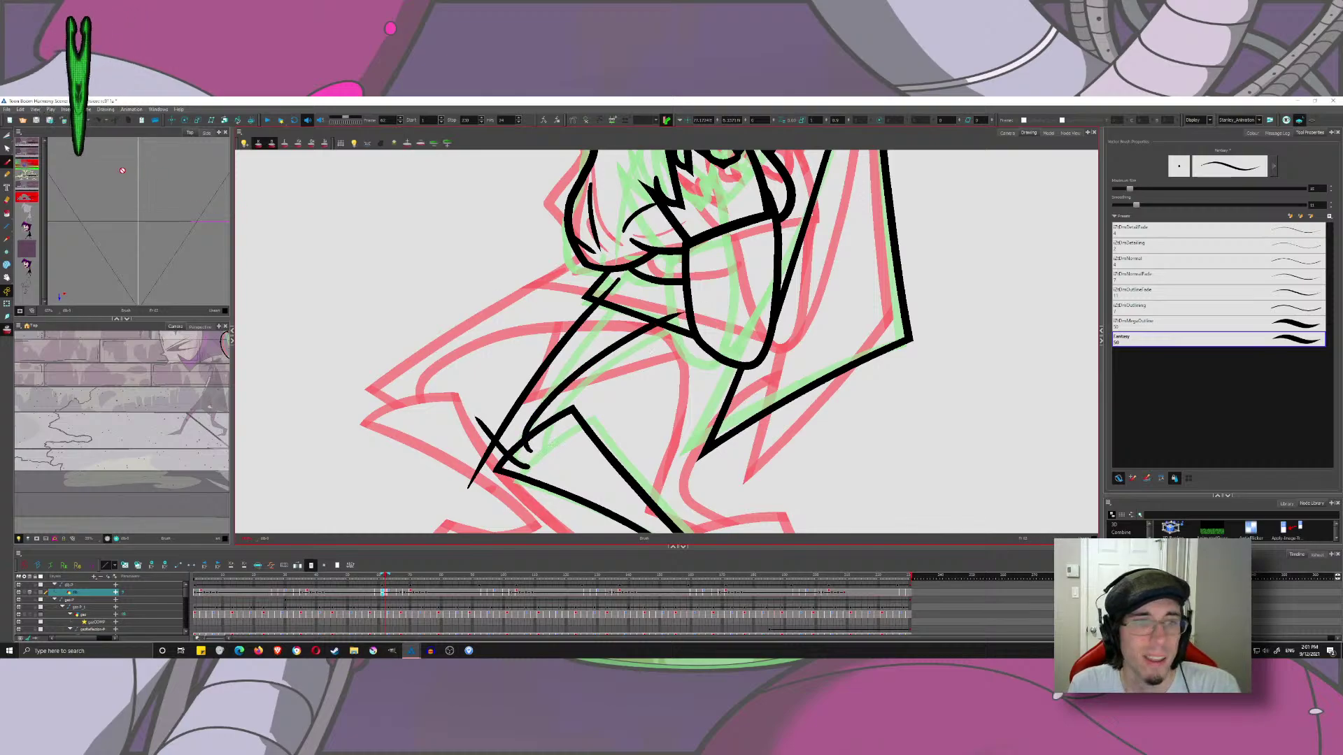
key("ctrl+z")
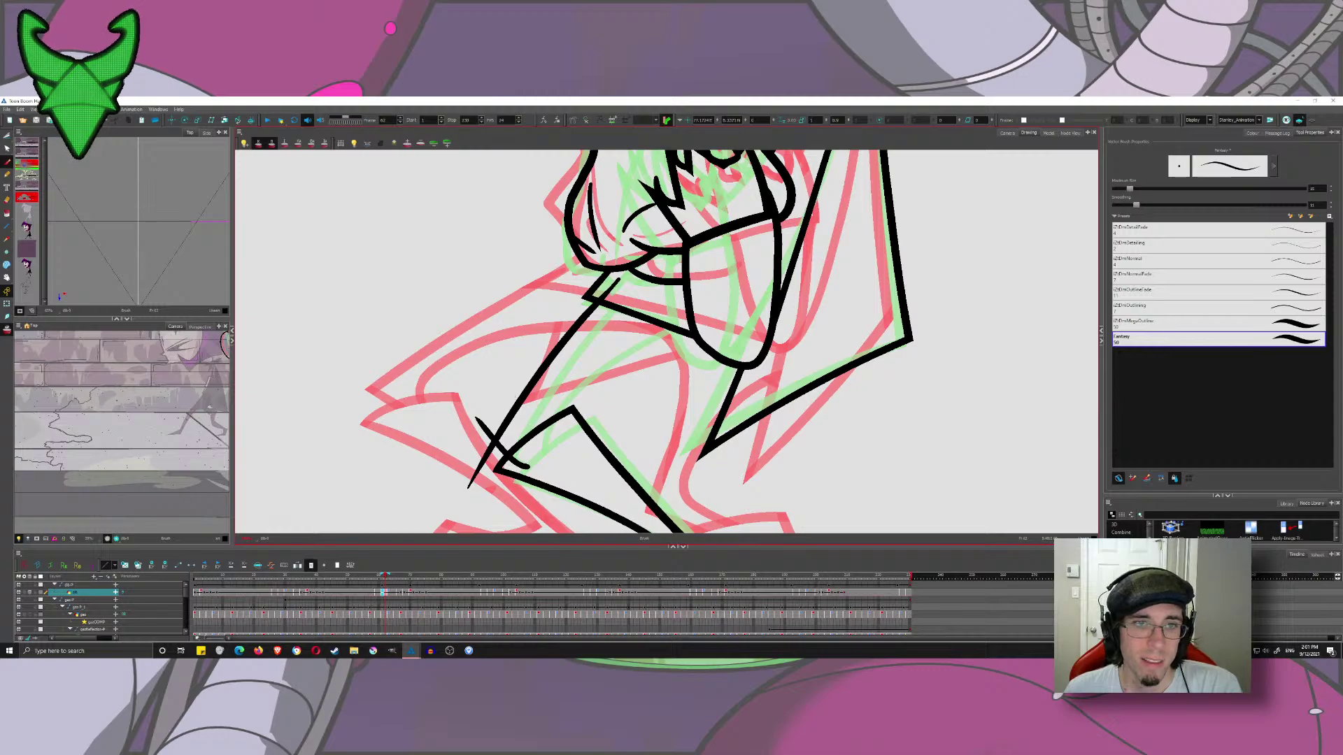
mouse_move(529, 447)
left_mouse_down()
mouse_move(532, 418)
mouse_move(654, 315)
left_mouse_up()
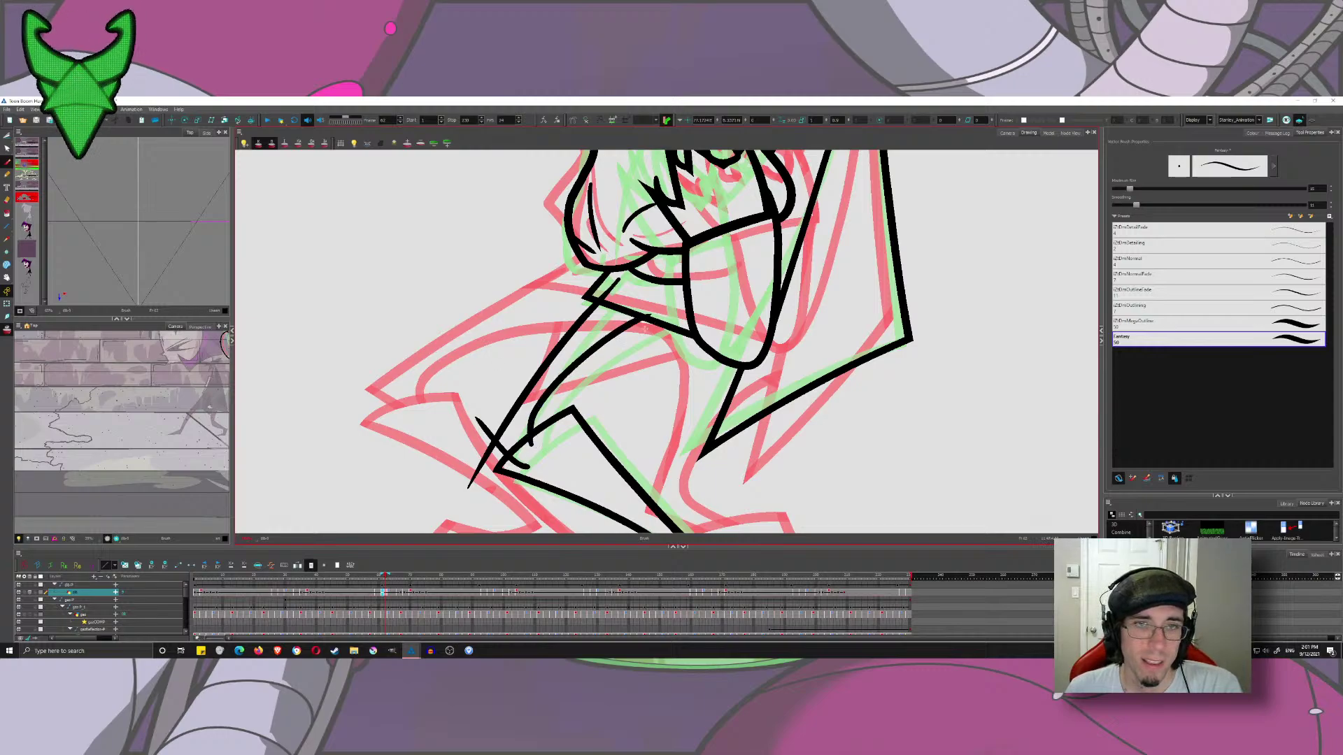
key("ctrl+z")
mouse_move(530, 451)
left_mouse_down()
mouse_move(526, 413)
mouse_move(684, 319)
mouse_move(602, 281)
left_mouse_up()
- Trim the stray line ends of this thigh at the hip and around the knee with the Cutter
key("alt+t")
left_click_drag(675, 311, 669, 327)
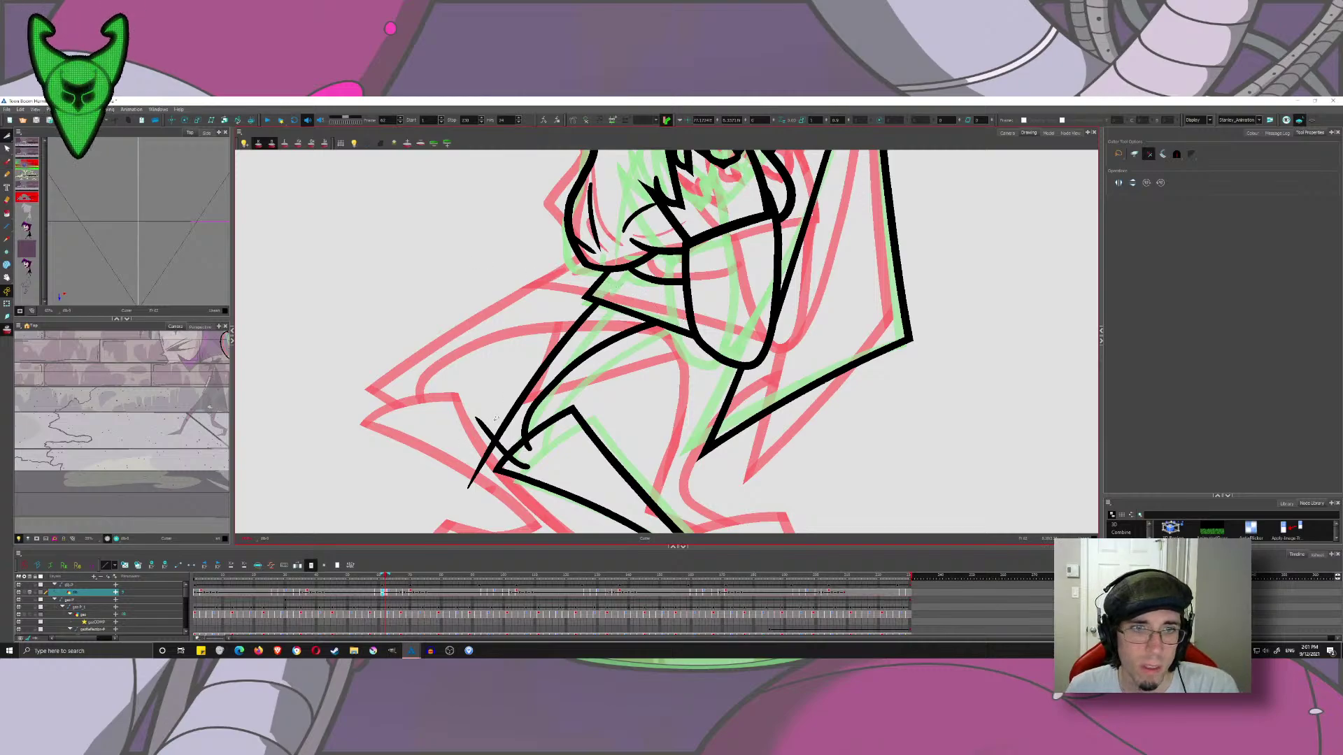
mouse_move(489, 467)
left_mouse_down()
mouse_move(480, 421)
mouse_move(529, 457)
left_mouse_up()
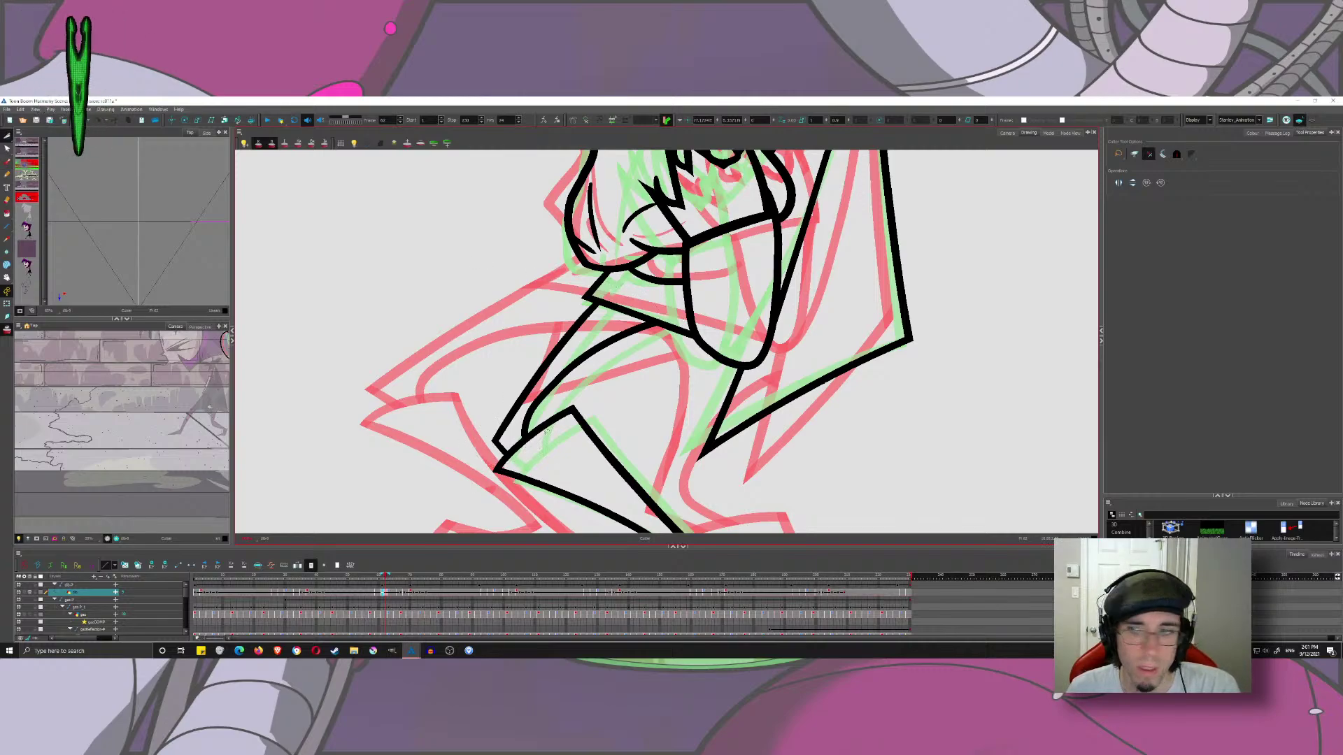
- In the preceding drawing, ink the short knee line above the boot and both curved thigh lines up to the hip
left_click(7, 163)
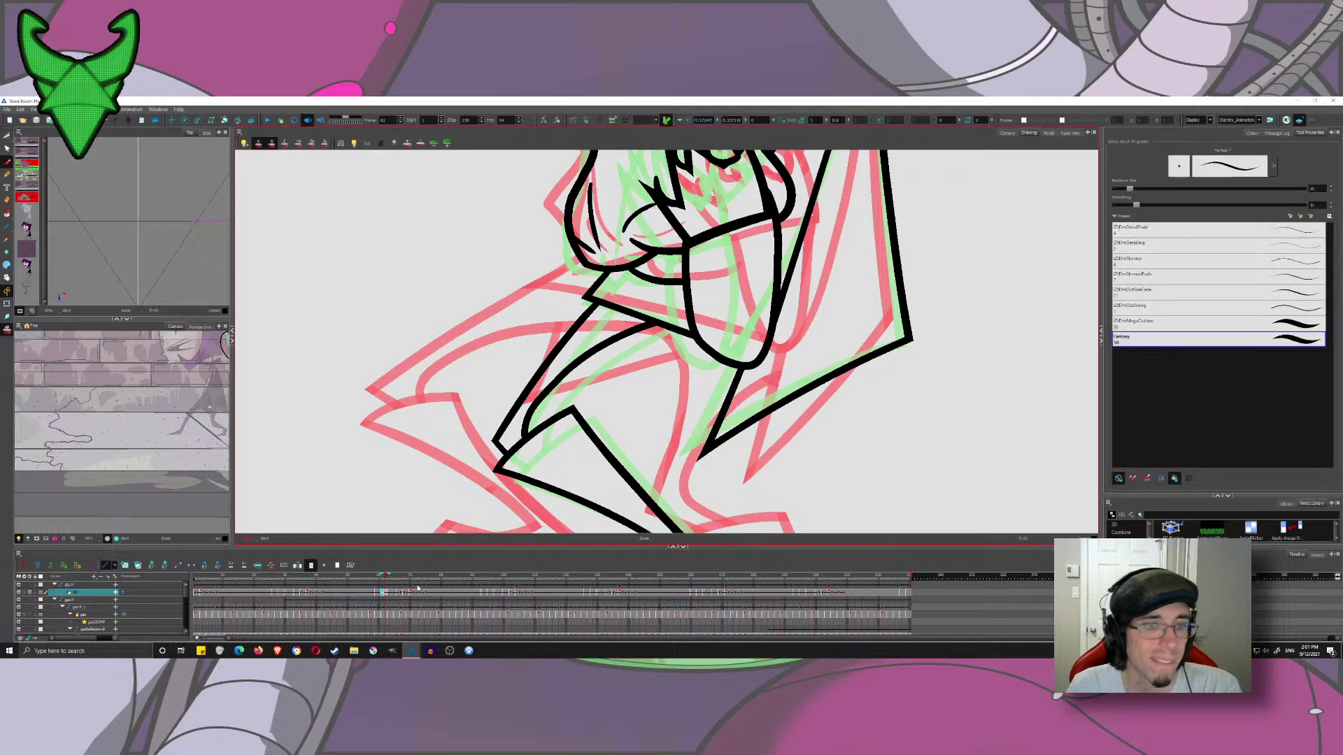
left_click(379, 577)
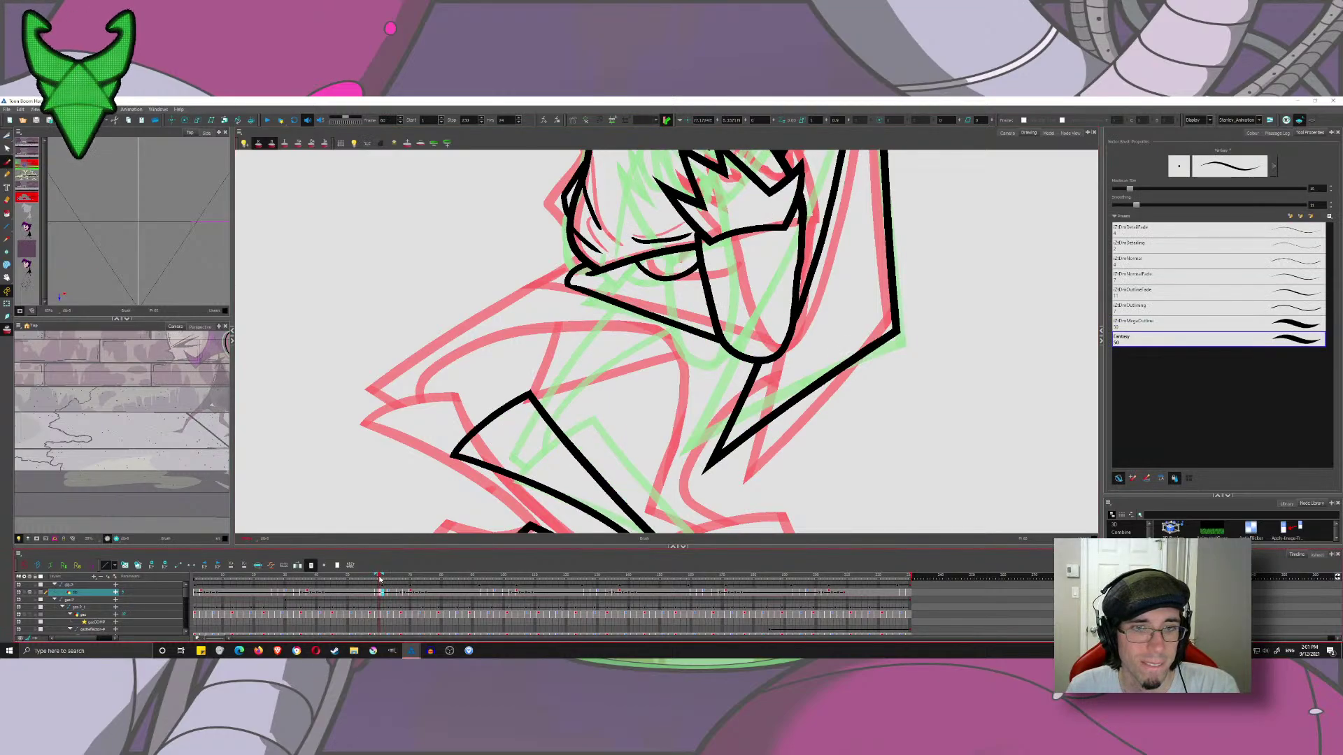
left_click_drag(439, 393, 480, 448)
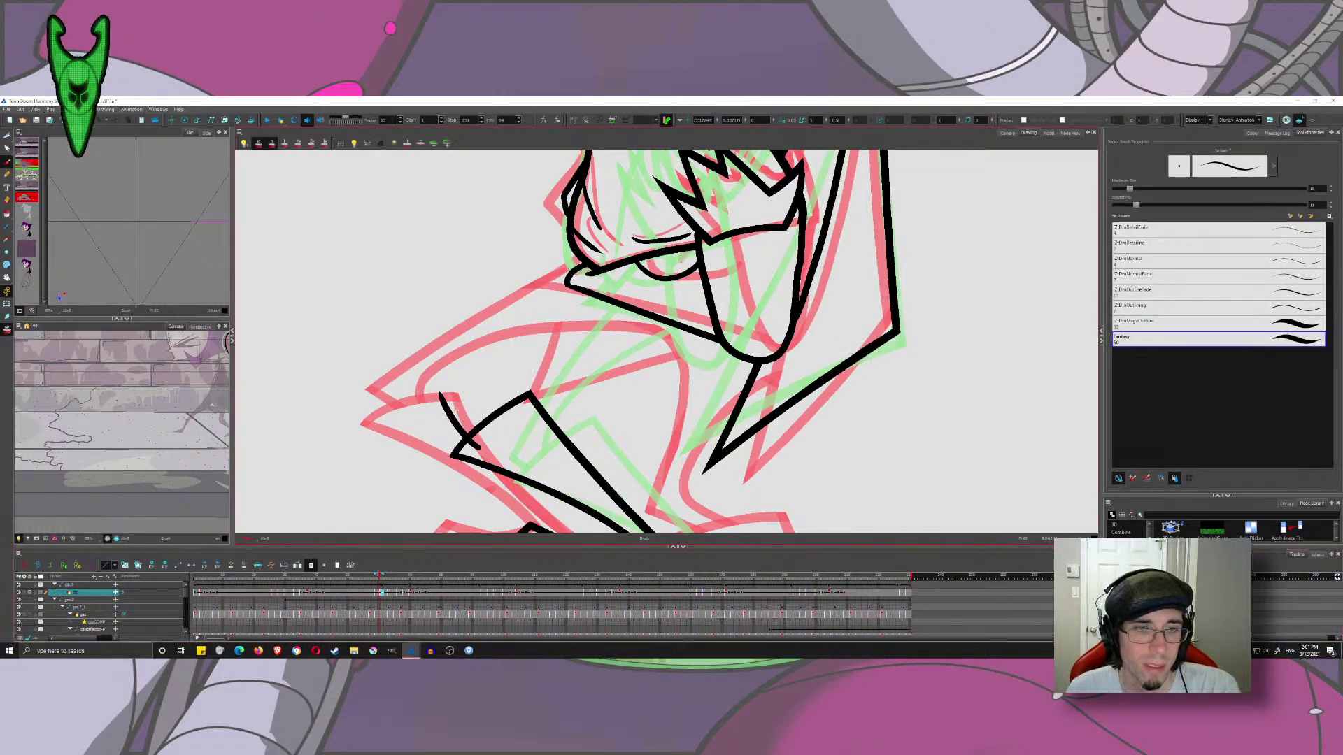
mouse_move(572, 281)
left_mouse_down()
mouse_move(480, 422)
mouse_move(489, 397)
mouse_move(682, 299)
left_mouse_up()
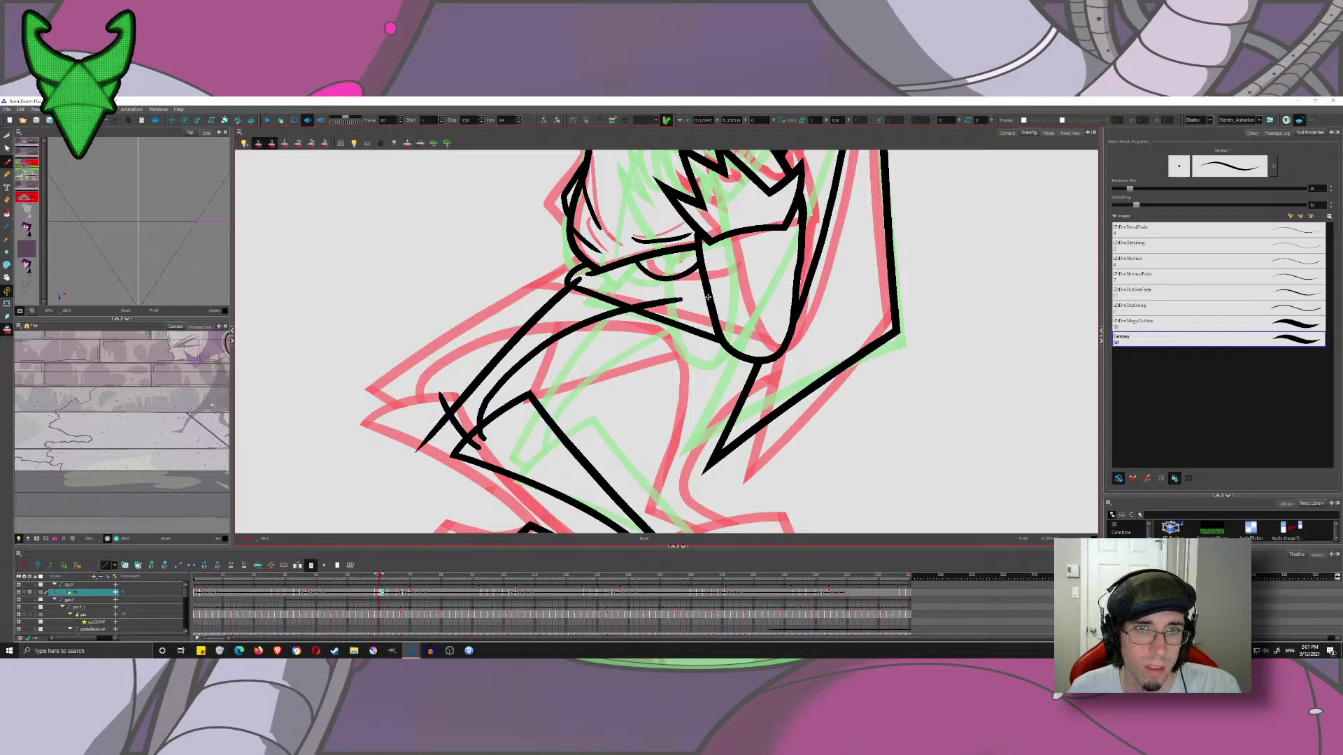
- Trim the overshooting thigh and knee line ends at the hip and the boot's top with the Cutter
left_click(5, 137)
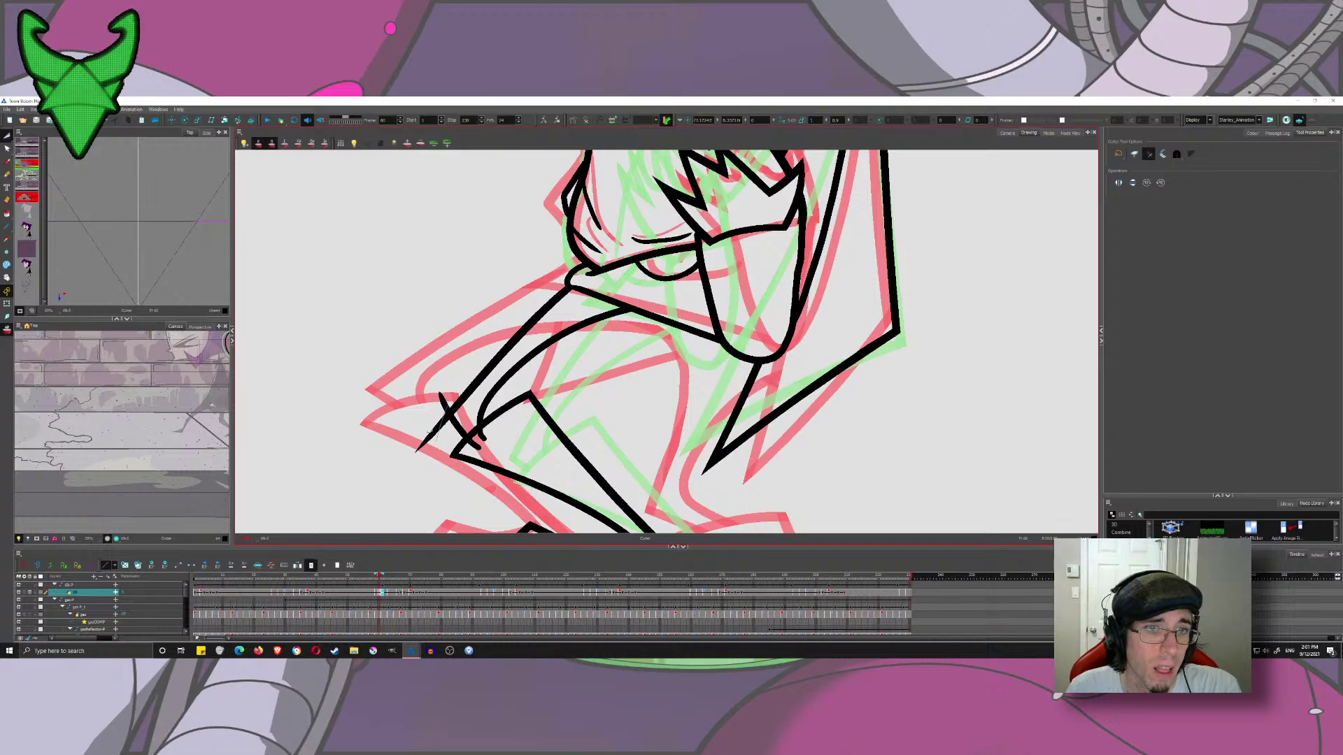
left_click_drag(436, 405, 449, 398)
mouse_move(426, 428)
left_mouse_down()
mouse_move(458, 444)
mouse_move(504, 433)
mouse_move(470, 449)
left_mouse_up()
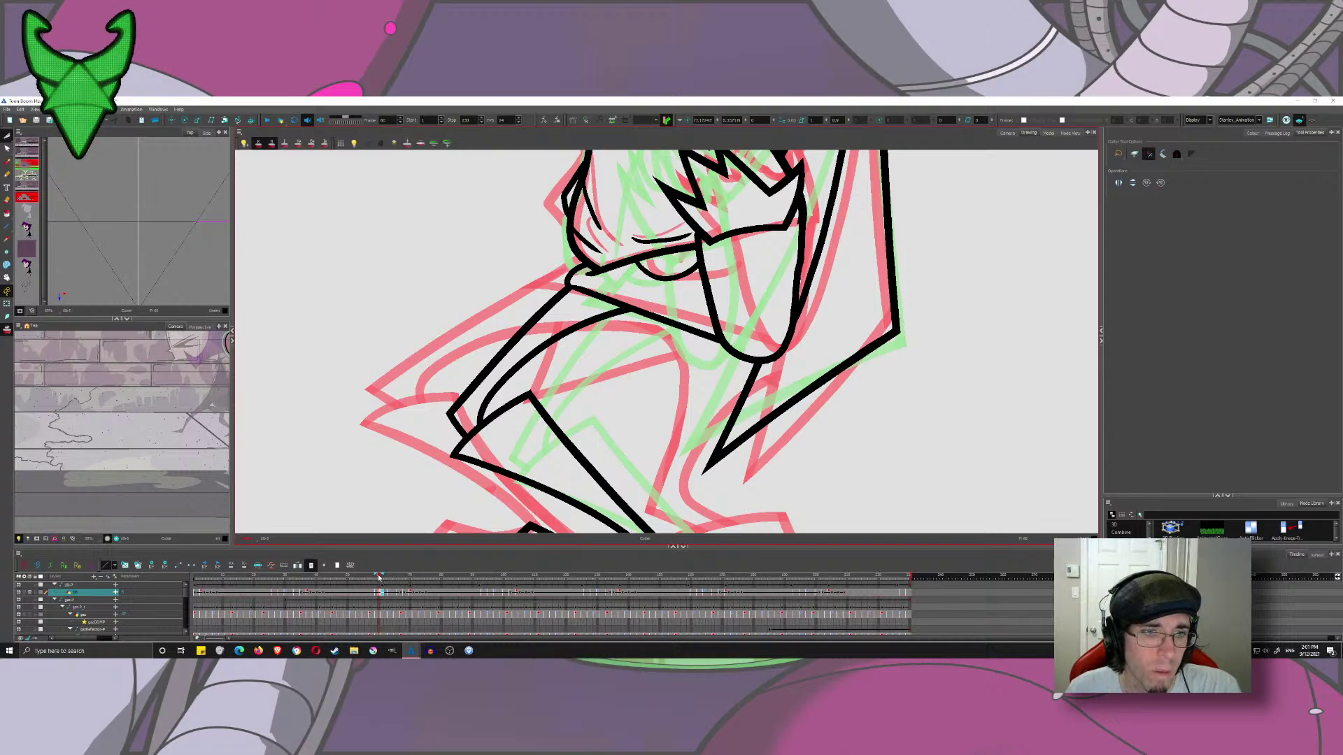
- In the crouched drawing several frames ahead, ink the knee and both thigh lines above the boot and trim their stray ends
left_click_drag(379, 577, 401, 582)
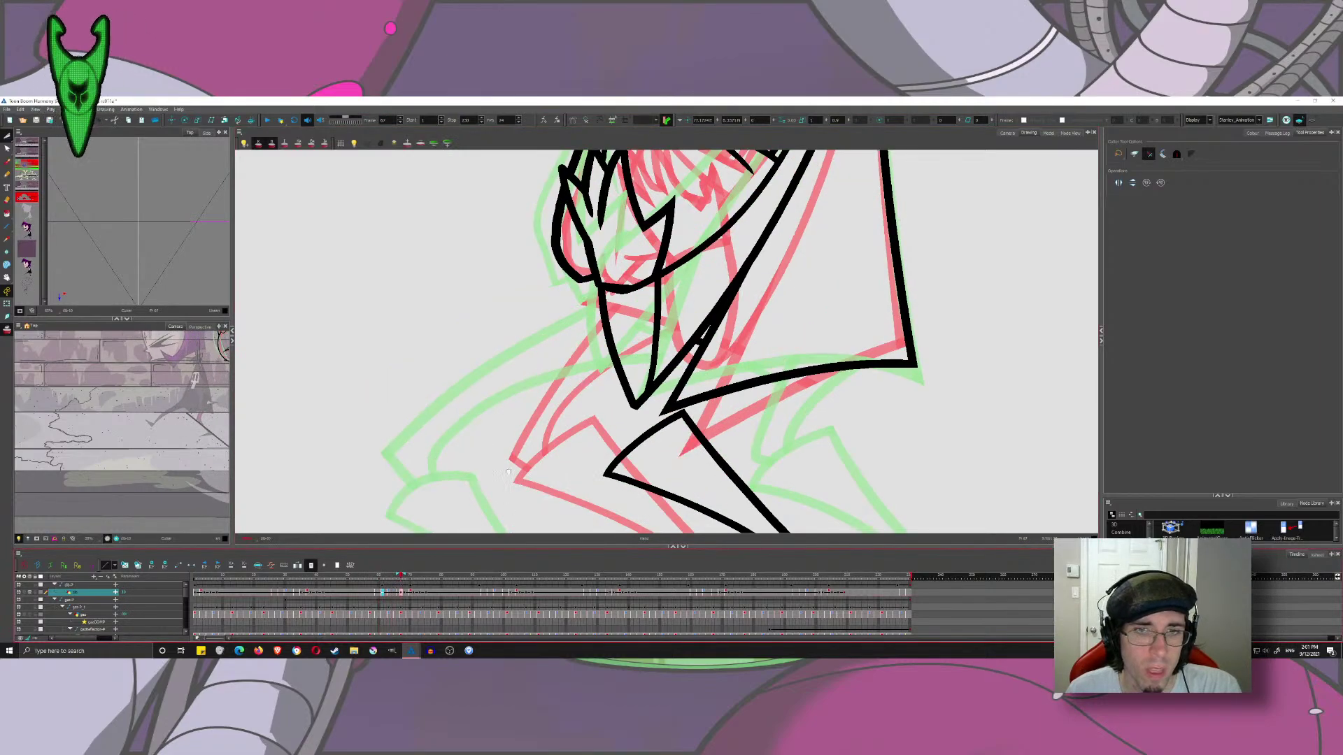
left_click_drag(509, 472, 378, 384)
left_click(7, 162)
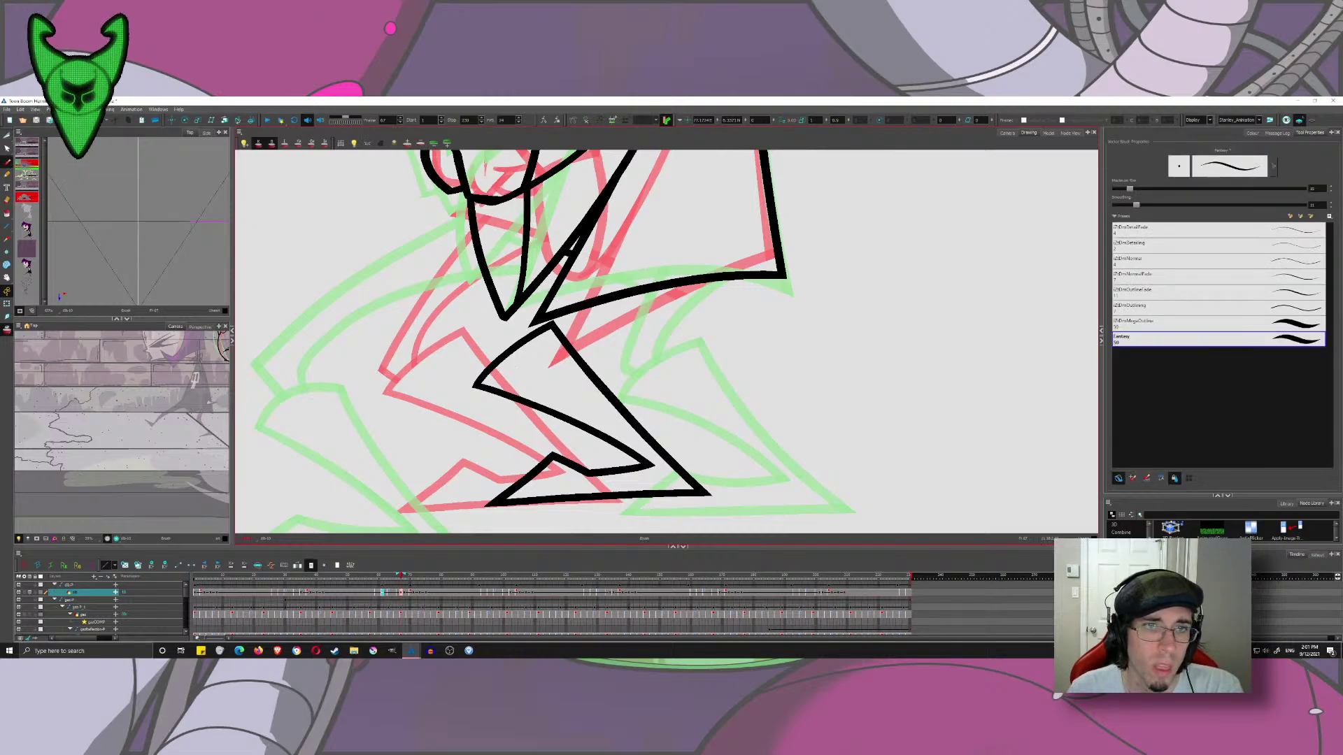
mouse_move(515, 369)
left_mouse_down()
mouse_move(521, 250)
mouse_move(473, 339)
mouse_move(516, 256)
left_mouse_up()
key("ctrl+z")
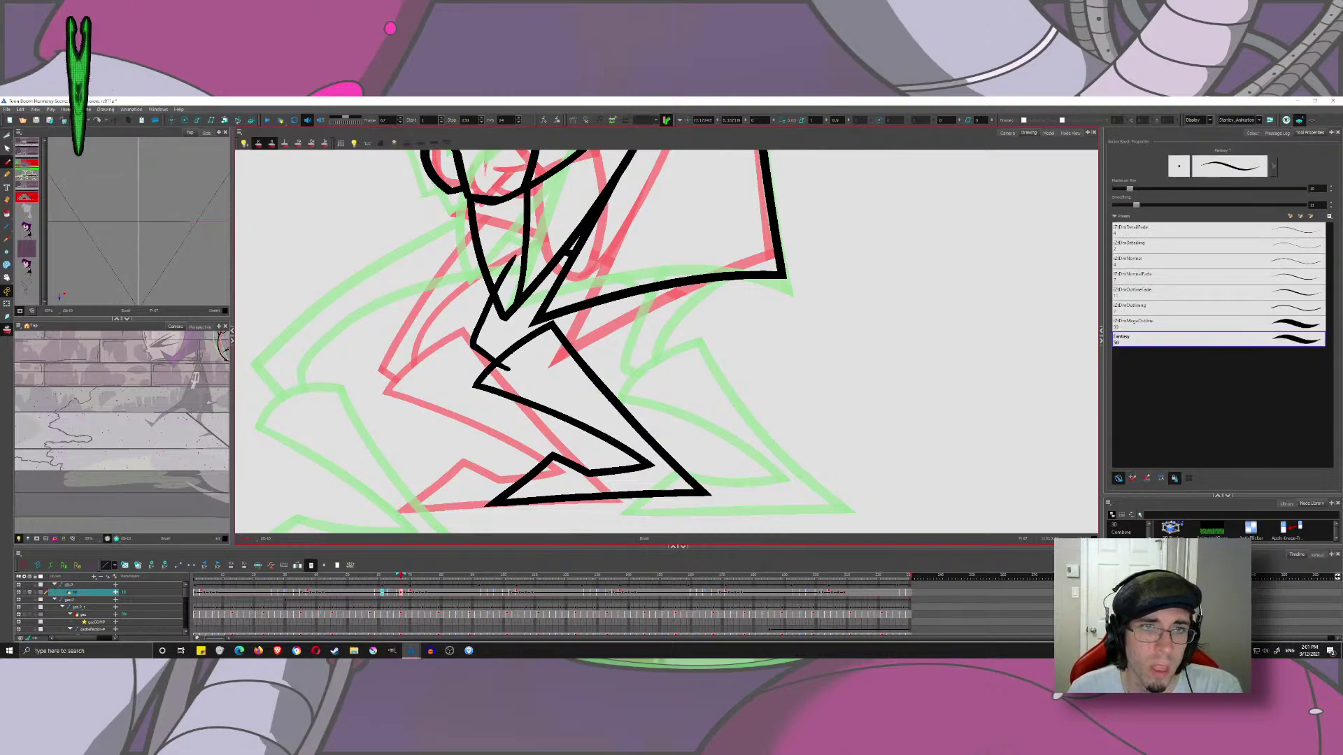
mouse_move(514, 362)
left_mouse_down()
mouse_move(508, 341)
mouse_move(567, 258)
left_mouse_up()
key("ctrl+z")
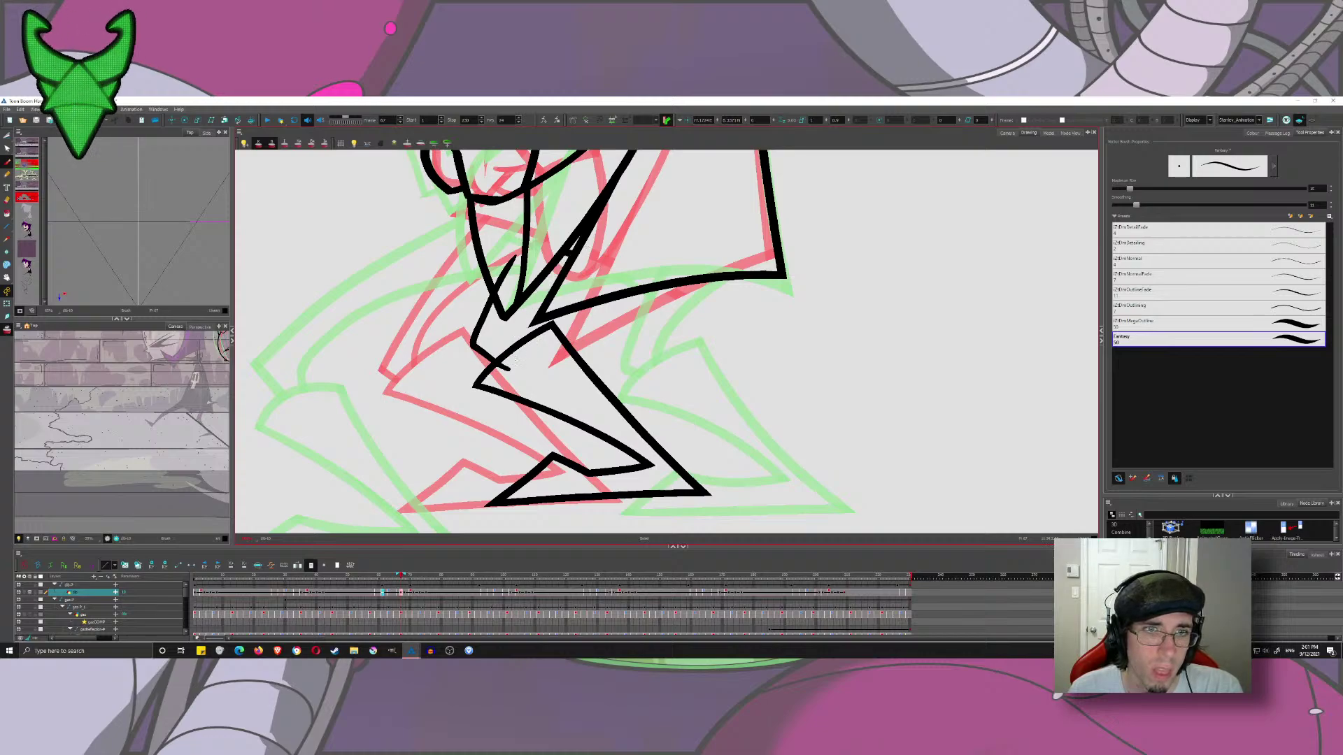
mouse_move(515, 364)
left_mouse_down()
mouse_move(507, 328)
mouse_move(586, 276)
left_mouse_up()
key("alt+t")
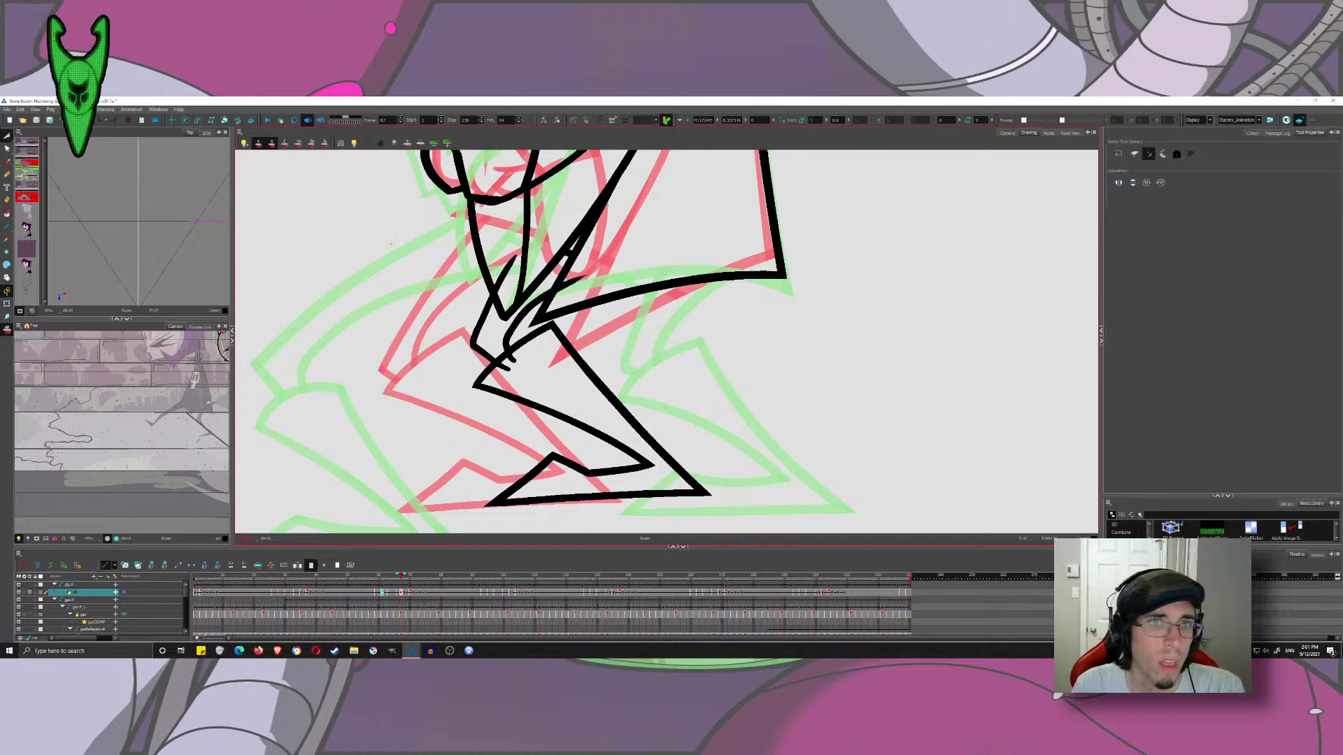
scroll(503, 369, "down", 4)
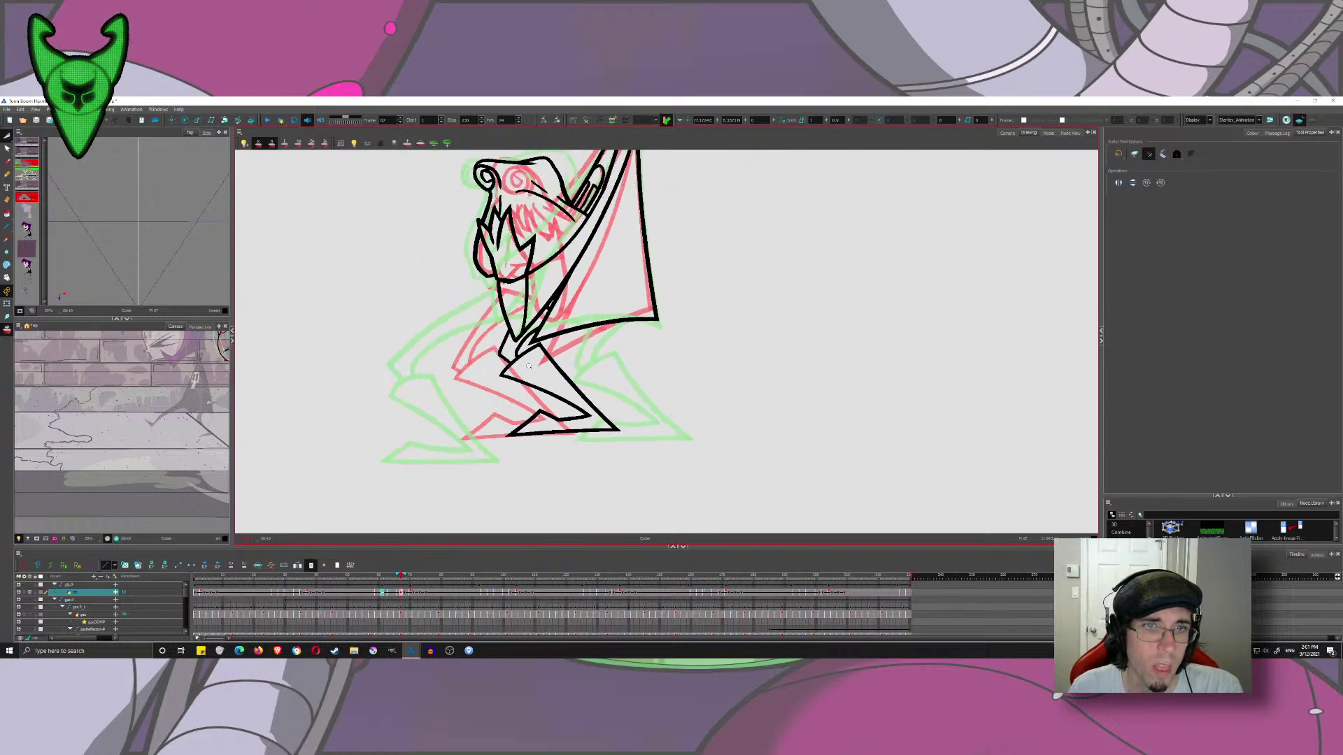
left_click(6, 162)
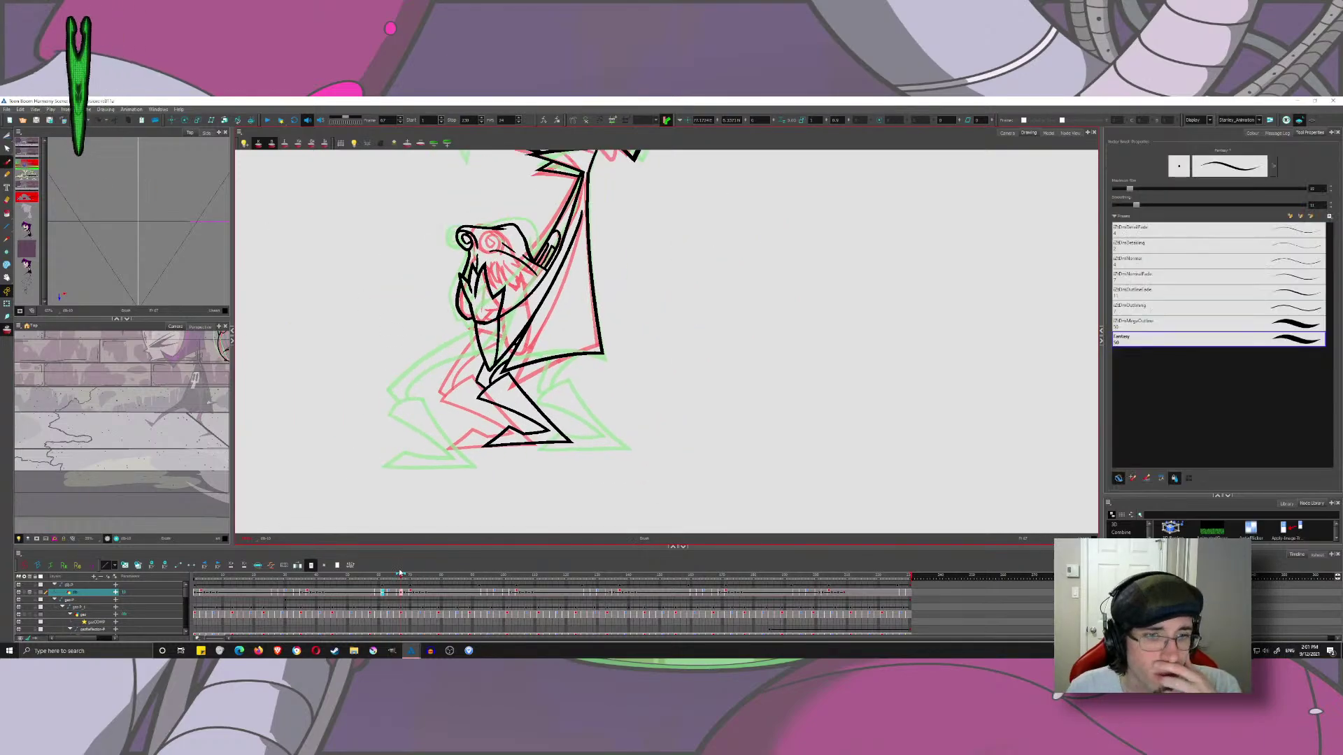
- In the following drawing, ink the outer thigh and knee line from boot to torso and the short inner thigh line
left_click_drag(401, 577, 404, 577)
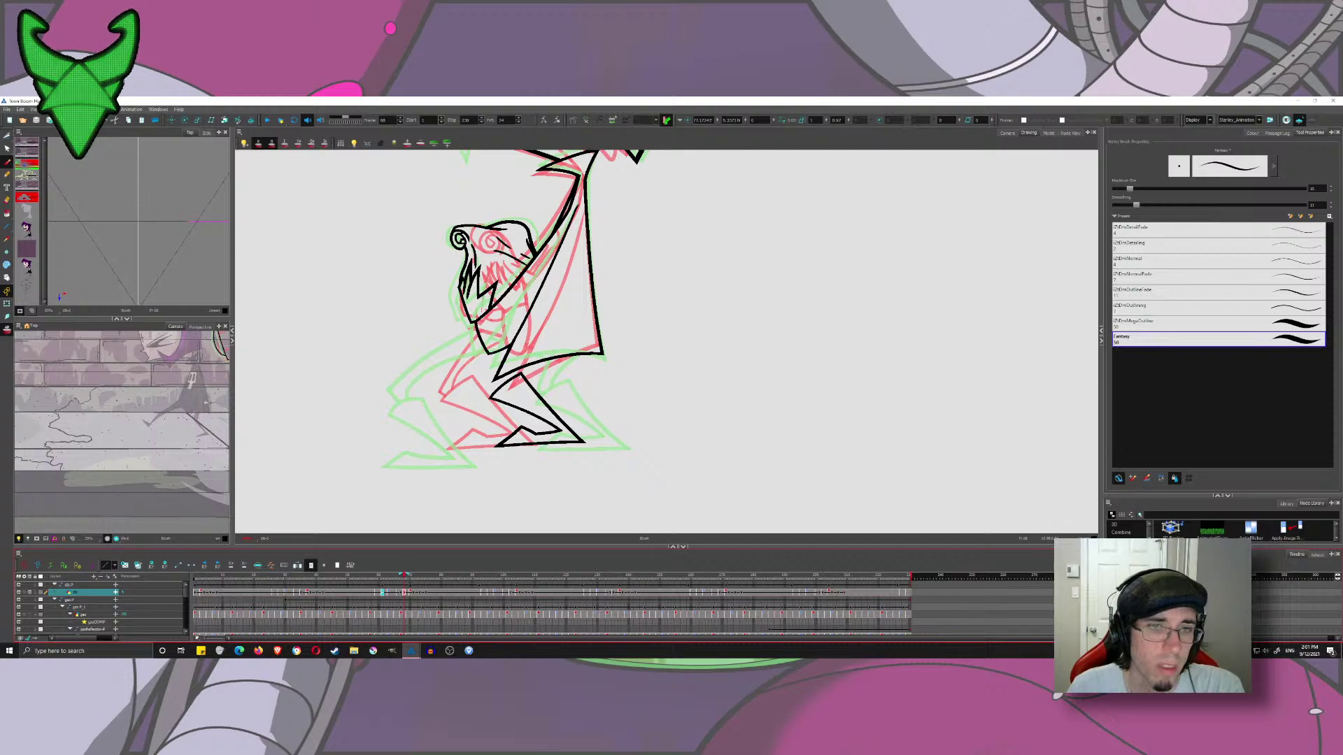
scroll(488, 393, "up", 4)
mouse_move(490, 391)
left_mouse_down()
mouse_move(475, 423)
mouse_move(439, 379)
mouse_move(624, 168)
left_mouse_up()
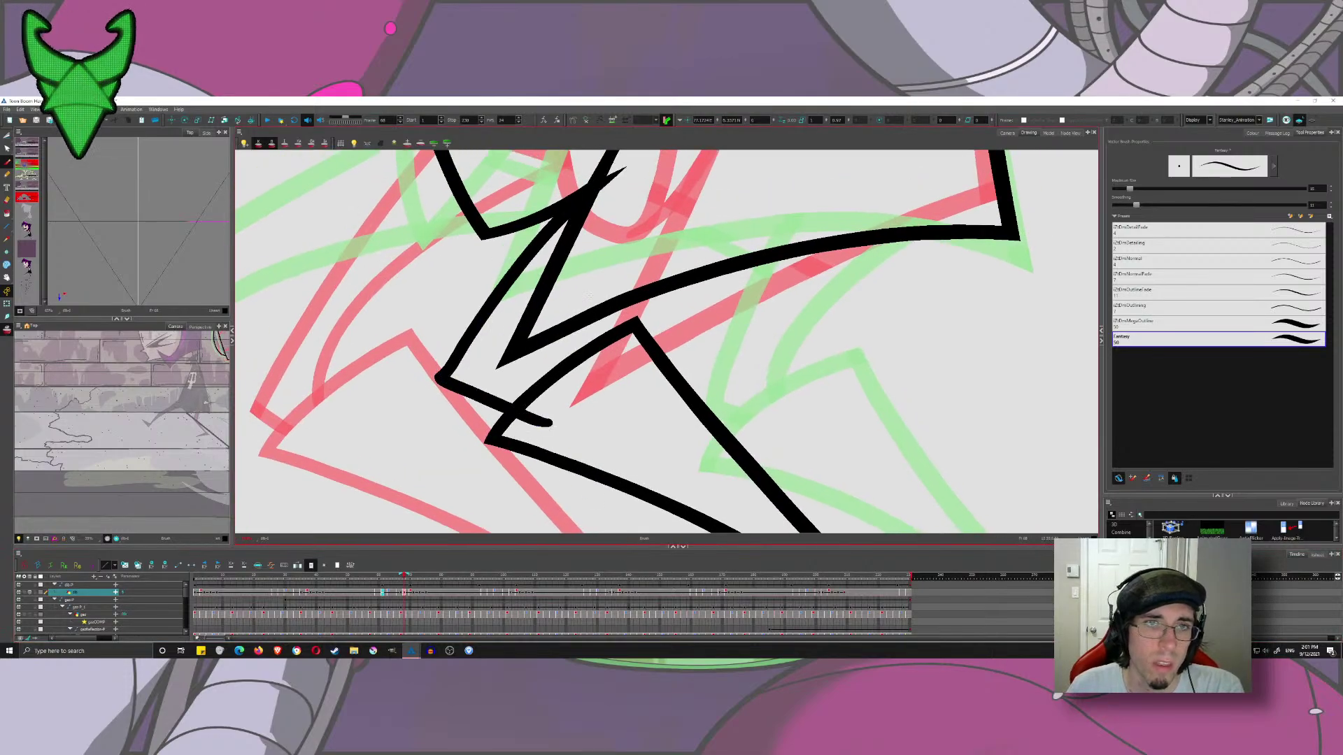
key("ctrl+z")
key("ctrl+z")
mouse_move(531, 437)
left_mouse_down()
mouse_move(473, 370)
mouse_move(560, 188)
left_mouse_up()
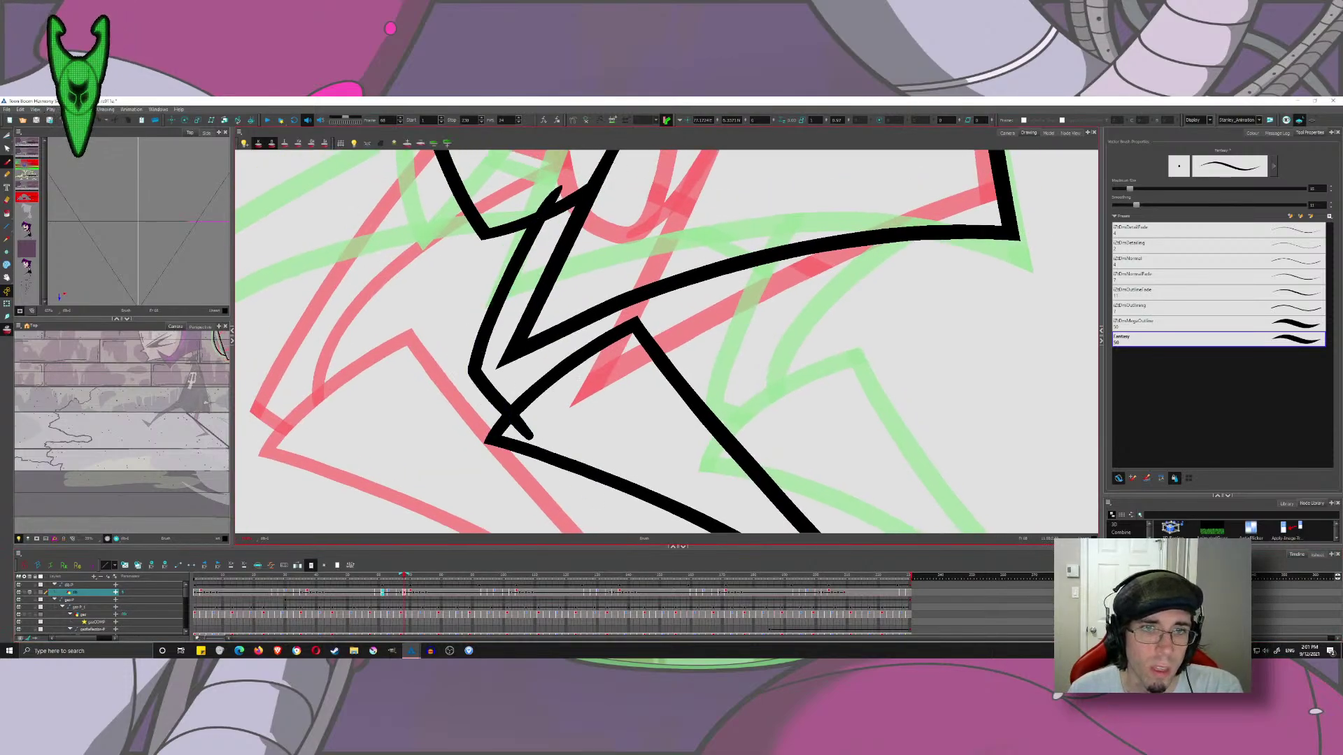
mouse_move(563, 397)
left_mouse_down()
mouse_move(536, 367)
mouse_move(630, 265)
left_mouse_up()
- Cut off this thigh's overshooting line ends at the torso, the wing edge and the boot's top
key("alt+t")
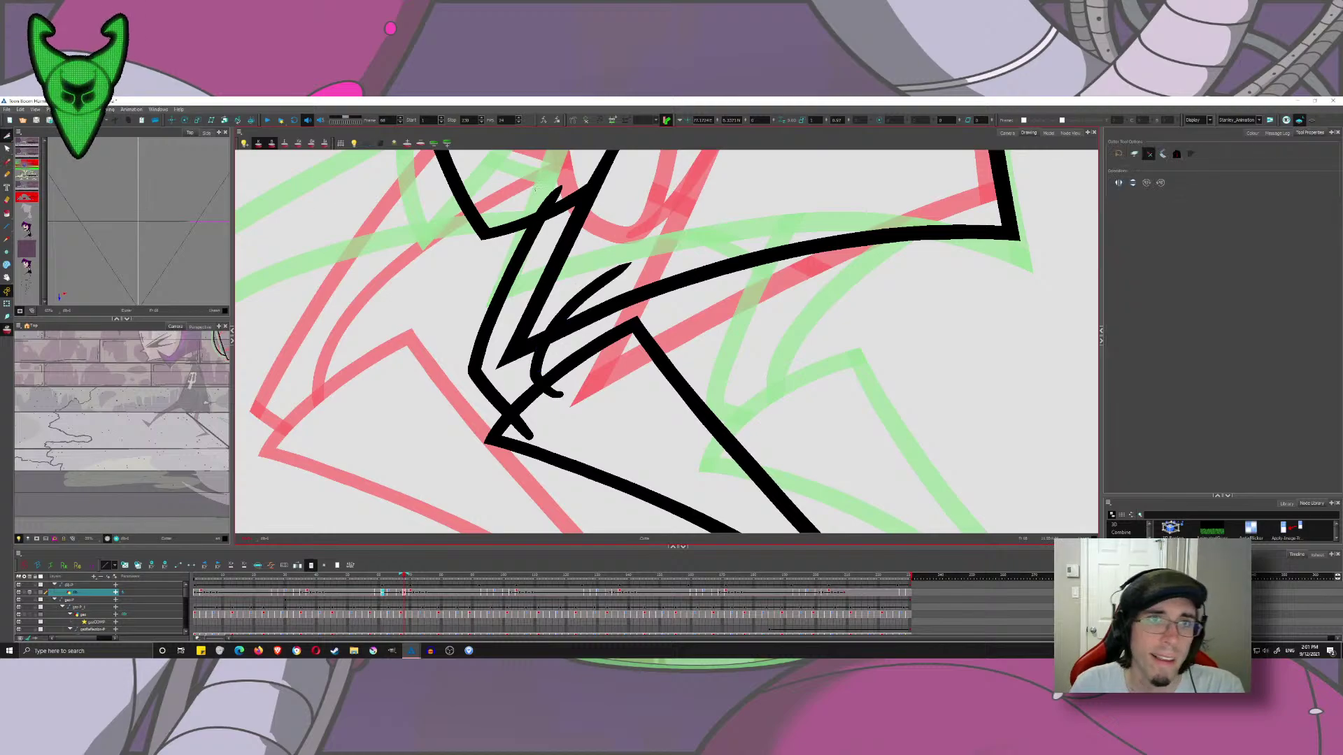
left_click_drag(537, 189, 561, 208)
left_click_drag(582, 274, 601, 302)
mouse_move(560, 385)
left_mouse_down()
mouse_move(534, 422)
mouse_move(479, 444)
mouse_move(469, 408)
left_mouse_up()
scroll(537, 431, "down", 4)
scroll(536, 431, "down", 3)
- Check the neighbouring drawings, return to the earlier crouching drawing and show the rough leg sketch together with the line art
left_click(405, 577)
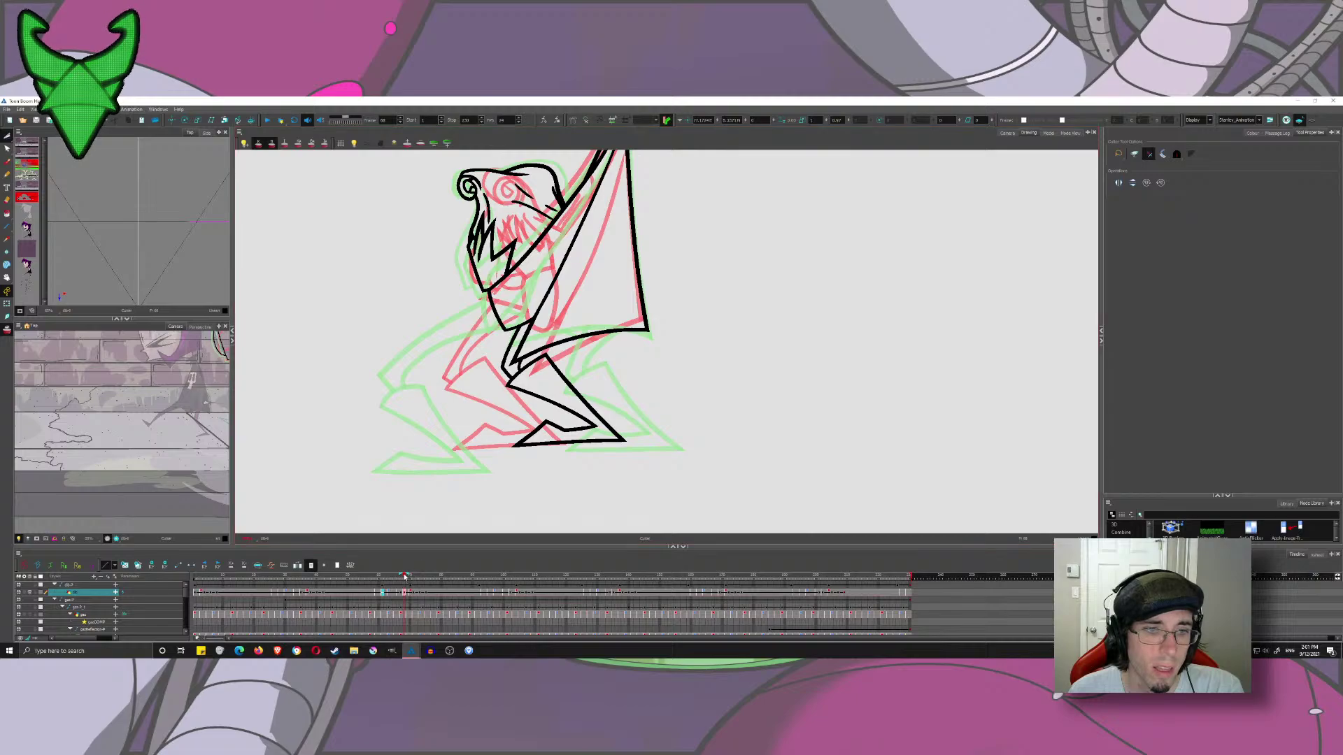
left_click_drag(405, 576, 417, 579)
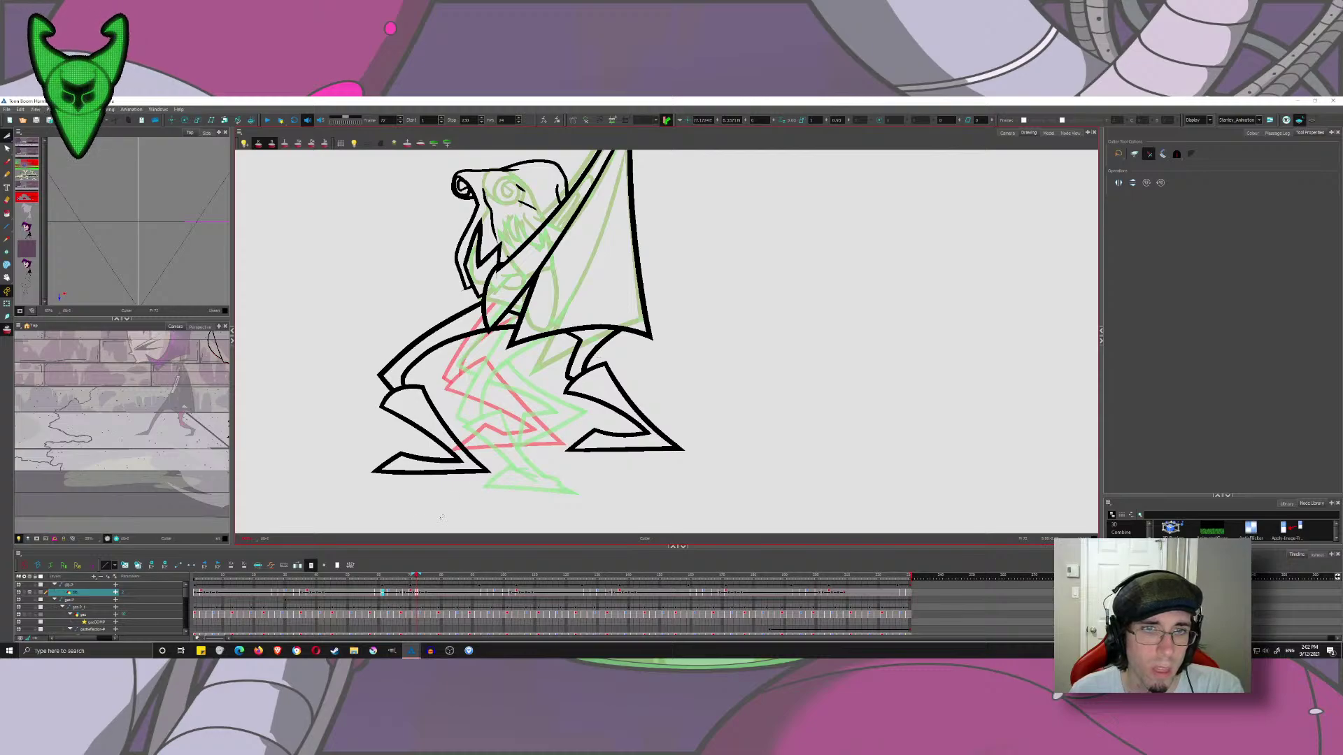
mouse_move(416, 578)
left_mouse_down()
mouse_move(498, 601)
mouse_move(366, 565)
mouse_move(426, 580)
mouse_move(392, 576)
left_mouse_up()
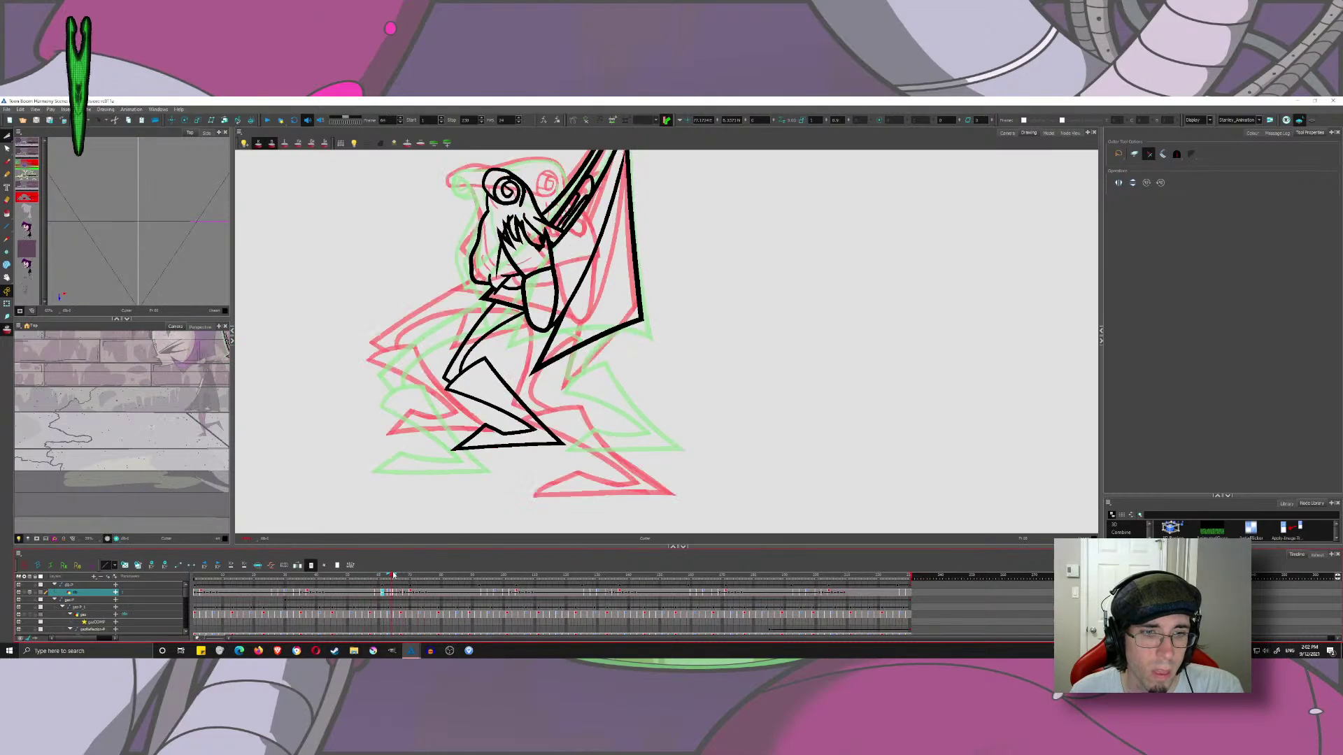
left_click(1312, 120)
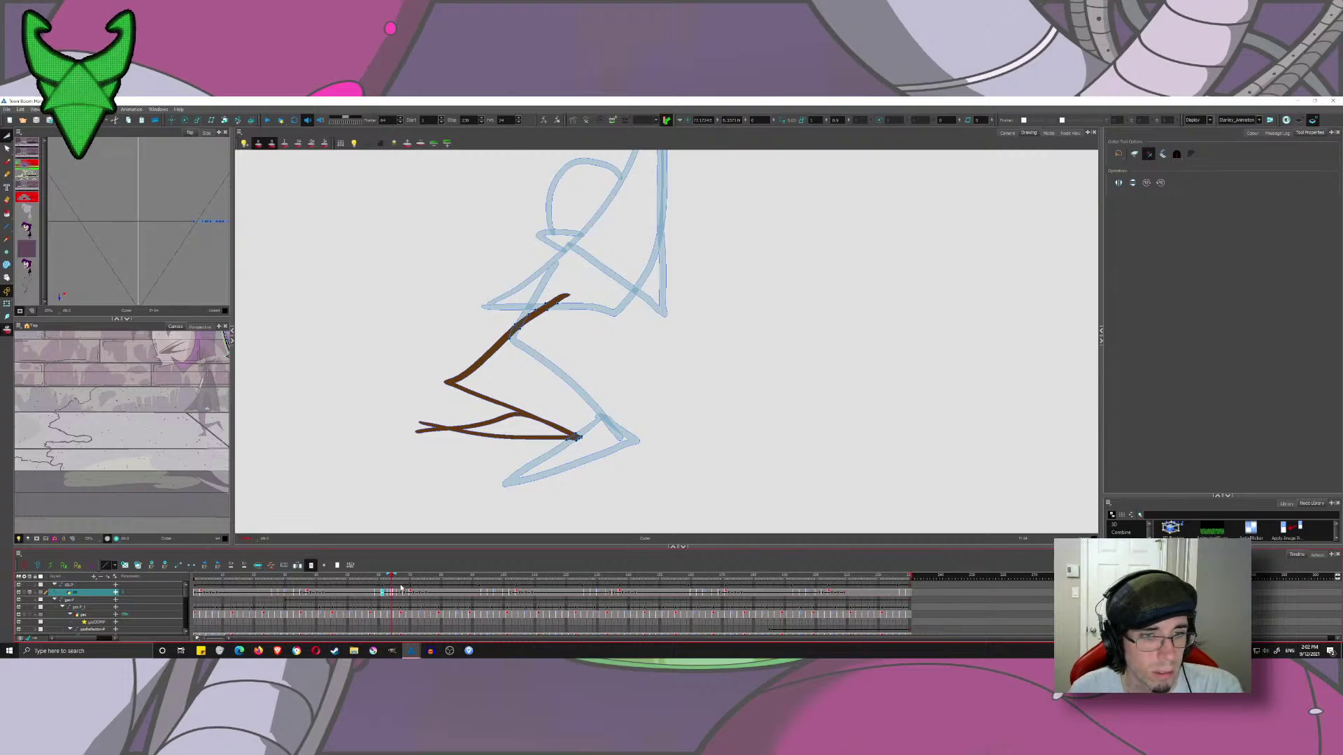
left_click(1299, 121)
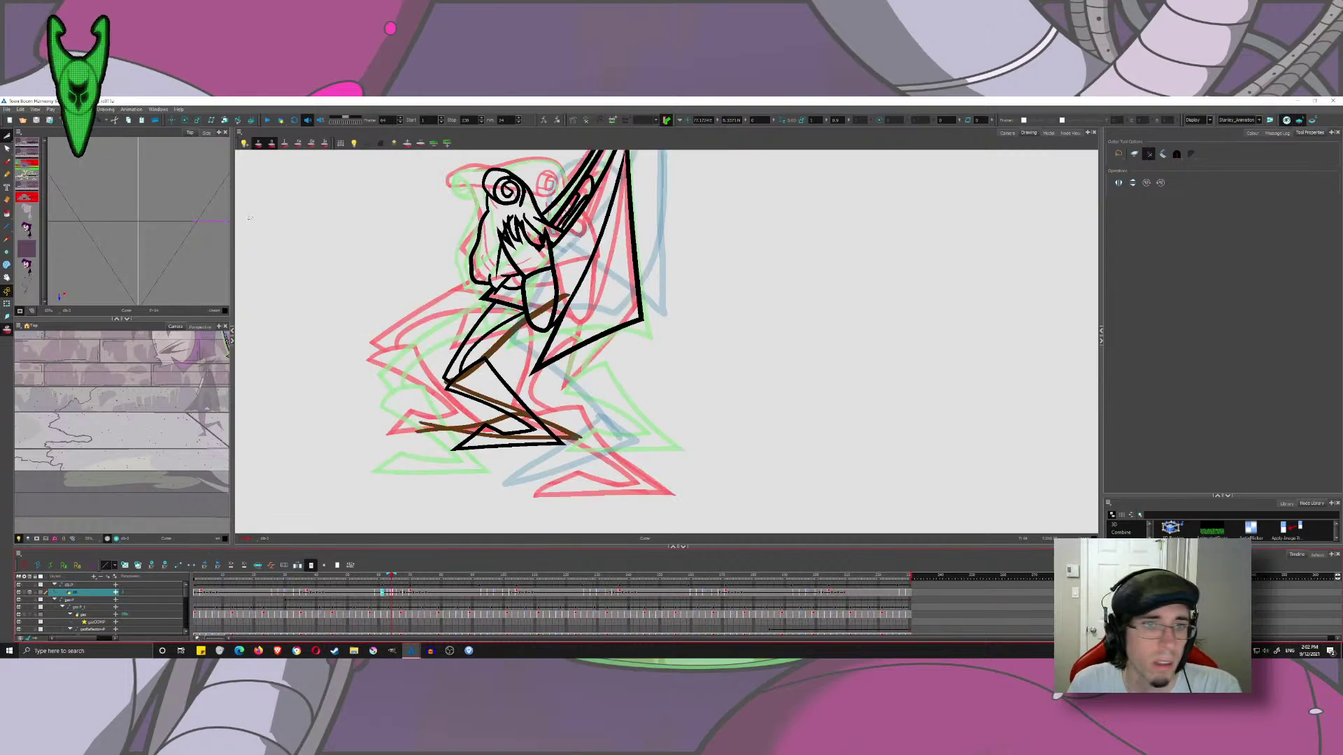
- Ink a short ankle line over the blue rough leg, undoing the crossing shin and boot-top strokes tried around it
left_click(7, 161)
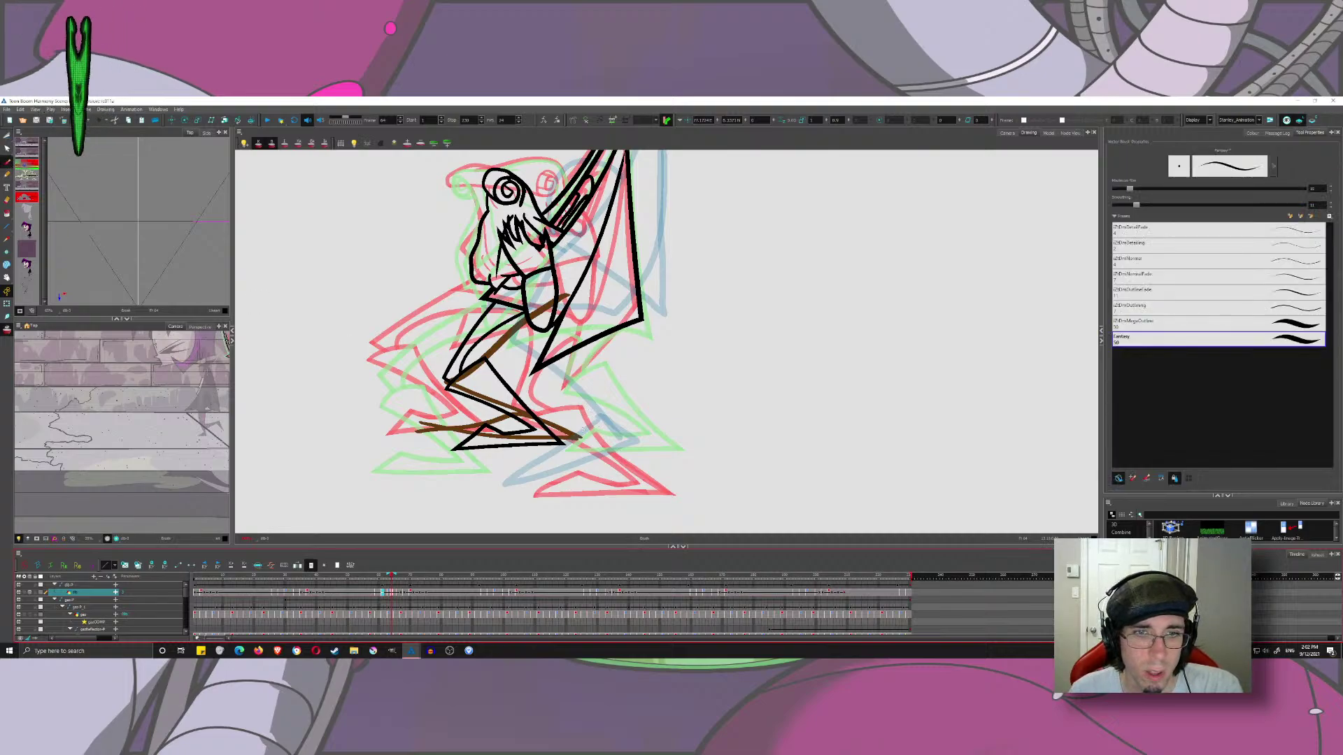
mouse_move(595, 405)
left_mouse_down()
mouse_move(629, 418)
mouse_move(576, 358)
mouse_move(542, 403)
left_mouse_up()
left_click_drag(607, 433, 558, 371)
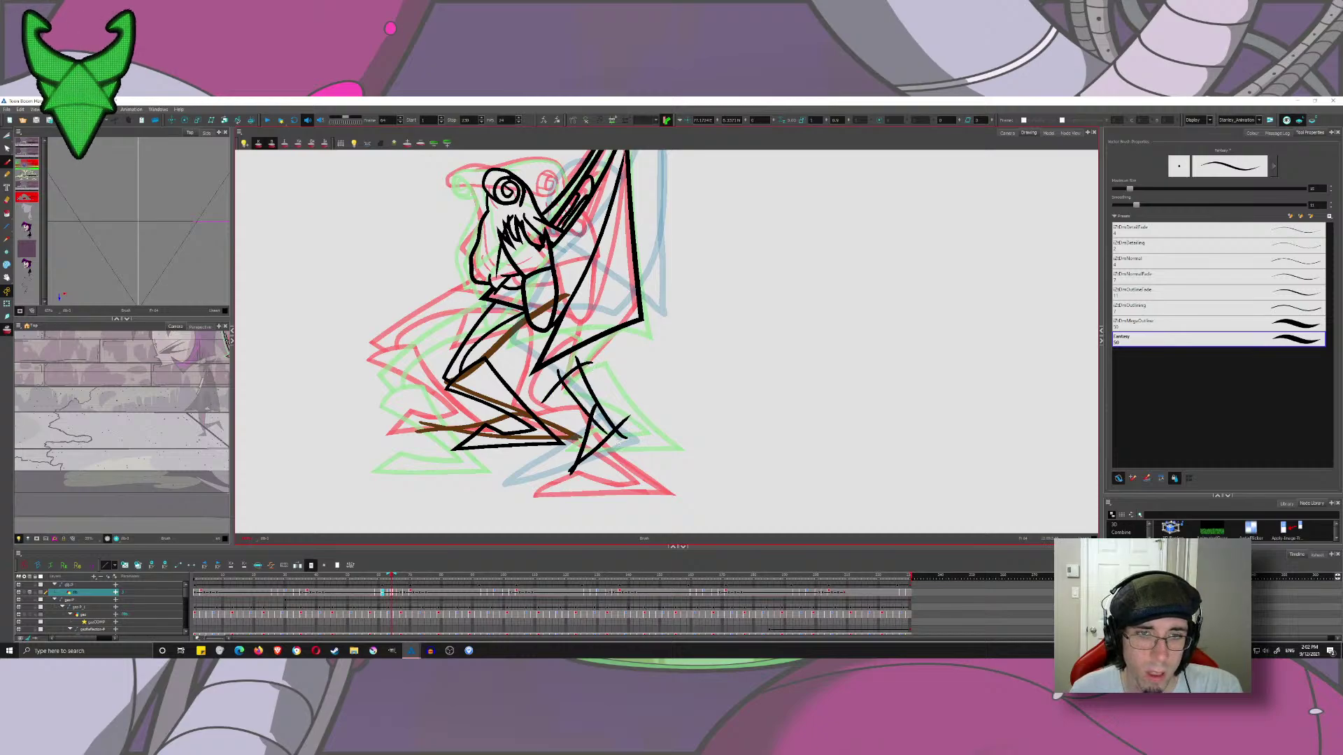
key("ctrl+z")
left_click_drag(598, 422, 529, 379)
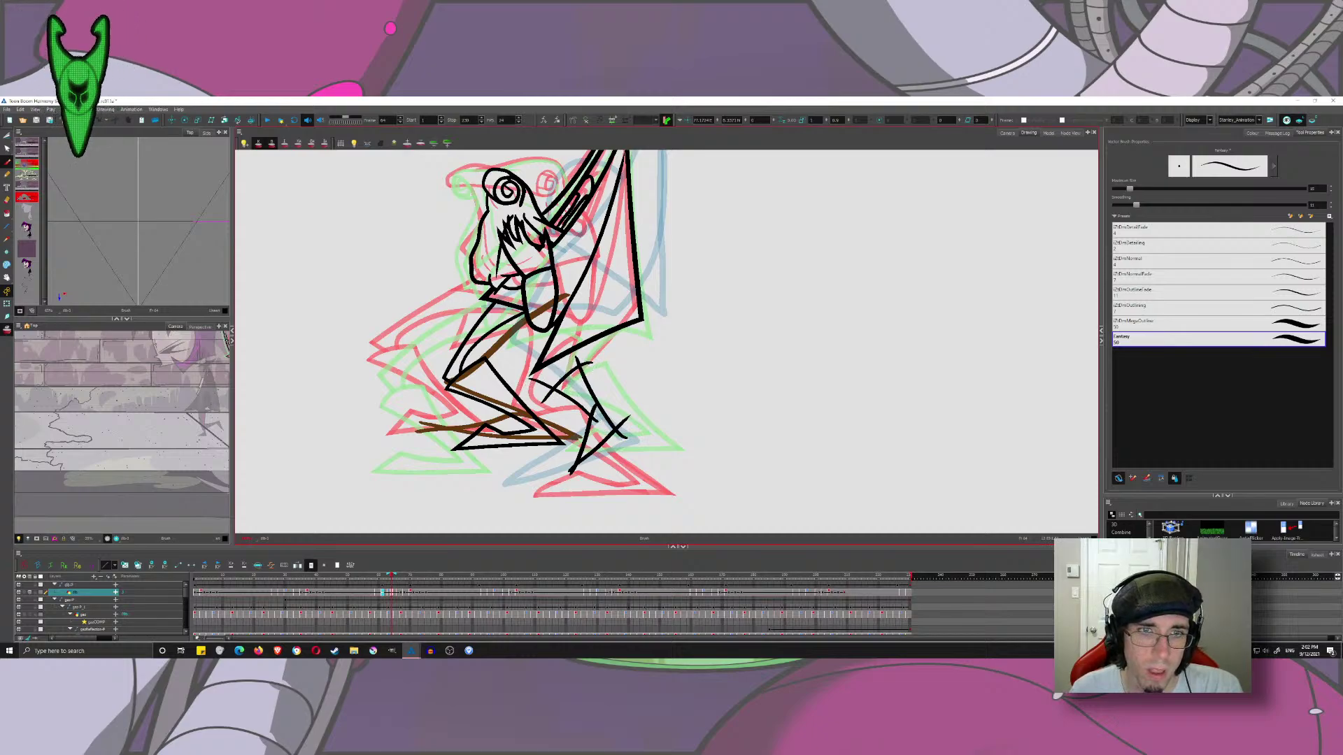
key("alt+s")
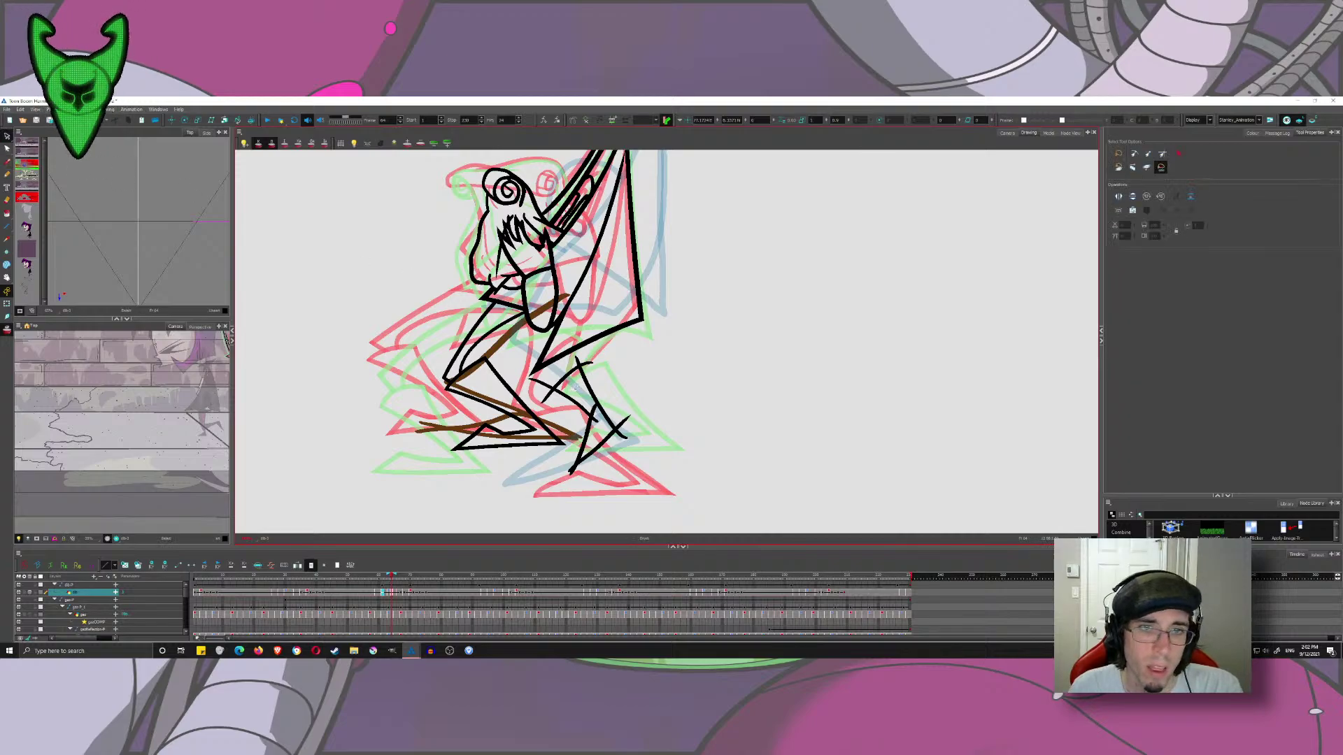
key("ctrl+z")
key("ctrl+z")
key("ctrl+z")
key("alt+b")
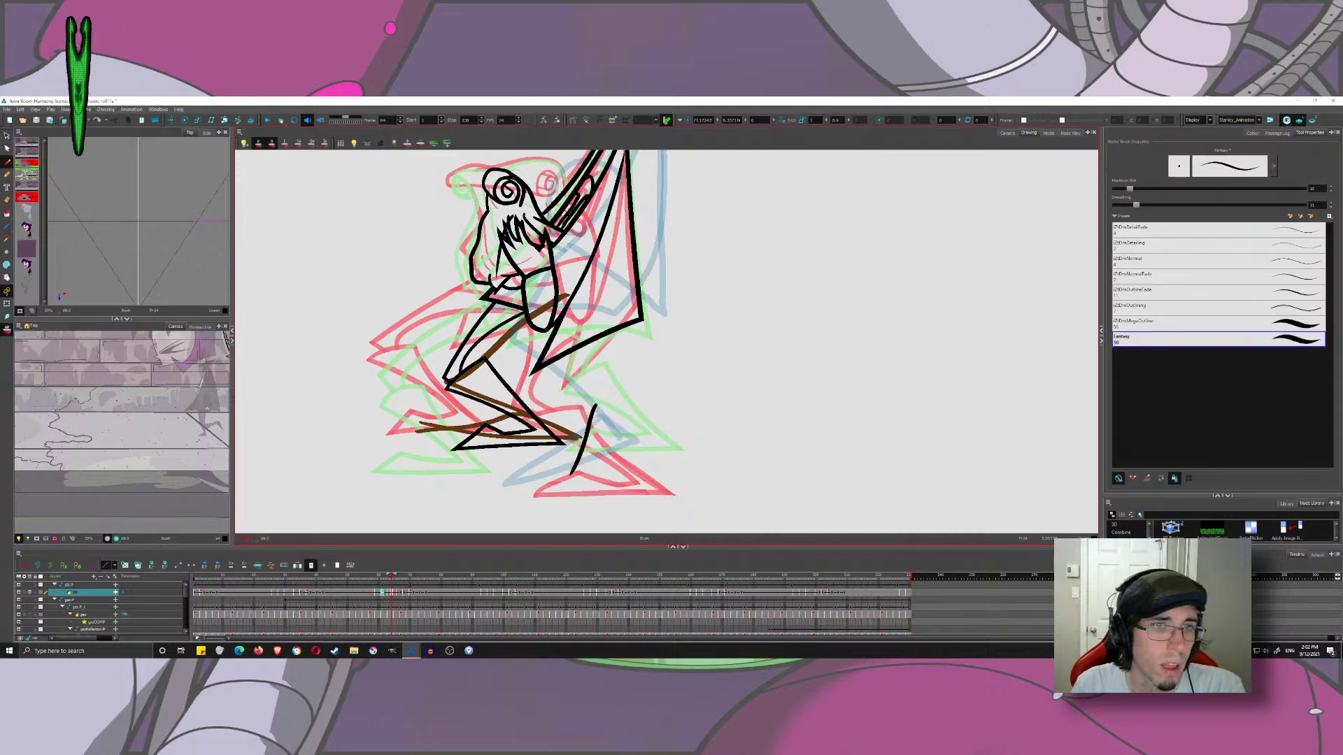
- Ink a tapered boot shaft with a curved top beside the front leg and move it onto the blue rough leg's shin
mouse_move(377, 413)
left_mouse_down()
mouse_move(444, 399)
mouse_move(435, 441)
mouse_move(481, 475)
mouse_move(420, 380)
left_mouse_up()
left_click(8, 136)
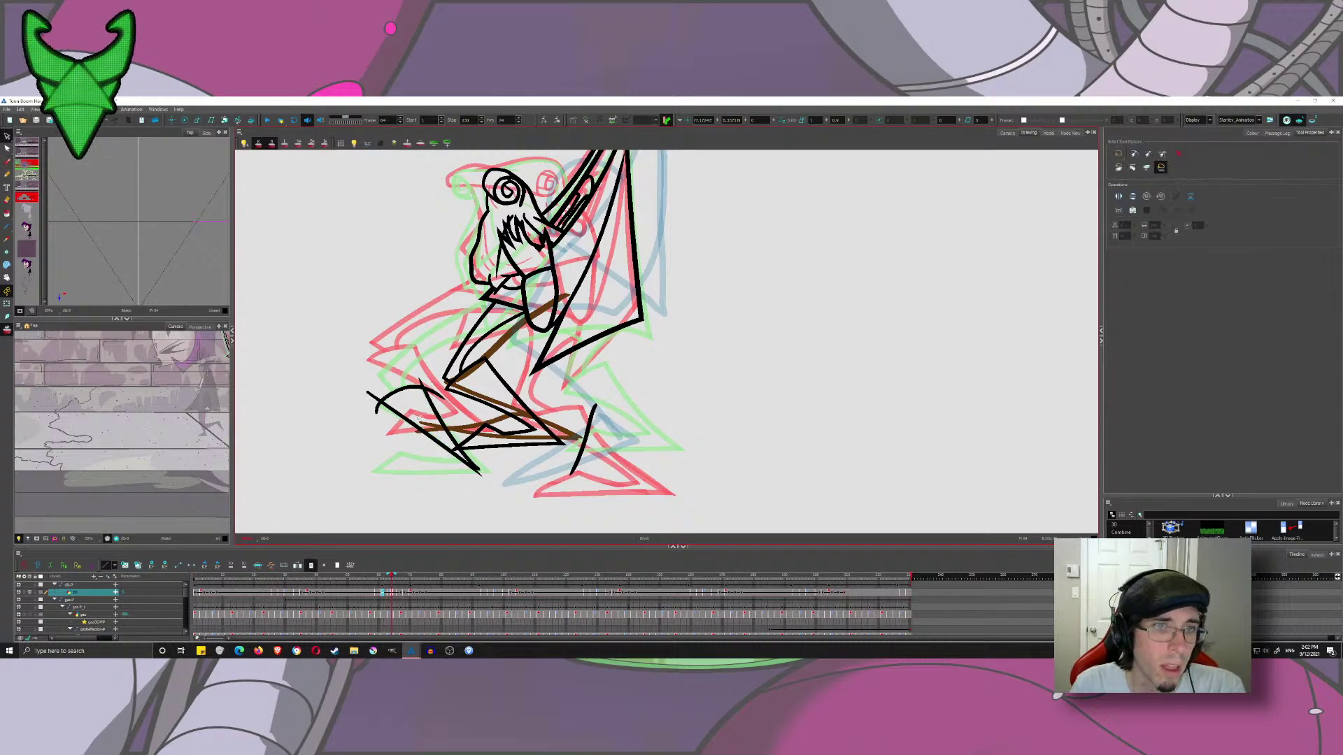
mouse_move(387, 424)
left_mouse_down()
mouse_move(451, 377)
mouse_move(512, 412)
mouse_move(593, 420)
mouse_move(553, 386)
mouse_move(467, 374)
mouse_move(616, 396)
mouse_move(574, 370)
mouse_move(631, 342)
left_mouse_up()
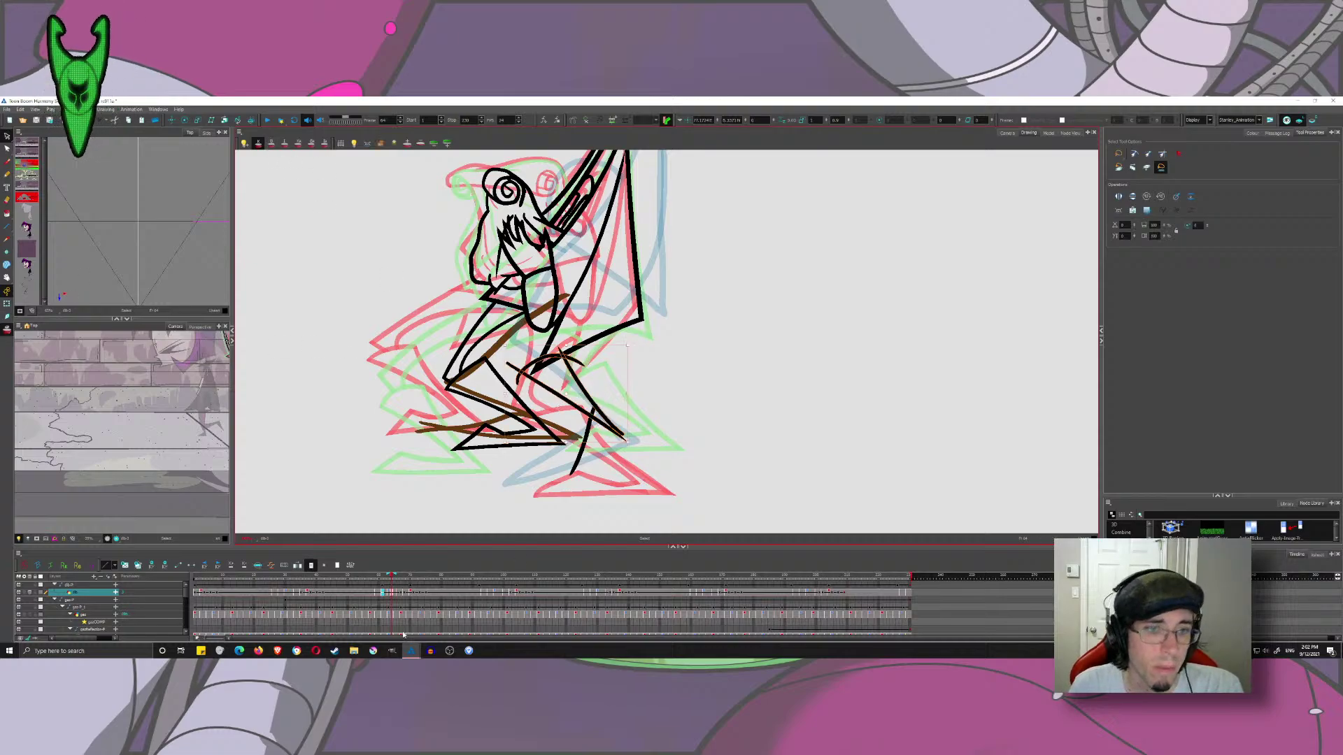
- In the next crouched drawing, turn off onion skin, paste the boot shaft and fit it along the blue rough leg's shin
left_click(401, 578)
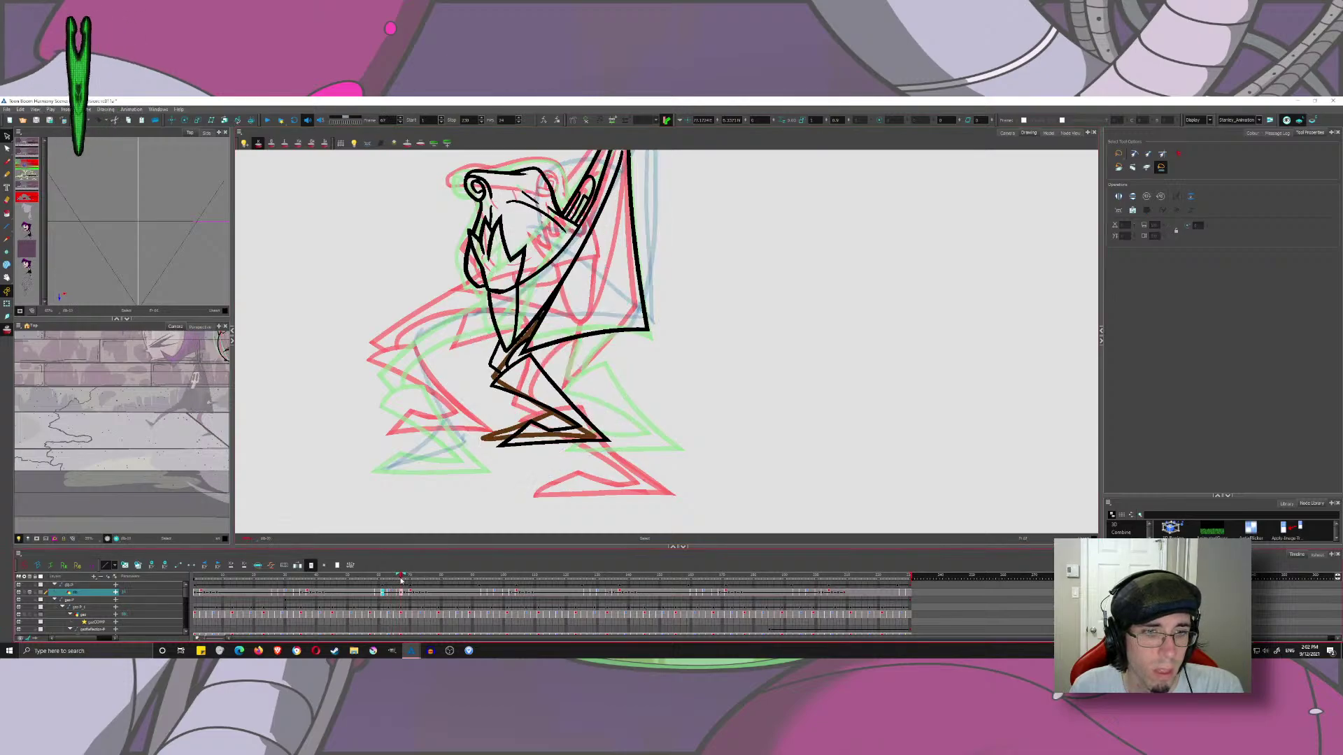
left_click(271, 143)
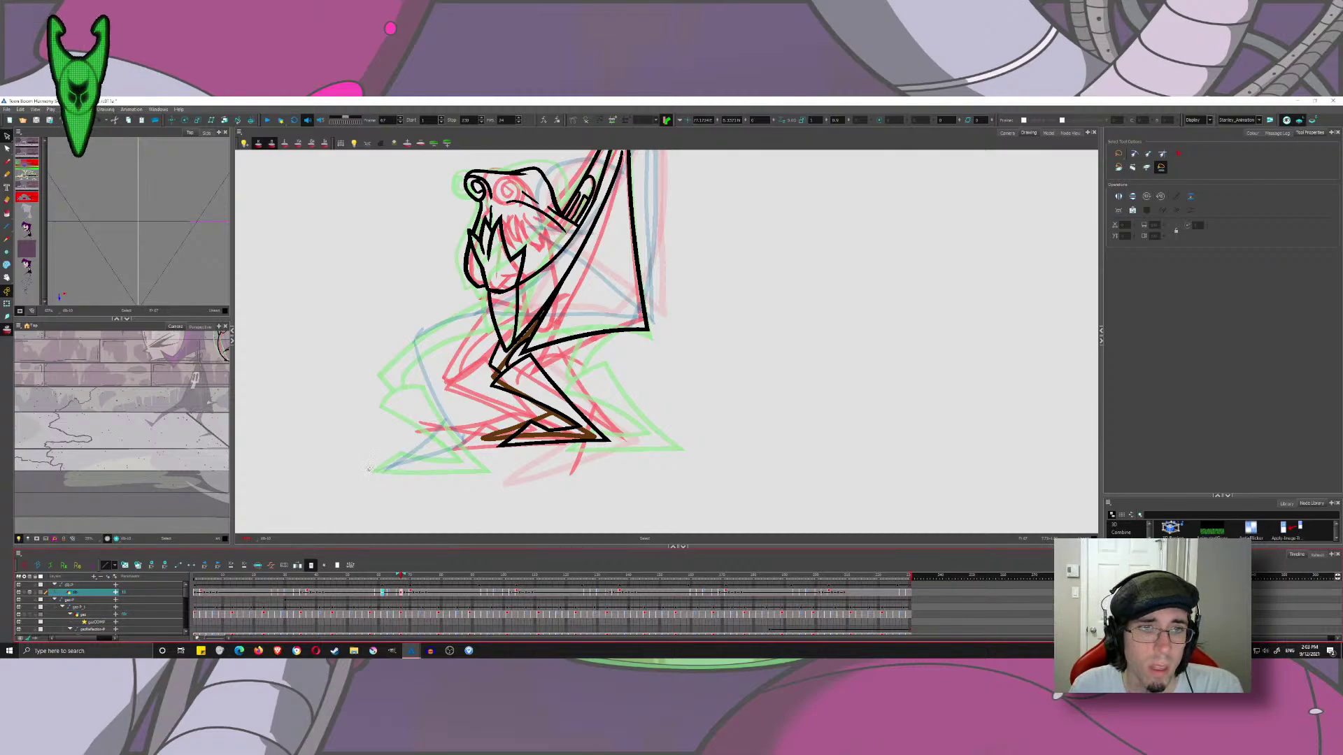
left_click(8, 330)
left_click(631, 386)
key("ctrl+v")
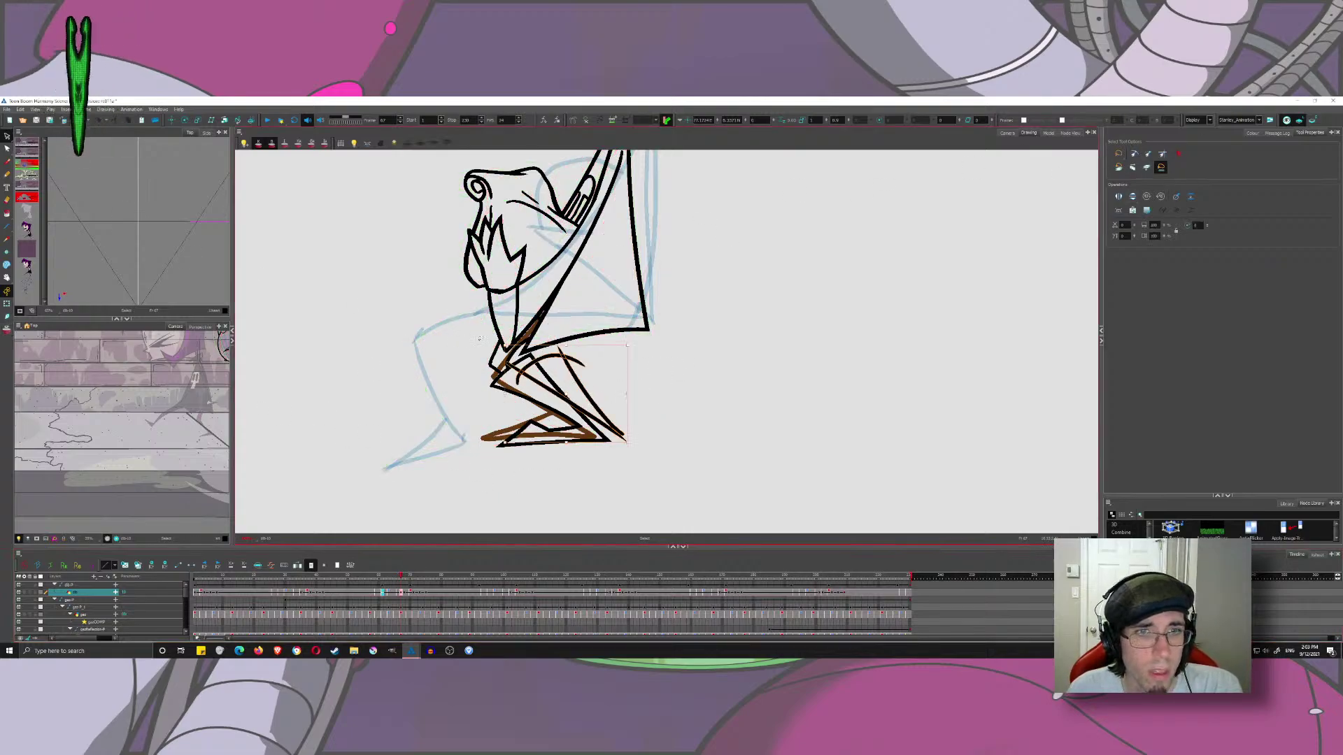
mouse_move(564, 358)
left_mouse_down()
mouse_move(461, 316)
mouse_move(523, 365)
left_mouse_up()
left_click_drag(456, 329, 449, 344)
key("ctrl+x")
key("ctrl+v")
- Try fitting a pasted boot shaft to the raised blue leg in the following drawing, cut it out and return to an earlier drawing
left_click(401, 578)
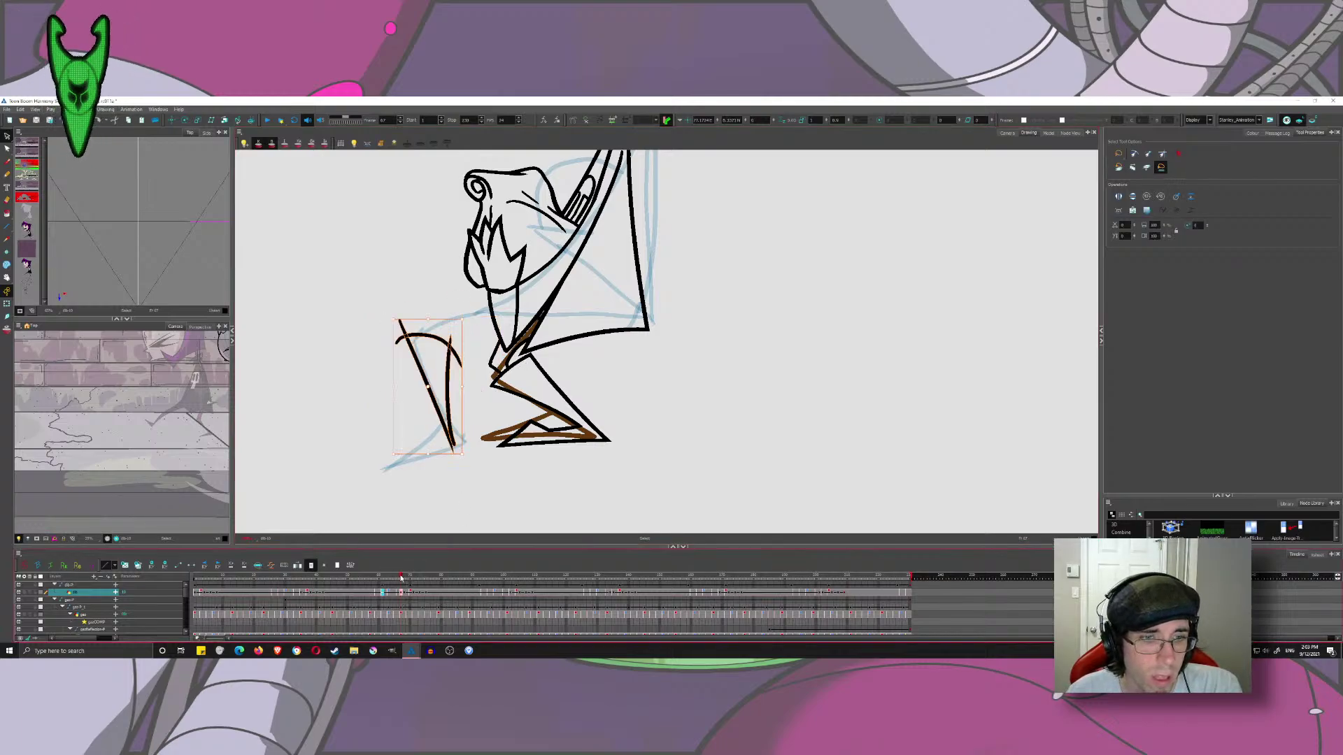
left_click_drag(401, 578, 405, 578)
key("ctrl+v")
mouse_move(449, 347)
left_mouse_down()
mouse_move(407, 273)
mouse_move(436, 259)
mouse_move(405, 289)
left_mouse_up()
key("ctrl+x")
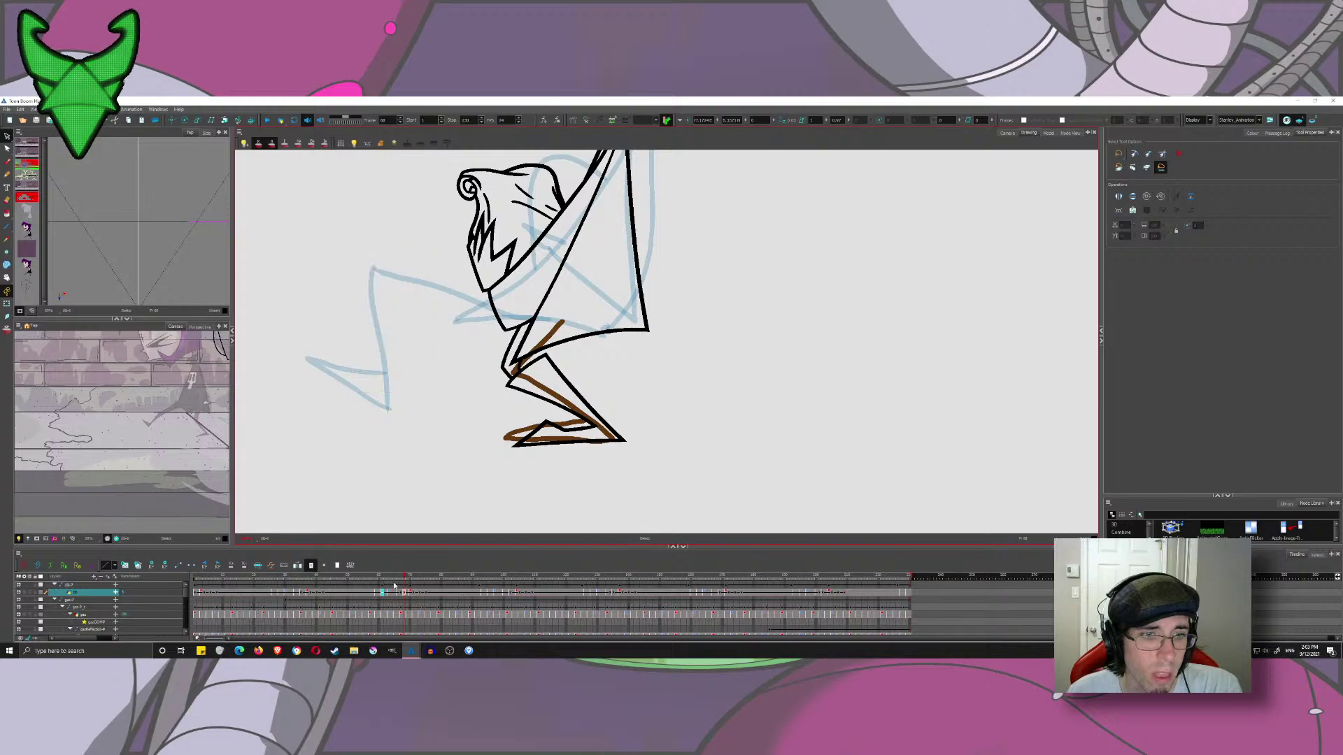
left_click(385, 577)
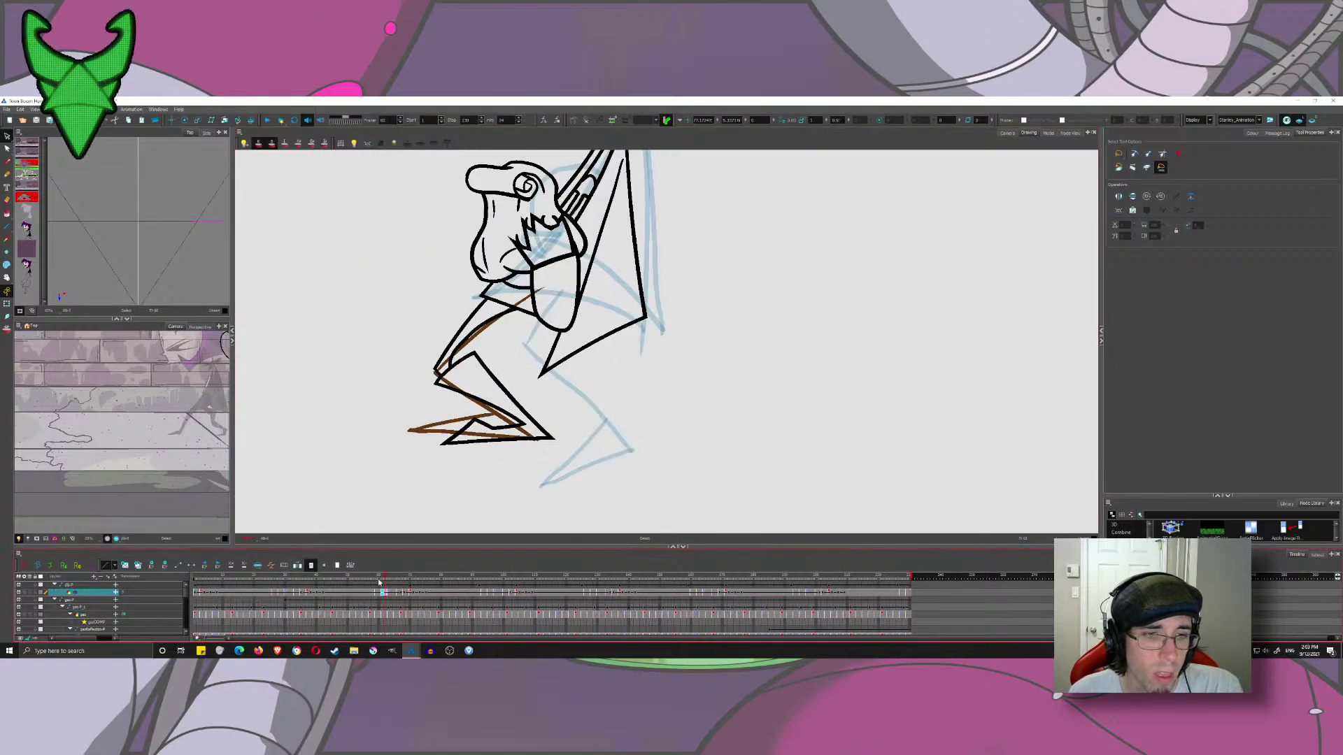
- Return to the crouched drawing after the finished wide stance, paste the boot shaft and fit it along the blue rough leg's shin
left_click(376, 594)
left_click(367, 593)
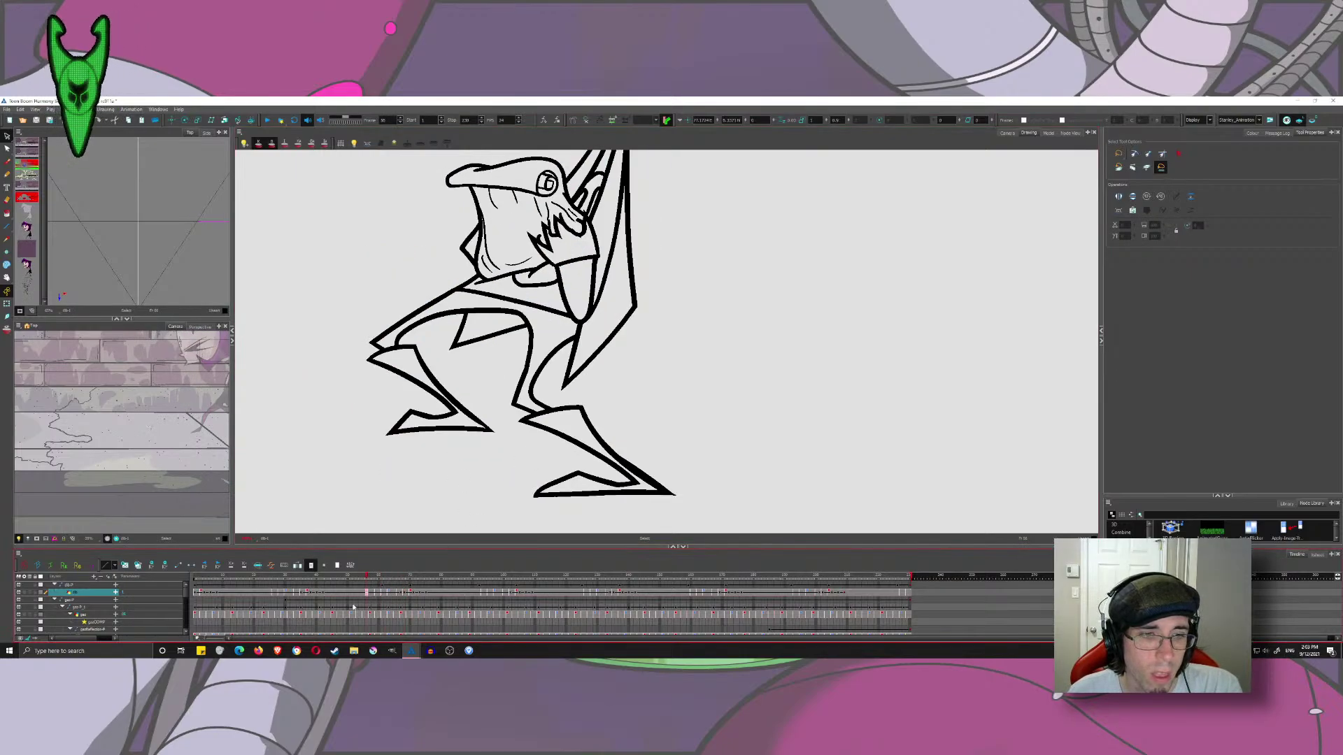
left_click_drag(366, 579, 376, 579)
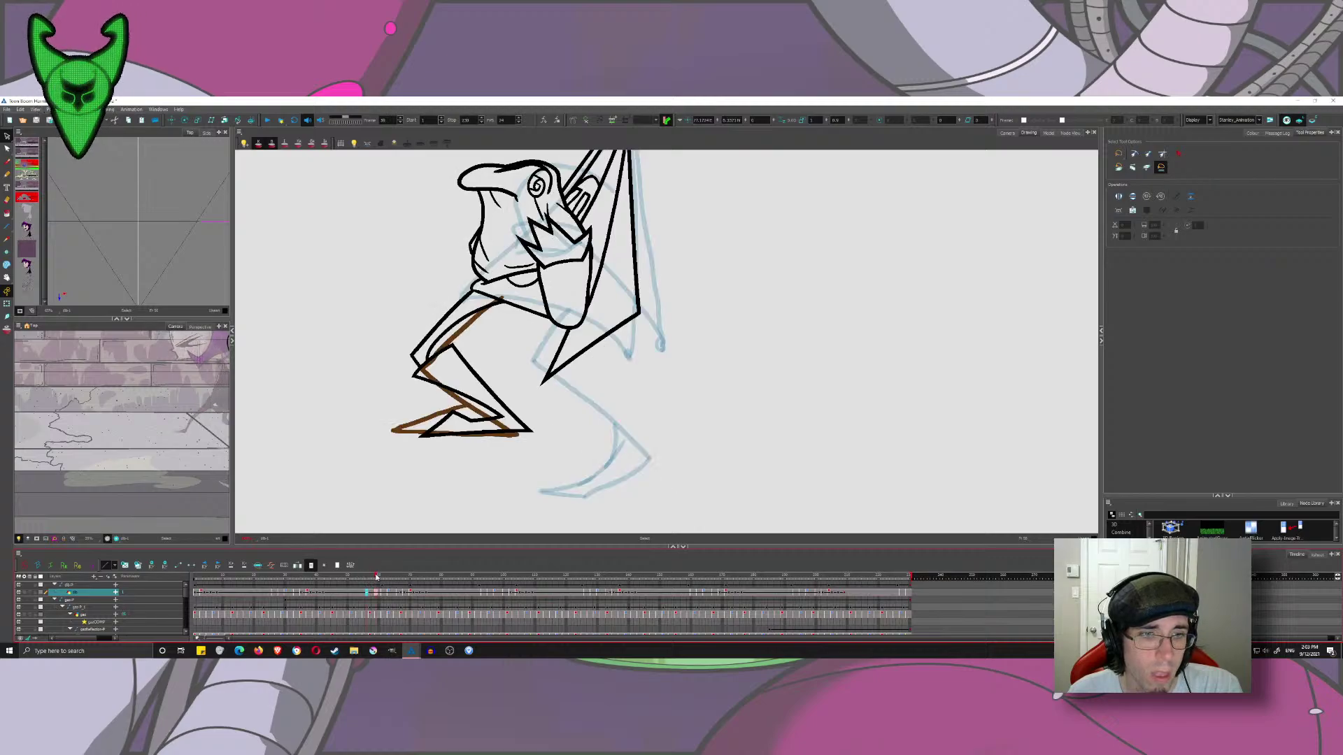
key("ctrl+v")
mouse_move(419, 236)
left_mouse_down()
mouse_move(378, 211)
mouse_move(338, 234)
left_mouse_up()
mouse_move(370, 286)
left_mouse_down()
mouse_move(638, 361)
mouse_move(592, 373)
left_mouse_up()
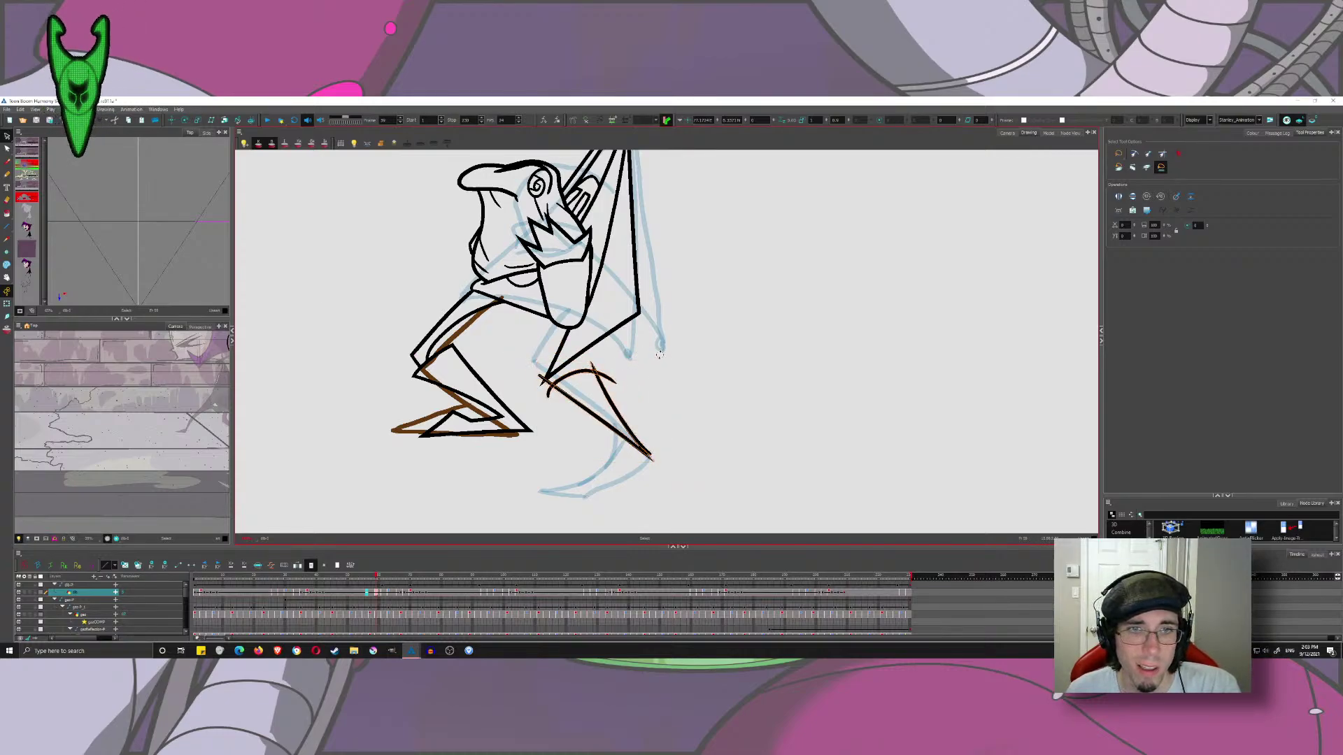
- In the following crouched drawing, paste the boot shaft and align it with the blue rough leg's shin
left_click(386, 591)
left_click(740, 366)
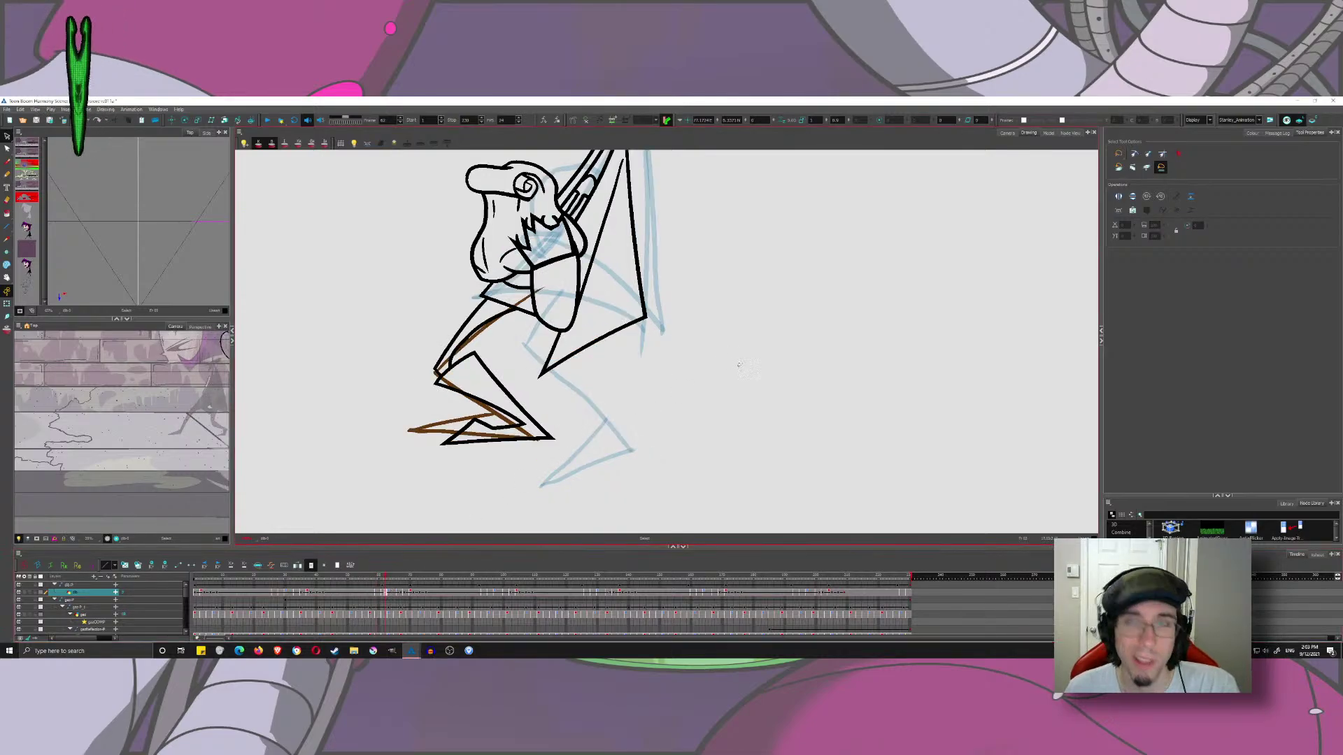
key("ctrl+v")
mouse_move(595, 378)
left_mouse_down()
mouse_move(577, 364)
mouse_move(619, 360)
mouse_move(593, 382)
left_mouse_up()
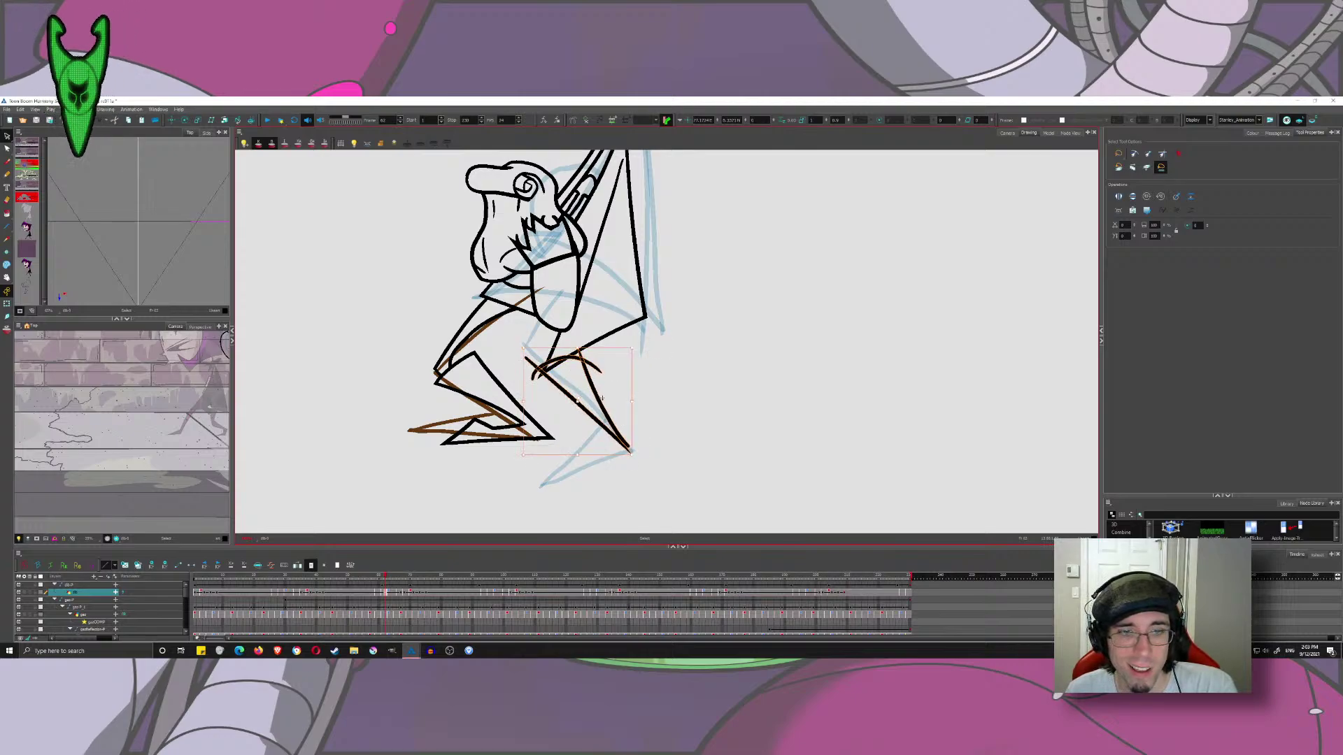
mouse_move(386, 576)
left_mouse_down()
mouse_move(418, 587)
mouse_move(382, 580)
left_mouse_up()
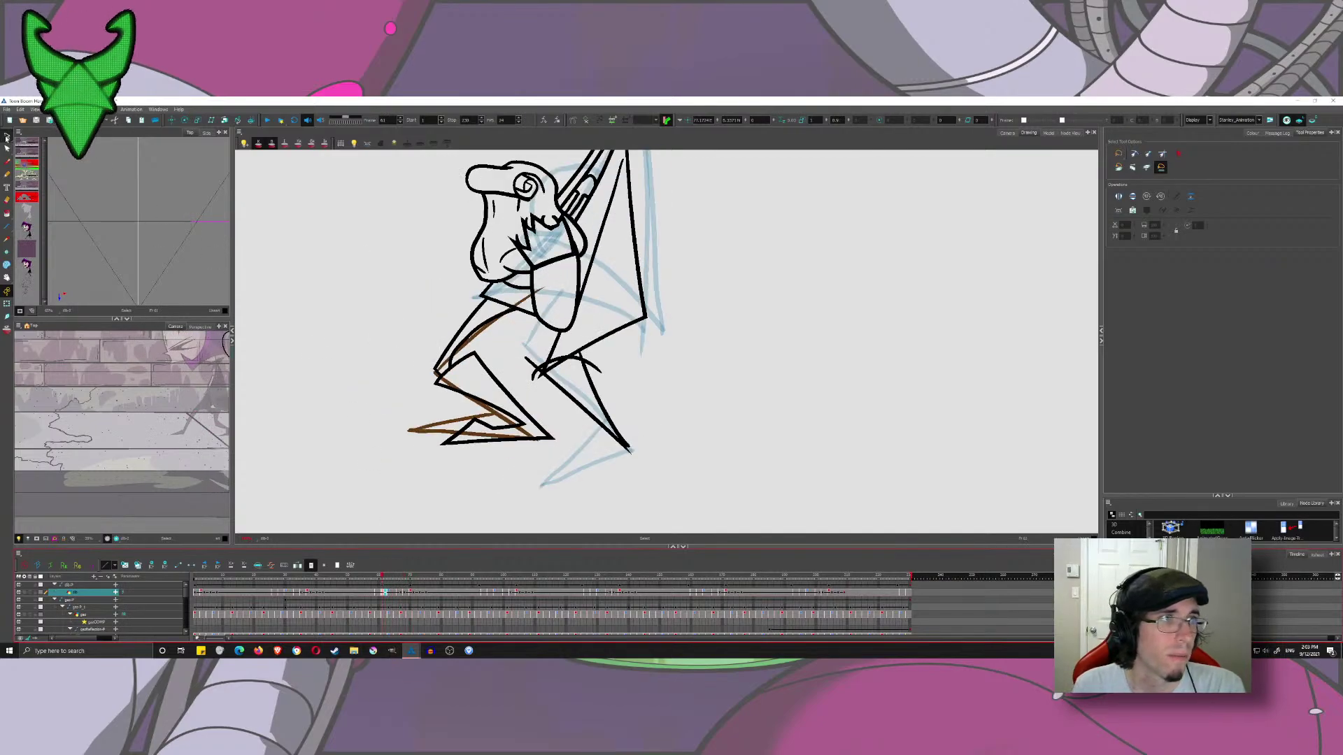
- In the first crouched drawing, cut away the line ends overshooting the corners of the pasted boot shaft with the Cutter
left_click(27, 144)
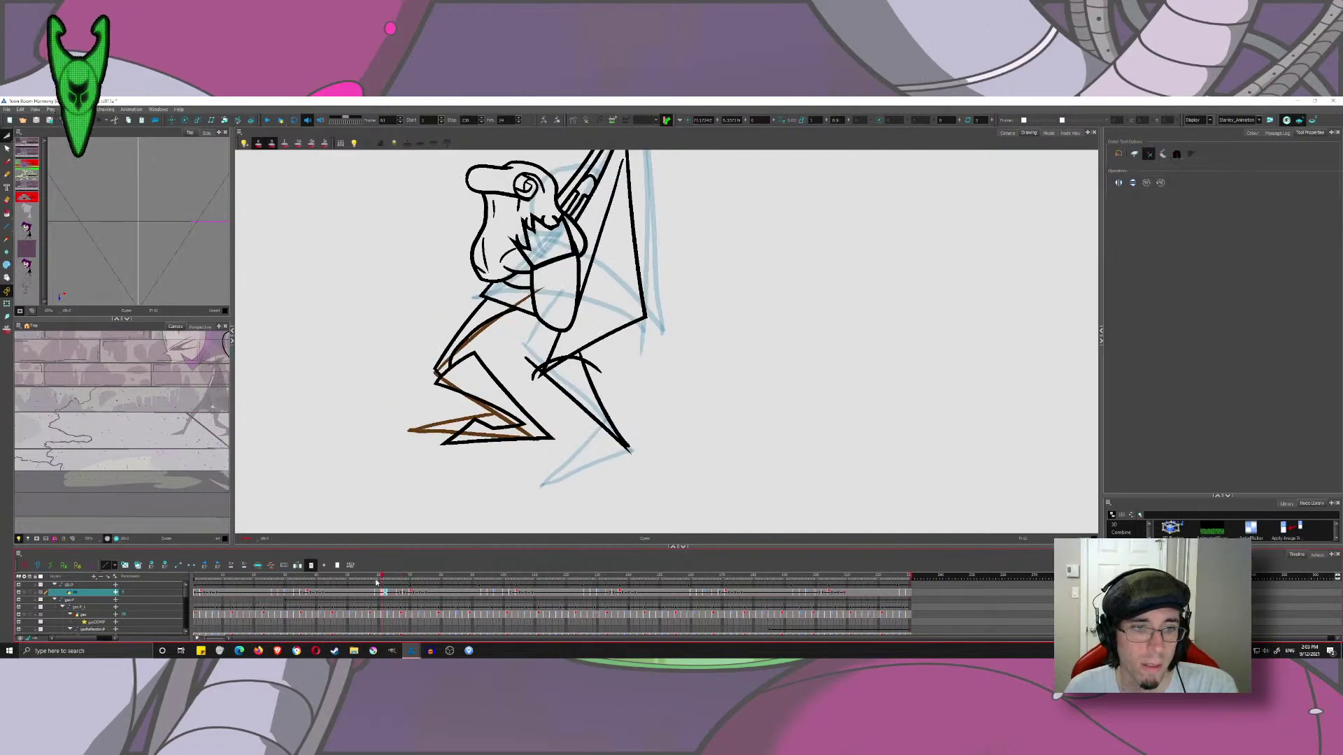
left_click_drag(376, 582, 376, 581)
scroll(523, 396, "up", 3)
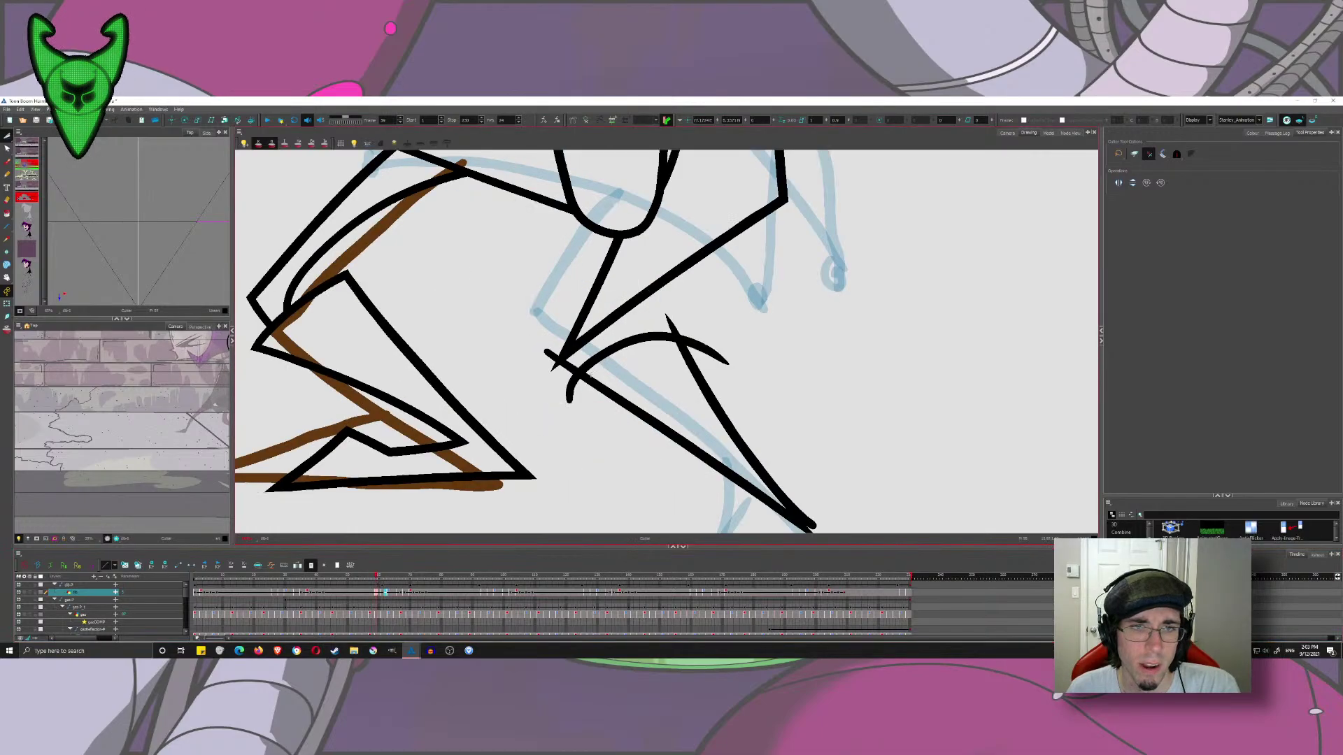
left_click_drag(562, 390, 559, 392)
mouse_move(557, 347)
left_mouse_down()
mouse_move(544, 364)
mouse_move(581, 396)
left_mouse_up()
left_click_drag(685, 316, 661, 328)
left_click_drag(714, 335, 699, 363)
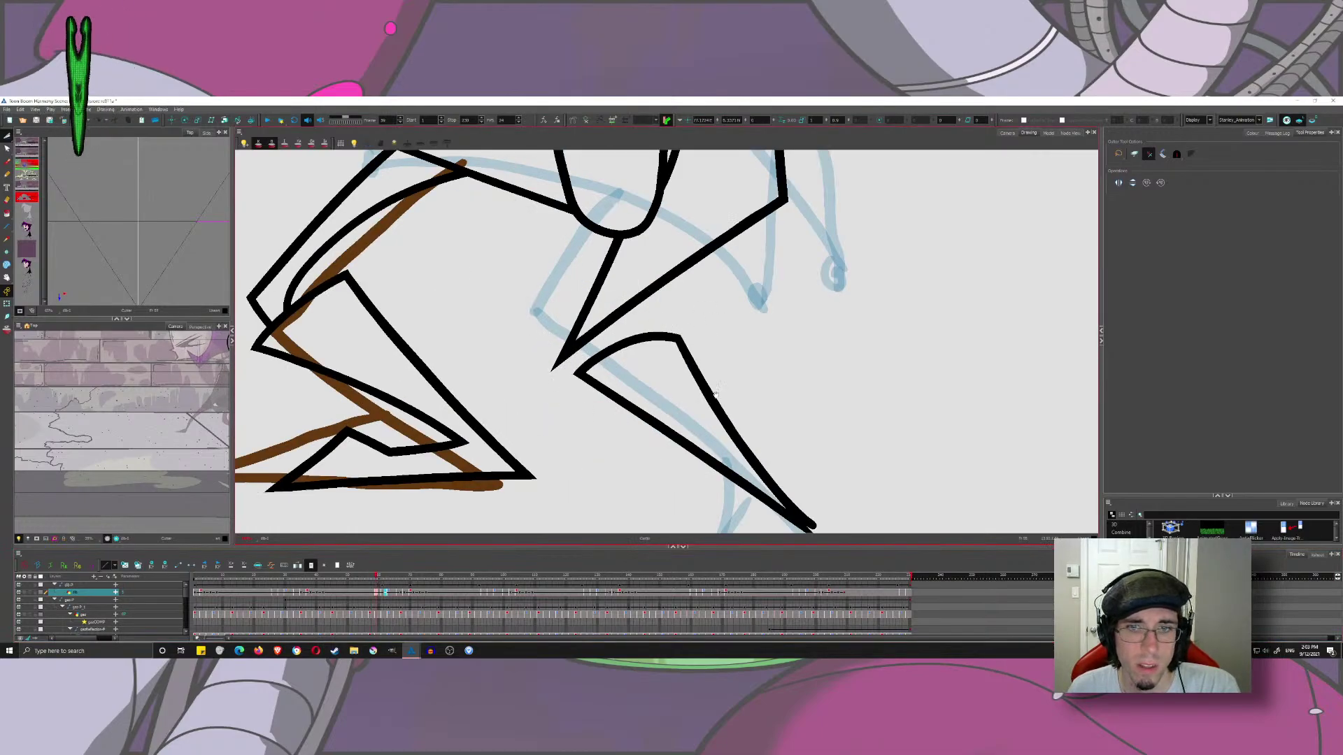
left_click_drag(724, 430, 659, 378)
scroll(659, 378, "down", 2)
scroll(659, 378, "down", 1)
- Trim the boot shaft's overshooting corner lines around the knee in the following crouched drawing, undoing and redoing misplaced cuts
key("period")
key("period")
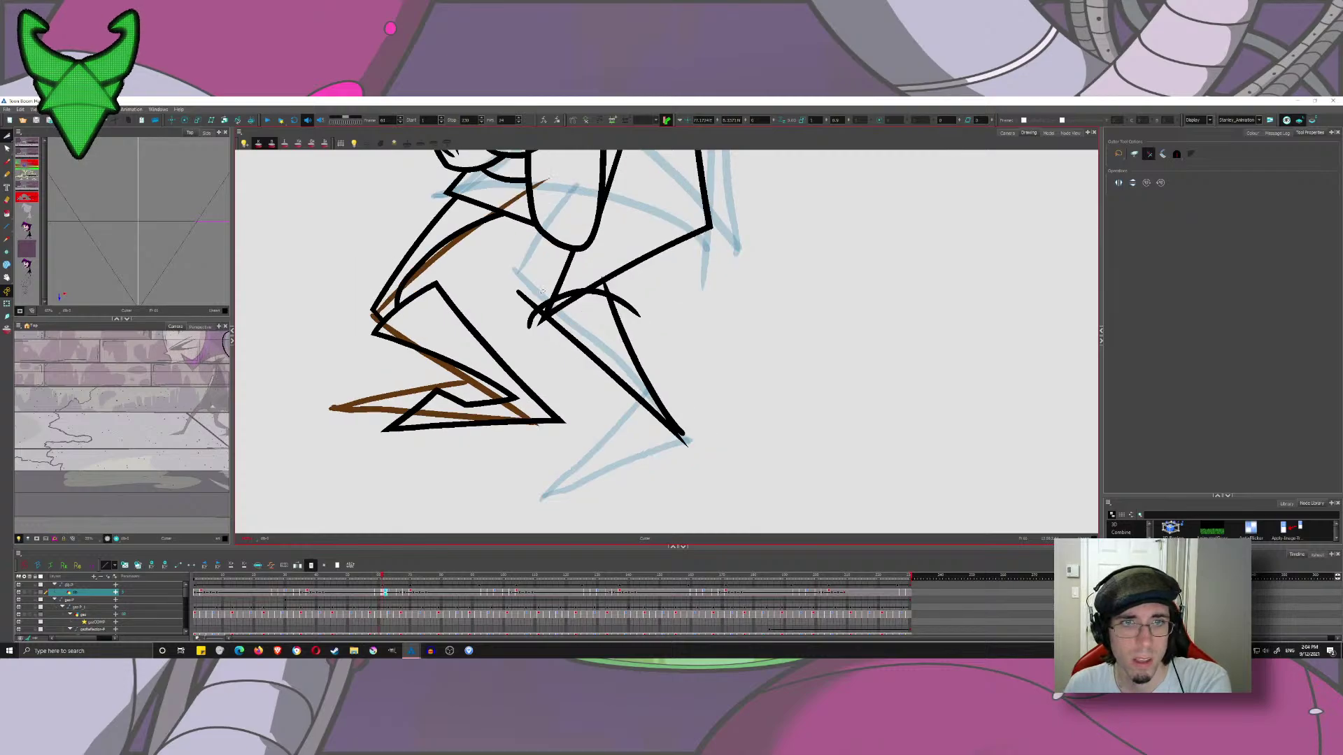
mouse_move(540, 328)
left_mouse_down()
mouse_move(537, 291)
mouse_move(564, 282)
mouse_move(602, 289)
mouse_move(622, 314)
left_mouse_up()
left_click_drag(525, 312, 541, 329)
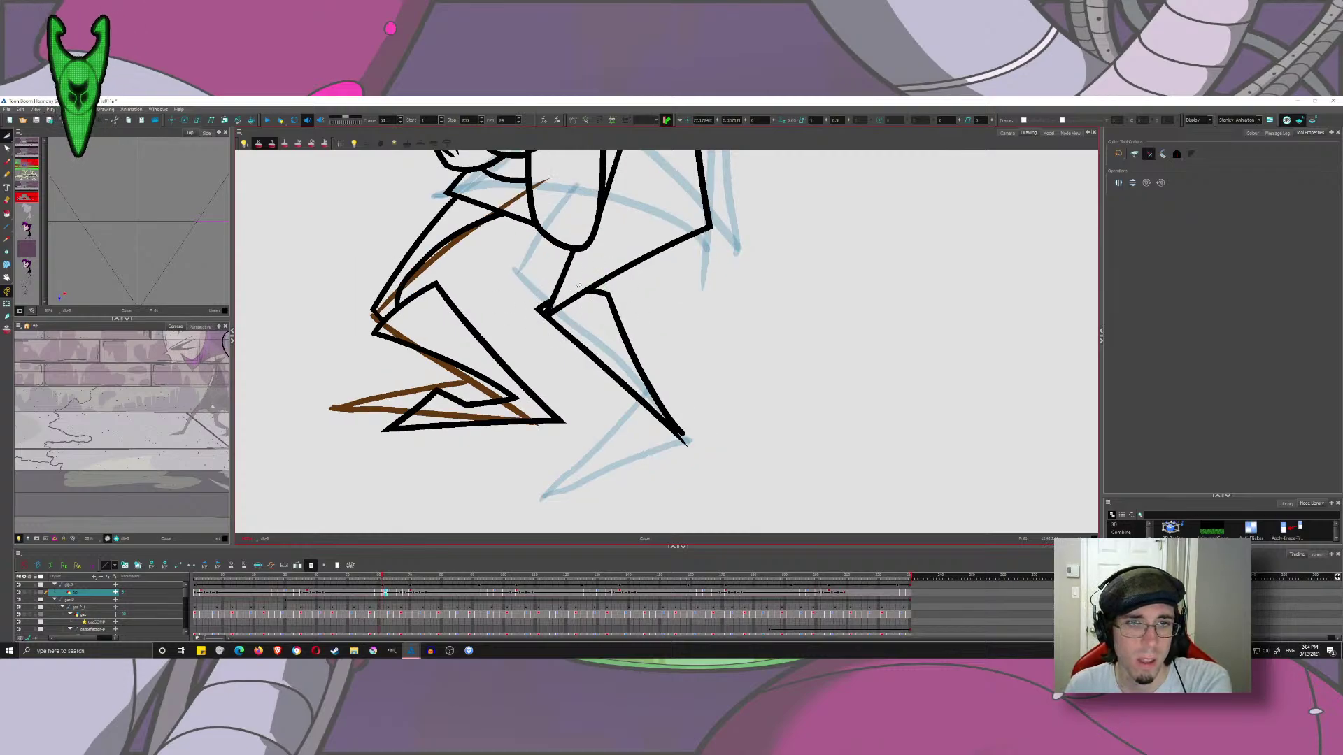
key("ctrl+z")
key("ctrl+z")
key("ctrl+z")
key("ctrl+z")
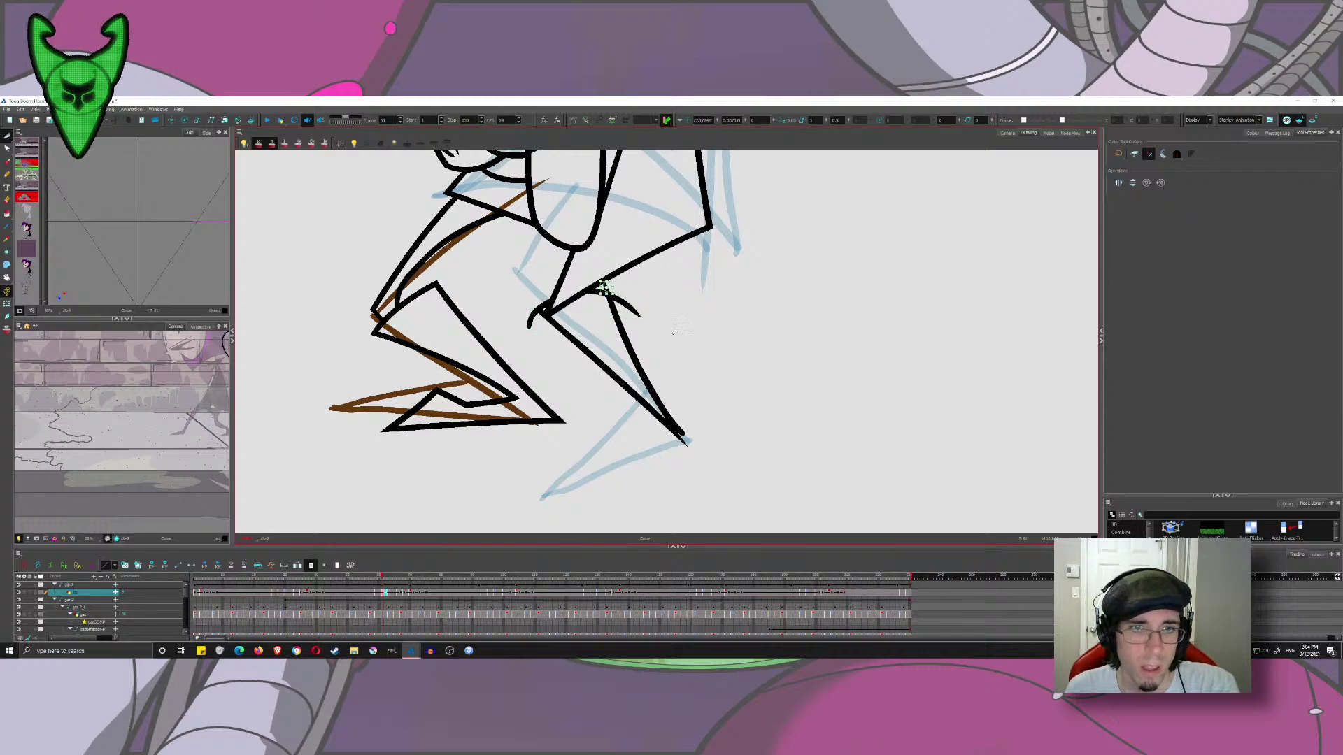
key("ctrl+z")
left_click_drag(631, 296, 622, 312)
left_click_drag(616, 283, 604, 289)
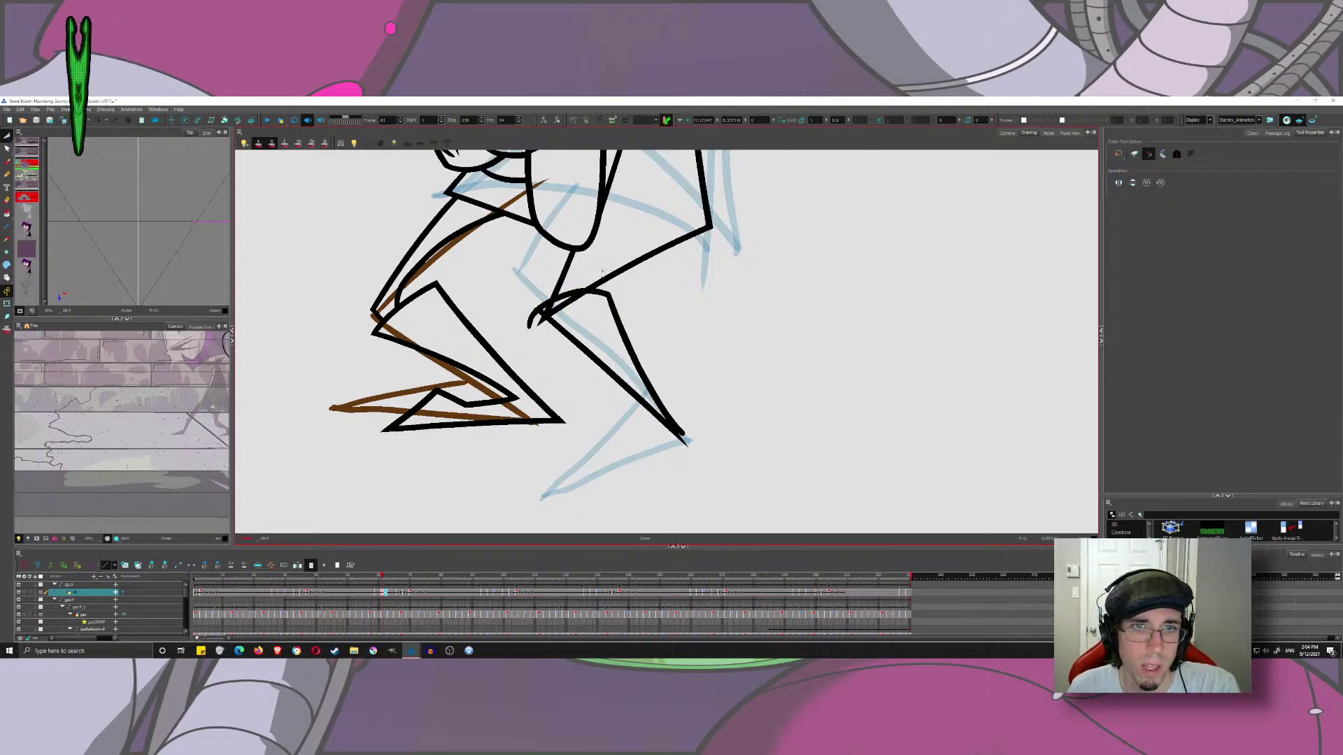
scroll(600, 276, "up", 3)
scroll(640, 293, "down", 5)
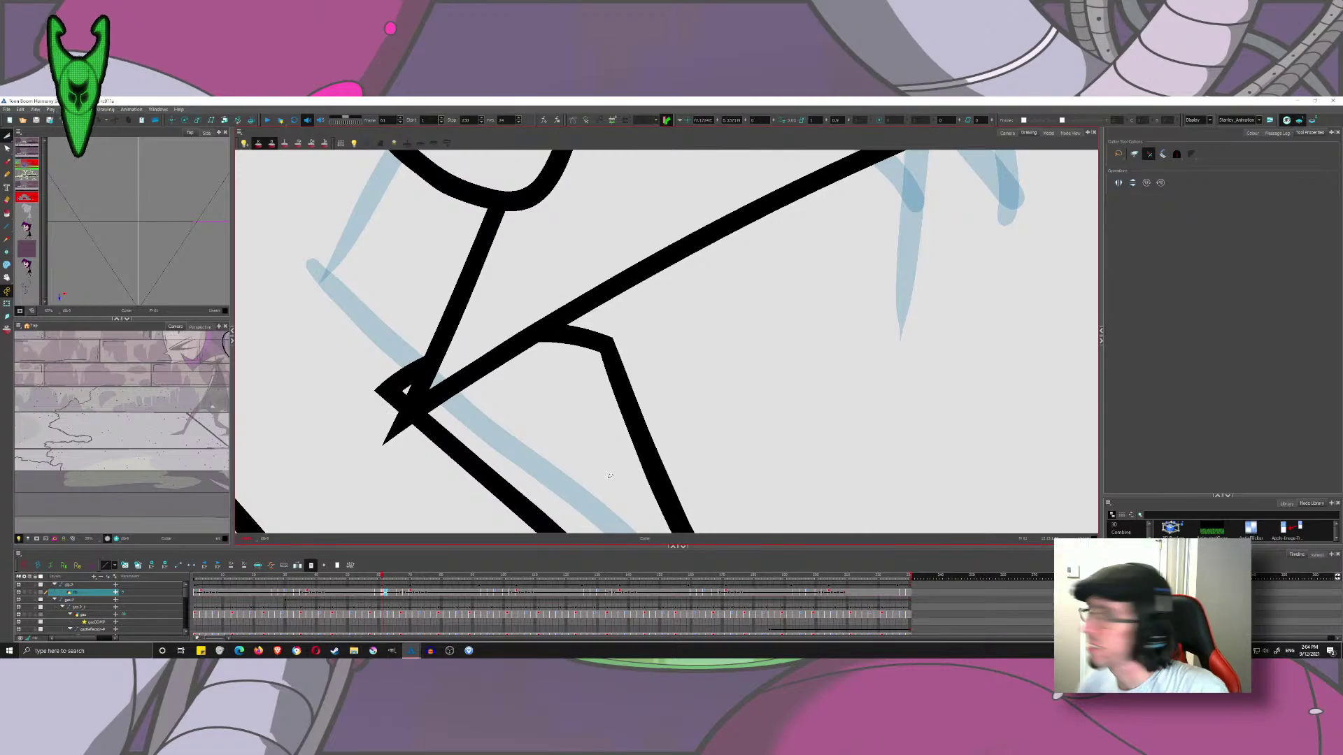
scroll(626, 309, "down", 4)
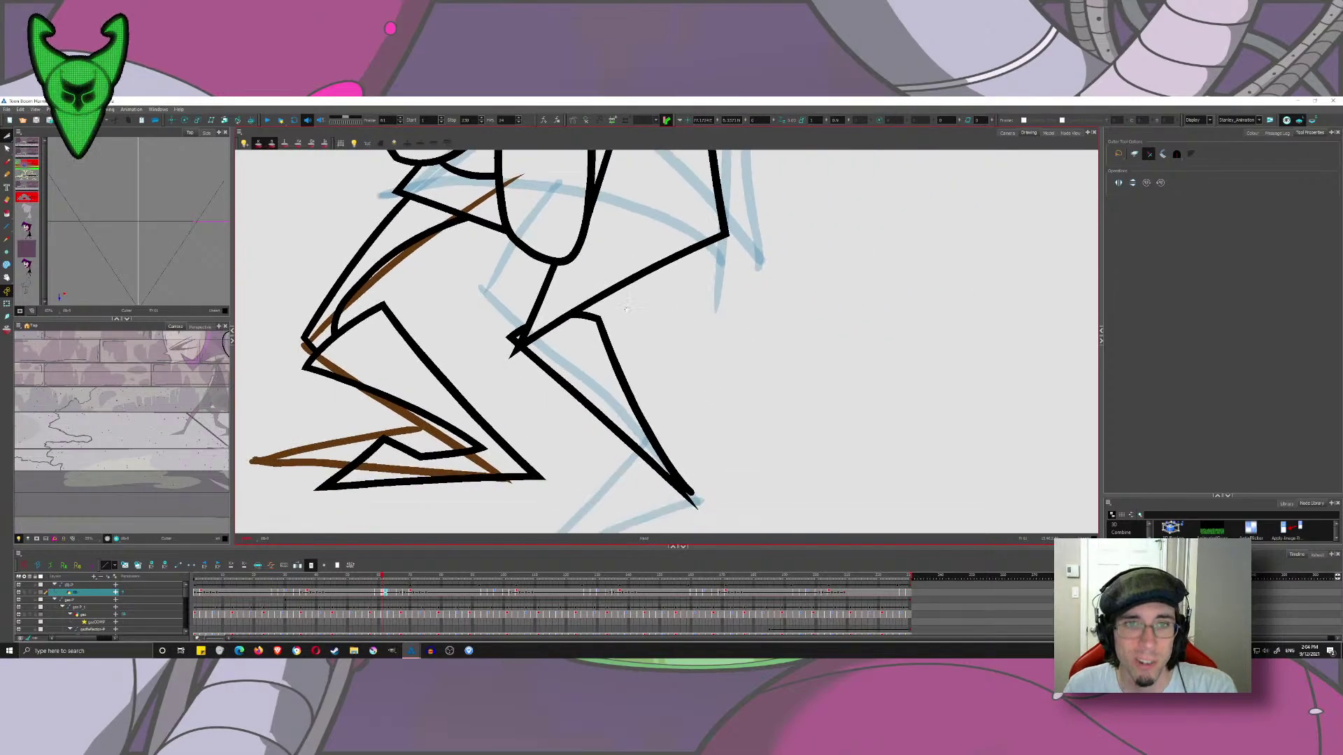
left_click_drag(626, 309, 622, 307)
- In the next drawing, trim the boot shaft's overshooting top and knee ends and remove the ankle line crossing the shin
left_click(7, 161)
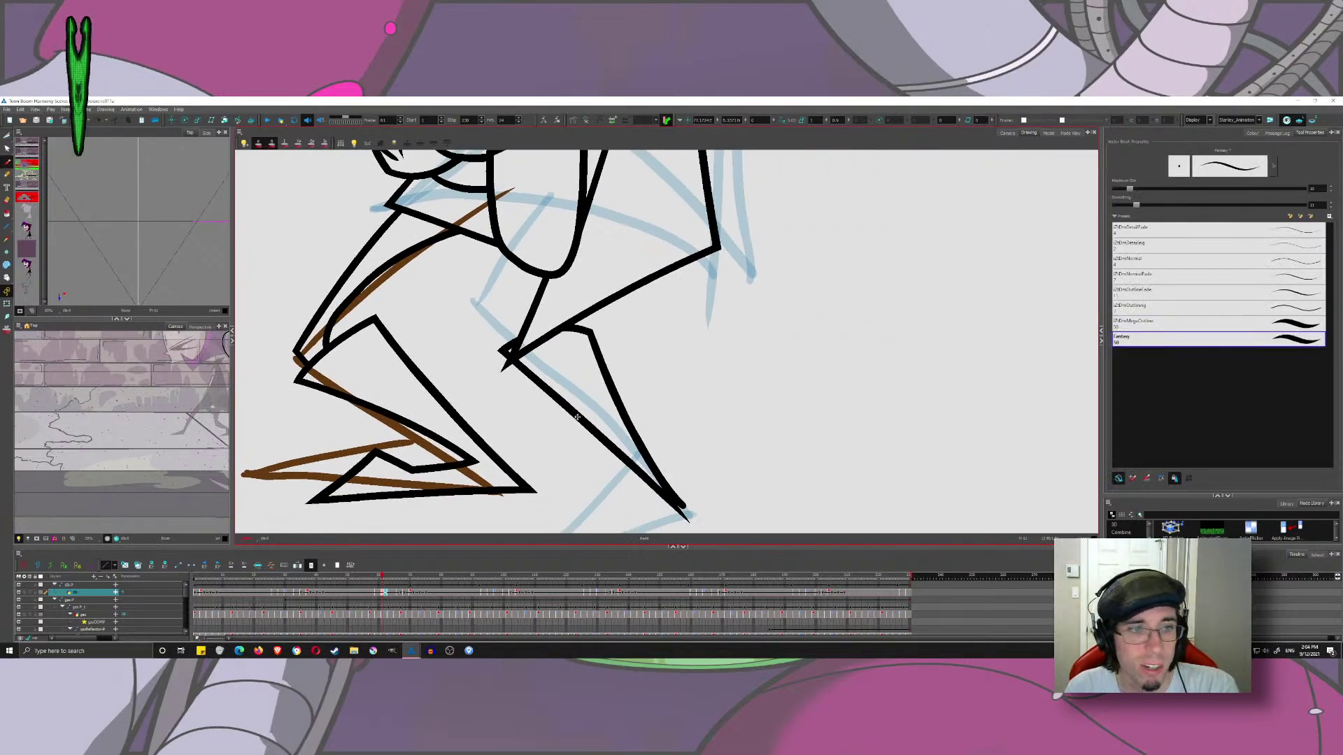
key("period")
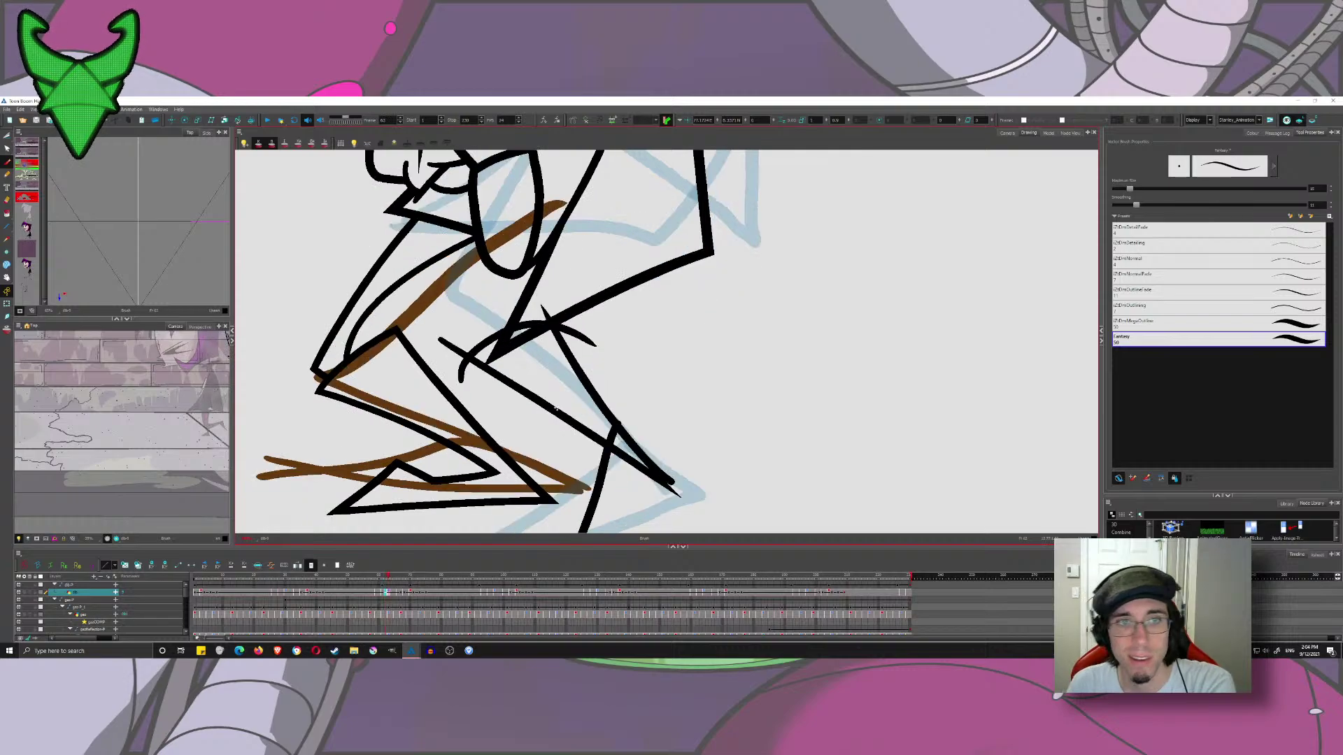
key("alt+t")
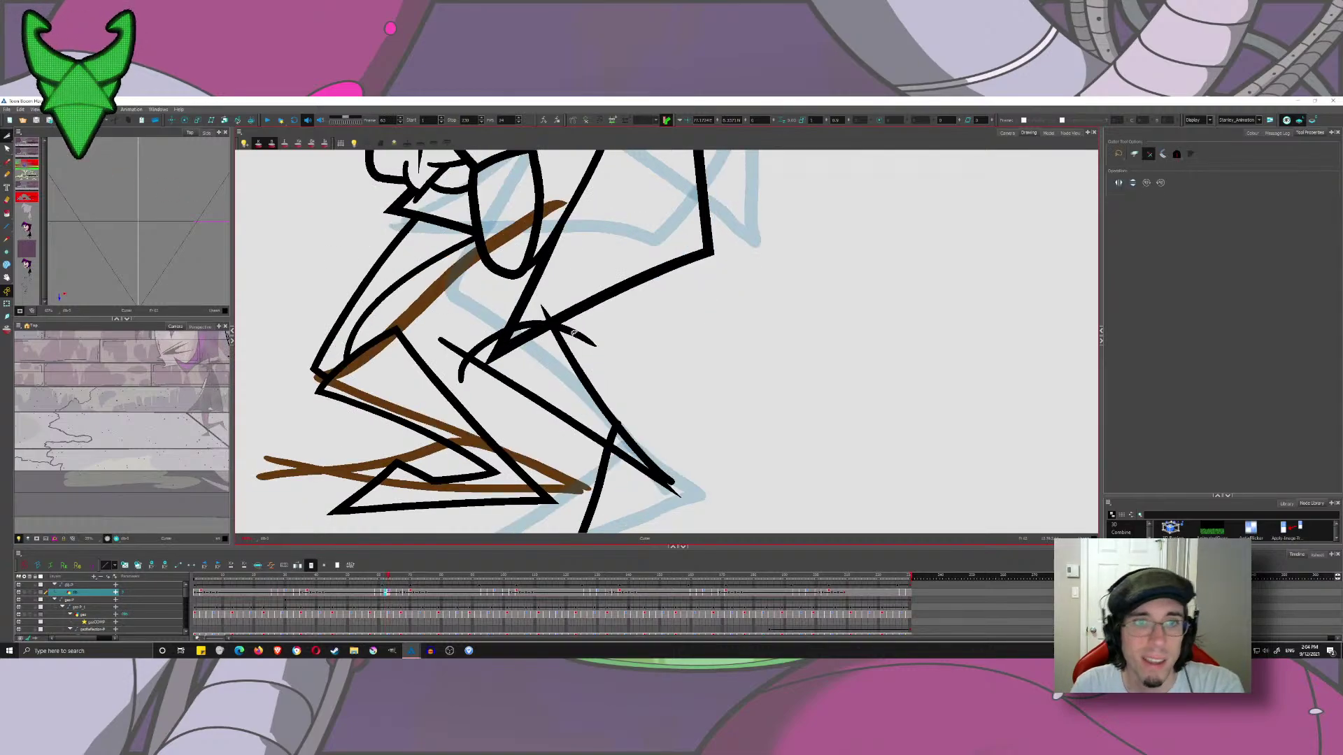
mouse_move(541, 307)
left_mouse_down()
mouse_move(523, 337)
mouse_move(562, 297)
mouse_move(579, 346)
left_mouse_up()
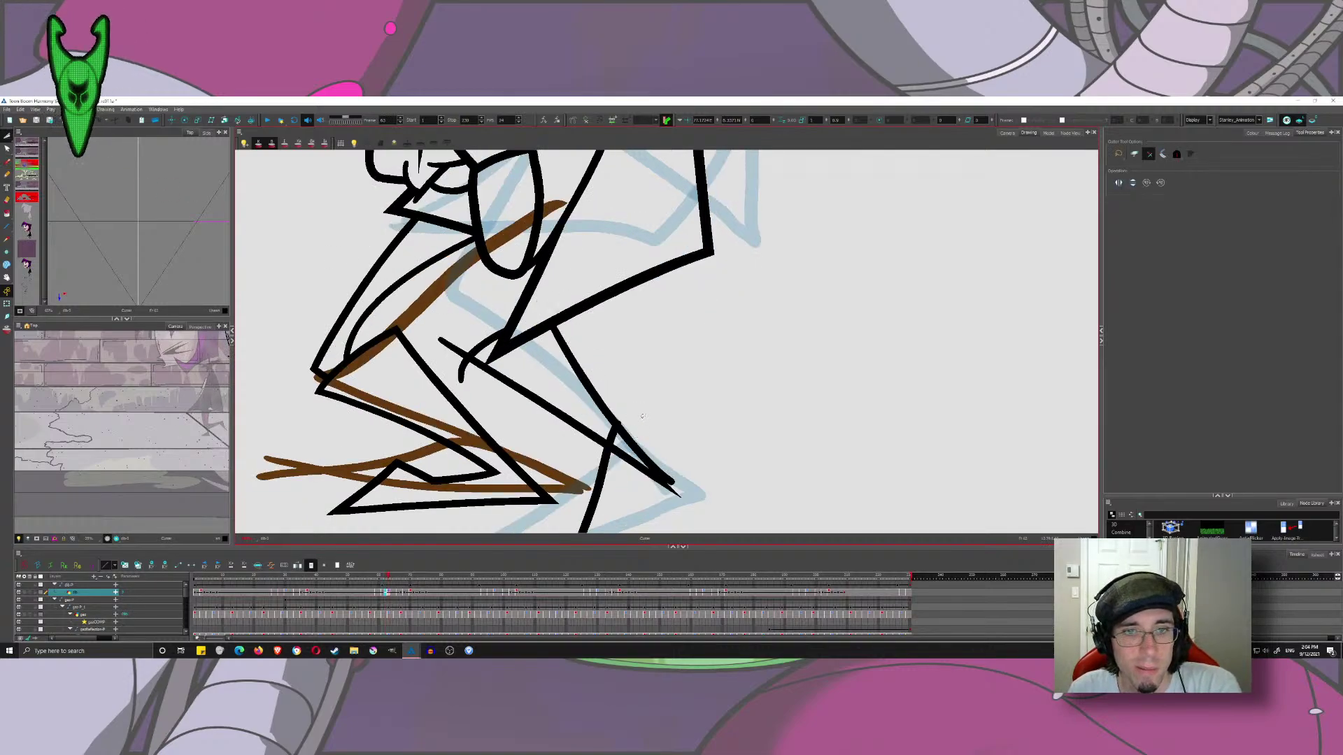
mouse_move(623, 421)
left_mouse_down()
mouse_move(656, 362)
mouse_move(610, 424)
left_mouse_up()
left_click_drag(647, 472, 650, 475)
left_click_drag(615, 409, 642, 416)
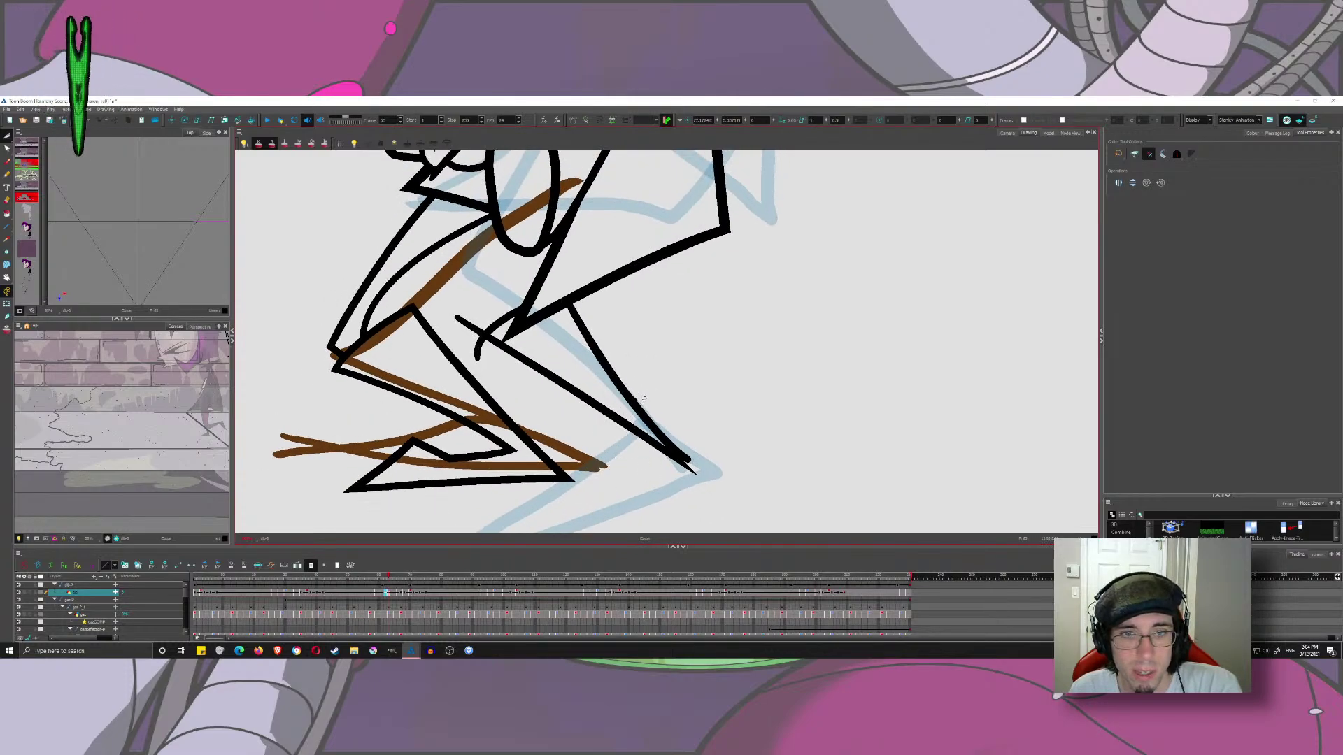
left_click_drag(466, 301, 490, 354)
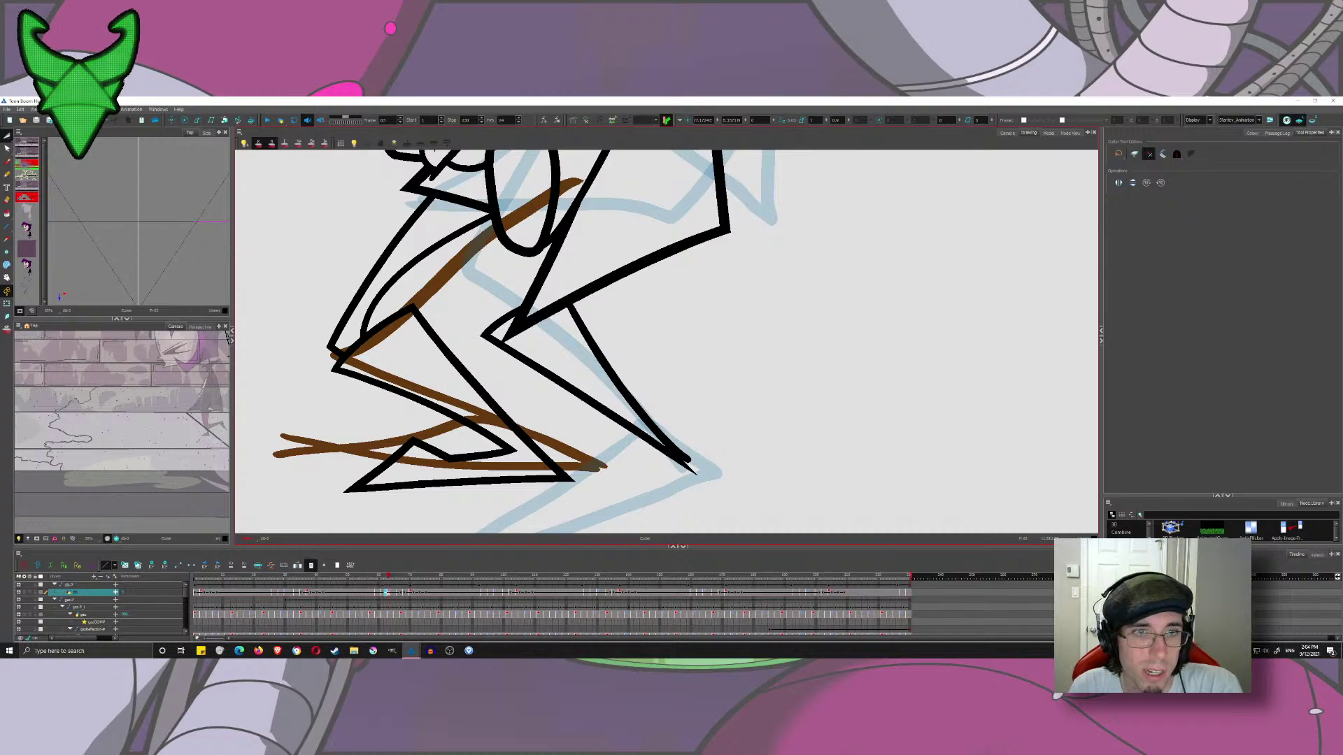
- Advance to the drawing with the leg lifted forward and trim the overshooting ends of its boot shaft's curved top
scroll(509, 367, "up", 2)
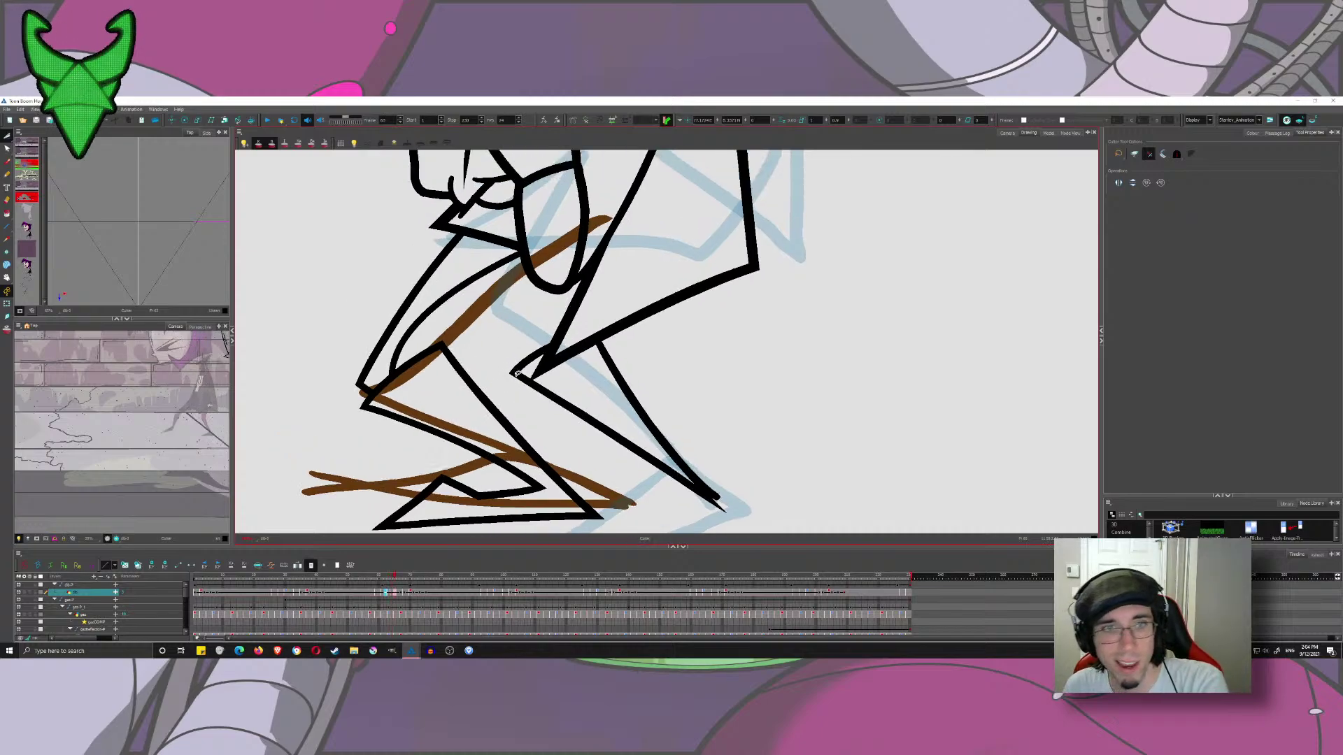
key("g")
scroll(499, 352, "down", 3)
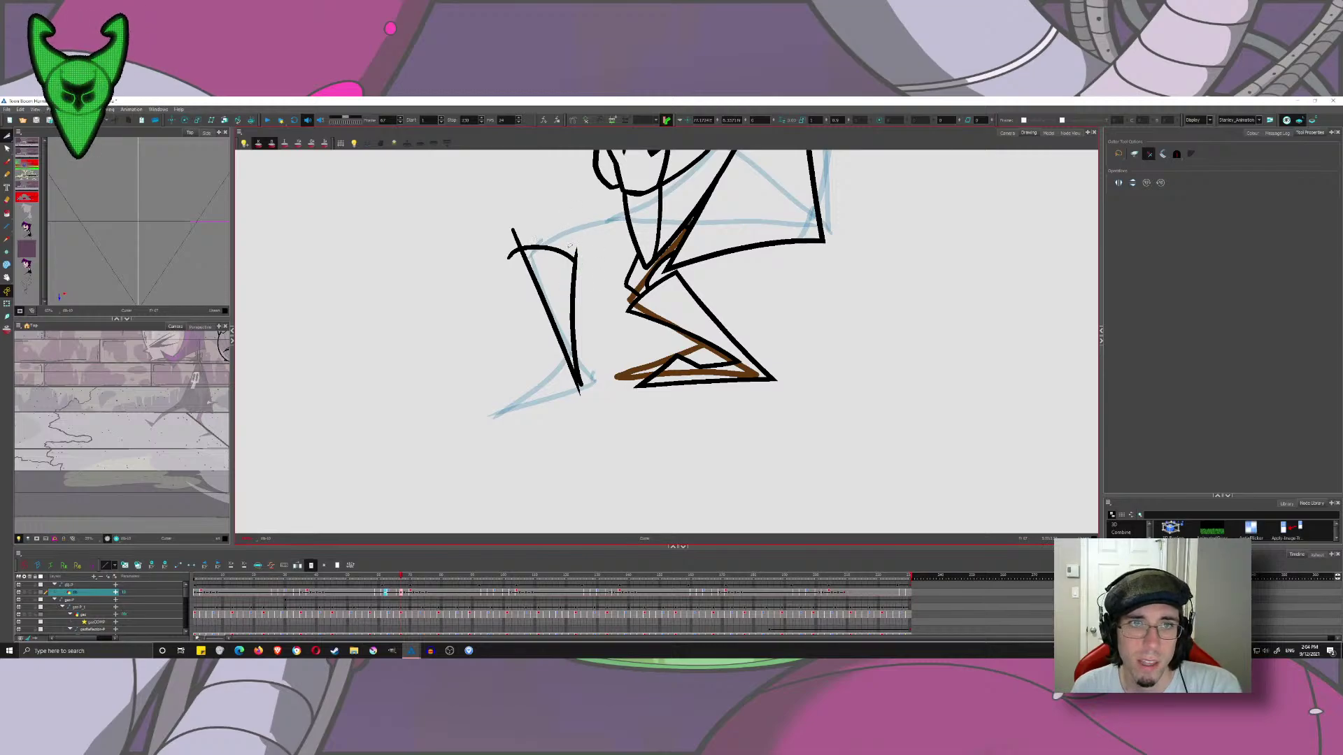
mouse_move(568, 252)
left_mouse_down()
mouse_move(527, 211)
mouse_move(509, 241)
left_mouse_up()
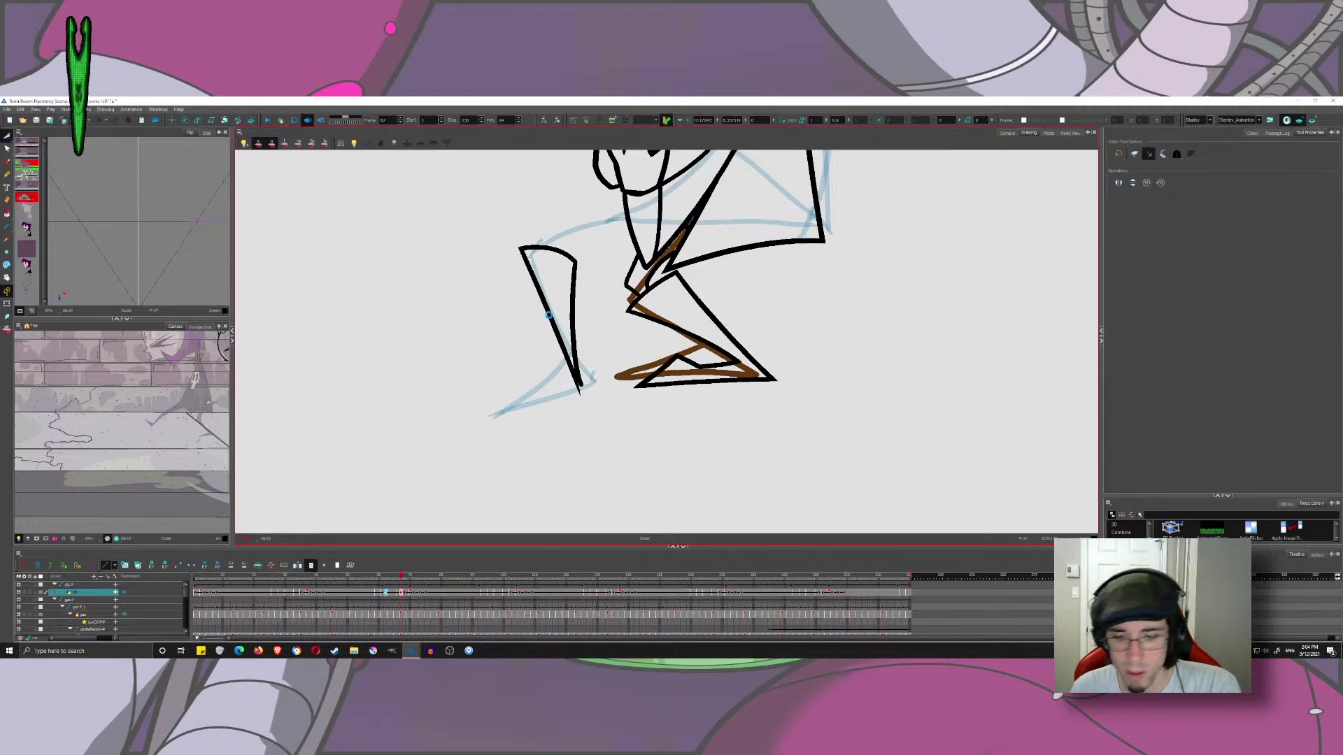
- In the following drawing with the foot swung forward, cut off the stray line ends around the top of the boot shaft
key("g")
key("g")
left_click_drag(566, 286, 583, 333)
mouse_move(568, 312)
left_mouse_down()
mouse_move(548, 315)
mouse_move(548, 286)
left_mouse_up()
mouse_move(517, 242)
left_mouse_down()
mouse_move(476, 263)
mouse_move(489, 308)
left_mouse_up()
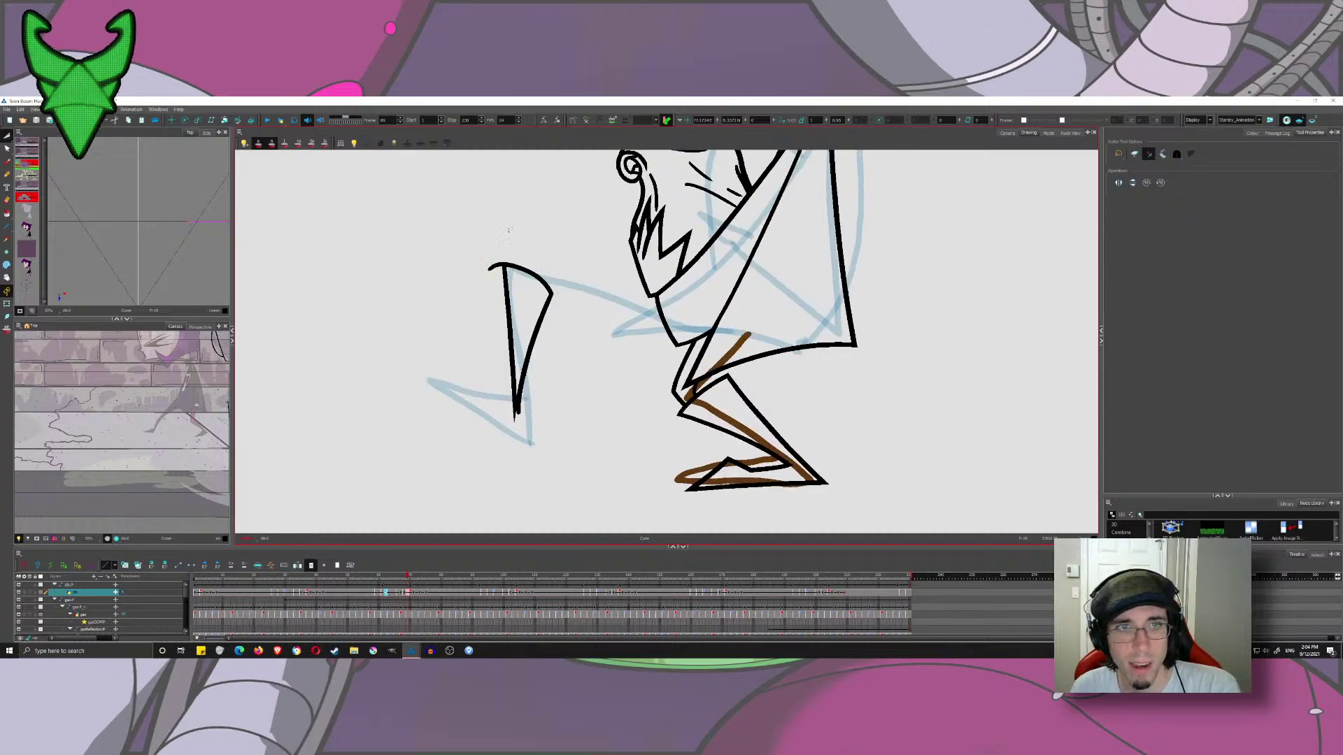
key("Delete")
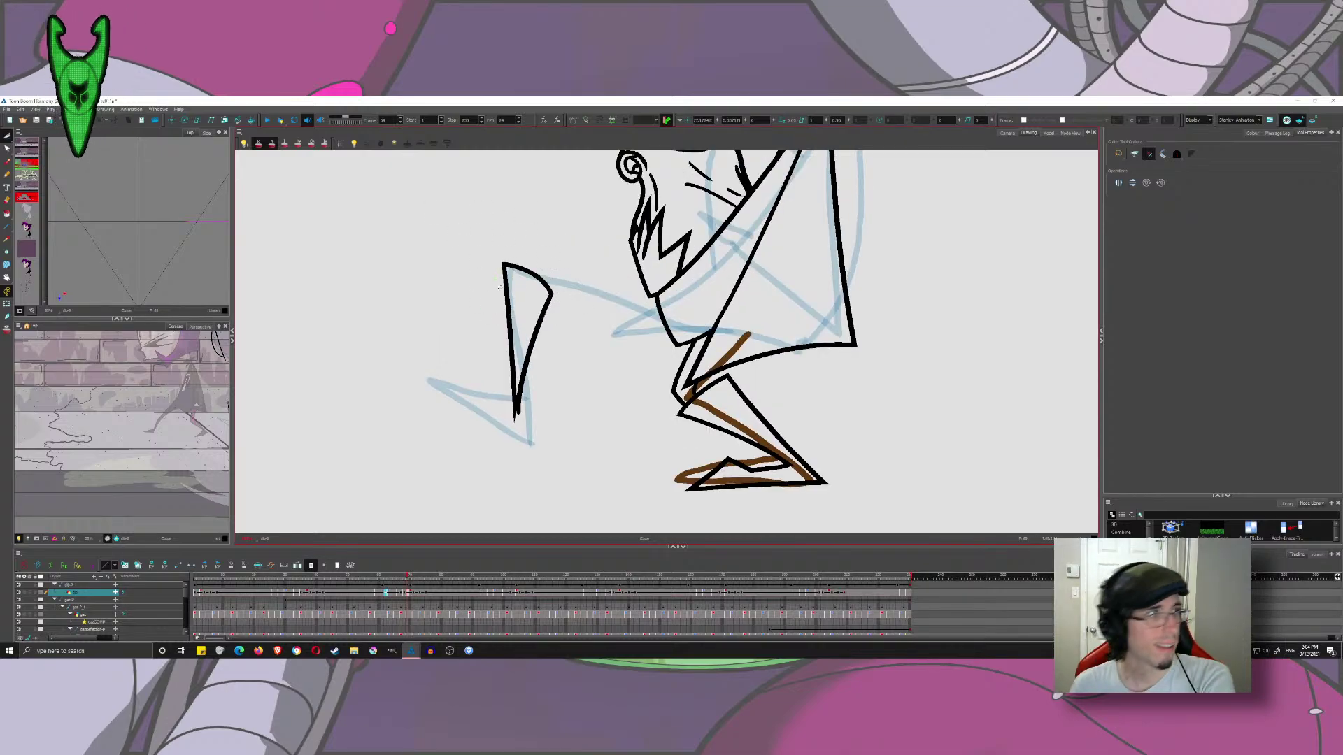
- Flip back and forth through the leg drawings to check the trimmed boot shafts across the walk
key("g")
key("f")
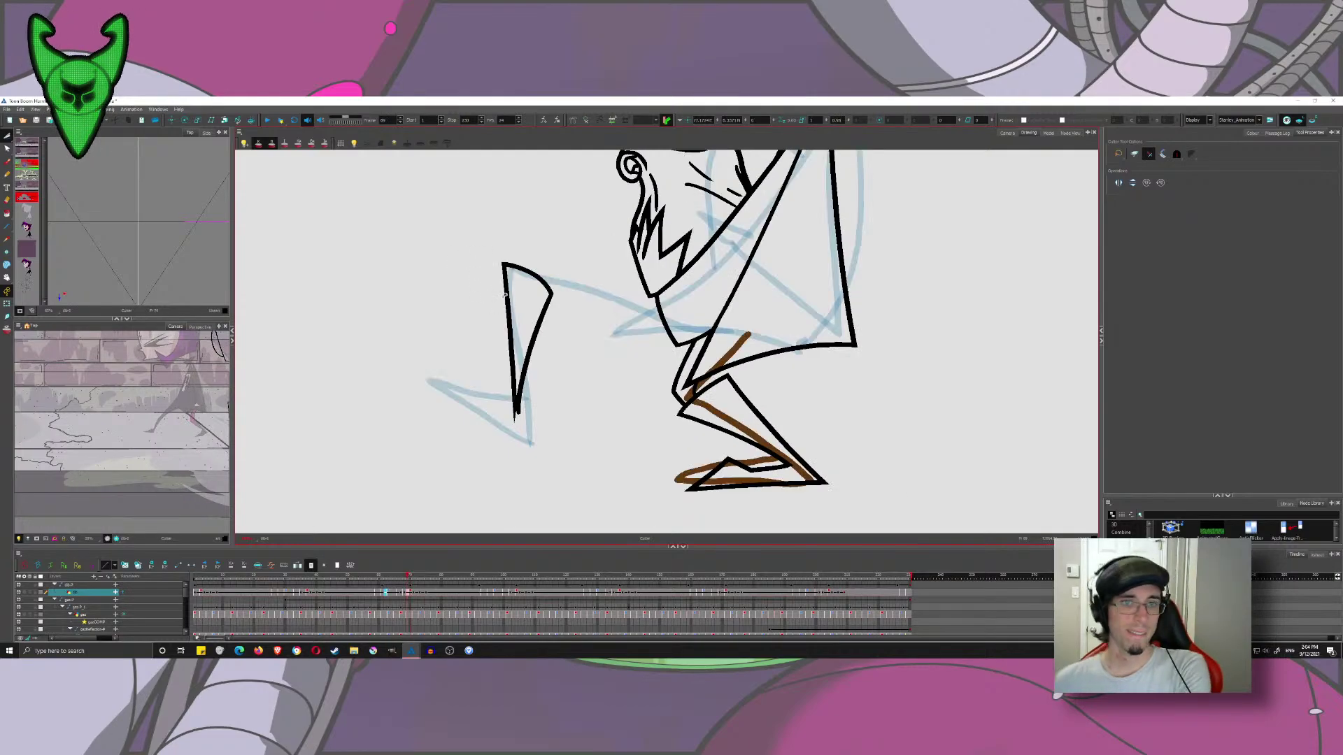
key("f")
key("f")
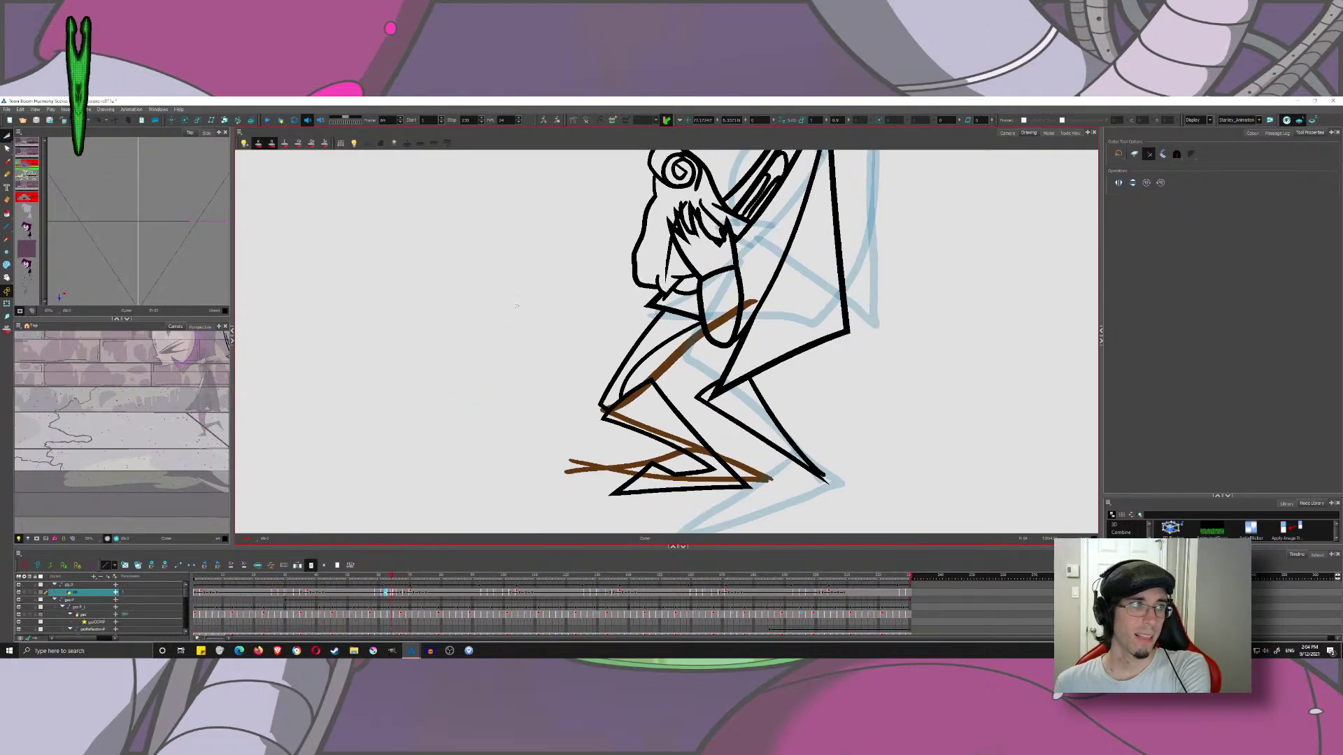
key("f")
key("f")
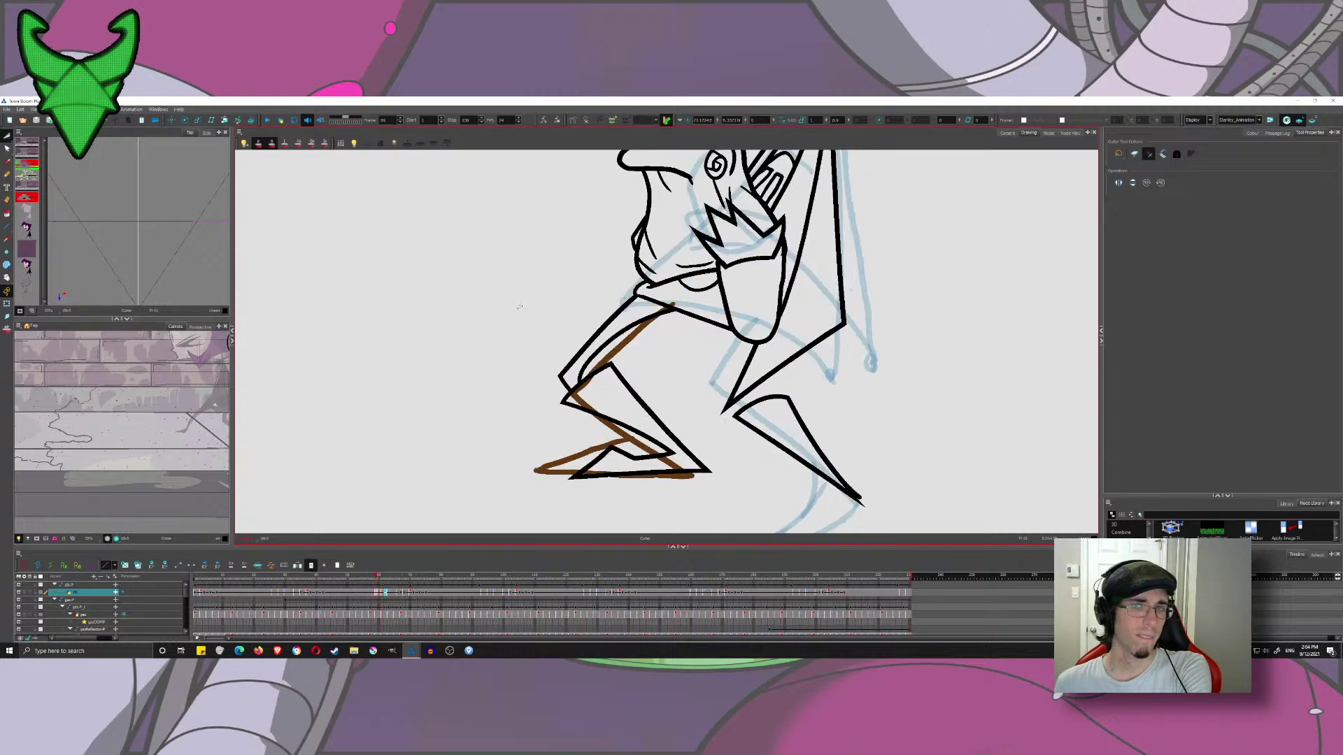
key("f")
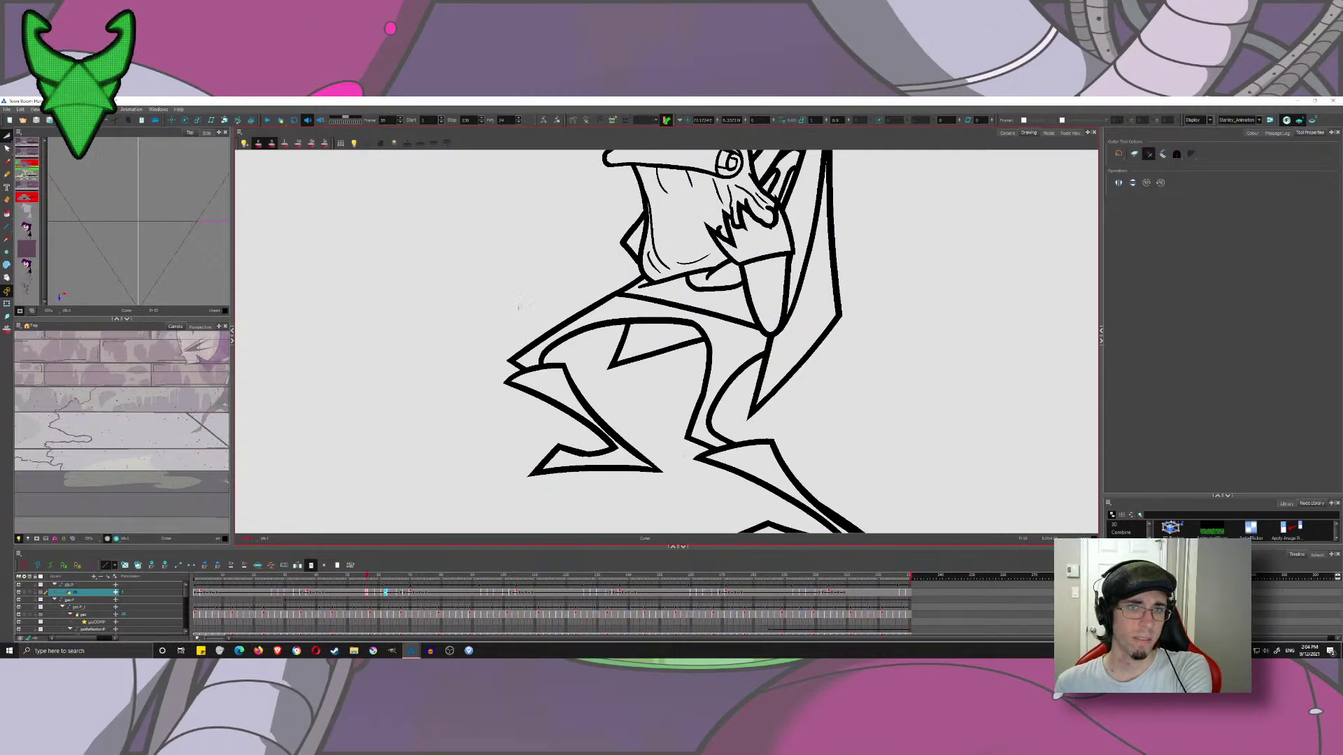
key("g")
key("g")
key("f")
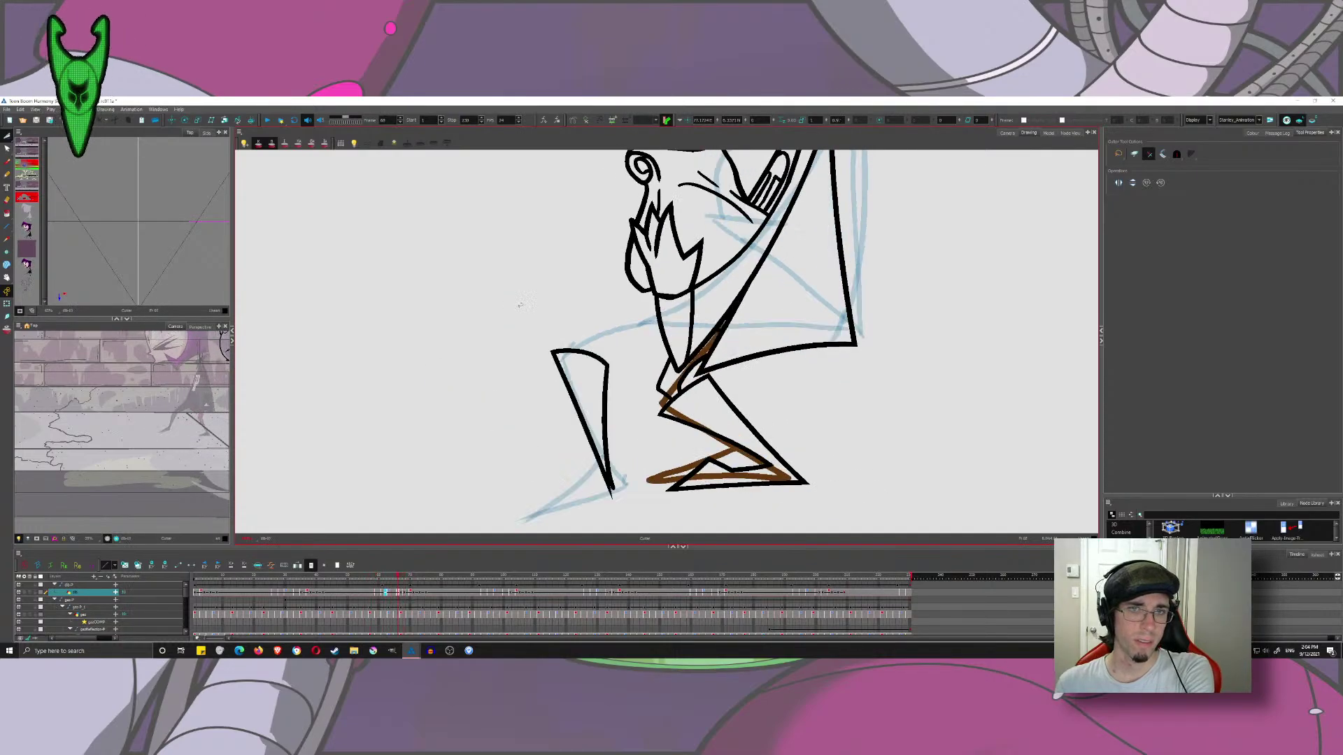
key("f")
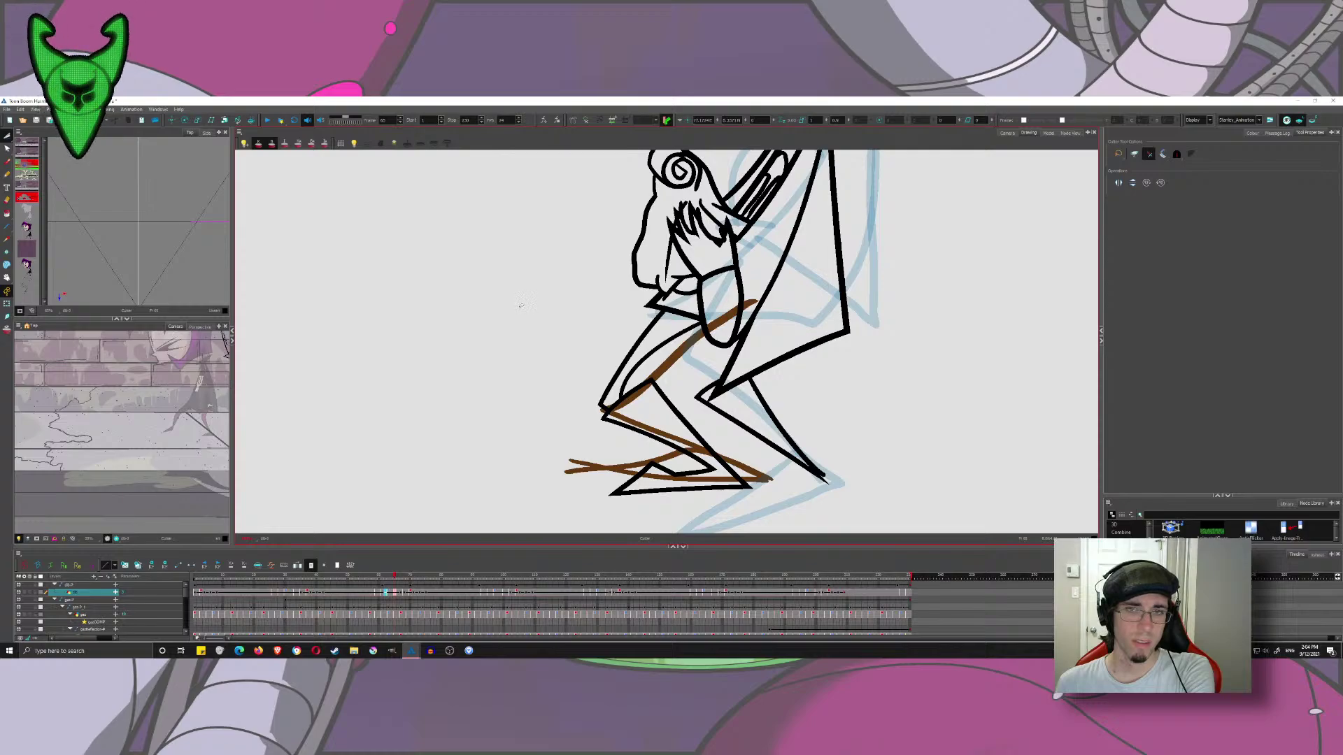
- In the first lifted-leg drawing, ink the upper and lower thigh lines from the boot shaft's top back to the hip with the Brush
key("g")
left_click(6, 162)
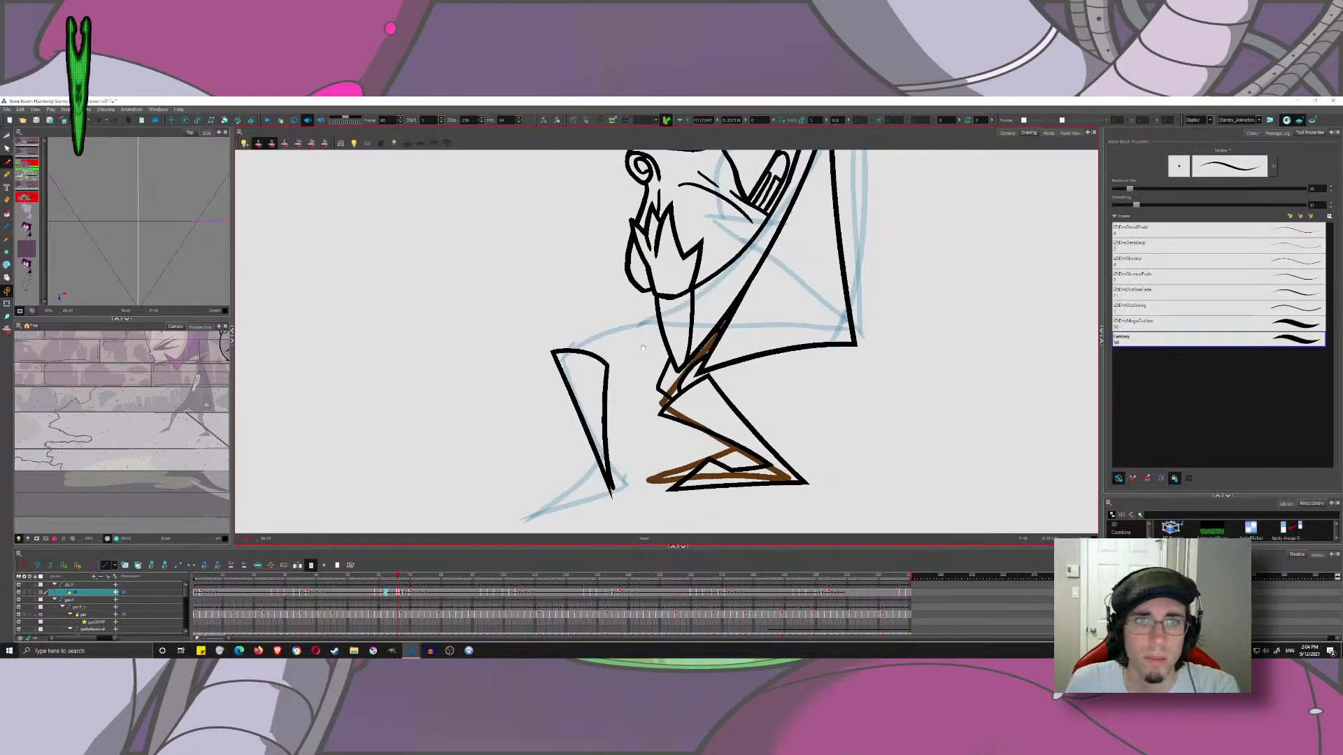
mouse_move(544, 350)
left_mouse_down()
mouse_move(543, 336)
mouse_move(594, 317)
mouse_move(692, 322)
left_mouse_up()
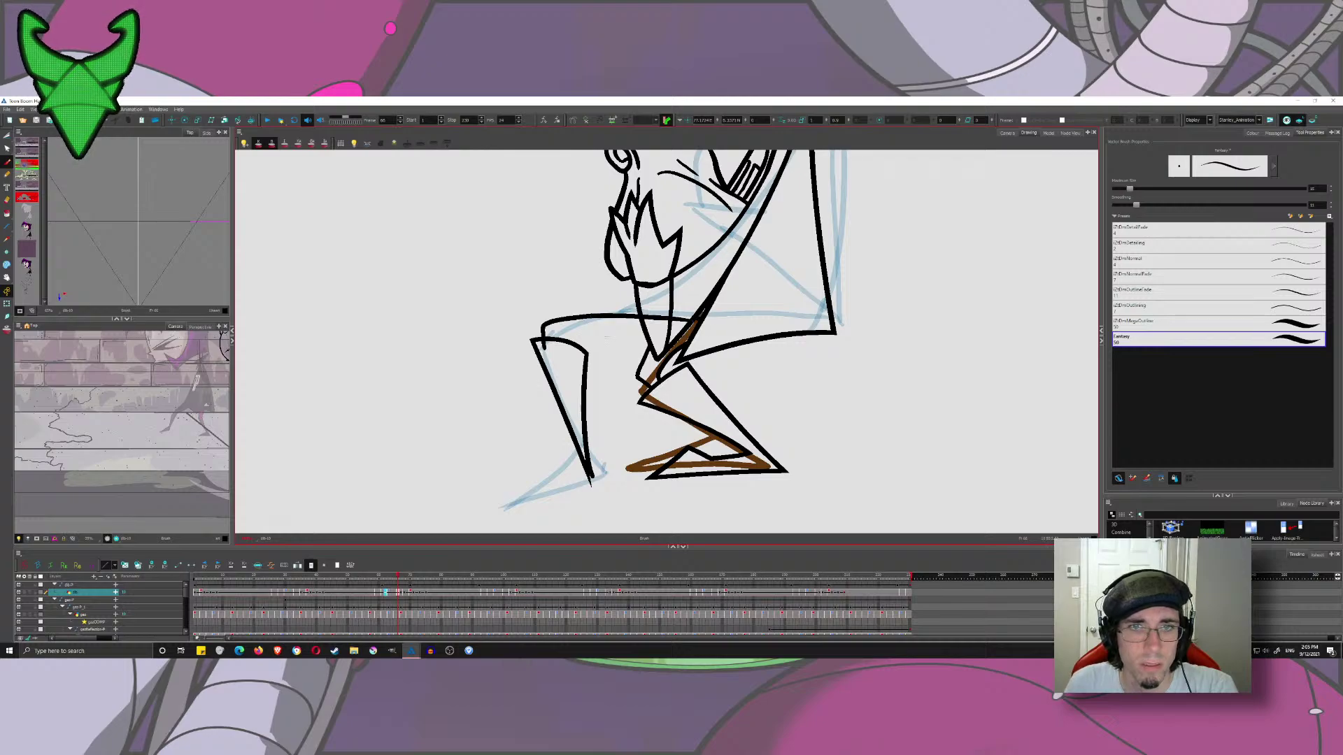
mouse_move(552, 346)
left_mouse_down()
mouse_move(563, 332)
mouse_move(710, 345)
left_mouse_up()
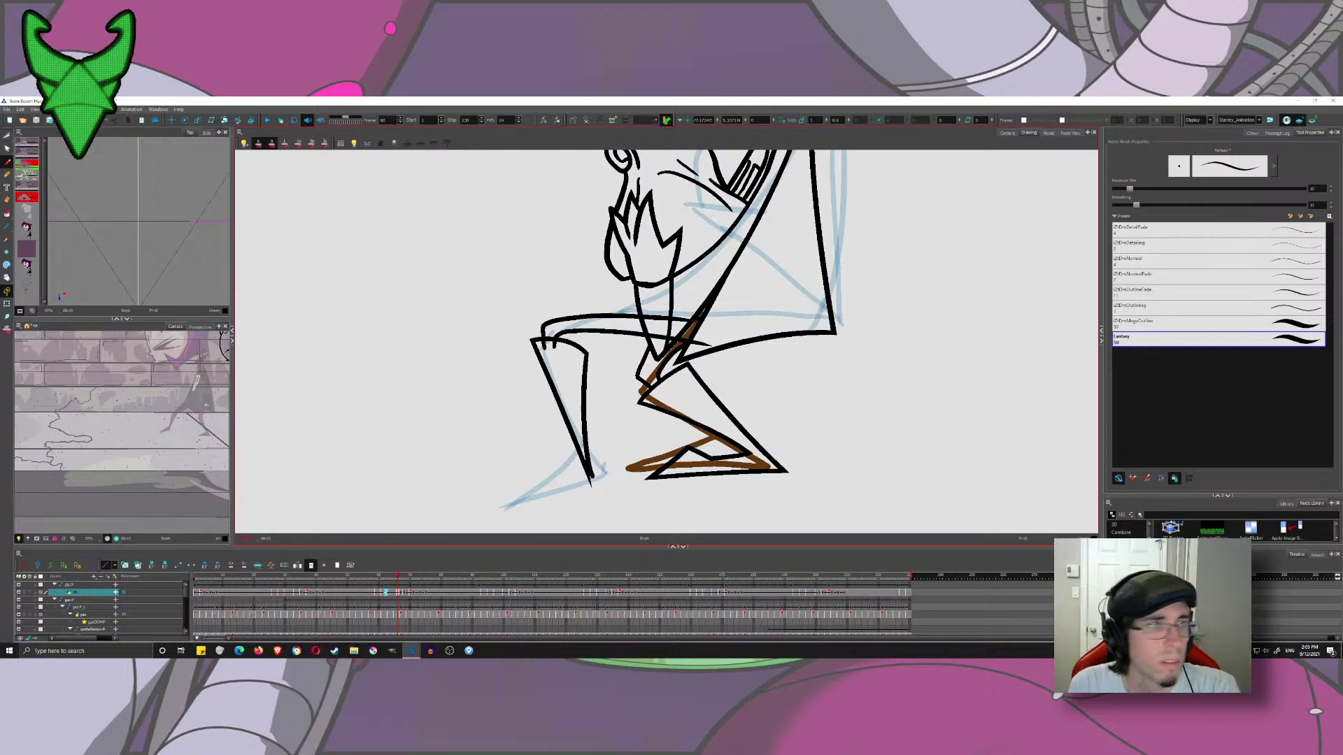
- Cut off the thigh lines' overshooting ends at the boot shaft's top and where they cross the forearm near the hip
left_click(8, 135)
left_click_drag(559, 344, 538, 343)
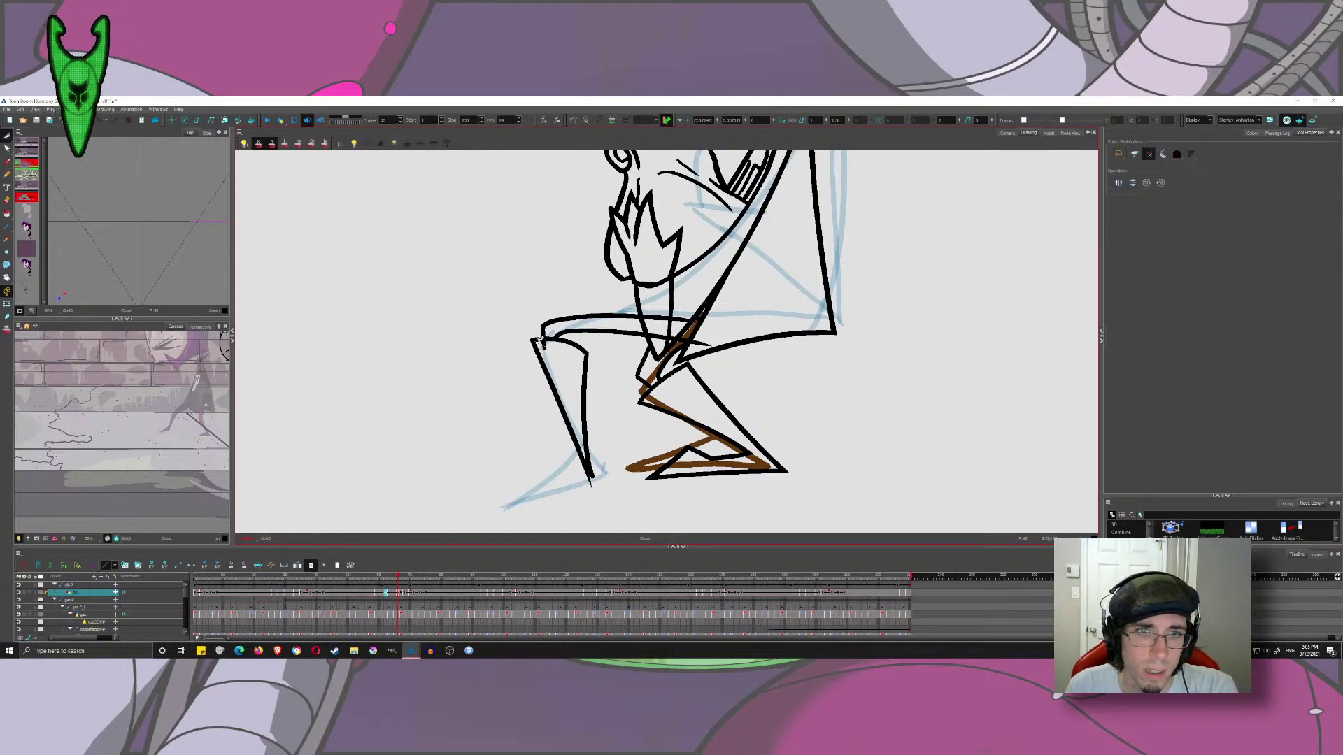
mouse_move(654, 312)
left_mouse_down()
mouse_move(658, 339)
mouse_move(683, 326)
mouse_move(675, 344)
mouse_move(699, 349)
left_mouse_up()
scroll(692, 323, "up", 3)
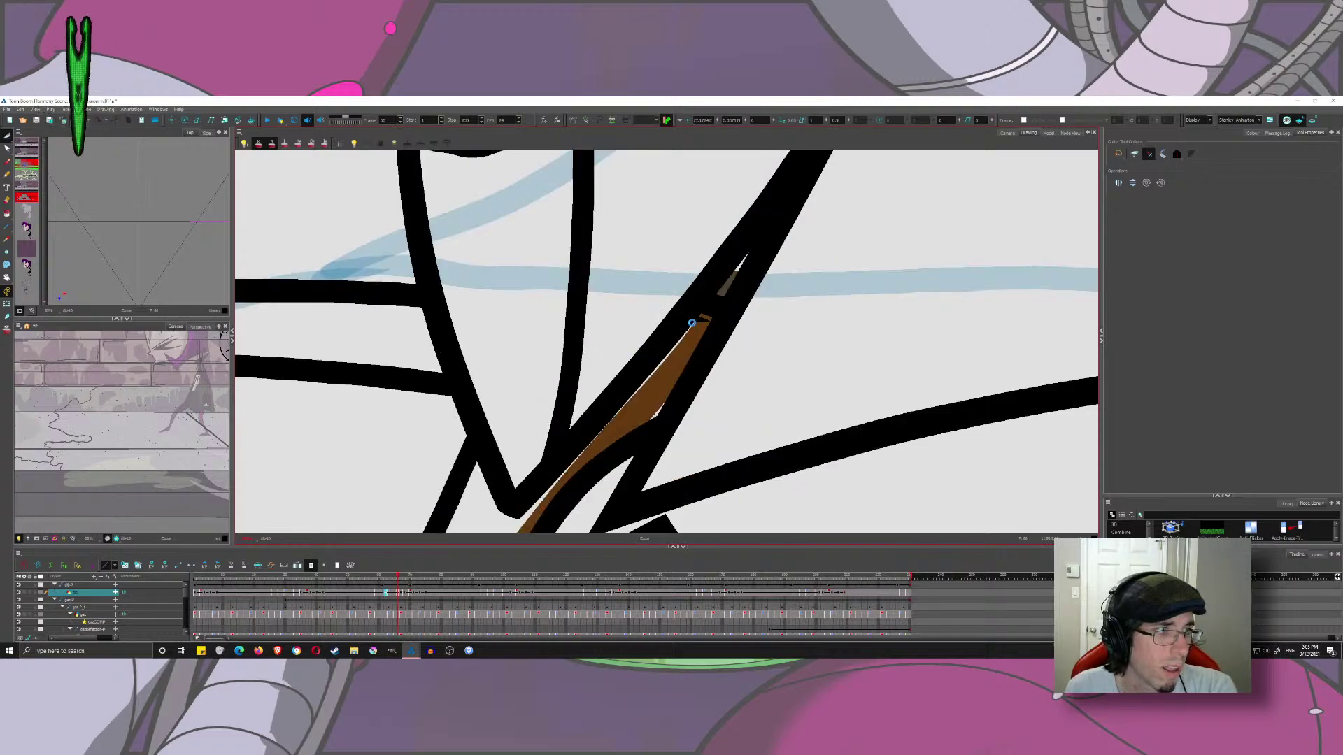
scroll(707, 328, "down", 4)
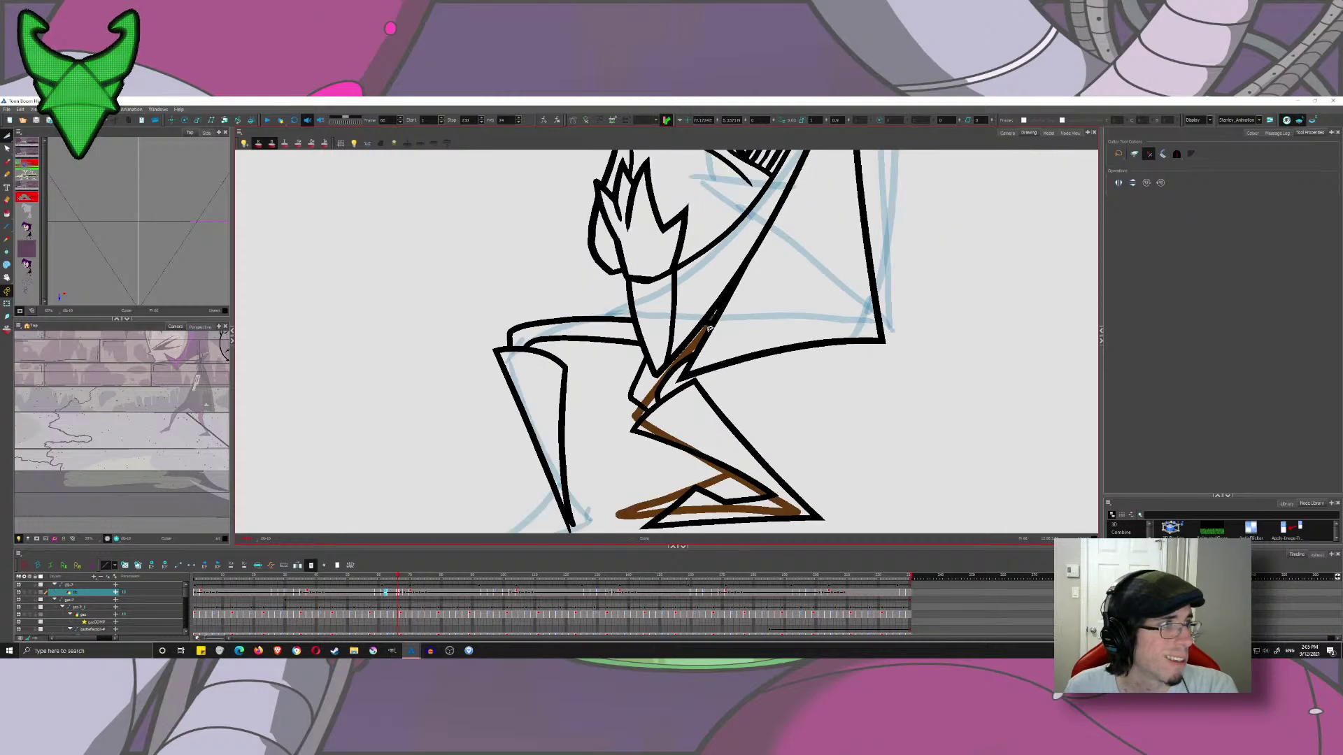
scroll(612, 344, "up", 2)
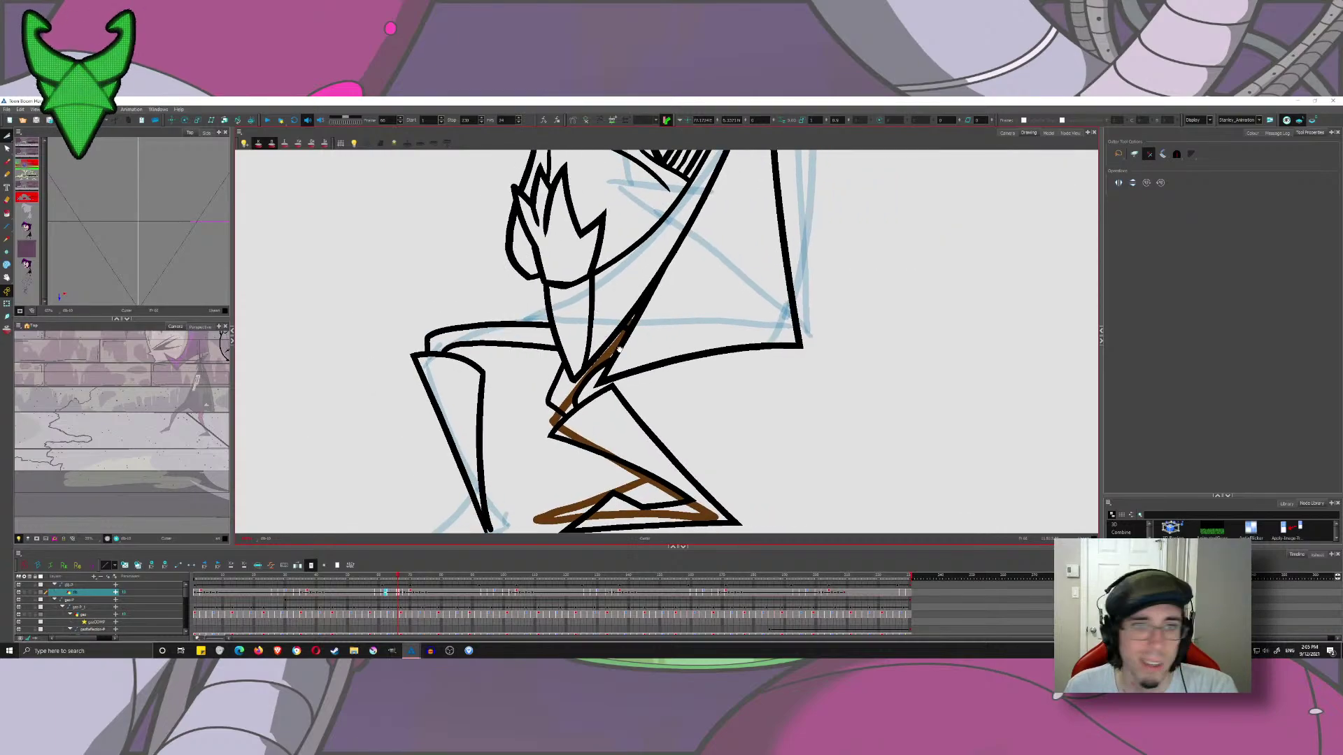
left_click_drag(619, 350, 613, 335)
- In the following drawing with the knee raised higher, ink the upper and lower thigh lines from the boot shaft's top to the hip
key("alt+b")
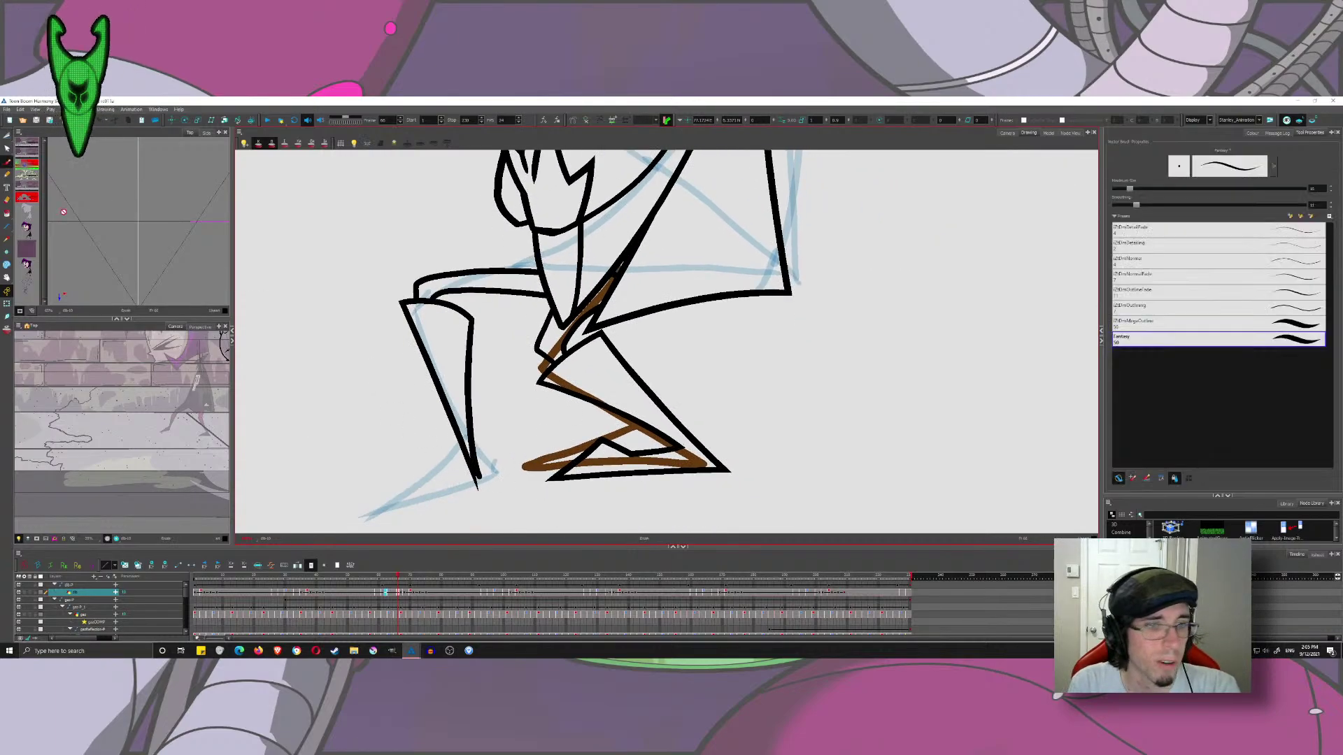
left_click(403, 578)
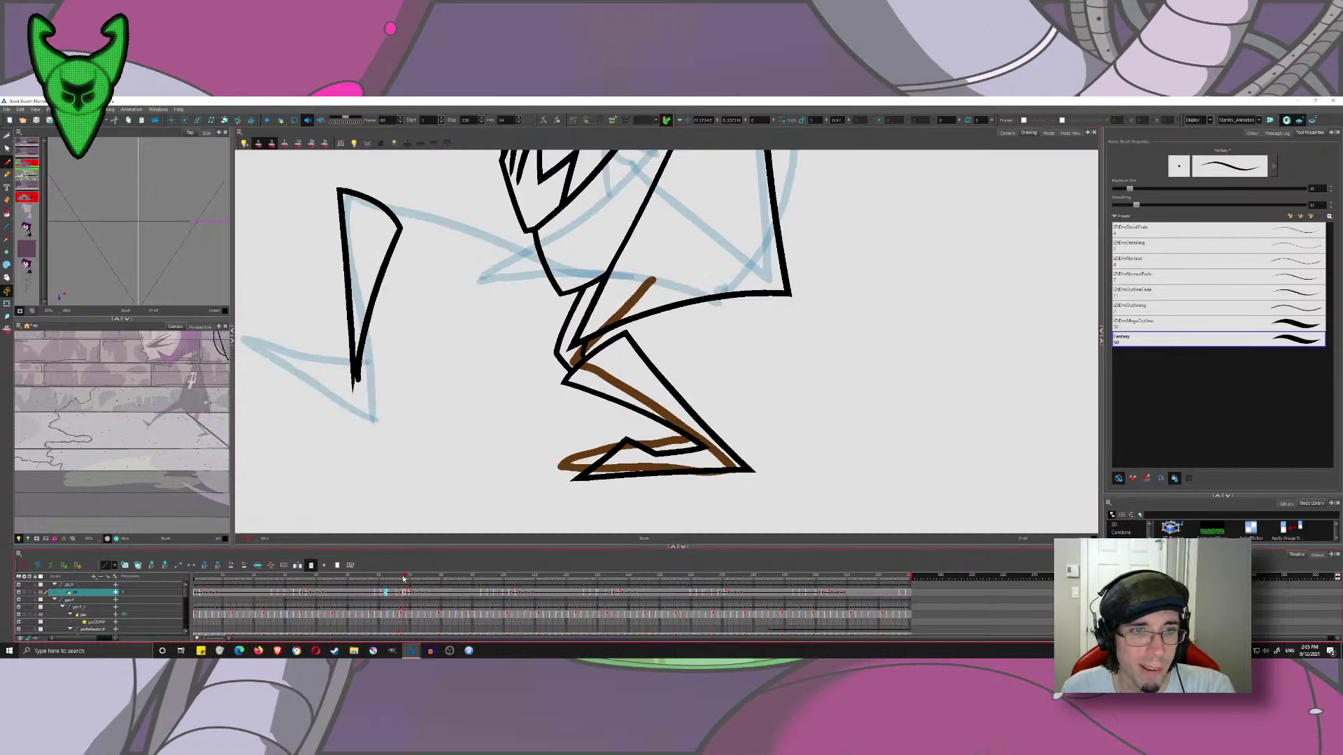
left_click_drag(443, 354, 440, 422)
mouse_move(346, 273)
left_mouse_down()
mouse_move(457, 284)
mouse_move(657, 366)
left_mouse_up()
key("ctrl+z")
mouse_move(345, 269)
left_mouse_down()
mouse_move(378, 260)
mouse_move(616, 339)
left_mouse_up()
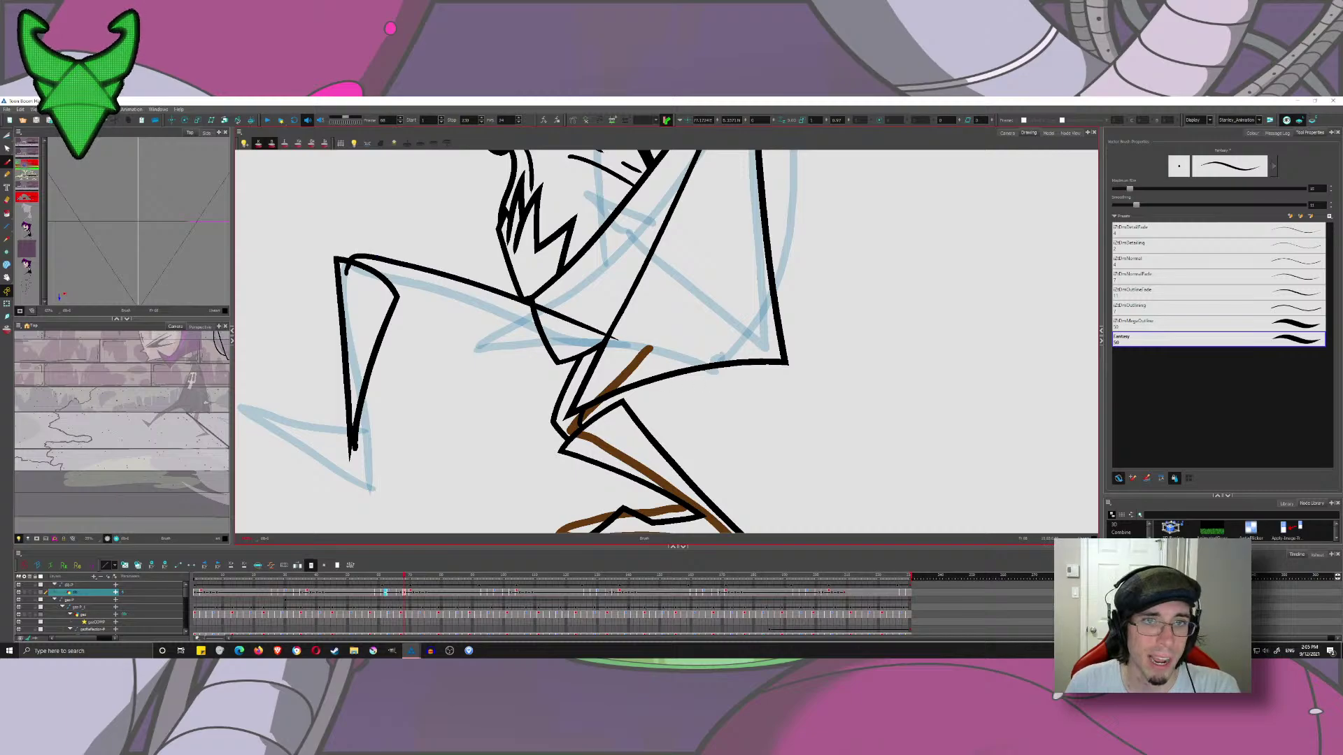
mouse_move(365, 285)
left_mouse_down()
mouse_move(375, 271)
mouse_move(579, 355)
left_mouse_up()
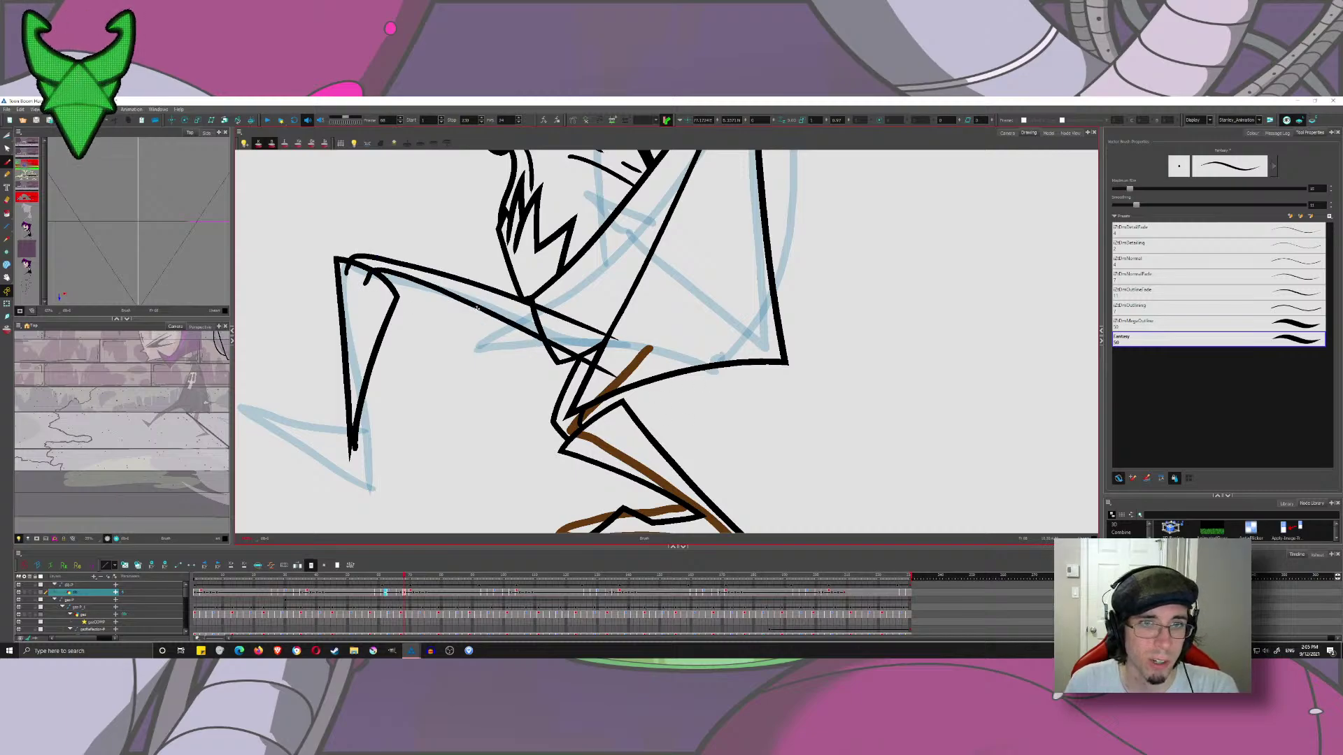
- Trim the raised thigh's stray line ends inside the boot shaft's top and the parts overlapping the head and arm at the hip
left_click(10, 135)
left_click_drag(368, 275, 364, 280)
left_click_drag(352, 268, 344, 270)
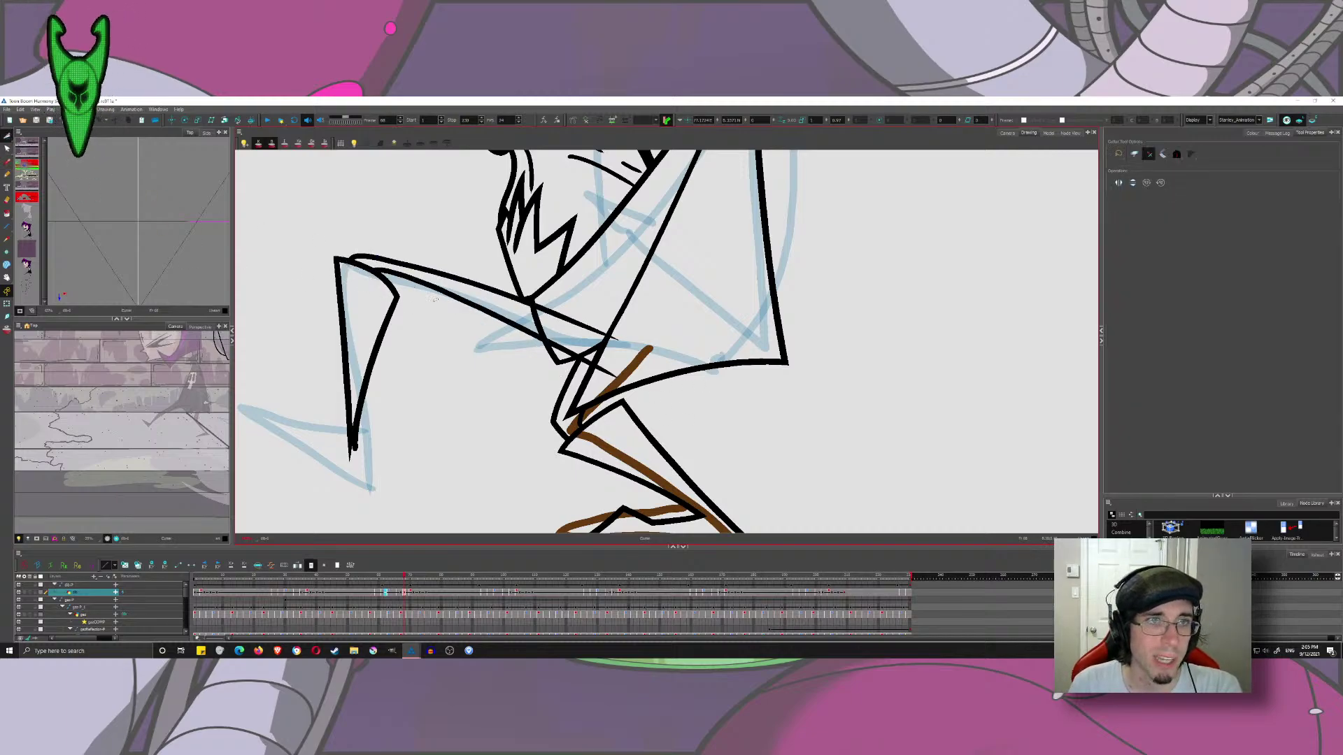
mouse_move(589, 311)
left_mouse_down()
mouse_move(562, 358)
mouse_move(603, 380)
left_mouse_up()
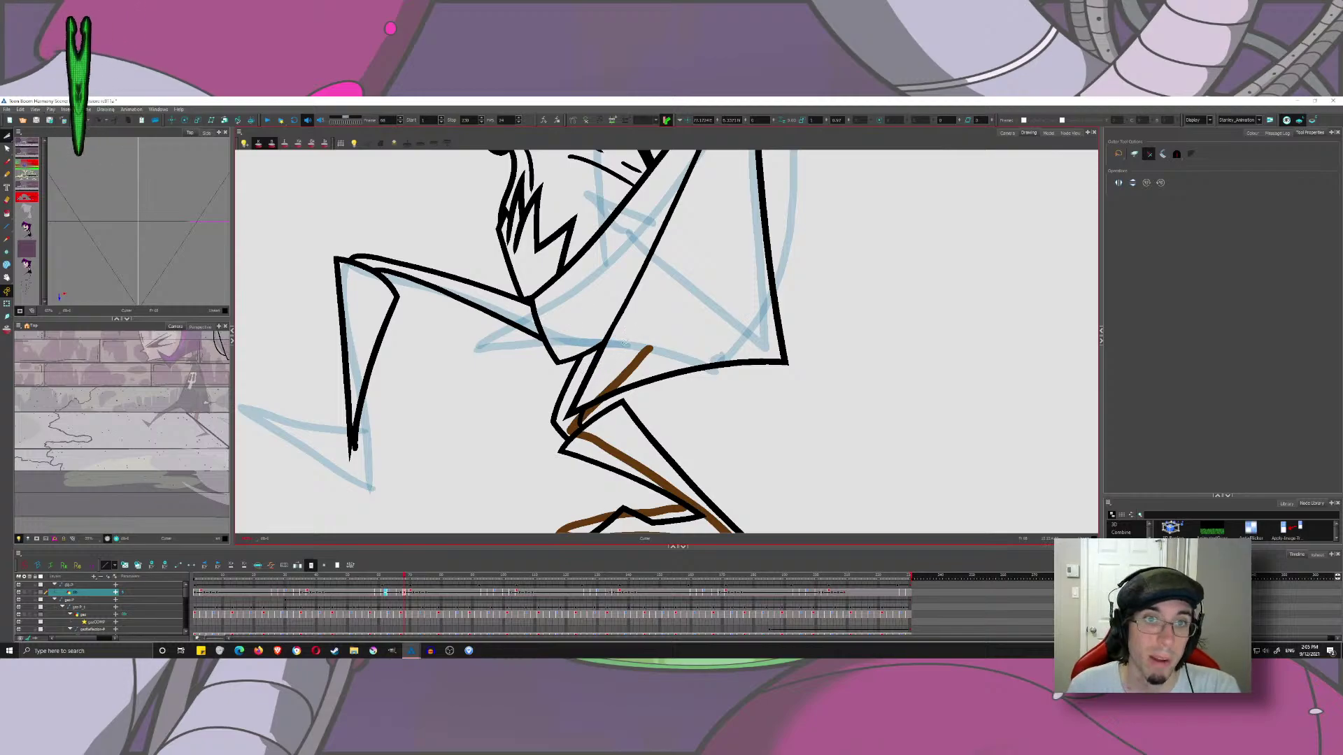
scroll(561, 347, "up", 5)
left_click_drag(649, 266, 636, 278)
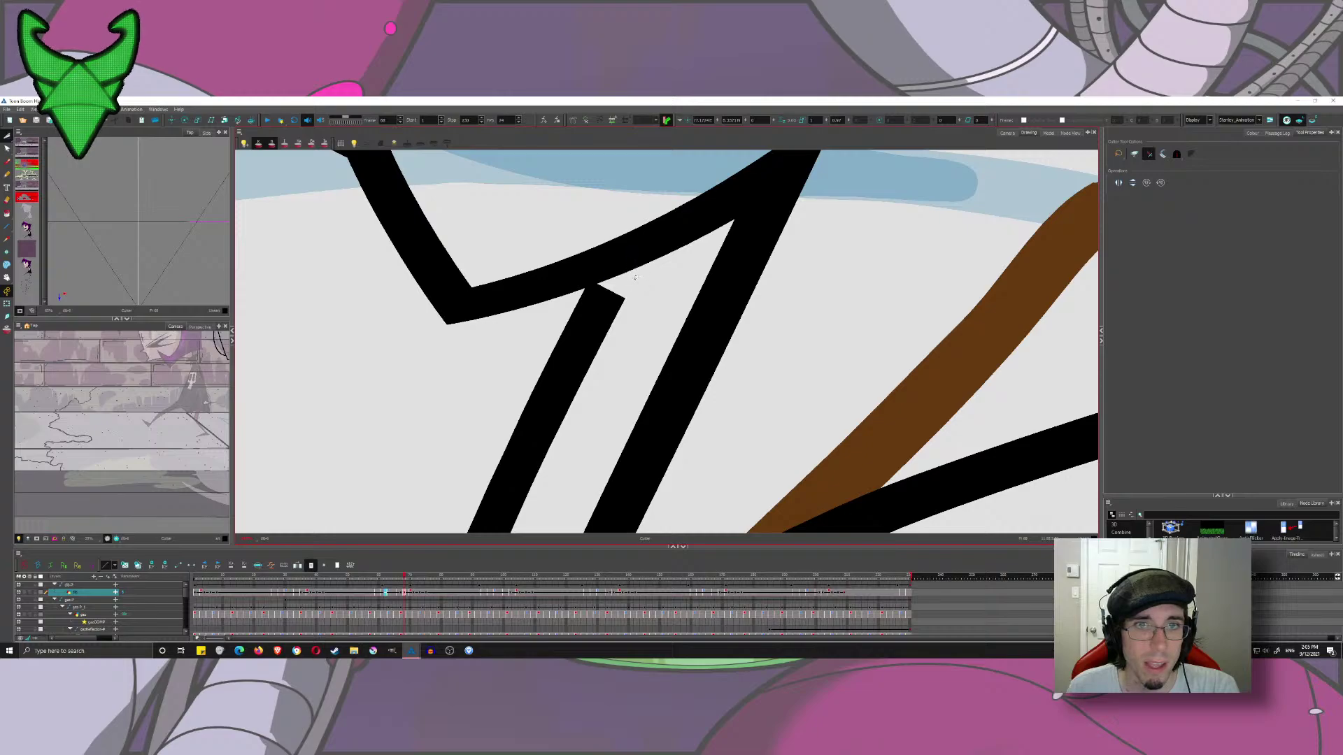
scroll(644, 311, "down", 6)
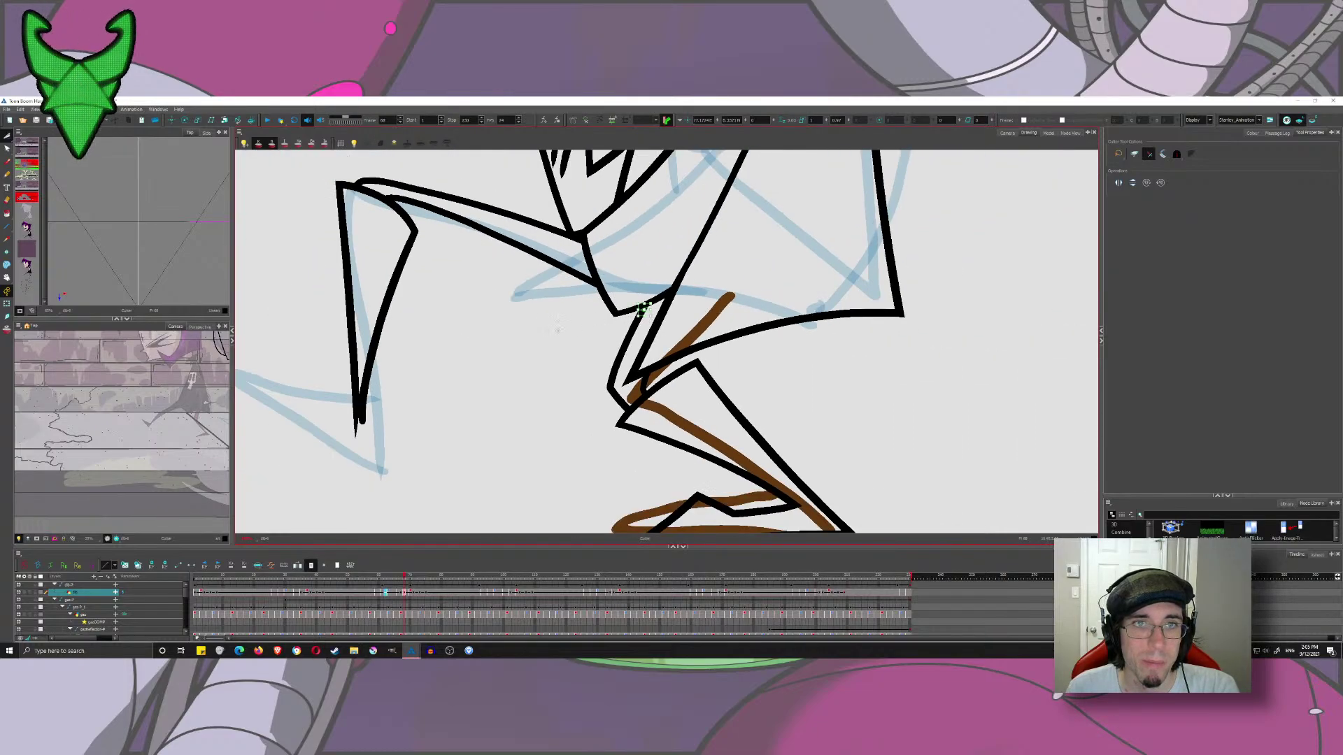
- In three earlier drawings of the crouched stride, ink the crotch line from the front thigh's underside back to the hanging arm
key("alt+b")
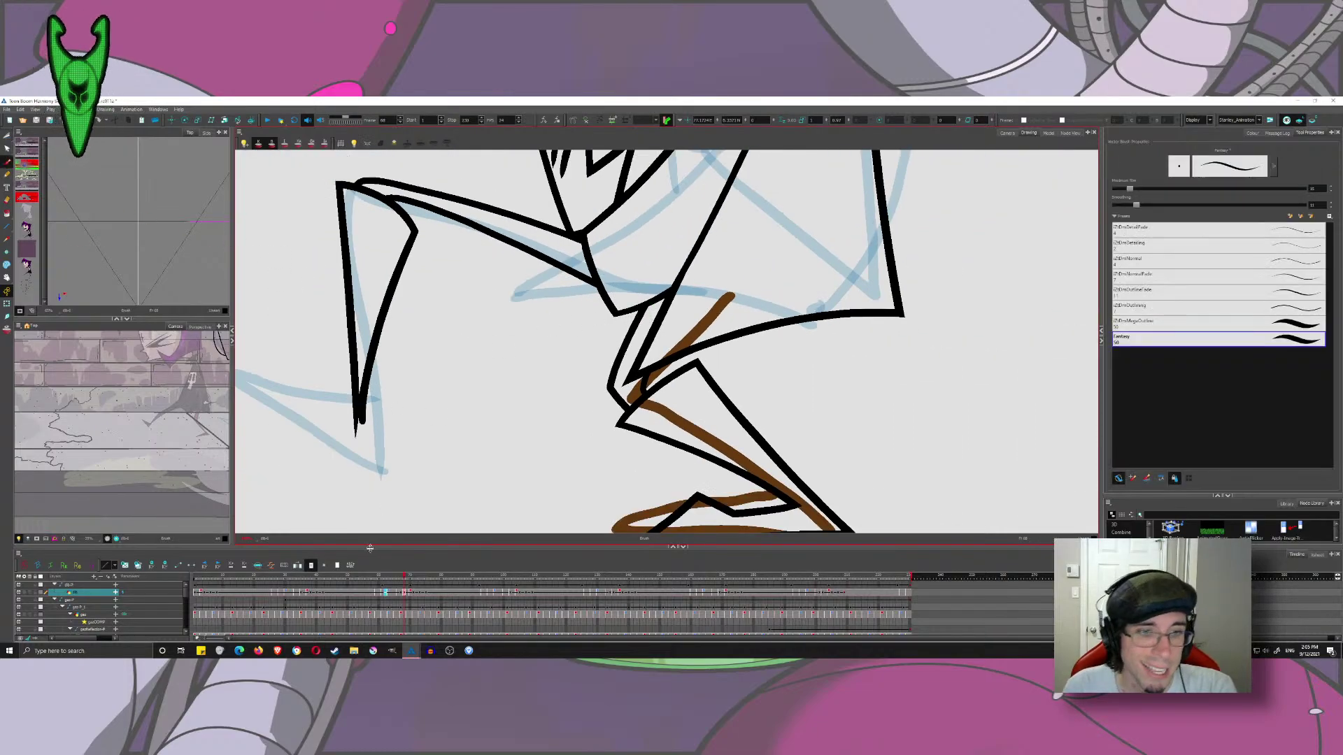
left_click(410, 580)
left_click_drag(409, 579, 375, 568)
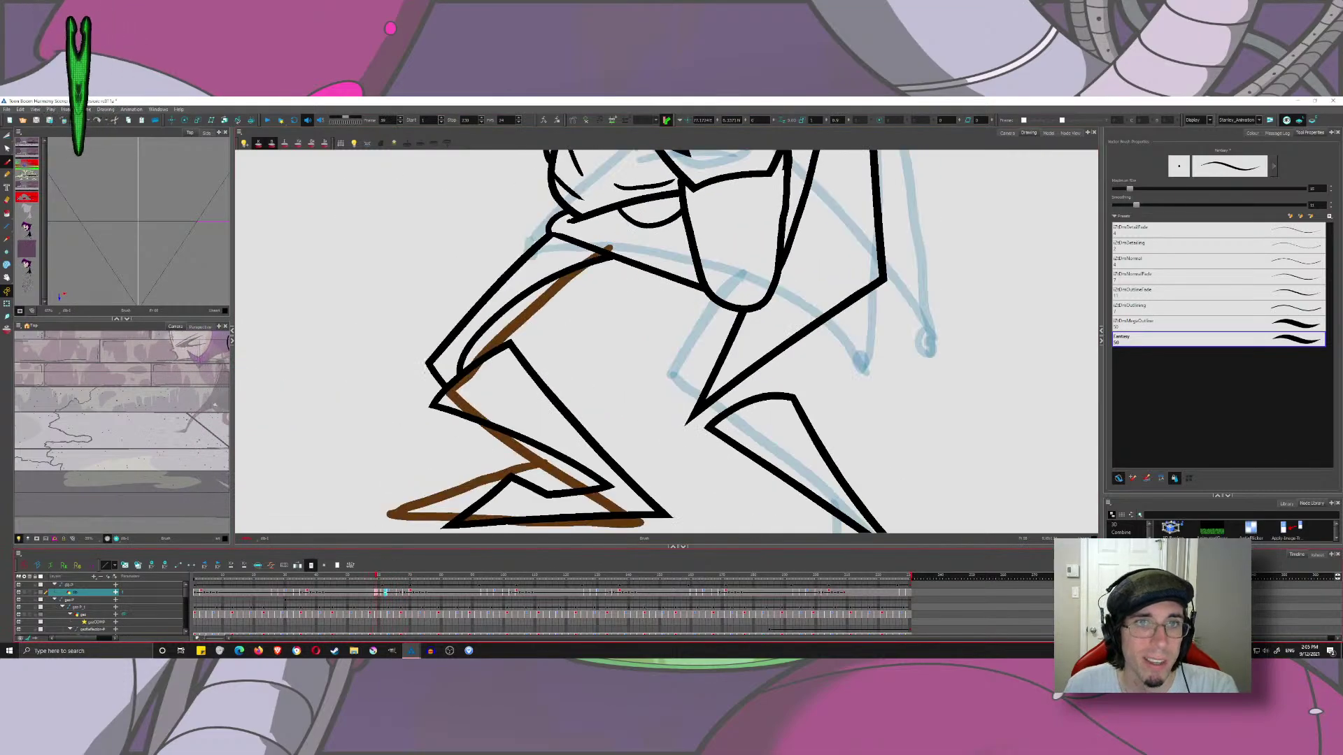
mouse_move(536, 275)
left_mouse_down()
mouse_move(609, 280)
mouse_move(731, 332)
mouse_move(785, 367)
left_mouse_up()
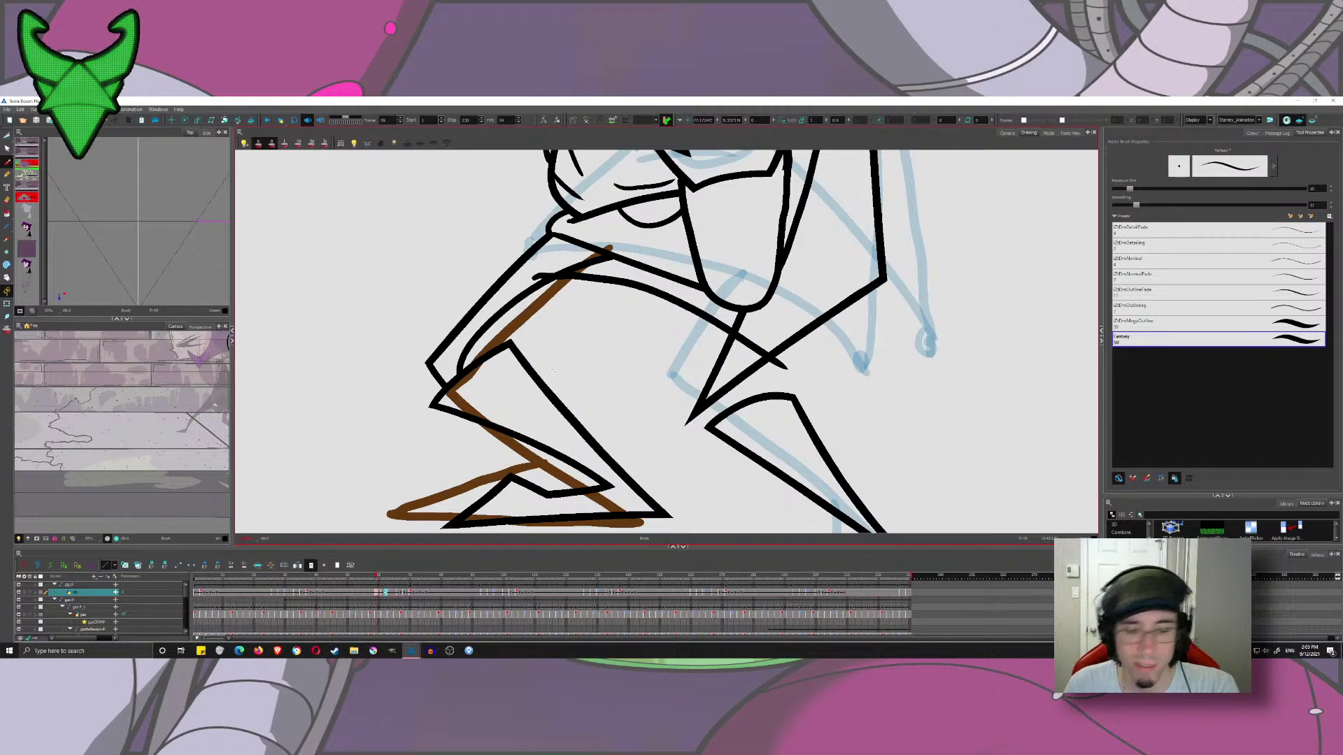
key("g")
left_click_drag(581, 278, 724, 345)
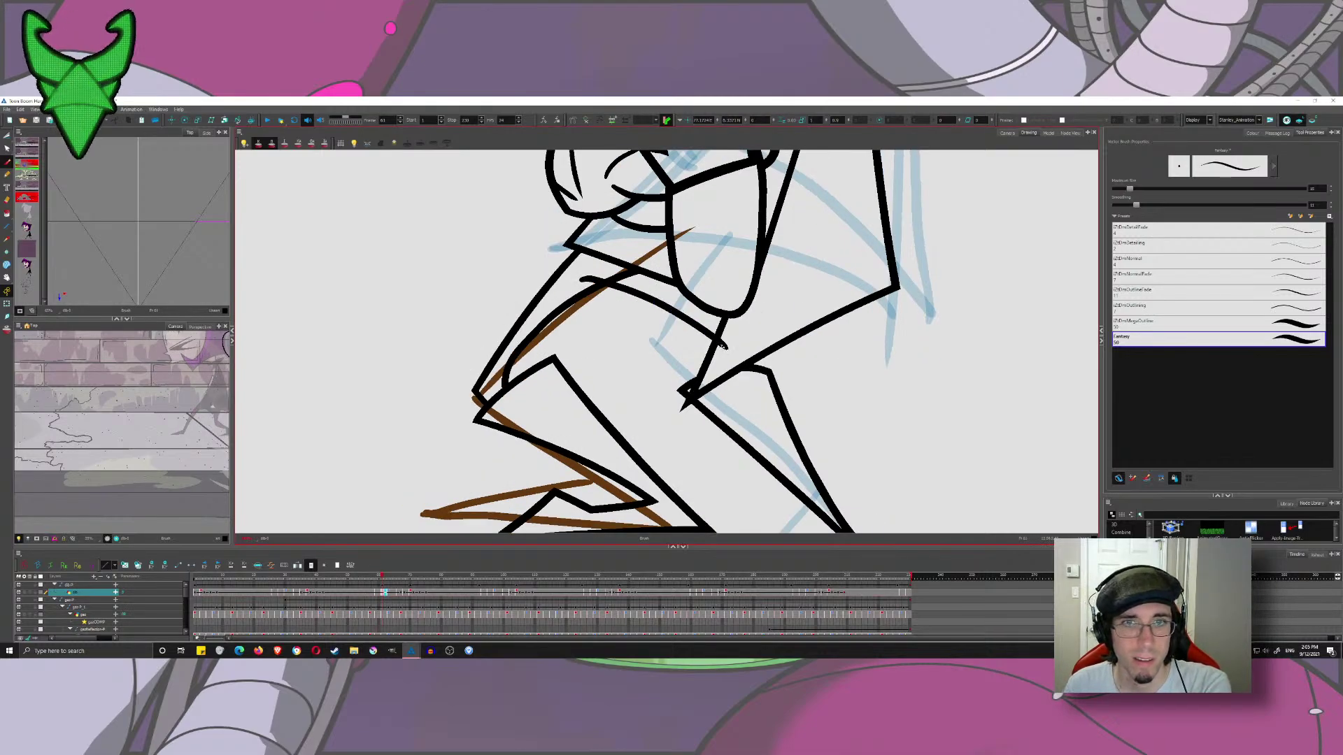
key("g")
left_click_drag(606, 283, 731, 341)
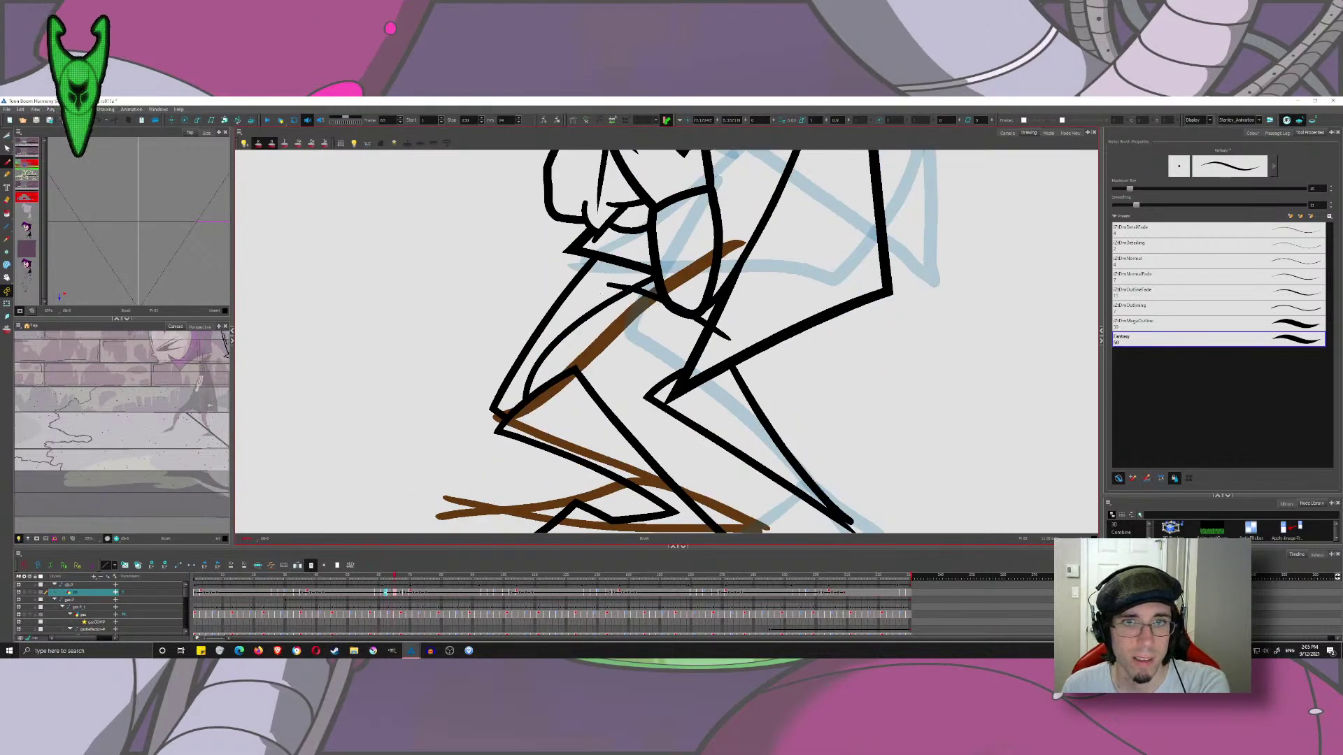
- Trim both overshooting ends of the new crotch lines at the front thigh and the arm in the three drawings
key("g")
key("f")
left_click(7, 136)
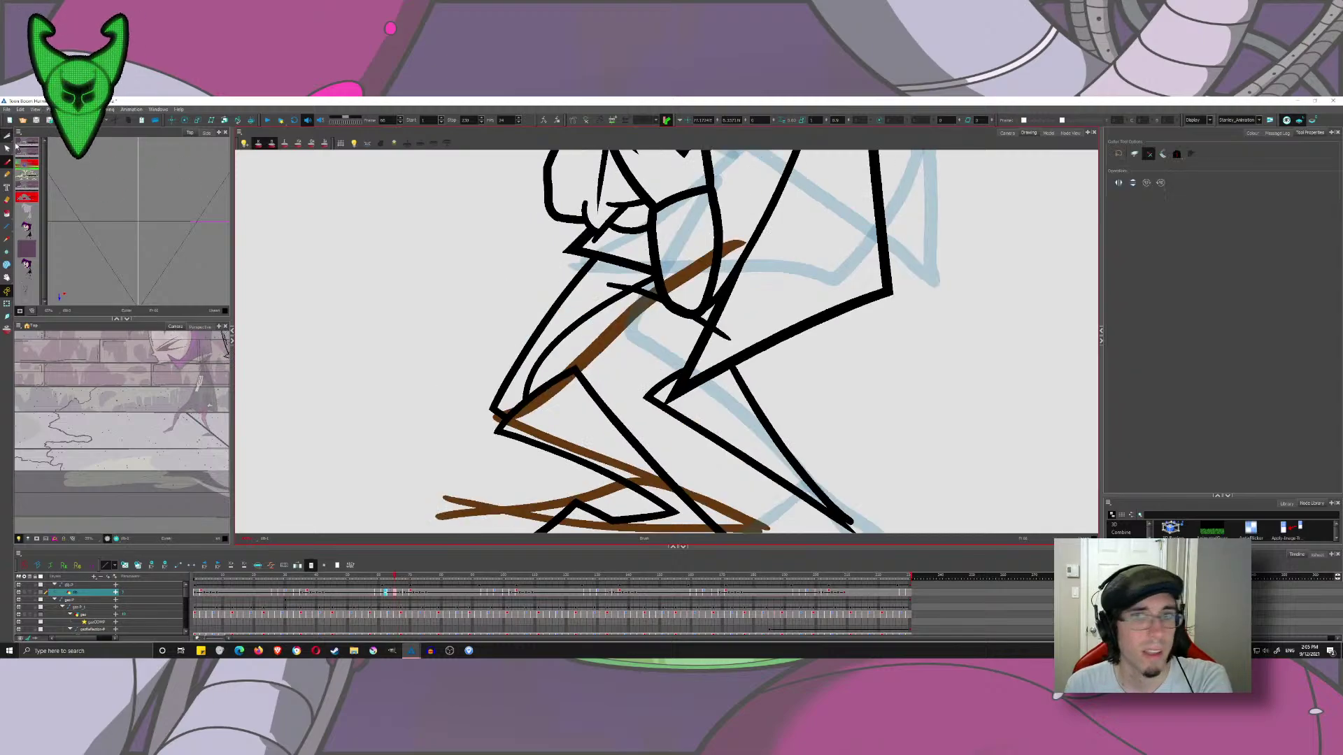
left_click_drag(617, 275, 677, 302)
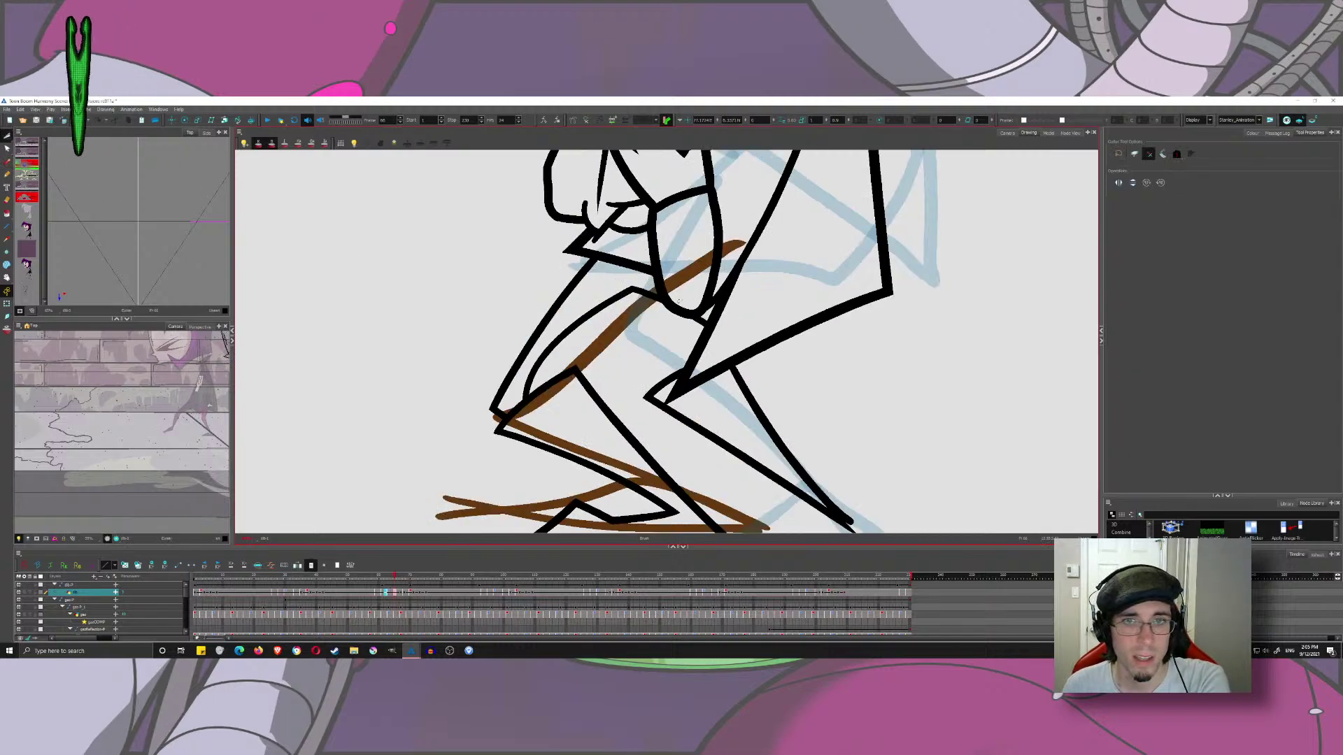
key("f")
left_click_drag(600, 278, 585, 287)
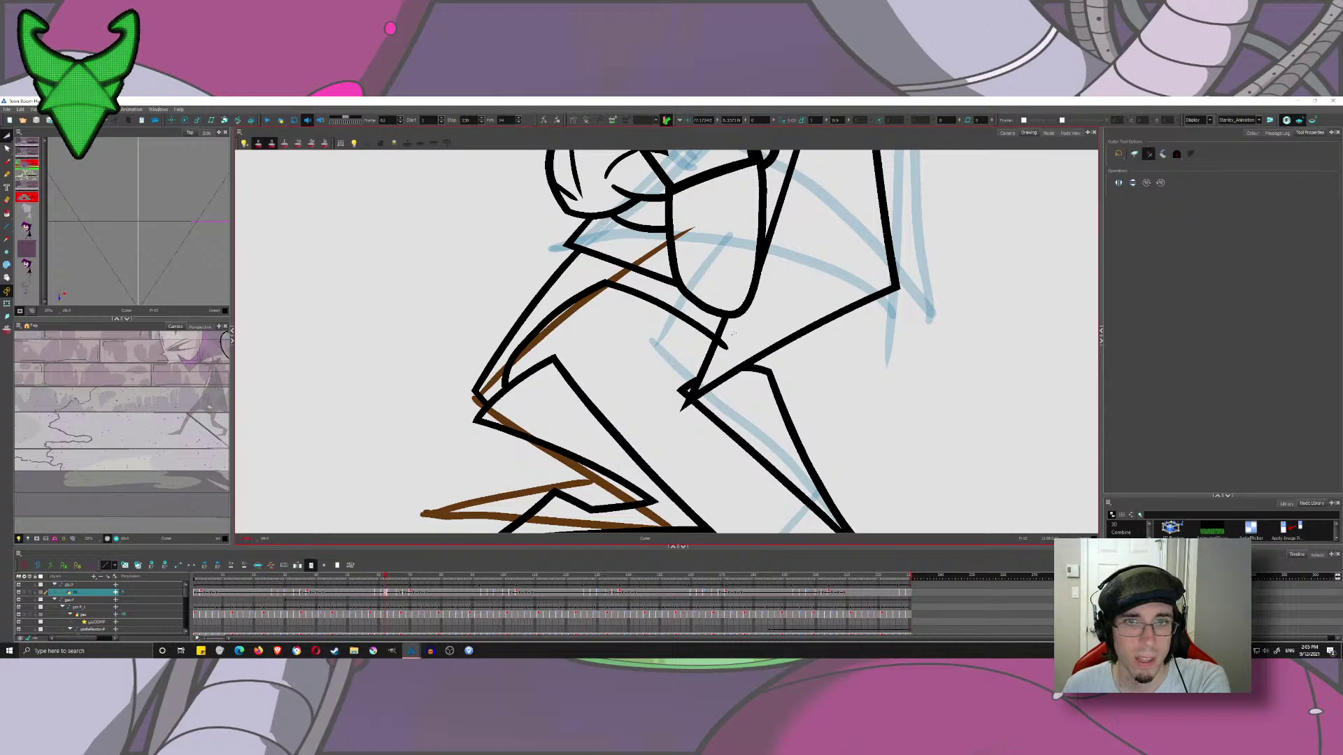
left_click_drag(729, 336, 715, 352)
key("f")
left_click_drag(582, 275, 553, 256)
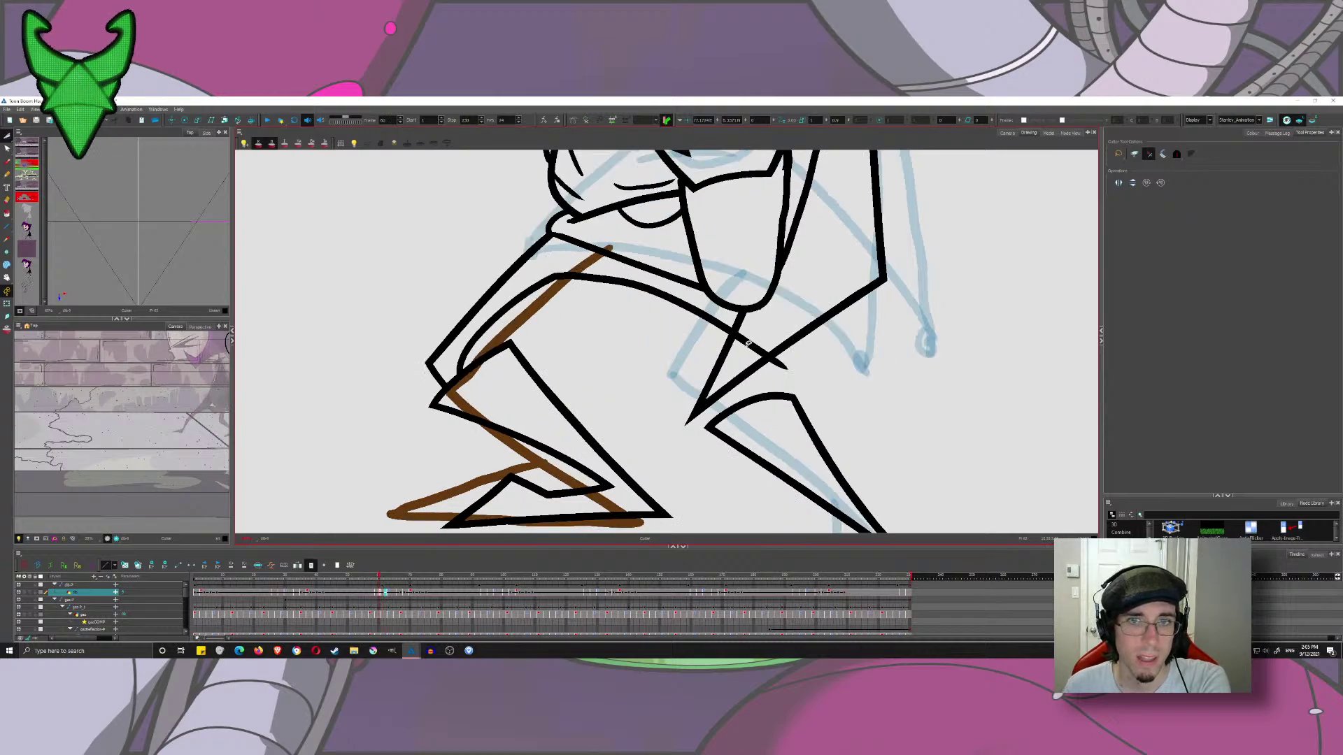
key("f")
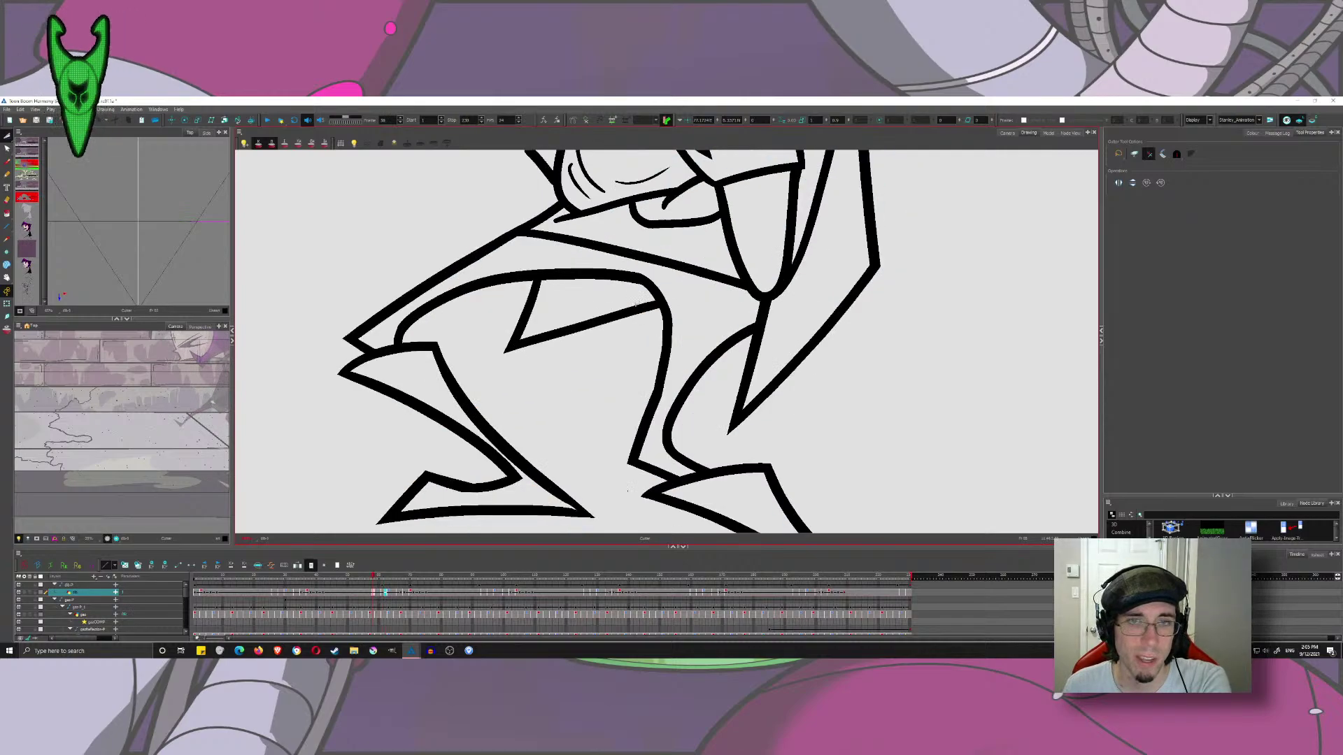
- In the first of these drawings, ink the rear thigh's front and back lines from the boot shaft's top up toward the crotch line
key("g")
left_click(6, 162)
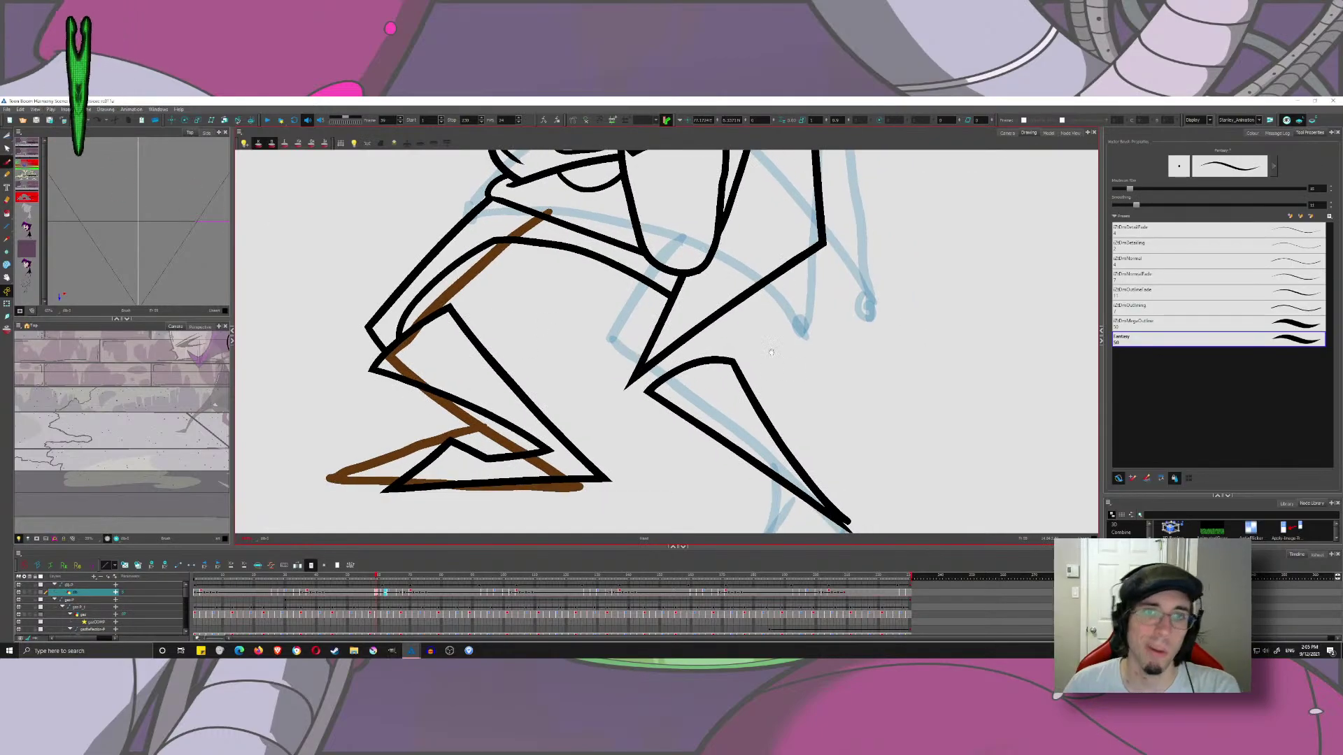
left_click_drag(771, 352, 734, 337)
left_click_drag(610, 245, 551, 315)
key("ctrl+z")
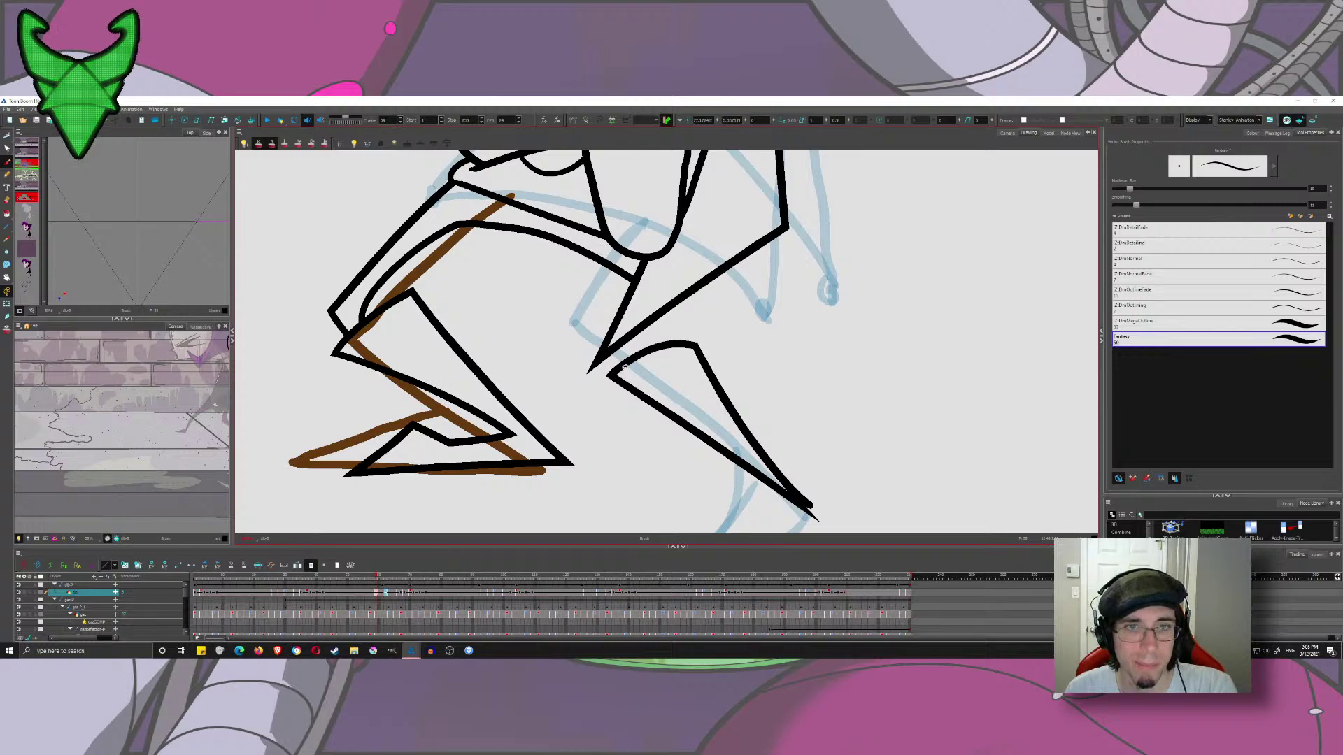
mouse_move(634, 374)
left_mouse_down()
mouse_move(599, 352)
mouse_move(619, 233)
left_mouse_up()
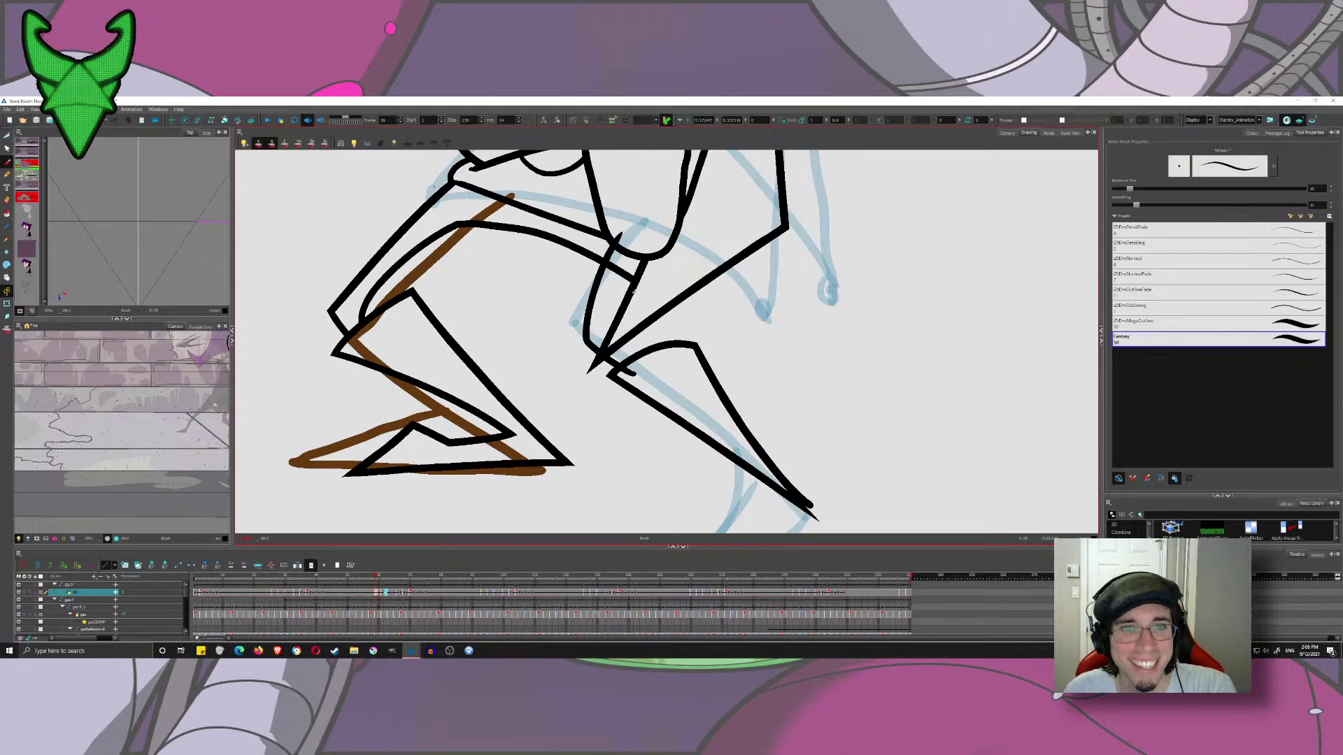
left_click_drag(642, 369, 641, 303)
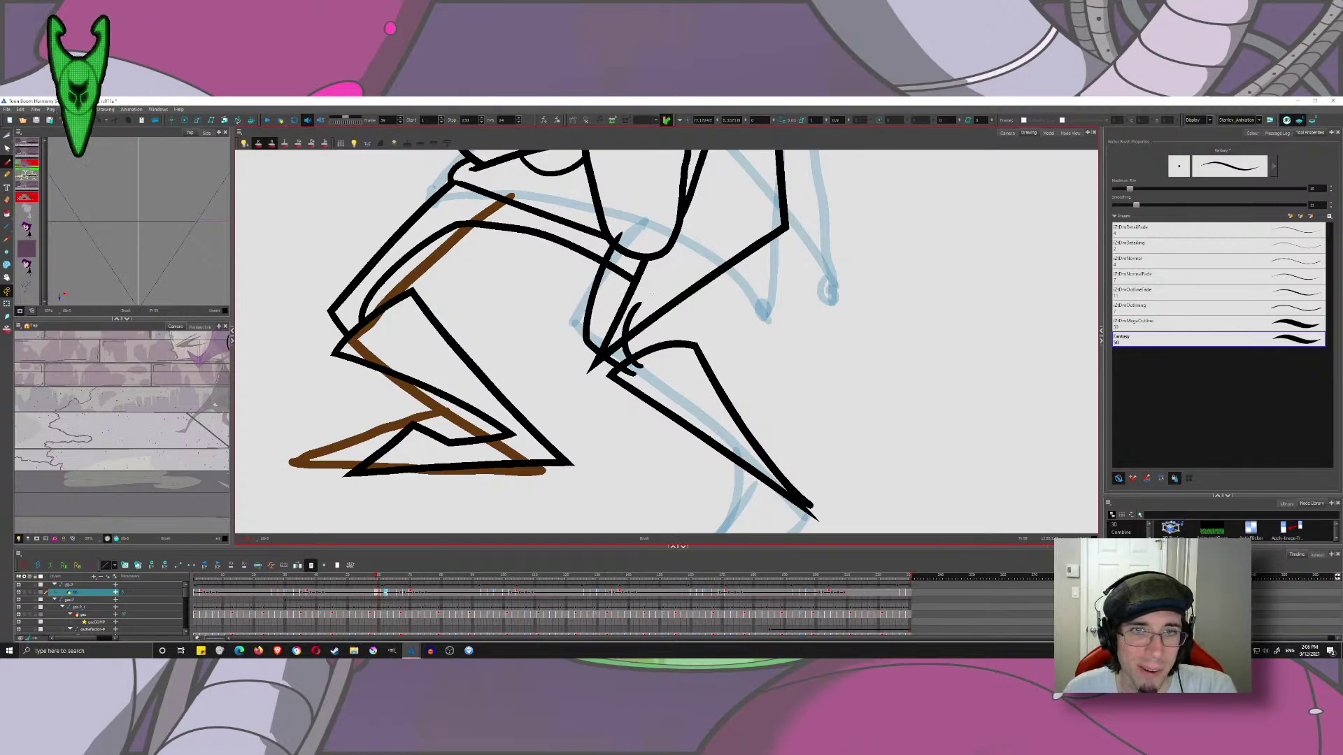
- Cut off the rear thigh lines' excess above the crotch line, across the arm and inside the boot shaft
key("alt+t")
mouse_move(600, 247)
left_mouse_down()
mouse_move(616, 255)
mouse_move(625, 239)
left_mouse_up()
mouse_move(625, 265)
left_mouse_down()
mouse_move(638, 318)
mouse_move(627, 378)
left_mouse_up()
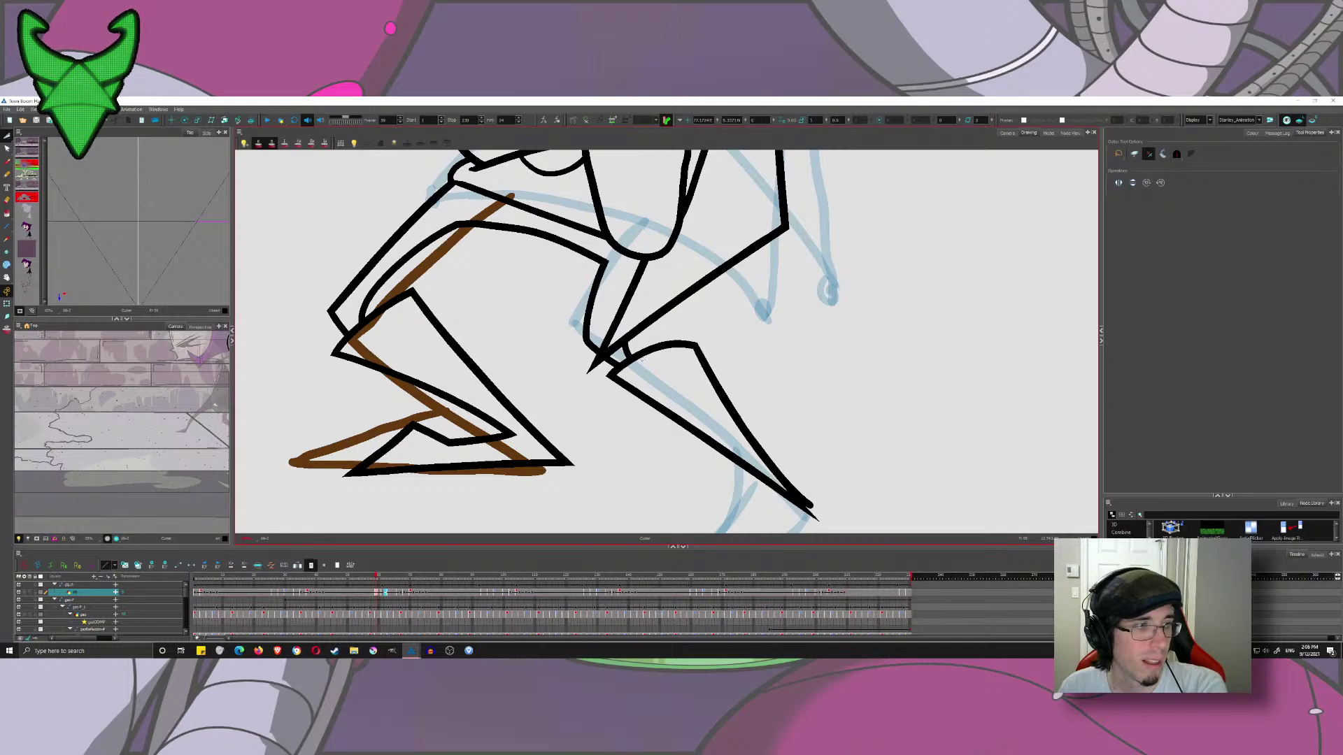
- In the next drawing, ink the rear thigh's outline from the boot shaft up to the crotch line and trim its overshooting ends
key("period")
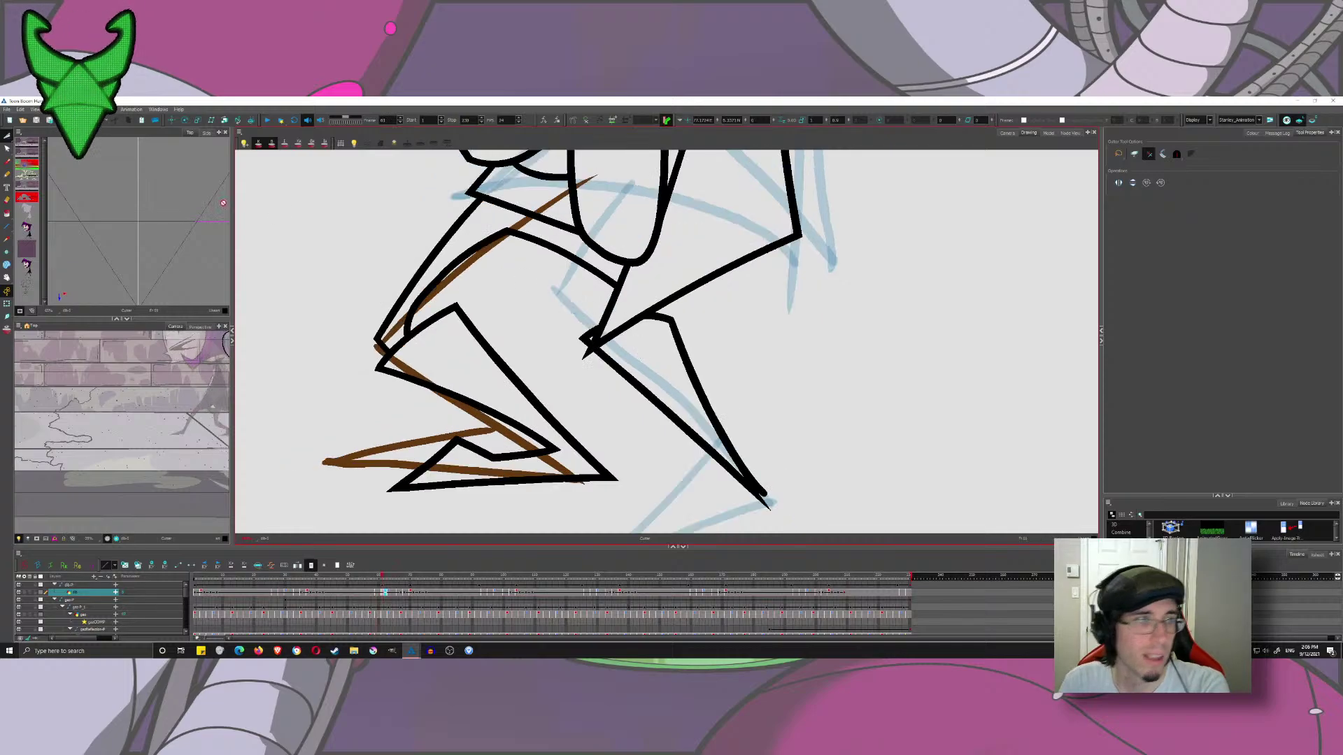
key("alt+b")
mouse_move(602, 339)
left_mouse_down()
mouse_move(568, 303)
mouse_move(595, 228)
mouse_move(597, 302)
mouse_move(617, 263)
mouse_move(593, 252)
mouse_move(600, 233)
left_mouse_up()
key("alt+t")
mouse_move(610, 243)
left_mouse_down()
mouse_move(592, 287)
mouse_move(627, 257)
mouse_move(597, 293)
mouse_move(605, 336)
left_mouse_up()
key("ctrl+z")
key("ctrl+z")
scroll(645, 305, "up", 5)
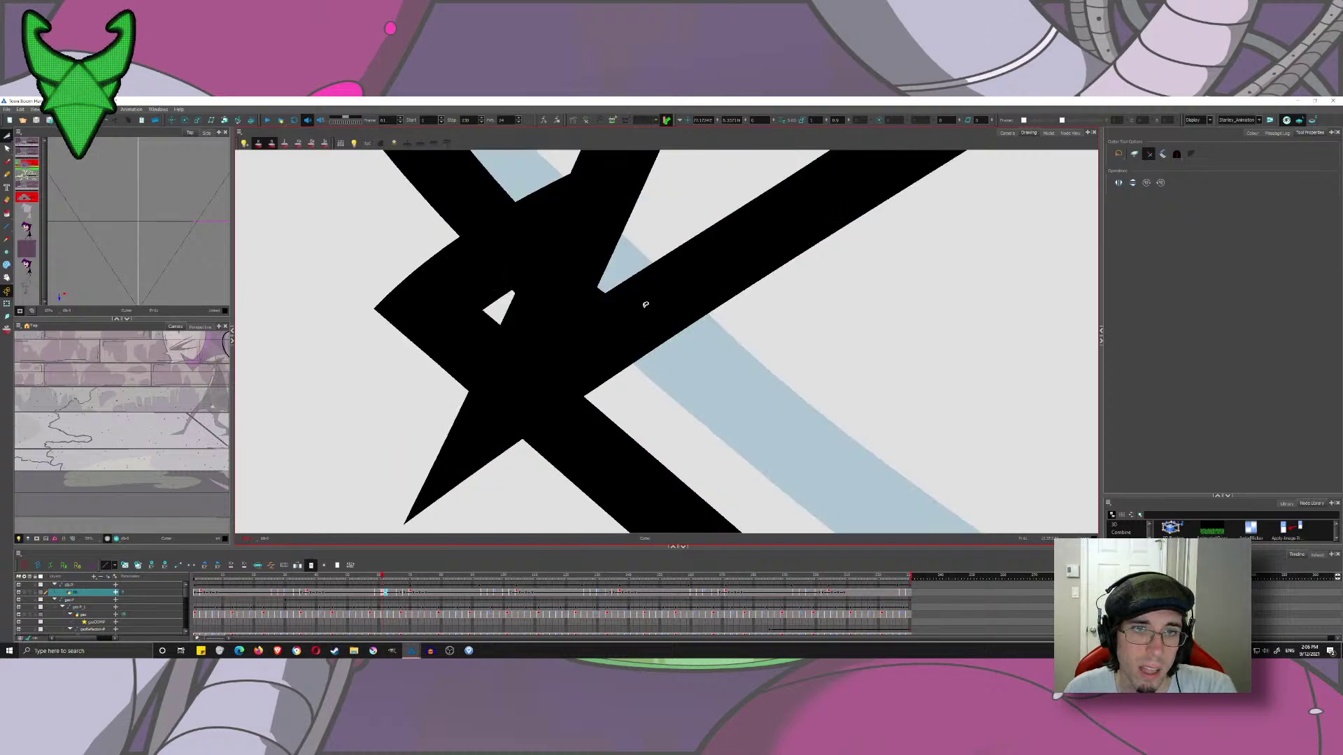
scroll(525, 290, "down", 4)
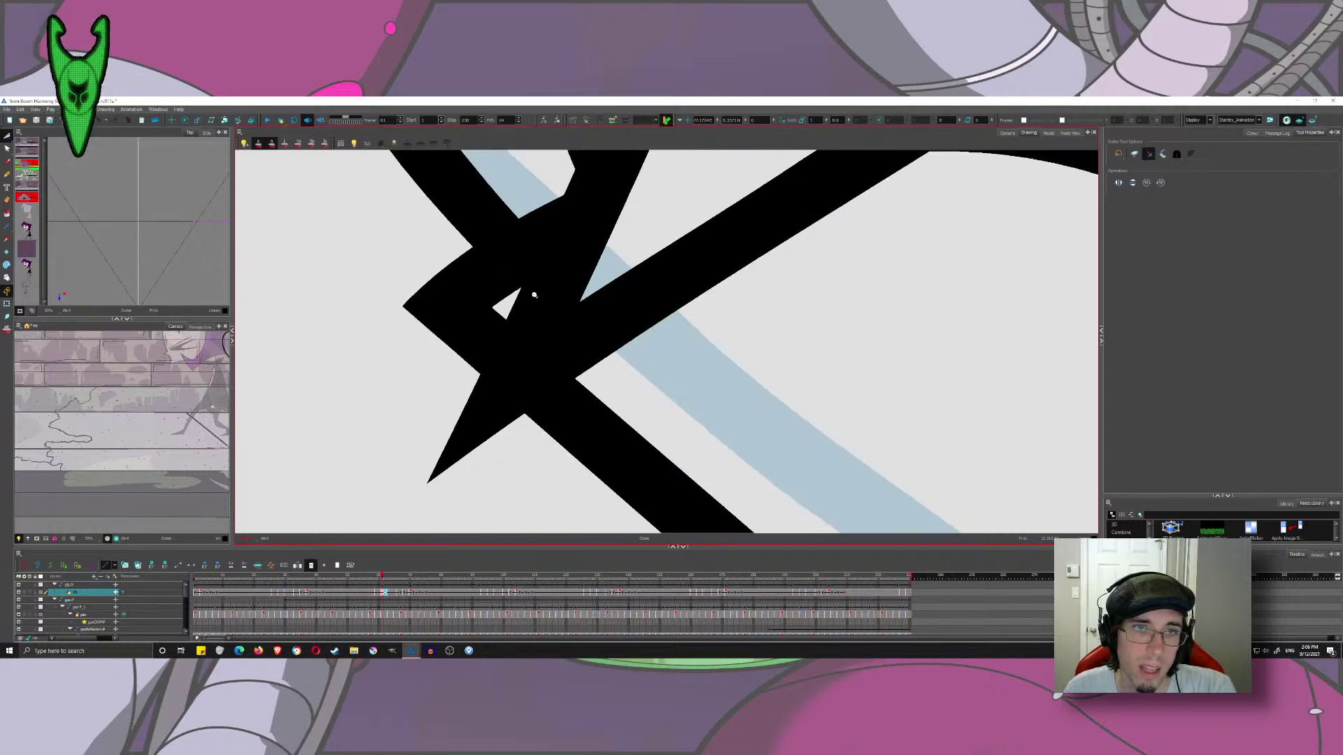
scroll(536, 297, "down", 5)
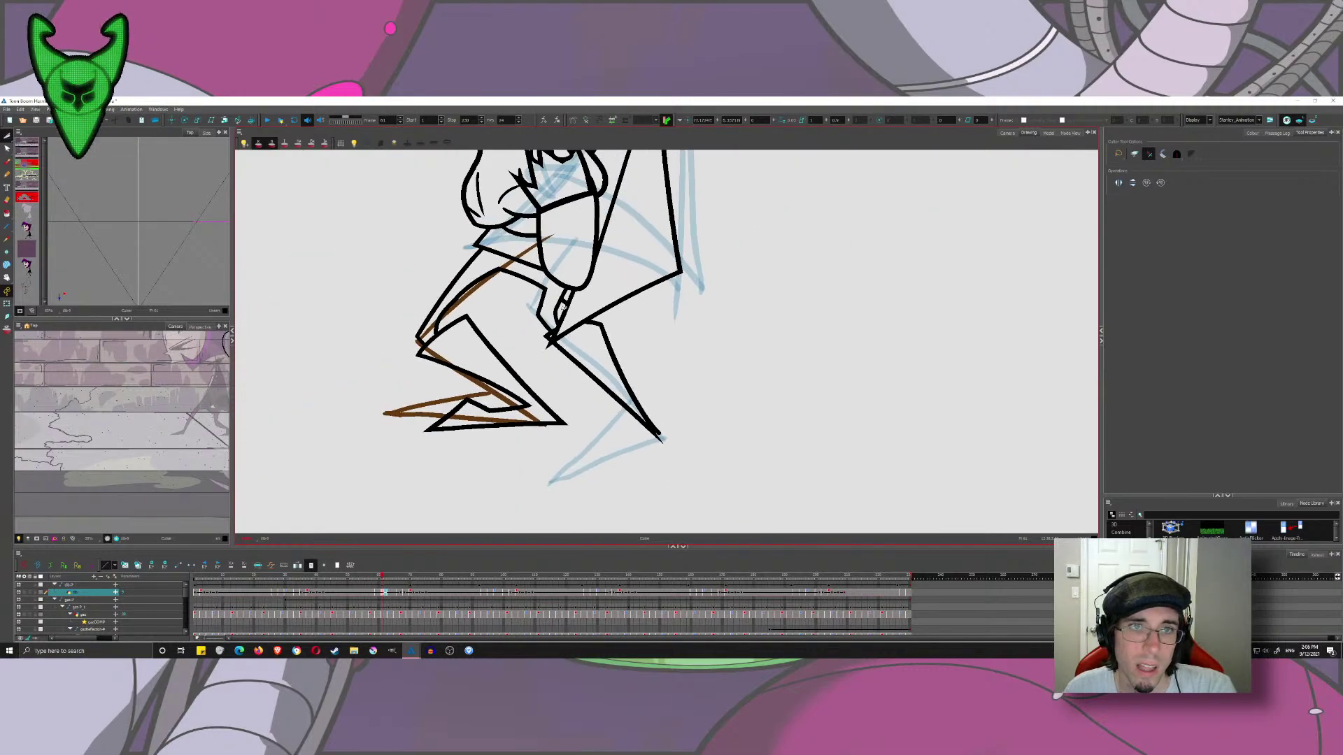
- Compare the rear thigh with the neighbouring drawings and cut away its leftover inner curve beside the arm
key("comma")
key("comma")
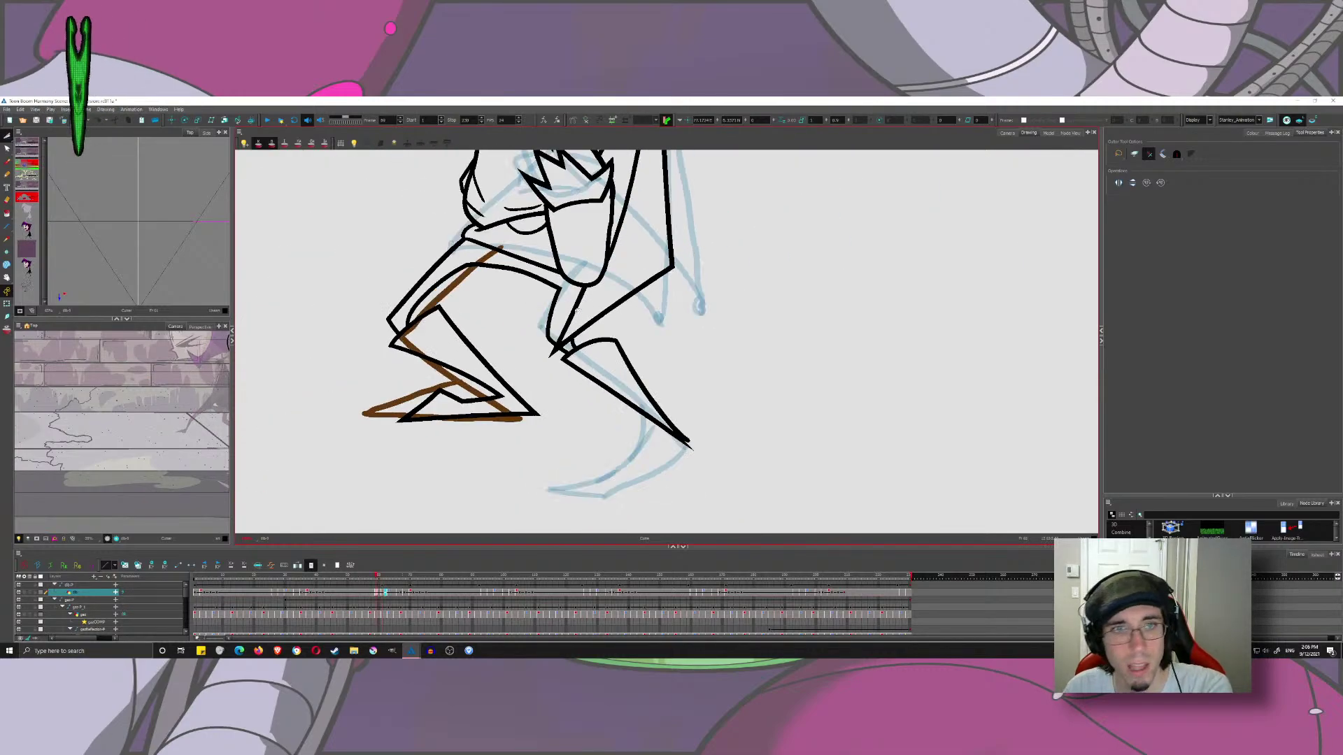
key("period")
key("period")
key("period")
key("period")
key("comma")
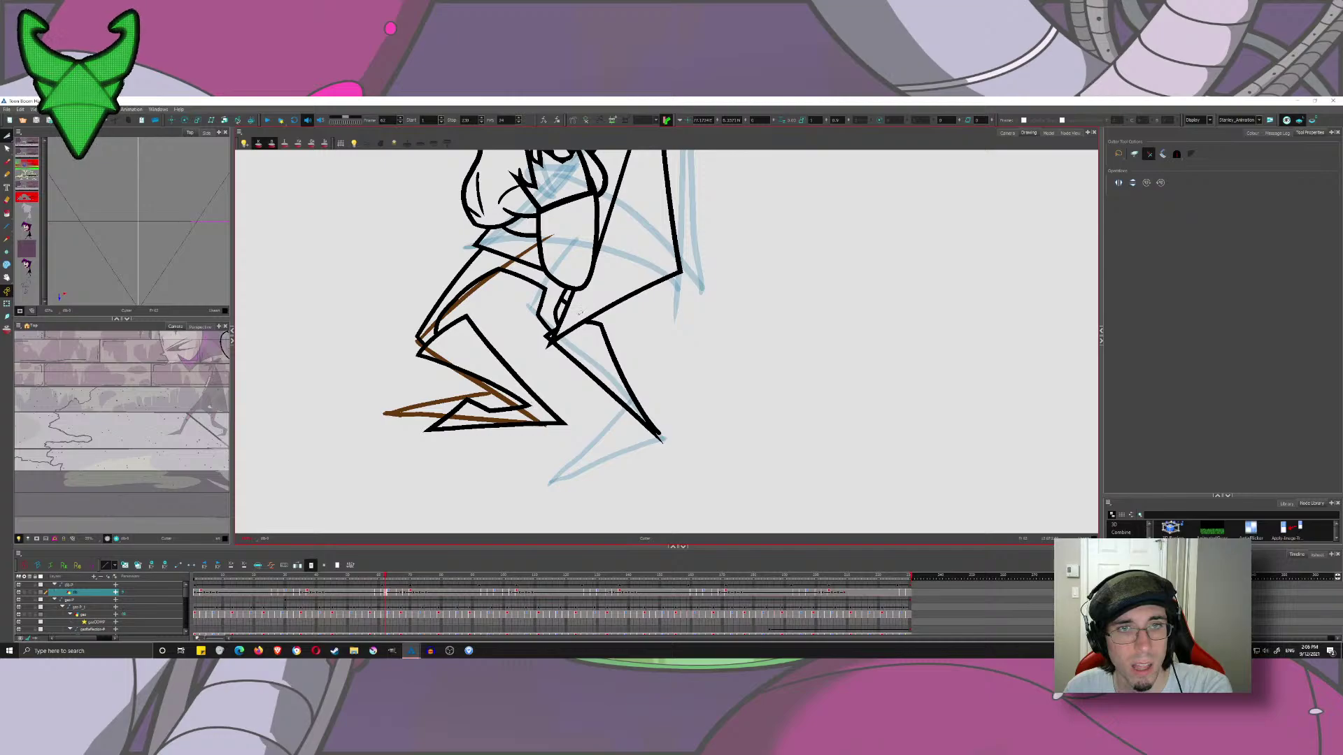
scroll(568, 289, "up", 5)
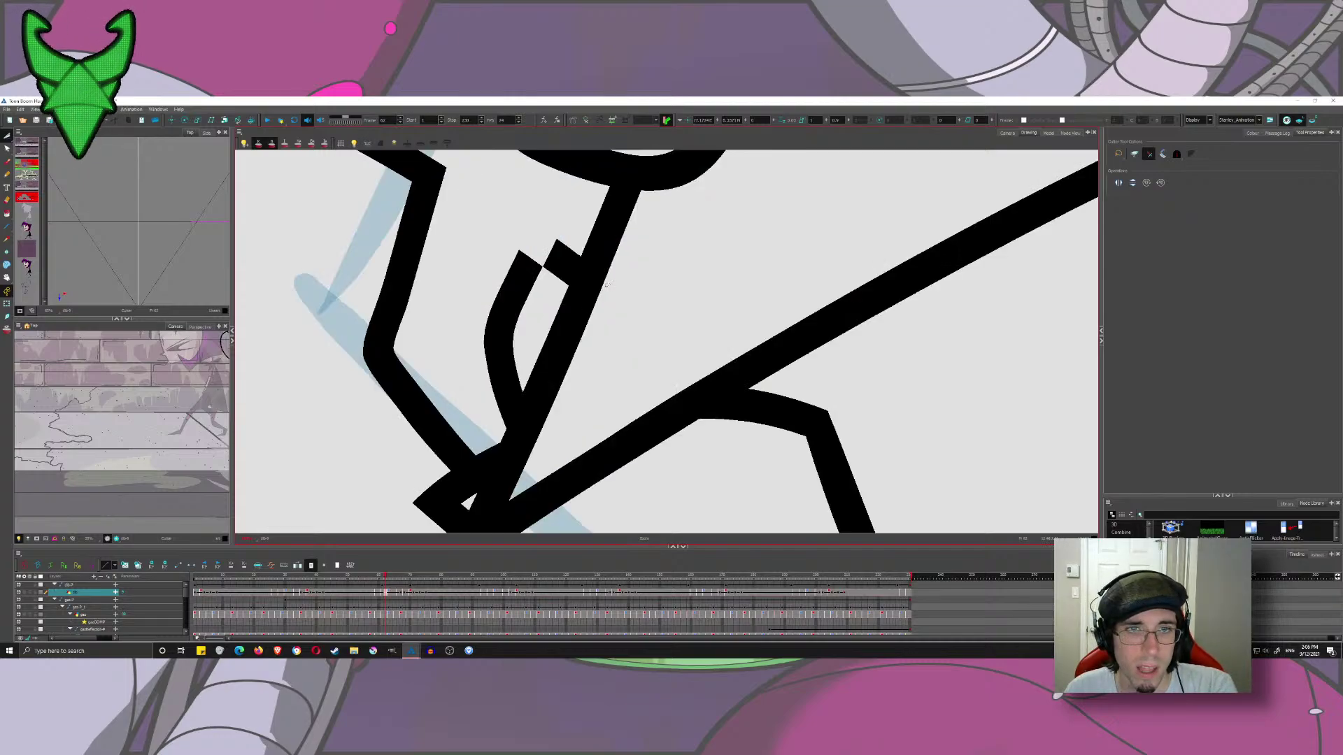
mouse_move(573, 245)
left_mouse_down()
mouse_move(554, 282)
mouse_move(491, 285)
left_mouse_up()
scroll(502, 334, "down", 2)
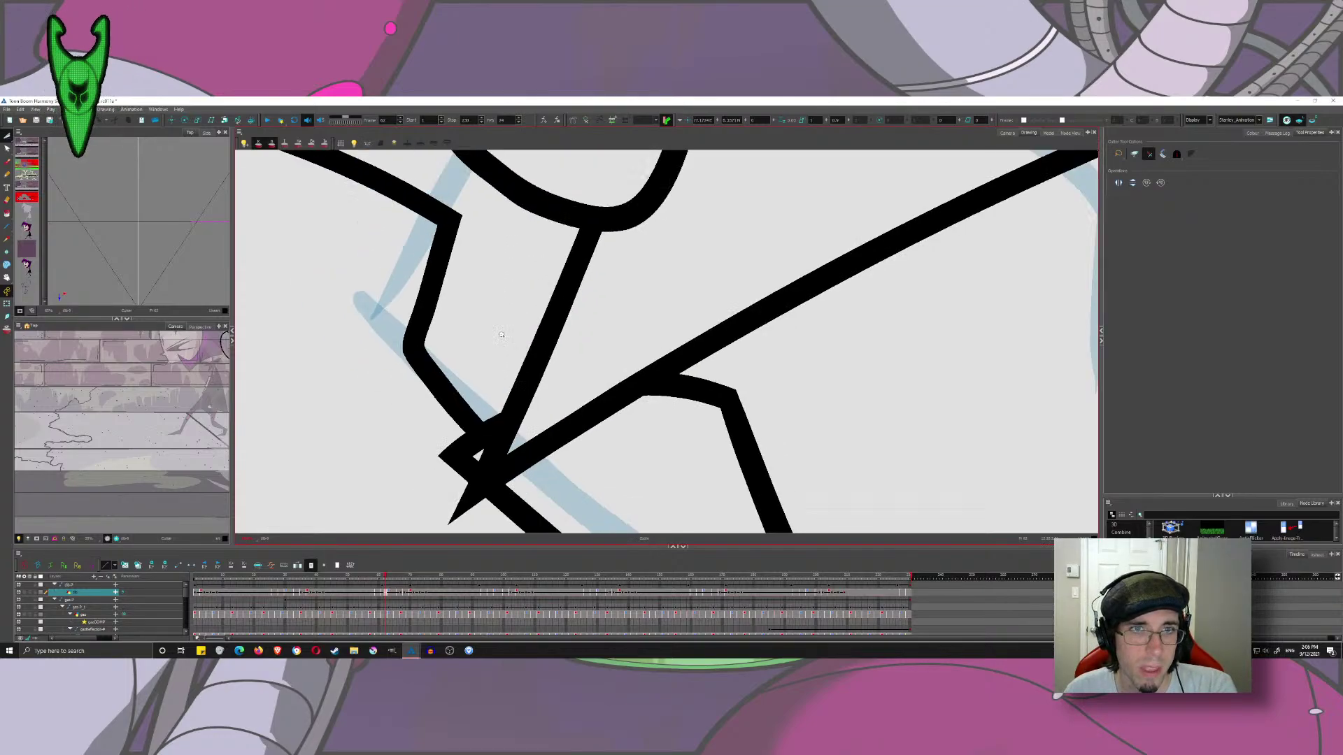
- In the following drawing, ink the rear thigh's front line from the boot shaft up to the crotch line, undoing the misplaced back strokes
scroll(502, 336, "down", 8)
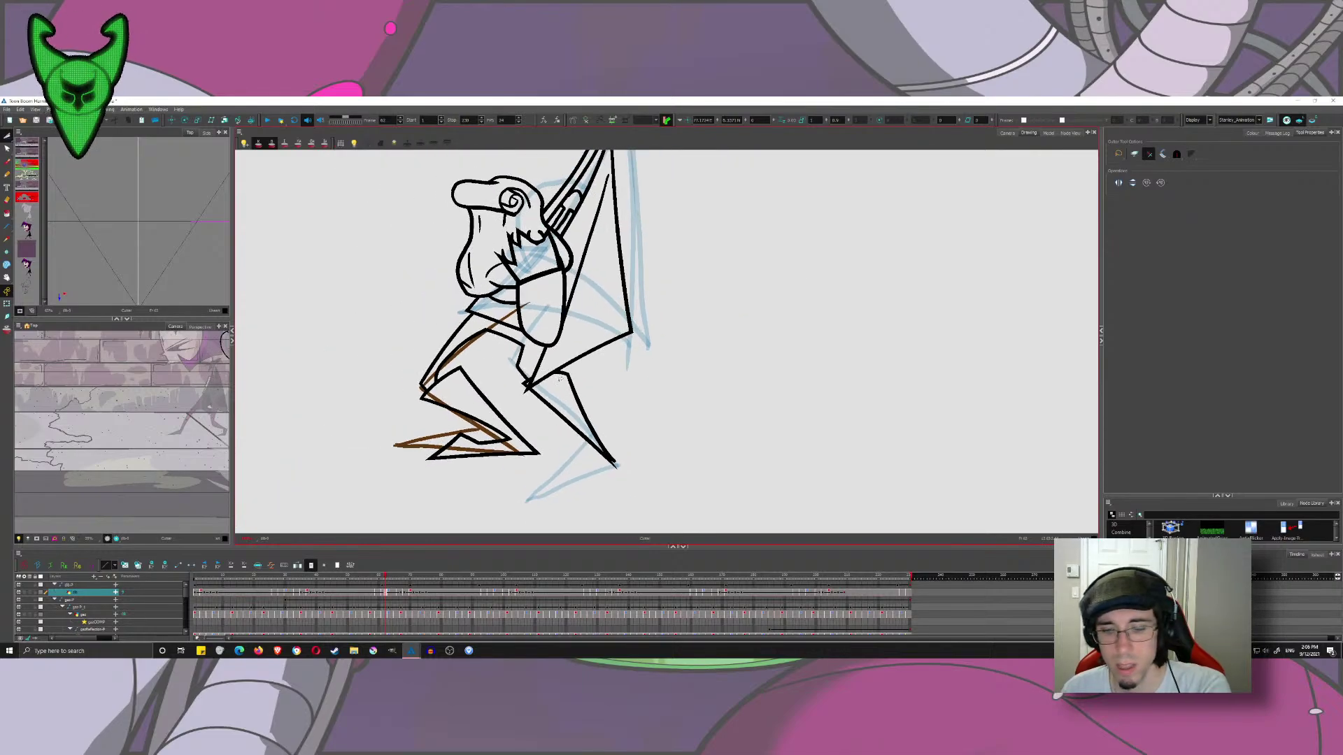
key("g")
left_click(7, 161)
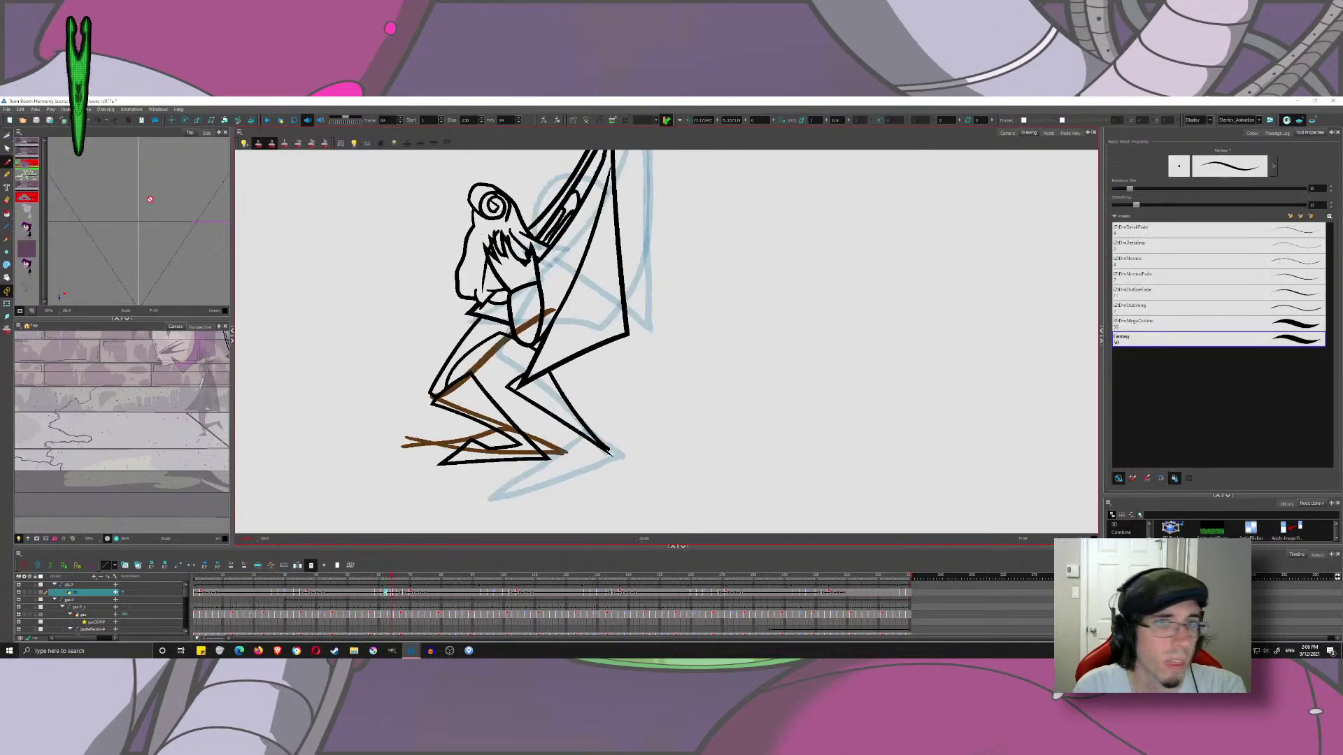
scroll(514, 387, "up", 5)
mouse_move(549, 422)
left_mouse_down()
mouse_move(514, 386)
mouse_move(533, 310)
mouse_move(492, 321)
mouse_move(544, 413)
mouse_move(539, 309)
mouse_move(582, 291)
mouse_move(541, 369)
mouse_move(635, 343)
left_mouse_up()
key("ctrl+z")
key("ctrl+z")
key("ctrl+z")
key("ctrl+z")
mouse_move(563, 406)
left_mouse_down()
mouse_move(530, 364)
mouse_move(644, 320)
left_mouse_up()
left_click(8, 137)
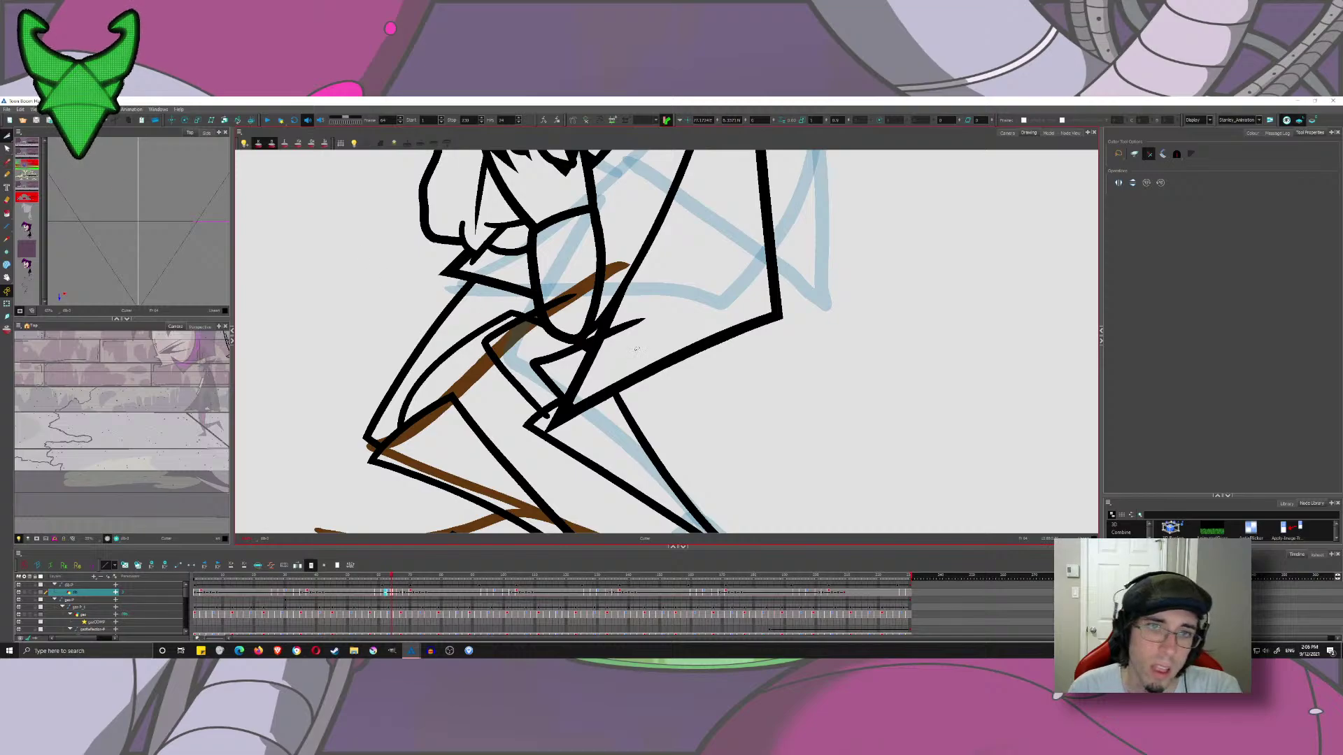
key("ctrl+z")
- Redraw the rear thigh's short back line beside the arm and trim its overshooting end
key("alt+b")
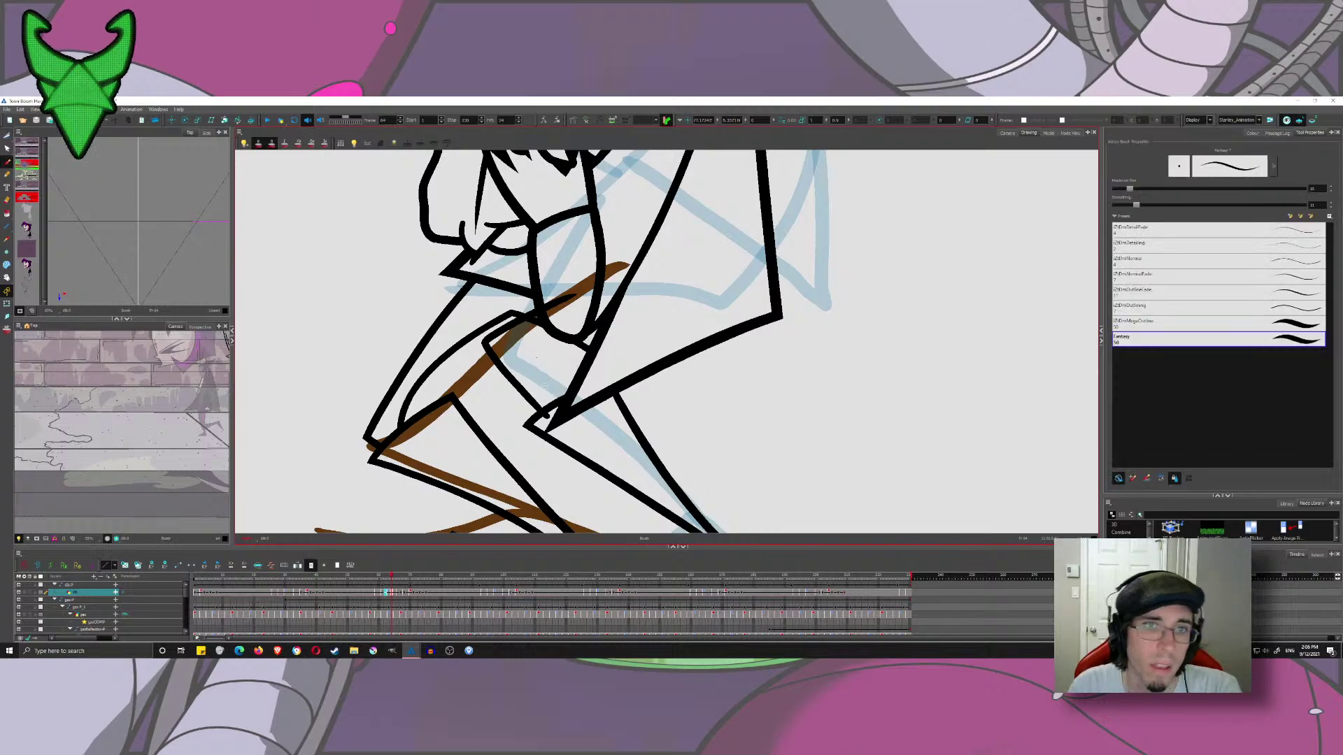
left_click_drag(589, 384, 533, 342)
key("alt+t")
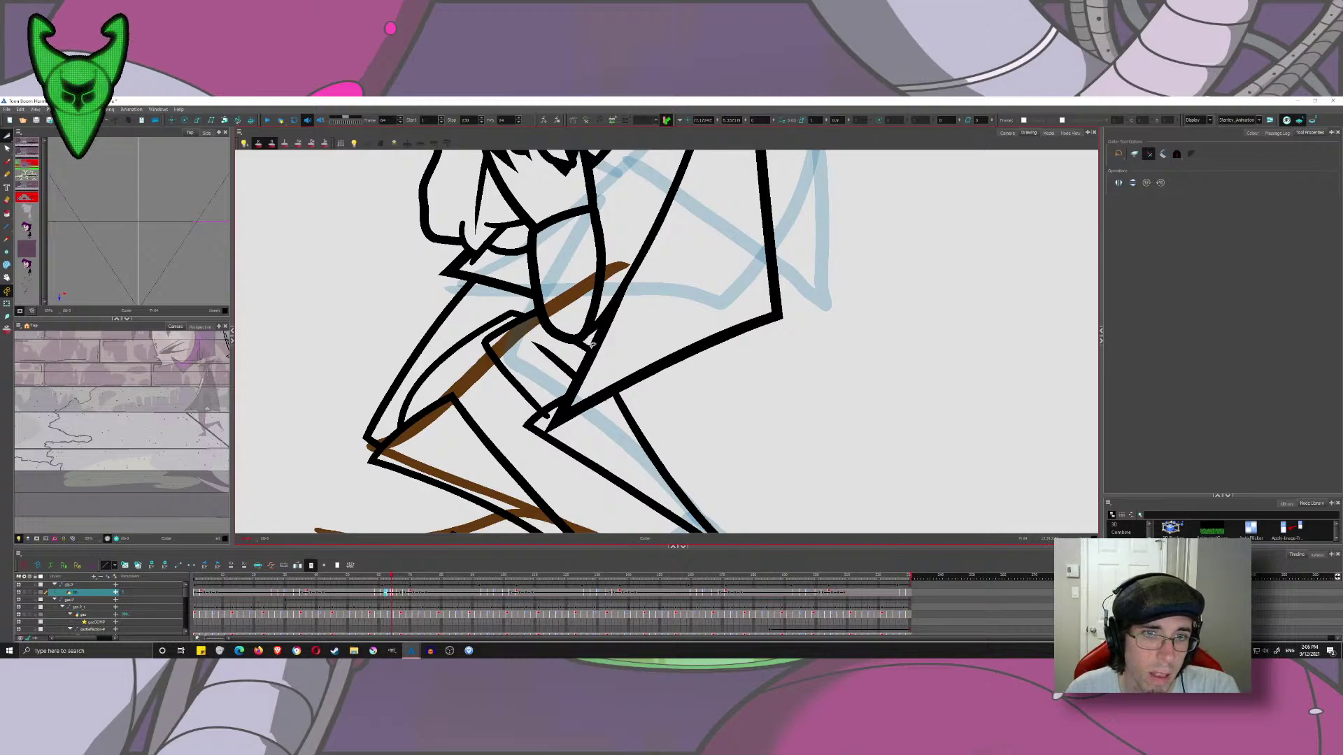
scroll(549, 411, "down", 2)
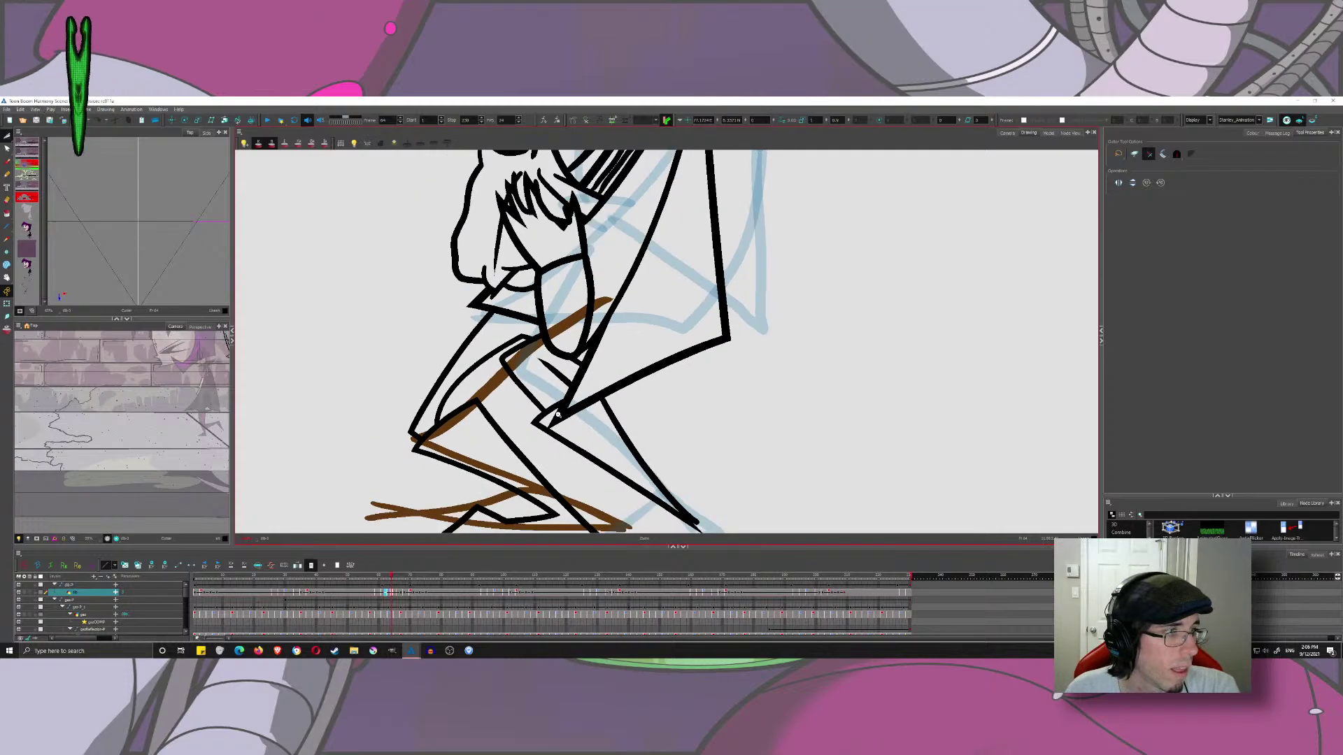
- In the drawing where the blue-sketched leg is lifted forward, ink the foot's top line from the toe past the ankle
left_click(7, 162)
key("period")
key("period")
key("period")
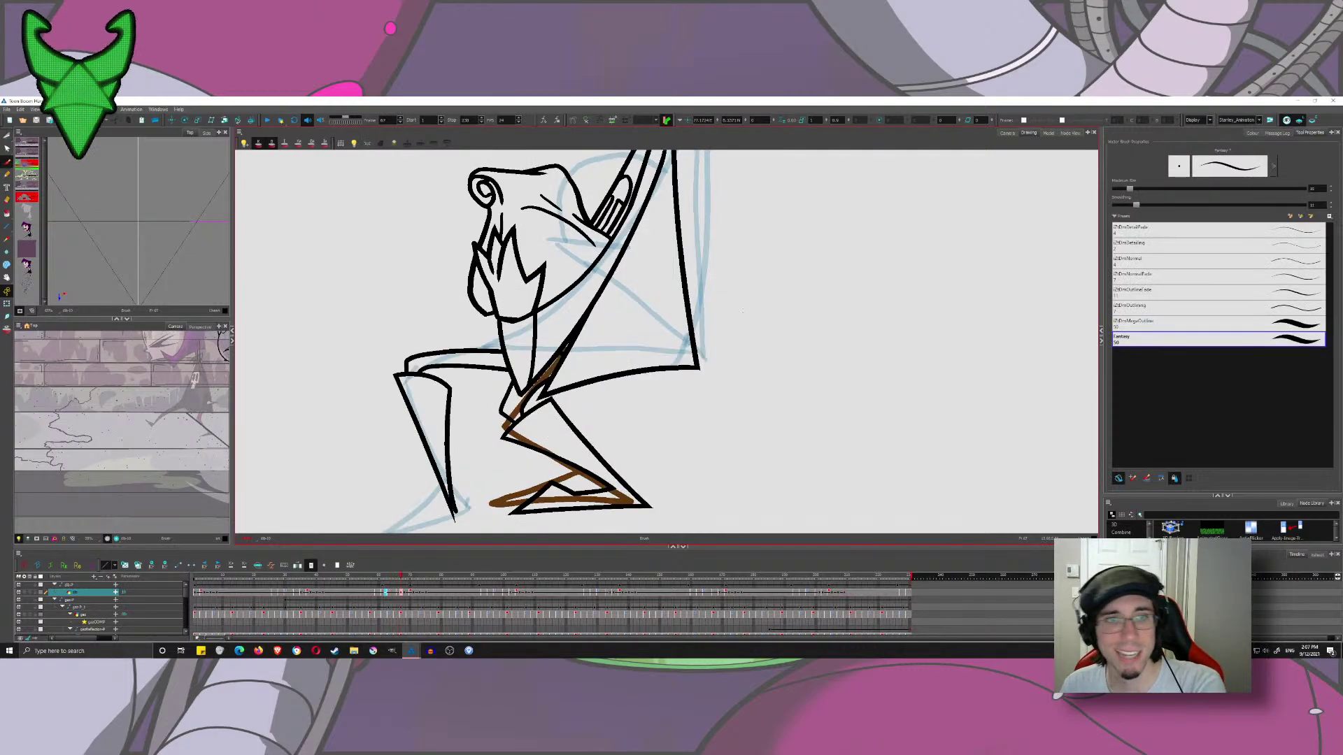
left_click_drag(549, 400, 633, 329)
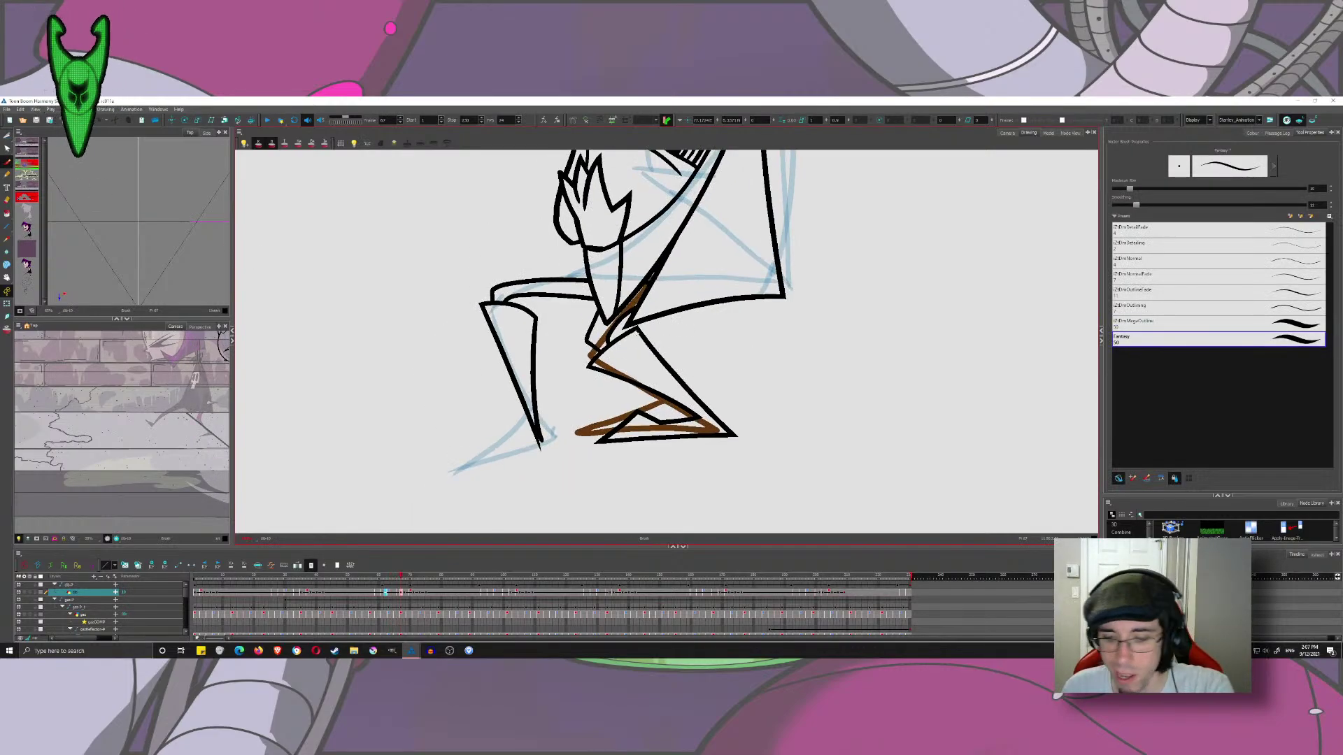
key("period")
key("period")
key("comma")
key("period")
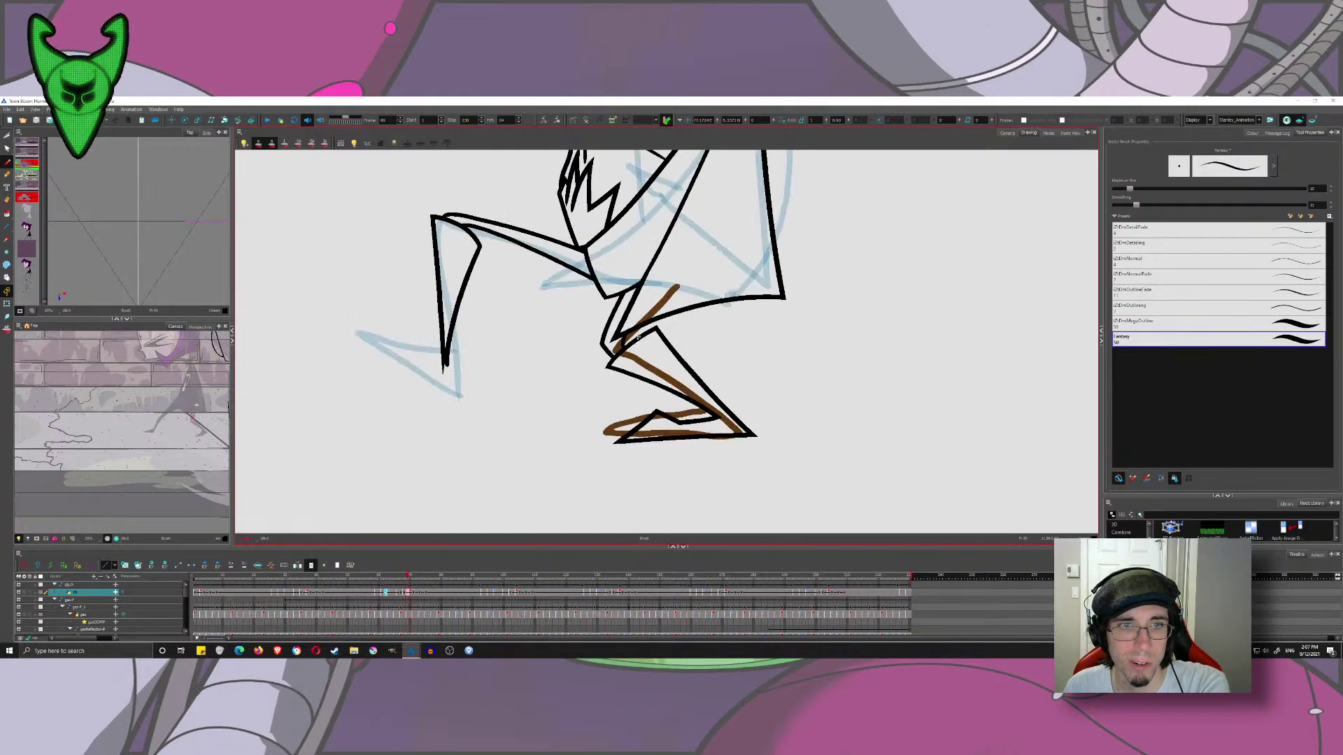
scroll(332, 352, "up", 5)
left_click_drag(665, 391, 487, 411)
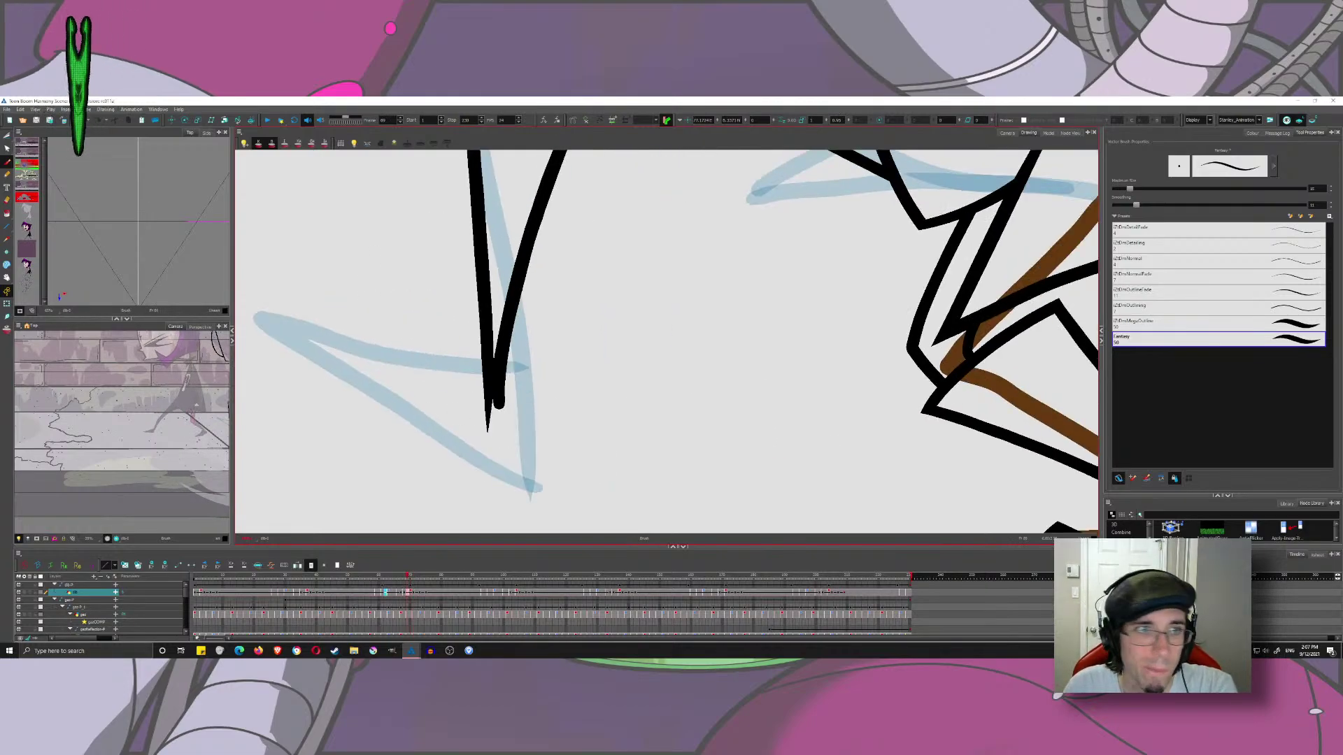
left_click_drag(308, 298, 663, 391)
key("ctrl+z")
left_click_drag(270, 309, 763, 397)
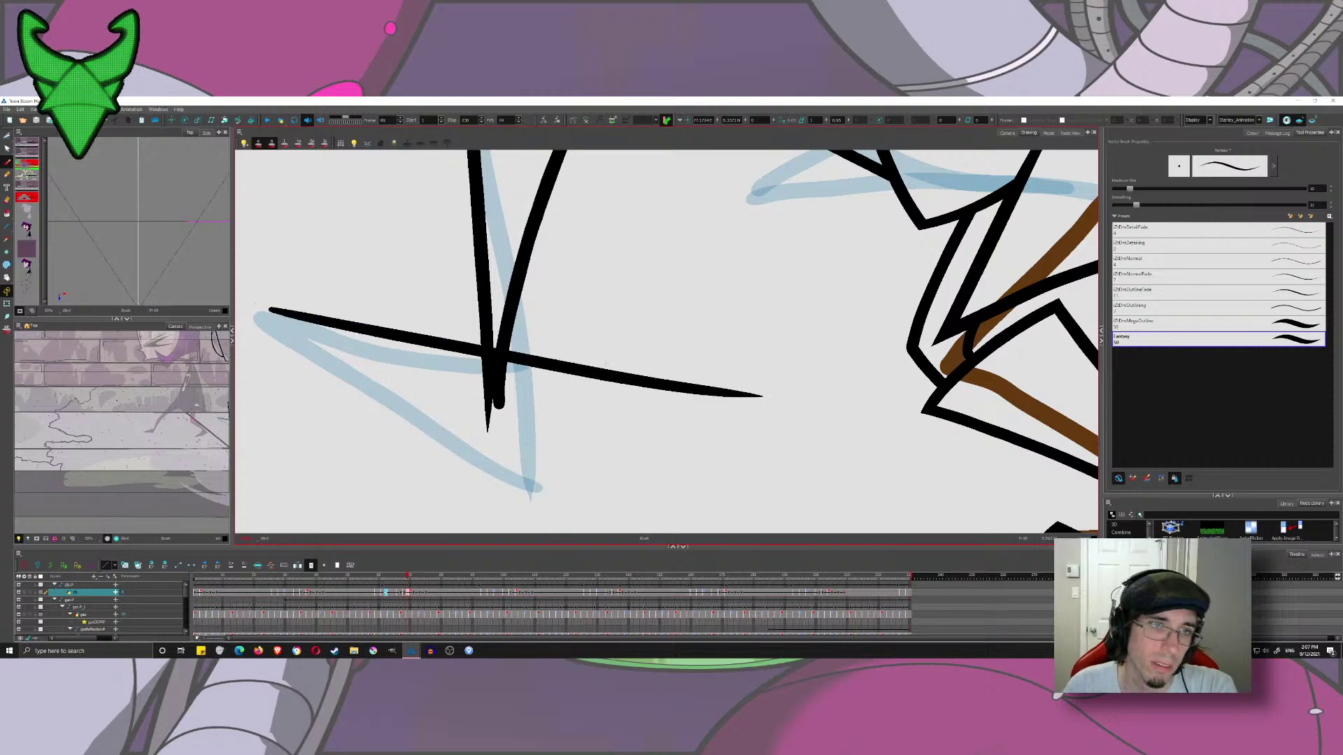
left_click_drag(595, 350, 764, 354)
key("ctrl+z")
left_click_drag(413, 300, 847, 394)
- Ink the lifted foot's sole line and short heel line over the blue sketch, letting their ends cross
left_click_drag(449, 288, 735, 530)
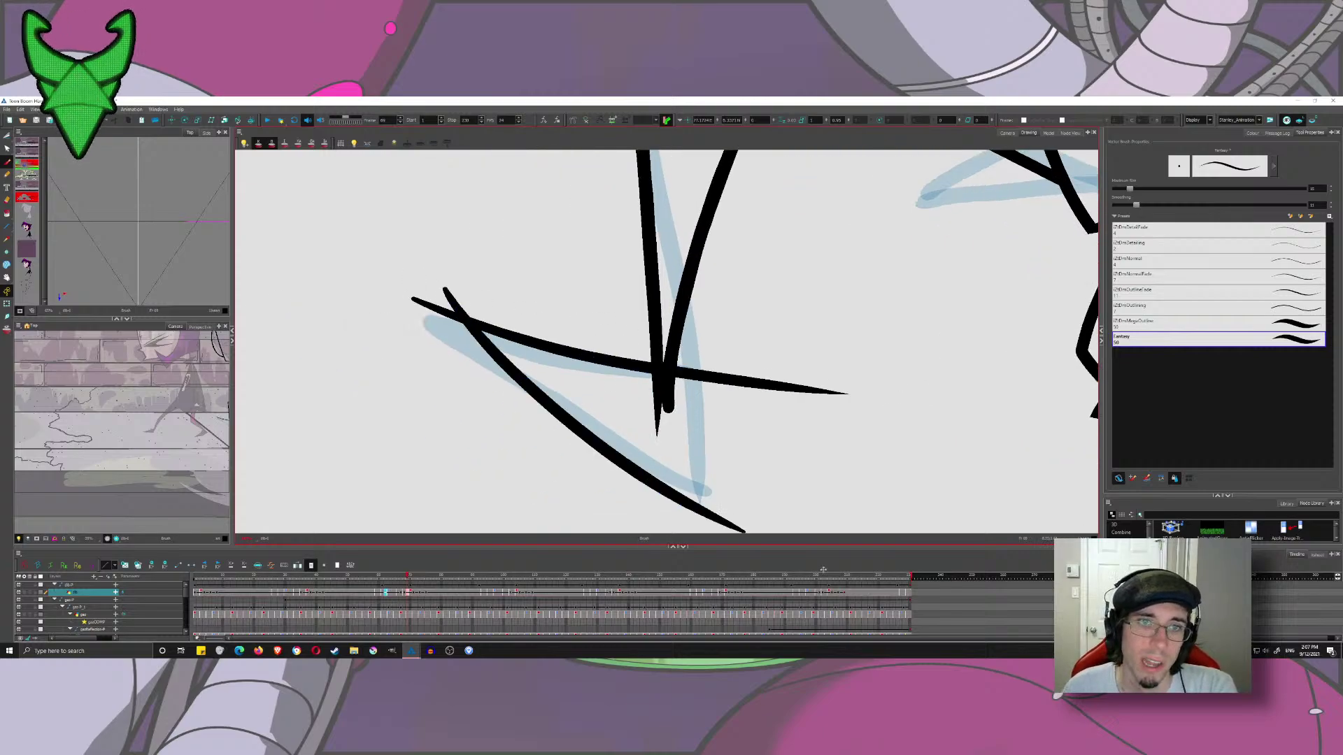
key("ctrl+z")
left_click_drag(429, 280, 813, 533)
key("ctrl+z")
left_click_drag(430, 280, 774, 536)
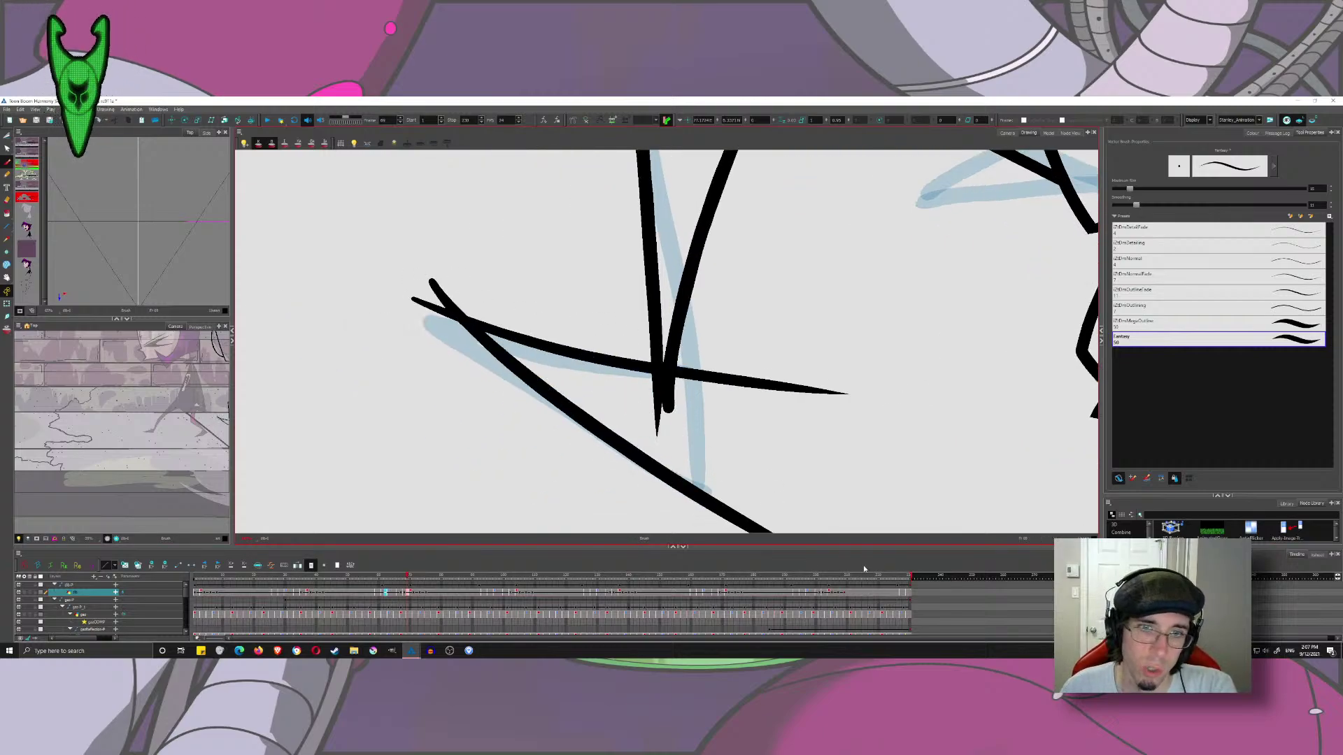
mouse_move(668, 535)
left_mouse_down()
mouse_move(703, 346)
mouse_move(678, 380)
mouse_move(612, 418)
left_mouse_up()
scroll(704, 371, "down", 1)
scroll(705, 371, "down", 3)
- Select the lifted foot's three strokes, cut them and paste them back in place
key("alt+s")
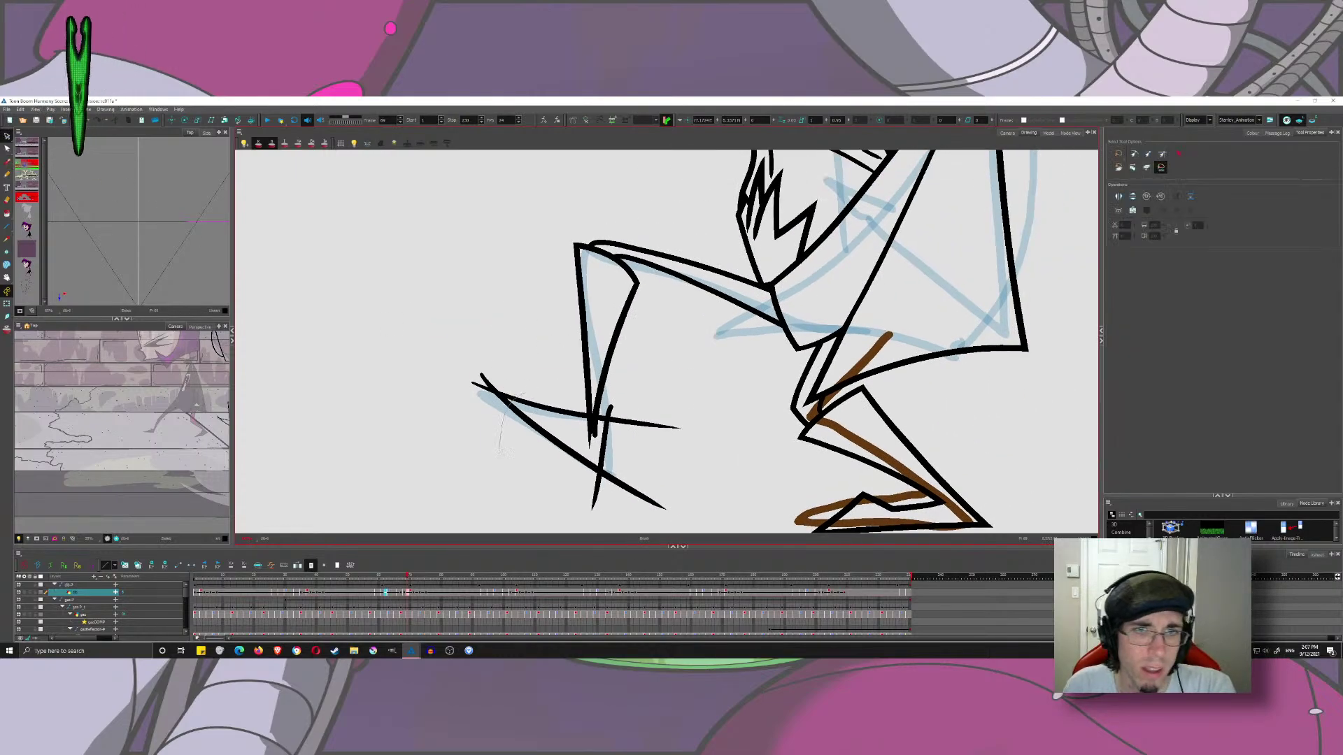
left_click_drag(501, 452, 620, 477)
key("ctrl+x")
key("ctrl+v")
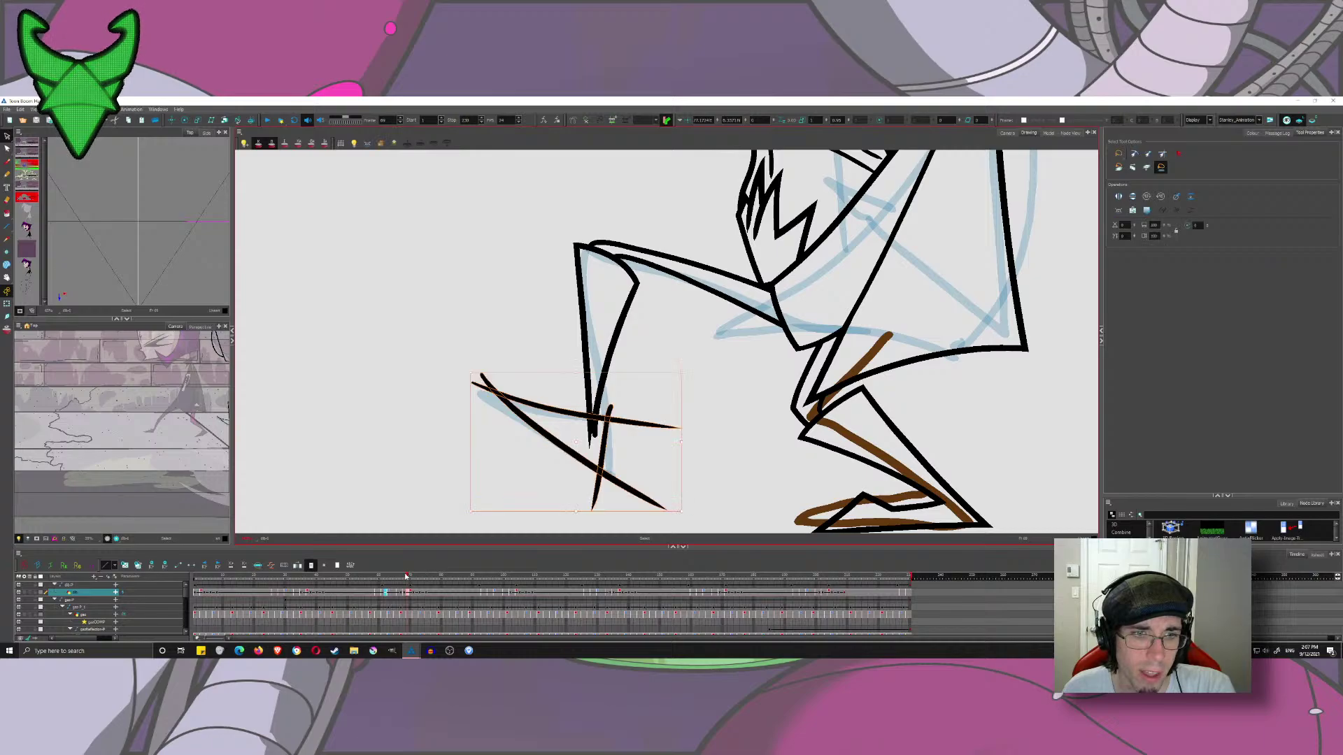
- Paste the foot strokes into the preceding drawing, then rotate and place them on the blue foot sketch at the ankle
left_click_drag(406, 577, 398, 577)
left_click_drag(520, 409, 413, 343)
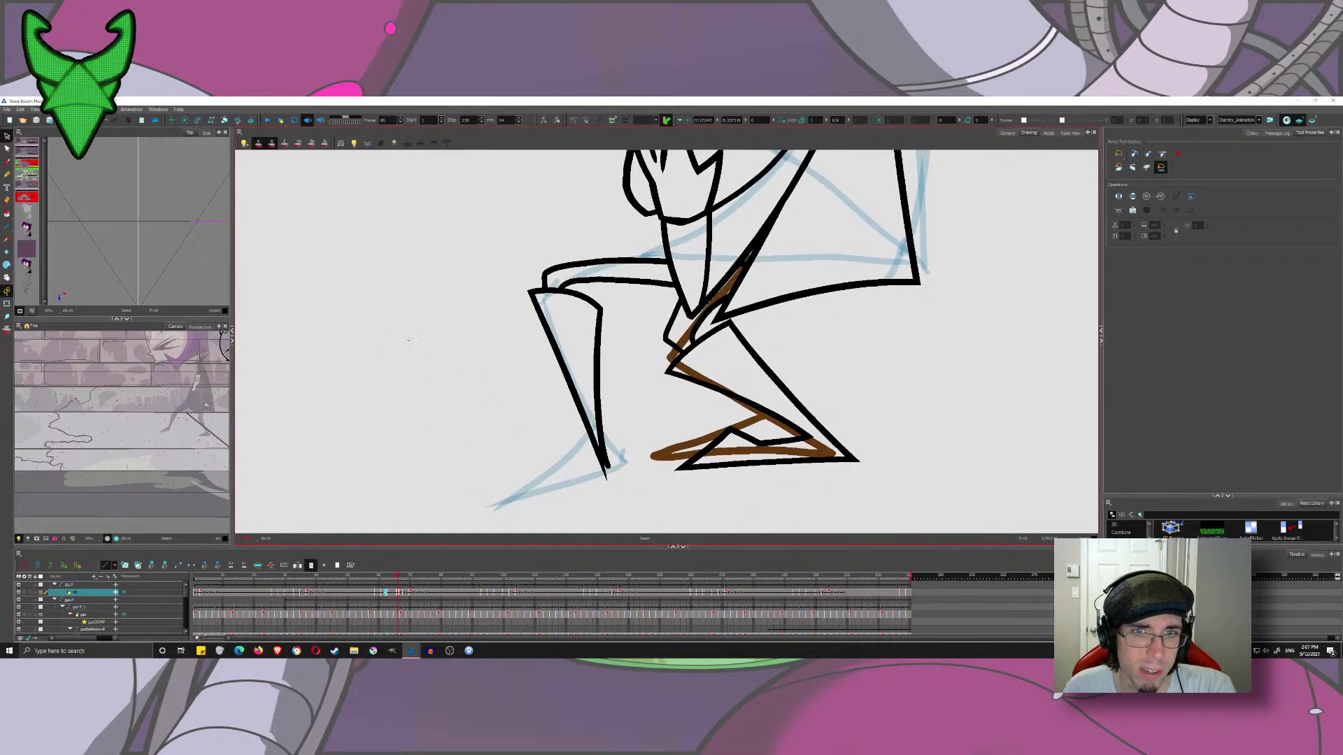
key("ctrl+v")
left_click_drag(584, 296, 489, 222)
left_click_drag(487, 358, 612, 445)
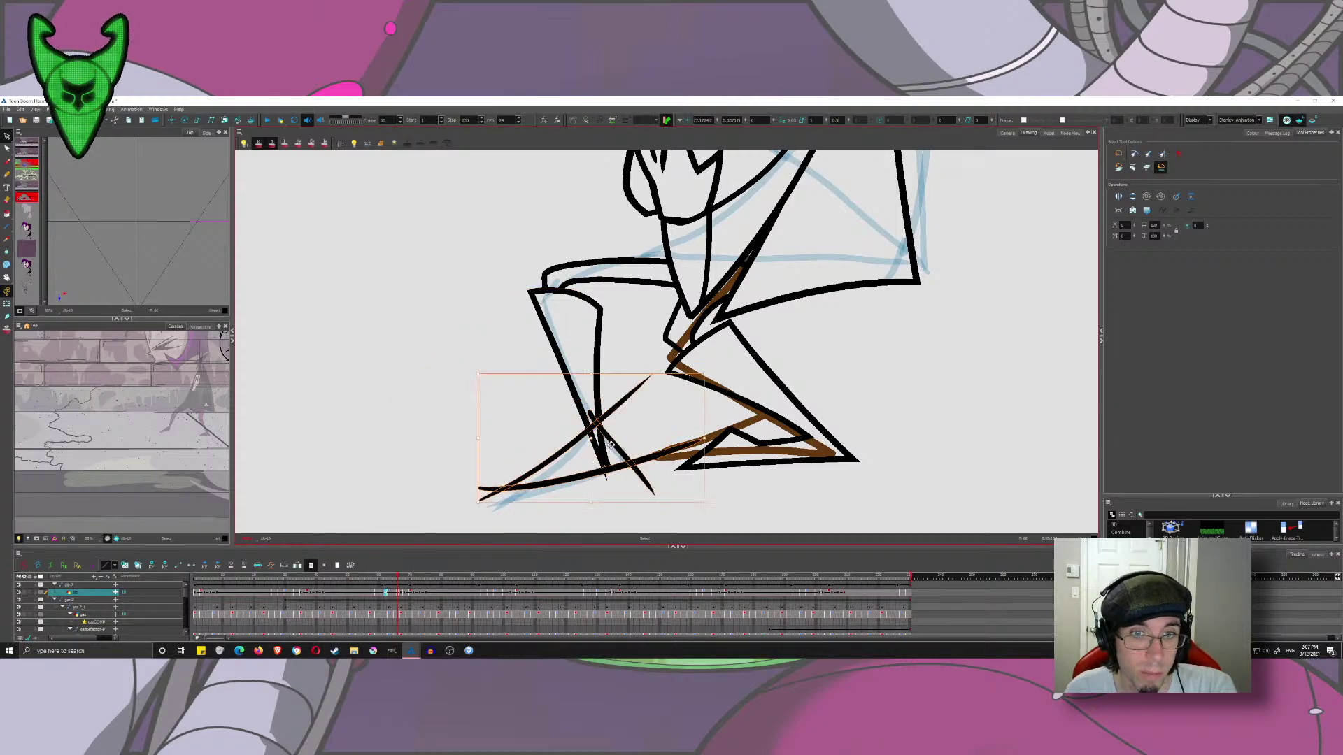
left_click(370, 287)
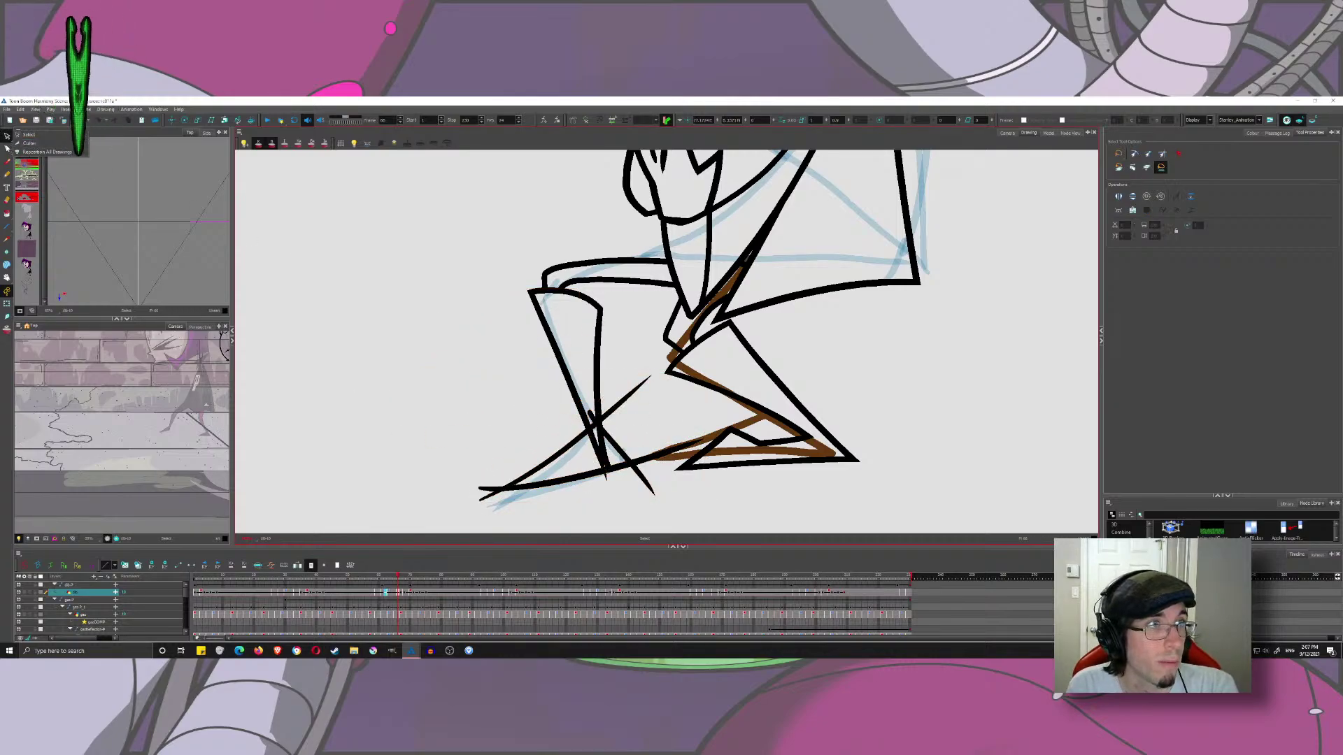
- Copy the rotated foot strokes into the drawing before it, place them at the rear leg's ankle and rotate them toward the blue sketch
left_click(631, 463)
left_click(532, 398)
left_click(632, 463)
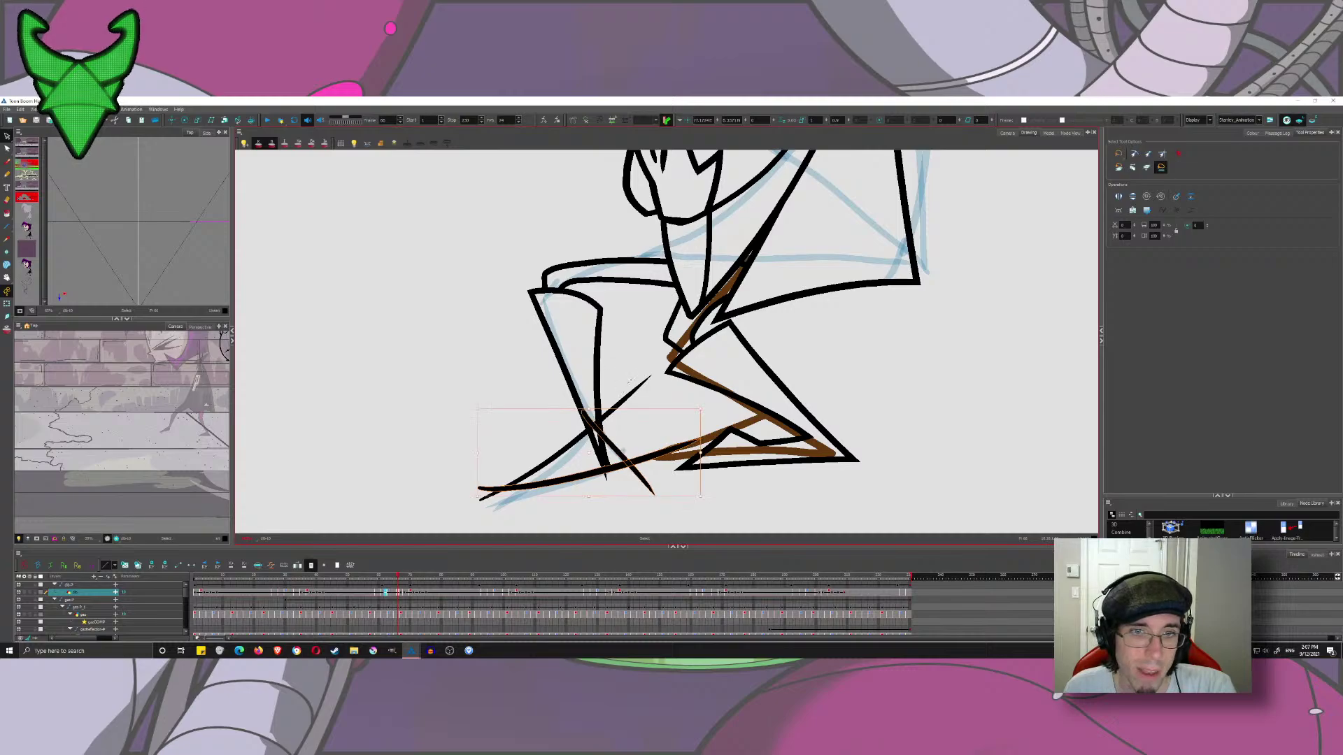
left_click_drag(627, 373, 637, 418)
left_click(391, 578)
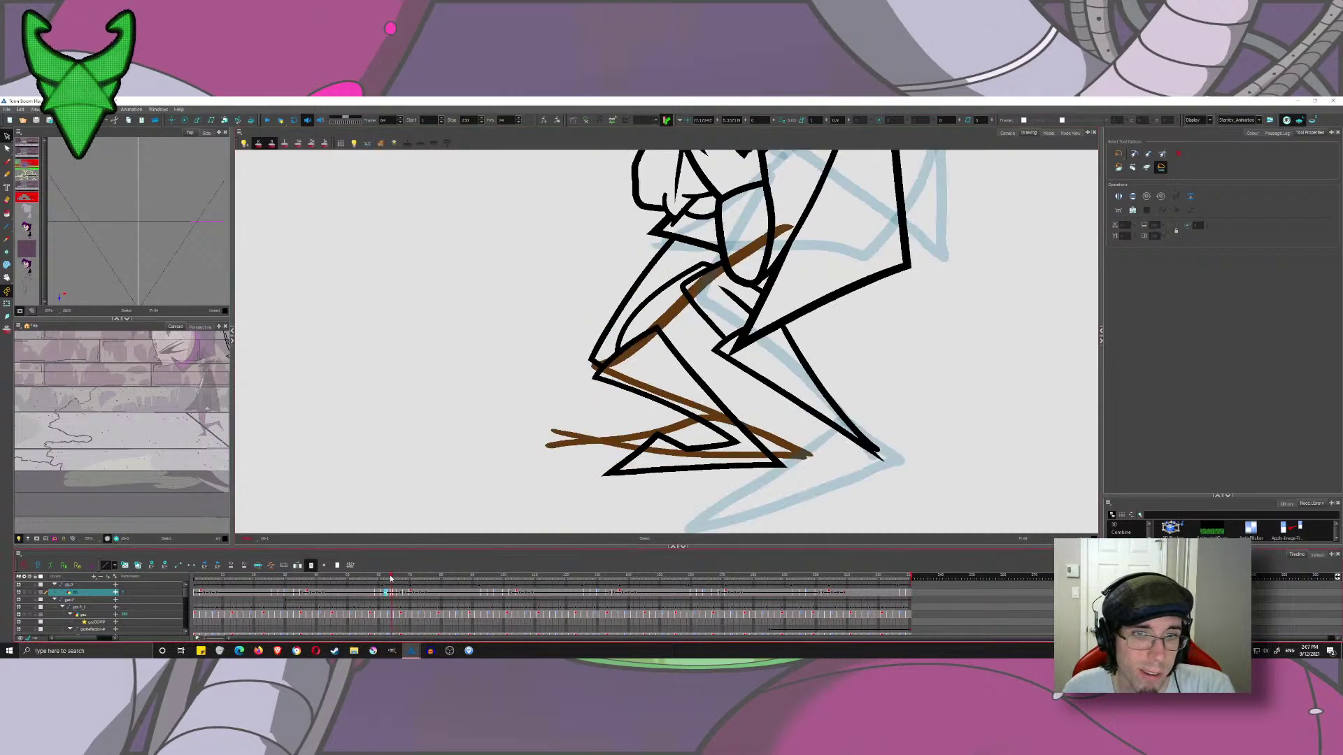
key("ctrl+v")
left_click_drag(427, 434, 374, 364)
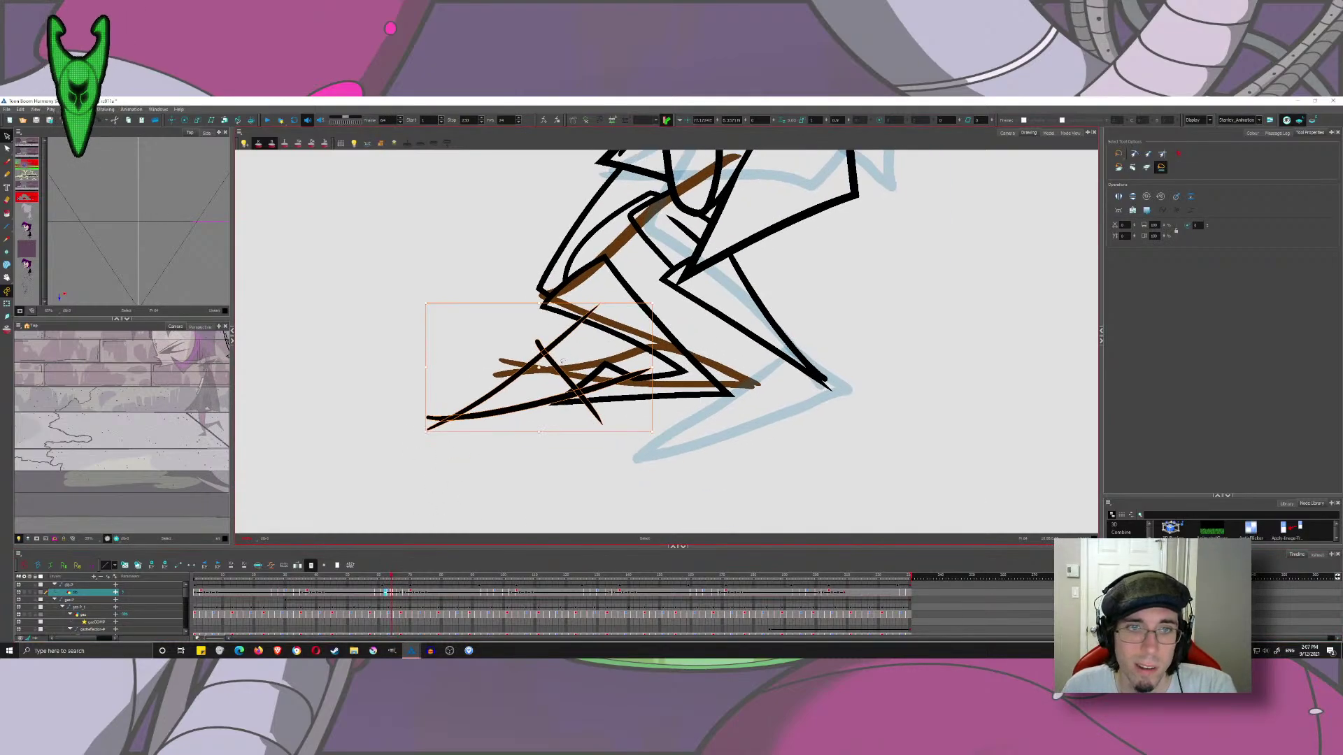
left_click_drag(643, 368, 901, 370)
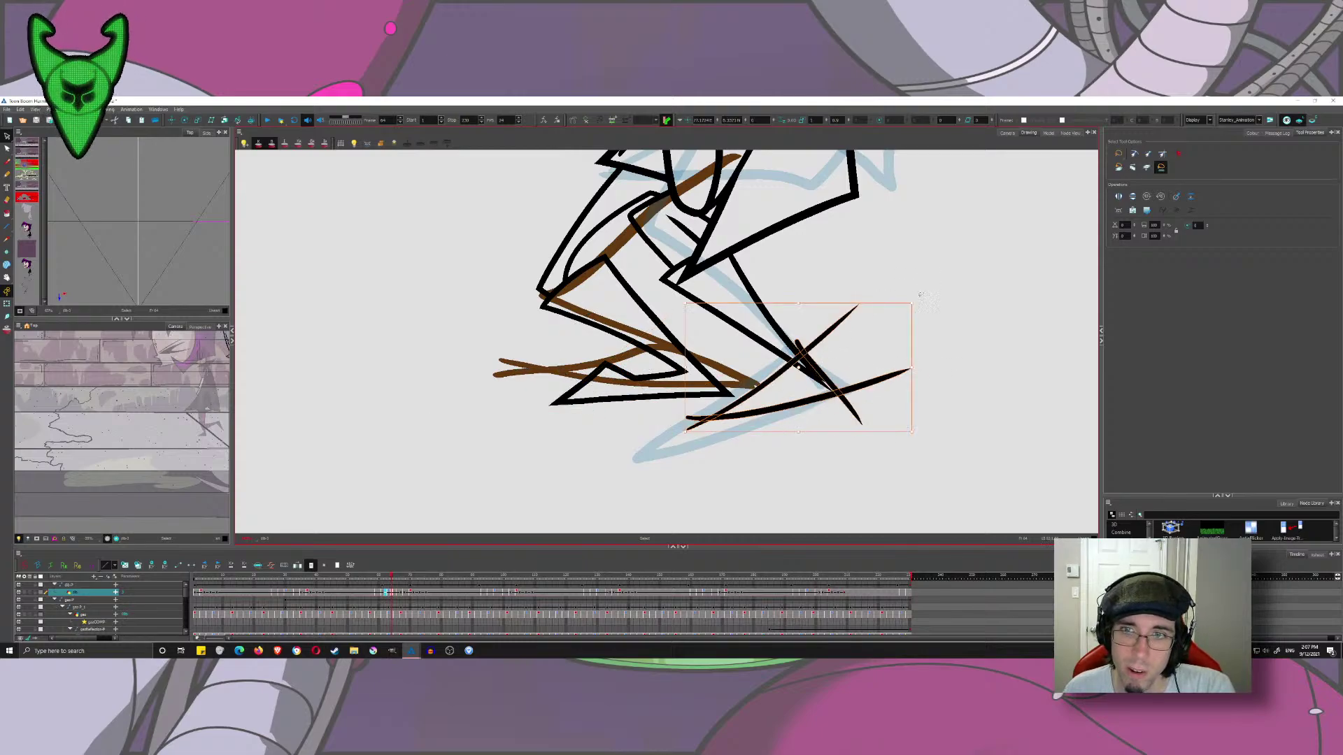
left_click_drag(916, 301, 906, 284)
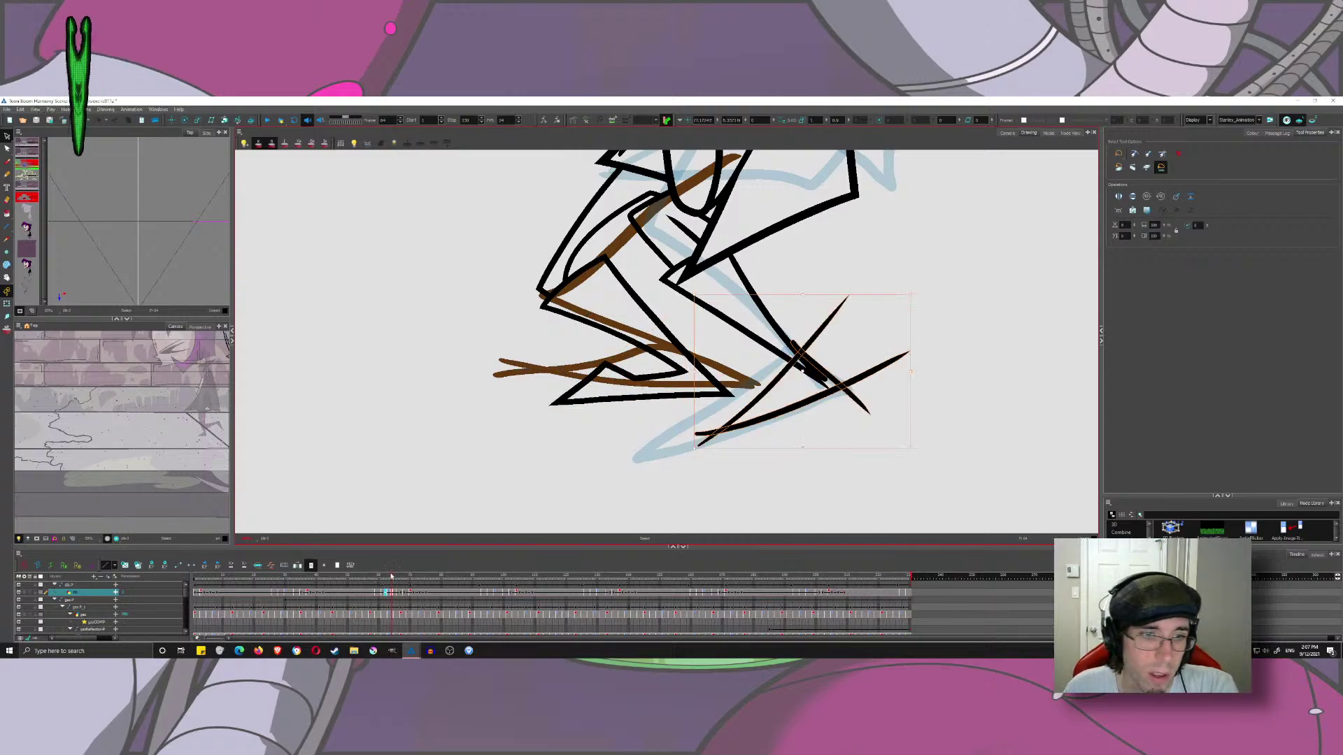
- Paste the adjusted foot into the next earlier drawing and align it with the rear ankle
left_click_drag(392, 575, 387, 576)
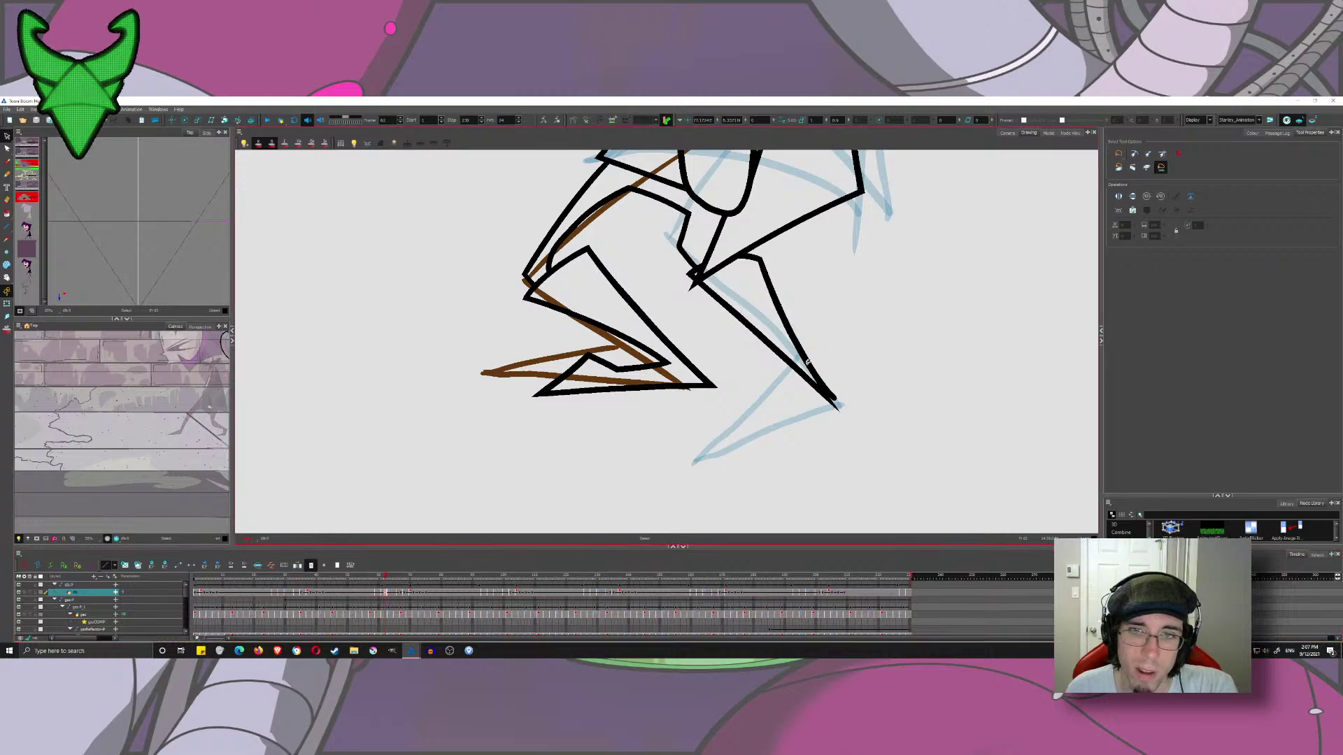
key("ctrl+v")
left_click_drag(826, 368, 829, 373)
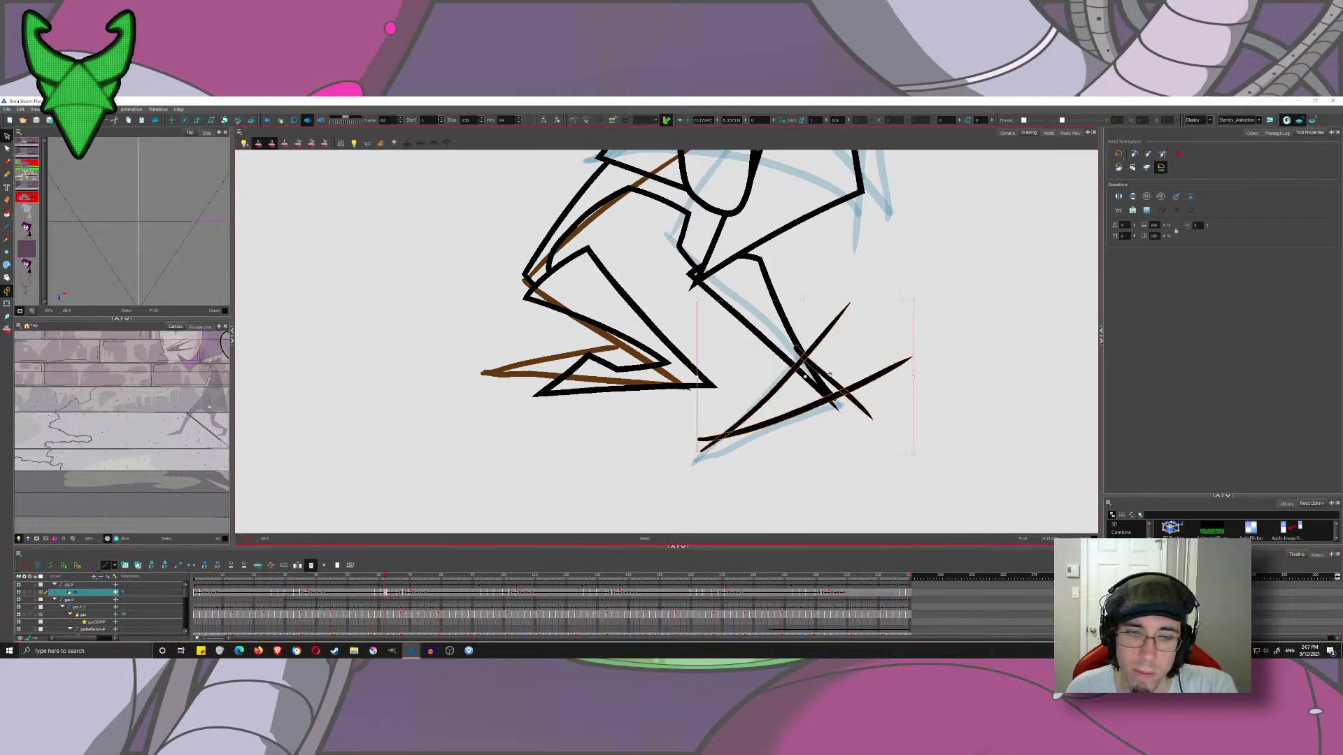
- Paste the foot one drawing further back, move it onto the rear ankle and rotate its toe steeply downward
left_click_drag(386, 577, 380, 577)
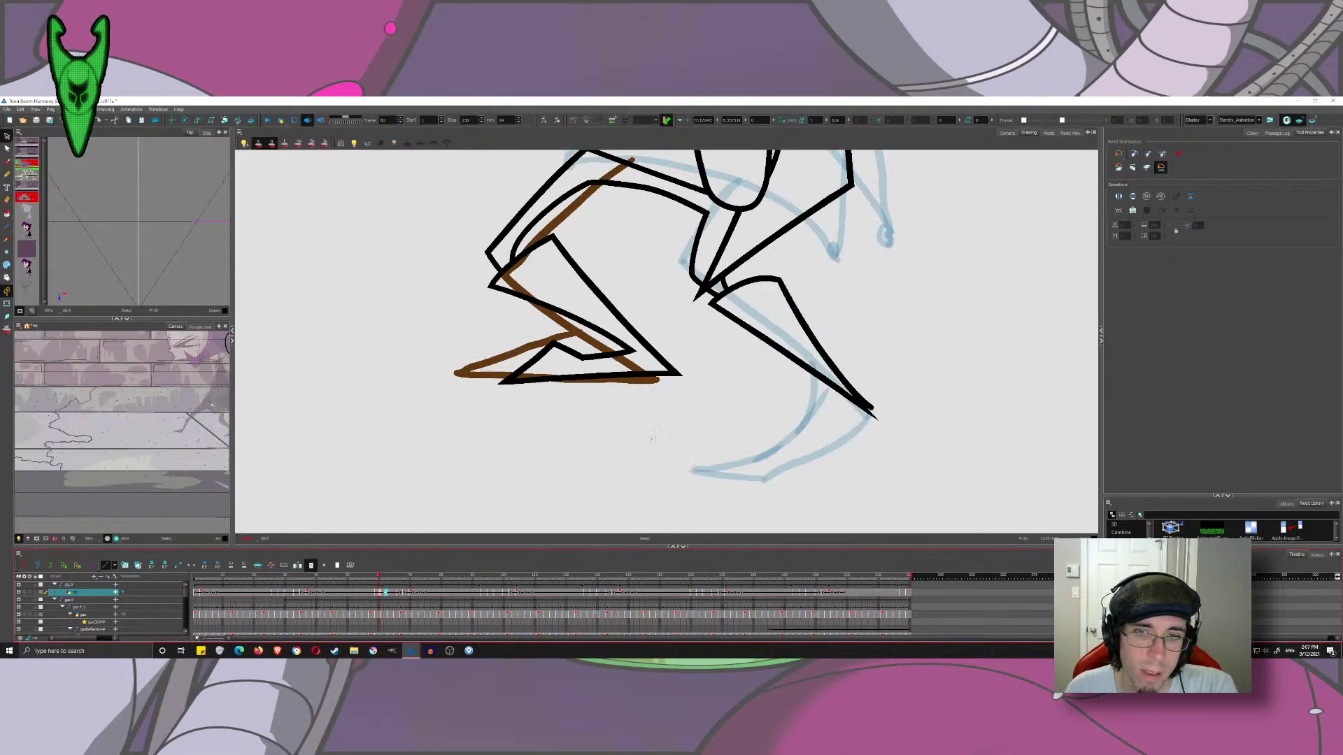
key("ctrl+v")
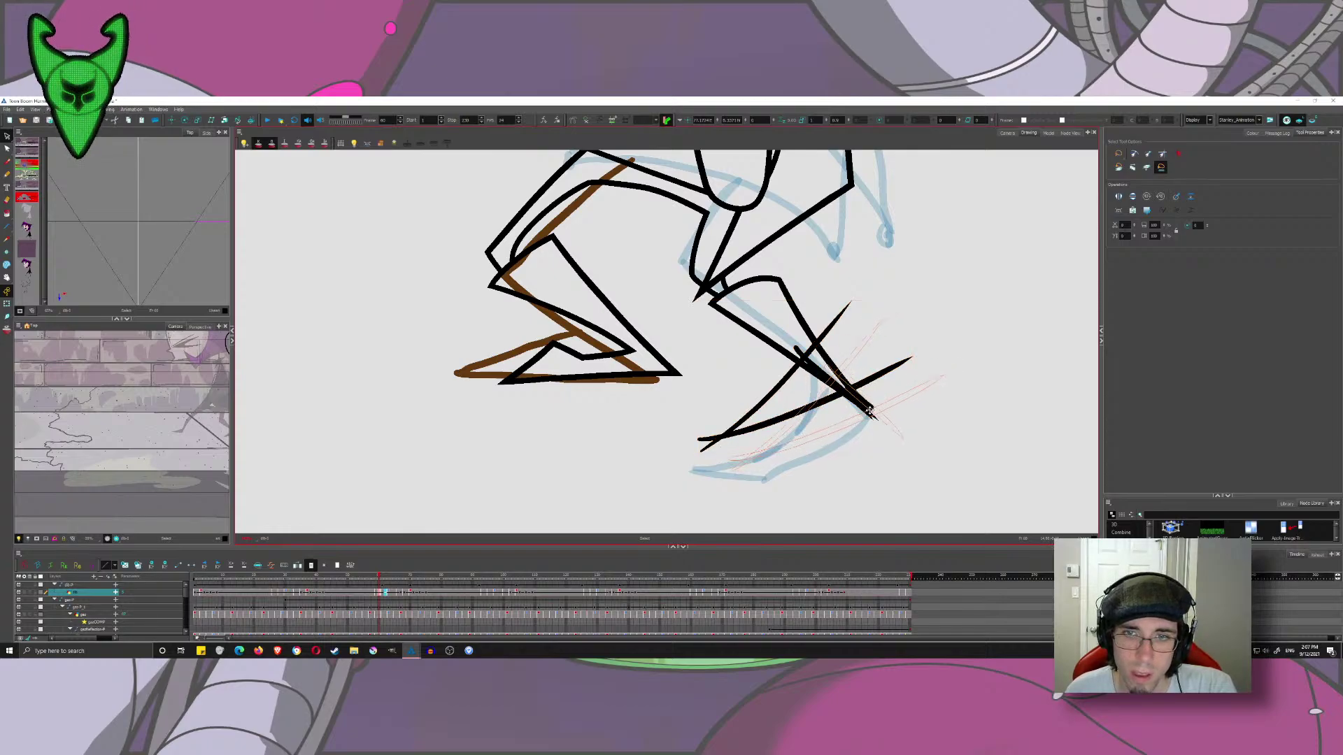
left_click_drag(894, 351, 922, 372)
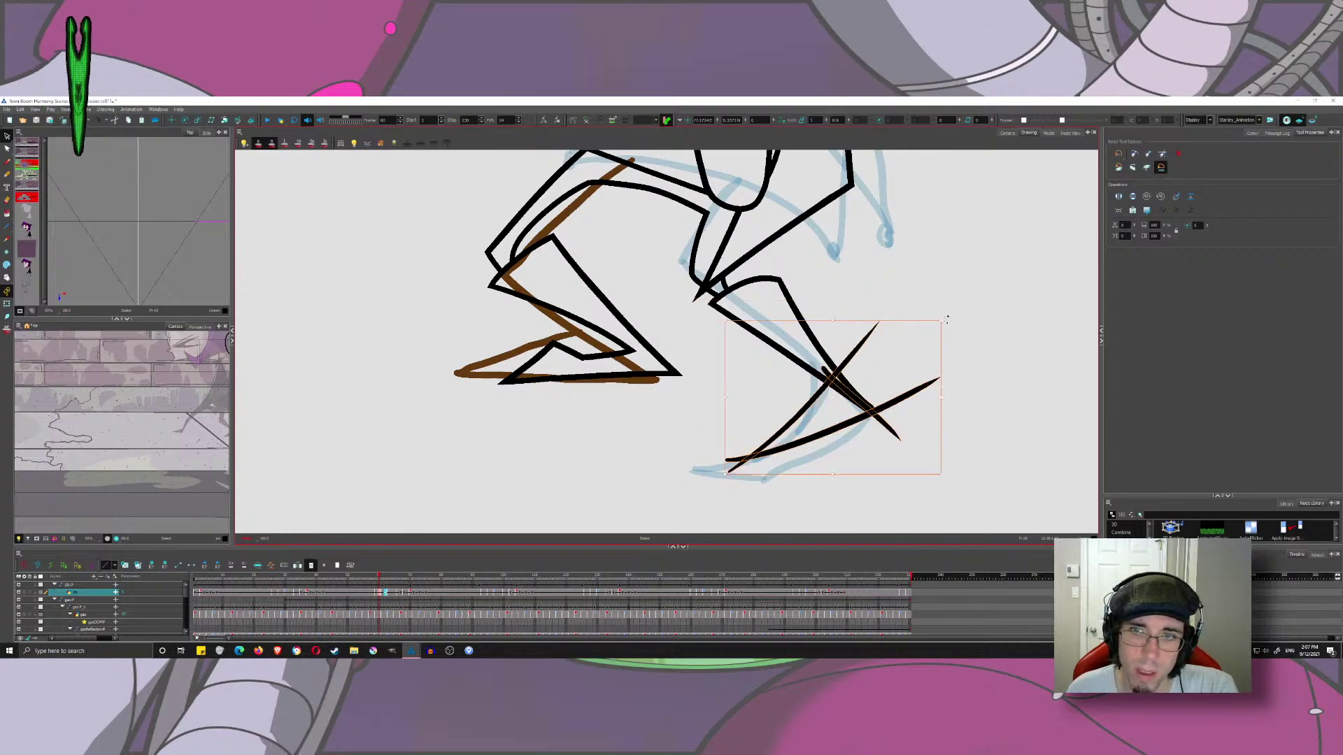
left_click_drag(947, 320, 922, 286)
key("Escape")
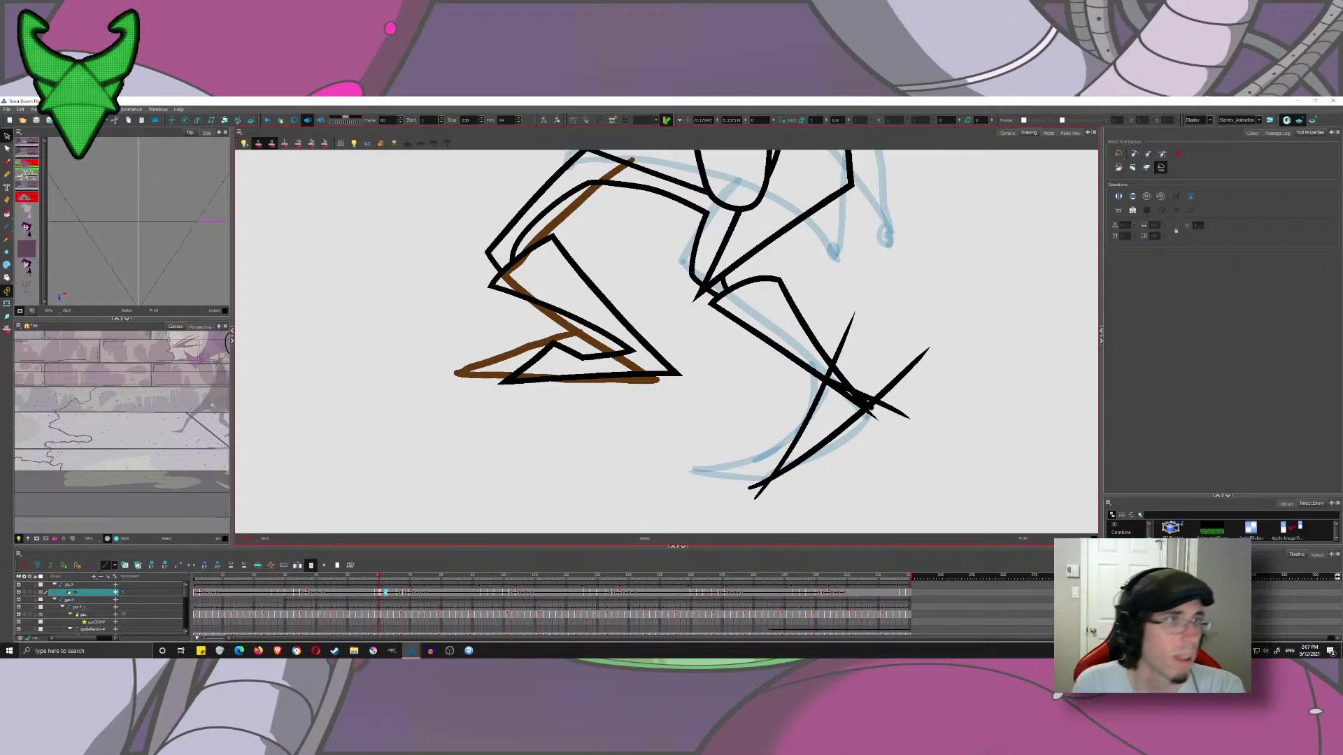
- Trim the steep foot's overshooting ends at the heel and toe and cut away the lines crossing inside the ankle
left_click(28, 144)
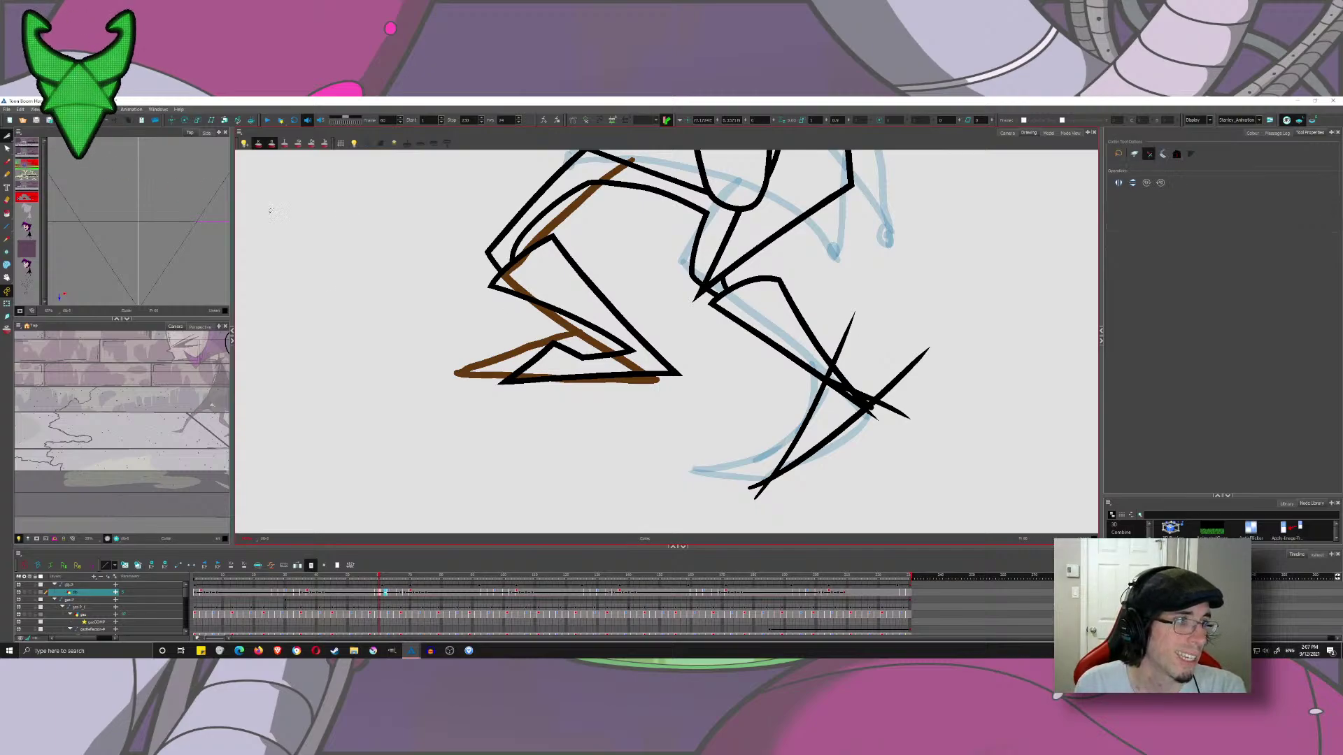
mouse_move(832, 334)
left_mouse_down()
mouse_move(829, 304)
mouse_move(882, 338)
mouse_move(888, 423)
left_mouse_up()
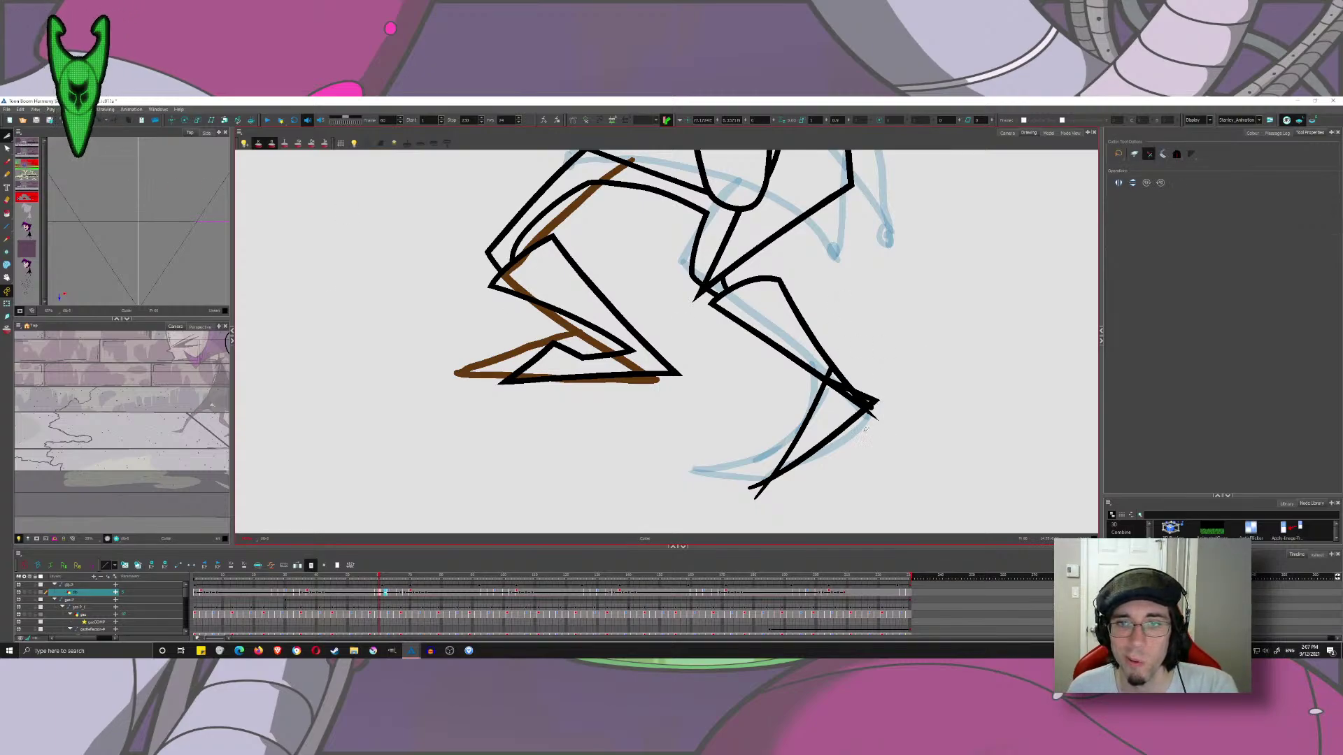
left_click_drag(743, 469, 772, 499)
left_click_drag(752, 487, 771, 498)
scroll(888, 393, "up", 6)
left_click_drag(659, 308, 693, 324)
mouse_move(691, 345)
left_mouse_down()
mouse_move(690, 381)
mouse_move(713, 376)
left_mouse_up()
mouse_move(779, 423)
left_mouse_down()
mouse_move(805, 414)
mouse_move(821, 479)
mouse_move(810, 371)
mouse_move(808, 407)
left_mouse_up()
scroll(818, 480, "down", 2)
scroll(818, 479, "down", 2)
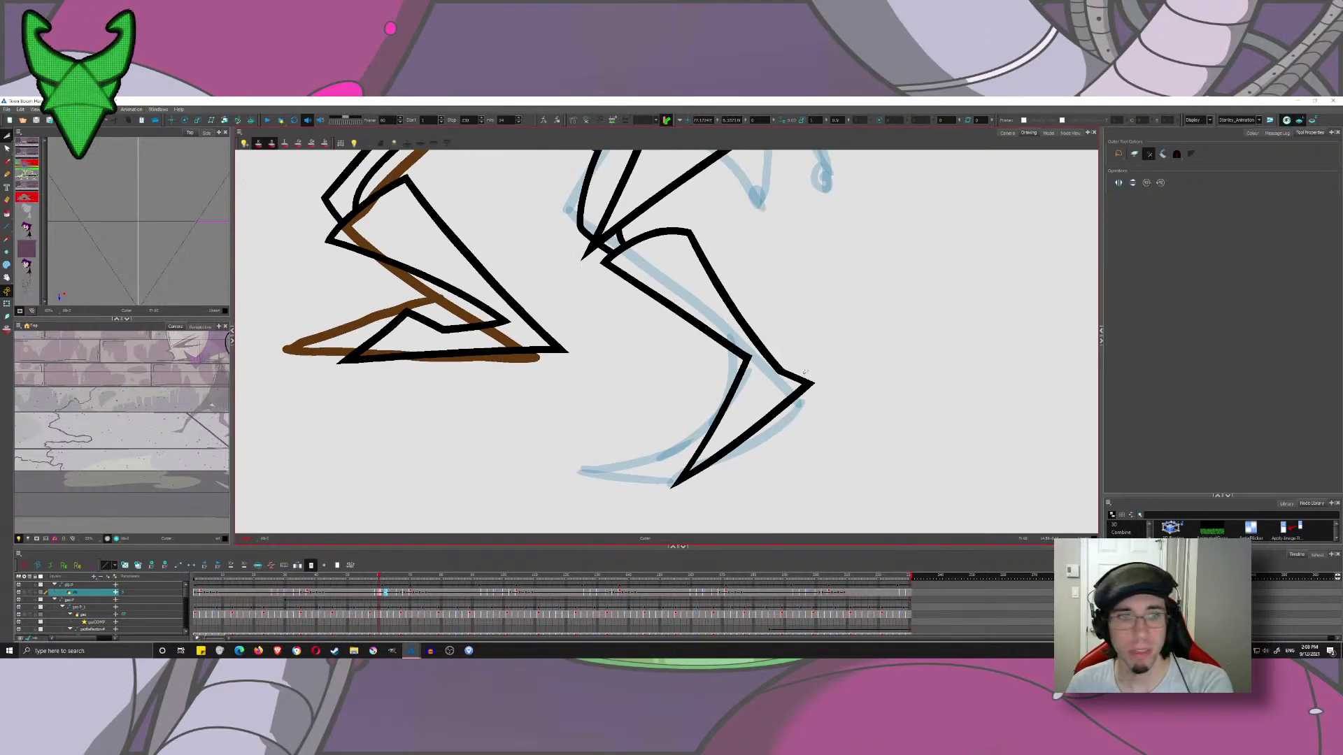
- In the drawing after the steep-foot pose, trim the rear foot's overshooting stroke ends at the heel and toe
key(".")
key(".")
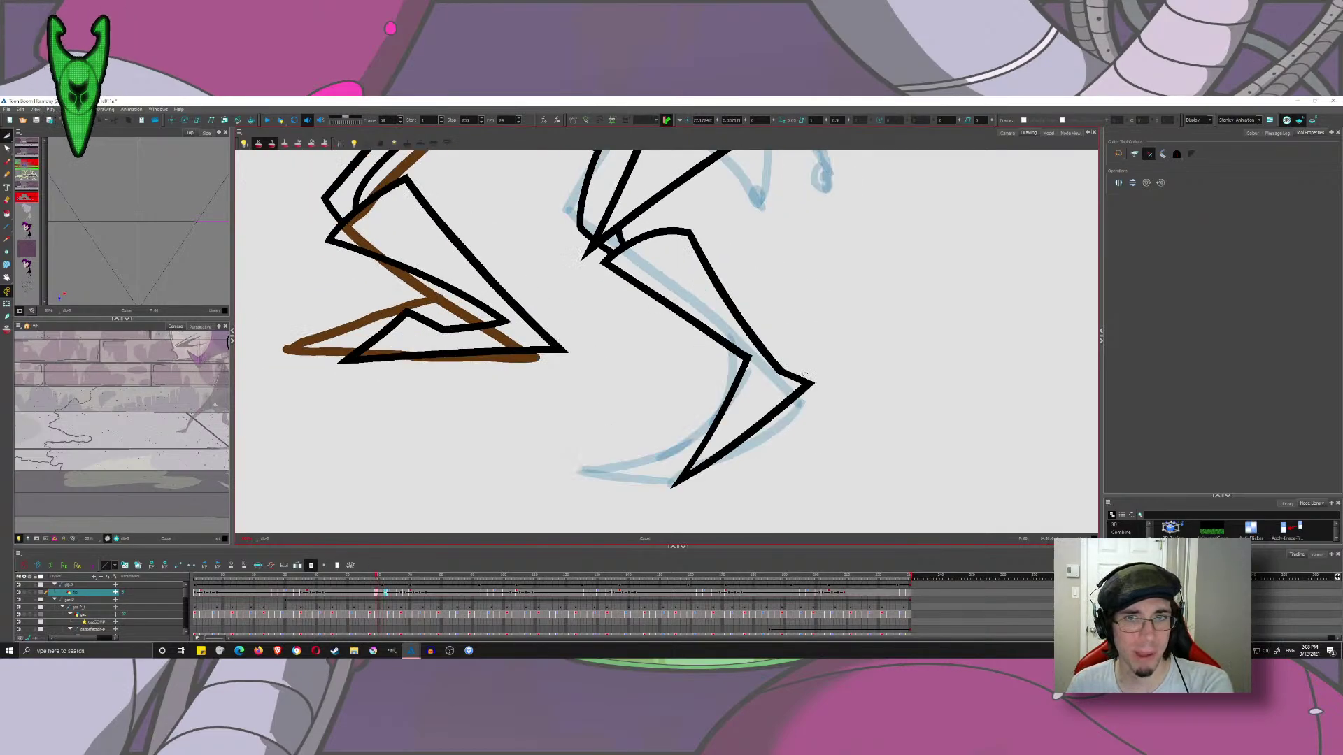
key(".")
mouse_move(733, 282)
left_mouse_down()
mouse_move(764, 305)
mouse_move(783, 376)
left_mouse_up()
left_click_drag(781, 403, 796, 314)
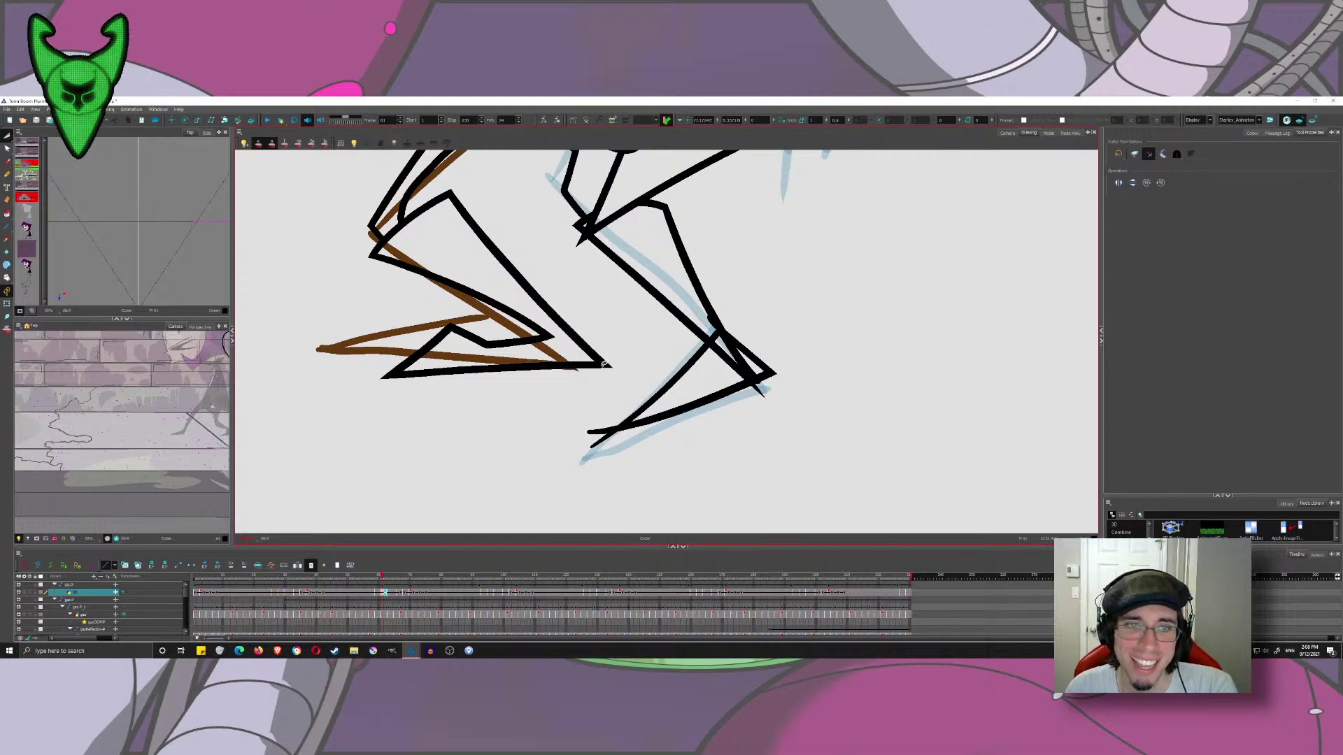
left_click_drag(599, 418, 600, 437)
left_click_drag(593, 435, 607, 451)
- Cut away the shin and foot lines crossing inside the same drawing's rear ankle
scroll(779, 386, "up", 4)
left_click_drag(721, 393, 736, 391)
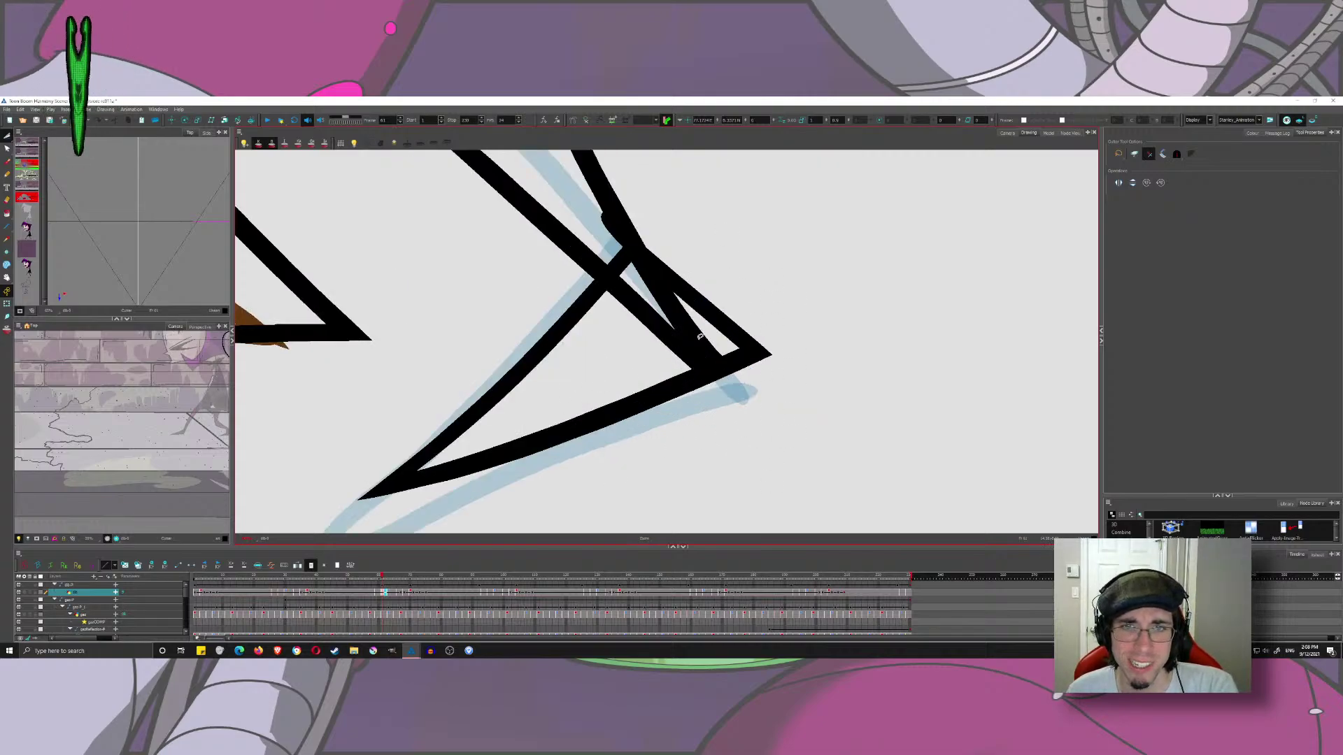
mouse_move(700, 331)
left_mouse_down()
mouse_move(677, 338)
mouse_move(663, 314)
mouse_move(702, 342)
left_mouse_up()
mouse_move(638, 273)
left_mouse_down()
mouse_move(605, 222)
mouse_move(627, 253)
left_mouse_up()
scroll(632, 276, "down", 4)
left_click_drag(656, 337, 696, 434)
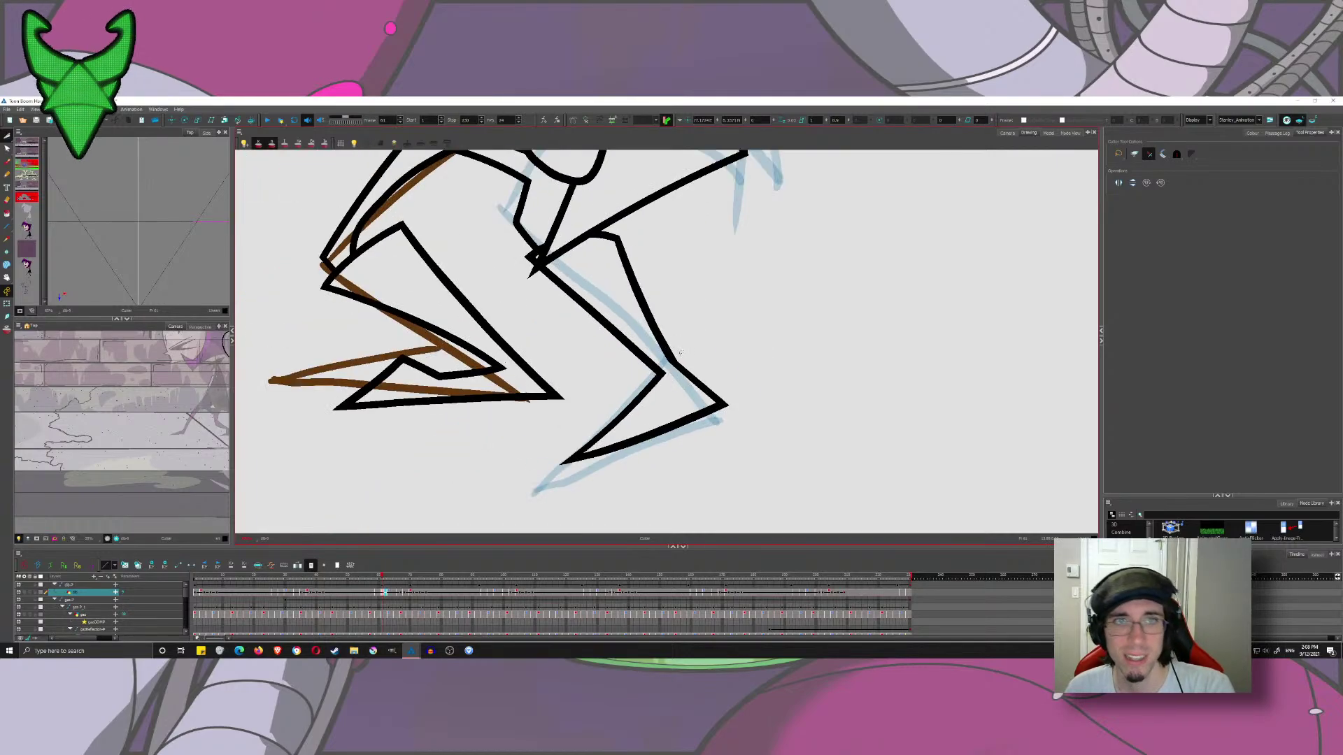
- In the following drawing, remove the stray lines at the rear ankle and trim the foot's overshooting heel and toe ends
key("g")
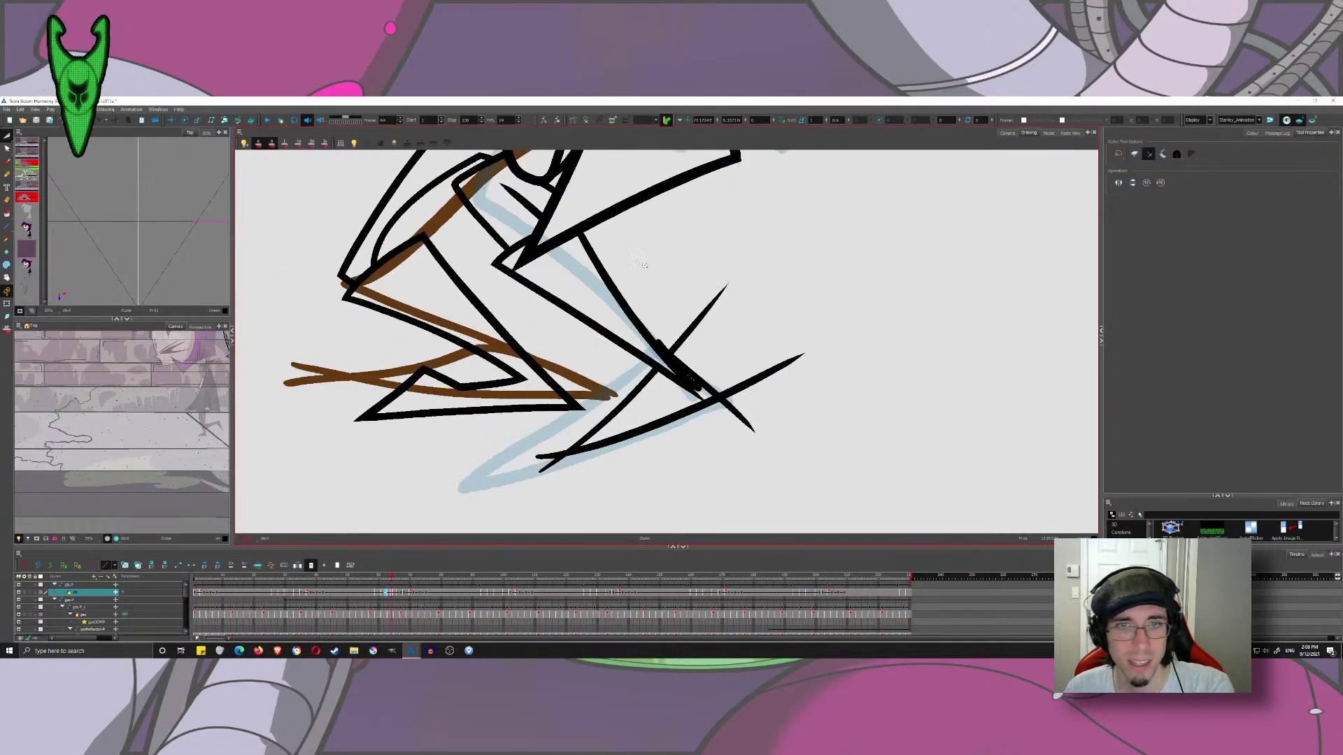
scroll(612, 224, "up", 3)
left_click_drag(613, 224, 522, 344)
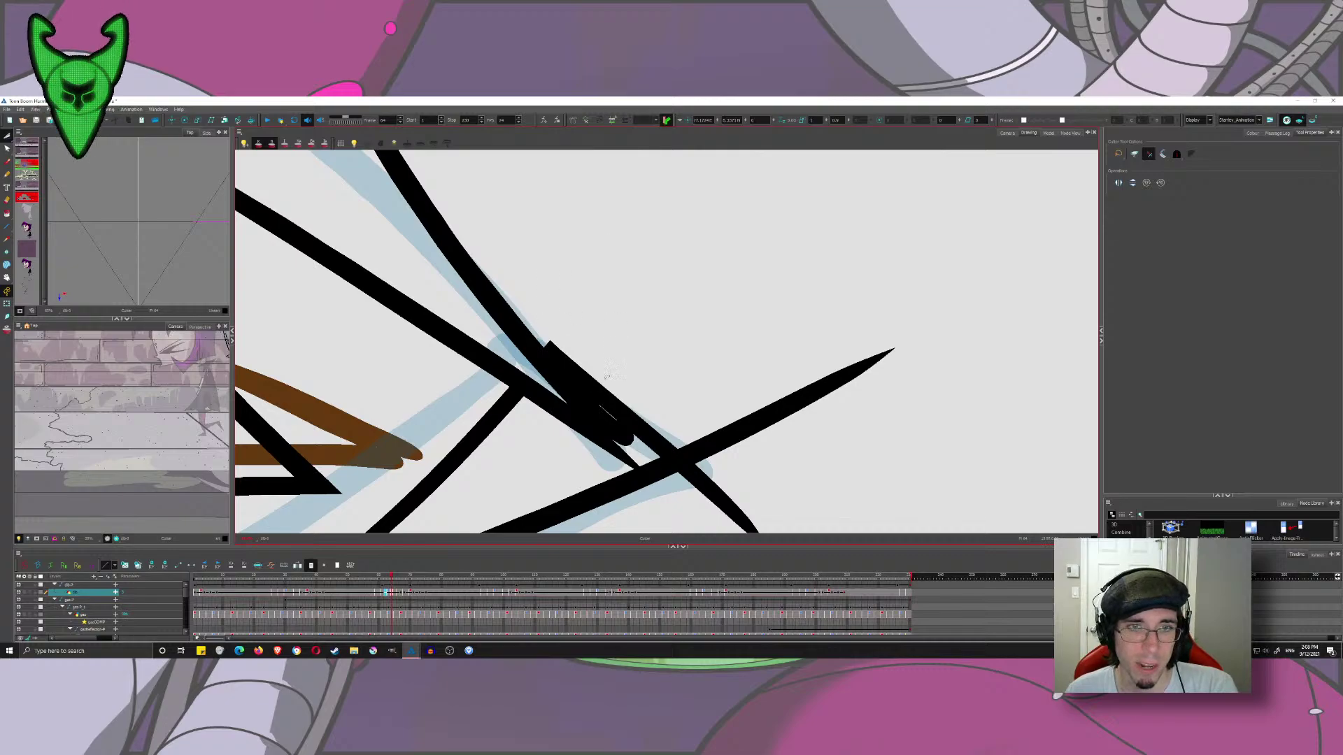
mouse_move(607, 376)
left_mouse_down()
mouse_move(603, 420)
mouse_move(574, 396)
mouse_move(591, 448)
left_mouse_up()
left_click_drag(735, 336, 733, 514)
left_click_drag(728, 455, 765, 420)
left_click_drag(783, 357, 787, 434)
left_click_drag(594, 455, 778, 282)
left_click_drag(458, 416, 490, 435)
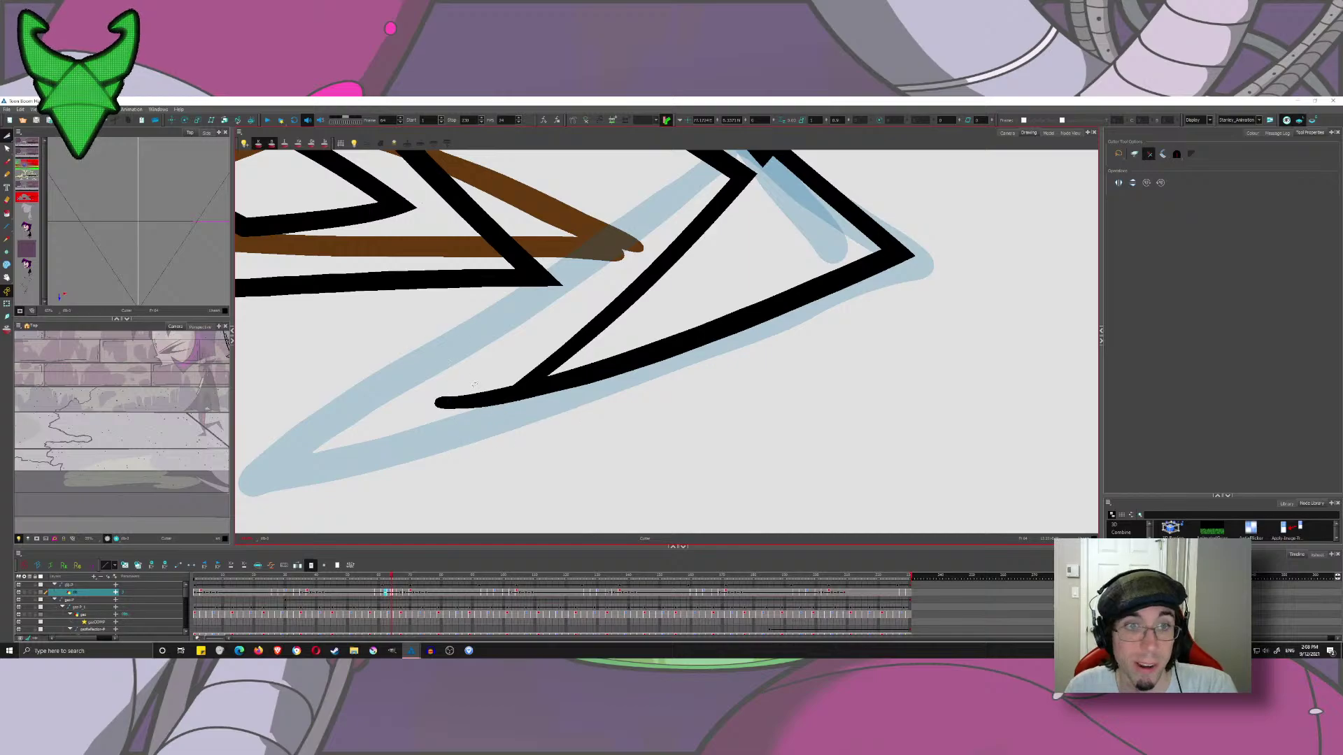
left_click_drag(474, 384, 482, 421)
left_click_drag(529, 316, 504, 409)
- In the drawing with the shin swung forward, trim the lowered foot's heel, toe and ankle overshoots into clean corners
key("1")
key("1")
key("1")
key("g")
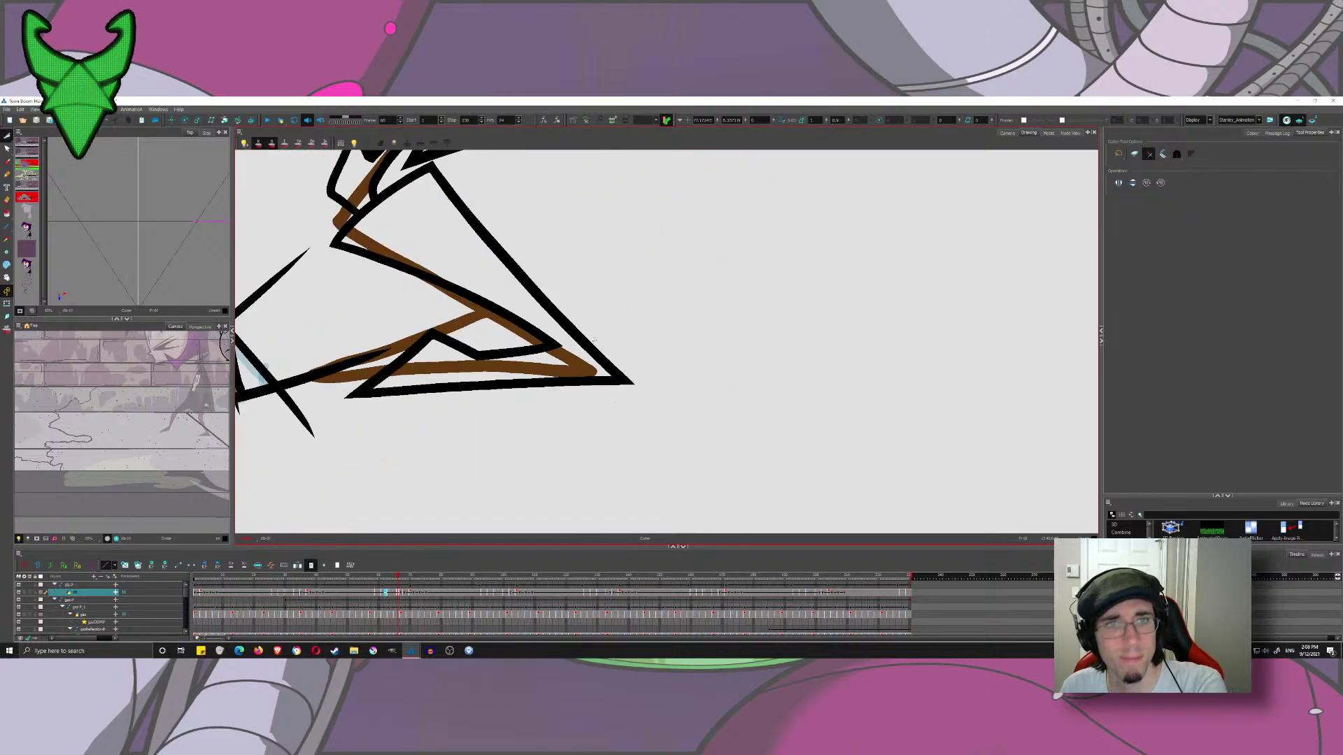
key("period")
left_click_drag(636, 528, 635, 530)
left_click_drag(582, 321, 615, 418)
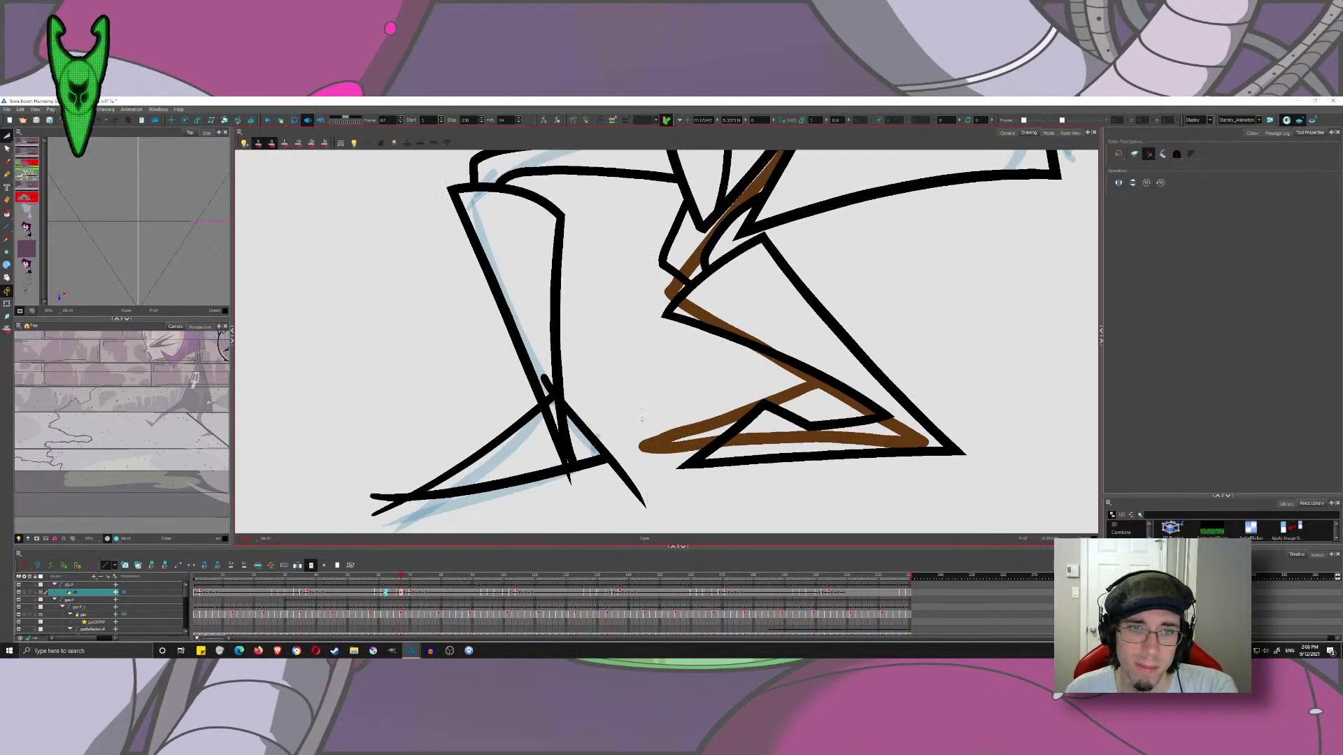
left_click_drag(652, 465, 607, 505)
left_click_drag(535, 442, 560, 426)
mouse_move(552, 436)
left_mouse_down()
mouse_move(580, 428)
mouse_move(575, 445)
left_mouse_up()
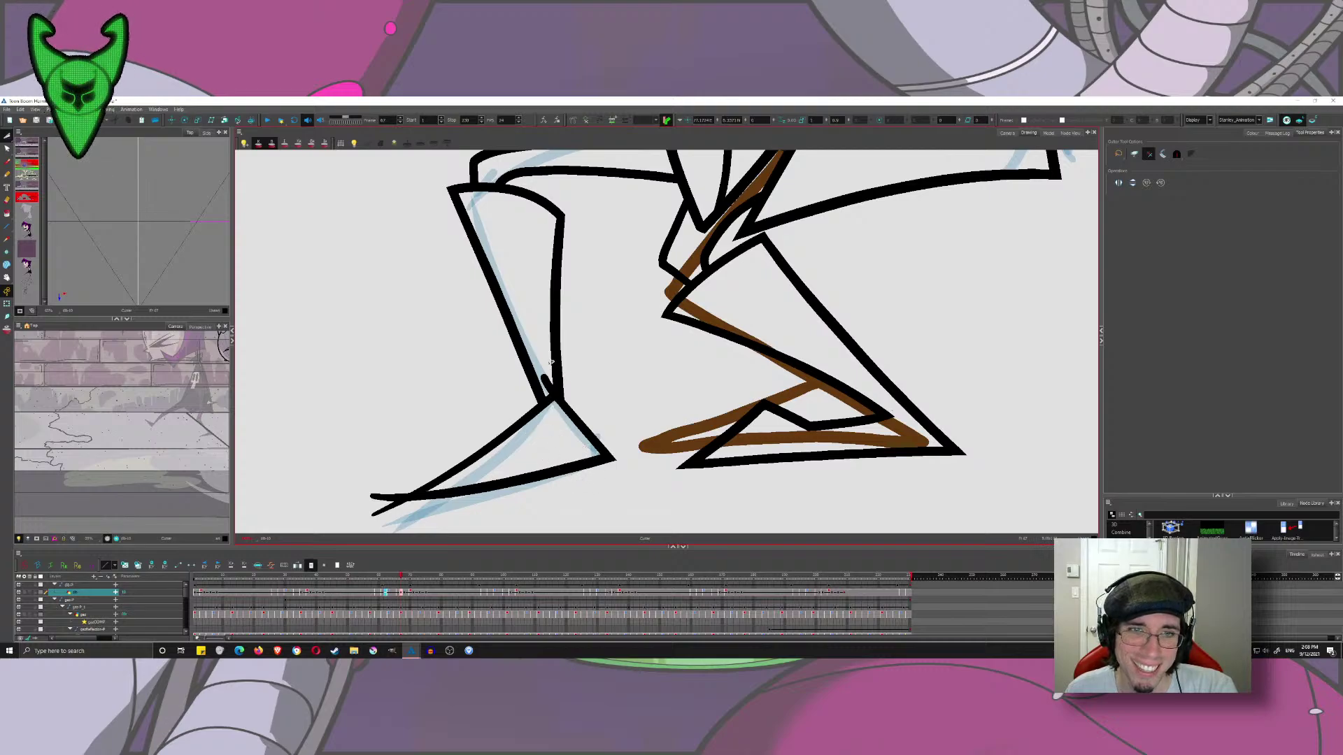
left_click_drag(551, 362, 534, 357)
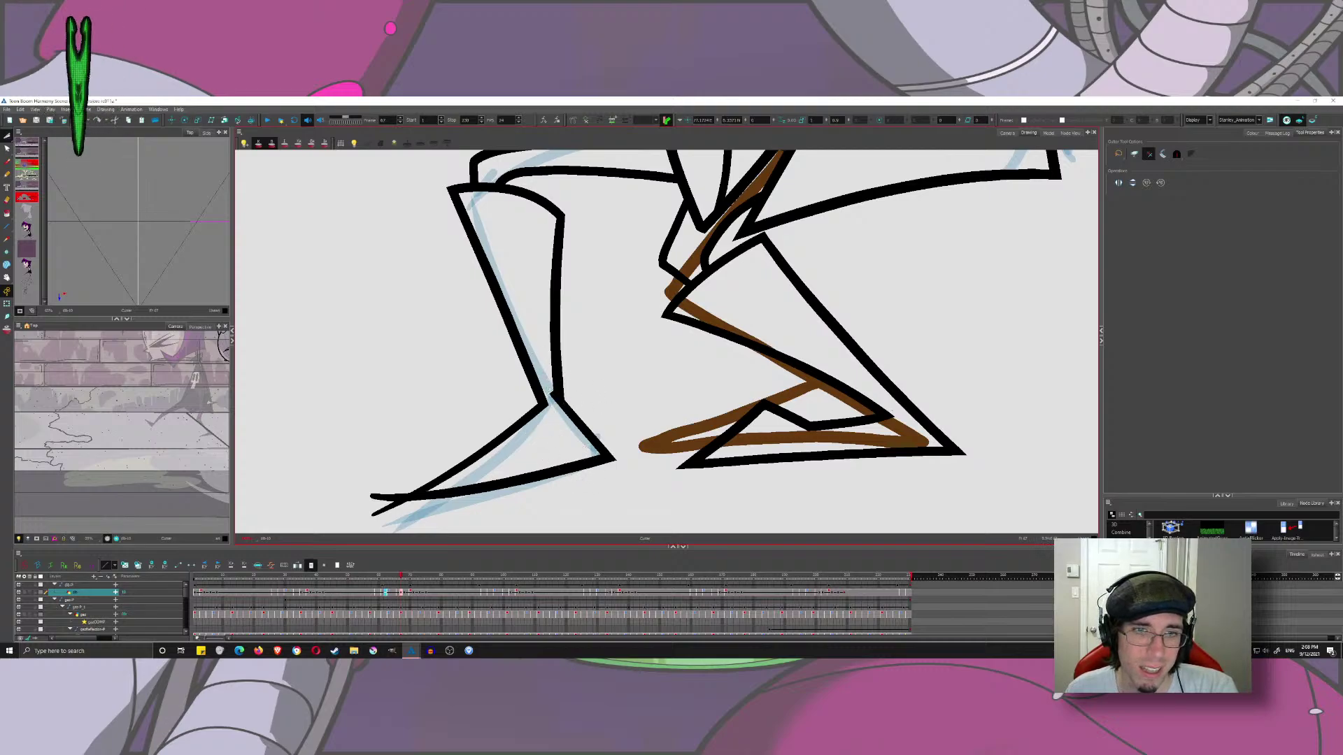
left_click_drag(396, 453, 378, 456)
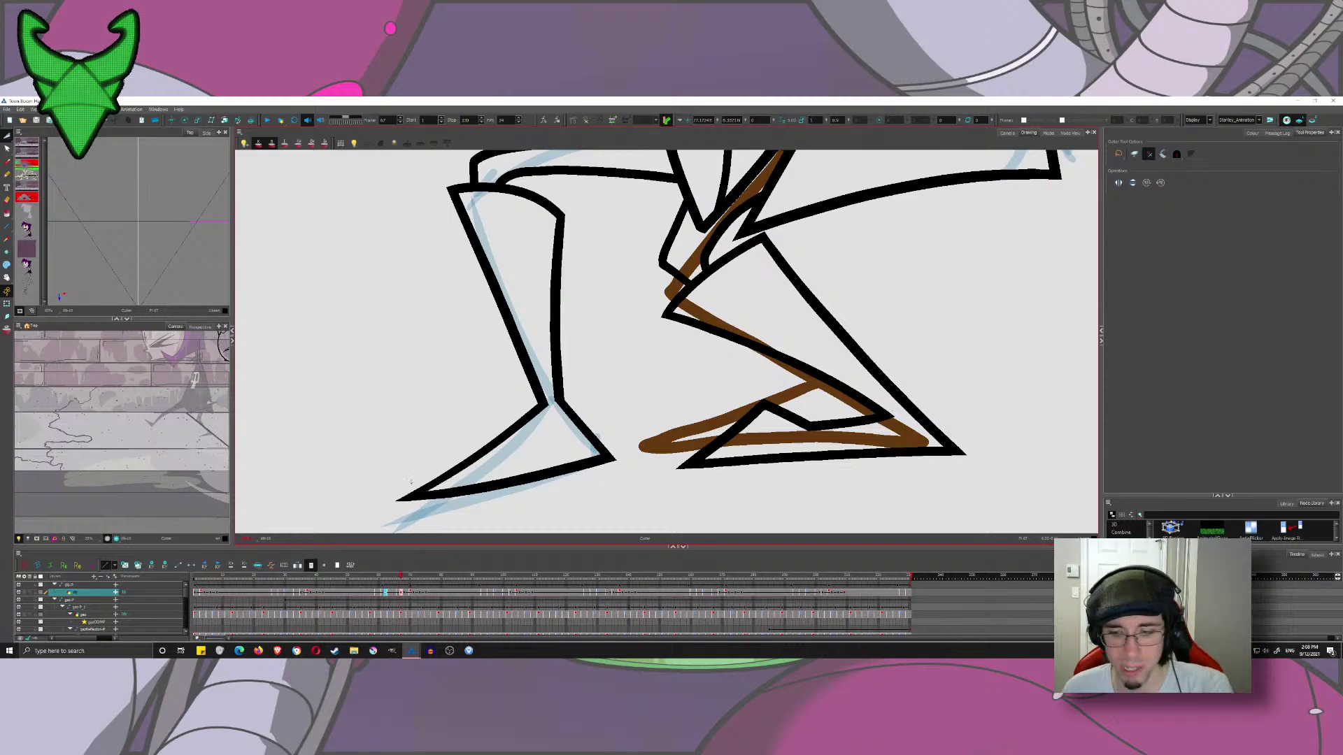
- In the raised-foot drawing, trim the overshooting lines at the heel, ankle and toe of the lifted foot
key("g")
mouse_move(448, 301)
left_mouse_down()
mouse_move(583, 412)
mouse_move(573, 422)
left_mouse_up()
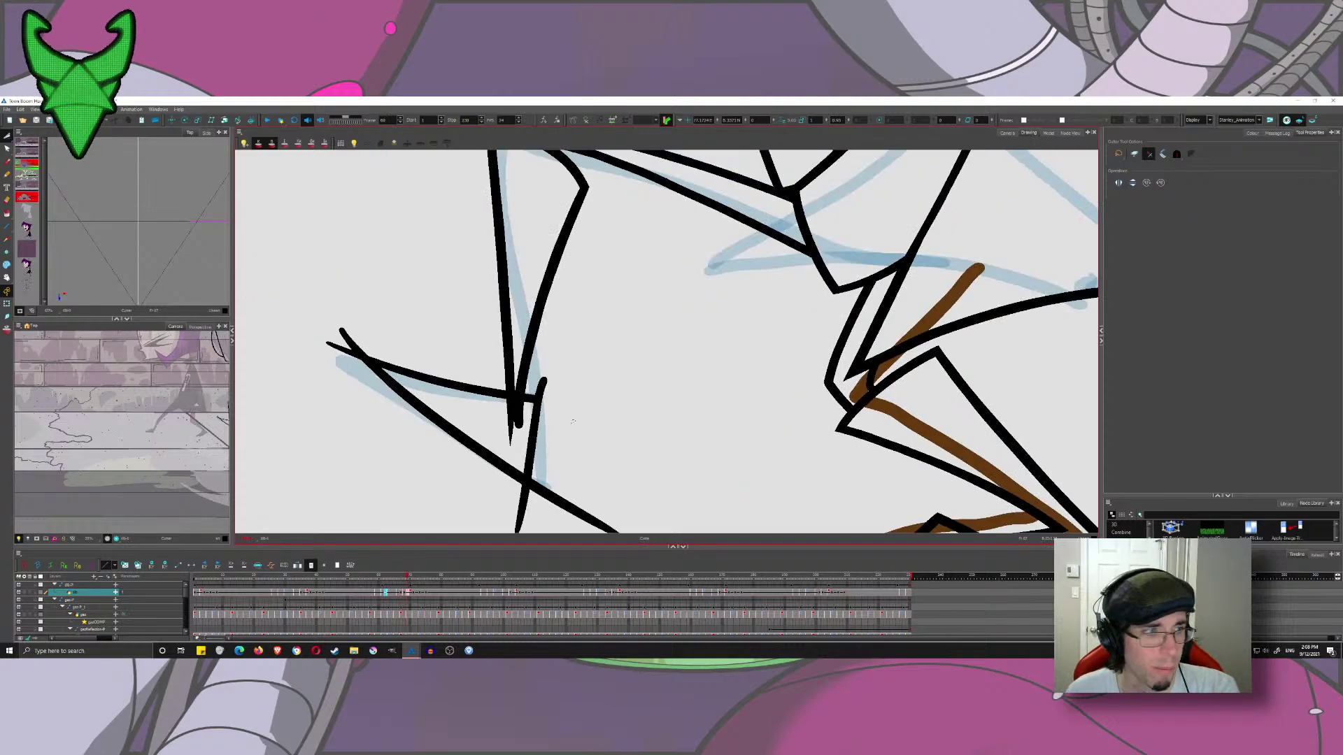
left_click_drag(540, 484, 516, 512)
left_click_drag(534, 378, 550, 388)
left_click_drag(517, 433, 510, 412)
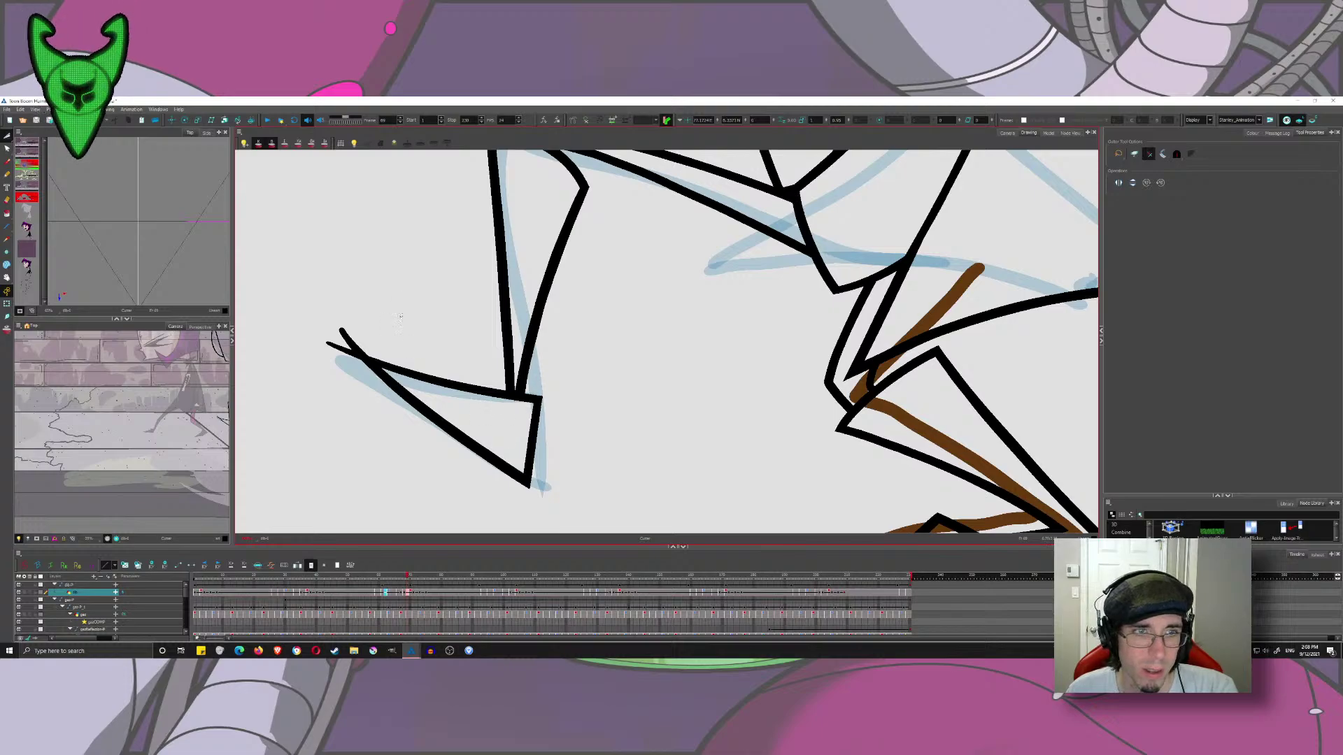
left_click_drag(337, 344, 355, 335)
left_click_drag(334, 338, 339, 355)
scroll(494, 403, "down", 3)
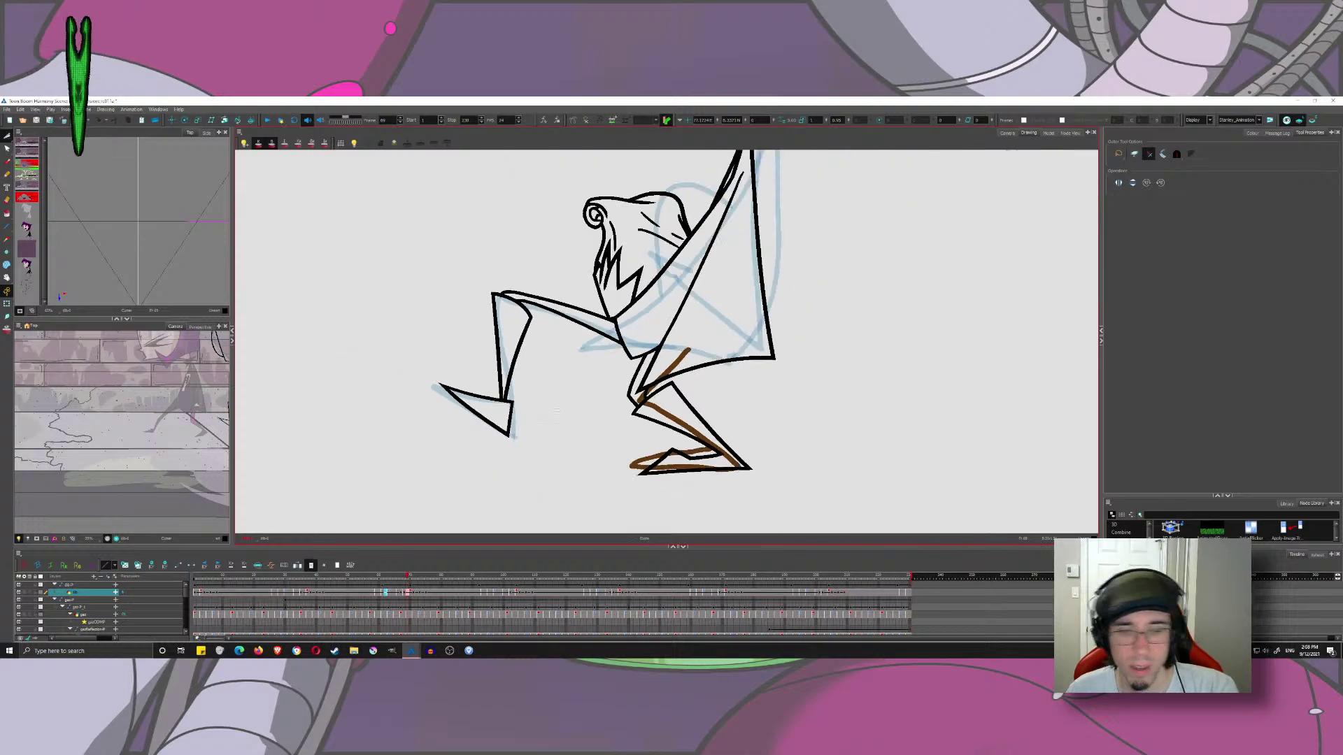
scroll(498, 388, "up", 4)
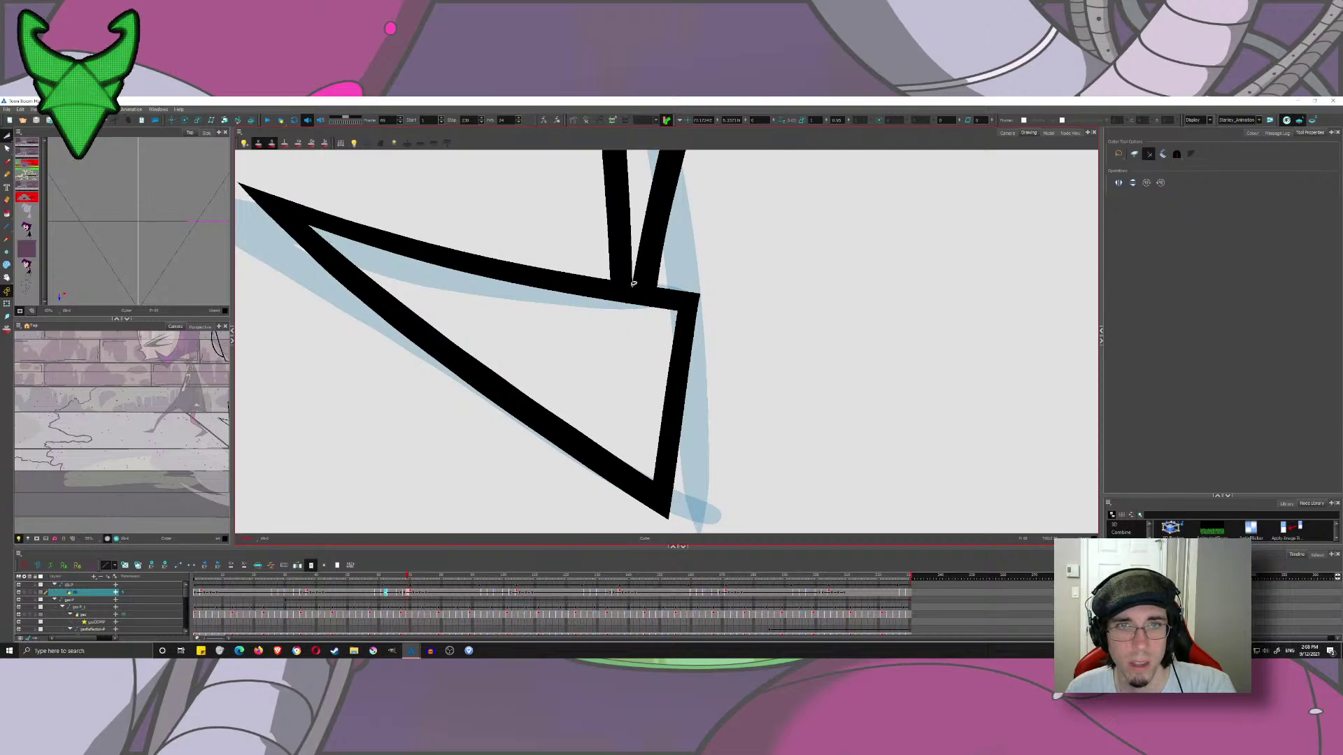
scroll(636, 300, "down", 2)
scroll(636, 299, "down", 1)
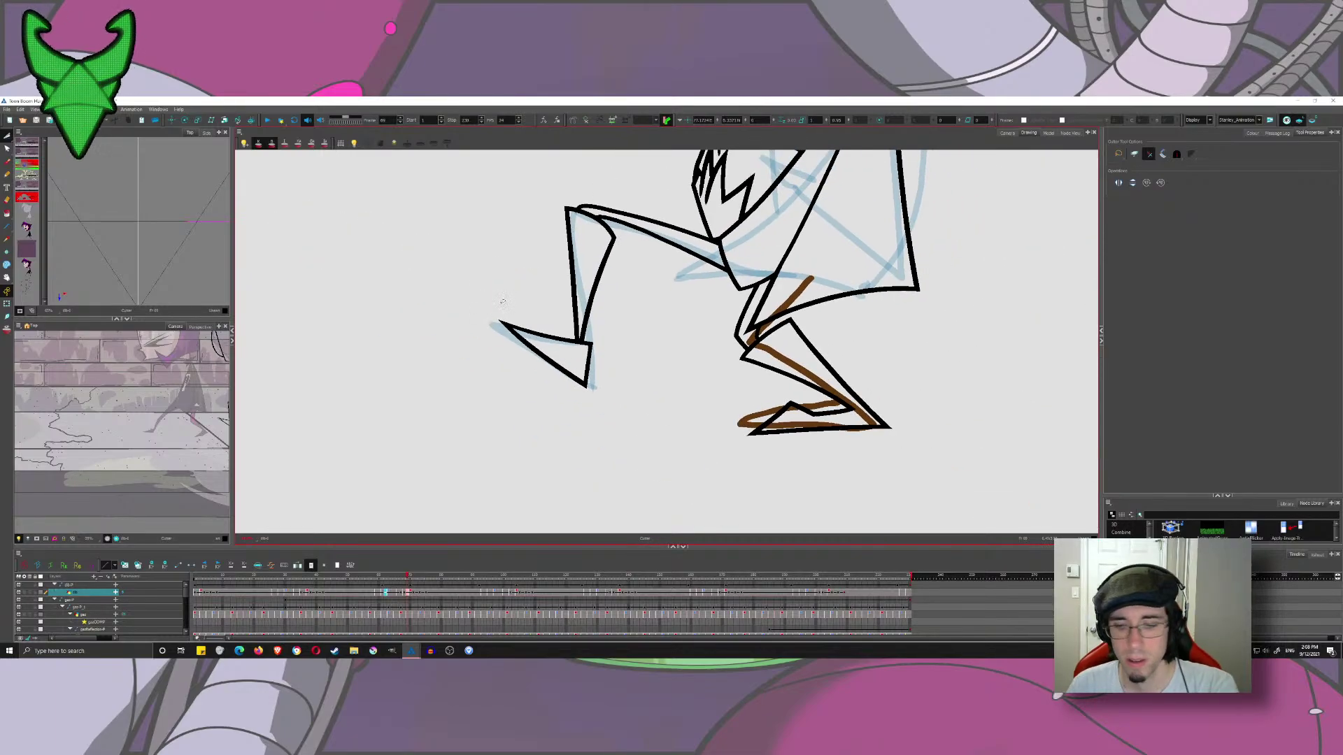
- Step back through the walk's earlier drawings to review the inked legs and feet
key("comma")
key("comma")
key("comma")
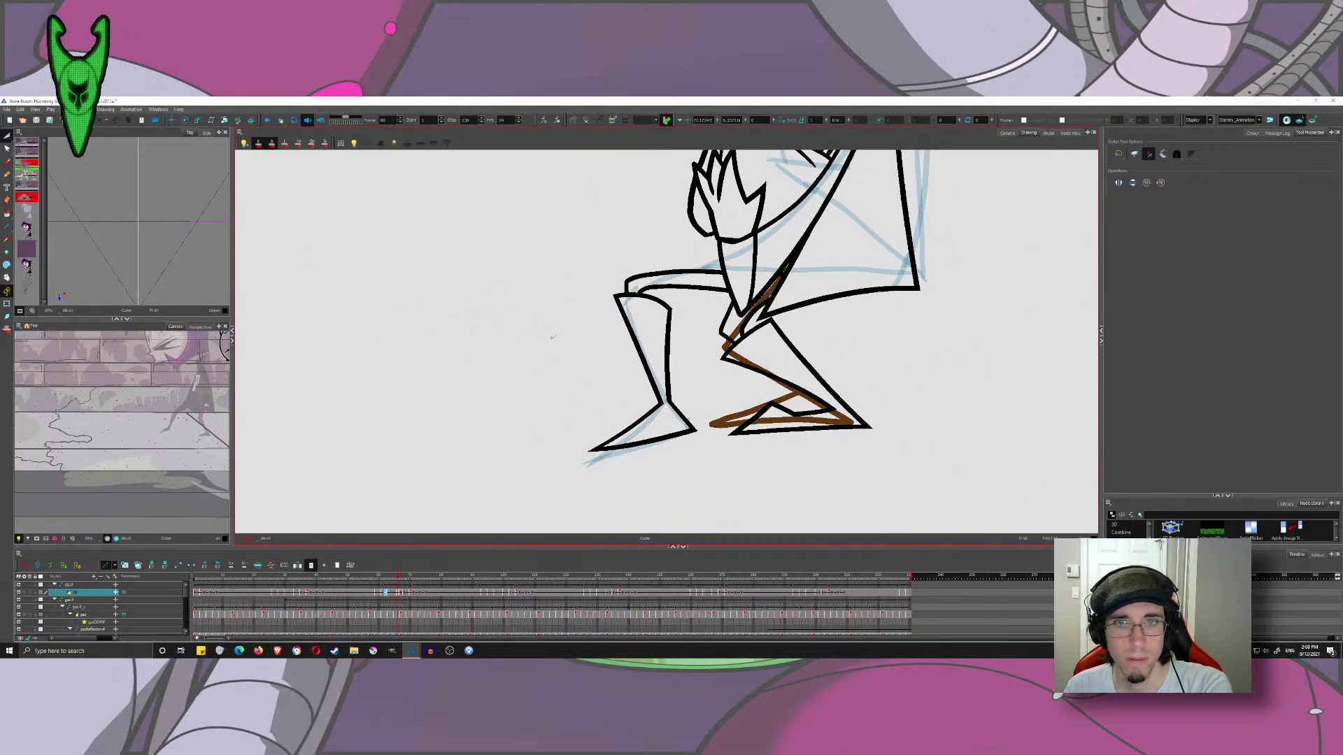
key("comma")
key("comma")
key("comma")
key("comma")
key("comma")
key("comma")
key("comma")
key("comma")
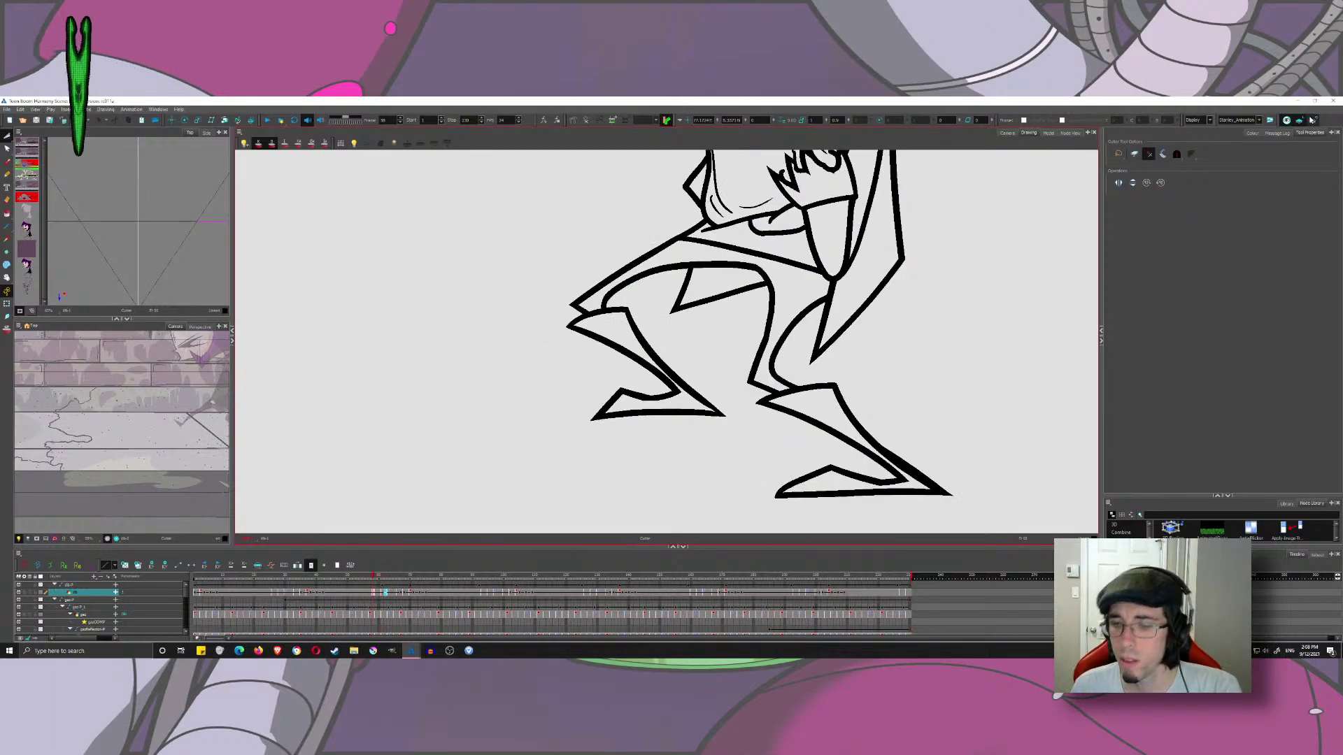
key("comma")
key("comma")
key("comma")
key("comma")
key("comma")
key("comma")
key("comma")
key("comma")
key("comma")
key("comma")
key("comma")
key("comma")
key("comma")
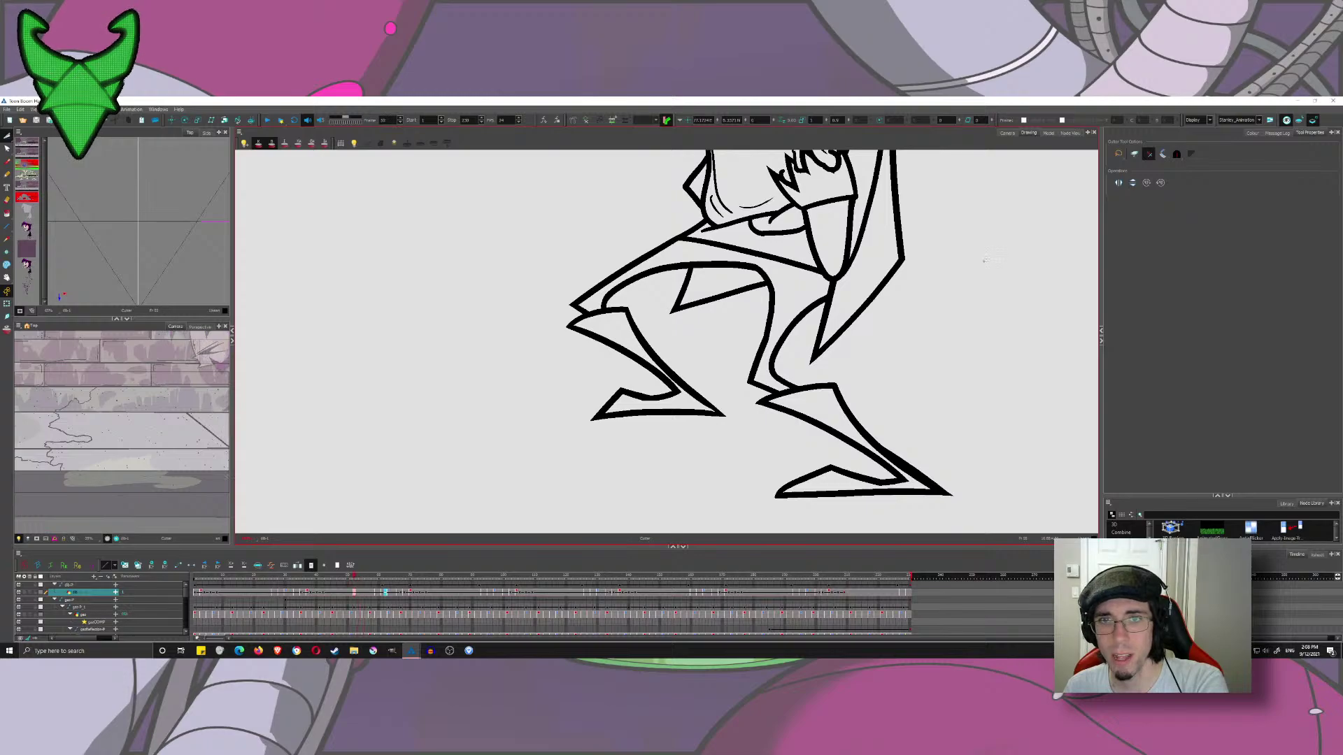
key("comma")
key("comma")
key("comma")
key("comma")
key("comma")
key("comma")
key("comma")
key("comma")
key("comma")
key("comma")
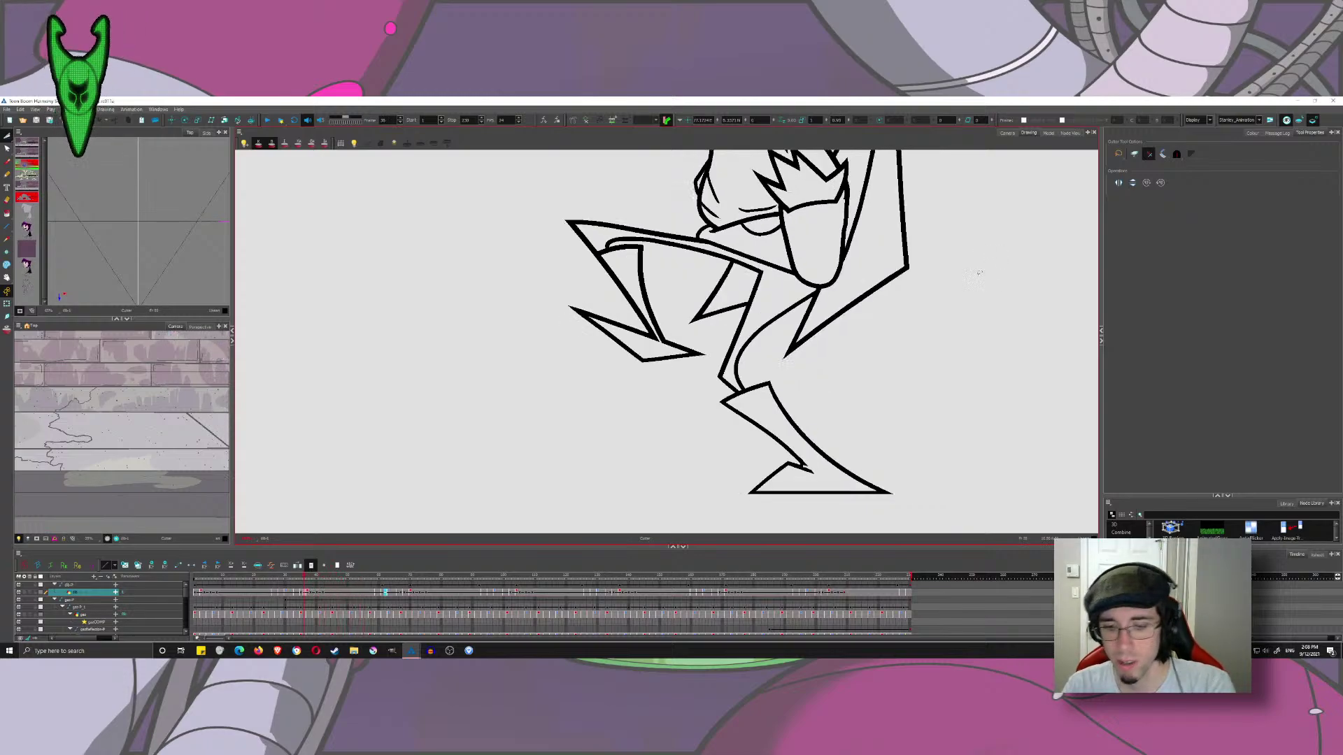
key("comma")
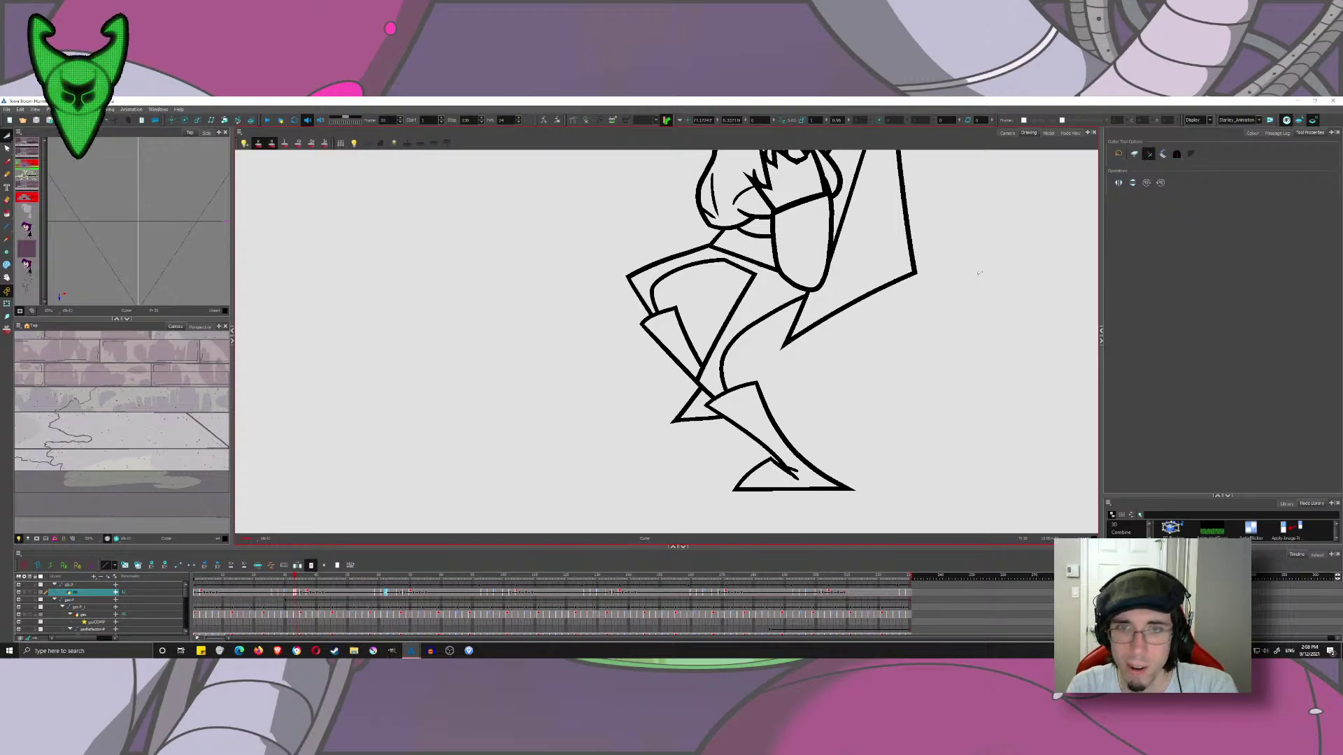
key("comma")
key("comma")
key("comma")
key("comma")
key("comma")
key("comma")
key("comma")
key("comma")
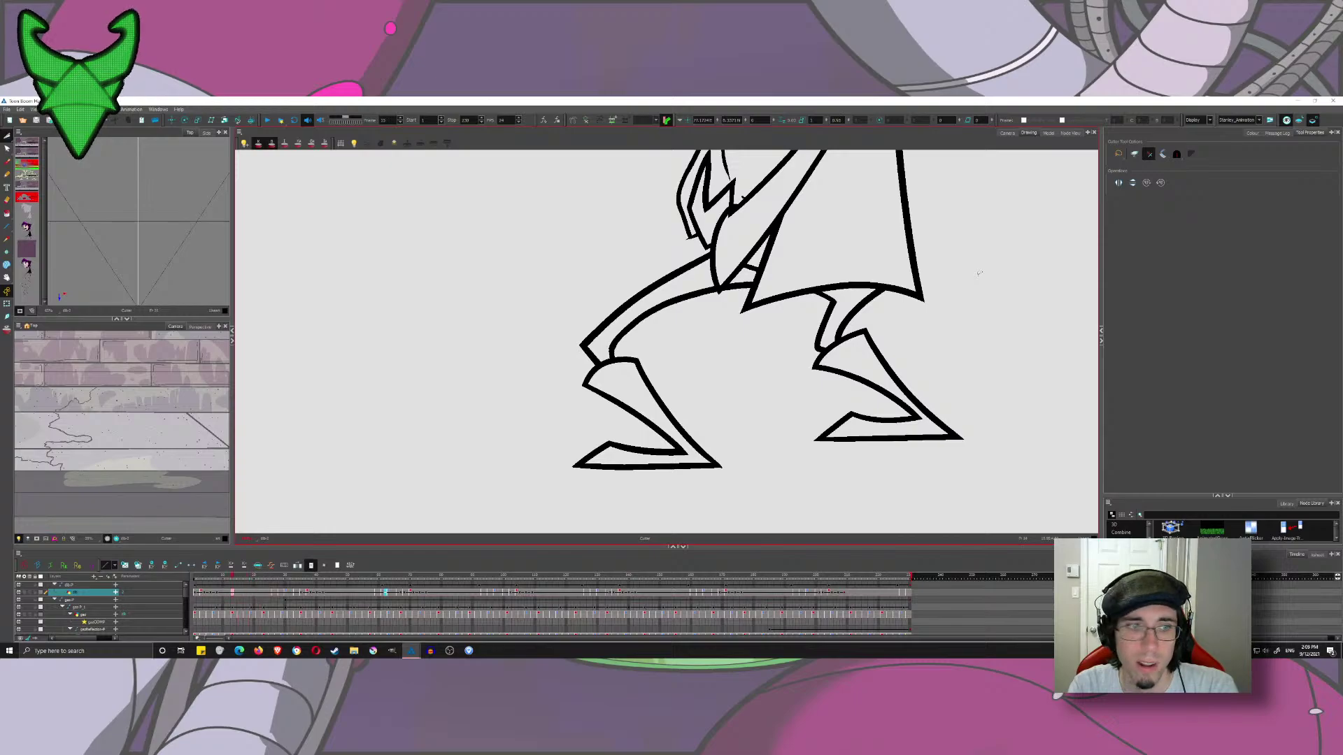
- Go to the first drawing and delete all of its blue and brown rough sketch strokes
key("shift+comma")
key("ctrl+a")
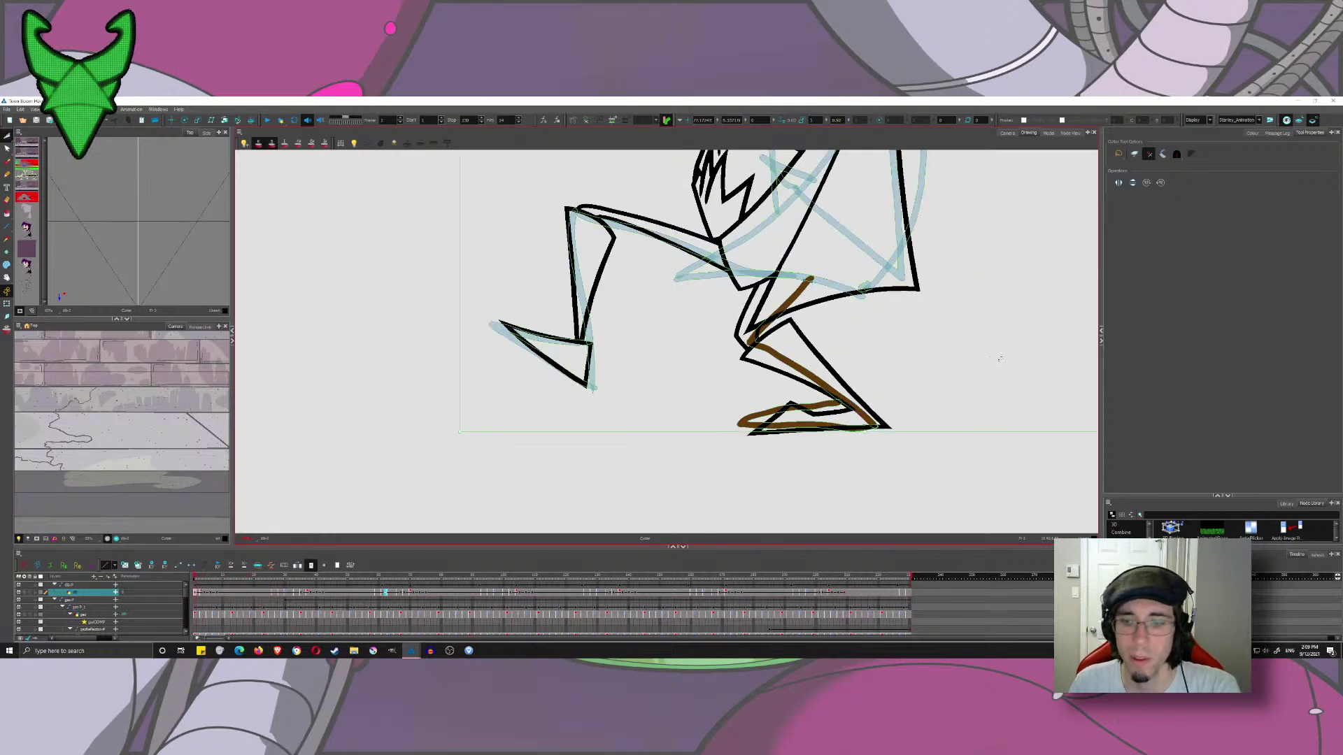
key("Delete")
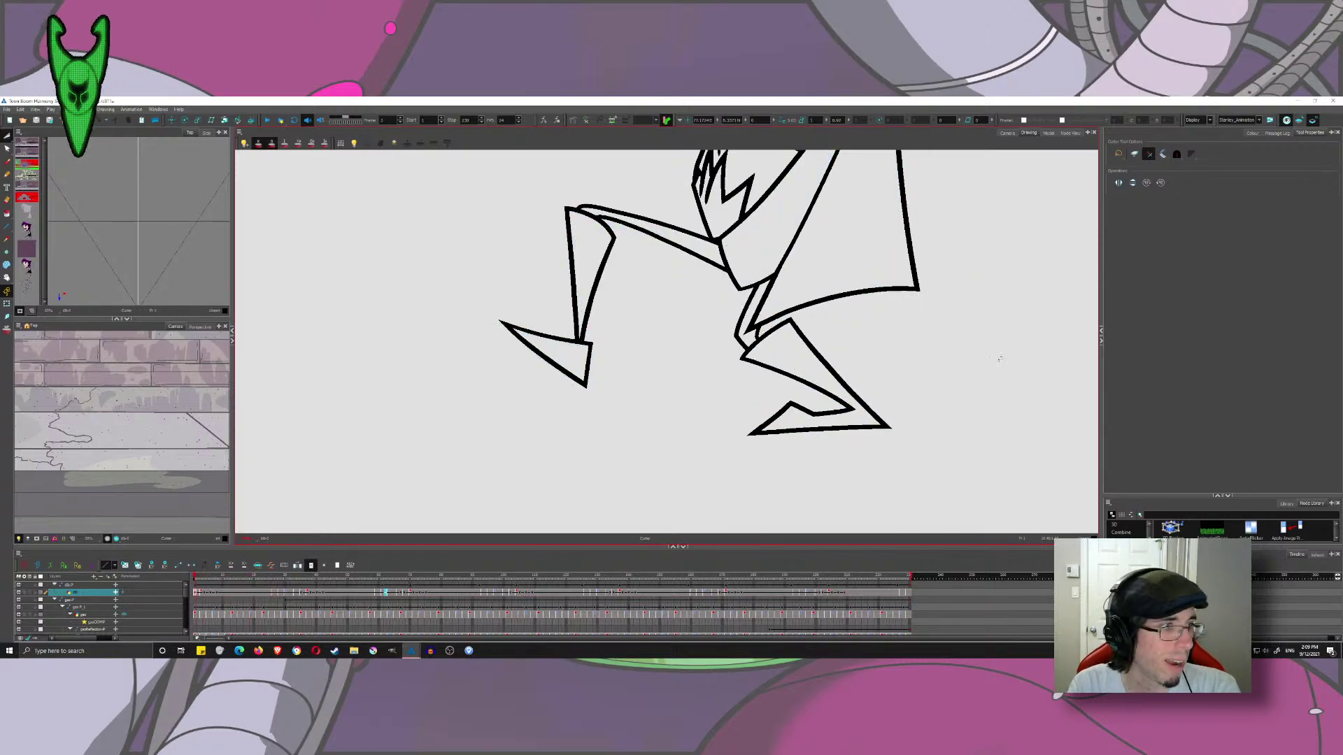
- Step forward through the walk from the first drawing to find the next drawing that still contains rough sketch lines
key("period")
key("period")
key("period")
key("period")
key("period")
key("period")
key("period")
key("period")
key("period")
key("period")
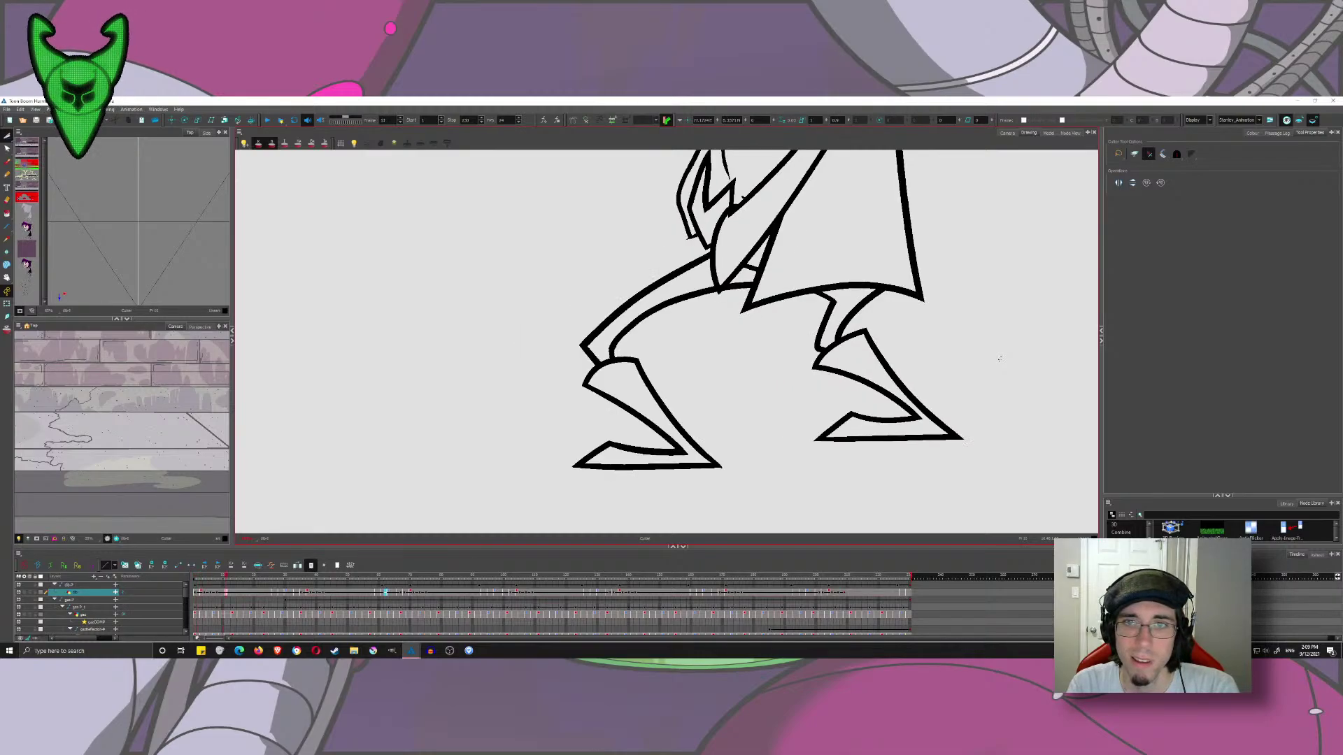
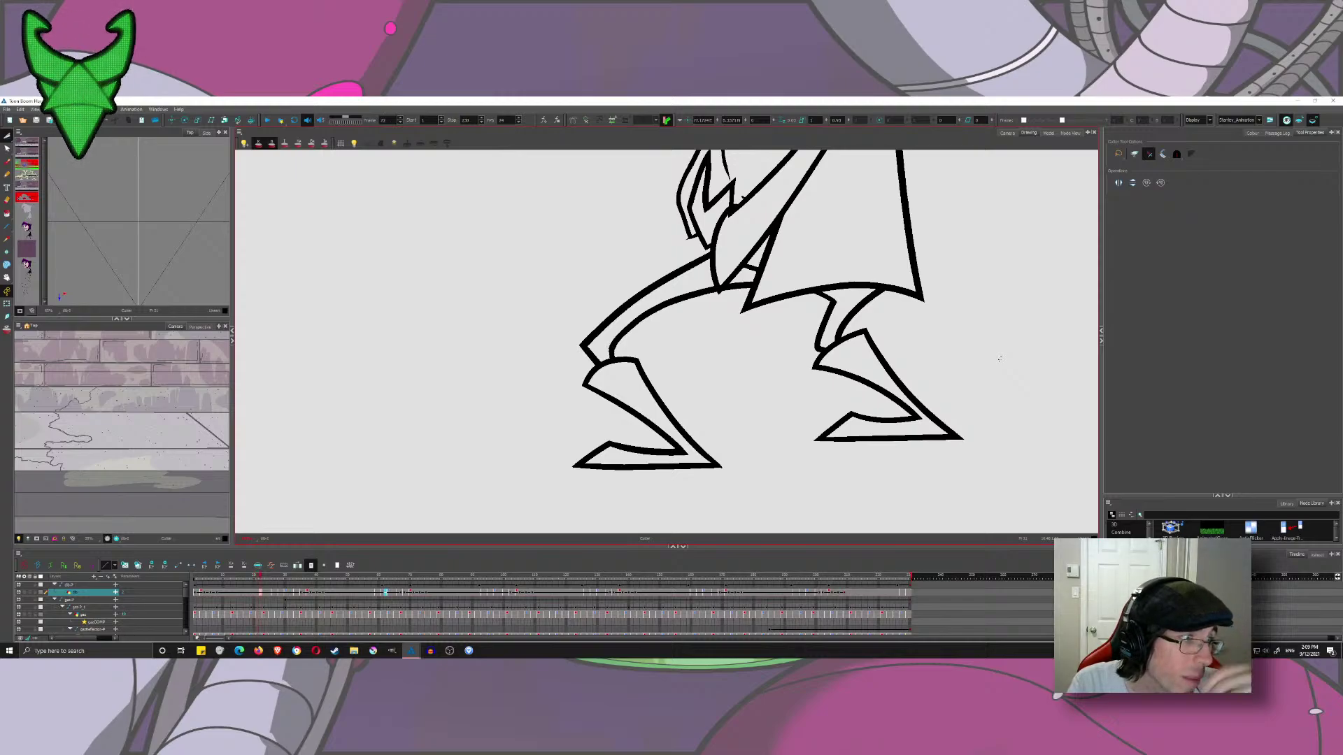
key("period")
key("period")
key("period")
key("period")
key("period")
key("period")
key("period")
key("period")
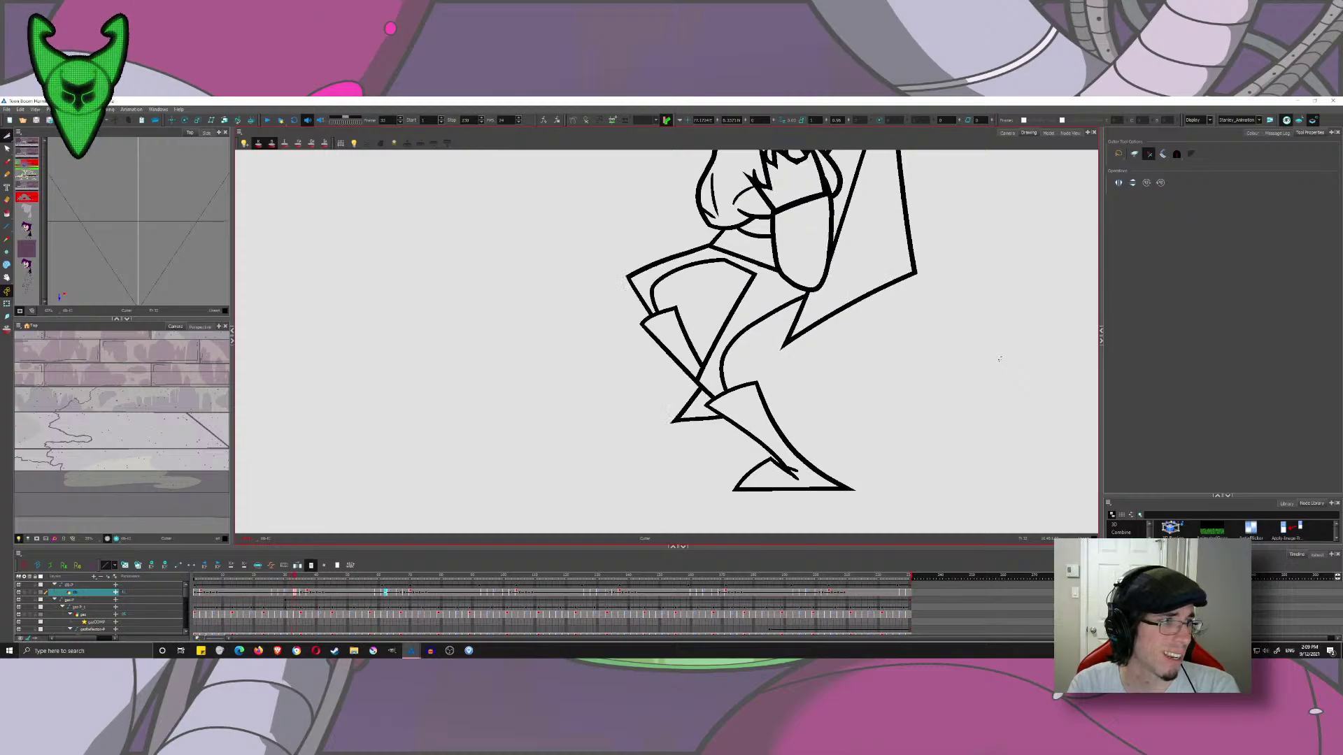
key("period")
key("period")
key("period")
key("period")
key("period")
key("period")
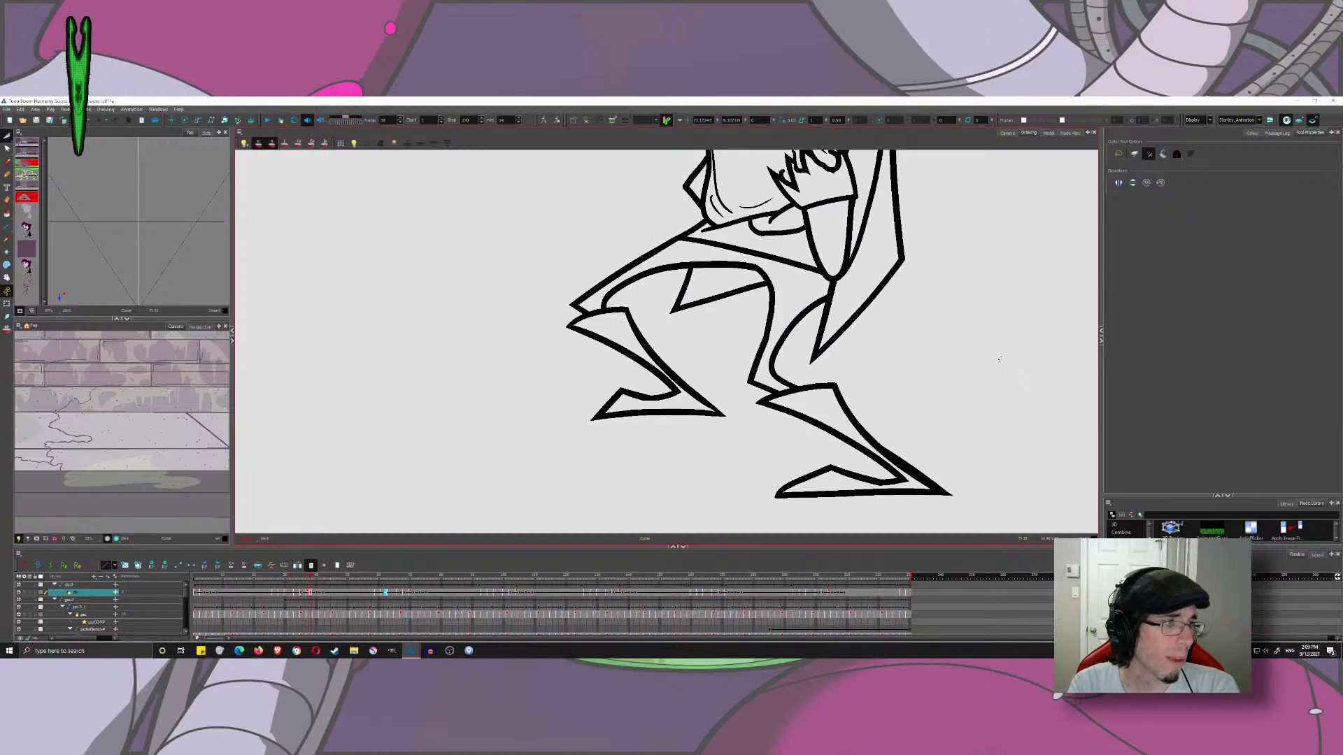
key("period")
key("period")
key("period")
key("period")
key("period")
key("period")
key("period")
key("period")
key("period")
key("period")
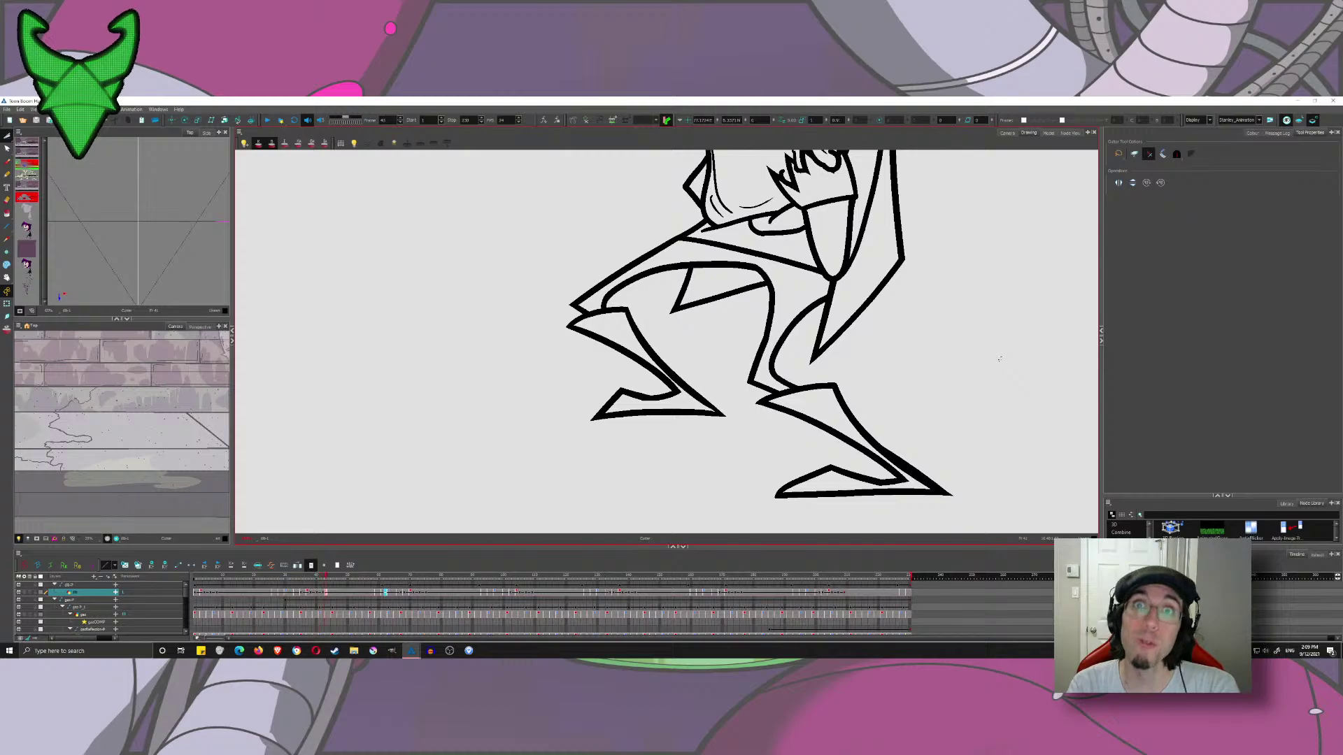
key("period")
key("period")
key("period")
key("period")
key("period")
key("period")
key("period")
key("period")
key("period")
key("period")
key("period")
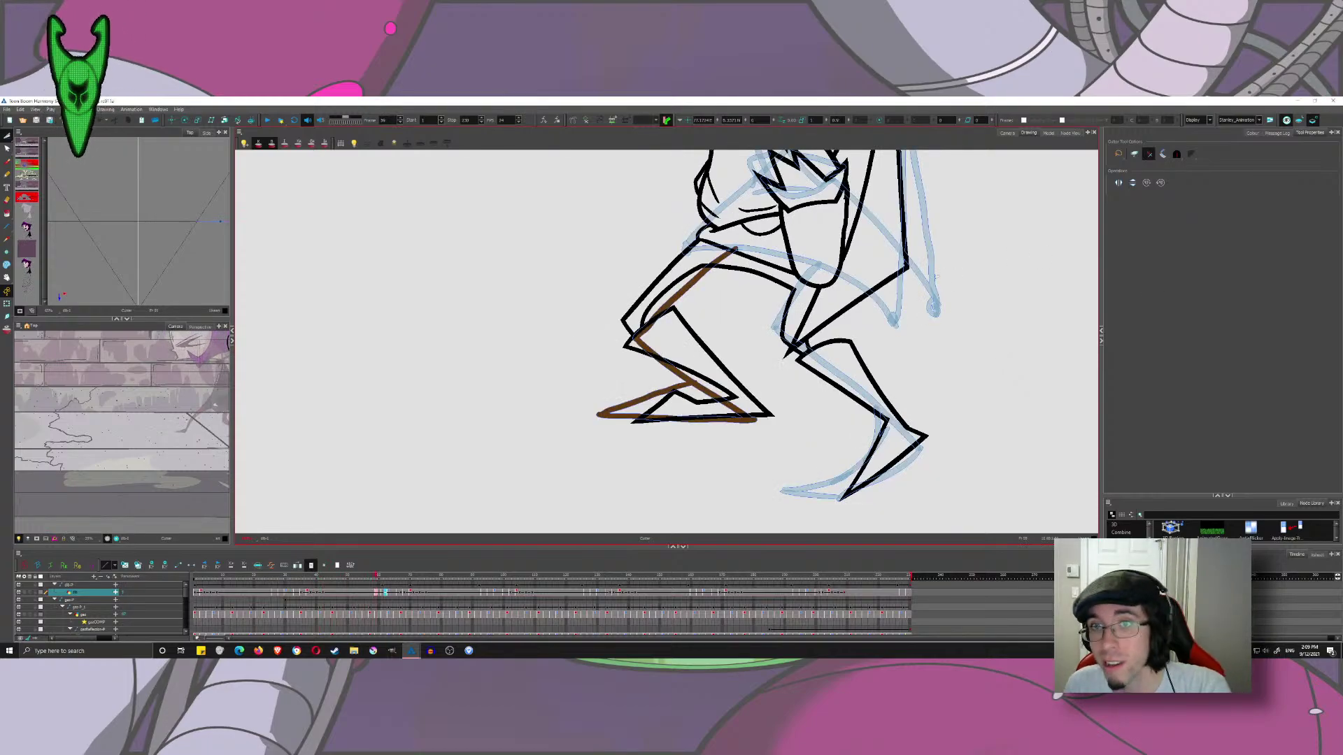
- Delete the blue and brown sketch strokes from each successive rough drawing up to the next clean pose
key("g")
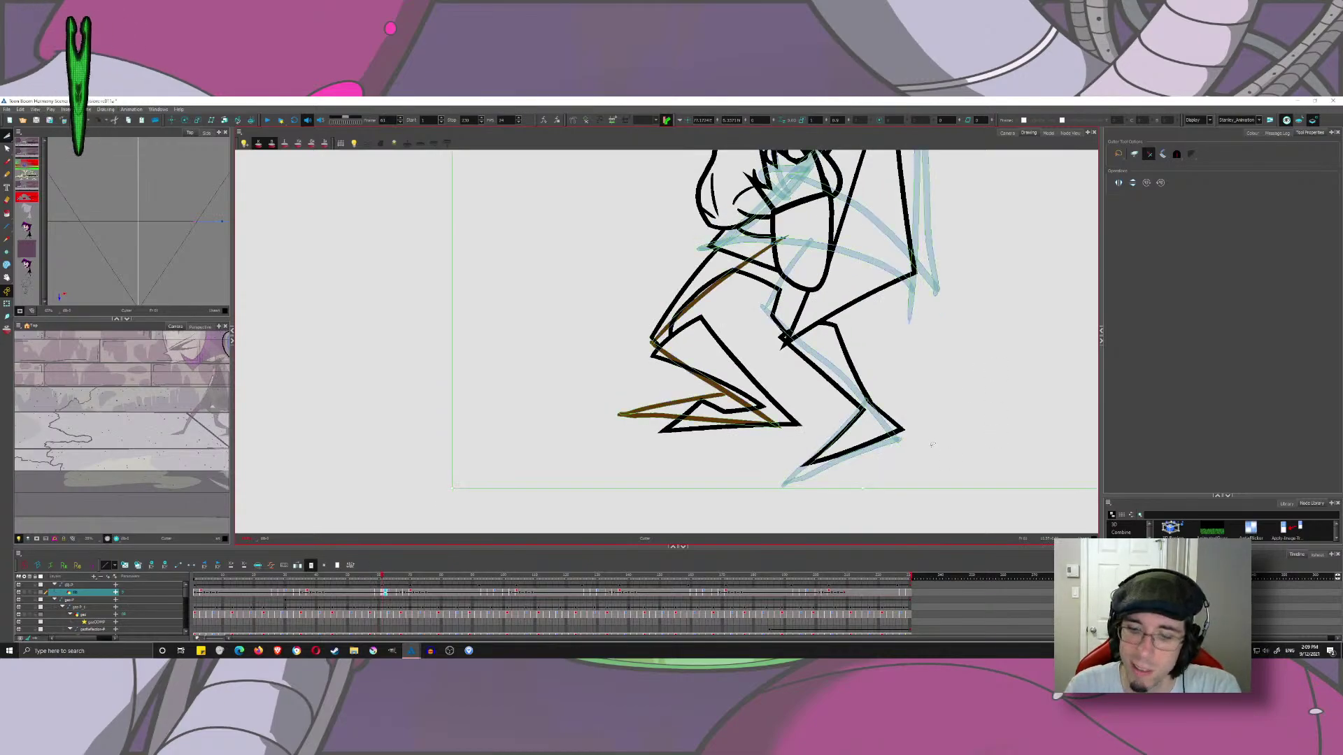
key("g")
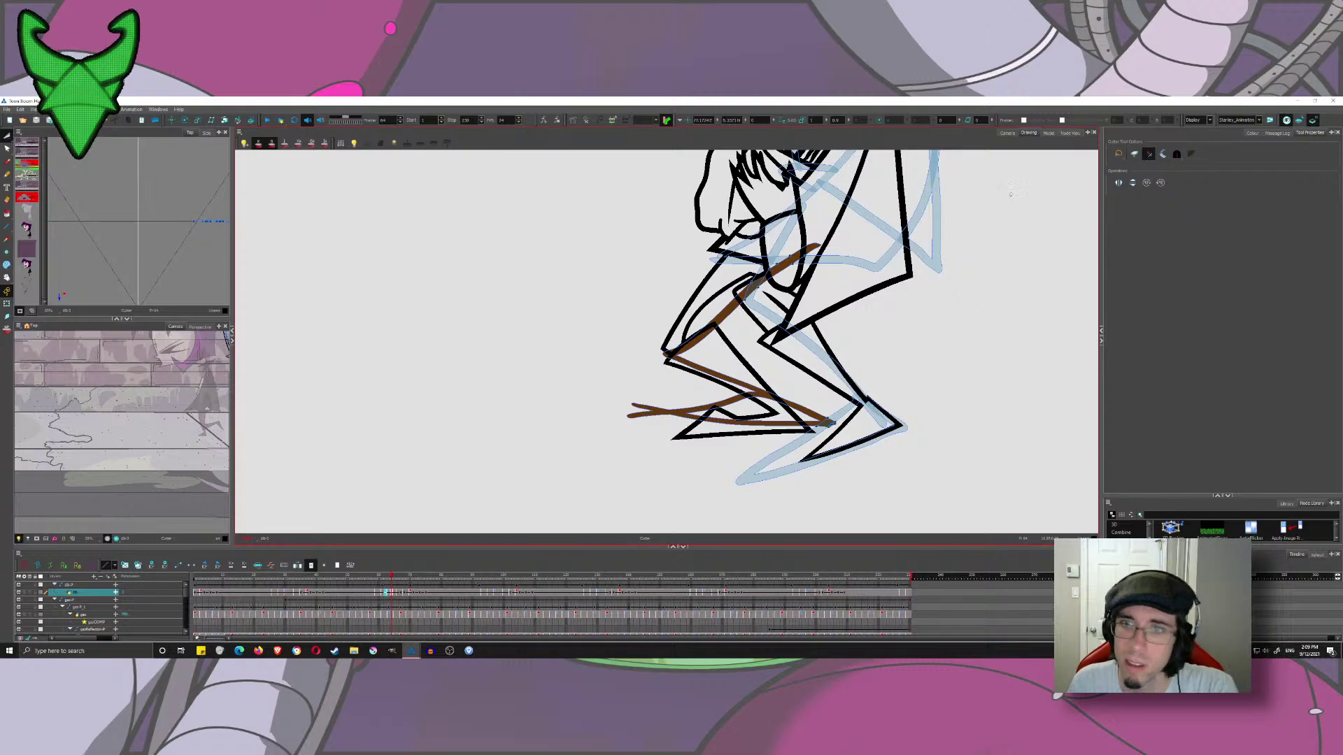
key("g")
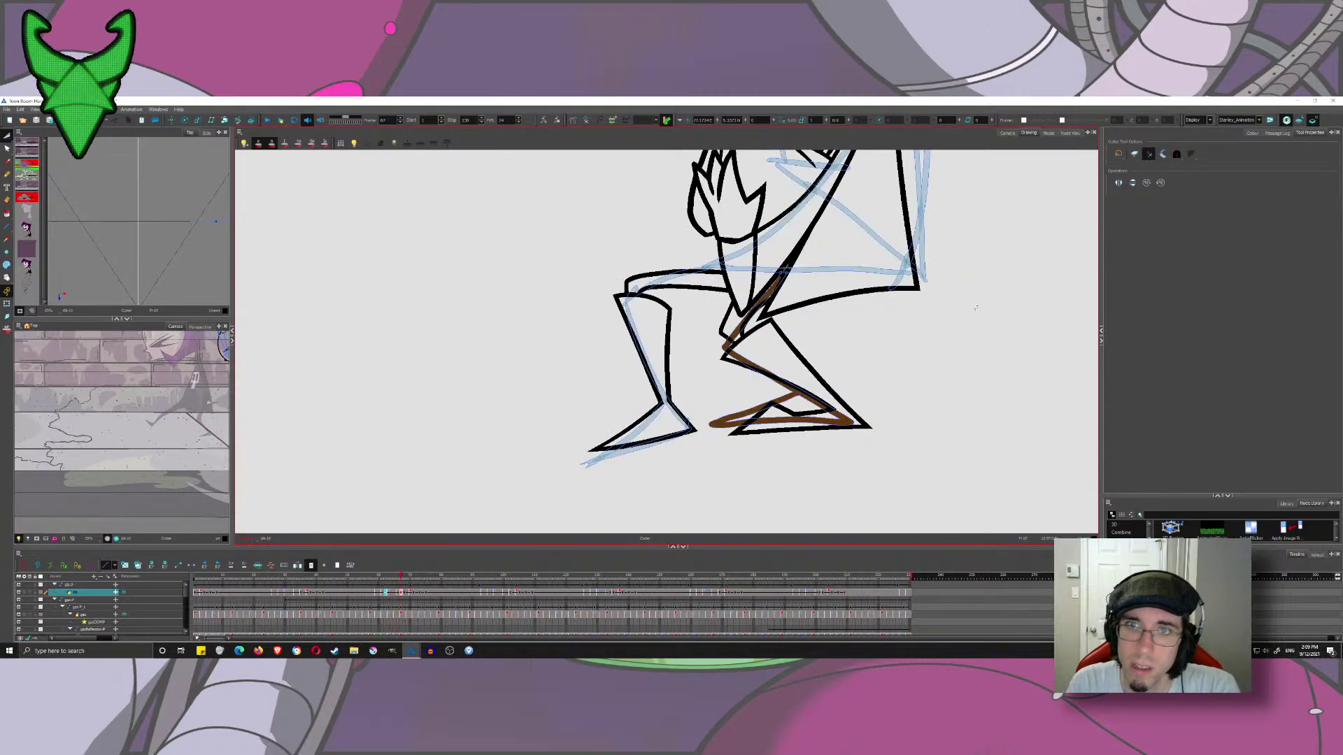
key("g")
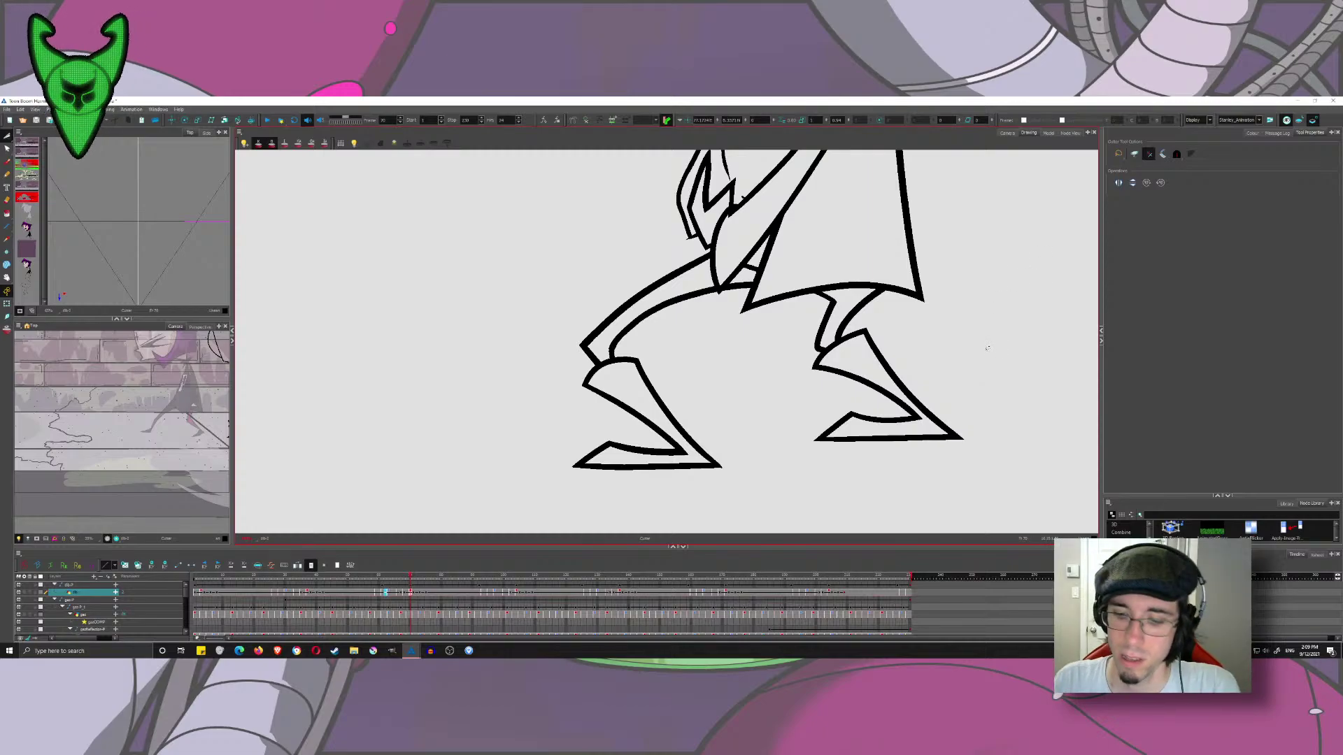
- Step forward through the walk's following drawings to check that no rough sketch strokes remain around the inked legs
key("period")
key("period")
key("period")
key("period")
key("period")
key("period")
key("period")
key("period")
key("period")
key("period")
key("period")
key("period")
key("period")
key("period")
key("period")
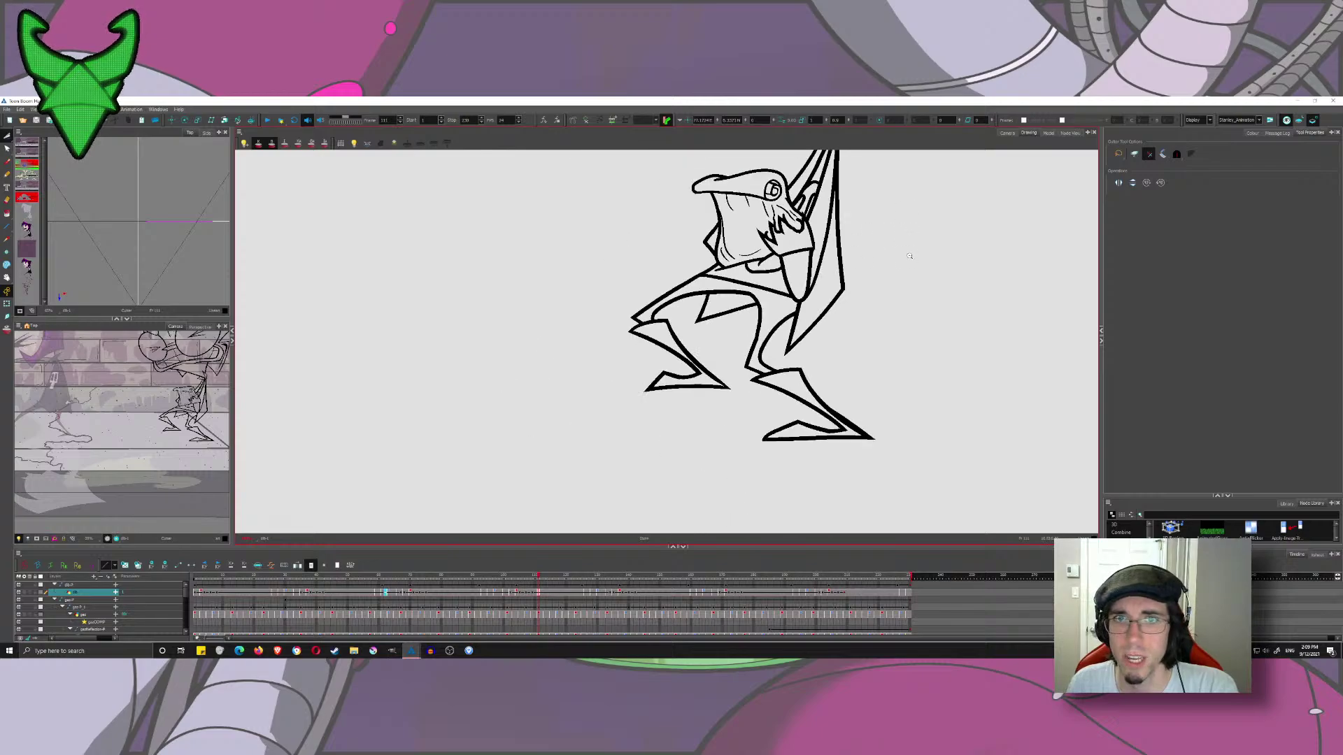
scroll(909, 256, "down", 2)
left_click_drag(909, 256, 750, 391)
- Play the animation from the first frame in the Camera view, with the inked character in frame, to review the walk
left_click(1008, 133)
left_click_drag(718, 303, 760, 341)
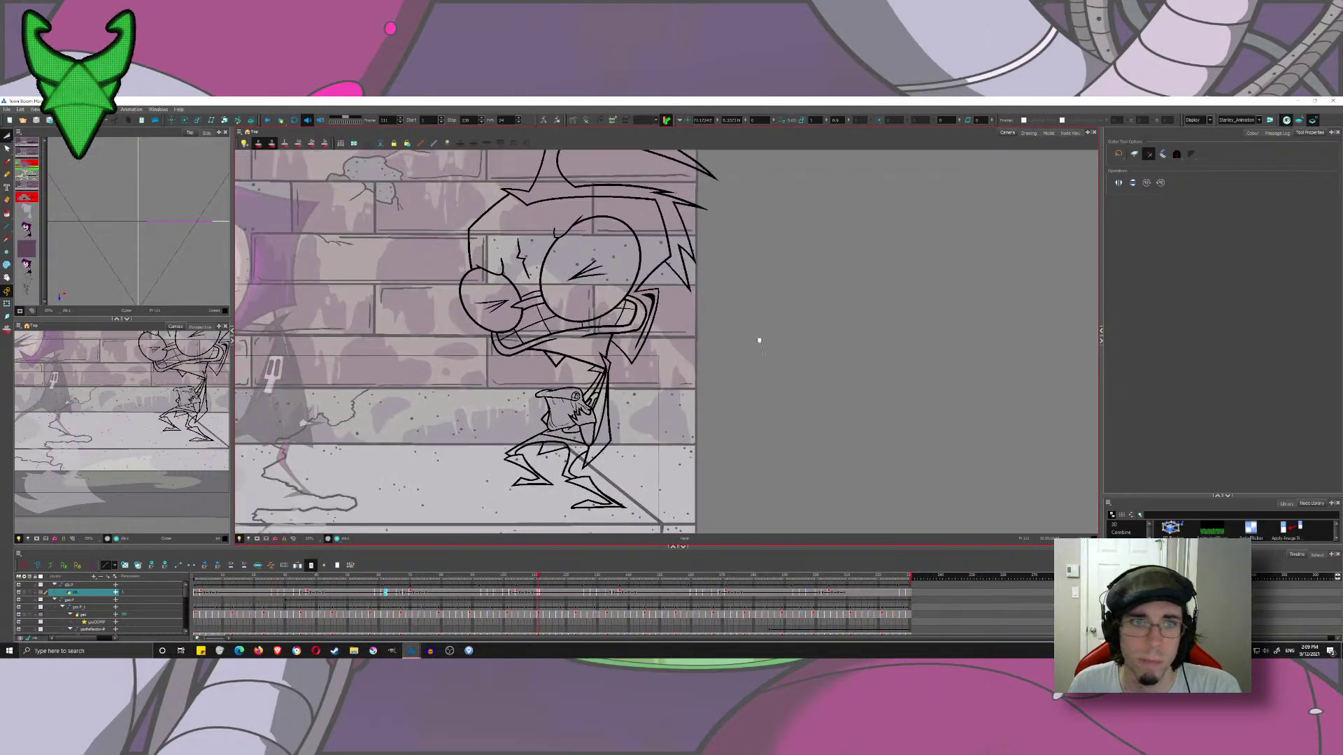
left_click_drag(241, 579, 194, 582)
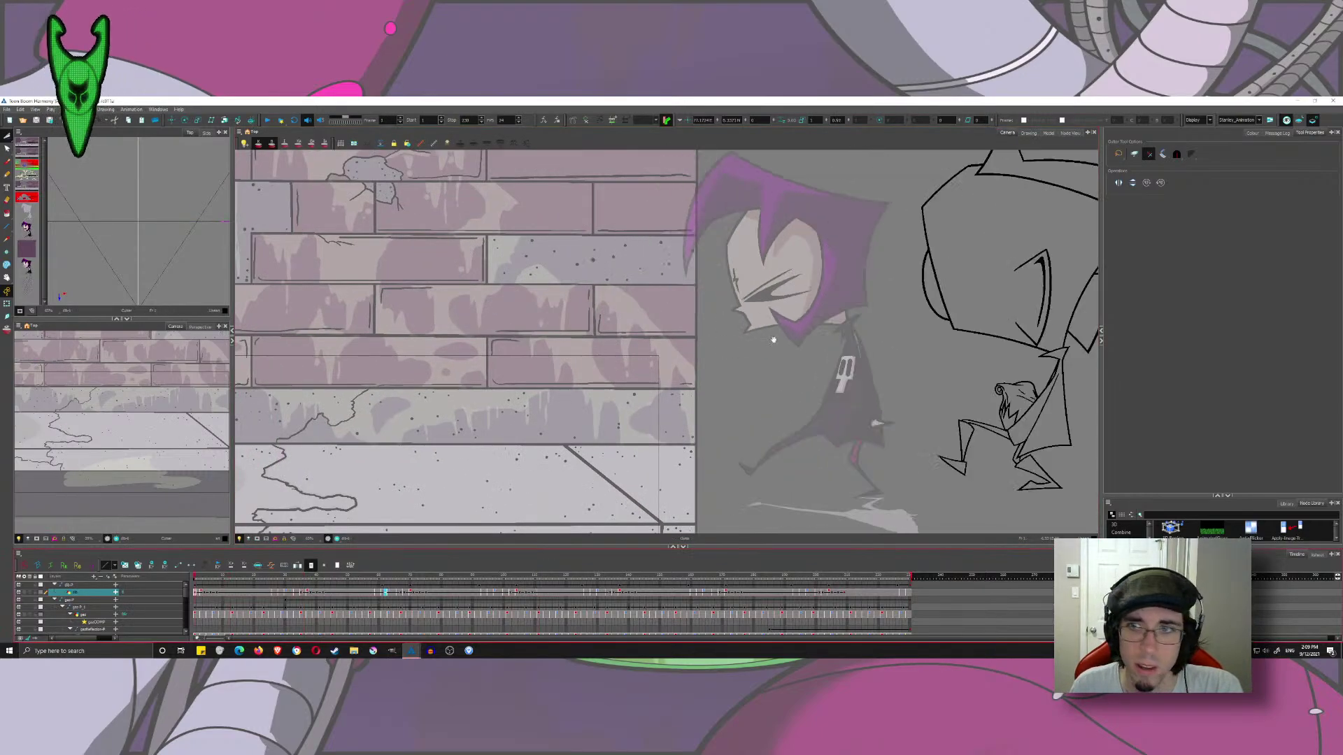
left_click_drag(885, 339, 579, 359)
left_click_drag(566, 312, 507, 287)
left_click(268, 120)
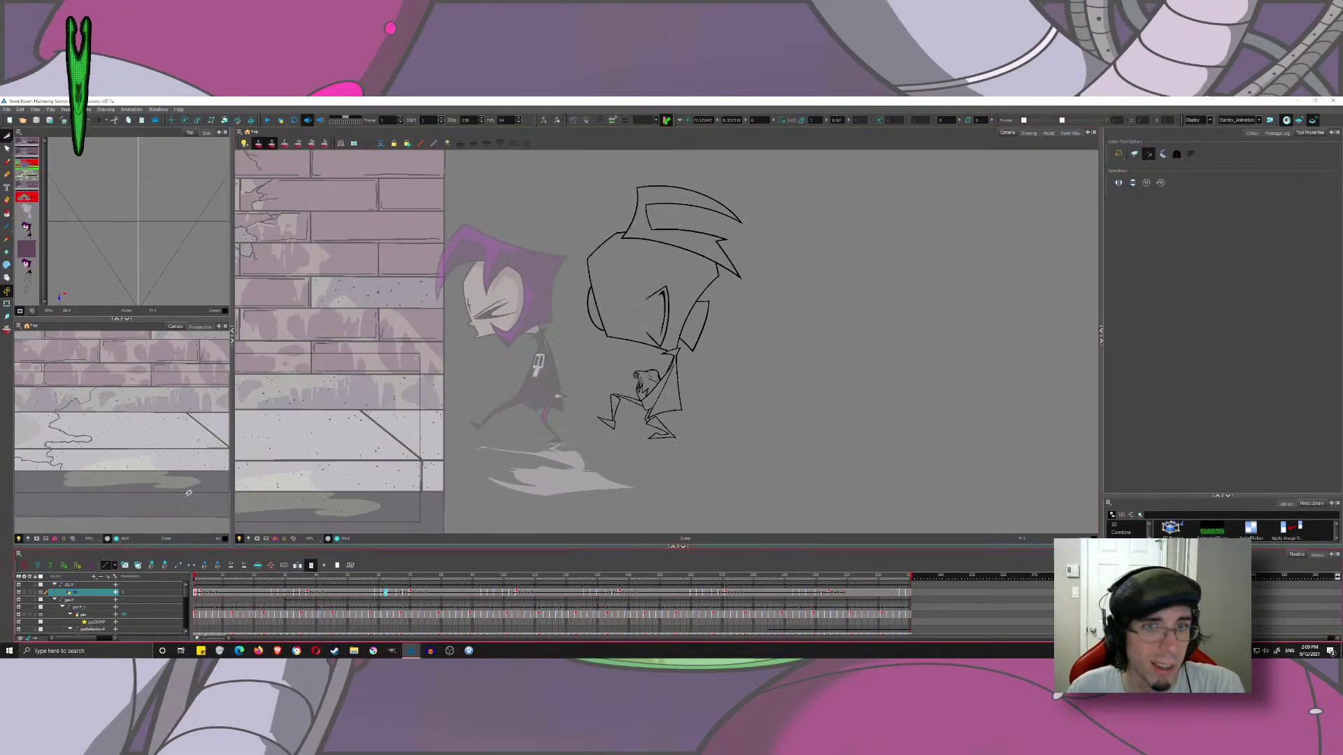
- Remove the contour strokes from all of the first drawing's artwork in the Drawing view
left_click(1028, 133)
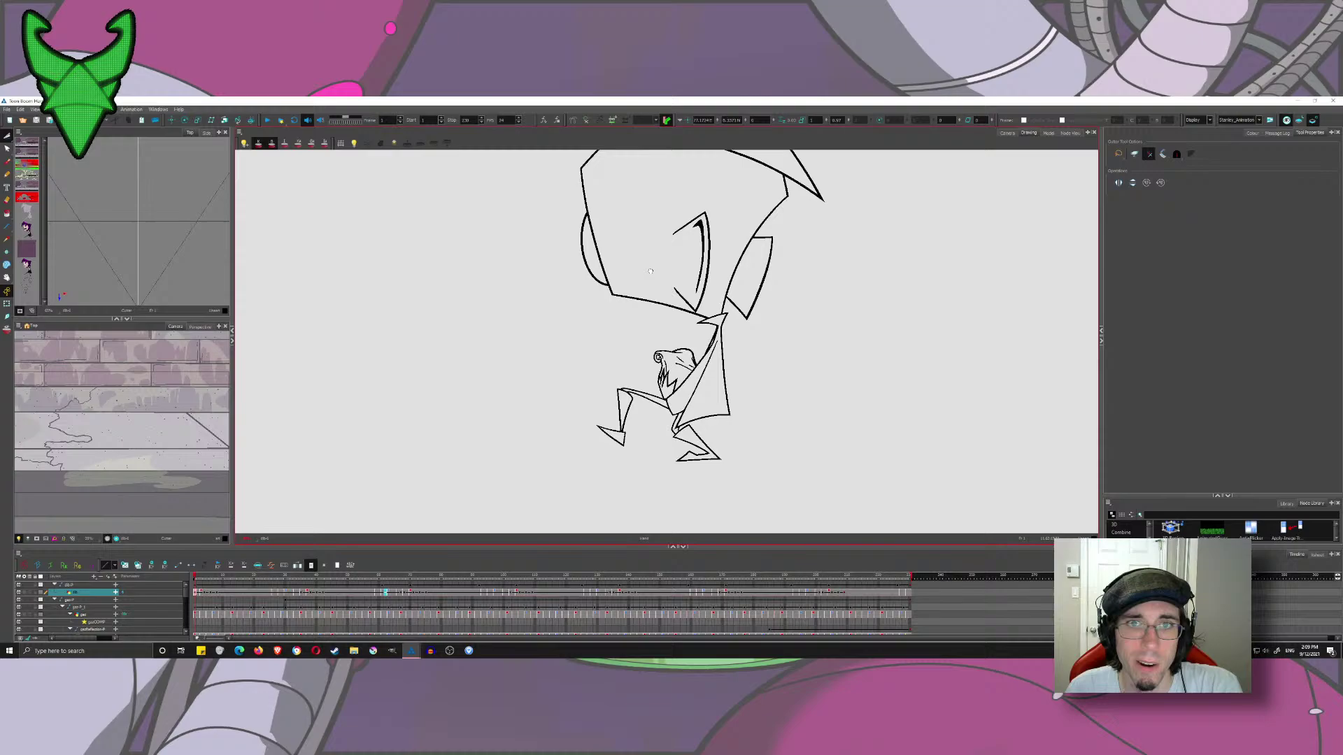
left_click(23, 136)
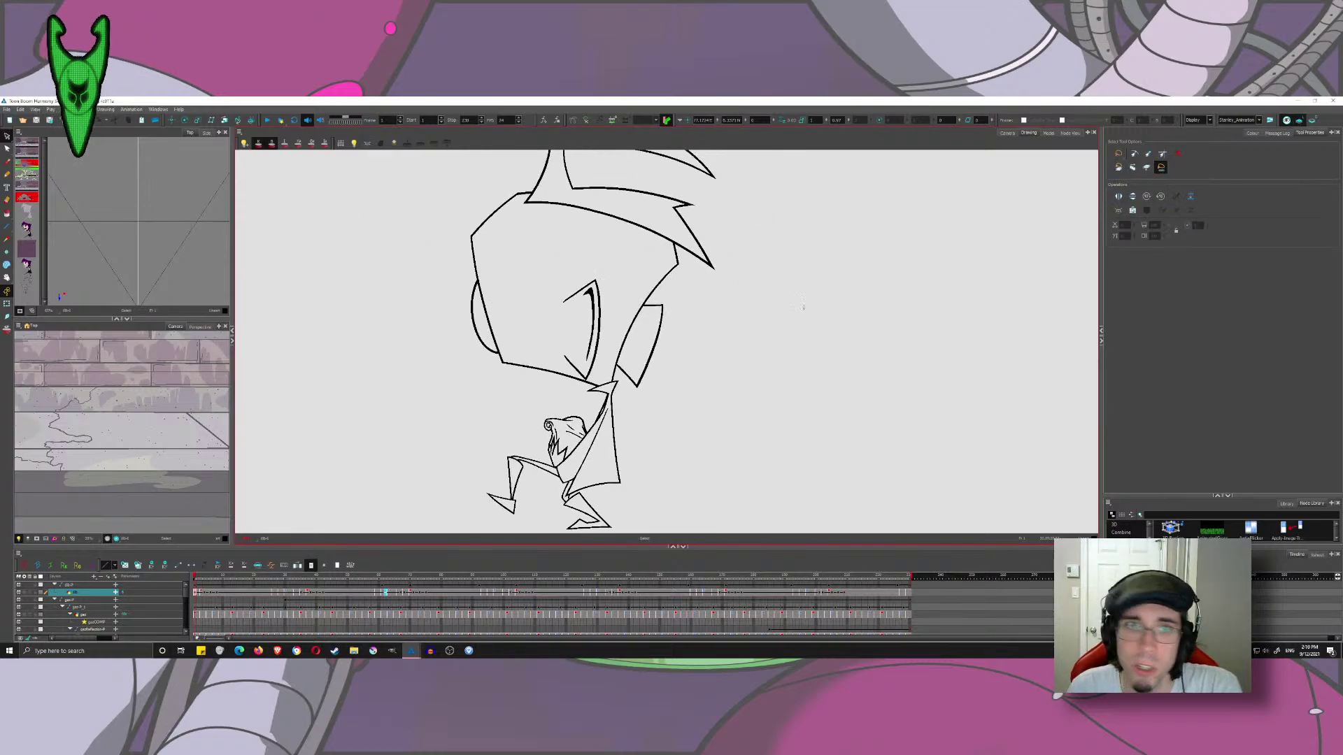
key("ctrl+a")
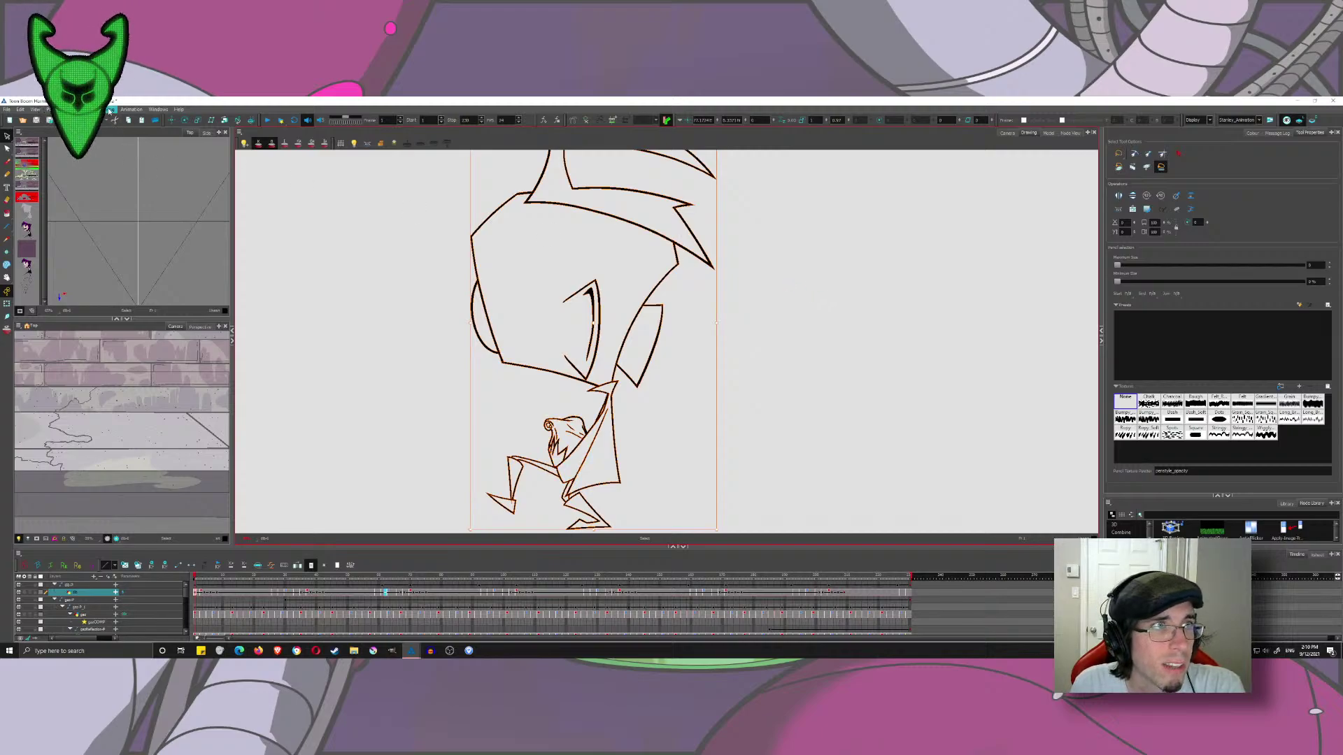
left_click(109, 111)
mouse_move(152, 154)
left_click(286, 181)
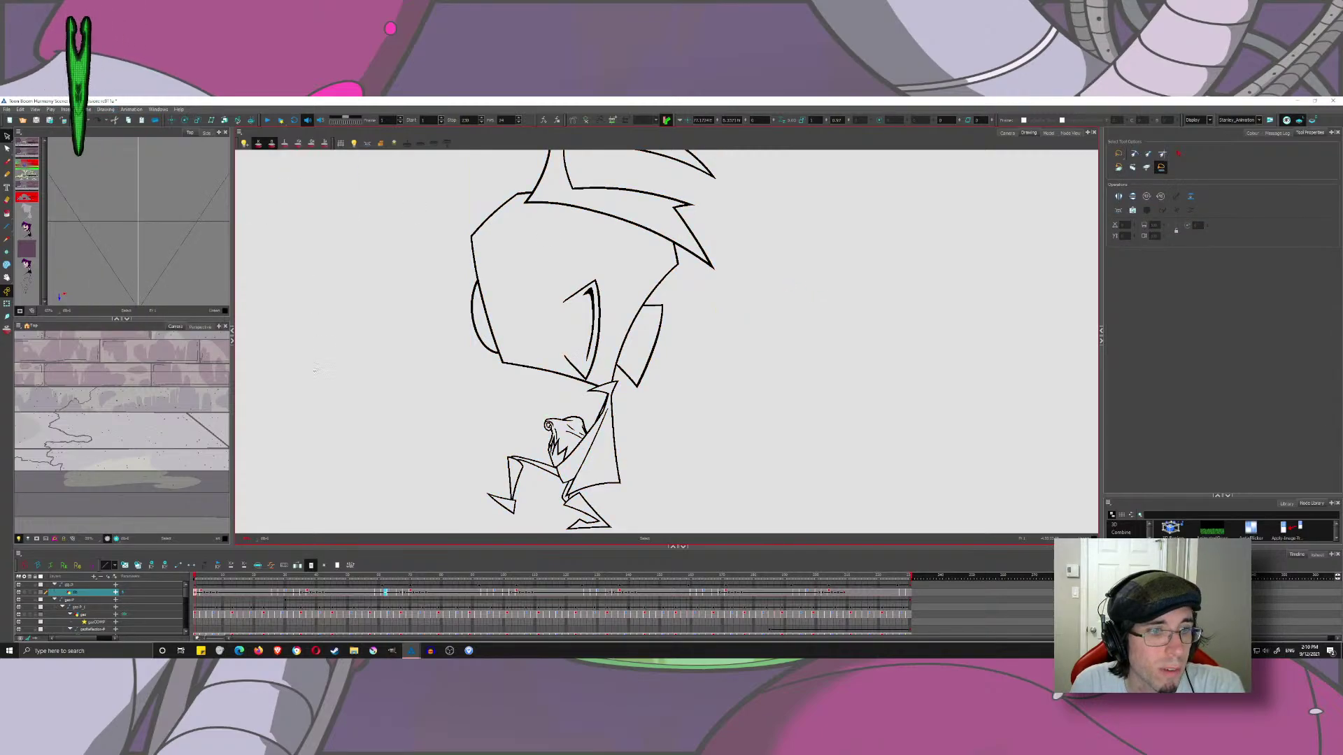
- Go to the second drawing of the walk and remove the contour strokes from all its artwork
key("g")
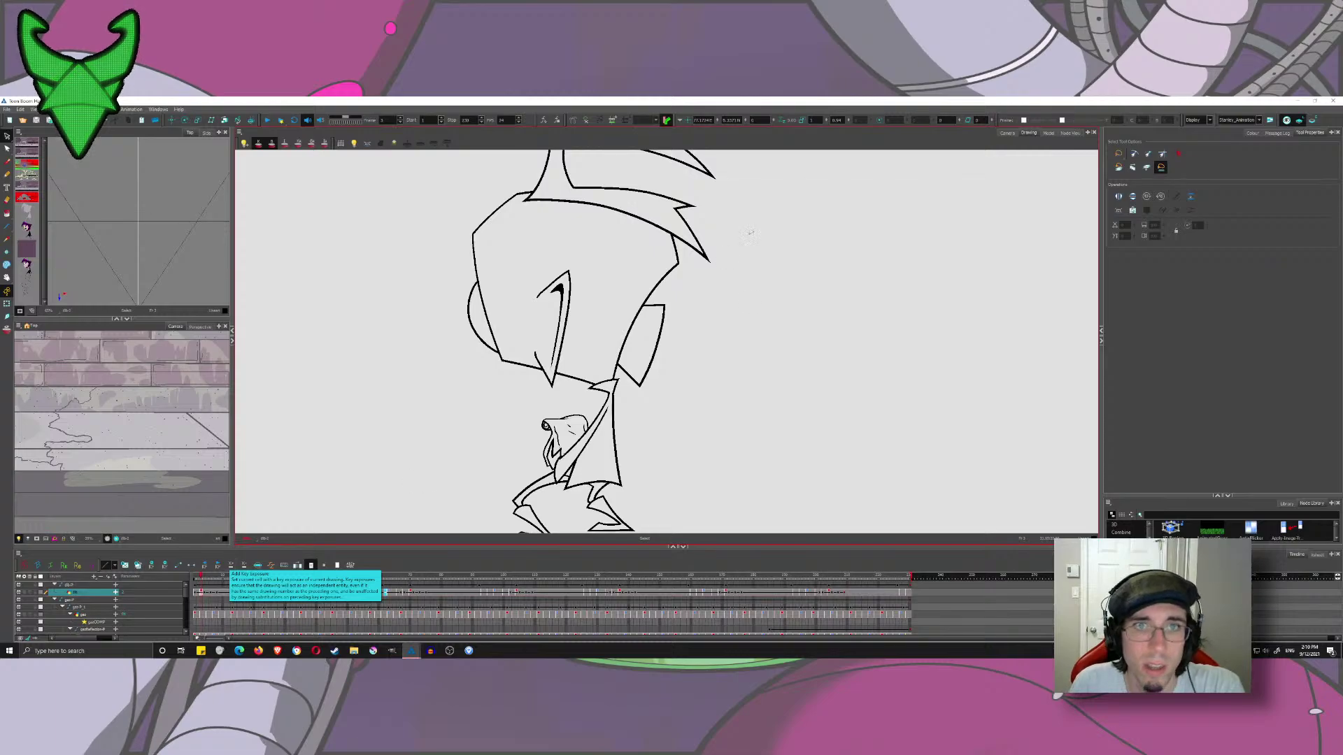
key("ctrl+a")
left_click(239, 163)
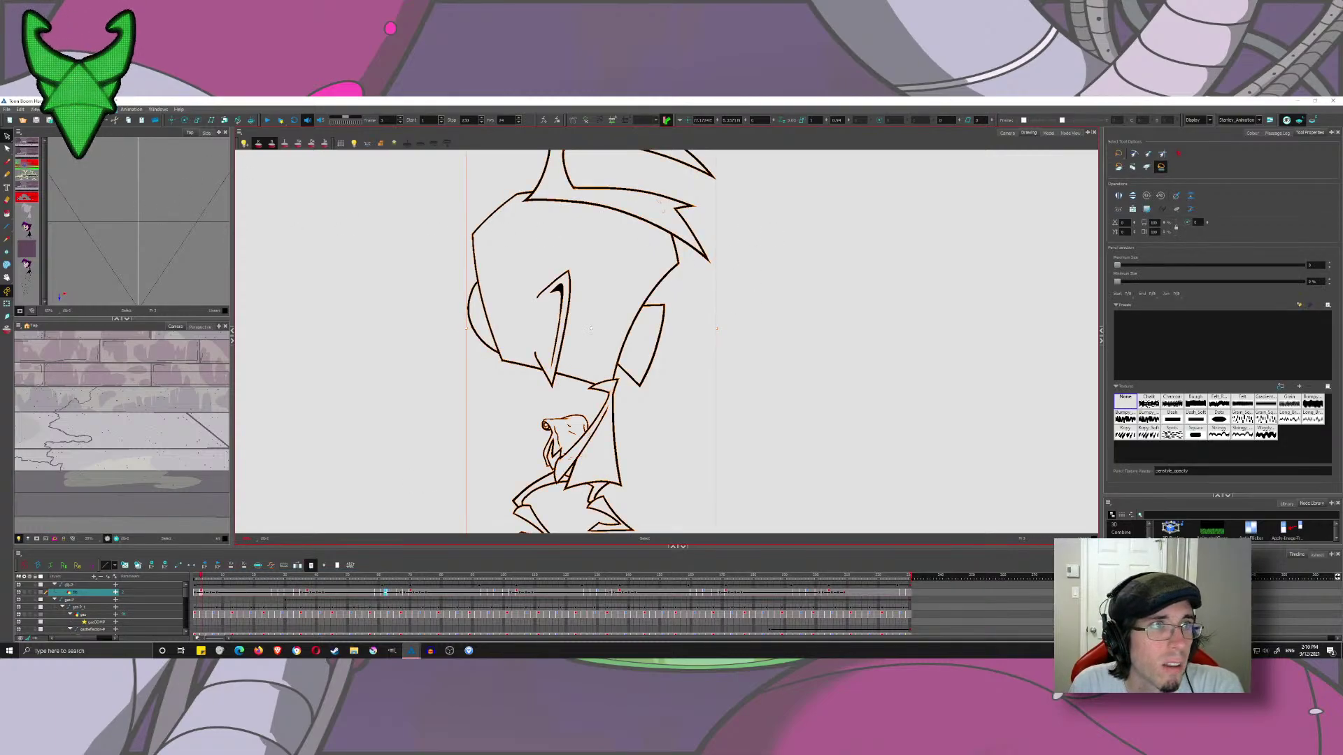
left_click(105, 110)
mouse_move(203, 161)
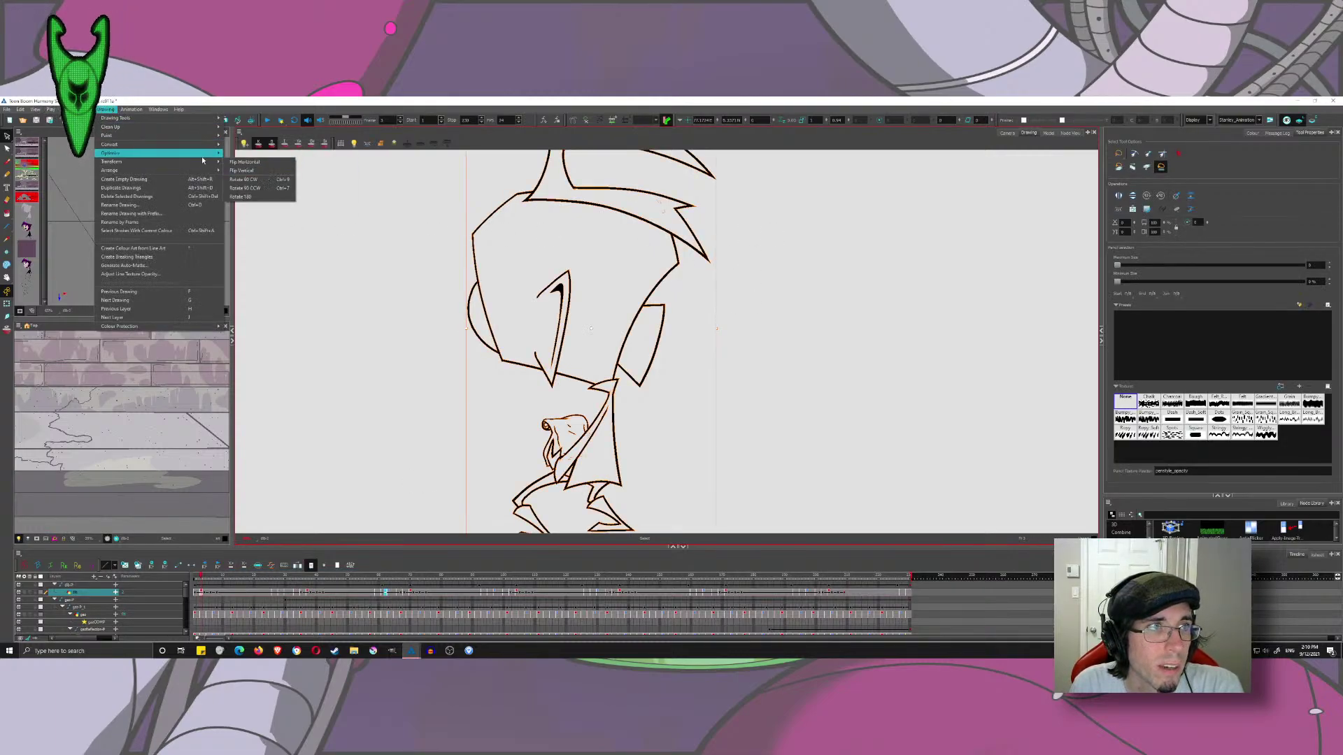
left_click(275, 180)
key("ctrl+a")
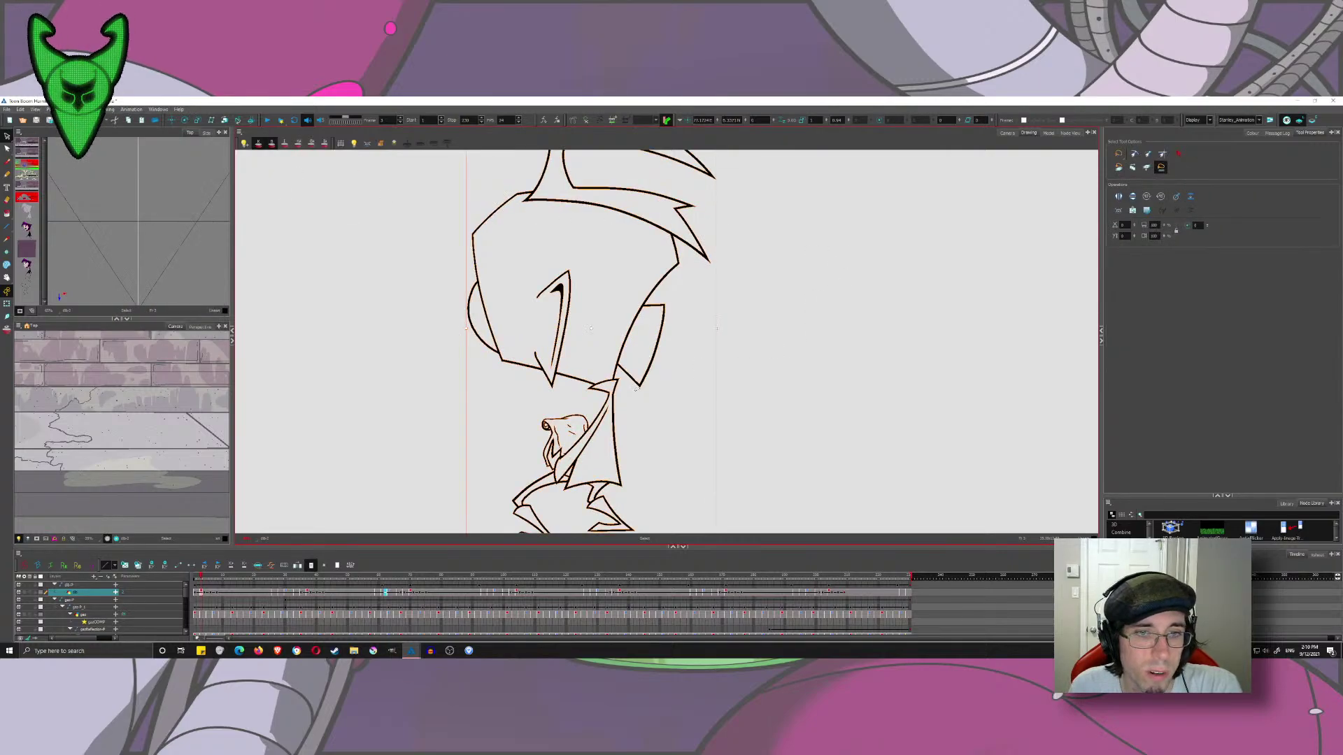
left_click(393, 423)
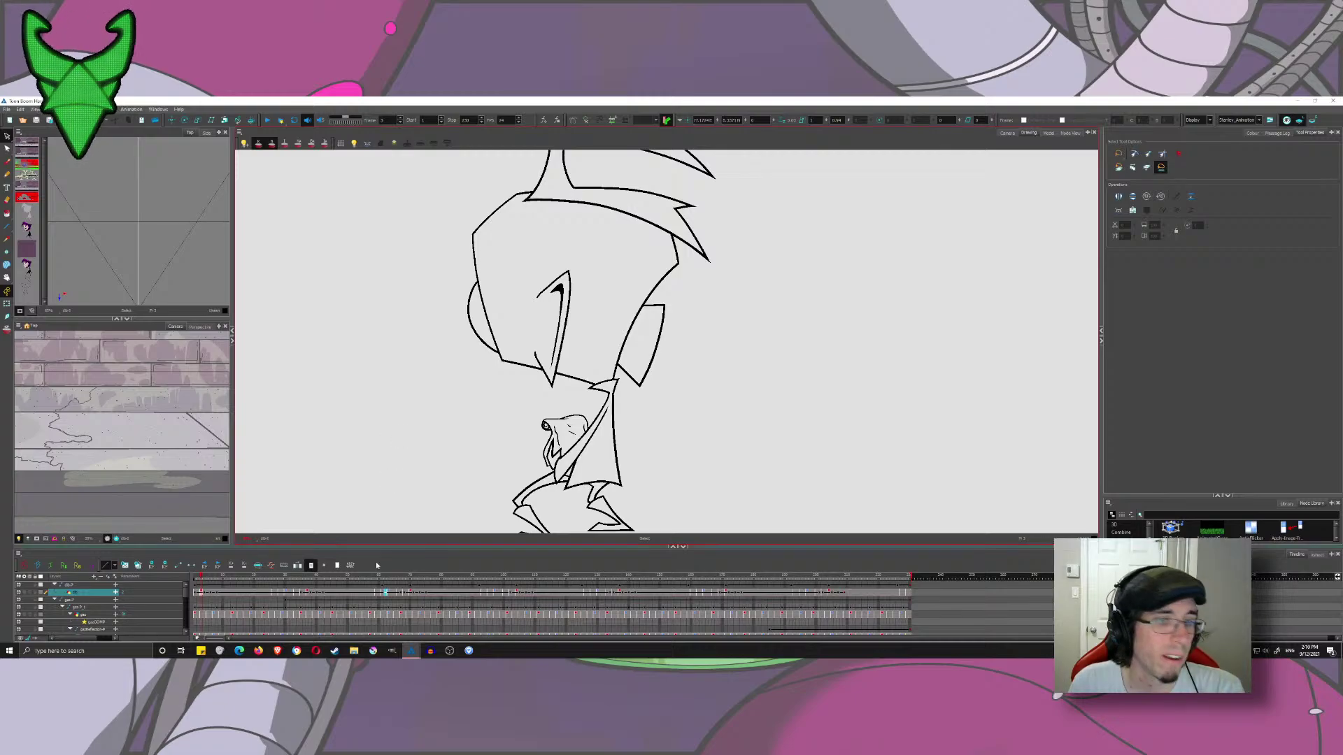
- Remove all contour strokes from the bent-leg drawing just before the head begins to turn
left_click(239, 593)
left_click(277, 595)
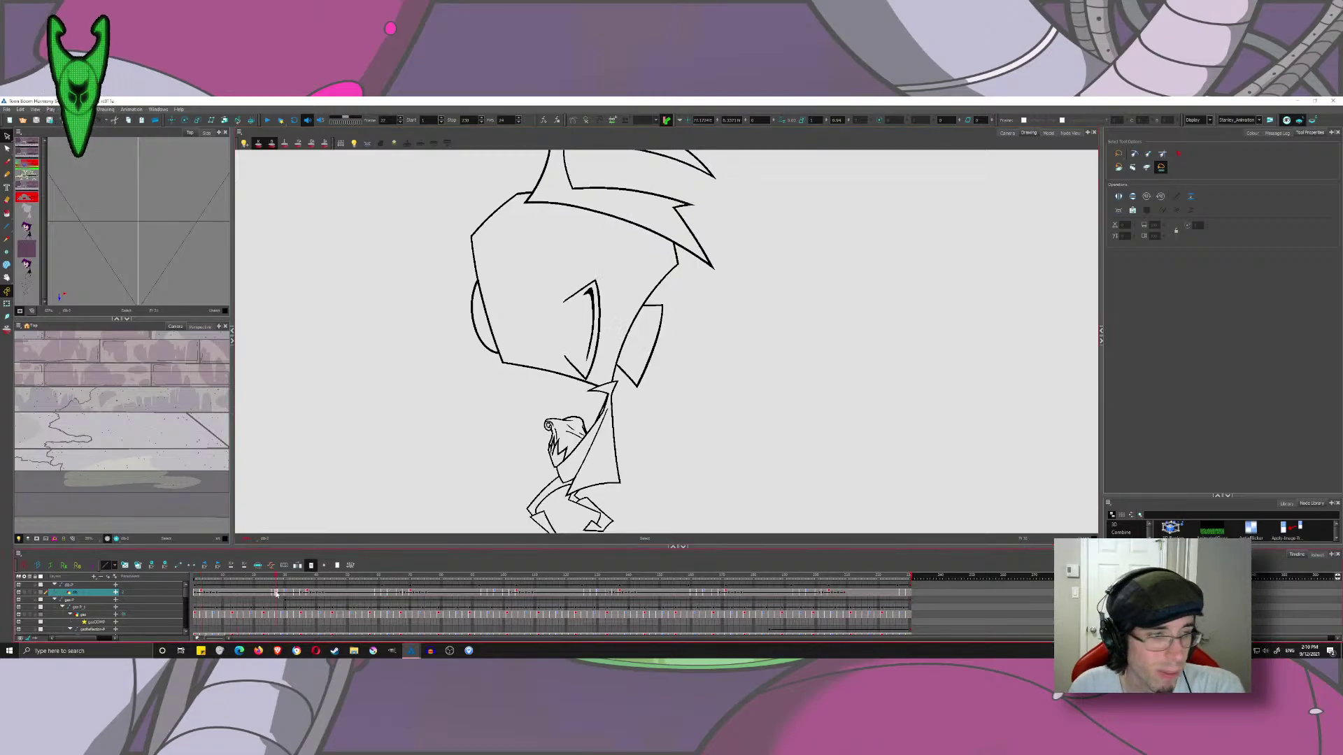
key("ctrl+a")
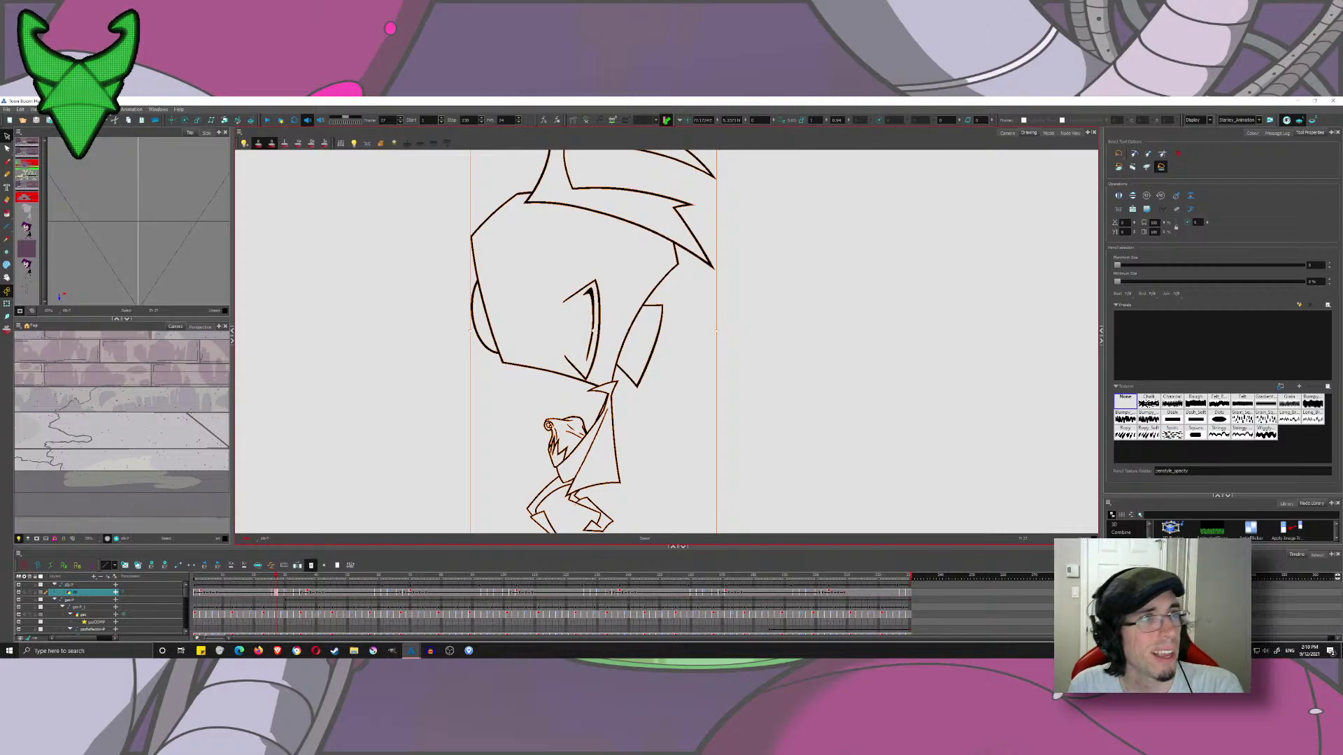
left_click(105, 110)
mouse_move(144, 153)
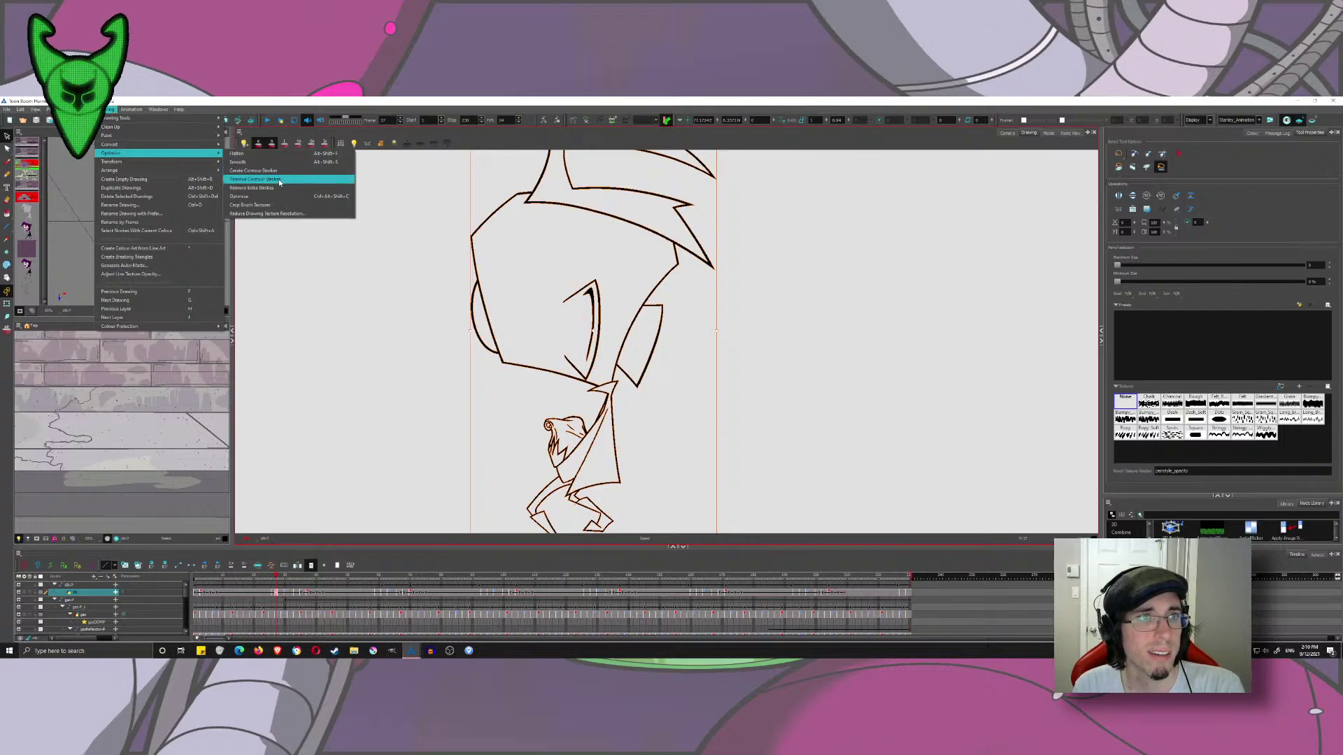
left_click(273, 180)
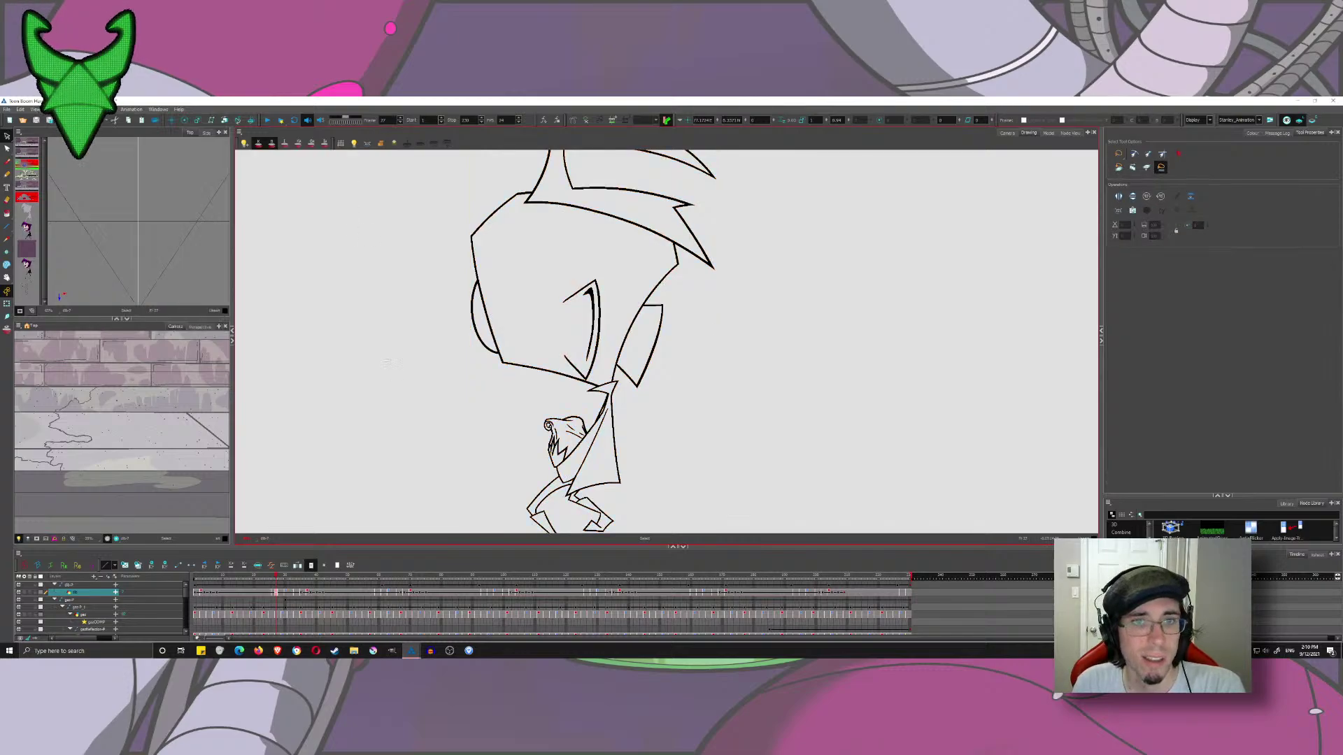
- Remove all contour strokes from the first head-turn drawing, where one eye and the teeth appear
left_click(288, 593)
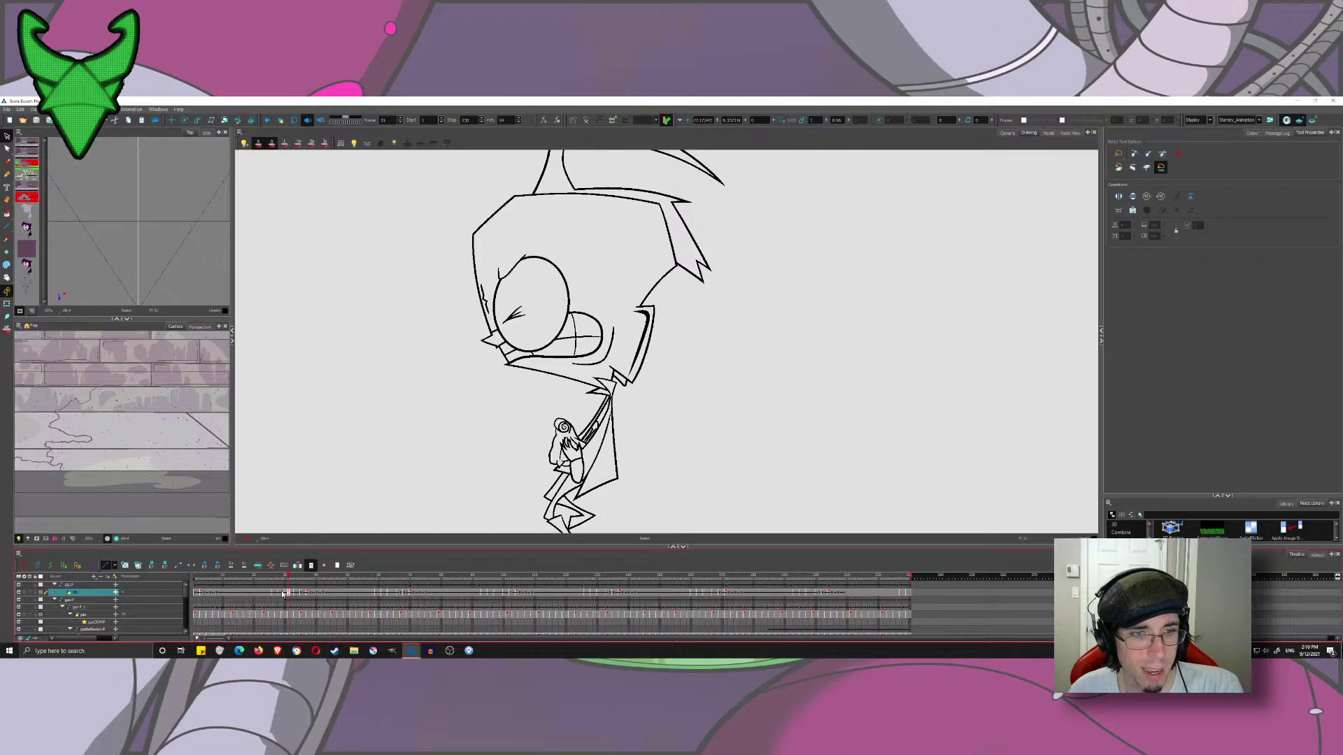
left_click(283, 593)
key("ctrl+a")
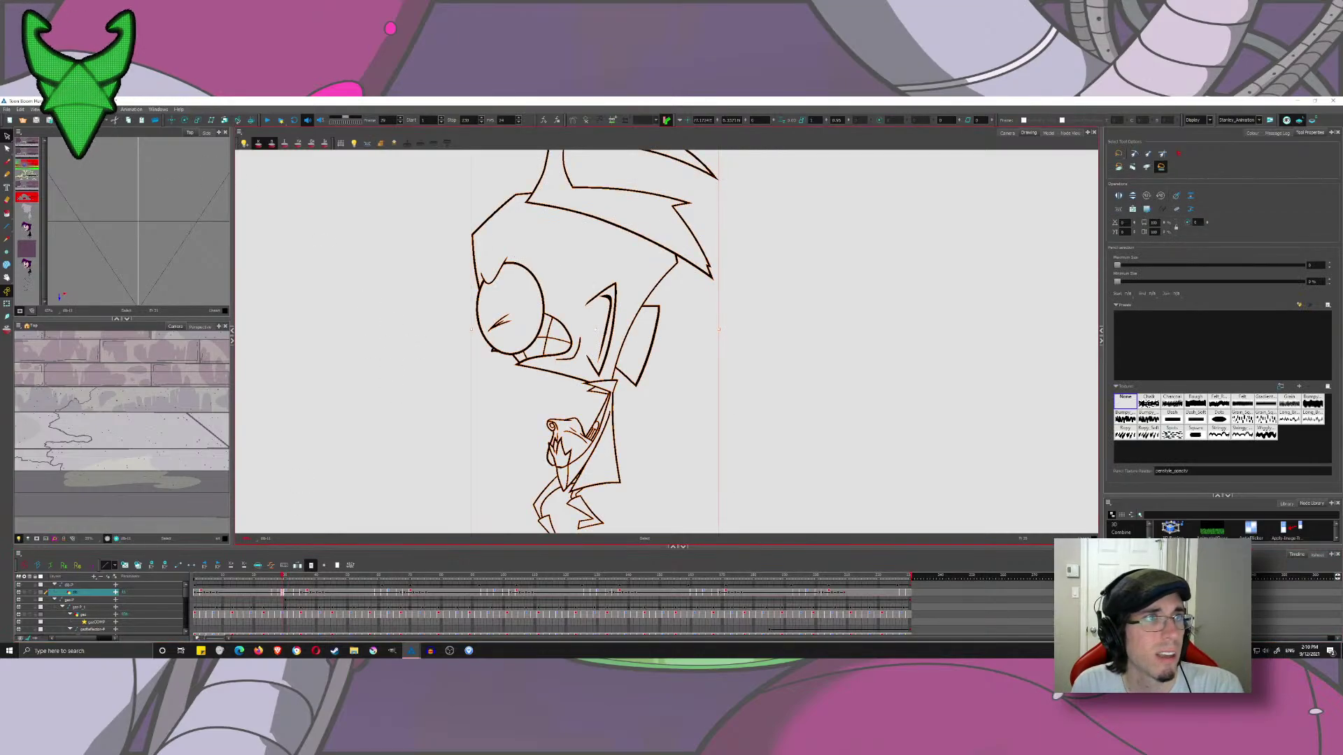
left_click(107, 109)
mouse_move(188, 154)
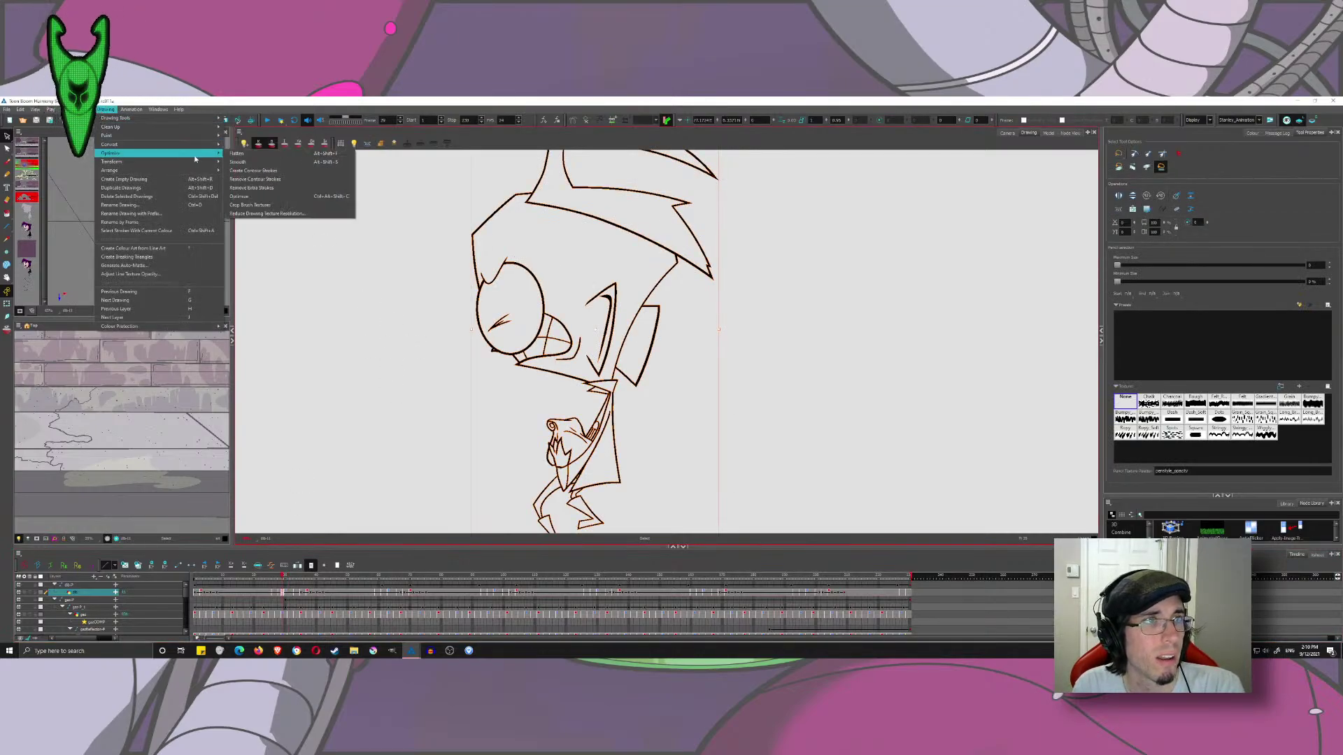
left_click(274, 182)
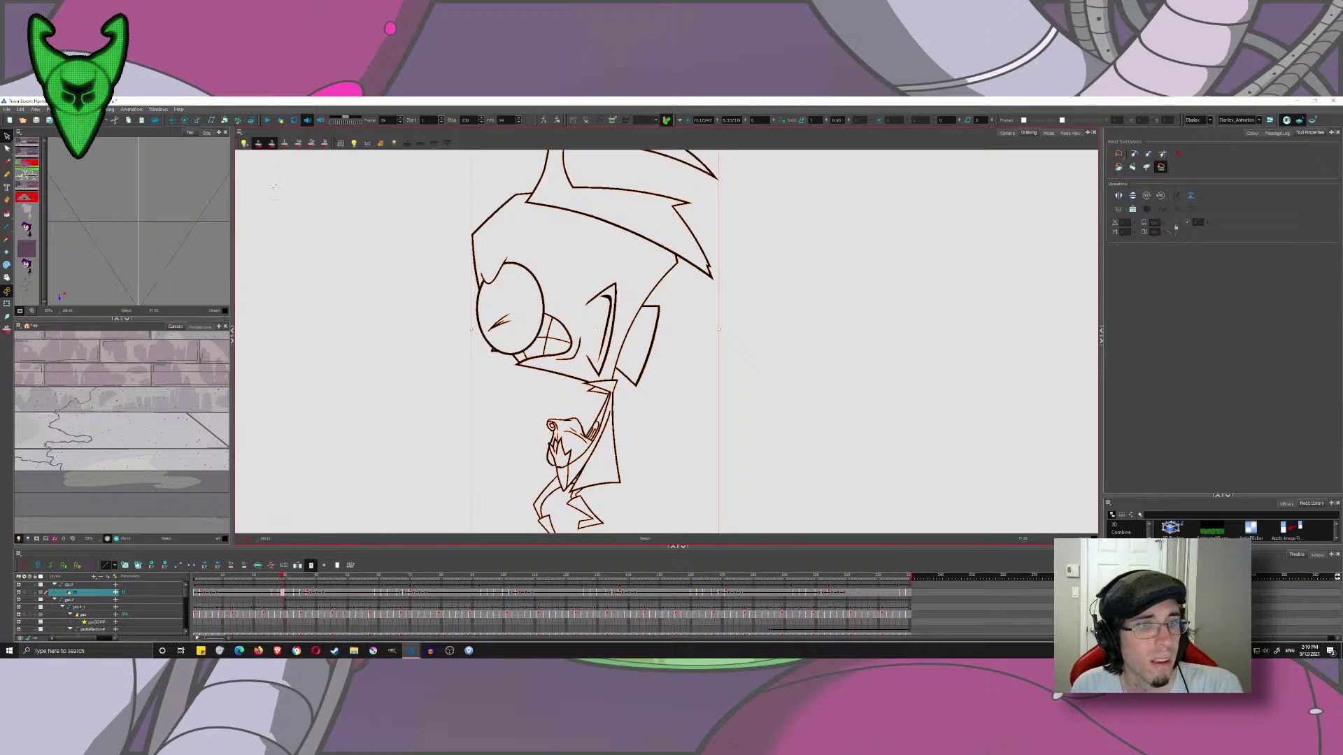
- Remove all contour strokes from the next head-turn drawing, with one large eye and the legs crossing
left_click(289, 593)
left_click_drag(369, 269, 355, 303)
key("ctrl+a")
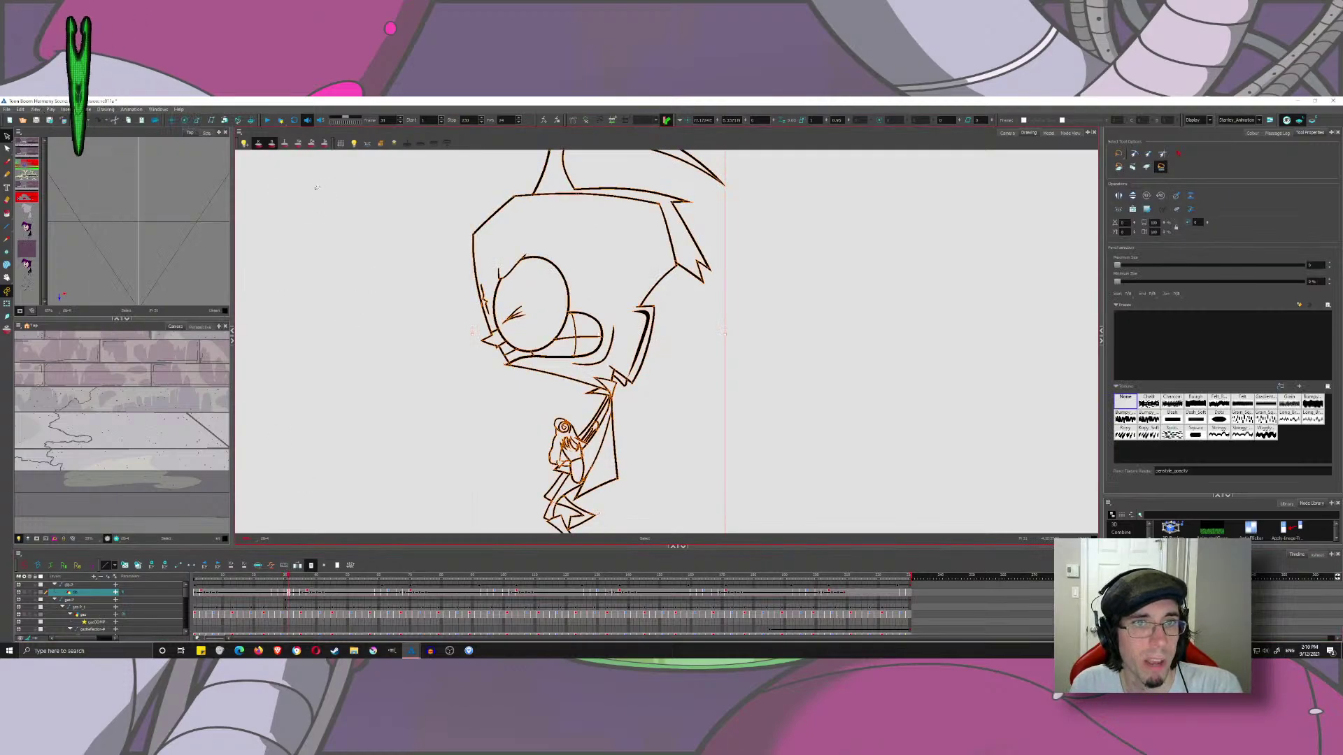
left_click(107, 111)
mouse_move(187, 153)
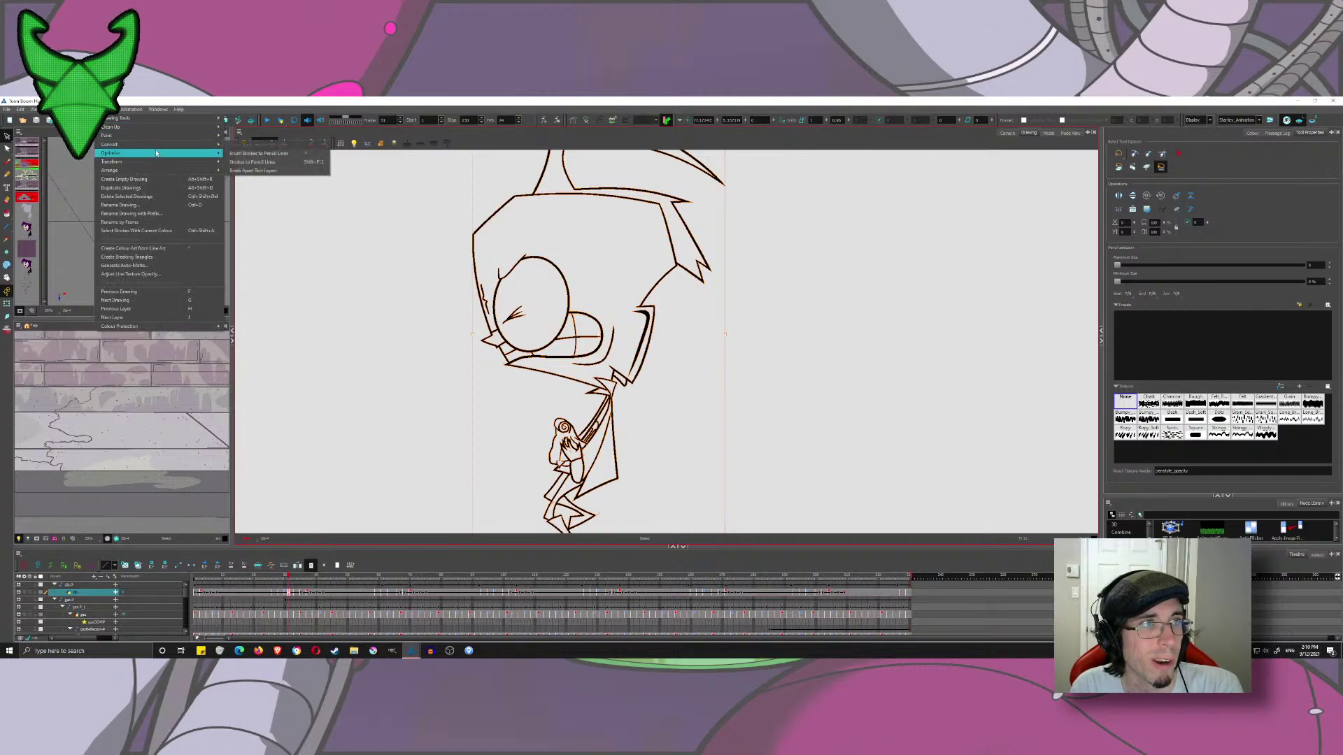
left_click(287, 179)
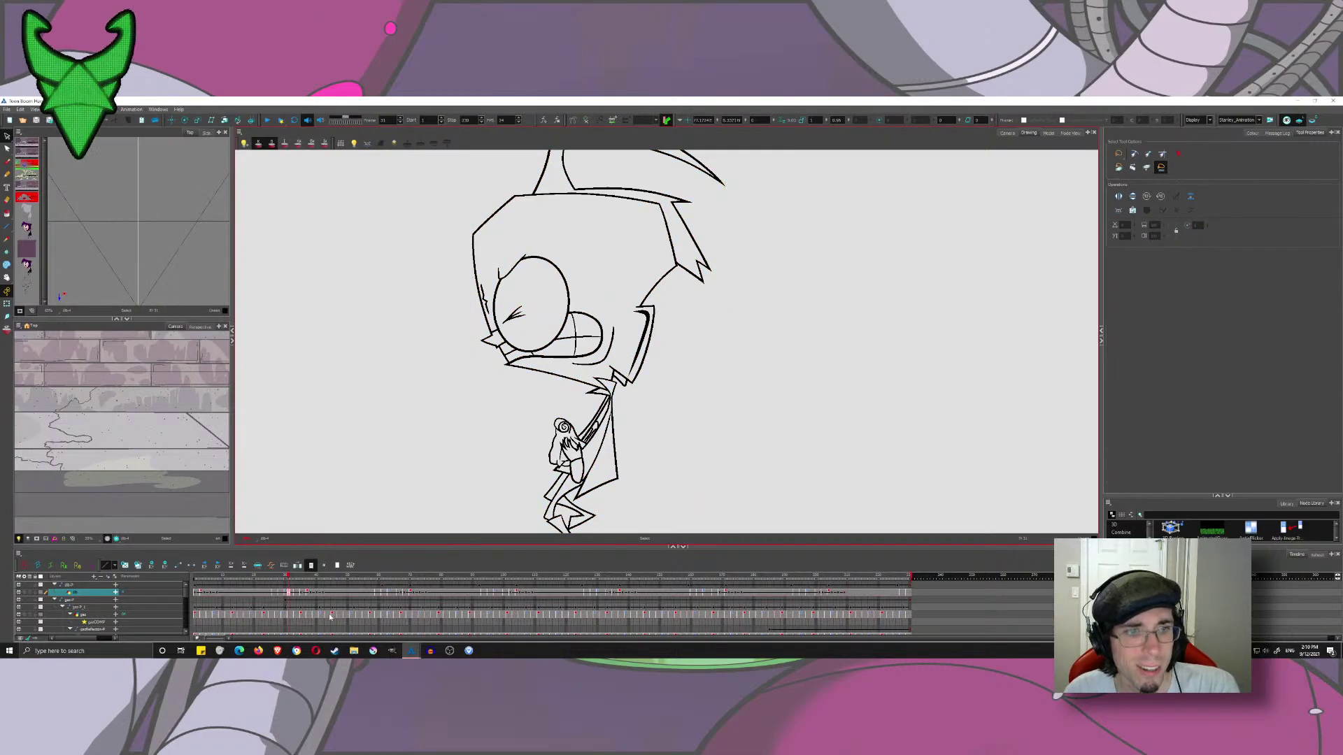
- Remove all contour strokes from the following drawing, where both squinting eyes and the gritted teeth show
left_click(293, 594)
key("ctrl+a")
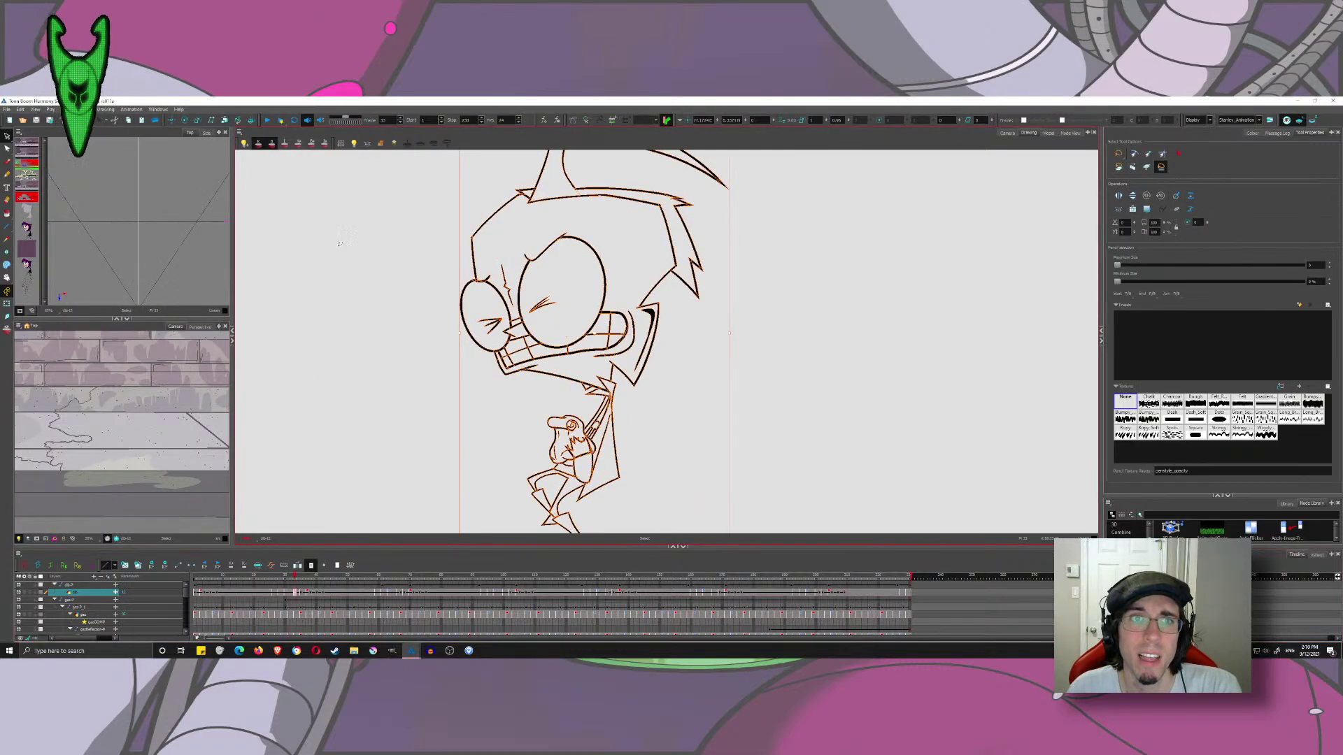
left_click(106, 110)
mouse_move(183, 152)
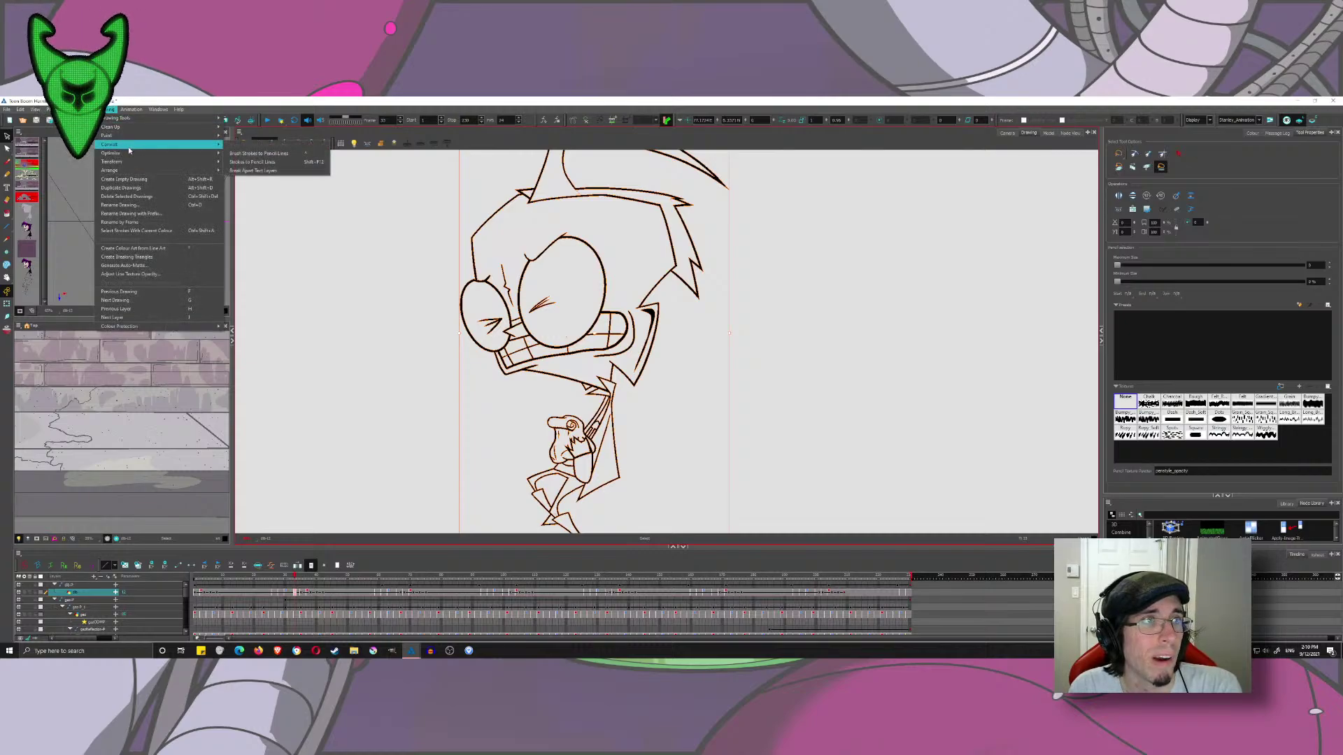
left_click(255, 179)
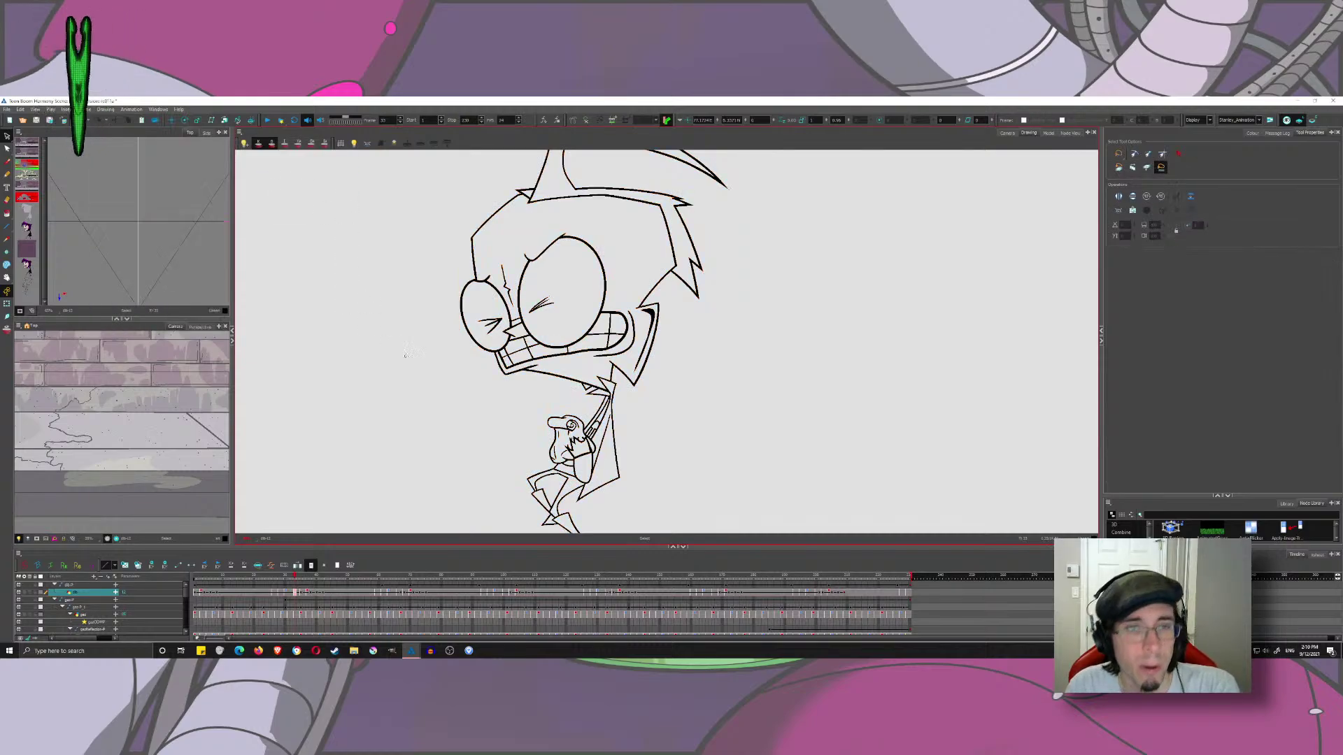
- Remove all contour strokes from the drawing with both eyes squinting and the front leg raised forward
left_click(305, 593)
key("ctrl+a")
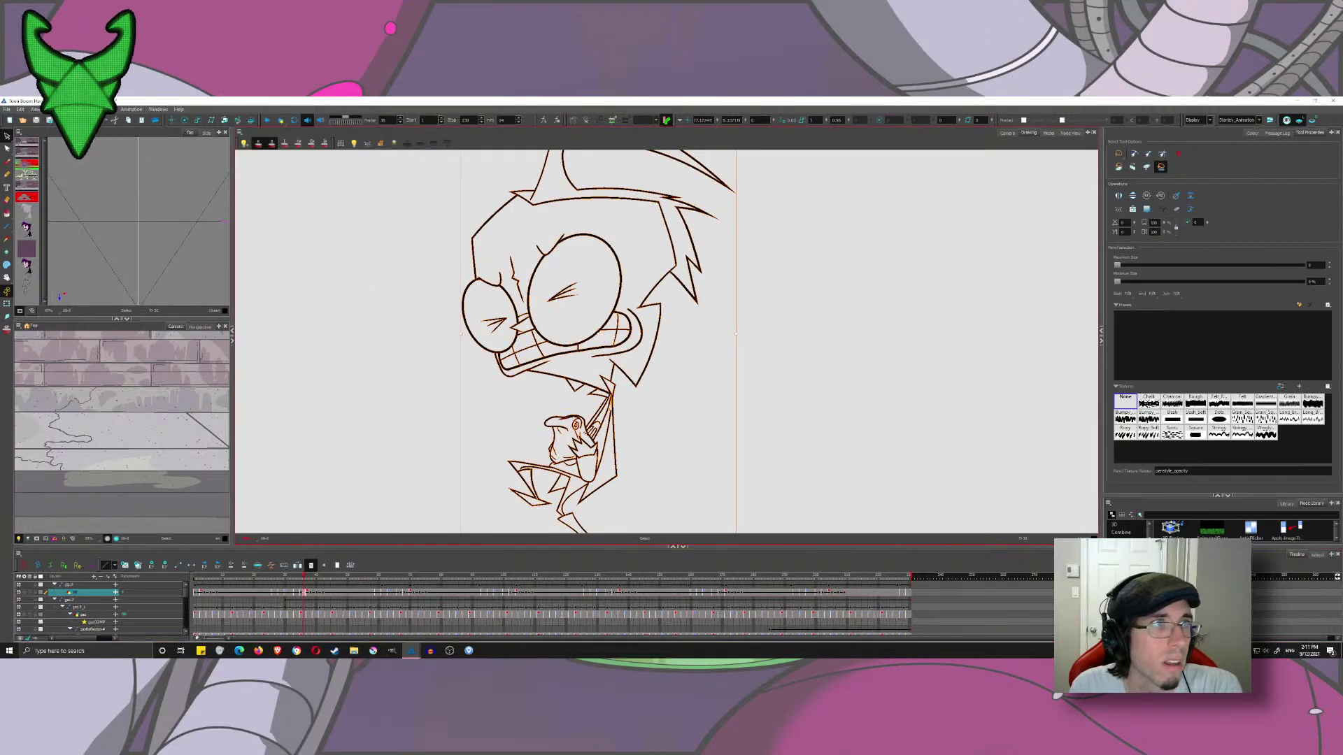
left_click(106, 110)
mouse_move(140, 153)
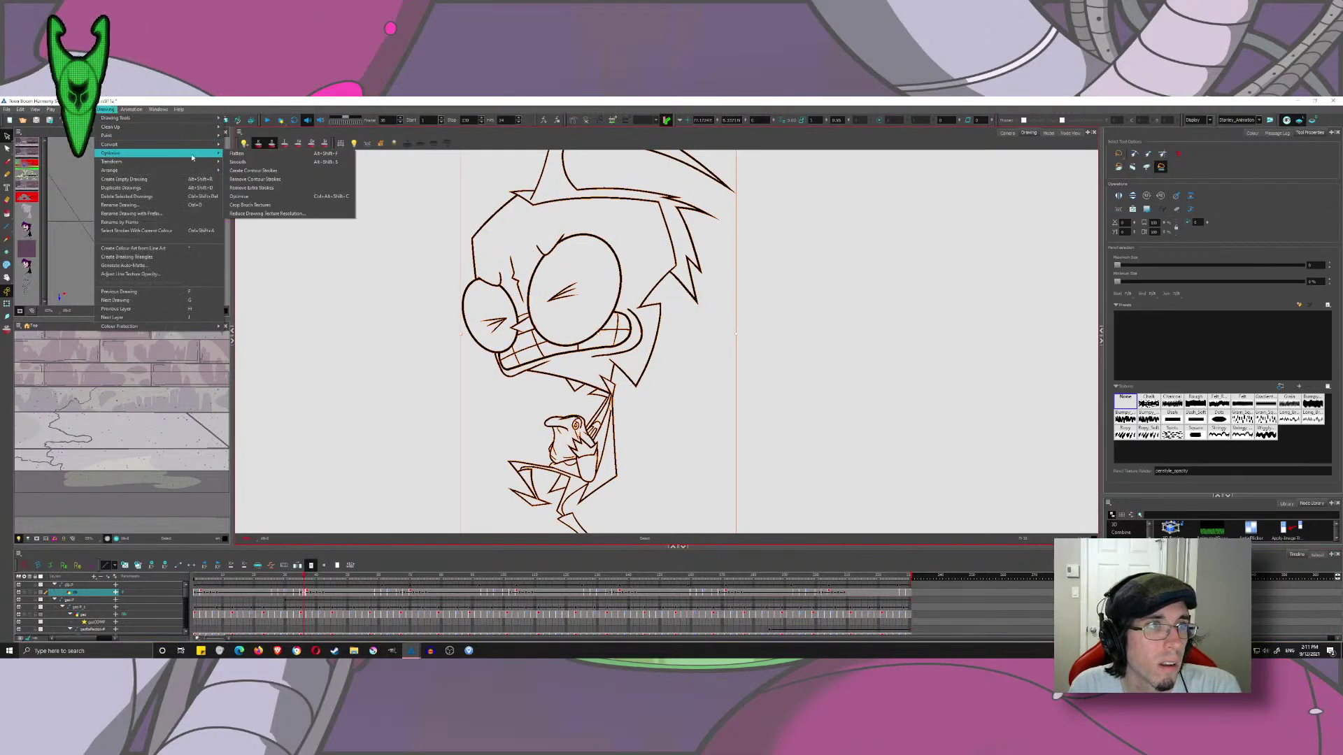
left_click(250, 180)
- Go to the crouched drawing with both feet lowered and remove its contour strokes, keeping all its artwork selected
key("g")
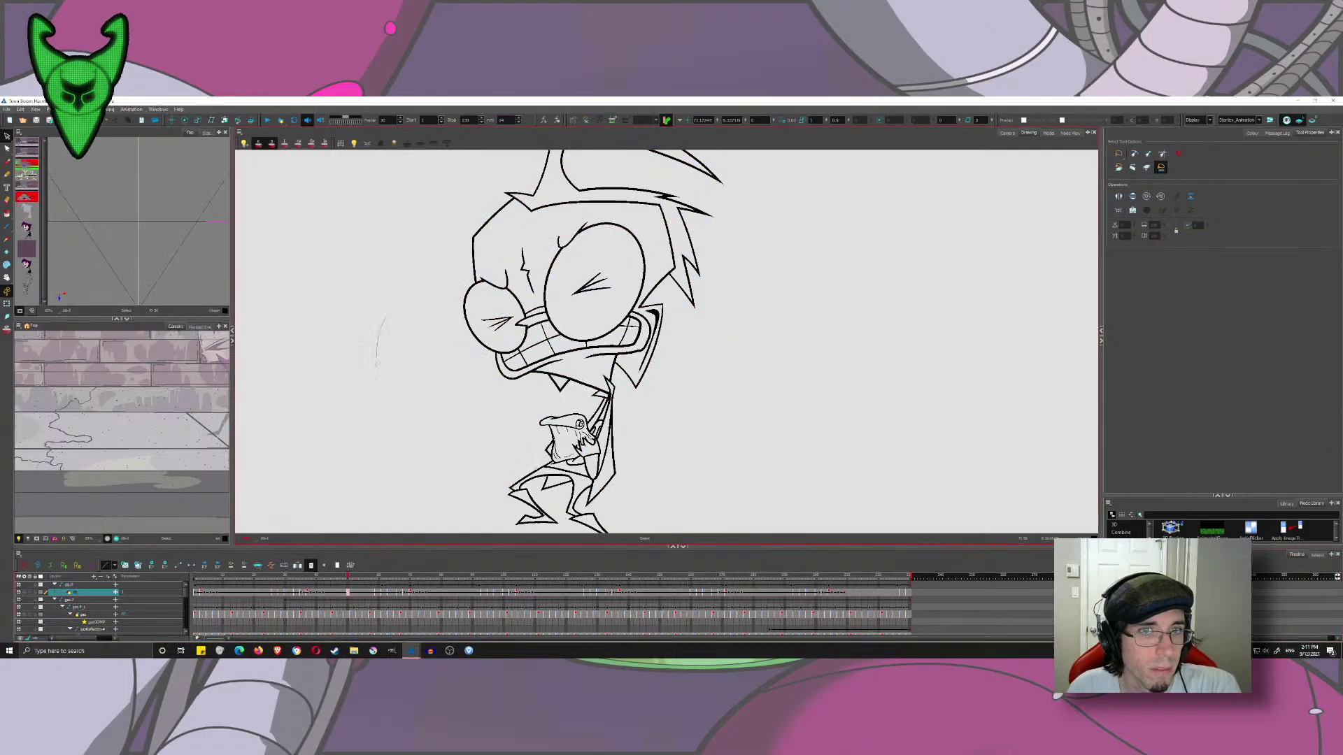
left_click(107, 110)
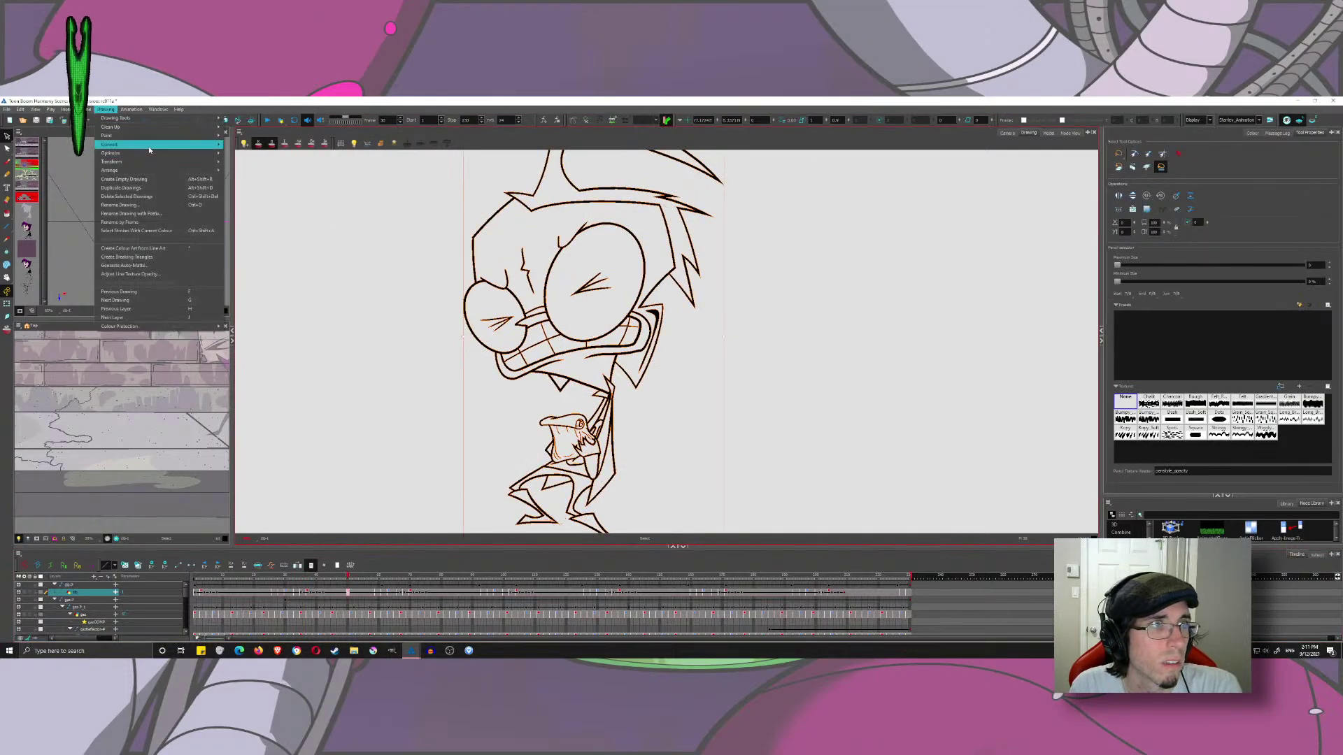
mouse_move(159, 155)
left_click(252, 180)
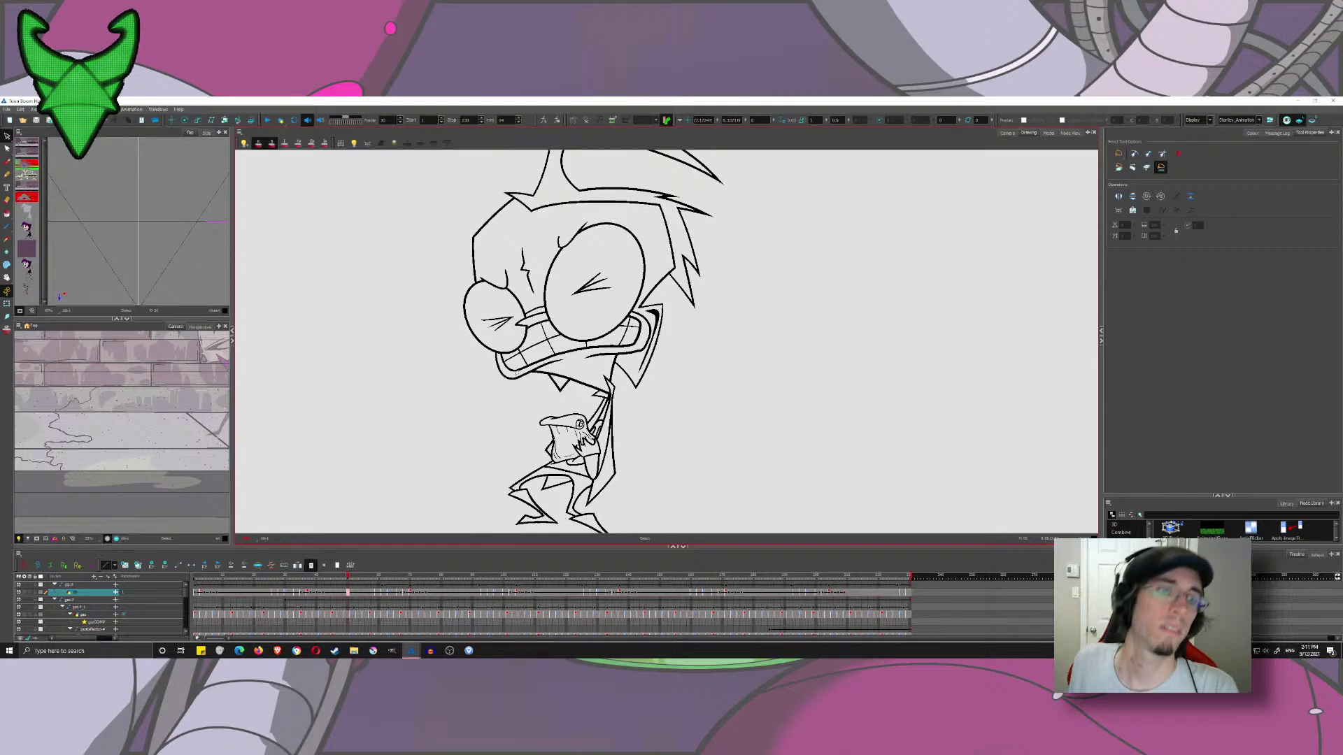
key("ctrl+a")
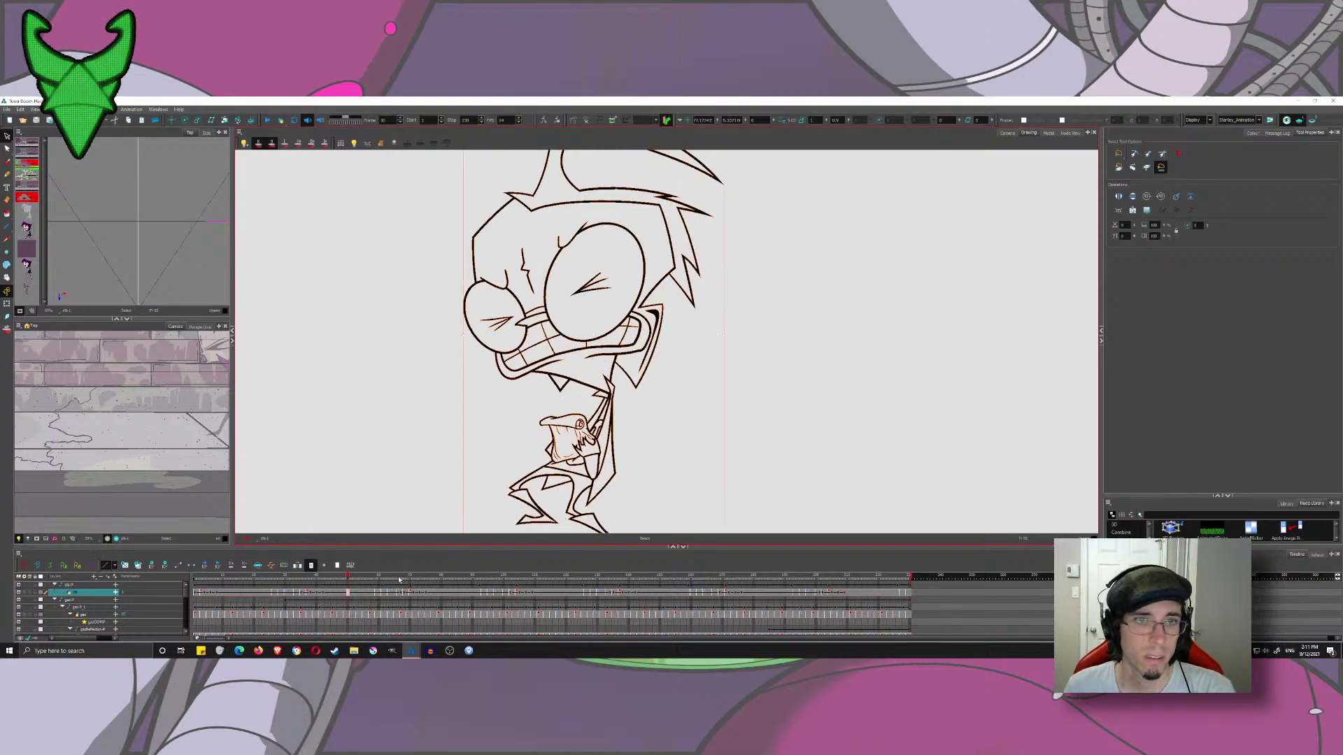
- Remove all contour strokes from the drawing with both eyes squinting, the bag facing forward and the bent legs spread apart
left_click(381, 594)
key("ctrl+a")
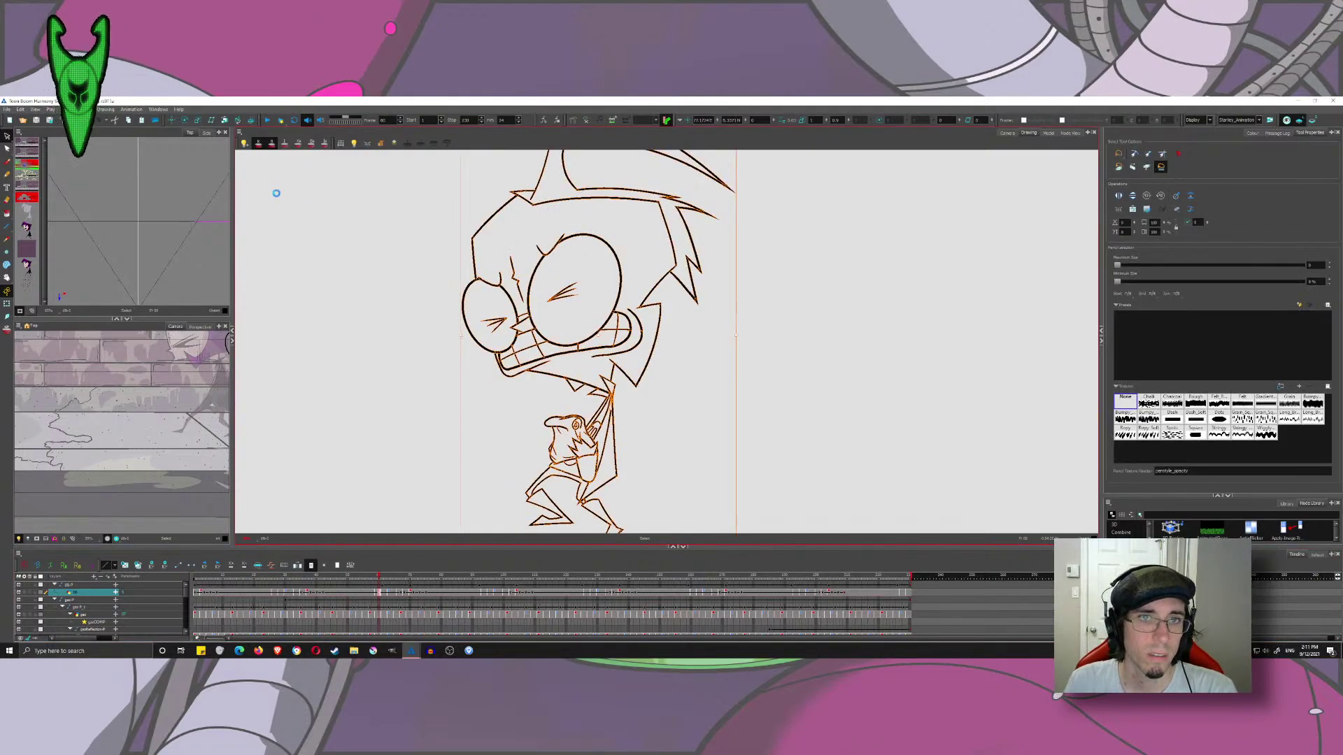
left_click(106, 109)
mouse_move(140, 153)
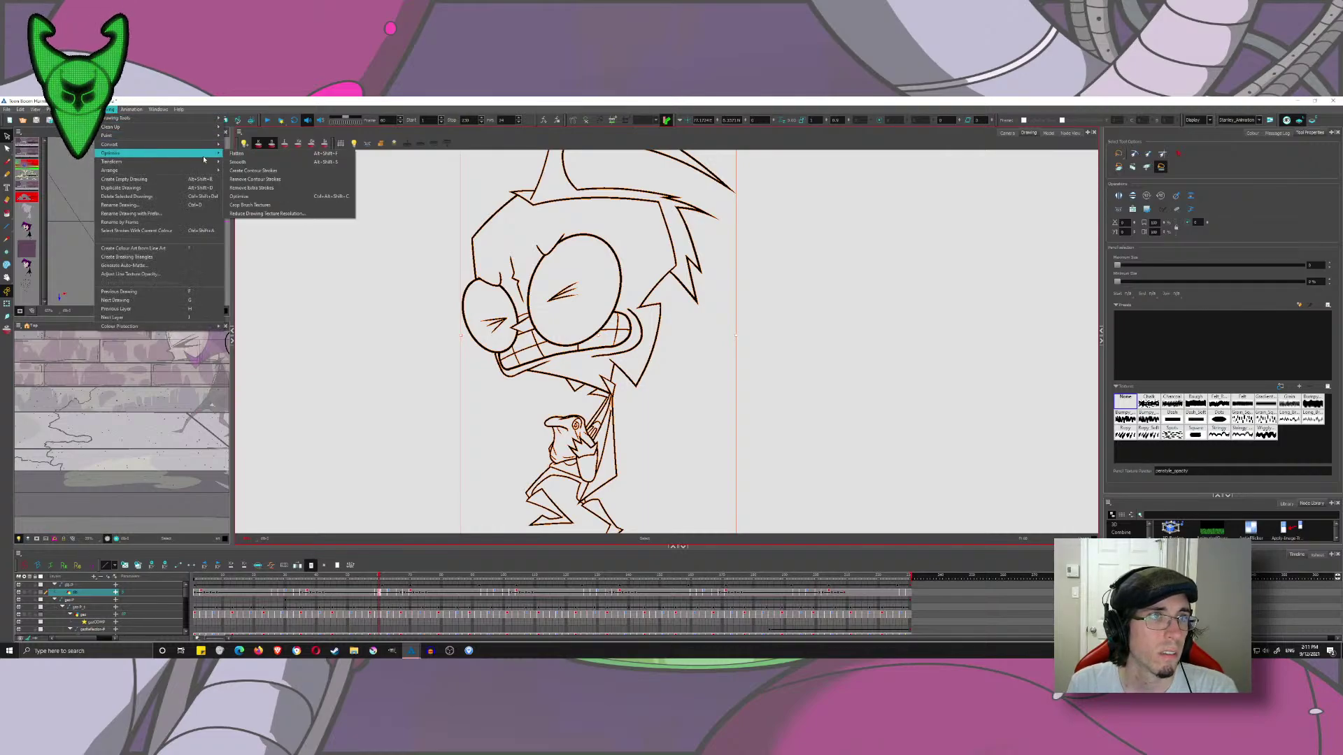
left_click(254, 179)
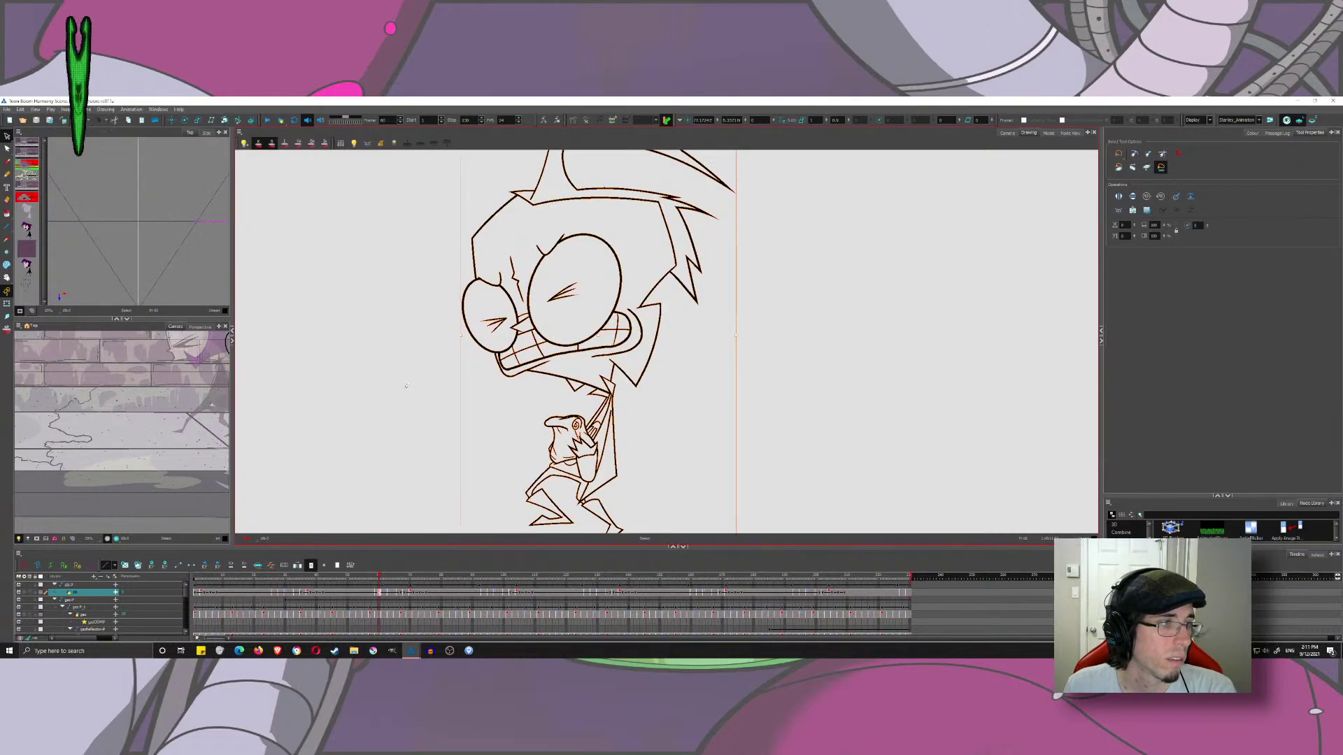
left_click(345, 366)
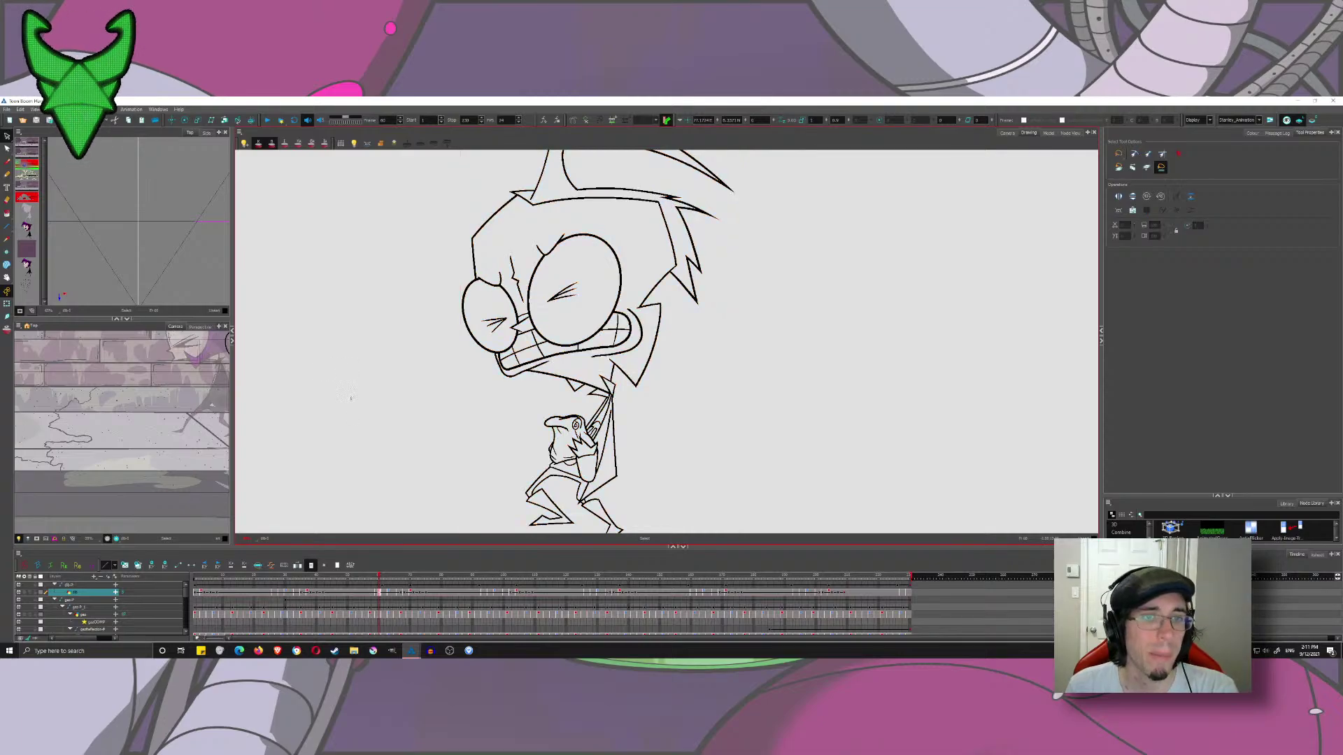
- Go to the following drawing with both eyes squinting and the feet close together, and remove all its contour strokes
left_click(389, 592)
key("comma")
key("comma")
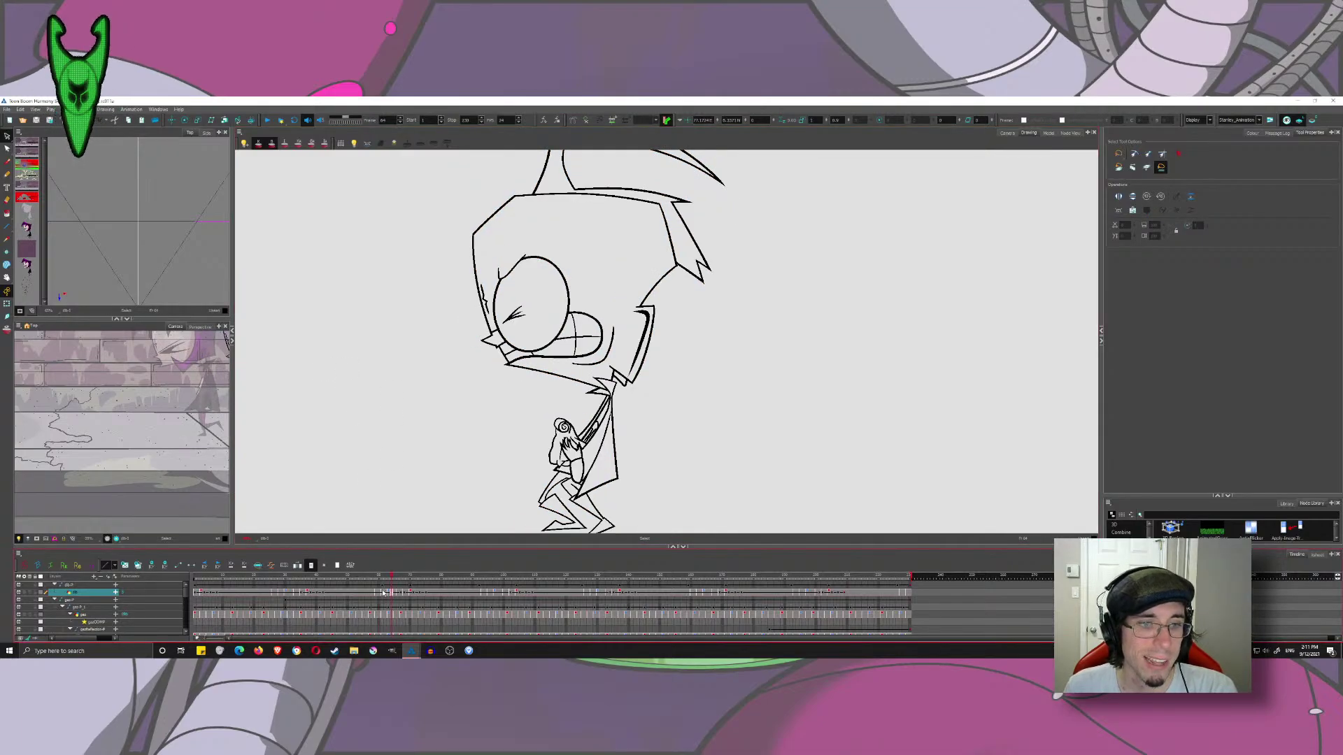
key("ctrl+a")
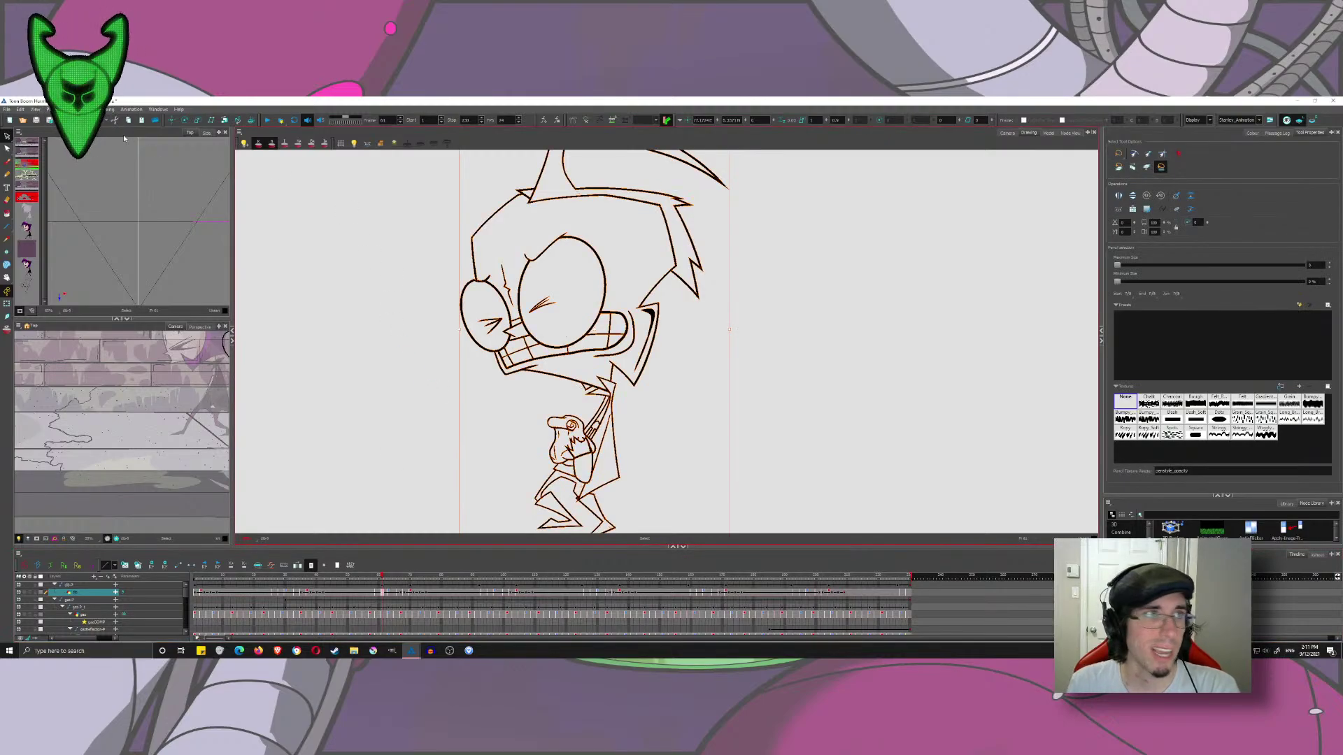
left_click(105, 109)
mouse_move(140, 153)
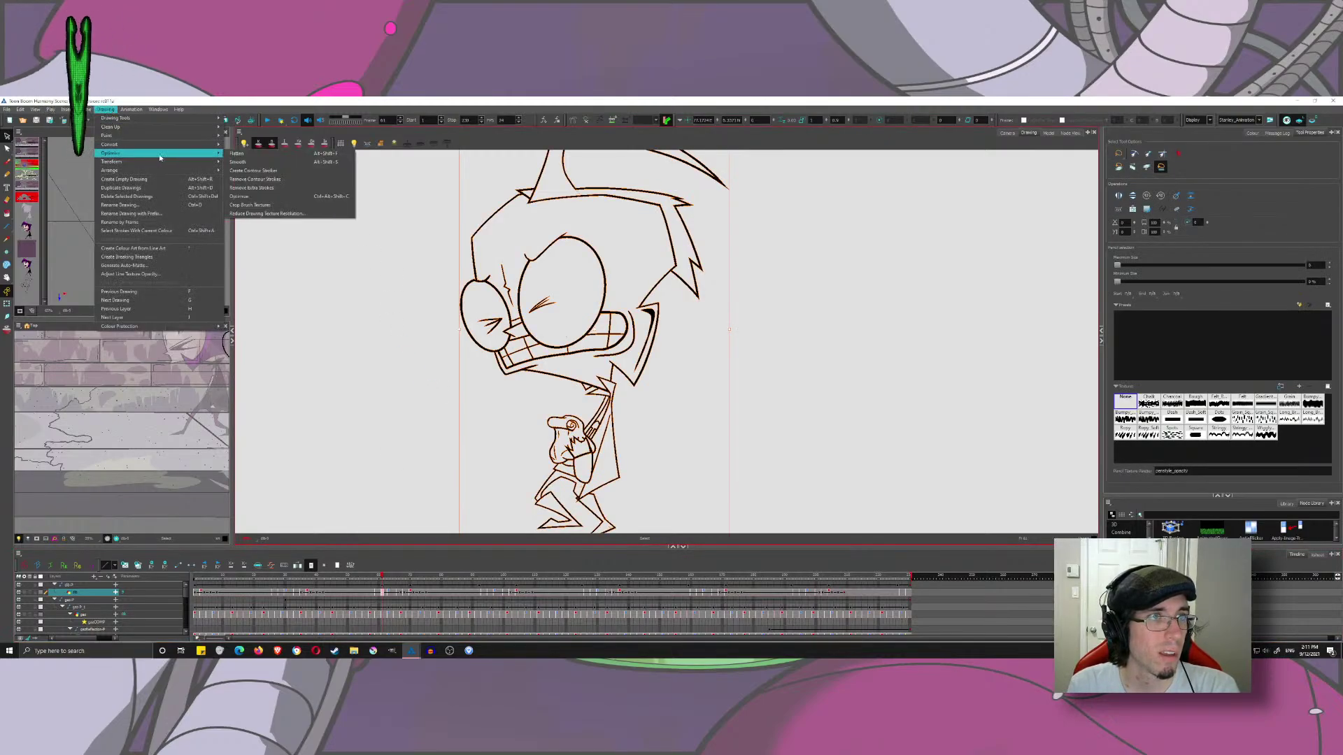
left_click(266, 180)
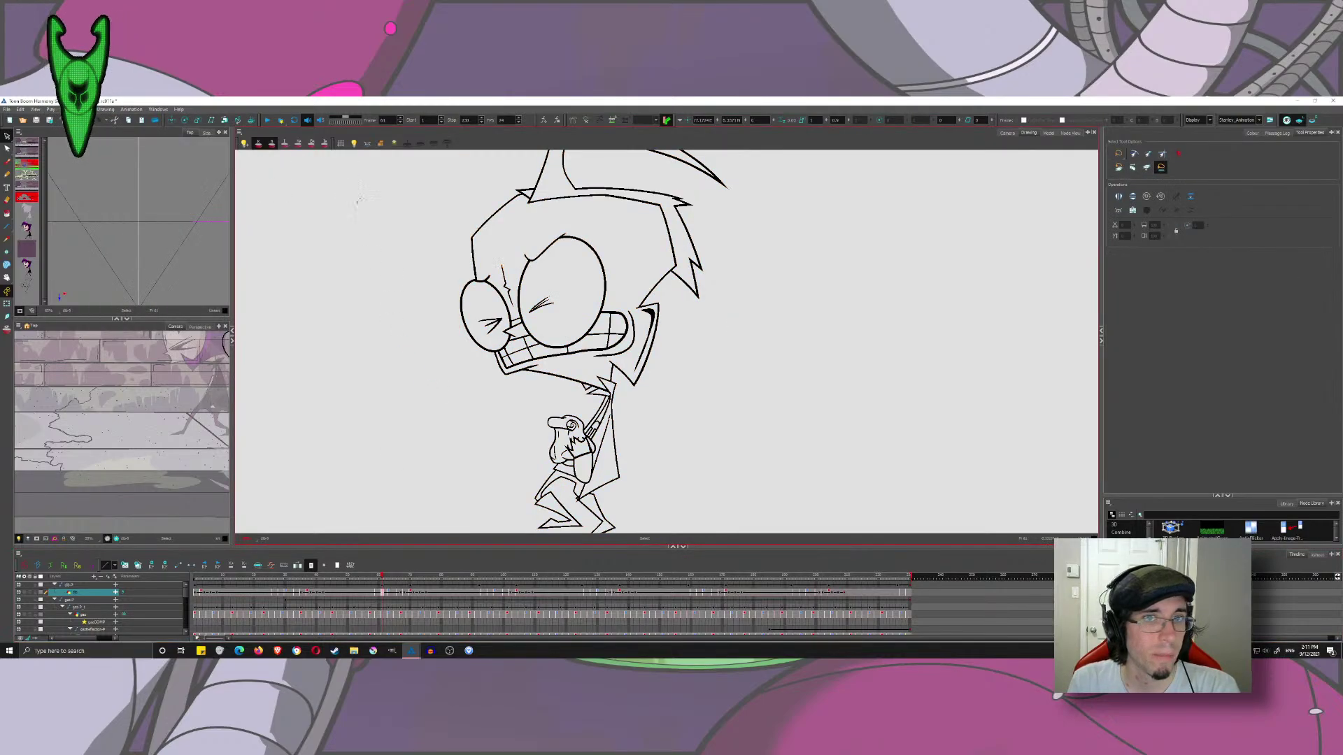
- Remove all contour strokes from the head-turn drawing with one large squinting eye and both knees bent together
left_click(391, 595)
key("ctrl+a")
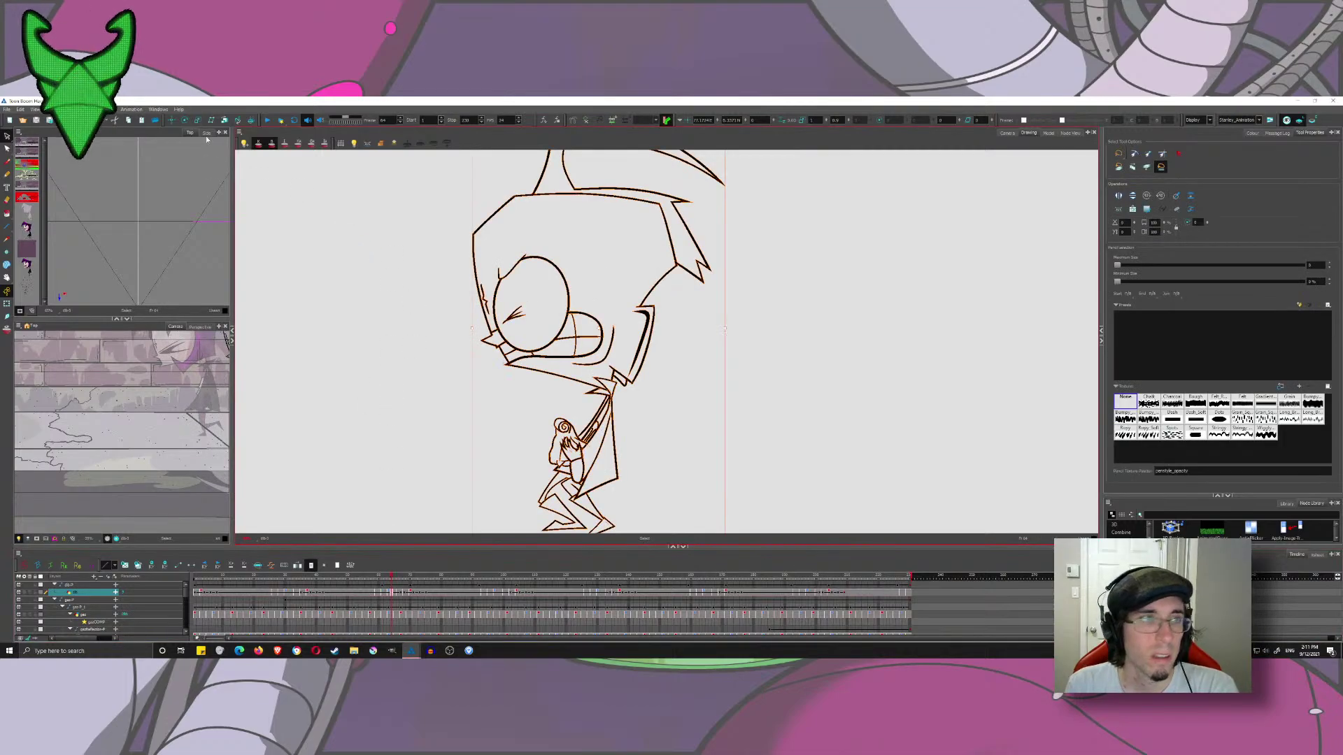
left_click(108, 109)
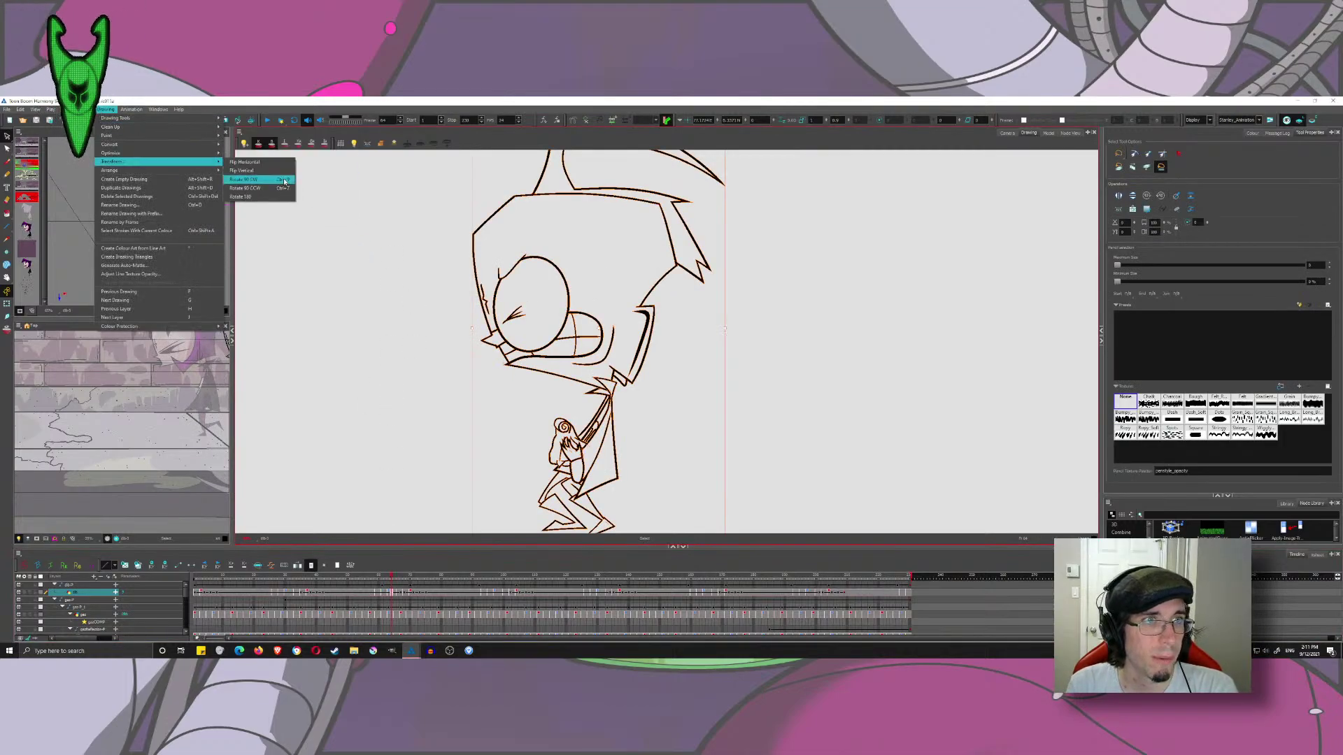
mouse_move(205, 155)
left_click(256, 179)
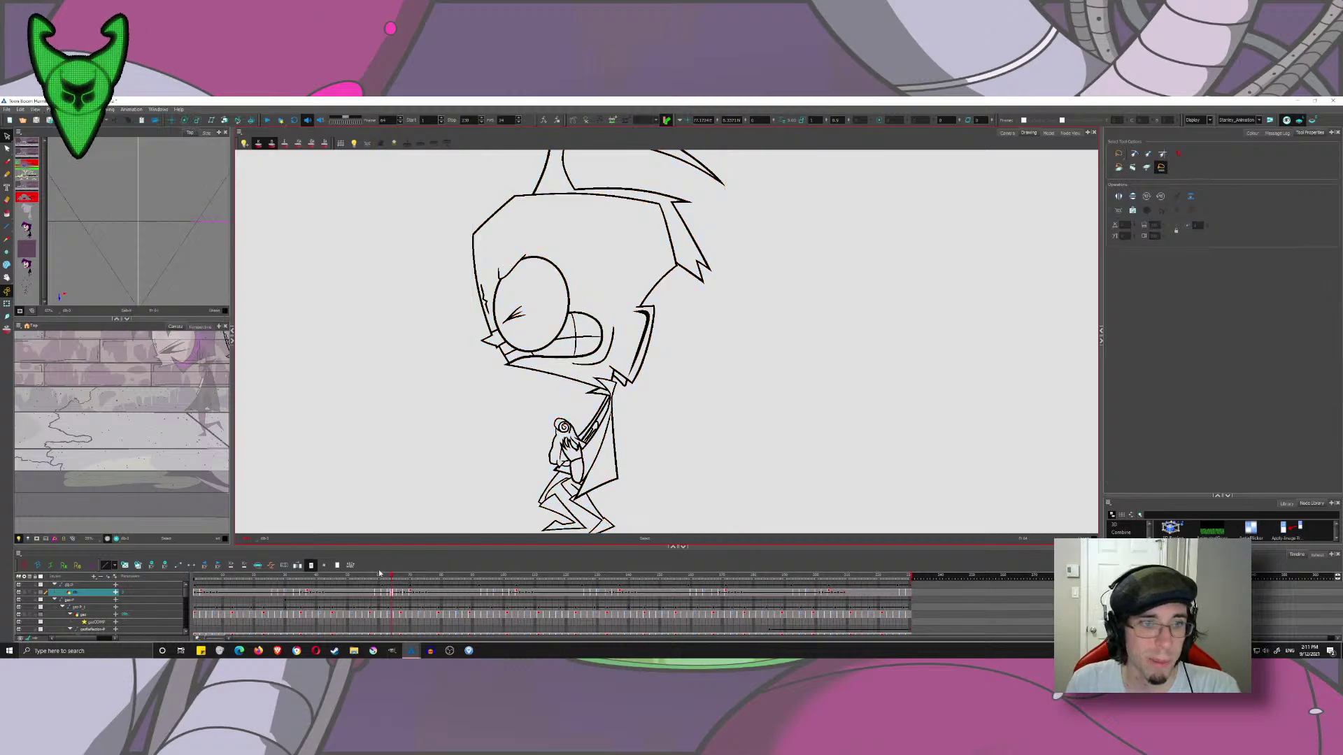
- Remove all contour strokes from the next drawing, with the single eye near the face's edge and the head turned further away
left_click(398, 595)
key("ctrl+a")
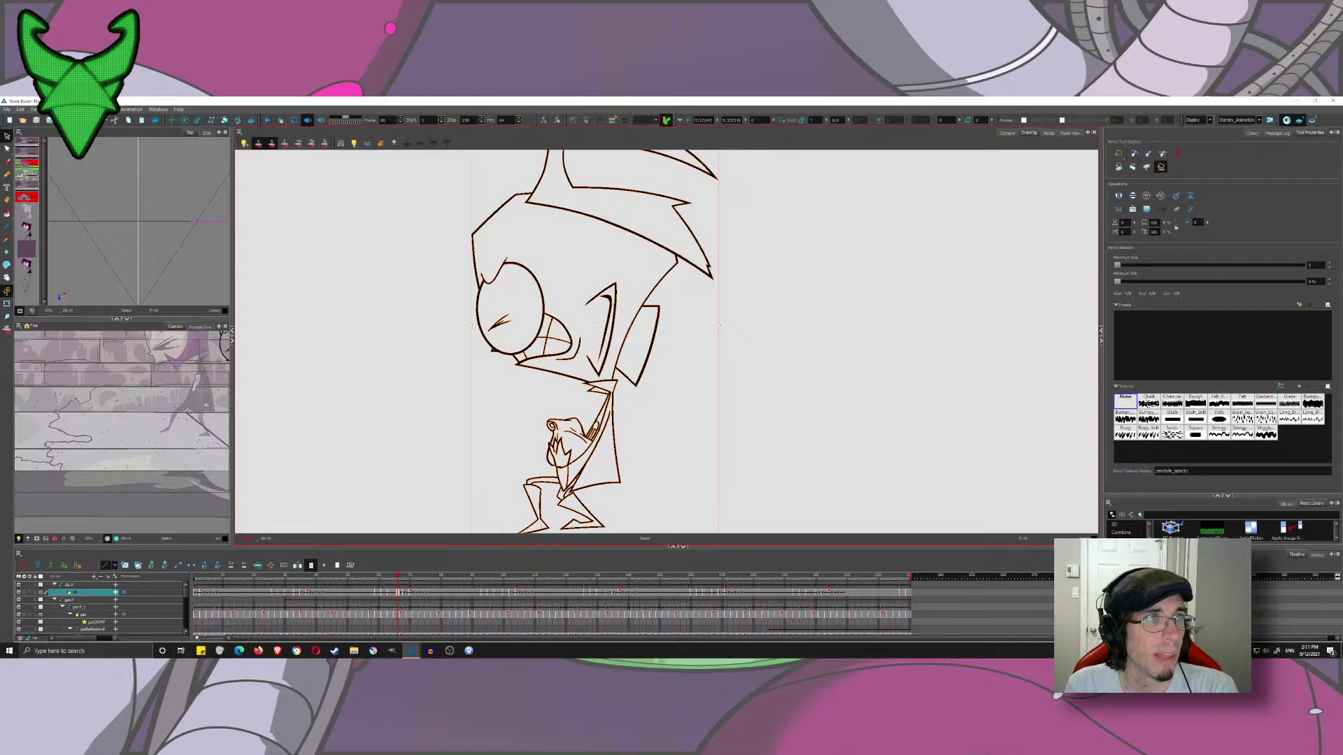
left_click(109, 109)
mouse_move(226, 153)
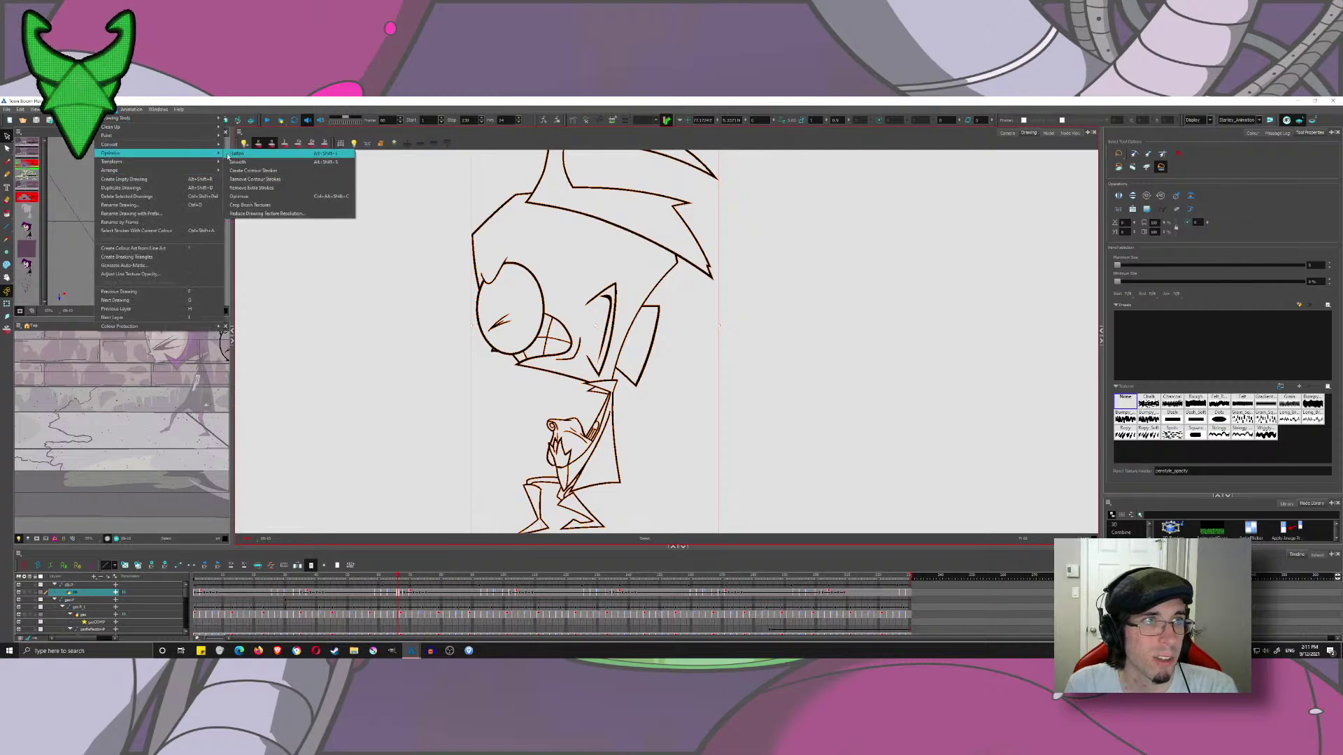
left_click(253, 180)
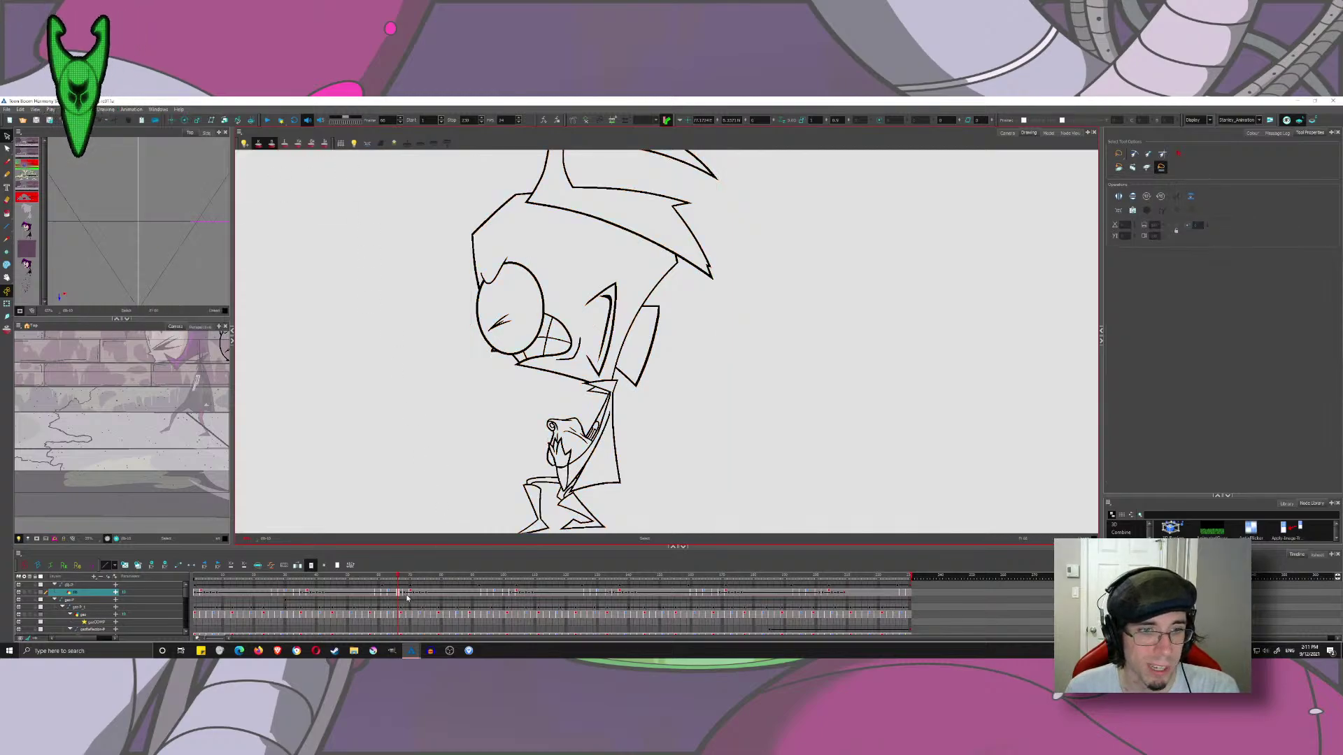
- Remove all contour strokes from the drawing with the face turned away and the front leg raised
left_click(408, 596)
key("ctrl+a")
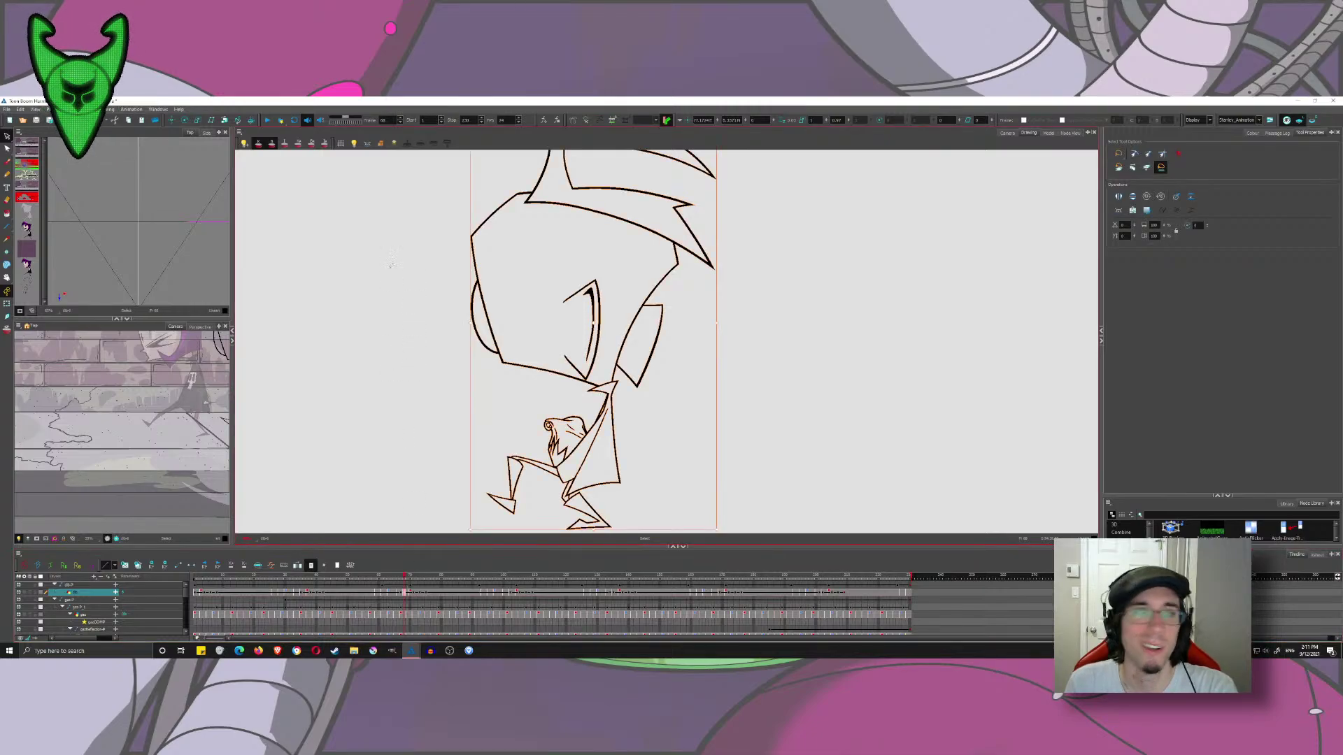
left_click(108, 109)
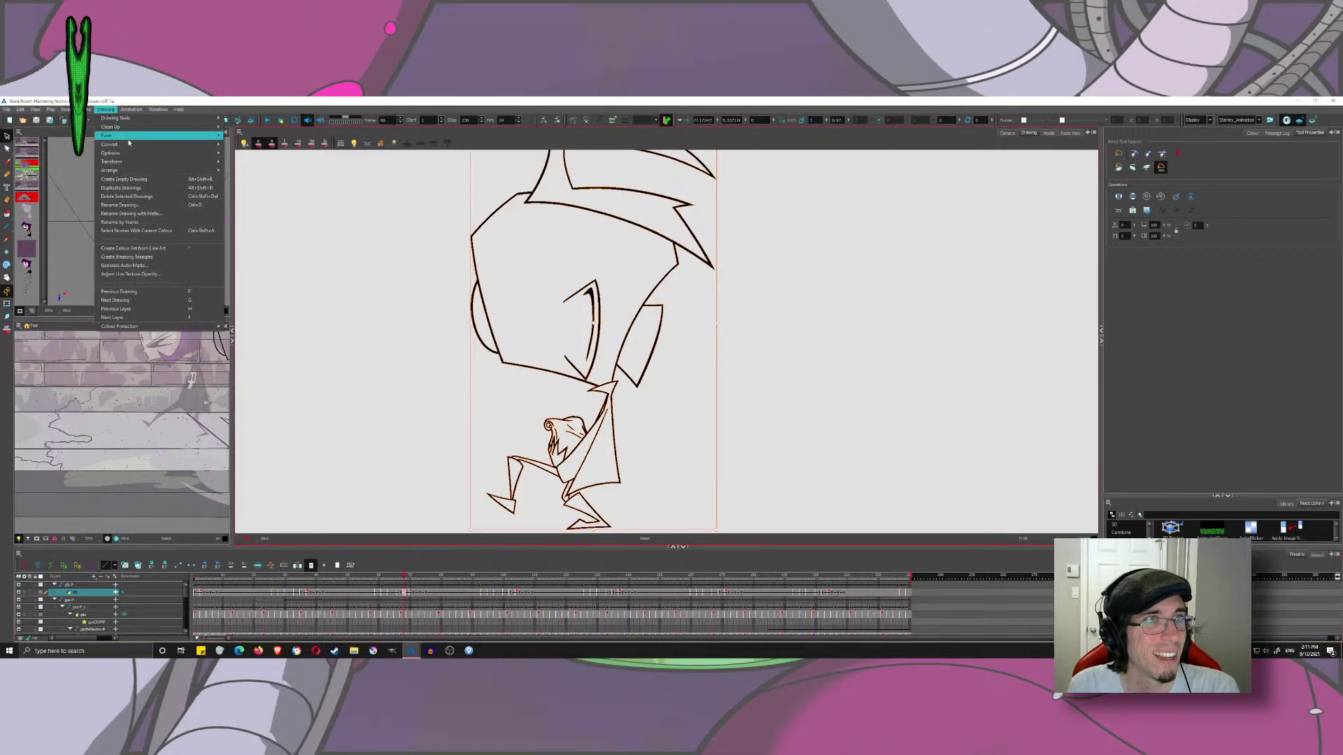
mouse_move(210, 155)
left_click(310, 177)
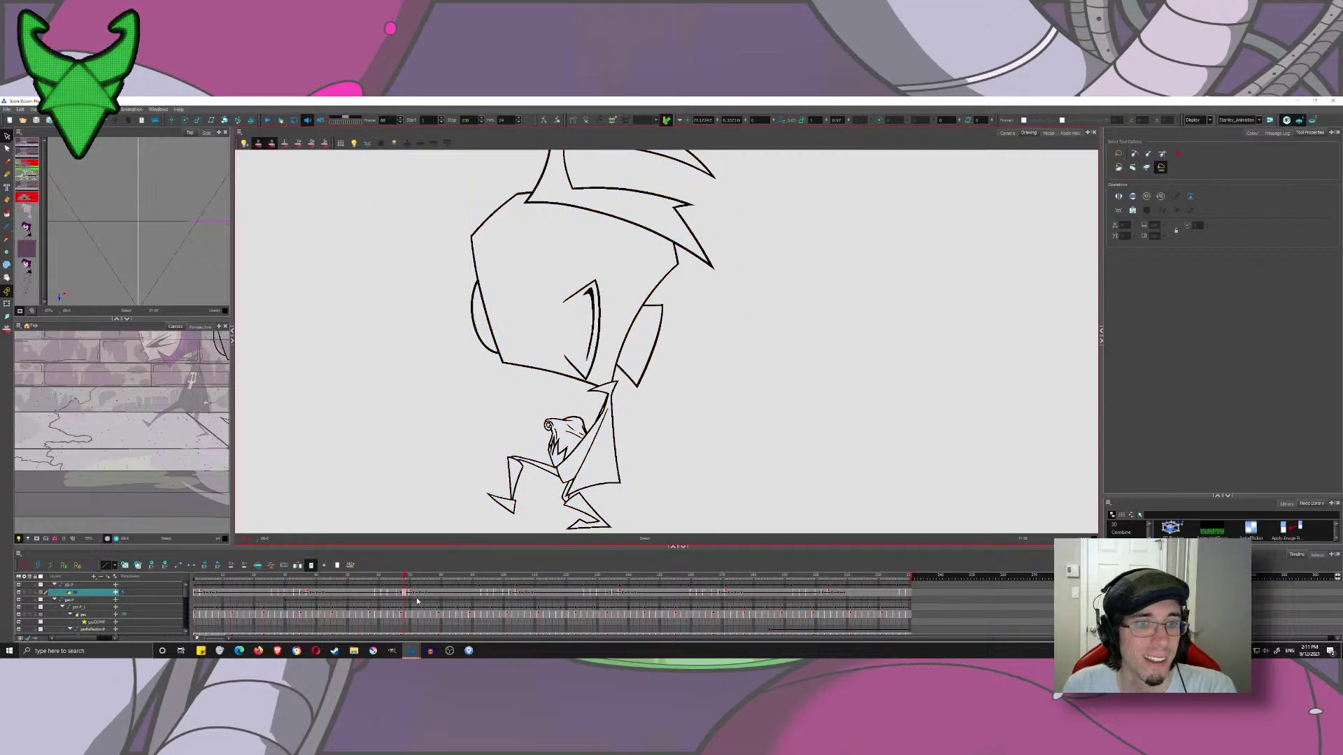
- Remove all contour strokes from the turned-away drawing with both legs spread low, and go to the next drawing
left_click(446, 593)
key("ctrl+a")
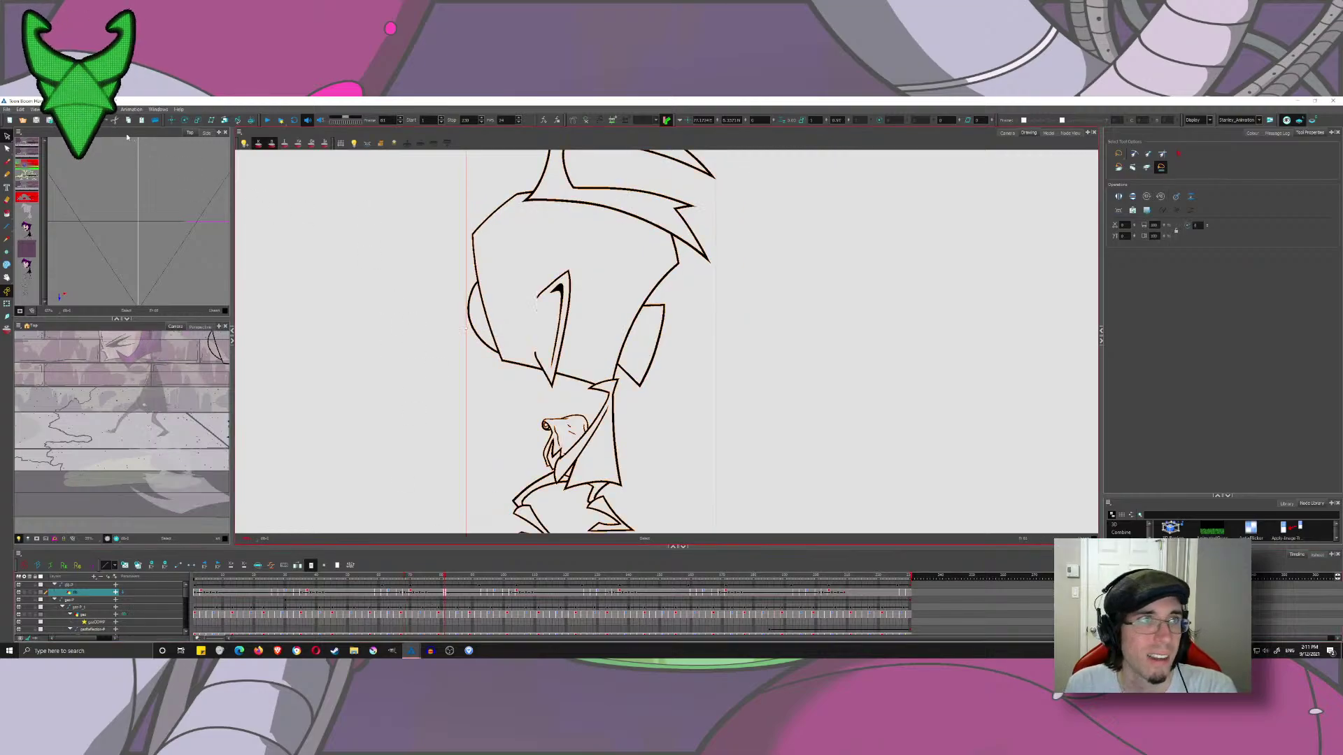
left_click(109, 109)
mouse_move(203, 155)
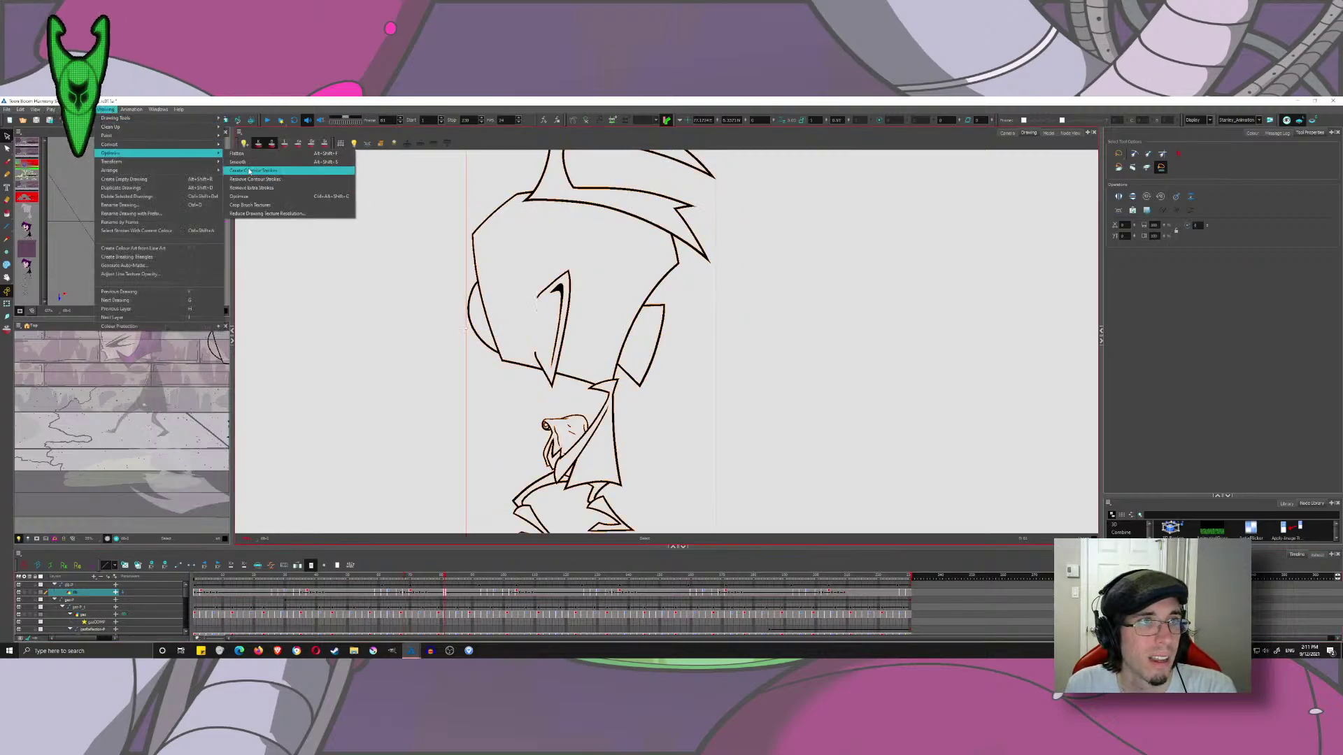
left_click(278, 172)
key("g")
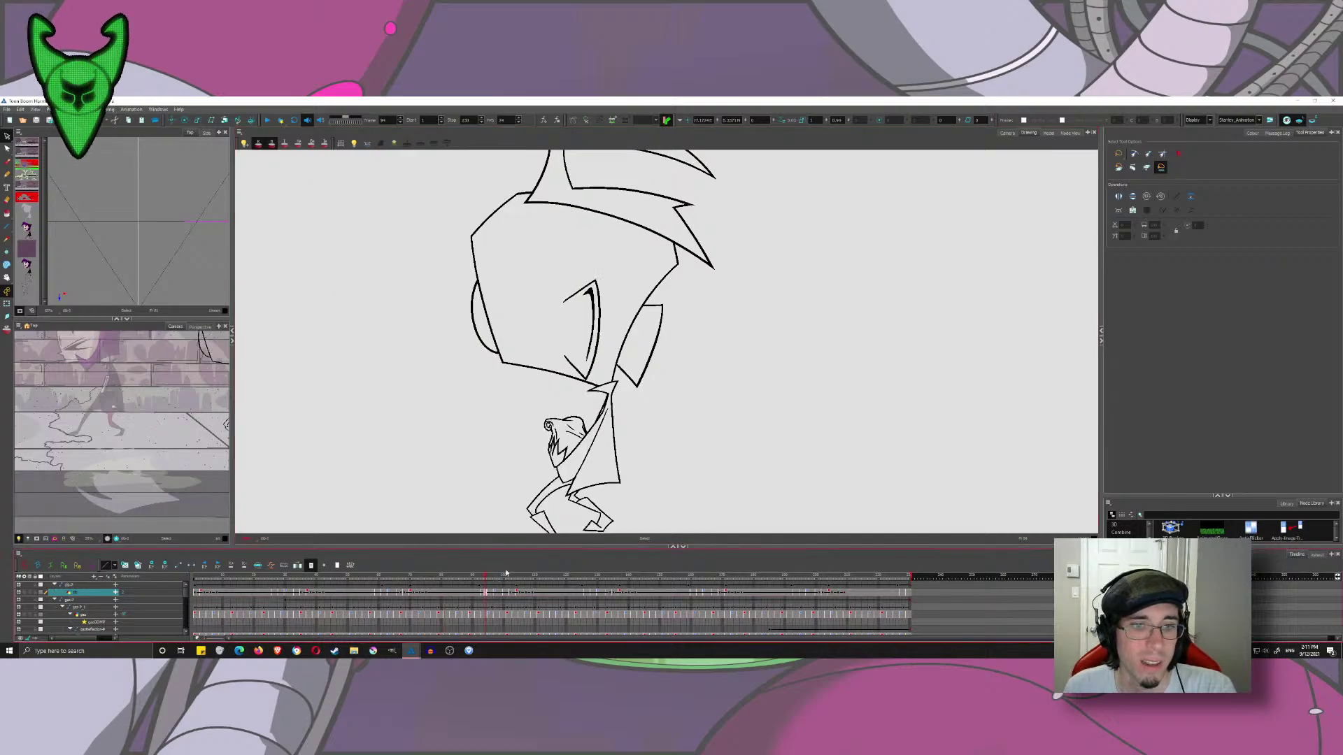
- Select all artwork of the turned-away drawing with bent legs, and scrub back to the first frame
key("ctrl+a")
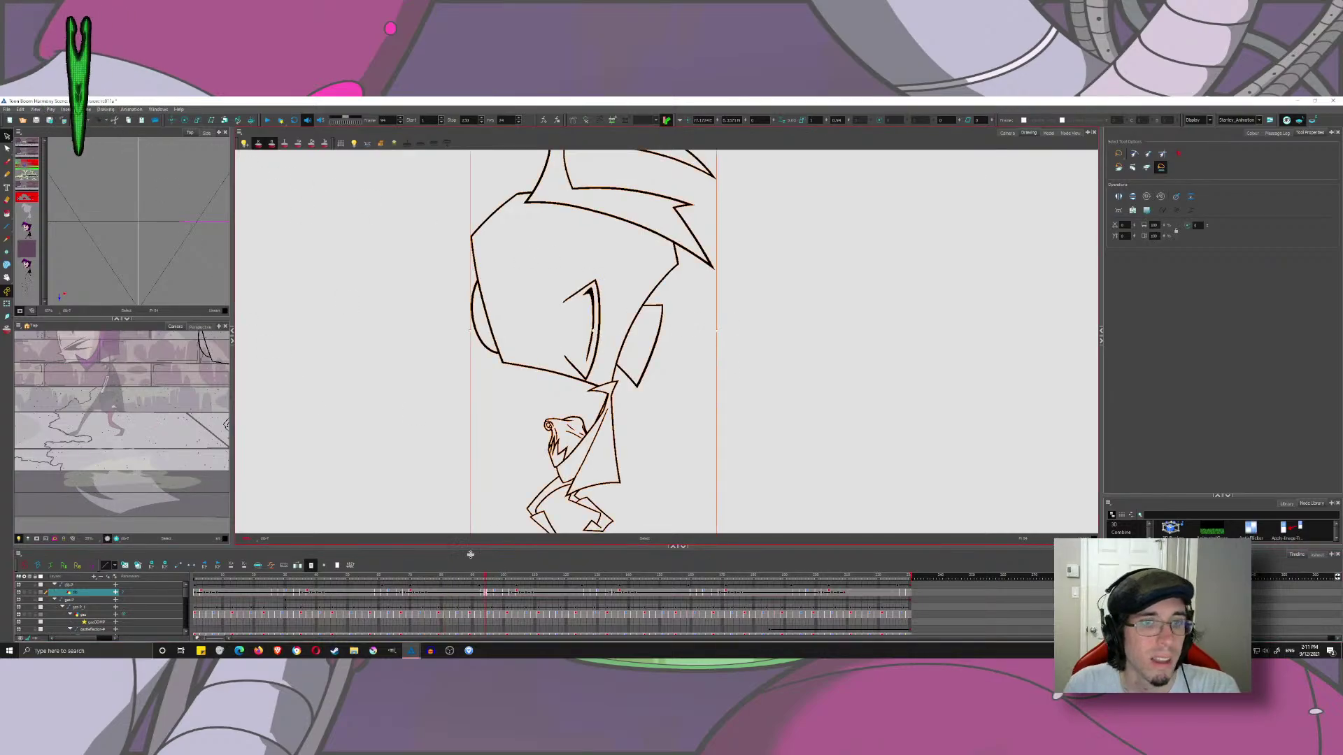
left_click(503, 586)
left_click_drag(503, 586, 190, 581)
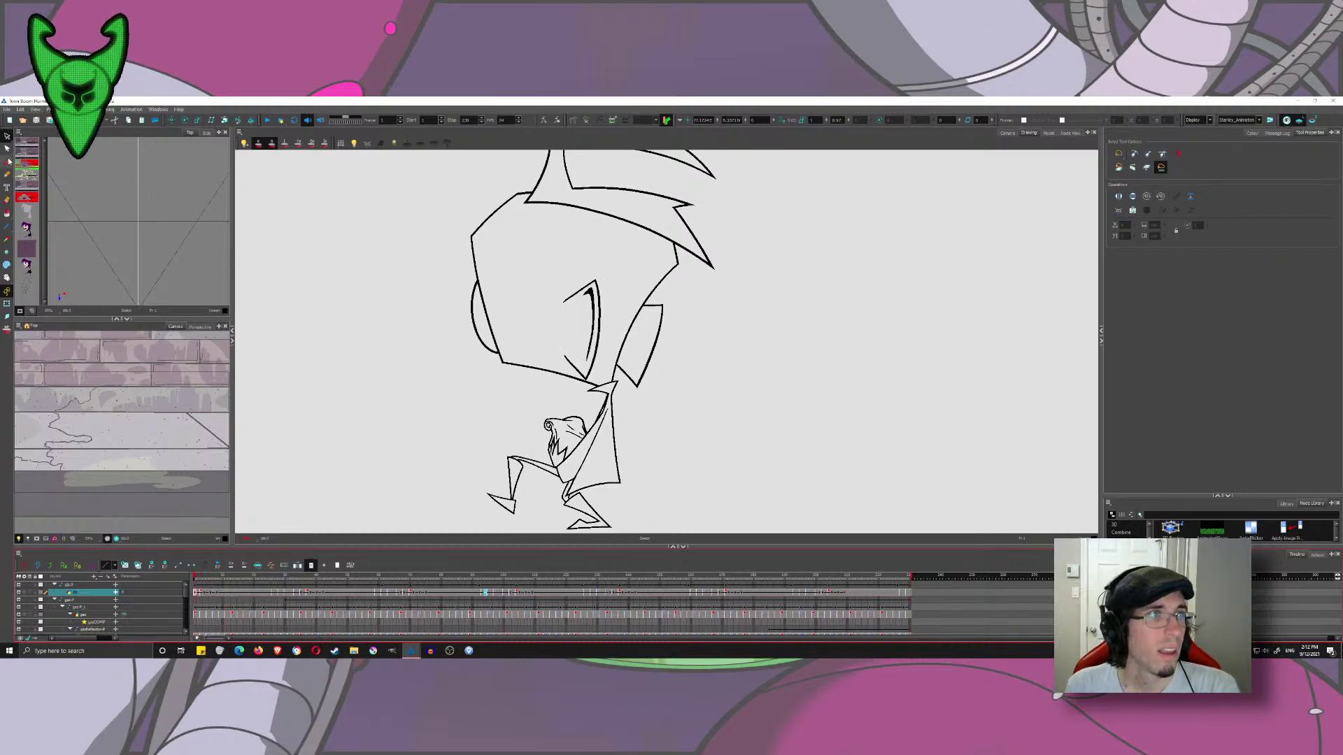
- Activate the Brush tool, check the bag in the Camera view, and go to the crouched one-eyed drawing in the Drawing view
left_click(8, 162)
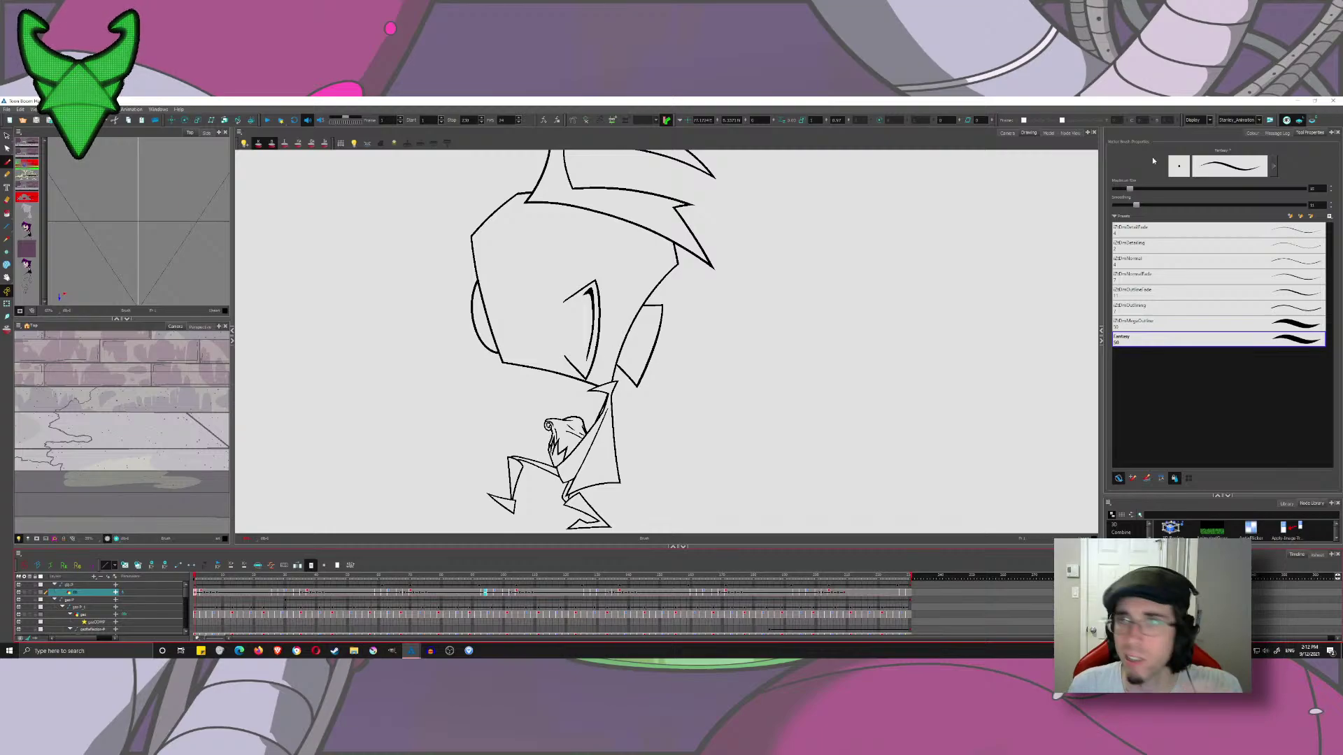
left_click(1007, 134)
left_click_drag(779, 308, 800, 334)
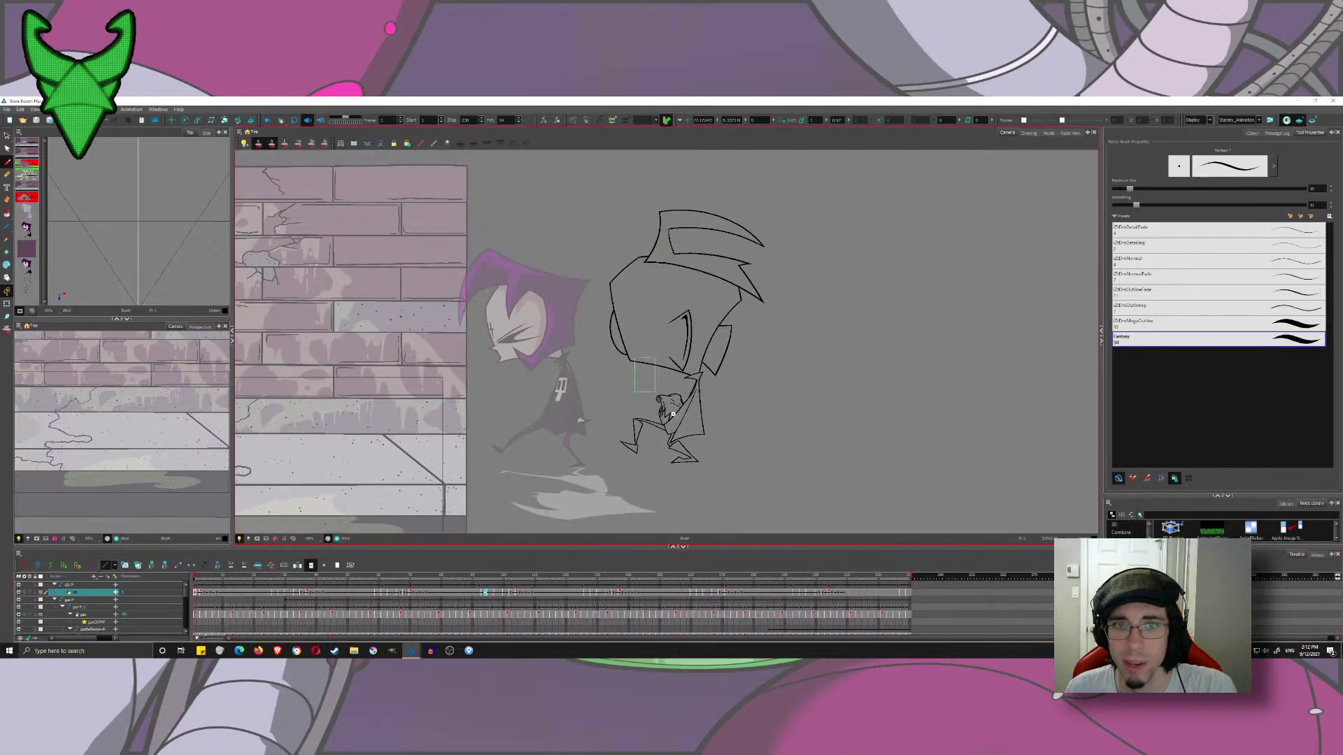
scroll(674, 410, "up", 5)
left_click_drag(675, 409, 644, 322)
left_click_drag(196, 579, 279, 600)
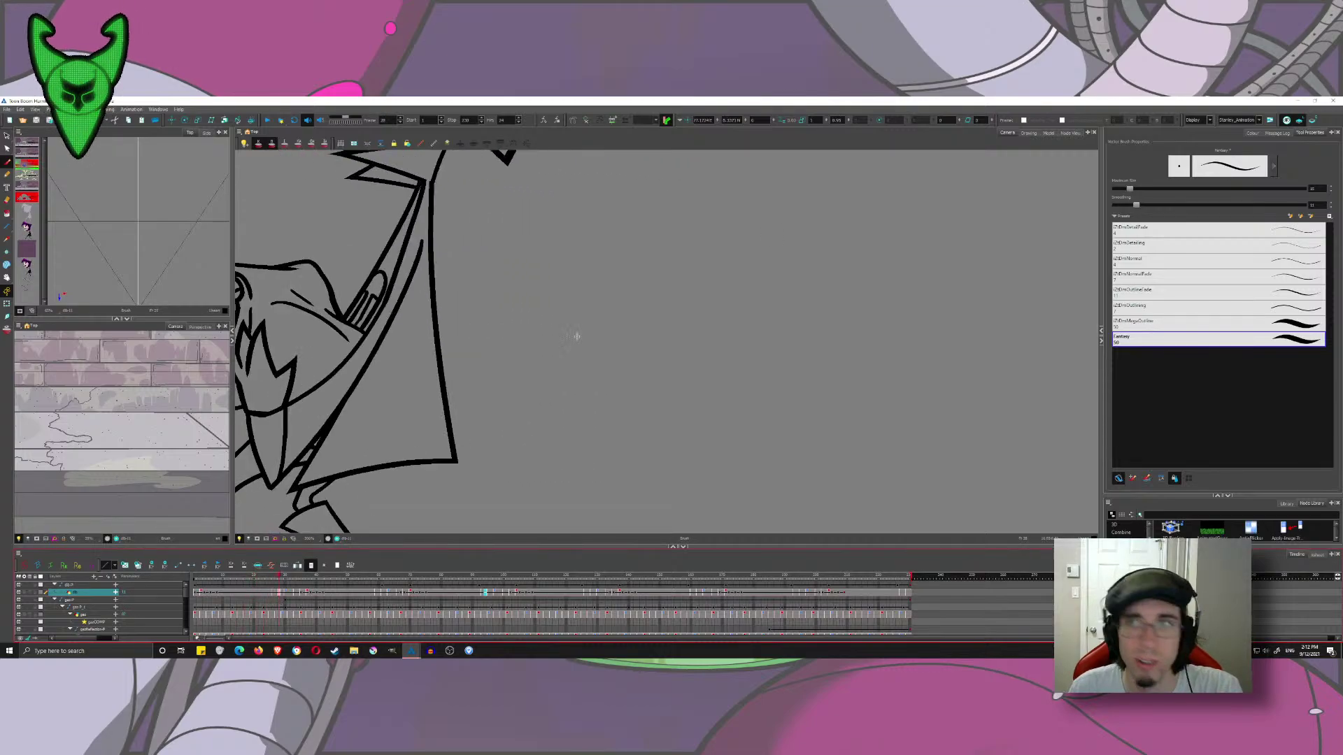
left_click(1027, 134)
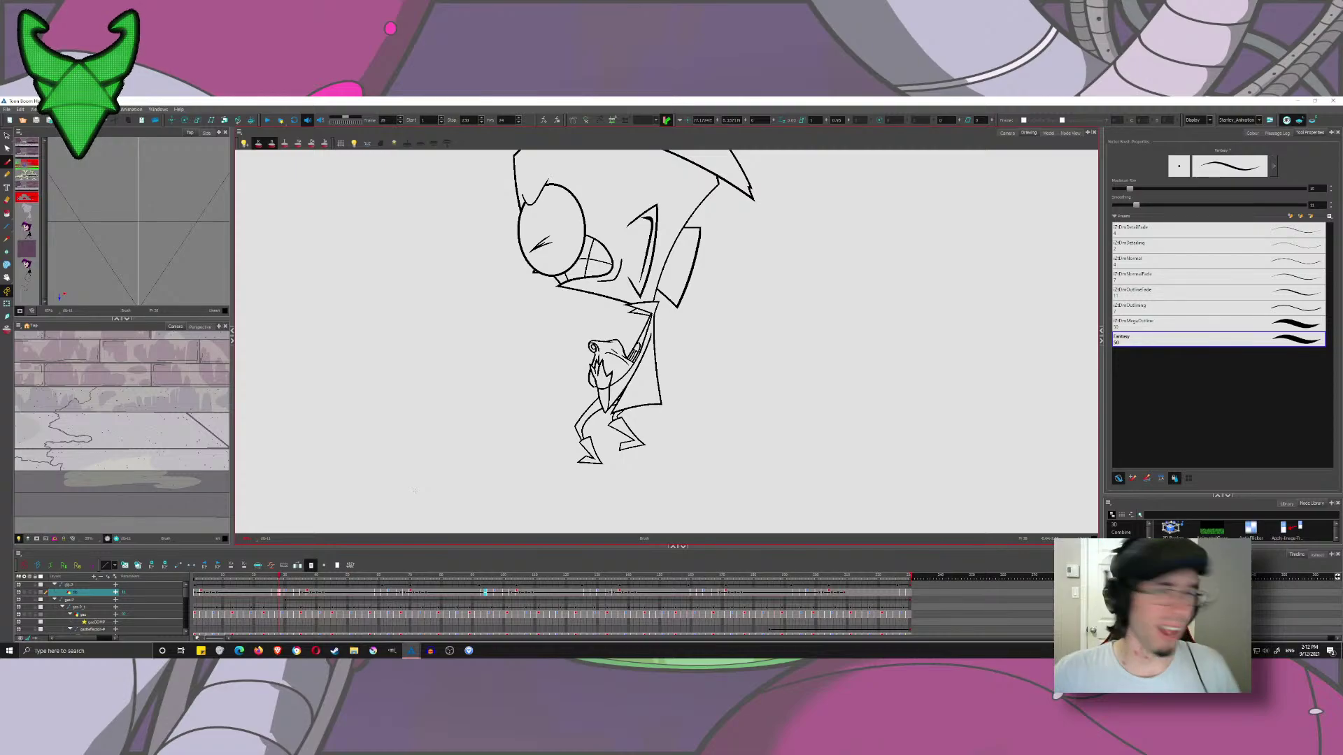
- Open the reference image of the "The Noodle" bag beside the drawing and enlarge its lettering
left_click(353, 650)
left_click_drag(545, 328, 1342, 328)
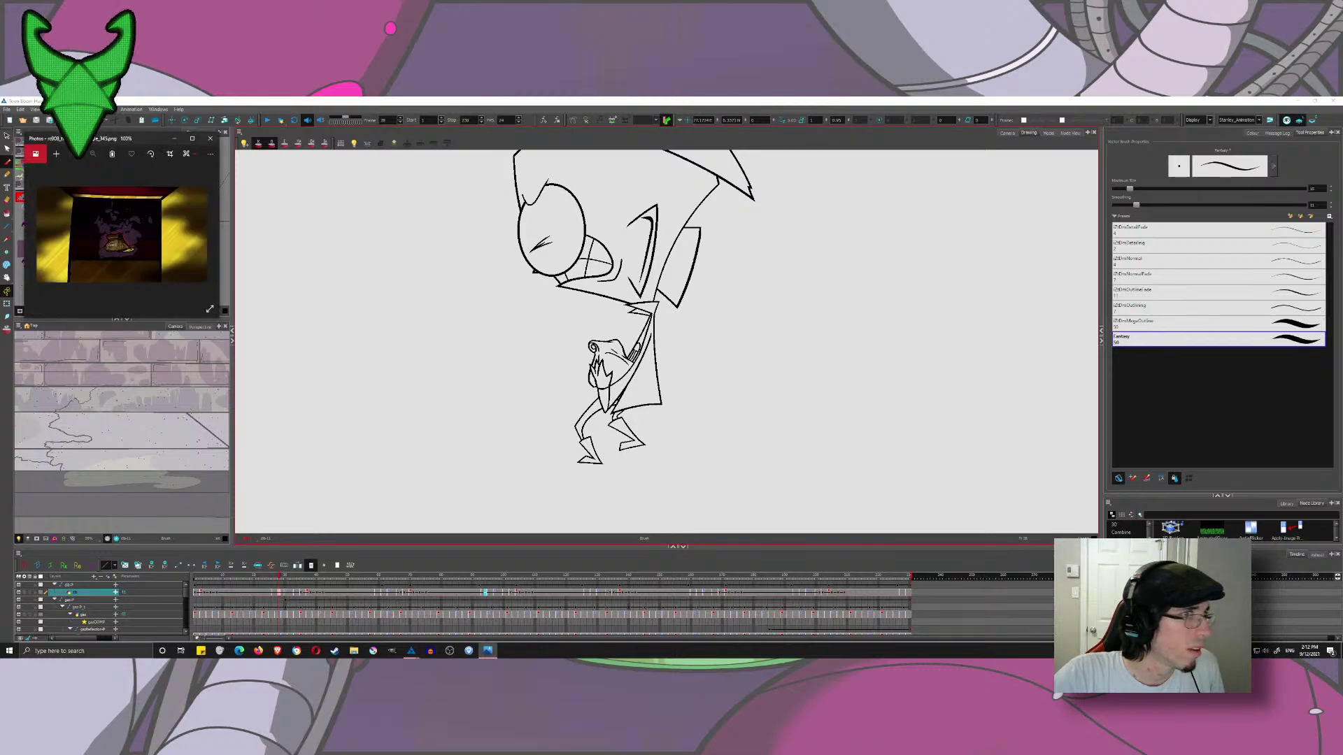
scroll(111, 259, "up", 5)
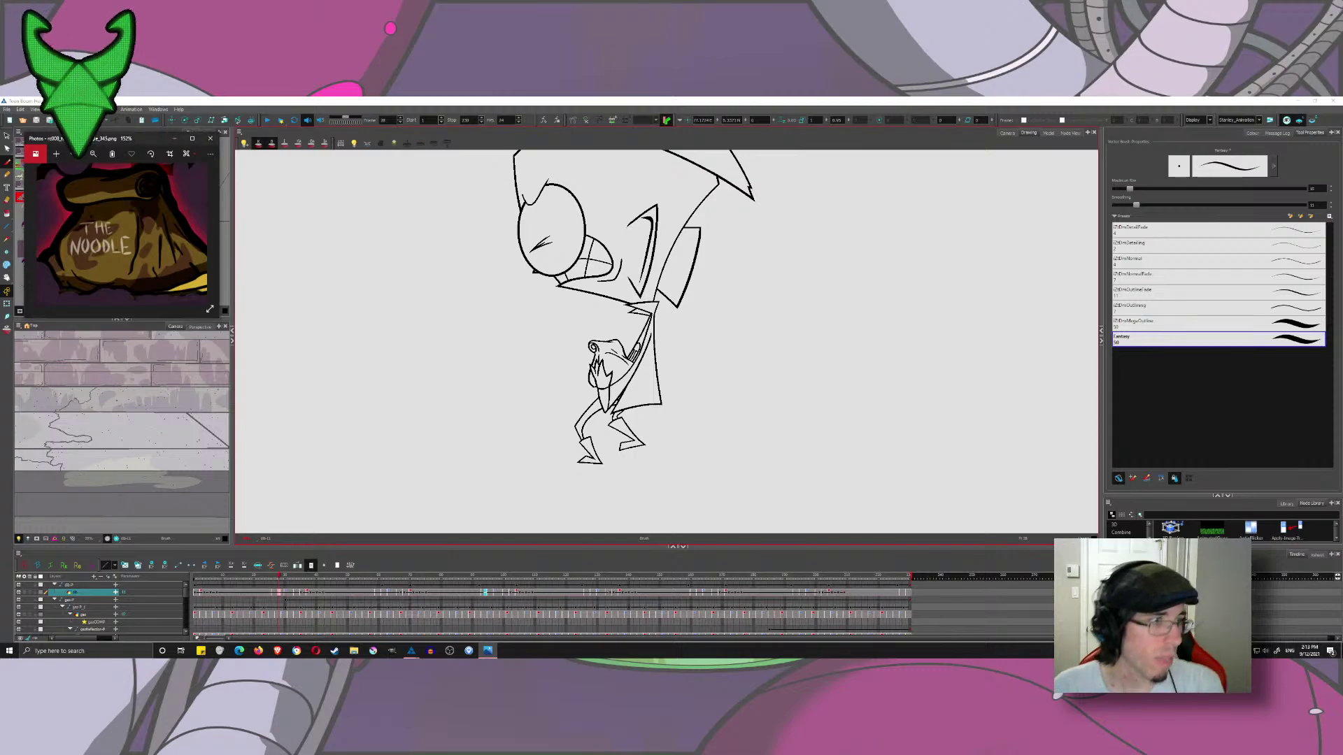
- Choose the light bag lettering colour from the noodle palette for drawing on the character's bag
mouse_move(586, 354)
left_mouse_down()
mouse_move(617, 399)
mouse_move(608, 426)
left_mouse_up()
scroll(617, 399, "up", 4)
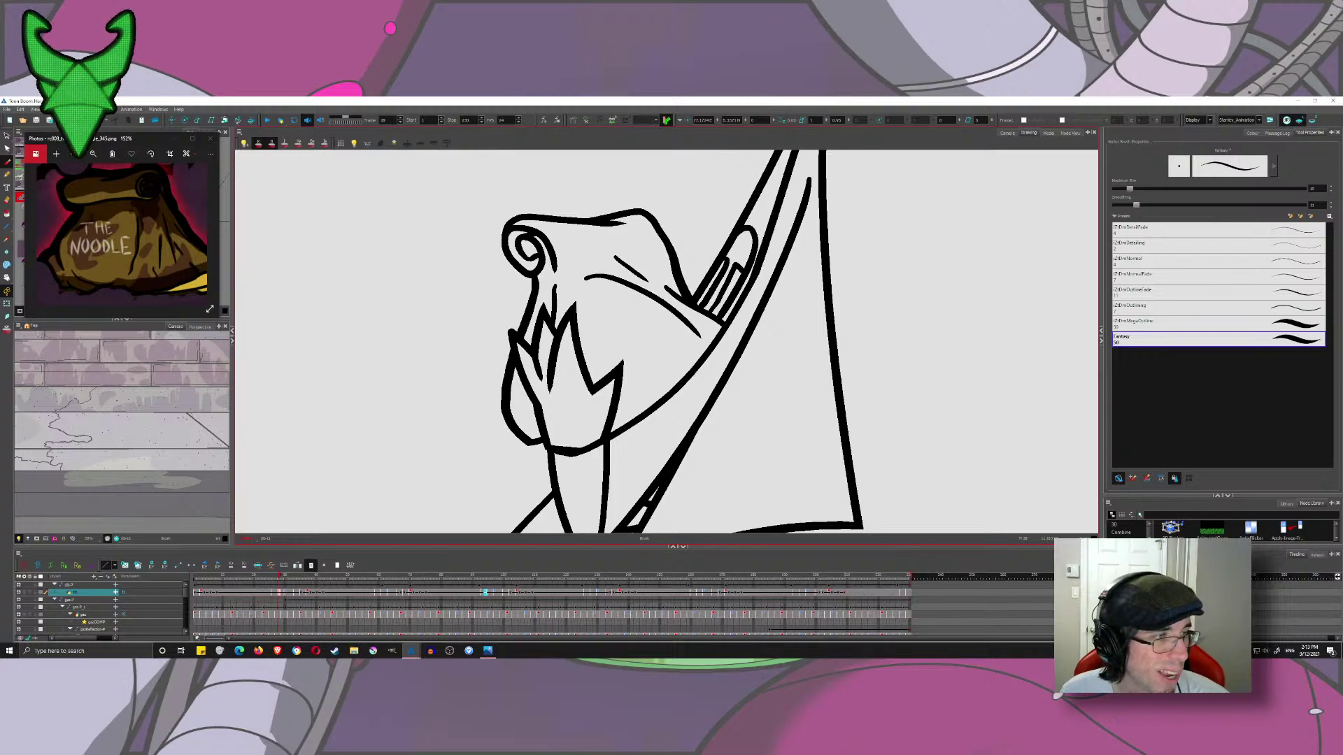
left_click_drag(607, 350, 619, 432)
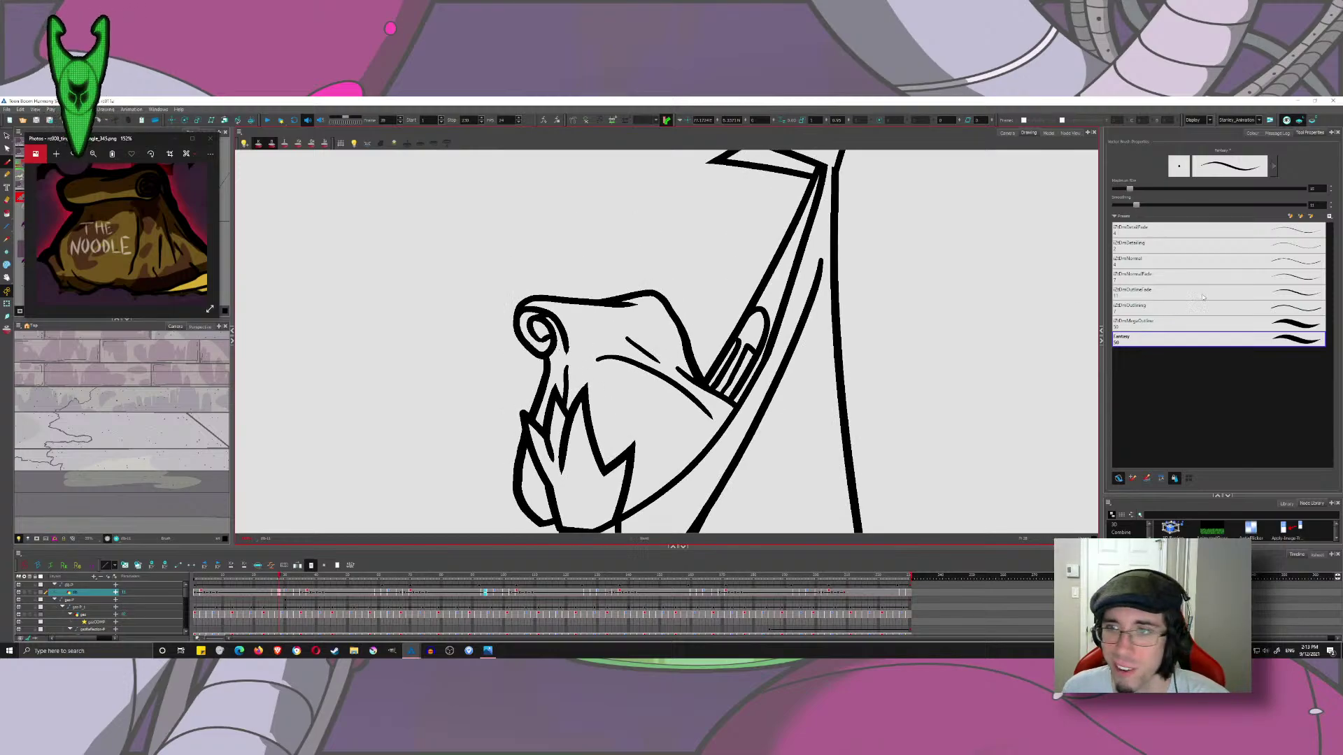
left_click(1253, 133)
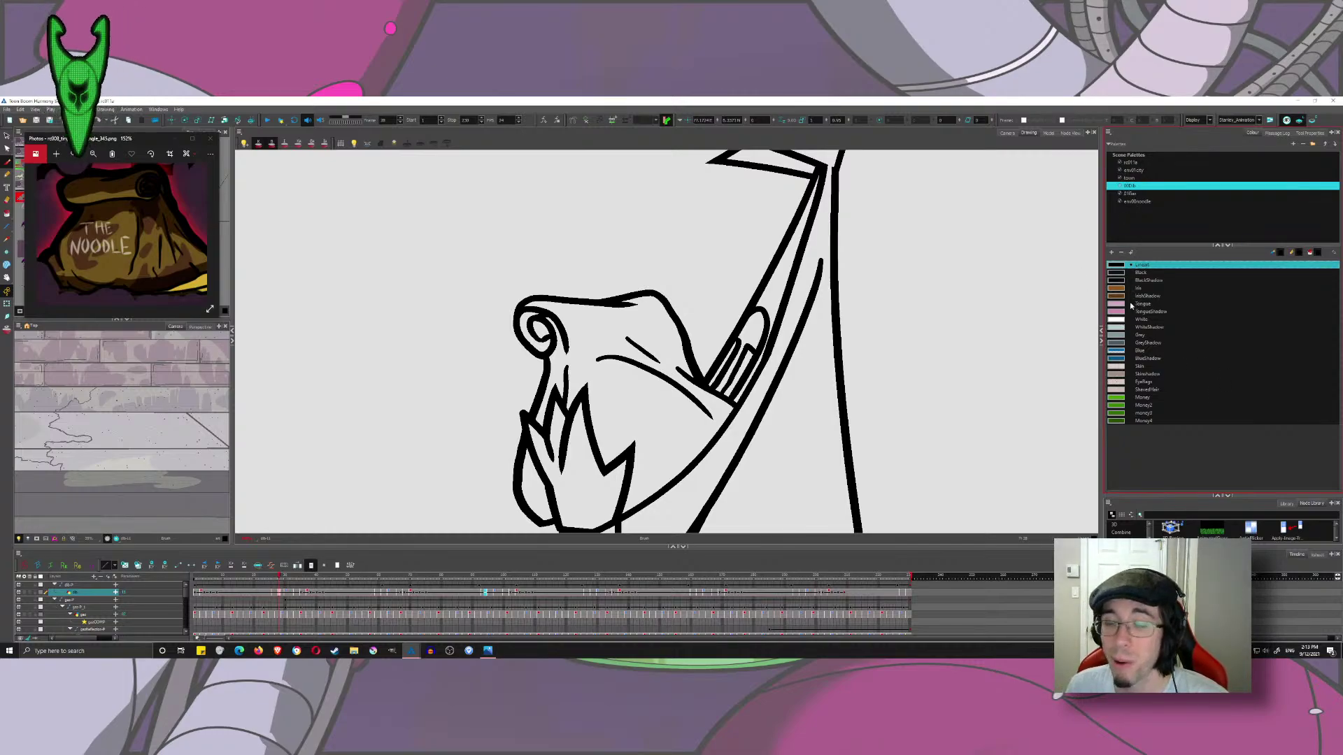
left_click(1138, 202)
left_click(1120, 375)
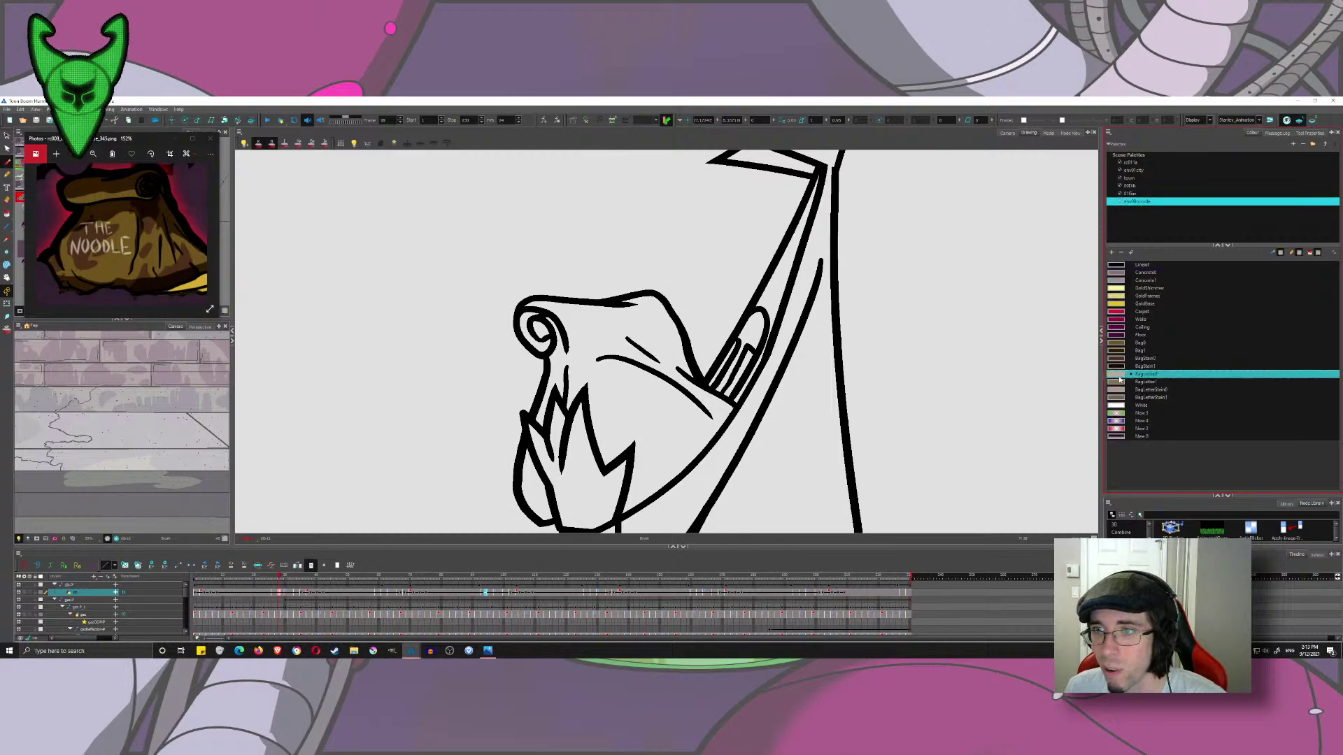
- Try brush strokes in the lettering colour across the bag, undo them, and go to the next drawing
left_click_drag(520, 212, 517, 386)
key("ctrl+z")
left_click_drag(604, 277, 611, 415)
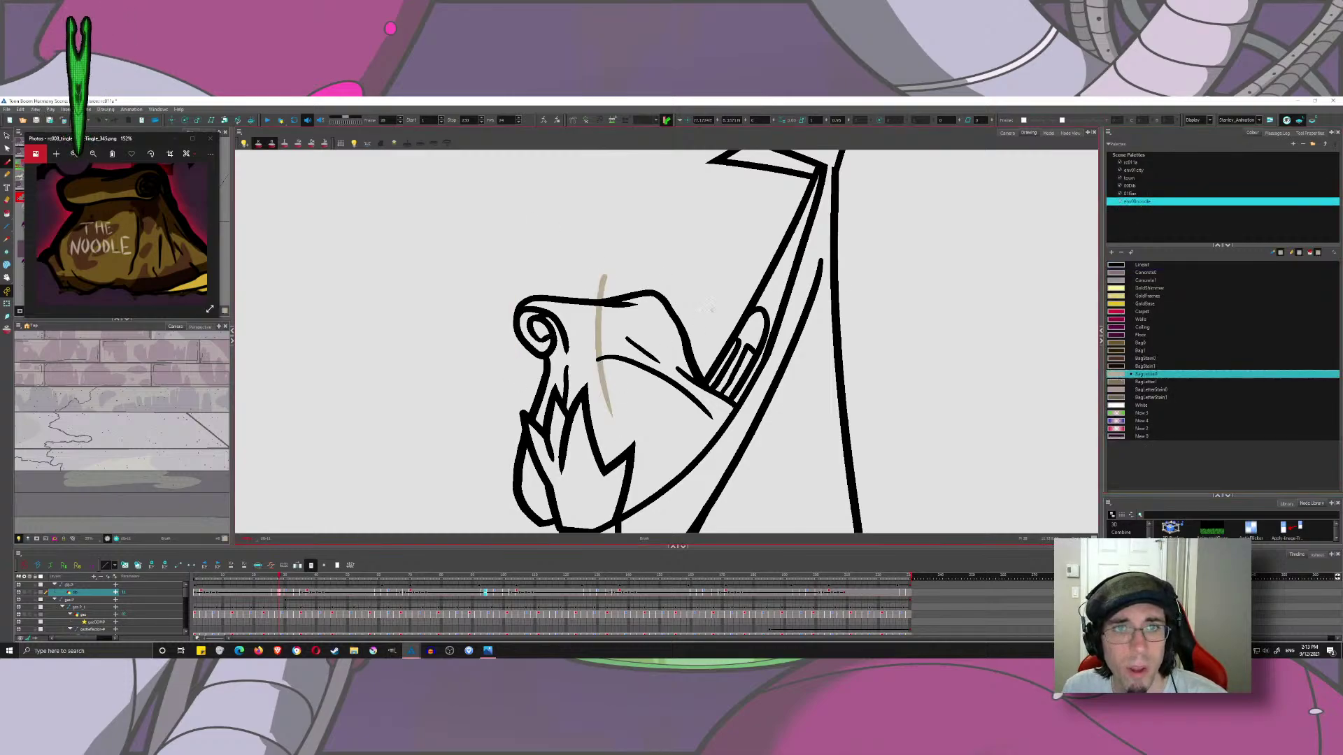
key("ctrl+z")
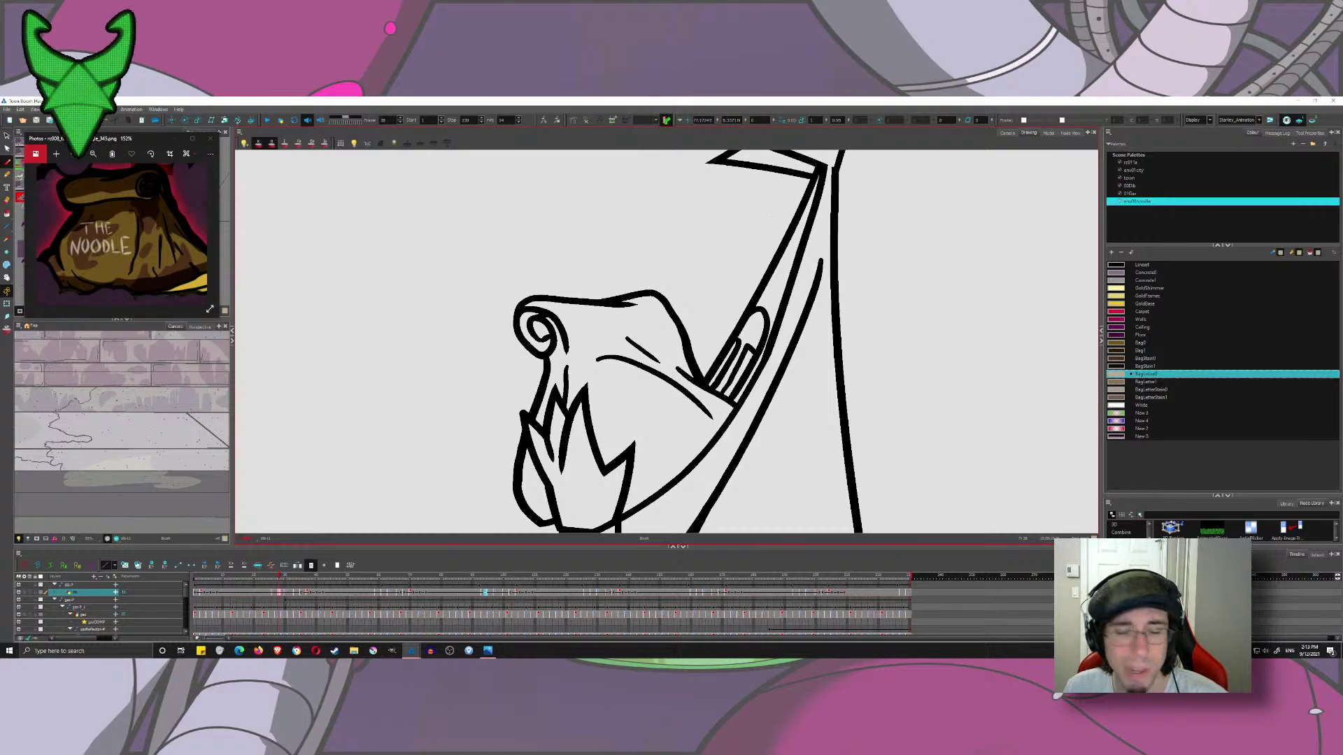
key("period")
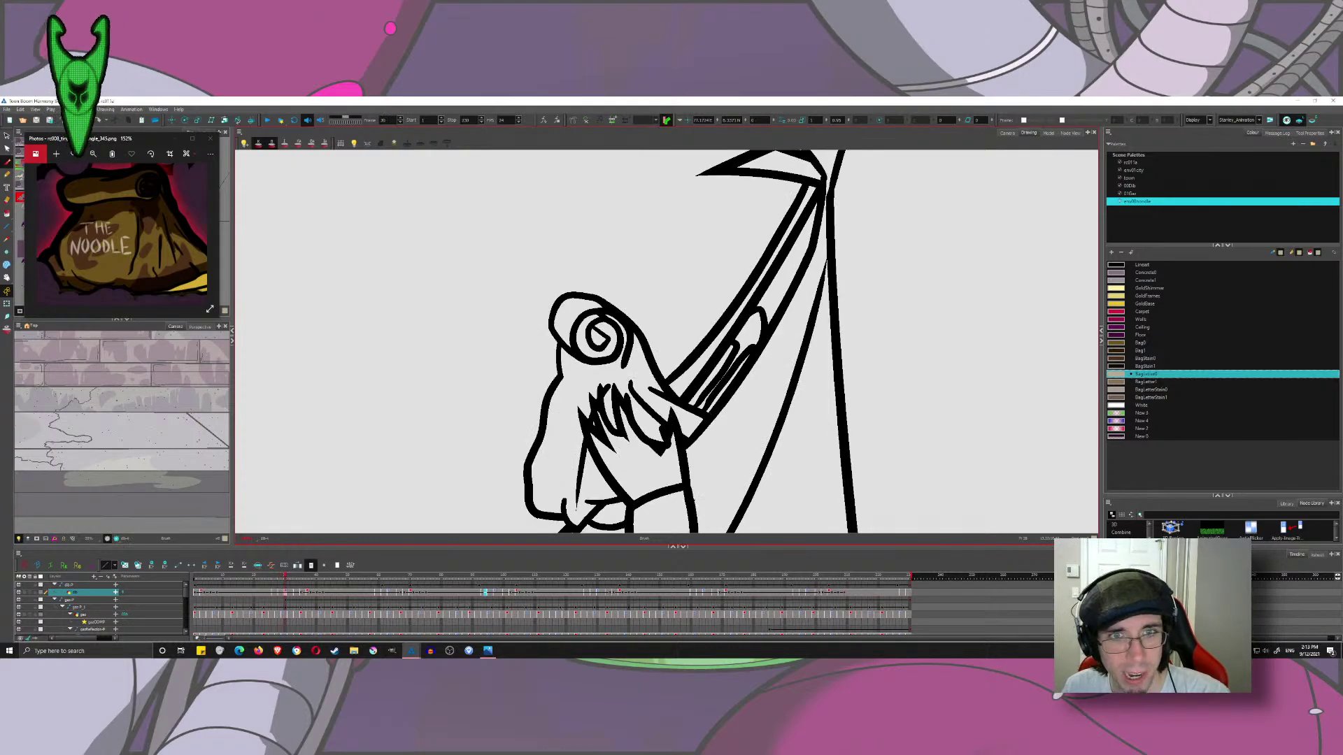
- Go forward four drawings to the crouched pose whose bag has a long overhanging top roll
key("period")
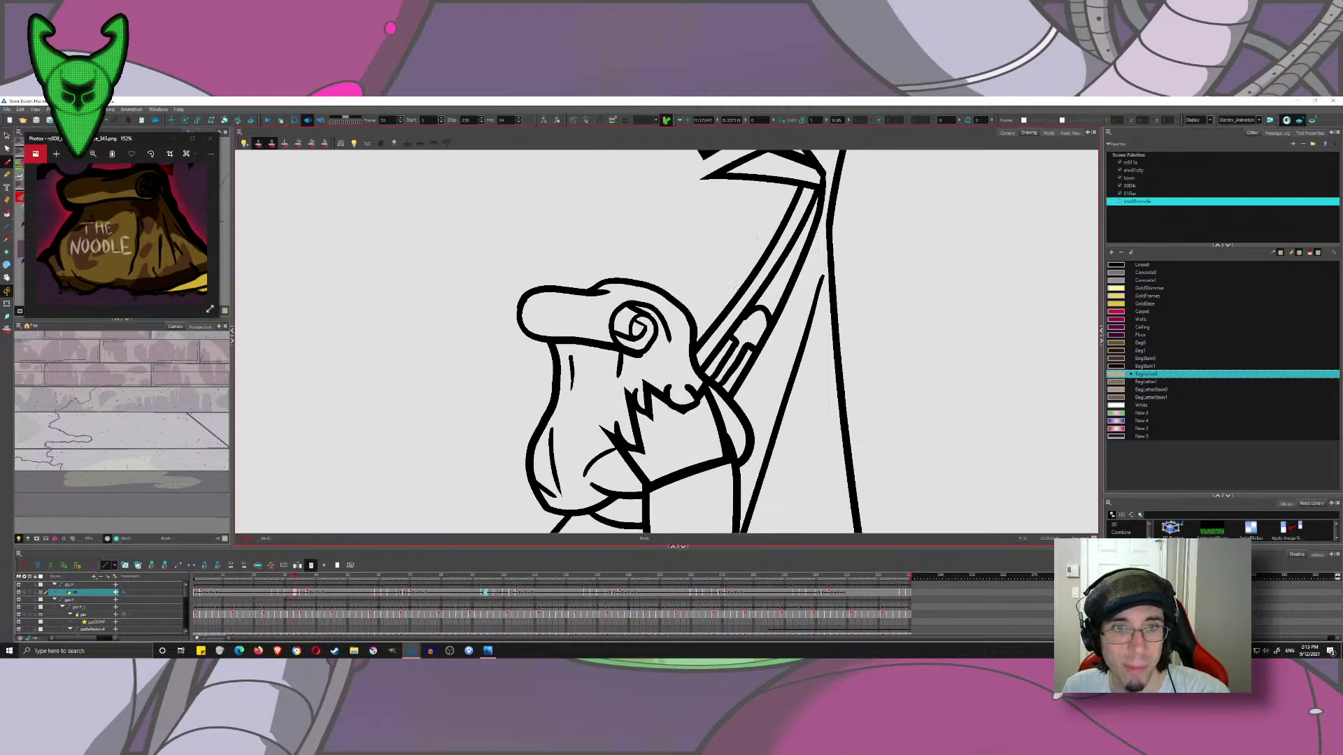
mouse_move(551, 354)
left_mouse_down()
mouse_move(663, 285)
mouse_move(649, 321)
left_mouse_up()
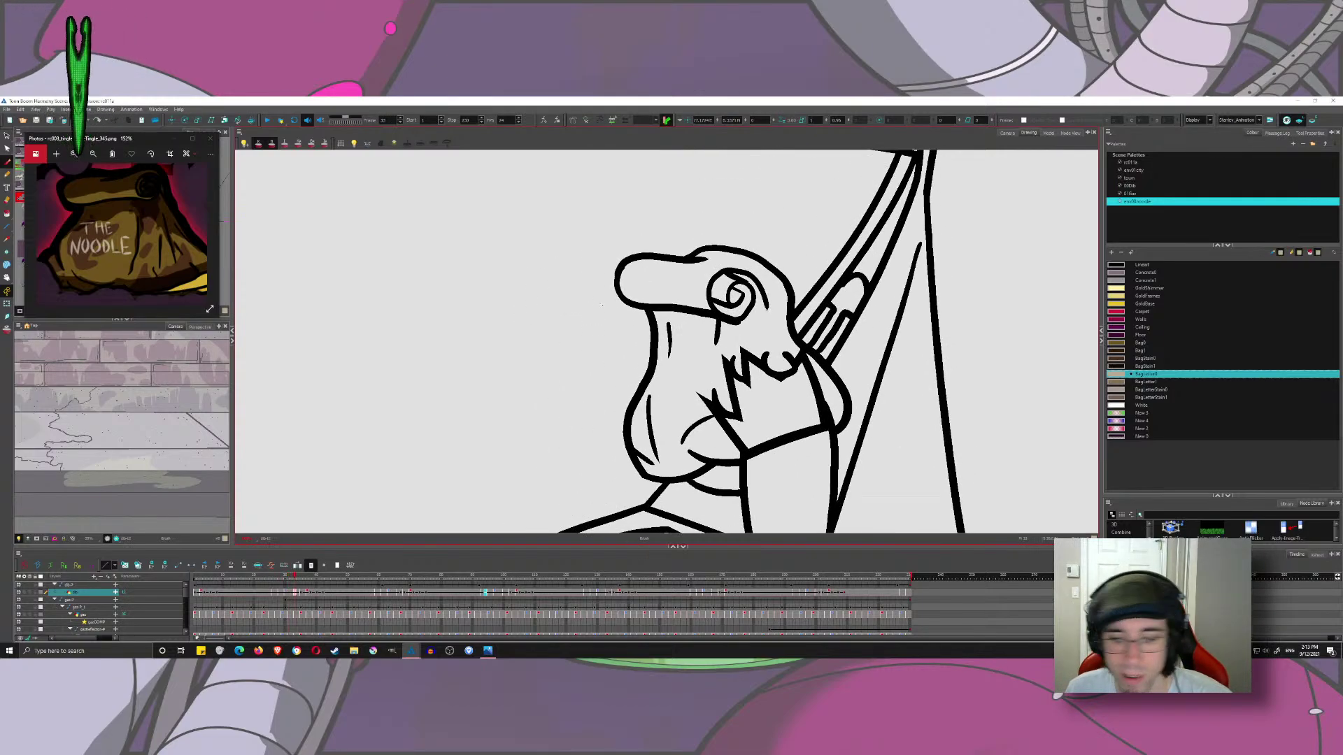
key("period")
key("period")
key("period")
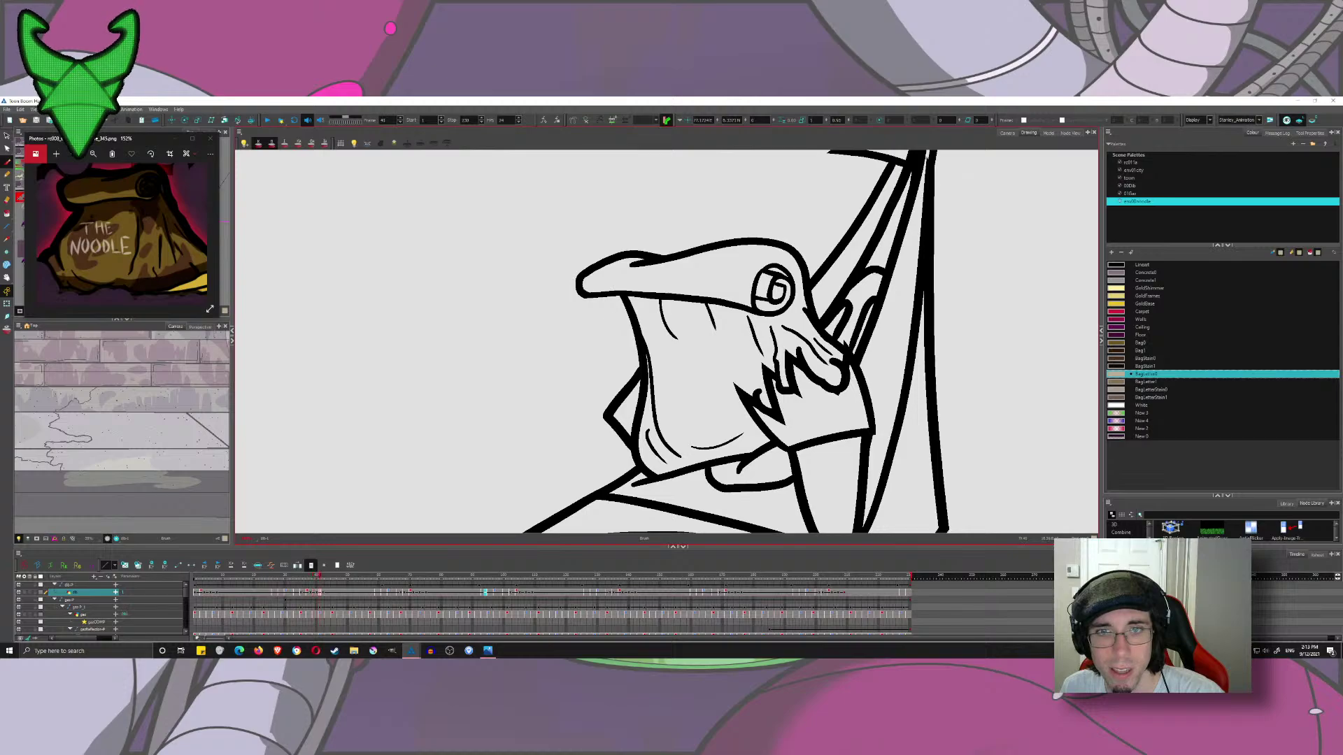
- Set the brush's maximum size to 35, trying and undoing strokes in the empty area beside the character
mouse_move(471, 223)
left_mouse_down()
mouse_move(630, 354)
mouse_move(560, 360)
left_mouse_up()
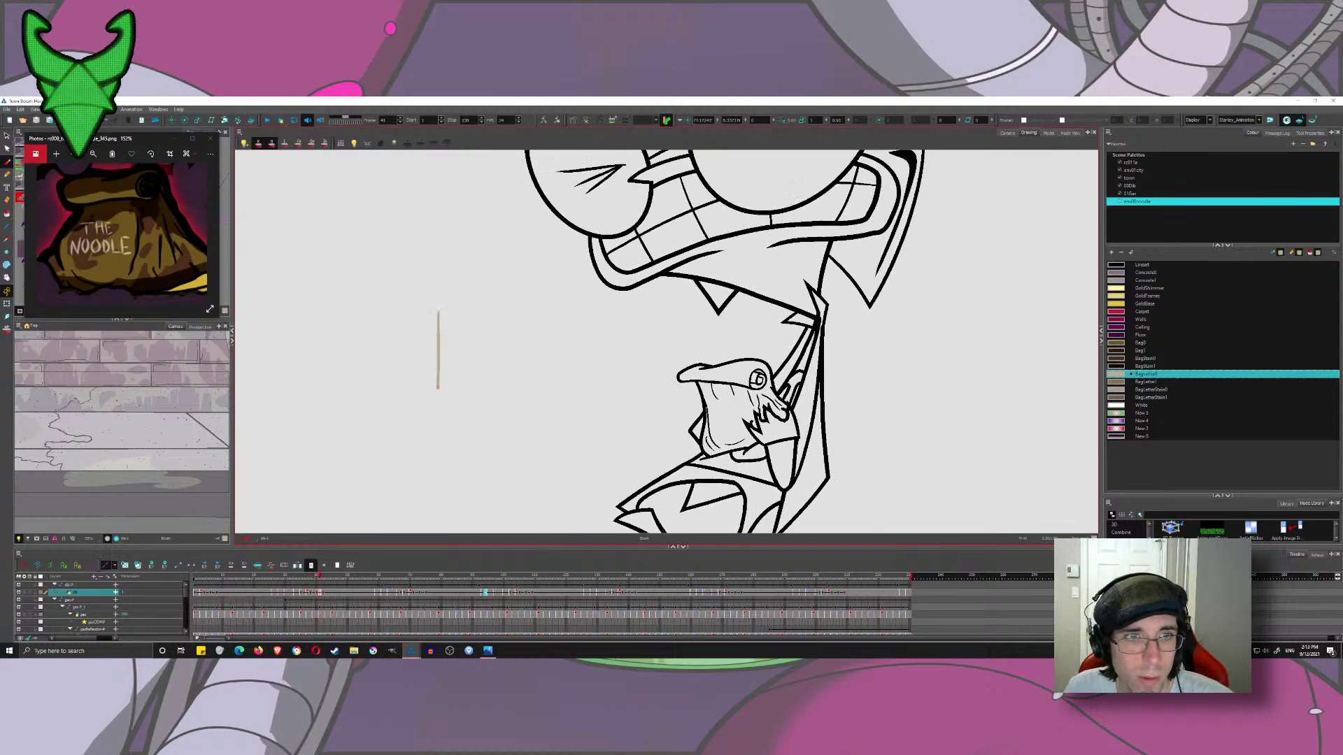
key("ctrl+z")
left_click(1315, 133)
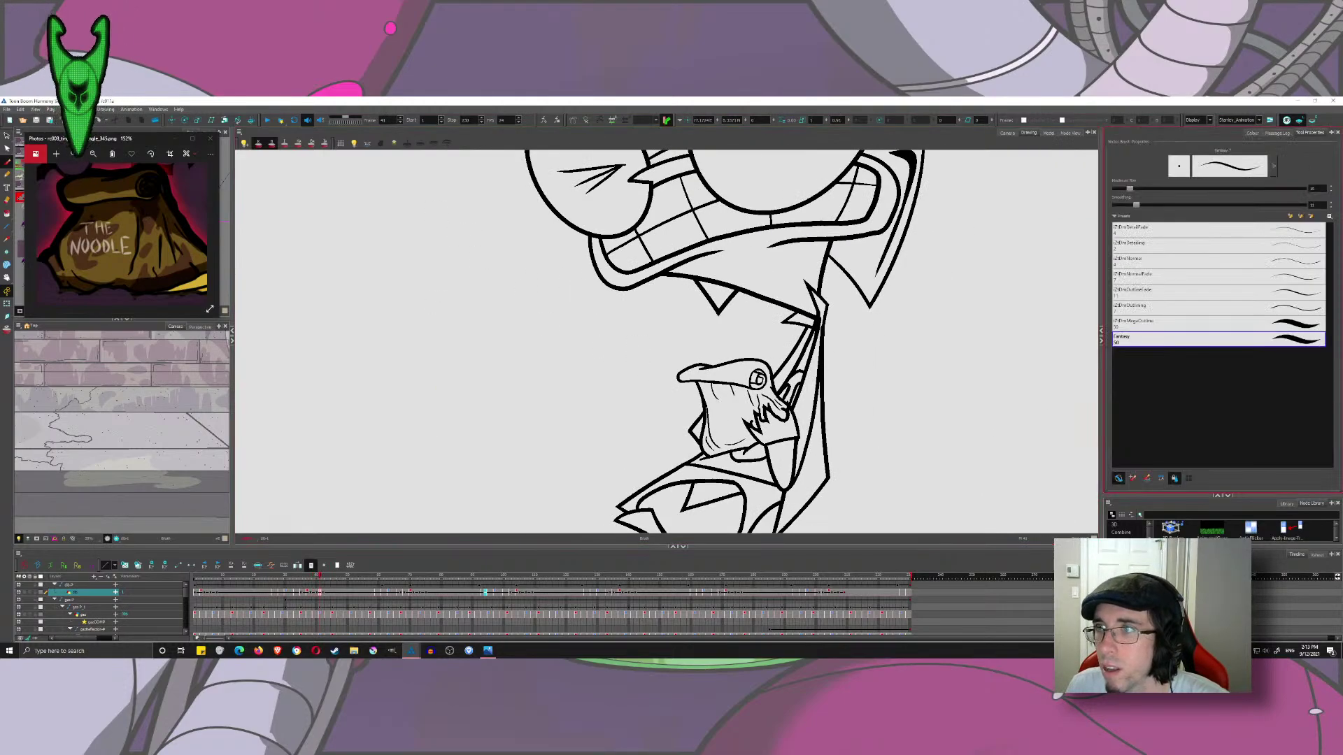
type("35")
left_click_drag(544, 269, 504, 407)
key("ctrl+z")
mouse_move(461, 308)
left_mouse_down()
mouse_move(570, 338)
mouse_move(458, 397)
left_mouse_up()
key("ctrl+z")
left_click_drag(460, 303, 796, 351)
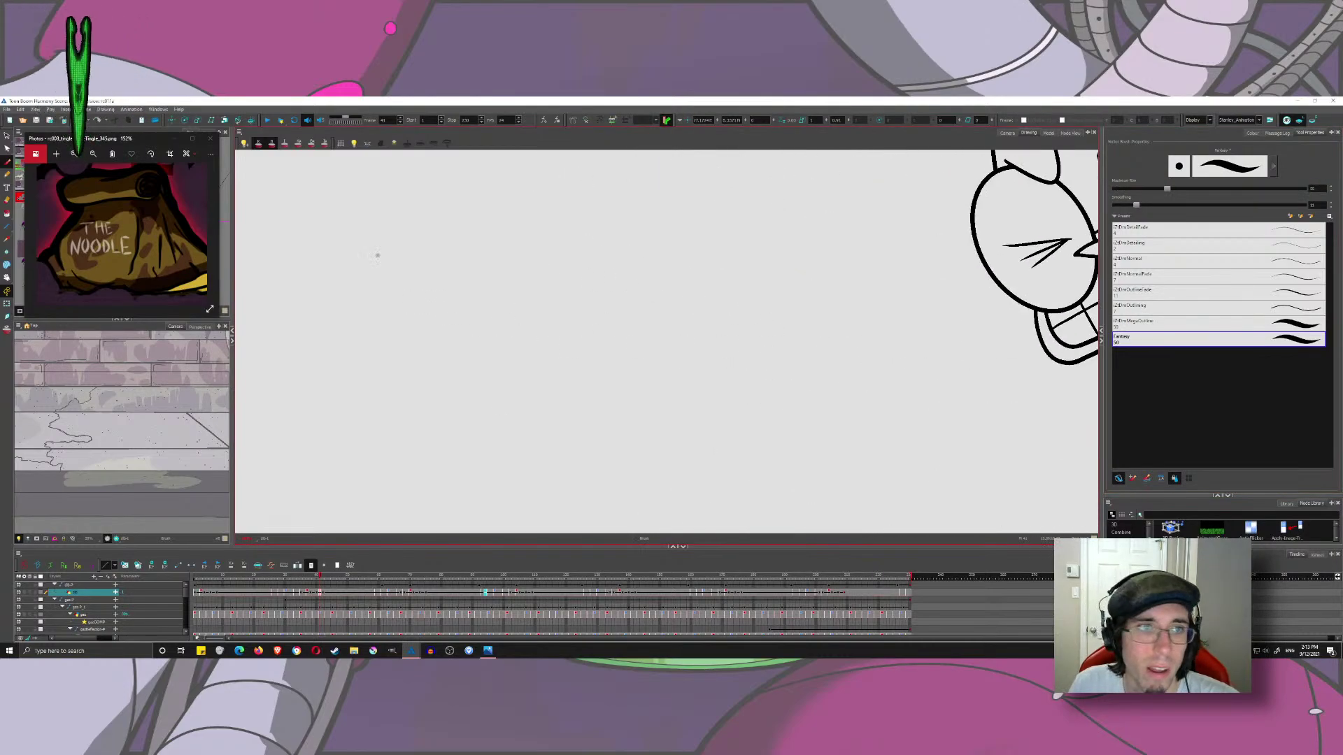
left_click_drag(377, 258, 379, 374)
mouse_move(333, 250)
left_mouse_down()
mouse_move(447, 260)
mouse_move(465, 357)
mouse_move(527, 325)
left_mouse_up()
left_click_drag(516, 265, 526, 406)
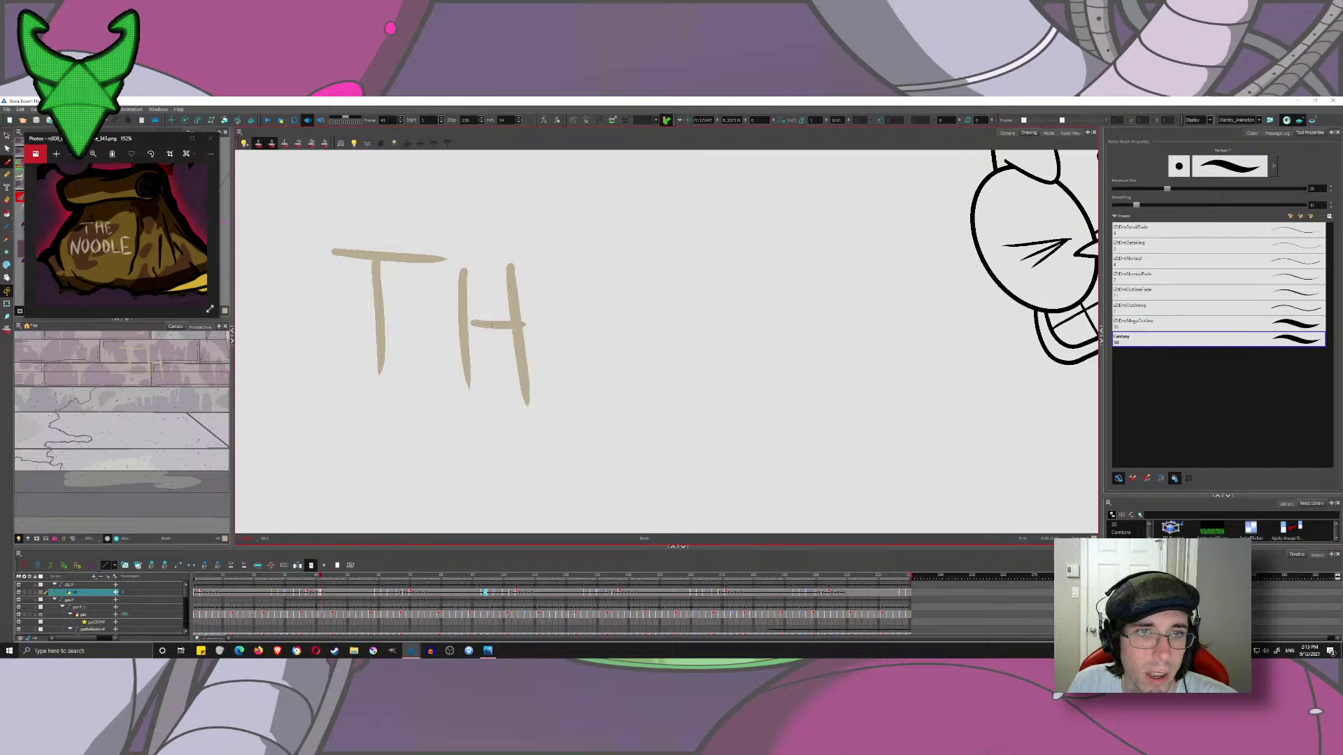
key("ctrl+z")
key("ctrl+z")
key("ctrl+z")
key("ctrl+z")
key("ctrl+z")
- Hand-letter "THE" in capitals with the lettering colour in the empty area beside the character
left_click_drag(381, 235, 389, 328)
mouse_move(348, 233)
left_mouse_down()
mouse_move(441, 240)
mouse_move(390, 312)
mouse_move(420, 225)
mouse_move(440, 319)
left_mouse_up()
key("ctrl+z")
key("ctrl+z")
key("ctrl+z")
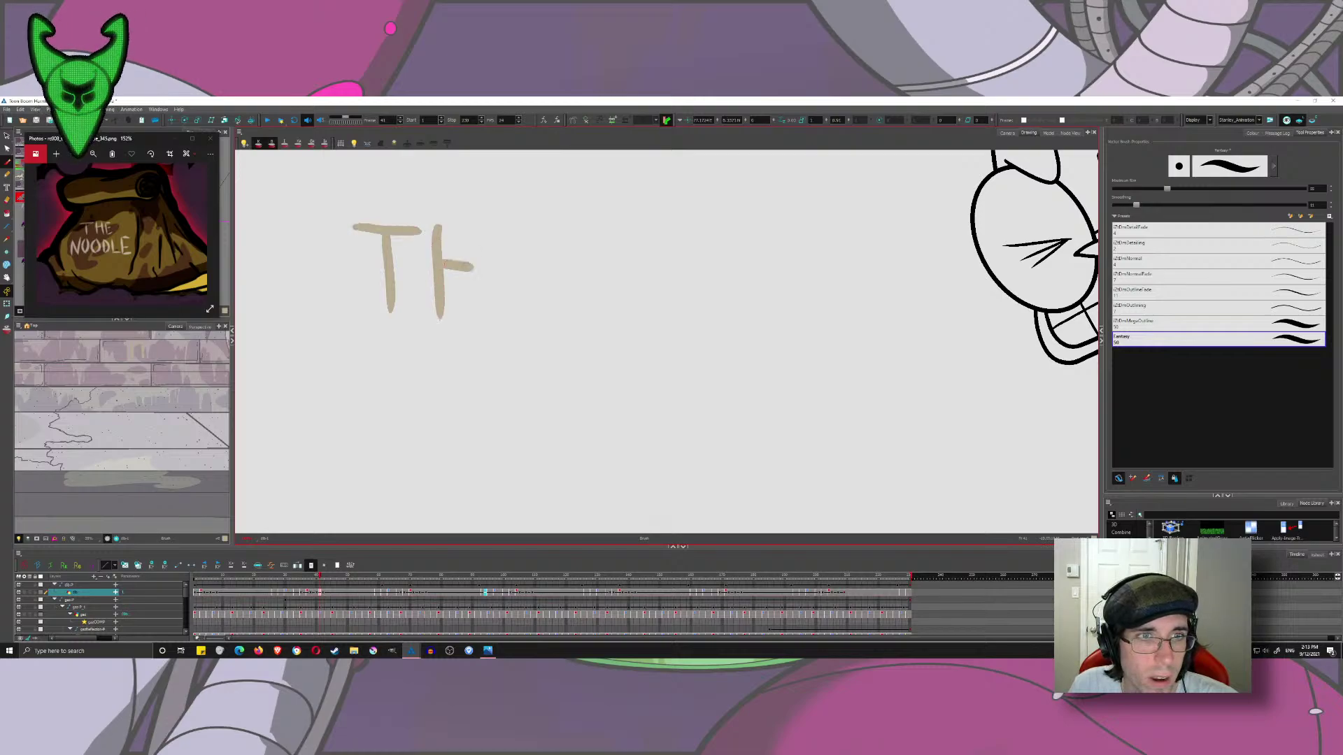
mouse_move(474, 229)
left_mouse_down()
mouse_move(481, 323)
mouse_move(511, 321)
left_mouse_up()
left_click_drag(514, 301, 559, 318)
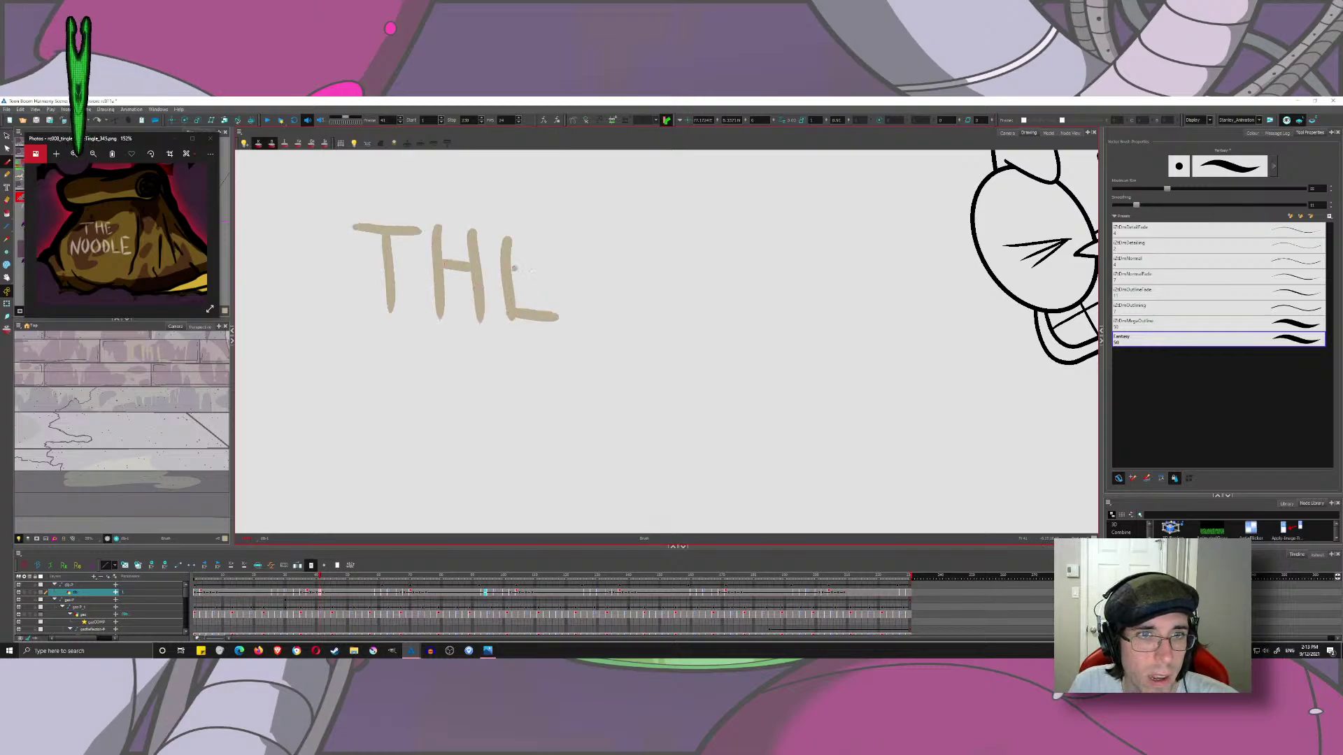
left_click_drag(511, 271, 555, 273)
left_click_drag(503, 240, 557, 240)
- Hand-letter "NOOD" beneath "THE", undoing and redrawing the strokes that come out badly
mouse_move(356, 342)
left_mouse_down()
mouse_move(358, 440)
mouse_move(410, 444)
mouse_move(422, 343)
mouse_move(477, 444)
left_mouse_up()
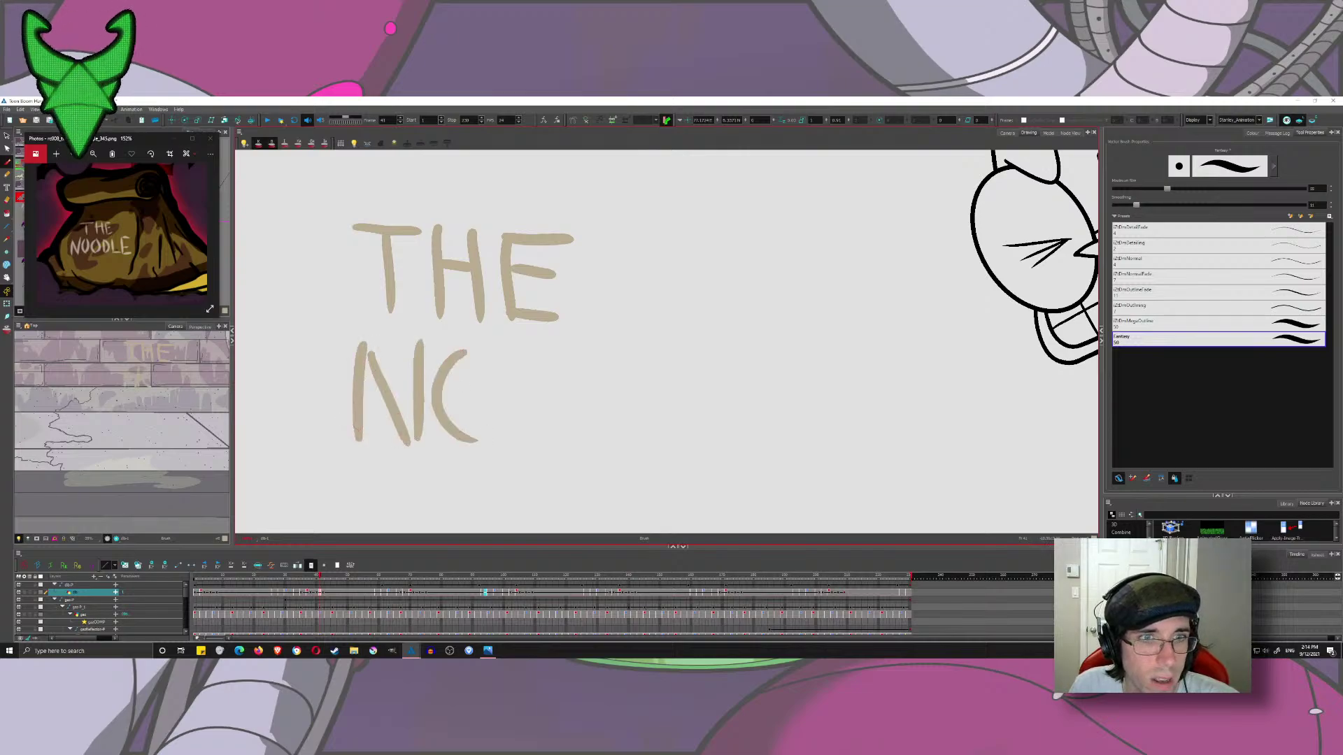
left_click_drag(470, 350, 459, 436)
mouse_move(518, 361)
left_mouse_down()
mouse_move(526, 445)
mouse_move(550, 452)
left_mouse_up()
mouse_move(547, 365)
left_mouse_down()
mouse_move(568, 425)
mouse_move(537, 441)
mouse_move(551, 433)
left_mouse_up()
key("ctrl+z")
key("ctrl+z")
key("ctrl+z")
key("ctrl+z")
left_click_drag(553, 361, 544, 445)
left_click_drag(557, 363, 552, 442)
left_click_drag(607, 354, 602, 456)
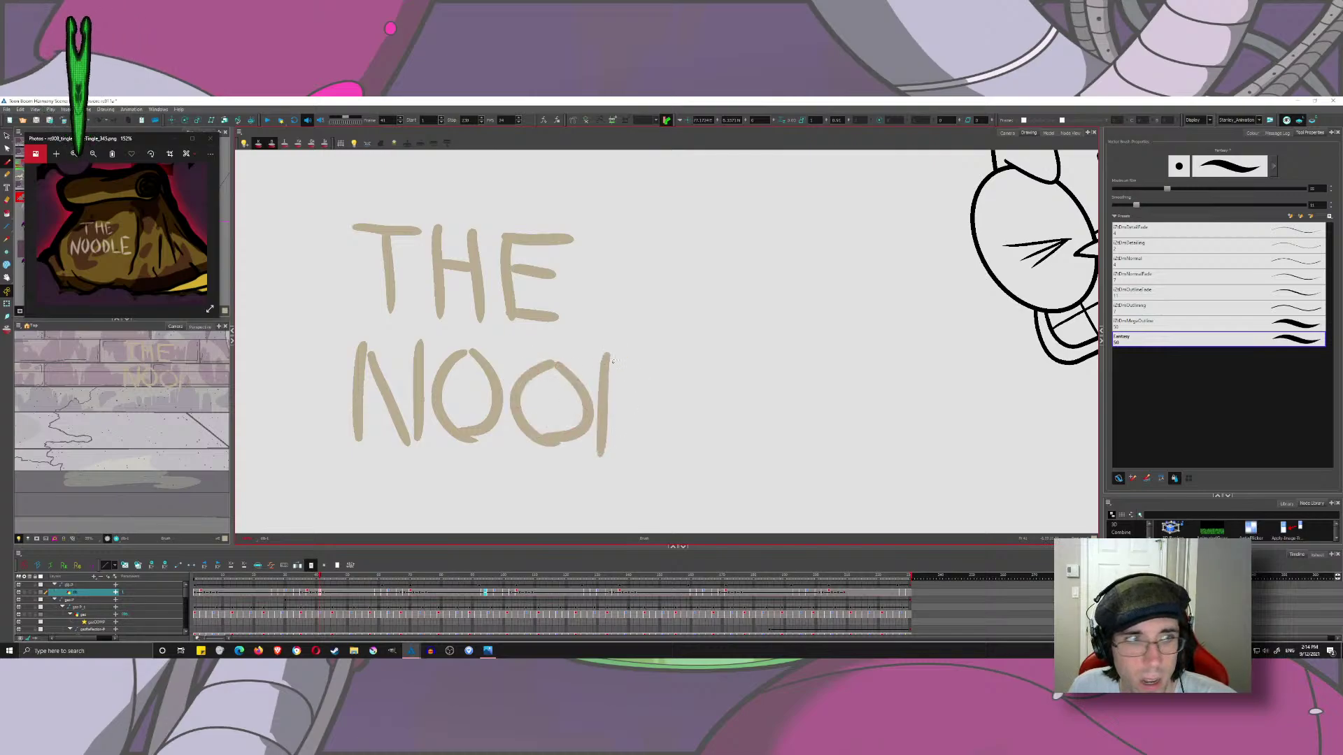
left_click_drag(610, 357, 603, 445)
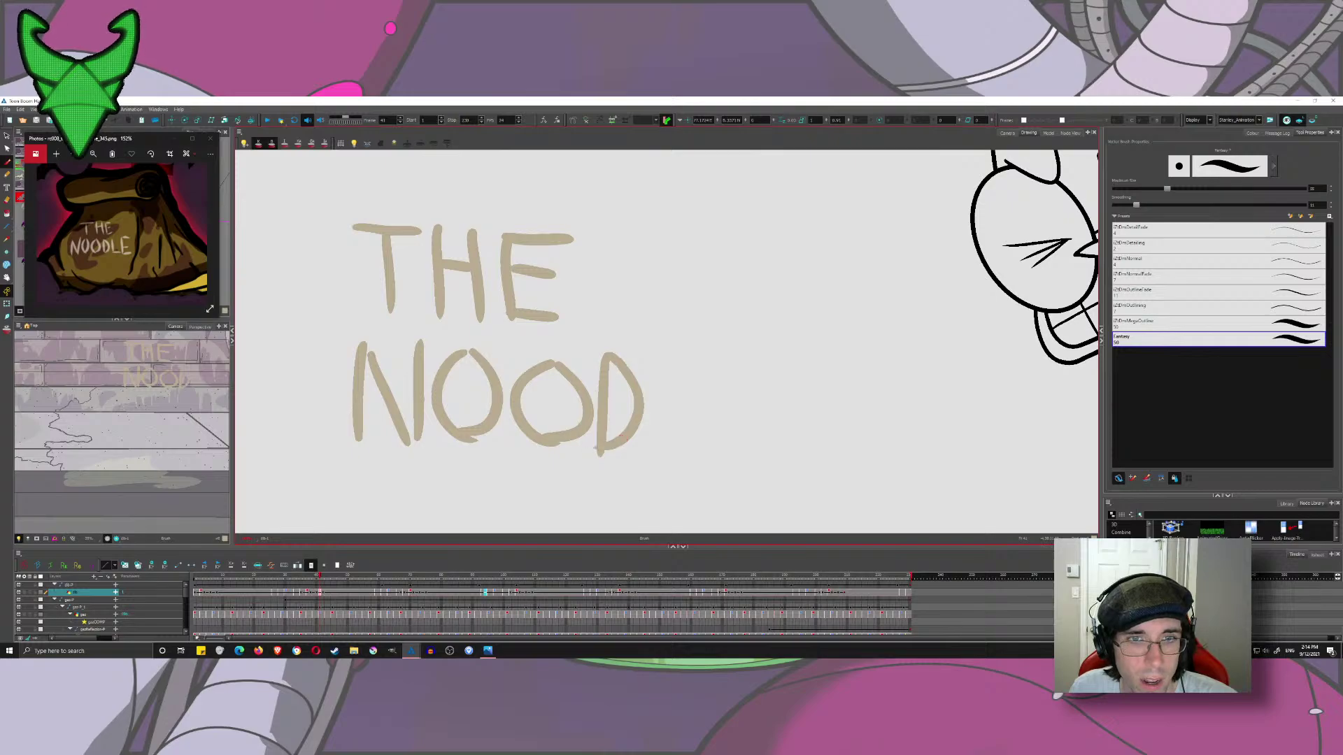
- Complete the word "NOODLE" by drawing its L and E, redoing the bars of the E
mouse_move(662, 348)
left_mouse_down()
mouse_move(659, 455)
mouse_move(710, 464)
left_mouse_up()
mouse_move(724, 348)
left_mouse_down()
mouse_move(720, 459)
mouse_move(781, 463)
left_mouse_up()
left_click_drag(735, 409, 789, 416)
left_click_drag(731, 358, 810, 379)
key("ctrl+z")
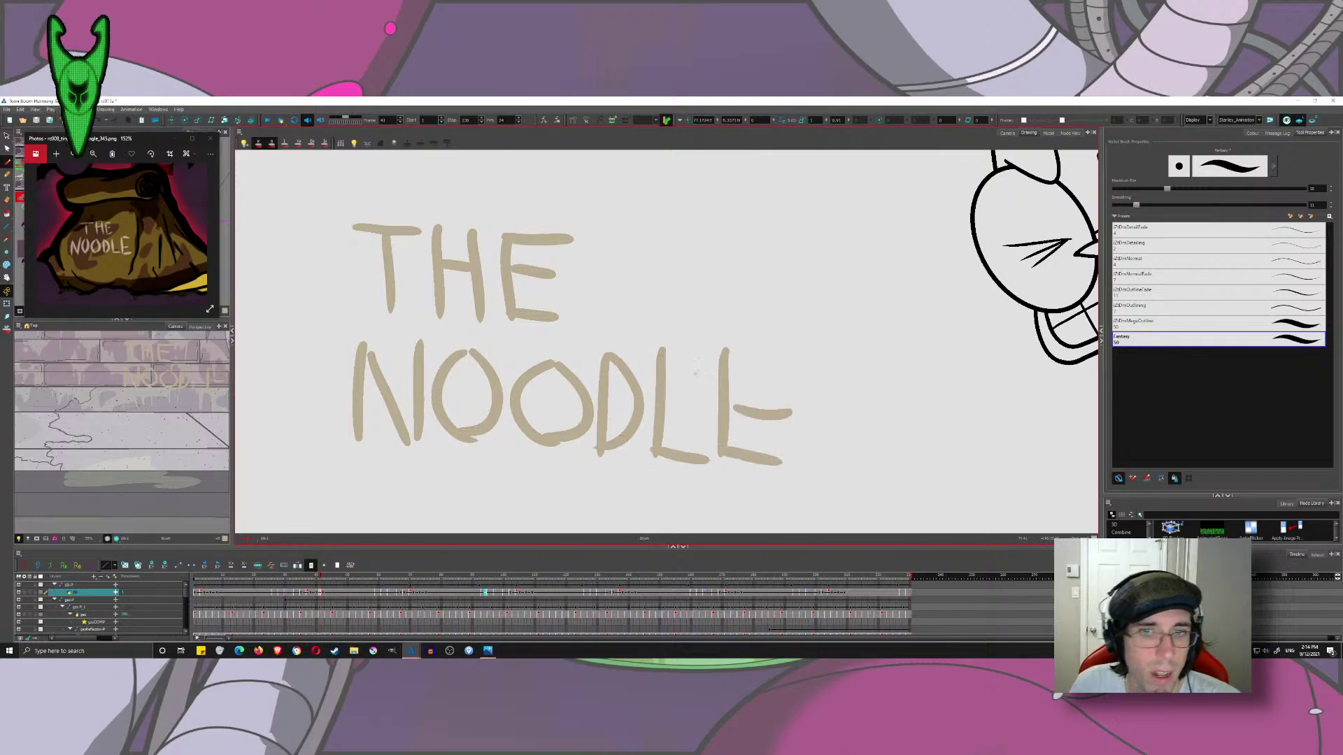
key("ctrl+z")
left_click_drag(729, 396, 763, 401)
left_click_drag(727, 347, 798, 364)
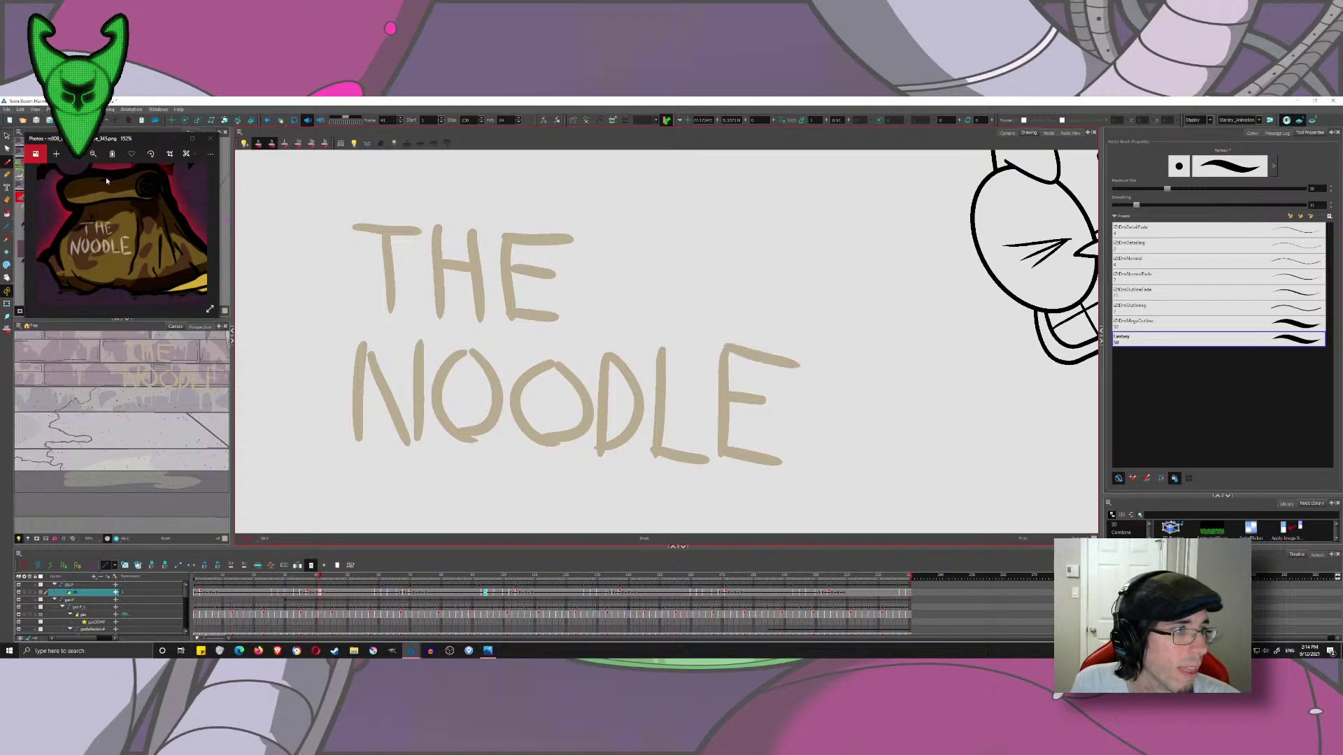
- Select all of the "THE NOODLE" lettering and apply Smooth twice to its strokes
key("alt+s")
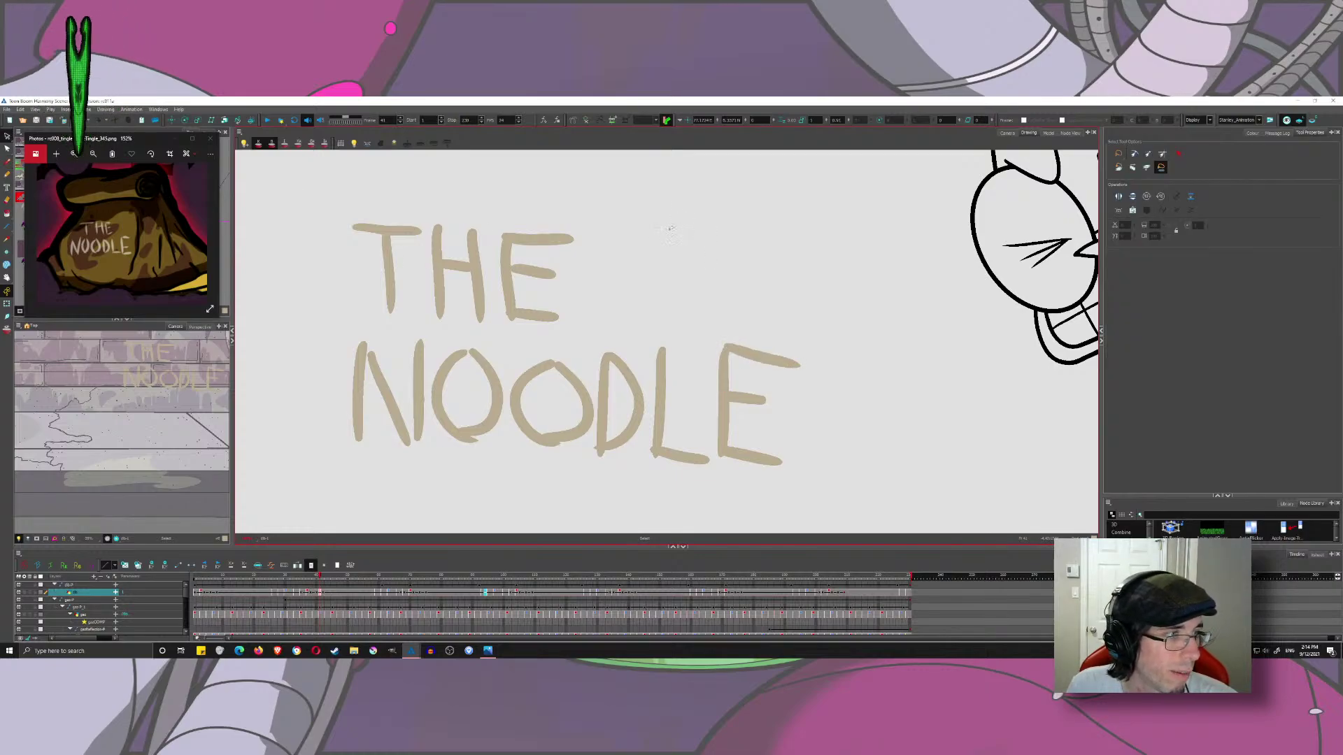
scroll(688, 239, "down", 5)
left_click_drag(689, 238, 641, 285)
mouse_move(670, 238)
left_mouse_down()
mouse_move(569, 211)
mouse_move(651, 230)
left_mouse_up()
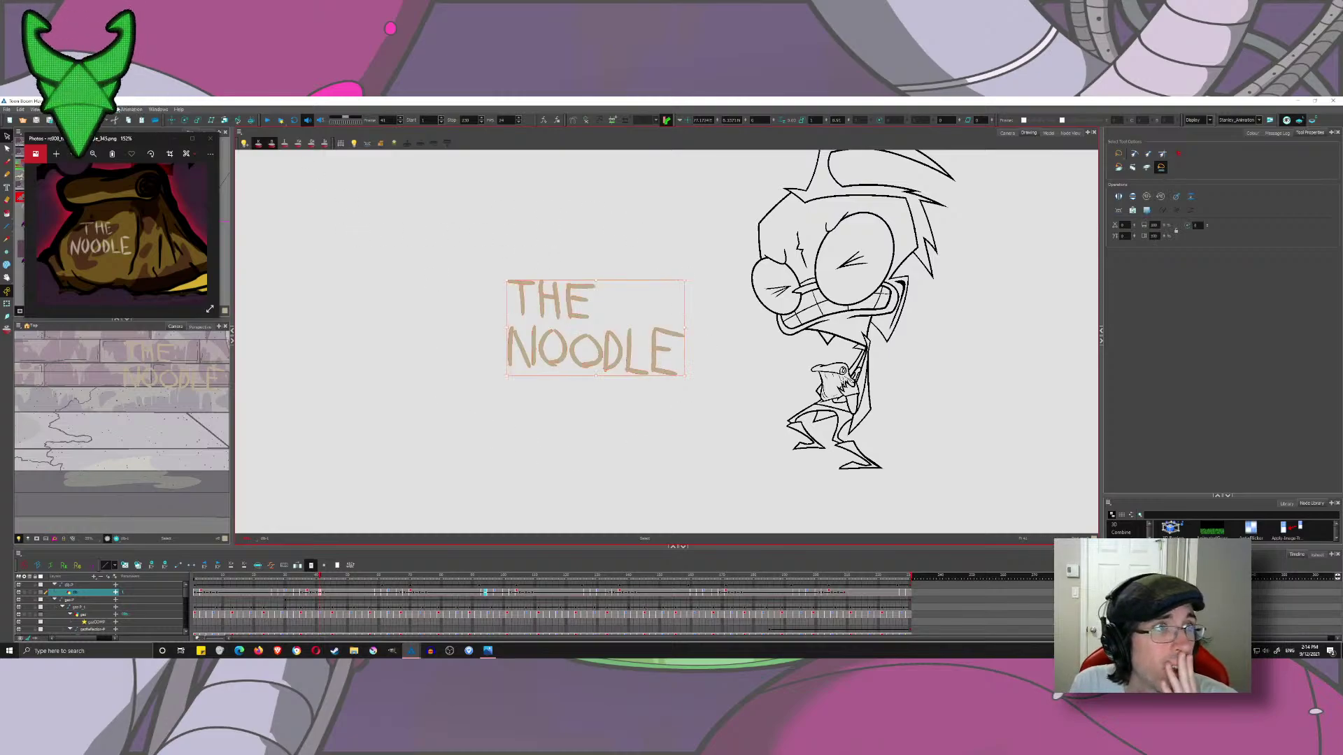
left_click(105, 109)
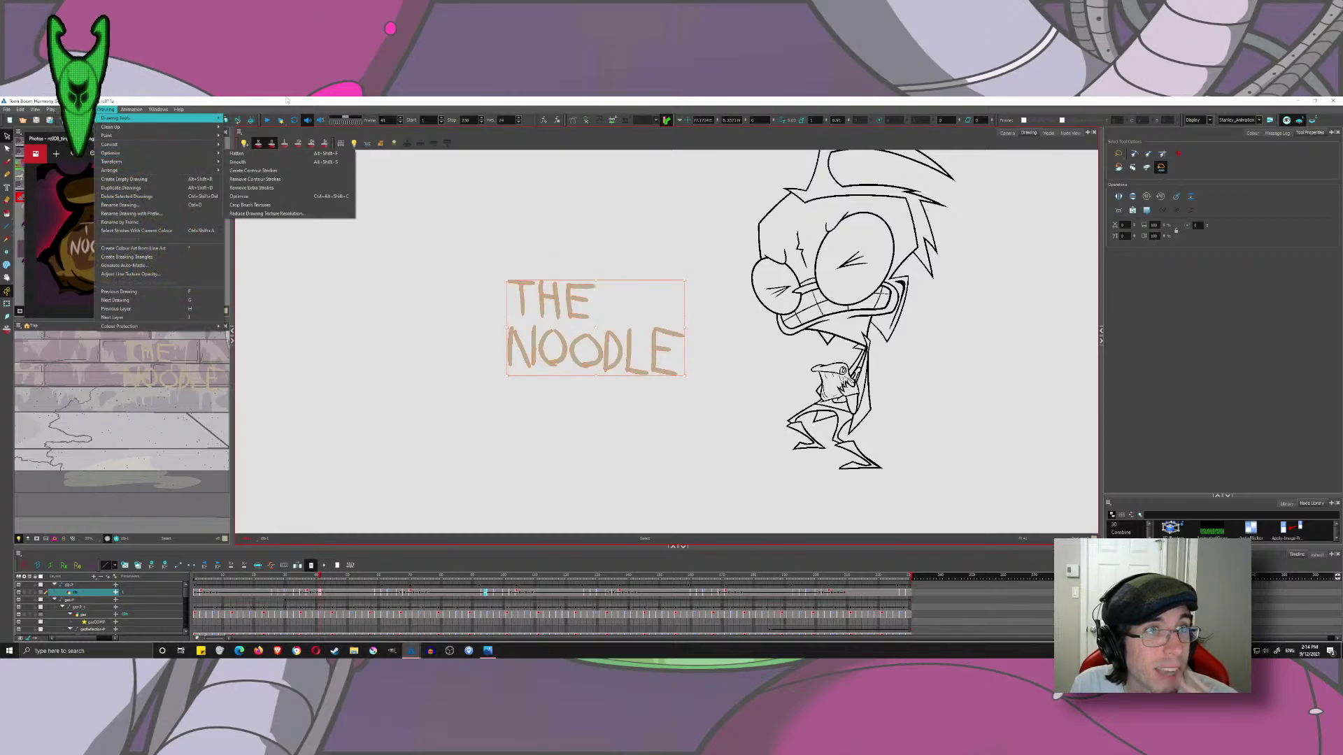
left_click(106, 110)
key("alt+shift+s")
key("alt+shift+s")
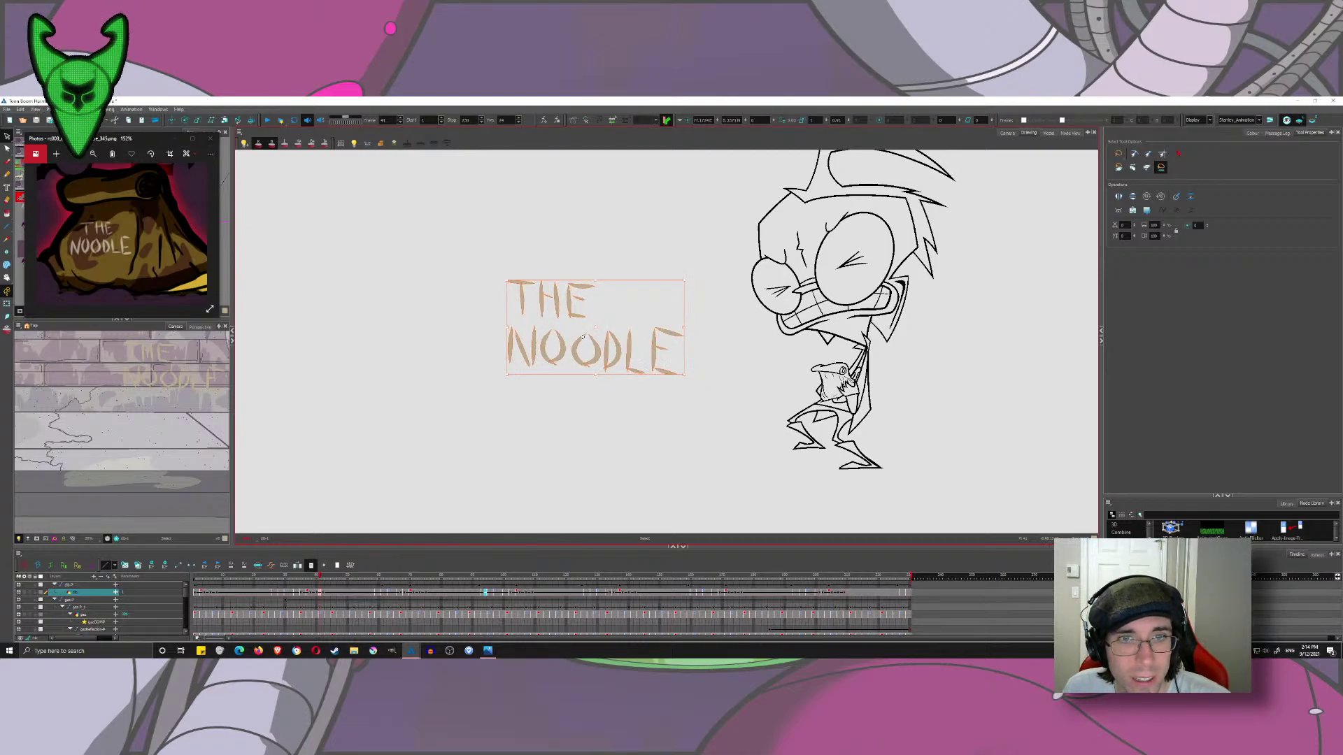
- Reshape the crossbar of the H in "THE" into a thicker, level stroke
key("ctrl+space")
left_click_drag(552, 302, 616, 300)
left_click(540, 271)
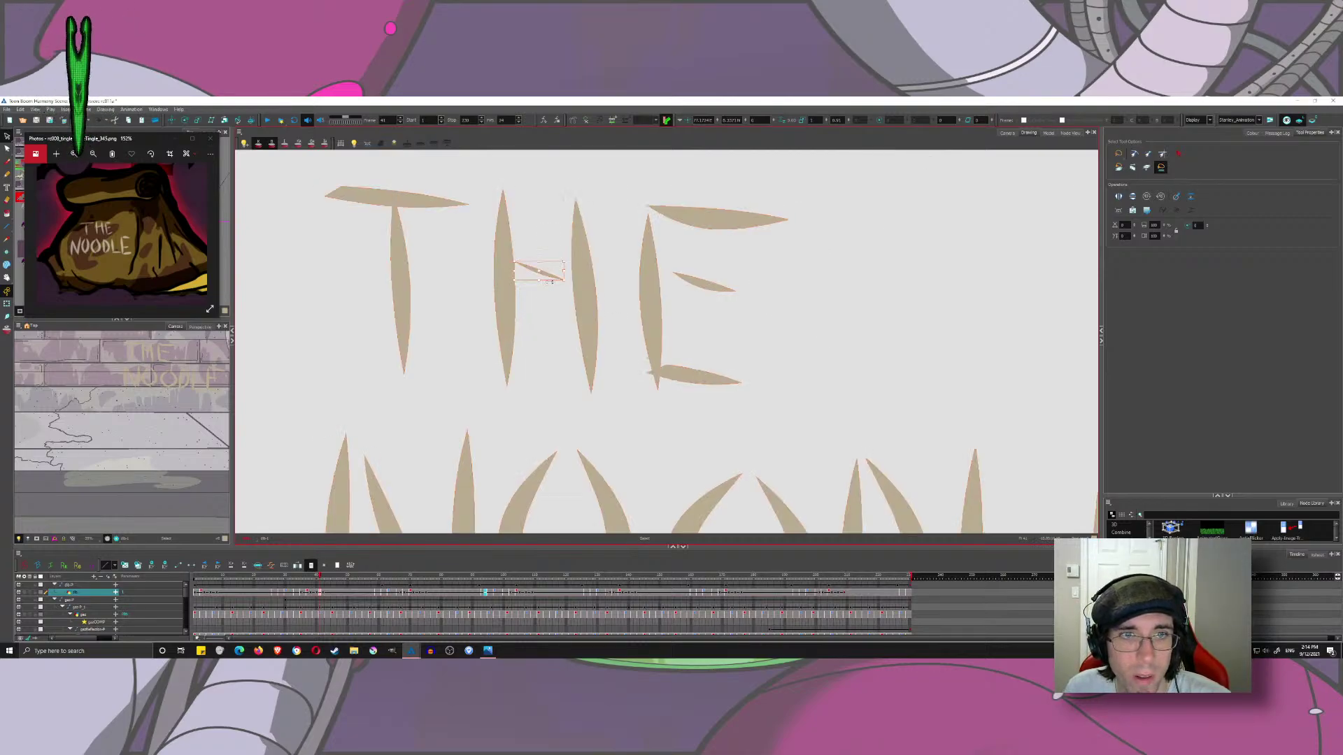
left_click_drag(693, 359, 681, 398)
left_click(539, 272)
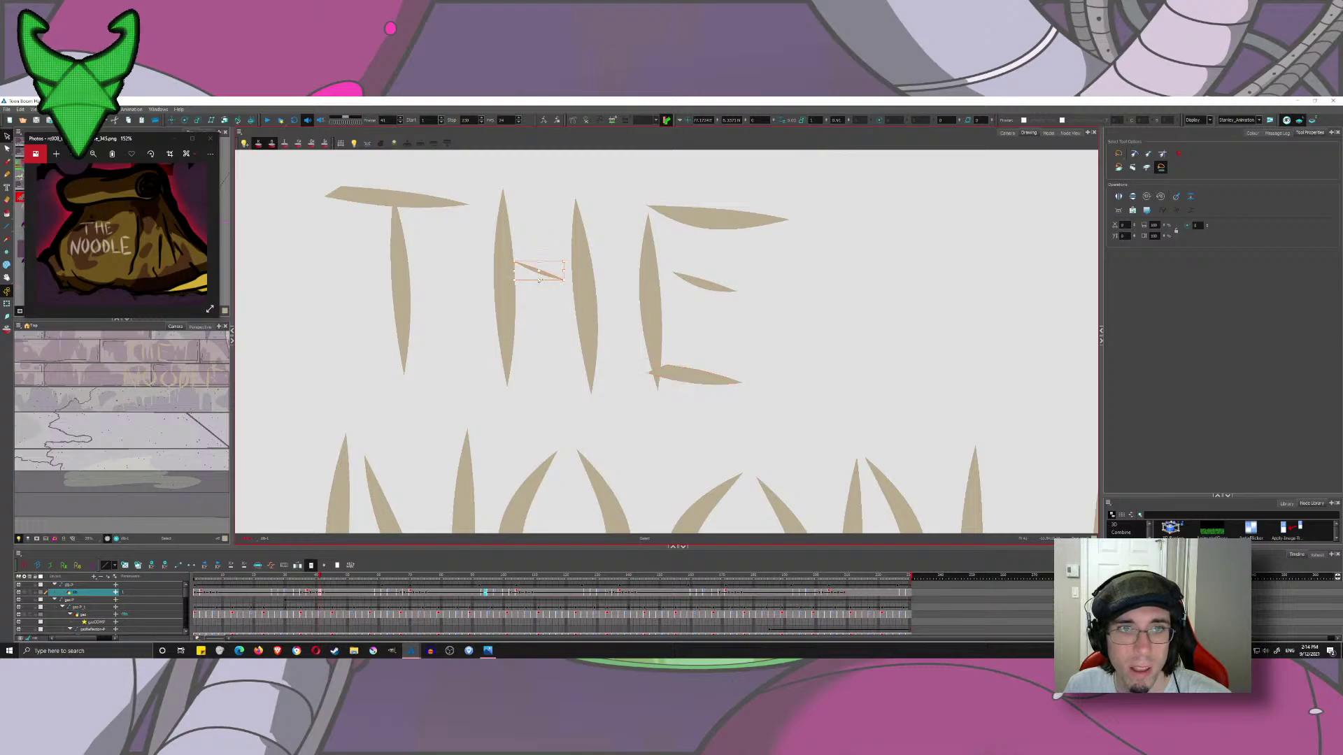
mouse_move(540, 282)
left_mouse_down()
mouse_move(547, 336)
mouse_move(566, 222)
mouse_move(545, 280)
left_mouse_up()
- Delete the thin middle bar of the E in "THE" and put a replacement bar in its place
left_click(703, 283)
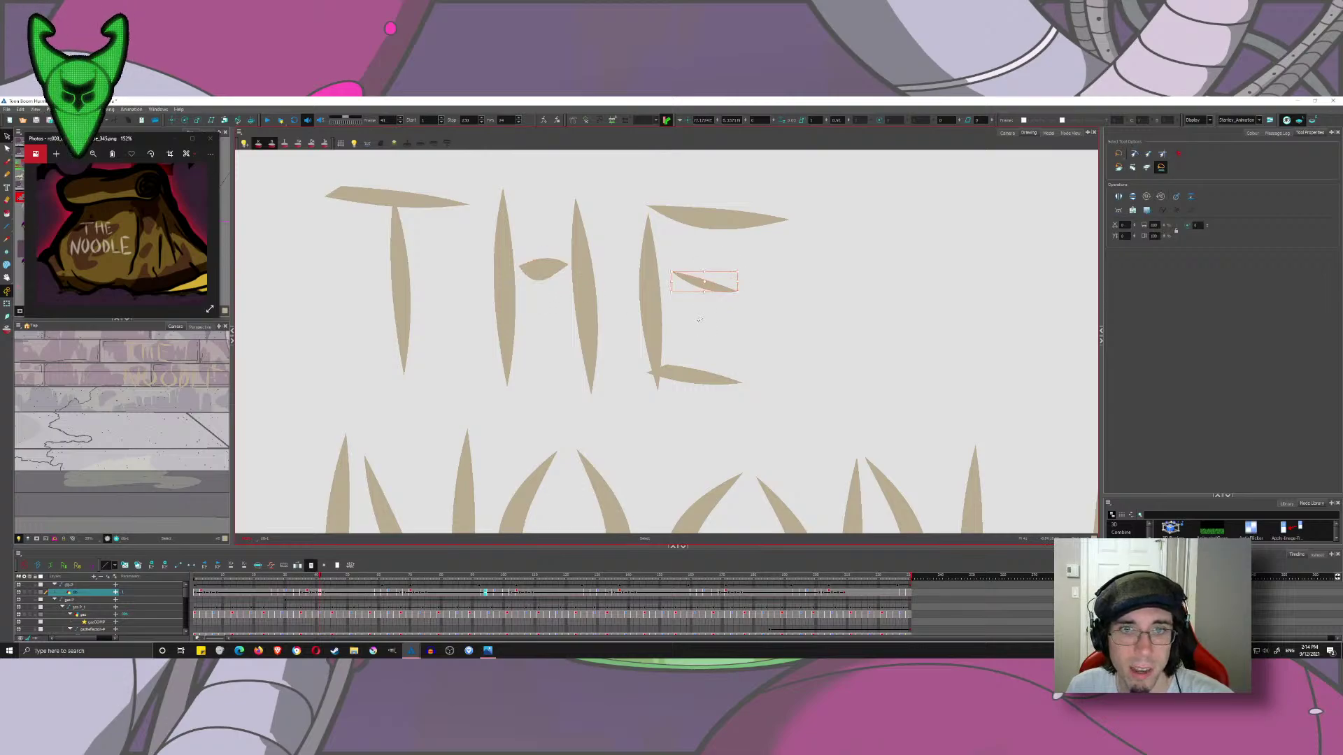
key("Delete")
left_click(691, 380)
key("Delete")
key("ctrl+z")
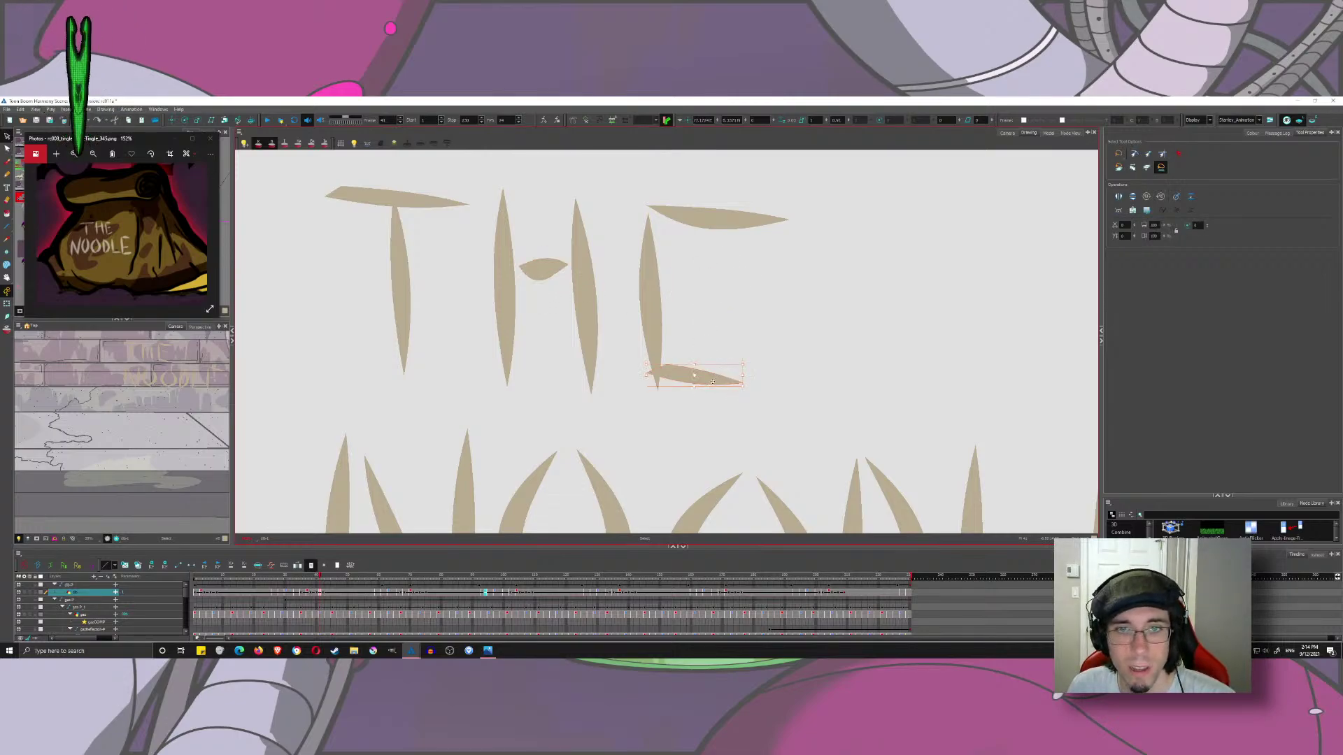
mouse_move(741, 295)
left_mouse_down()
mouse_move(731, 309)
mouse_move(654, 277)
left_mouse_up()
scroll(747, 330, "down", 4)
left_click(768, 310)
scroll(791, 322, "down", 3)
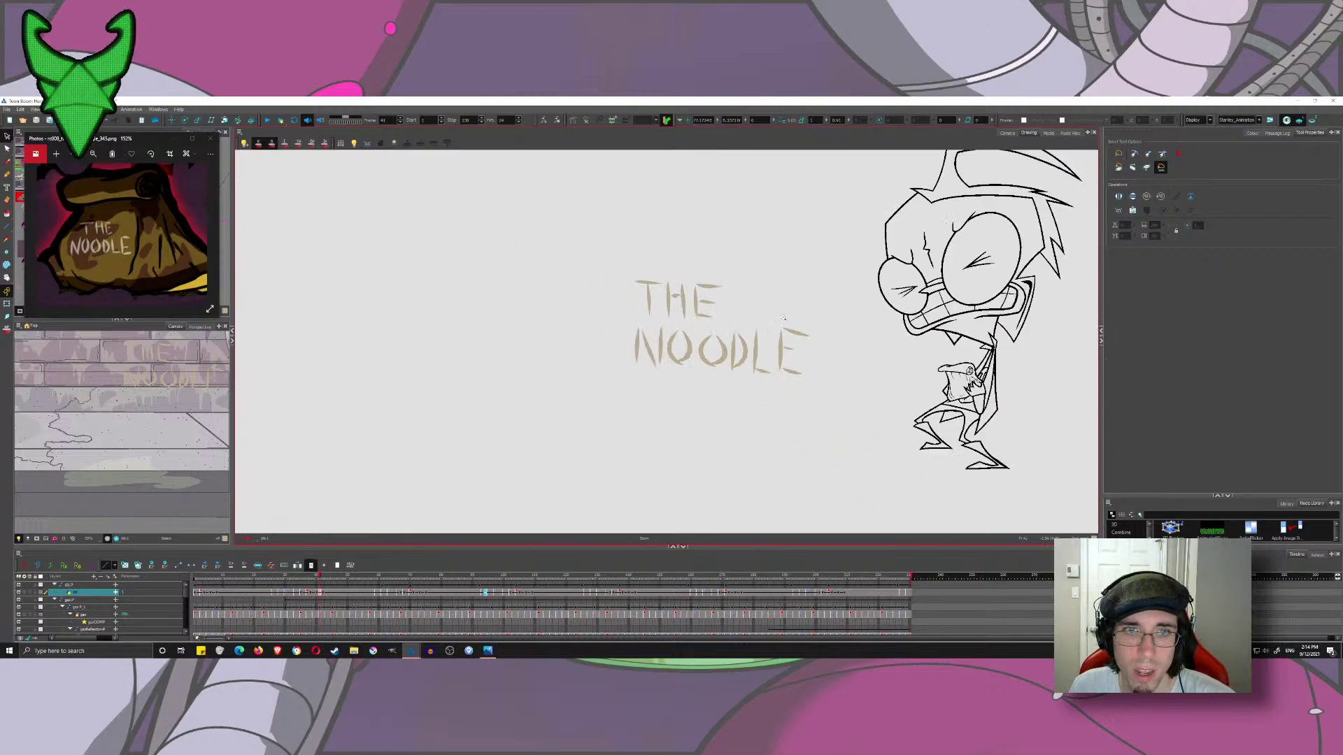
- Move the separated strokes of the N and the Os in "NOODLE" closer together to close their gaps
scroll(660, 337, "up", 5)
mouse_move(526, 282)
left_mouse_down()
mouse_move(544, 305)
mouse_move(596, 300)
left_mouse_up()
left_click(575, 311, "shift")
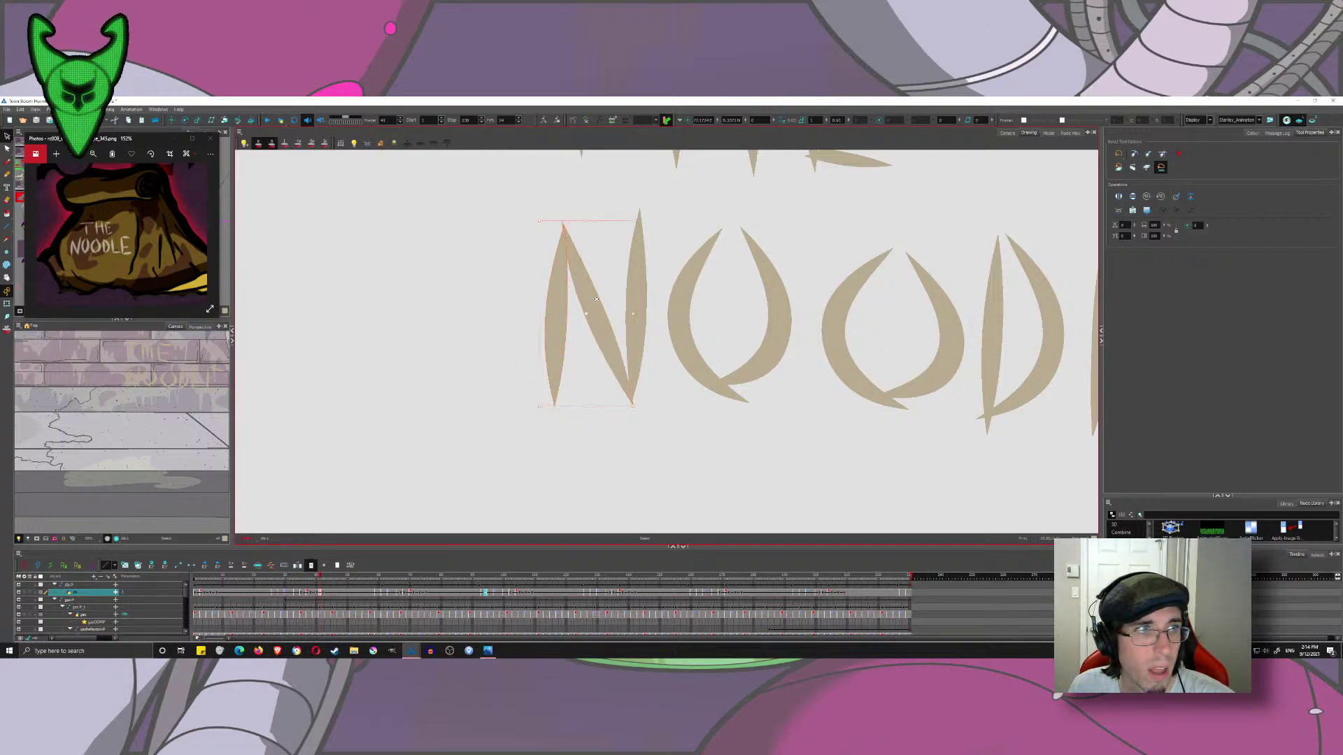
mouse_move(685, 279)
left_mouse_down()
mouse_move(680, 321)
mouse_move(555, 338)
left_mouse_up()
left_click(574, 332)
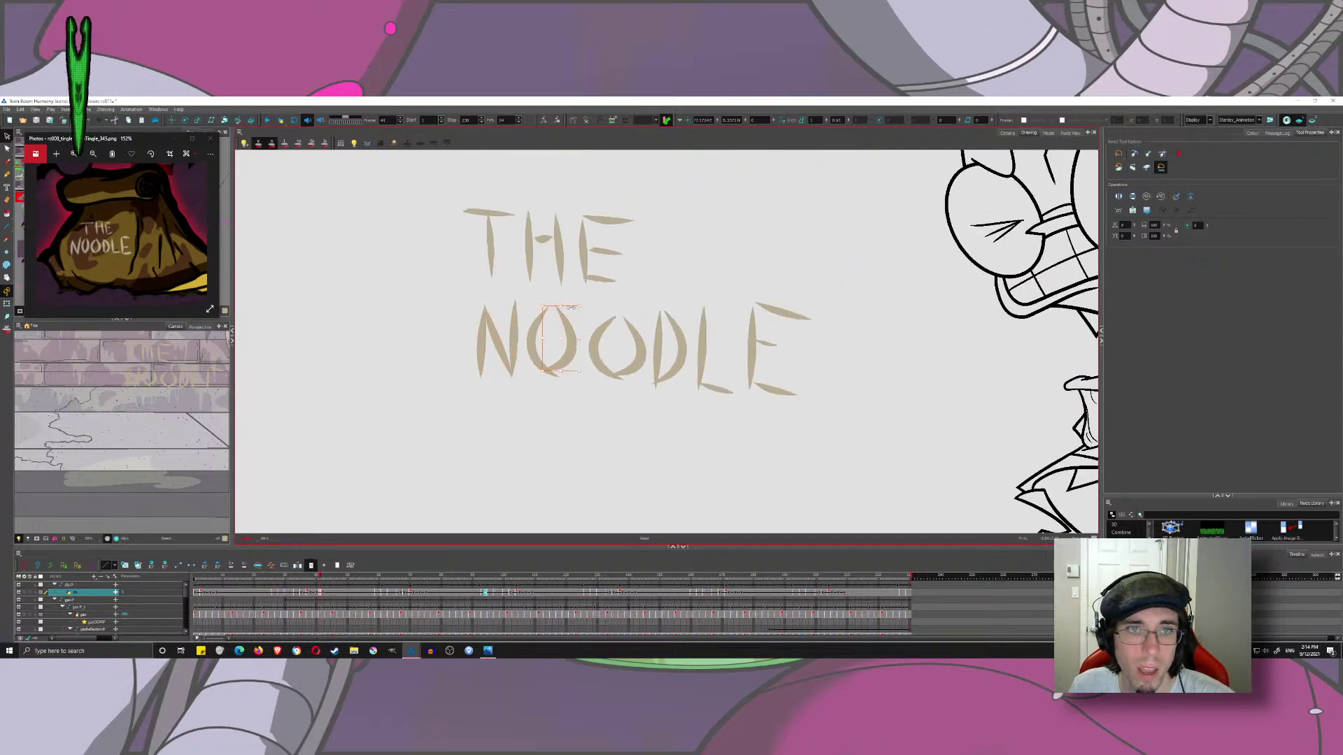
scroll(568, 305, "down", 4)
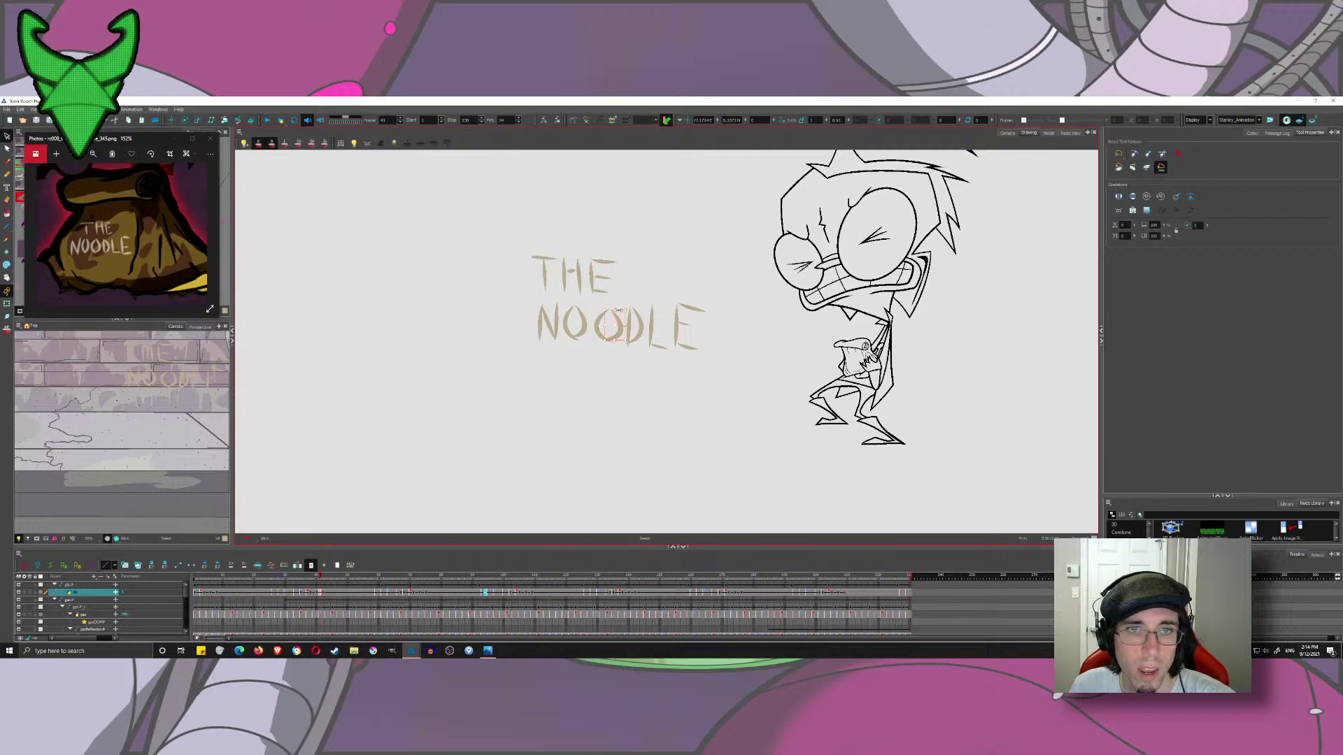
- Select the whole lettering, scale it down to roughly the bag's width, and place it beside the bag
left_click_drag(646, 195, 509, 338)
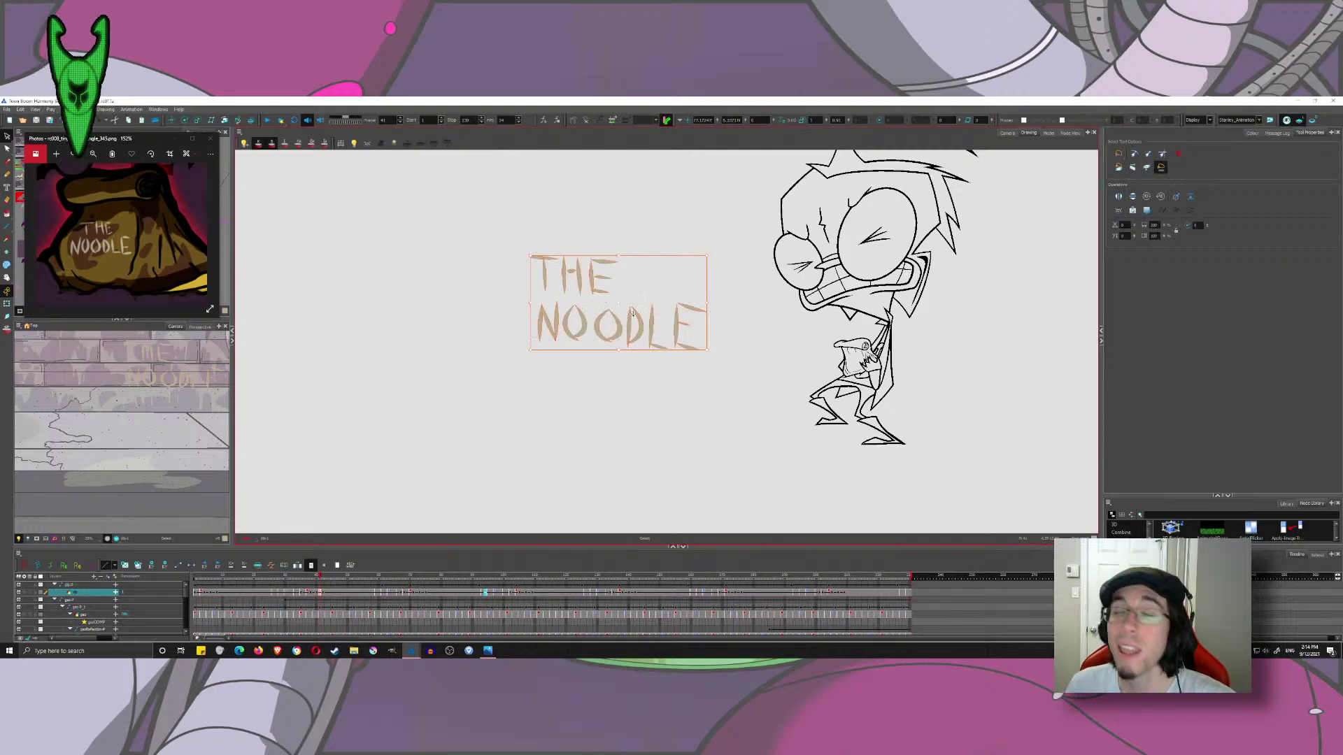
left_click_drag(646, 314, 900, 363)
scroll(901, 364, "up", 3)
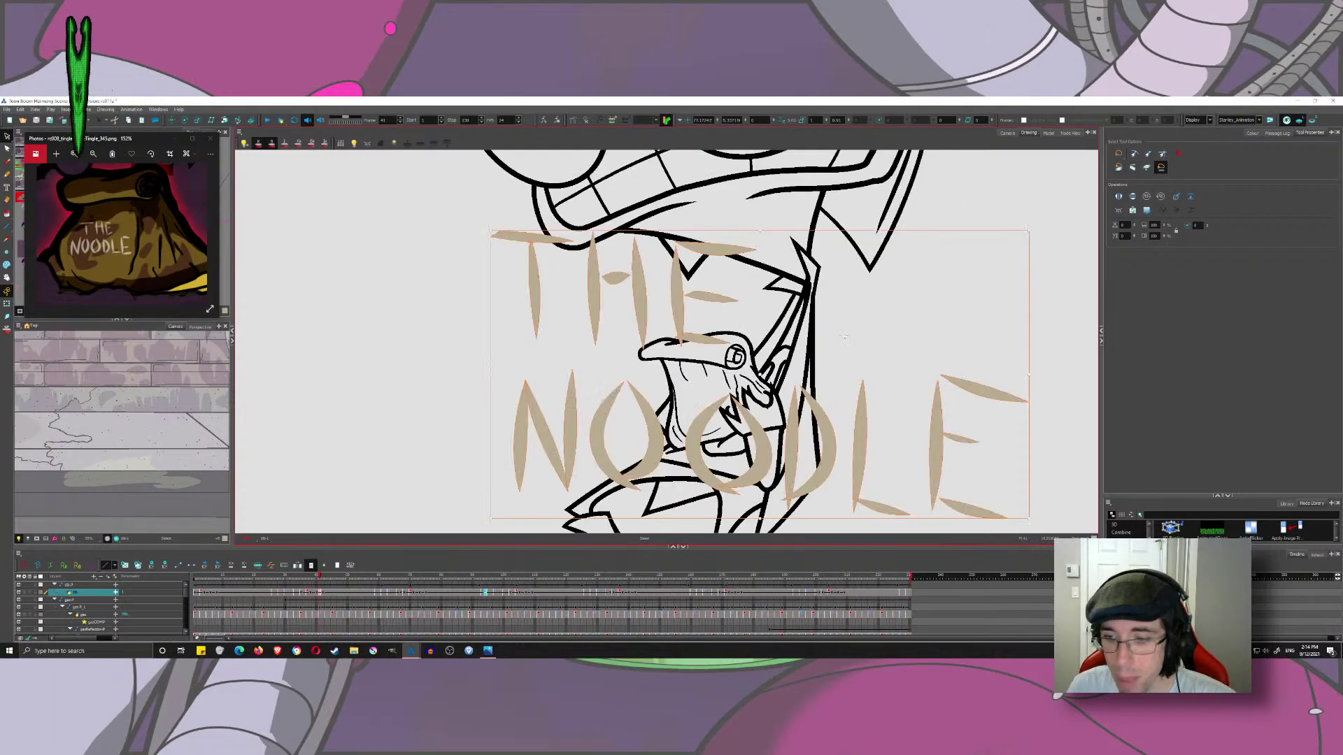
mouse_move(1031, 376)
left_mouse_down()
mouse_move(615, 378)
mouse_move(489, 362)
mouse_move(515, 353)
left_mouse_up()
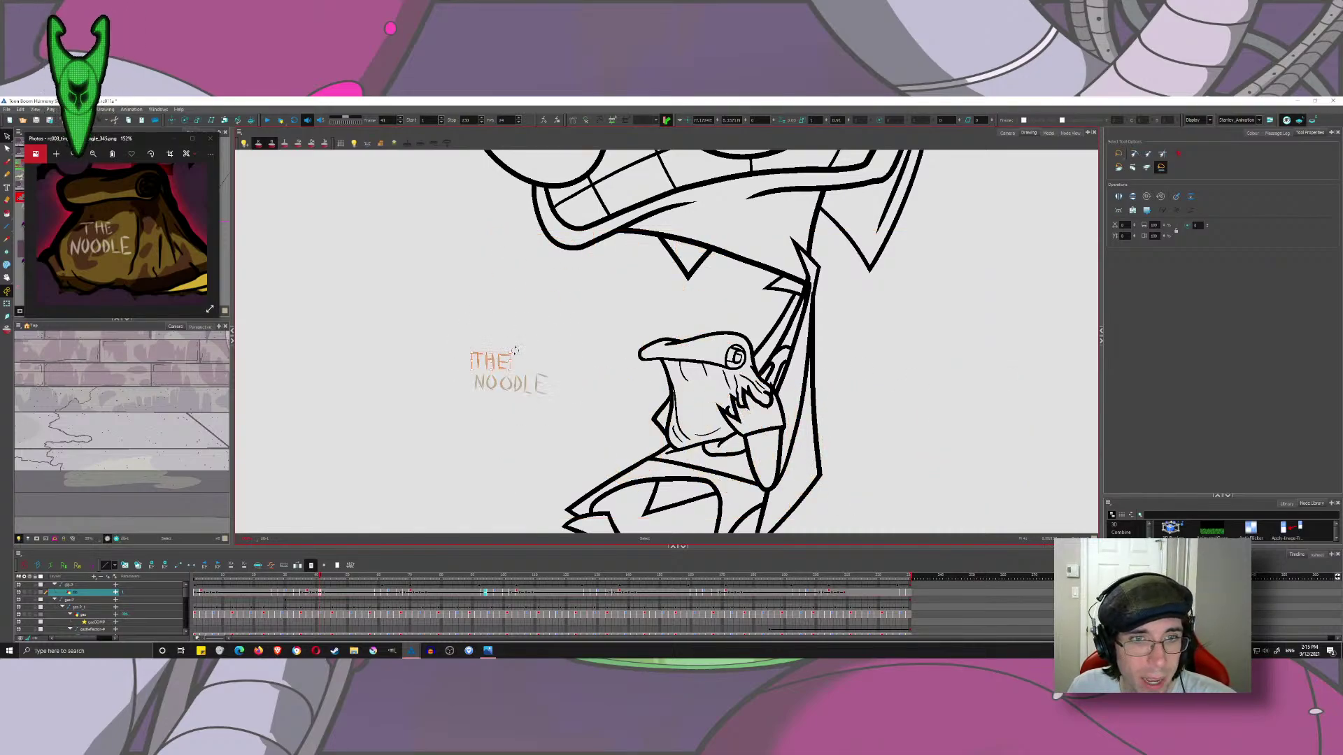
- Move "THE" so it sits centred above "NOODLE"
scroll(516, 353, "up", 3)
left_click_drag(599, 322, 656, 326)
left_click_drag(788, 234, 633, 265)
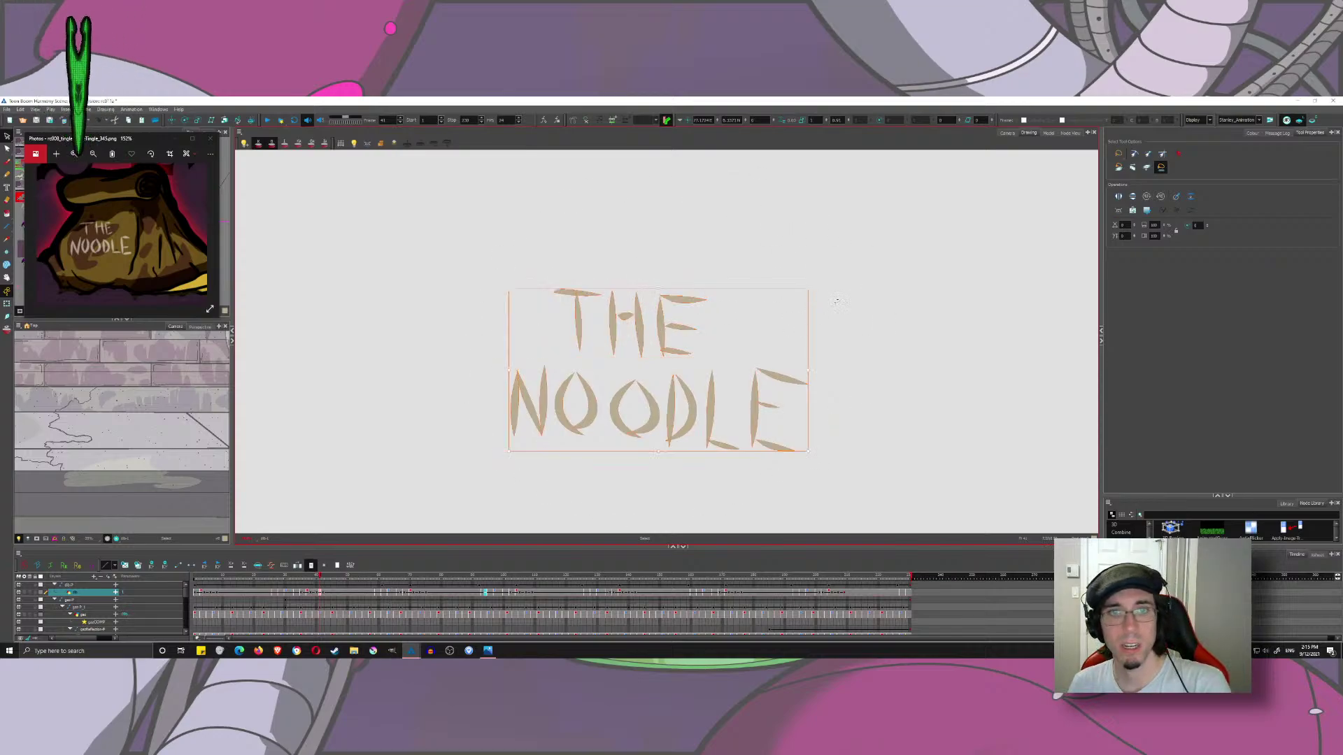
scroll(620, 332, "down", 8)
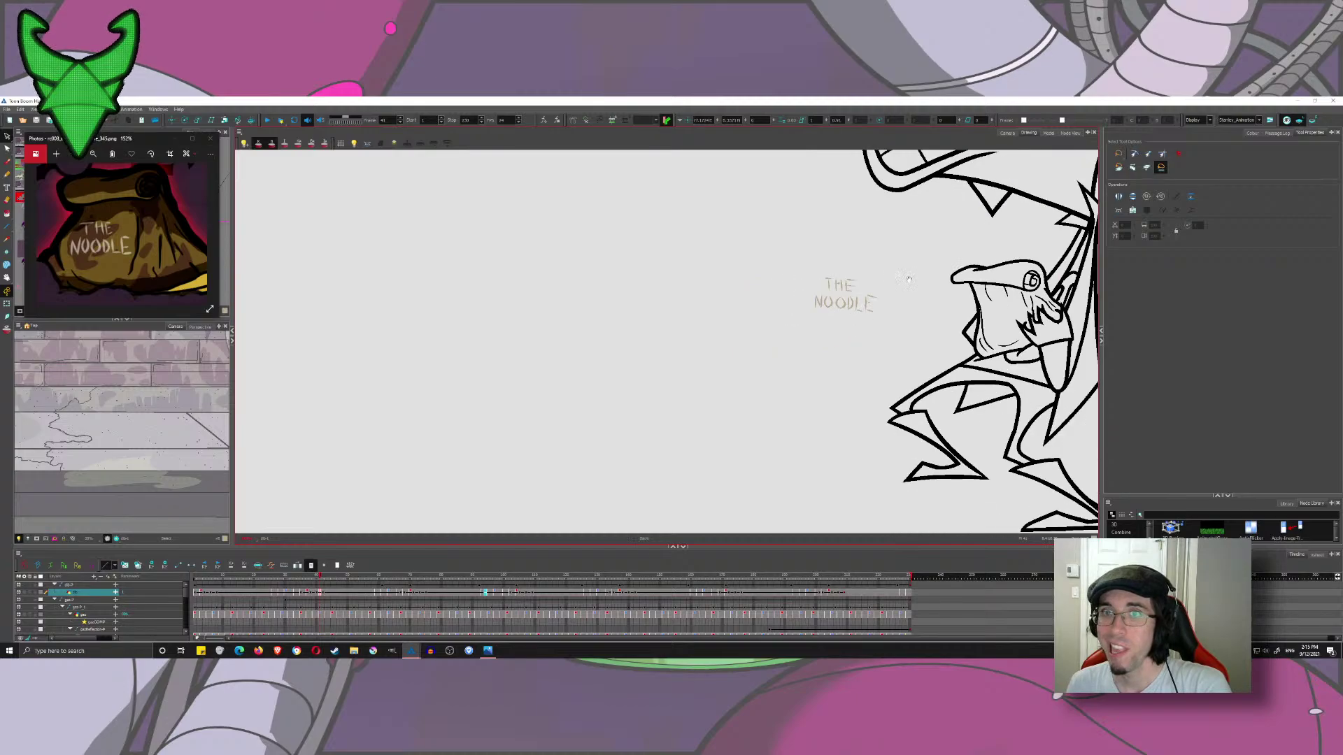
- Place a copy of the lettering on the front of the bag and switch to a tool for reshaping it
scroll(689, 395, "up", 4)
left_click_drag(580, 216, 614, 209)
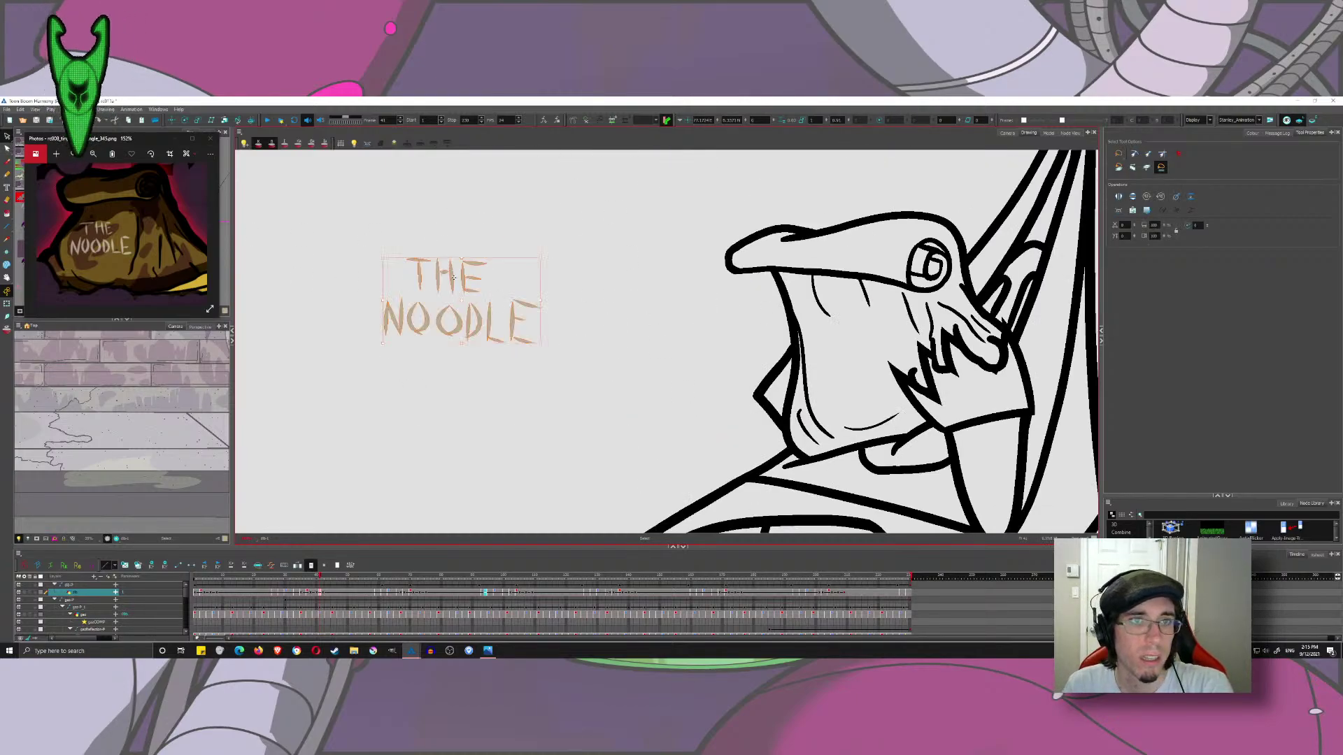
left_click_drag(453, 278, 859, 324)
mouse_move(944, 320)
left_mouse_down()
mouse_move(787, 331)
mouse_move(784, 357)
left_mouse_up()
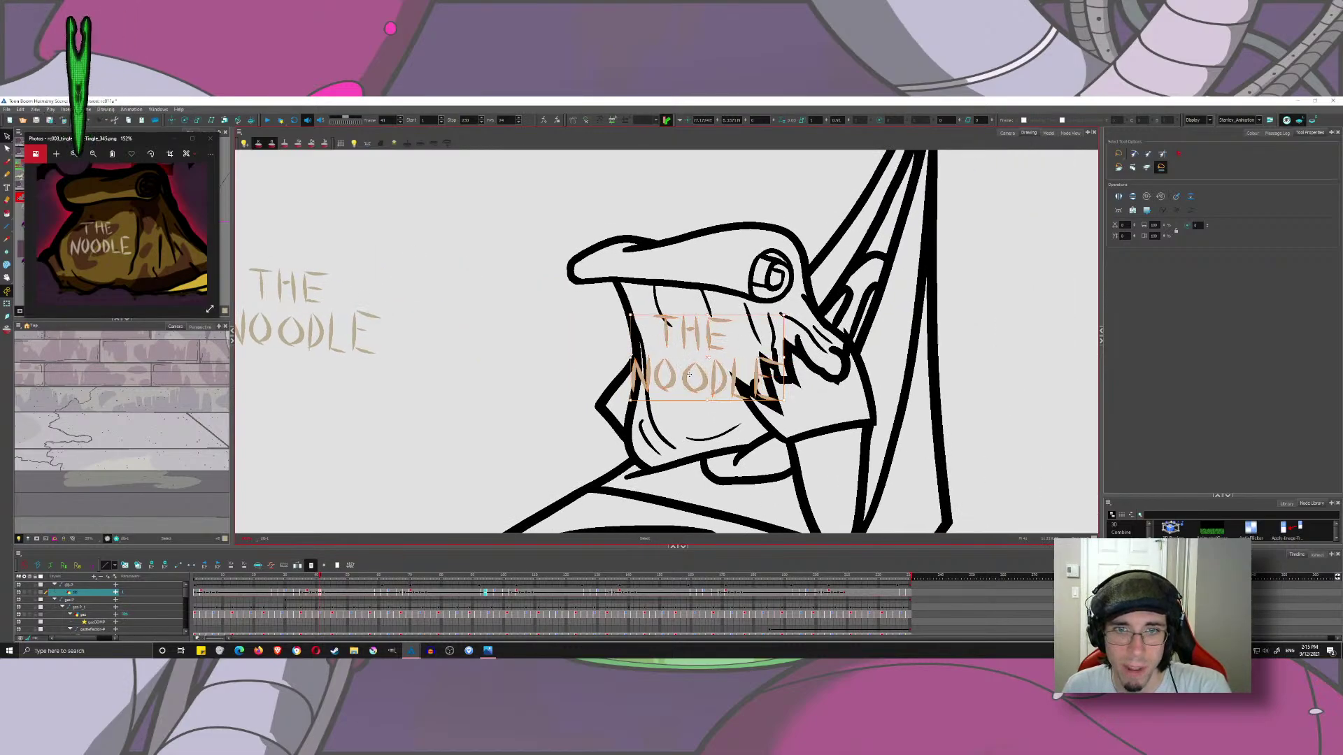
mouse_move(686, 375)
left_mouse_down()
mouse_move(738, 377)
mouse_move(735, 351)
mouse_move(789, 351)
mouse_move(761, 350)
mouse_move(760, 335)
left_mouse_up()
key("ctrl+z")
key("ctrl+z")
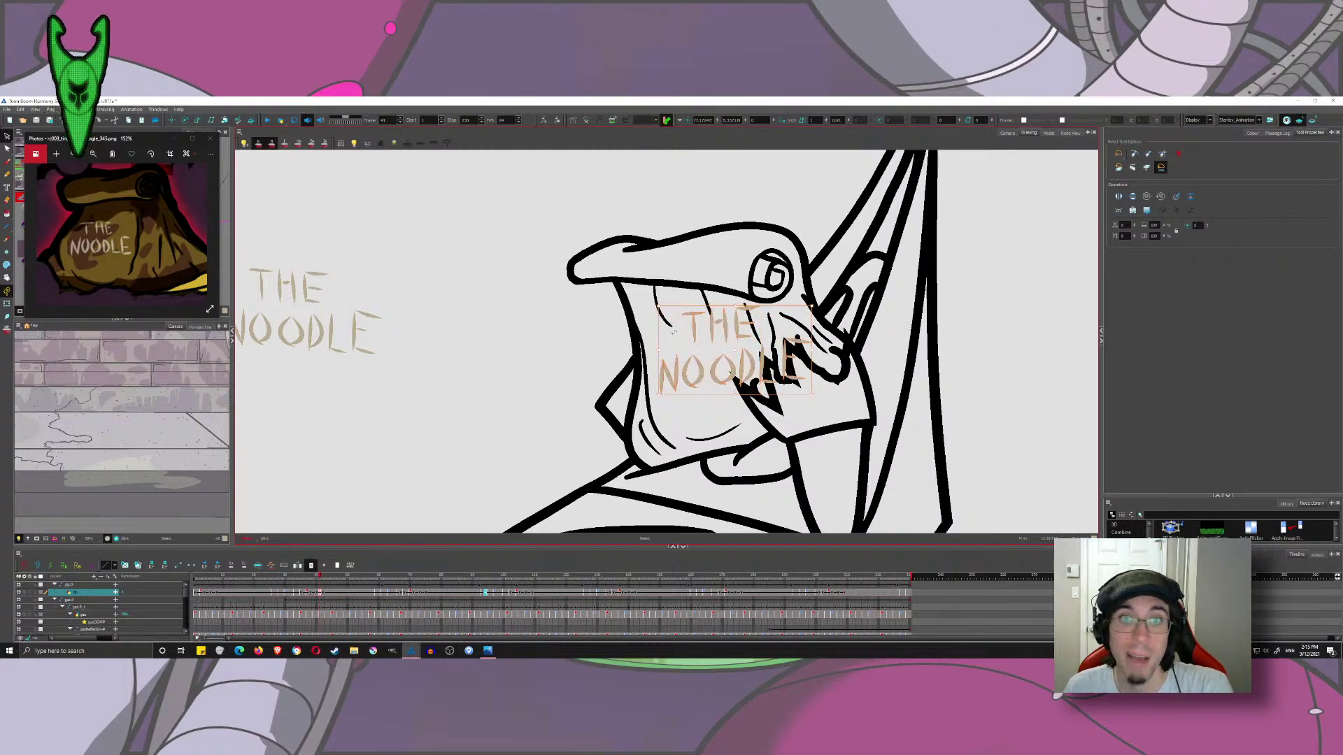
left_click(7, 149)
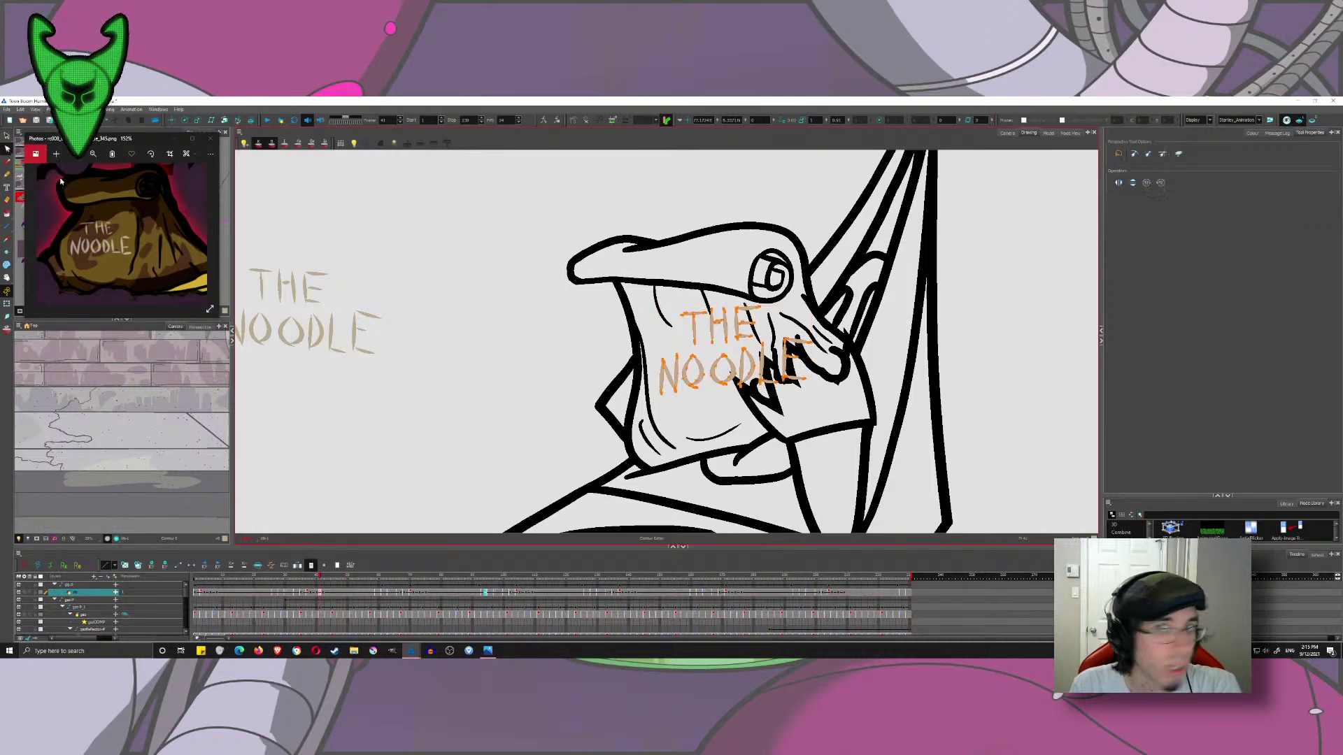
- Reshape the lettering in perspective so it narrows and leans to follow the front of the bag
key("alt+0")
left_click_drag(812, 309, 763, 305)
left_click_drag(812, 395, 777, 401)
left_click_drag(660, 305, 636, 308)
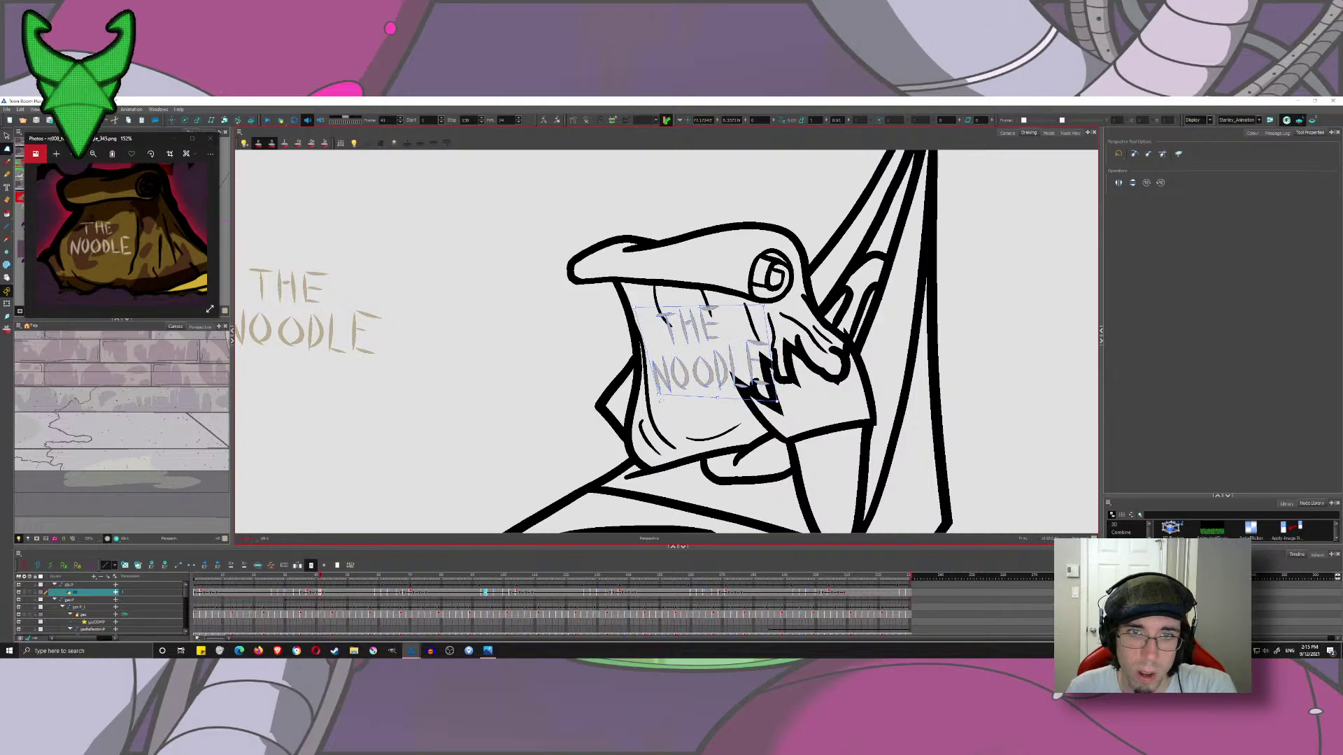
left_click_drag(658, 398, 650, 411)
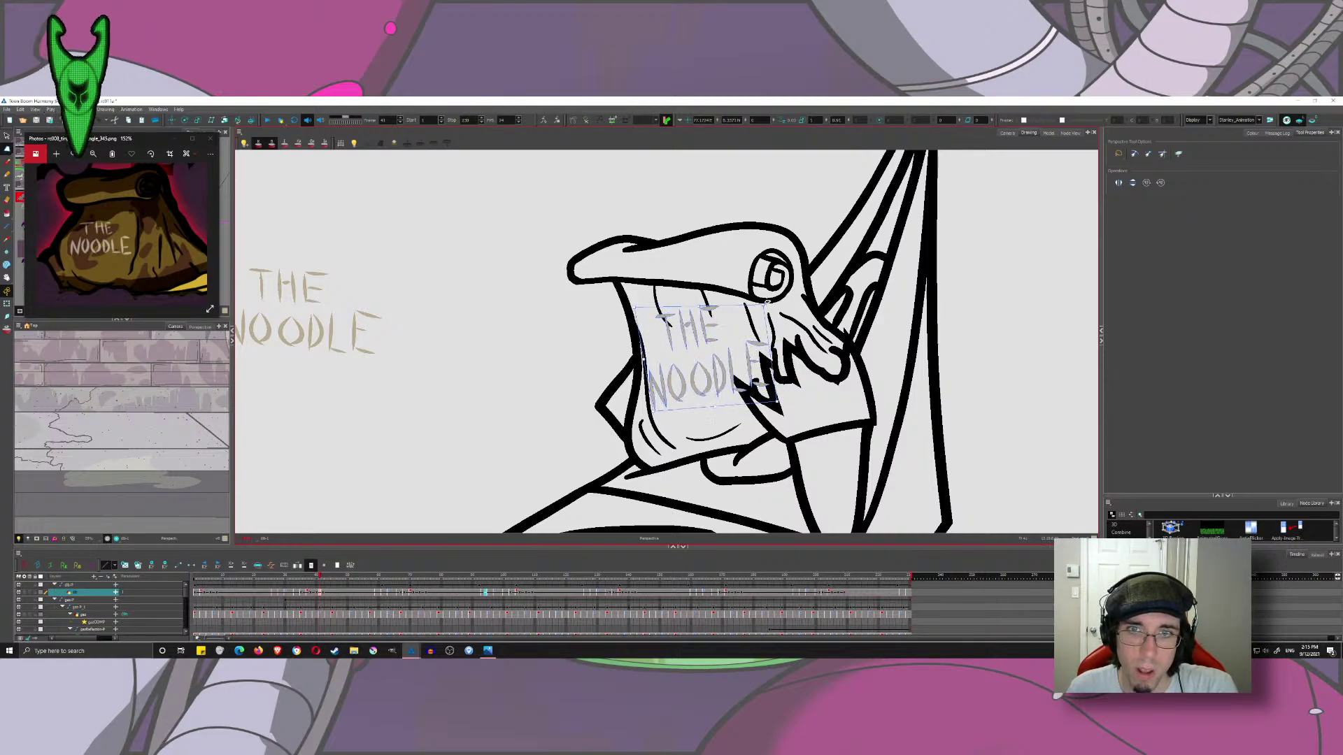
- Copy the reshaped lettering onto the next bag drawing and nudge it into place on the bag's front
left_click(7, 136)
left_click(610, 316)
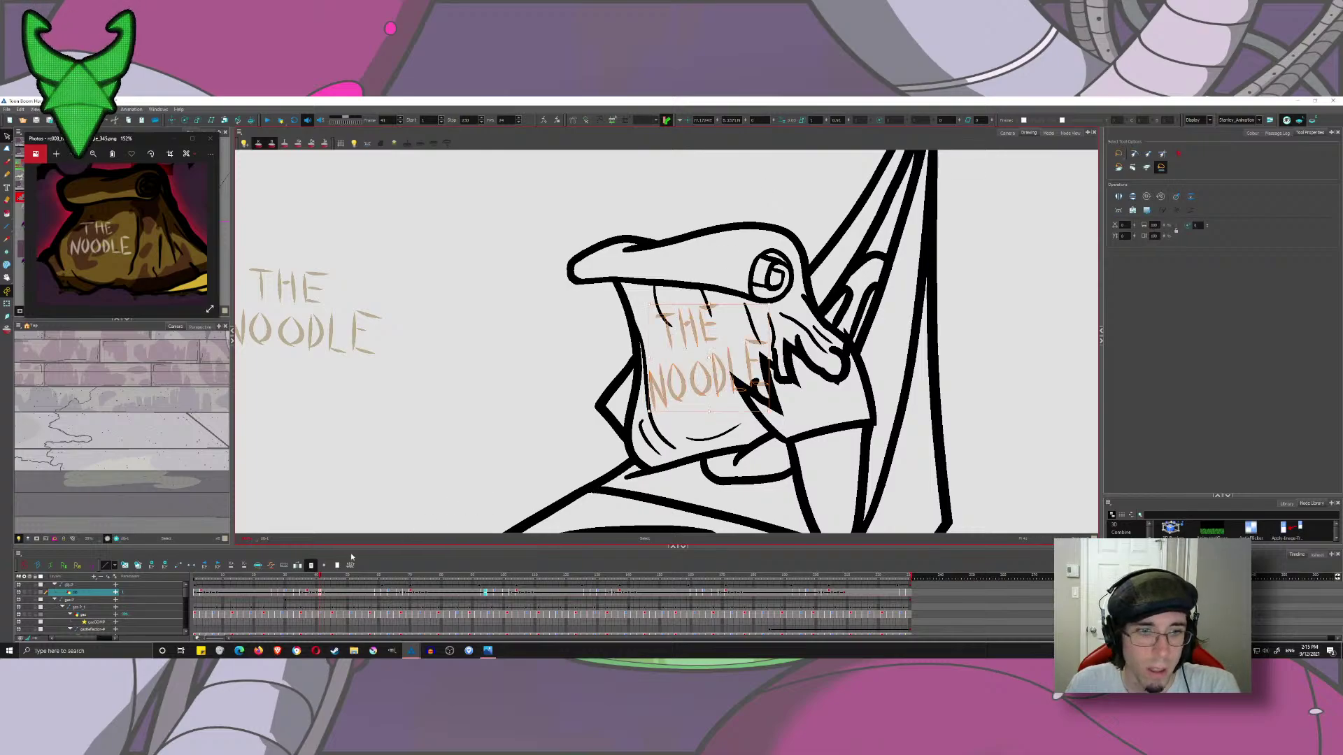
left_click(377, 591)
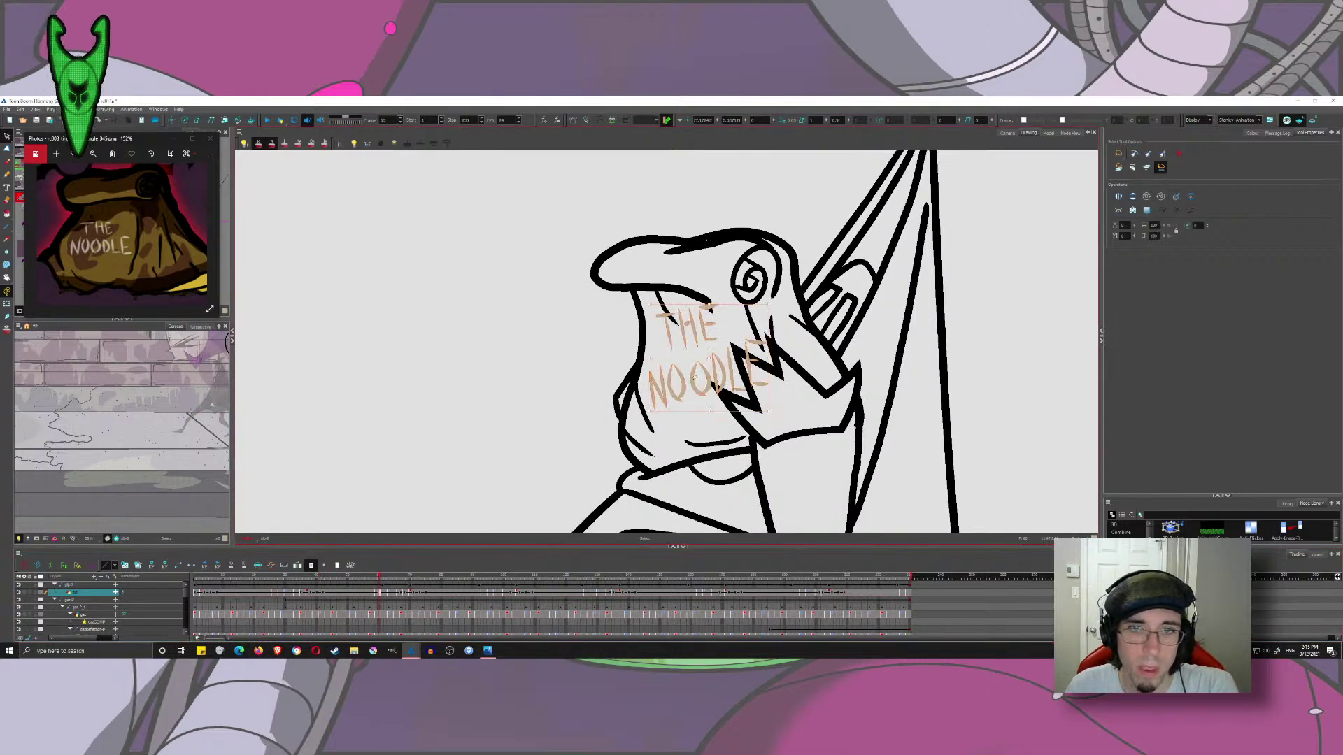
left_click_drag(768, 360, 752, 361)
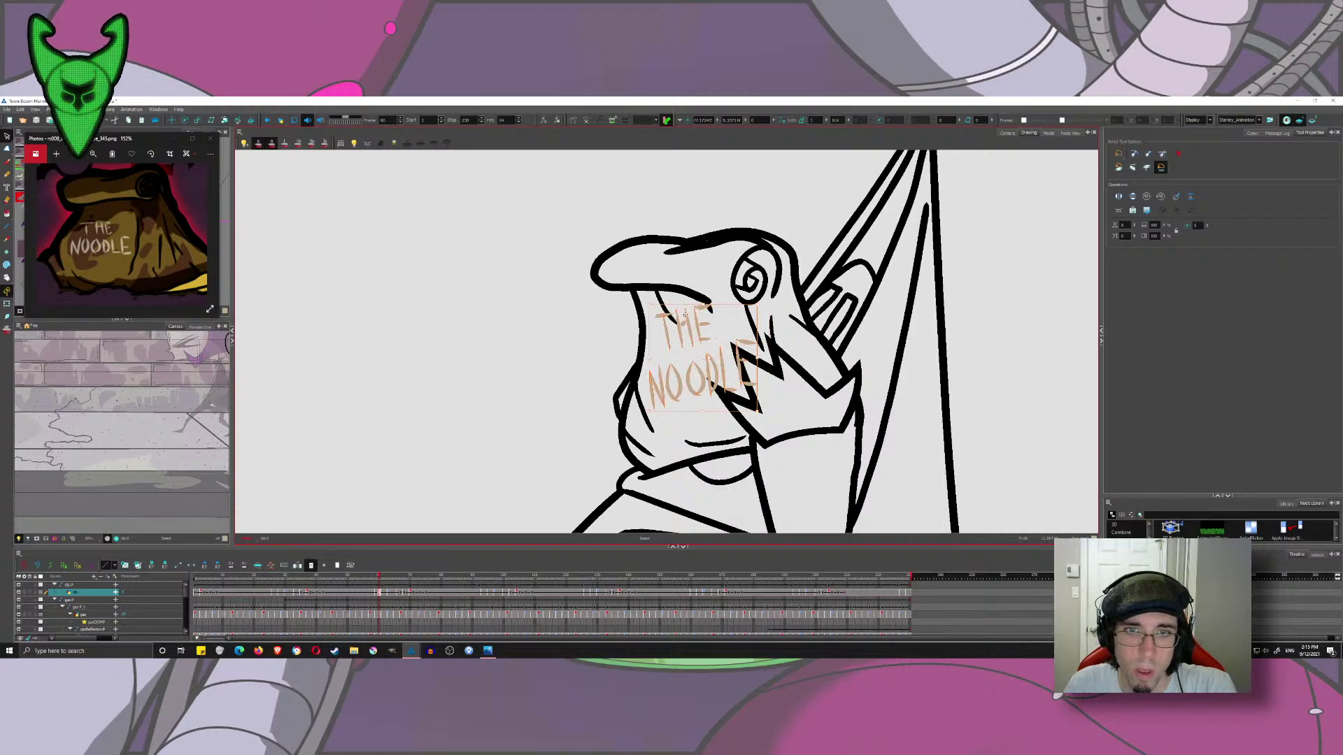
key("ctrl+z")
left_click_drag(691, 321, 688, 324)
left_click(689, 324)
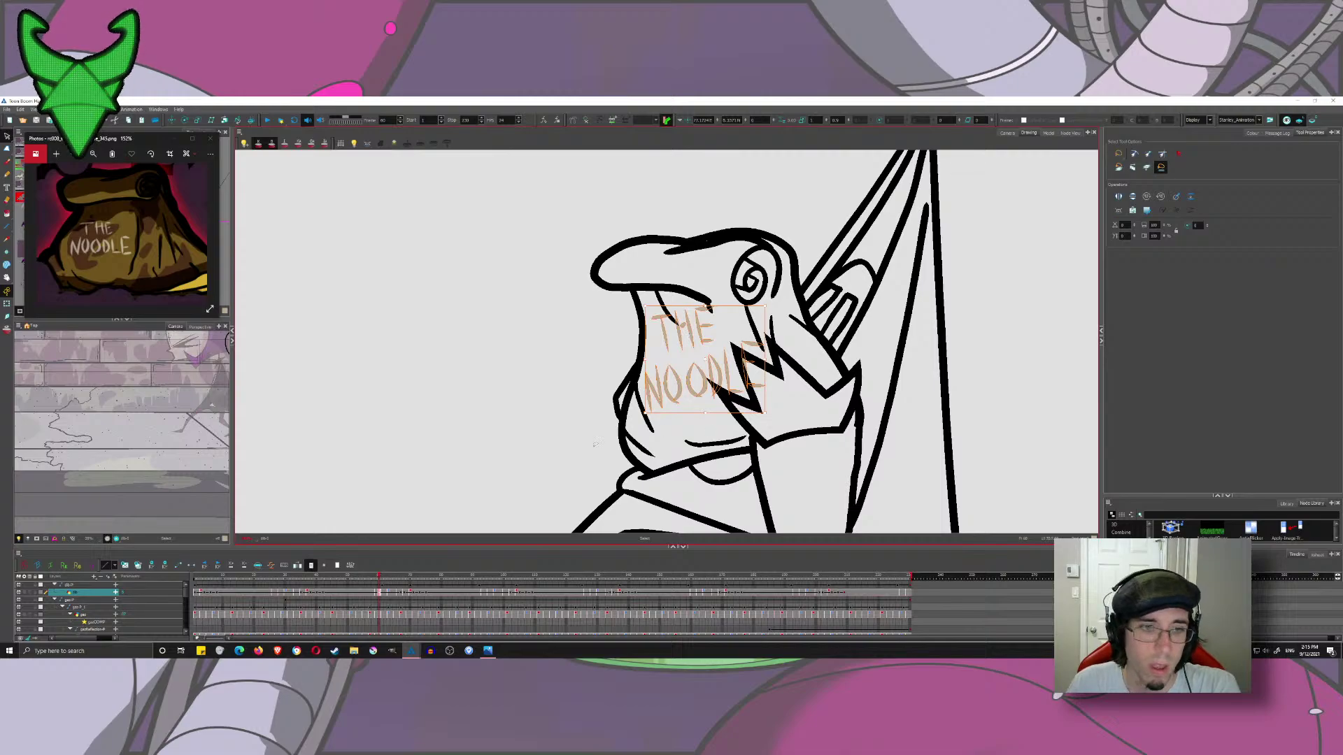
- Paste the lettering onto the following, more turned bag drawing and squeeze it to fit between the bag's edge and the hand
key("ctrl+x")
key("ctrl+v")
left_click(385, 594)
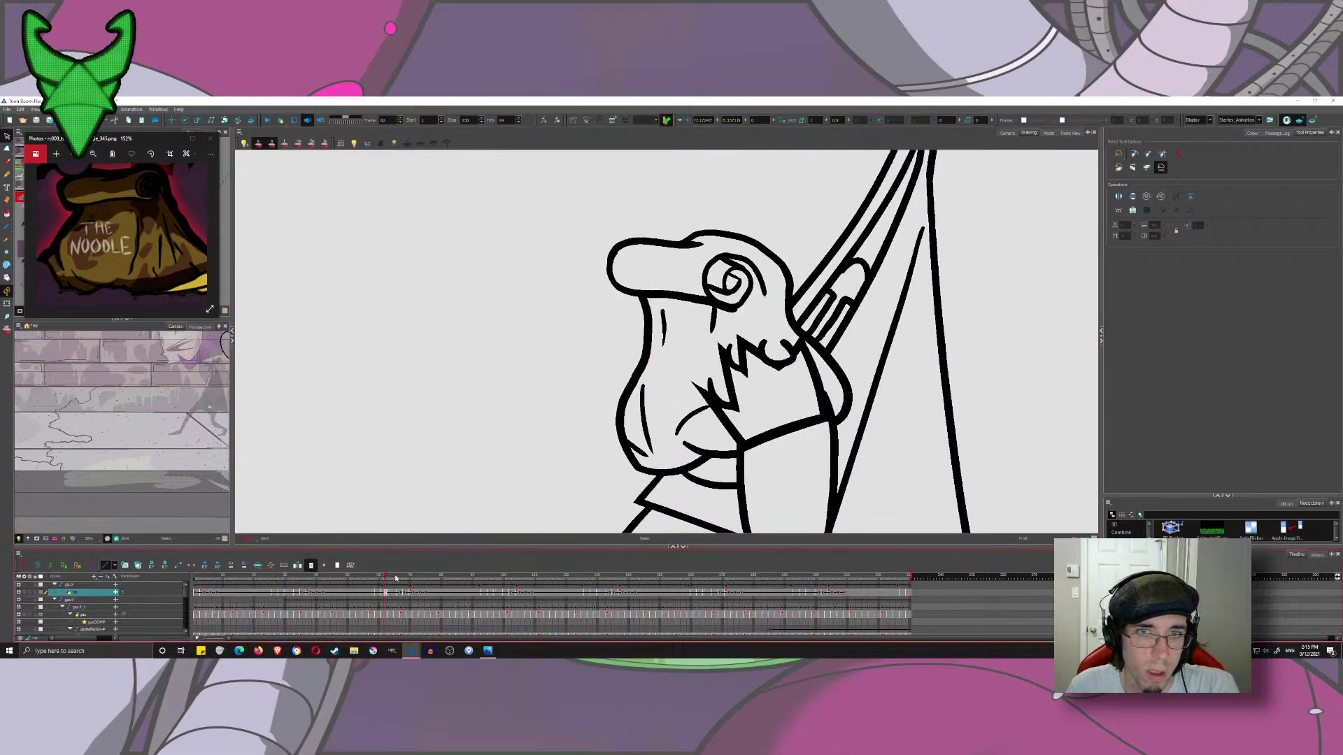
left_click_drag(654, 385, 656, 385)
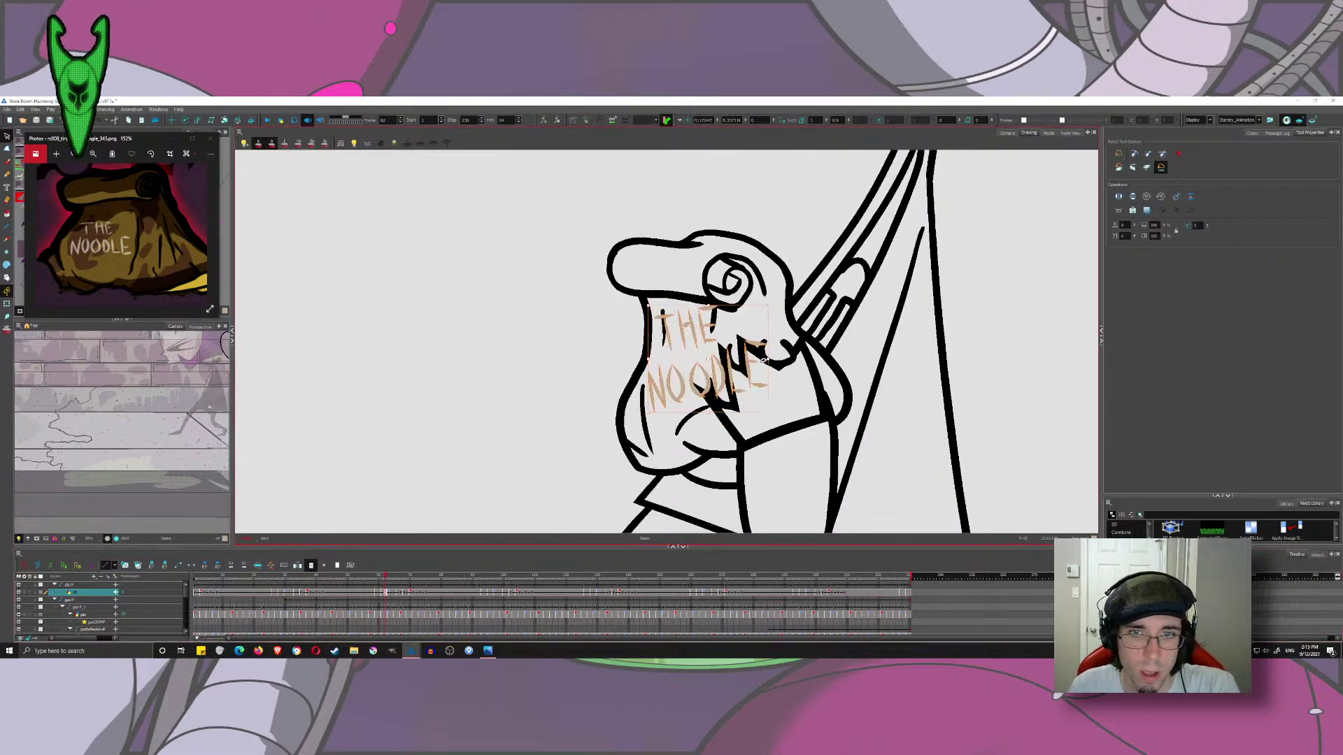
left_click_drag(768, 358, 713, 362)
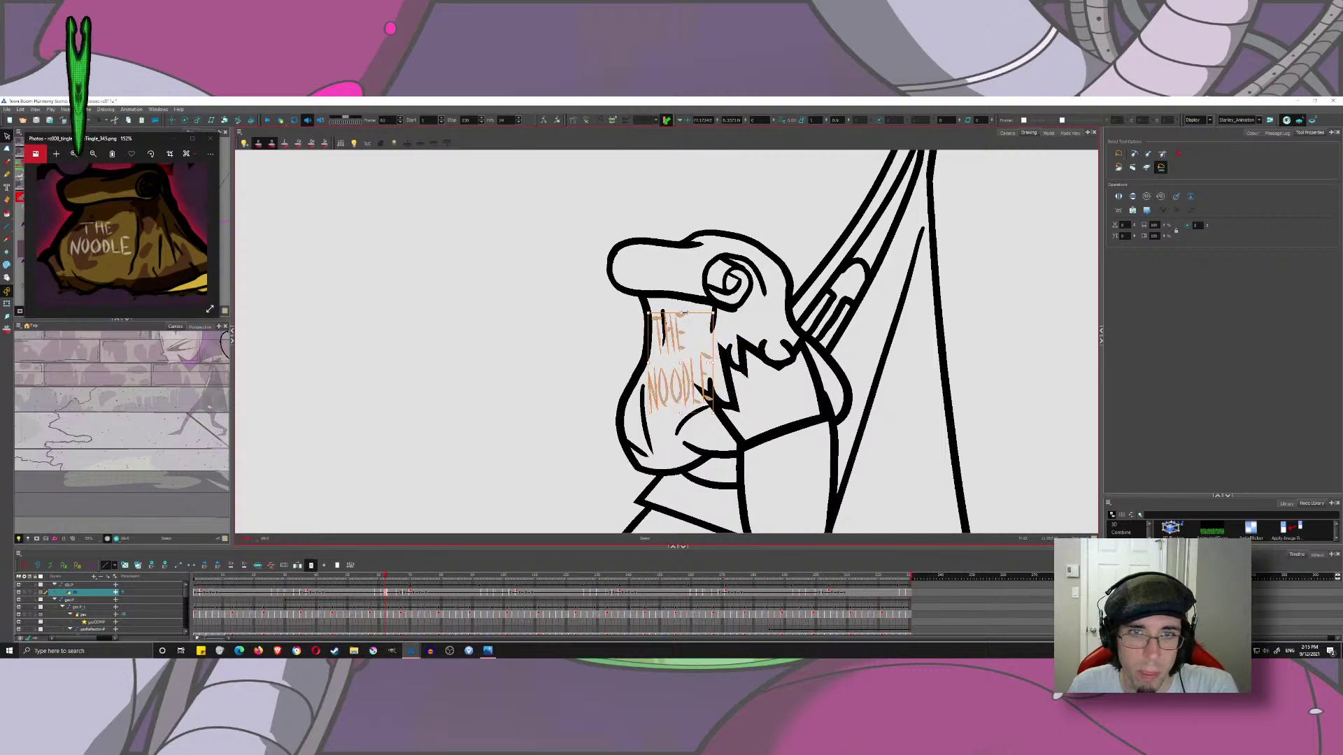
left_click_drag(692, 315, 698, 317)
left_click_drag(717, 367, 694, 313)
left_click_drag(709, 361, 704, 359)
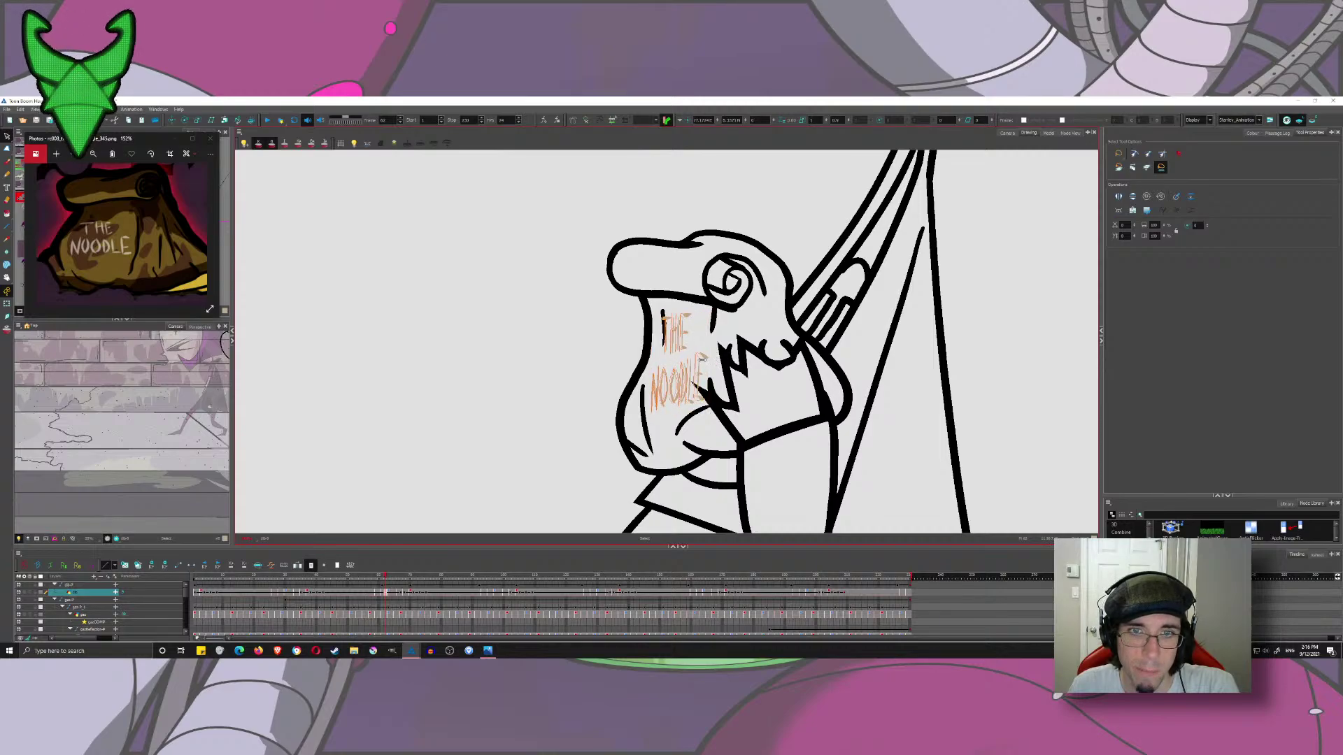
left_click(706, 323)
left_click_drag(707, 311, 705, 314)
left_click(658, 384)
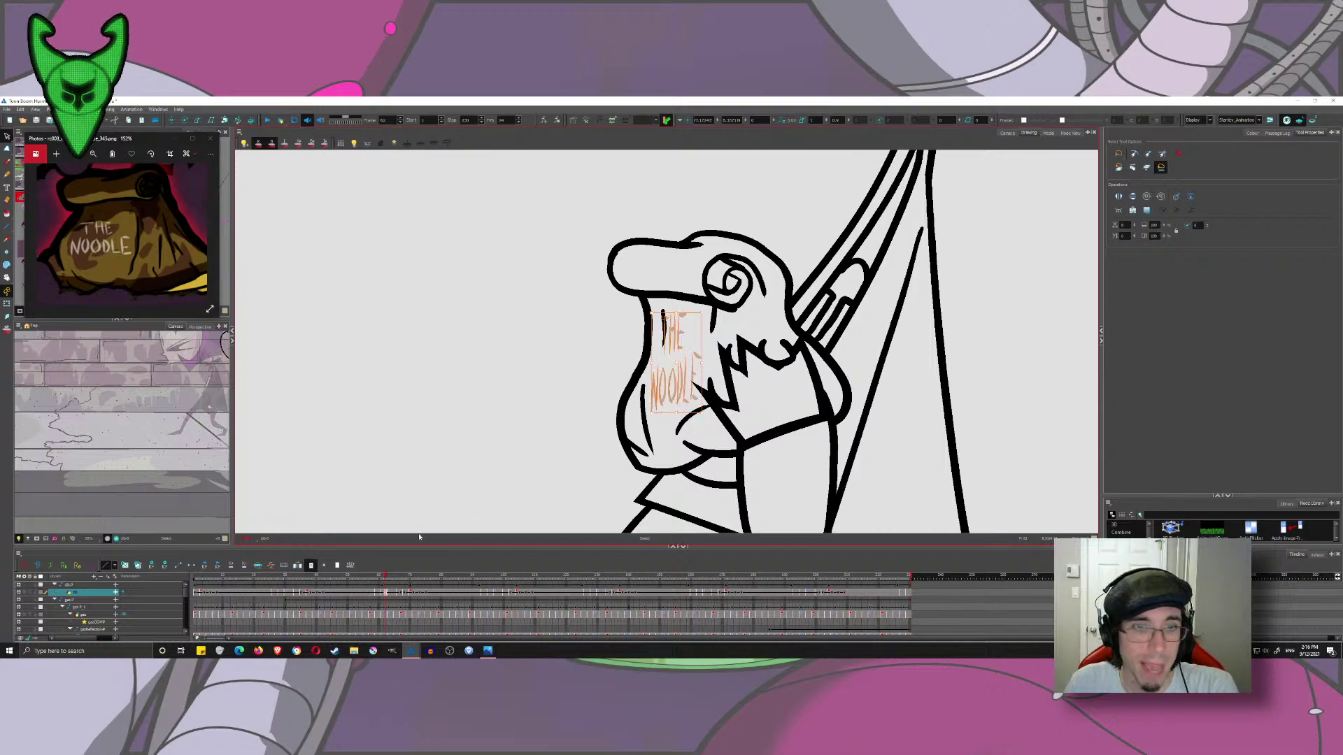
- Paste the lettering onto the nearly side-on bag drawing, squash it into a thin strip, and tilt it along the bag's edge
left_click_drag(385, 579, 391, 580)
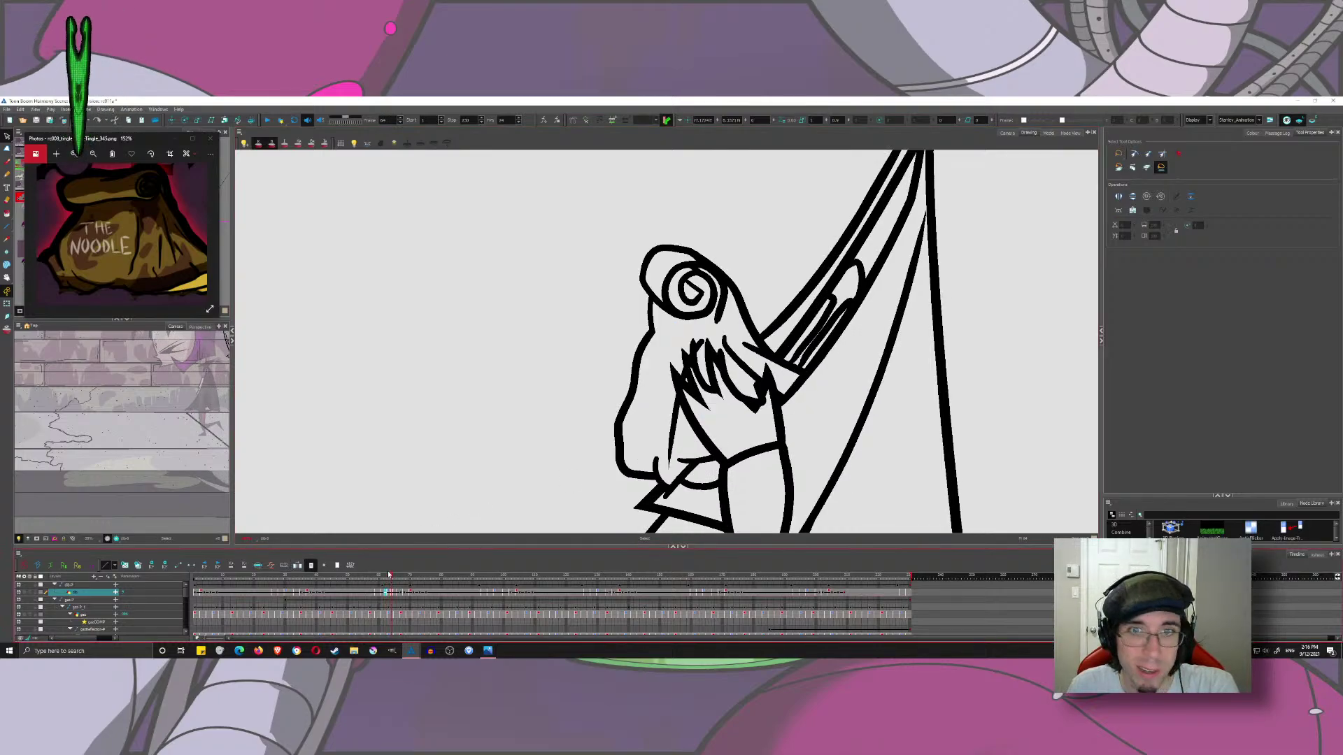
key("ctrl+v")
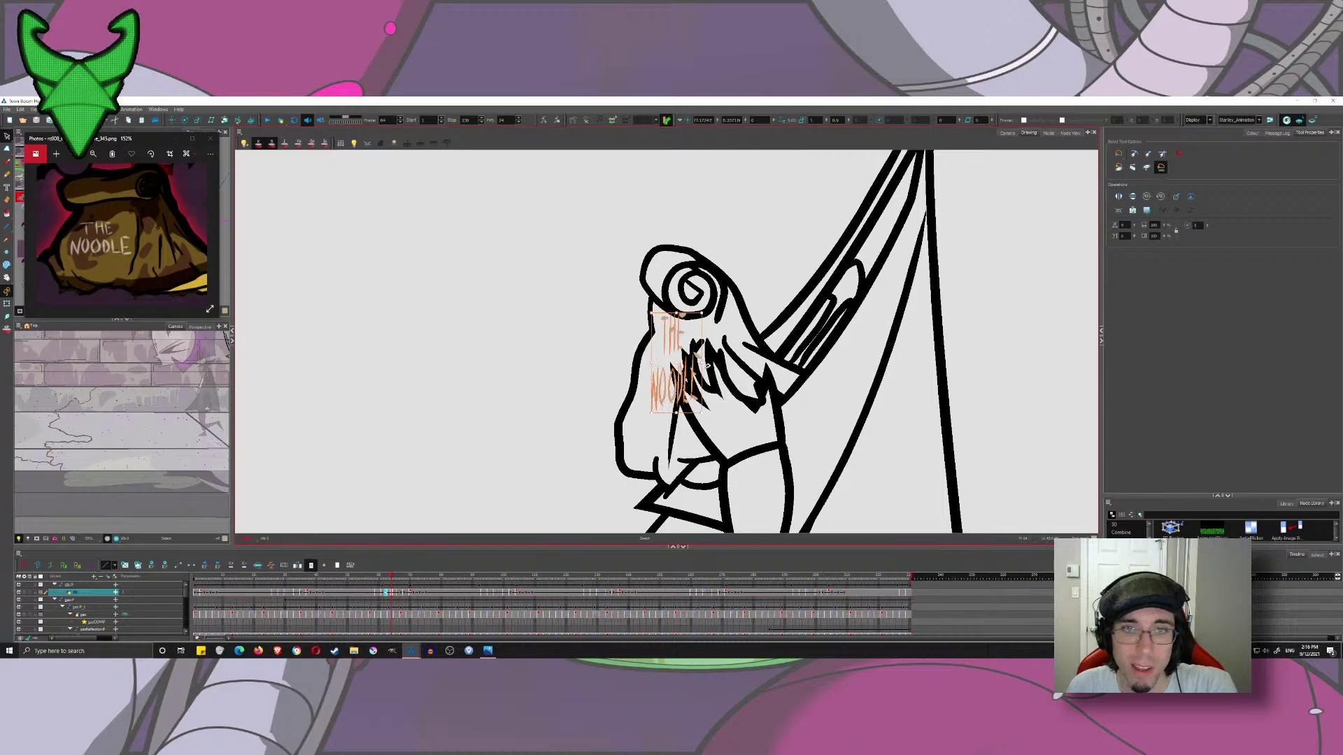
left_click_drag(701, 363, 666, 362)
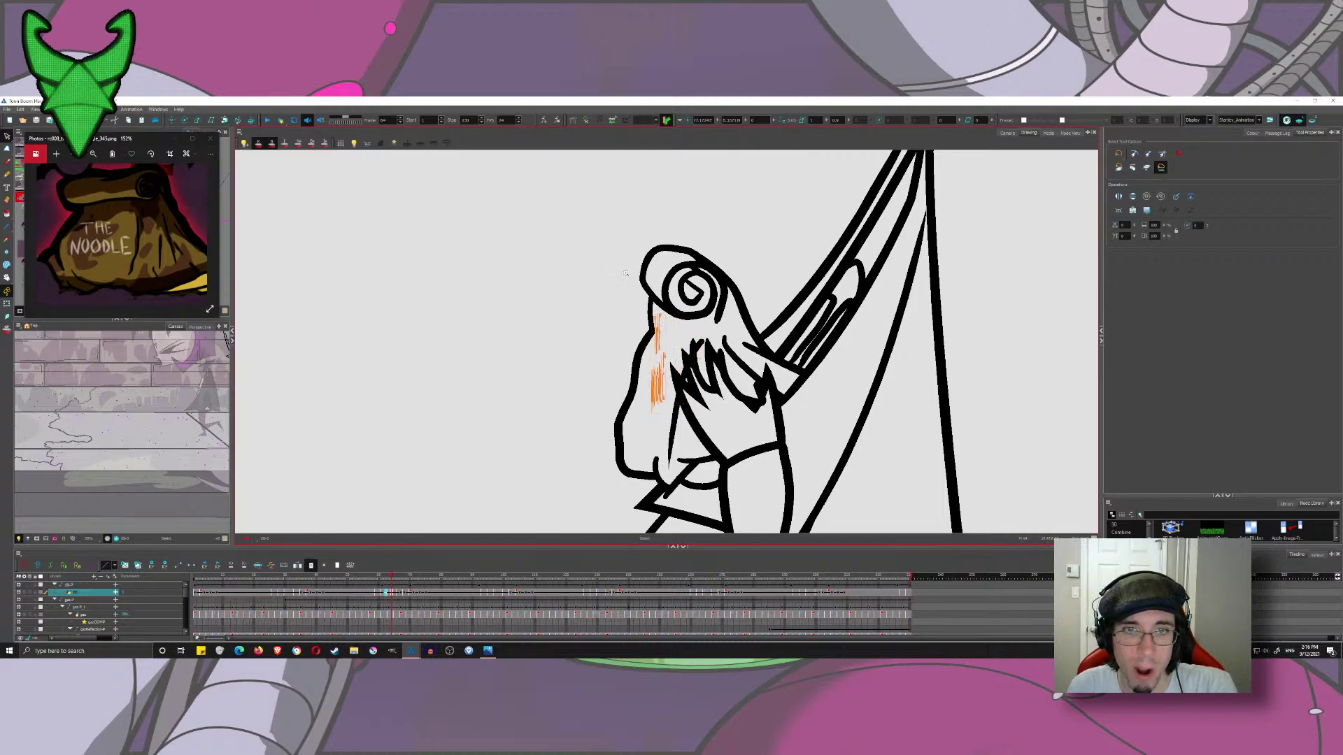
scroll(663, 334, "up", 6)
left_click_drag(682, 250, 716, 252)
mouse_move(703, 294)
left_mouse_down()
mouse_move(706, 256)
mouse_move(724, 252)
mouse_move(683, 344)
left_mouse_up()
scroll(683, 342, "down", 4)
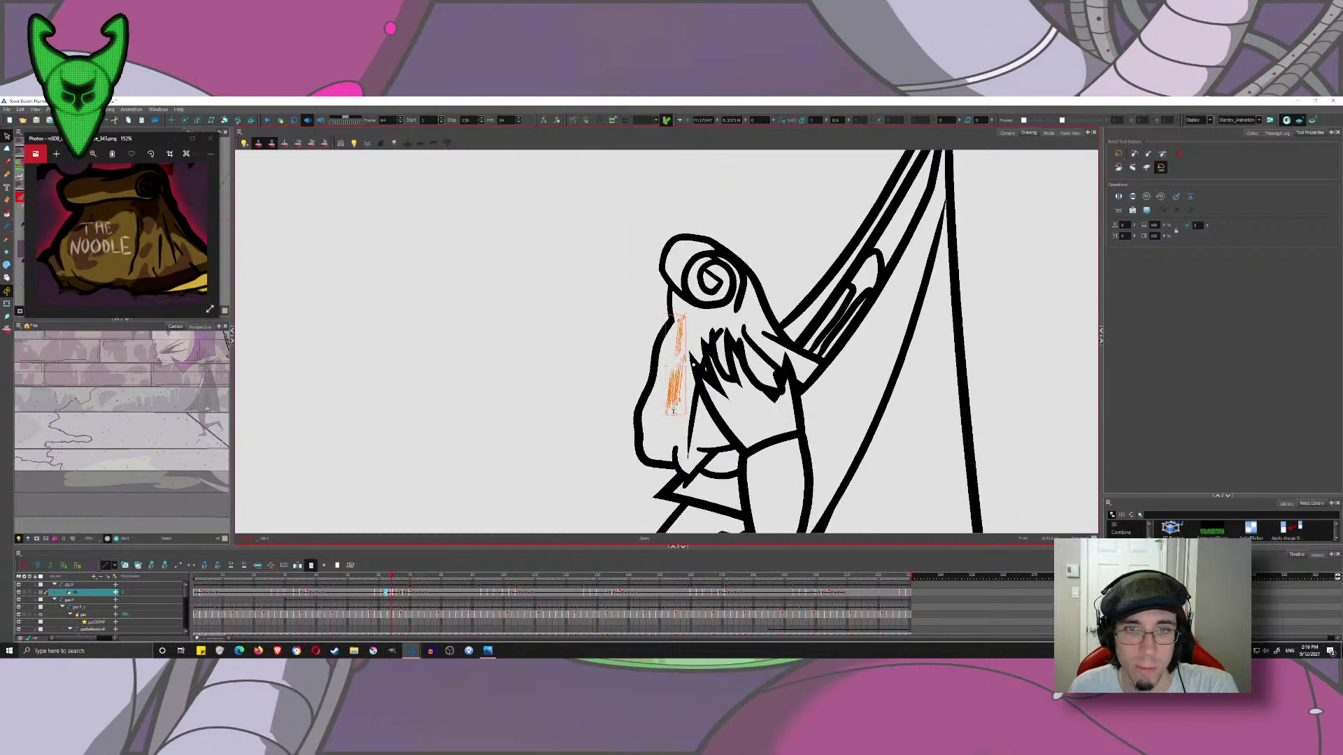
left_click_drag(666, 406, 677, 372)
mouse_move(631, 247)
left_mouse_down()
mouse_move(549, 364)
mouse_move(577, 479)
left_mouse_up()
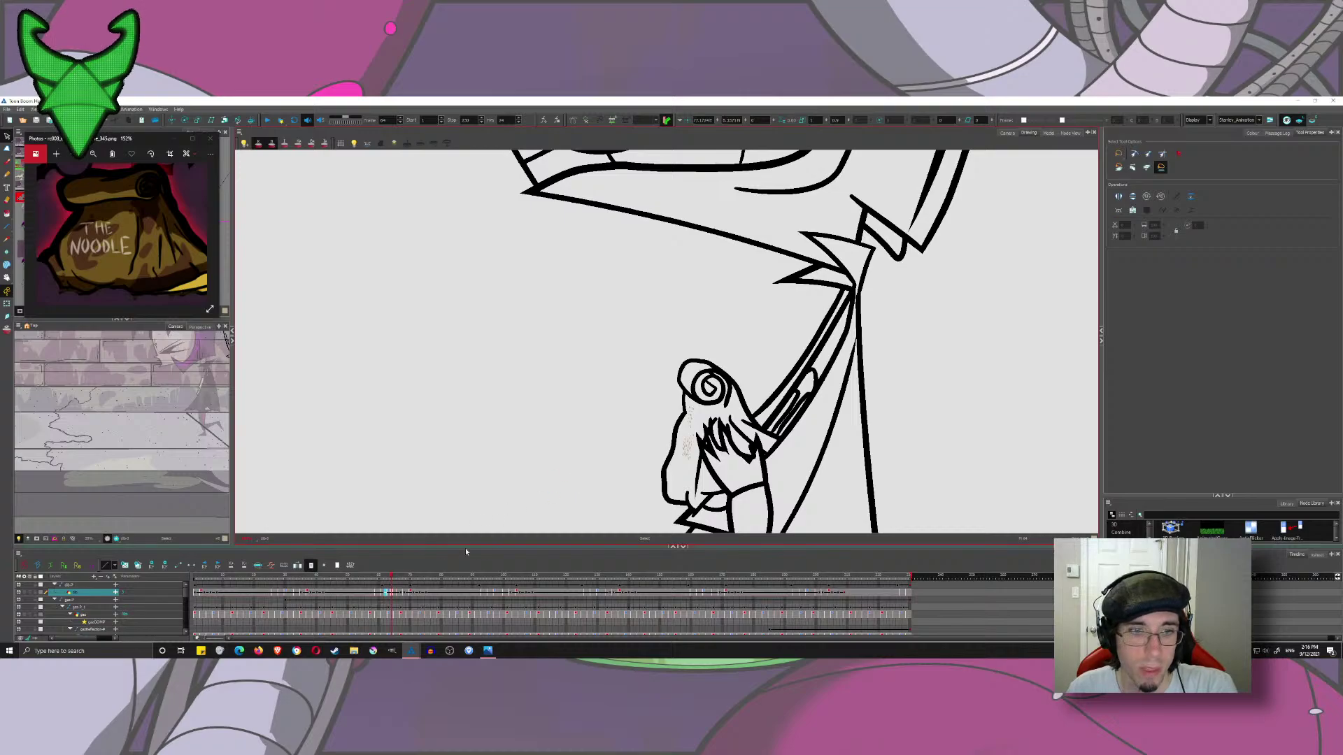
- Return to the earlier, less turned bag drawing and make its lettering slightly narrower
left_click_drag(392, 575, 380, 577)
left_click_drag(762, 354, 584, 479)
key("2")
key("2")
key("2")
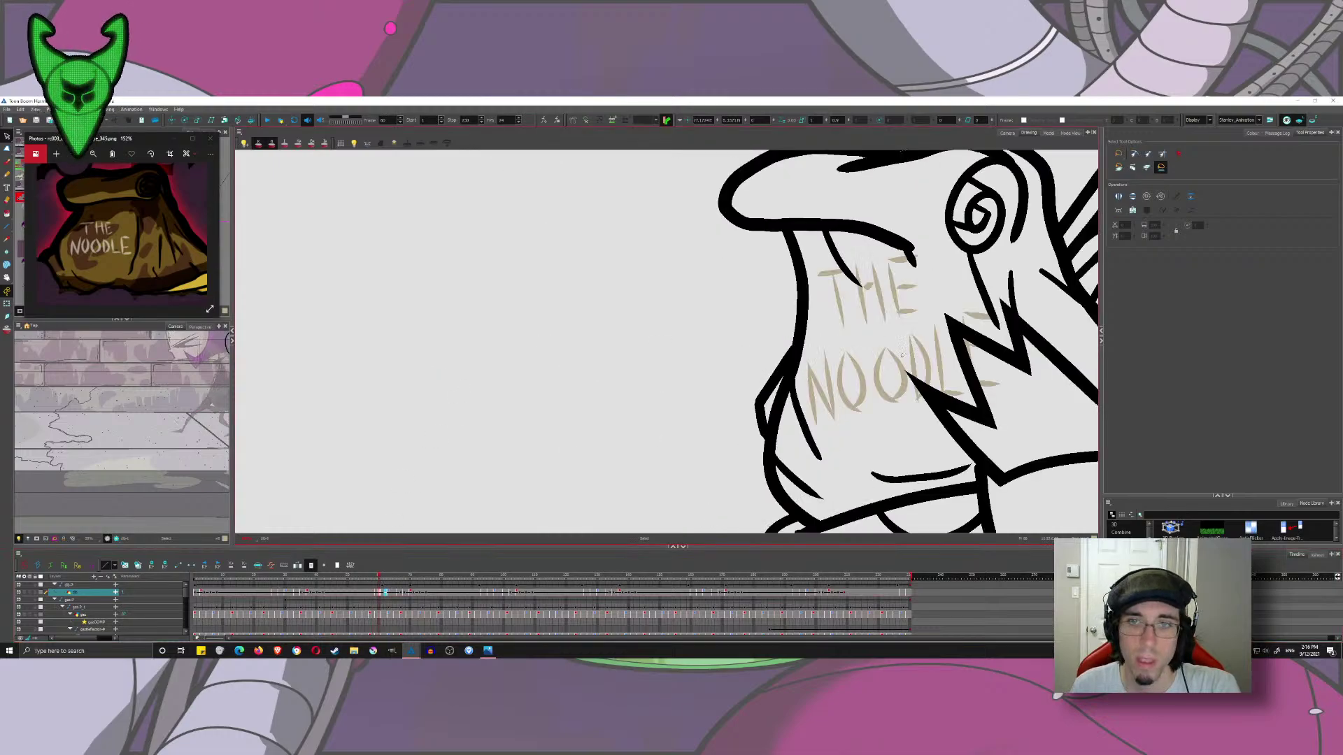
left_click_drag(1002, 342, 983, 341)
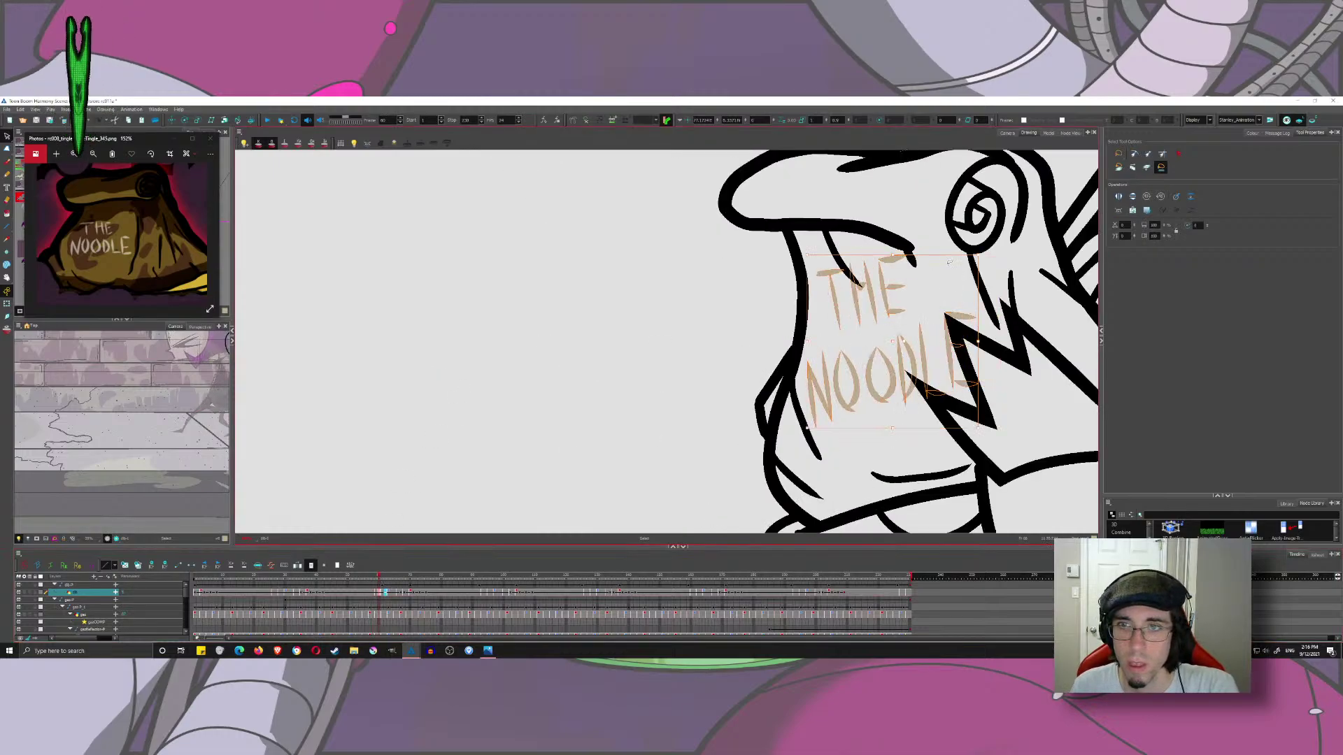
key("ctrl+space")
scroll(942, 290, "down", 3)
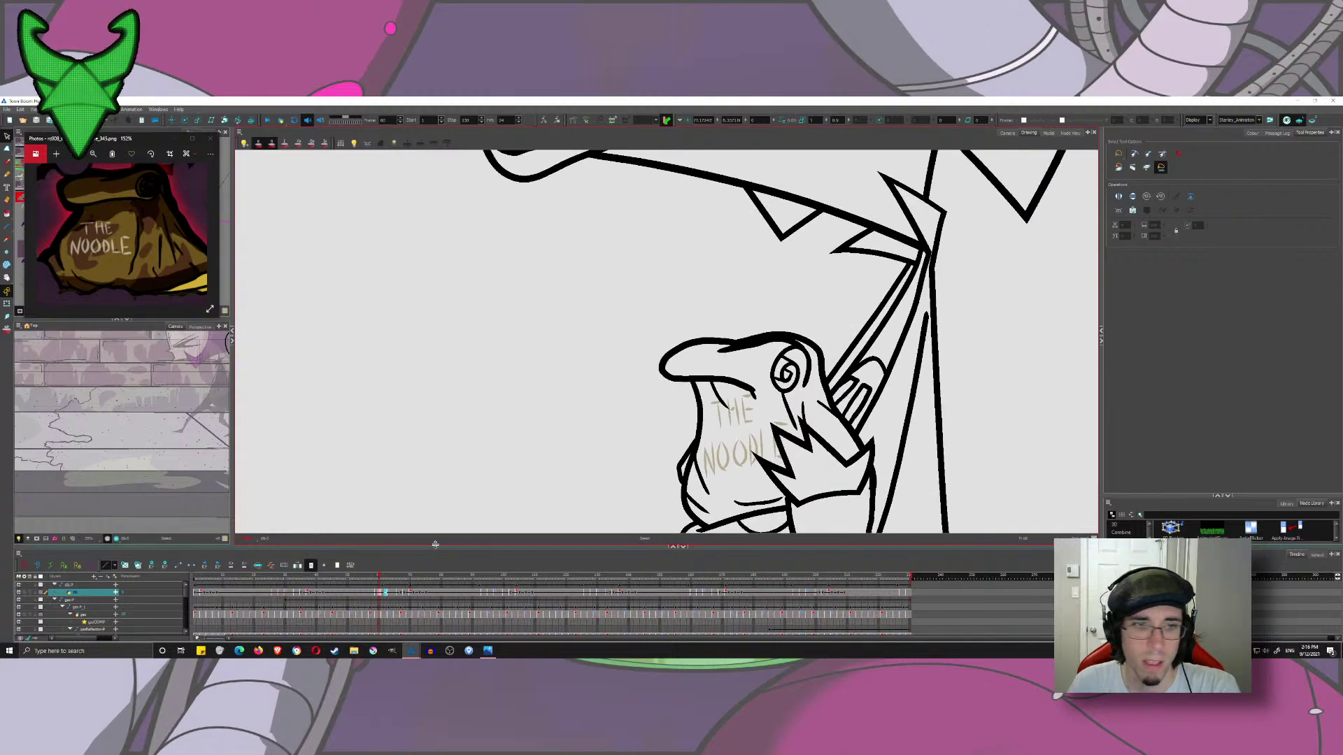
- Copy the thin strip of lettering from the side-on bag drawing to the matching drawing further along the timeline
left_click_drag(378, 577, 392, 584)
left_click(719, 435)
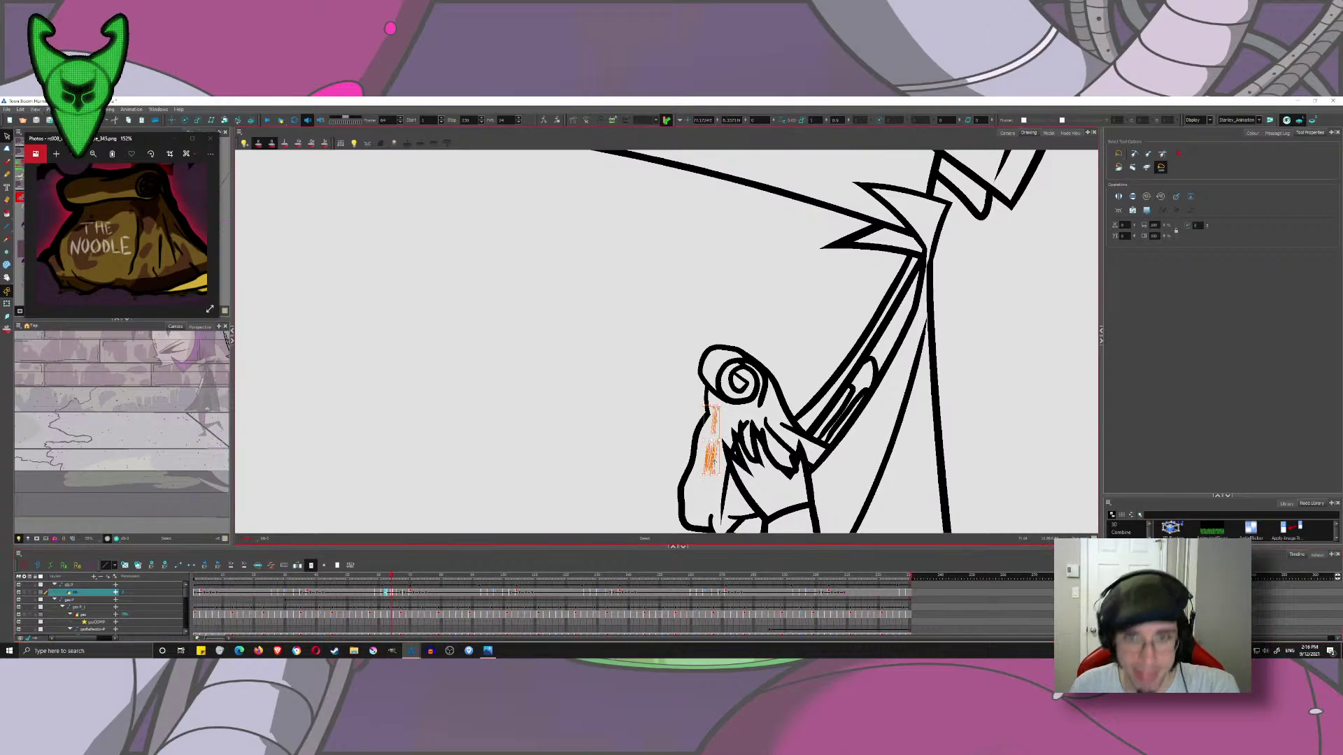
left_click_drag(666, 357, 754, 494)
key("Delete")
key("ctrl+z")
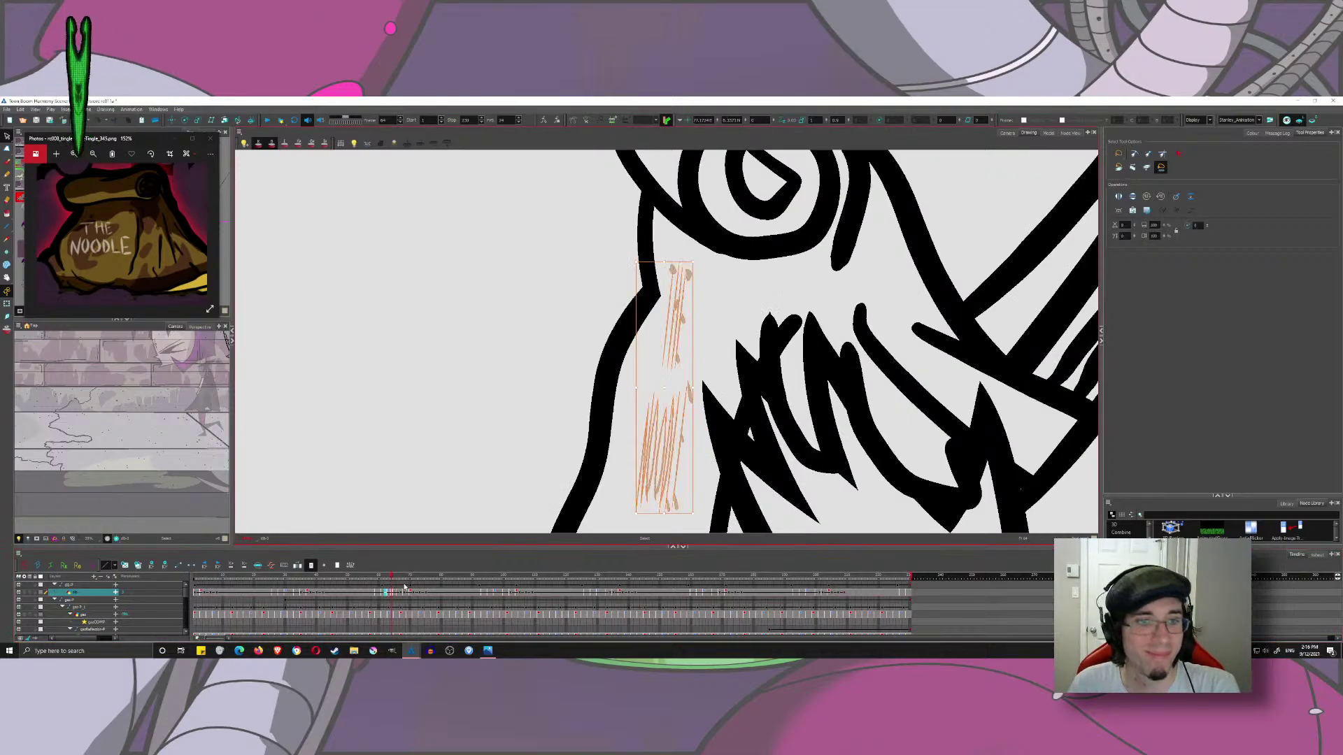
left_click_drag(391, 577, 499, 590)
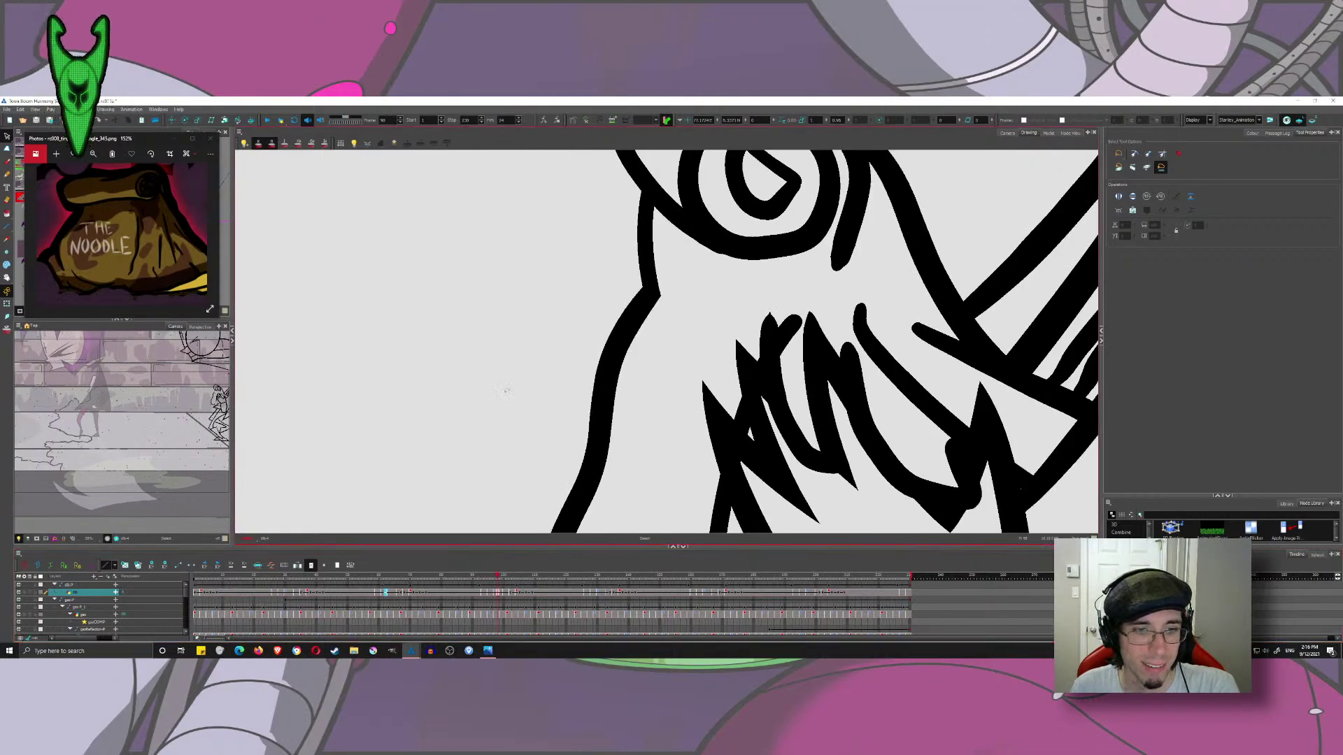
left_click_drag(383, 593, 394, 593)
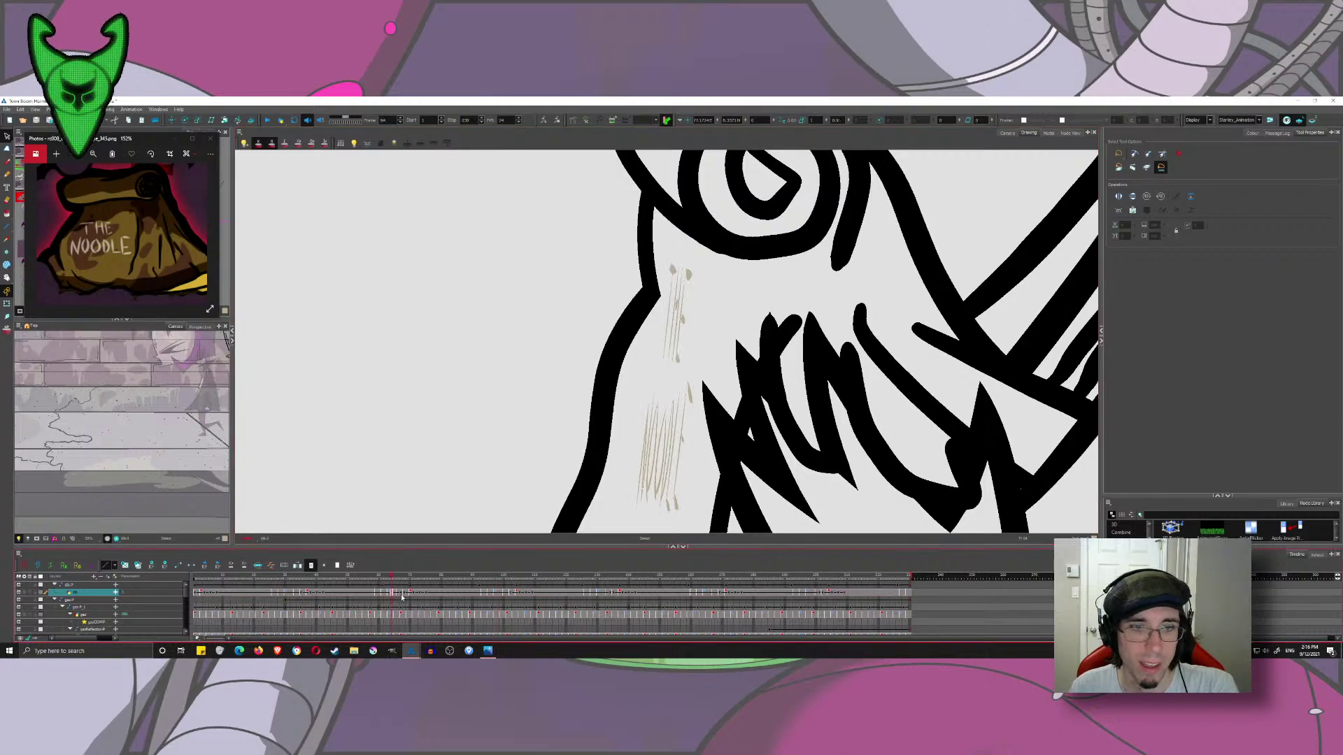
left_click(500, 592)
key("ctrl+v")
- Copy the lettering from the two partly turned bag drawings to their matching drawings further along the timeline
left_click(382, 593)
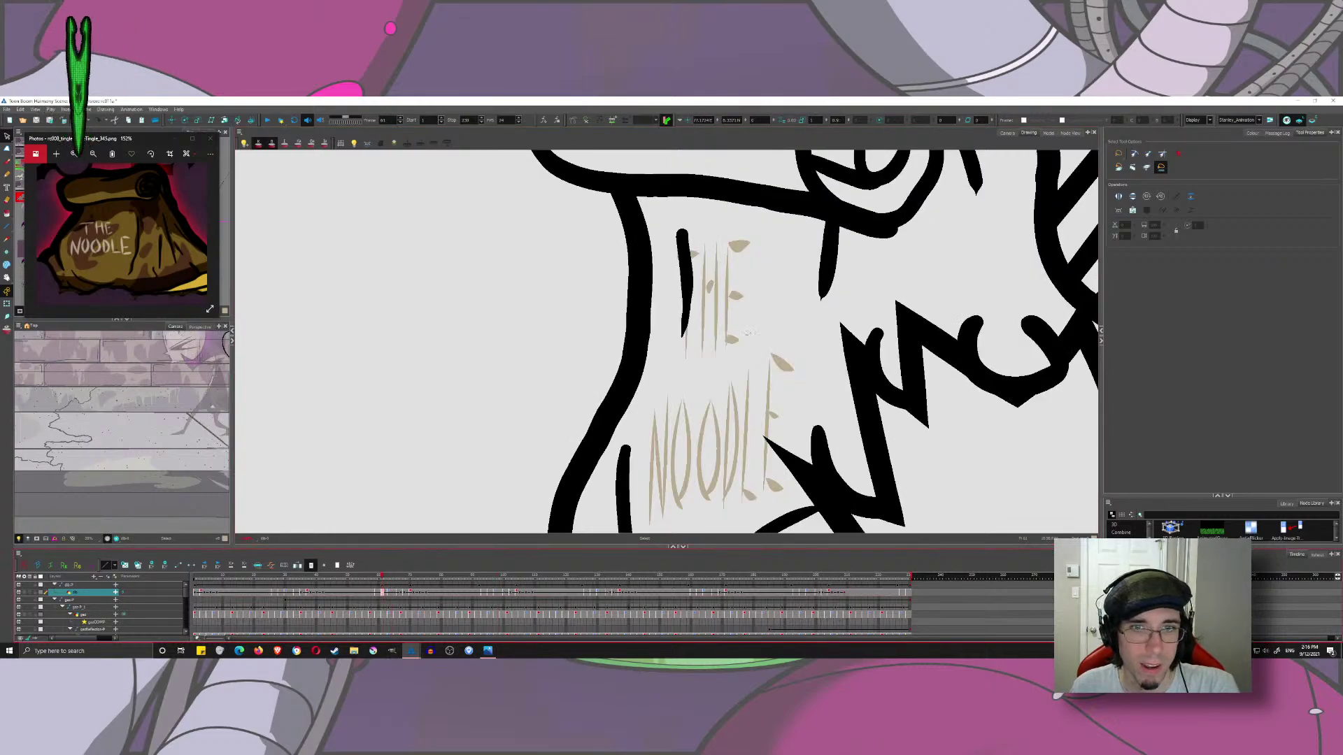
key("ctrl+a")
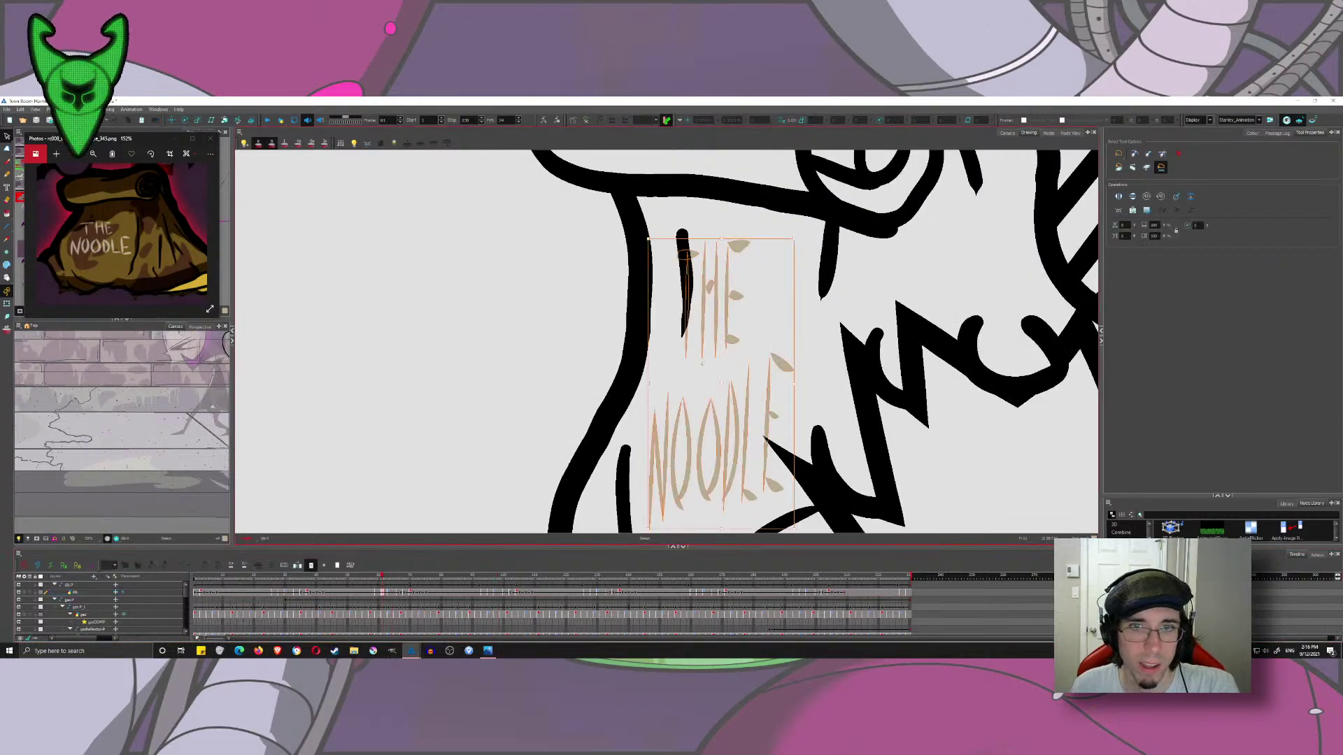
left_click(507, 593)
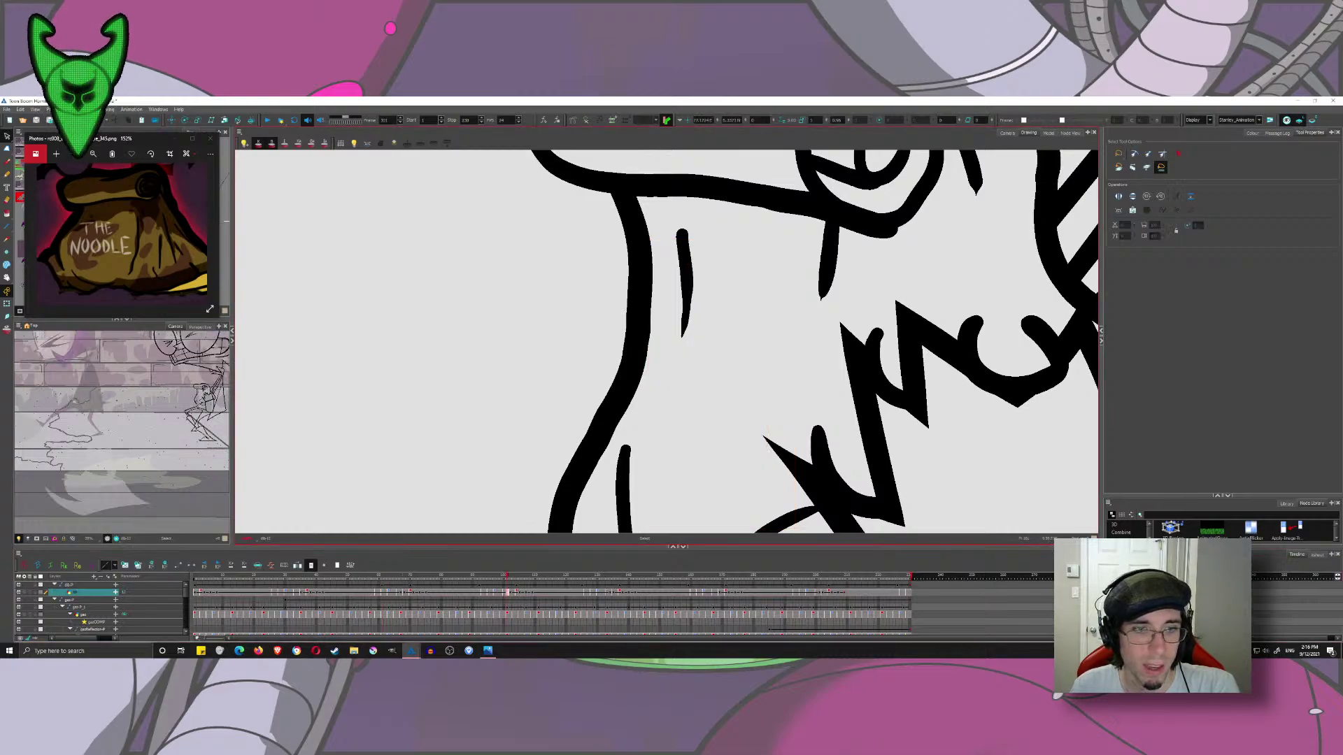
left_click(376, 594)
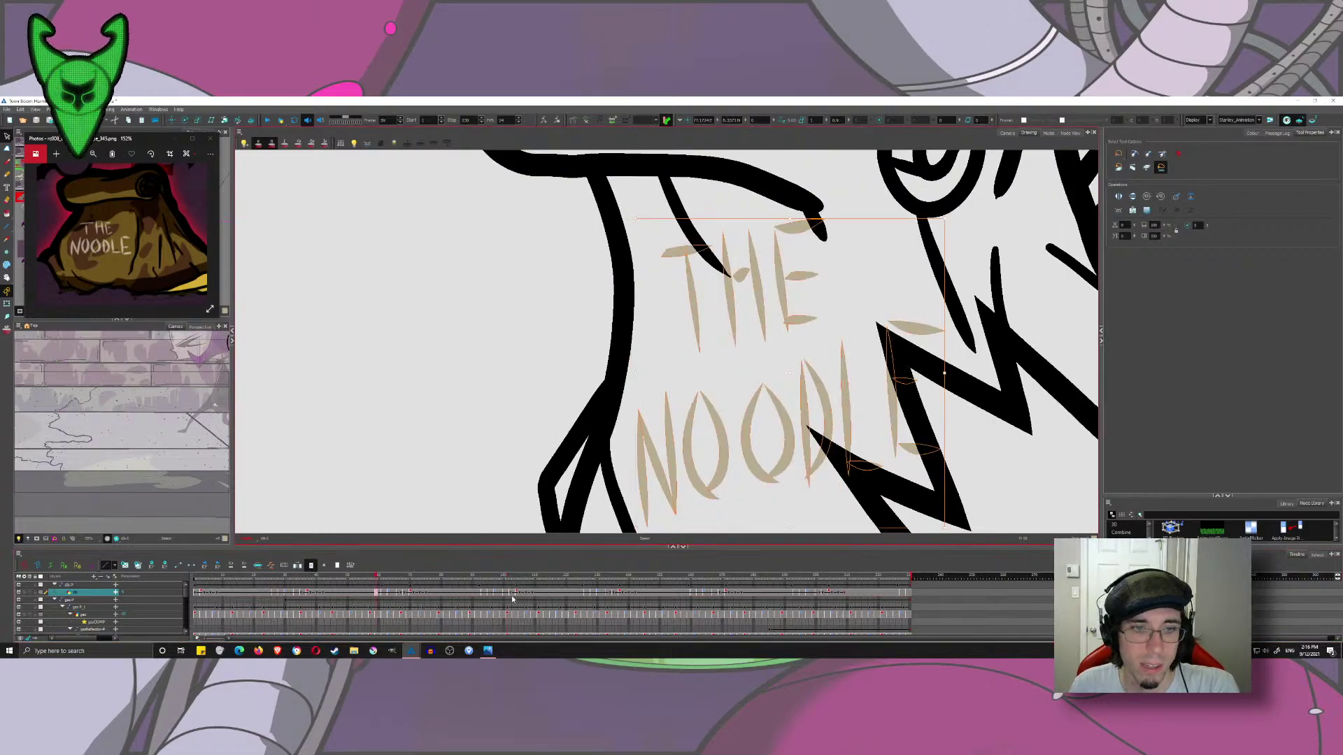
key("ctrl+v")
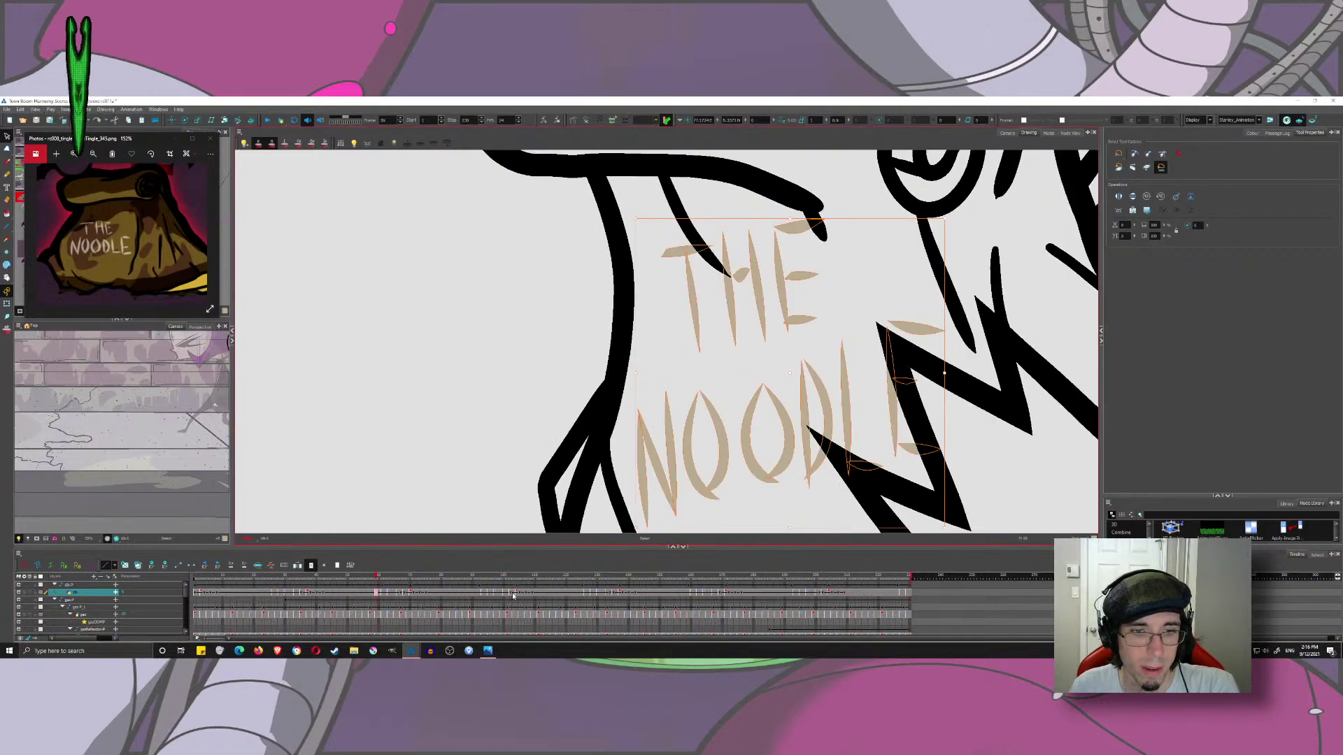
left_click(514, 593)
key("ctrl+v")
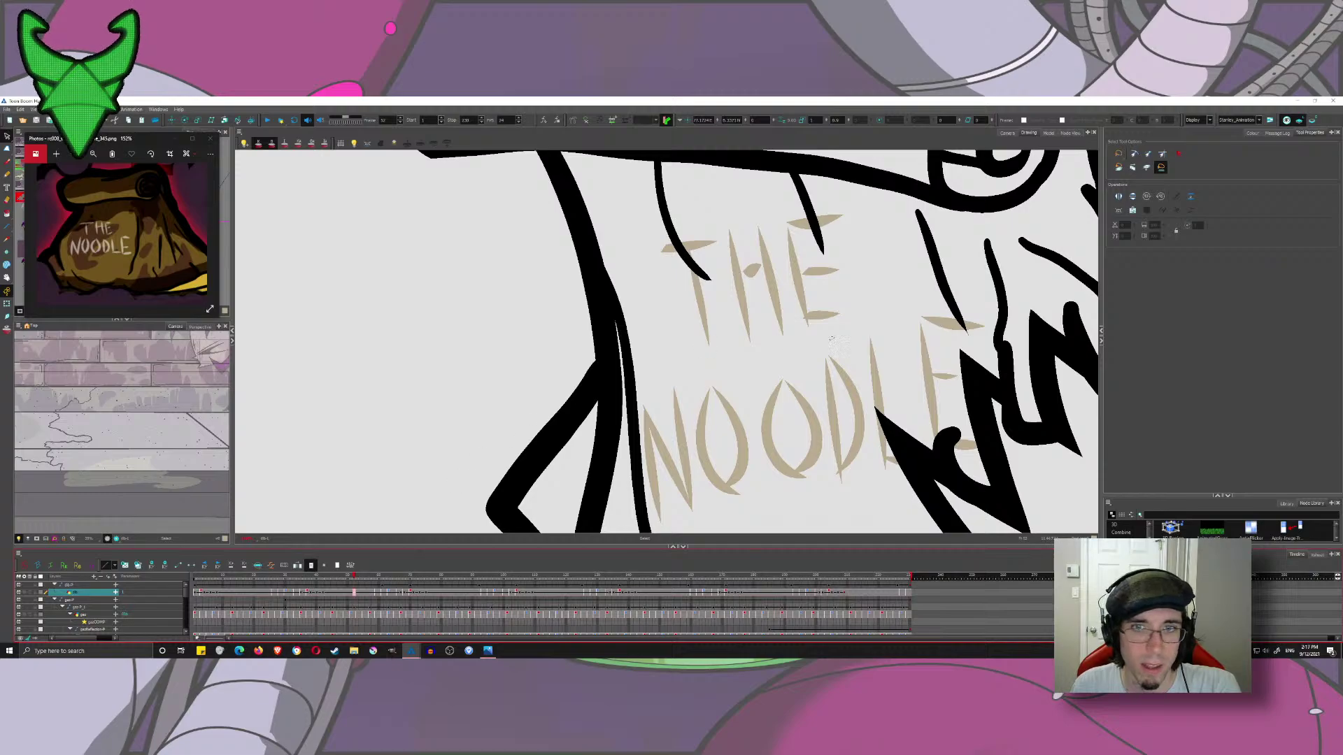
- Copy the full-width lettering from the front-facing bag drawing to the matching drawing further along the timeline
left_click(832, 338)
key("ctrl+a")
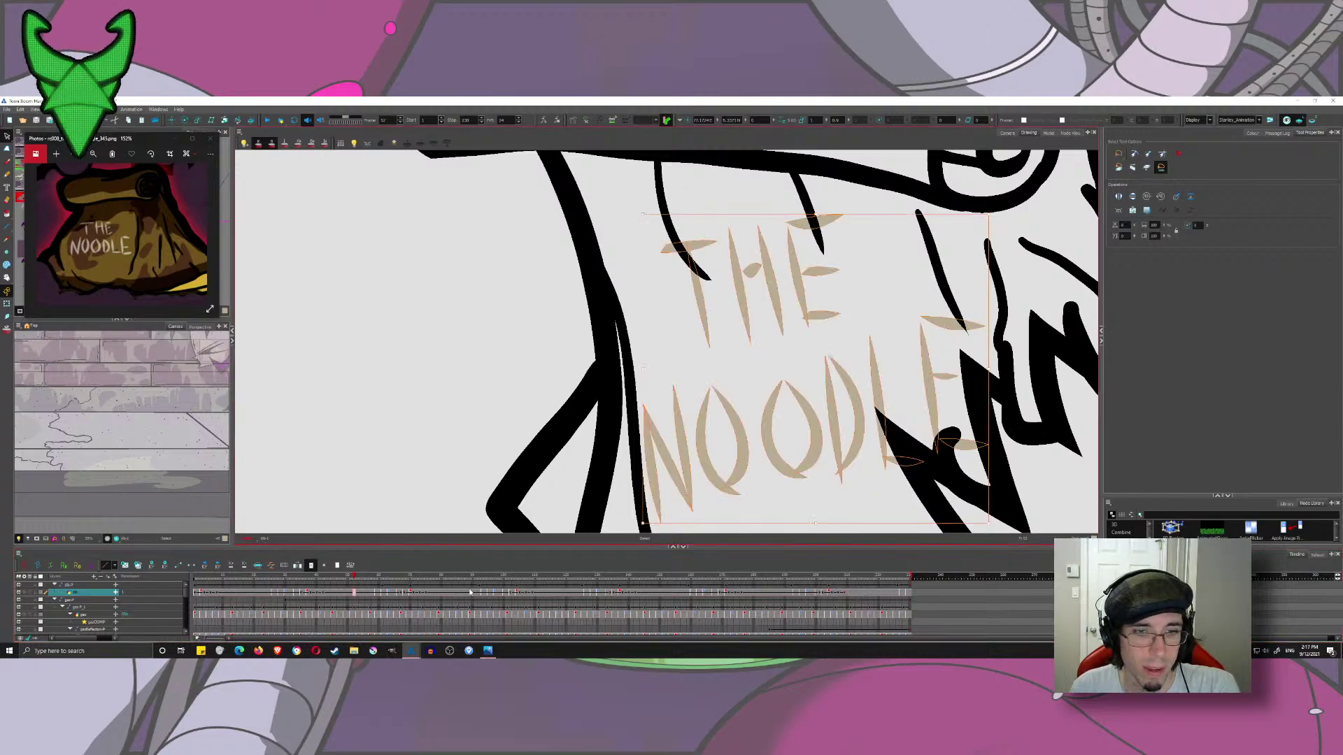
left_click(470, 593)
scroll(440, 411, "down", 5)
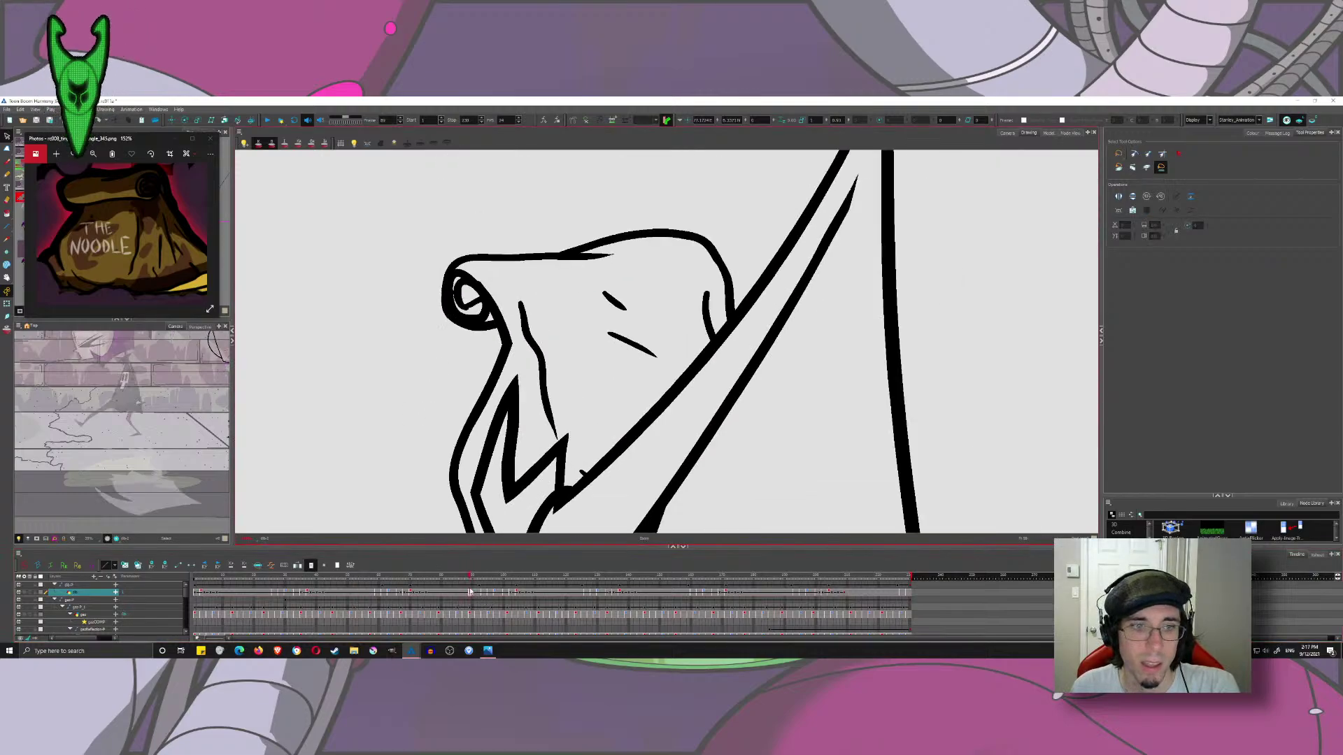
left_click(548, 594)
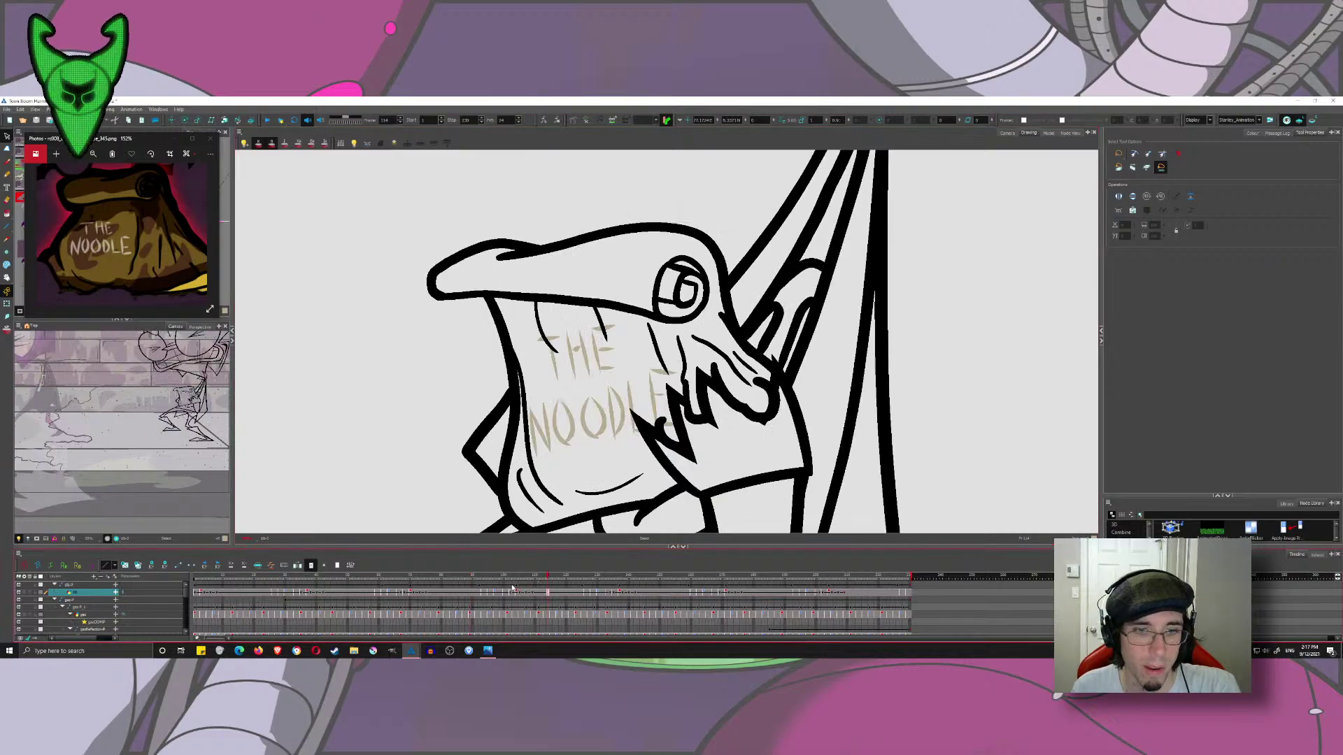
- Step back and forth through the later bag drawings to check how the copied lettering sits on each
mouse_move(516, 577)
left_mouse_down()
mouse_move(501, 578)
mouse_move(513, 579)
left_mouse_up()
left_click(568, 358)
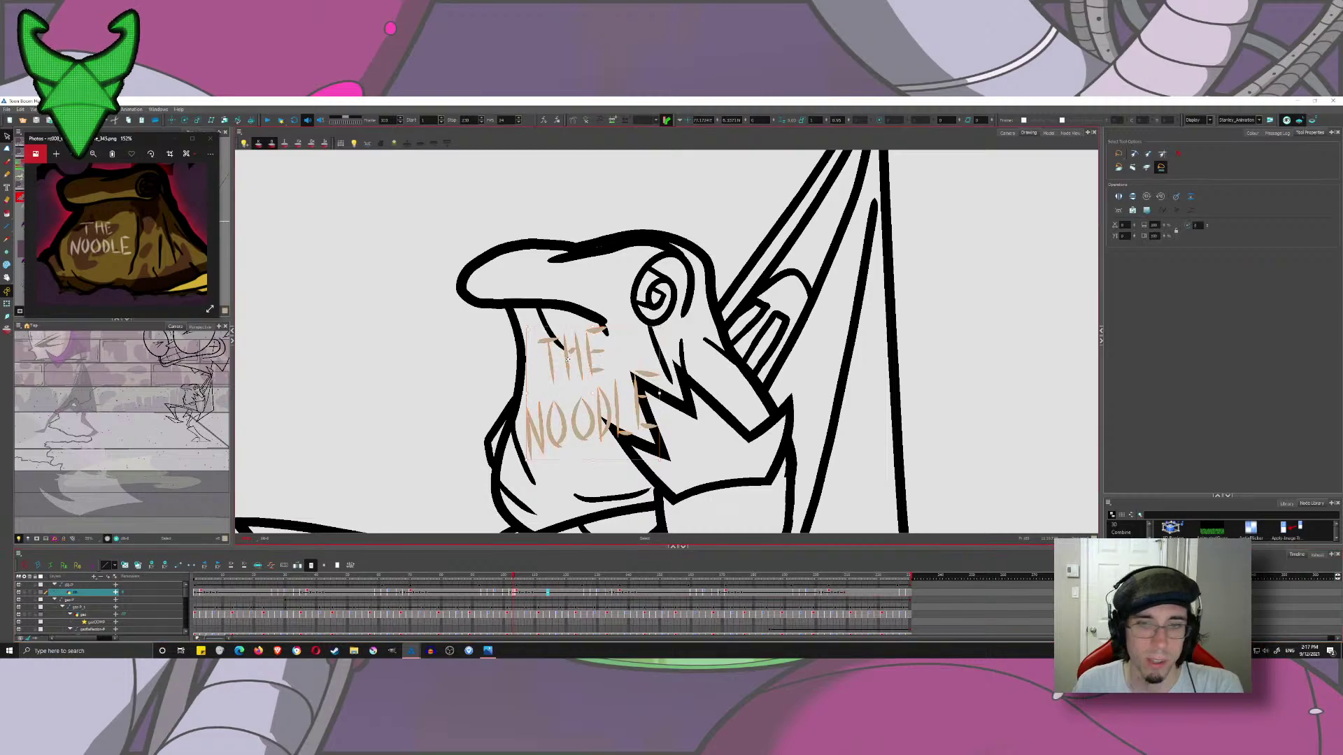
key("g")
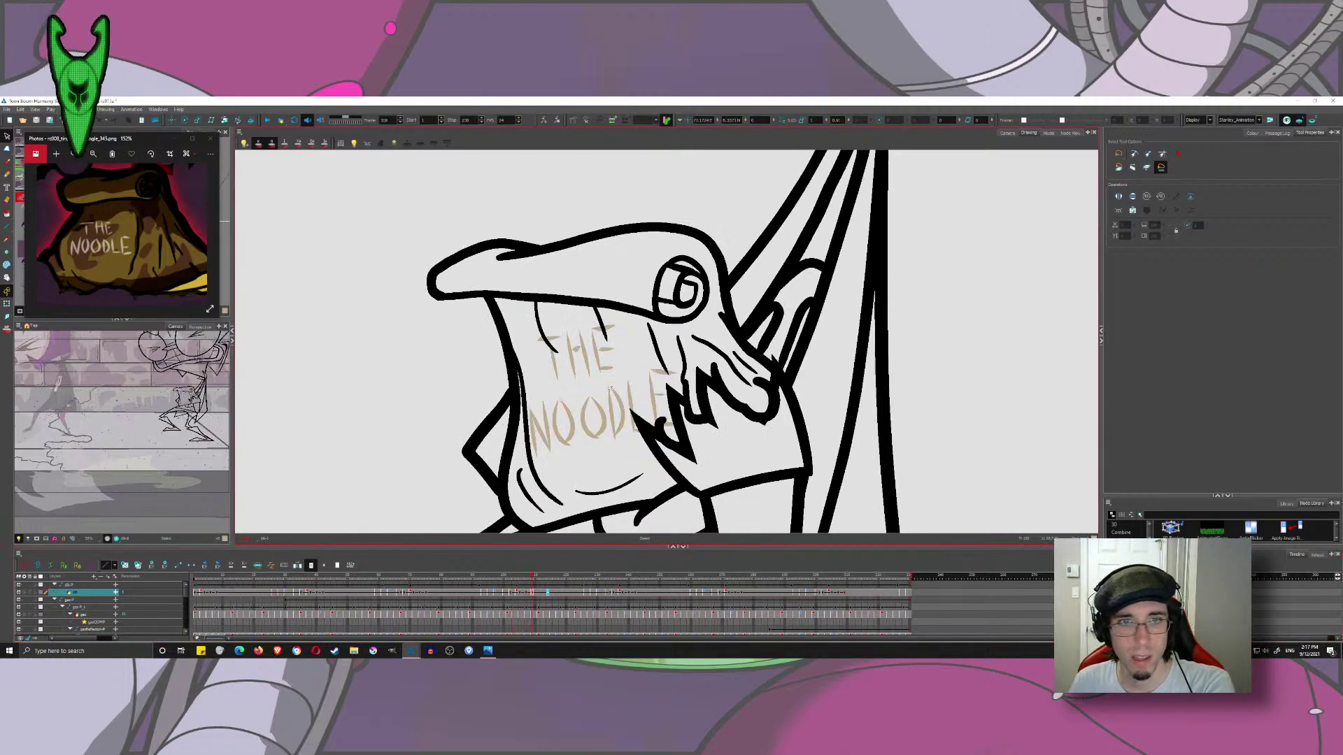
key("comma")
key("comma")
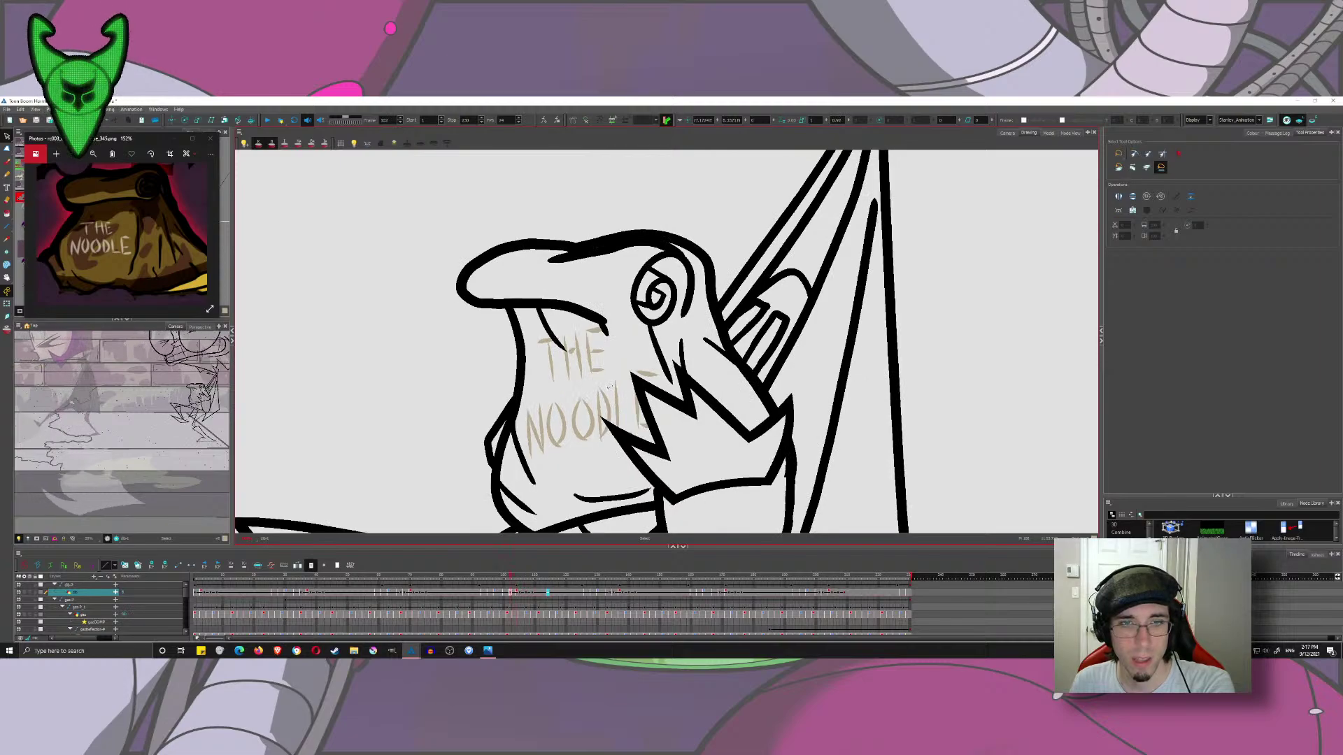
- Step forward through the later bag drawings to examine the copied lettering and find where the bag turns away
key("period")
key("period")
key("period")
key("period")
key("period")
key("period")
key("period")
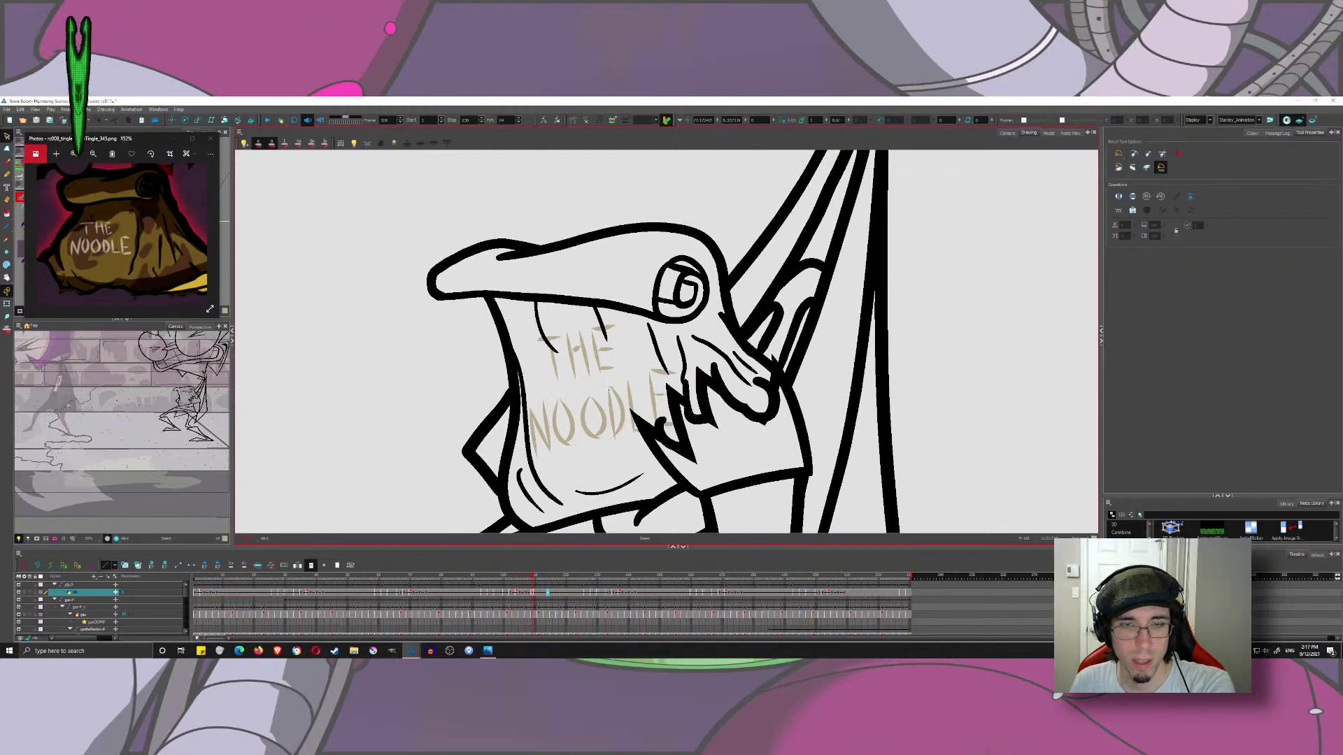
key("period")
key("period")
key("period")
key("period")
key("period")
key("period")
key("period")
key("period")
key("period")
key("period")
key("period")
key("period")
key("period")
key("period")
key("period")
key("period")
key("period")
key("period")
key("period")
key("period")
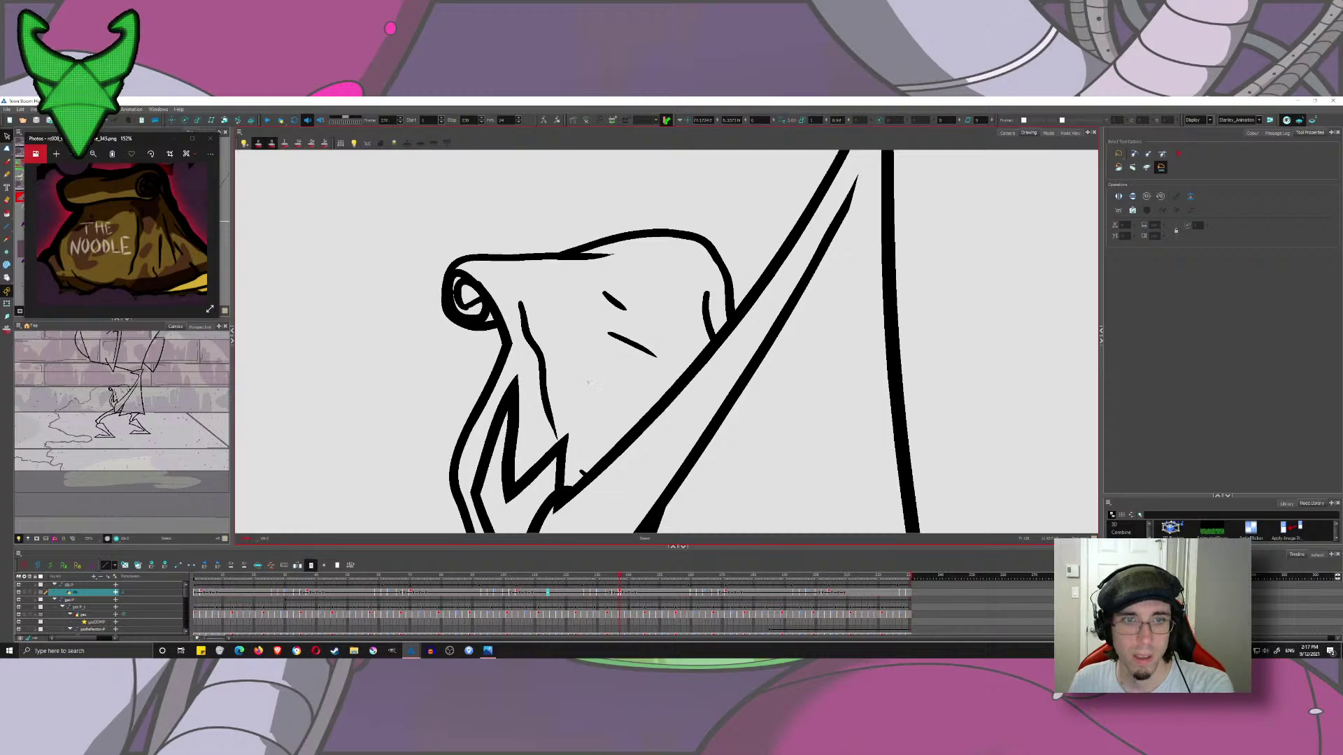
scroll(592, 383, "down", 10)
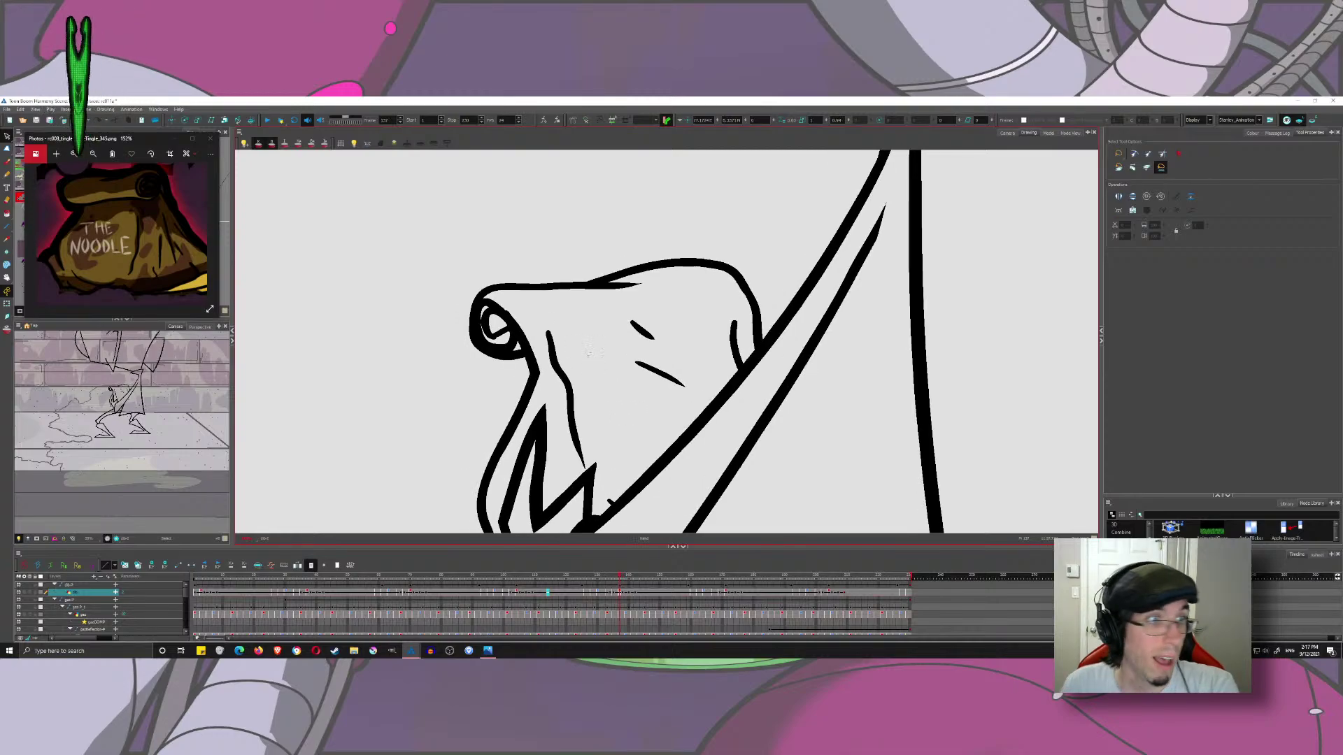
- Return to the earlier front-facing bag drawing and select its "The Noodle" lettering
left_click(355, 577)
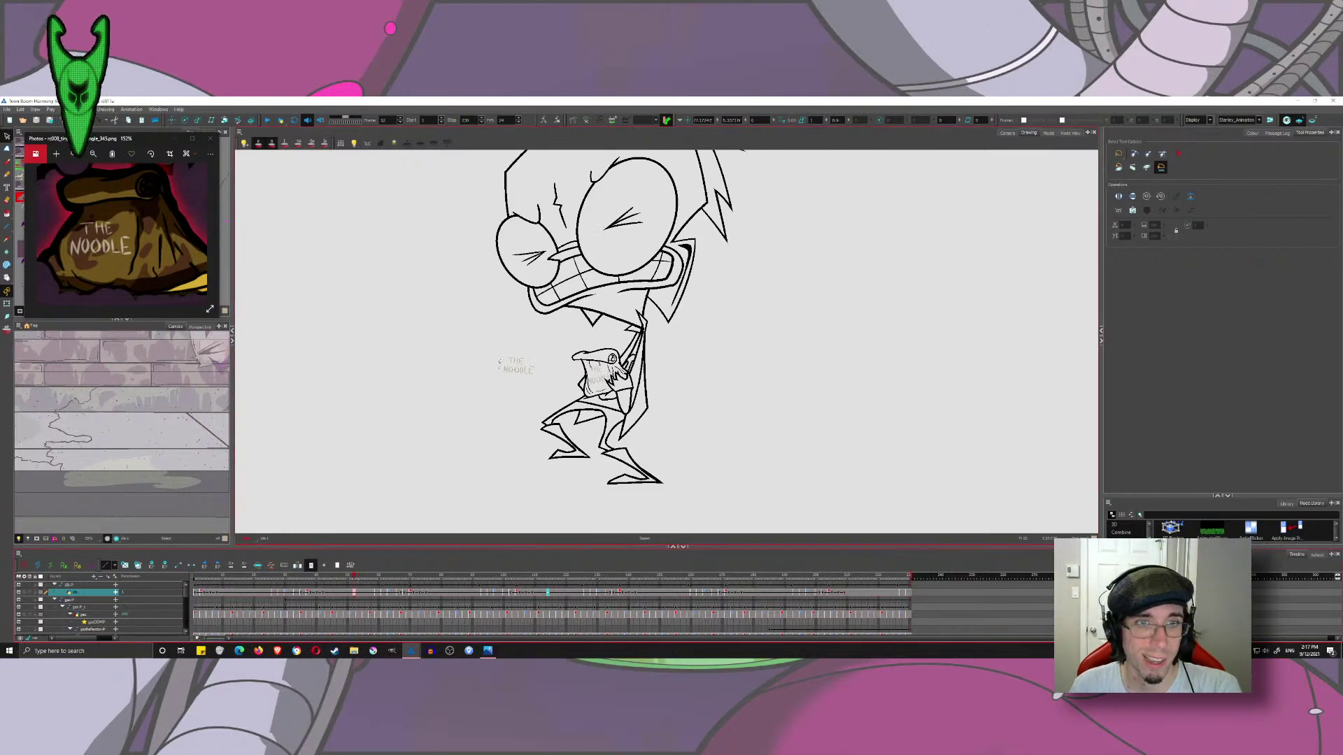
scroll(584, 325, "up", 5)
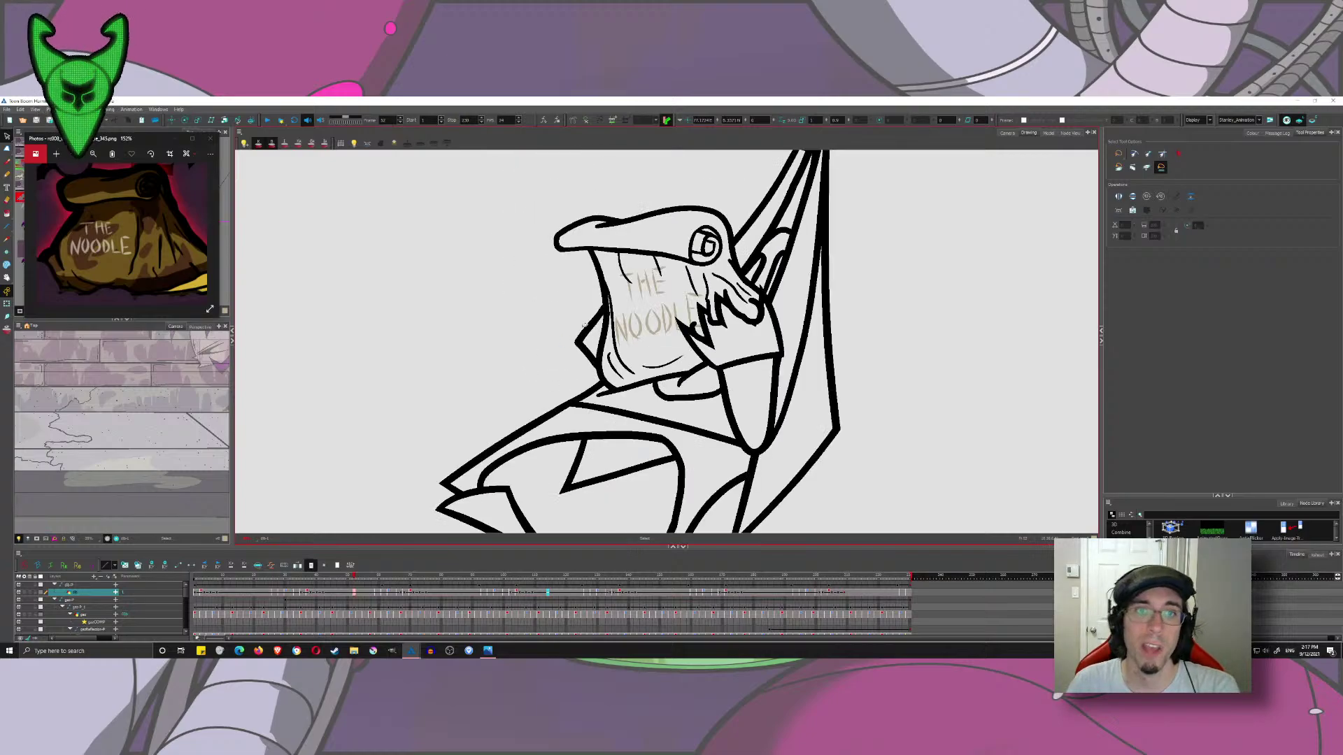
left_click_drag(641, 285, 594, 317)
scroll(579, 278, "up", 3)
left_click(648, 354)
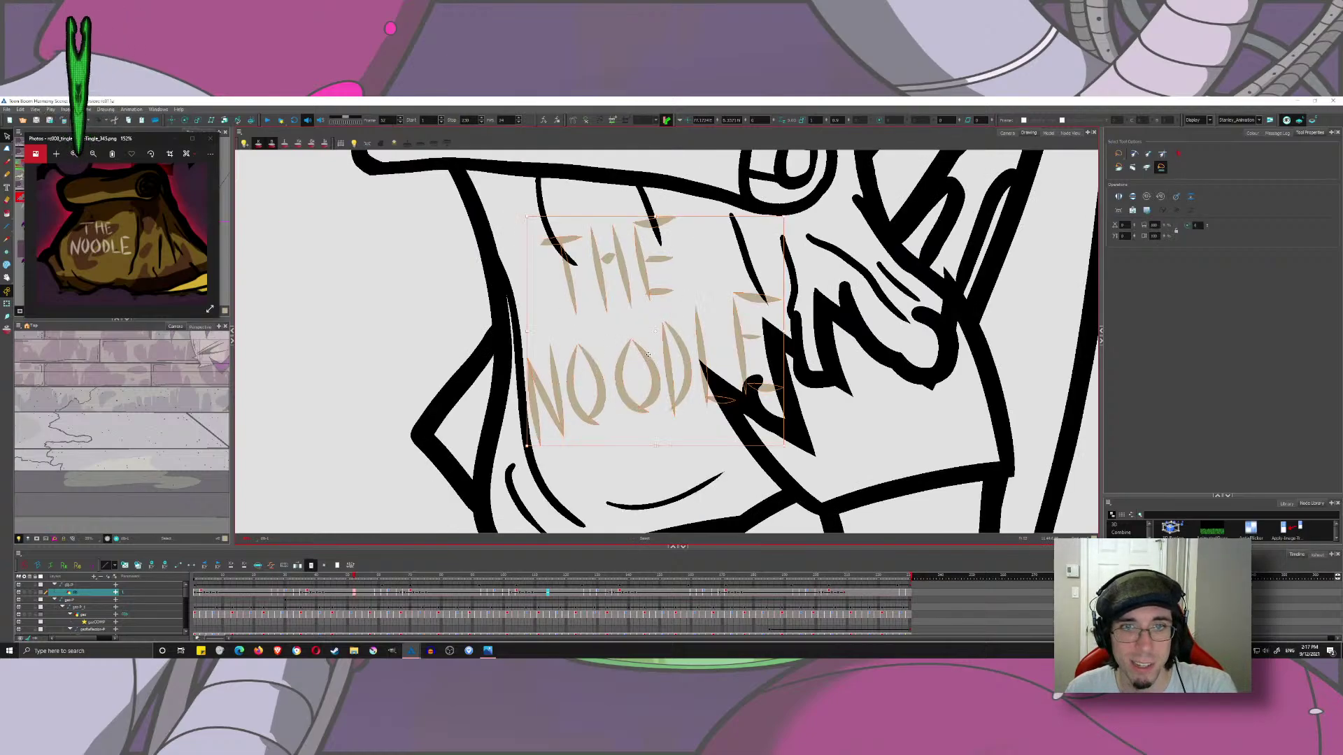
- Compare the lettering on the partly turned and side-on bag drawings with the matching side-on drawing further along the timeline
left_click(378, 593)
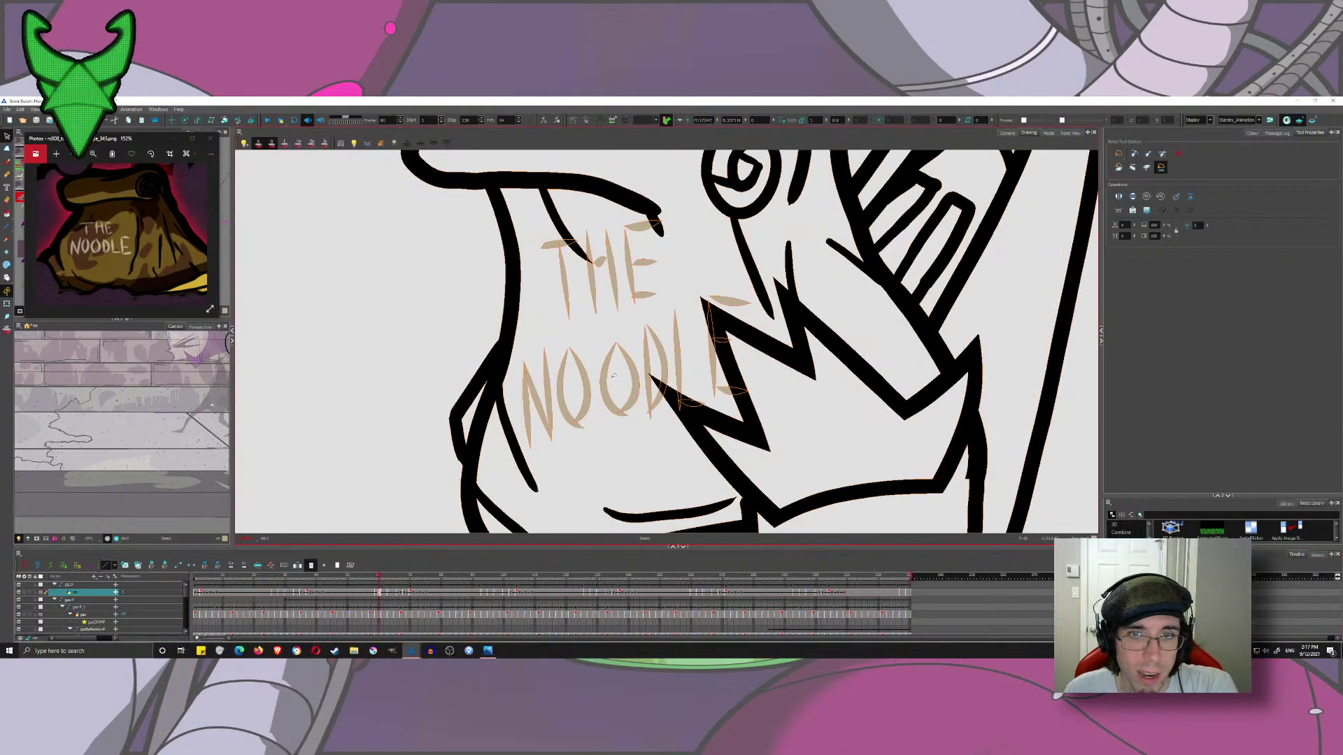
left_click(392, 595)
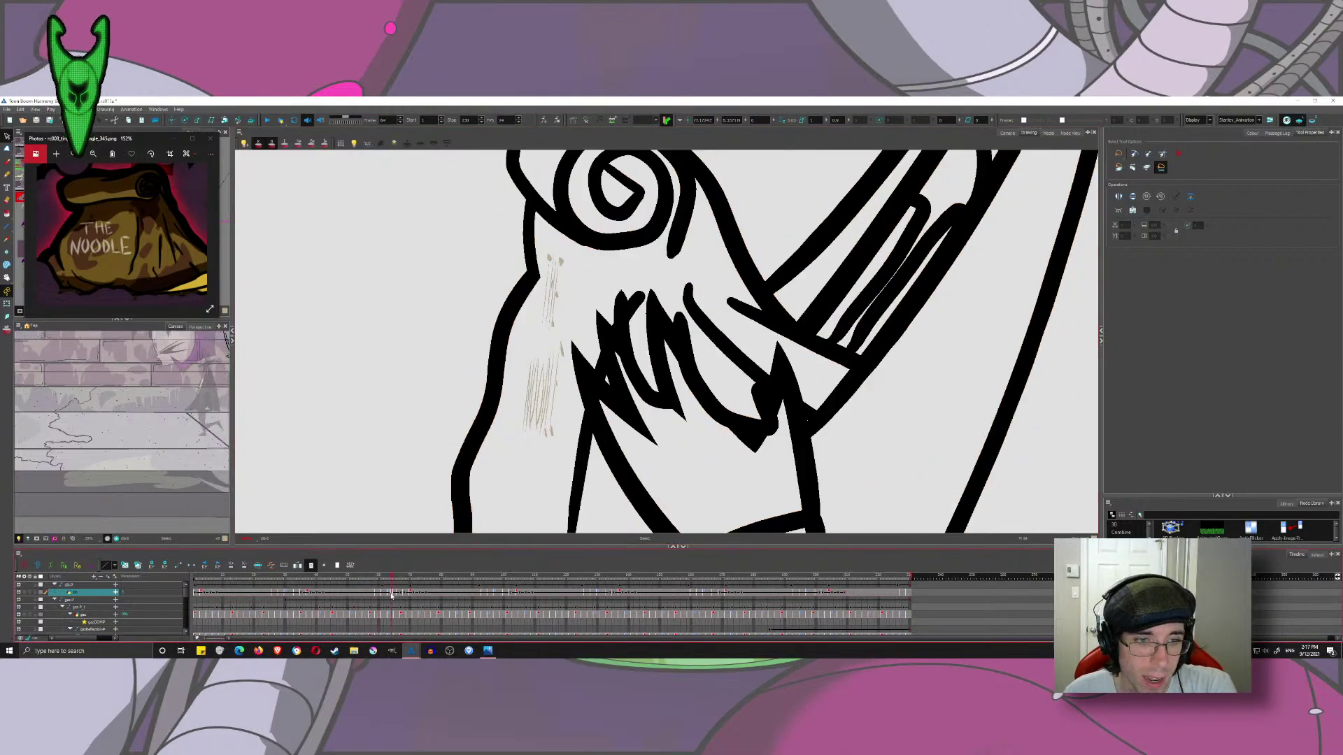
left_click(628, 312)
key("ctrl+a")
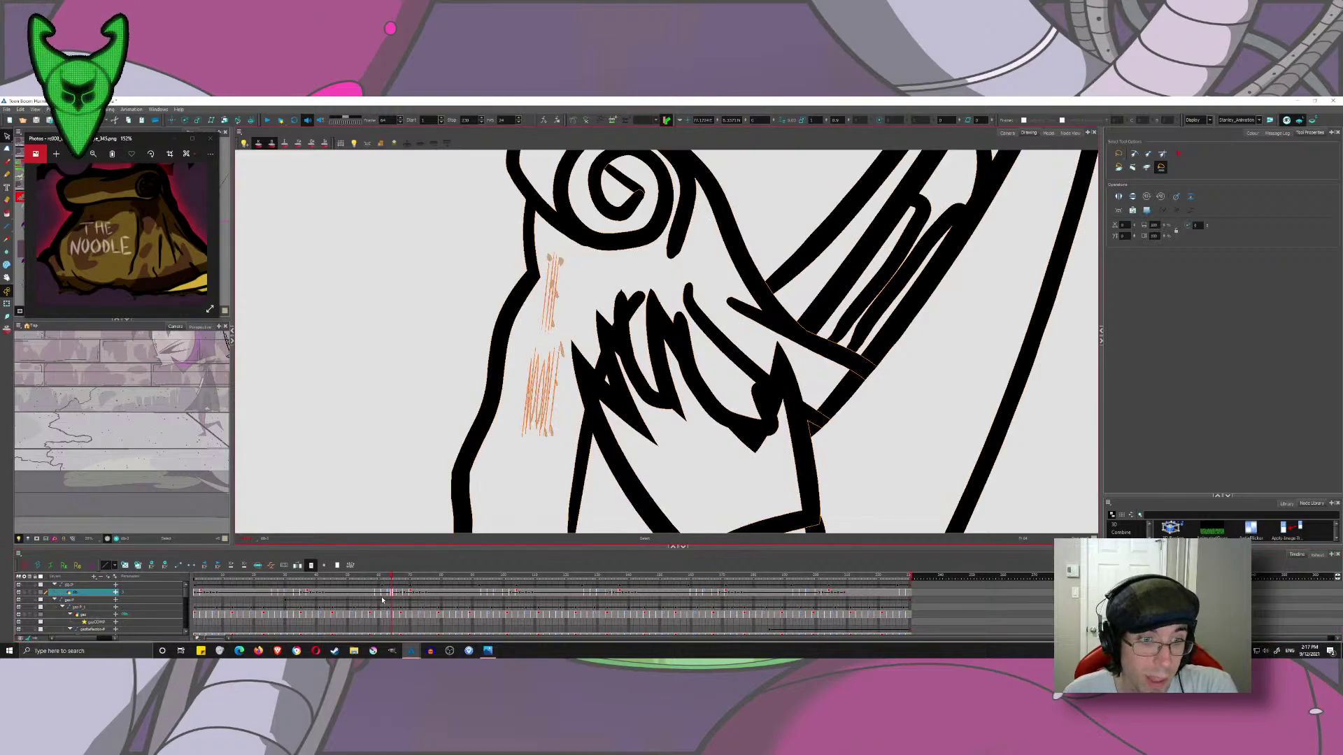
left_click(385, 593)
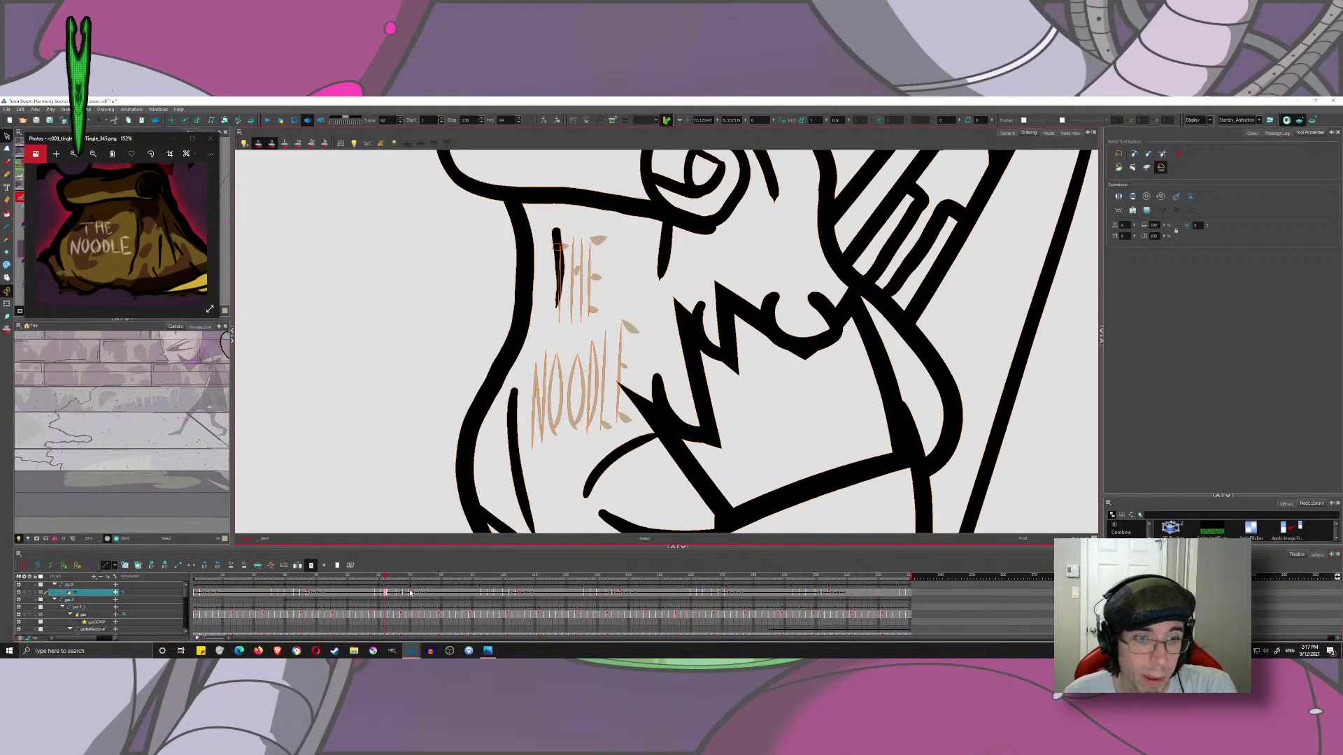
left_click(498, 593)
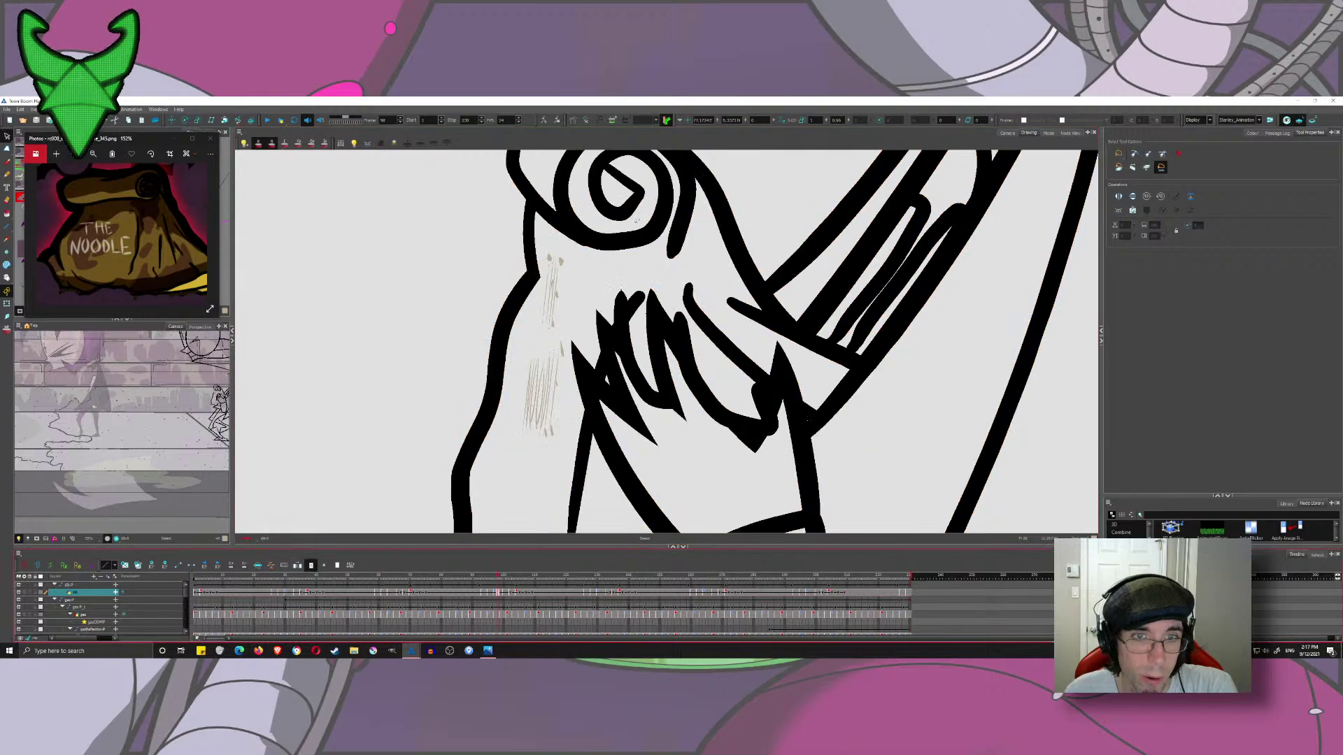
- Delete the compressed tan lettering strokes from the current bag drawing and move on to the next drawing
left_click(550, 324)
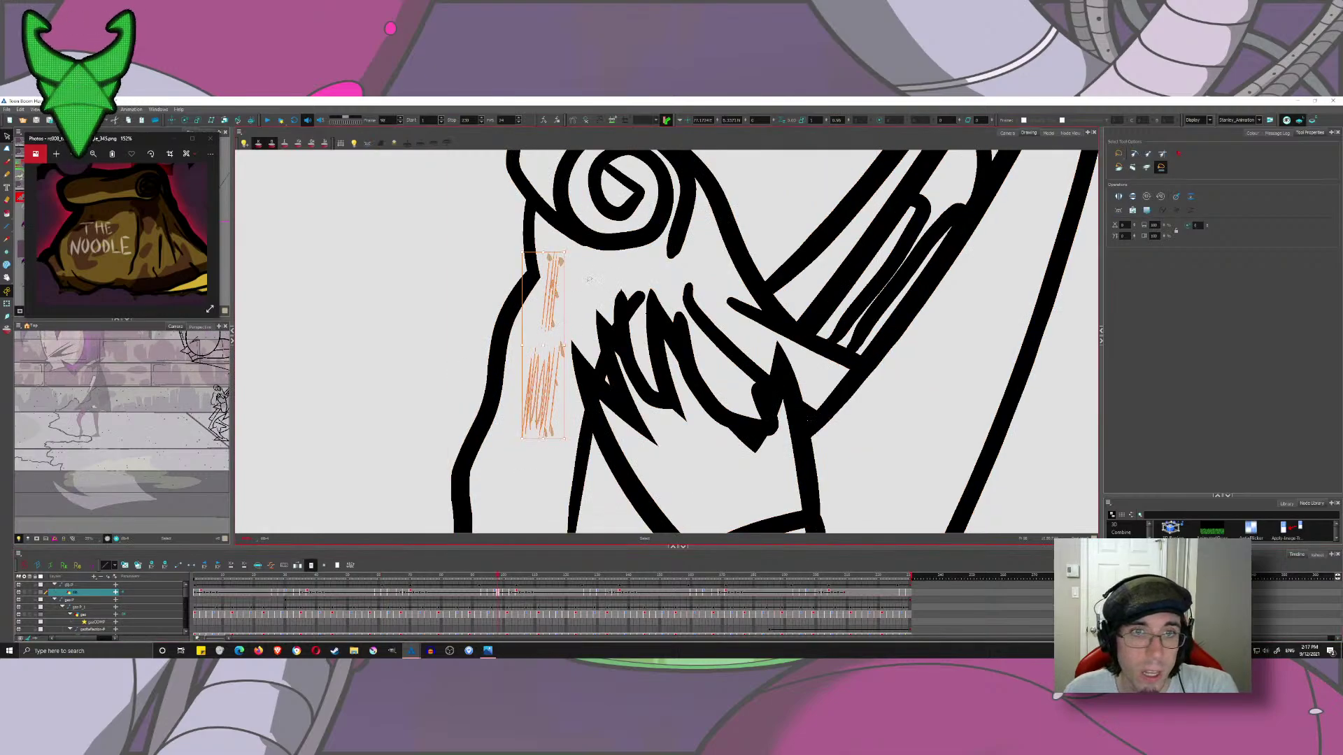
key("Delete")
left_click(505, 594)
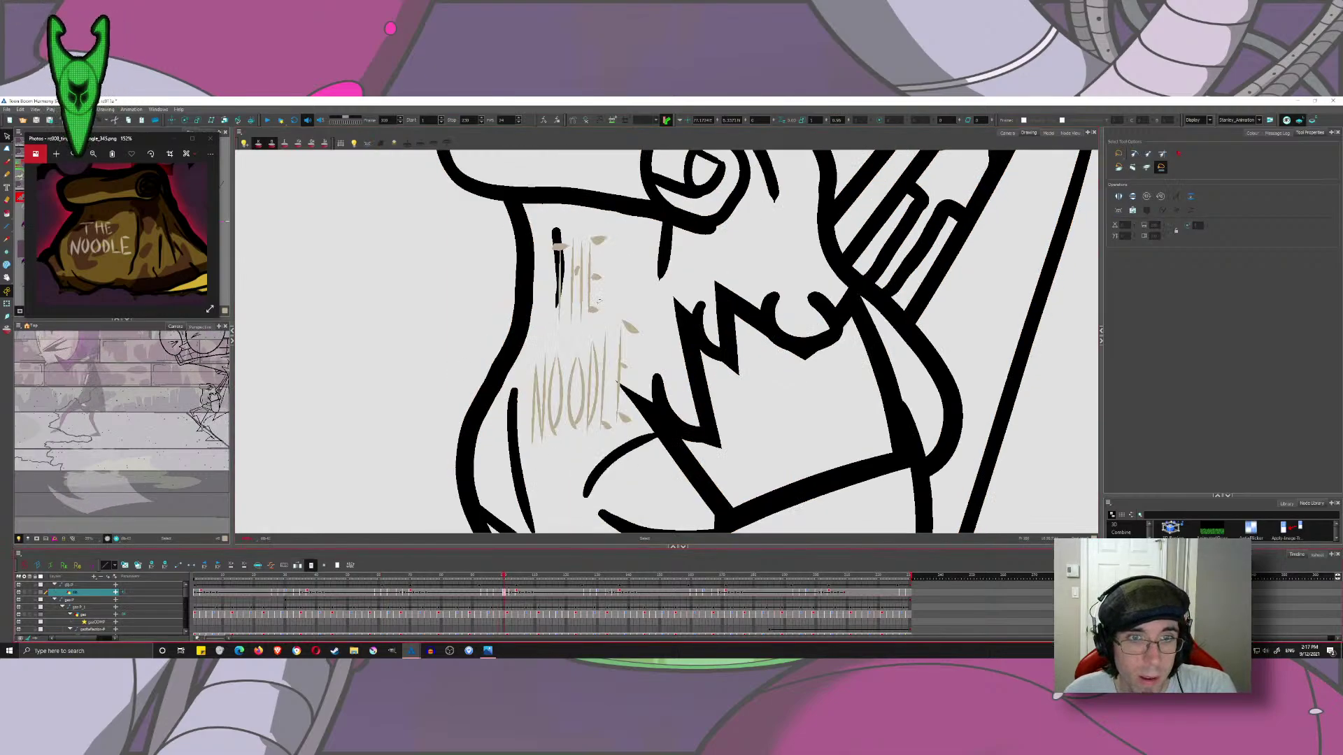
- Send the tan THE NOODLE lettering behind the black line art and check the lettering on the following drawing
left_click(610, 341)
left_click(615, 338)
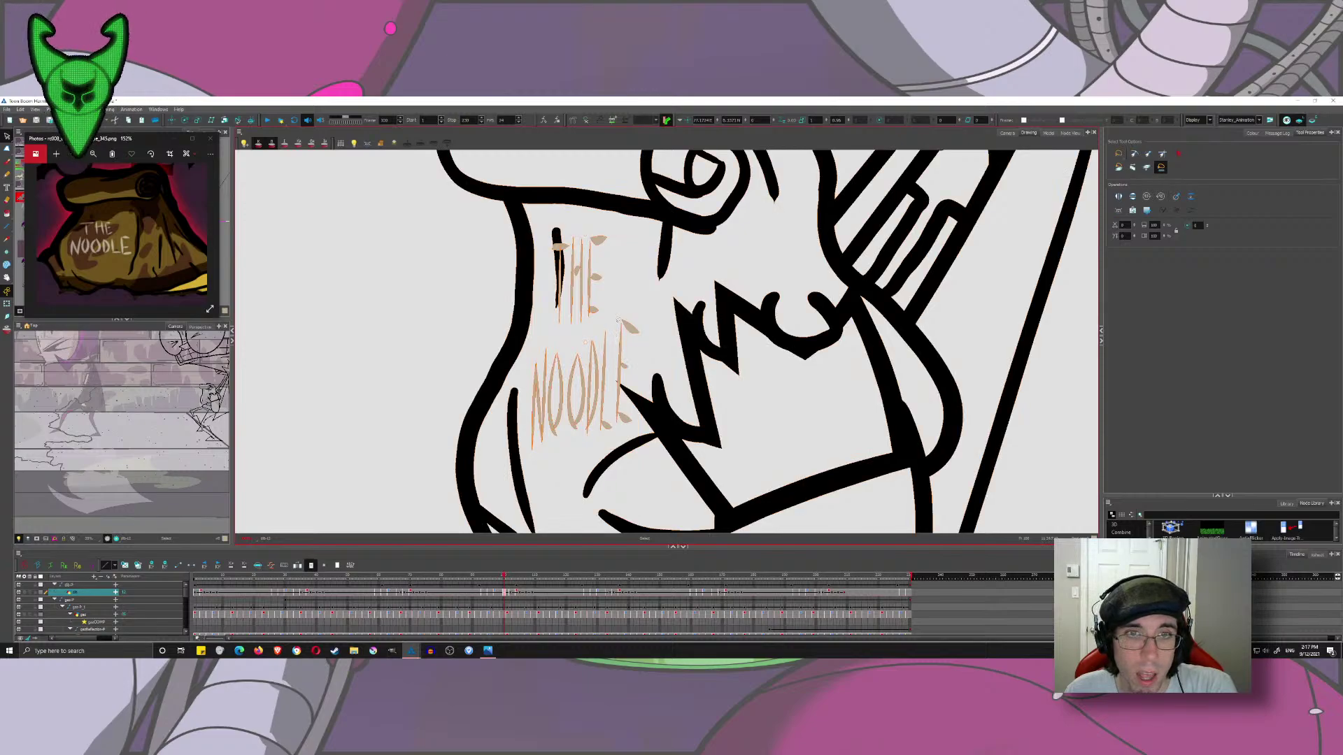
left_click(591, 302)
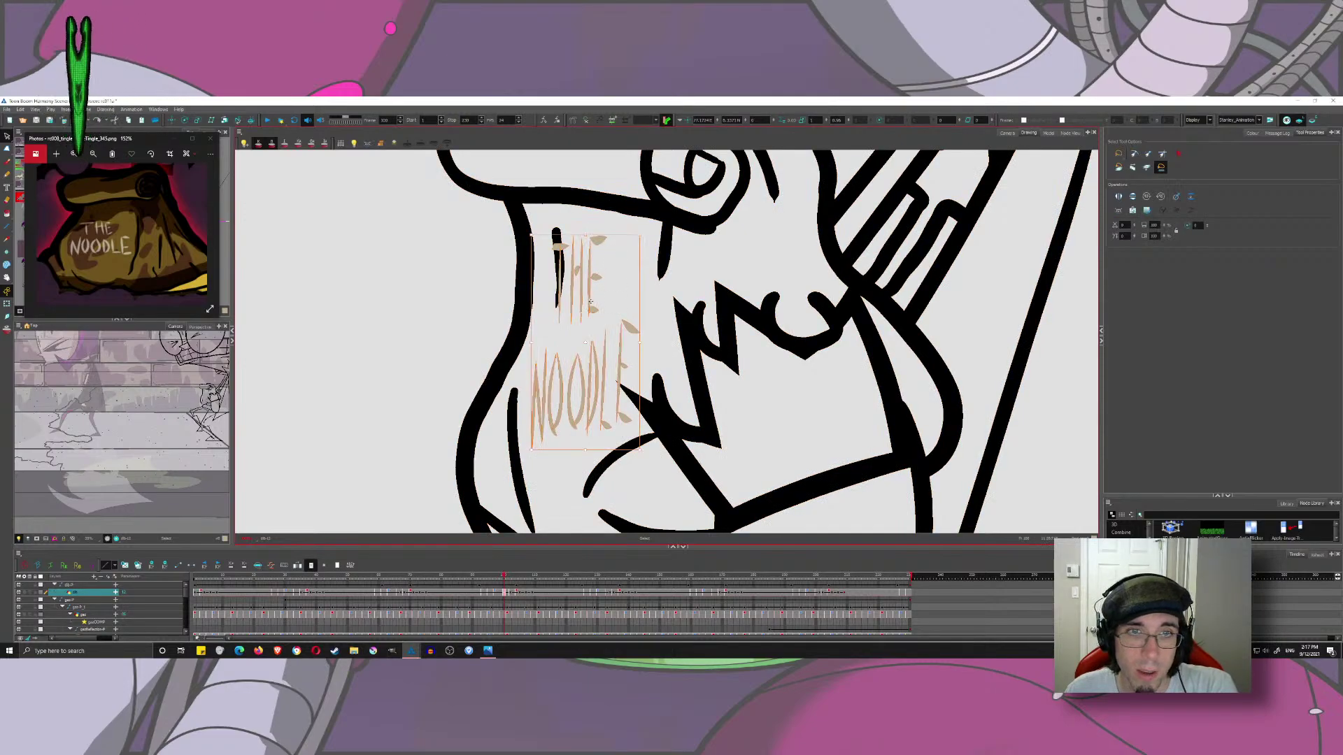
key("ctrl+shift+Page_Down")
left_click(647, 308)
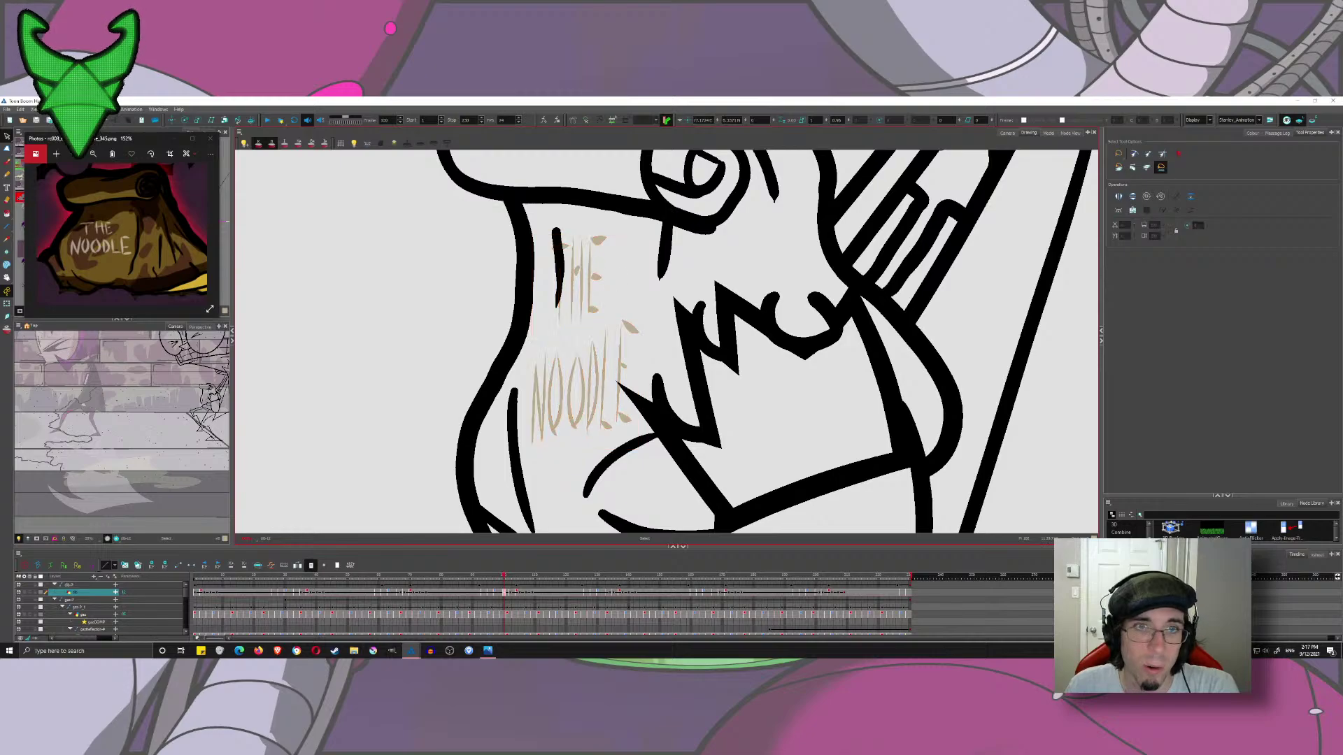
left_click(512, 594)
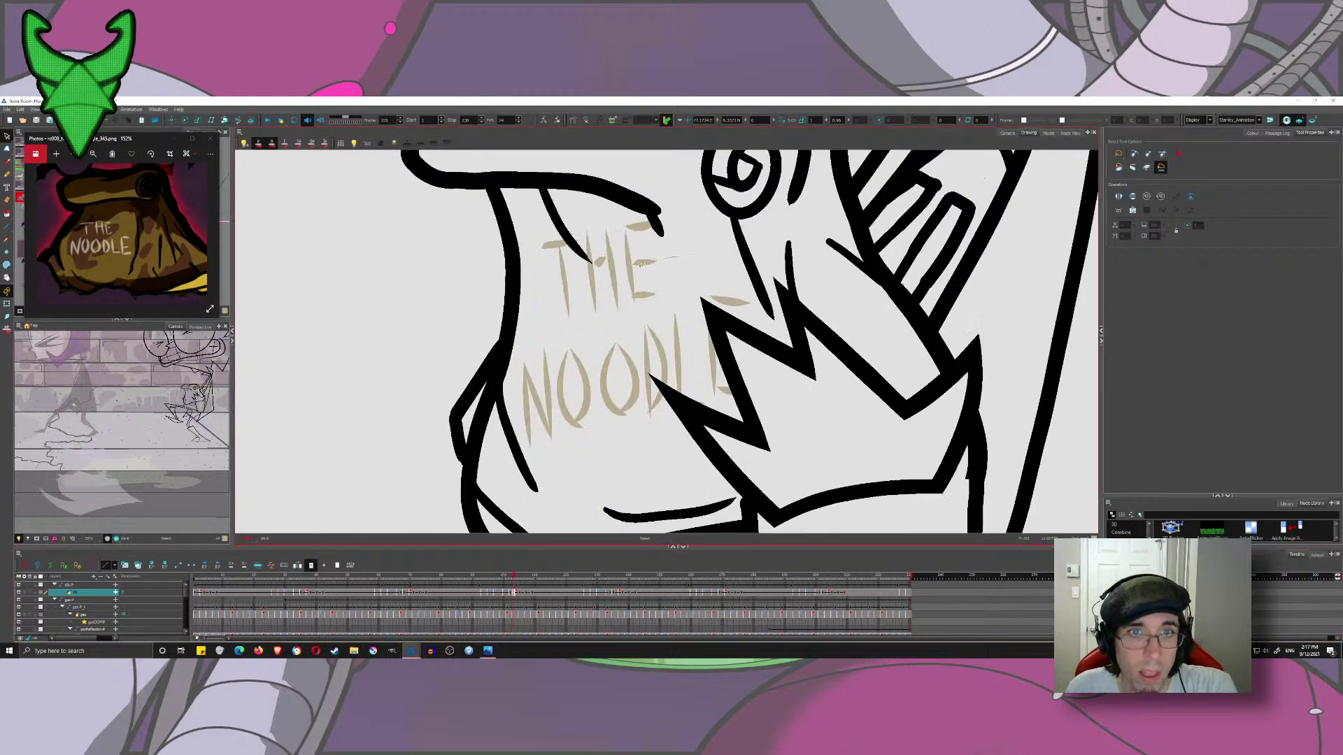
left_click(631, 306)
left_click(691, 276)
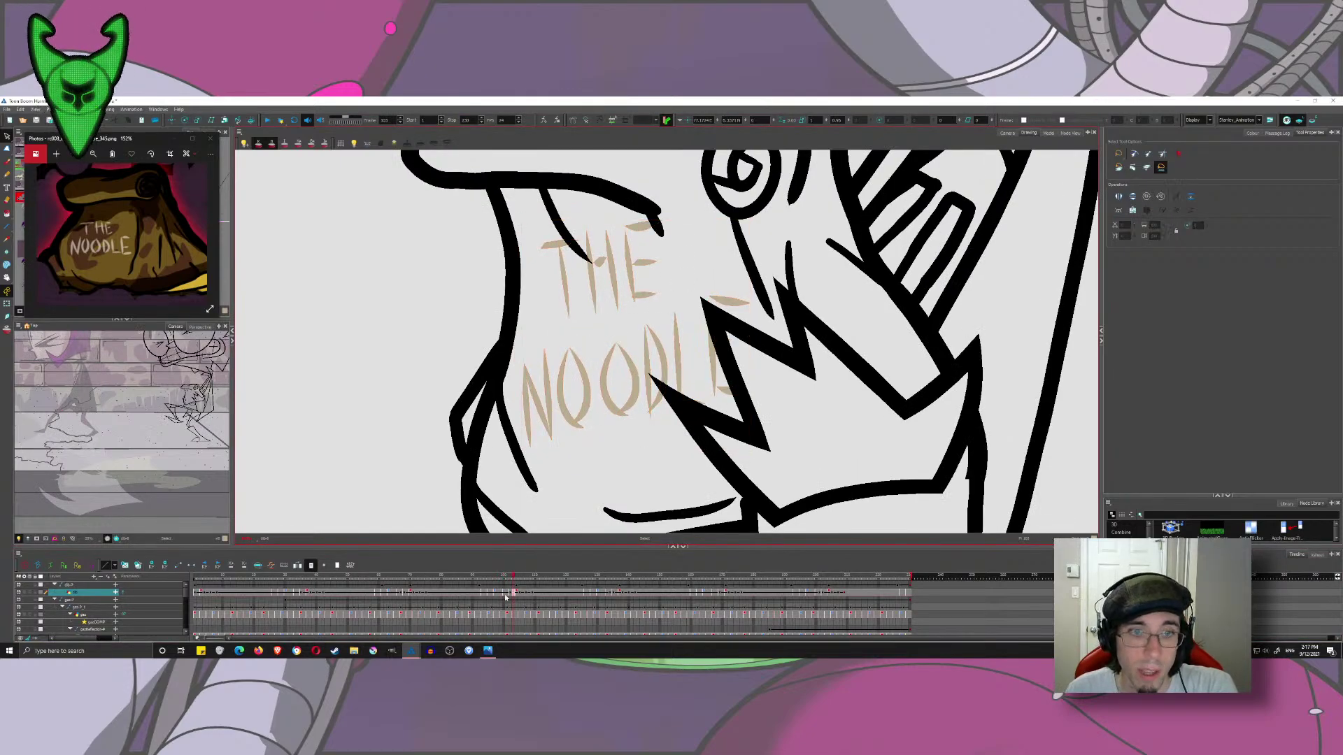
- Go to the following bag drawing and set up the Brush tool with the BagStain0 colour
left_click(540, 594)
scroll(654, 314, "down", 3)
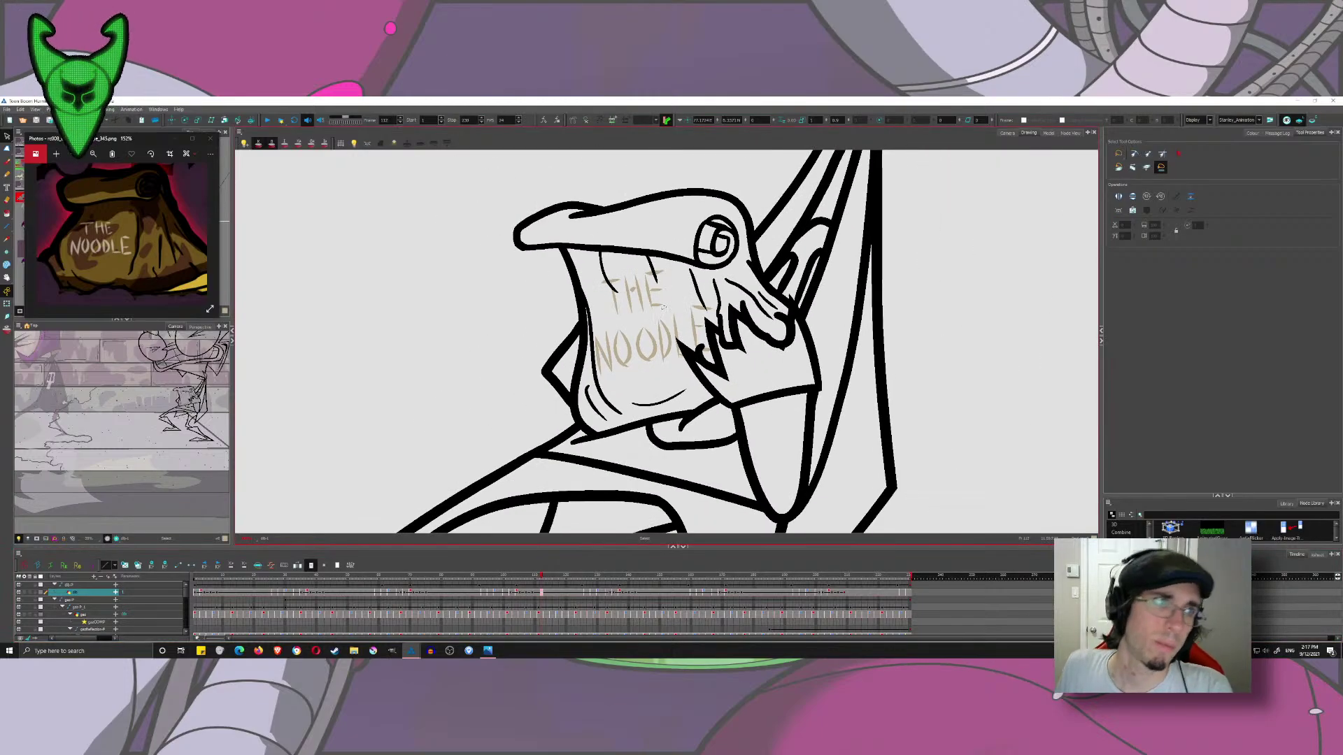
left_click(6, 162)
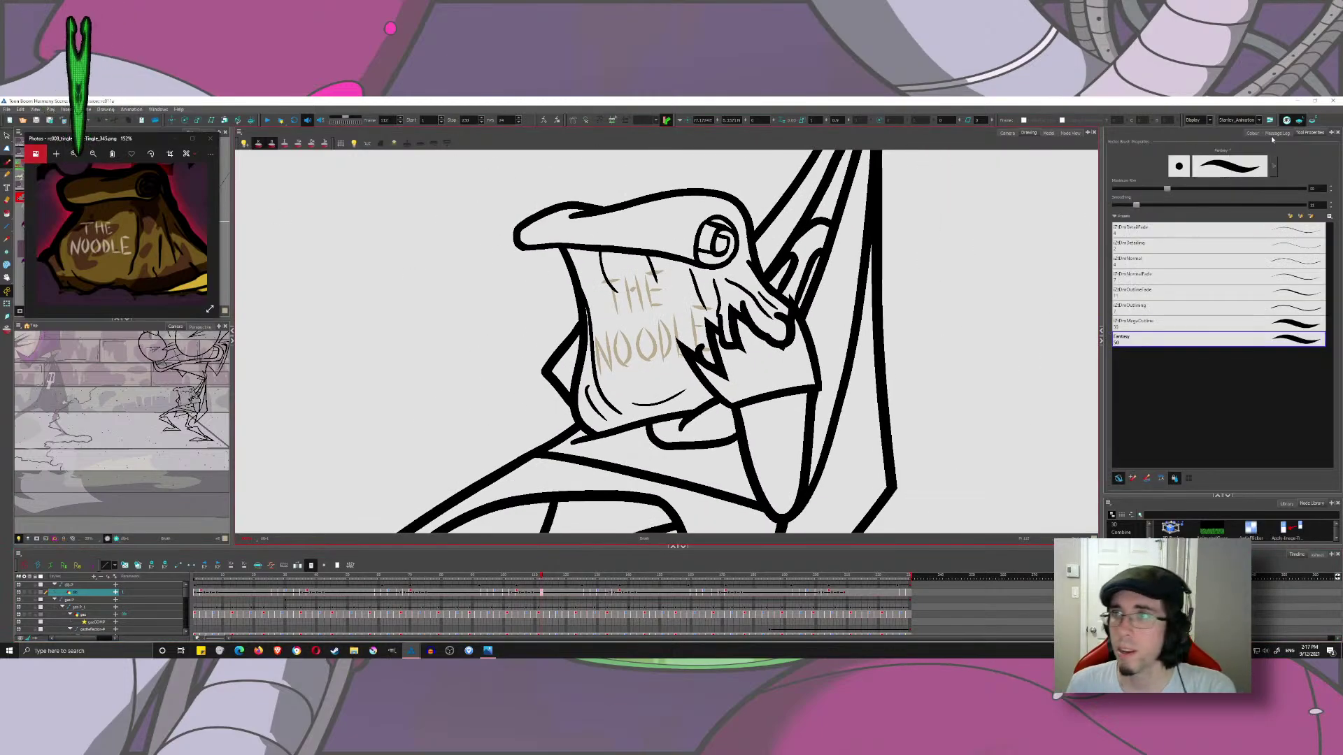
left_click(1254, 133)
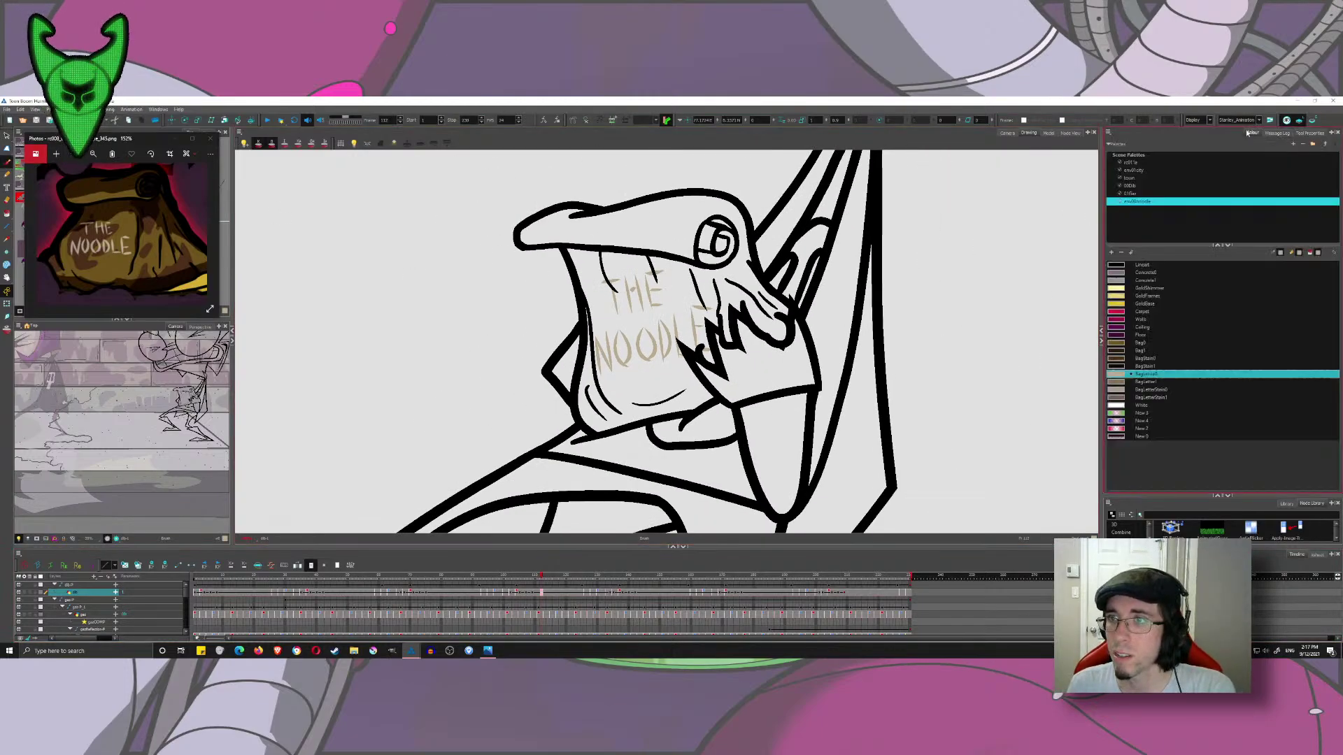
left_click(1122, 389)
mouse_move(849, 389)
left_mouse_down()
mouse_move(824, 457)
mouse_move(1142, 419)
left_mouse_up()
left_click(1119, 358)
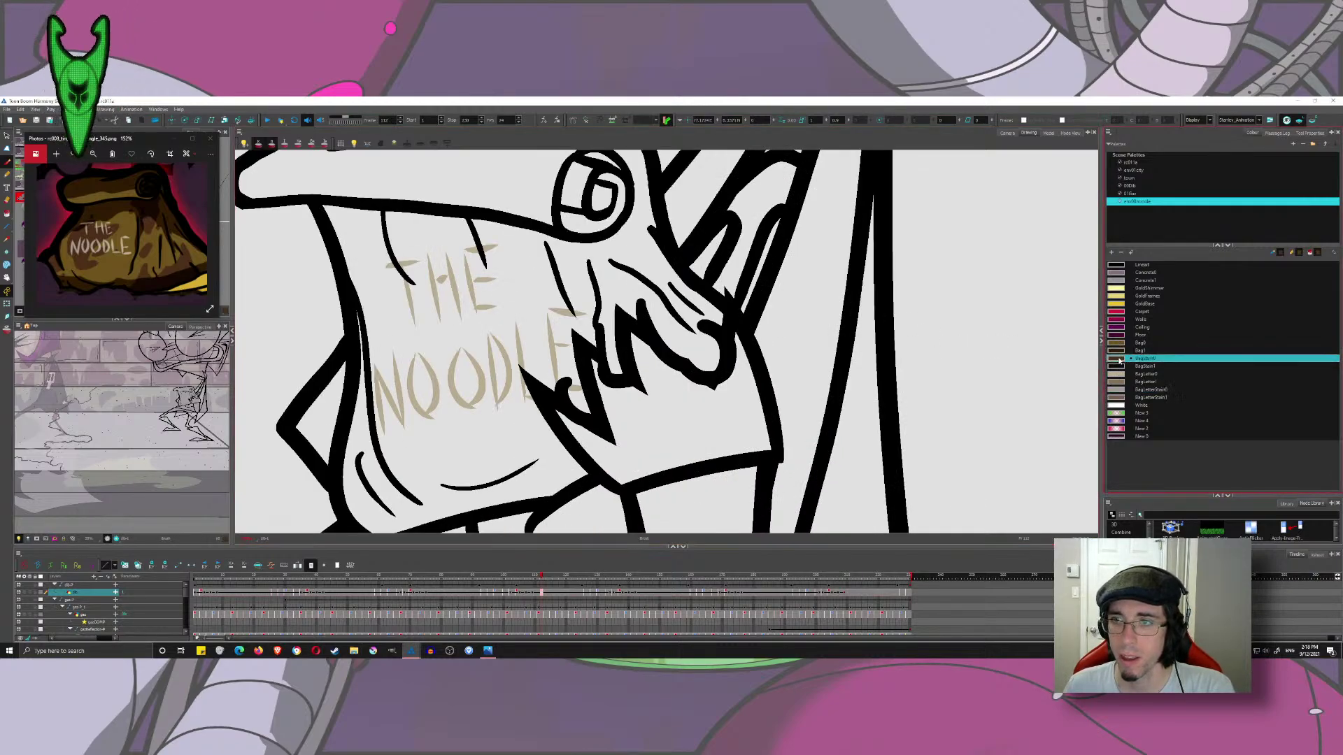
left_click_drag(708, 327, 844, 351)
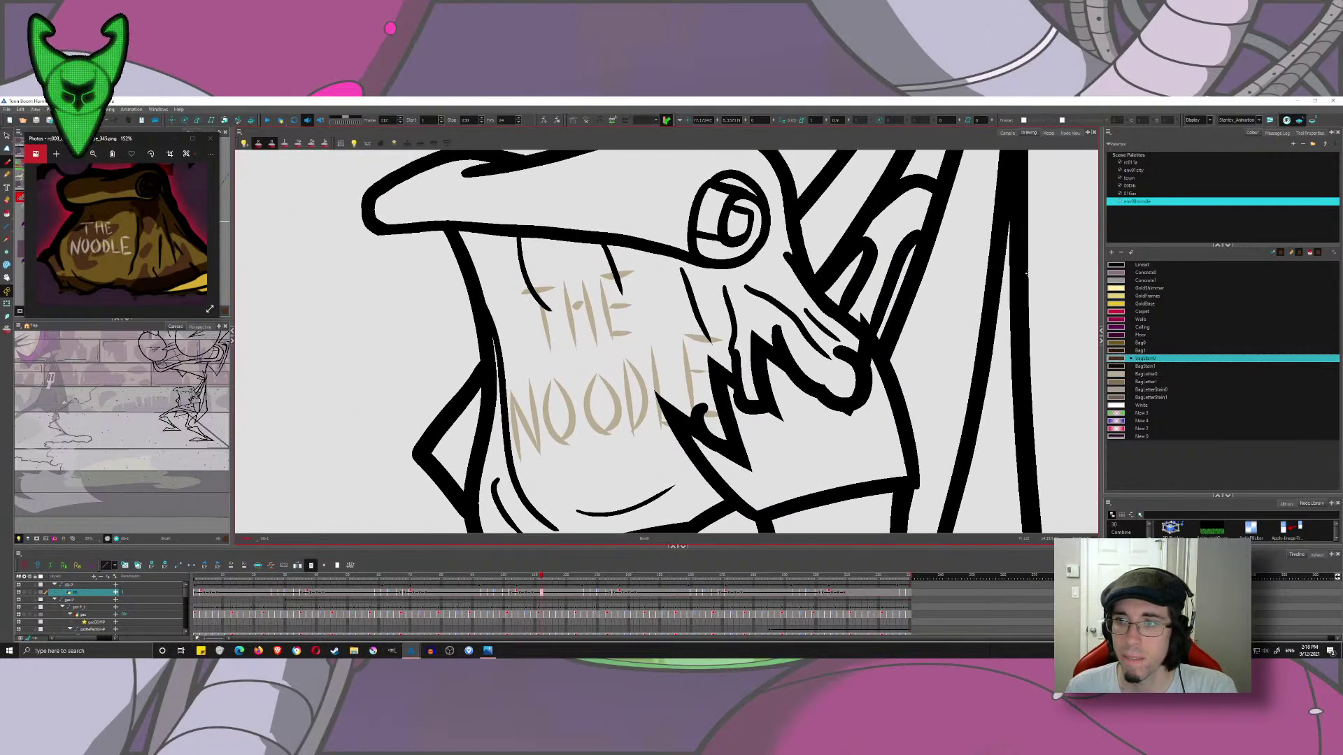
left_click(1310, 133)
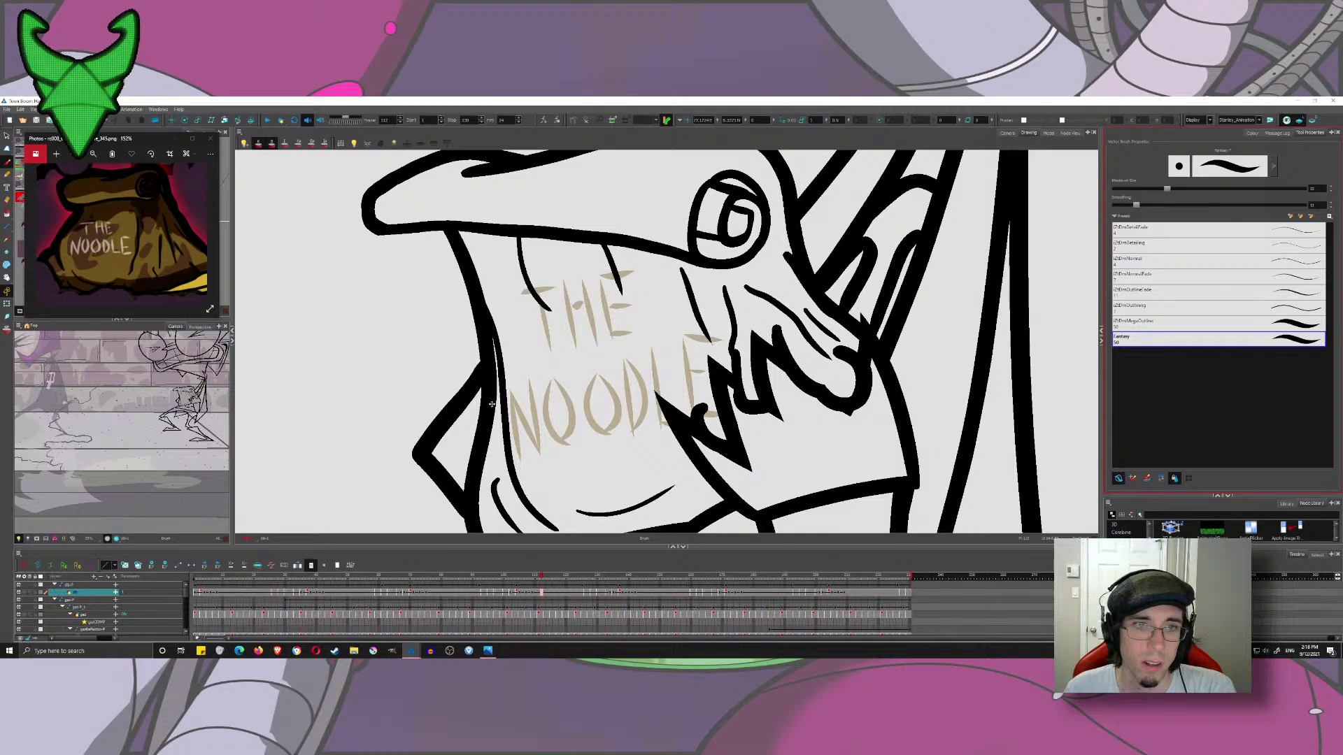
- Test a stain stroke across the lettering, undo it, and set the brush's maximum size to 25
mouse_move(493, 405)
left_mouse_down()
mouse_move(520, 354)
mouse_move(530, 352)
mouse_move(510, 394)
mouse_move(561, 331)
mouse_move(603, 323)
left_mouse_up()
key("ctrl+z")
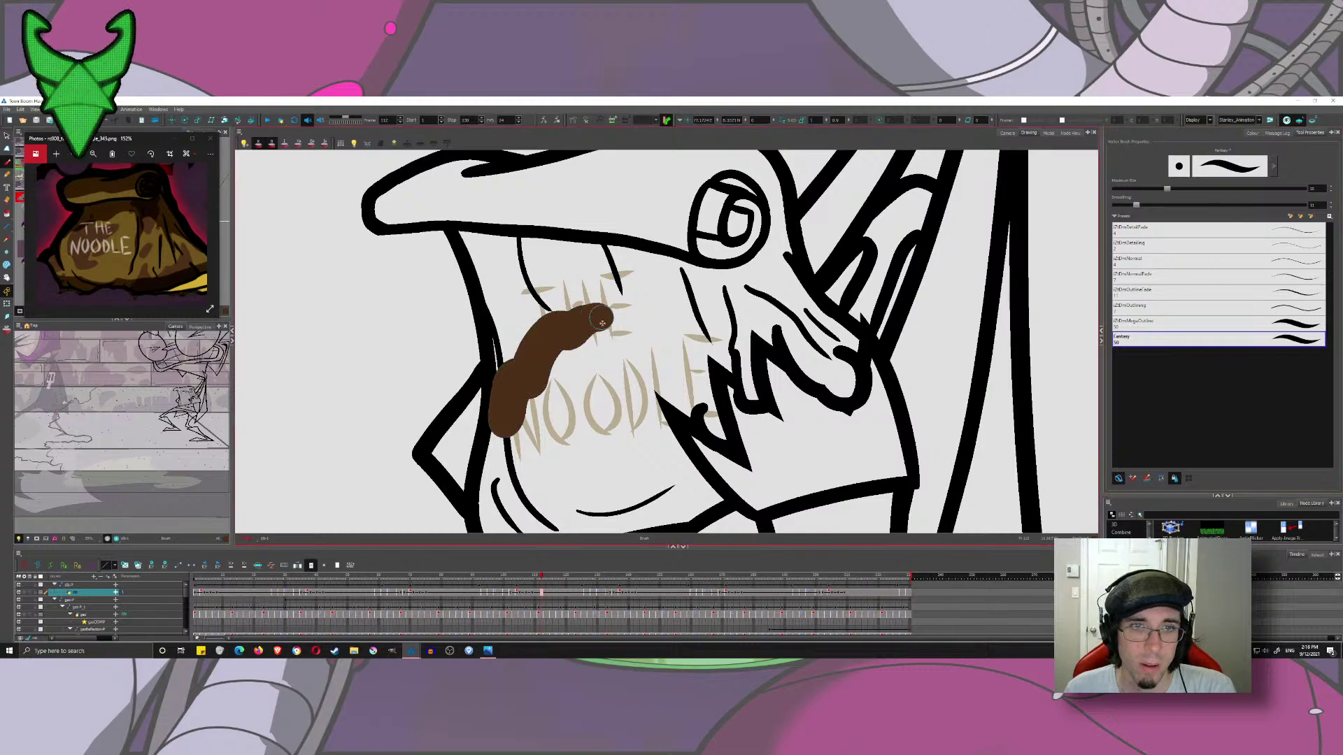
key("ctrl+z")
double_click(1314, 189)
type("25")
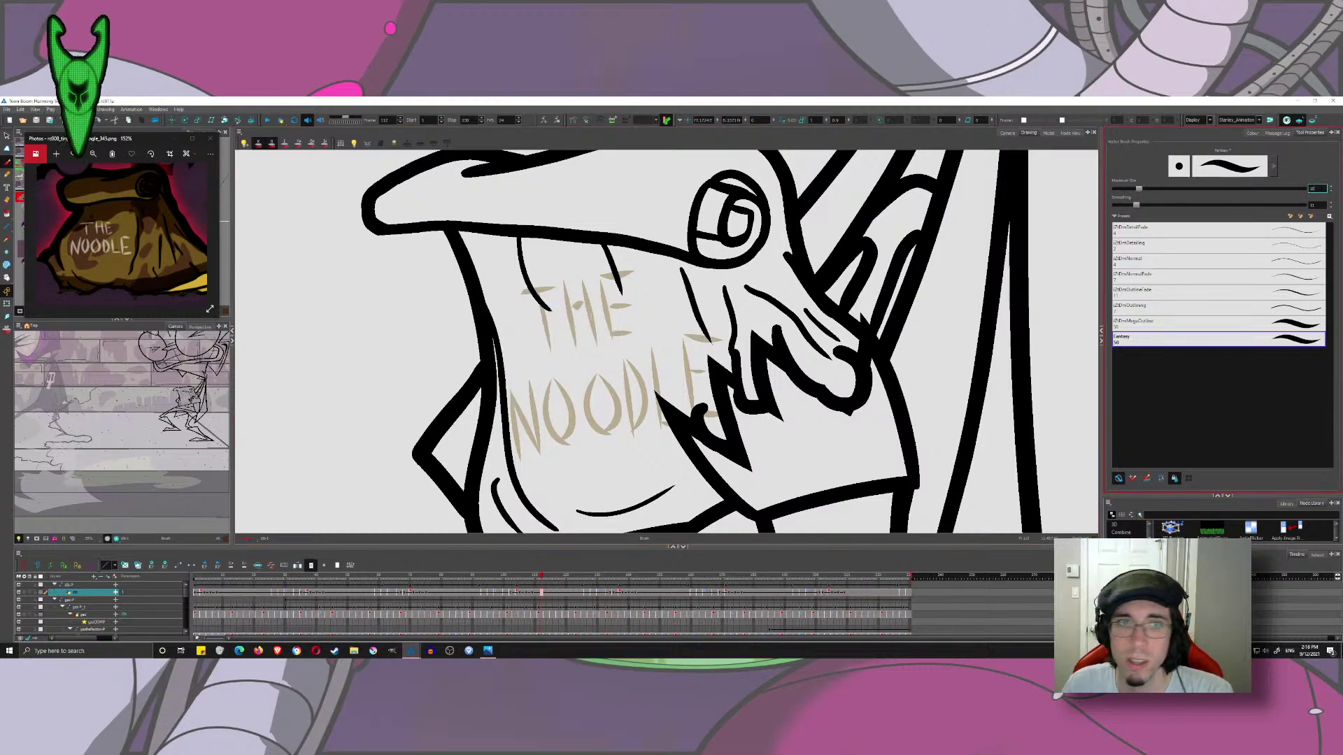
- Brush closed brown stain outlines on the bag: a wavy shape rising from its base behind NOODLE and a small oval beside THE
mouse_move(494, 402)
left_mouse_down()
mouse_move(521, 353)
mouse_move(630, 297)
mouse_move(599, 352)
mouse_move(650, 352)
mouse_move(613, 394)
mouse_move(626, 445)
mouse_move(551, 485)
mouse_move(512, 476)
mouse_move(502, 371)
left_mouse_up()
mouse_move(682, 264)
left_mouse_down()
mouse_move(649, 293)
mouse_move(668, 275)
left_mouse_up()
left_click_drag(659, 422, 626, 351)
key("ctrl+z")
mouse_move(491, 513)
left_mouse_down()
mouse_move(521, 460)
mouse_move(461, 398)
mouse_move(504, 427)
mouse_move(595, 279)
mouse_move(635, 355)
mouse_move(682, 312)
mouse_move(691, 319)
mouse_move(632, 388)
left_mouse_up()
key("ctrl+z")
mouse_move(568, 281)
left_mouse_down()
mouse_move(564, 335)
mouse_move(668, 294)
left_mouse_up()
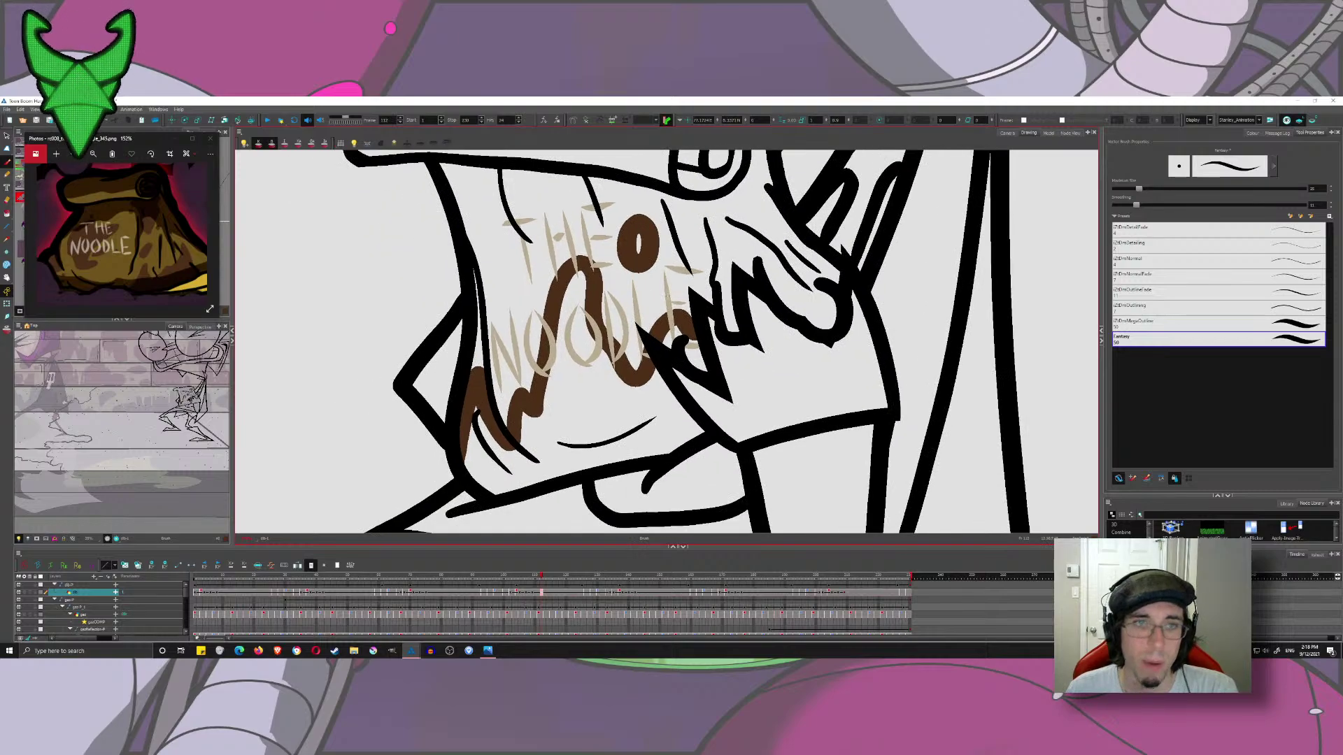
- Fill the stain outlines on the bag with the brown stain colour using the Paint tool
left_click(7, 213)
left_click(504, 443)
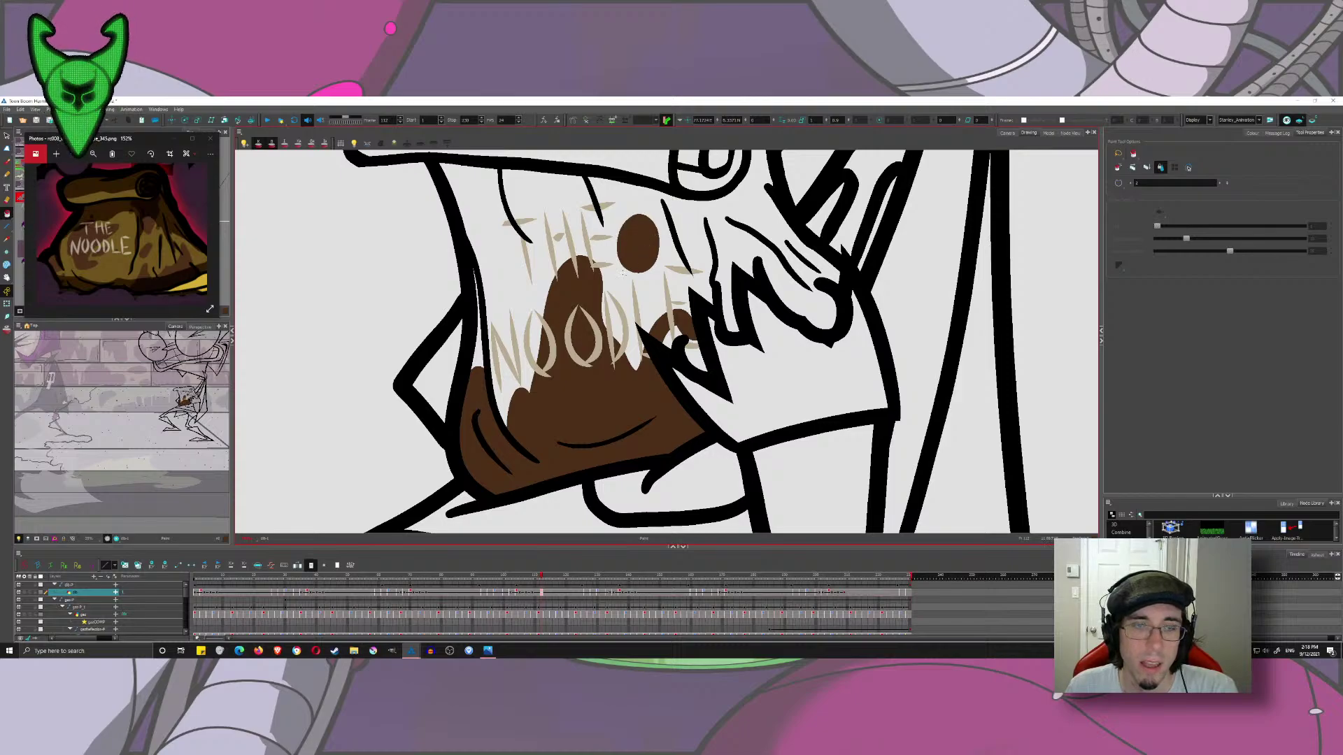
left_click_drag(640, 248, 600, 300)
- Use the Cutter to isolate the stain-covered parts of the first O in NOODLE and recolour them with BagLetterStain0
scroll(547, 313, "up", 3)
left_click(12, 137)
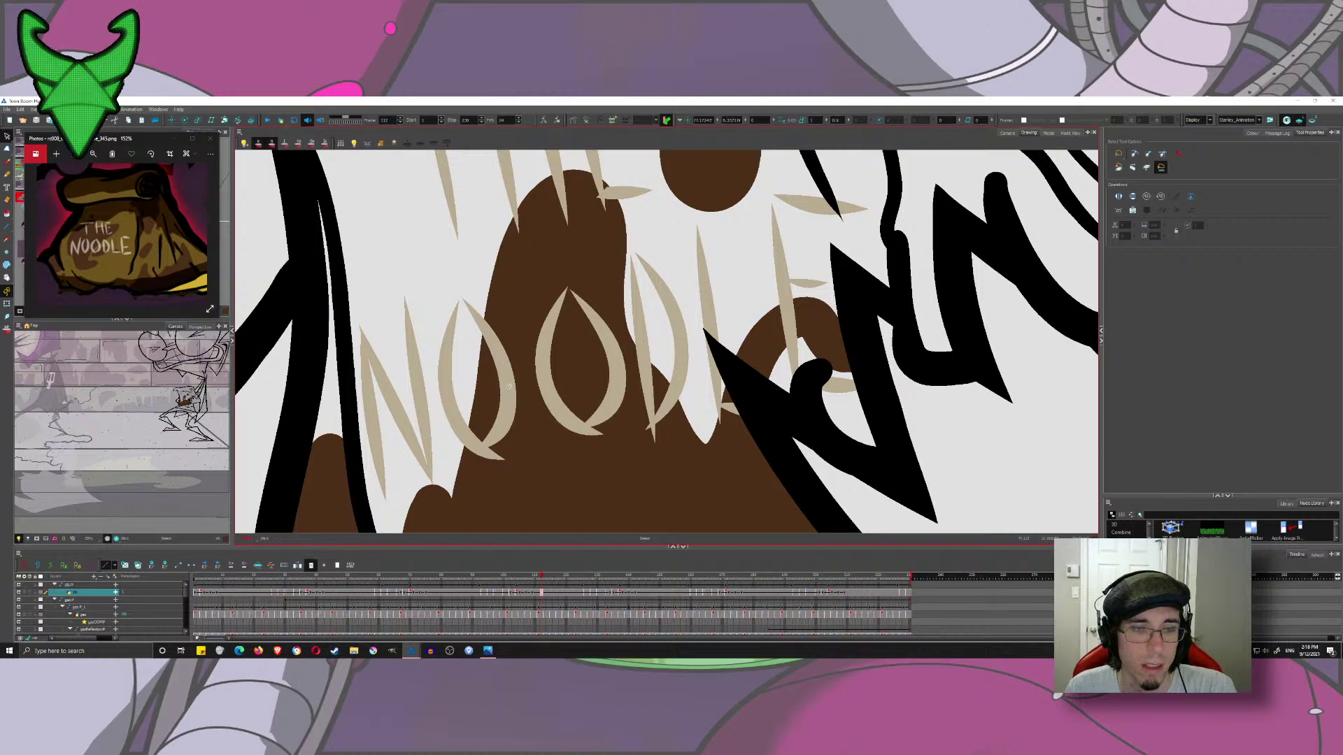
left_click_drag(10, 138, 30, 146)
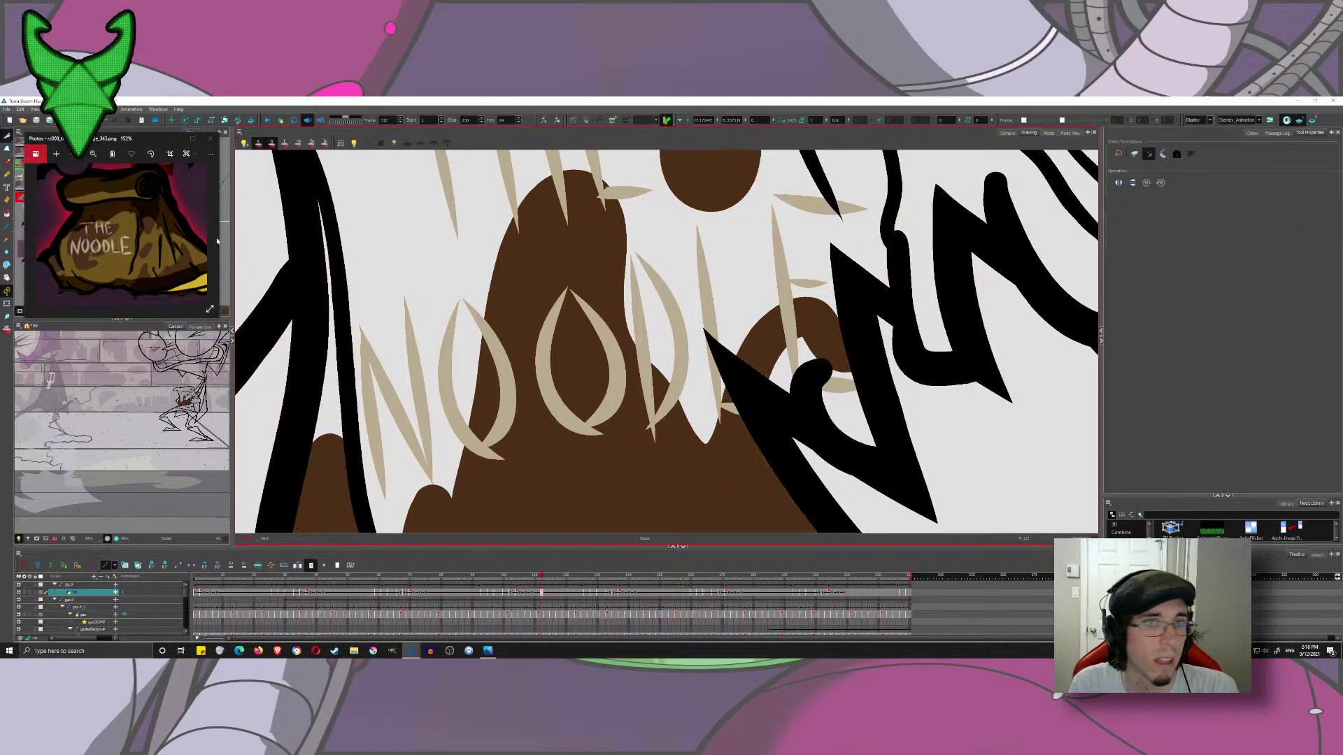
left_click(510, 389)
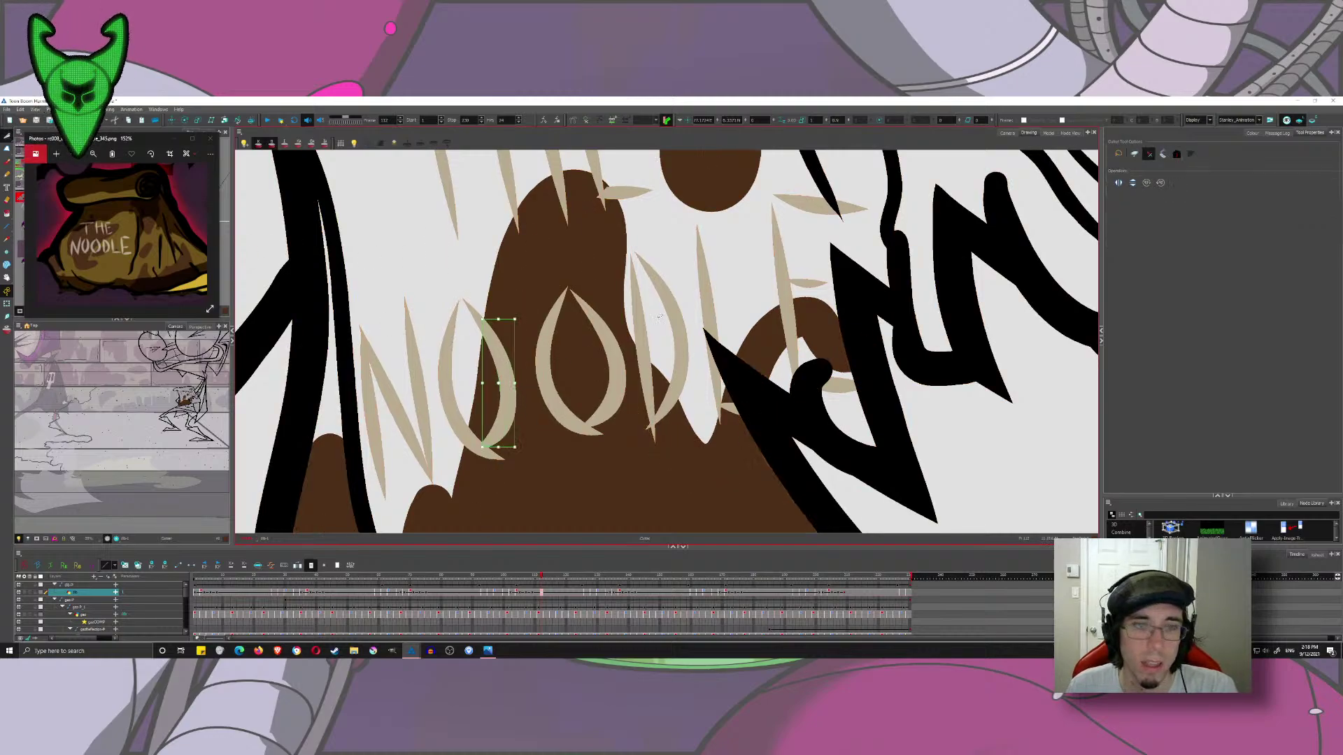
left_click(1253, 133)
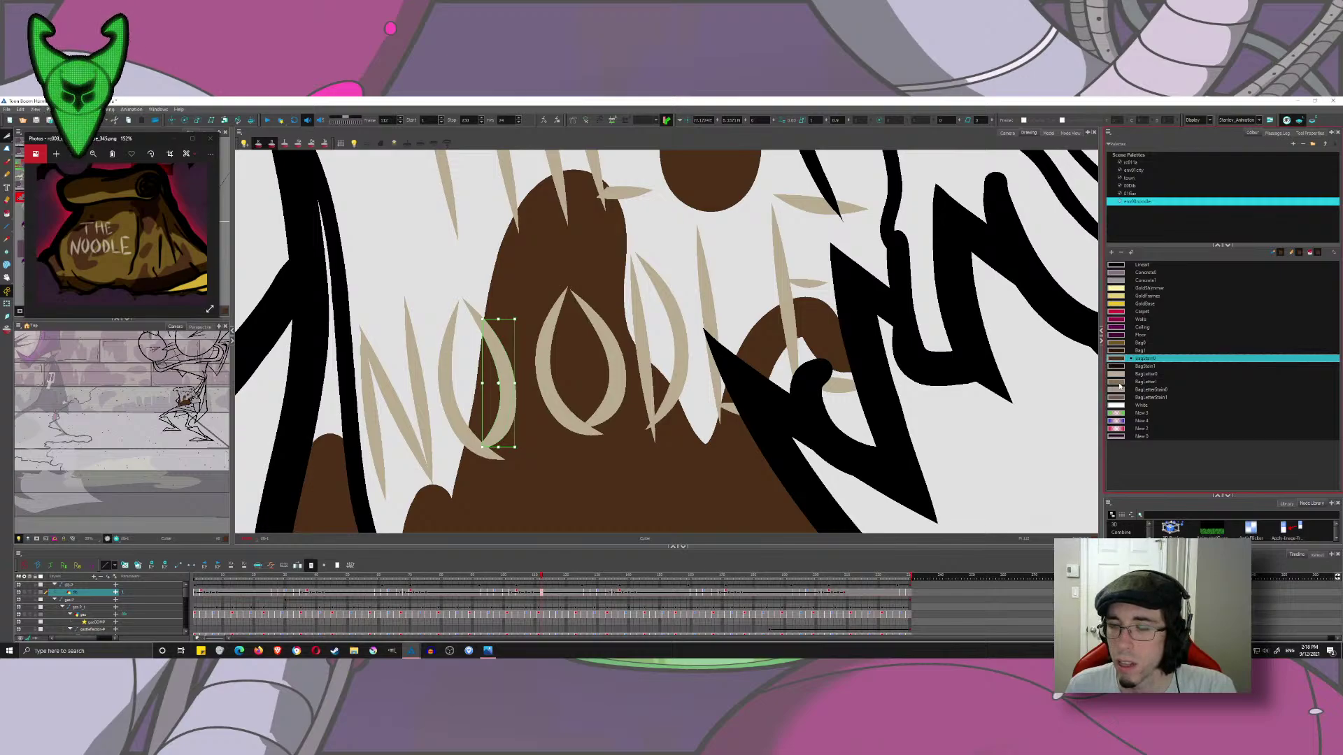
left_click(1120, 391)
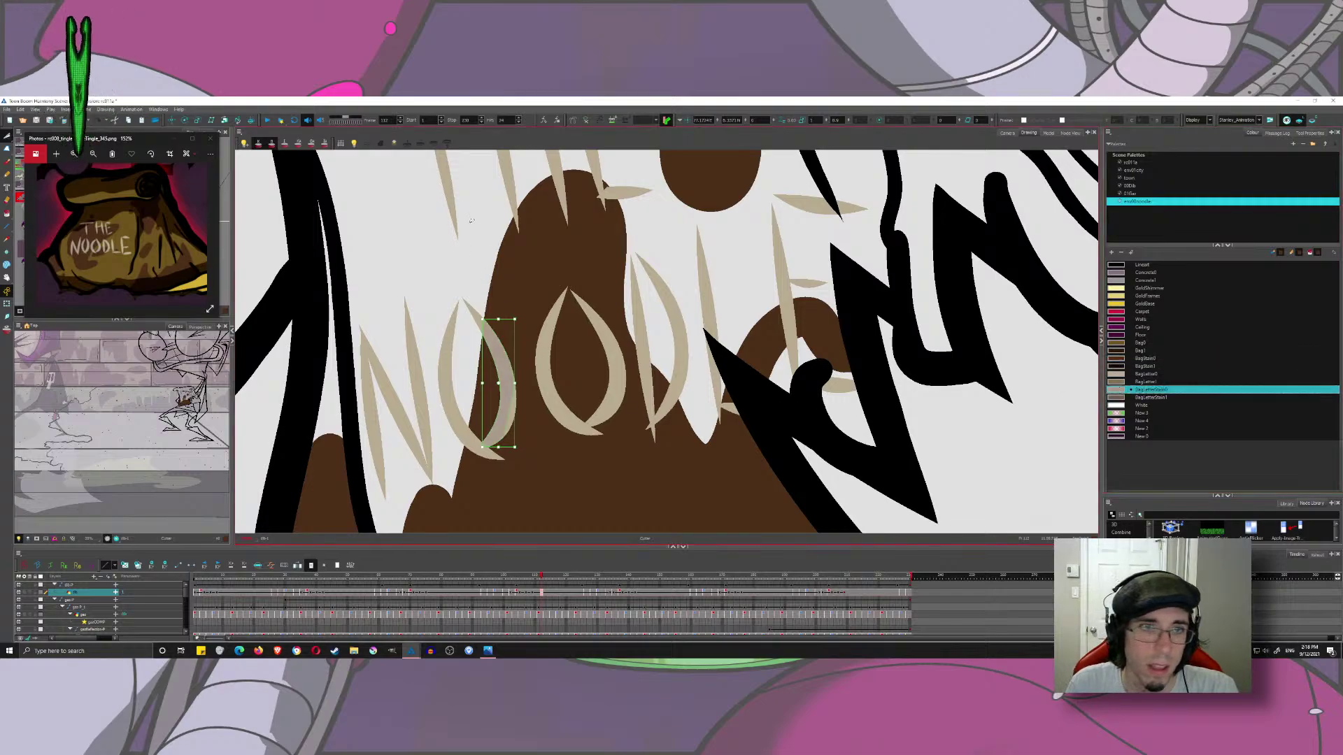
left_click(477, 453)
left_click(481, 452)
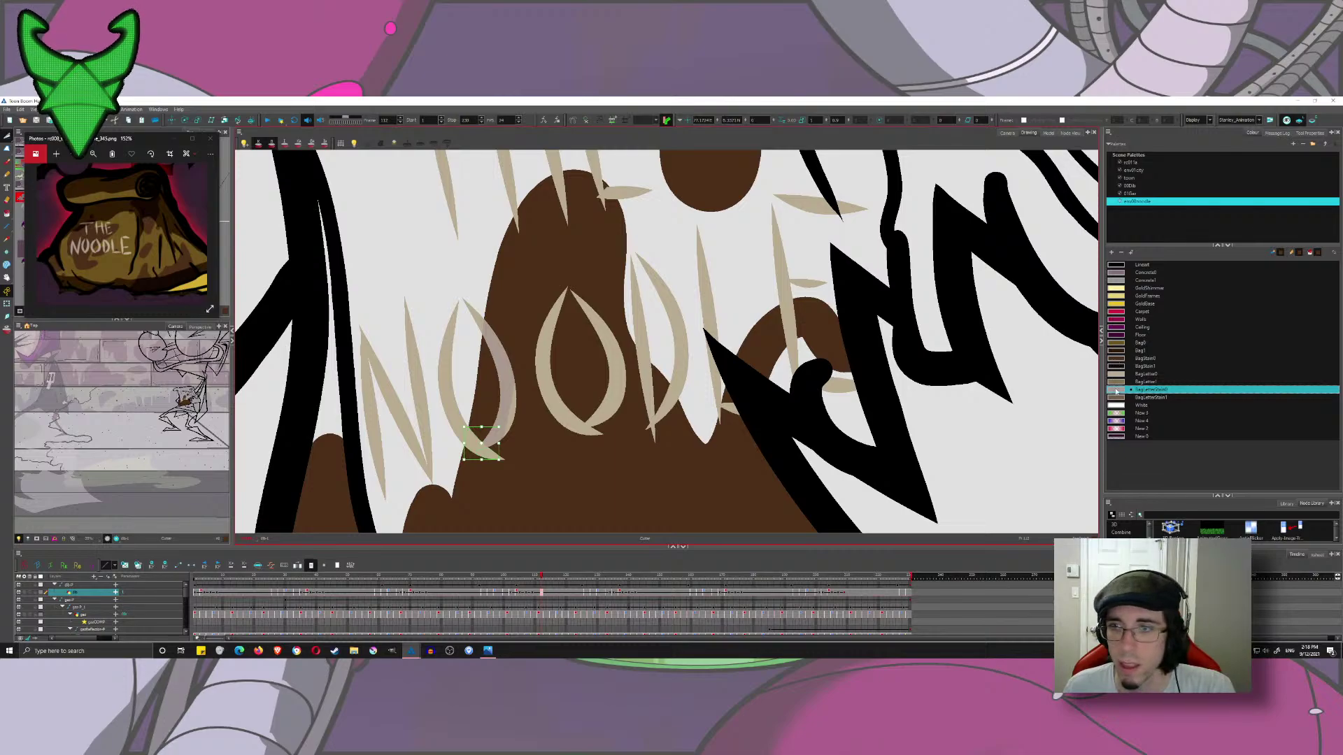
- Isolate the stem and bowl sections of the D that overlap the stain and recolour them with BagLetterStain0
left_click_drag(649, 369, 645, 422)
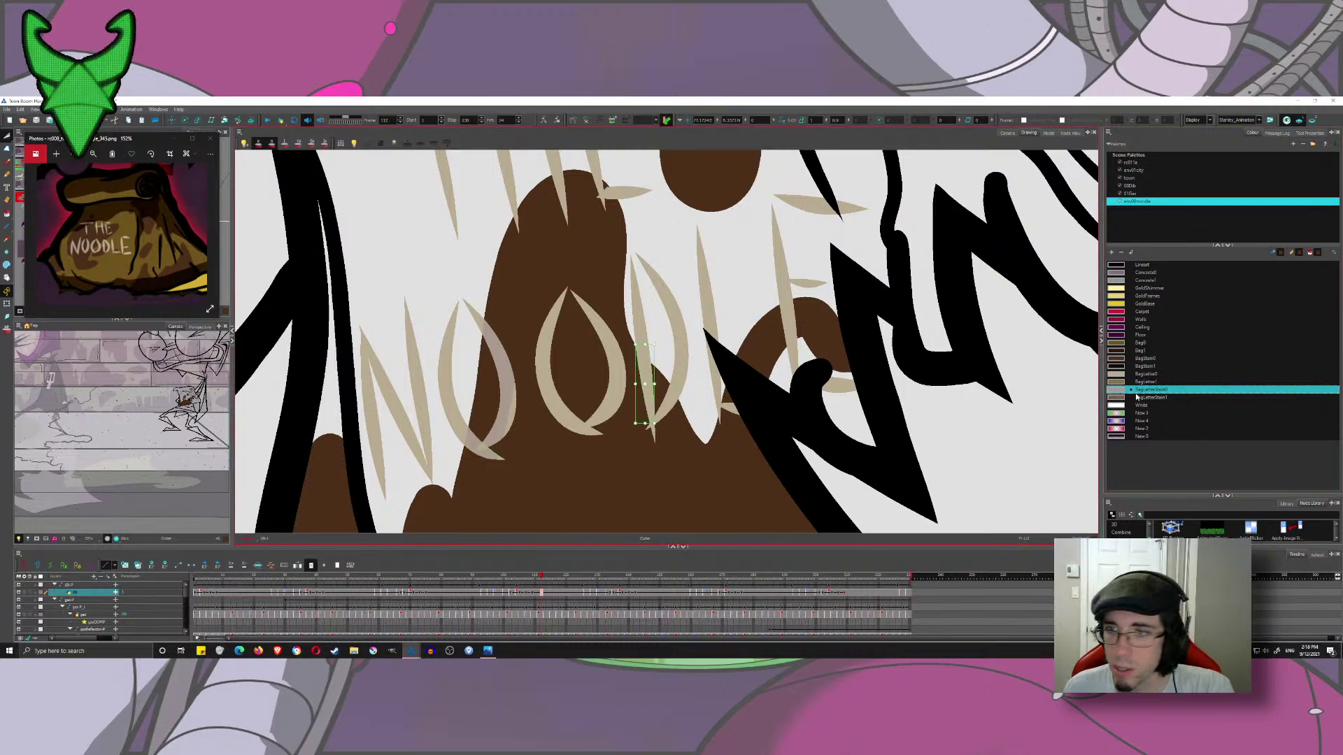
left_click(671, 397)
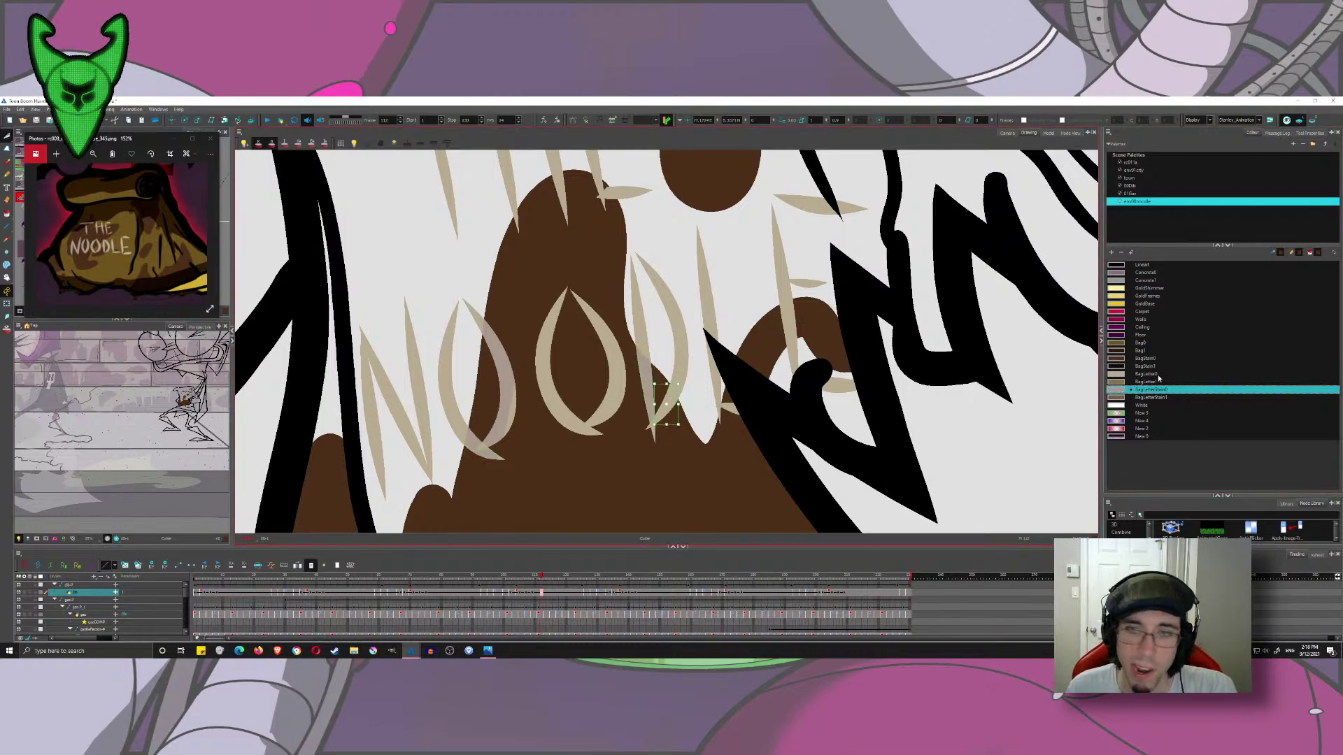
left_click(1109, 393)
- Recolour the L's foot, stem tip and remaining sliver over the stain with BagLetterStain0
left_click_drag(720, 402, 742, 416)
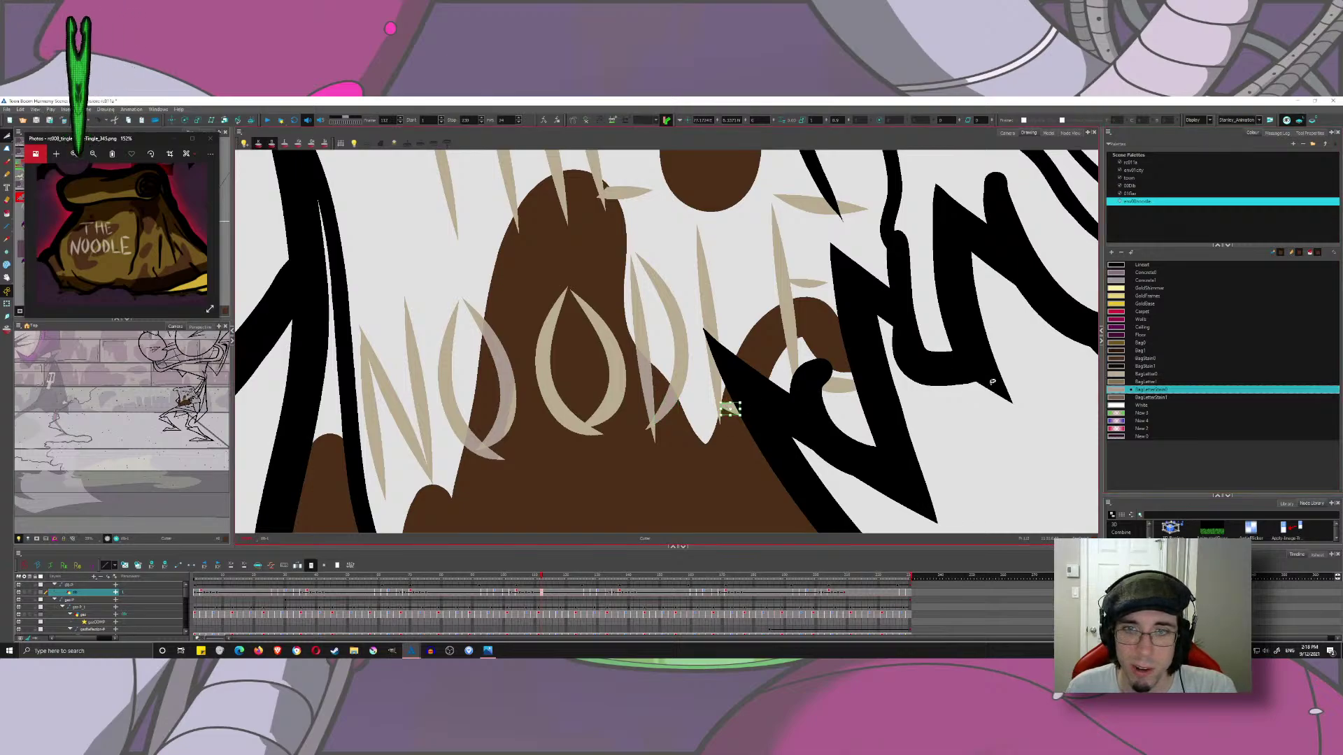
left_click(1120, 391)
left_click(721, 417)
scroll(752, 466, "up", 3)
left_click(644, 281)
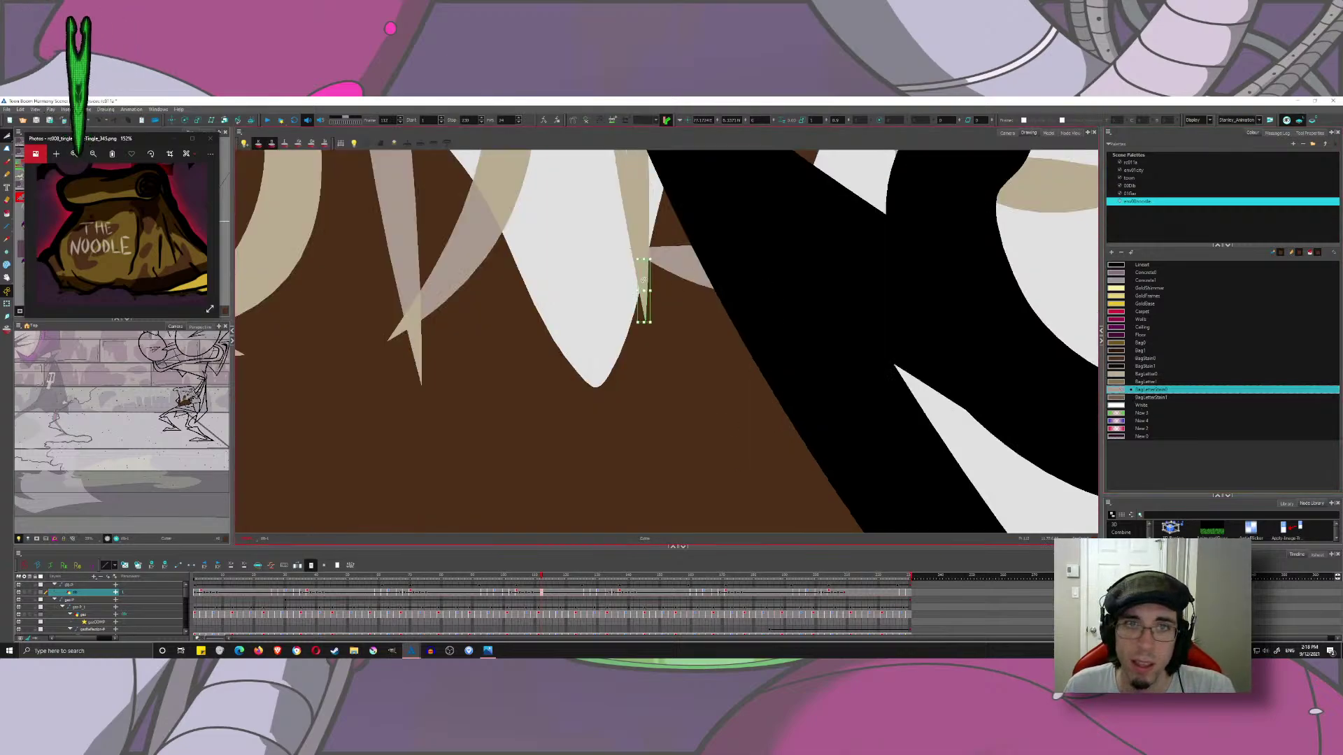
scroll(644, 301, "up", 4)
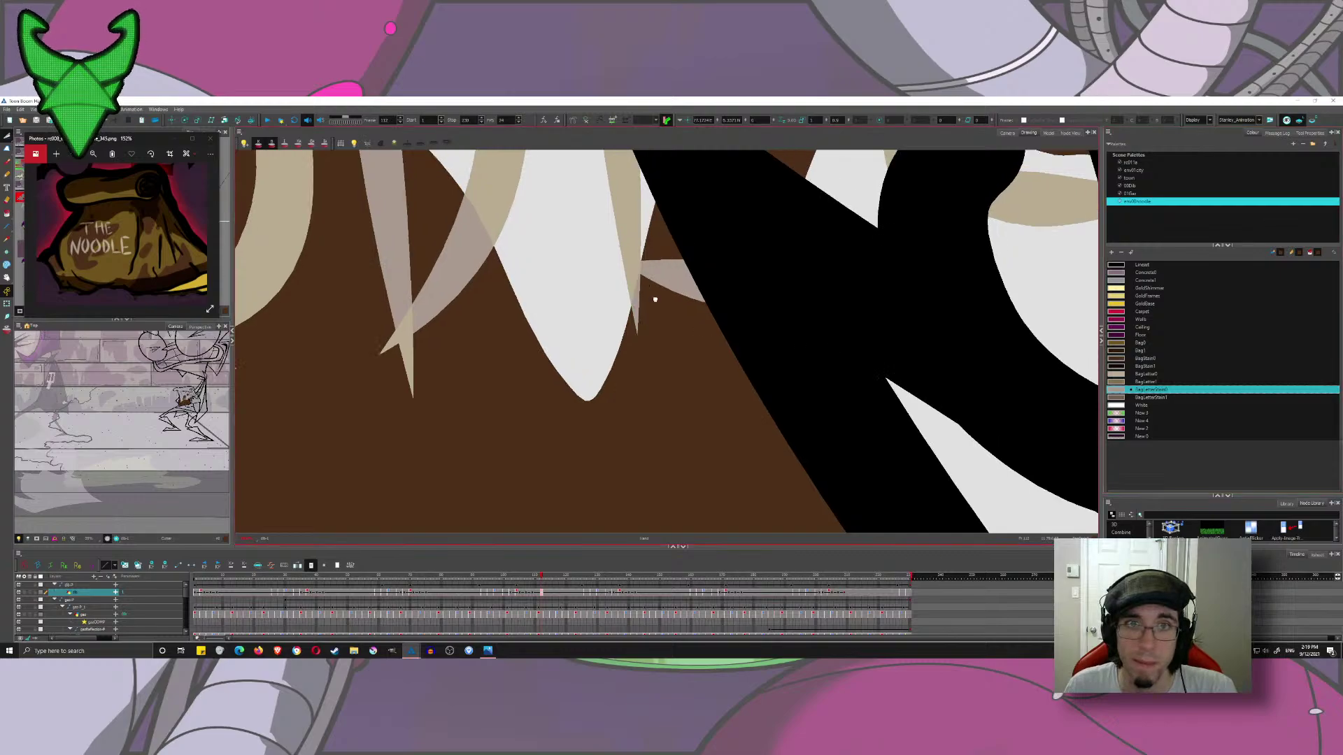
left_click_drag(565, 480, 578, 410)
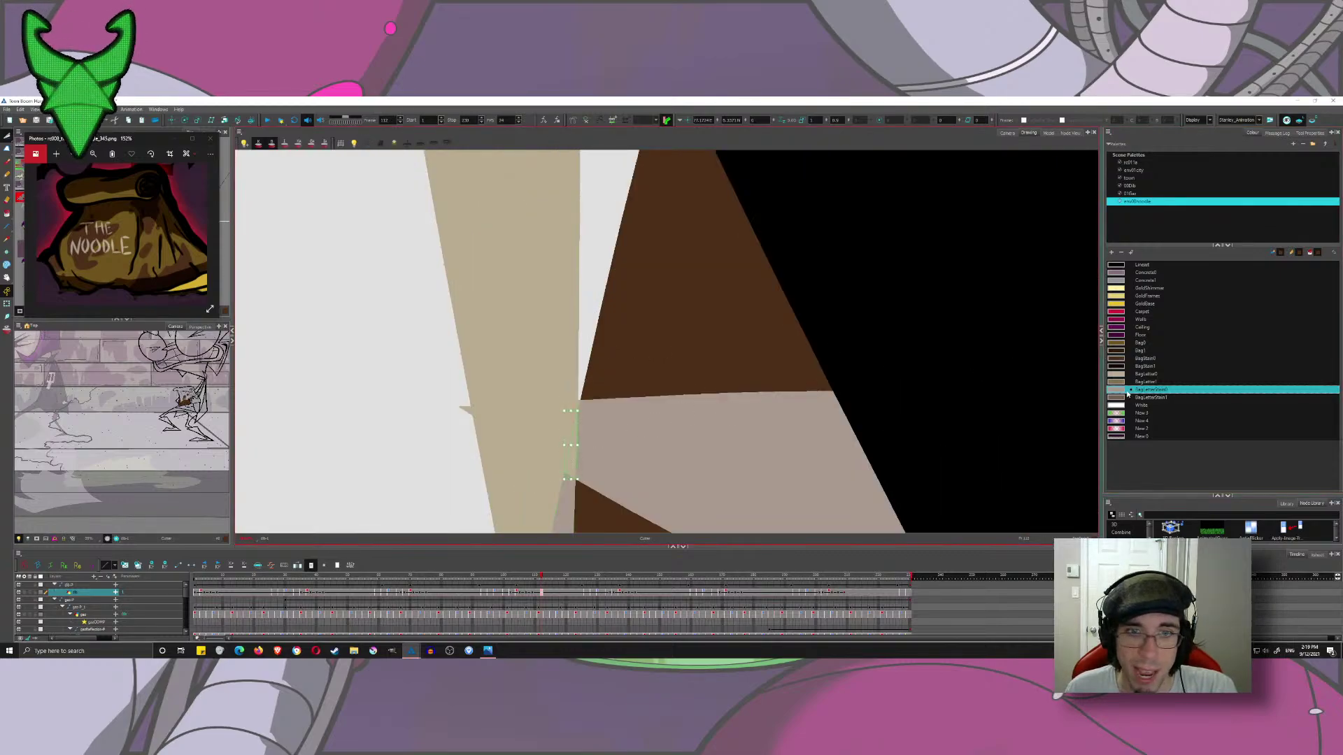
scroll(629, 266, "down", 5)
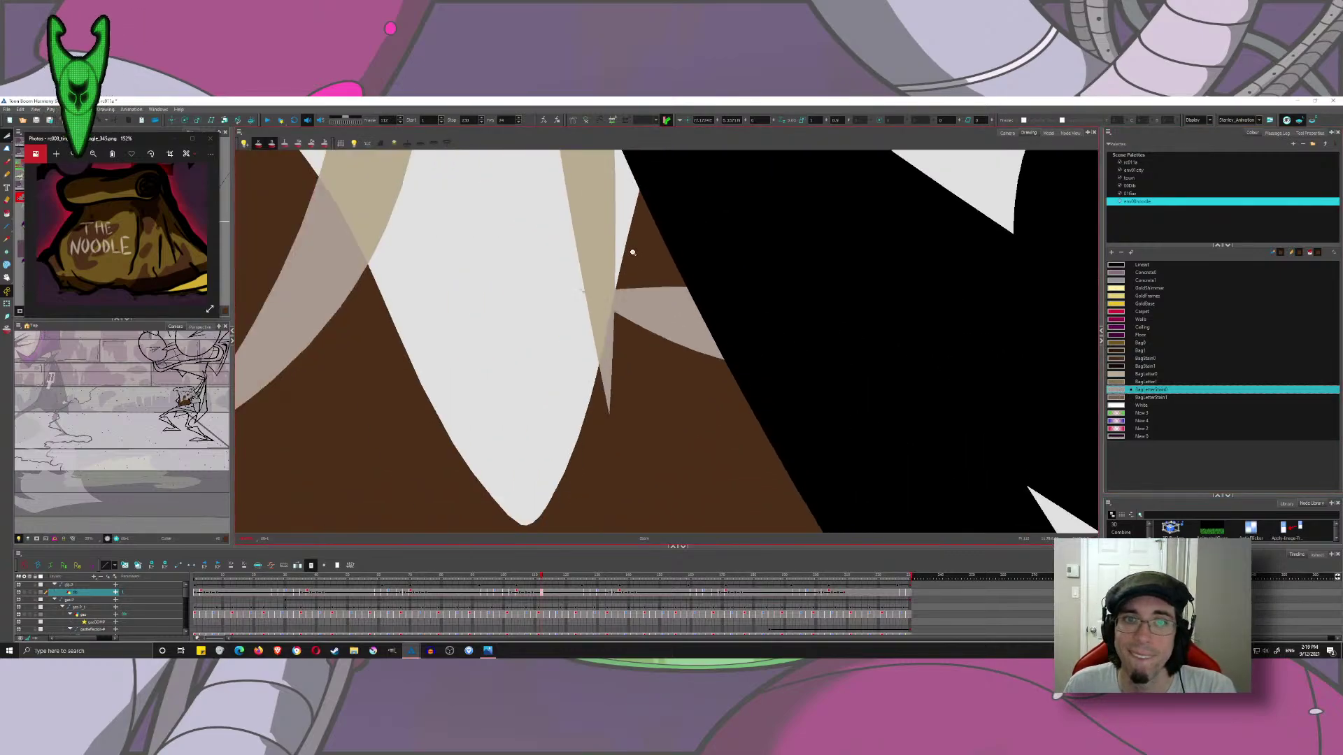
- Recolour the lower stem sections and bottom bar of NOODLE's final E with BagLetterStain0
left_click_drag(774, 242, 648, 306)
left_click(705, 171)
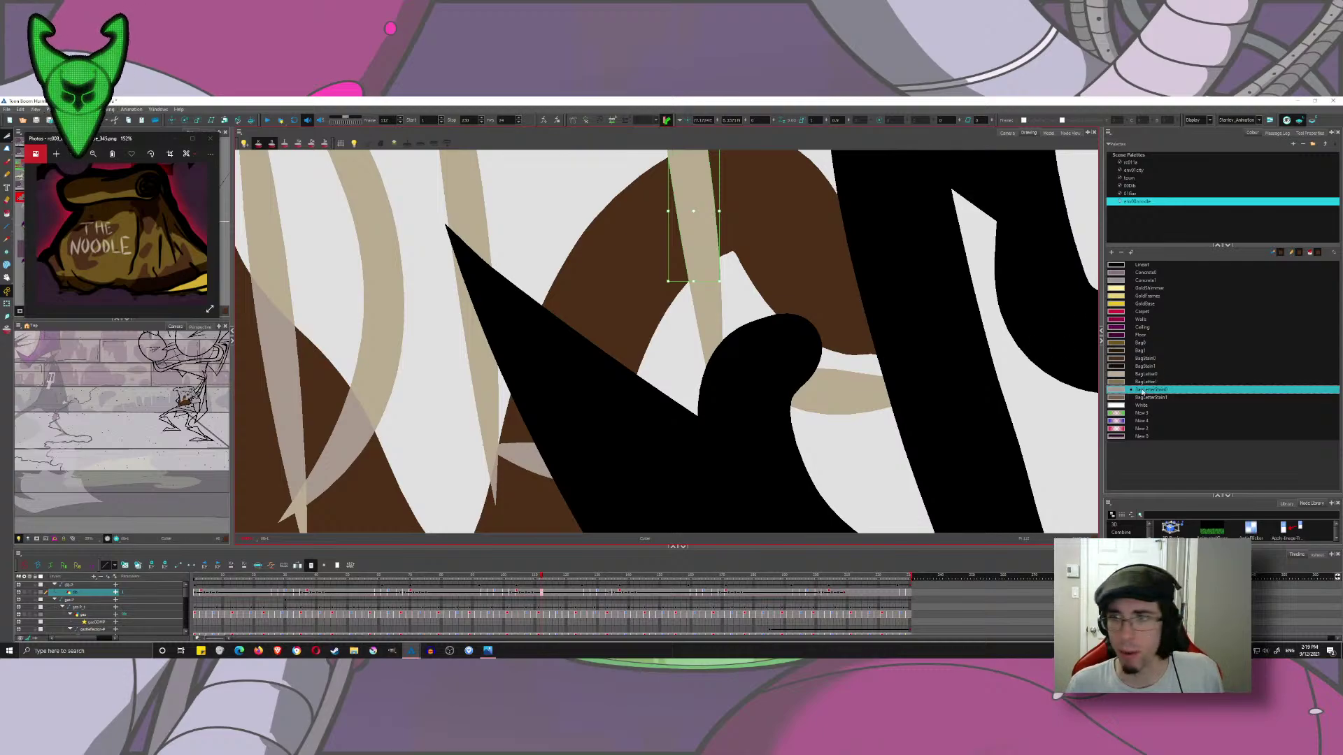
left_click(1143, 392)
left_click(702, 311)
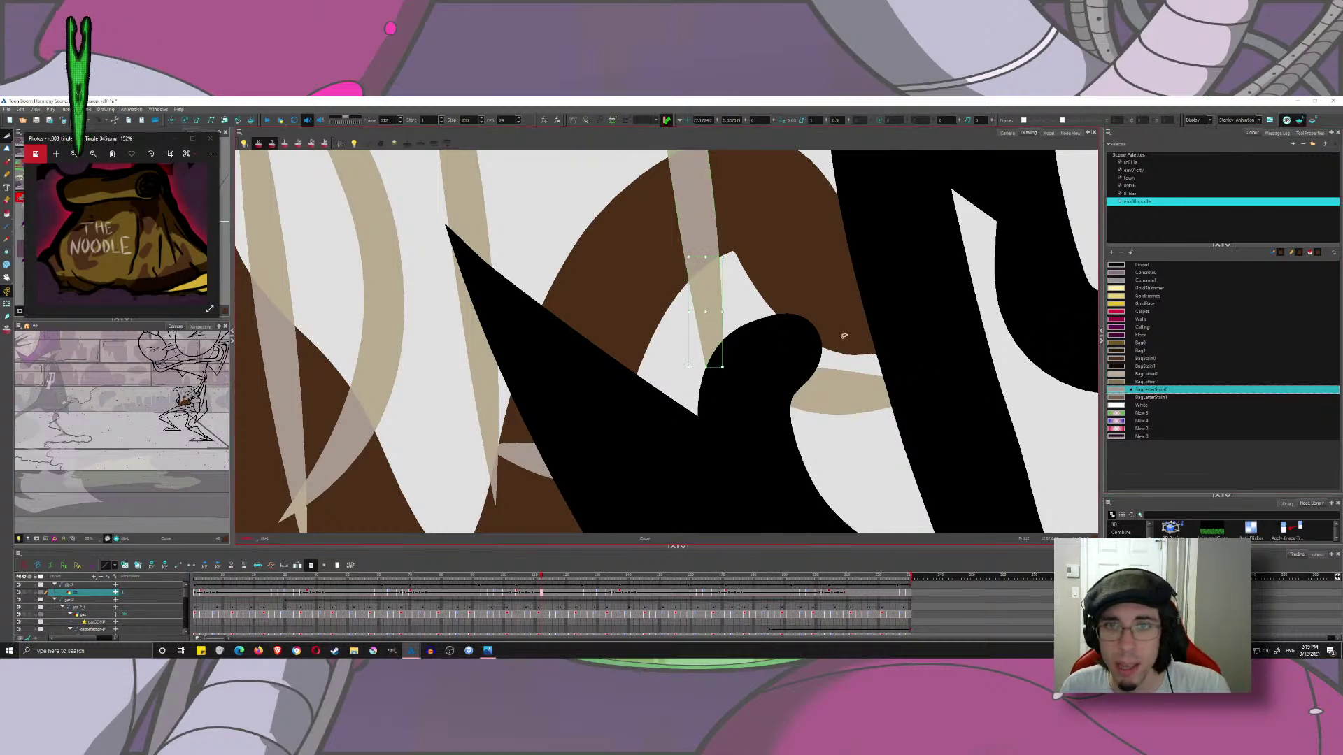
left_click(1118, 393)
left_click(864, 395)
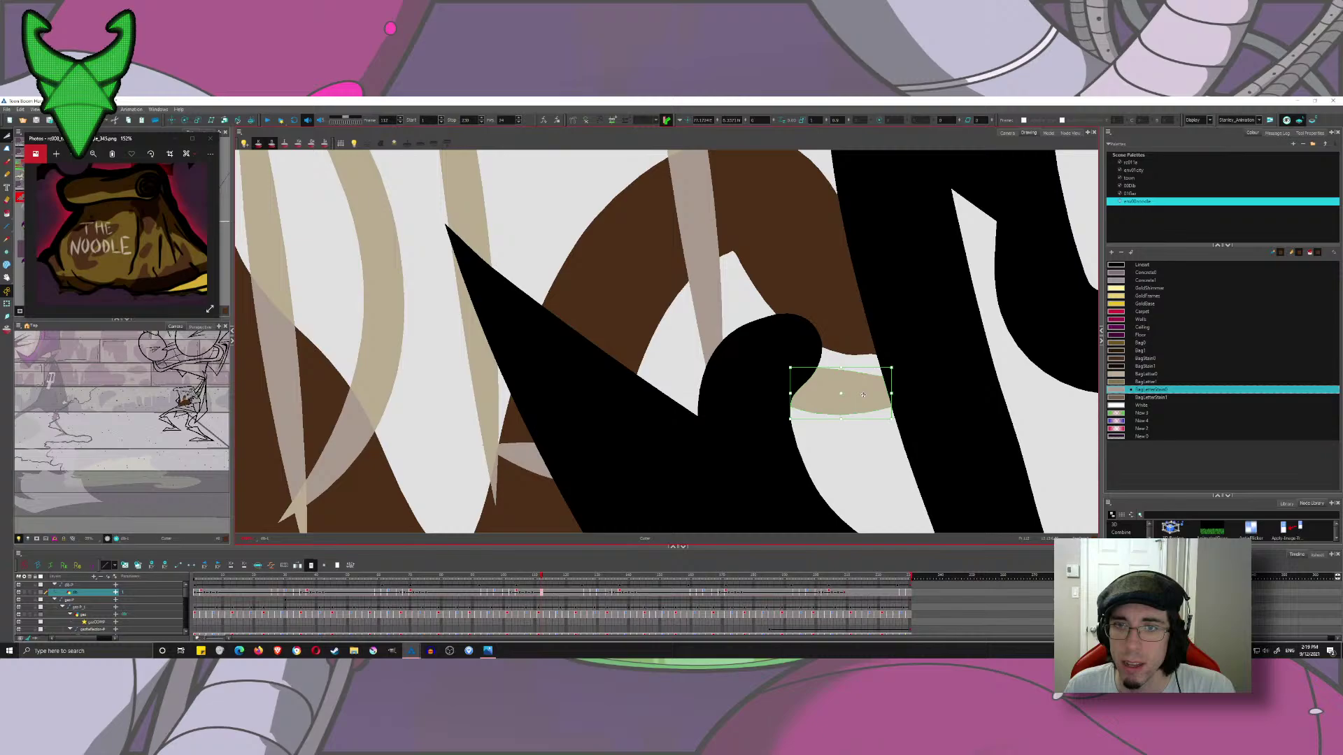
left_click(1115, 392)
left_click_drag(967, 373, 908, 424)
scroll(910, 428, "down", 7)
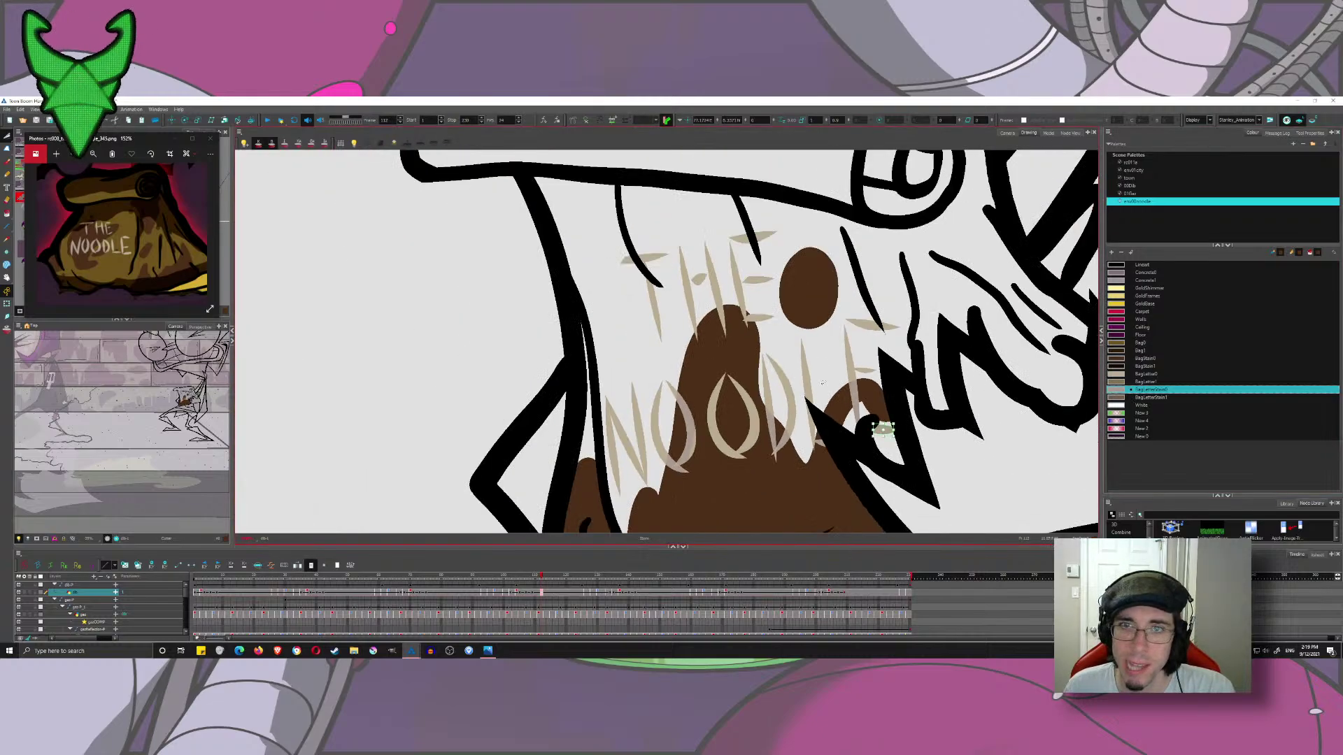
scroll(710, 426, "up", 4)
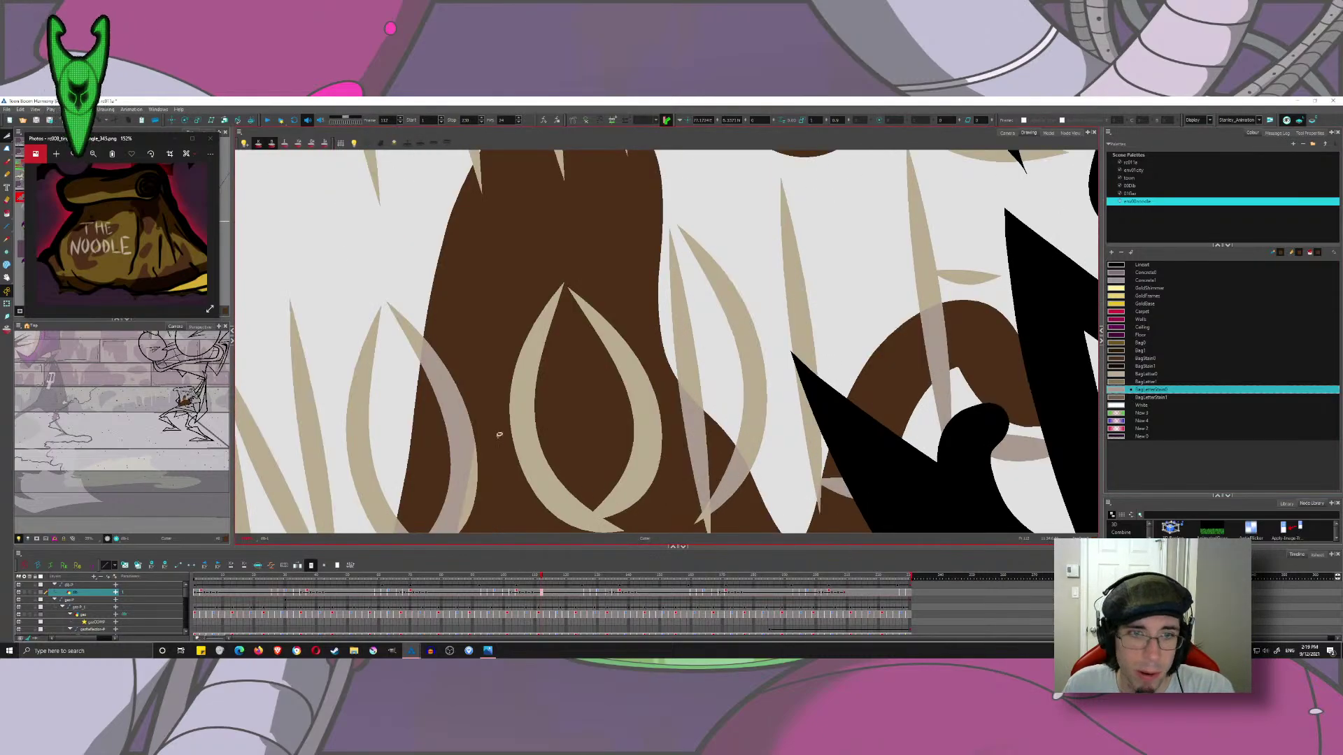
- Recolour the remaining right-edge sliver and bottom tail of NOODLE's first O over the stain with BagLetterStain0
left_click_drag(499, 435, 597, 370)
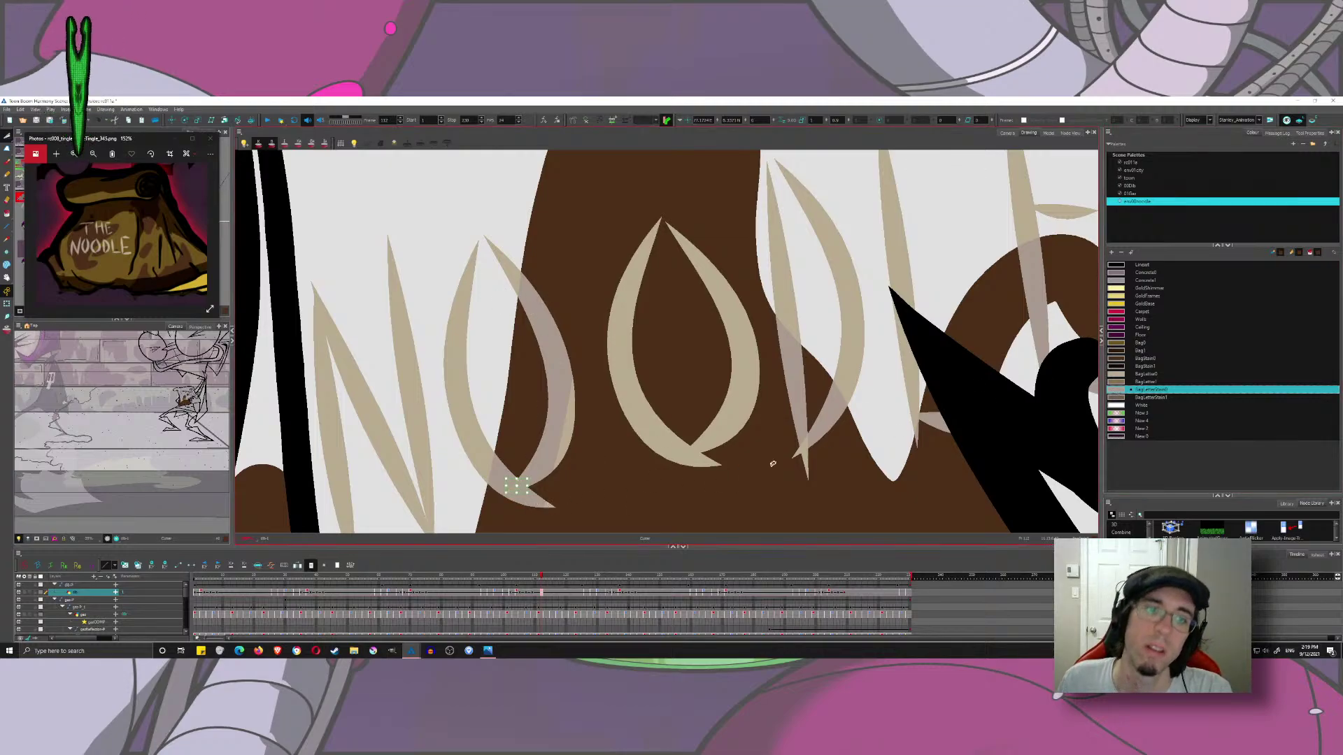
left_click(571, 428)
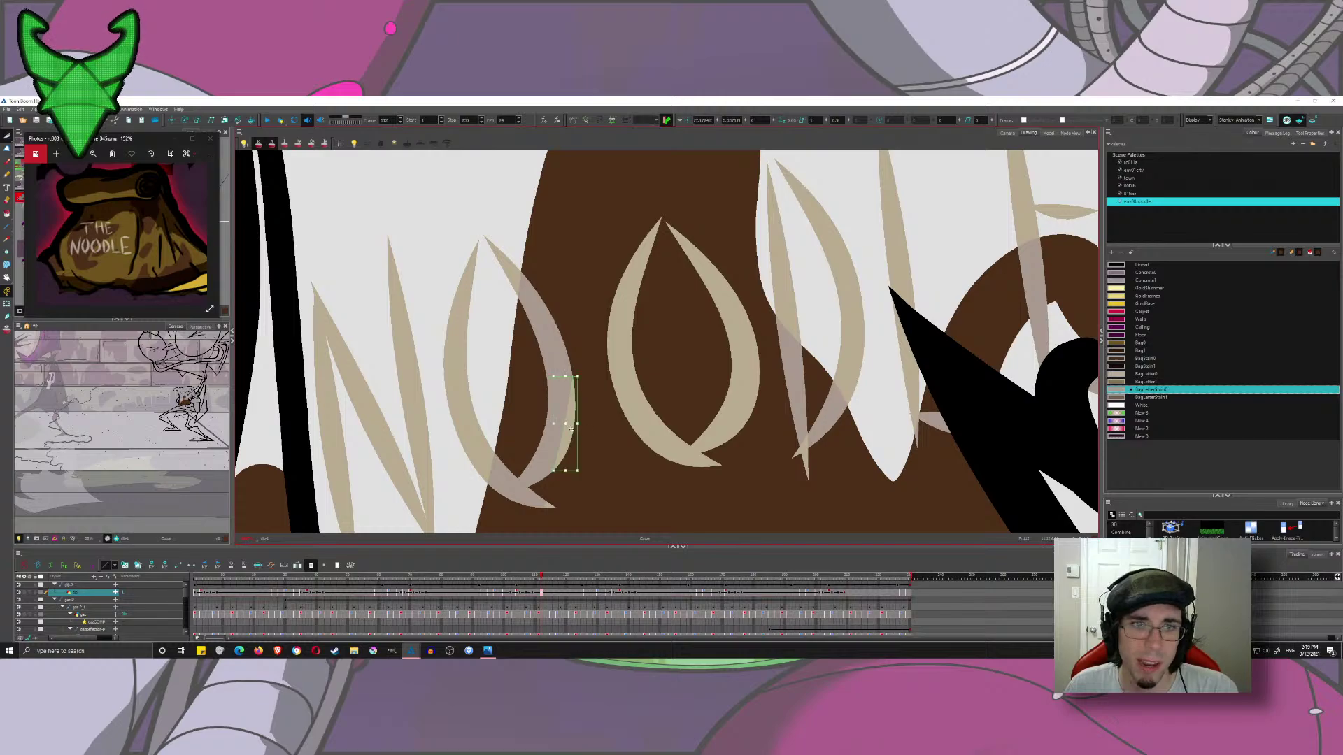
left_click(1124, 393)
left_click(484, 318)
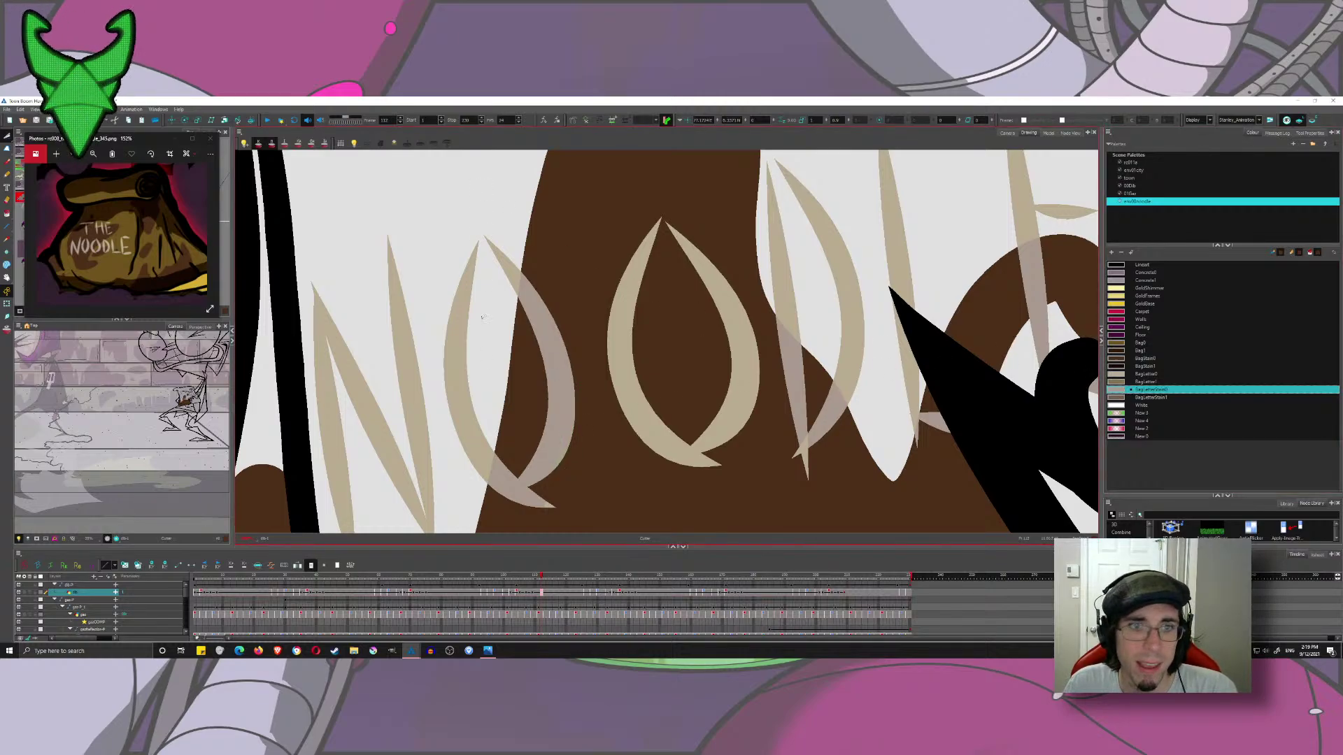
left_click(551, 503)
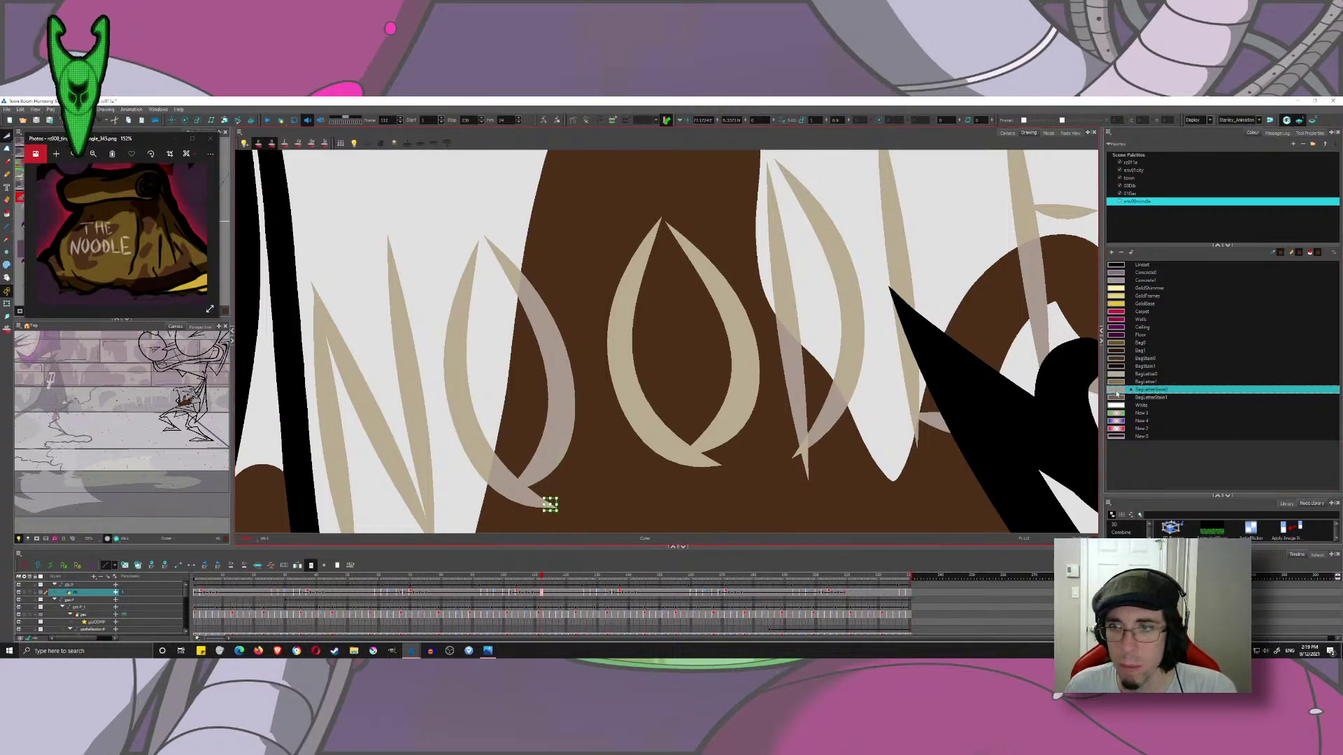
- Recolour the stain-covered lower parts of both stems of the H in THE with BagLetterStain0
scroll(653, 392, "up", 6)
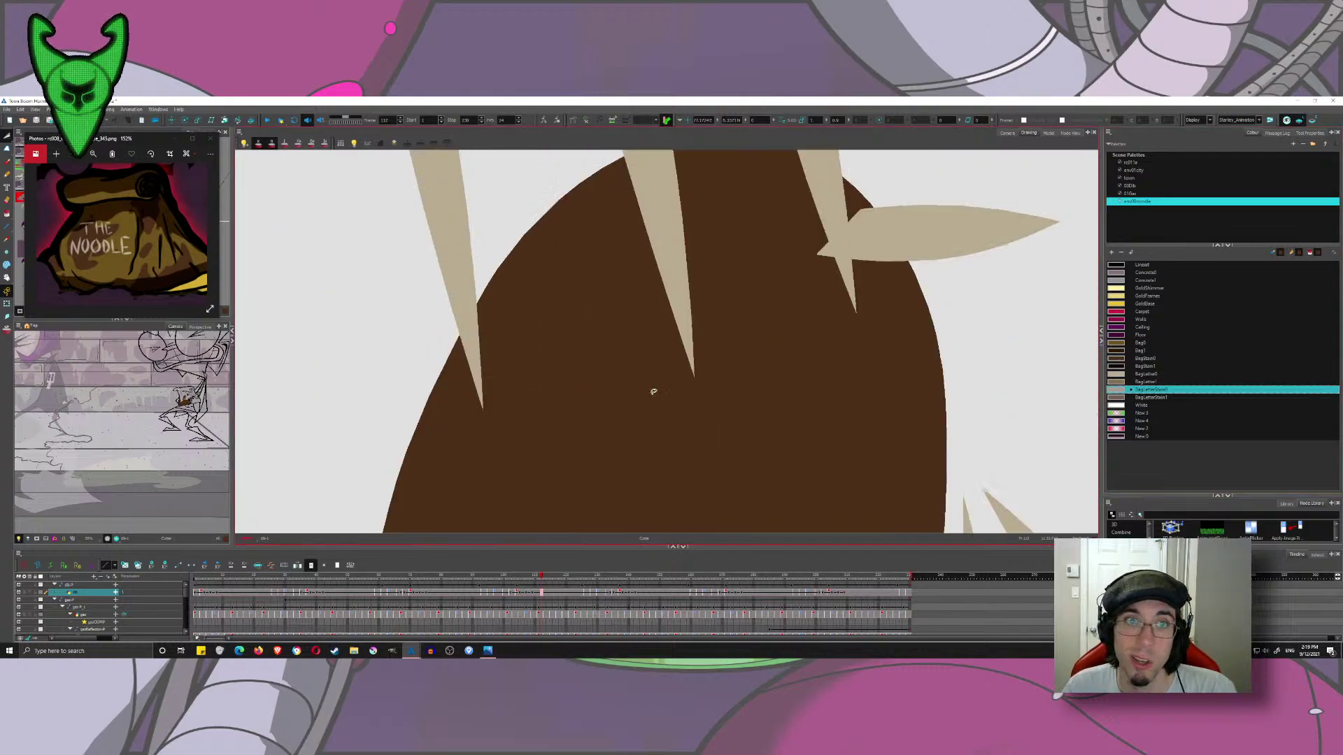
left_click(465, 330)
left_click(1122, 392)
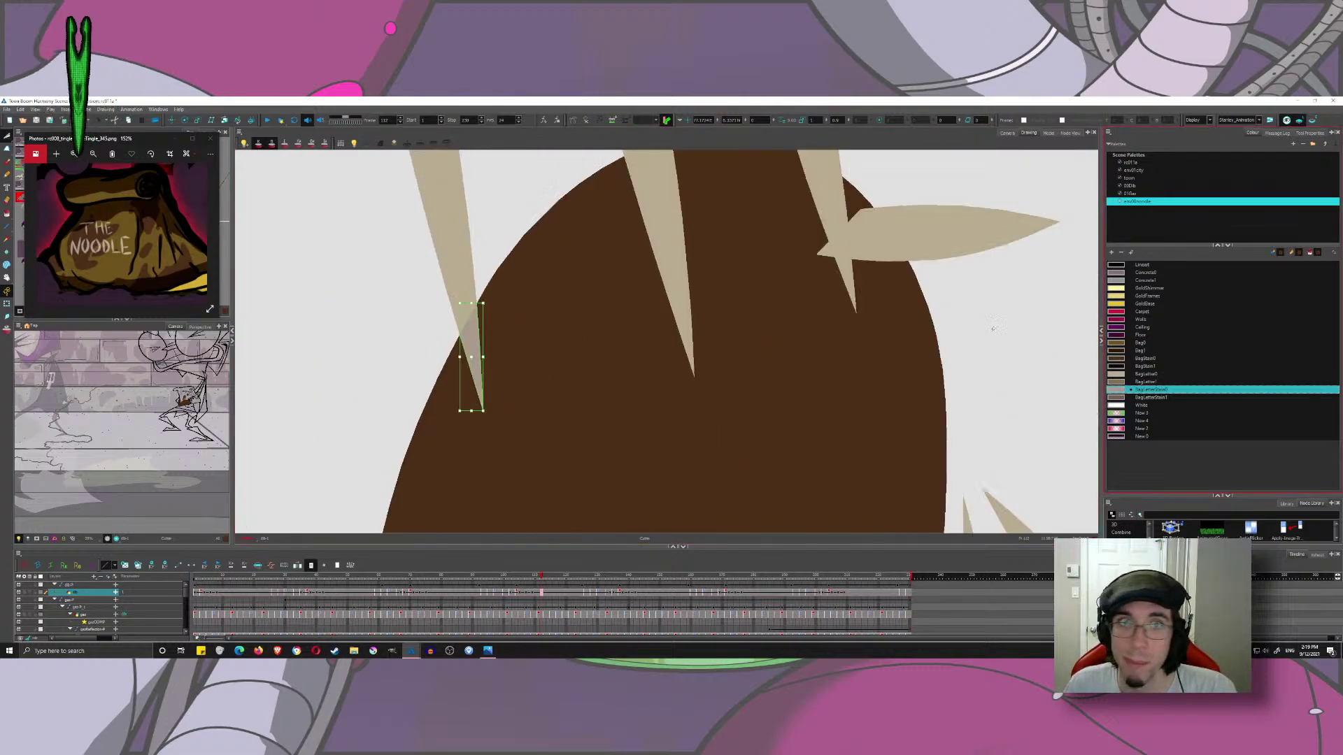
left_click_drag(681, 277, 684, 345)
left_click(663, 233)
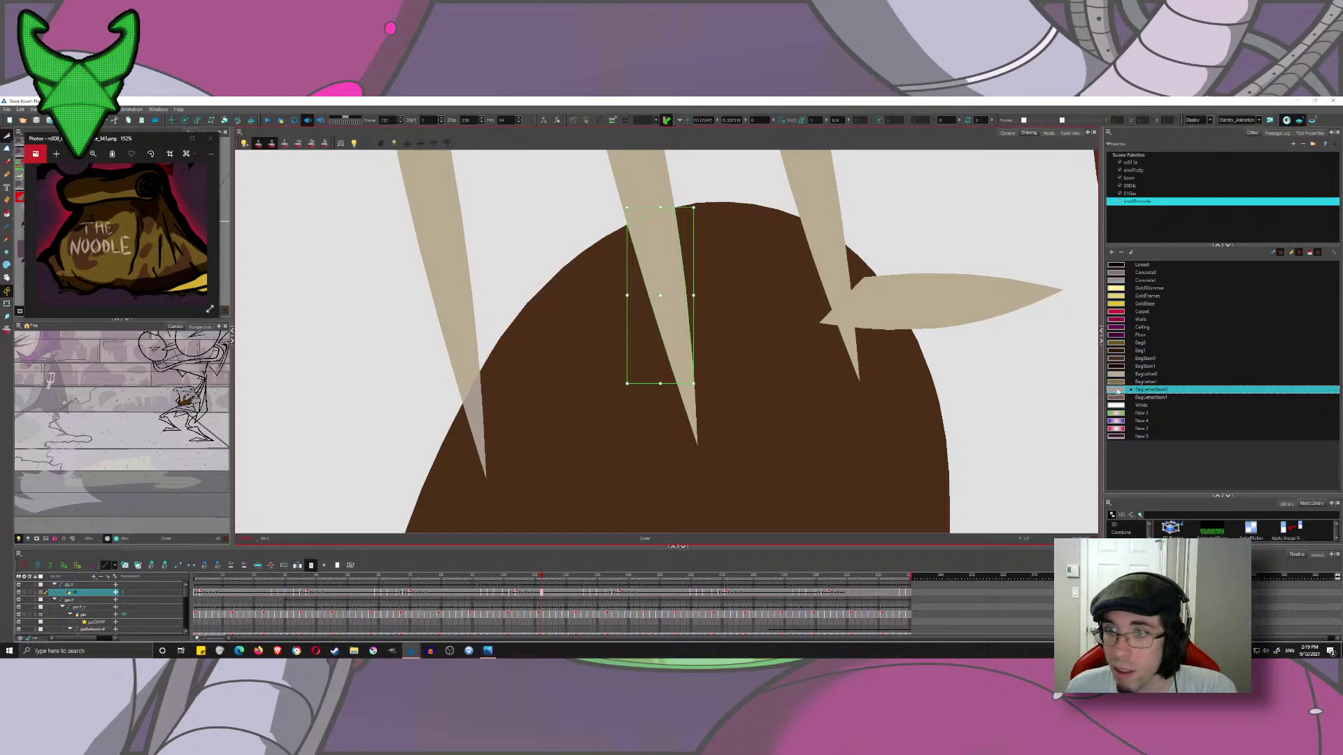
left_click(1118, 392)
- Recolour the stain-covered stem and bottom bar pieces of THE's E, plus the H's remaining stem tip, with BagLetterStain0
left_click(829, 265)
left_click(1118, 388)
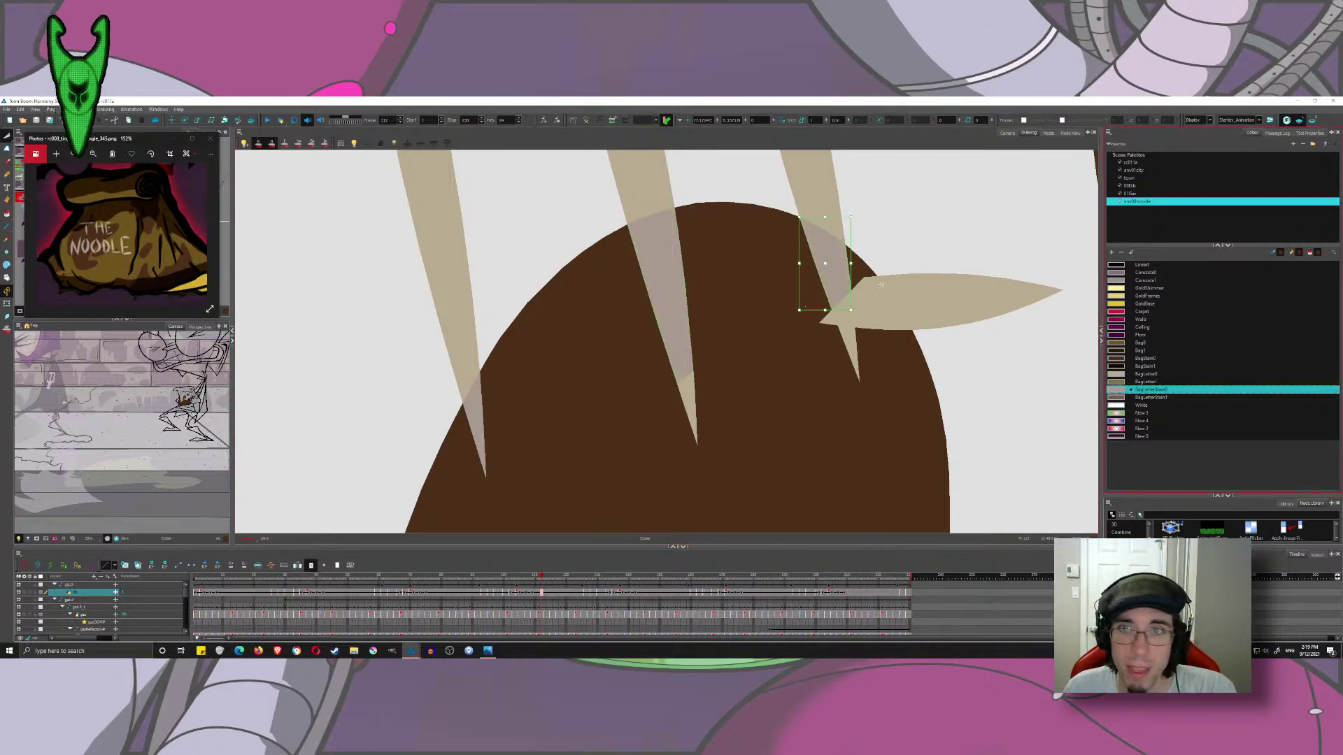
left_click(882, 287)
left_click(1121, 392)
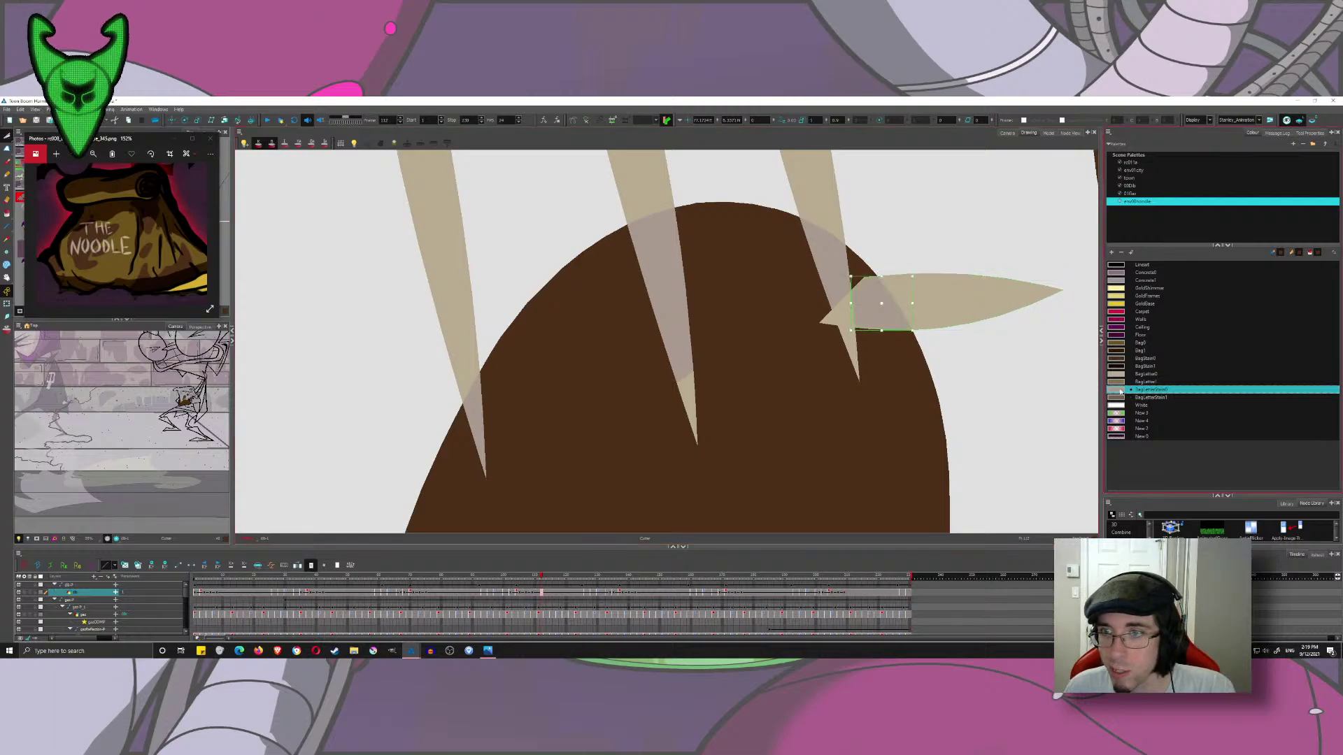
left_click(834, 305)
left_click(1115, 392)
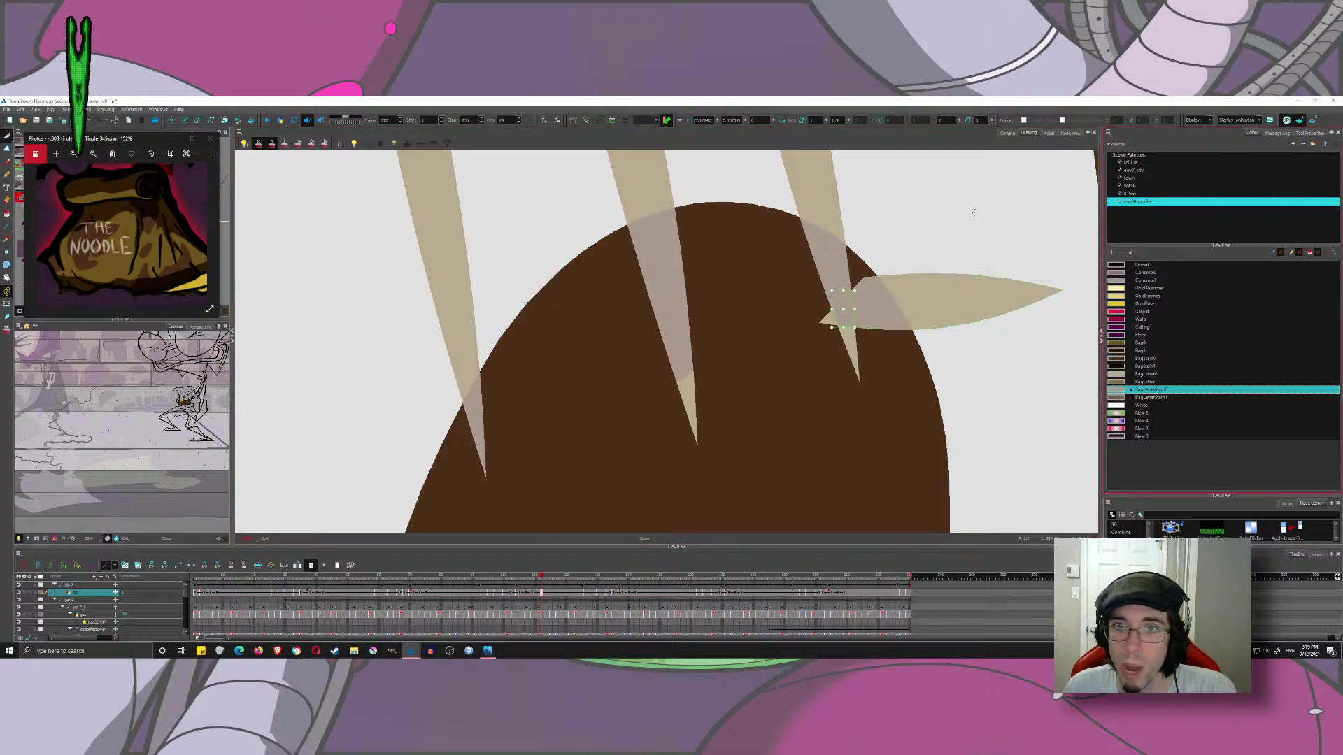
left_click(827, 320)
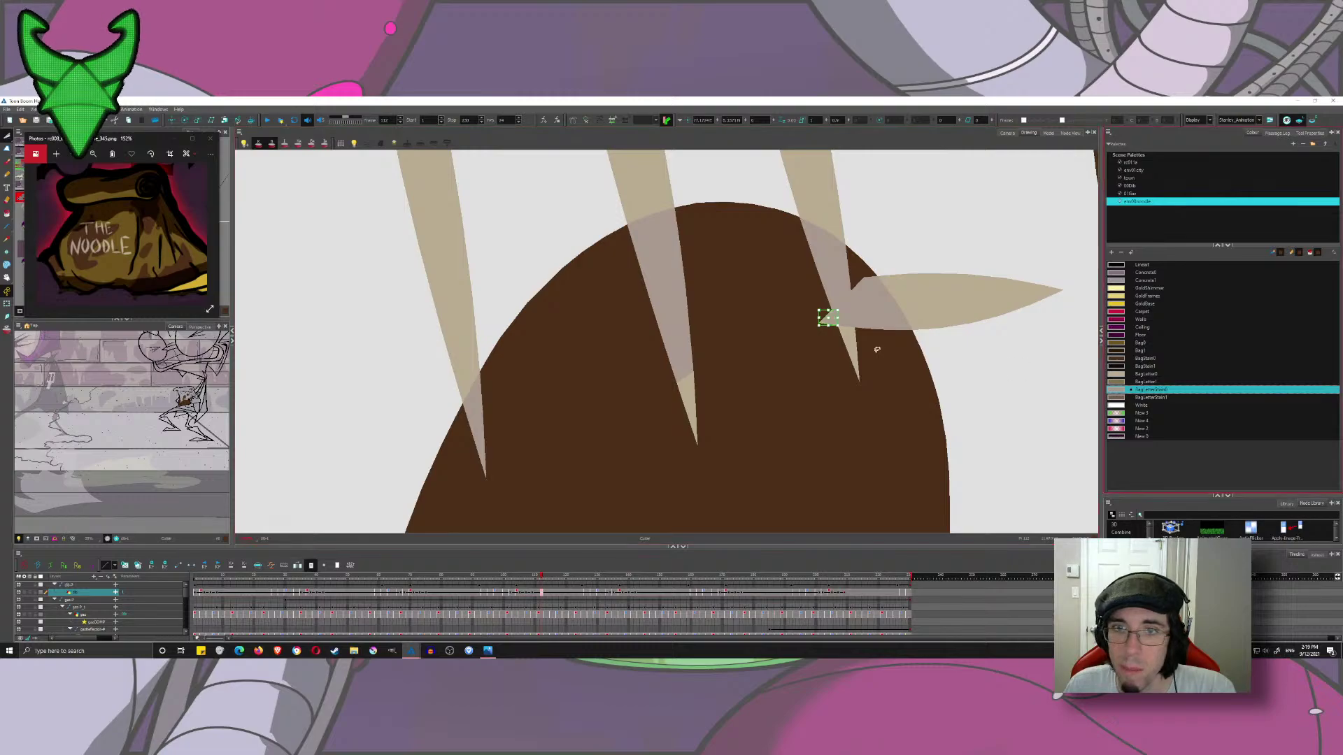
left_click(850, 336)
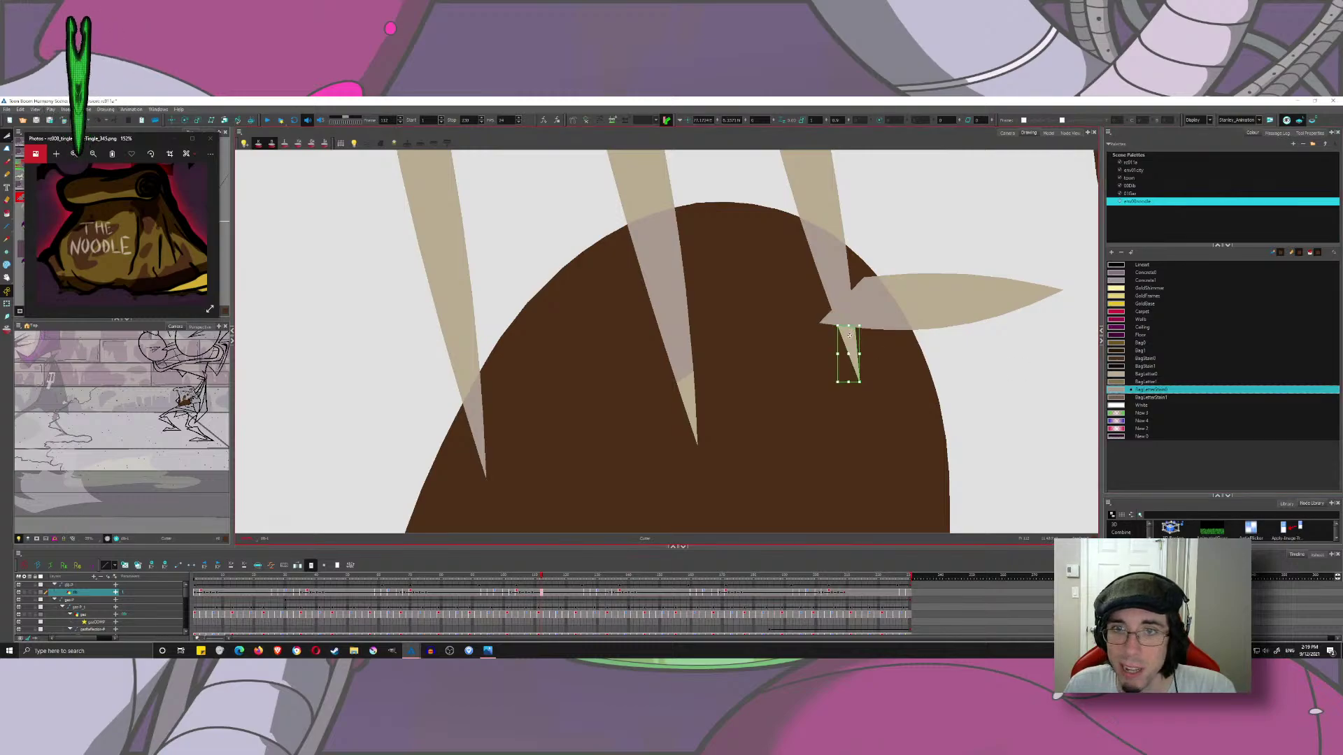
left_click(694, 388)
left_click(1121, 393)
- Fill the unpainted stain area below the bottom bar of NOODLE's final E with BagStain0
scroll(1040, 353, "down", 6)
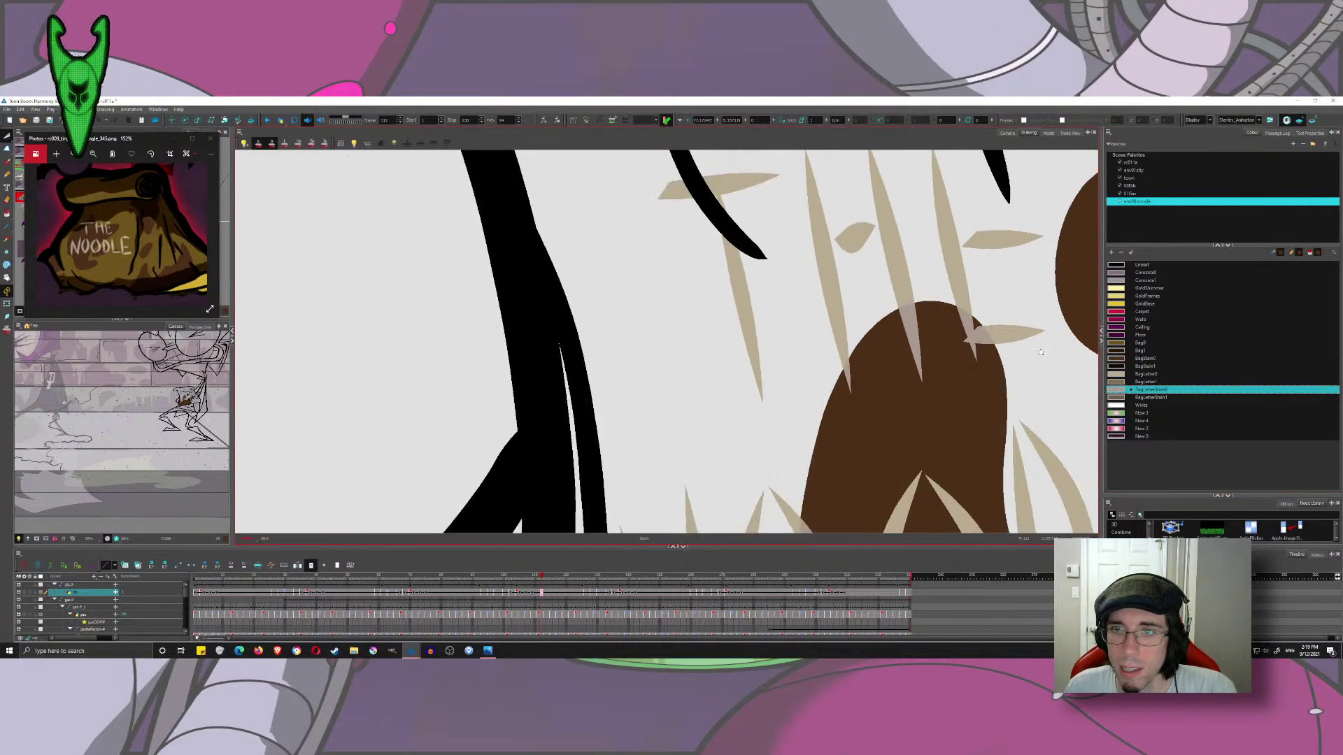
scroll(1041, 352, "down", 3)
left_click_drag(1040, 354, 750, 254)
scroll(710, 285, "down", 2)
left_click_drag(728, 319, 714, 336)
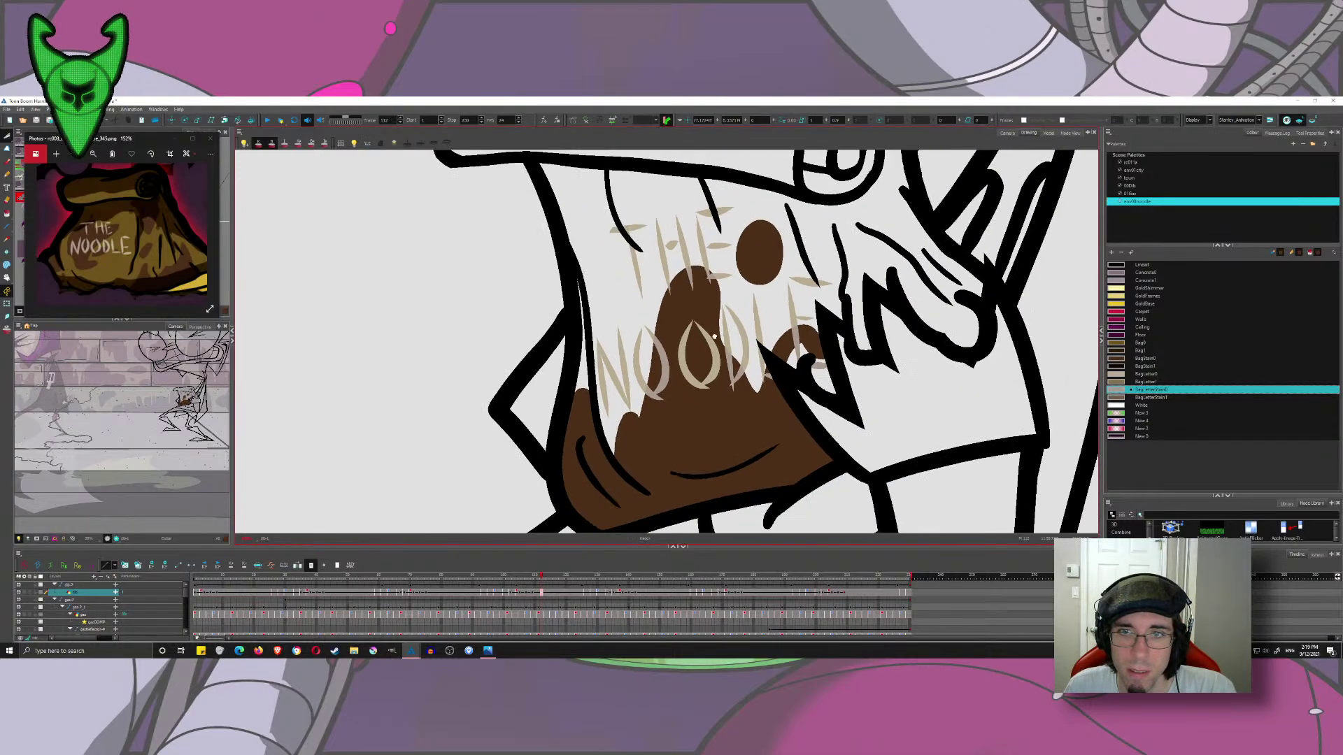
scroll(714, 337, "down", 2)
scroll(768, 393, "up", 5)
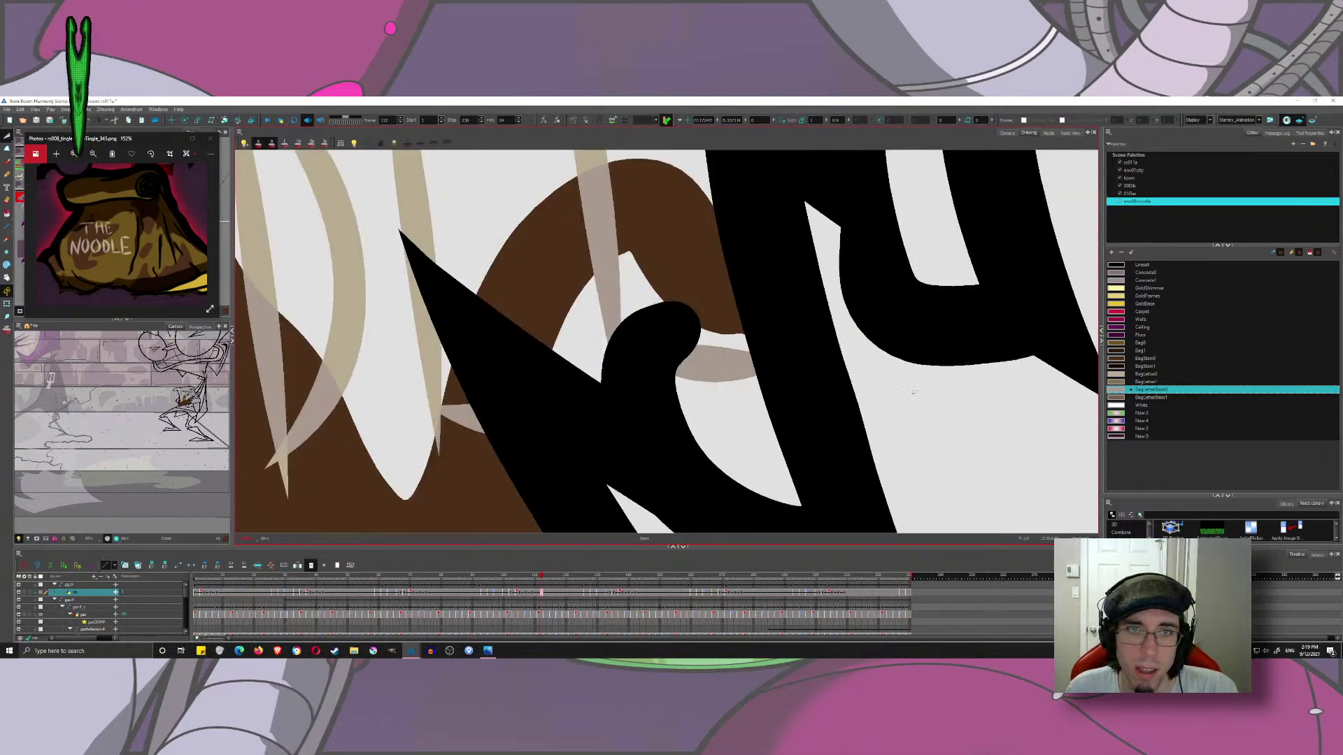
left_click(8, 214)
left_click(1122, 359)
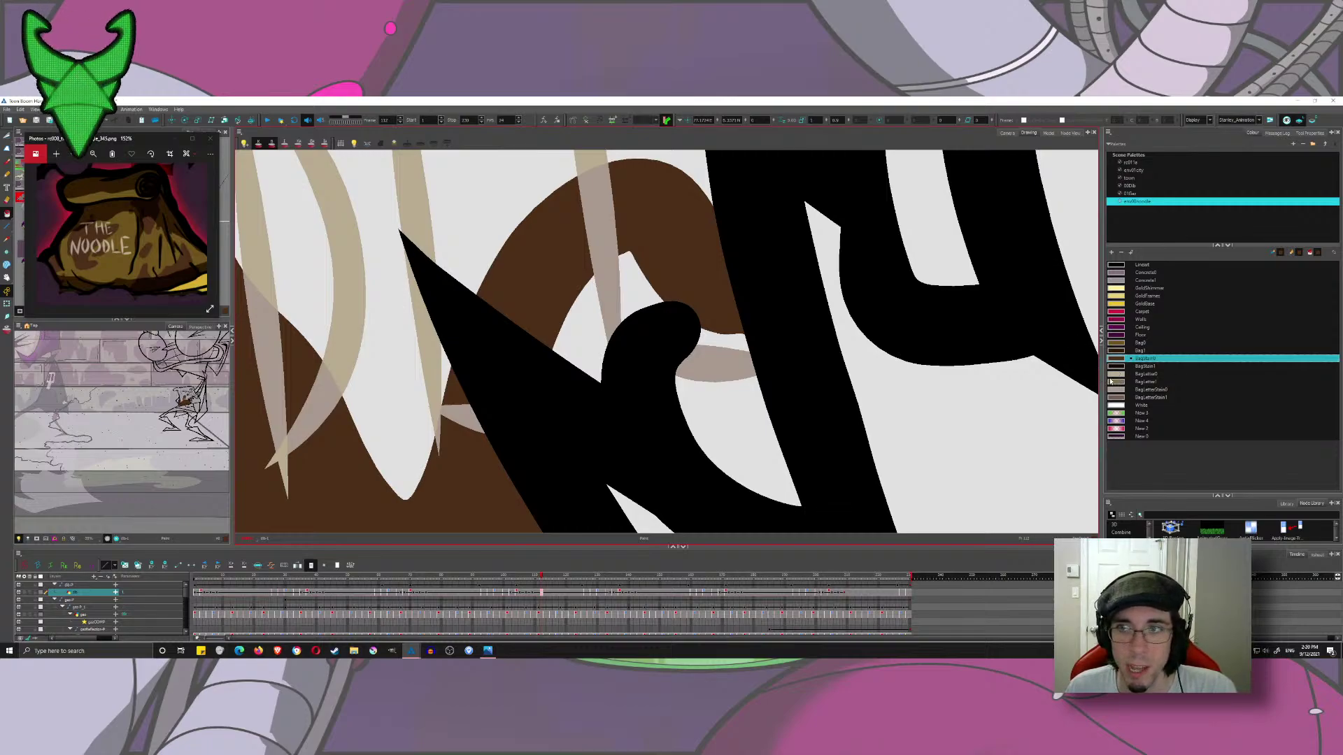
left_click(742, 433)
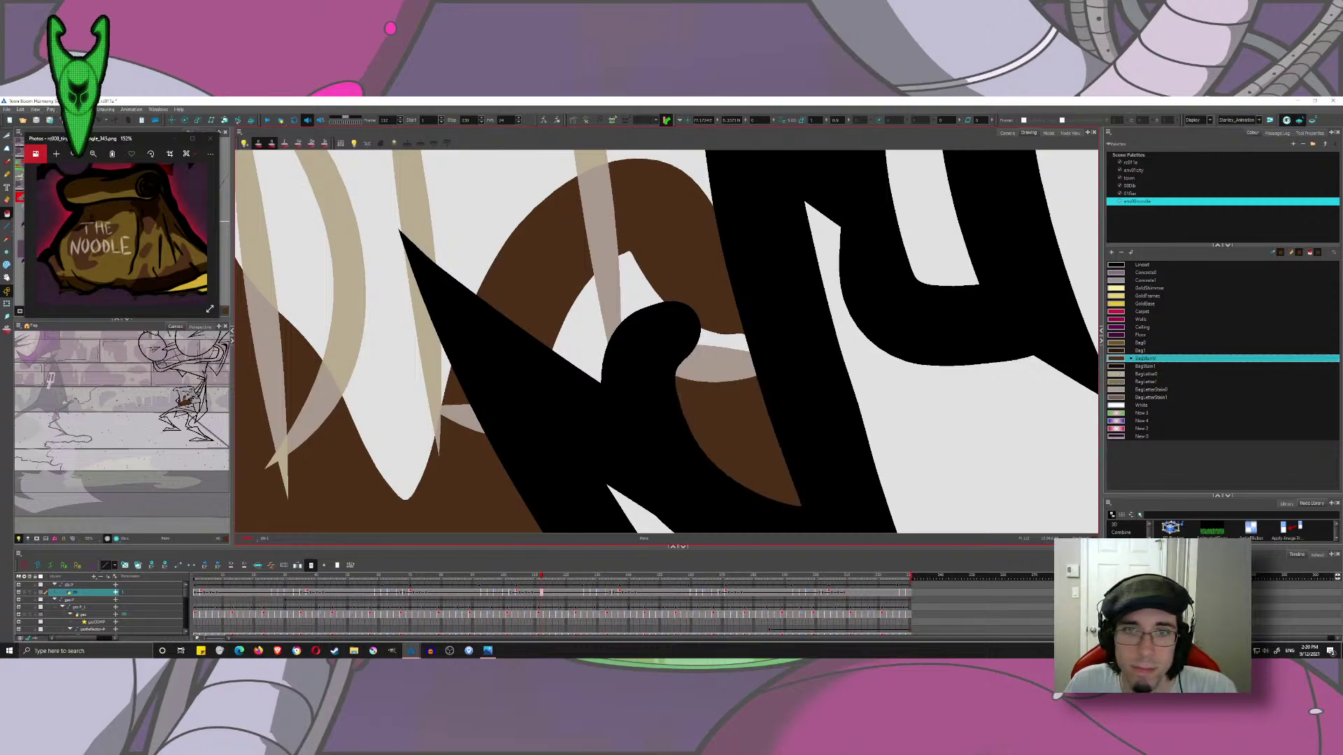
scroll(609, 368, "down", 2)
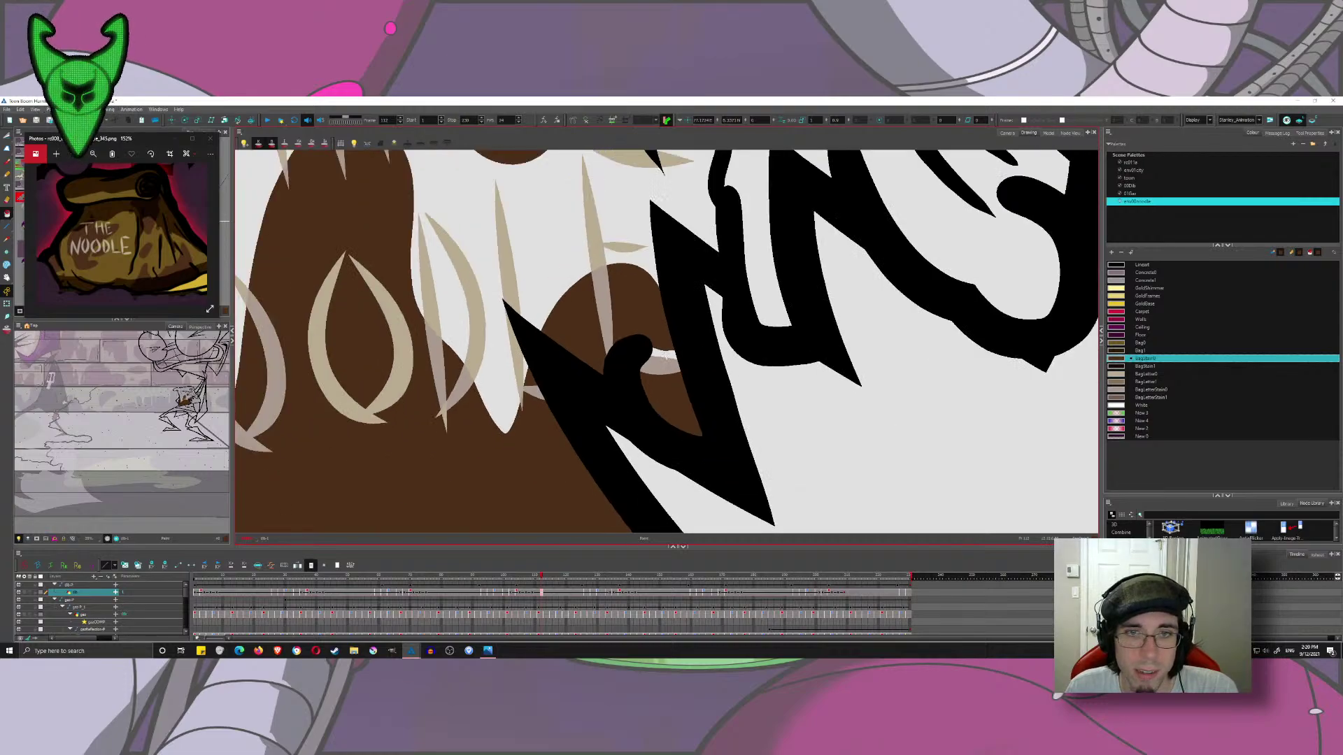
scroll(665, 357, "down", 4)
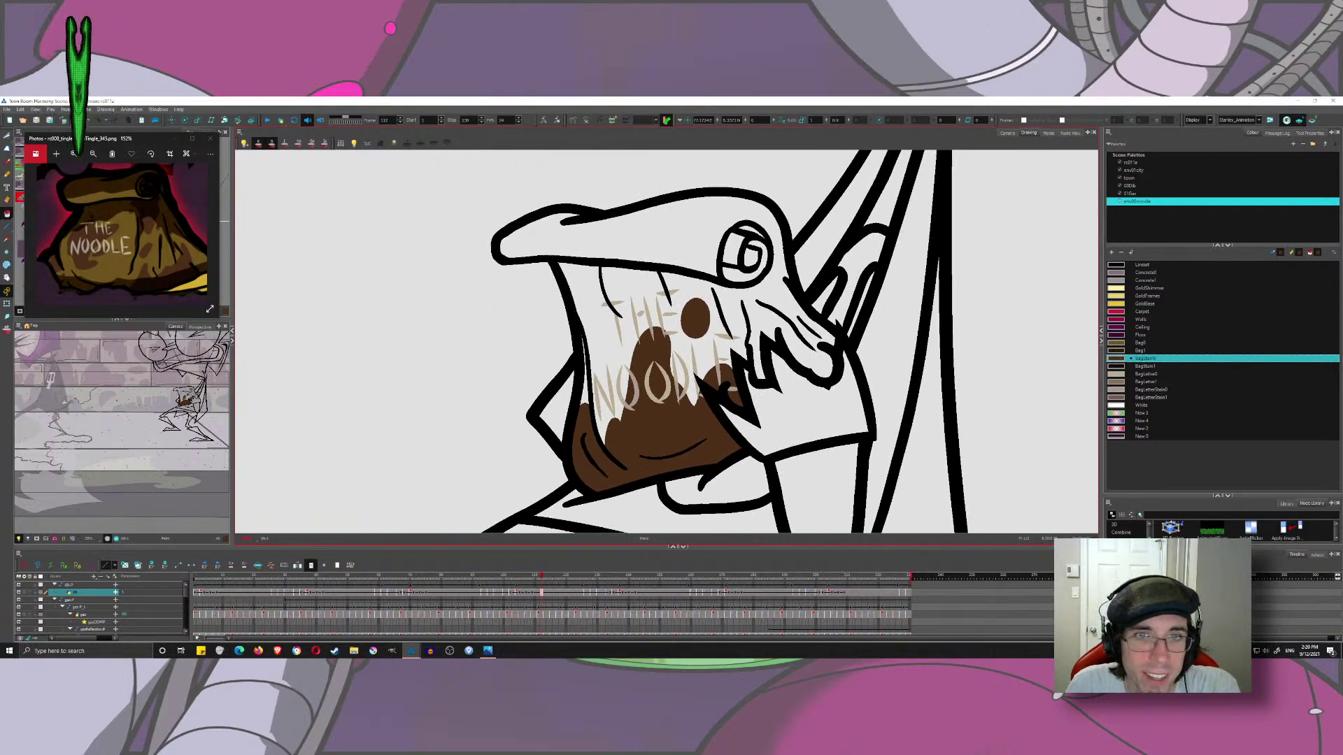
- Check the lettering on the bag's other frames, before and after the stained drawing
left_click(7, 135)
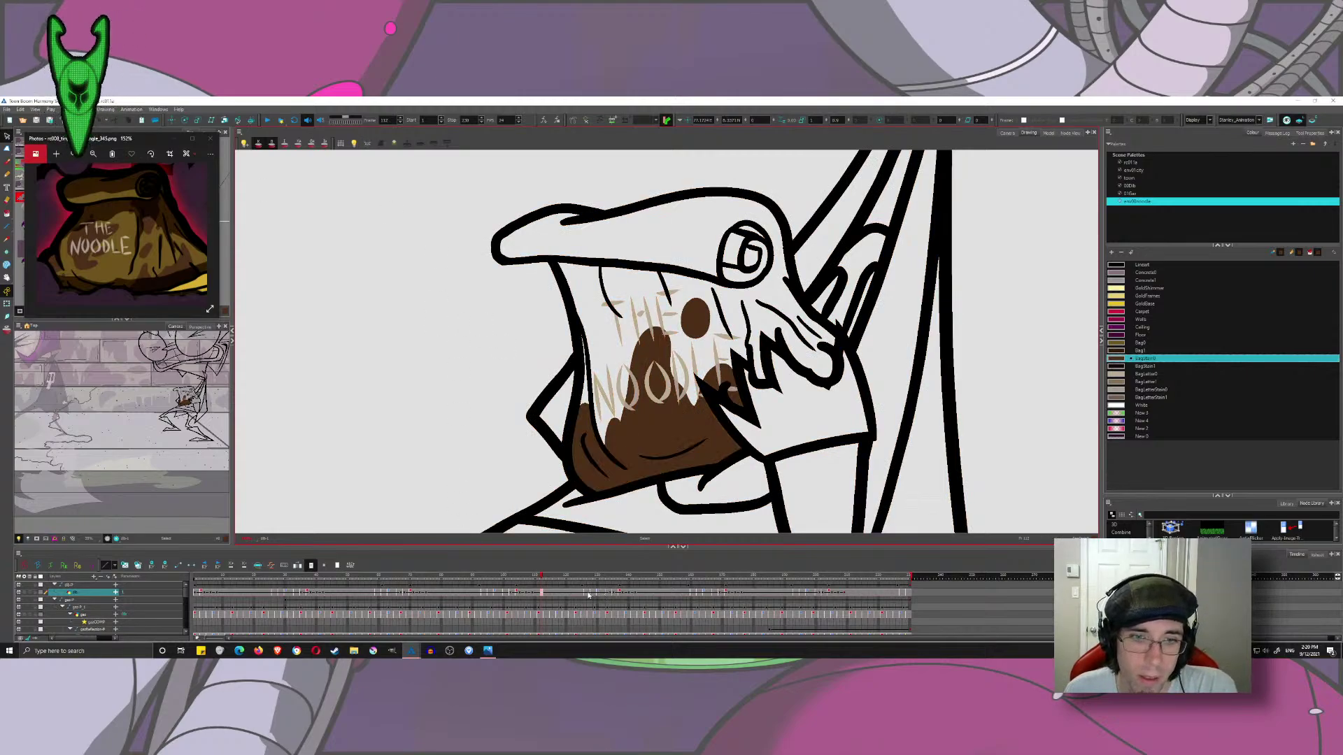
left_click_drag(541, 575, 587, 596)
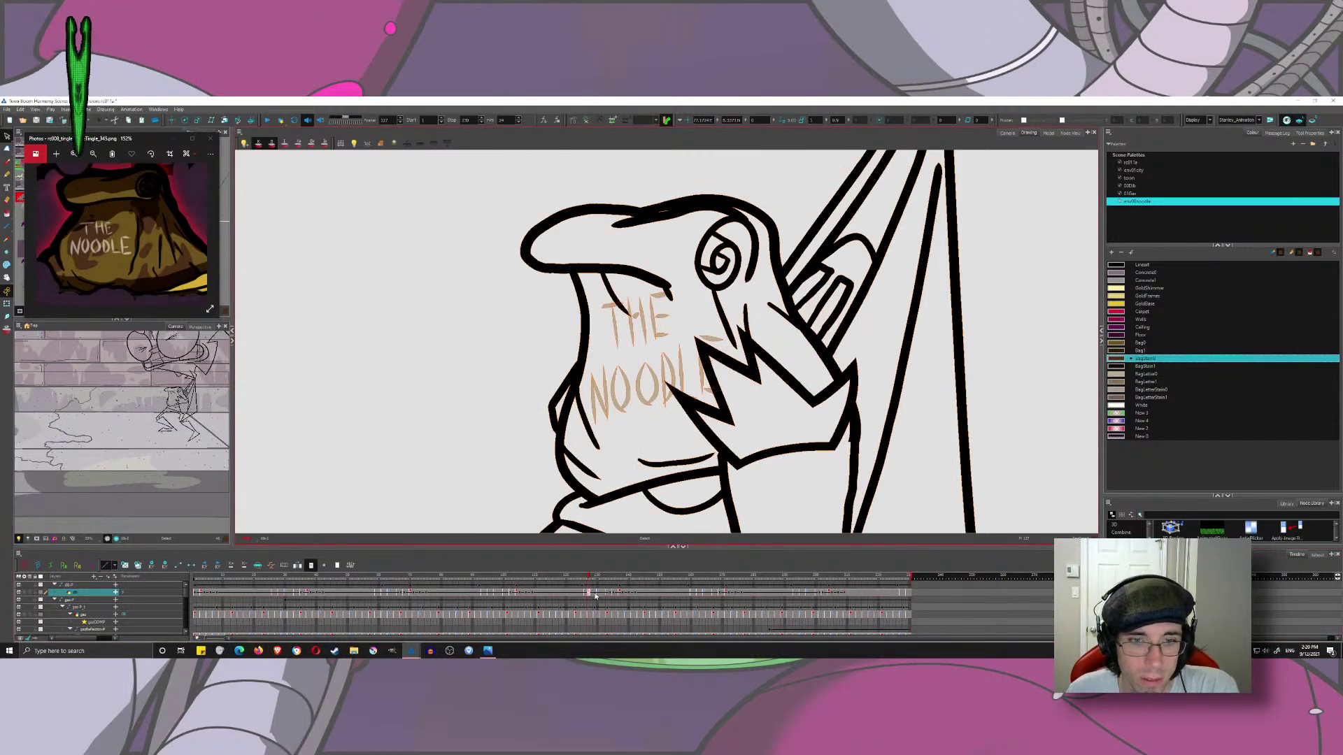
left_click(592, 593)
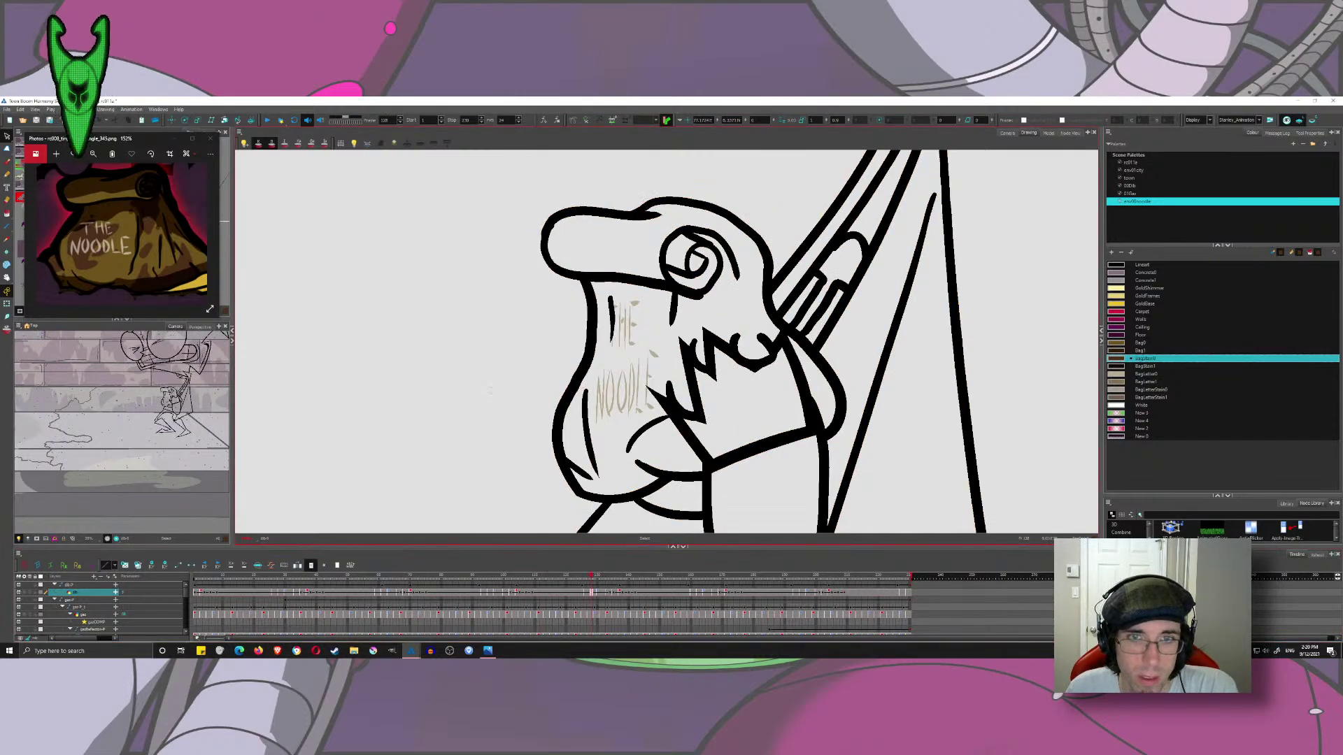
left_click(600, 595)
left_click(484, 406)
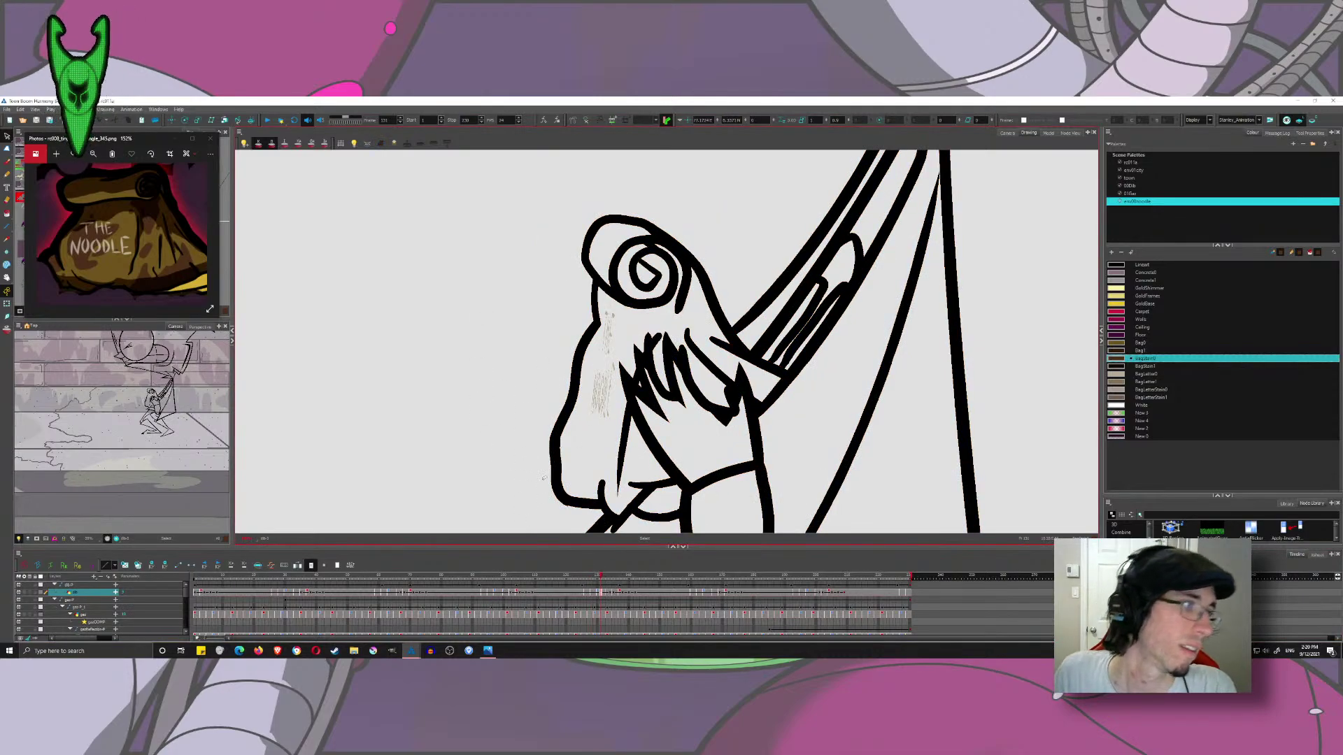
left_click(513, 593)
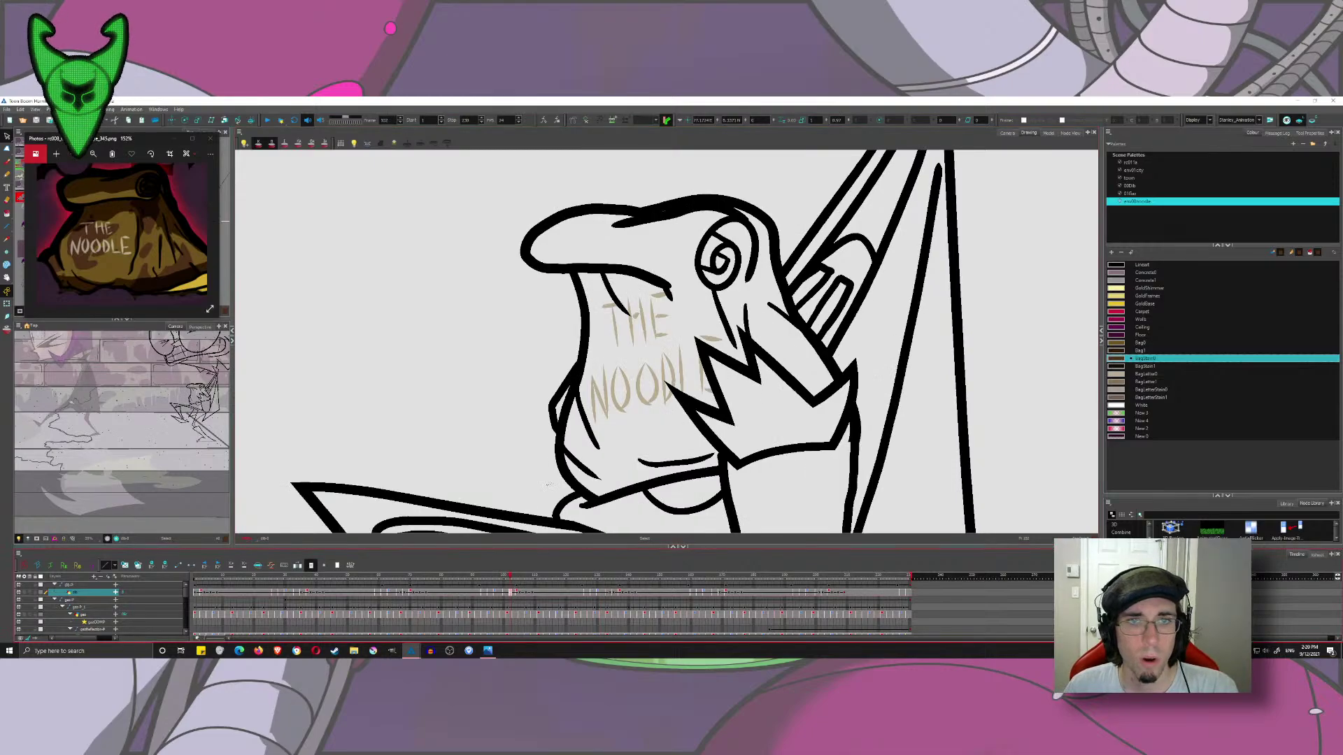
key("ctrl+a")
left_click(664, 326)
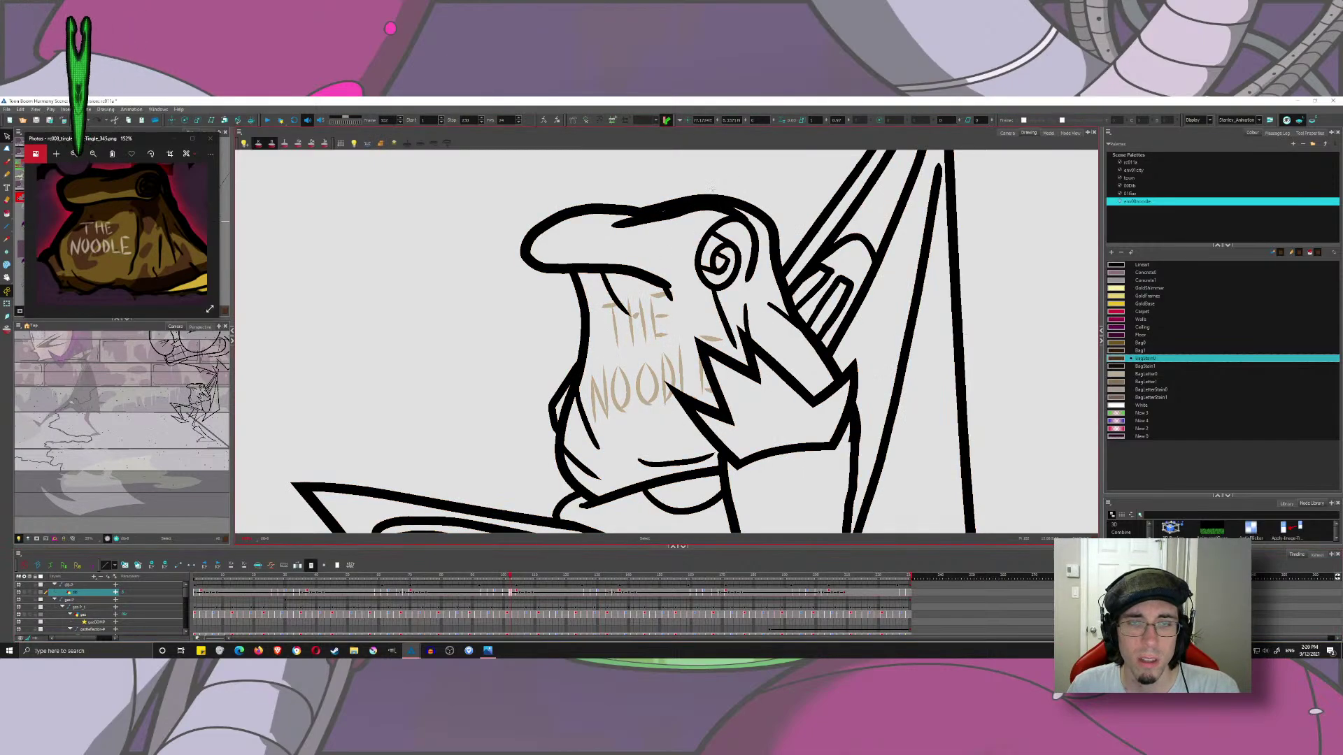
- Fill the thin white gap inside the outline of the bag's top flap with the black line art colour
mouse_move(663, 226)
left_mouse_down()
mouse_move(674, 255)
mouse_move(648, 435)
left_mouse_up()
scroll(668, 338, "up", 4)
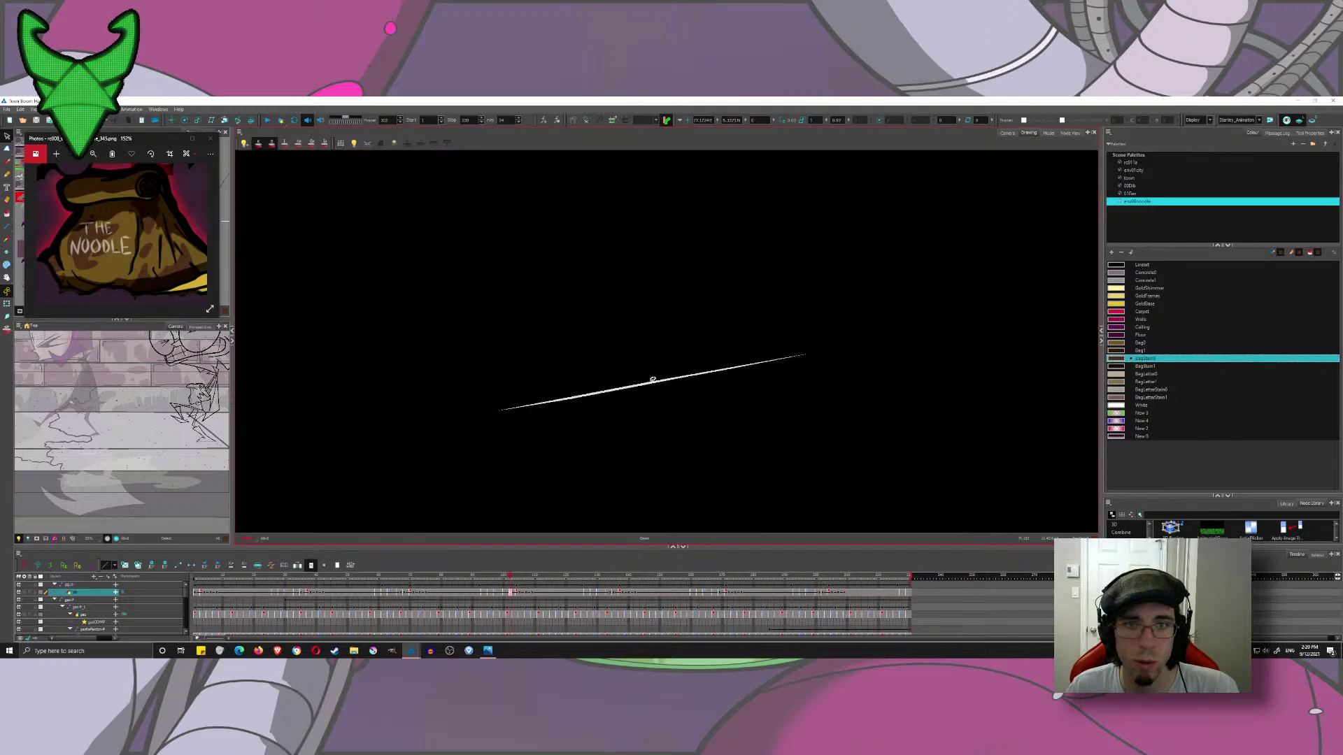
left_click(7, 214)
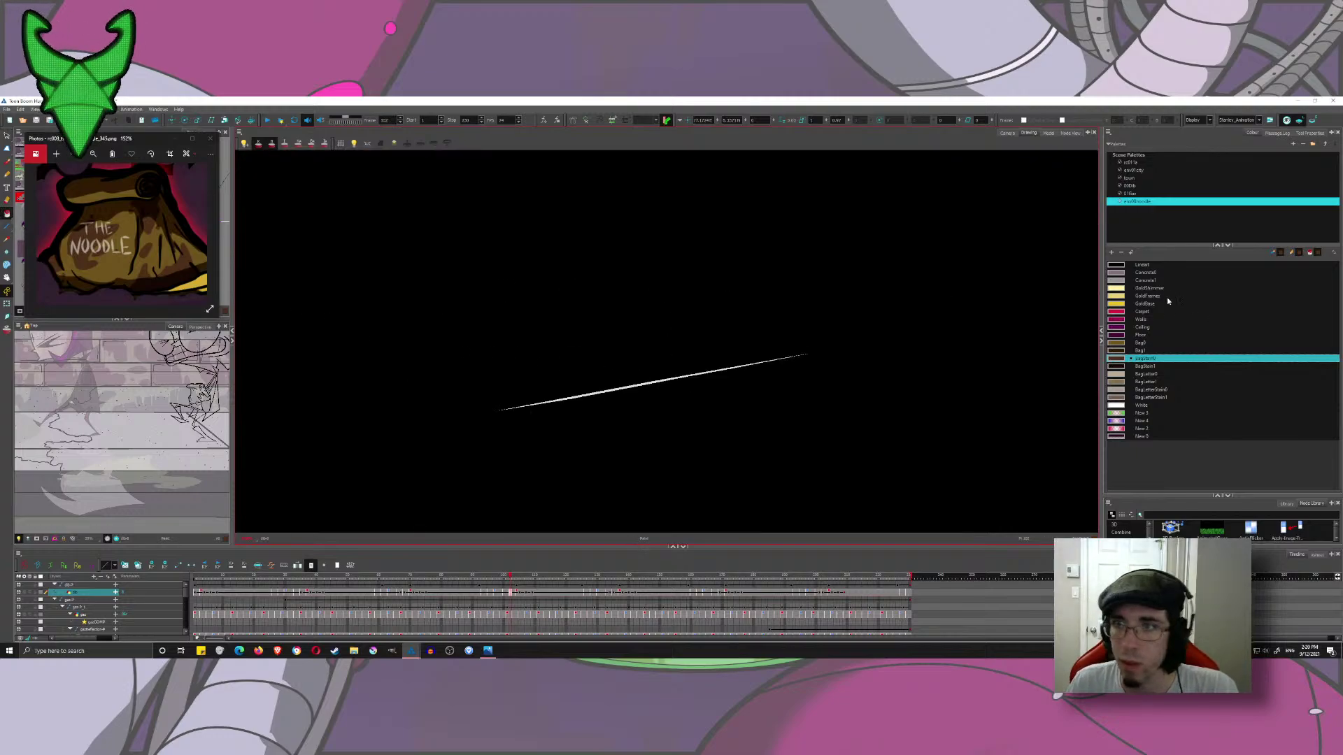
left_click(1148, 265)
mouse_move(691, 355)
left_mouse_down()
mouse_move(695, 400)
mouse_move(684, 334)
left_mouse_up()
scroll(695, 399, "down", 8)
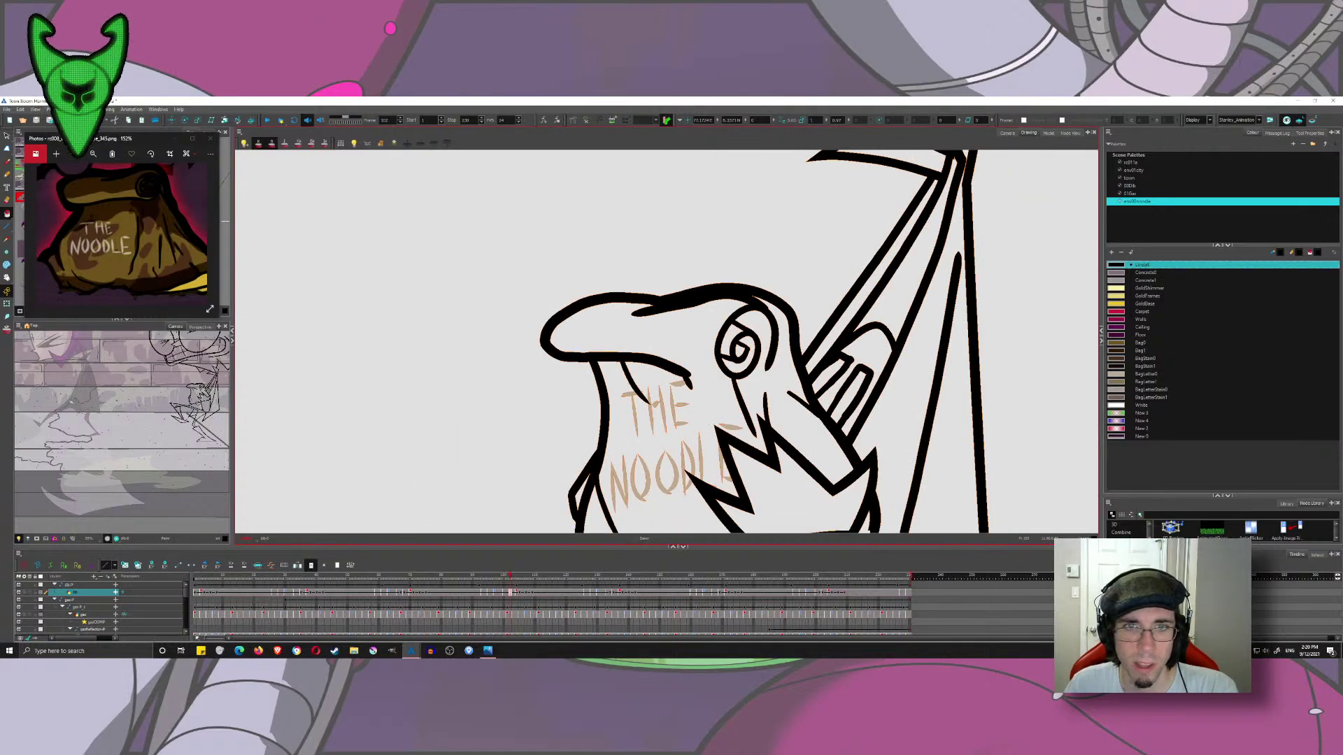
- Inspect the lettering on the neighbouring earlier bag frames by selecting all of it, and return to the stained drawing
left_click(7, 162)
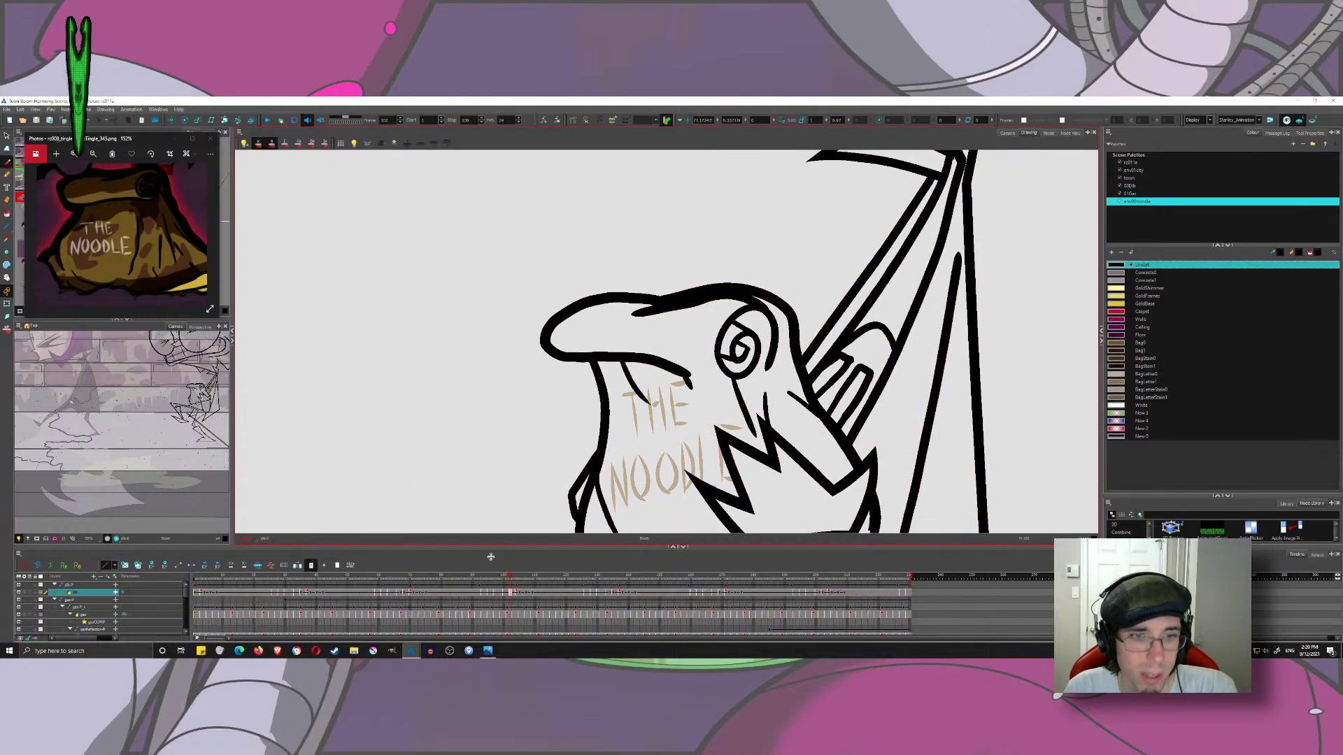
left_click(499, 593)
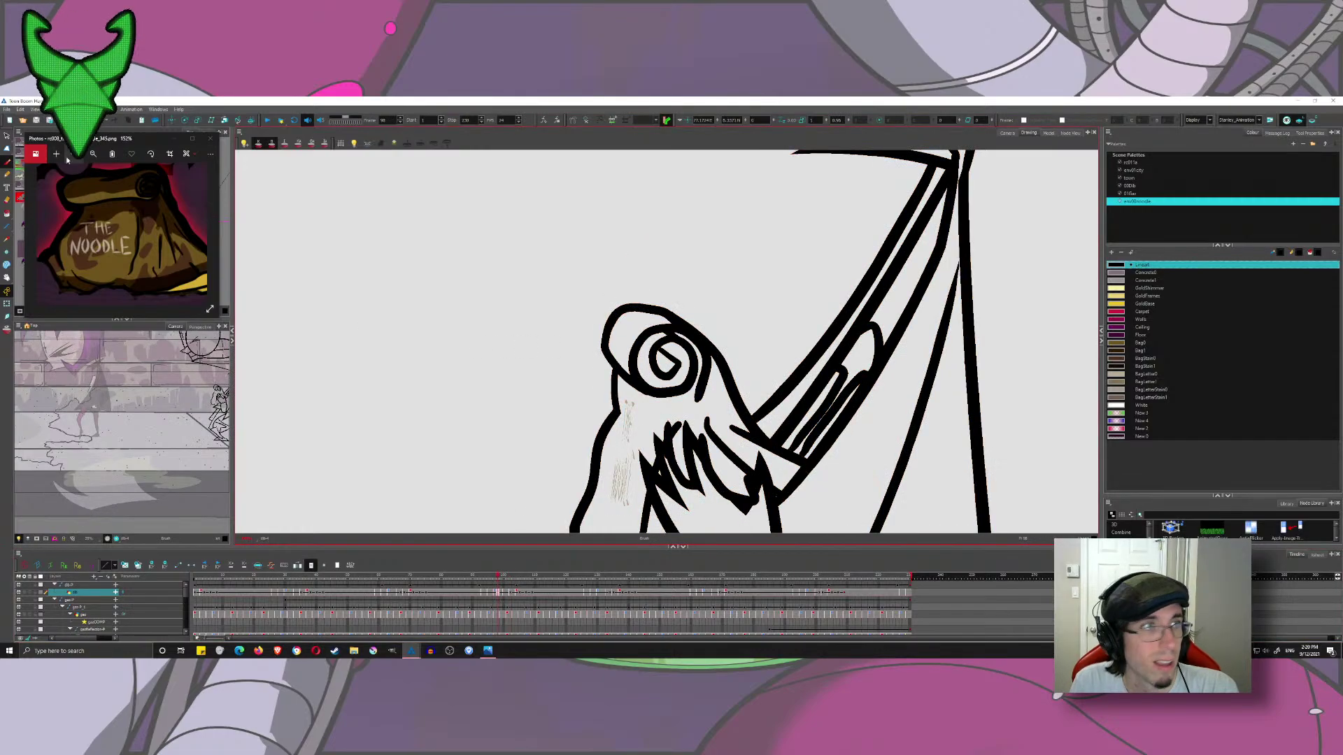
key("ctrl+a")
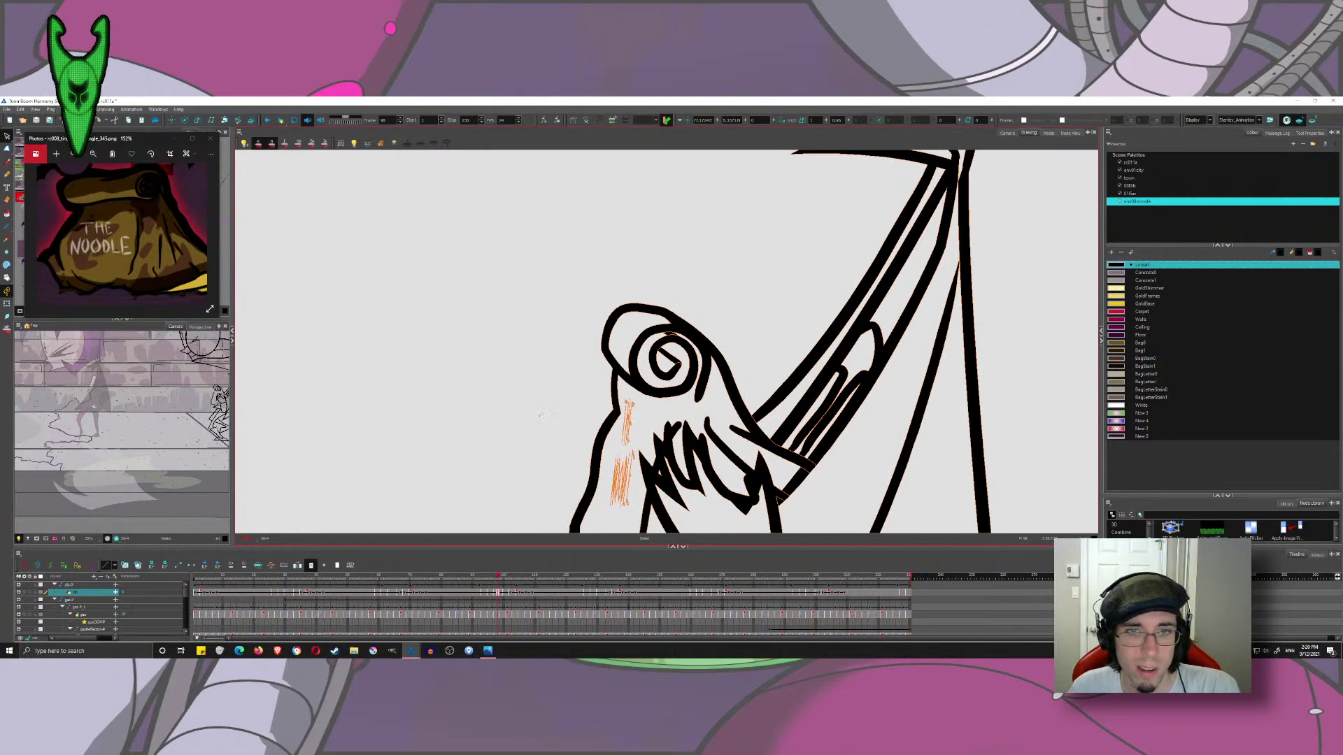
left_click(541, 415)
left_click(507, 593)
mouse_move(689, 283)
left_mouse_down()
mouse_move(699, 198)
mouse_move(622, 289)
left_mouse_up()
key("Delete")
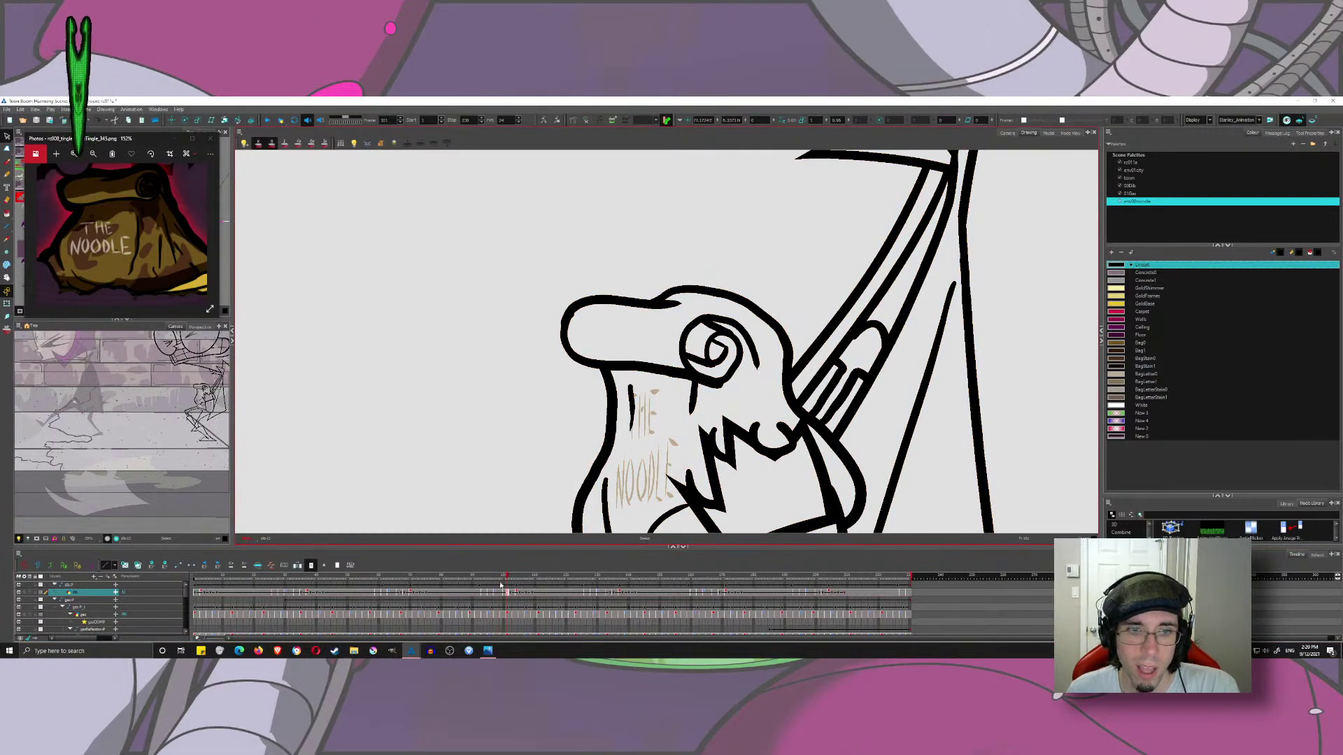
left_click(511, 577)
left_click(513, 593)
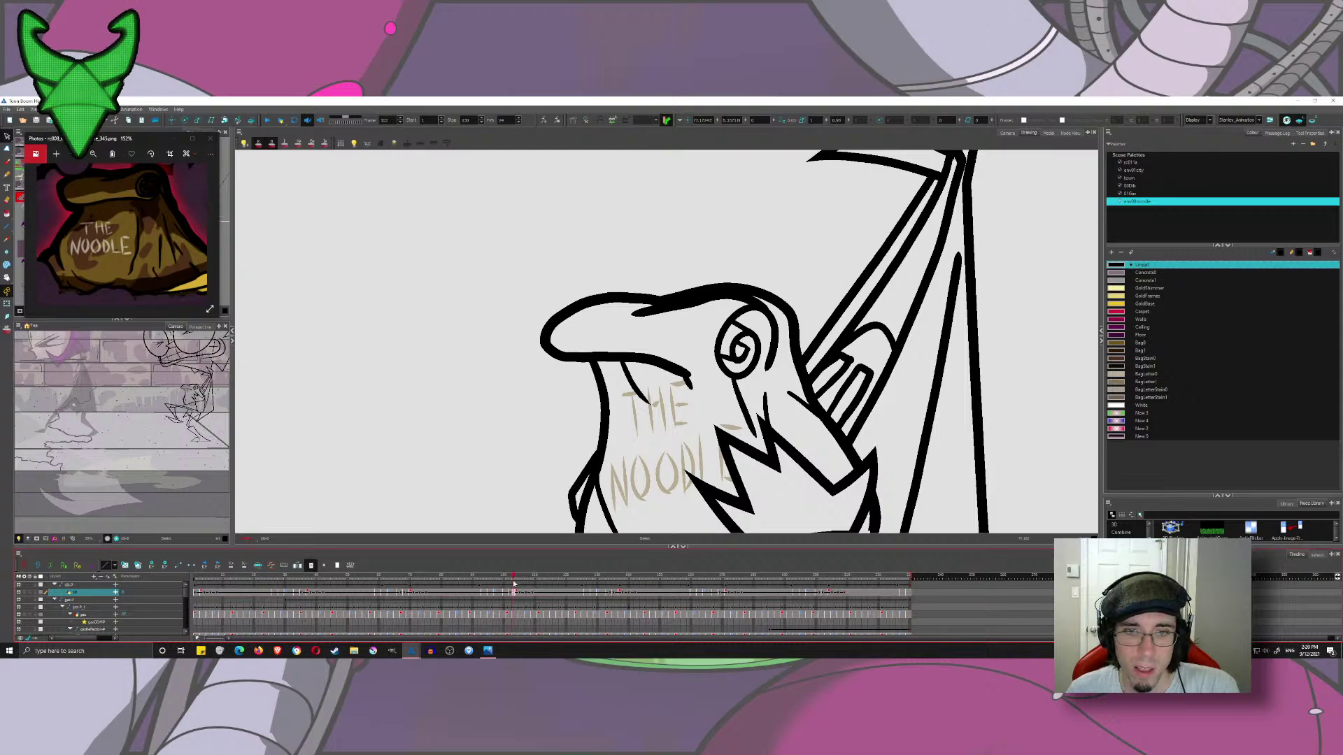
key("ctrl+a")
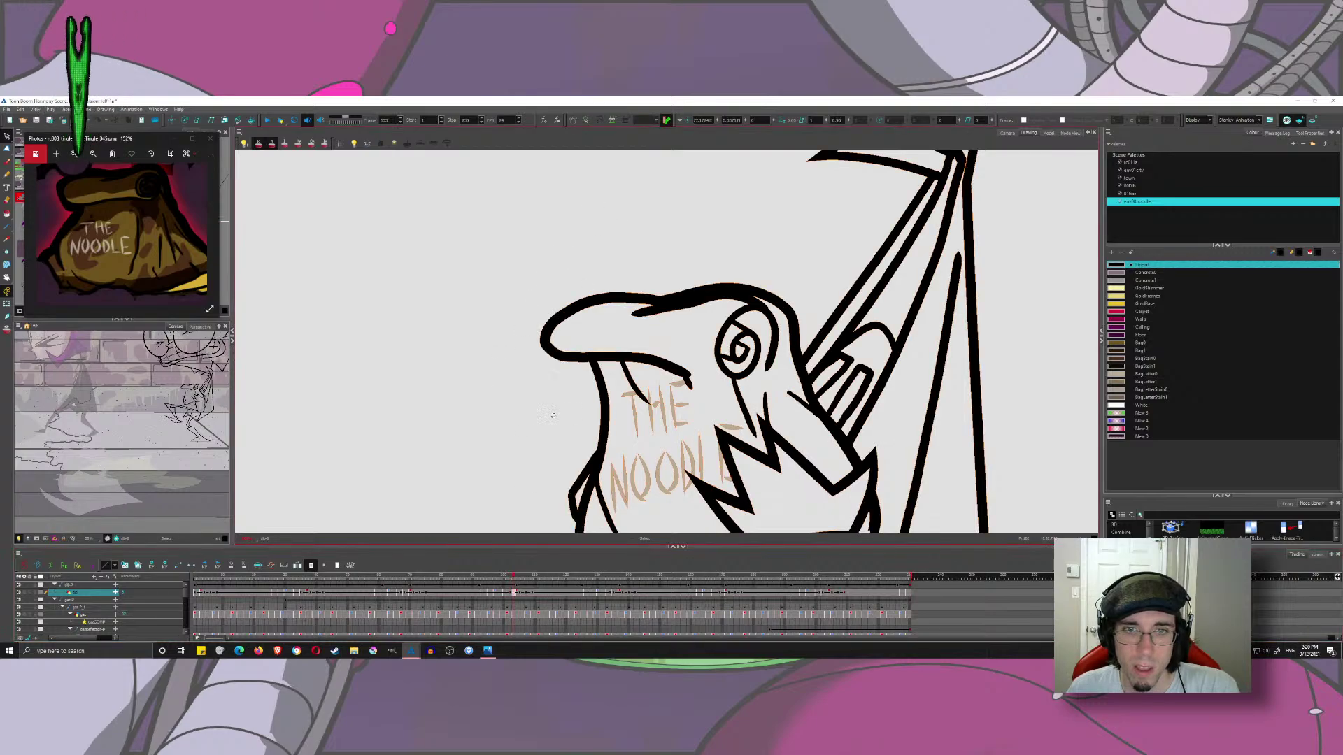
left_click(544, 593)
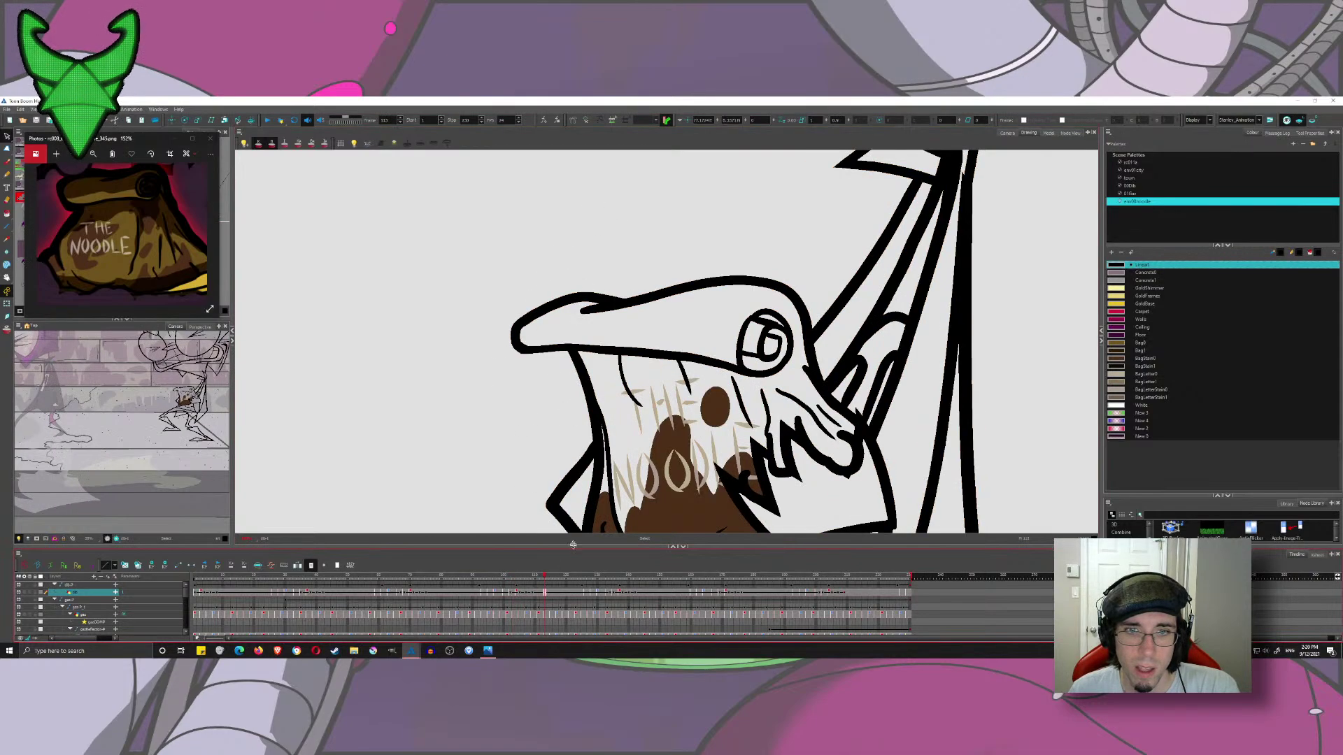
- Examine the lettering on two earlier bag drawings, selecting all artwork on the narrow side view, and frame the bag in the second drawing
left_click(497, 580)
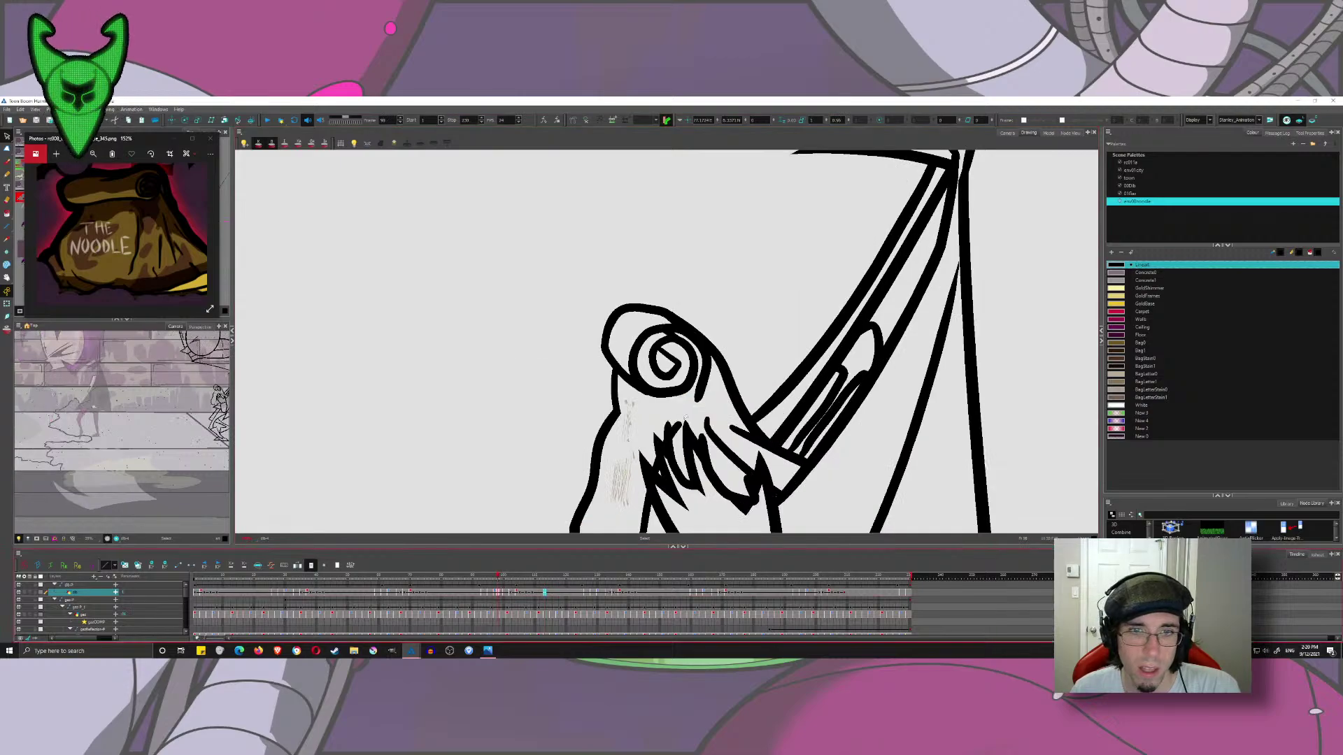
left_click(692, 462)
left_click(540, 467)
key("ctrl+a")
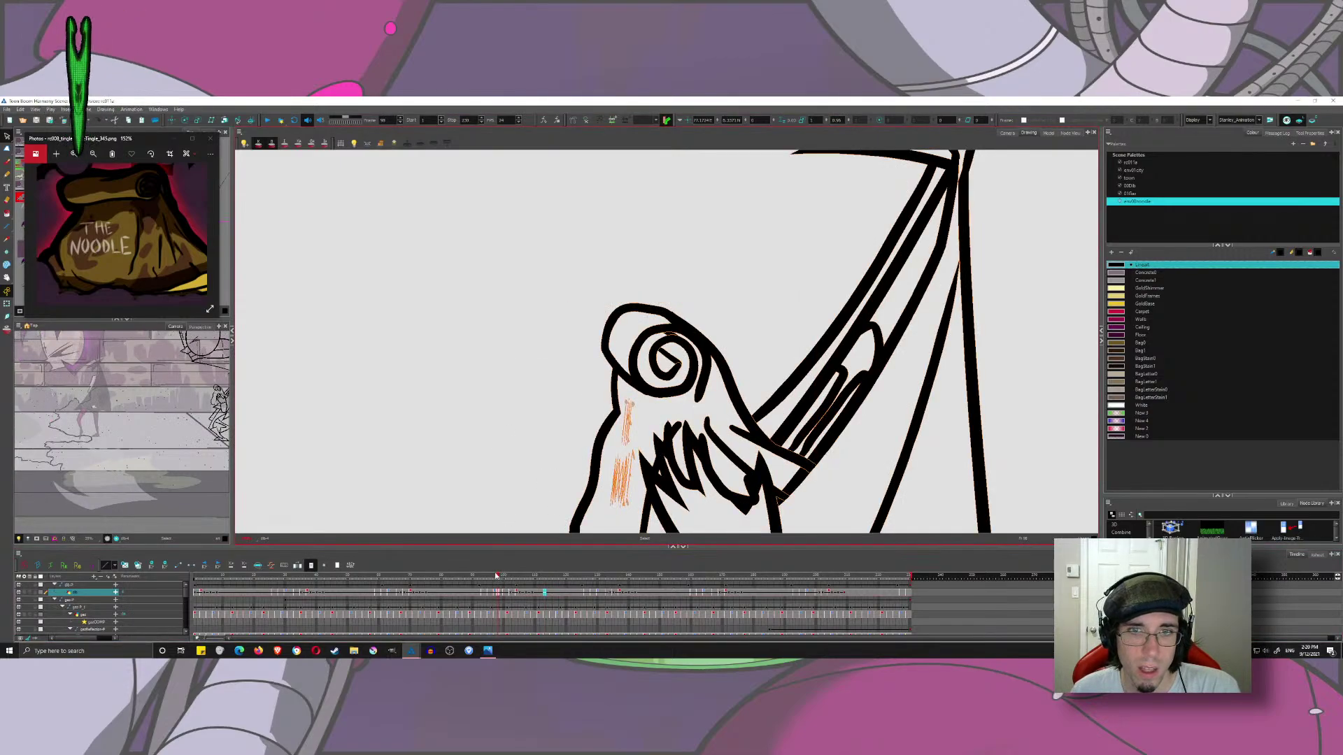
left_click(504, 577)
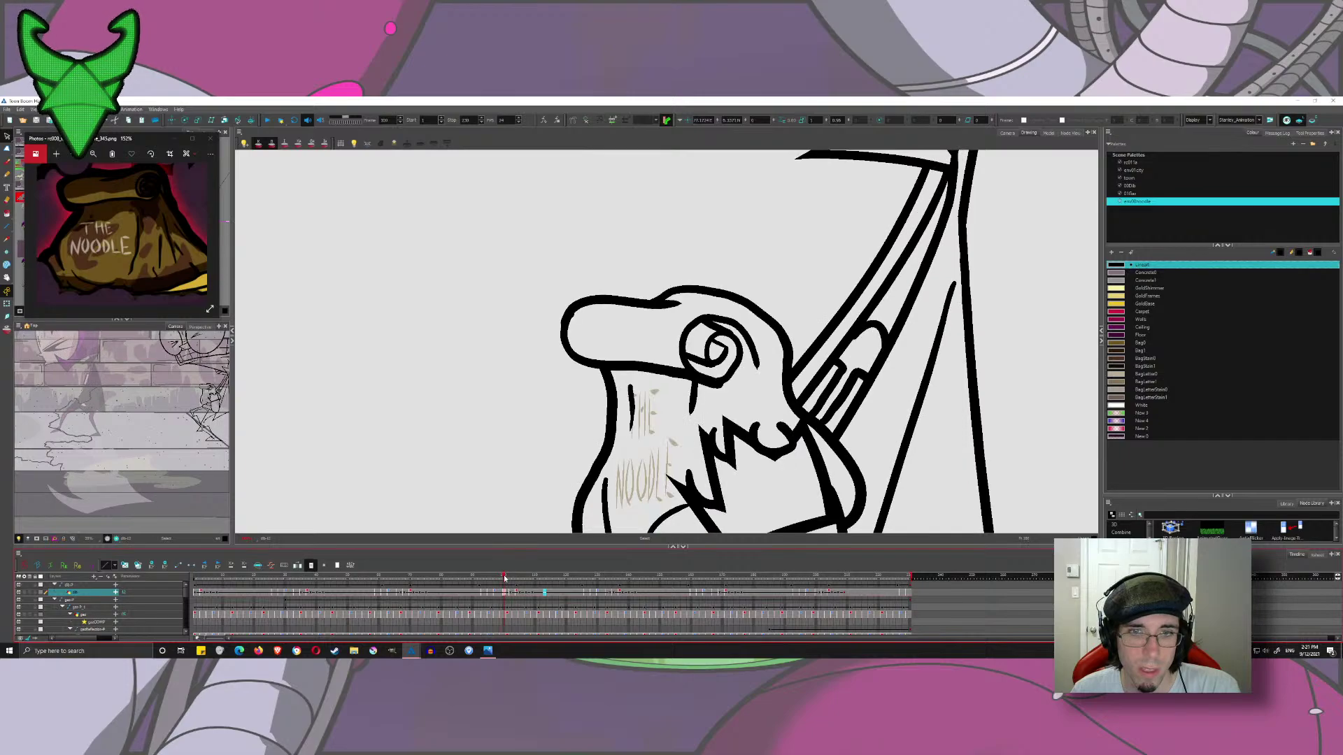
left_click(643, 419)
left_click_drag(608, 469, 549, 365)
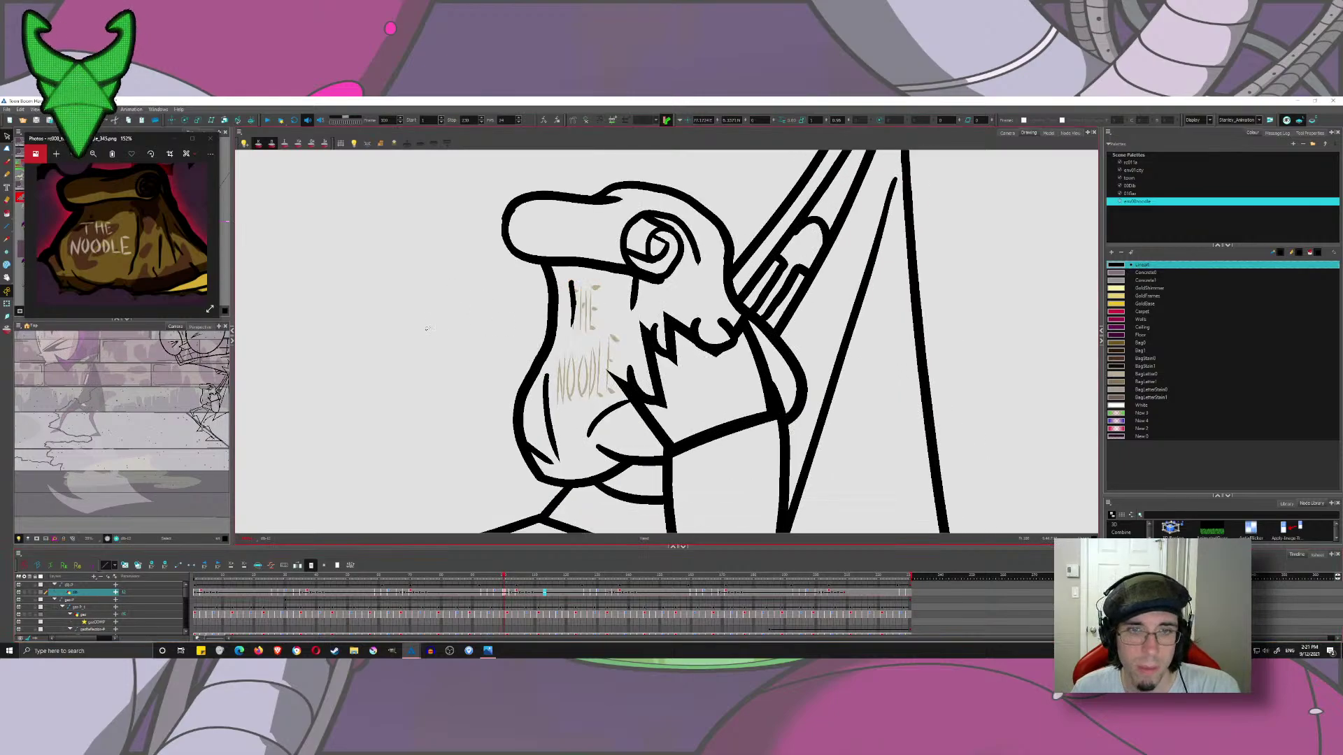
- On the drawing just before the stained one, start a BagStain0 stain outline at the bag's outer edge and undo its wave across the lettering
left_click(1117, 359)
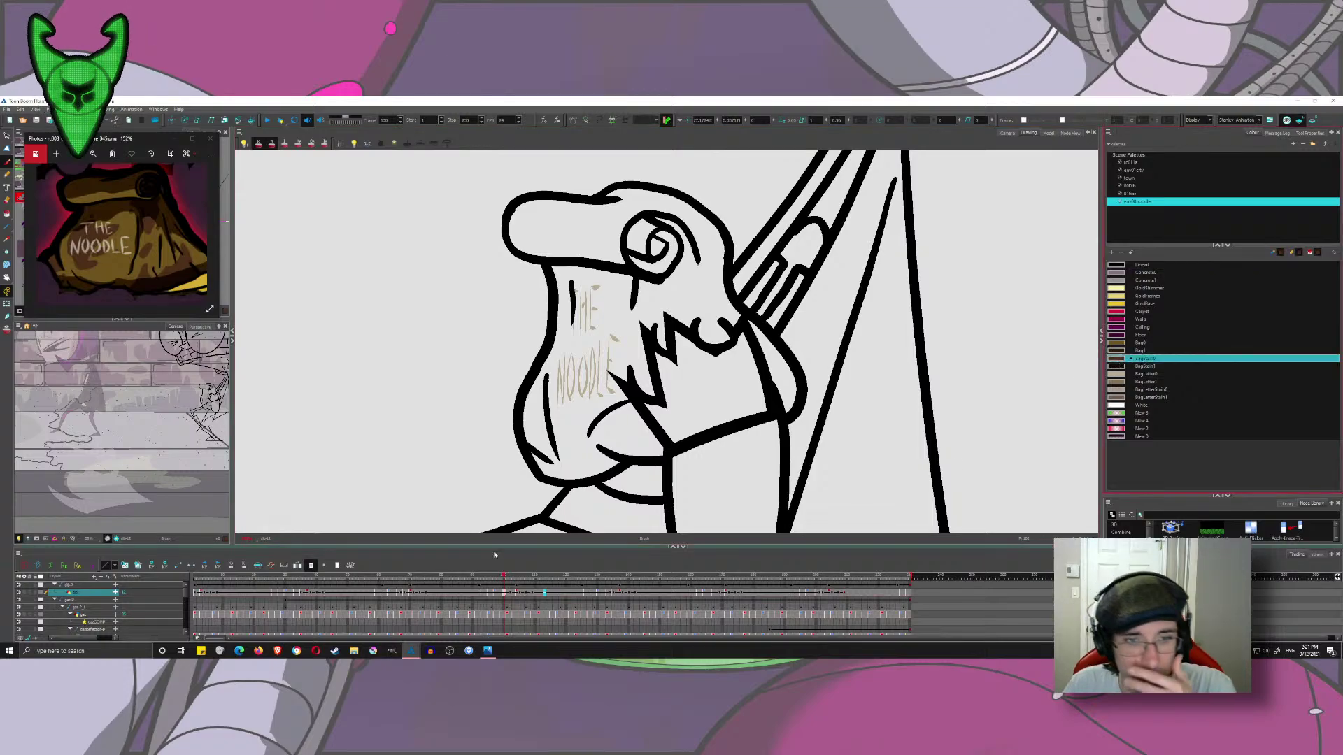
left_click(520, 591)
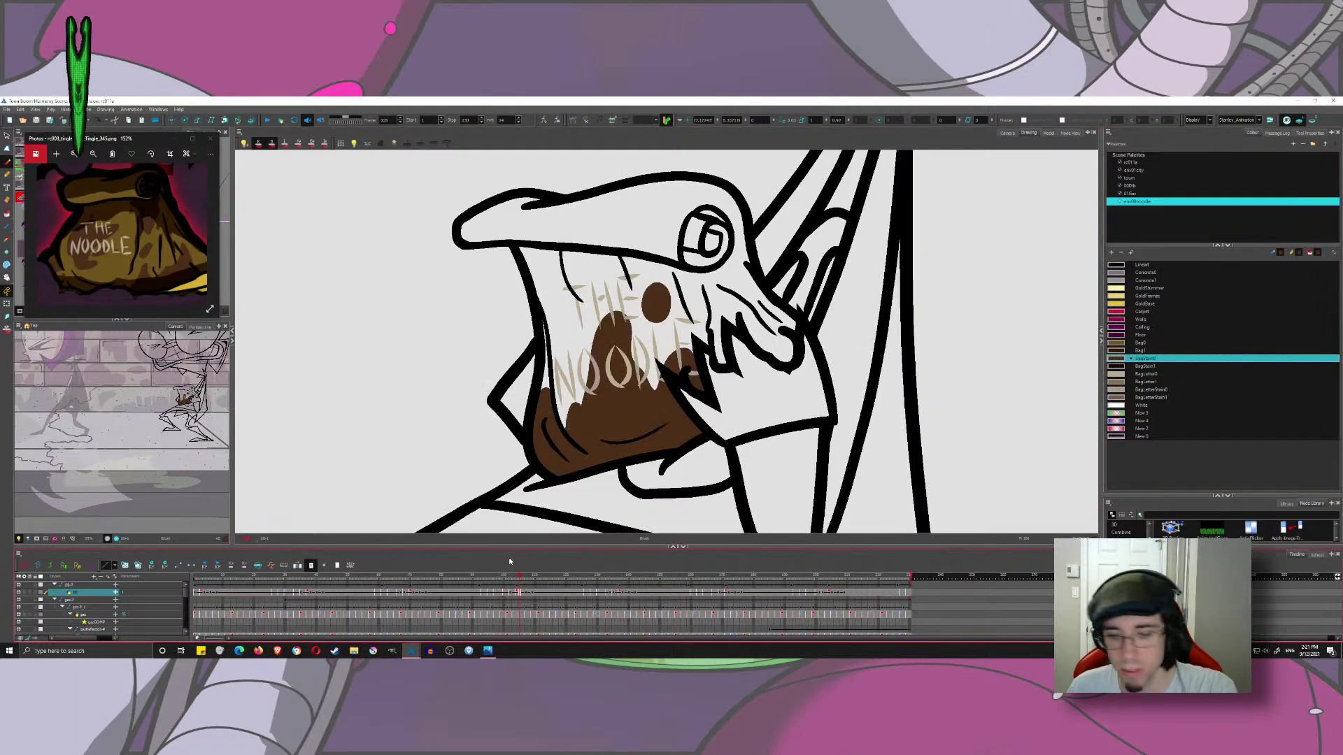
key("comma")
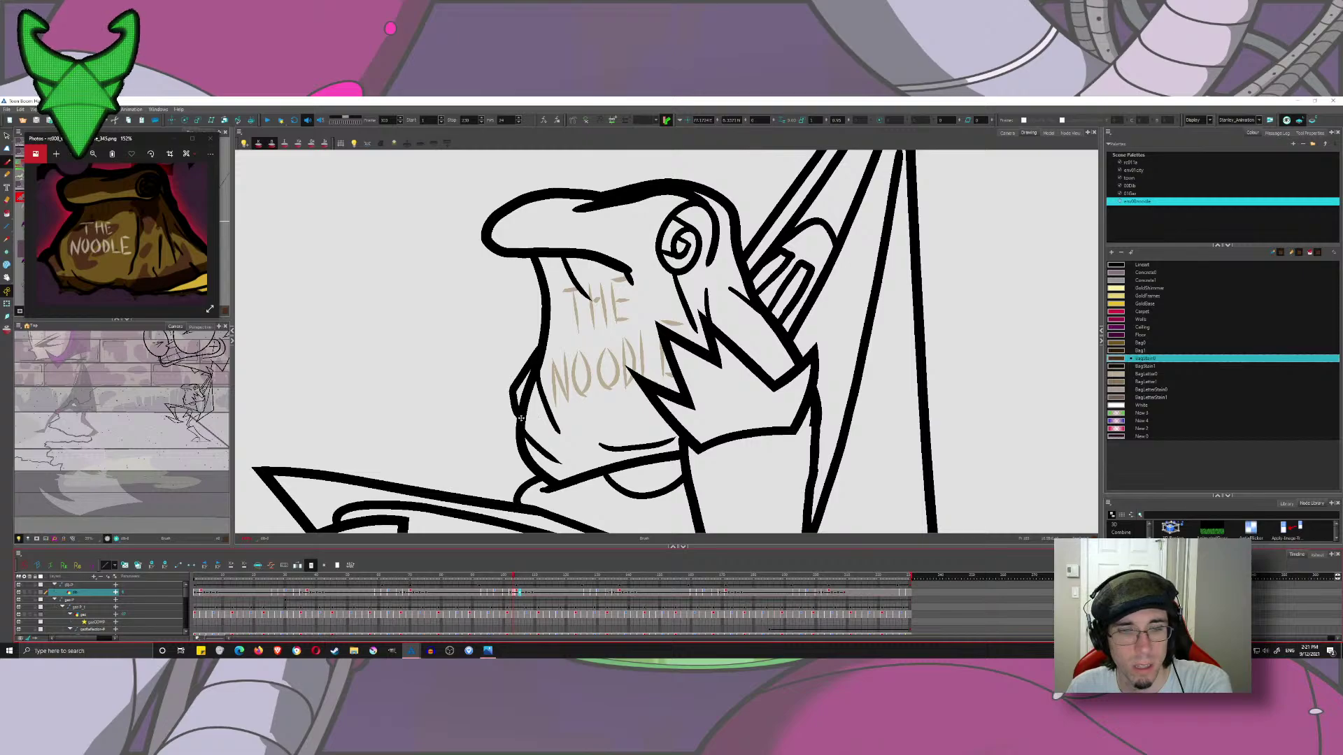
mouse_move(523, 417)
left_mouse_down()
mouse_move(566, 419)
mouse_move(551, 417)
mouse_move(598, 345)
mouse_move(643, 310)
mouse_move(640, 364)
mouse_move(675, 392)
left_mouse_up()
key("period")
key("comma")
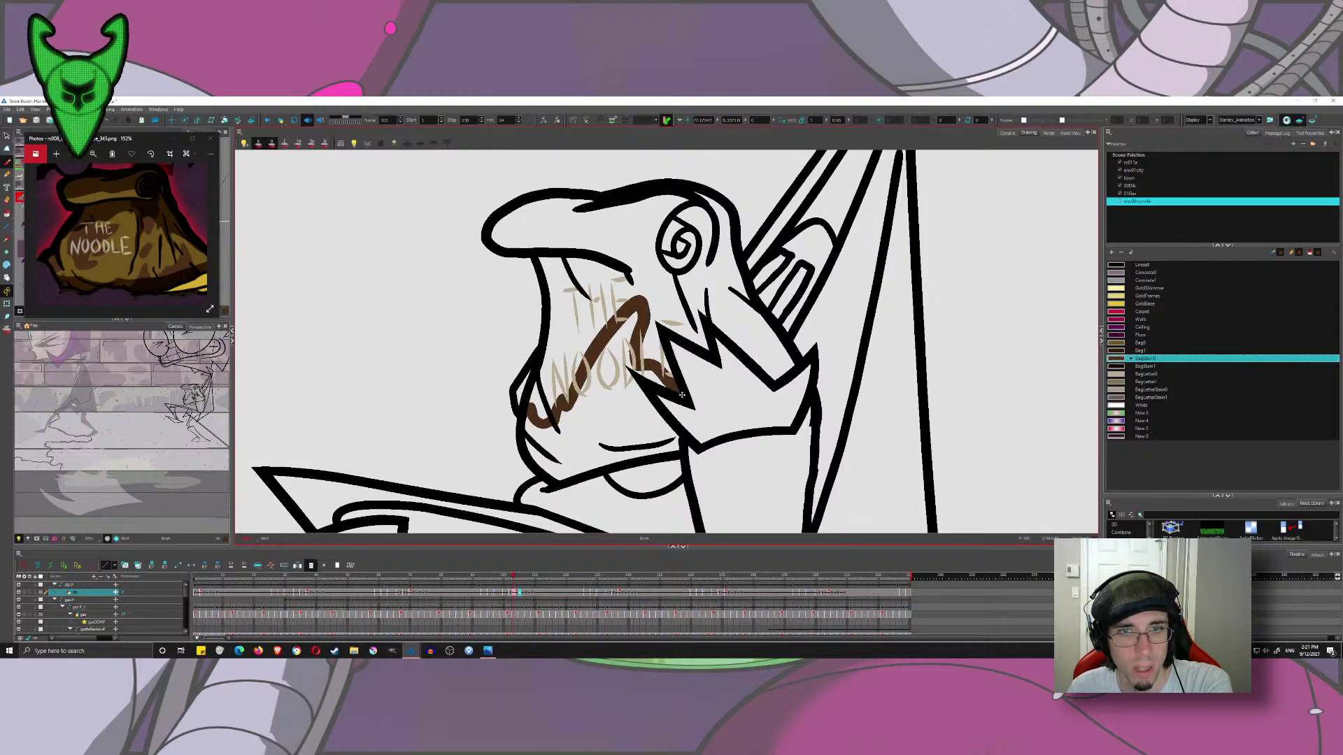
key("comma")
key("period")
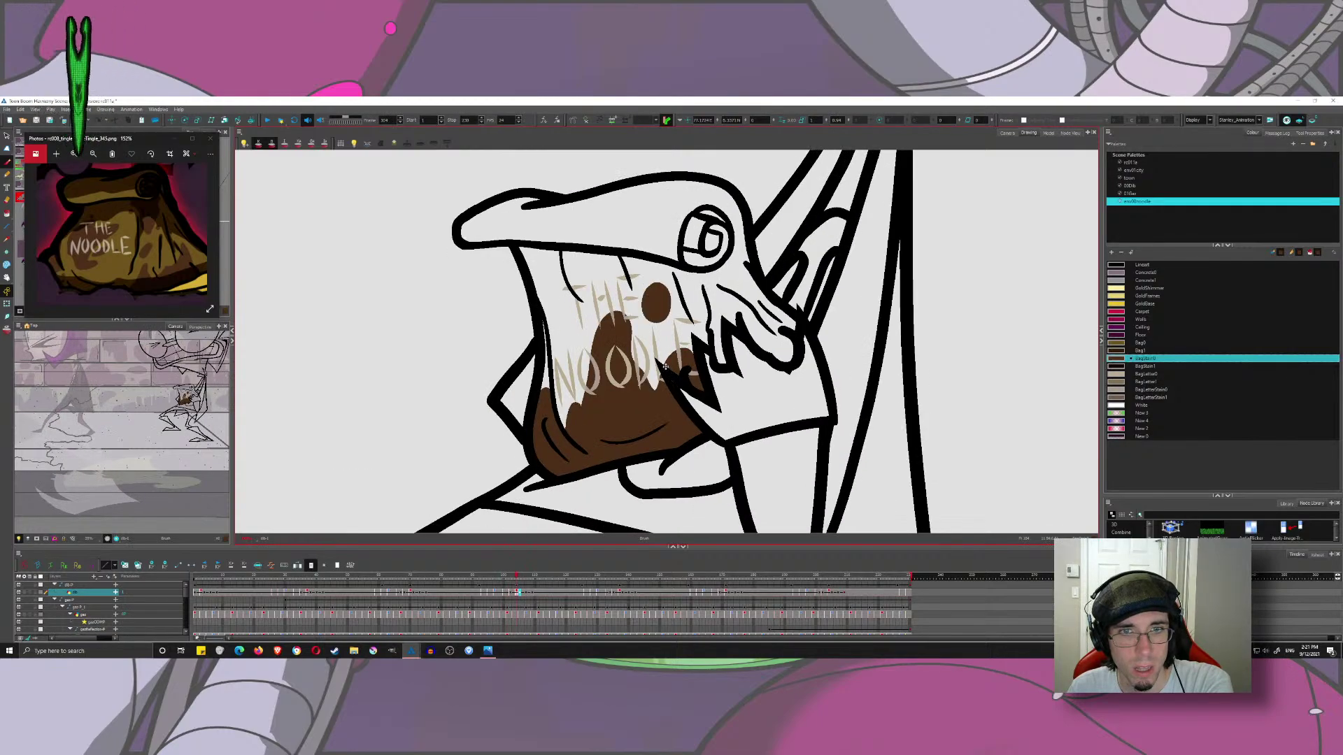
key("period")
key("ctrl+z")
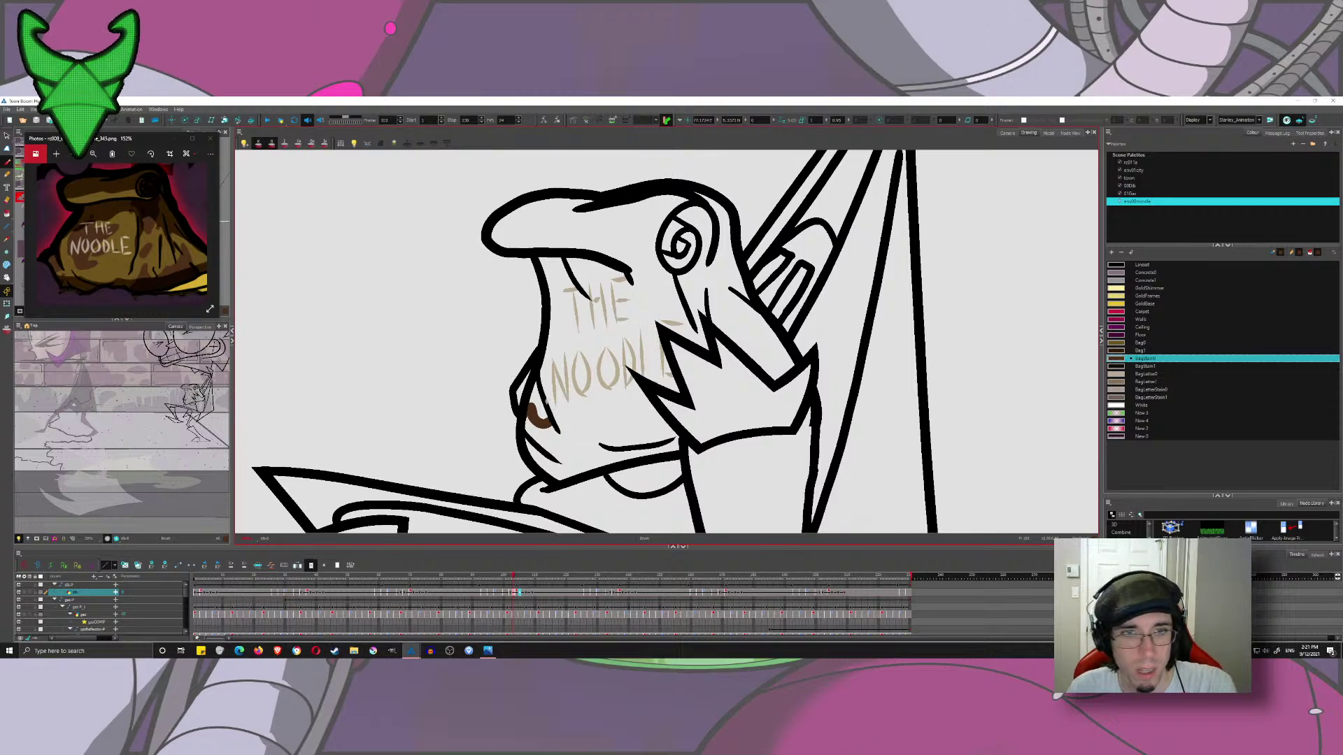
- Redraw the stain's wavy upper edge across NOODLE up to the hand in BagStain0 and compare it with the neighbouring drawings
mouse_move(550, 416)
left_mouse_down()
mouse_move(616, 319)
mouse_move(629, 331)
mouse_move(632, 404)
mouse_move(668, 371)
left_mouse_up()
key("period")
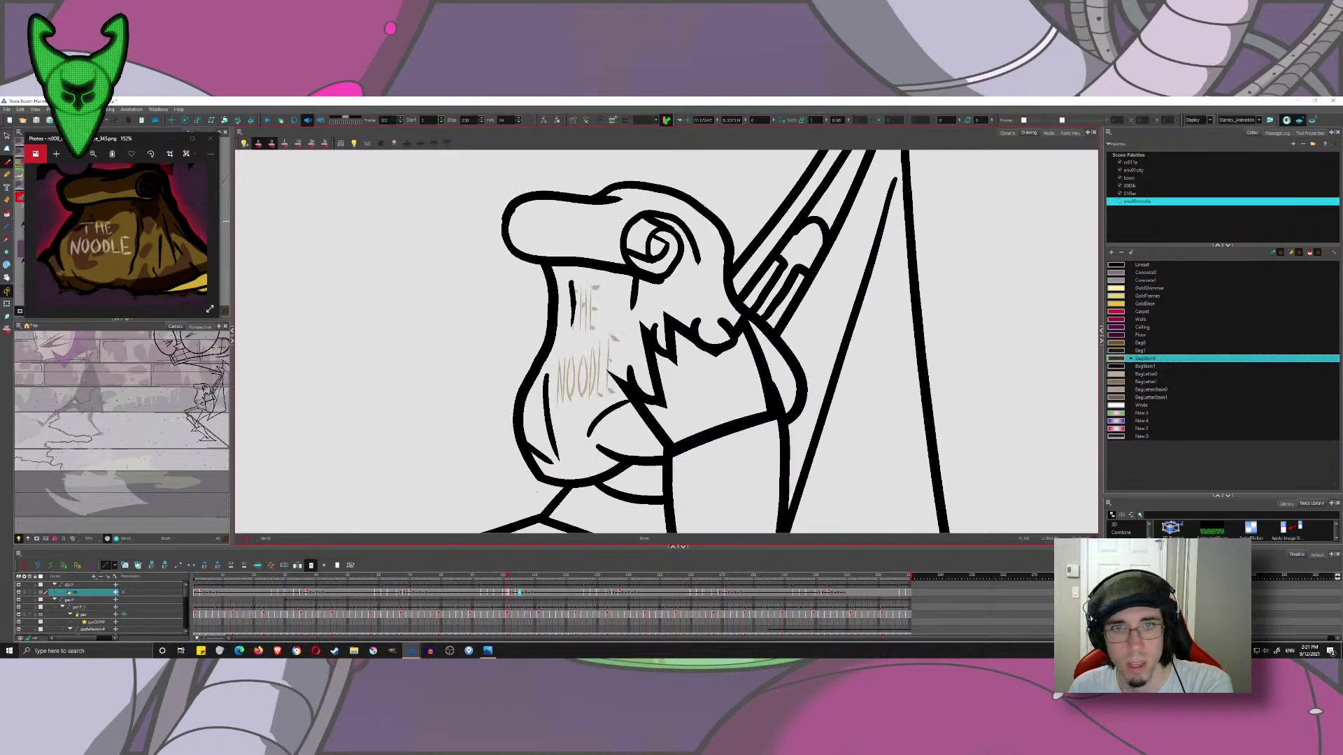
key("comma")
key("period")
key("comma")
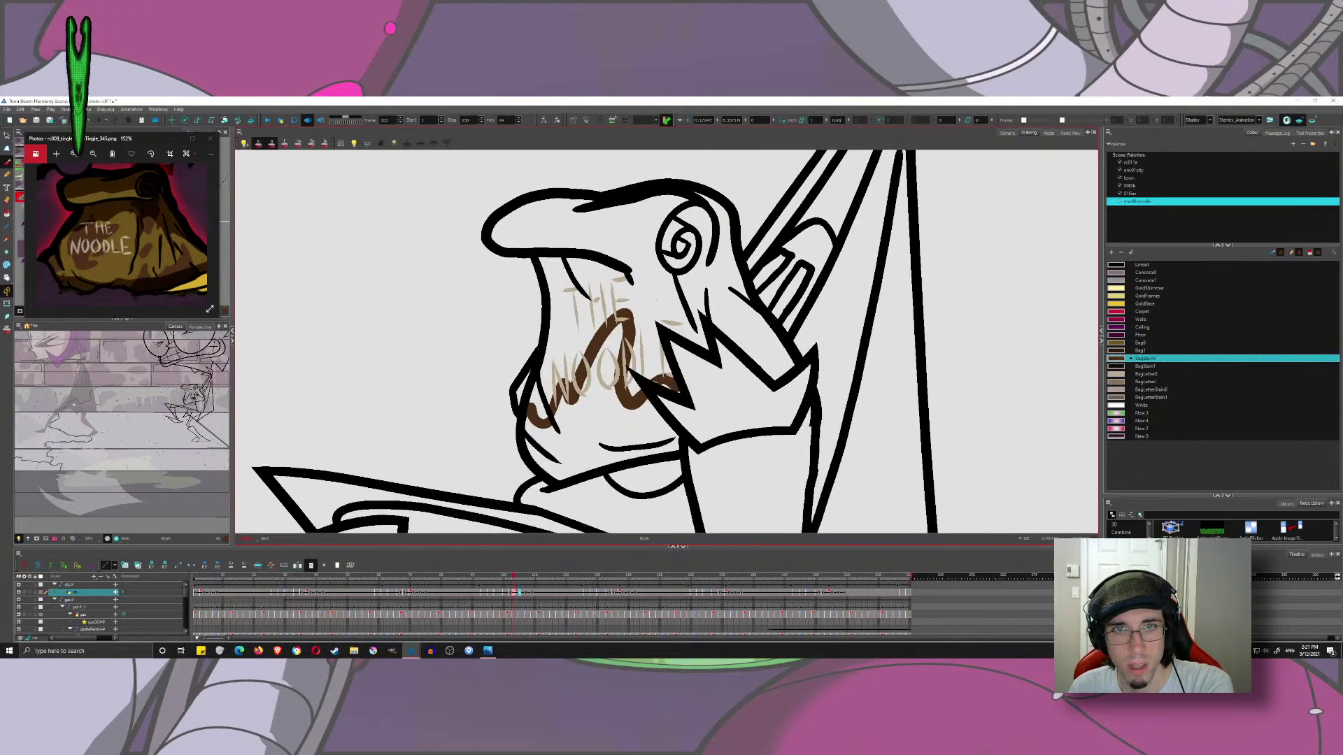
- Paint a small oval BagStain0 spot beside THE, redoing it to match the spot's placement on the stained drawing
mouse_move(643, 301)
left_mouse_down()
mouse_move(657, 329)
mouse_move(660, 297)
mouse_move(662, 322)
left_mouse_up()
key("ctrl+z")
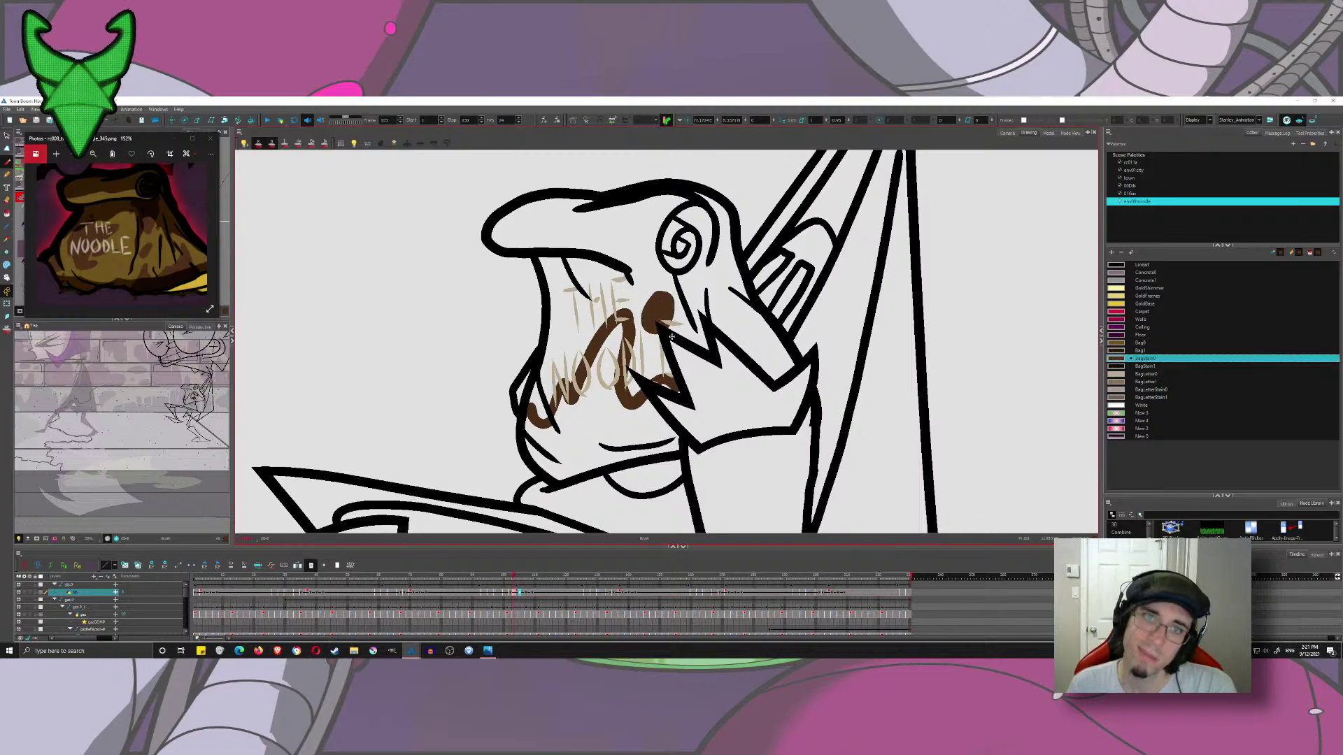
key("comma")
key("period")
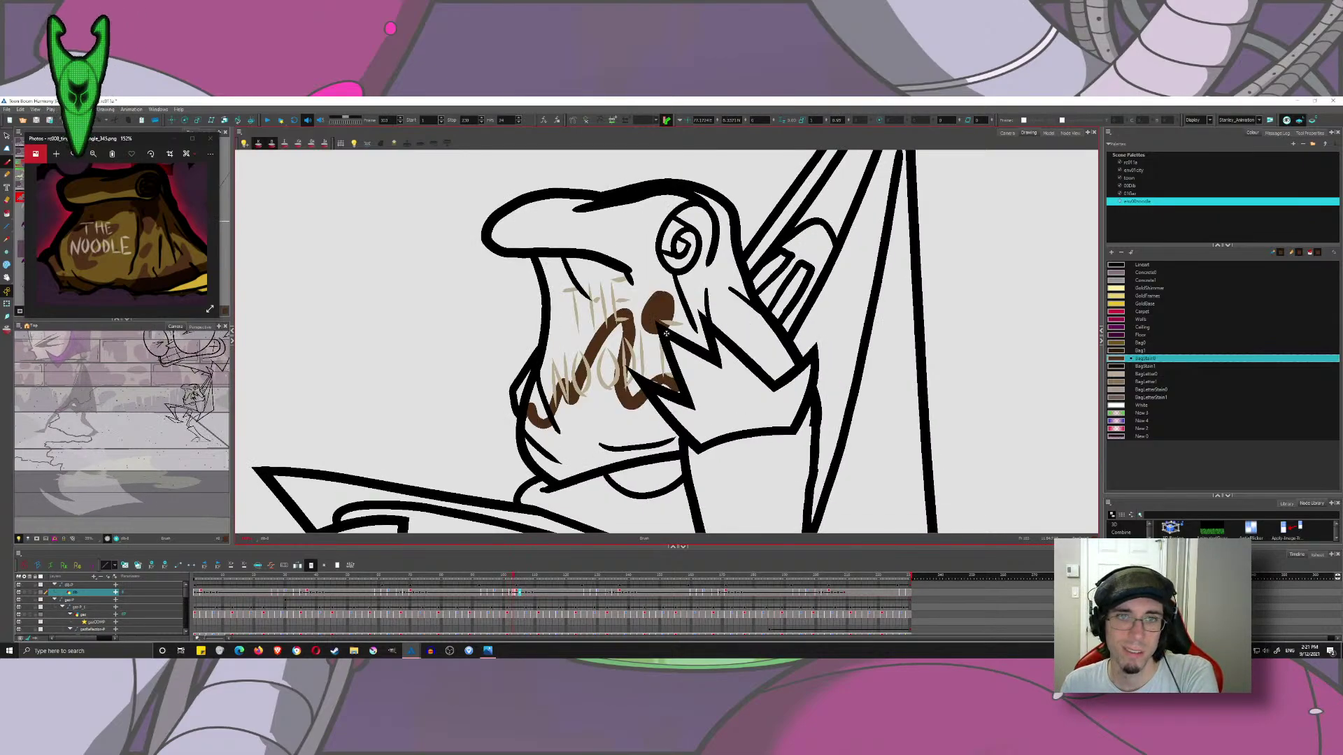
key("period")
key("comma")
key("period")
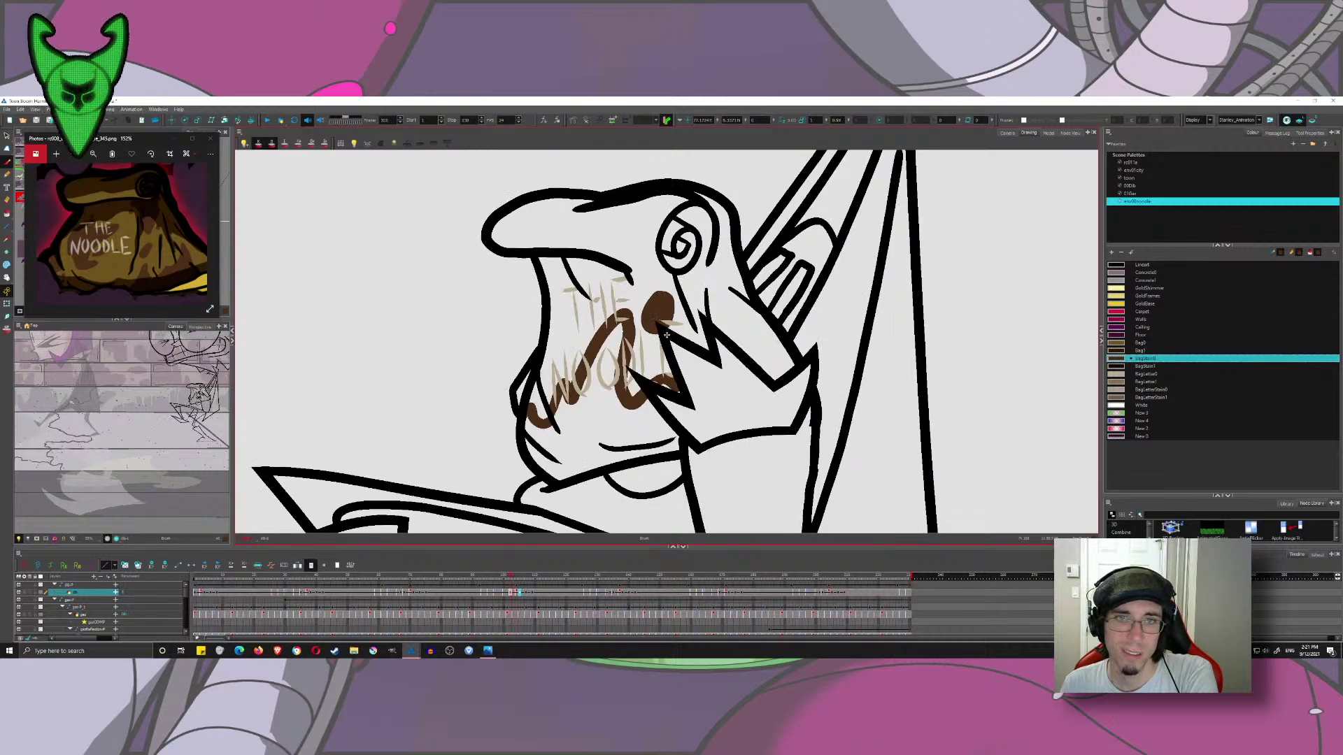
key("period")
key("comma")
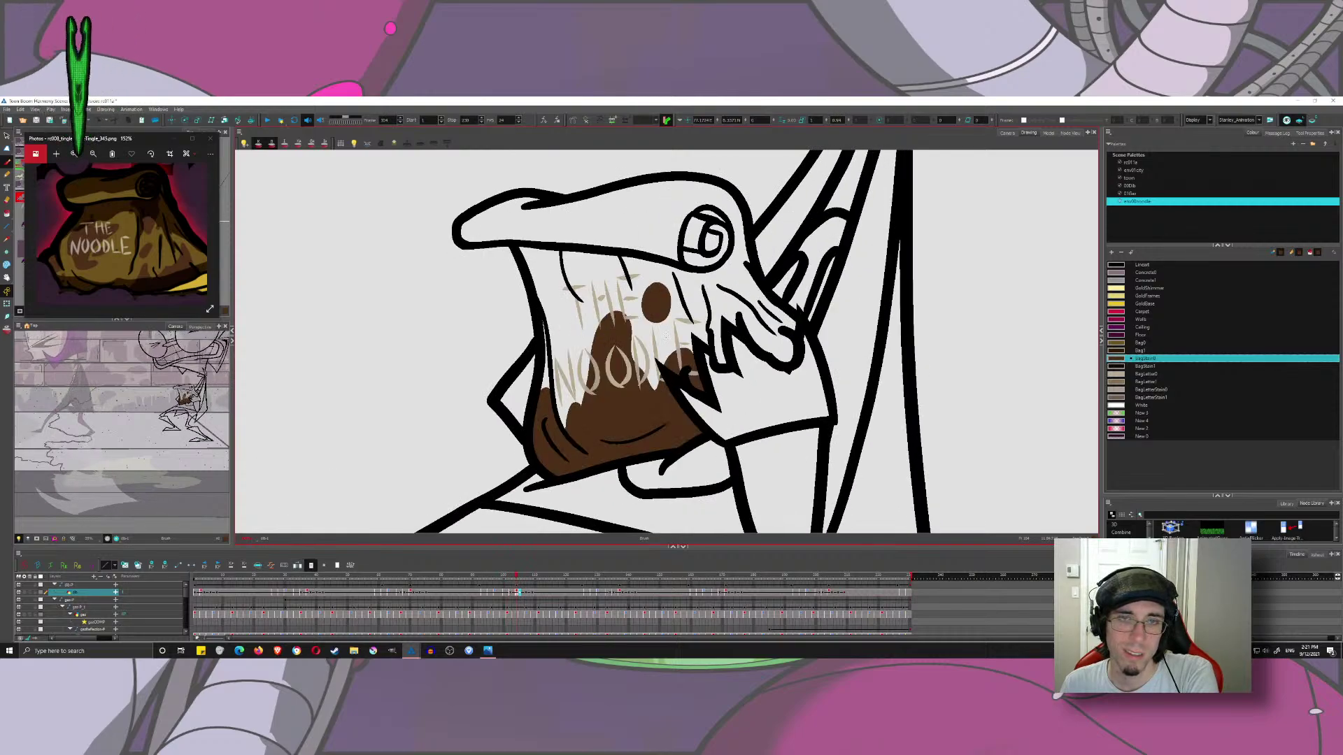
key("comma")
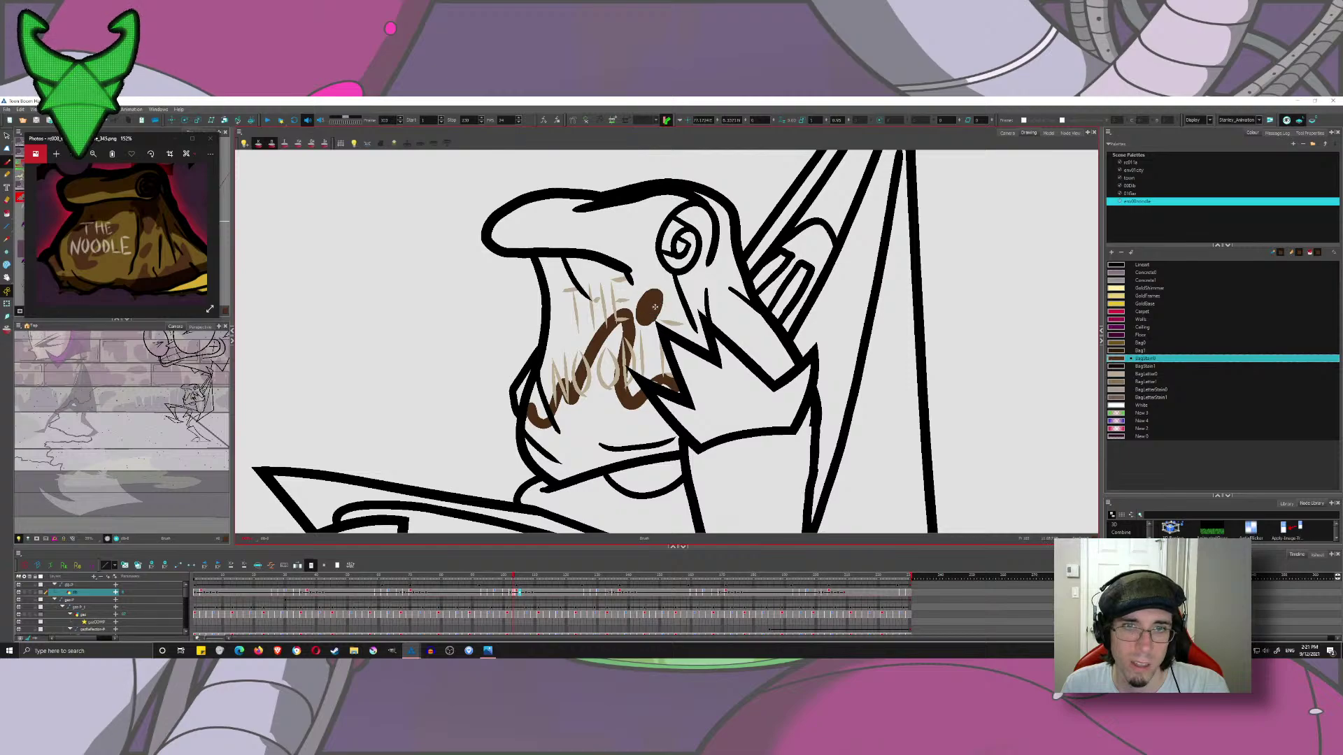
key("comma")
key("period")
key("period")
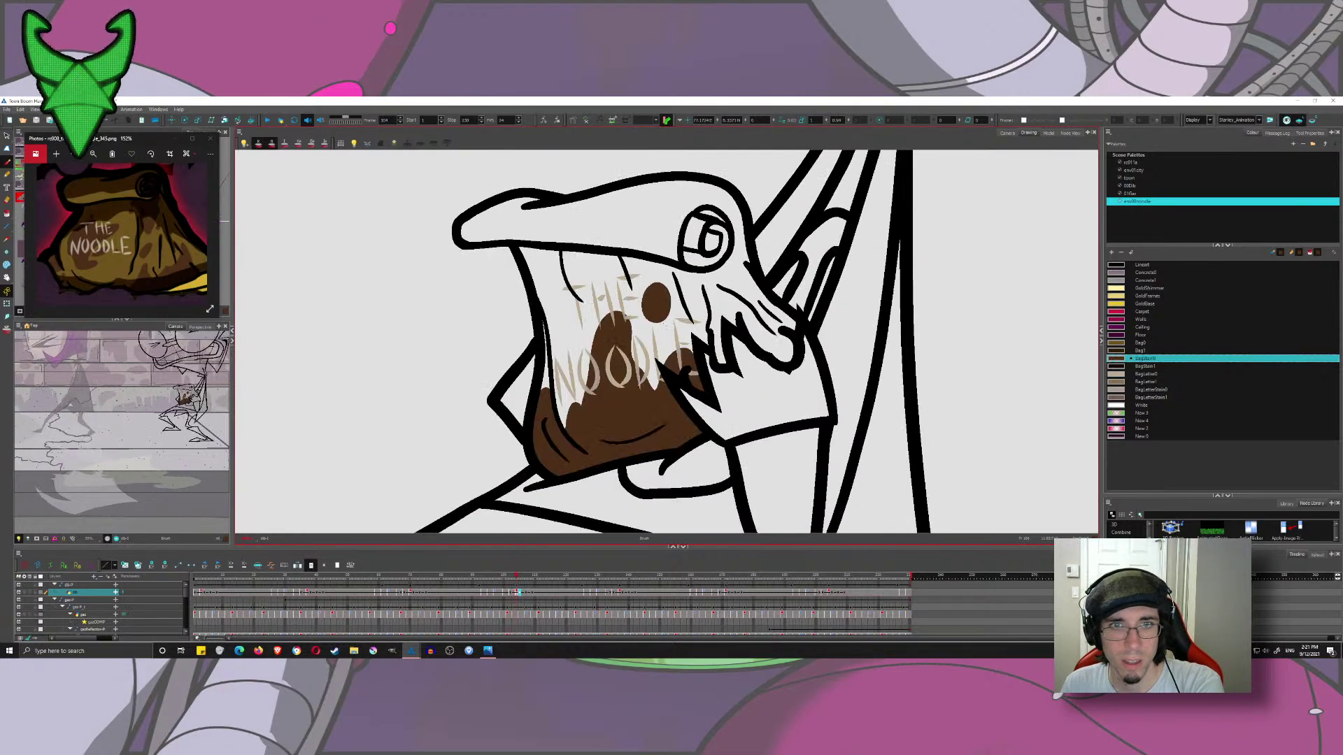
key("comma")
key("period")
key("comma")
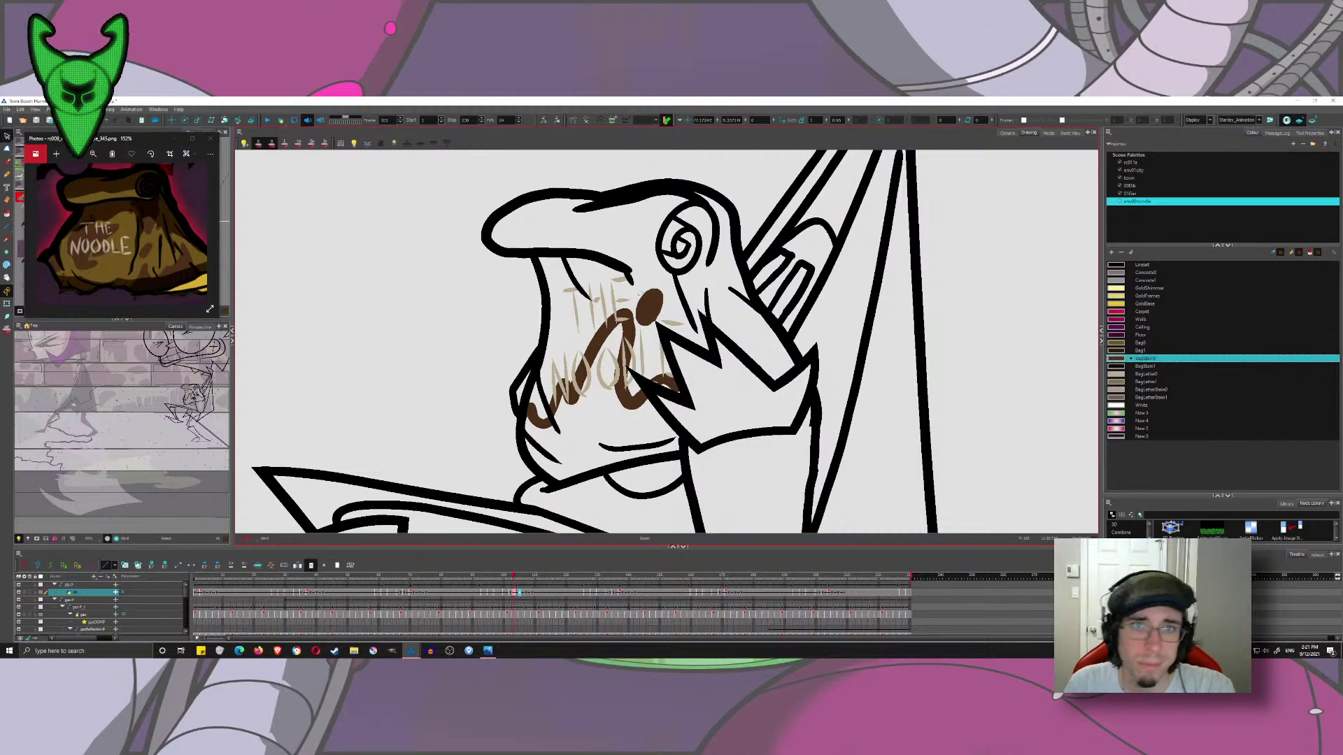
- Adjust the shape of the oval stain spot beside THE to match the one on the stained drawing
left_click(648, 306)
left_click_drag(645, 325, 647, 300)
left_click(699, 292)
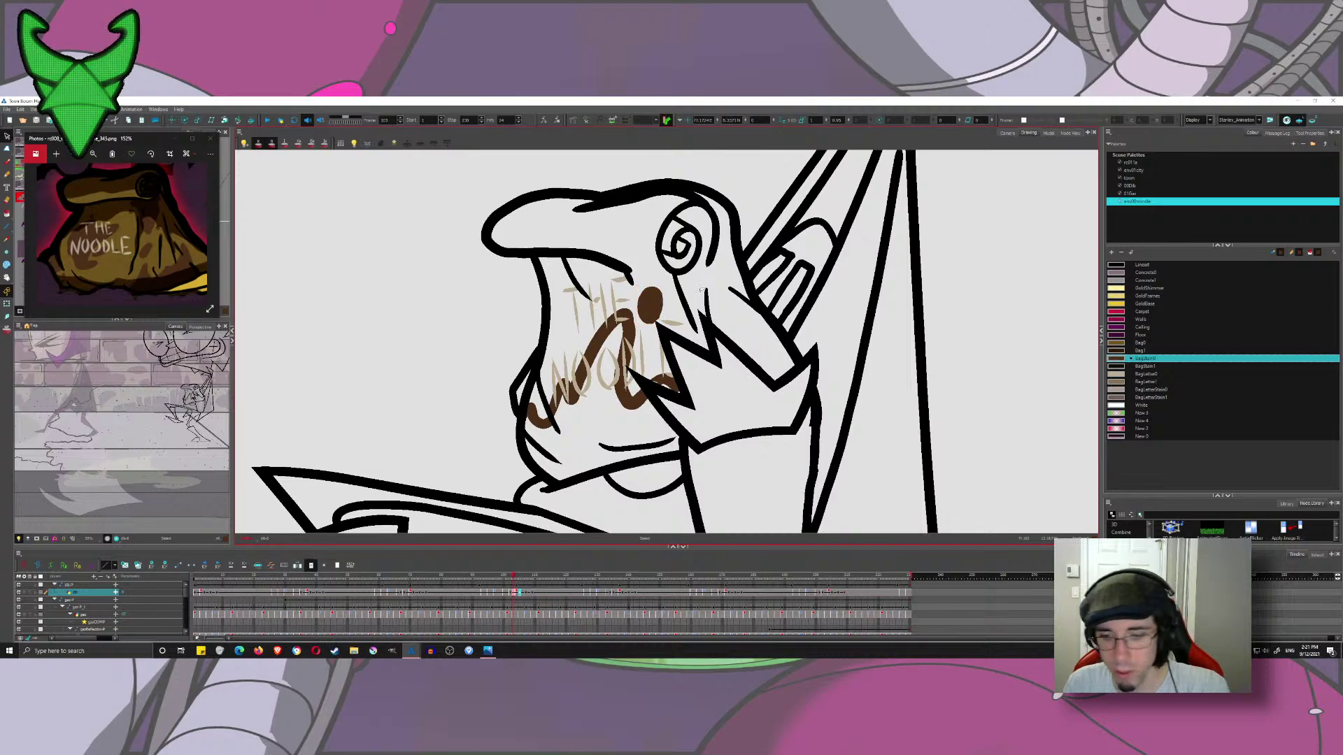
key("period")
key("comma")
- Delete the wavy stain line crossing NOODLE, keeping its short end pieces, and compare the drawing with the stained one
left_click(630, 321)
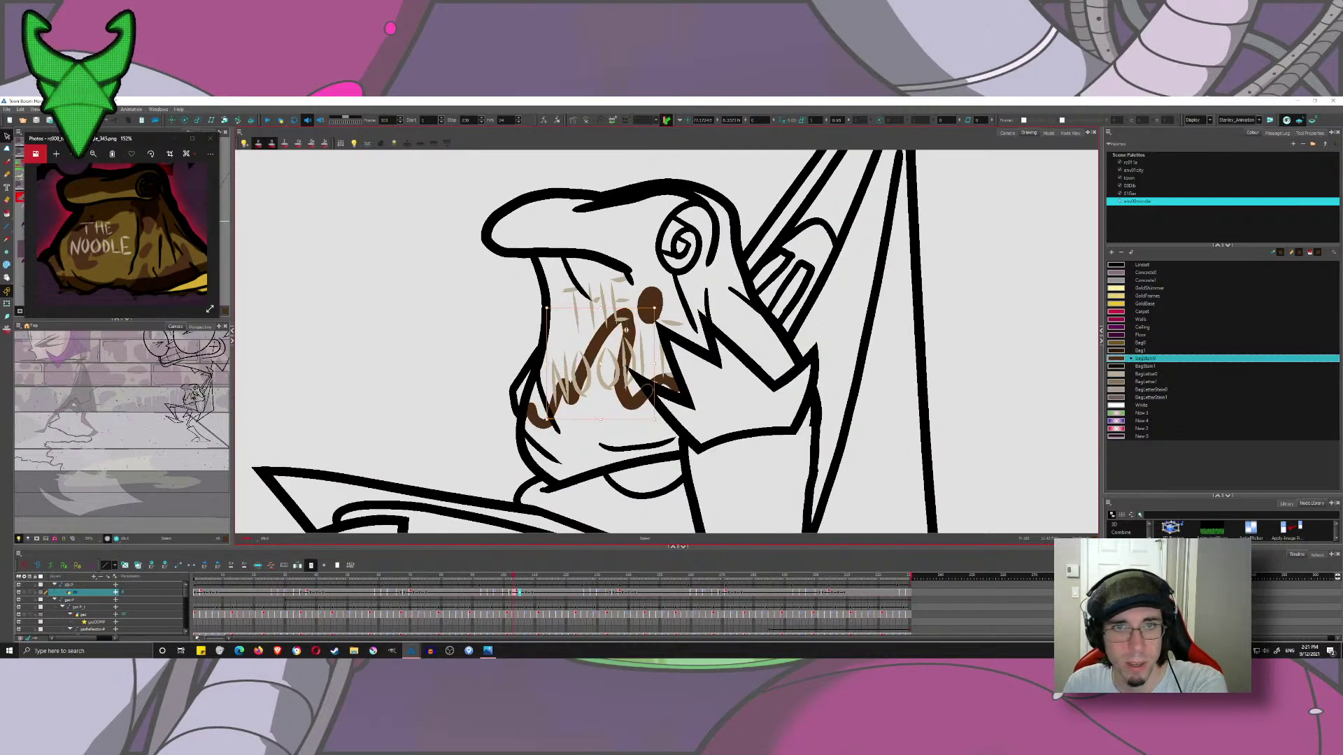
key("Delete")
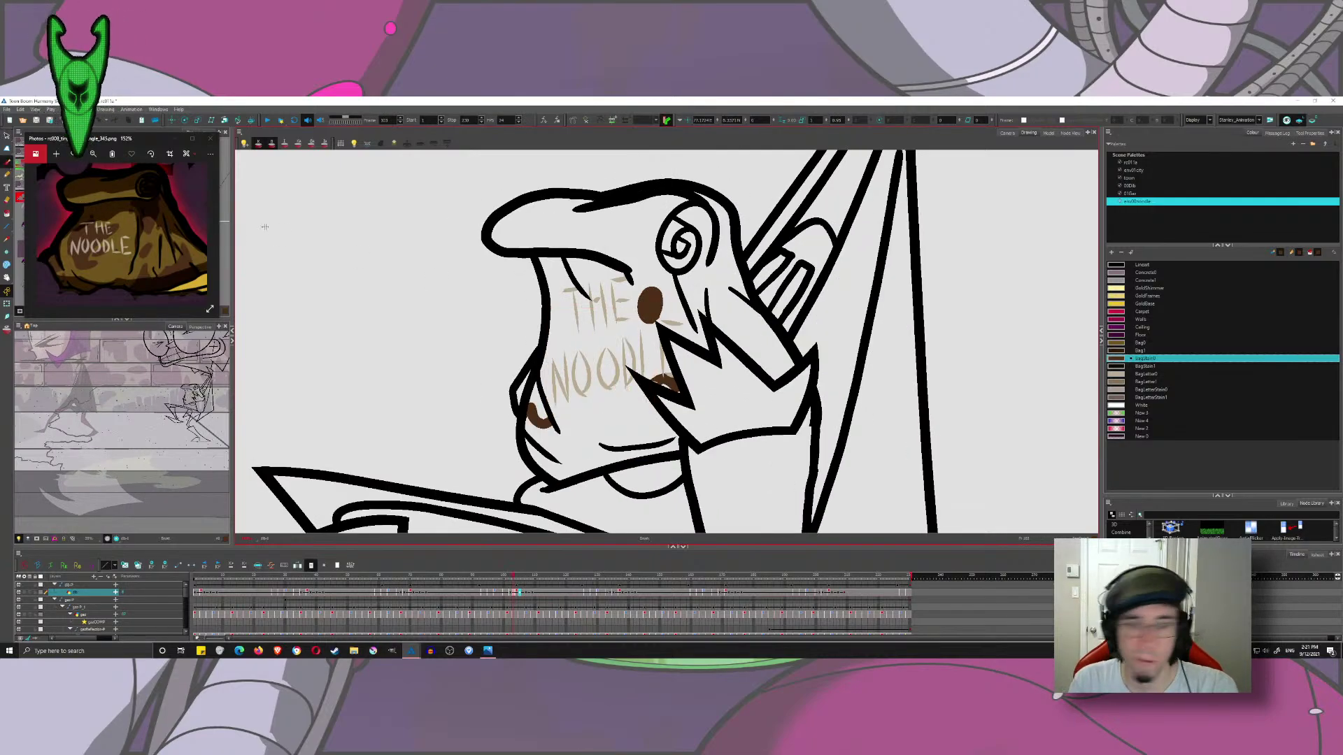
key("period")
key("comma")
key("period")
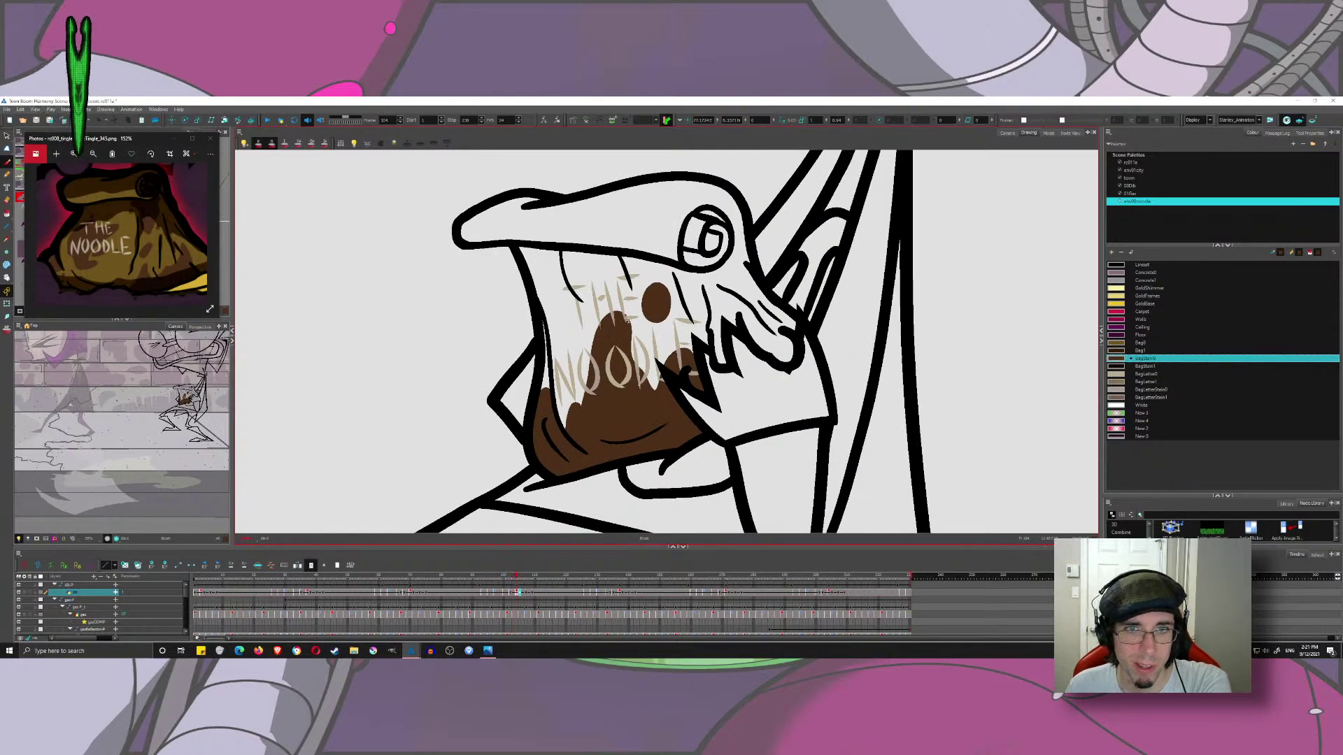
key("comma")
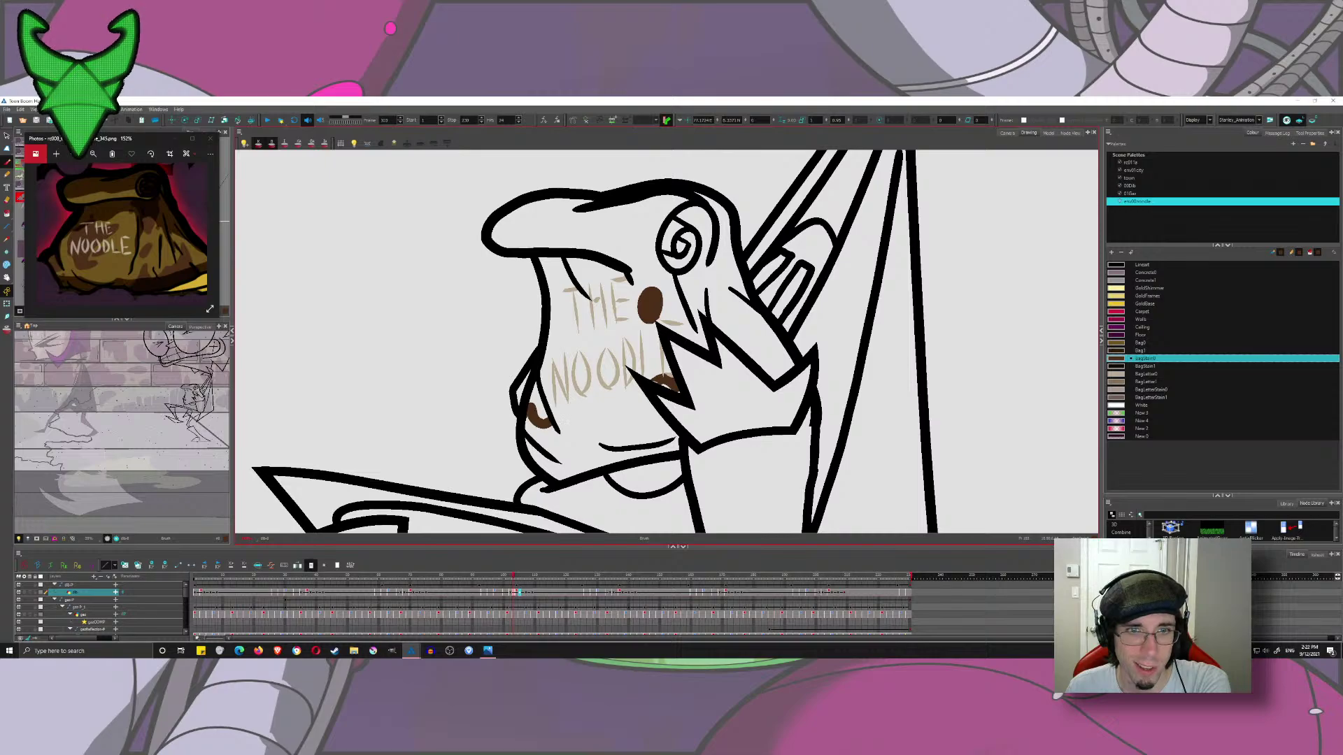
- Draw a new stain edge dipping under the N and peaking above the first two Os, and fill the enclosed area with BagStain0
mouse_move(550, 427)
left_mouse_down()
mouse_move(587, 391)
mouse_move(599, 318)
mouse_move(617, 316)
mouse_move(627, 369)
mouse_move(652, 383)
left_mouse_up()
key("period")
key("comma")
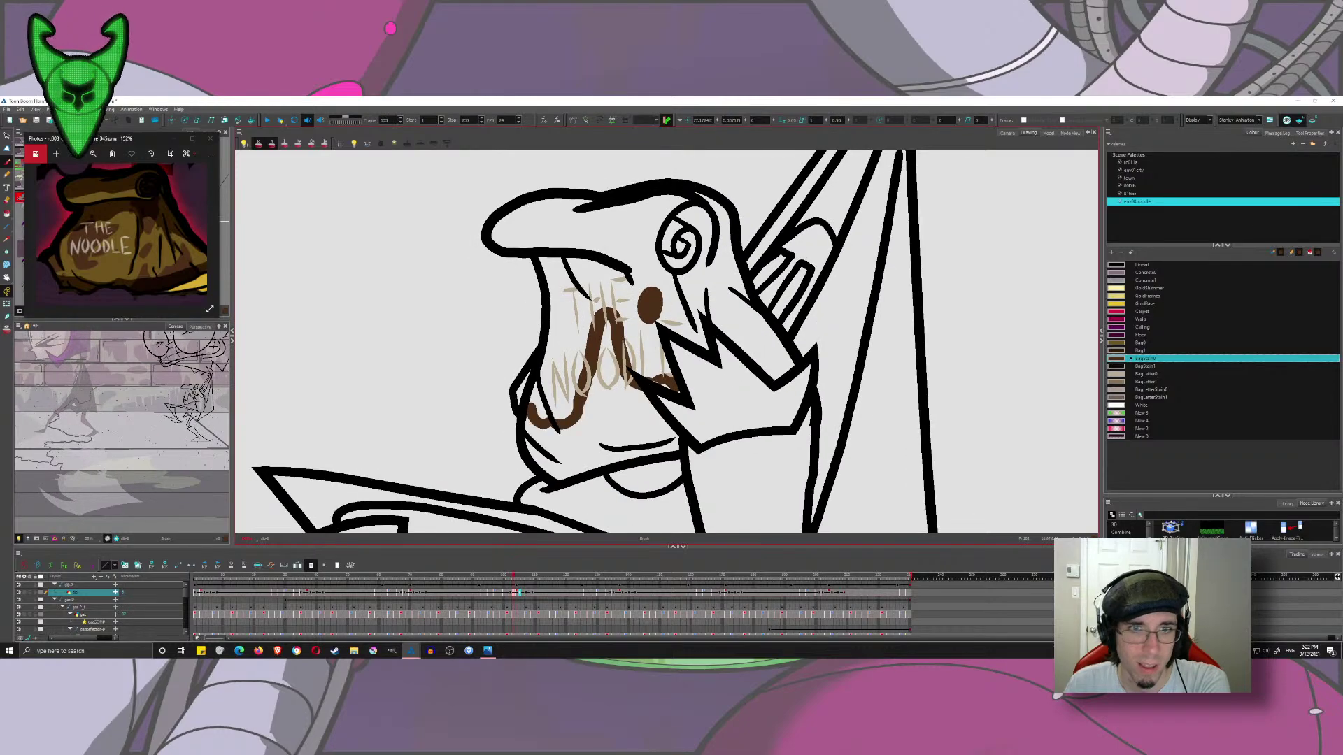
left_click(7, 213)
left_click(608, 372)
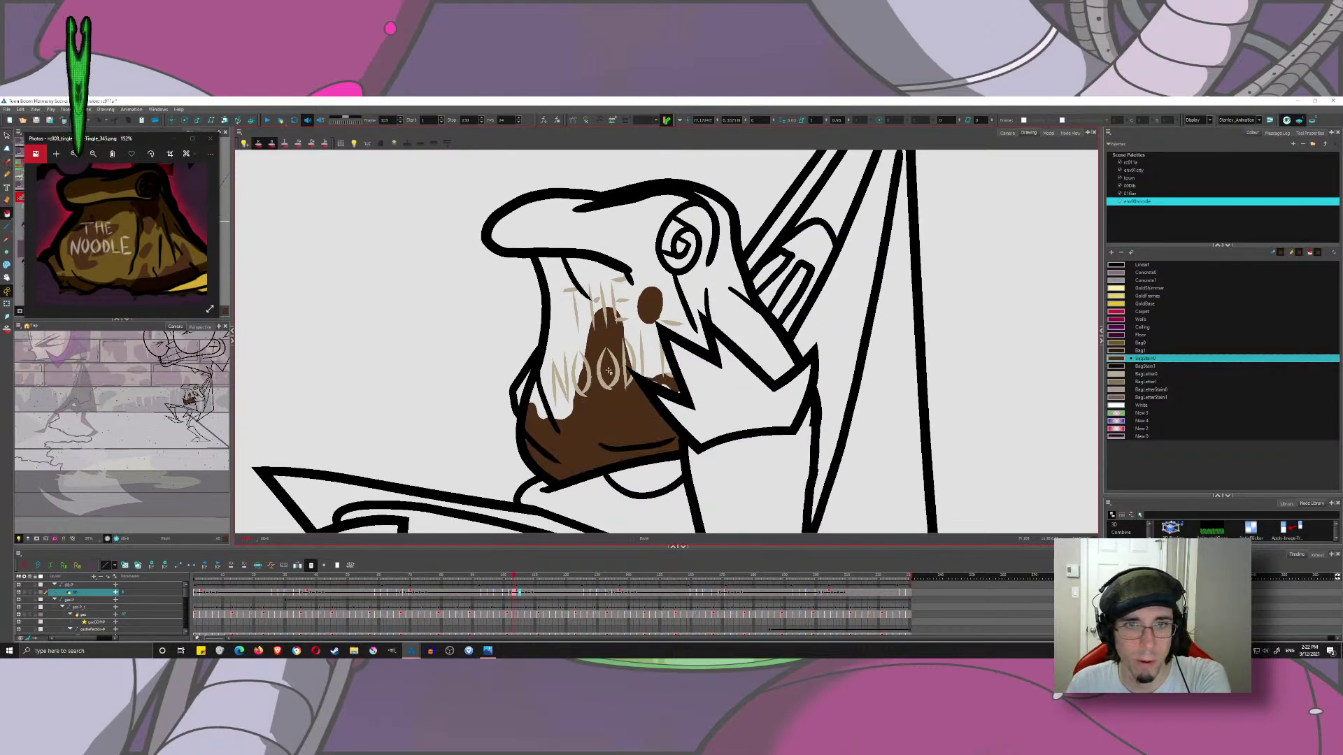
- Fill the small unpainted gaps in the stain beside the hand's pointed outline with BagStain0
scroll(655, 384, "up", 5)
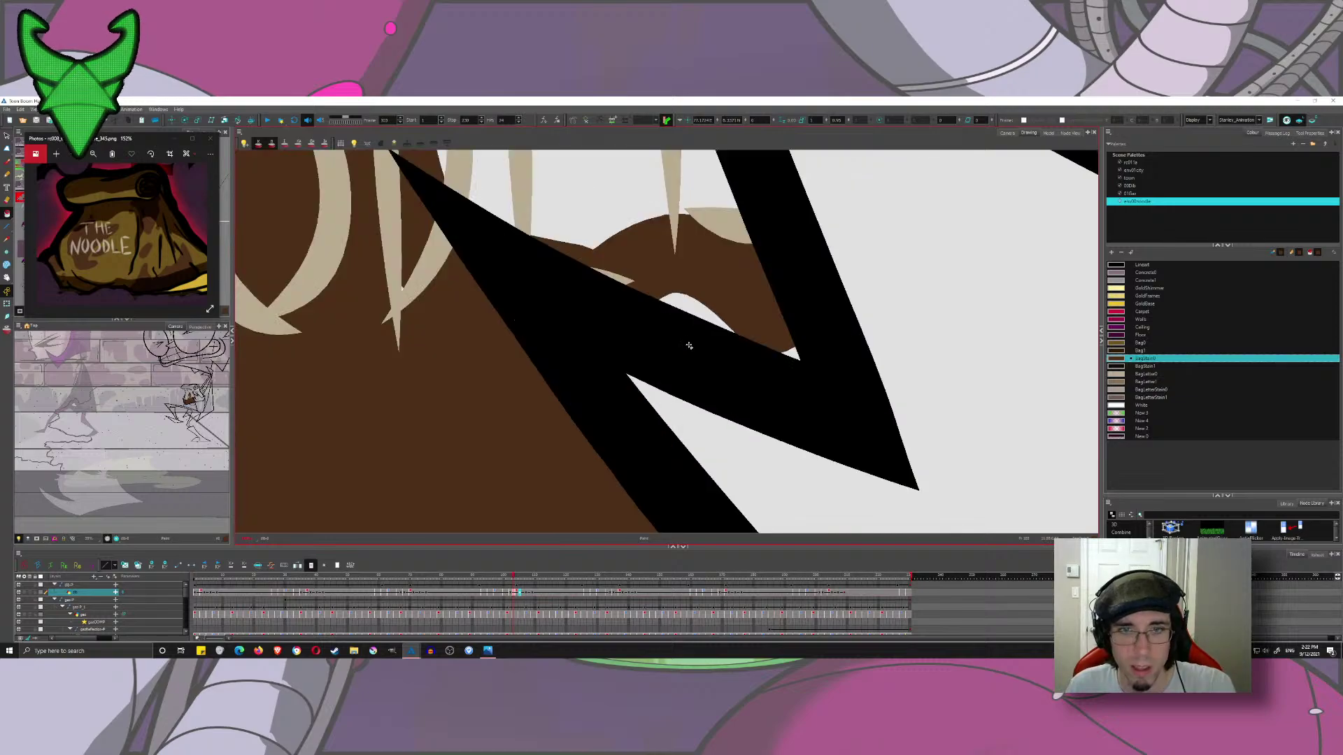
left_click(792, 353)
scroll(616, 351, "down", 5)
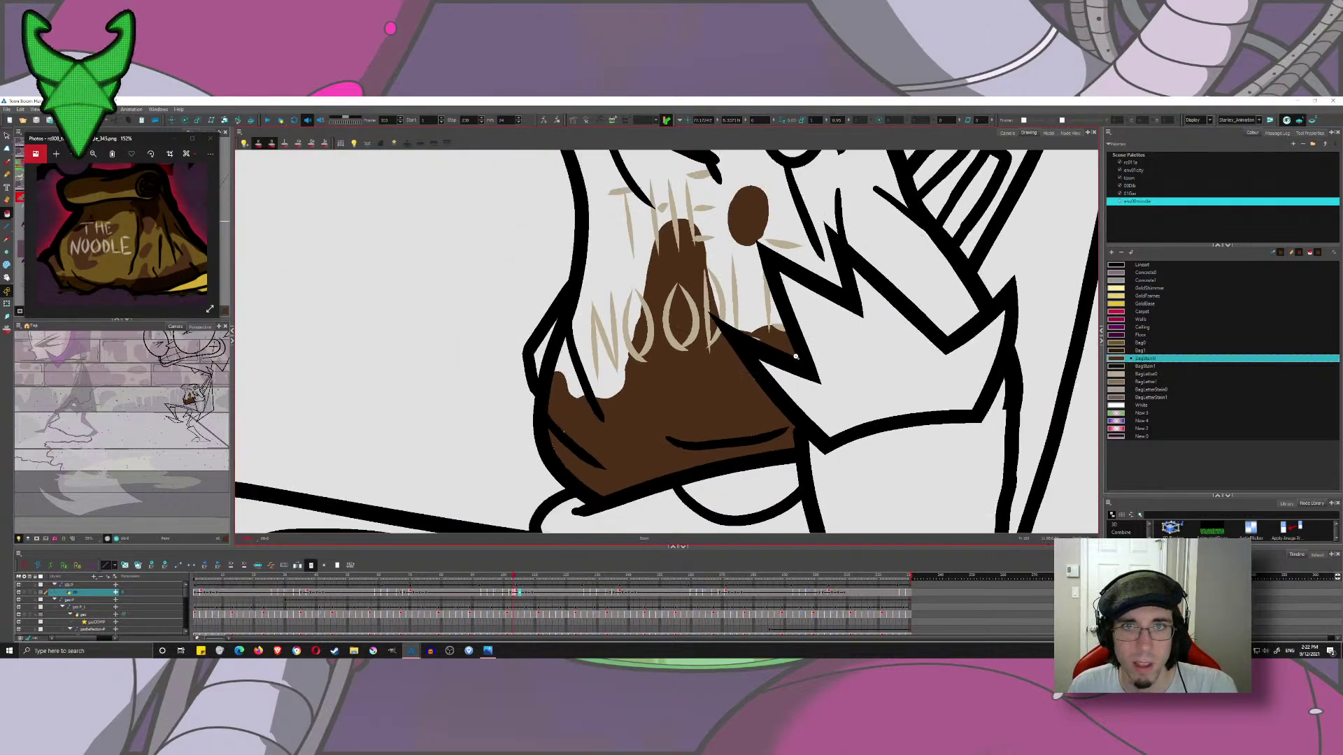
- Recolour the part of NOODLE's first O that lies over the stain with BagLetterStain0
left_click(5, 135)
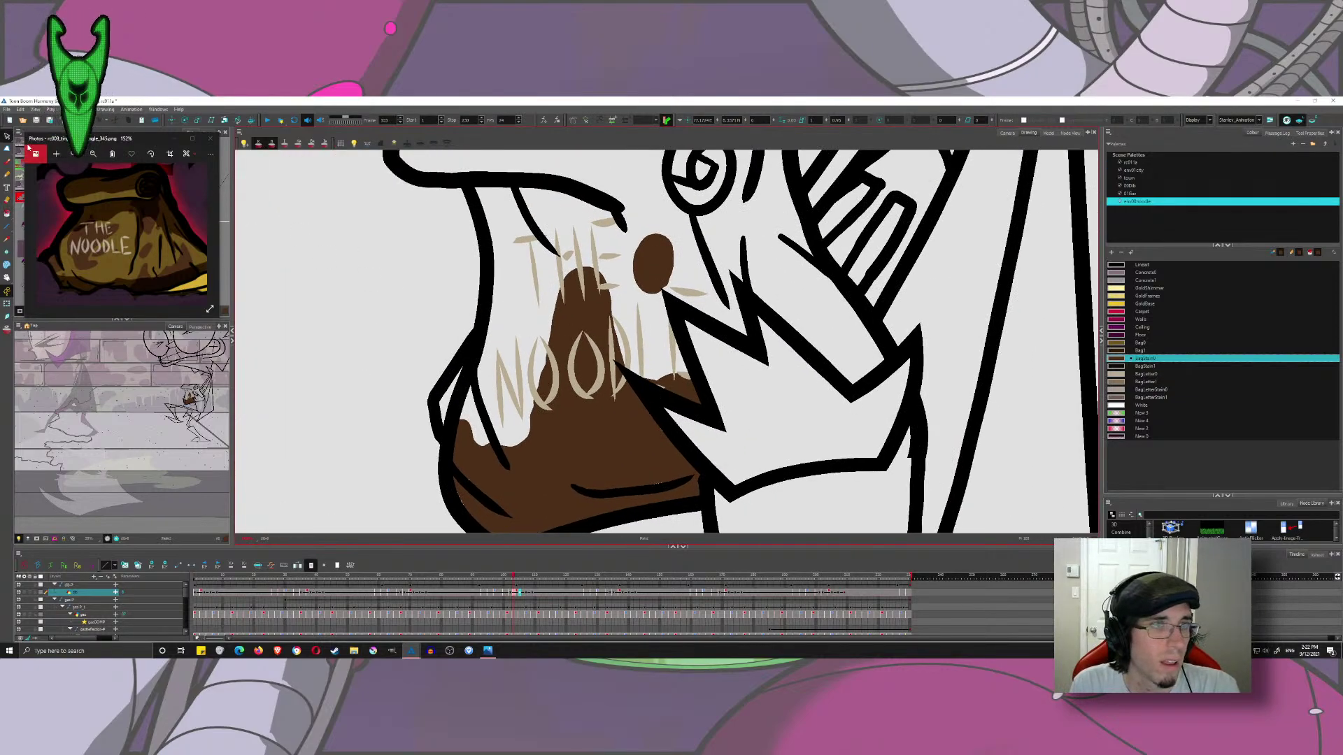
scroll(503, 423, "up", 2)
left_click(599, 348)
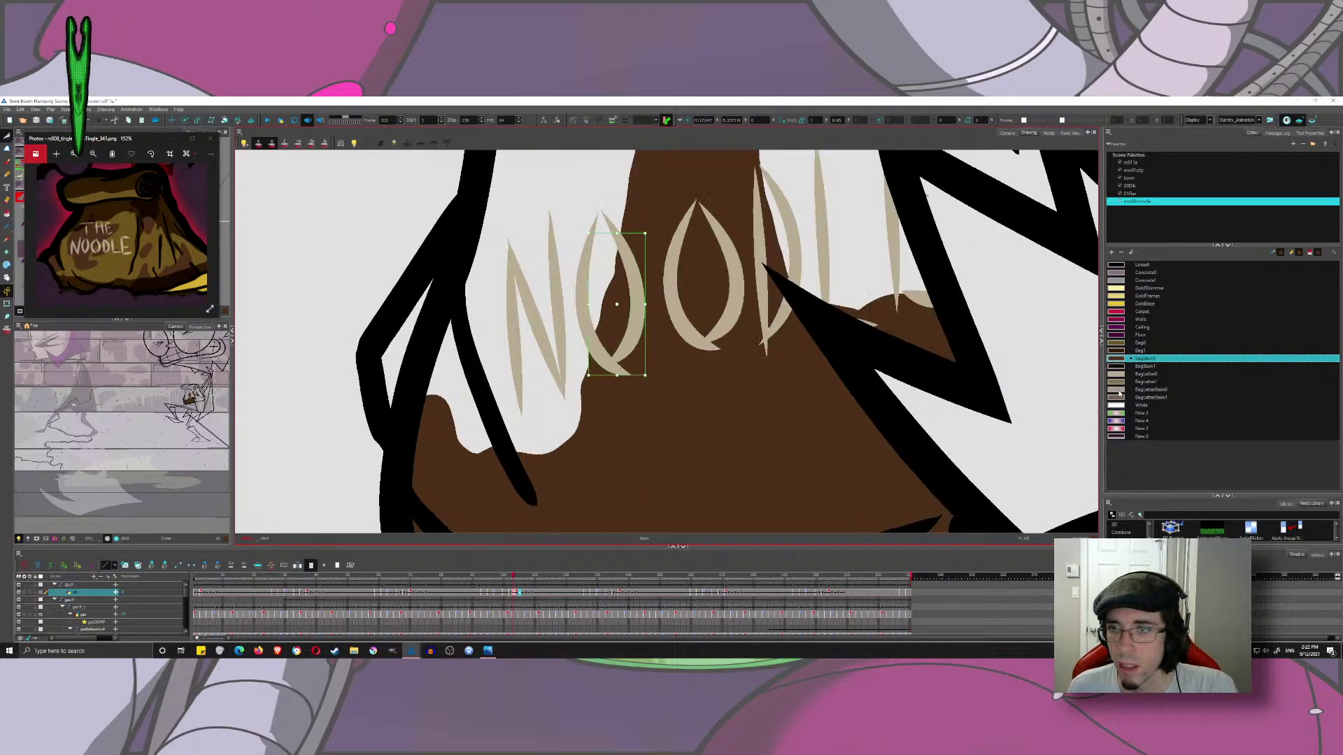
left_click(1120, 391)
- Recolour NOODLE's second O with BagLetterStain0 after trying BagLetterStain1, including the separate piece of its outer curve
left_click(673, 263)
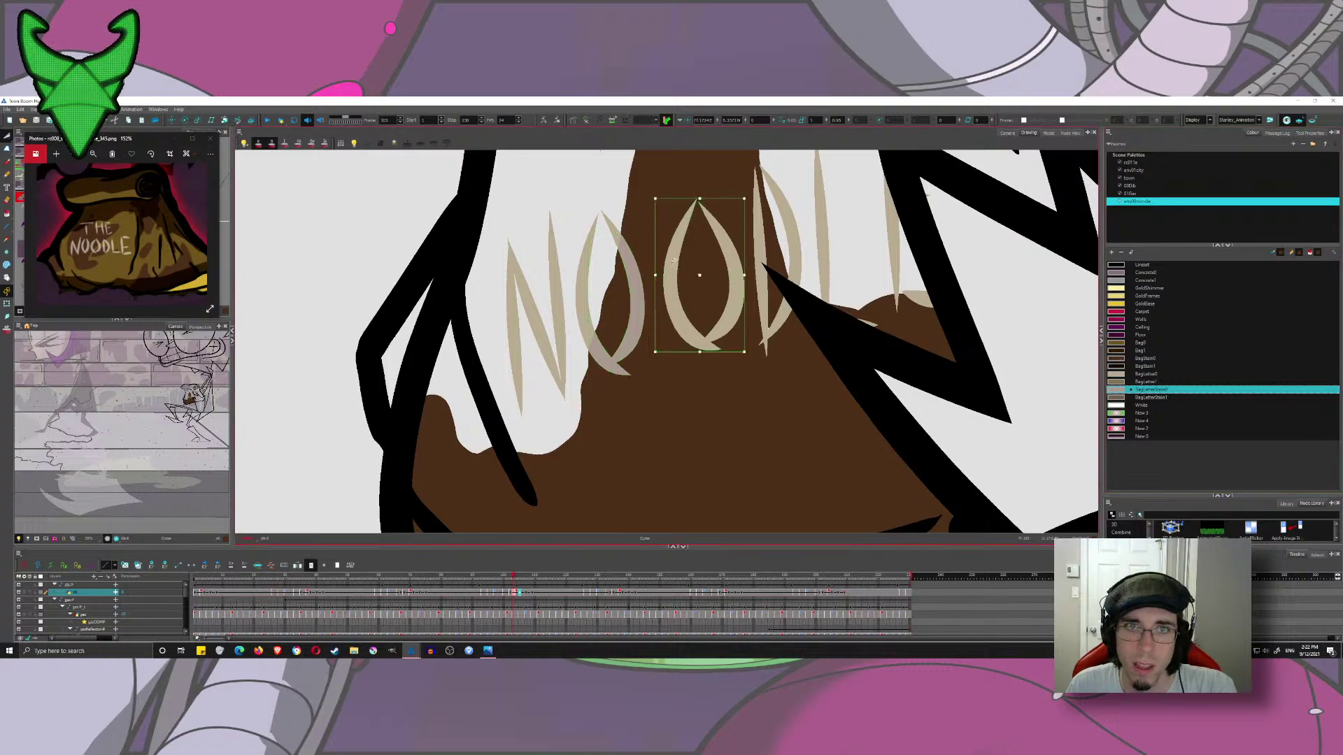
left_click(1120, 397)
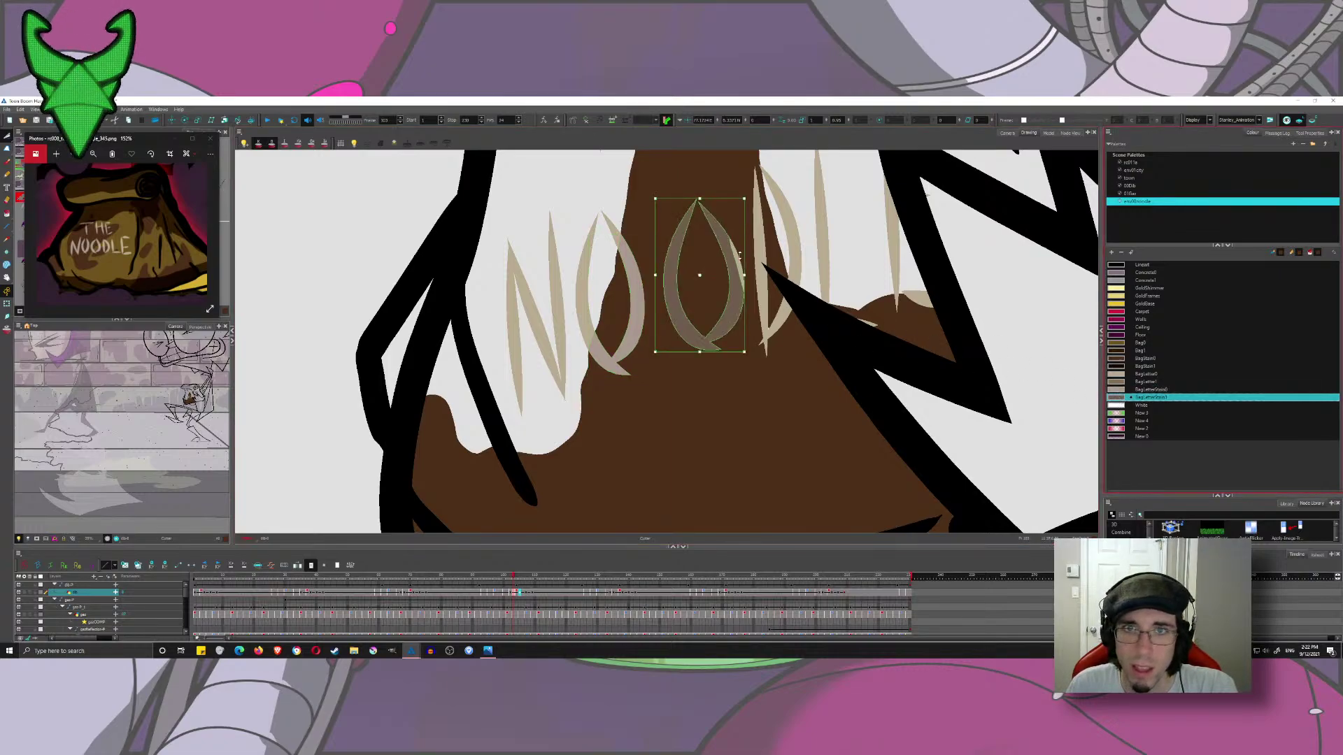
left_click(1121, 390)
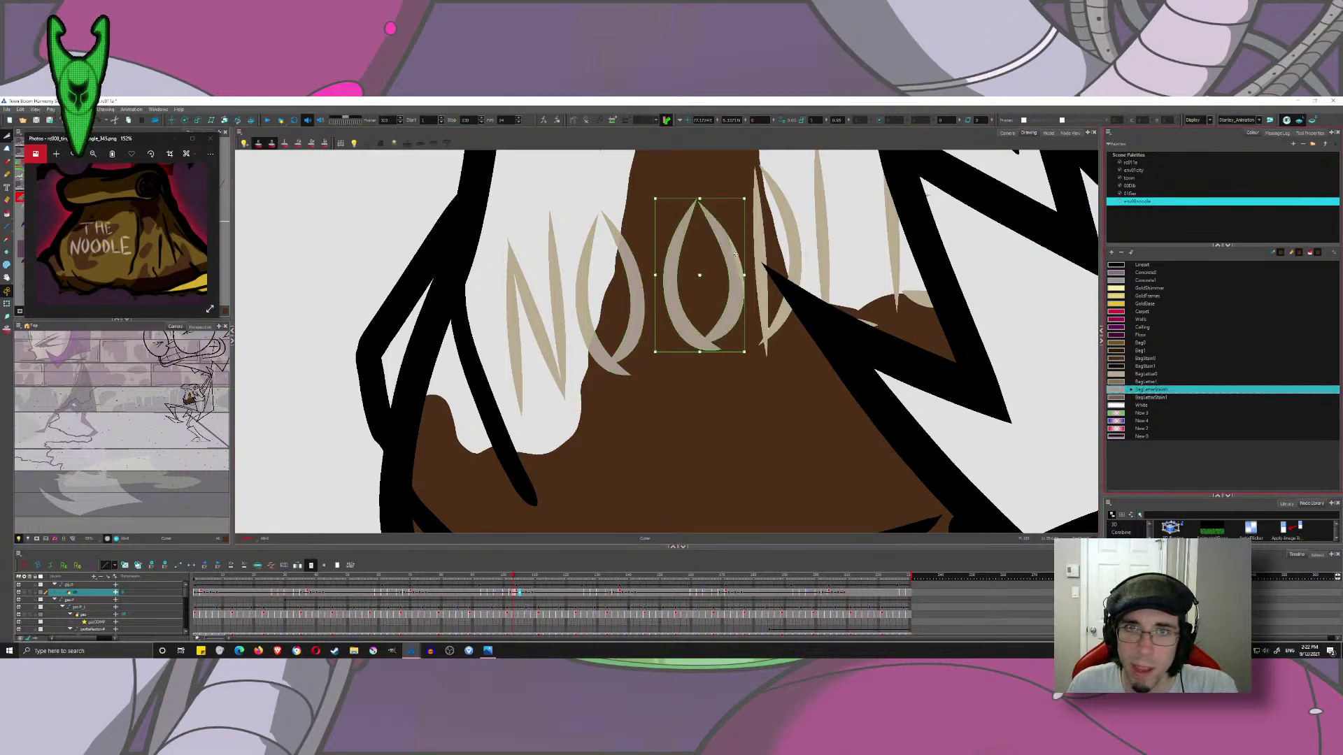
mouse_move(793, 183)
left_mouse_down()
mouse_move(738, 254)
mouse_move(798, 281)
left_mouse_up()
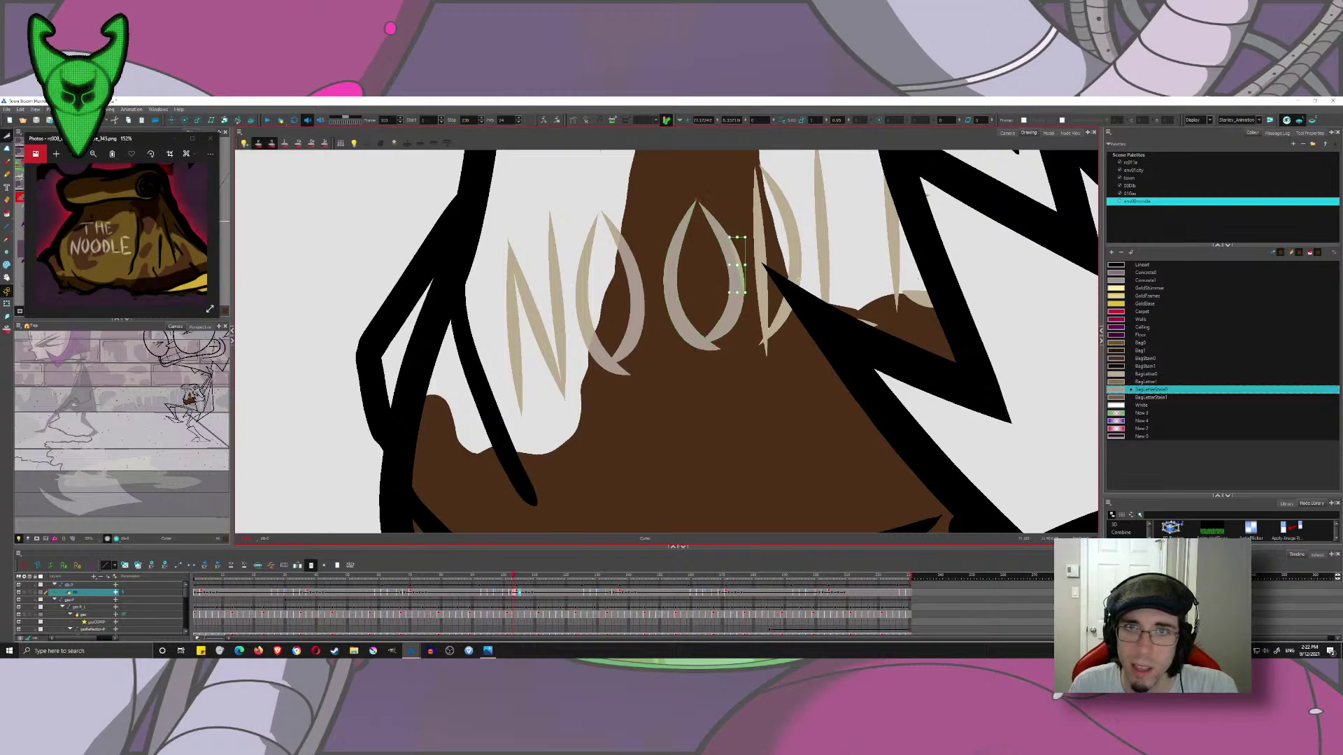
left_click(1115, 390)
mouse_move(839, 353)
left_mouse_down()
mouse_move(794, 375)
mouse_move(720, 496)
left_mouse_up()
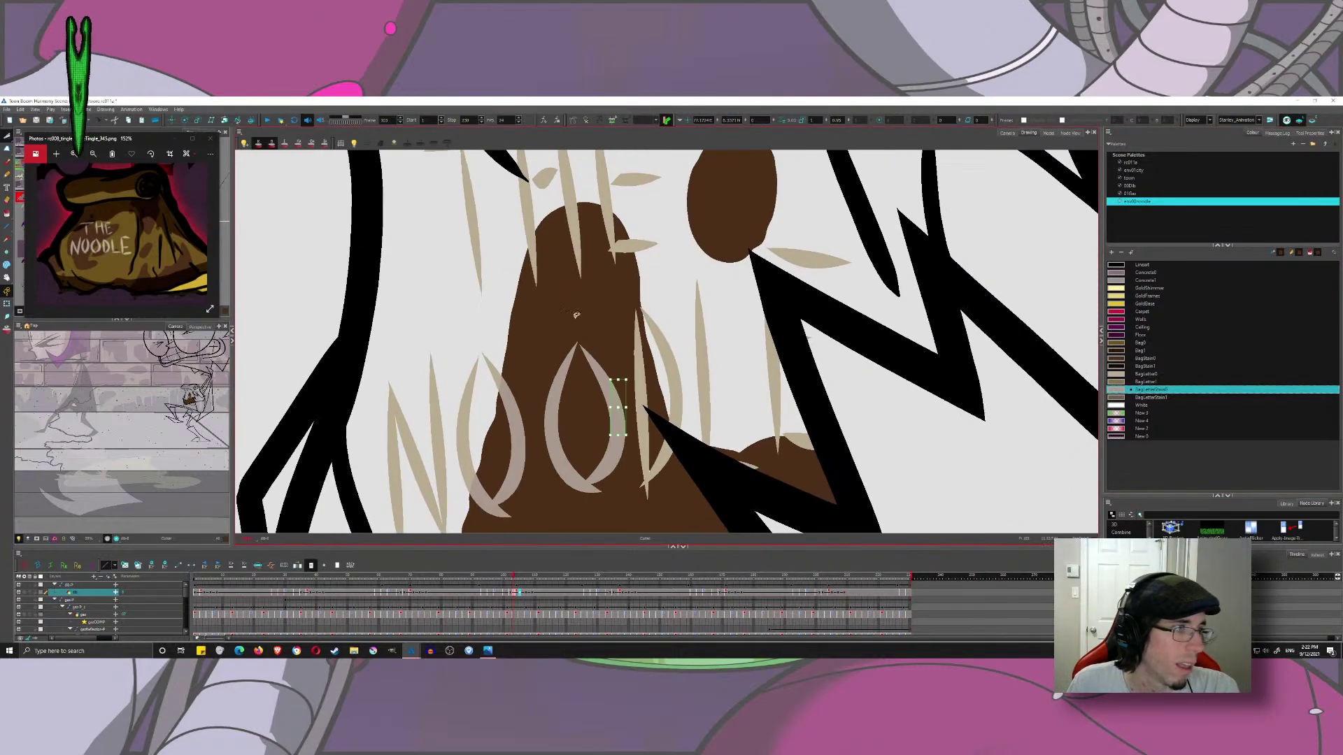
- Recolour the stem, lower curve and bottom crossing of NOODLE's D that lie over the stain with BagLetterStain0
left_click(428, 233)
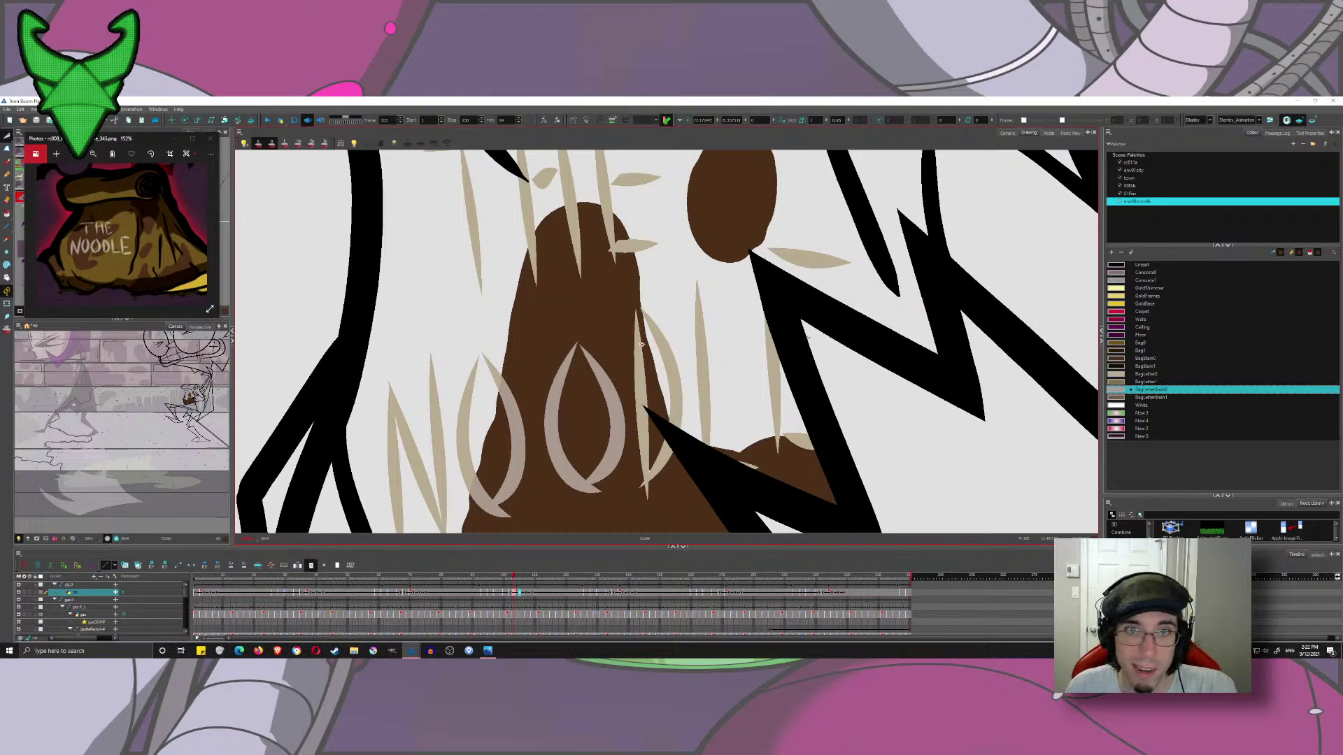
left_click(641, 345)
left_click(1120, 391)
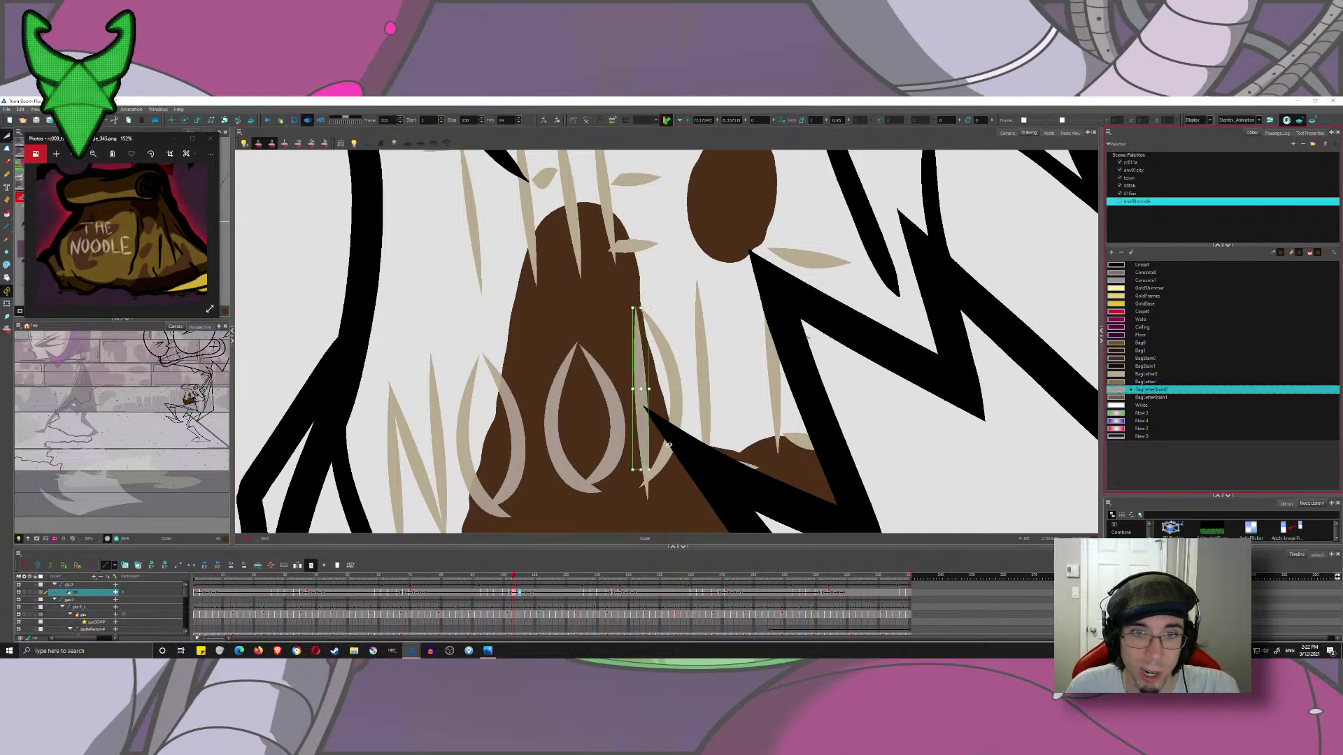
left_click(668, 445)
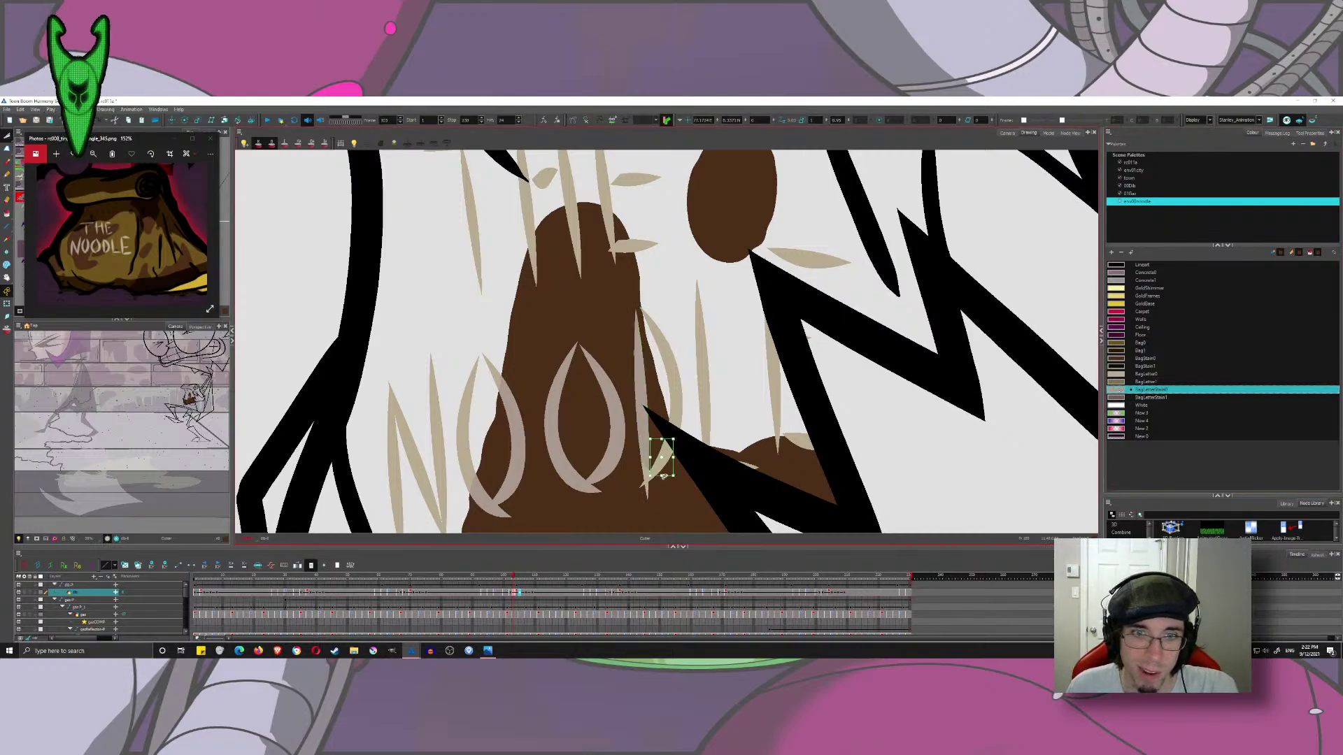
scroll(658, 470, "up", 4)
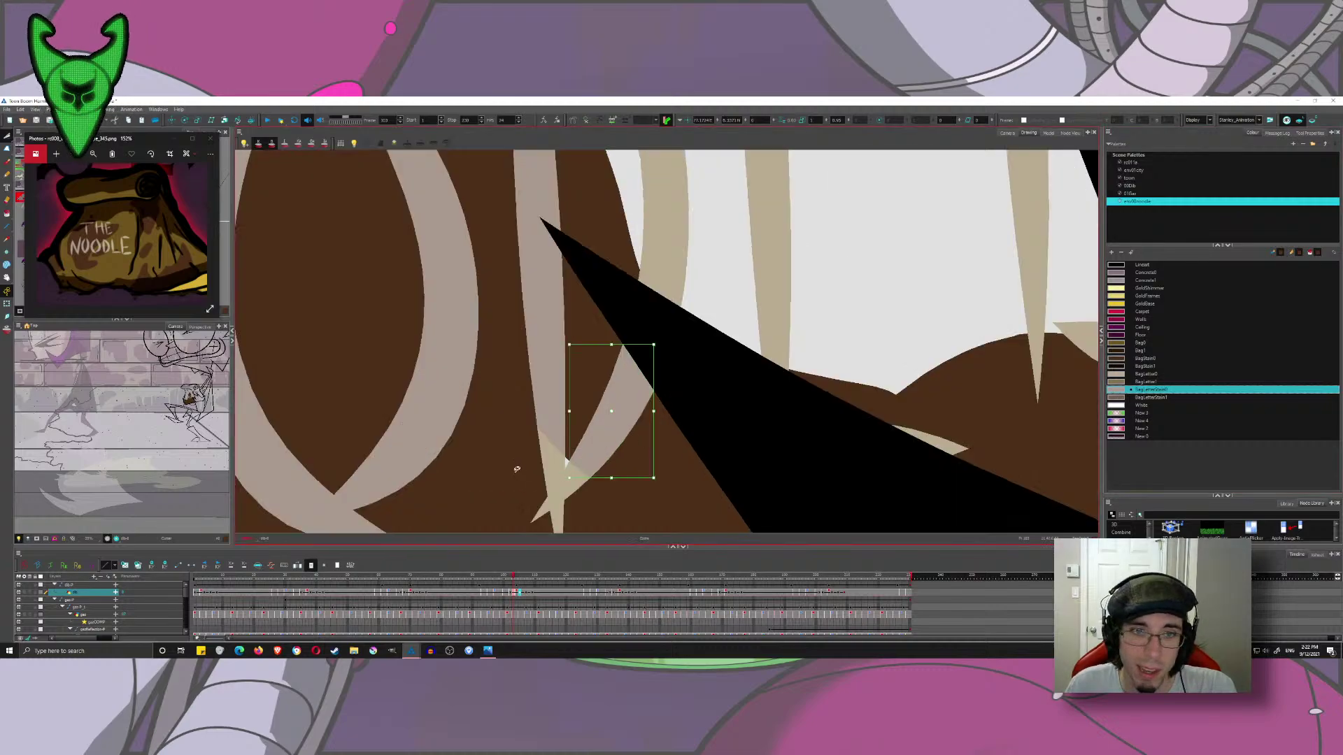
left_click(556, 463)
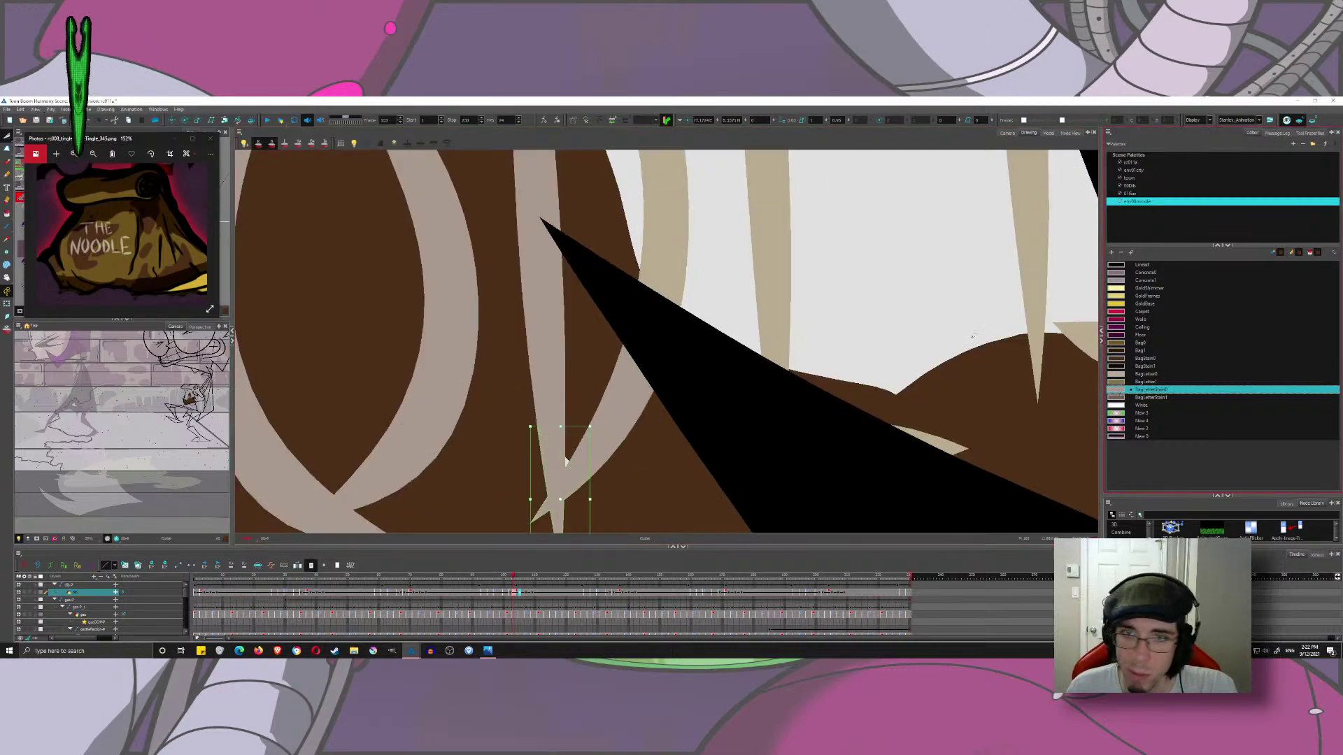
- Fill the tiny unpainted gap inside the bottom crossing of NOODLE's D with BagStain0
scroll(619, 459, "up", 5)
left_click(7, 213)
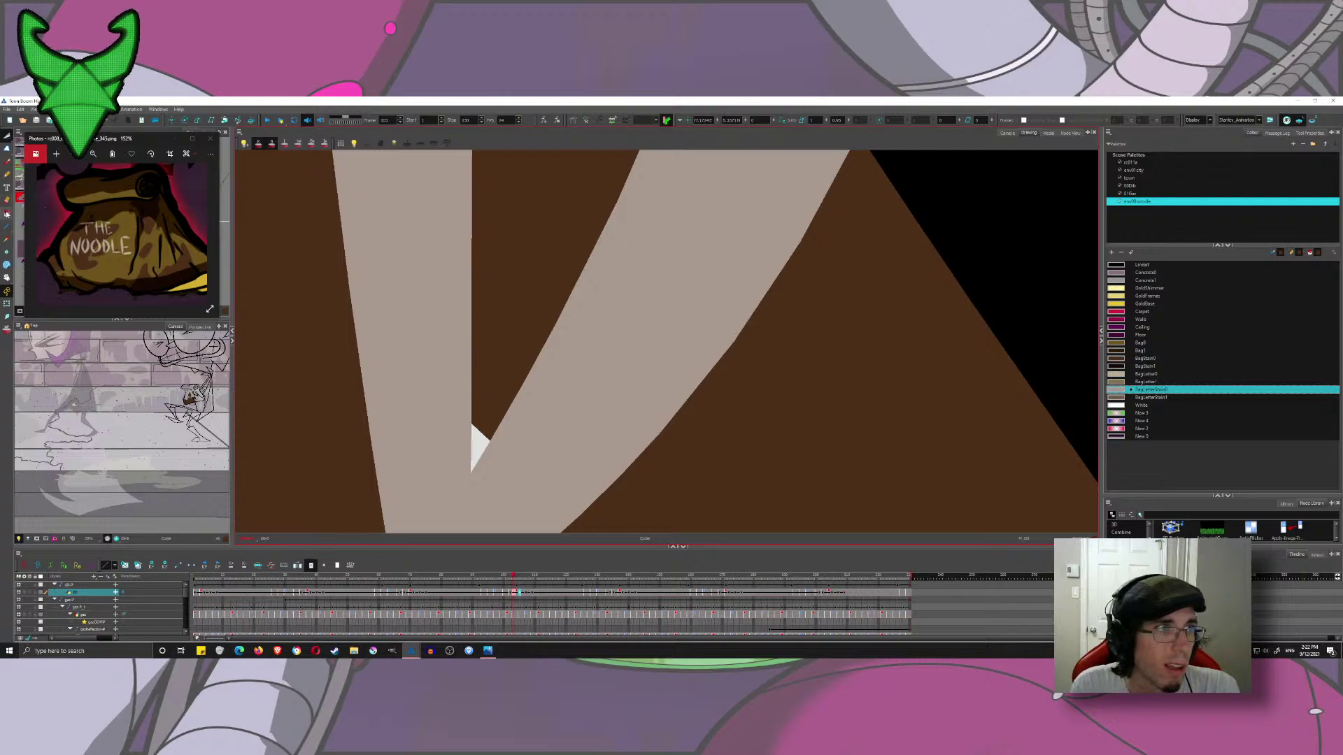
left_click(38, 230)
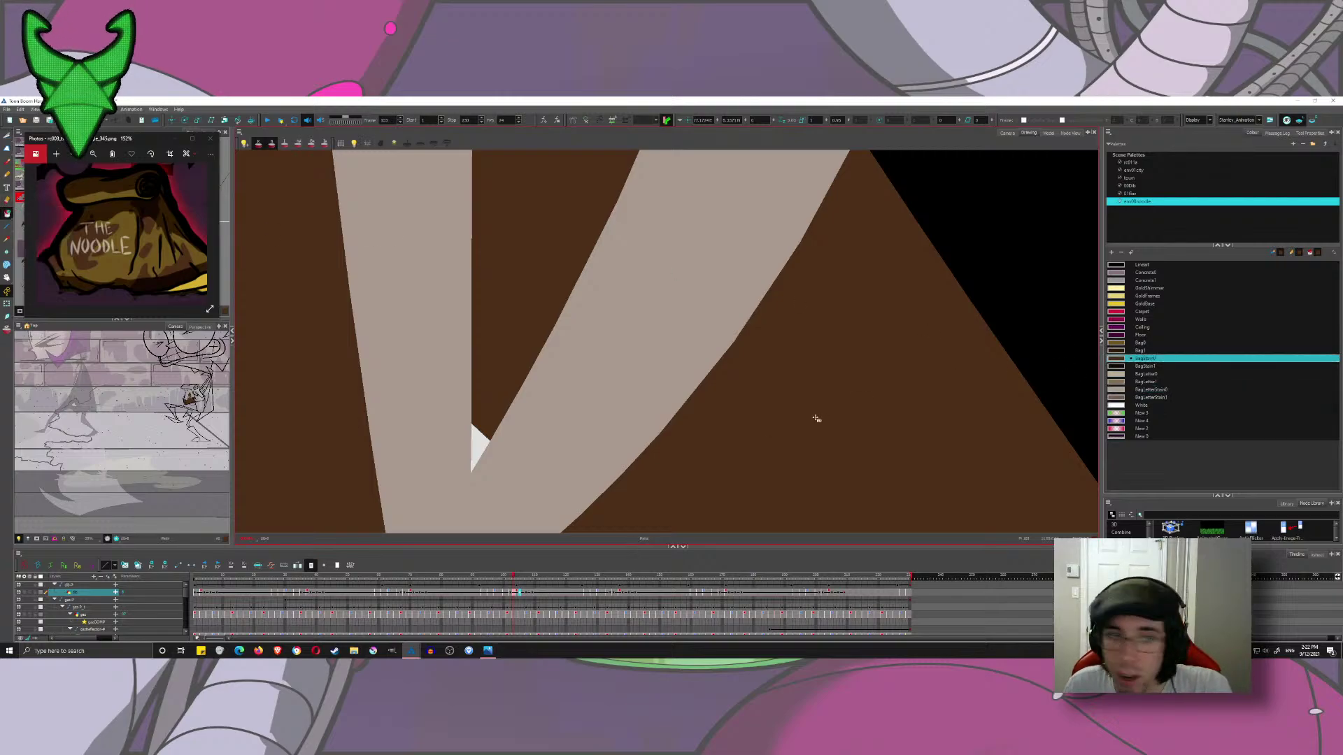
scroll(528, 402, "down", 5)
scroll(536, 408, "down", 4)
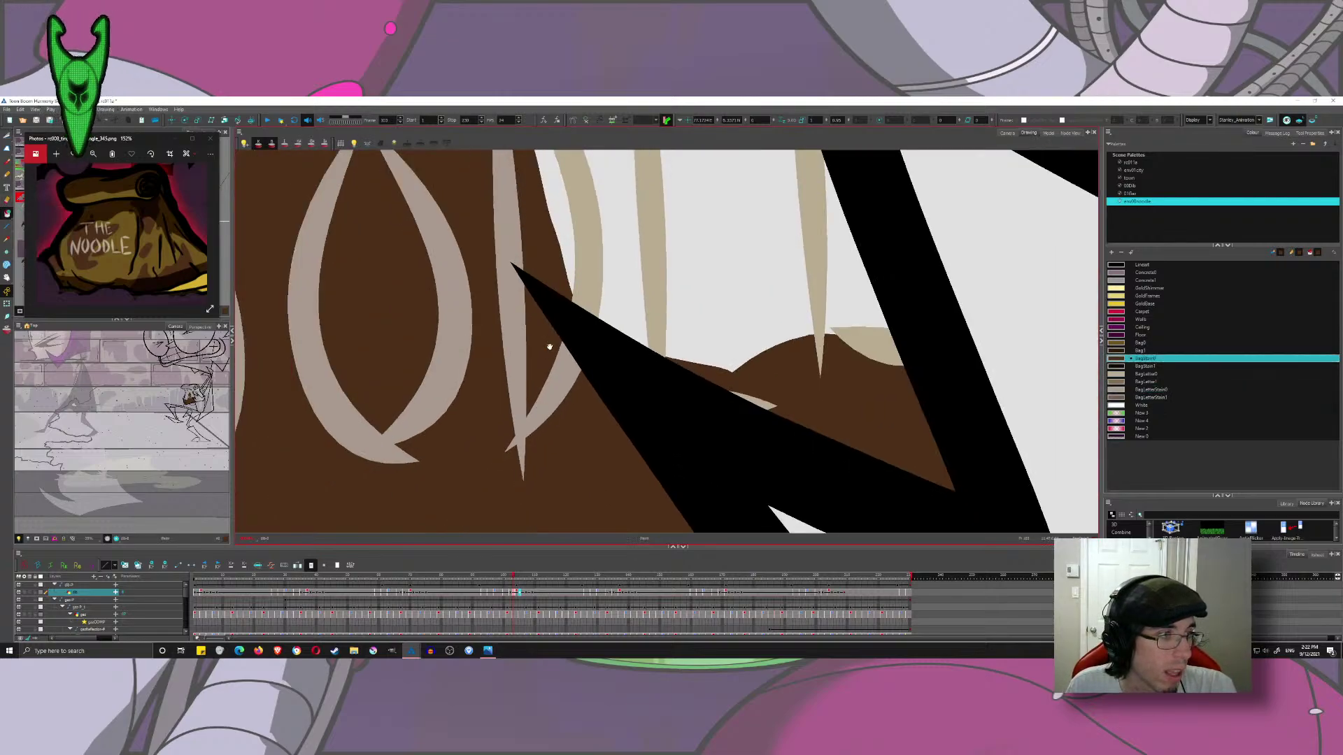
- Recolour the stem tip and lower arm of NOODLE's E where they overlap the small stain with BagLetterStain0
left_click(7, 137)
left_click_drag(795, 491, 749, 359)
left_click(770, 338)
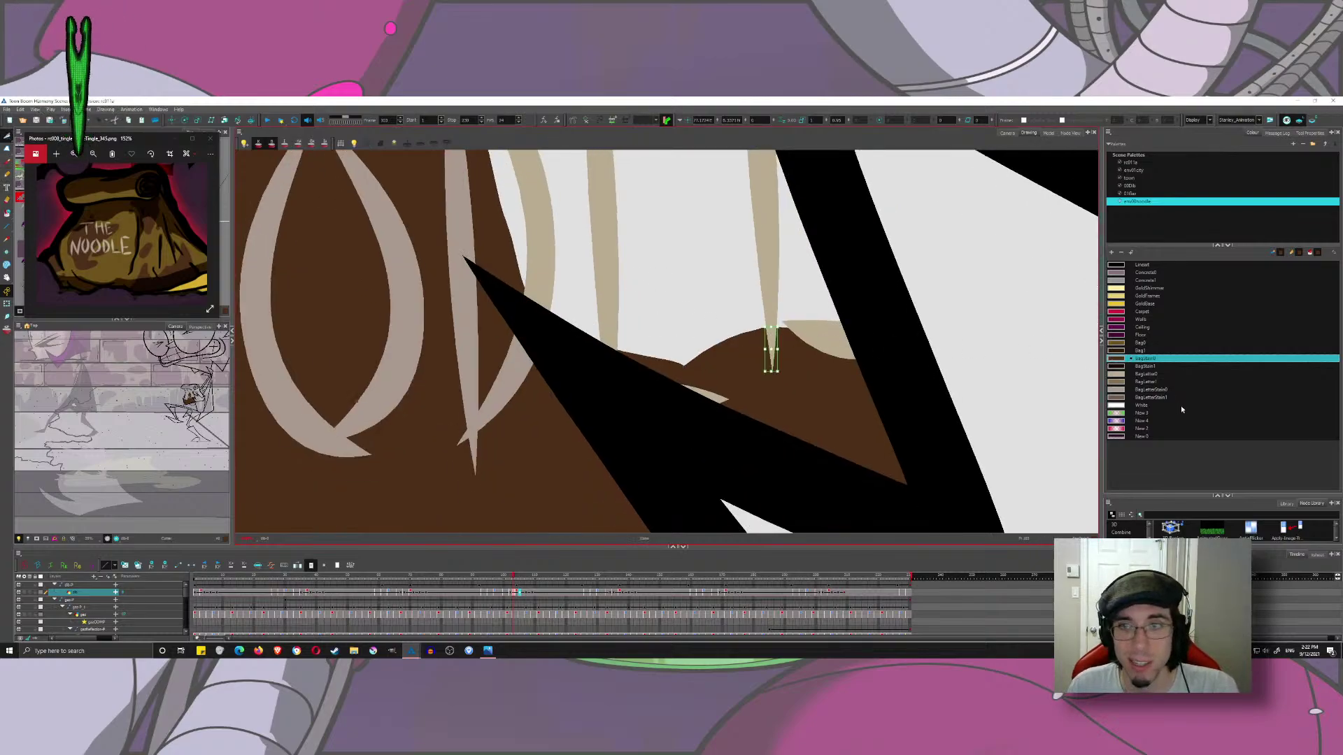
left_click(1124, 389)
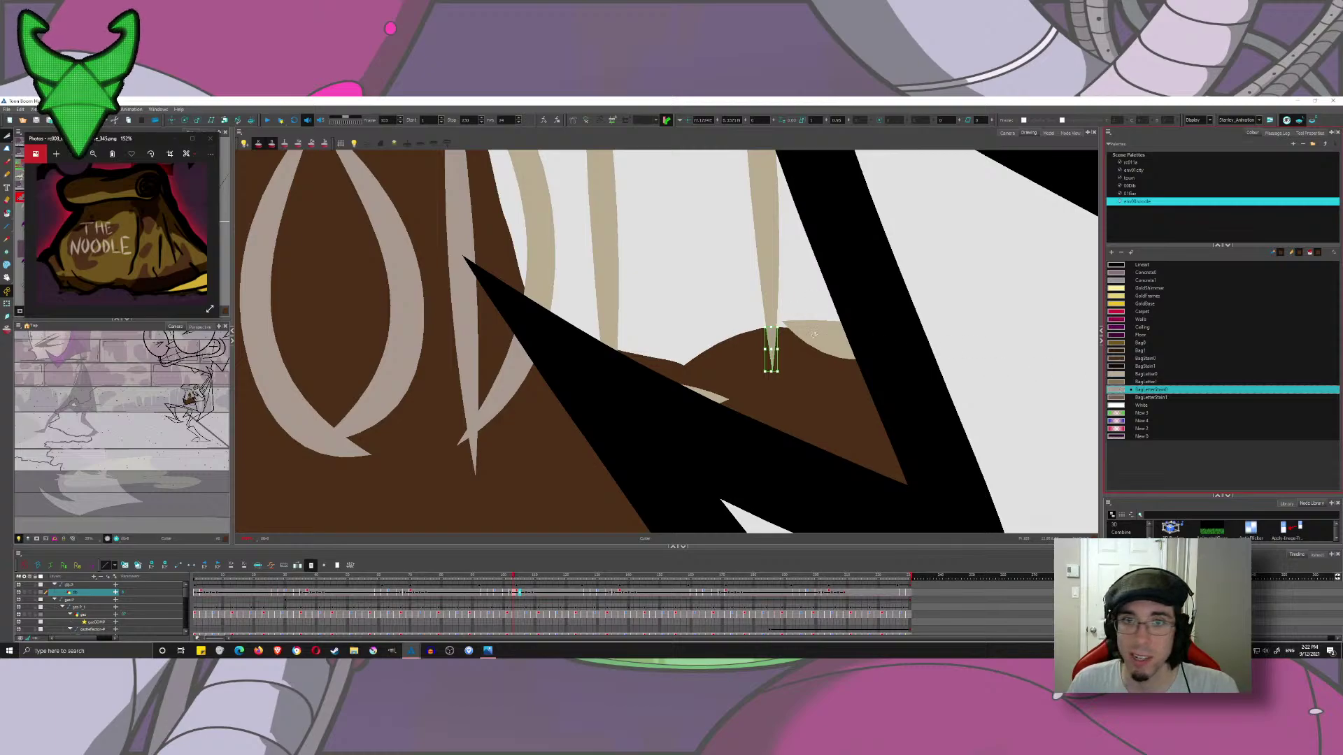
left_click_drag(785, 325, 858, 360)
left_click(1120, 388)
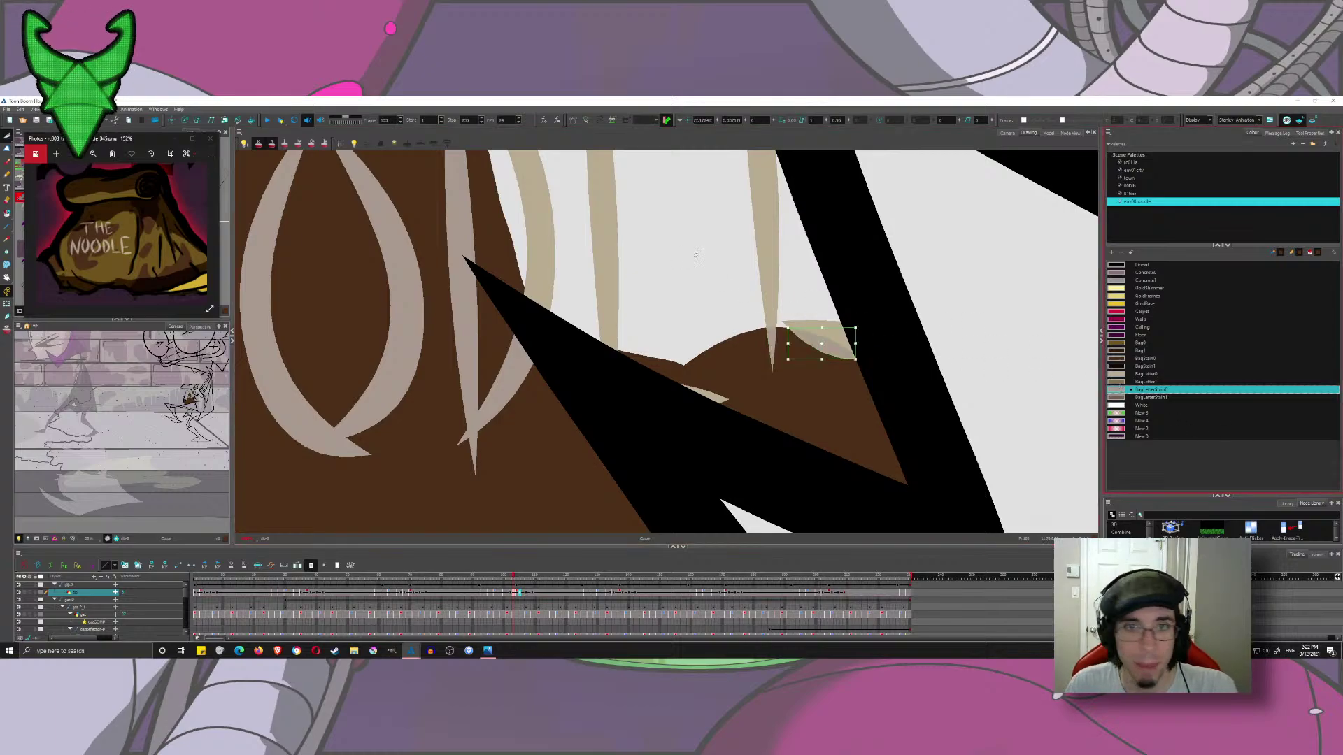
- Recolour the foot and the tiny stem end of NOODLE's L beside the hand's outline with BagLetterStain0
left_click(789, 395)
left_click(700, 255)
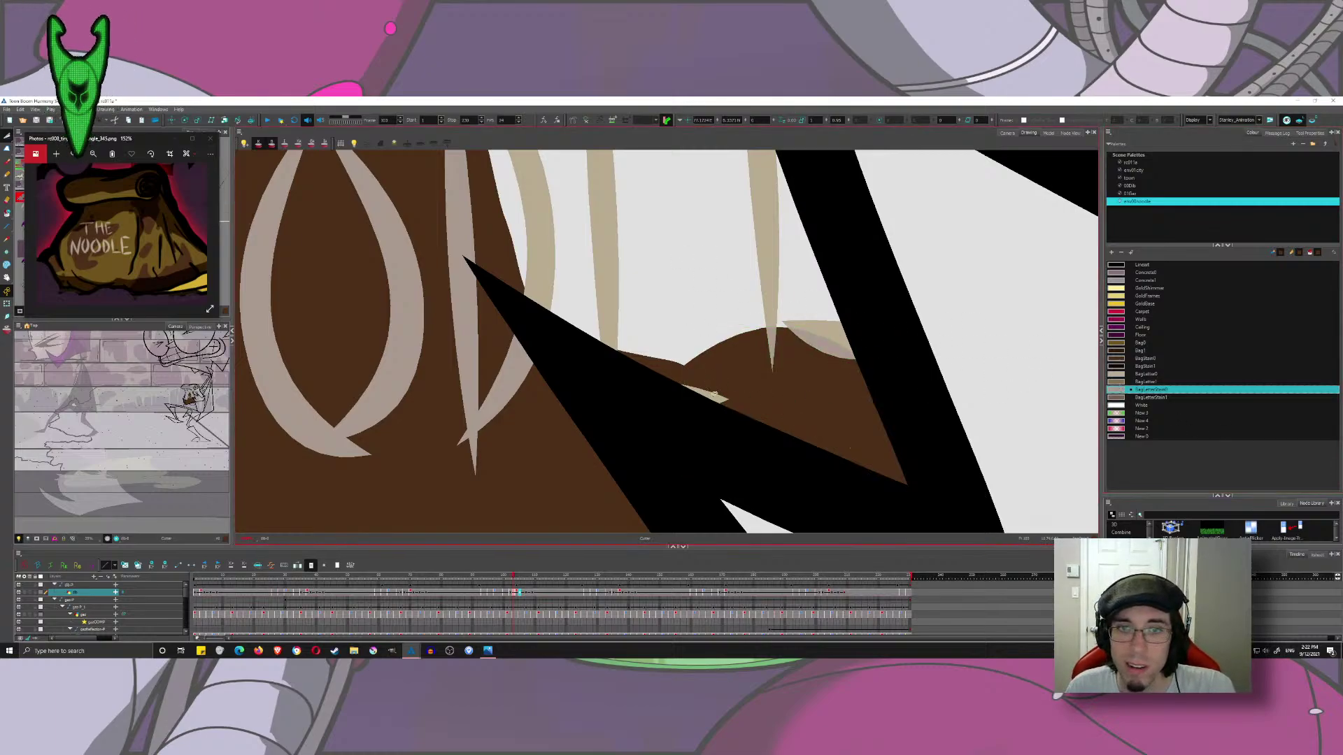
left_click(720, 398)
left_click(1115, 389)
left_click(703, 390)
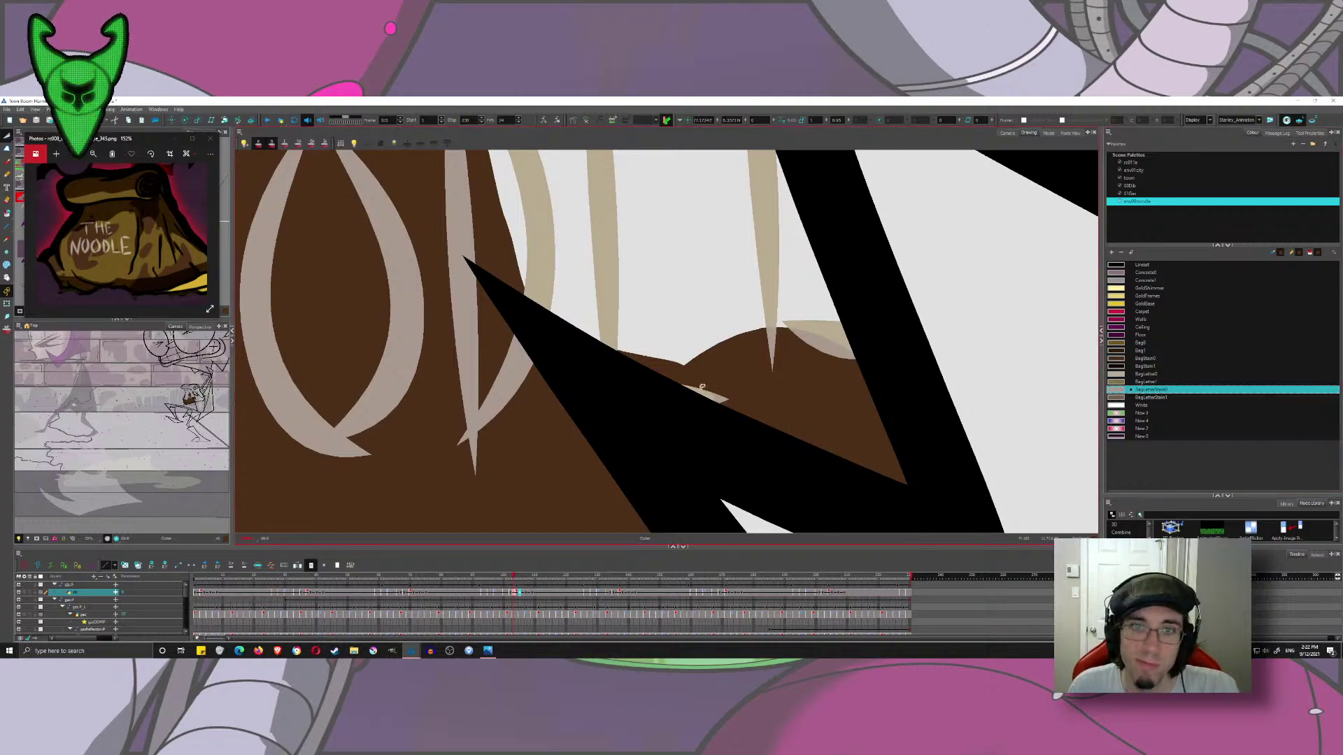
left_click(708, 394)
left_click(1130, 391)
left_click(670, 315)
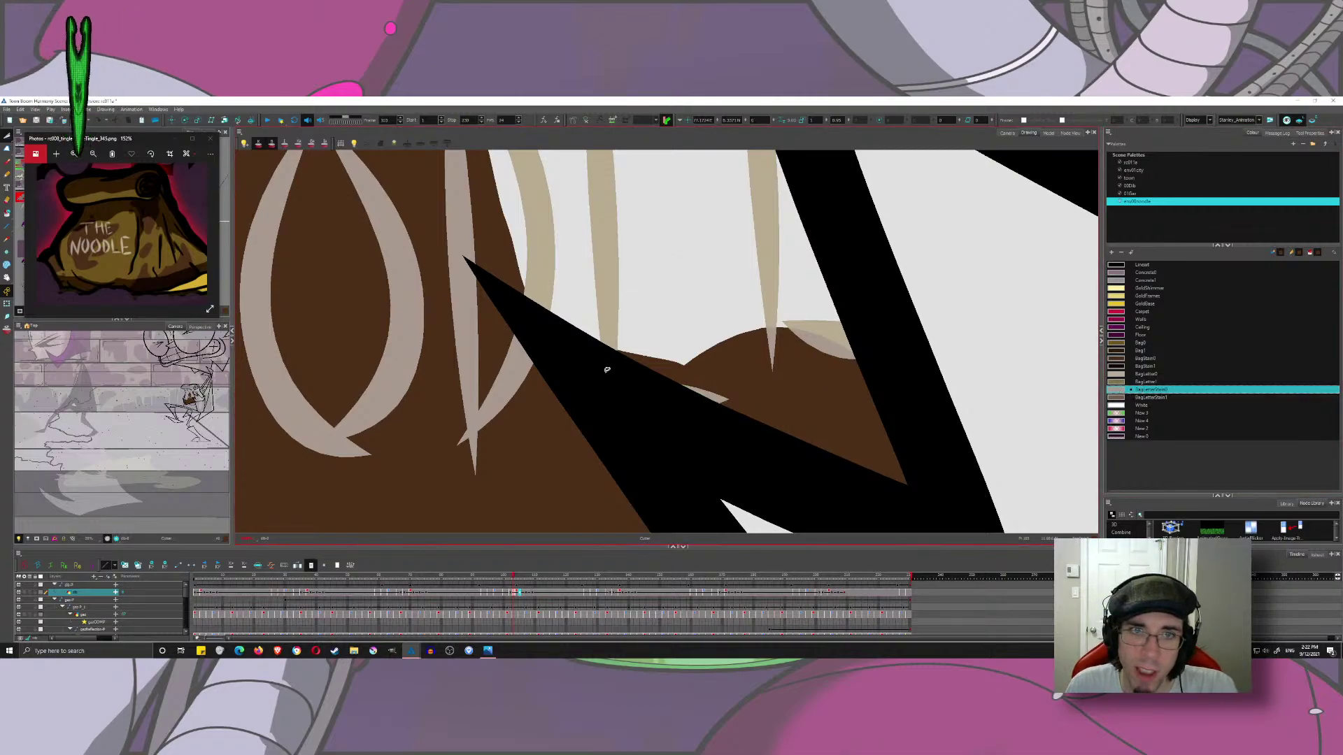
scroll(617, 358, "up", 3)
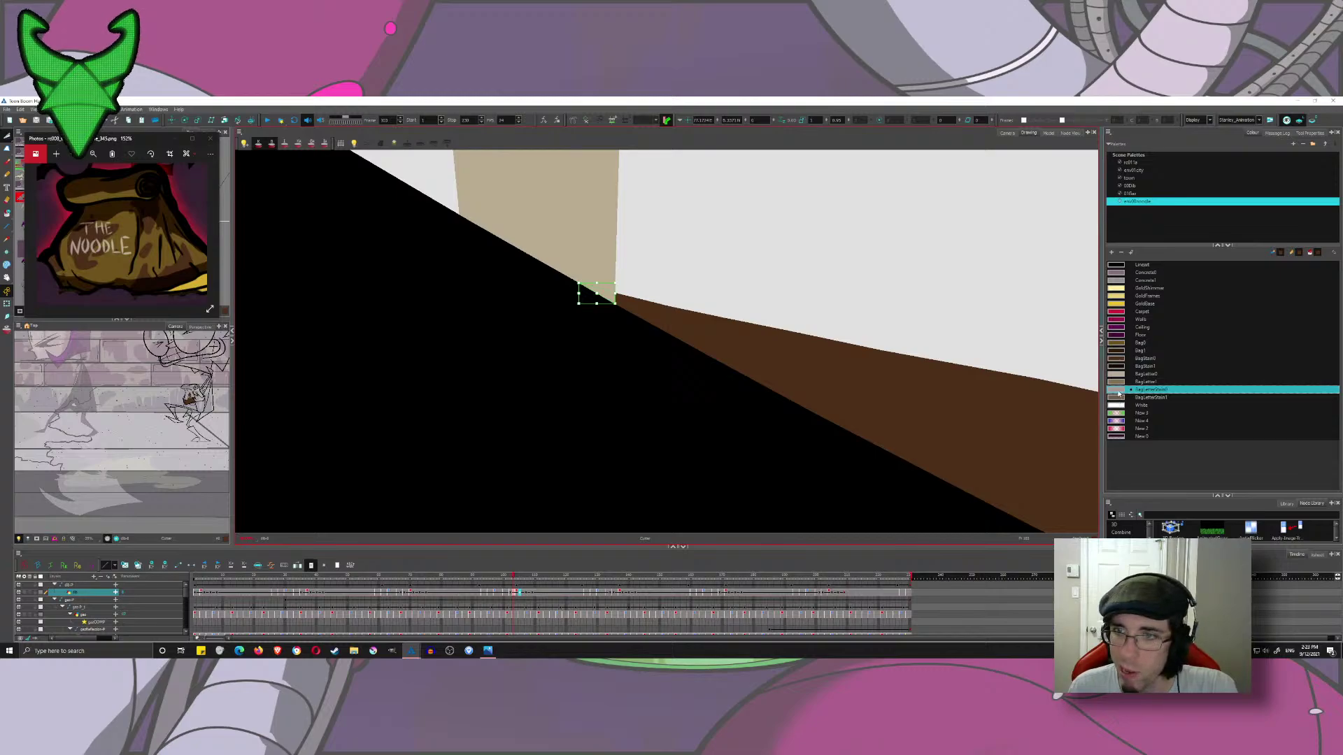
scroll(769, 248, "down", 2)
scroll(770, 252, "down", 5)
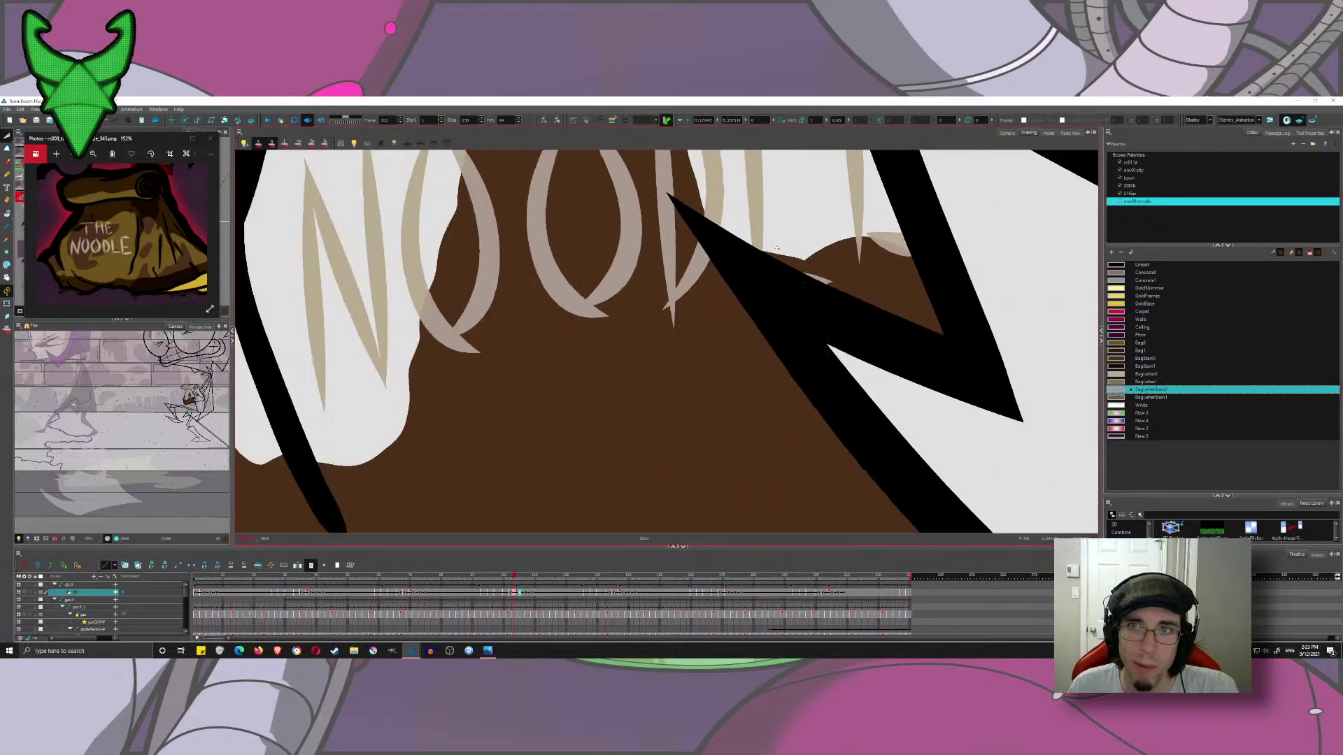
- Recolour the upper tip of the D's curve that crosses the stain edge with BagLetterStain0
scroll(659, 271, "up", 5)
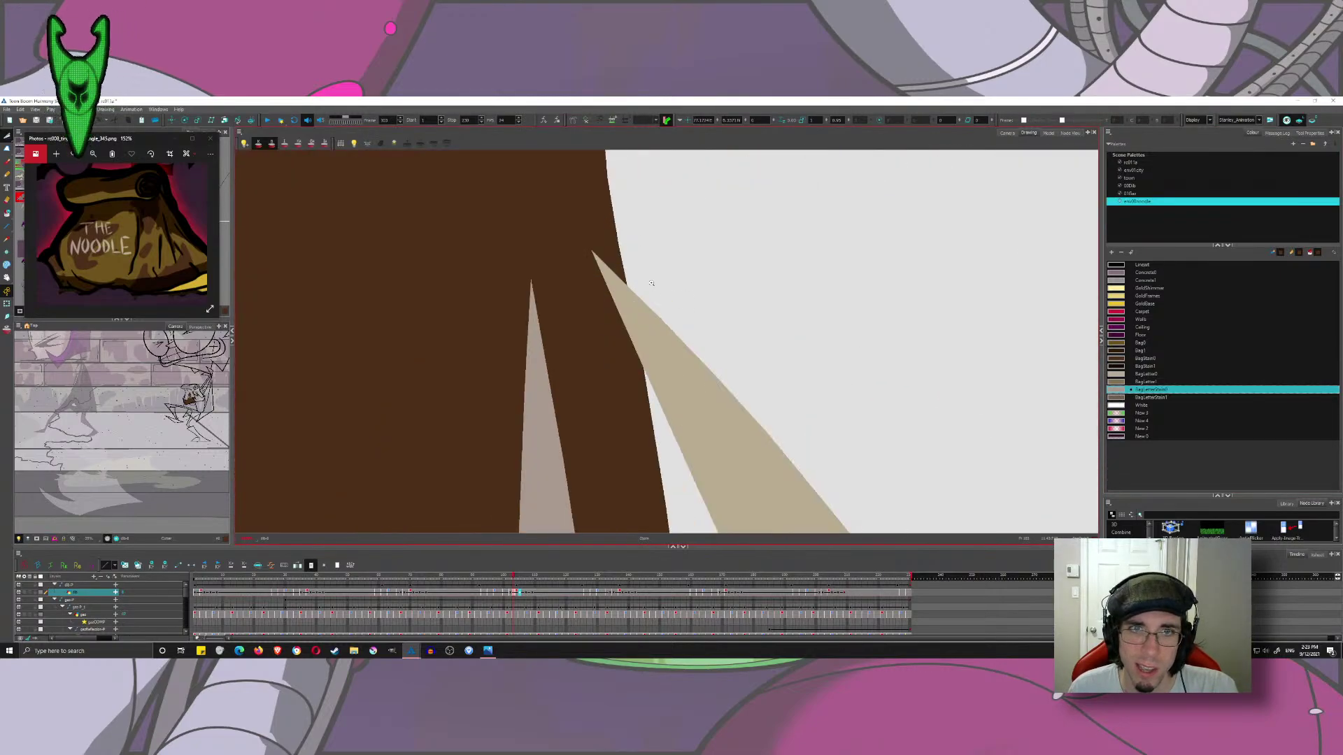
left_click(613, 281)
left_click(1124, 390)
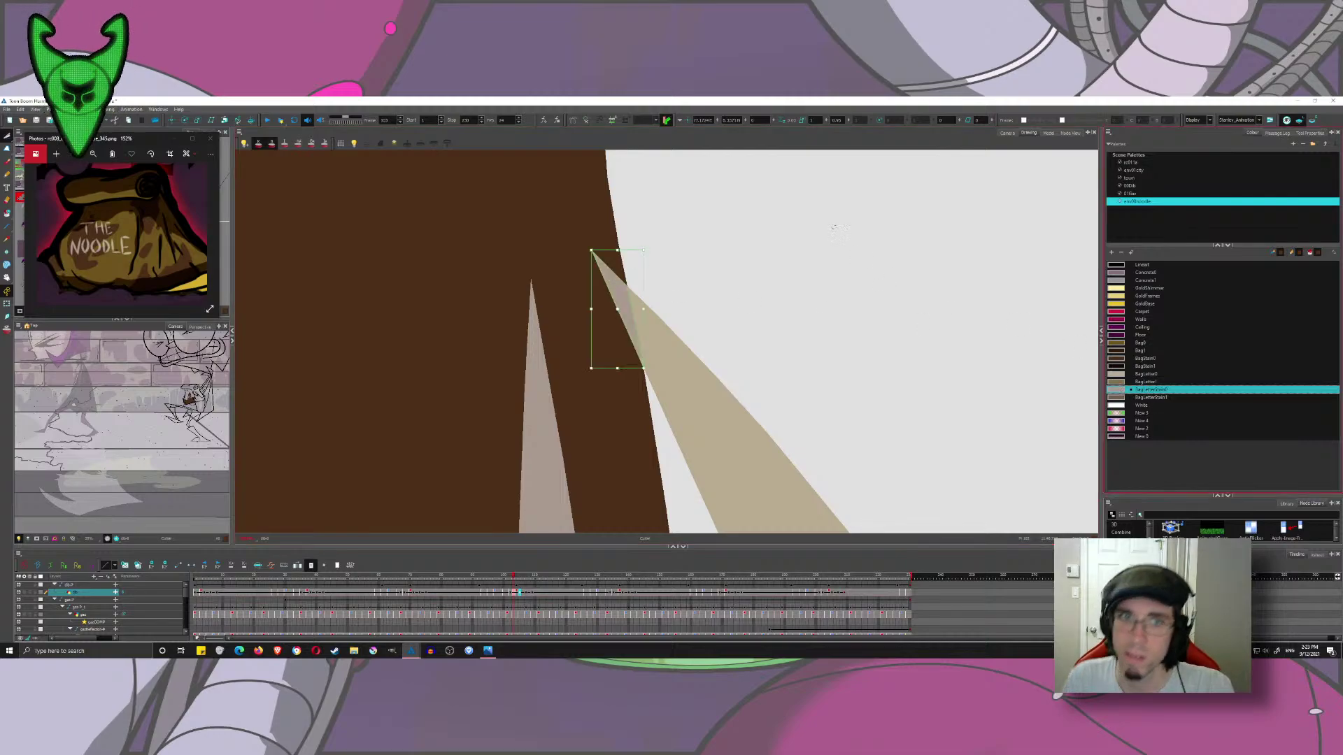
left_click(842, 237)
scroll(842, 238, "down", 5)
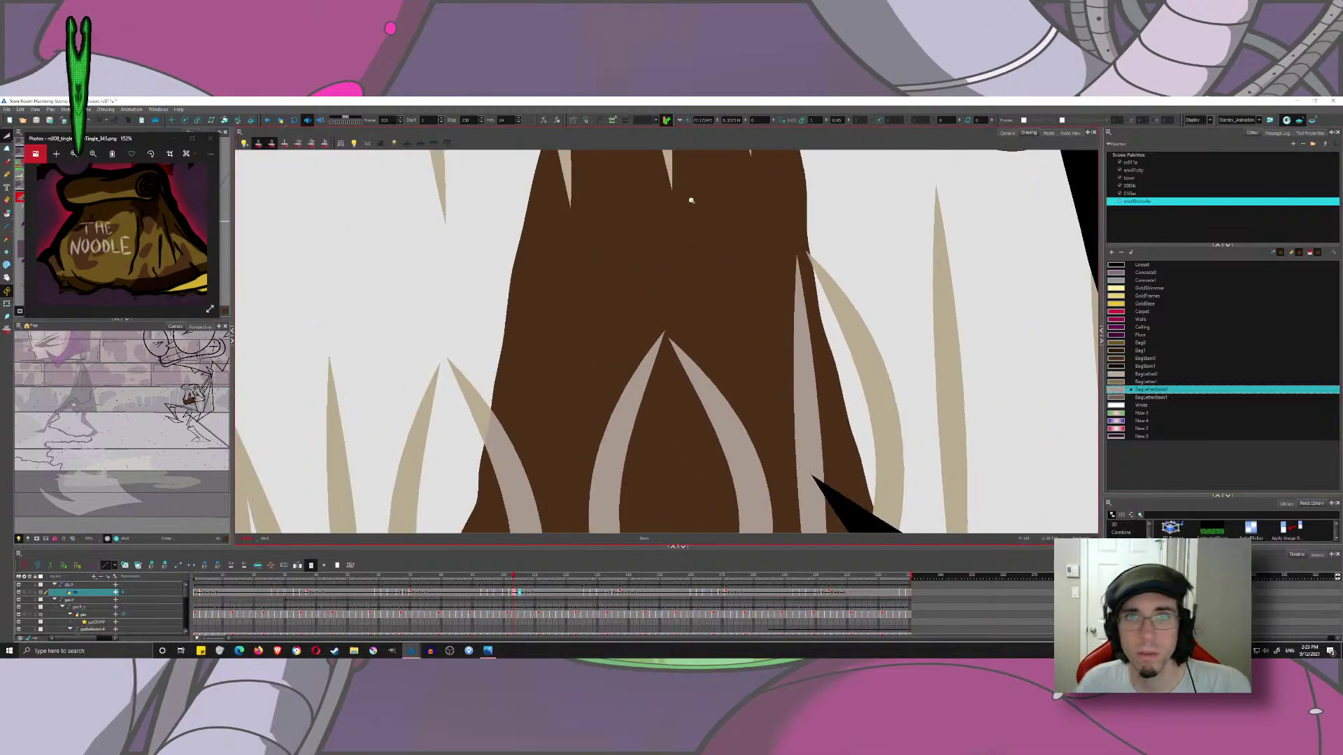
- Recolour the lower ends of both H stems in THE that lie over the stain with BagLetterStain0
scroll(633, 314, "down", 1)
left_click(542, 314)
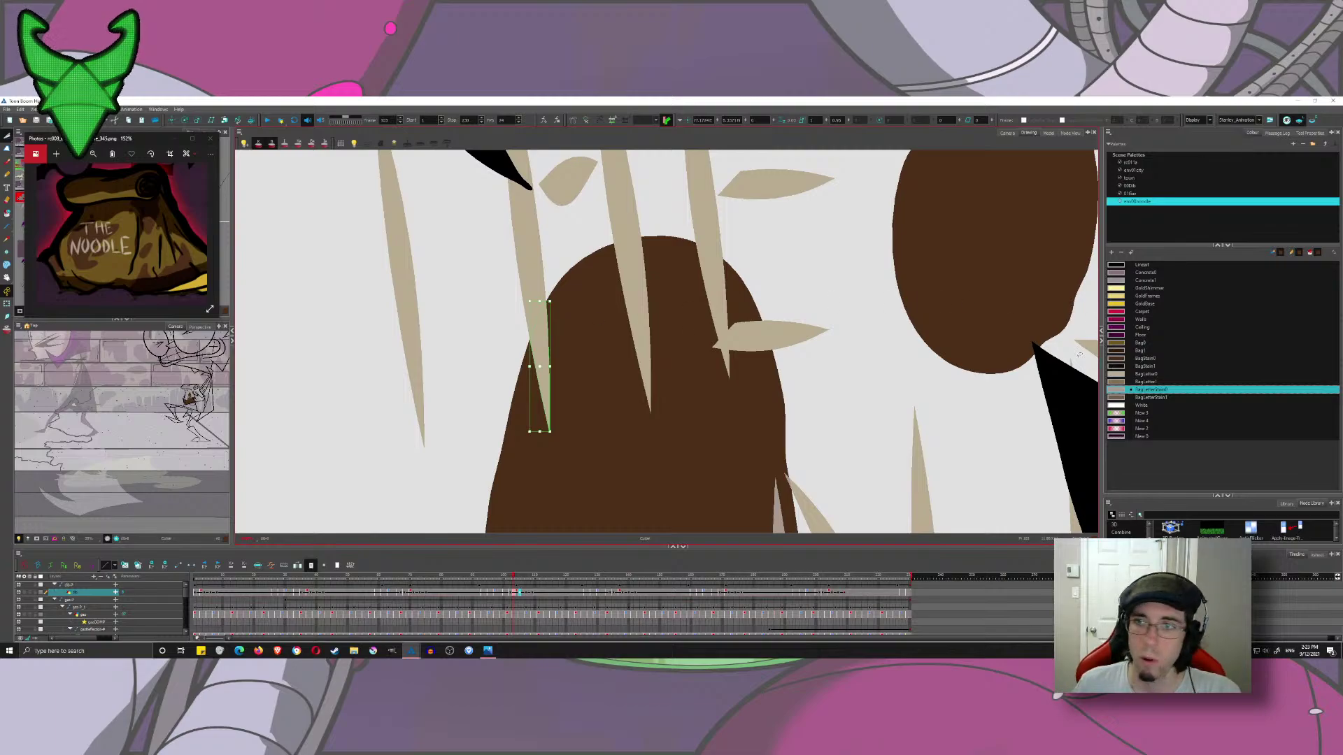
left_click(1115, 392)
left_click(843, 262)
left_click(633, 304)
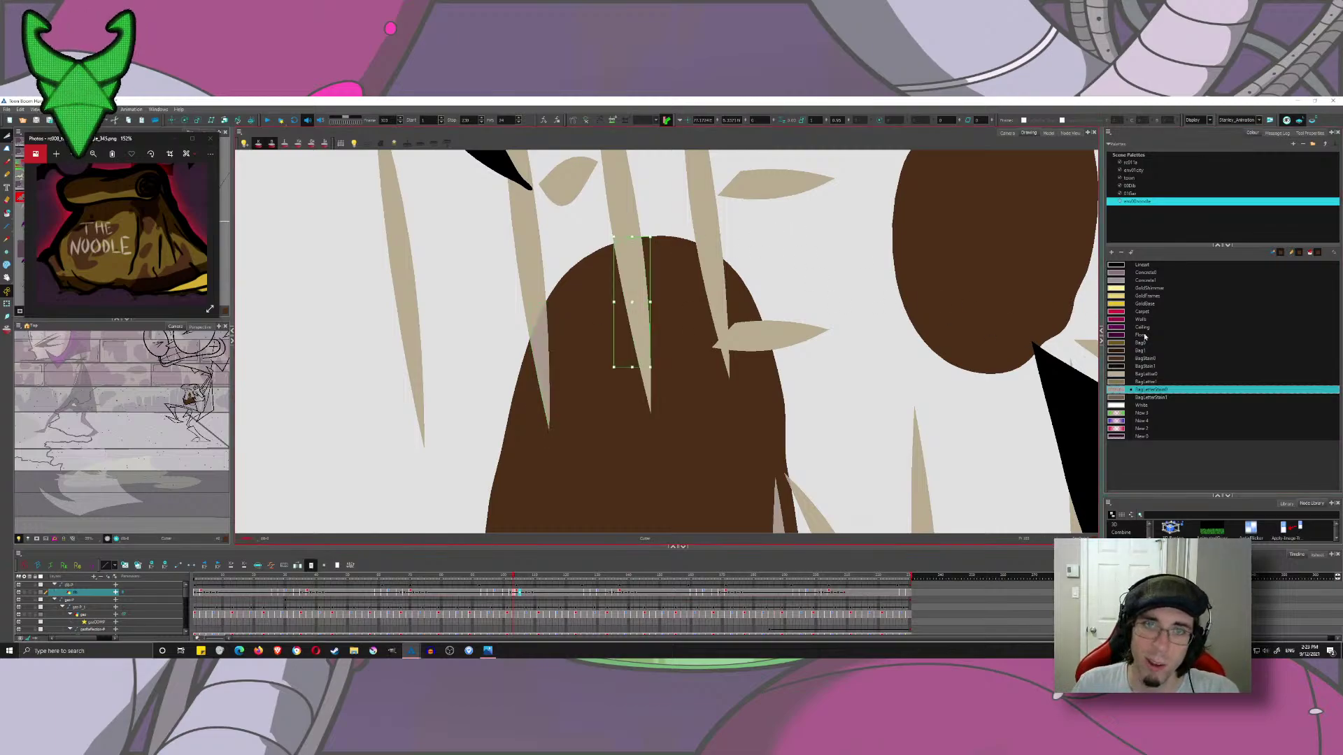
left_click(1115, 390)
left_click(842, 273)
- Recolour the parts of THE's E that lie over the stain with BagLetterStain0 and save the scene
left_click(728, 335)
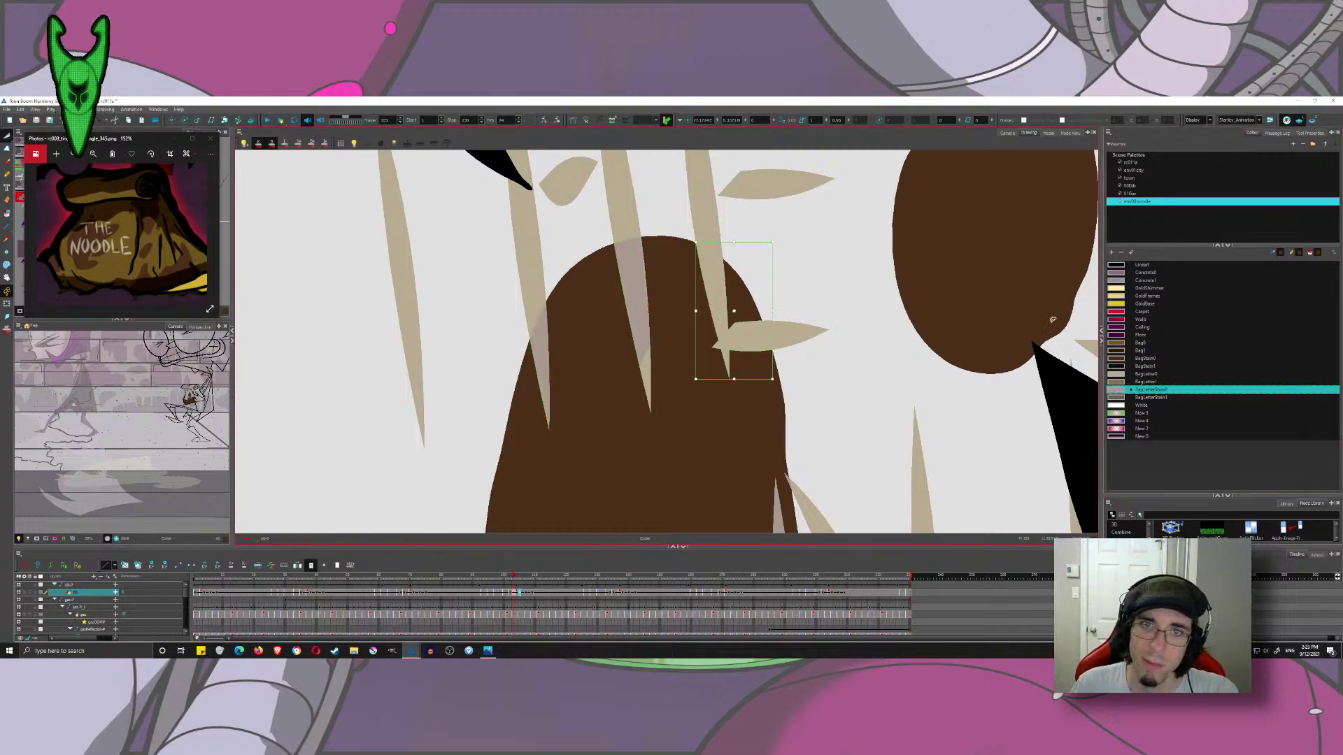
key("ctrl+z")
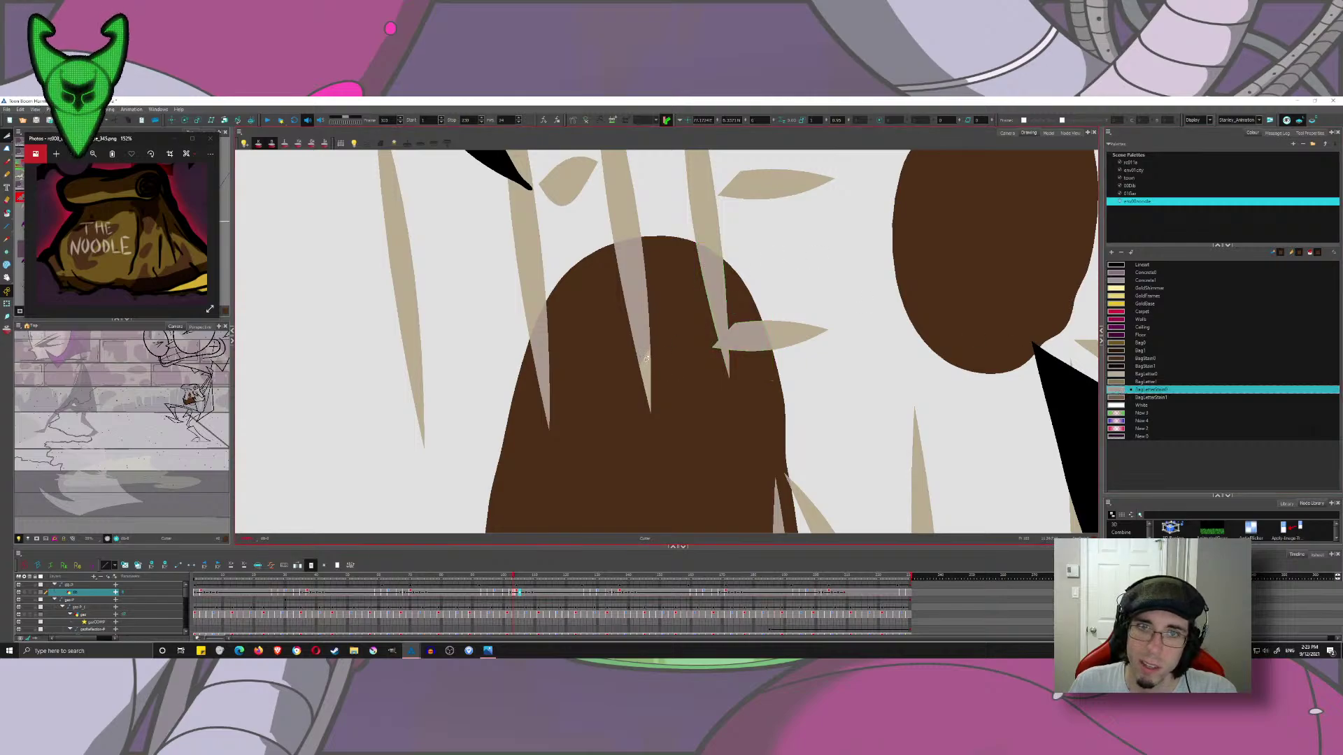
key("ctrl+z")
scroll(831, 302, "down", 3)
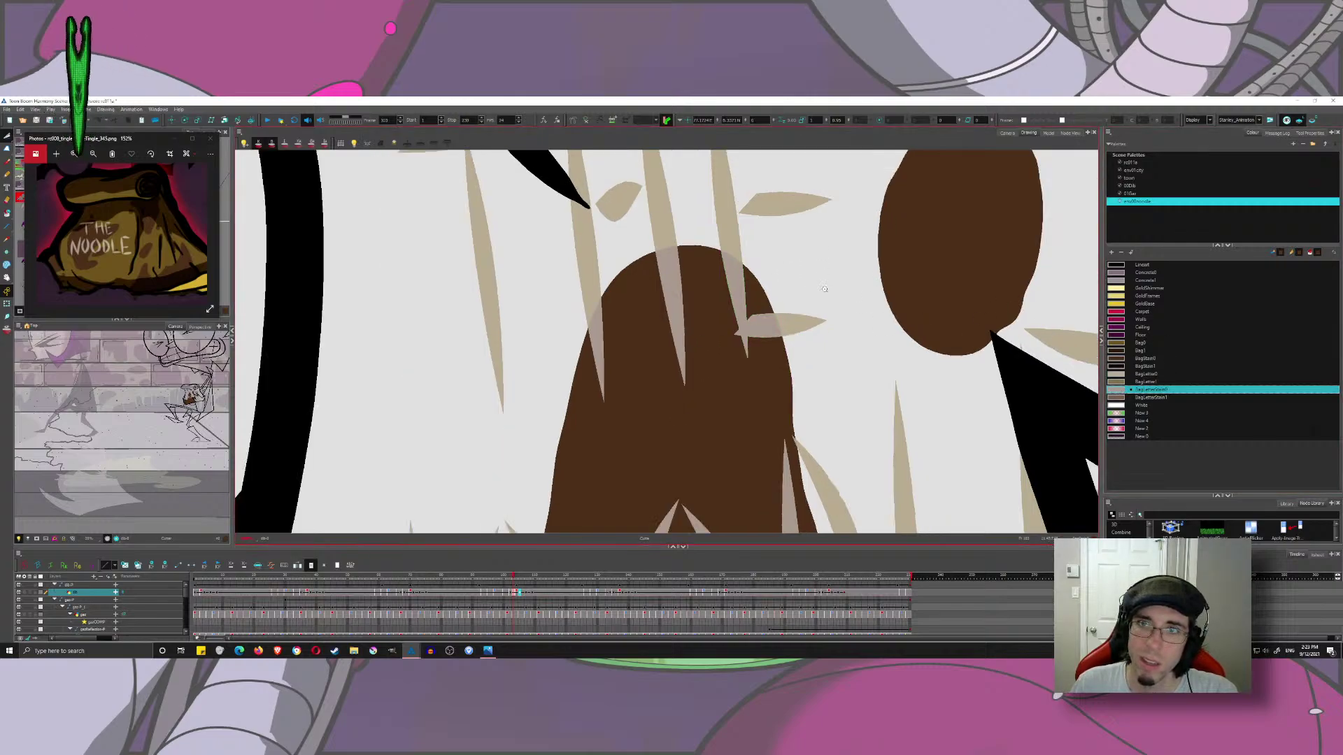
left_click_drag(831, 302, 788, 292)
key("ctrl+s")
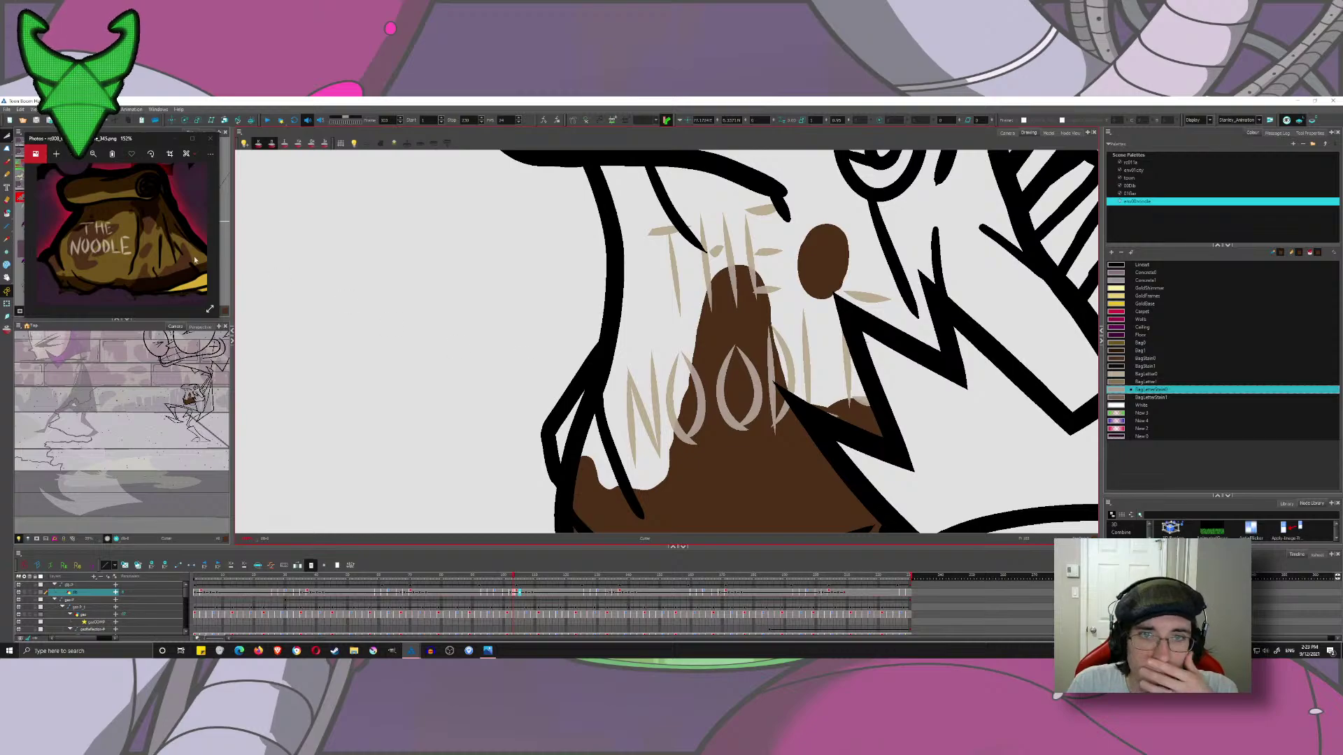
- Fill the bag's rolled top, body and flap around the lettering and stains with Bag0
left_click(7, 213)
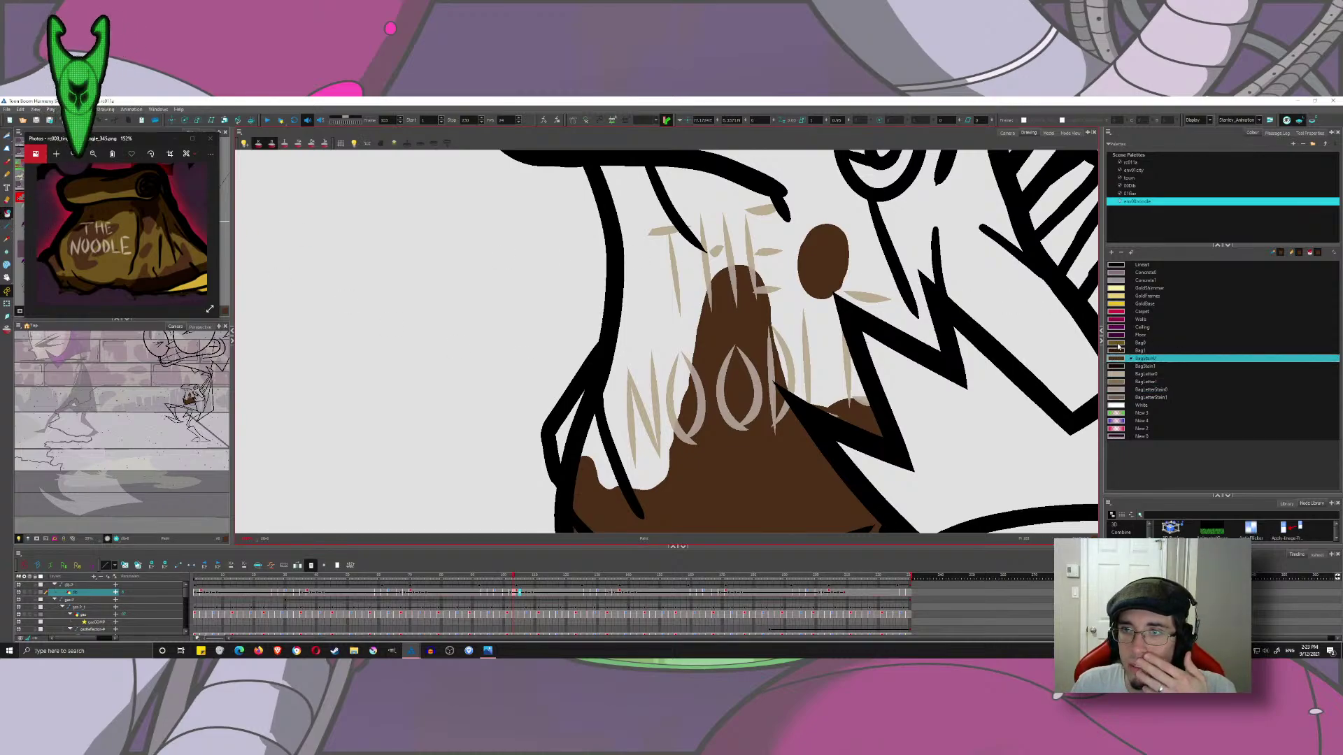
left_click(1148, 343)
left_click(846, 211)
left_click_drag(798, 245, 746, 300)
left_click(617, 393)
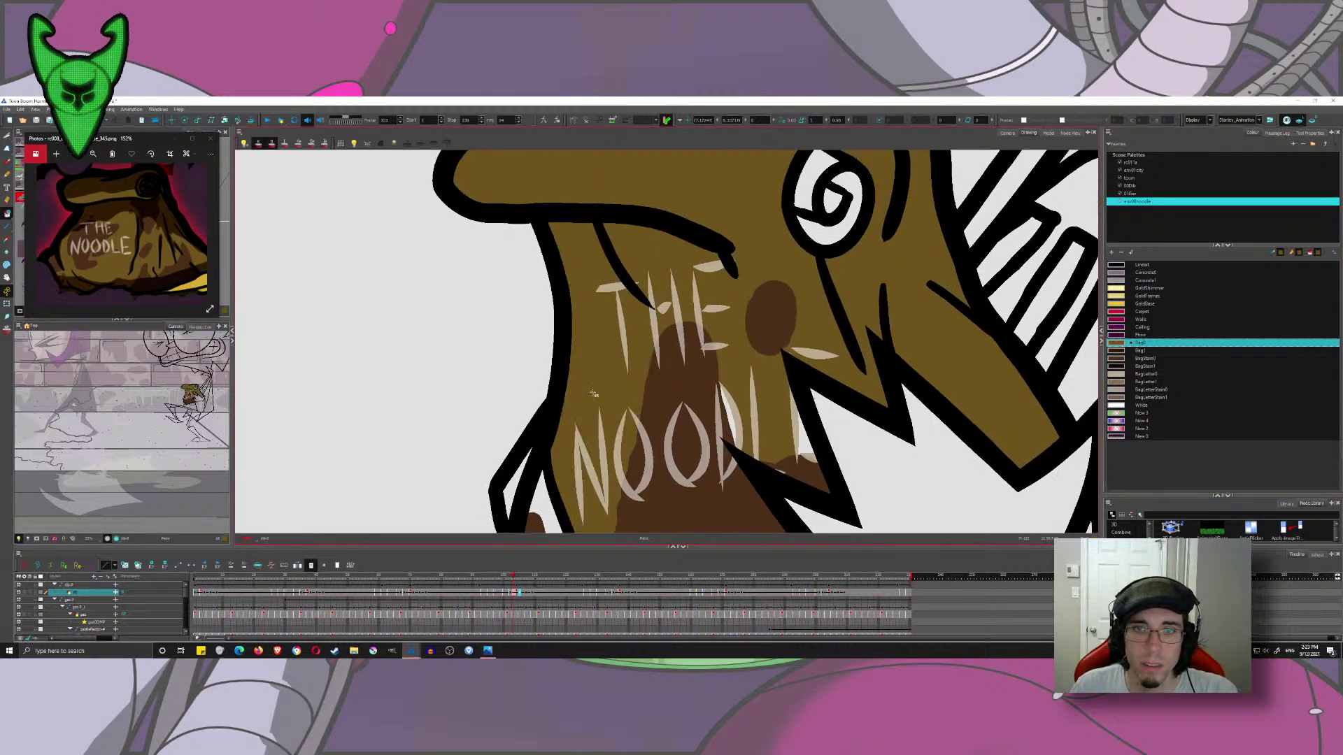
- Fill the remaining unpainted gaps around NOODLE's D and E and inside the rolled top's spiral with Bag0
left_click(818, 404)
key("ctrl+z")
left_click_drag(807, 429, 729, 418)
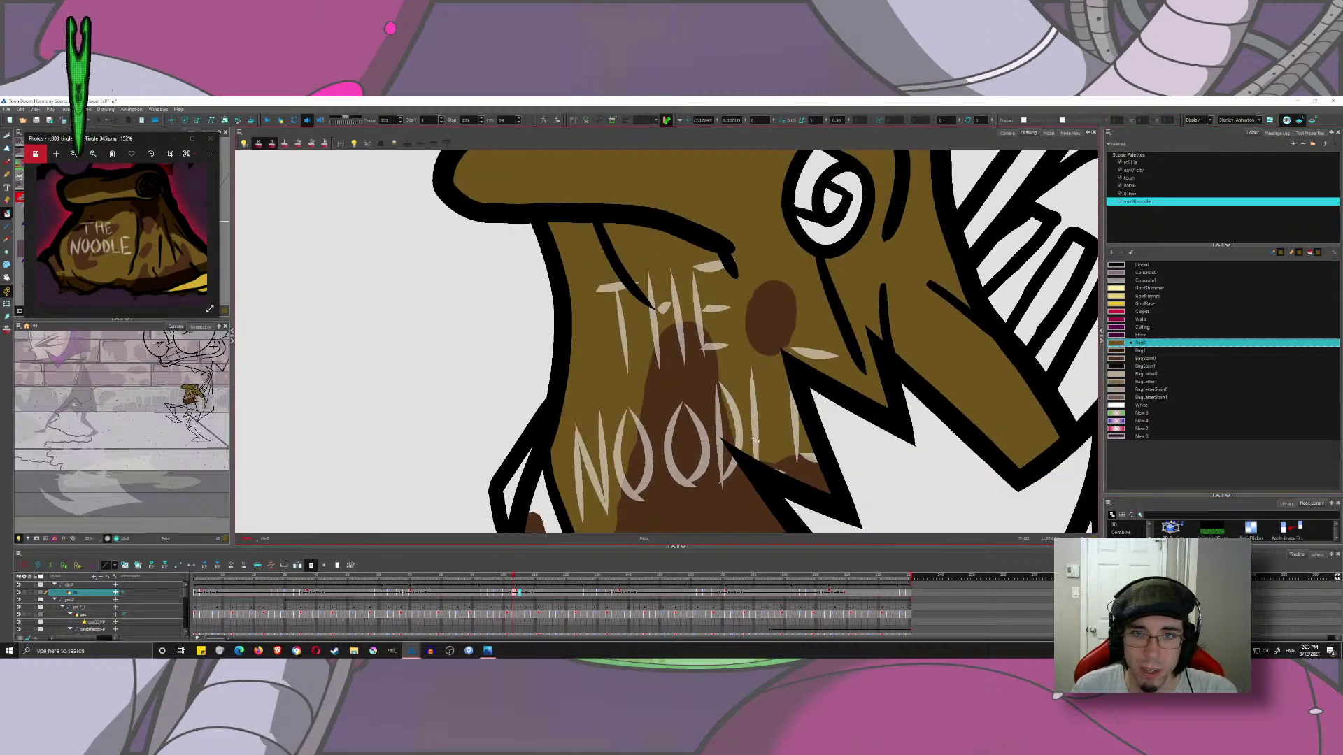
left_click_drag(776, 481, 716, 305)
left_click(488, 358)
left_click_drag(584, 298, 559, 416)
scroll(558, 416, "down", 2)
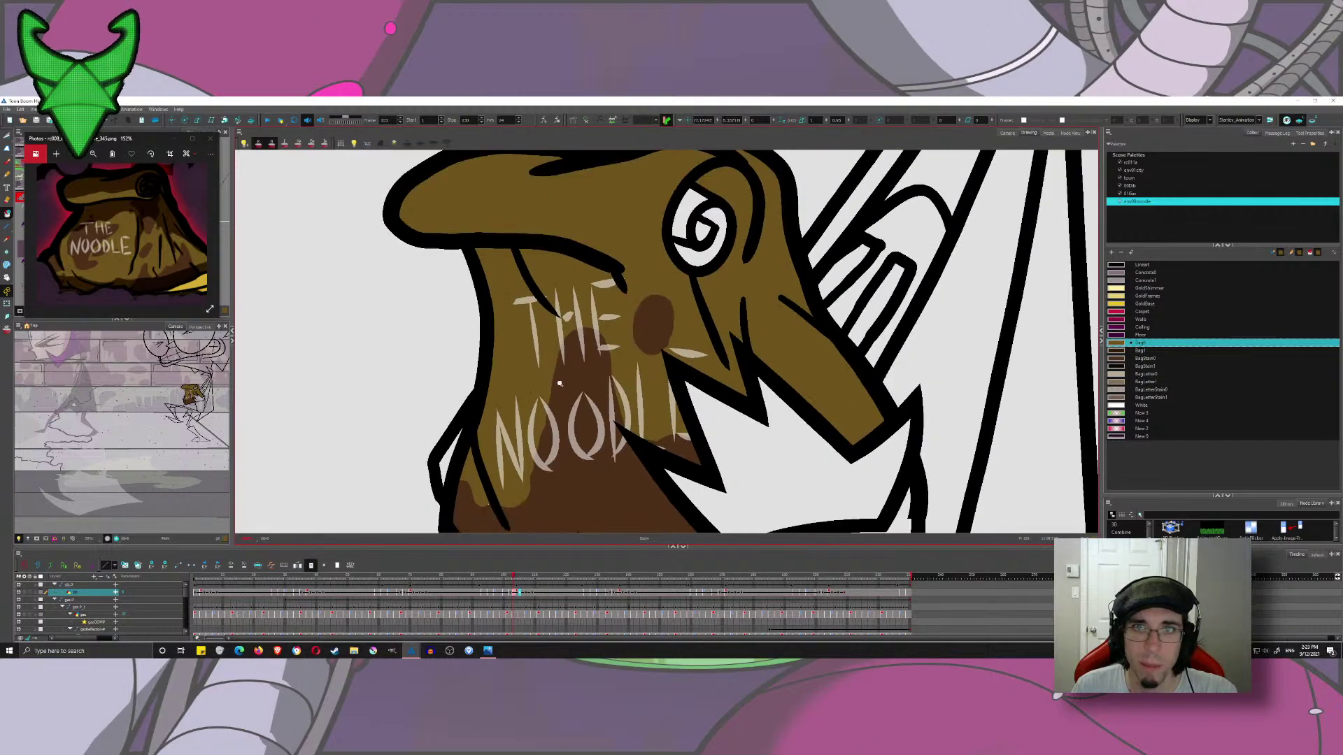
mouse_move(680, 241)
left_mouse_down()
mouse_move(625, 281)
mouse_move(691, 288)
mouse_move(689, 328)
mouse_move(710, 250)
left_mouse_up()
key("k")
key("k")
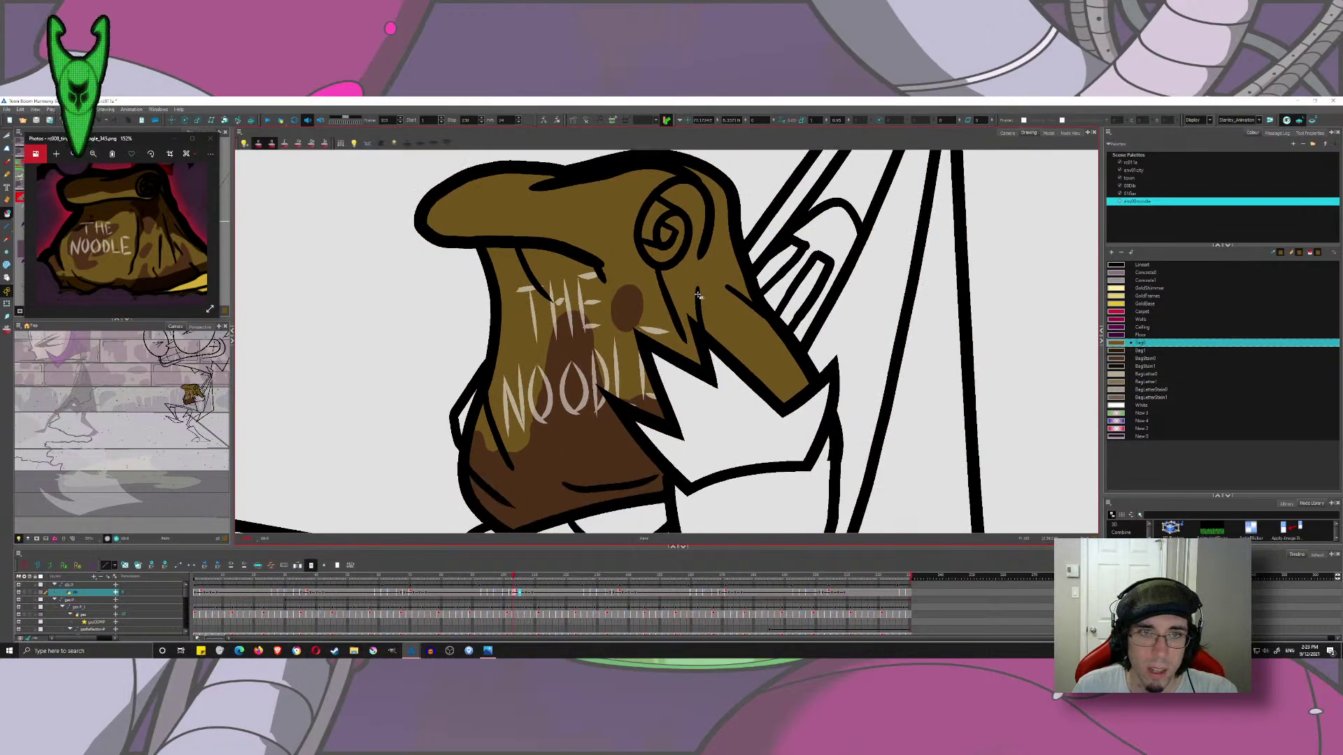
- On the following bag drawing, fill the gaps in the rolled top's spiral and along the body's edge with Bag0
left_click(519, 579)
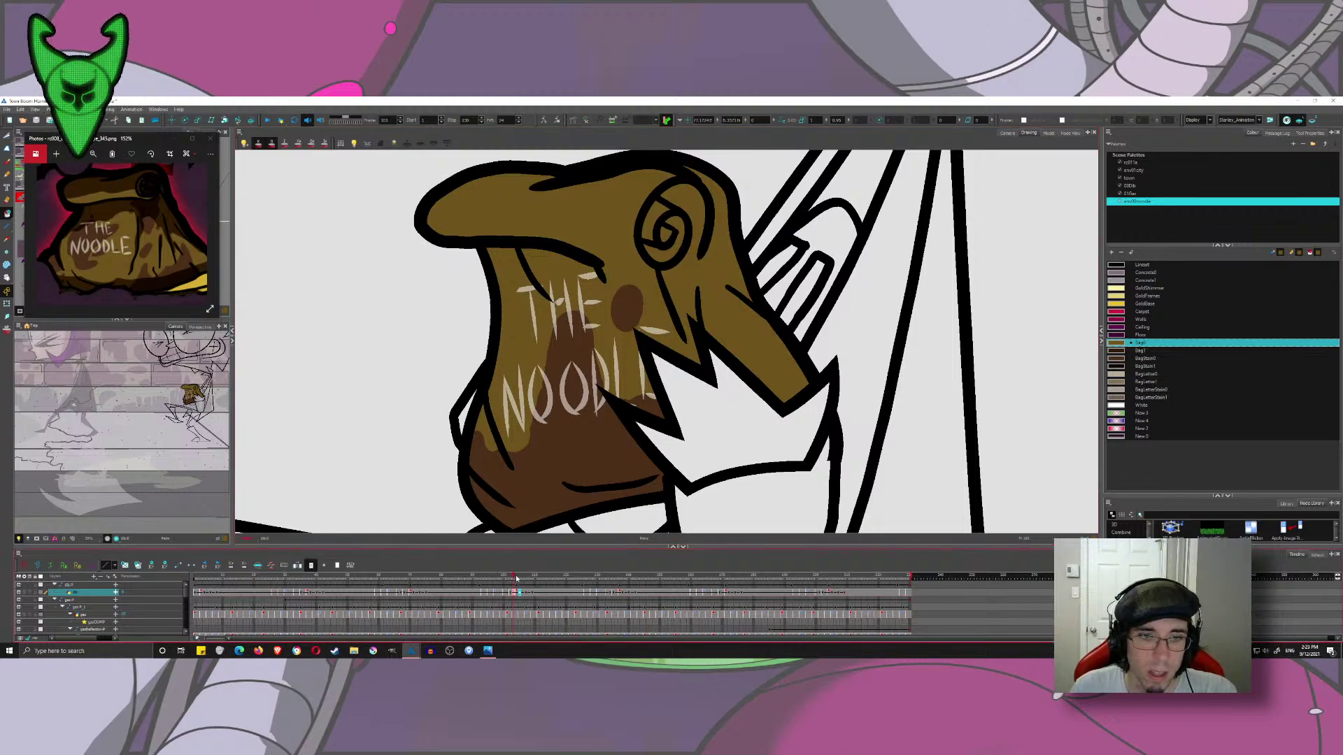
left_click(696, 262)
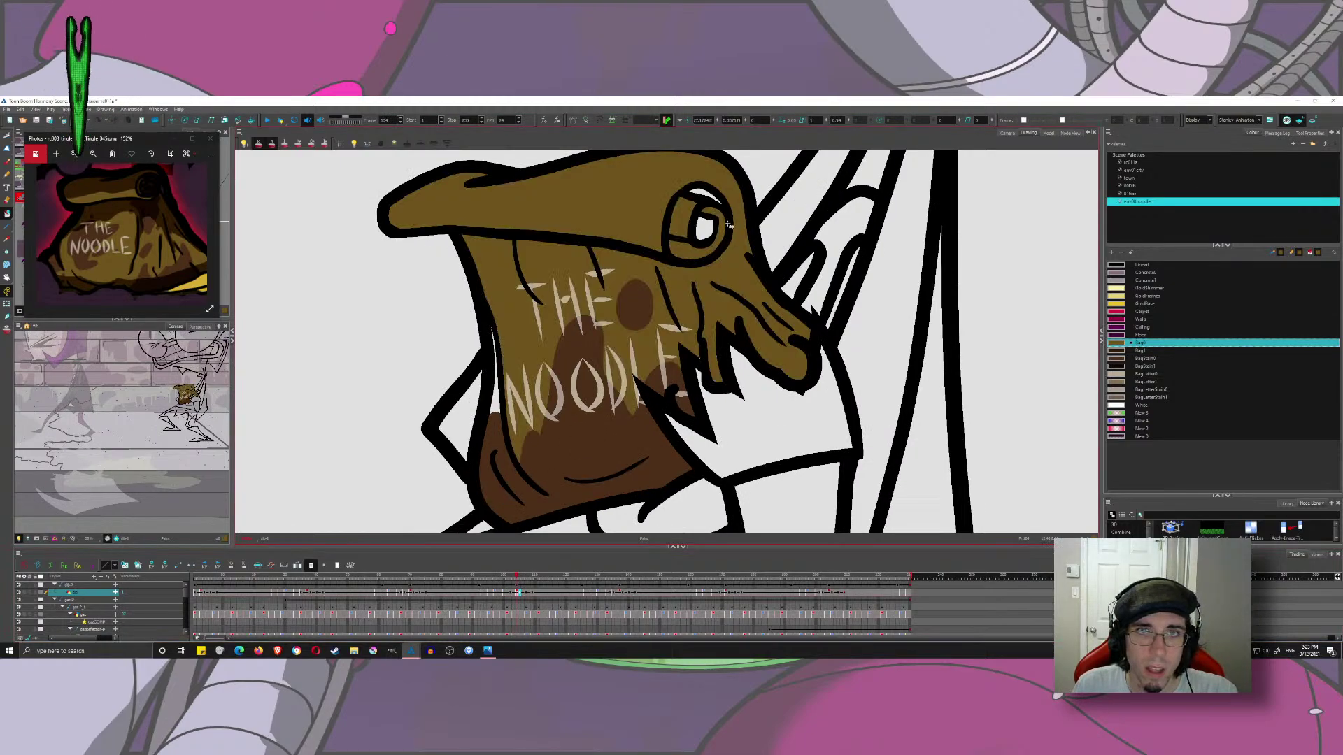
left_click(496, 408)
key("k")
scroll(550, 341, "down", 5)
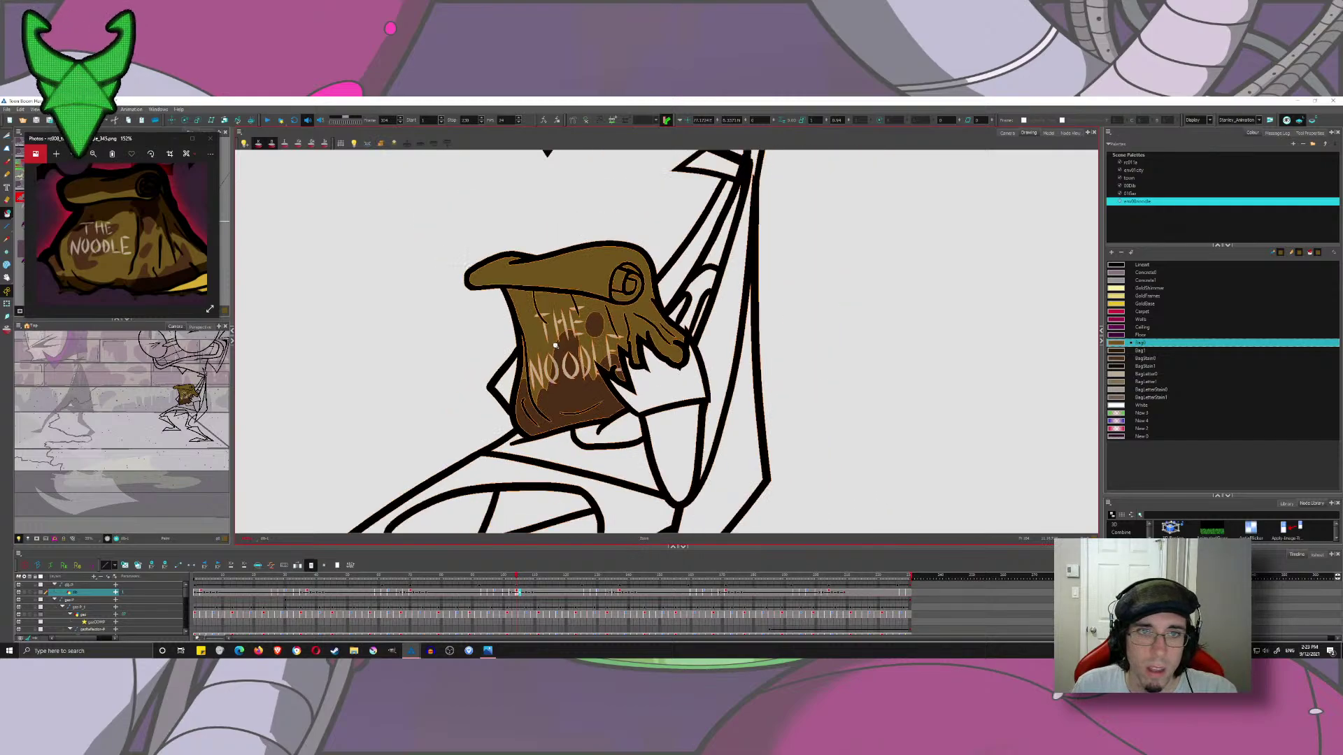
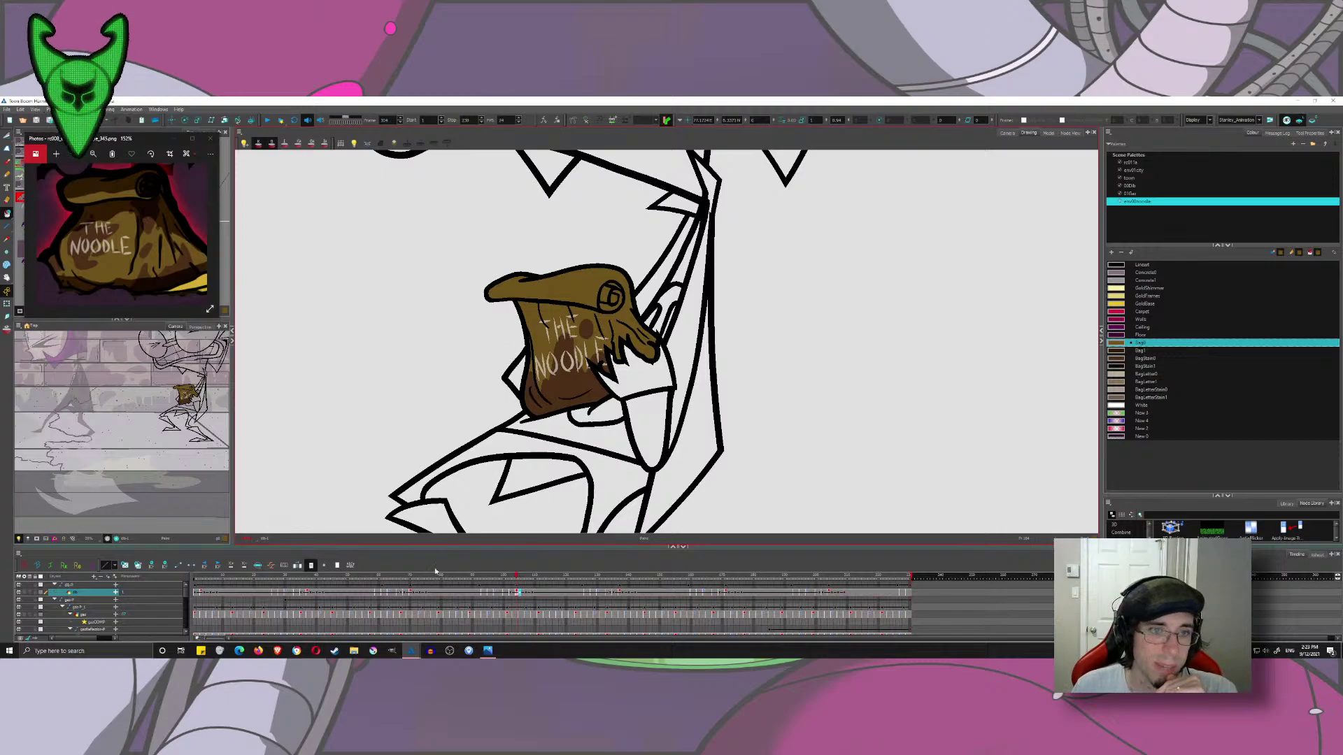
- On the uncoloured bag drawing just before the painted ones, brush the stain's wavy edge, the streak through the lettering and a small spot with BagStain0
left_click(507, 575)
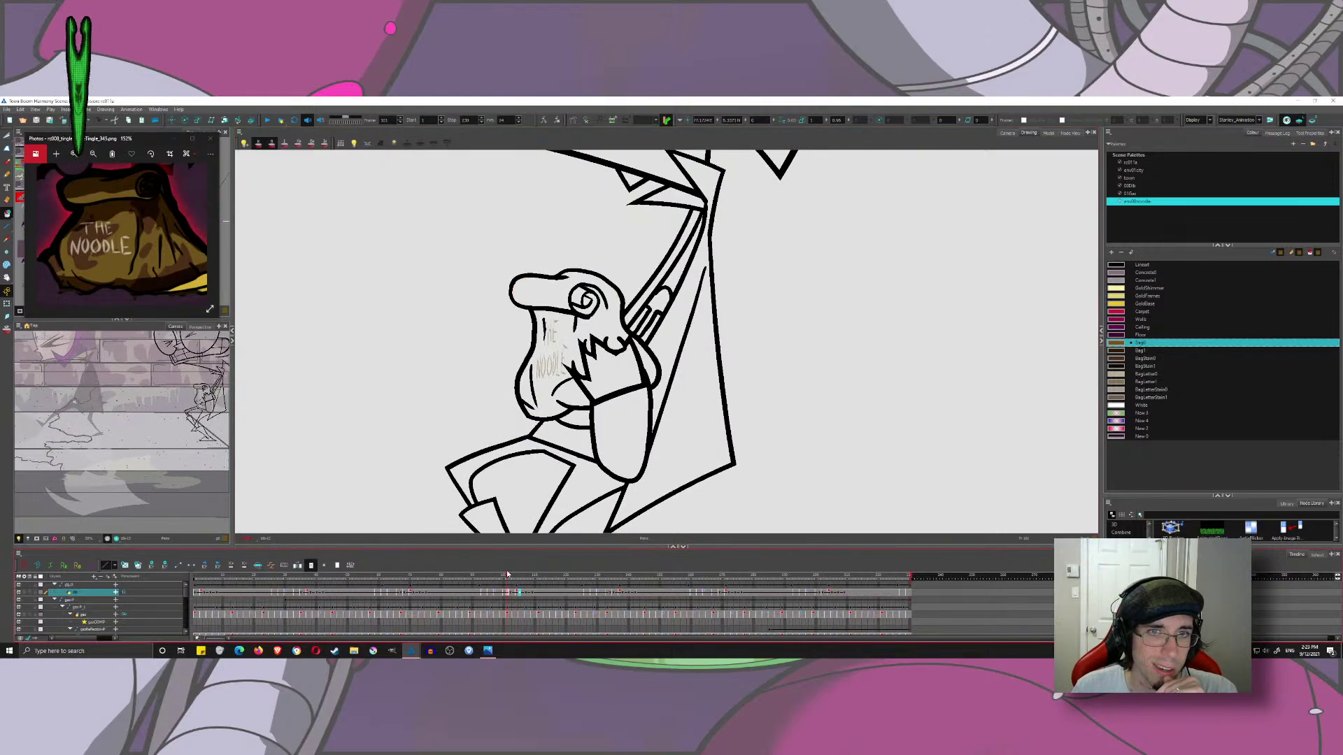
left_click_drag(509, 574, 514, 575)
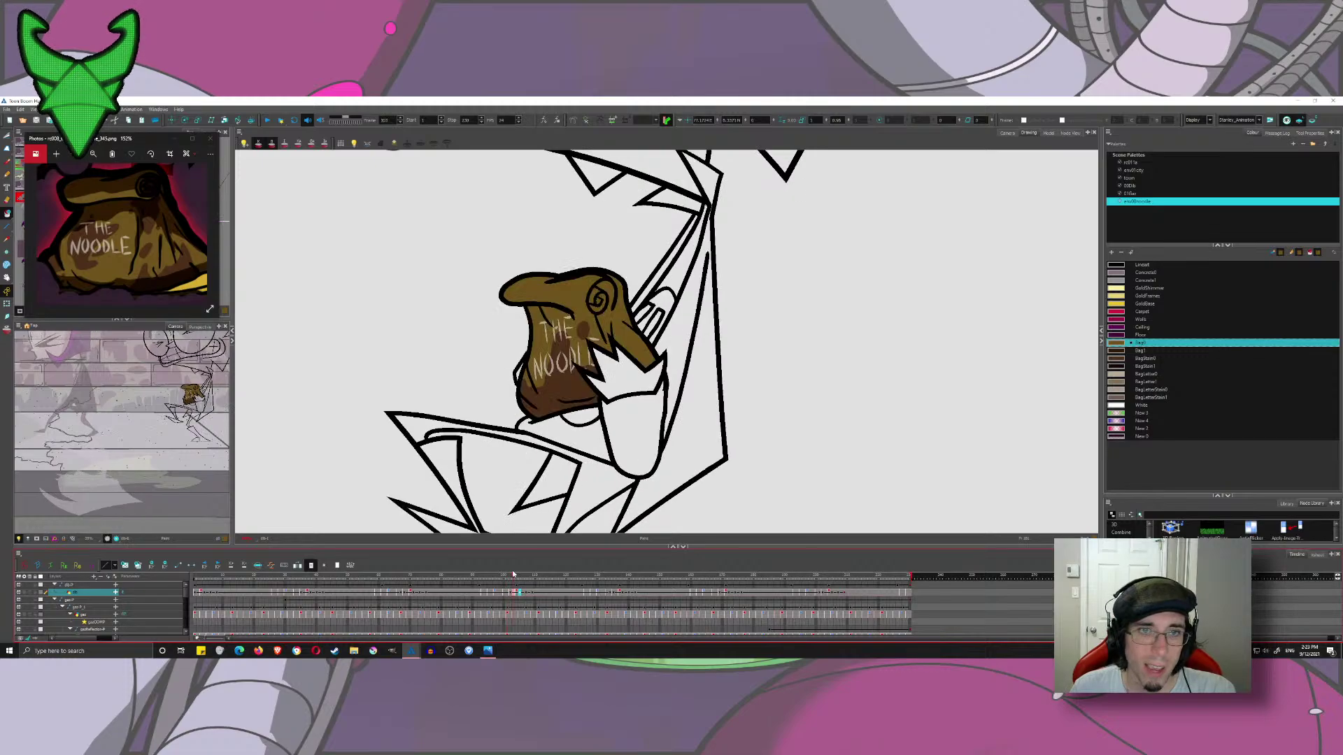
scroll(518, 315, "up", 2)
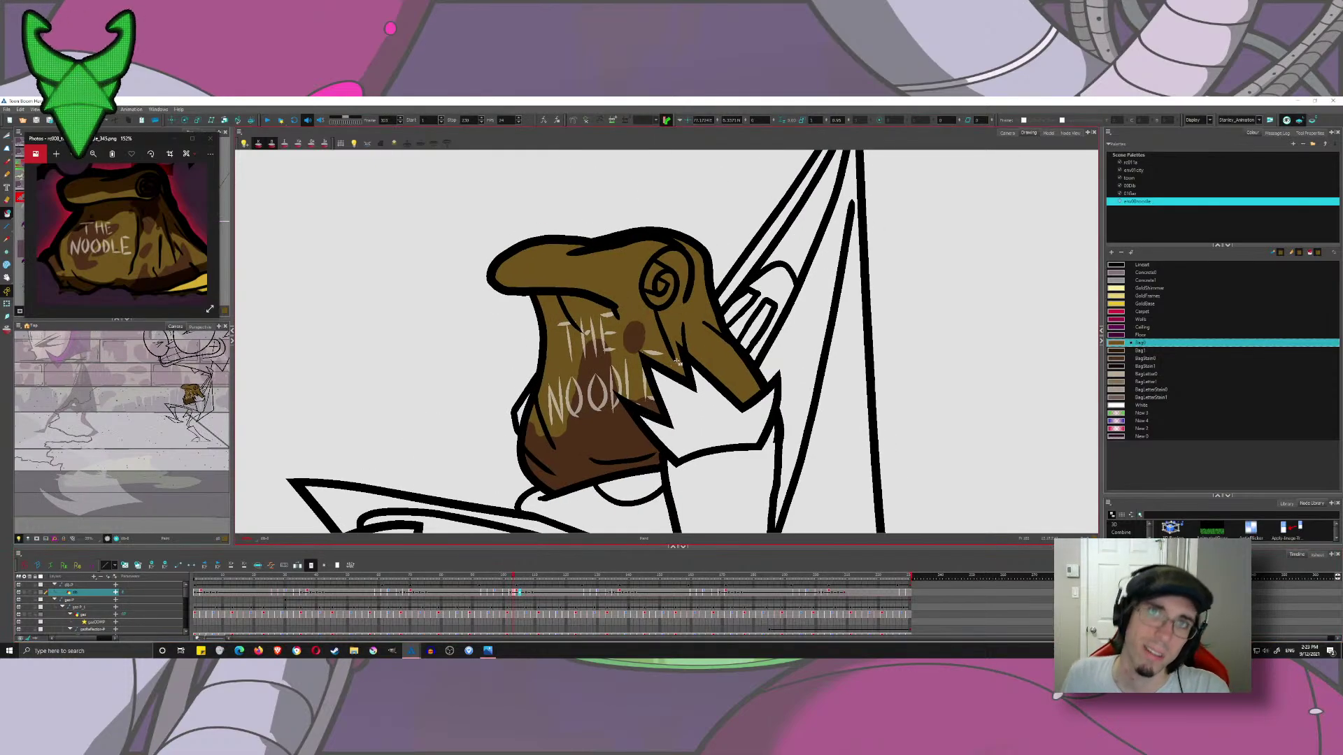
left_click(506, 575)
left_click(6, 162)
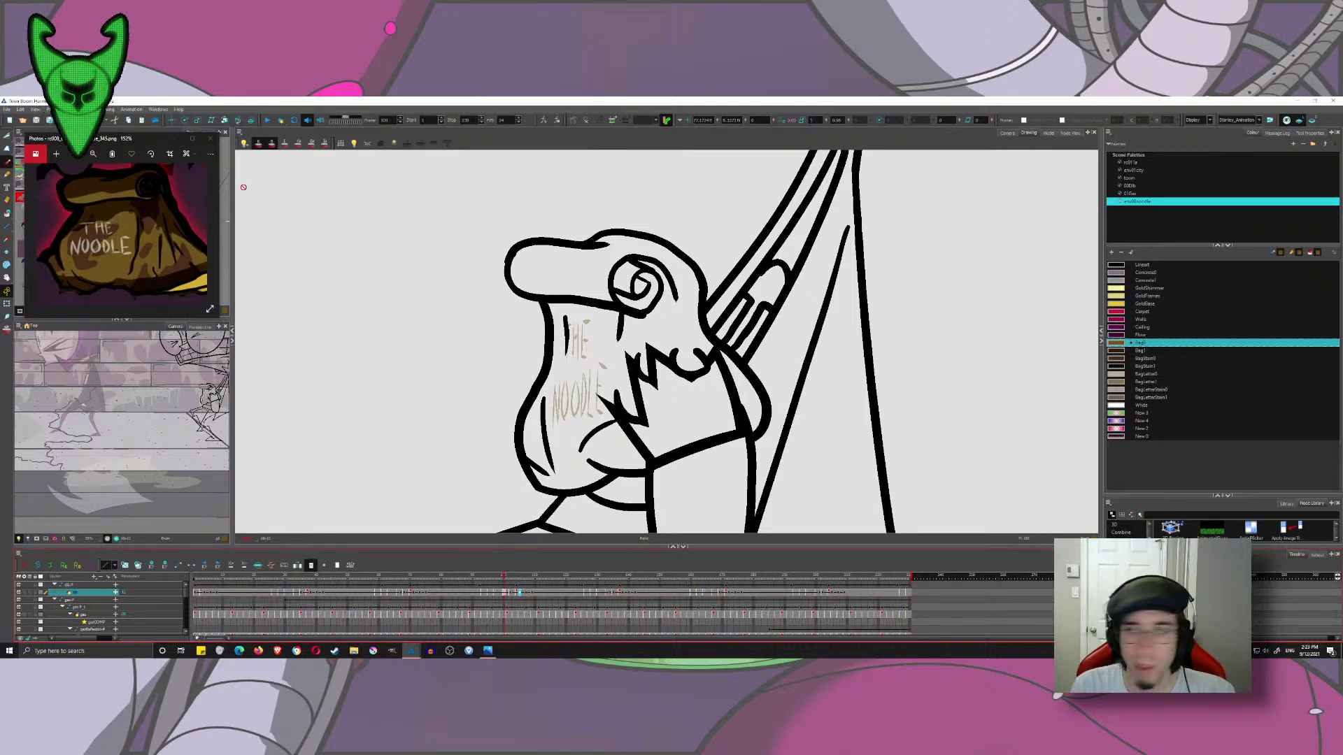
left_click(1121, 358)
scroll(527, 397, "up", 4)
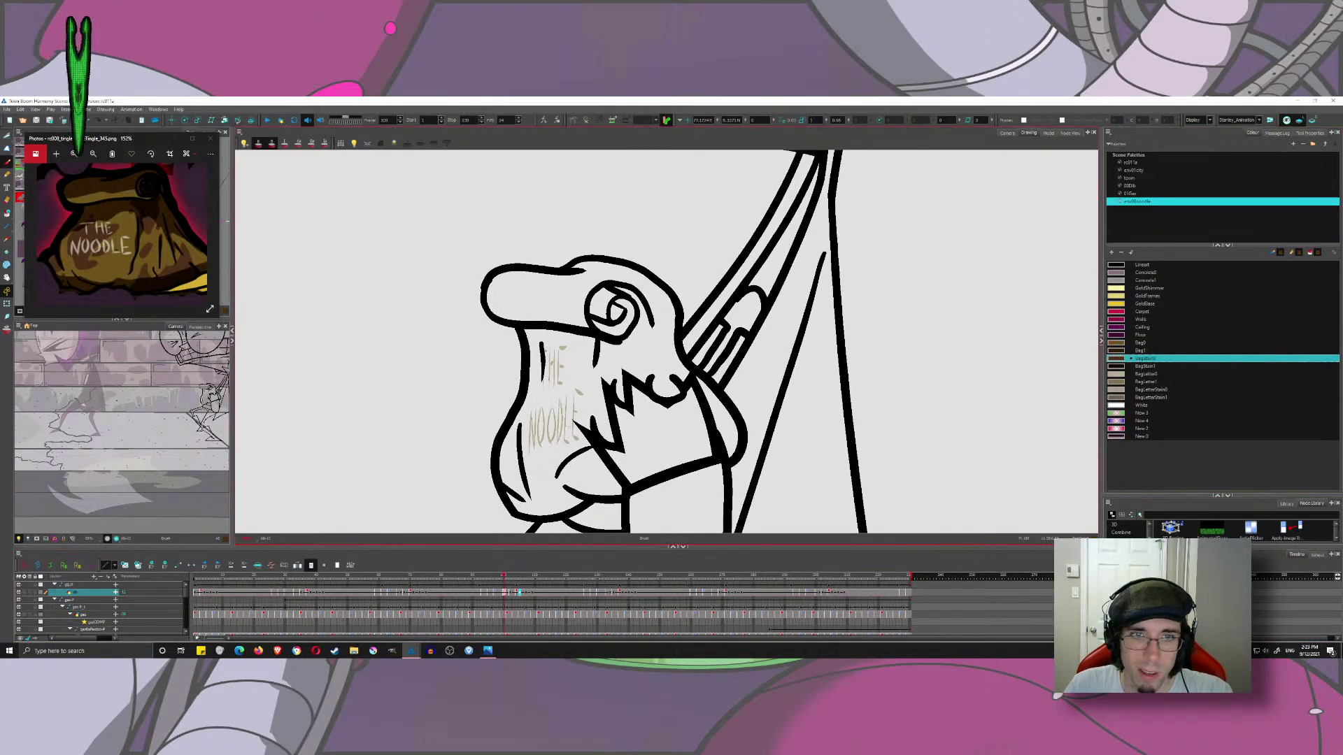
mouse_move(528, 396)
left_mouse_down()
mouse_move(588, 311)
mouse_move(564, 369)
mouse_move(575, 454)
mouse_move(598, 466)
mouse_move(640, 403)
mouse_move(660, 251)
mouse_move(676, 426)
mouse_move(724, 439)
mouse_move(770, 395)
mouse_move(801, 332)
mouse_move(811, 389)
left_mouse_up()
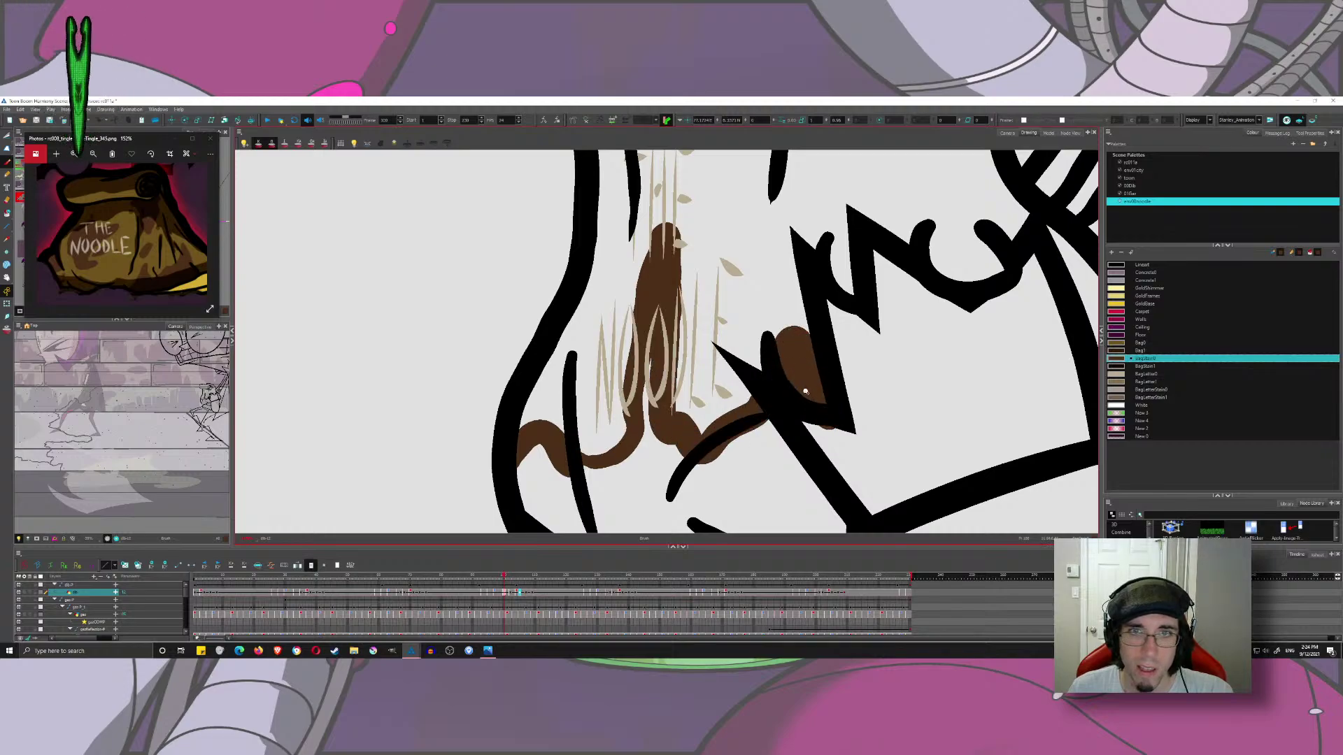
scroll(812, 389, "down", 2)
left_click_drag(753, 312, 756, 304)
key("ctrl+z")
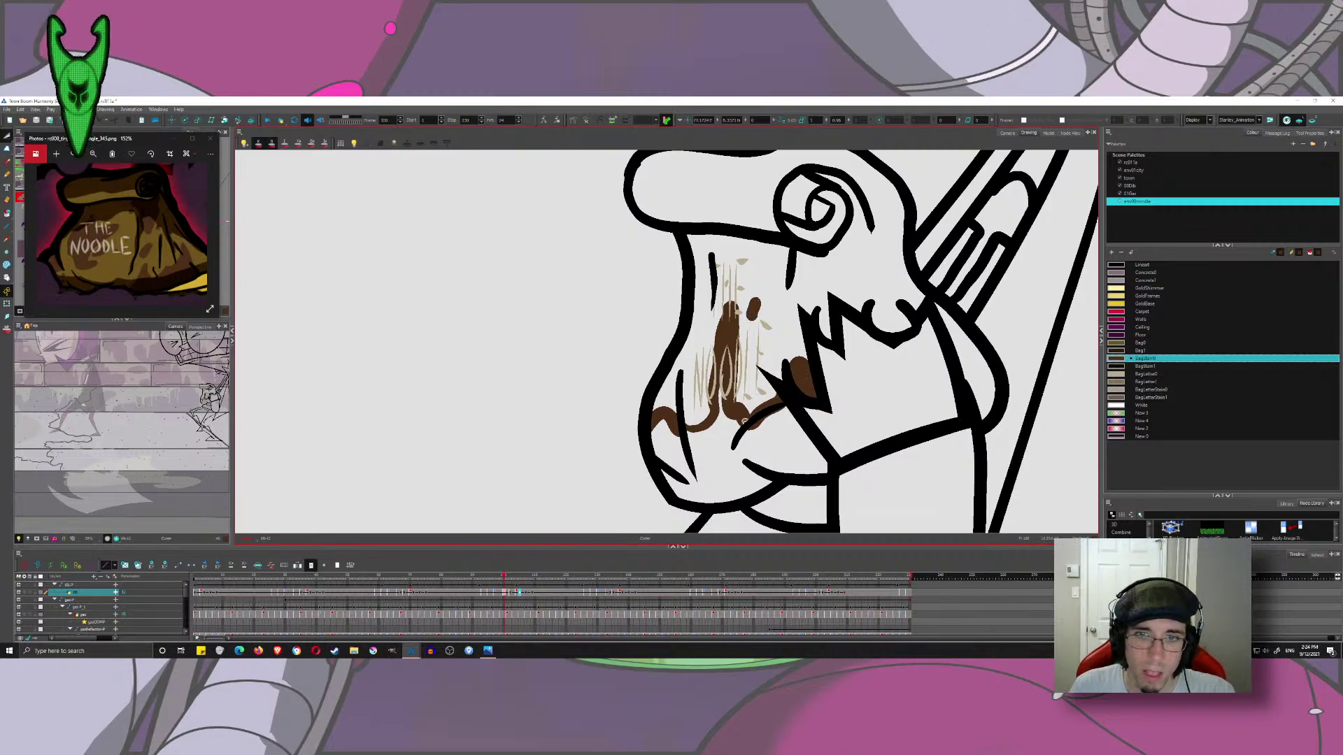
- Fill the bag's bottom below the stain edge with BagStain0 and its rolled top, body and flap with Bag0
left_click(7, 214)
left_click(769, 439)
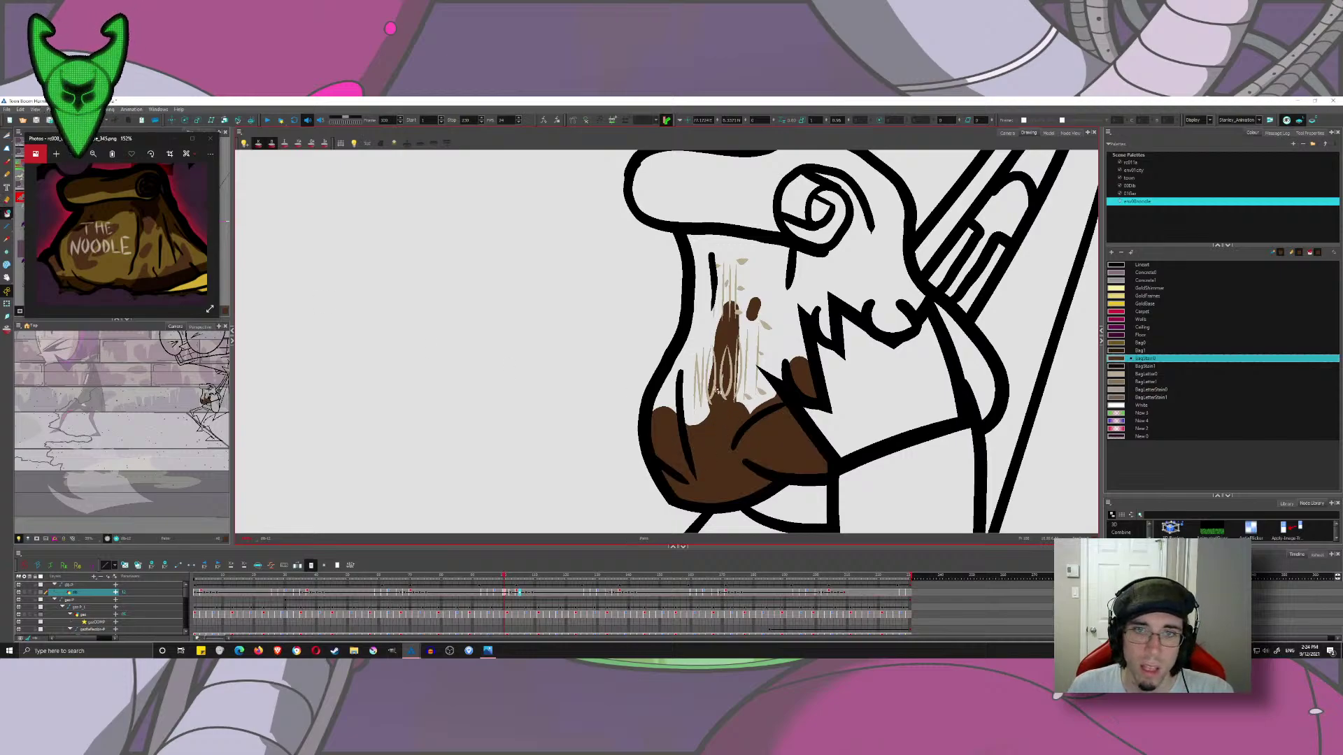
left_click_drag(738, 340, 684, 376)
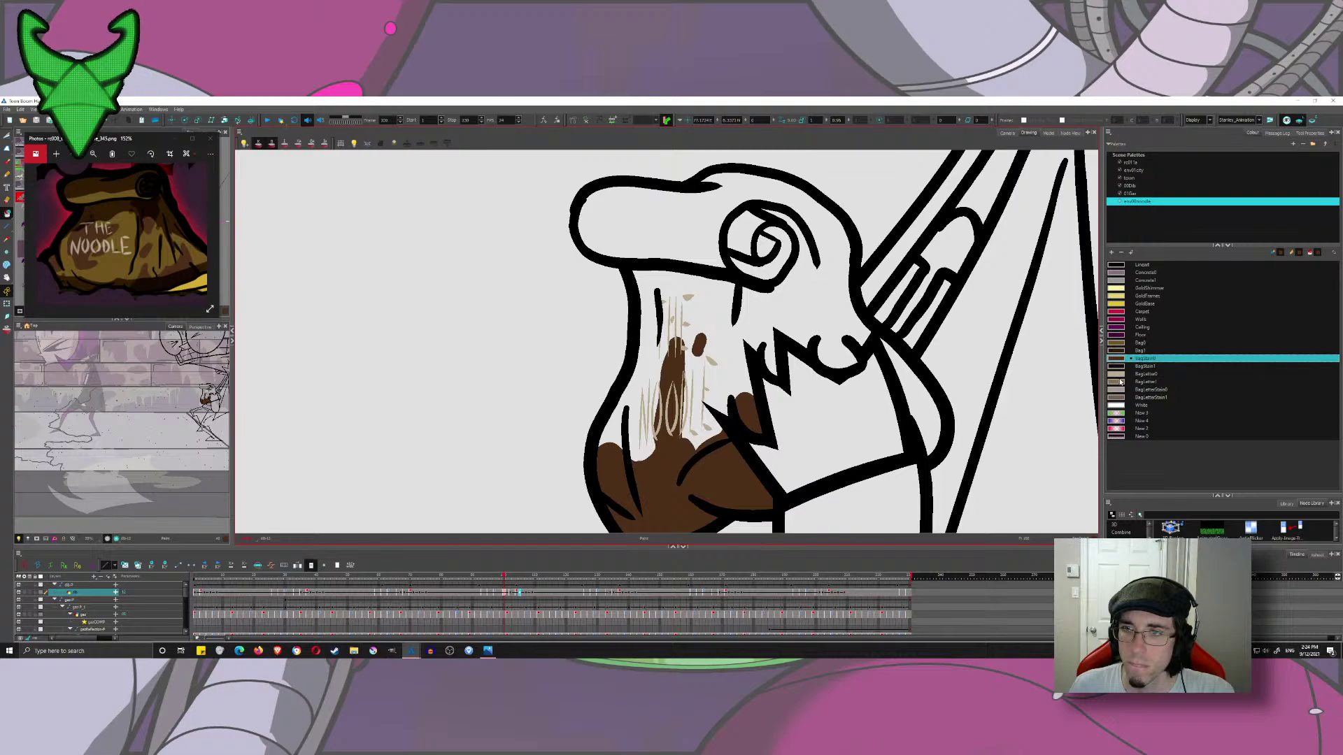
left_click(1115, 343)
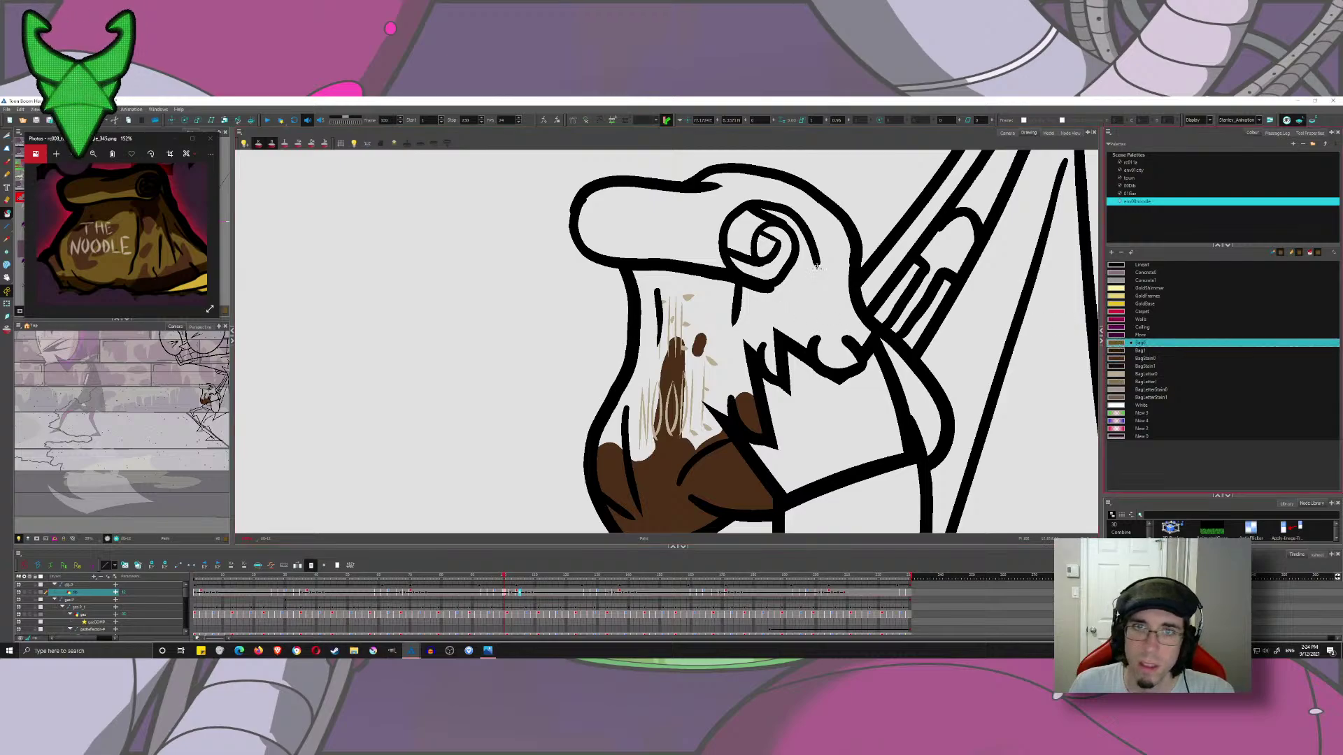
left_click(817, 268)
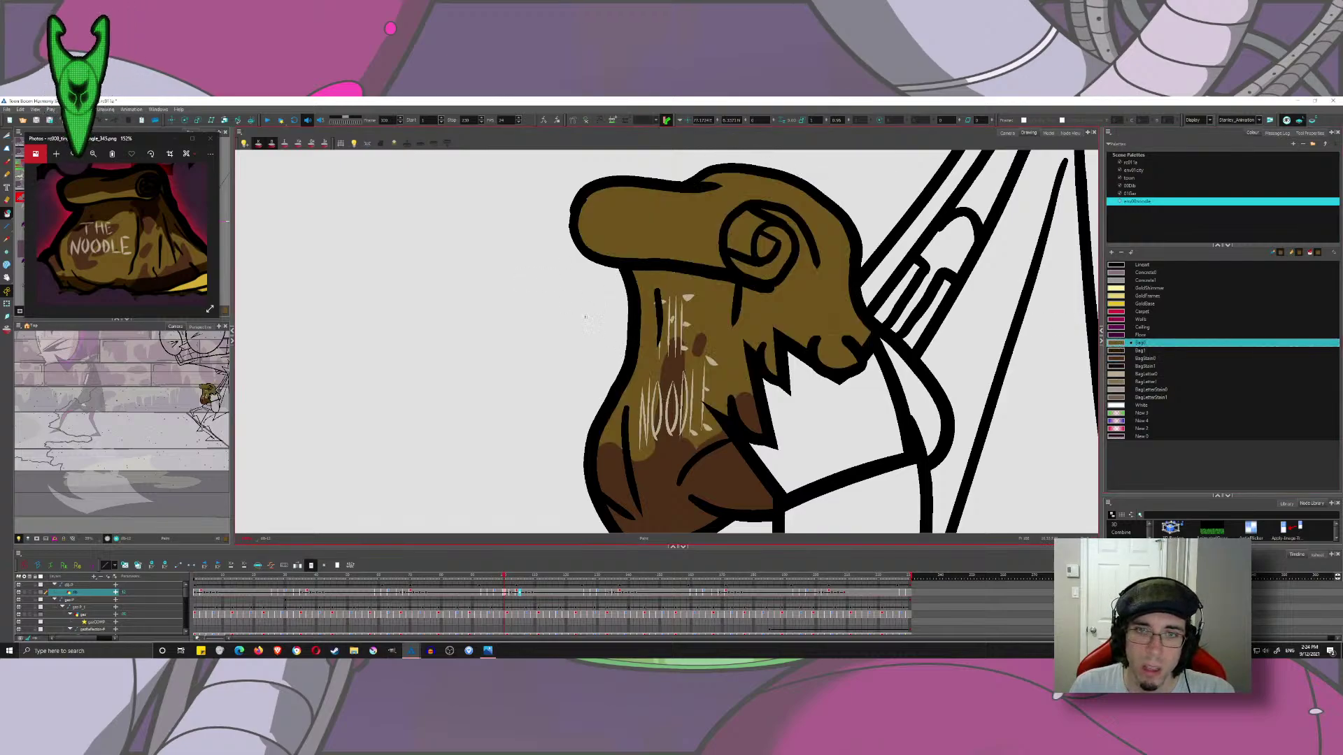
- Recolour the parts of THE's vertical letter strokes that lie over the stain streak with BagLetterStain0
scroll(748, 403, "up", 3)
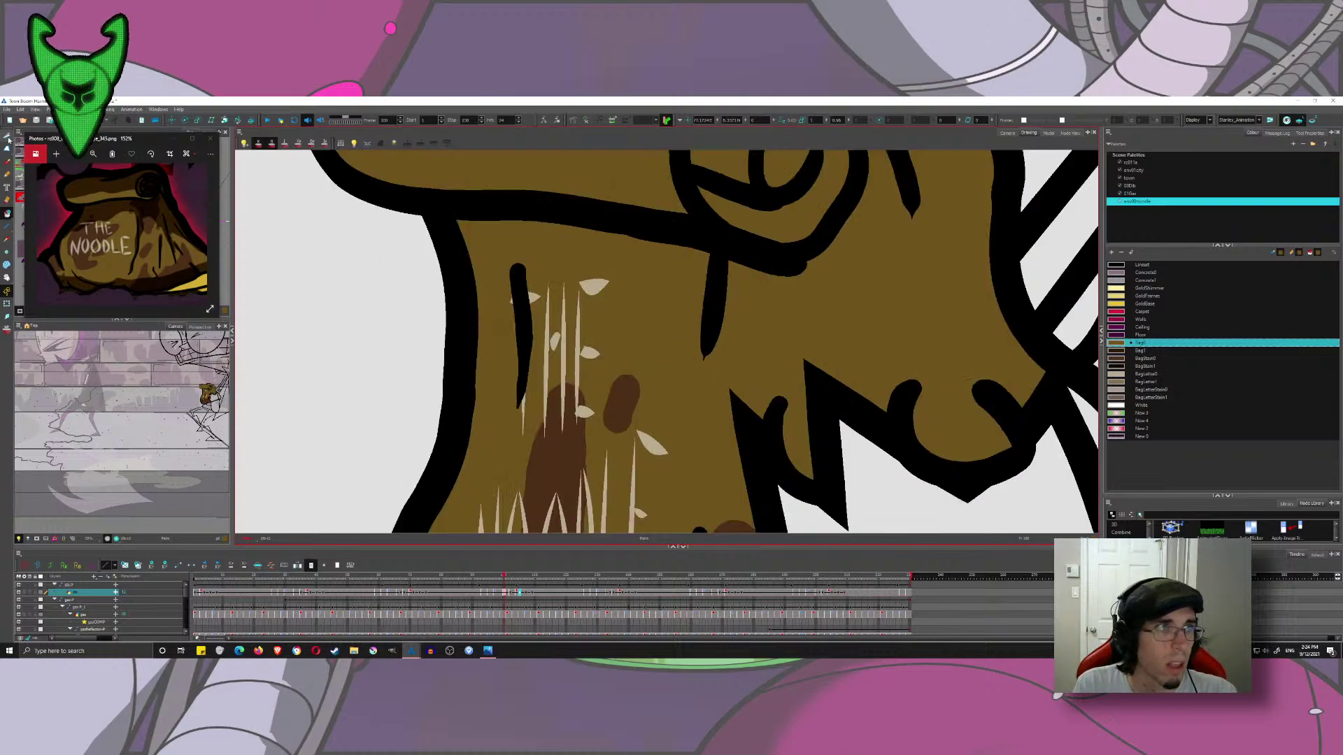
scroll(572, 343, "up", 3)
left_click(552, 346)
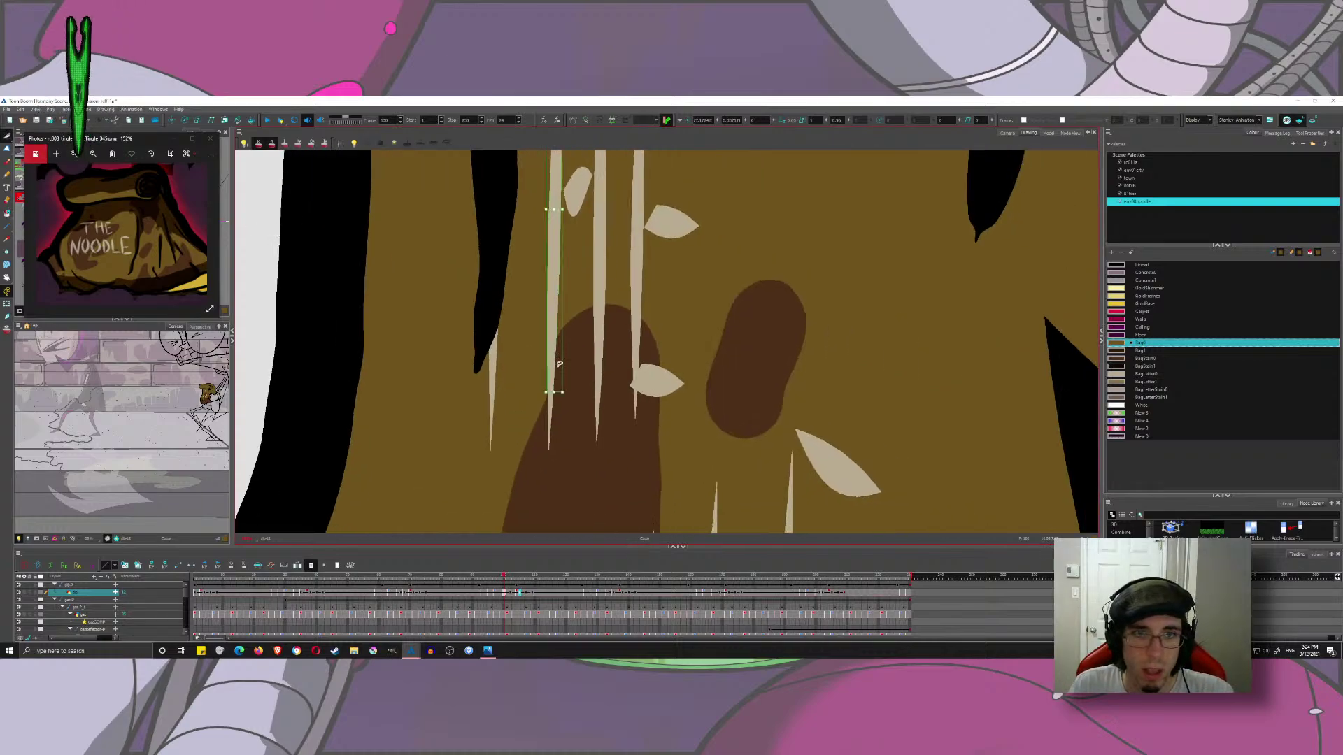
left_click(554, 363)
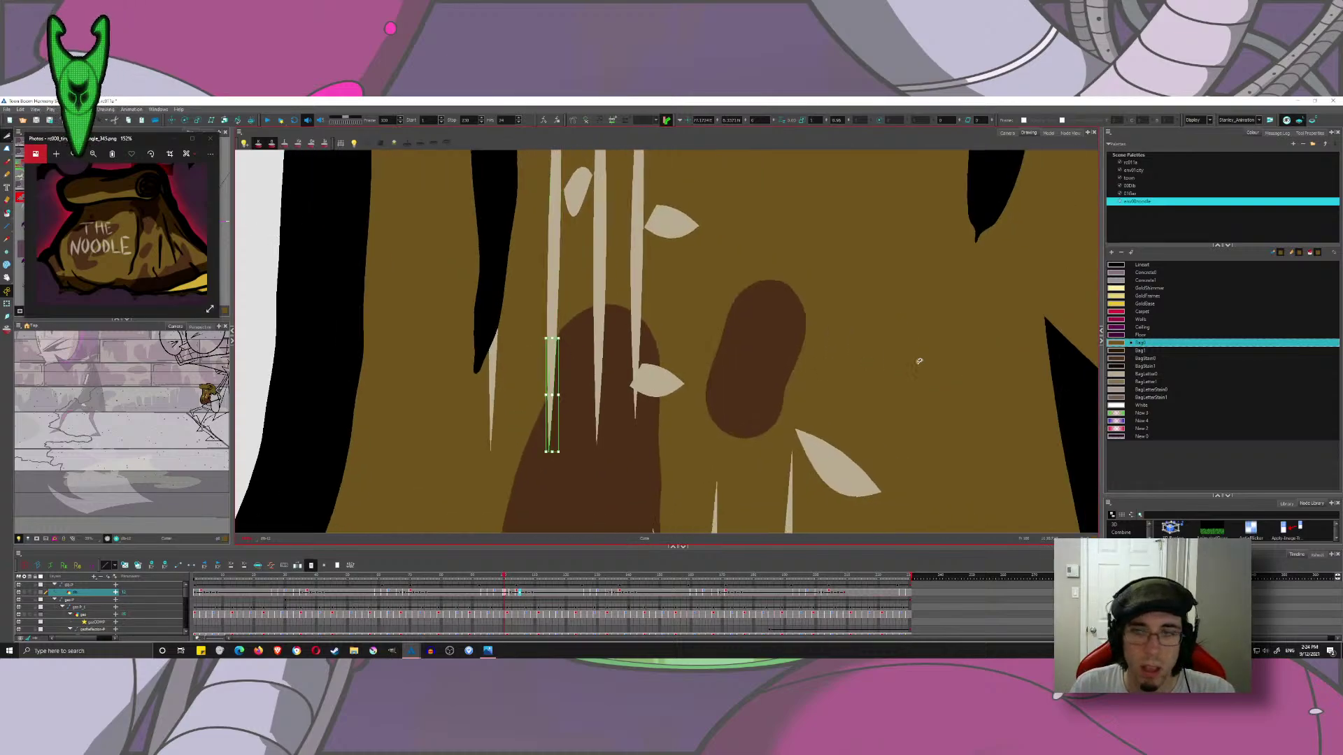
left_click(1122, 389)
scroll(570, 336, "up", 3)
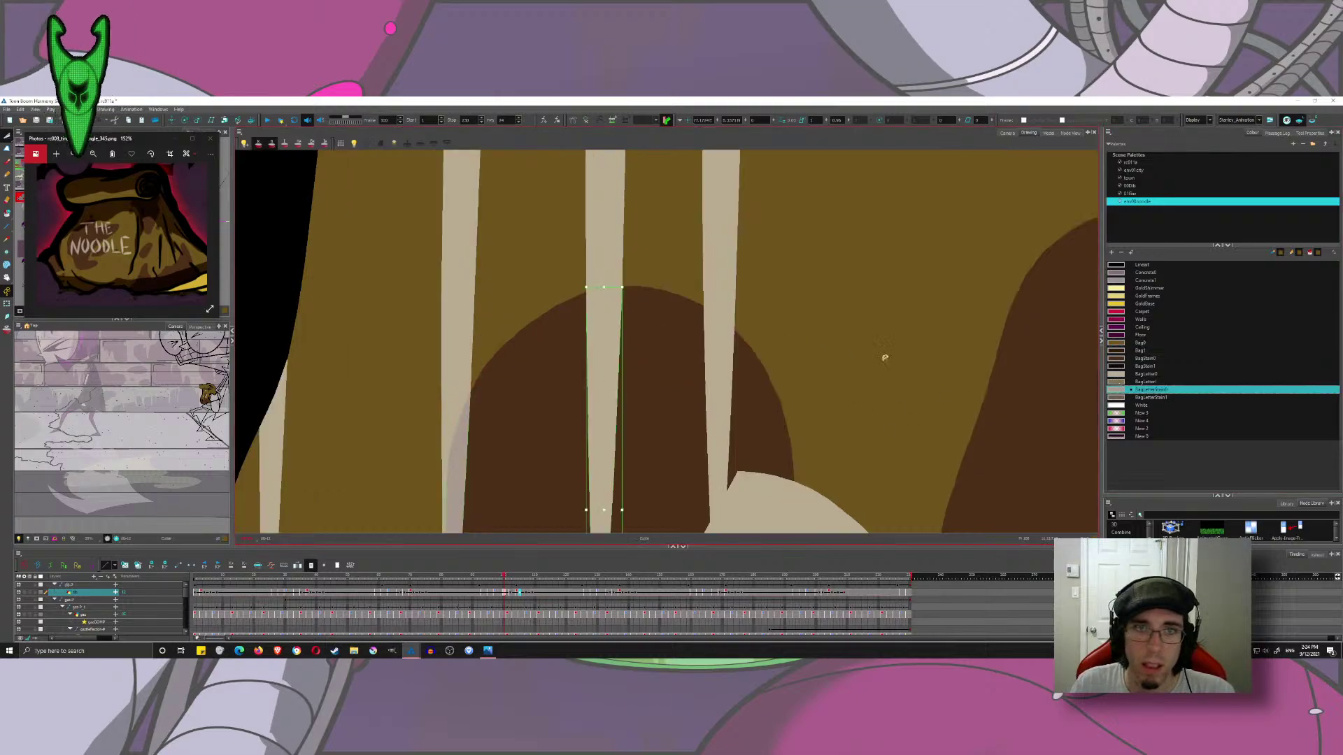
left_click_drag(679, 442, 659, 310)
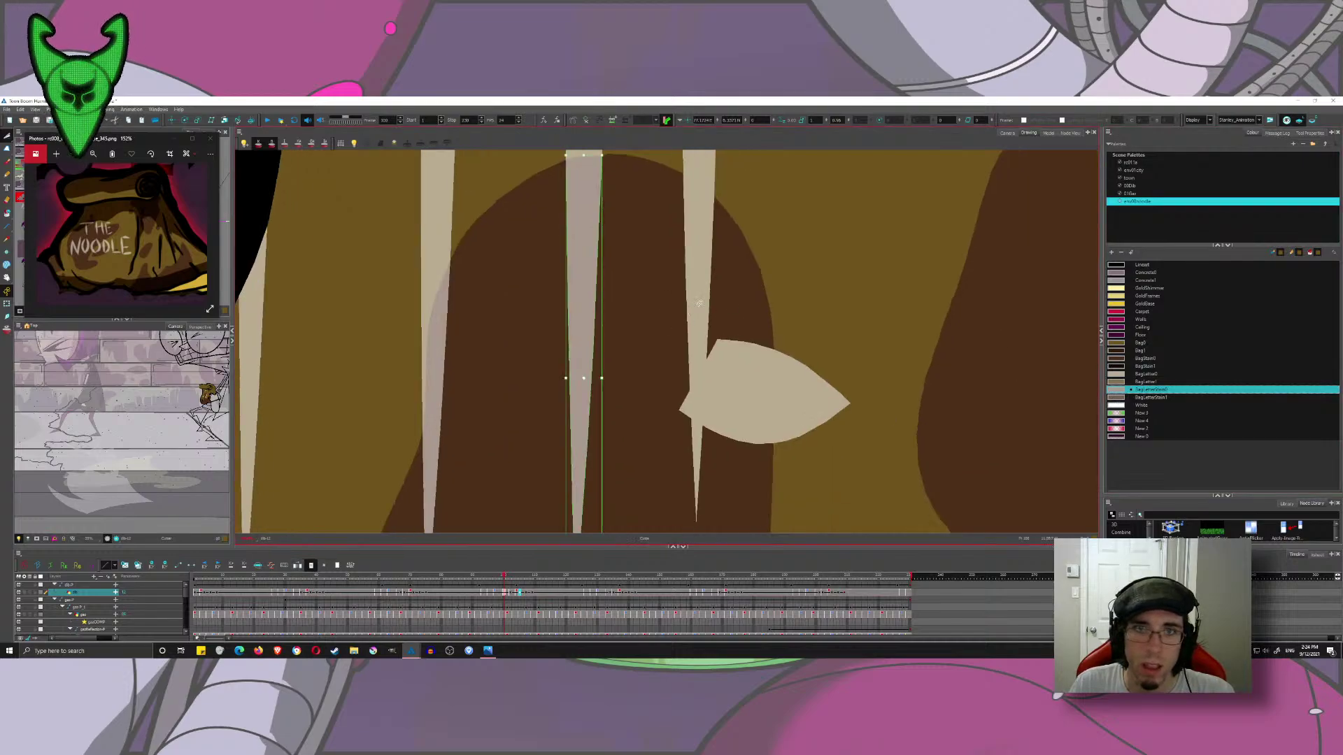
left_click(699, 304)
left_click(1118, 391)
scroll(883, 333, "down", 5)
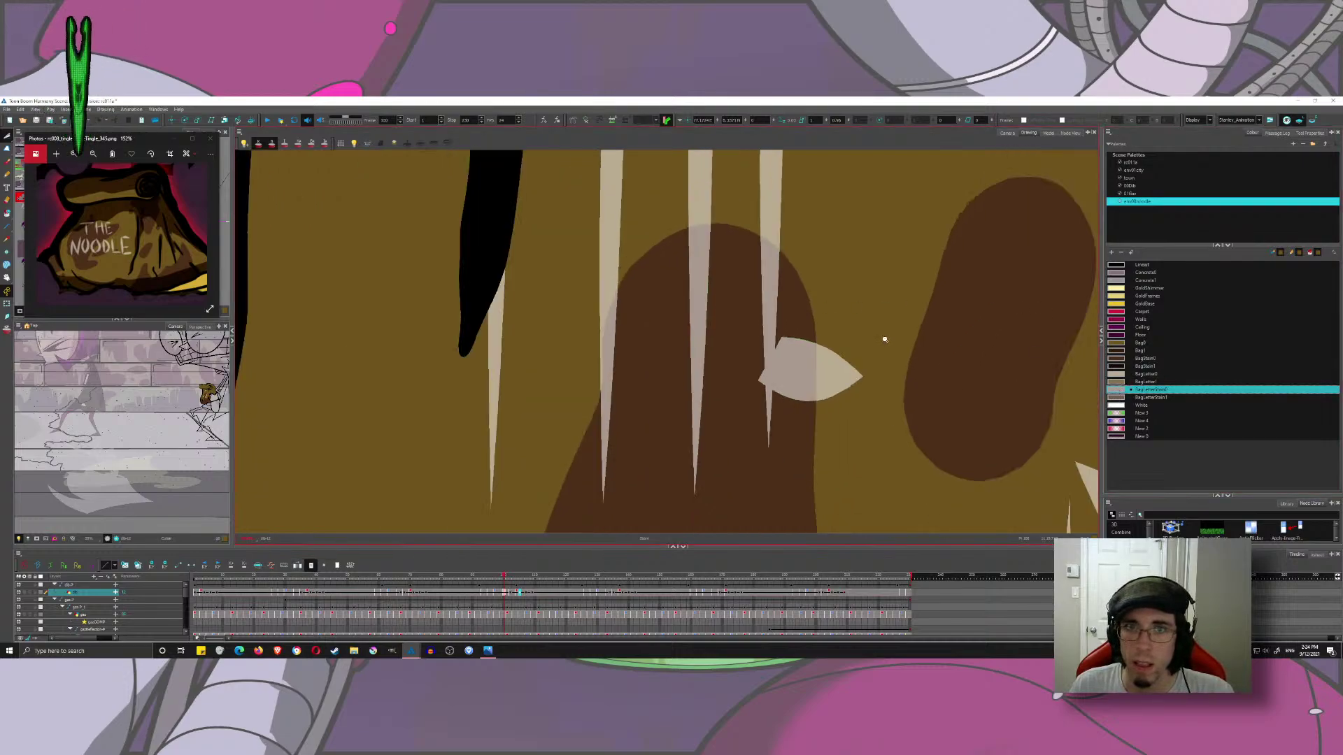
- Recolour the parts of NOODLE's D that overlap the stain with BagLetterStain0
left_click_drag(871, 412, 770, 218)
left_click(751, 326)
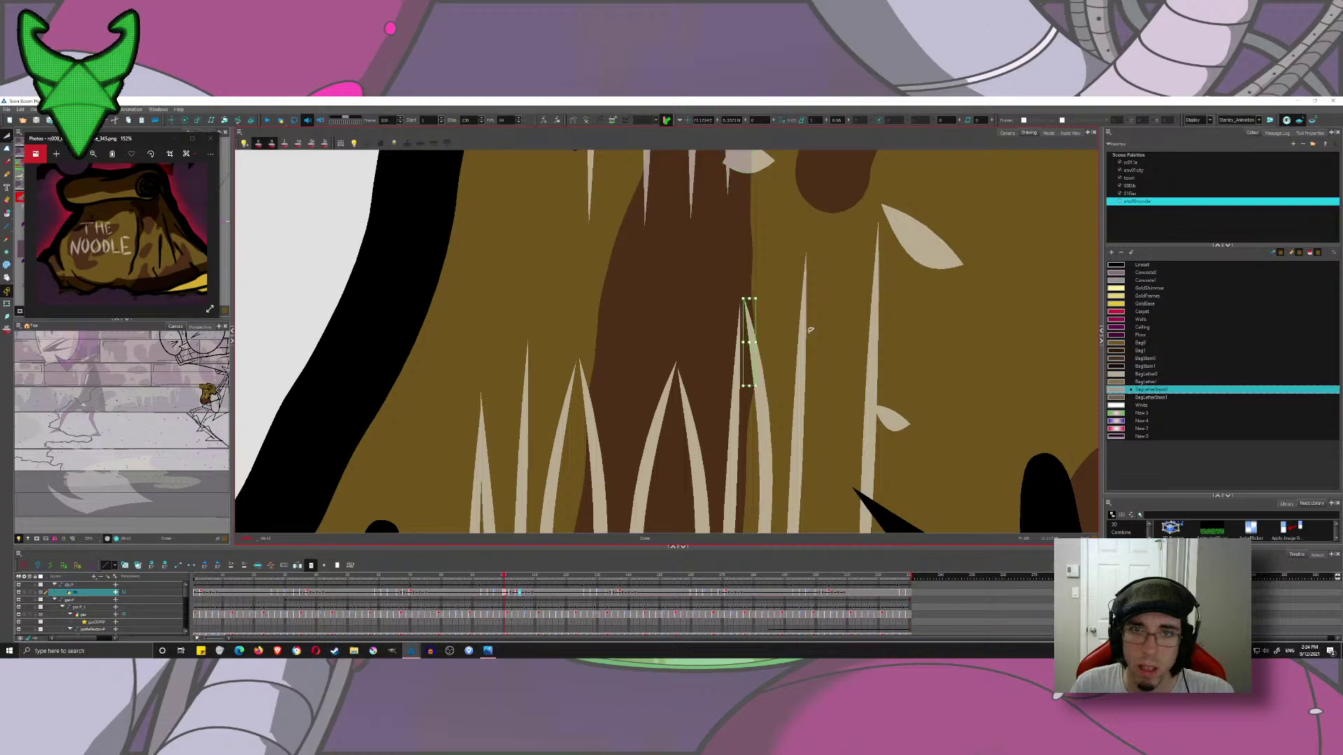
left_click(1115, 391)
left_click(734, 415)
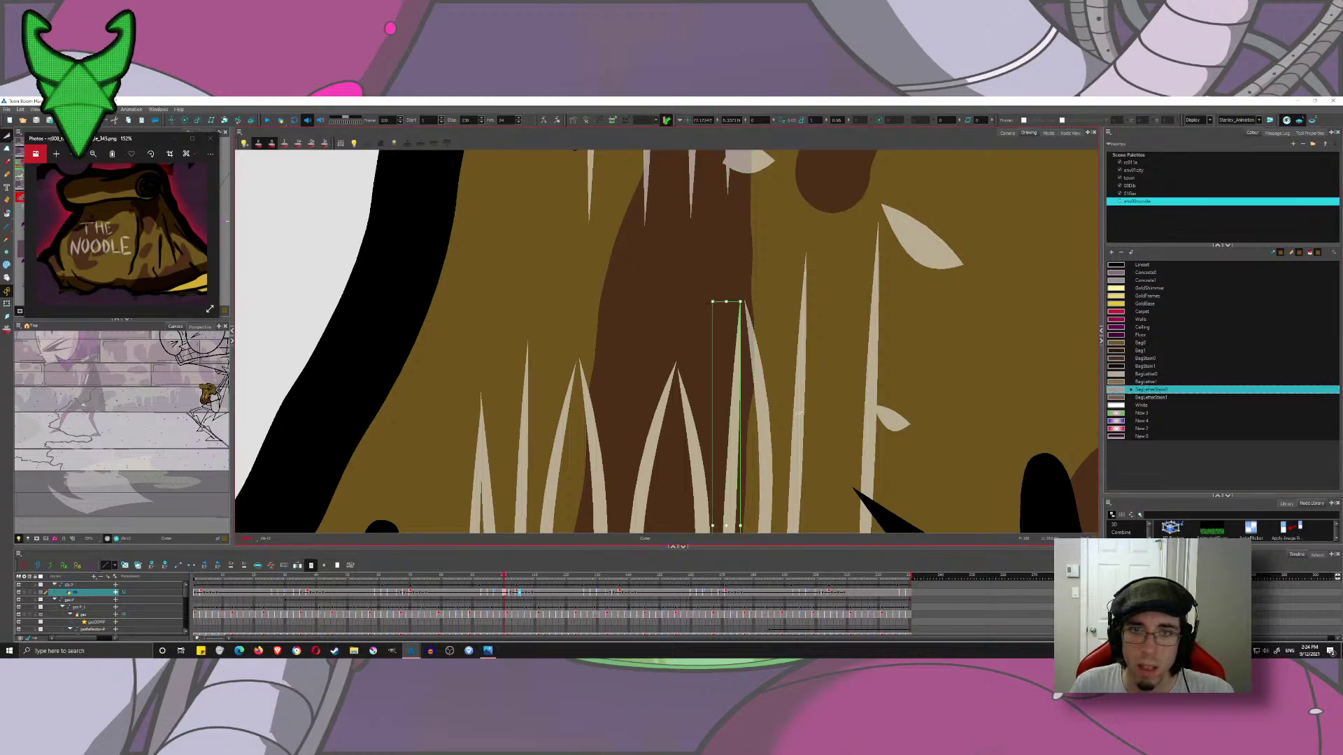
left_click(1126, 391)
left_click_drag(797, 465, 833, 261)
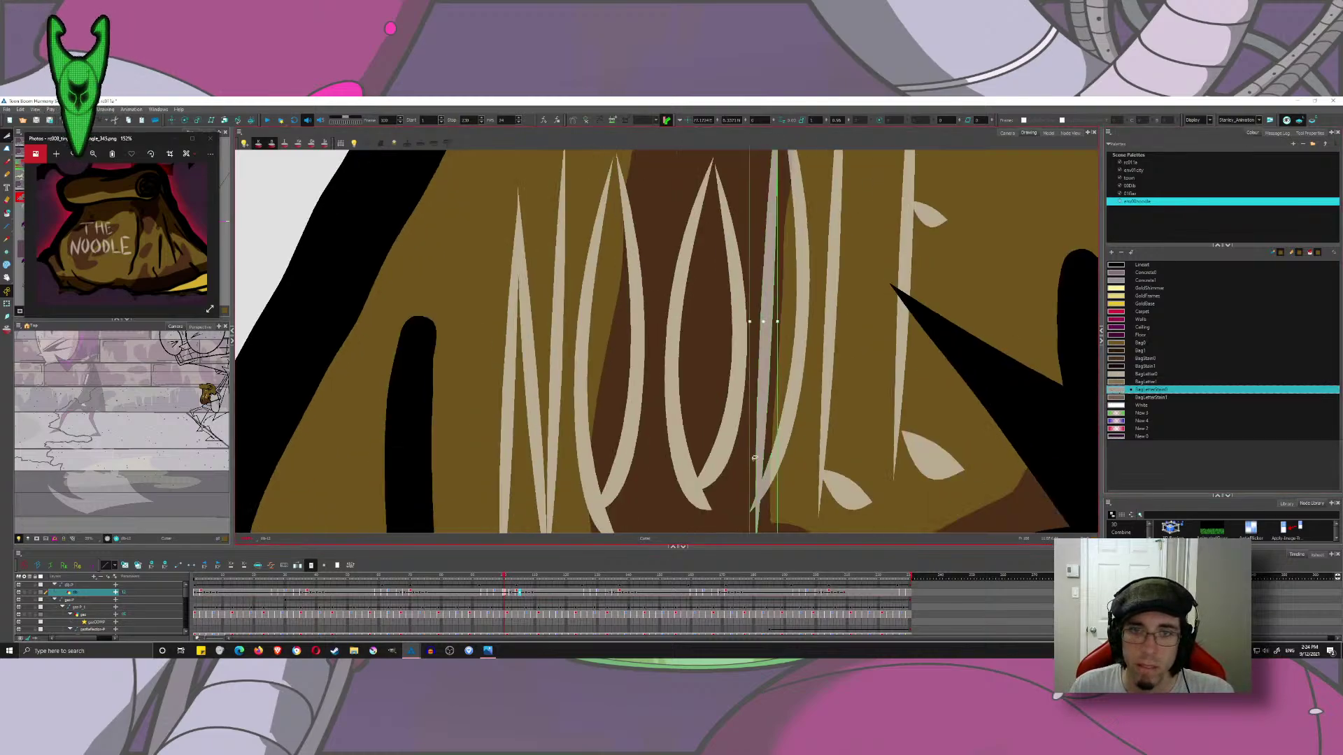
- Recolour the parts of NOODLE's two O's that lie over the stain with BagLetterStain0
left_click(738, 389)
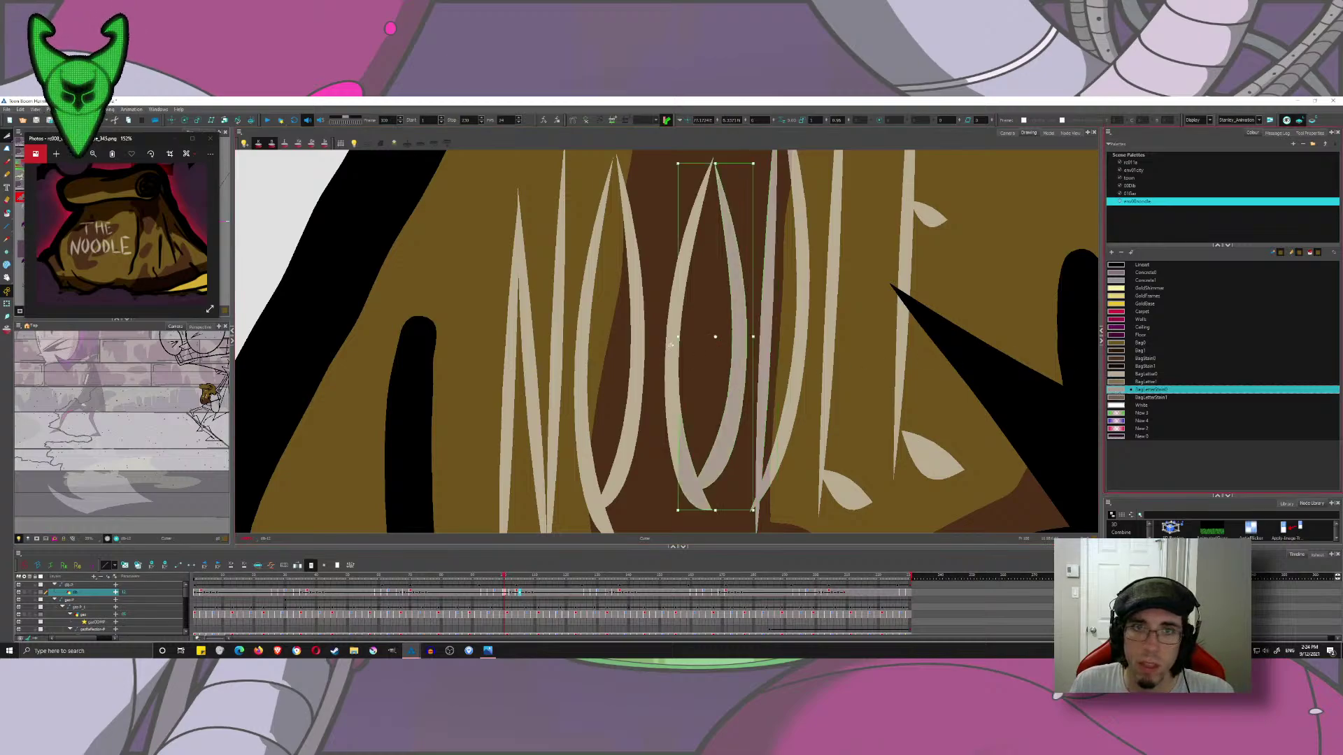
left_click(674, 391)
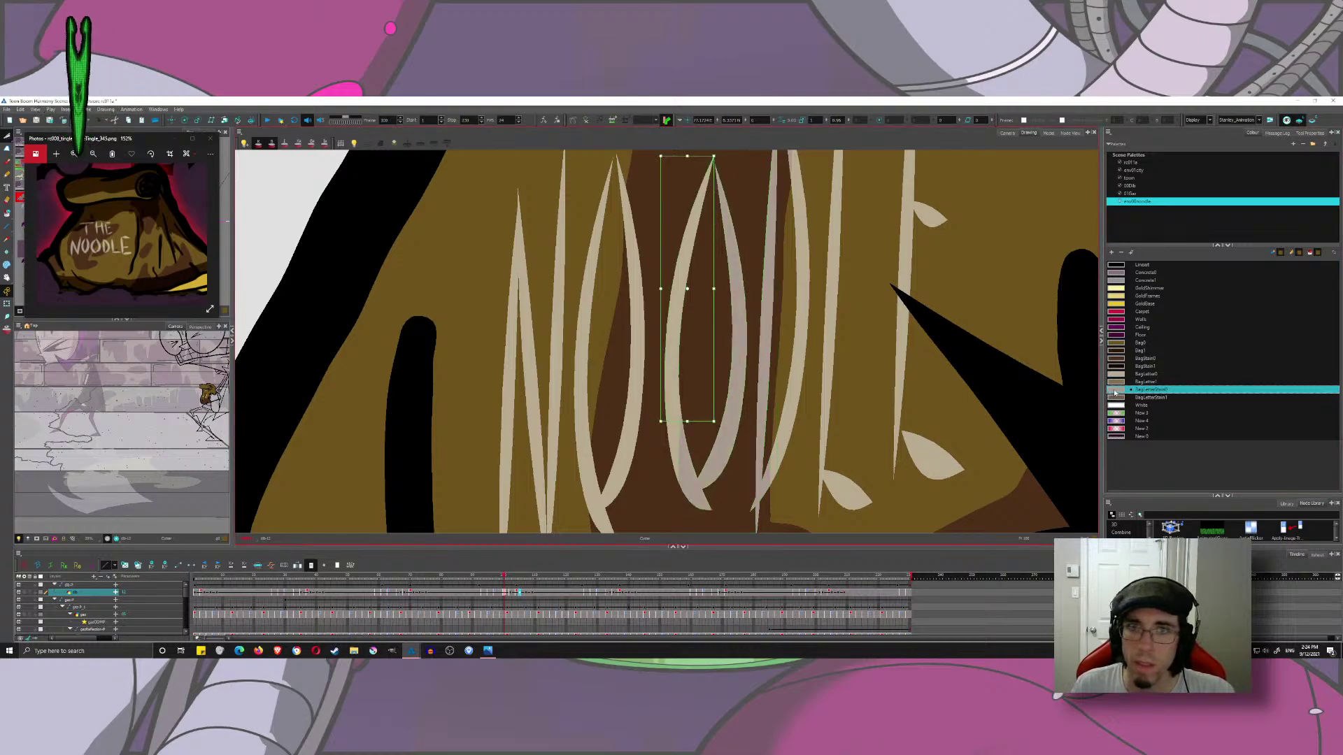
left_click(676, 419)
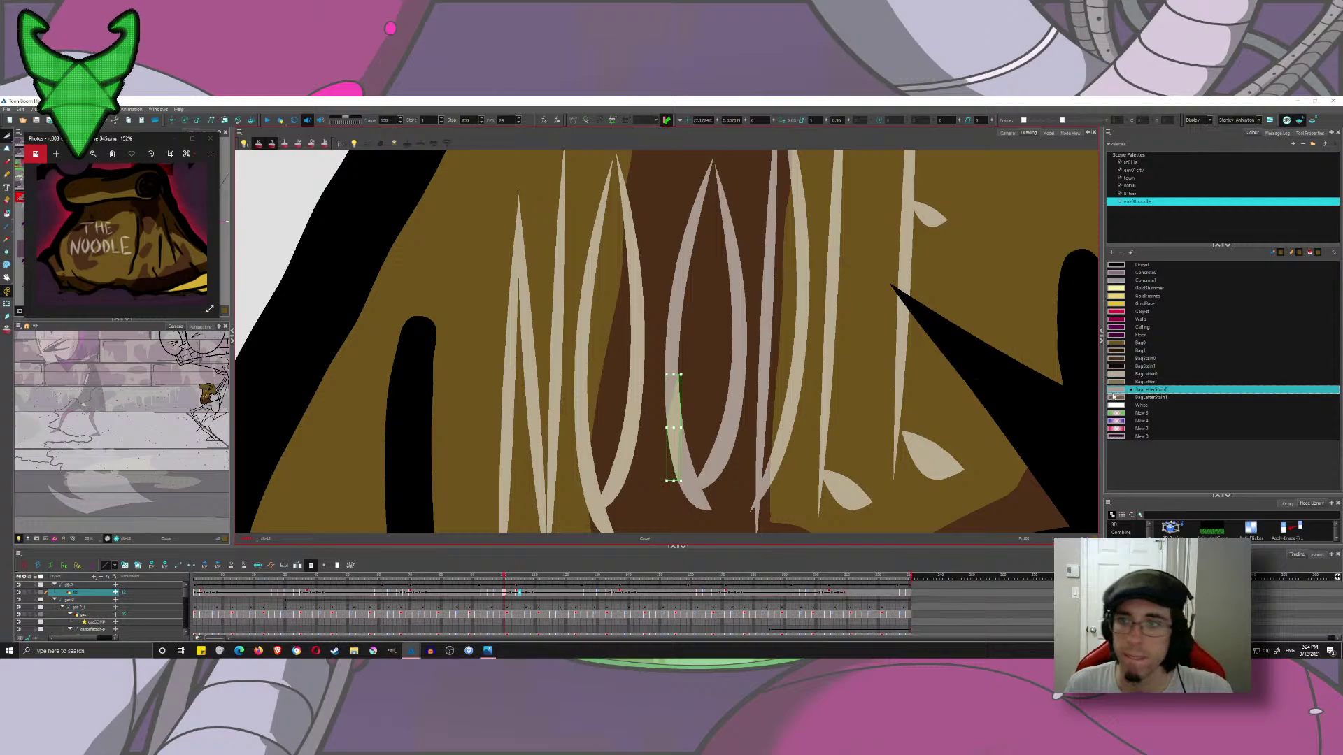
left_click(619, 364)
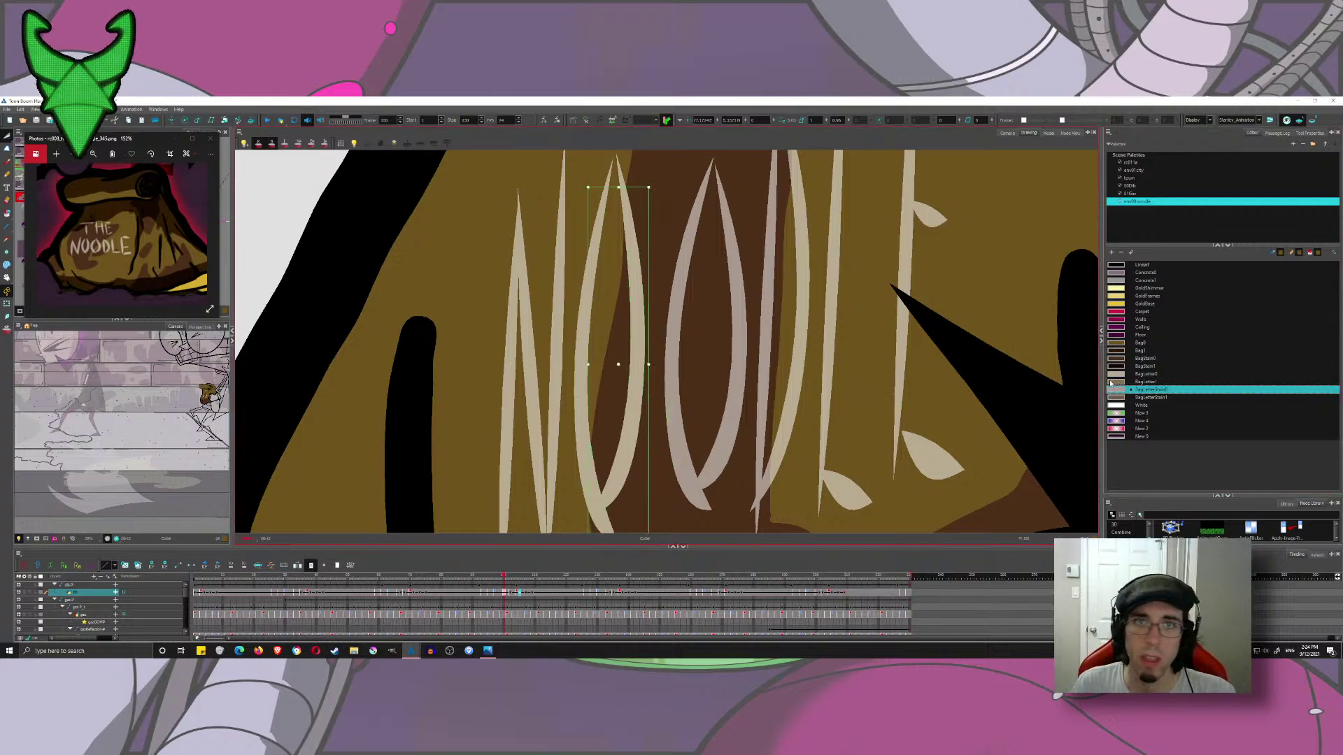
scroll(682, 357, "down", 4)
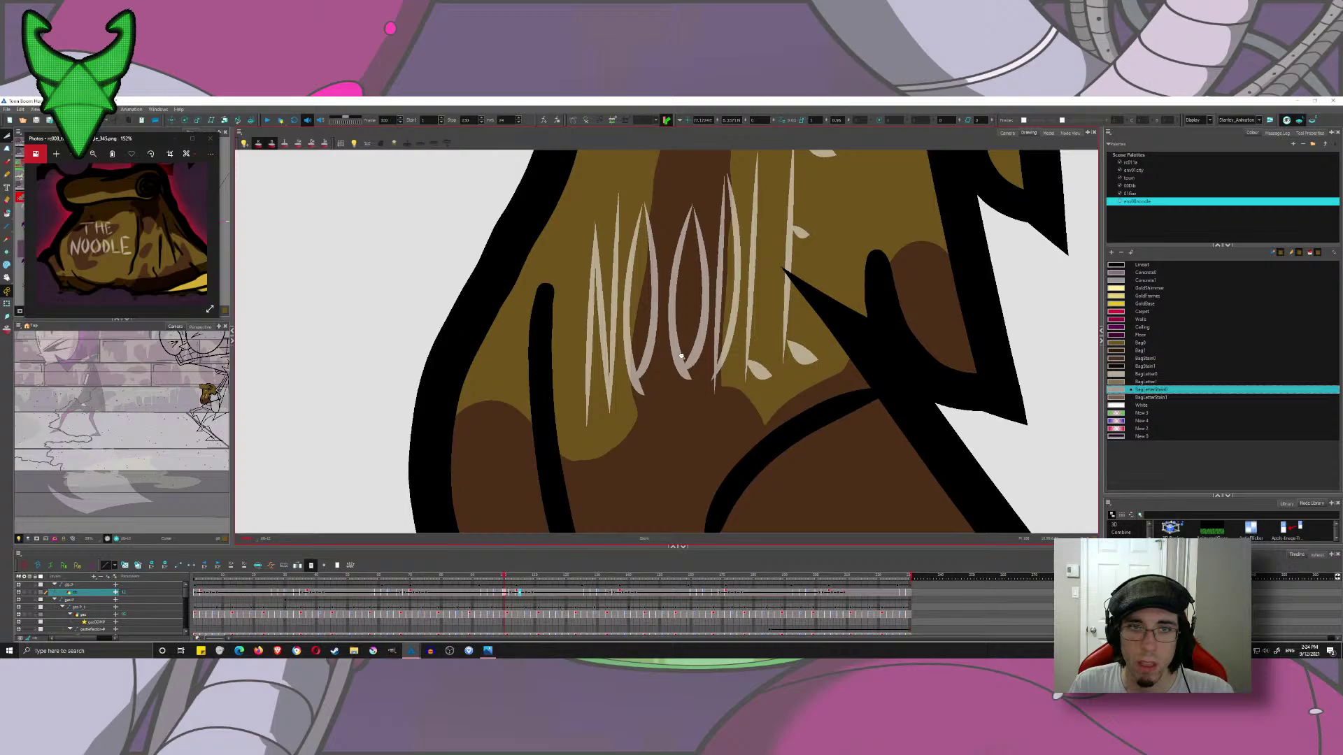
scroll(682, 357, "down", 4)
left_click_drag(682, 357, 678, 492)
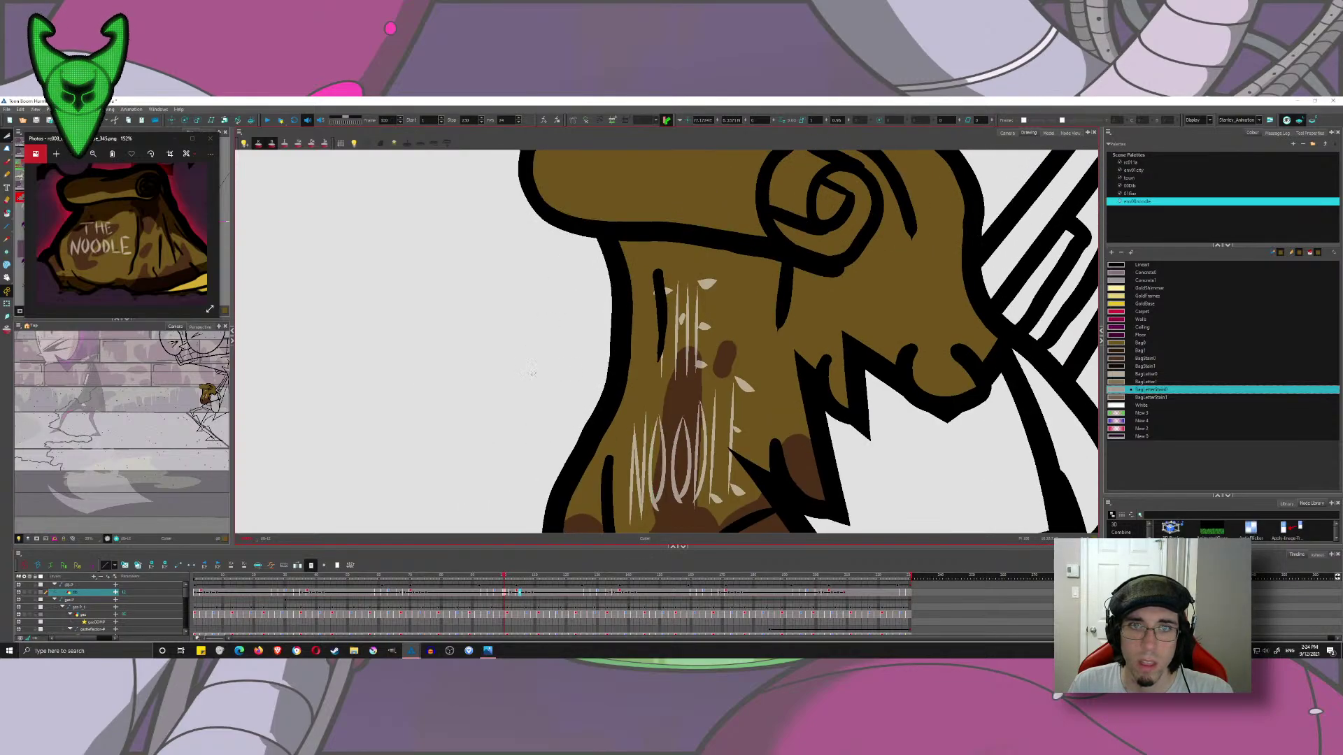
scroll(549, 376, "down", 5)
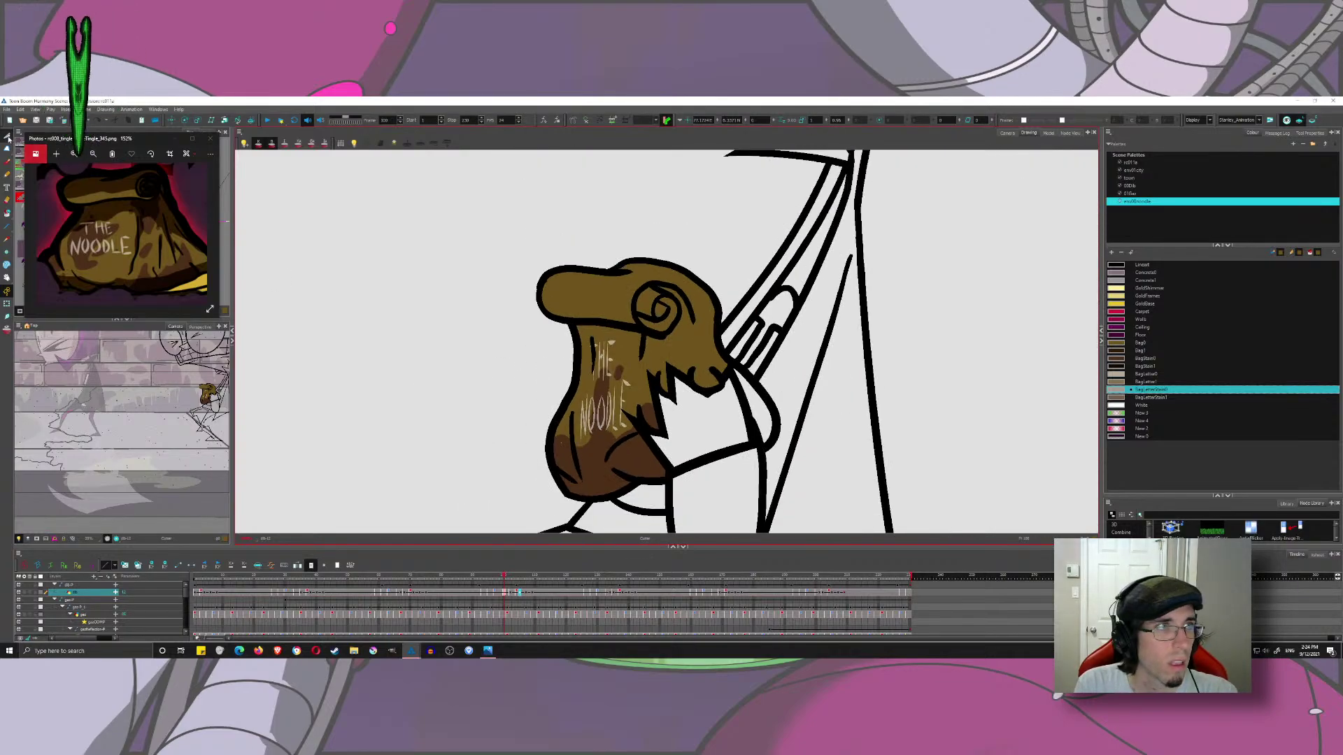
- Select all the artwork on the newly coloured bag drawing and on the following coloured drawings to examine it
left_click(7, 136)
left_click(28, 135)
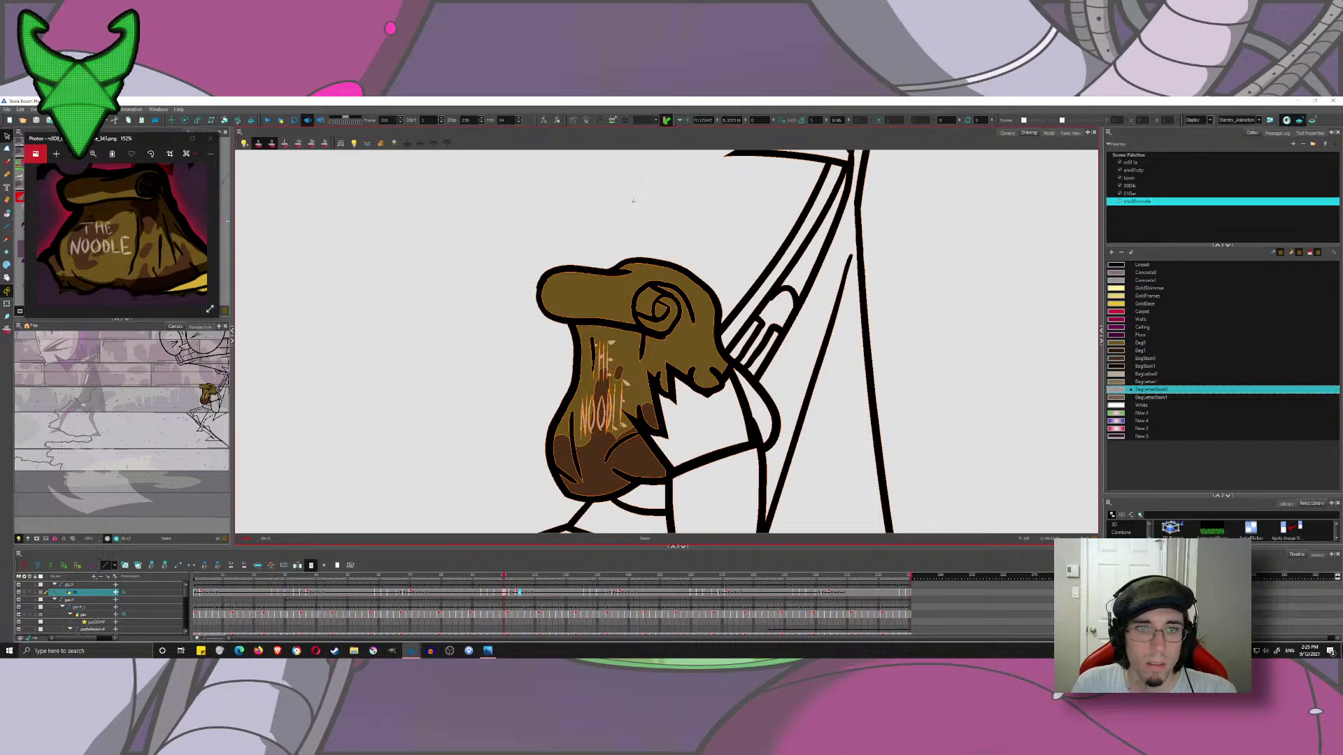
left_click(512, 576)
left_click_drag(512, 576, 510, 577)
left_click(572, 239)
key("ctrl+a")
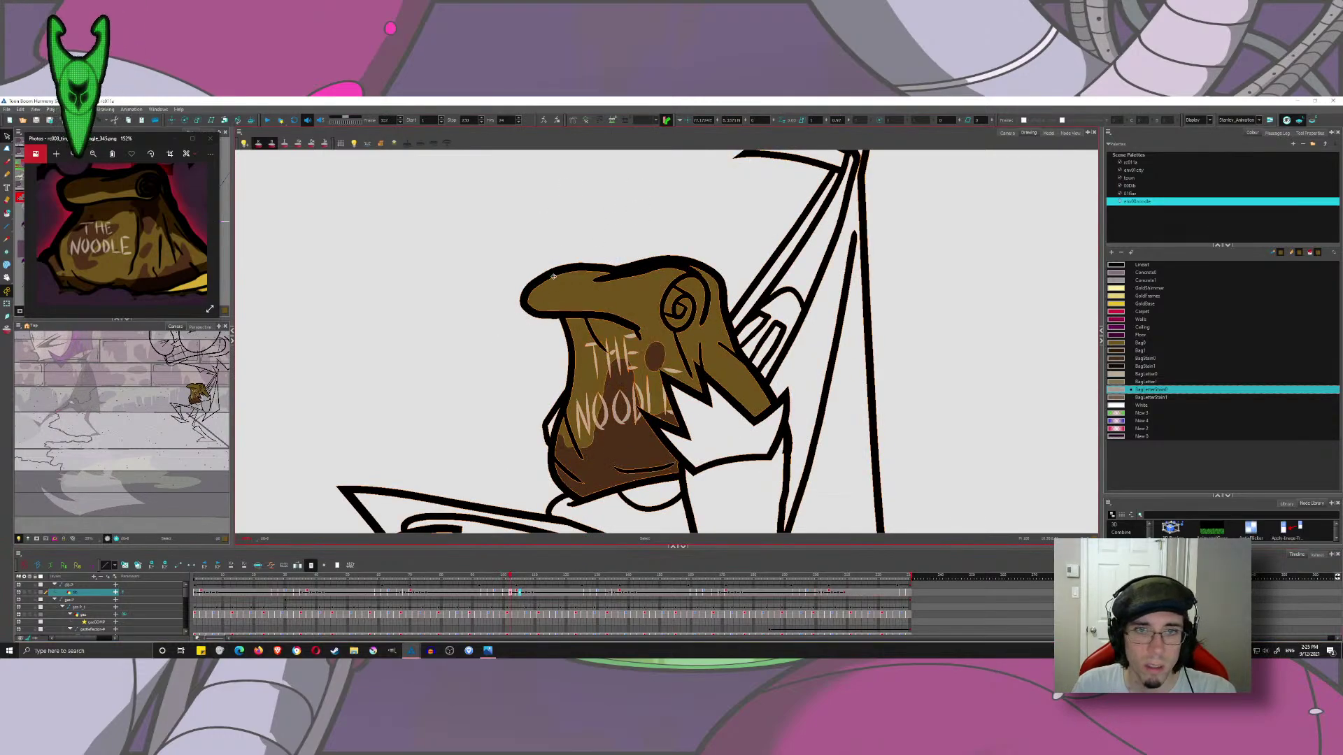
left_click(515, 578)
left_click(526, 476)
key("ctrl+a")
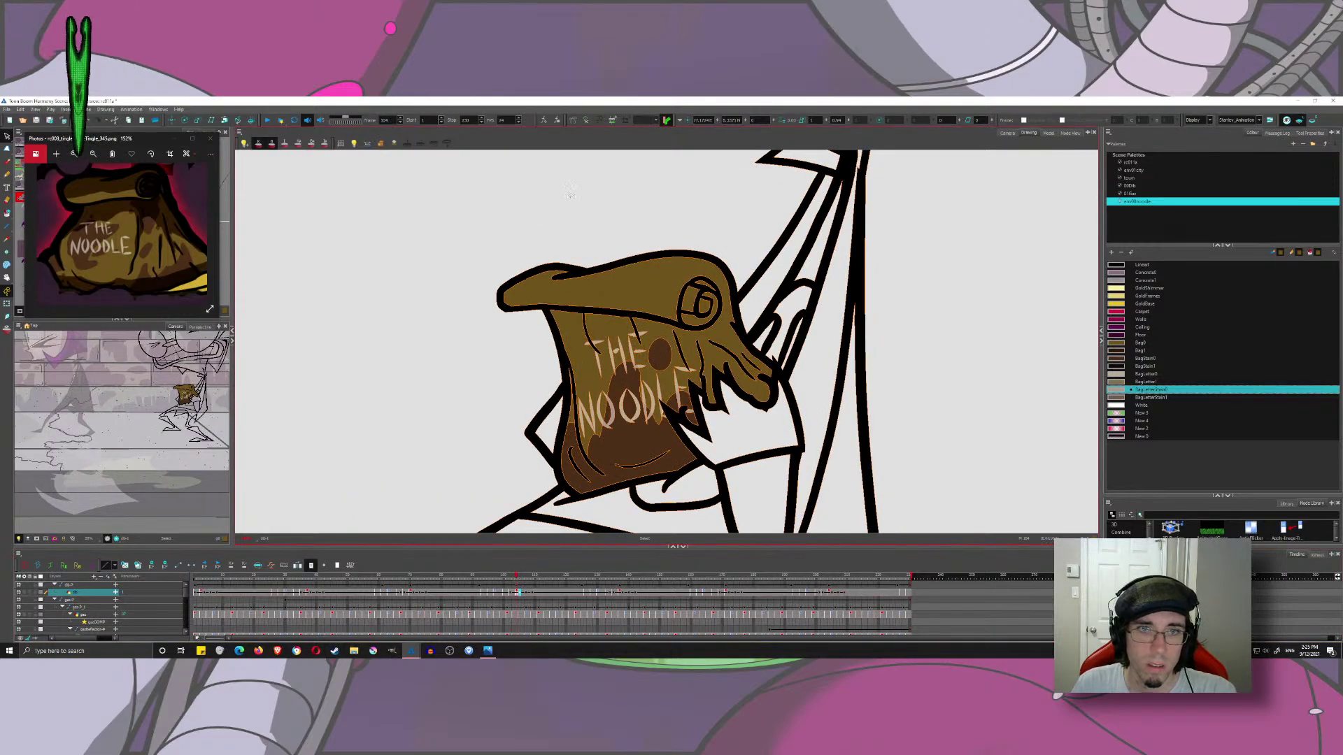
left_click(526, 476)
- On the preceding uncoloured bag drawing, brush the stain's lower edge, the streak over the lettering and a small spot with BagStain0
left_click(533, 580)
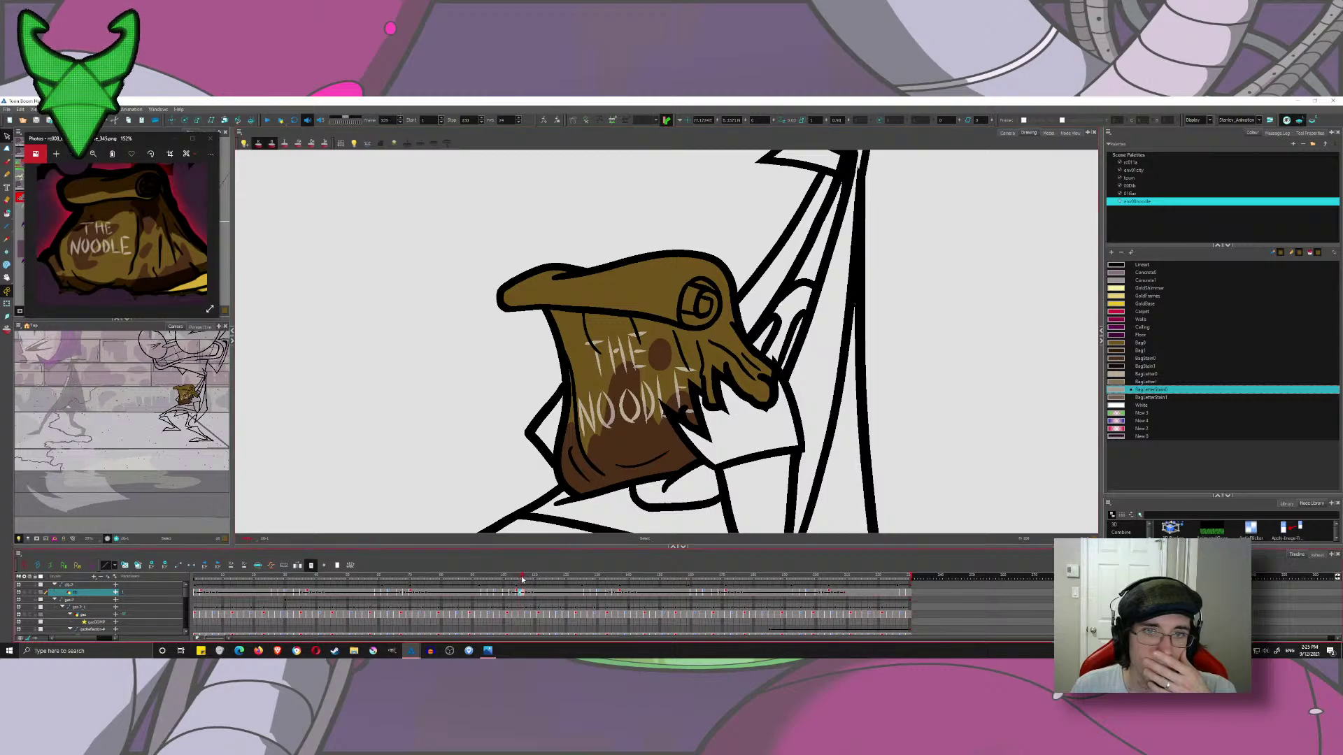
left_click_drag(533, 580, 499, 574)
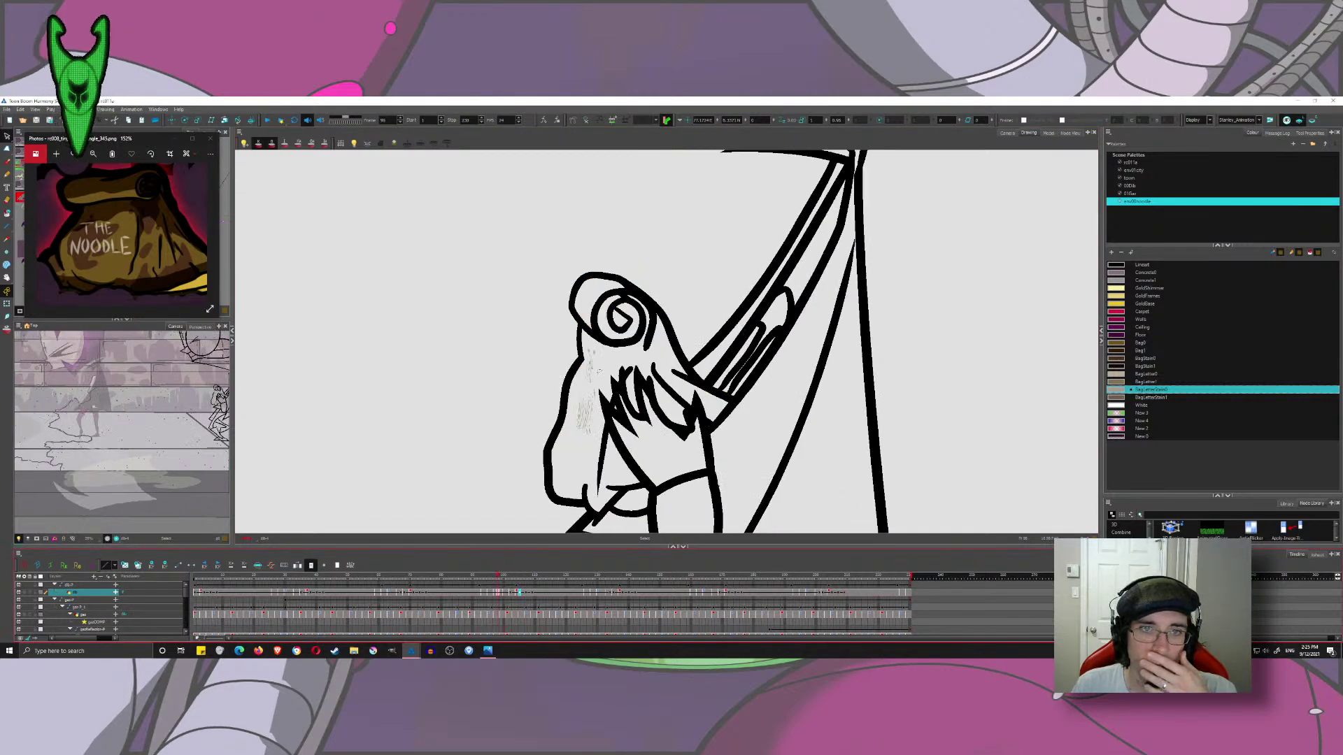
scroll(582, 454, "up", 7)
scroll(506, 313, "down", 2)
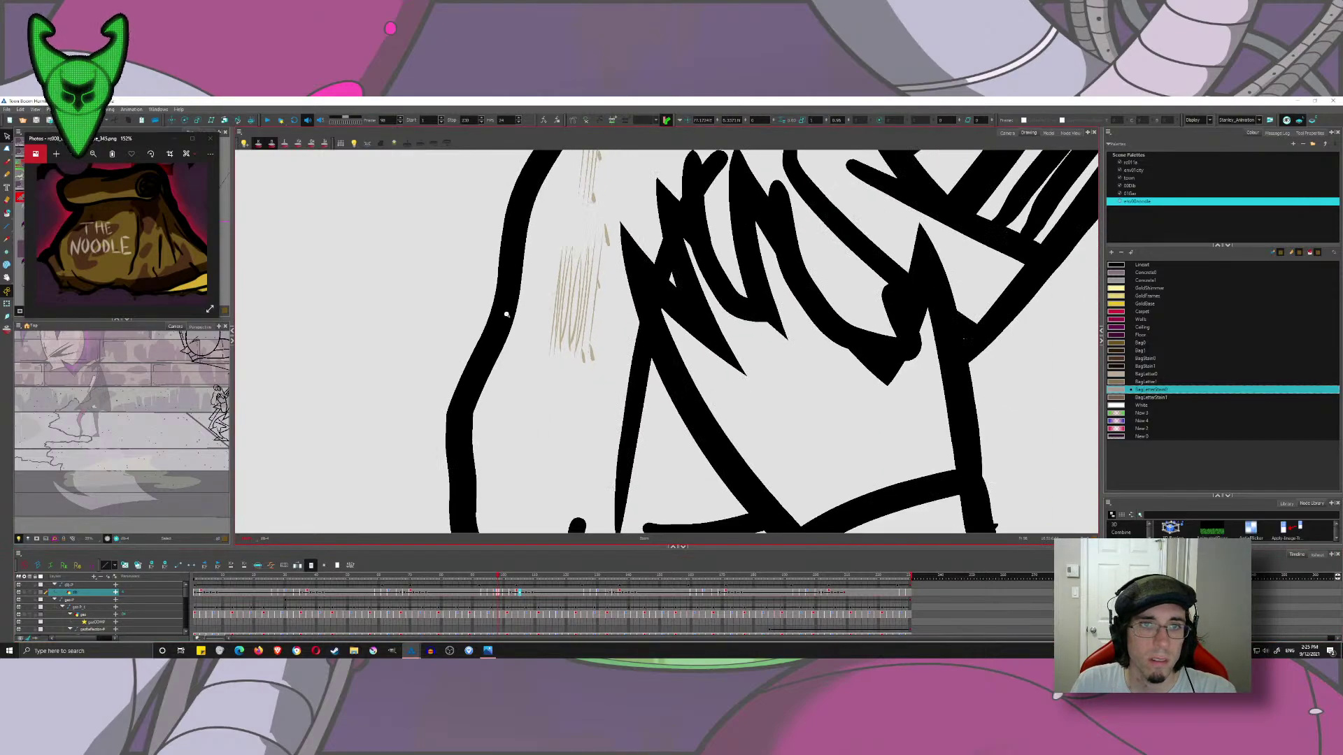
left_click(8, 162)
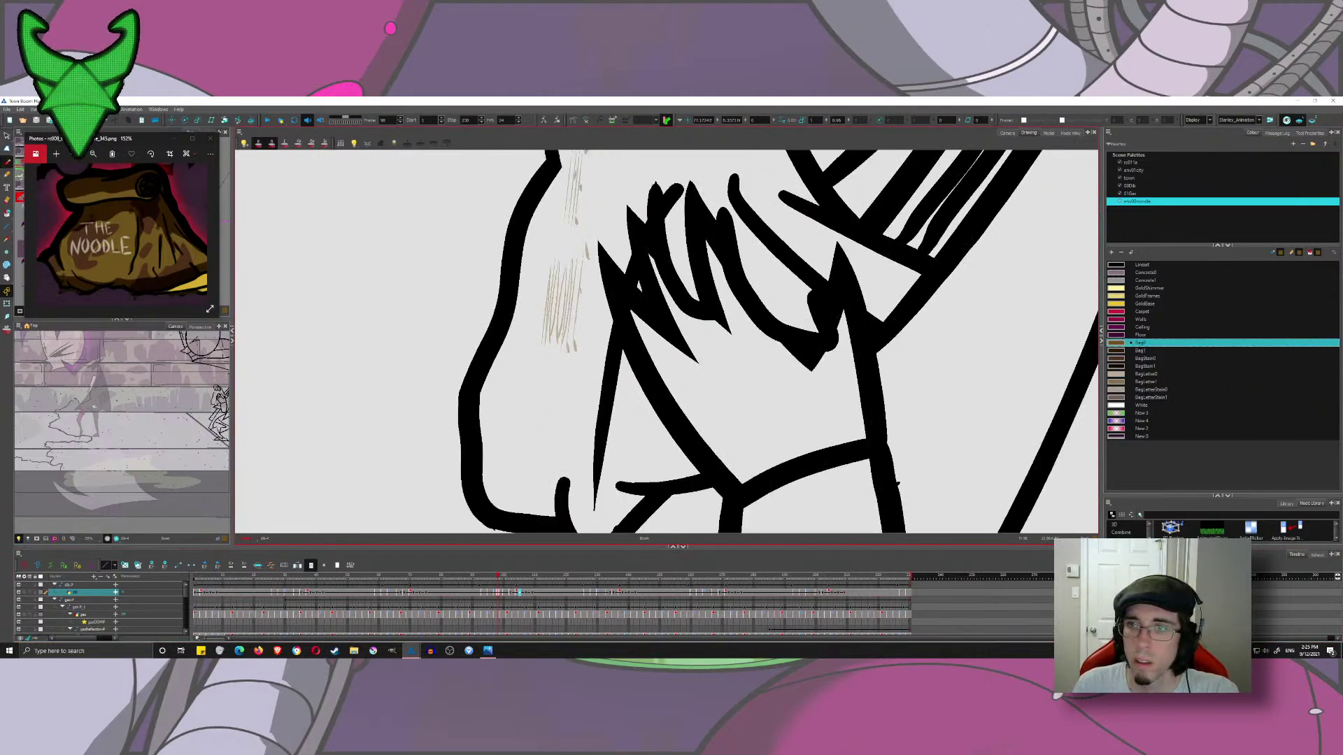
left_click(1140, 359)
mouse_move(473, 375)
left_mouse_down()
mouse_move(524, 380)
mouse_move(544, 355)
mouse_move(573, 221)
mouse_move(556, 367)
mouse_move(578, 408)
mouse_move(606, 397)
left_mouse_up()
mouse_move(592, 225)
left_mouse_down()
mouse_move(572, 316)
mouse_move(598, 295)
mouse_move(572, 293)
mouse_move(580, 282)
mouse_move(580, 309)
left_mouse_up()
key("ctrl+z")
key("ctrl+z")
key("ctrl+z")
key("ctrl+z")
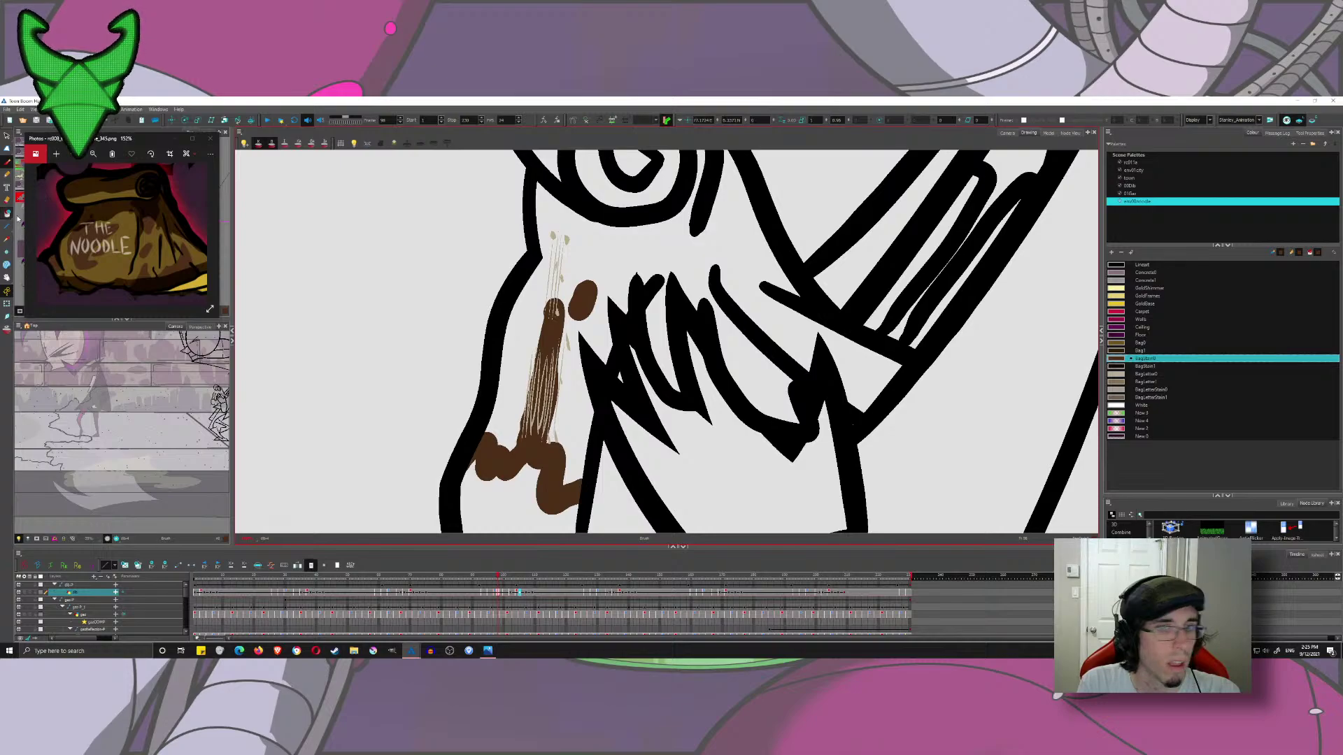
- Fill the lower part of the bag below the brushed stain edge, including the folded section, with BagStain0
scroll(502, 285, "down", 3)
scroll(503, 286, "up", 3)
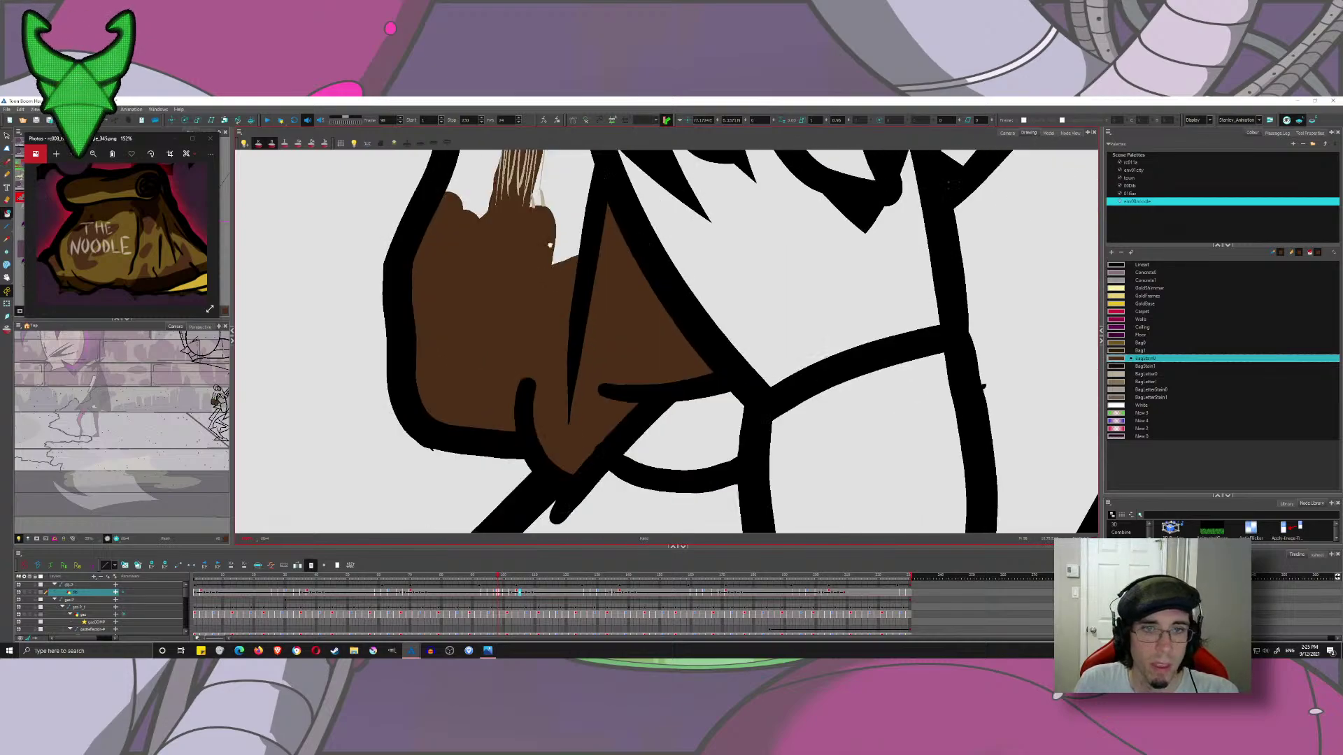
left_click_drag(557, 306, 549, 525)
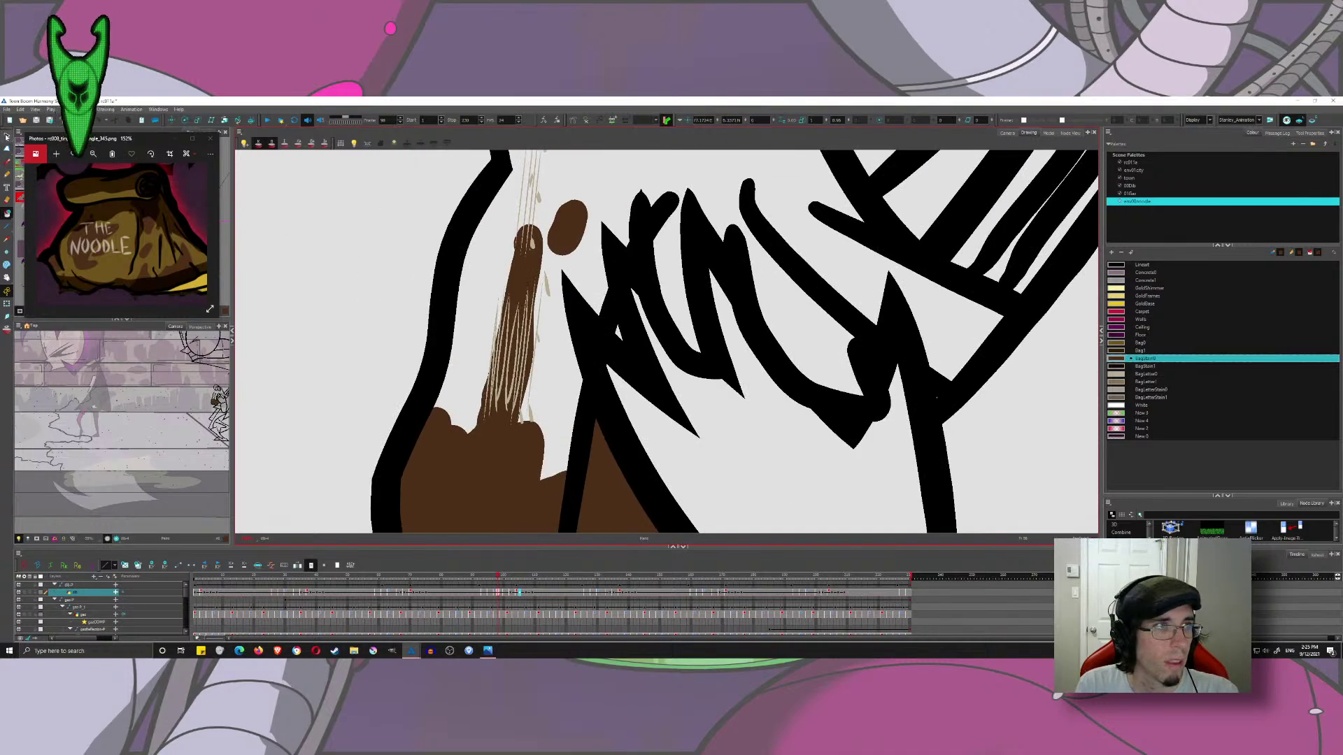
- Cut out the lettering pieces that cross the outer edge of the stain streak and recolour them with BagLetterStain0
left_click_drag(6, 136, 25, 144)
scroll(558, 329, "up", 4)
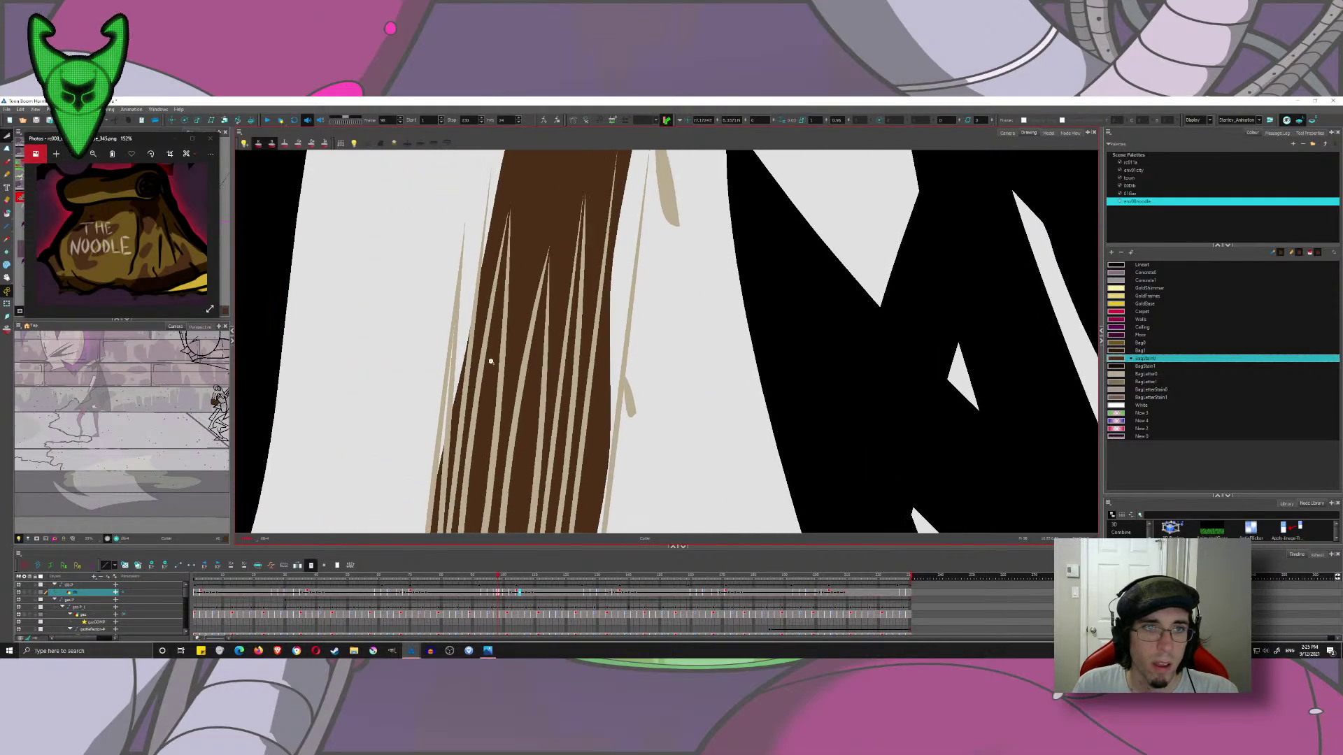
scroll(499, 369, "down", 6)
scroll(498, 368, "up", 4)
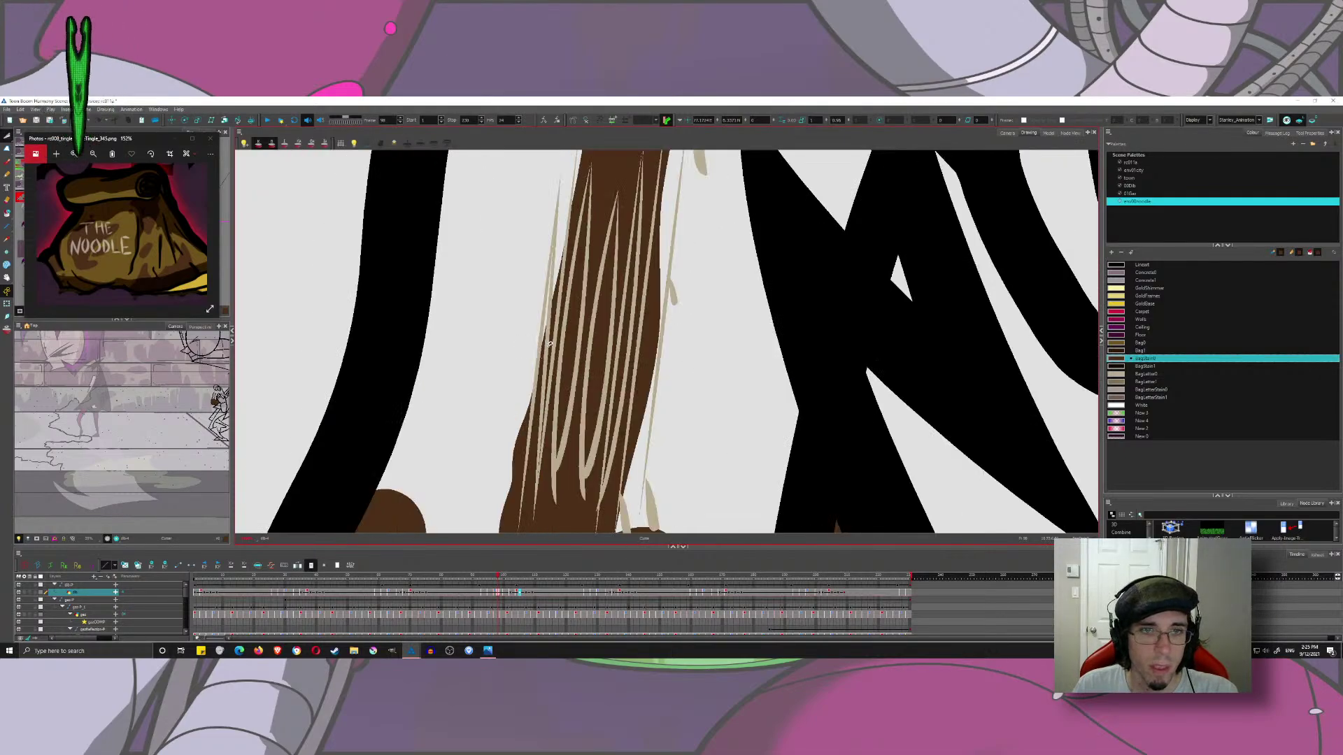
left_click(547, 342)
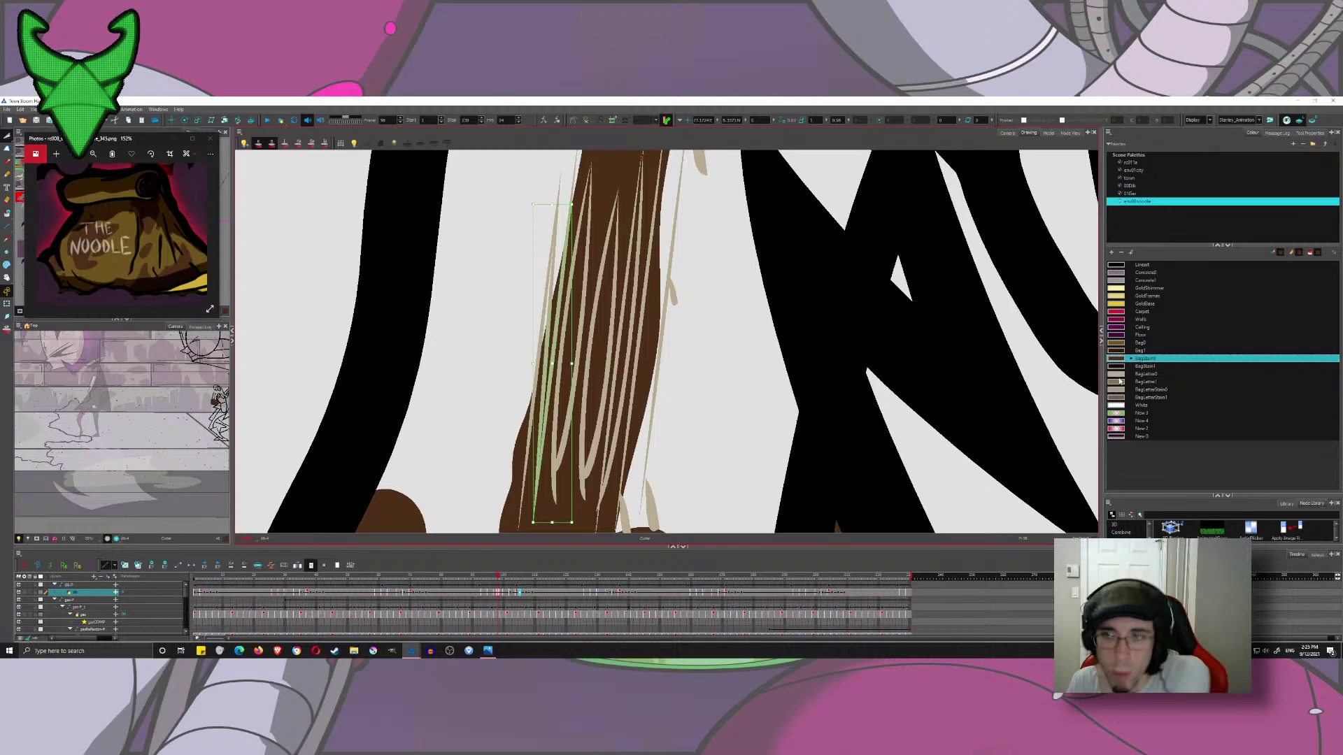
left_click(1120, 389)
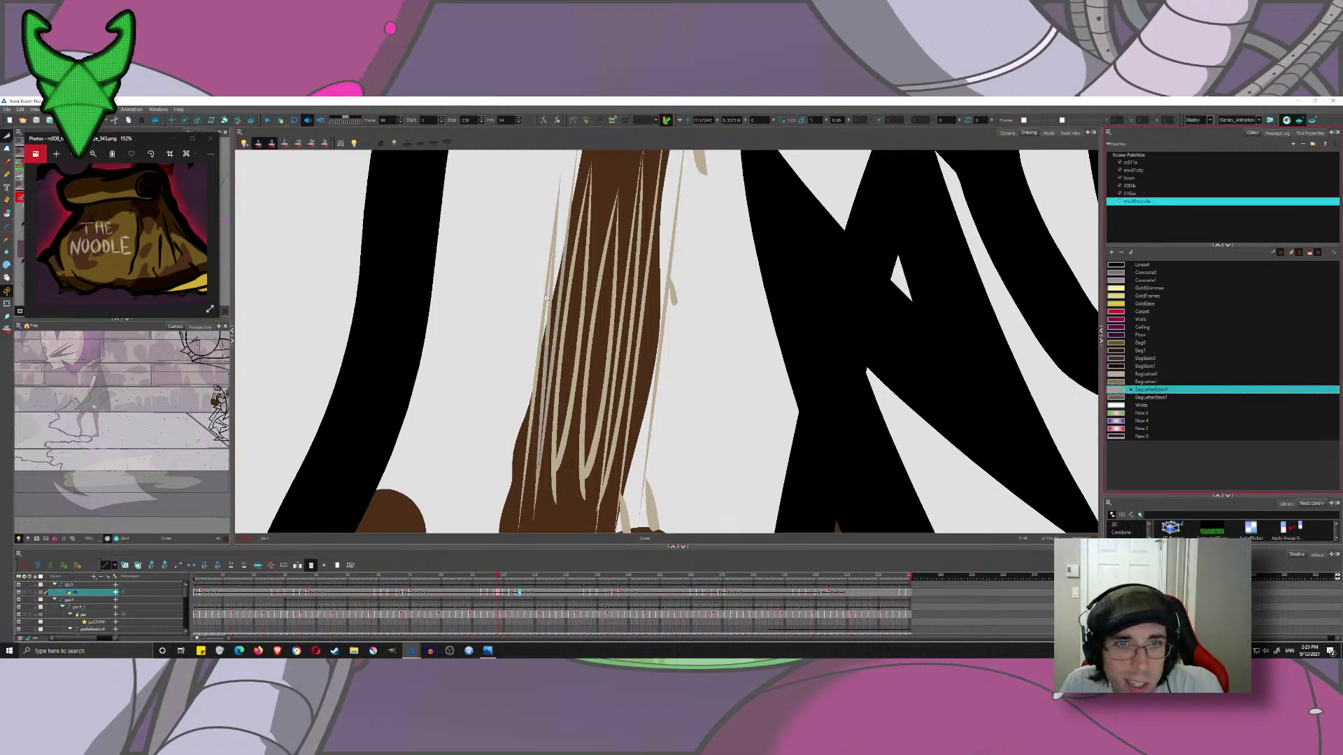
scroll(549, 353, "up", 3)
left_click(420, 331)
left_click_drag(505, 502, 511, 453)
left_click(511, 454)
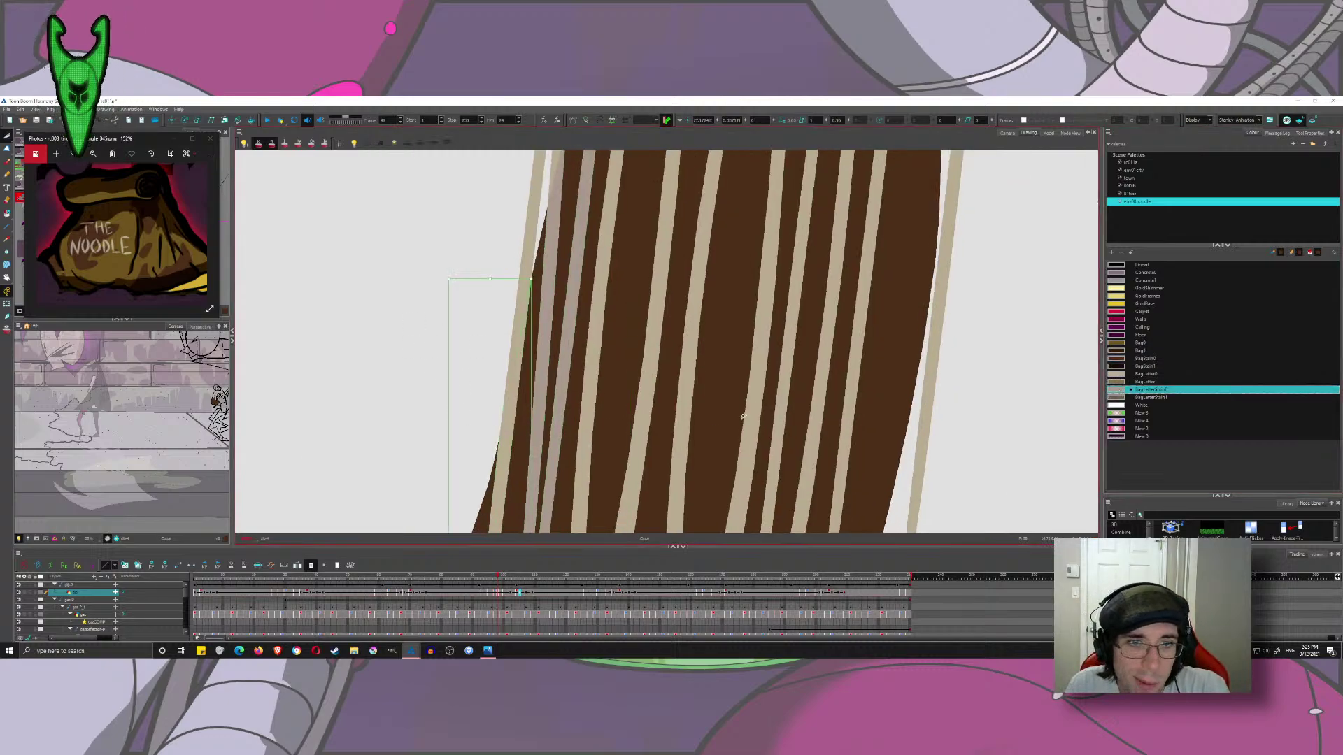
left_click(1120, 391)
scroll(890, 308, "down", 6)
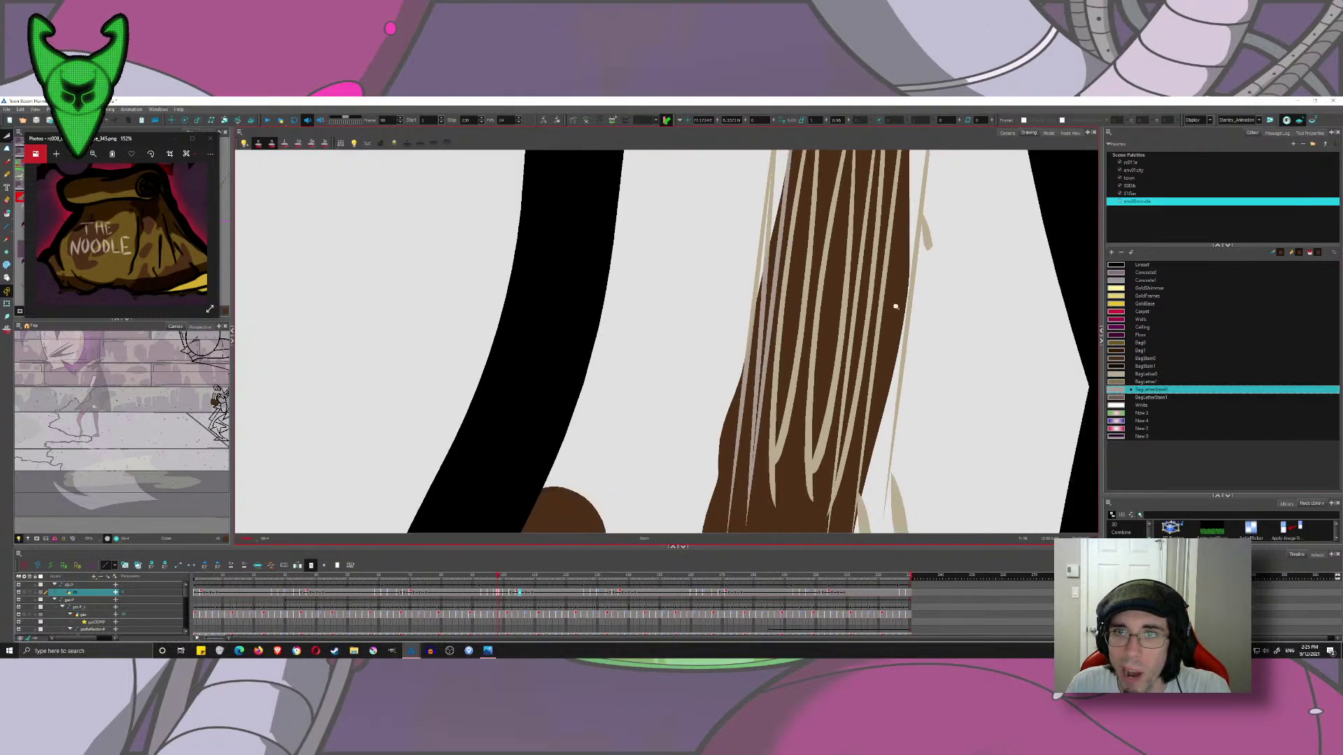
- Cut out the letter strokes overlapping the rounded upper end of the stain streak and recolour them with BagLetterStain0
left_click_drag(866, 191, 775, 377)
left_click_drag(816, 173, 797, 312)
left_click_drag(819, 229, 795, 378)
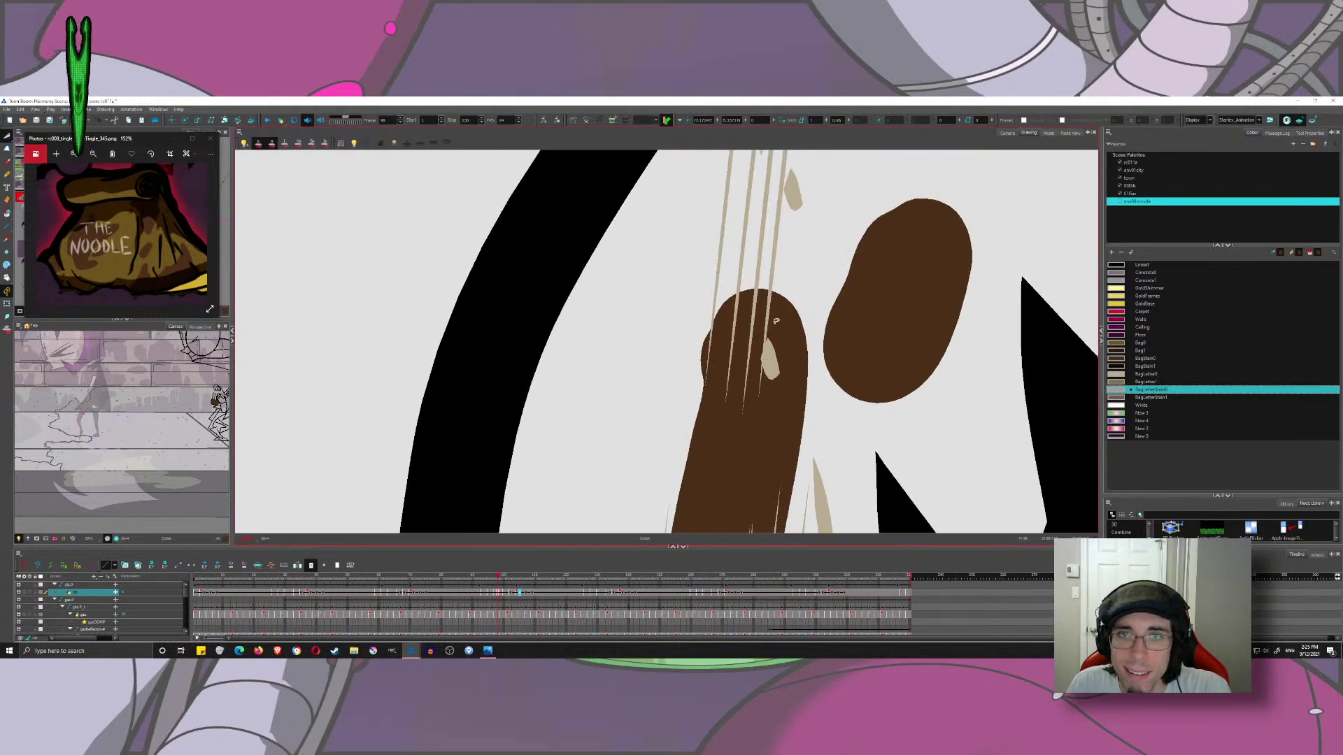
left_click(772, 351)
scroll(770, 346, "up", 4)
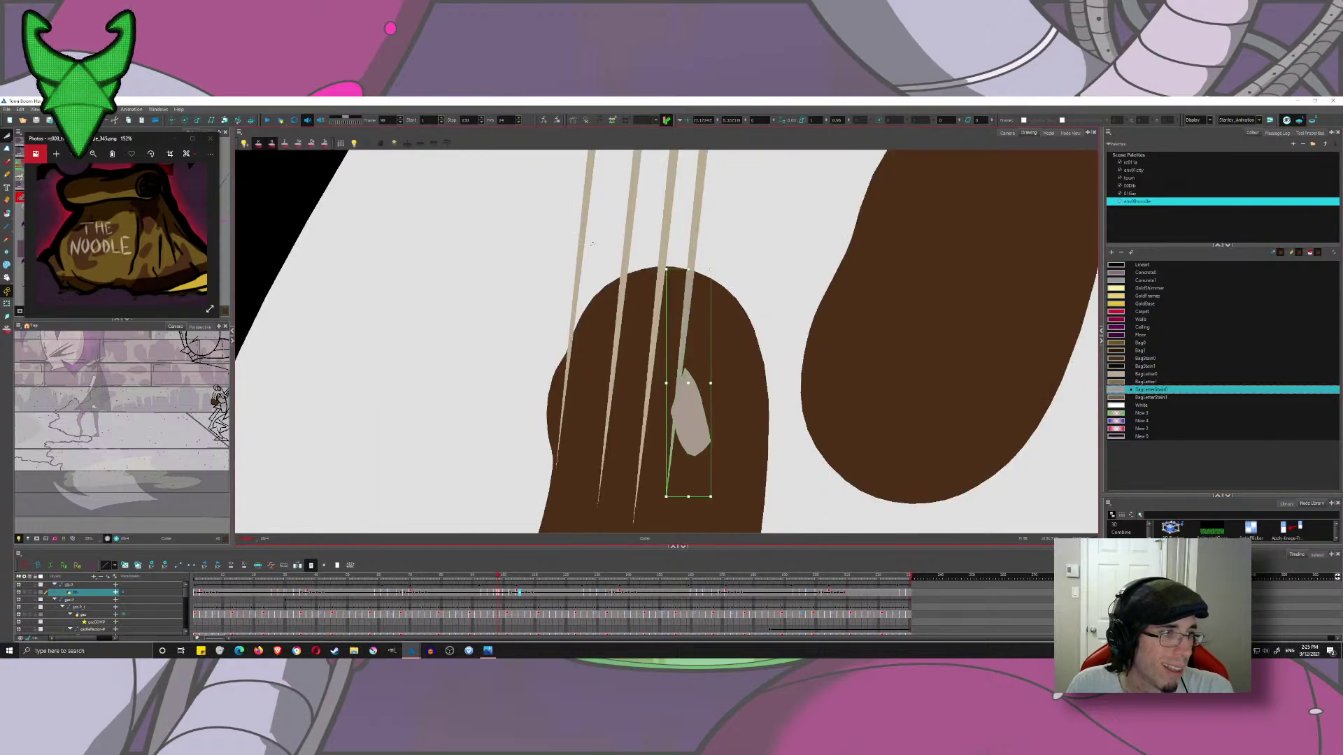
left_click(698, 280)
left_click(661, 274)
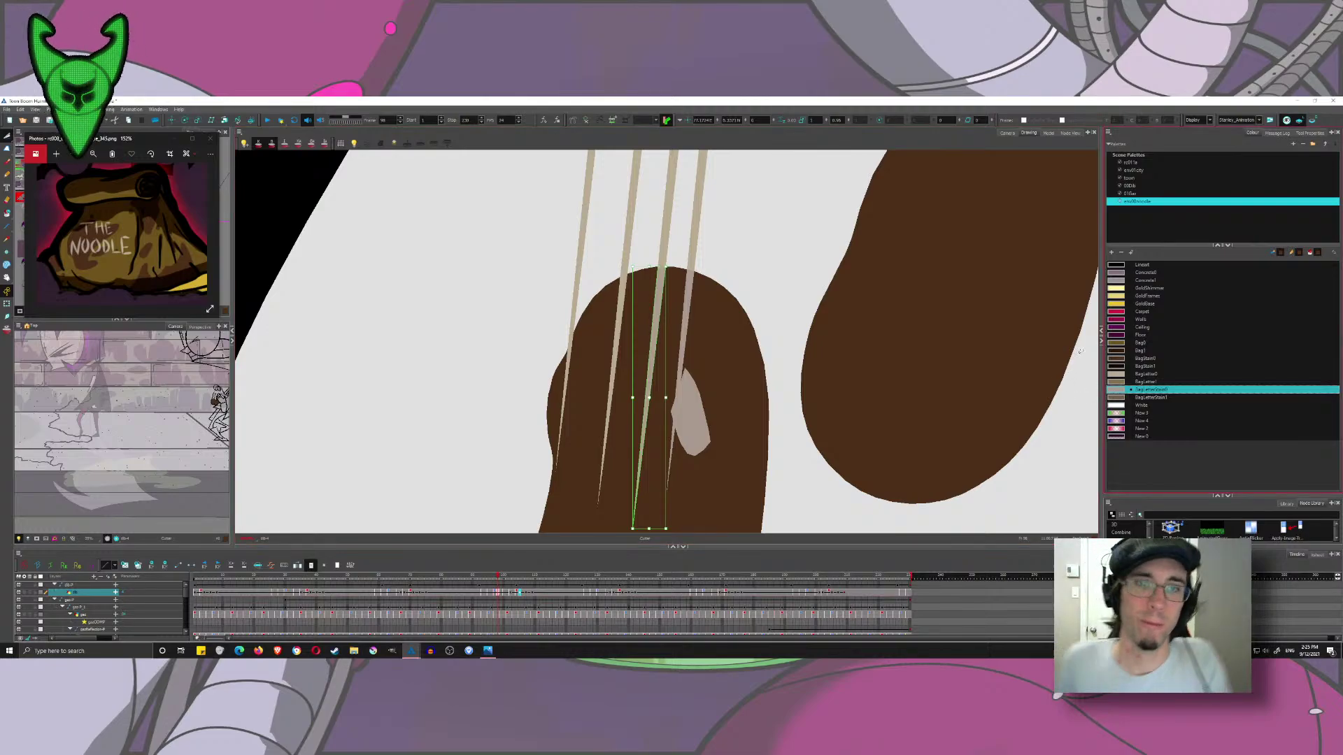
left_click(625, 292)
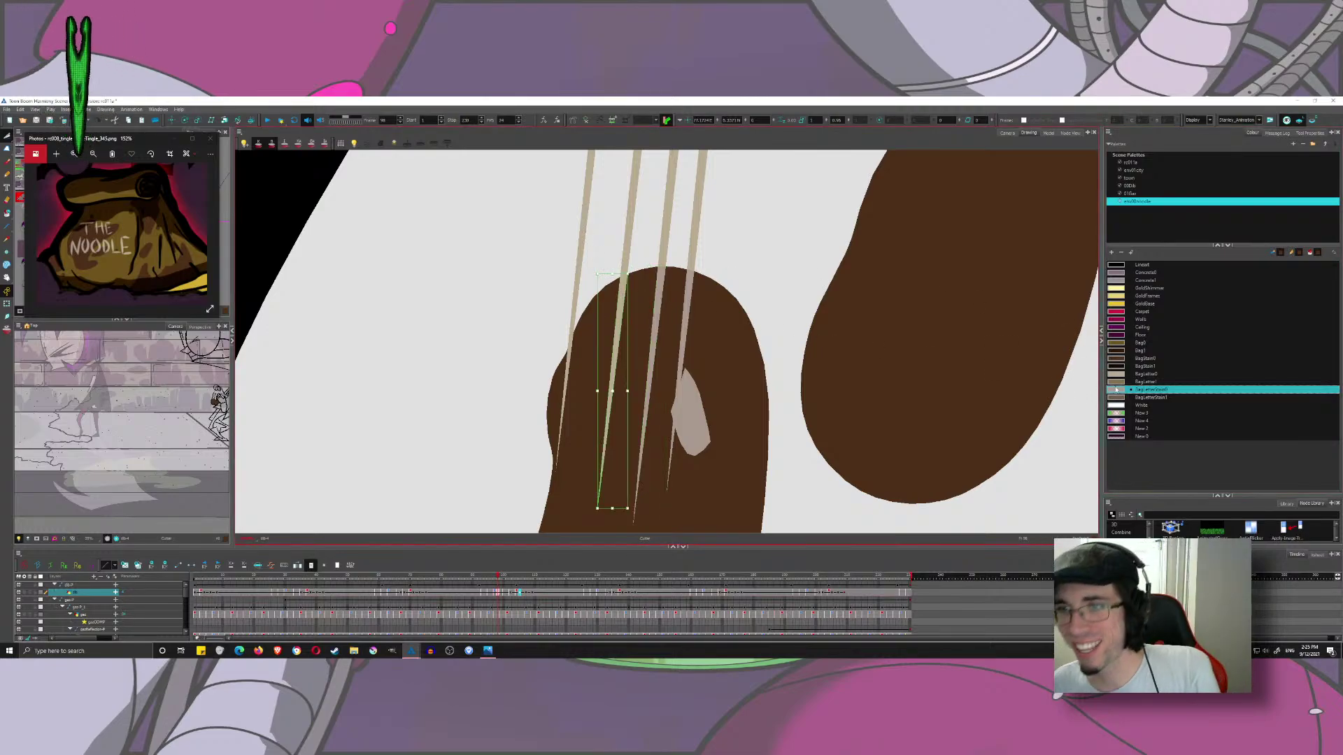
left_click(569, 359)
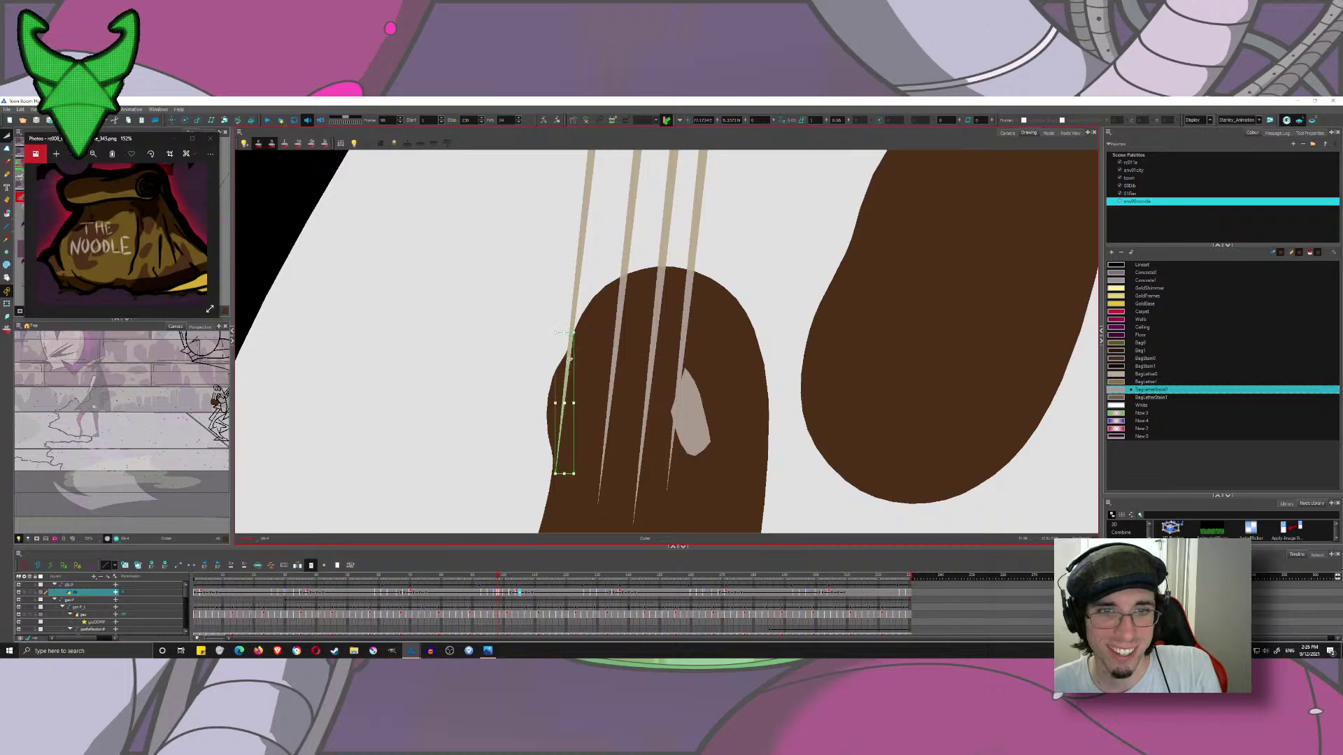
left_click(1114, 391)
left_click(782, 274)
scroll(785, 278, "down", 4)
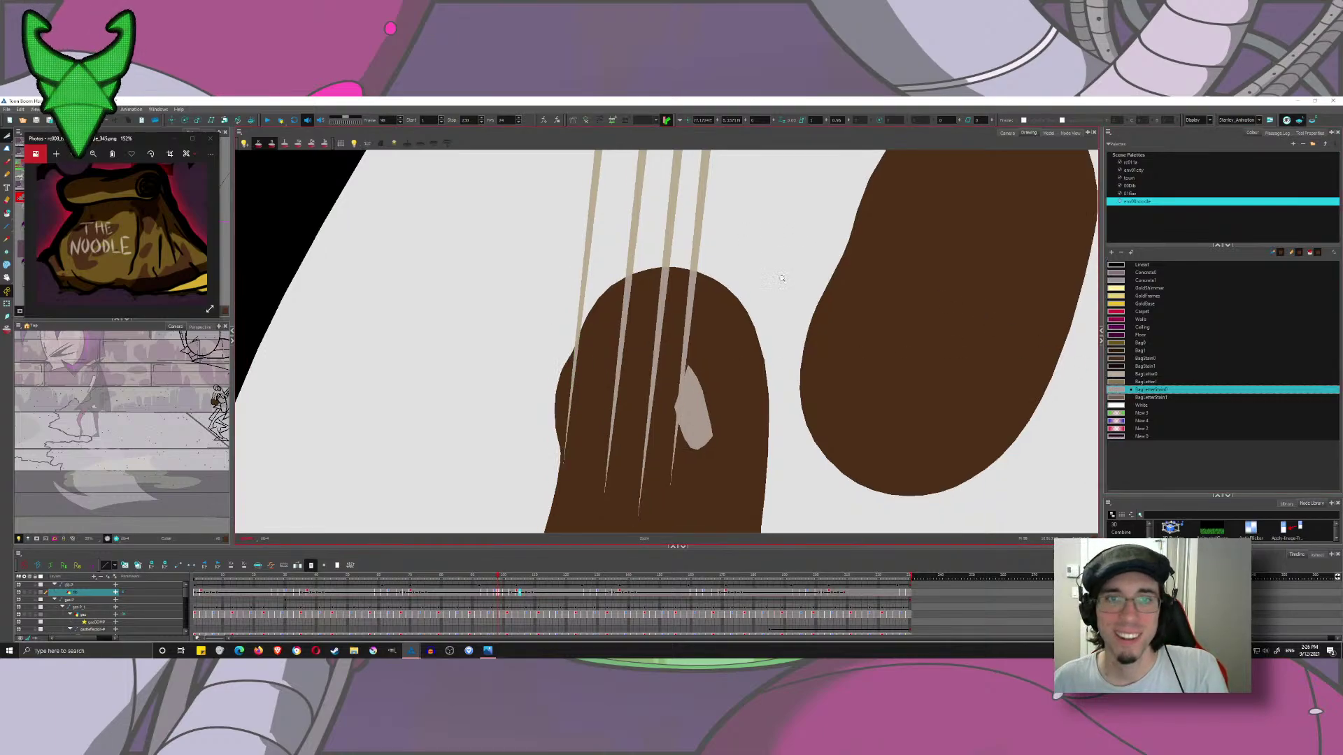
- Recolour the letter stroke crossing the streak's inner edge with BagLetterStain0, only where it lies over the stain
left_click_drag(764, 527, 717, 341)
left_click_drag(715, 396, 701, 240)
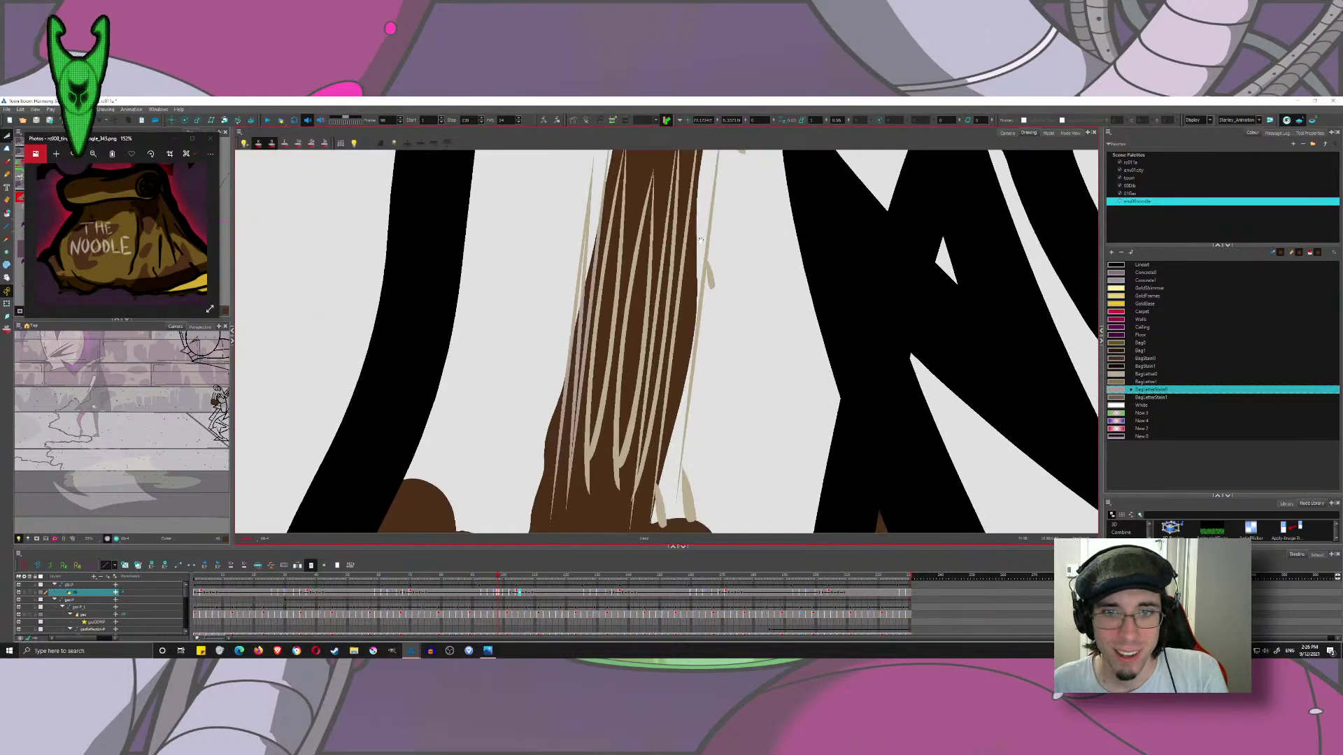
left_click(658, 487)
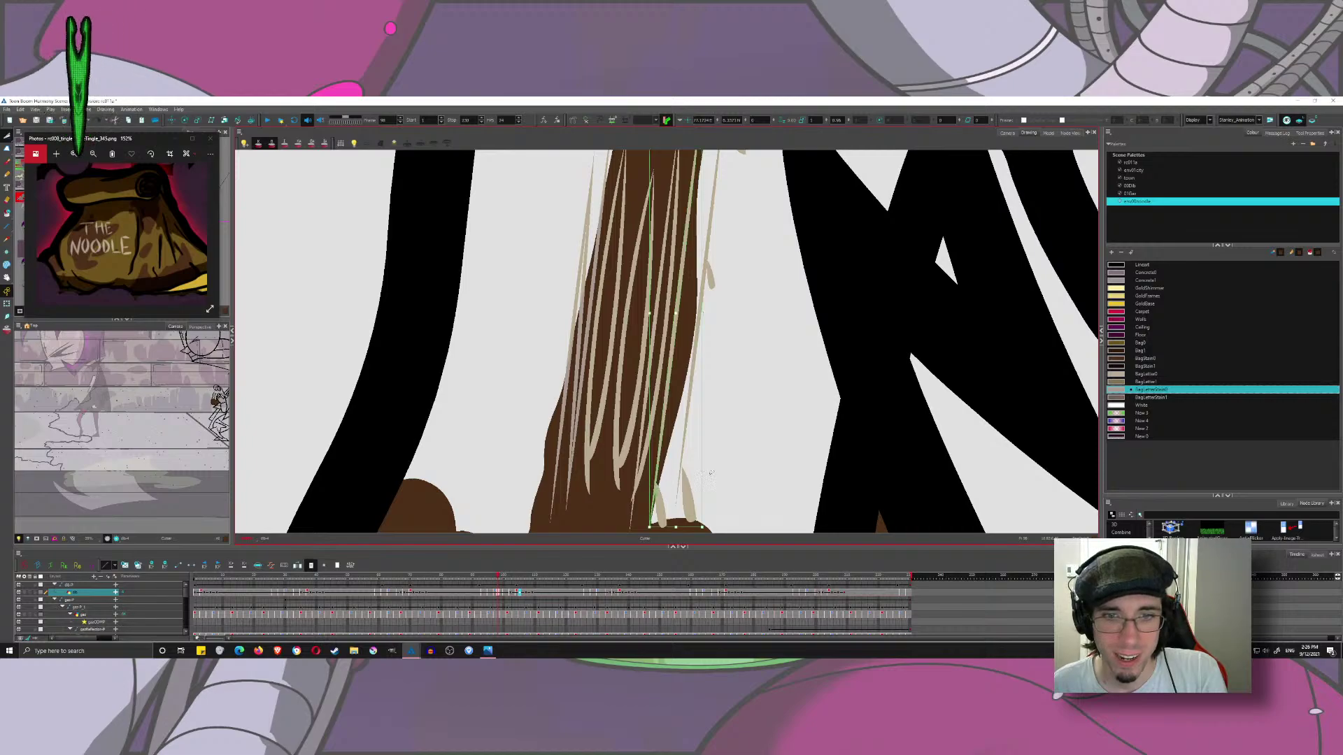
left_click(1115, 392)
left_click(755, 327)
left_click_drag(755, 327, 743, 381)
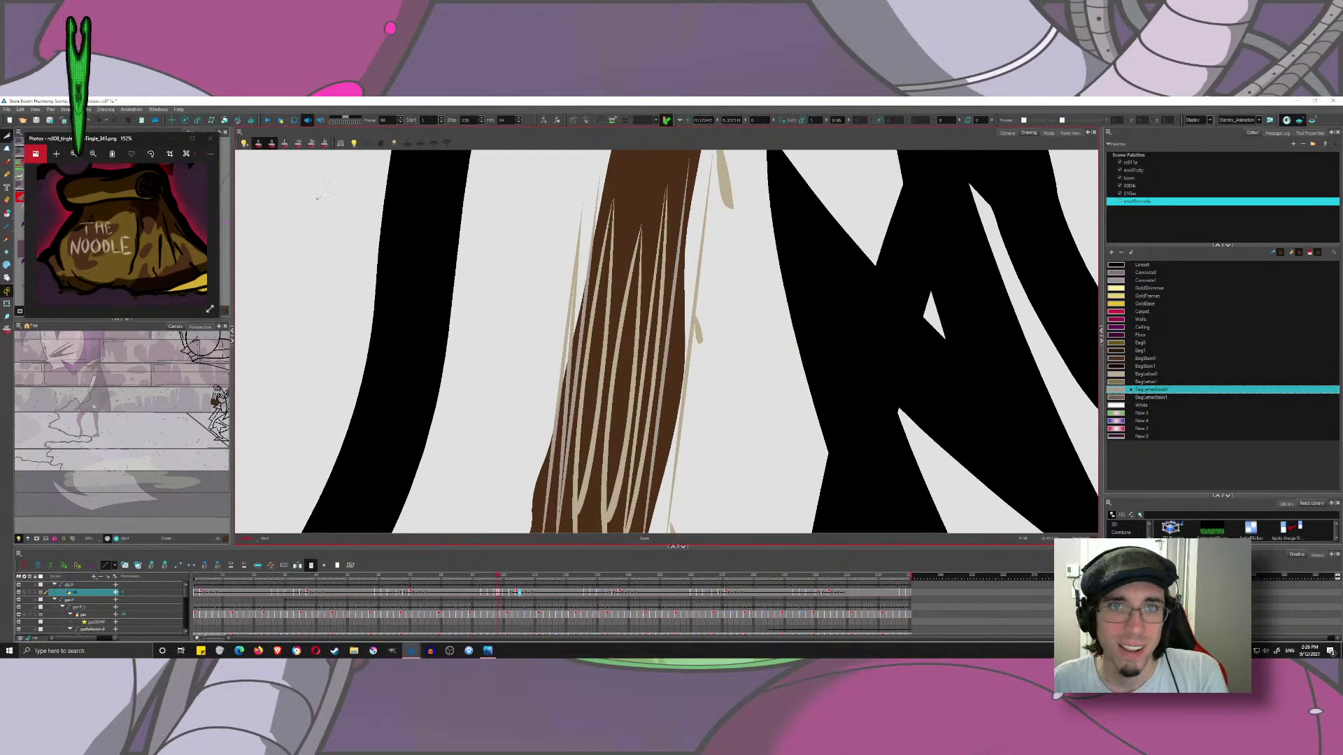
- Paint the remaining letter strokes inside the streak and the two stroke tips touching the lower stain with BagLetterStain0
left_click(7, 213)
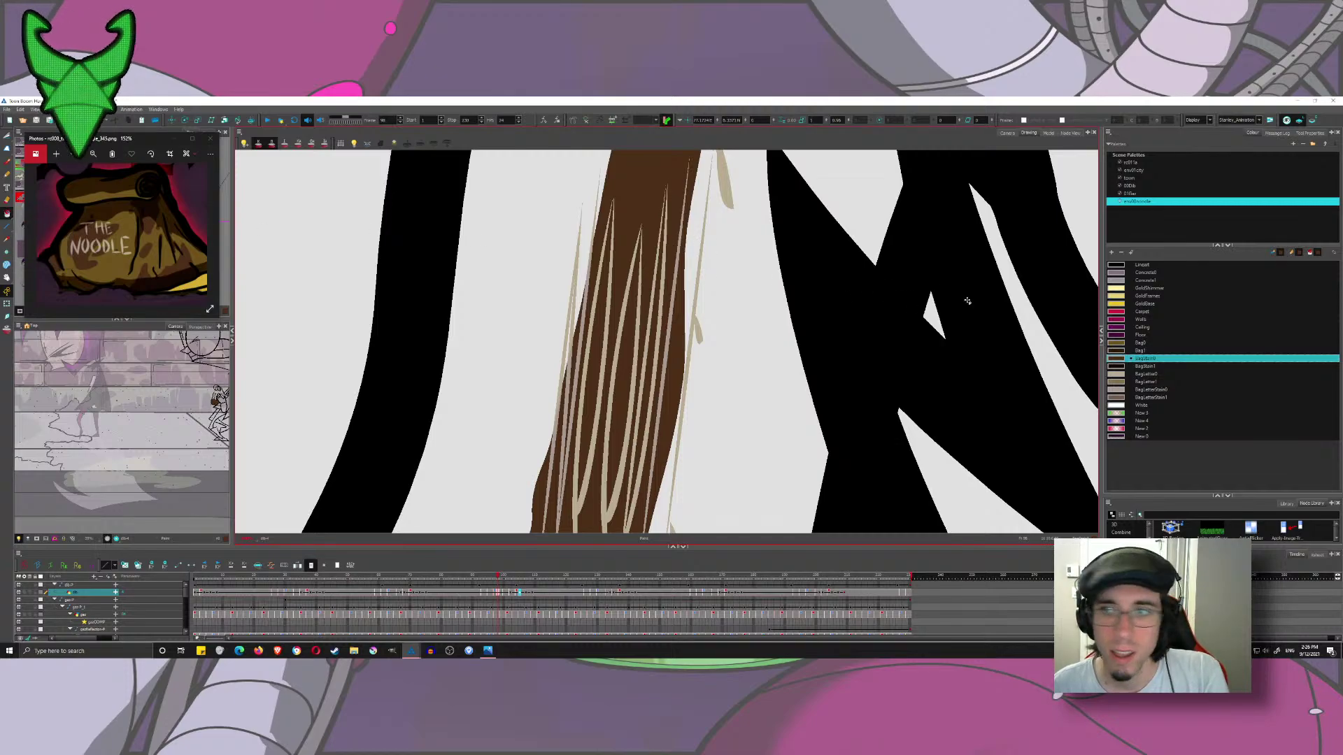
left_click(1119, 390)
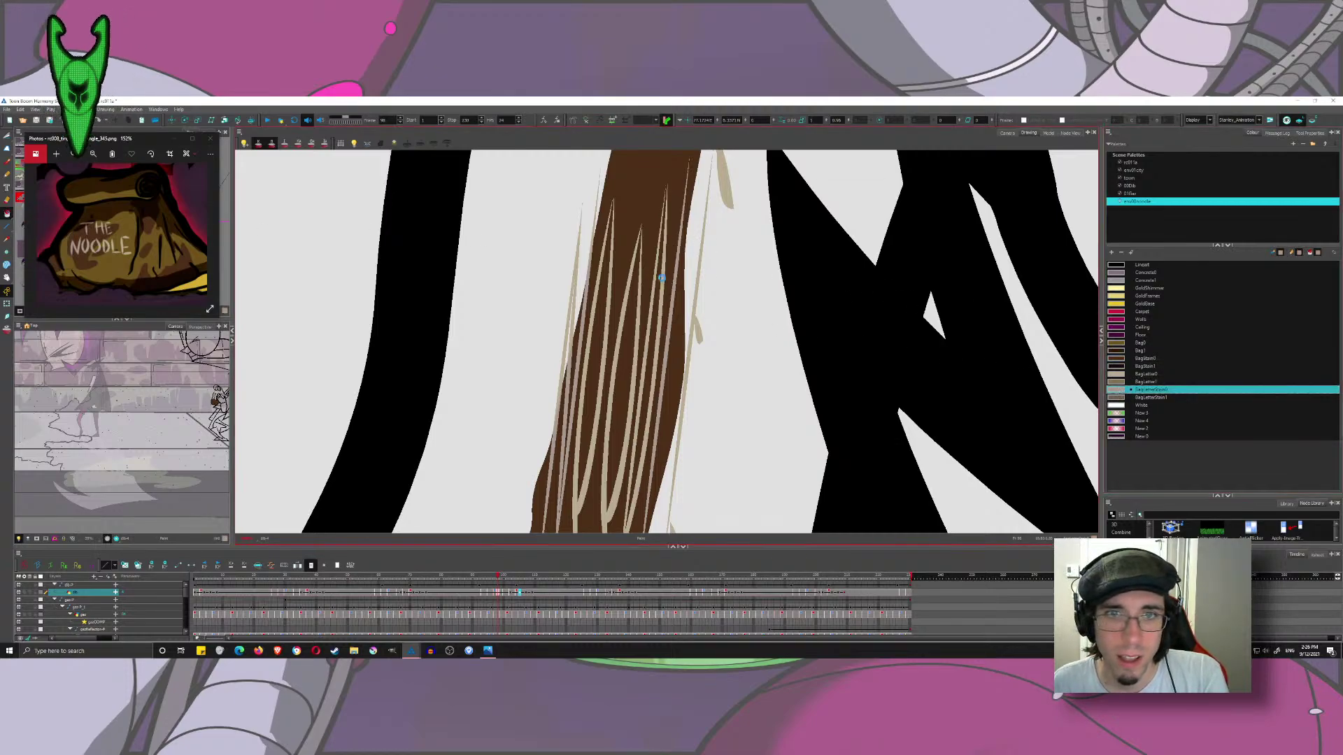
left_click(638, 280)
left_click(614, 272)
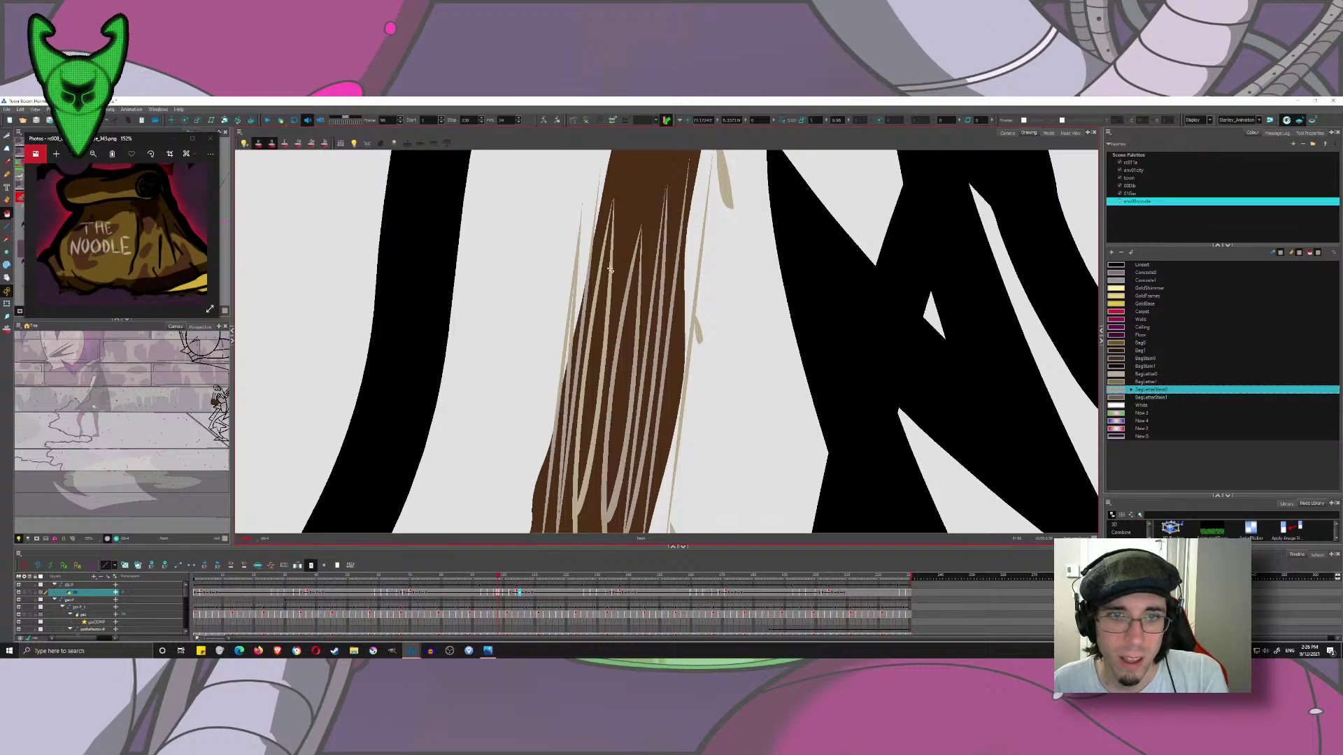
left_click(610, 270)
scroll(614, 287, "down", 5)
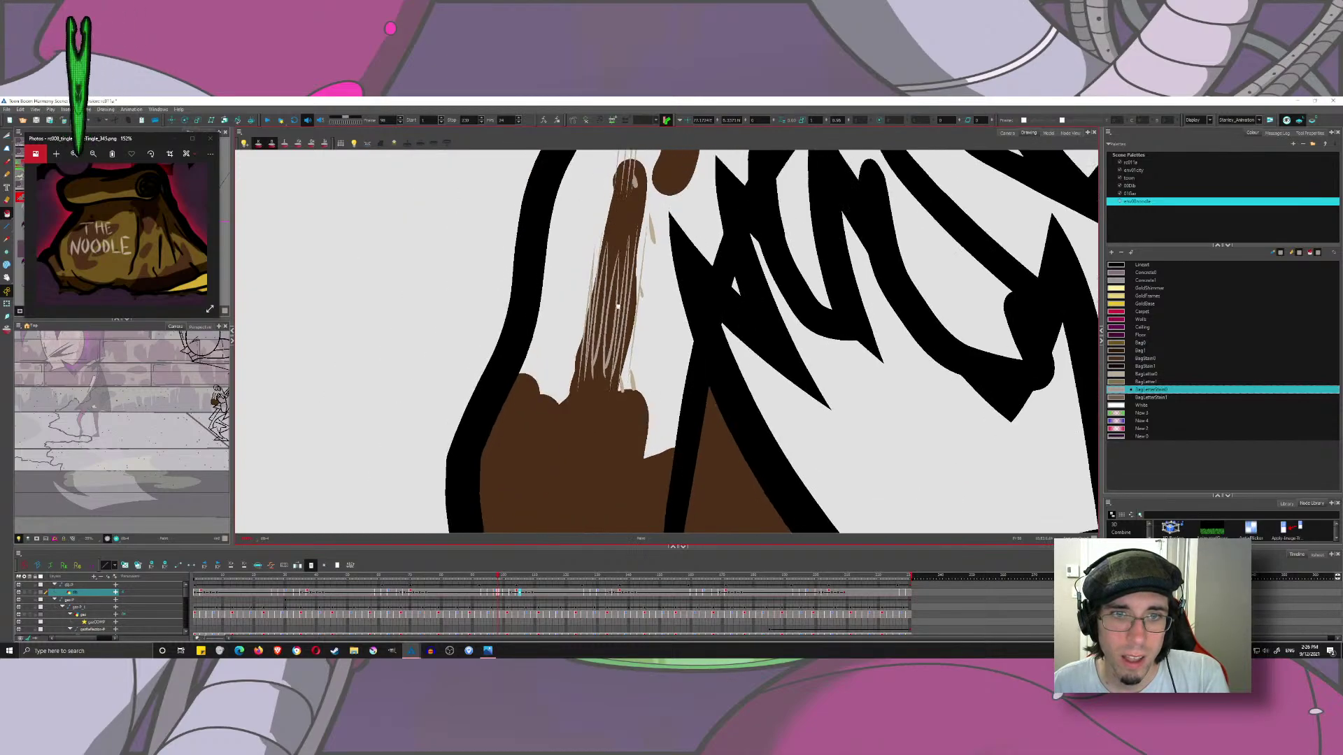
scroll(630, 389, "up", 6)
left_click(607, 420)
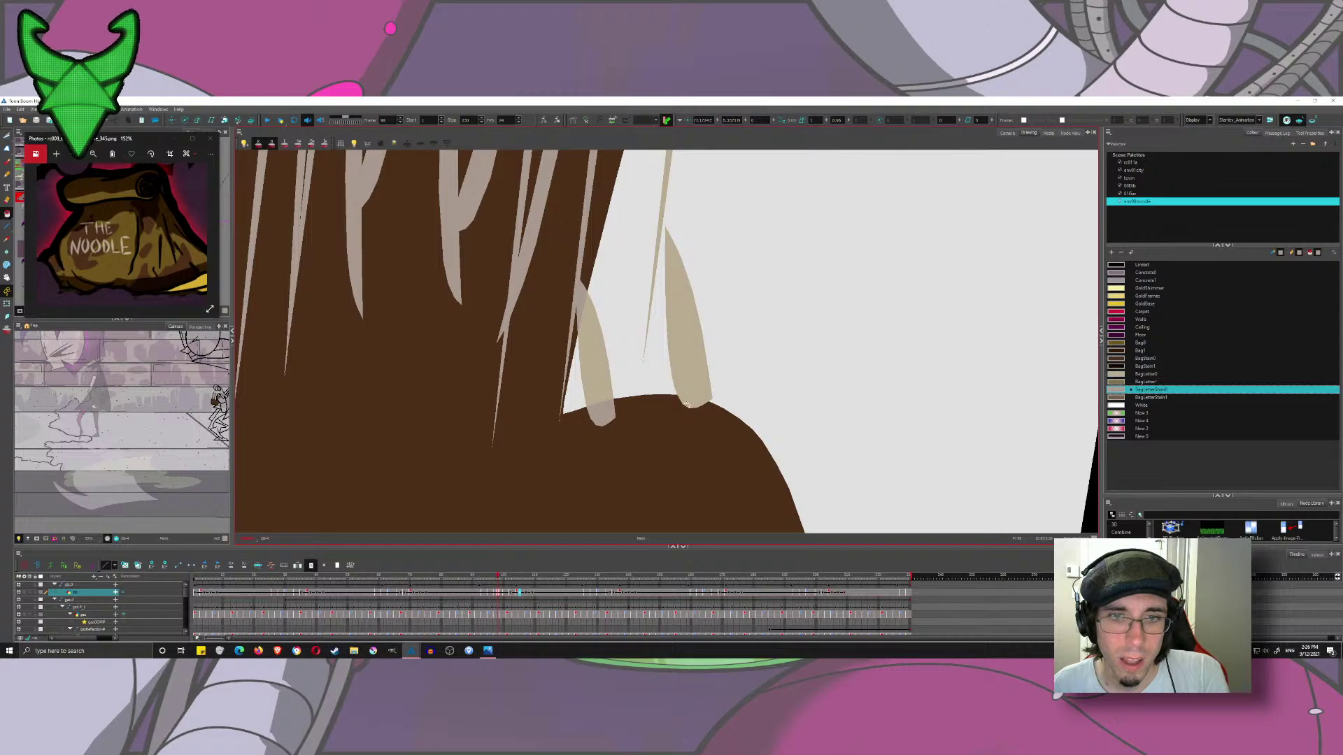
left_click(687, 404)
scroll(696, 405, "down", 5)
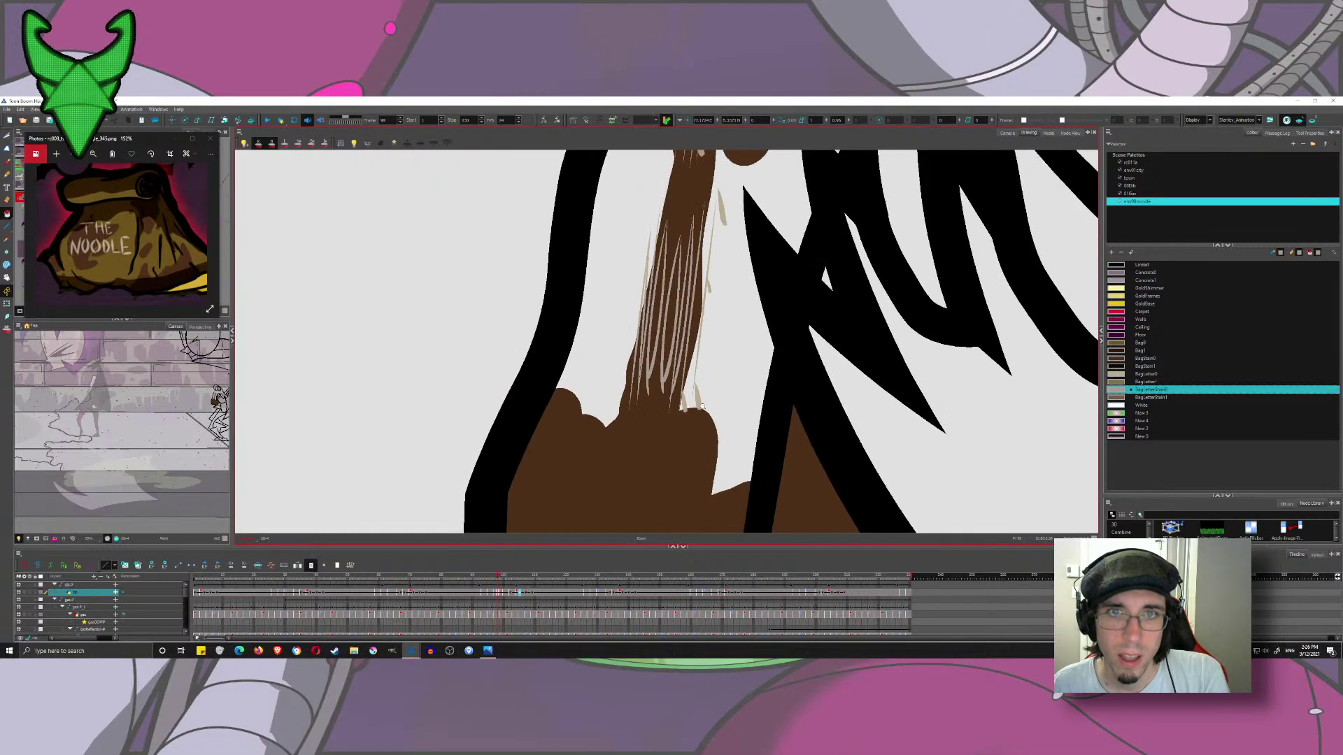
scroll(701, 405, "down", 3)
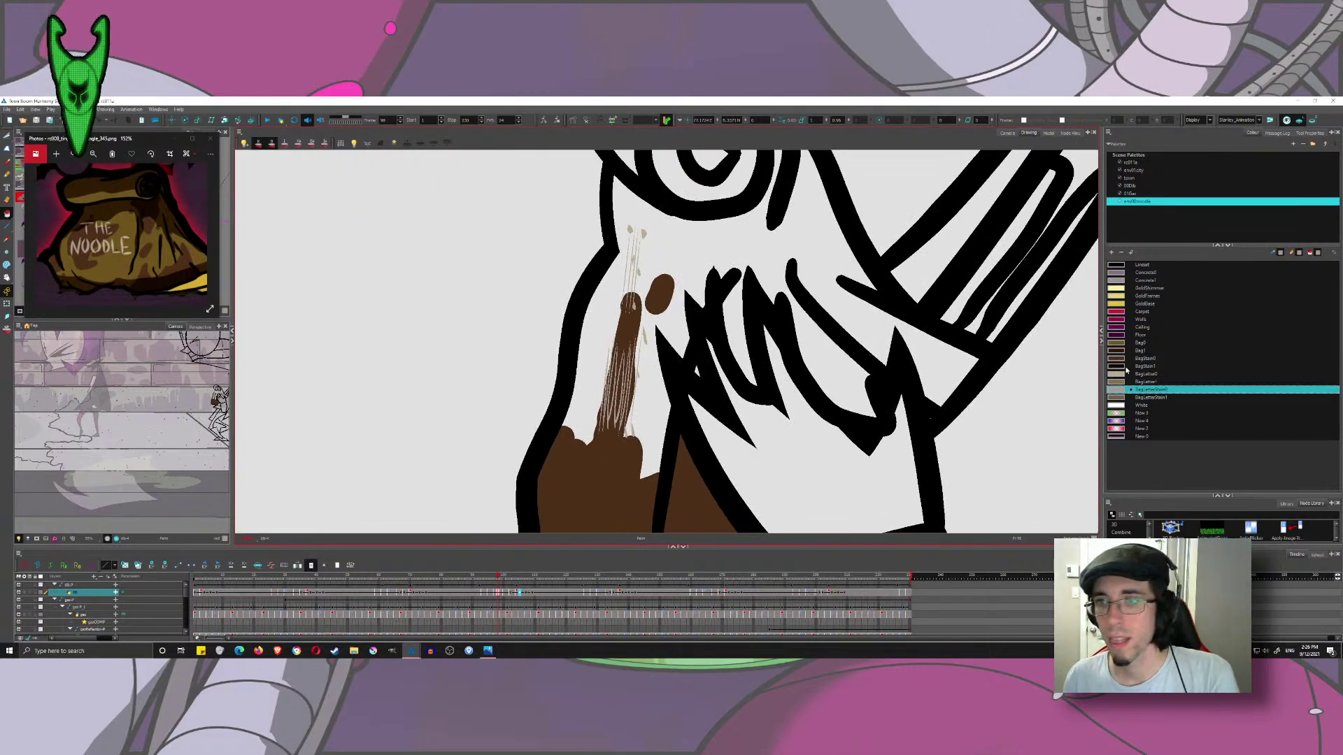
- Fill the remaining unpainted areas of the bag, including the rolled opening and the gaps between the fingers, with Bag0
left_click(1118, 359)
left_click_drag(7, 213, 21, 231)
left_click(1118, 343)
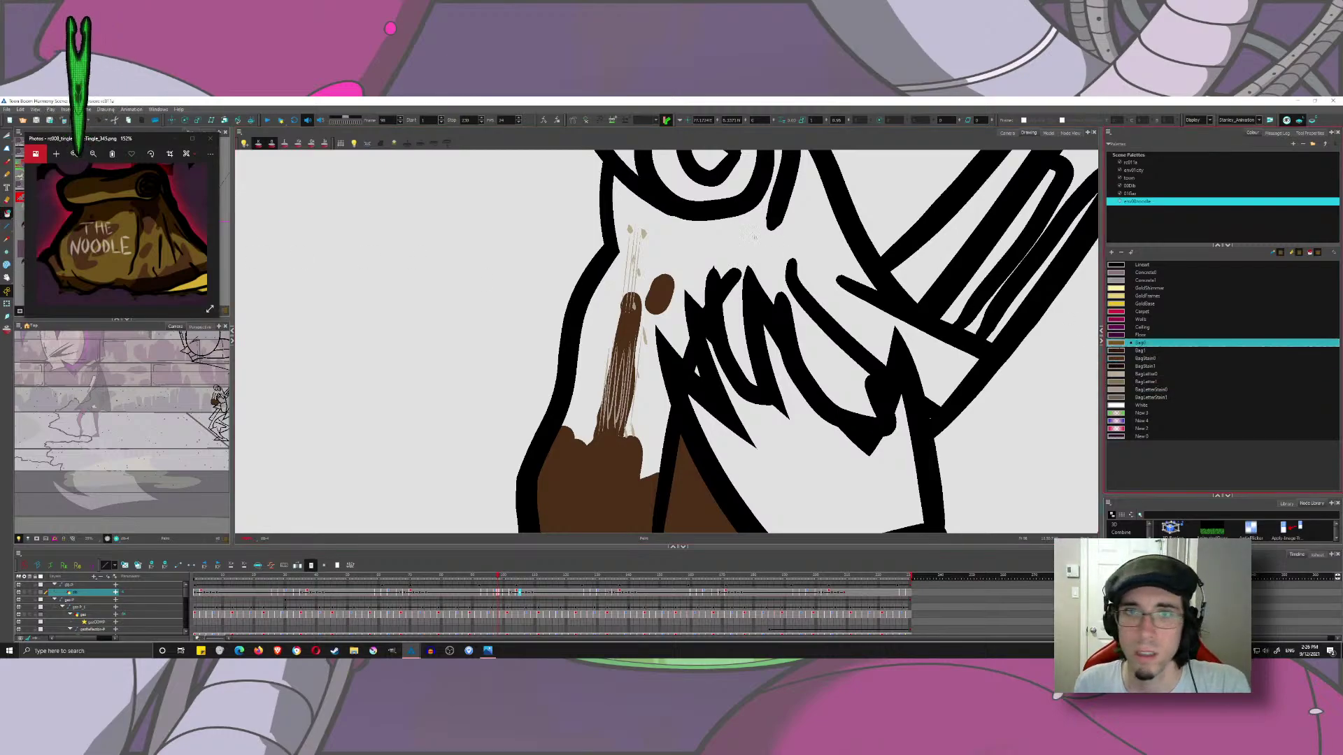
left_click(672, 269)
left_click_drag(671, 270, 640, 381)
left_click_drag(673, 189, 716, 307)
scroll(716, 308, "down", 5)
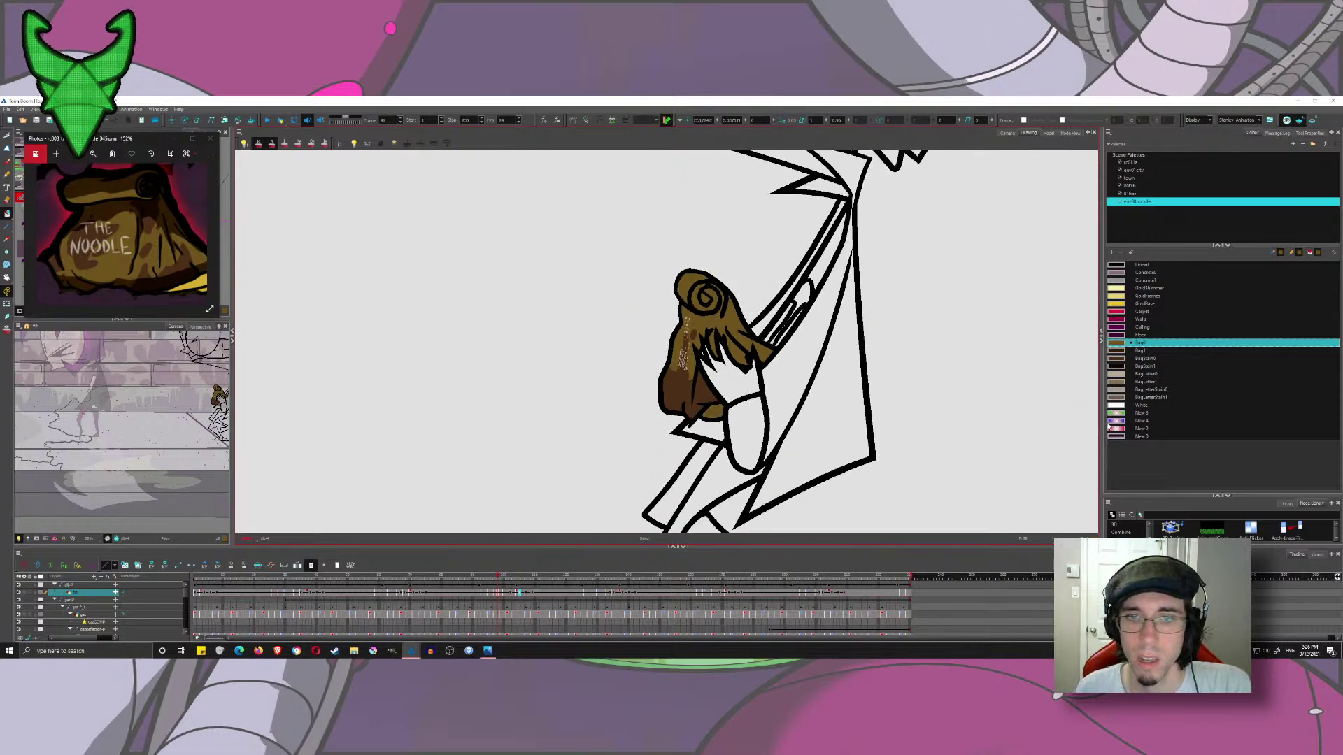
left_click_drag(903, 318, 905, 387)
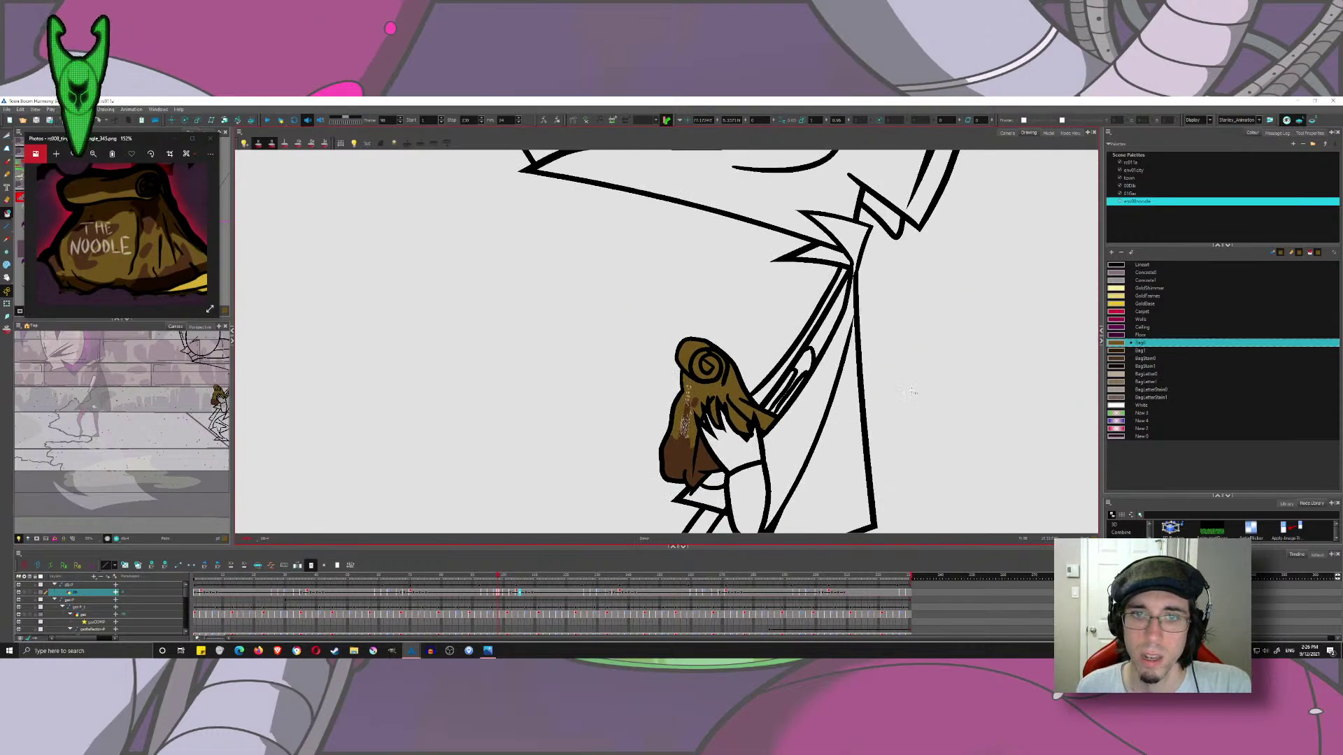
scroll(695, 458, "up", 3)
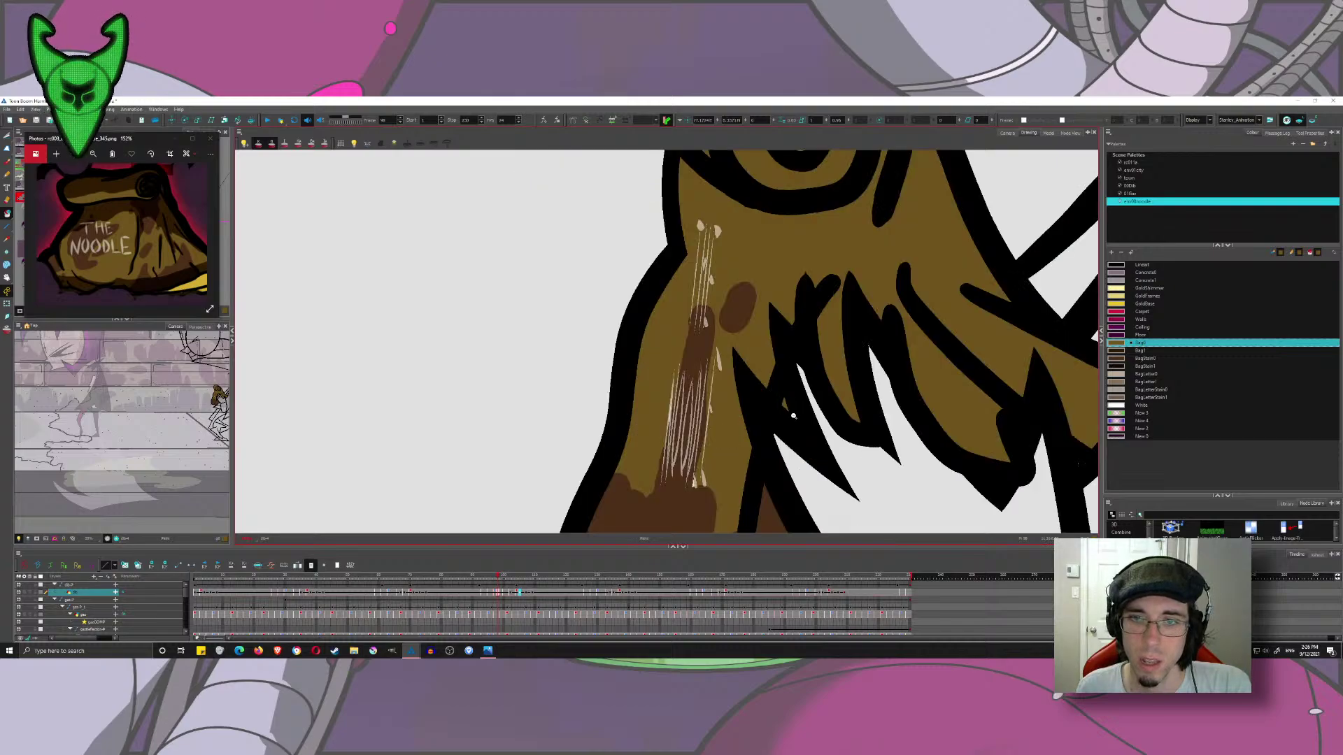
scroll(795, 419, "down", 2)
scroll(795, 418, "down", 4)
- Select the artwork of the coloured bag drawing to check it, clear the selection and save the scene
left_click_drag(543, 297, 409, 271)
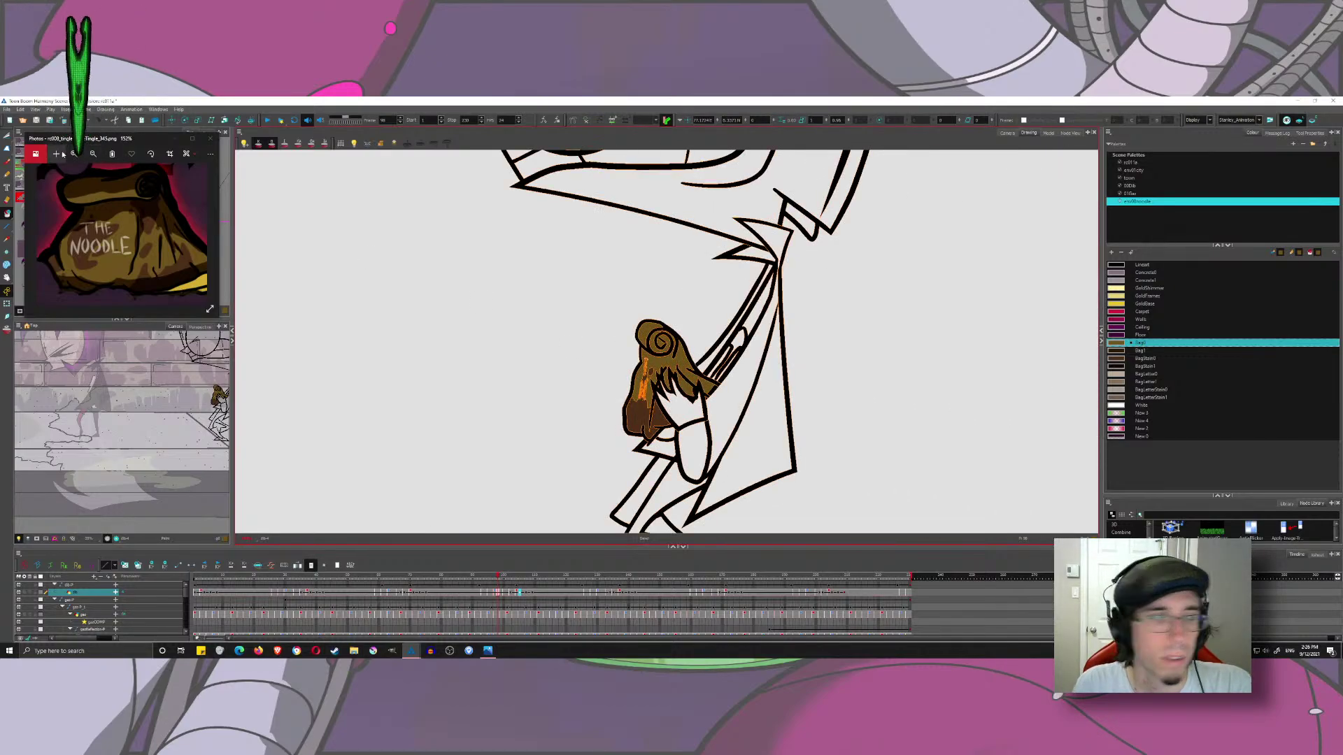
left_click(6, 135)
key("k")
key("k")
key("k")
key("ctrl+s")
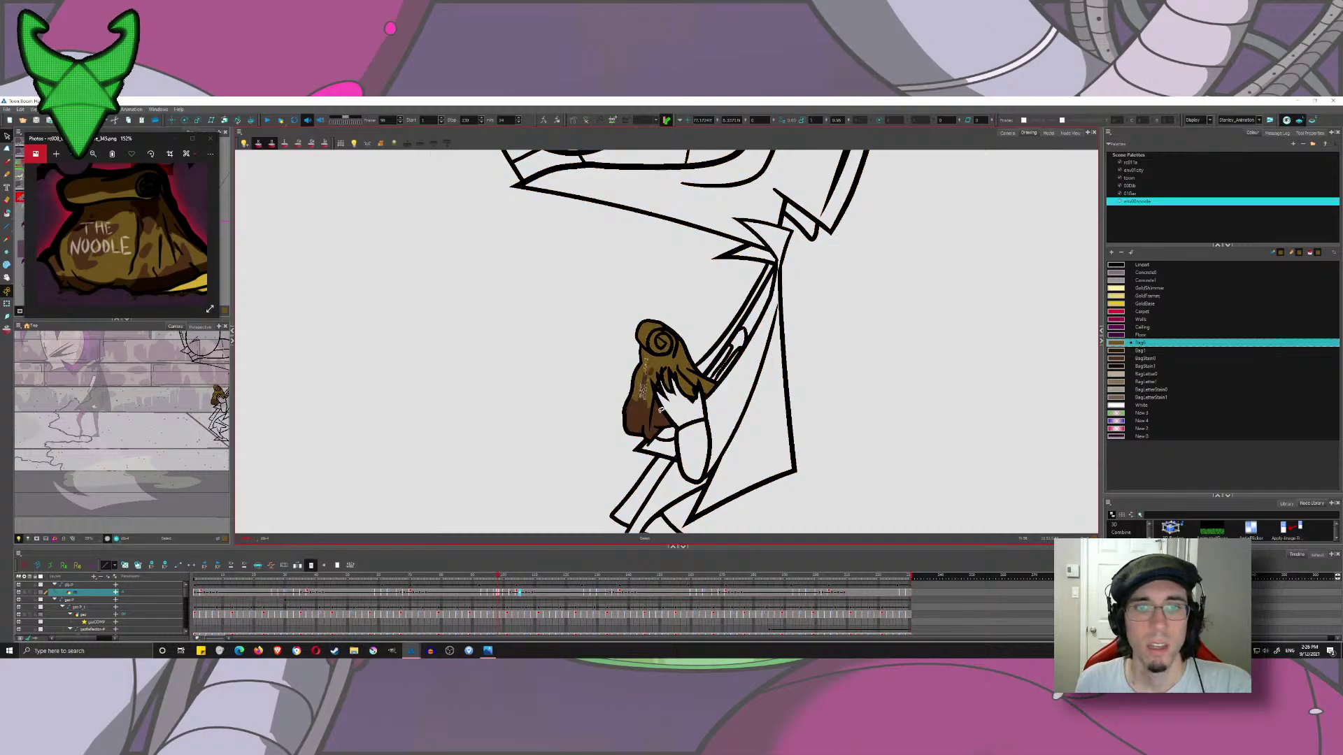
scroll(657, 412, "up", 4)
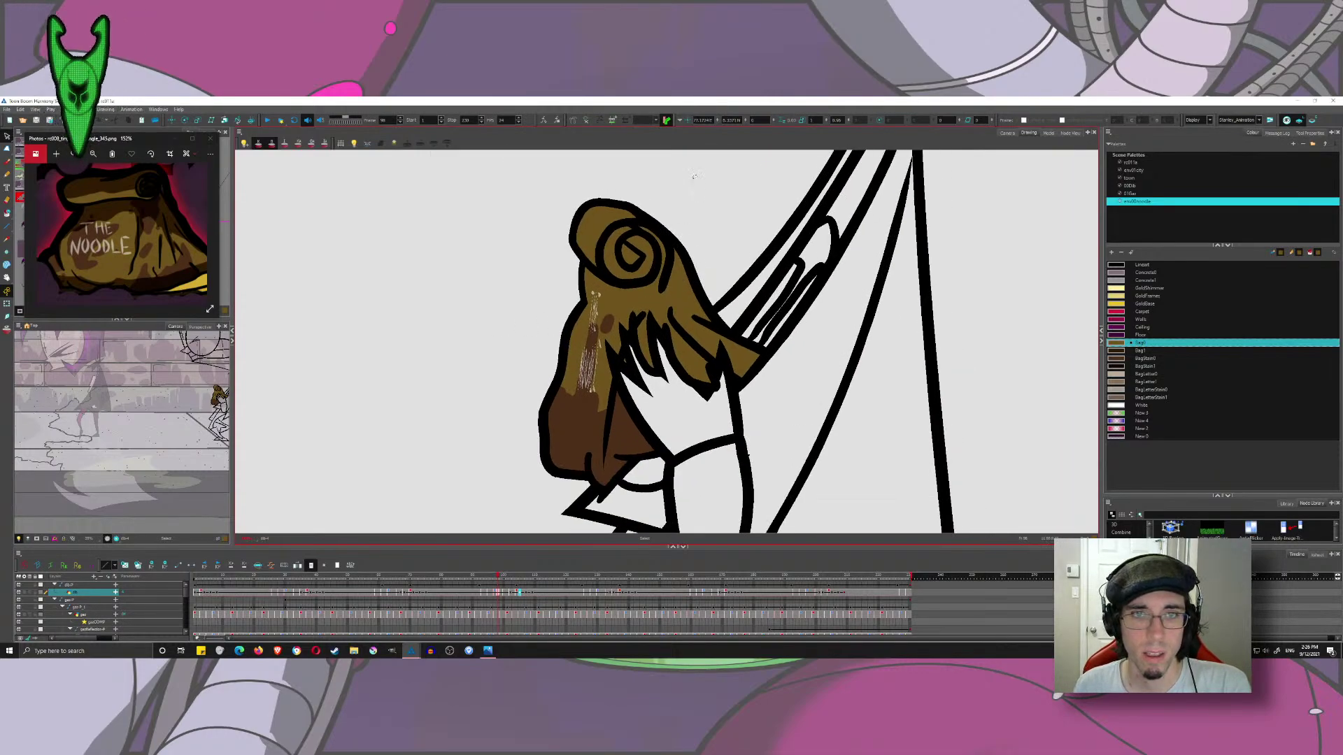
mouse_move(694, 176)
left_mouse_down()
mouse_move(489, 482)
mouse_move(757, 332)
left_mouse_up()
left_click(765, 323, "shift")
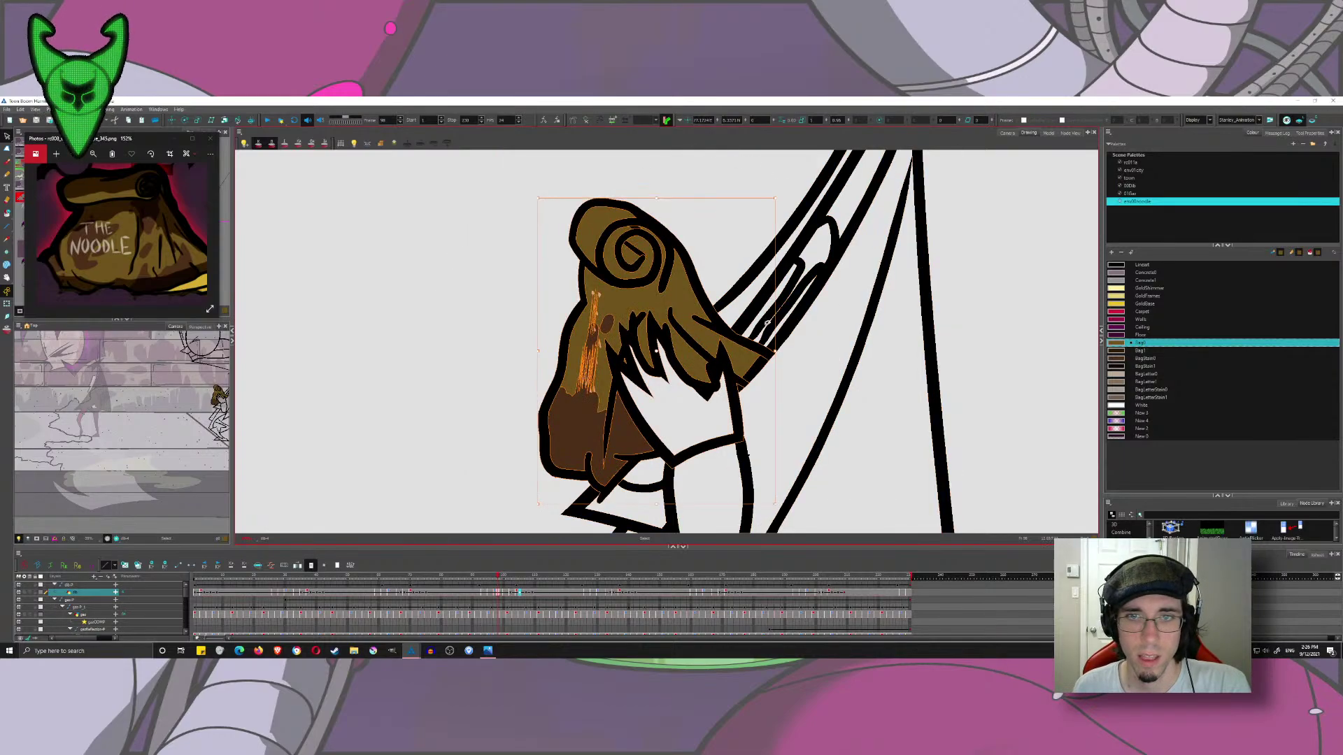
left_click(733, 389, "shift")
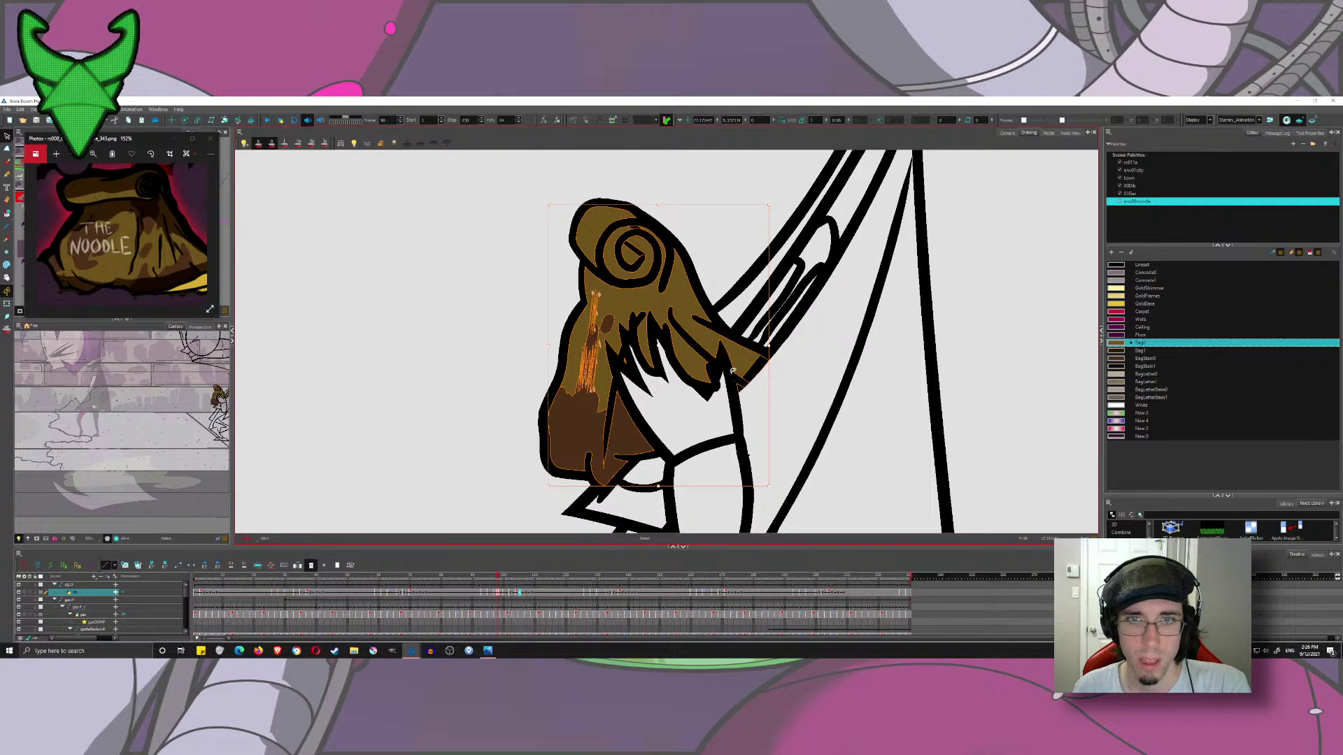
left_click(717, 244)
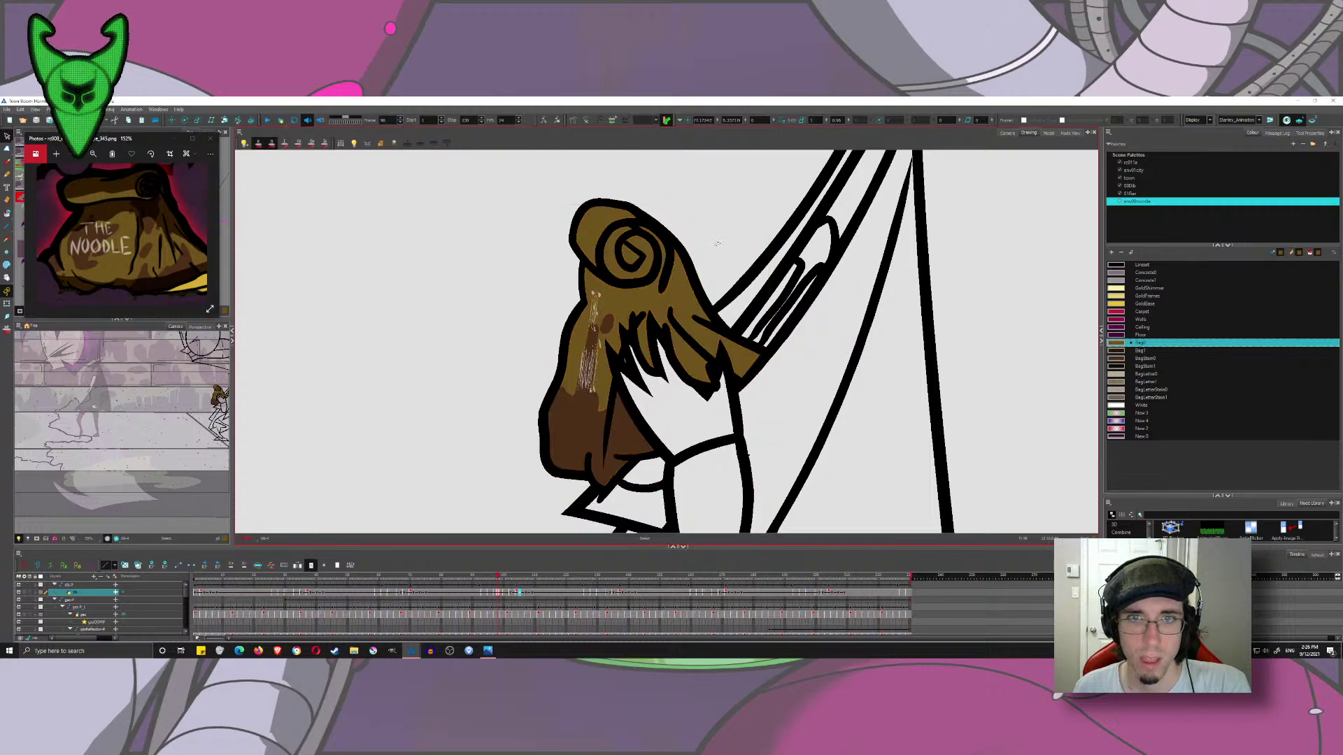
- Recolour the drawing's line art with the Lineart colour from the character palette that holds the skin and money colours
left_click(1112, 266)
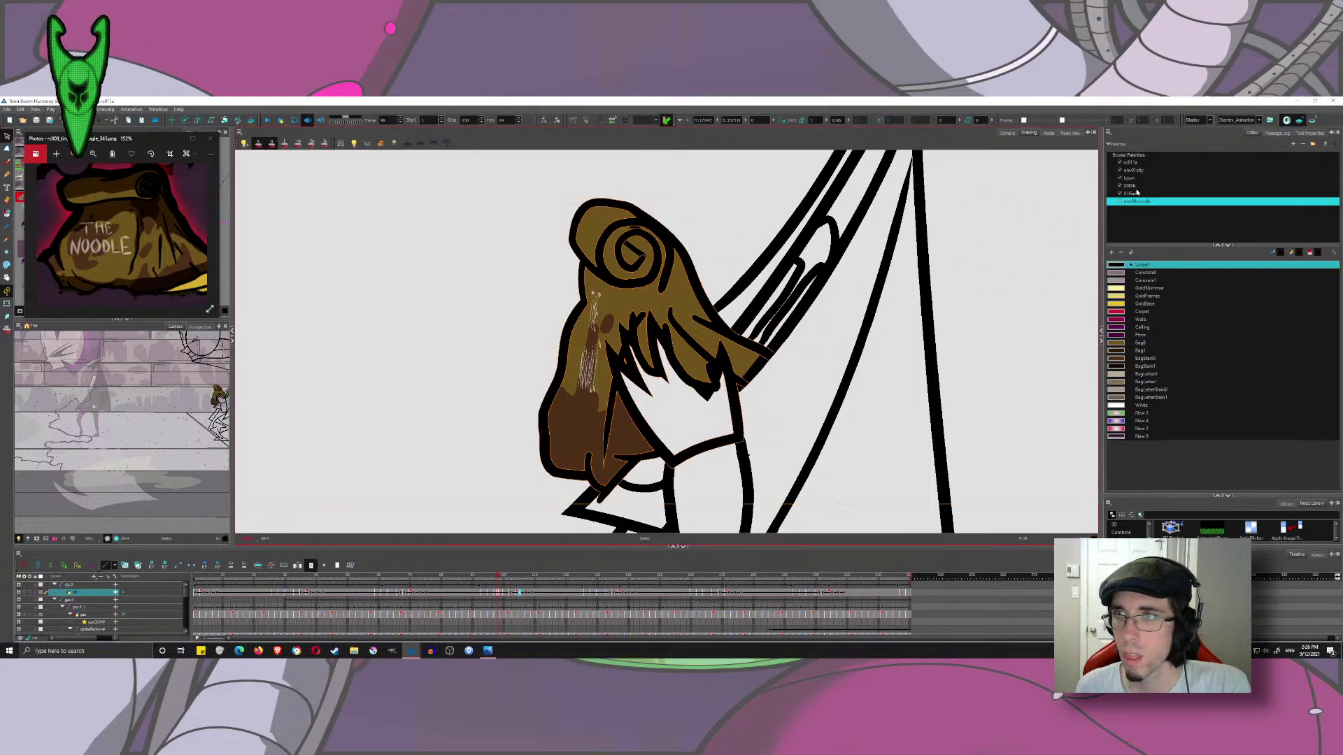
left_click(1133, 186)
left_click(1119, 274)
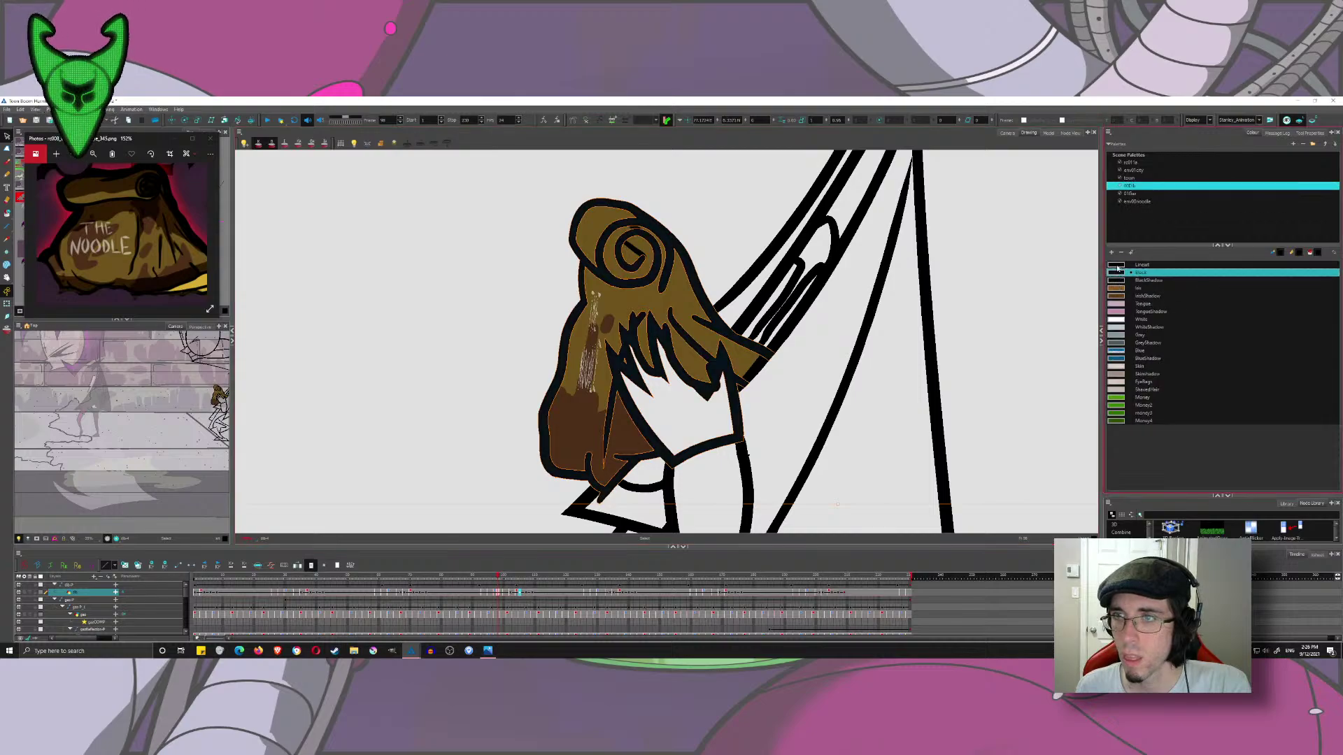
left_click(1117, 266)
left_click(1019, 283)
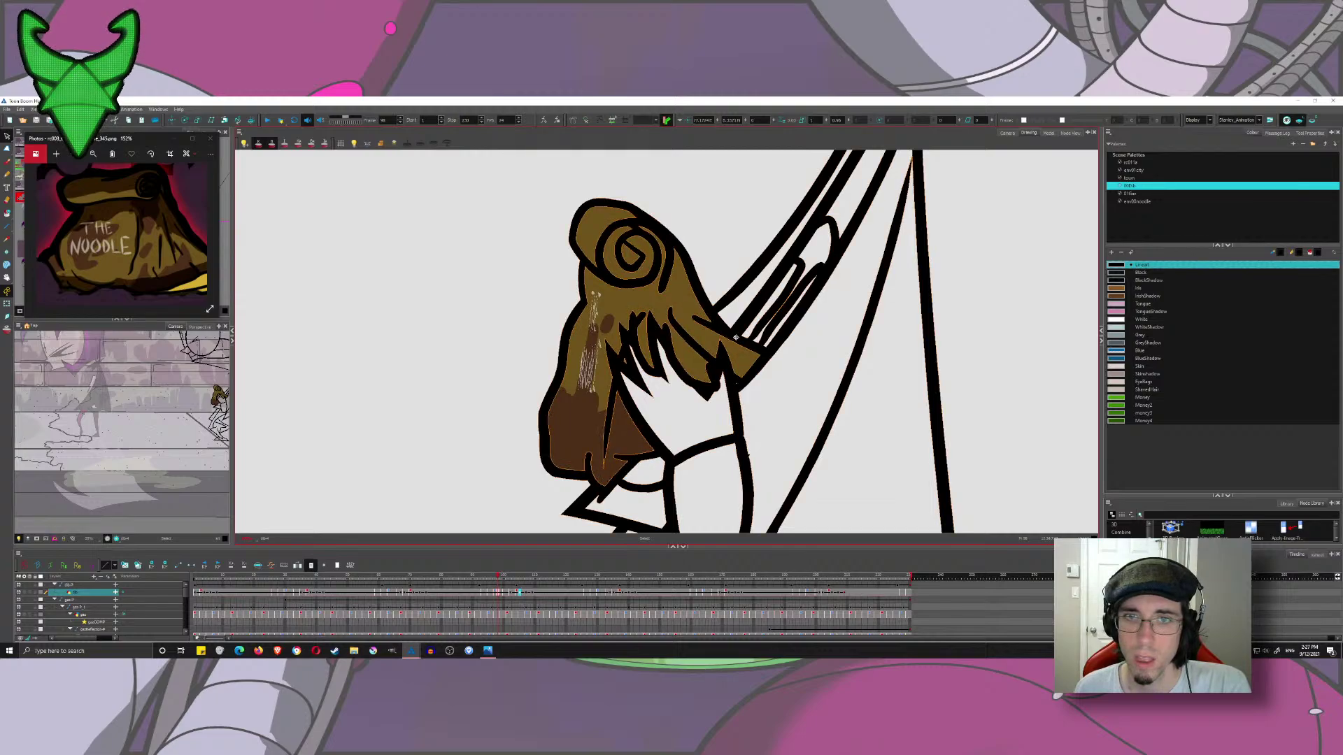
- Copy the side-on bag's coloured artwork without the line art, undo the cuts used for it, and paste it into the matching later frame
key("ctrl+x")
left_click_drag(506, 229, 503, 239)
key("ctrl+x")
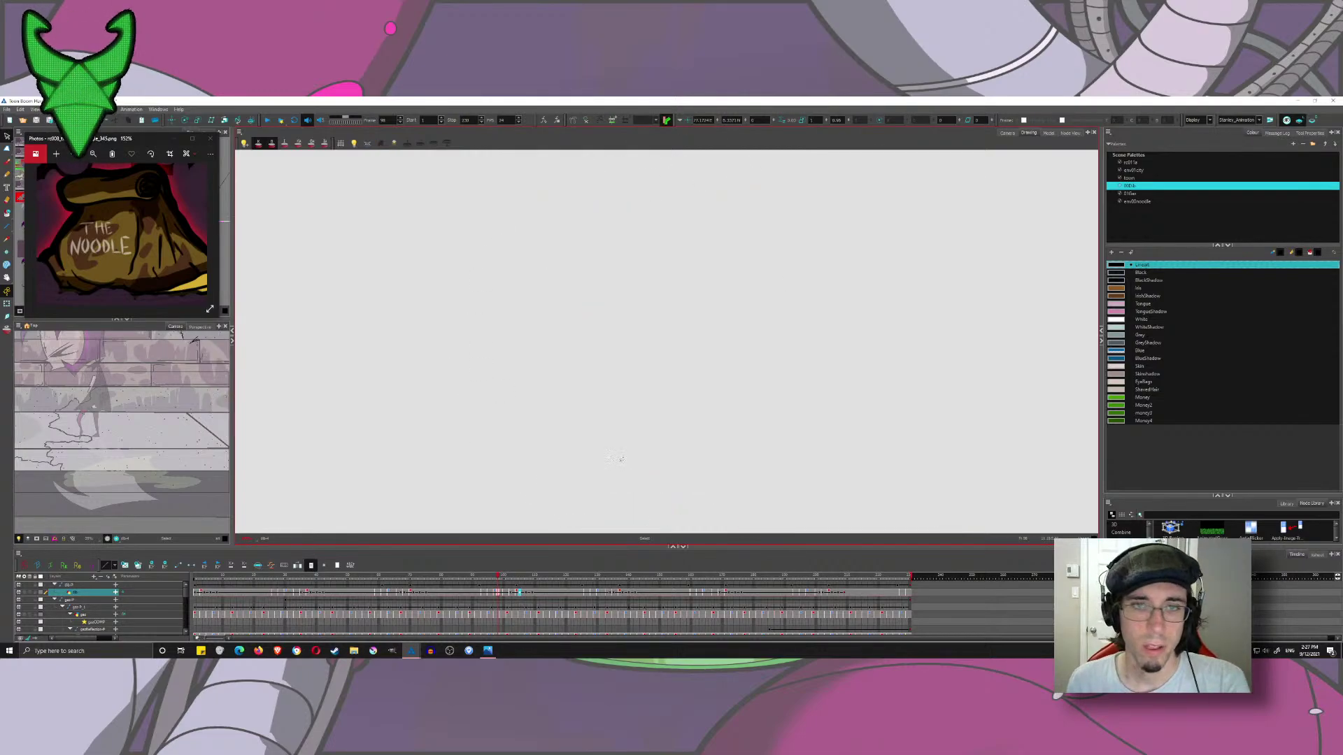
key("ctrl+z")
key("ctrl+z")
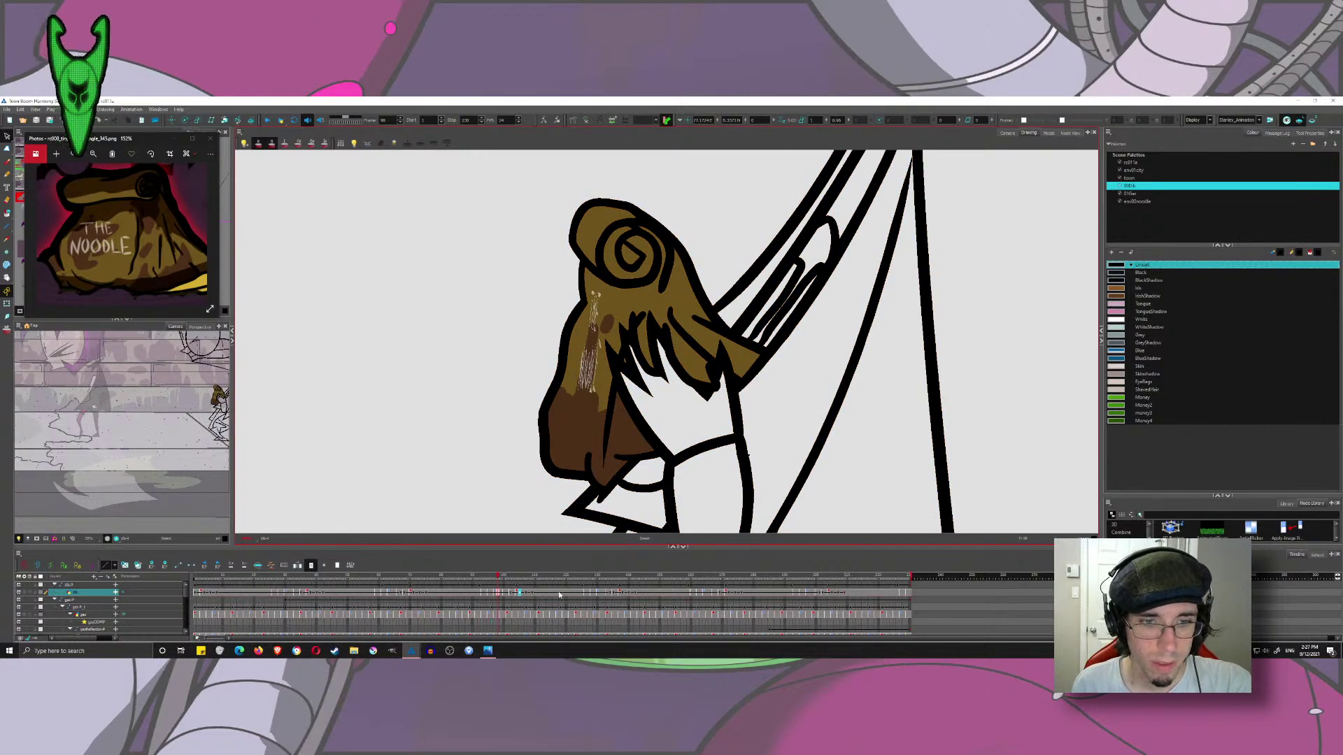
left_click(602, 595)
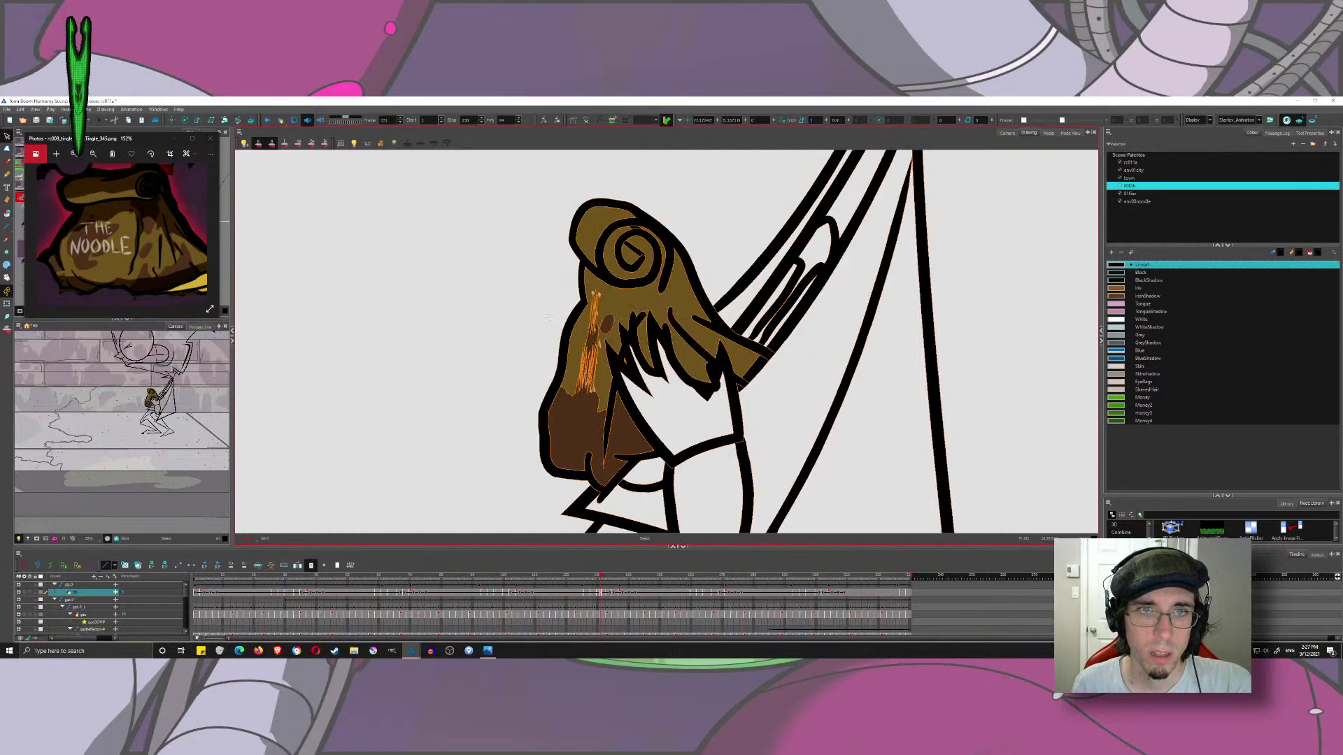
scroll(502, 325, "down", 6)
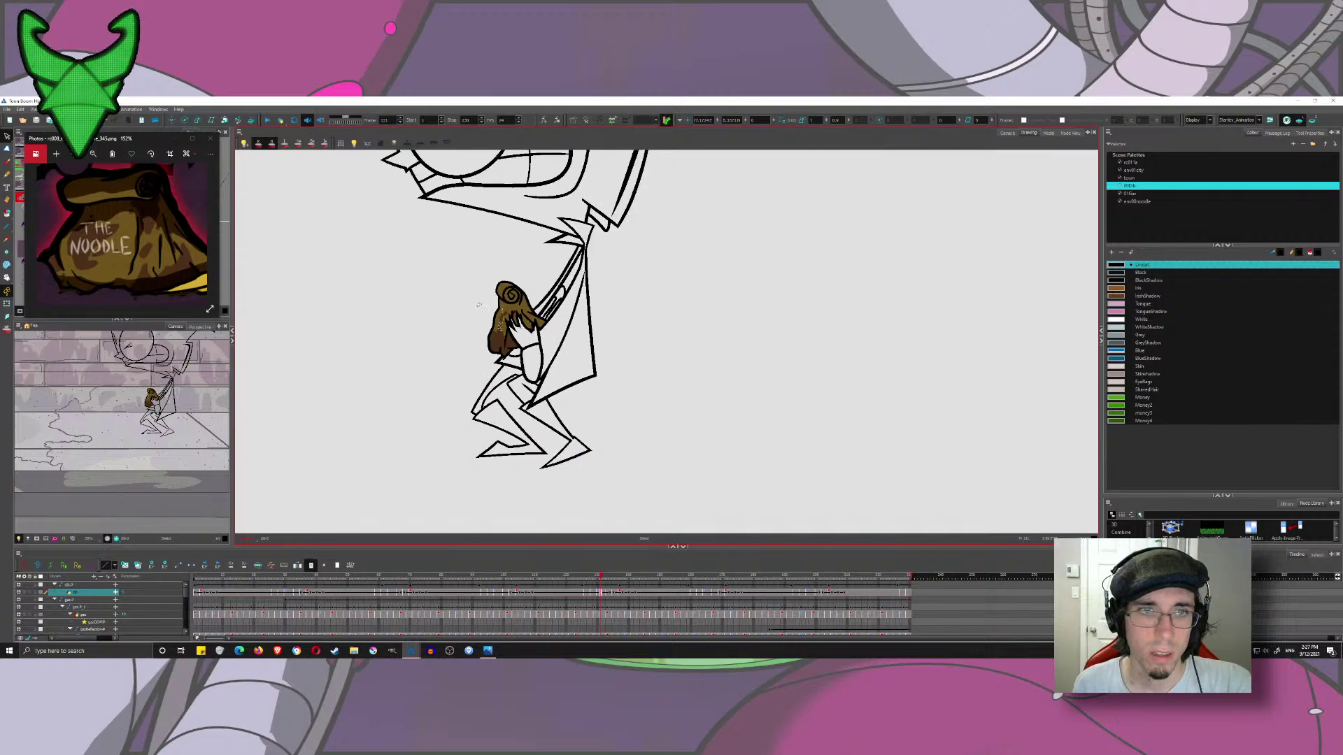
scroll(472, 329, "up", 6)
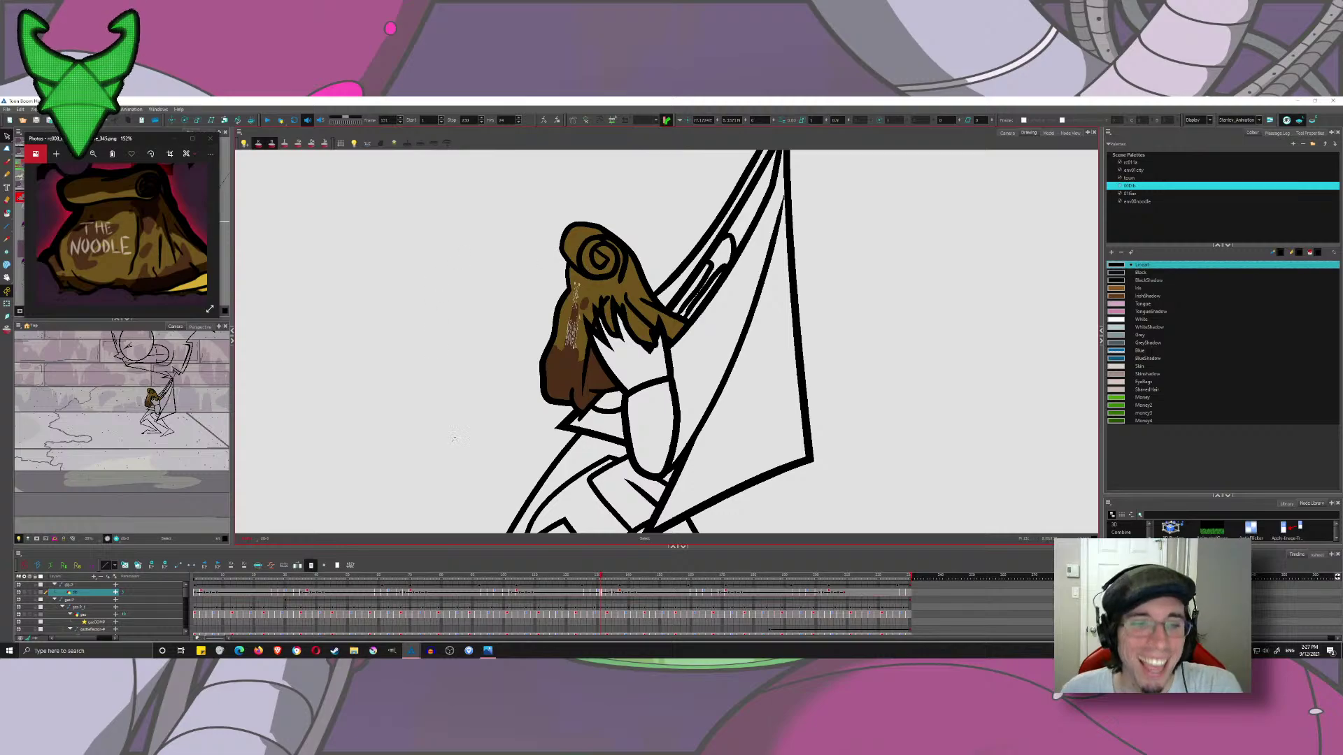
- Copy the front-facing THE NOODLE bag's fills and lettering without the line art from the earlier pose into its matching later frame
left_click(586, 578)
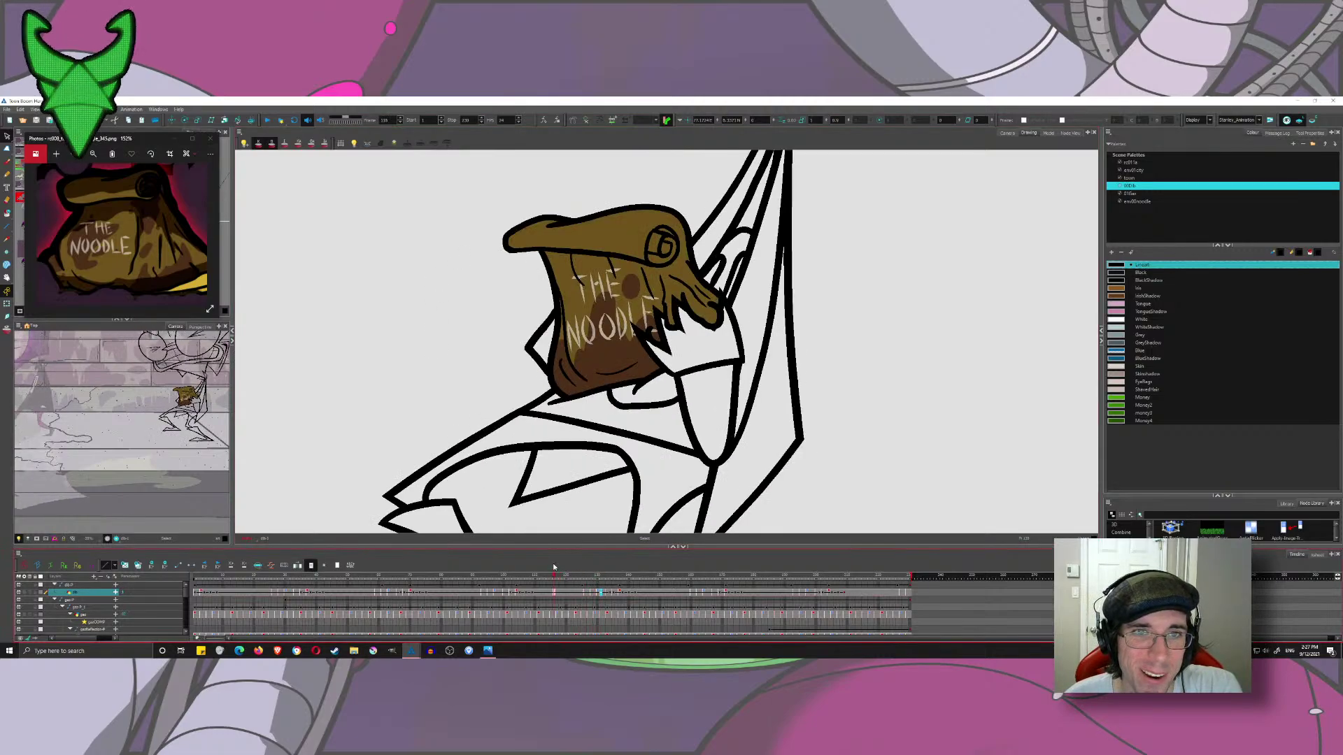
left_click_drag(586, 582, 510, 563)
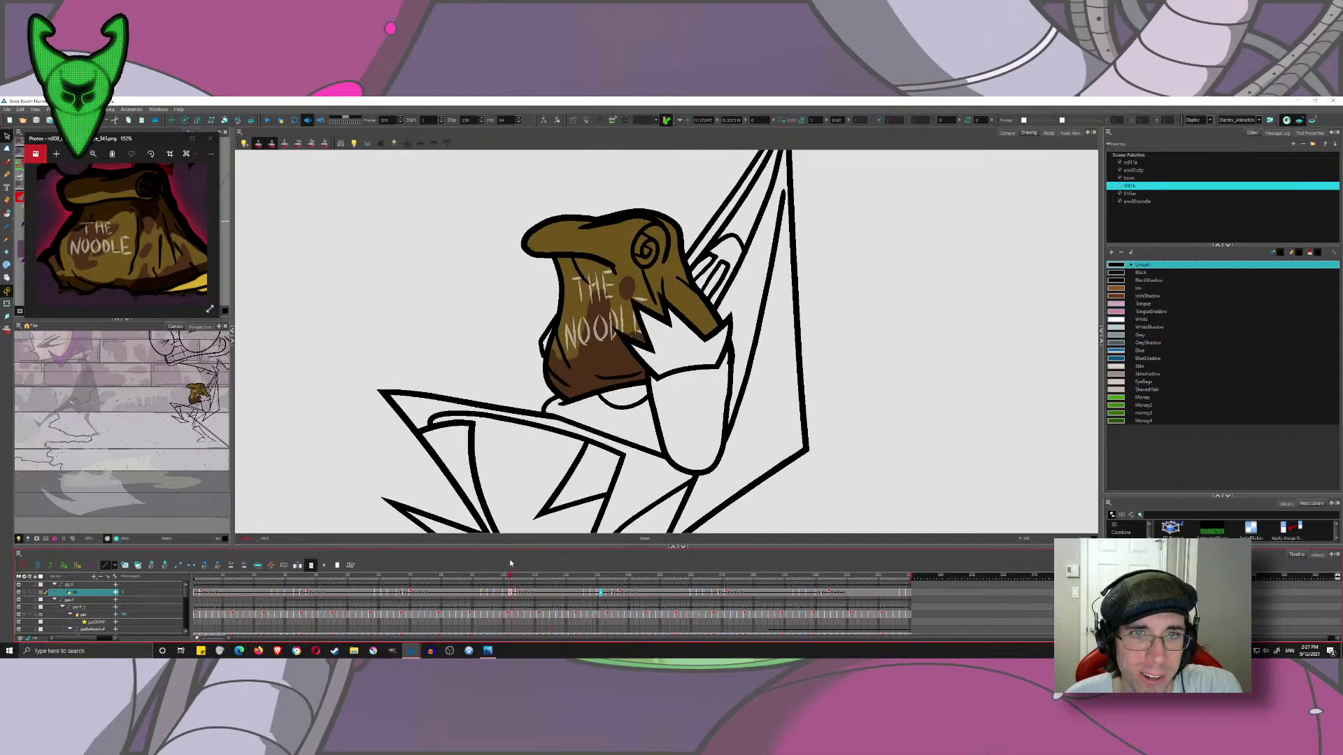
left_click_drag(901, 229, 892, 338)
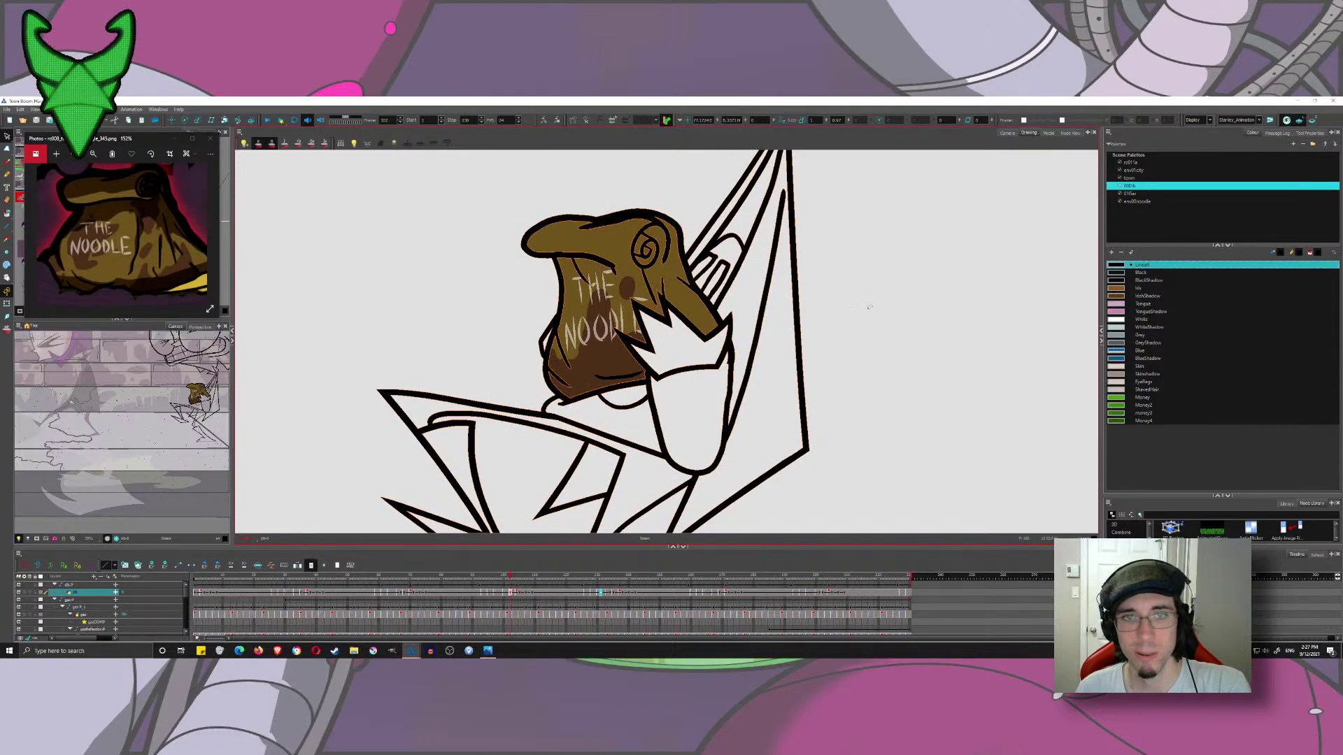
key("Delete")
key("ctrl+a")
key("Delete")
key("ctrl+z")
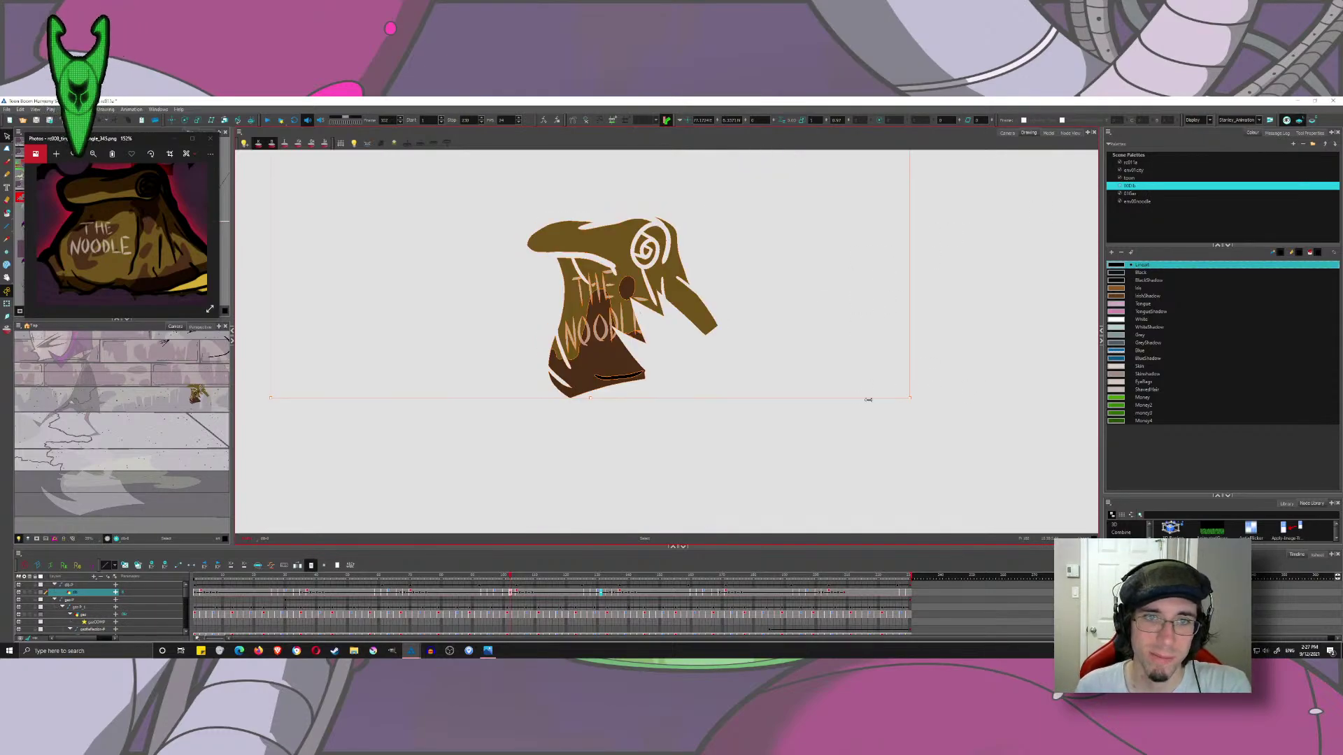
key("ctrl+z")
key("ctrl+z")
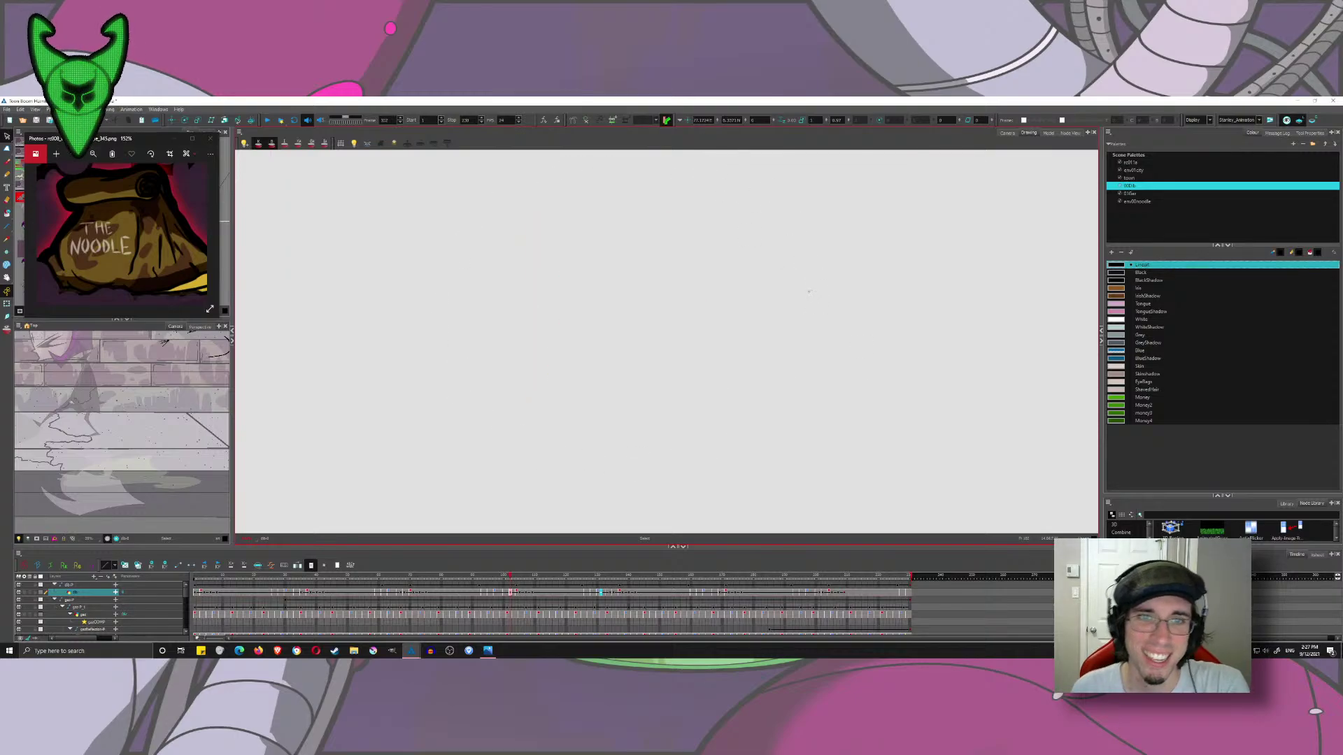
left_click(591, 596)
key("ctrl+v")
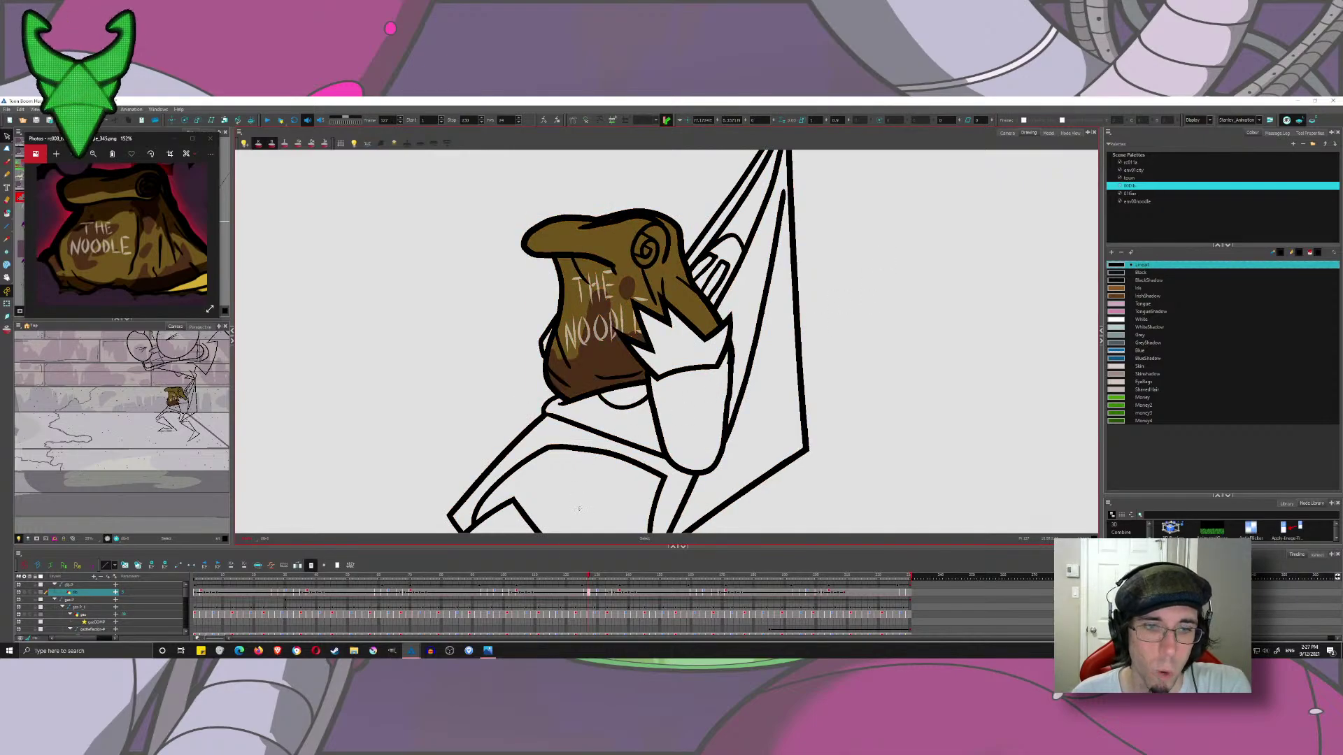
- Go to the earlier frame with the partly turned bag and set its line art to the character palette's Lineart colour
left_click(508, 594)
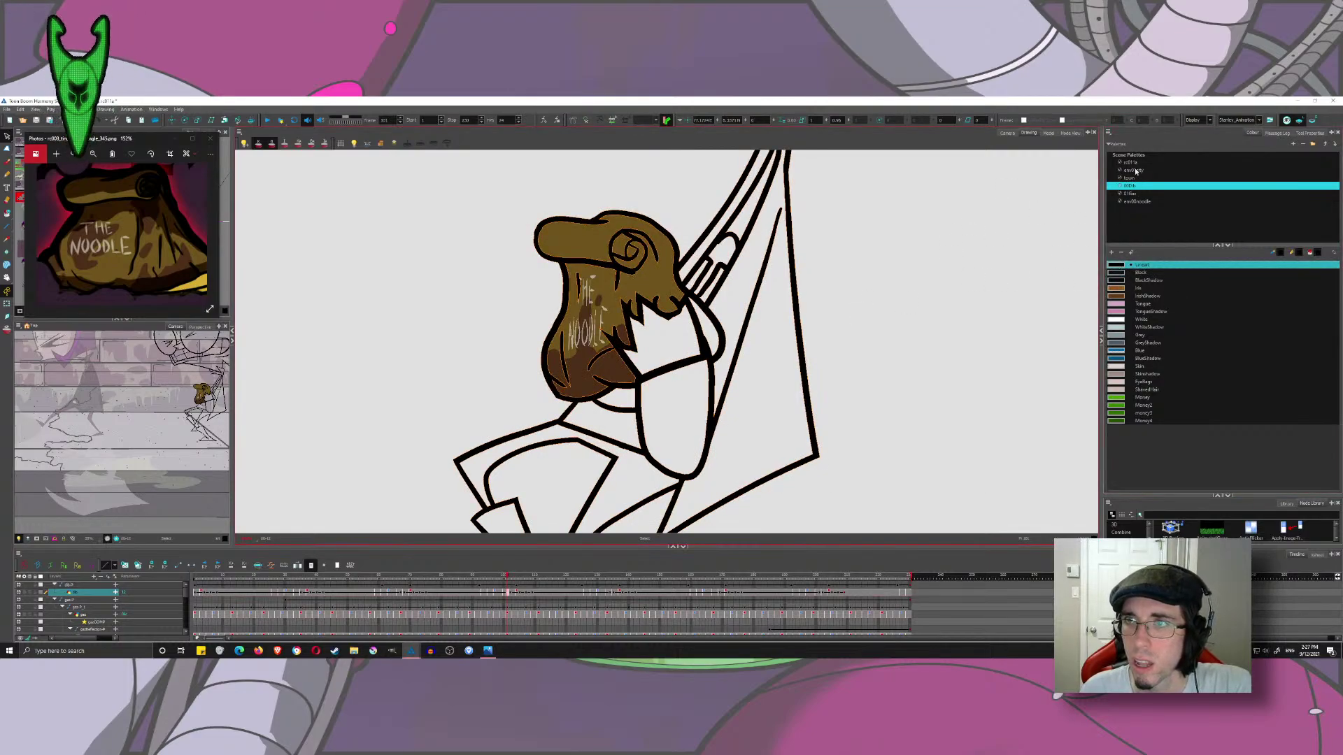
left_click(1138, 202)
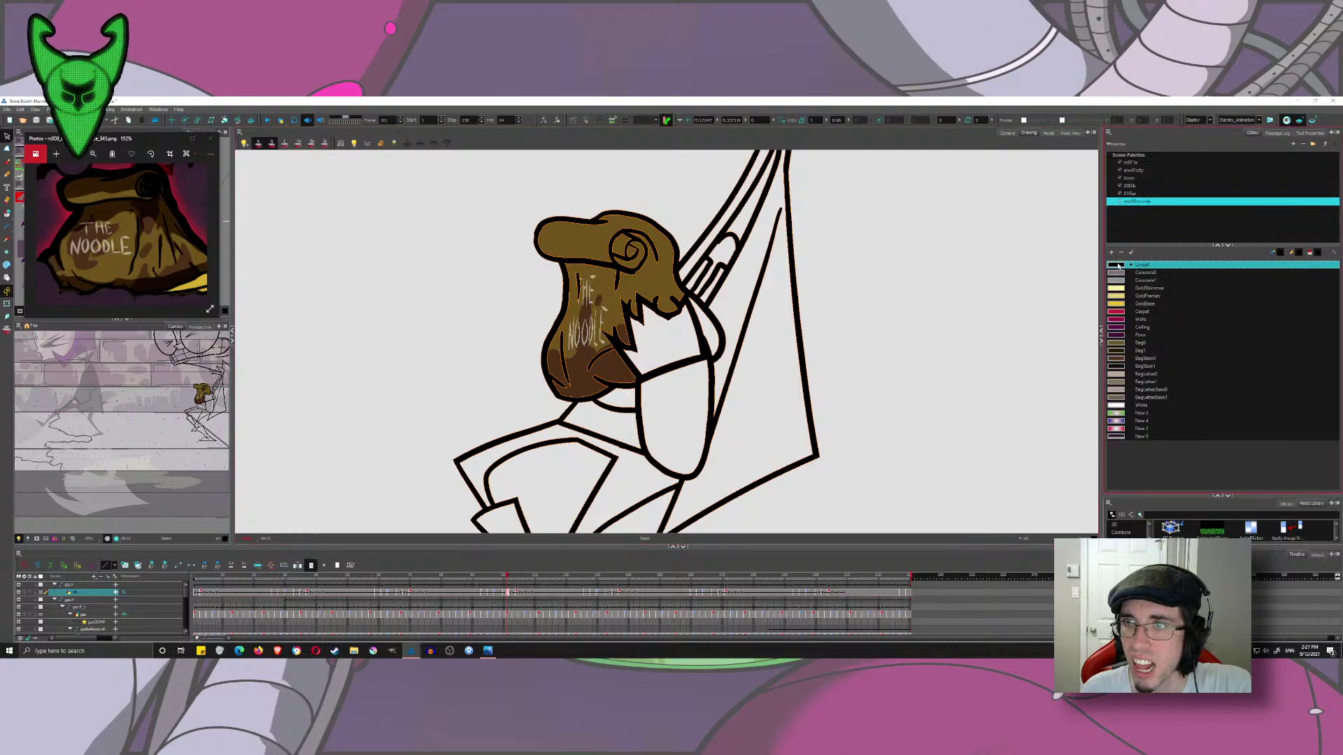
left_click(1129, 186)
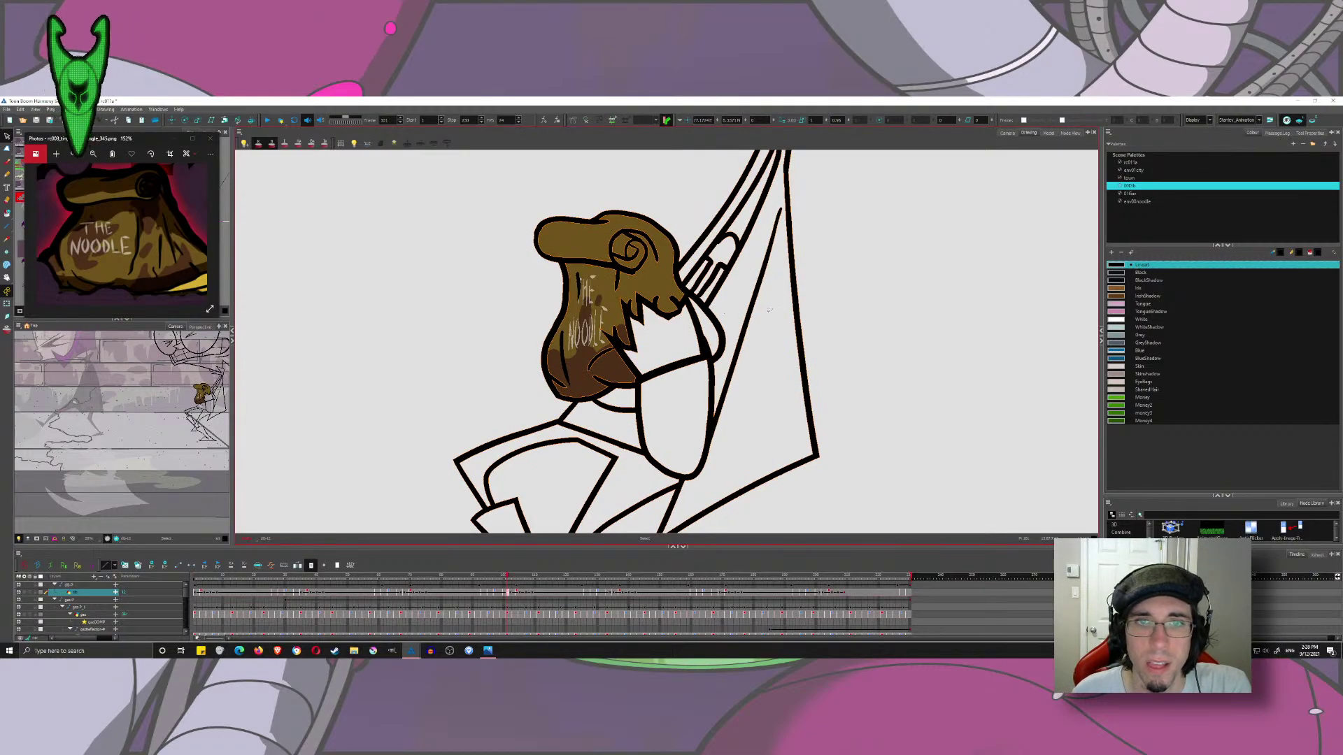
- Copy the partly turned bag's colours without the line art, restore the source drawing, and paste the bag into its matching later frame
key("ctrl+x")
left_click_drag(701, 174, 505, 372)
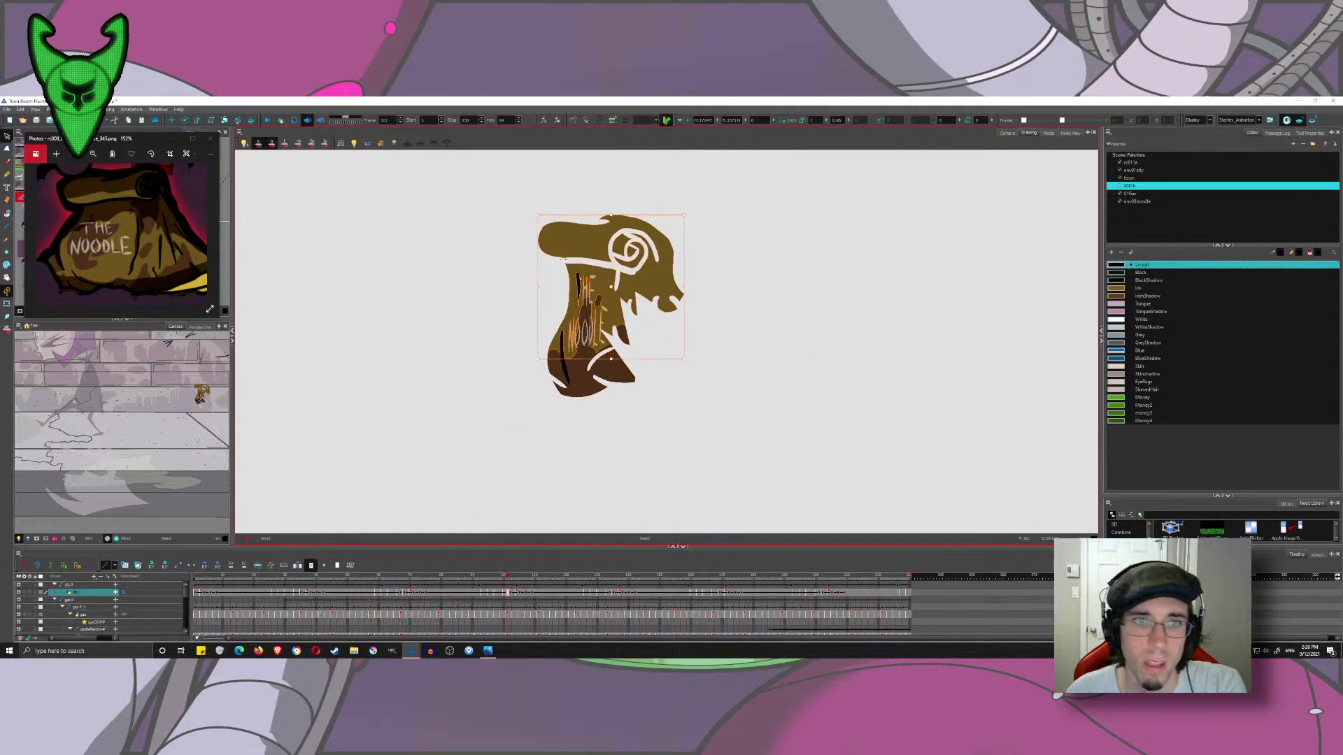
mouse_move(780, 228)
left_mouse_down()
mouse_move(783, 279)
mouse_move(777, 241)
left_mouse_up()
key("ctrl+x")
key("ctrl+z")
key("ctrl+z")
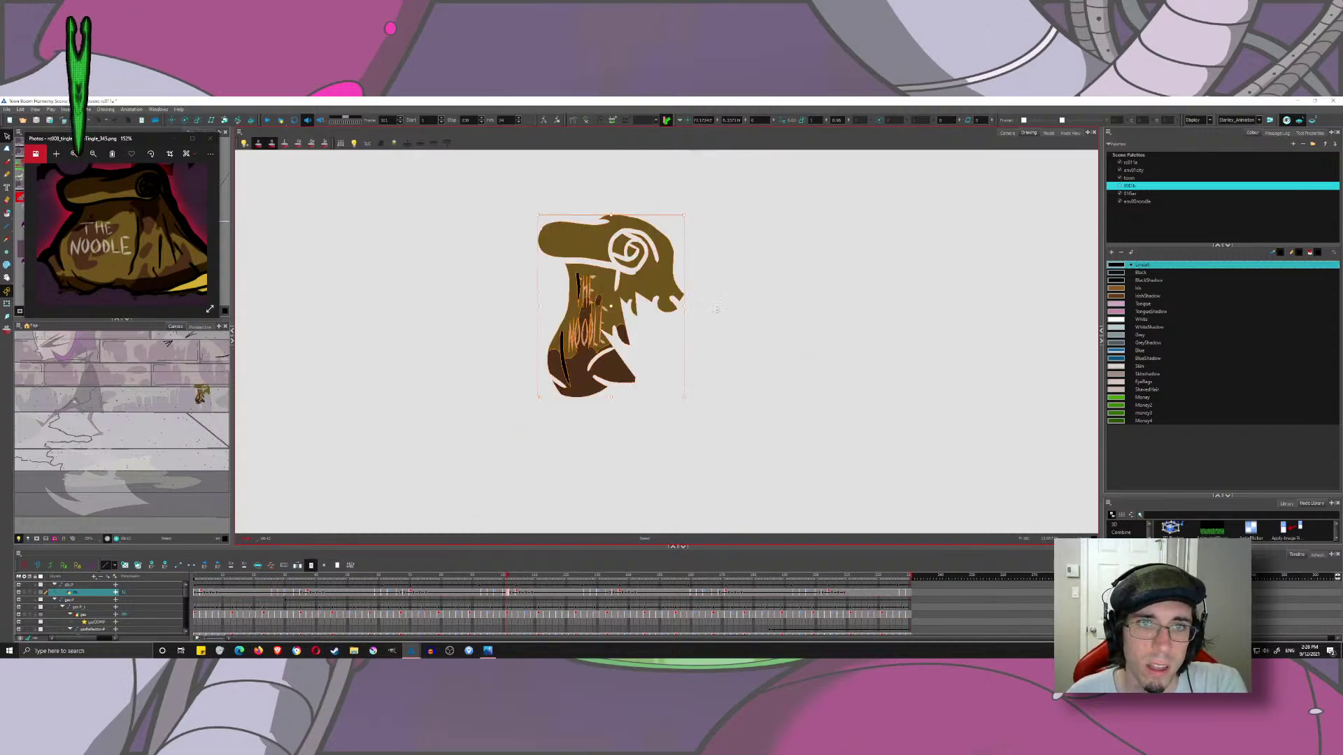
left_click(594, 596)
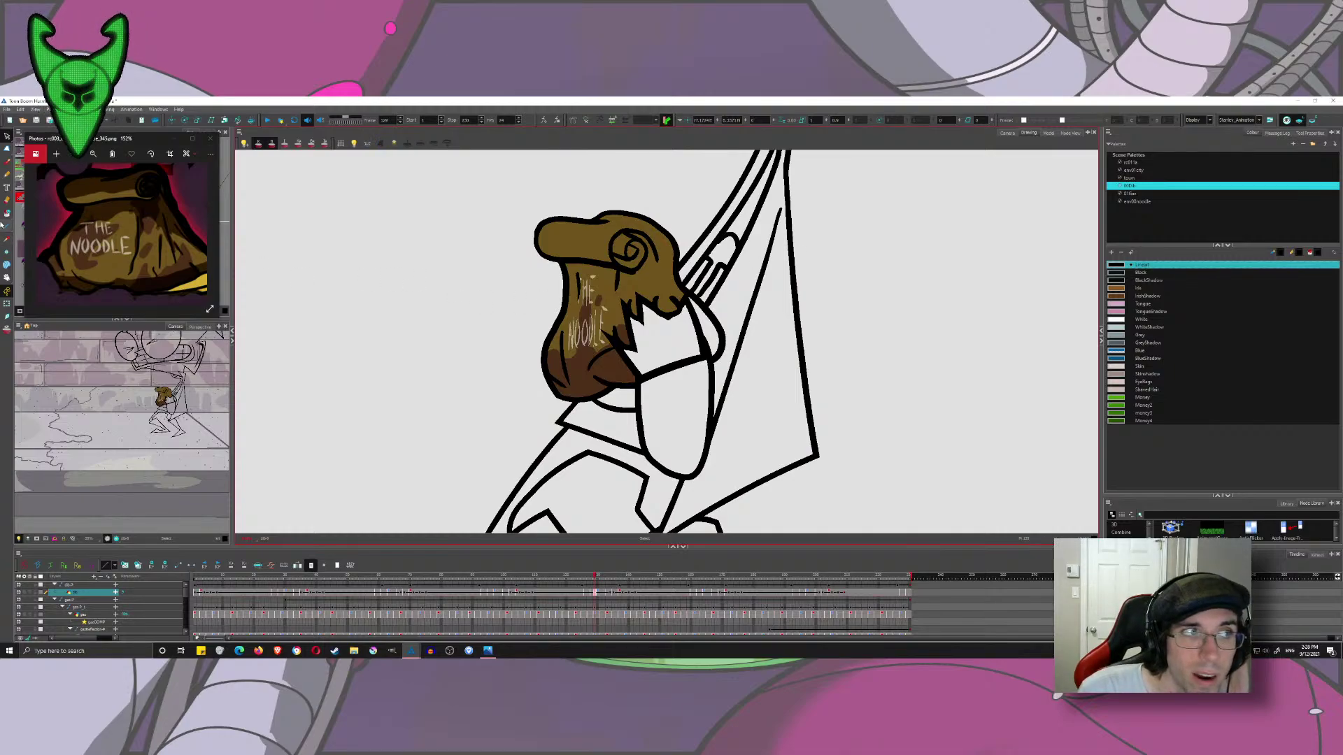
- In the earlier partly turned drawing, paint the bag section behind the arm with BagStain0 below a drawn stain edge and Bag0 above
left_click(1140, 201)
left_click(1119, 358)
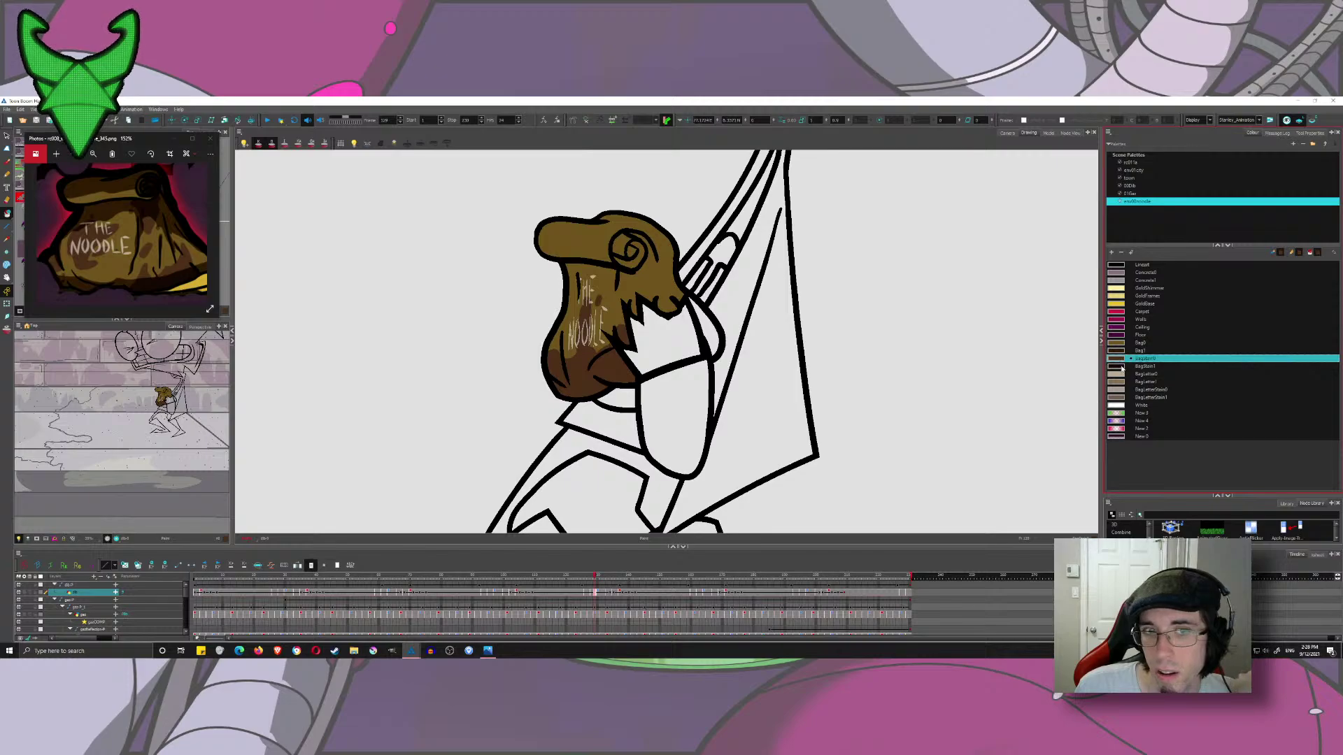
left_click(723, 345)
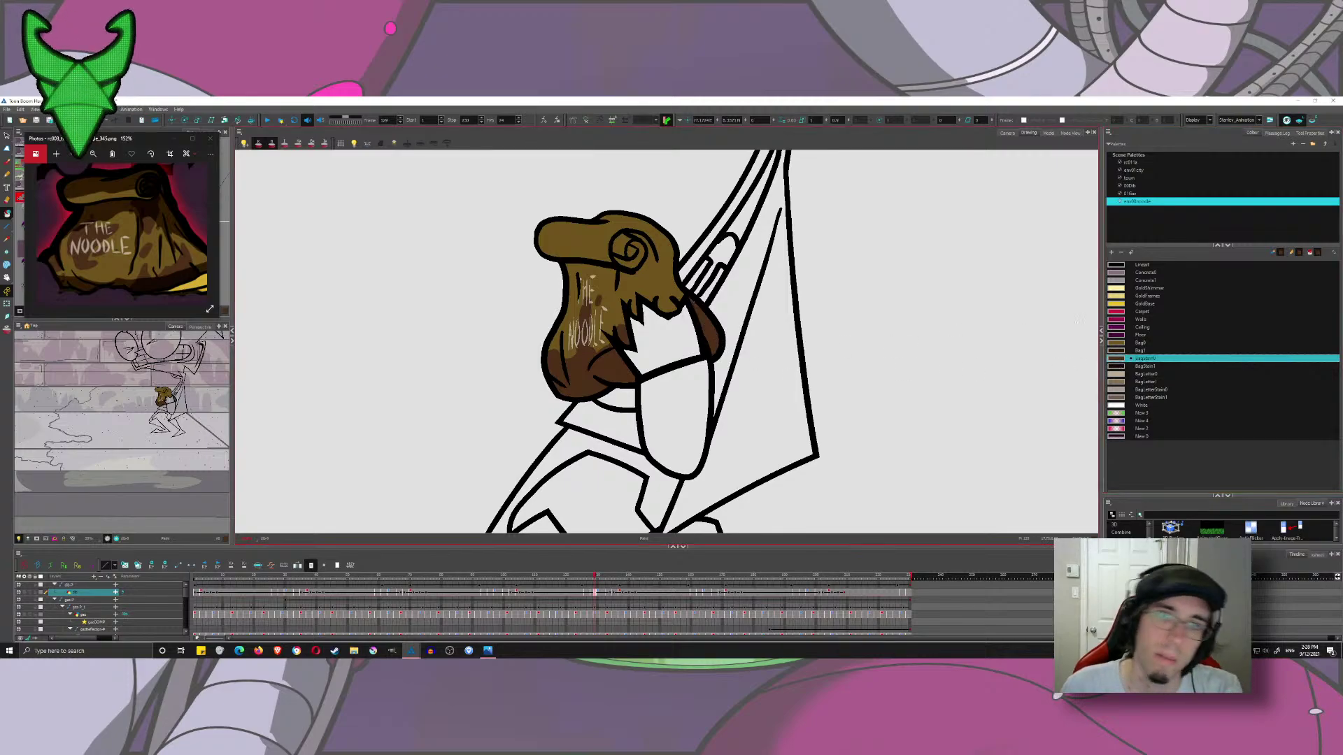
key("ctrl+z")
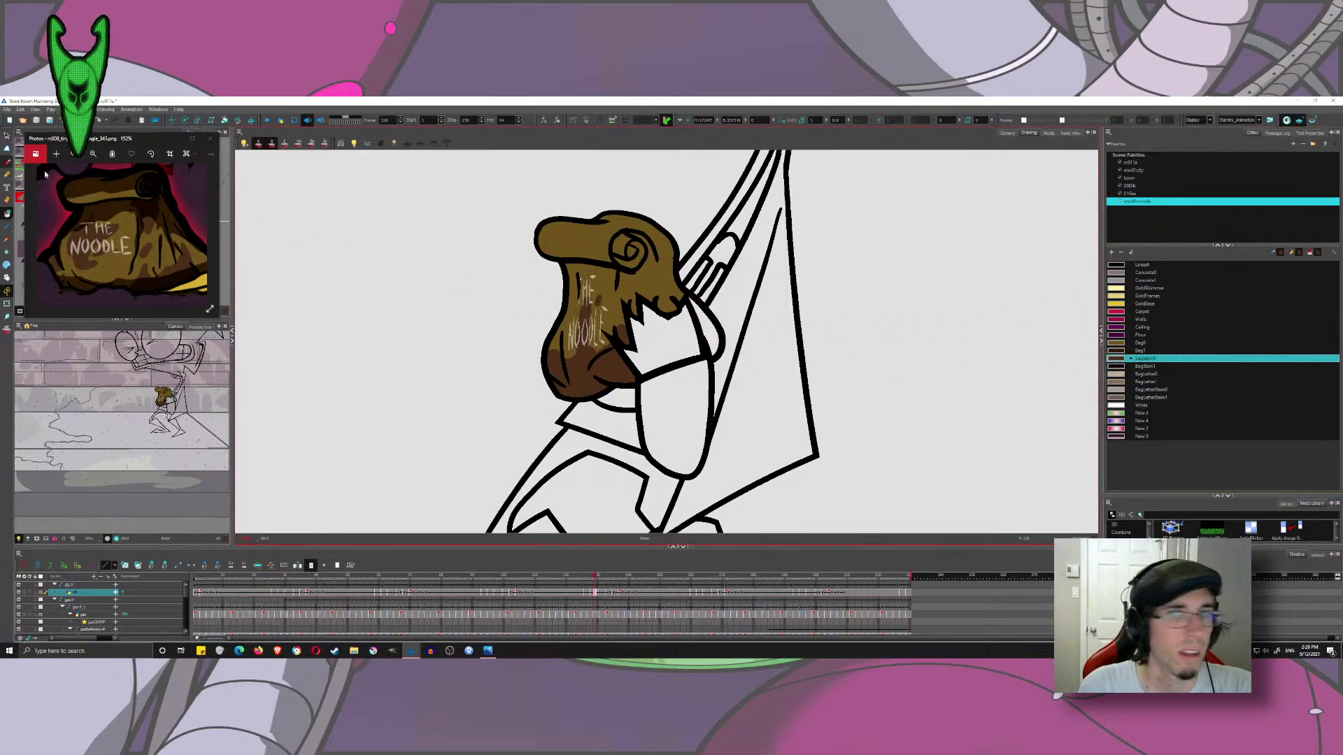
key("alt+b")
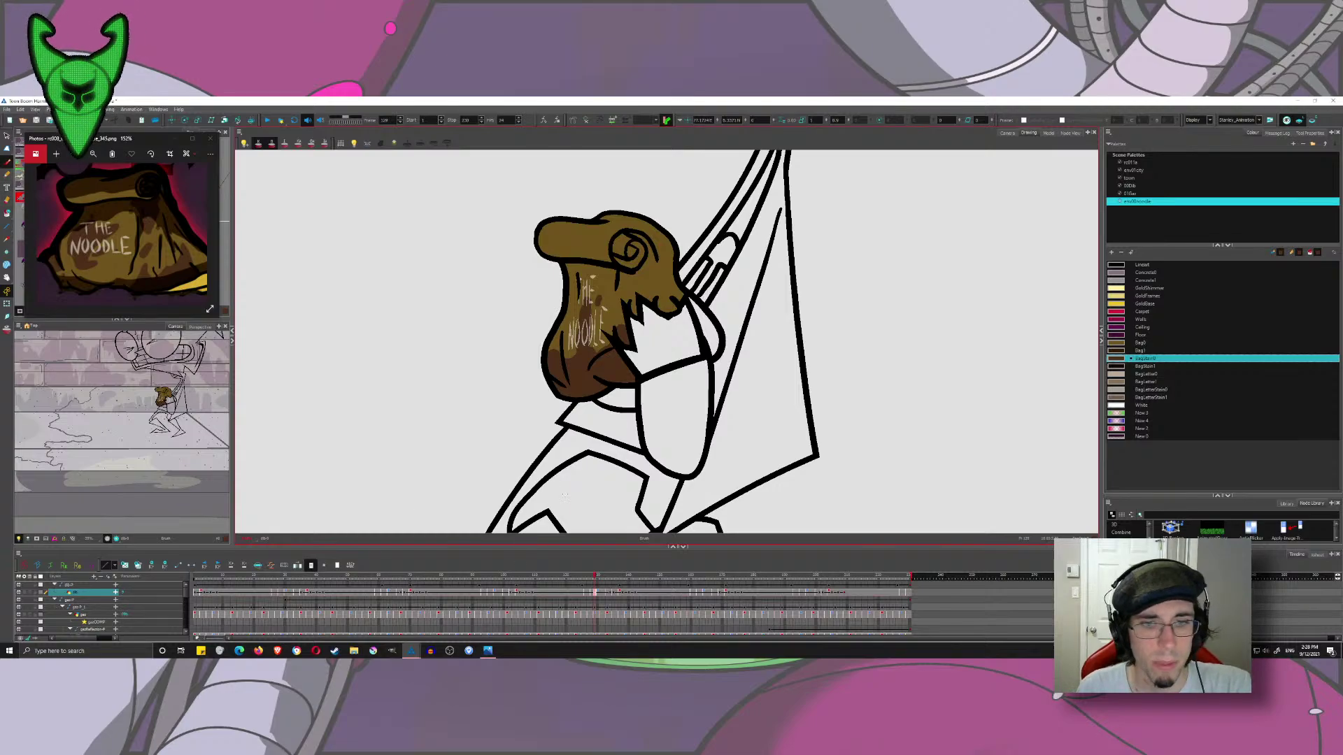
left_click(588, 579)
left_click_drag(577, 579, 505, 583)
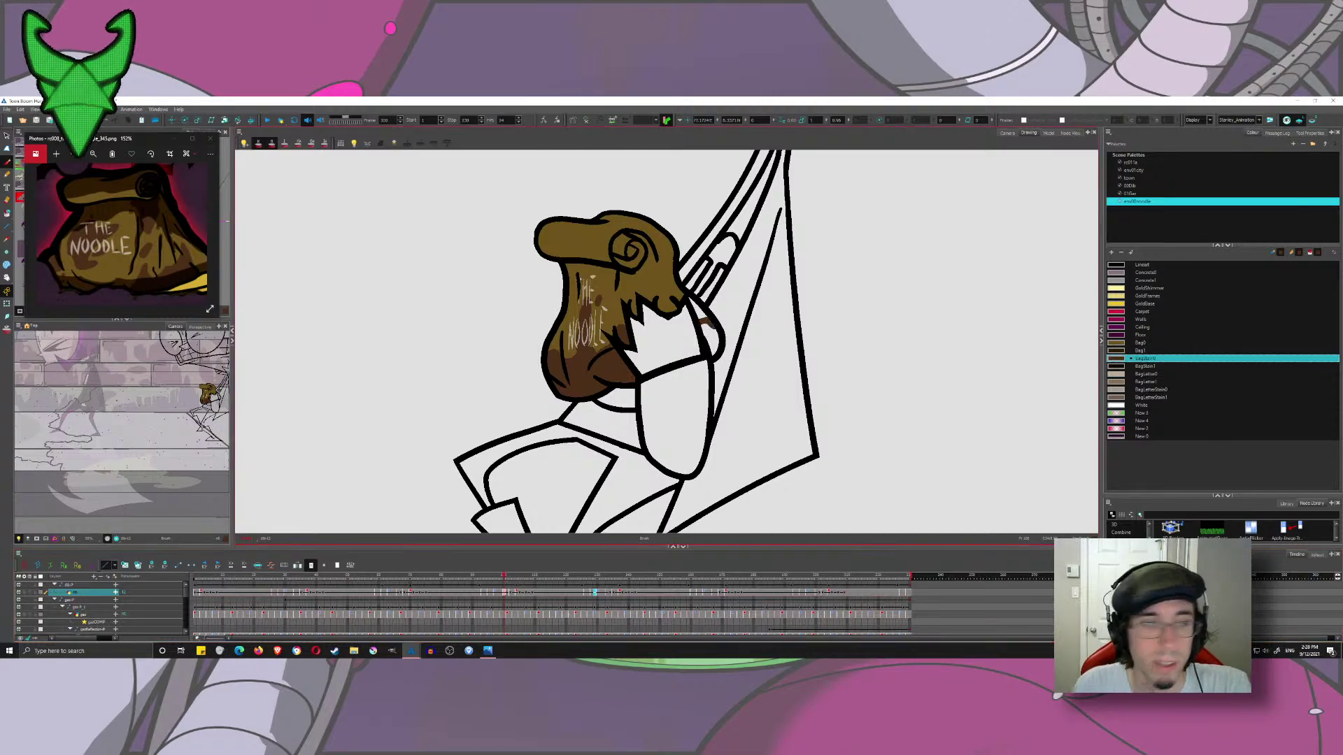
left_click(7, 213)
left_click(712, 339)
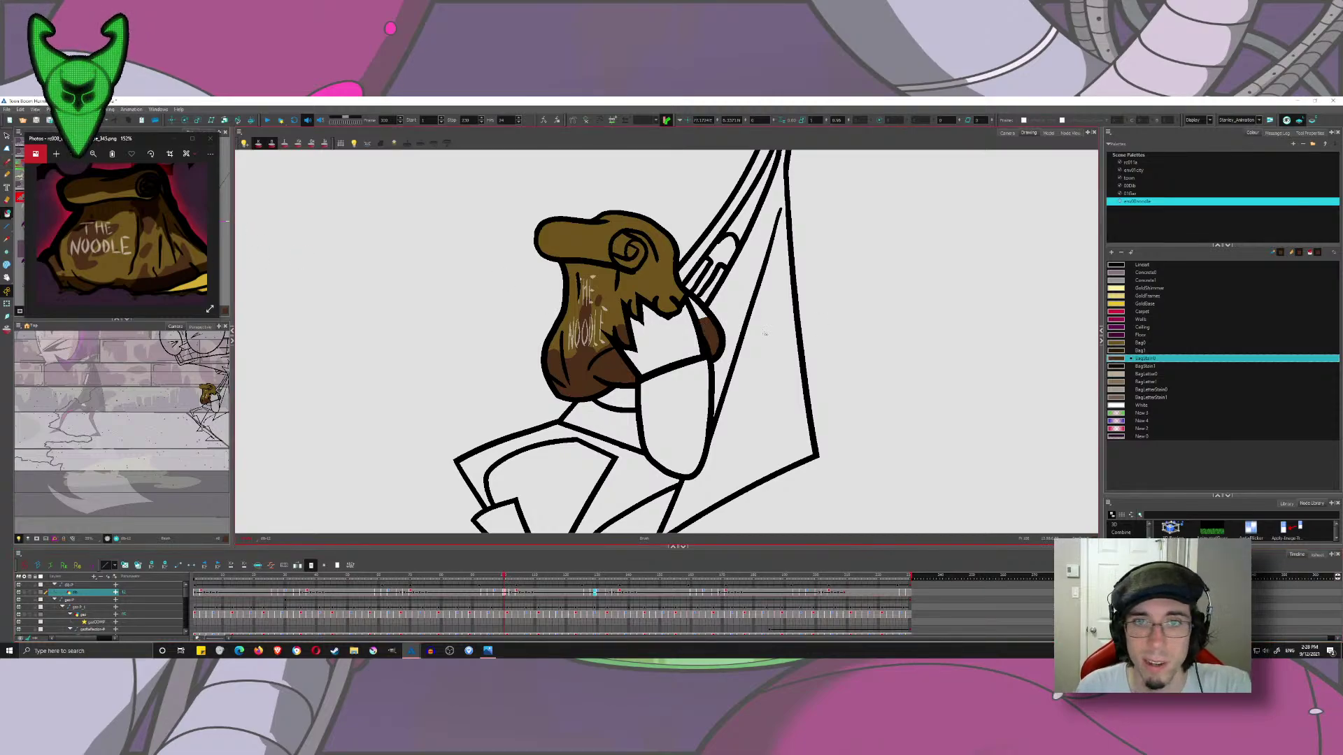
left_click(1119, 342)
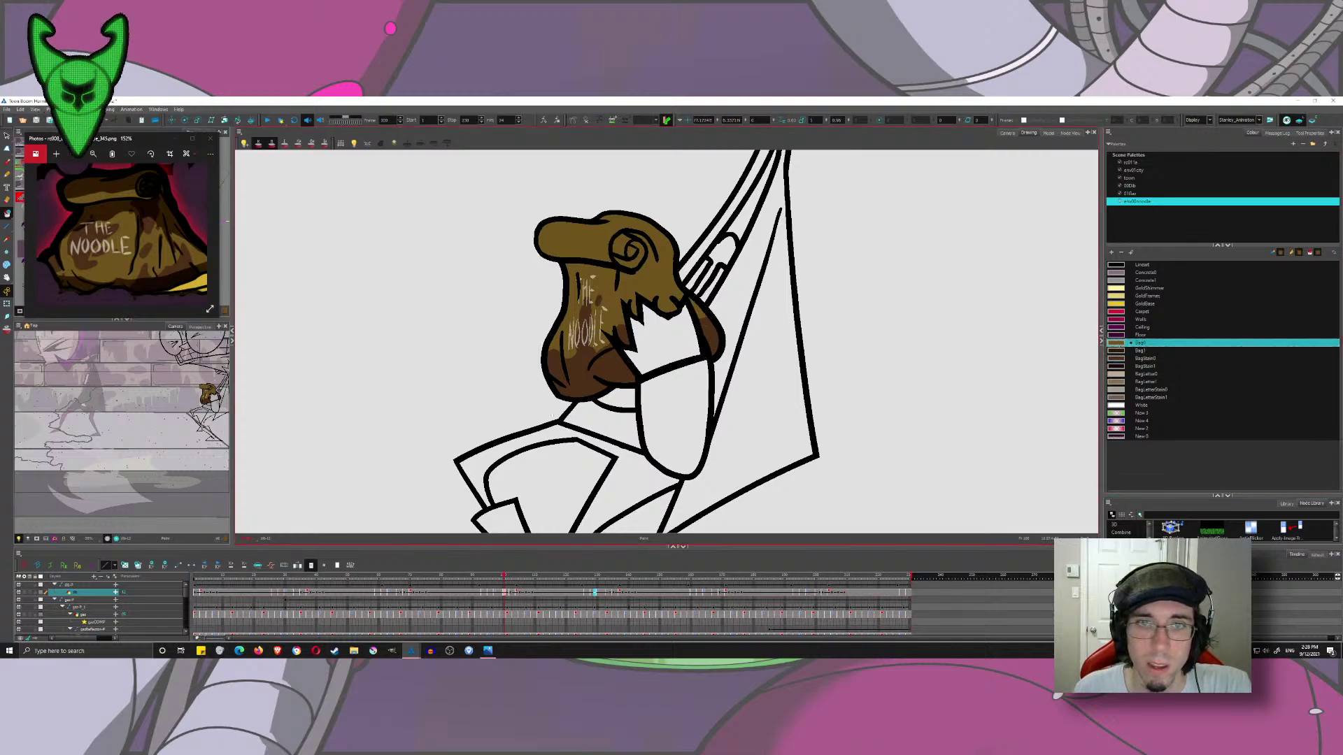
- Copy the newly painted bag section behind the arm into the matching later frame
left_click(5, 136)
left_click(715, 340)
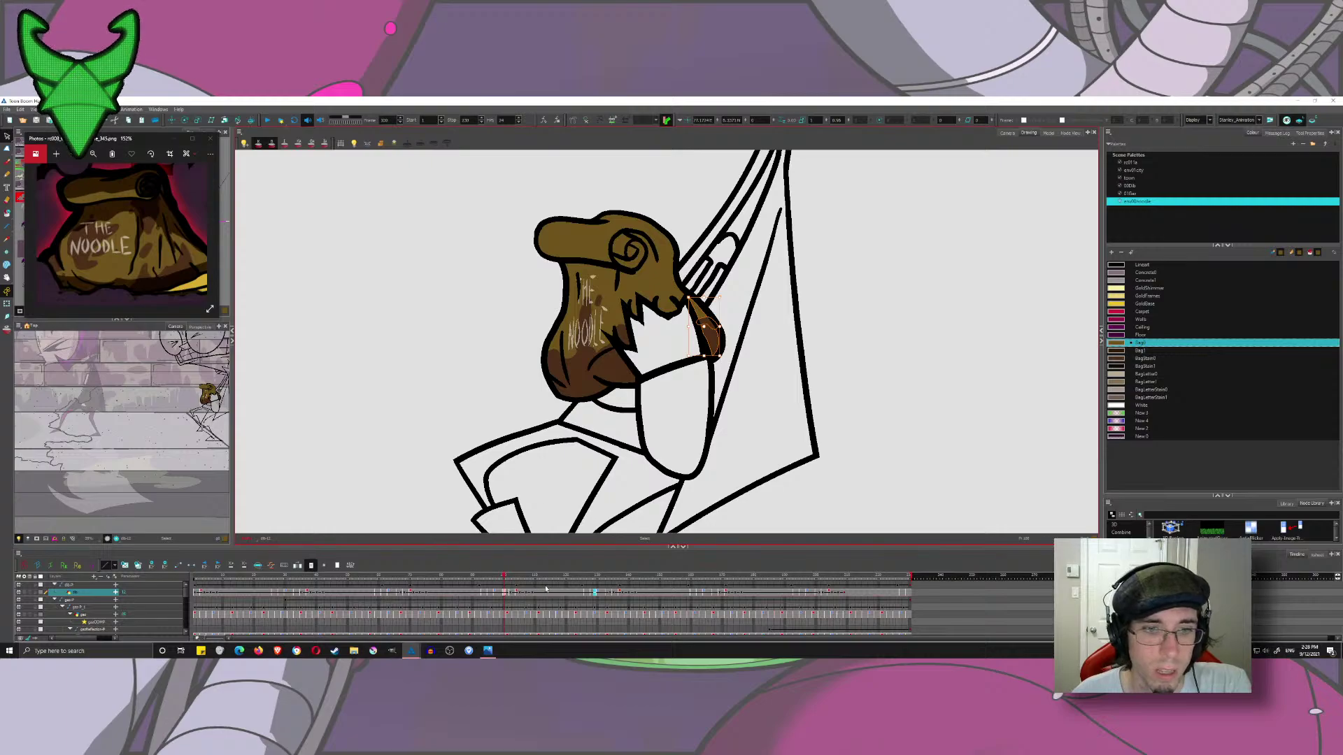
left_click(603, 308)
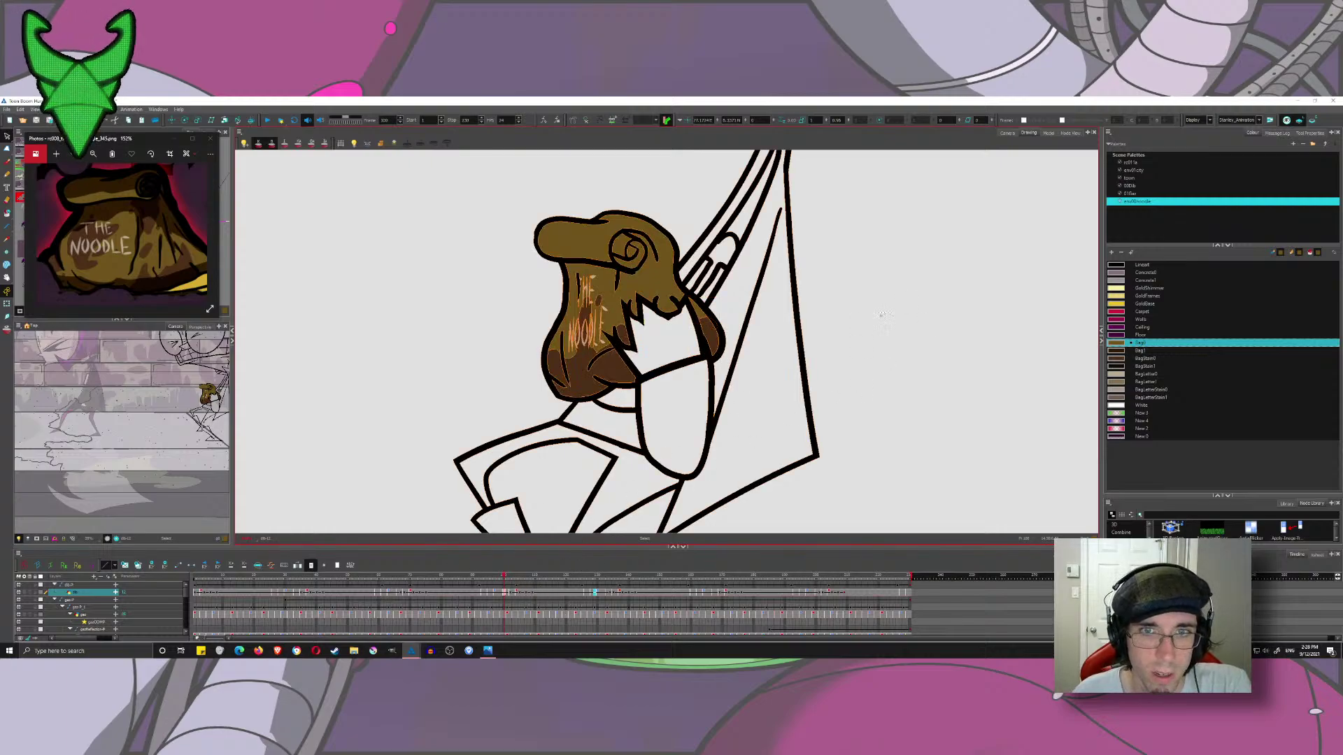
left_click(968, 320)
left_click(716, 322)
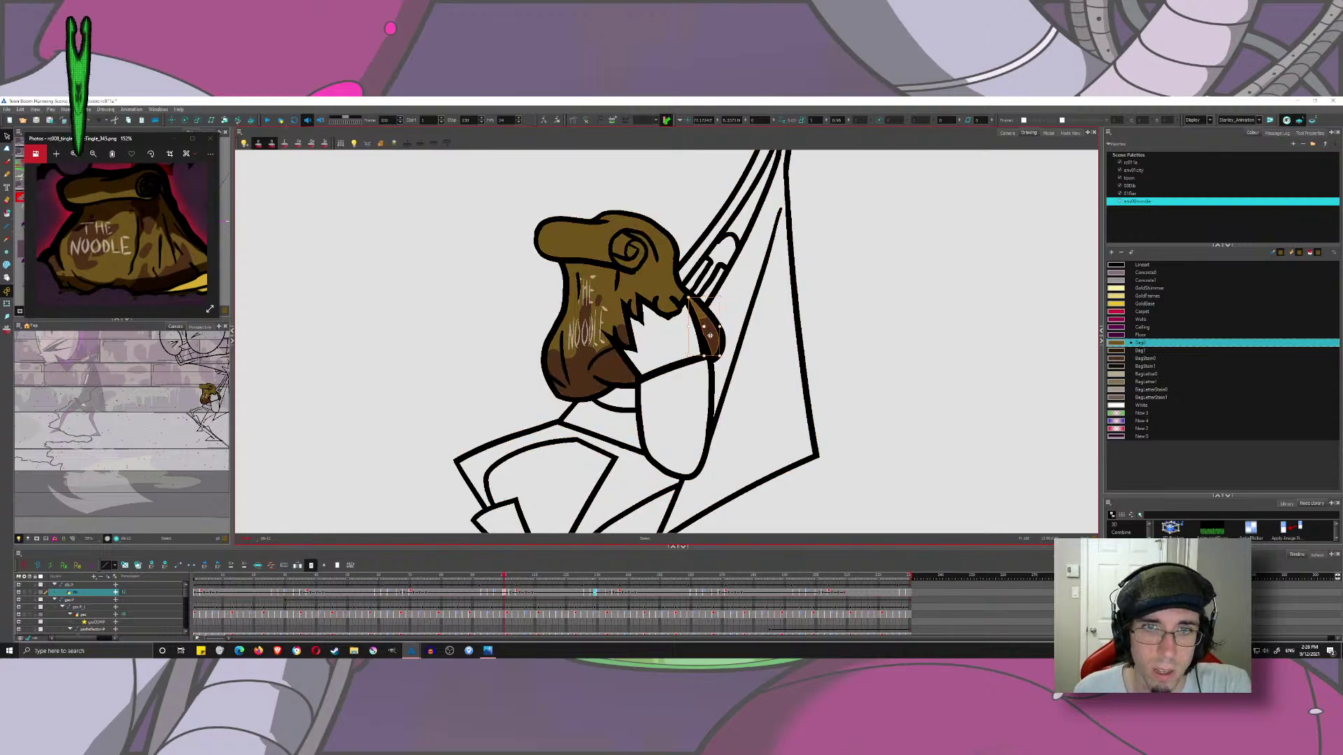
left_click(595, 595)
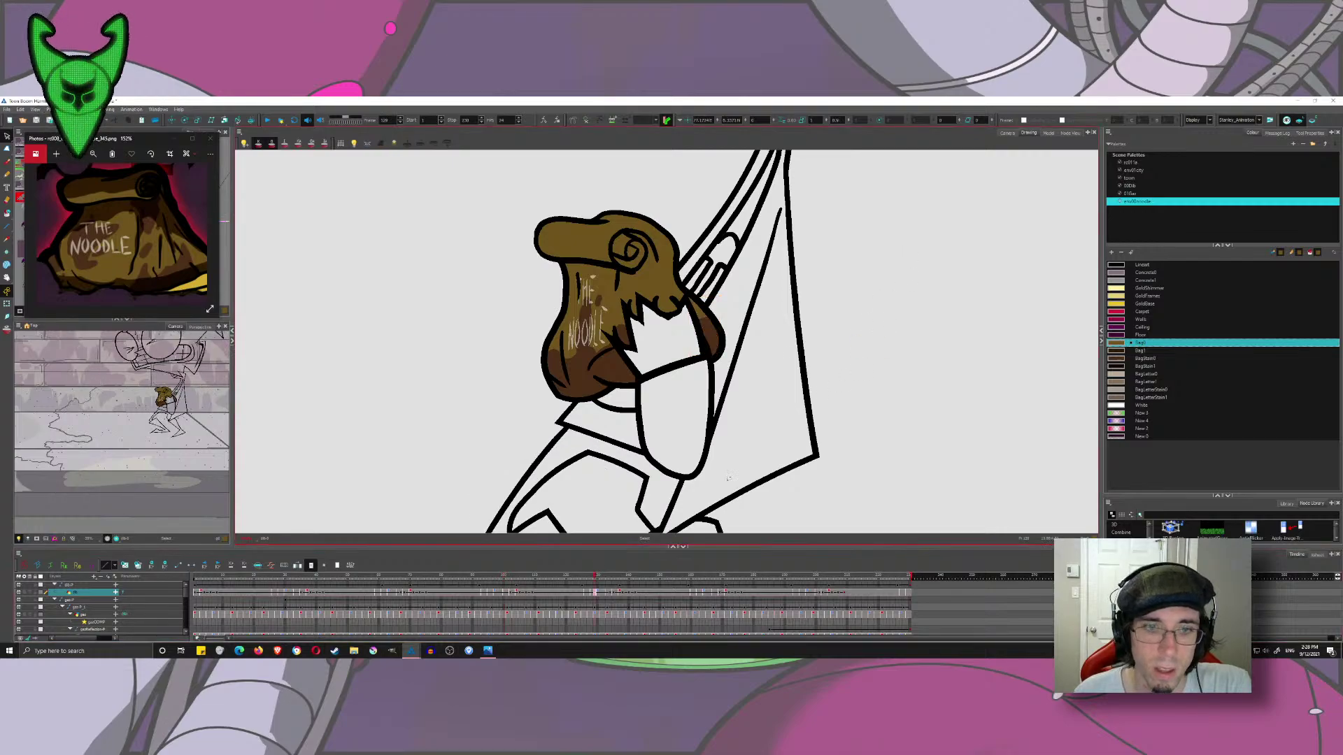
- Play the scene from the first frame in the camera view to review the animation, and return to the drawing view
mouse_move(593, 579)
left_mouse_down()
mouse_move(575, 579)
mouse_move(611, 584)
mouse_move(573, 576)
mouse_move(710, 581)
mouse_move(574, 575)
mouse_move(635, 569)
mouse_move(559, 550)
mouse_move(623, 568)
left_mouse_up()
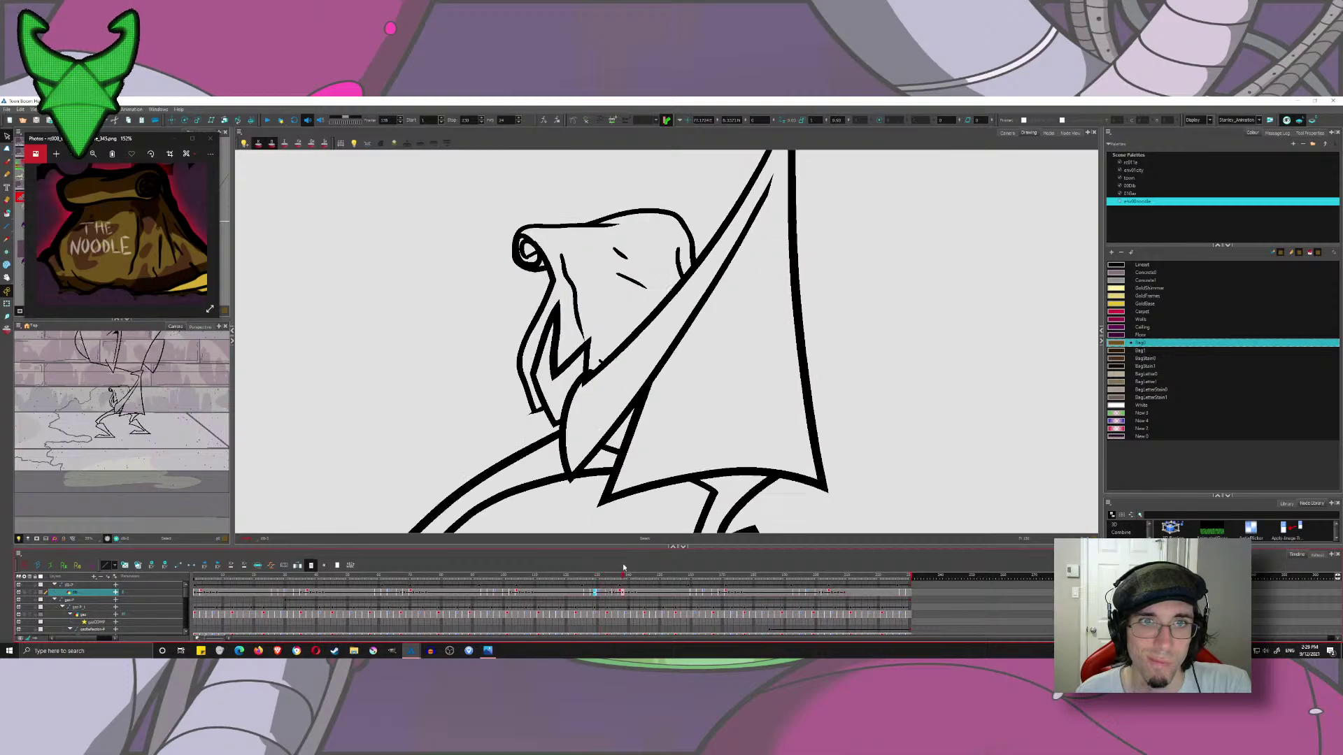
scroll(554, 374, "down", 10)
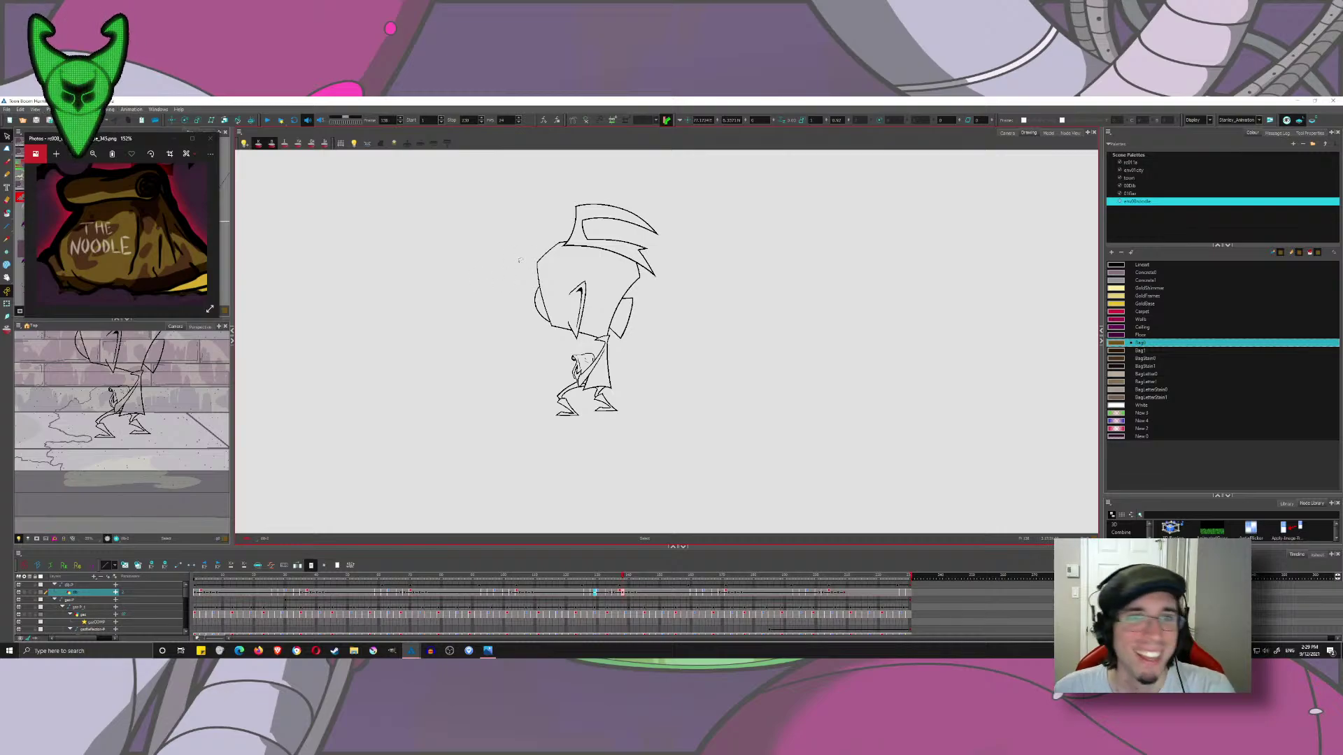
left_click_drag(521, 259, 478, 279)
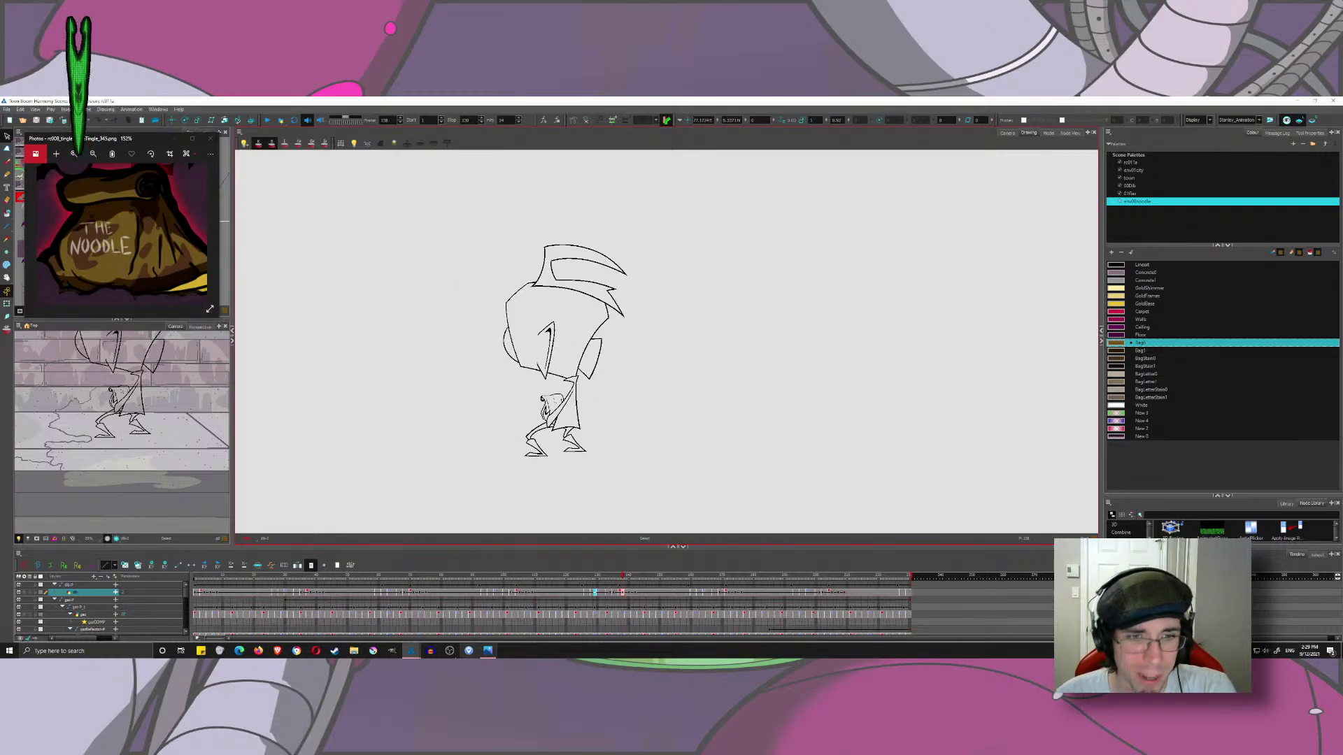
left_click(498, 575)
left_click_drag(498, 575, 194, 575)
left_click(1008, 132)
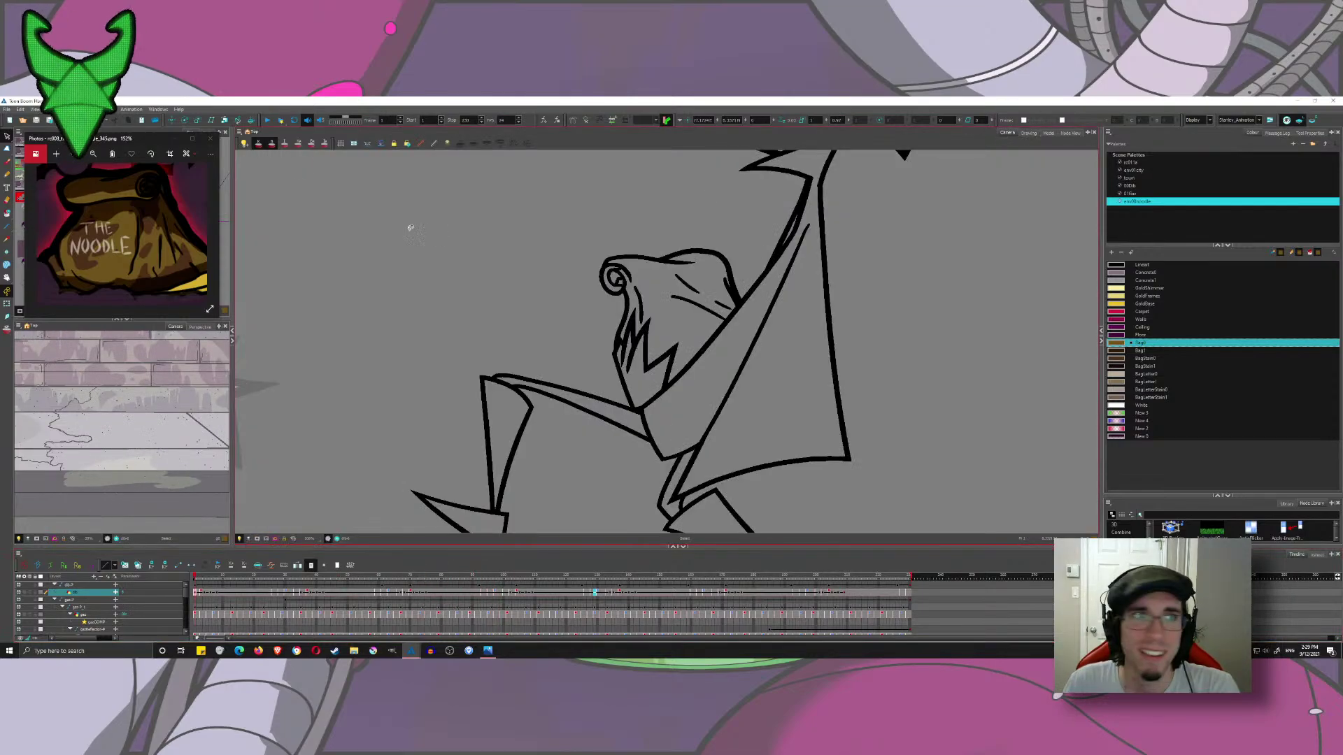
left_click(268, 120)
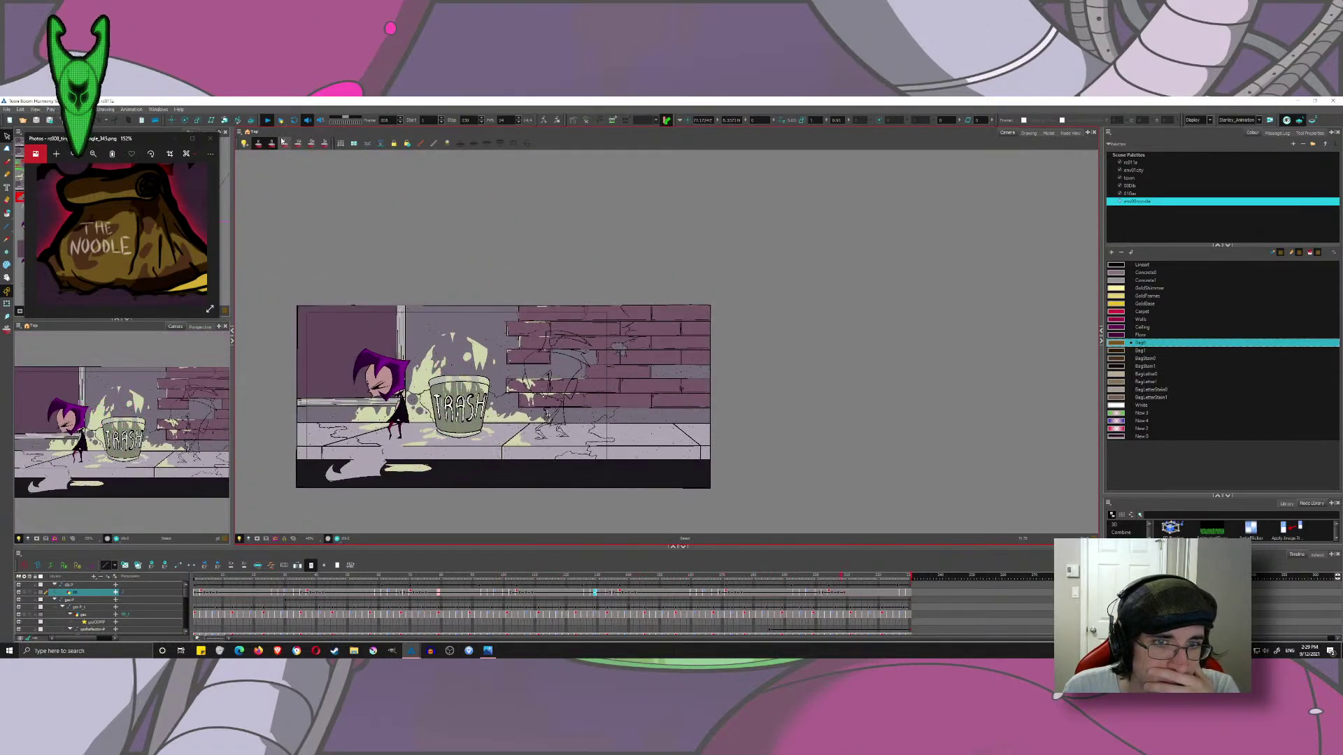
left_click(268, 121)
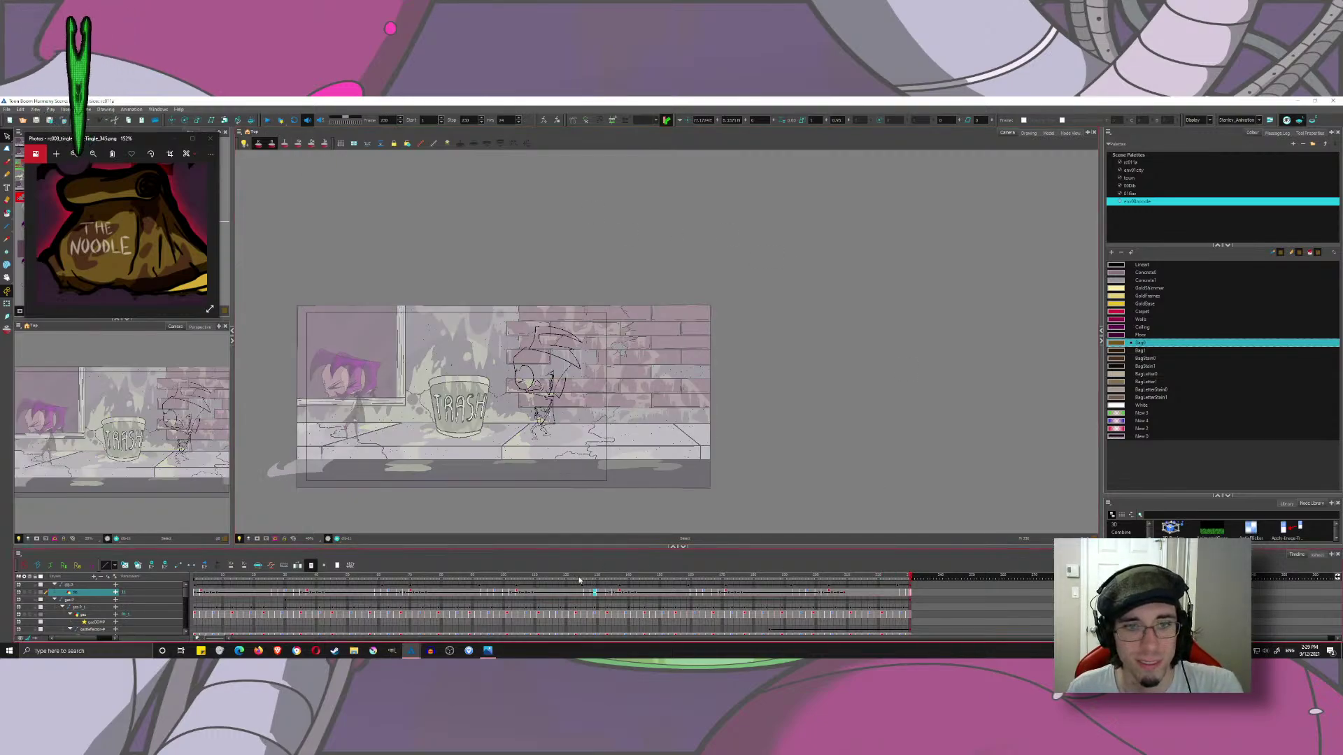
left_click(1029, 133)
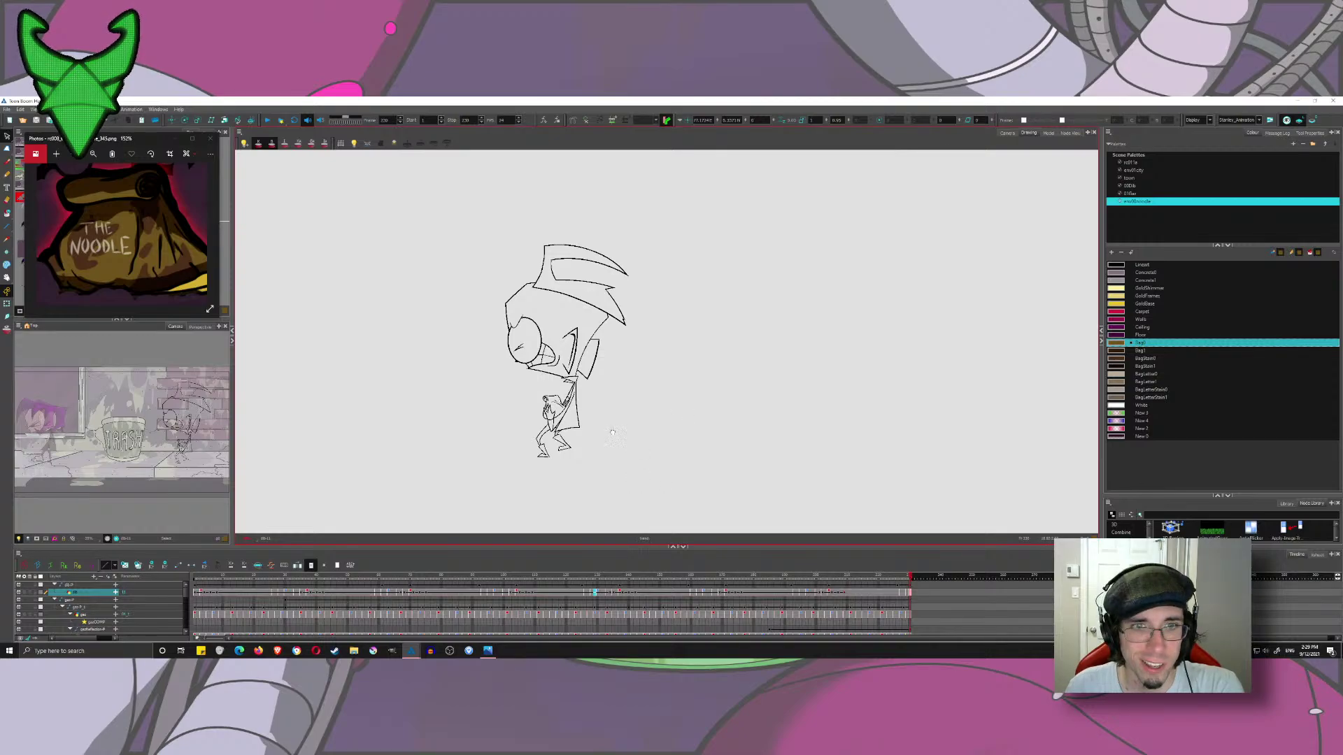
scroll(612, 433, "up", 4)
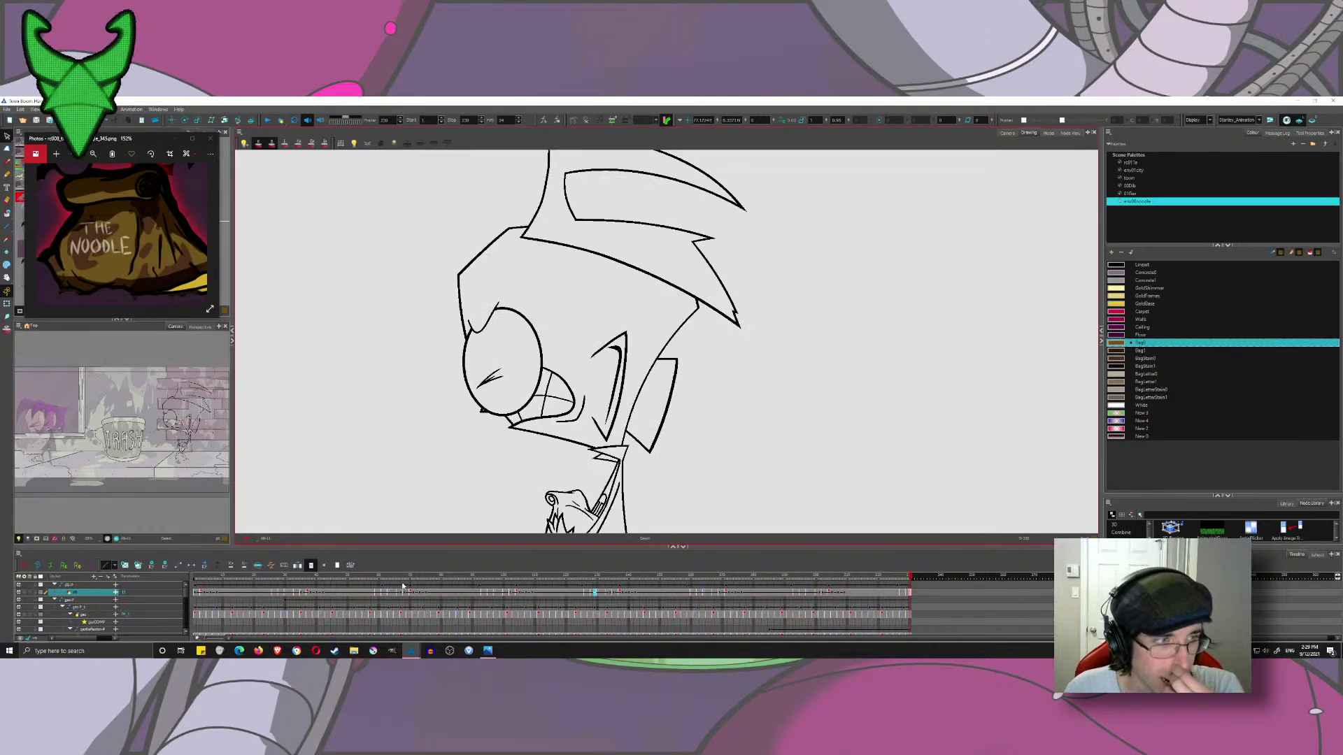
- In the frame with both squeezed eyes visible, draw the shadow edge over the forehead and far side of the face with the character palette's skin shadow colour
left_click(289, 593)
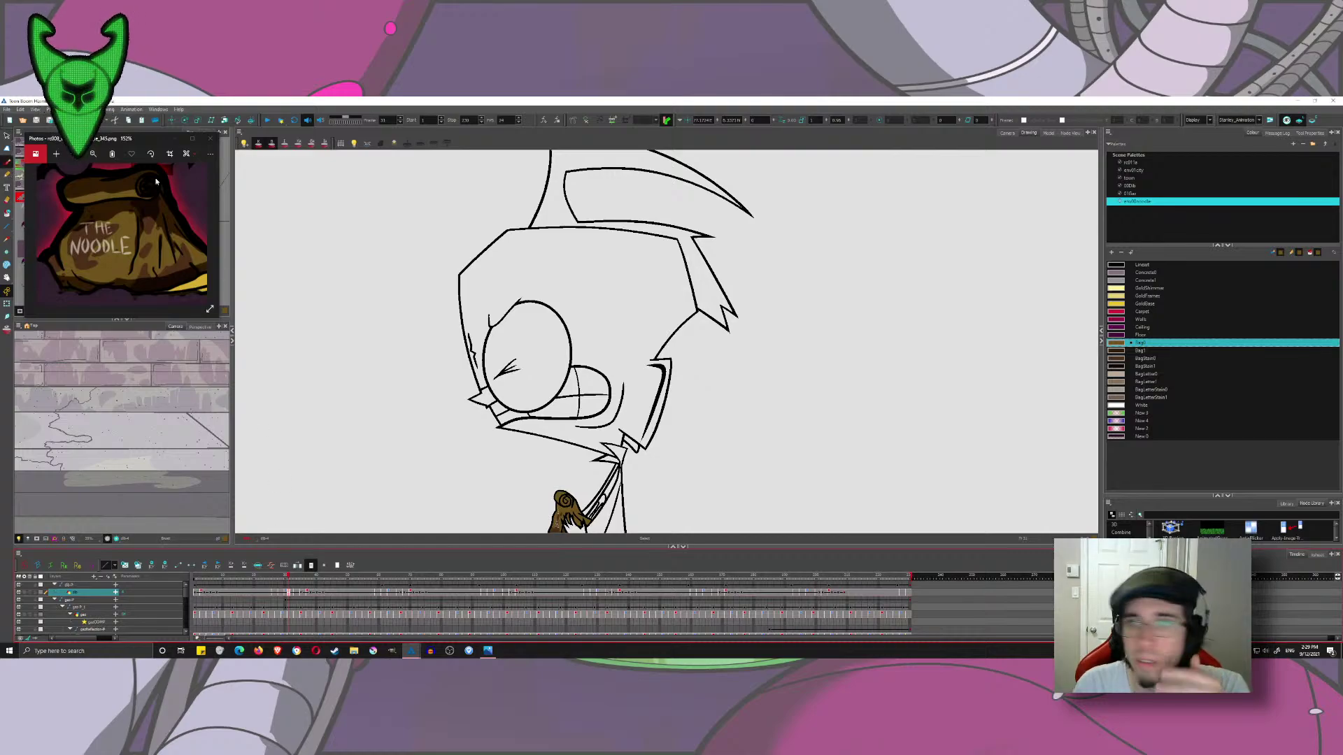
left_click(1135, 186)
left_click(1117, 367)
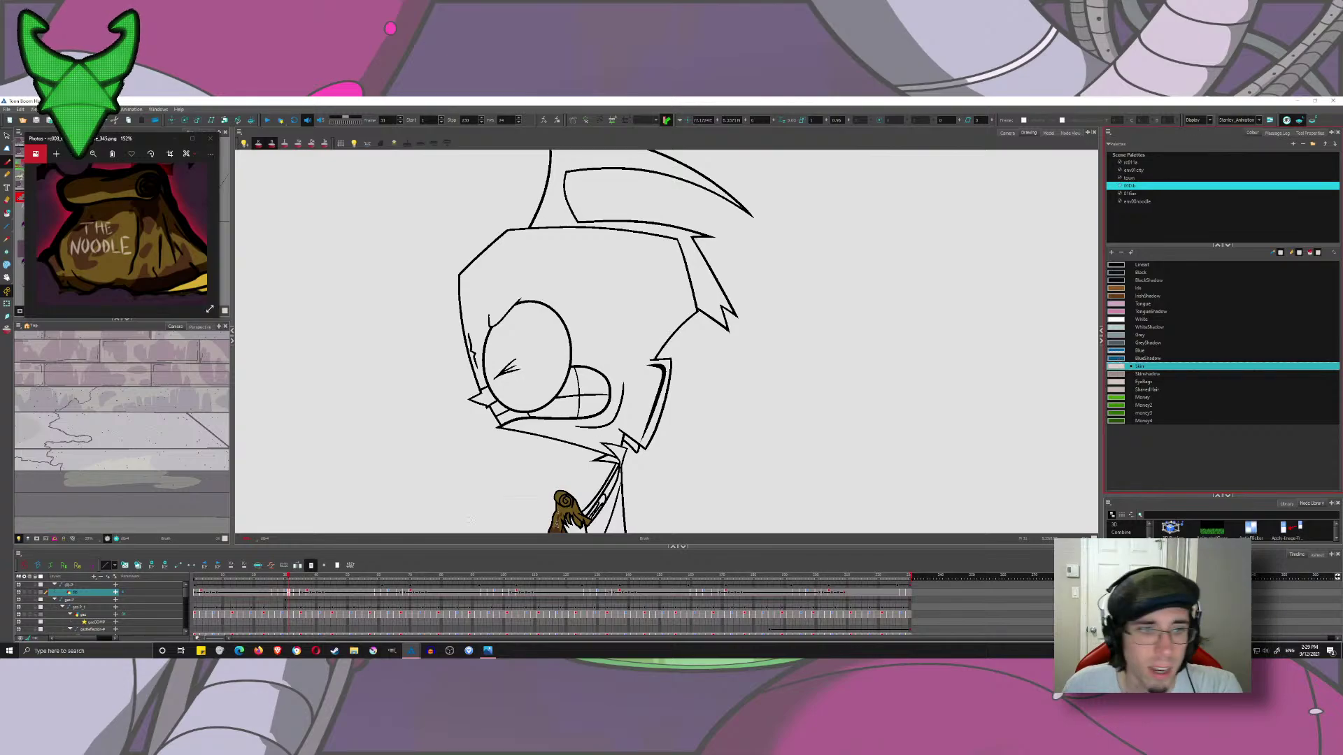
left_click(337, 593)
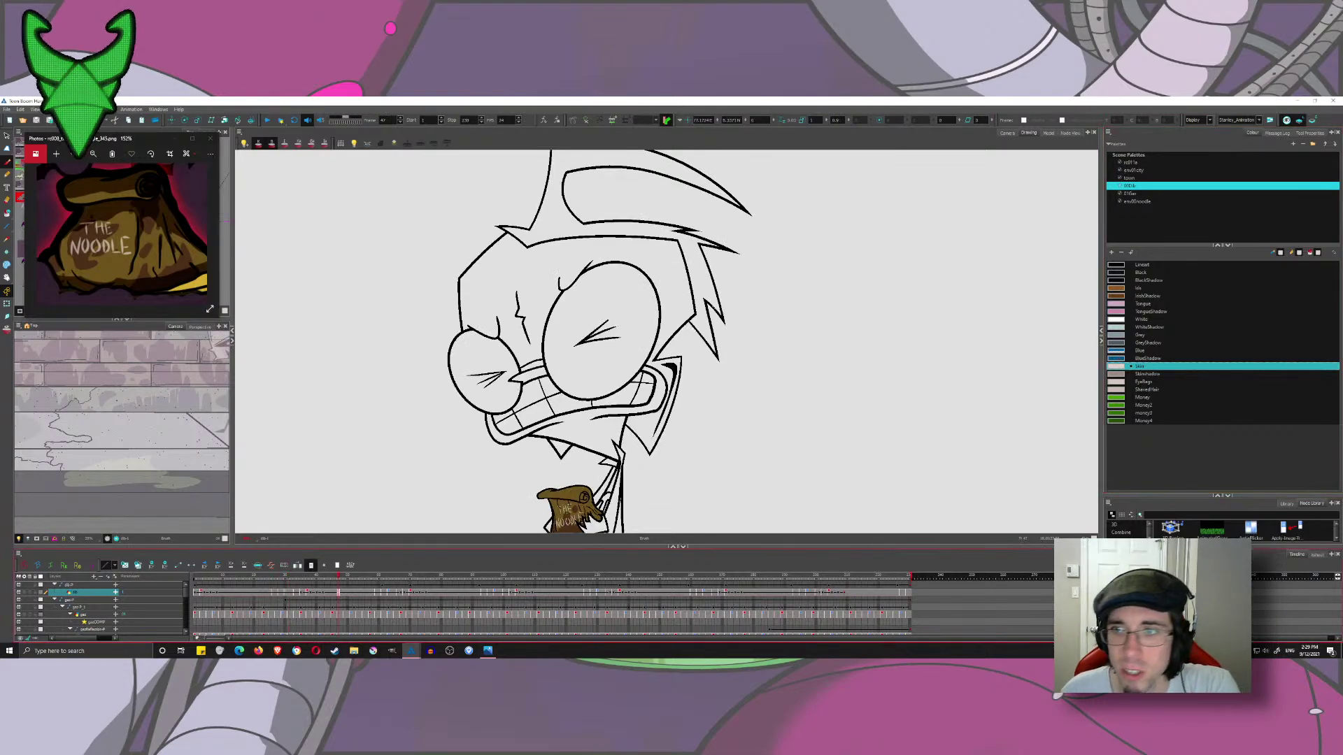
left_click_drag(741, 289, 809, 281)
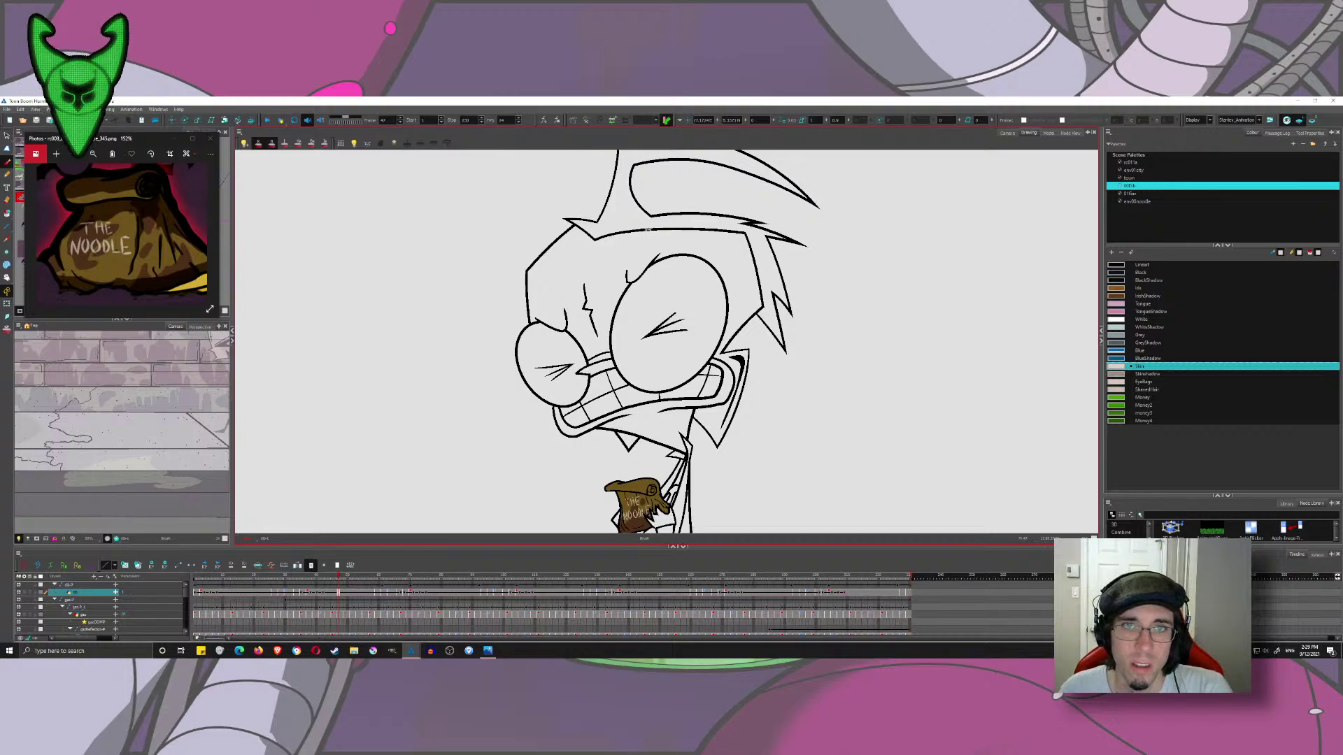
left_click(1119, 374)
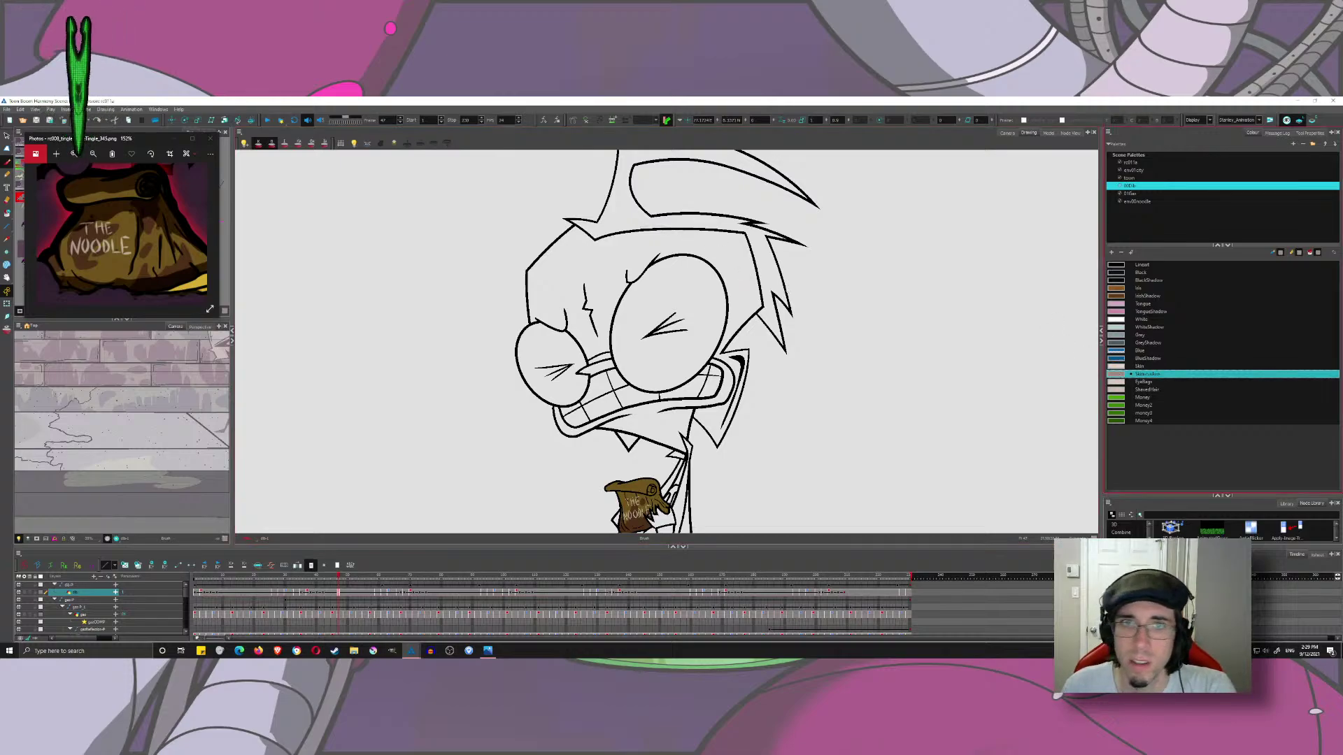
mouse_move(675, 220)
left_mouse_down()
mouse_move(733, 267)
mouse_move(668, 316)
left_mouse_up()
key("ctrl+z")
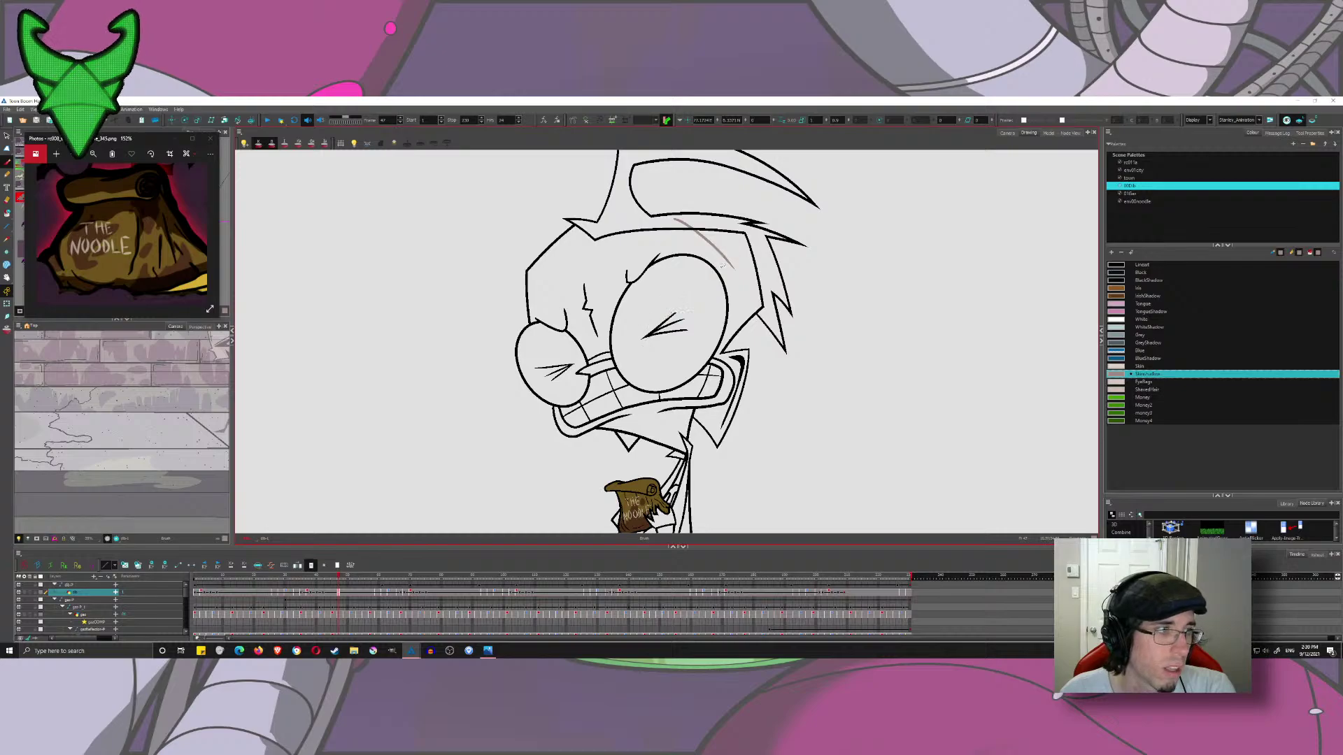
scroll(649, 247, "down", 1)
left_click_drag(649, 247, 677, 275)
mouse_move(752, 234)
left_mouse_down()
mouse_move(720, 346)
mouse_move(689, 389)
left_mouse_up()
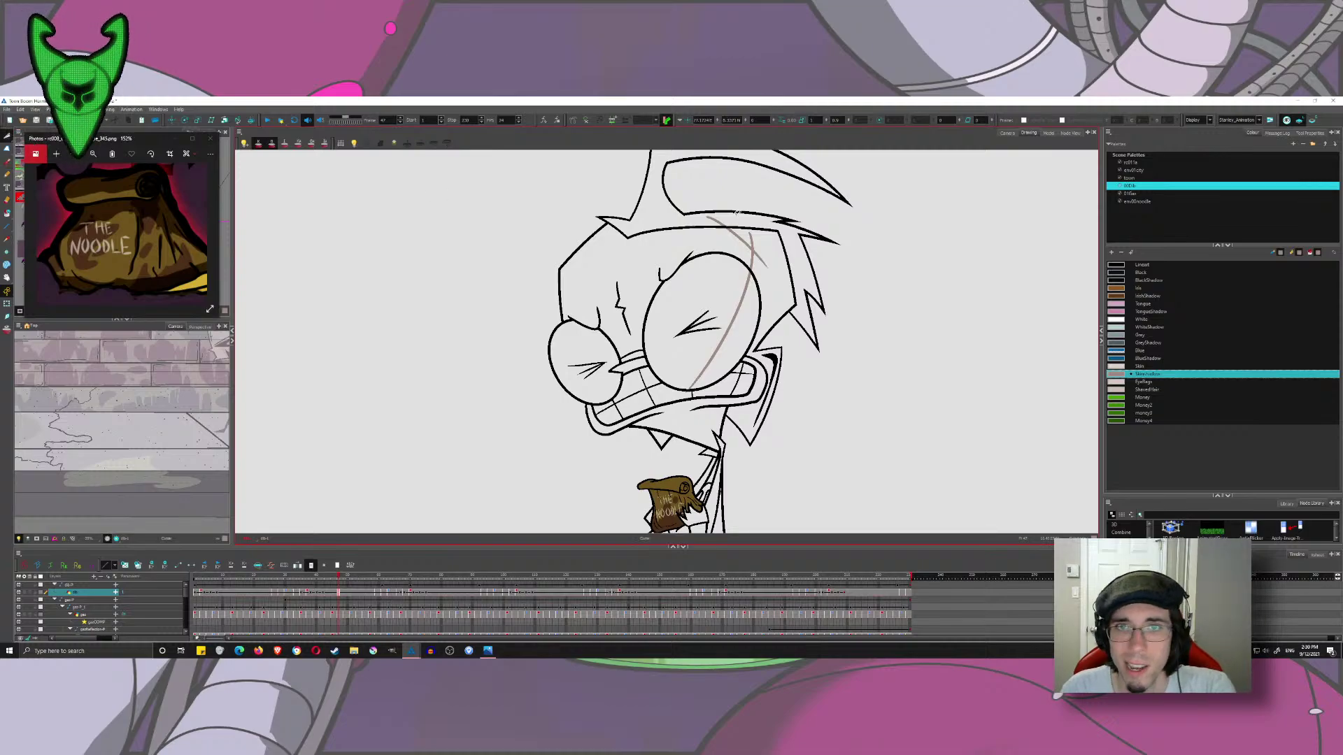
- Cut away the shadow-line ends that overshoot the hairline and the forehead corner, plus the part crossing the large eye
mouse_move(722, 212)
left_mouse_down()
mouse_move(711, 228)
mouse_move(758, 240)
mouse_move(756, 264)
left_mouse_up()
left_click_drag(747, 315, 720, 319)
key("ctrl+space")
left_click_drag(682, 358, 708, 429)
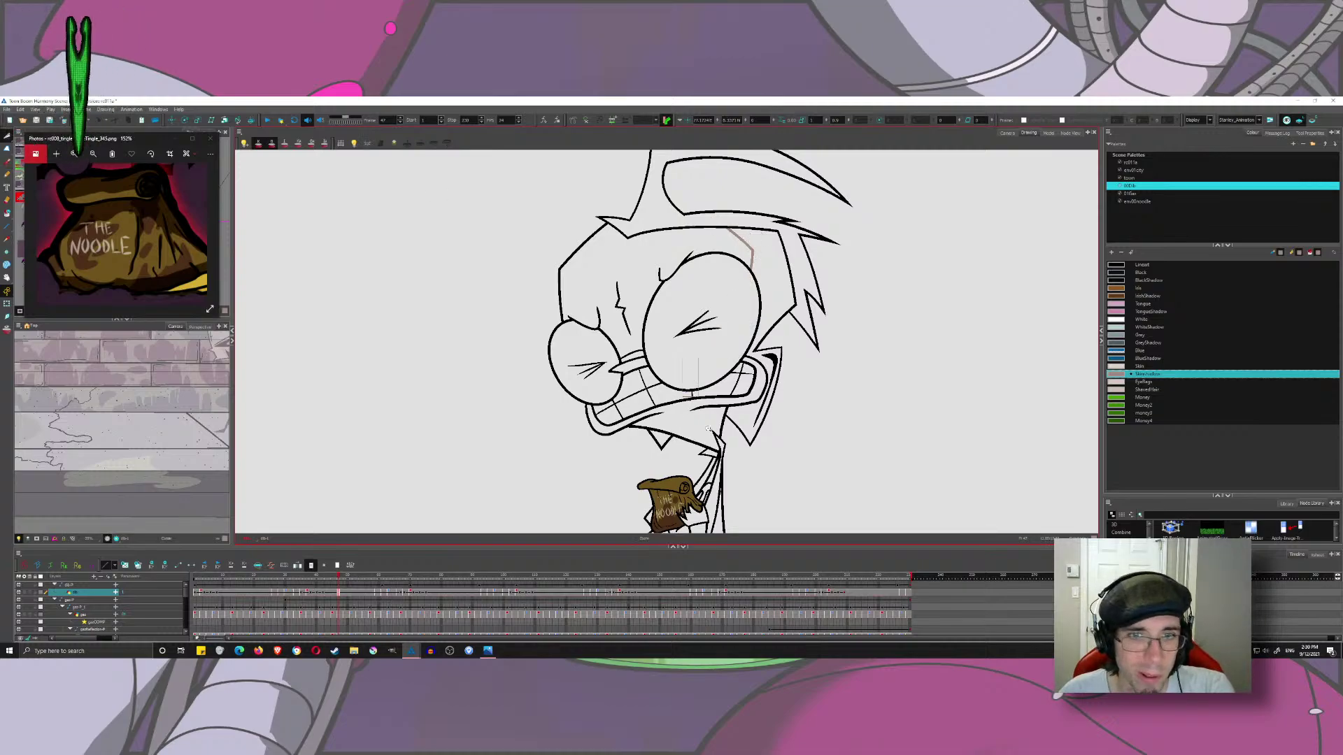
- Continue the skin shadow edge across the lower lip and from below the mouth down the chin to the collar
scroll(708, 428, "up", 5)
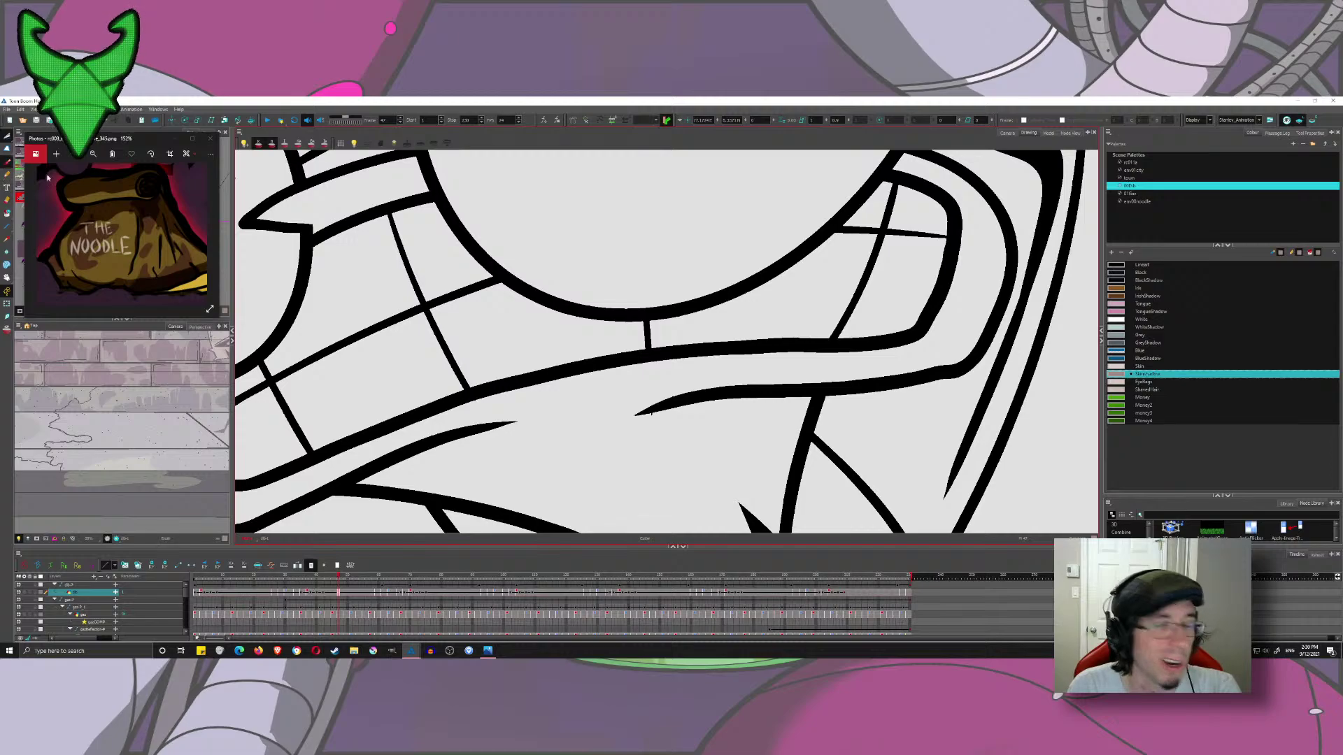
scroll(594, 322, "down", 5)
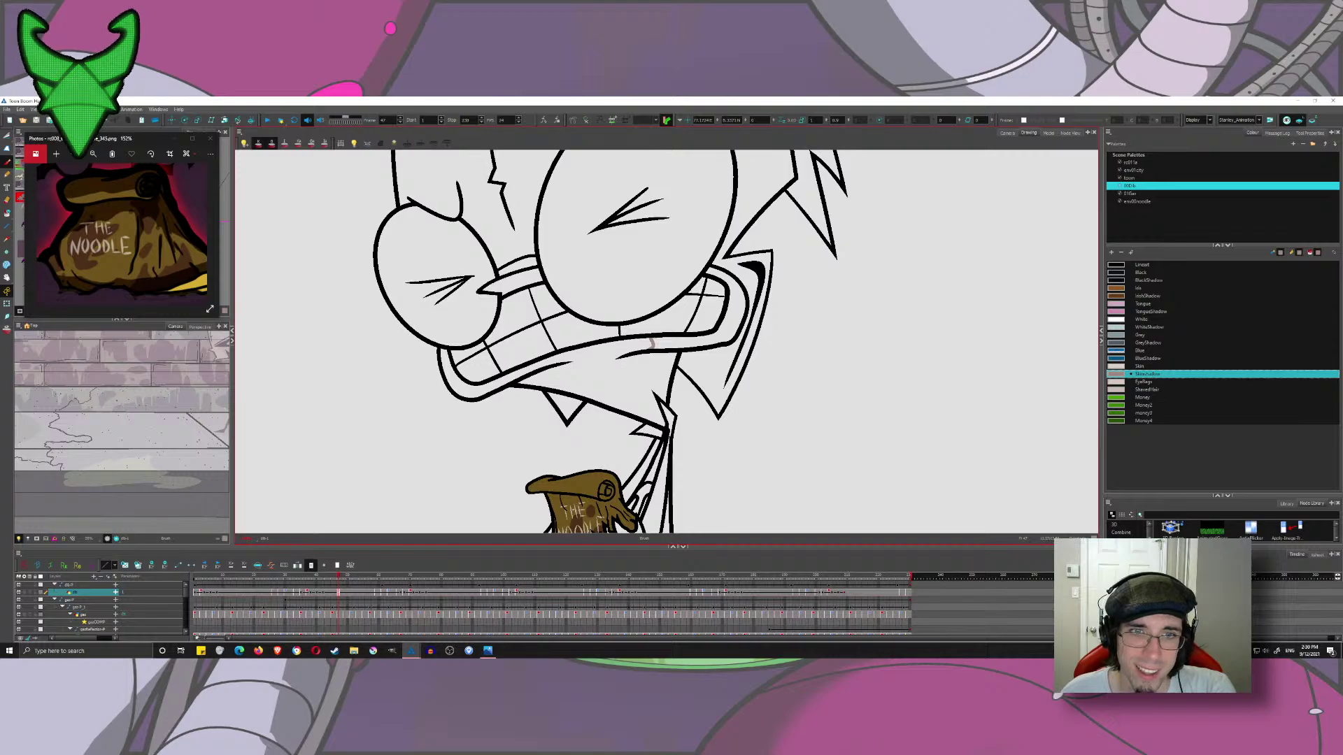
left_click_drag(627, 356, 668, 434)
key("ctrl+z")
left_click_drag(626, 357, 658, 427)
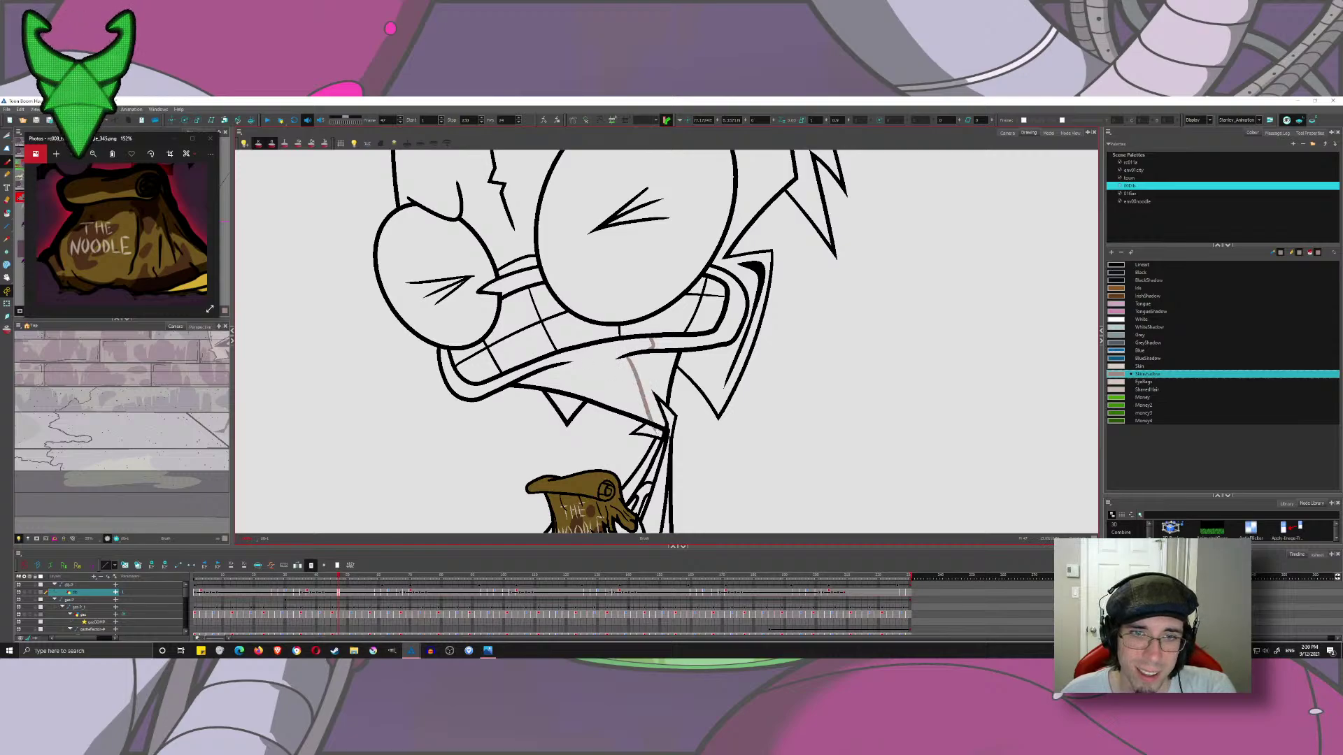
key("ctrl+z")
left_click_drag(632, 354, 655, 421)
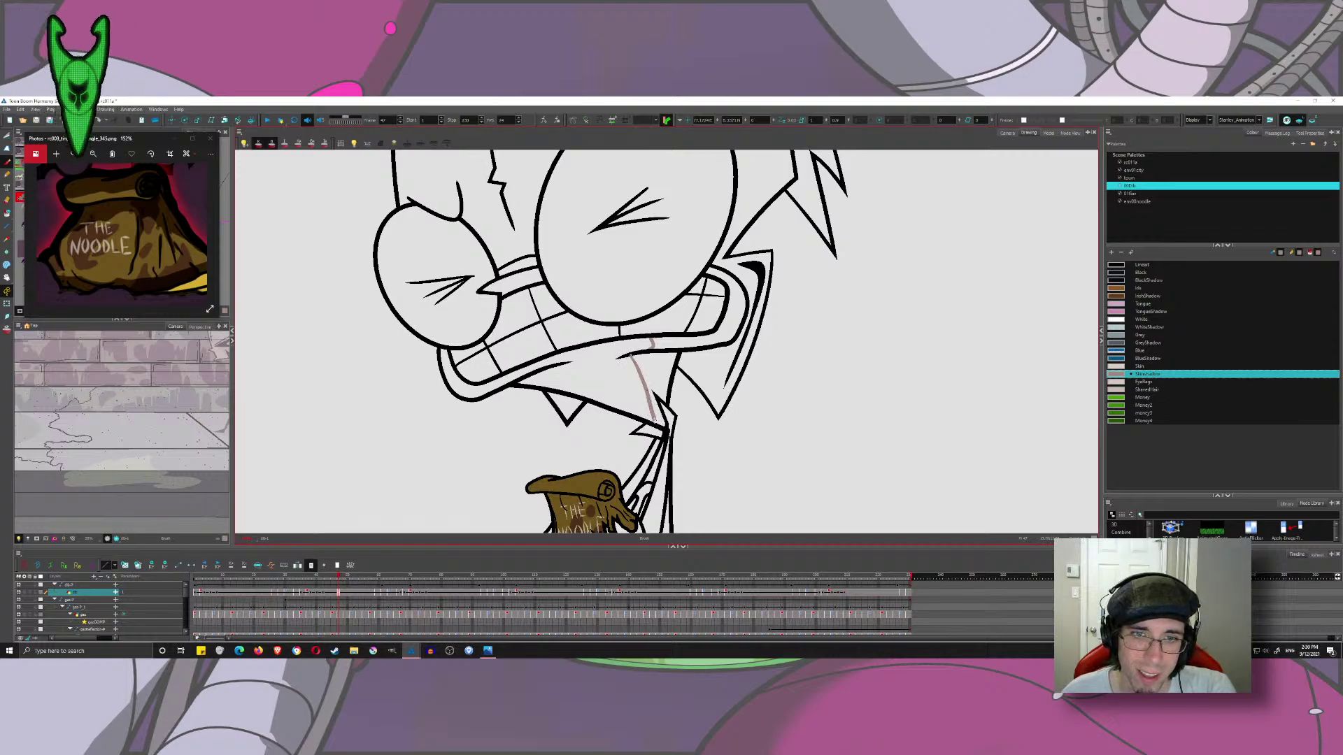
scroll(614, 355, "down", 4)
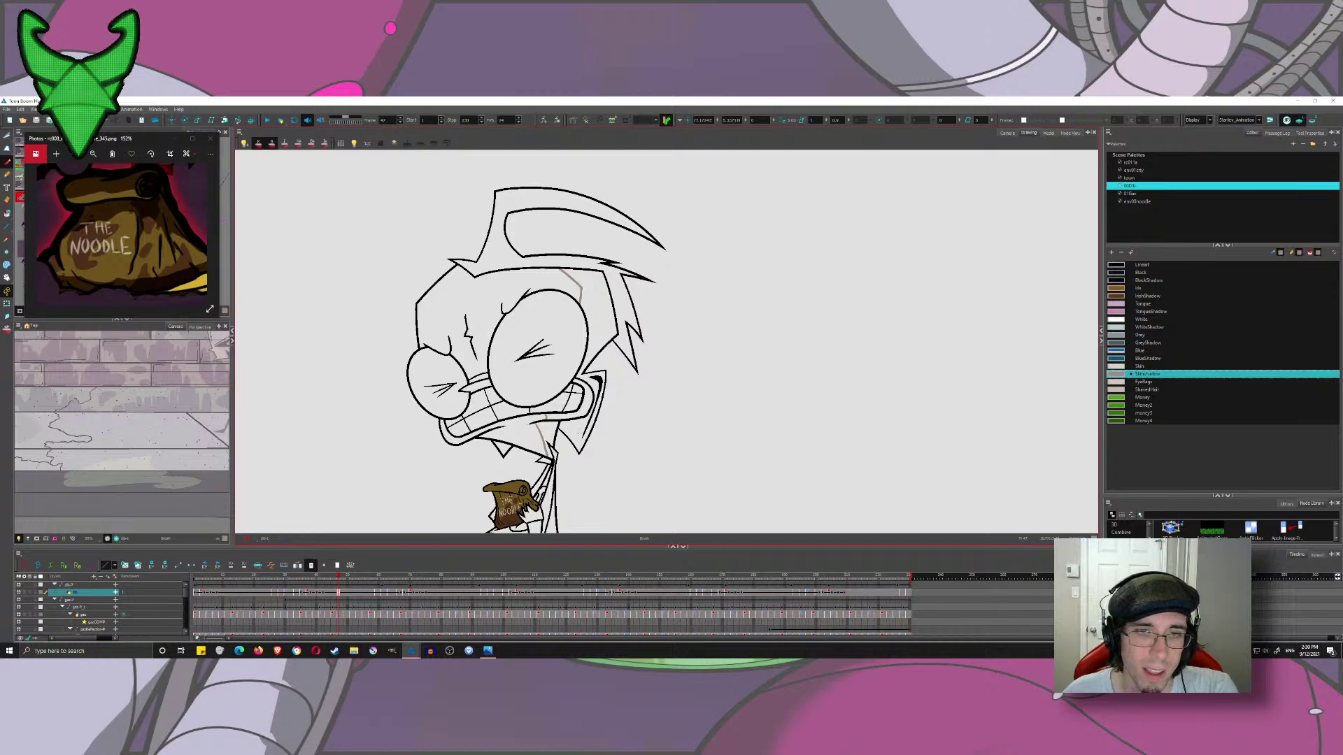
scroll(517, 275, "up", 4)
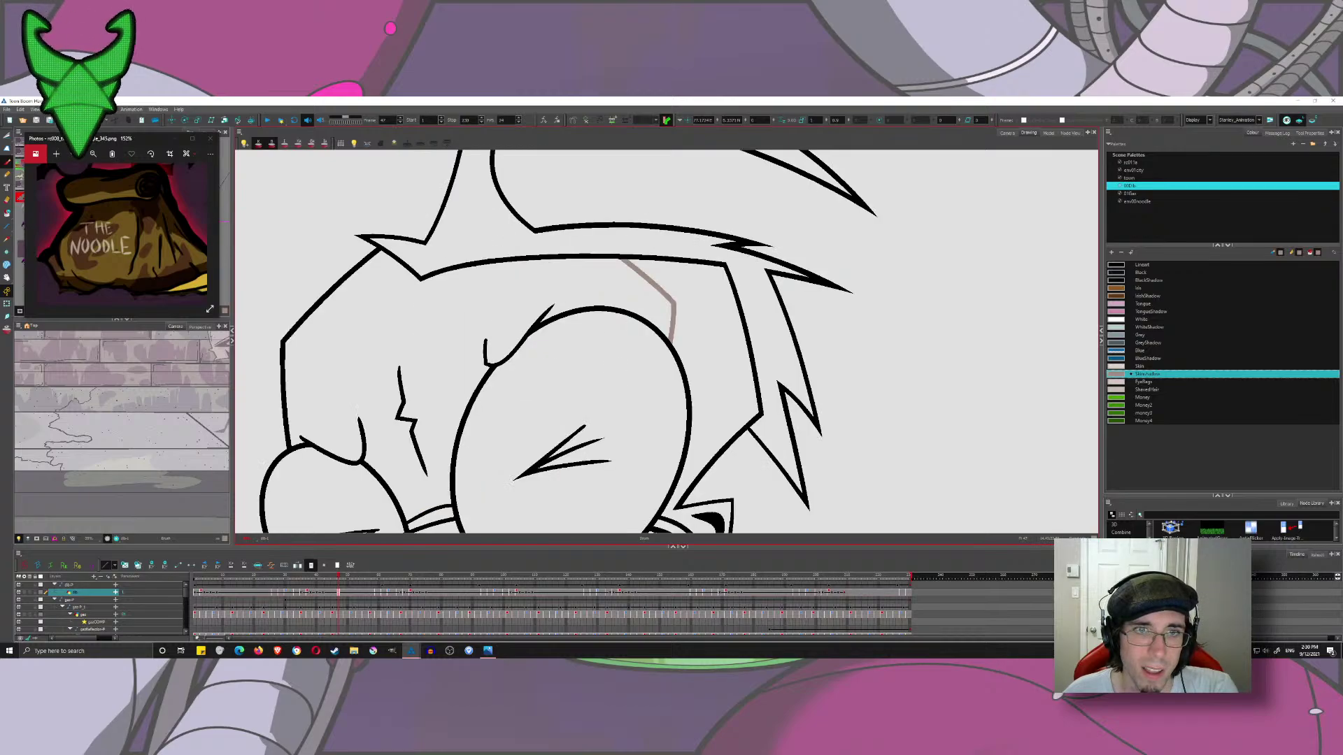
scroll(560, 341, "down", 4)
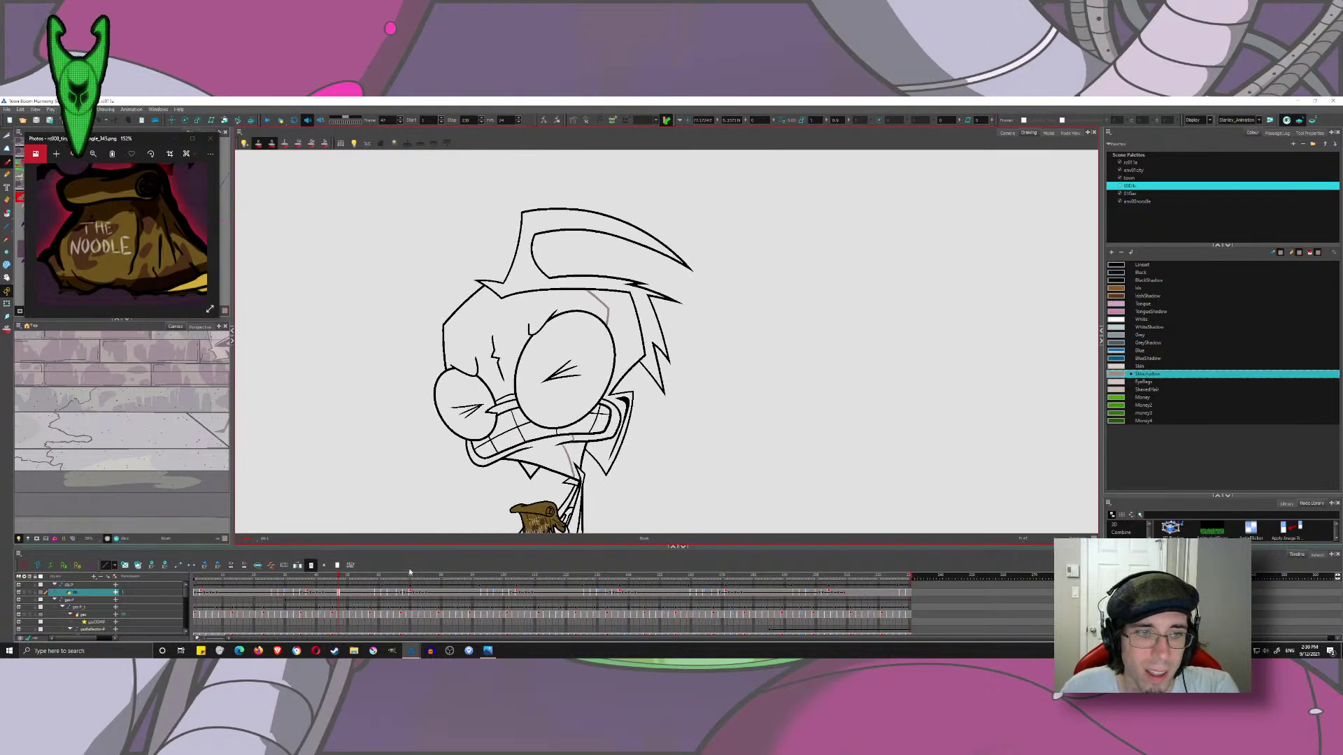
- In the frame with the head turned away, use onion skin as a guide to draw the skin shadow edge from the hairline down to the neck
left_click_drag(429, 595, 442, 595)
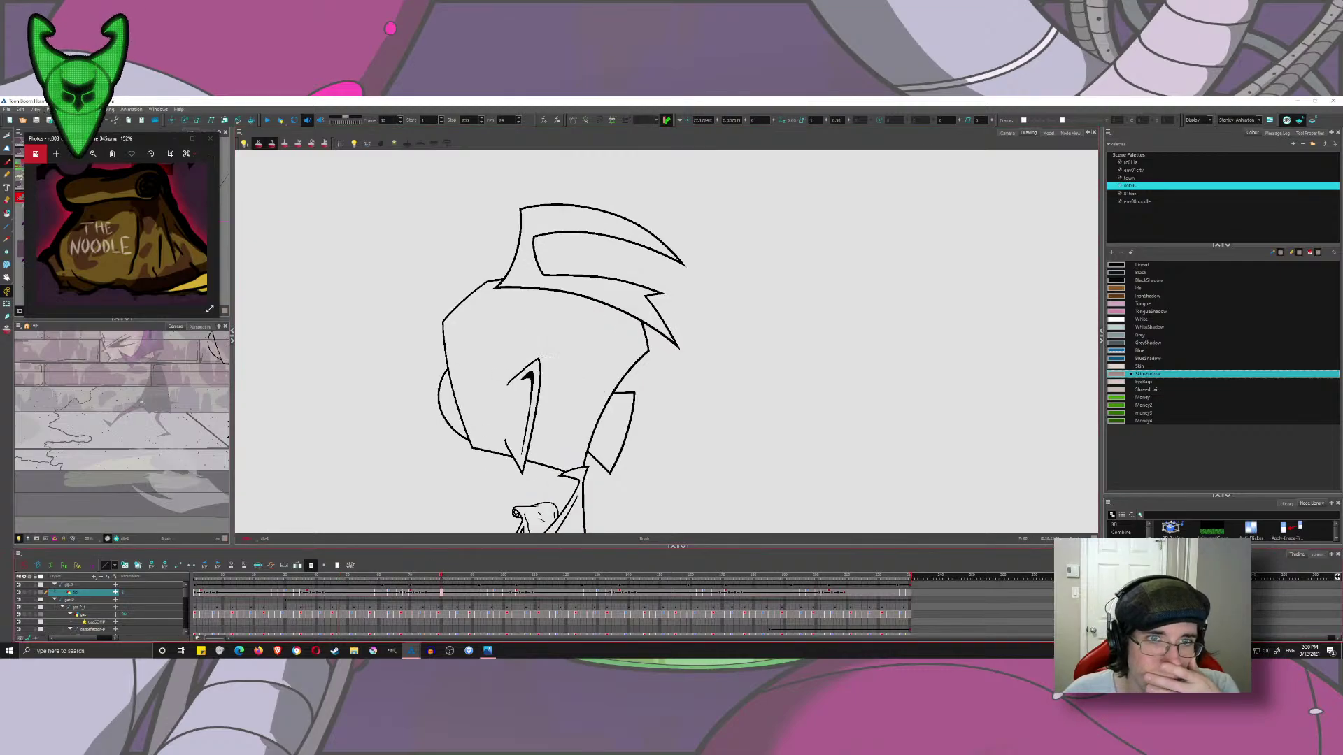
left_click(7, 330)
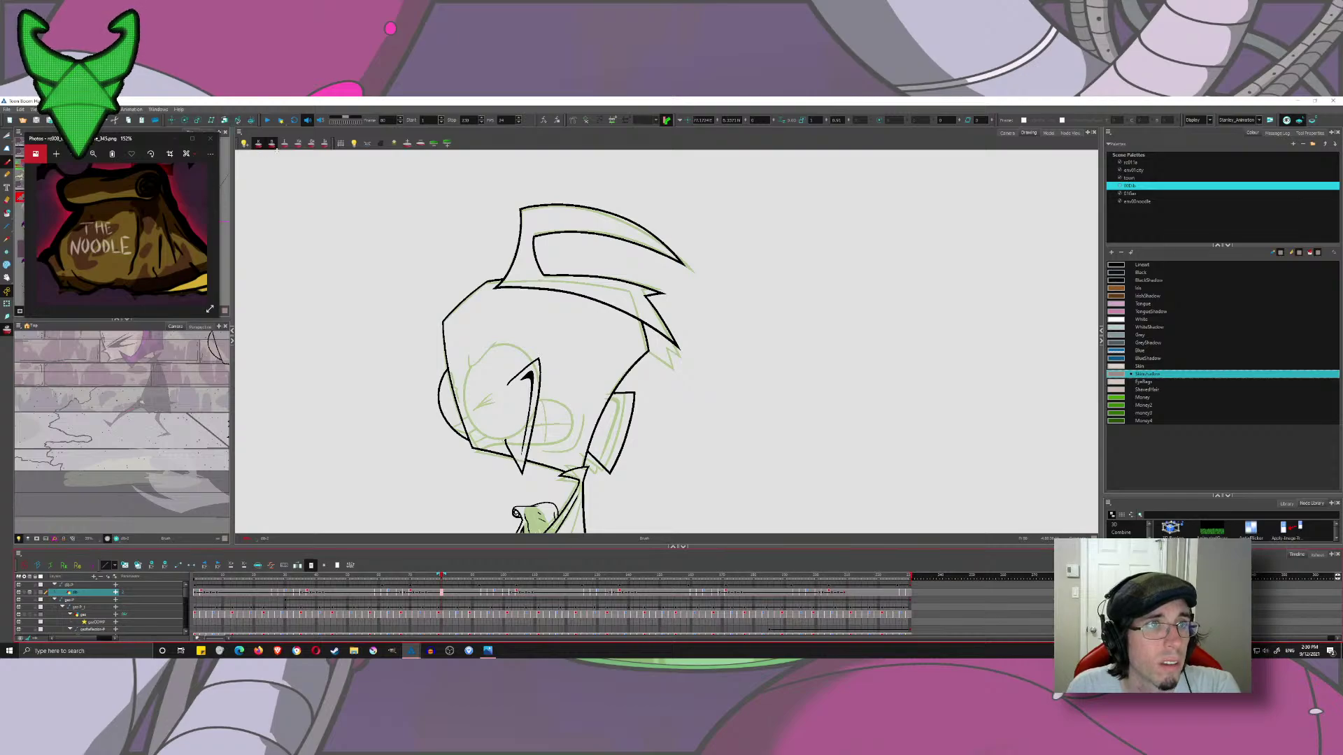
left_click(260, 143)
left_click(259, 144)
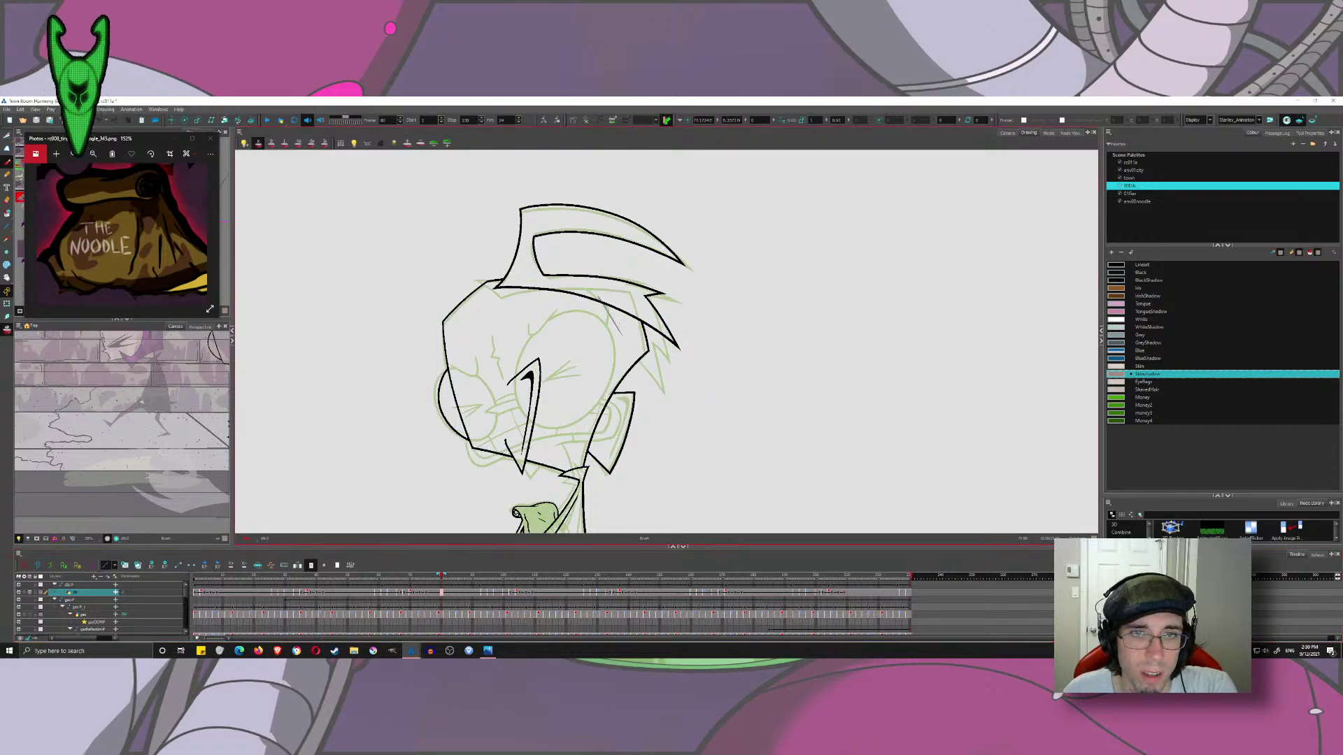
left_click_drag(545, 282, 599, 345)
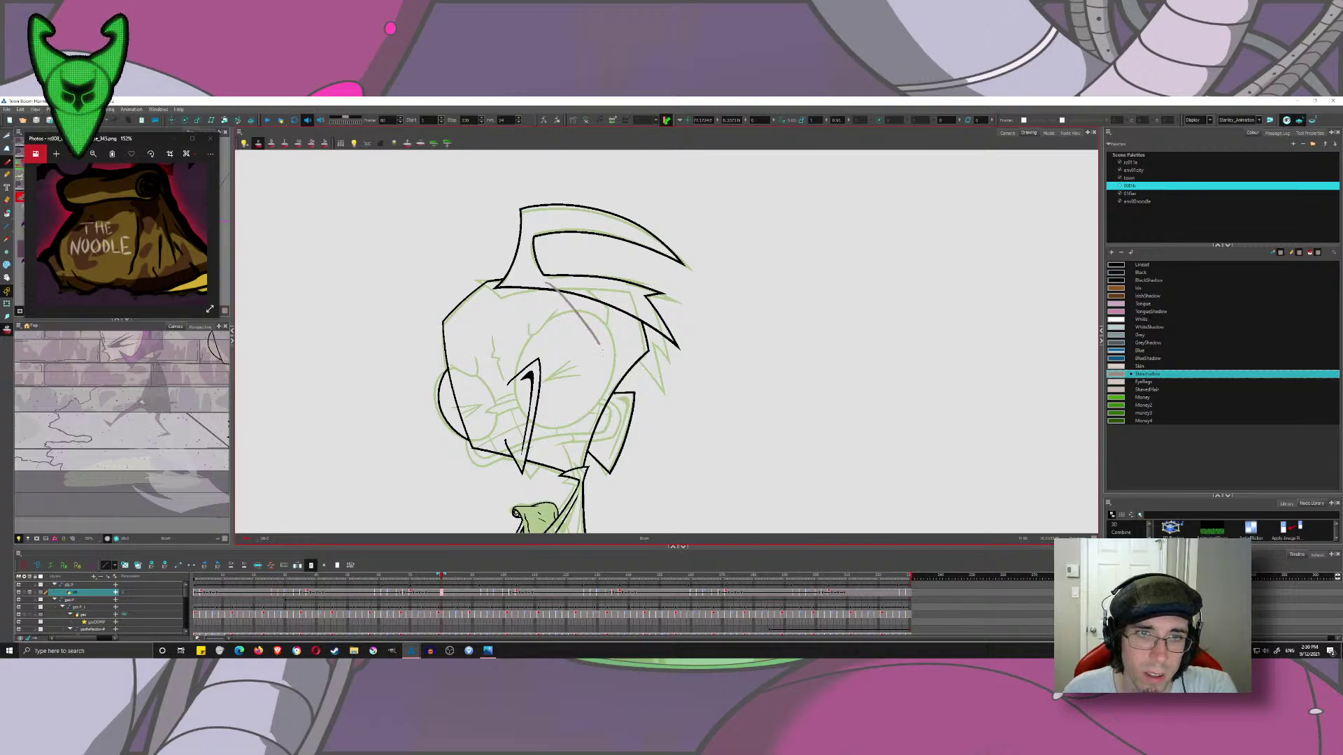
key("ctrl+z")
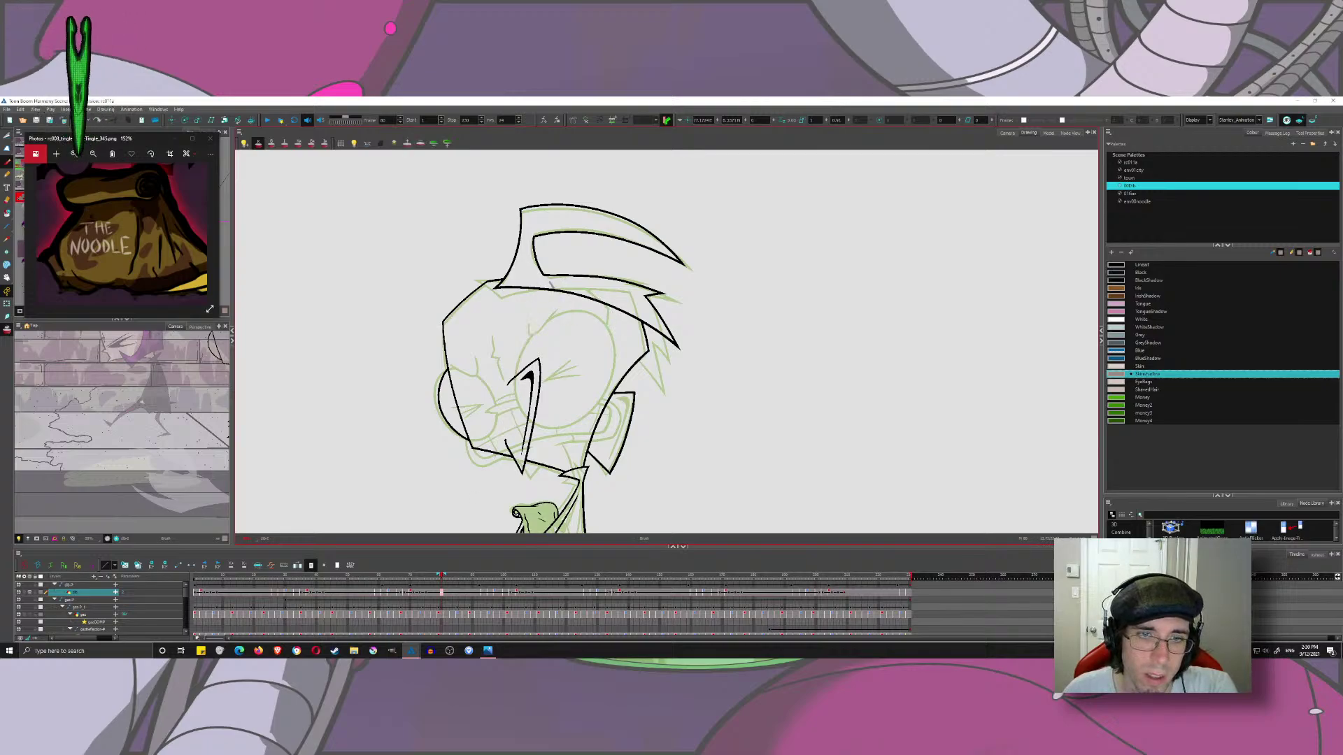
left_click_drag(564, 286, 614, 376)
mouse_move(591, 310)
left_mouse_down()
mouse_move(547, 483)
mouse_move(585, 493)
left_mouse_up()
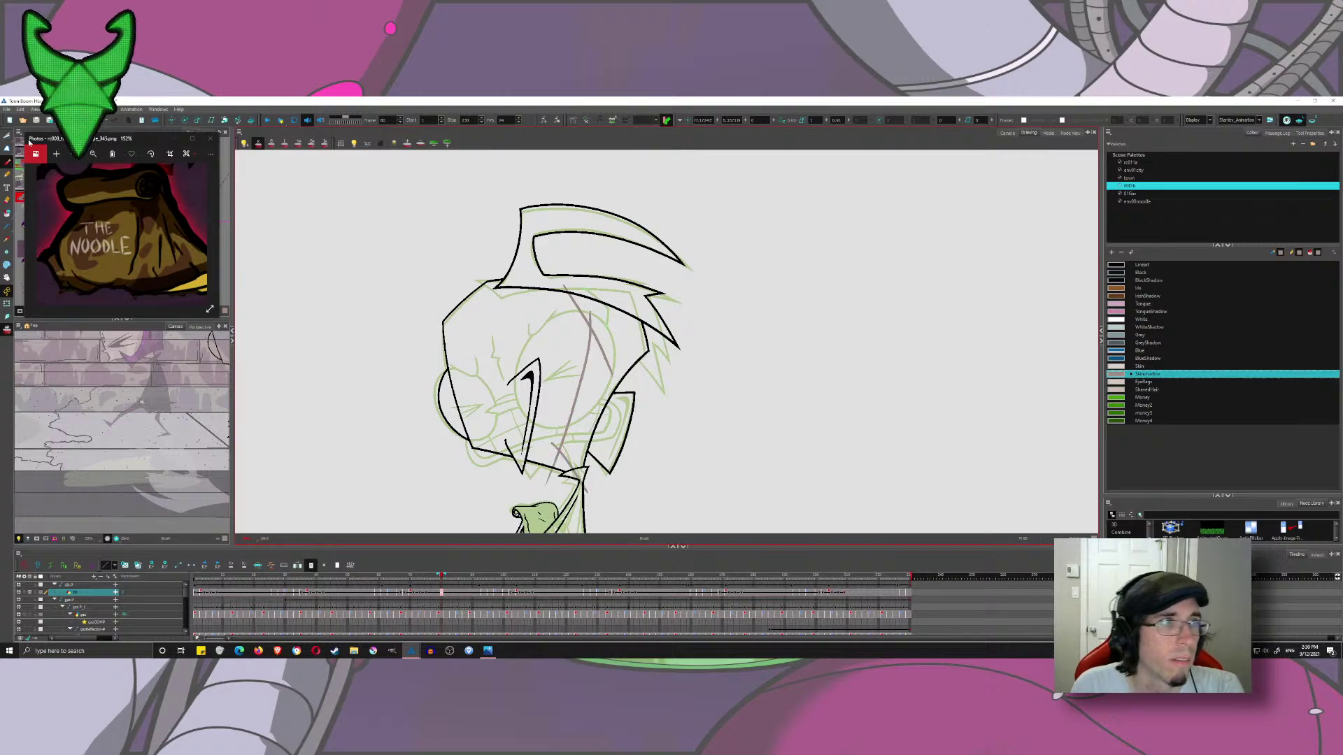
- Hide the onion skin and trim the overshooting shadow-line ends at the collar, jaw and forehead corner of the turned-away head
left_click(7, 328)
scroll(588, 526, "up", 3)
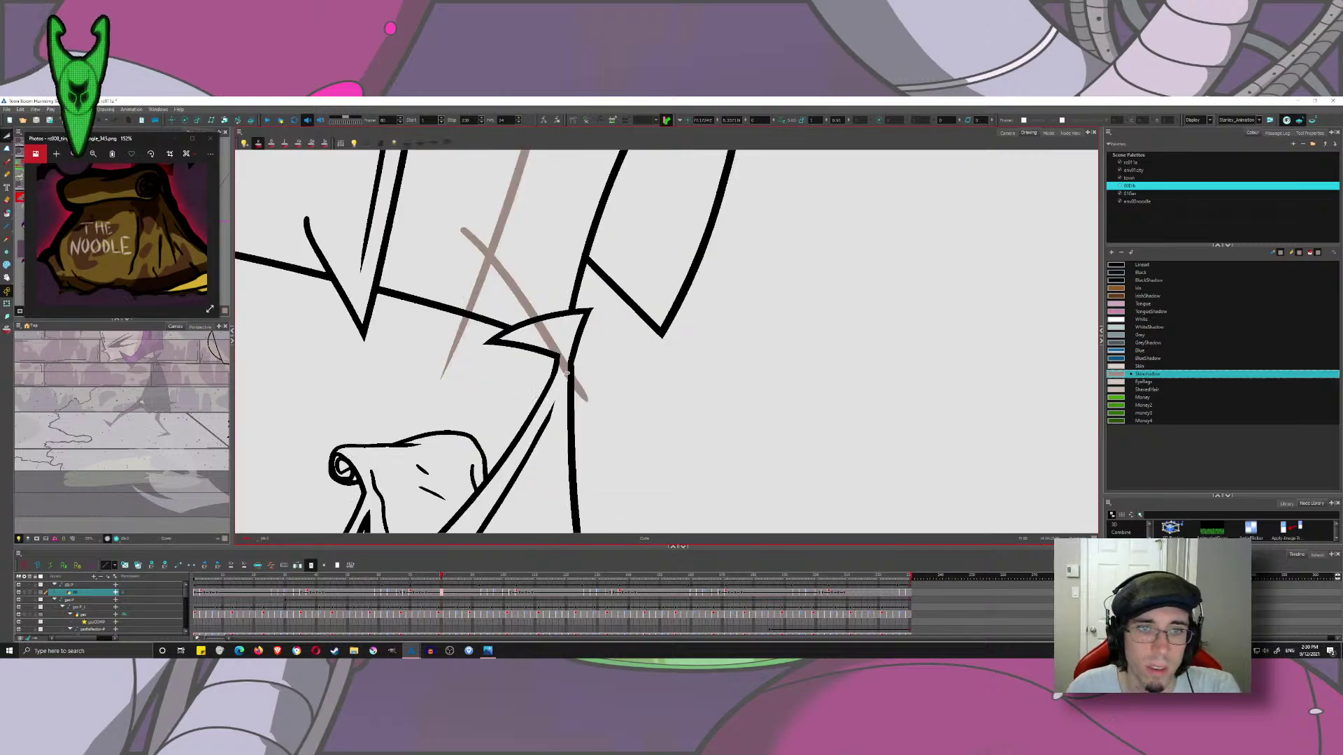
mouse_move(570, 331)
left_mouse_down()
mouse_move(601, 361)
mouse_move(574, 399)
left_mouse_up()
mouse_move(453, 285)
left_mouse_down()
mouse_move(458, 364)
mouse_move(499, 288)
left_mouse_up()
left_click_drag(503, 238, 477, 490)
left_click_drag(533, 168, 509, 352)
key("ctrl+z")
scroll(531, 308, "down", 3)
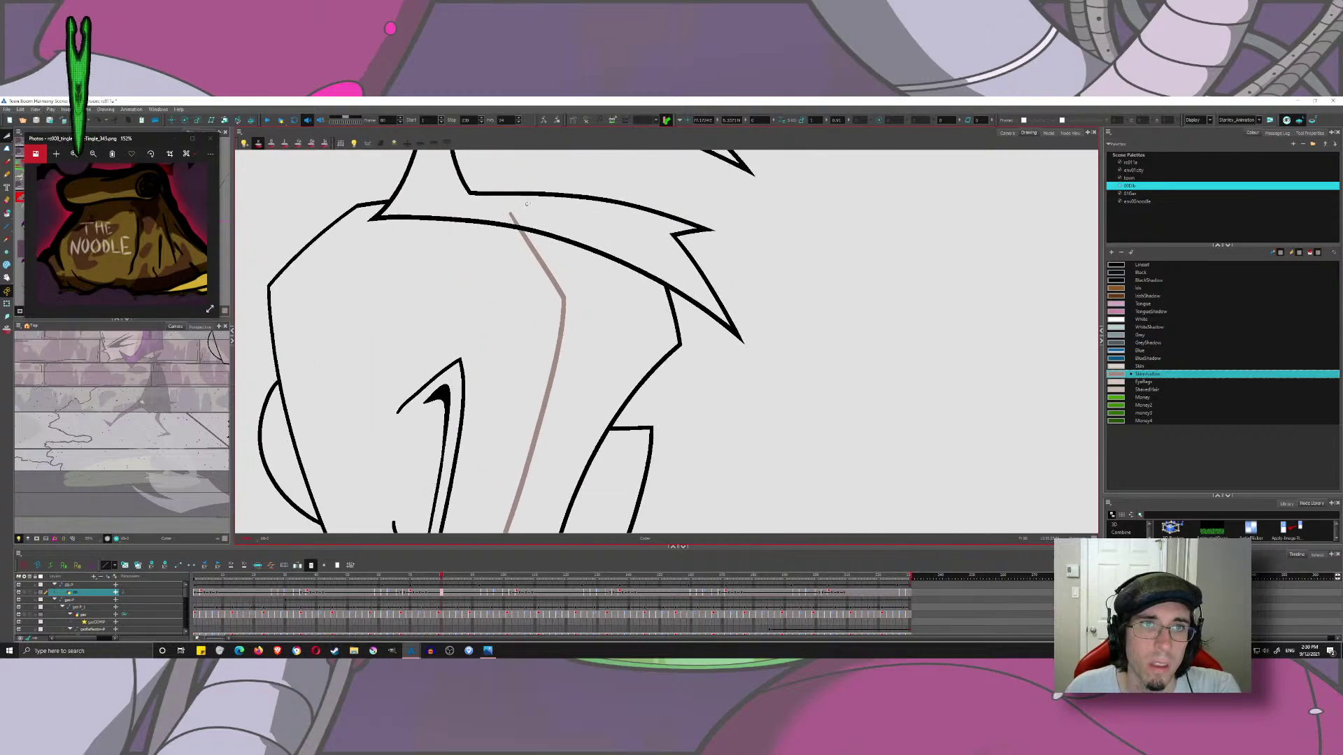
scroll(506, 232, "down", 2)
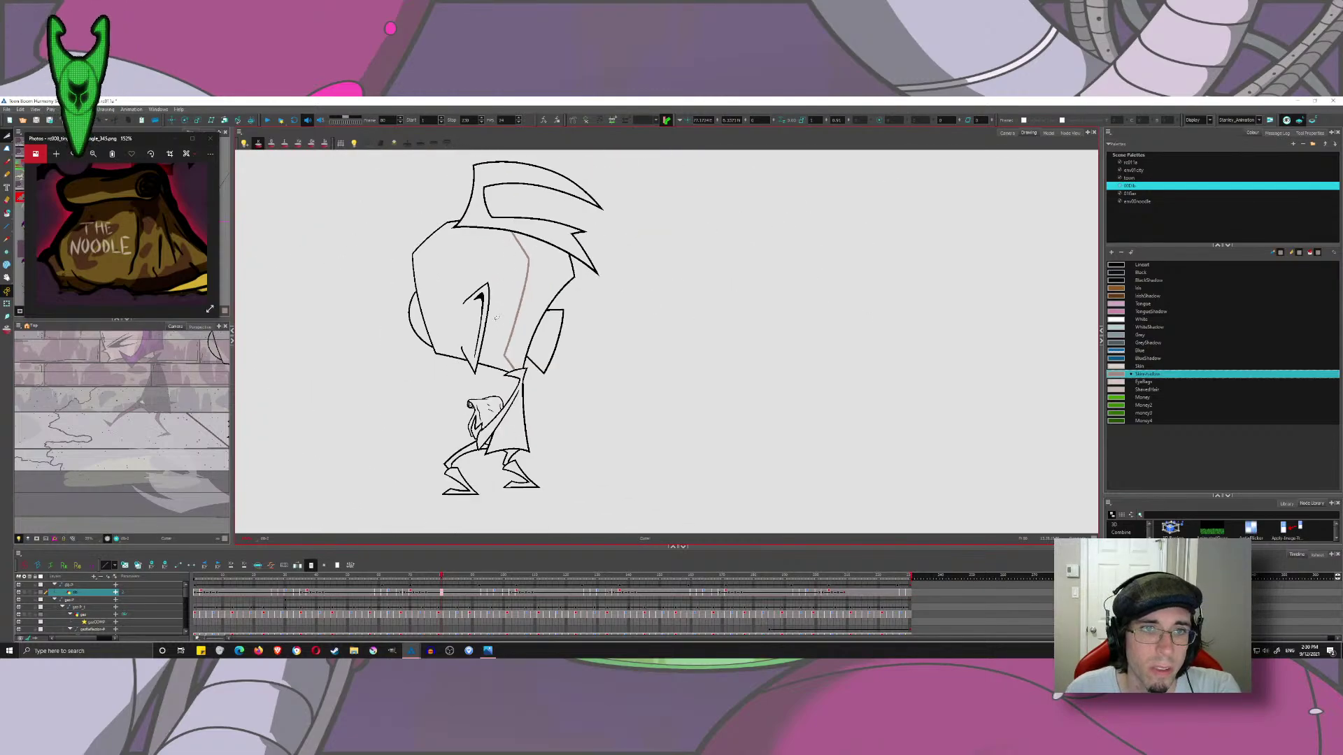
- In the frame with the squinting eye and clenched teeth, show the onion skin and draw the skin shadow edge down the forehead from the hairline
left_click(396, 594)
key("alt+o")
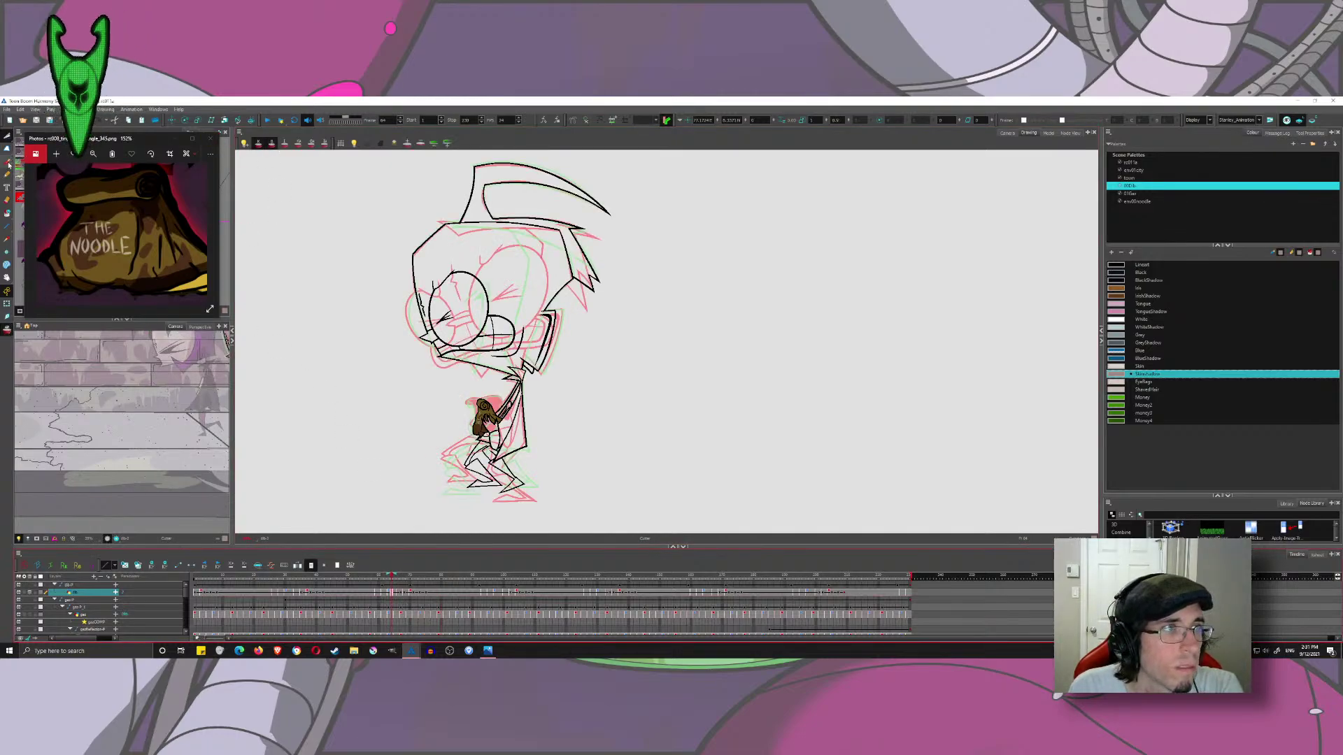
scroll(444, 242, "up", 3)
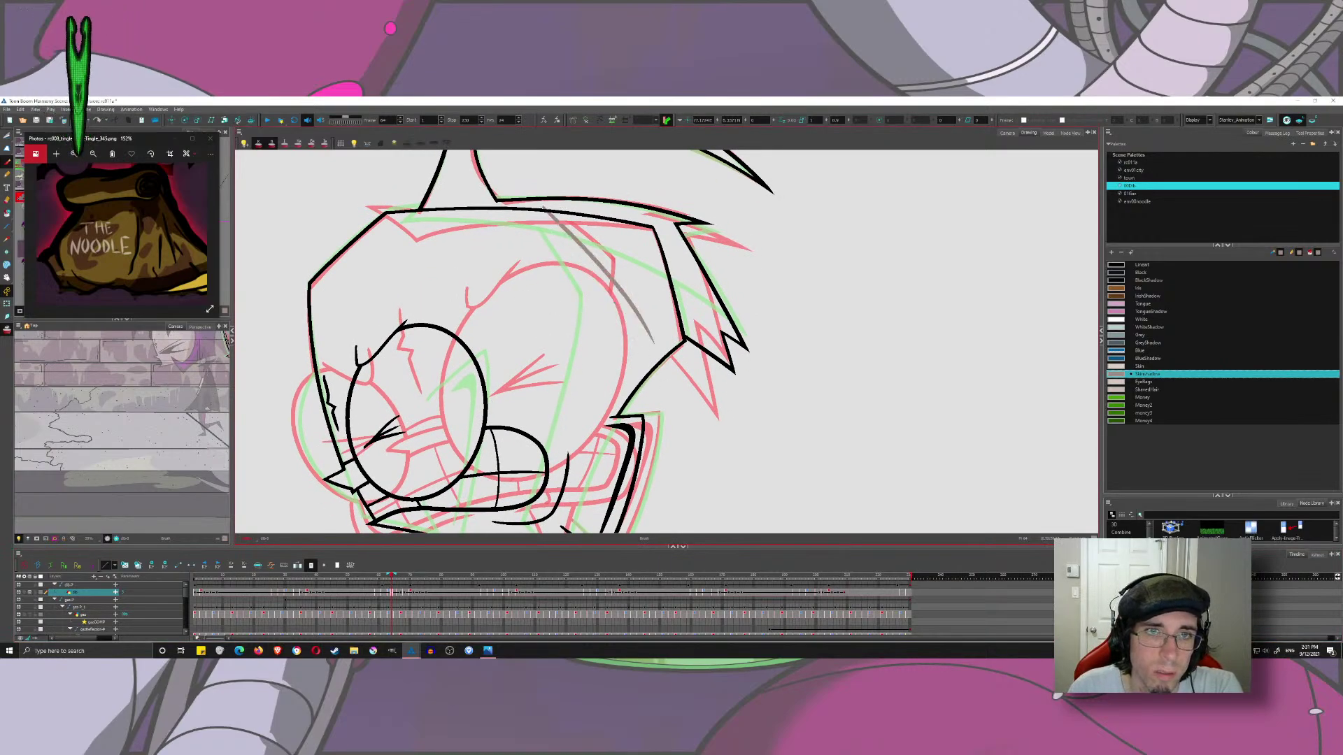
left_click_drag(541, 200, 648, 330)
key("ctrl+z")
left_click_drag(543, 201, 653, 363)
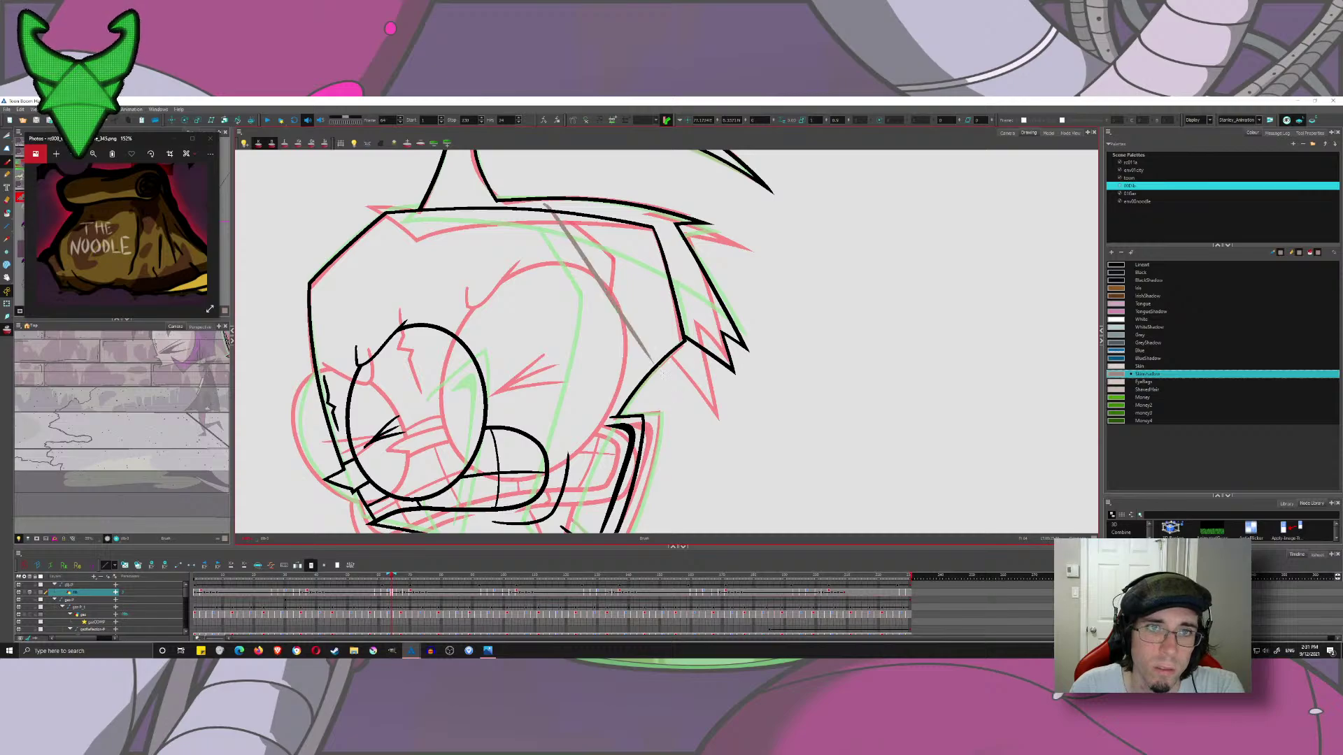
- Continue the skin shadow edge from the forehead corner down the face, past the mouth to the jaw
key("space")
mouse_move(601, 286)
left_mouse_down()
mouse_move(605, 229)
mouse_move(521, 519)
left_mouse_up()
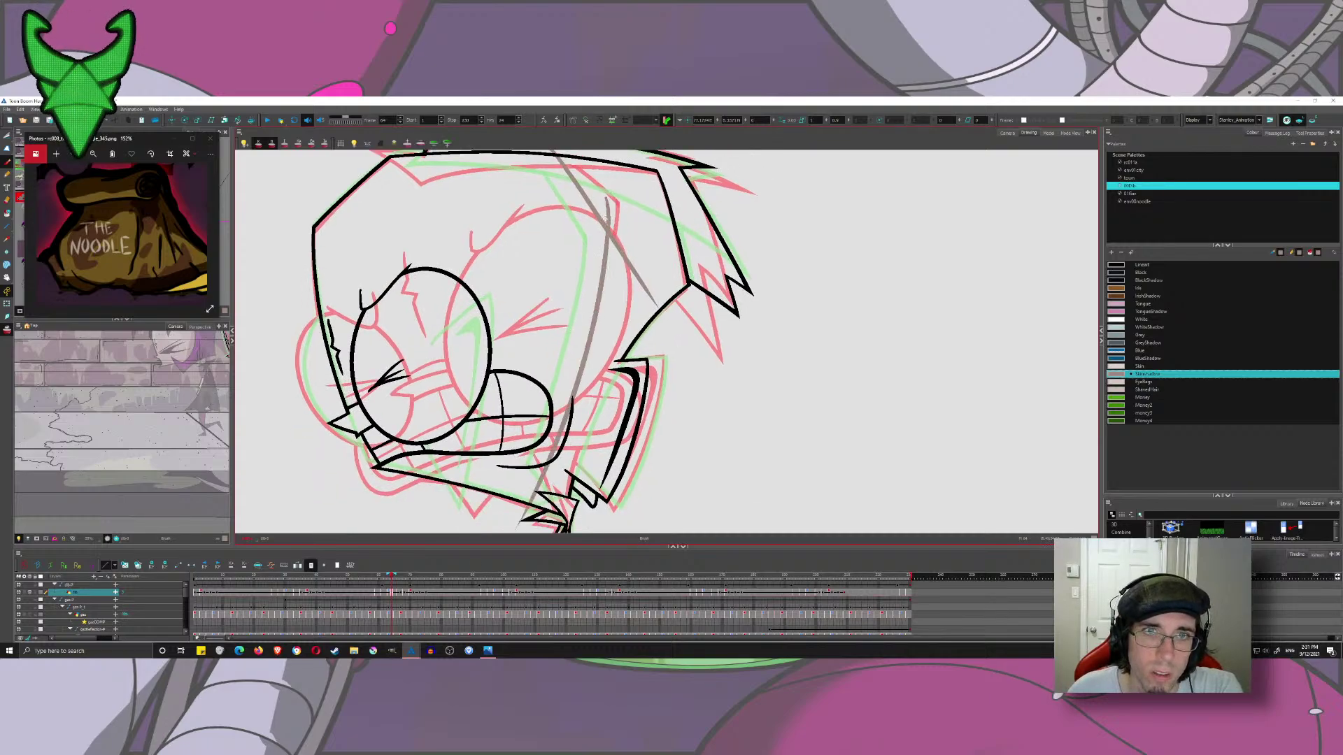
key("ctrl+z")
left_click_drag(607, 200, 504, 532)
key("ctrl+z")
left_click_drag(605, 202, 538, 488)
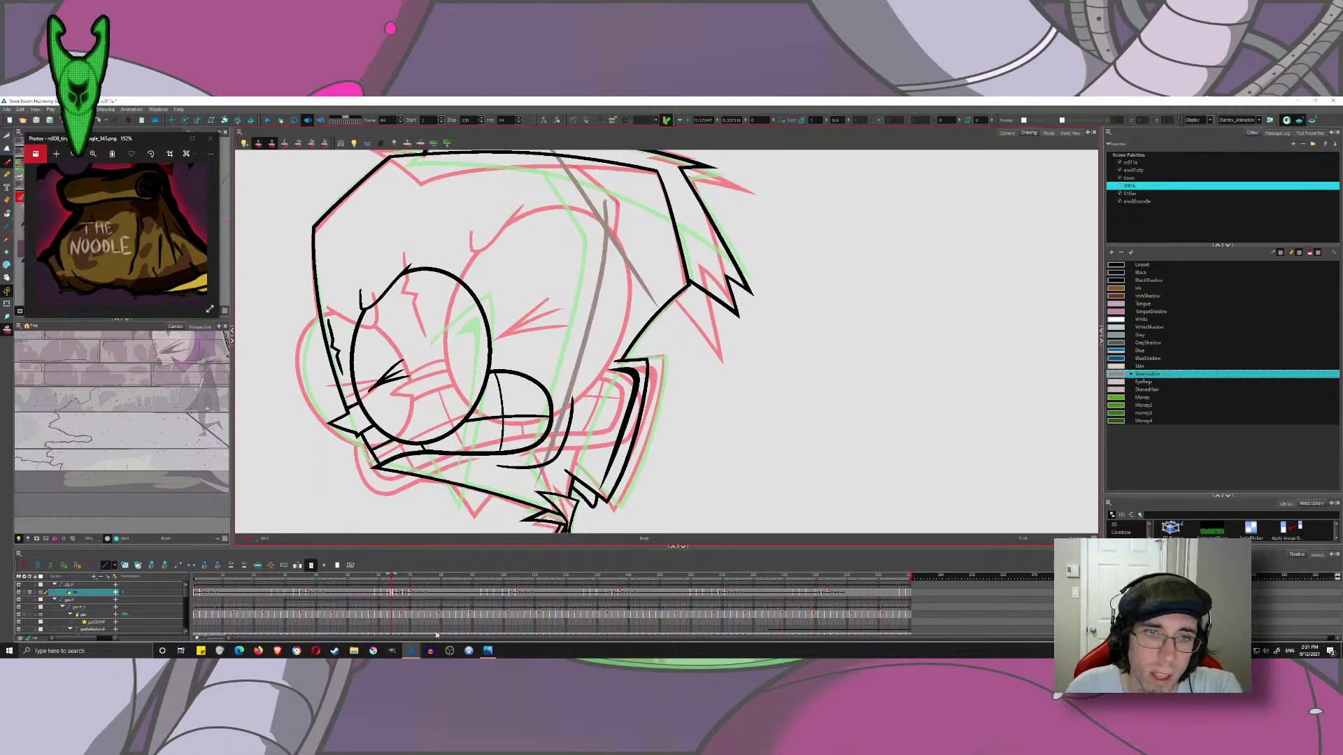
- Add the skin shadow edge from below the mouth to the collar and trim its overshooting ends at the jaw
scroll(563, 465, "up", 5)
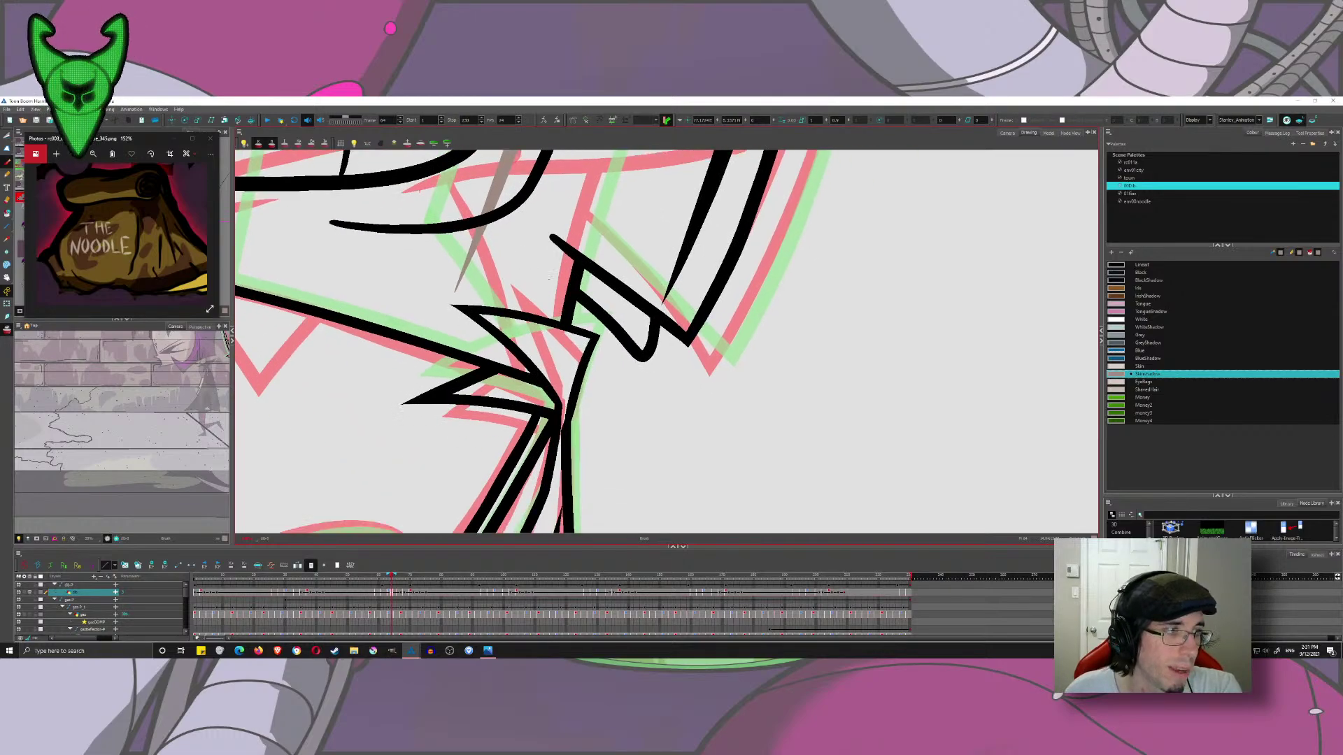
left_click_drag(549, 277, 580, 346)
mouse_move(463, 269)
left_mouse_down()
mouse_move(571, 442)
mouse_move(552, 423)
mouse_move(570, 406)
left_mouse_up()
key("ctrl+z")
left_click_drag(483, 338, 501, 346)
left_click_drag(466, 286, 484, 275)
left_click_drag(487, 313, 502, 304)
left_click_drag(551, 182, 523, 342)
scroll(523, 342, "down", 1)
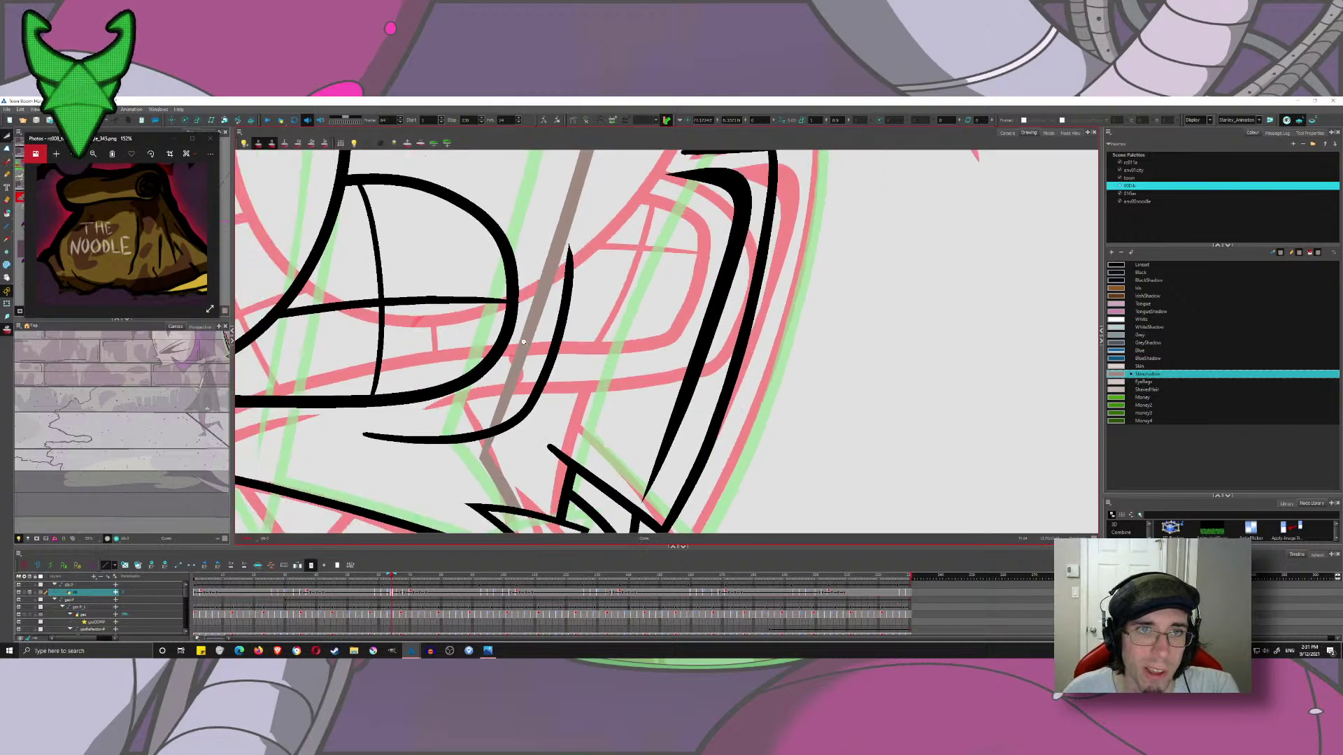
scroll(524, 342, "down", 3)
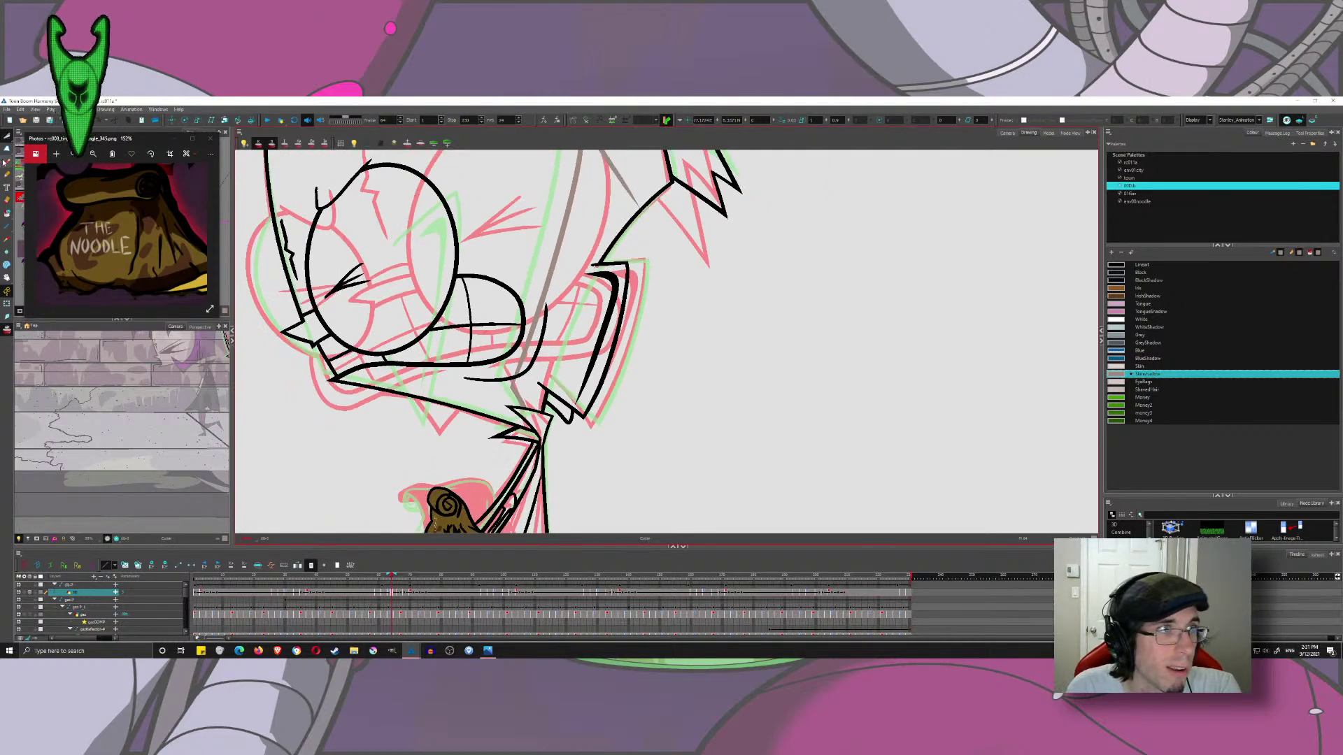
- Hide the onion skin and draw a shadow edge along the inner side of the cheek crease beside the mouth
key("alt+o")
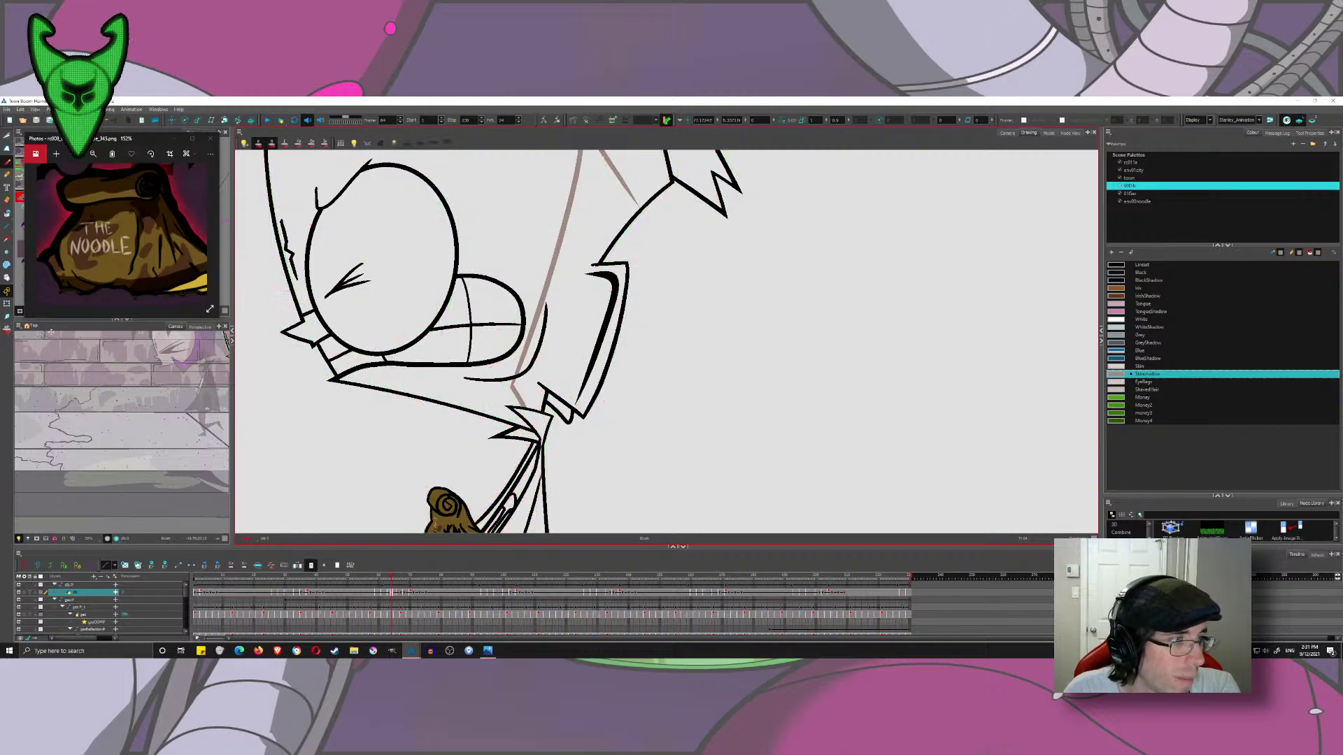
scroll(494, 329, "up", 4)
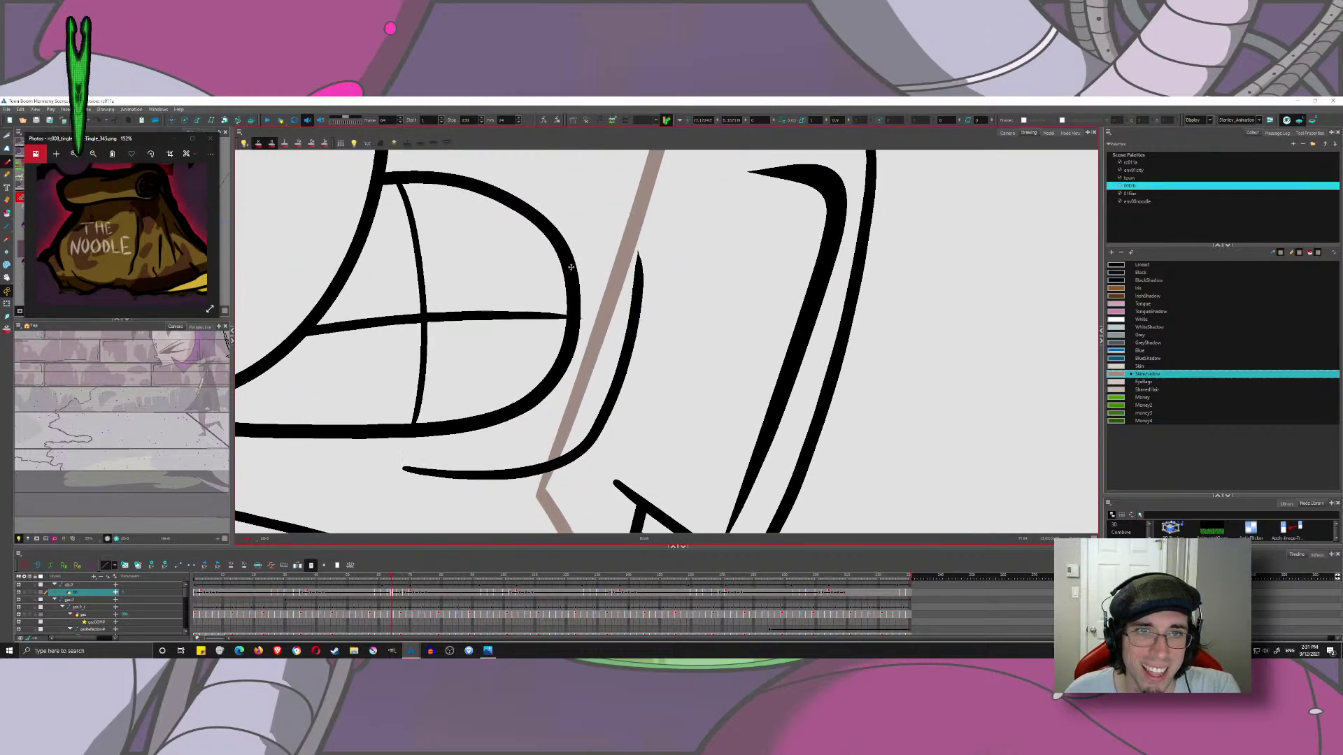
scroll(567, 253, "down", 3)
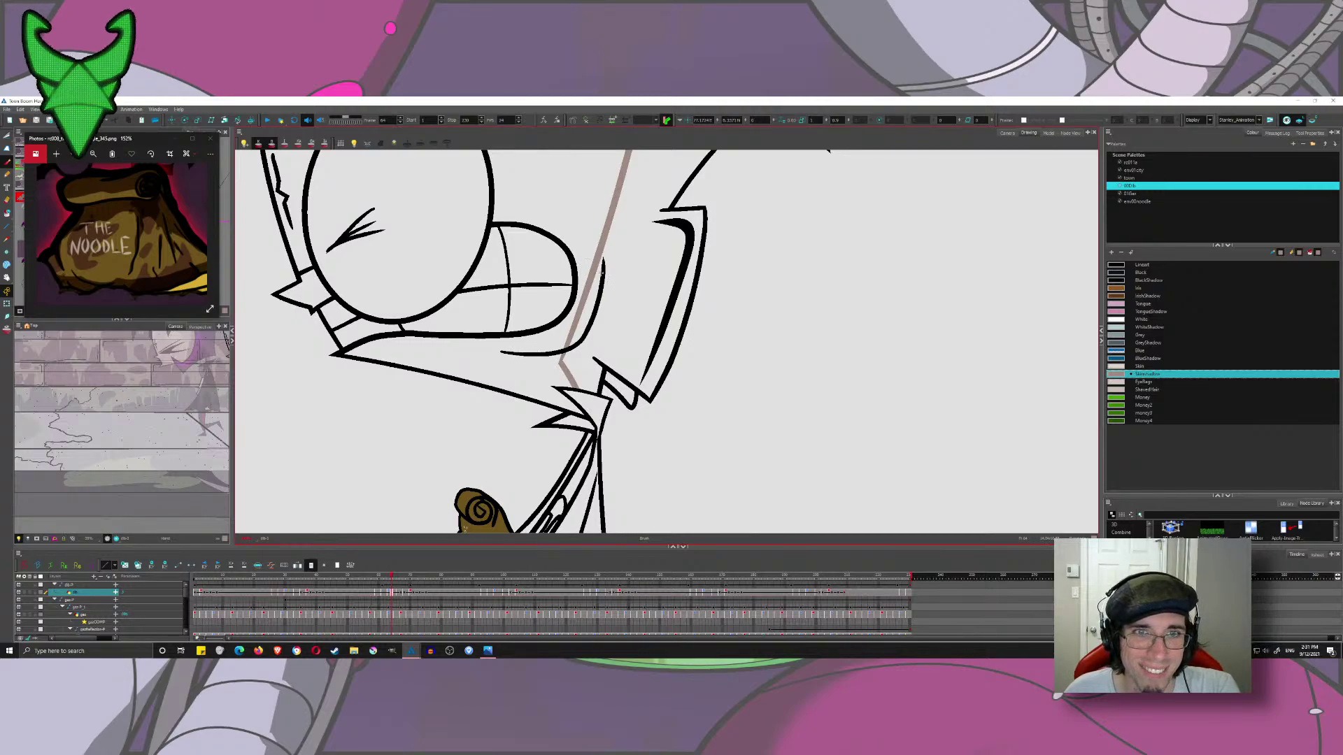
mouse_move(583, 253)
left_mouse_down()
mouse_move(593, 301)
mouse_move(546, 348)
mouse_move(507, 352)
left_mouse_up()
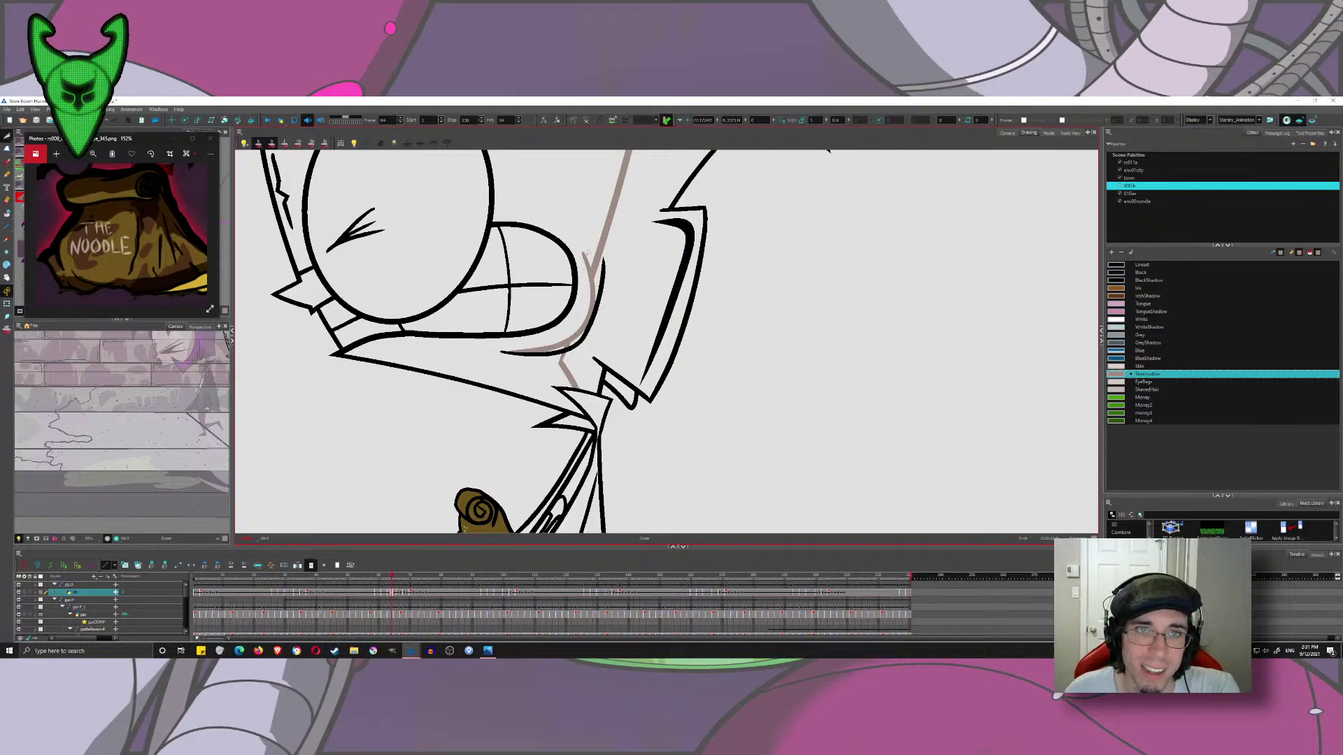
- Cut away the excess shadow-line pieces at the cheek crease and the forehead corner
scroll(609, 343, "down", 4)
left_click_drag(609, 344, 571, 389)
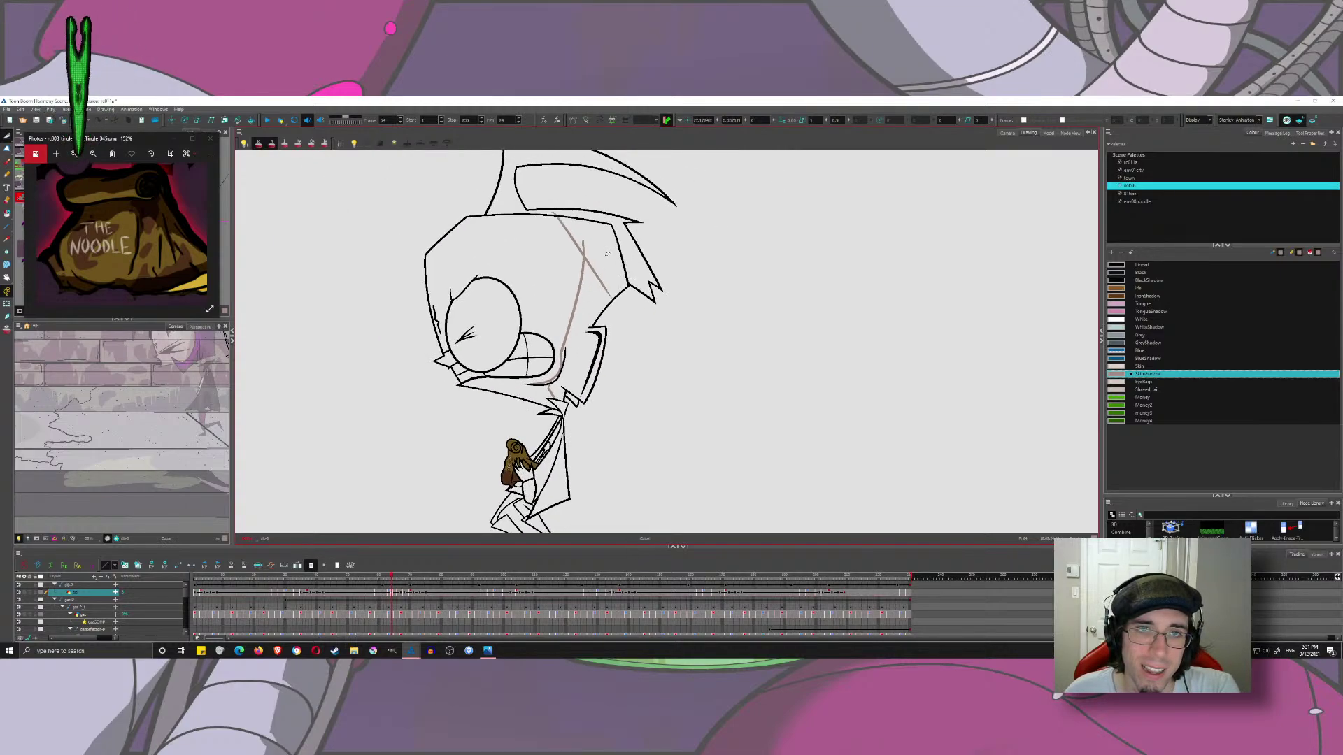
left_click_drag(599, 267, 575, 245)
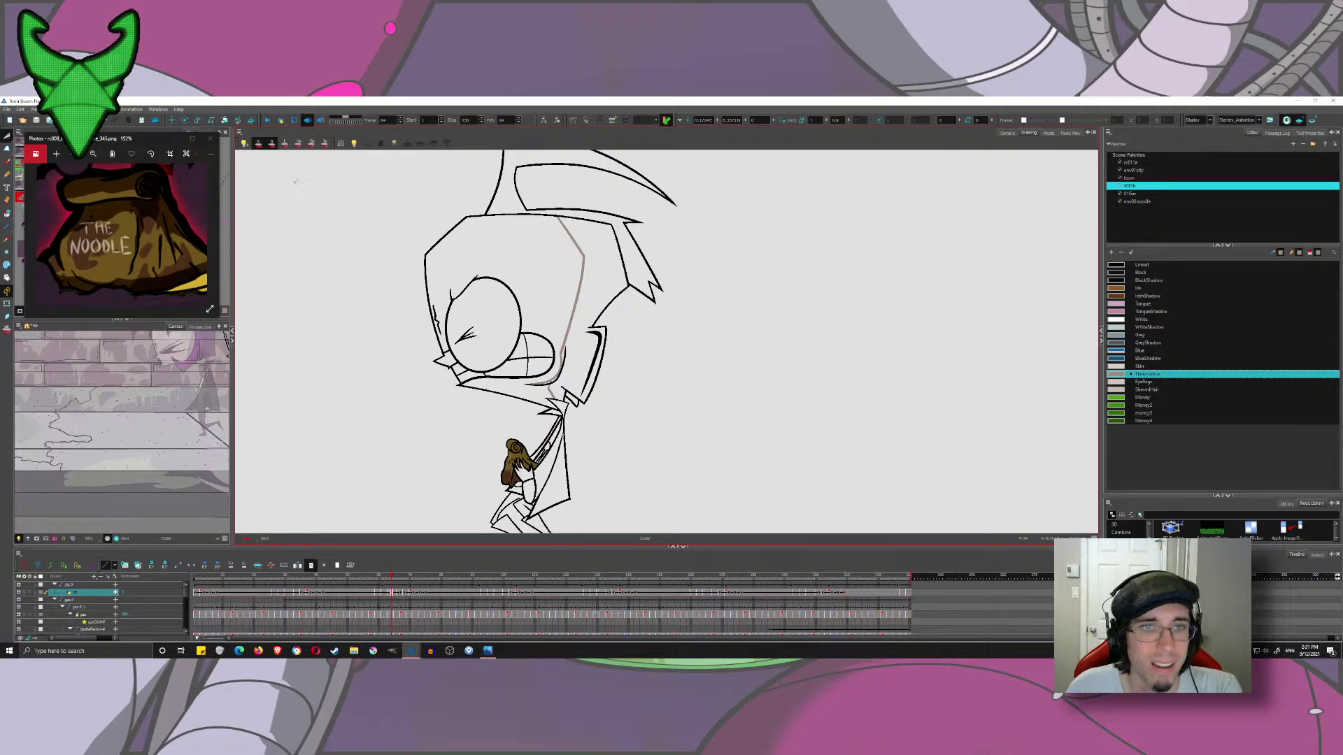
left_click(7, 214)
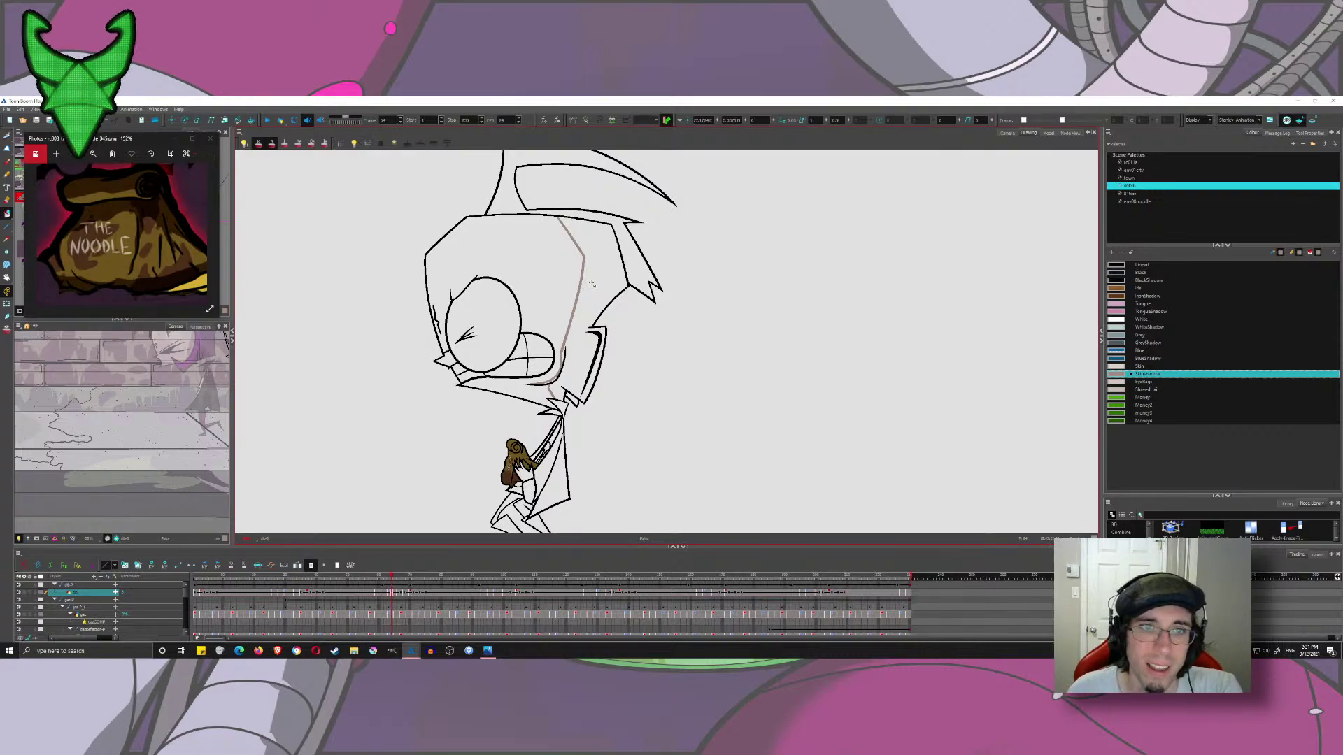
scroll(565, 325, "up", 3)
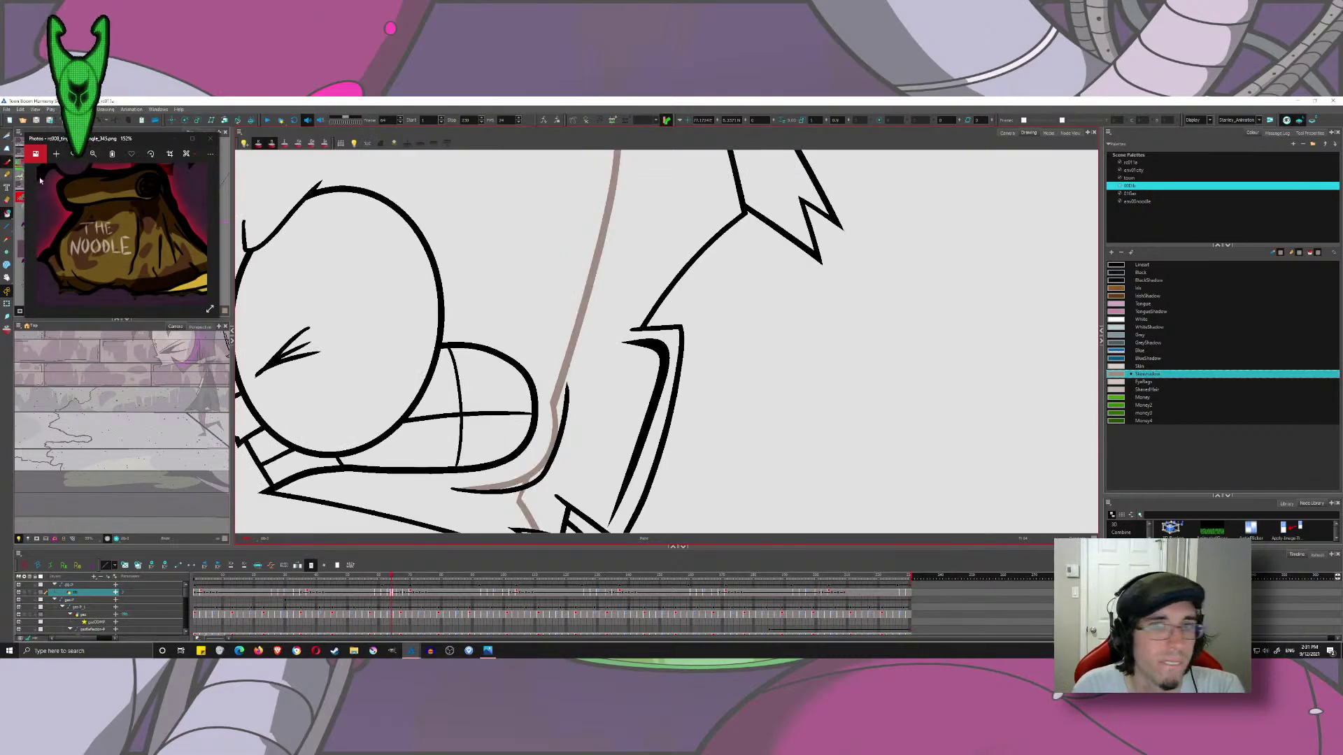
scroll(607, 439, "down", 3)
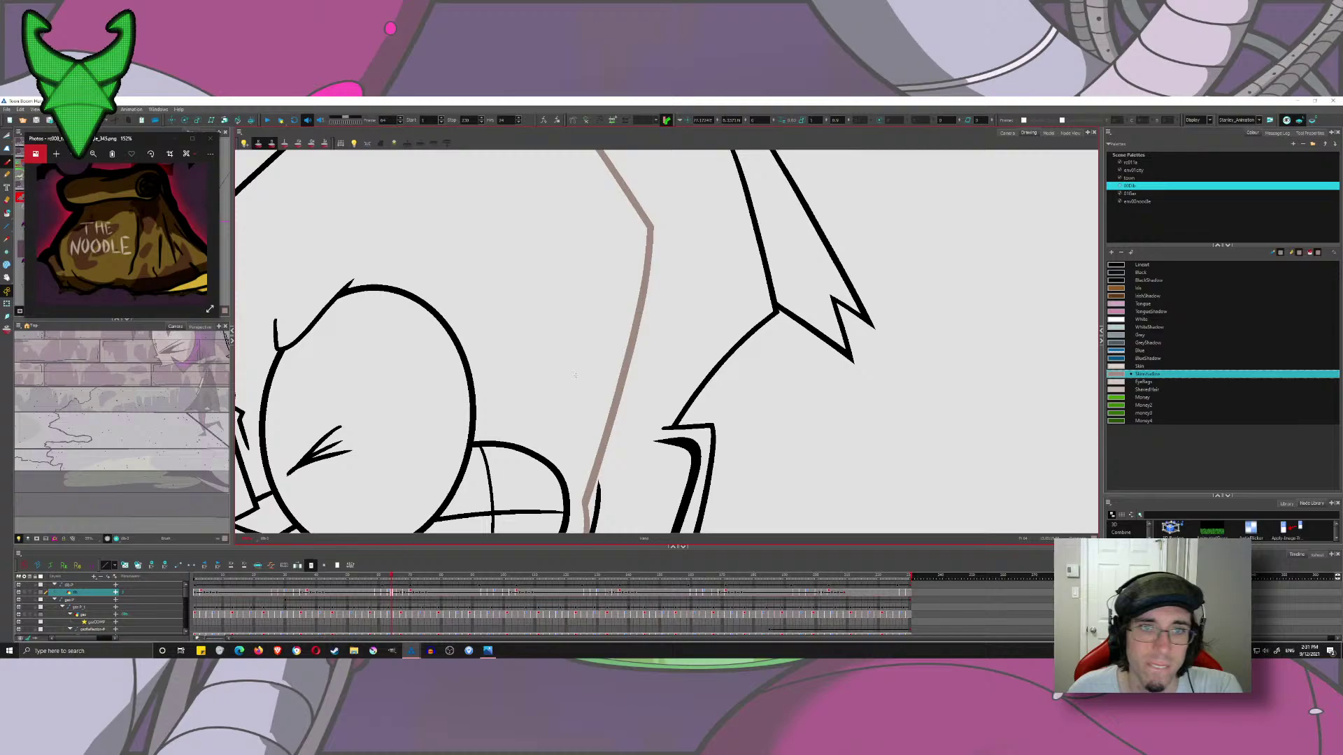
- In the following head drawing, use the onion skin as a guide to draw the skin shadow edge from the hairline down to the neck
left_click(398, 594)
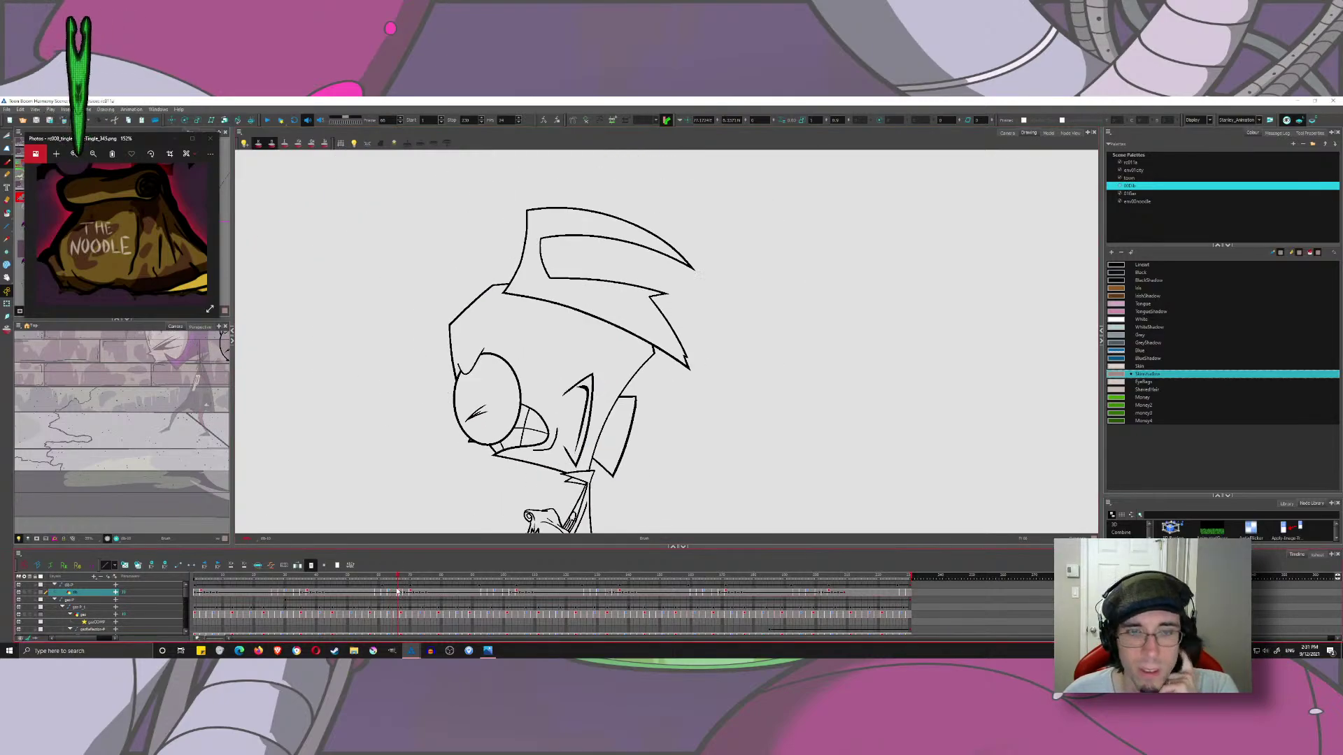
key("alt+o")
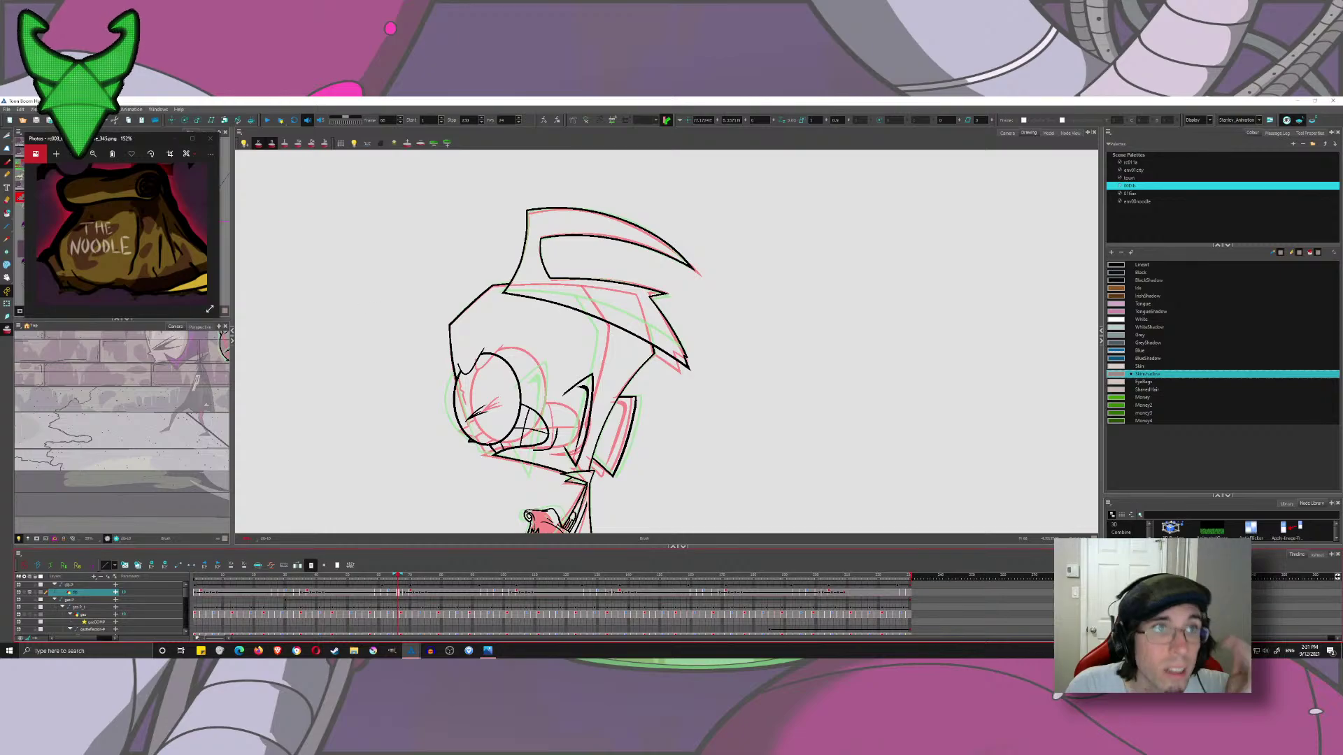
scroll(601, 350, "up", 3)
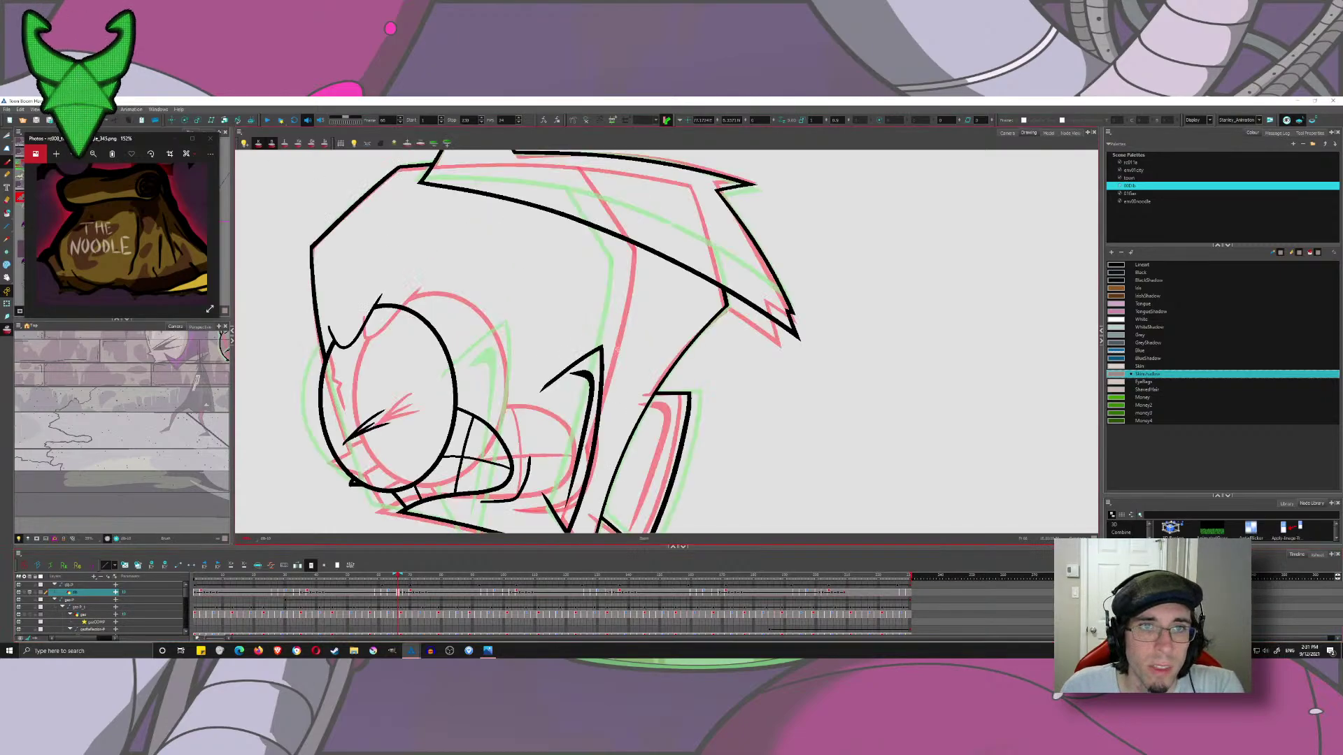
mouse_move(594, 203)
left_mouse_down()
mouse_move(647, 297)
mouse_move(619, 245)
mouse_move(536, 526)
mouse_move(551, 375)
left_mouse_up()
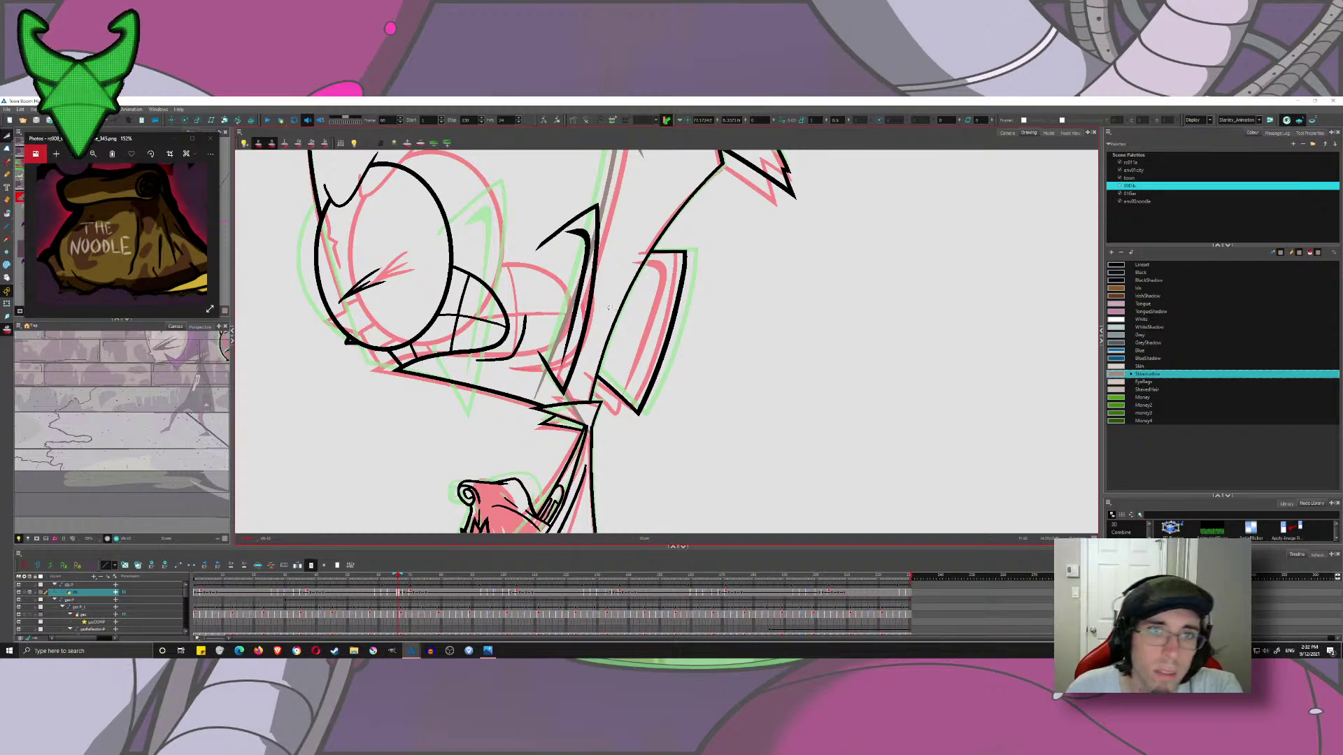
- Trim the shadow-line parts that overshoot the cheek spike, the jaw, the hairline and the forehead corner
left_click_drag(572, 319, 557, 324)
left_click_drag(596, 241, 589, 252)
left_click_drag(534, 382, 548, 388)
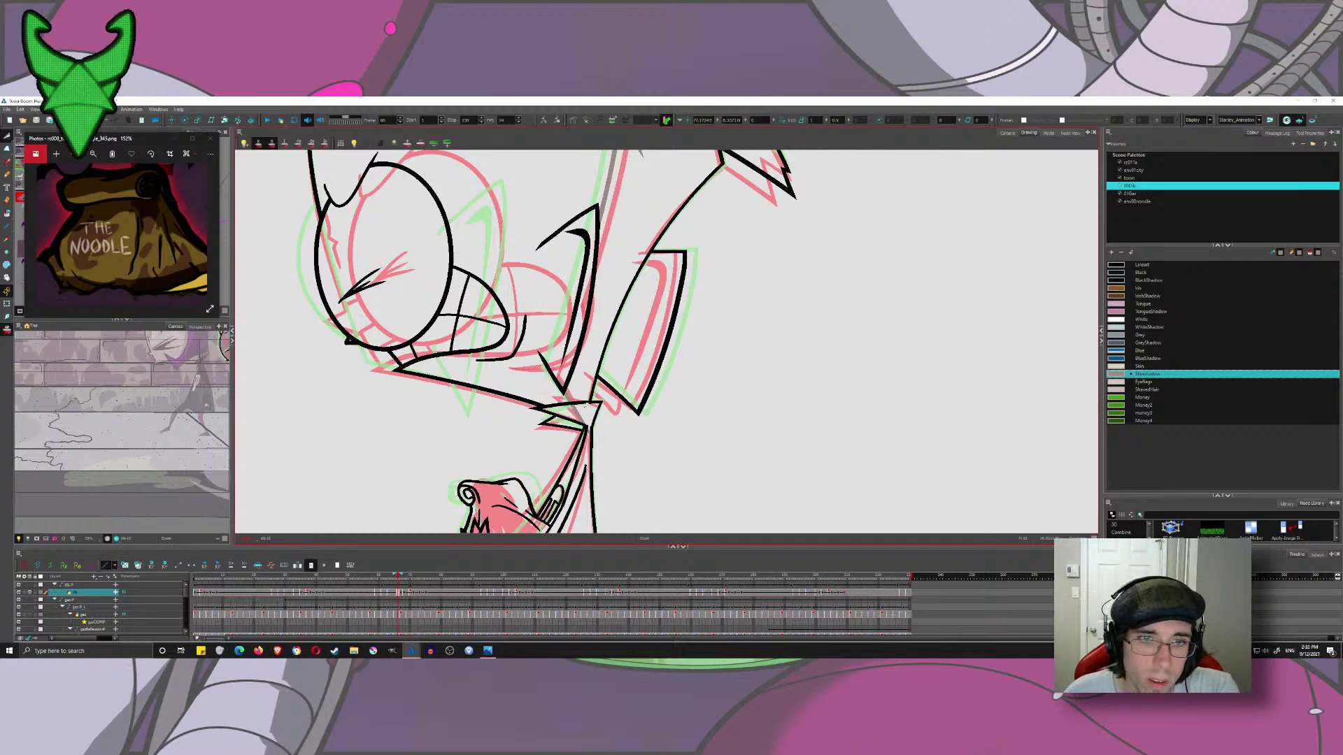
left_click_drag(575, 340, 520, 466)
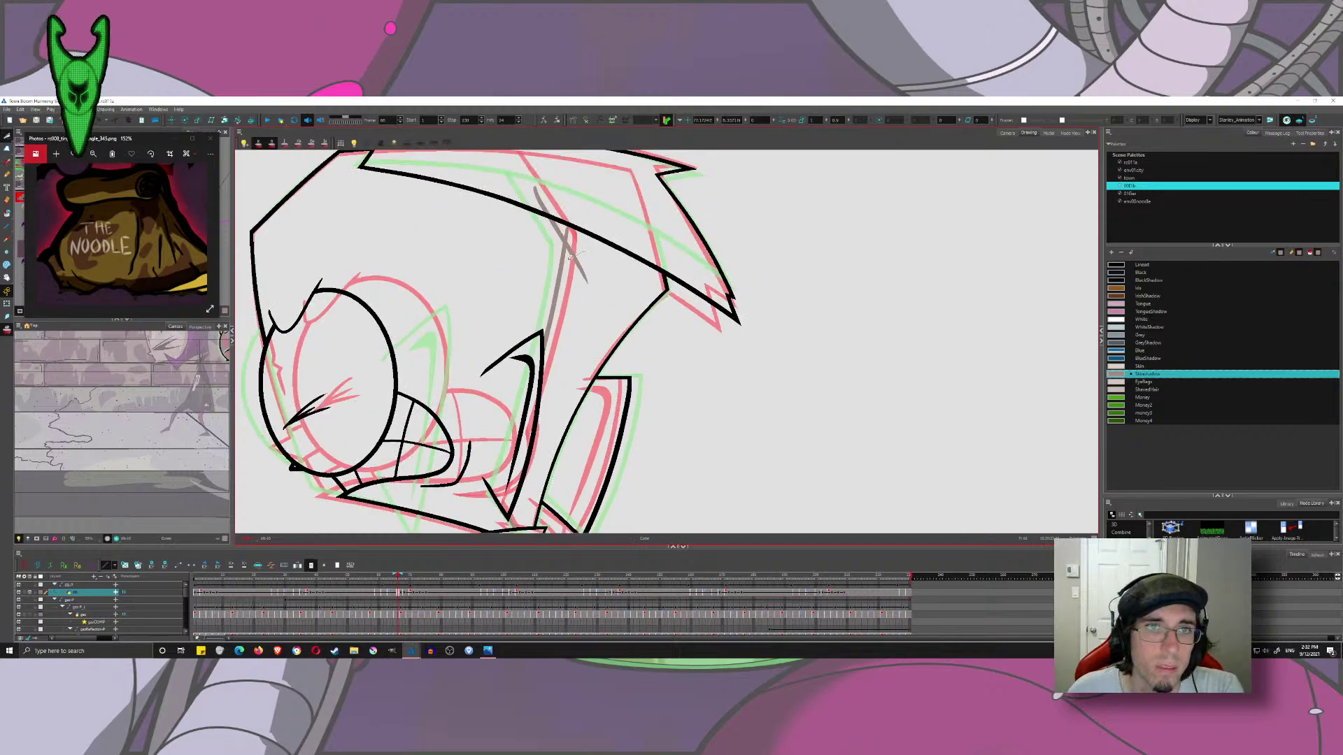
left_click_drag(585, 251, 567, 260)
mouse_move(575, 230)
left_mouse_down()
mouse_move(562, 234)
mouse_move(533, 204)
left_mouse_up()
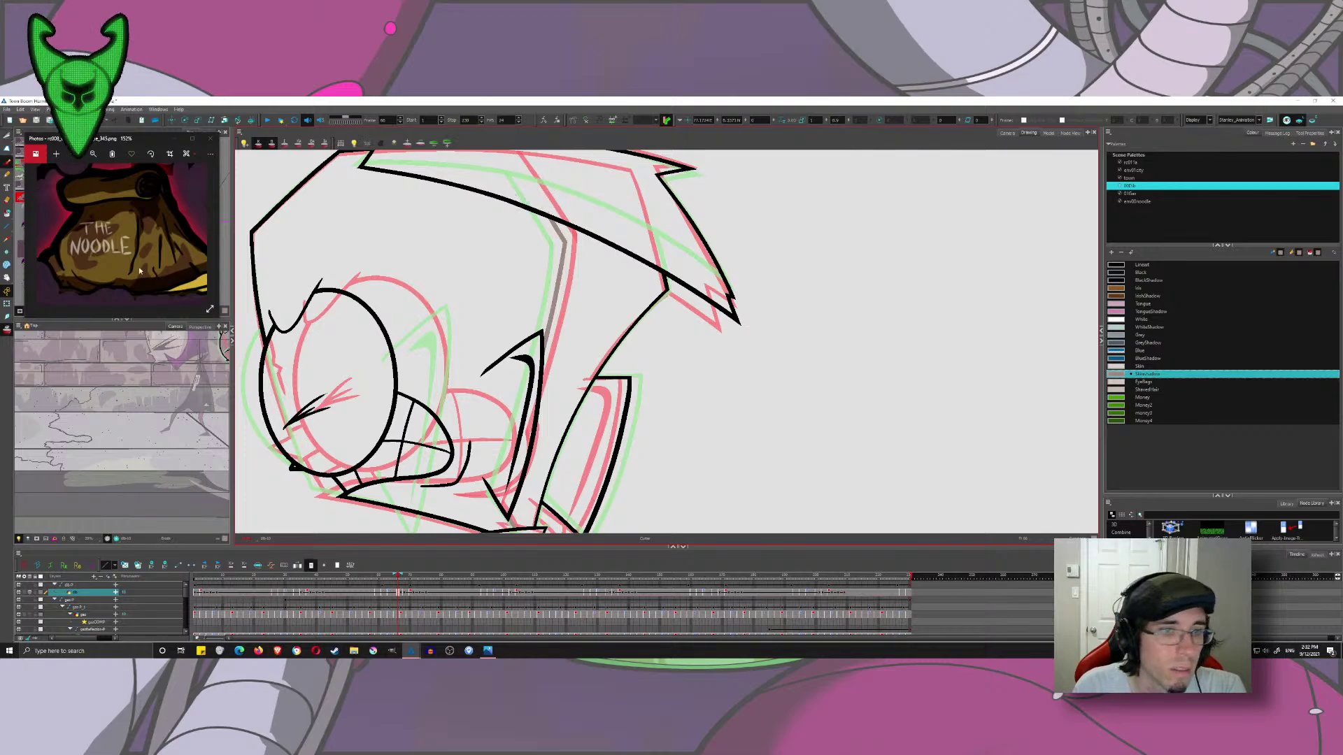
- Go to the next turned-away head drawing and set the onion skin to show the drawing just before it
left_click_drag(396, 578, 407, 579)
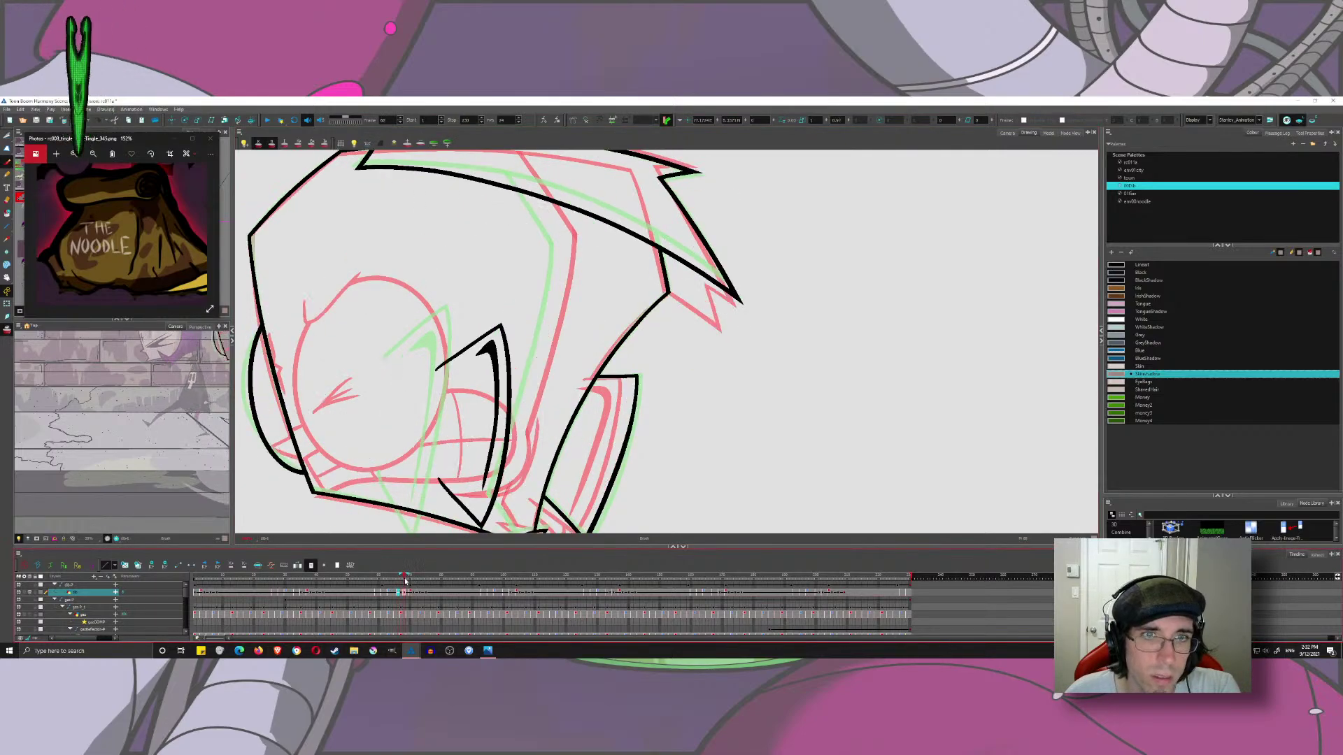
left_click(260, 143)
left_click(260, 144)
left_click(269, 144)
left_click(260, 144)
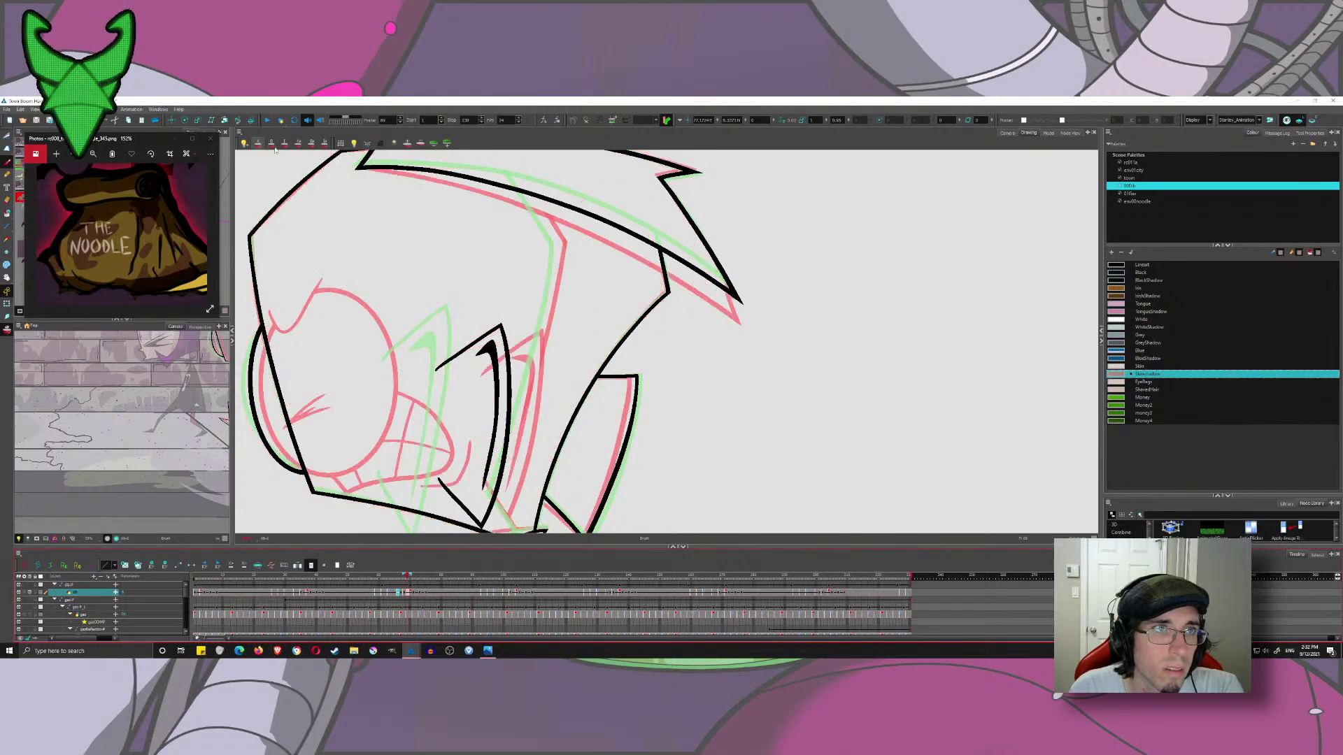
- Draw the turned-away head's skin shadow edge from the hairline to the forehead corner and down past the jaw, redoing the long stroke until it fits
left_click_drag(525, 179, 579, 305)
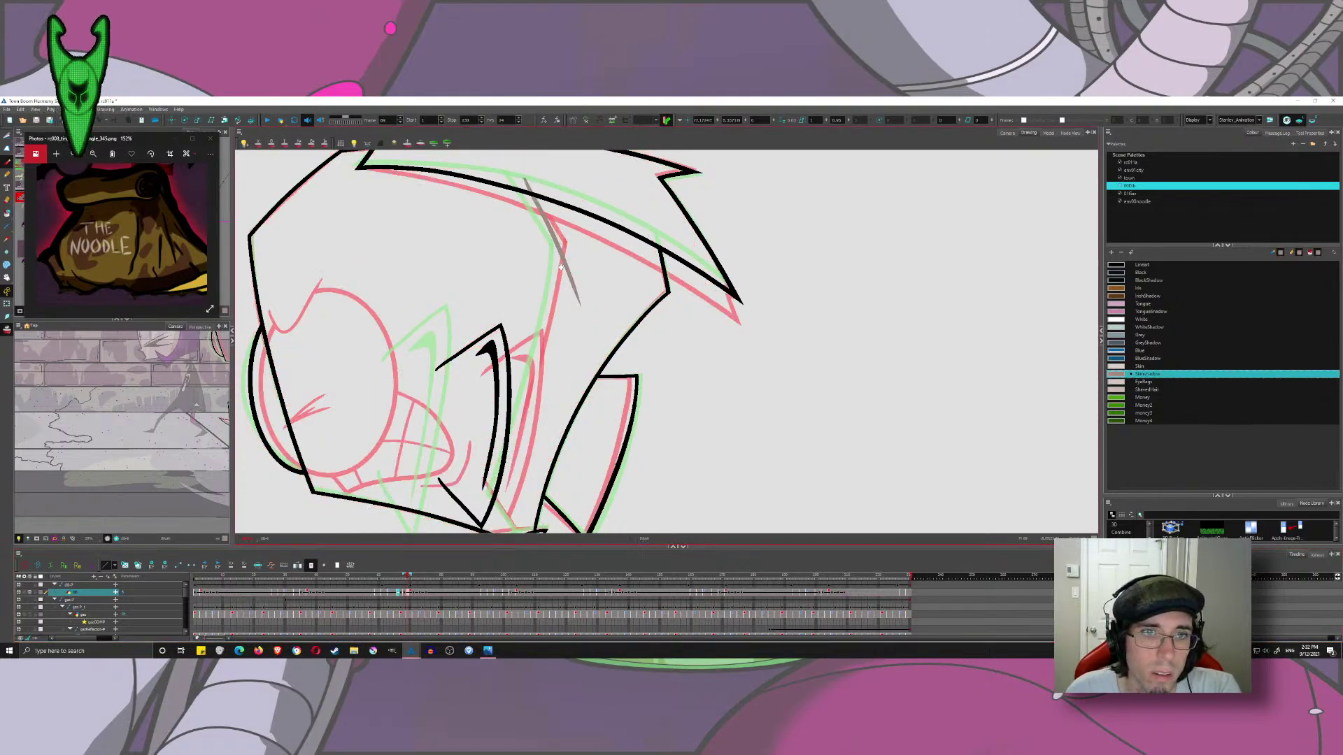
scroll(560, 267, "down", 3)
left_click_drag(567, 165, 446, 533)
key("ctrl+z")
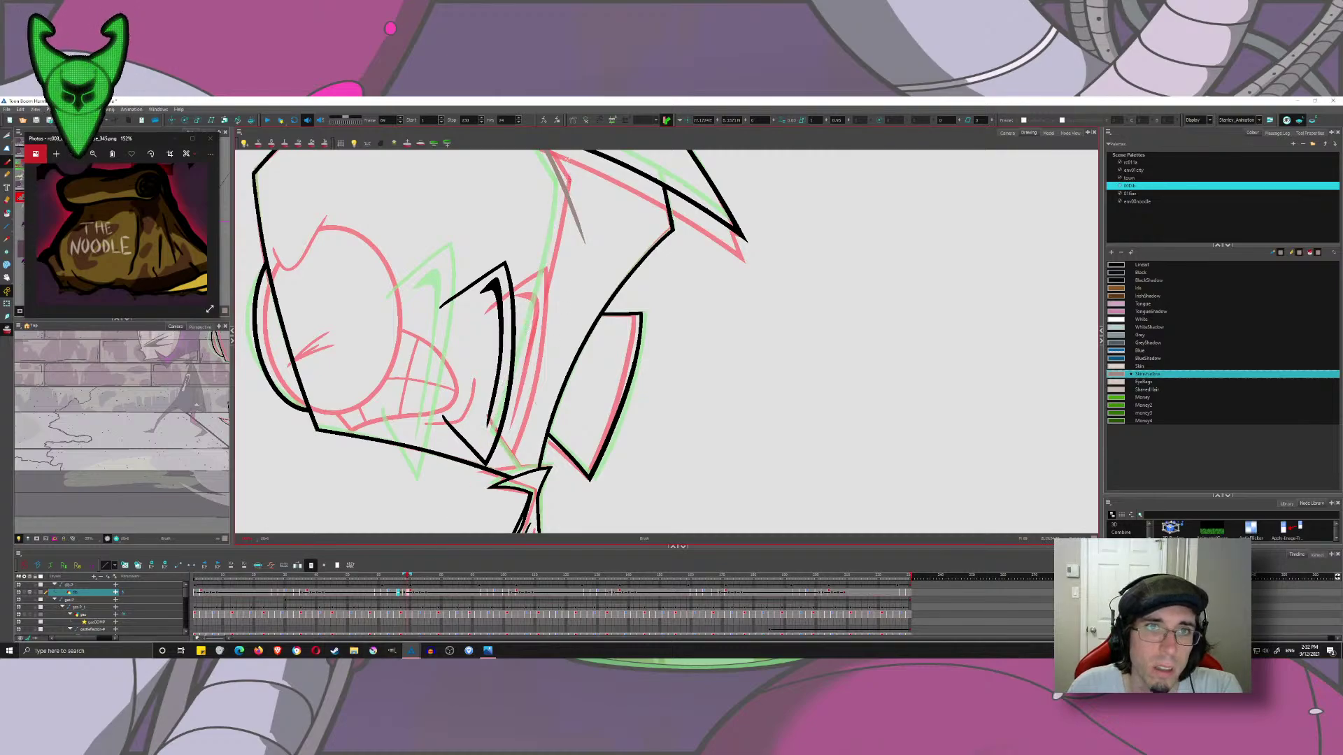
left_click_drag(566, 163, 459, 534)
key("ctrl+z")
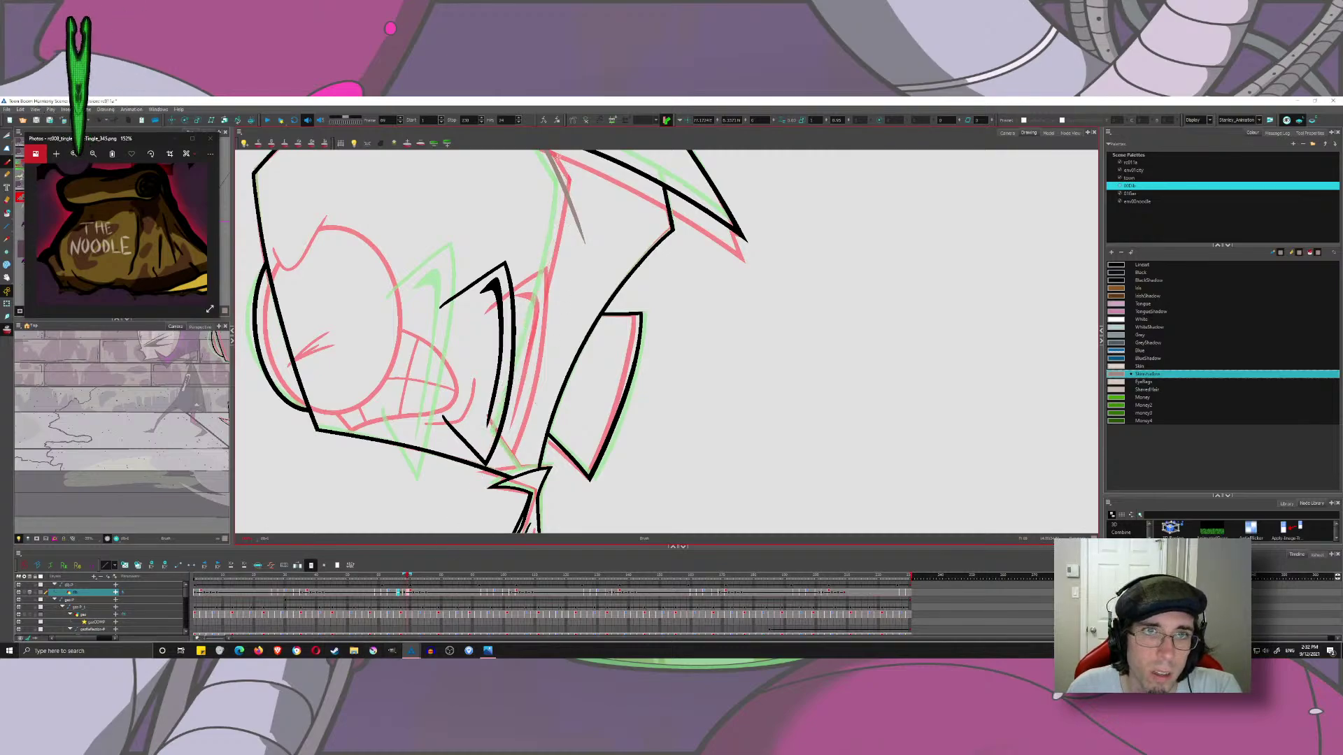
left_click_drag(565, 161, 451, 534)
key("ctrl+z")
left_click_drag(565, 164, 477, 534)
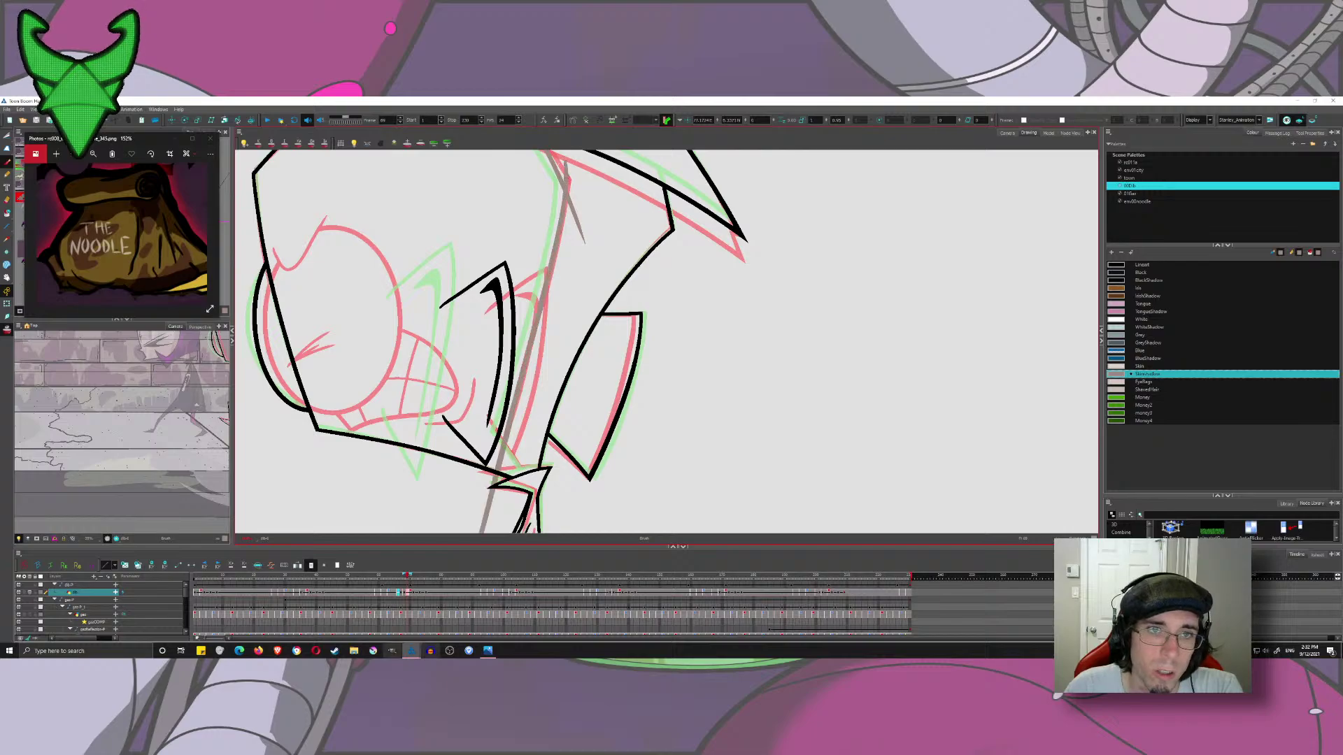
key("ctrl+z")
left_click_drag(567, 161, 467, 533)
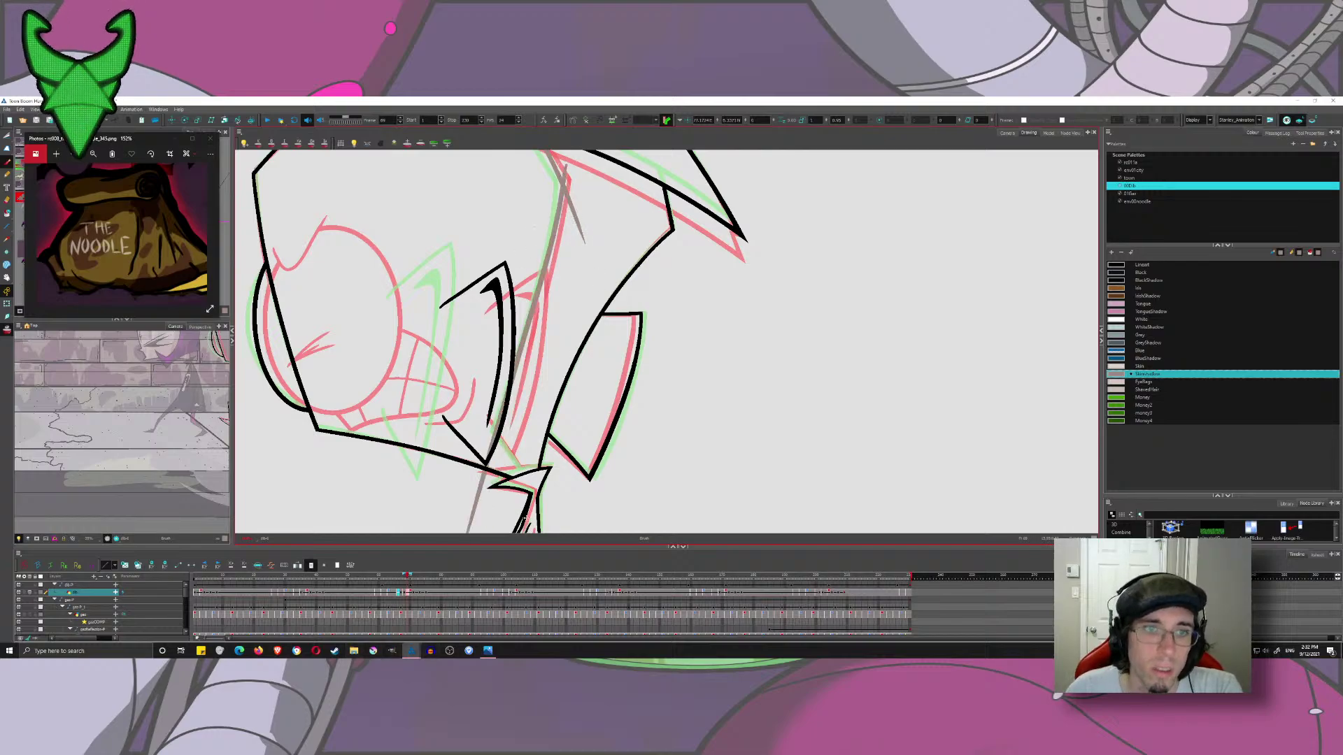
- Draw the short skin shadow edge from behind the cheek spike down the neck to the collar
left_click_drag(493, 426, 551, 517)
key("ctrl+z")
mouse_move(492, 424)
left_mouse_down()
mouse_move(542, 504)
mouse_move(537, 479)
left_mouse_up()
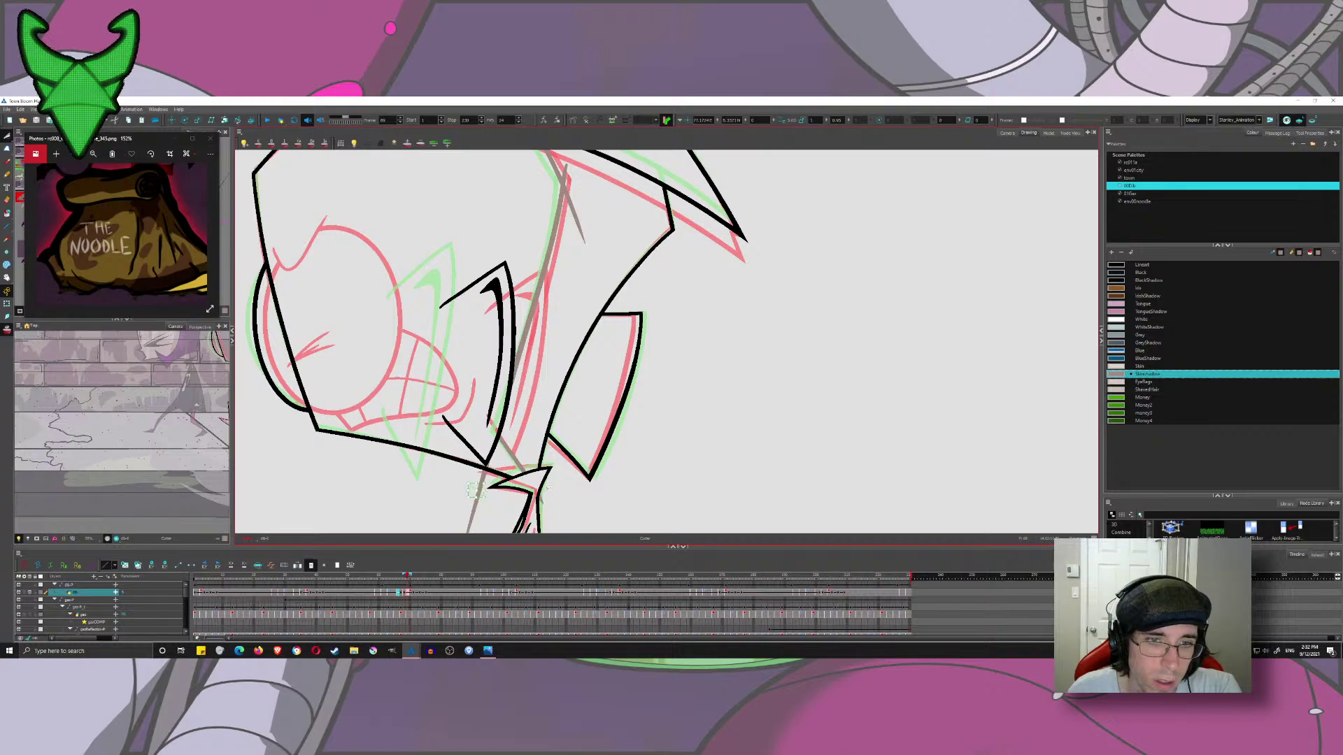
- Trim the shadow-line ends that overshoot below the jaw and at the forehead corner of the turned-away head
left_click_drag(470, 475, 491, 504)
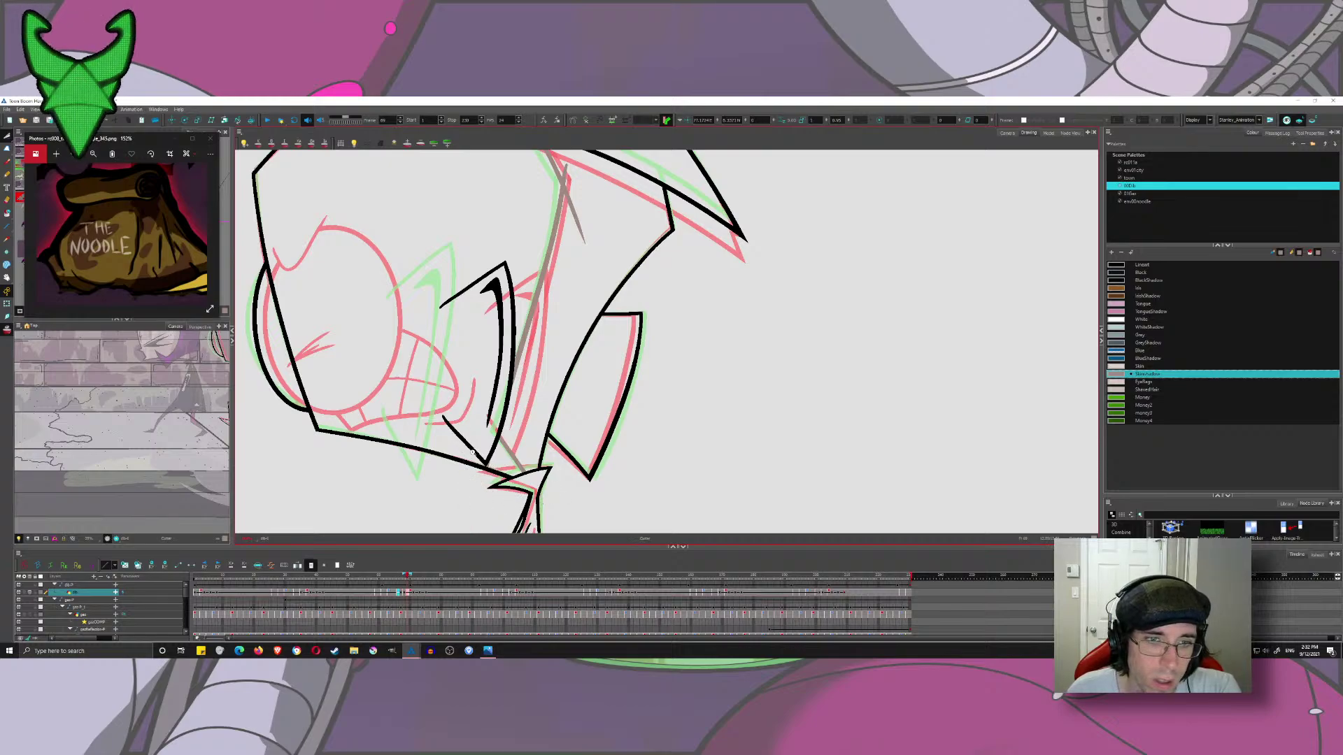
scroll(474, 469, "up", 5)
mouse_move(586, 405)
left_mouse_down()
mouse_move(637, 421)
mouse_move(618, 450)
left_mouse_up()
scroll(618, 449, "down", 8)
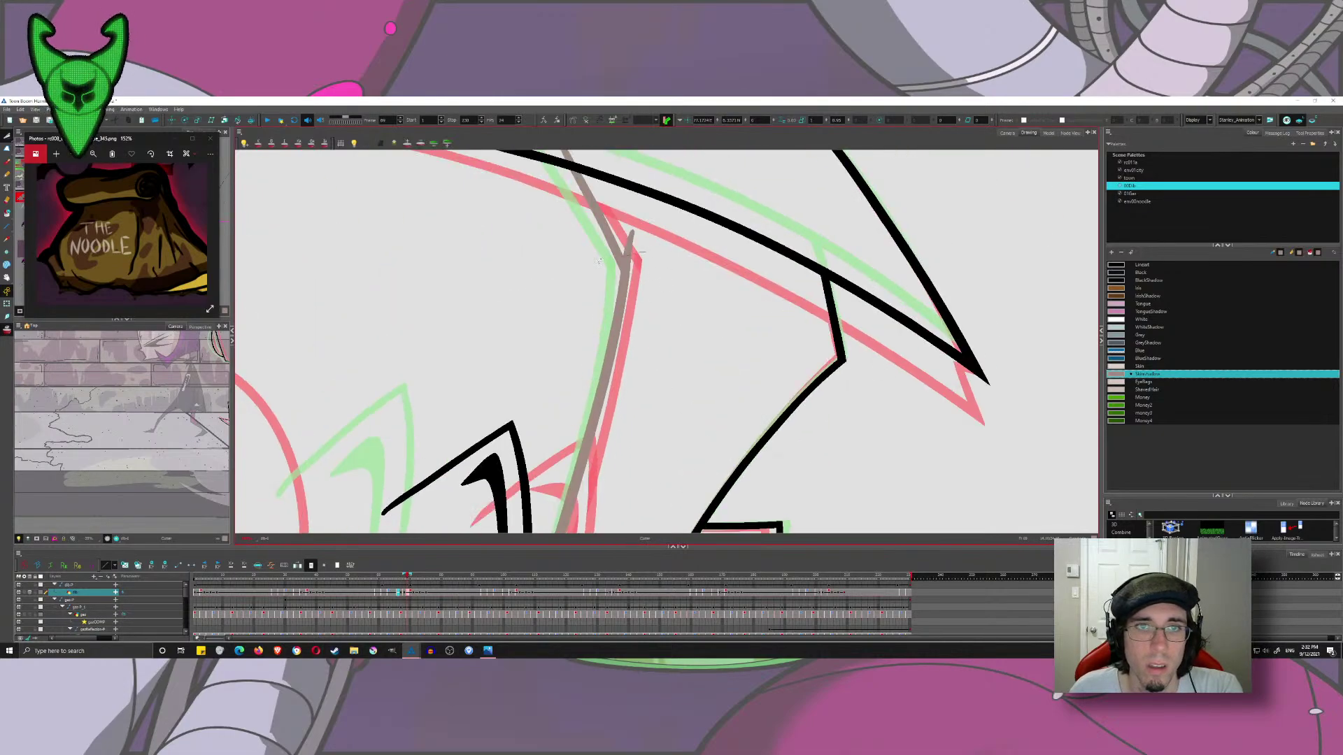
scroll(535, 363, "down", 5)
scroll(536, 363, "down", 4)
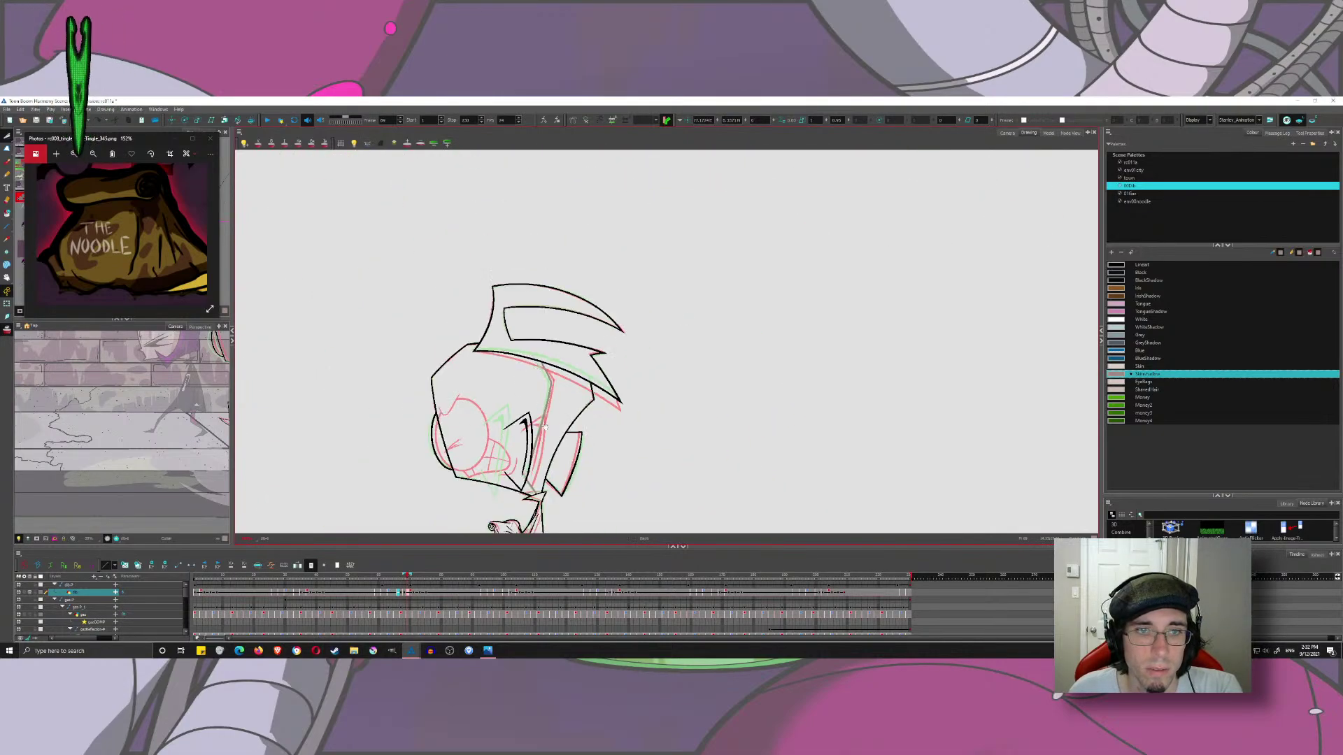
- Go back to the earlier gritted-teeth head drawing that has no skin shadow edge and turn on onion skin for its neighbouring drawings
left_click_drag(536, 363, 532, 267)
left_click(7, 329)
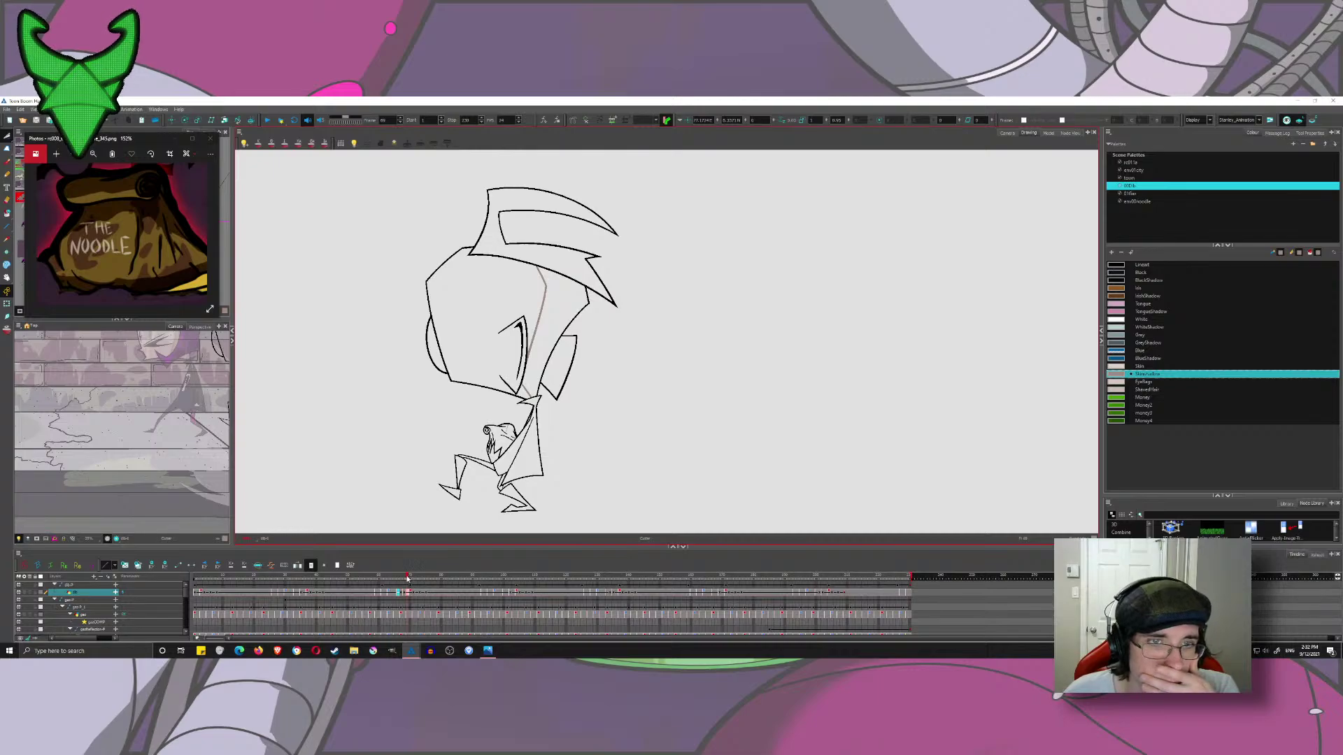
left_click_drag(408, 578, 378, 575)
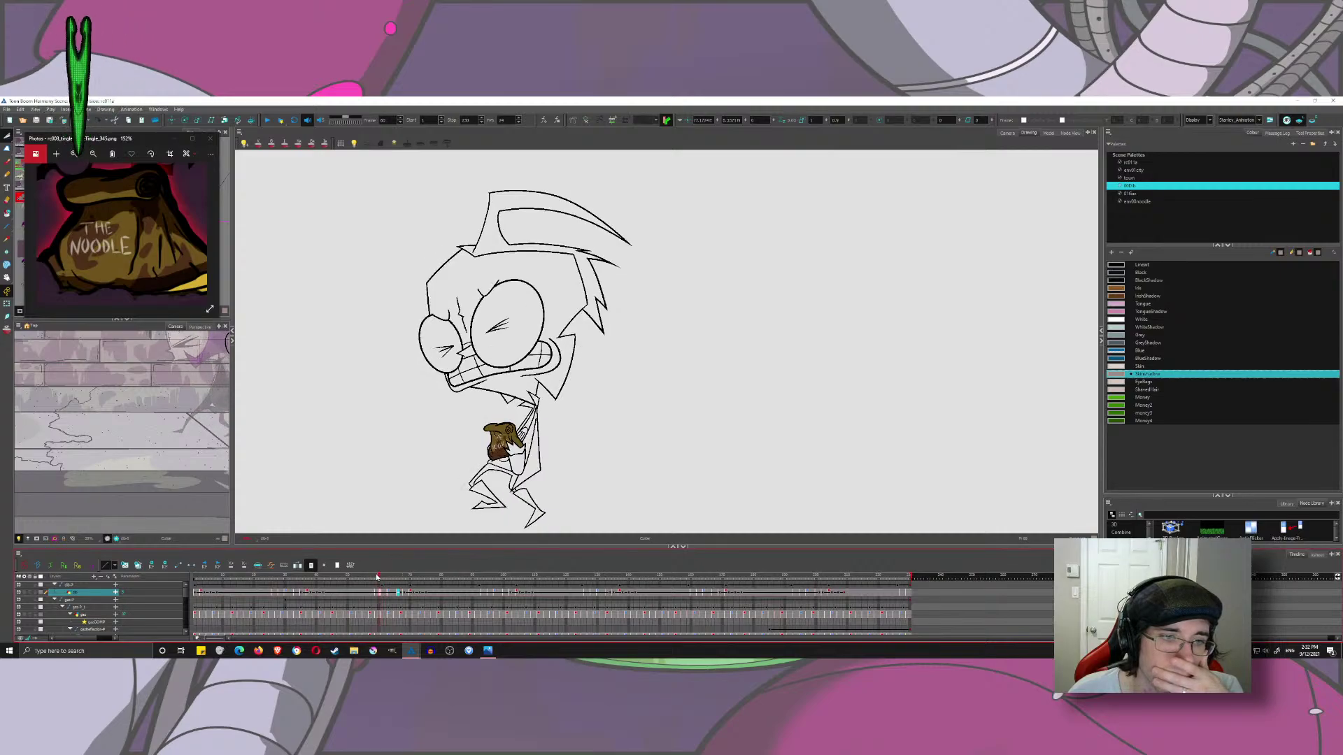
left_click(6, 330)
left_click(258, 143)
left_click(272, 143)
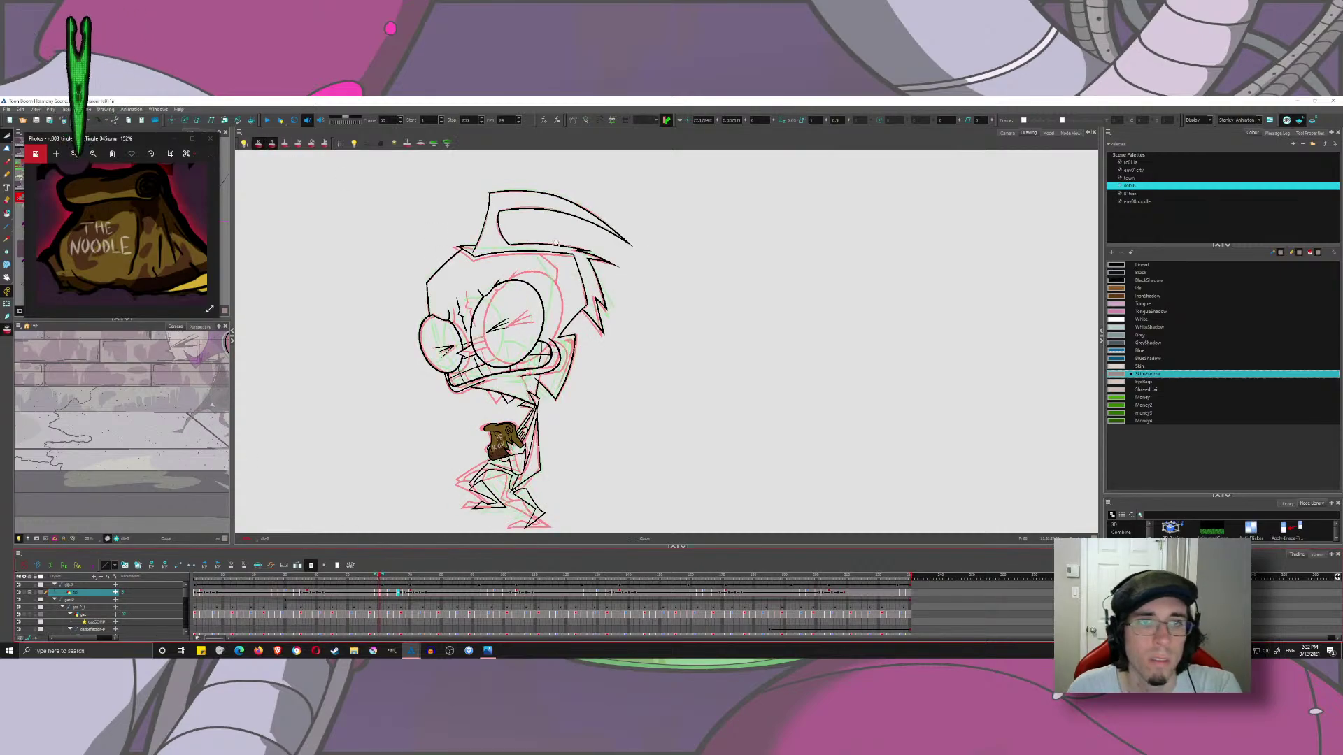
- Draw the head's skin shadow edge from the hairline to the forehead corner and down past the jaw, redoing the forehead stroke until it fits
scroll(556, 244, "up", 4)
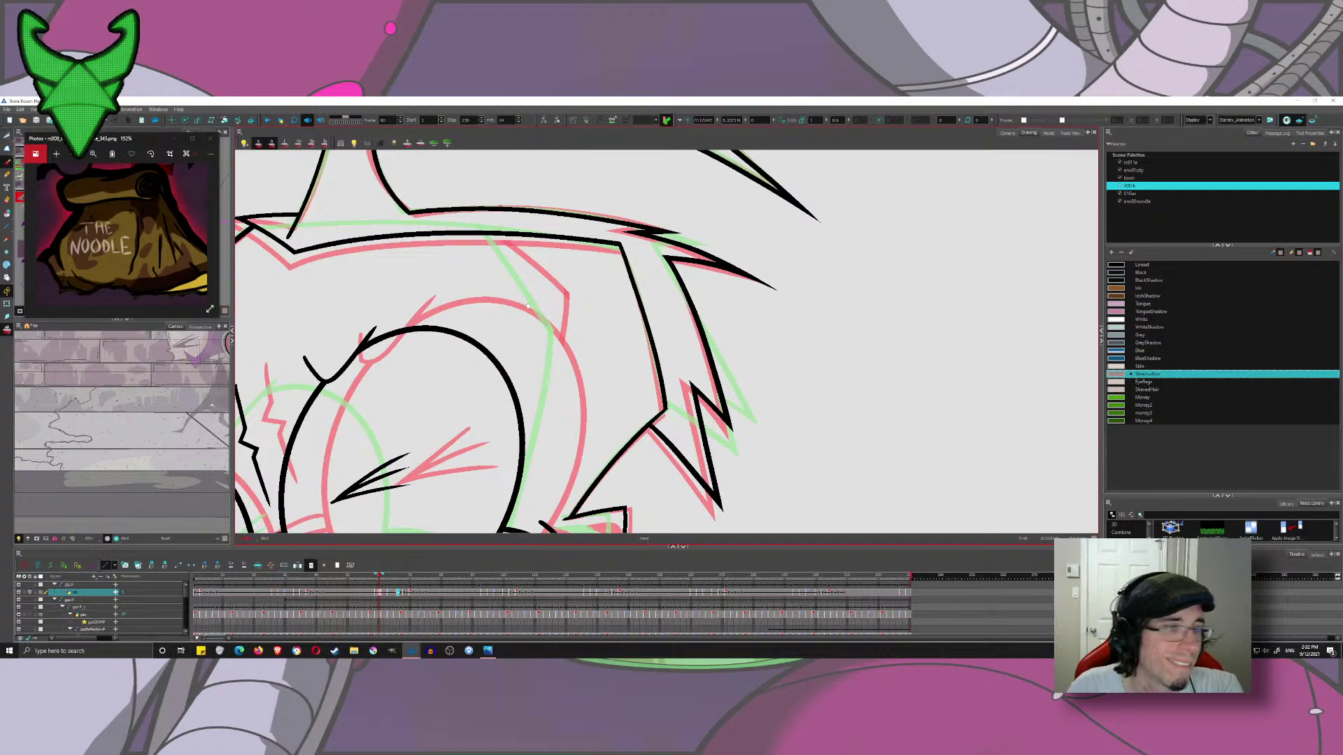
left_click_drag(528, 305, 505, 291)
left_click_drag(458, 202, 592, 400)
key("ctrl+z")
left_click_drag(446, 203, 616, 404)
key("ctrl+z")
left_click_drag(456, 204, 607, 413)
left_click_drag(558, 359, 547, 271)
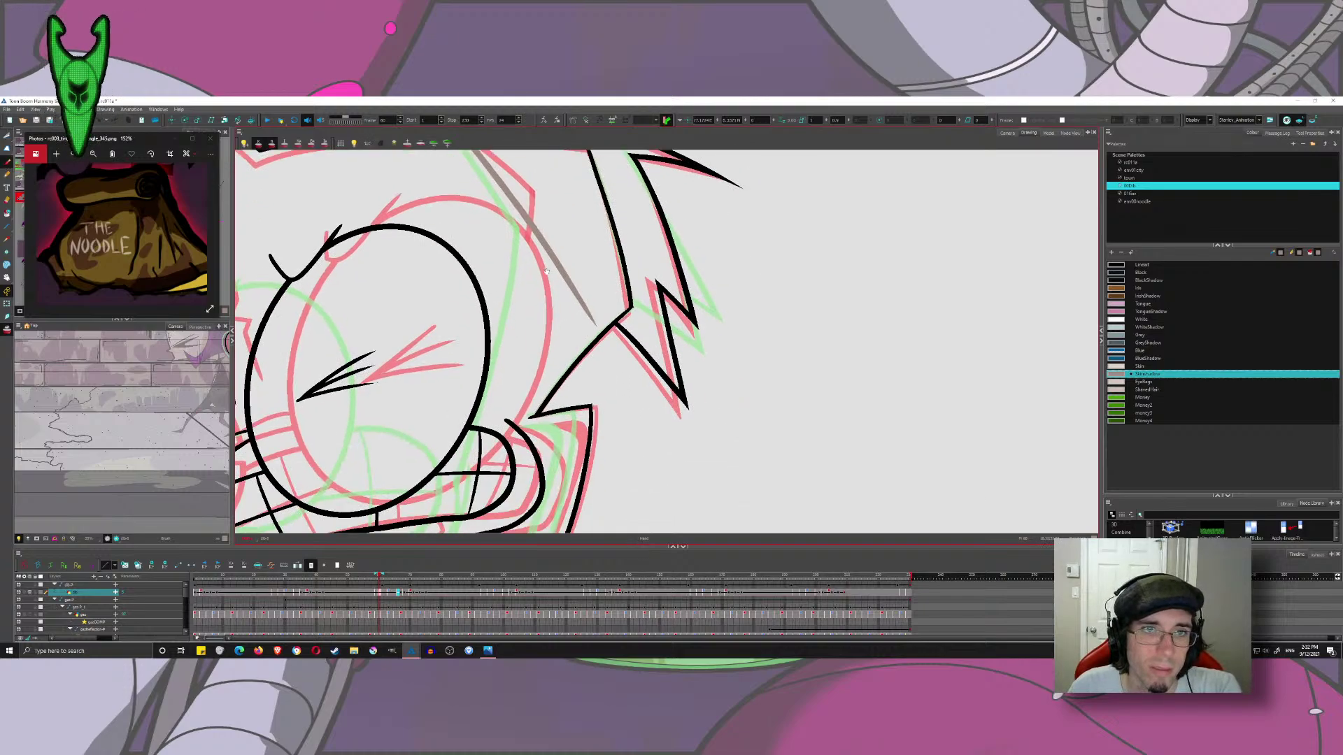
scroll(546, 271, "down", 2)
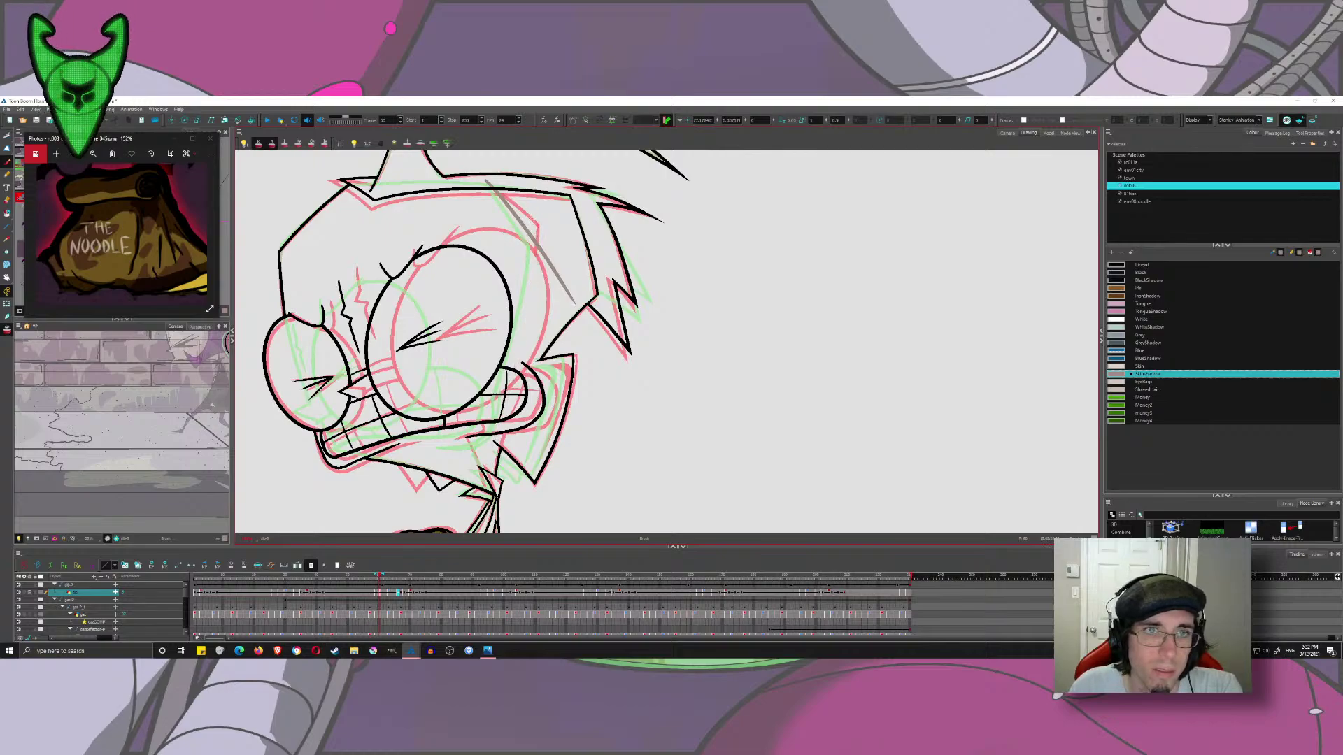
mouse_move(536, 218)
left_mouse_down()
mouse_move(509, 481)
mouse_move(500, 473)
mouse_move(486, 537)
left_mouse_up()
- Trim the shadow-line ends that overshoot at the hairline and the forehead corner
left_click(6, 136)
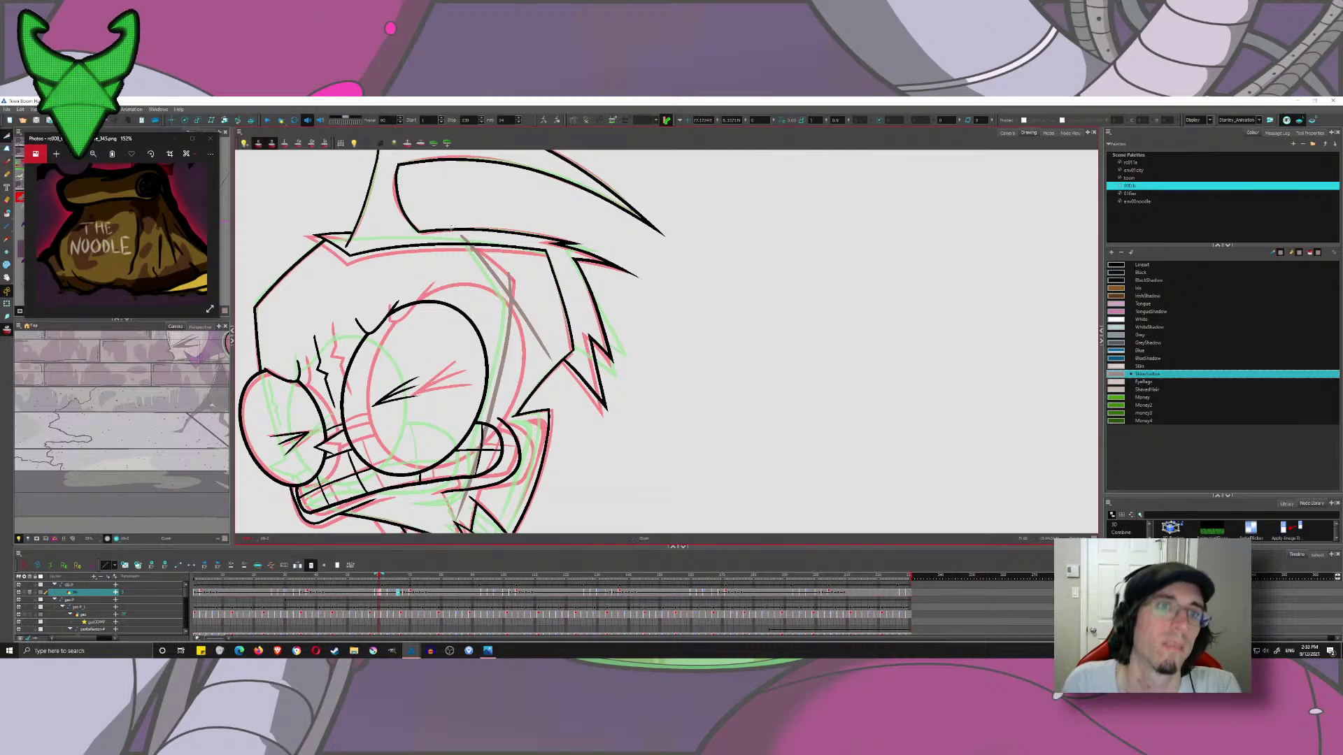
left_click_drag(456, 247, 469, 238)
left_click_drag(504, 283, 516, 280)
left_click_drag(543, 323, 523, 334)
- Draw the curved skin shadow edge around the mouth corner, from the cheek down to below the teeth
mouse_move(455, 260)
left_mouse_down()
mouse_move(426, 198)
mouse_move(448, 377)
left_mouse_up()
mouse_move(448, 378)
left_mouse_down()
mouse_move(527, 211)
mouse_move(514, 192)
left_mouse_up()
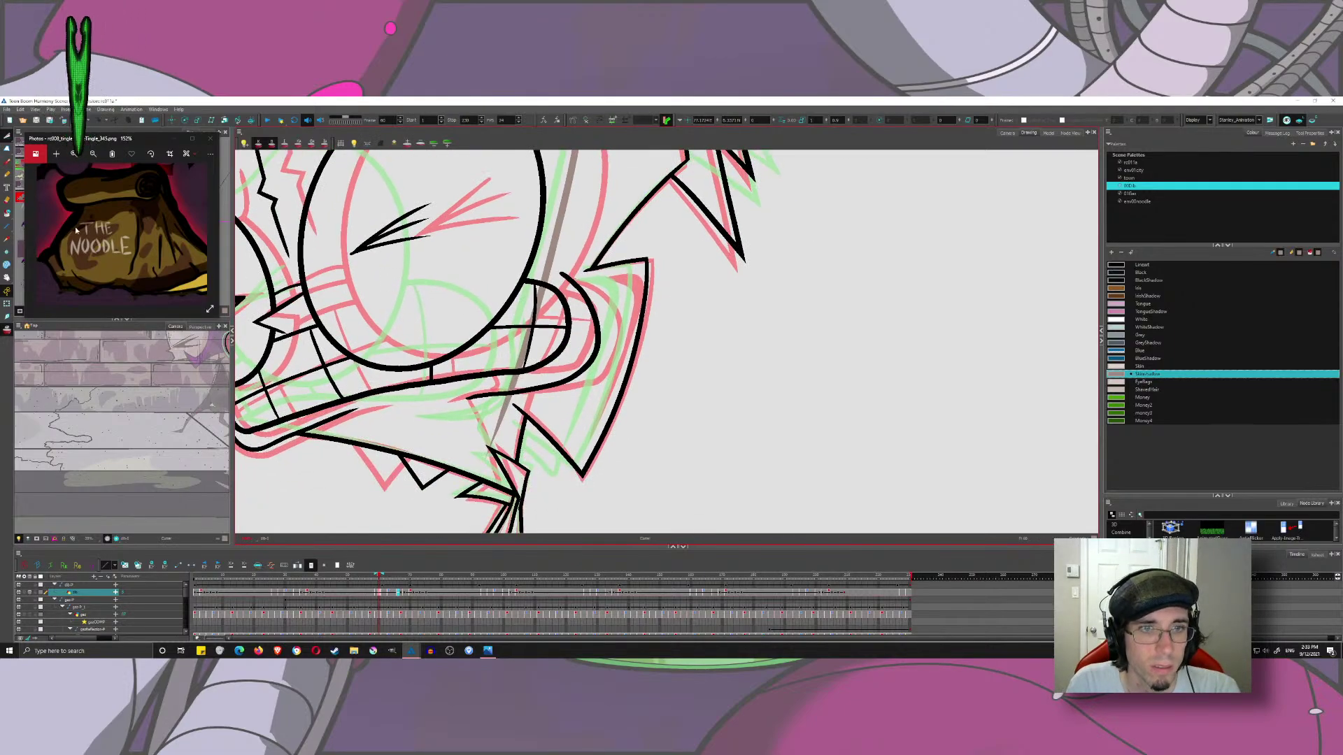
left_click(6, 162)
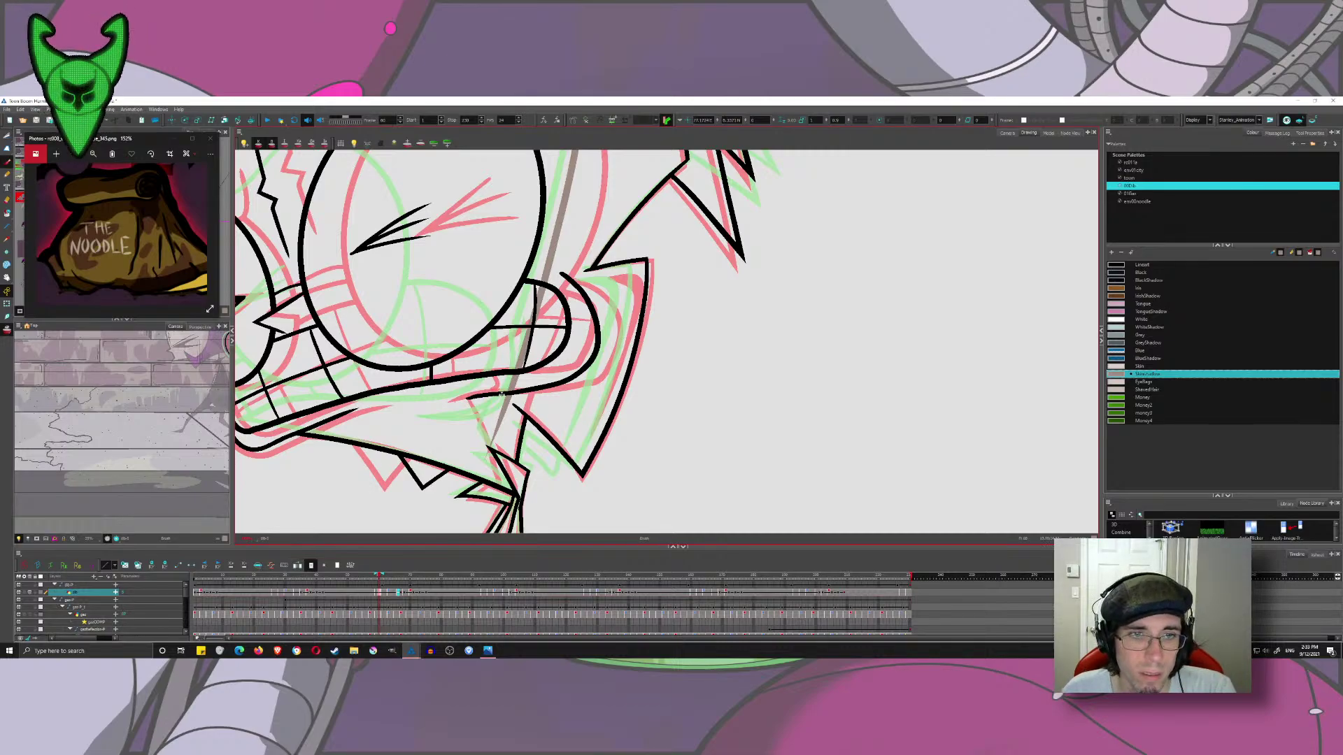
scroll(523, 304, "up", 1)
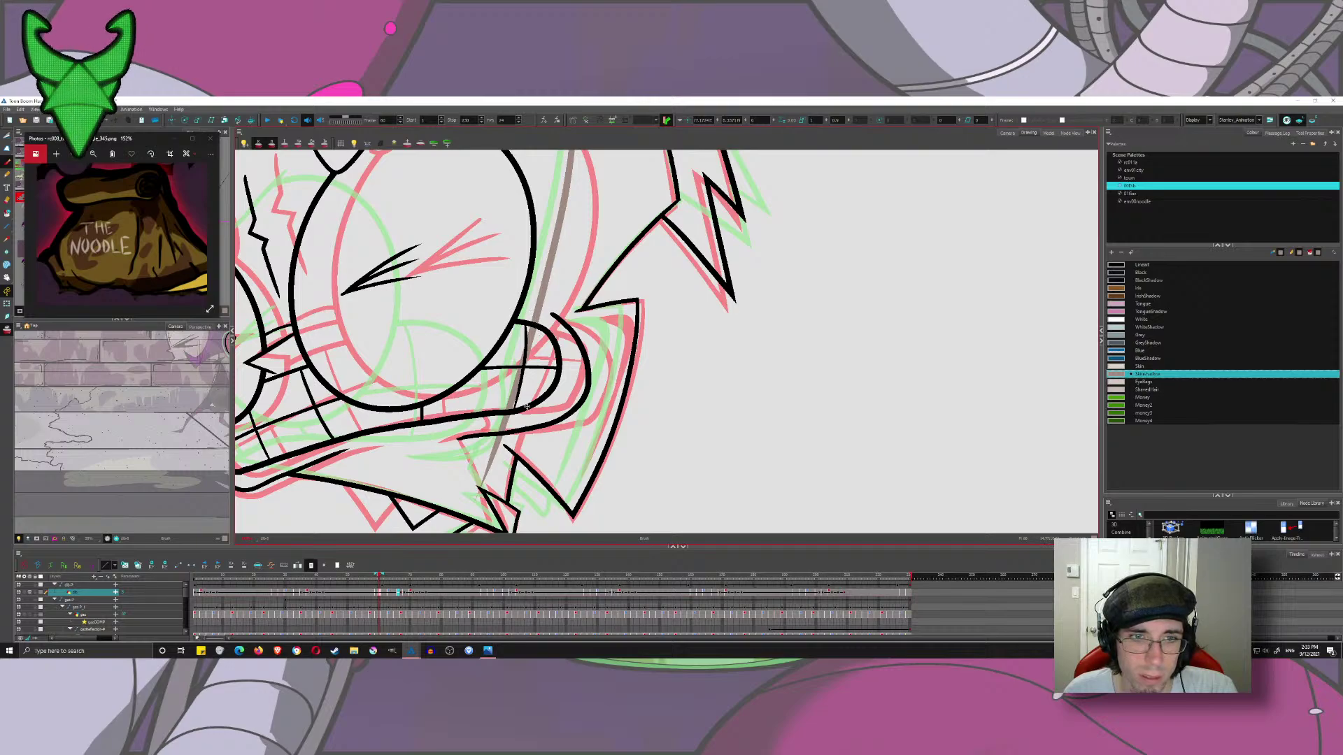
mouse_move(467, 441)
left_mouse_down()
mouse_move(553, 407)
mouse_move(568, 382)
mouse_move(572, 338)
mouse_move(550, 301)
left_mouse_up()
key("ctrl+z")
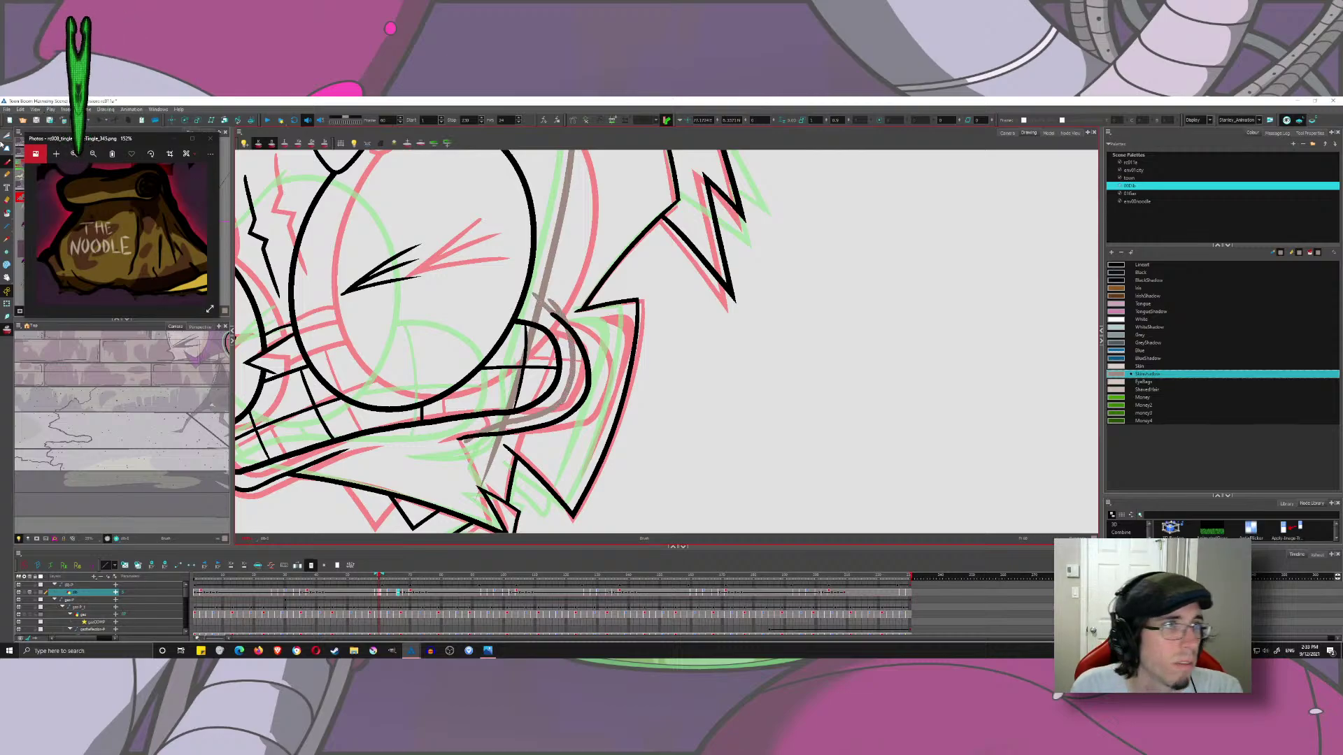
- Trim the long shadow line where it crosses the mouth and runs on below the cheek curve
left_click(6, 145)
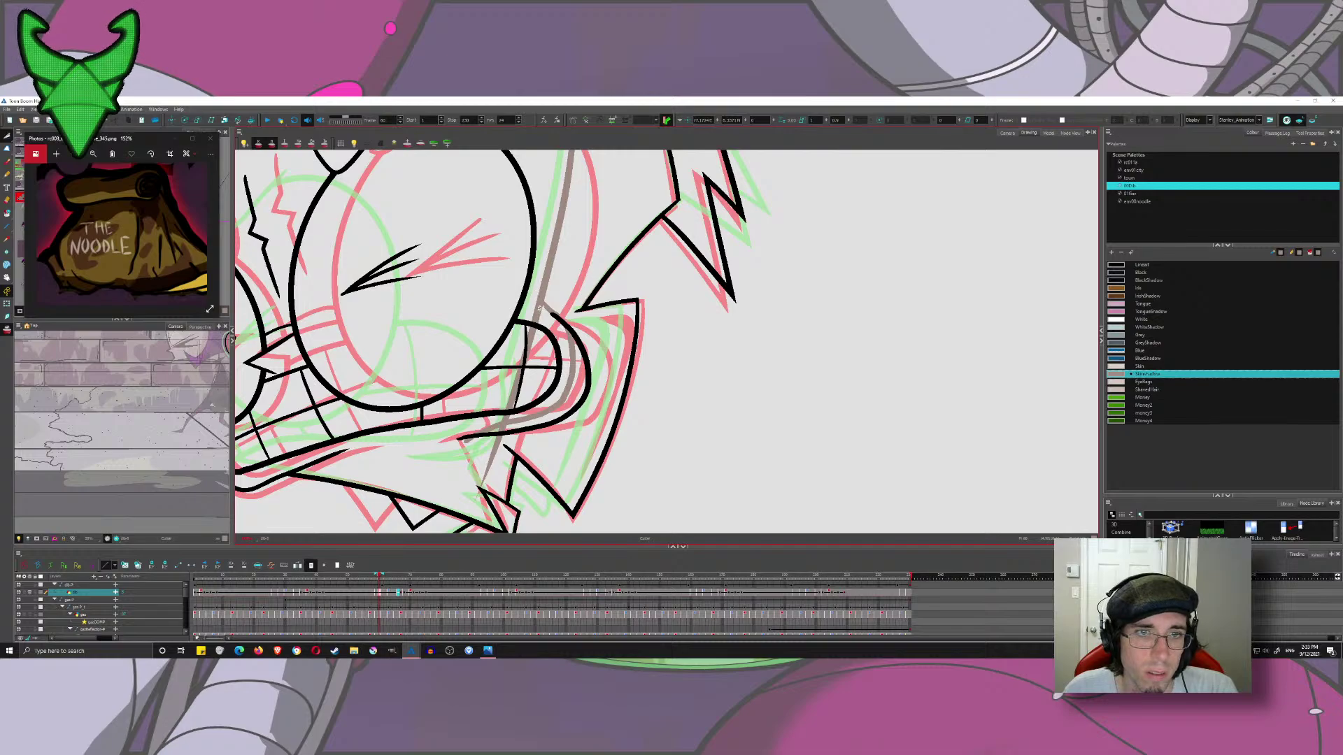
scroll(548, 362, "up", 5)
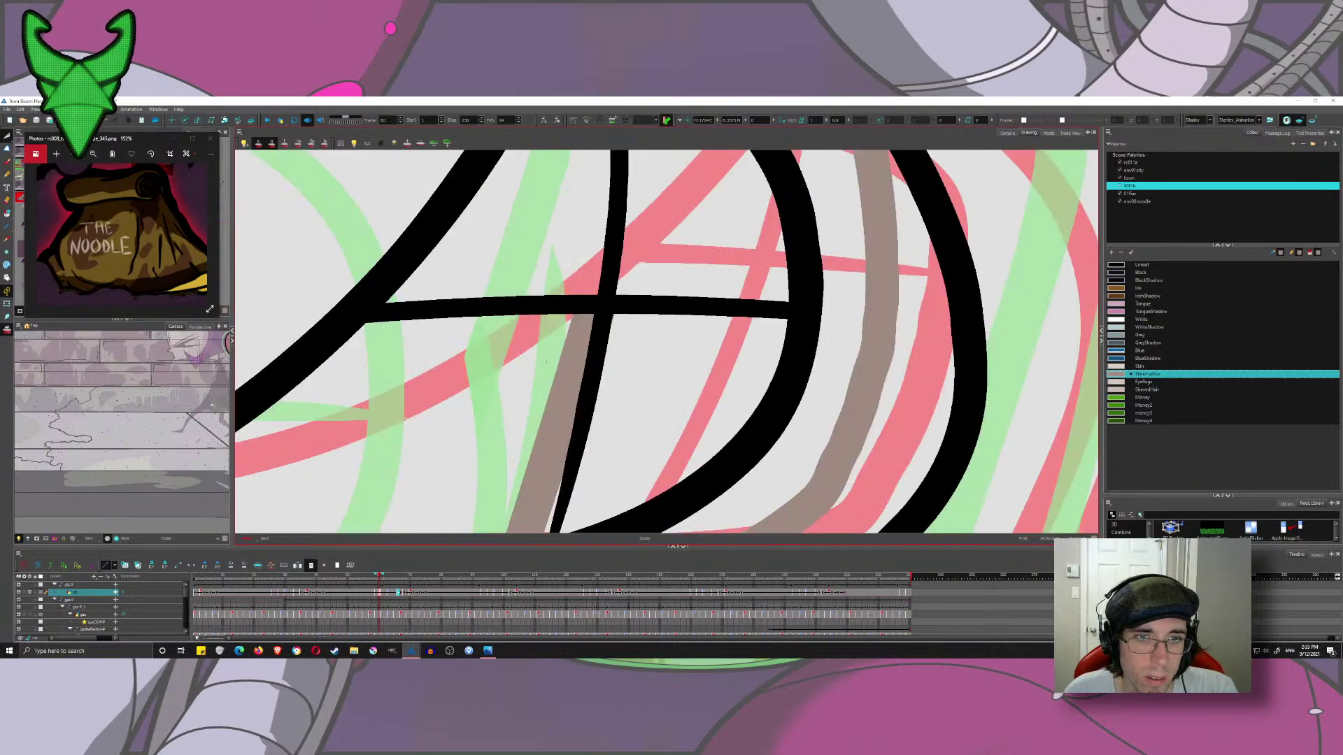
scroll(582, 285, "down", 5)
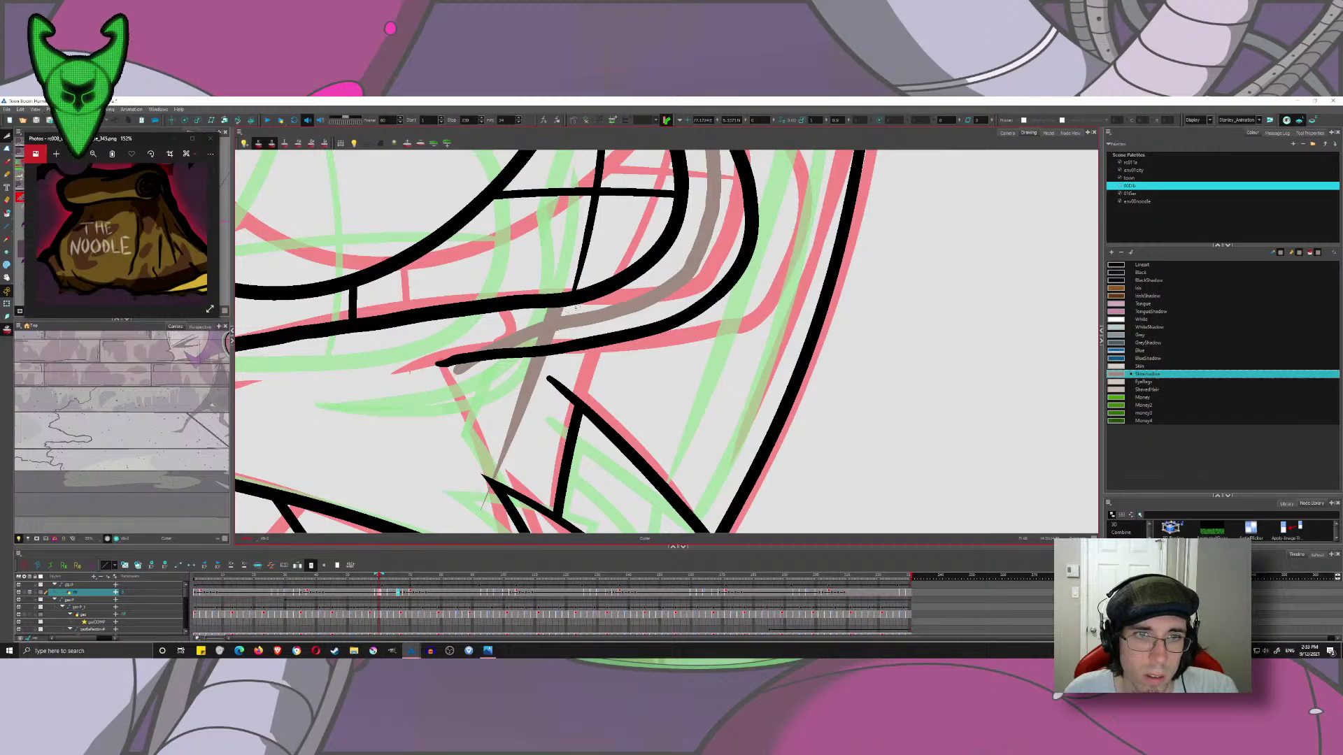
mouse_move(577, 307)
left_mouse_down()
mouse_move(545, 312)
mouse_move(535, 337)
left_mouse_up()
left_click_drag(544, 409, 505, 406)
- Draw the short skin shadow edge from the end of the mouth-corner curve down the neck to the collar
mouse_move(454, 362)
left_mouse_down()
mouse_move(477, 383)
mouse_move(455, 312)
mouse_move(498, 364)
mouse_move(492, 303)
mouse_move(535, 424)
left_mouse_up()
scroll(371, 326, "down", 2)
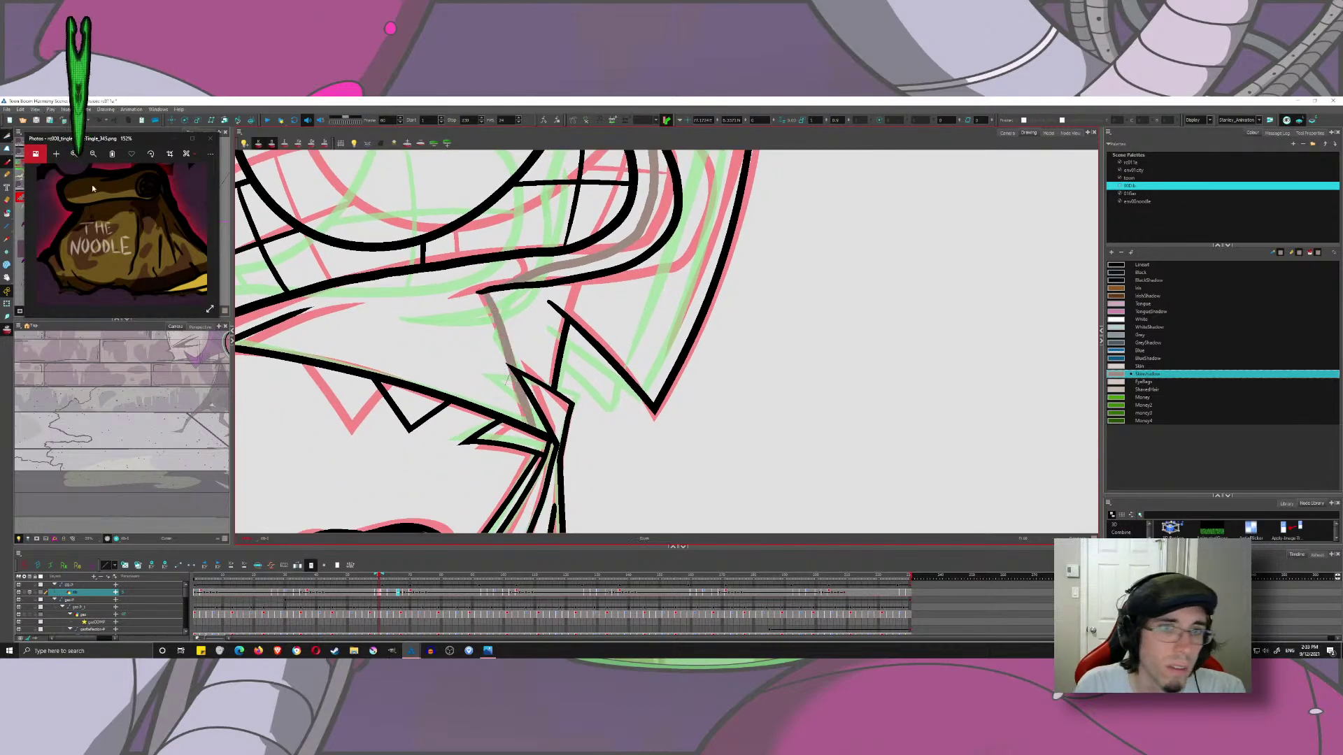
scroll(527, 386, "down", 2)
scroll(515, 351, "down", 4)
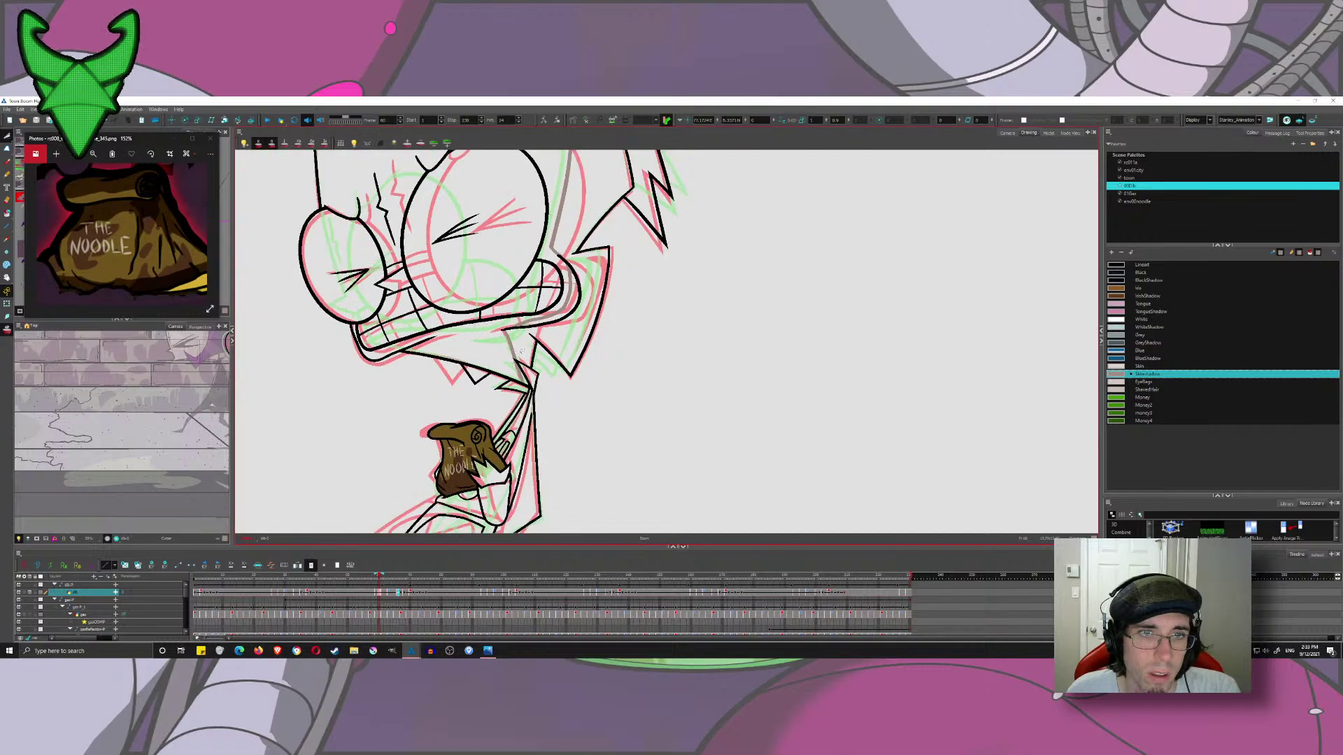
- Advance to the next gritted-teeth head drawing without a shadow edge and turn on onion skin for it
key("alt+o")
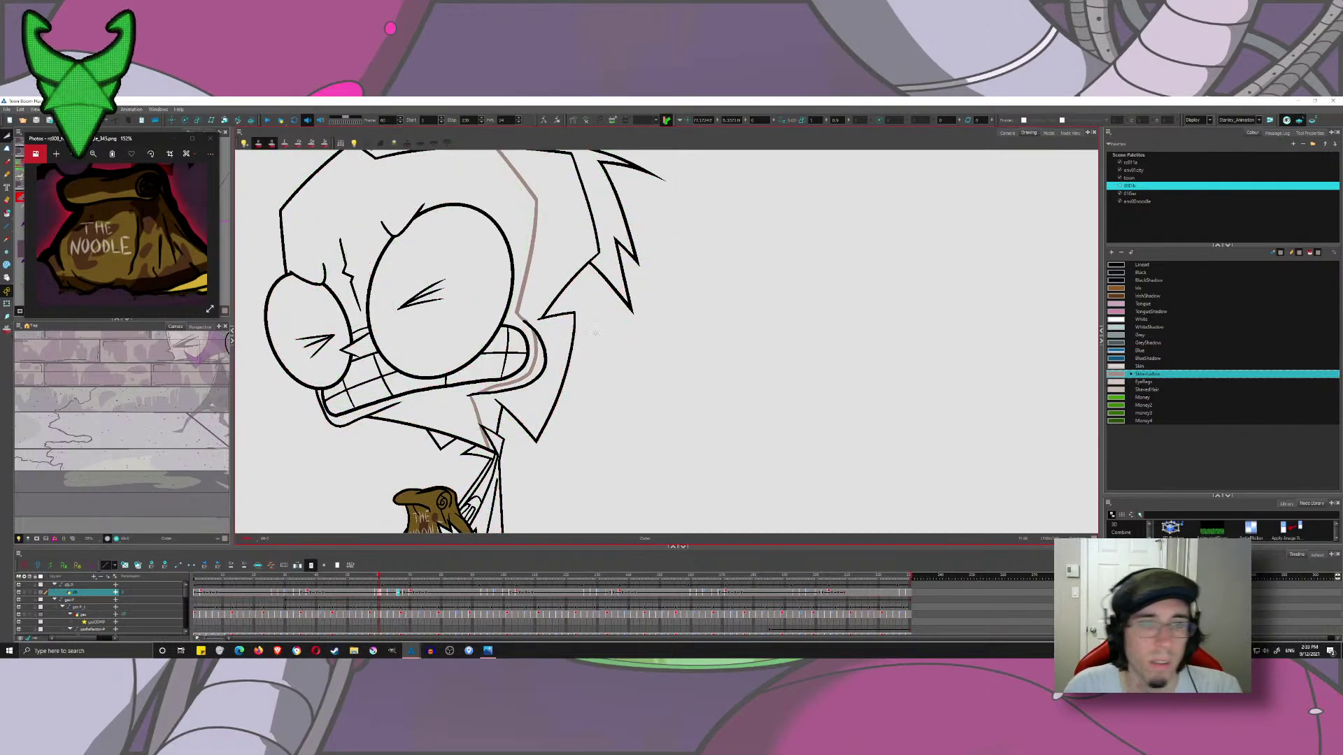
key("period")
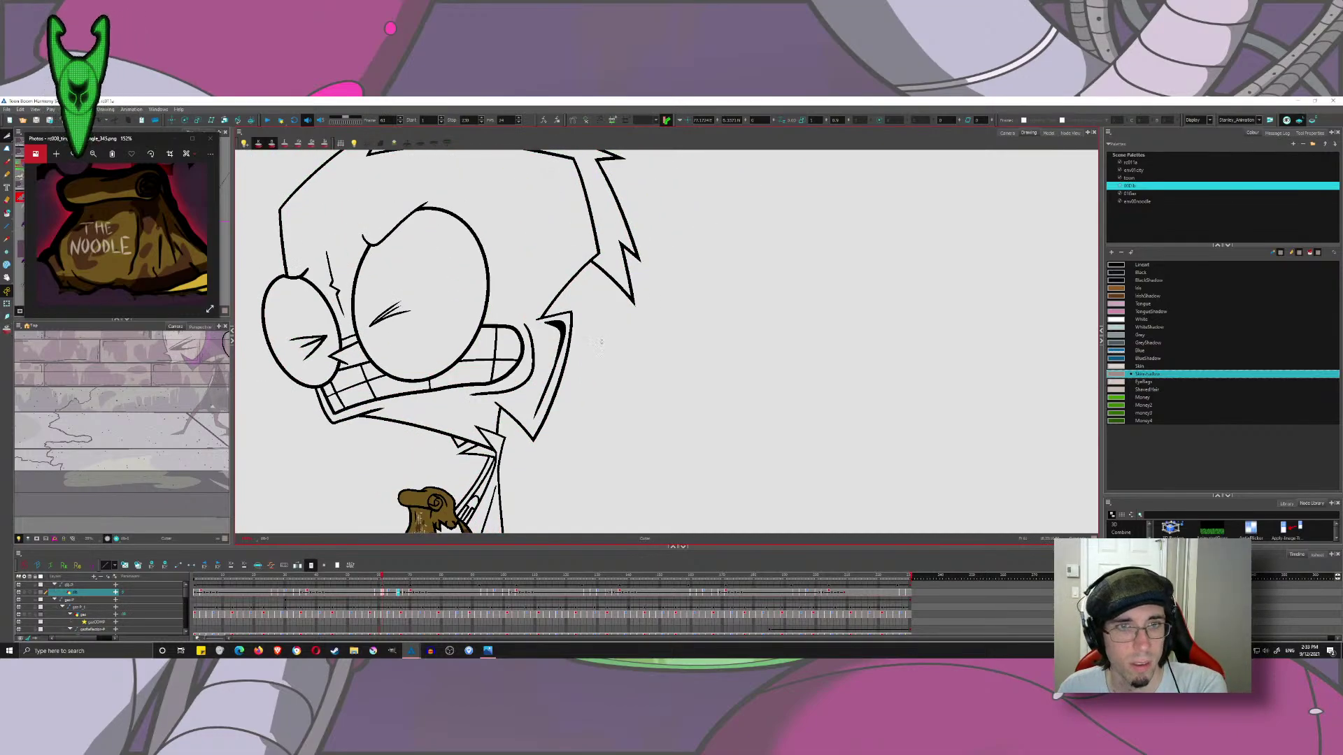
key("period")
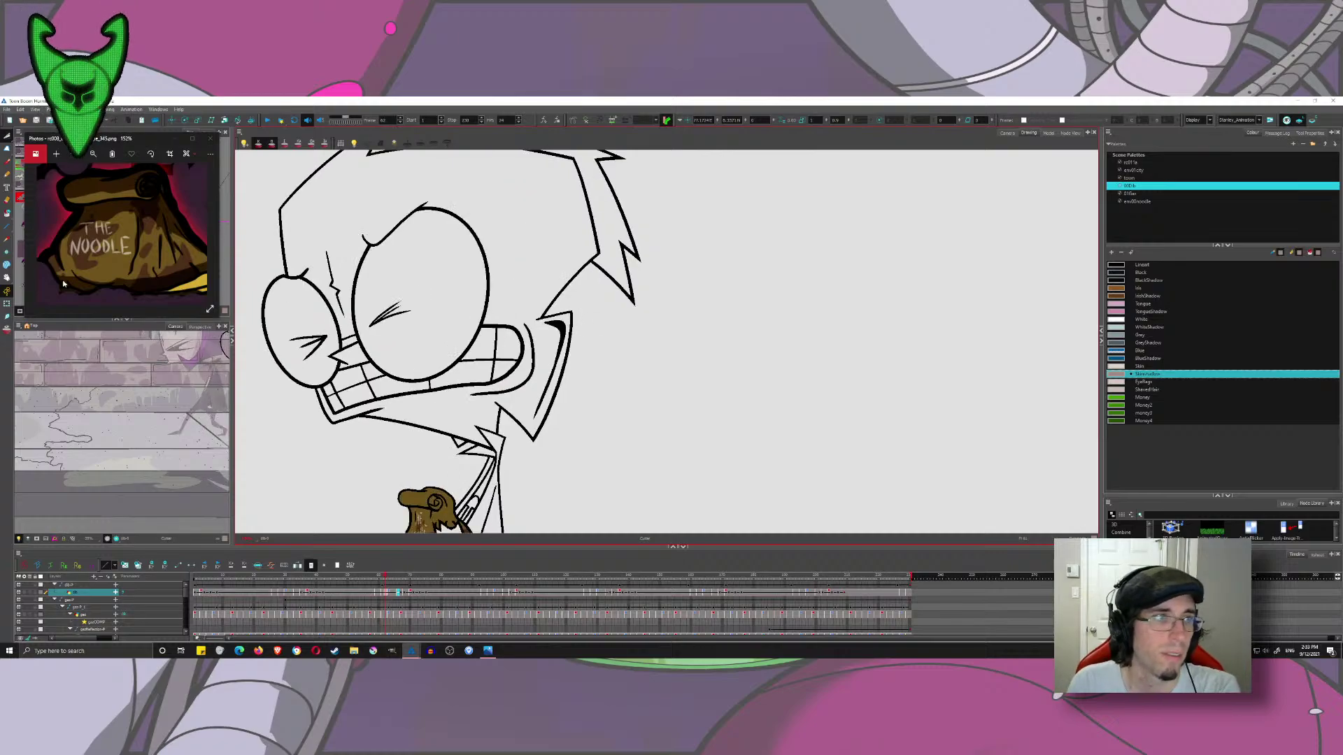
key("alt+o")
left_click(258, 143)
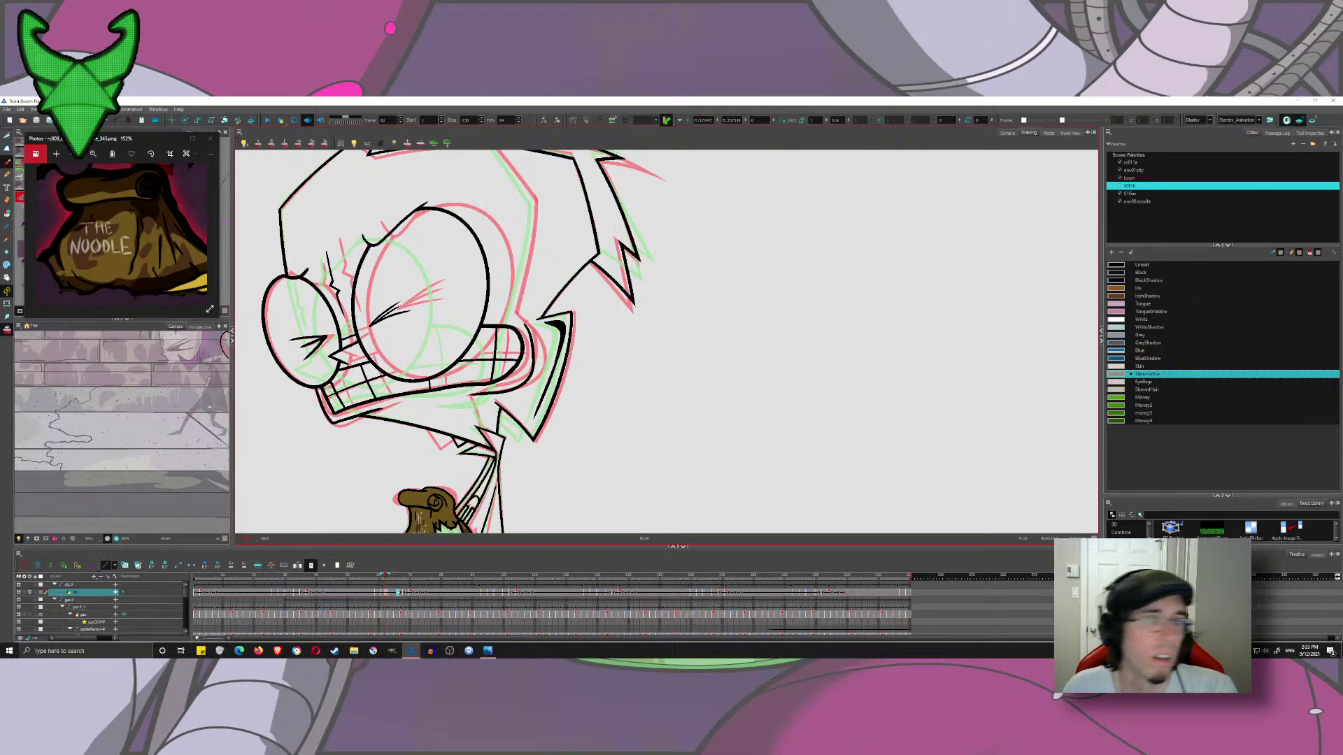
- Trace the shadow edge on this head from the hairline to the forehead corner and down past the jaw, redoing the long stroke
left_click_drag(616, 226, 638, 309)
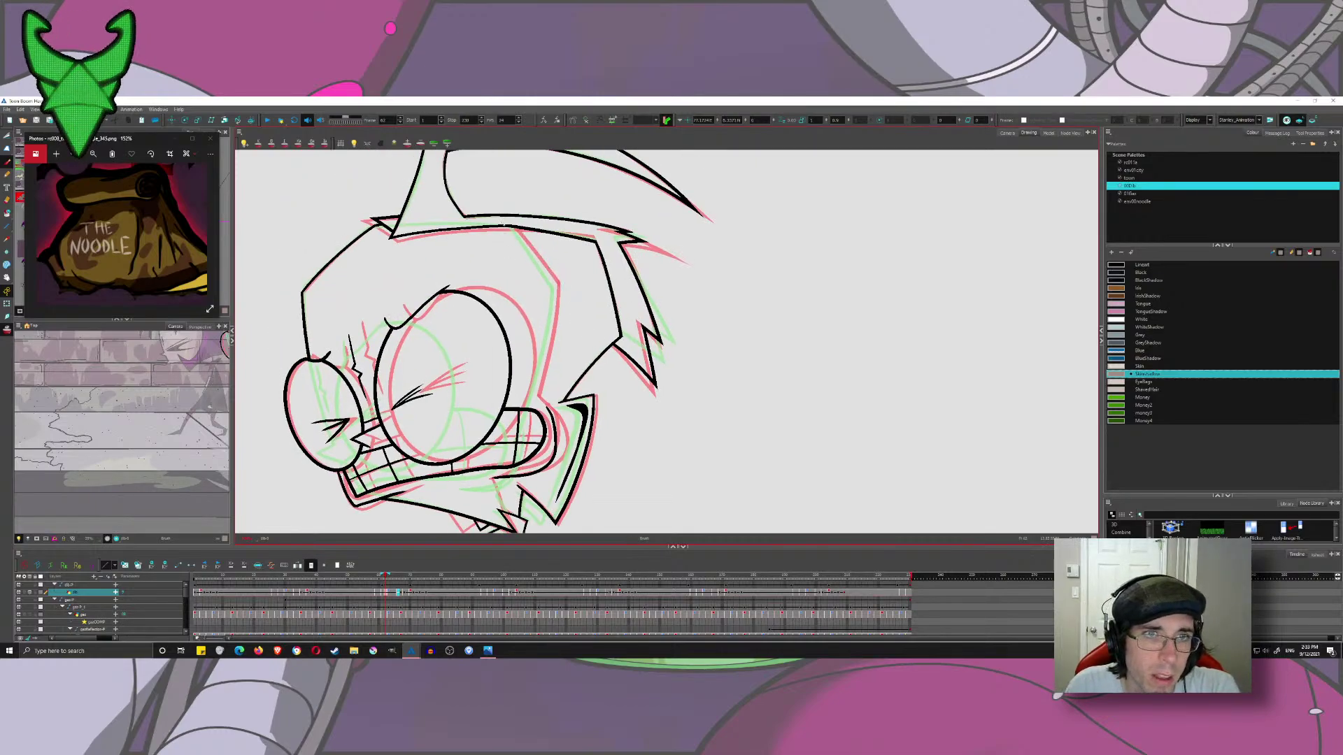
left_click_drag(508, 221, 593, 343)
scroll(565, 232, "down", 2)
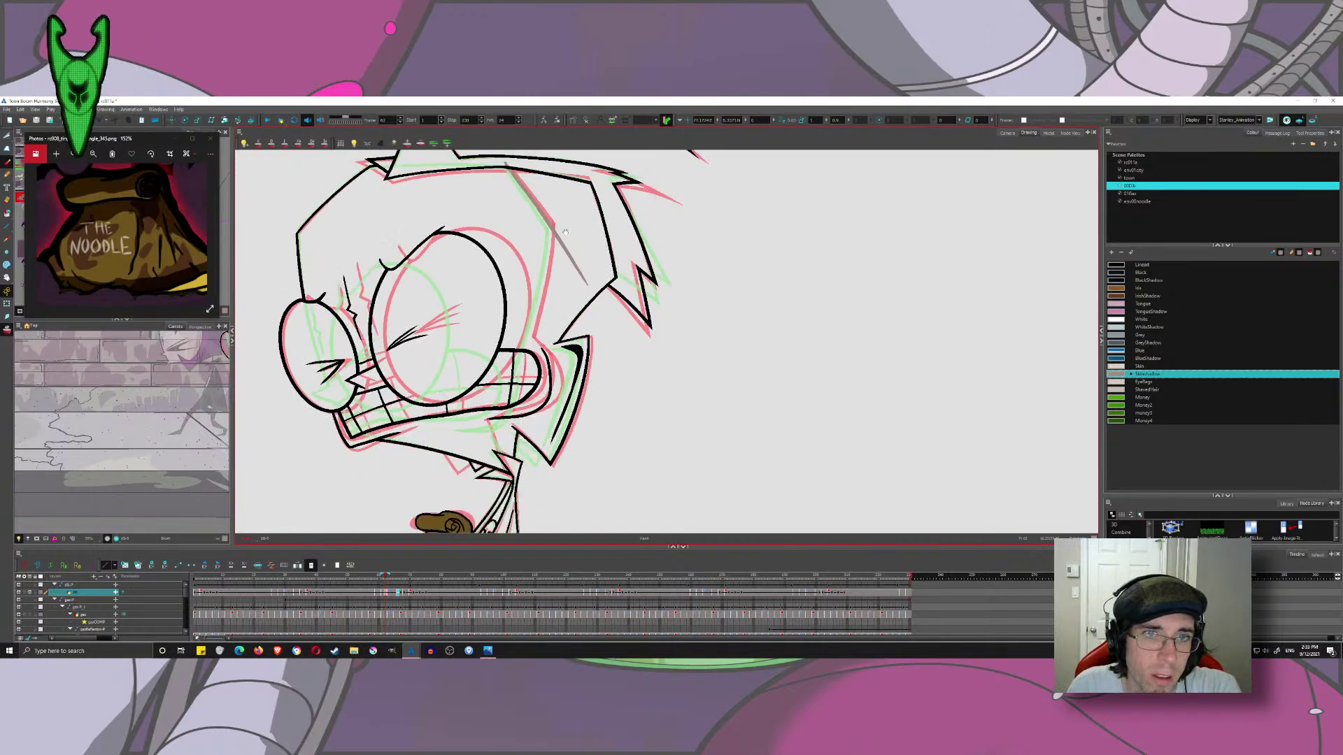
left_click_drag(550, 226, 502, 406)
key("ctrl+z")
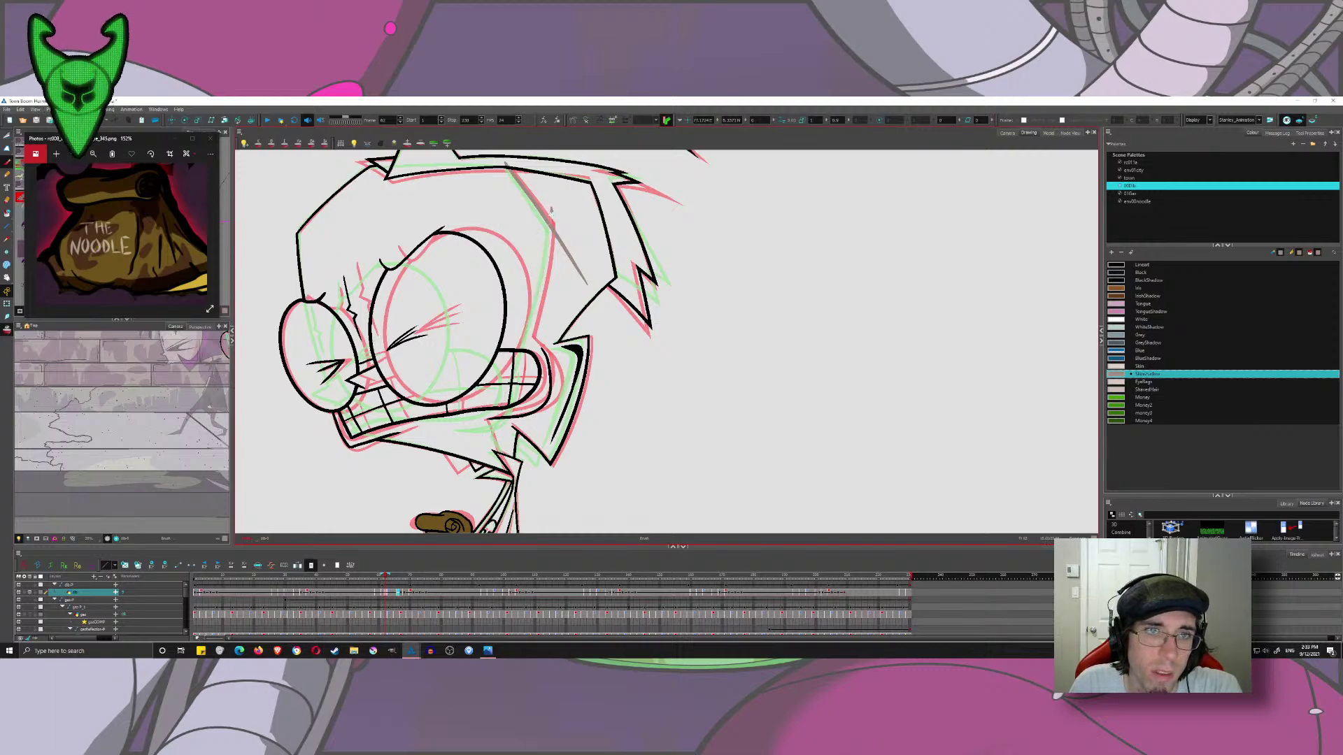
left_click_drag(552, 216, 517, 403)
key("ctrl+z")
left_click_drag(553, 207, 493, 450)
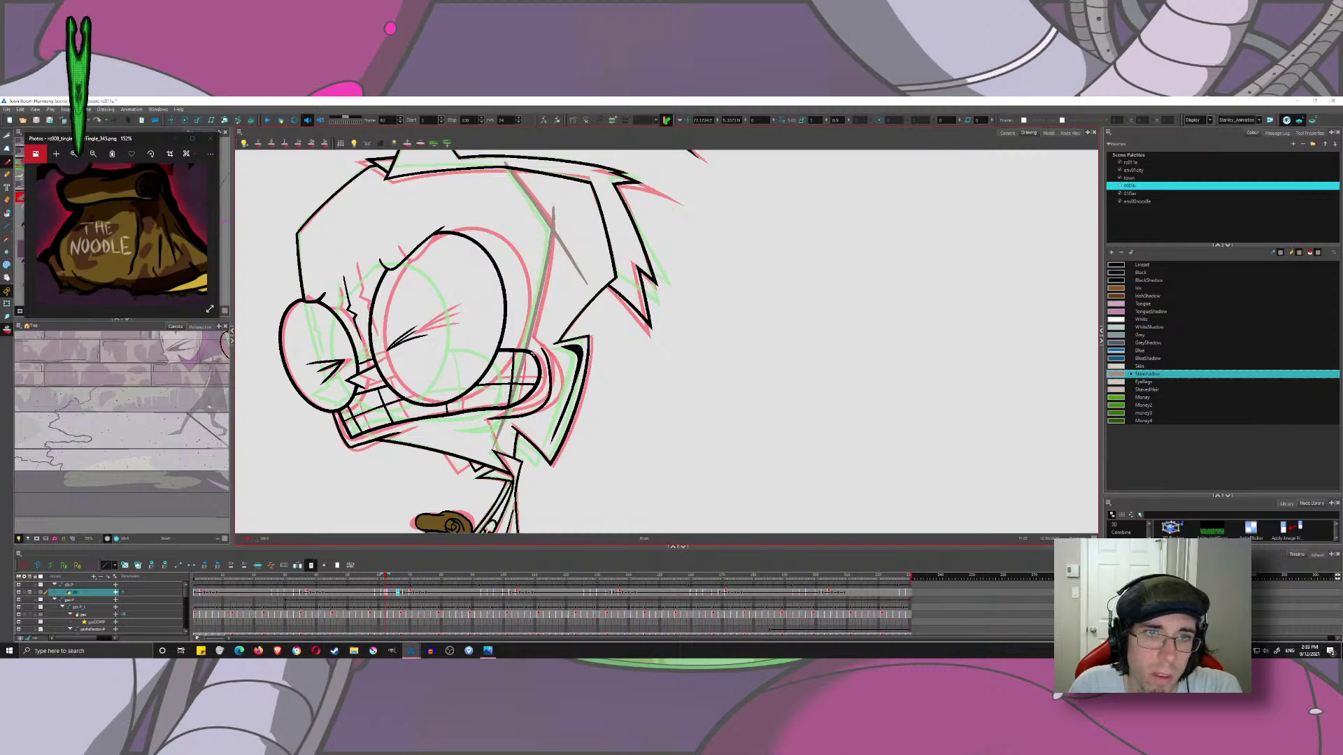
- Draw the shadow curve around this head's mouth corner from under the teeth up to the cheek, retrying the stroke until it fits
scroll(531, 353, "up", 3)
mouse_move(586, 261)
left_mouse_down()
mouse_move(647, 319)
mouse_move(676, 425)
mouse_move(677, 489)
left_mouse_up()
key("ctrl+z")
mouse_move(586, 260)
left_mouse_down()
mouse_move(629, 301)
mouse_move(672, 398)
mouse_move(675, 477)
mouse_move(691, 400)
left_mouse_up()
key("ctrl+z")
mouse_move(595, 179)
left_mouse_down()
mouse_move(675, 245)
mouse_move(689, 350)
mouse_move(595, 442)
mouse_move(487, 454)
mouse_move(575, 454)
left_mouse_up()
mouse_move(483, 462)
left_mouse_down()
mouse_move(616, 439)
mouse_move(678, 372)
mouse_move(685, 307)
mouse_move(664, 244)
mouse_move(584, 174)
left_mouse_up()
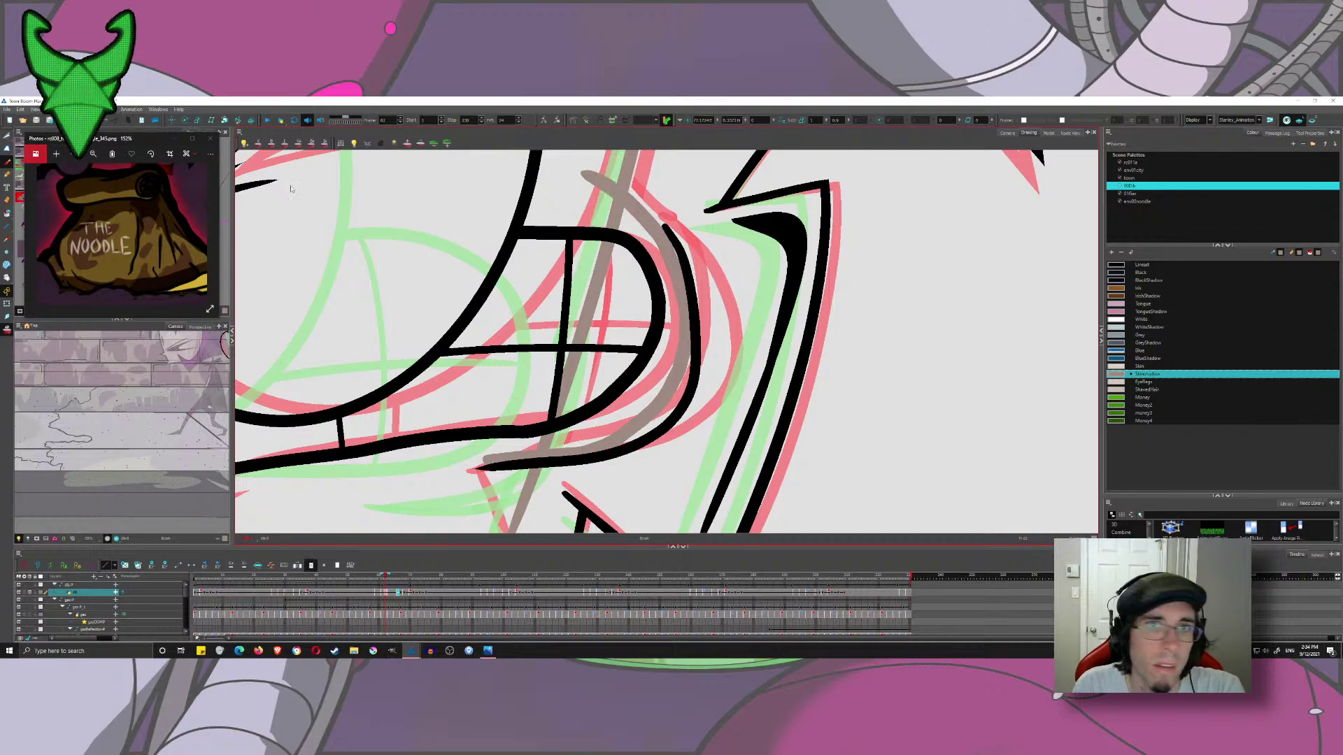
- Trim the overshooting cheek curve end and the parts of the long shadow line that cross the teeth and jaw
left_click_drag(625, 210, 606, 218)
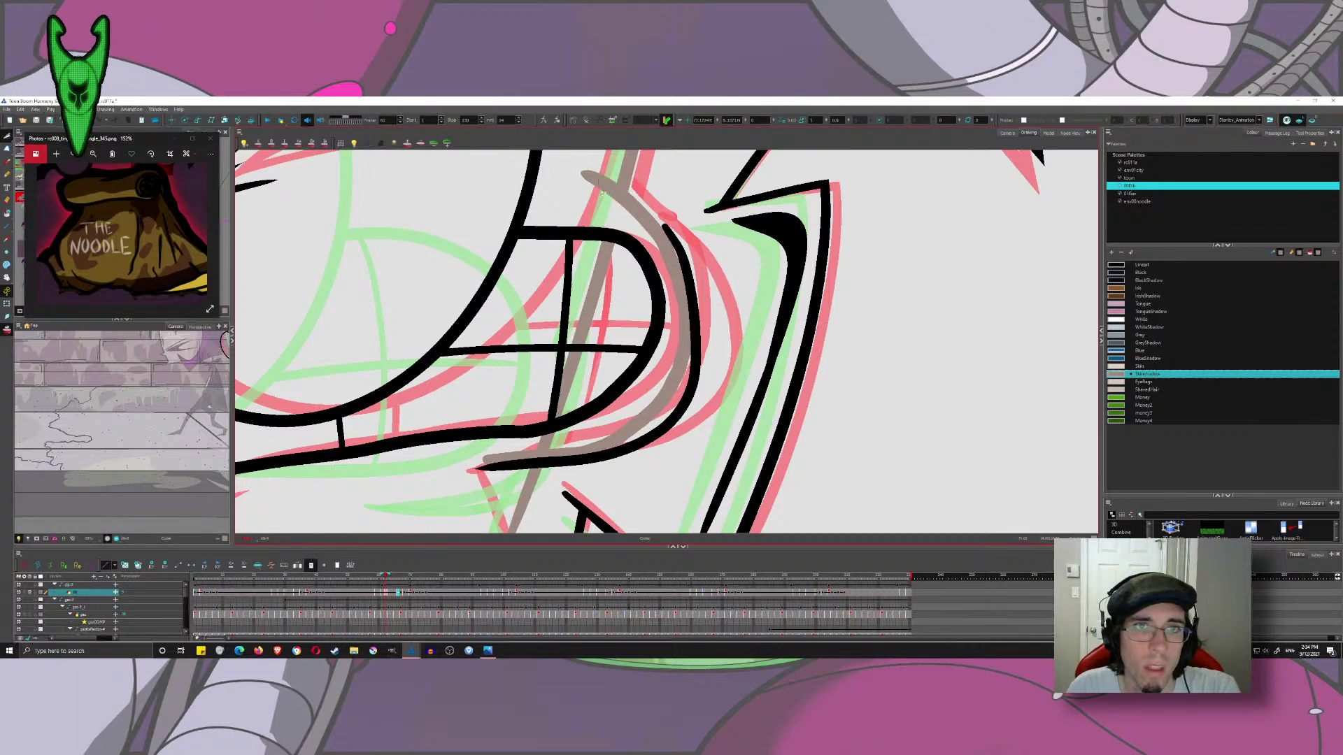
left_click_drag(605, 170, 595, 195)
left_click_drag(578, 288, 612, 296)
left_click_drag(557, 378, 588, 388)
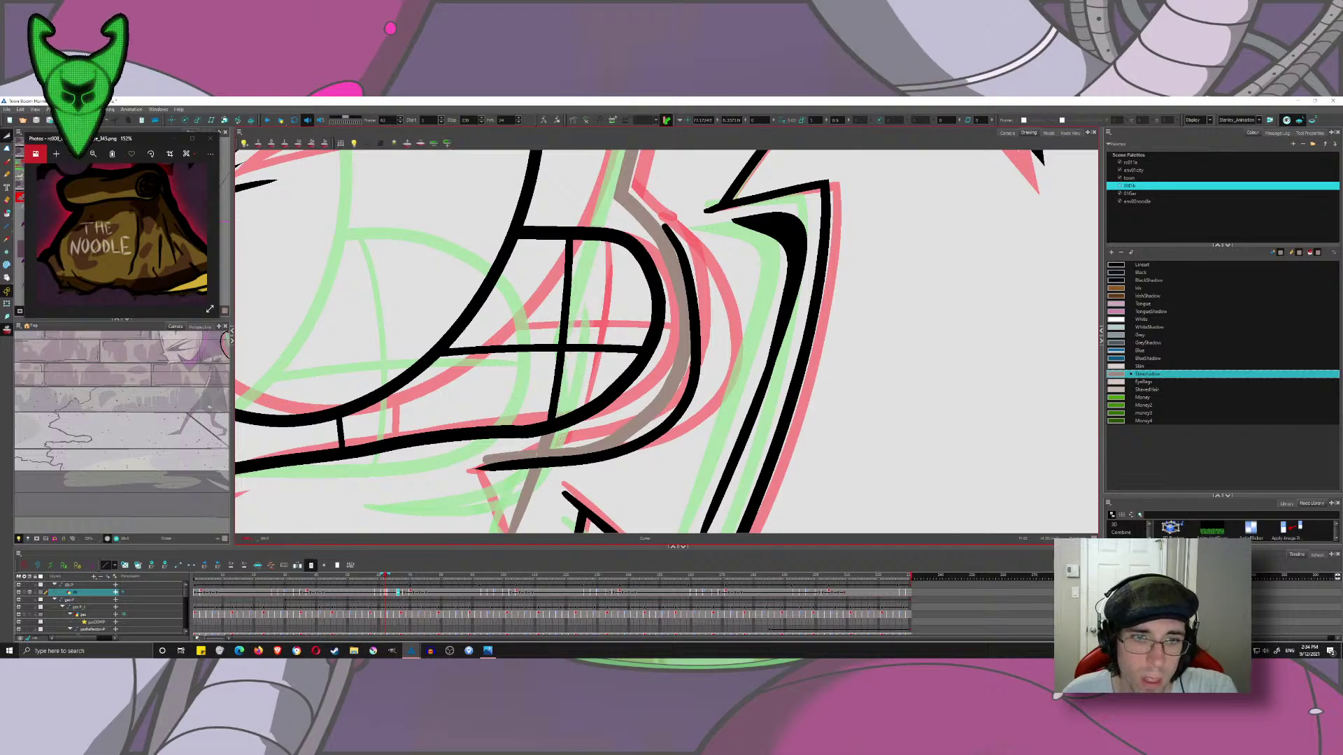
left_click_drag(561, 439, 537, 442)
mouse_move(539, 444)
left_mouse_down()
mouse_move(537, 375)
mouse_move(560, 341)
mouse_move(555, 371)
left_mouse_up()
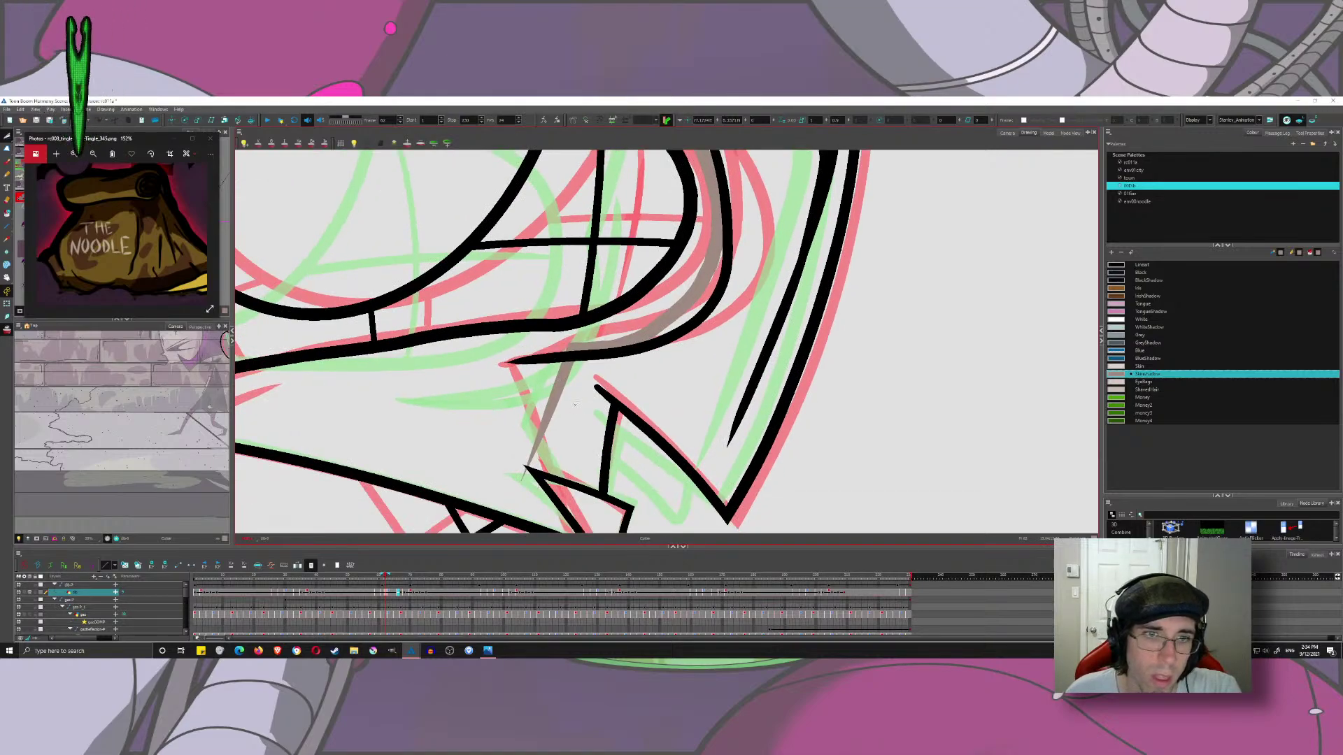
left_click_drag(577, 415, 535, 412)
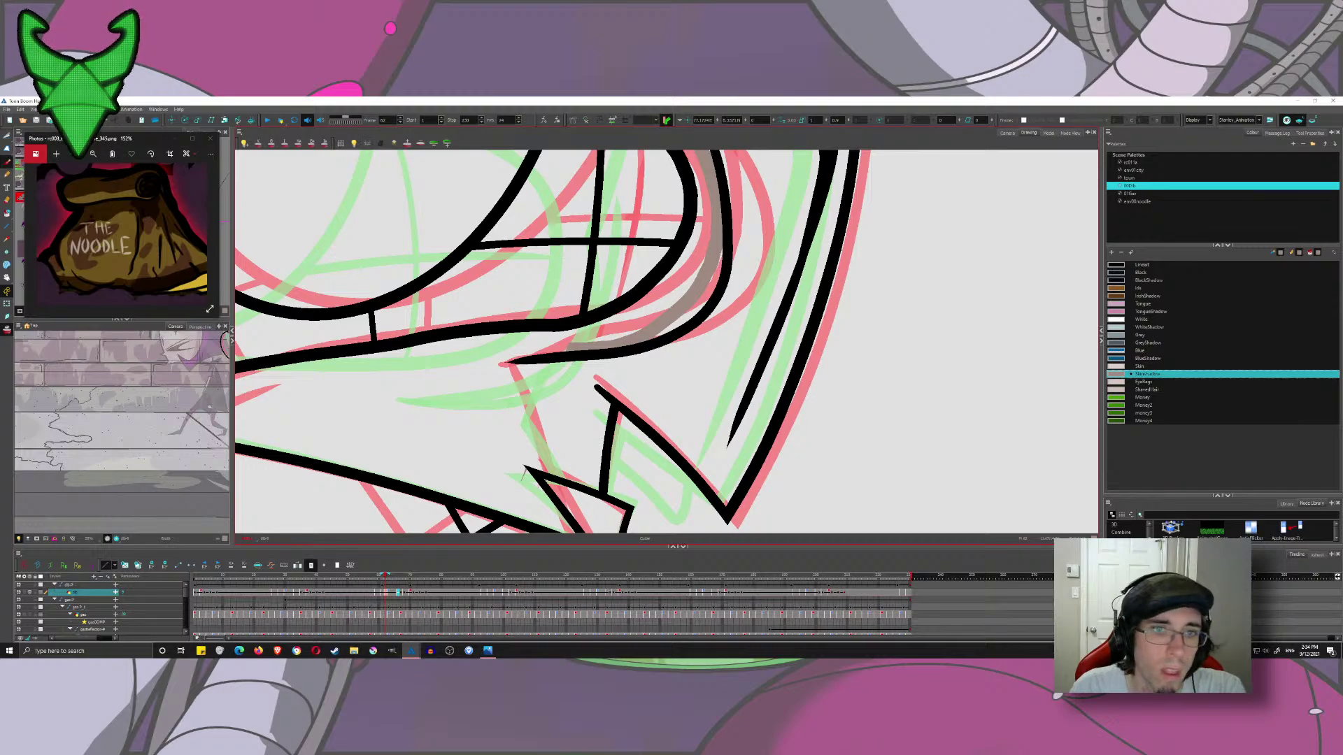
- Draw the neck shadow edge from below the mouth corner into the collar spikes
left_click_drag(511, 356, 570, 510)
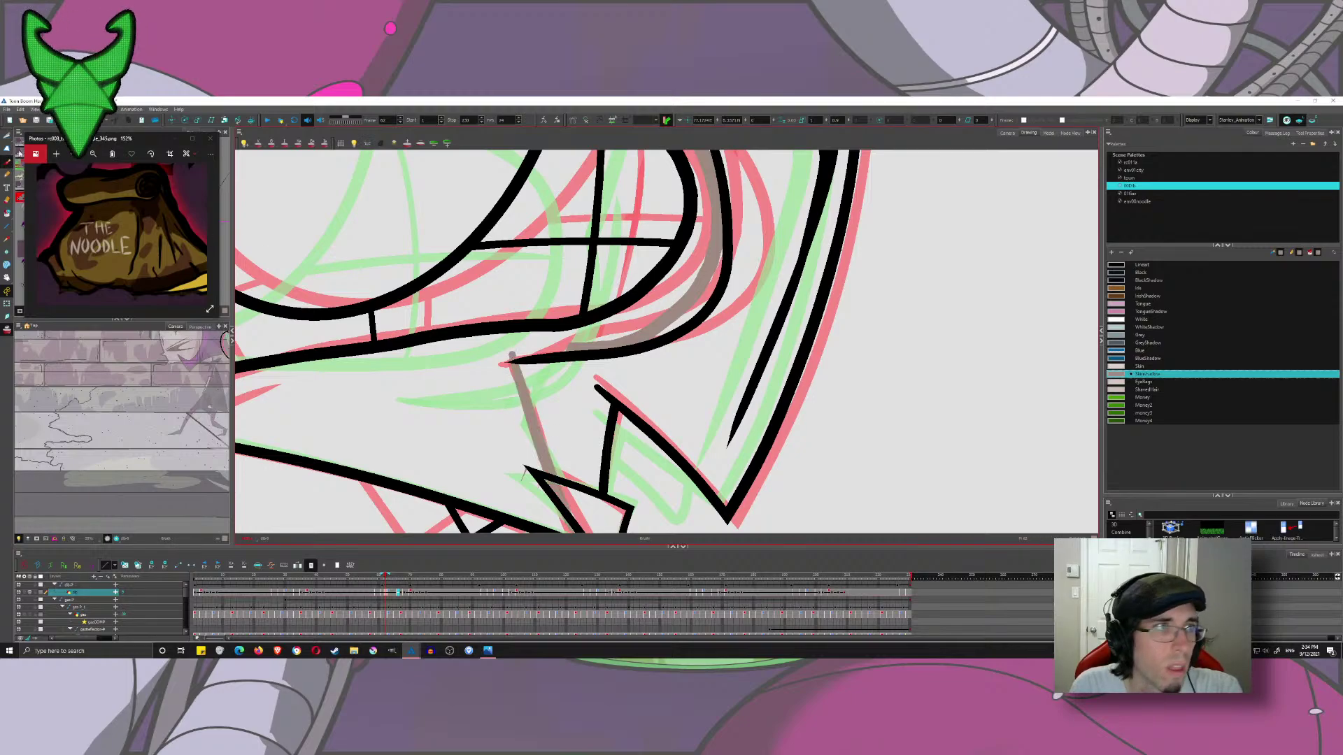
scroll(547, 485, "down", 2)
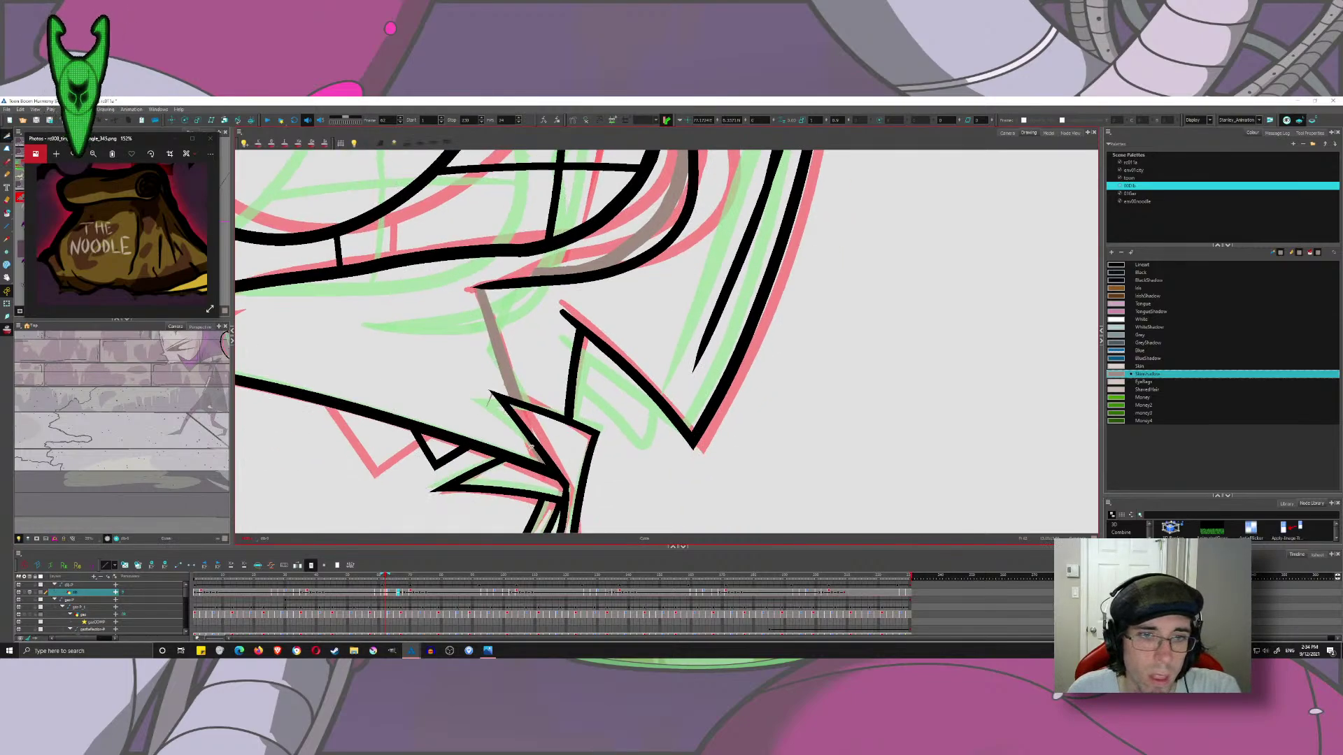
scroll(560, 468, "down", 5)
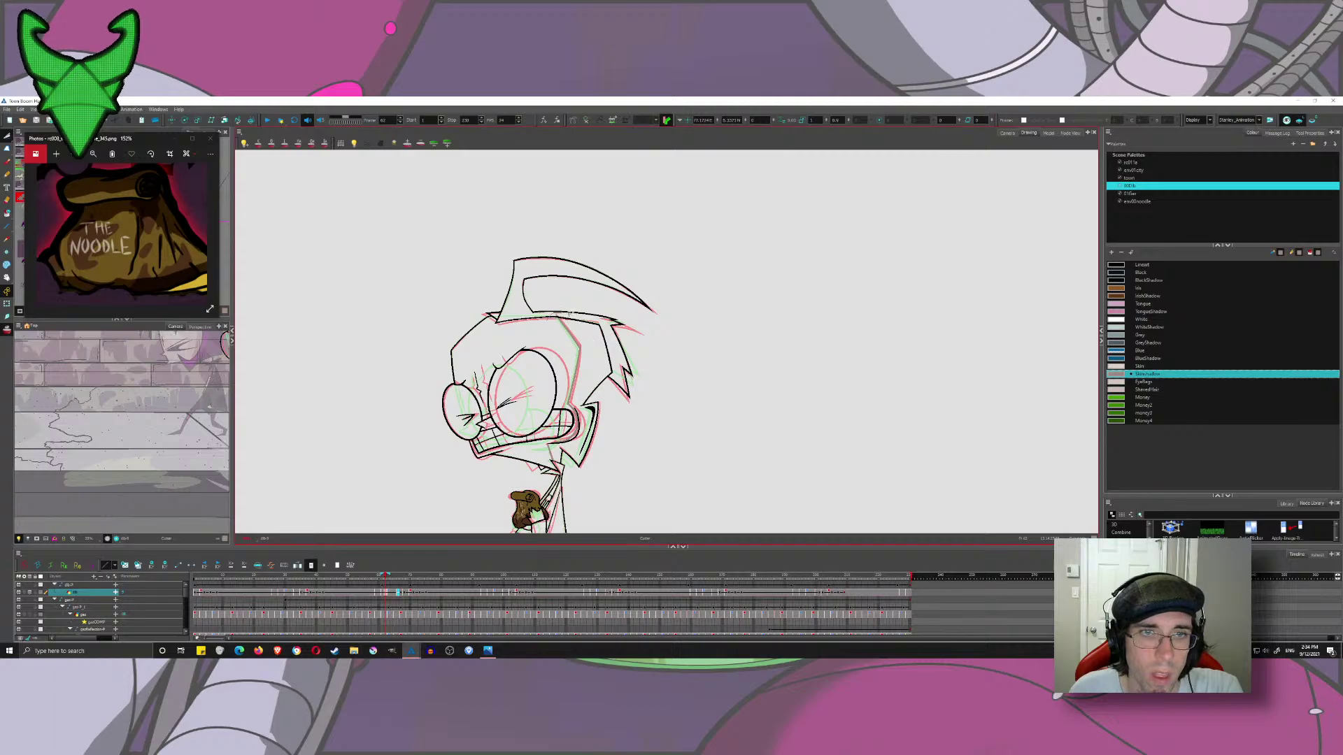
- Clean up the shadow line at the forehead corner and scrub back to the preceding head drawing with onion skin off
left_click_drag(584, 340, 584, 340)
scroll(577, 324, "down", 5)
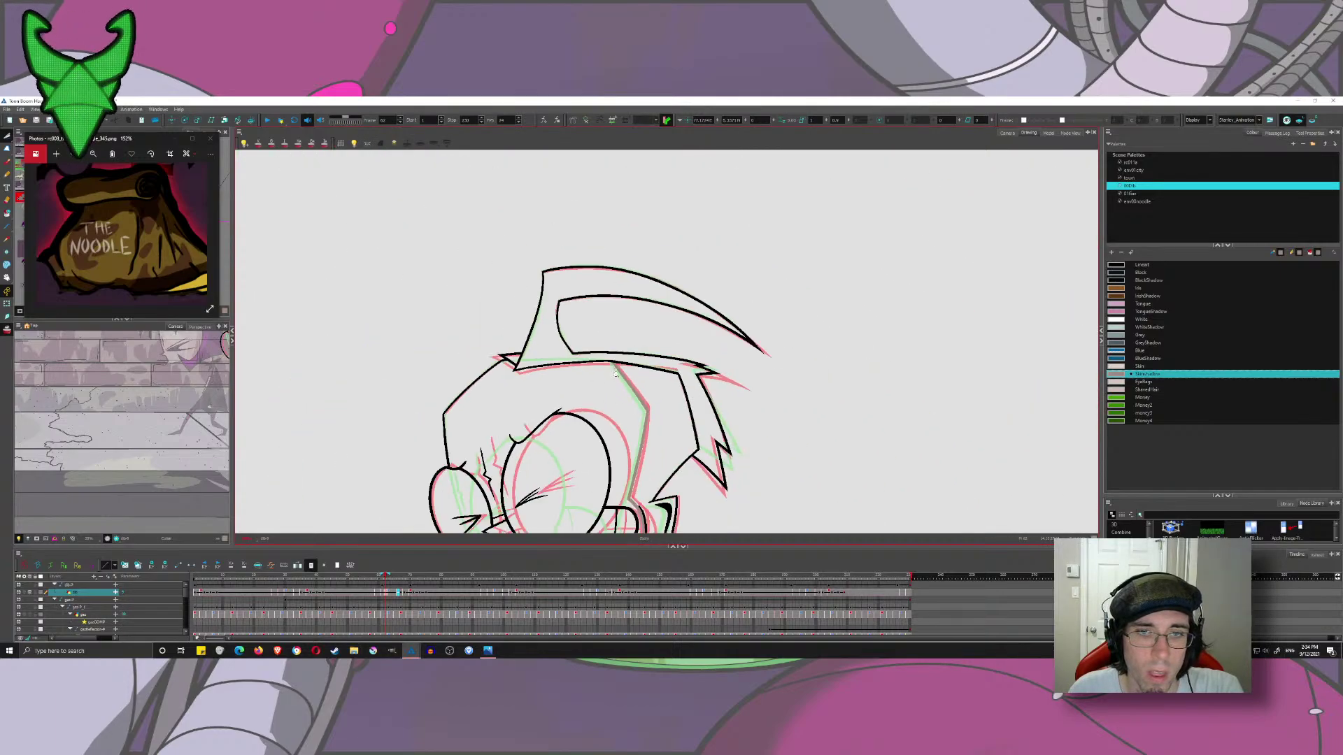
key("alt+o")
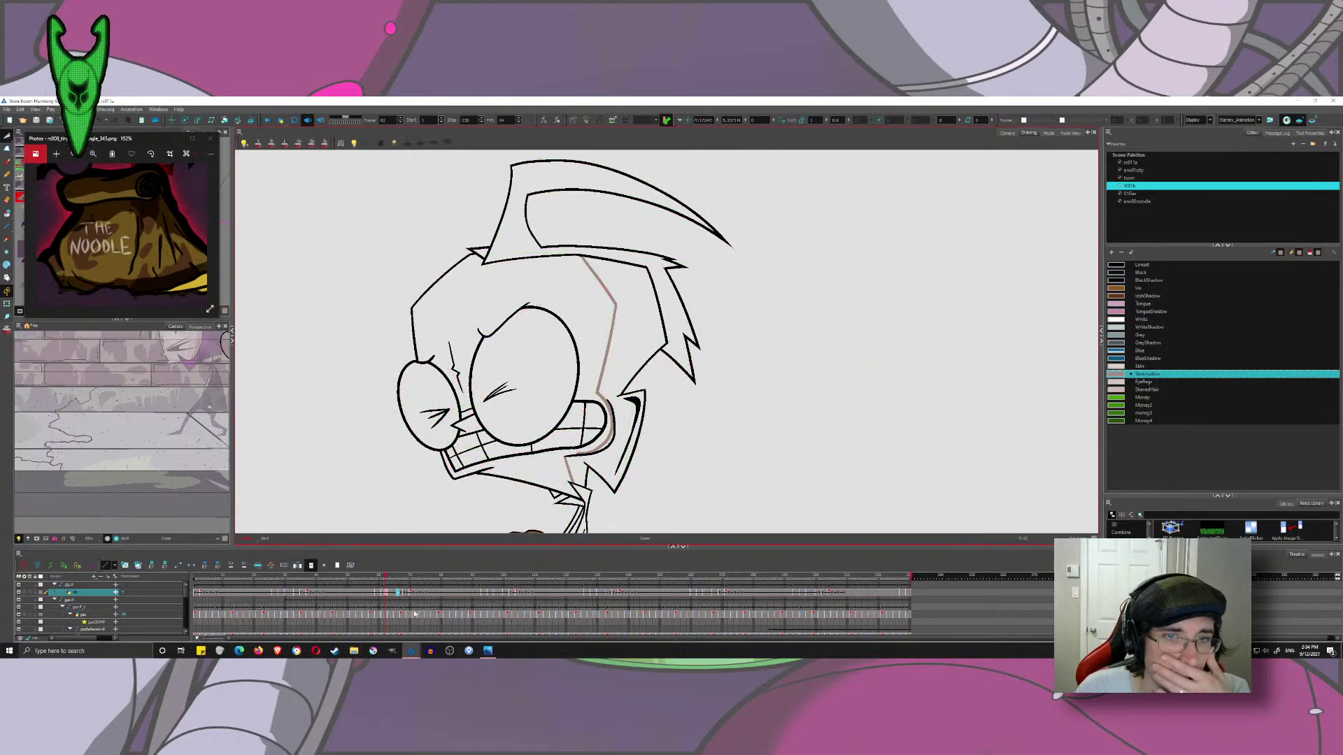
mouse_move(385, 576)
left_mouse_down()
mouse_move(316, 582)
mouse_move(410, 614)
mouse_move(373, 619)
left_mouse_up()
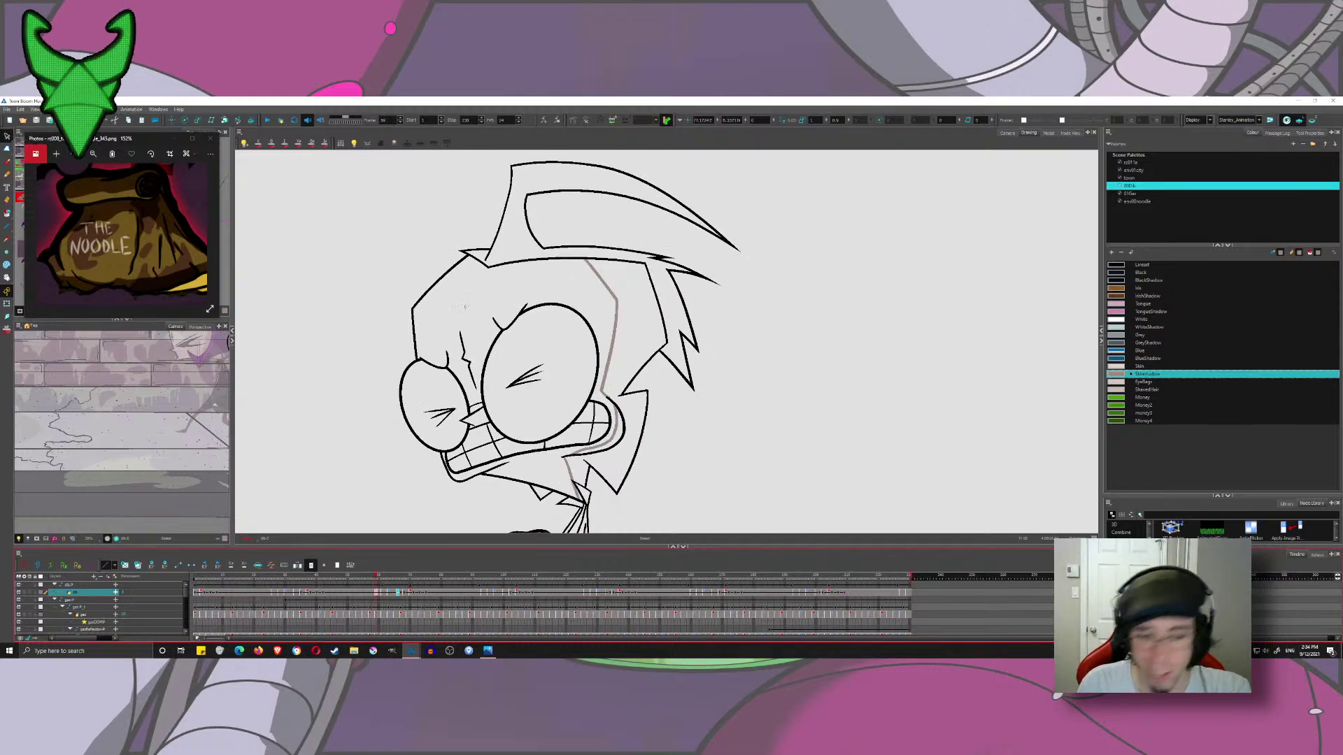
- Copy the inner ear mark from the preceding head drawing into this one and nudge it to fit the ear
left_click(647, 397)
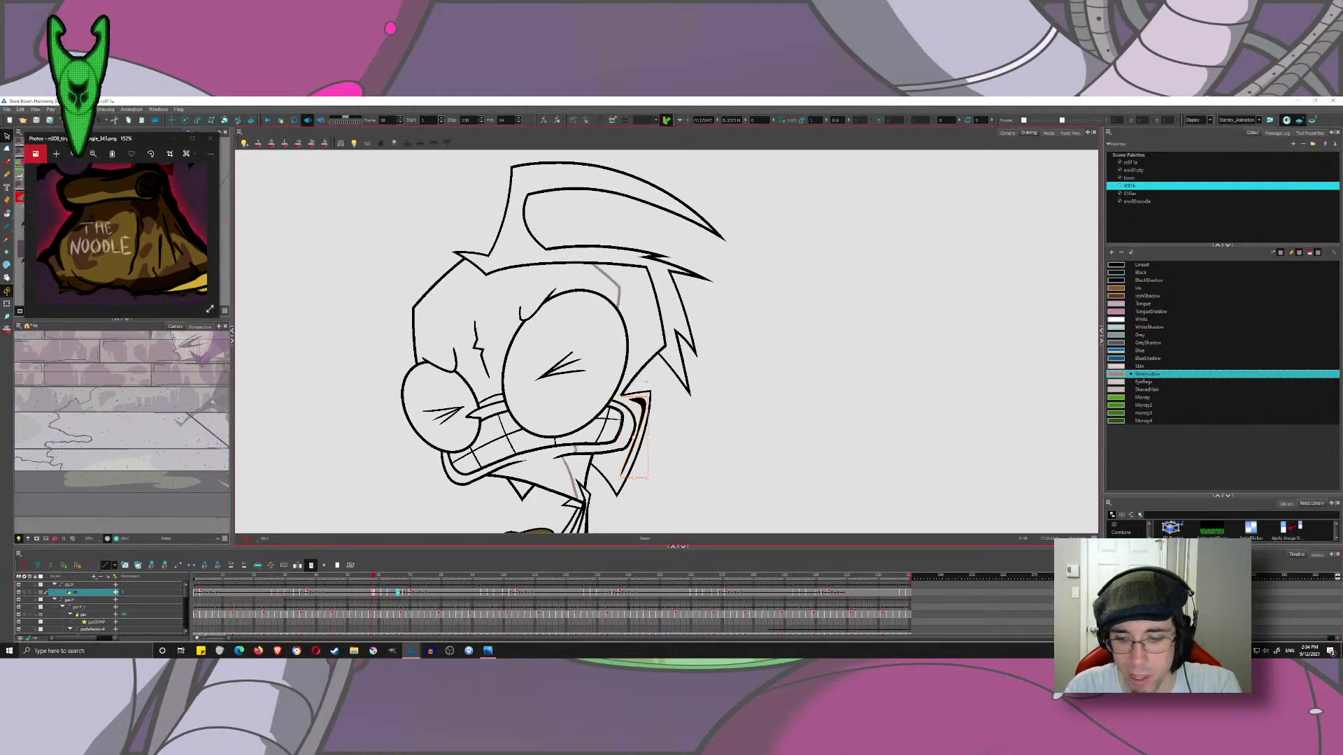
key("period")
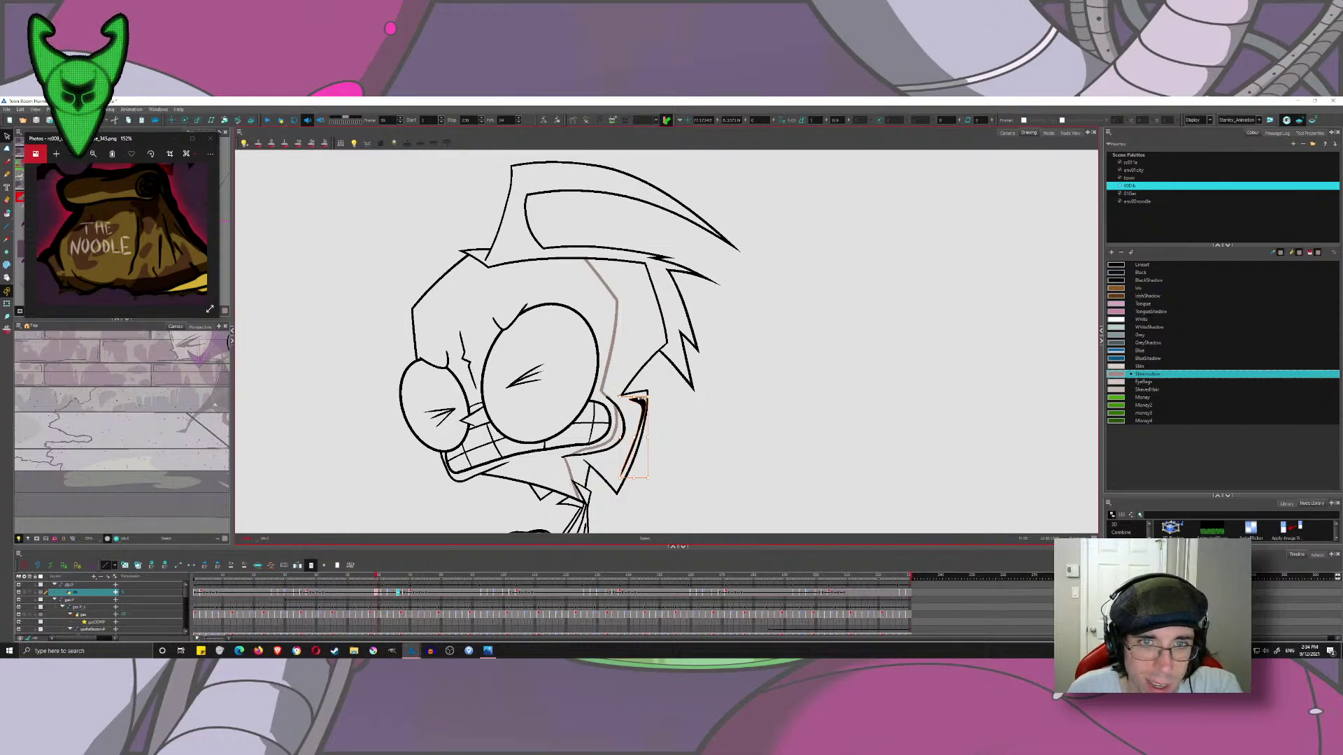
left_click_drag(641, 399, 637, 397)
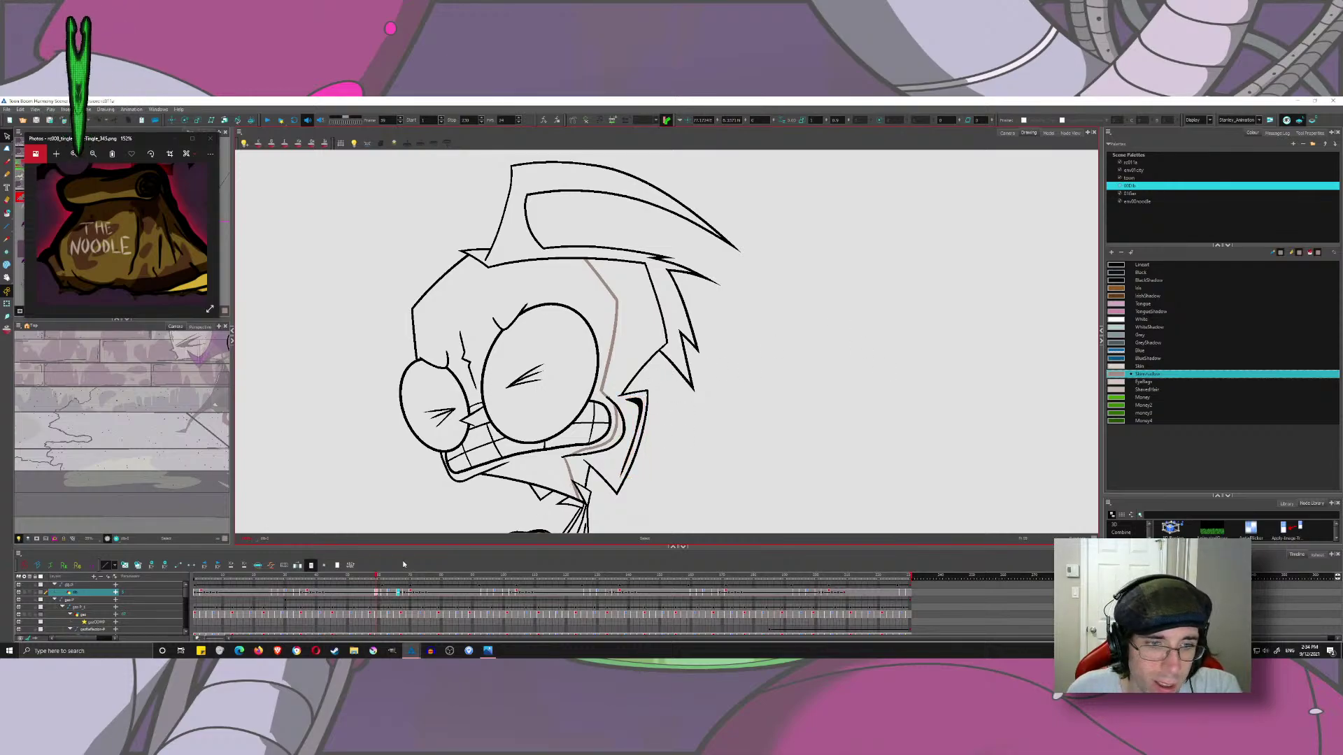
- Paste the inner ear mark into the matching head drawing farther along the timeline and nudge it into place
left_click_drag(379, 578, 512, 612)
left_click(637, 401)
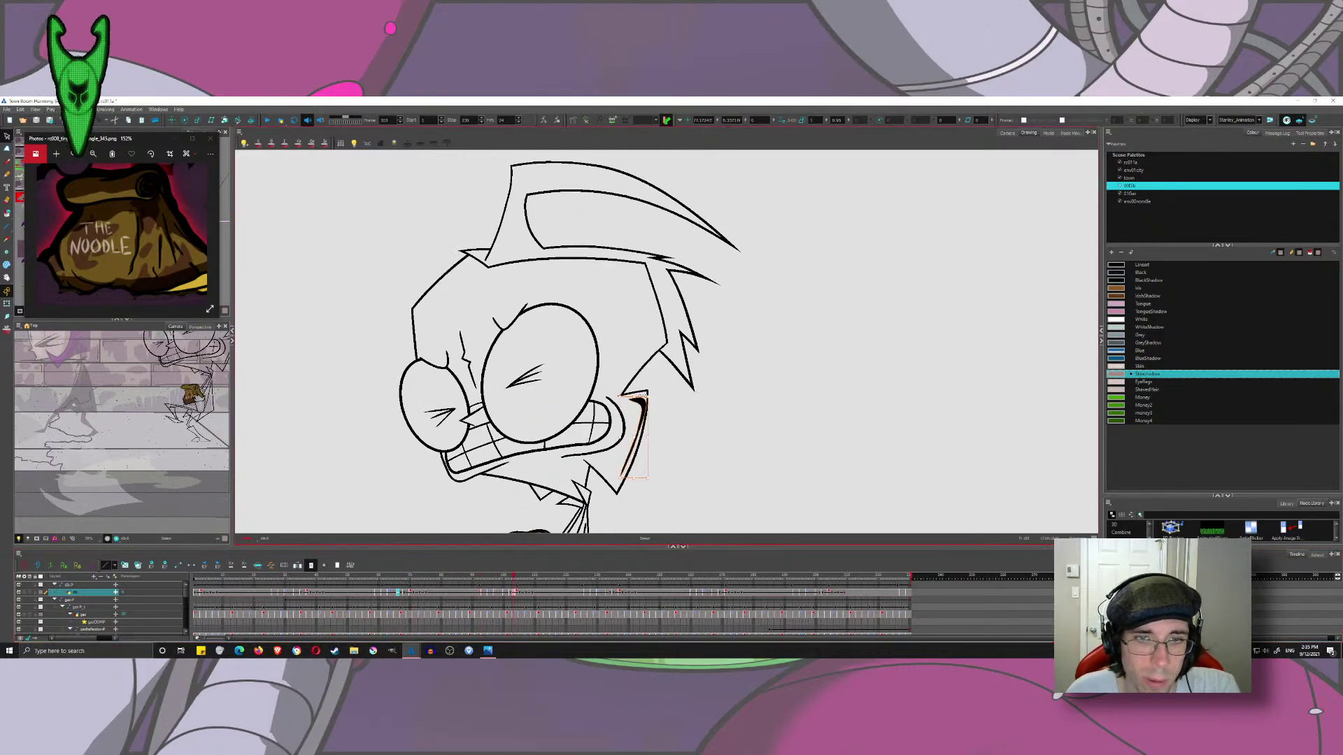
left_click_drag(638, 403, 635, 404)
left_click(677, 420)
mouse_move(464, 574)
left_mouse_down()
mouse_move(370, 562)
mouse_move(406, 577)
mouse_move(363, 576)
left_mouse_up()
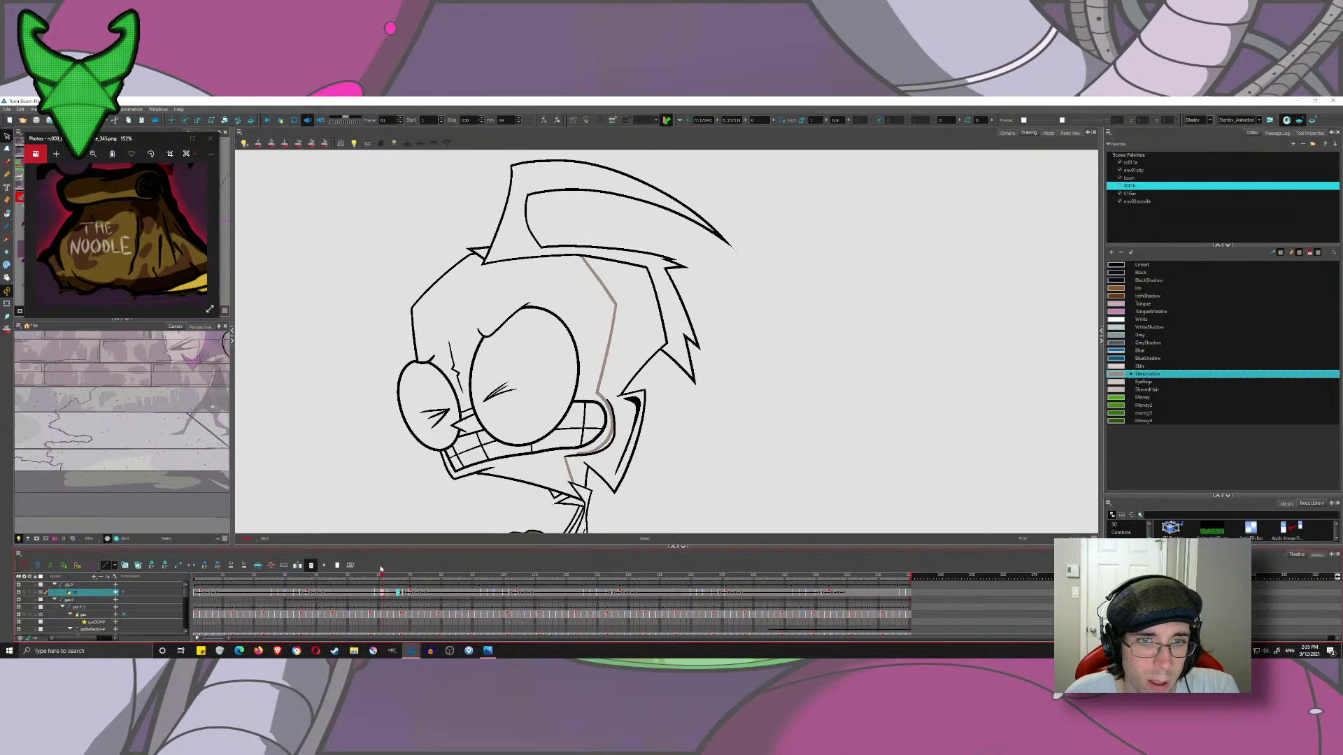
- Fill the face, ear and neck shadow areas with the skin shadow colour on the side-view head drawing and the following turned one
scroll(619, 522, "up", 3)
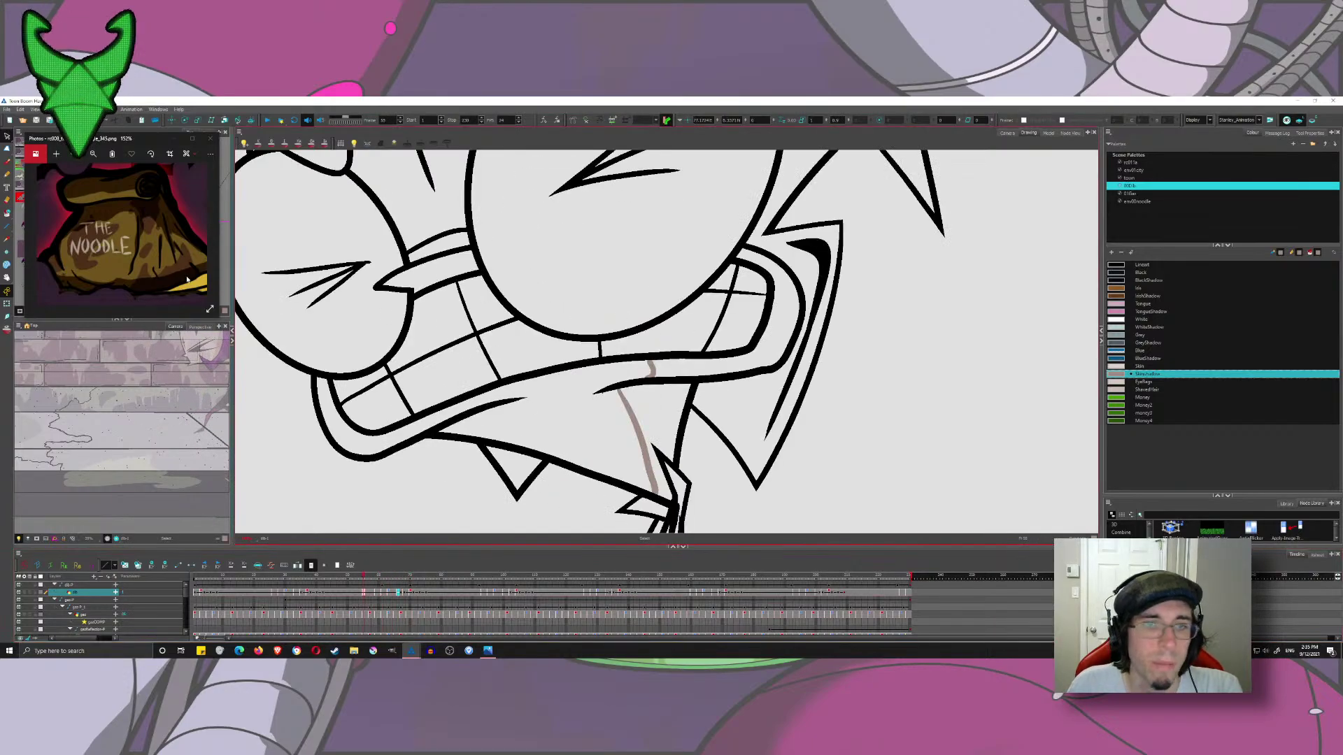
scroll(508, 372, "down", 4)
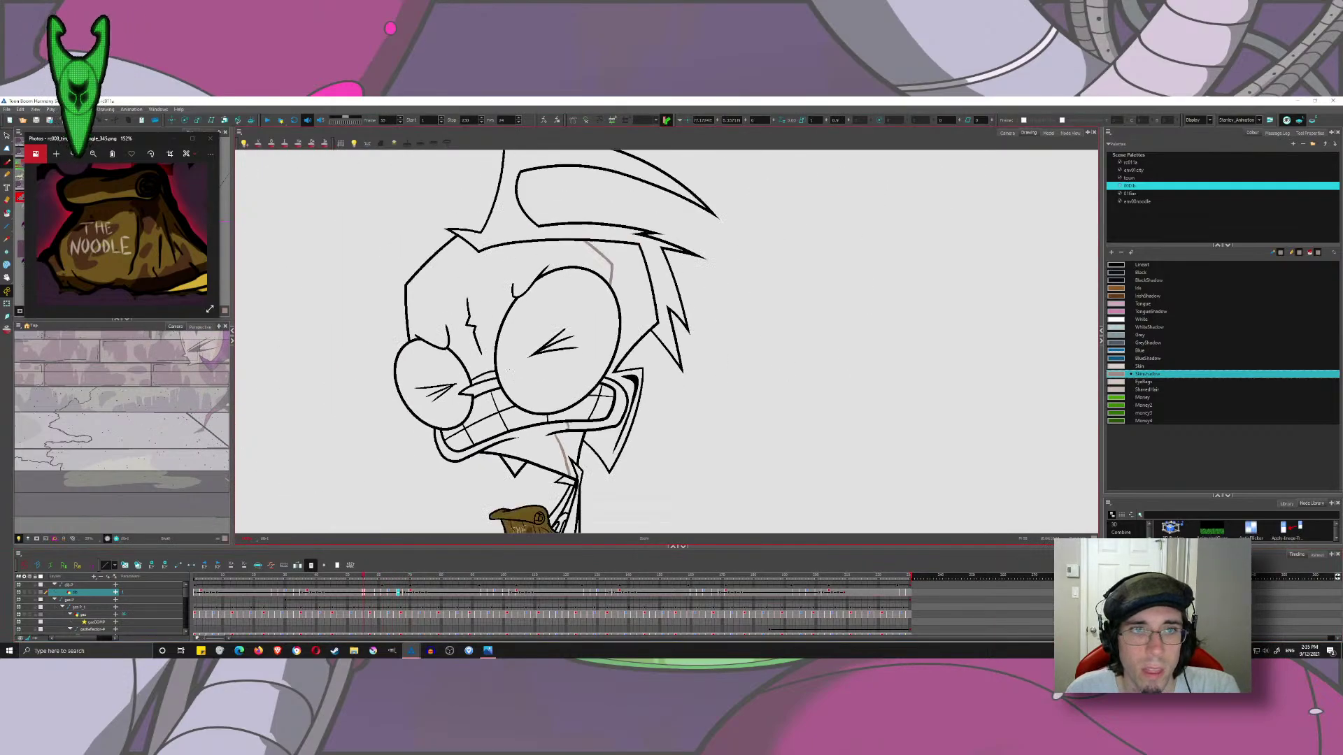
left_click_drag(541, 357, 532, 313)
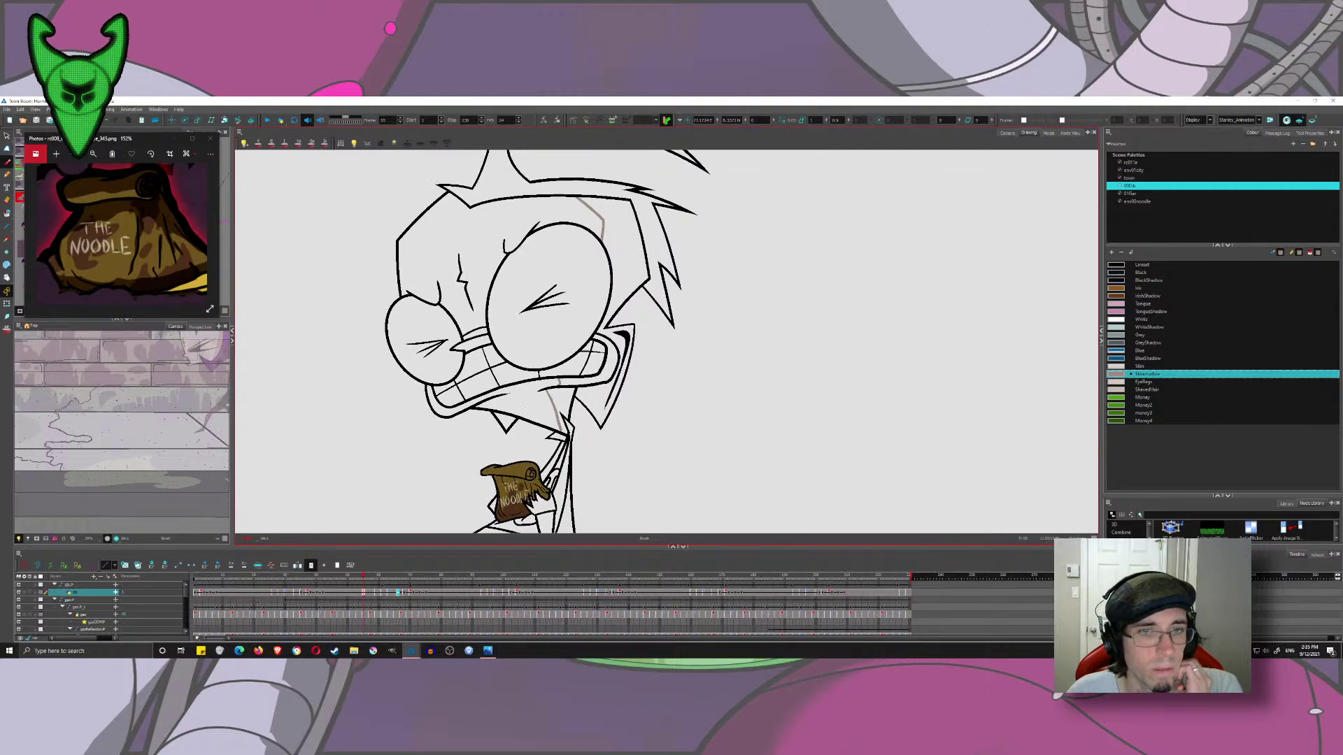
left_click(378, 578)
mouse_move(379, 582)
left_mouse_down()
mouse_move(407, 592)
mouse_move(392, 586)
left_mouse_up()
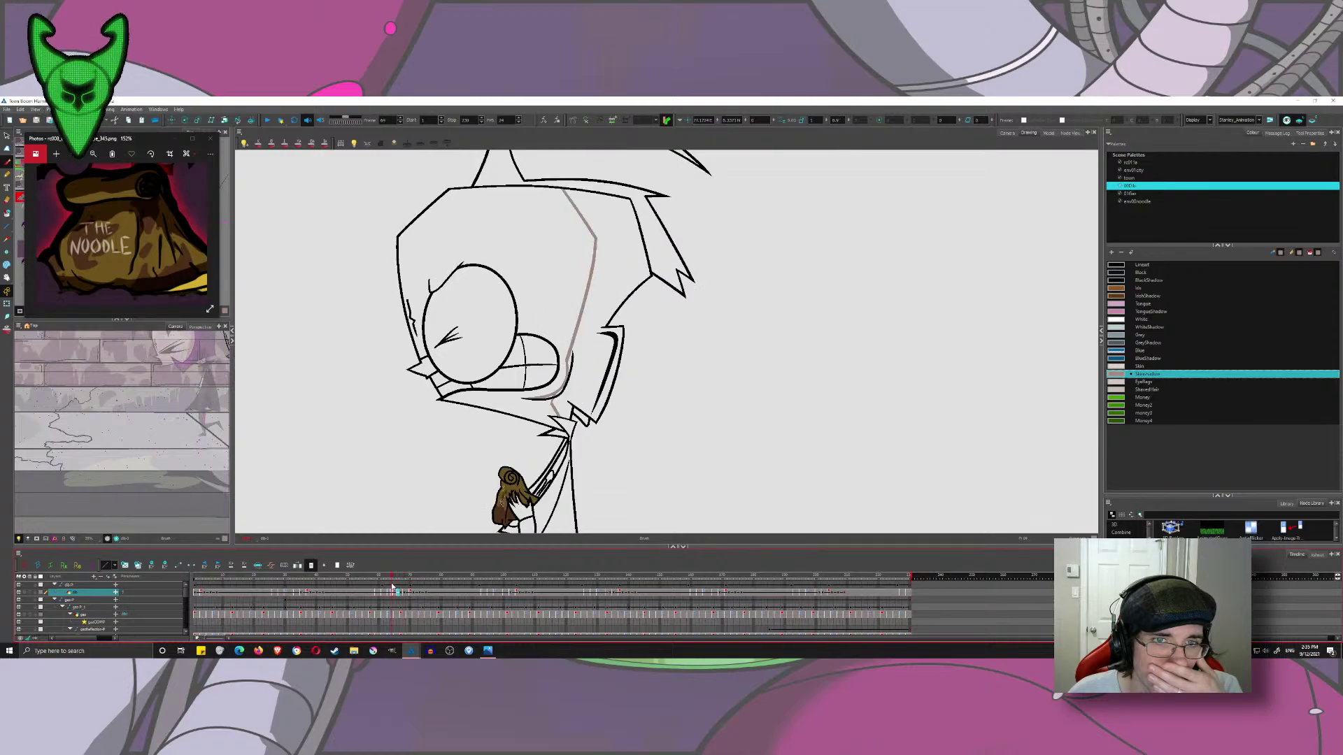
left_click(8, 277)
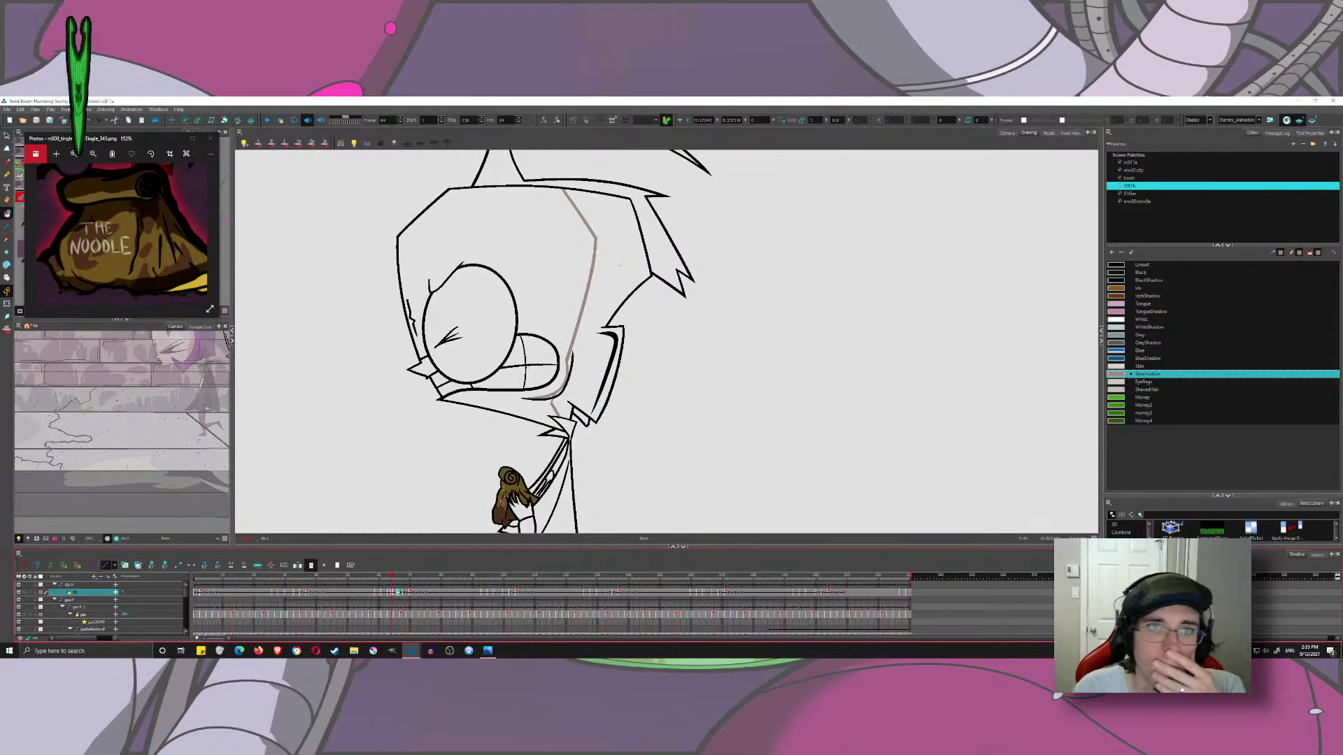
left_click(578, 387)
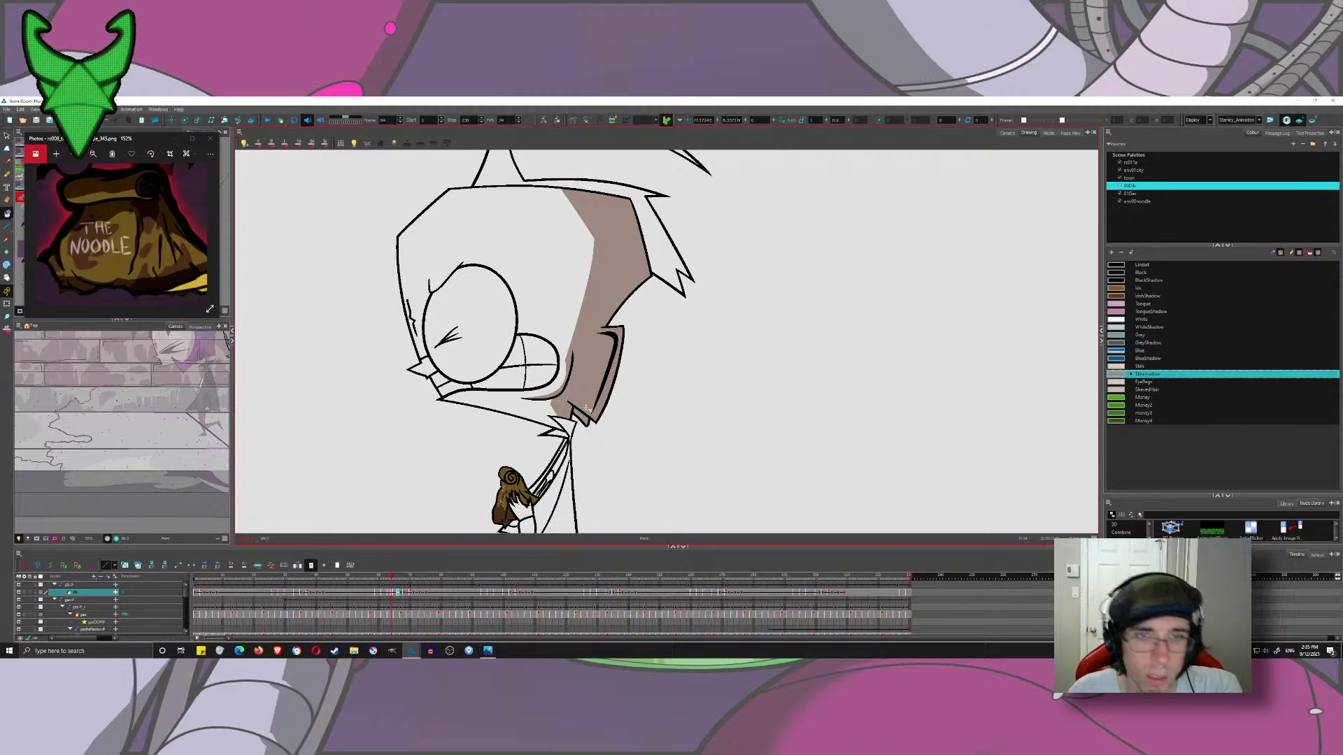
key("period")
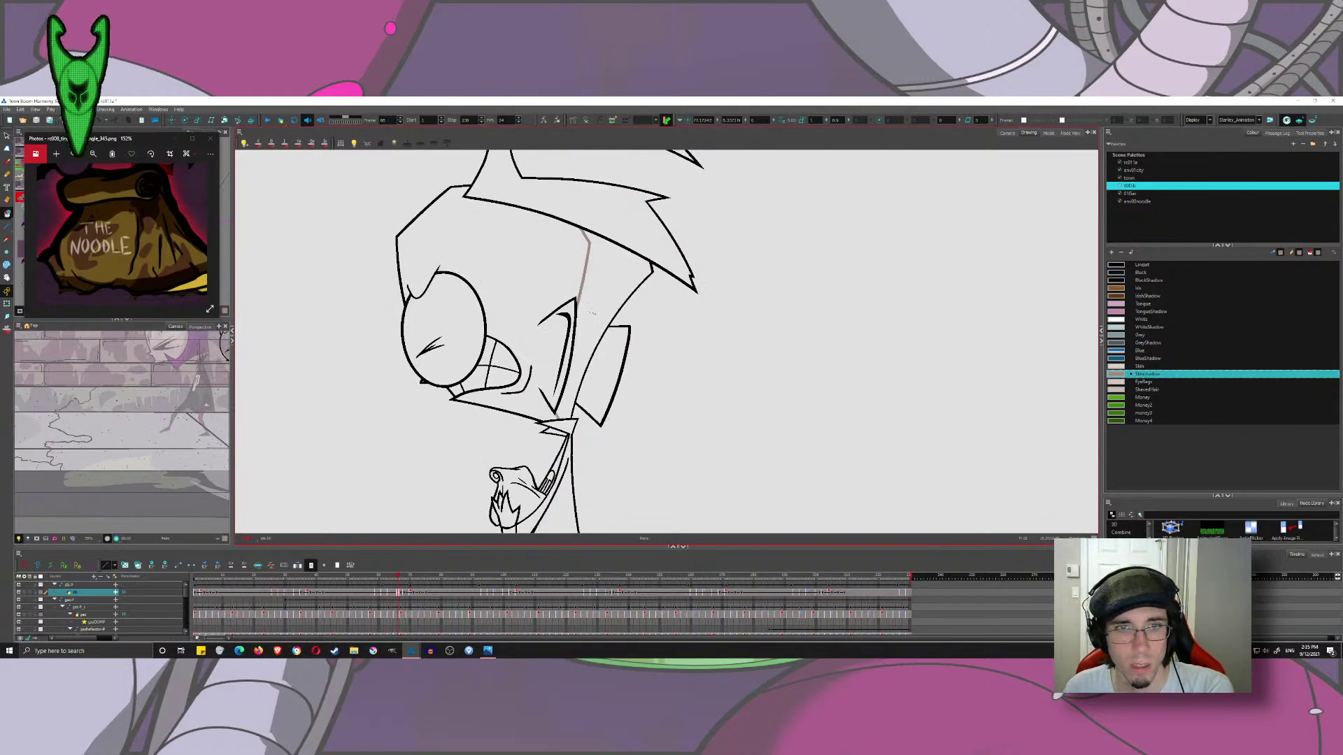
left_click(585, 362)
left_click(596, 381)
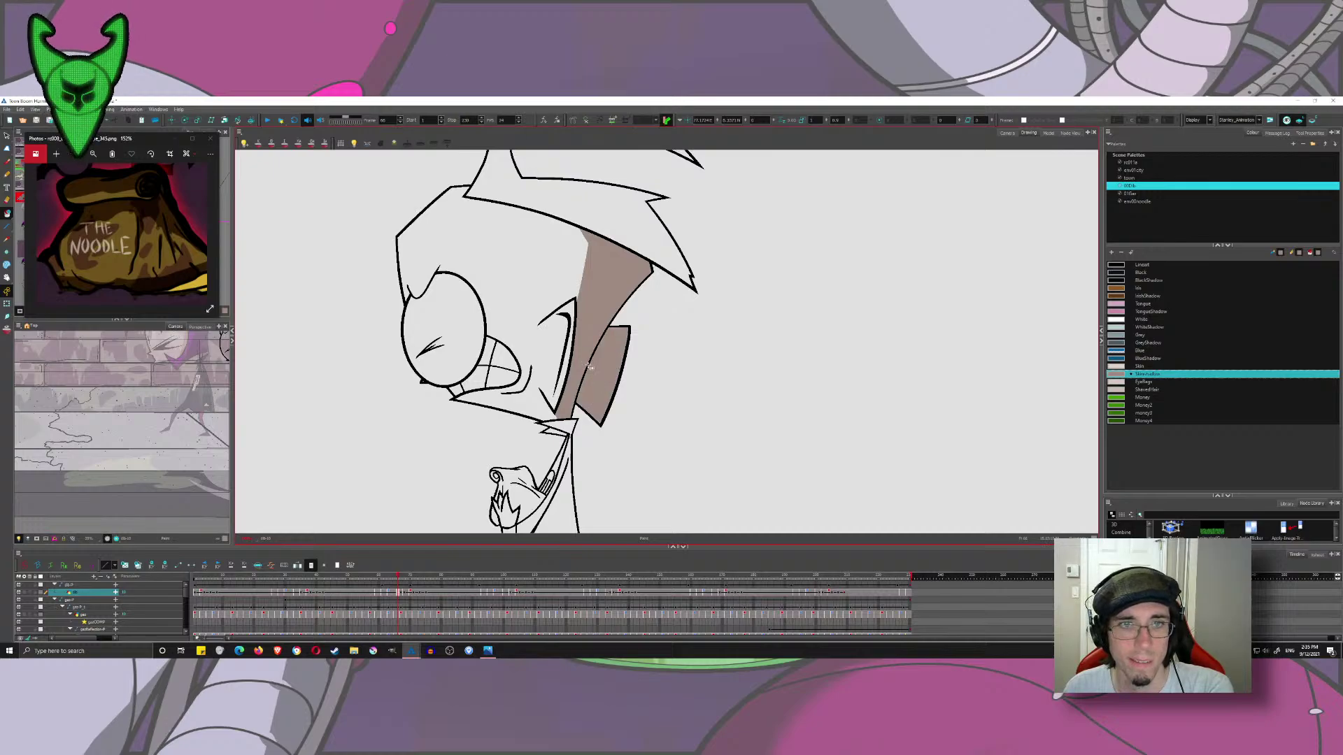
- Fill the ear shadow area with skin shadow on the next drawings of the head turning away
key("period")
left_click(599, 389)
key("period")
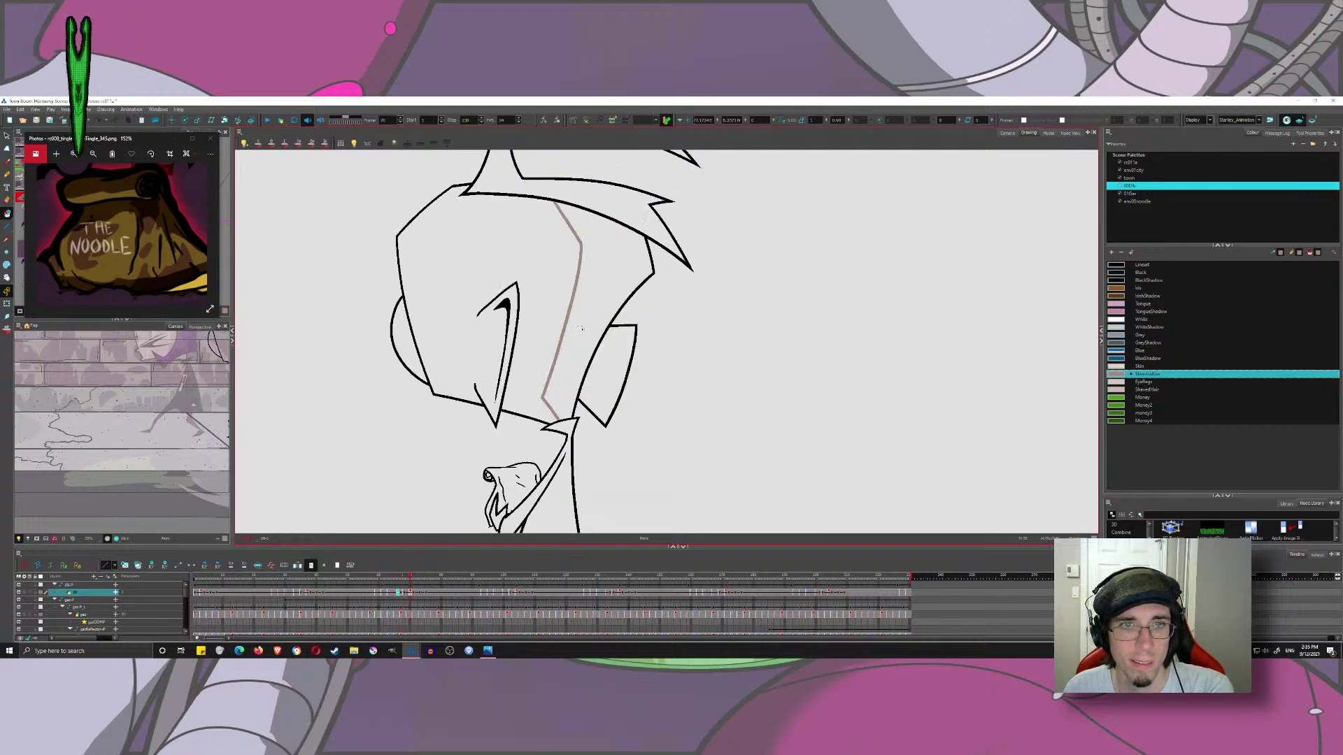
left_click(605, 376)
- Return to the earlier head drawing with unfilled shadow lines and fill its face, ear and neck areas with skin shadow
key("comma")
key("comma")
key("comma")
key("comma")
key("comma")
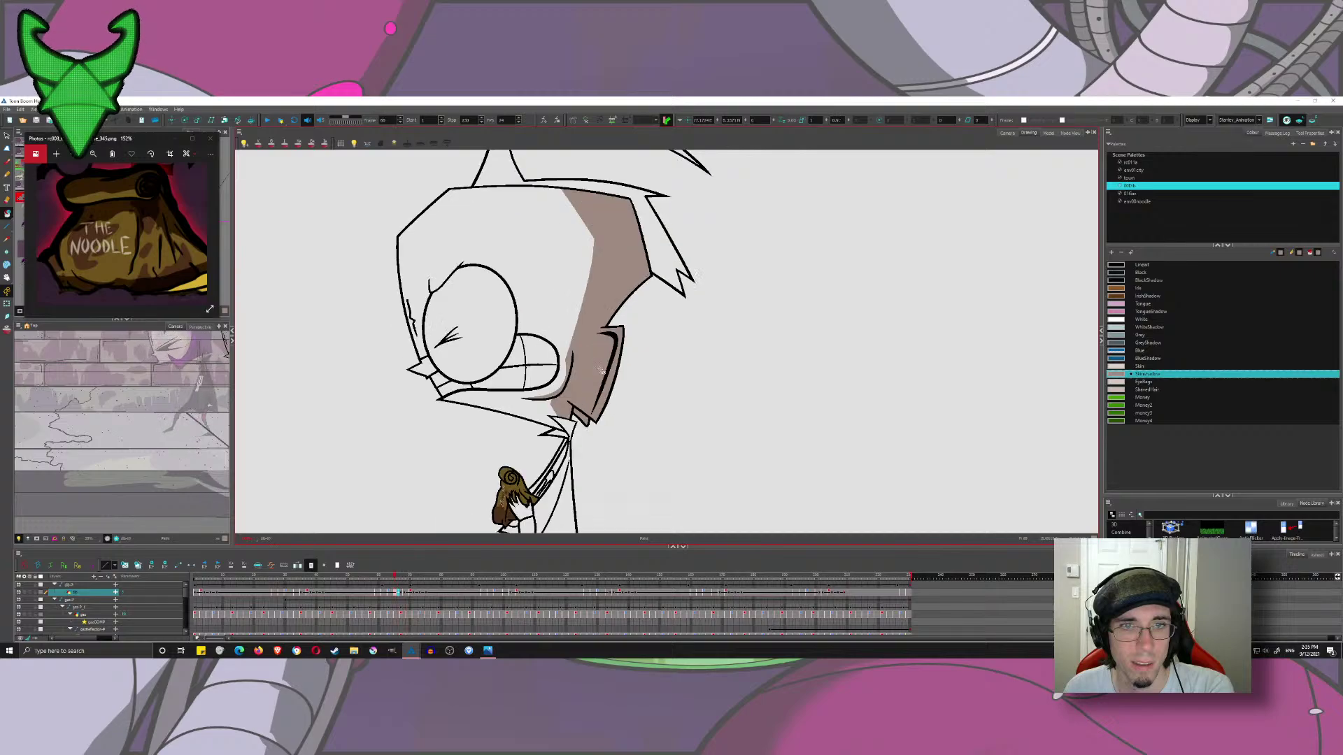
key("comma")
key("comma")
key("comma")
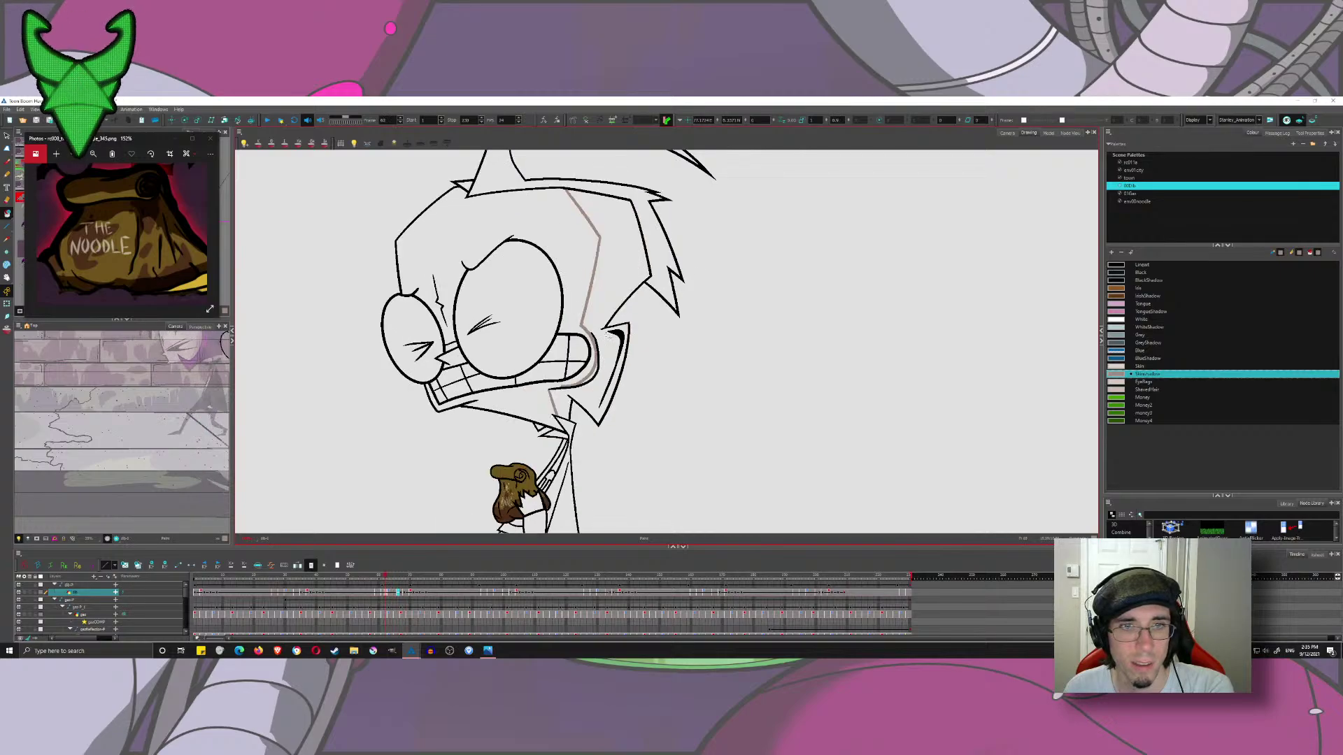
left_click(609, 336)
left_click(600, 380)
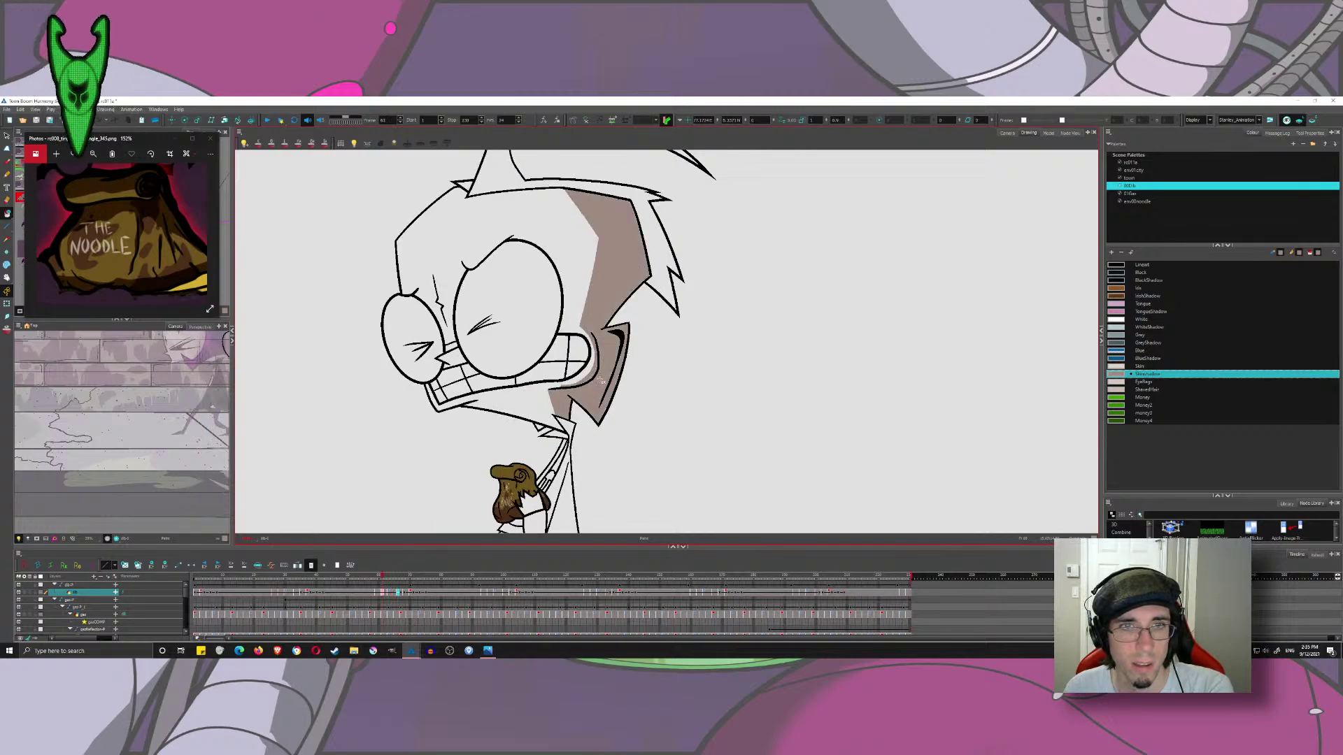
- Fill the face, ear and neck shadow areas on the two preceding head drawings, including the sliver beside the collar spikes
key("comma")
left_click(607, 365)
left_click(607, 367)
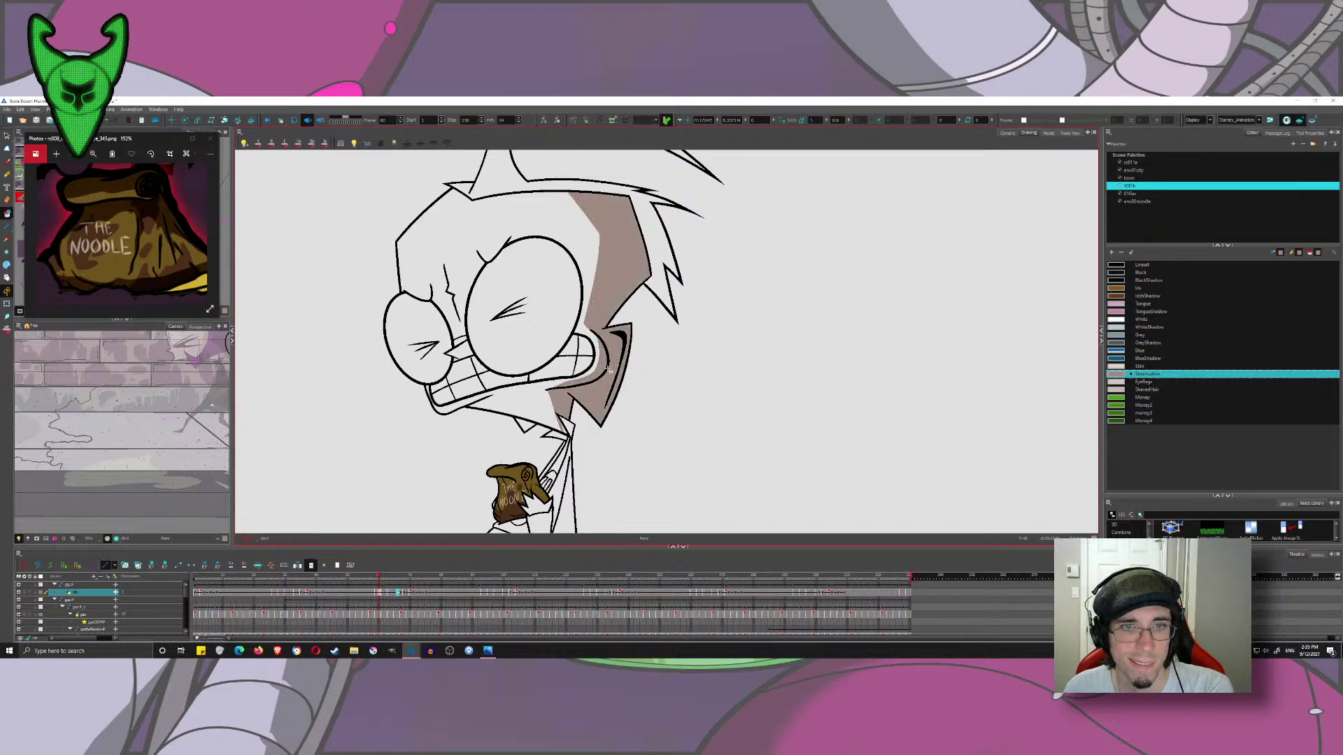
key("comma")
left_click(606, 370)
left_click(571, 434)
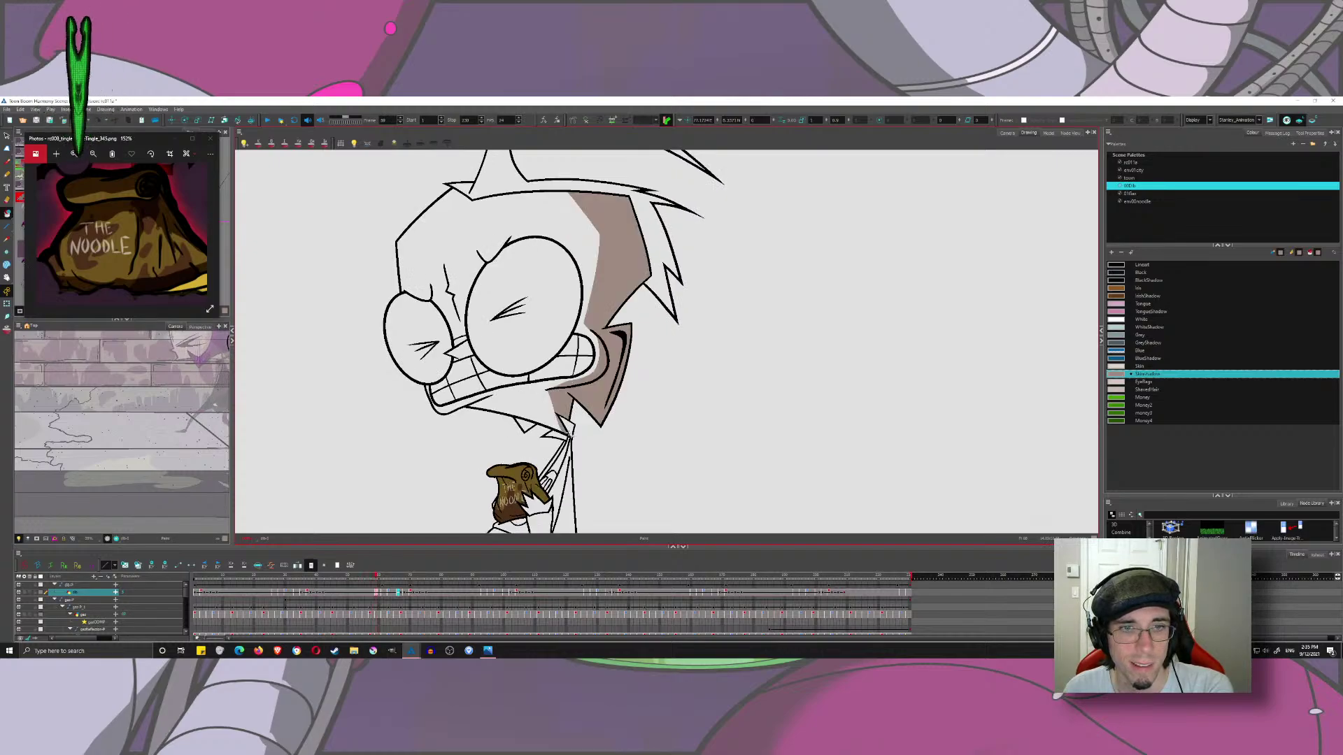
- Inspect the neck shadow fills around the collar spikes across the neighbouring head drawings
key("period")
key("period")
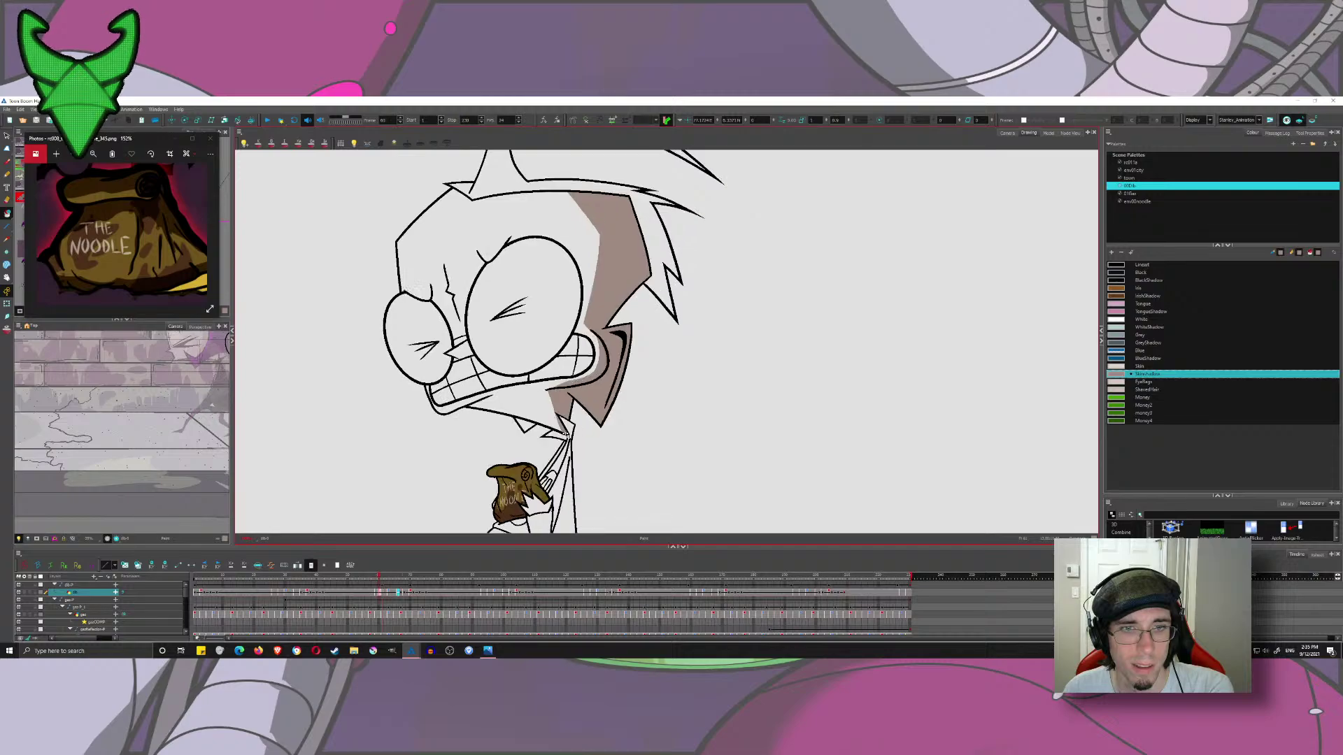
scroll(548, 433, "up", 5)
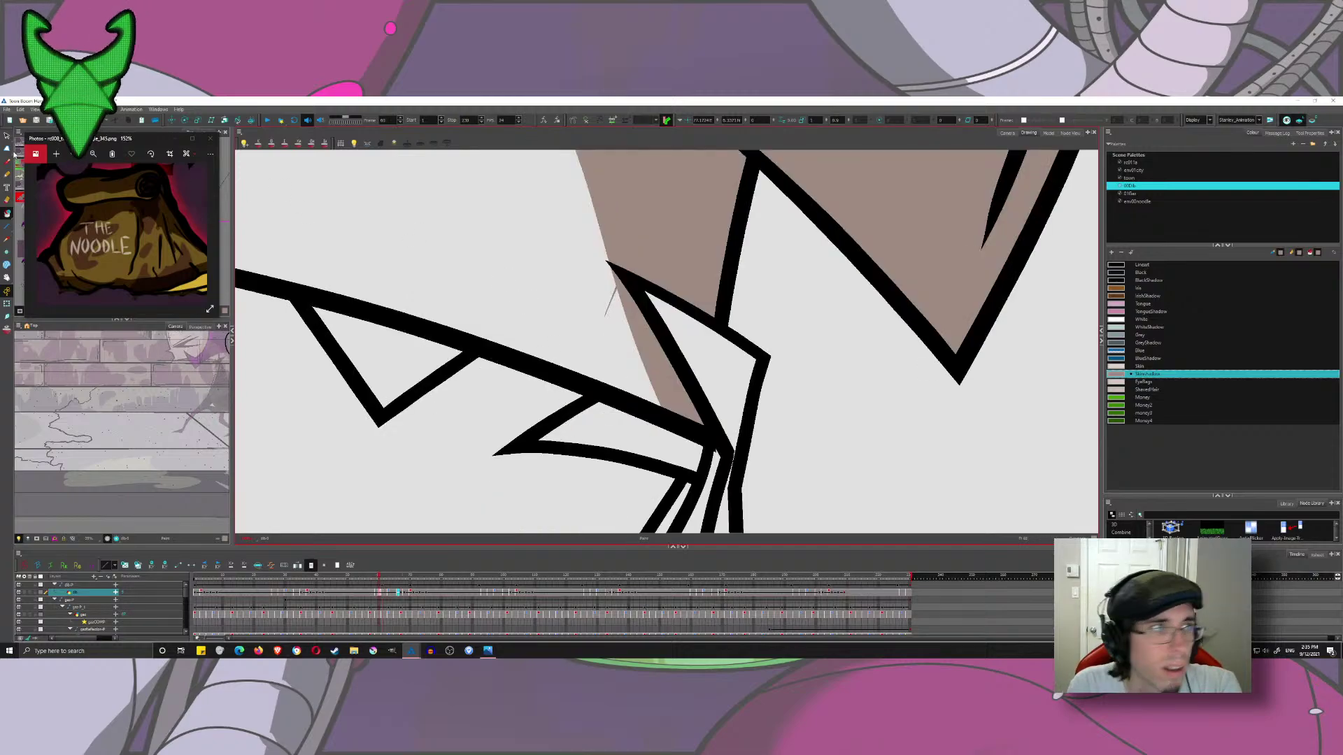
key("comma")
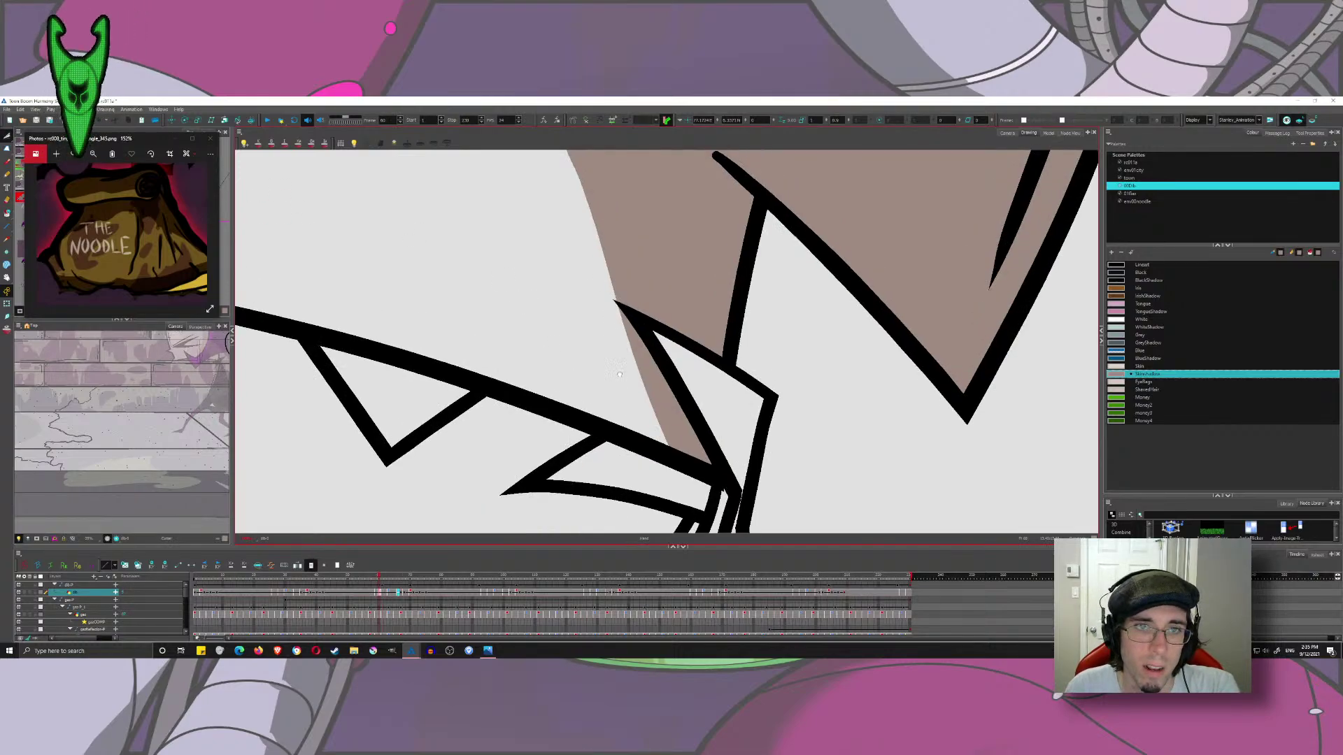
scroll(620, 375, "down", 3)
key("period")
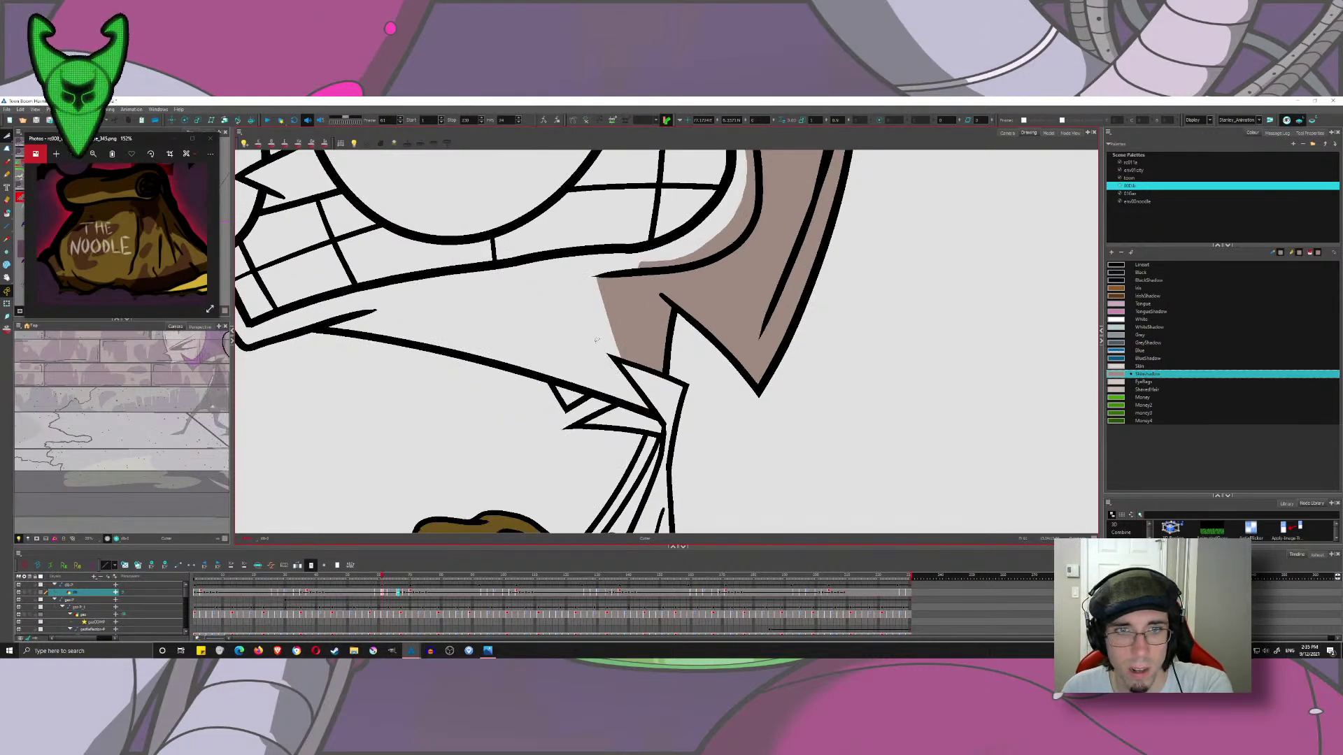
key("comma")
key("comma")
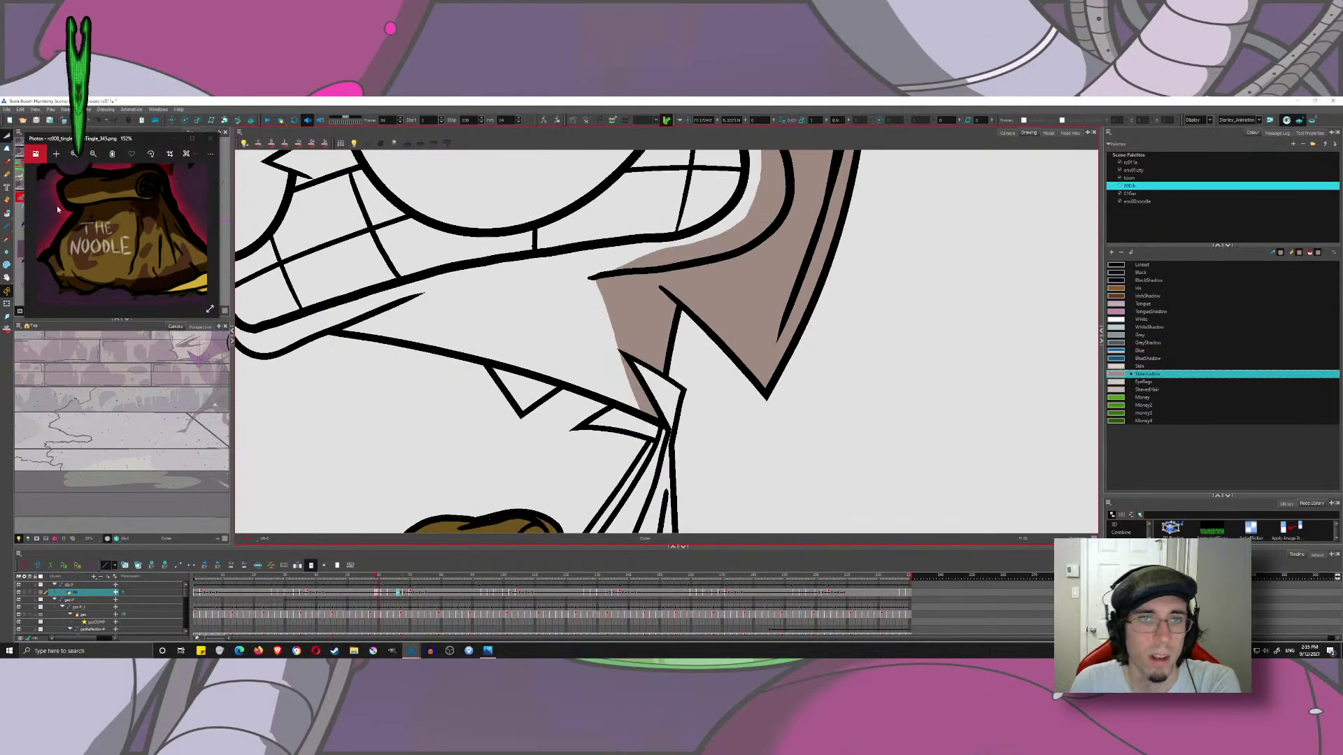
- Fill the neck, cheek and ear shadow areas with skin shadow on the preceding head drawing
key("comma")
key("alt+i")
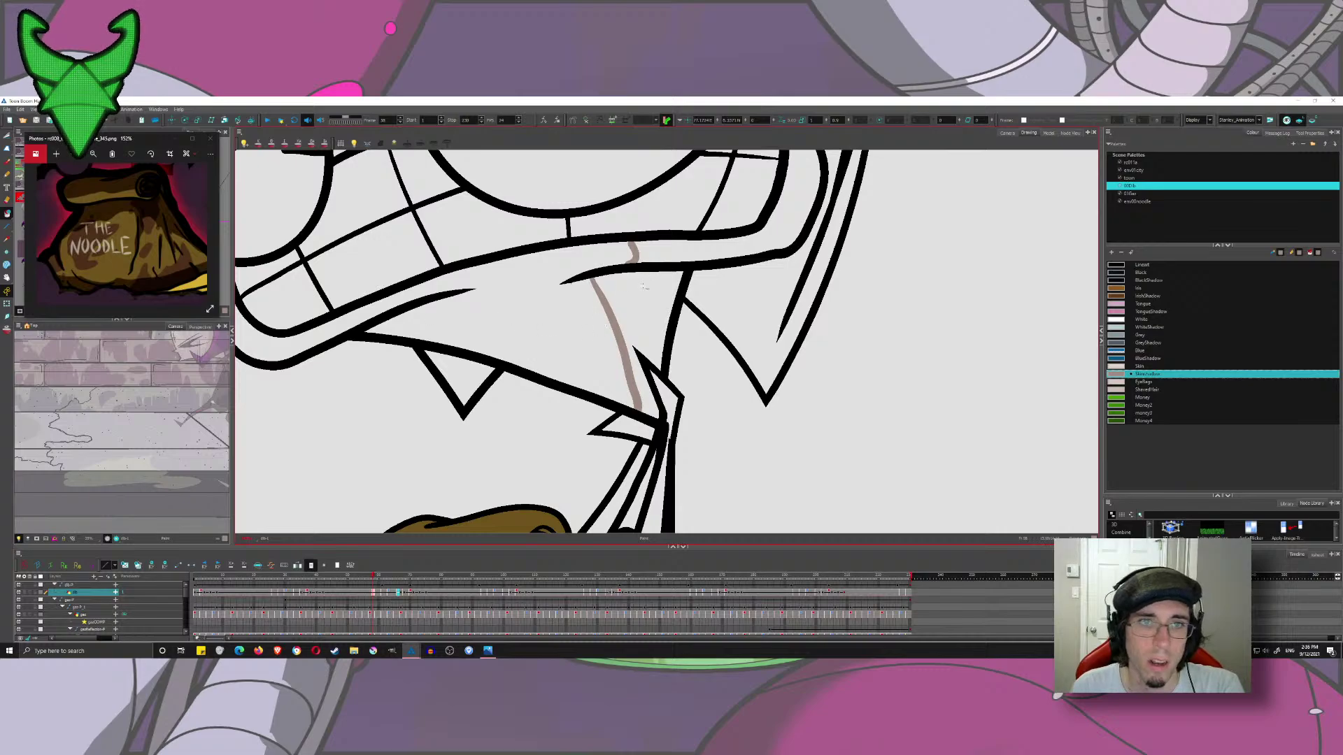
left_click(644, 287)
left_click_drag(712, 254, 717, 291)
- Remove the small stray black tick beneath the tapered end of the mouth crease line
scroll(576, 279, "up", 5)
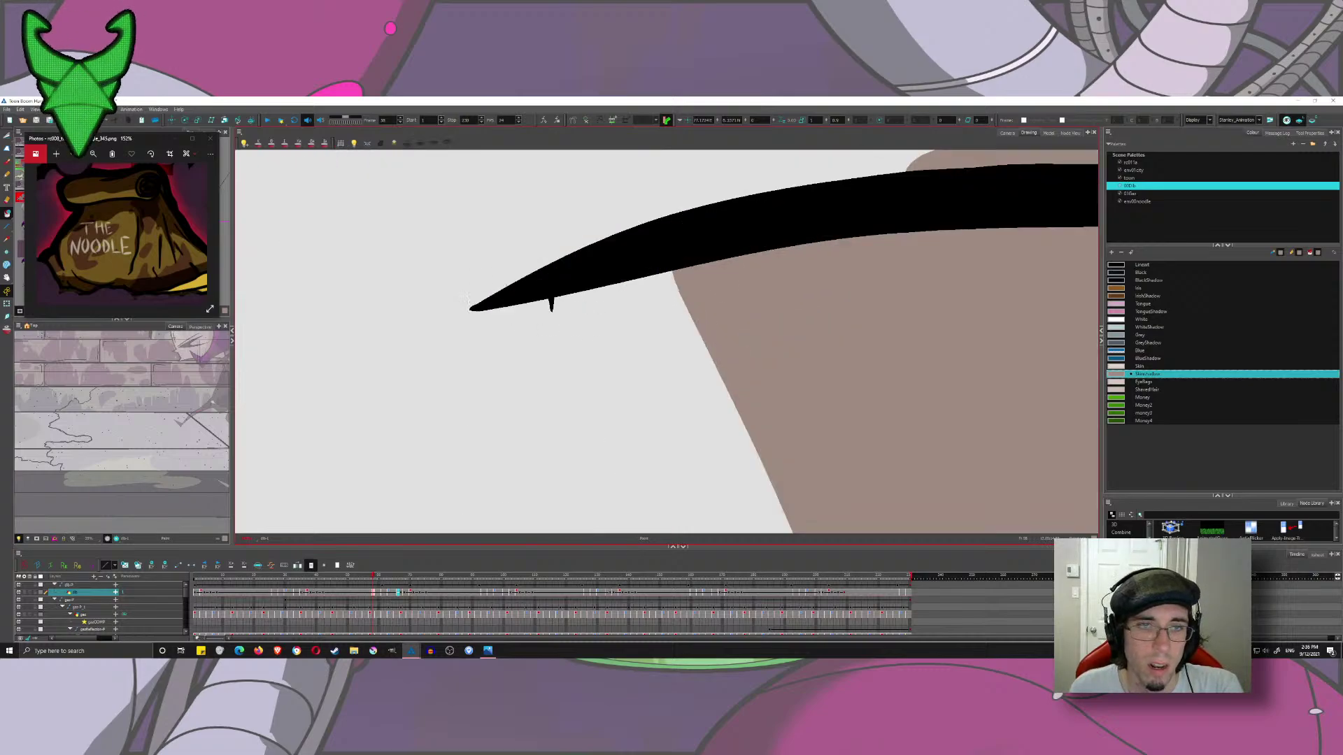
key("alt+q")
mouse_move(549, 316)
left_mouse_down()
mouse_move(579, 329)
mouse_move(540, 336)
mouse_move(564, 291)
left_mouse_up()
key("Delete")
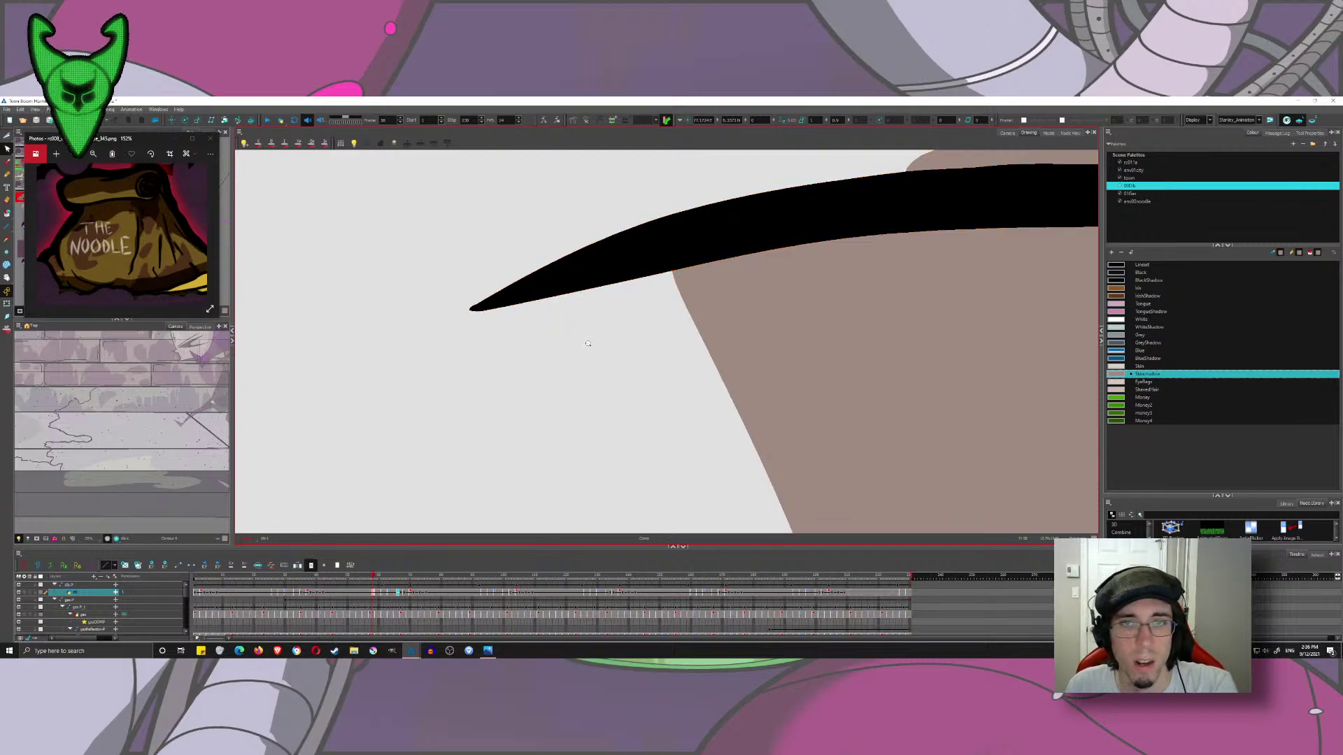
scroll(587, 344, "down", 10)
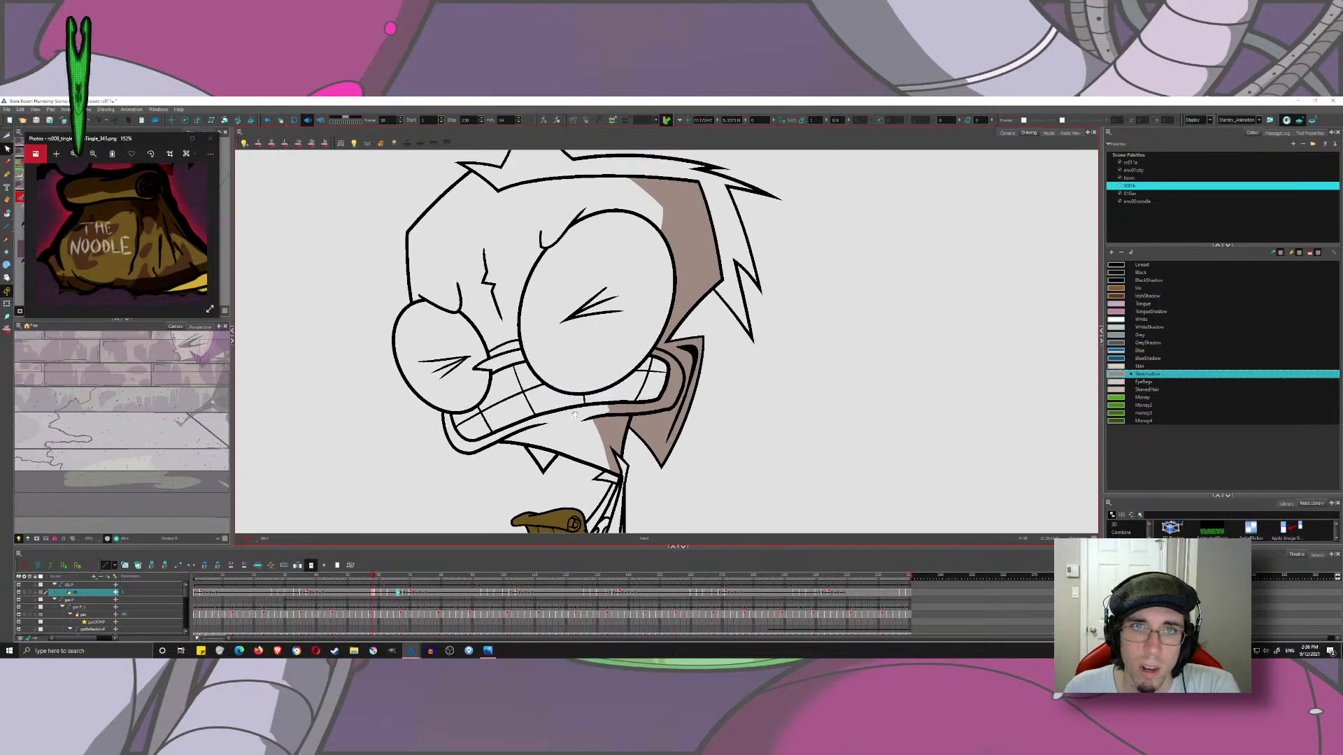
mouse_move(575, 415)
left_mouse_down()
mouse_move(567, 371)
mouse_move(559, 421)
left_mouse_up()
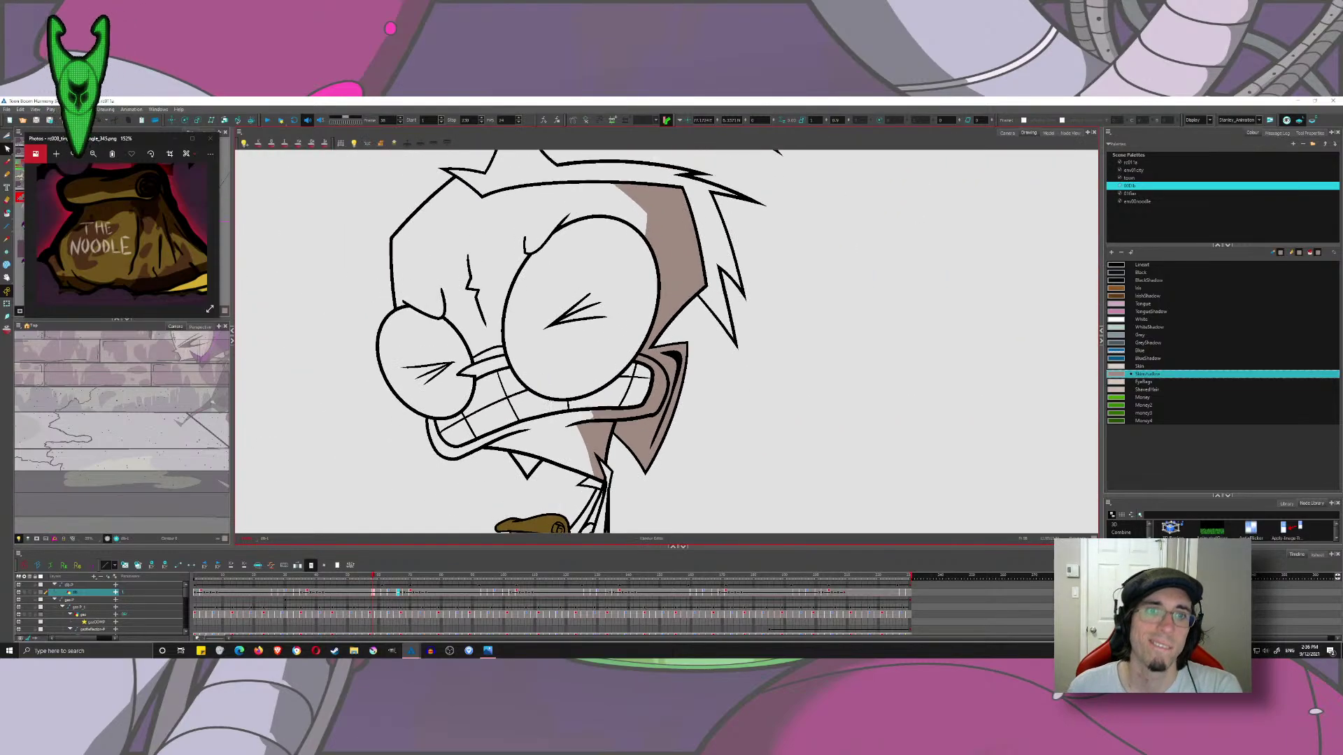
- Fill the lit jaw, lip and forehead areas of this head with the base skin colour
left_click(7, 213)
left_click(1106, 366)
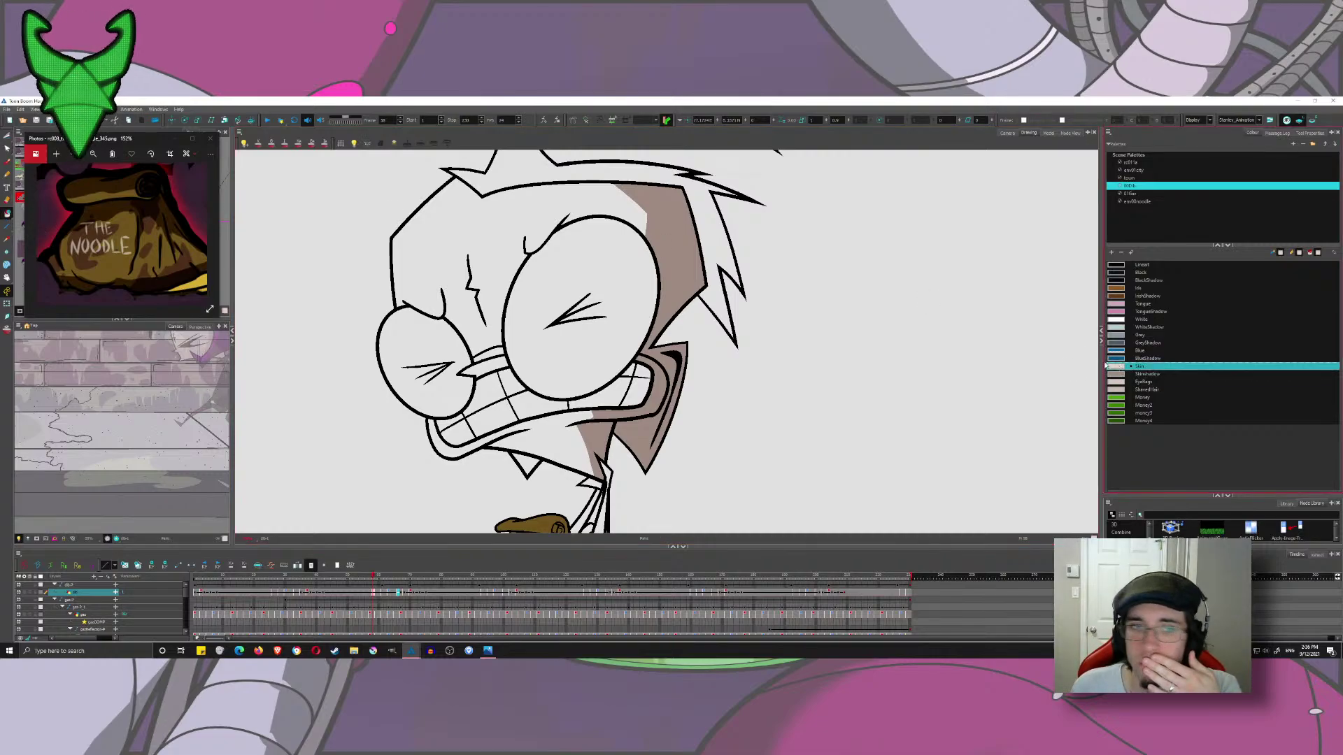
left_click(553, 442)
left_click(526, 465)
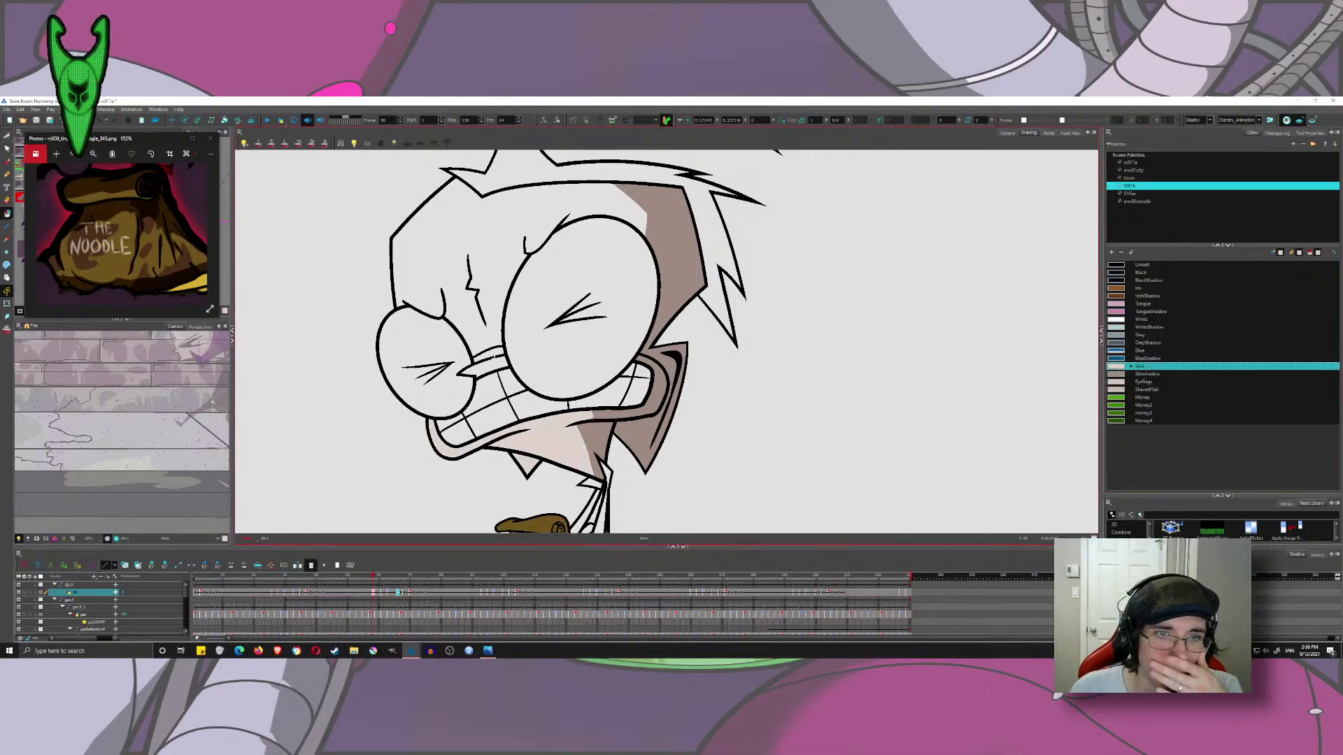
left_click(505, 275)
- Fill the lit face areas of the following head drawings with the base skin colour, undoing the misplaced fill on the smaller eye
key("period")
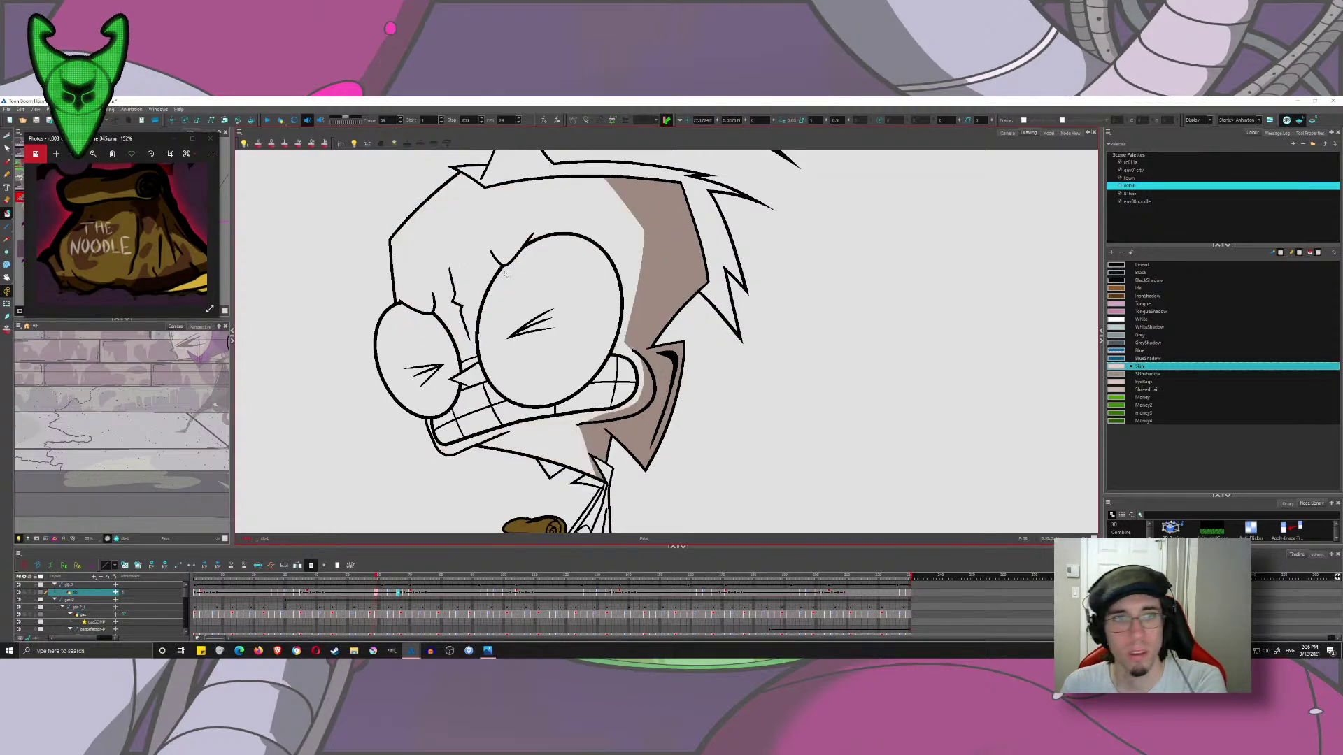
left_click(448, 231)
left_click(420, 367)
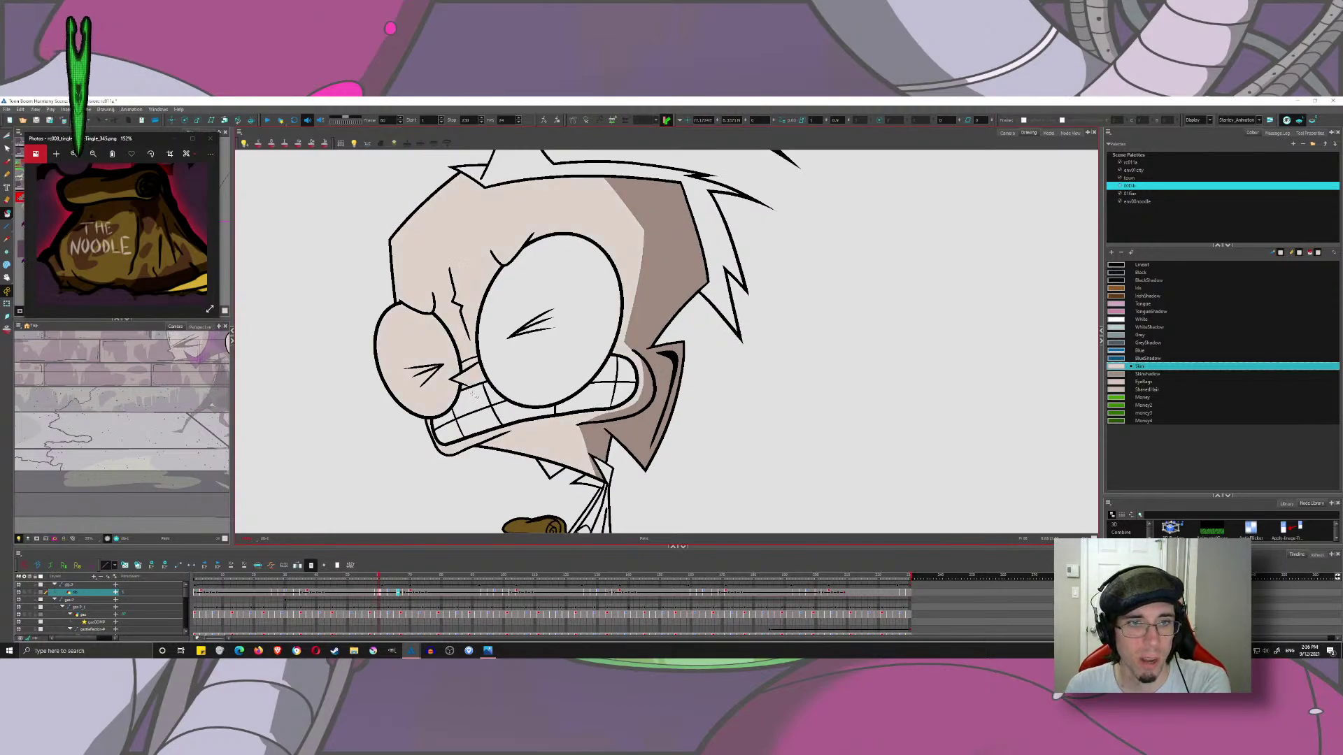
key("ctrl+z")
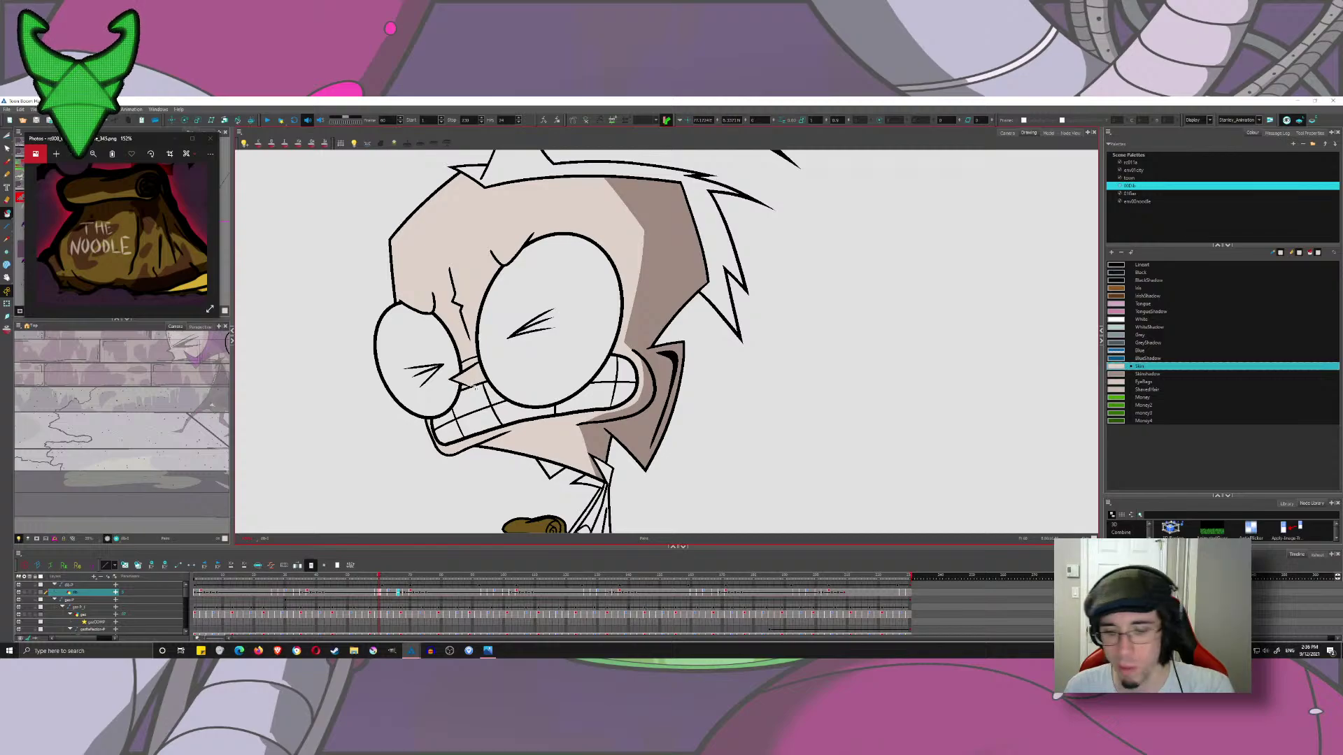
key("period")
key("period")
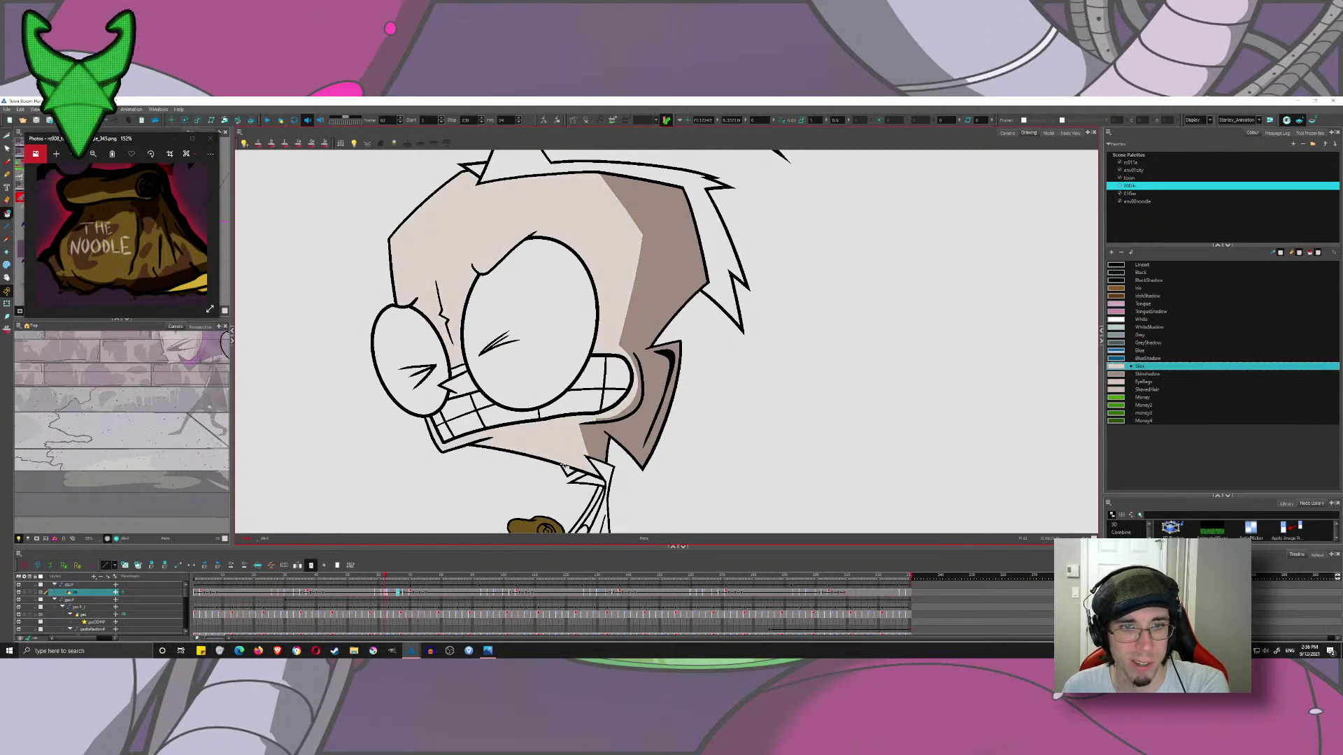
- Fill the lit forehead, nose and jaw areas of the one-eyed side-view head drawing with the base skin colour
key("period")
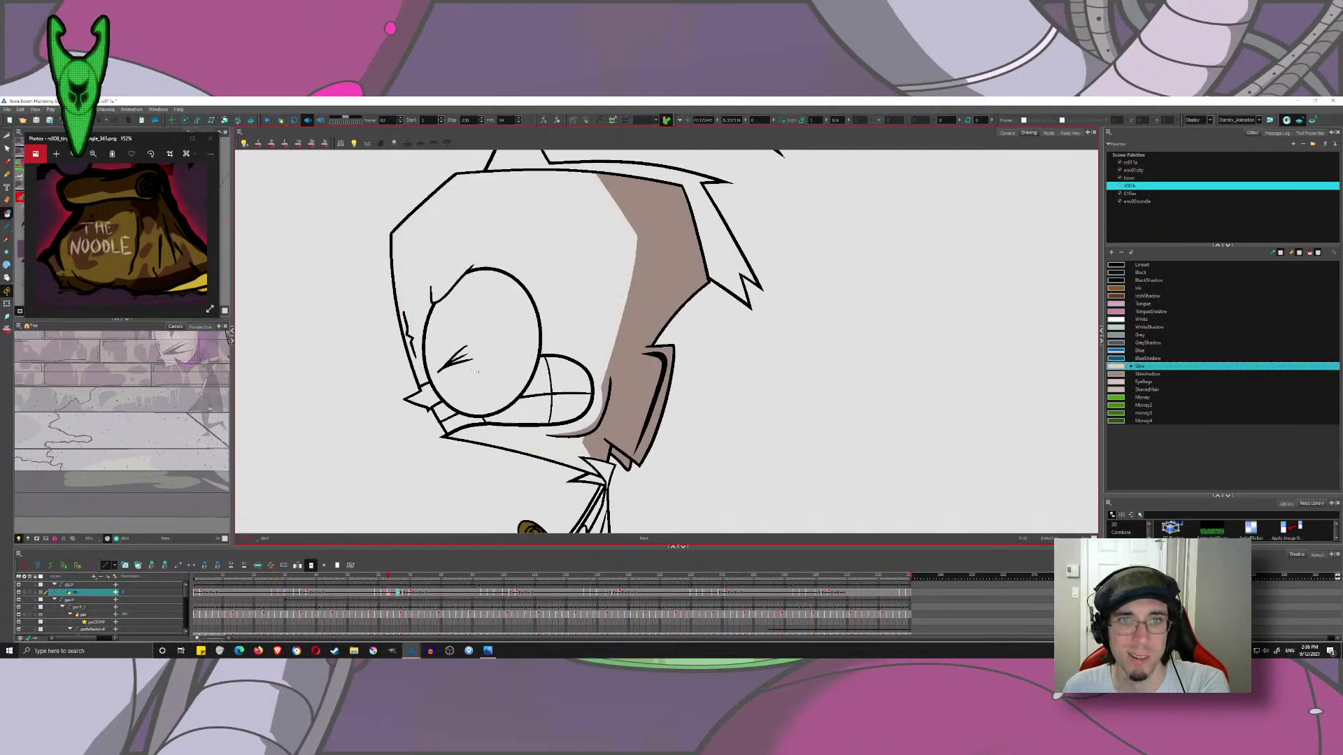
key("period")
left_click(429, 392)
left_click(501, 444)
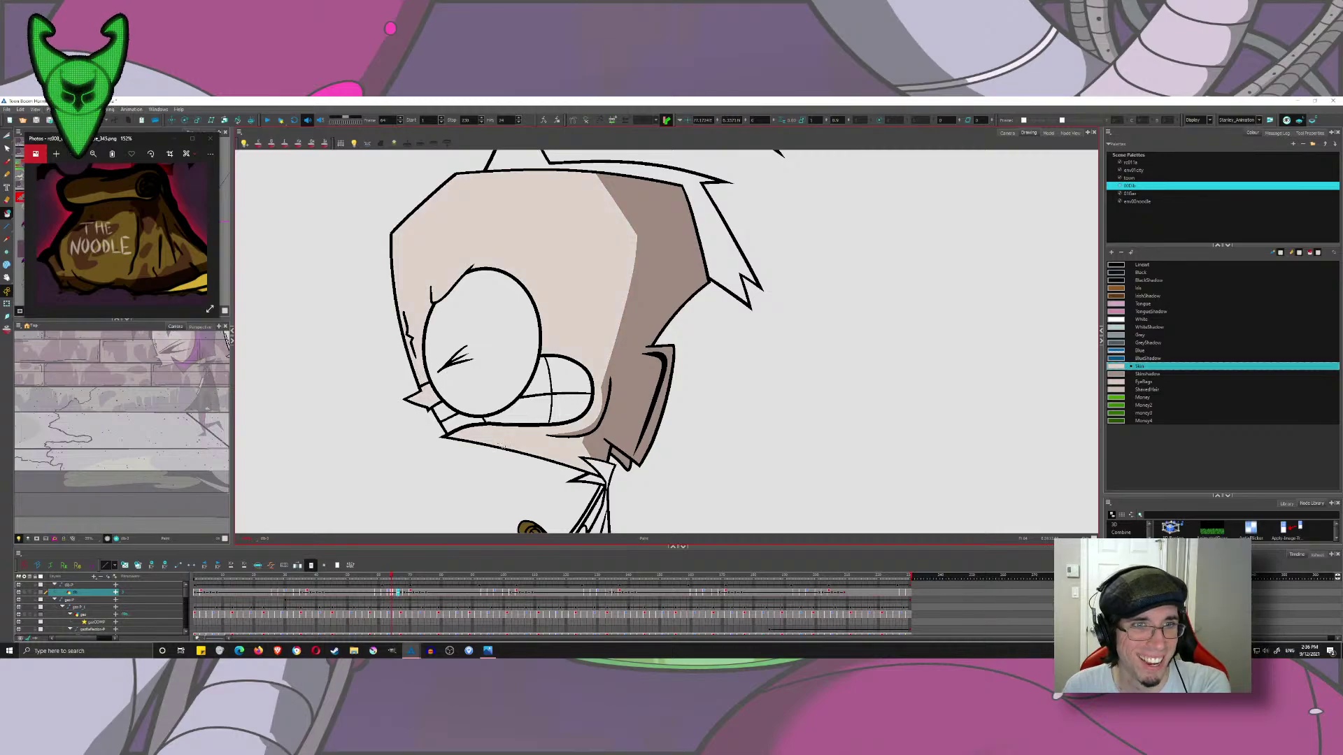
- Fill the lit face areas of the following gritted-teeth head drawings with the base skin colour, undoing the fill that covers the eye
key("period")
key("period")
left_click(514, 440)
key("comma")
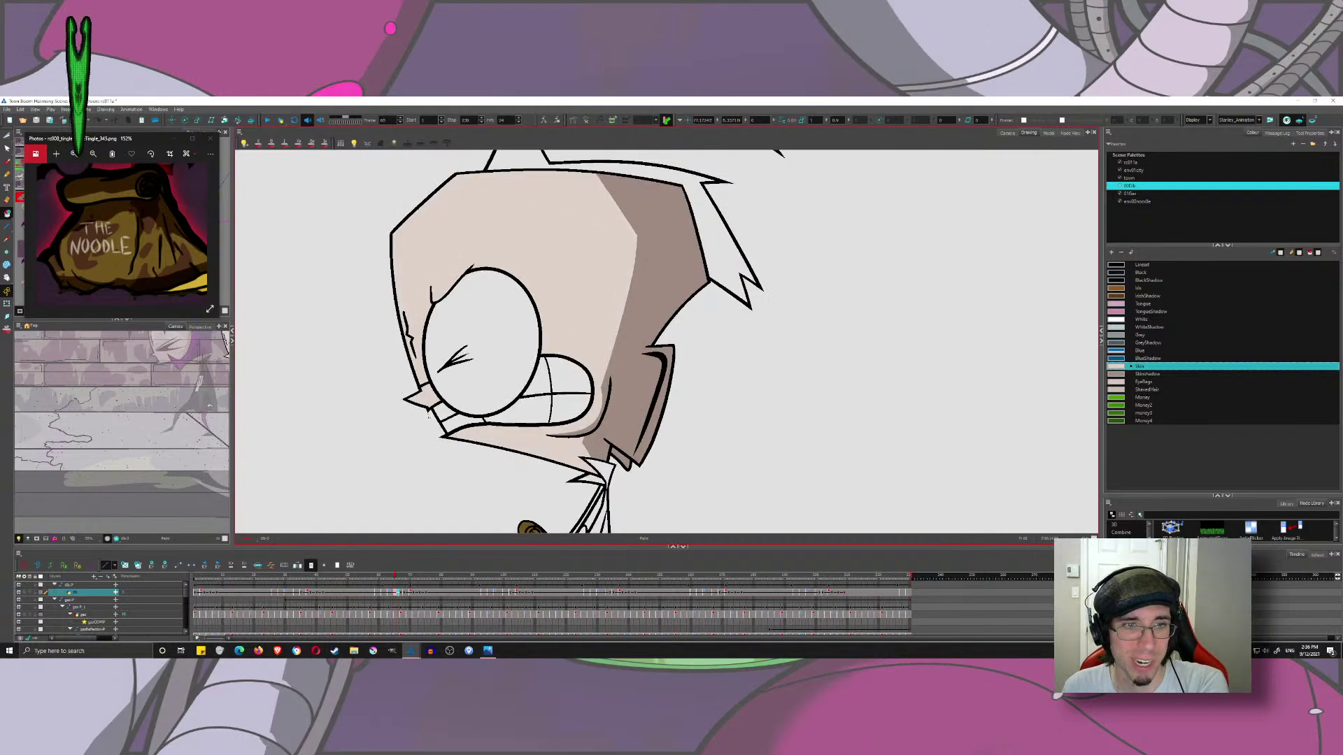
key("period")
left_click(424, 415)
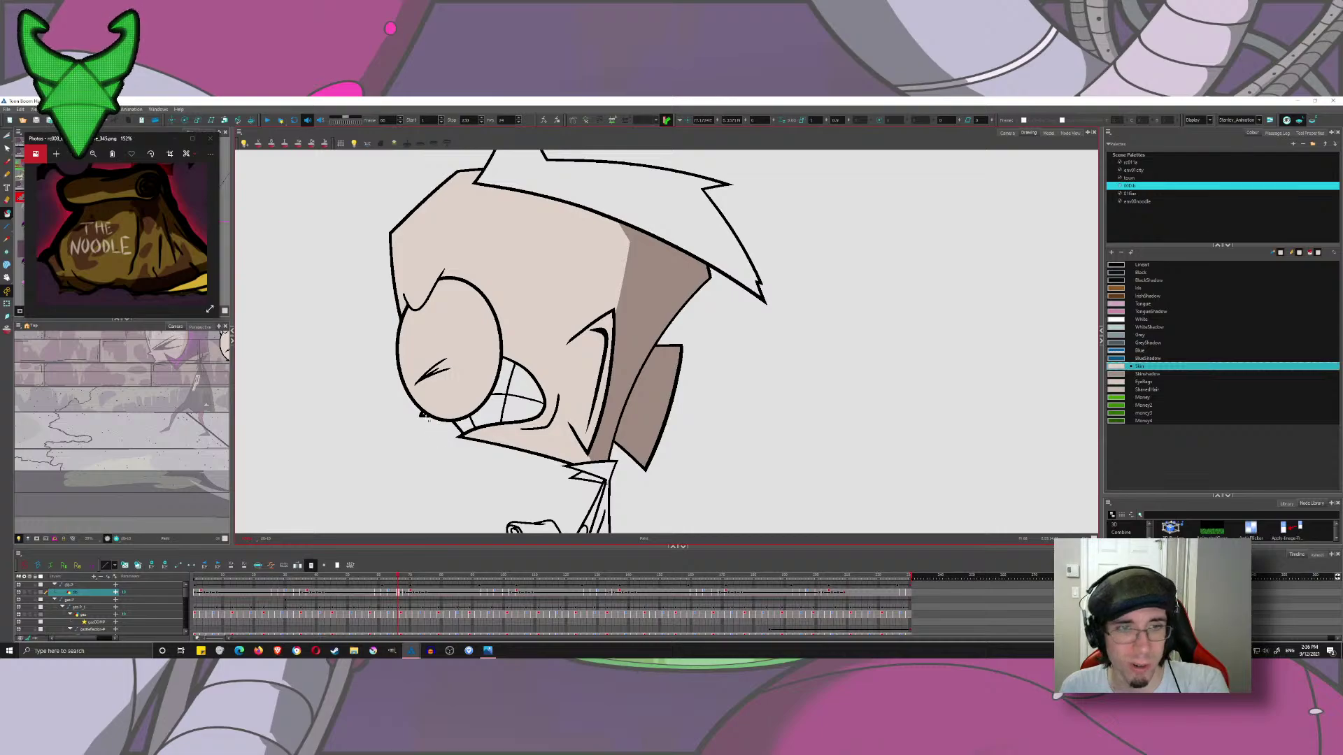
key("ctrl+z")
- Fill the lit side of the face on the turned-away head drawings with the base skin colour
key("period")
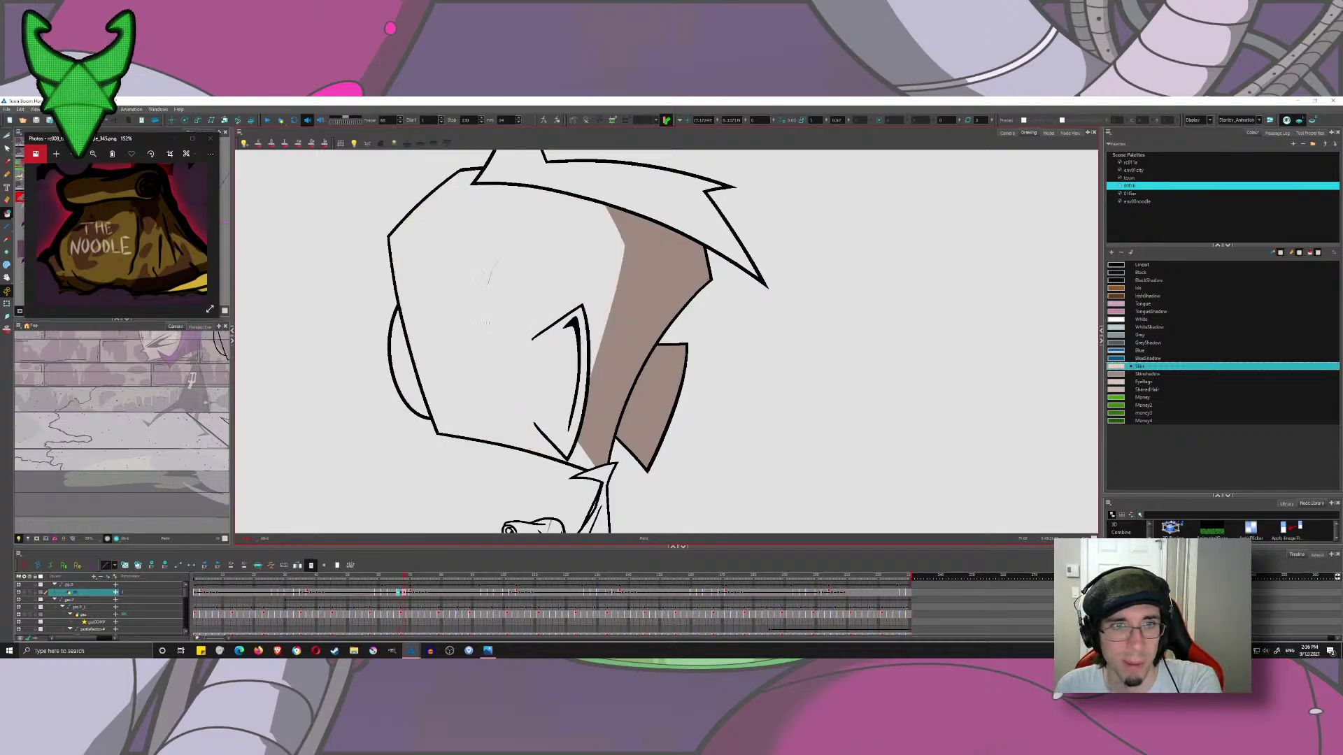
left_click(563, 428)
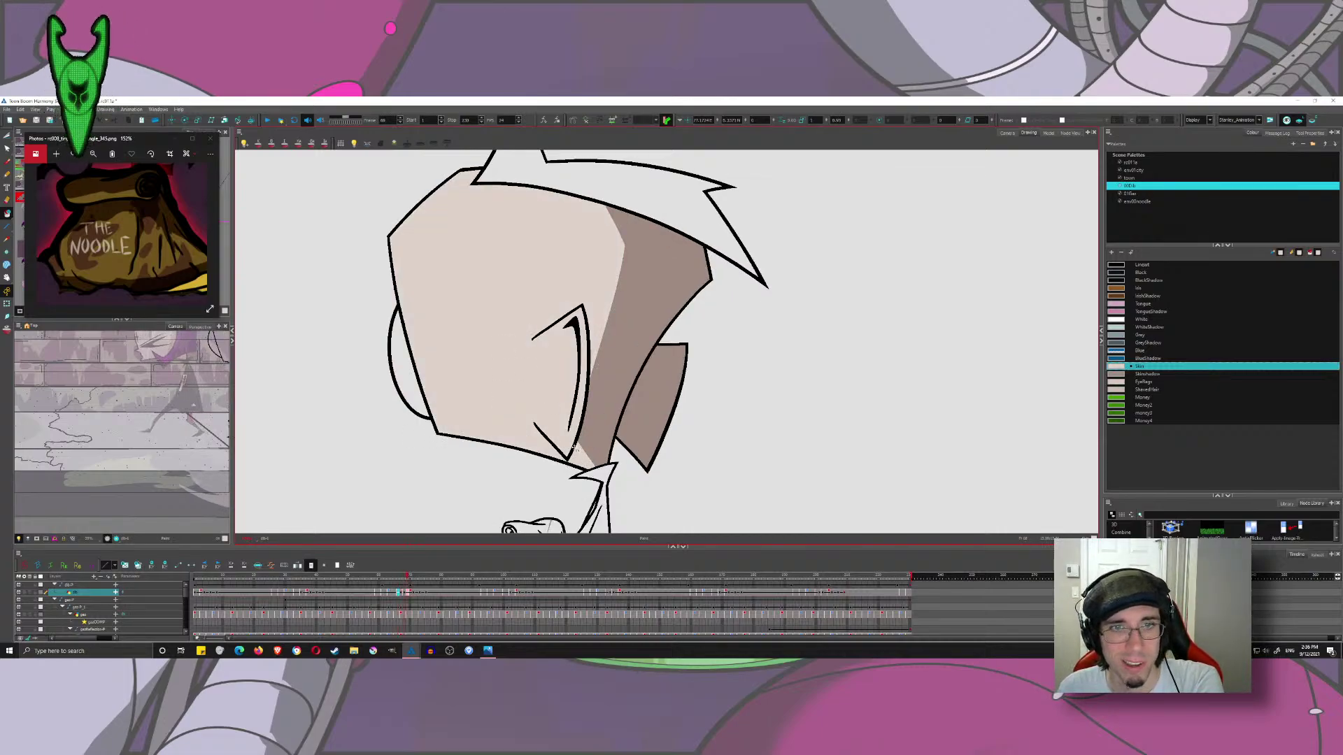
key("period")
left_click(529, 391)
key("period")
key("period")
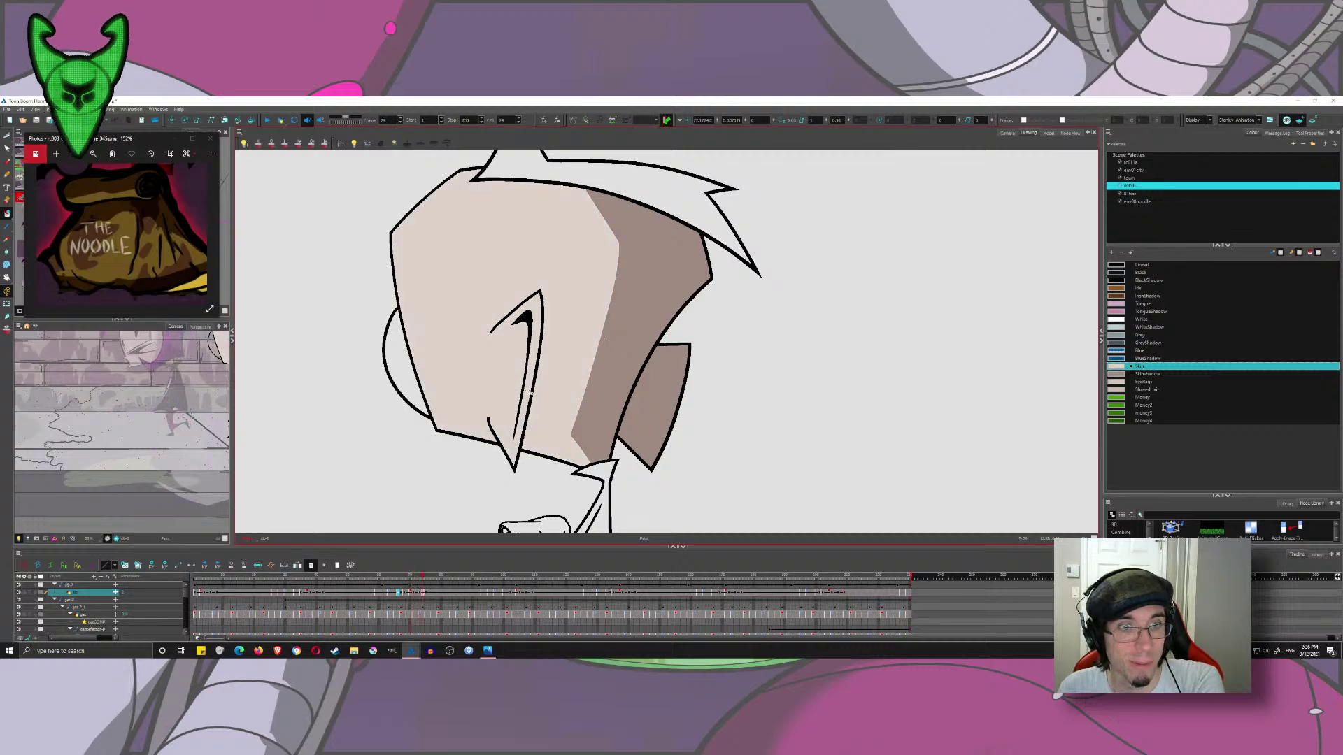
- Check the skin fills backward through the head drawings to the gritted-teeth pose with both eyes squinting
key("comma")
key("comma")
key("comma")
key("comma")
key("comma")
key("comma")
key("comma")
key("comma")
key("comma")
key("comma")
key("comma")
key("comma")
key("comma")
key("comma")
key("comma")
key("comma")
key("comma")
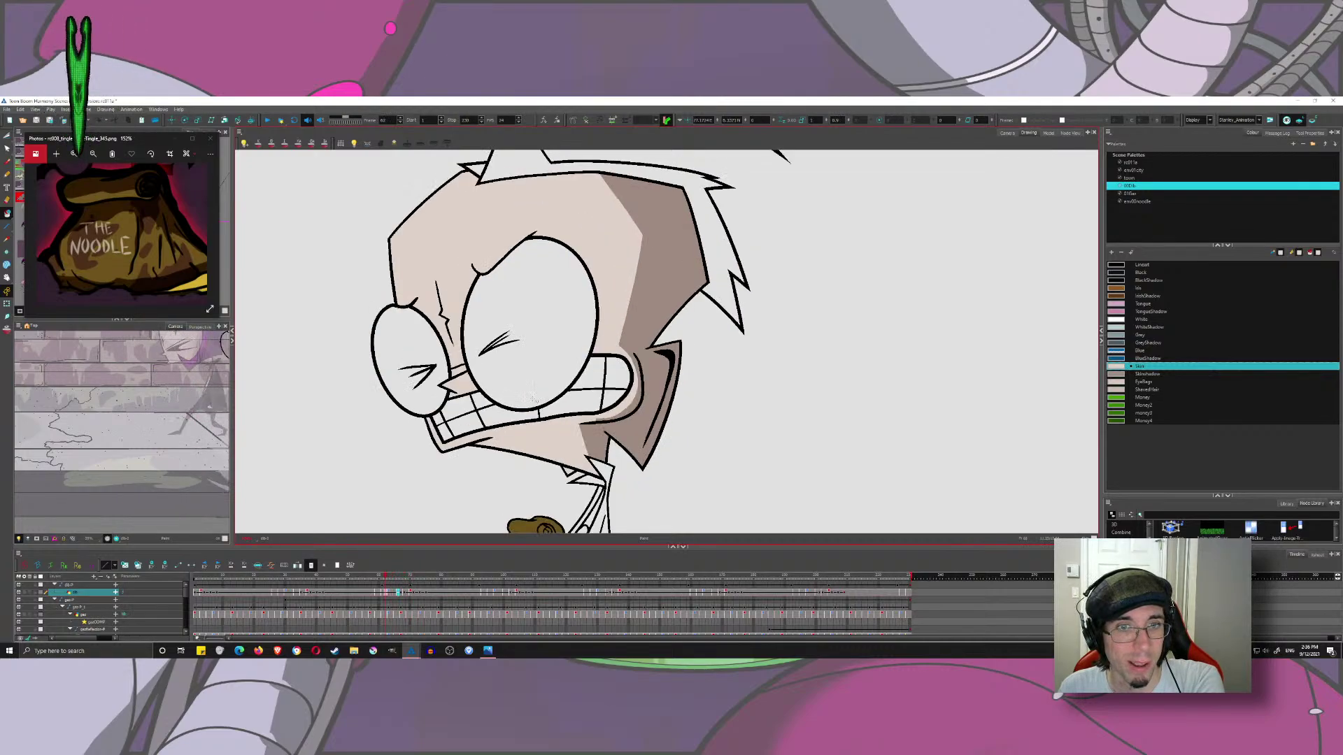
key("comma")
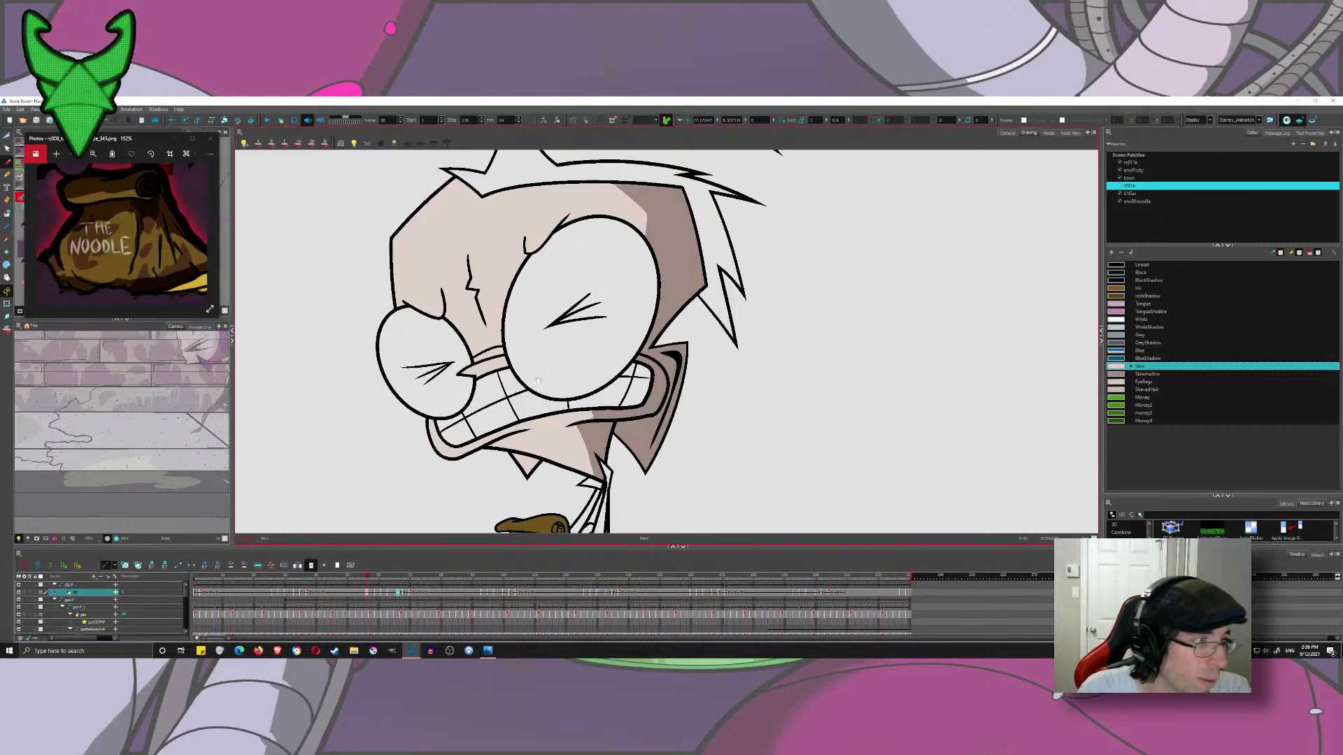
key("comma")
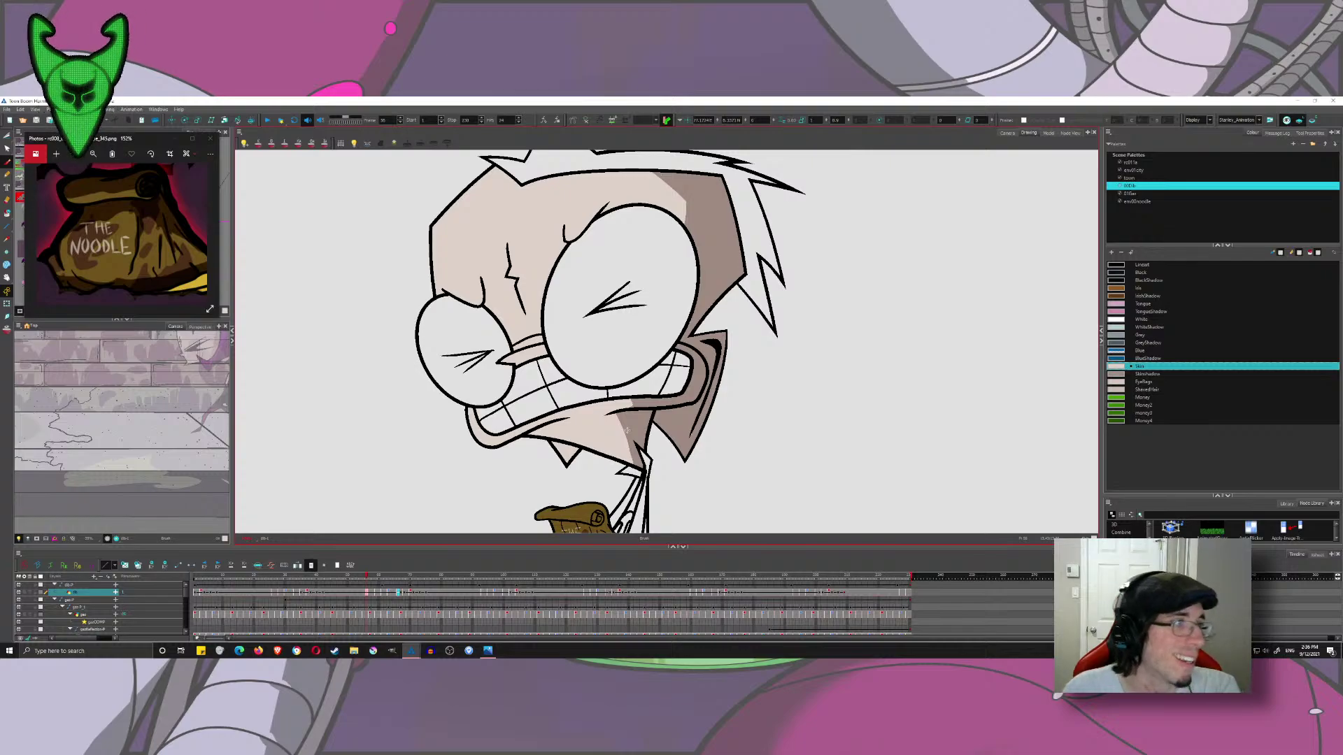
- Close in on the squinting eyes and teeth, and open the Blue swatch's colour for editing
left_click_drag(596, 286, 615, 349)
scroll(490, 326, "up", 4)
left_click_drag(589, 493, 522, 271)
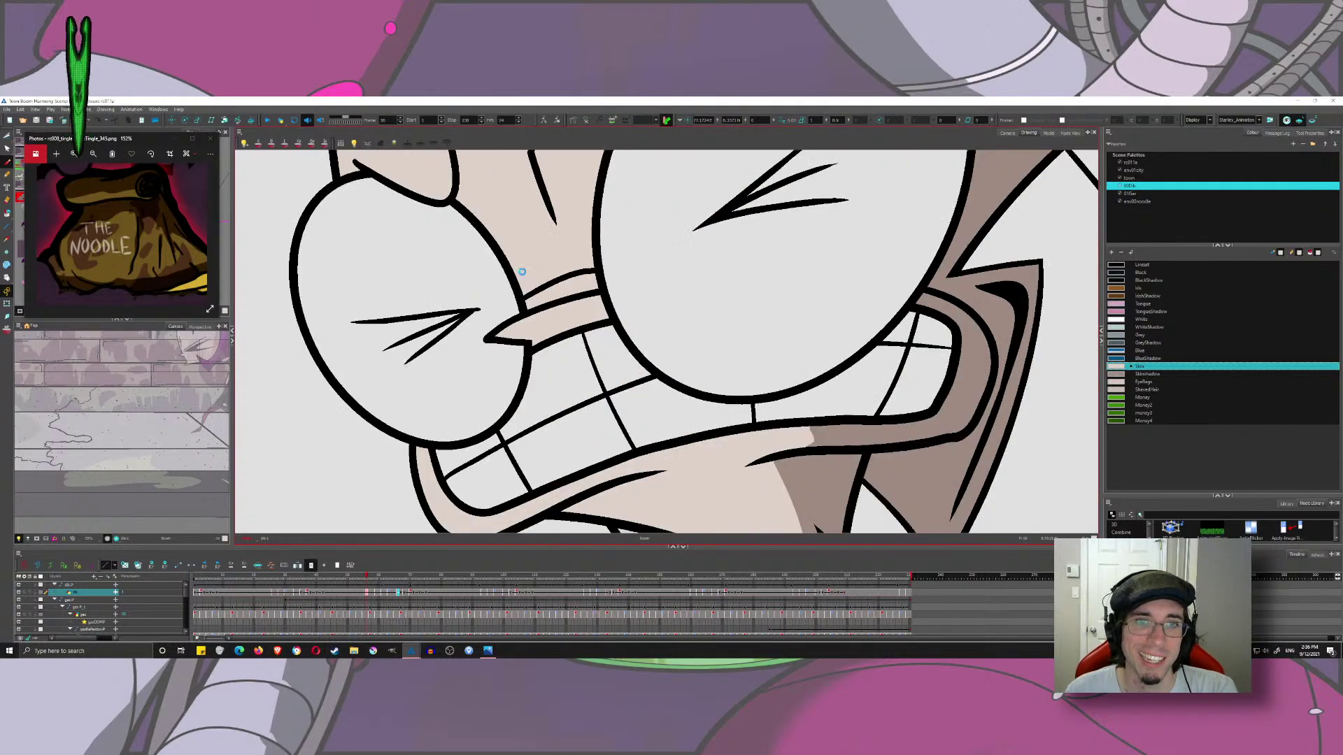
left_click(1121, 327)
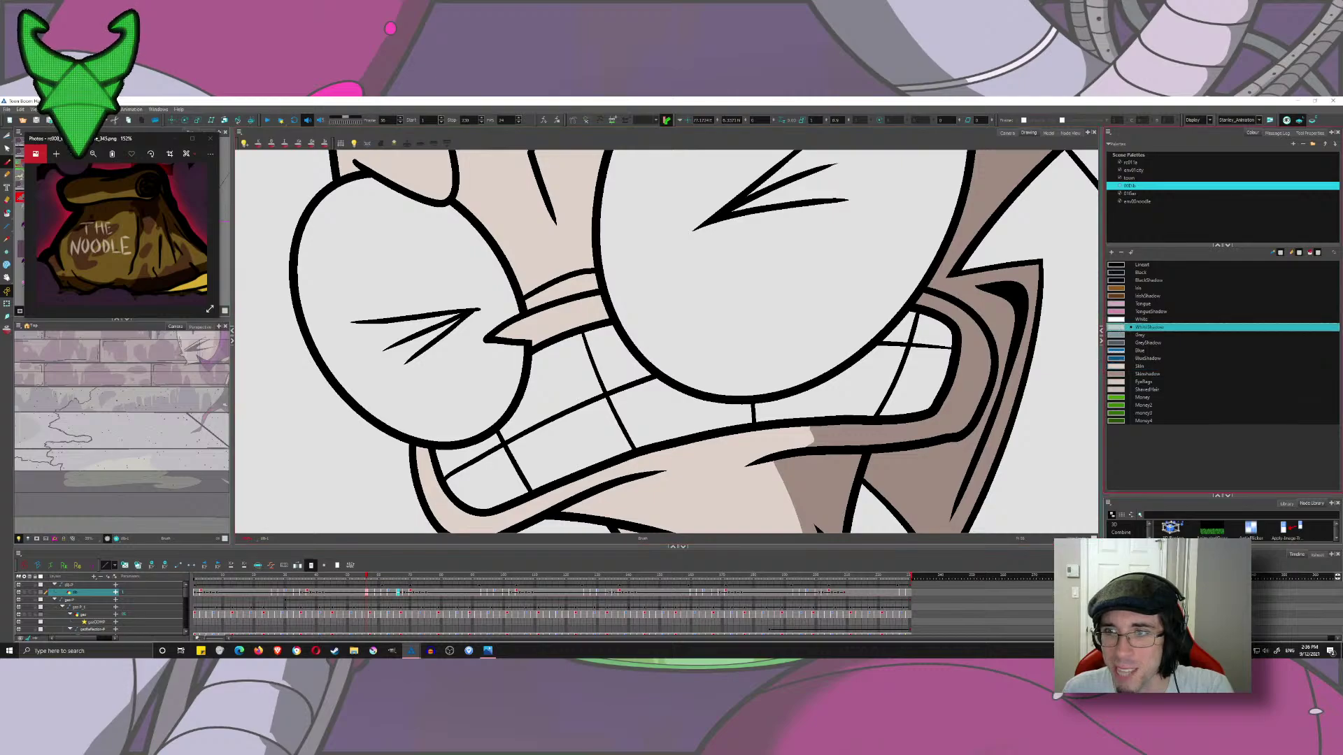
double_click(1117, 351)
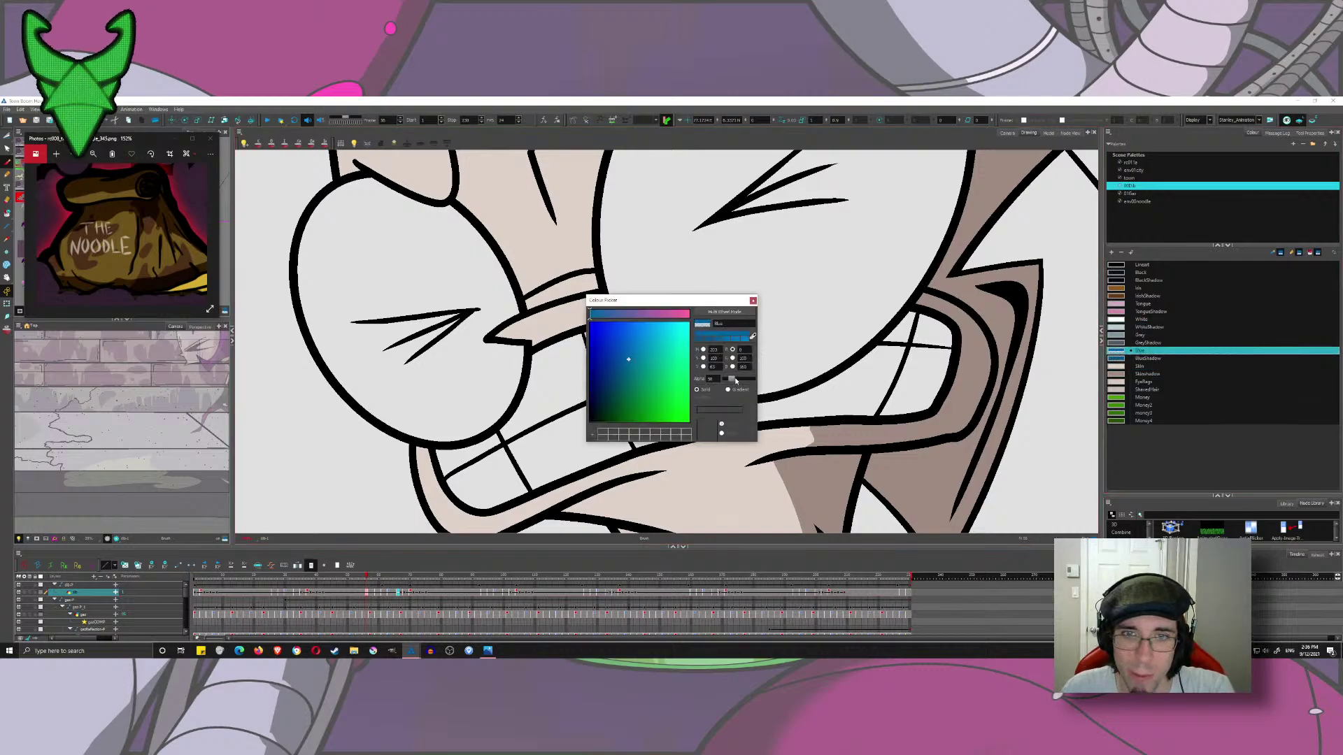
- Close the colour picker, choose the WhiteShadow colour and draw a near-vertical shadow boundary across the teeth below the large eye
left_click(754, 301)
left_click(1140, 327)
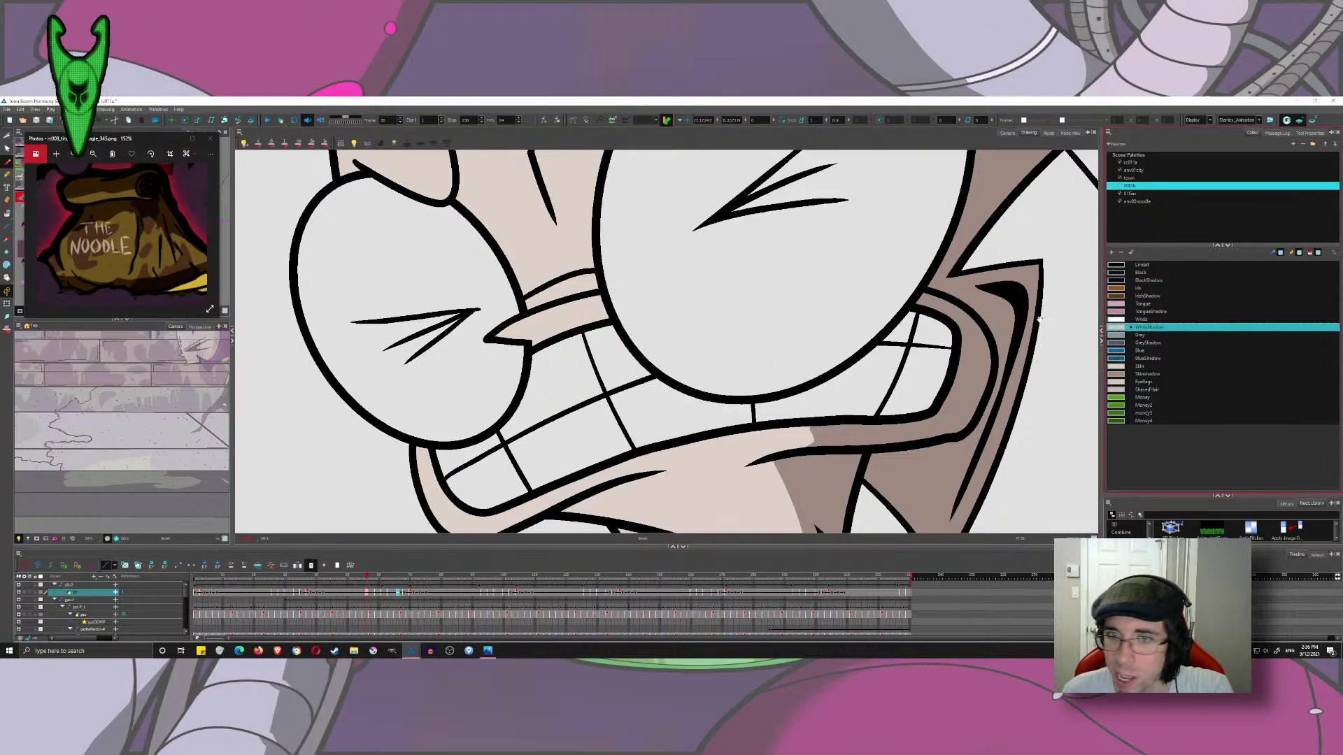
left_click_drag(786, 349, 724, 315)
left_click_drag(755, 381, 773, 250)
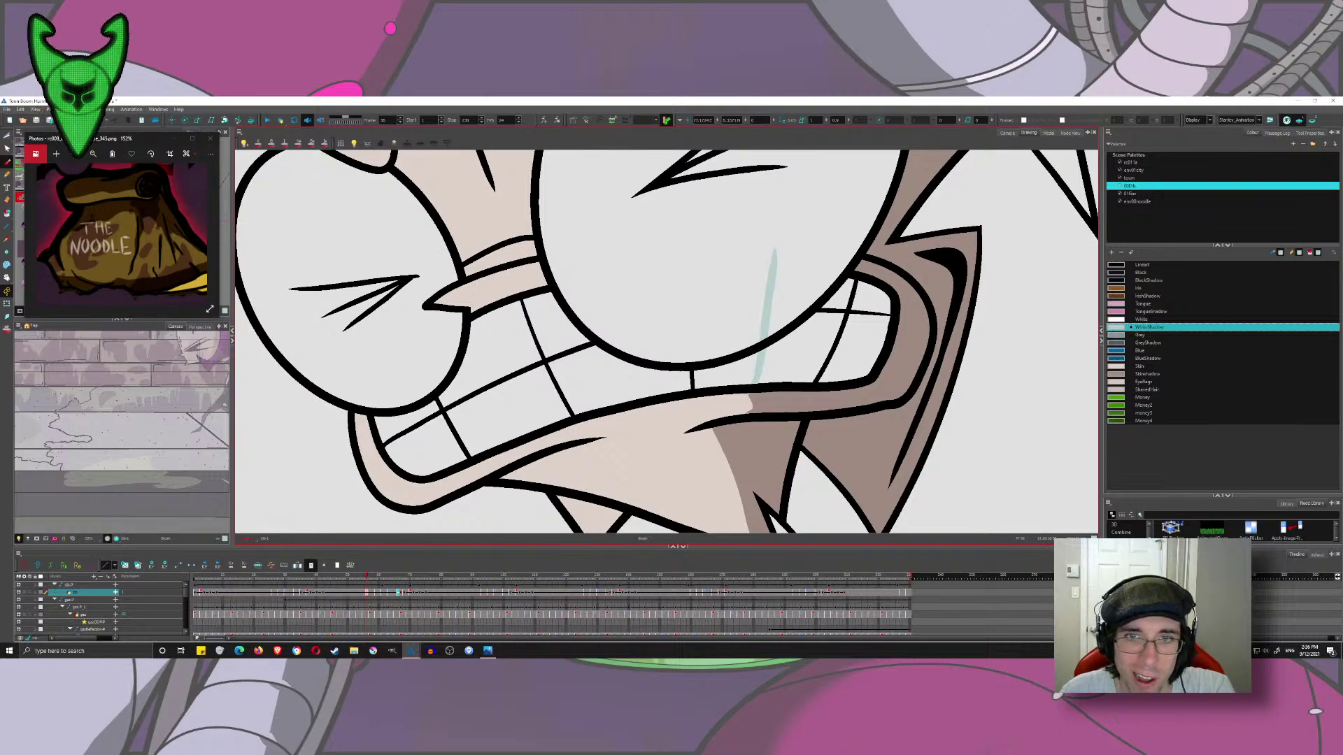
left_click_drag(747, 389, 662, 368)
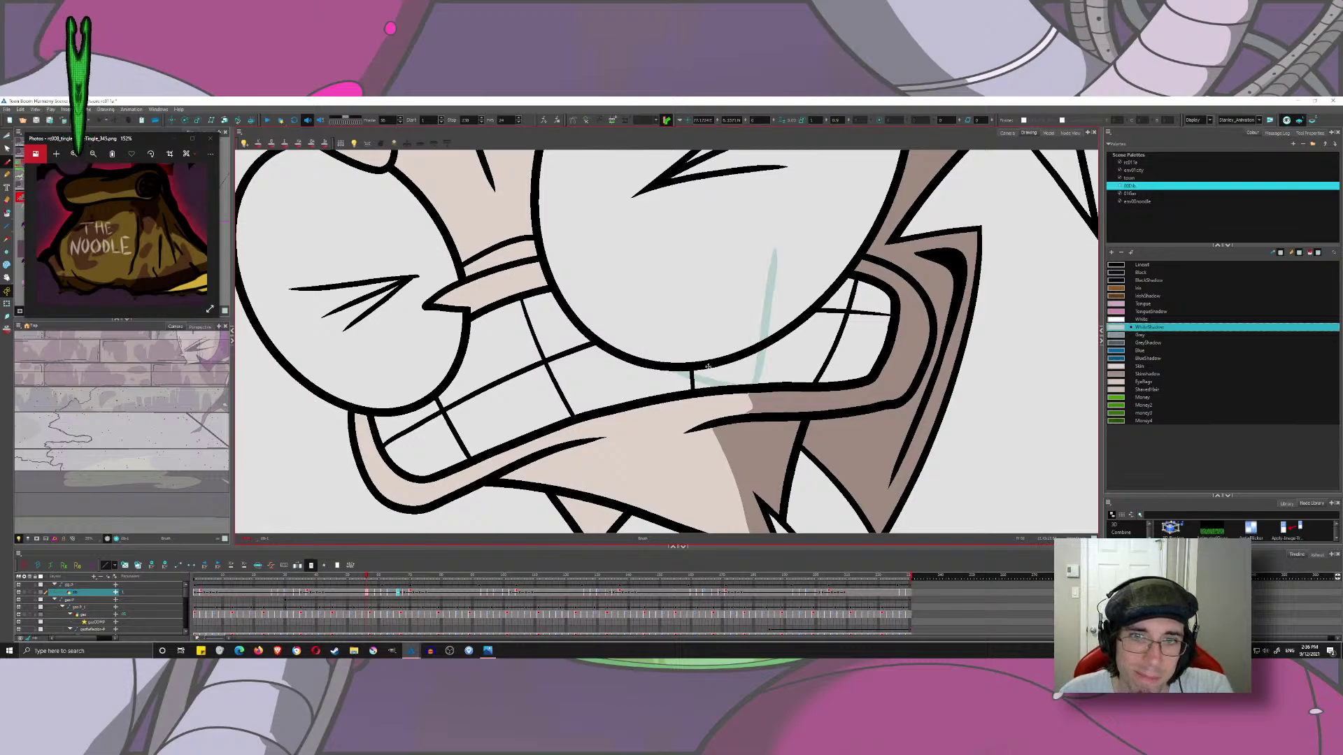
key("ctrl+z")
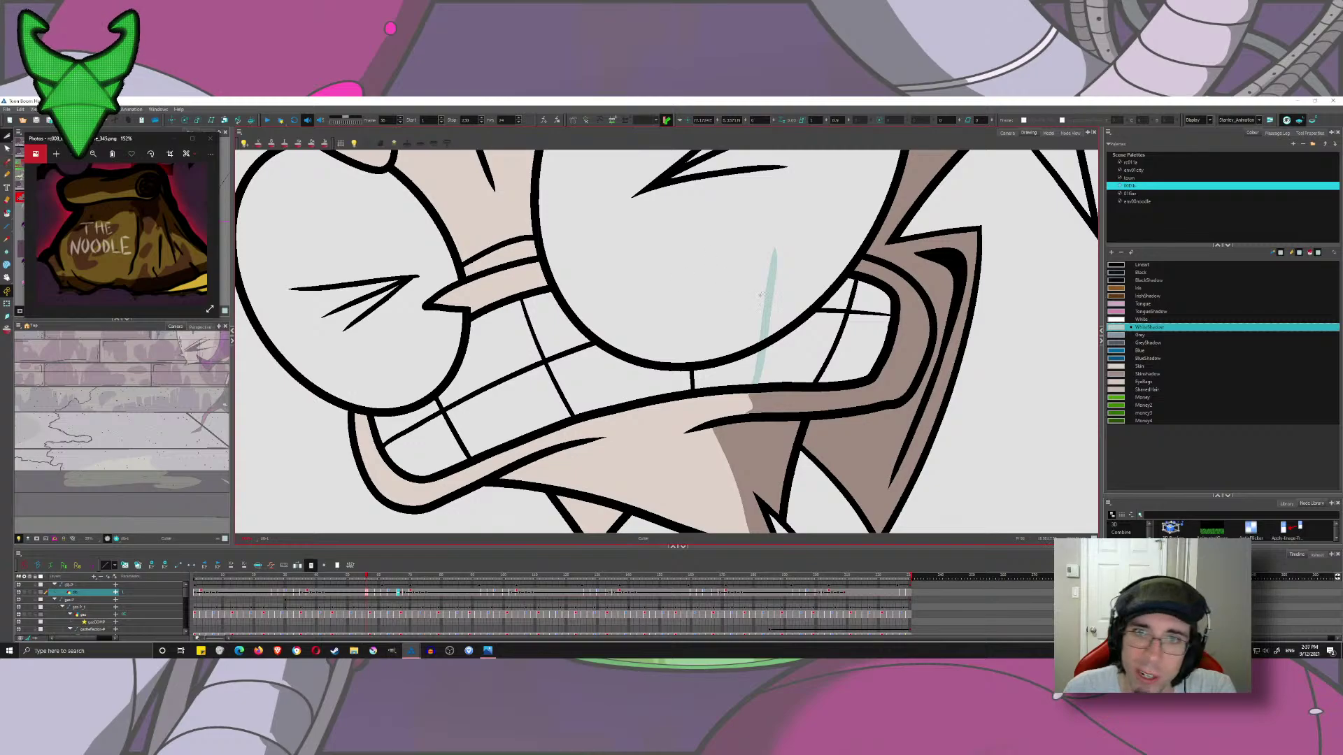
- Remove the part of the teeth's shadow line that overlaps the large eye
left_click_drag(761, 295, 782, 299)
left_click_drag(776, 308, 597, 379)
mouse_move(536, 308)
left_mouse_down()
mouse_move(549, 448)
mouse_move(537, 393)
left_mouse_up()
- Draw a curved WhiteShadow boundary down the ear side of the large eye, redoing the first stroke
scroll(548, 448, "down", 4)
scroll(518, 393, "up", 2)
left_click_drag(606, 262, 556, 277)
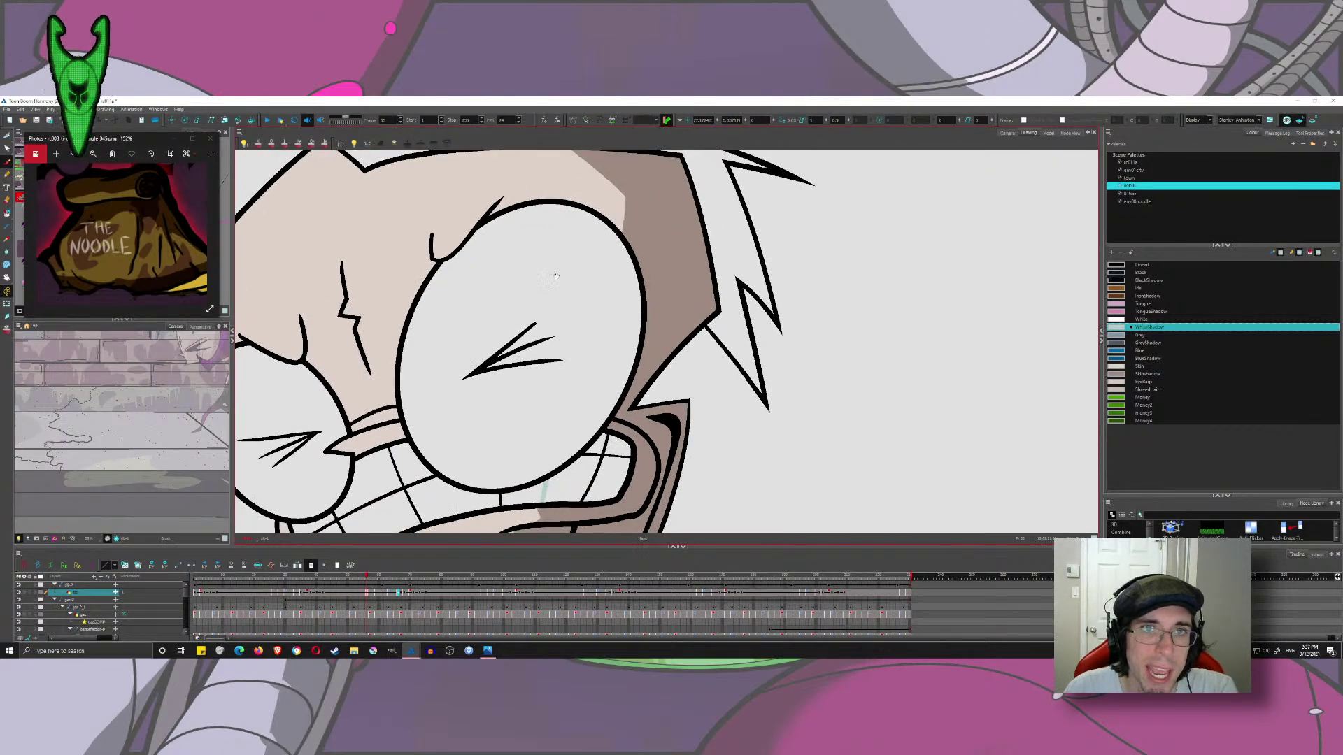
mouse_move(544, 201)
left_mouse_down()
mouse_move(617, 352)
mouse_move(554, 468)
left_mouse_up()
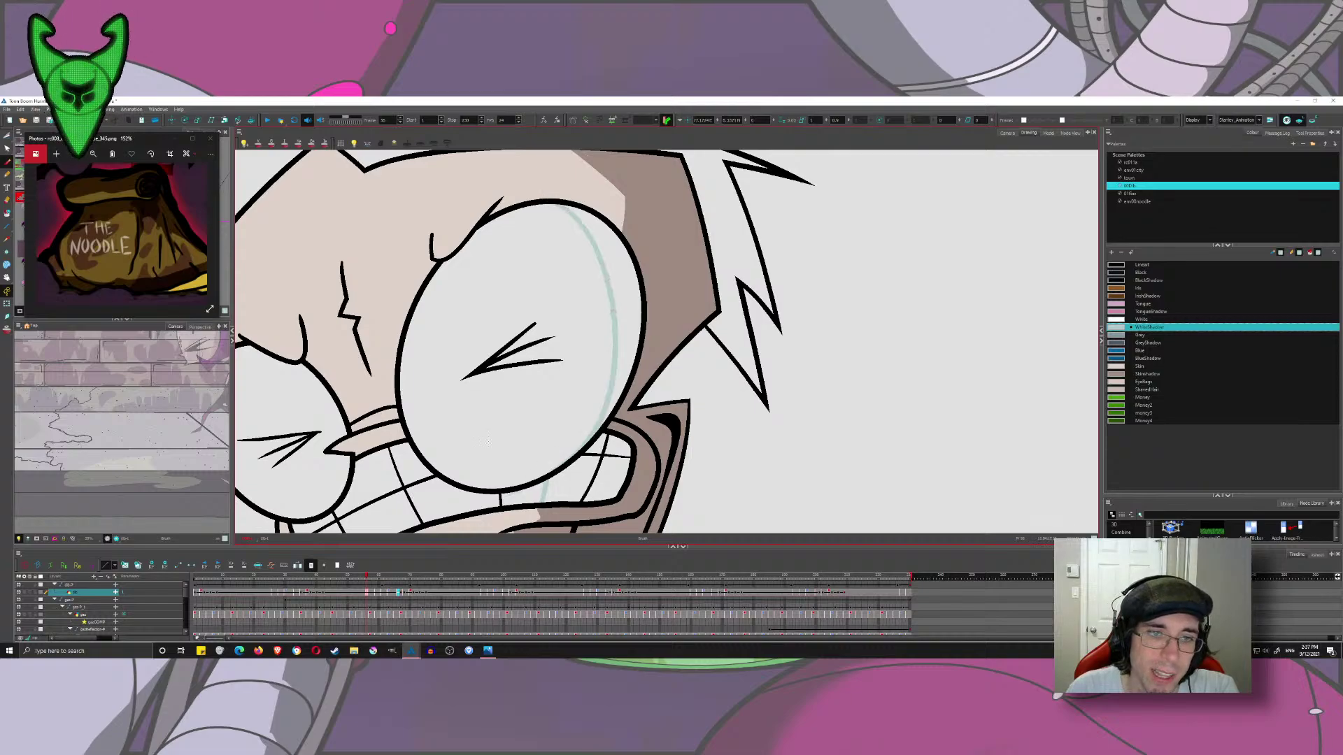
key("ctrl+z")
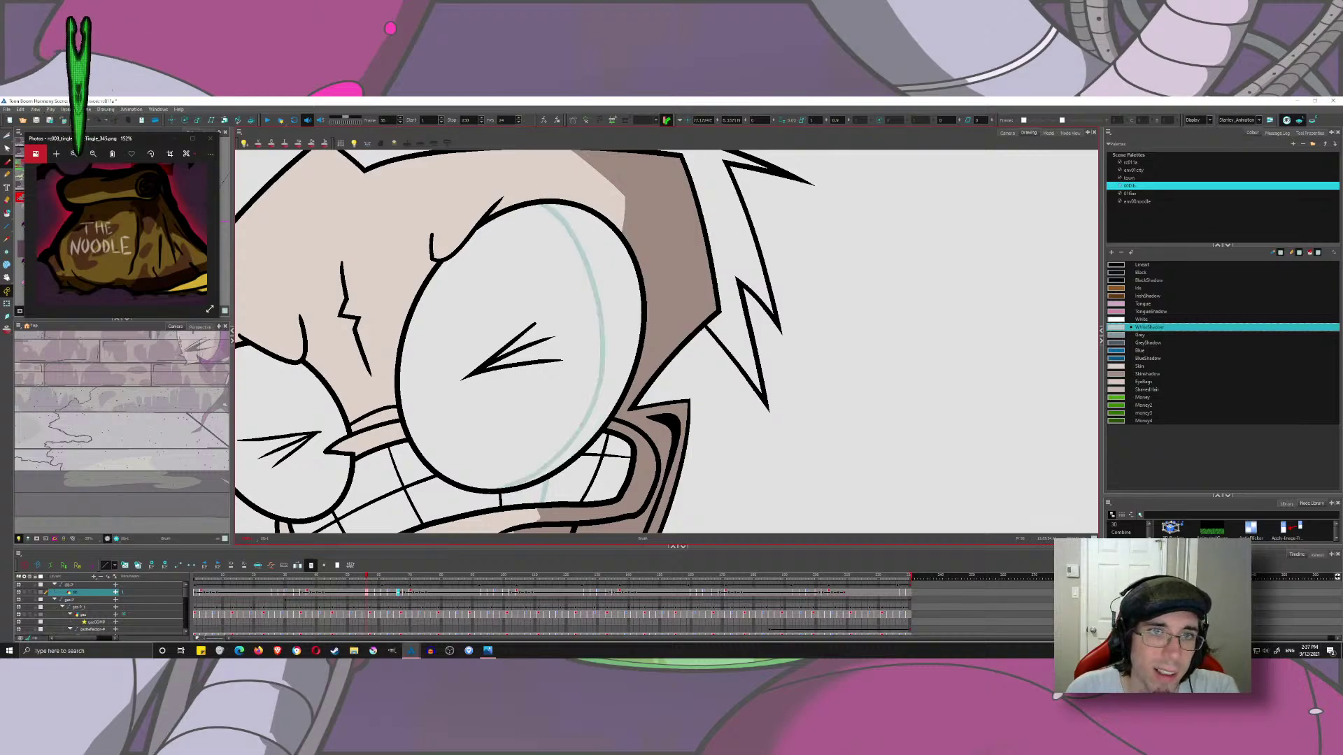
- Fill the large eye's outer strip and the teeth nearest the ear with WhiteShadow
left_click_drag(620, 326, 652, 278)
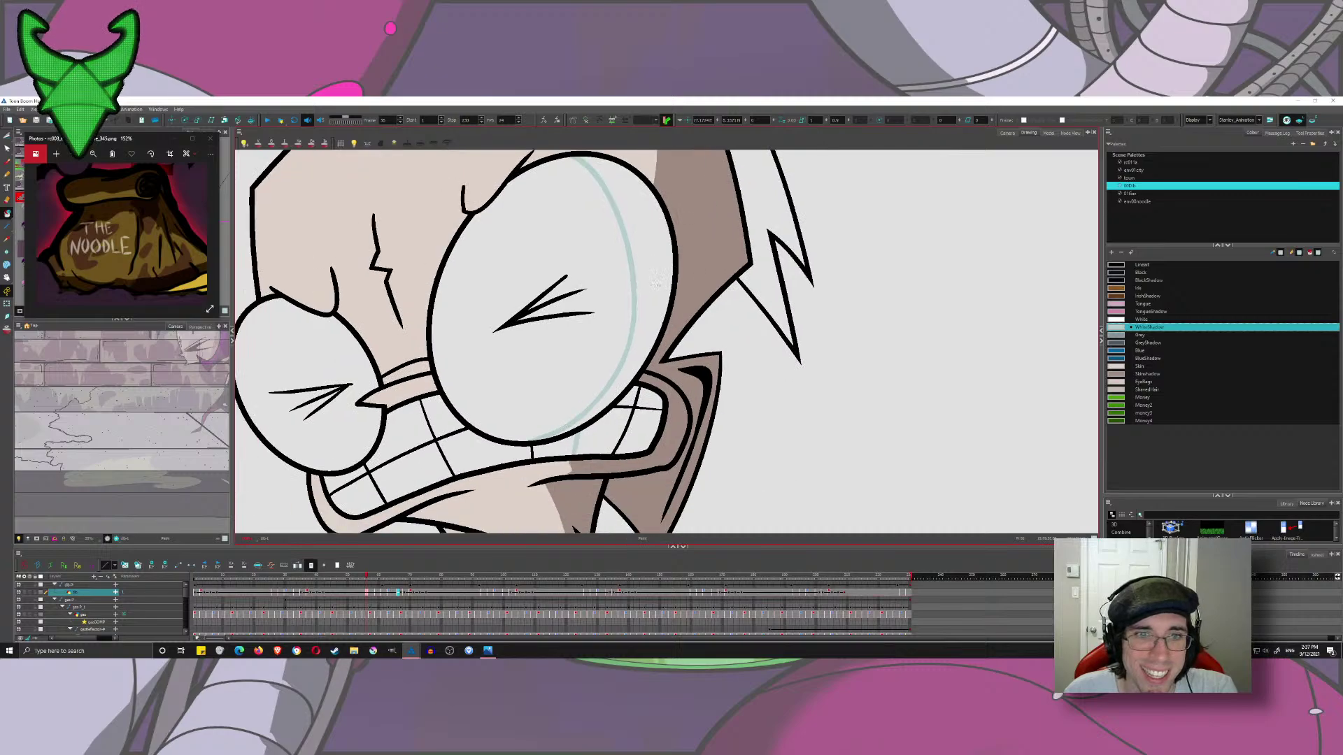
left_click(652, 278)
left_click(644, 408)
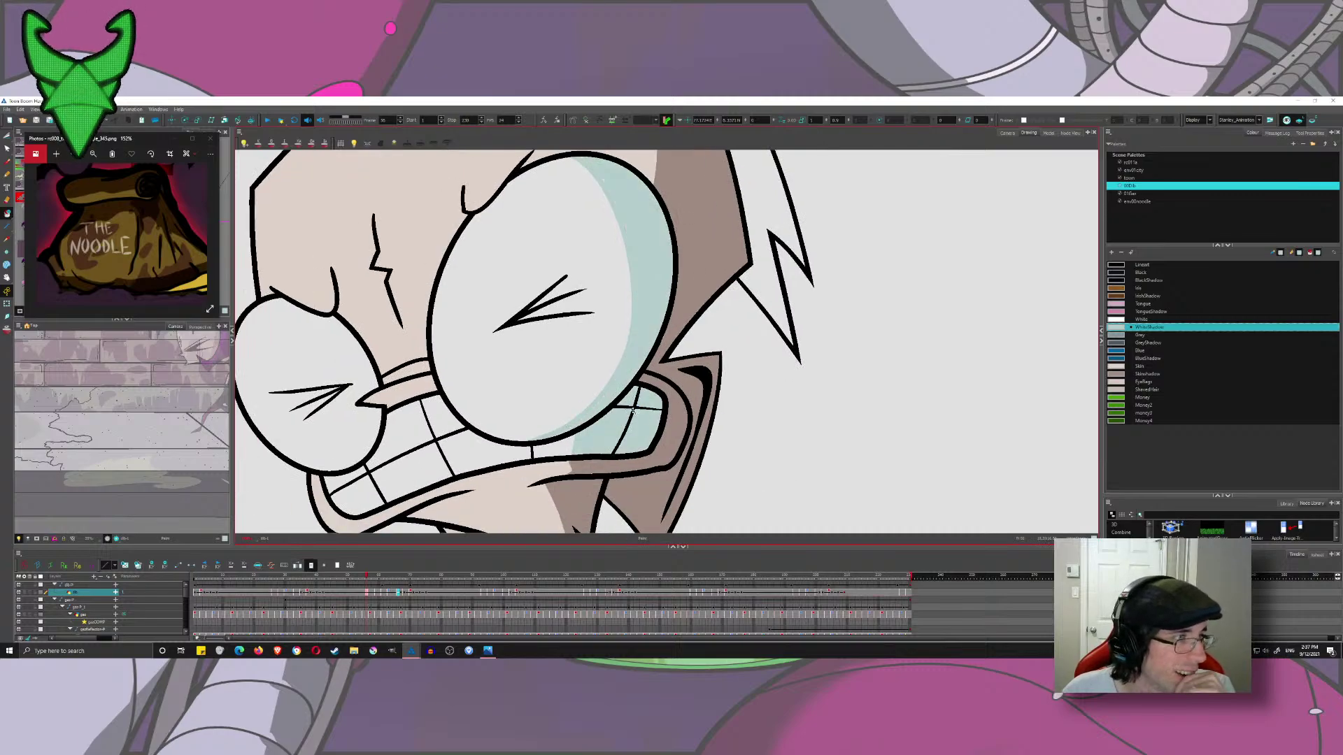
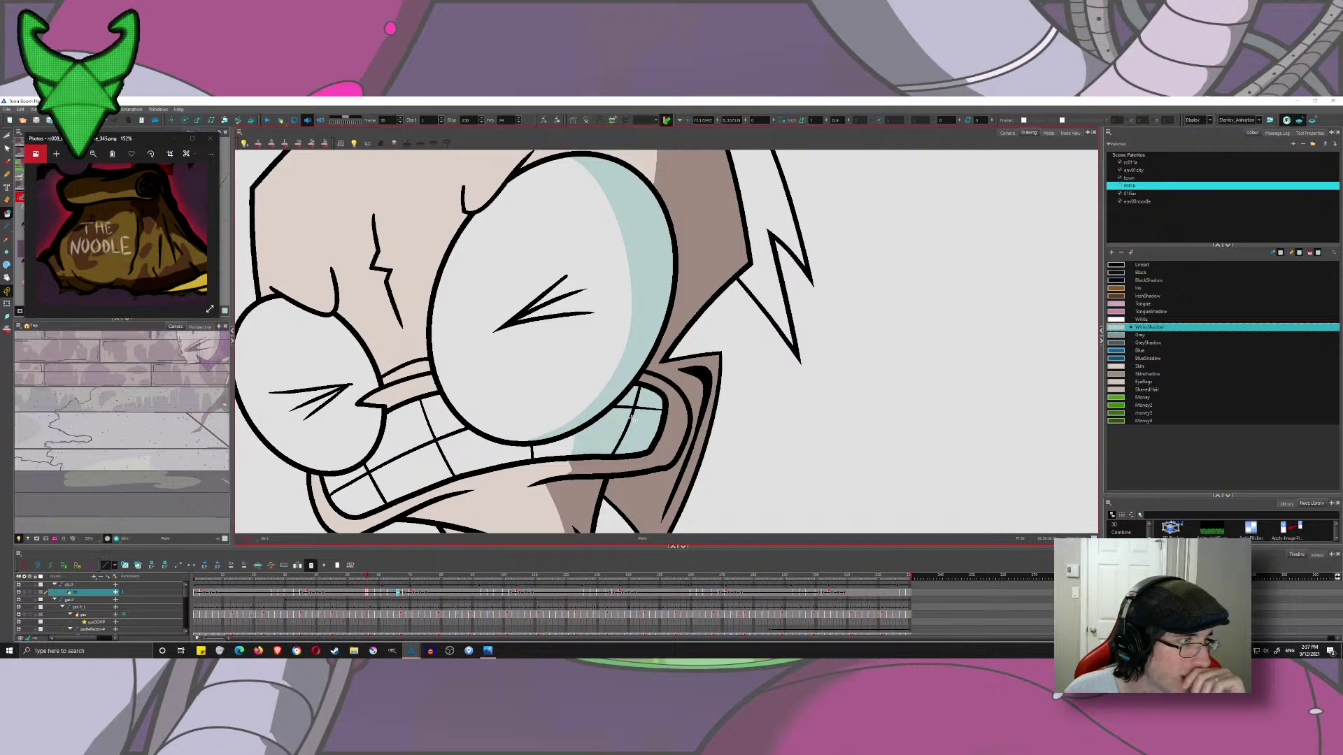
- Draw a WhiteShadow curve along the nose side of the small eye and fill the strip behind it
scroll(562, 390, "down", 5)
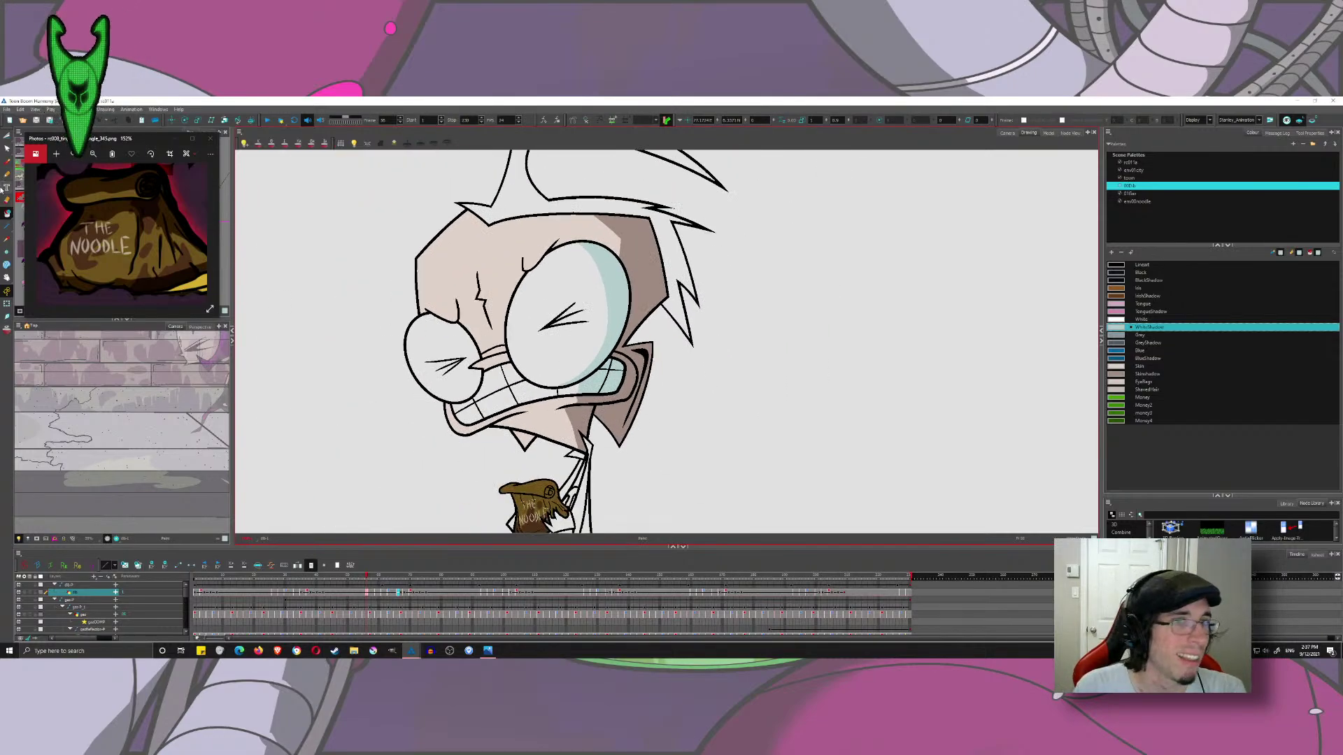
left_click(1119, 320)
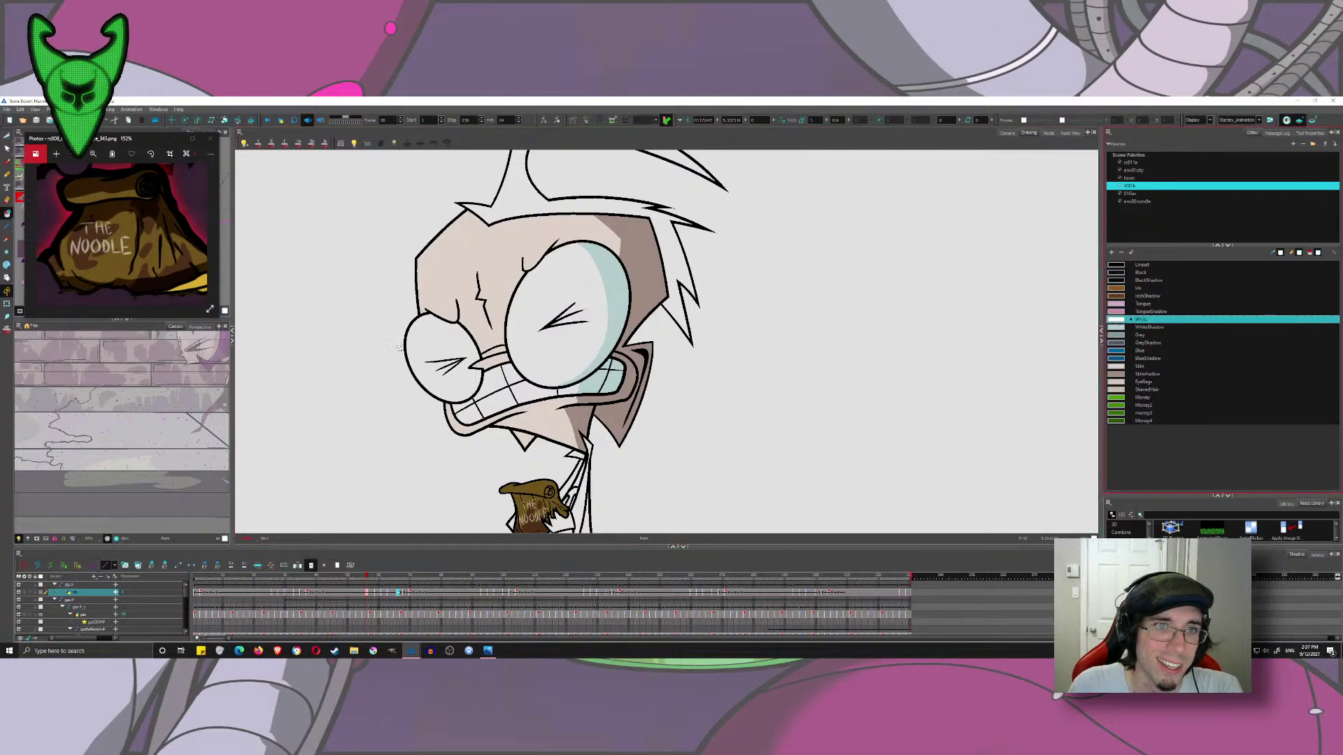
scroll(399, 348, "up", 3)
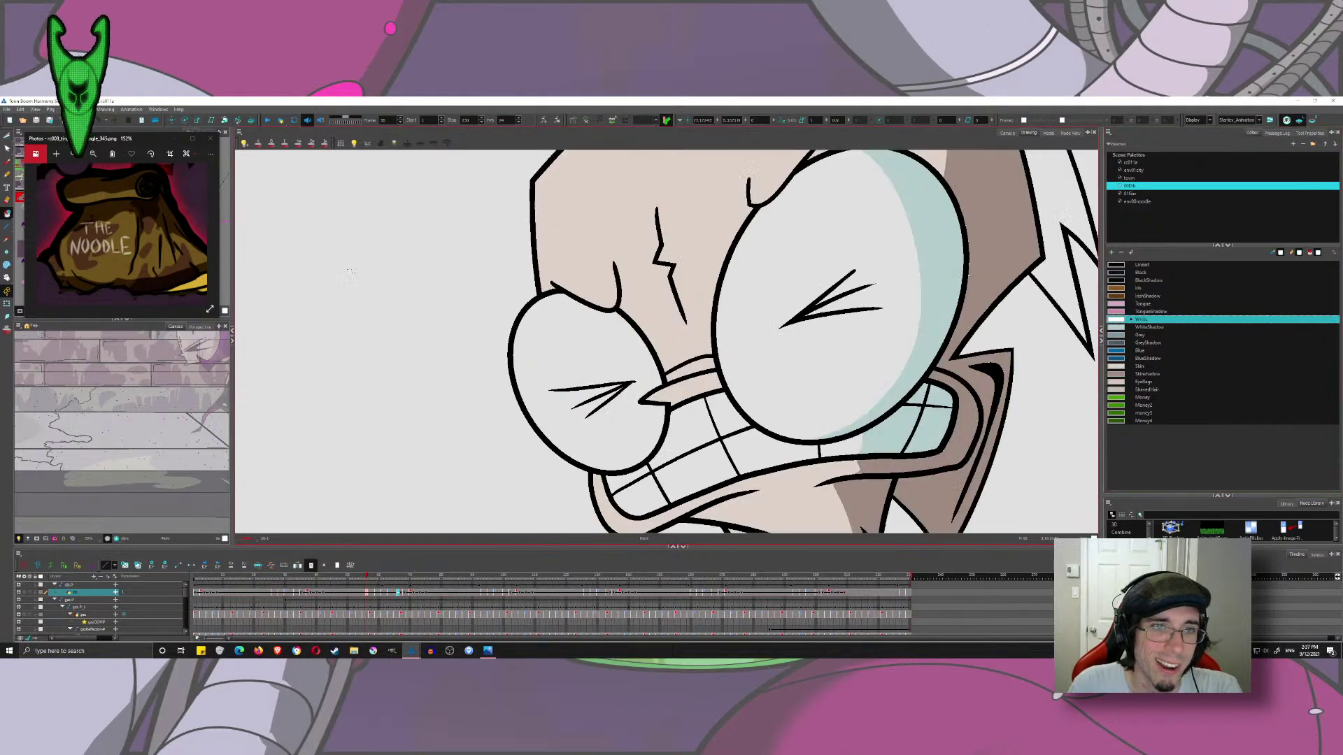
left_click(1122, 327)
left_click_drag(738, 347, 644, 303)
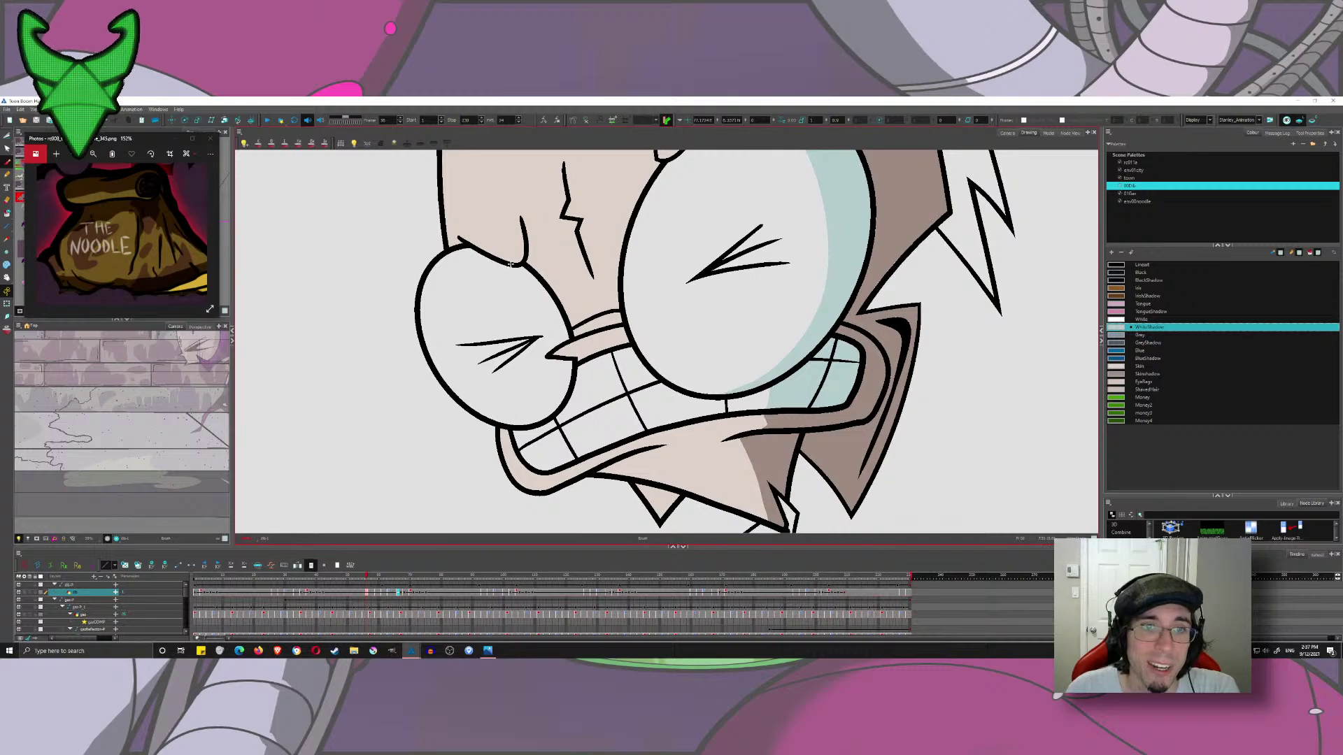
mouse_move(513, 265)
left_mouse_down()
mouse_move(534, 296)
mouse_move(490, 422)
mouse_move(512, 427)
mouse_move(546, 411)
mouse_move(516, 267)
left_mouse_up()
key("ctrl+z")
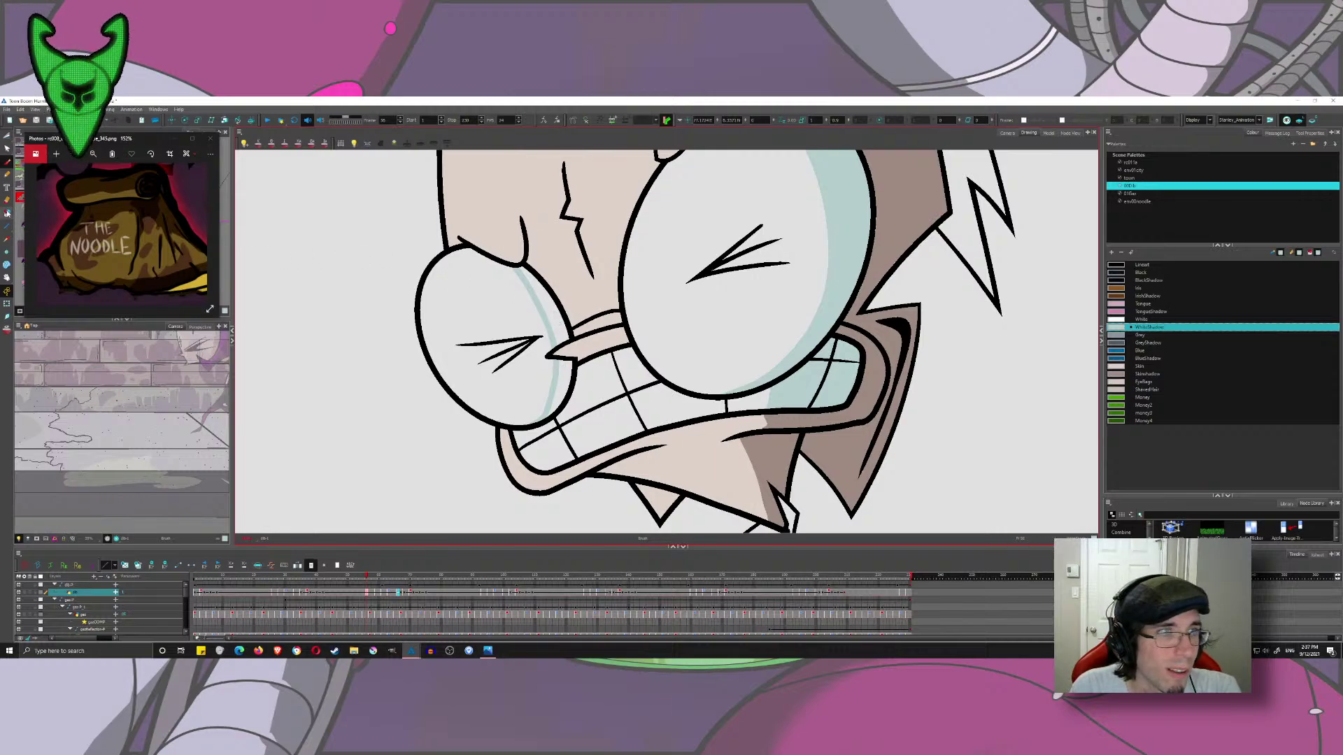
scroll(567, 377, "down", 3)
scroll(567, 377, "down", 1)
left_click_drag(567, 376, 495, 358)
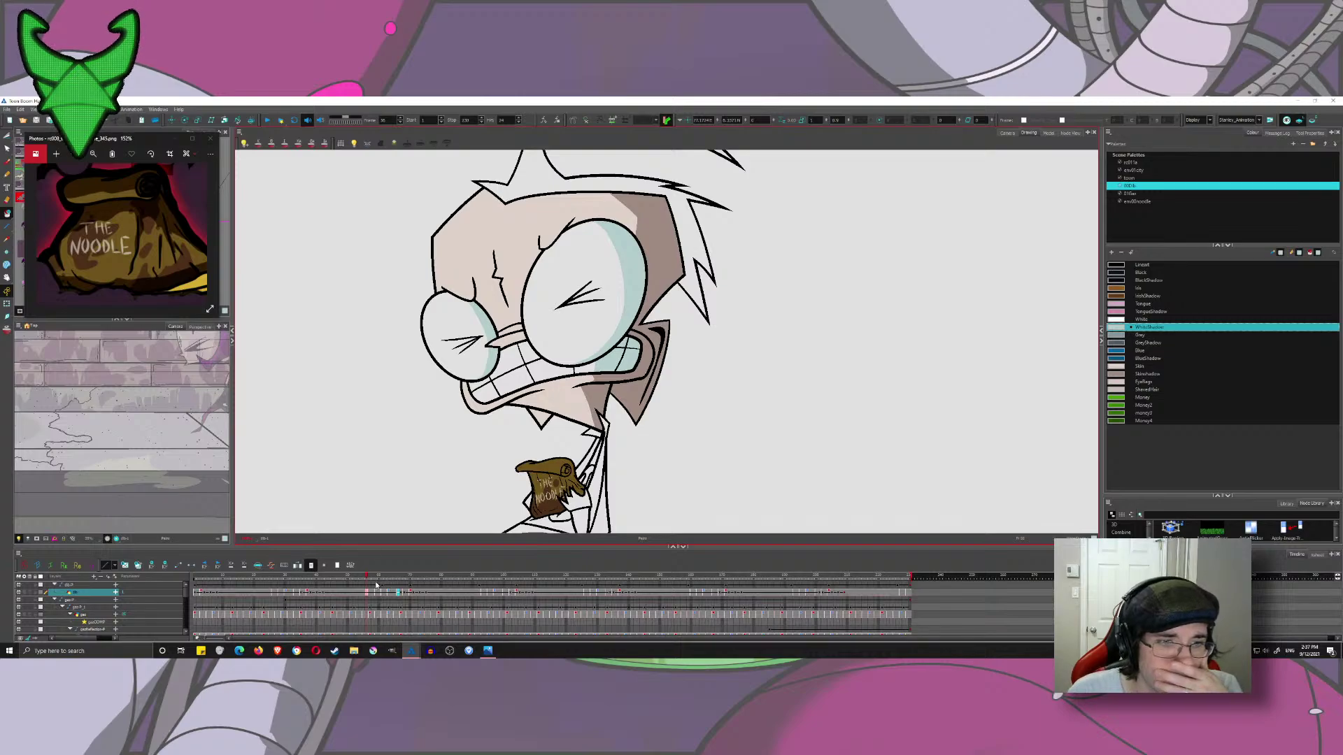
- Go to the later drawing with the head in profile and try a WhiteShadow brush stroke down its eye
mouse_move(369, 578)
left_mouse_down()
mouse_move(427, 593)
mouse_move(395, 593)
left_mouse_up()
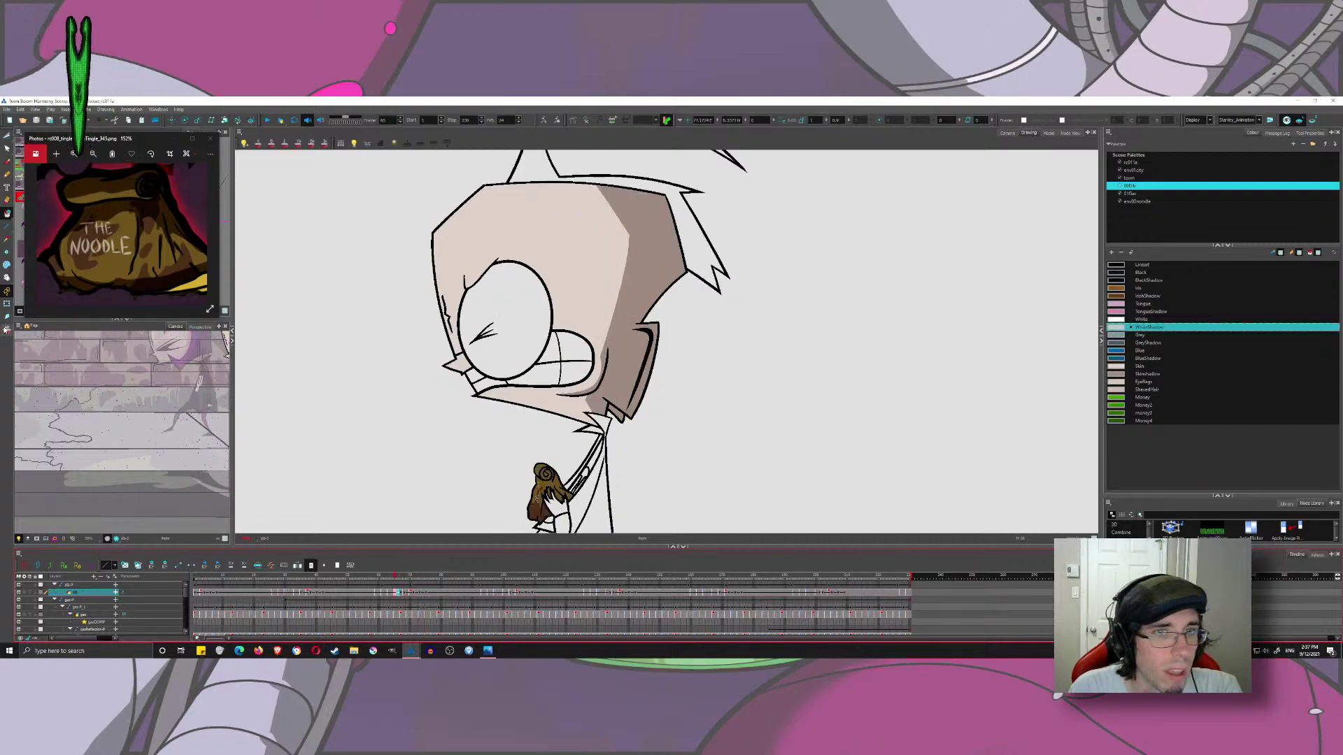
key("alt+o")
key("alt+o")
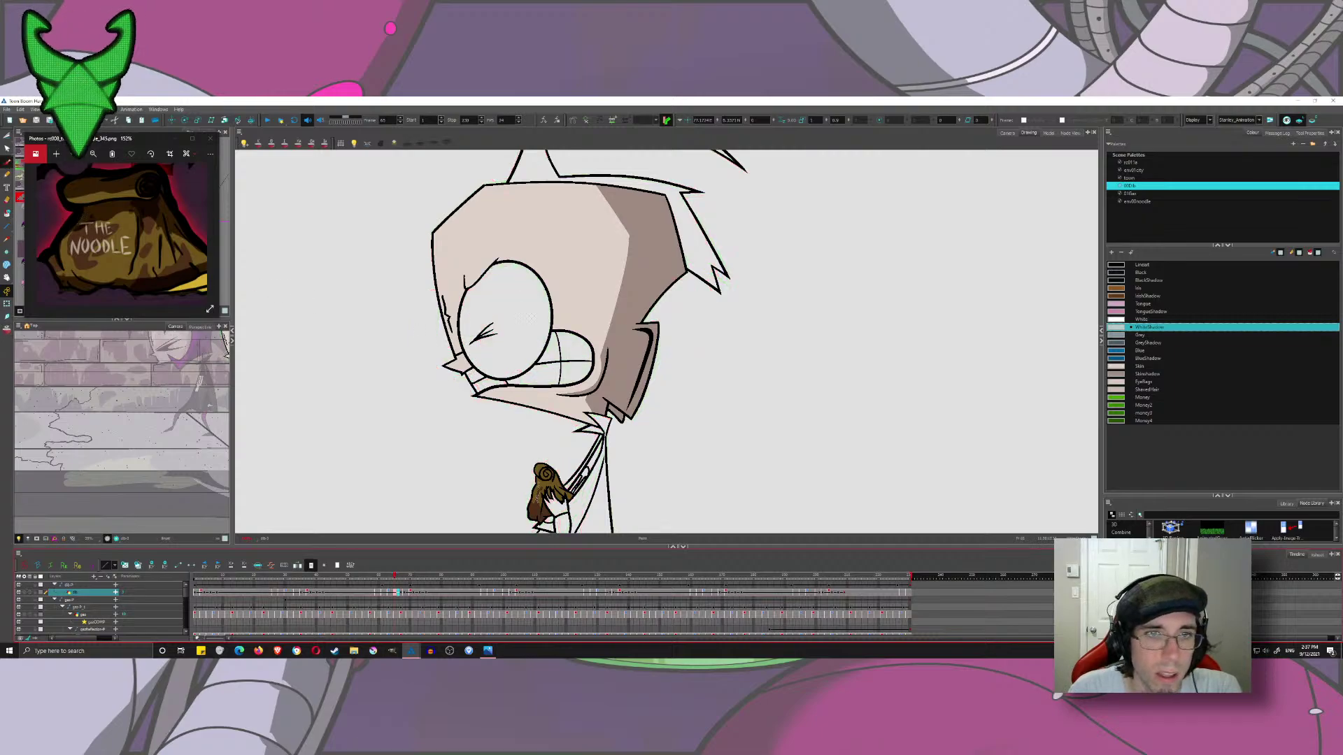
key("alt+b")
mouse_move(509, 262)
left_mouse_down()
mouse_move(533, 285)
mouse_move(537, 346)
mouse_move(509, 379)
left_mouse_up()
scroll(518, 279, "up", 5)
key("ctrl+z")
scroll(498, 263, "down", 3)
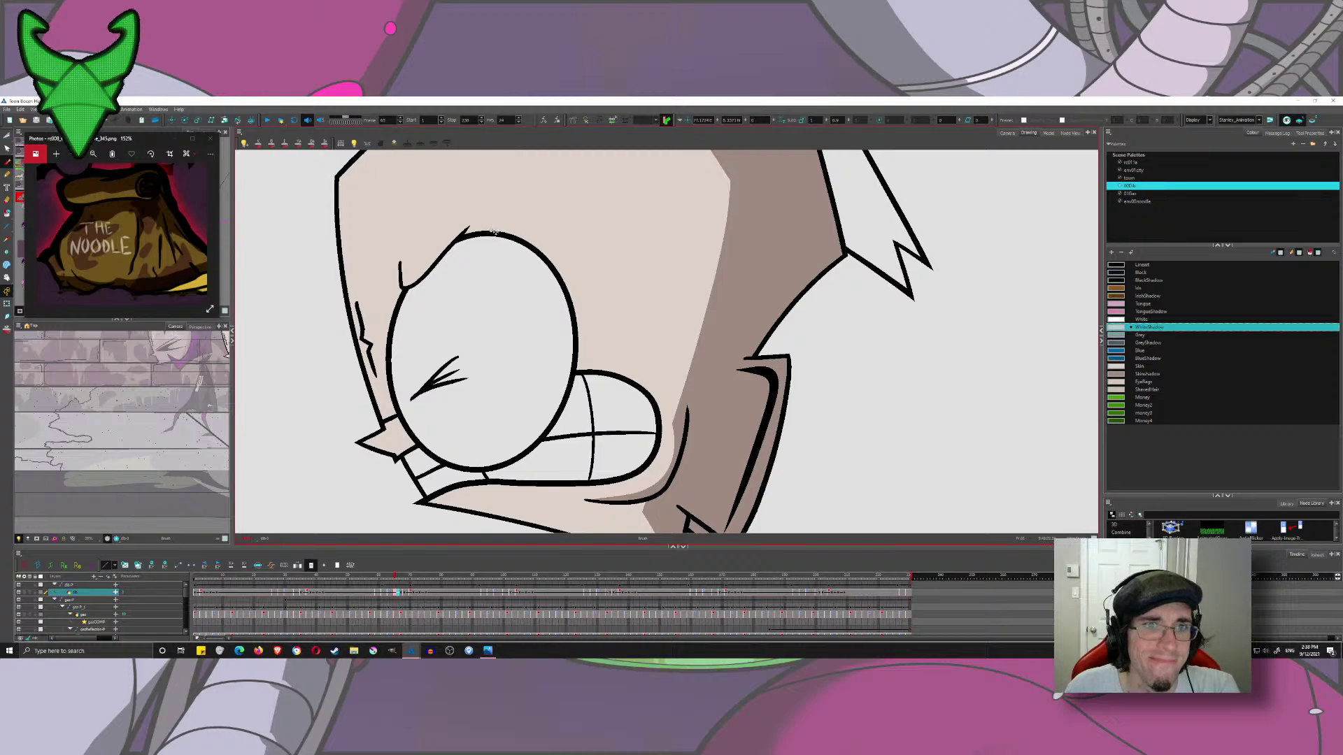
- Draw a curved WhiteShadow boundary down the rear side of the profile eye and fill the strip
mouse_move(502, 238)
left_mouse_down()
mouse_move(531, 415)
mouse_move(462, 467)
mouse_move(573, 323)
left_mouse_up()
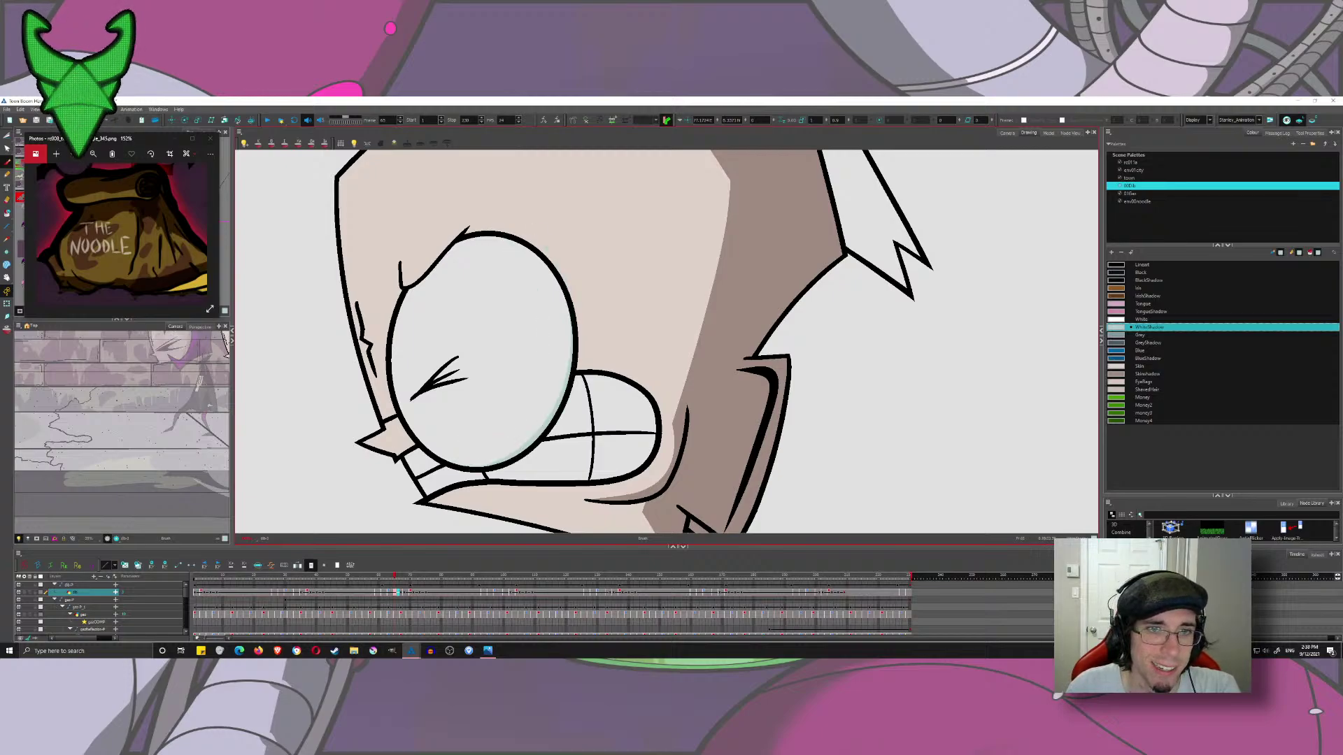
key("ctrl+z")
left_click_drag(502, 233, 452, 453)
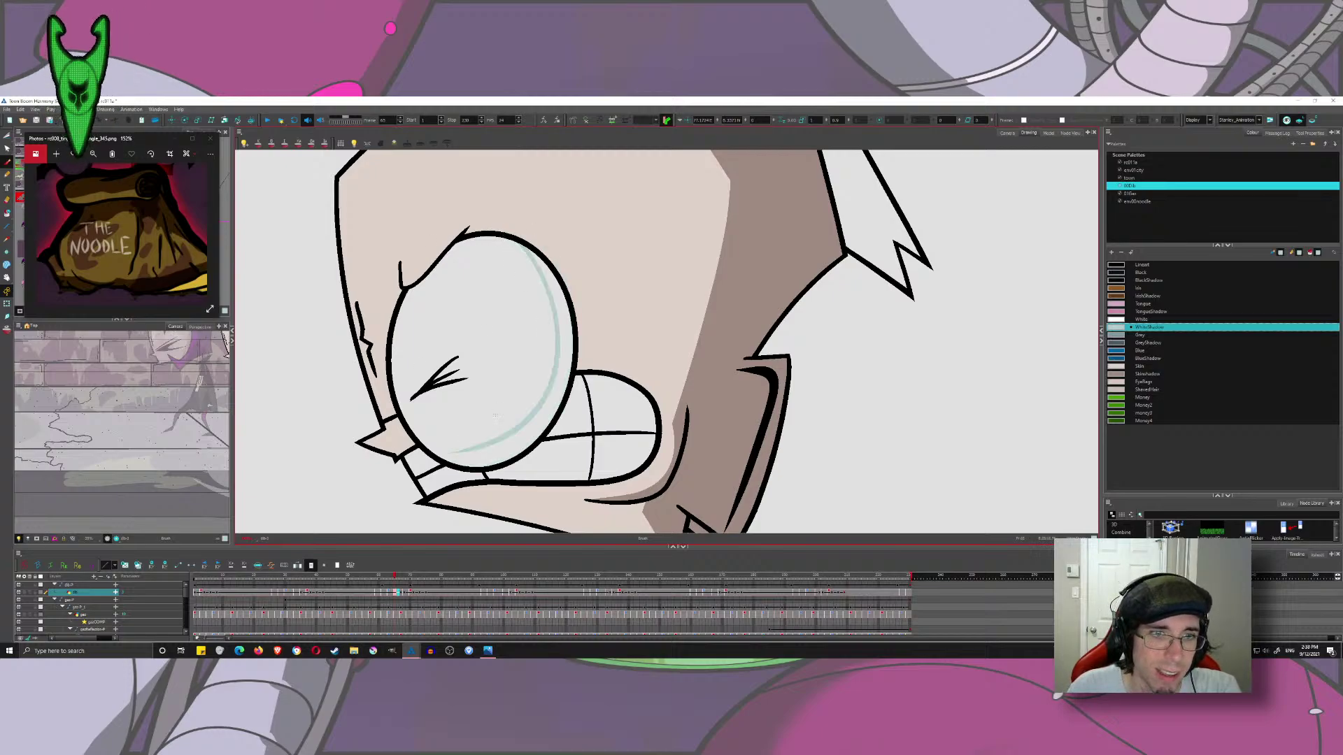
key("ctrl+z")
left_click_drag(533, 251, 447, 463)
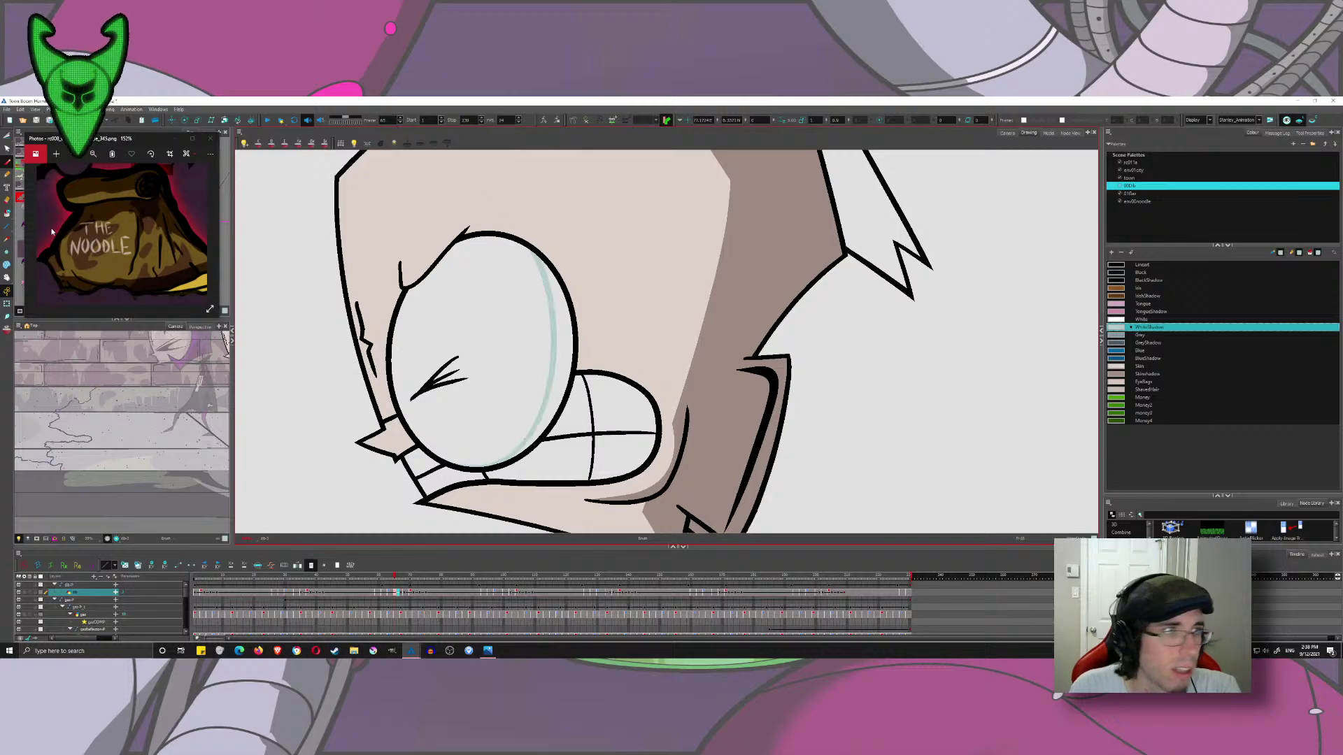
left_click(562, 350)
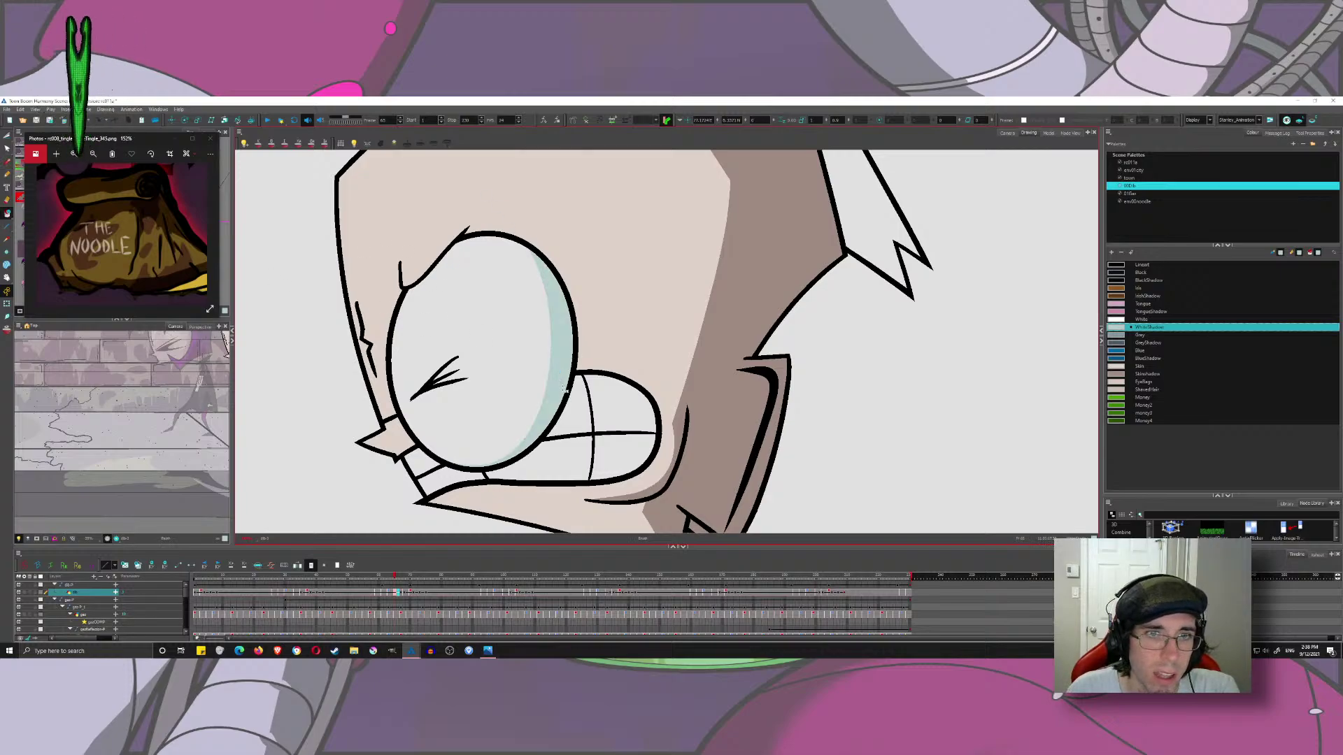
- Go to the next head drawing, turned further away, and shade the rear edge of its eye with WhiteShadow
mouse_move(396, 575)
left_mouse_down()
mouse_move(367, 570)
mouse_move(413, 584)
mouse_move(398, 568)
left_mouse_up()
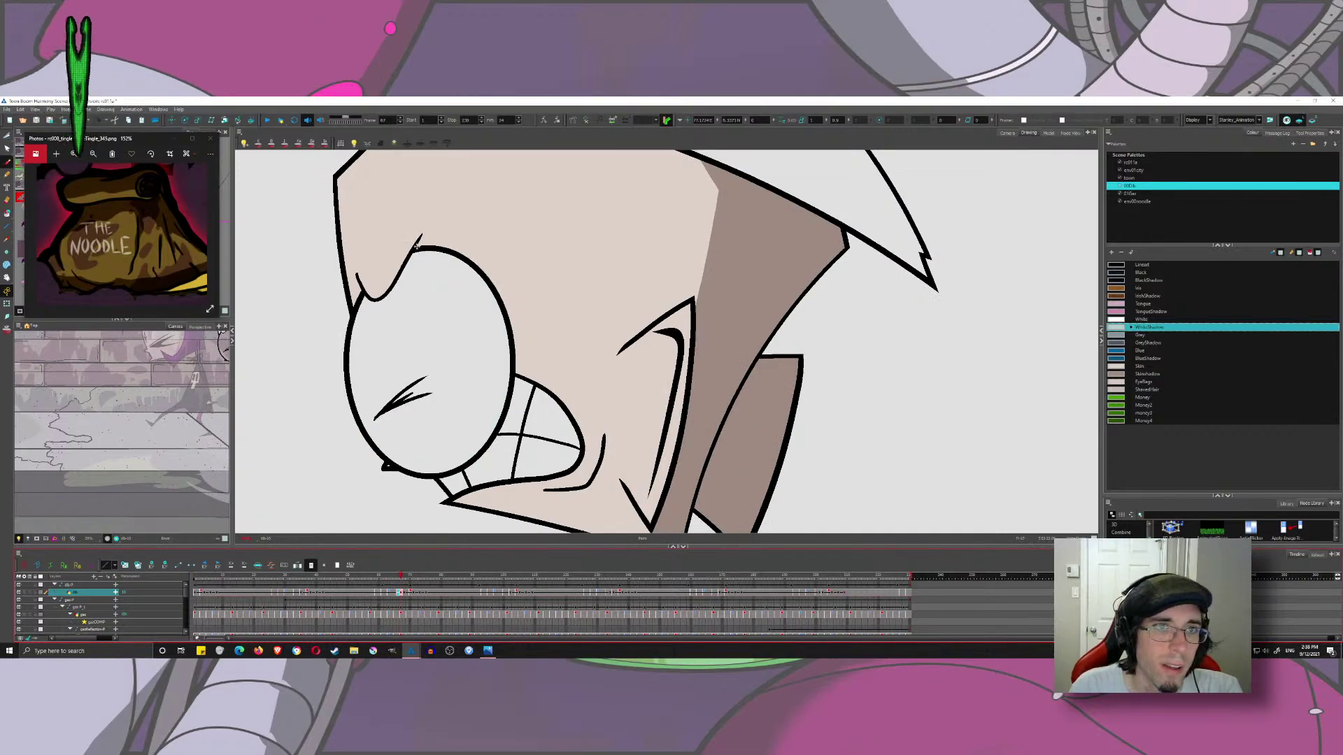
mouse_move(420, 248)
left_mouse_down()
mouse_move(462, 267)
mouse_move(488, 310)
mouse_move(496, 369)
mouse_move(482, 409)
left_mouse_up()
key("ctrl+z")
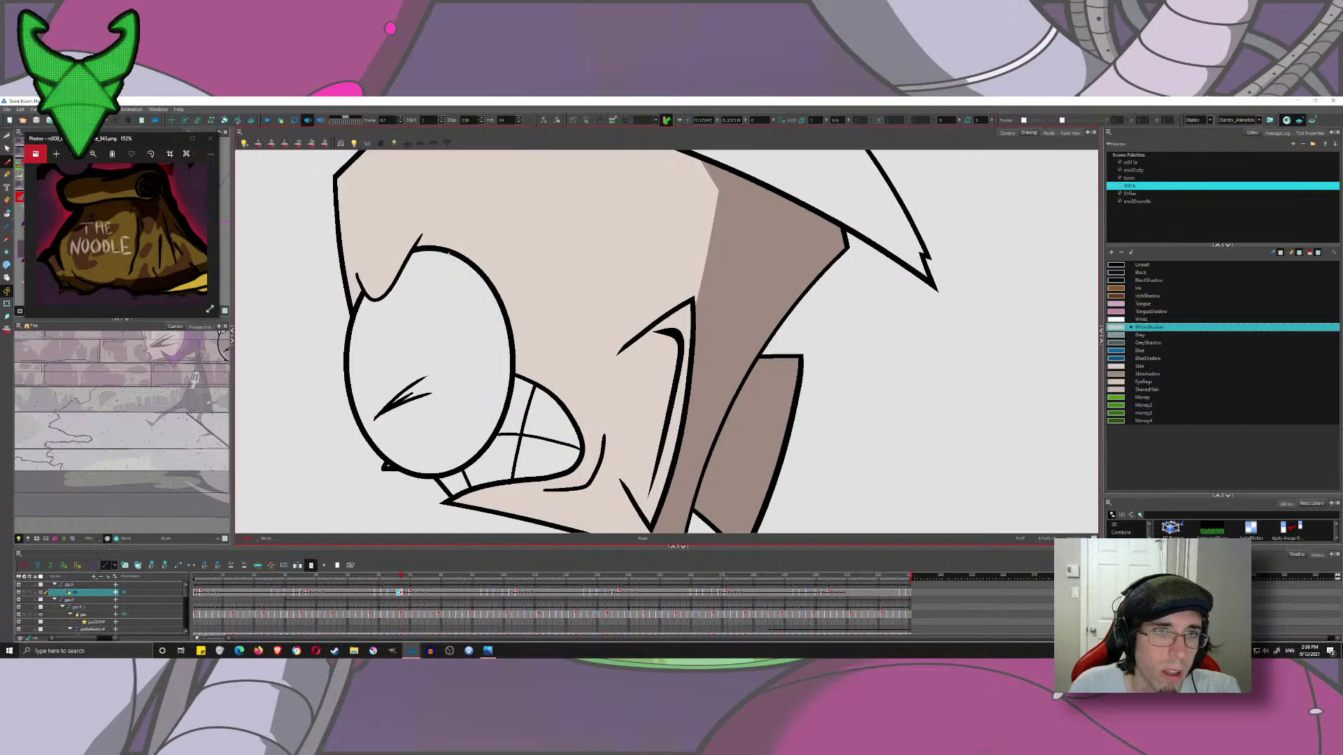
left_click_drag(435, 248, 490, 298)
mouse_move(502, 364)
left_mouse_down()
mouse_move(501, 405)
mouse_move(464, 481)
left_mouse_up()
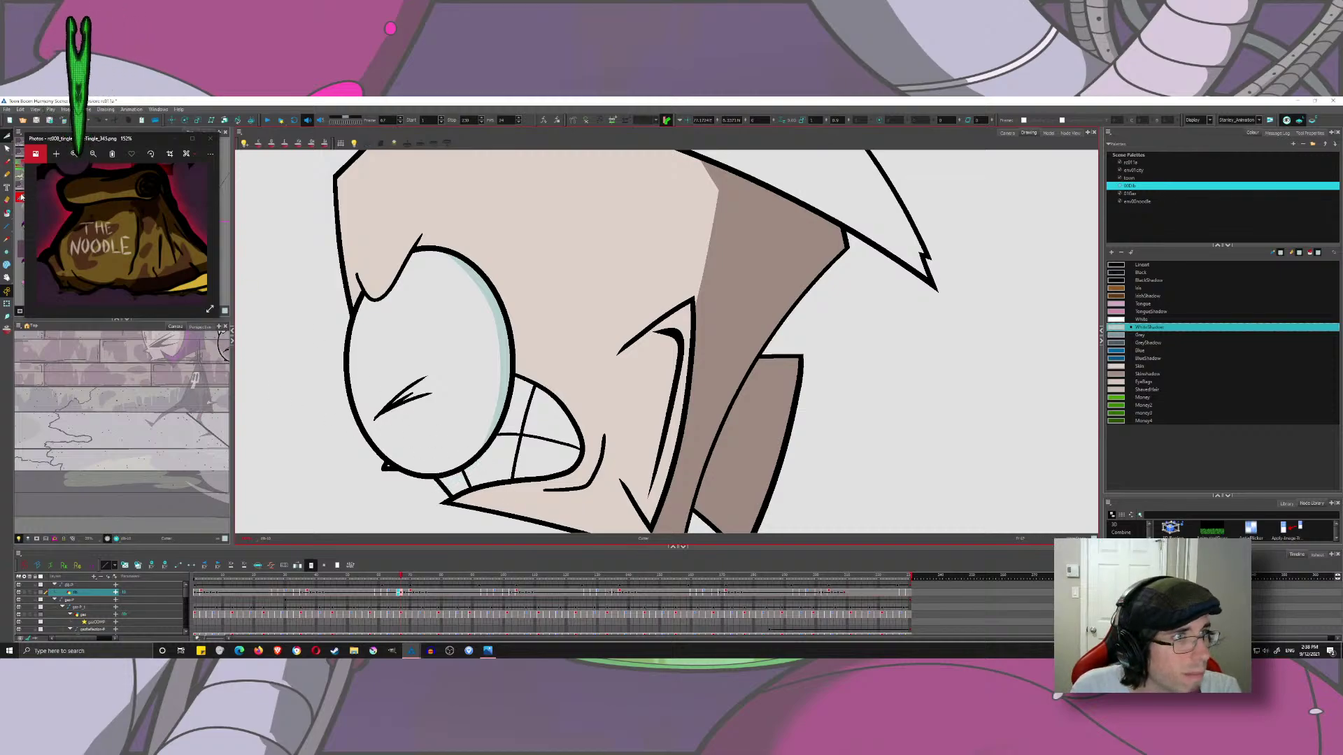
scroll(602, 374, "up", 5)
scroll(602, 374, "down", 4)
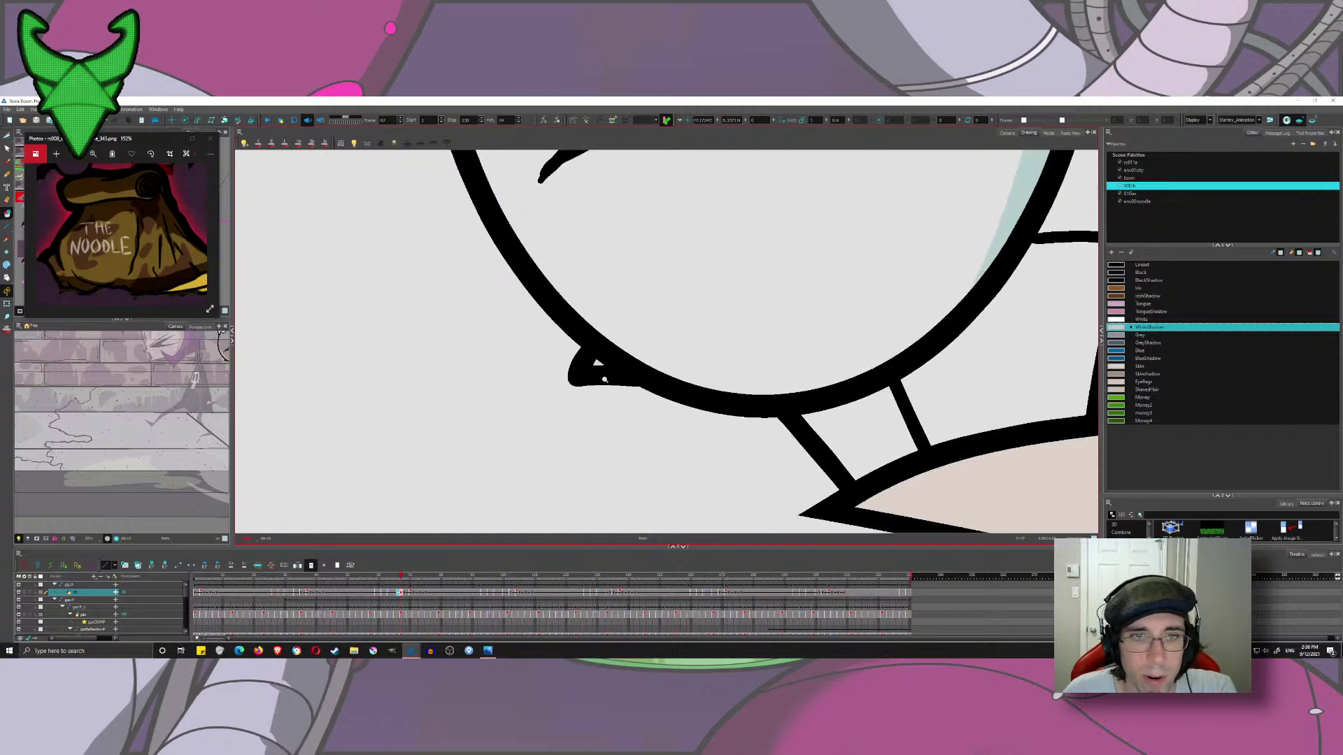
scroll(609, 378, "down", 4)
left_click_drag(608, 325, 539, 336)
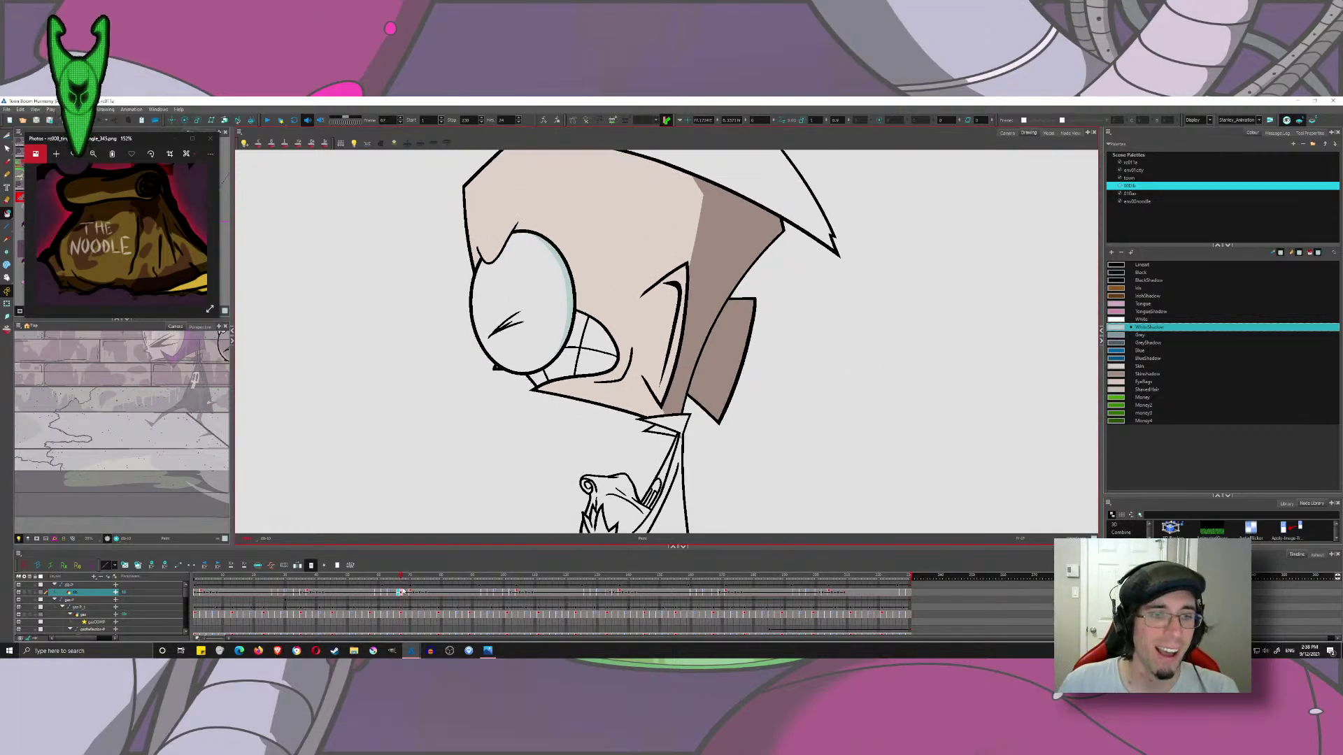
- Return to the earlier unshaded two-eyed drawing and shade the nose side of its small eye with WhiteShadow
left_click_drag(402, 575, 379, 570)
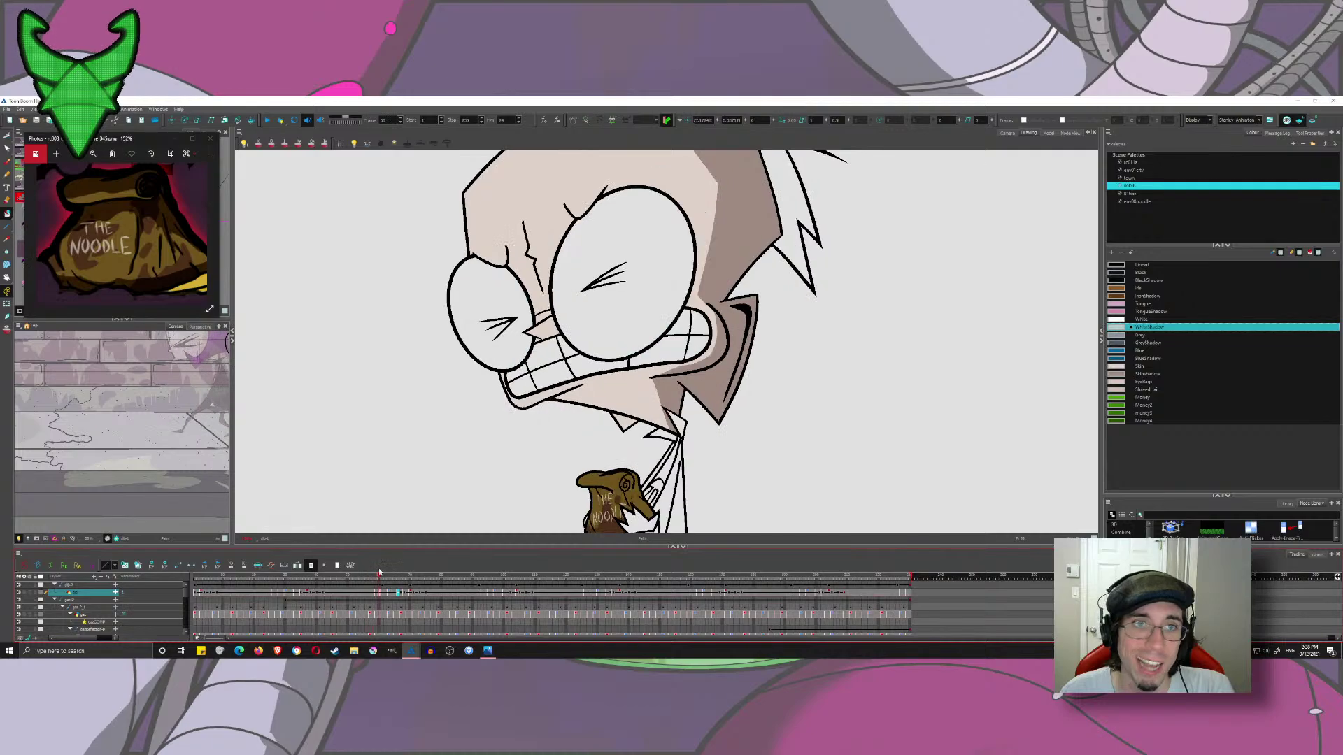
scroll(580, 241, "up", 4)
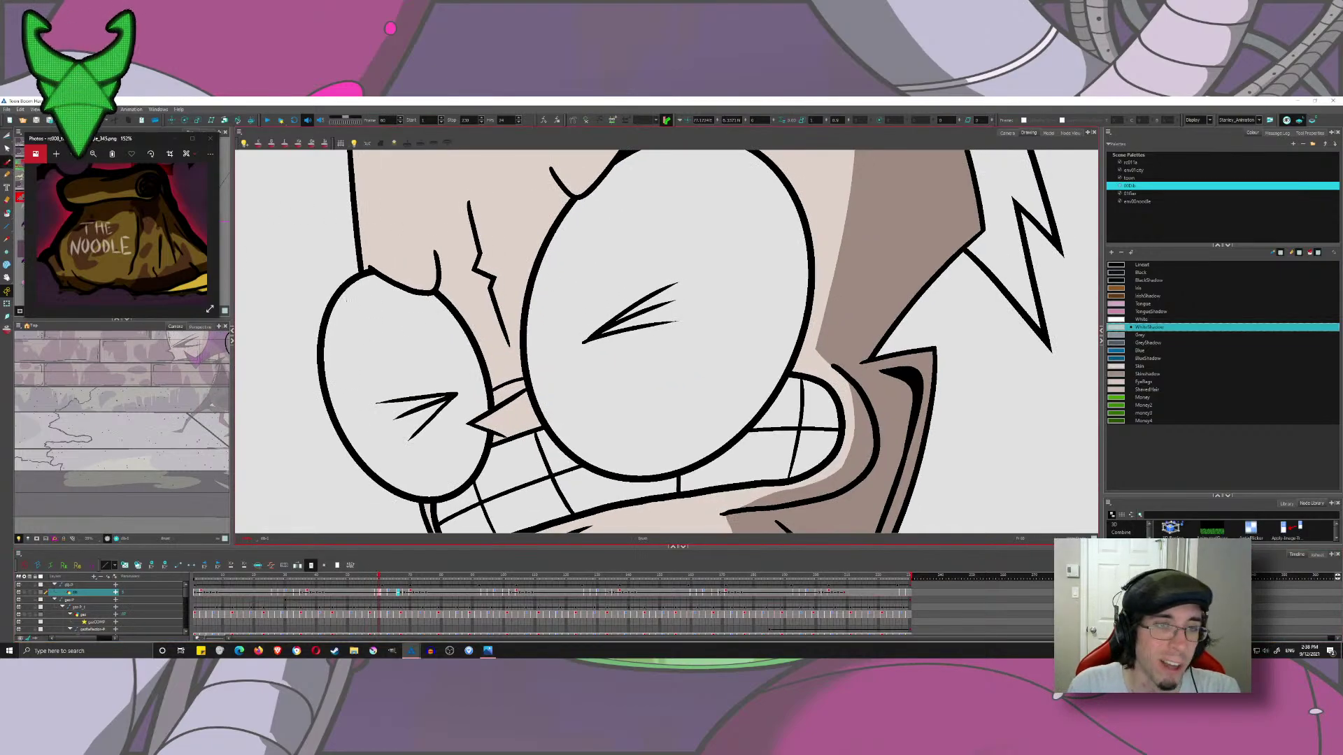
left_click_drag(422, 293, 408, 226)
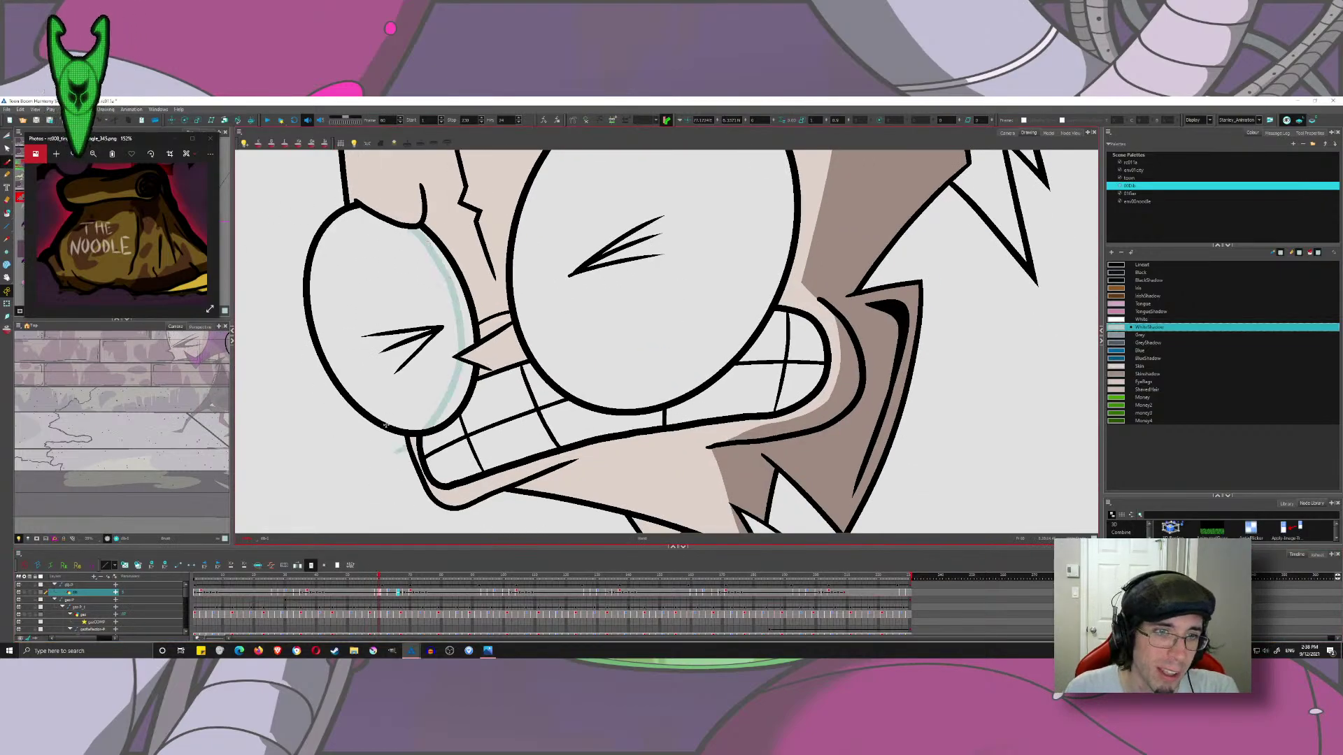
mouse_move(418, 435)
left_mouse_down()
mouse_move(456, 404)
mouse_move(418, 231)
left_mouse_up()
key("ctrl+z")
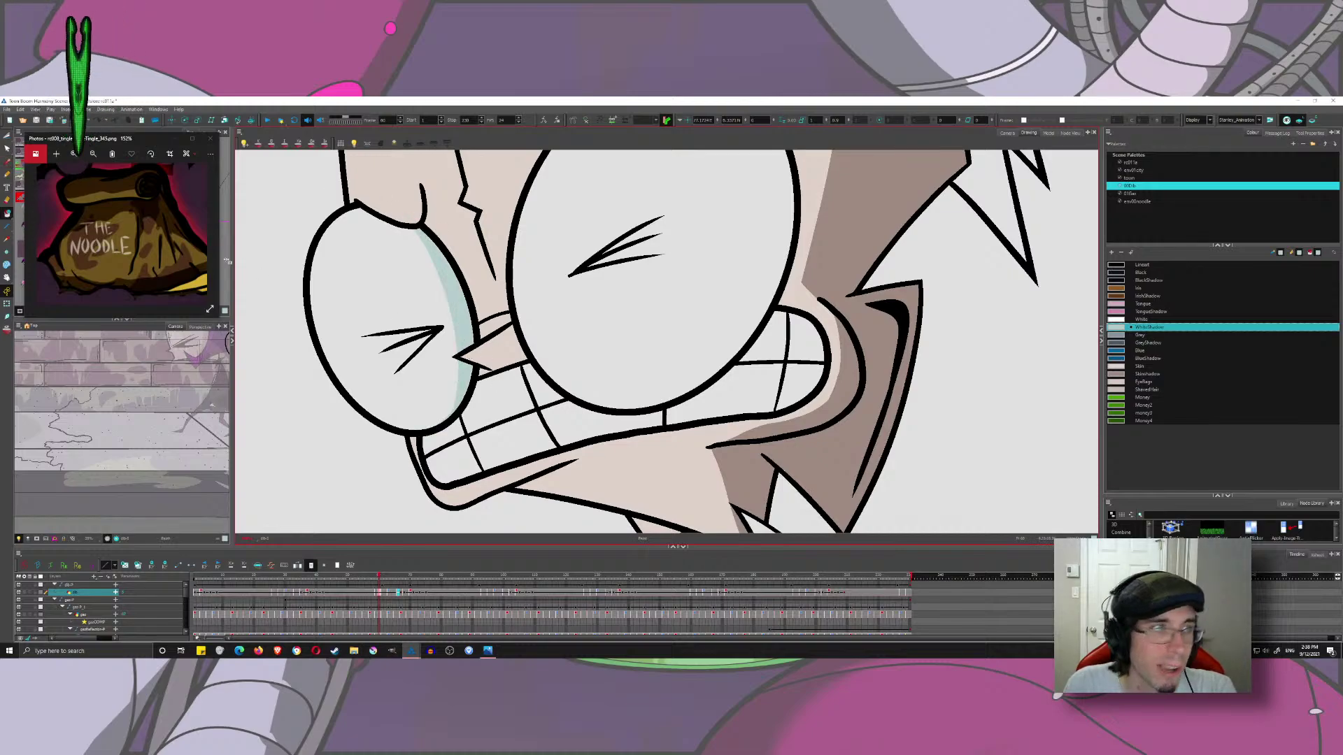
- Draw a curved WhiteShadow boundary down the rear side of the large eye in the same two-eyed drawing and fill the strip
left_click(6, 163)
left_click_drag(704, 235, 631, 339)
scroll(635, 328, "down", 1)
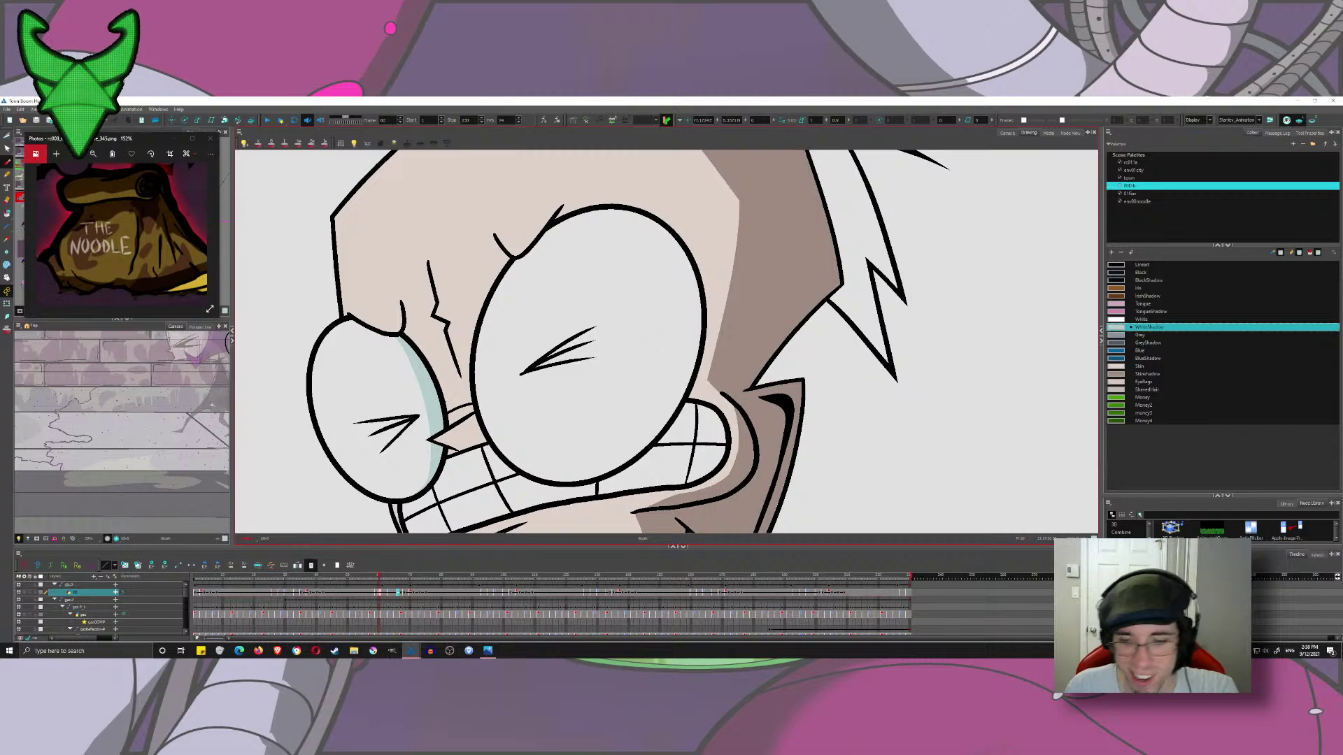
key("comma")
key("comma")
key("period")
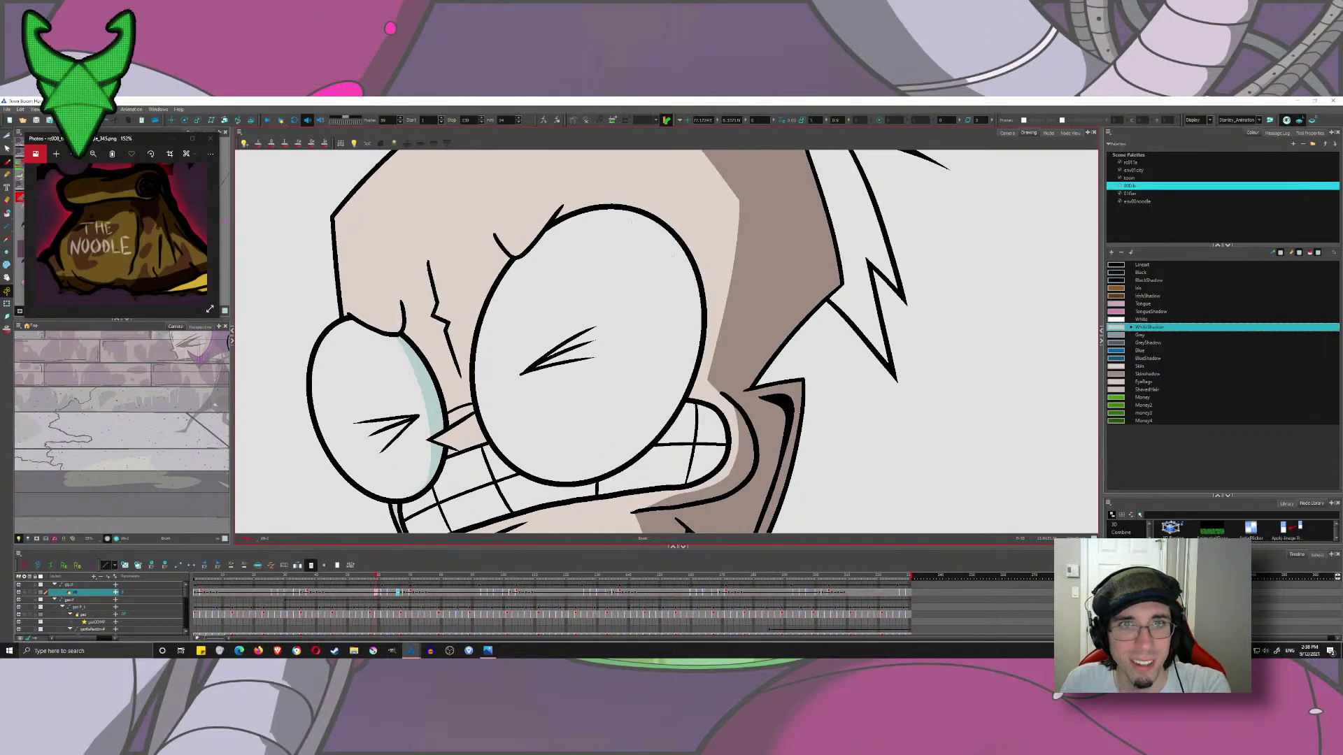
key("period")
key("comma")
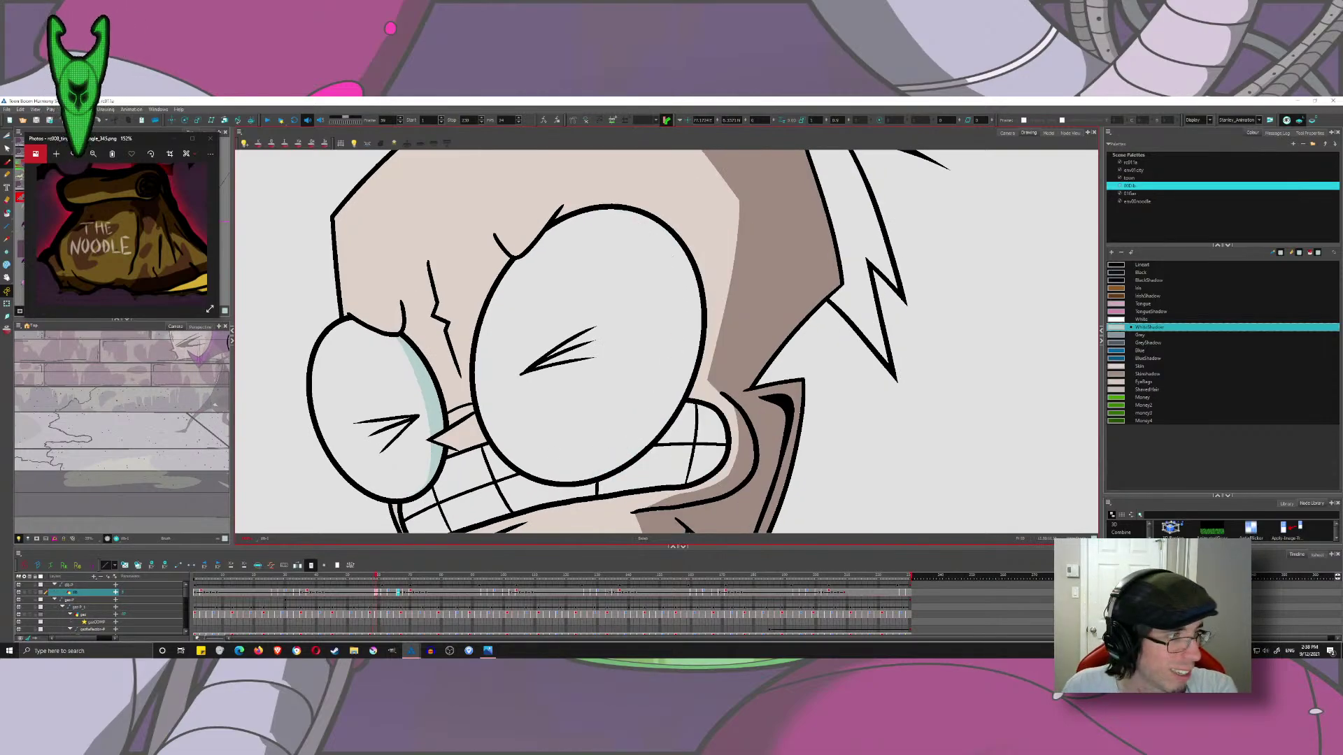
left_click_drag(526, 402, 519, 367)
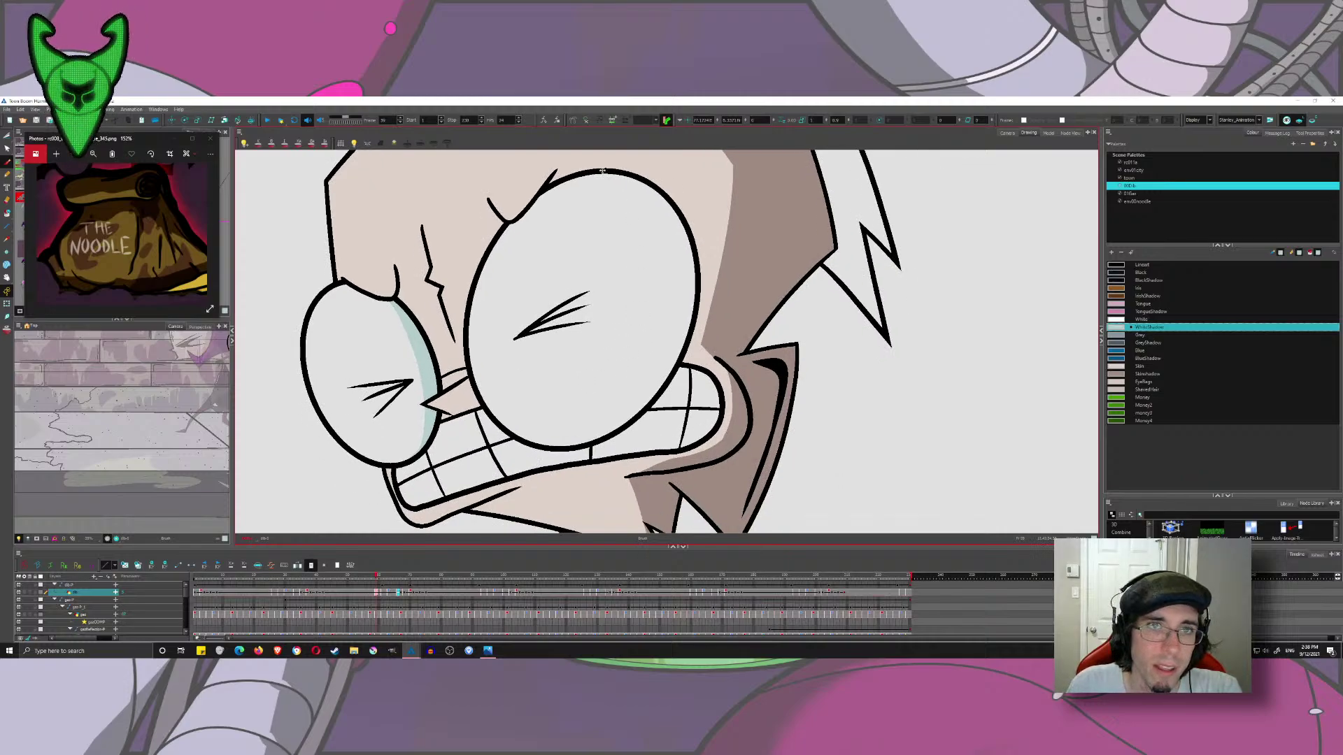
mouse_move(602, 170)
left_mouse_down()
mouse_move(669, 283)
mouse_move(611, 443)
mouse_move(640, 405)
mouse_move(555, 131)
left_mouse_up()
key("ctrl+z")
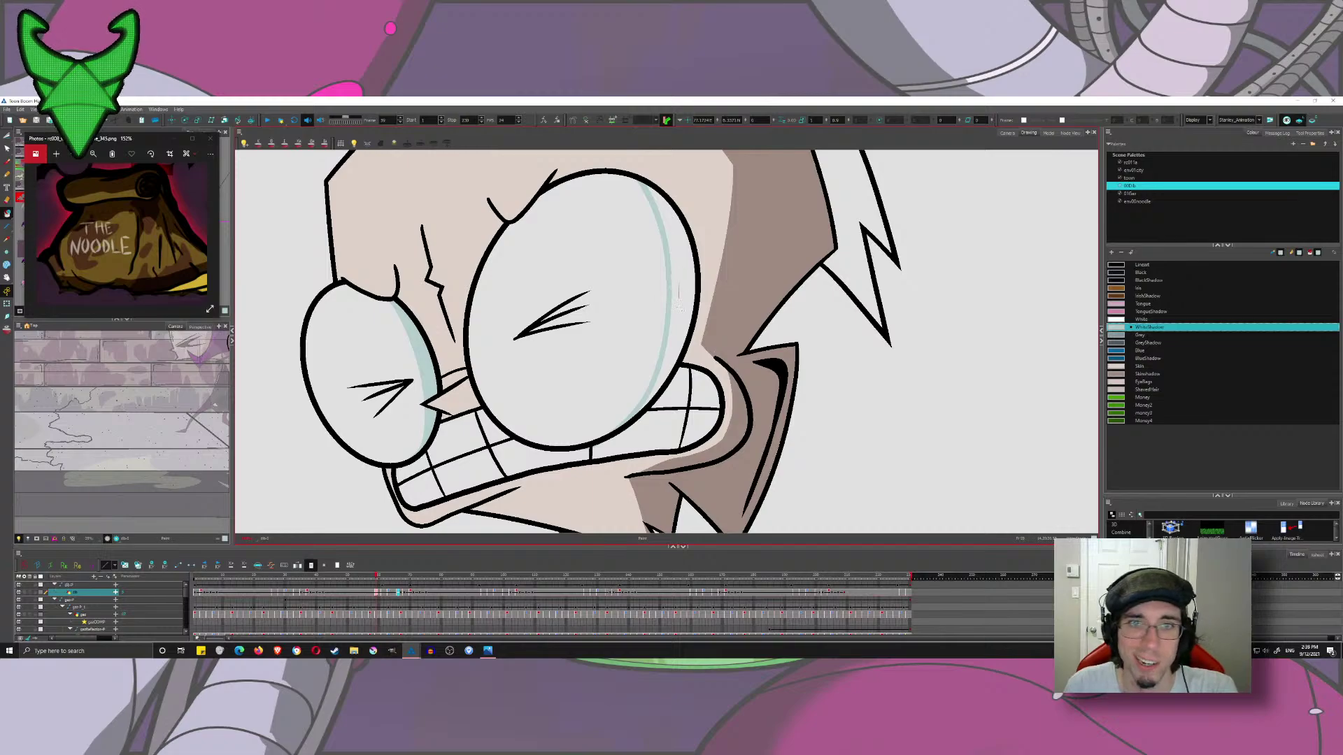
left_click(682, 296)
- Go to the next two-eyed head drawing and shade the nose side of its small eye with WhiteShadow
key("period")
key("period")
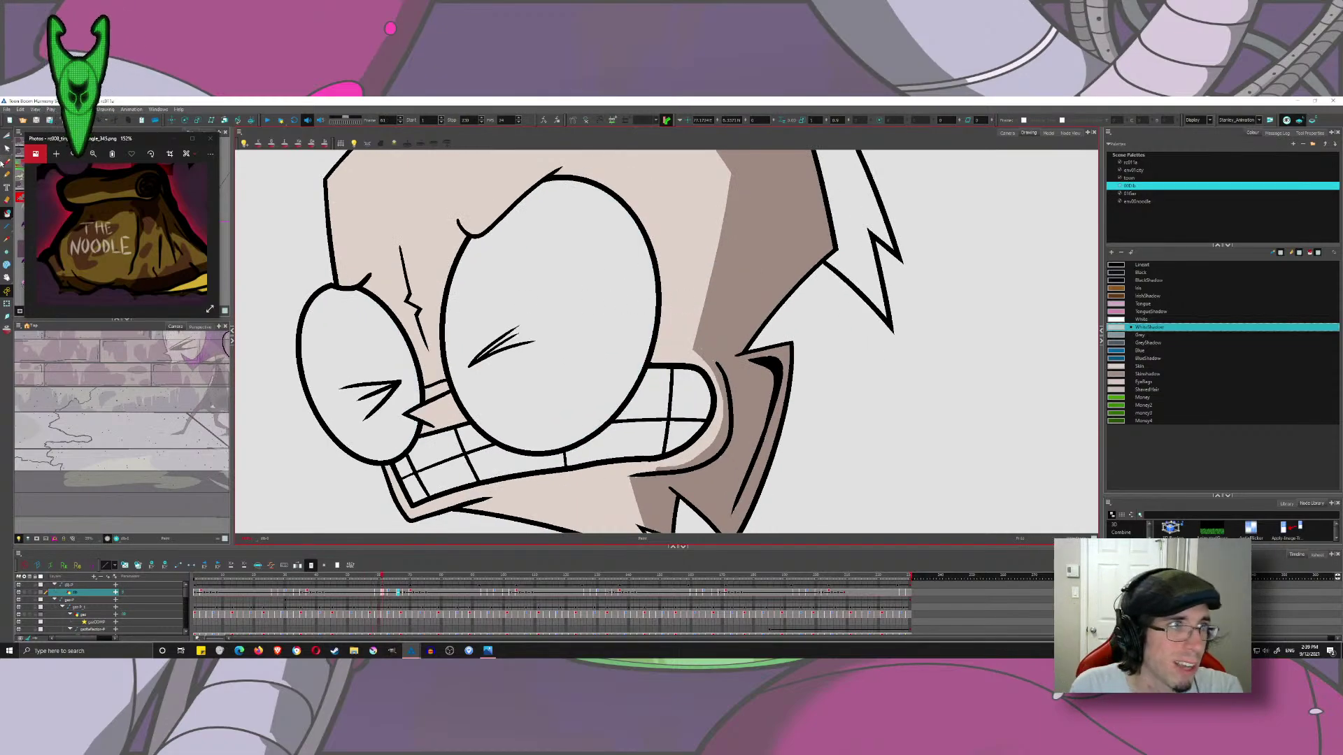
mouse_move(387, 324)
left_mouse_down()
mouse_move(377, 469)
mouse_move(413, 410)
mouse_move(369, 296)
left_mouse_up()
key("ctrl+z")
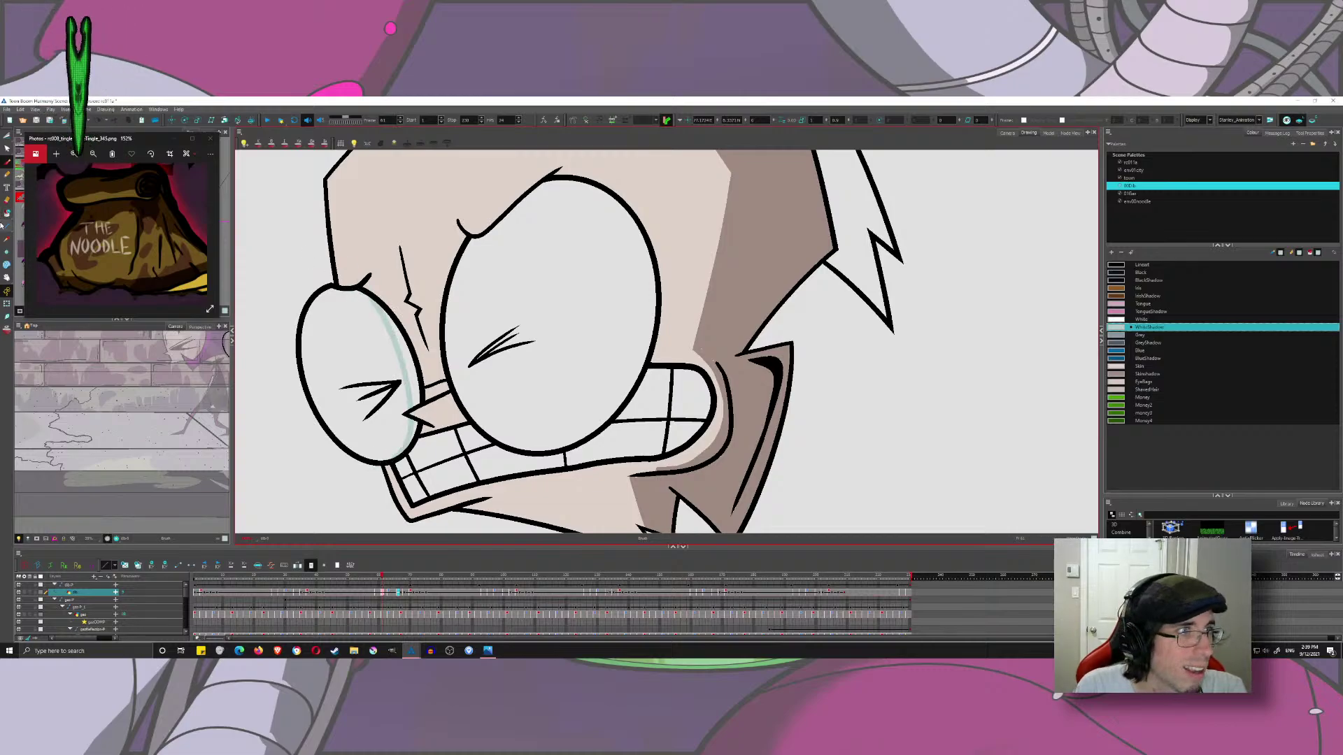
left_click(412, 375)
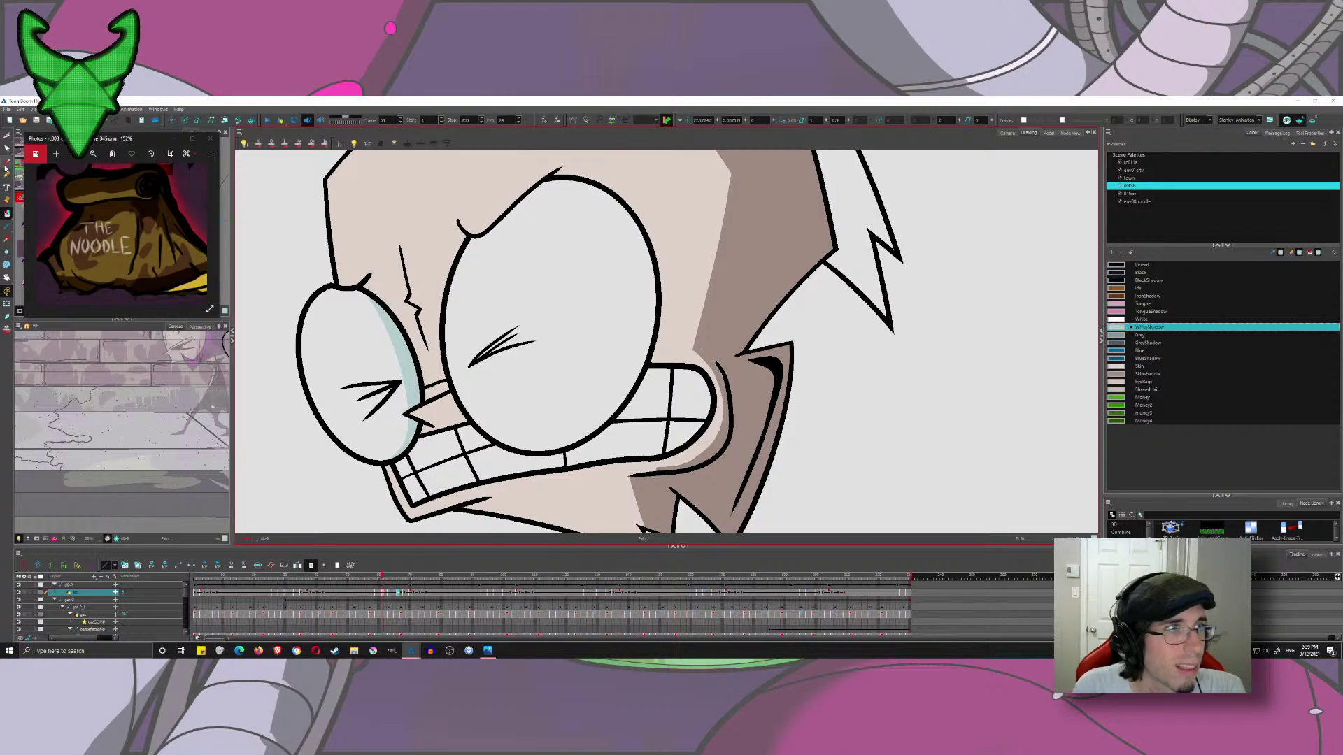
key("period")
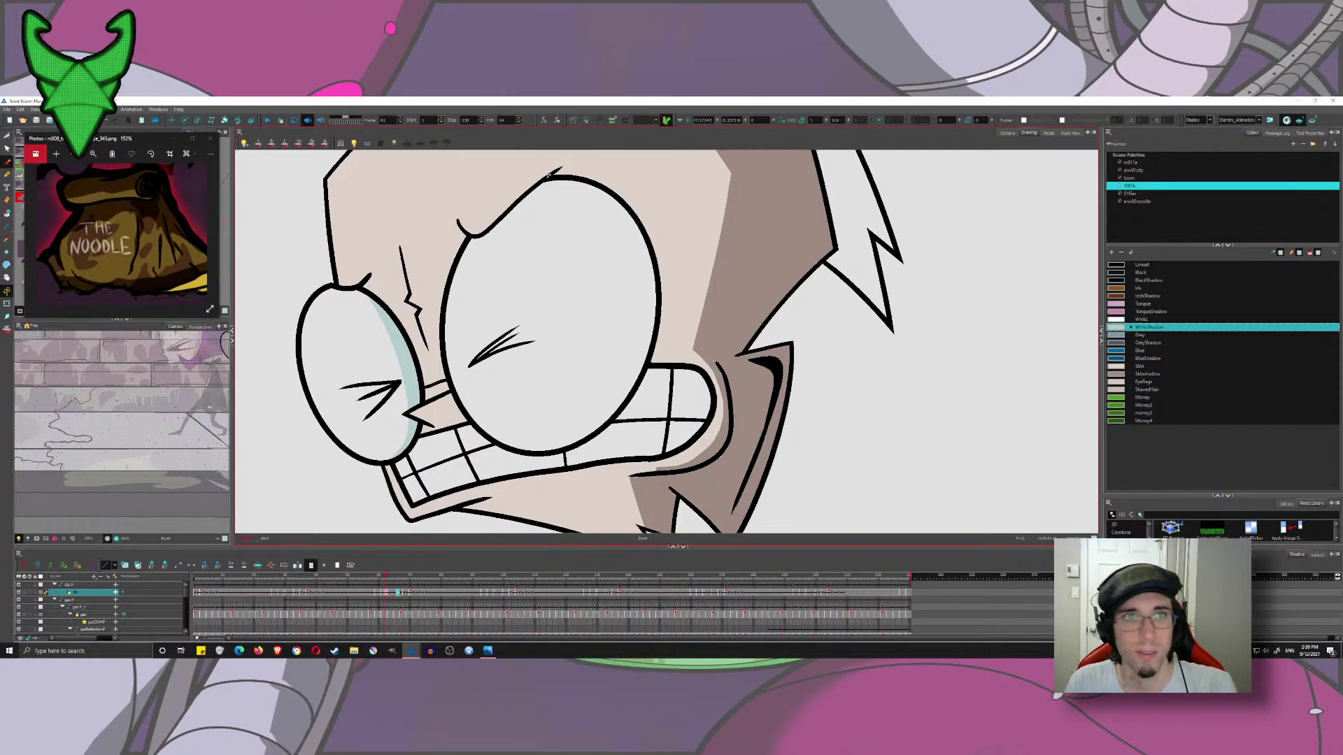
mouse_move(549, 176)
left_mouse_down()
mouse_move(621, 218)
mouse_move(530, 441)
left_mouse_up()
key("ctrl+z")
key("comma")
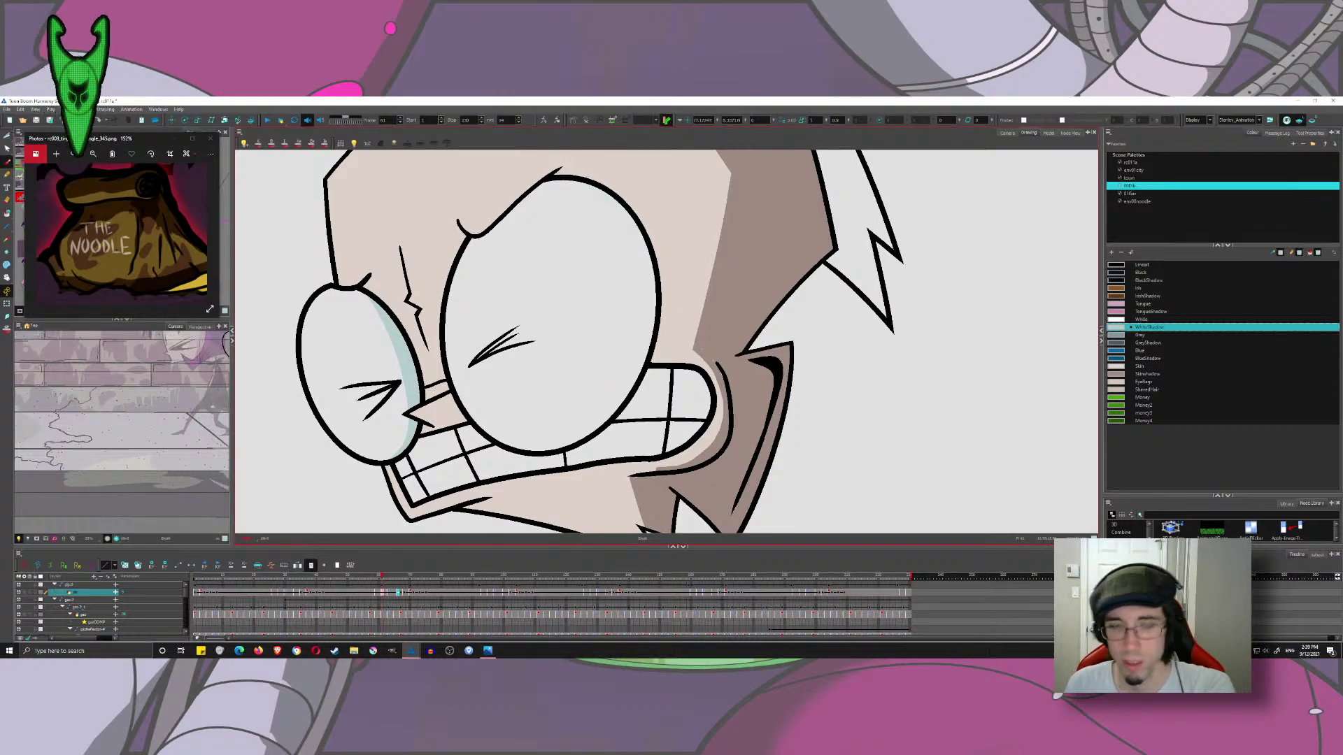
- Draw a curved WhiteShadow boundary down the rear side of this drawing's large eye and fill the strip
key("comma")
key("period")
key("period")
key("period")
key("period")
key("comma")
key("comma")
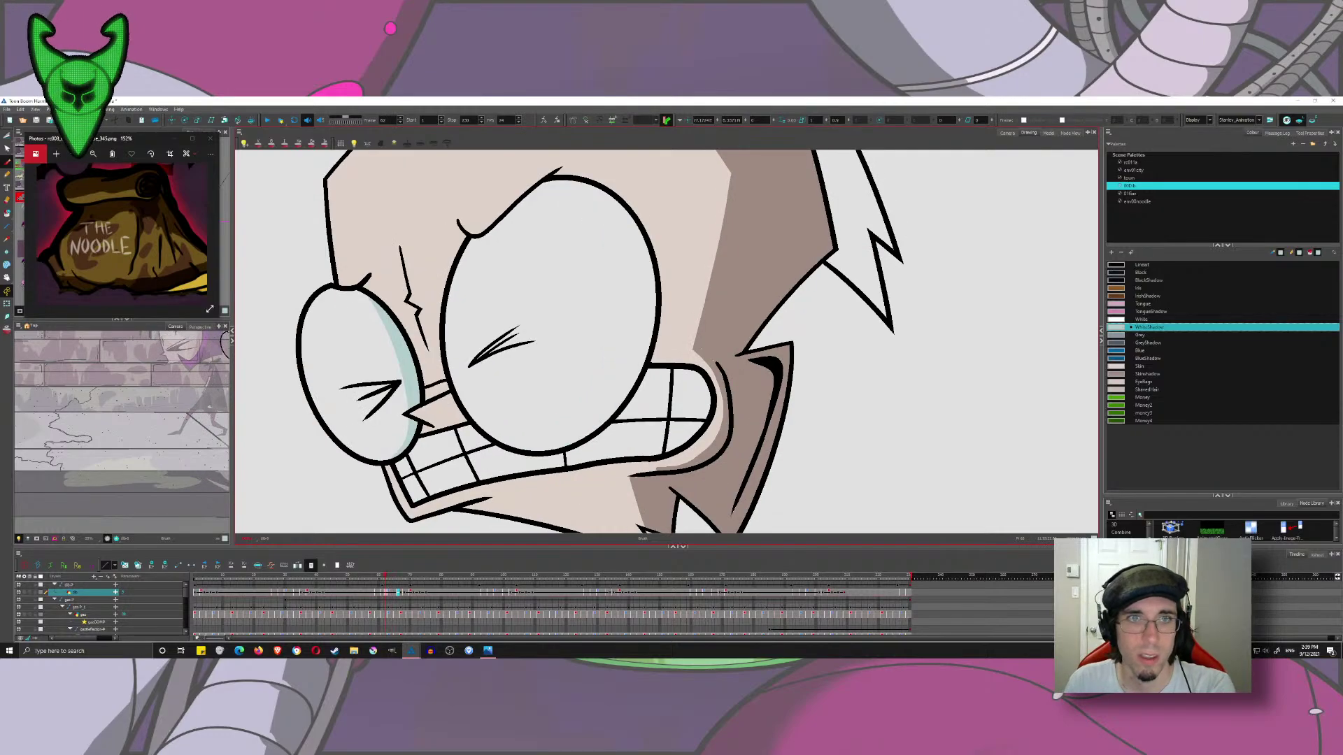
mouse_move(563, 176)
left_mouse_down()
mouse_move(631, 301)
mouse_move(526, 448)
left_mouse_up()
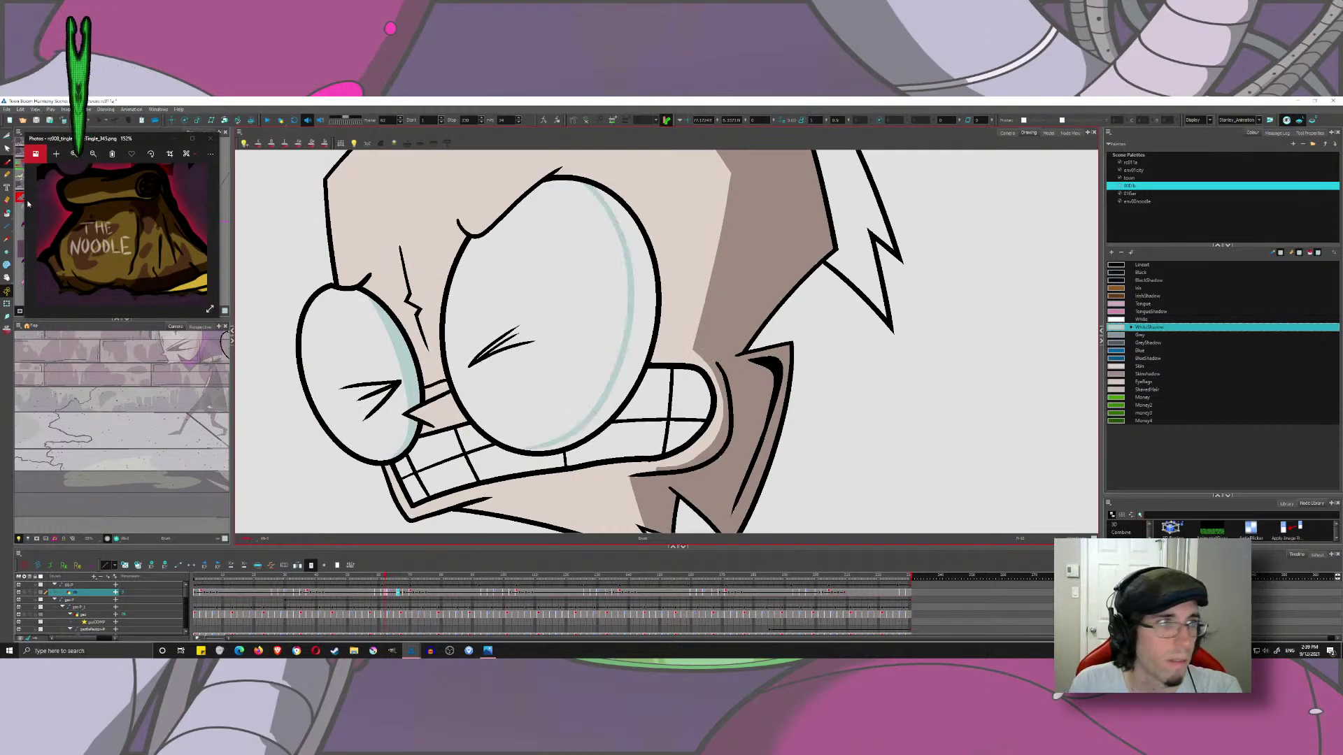
scroll(647, 329, "down", 2)
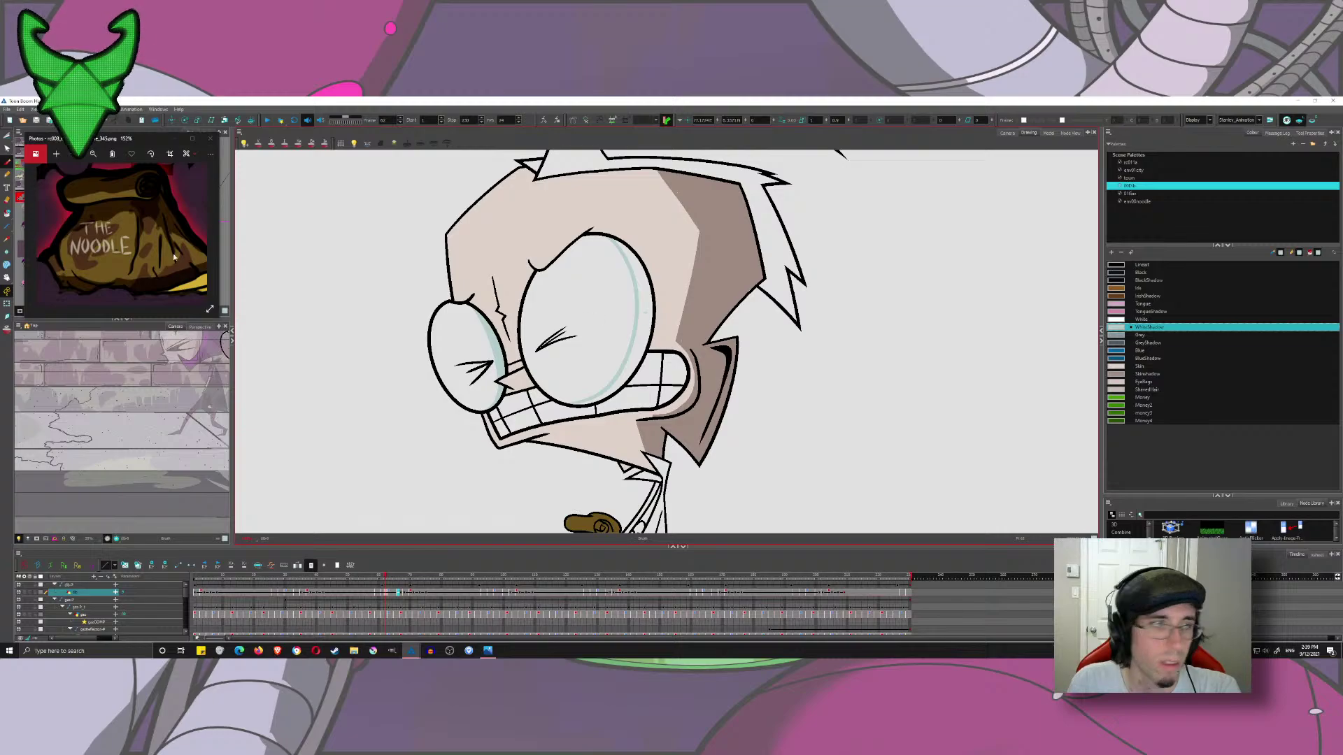
scroll(621, 361, "down", 3)
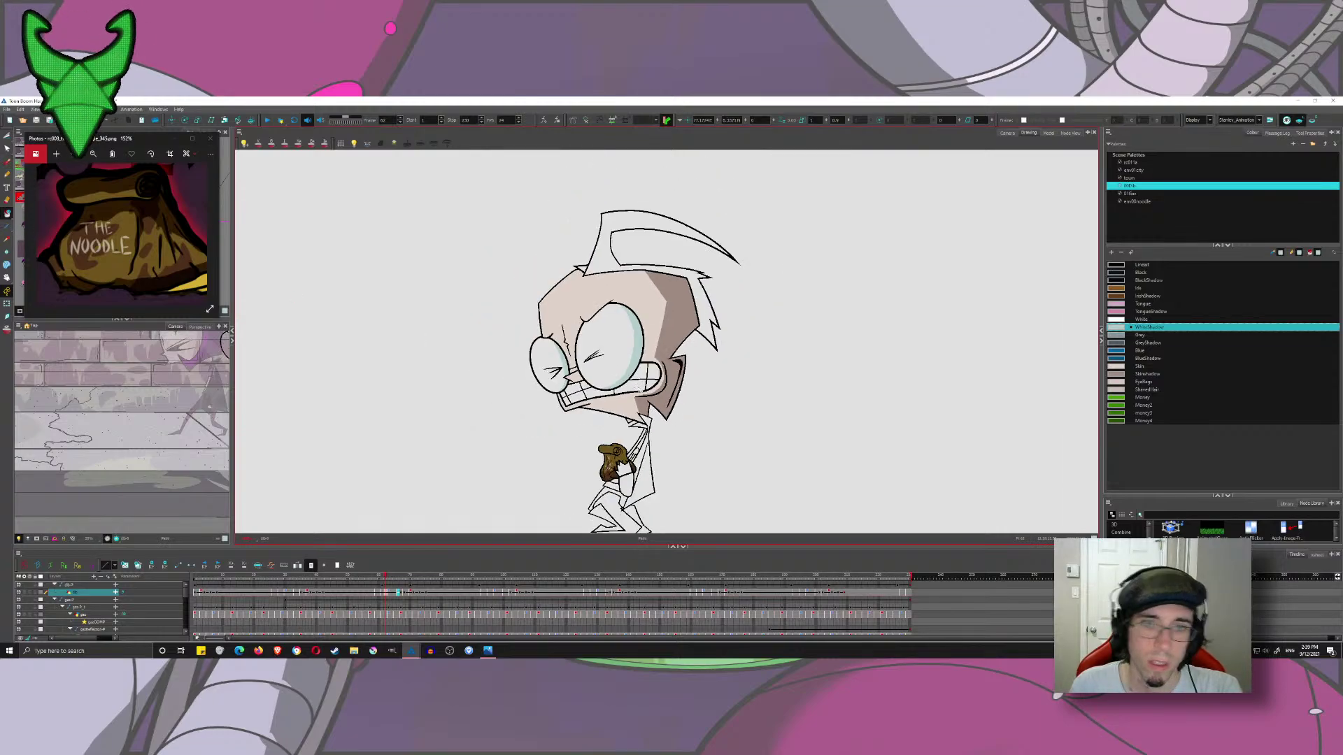
- Return to the preceding two-eyed drawing and draw a WhiteShadow boundary across its rear teeth beside the large eye
key("comma")
key("comma")
key("comma")
key("comma")
key("comma")
key("period")
key("period")
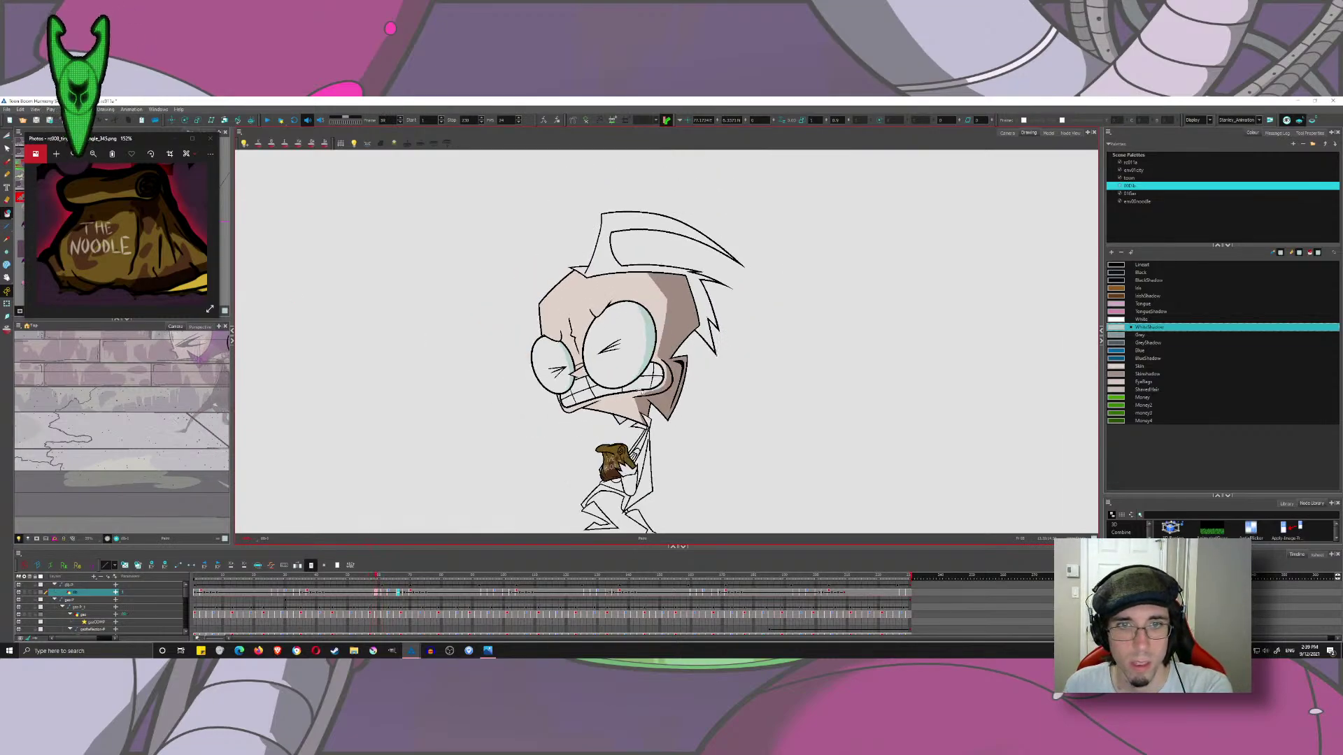
scroll(625, 363, "up", 4)
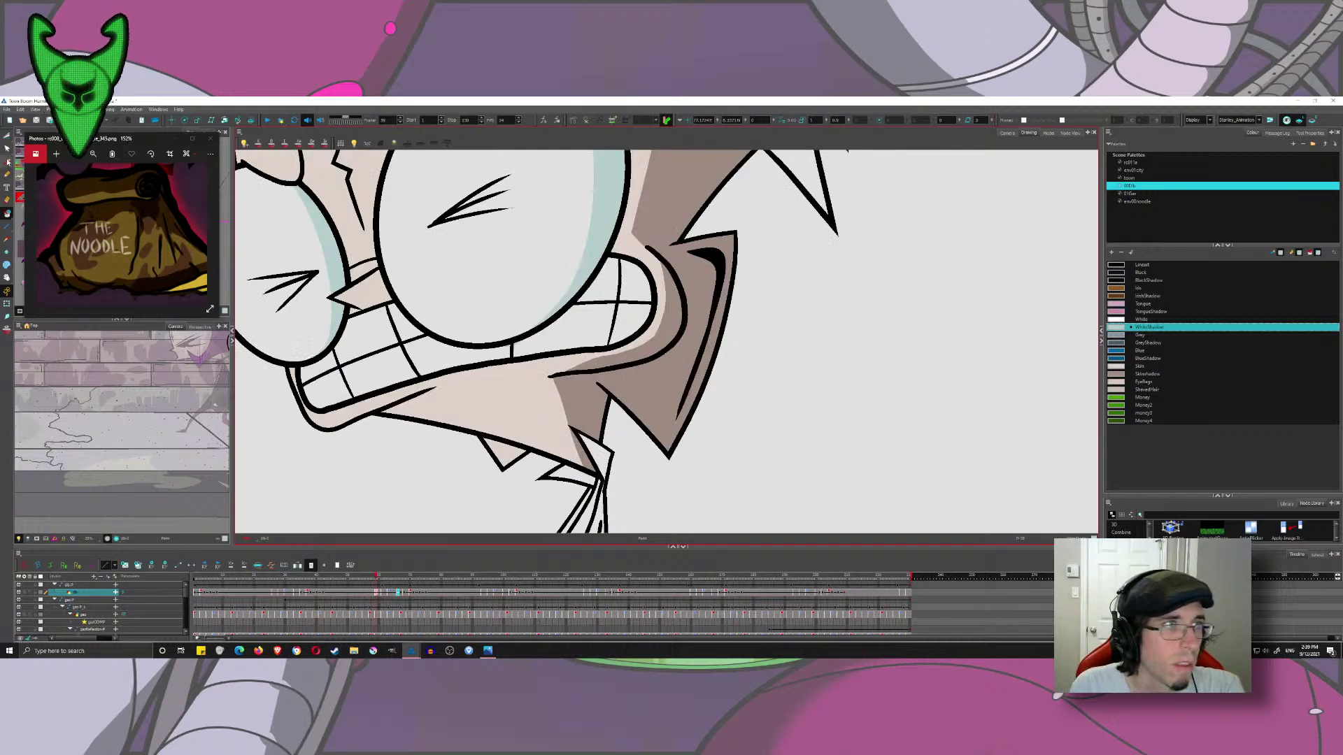
left_click_drag(580, 351, 602, 285)
key("ctrl+z")
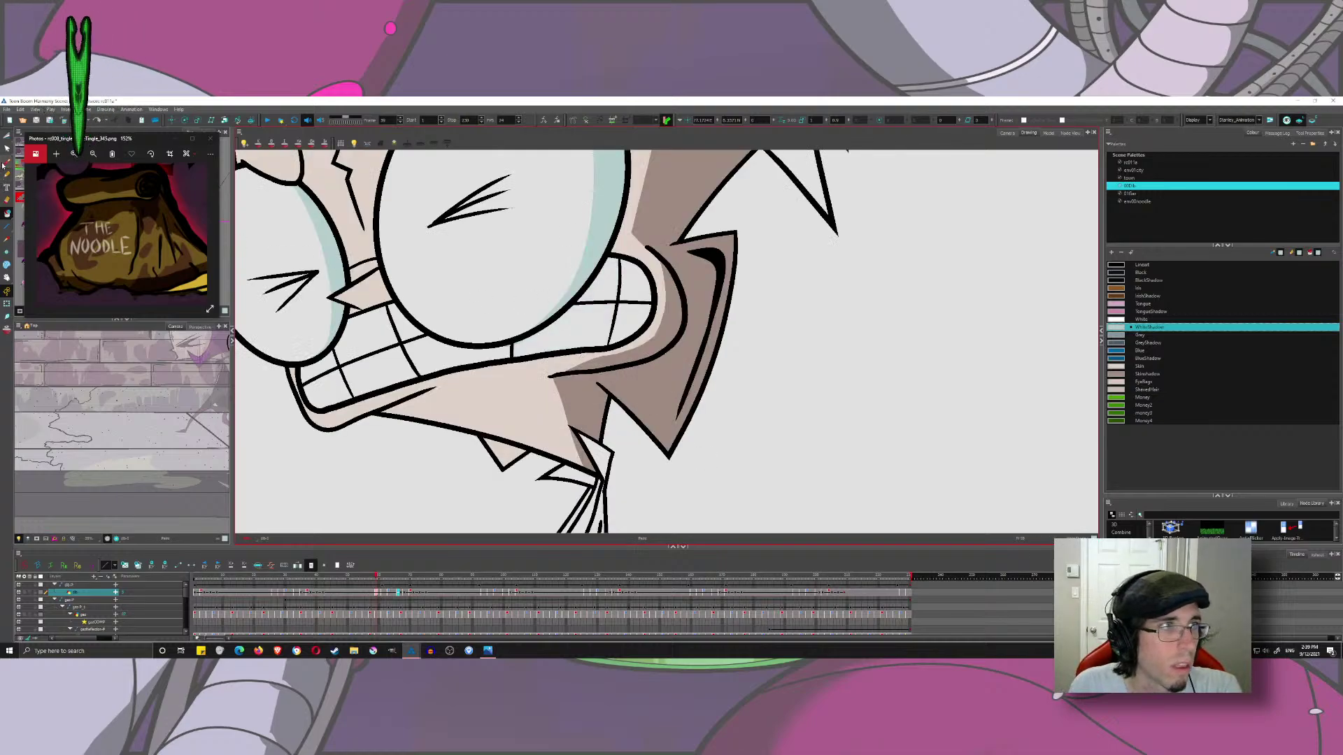
left_click_drag(586, 365, 597, 278)
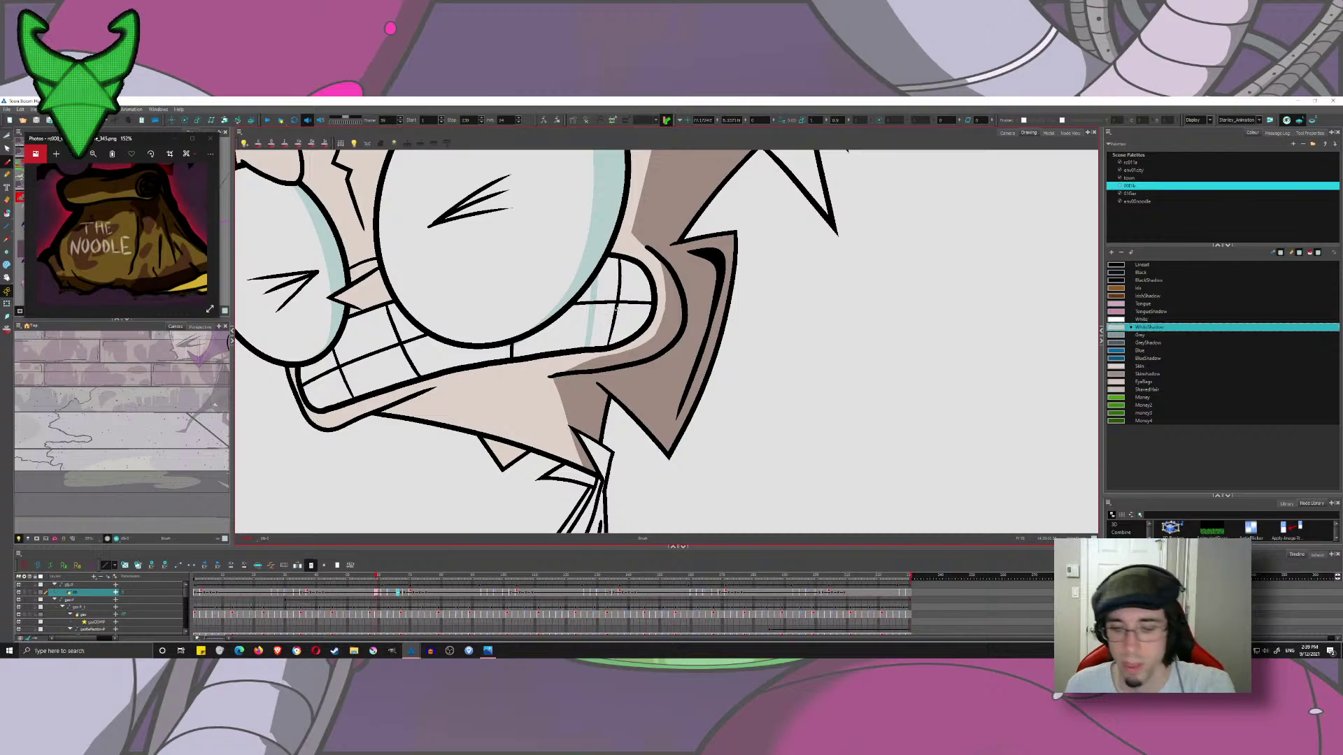
- Go to the drawing with the head turned further away and draw a curved WhiteShadow boundary down its rear teeth
key("f")
key("g")
key("g")
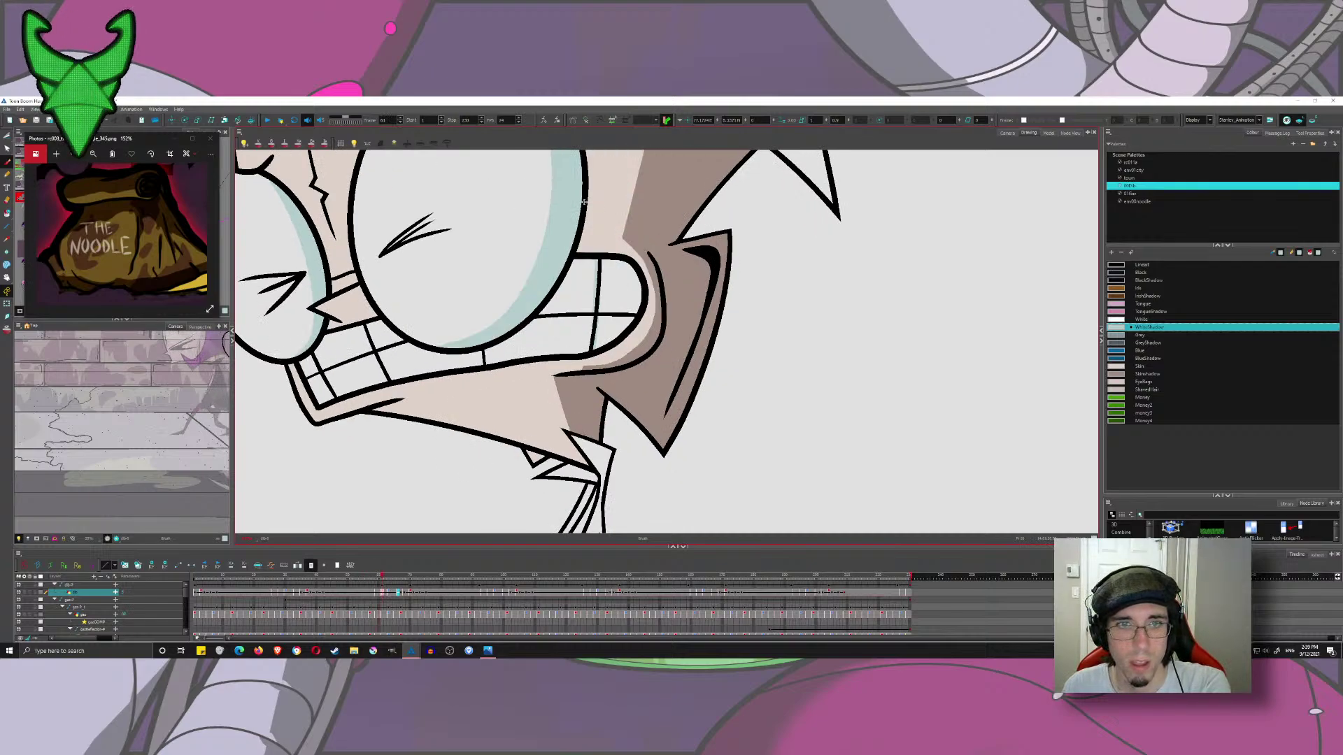
key("period")
left_click_drag(557, 276, 547, 364)
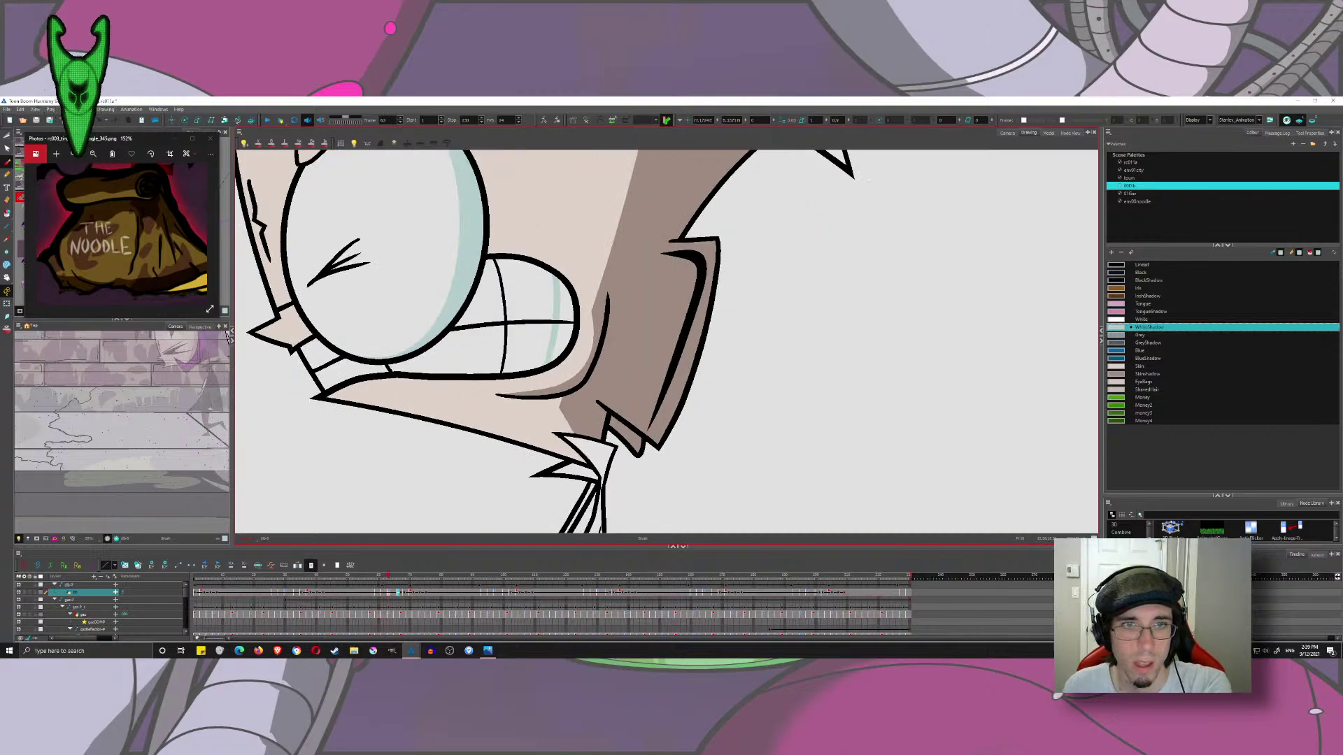
key("ctrl+z")
left_click_drag(558, 279, 563, 359)
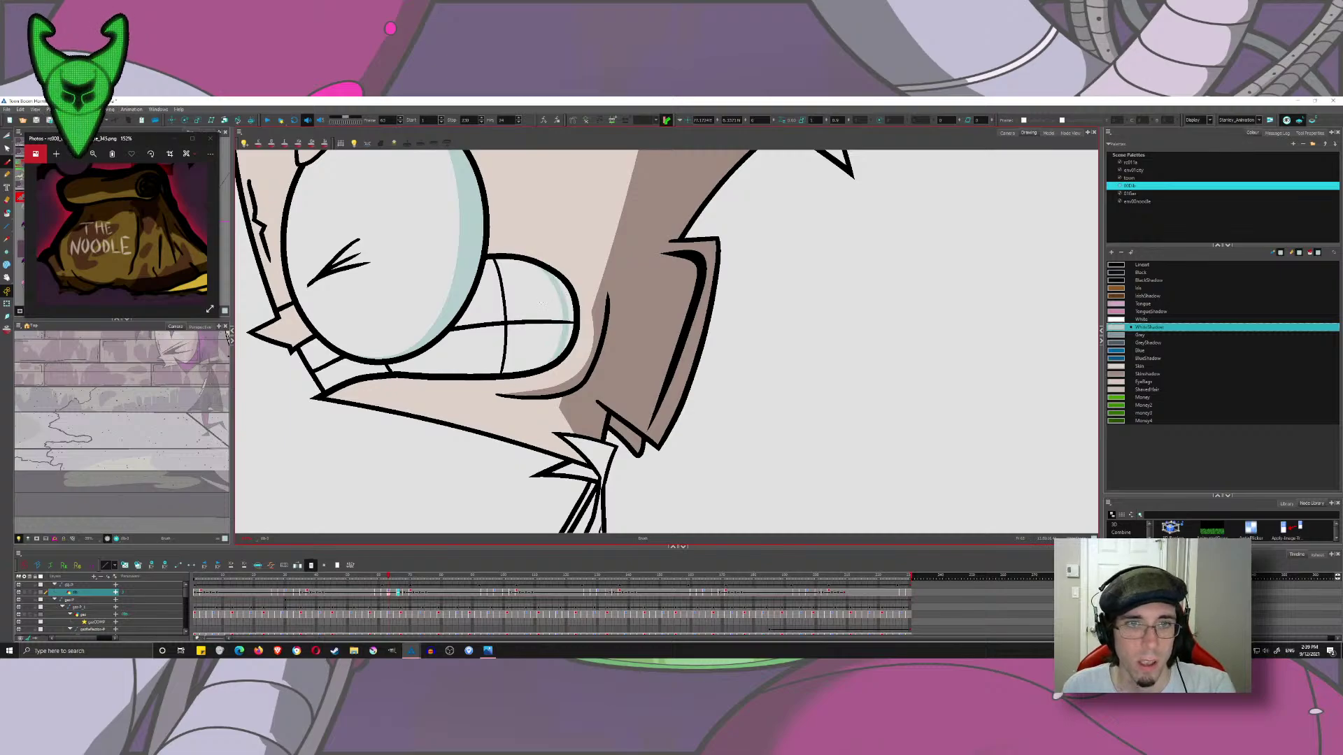
key("period")
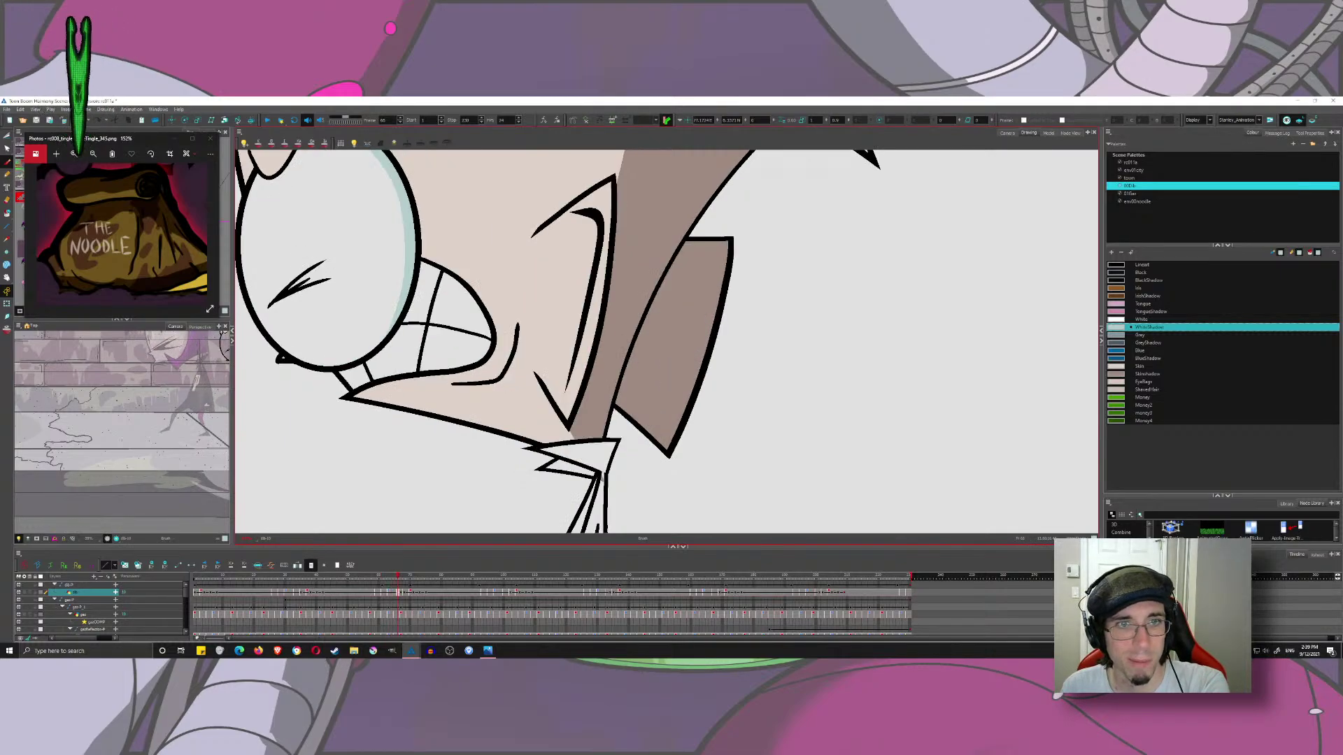
- Fill the bounded rear teeth areas with WhiteShadow on the turned-away drawing and on the earlier two-eyed drawing
left_click(7, 214)
key("f")
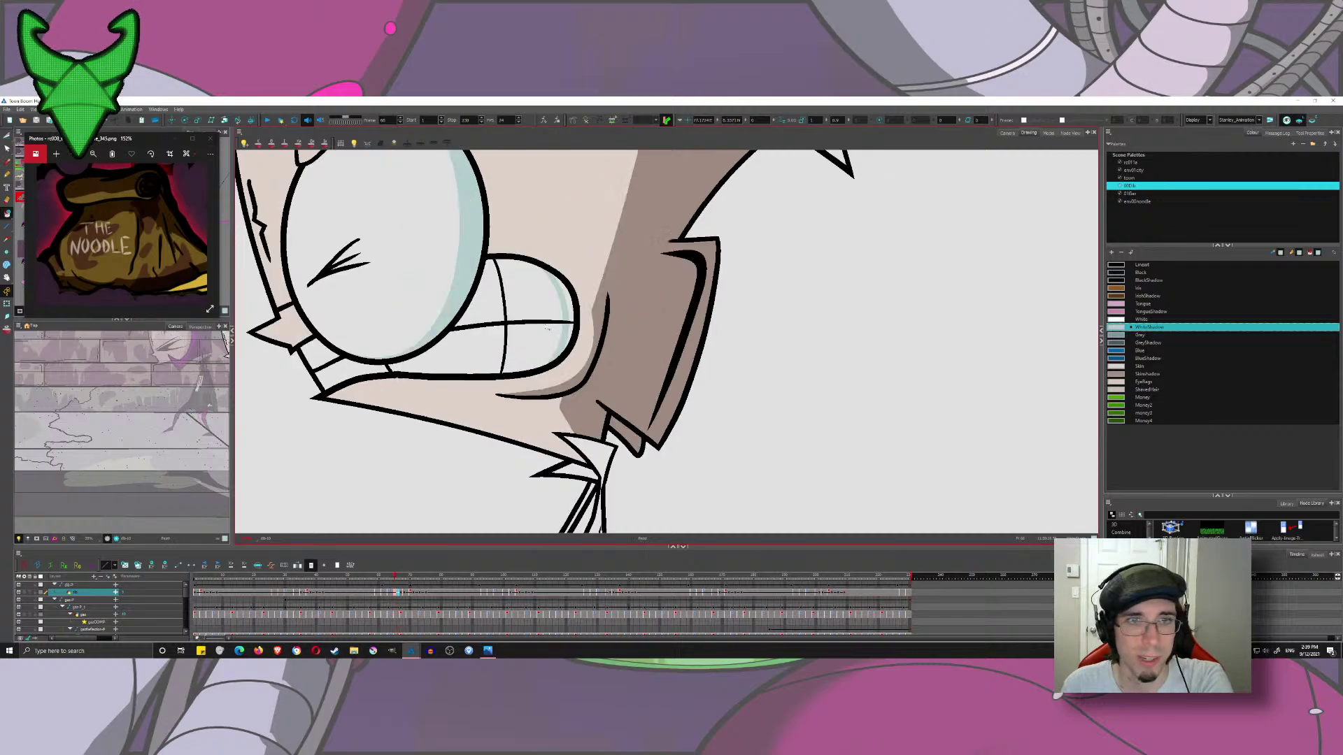
mouse_move(571, 346)
left_mouse_down()
mouse_move(568, 317)
mouse_move(601, 355)
left_mouse_up()
key("f")
key("f")
left_click(612, 328)
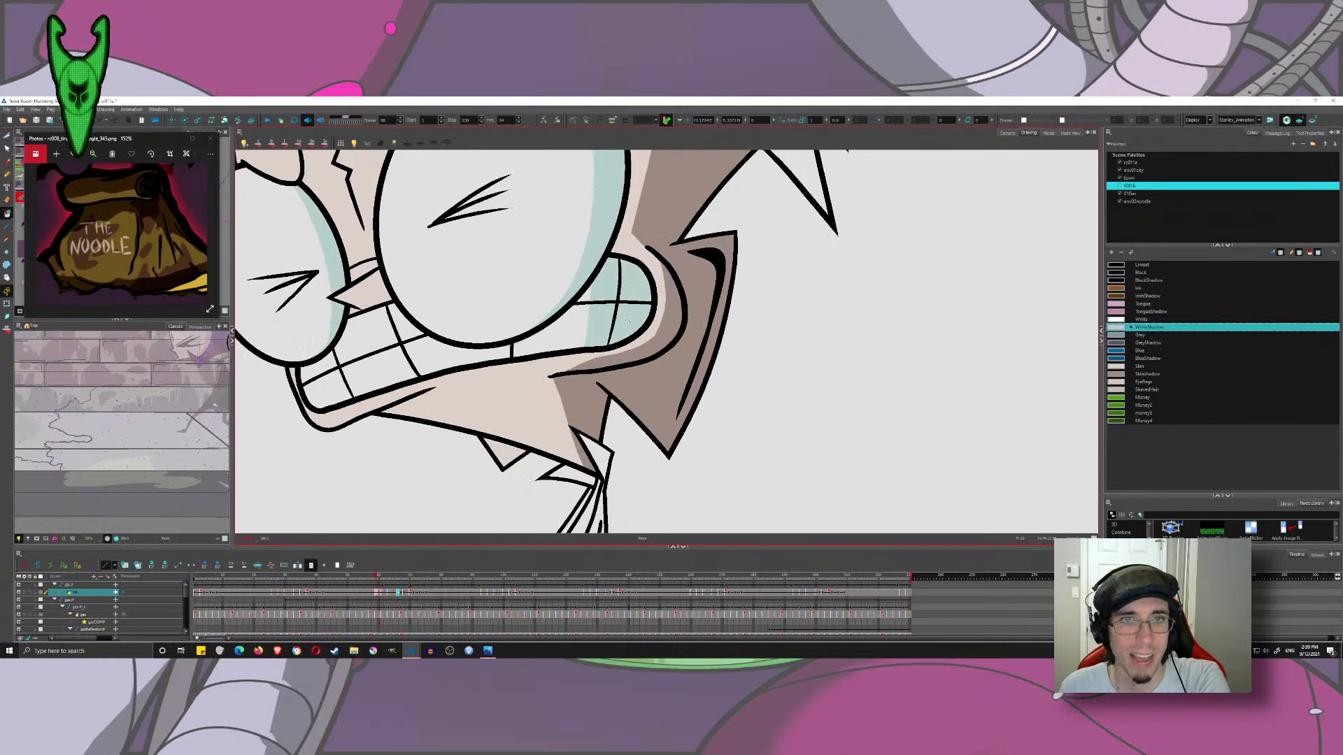
- Go to the preceding shaded head drawing and try a curved WhiteShadow stroke across the front teeth below the small eye
key("comma")
key("comma")
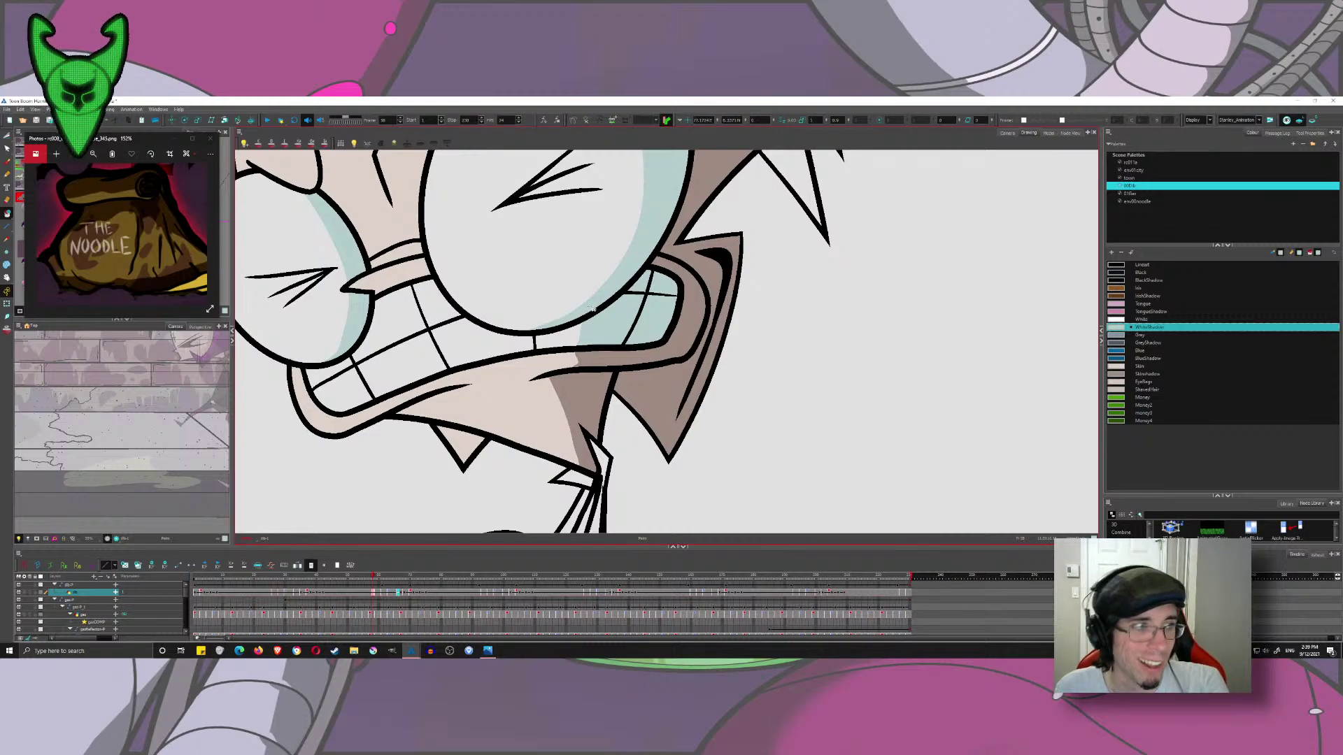
scroll(591, 307, "down", 6)
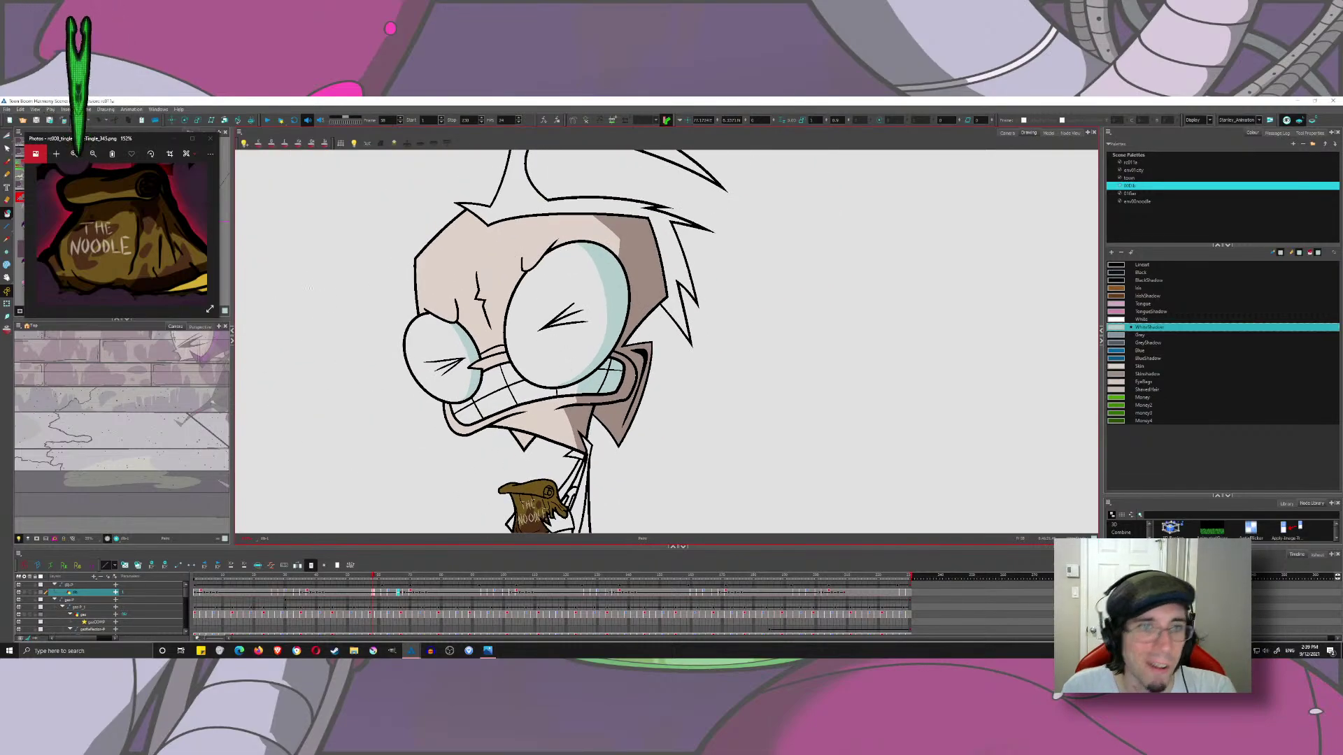
scroll(454, 431, "up", 5)
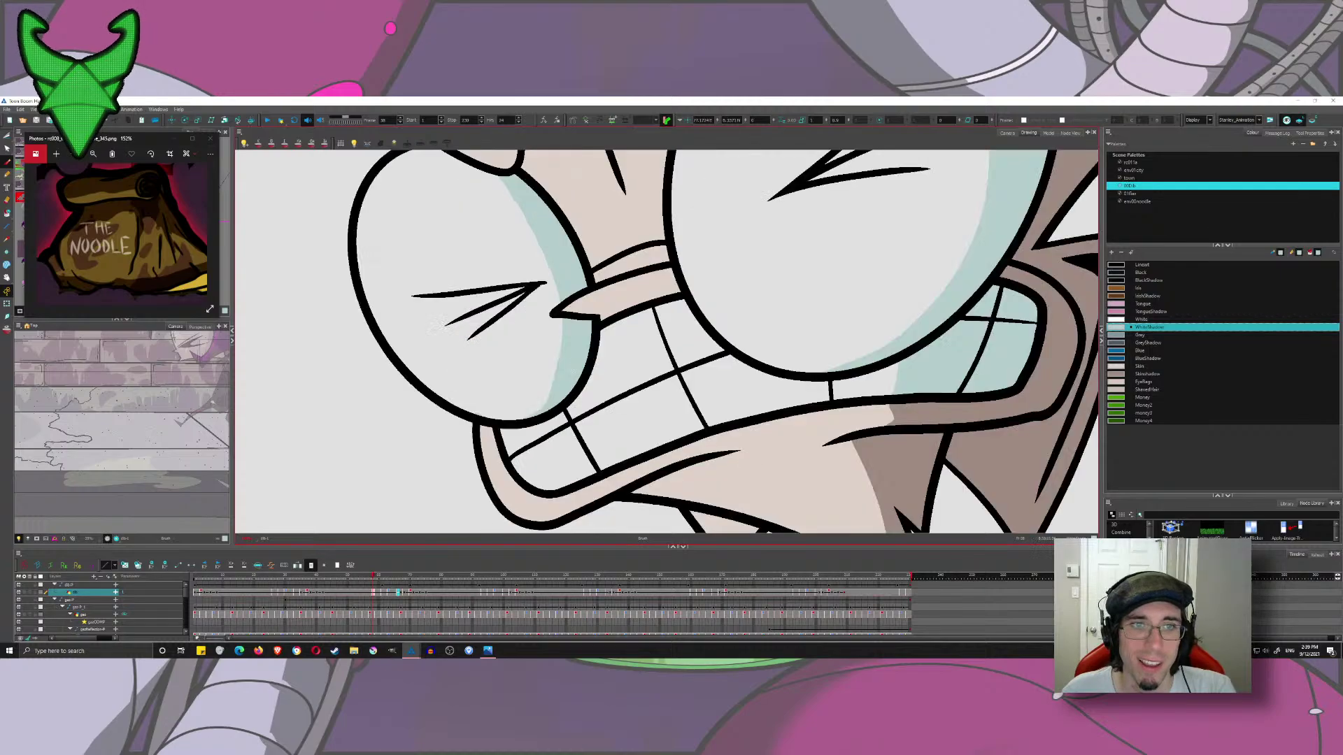
mouse_move(450, 360)
left_mouse_down()
mouse_move(570, 359)
mouse_move(606, 323)
mouse_move(599, 255)
left_mouse_up()
scroll(419, 427, "down", 4)
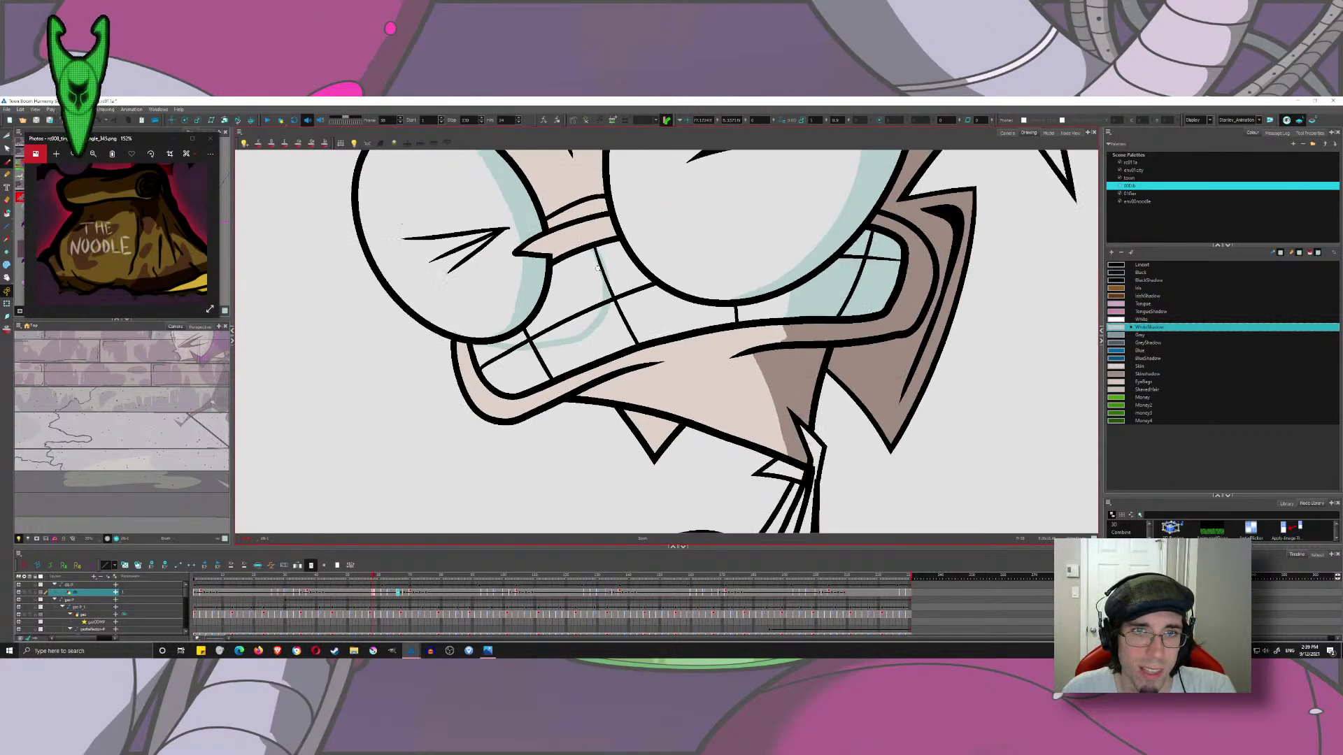
- Go to the earlier exposure of the fully shaded head drawing and fill the unshaded parts of both eyes and the front teeth with White
left_click(353, 575)
key("f")
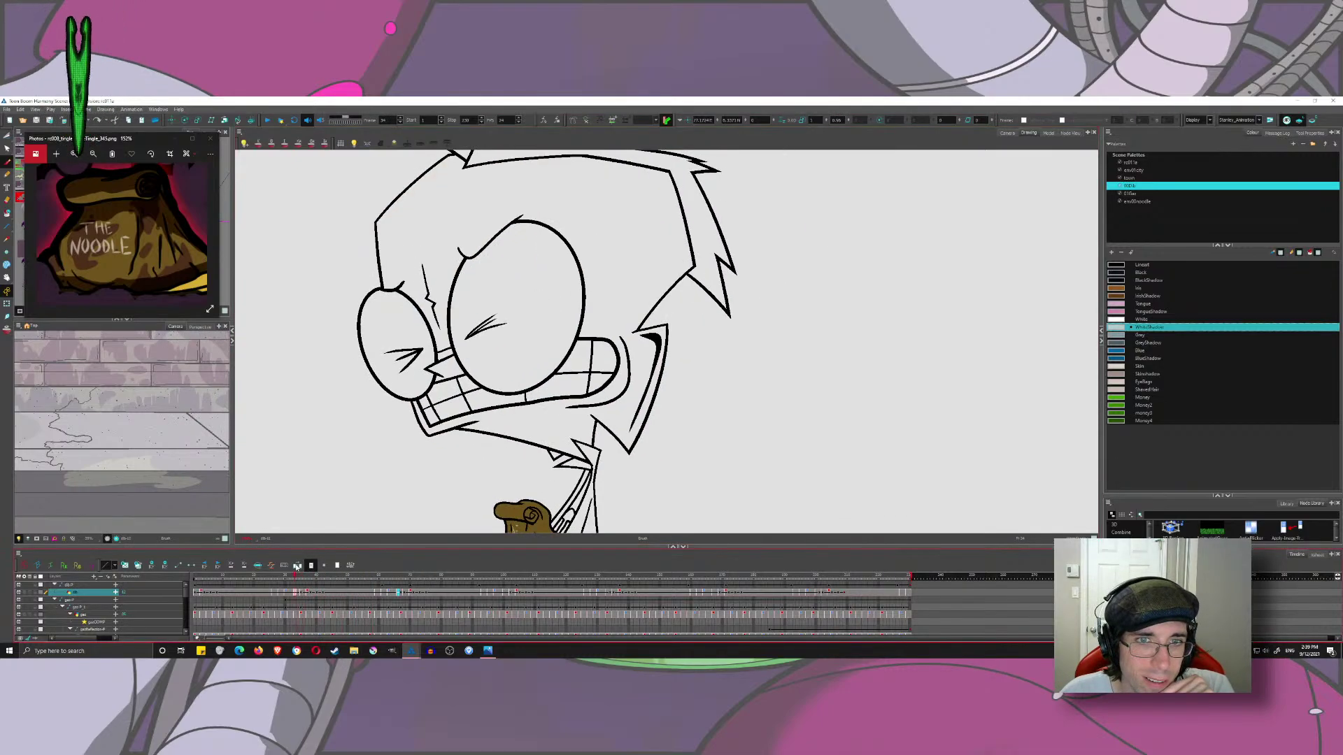
key("g")
left_click_drag(354, 586, 309, 578)
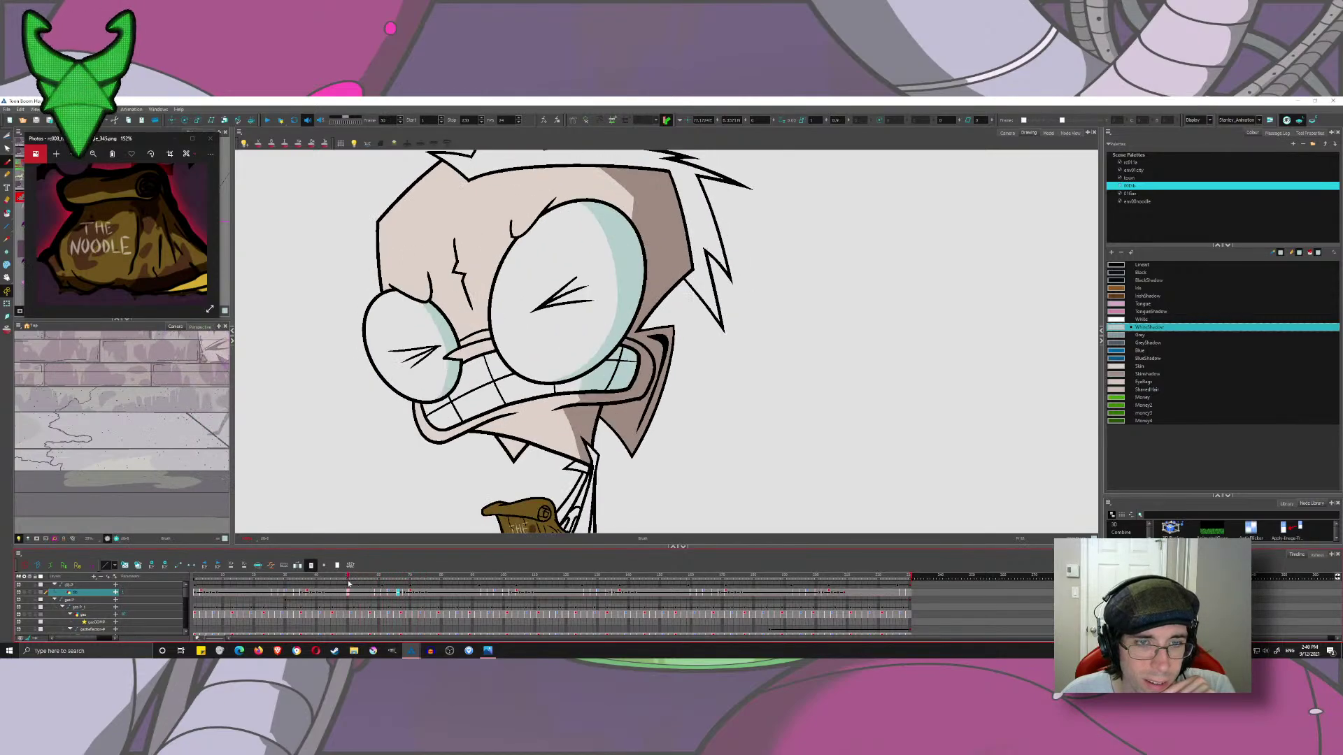
key("f")
key("g")
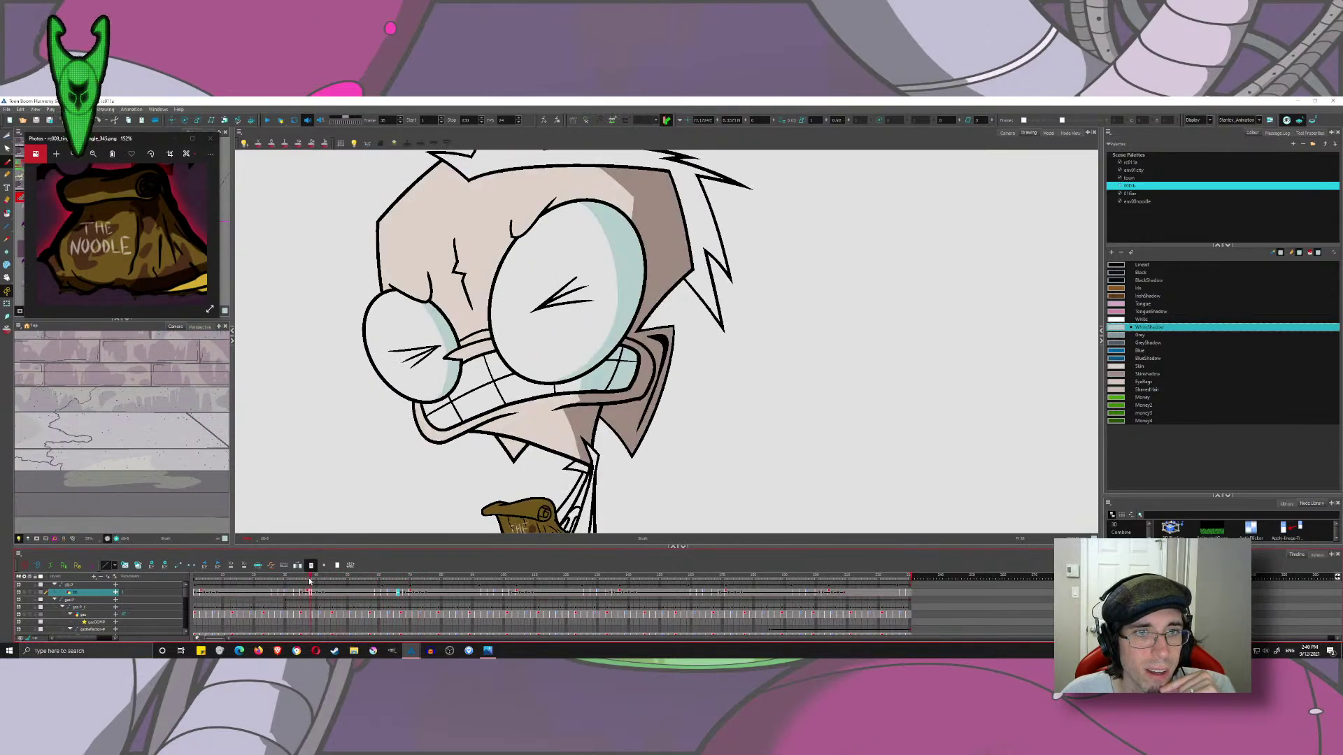
left_click(7, 214)
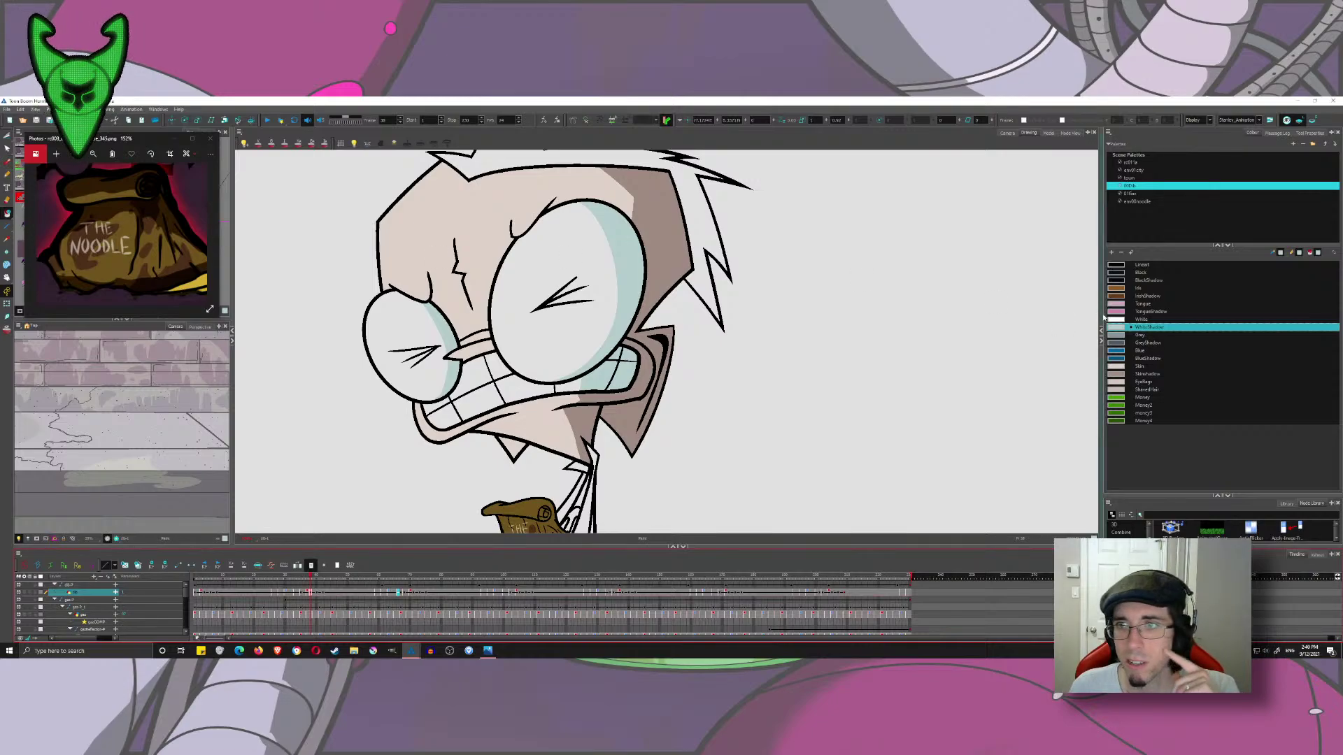
left_click(1147, 319)
left_click(549, 311)
left_click(409, 322)
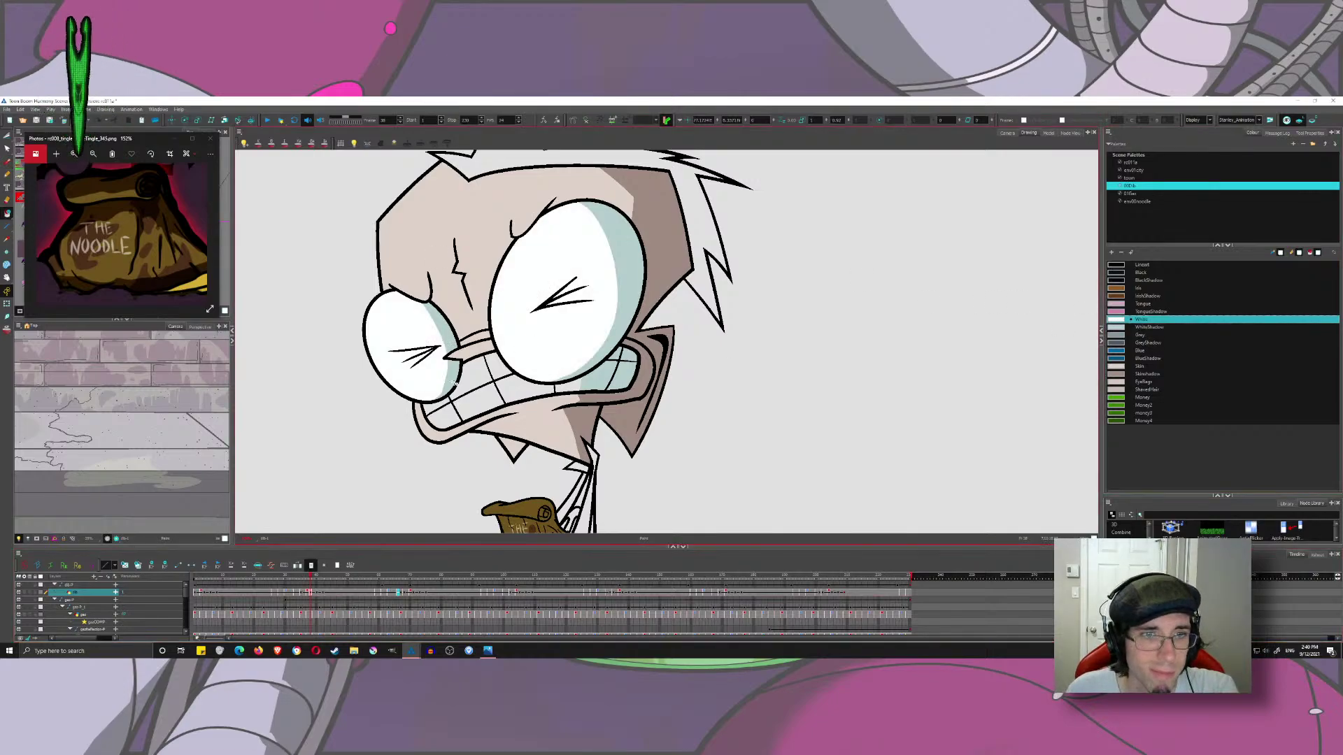
left_click(529, 383)
- Advance to the next head drawing with shaded eyes and teeth and fill its unshaded eye and tooth areas with White
key("period")
key("period")
key("period")
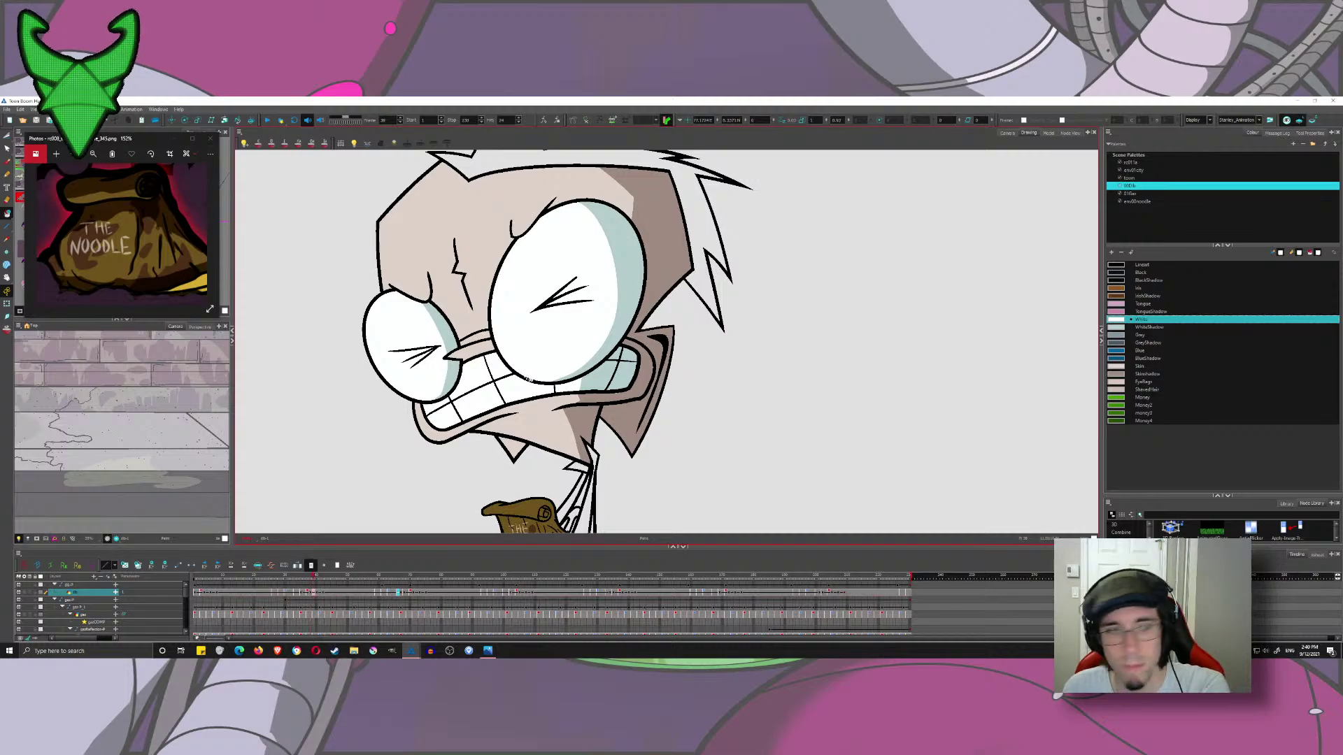
key("period")
key("period")
key("period")
key("period")
key("period")
key("period")
key("period")
key("period")
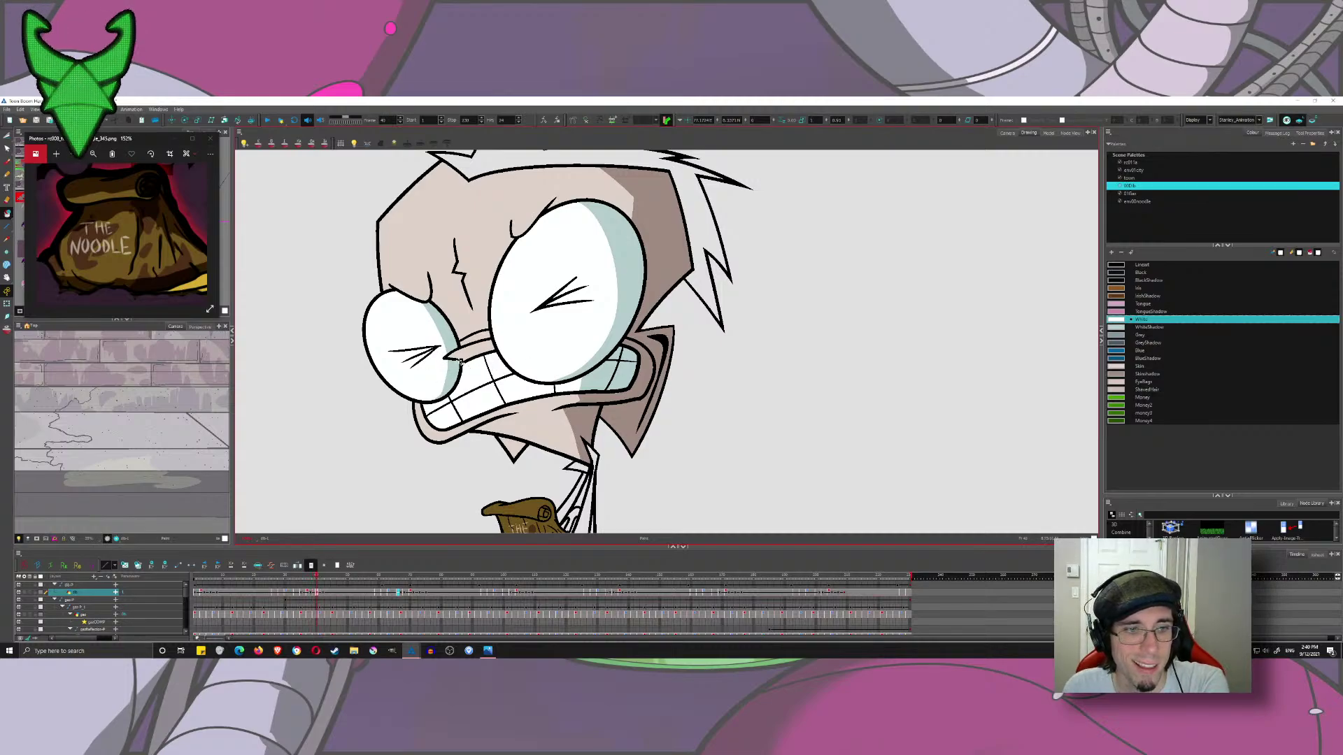
key("period")
key("period")
key("period")
key("period")
key("period")
key("period")
key("period")
key("period")
key("period")
key("period")
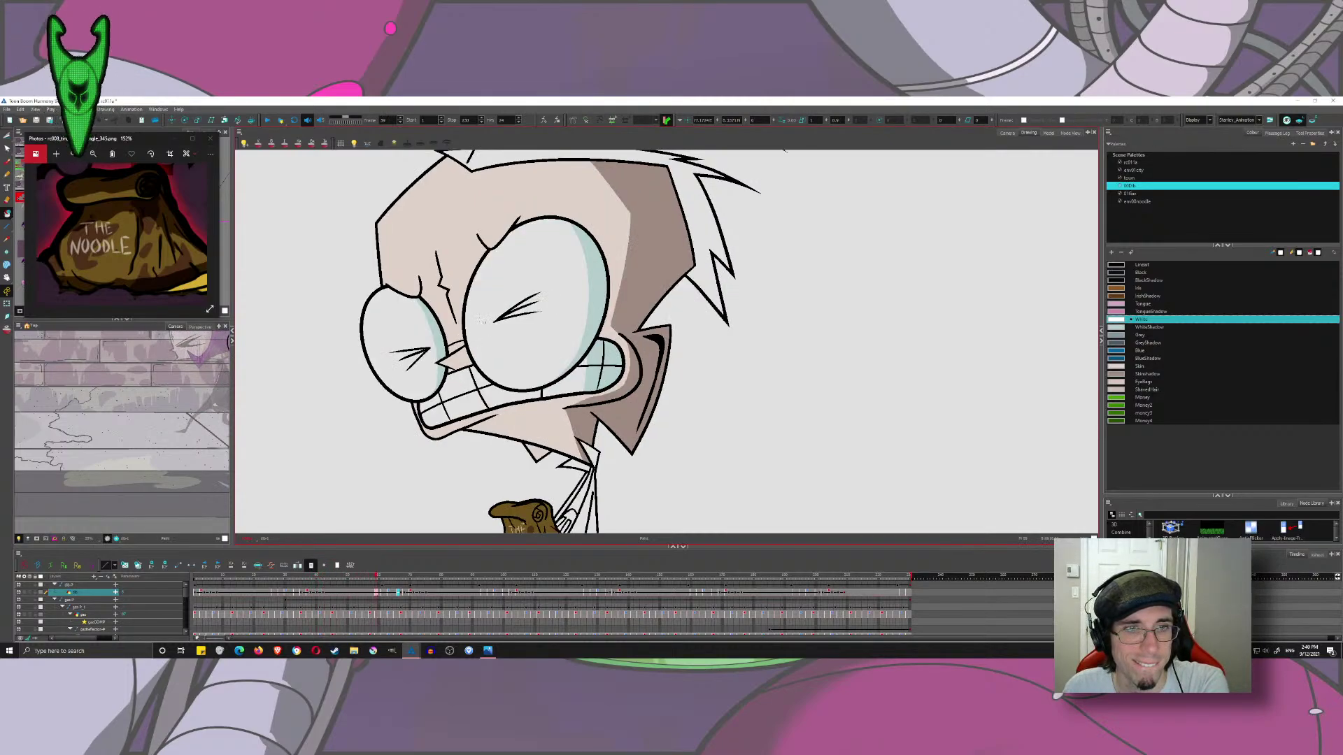
mouse_move(489, 439)
left_mouse_down()
mouse_move(448, 454)
mouse_move(489, 353)
left_mouse_up()
- Fill the unshaded eye and tooth areas with White on the following drawings, through to the one-eyed head turned away
key("period")
key("period")
key("period")
key("period")
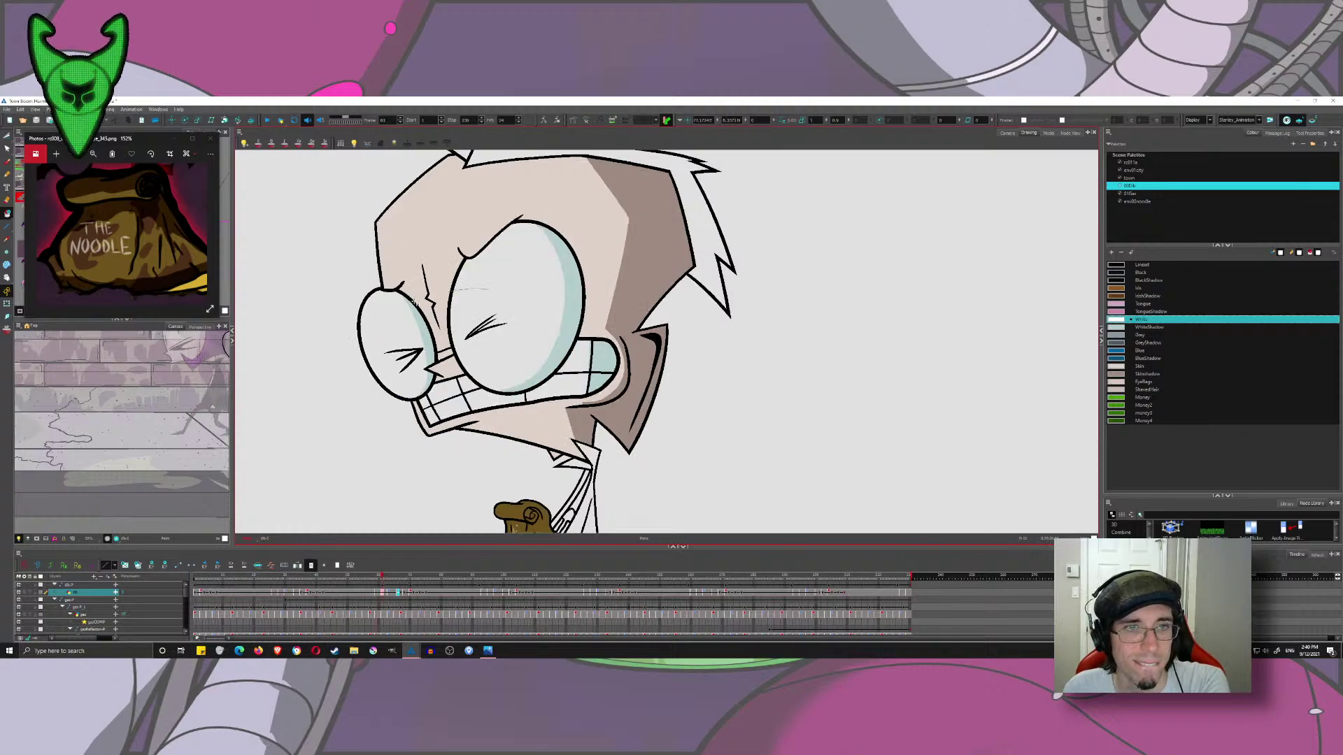
key("period")
key("period")
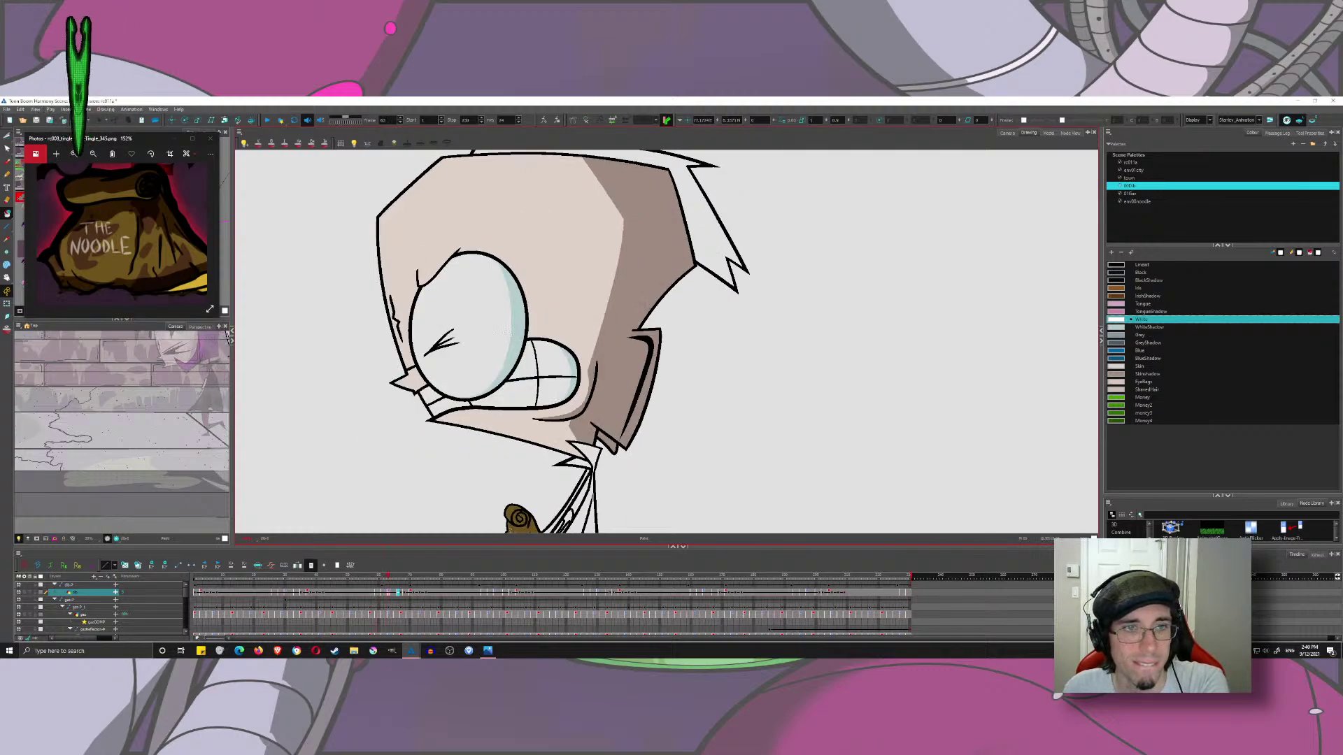
key("period")
key("period")
key("period")
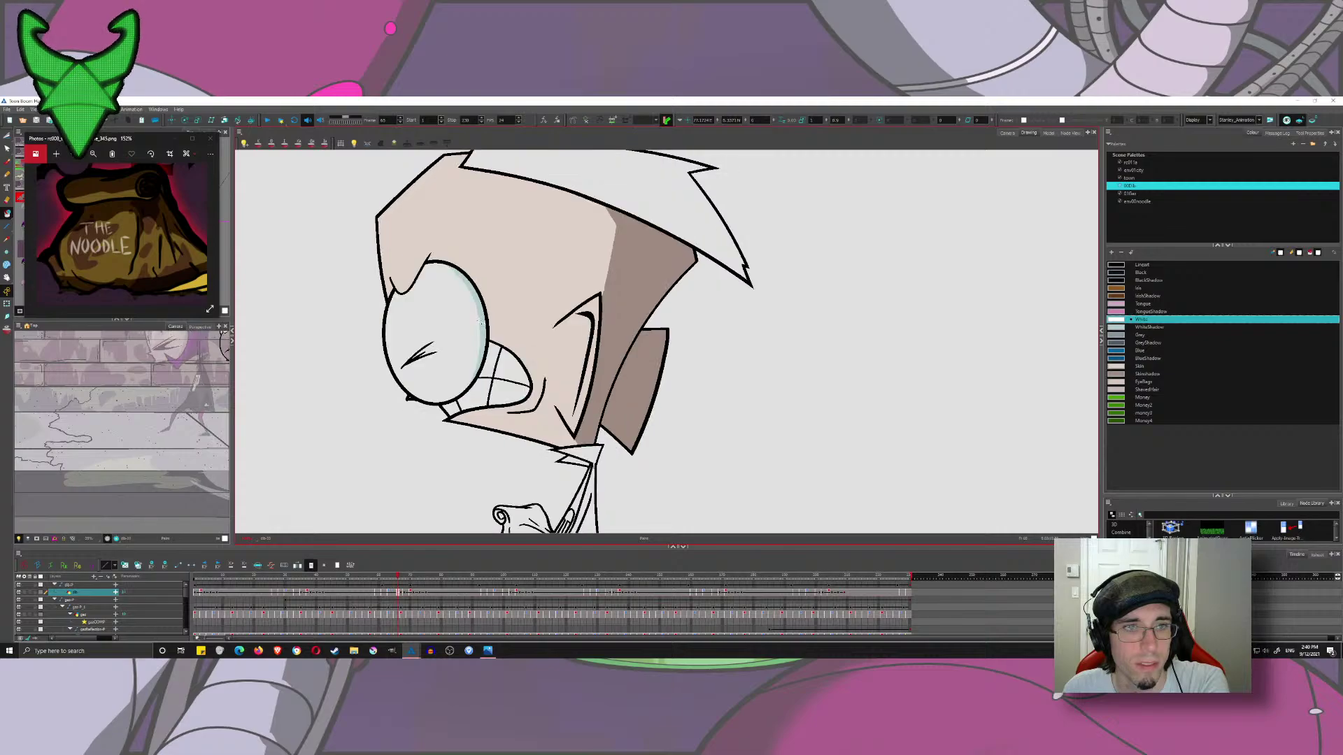
- Go to the drawing with only a sliver of eye showing and fill that eye with White
key("period")
key("comma")
key("comma")
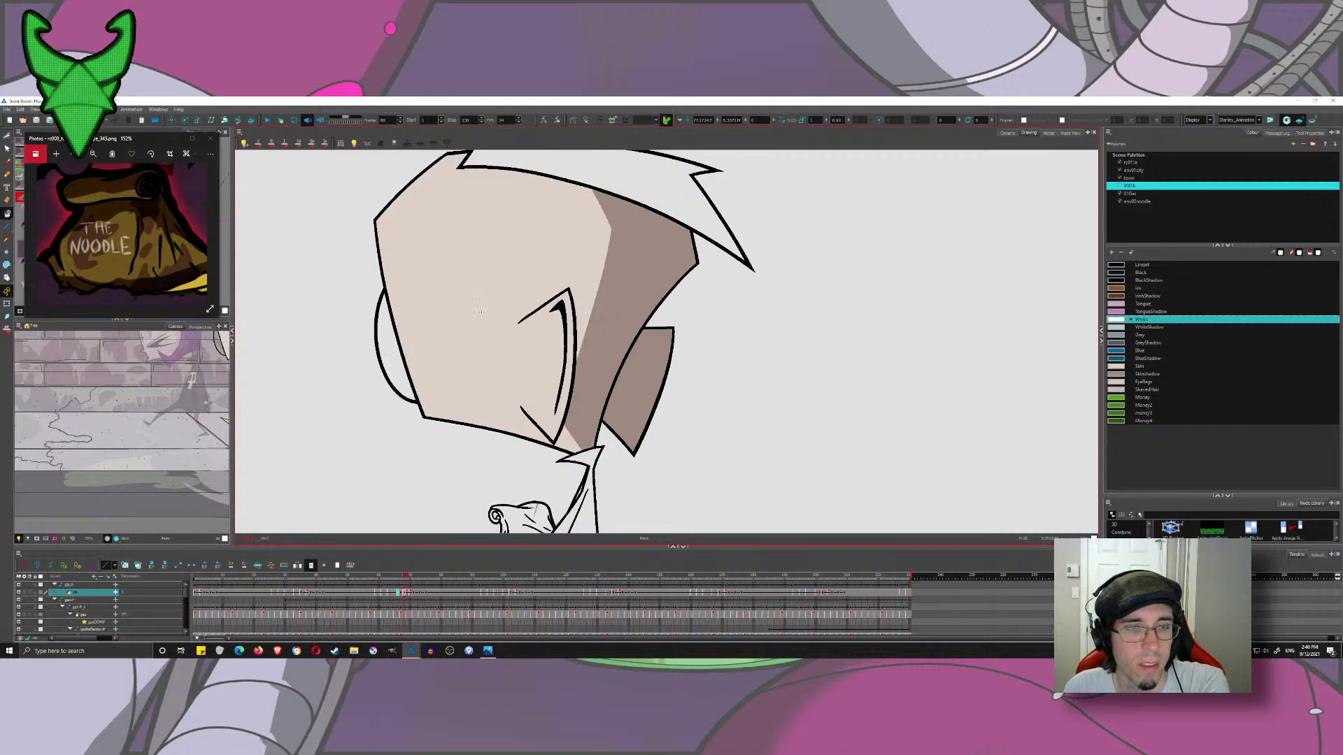
key("period")
key("period")
key("period")
key("period")
key("period")
key("period")
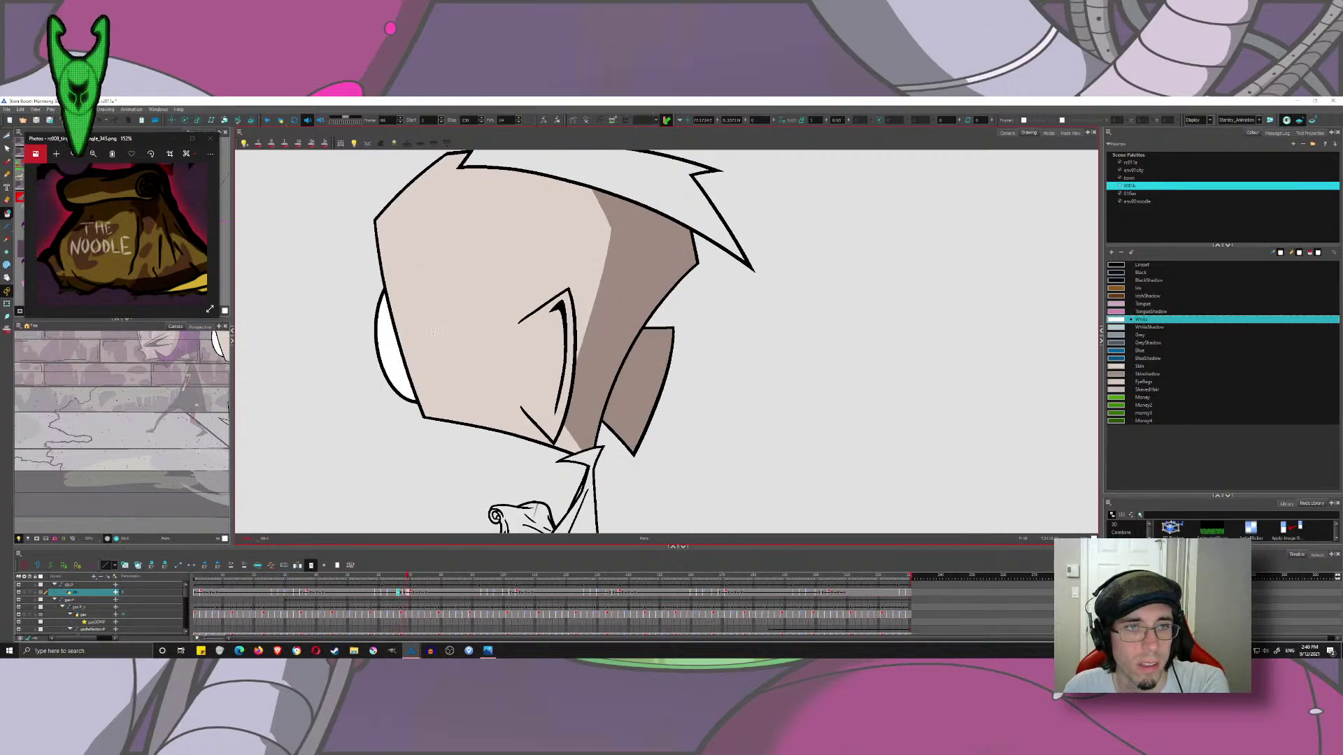
- Examine the White fills by stepping back and forth between the two-eyed drawing and the heads turned fully away
key("comma")
key("comma")
key("comma")
key("comma")
key("comma")
key("comma")
key("comma")
key("comma")
key("comma")
key("comma")
key("comma")
key("comma")
key("comma")
key("comma")
key("comma")
key("comma")
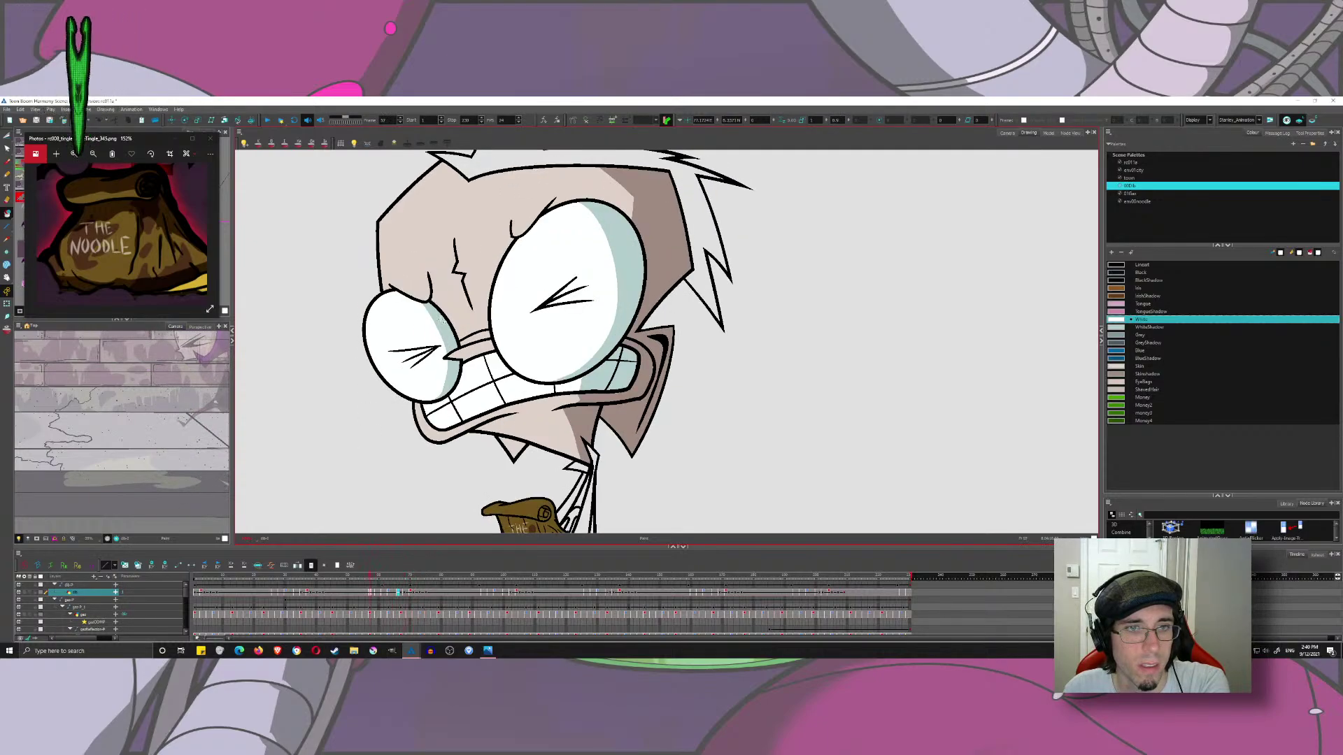
key("period")
key("period")
key("period")
key("period")
key("period")
key("period")
key("period")
key("period")
key("period")
key("period")
key("period")
key("period")
key("period")
key("period")
key("period")
key("period")
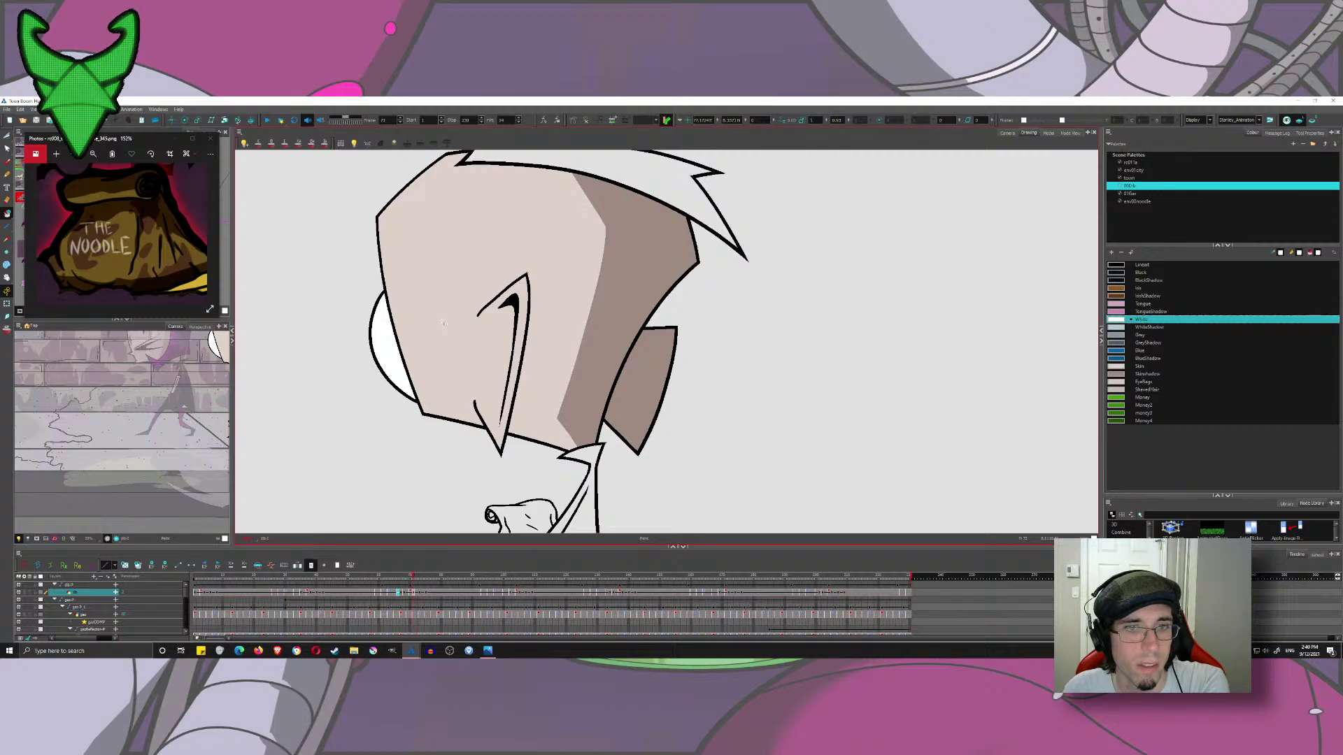
key("comma")
key("comma")
key("comma")
key("comma")
key("comma")
key("comma")
key("comma")
key("comma")
key("comma")
key("comma")
key("comma")
key("comma")
key("comma")
key("comma")
key("comma")
key("comma")
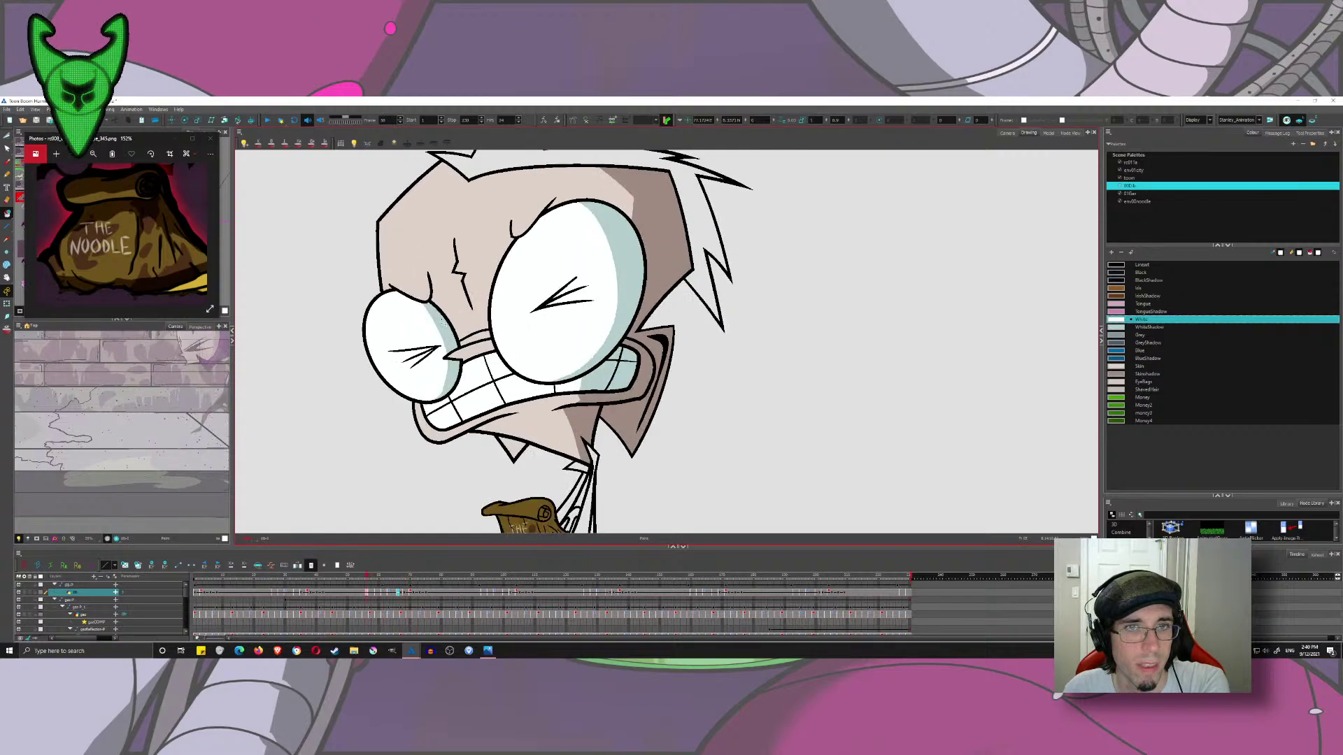
- Select all the artwork on the fully shaded two-eyed drawing and on the next head drawing, clearing each selection
left_click(9, 135)
left_click_drag(475, 217, 442, 252)
scroll(728, 304, "down", 4)
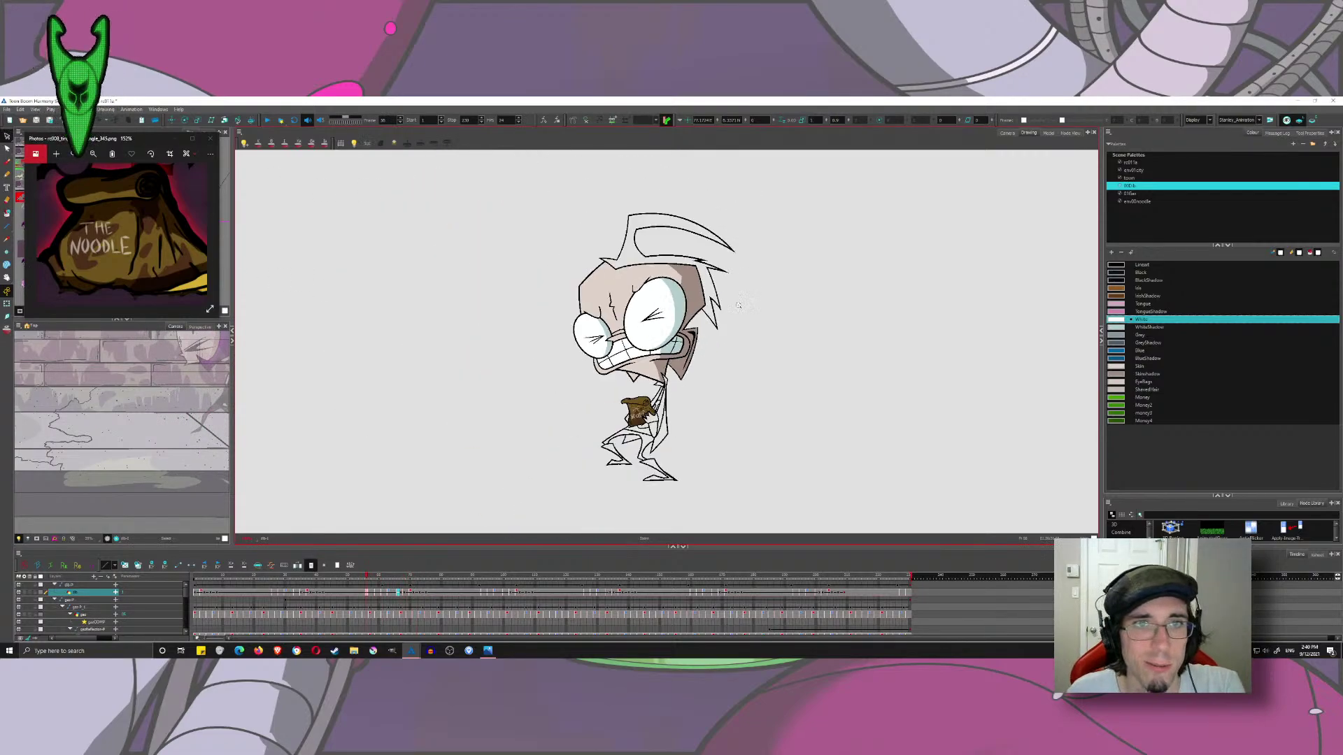
left_click_drag(769, 313, 675, 270)
key("ctrl+a")
left_click(700, 291)
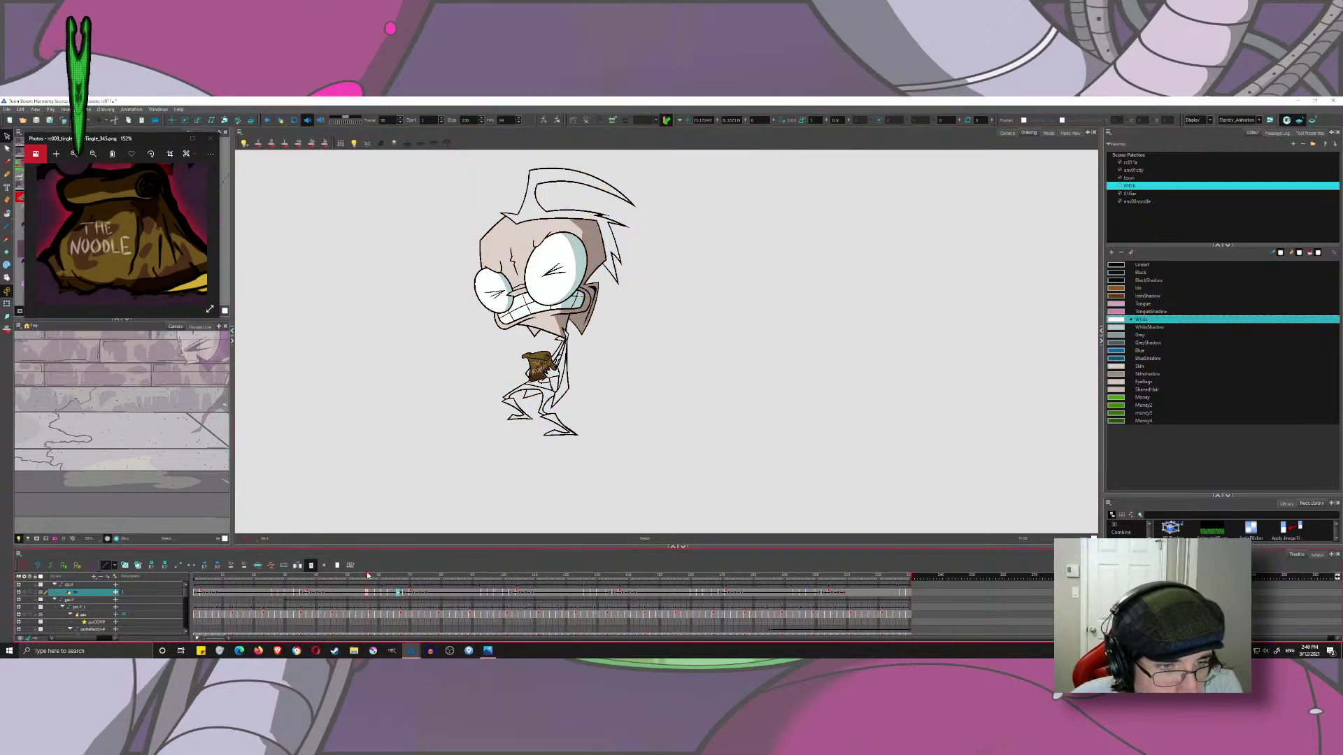
left_click_drag(368, 575, 377, 576)
left_click(644, 326)
key("ctrl+a")
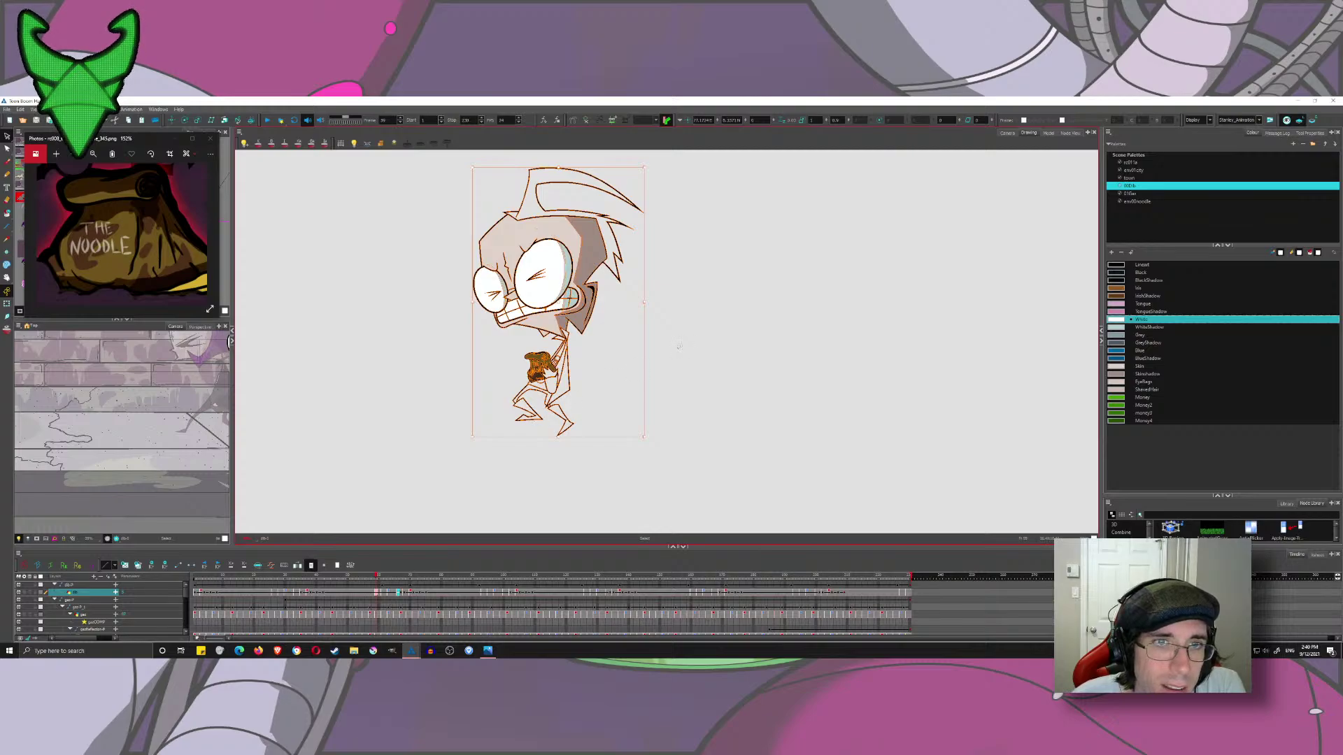
left_click(680, 347)
- Select all the artwork on each following drawing in turn, through to the last head turned fully away, and clear the selection
left_click(385, 592)
left_click(493, 501)
key("ctrl+a")
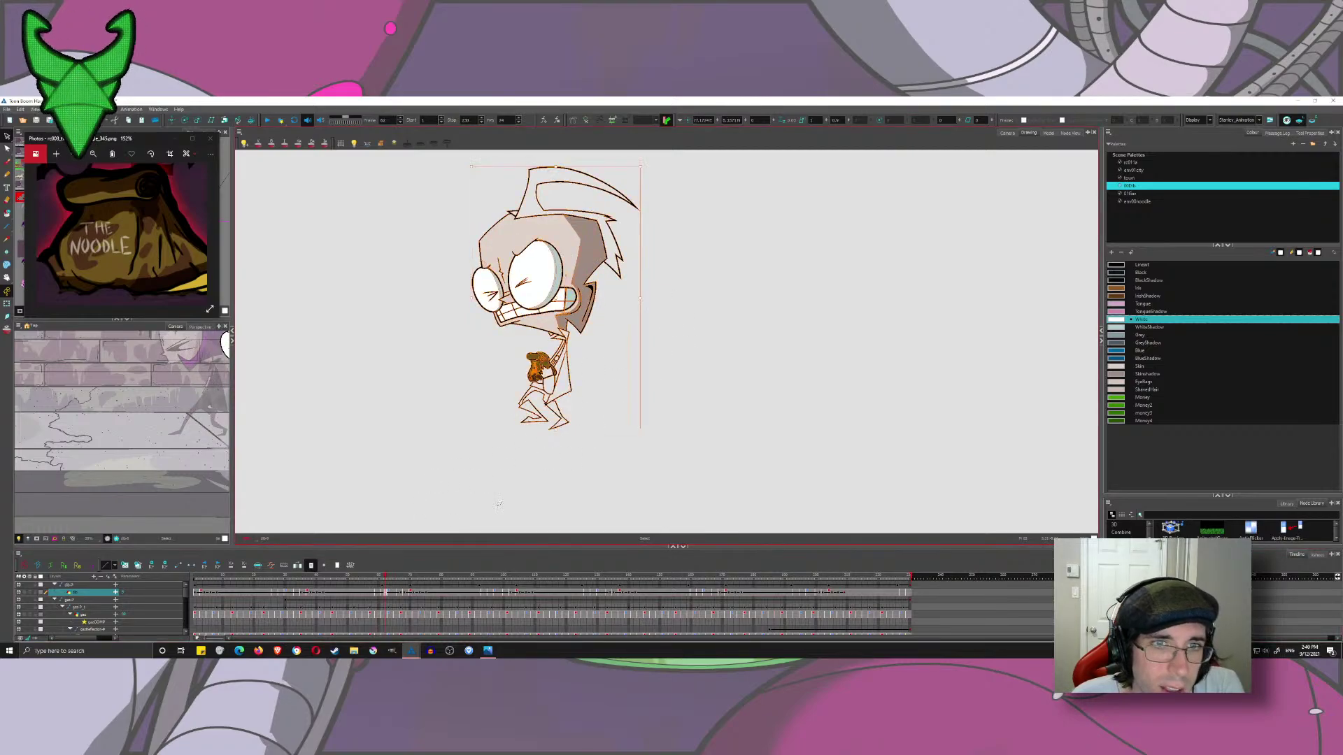
key("period")
key("period")
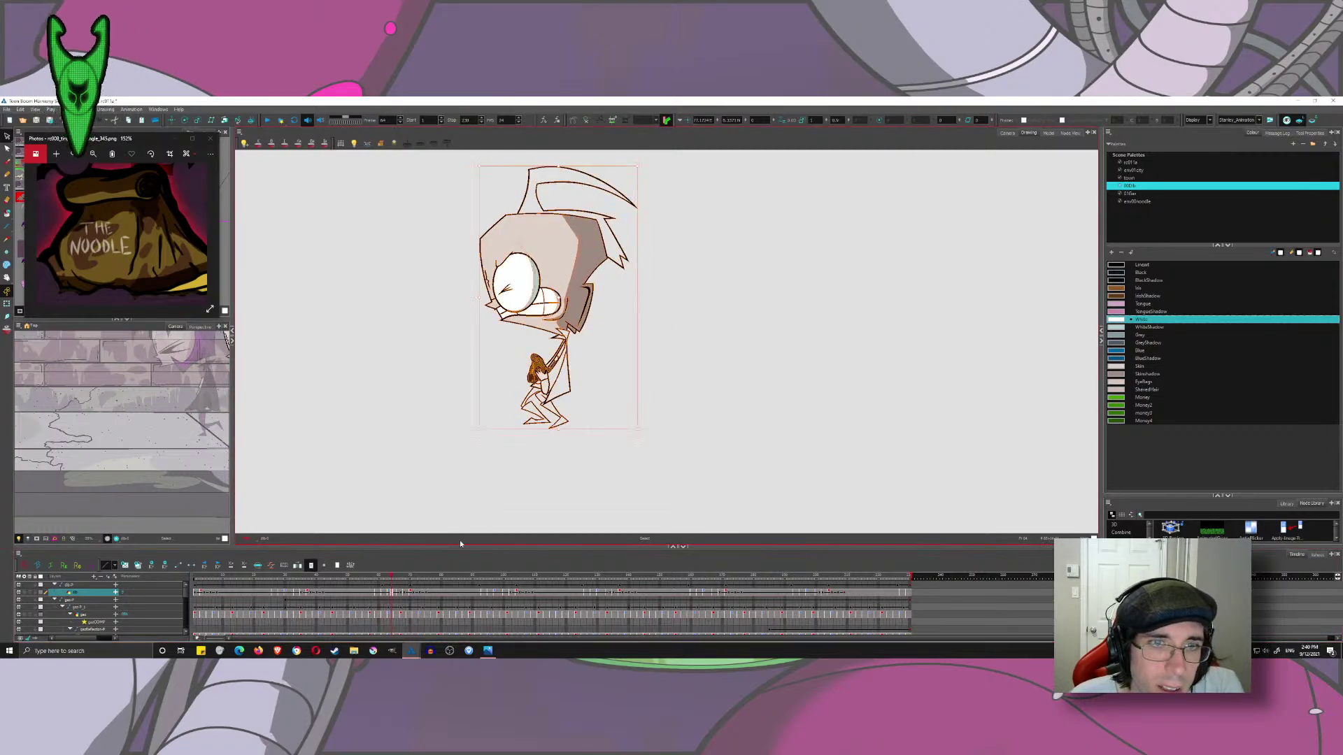
left_click(400, 595)
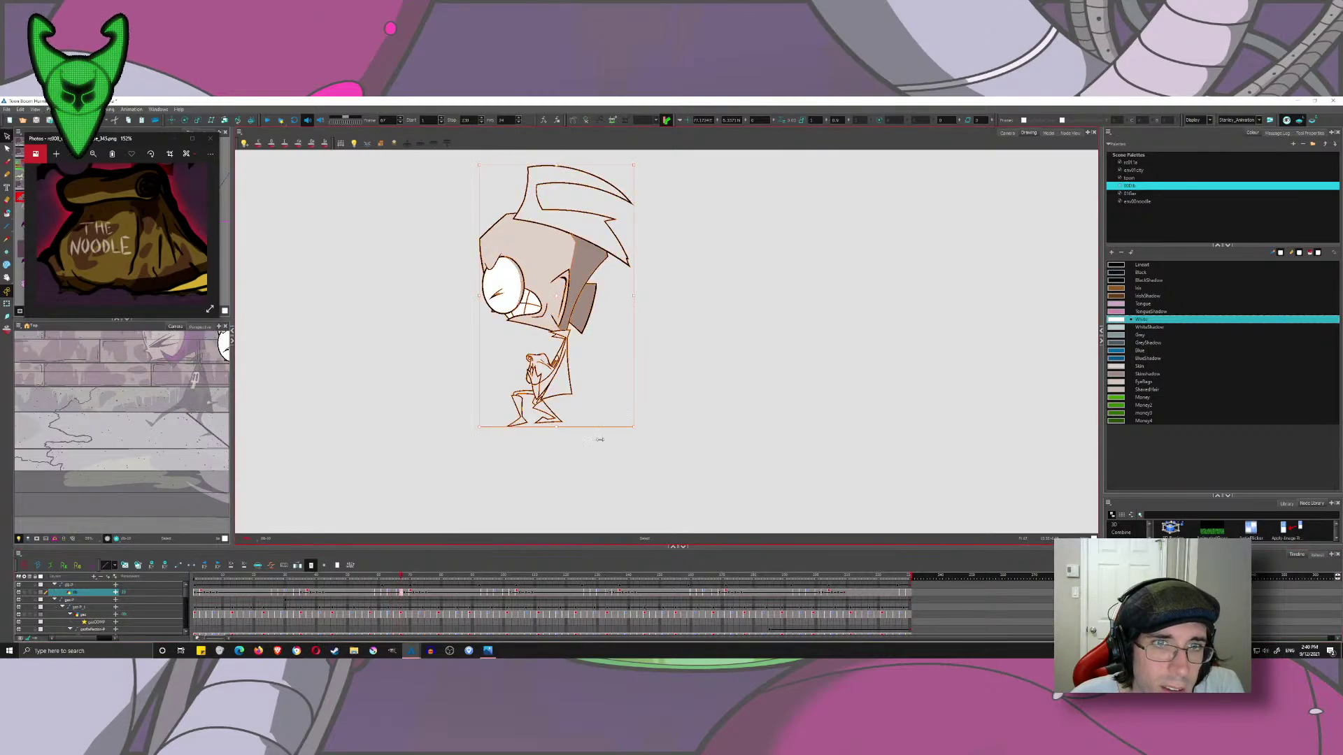
left_click(408, 595)
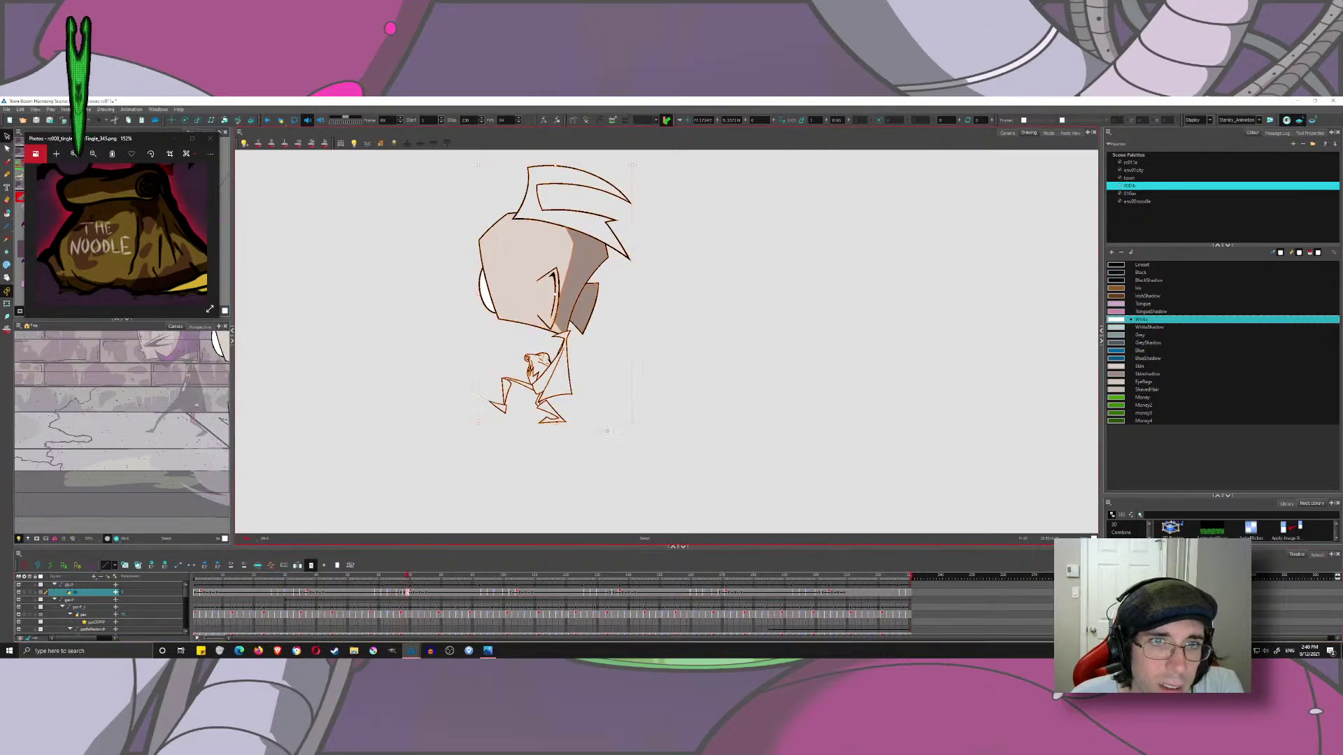
left_click(433, 596)
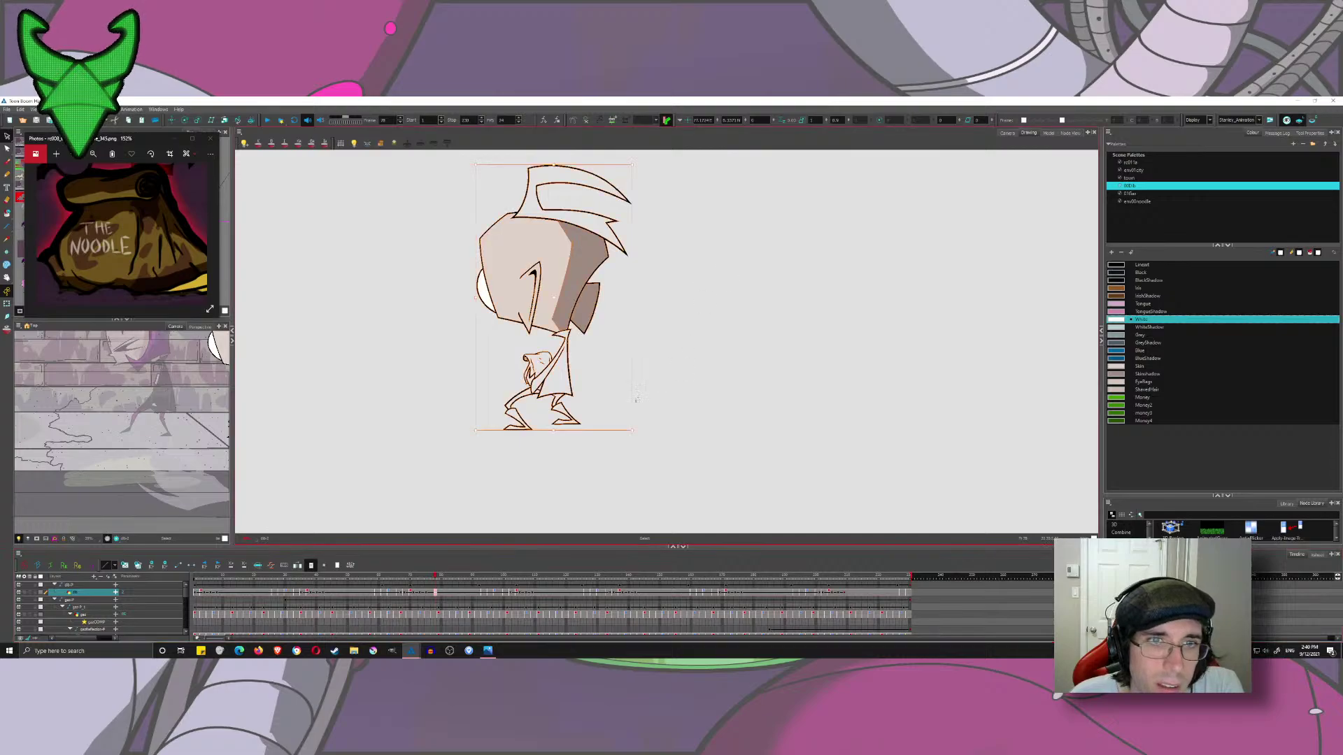
left_click(659, 400)
- Return to the fully shaded two-eyed drawing and choose BlackShadow as the colour for its hair
left_click_drag(455, 575, 355, 572)
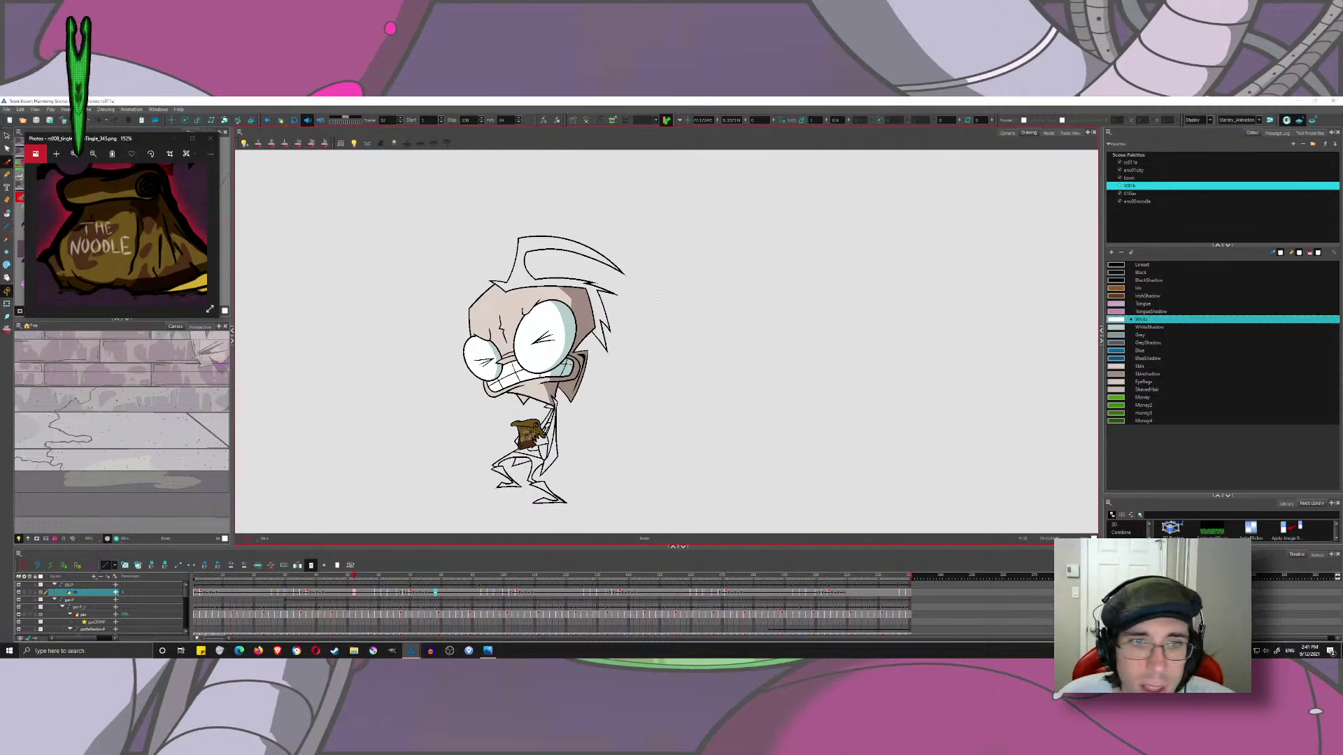
scroll(518, 378, "up", 4)
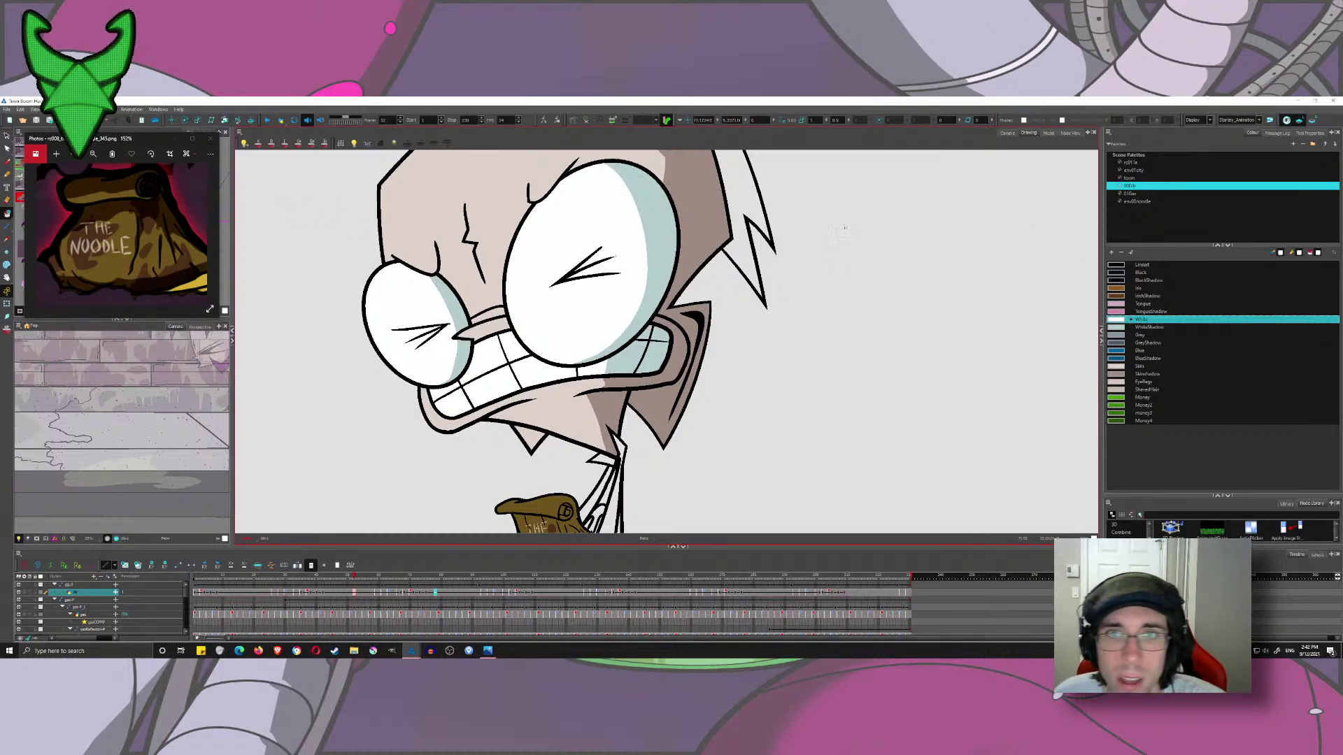
left_click_drag(844, 229, 778, 340)
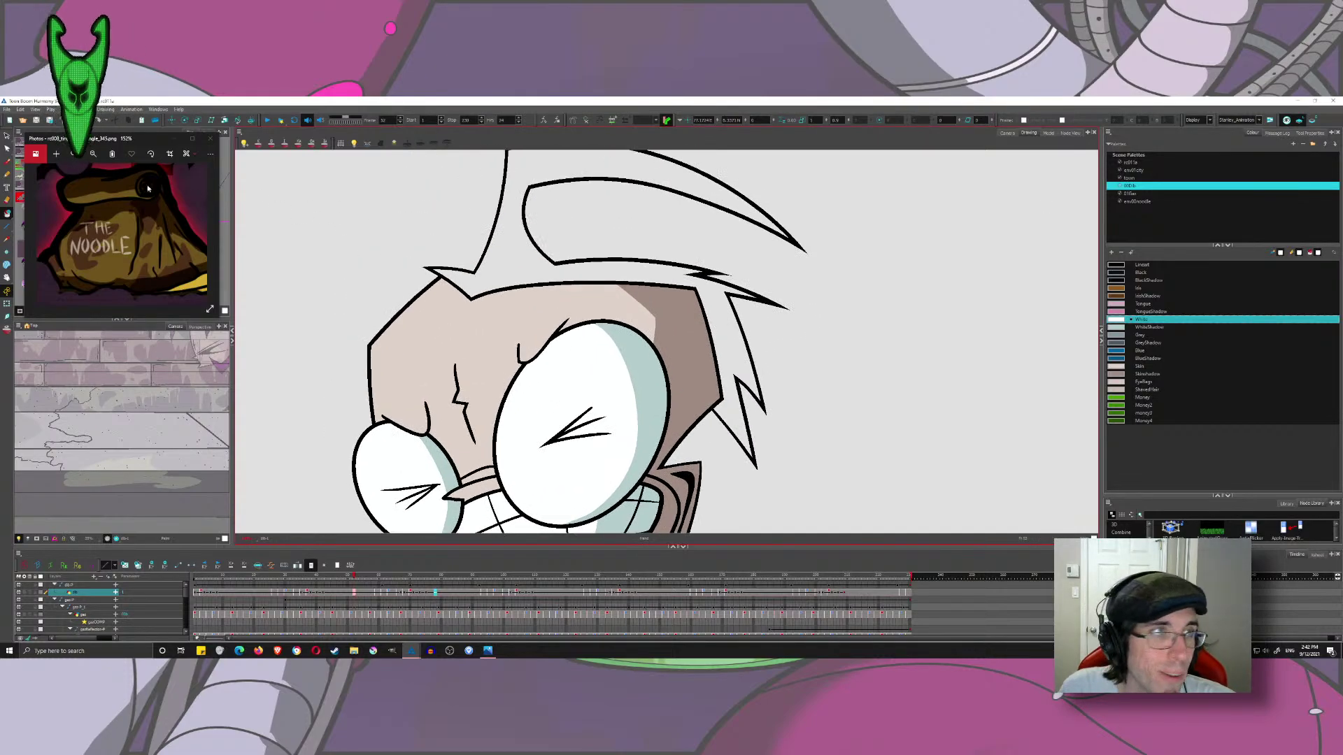
left_click(9, 165)
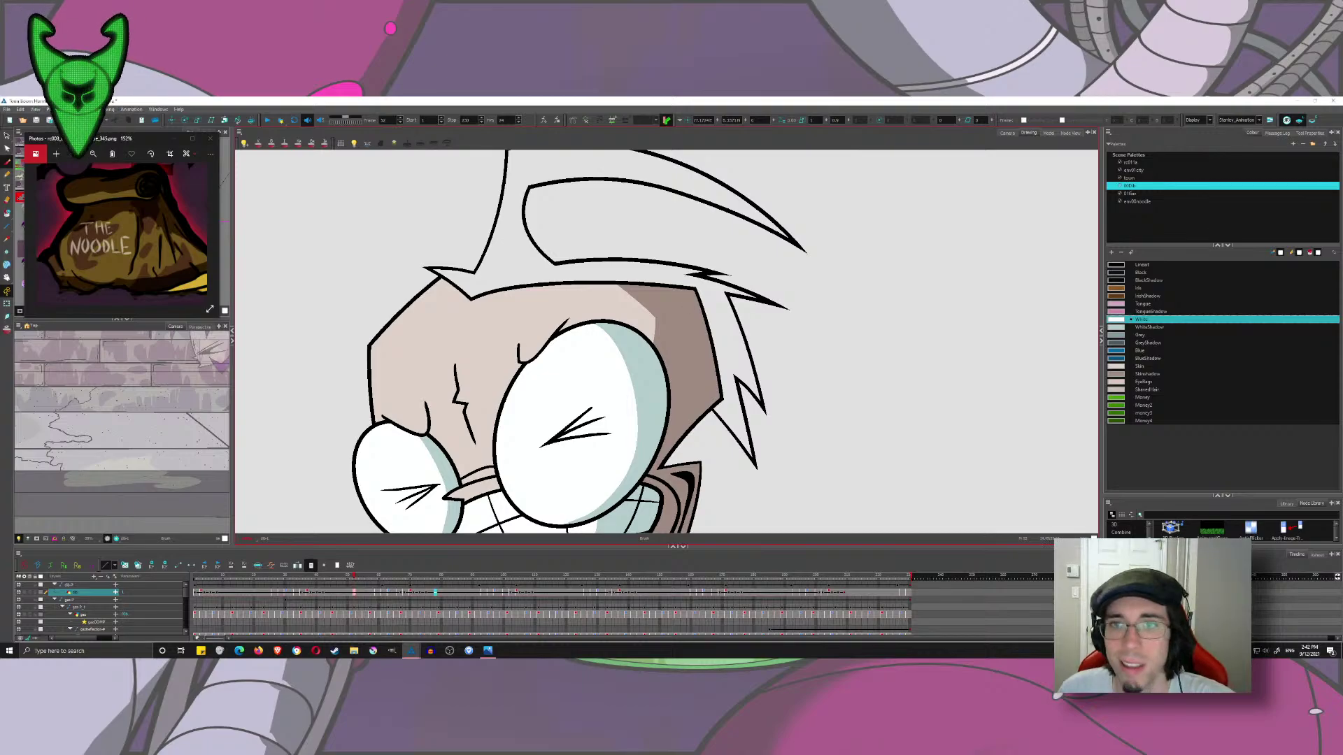
mouse_move(905, 278)
left_mouse_down()
mouse_move(884, 366)
mouse_move(860, 225)
left_mouse_up()
key("ctrl+z")
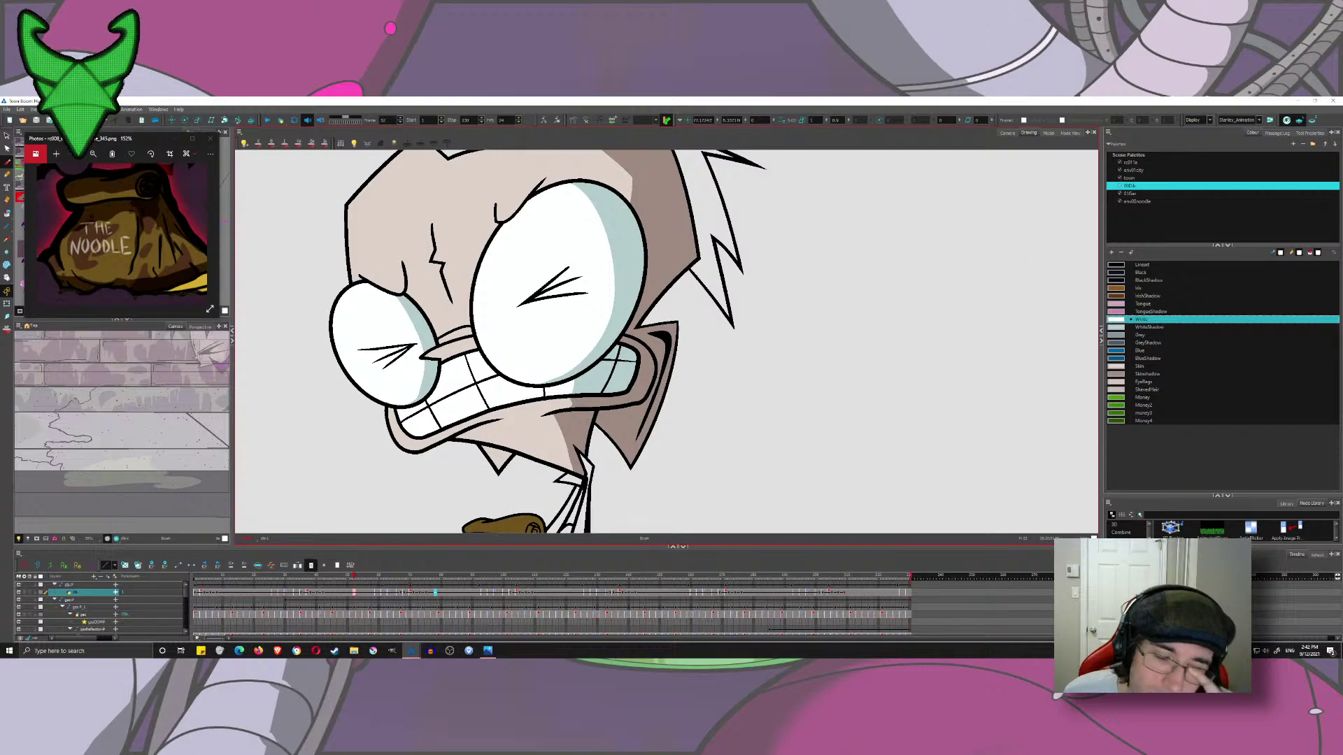
left_click(1118, 279)
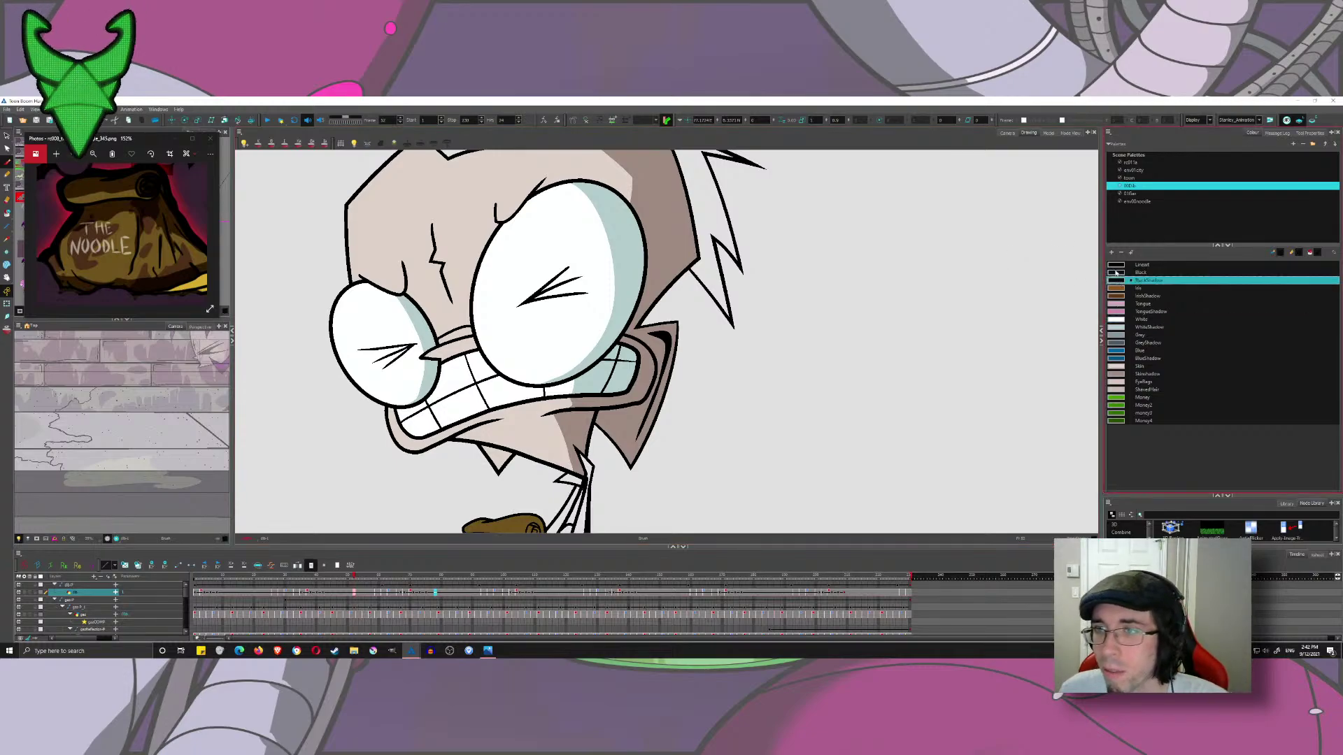
left_click_drag(833, 162, 782, 297)
scroll(796, 350, "down", 1)
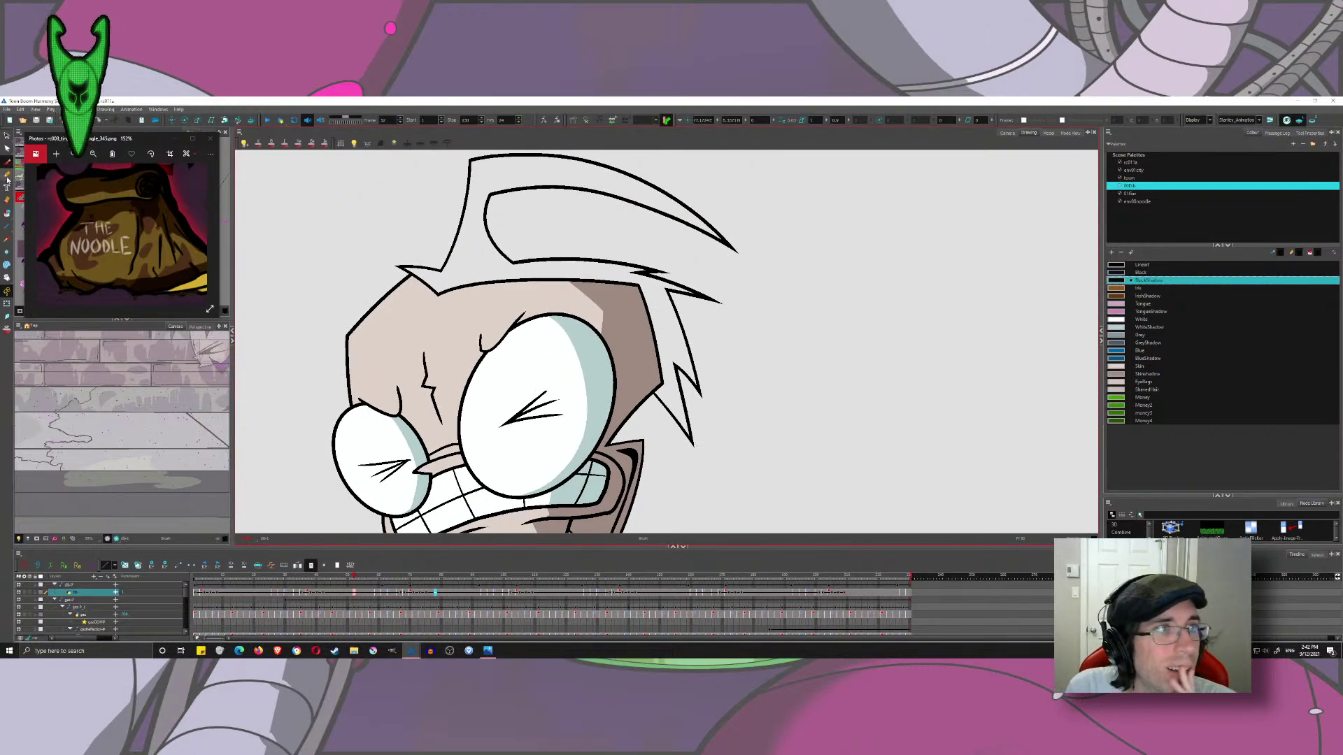
- Try filling the hair with BlackShadow on the fully shaded two-eyed drawing and undo the fill
left_click(7, 214)
left_click(596, 275)
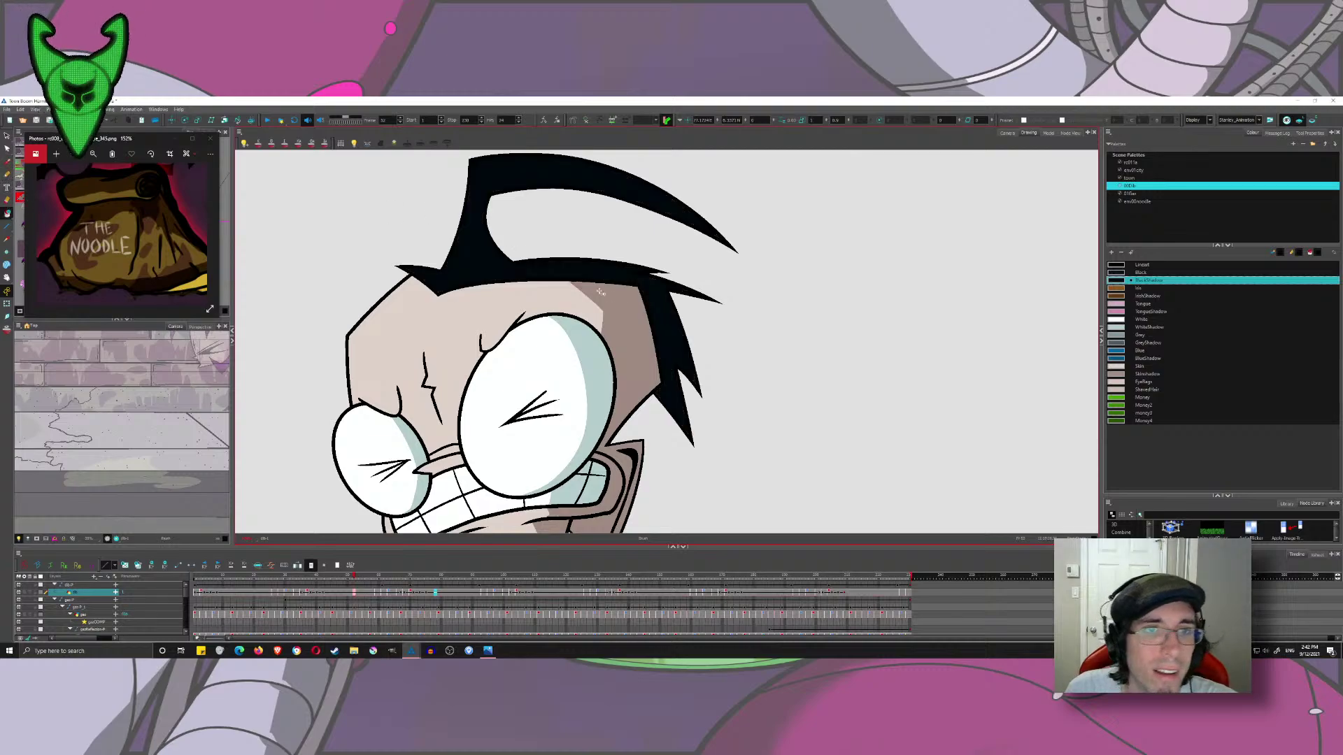
scroll(598, 295, "down", 3)
left_click_drag(597, 296, 672, 318)
key("ctrl+z")
- Try a curved BlackShadow brush stroke up the front of the hair beside the inner loop and undo it
scroll(603, 249, "up", 3)
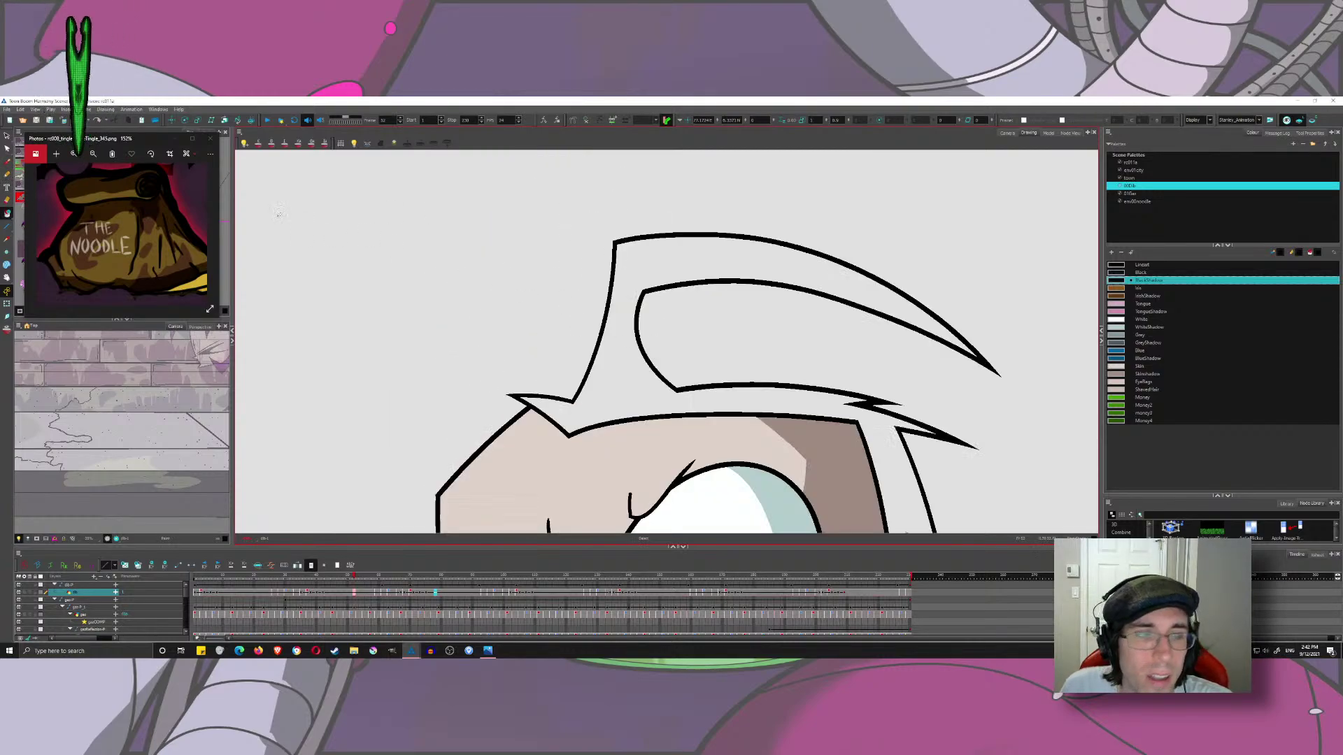
left_click_drag(717, 374, 654, 298)
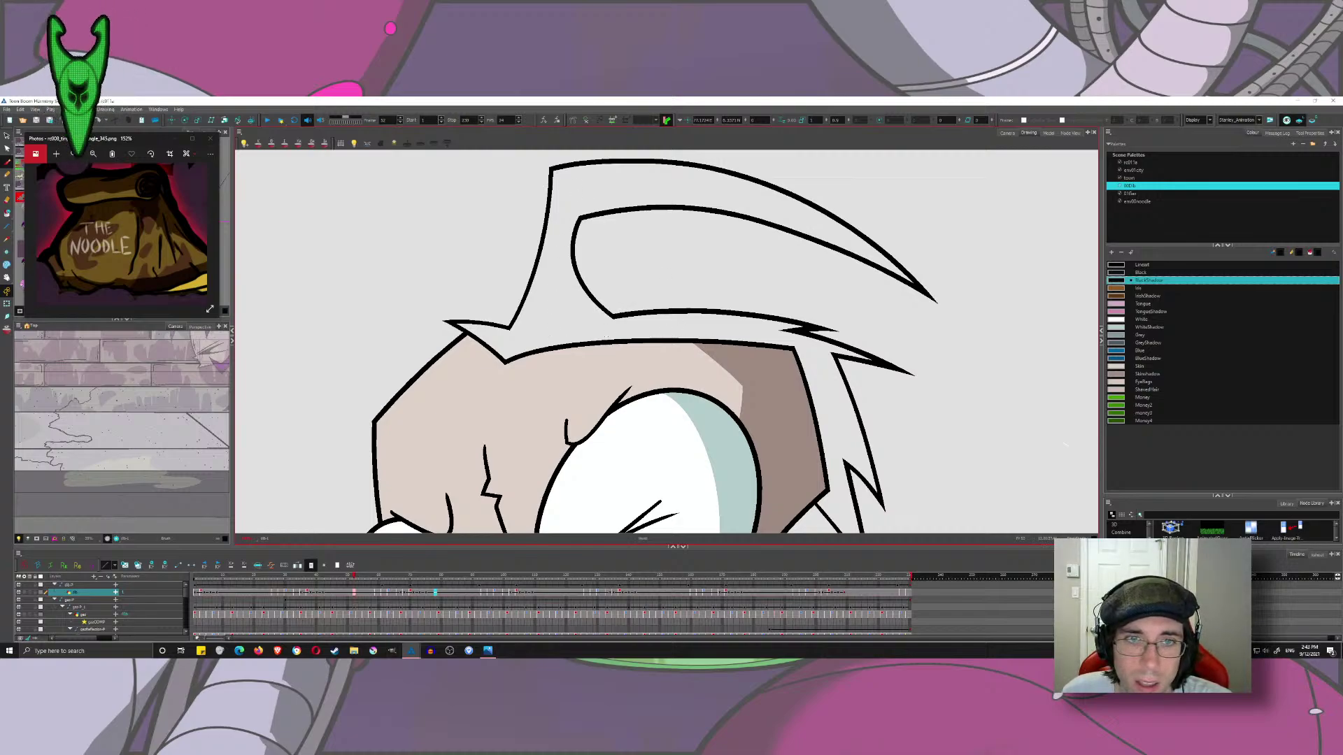
mouse_move(592, 342)
left_mouse_down()
mouse_move(572, 312)
mouse_move(587, 204)
left_mouse_up()
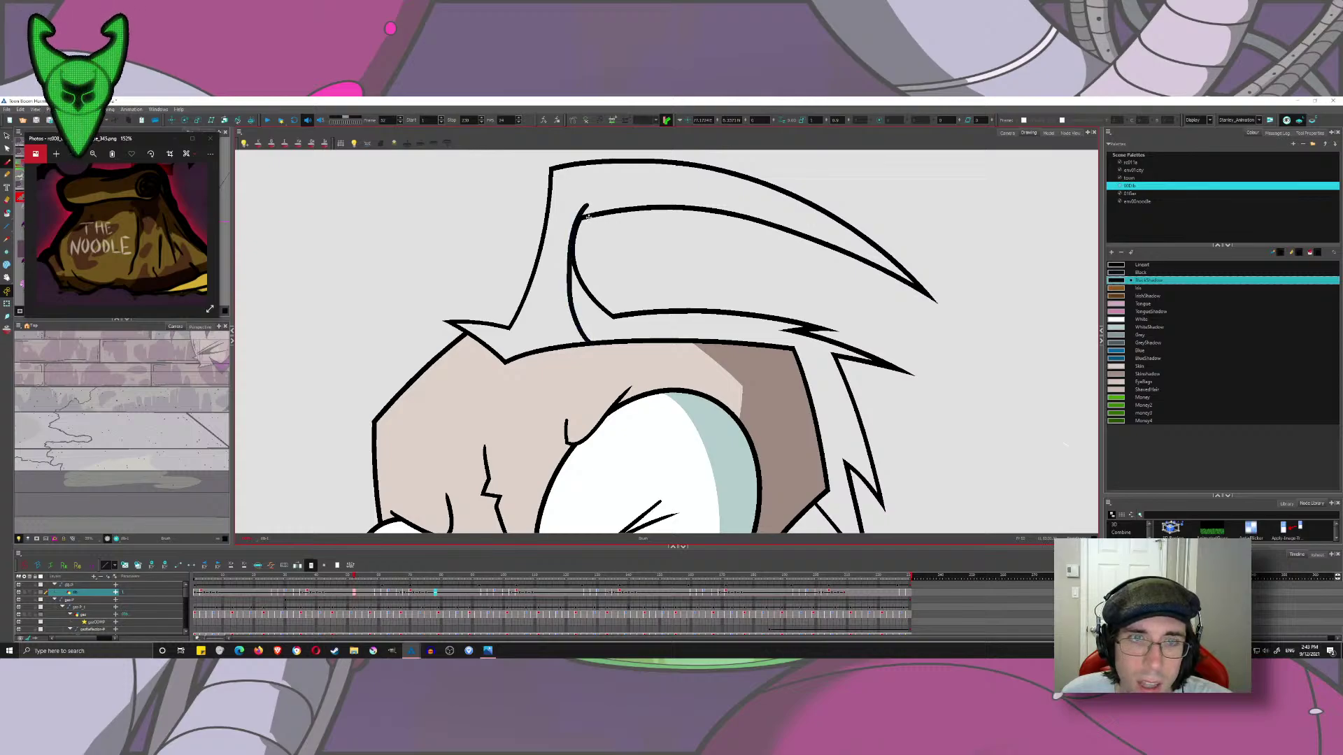
key("ctrl+z")
- Fill the hair outside the inner loop with BlackShadow on the fully shaded two-eyed drawing
left_click(7, 213)
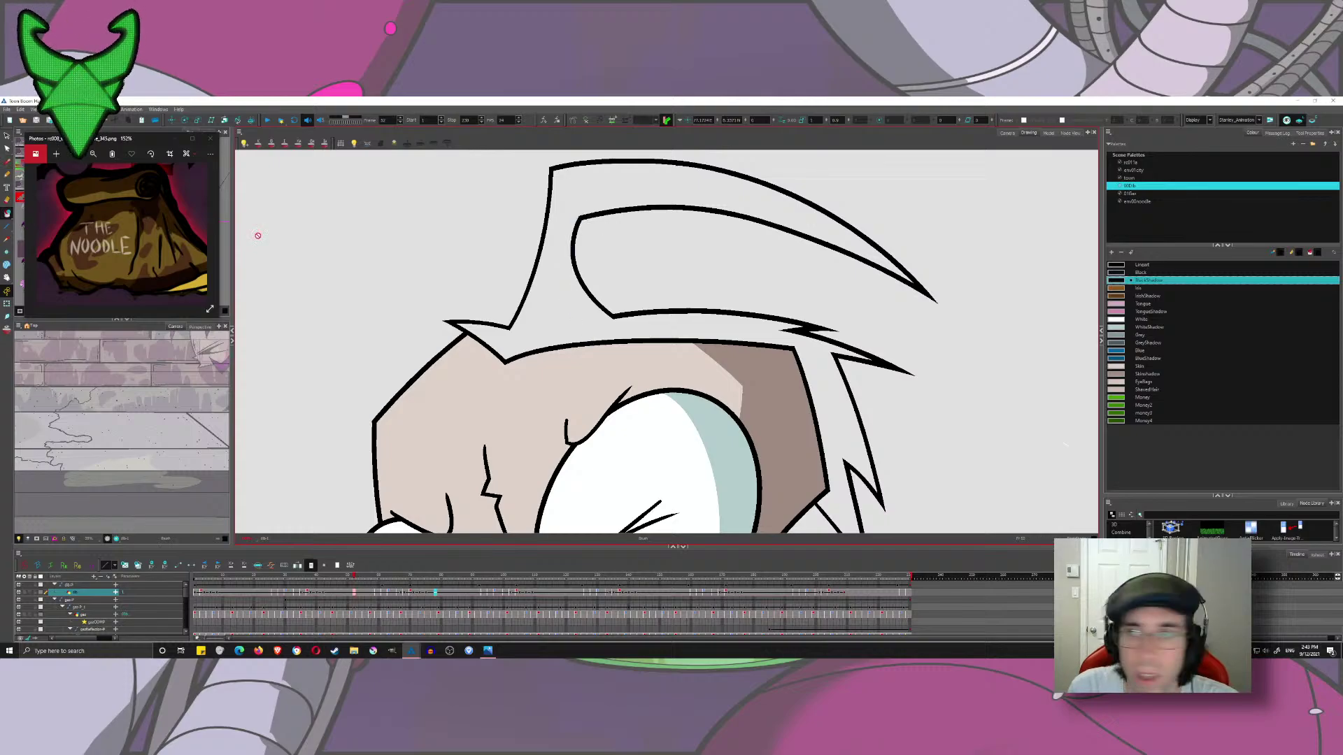
left_click(843, 208)
scroll(769, 266, "down", 5)
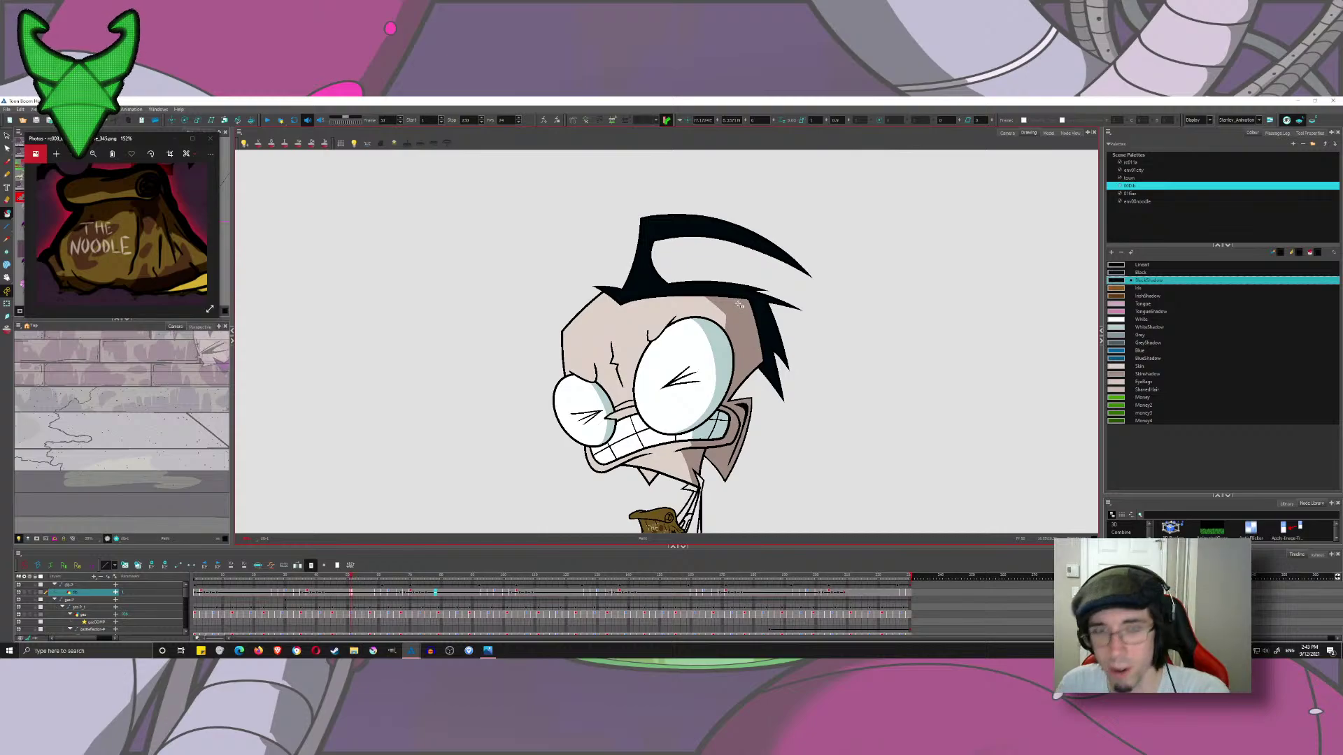
- Step back through the earlier drawings to examine the hair, ending at the unpainted one-eyed head turned away
key("comma")
key("comma")
key("comma")
key("period")
key("period")
key("period")
key("comma")
key("comma")
key("comma")
key("comma")
key("comma")
key("comma")
key("comma")
key("comma")
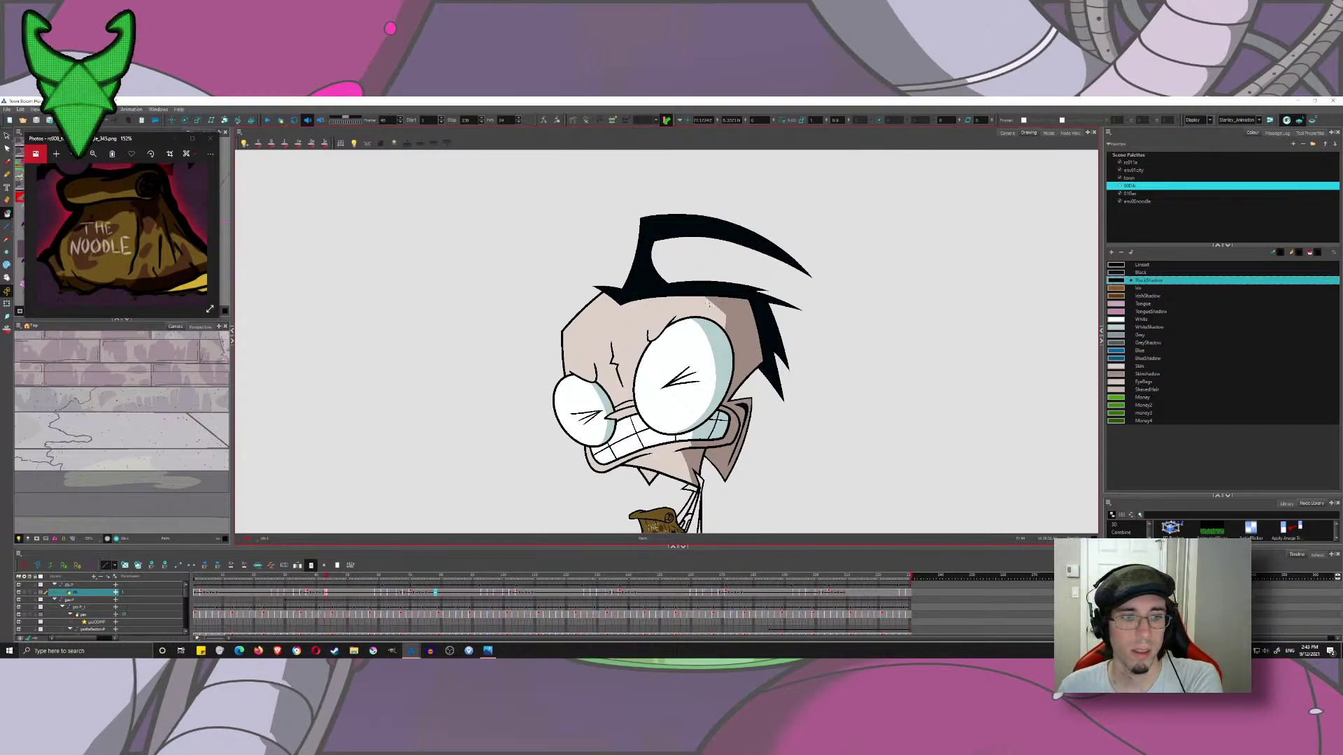
key("comma")
key("comma")
key("comma")
key("comma")
key("comma")
key("comma")
key("comma")
key("comma")
key("comma")
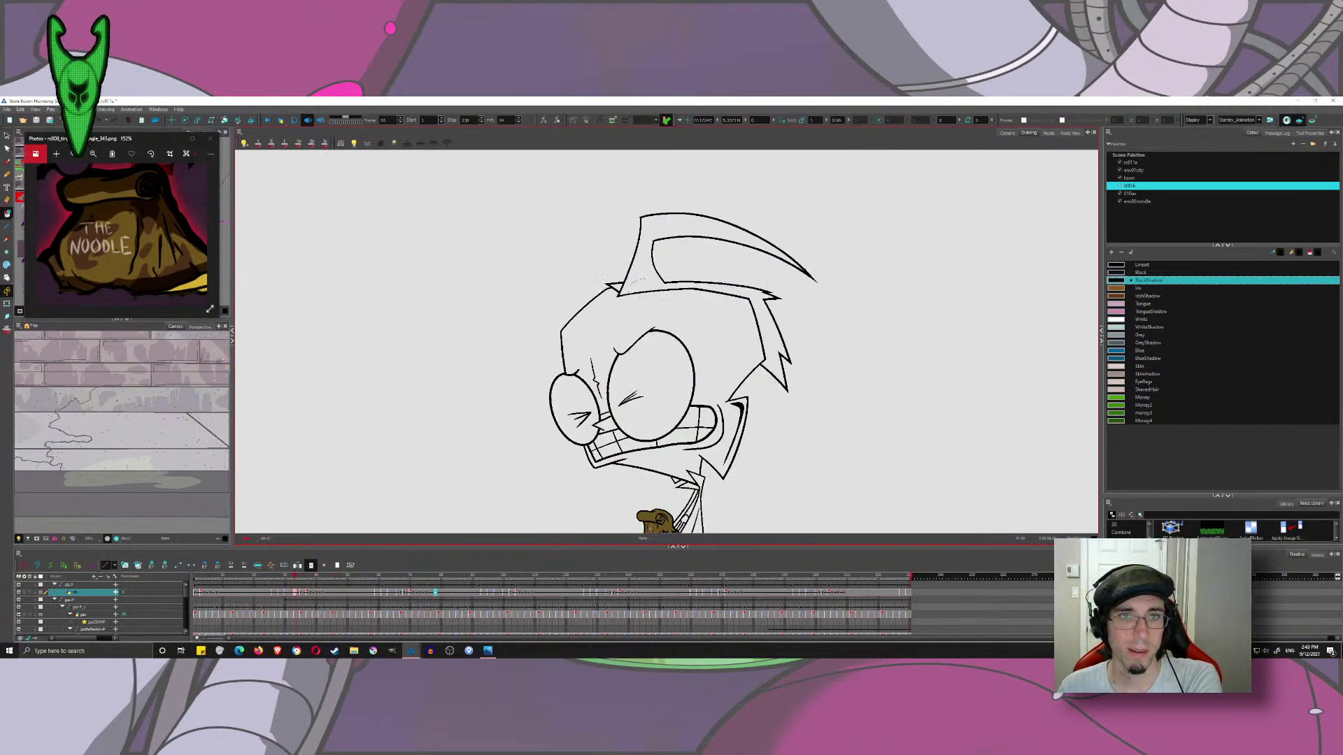
key("comma")
key("comma")
key("comma")
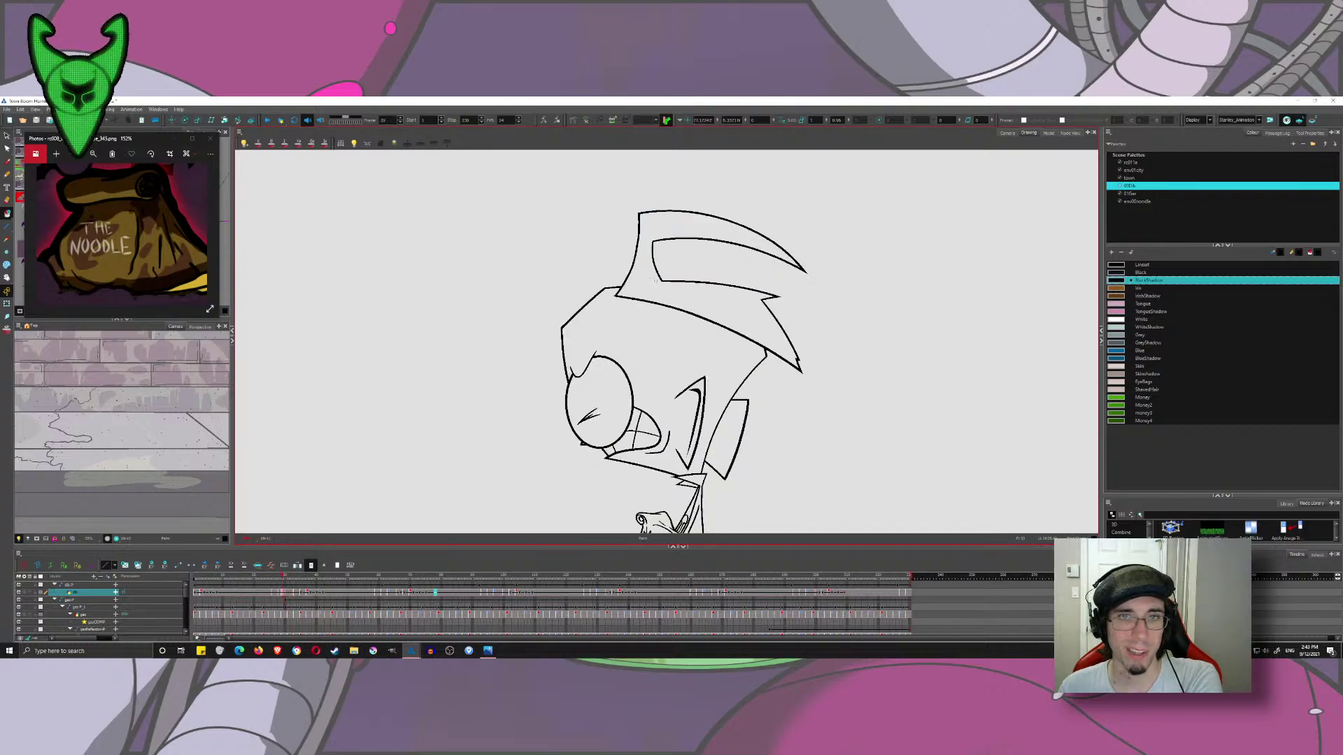
- Fill the hair outside the inner loop with BlackShadow on the unpainted one-eyed head drawing and step back to the head facing away
key("comma")
key("comma")
key("comma")
key("comma")
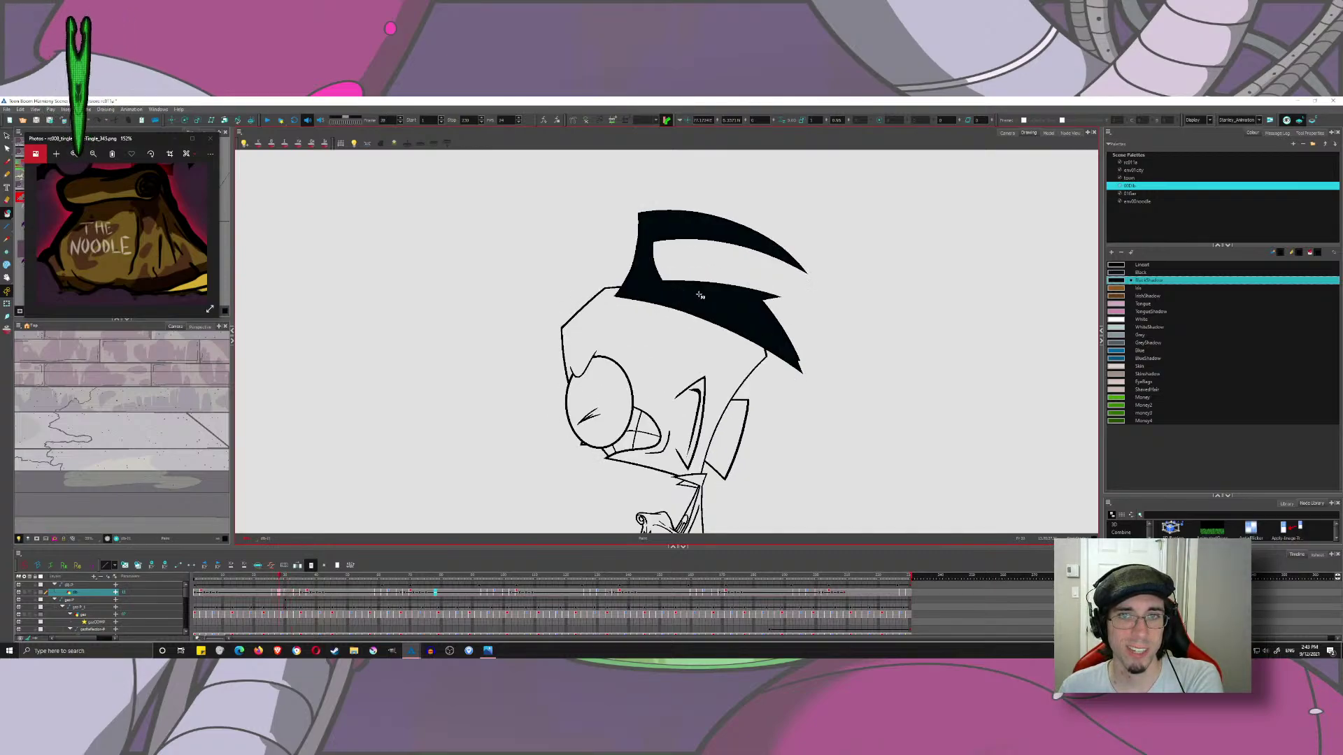
key("comma")
key("comma")
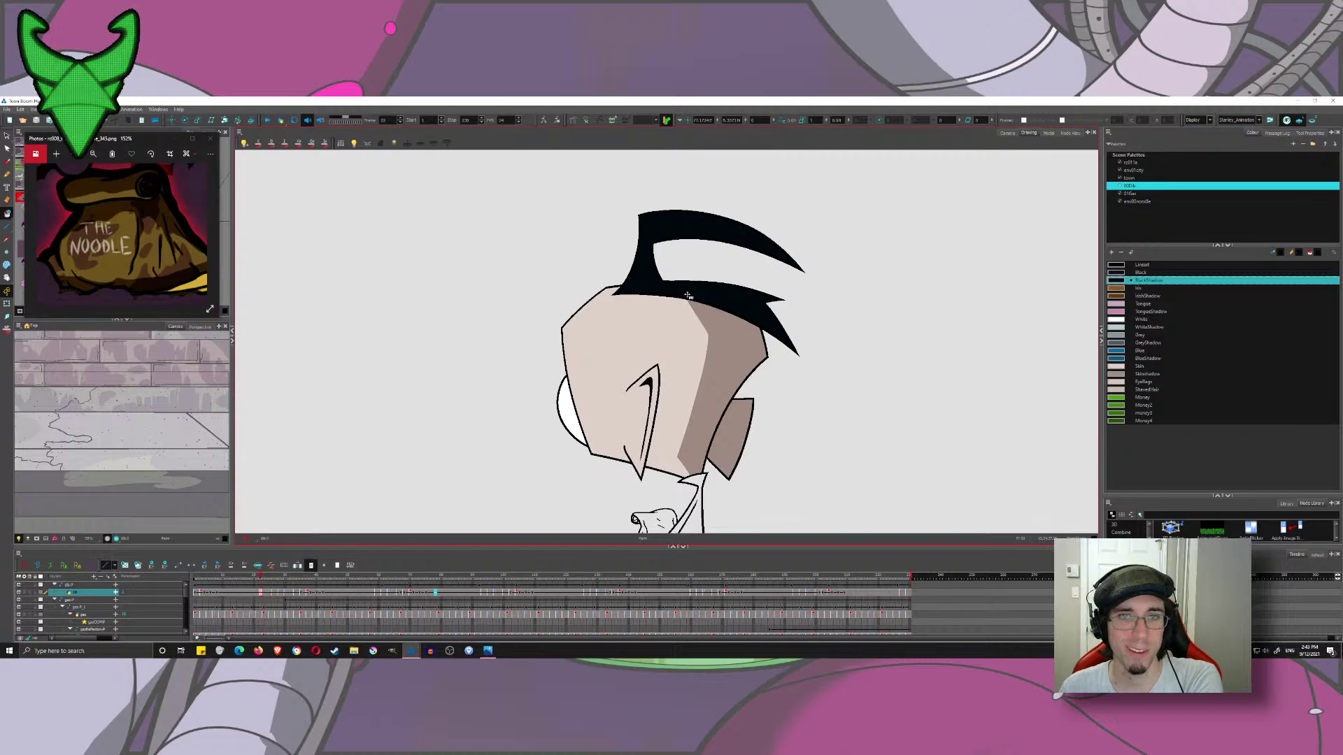
- Fill the hair outside the inner loop with BlackShadow on the next shaded two-eyed drawing that still has unpainted hair
key("period")
key("period")
key("period")
key("period")
key("period")
key("period")
key("period")
key("period")
key("period")
key("period")
key("period")
key("period")
key("period")
key("period")
key("period")
key("period")
key("period")
key("period")
key("period")
key("period")
key("period")
key("period")
key("period")
key("period")
key("period")
key("period")
key("period")
key("period")
key("period")
key("period")
key("period")
key("period")
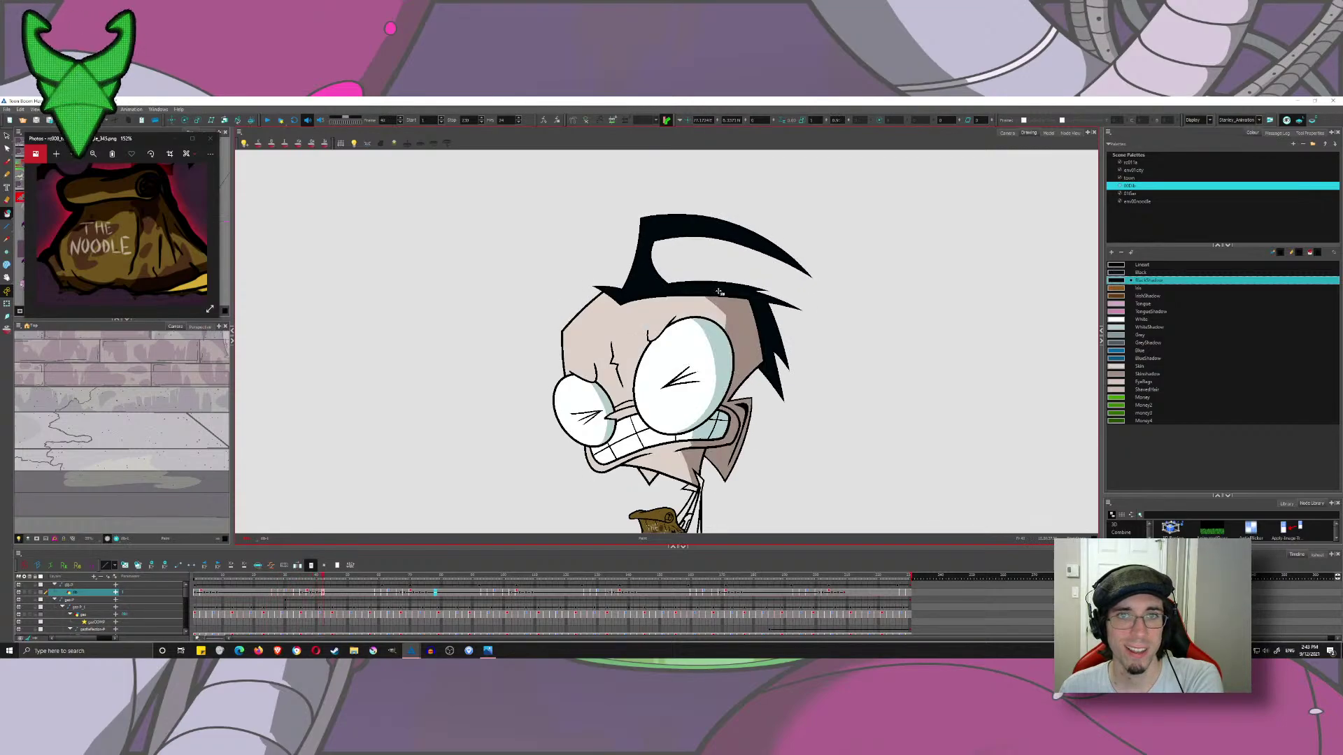
key("period")
key("period")
key("period")
key("period")
key("period")
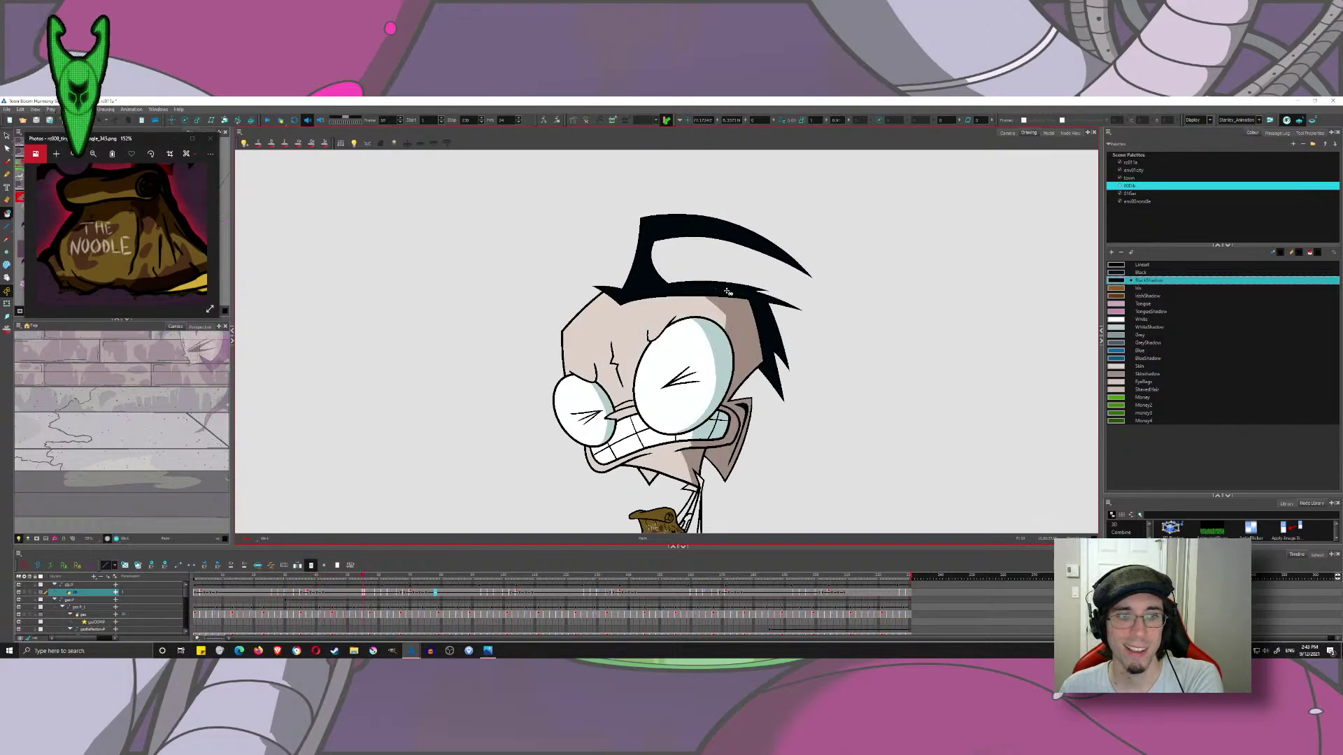
key("comma")
key("period")
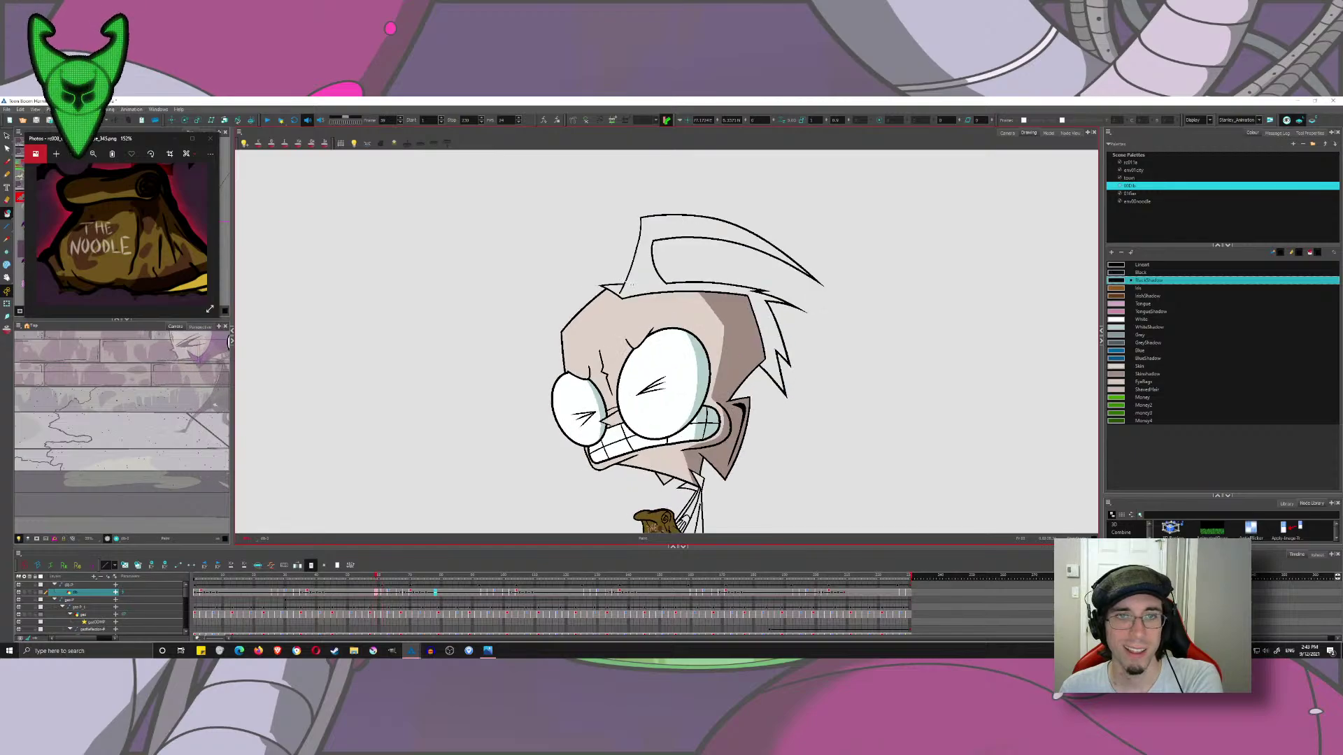
mouse_move(677, 286)
left_mouse_down()
mouse_move(619, 287)
mouse_move(630, 288)
left_mouse_up()
key("period")
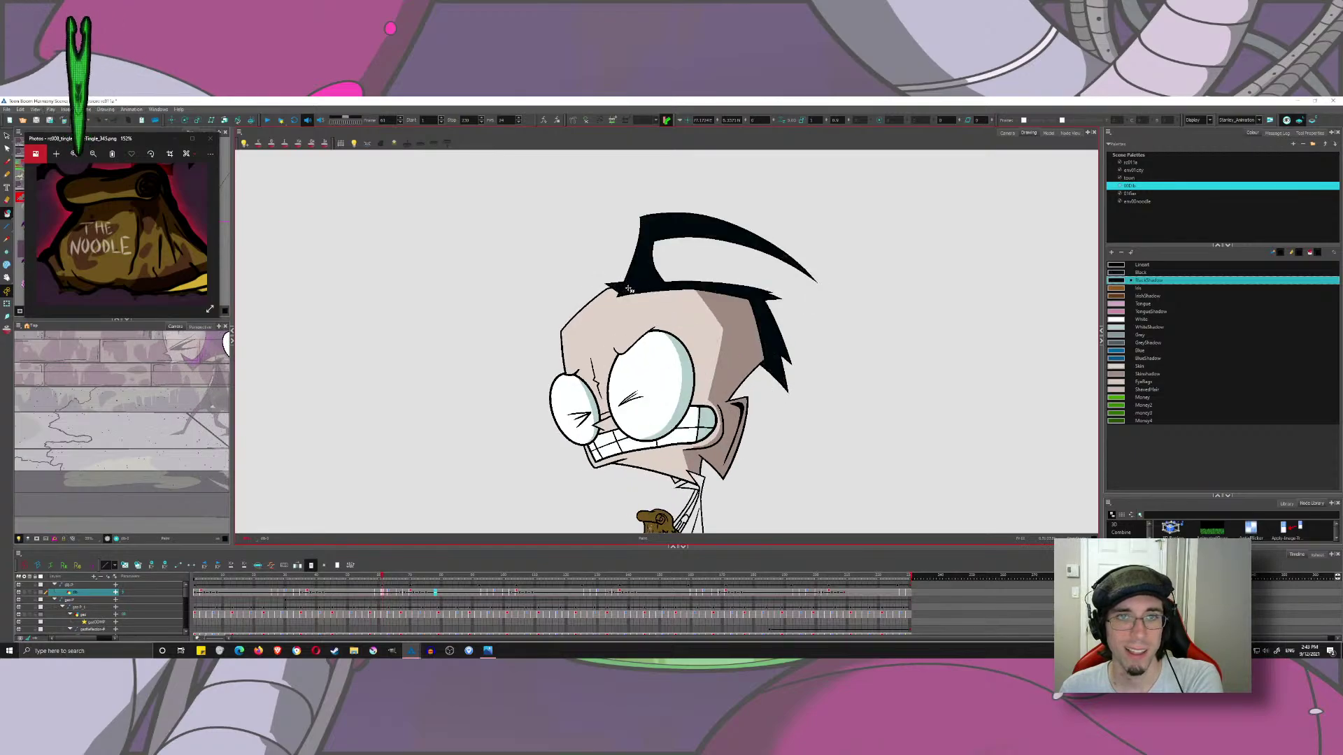
- Fill the hair with BlackShadow on the following unpainted drawings, including the shaded one-eyed head, as far as the head facing away
key("period")
key("period")
left_click(684, 228)
key("period")
key("period")
key("period")
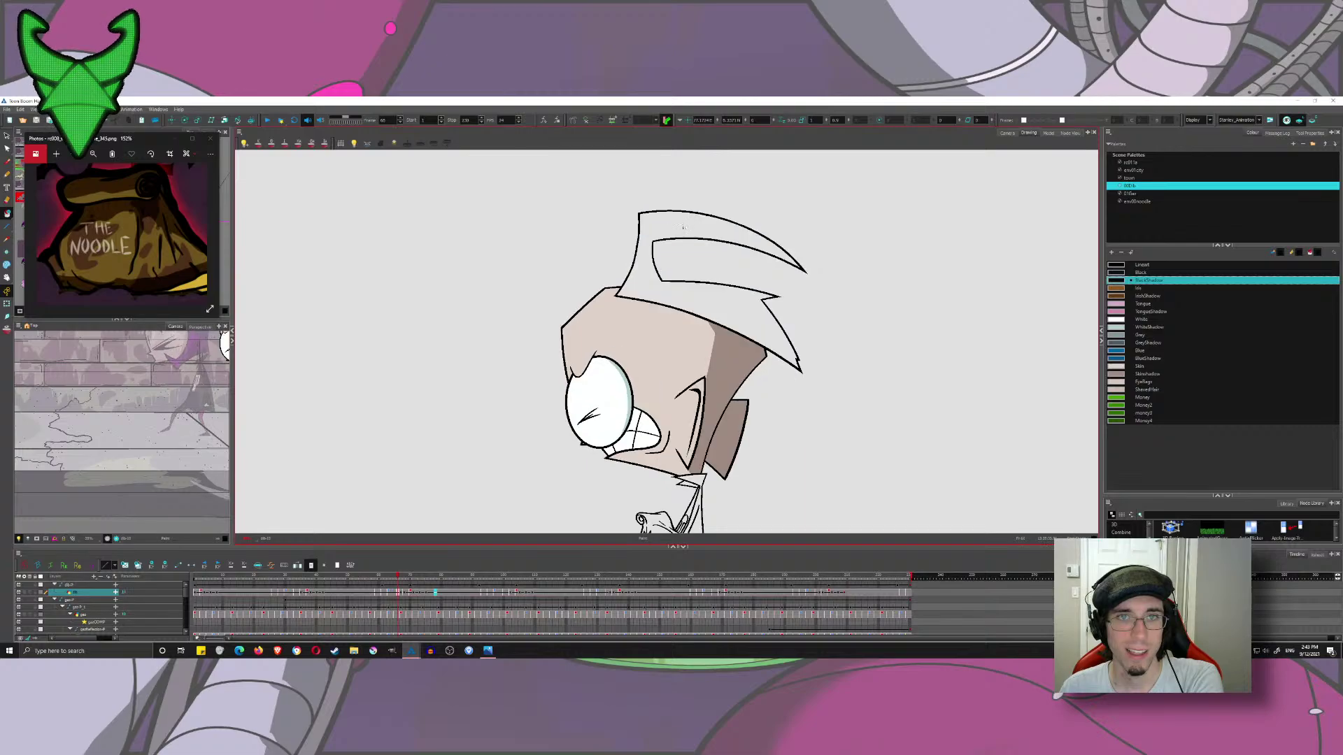
left_click(681, 296)
key("period")
key("period")
key("period")
left_click(684, 290)
key("period")
key("period")
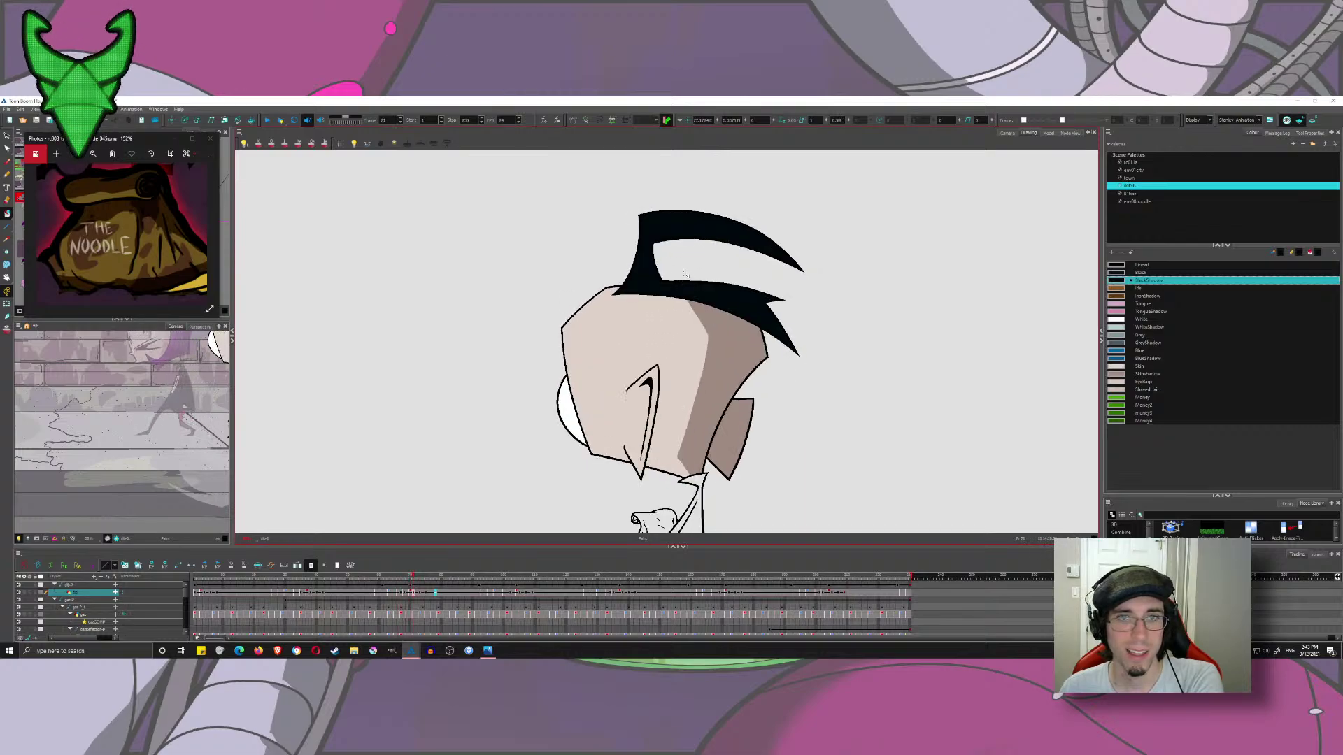
- Step back through the drawings to examine the filled hair, ending on the shaded two-eyed head
key("comma")
key("comma")
key("comma")
key("comma")
key("comma")
key("comma")
key("comma")
key("comma")
key("comma")
key("comma")
key("comma")
key("comma")
key("comma")
key("comma")
key("comma")
key("comma")
key("comma")
key("comma")
key("comma")
key("comma")
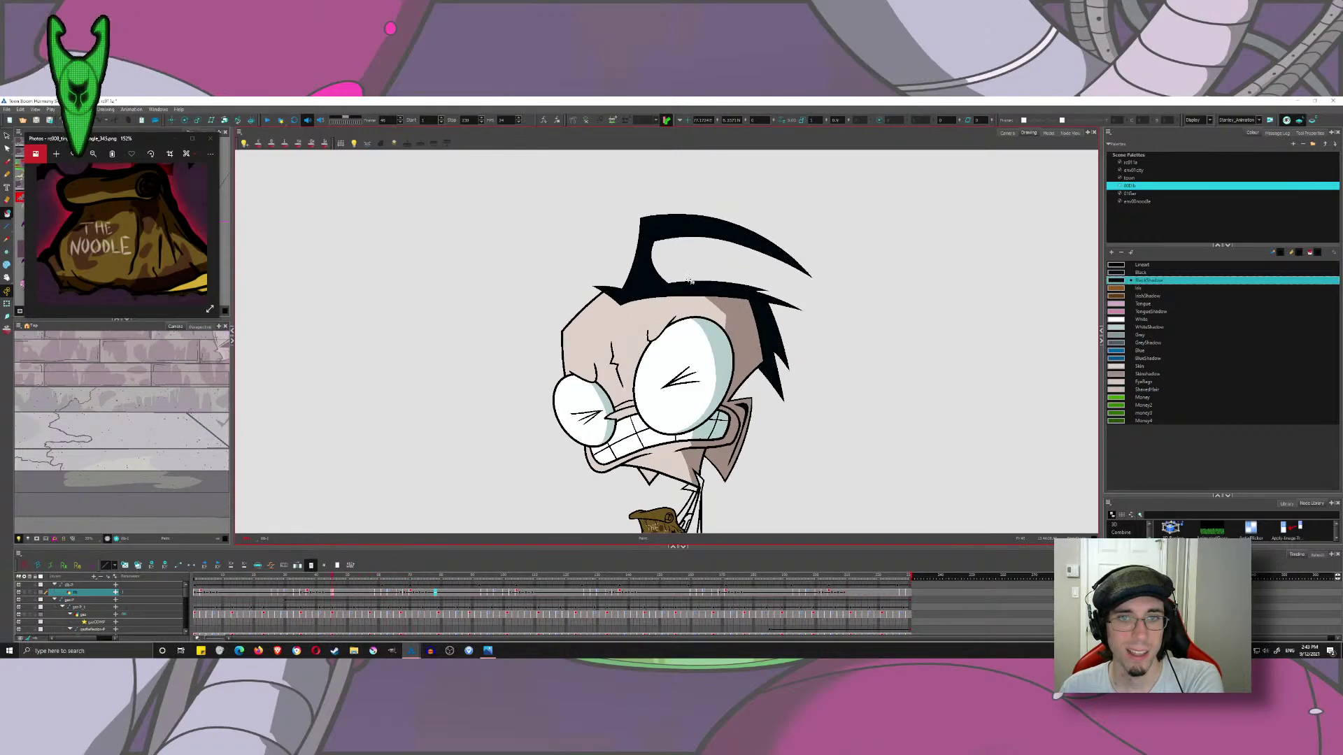
key("period")
key("period")
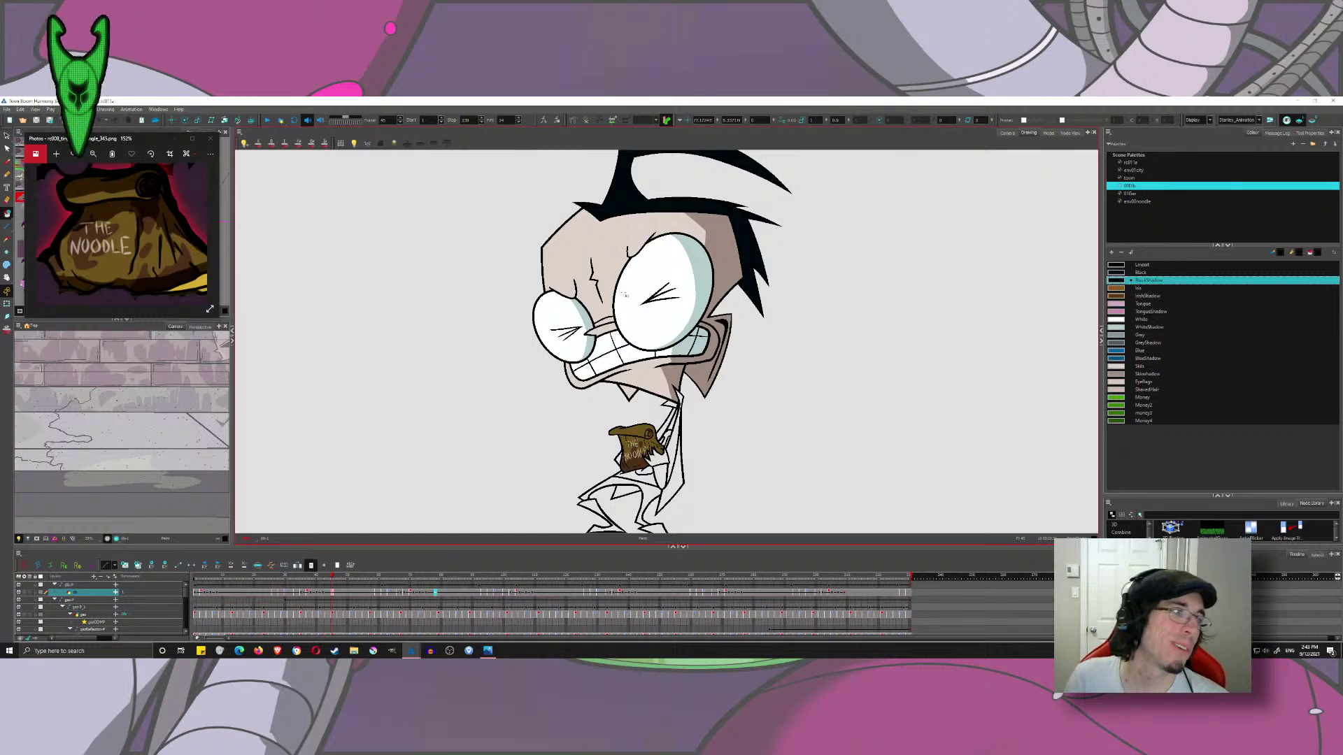
- Examine the unpainted clothing and legs and the coloured bag below the two-eyed head
key("alt+s")
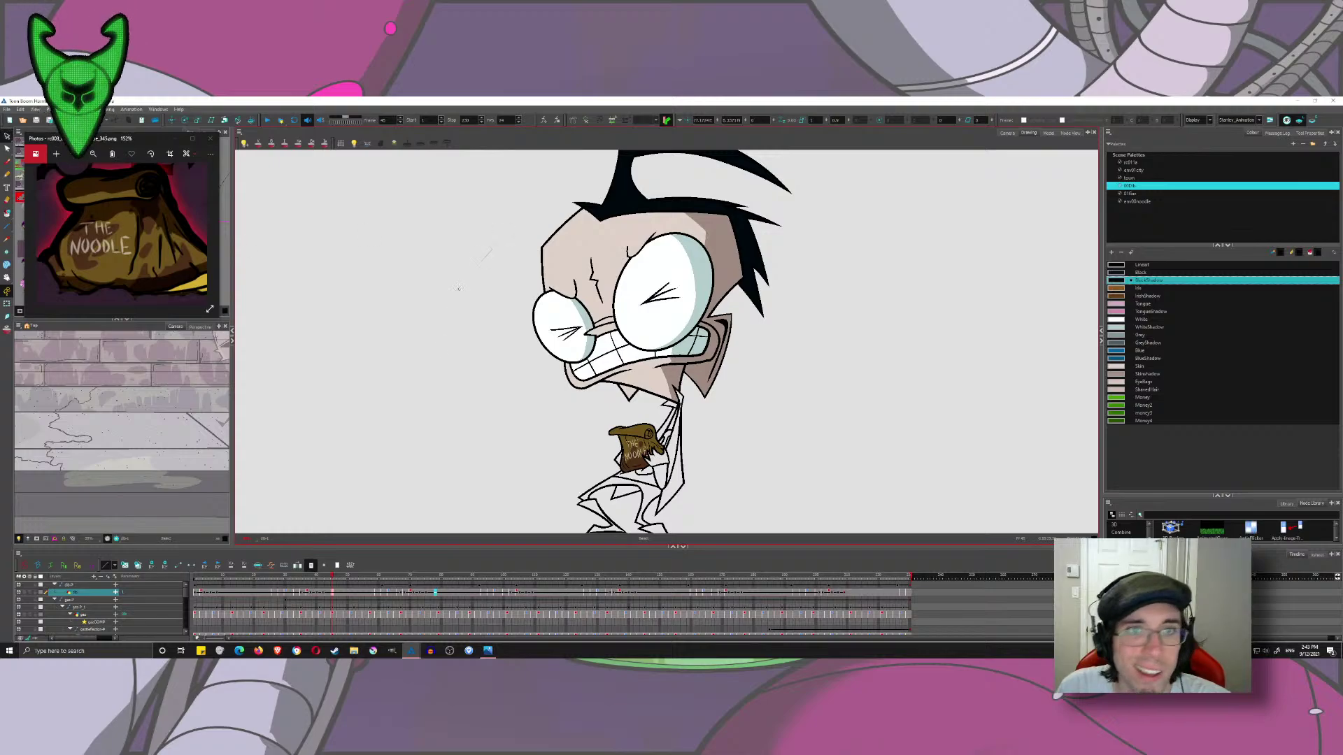
mouse_move(535, 184)
left_mouse_down()
mouse_move(536, 231)
mouse_move(831, 166)
mouse_move(707, 159)
left_mouse_up()
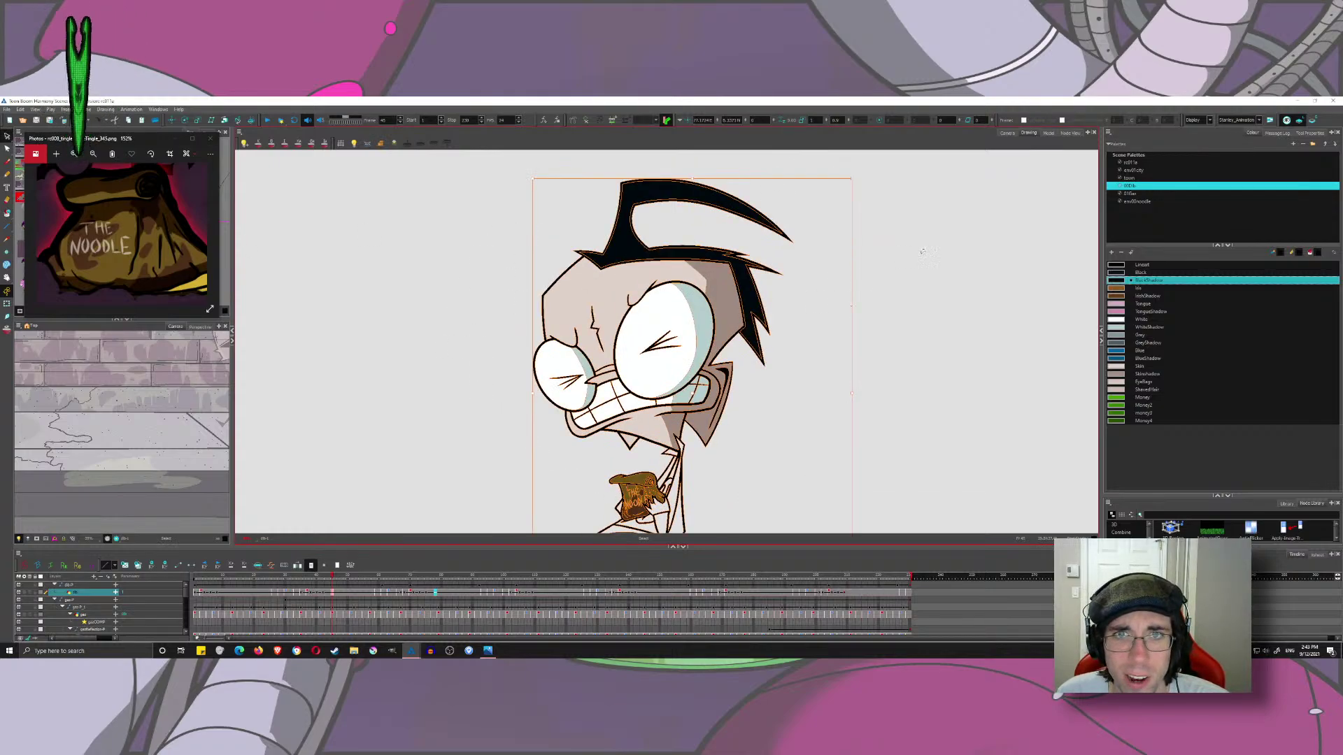
left_click(918, 248)
left_click_drag(862, 287, 875, 181)
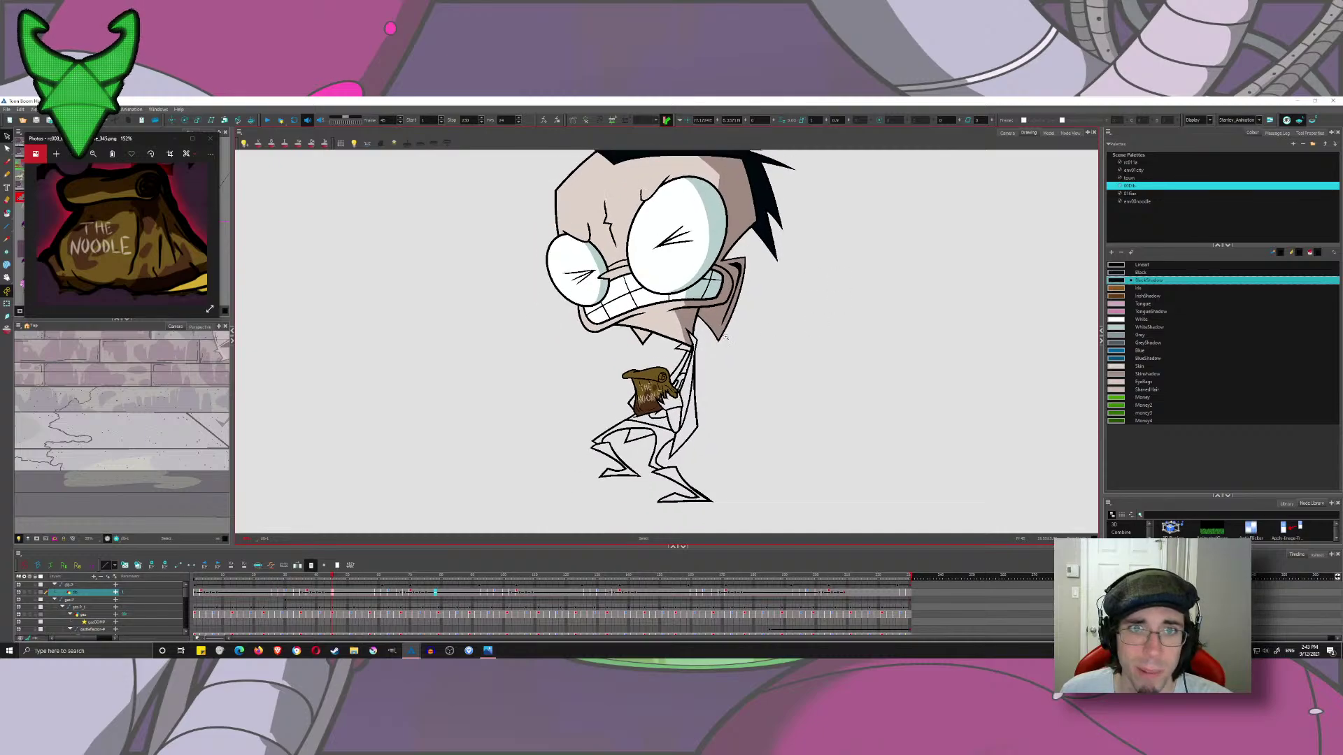
scroll(665, 226, "up", 3)
scroll(695, 361, "down", 3)
scroll(561, 298, "down", 3)
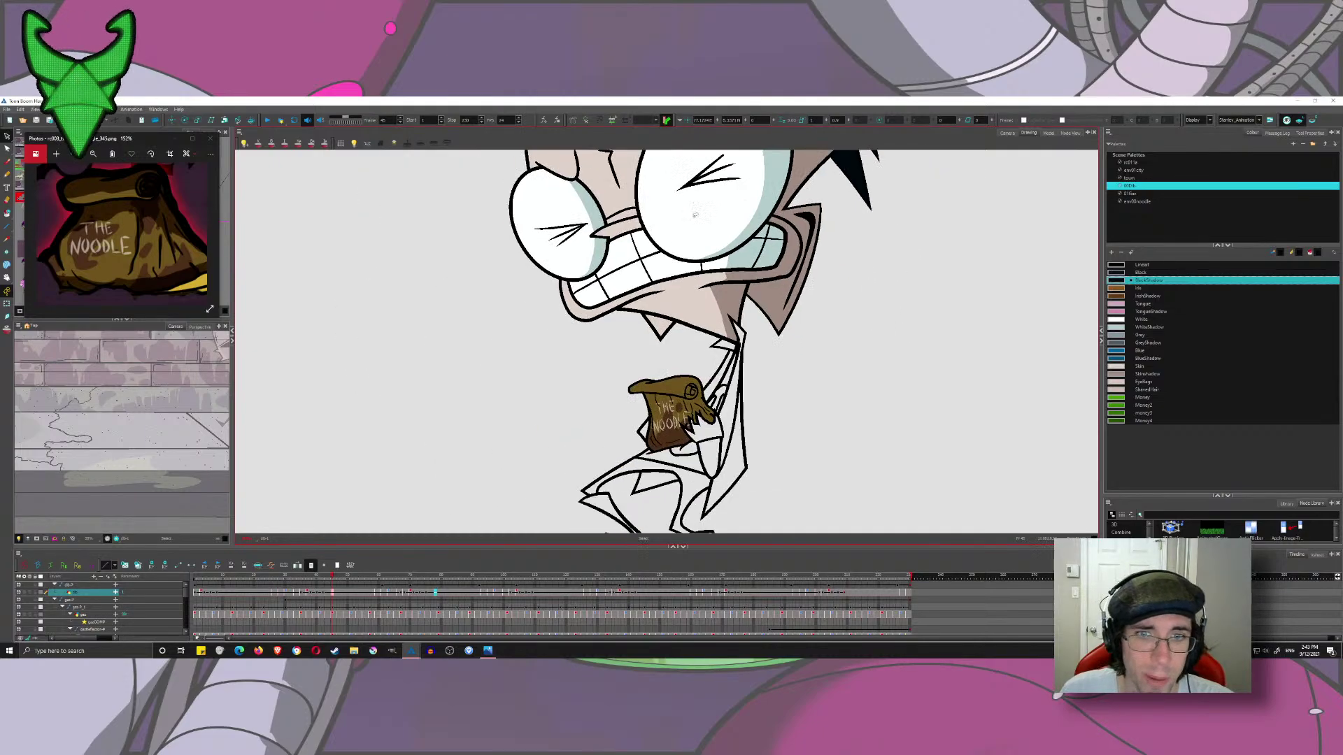
scroll(560, 298, "up", 1)
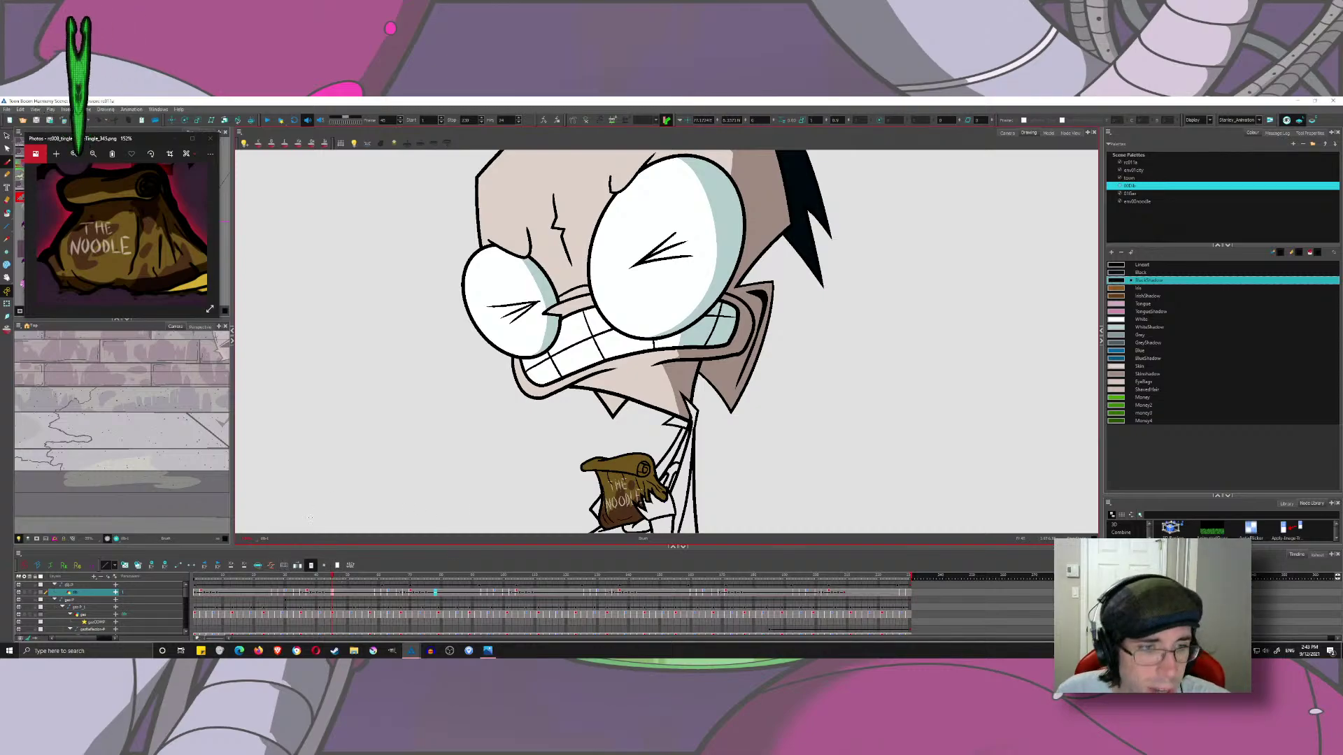
- Delete the stray skin-shadow-coloured stroke across the bag on the first drawing
left_click_drag(333, 577, 196, 594)
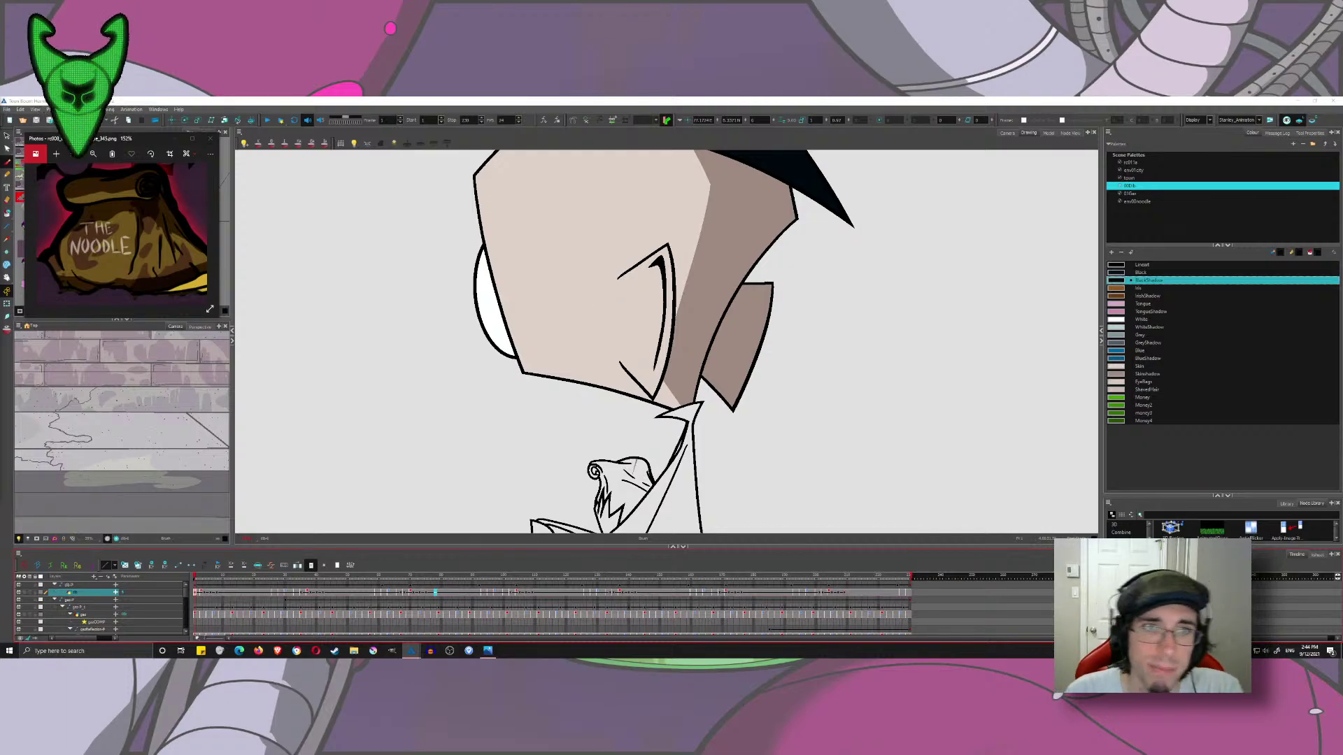
left_click_drag(485, 389, 646, 291)
key("ctrl+z")
scroll(673, 320, "down", 5)
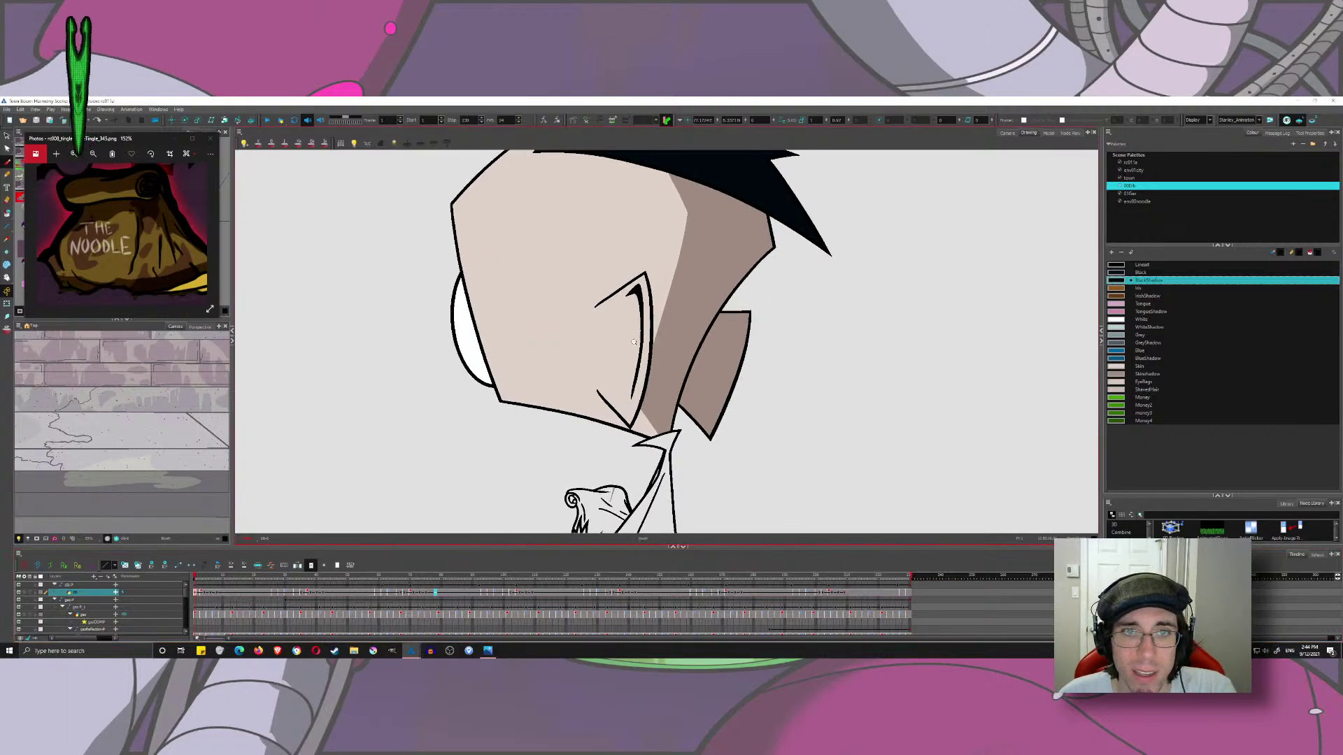
scroll(655, 447, "up", 6)
left_click_drag(616, 403, 576, 374)
scroll(575, 374, "down", 1)
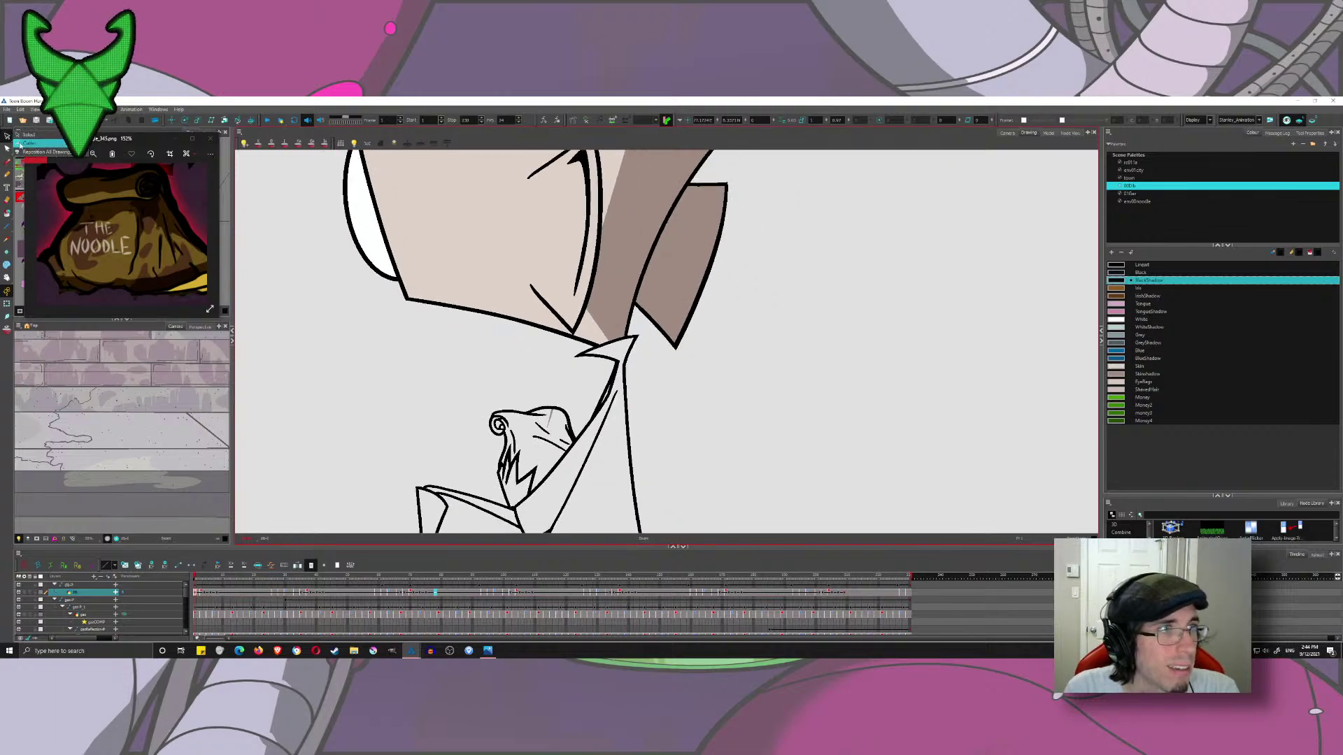
scroll(575, 409, "up", 3)
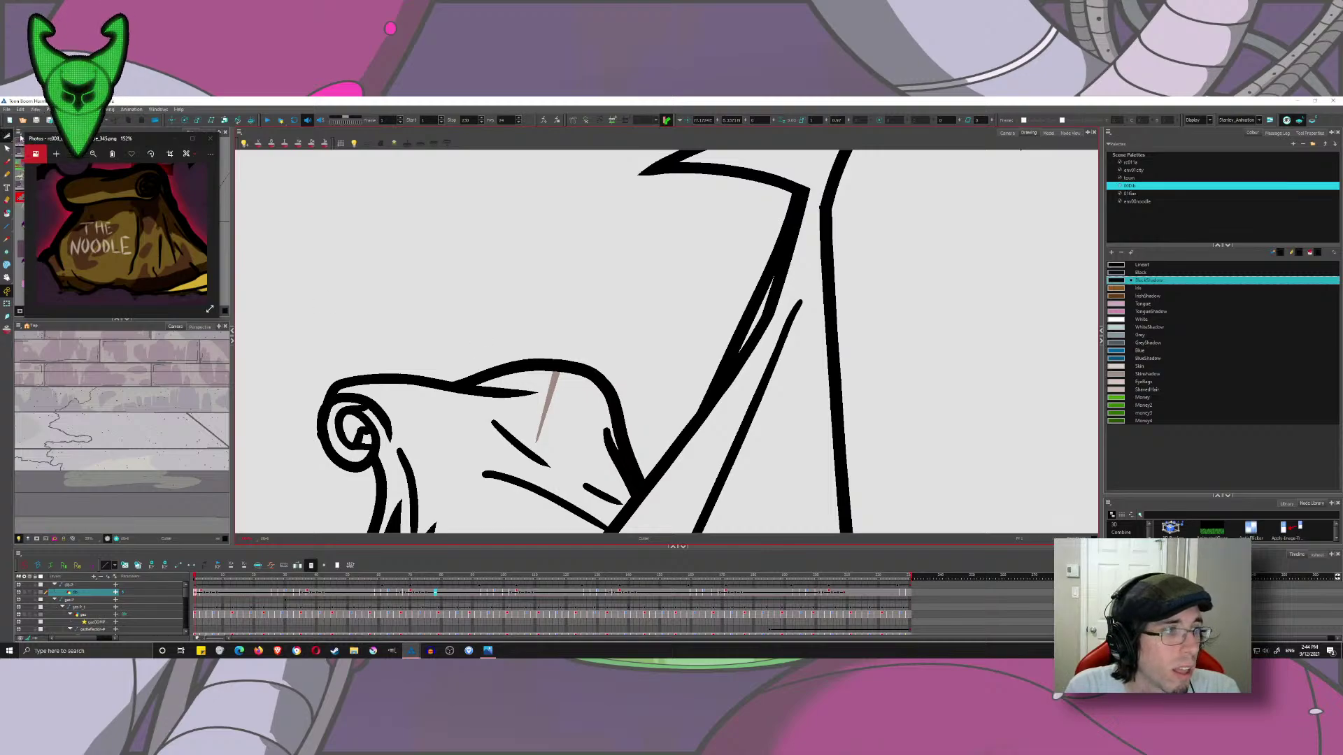
left_click(550, 378)
key("Delete")
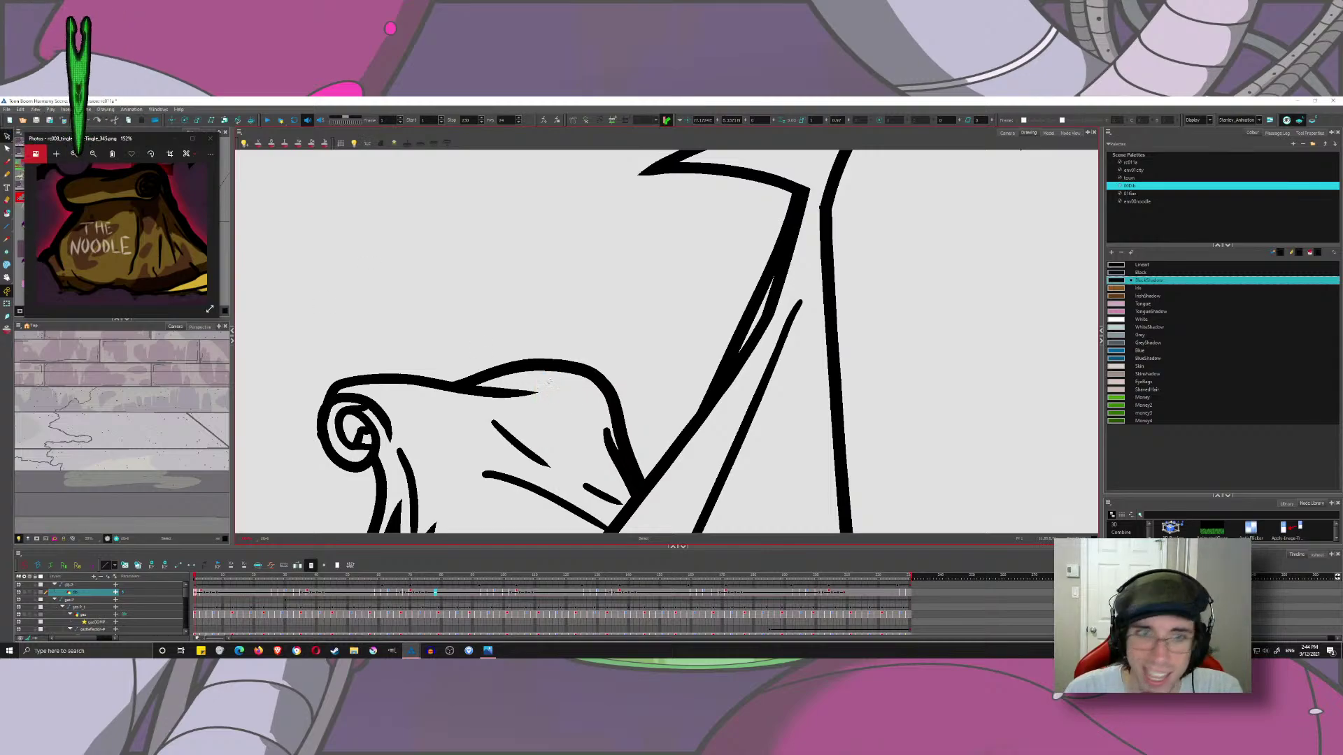
scroll(727, 240, "down", 5)
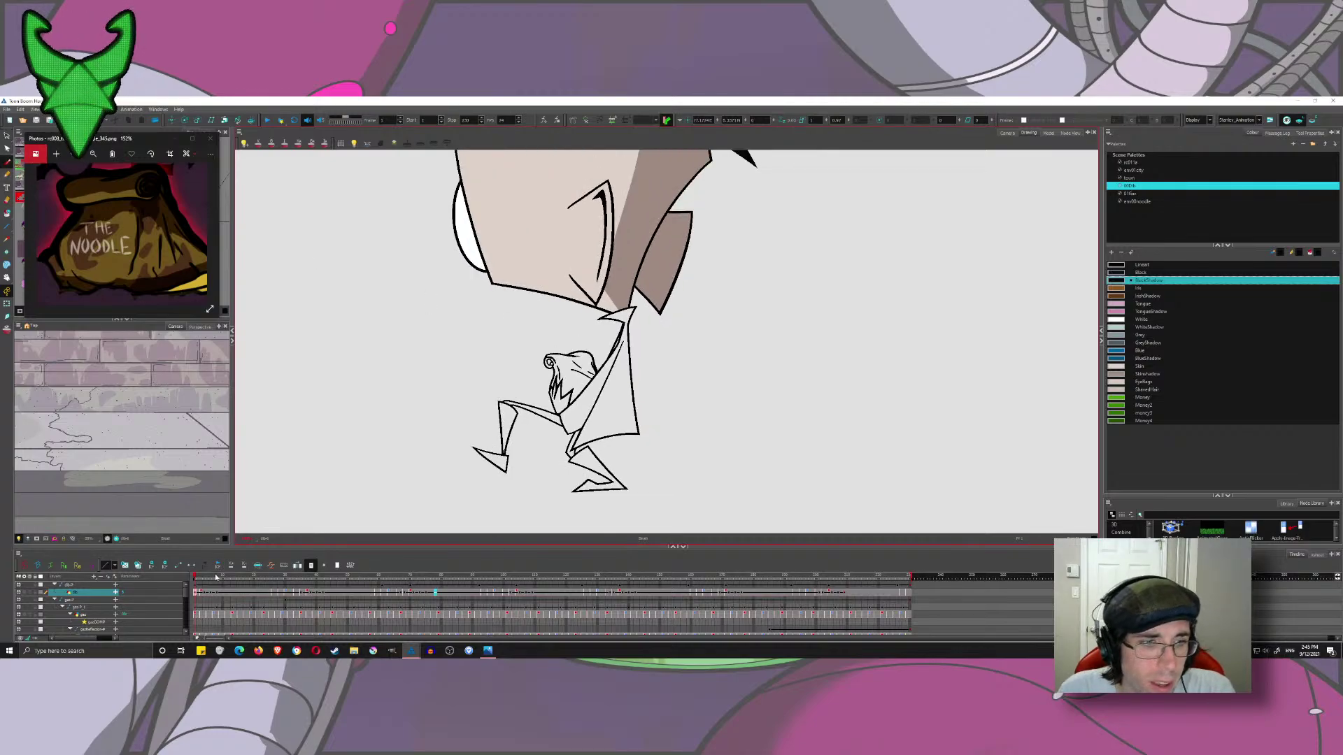
- Fill the front collar point below the chin with Grey on the shaded two-eyed drawing and the line-art drawing before it
left_click_drag(217, 577, 308, 587)
scroll(434, 344, "up", 5)
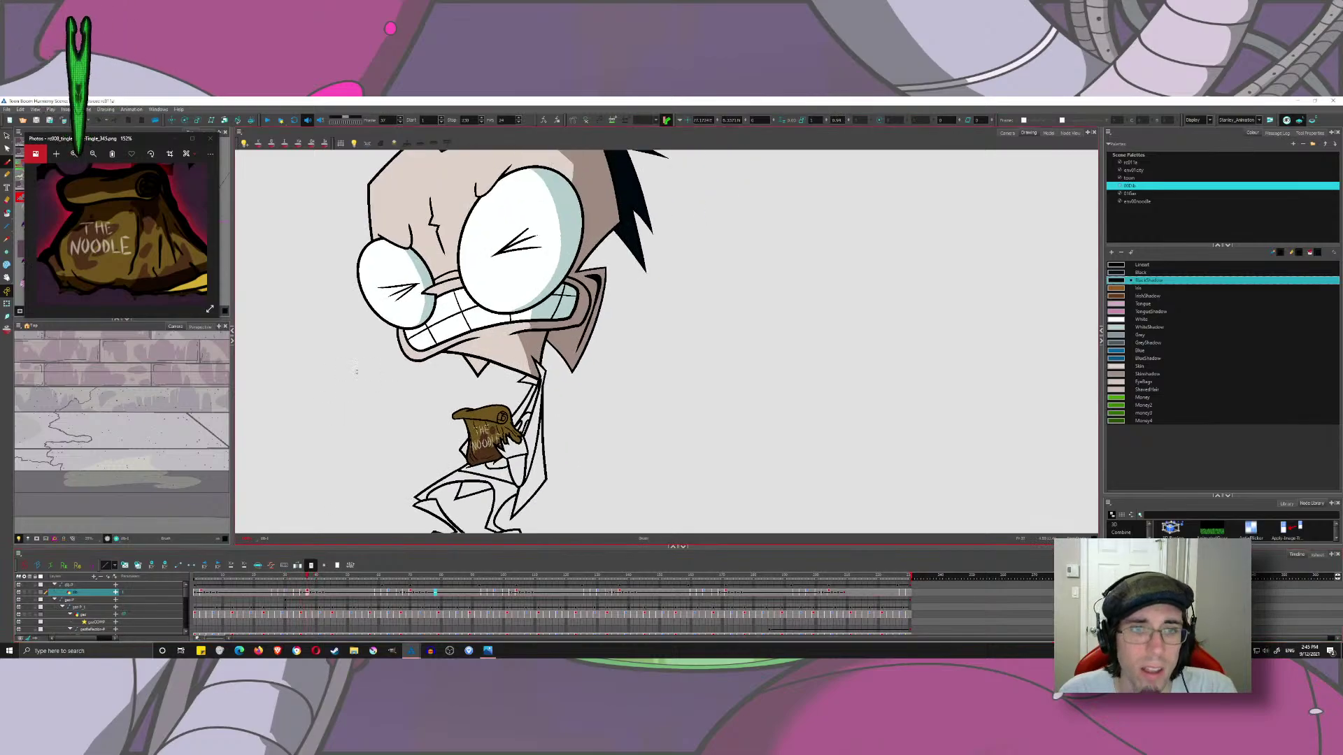
left_click(8, 212)
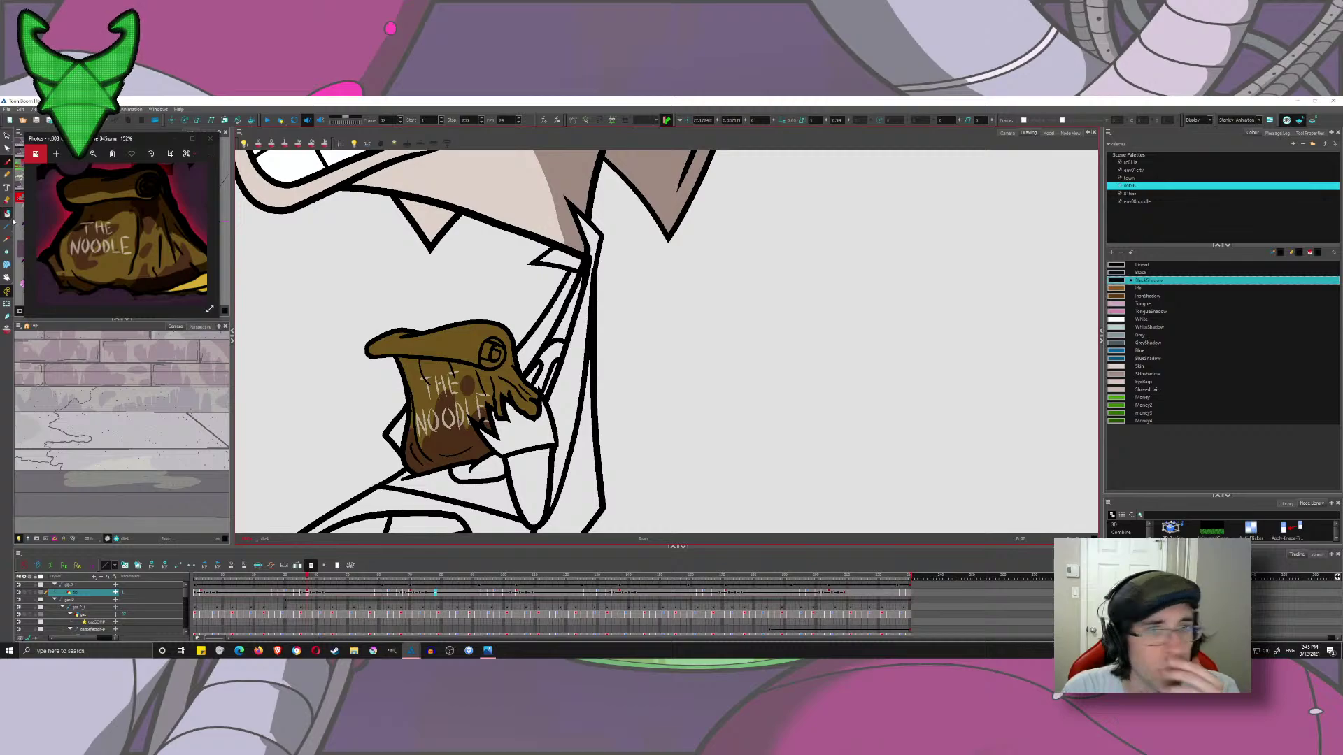
left_click(1119, 336)
left_click(563, 262)
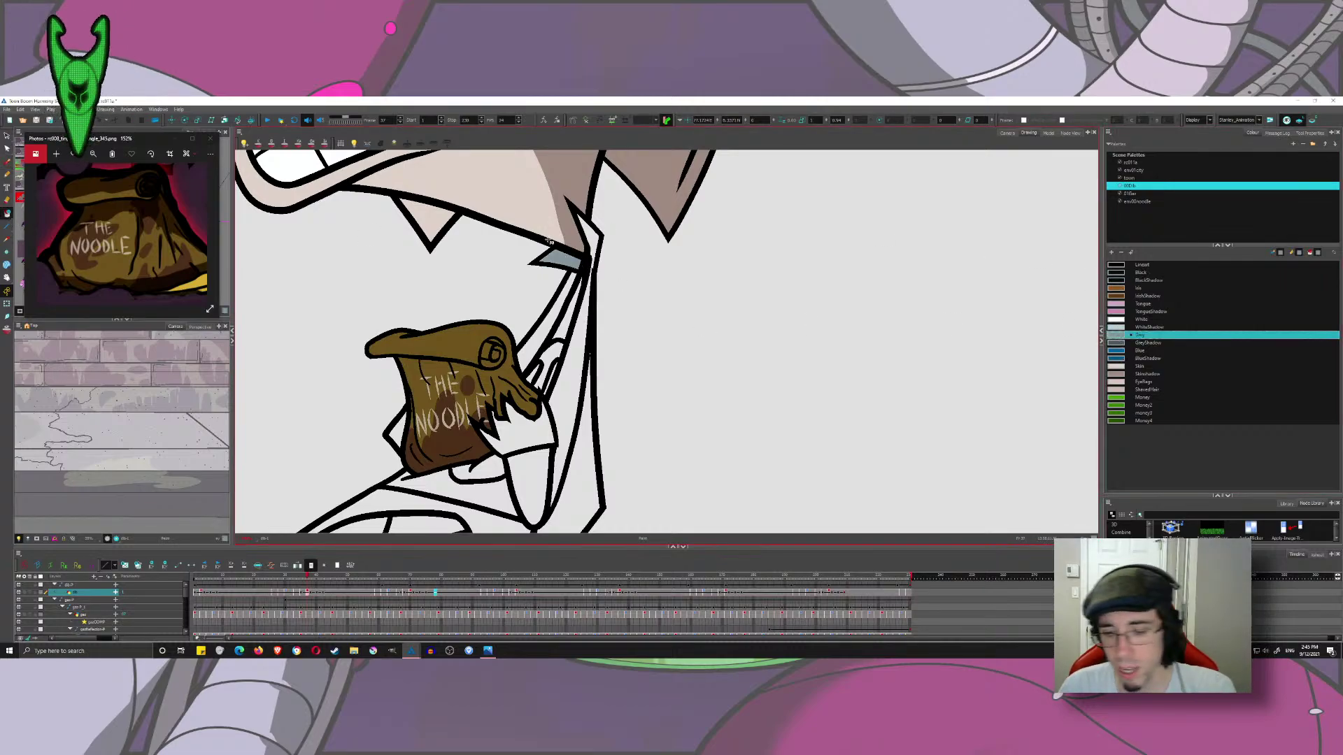
key("period")
key("comma")
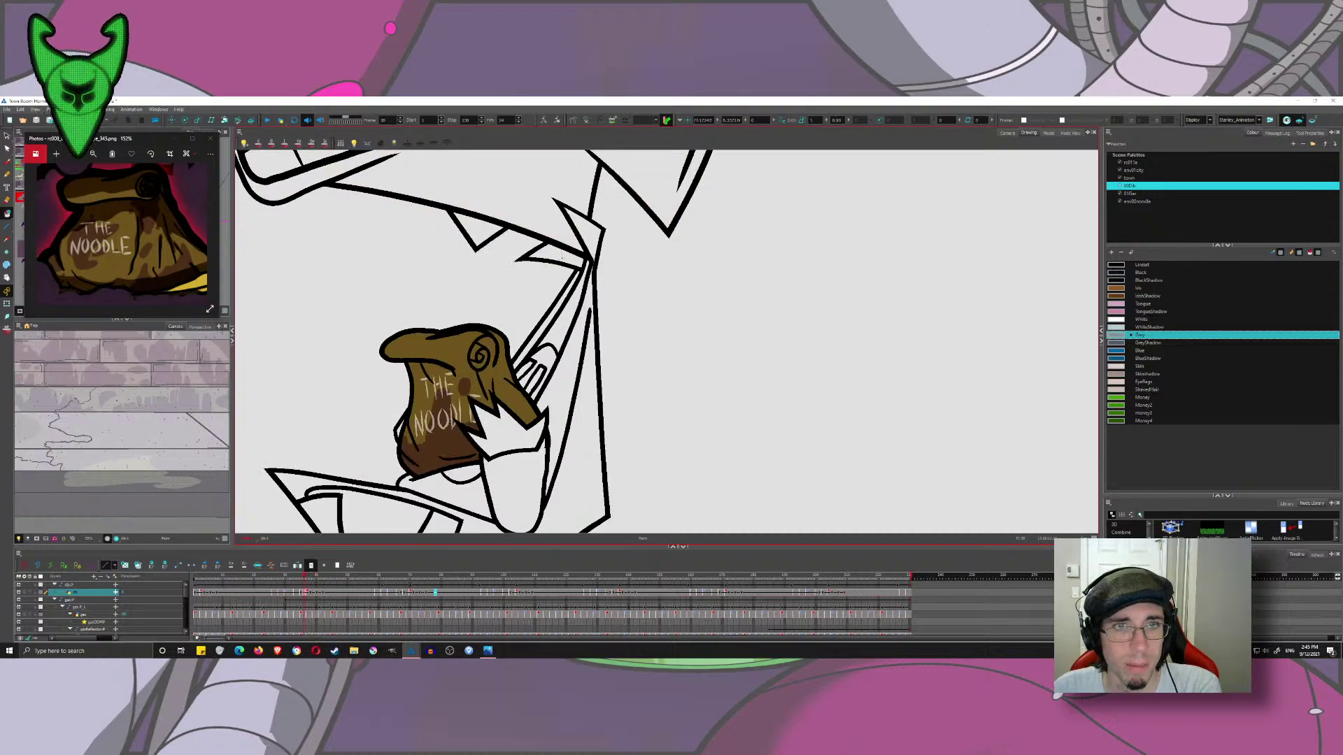
left_click(559, 258)
- Fill the front collar point with Grey on the unpainted two-eyed drawings further along the timeline
key("period")
key("period")
key("period")
key("period")
key("period")
key("period")
key("period")
key("period")
key("period")
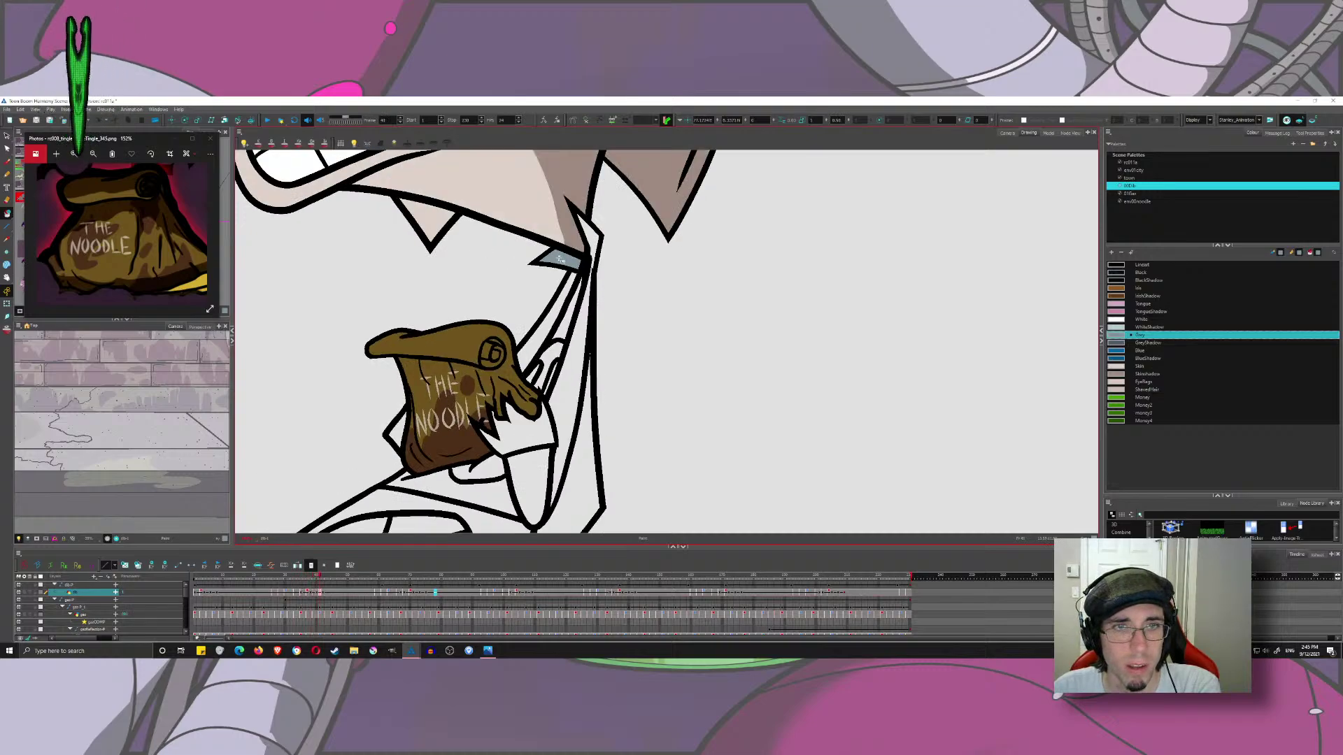
key("period")
key("period")
key("period")
key("period")
key("period")
key("period")
key("period")
key("period")
key("period")
key("period")
key("period")
key("period")
key("period")
key("period")
key("period")
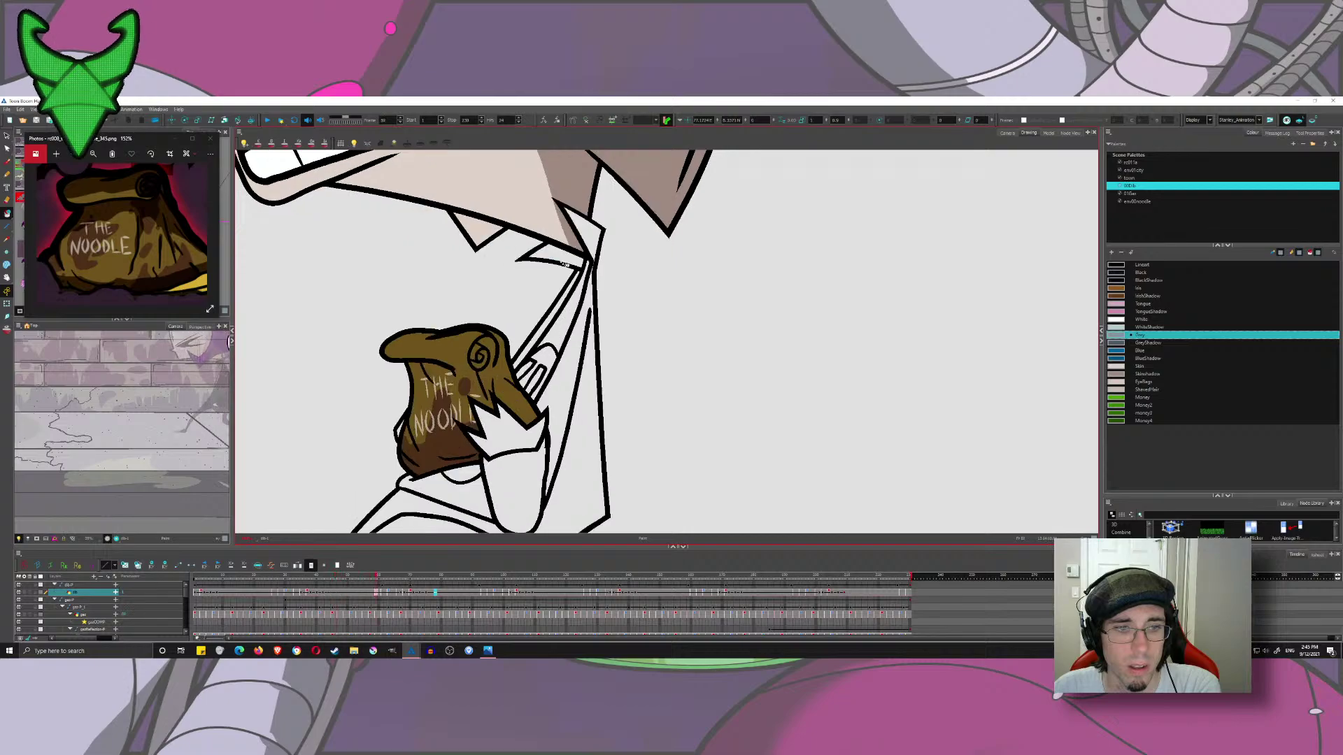
left_click(566, 261)
key("g")
left_click(563, 257)
key("g")
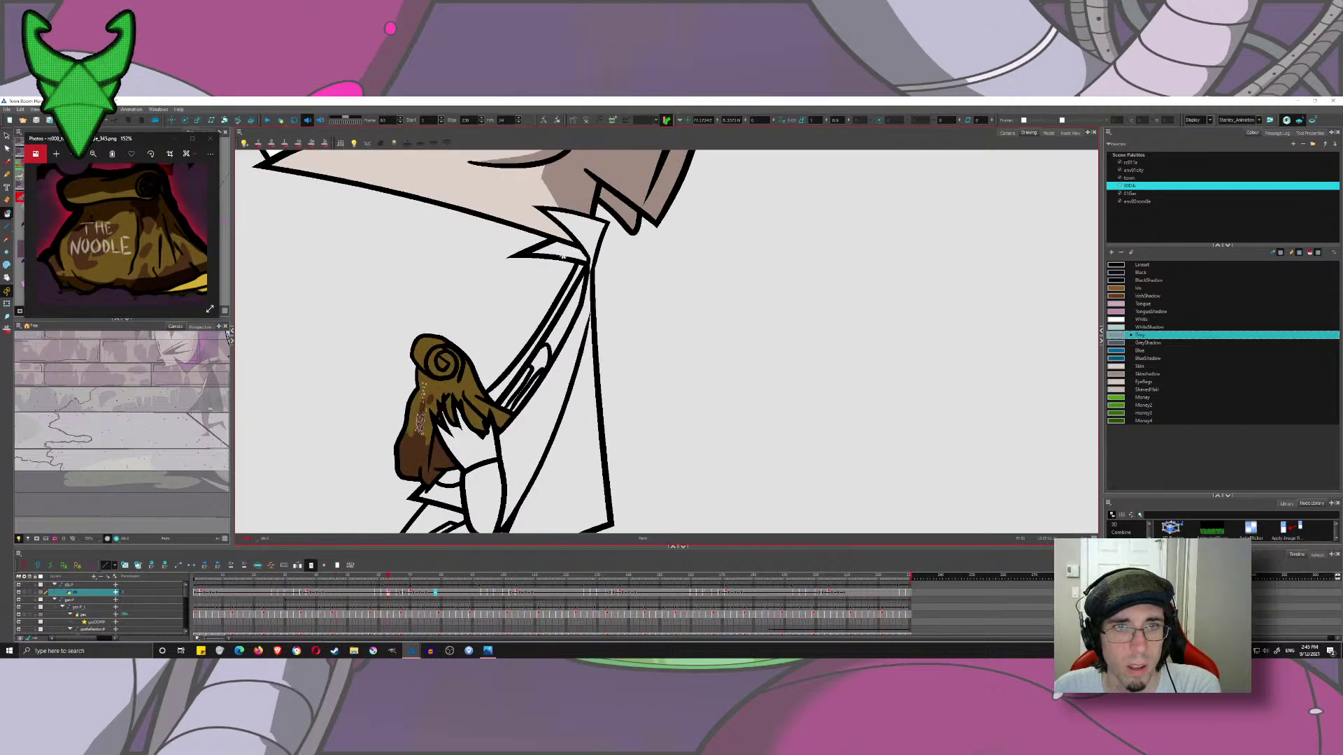
- Fill the front collar point with Grey on the drawing with the side-on bag and on the turning-head drawing that follows
left_click(561, 255)
key("period")
left_click(560, 250)
key("period")
key("period")
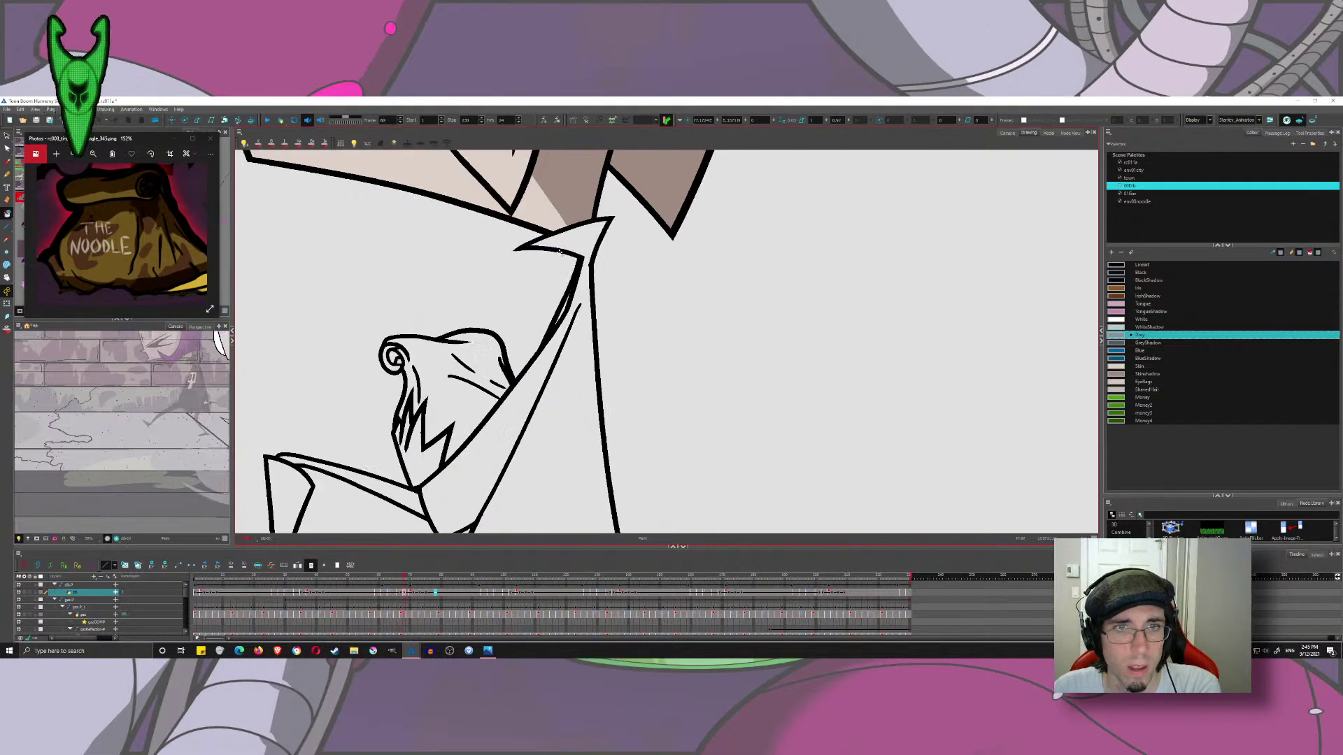
- Cut away the small overlapping line piece where the collar meets the coat on the turning-head drawing
key("comma")
left_click(6, 145)
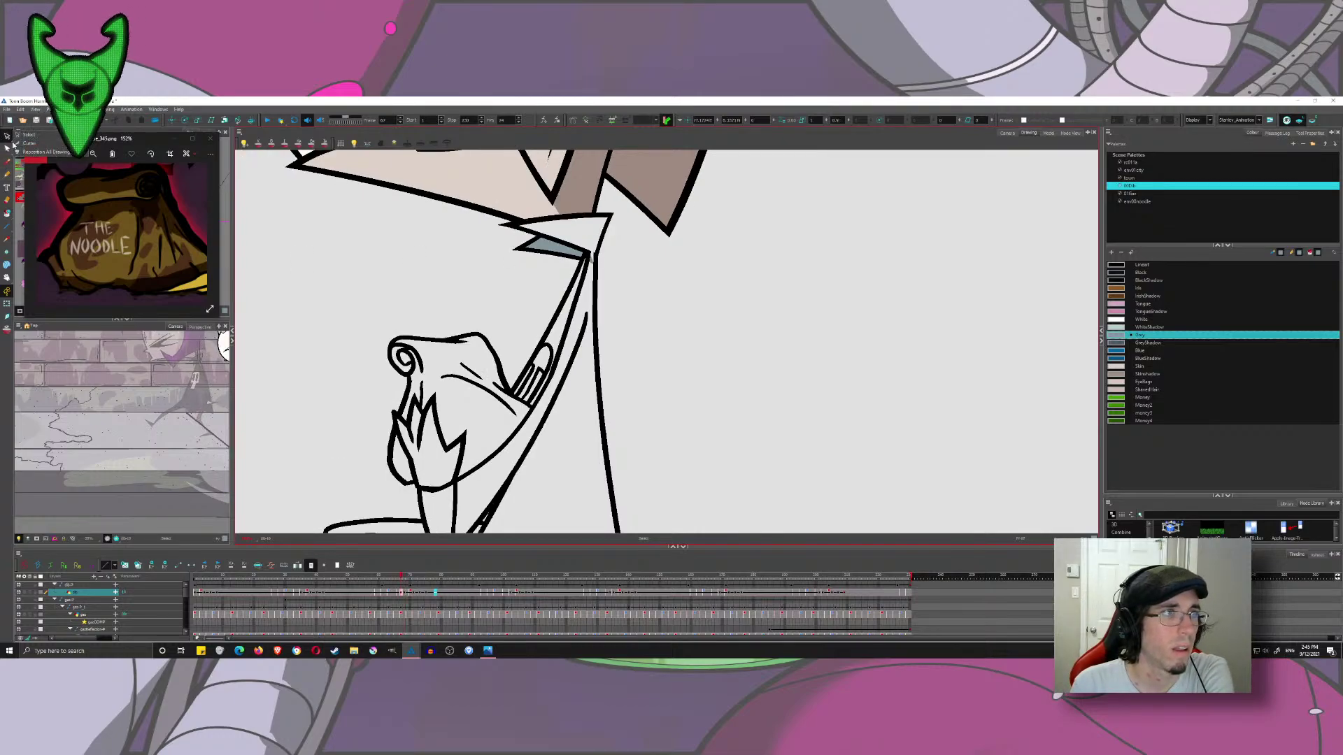
left_click(591, 257)
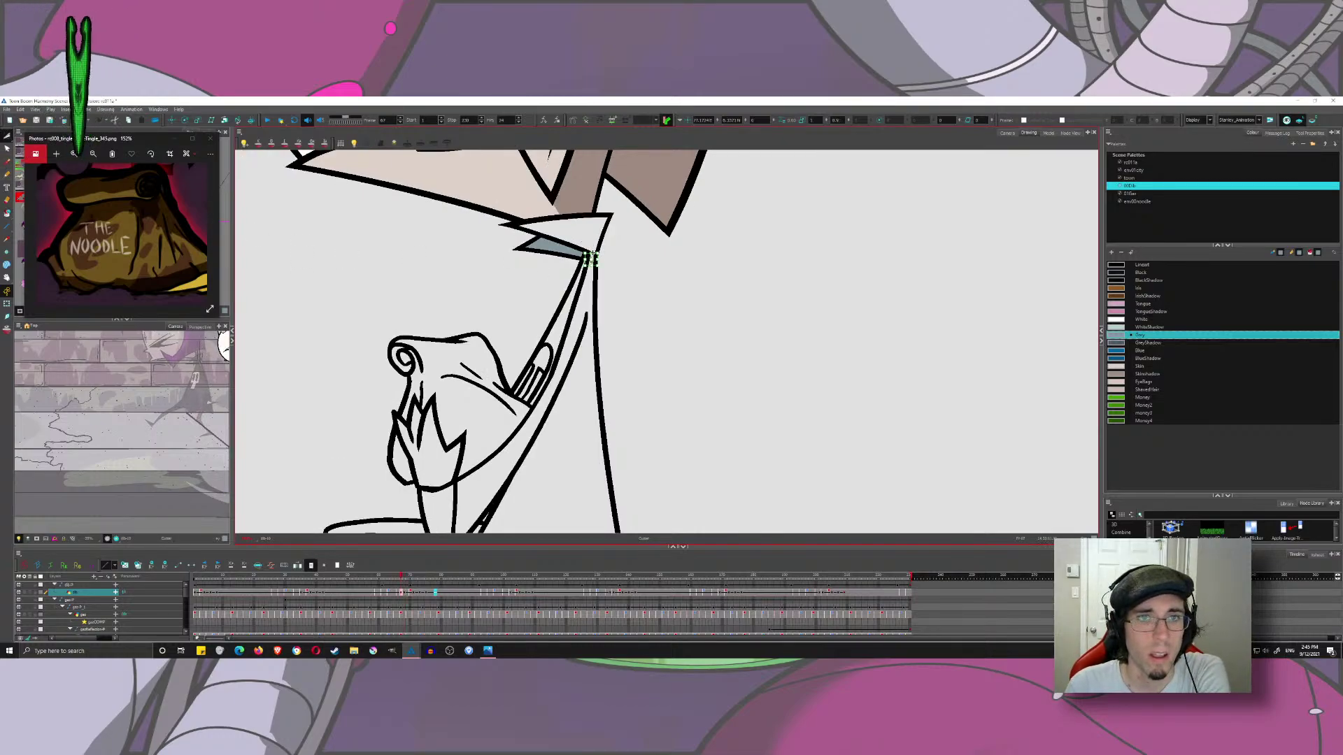
key("Delete")
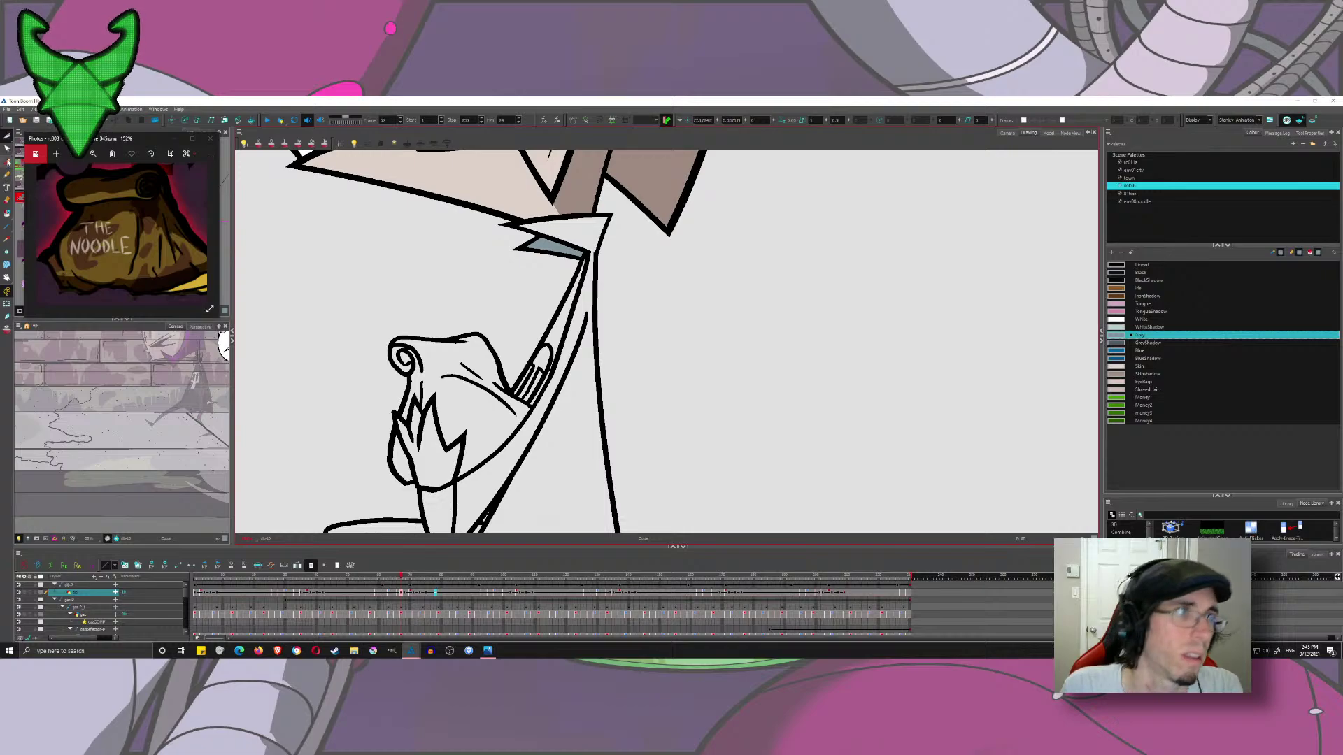
- Step forward and back through the drawings with the Paint tool ready to check the collar fills and the unpainted areas below
left_click(7, 213)
key("comma")
key("comma")
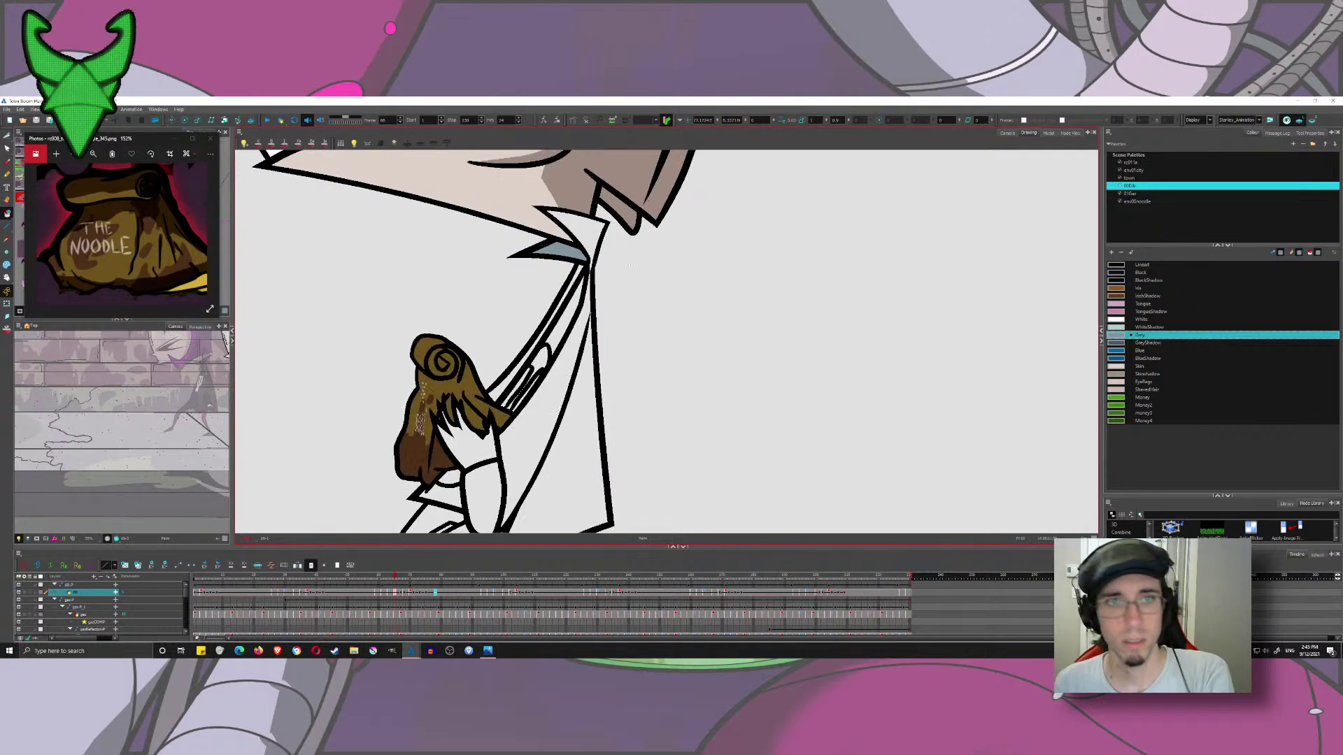
key("period")
key("period")
key("period")
key("period")
key("period")
key("period")
key("period")
key("period")
key("period")
key("period")
key("period")
key("period")
key("period")
key("period")
key("period")
key("period")
key("period")
key("period")
key("period")
key("period")
key("period")
key("period")
key("period")
key("period")
key("period")
key("period")
key("period")
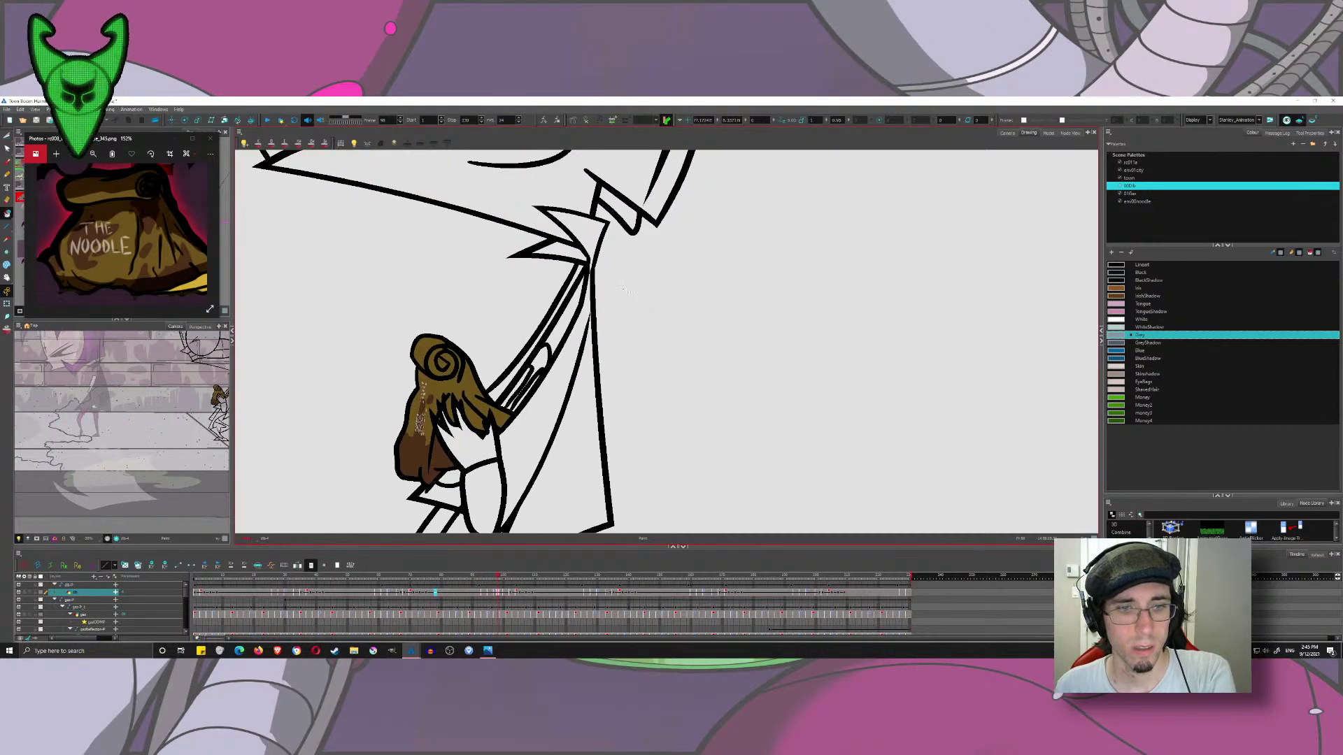
key("comma")
key("comma")
key("comma")
key("comma")
key("comma")
key("comma")
key("comma")
key("comma")
key("comma")
key("comma")
key("comma")
key("comma")
key("comma")
key("comma")
key("comma")
key("comma")
key("comma")
key("comma")
key("comma")
key("comma")
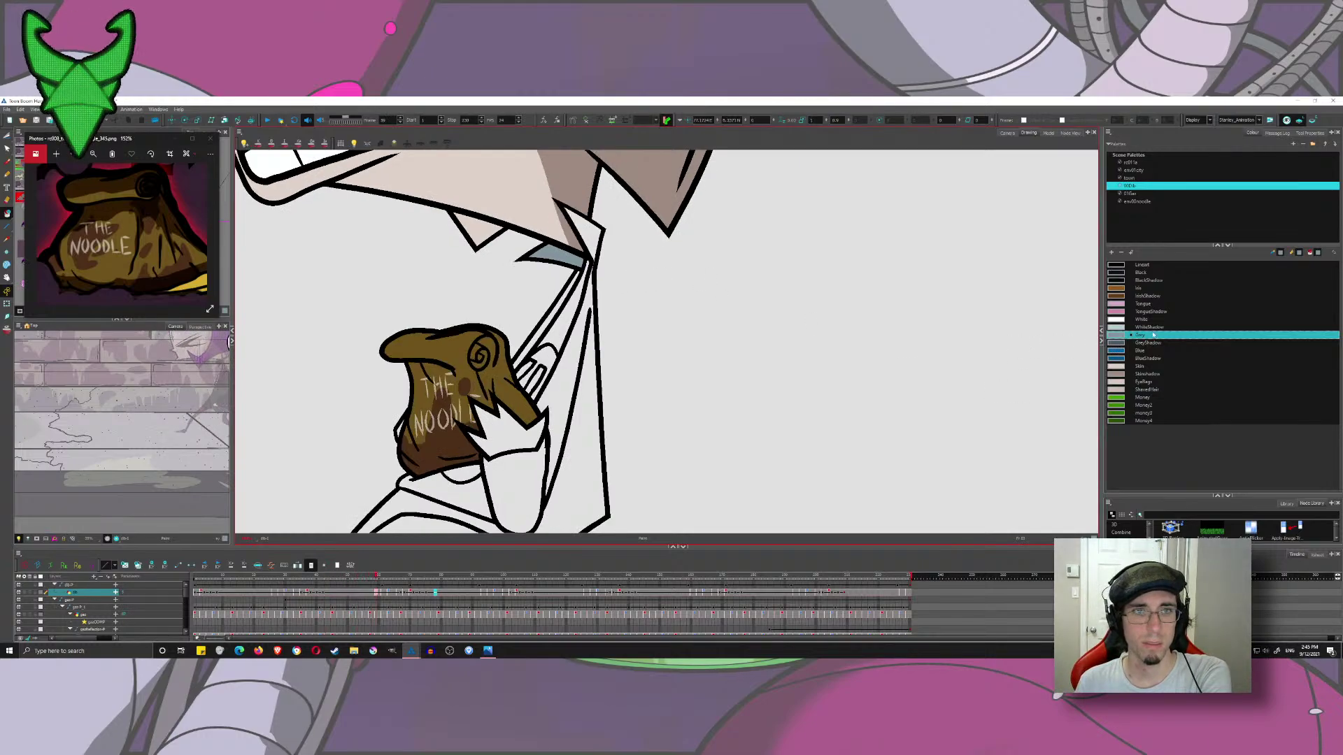
- Fill the narrow front strip running from the collar to the bag with Black on three successive shaded drawings, ending with the side-on bag
left_click(1120, 273)
left_click(536, 332)
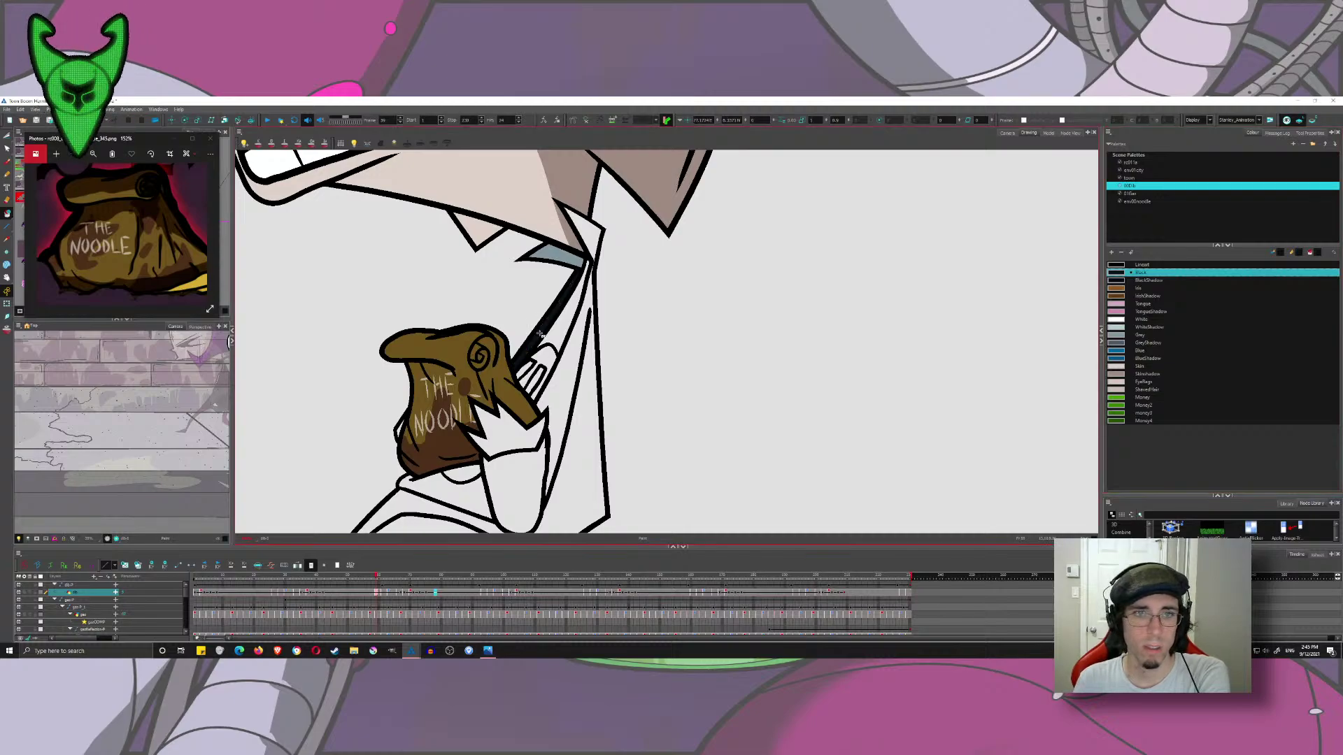
key(".")
key(".")
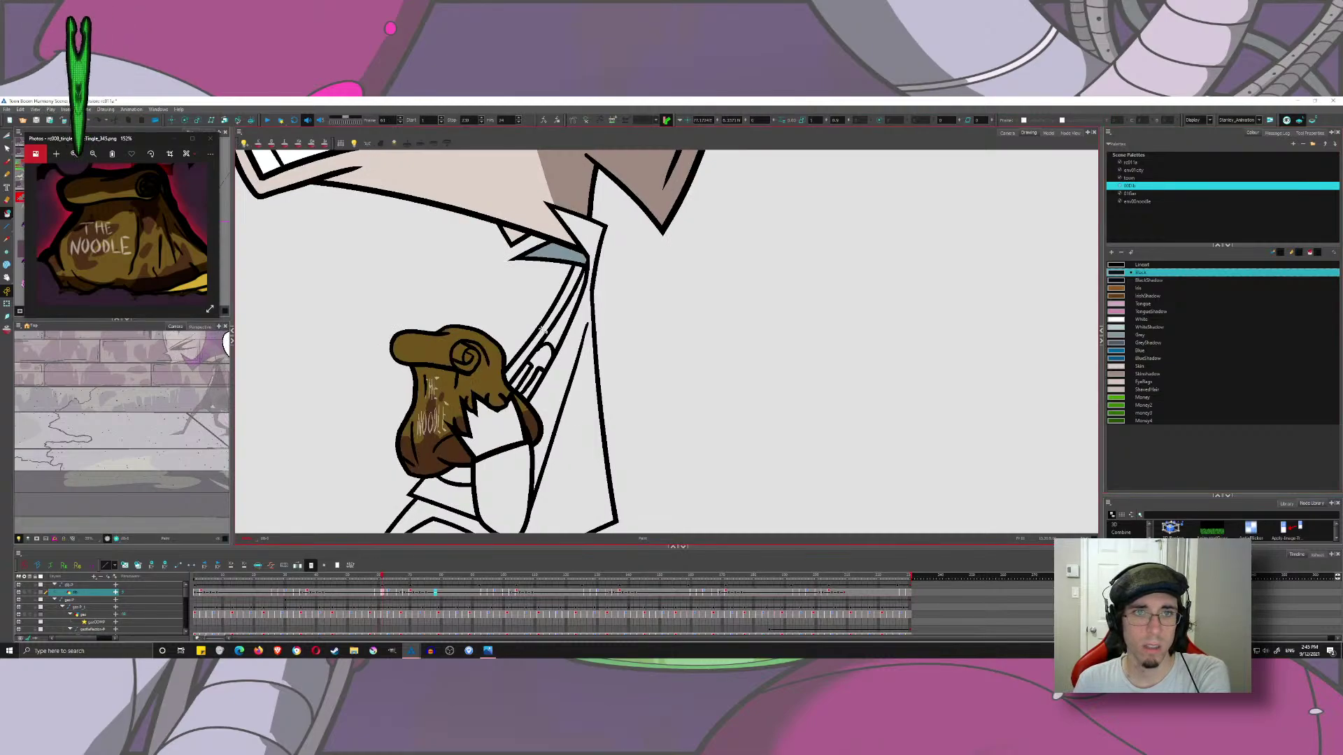
left_click(543, 331)
key(".")
key(".")
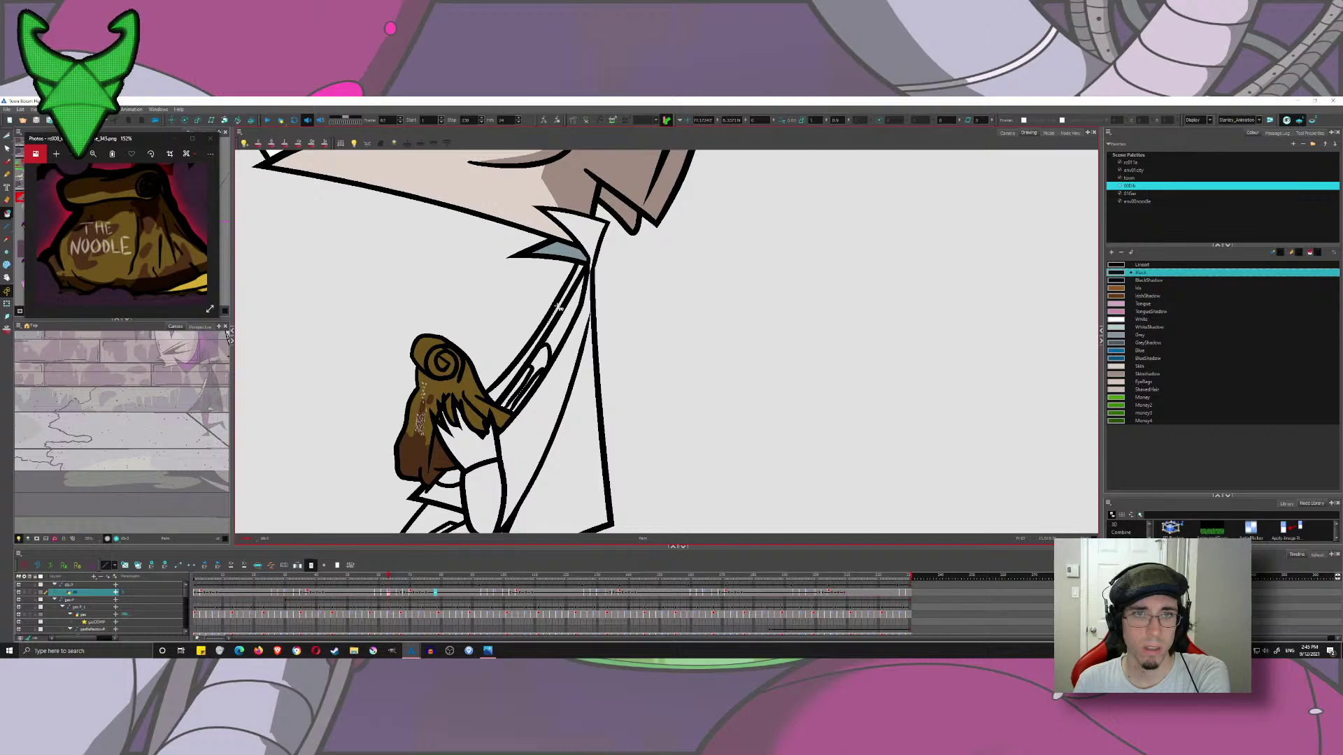
left_click(553, 311)
key("g")
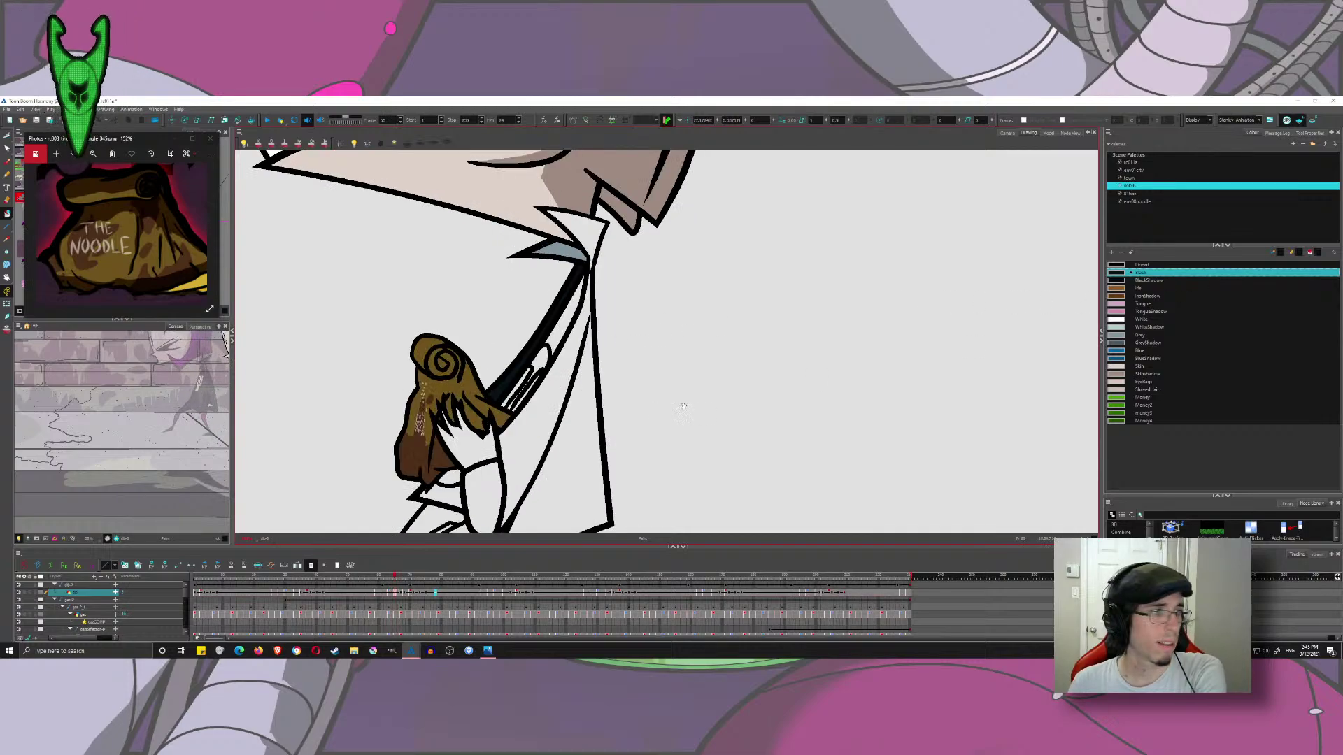
mouse_move(683, 406)
left_mouse_down()
mouse_move(747, 356)
mouse_move(740, 376)
left_mouse_up()
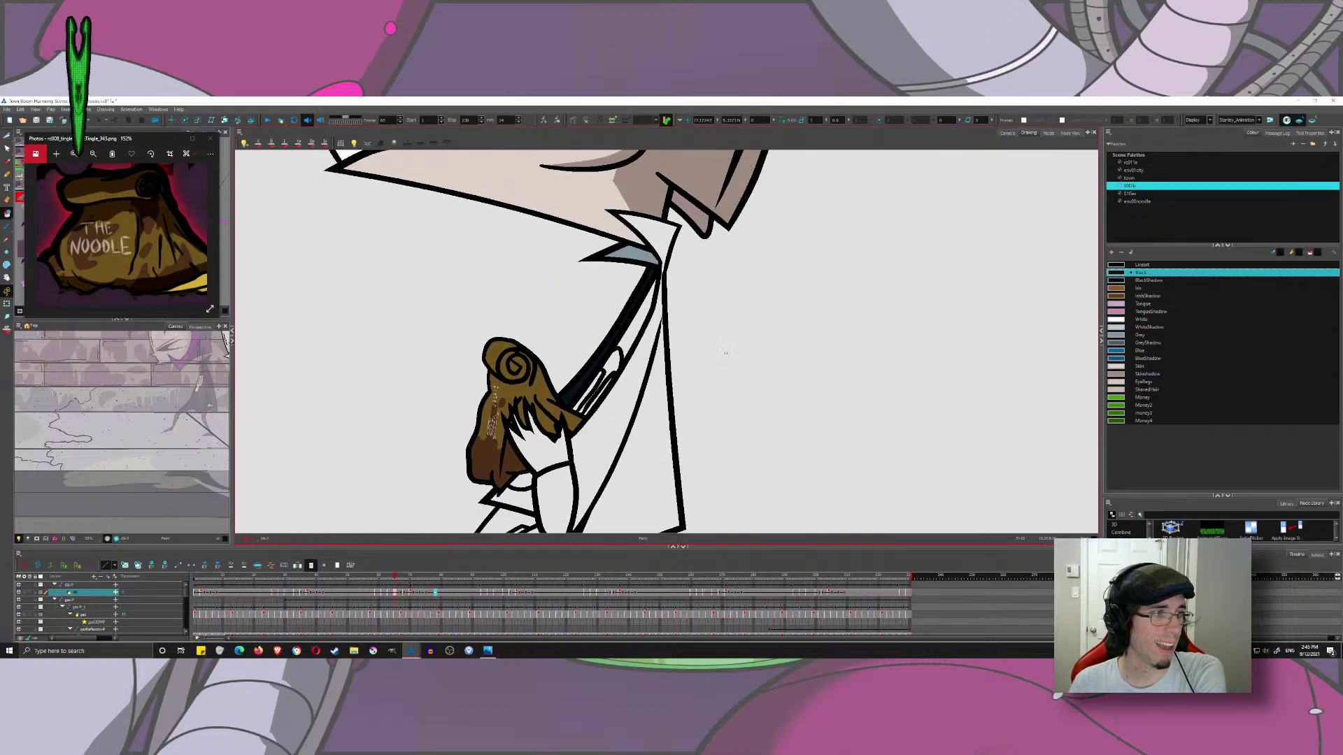
- Step through the earlier drawings to look for ones where the strip between collar and bag is still unpainted
key("comma")
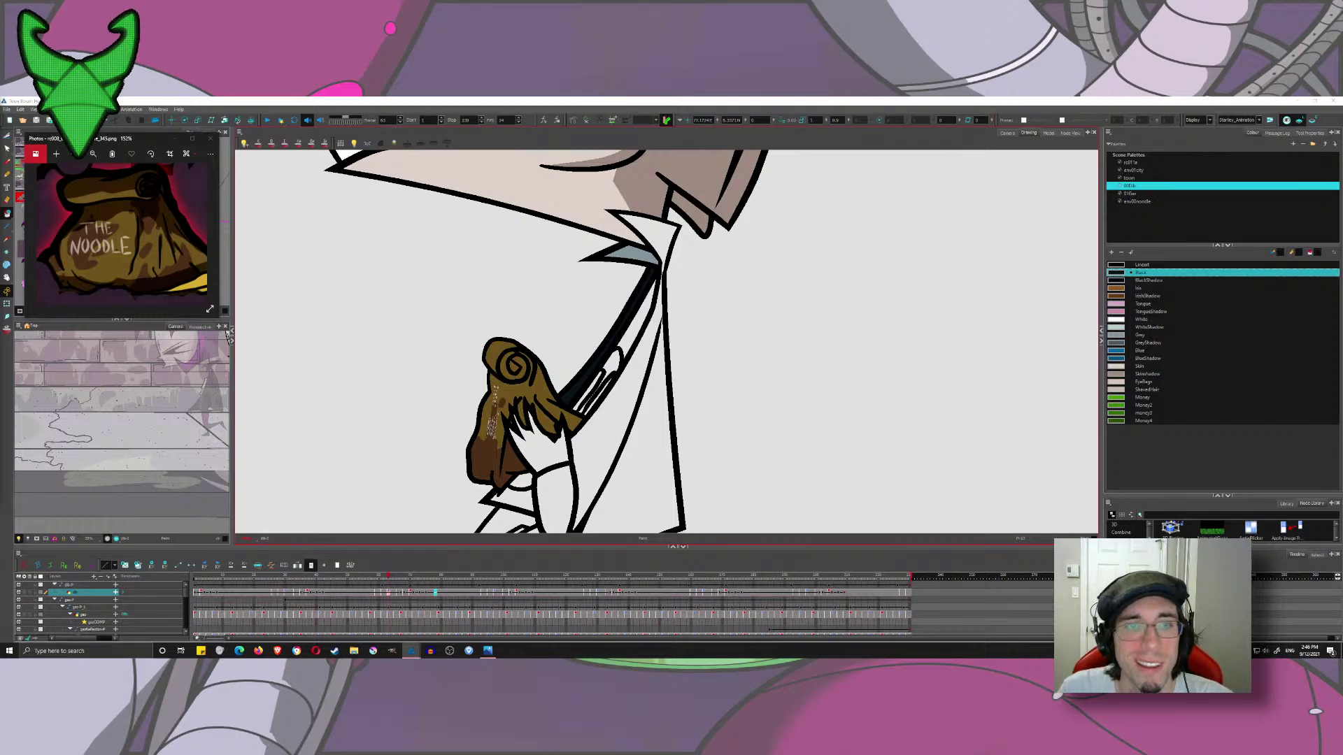
left_click(1119, 344)
left_click_drag(704, 391, 743, 364)
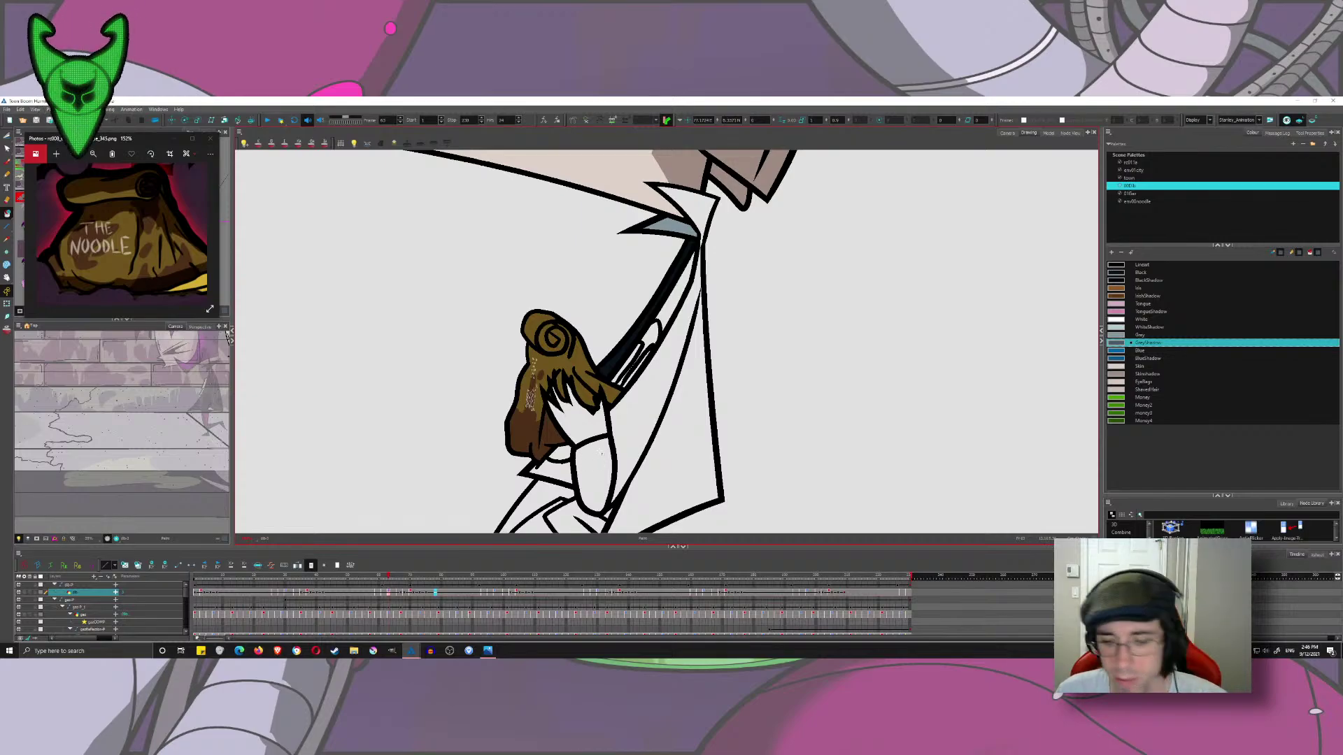
key("f")
key("f")
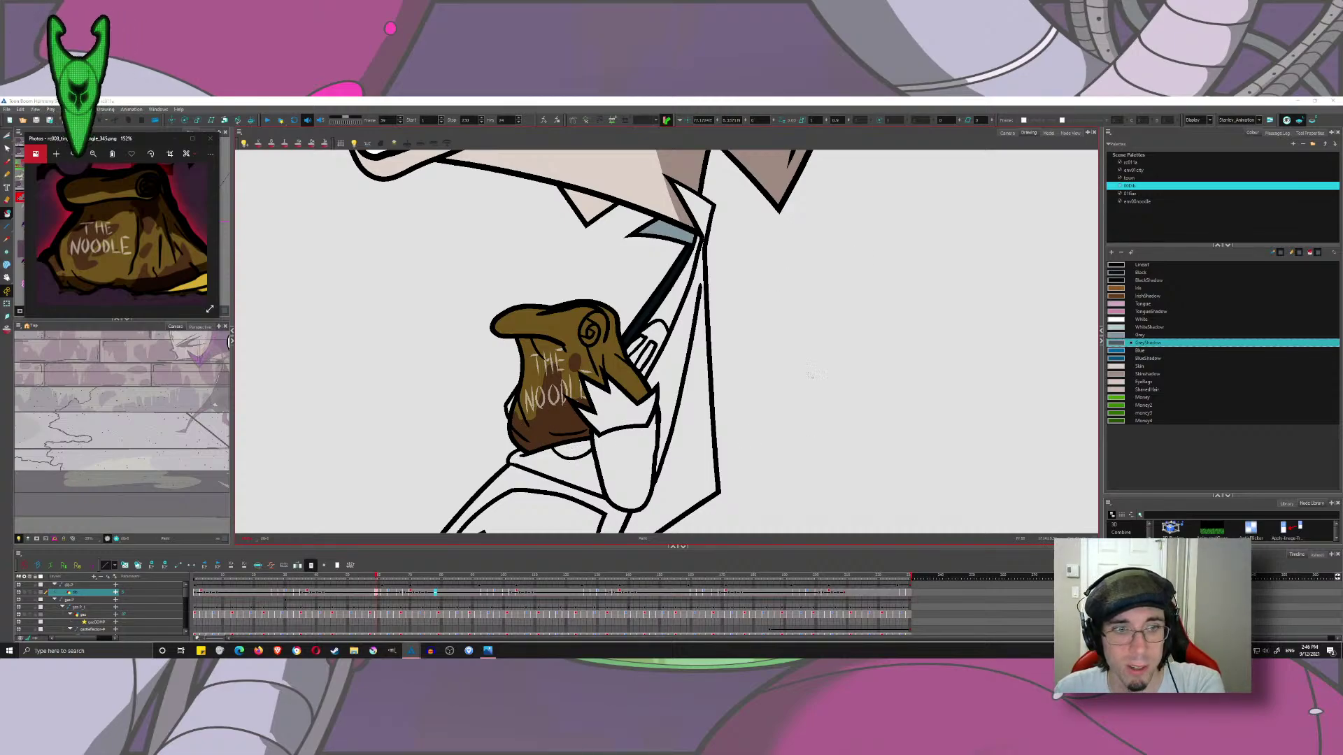
key("comma")
key("comma")
key("comma")
key("comma")
key("comma")
key("comma")
key("comma")
key("comma")
key("comma")
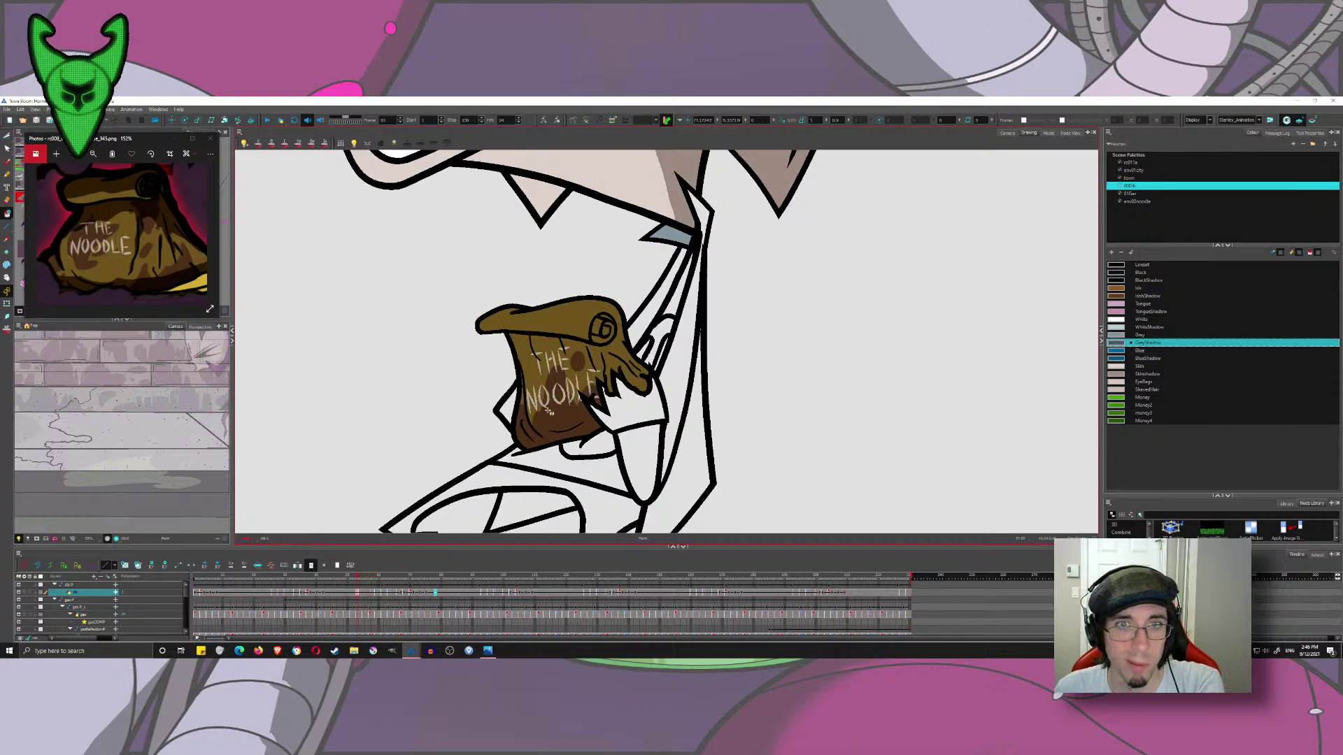
key("comma")
key("comma")
key("comma")
key("comma")
key("comma")
key("comma")
key("comma")
key("comma")
key("comma")
key("comma")
key("comma")
key("comma")
key("comma")
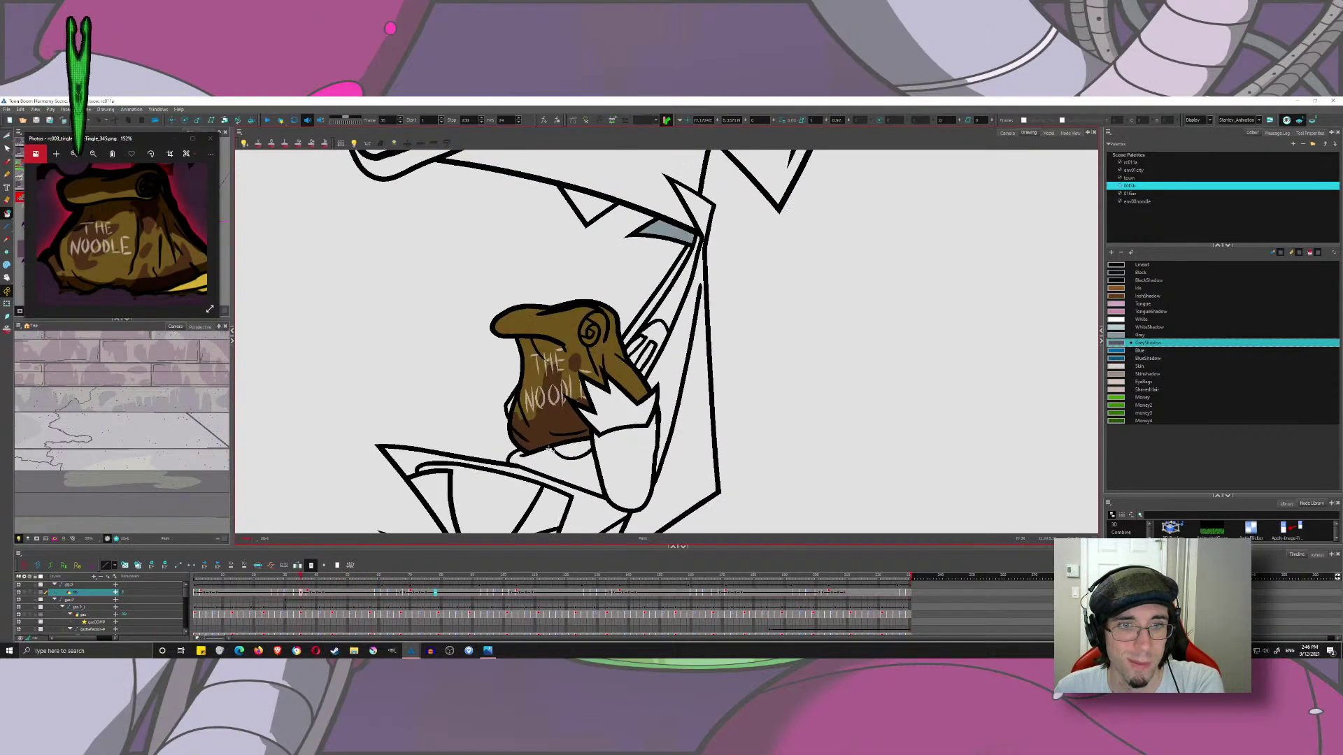
key("period")
key("period")
key("period")
key("period")
key("period")
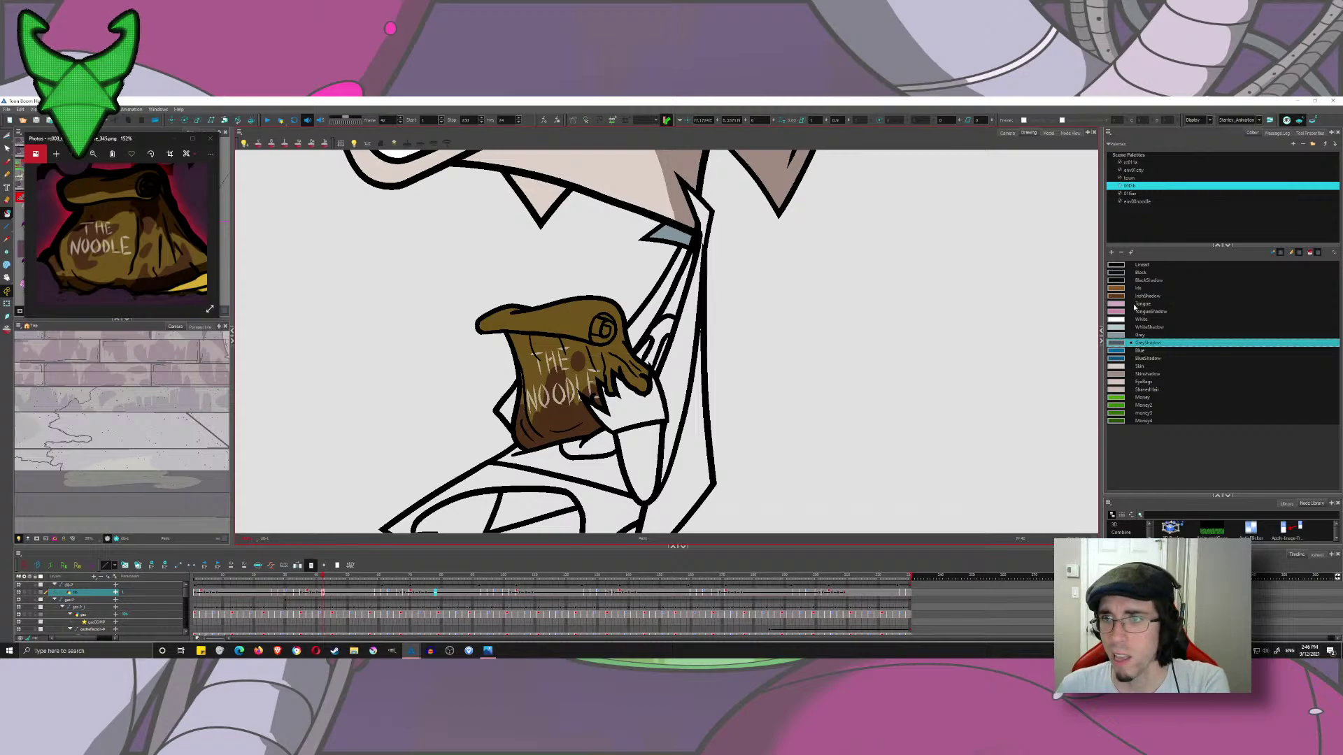
key("comma")
key("comma")
key("comma")
key("comma")
key("comma")
key("comma")
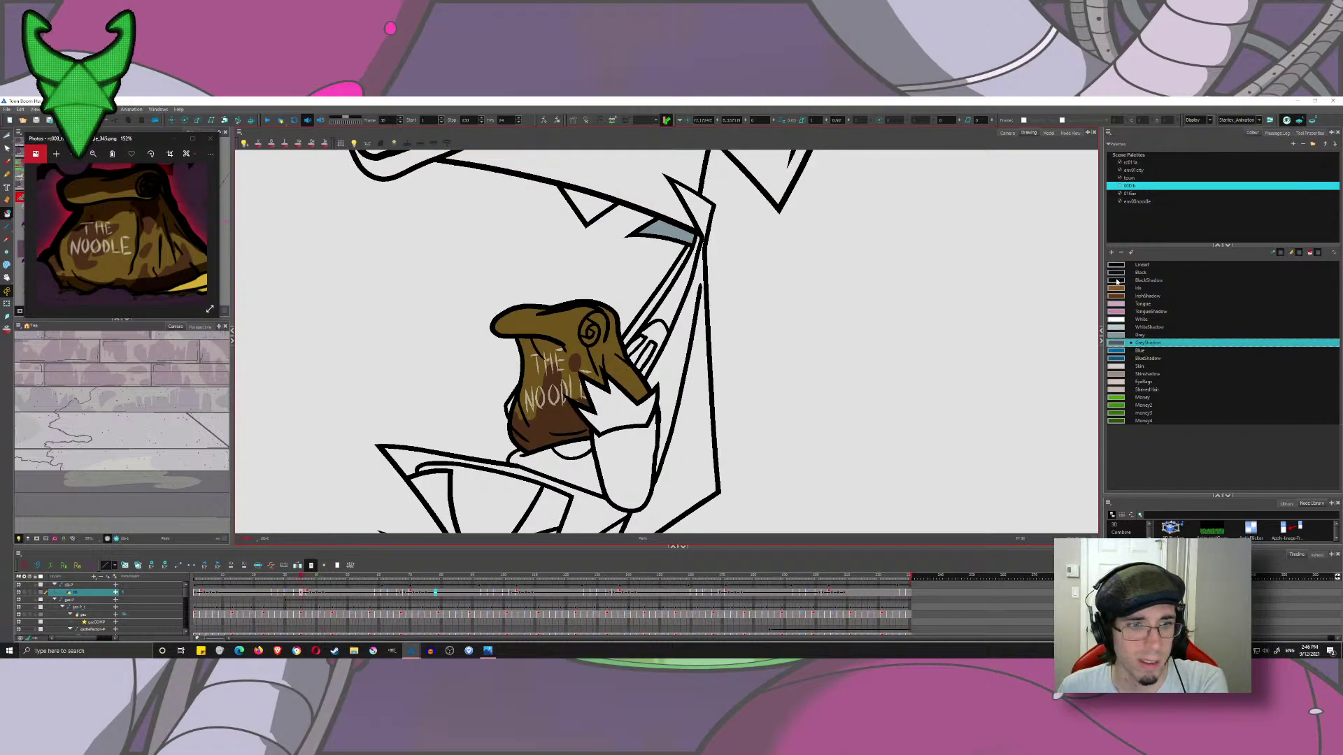
- Fill the narrow front strip from the collar to the bag with Black on the drawing with the fully front-facing bag
key("period")
key("period")
left_click(1118, 273)
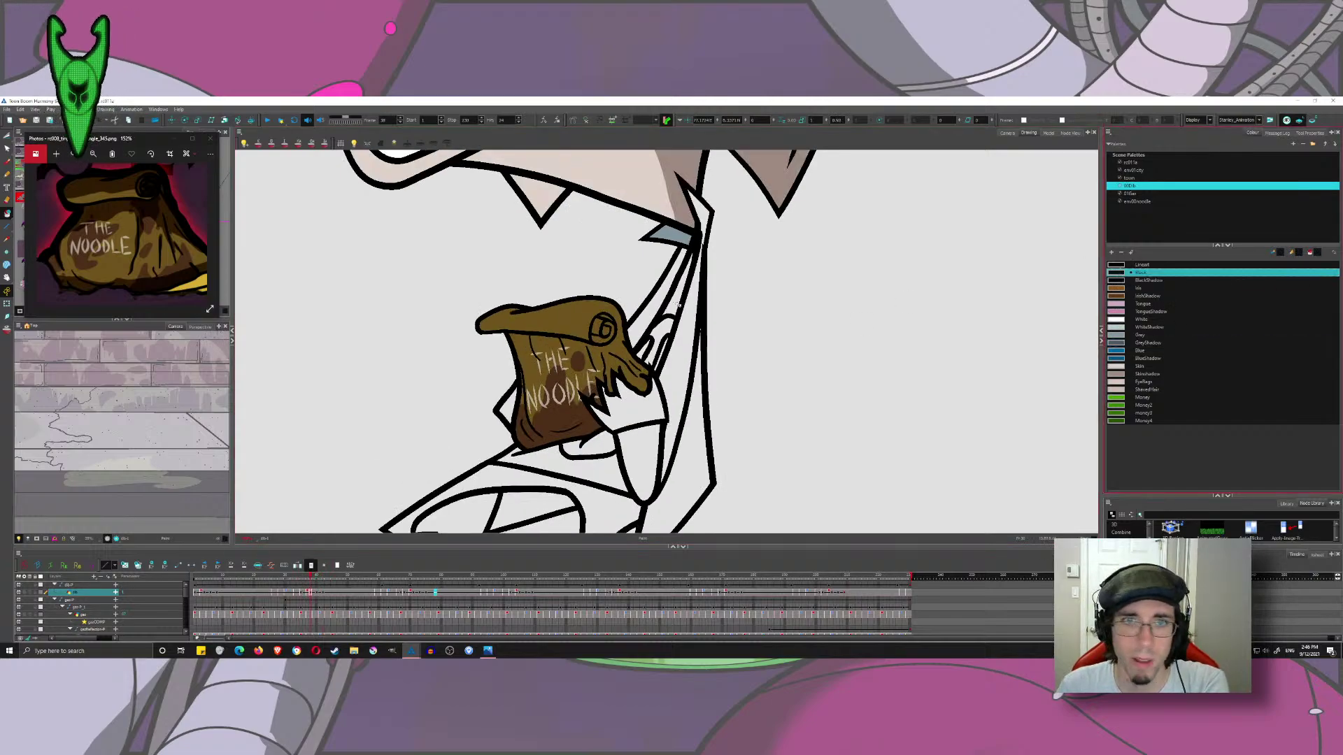
left_click(638, 320)
- Fill the strip below the collar and the gaps between the fingers with Blue on the drawing with the unpainted bag, redoing the gap fills
key("period")
key("period")
key("period")
key("period")
key("period")
key("period")
key("period")
key("period")
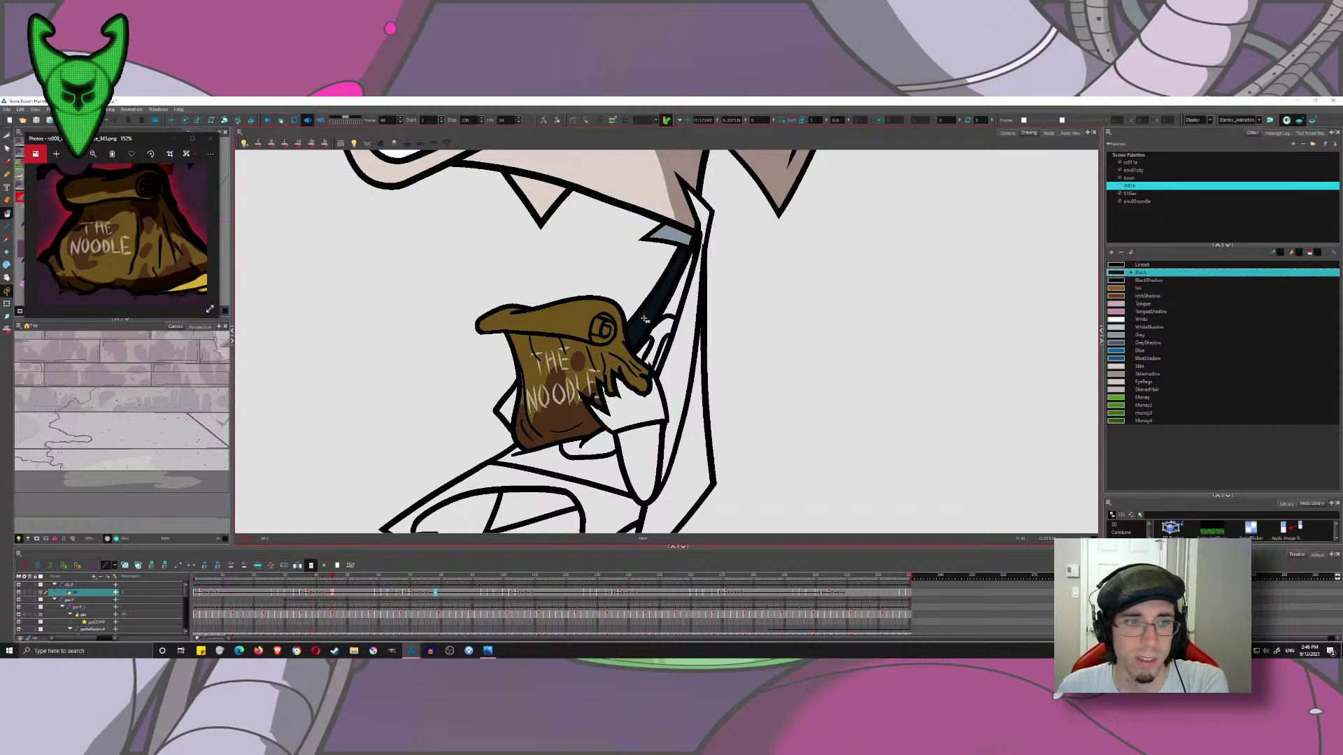
key("period")
key("period")
key("period")
key("period")
key("period")
key("period")
key("period")
key("period")
key("period")
key("period")
key("period")
key("period")
key("period")
key("period")
key("period")
key("period")
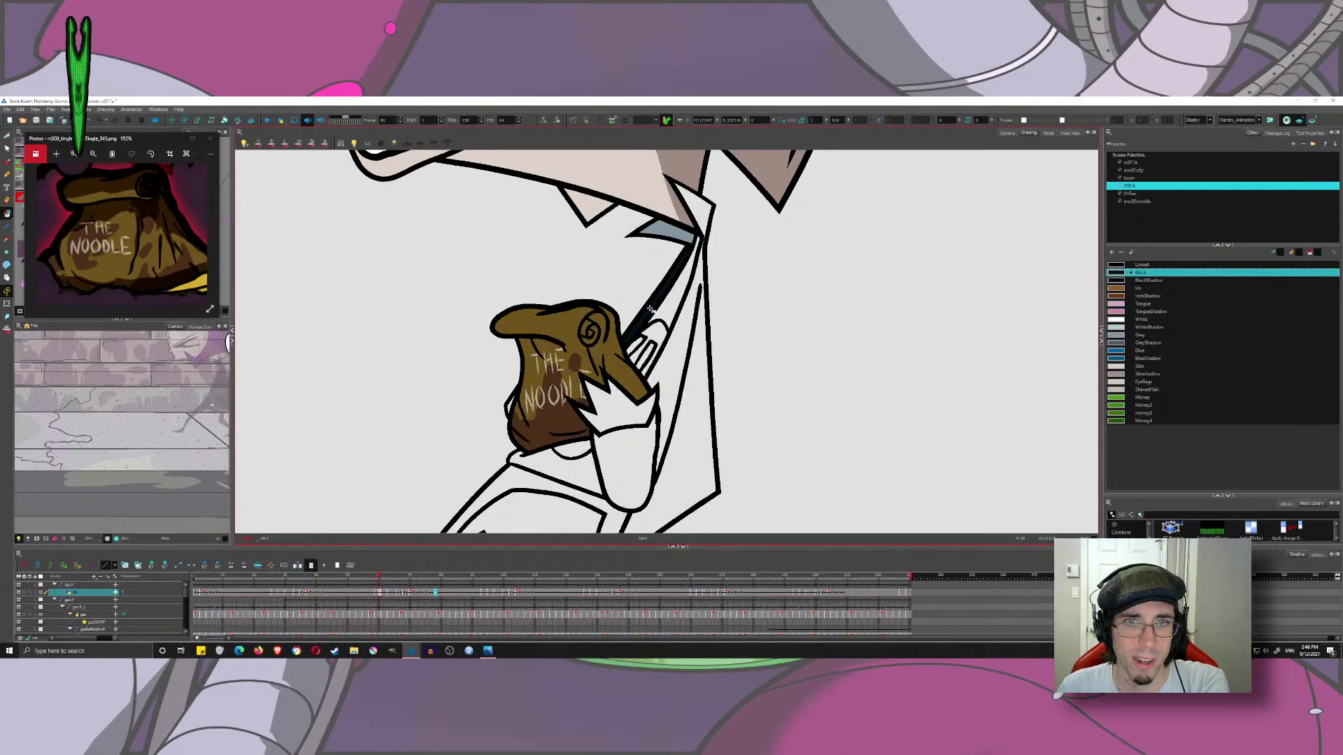
key("period")
key("period")
key("period")
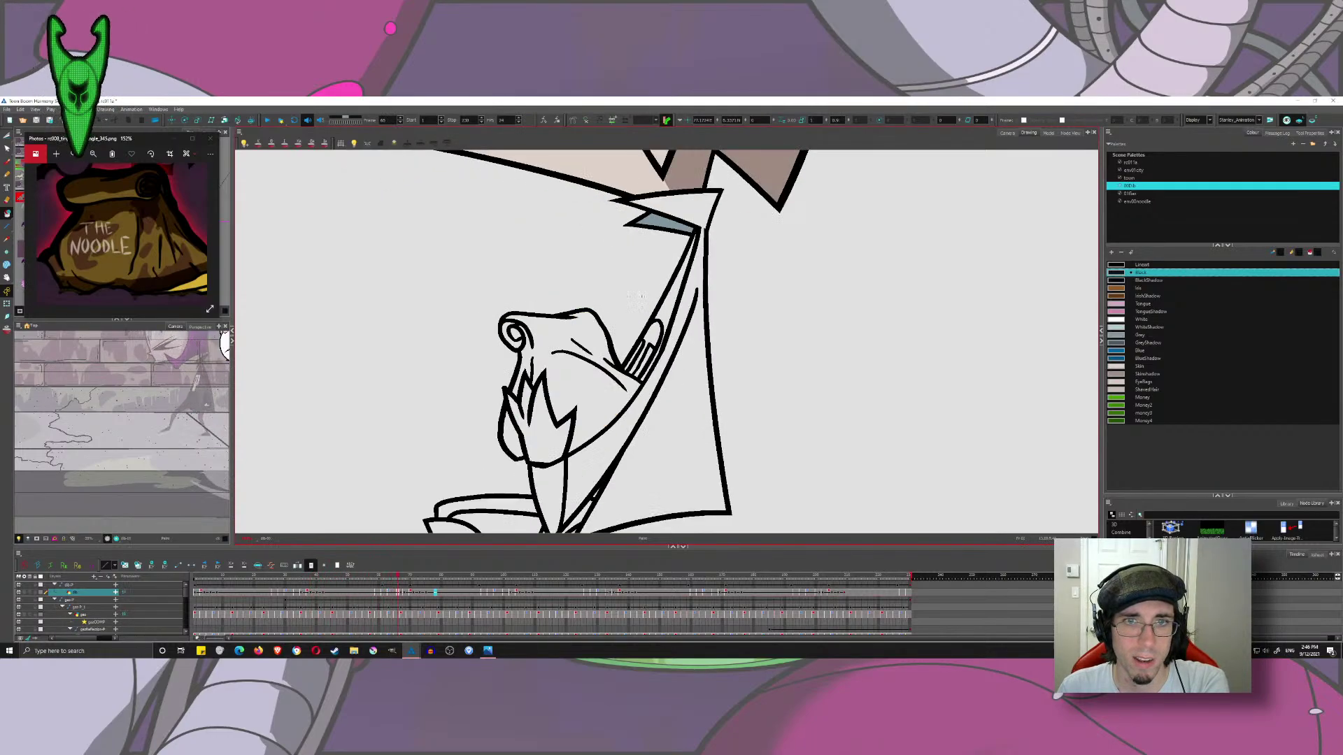
left_click(1117, 350)
left_click(668, 307)
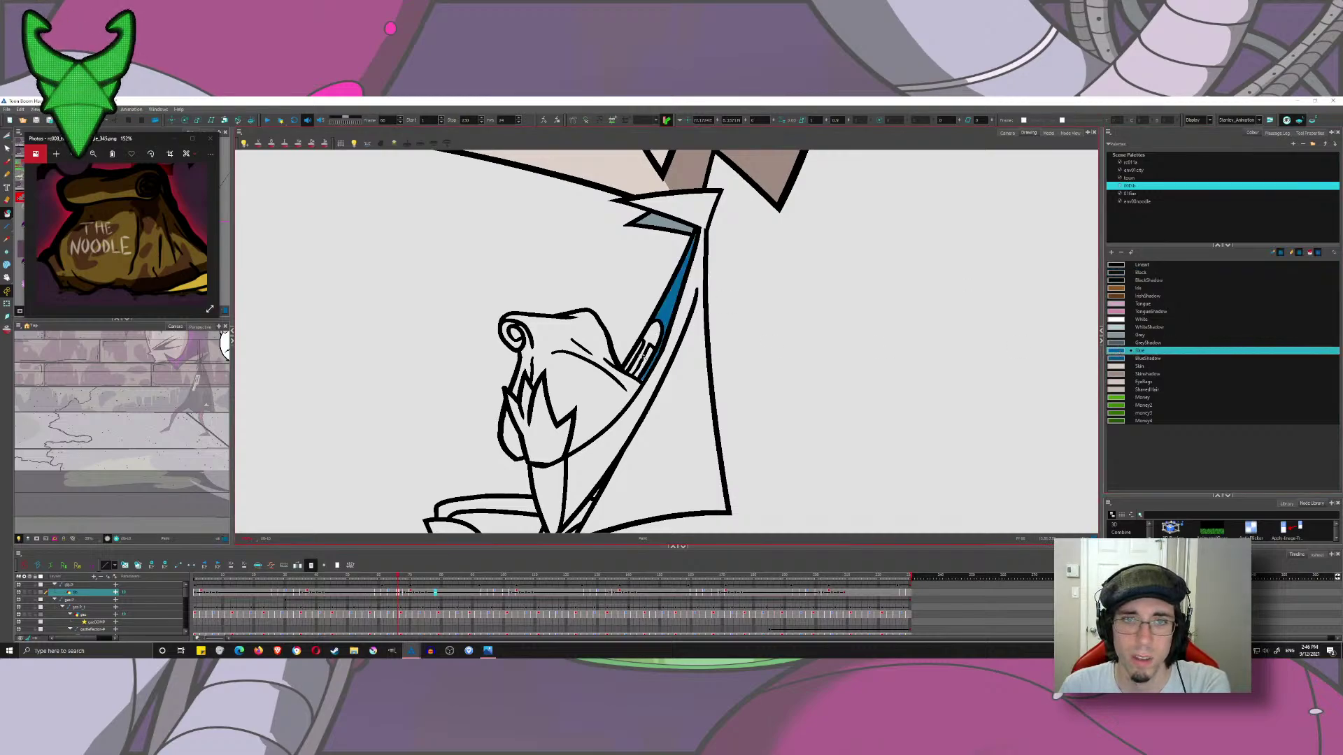
left_click(644, 360)
left_click(635, 353)
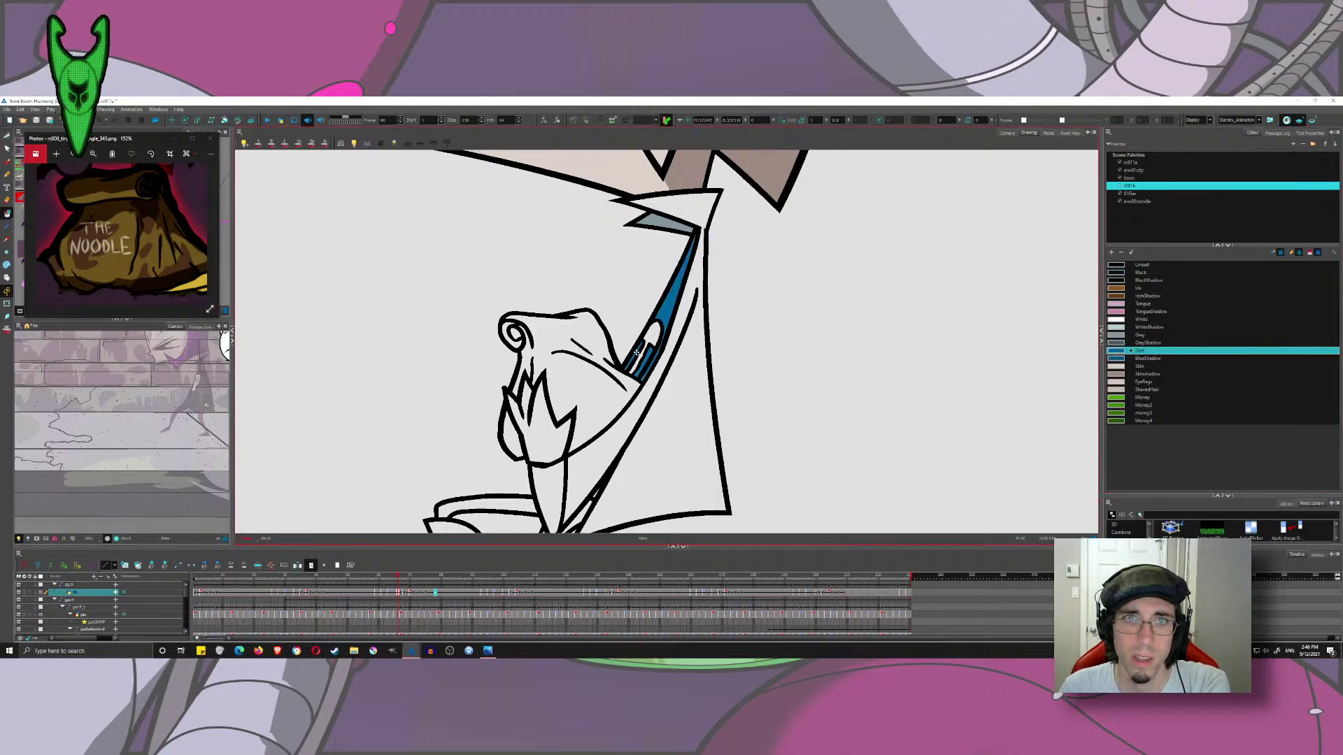
key("ctrl+z")
key("ctrl+z")
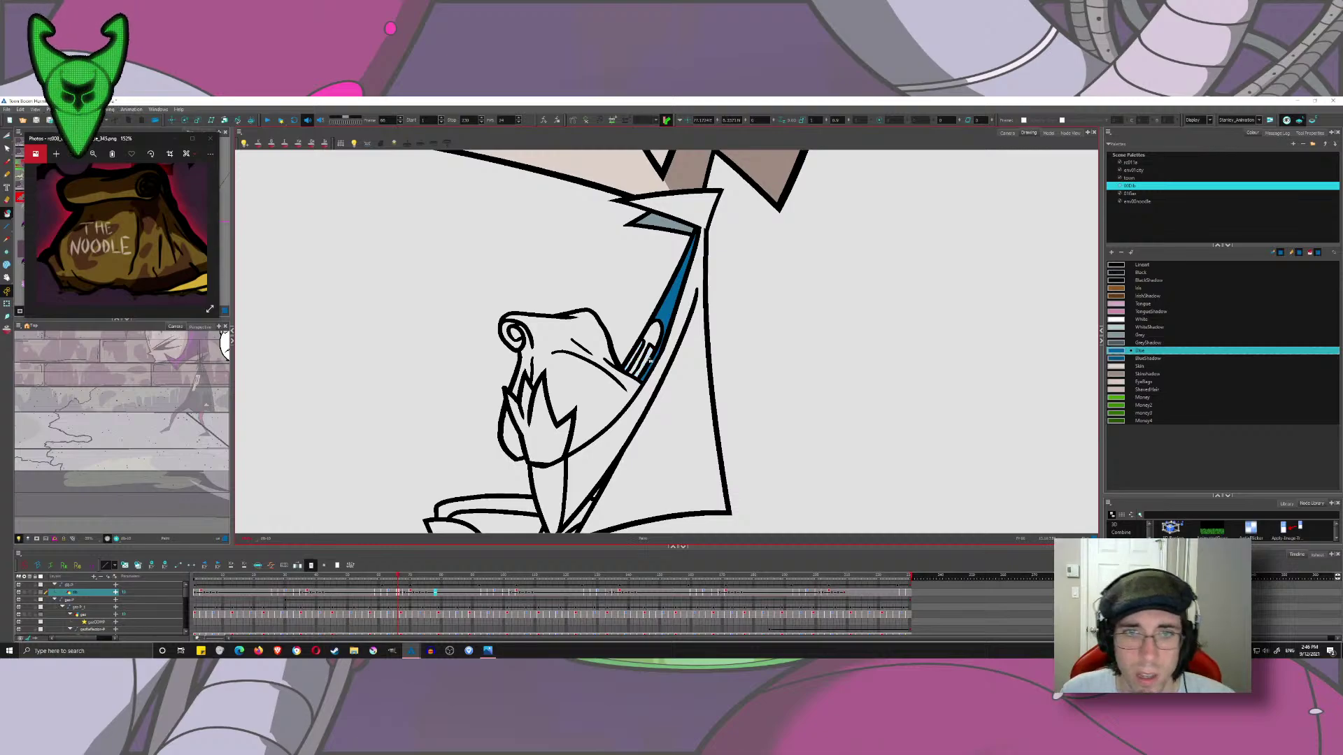
left_click(647, 359)
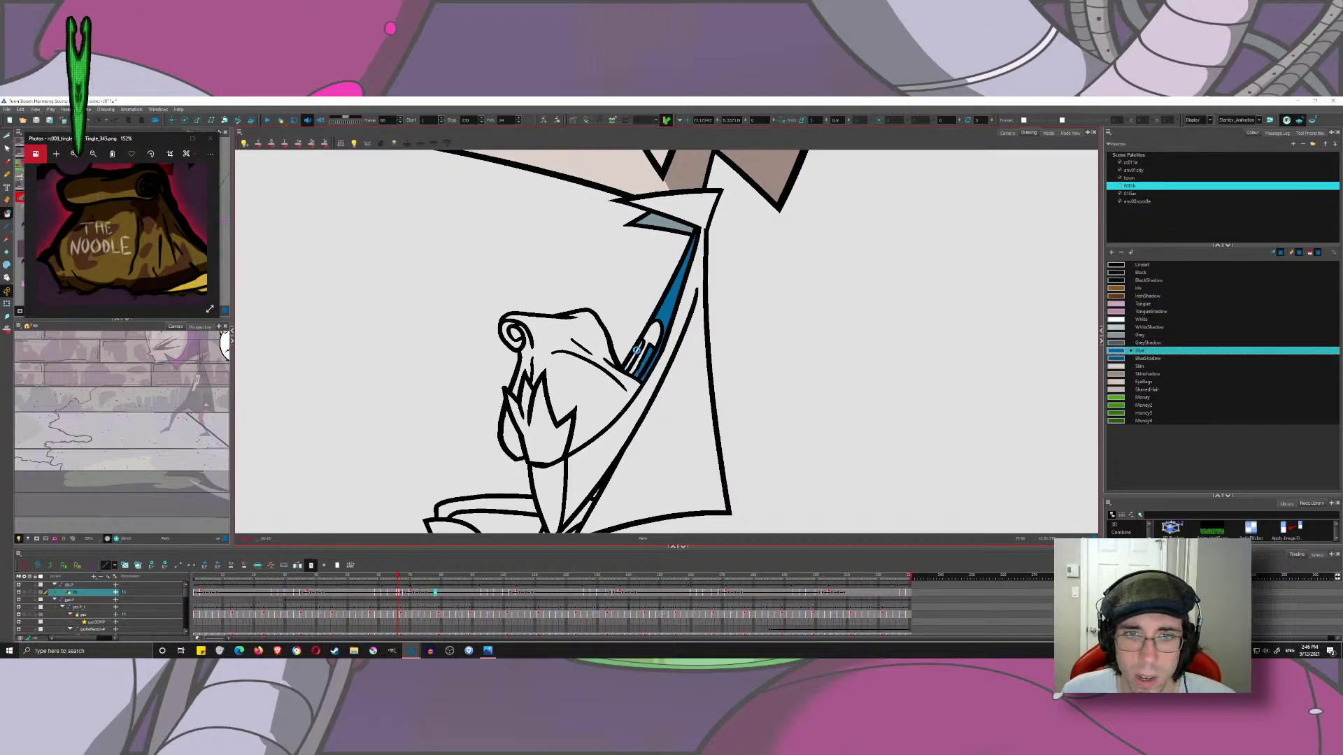
- Fill the strip beside the Black one and the finger gaps with Blue on the side-on bag drawing and the half-turned one before it
left_click(666, 307)
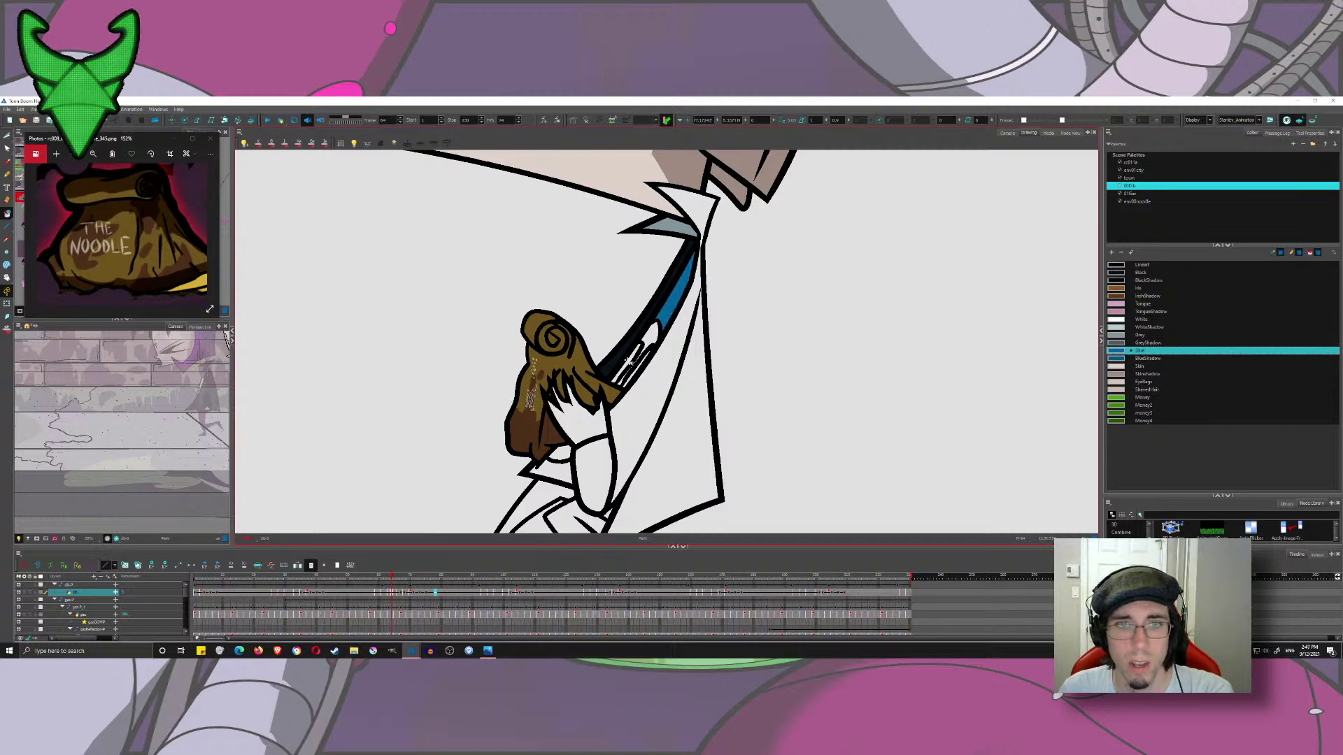
left_click(634, 368)
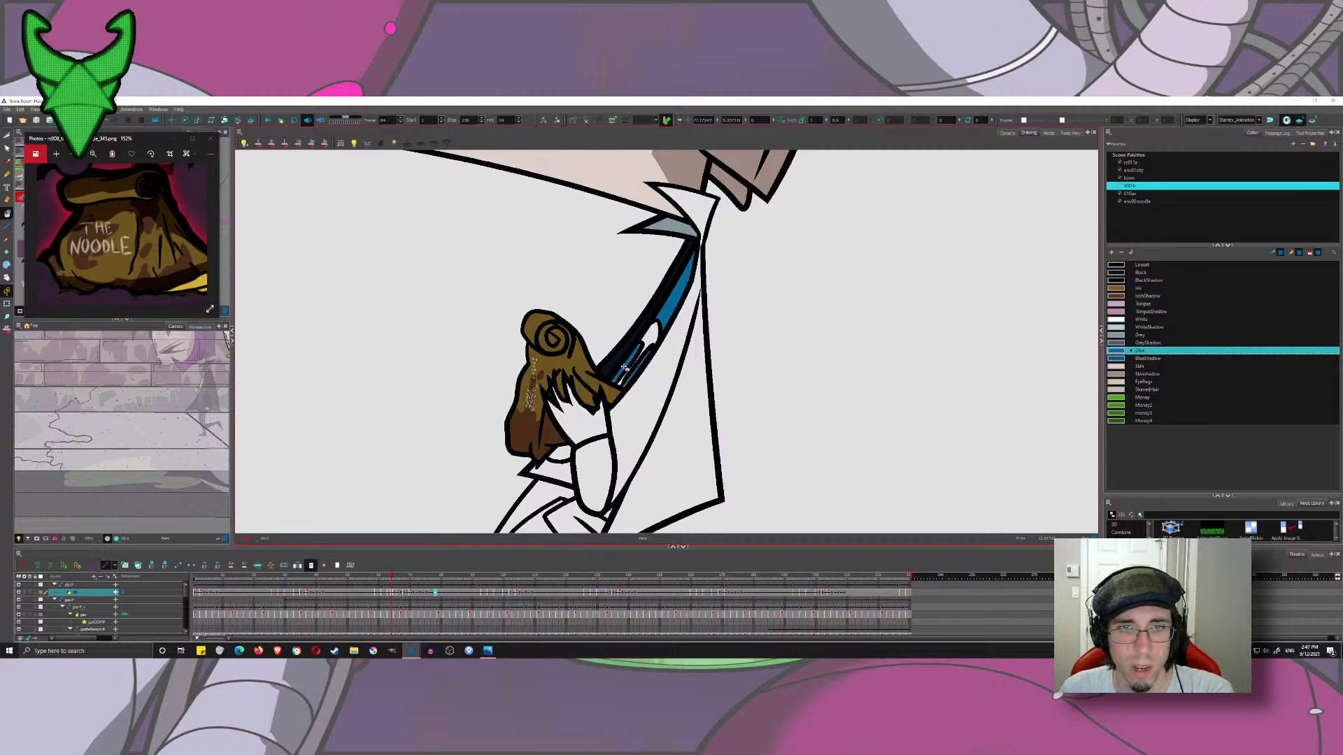
left_click(629, 355)
left_click(643, 360)
left_click(669, 303)
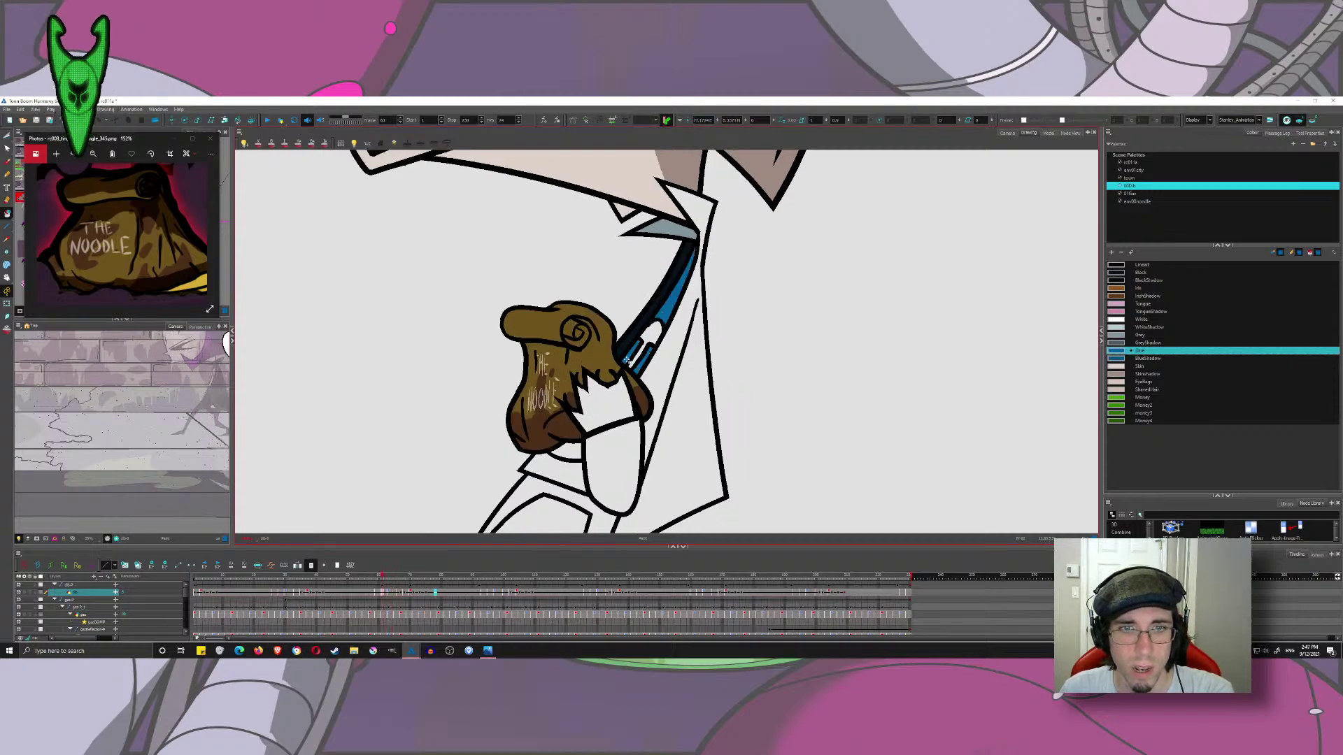
- Fill the same strip and finger gaps with Blue on the two preceding drawings where the bag faces the front
key("comma")
left_click(638, 341)
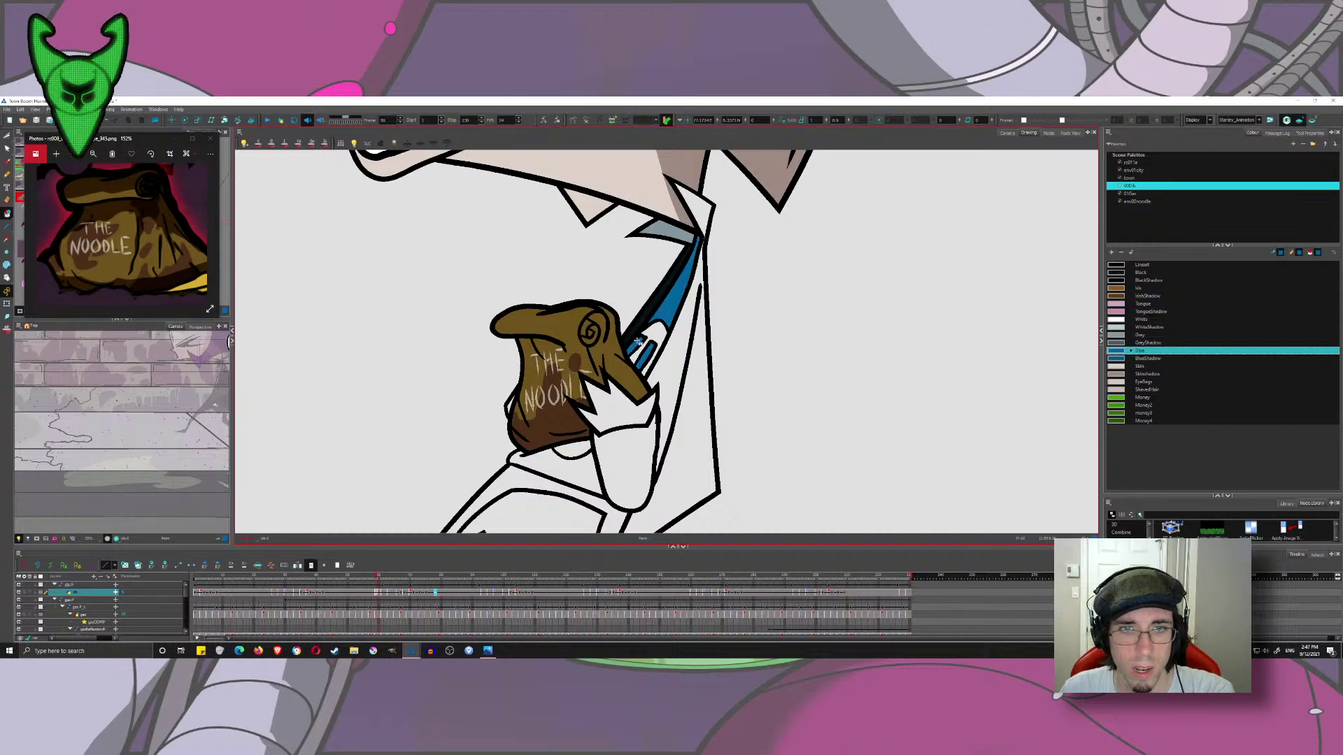
key("comma")
left_click(642, 350)
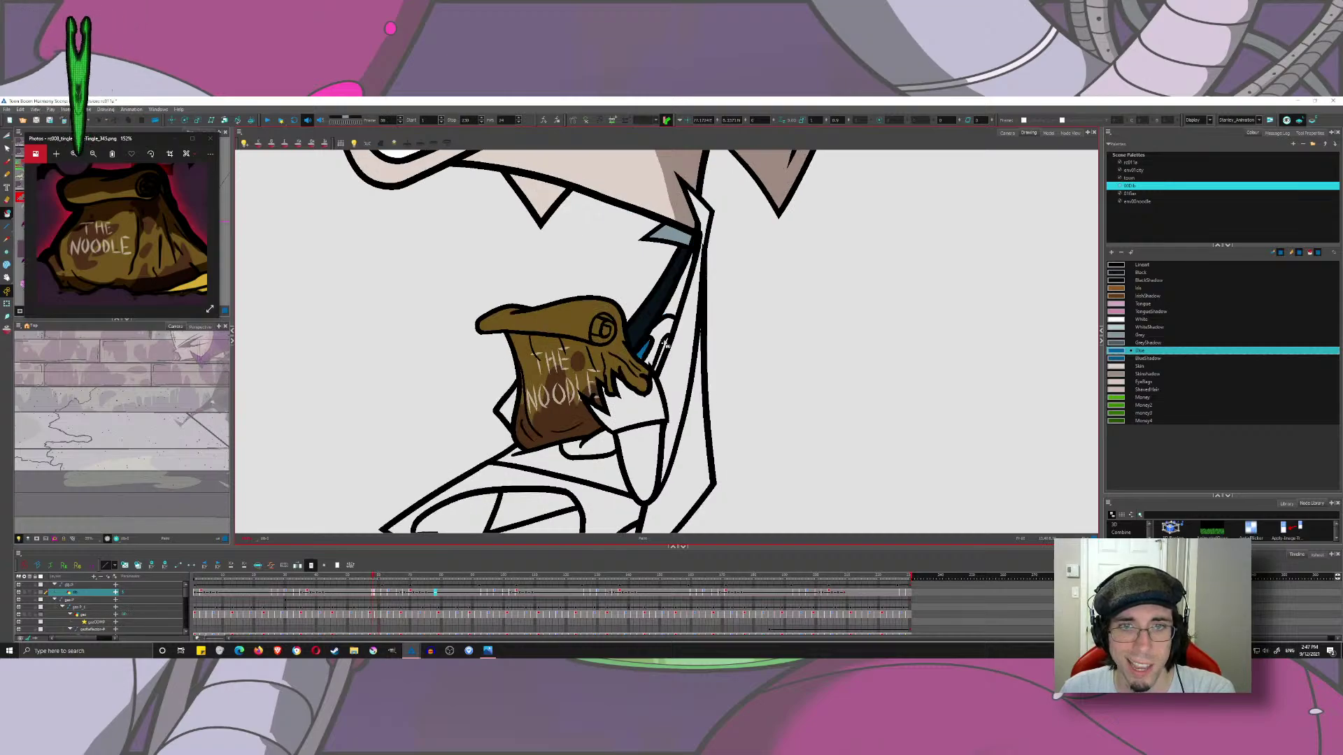
key("comma")
left_click(661, 329)
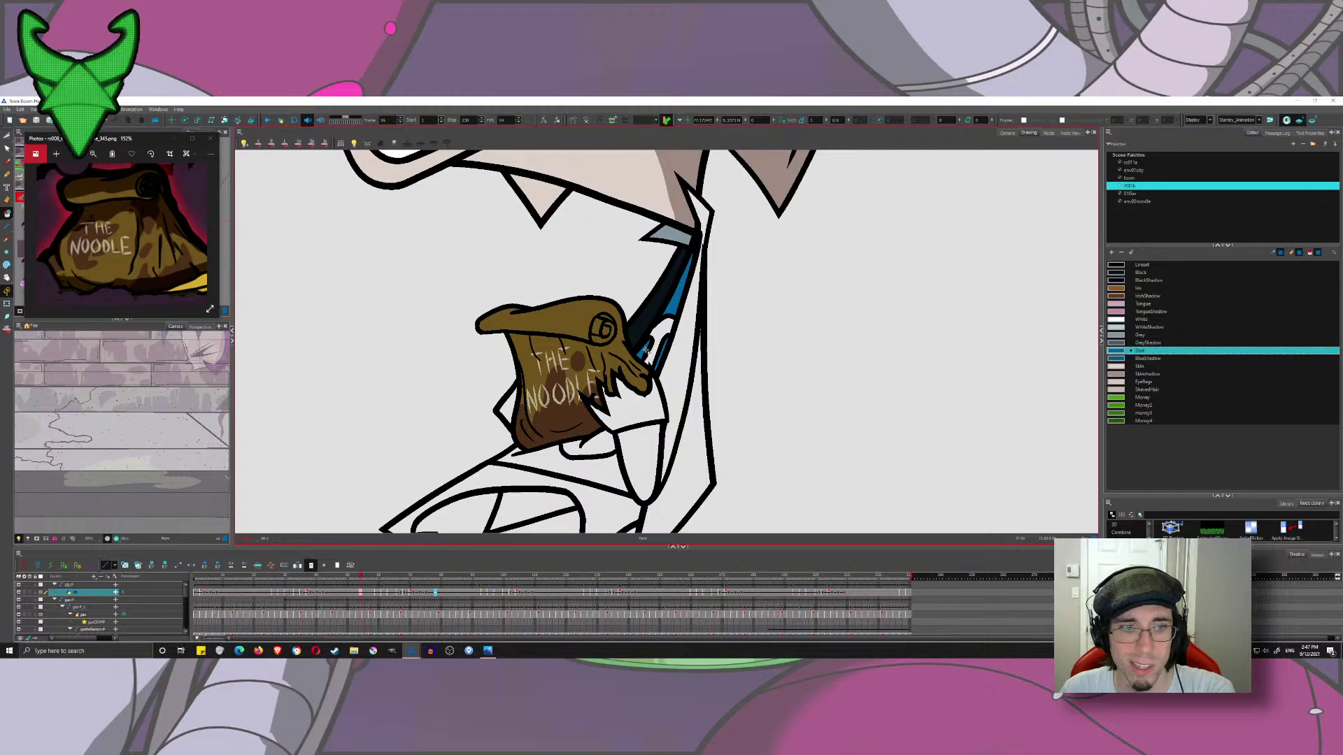
- Step ahead through the following drawings to examine their unpainted clothing, and return to the earlier of the two front-facing bag drawings
key("period")
key("period")
key("period")
key("period")
key("period")
key("period")
key("period")
key("period")
key("period")
key("period")
key("period")
key("period")
key("period")
key("period")
key("period")
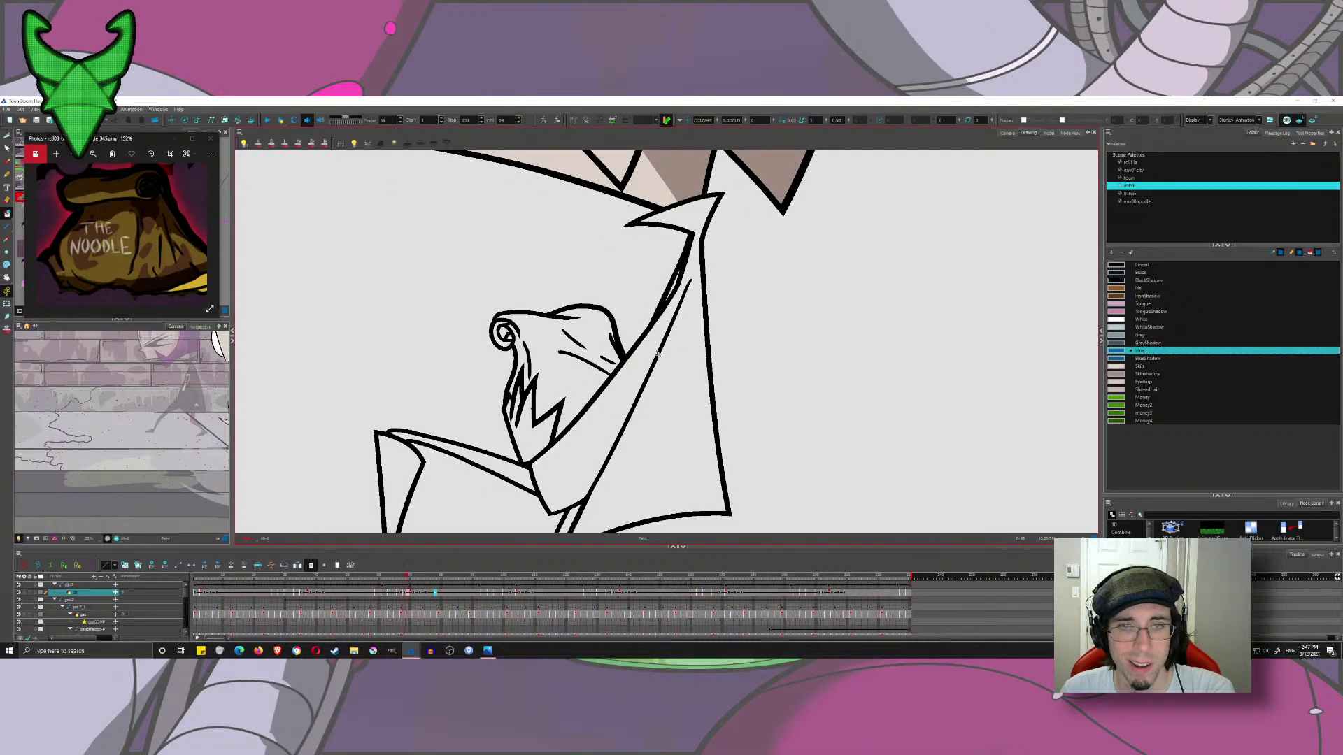
key("period")
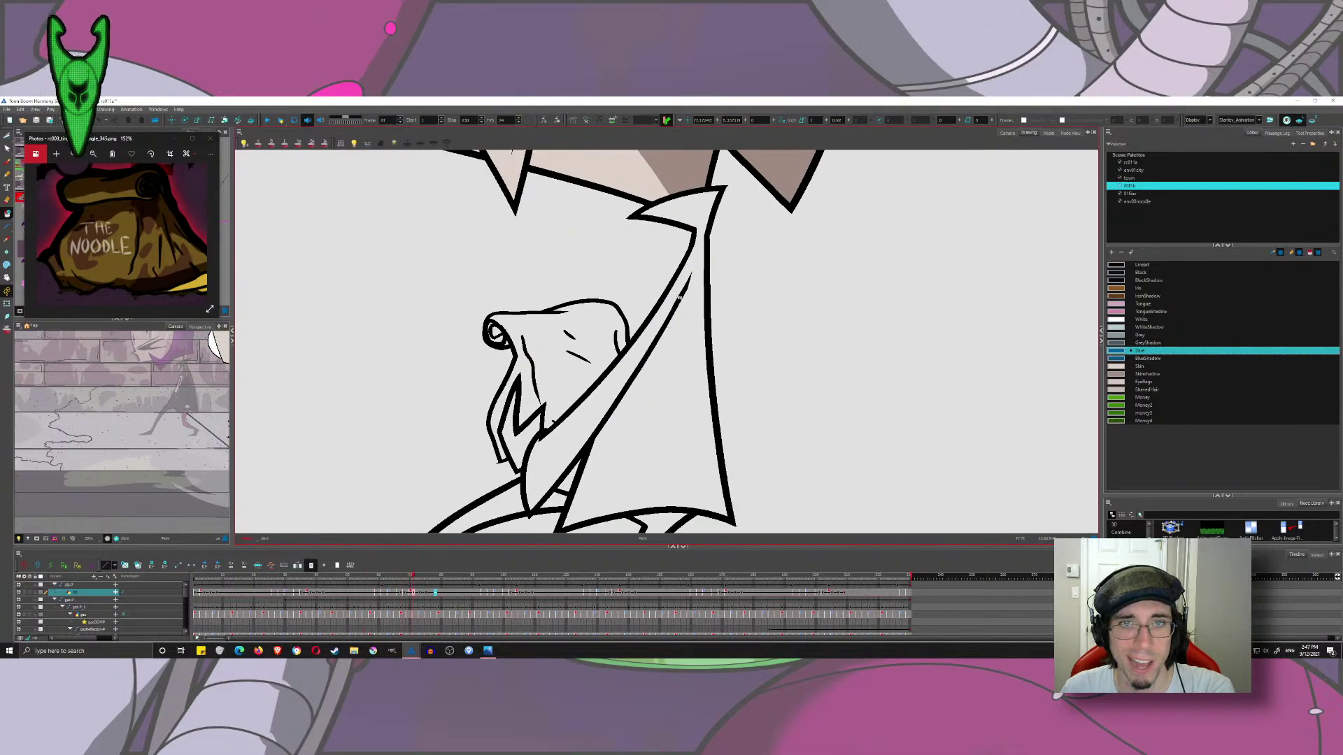
key("comma")
key("comma")
key("comma")
key("comma")
key("comma")
key("comma")
key("comma")
key("comma")
key("comma")
key("comma")
key("comma")
key("comma")
key("comma")
key("comma")
key("comma")
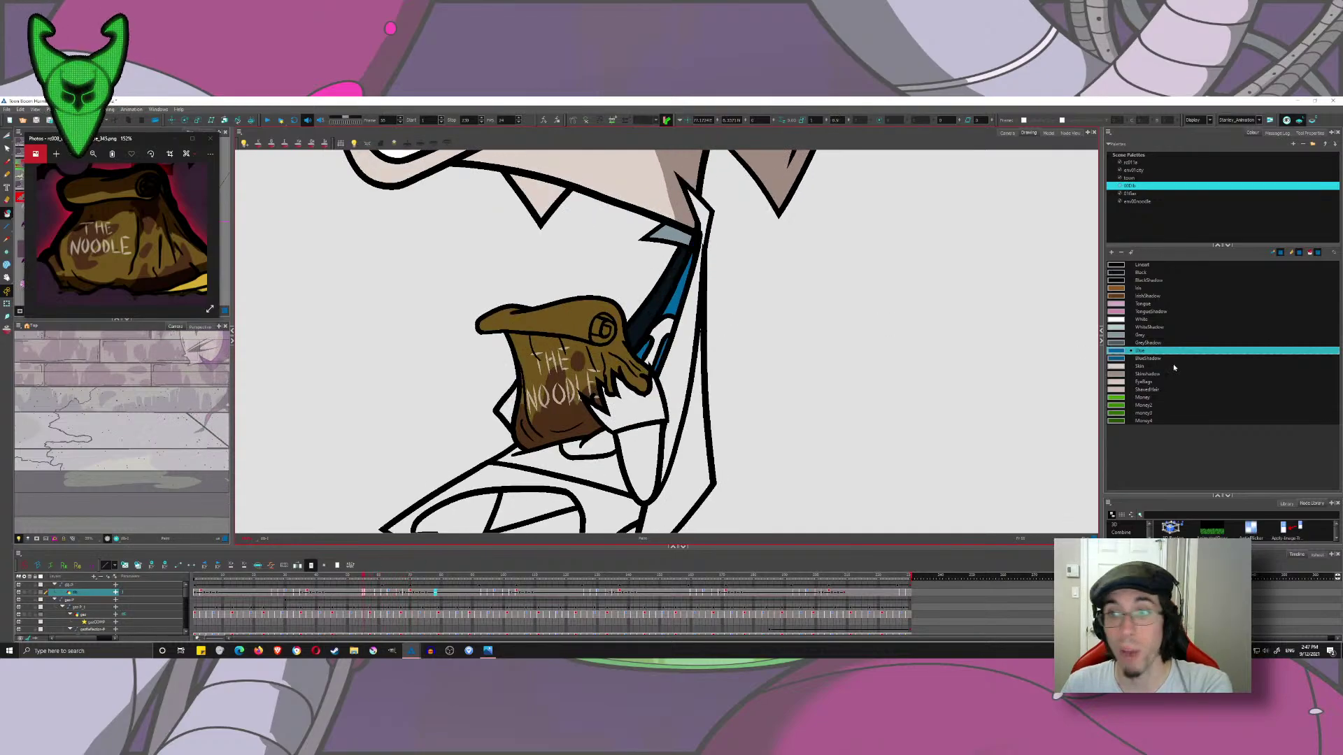
- Brush a BlueShadow band across the shirt area under the bag on the earlier front-facing bag drawing, redoing the initial colouring attempts
left_click(1115, 359)
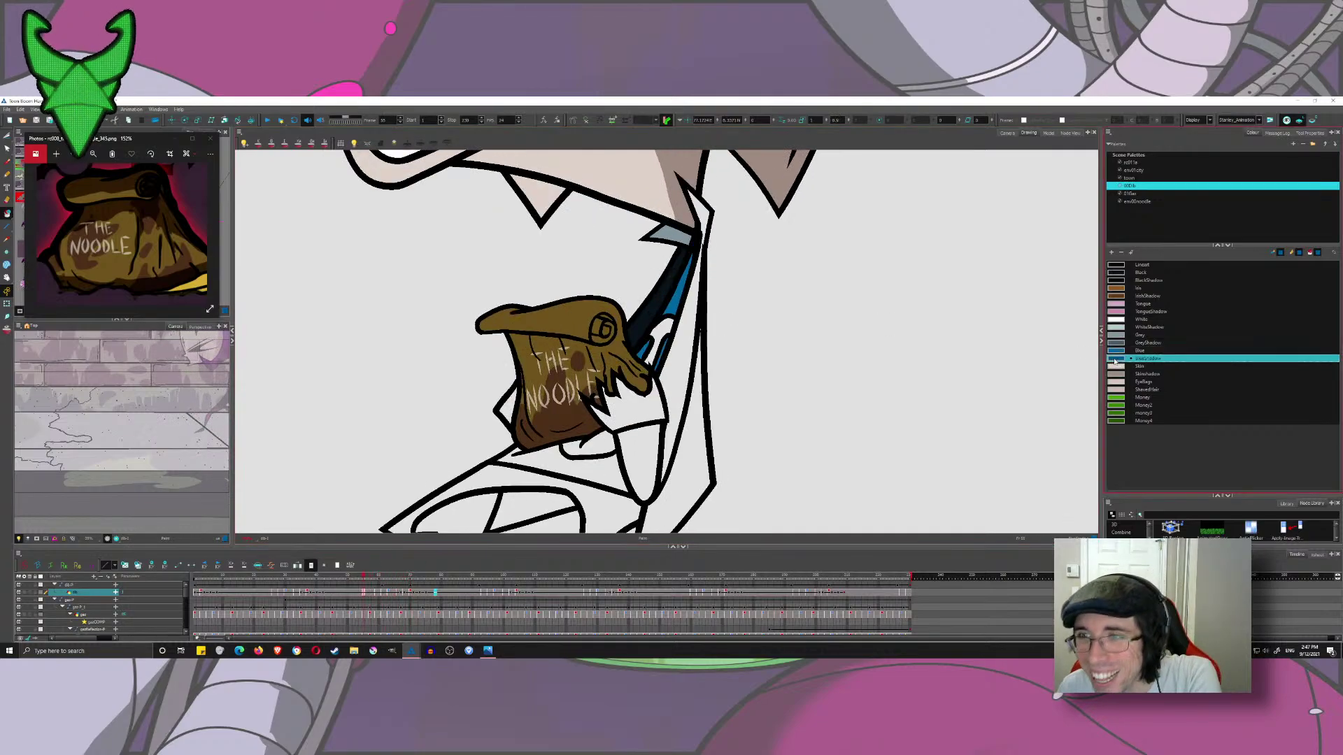
left_click(602, 475)
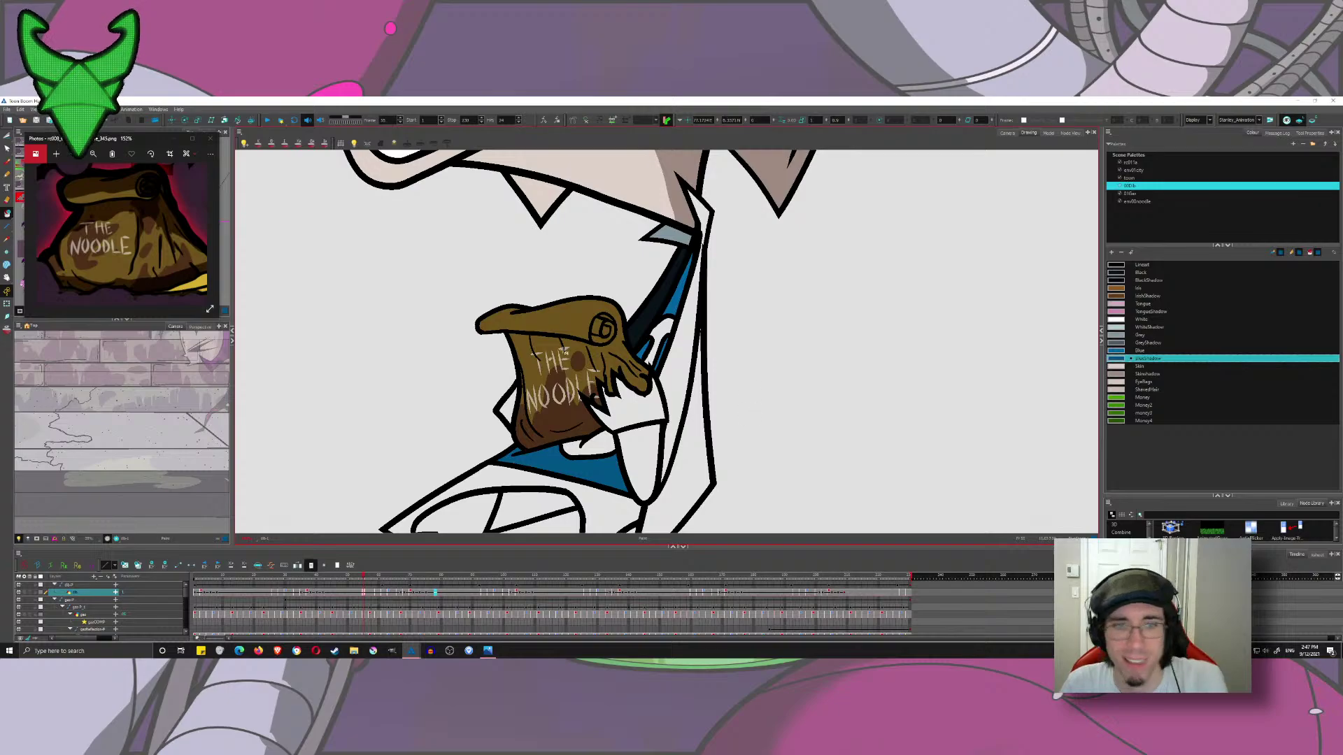
key("ctrl+z")
key("alt+b")
scroll(552, 359, "down", 4)
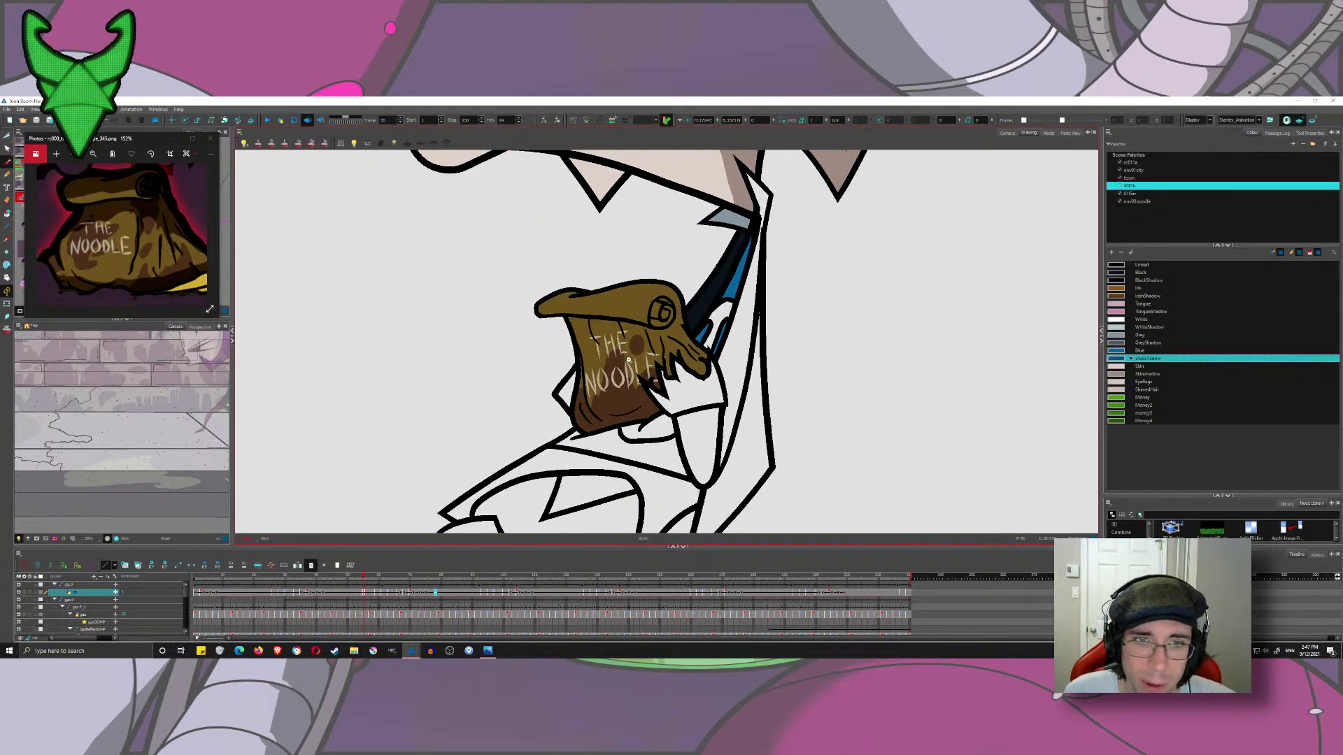
scroll(612, 424, "up", 5)
left_click_drag(611, 424, 609, 445)
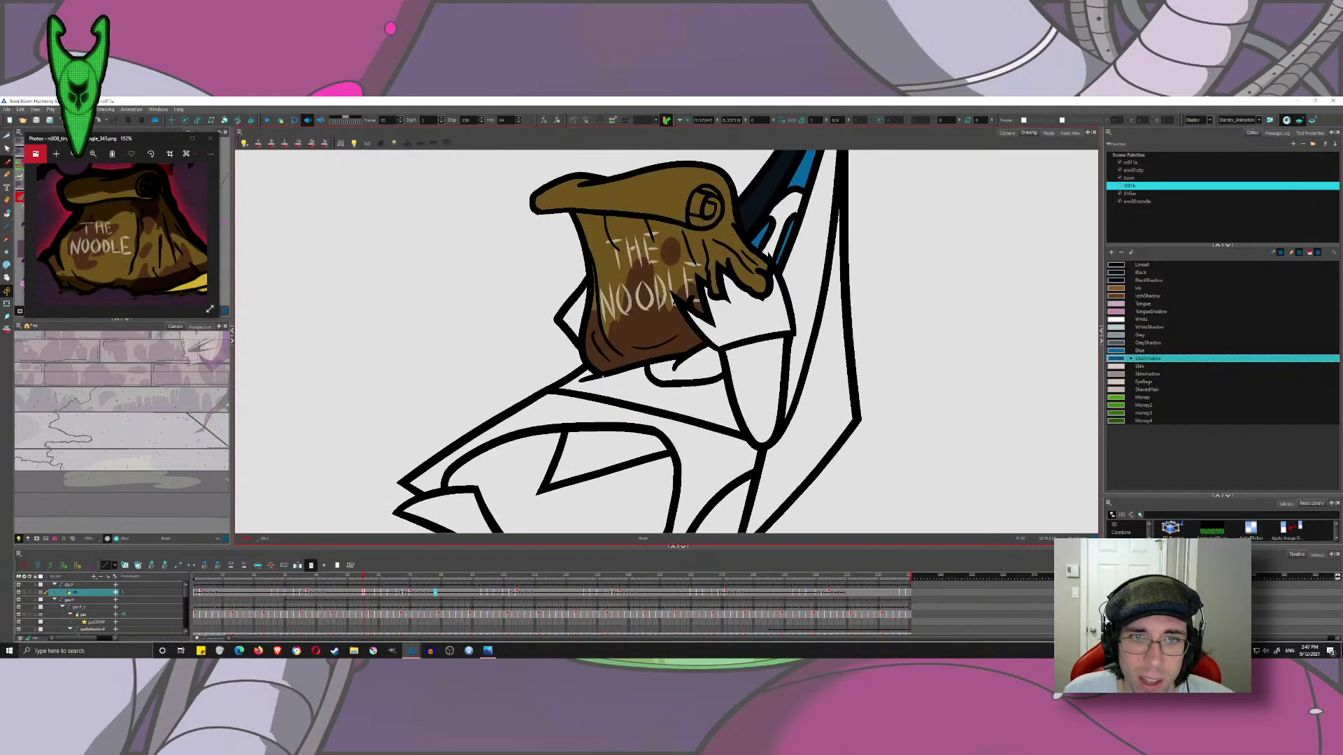
mouse_move(601, 374)
left_mouse_down()
mouse_move(651, 402)
mouse_move(734, 407)
mouse_move(599, 377)
mouse_move(733, 406)
left_mouse_up()
key("ctrl+z")
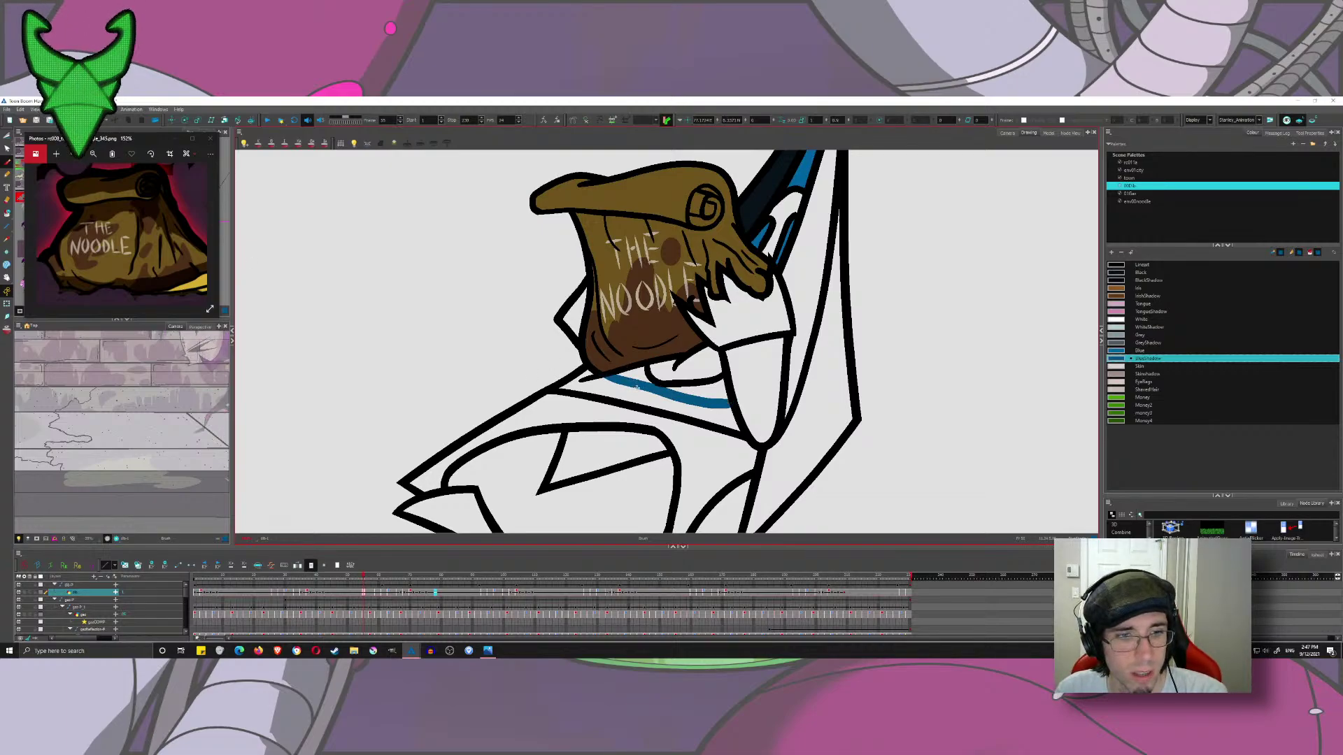
- Brush a curved BlueShadow band beneath the rounded shape under the bag on the second front-facing drawing, redoing the first stroke
key("g")
key("f")
key("g")
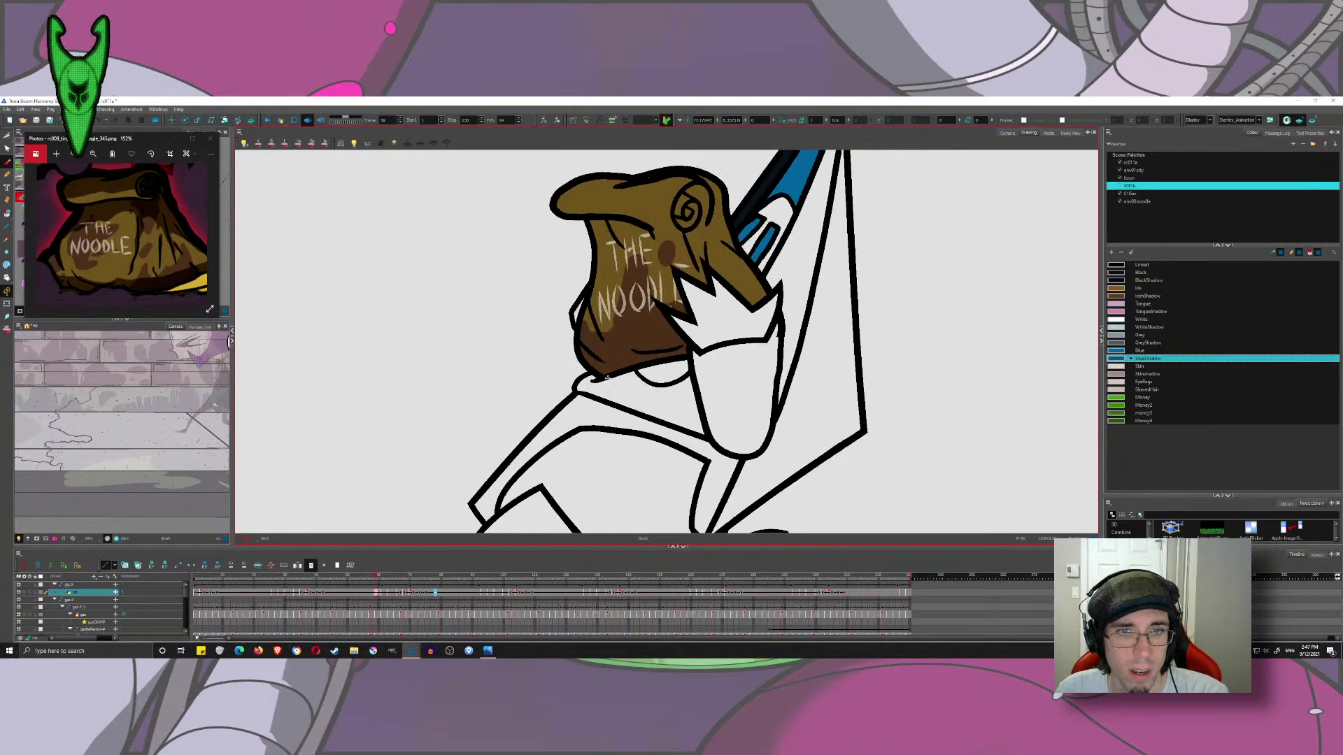
left_click_drag(639, 397, 695, 410)
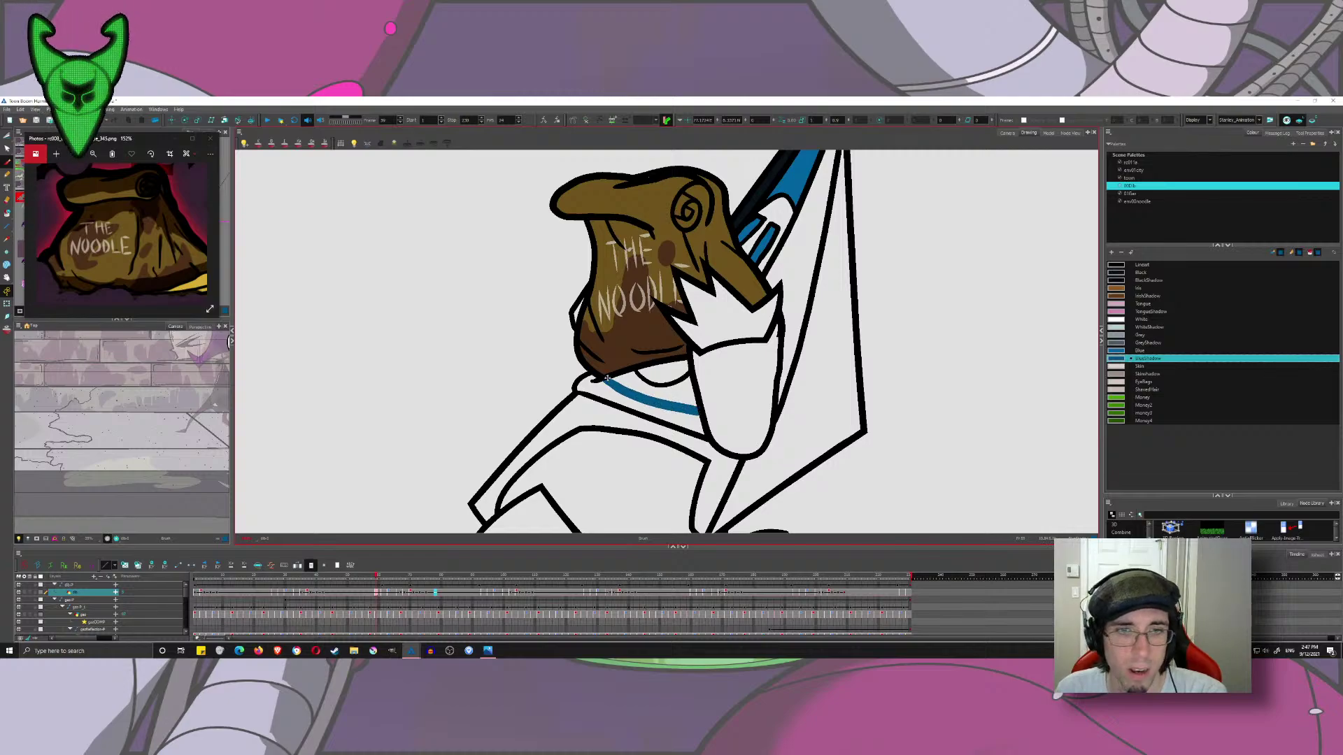
key("ctrl+z")
mouse_move(606, 379)
left_mouse_down()
mouse_move(673, 402)
mouse_move(694, 392)
left_mouse_up()
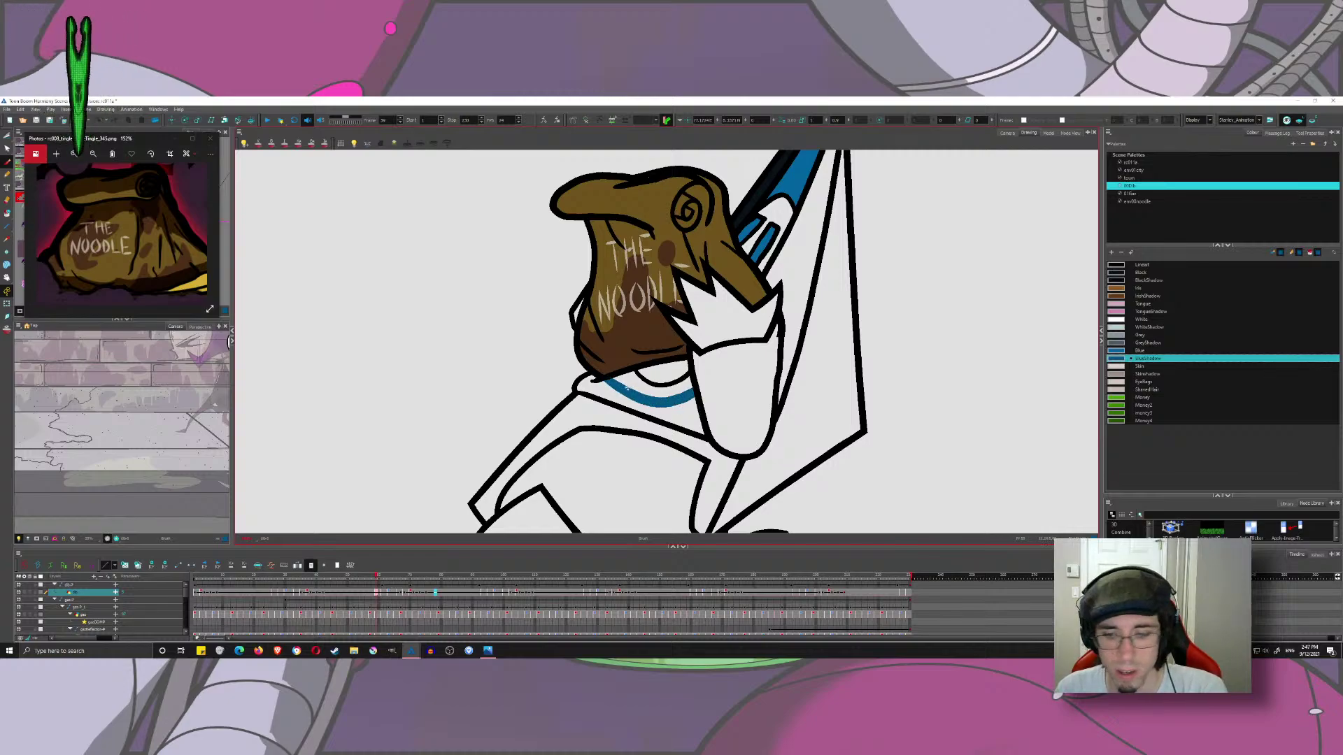
- Brush BlueShadow bands under the bag on the half-turned and side-on bag drawings, redoing misplaced strokes
key("f")
key("g")
key("g")
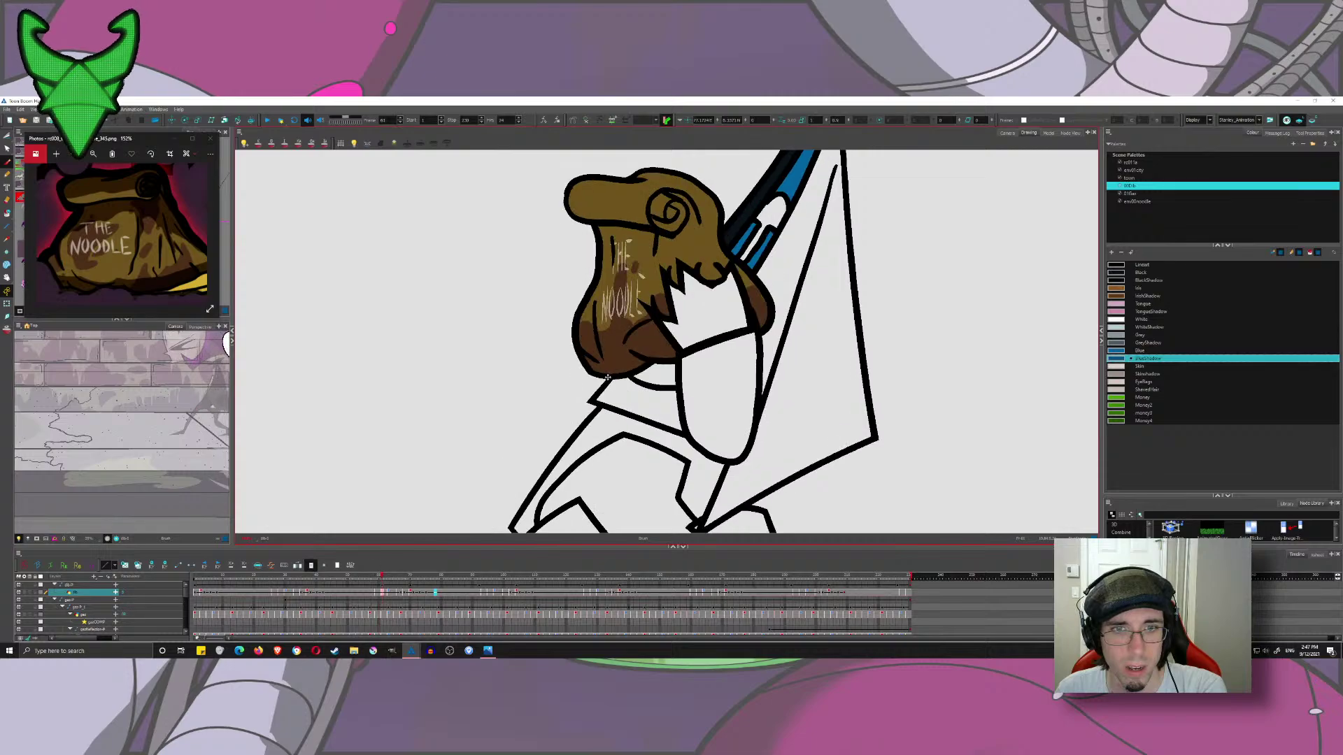
mouse_move(635, 393)
left_mouse_down()
mouse_move(679, 383)
mouse_move(613, 380)
mouse_move(682, 373)
left_mouse_up()
key("ctrl+z")
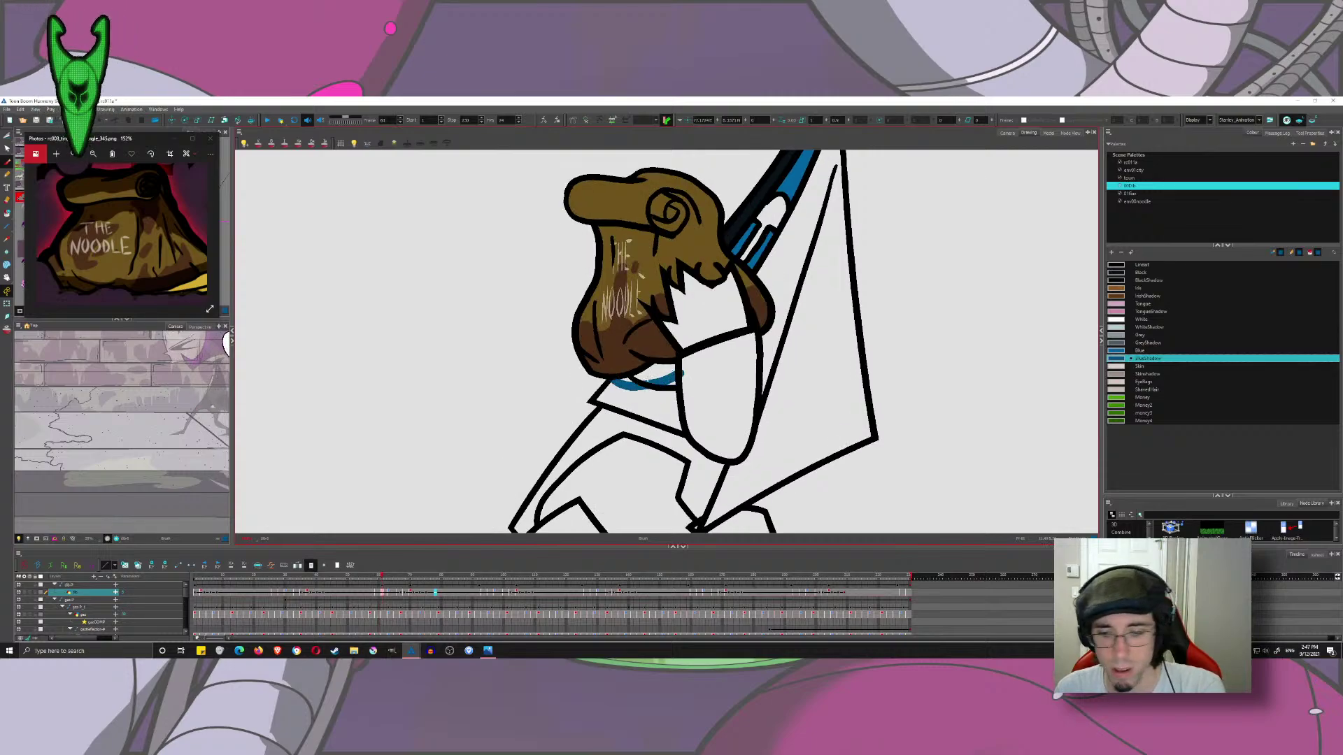
key("g")
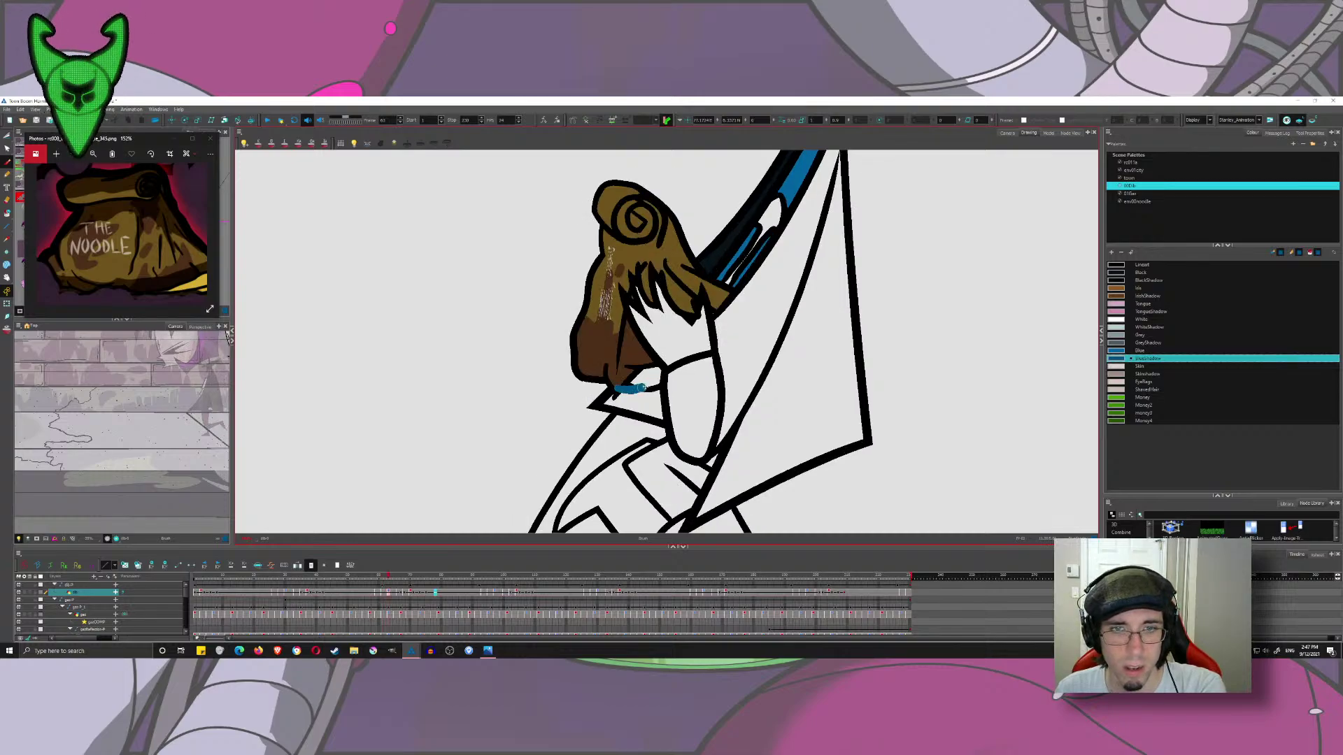
left_click_drag(640, 388, 656, 371)
key("ctrl+z")
key("g")
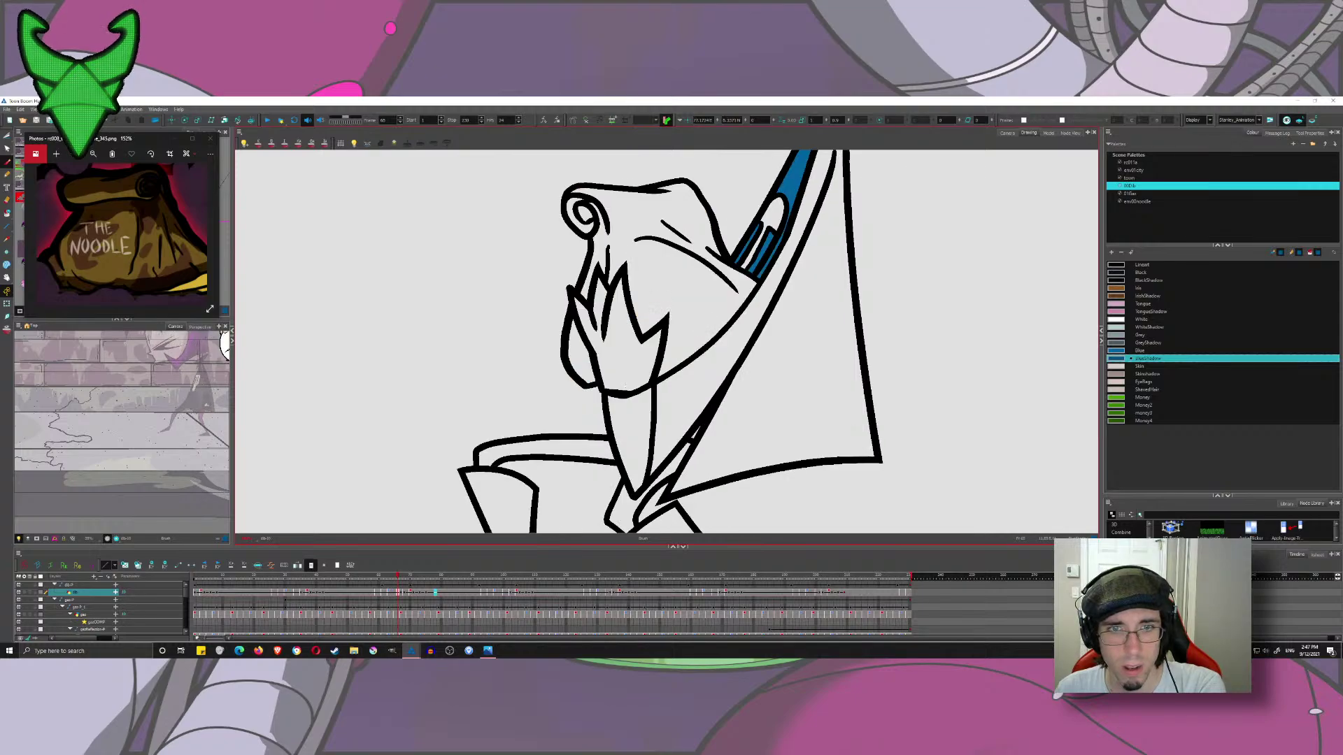
- Cut the BlueShadow overlap out of the rounded shape under the bag on the side-on bag drawing and the half-turned one before it
key("f")
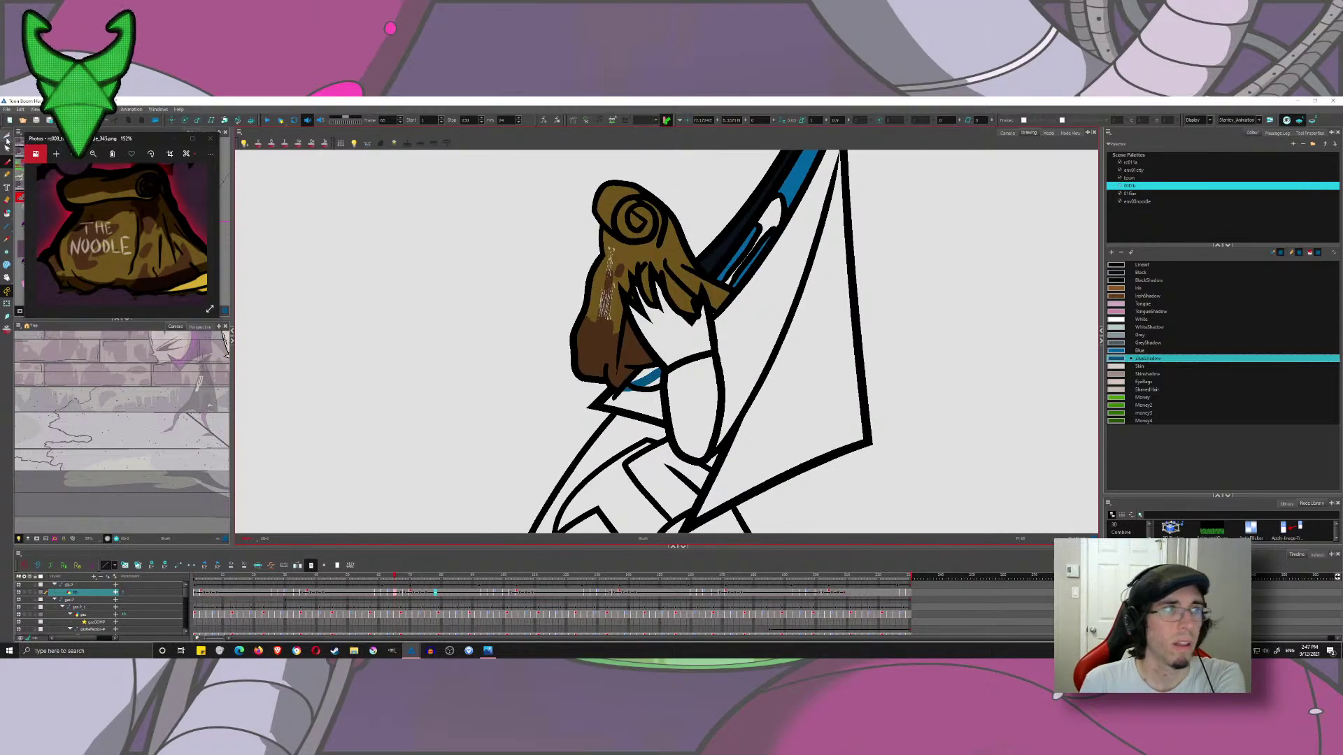
left_click(645, 377)
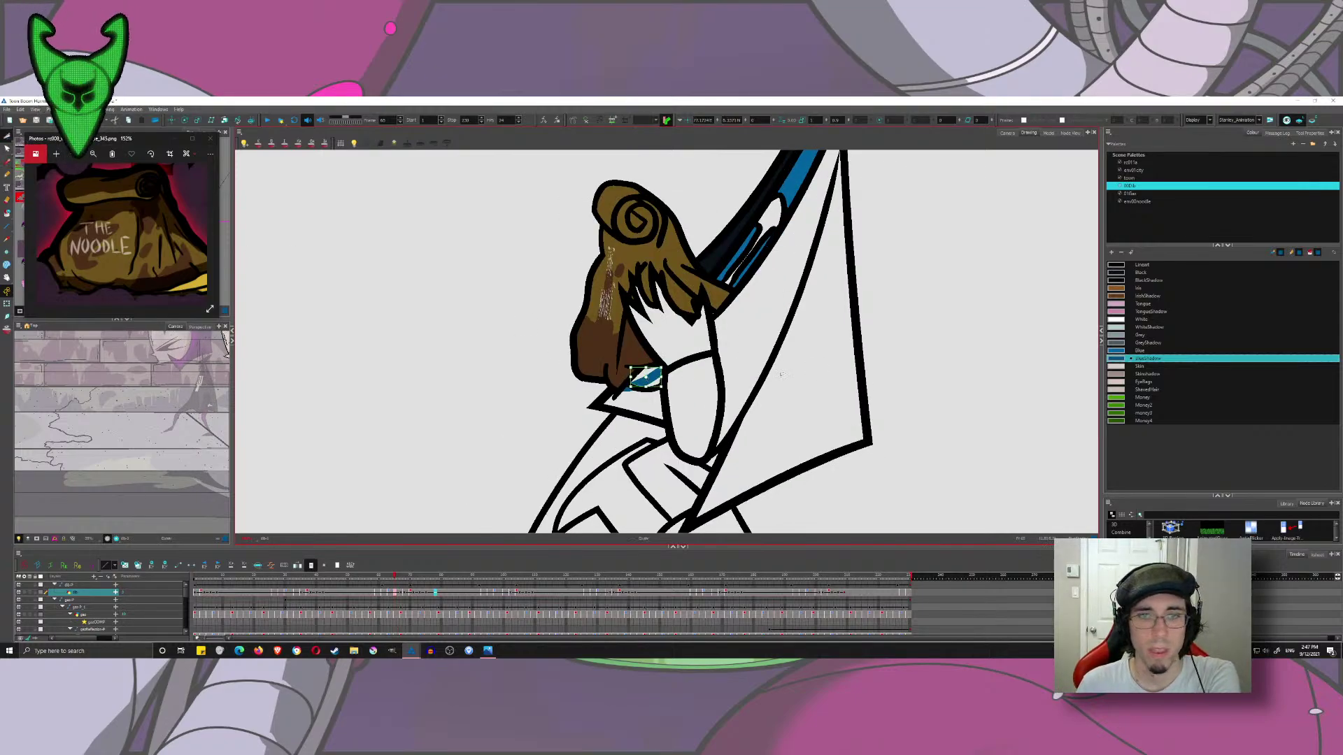
left_click(1121, 343)
key("f")
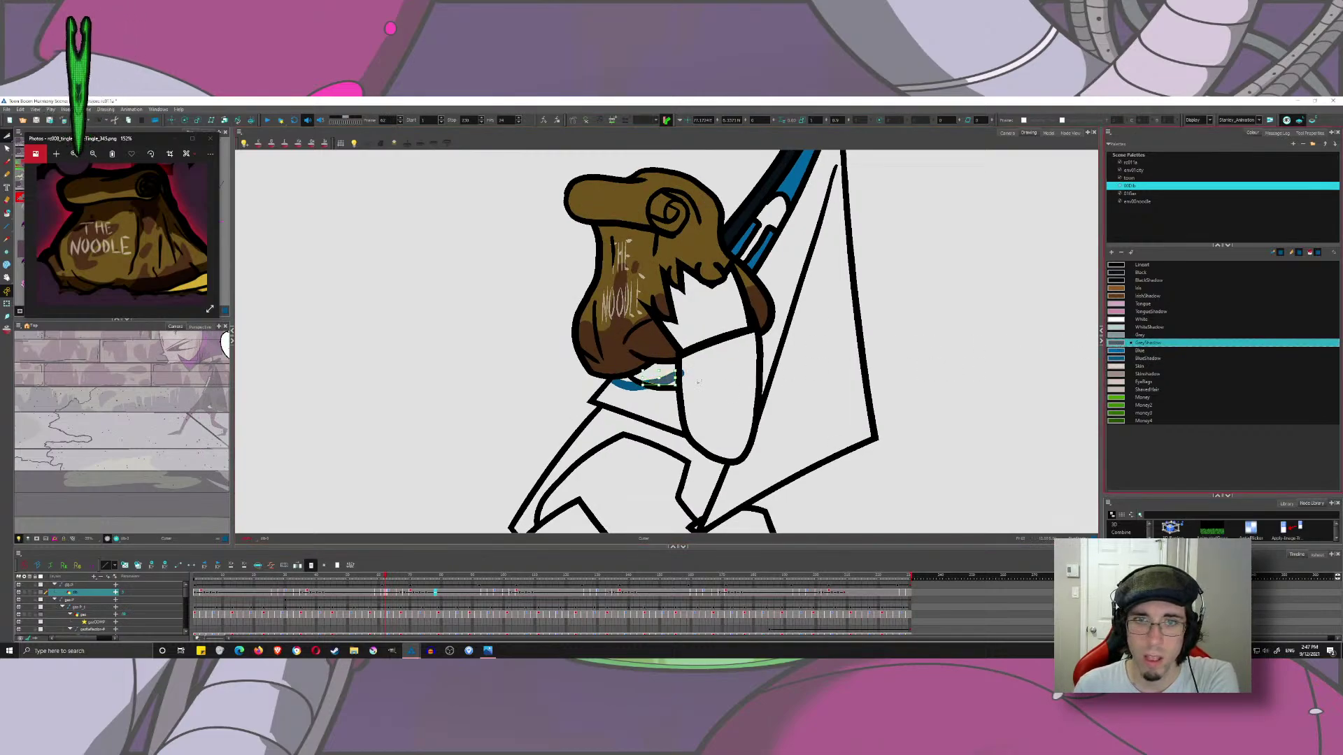
key("f")
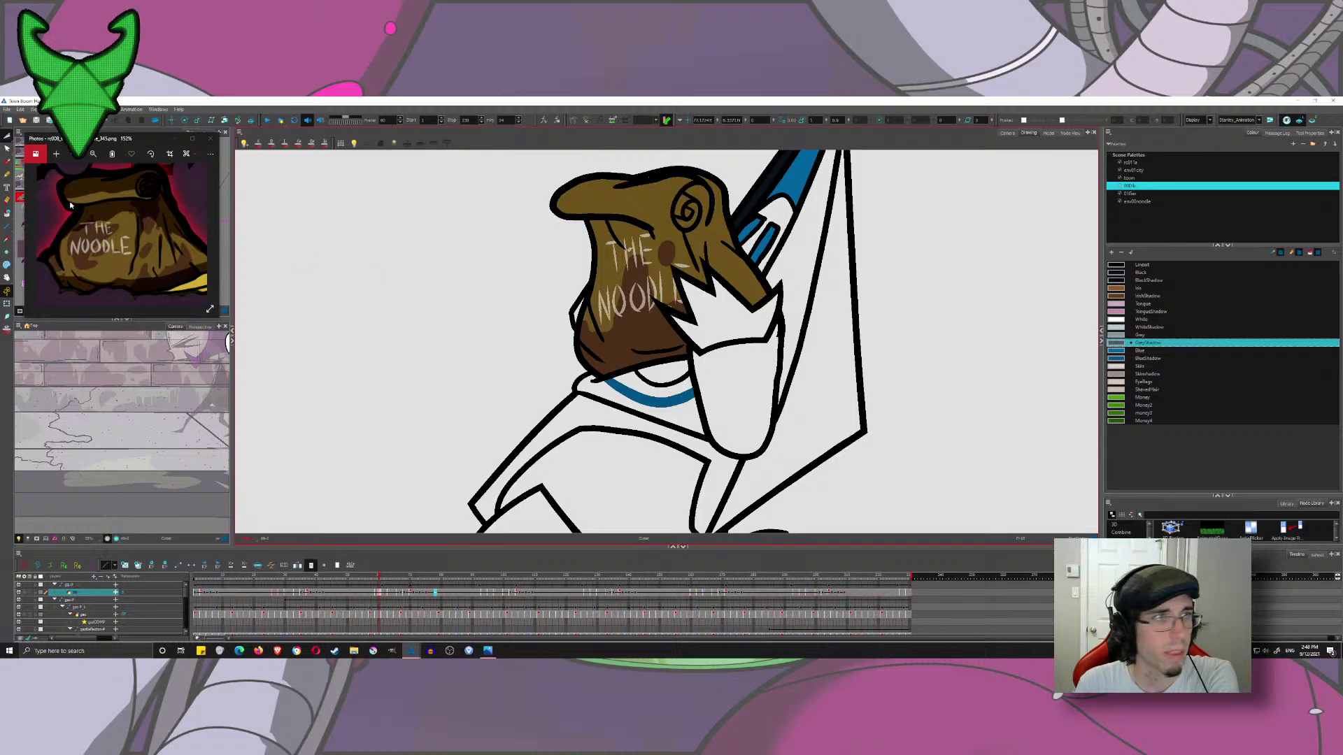
- Fill the rounded shape under the bag with GreyShadow on the second front-facing, half-turned and side-on drawings, touching up the side-on one with Grey
left_click(6, 213)
left_click(1121, 359)
left_click(656, 374)
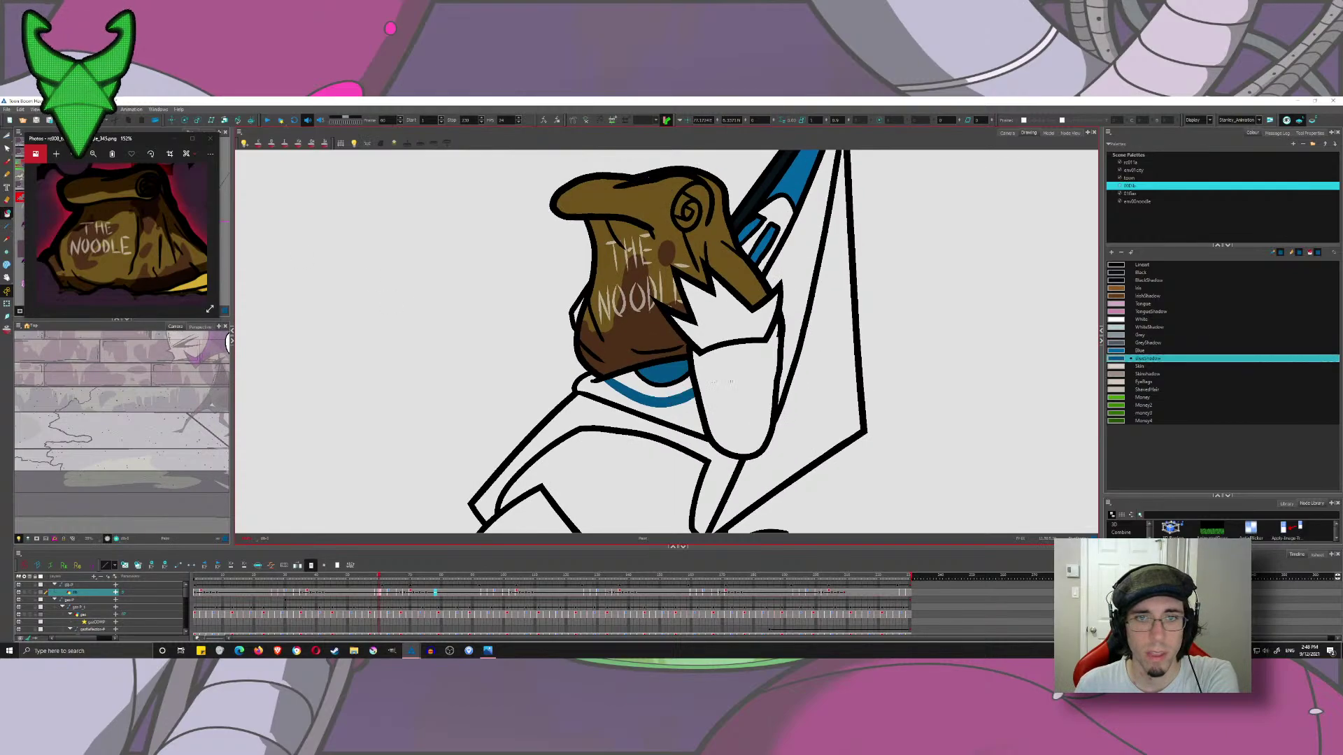
key("ctrl+z")
left_click(1120, 342)
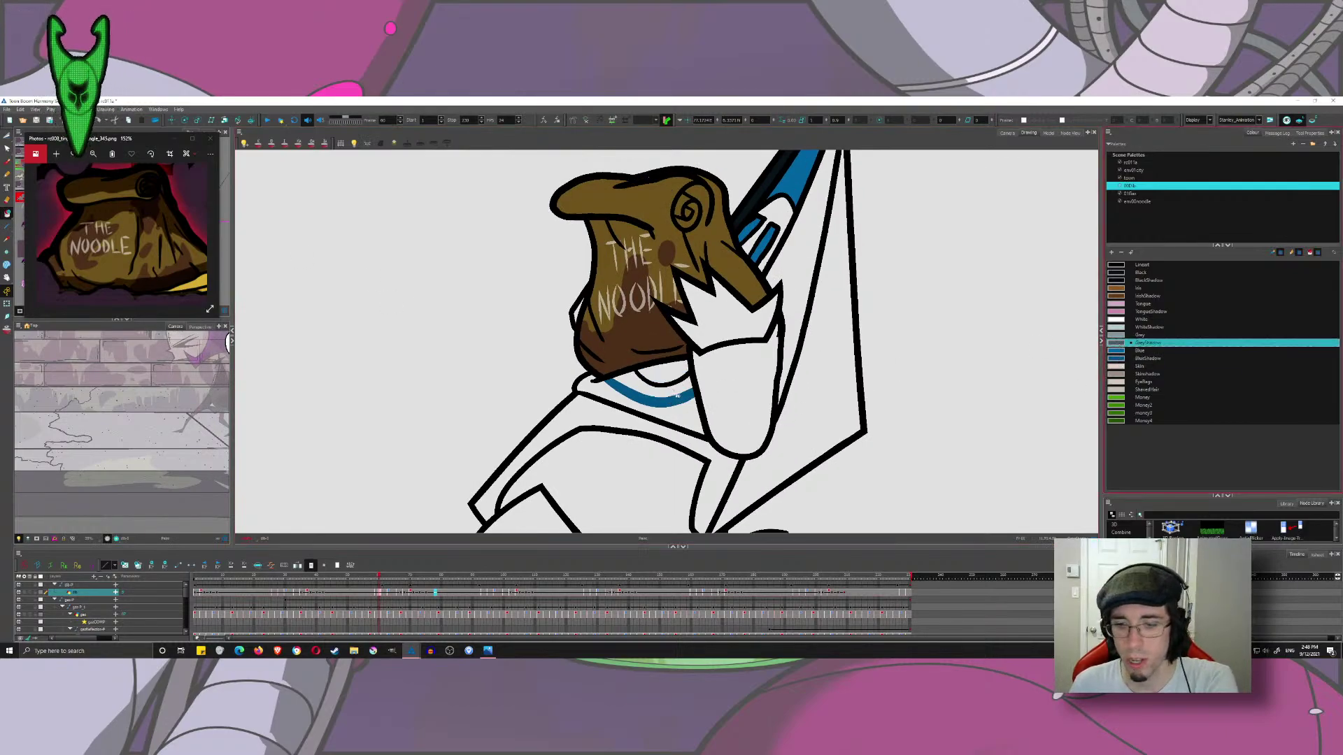
key("g")
left_click(658, 374)
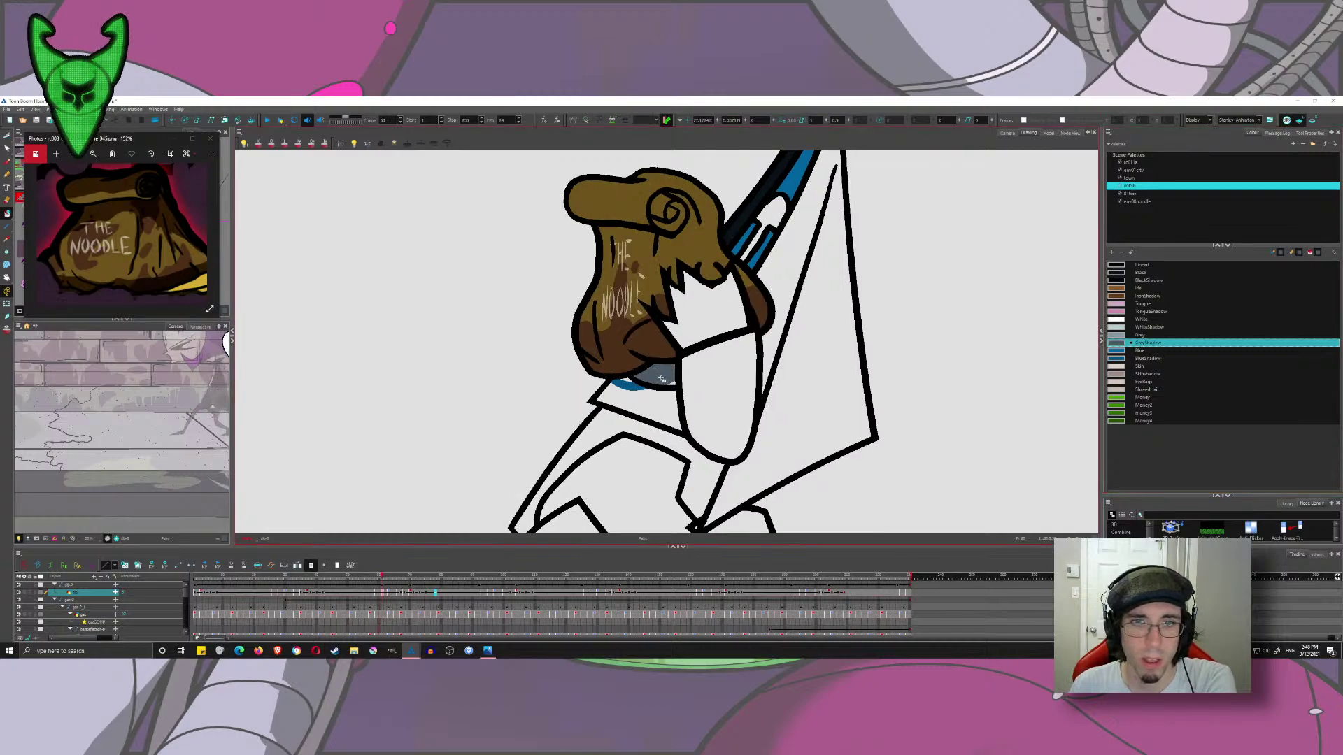
key("g")
left_click(648, 376)
left_click(1121, 336)
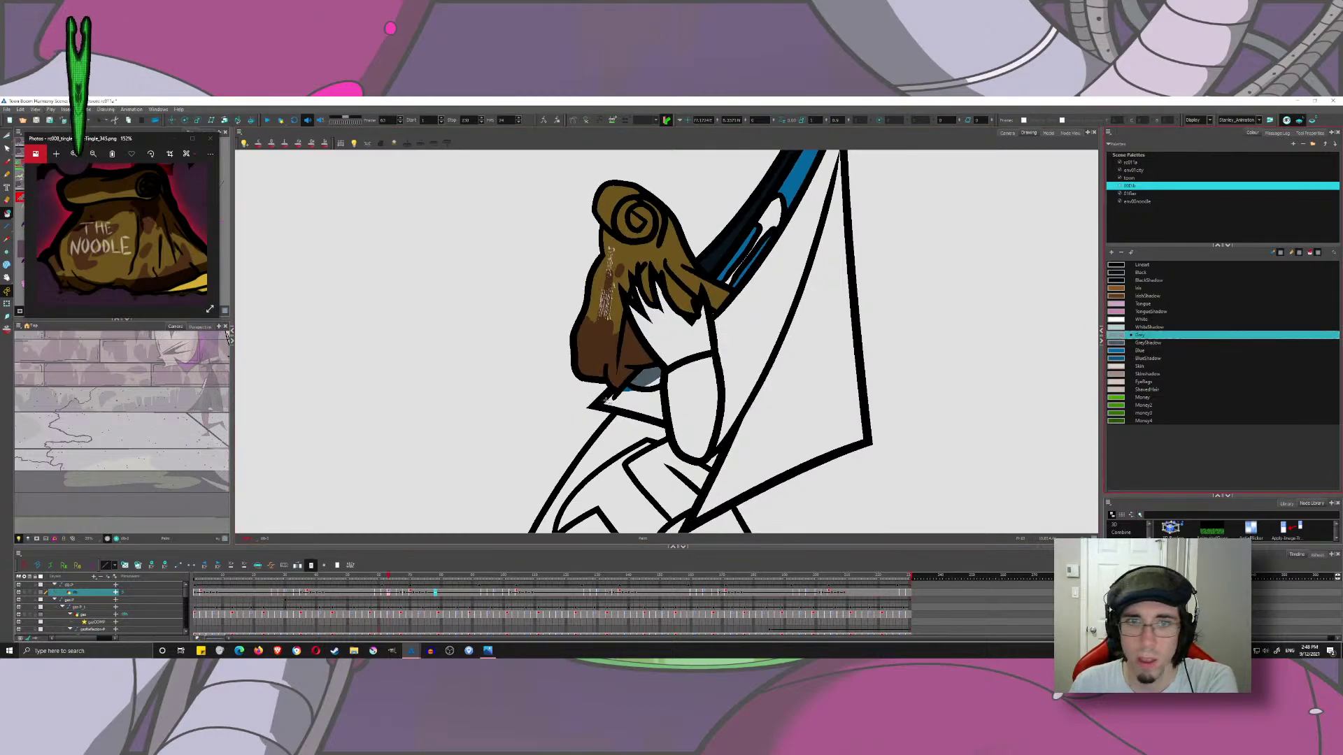
left_click(656, 381)
- Fill the shaded shirt area between the band and the bag with BlueShadow on the second front-facing and half-turned bag drawings
key("f")
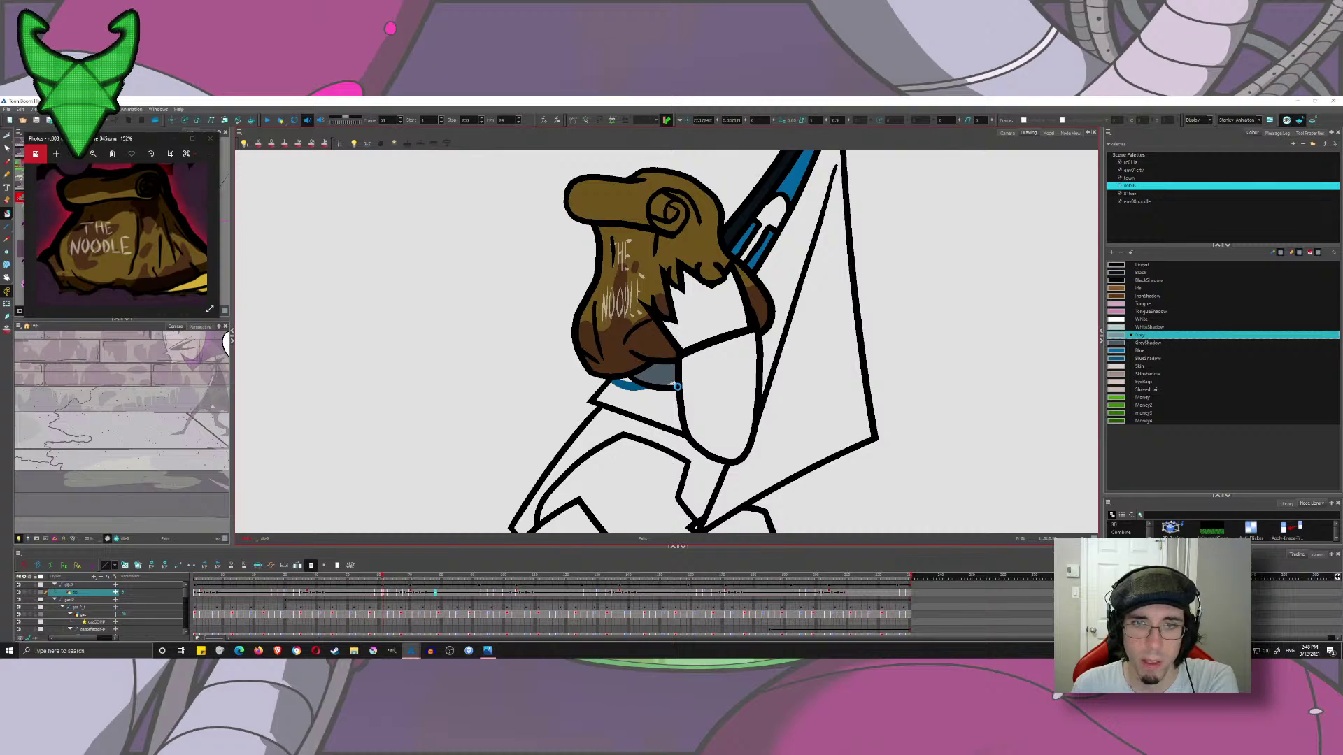
key("f")
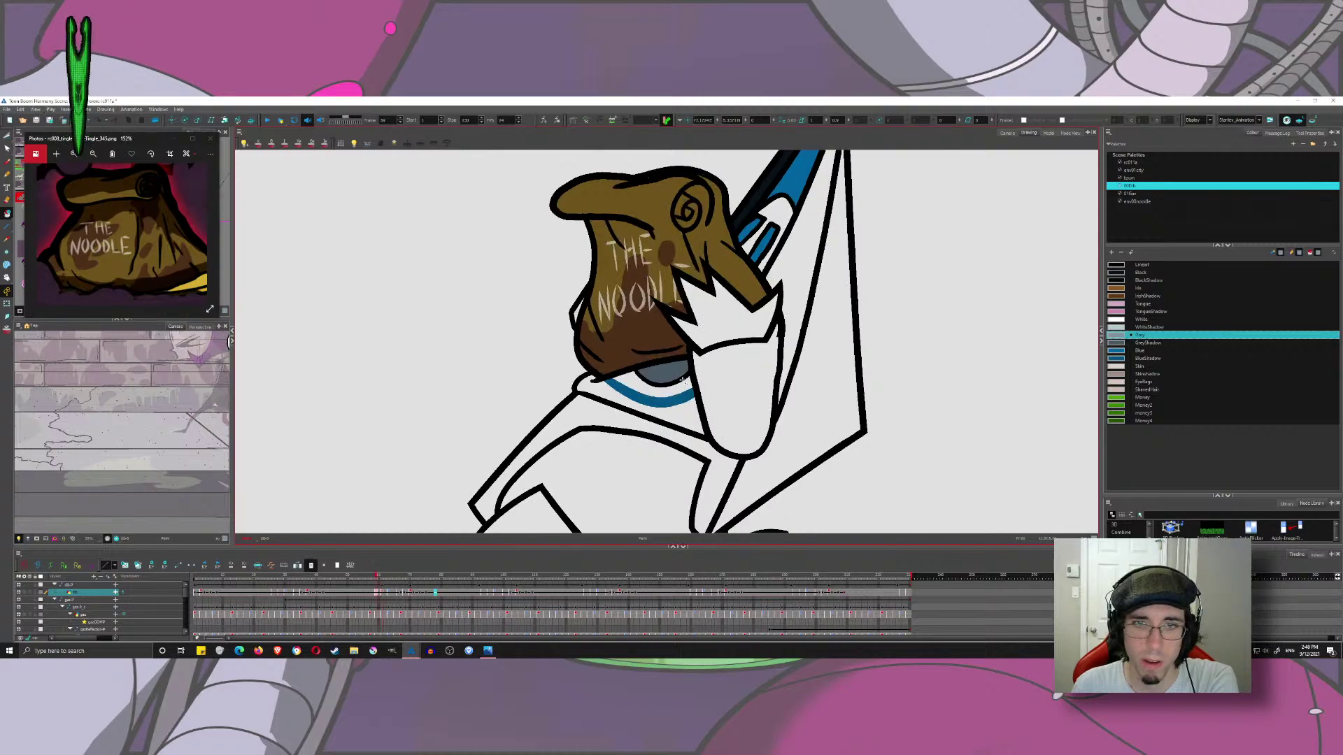
left_click(1122, 359)
left_click(651, 398)
key("f")
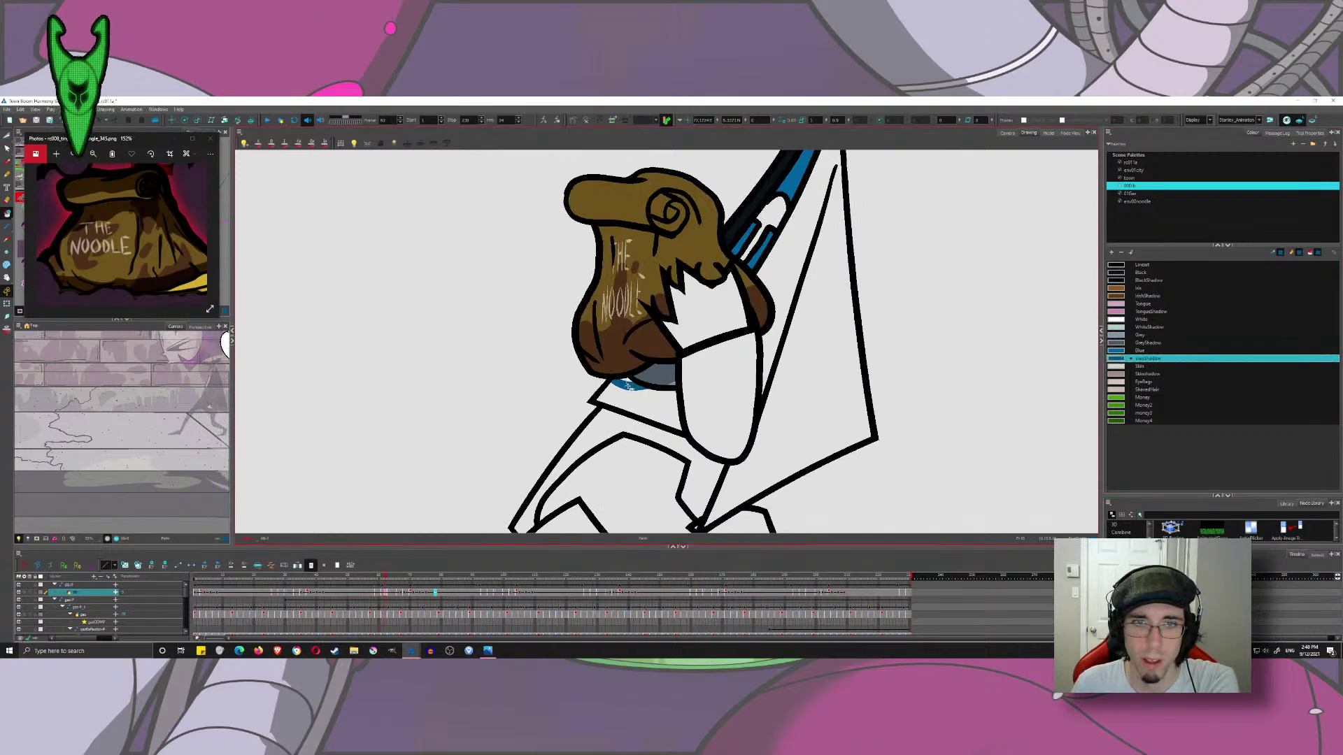
left_click(627, 386)
key("g")
- Fill the rest of the shirt below the shadow with Blue on the side-on, half-turned and second front-facing bag drawings
left_click(1119, 351)
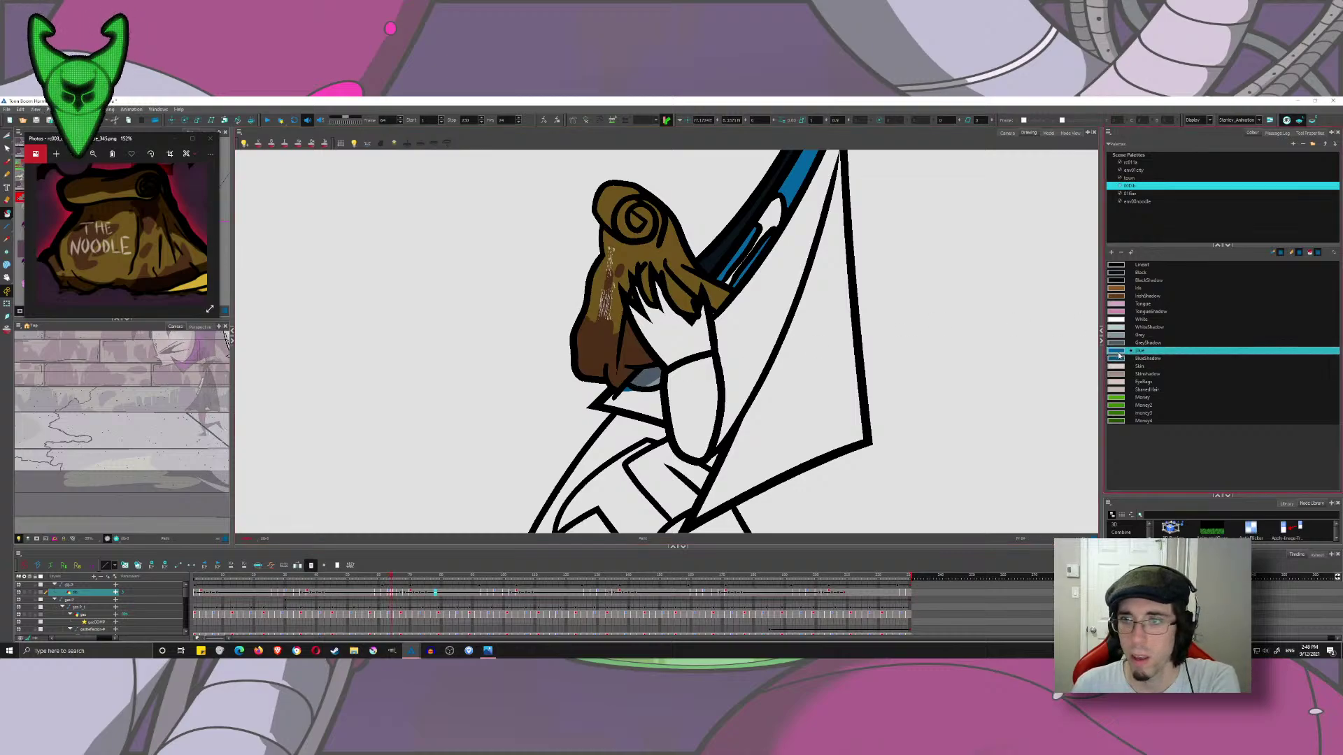
left_click(605, 402)
key("f")
left_click(654, 405)
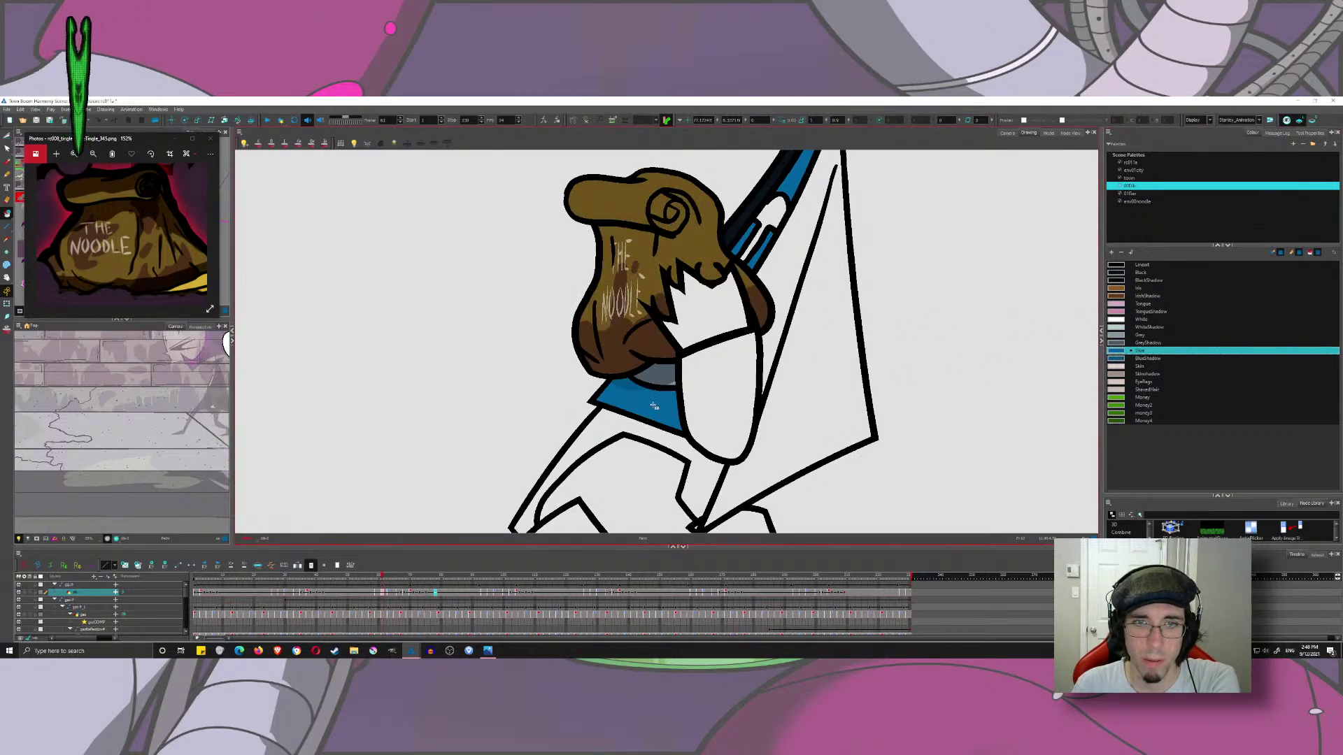
key("f")
left_click(662, 405)
- Fill the shirt under the bag with Blue and its shaded upper part with BlueShadow on the earlier front-facing bag drawing
key("f")
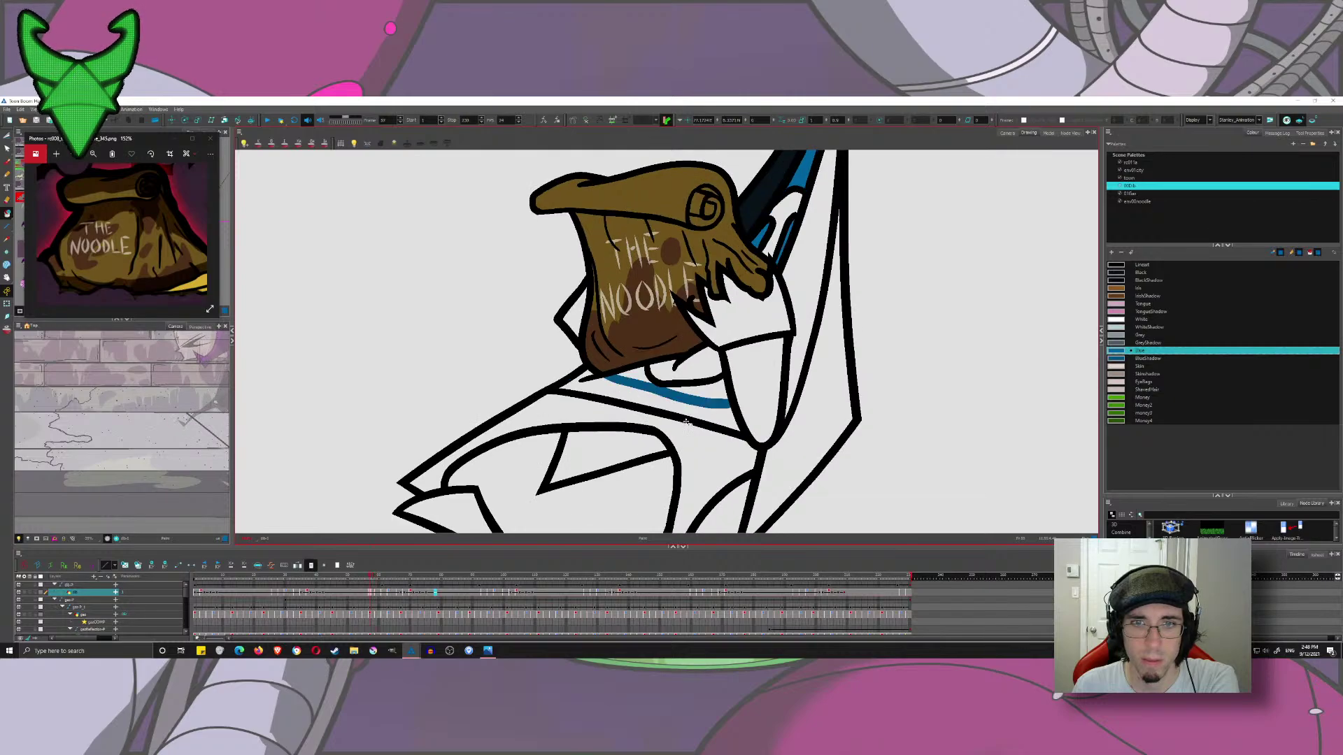
left_click(713, 423)
left_click(1118, 360)
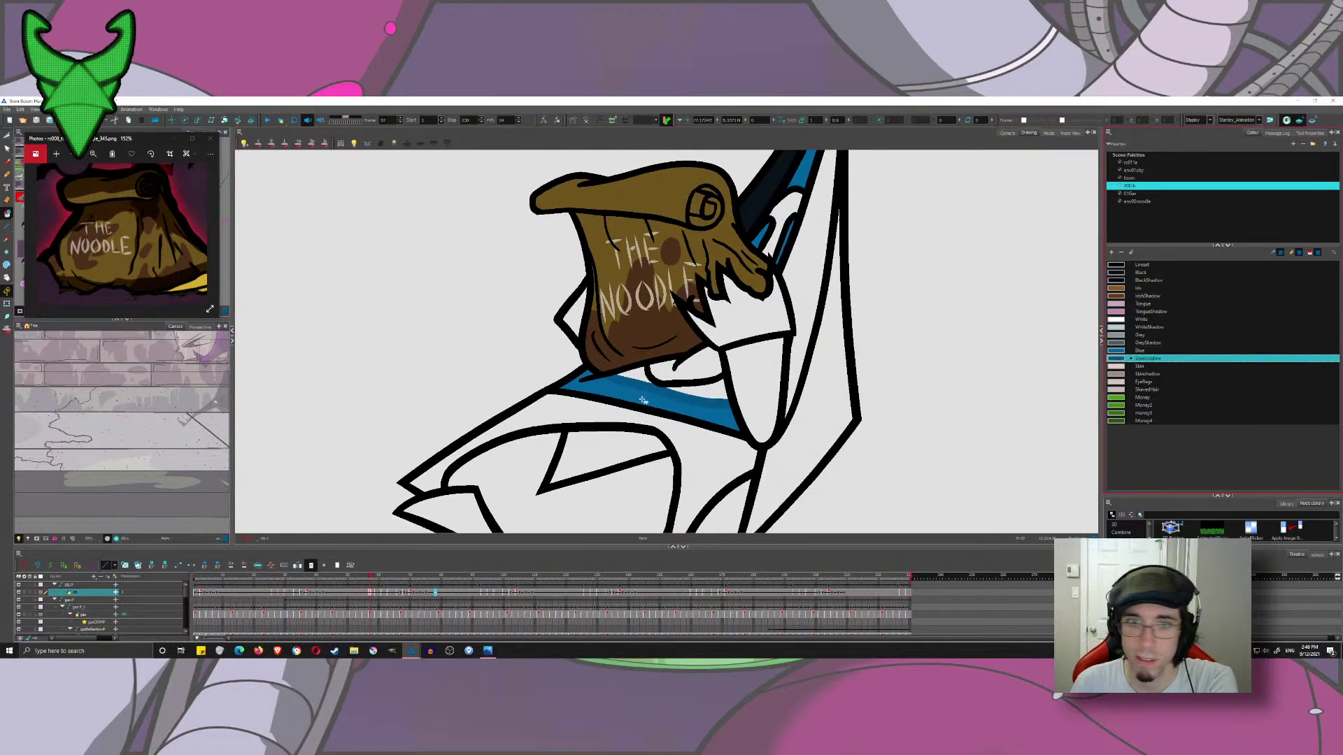
left_click(692, 390)
left_click(633, 377)
- Fill the rounded shape under the bag with GreyShadow on the same drawing and check the whole character
left_click(1116, 343)
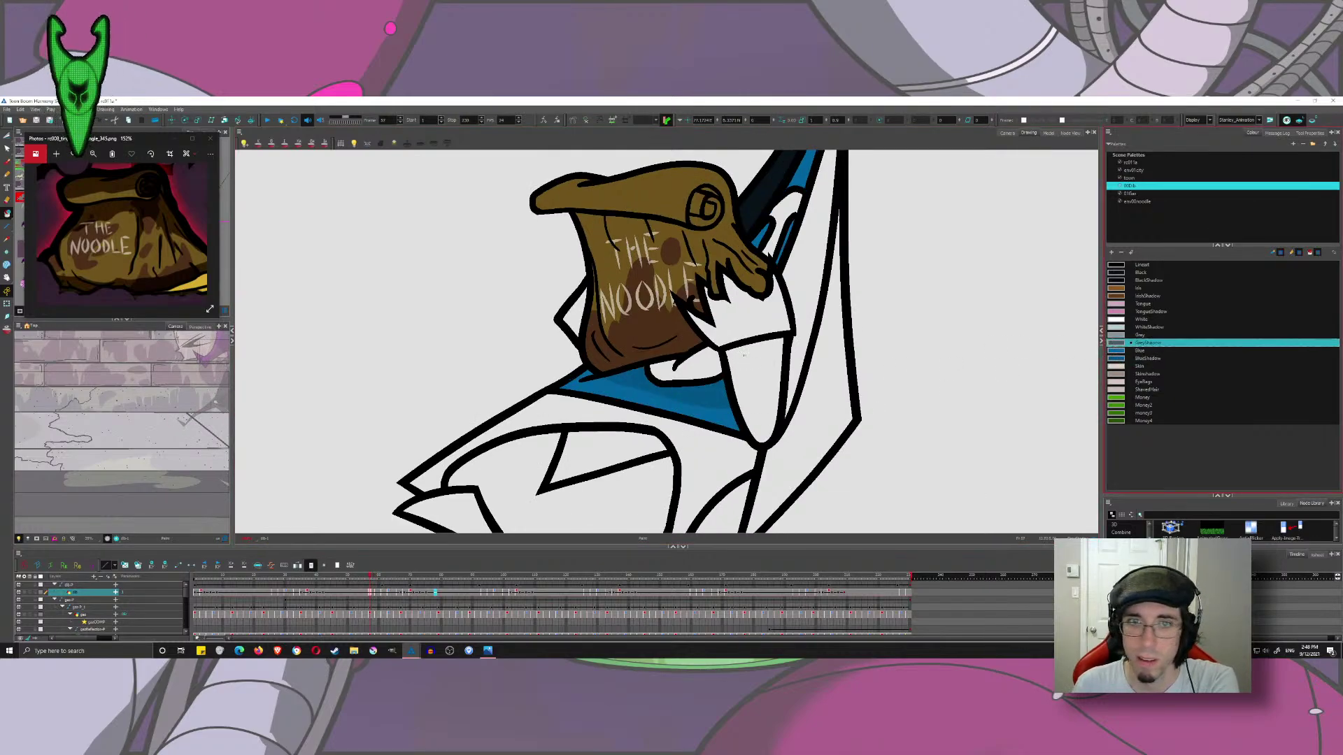
left_click(701, 375)
scroll(714, 347, "down", 8)
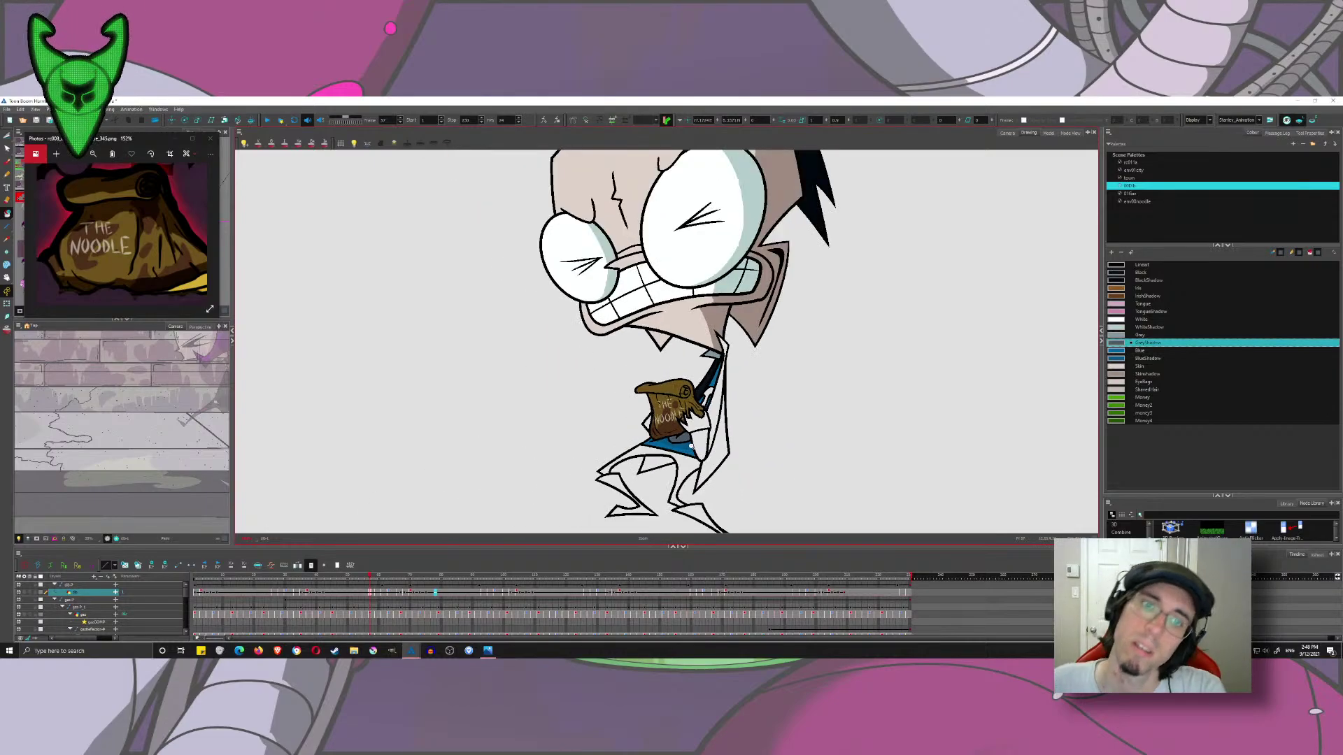
scroll(674, 469, "up", 8)
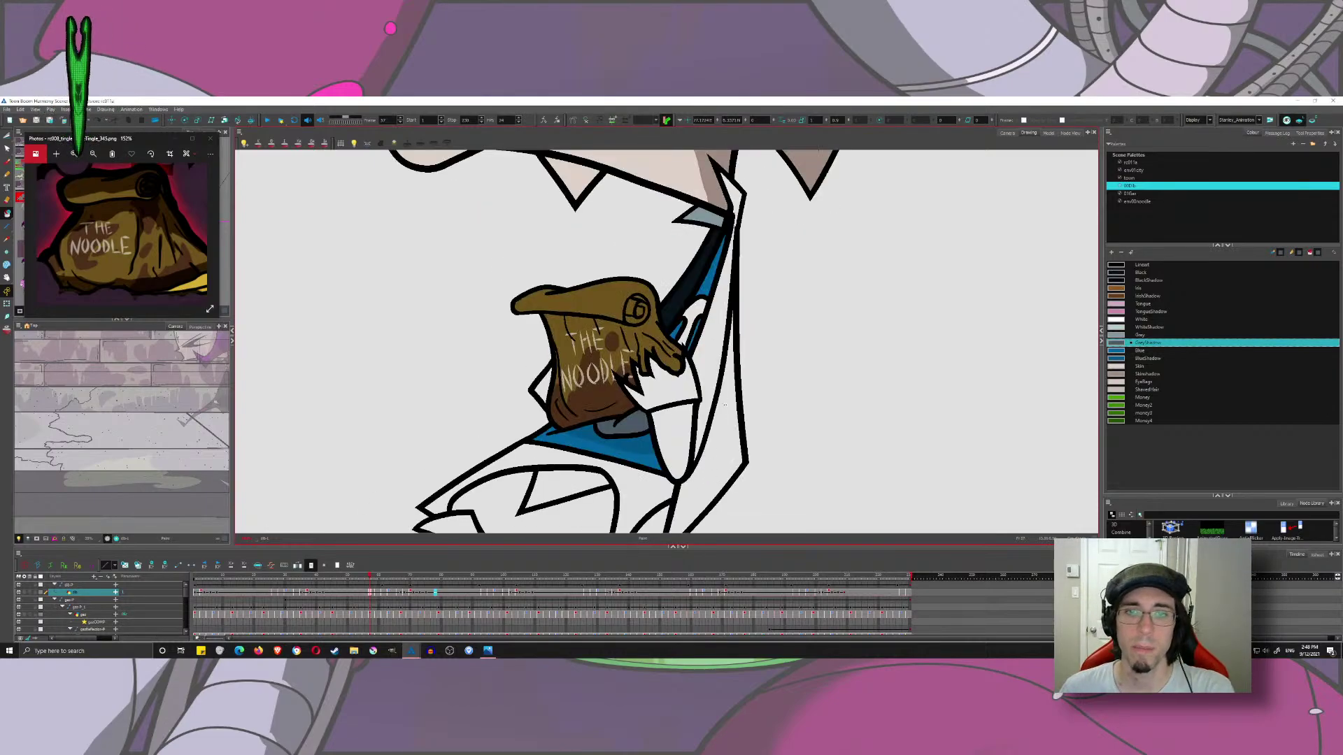
- Look through the bag drawings along the animation for areas that are still unfilled
left_click(1120, 367)
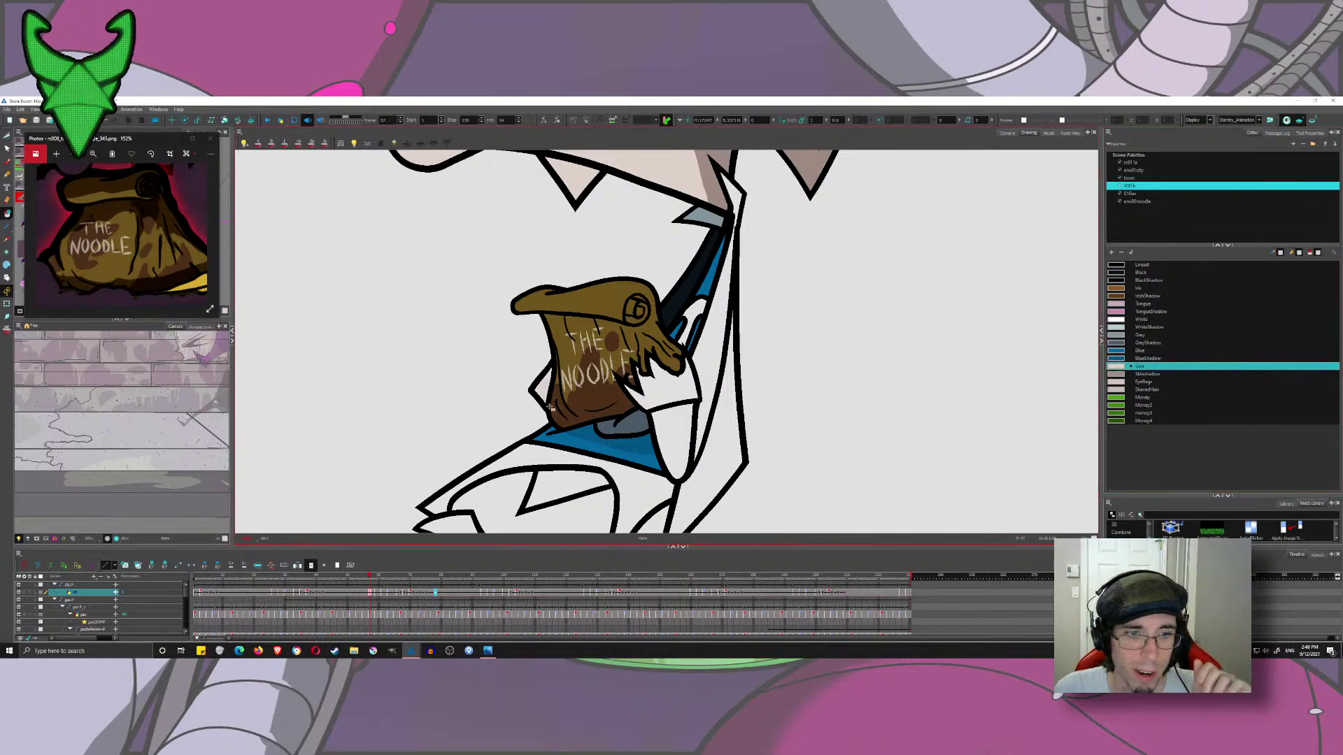
key("period")
key("period")
key("period")
key("period")
key("period")
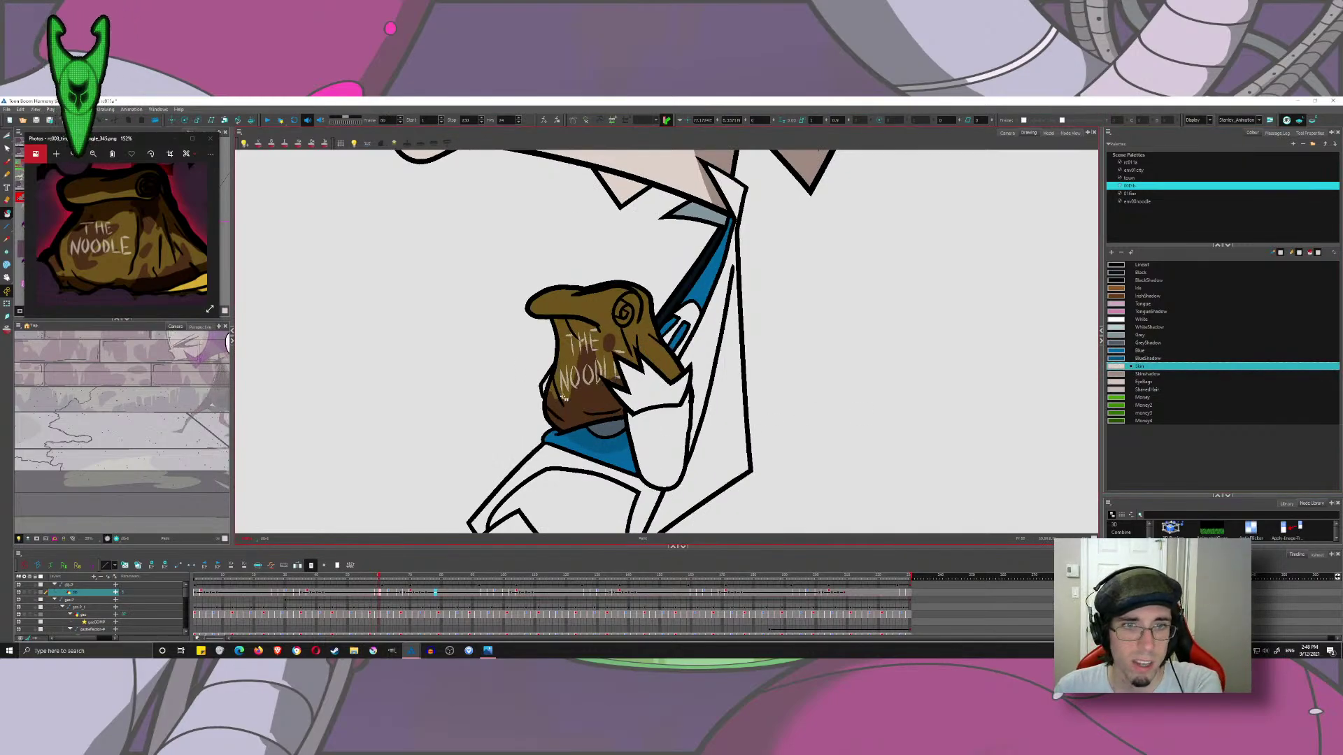
key("g")
key("g")
key("g")
key("g")
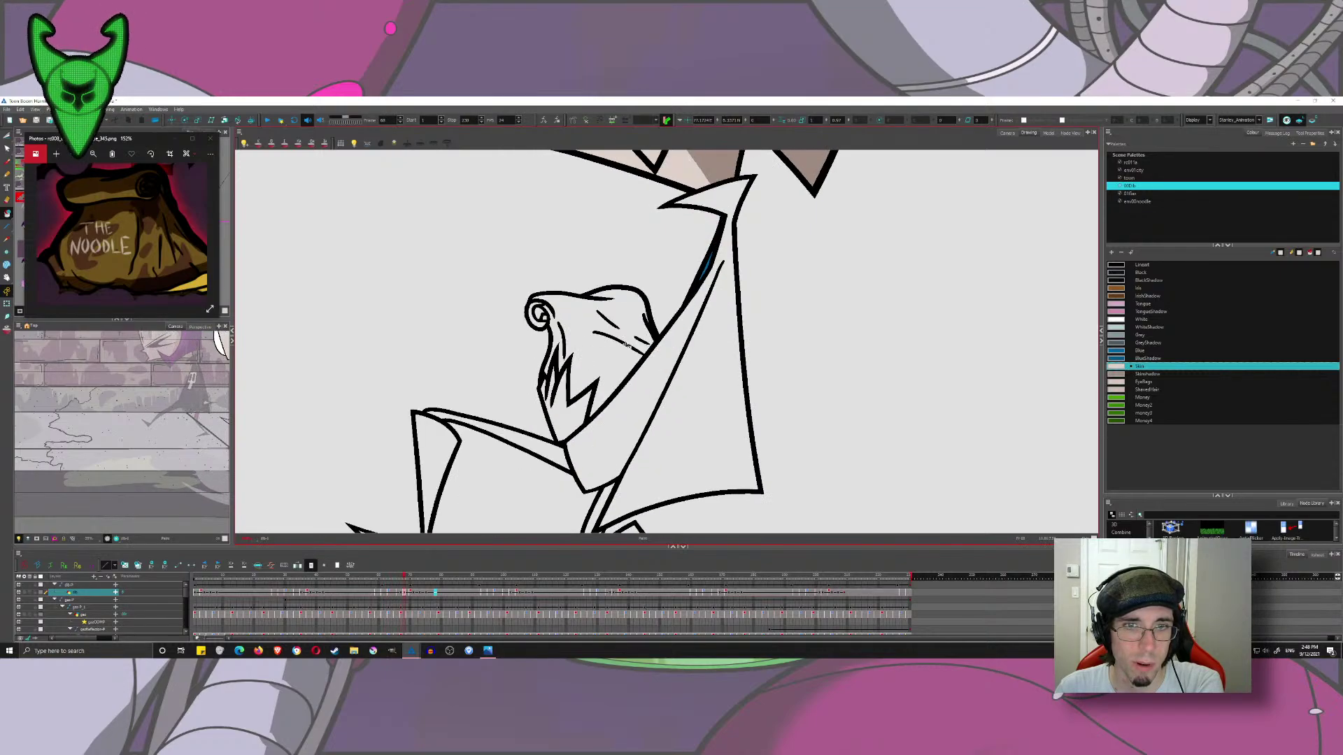
key("period")
key("period")
key("comma")
key("comma")
key("comma")
key("comma")
key("comma")
key("comma")
key("comma")
key("comma")
key("comma")
key("comma")
key("comma")
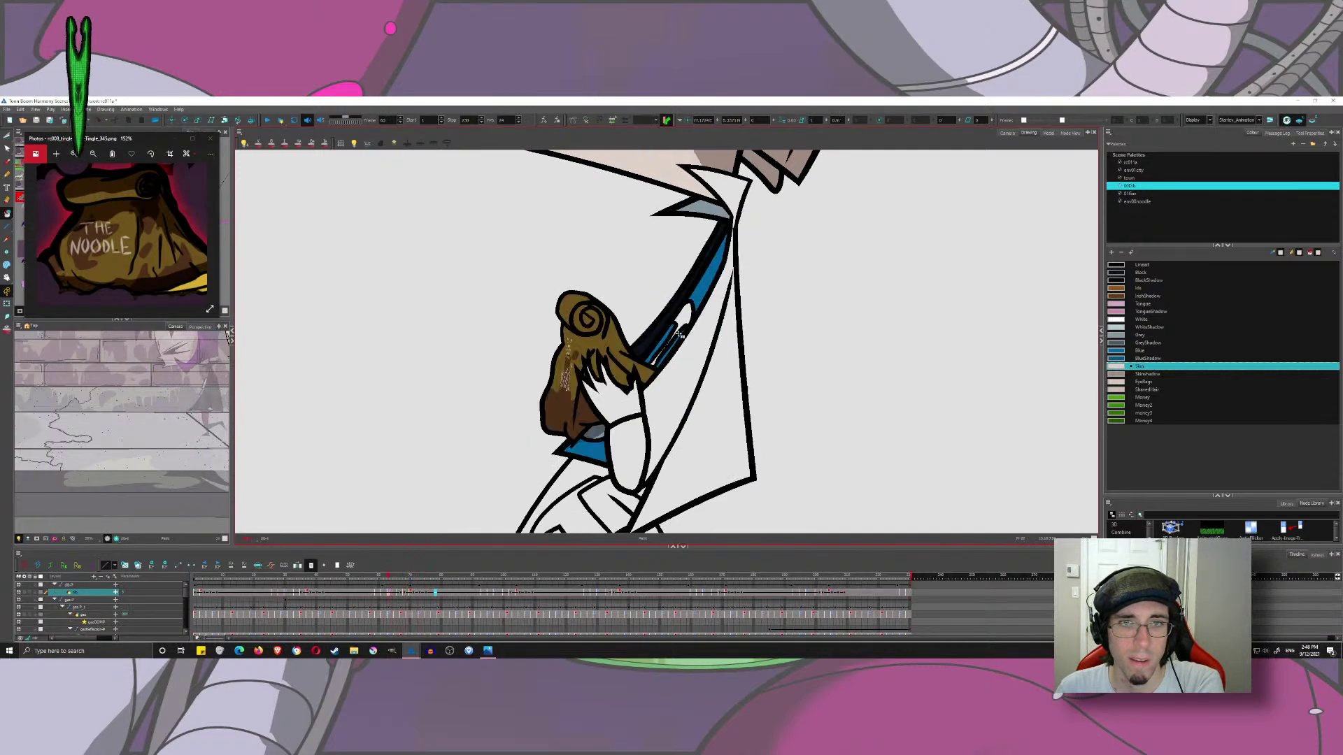
- Fill the pointed flap between the legs with GreyShadow on the earlier front-facing bag drawing
key("f")
key("f")
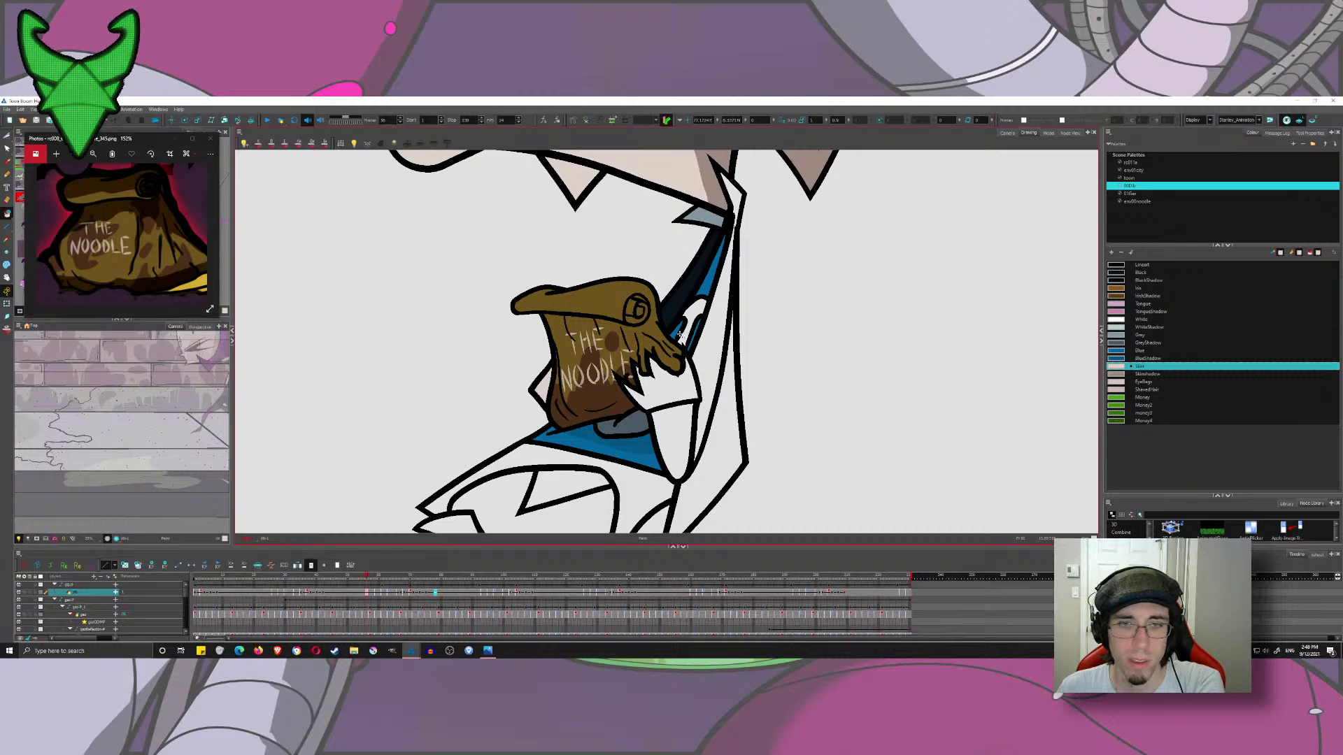
left_click_drag(642, 344, 659, 294)
key("alt+s")
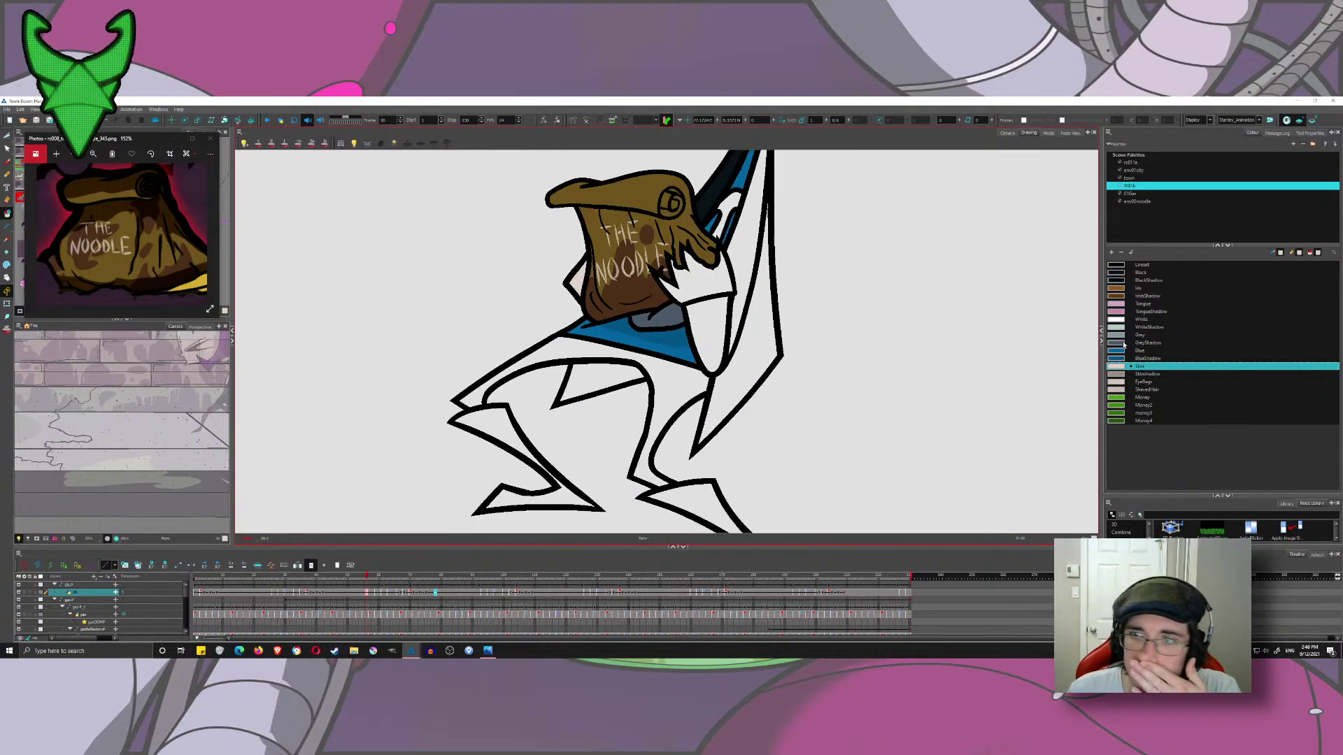
left_click(1124, 343)
left_click(595, 378)
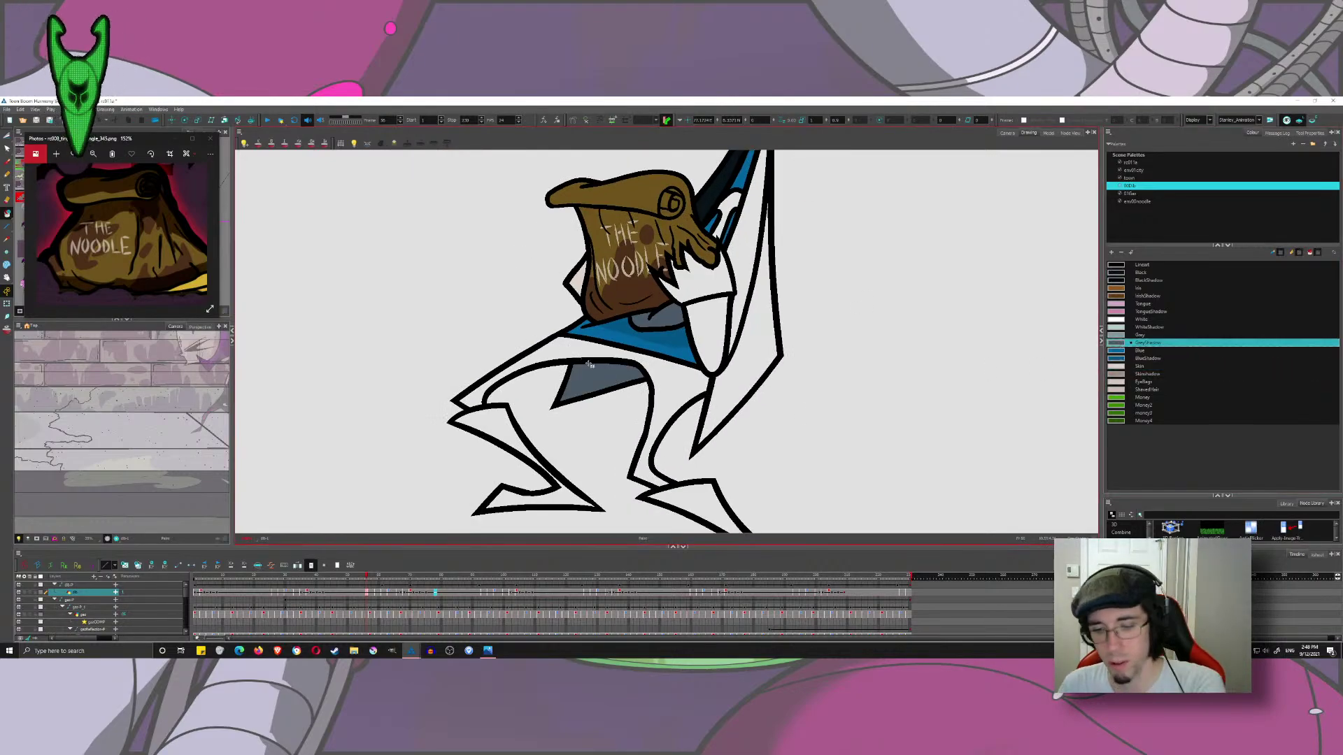
- Compare the neighbouring drawings with the filled one, looking for the pointed flap between the legs
key("comma")
key("comma")
key("comma")
key("comma")
key("period")
key("period")
key("period")
key("period")
key("period")
key("period")
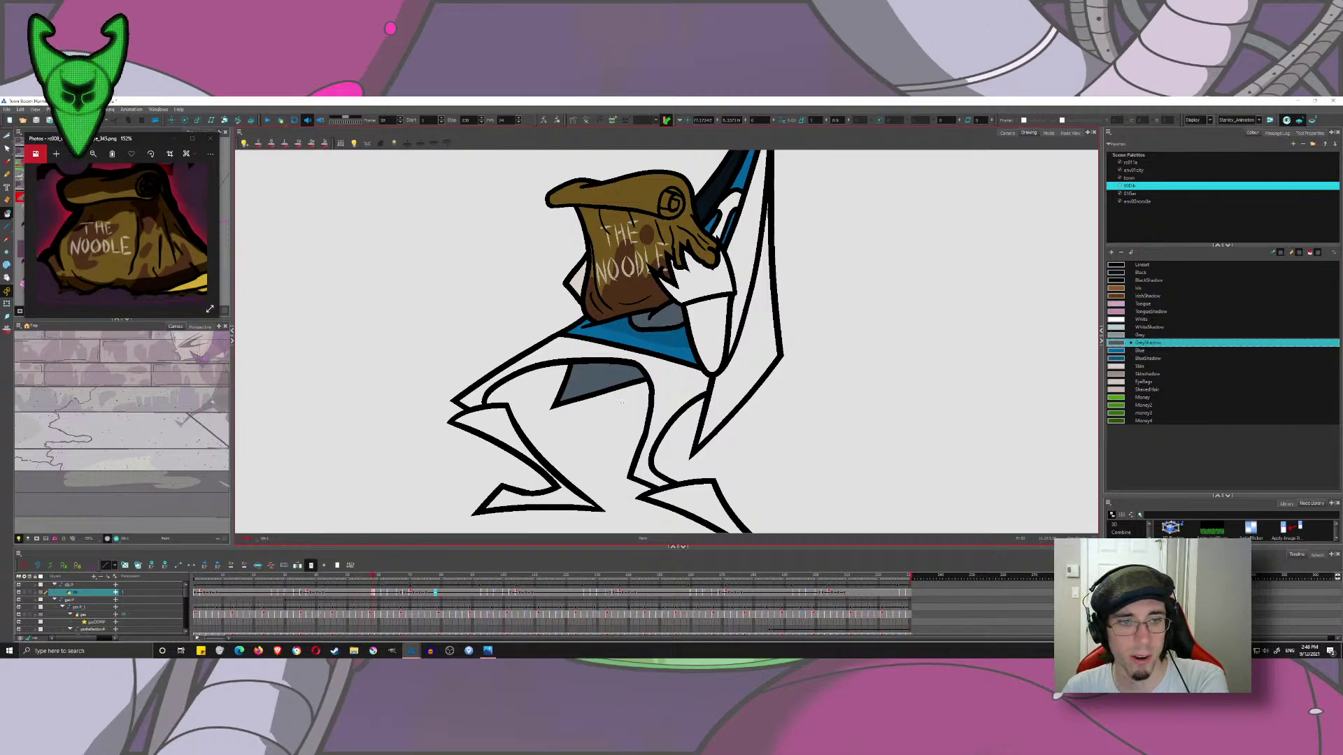
- Draw the missing flap between the legs with two Linework strokes on the second front-facing bag drawing
key("g")
left_click(6, 162)
key("period")
key("period")
key("period")
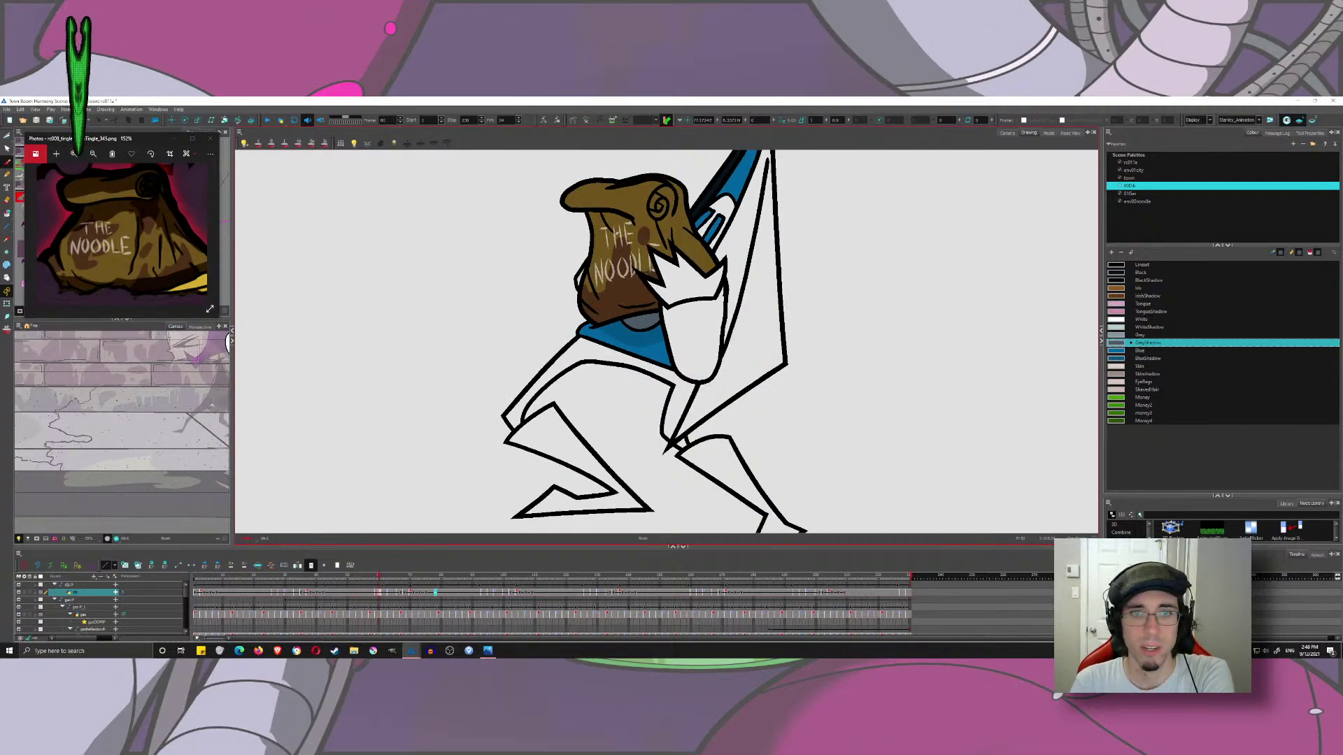
key("comma")
key("comma")
left_click(1113, 265)
key("g")
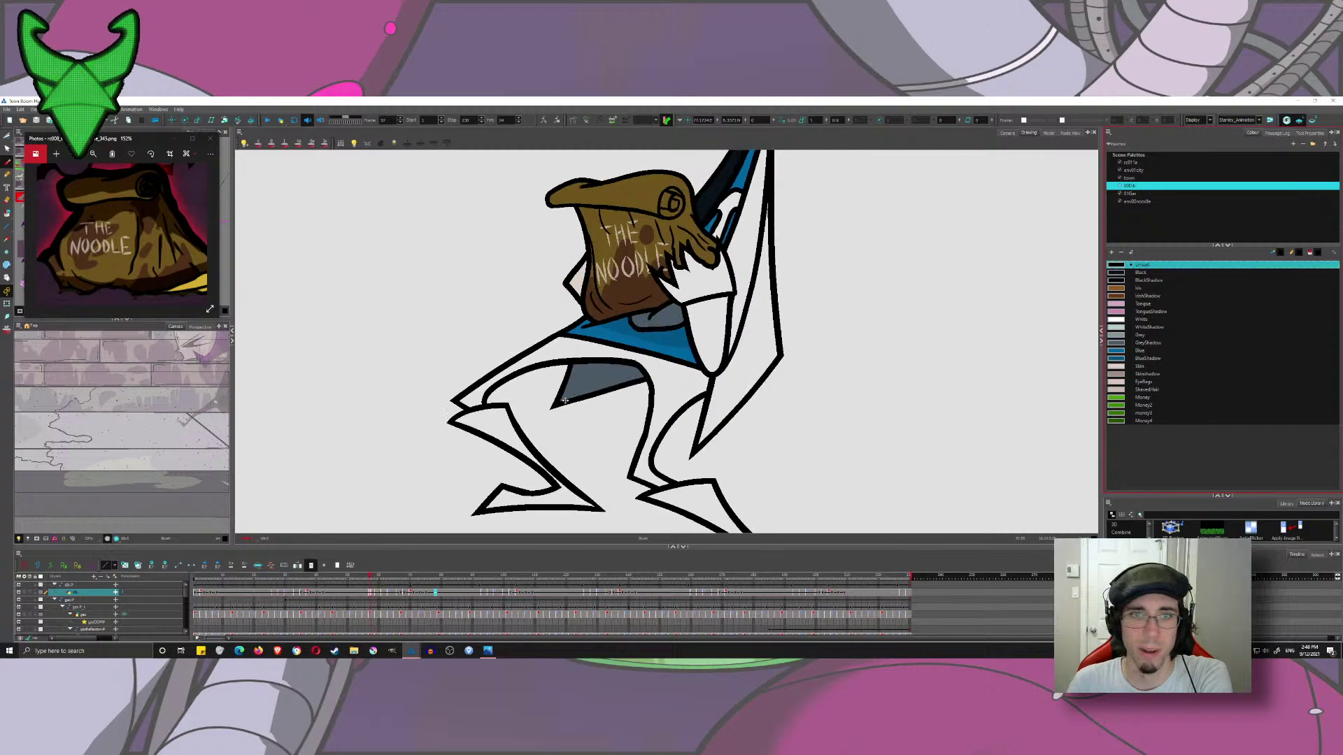
key("f")
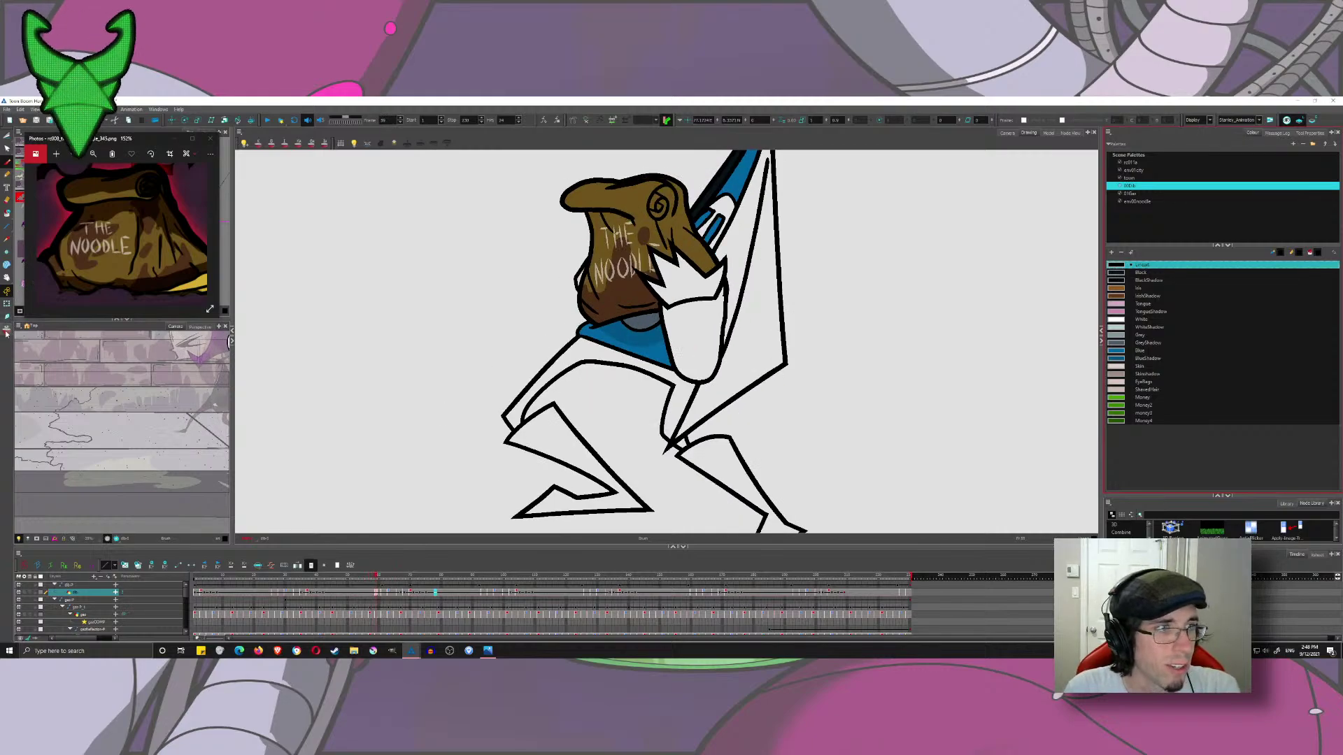
key("alt+o")
key("alt+o")
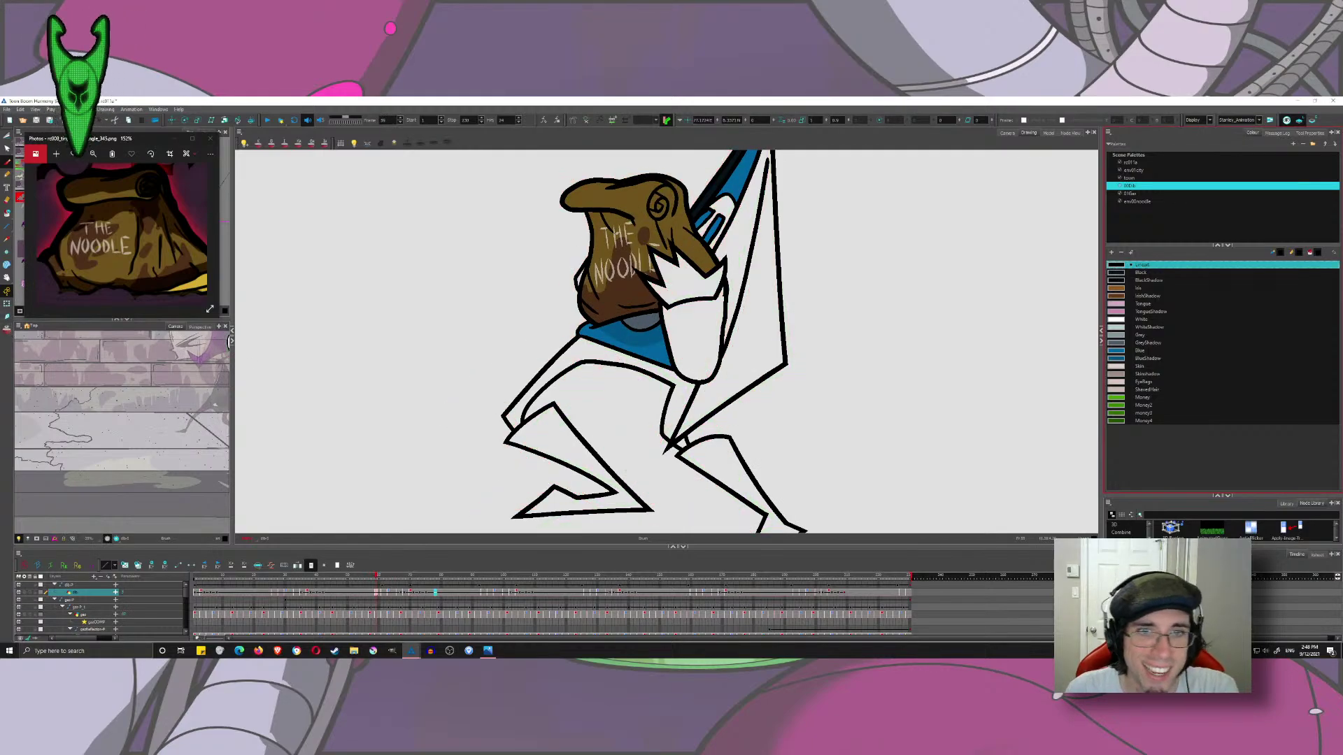
mouse_move(593, 360)
left_mouse_down()
mouse_move(596, 445)
mouse_move(658, 378)
mouse_move(707, 358)
left_mouse_up()
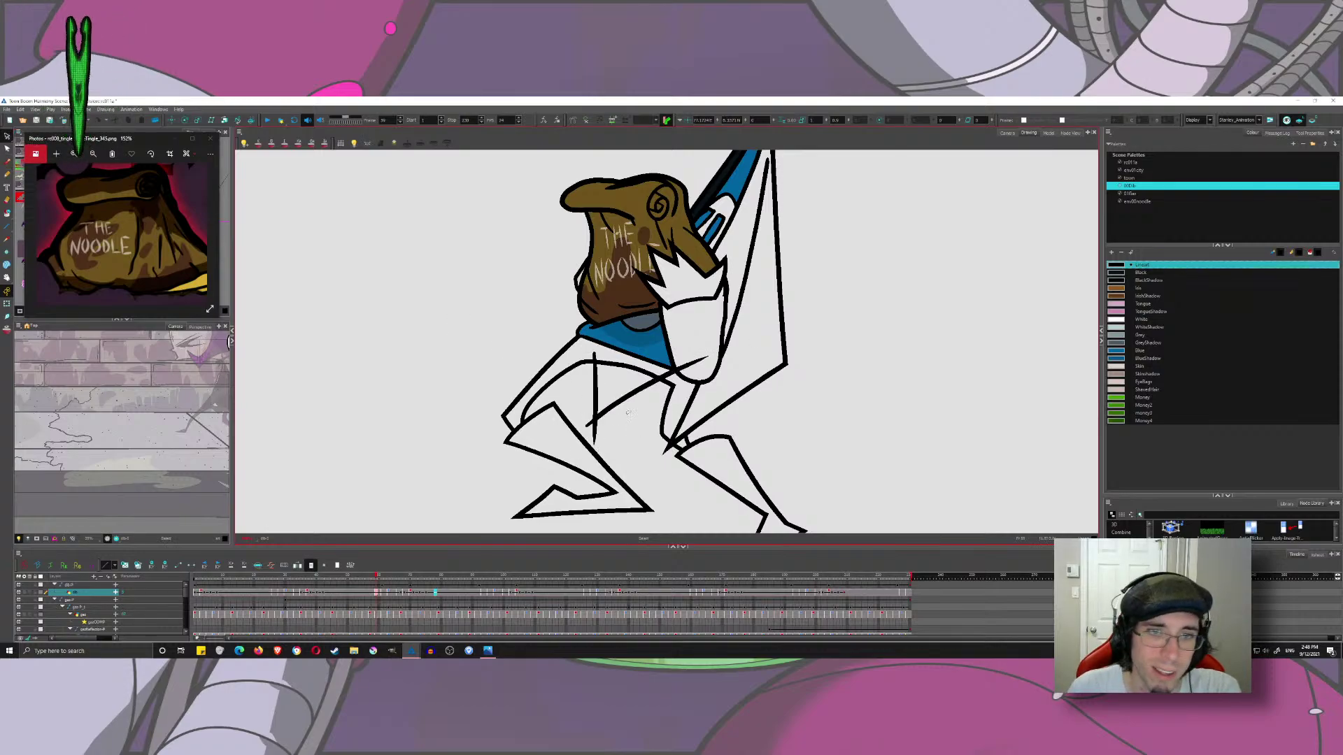
- Turn on the onion skin and move and tilt the flap strokes to follow the previous drawing's flap
left_click(596, 381)
key("ctrl+x")
key("ctrl+v")
key("comma")
key("period")
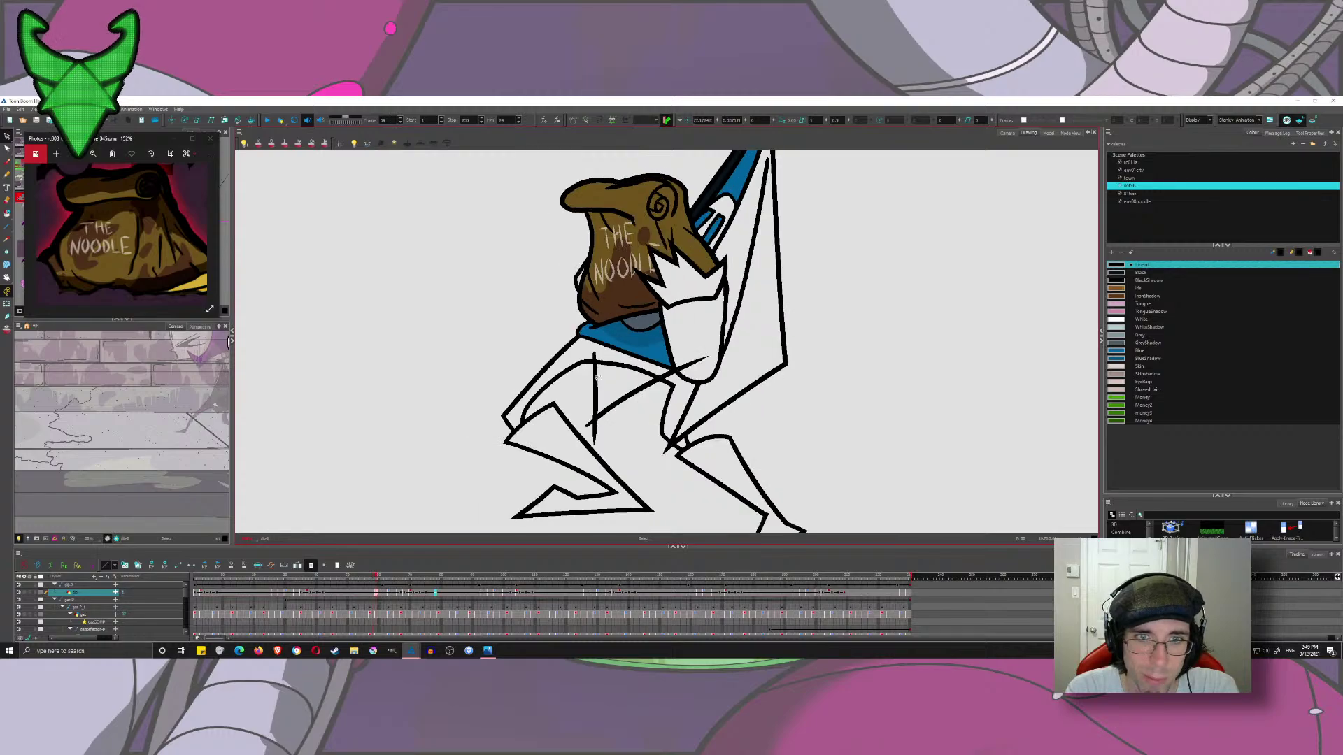
mouse_move(602, 413)
left_mouse_down()
mouse_move(605, 398)
mouse_move(569, 397)
left_mouse_up()
left_click(7, 329)
left_click(557, 357)
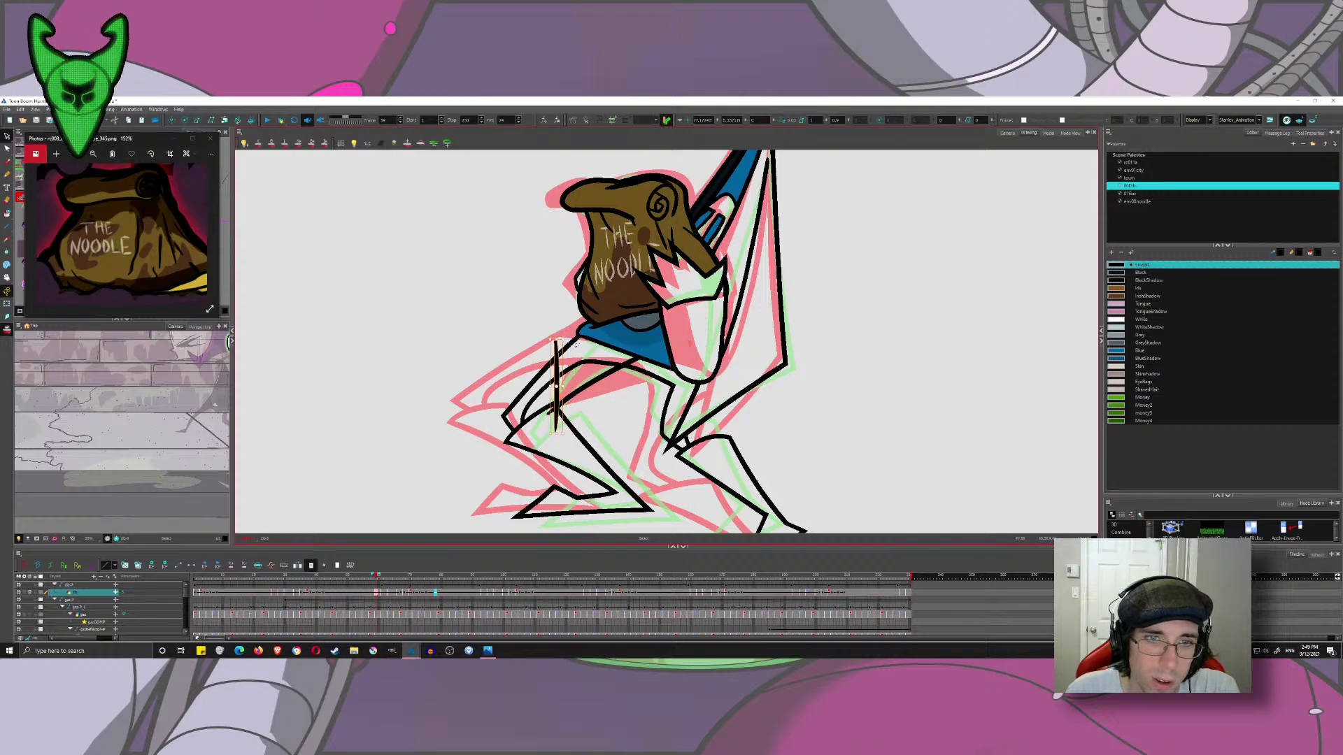
mouse_move(568, 337)
left_mouse_down()
mouse_move(573, 382)
mouse_move(647, 353)
mouse_move(686, 360)
left_mouse_up()
mouse_move(610, 376)
left_mouse_down()
mouse_move(604, 389)
mouse_move(565, 387)
mouse_move(581, 387)
left_mouse_up()
left_click(576, 390)
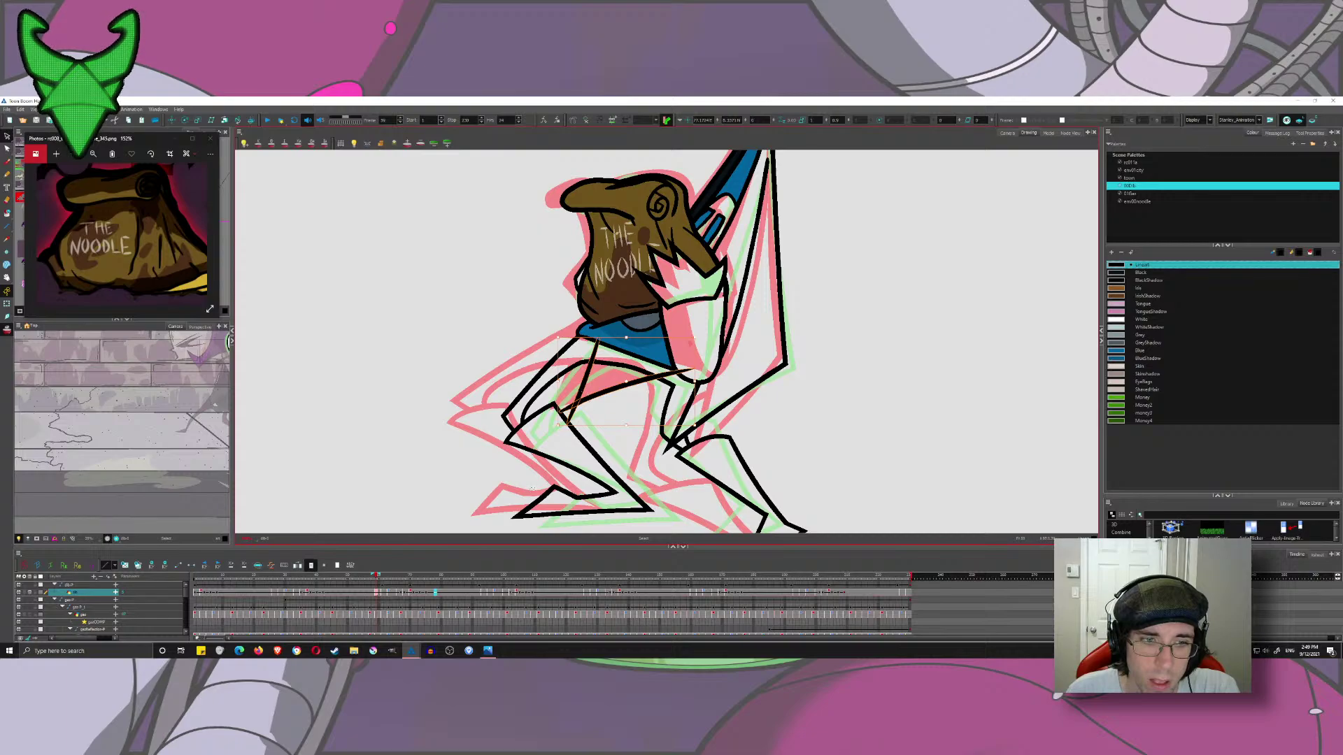
- Paste the flap strokes into the side-on bag drawing and place them below the shirt at the hips
left_click(392, 593)
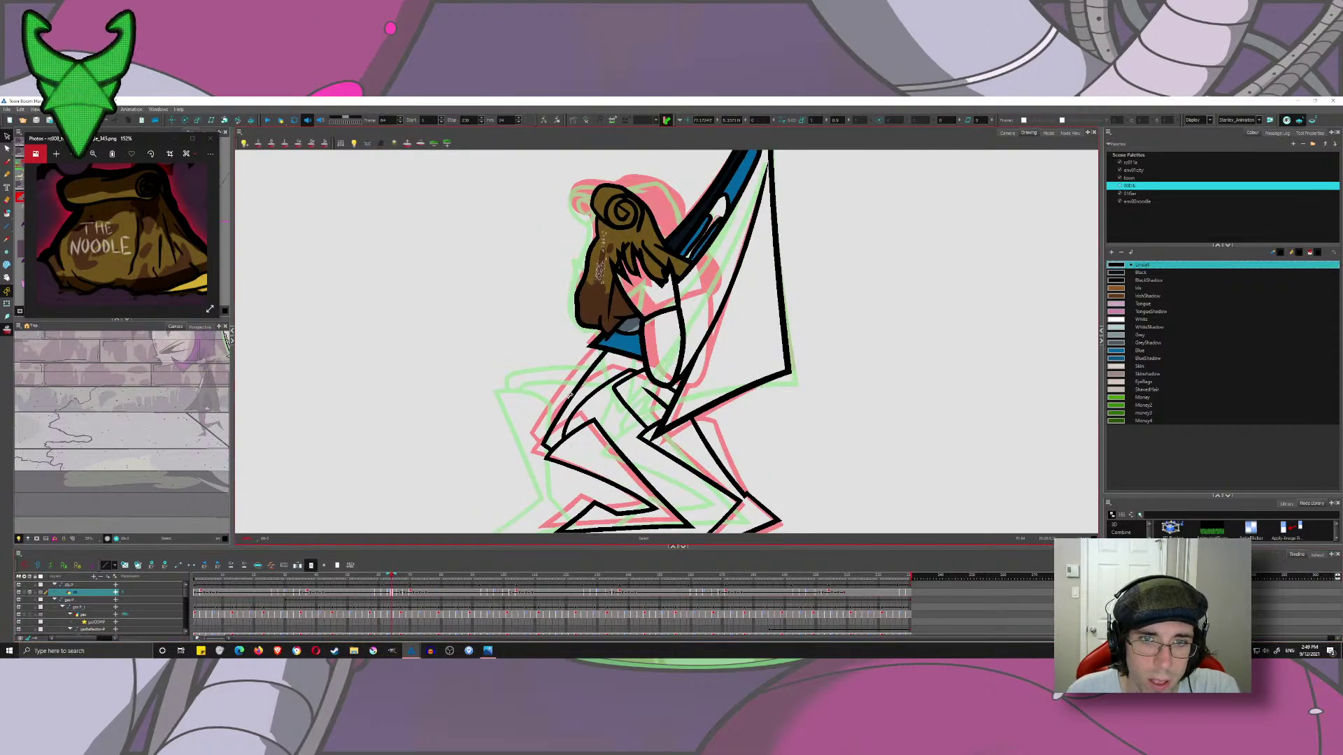
key("ctrl+v")
mouse_move(600, 393)
left_mouse_down()
mouse_move(651, 401)
mouse_move(635, 400)
left_mouse_up()
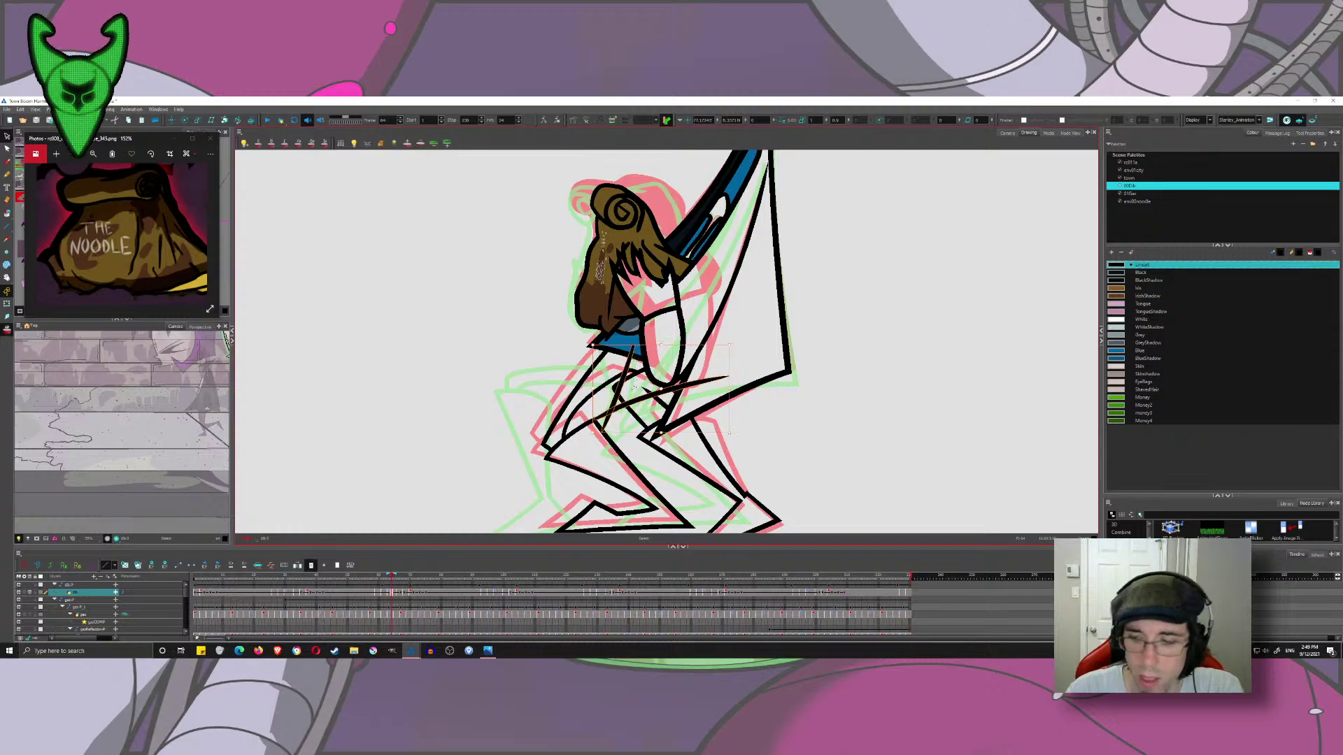
- Shift the flap strokes slightly right on the second front-facing bag drawing, guided by the onion skin
key("comma")
key("comma")
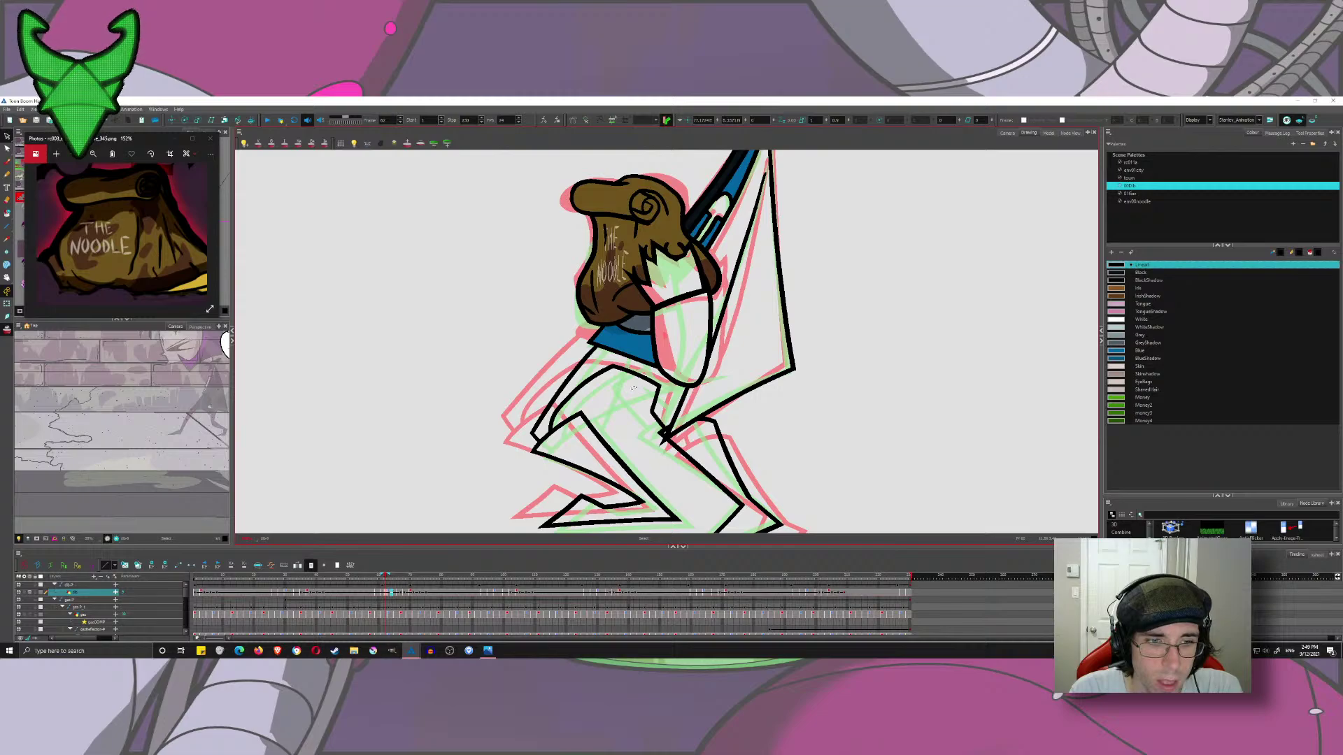
key("comma")
key("comma")
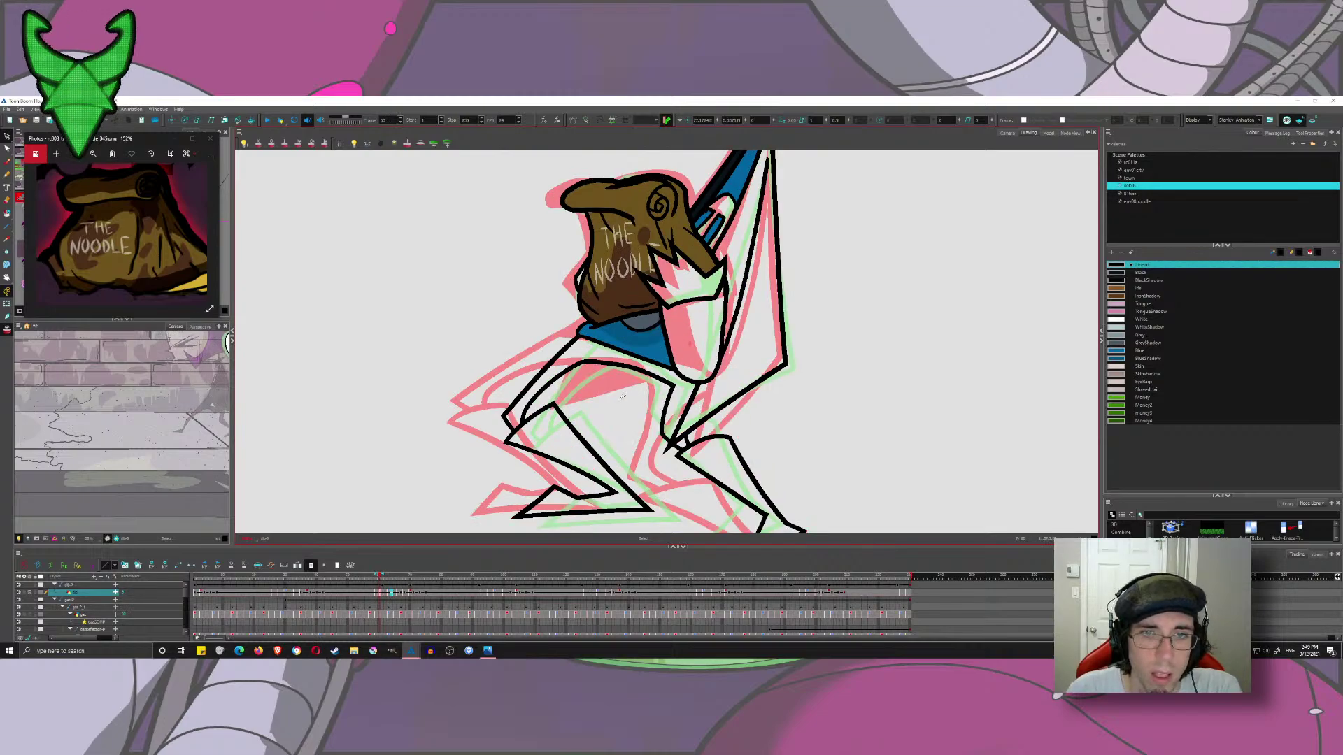
key("ctrl+a")
left_click(259, 143)
left_click(271, 143)
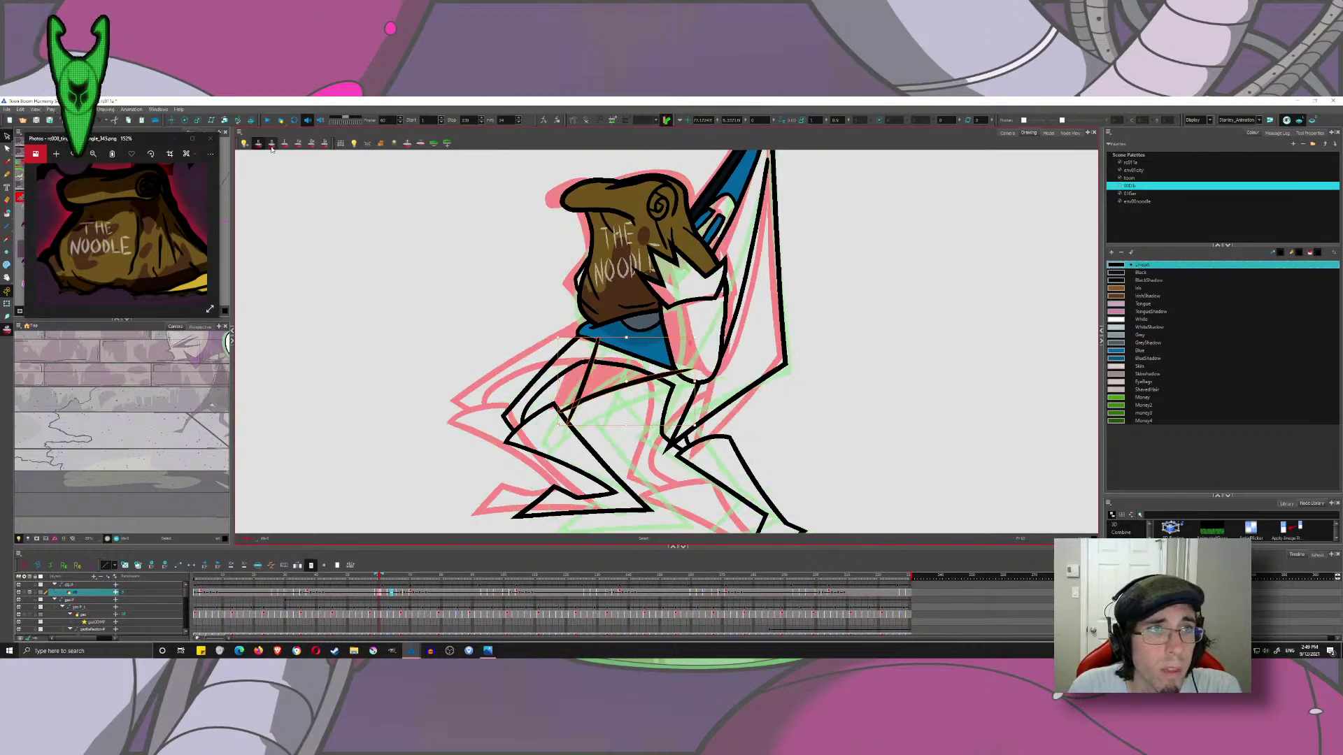
left_click_drag(611, 393, 621, 394)
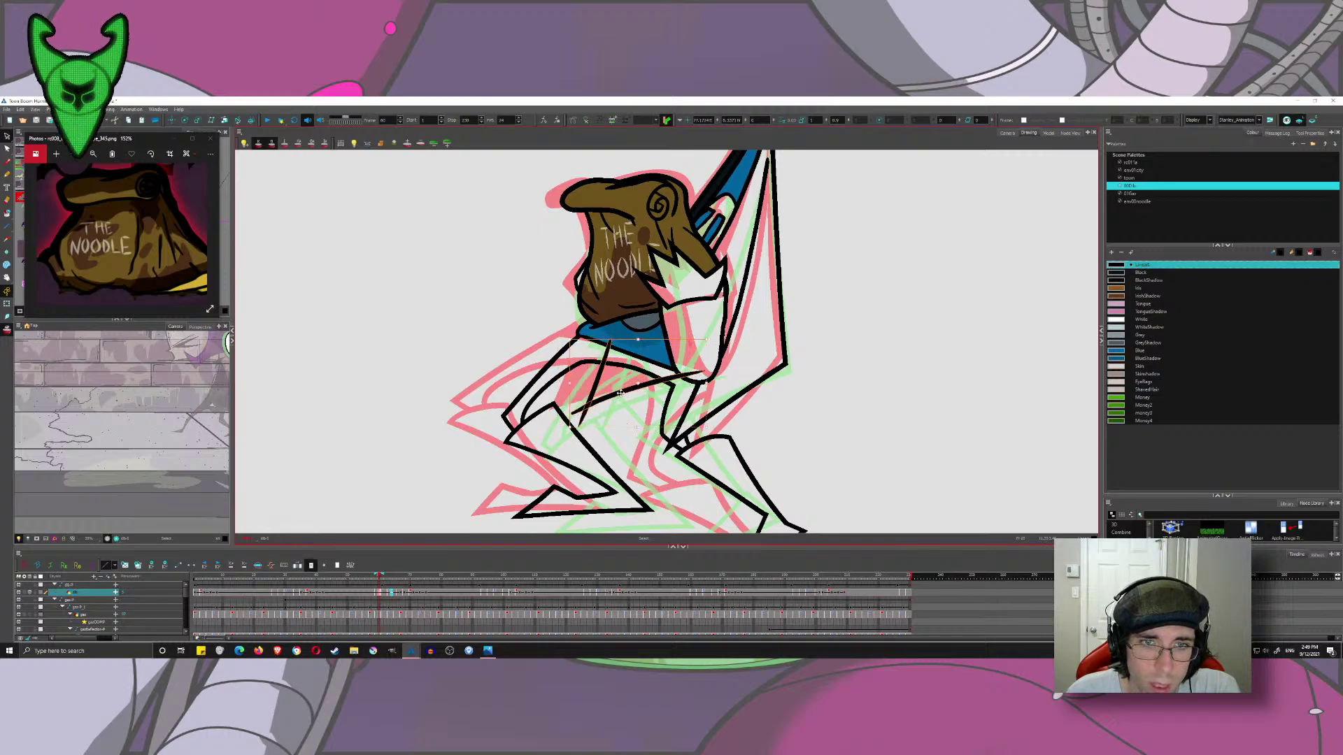
- Paste the flap strokes into the half-turned bag drawing and shift them slightly right over the hips
key("period")
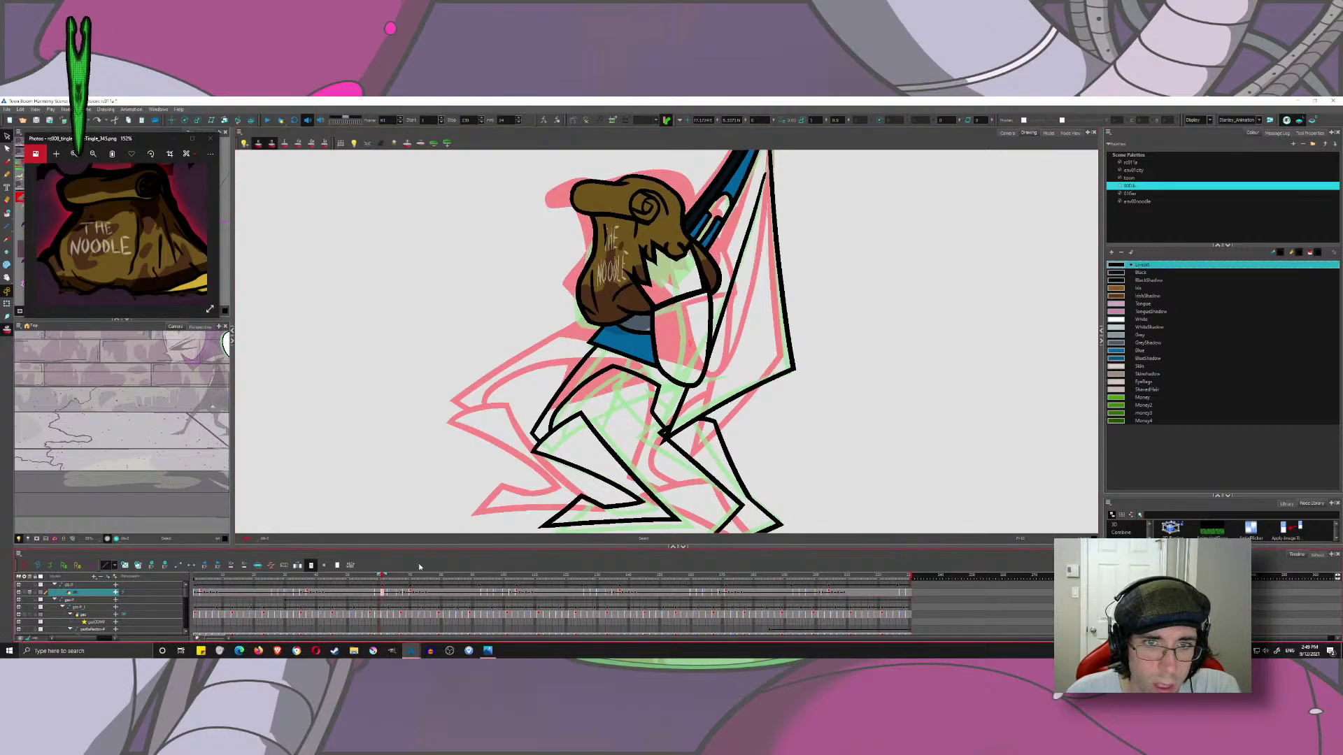
key("ctrl+v")
left_click(272, 144)
left_click(259, 144)
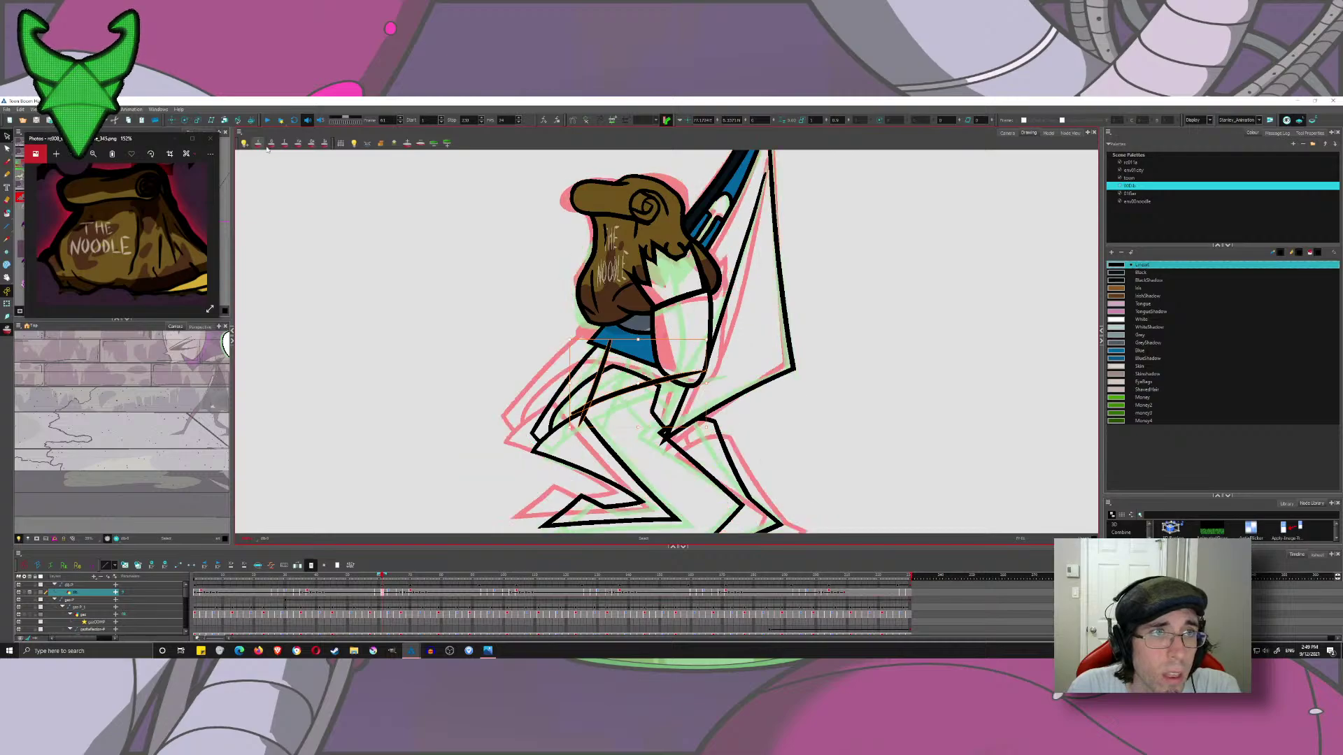
left_click_drag(605, 403, 612, 403)
left_click(622, 415)
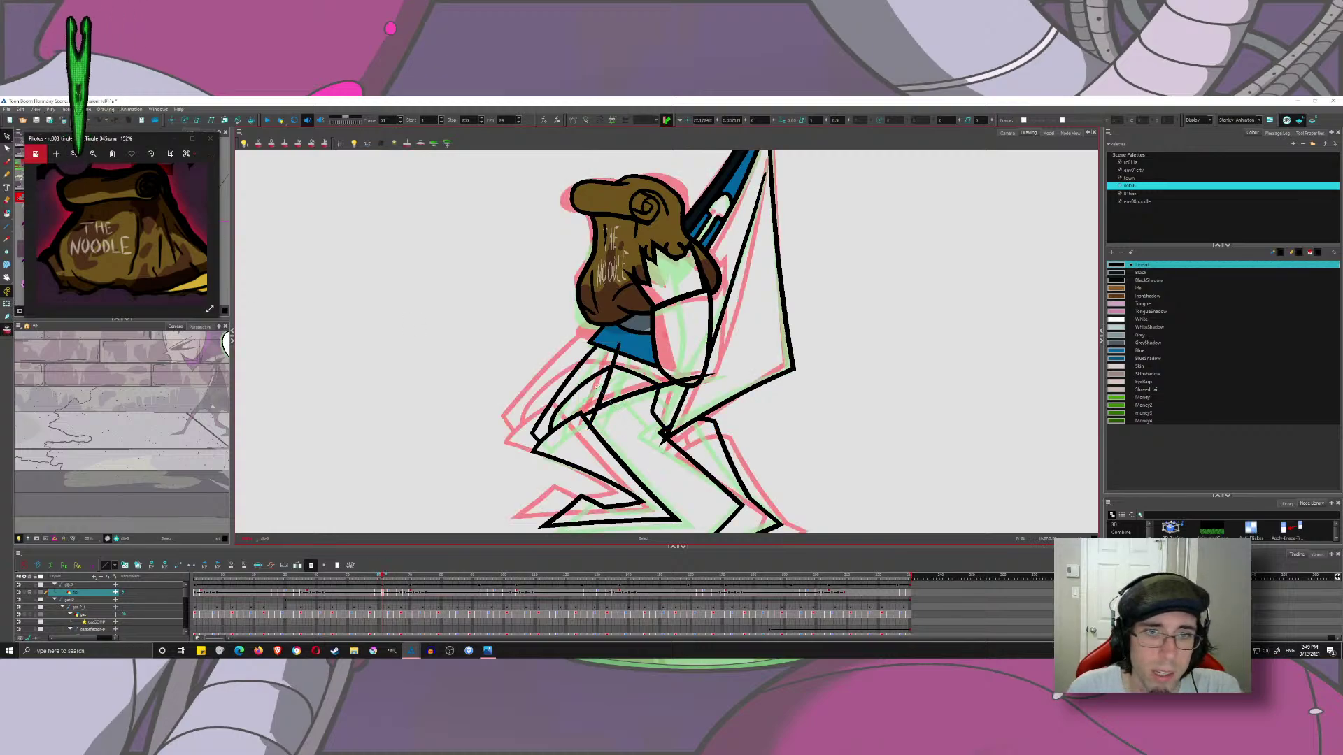
left_click(613, 401)
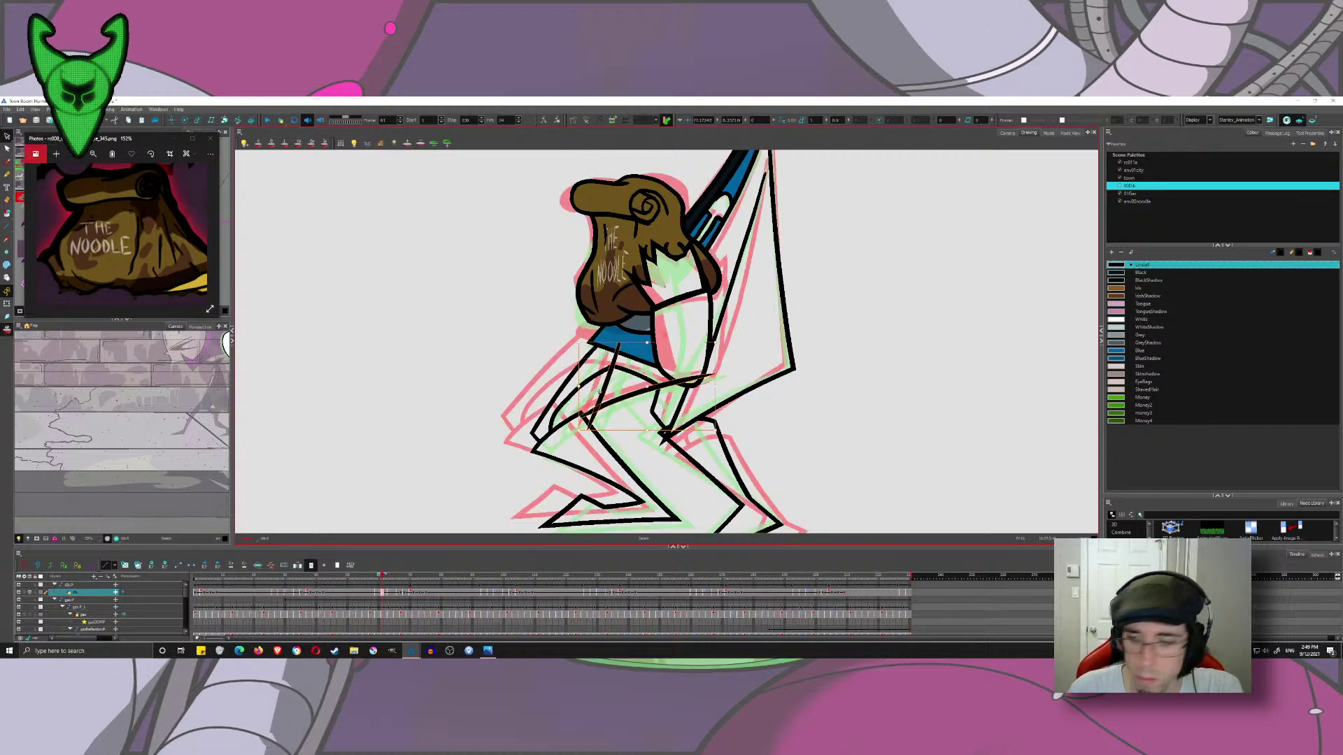
- Trim the overhanging ends of the flap strokes with the Cutter on the half-turned bag drawing
left_click(7, 136)
left_click(27, 146)
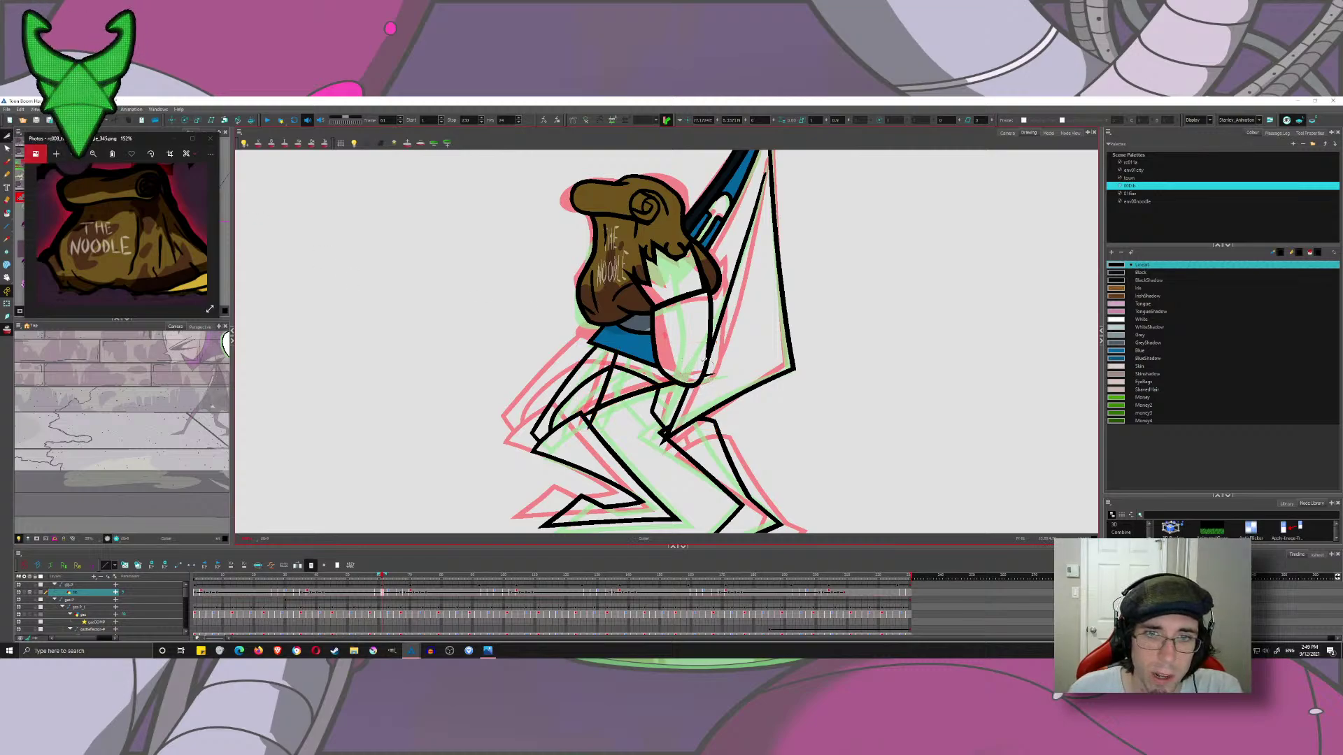
left_click_drag(587, 398, 594, 424)
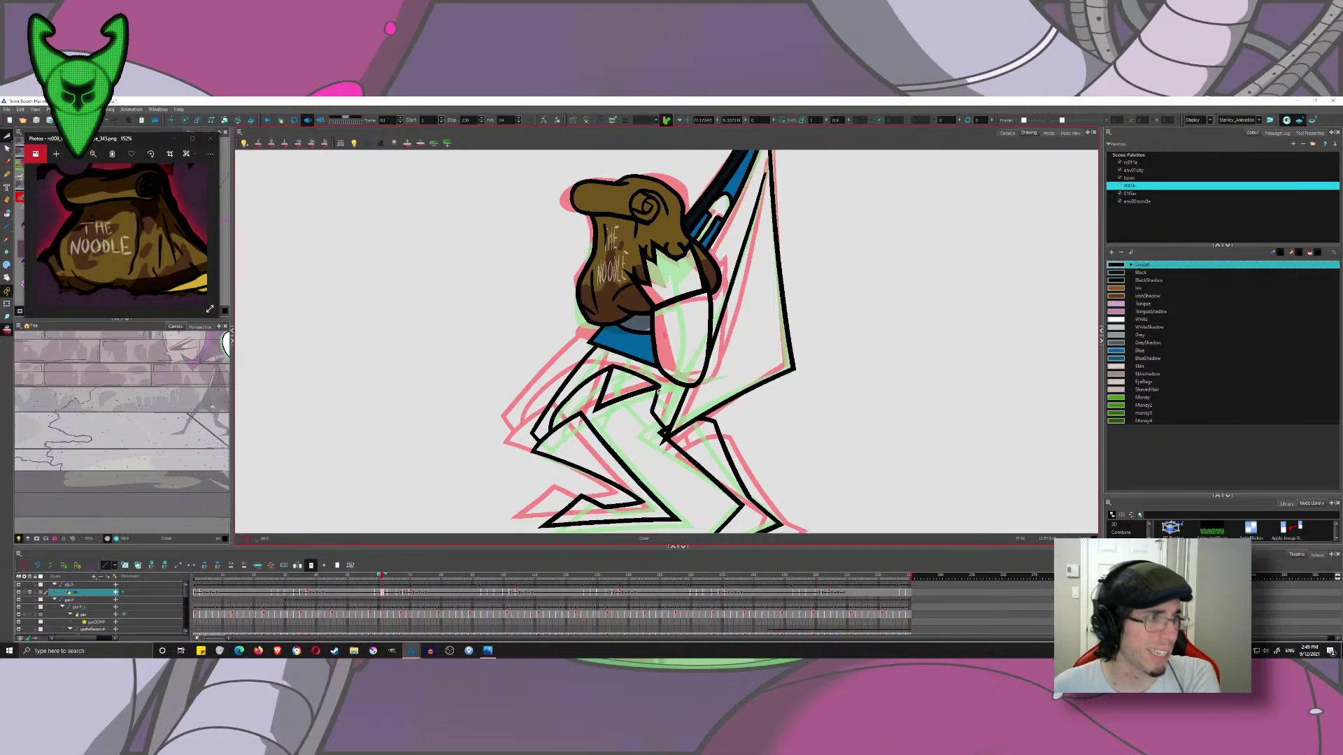
- Try to trim the flap strokes' overhanging ends on the second front-facing bag drawing, and undo the cuts
key("f")
left_click_drag(589, 416, 571, 418)
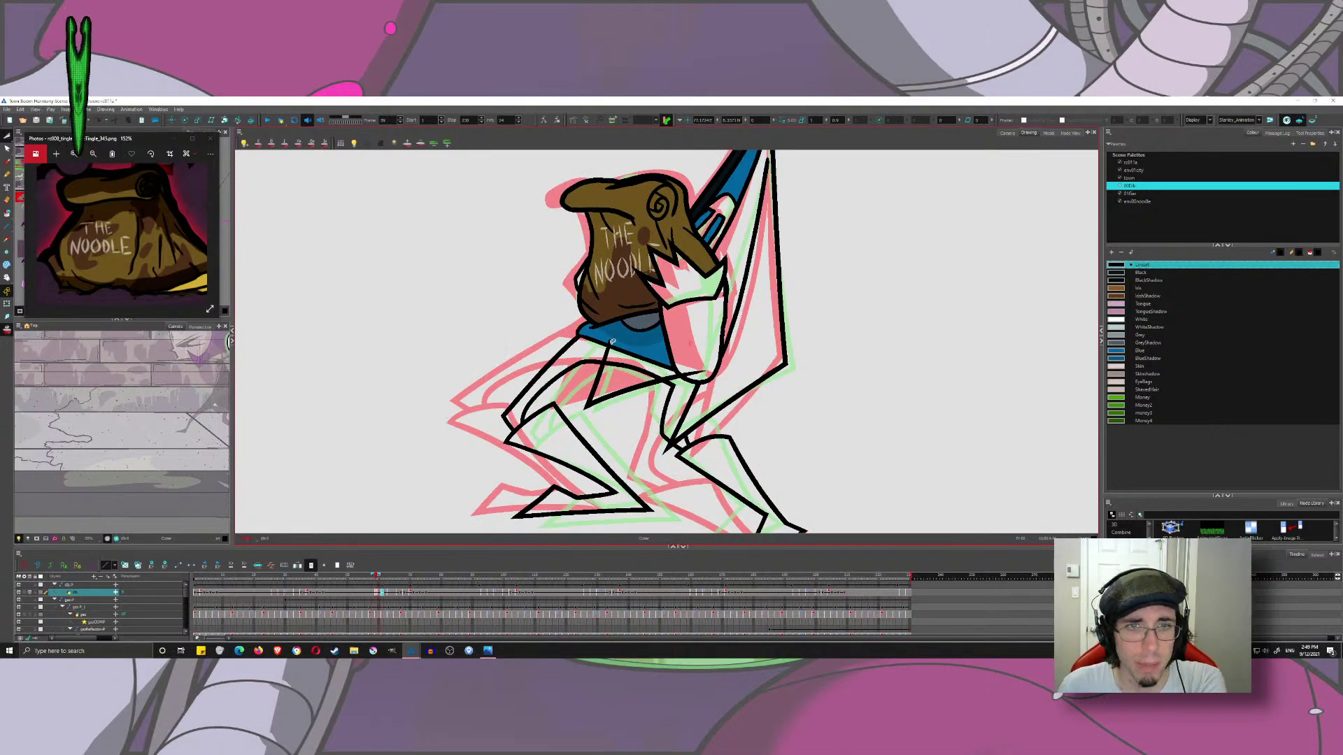
left_click_drag(604, 339, 615, 345)
key("ctrl+z")
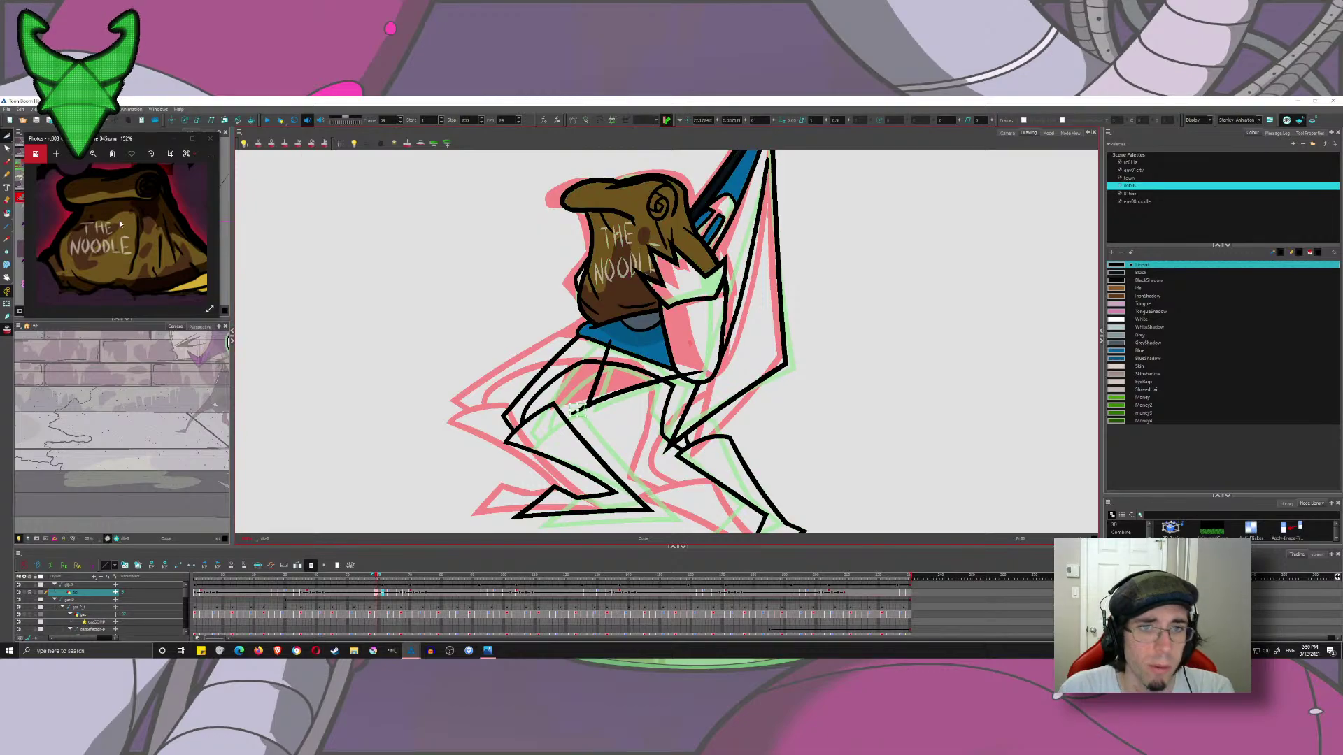
key("ctrl+z")
left_click(7, 136)
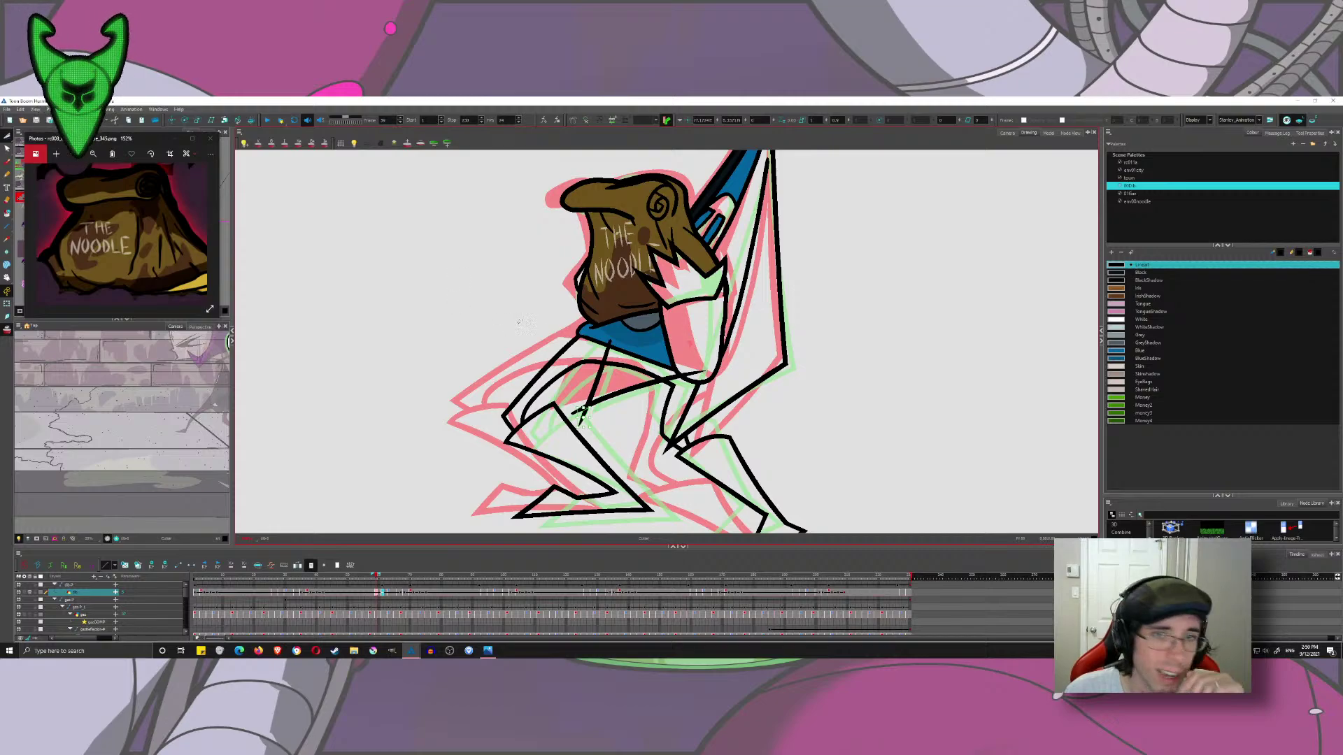
left_click_drag(9, 135, 28, 134)
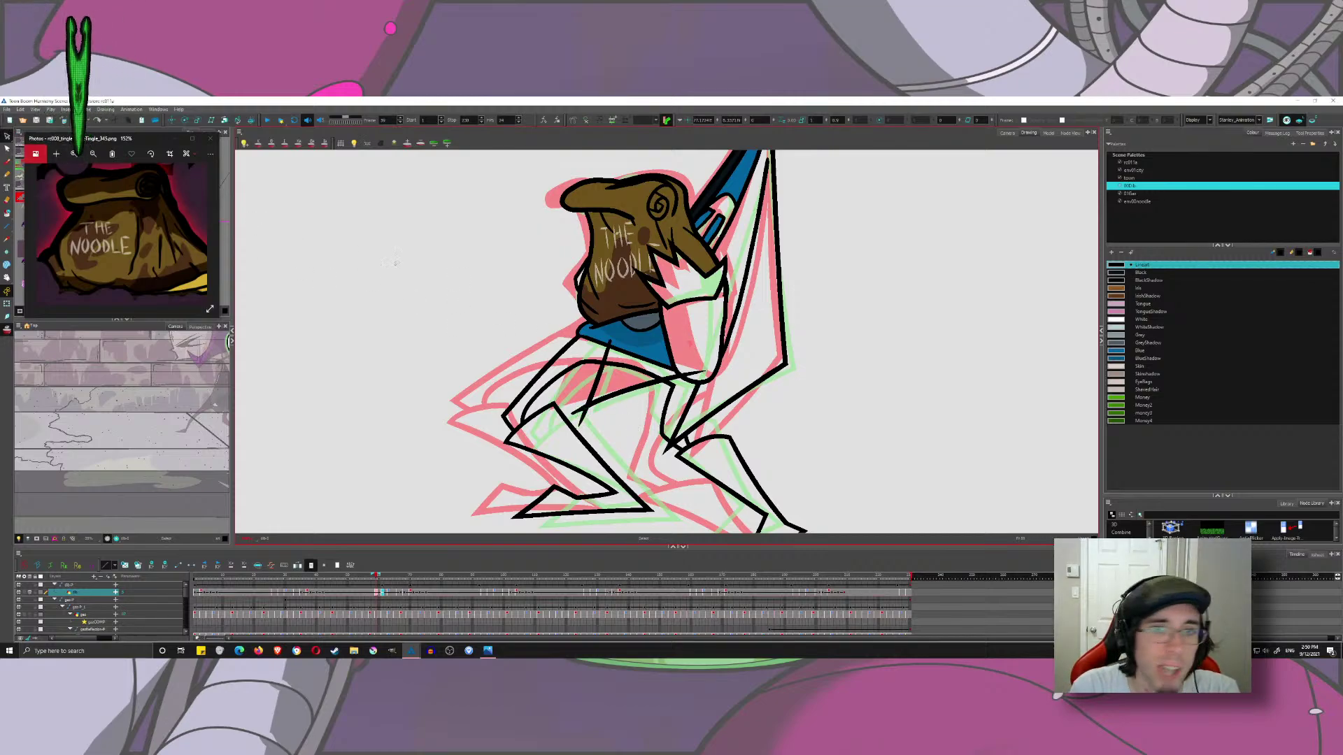
- Trim the flap strokes to a clean point on the second front-facing bag drawing and compare the neighbouring drawings
left_click(623, 417)
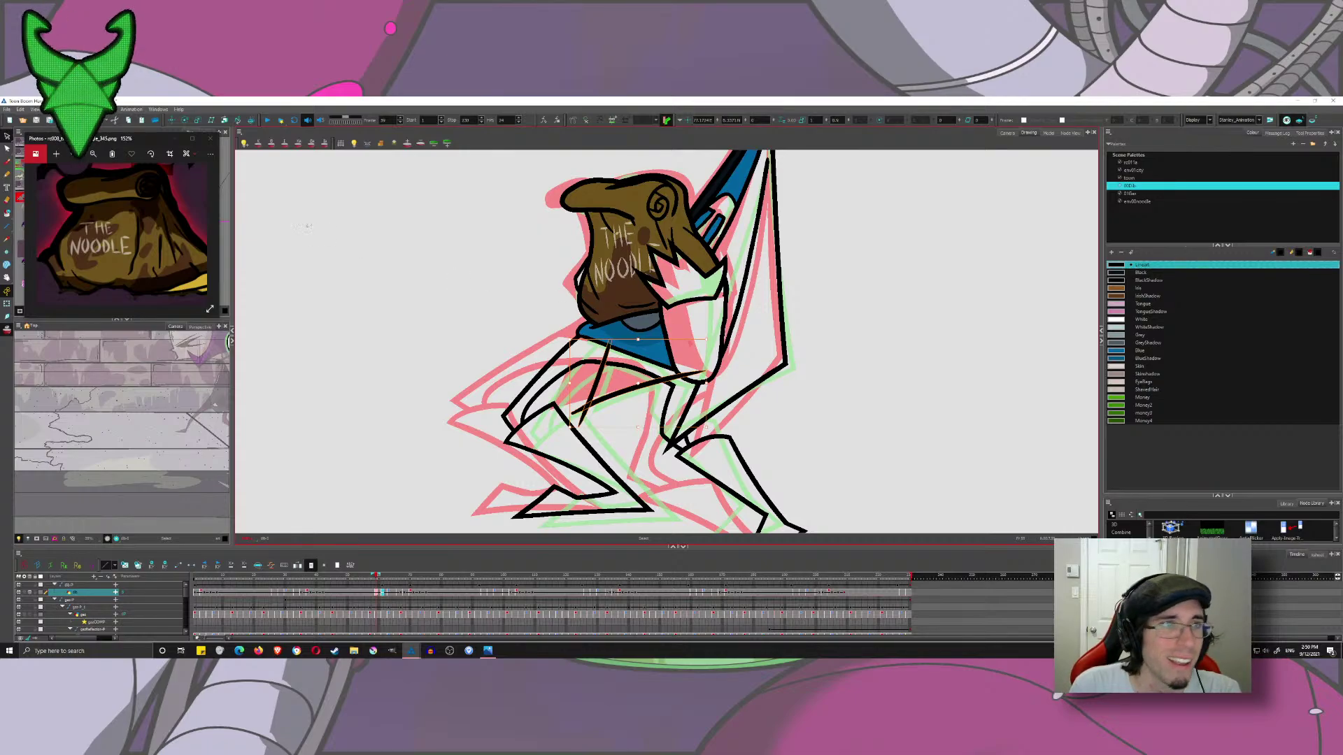
left_click_drag(8, 136, 29, 143)
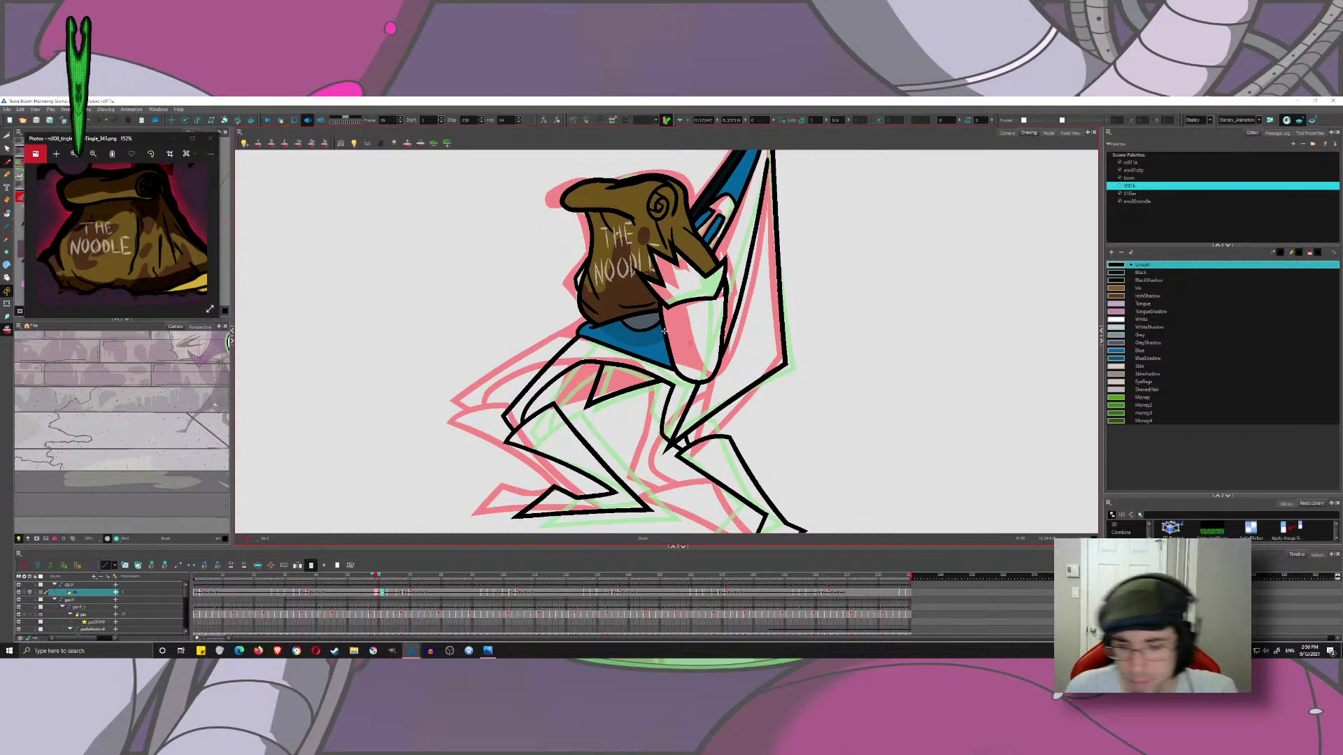
key("comma")
key("comma")
key("period")
key("period")
key("period")
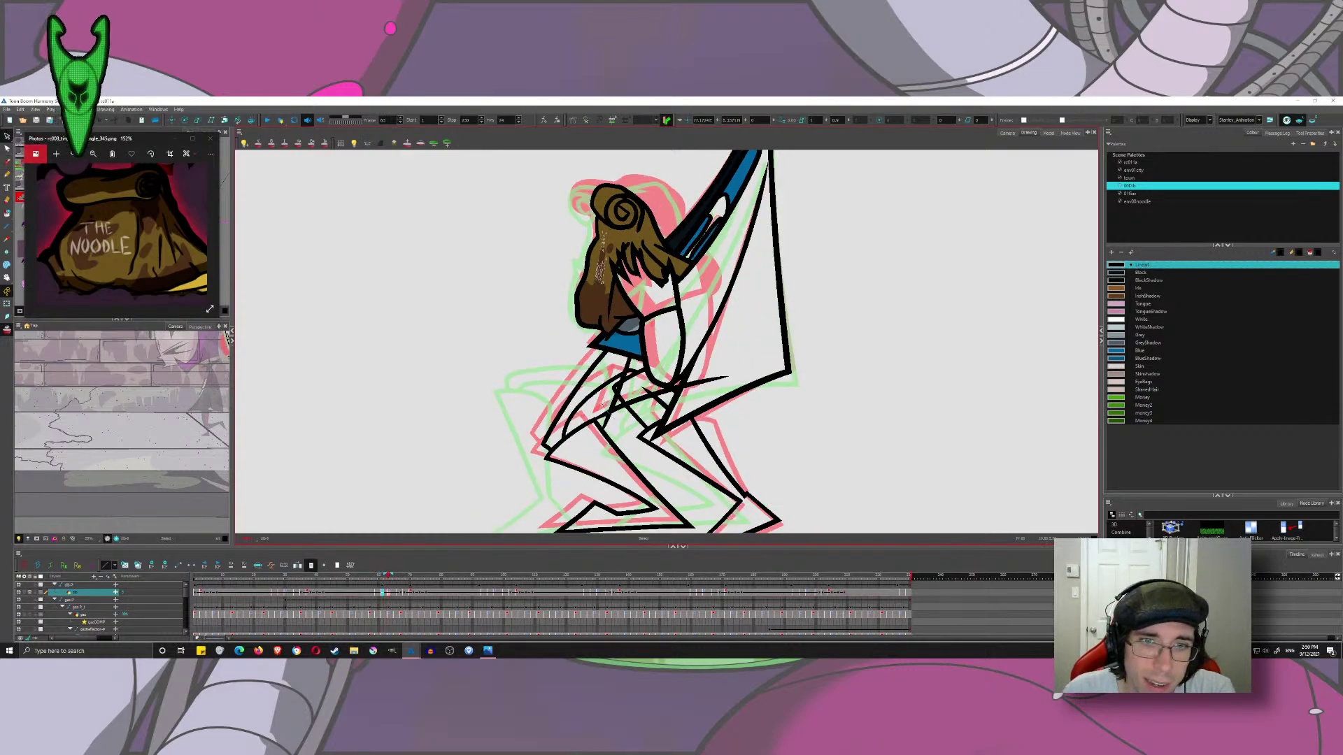
- Trim the overhanging ends of the flap strokes between the legs with the Cutter on the side-facing bag drawing
left_click(610, 413)
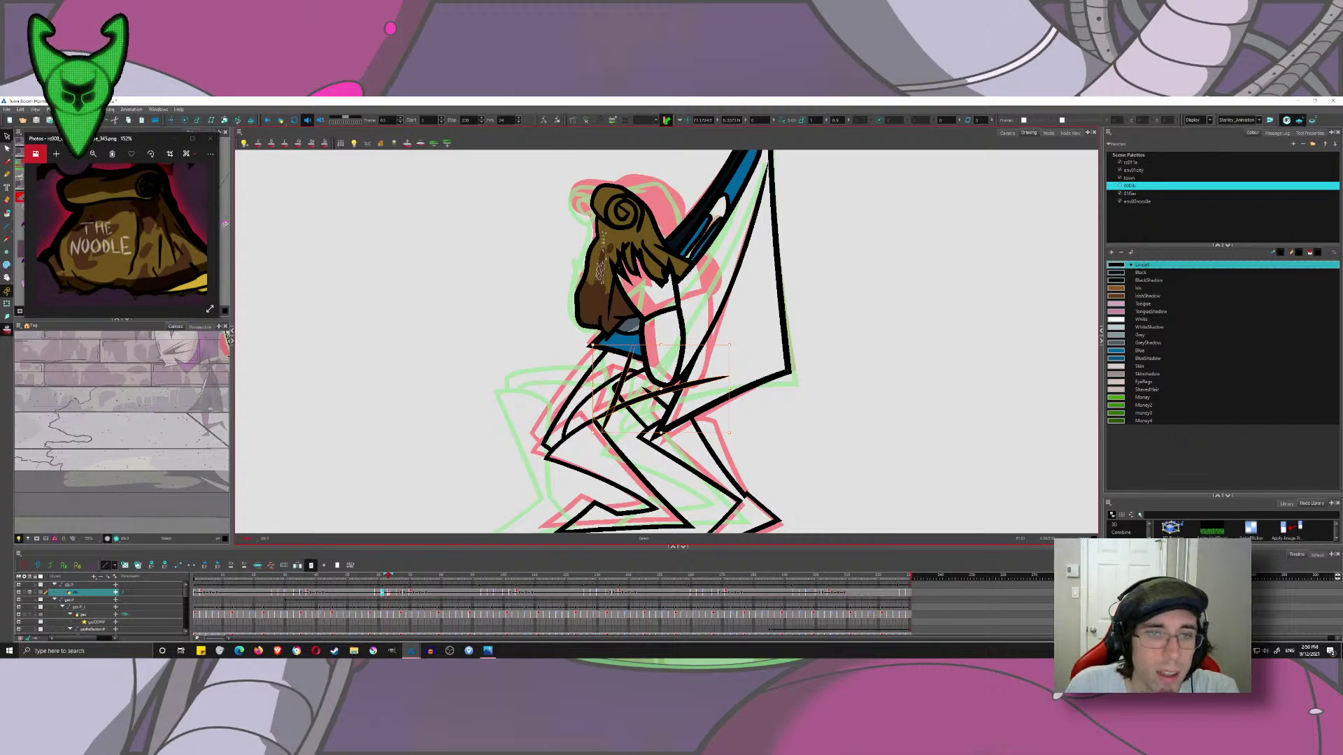
key("alt+t")
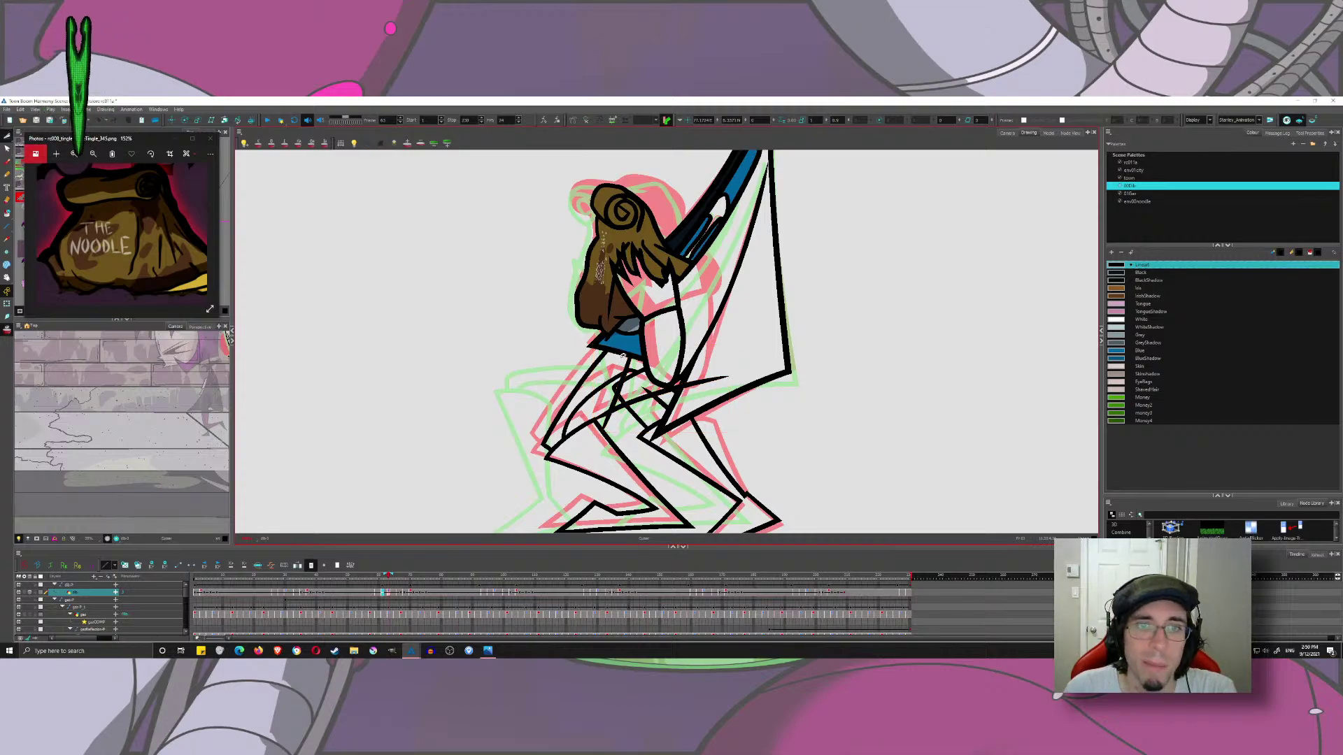
scroll(696, 397, "up", 5)
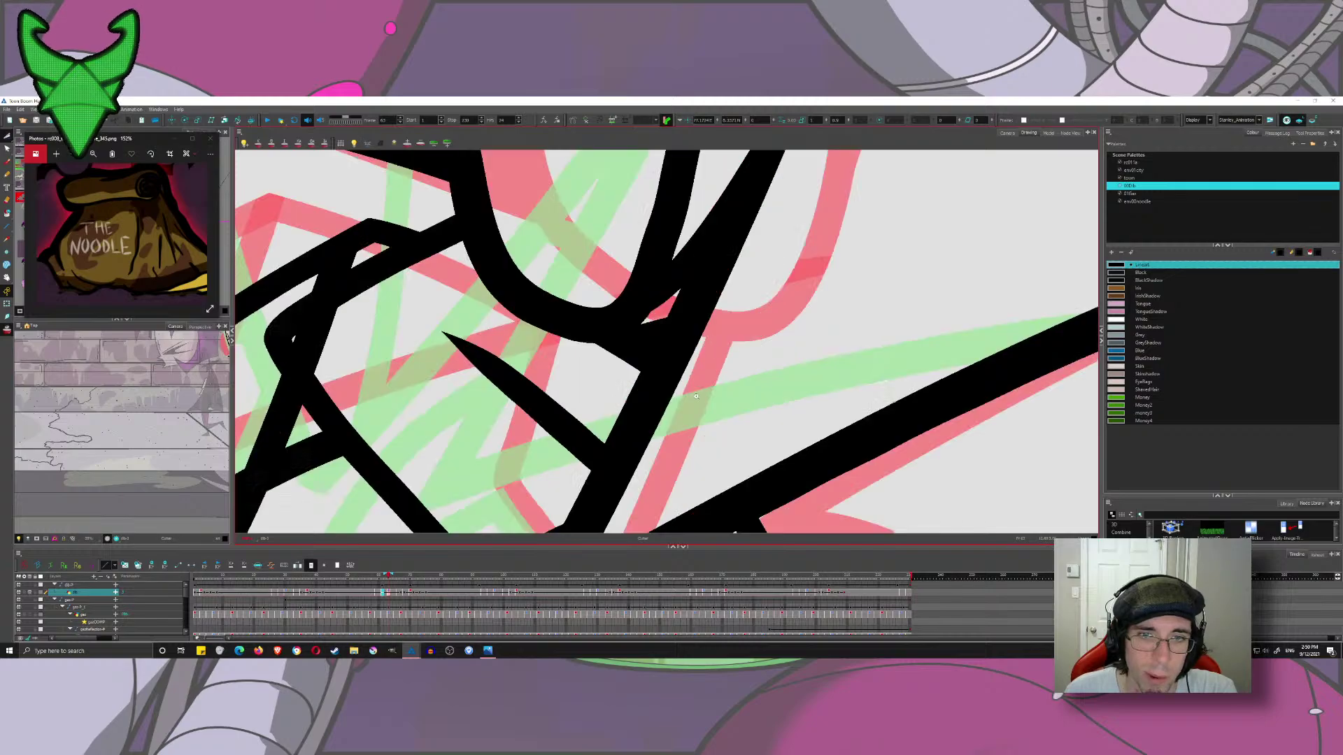
left_click_drag(666, 309, 638, 350)
left_click_drag(524, 350, 844, 305)
left_click_drag(613, 282, 652, 310)
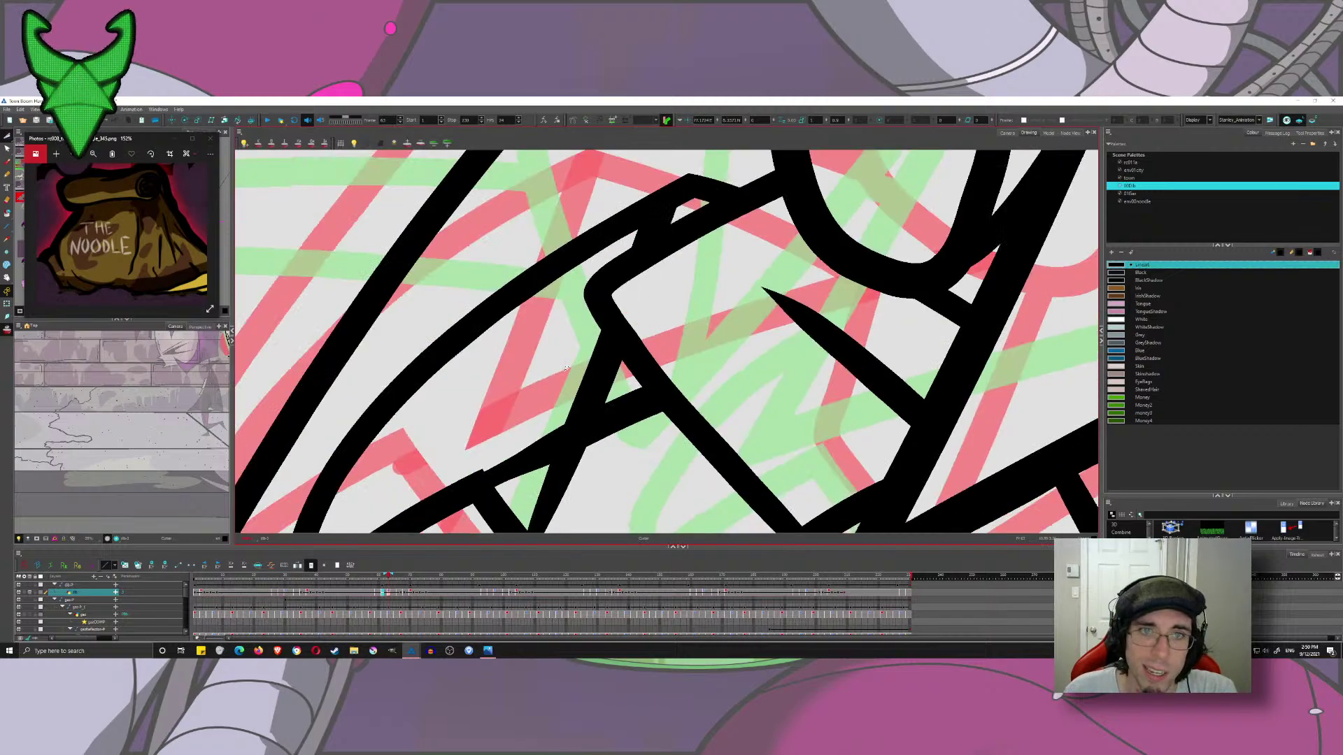
mouse_move(520, 392)
left_mouse_down()
mouse_move(601, 521)
mouse_move(557, 462)
left_mouse_up()
scroll(557, 462, "down", 5)
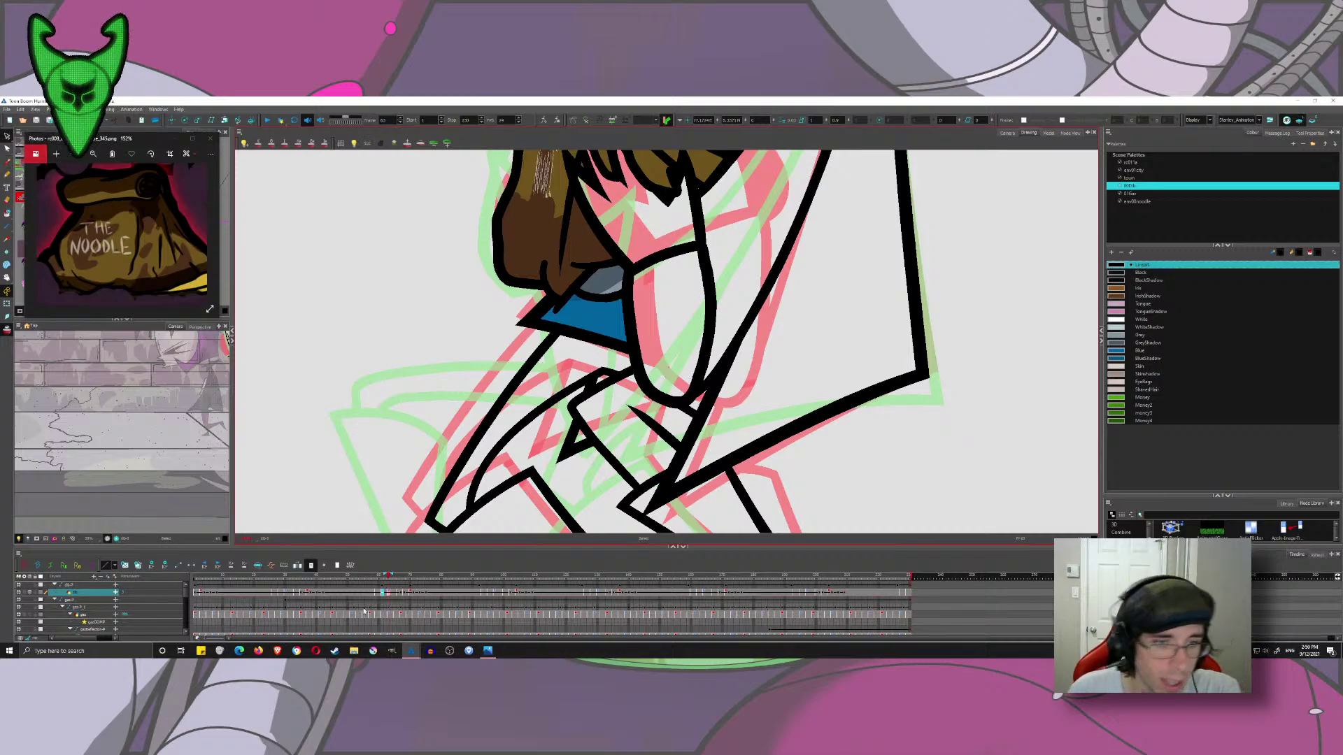
- Compare the leg drawings along the timeline and select the trimmed flap strokes on the side-facing bag drawing
left_click(401, 579)
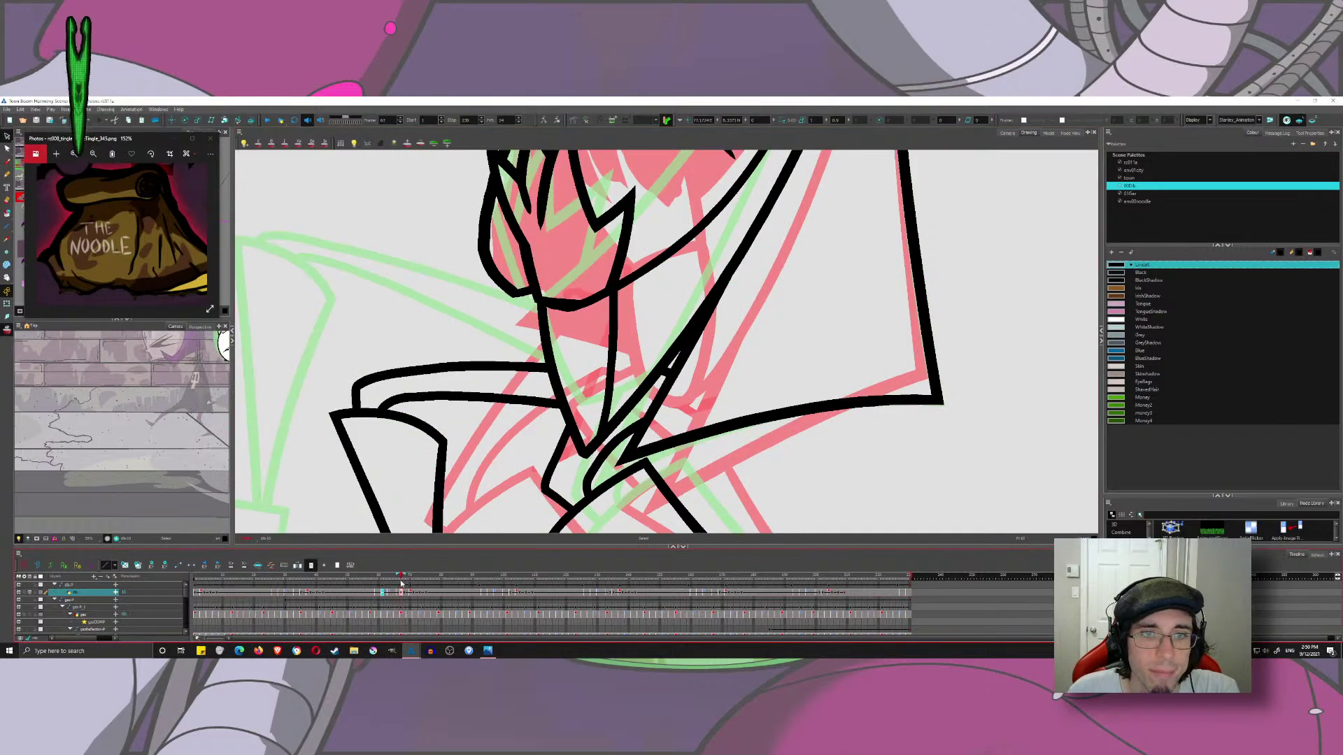
left_click(388, 579)
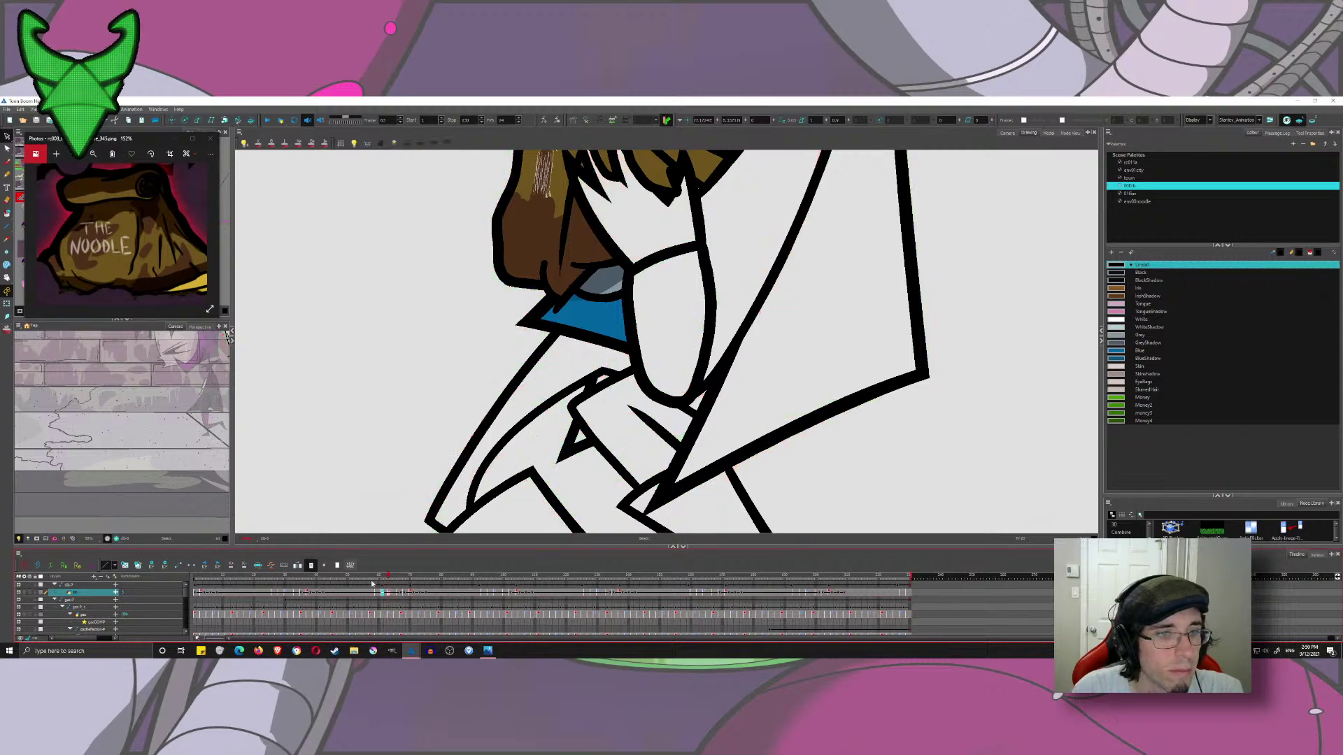
left_click(367, 574)
left_click_drag(367, 574, 497, 580)
key("period")
key("period")
key("period")
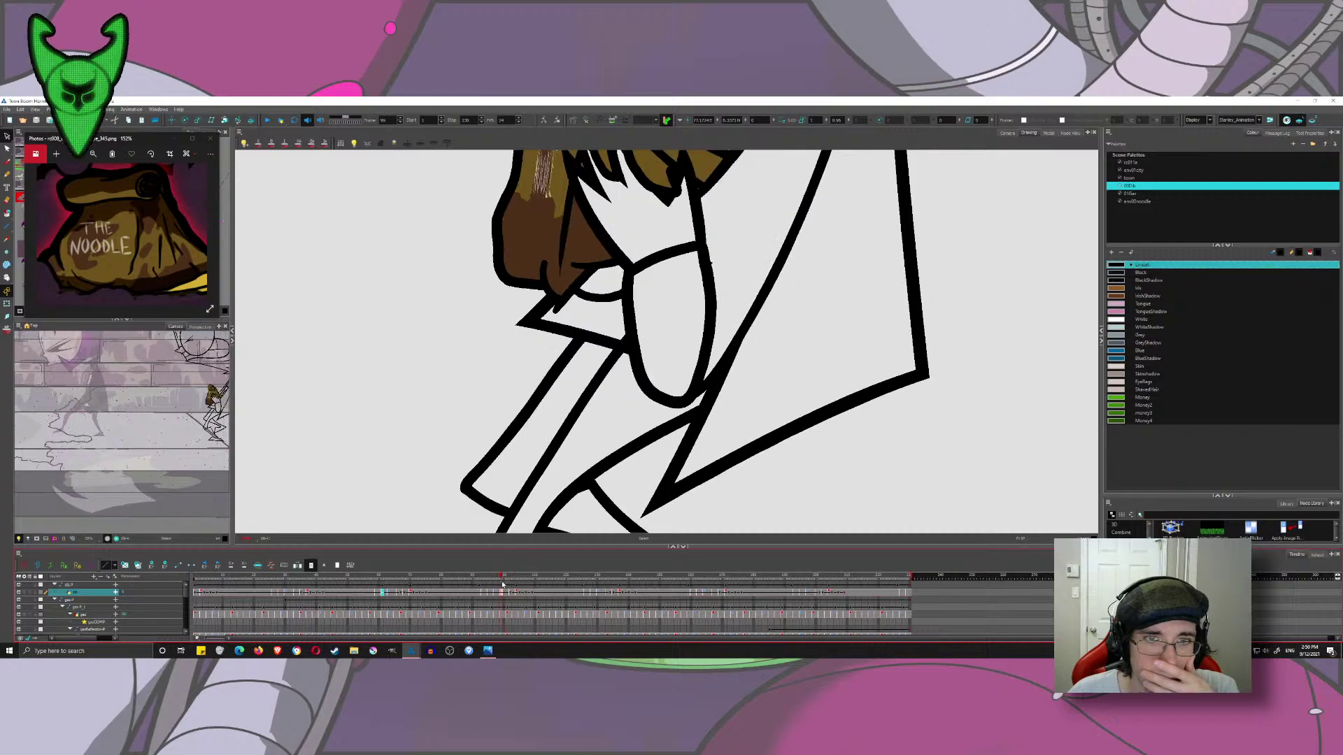
left_click(394, 592)
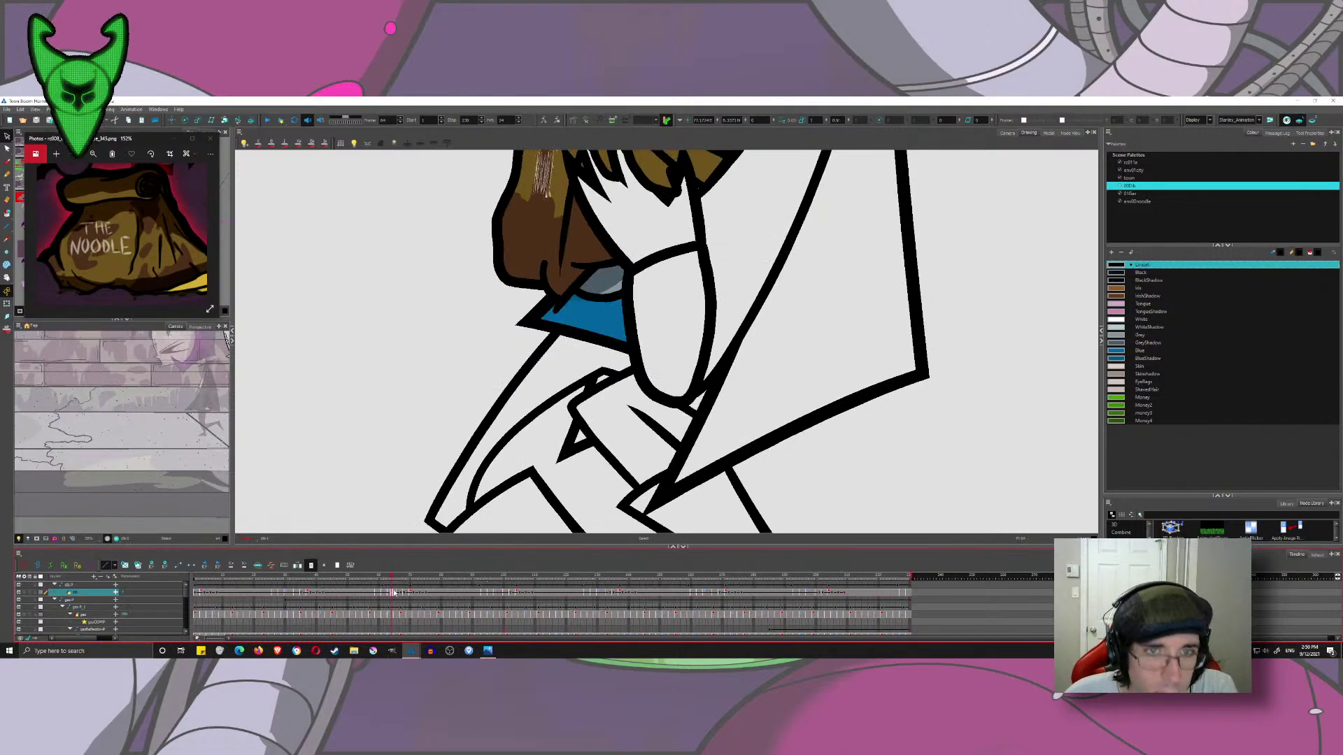
left_click(591, 385)
key("Delete")
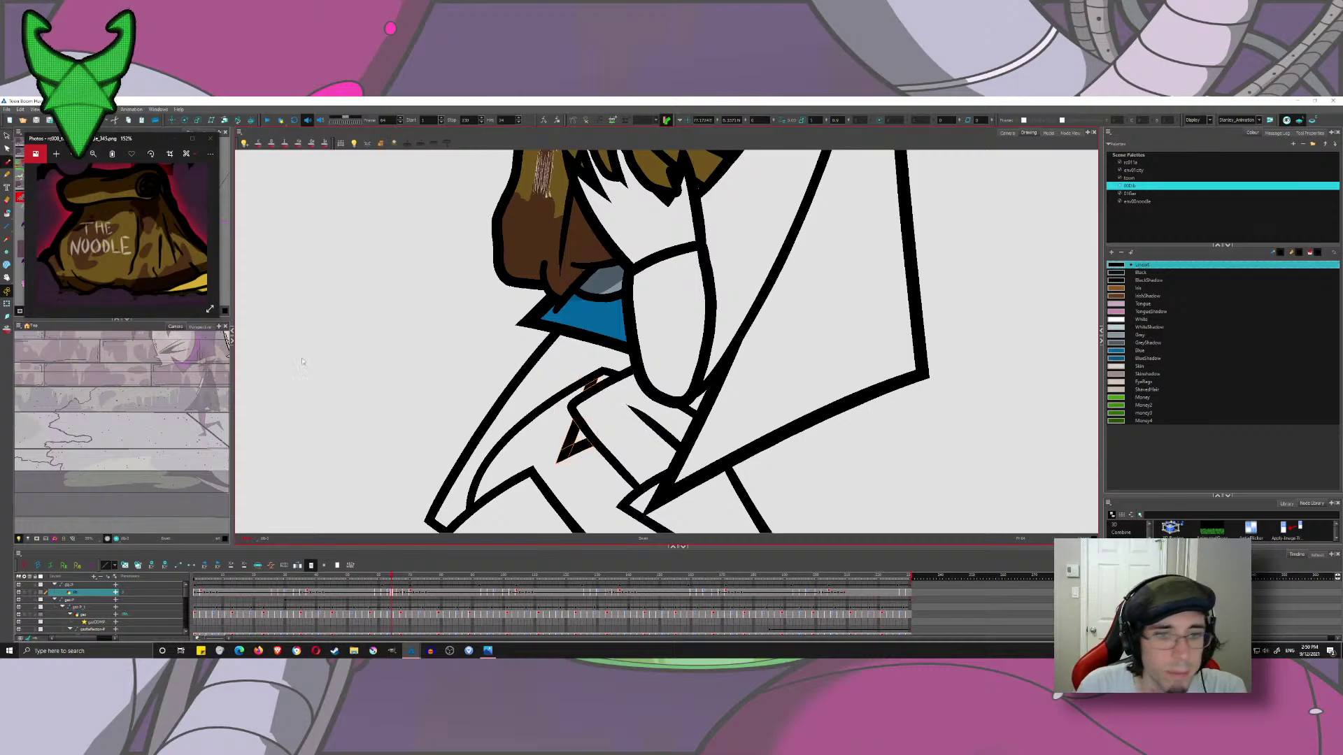
- Draw the missing flap line along the inner thigh on the uncoloured half-turned bag drawing, redoing the first stroke
left_click(424, 575)
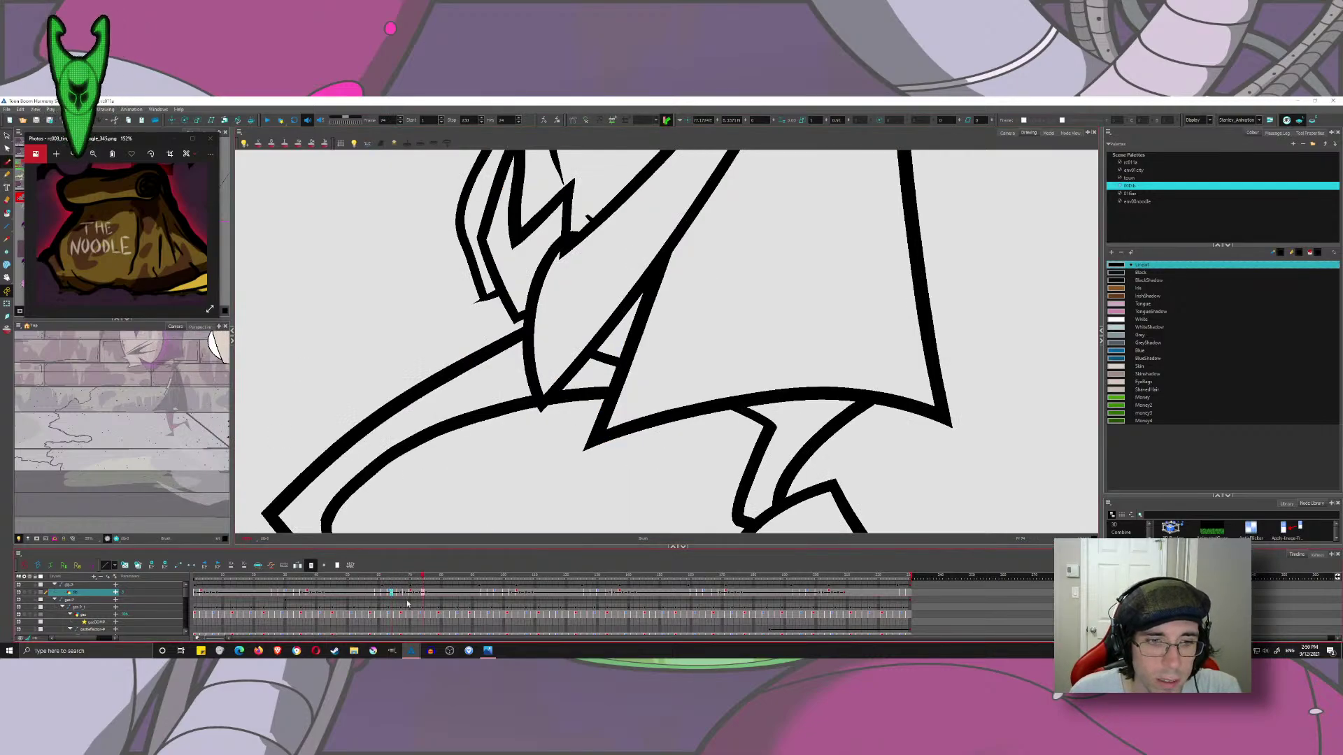
left_click(513, 576)
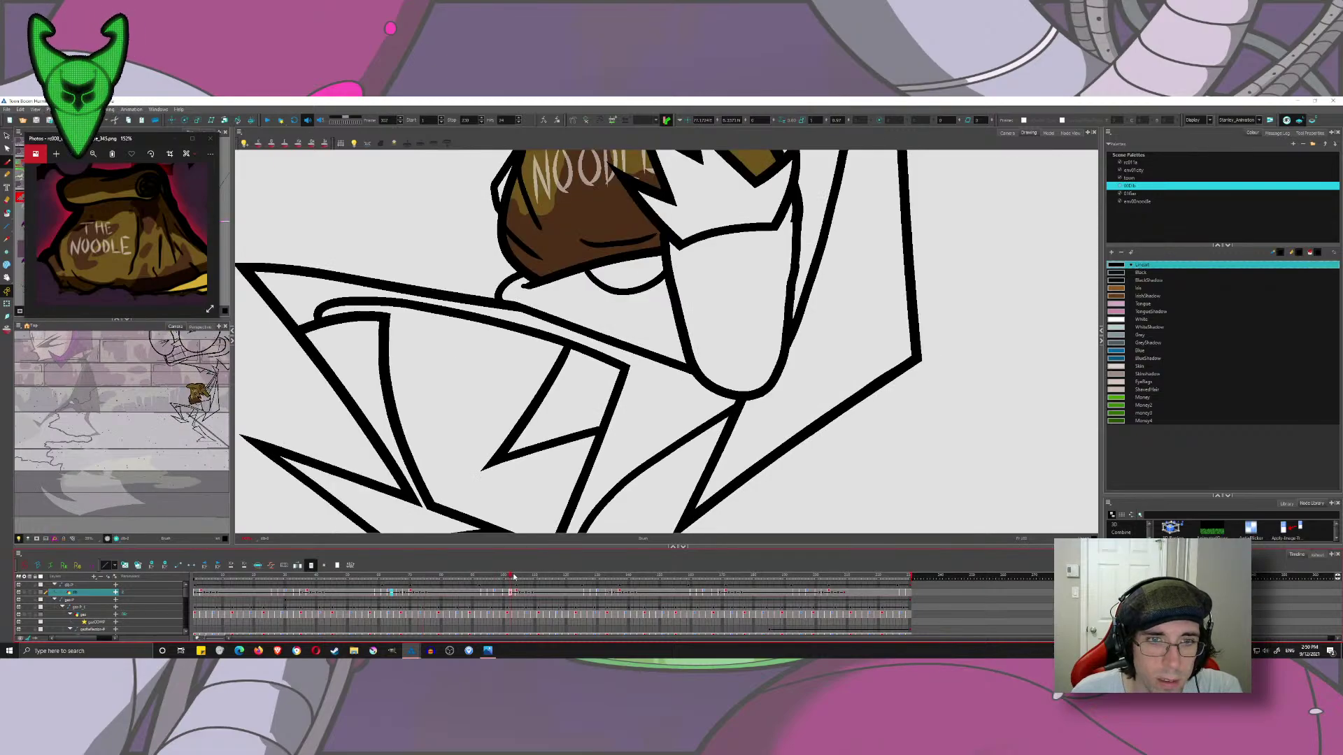
left_click_drag(513, 576, 504, 576)
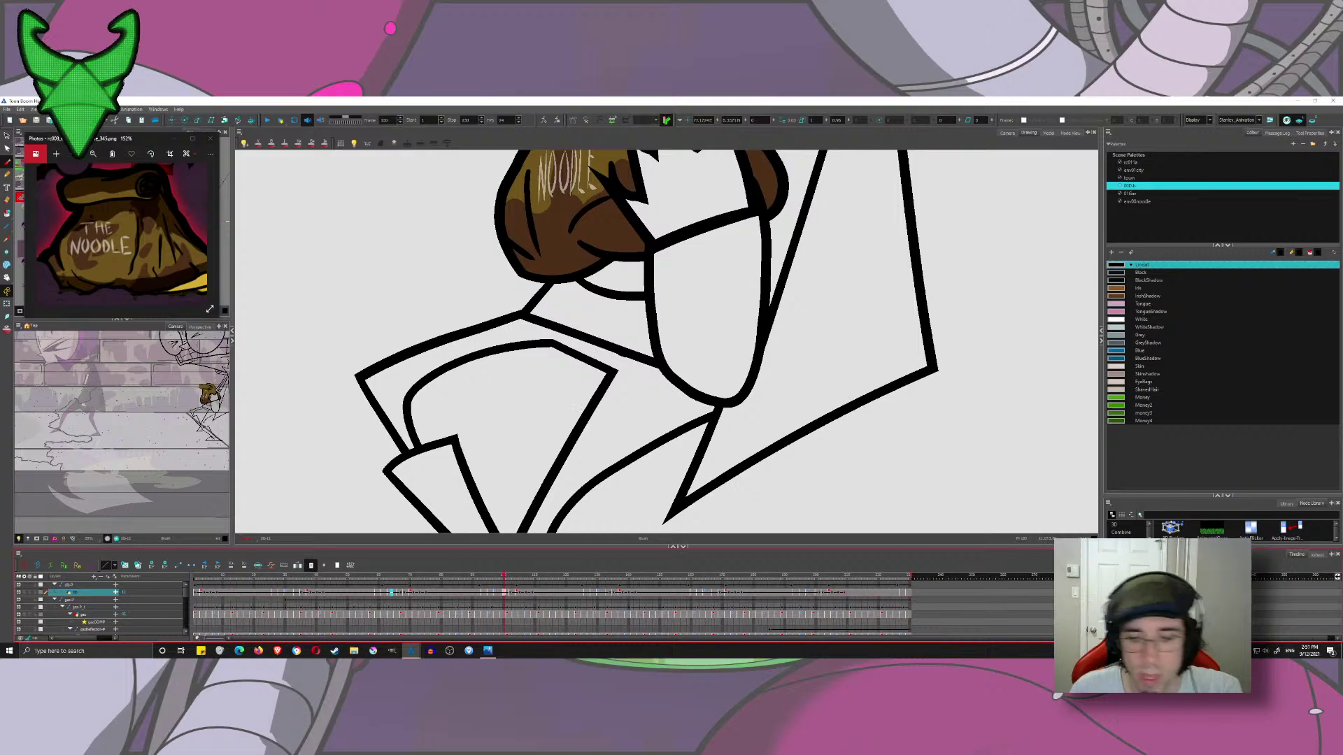
key("period")
key("comma")
left_click_drag(597, 348, 555, 480)
key("ctrl+z")
left_click_drag(596, 346, 554, 481)
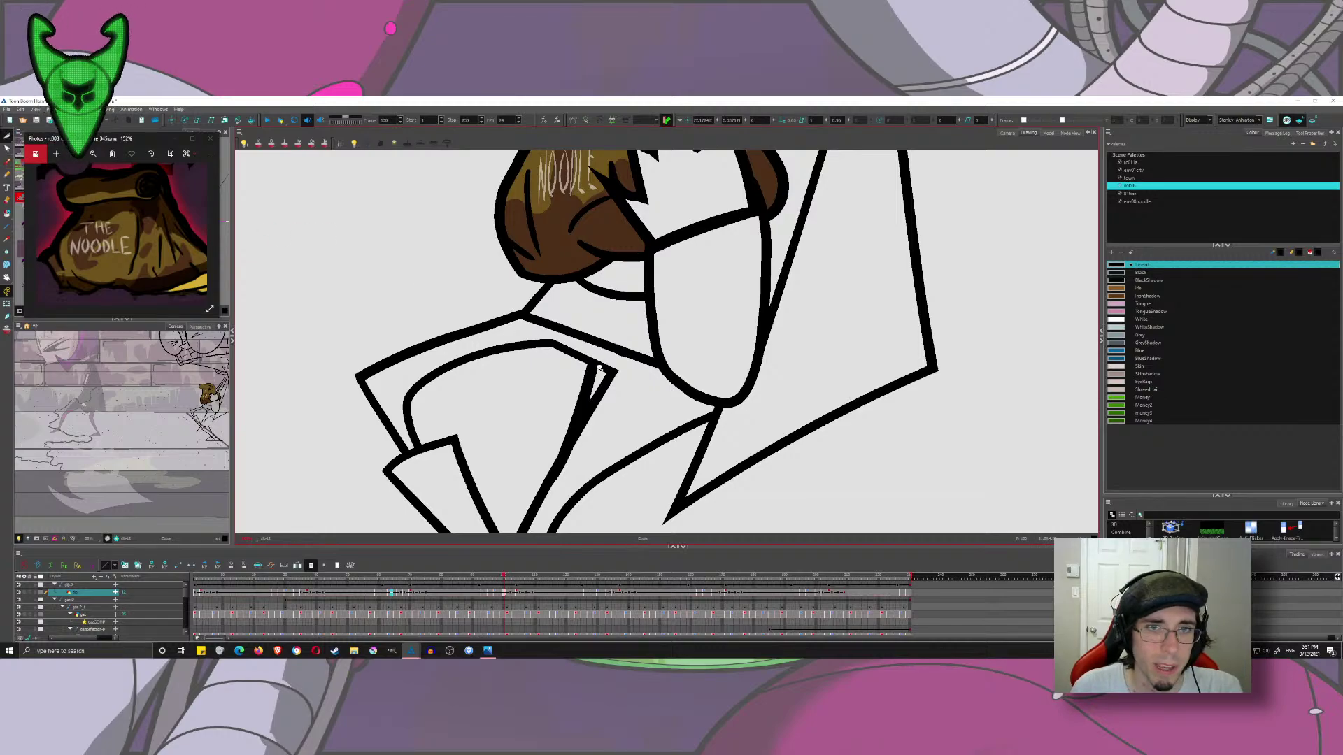
- Step through the drawings to check which flaps between the legs still lack lines or a fill
scroll(603, 378, "down", 2)
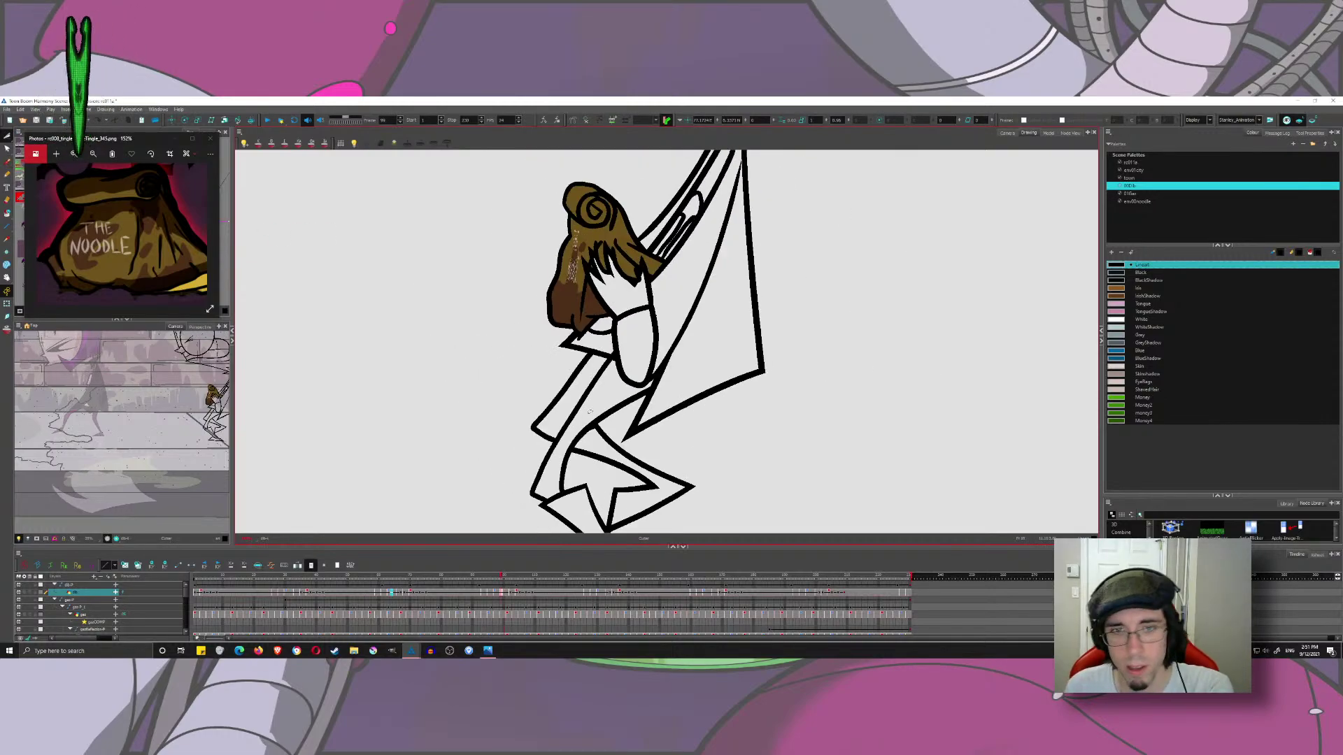
key("comma")
key("comma")
key("comma")
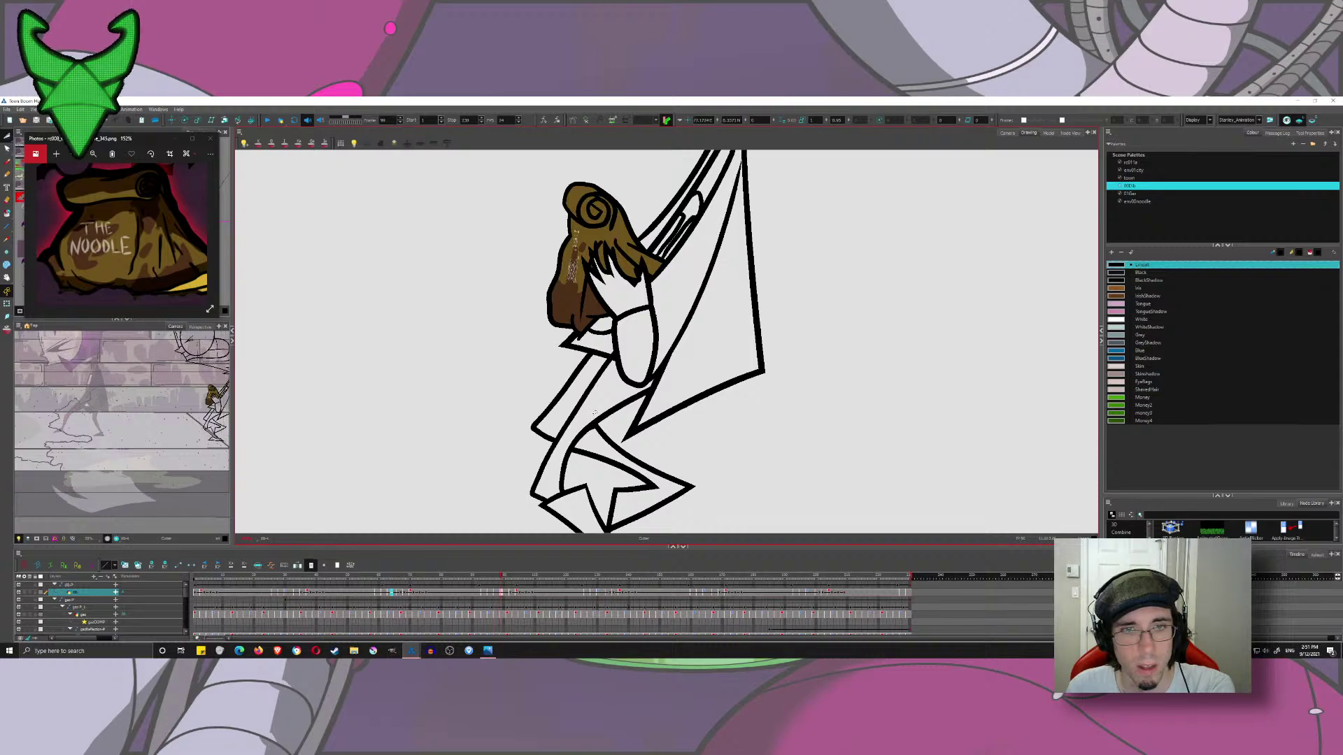
key("period")
key("period")
key("period")
key("period")
key("period")
key("period")
key("period")
key("period")
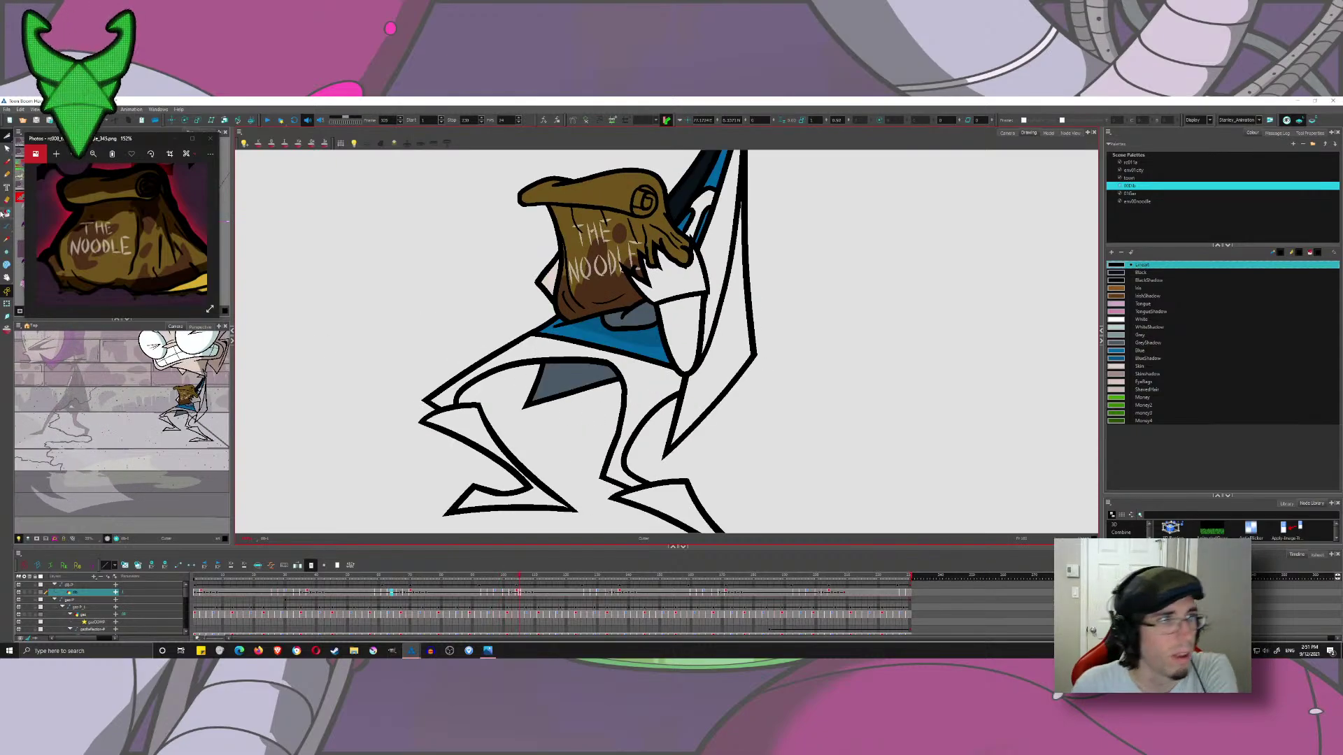
- Fill the flap between the legs with GreyShadow on the coloured half-turned bag drawing and check the neighbouring drawings
left_click(6, 214)
left_click(1123, 342)
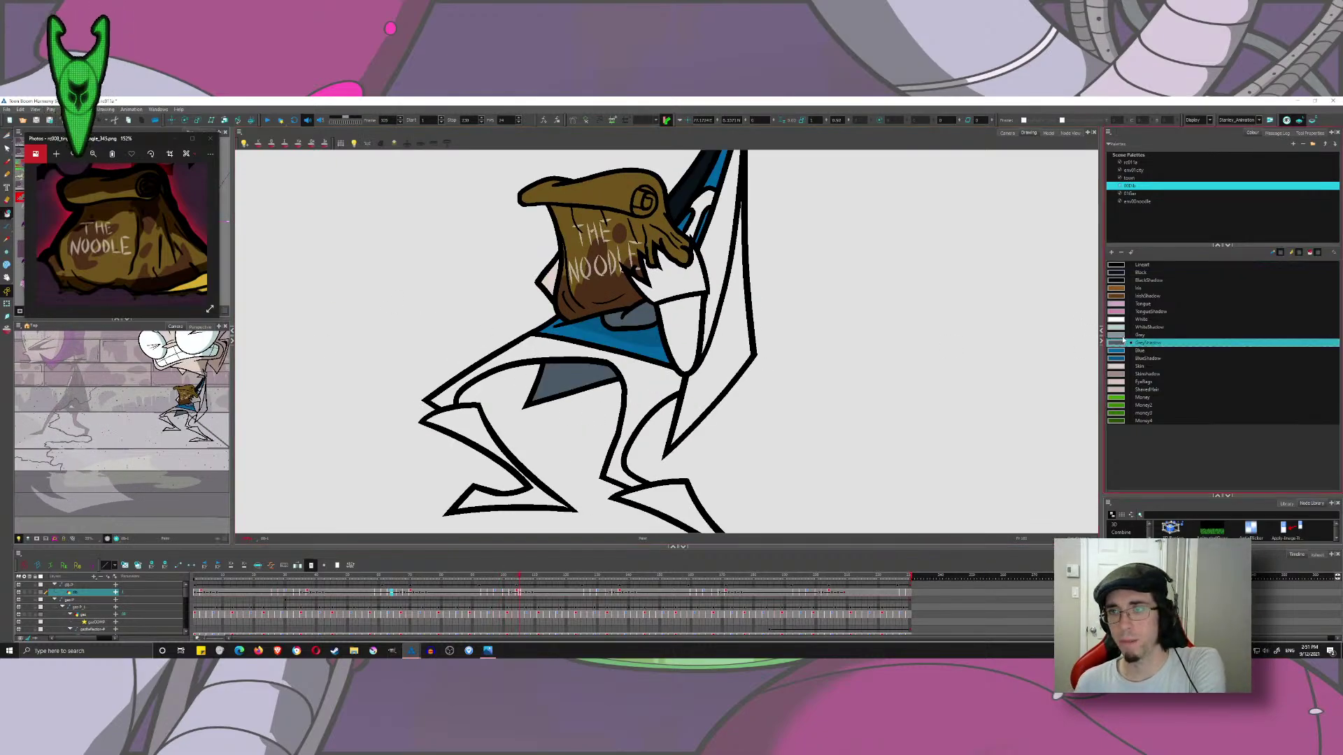
key("comma")
key("comma")
key("comma")
key("comma")
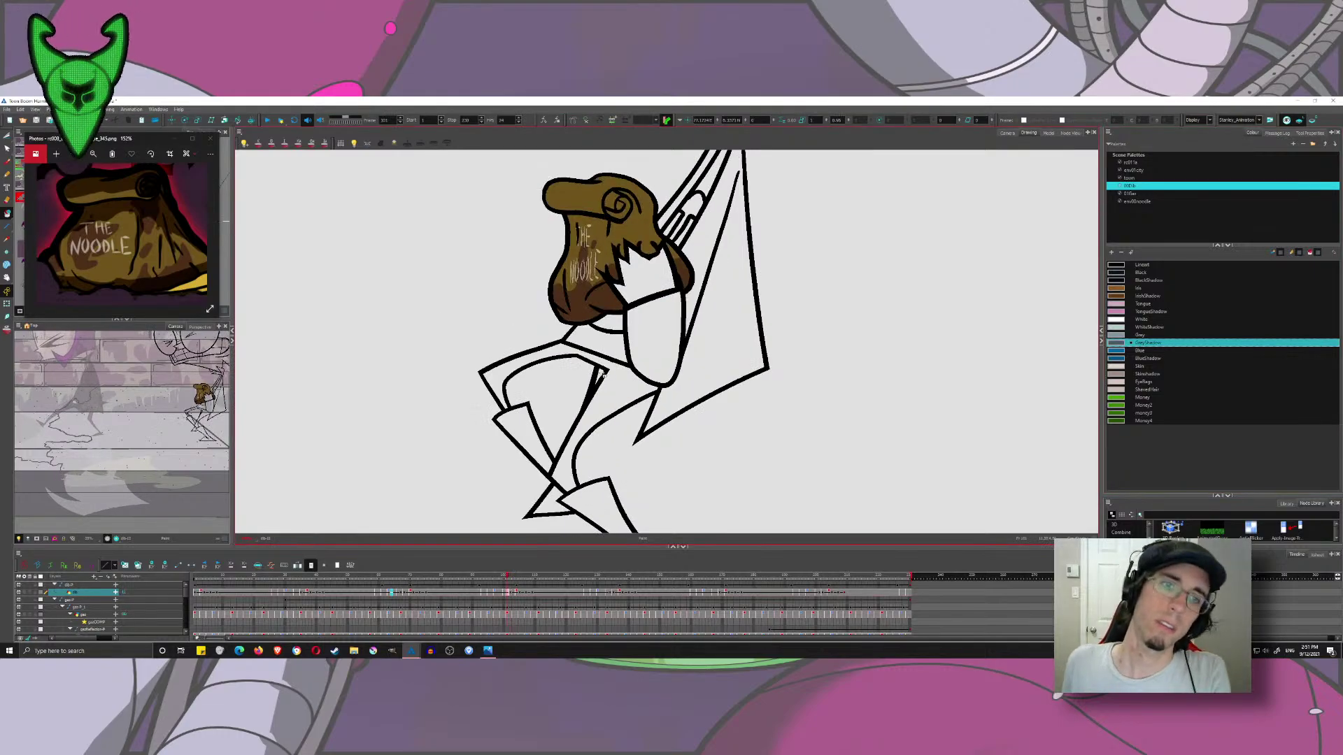
key("period")
key("period")
key("period")
key("period")
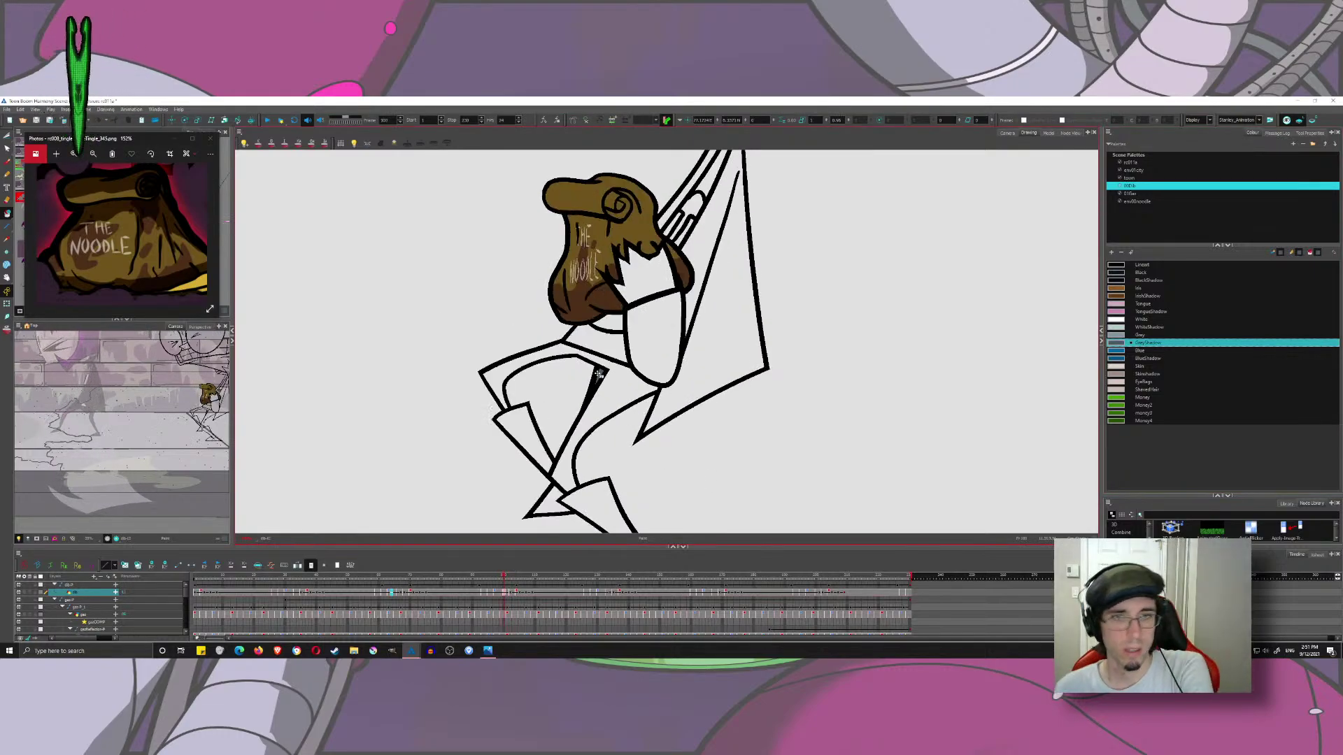
key("period")
key("period")
key("period")
key("period")
key("period")
key("period")
key("period")
key("period")
key("period")
key("period")
key("period")
key("period")
key("period")
key("period")
key("period")
key("period")
key("period")
key("period")
key("period")
key("period")
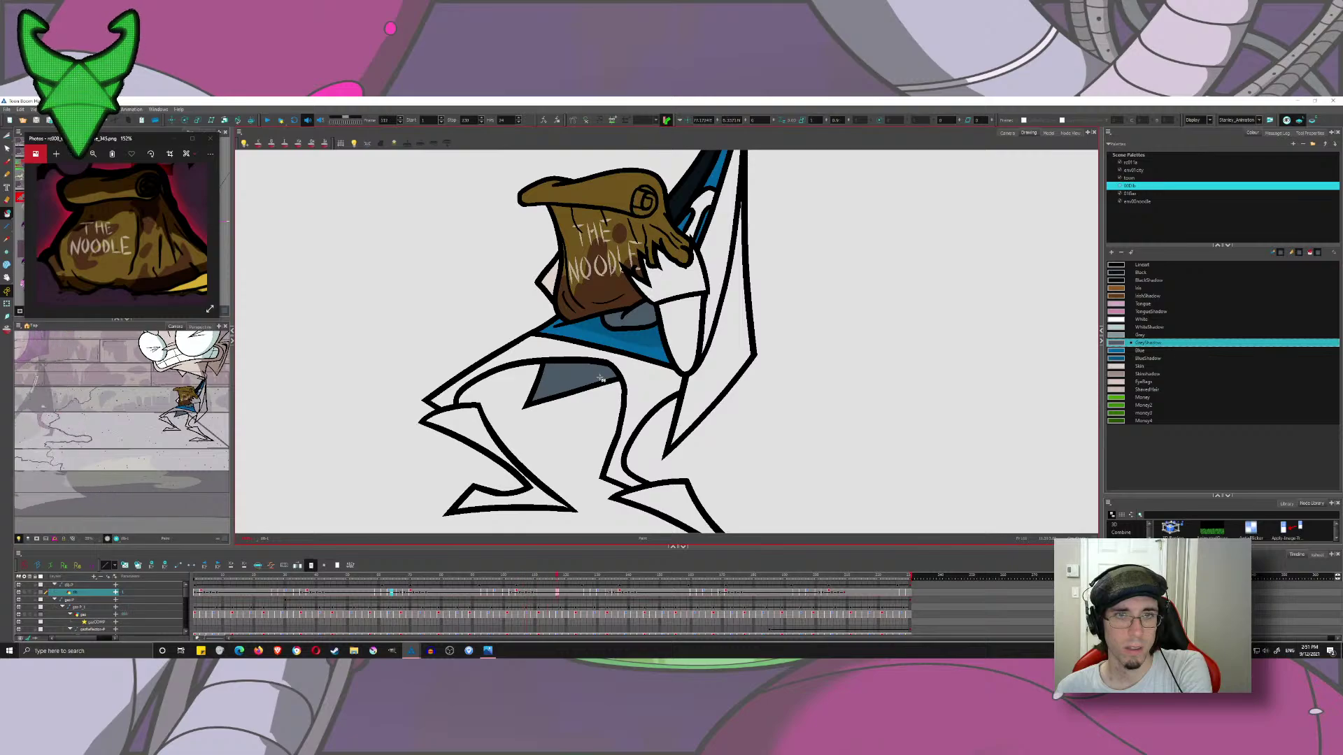
key("comma")
key("comma")
key("comma")
key("comma")
key("comma")
key("comma")
key("comma")
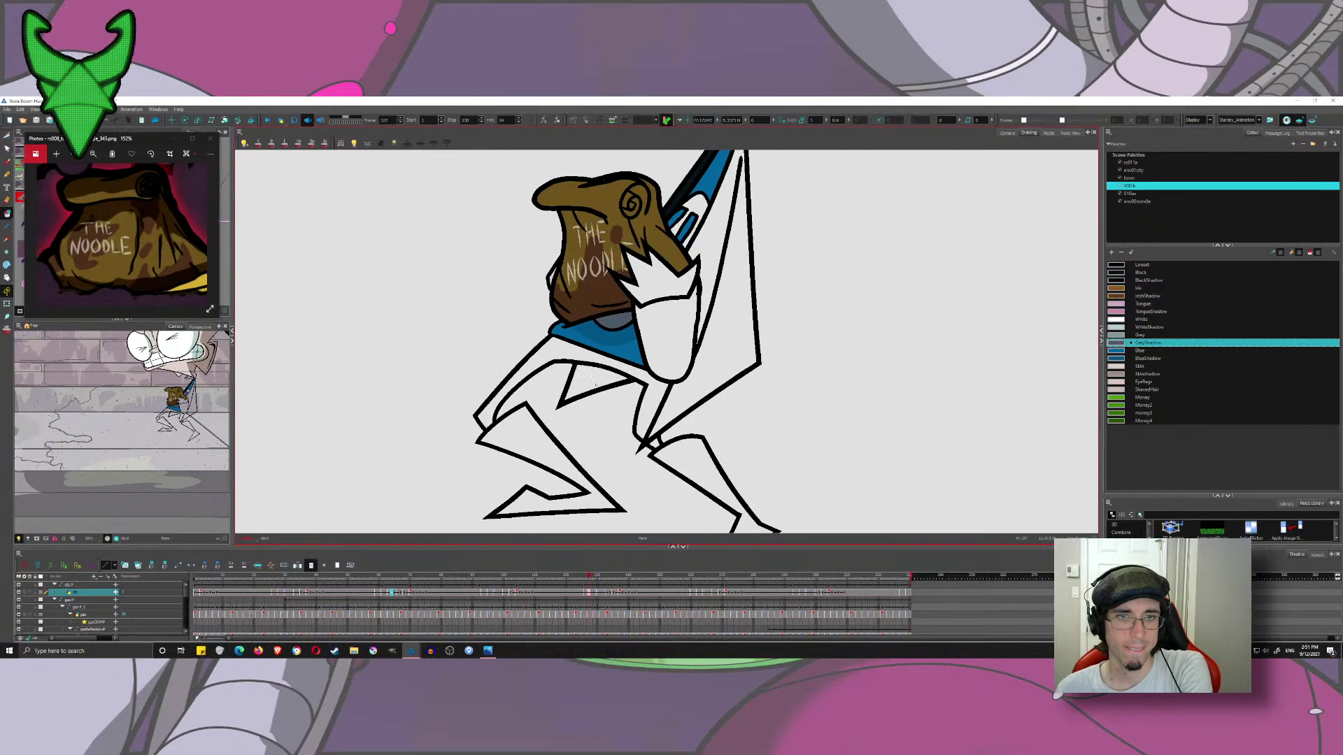
key("period")
key("period")
key("period")
key("period")
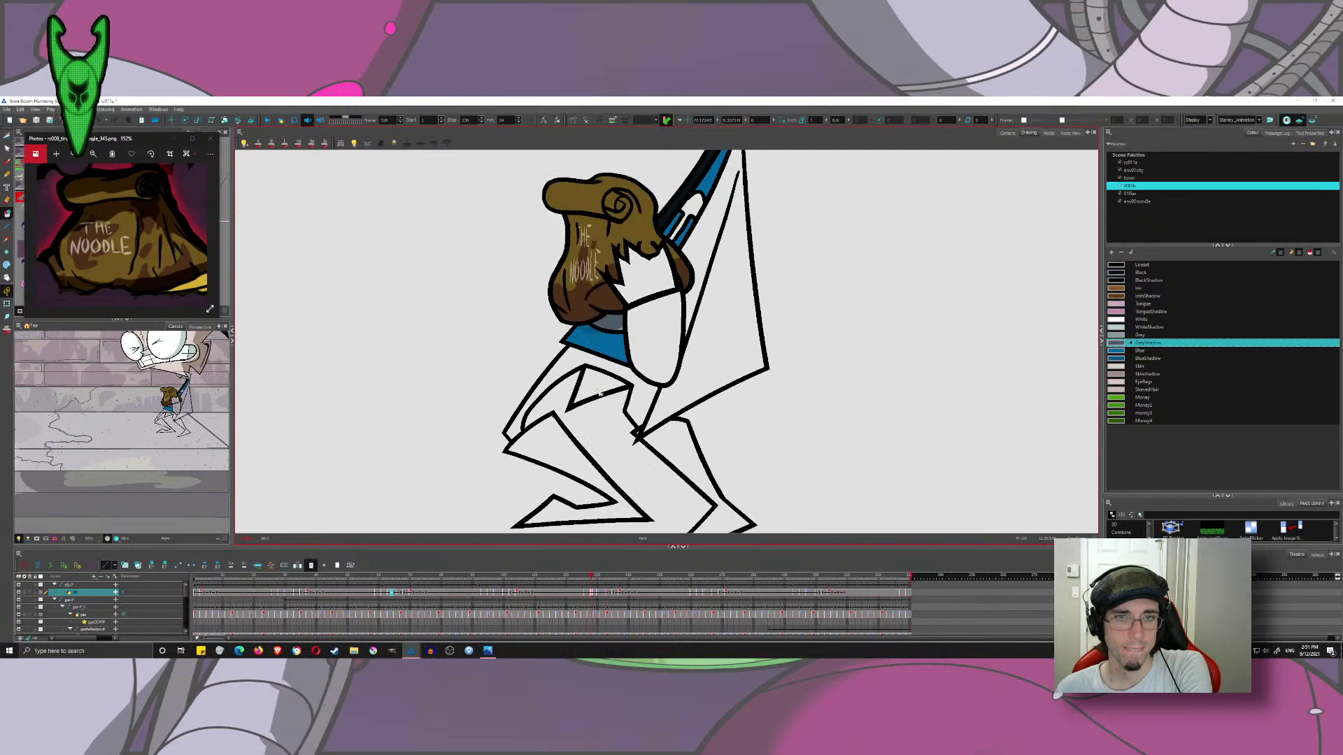
key("ctrl+z")
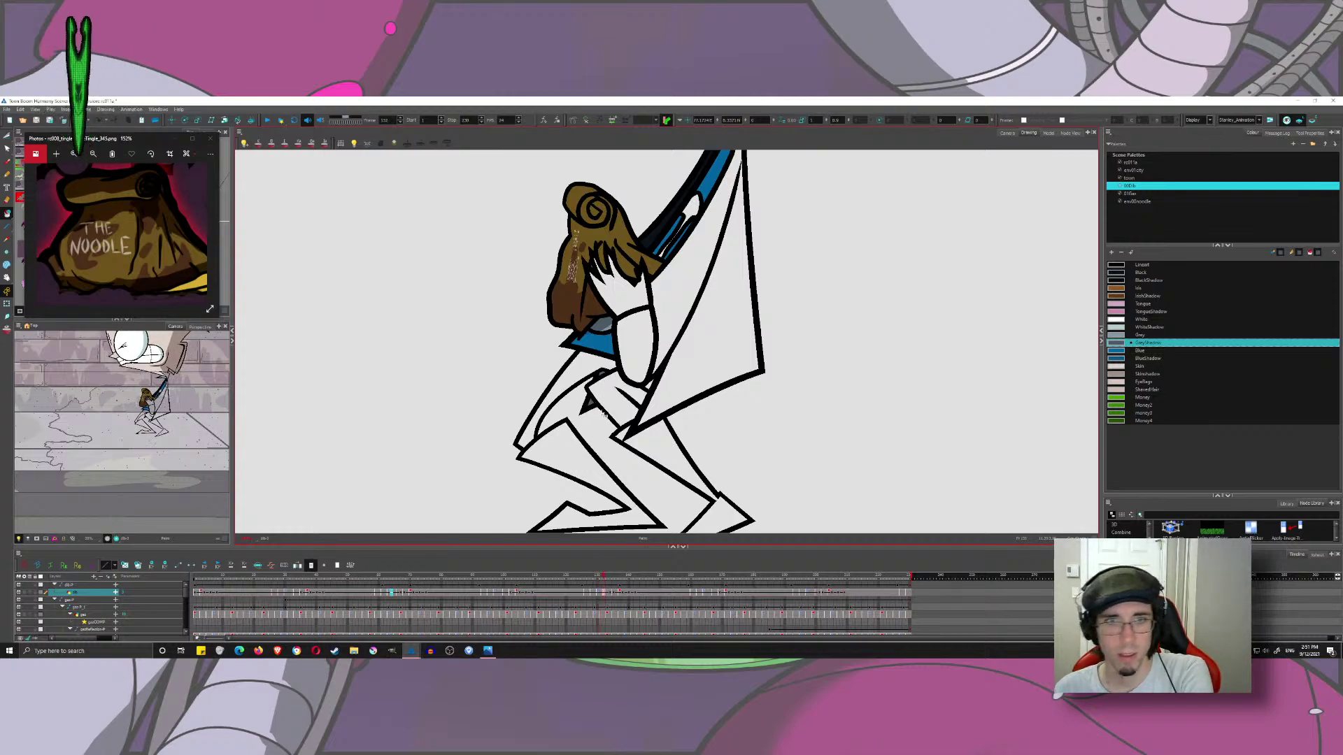
key("period")
key("period")
key("period")
key("comma")
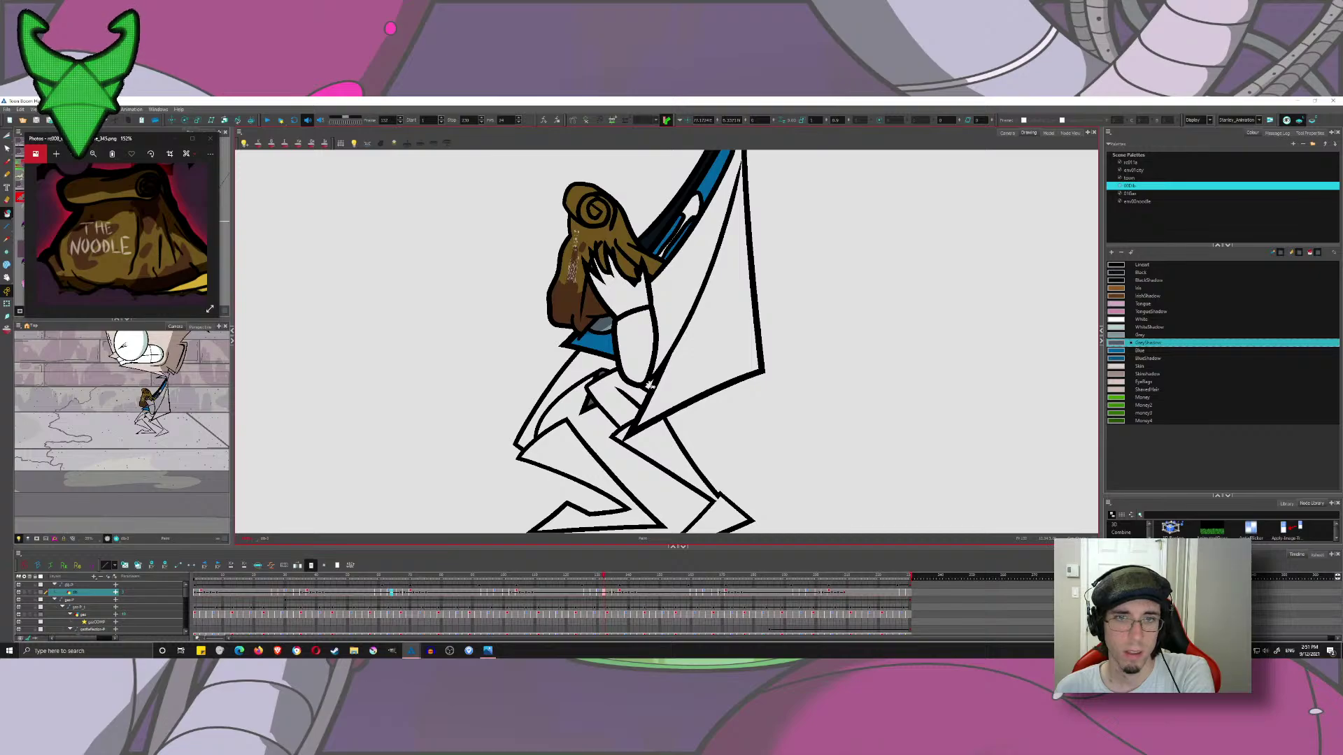
key("comma")
key("comma")
key("comma")
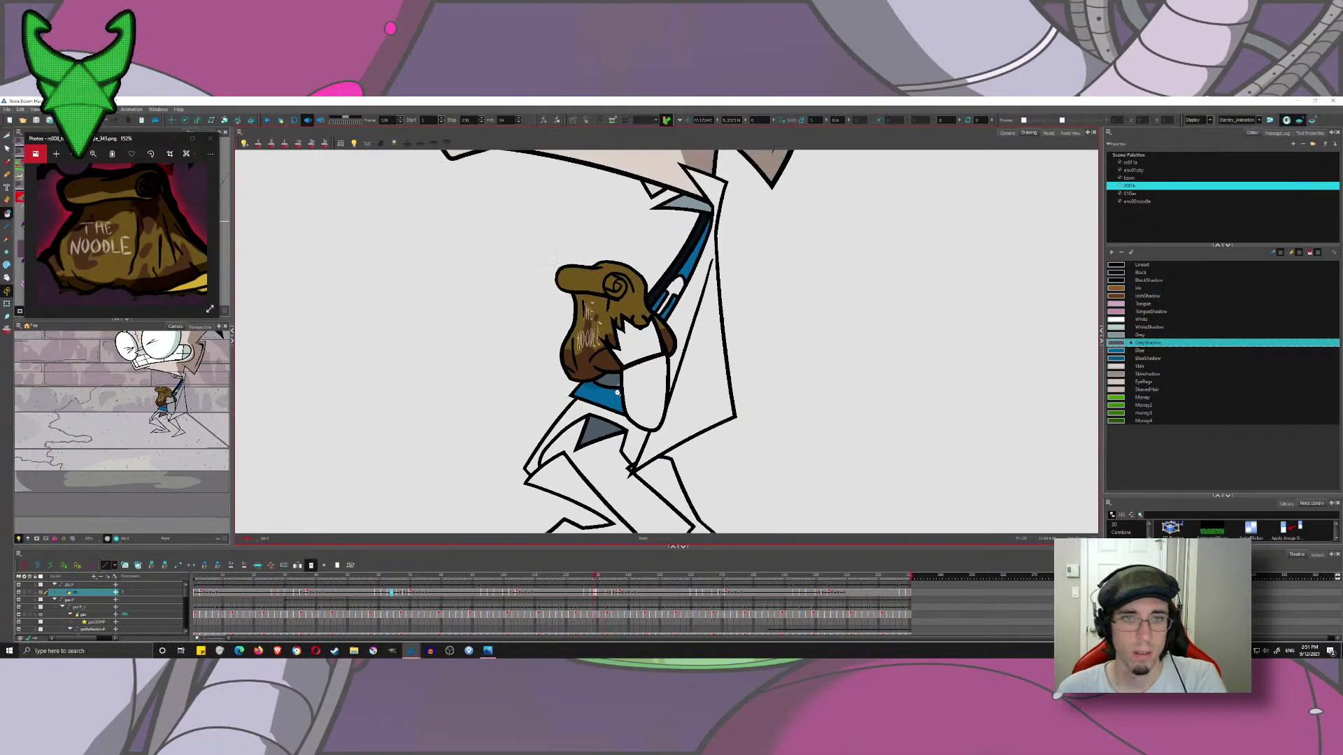
- Examine the whole character at several frames, ending on the coat and legs of the front-facing bag drawing
left_click_drag(625, 309, 605, 370)
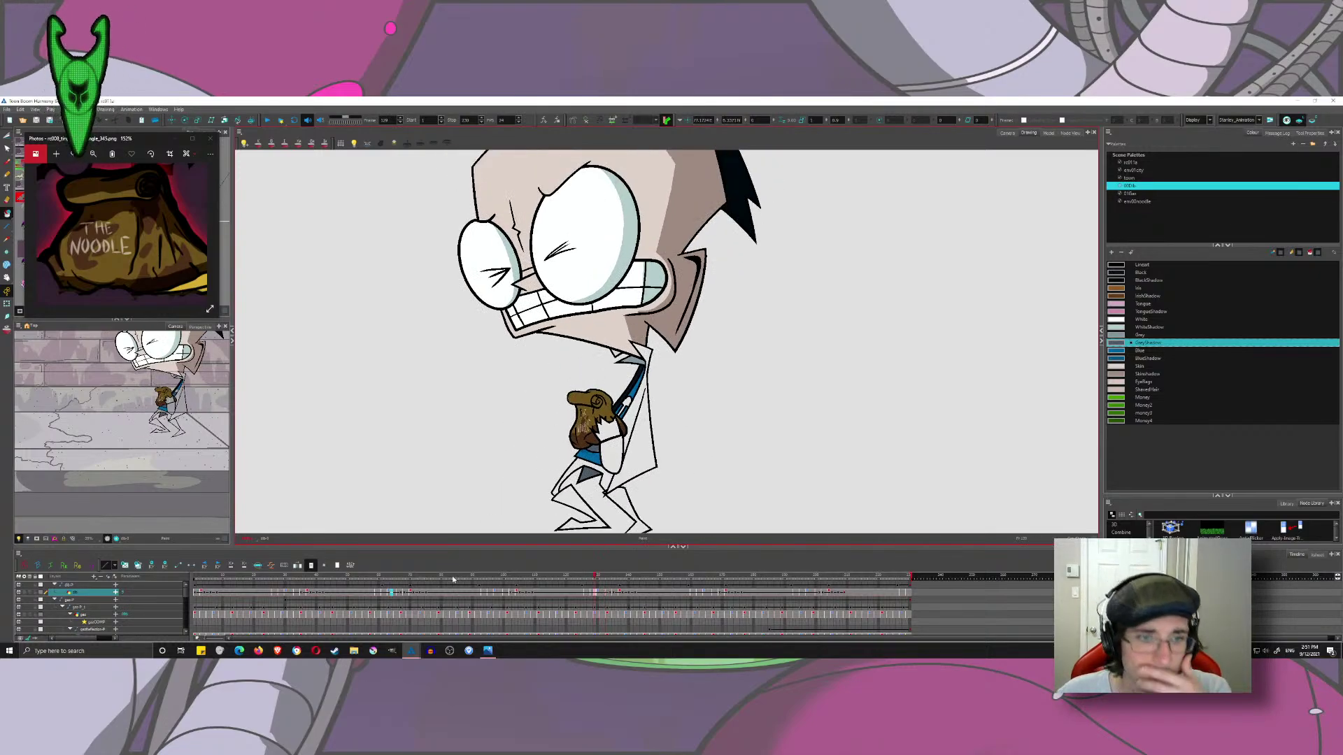
left_click_drag(452, 579, 366, 590)
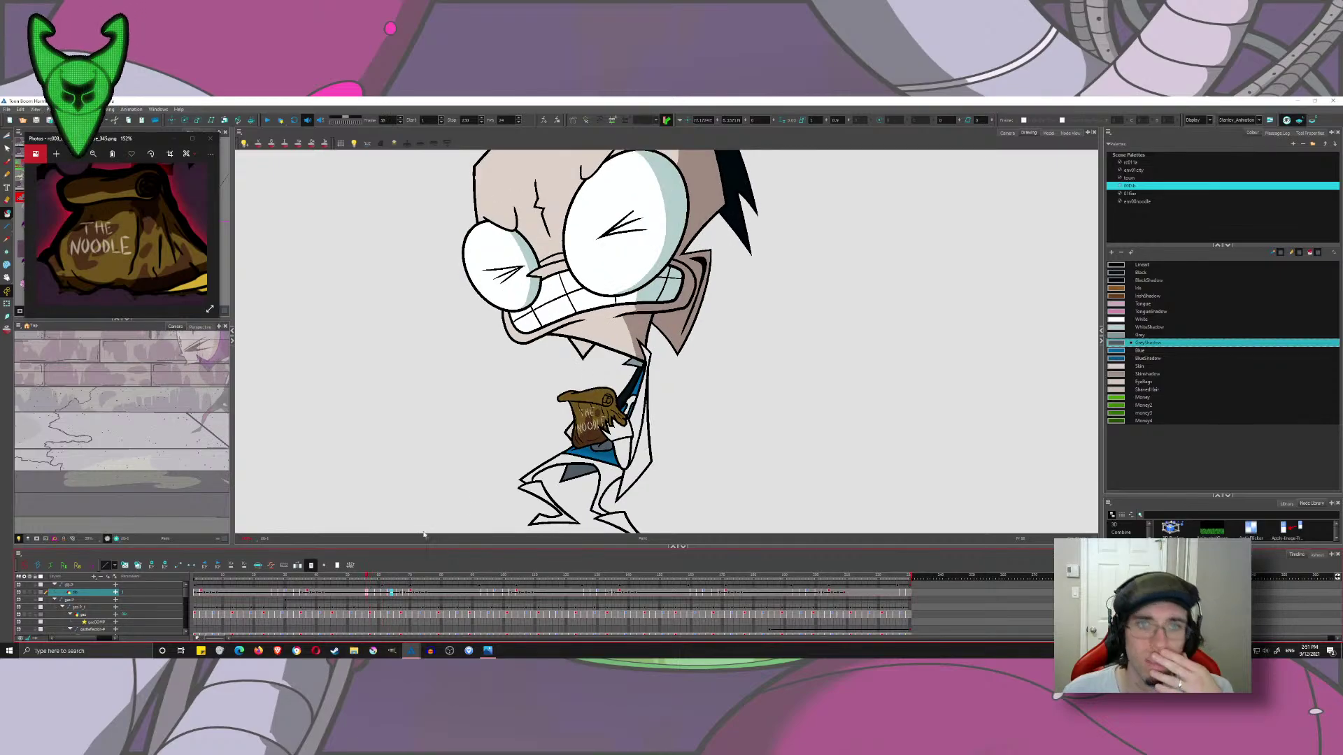
mouse_move(783, 301)
left_mouse_down()
mouse_move(770, 364)
mouse_move(694, 363)
left_mouse_up()
scroll(762, 368, "down", 3)
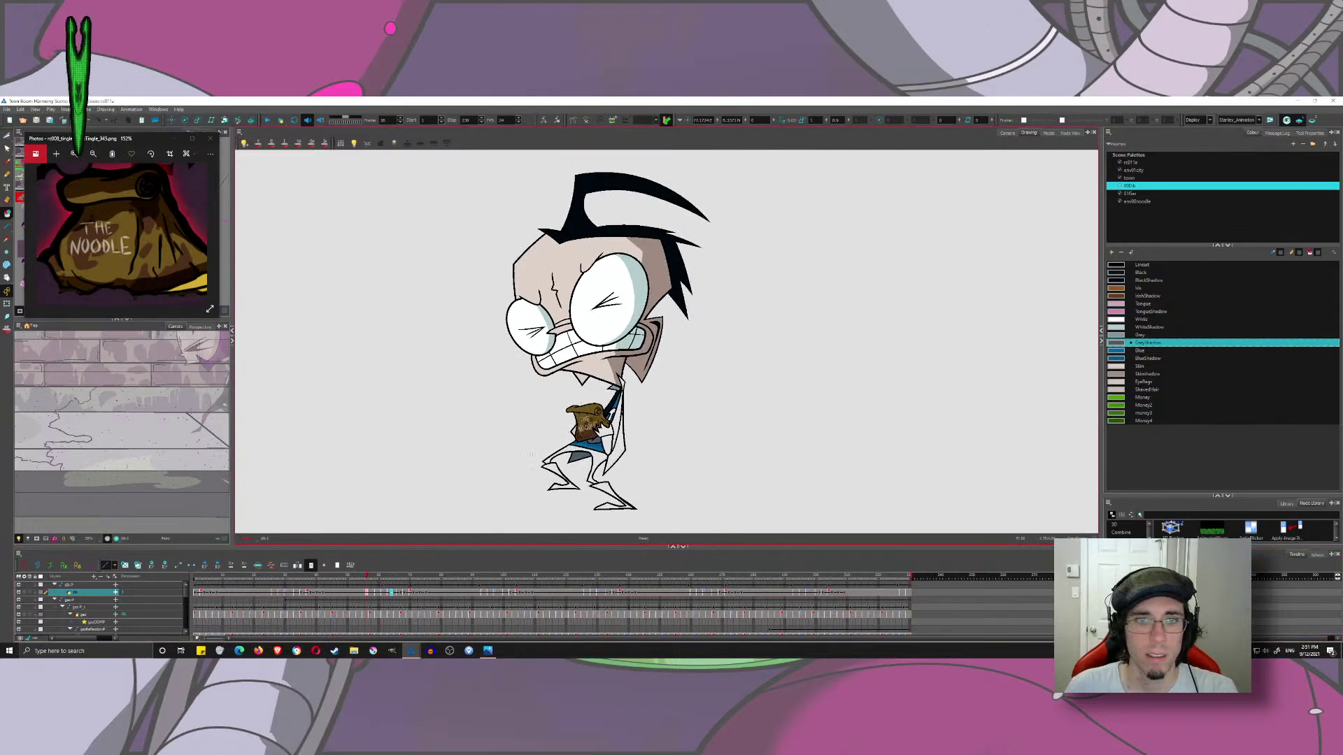
scroll(666, 429, "up", 6)
left_click_drag(666, 428, 653, 362)
scroll(468, 337, "down", 3)
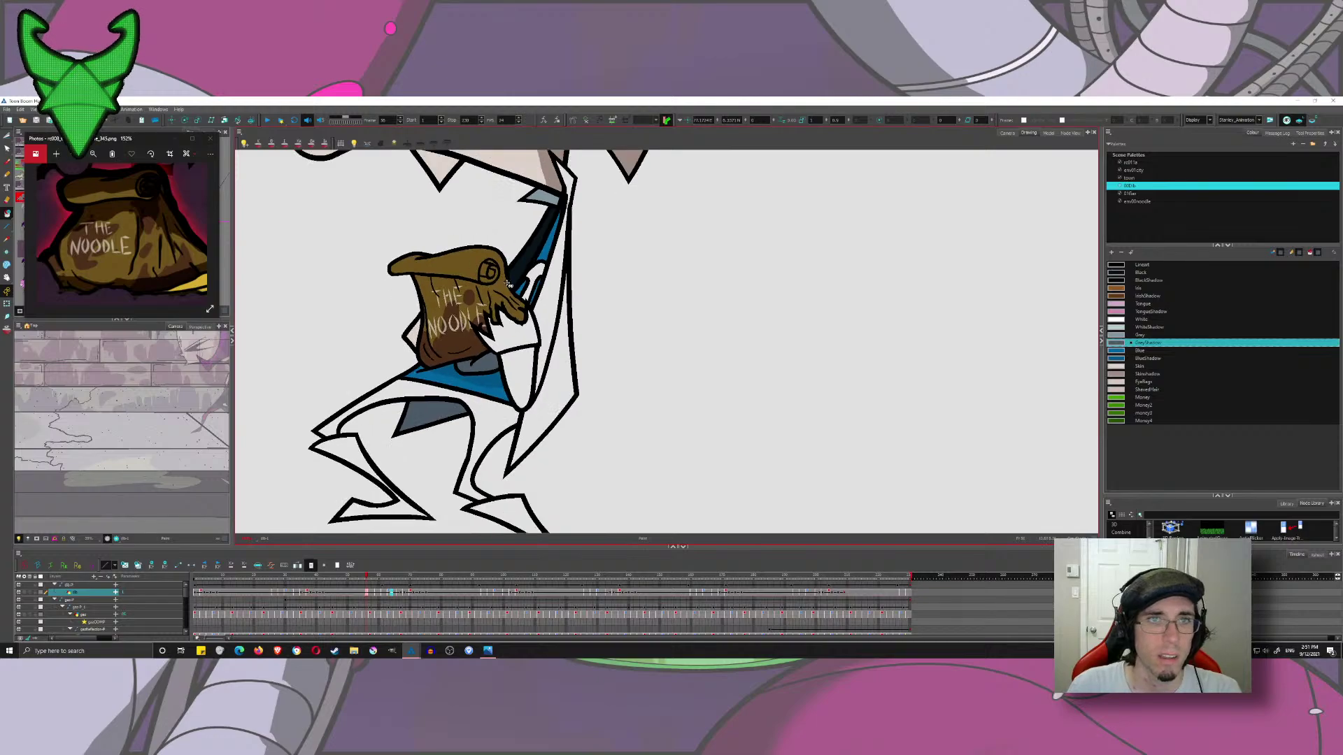
left_click_drag(468, 337, 427, 366)
- Brush a long Black dividing line from the collar down past the coat's hem on the front-facing bag drawing, replacing a short first attempt
left_click(5, 165)
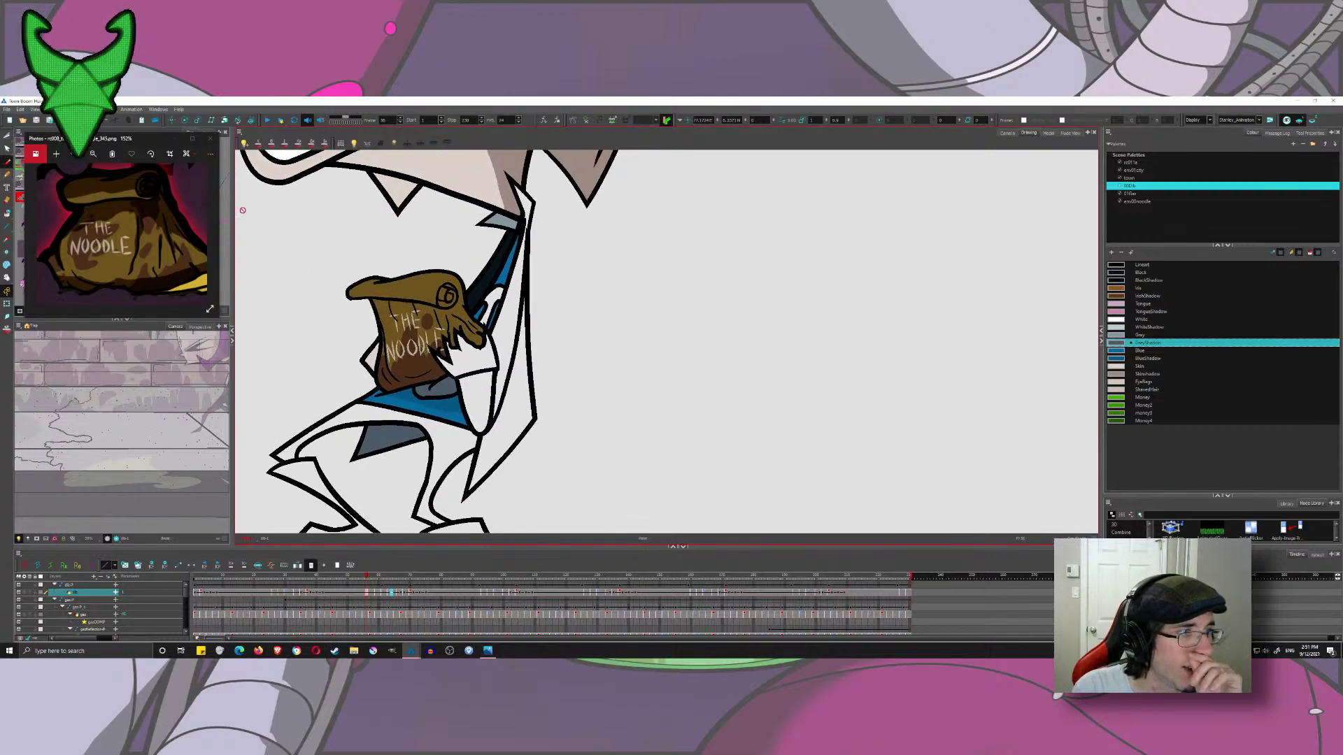
left_click(1141, 273)
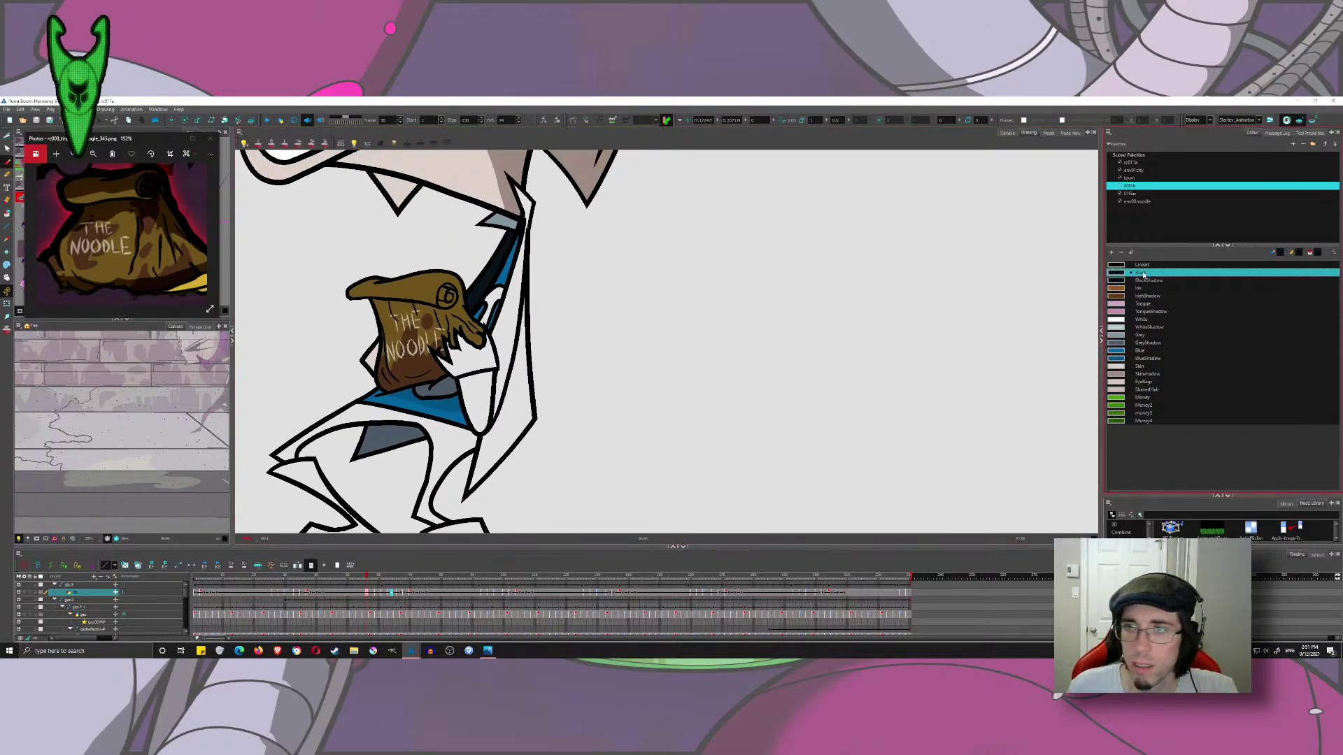
mouse_move(488, 460)
left_mouse_down()
mouse_move(501, 472)
mouse_move(514, 414)
left_mouse_up()
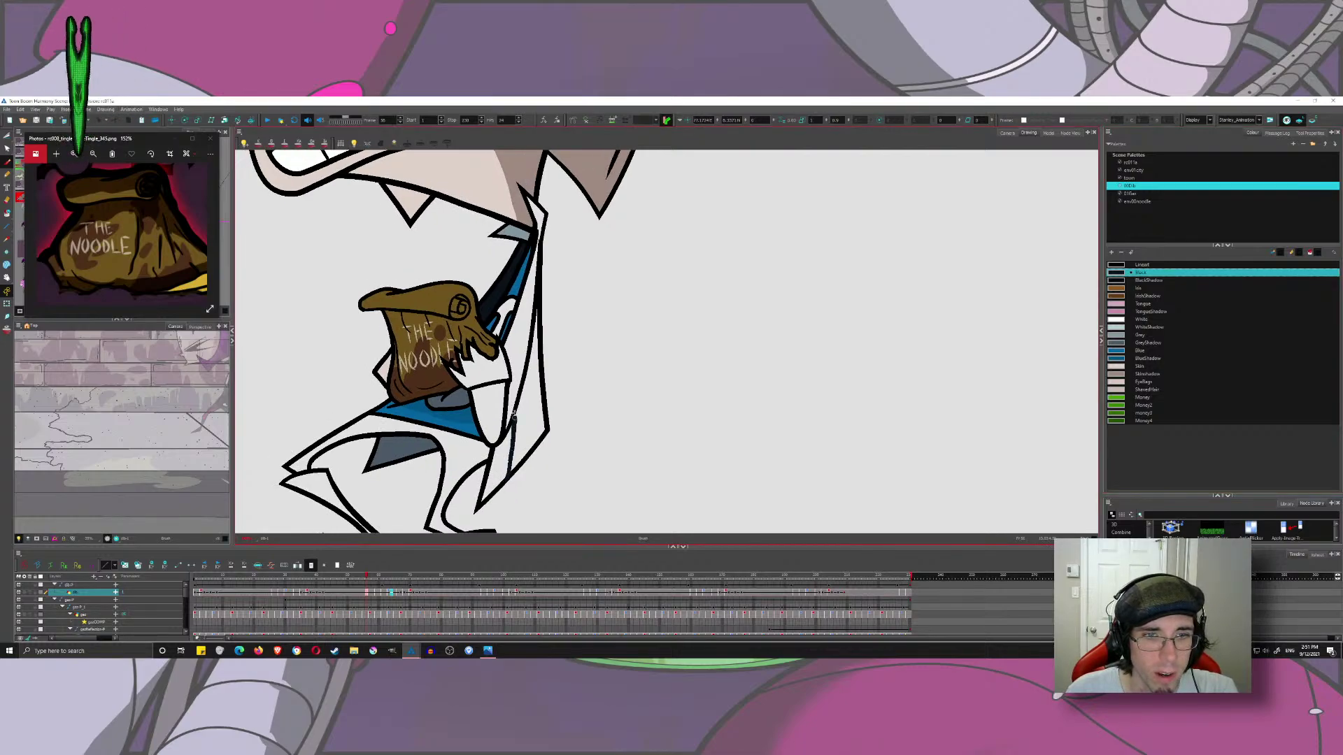
key("ctrl+z")
key("alt+s")
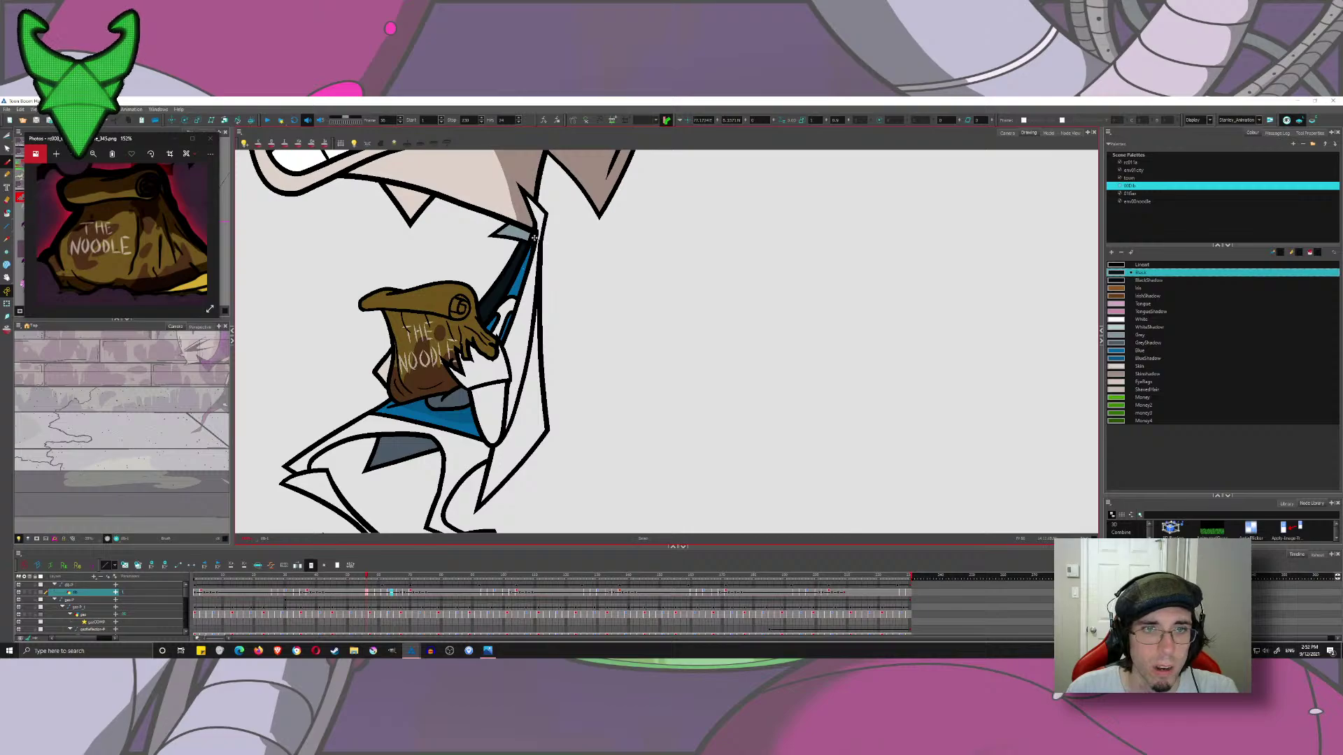
left_click_drag(533, 226, 513, 533)
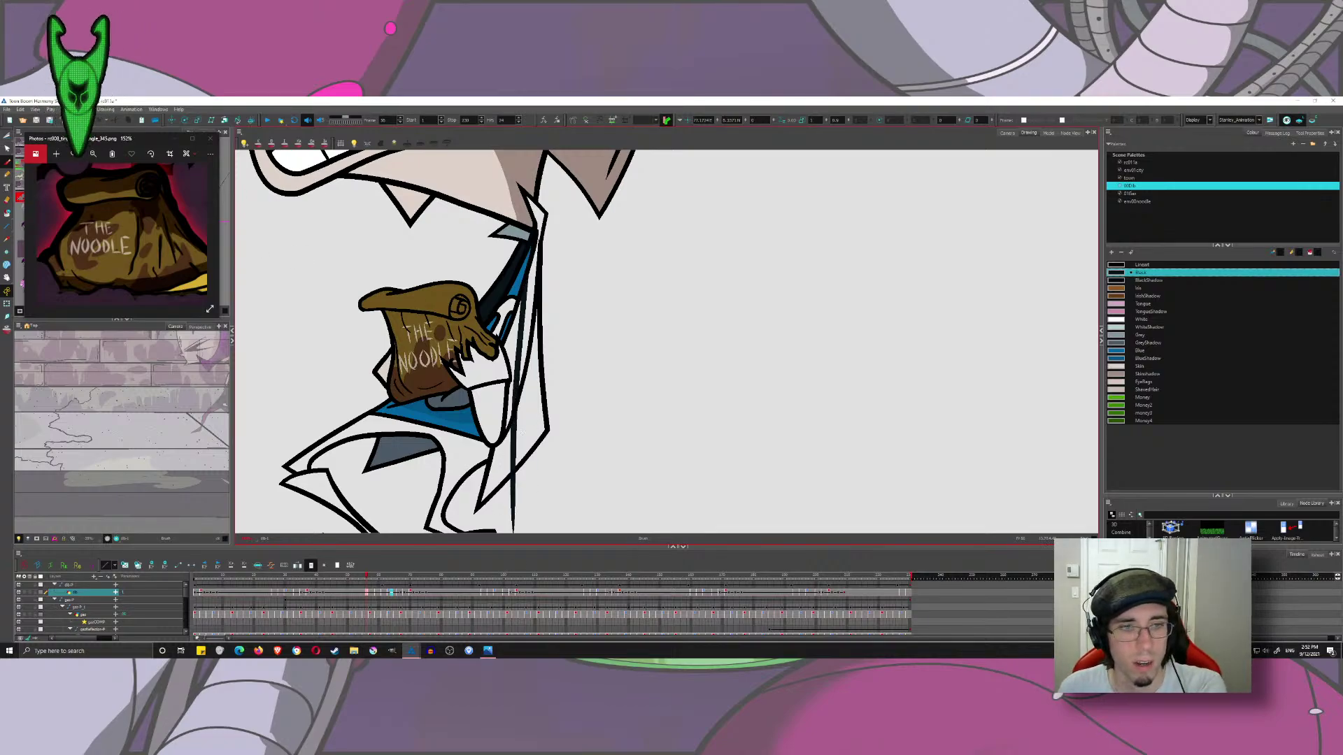
- Step through the drawings around the front-facing bag drawing to compare the coat's lines from pose to pose
key("period")
key("period")
key("period")
mouse_move(514, 497)
left_mouse_down()
mouse_move(504, 307)
mouse_move(517, 490)
left_mouse_up()
key("period")
key("period")
key("period")
key("period")
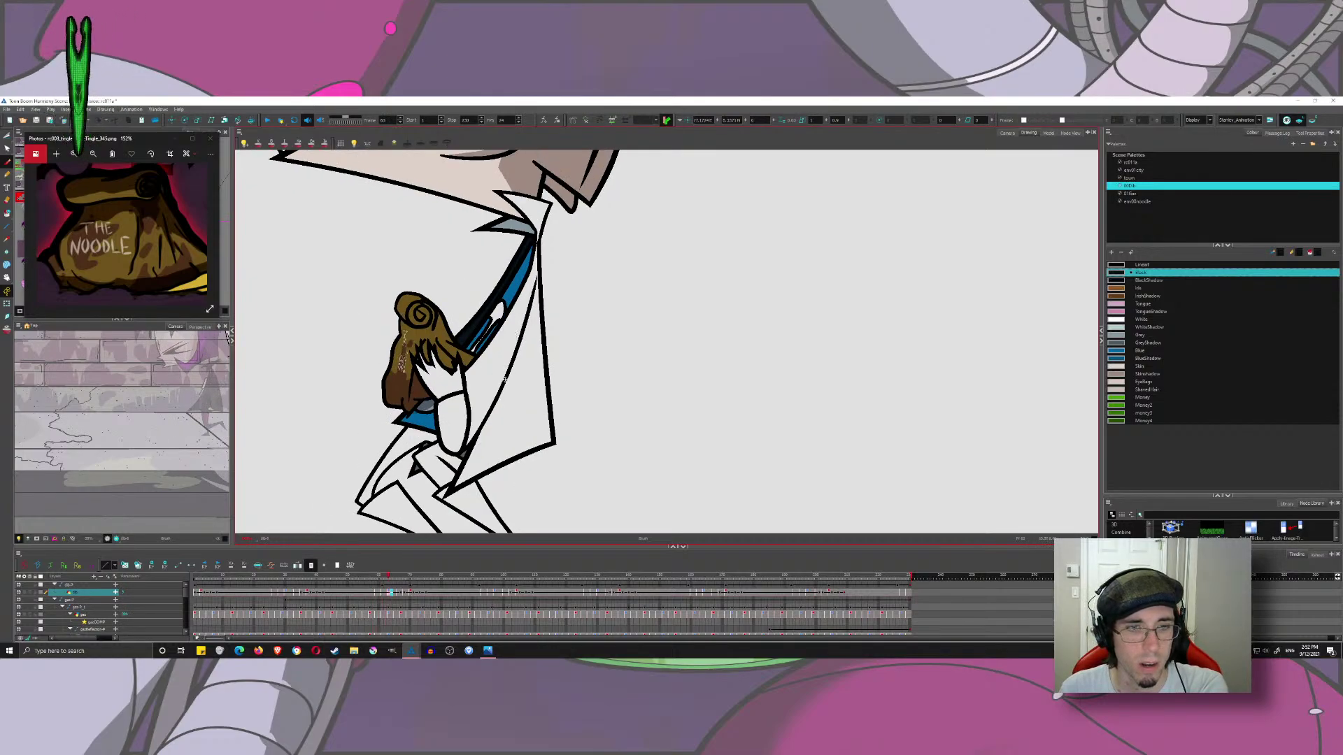
key("f")
key("f")
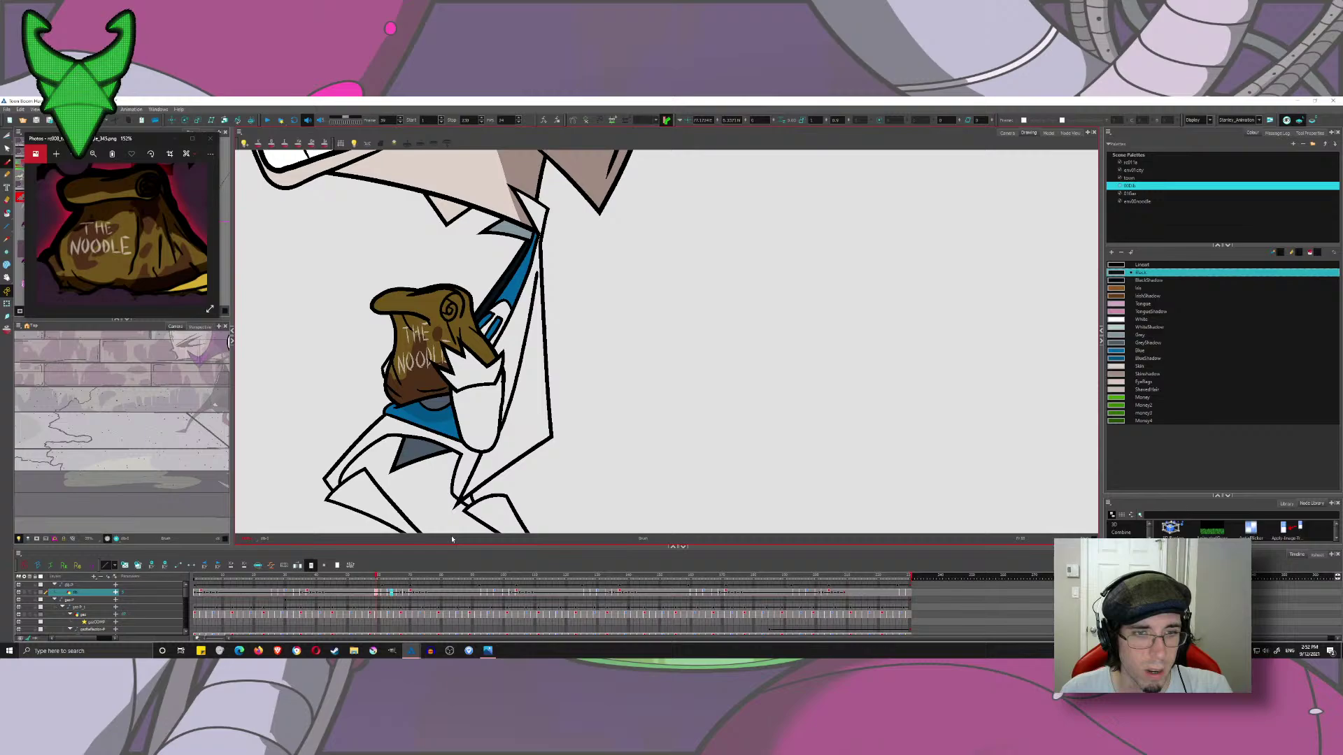
left_click(369, 576)
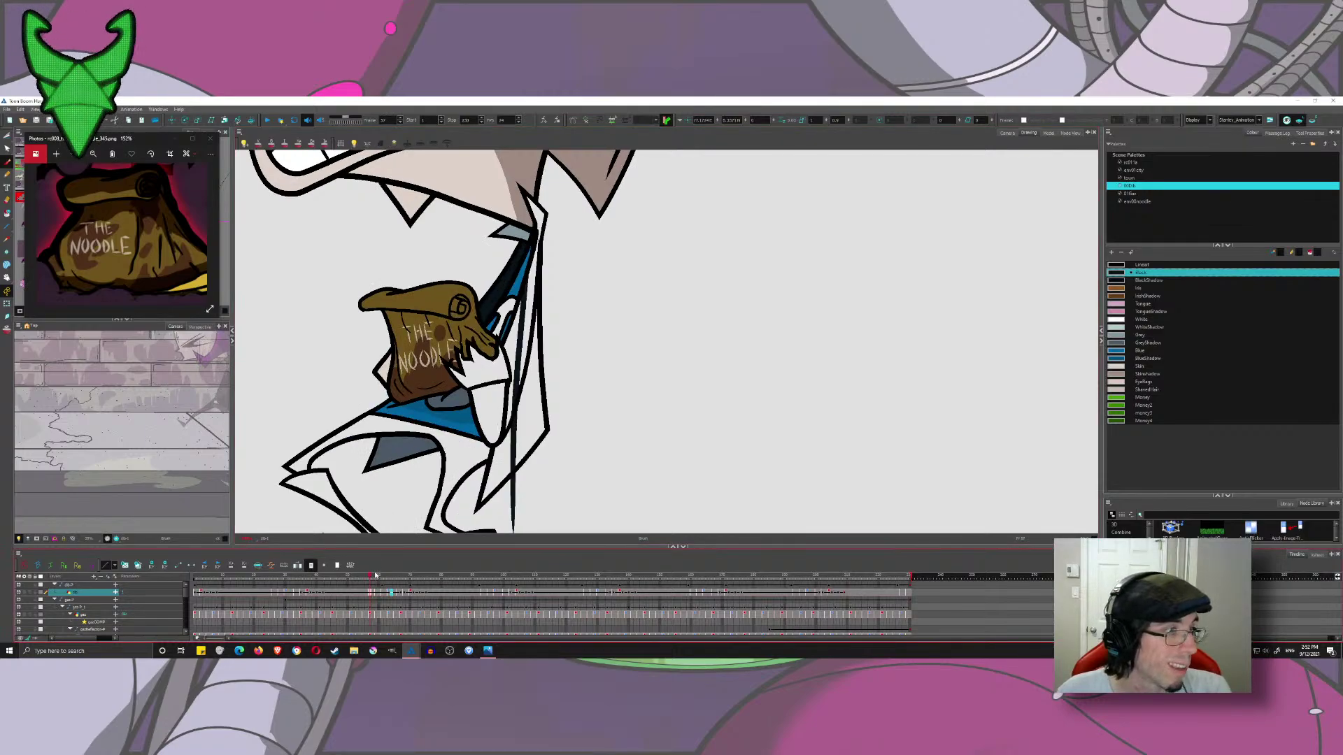
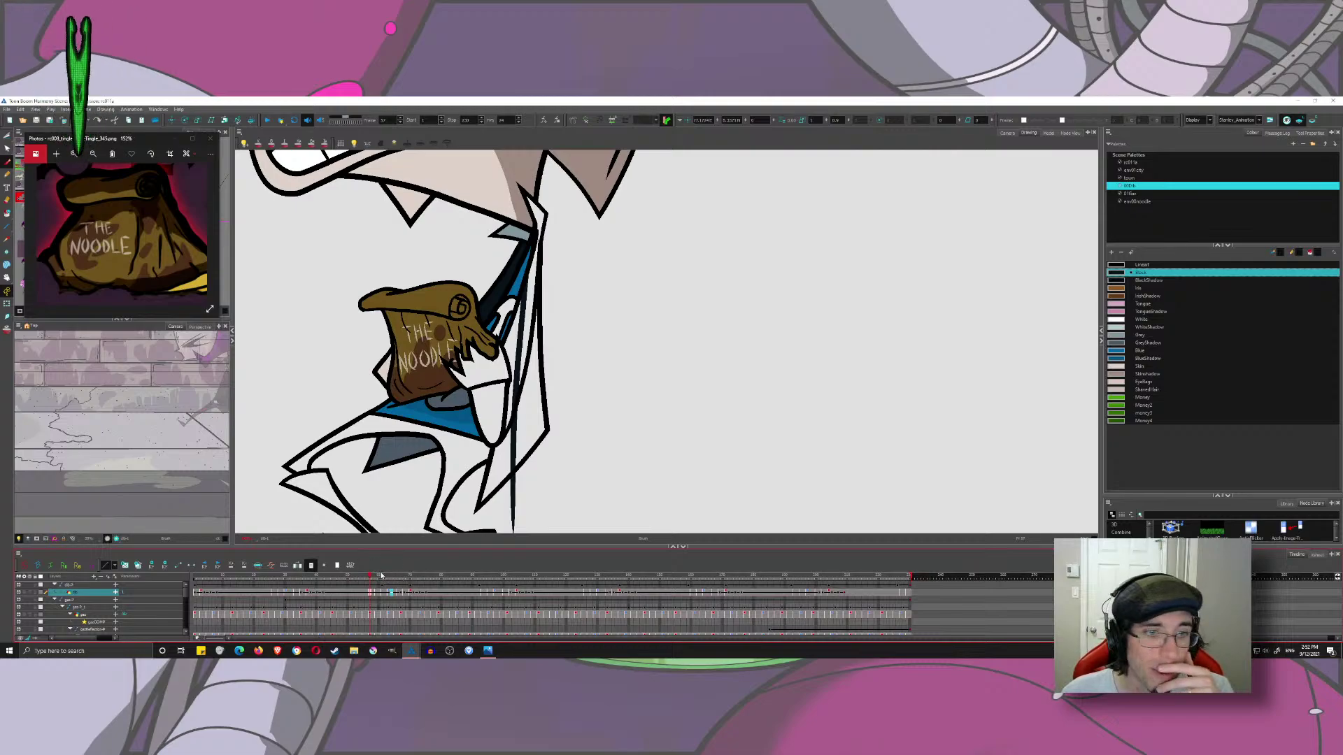
- Brush two crossing Black lines over the collar on the uncoloured rolled-bag drawing, redoing the second until it reaches the coat's back line
left_click_drag(372, 579, 413, 580)
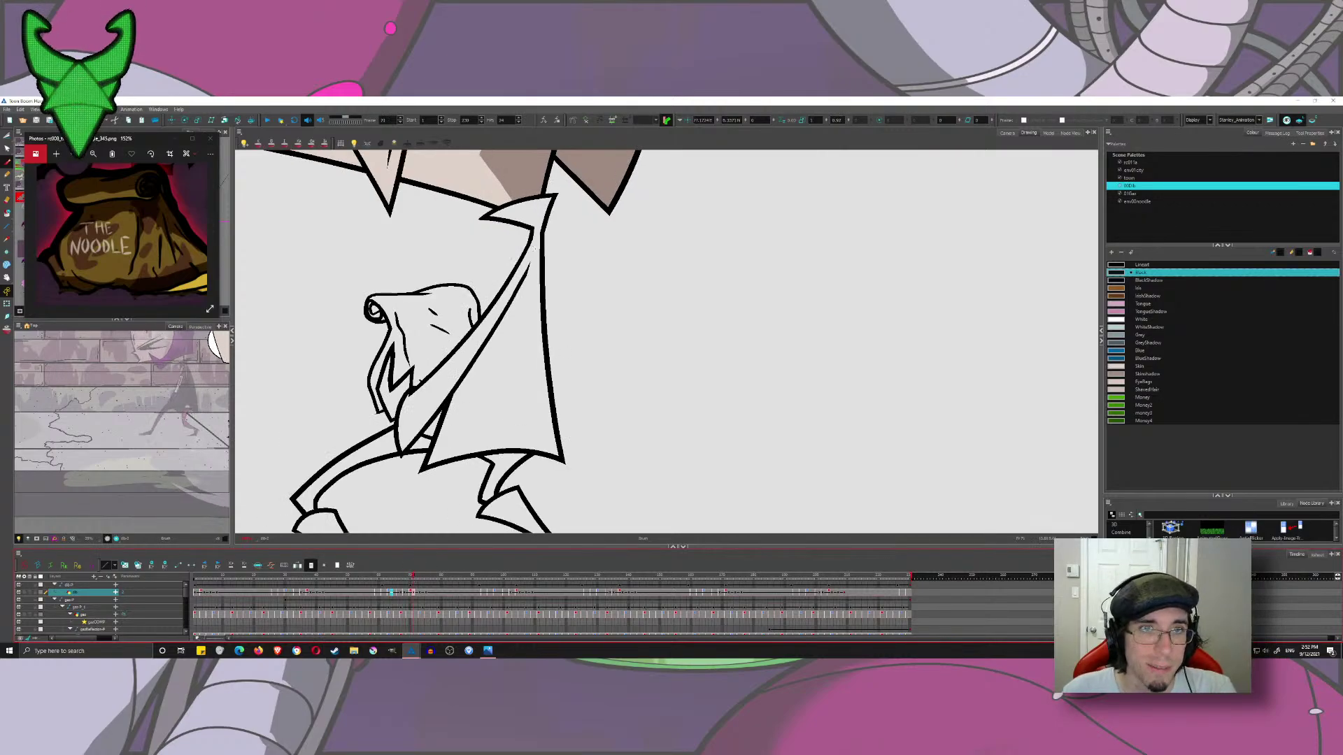
left_click_drag(505, 201, 566, 247)
key("ctrl+z")
scroll(484, 186, "up", 3)
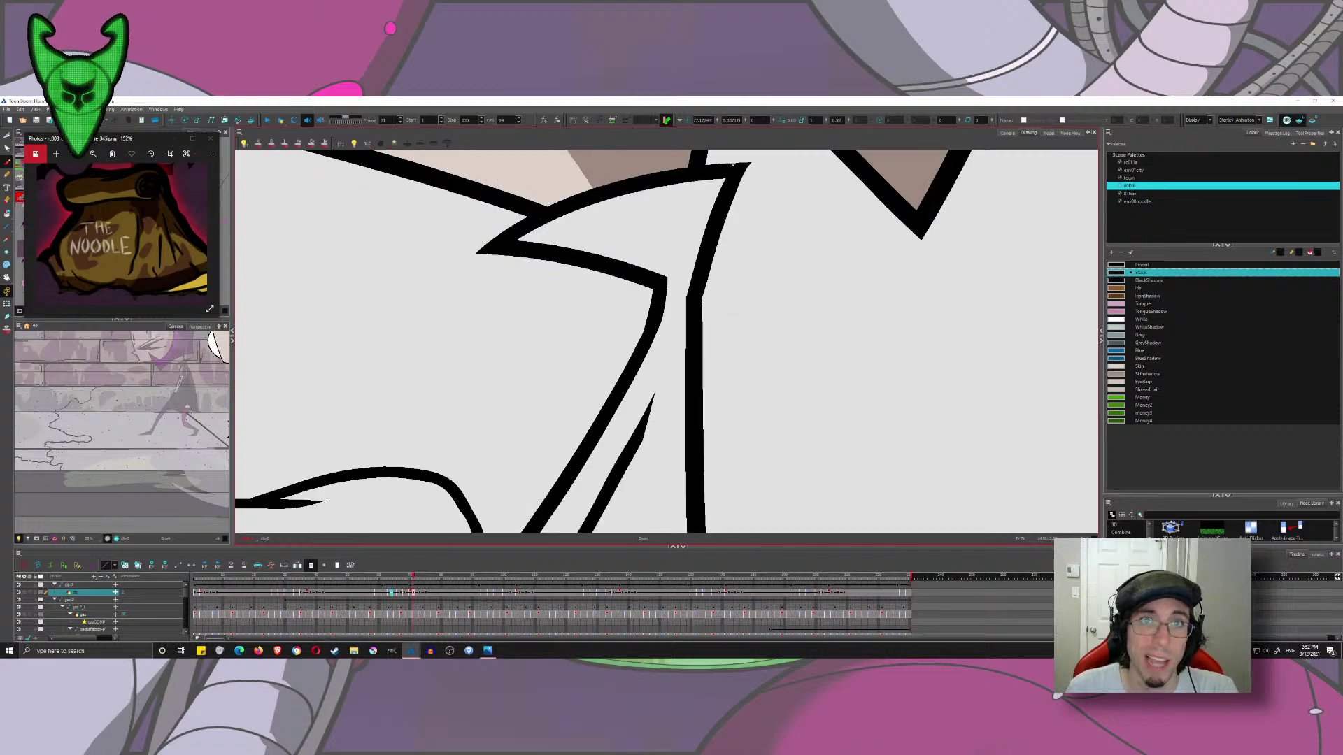
left_click_drag(699, 178, 489, 311)
left_click_drag(545, 203, 749, 343)
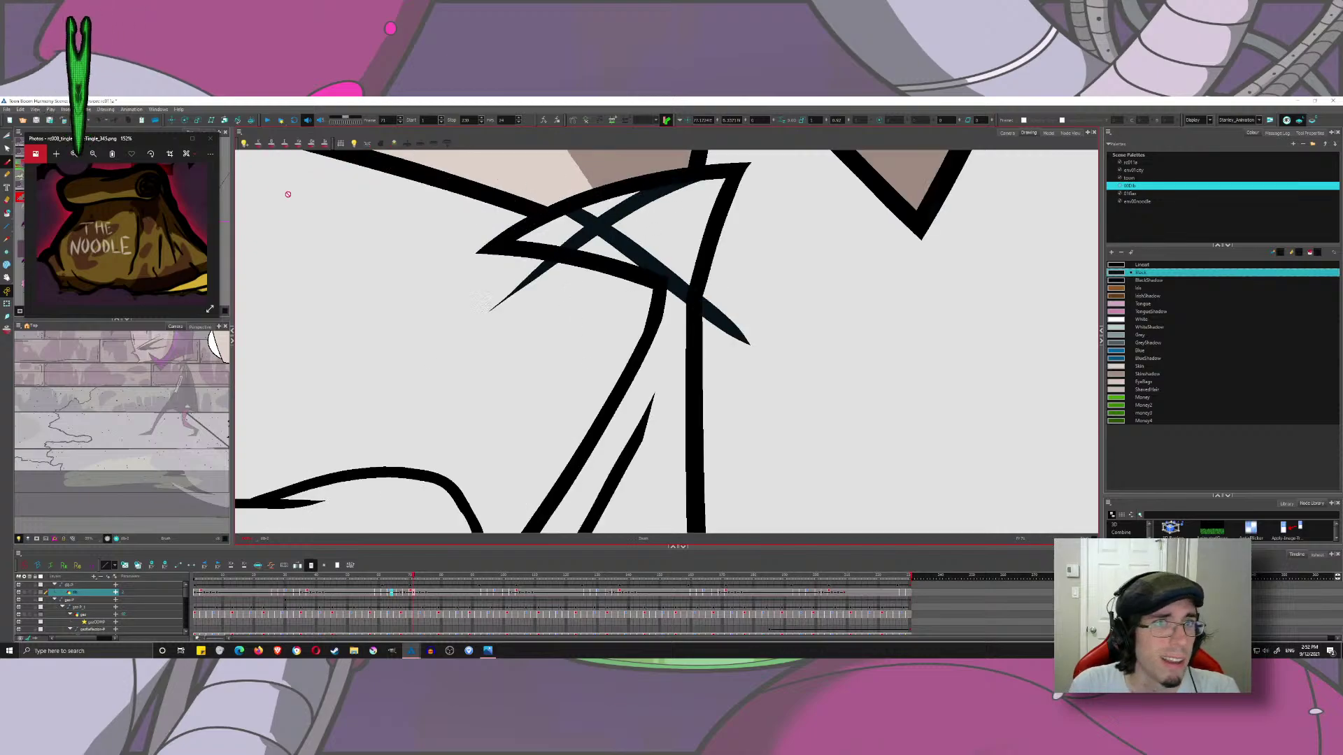
key("ctrl+z")
left_click_drag(581, 204, 755, 337)
key("ctrl+z")
left_click_drag(594, 196, 743, 365)
key("ctrl+z")
left_click_drag(581, 188, 686, 318)
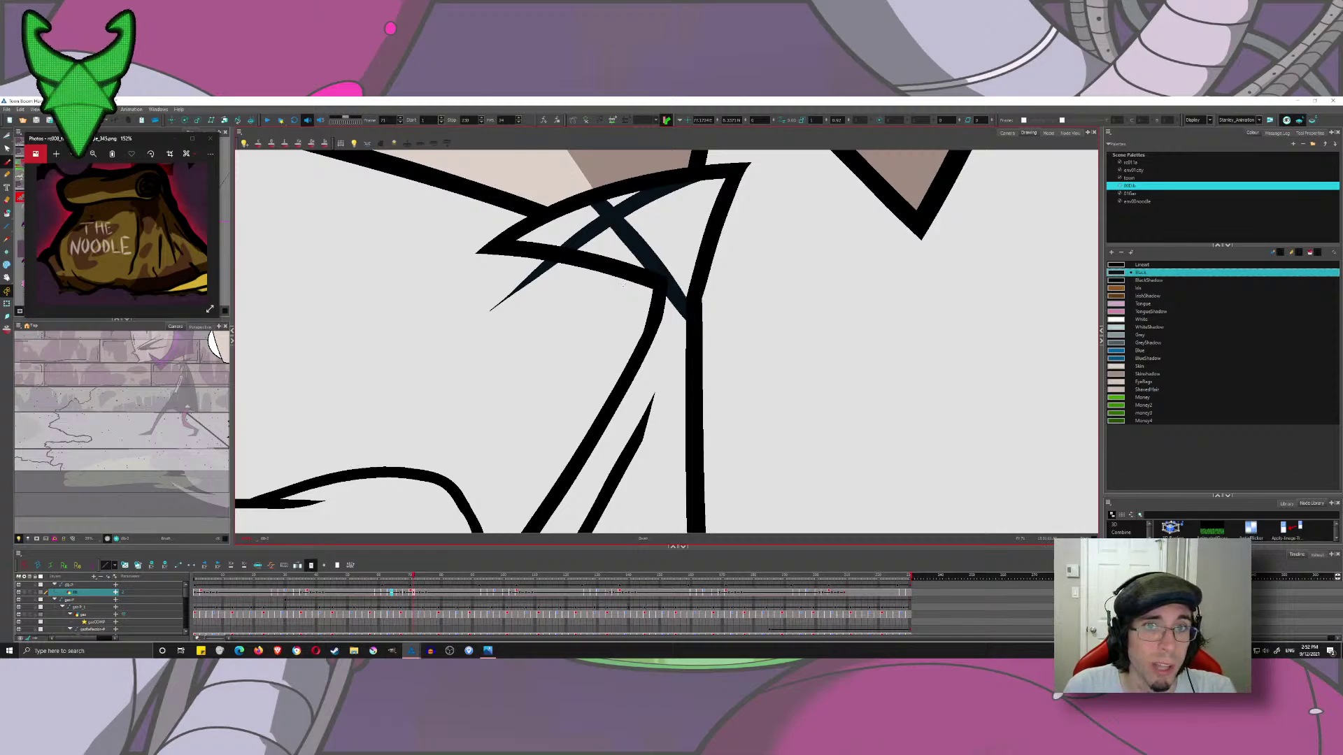
- Brush a long Black dividing line from the collar down past the coat's hem on the uncoloured rolled-bag drawing, redoing it until it curves cleanly
scroll(519, 344, "down", 6)
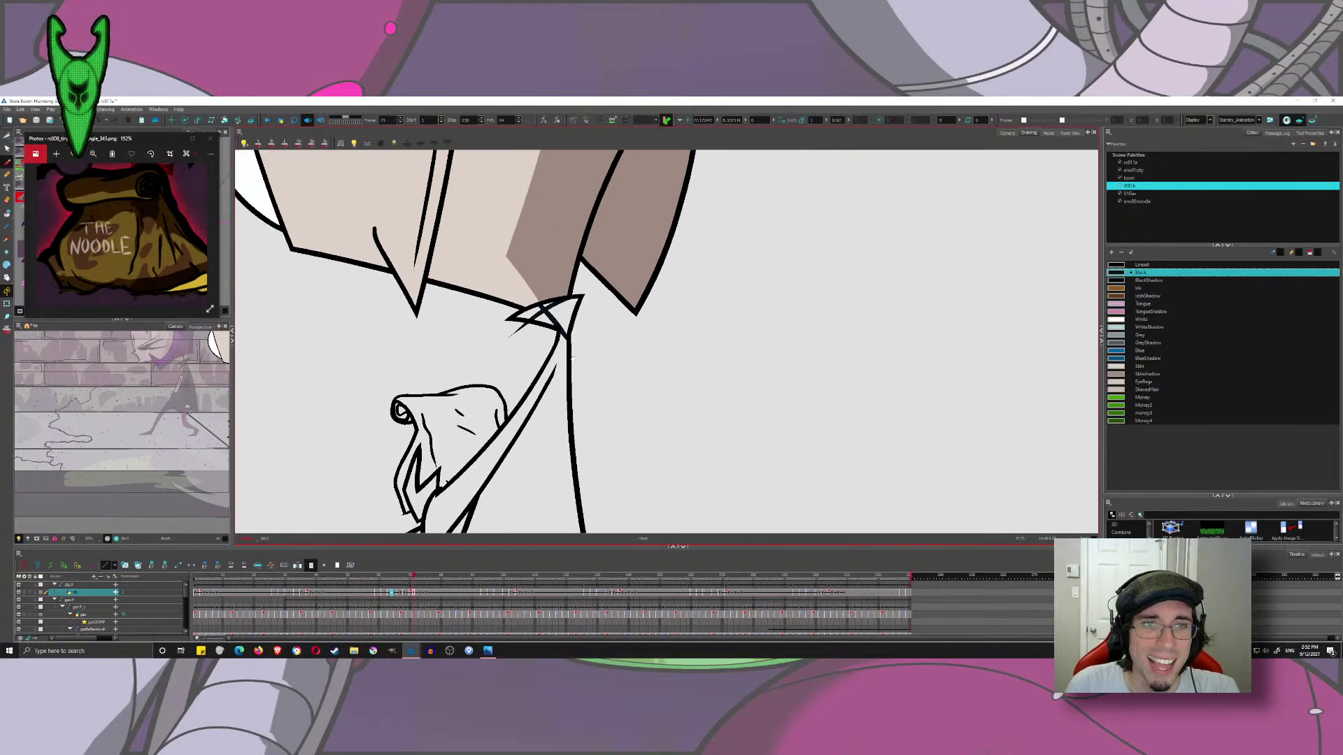
mouse_move(519, 344)
left_mouse_down()
mouse_move(545, 250)
mouse_move(575, 303)
left_mouse_up()
key("ctrl+z")
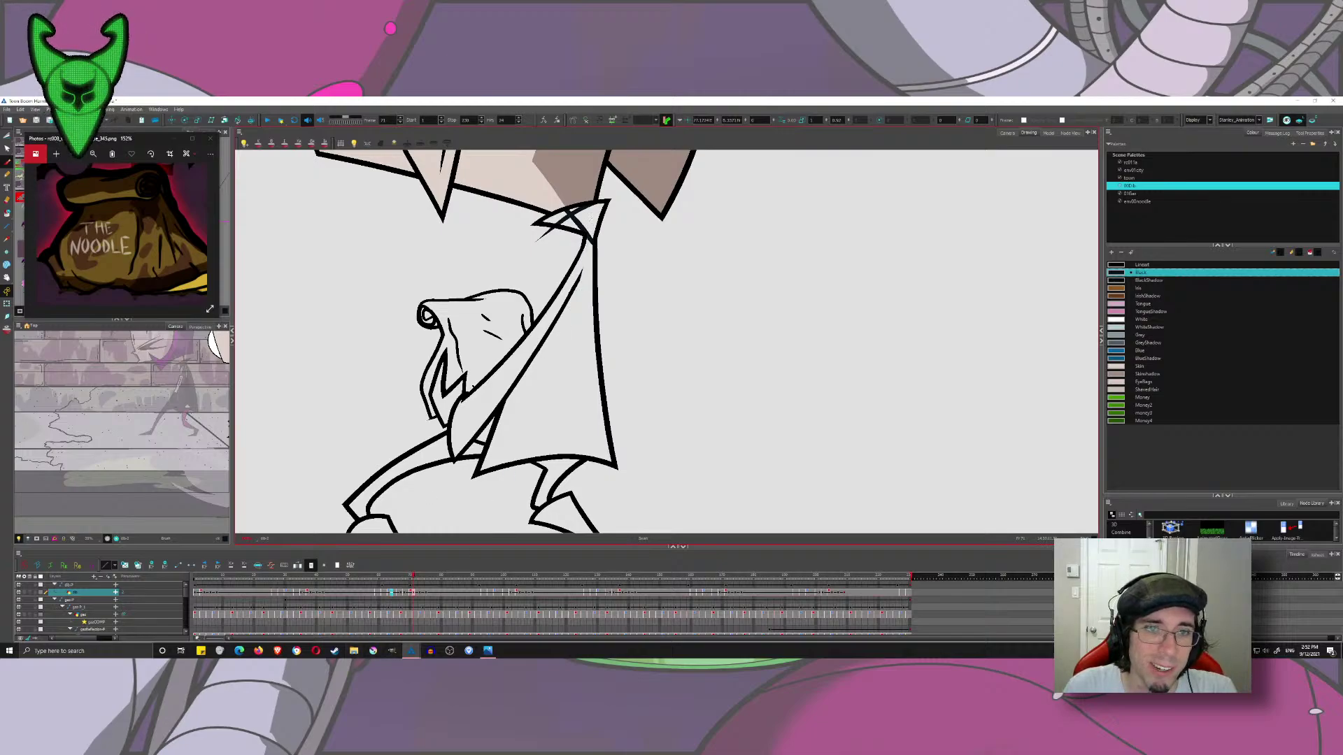
left_click_drag(592, 242, 563, 528)
key("ctrl+z")
mouse_move(590, 241)
left_mouse_down()
mouse_move(586, 287)
mouse_move(535, 507)
left_mouse_up()
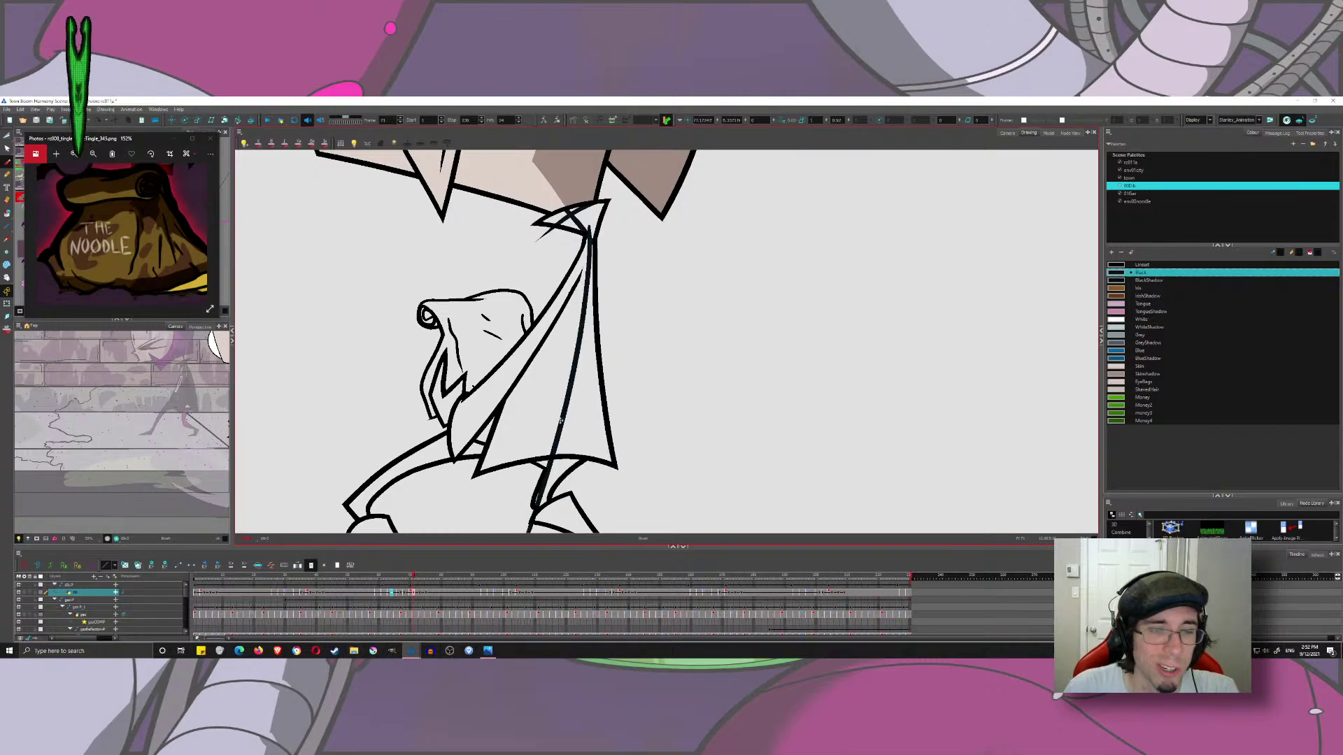
key("ctrl+z")
left_click_drag(592, 221, 509, 533)
key("ctrl+z")
left_click_drag(592, 216, 535, 518)
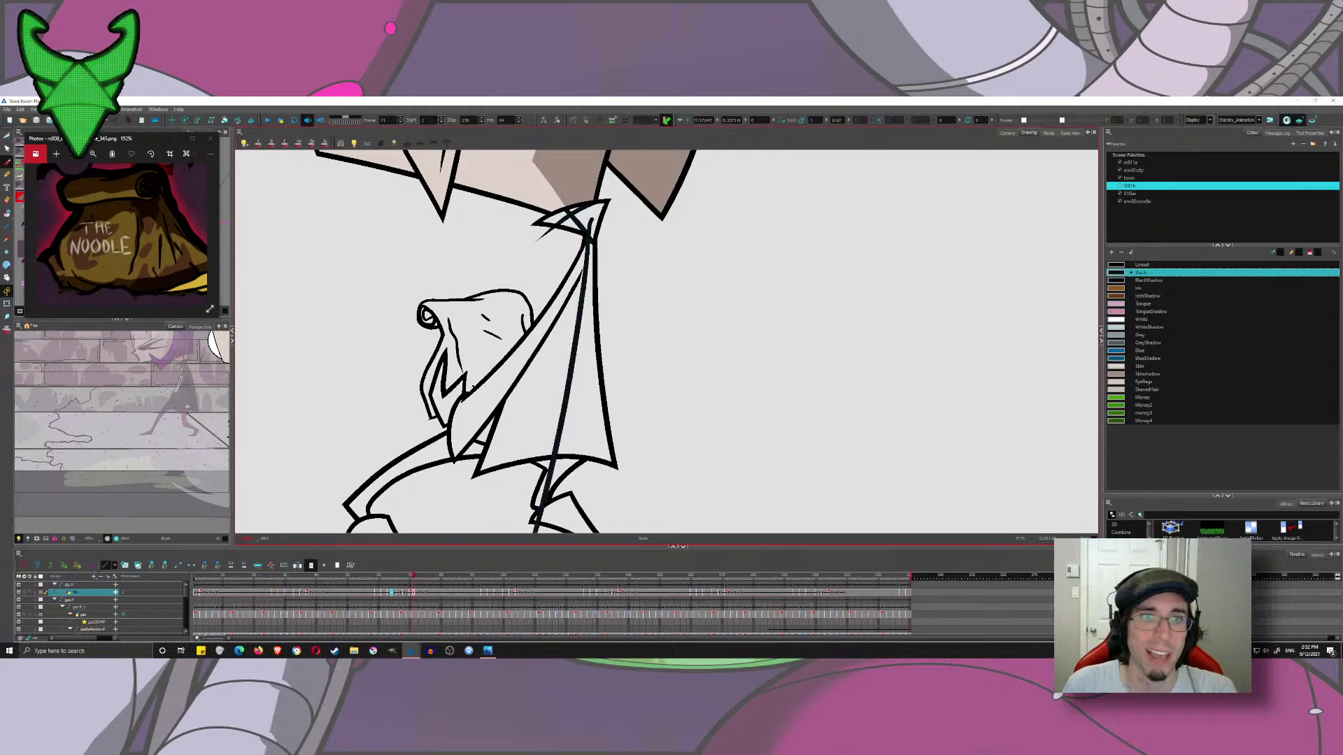
key("ctrl+z")
mouse_move(590, 217)
left_mouse_down()
mouse_move(582, 306)
mouse_move(524, 528)
left_mouse_up()
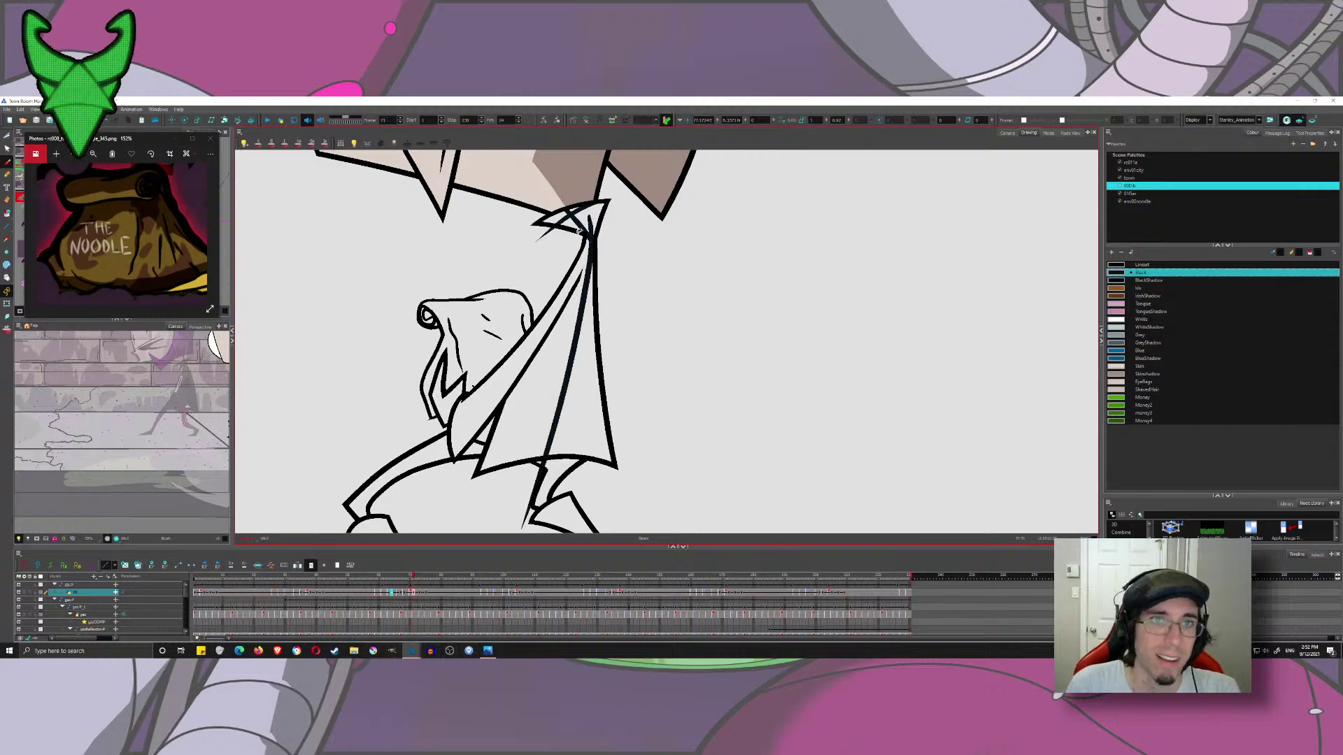
key("ctrl+z")
left_click_drag(592, 219, 509, 463)
key("ctrl+z")
mouse_move(592, 221)
left_mouse_down()
mouse_move(532, 504)
mouse_move(494, 347)
left_mouse_up()
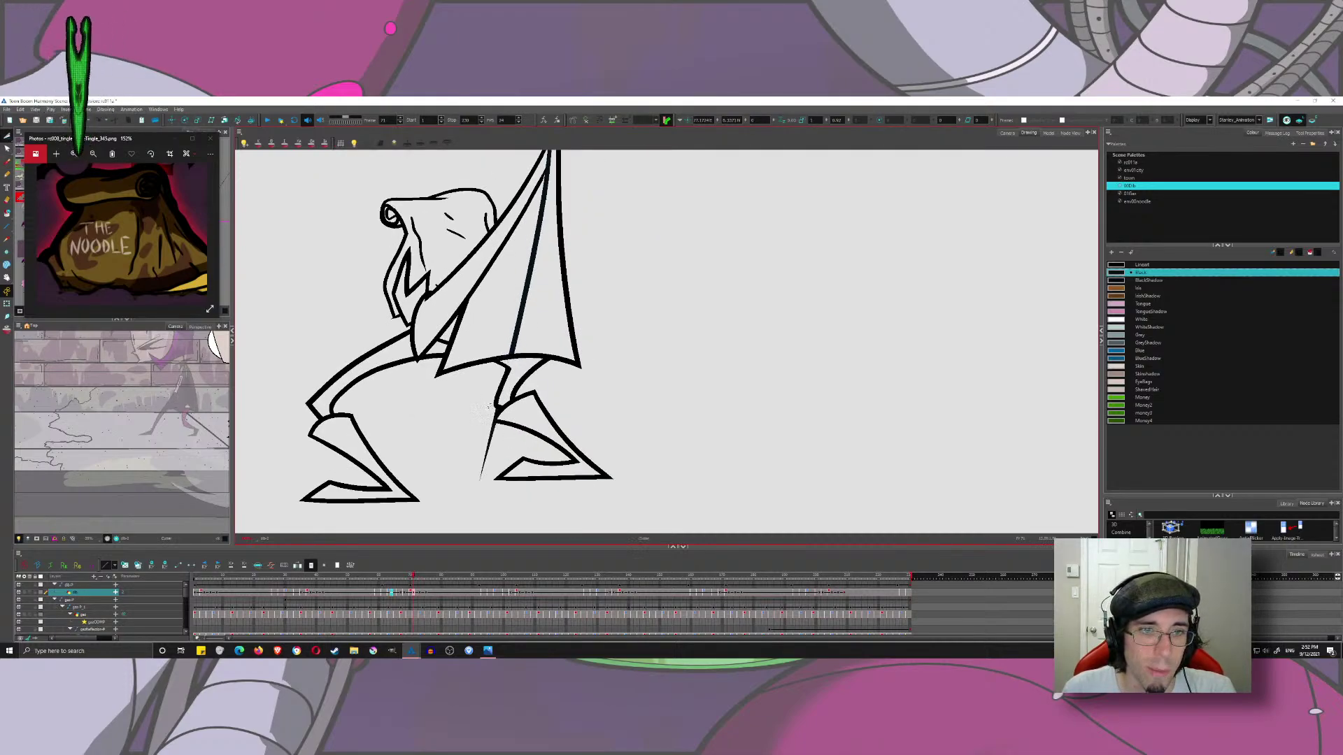
- Cut away the excess ends of the collar and dividing lines on the uncoloured rolled-bag drawing and save the scene
scroll(556, 254, "up", 3)
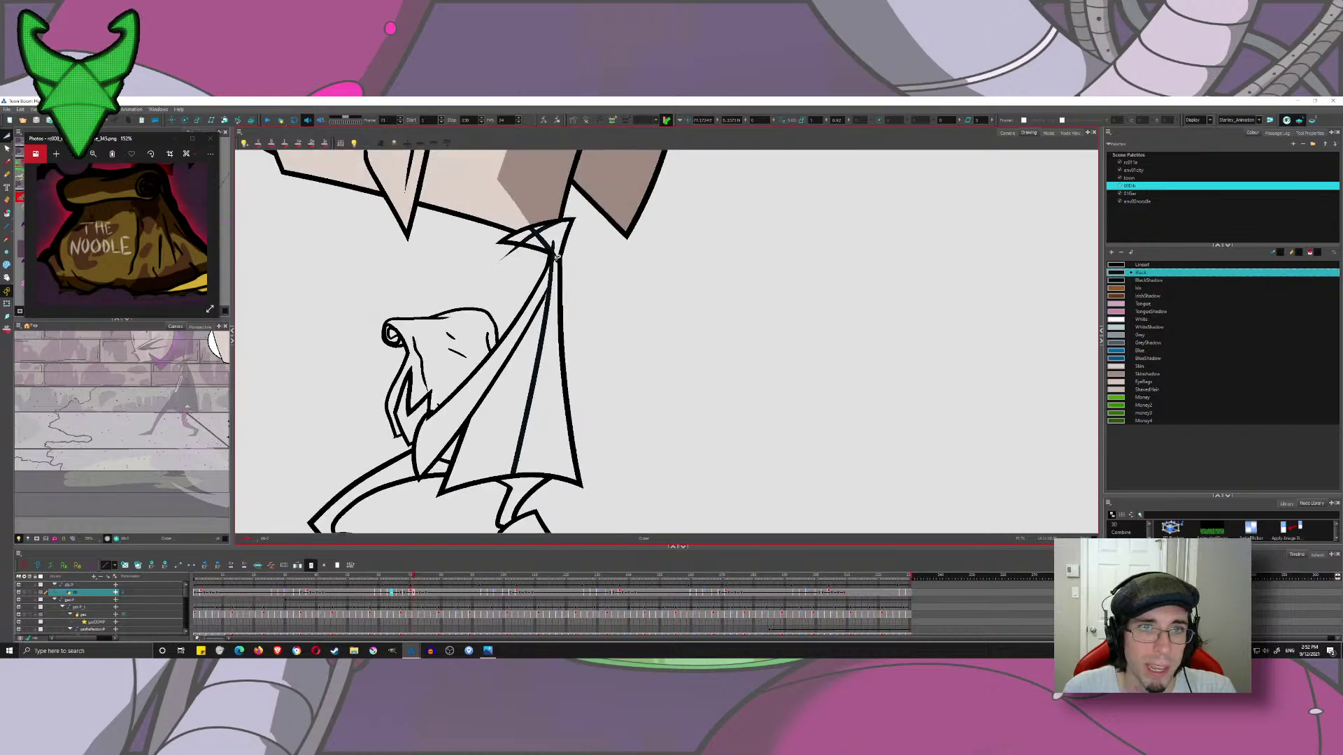
scroll(557, 256, "up", 2)
scroll(633, 269, "up", 2)
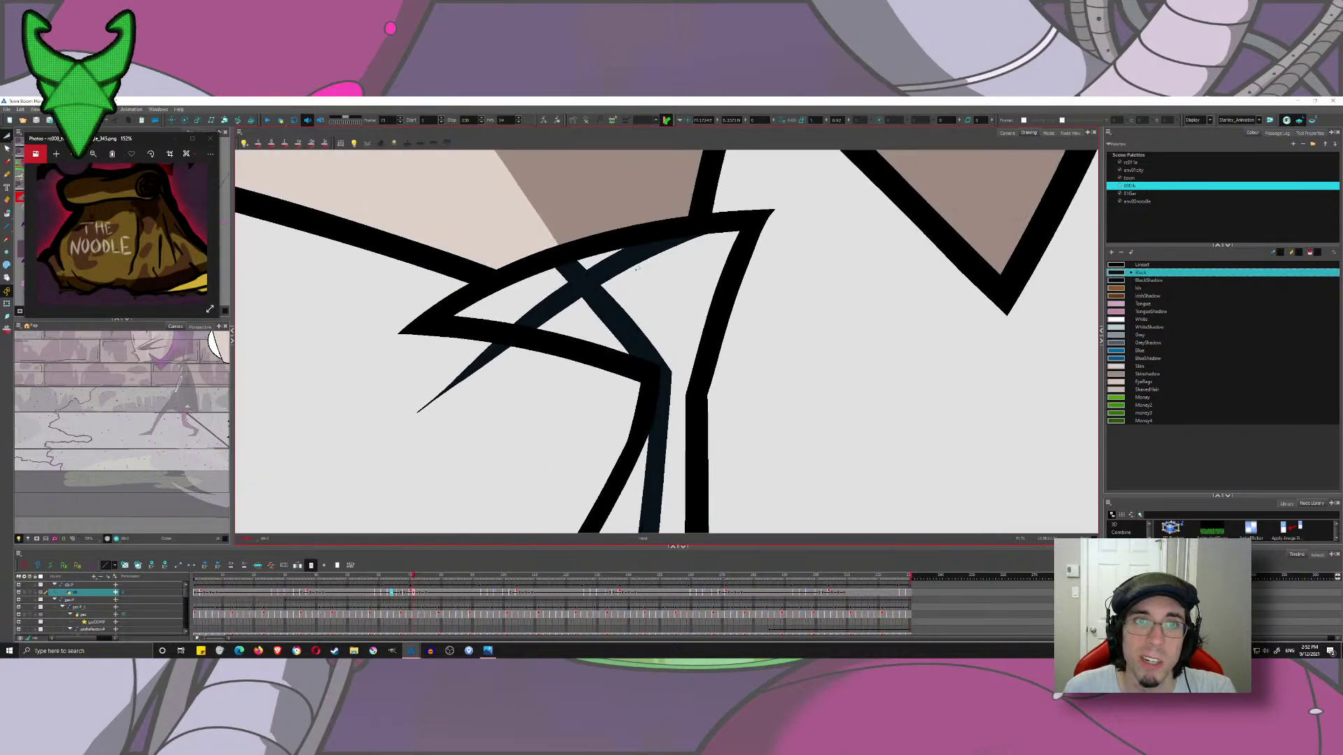
left_click_drag(637, 270, 617, 244)
key("ctrl+z")
key("ctrl+z")
left_click_drag(559, 322, 551, 294)
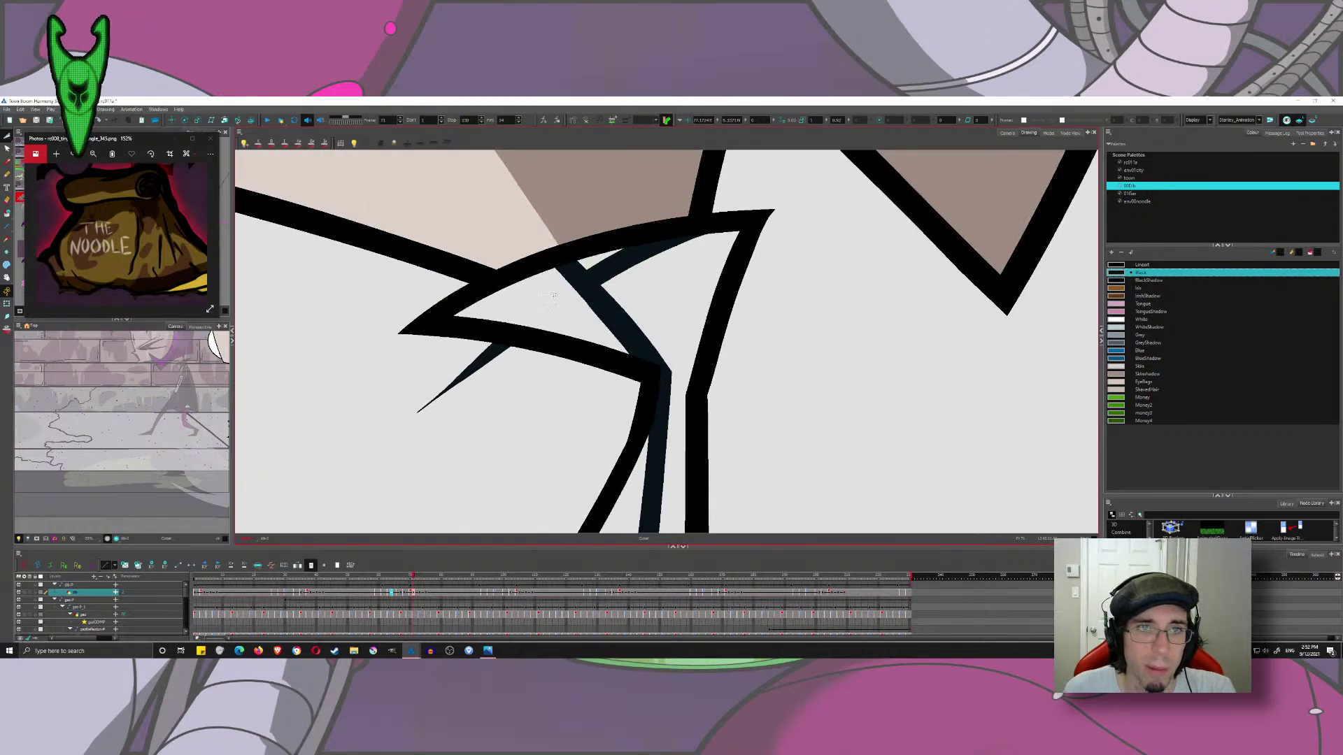
scroll(485, 409, "down", 3)
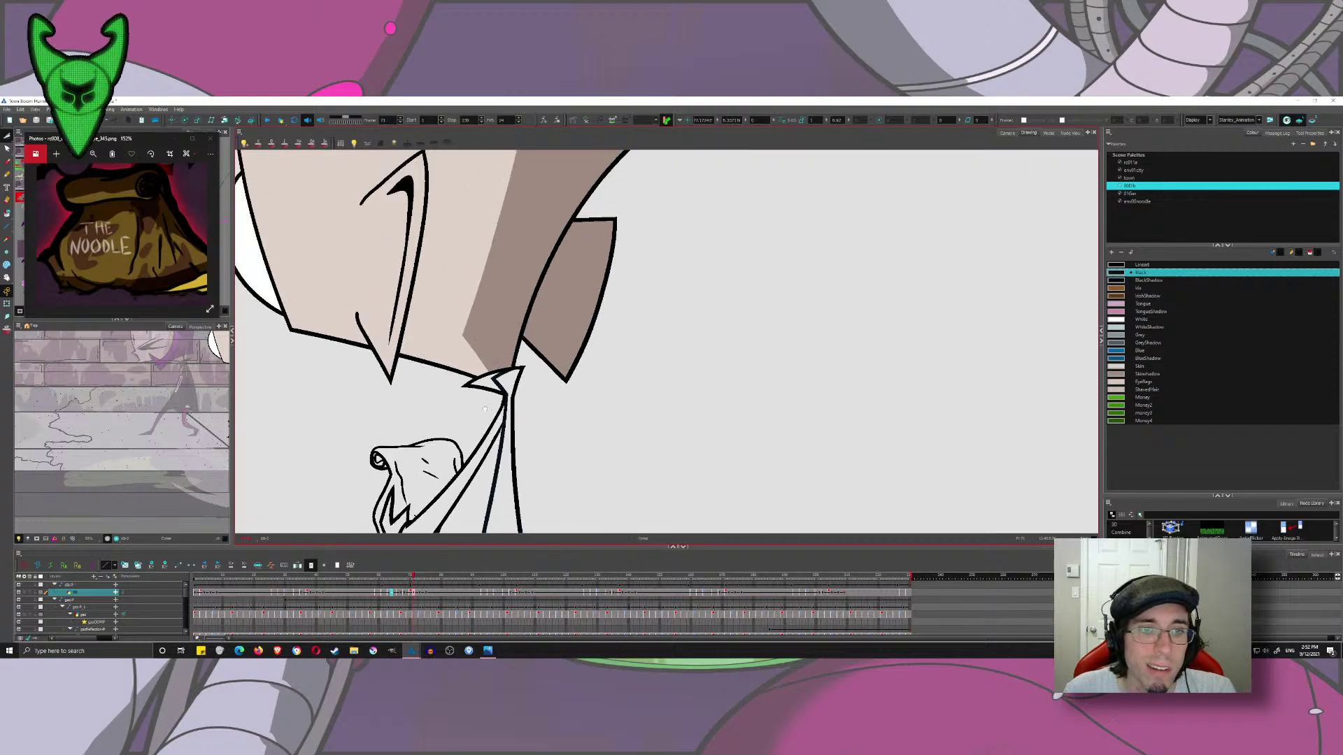
left_click_drag(484, 410, 540, 273)
key("ctrl+s")
- Compare the coat poses with onion skin and cut away the dividing line's excess ends on the front-facing bag drawing
key("alt+b")
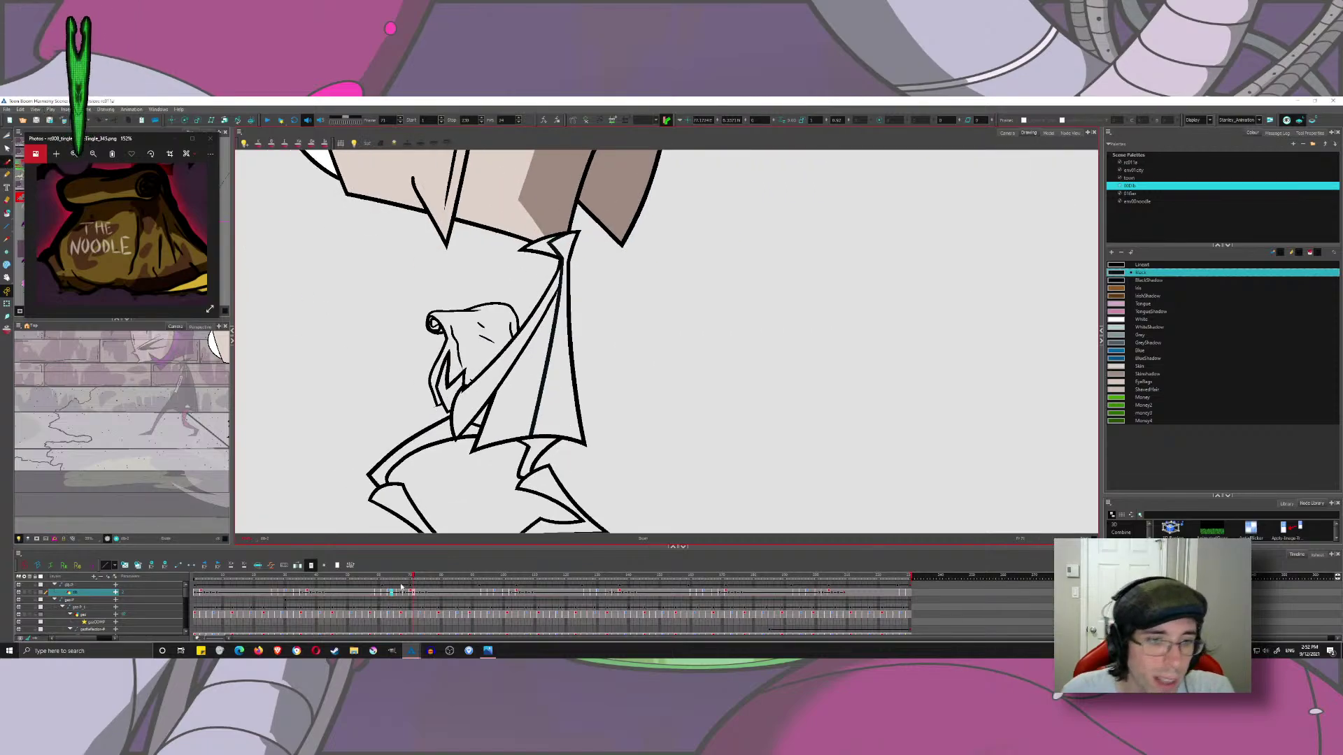
left_click(392, 592)
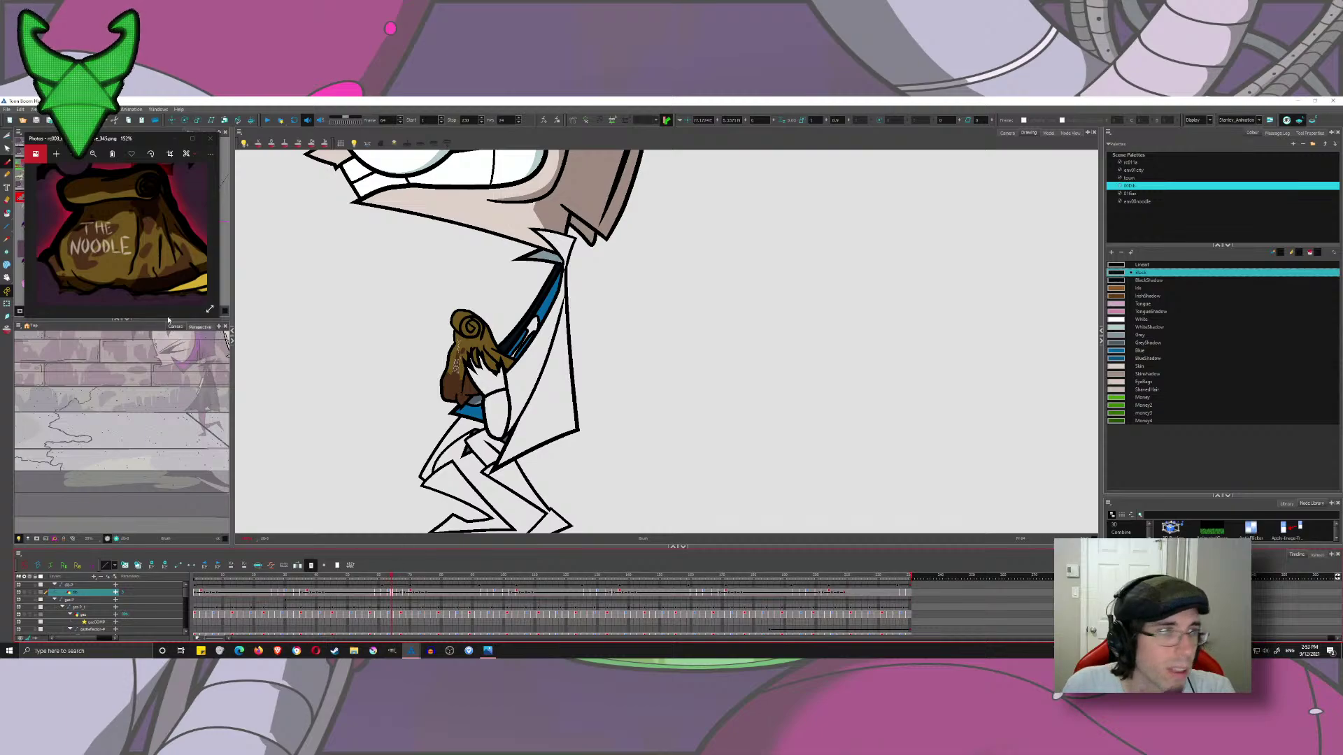
left_click(7, 328)
left_click_drag(558, 281, 591, 252)
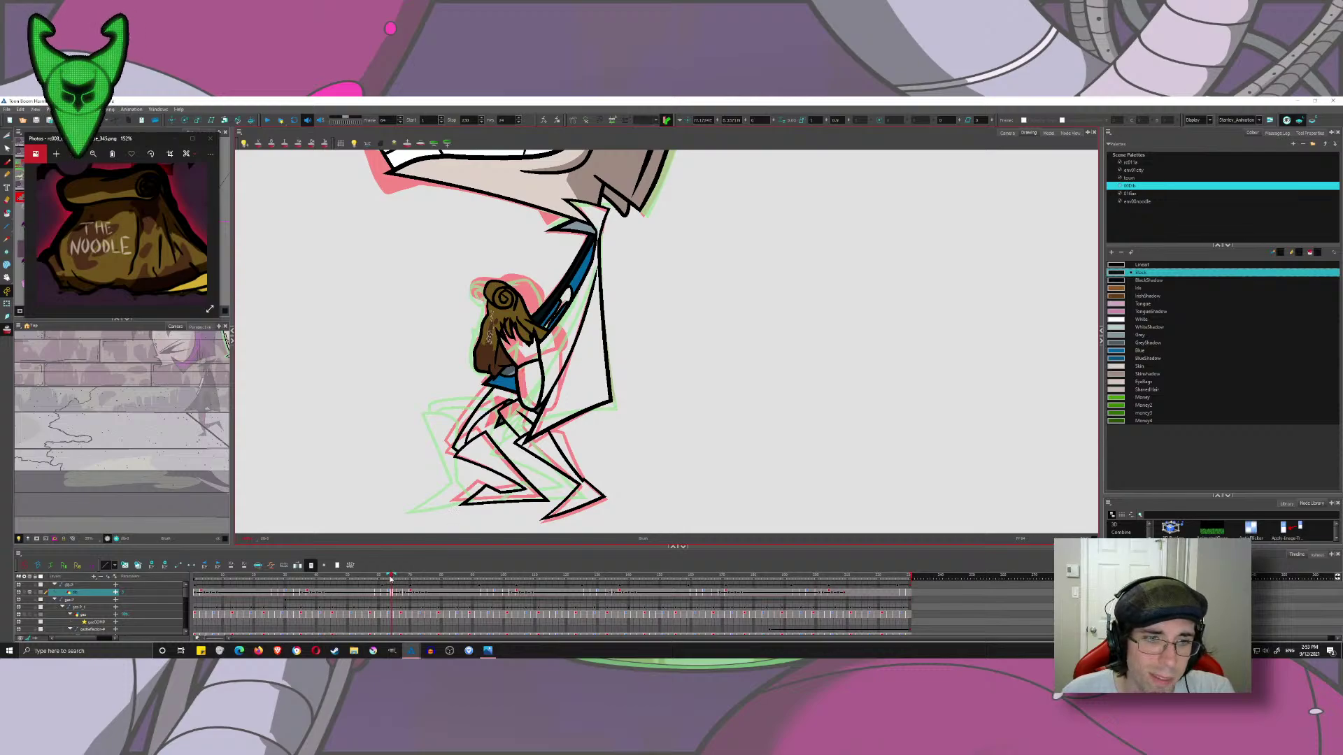
left_click_drag(390, 578, 375, 578)
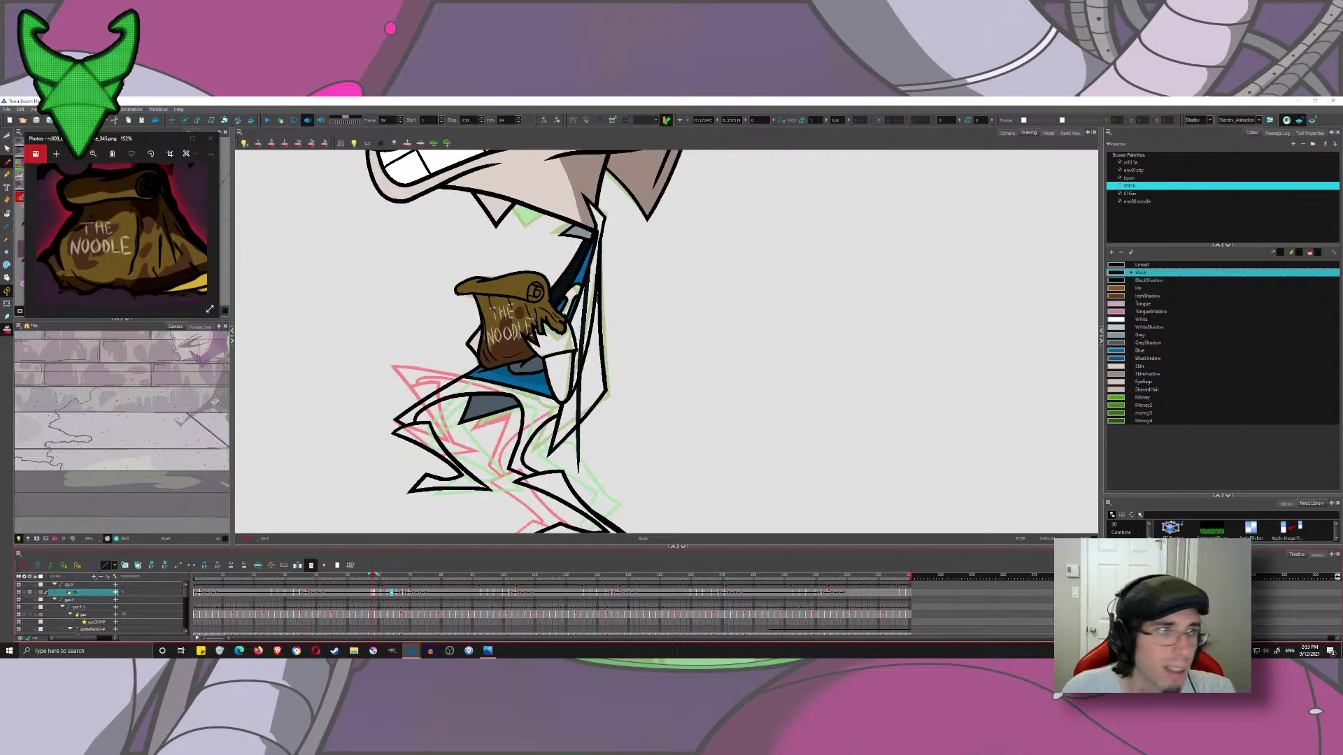
left_click(7, 329)
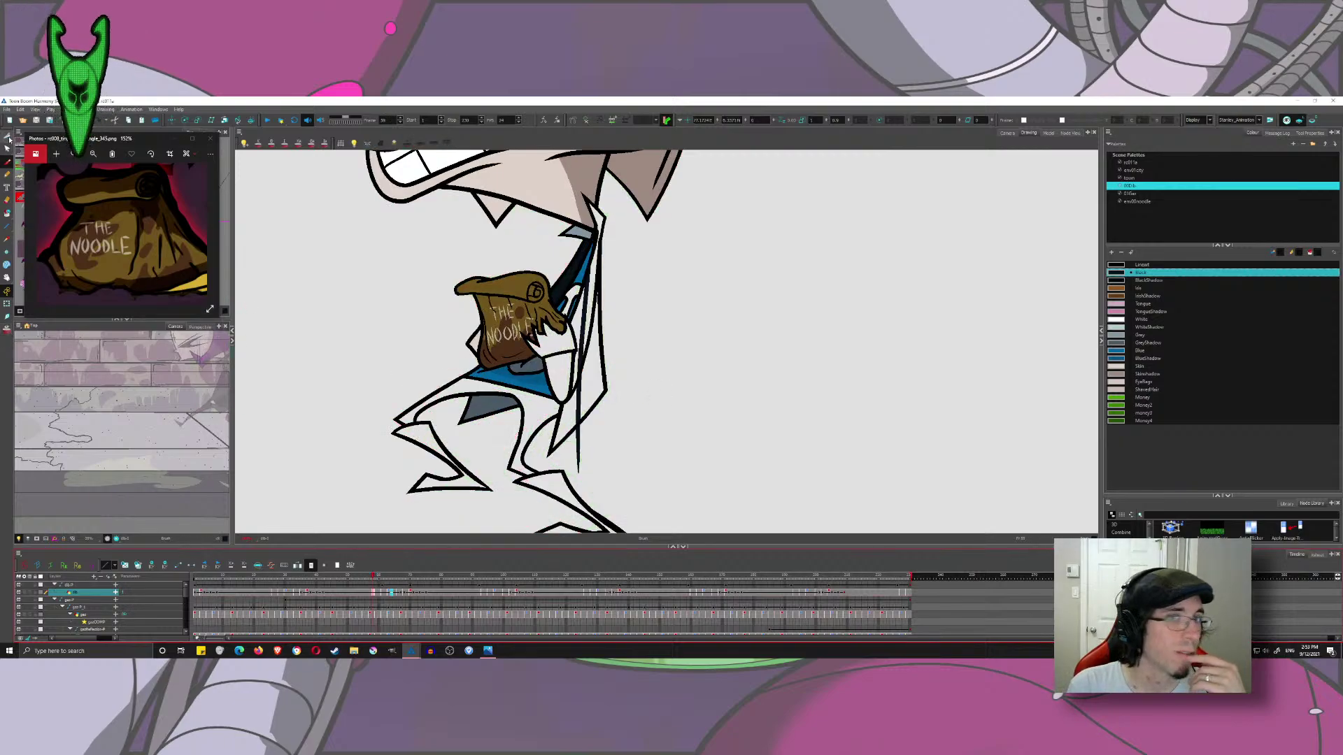
left_click_drag(606, 453, 563, 447)
left_click_drag(595, 324, 576, 319)
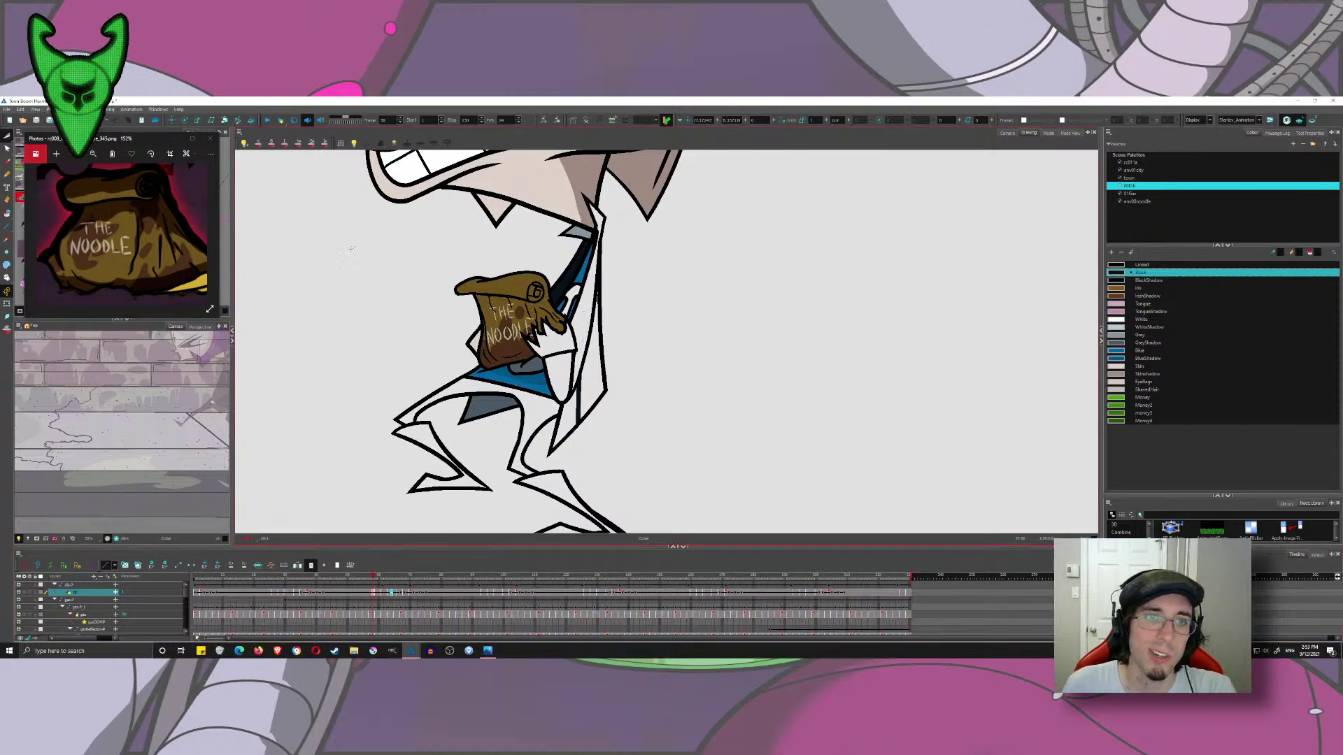
- Brush a long Black dividing line from the upper coat down past the hem on the coloured side-view bag drawing, replacing a first attempt
key("period")
key("period")
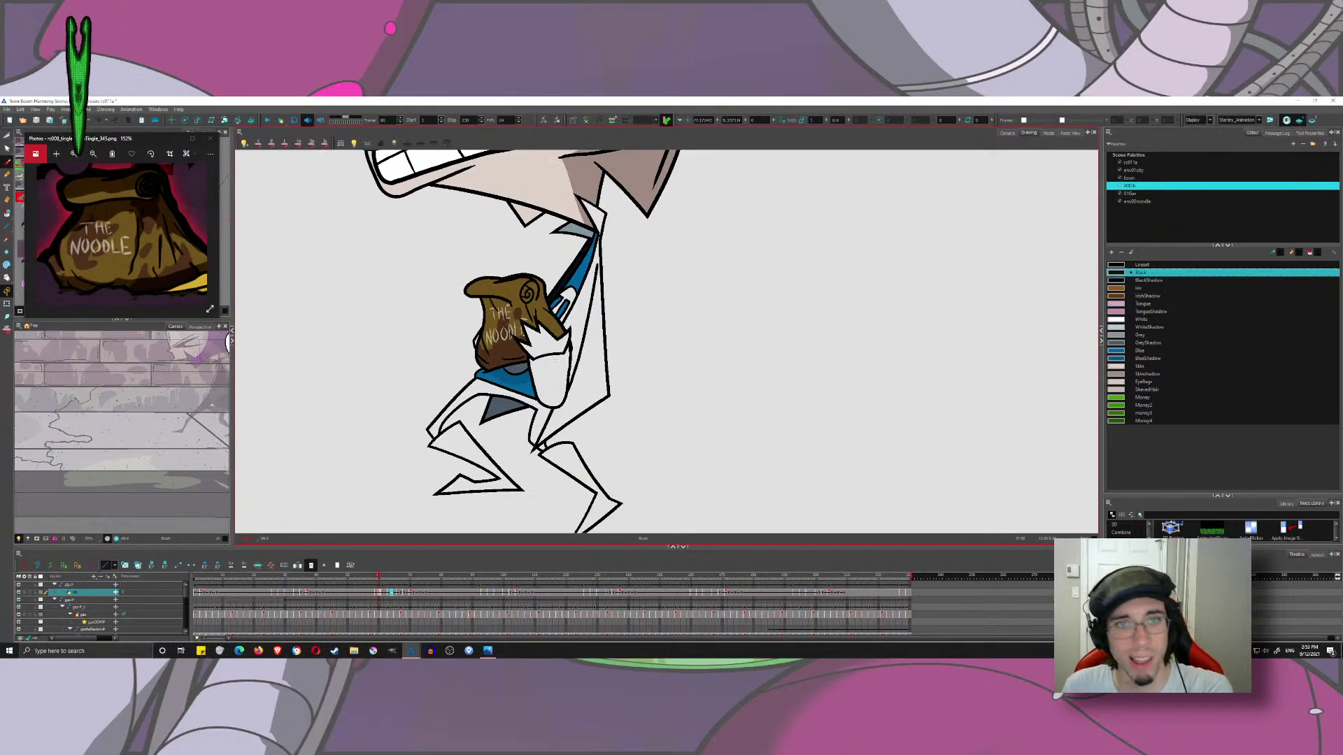
key("comma")
key("comma")
key("period")
key("period")
key("period")
key("period")
key("period")
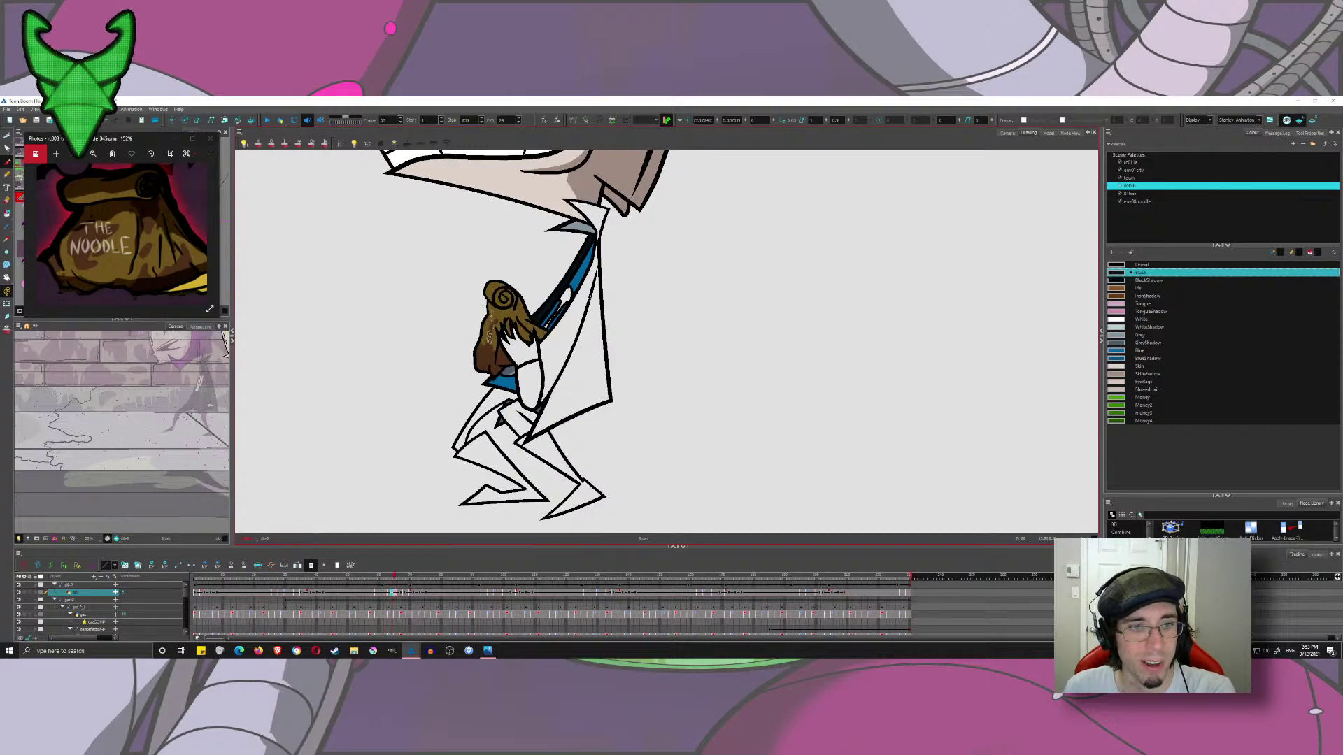
left_click_drag(582, 279, 570, 514)
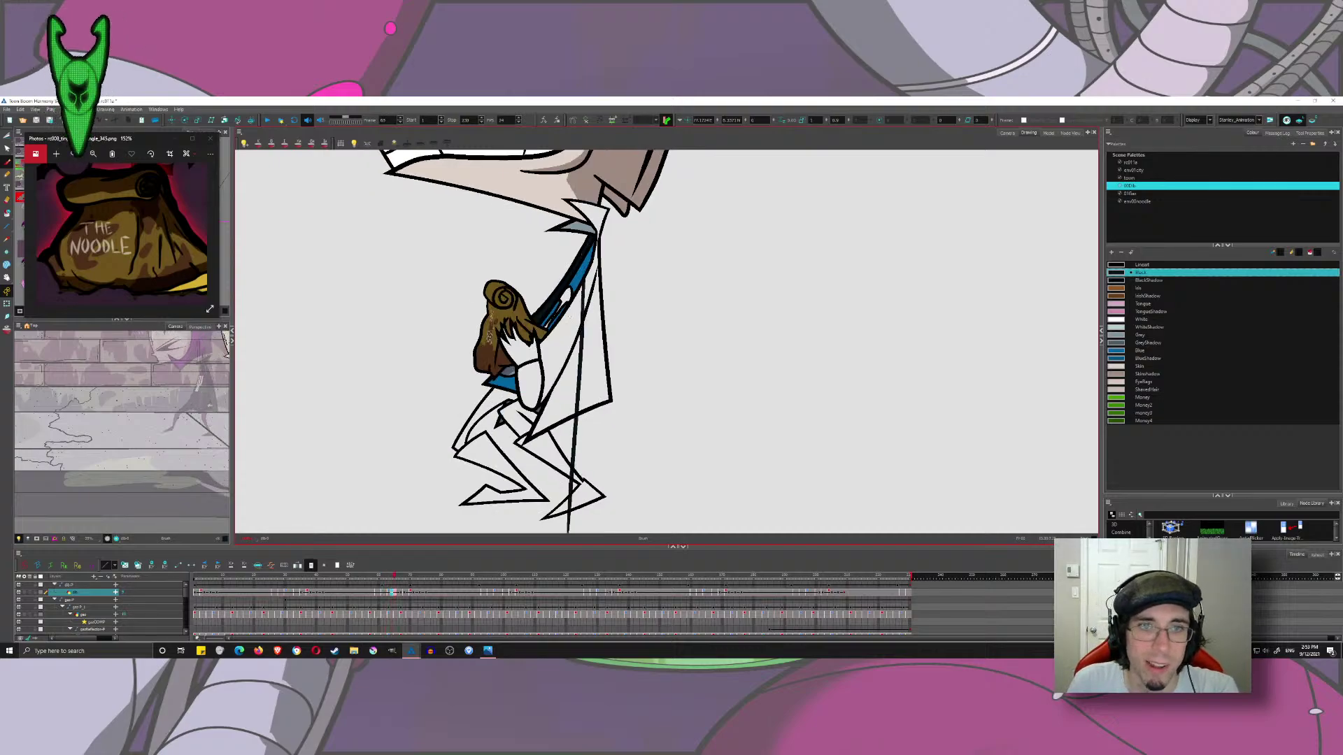
key("ctrl+z")
left_click_drag(582, 263, 577, 507)
- Cut away the dividing line's excess at the upper coat and below the hem, down to the foot, on the coloured side-view bag drawing
key("alt+s")
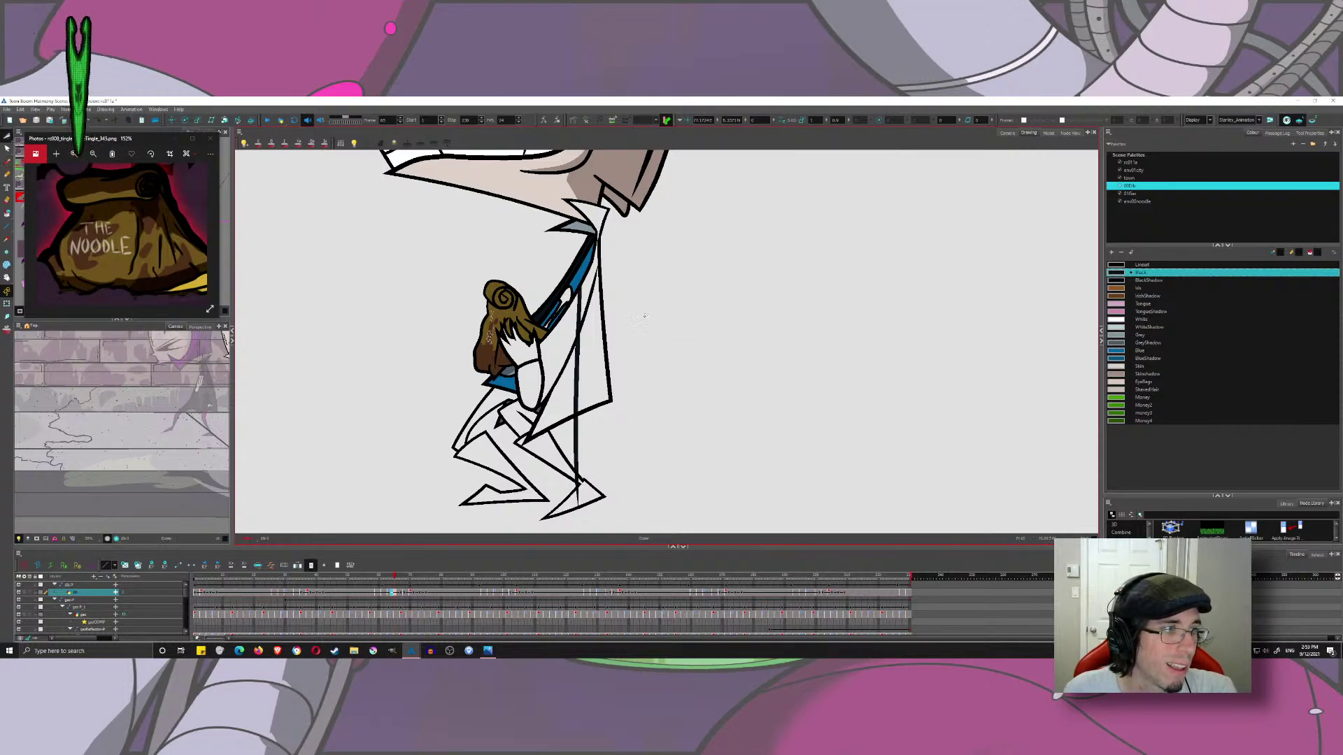
left_click_drag(587, 300, 574, 306)
mouse_move(585, 450)
left_mouse_down()
mouse_move(551, 453)
mouse_move(560, 487)
left_mouse_up()
key("ctrl+z")
scroll(581, 514, "up", 5)
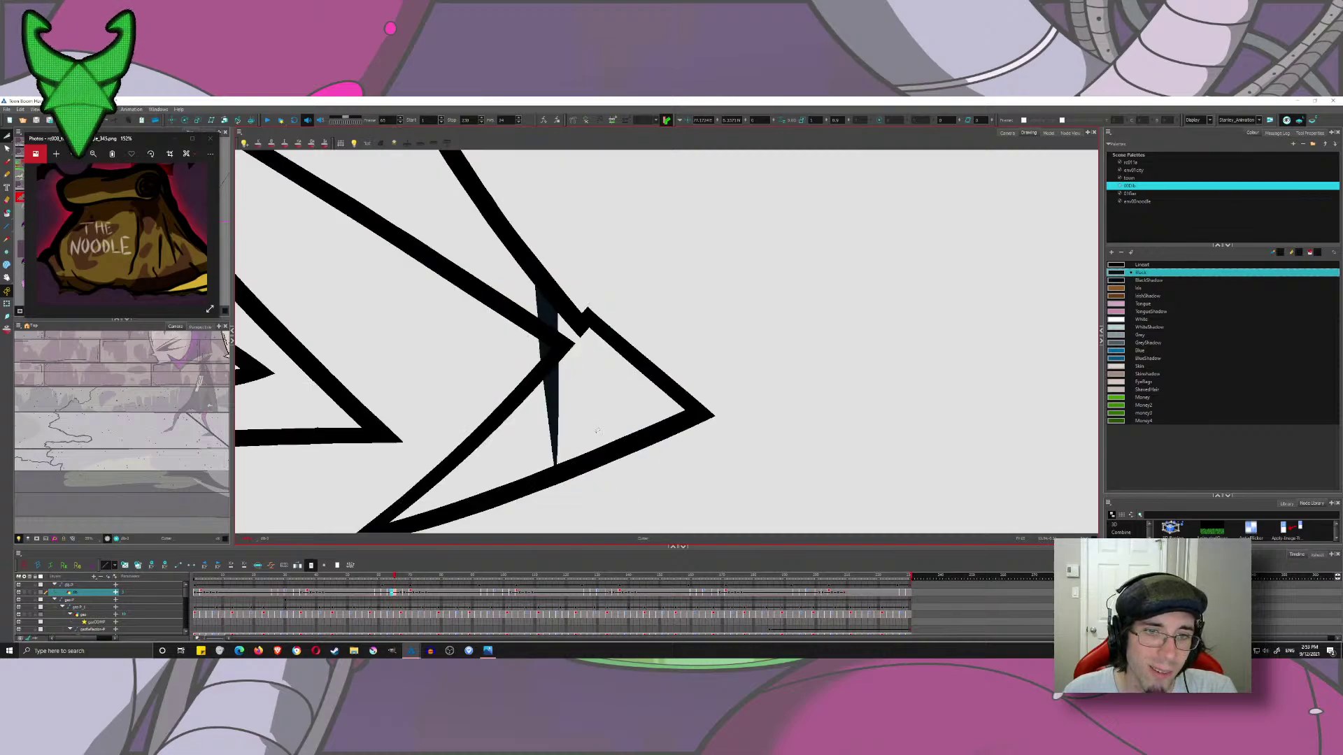
left_click_drag(565, 398, 536, 407)
left_click(543, 308)
scroll(553, 315, "down", 6)
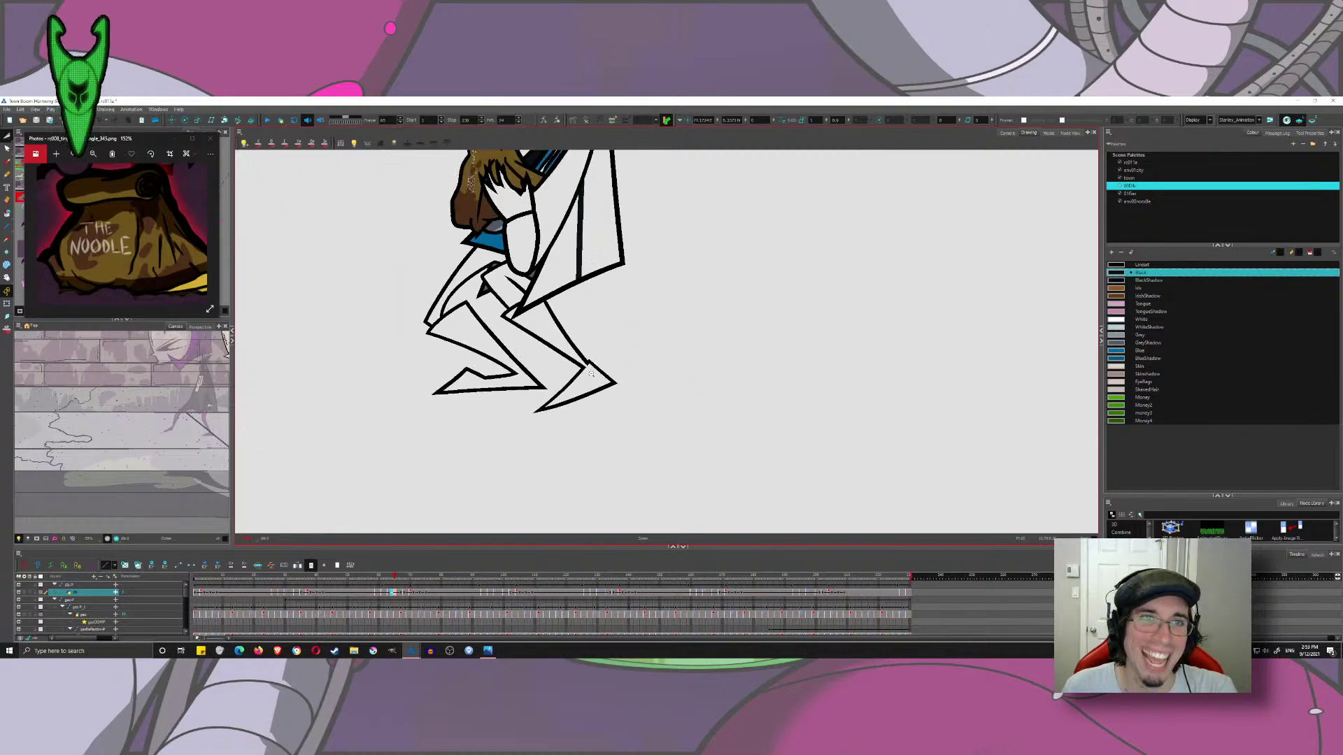
left_click_drag(605, 326, 558, 410)
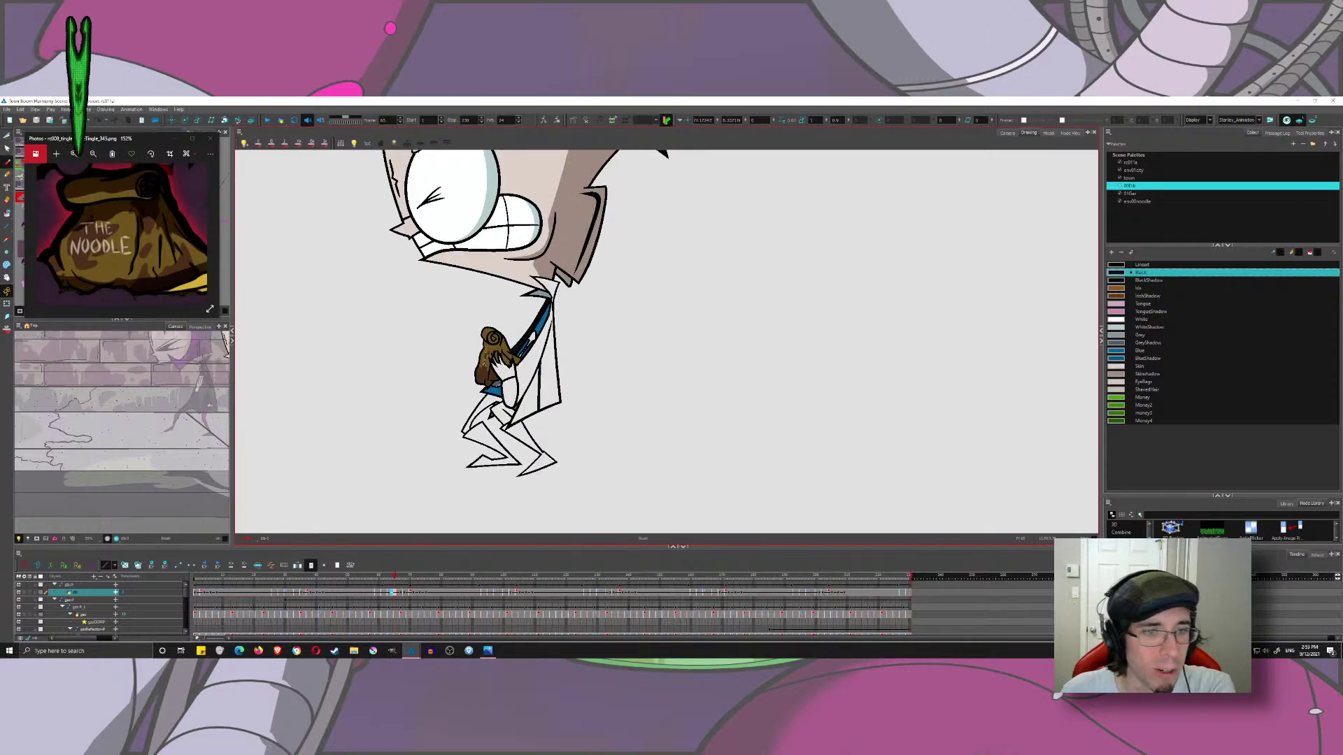
- Turn on onion skin with extra previous drawings on the coloured bag drawing and compare its coat with an uncoloured pose further on
key("comma")
key("comma")
key("comma")
key("comma")
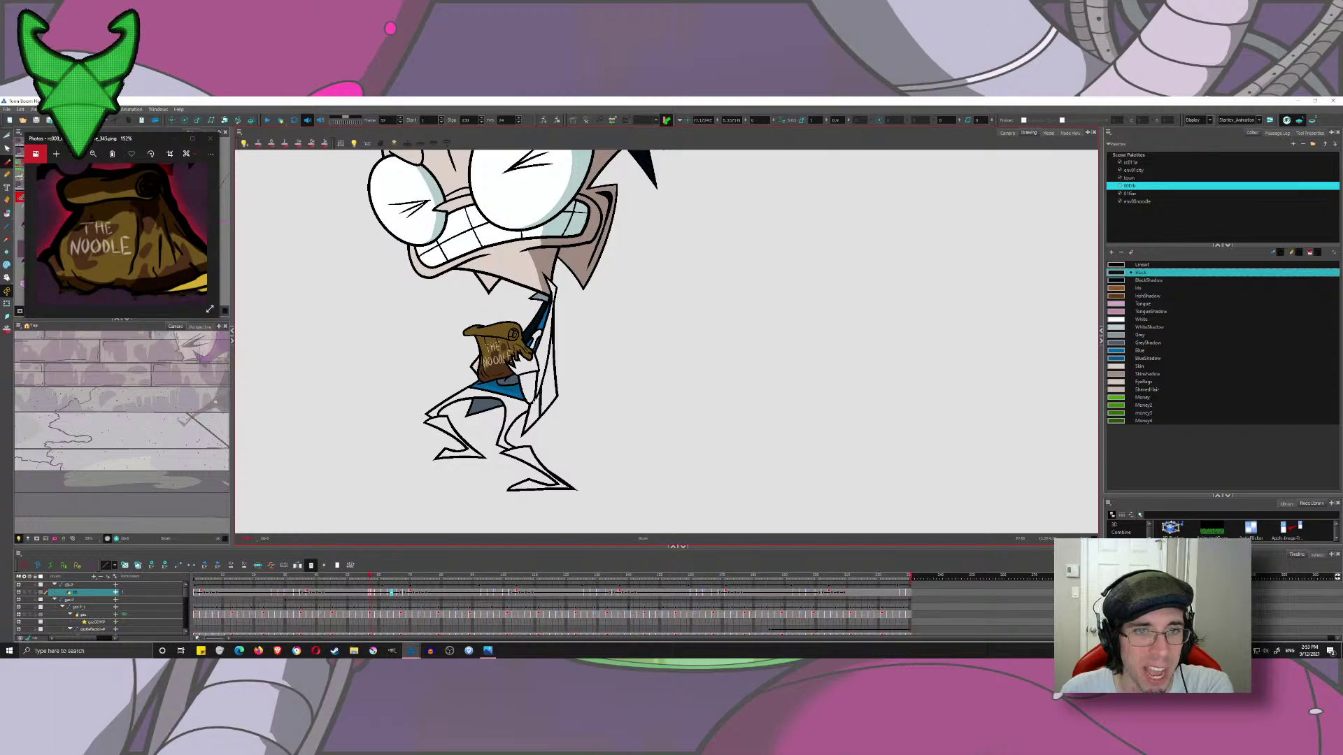
key("period")
left_click(9, 330)
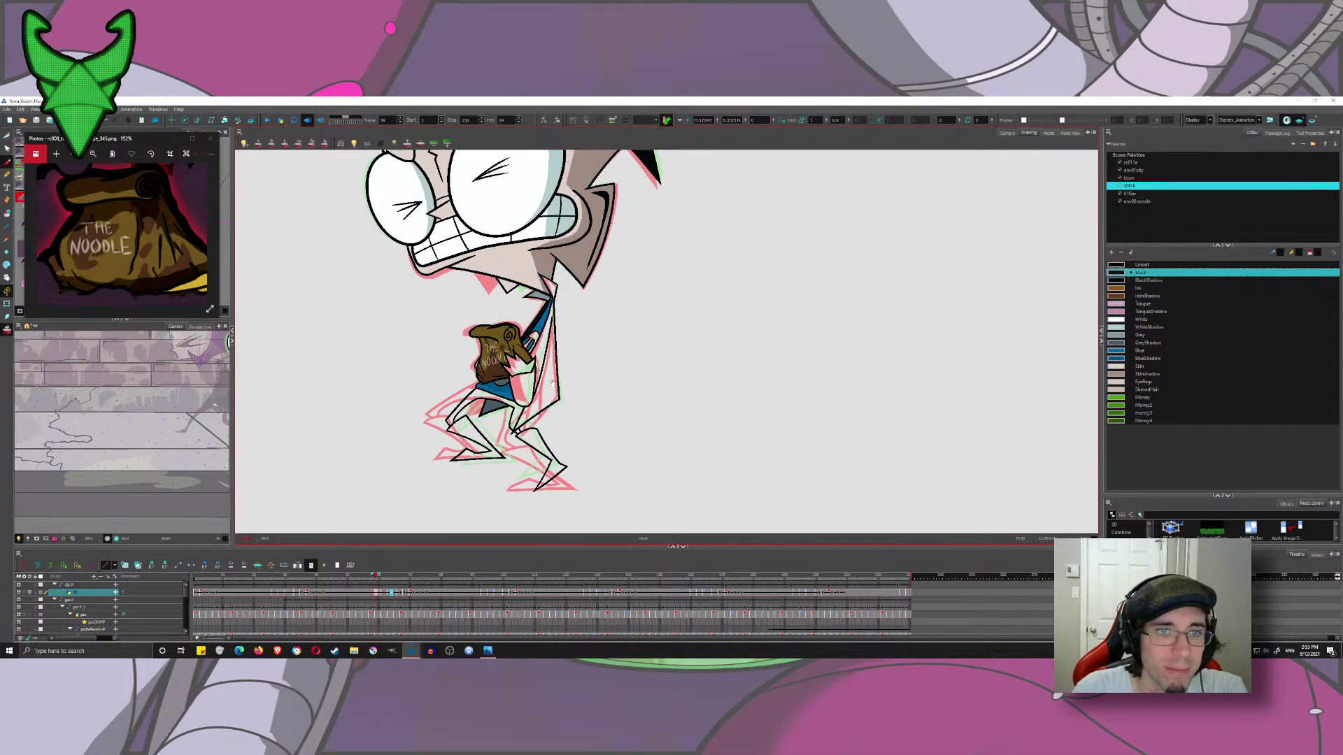
scroll(495, 447, "up", 5)
left_click(258, 144)
left_click(271, 143)
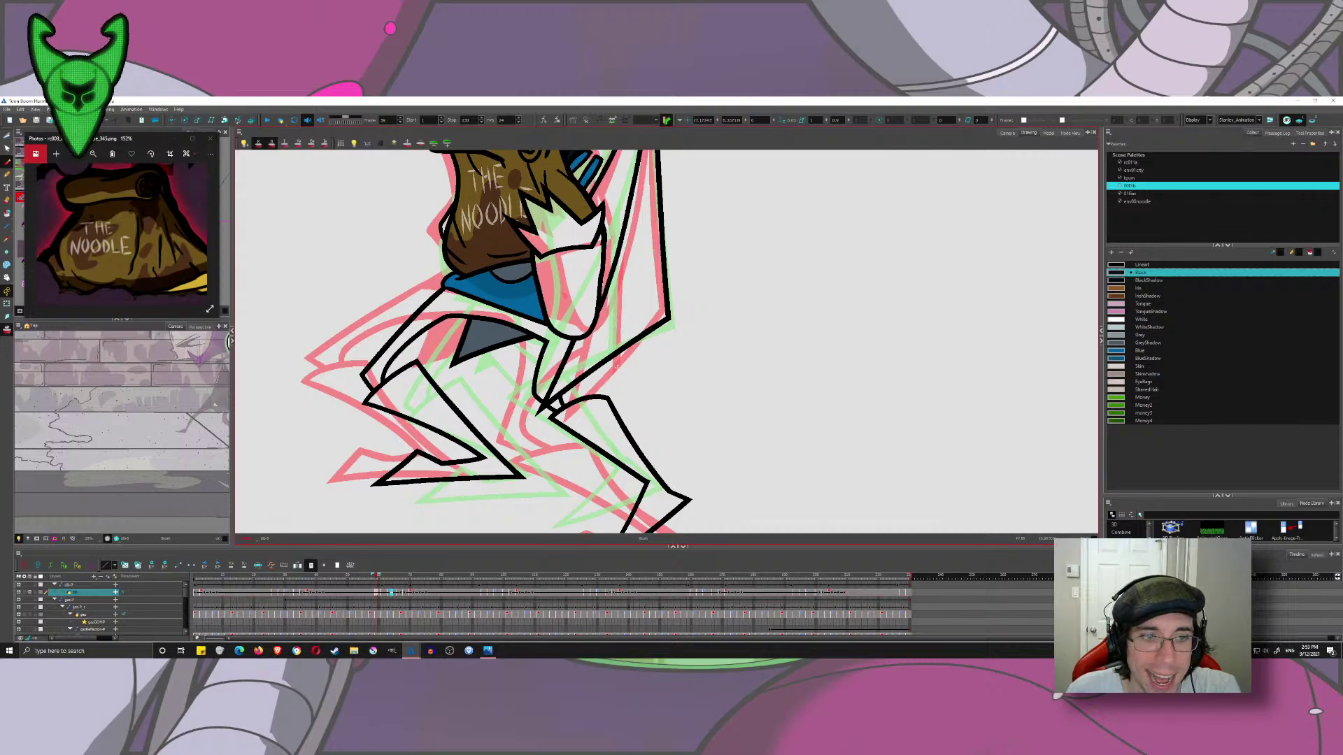
left_click(403, 577)
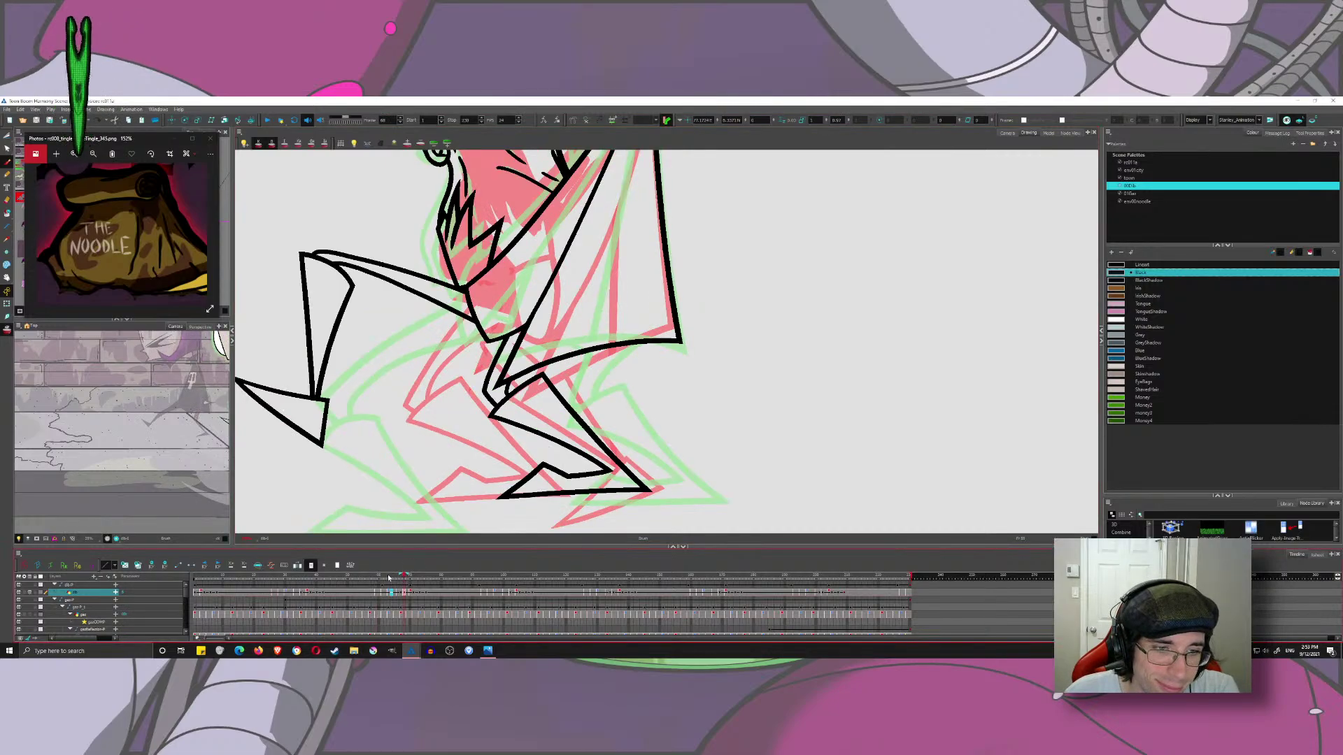
left_click_drag(405, 579, 378, 578)
- Brush long Black dividing lines down the coat past the hem on two consecutive coloured bag drawings, replacing a first attempt
mouse_move(609, 225)
left_mouse_down()
mouse_move(607, 451)
mouse_move(616, 295)
left_mouse_up()
key("ctrl+z")
key("ctrl+z")
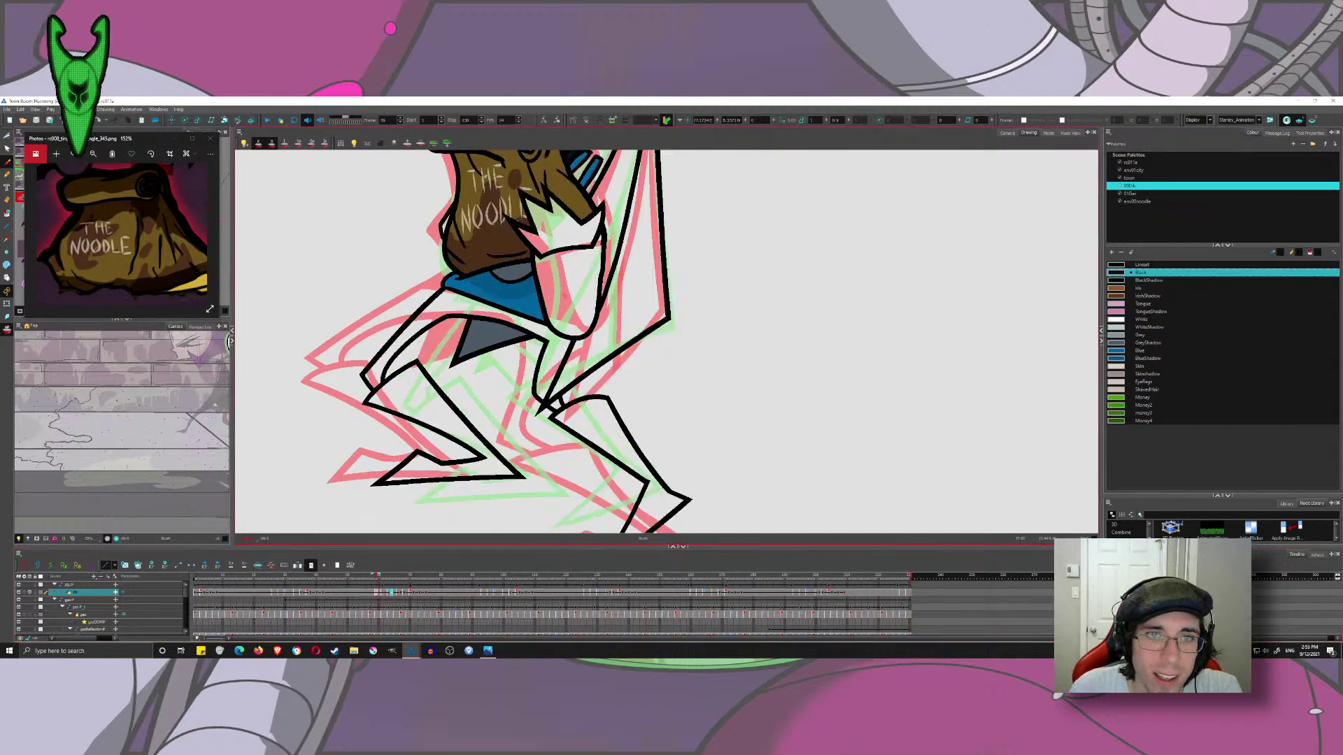
left_click_drag(613, 230, 616, 397)
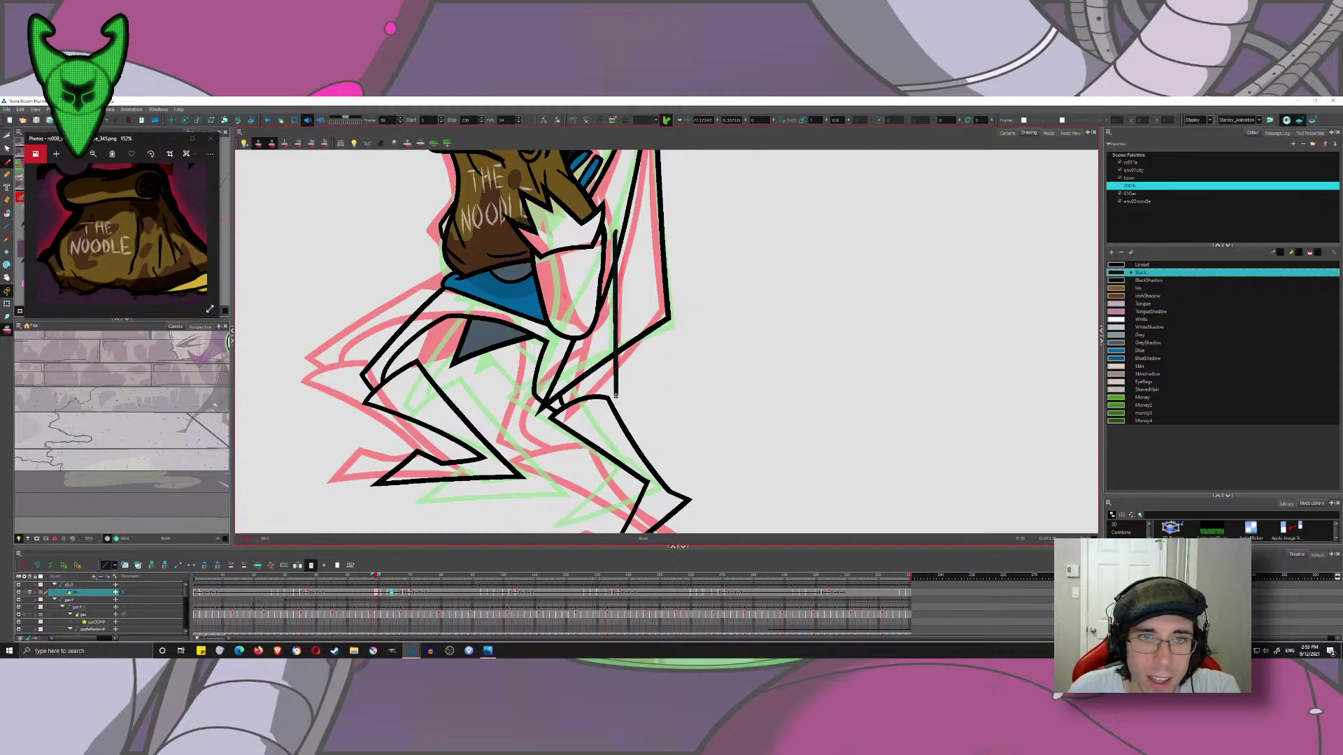
key("period")
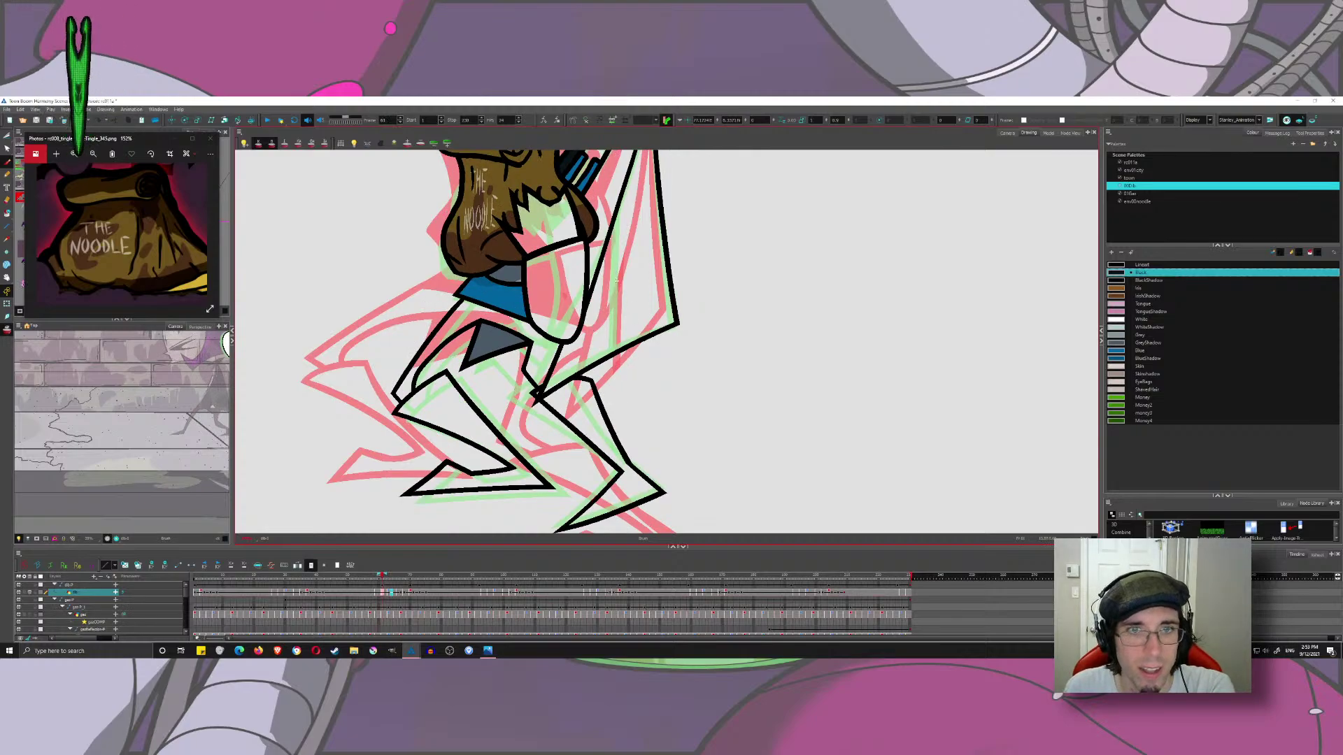
left_click_drag(615, 177, 616, 400)
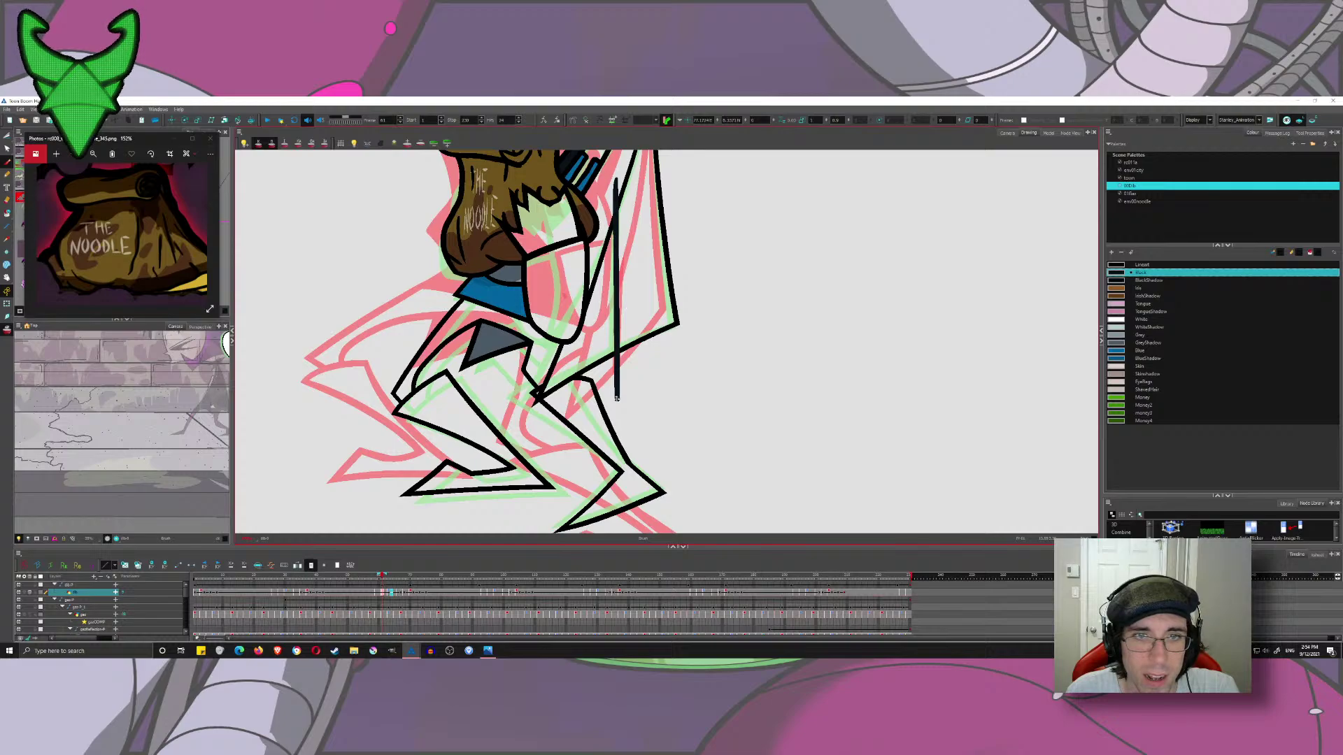
- Reduce the onion skin's previous drawings, then select the second coloured drawing's dividing line and fine-tune its placement against the neighbouring poses
left_click(272, 142)
left_click(258, 142)
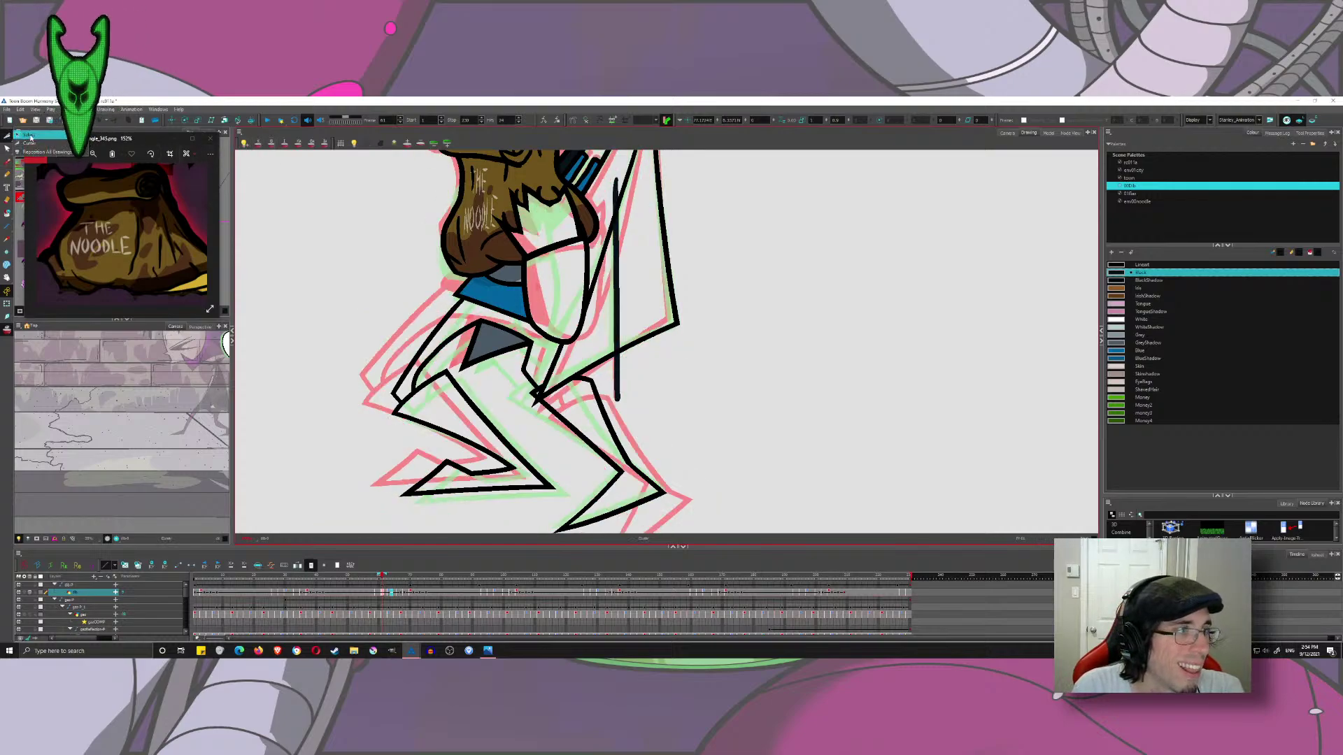
left_click(30, 137)
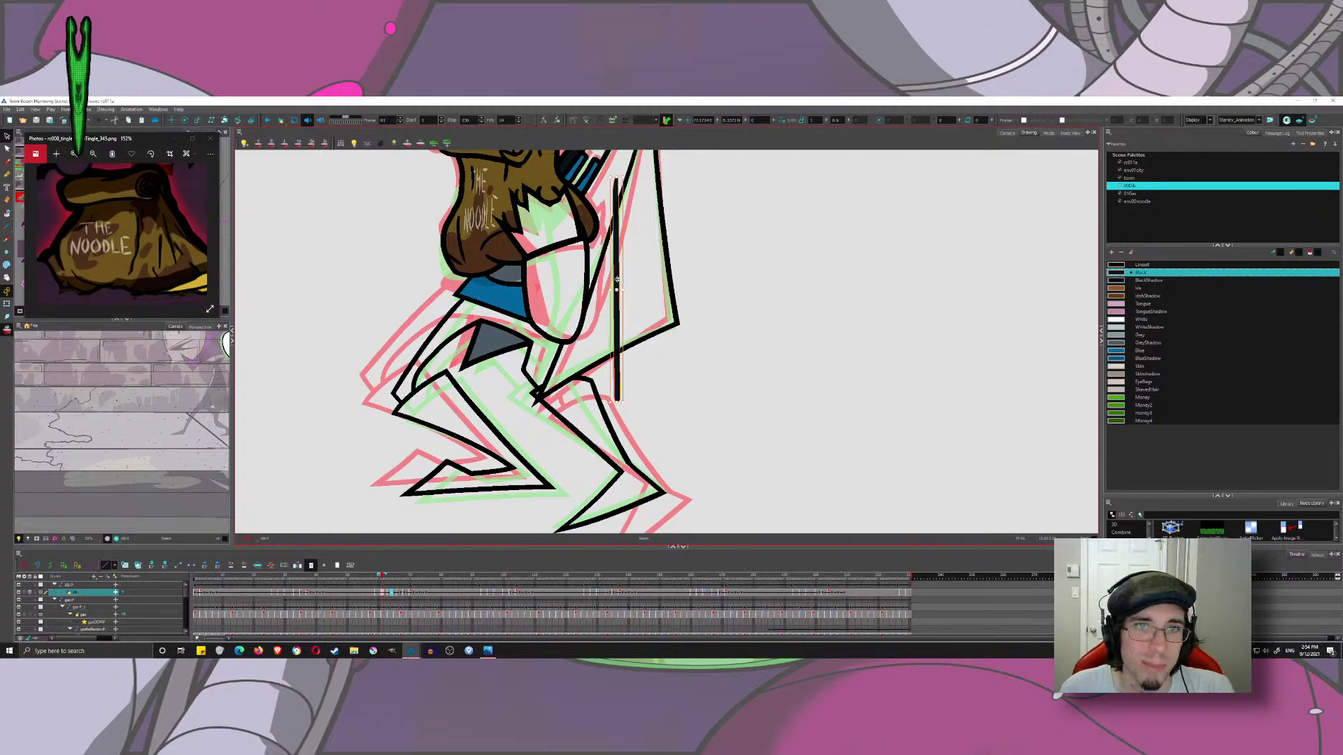
mouse_move(621, 273)
left_mouse_down()
mouse_move(622, 249)
mouse_move(604, 261)
mouse_move(661, 222)
mouse_move(662, 175)
mouse_move(584, 254)
left_mouse_up()
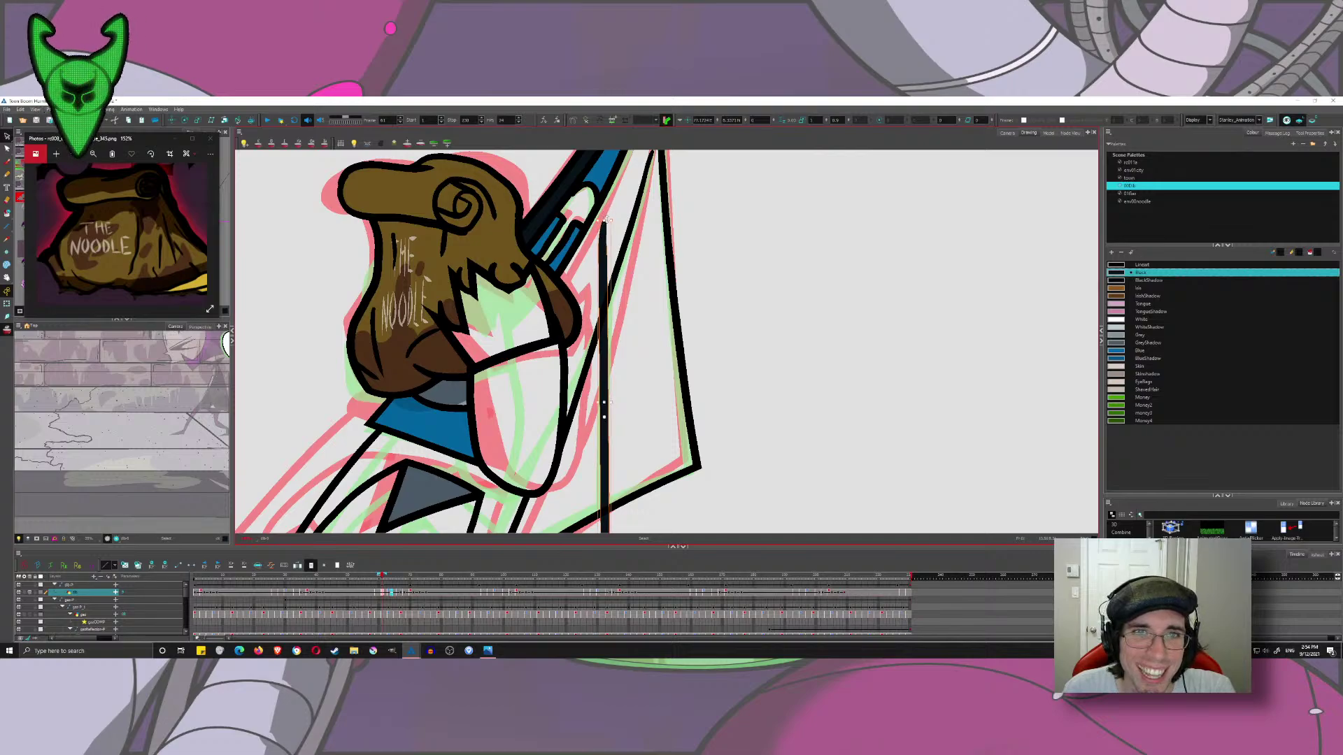
scroll(605, 231, "down", 4)
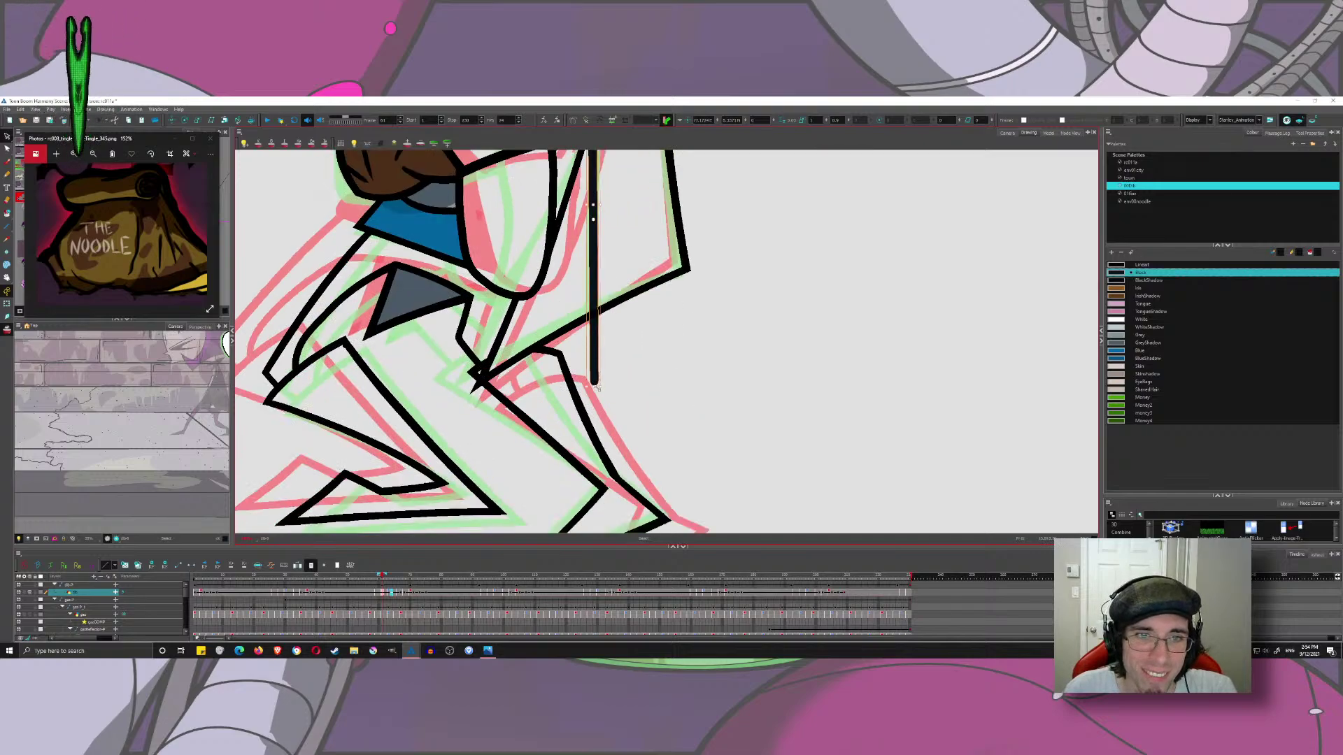
mouse_move(596, 387)
left_mouse_down()
mouse_move(584, 393)
mouse_move(616, 384)
left_mouse_up()
key("ctrl+z")
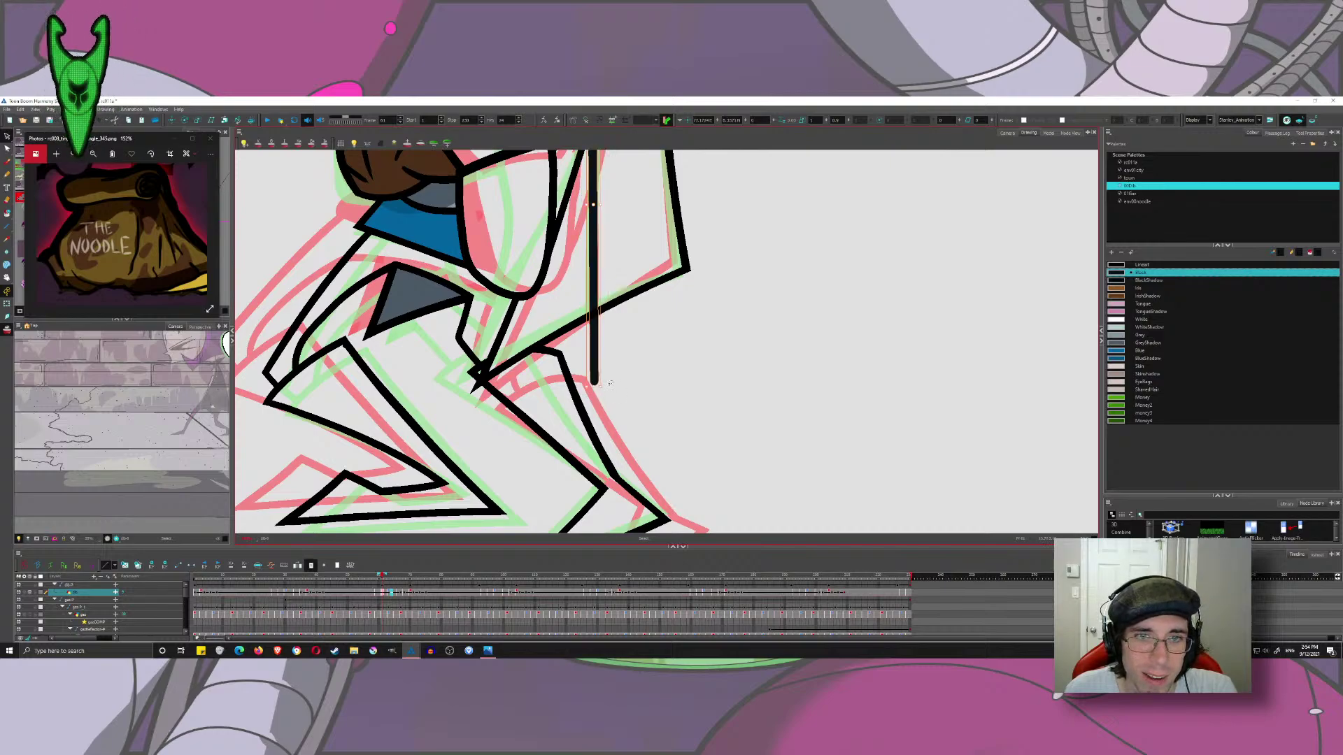
left_click_drag(588, 299, 556, 500)
scroll(570, 217, "up", 2)
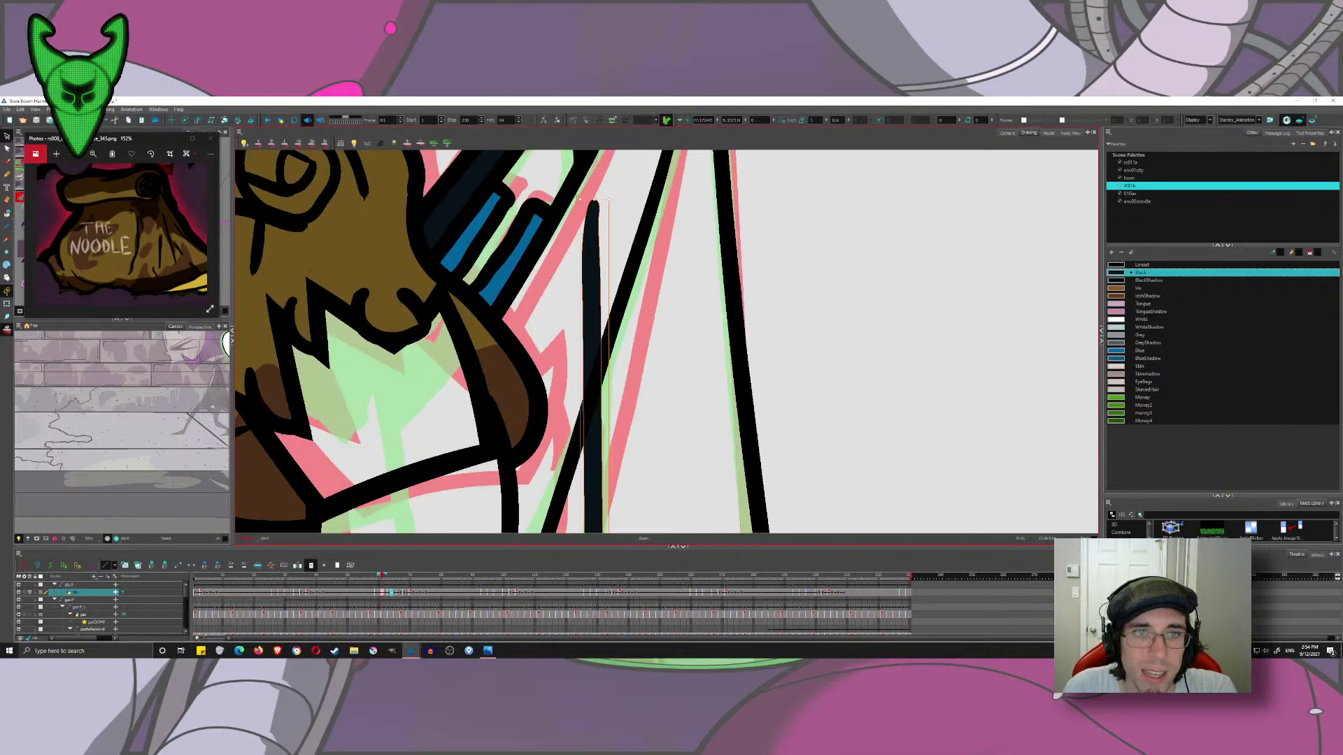
scroll(598, 201, "down", 4)
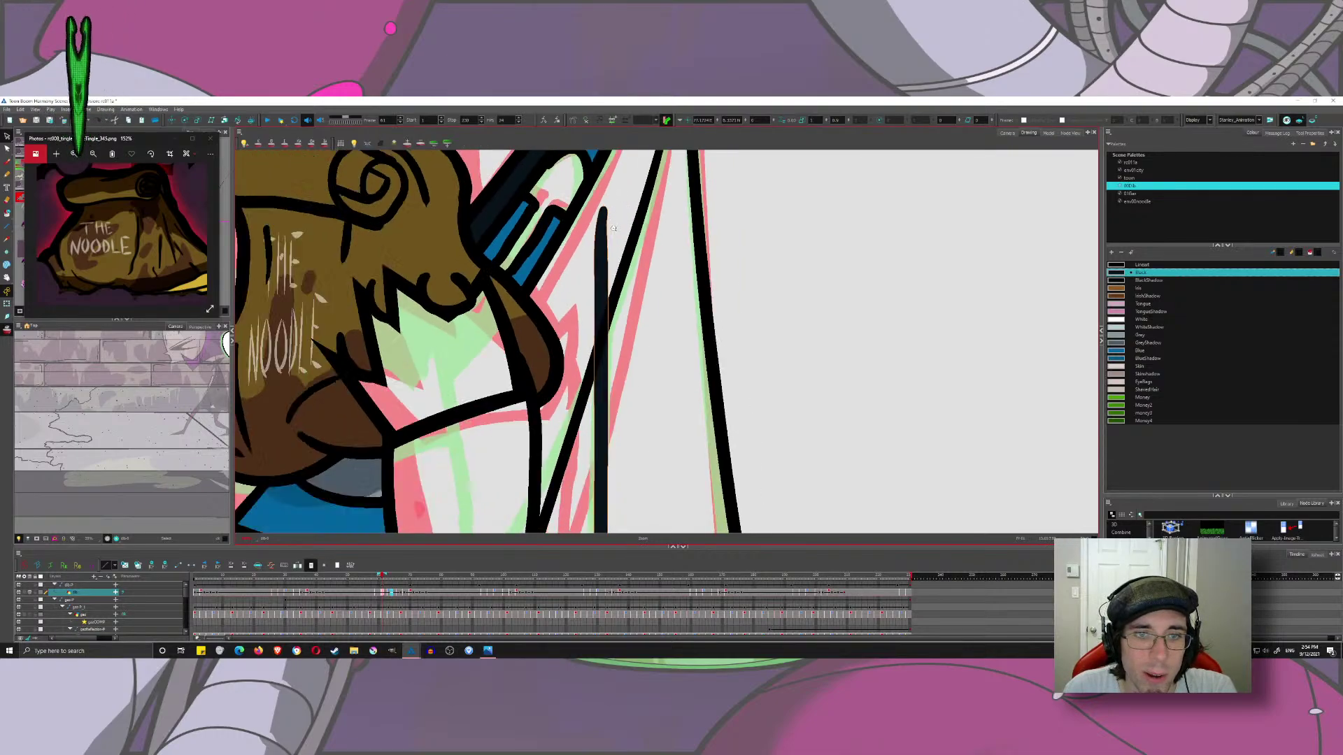
scroll(620, 329, "up", 5)
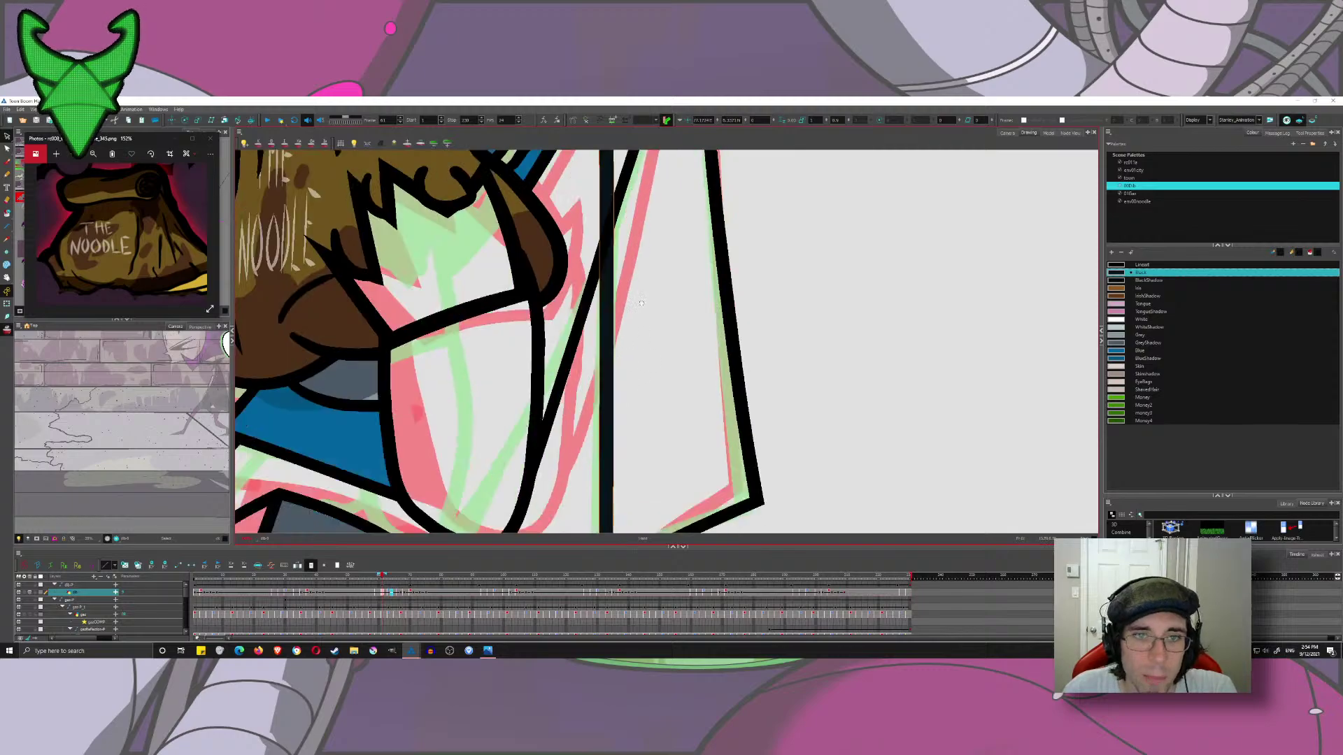
mouse_move(627, 334)
left_mouse_down()
mouse_move(524, 346)
mouse_move(641, 321)
mouse_move(594, 362)
left_mouse_up()
scroll(632, 323, "down", 4)
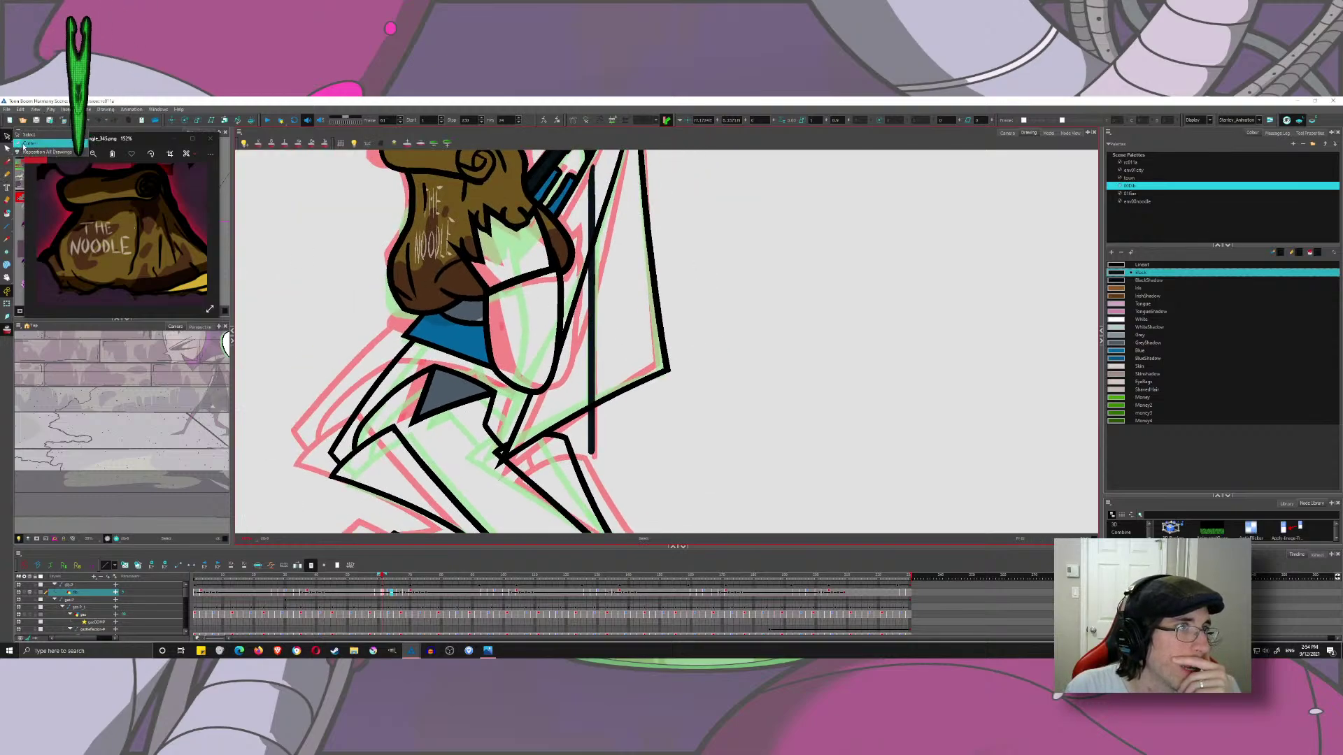
- Cut away the dividing line's excess above the coat edge and below the hem on the coloured rolled-bag drawing
left_click(28, 143)
left_click_drag(594, 438, 598, 442)
left_click_drag(579, 204, 604, 227)
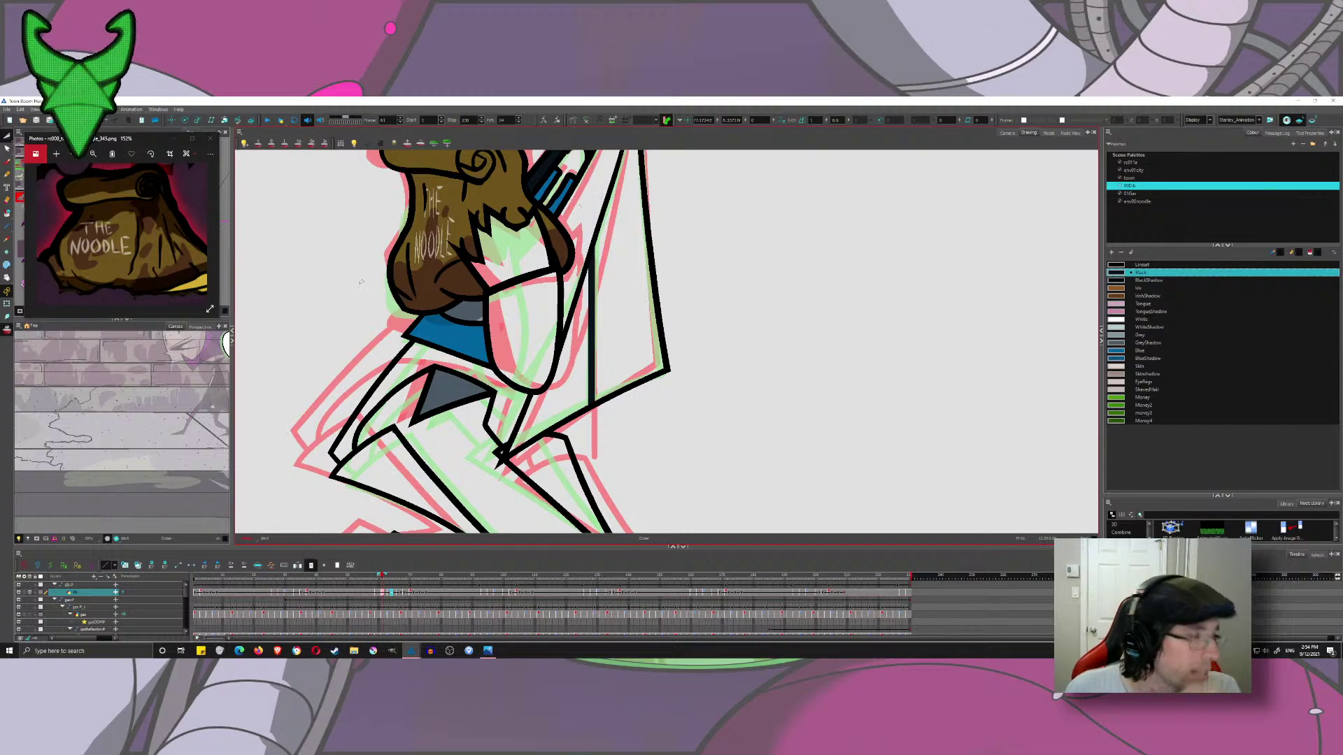
mouse_move(624, 211)
left_mouse_down()
mouse_move(632, 385)
mouse_move(587, 248)
left_mouse_up()
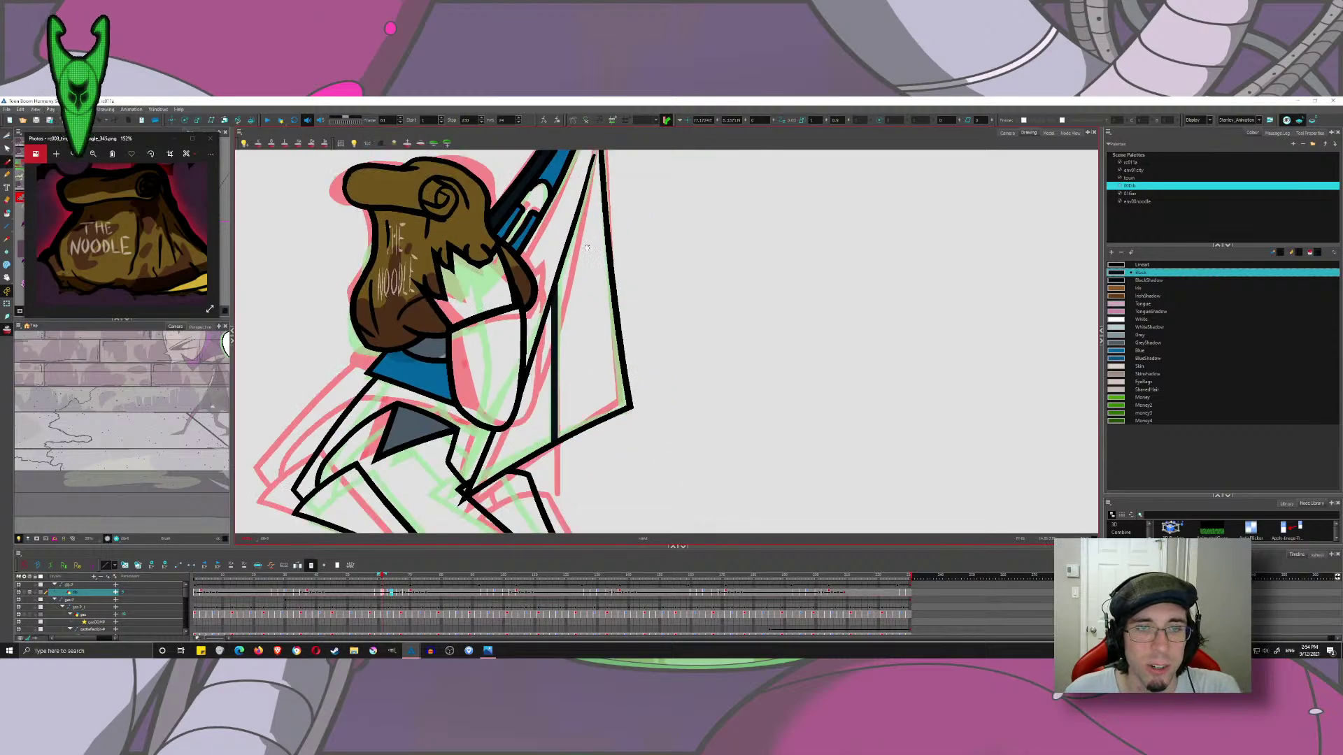
- Try to brush a long Black dividing line down the coat on the uncoloured rolled-bag drawing with the blue shirt
key("period")
key("period")
key("period")
key("period")
key("period")
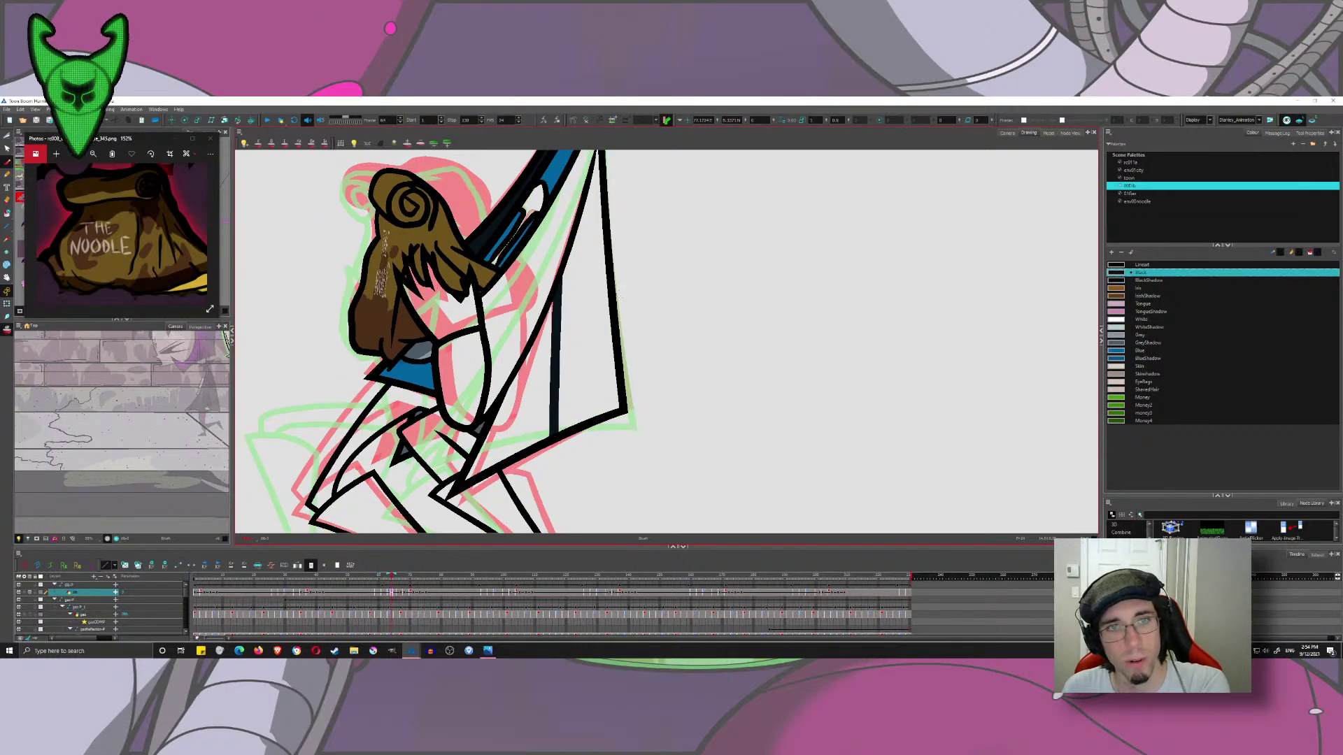
left_click_drag(609, 294, 601, 368)
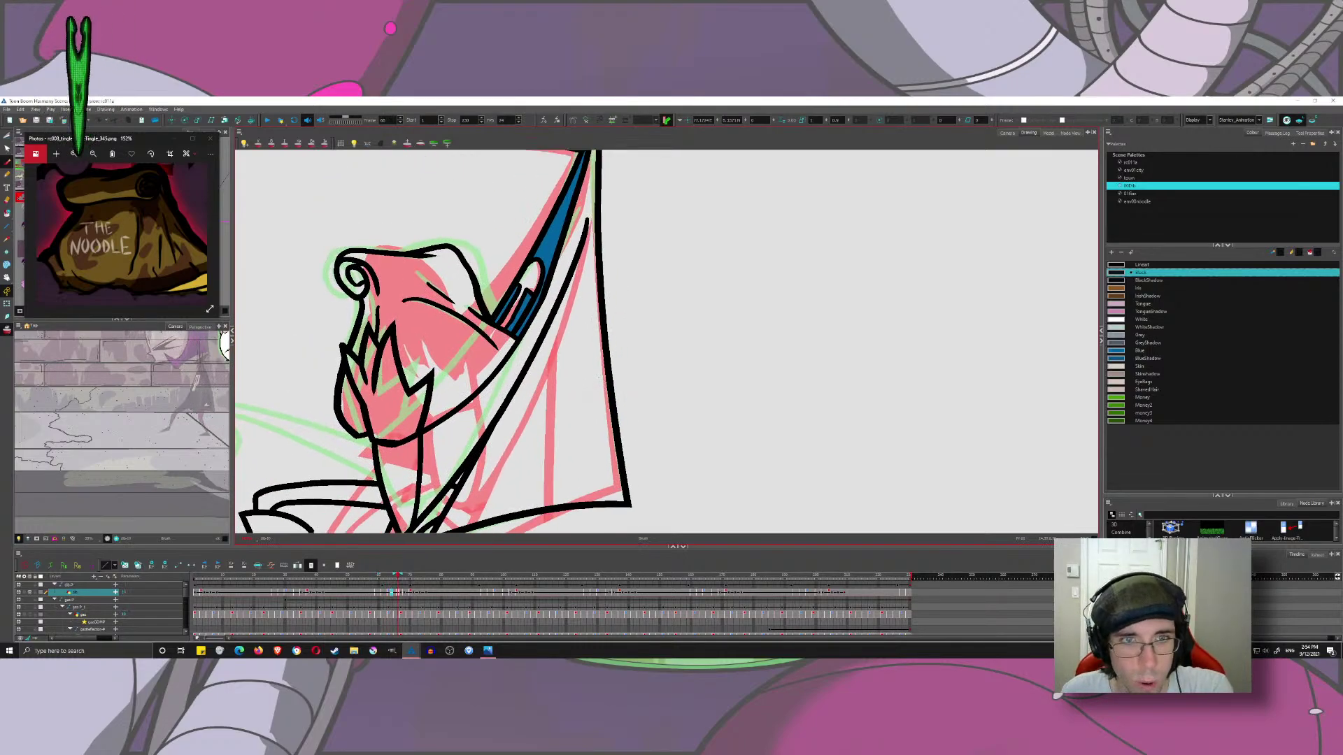
left_click_drag(541, 331, 570, 251)
left_click_drag(577, 197, 572, 505)
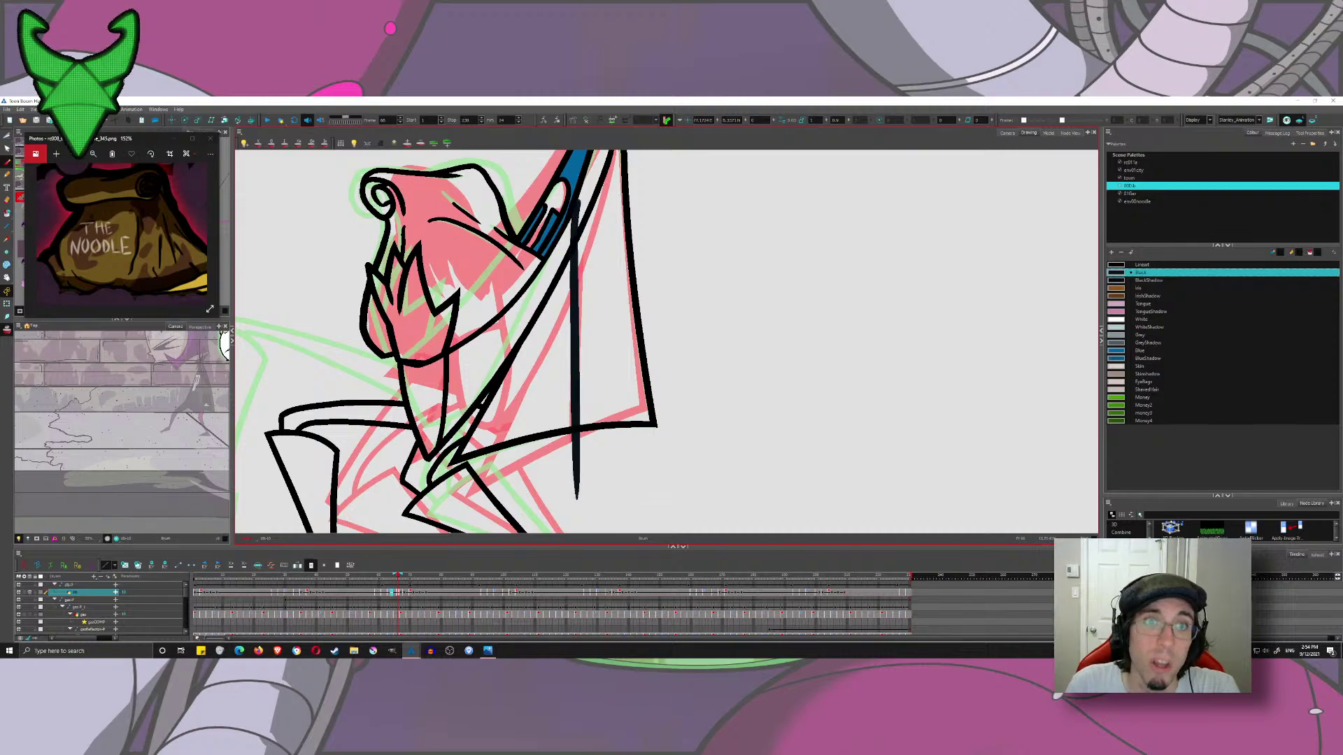
key("ctrl+z")
- Flip through the neighbouring uncoloured bag drawings to compare the coat shape and dividing line position
key("period")
key("period")
key("period")
key("period")
key("period")
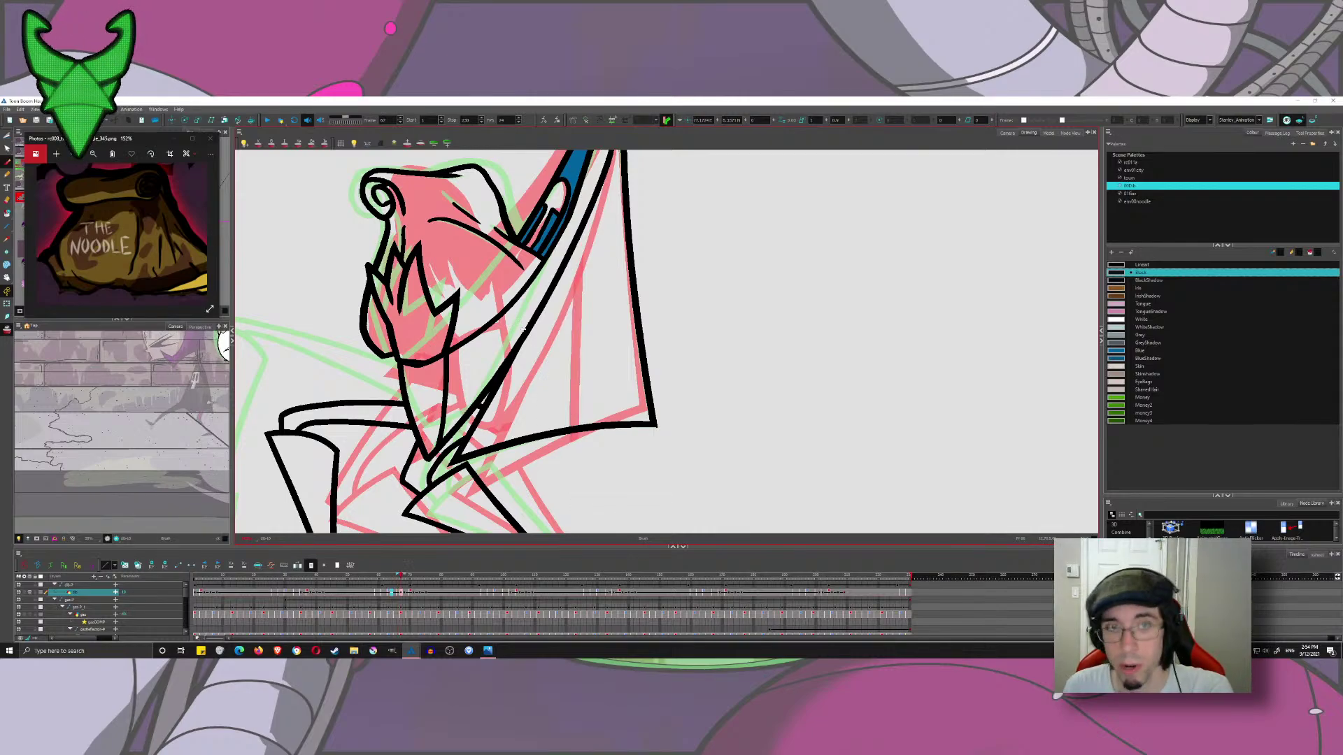
key("comma")
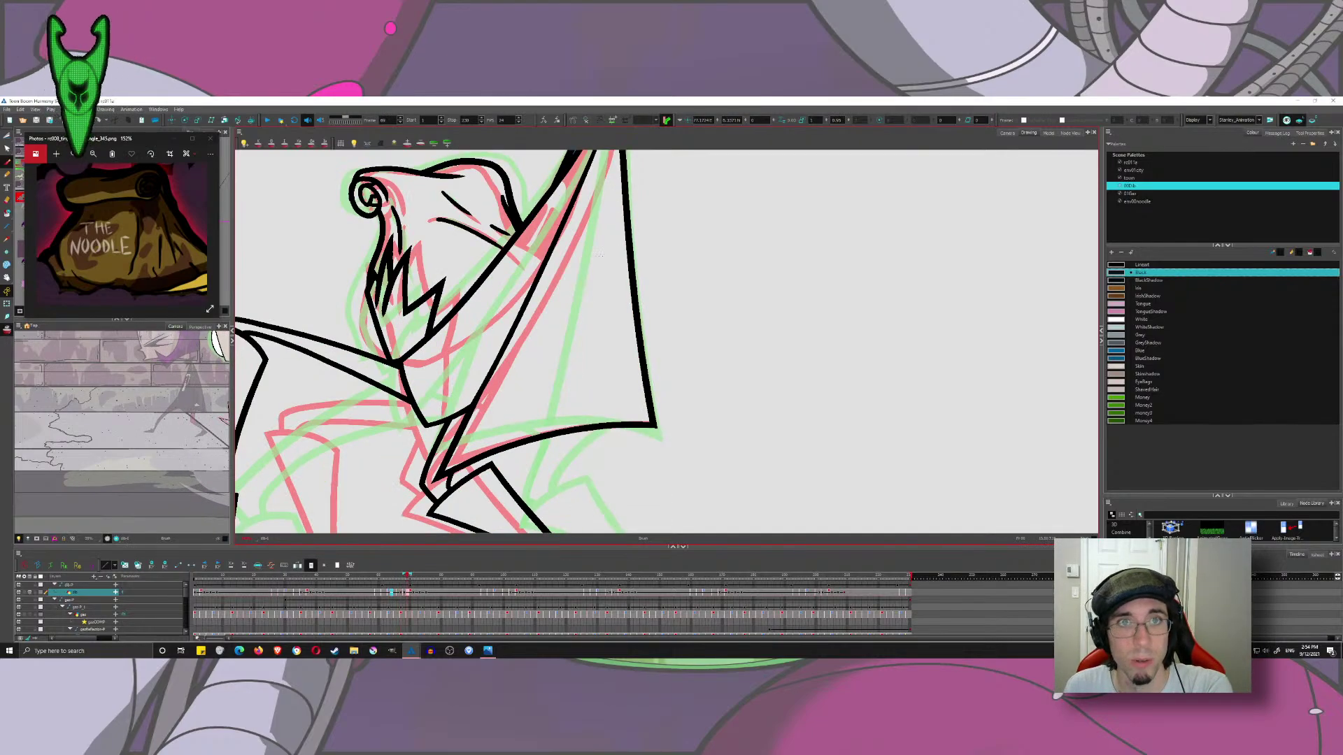
key("comma")
key("comma")
key("comma")
- Try to brush a diagonal collar line from the jaw across the neck on the uncoloured raised-leg drawing
mouse_move(596, 298)
left_mouse_down()
mouse_move(612, 238)
mouse_move(605, 318)
left_mouse_up()
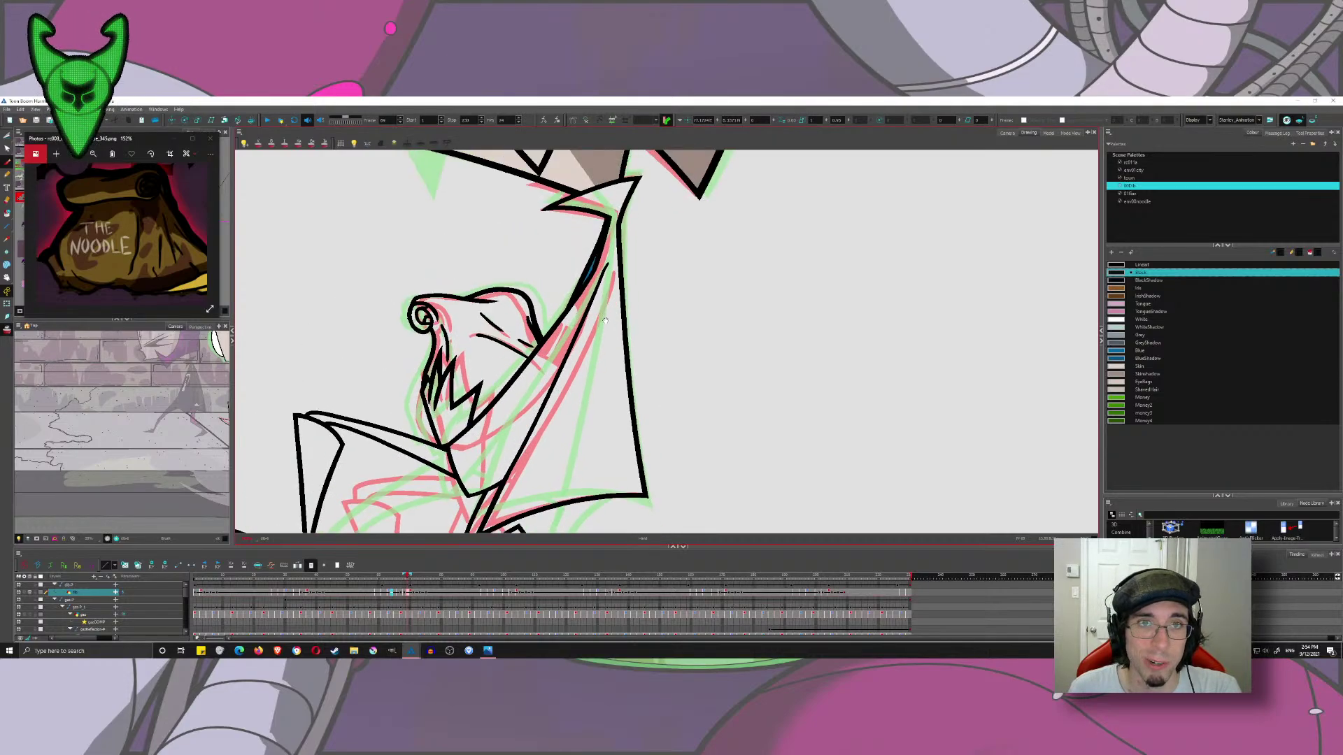
scroll(561, 171, "up", 3)
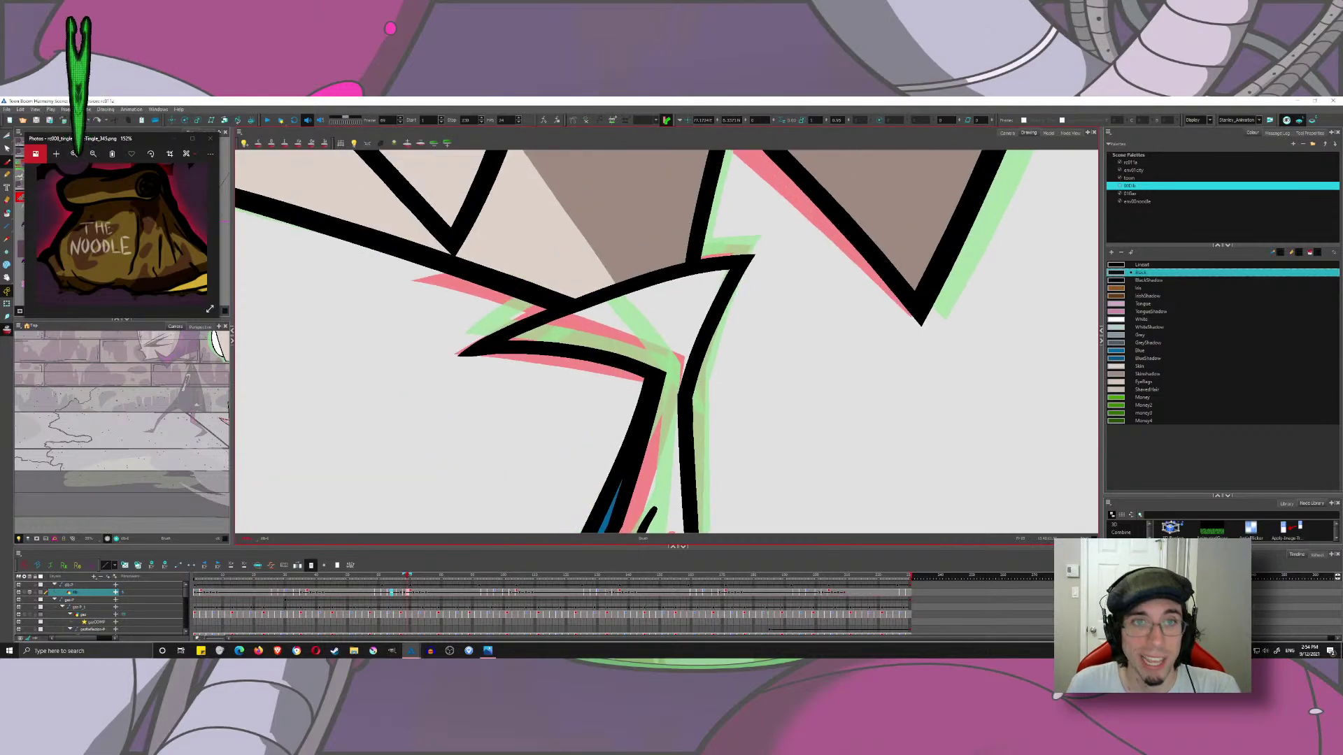
key("ctrl+z")
left_click_drag(565, 280, 711, 421)
key("ctrl+z")
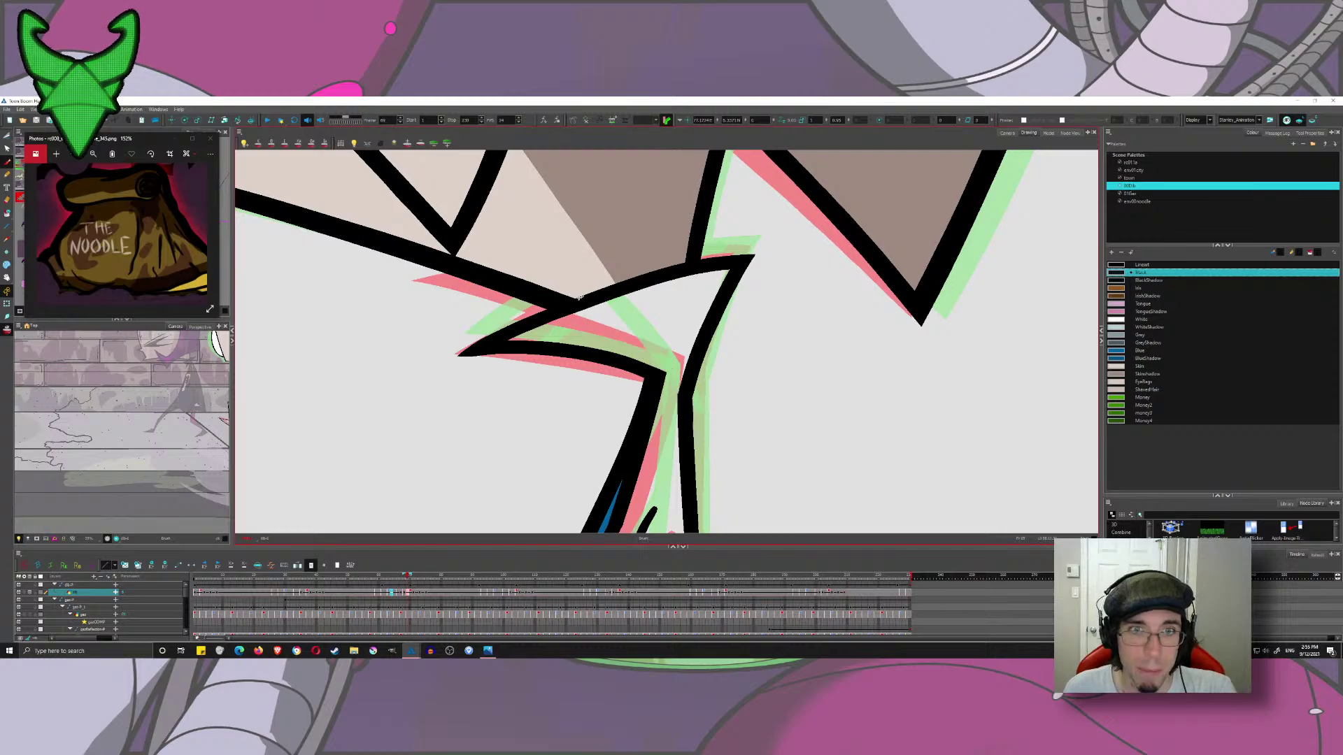
left_click_drag(545, 270, 711, 445)
key("ctrl+z")
- Compare with the adjacent drawing and brush a Black diagonal collar line across the neck on the raised-leg drawing, replacing another attempt
key("period")
key("comma")
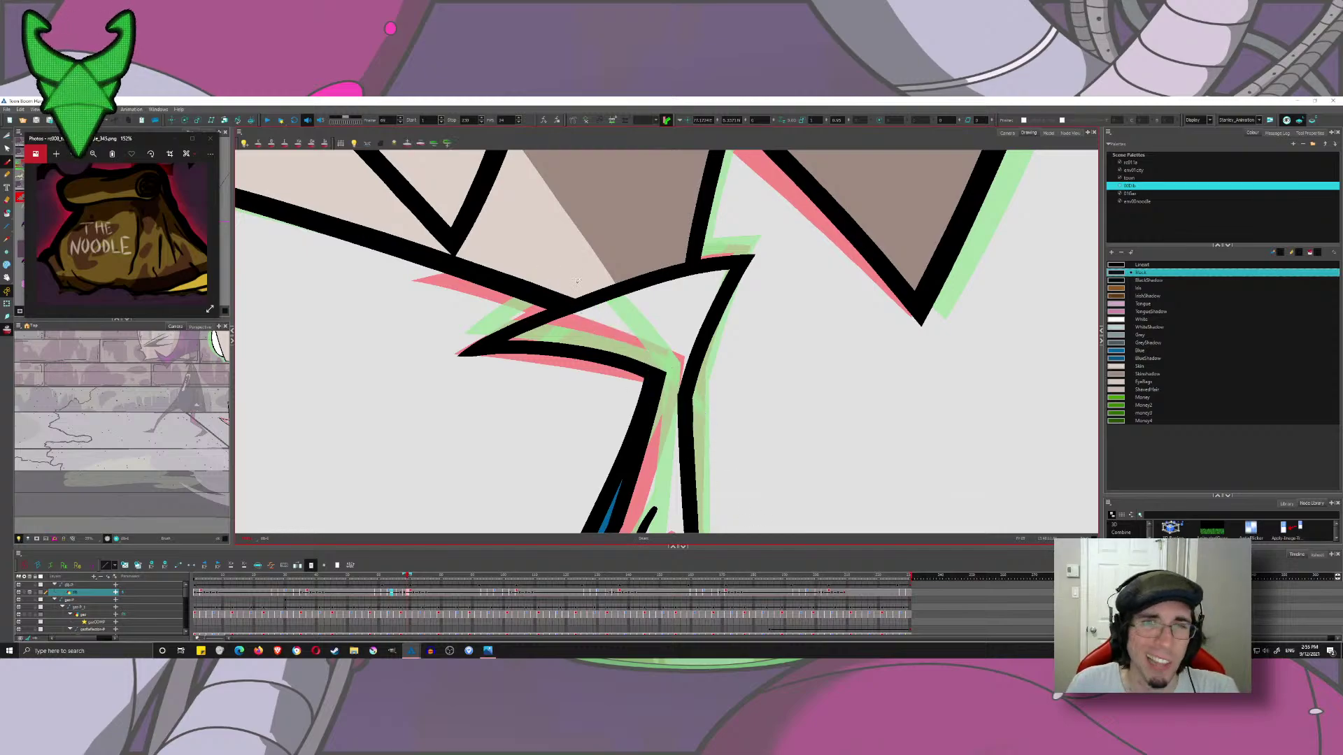
key("period")
key("comma")
left_click_drag(523, 284, 732, 463)
key("ctrl+z")
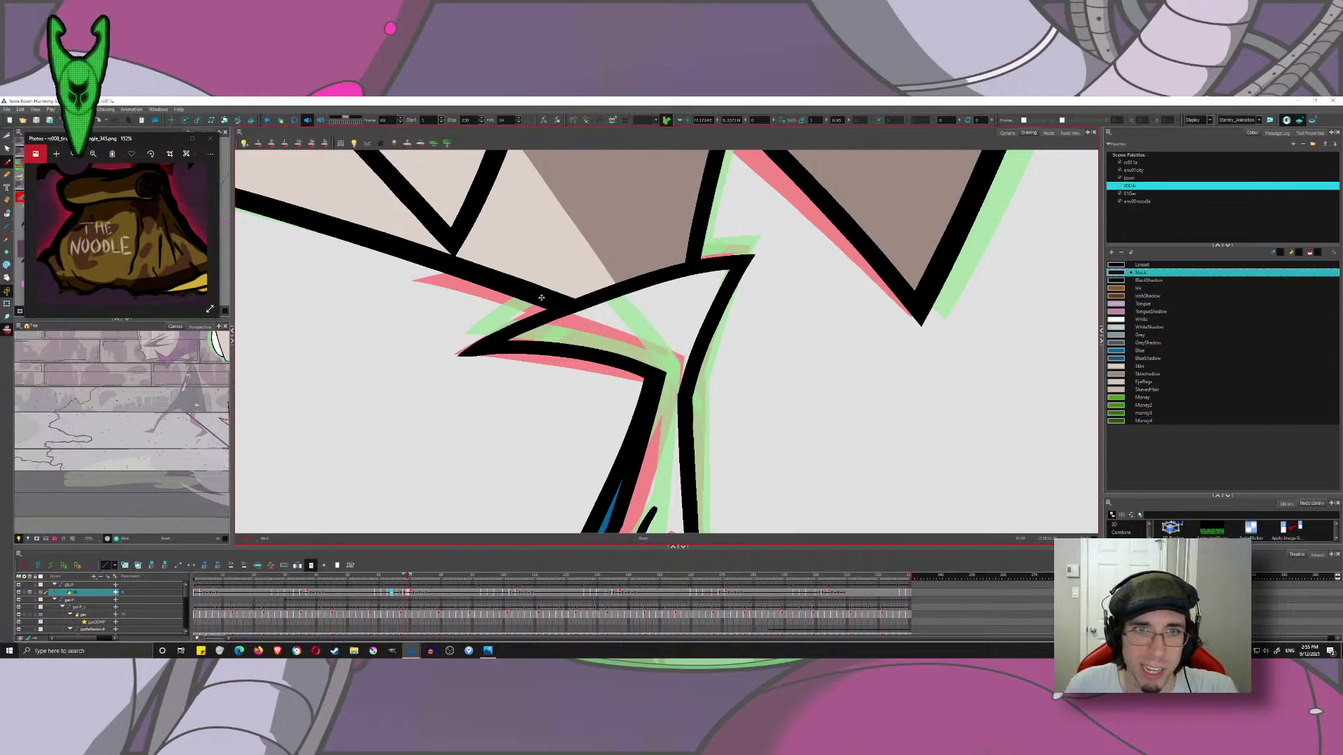
left_click_drag(543, 295, 741, 430)
- Brush a long Black dividing line from the collar down past the coat hem on the raised-leg drawing and compare adjacent drawings
scroll(630, 406, "down", 1)
scroll(630, 406, "down", 2)
mouse_move(642, 419)
left_mouse_down()
mouse_move(616, 286)
mouse_move(596, 386)
left_mouse_up()
scroll(618, 302, "down", 3)
key("period")
key("comma")
key("period")
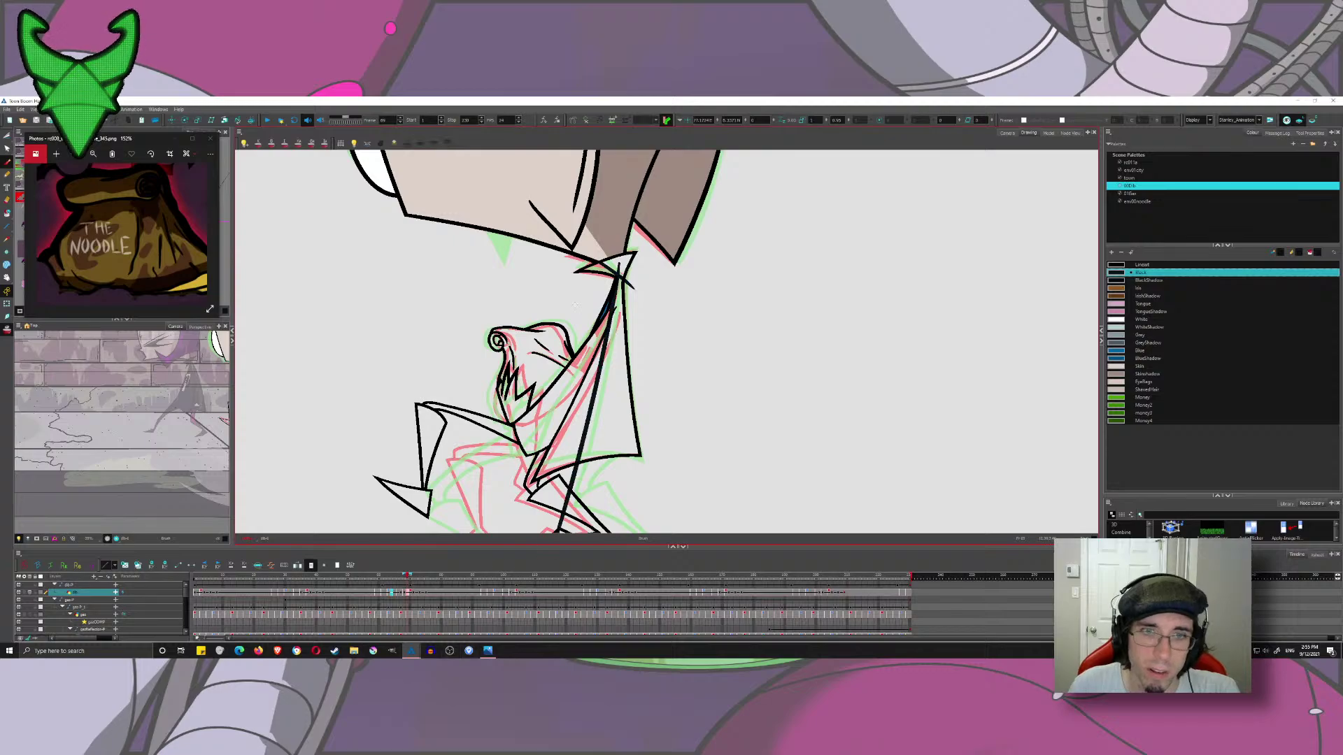
- Select the raised-leg drawing's dividing line and adjust it against the neighbouring poses
left_click(21, 135)
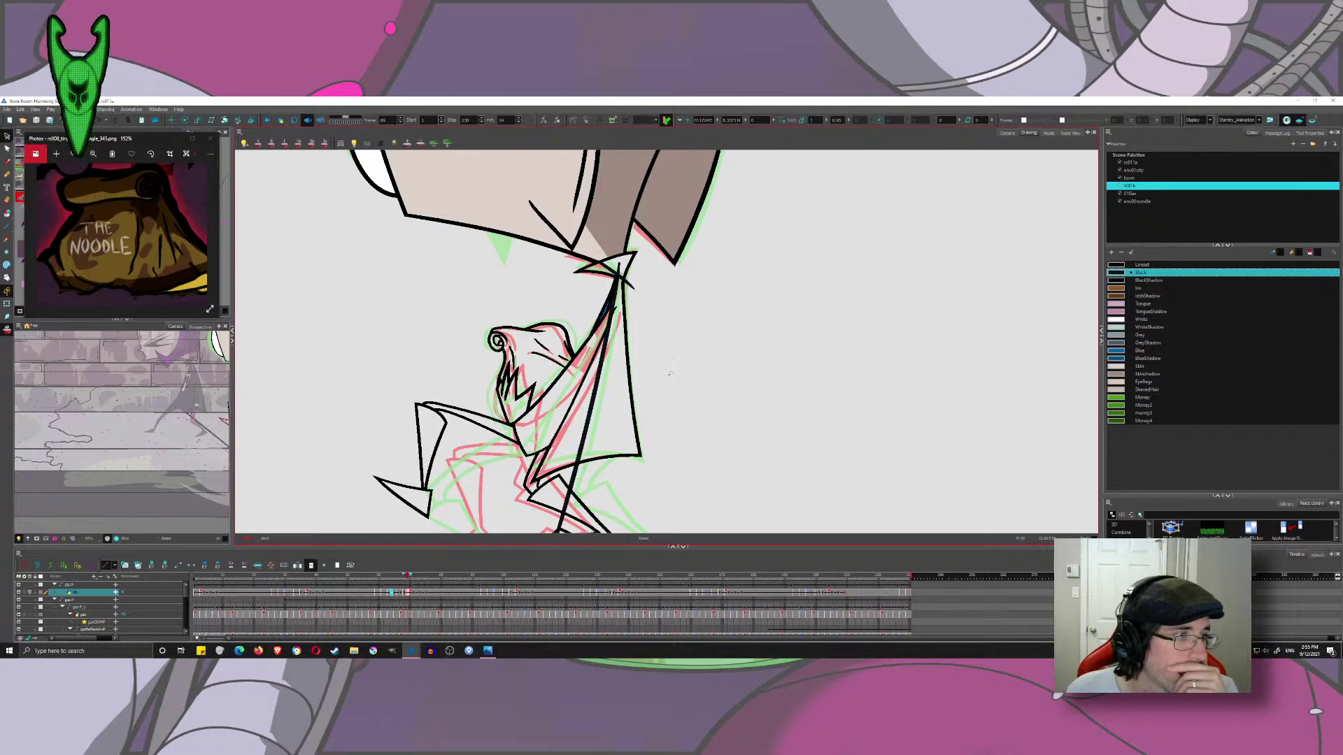
scroll(580, 466, "up", 3)
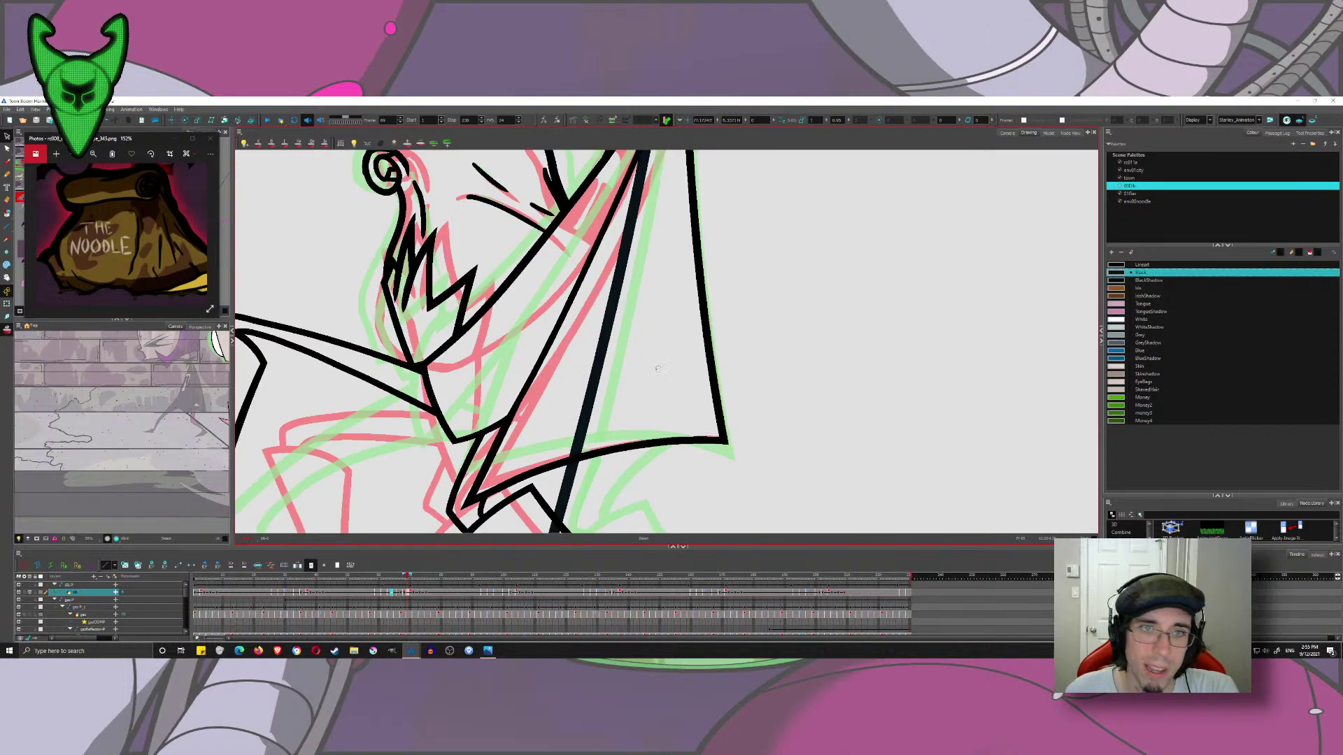
left_click_drag(616, 314, 604, 413)
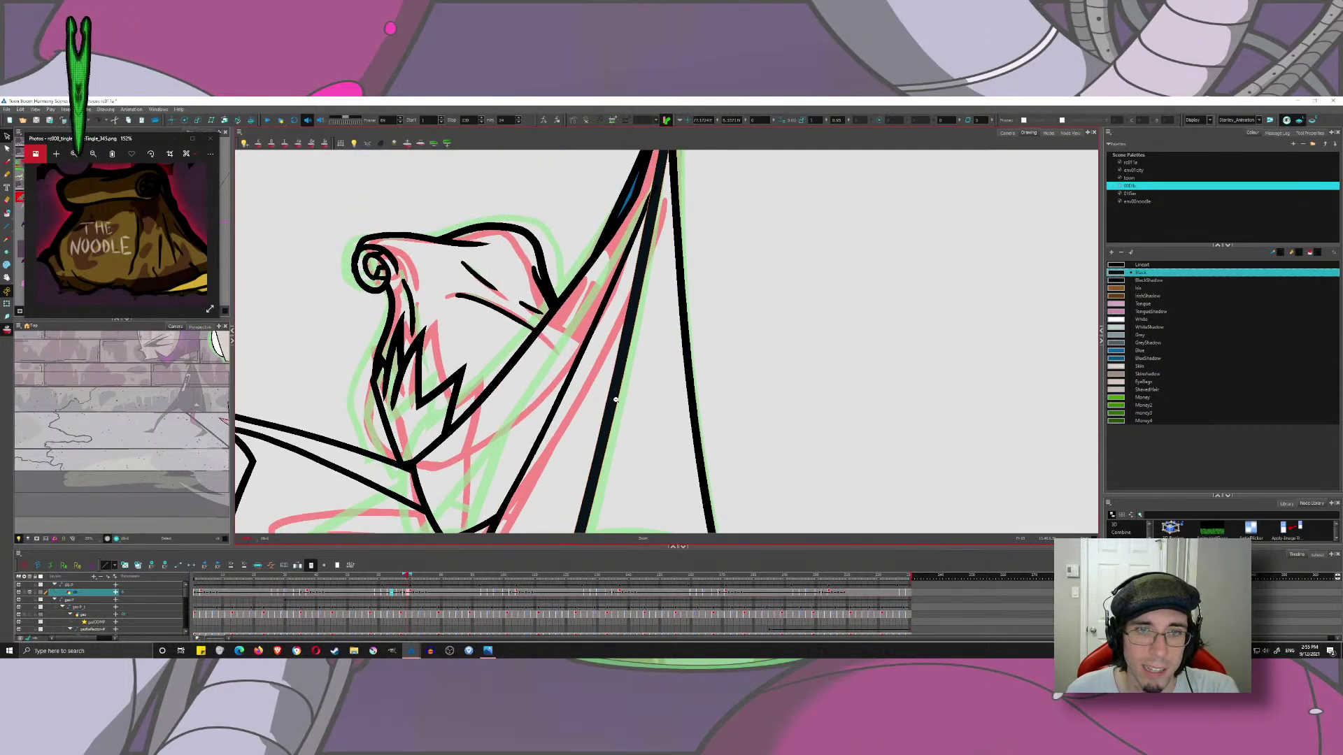
scroll(609, 409, "down", 3)
left_click(627, 320)
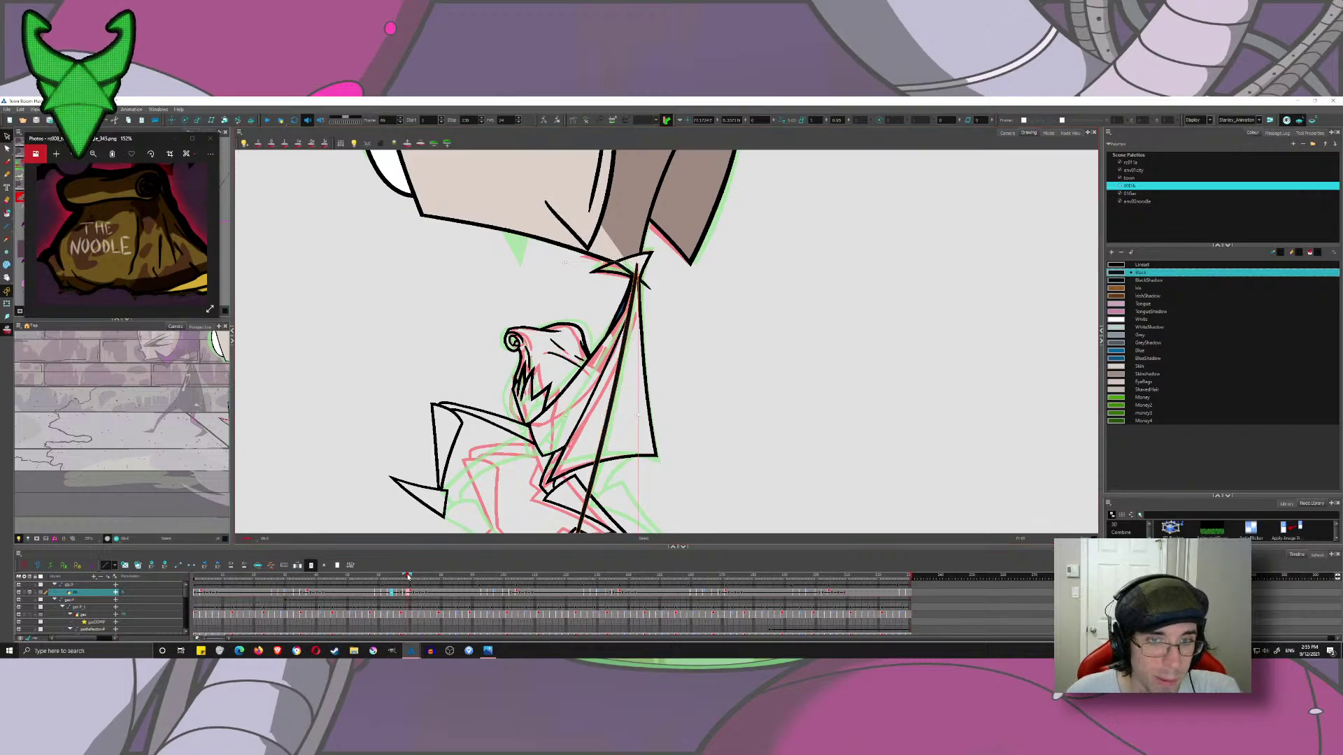
left_click_drag(408, 577, 405, 581)
left_click(604, 420)
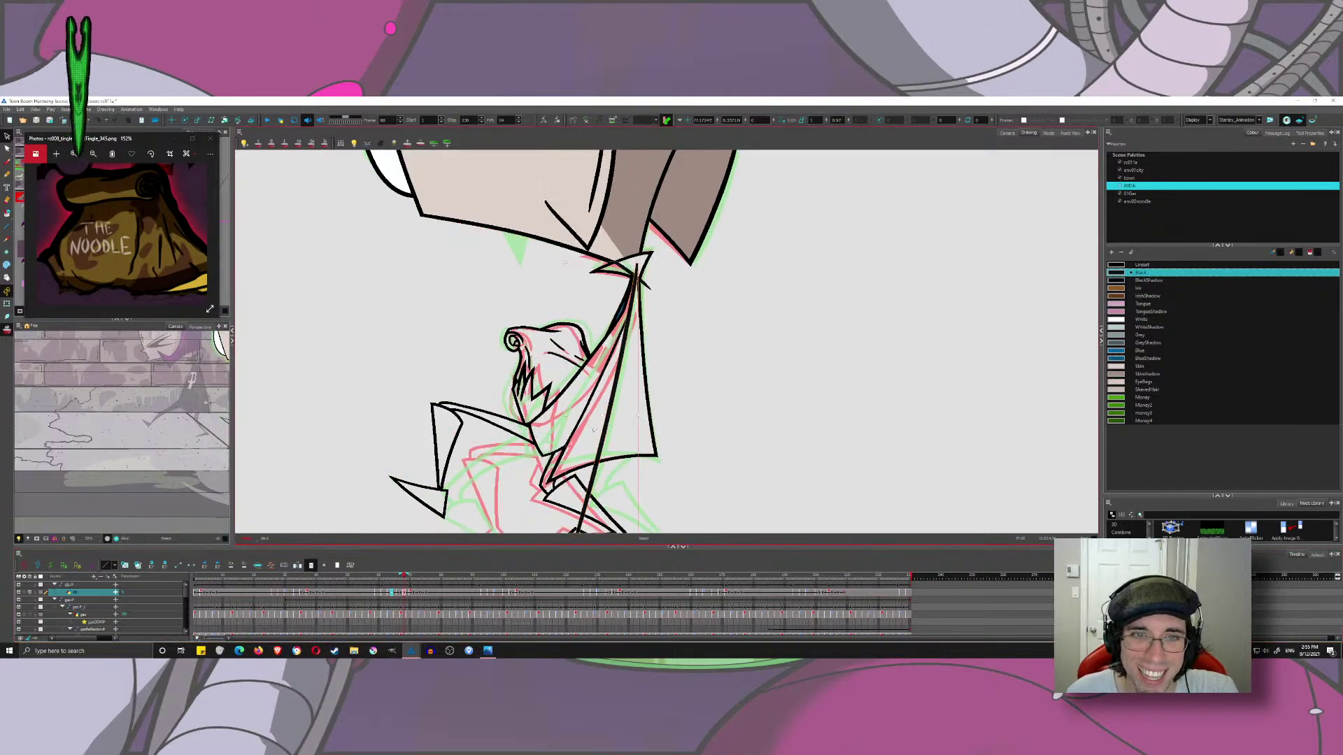
- Delete the long dividing line from the raised-leg drawing, compare the preceding drawings and adjust the onion skin display
key("Delete")
left_click(404, 578)
key("comma")
key("comma")
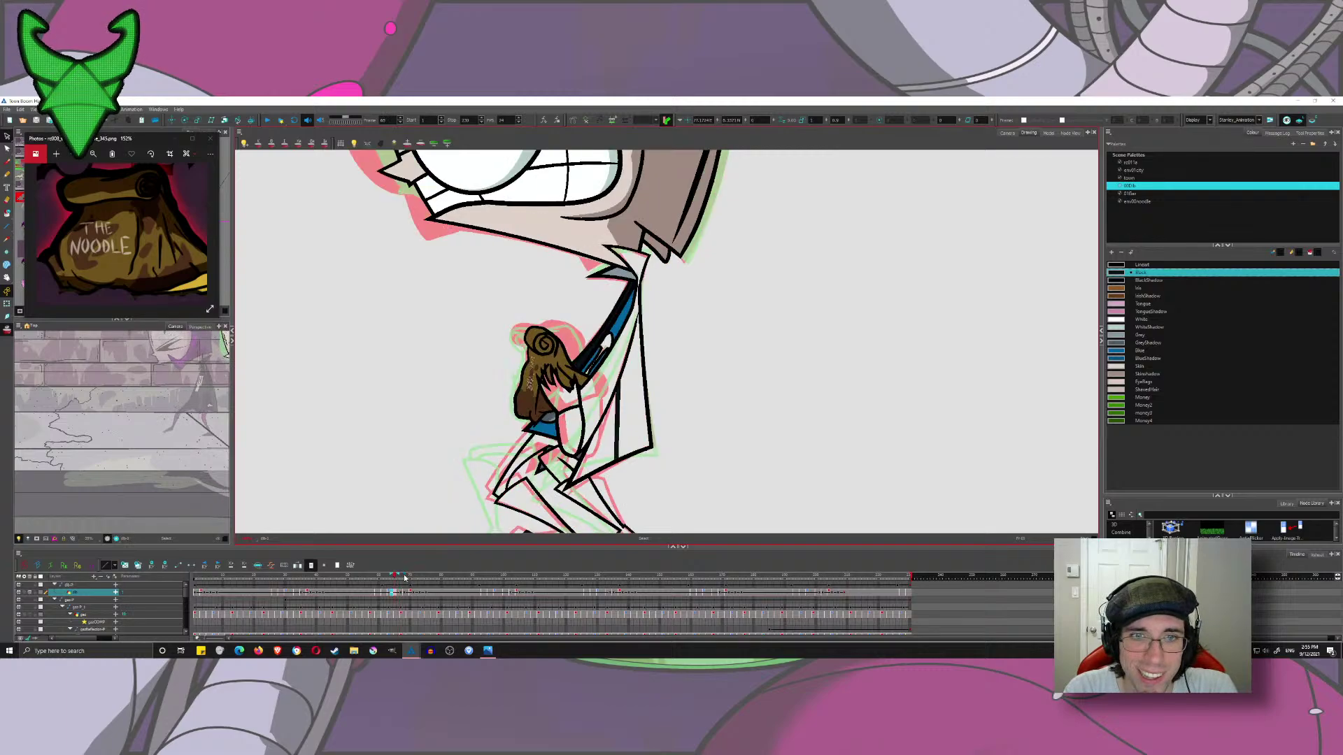
key("period")
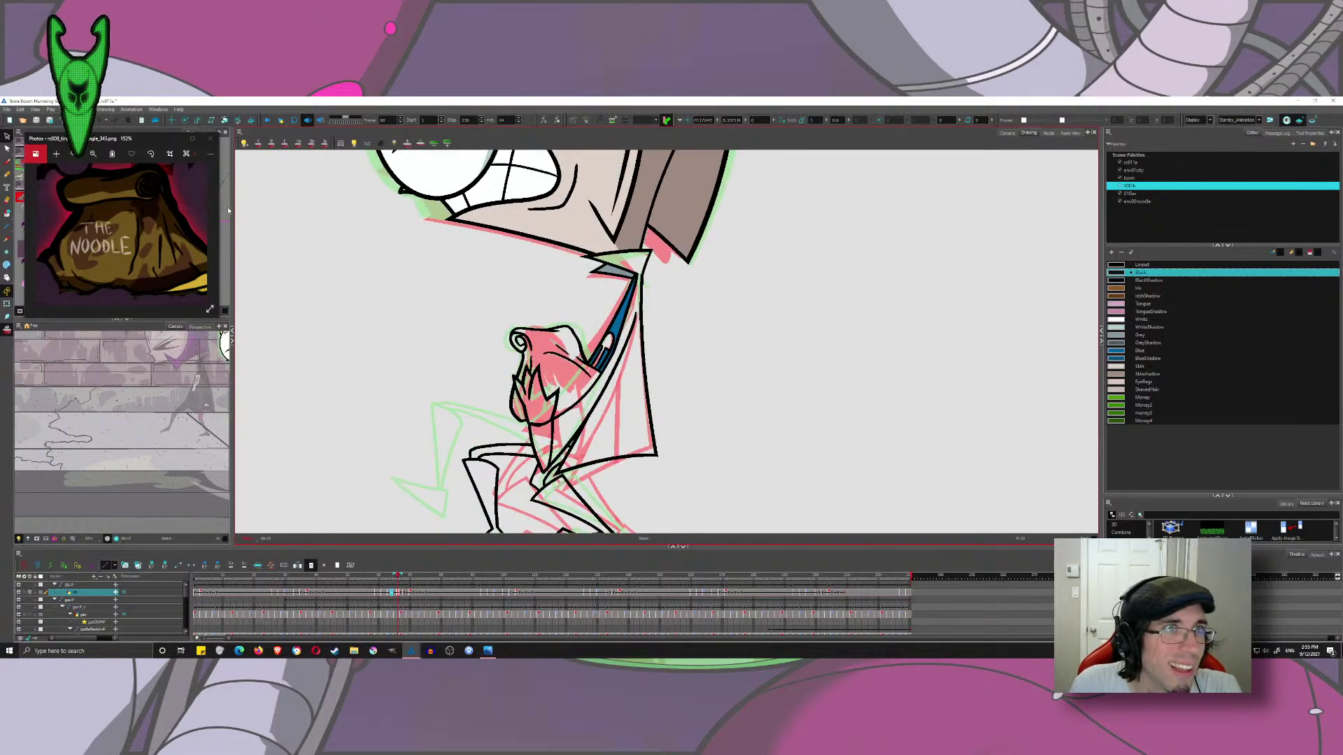
left_click(259, 144)
left_click(273, 143)
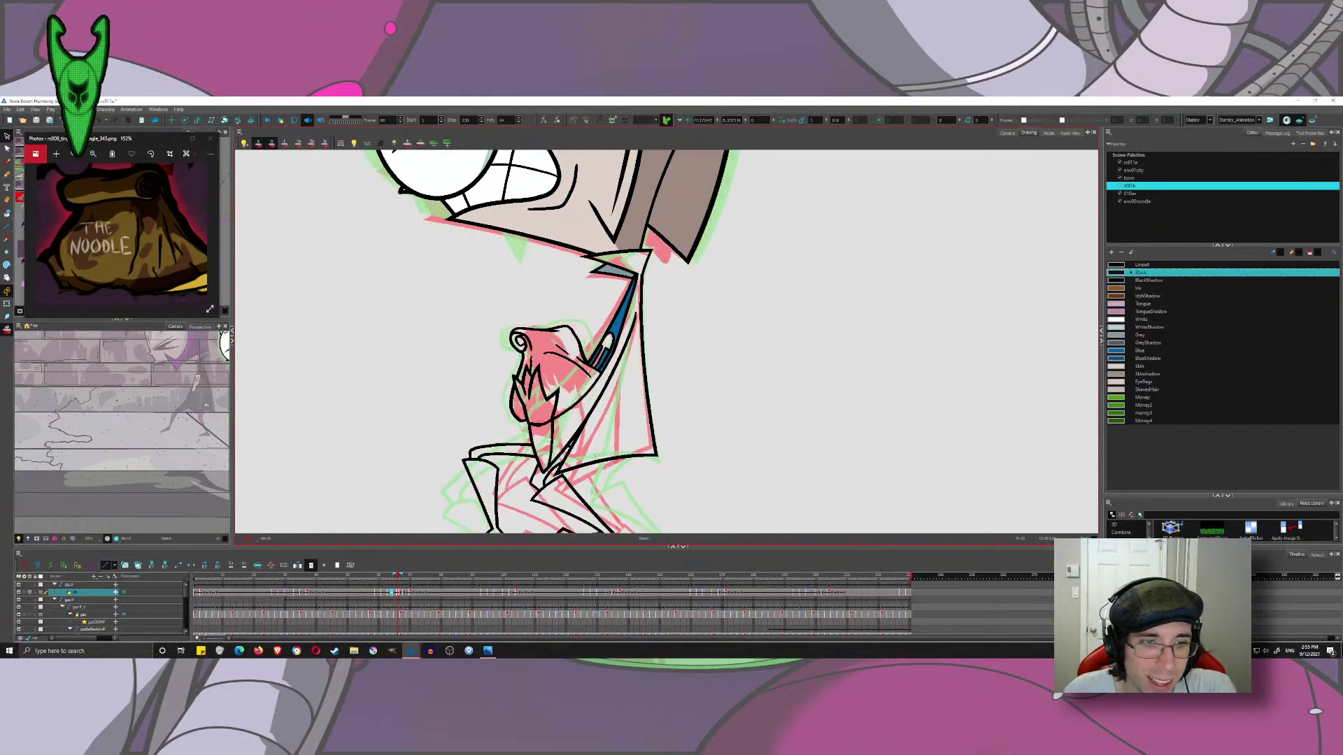
- Paste the long dividing line into the raised-leg drawing and align it from the collar down through the coat hem
left_click(405, 577)
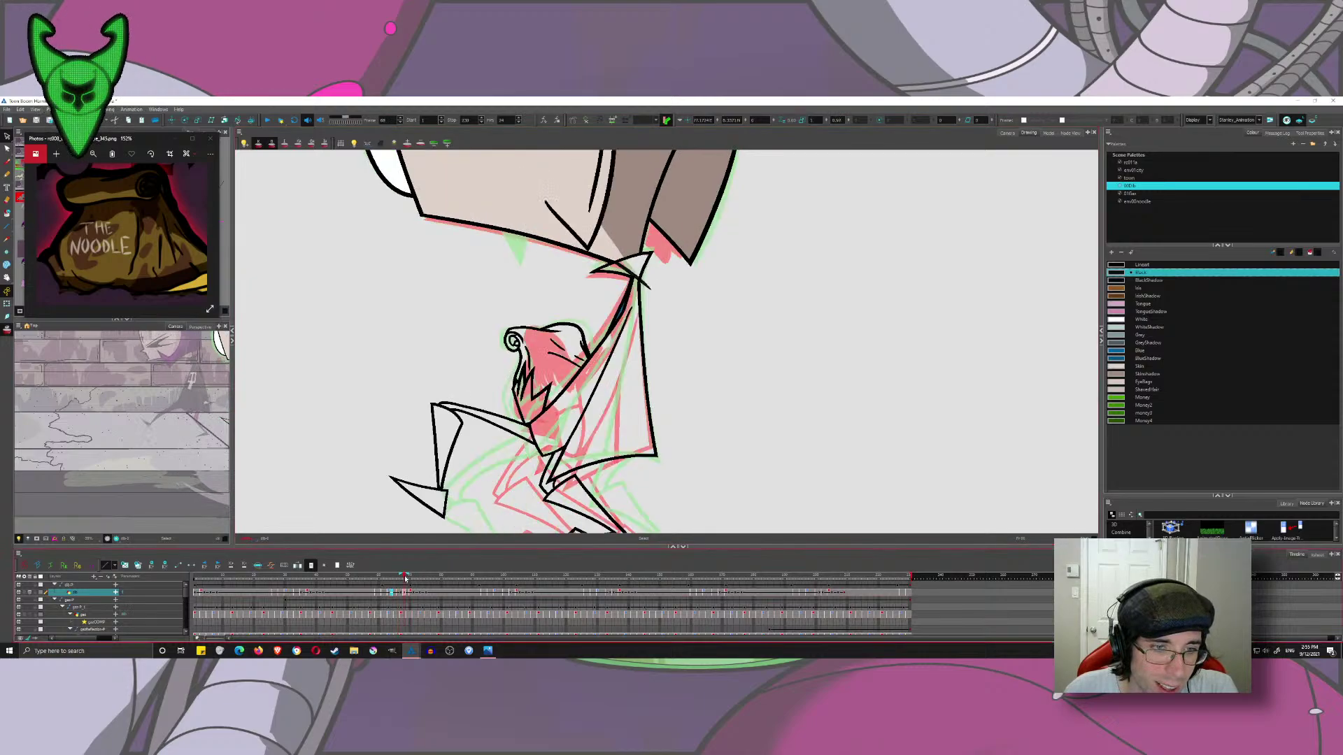
key("ctrl+v")
mouse_move(619, 490)
left_mouse_down()
mouse_move(598, 425)
mouse_move(614, 504)
left_mouse_up()
left_click_drag(614, 348, 609, 400)
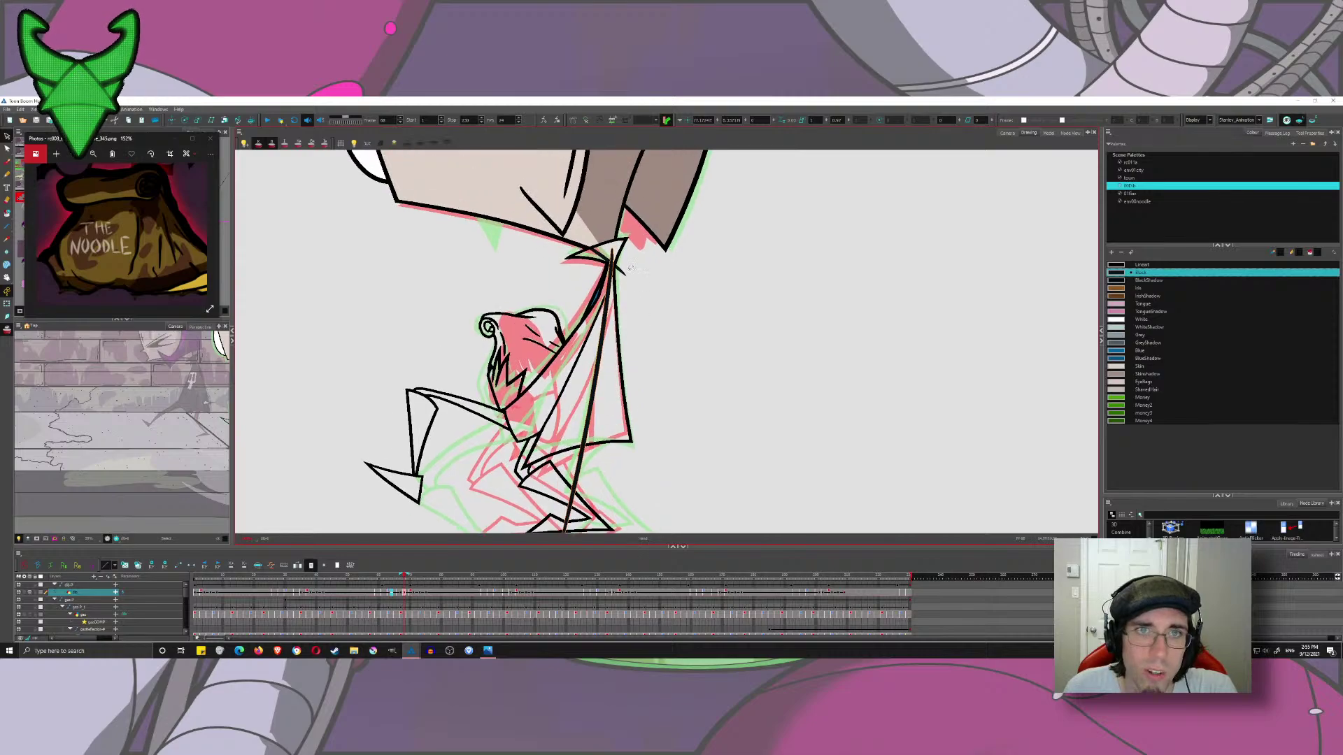
left_click_drag(605, 247, 603, 247)
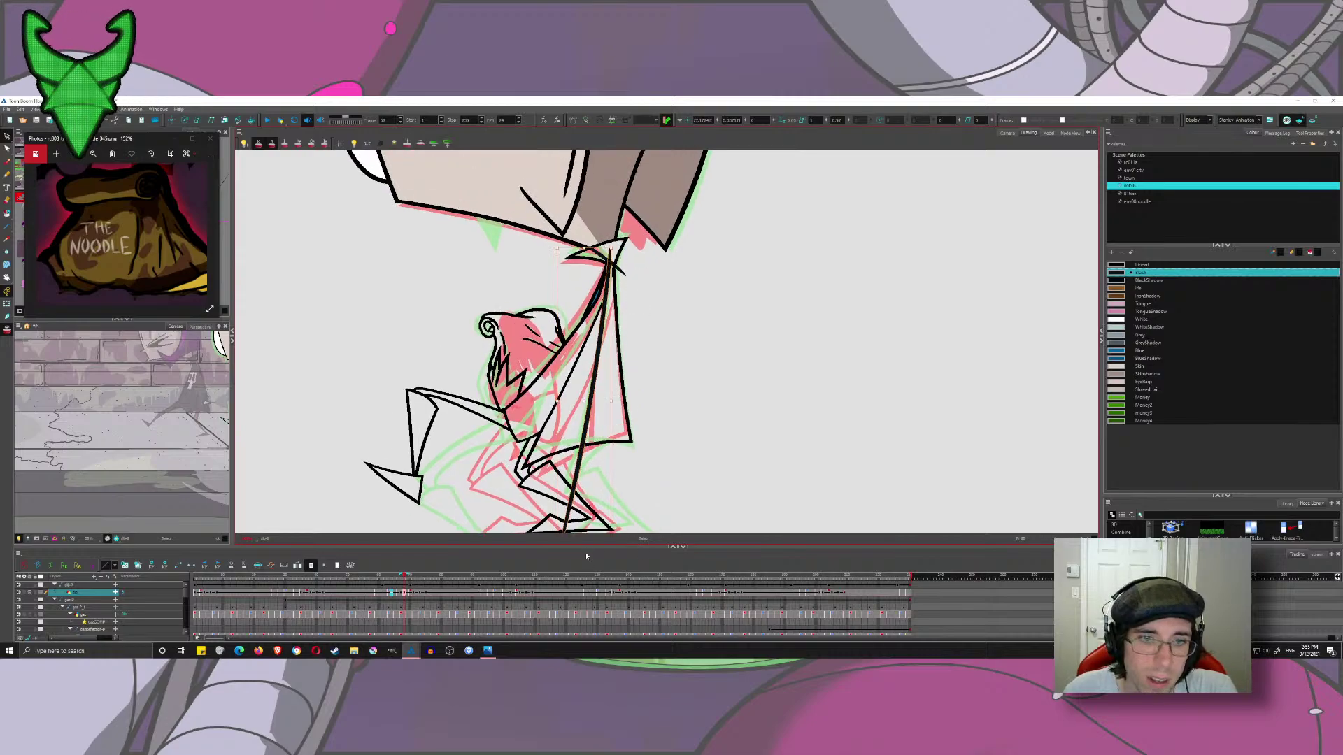
mouse_move(586, 518)
left_mouse_down()
mouse_move(582, 489)
mouse_move(592, 524)
left_mouse_up()
left_click_drag(706, 313, 703, 350)
left_click(684, 304)
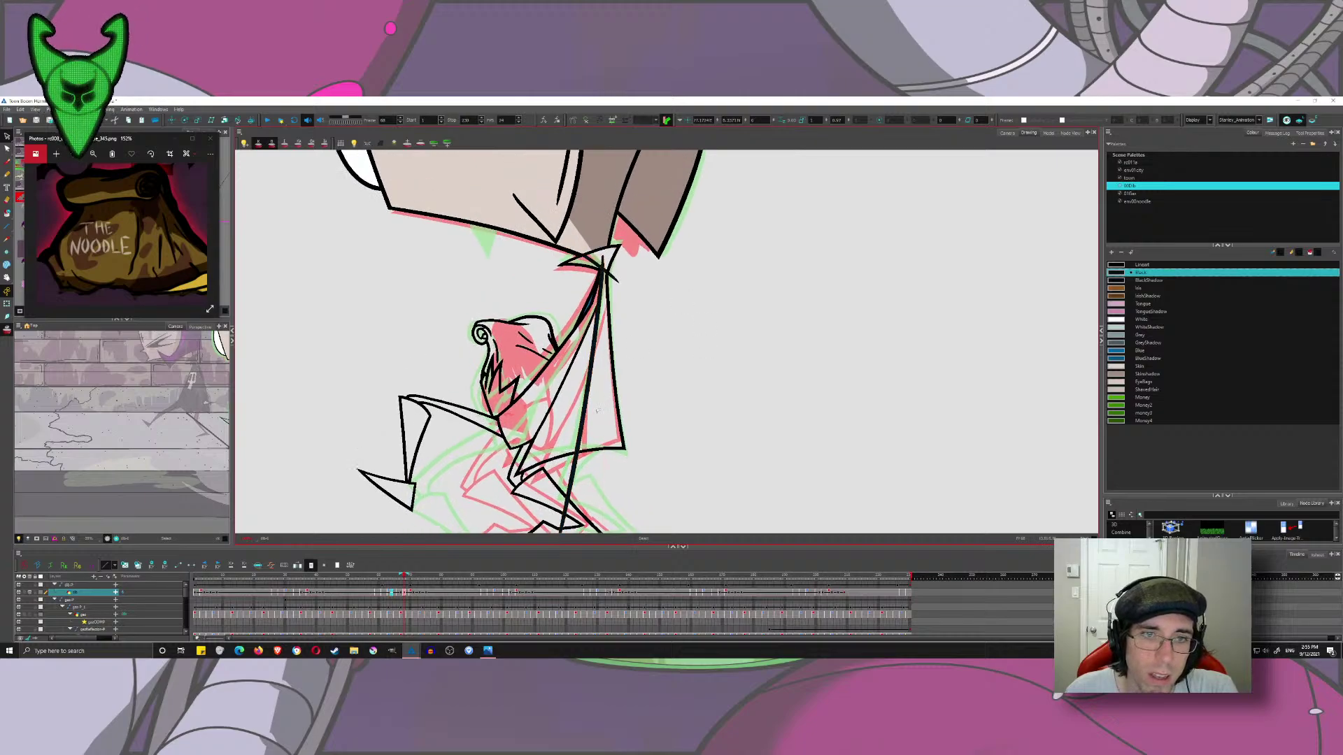
- Copy the raised-leg drawing's dividing line into the preceding crouched drawing and restore the onion skin display
left_click(584, 413)
key("period")
key("period")
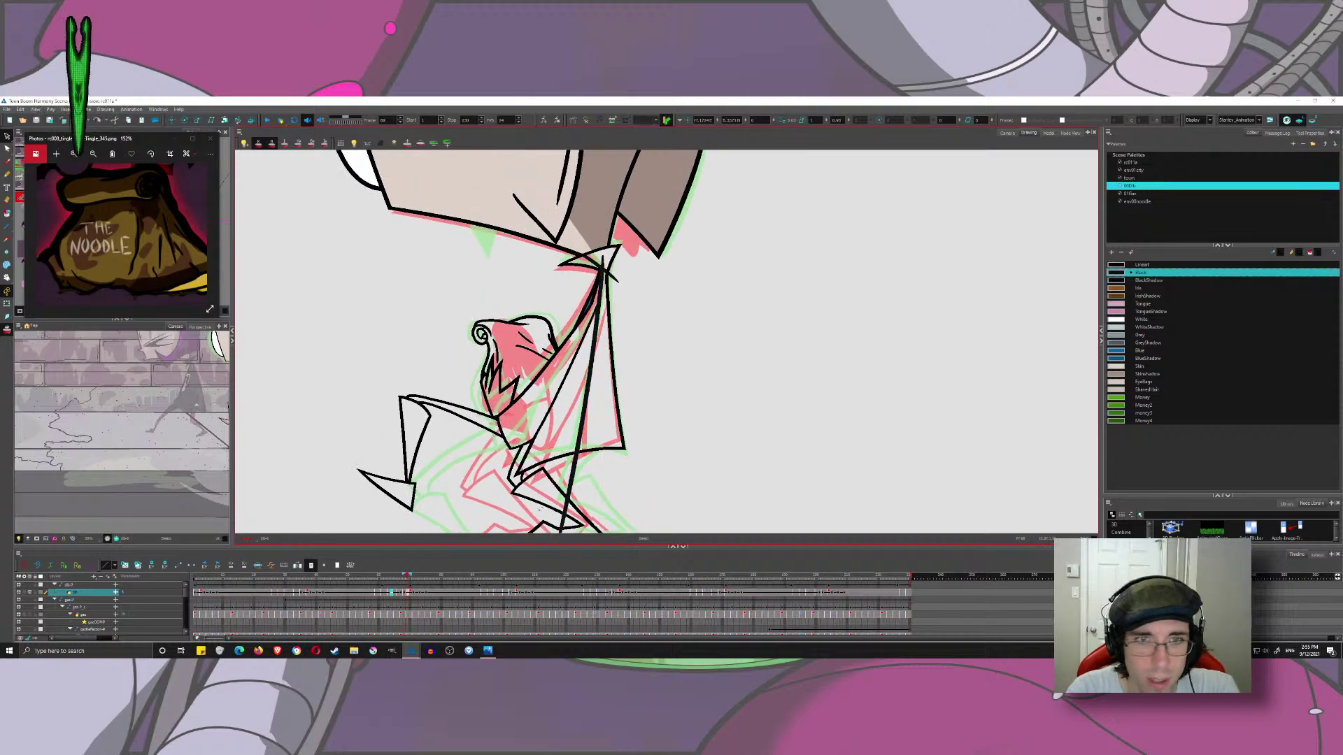
key("comma")
key("comma")
key("comma")
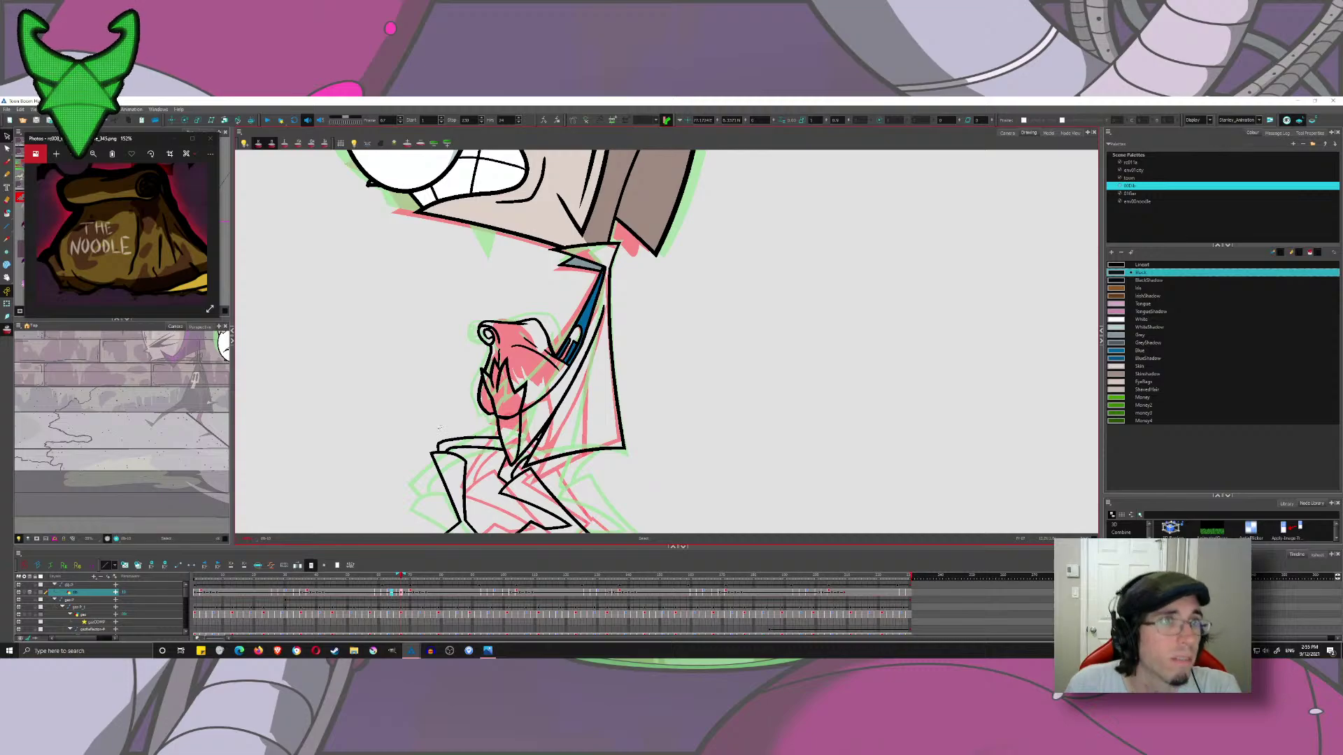
left_click(272, 144)
left_click(259, 144)
key("ctrl+v")
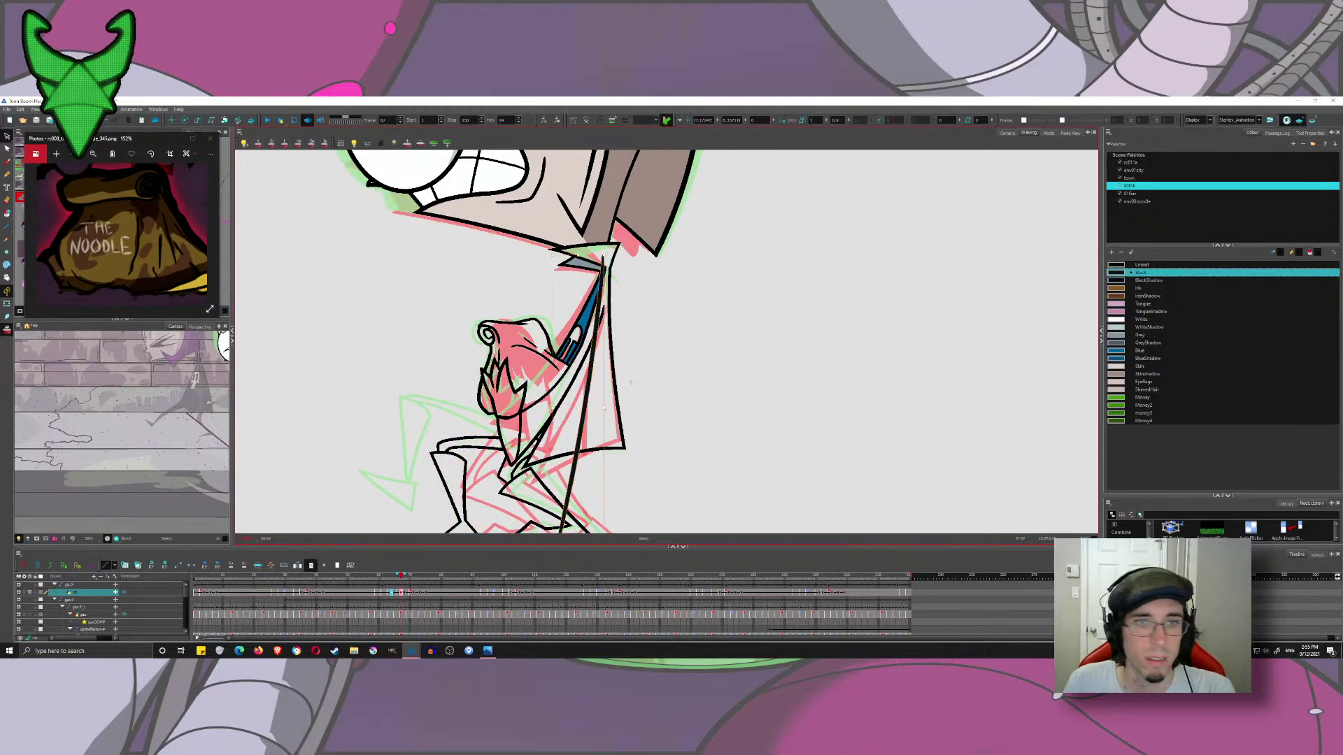
- Adjust the pasted dividing line on the crouched drawing so it runs from the collar through the coat hem
left_click_drag(583, 468, 556, 378)
left_click(560, 464)
left_click_drag(564, 474, 569, 474)
left_click_drag(564, 168, 556, 265)
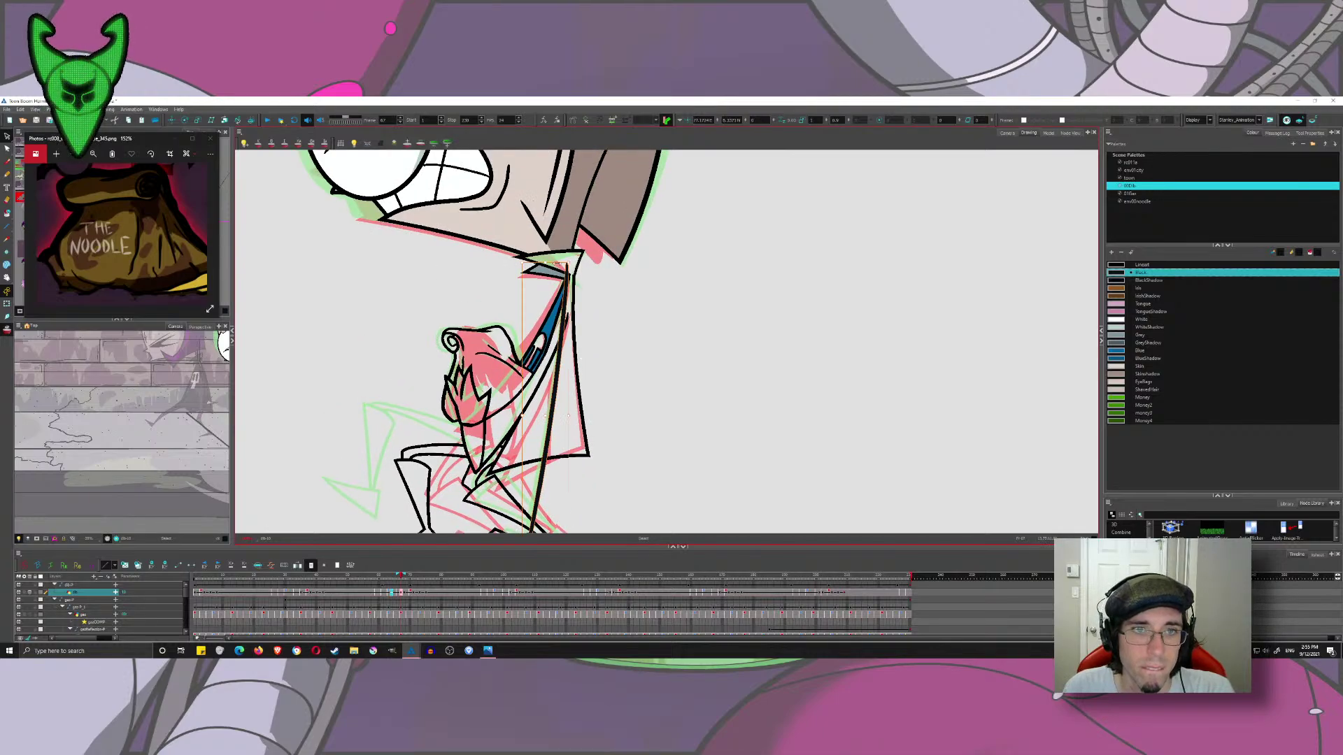
left_click_drag(560, 486, 521, 342)
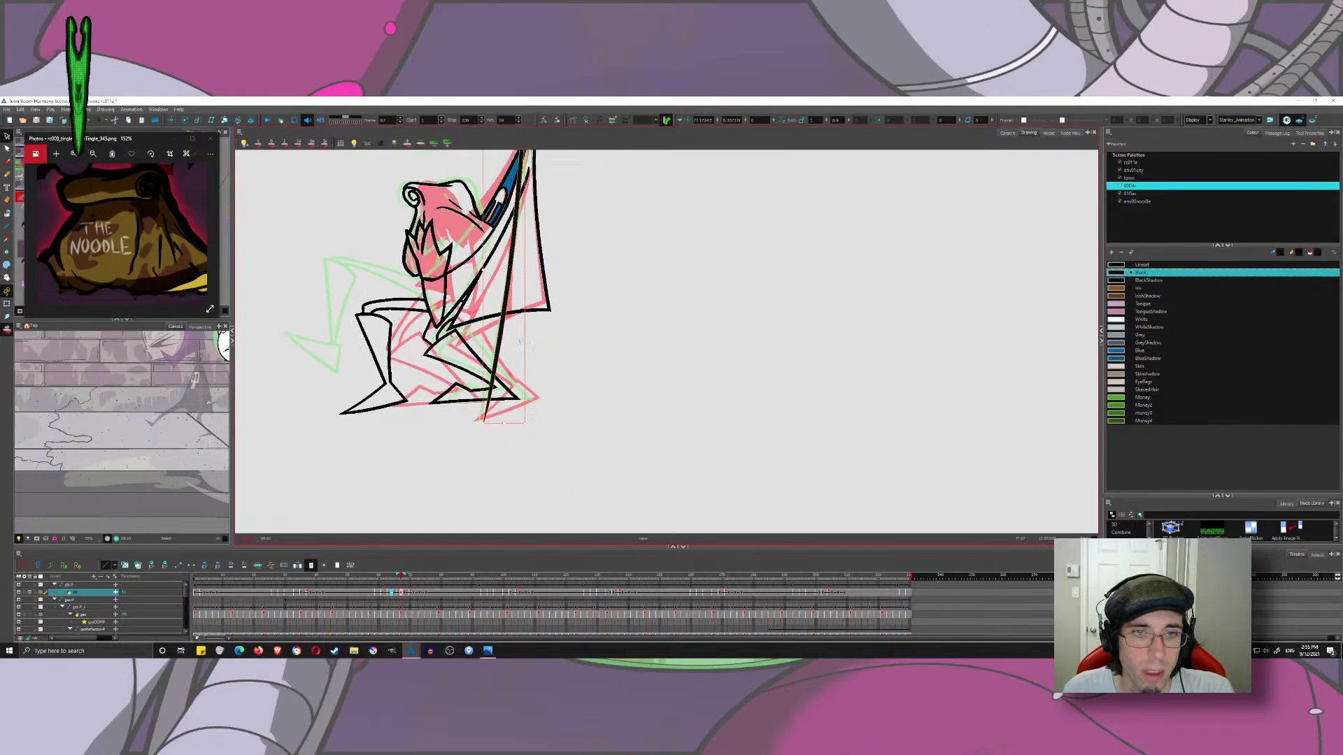
left_click_drag(513, 423, 518, 424)
left_click_drag(566, 335, 567, 366)
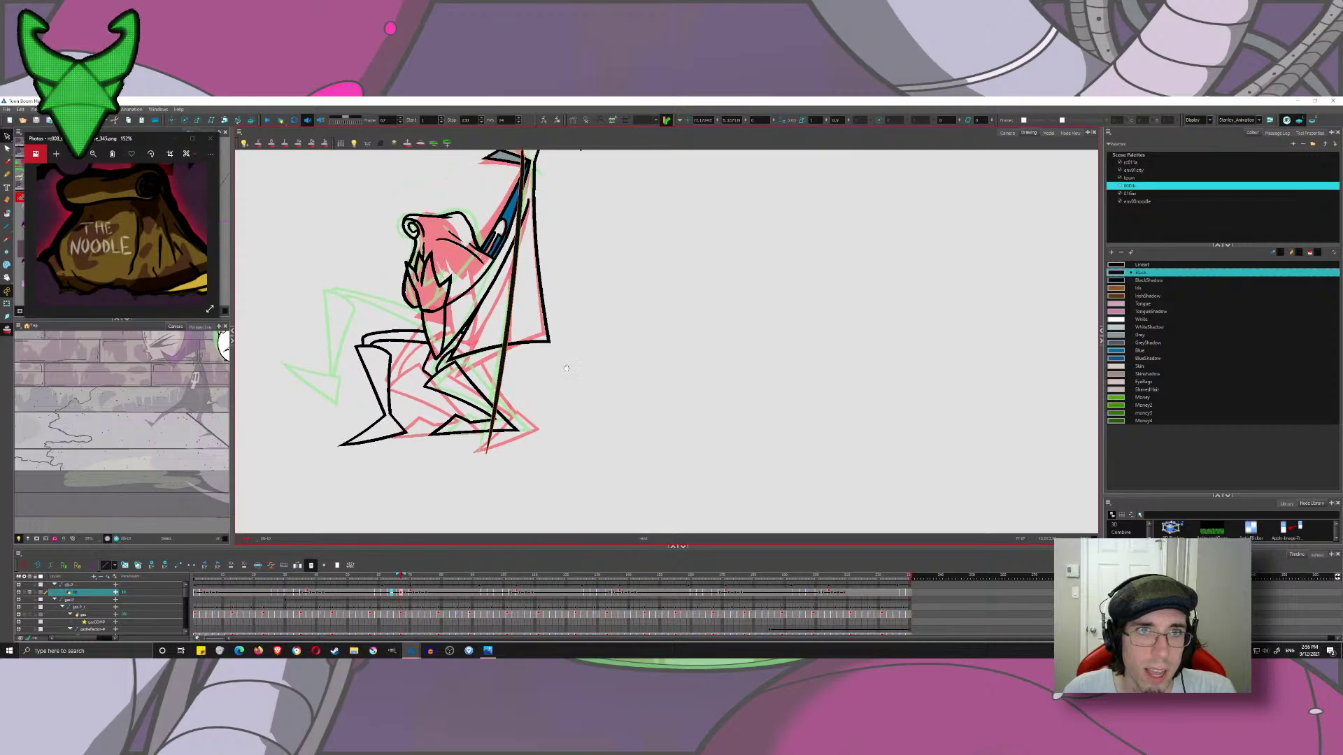
left_click(586, 242)
- Try to trim the dividing line where it extends below the coat hem on the crouched drawing
left_click_drag(505, 183, 479, 304)
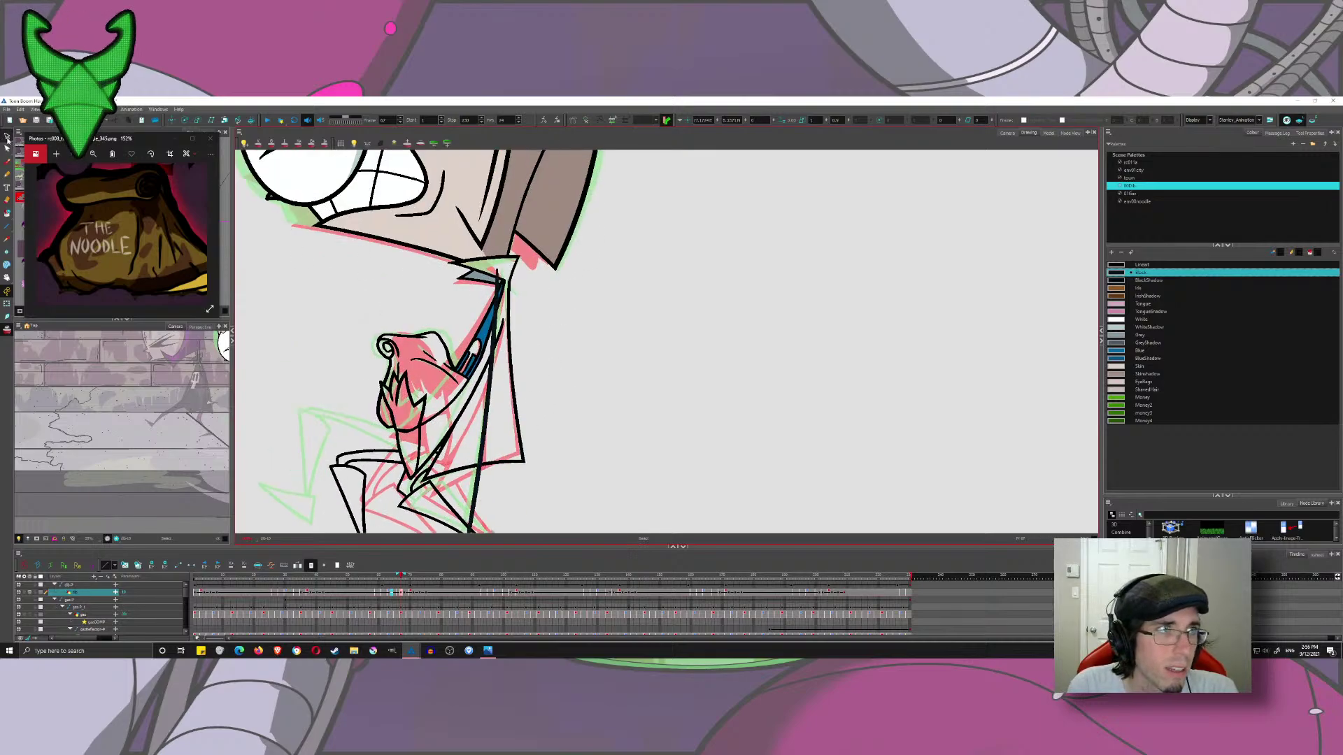
left_click_drag(478, 483, 477, 366)
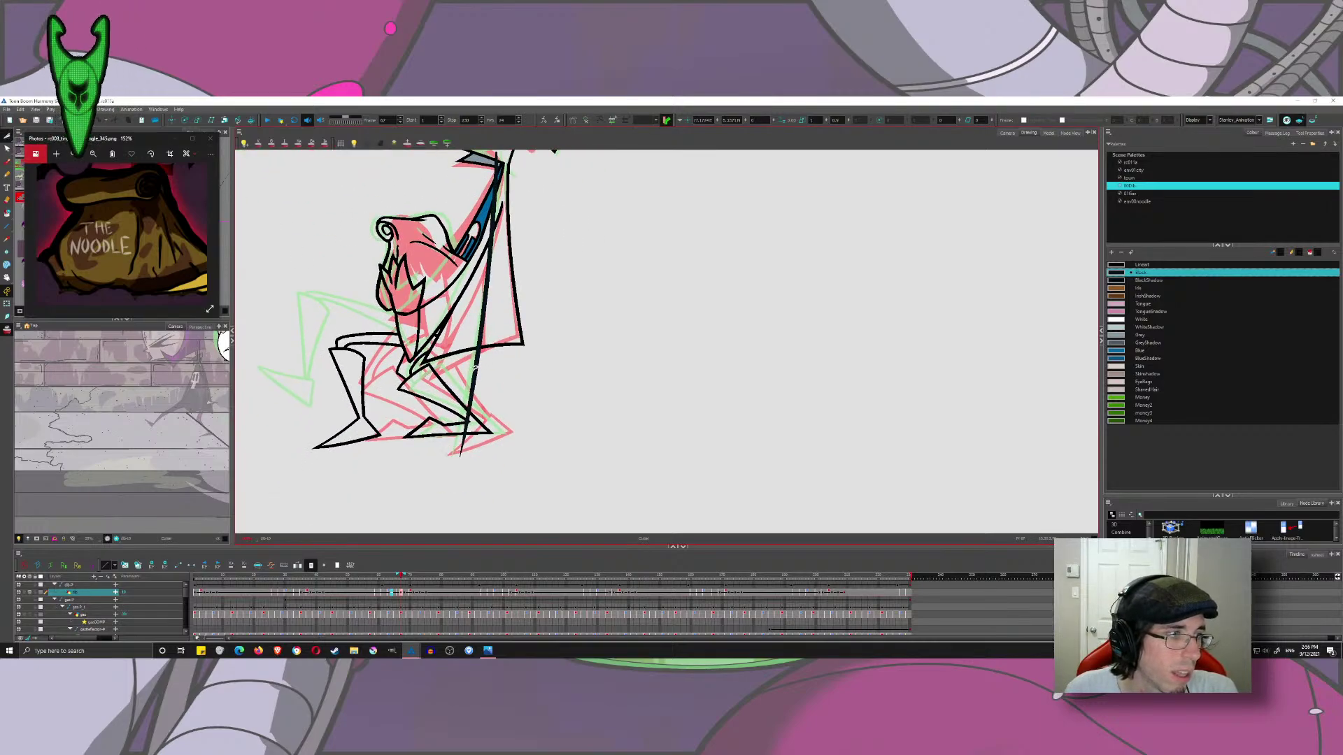
left_click_drag(416, 316, 490, 441)
key("1")
mouse_move(575, 448)
left_mouse_down()
mouse_move(503, 332)
mouse_move(503, 399)
left_mouse_up()
key("1")
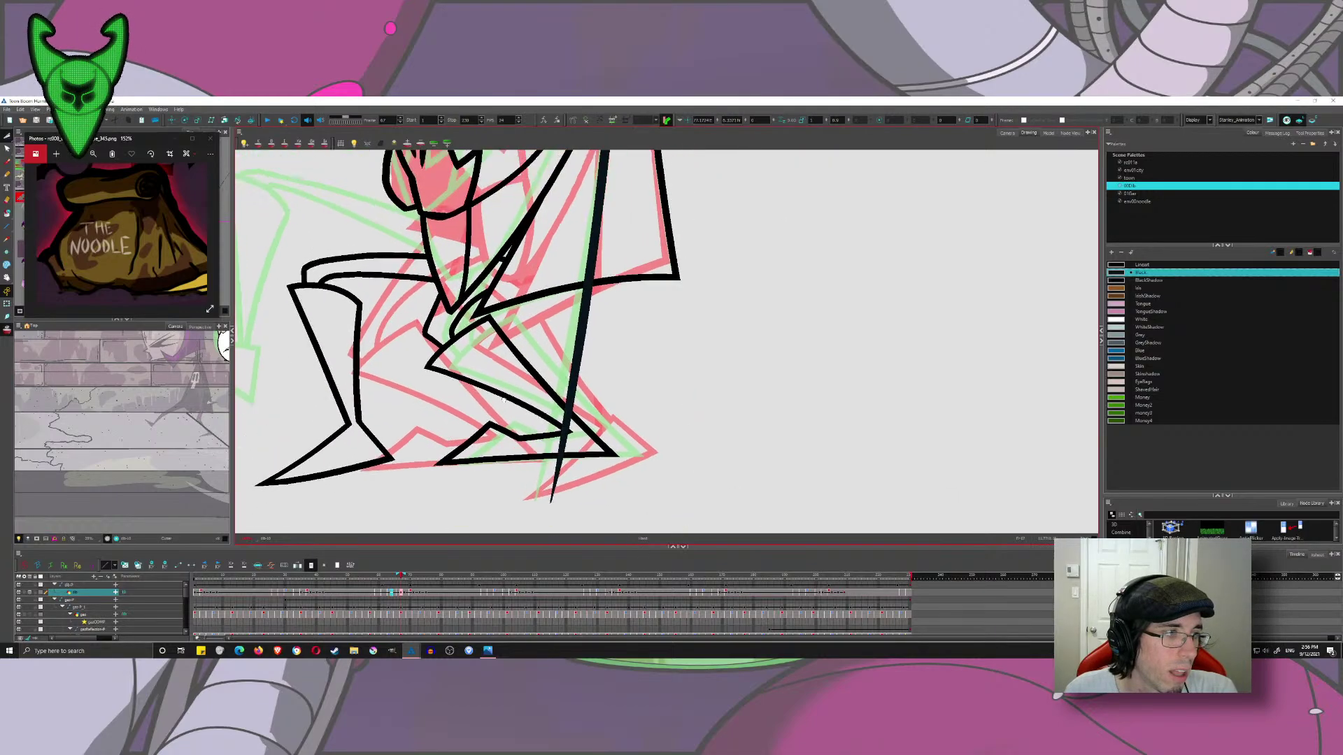
left_click_drag(541, 344, 541, 347)
left_click_drag(585, 429, 559, 420)
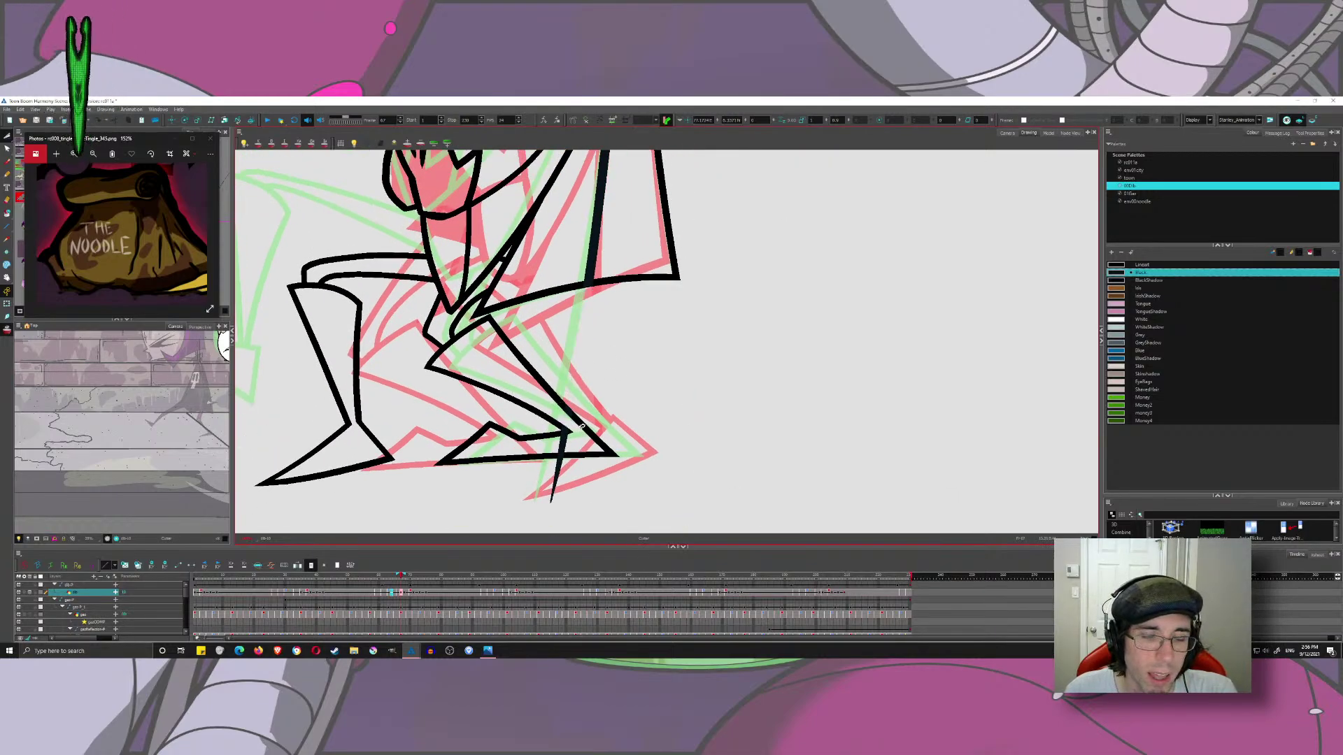
key("ctrl+z")
key("ctrl+z")
- Trim the crouched drawing's dividing line below the coat hem, across the foot and above the arm
left_click(24, 135)
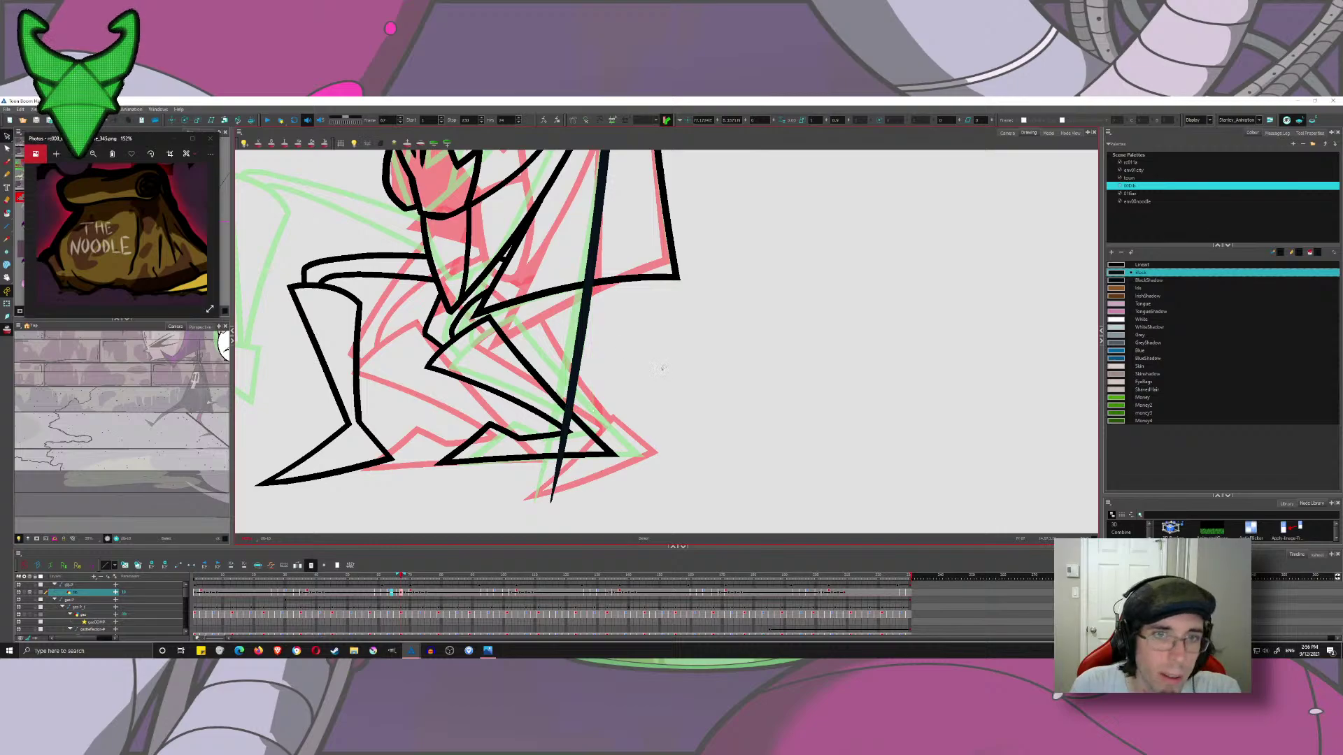
left_click(265, 204)
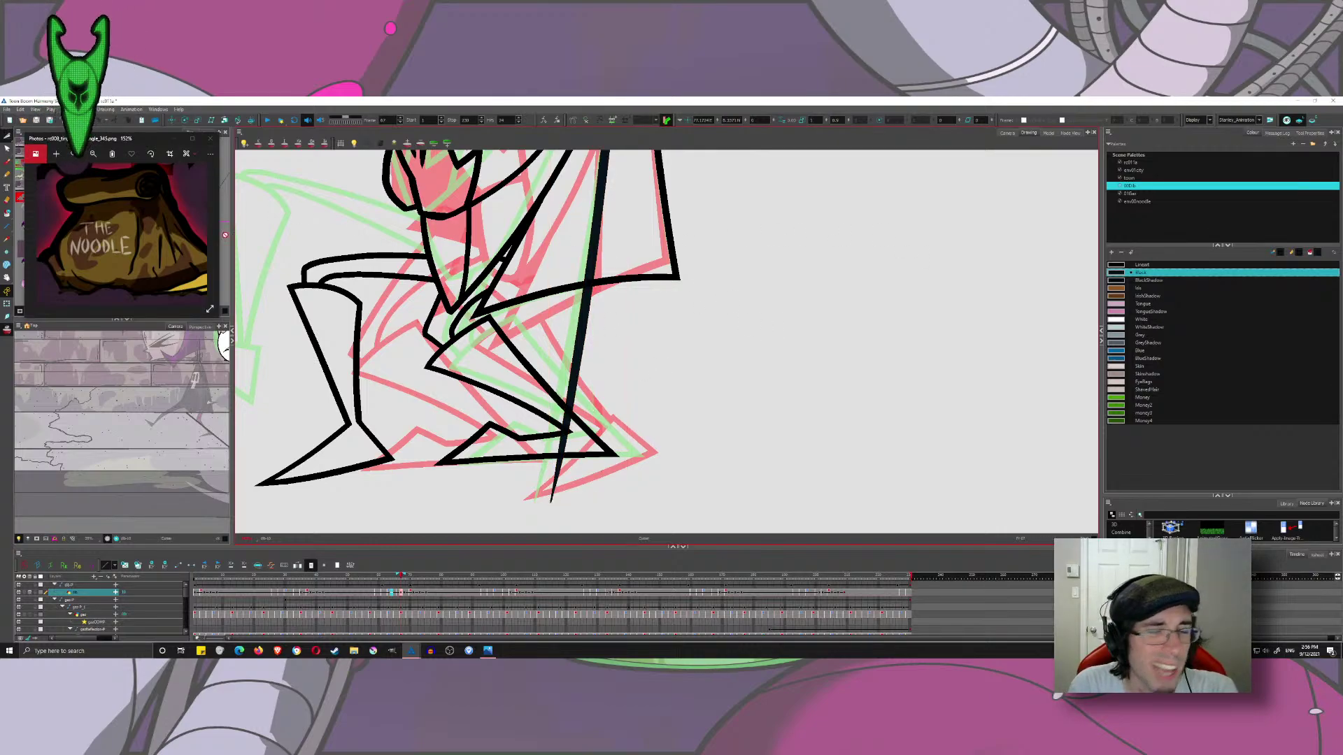
left_click_drag(603, 369, 571, 352)
left_click_drag(575, 423, 561, 418)
mouse_move(571, 445)
left_mouse_down()
mouse_move(555, 442)
mouse_move(548, 475)
left_mouse_up()
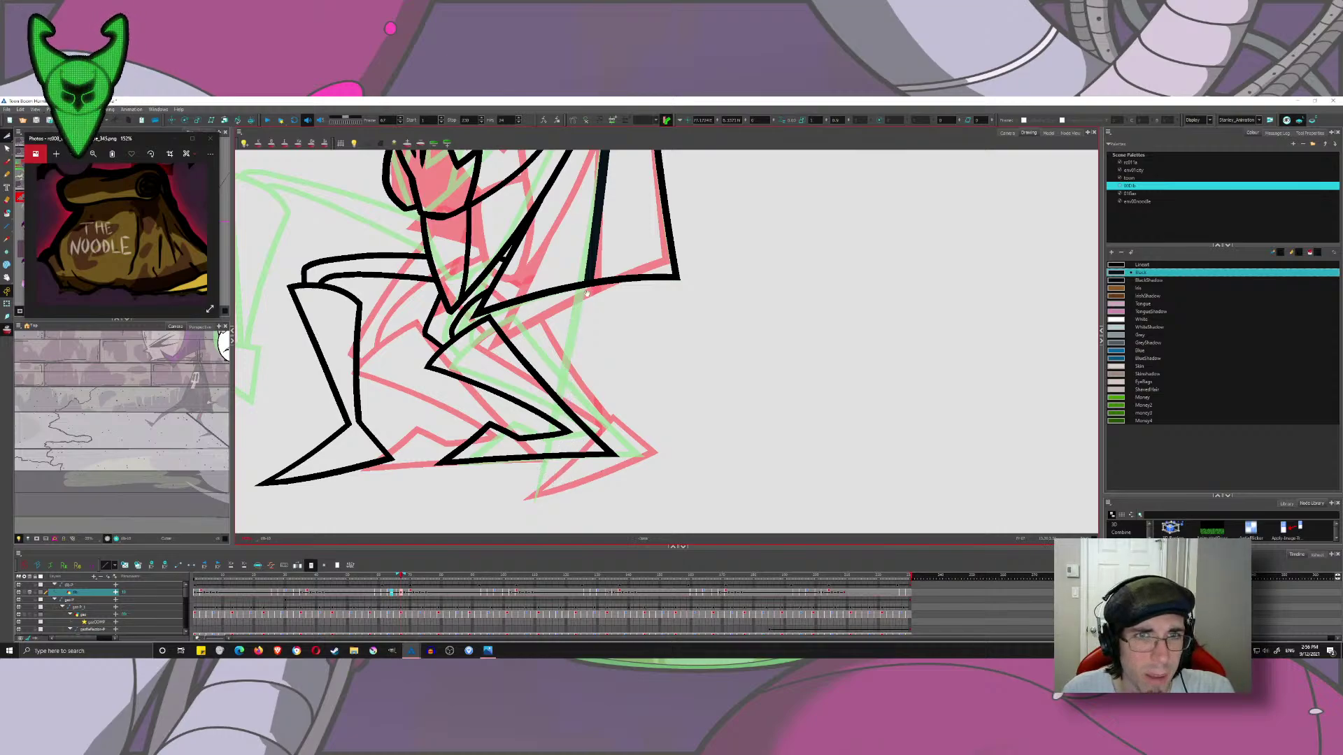
left_click_drag(587, 293, 563, 513)
left_click_drag(605, 264, 605, 363)
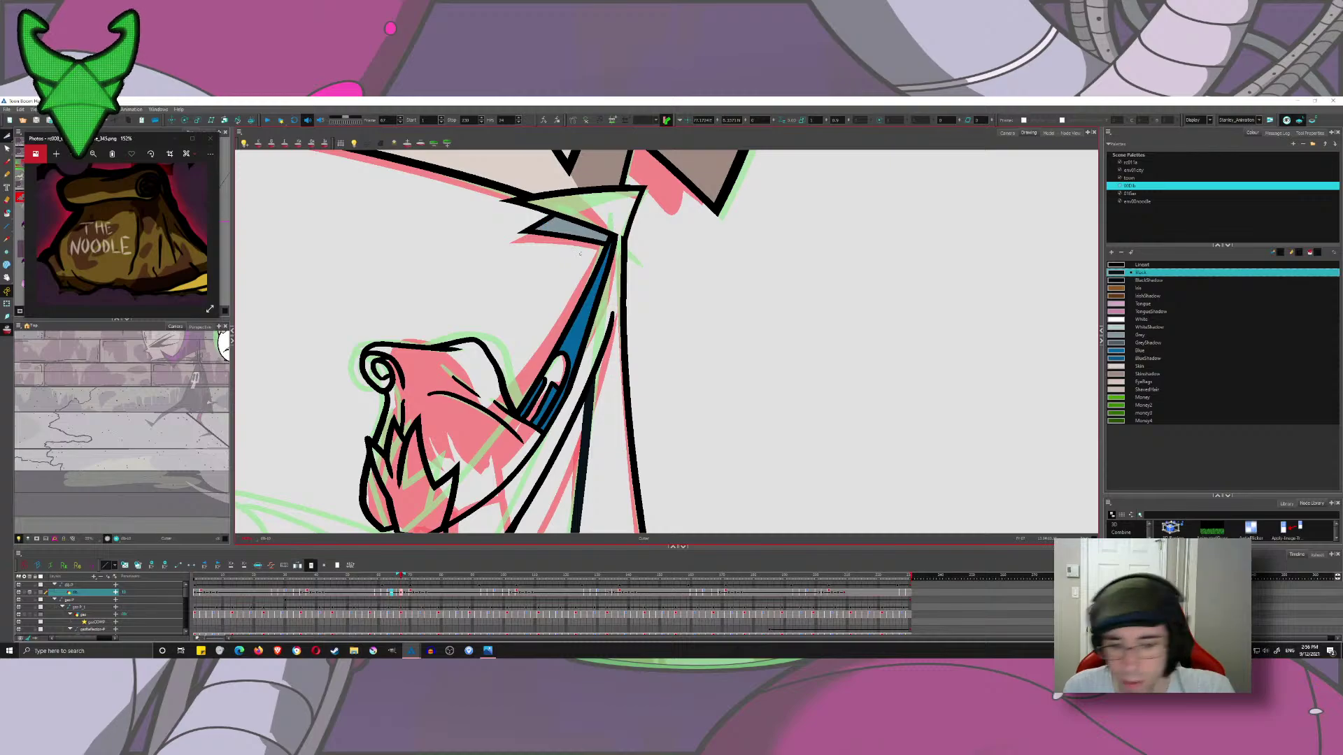
key("comma")
key("period")
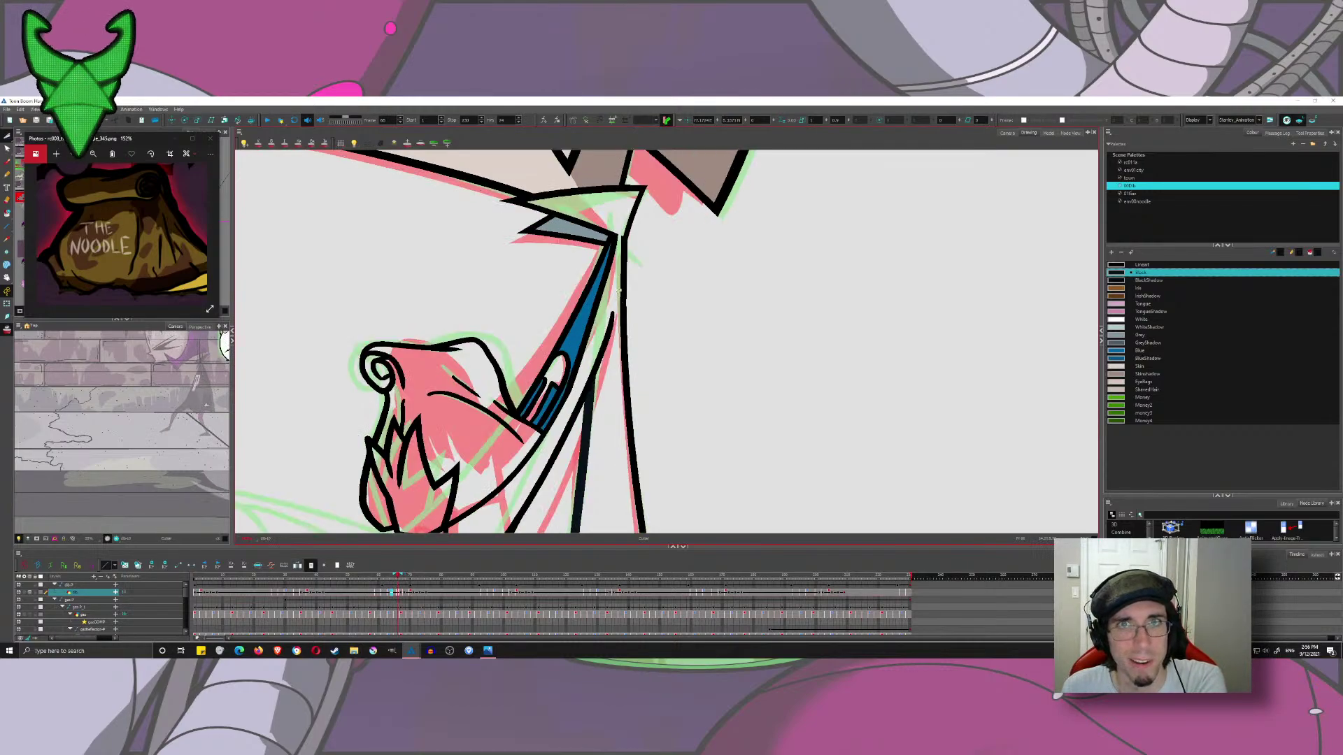
- Trim the diagonal collar line where it sticks out past the back of the neck on the raised-leg drawing
key("period")
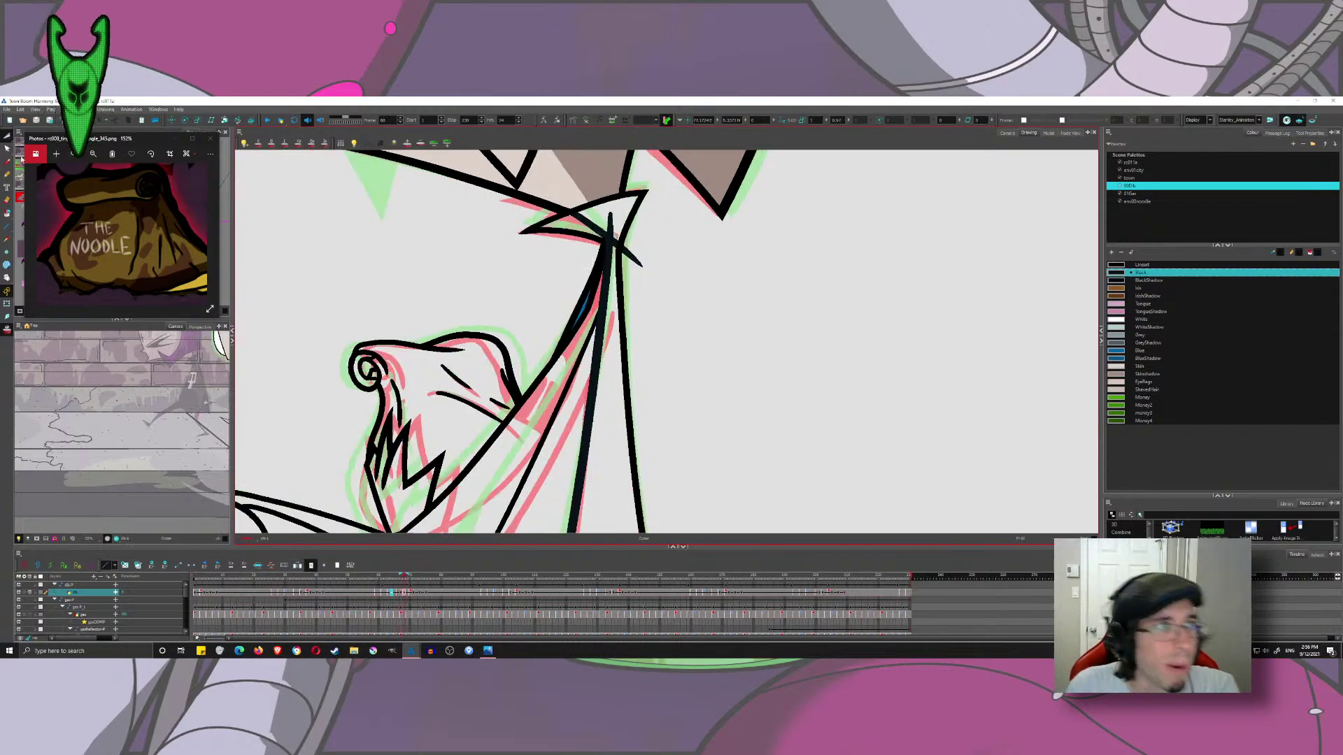
left_click(586, 220)
left_click(686, 205)
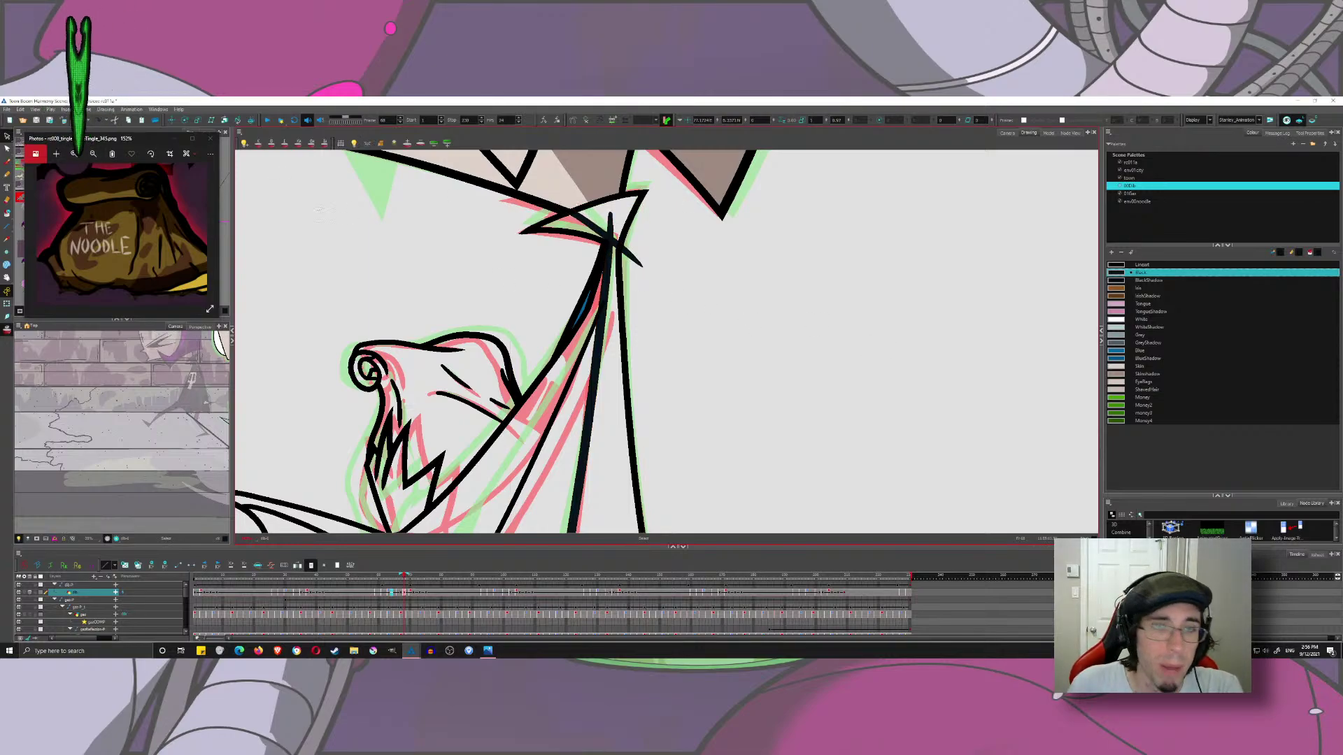
left_click(18, 144)
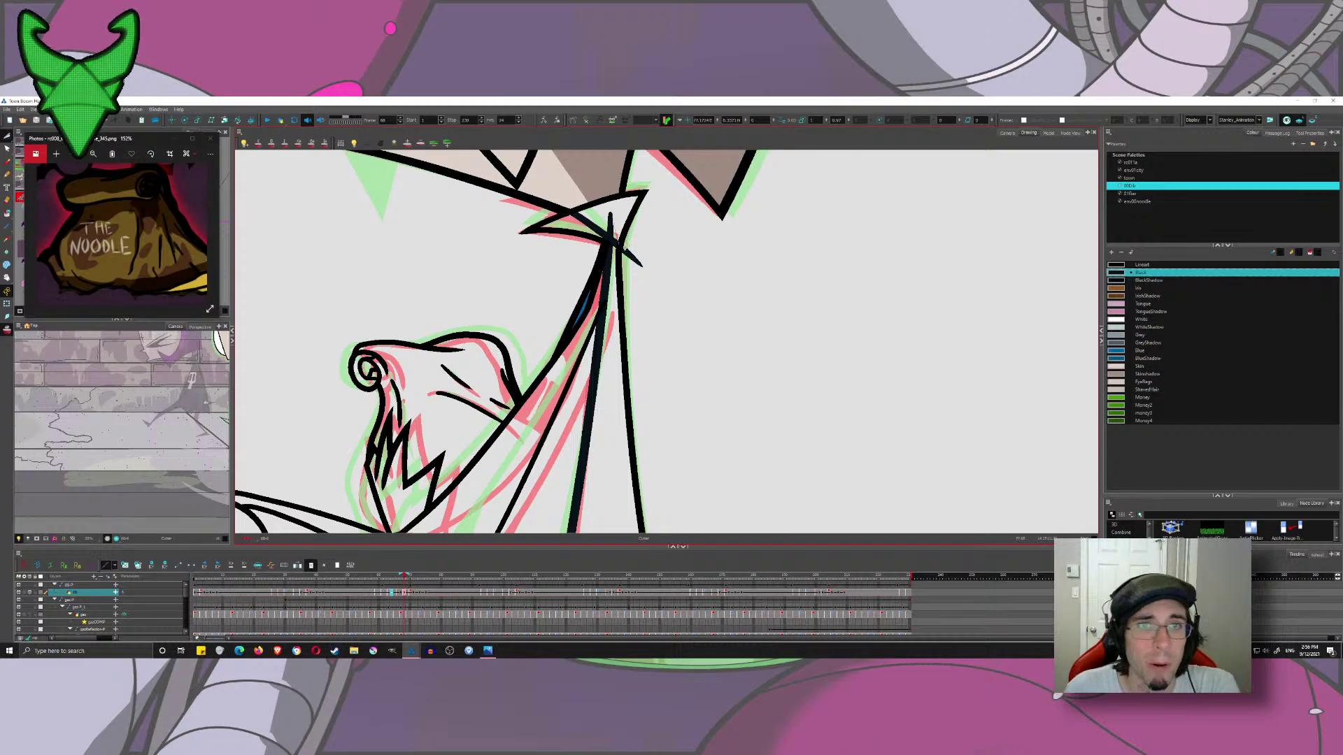
mouse_move(634, 247)
left_mouse_down()
mouse_move(625, 263)
mouse_move(603, 226)
left_mouse_up()
- Trim the raised-leg drawing's dividing line below the coat hem and across the lower leg and foot
scroll(604, 275, "up", 5)
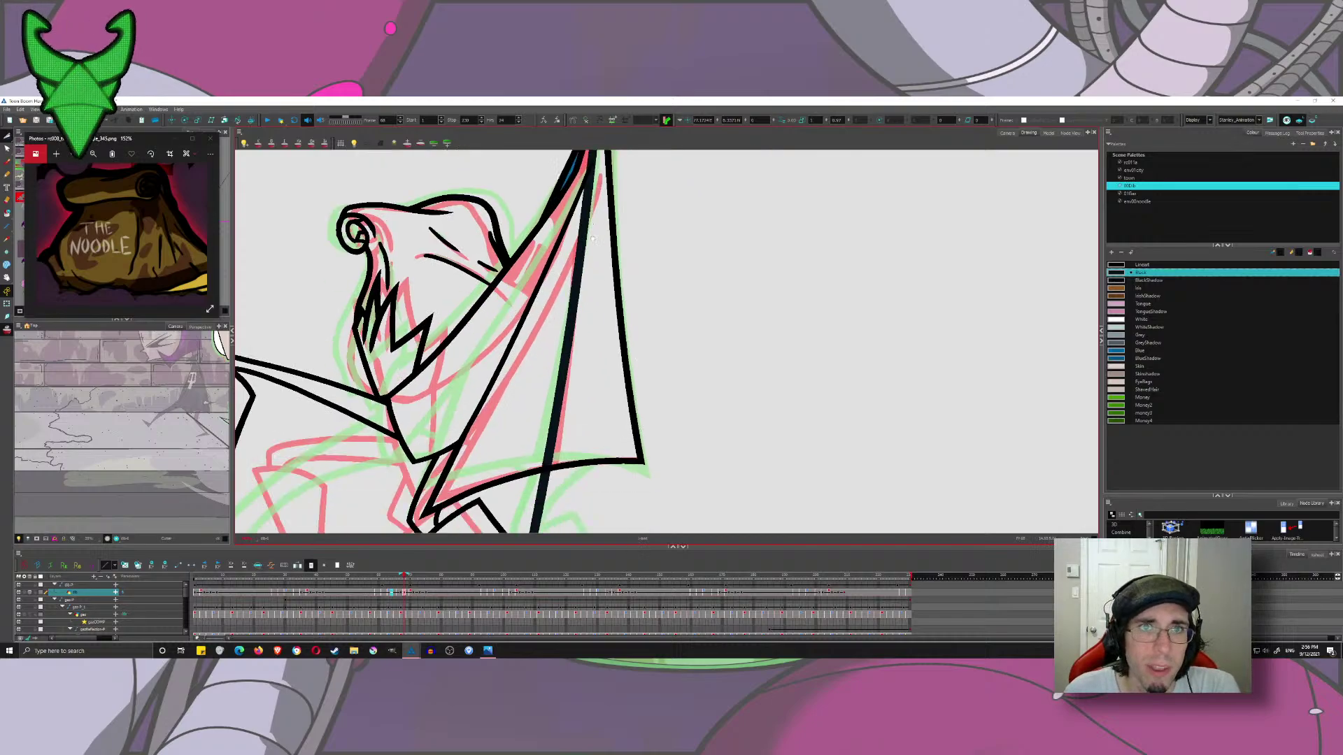
scroll(606, 271, "down", 5)
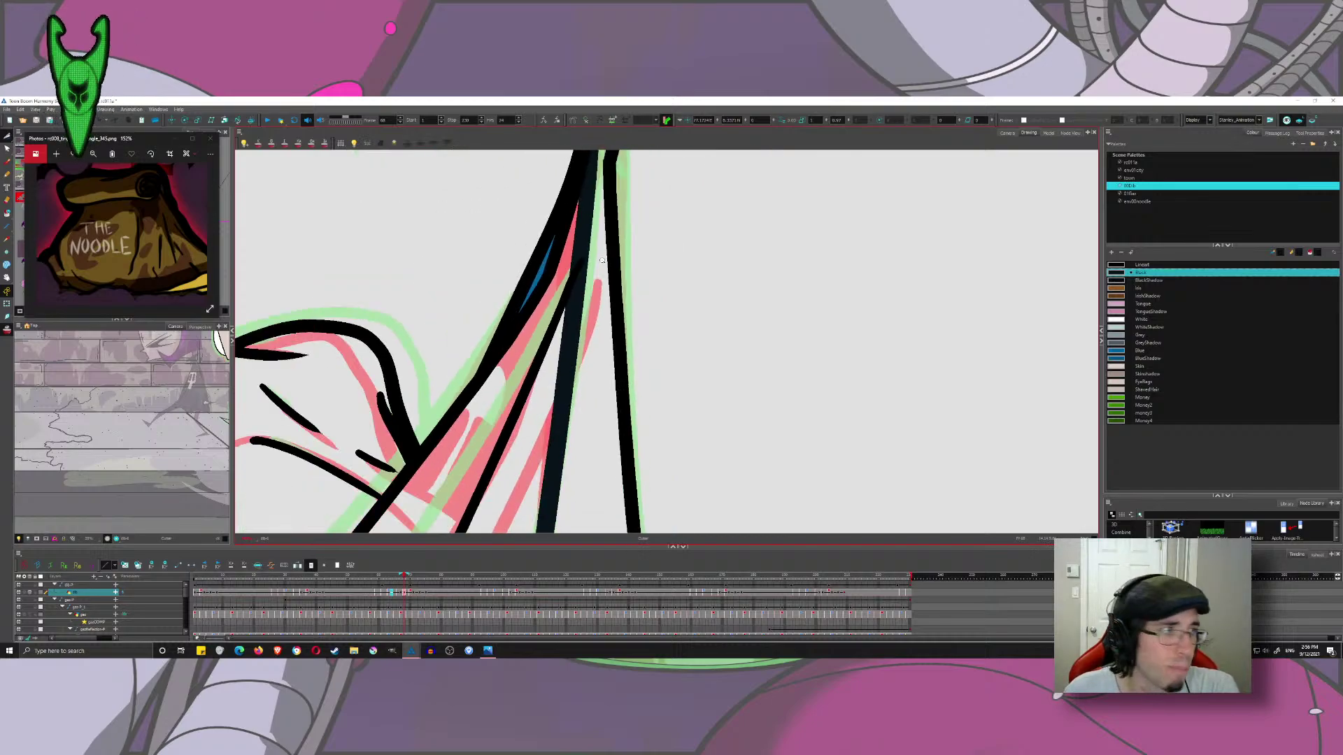
scroll(583, 352, "up", 5)
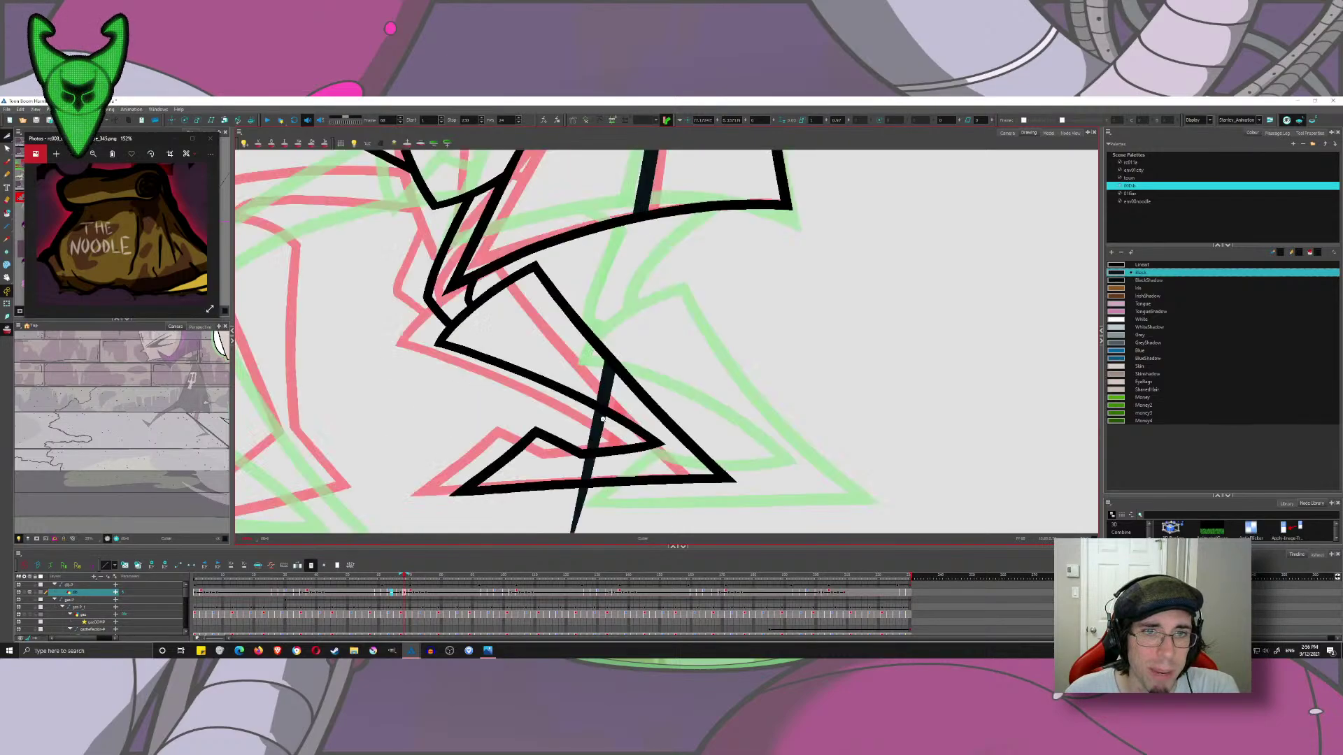
scroll(509, 282, "down", 5)
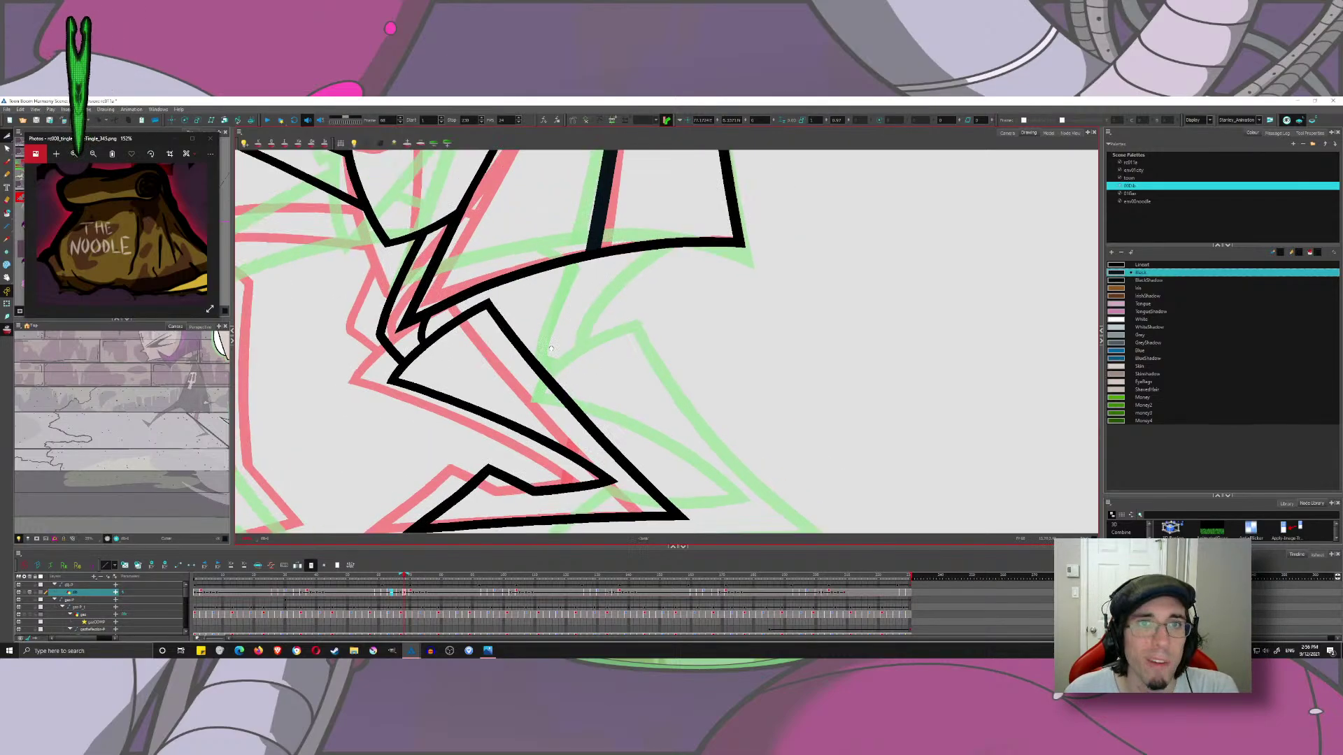
left_click_drag(509, 282, 493, 436)
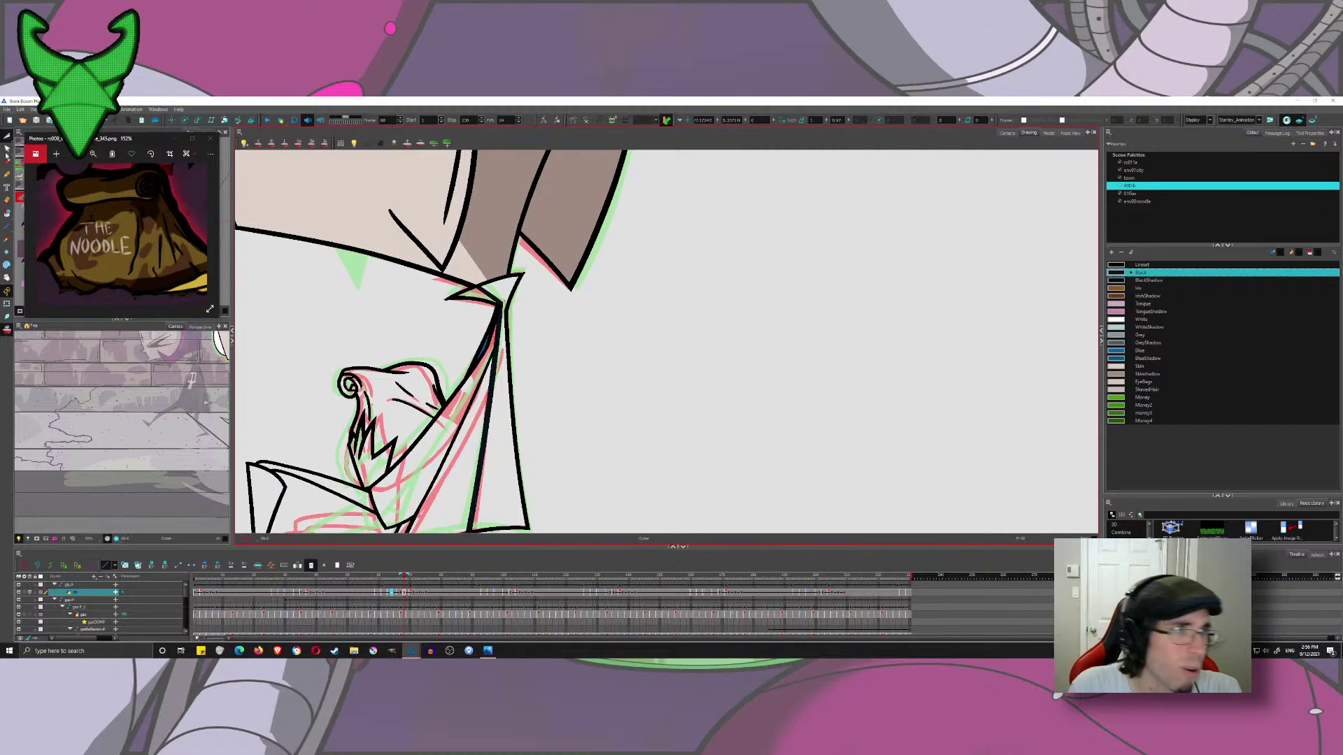
- Trim the leftover line end inside the raised-leg drawing's collar and return to the neck of the crouched drawing
scroll(485, 268, "up", 5)
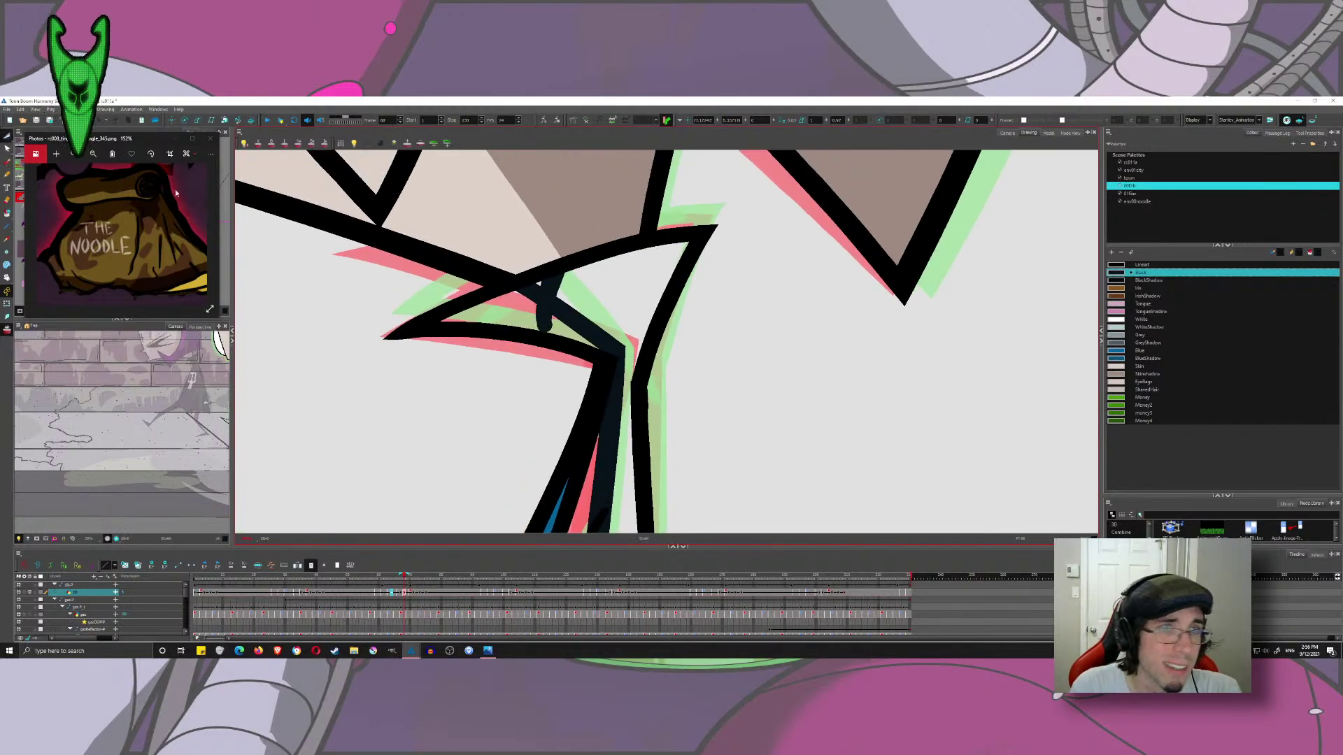
scroll(539, 315, "down", 4)
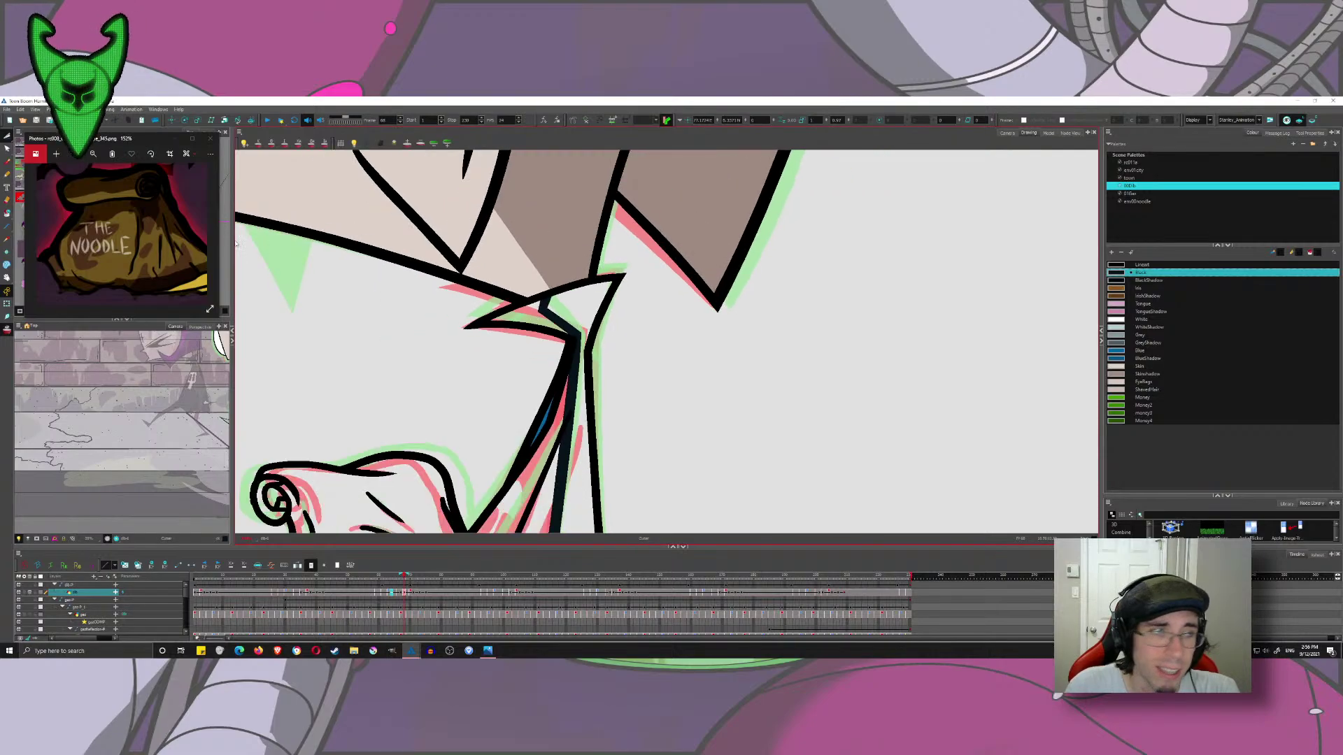
left_click(409, 576)
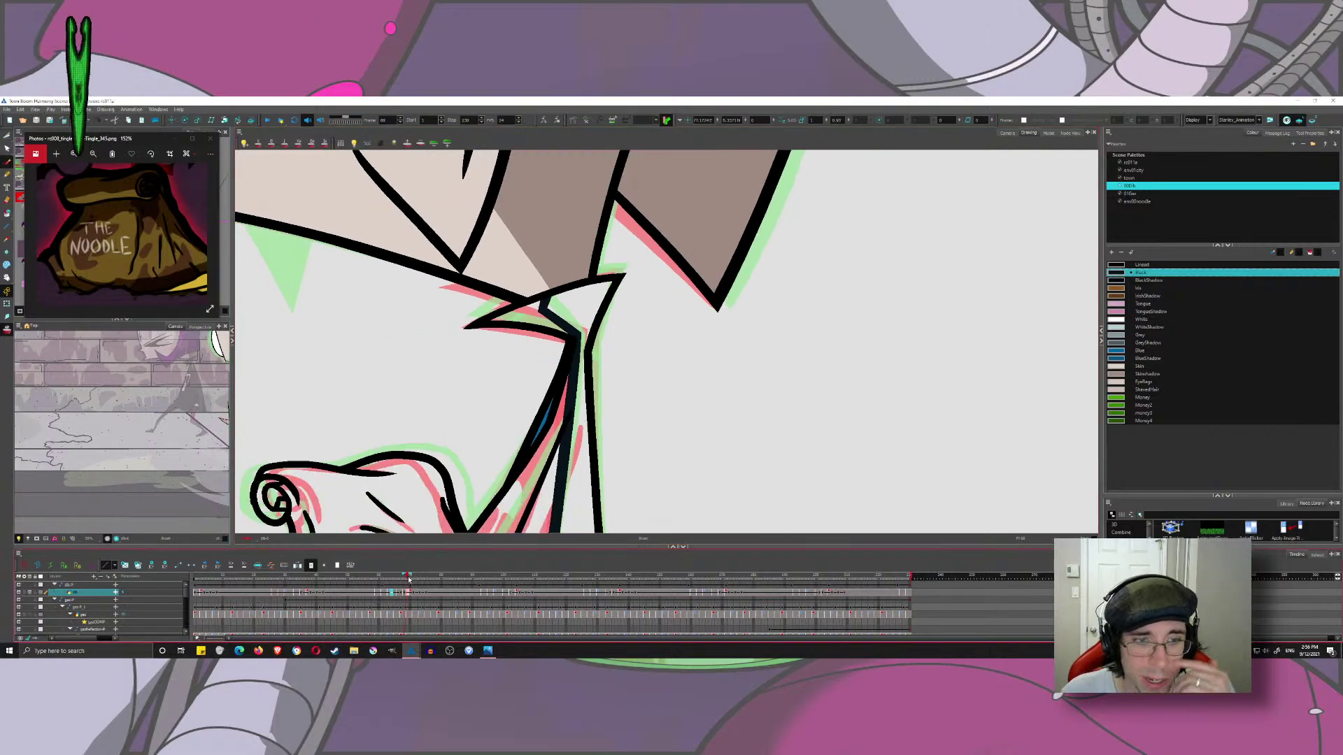
left_click_drag(409, 579, 399, 577)
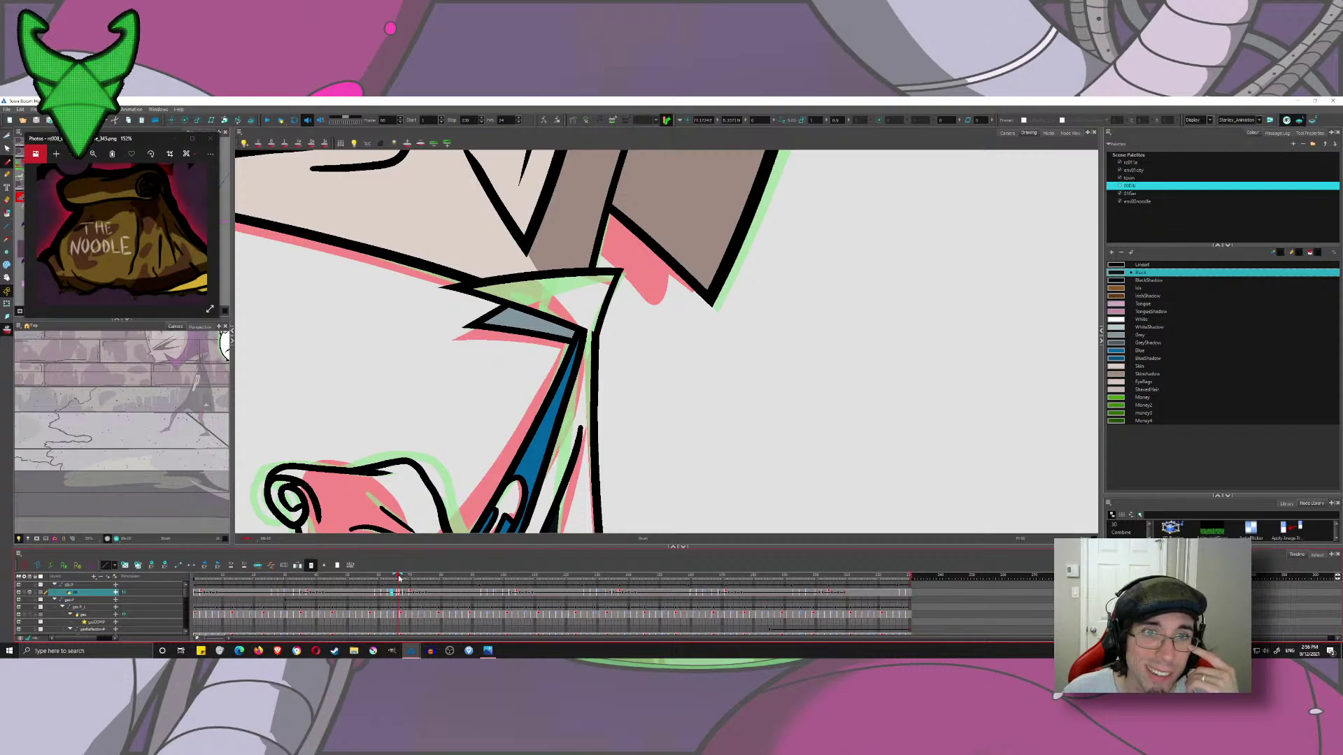
scroll(590, 239, "up", 2)
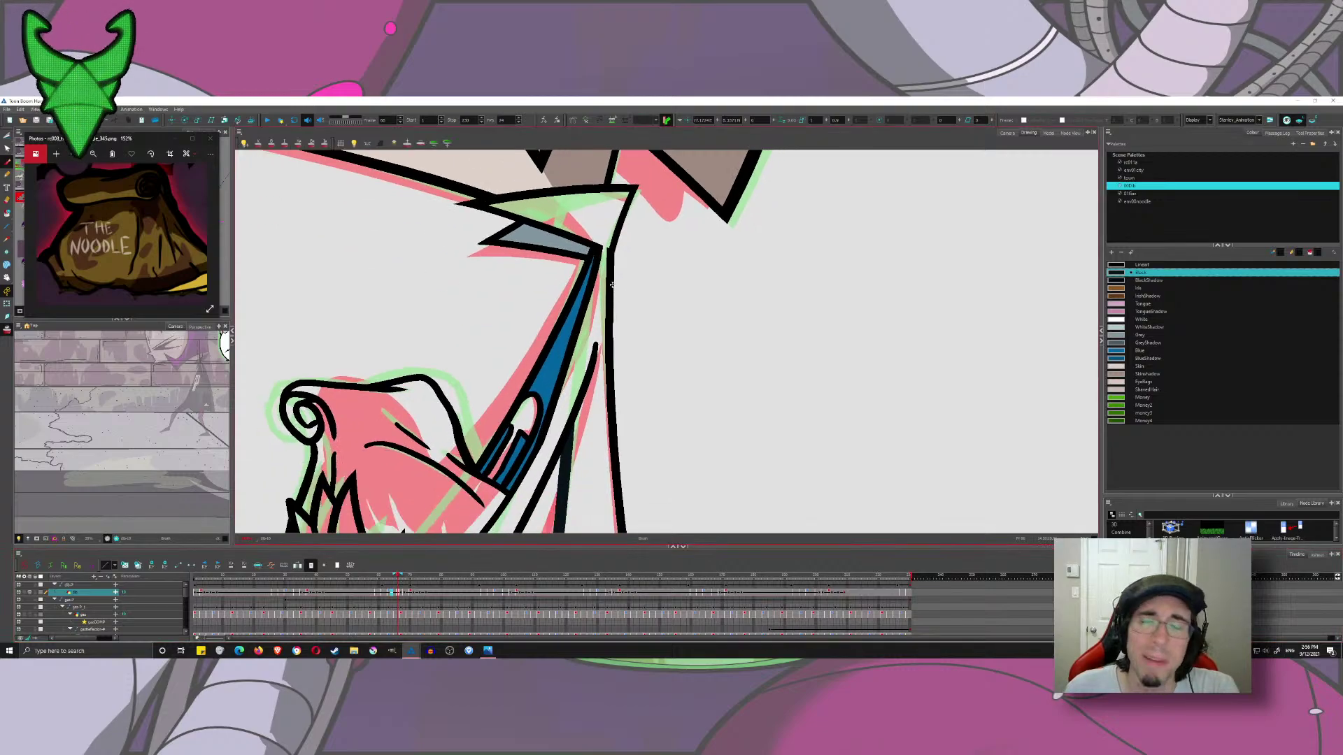
mouse_move(591, 238)
left_mouse_down()
mouse_move(586, 302)
mouse_move(552, 262)
mouse_move(615, 249)
left_mouse_up()
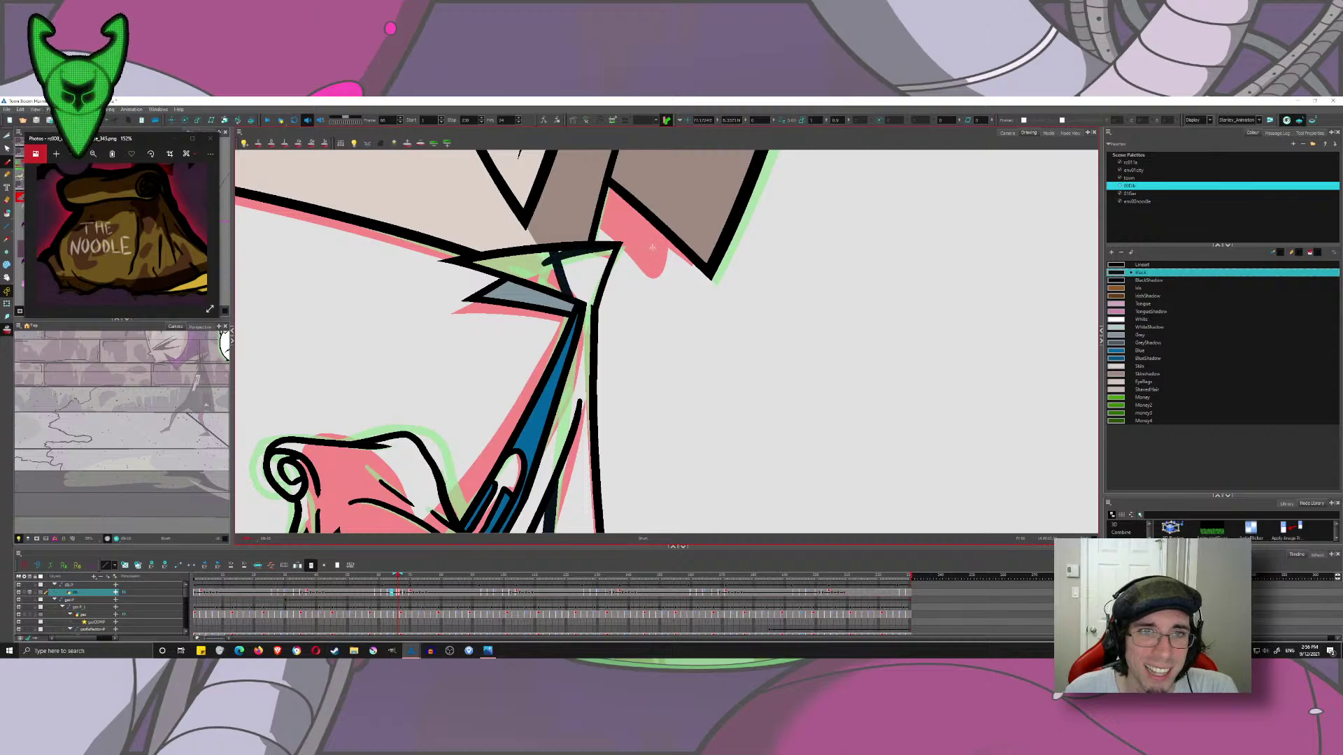
key("ctrl+z")
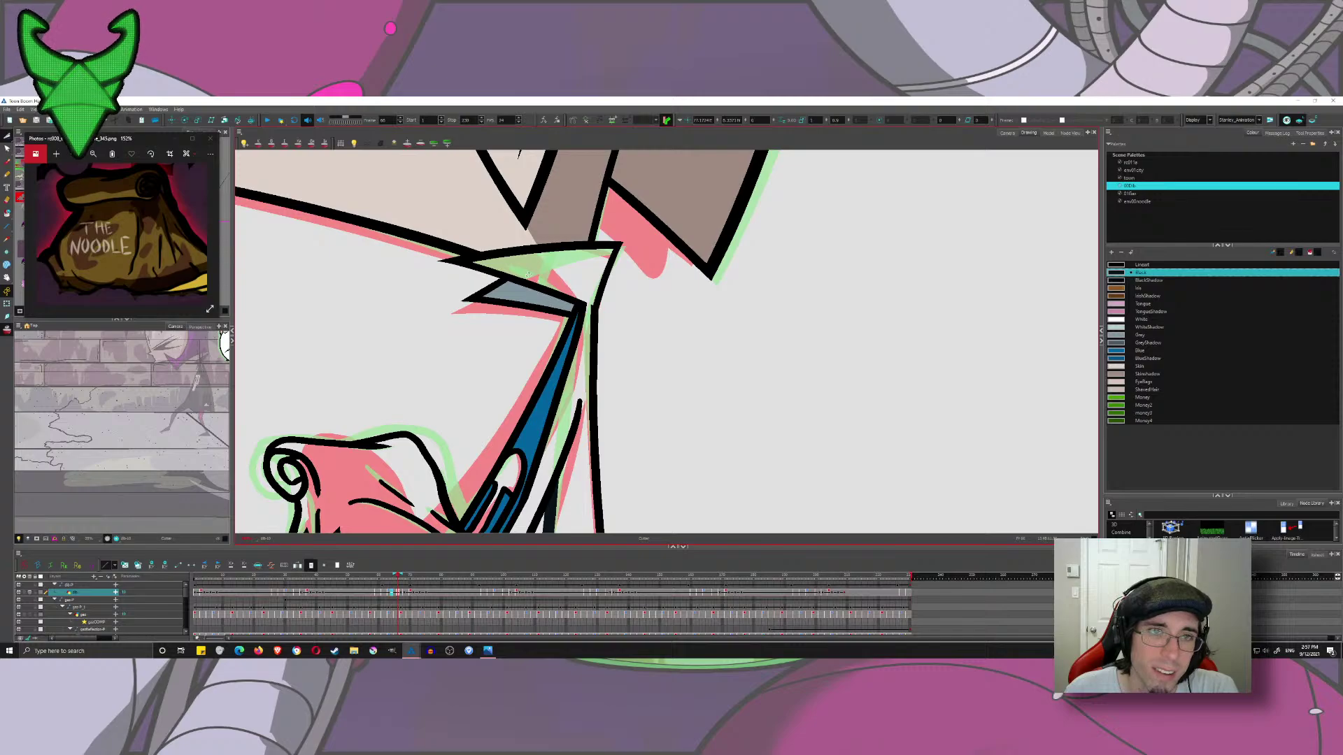
key("comma")
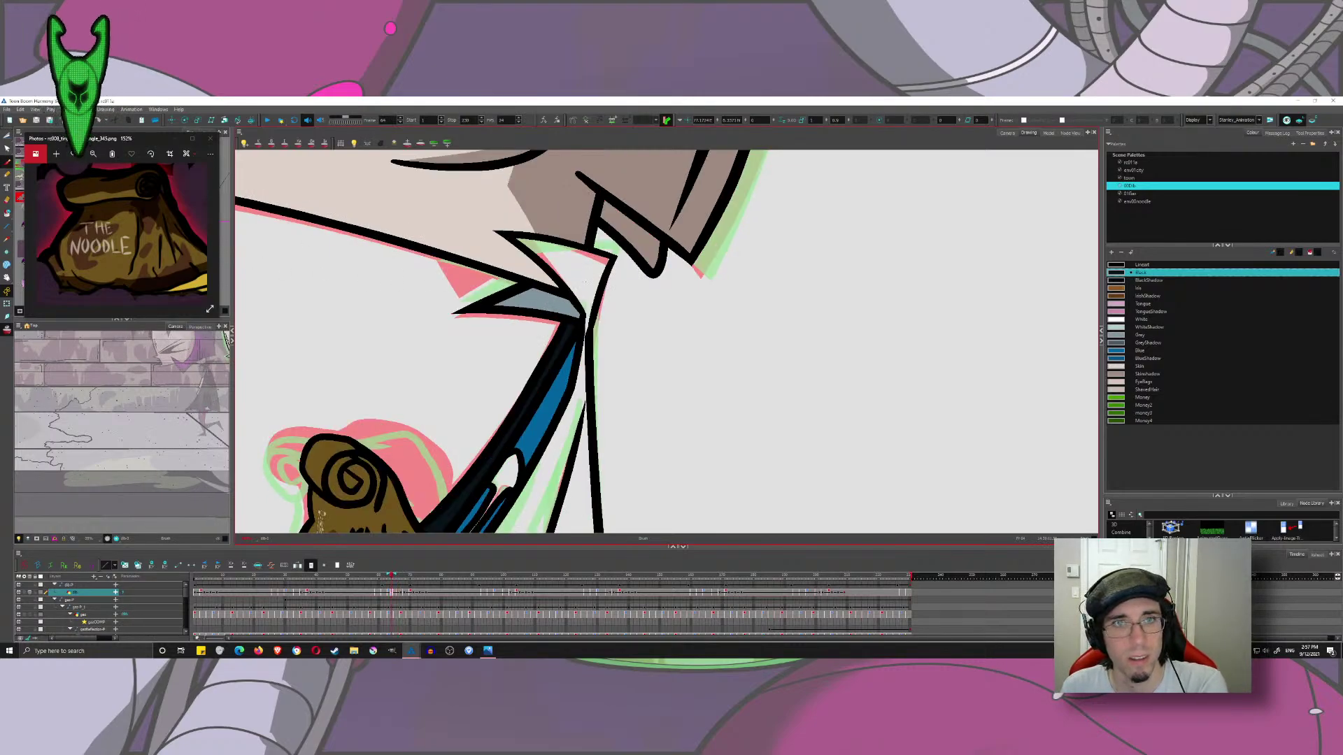
mouse_move(561, 400)
left_mouse_down()
mouse_move(586, 213)
mouse_move(536, 398)
left_mouse_up()
scroll(560, 253, "down", 4)
scroll(548, 298, "up", 3)
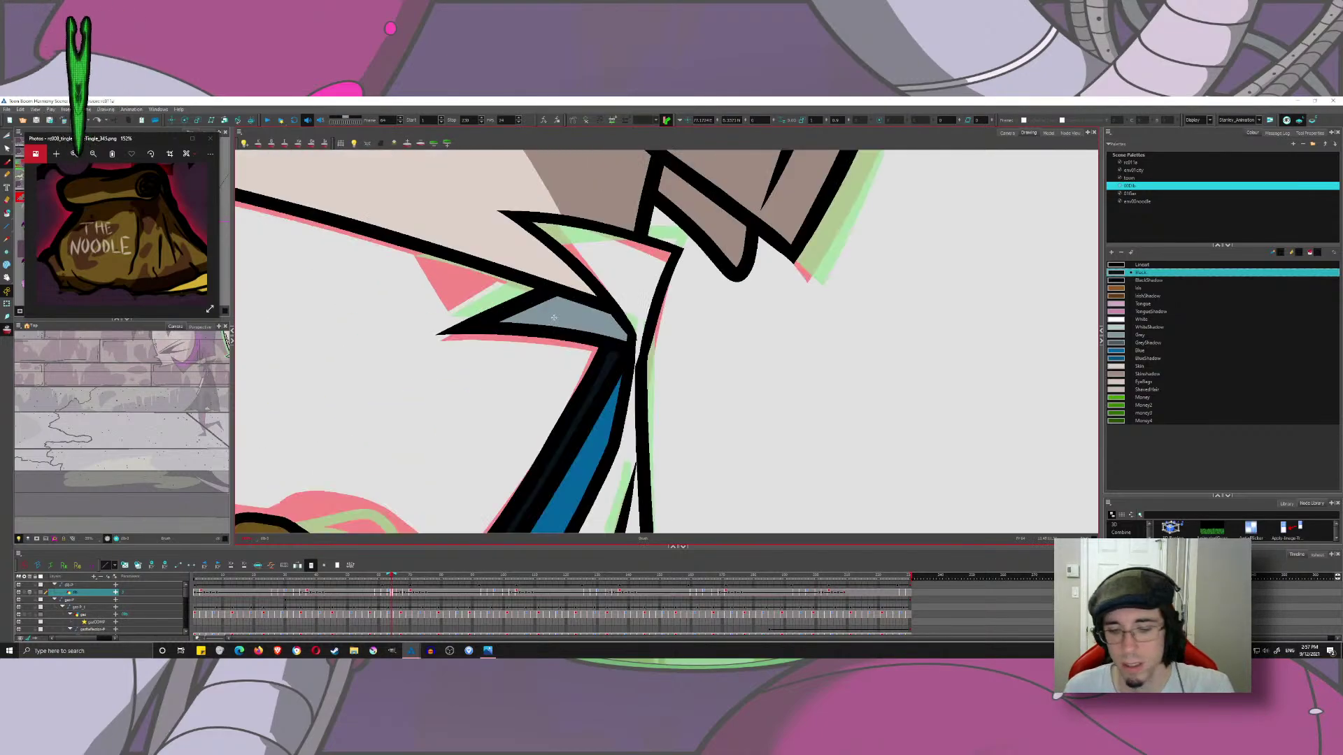
- Compare the collar with the following drawings and redraw the dividing line inside the wide pointed collar, from the neck base up to its top edge
key("period")
key("period")
key("period")
key("period")
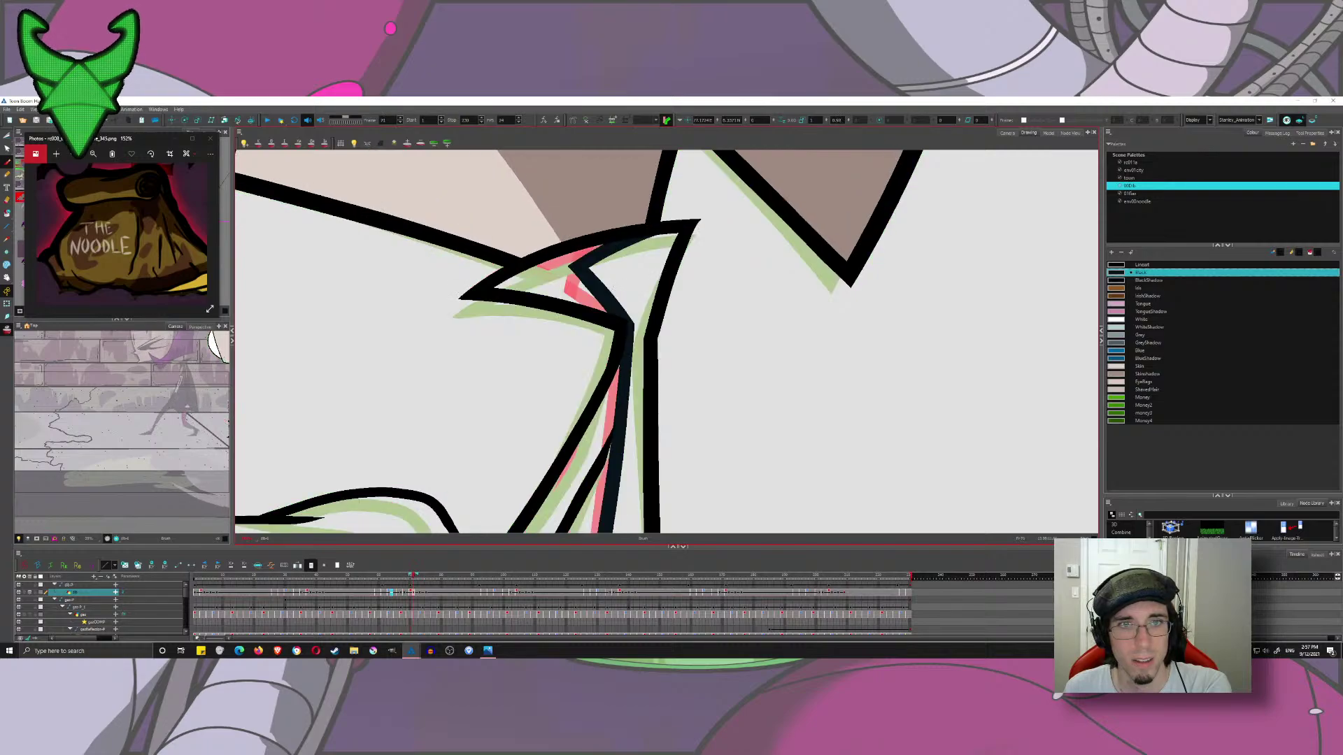
key("comma")
key("comma")
key("comma")
key("comma")
mouse_move(629, 320)
left_mouse_down()
mouse_move(586, 238)
mouse_move(617, 233)
left_mouse_up()
key("comma")
key("period")
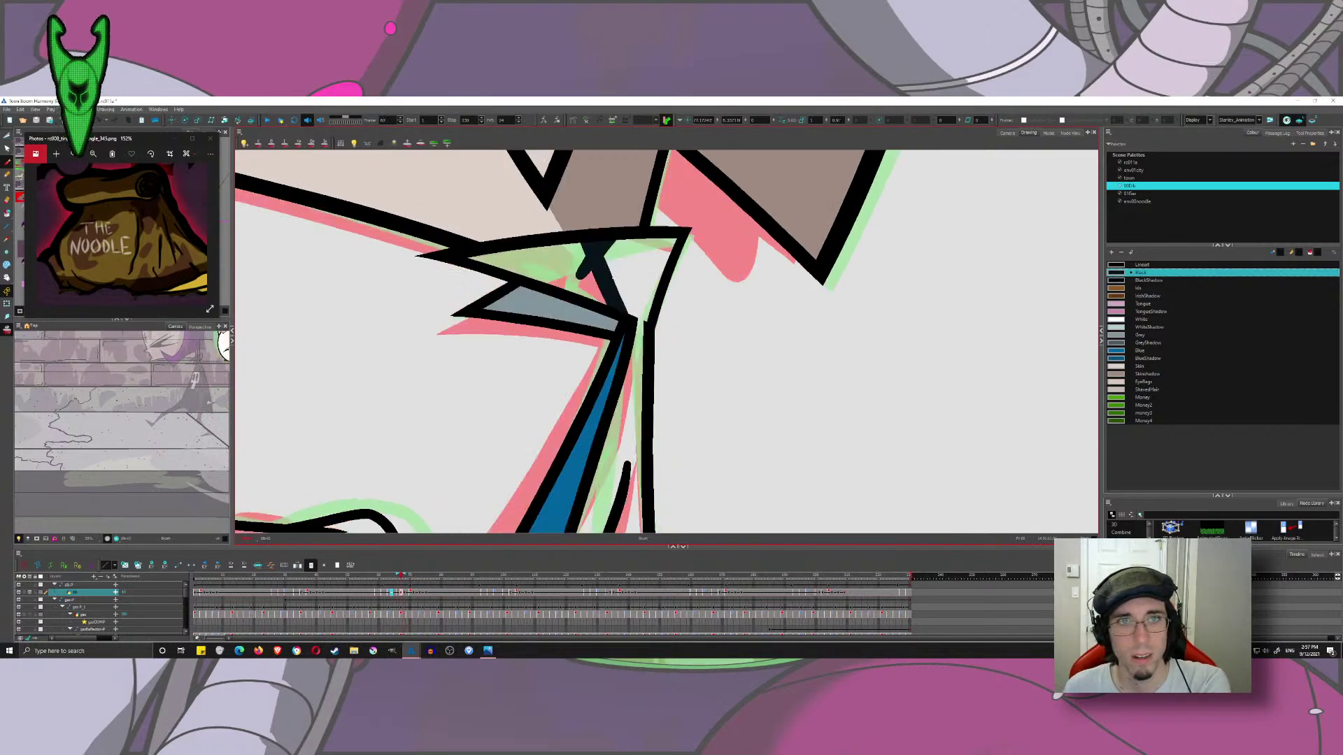
- Draw the dividing line inside the collar on each of the three preceding drawings, from the neck base up past the collar's top edge
key("comma")
key("comma")
mouse_move(630, 338)
left_mouse_down()
mouse_move(616, 241)
mouse_move(657, 234)
left_mouse_up()
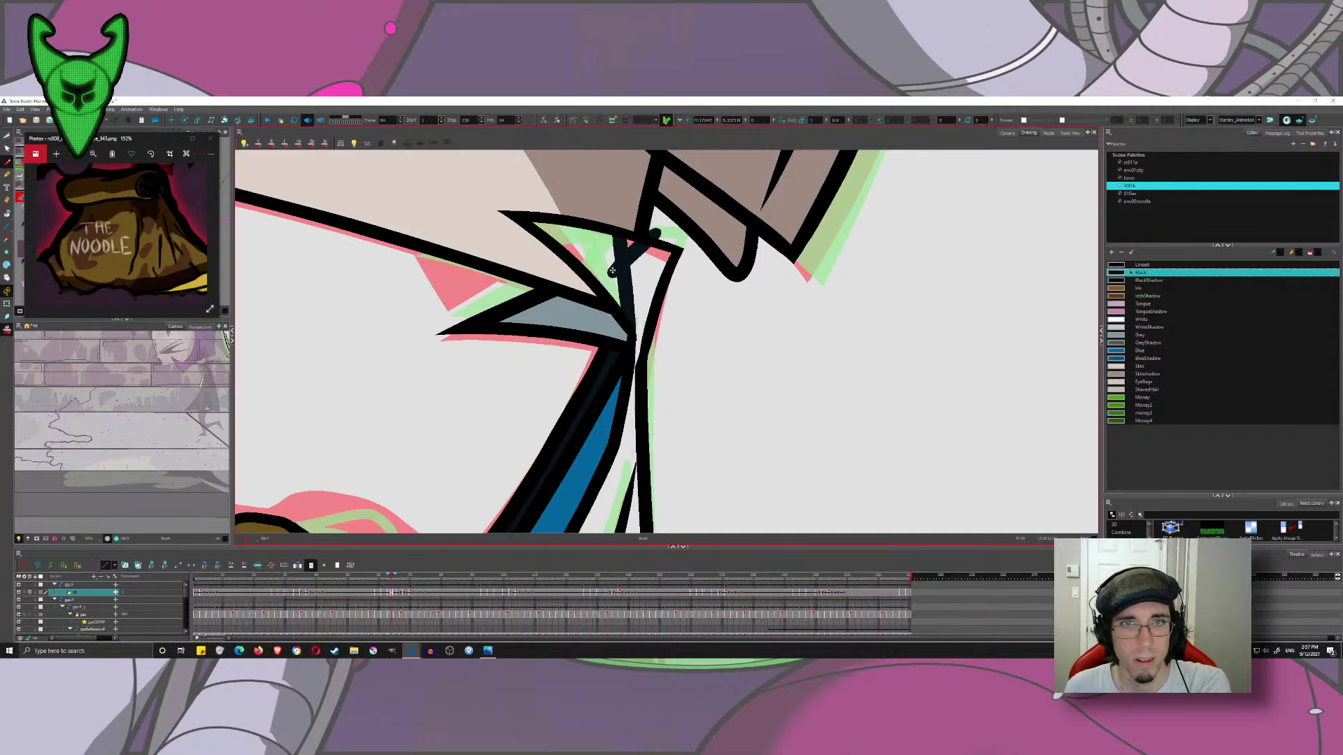
key("f")
mouse_move(630, 326)
left_mouse_down()
mouse_move(611, 237)
mouse_move(676, 230)
left_mouse_up()
key("f")
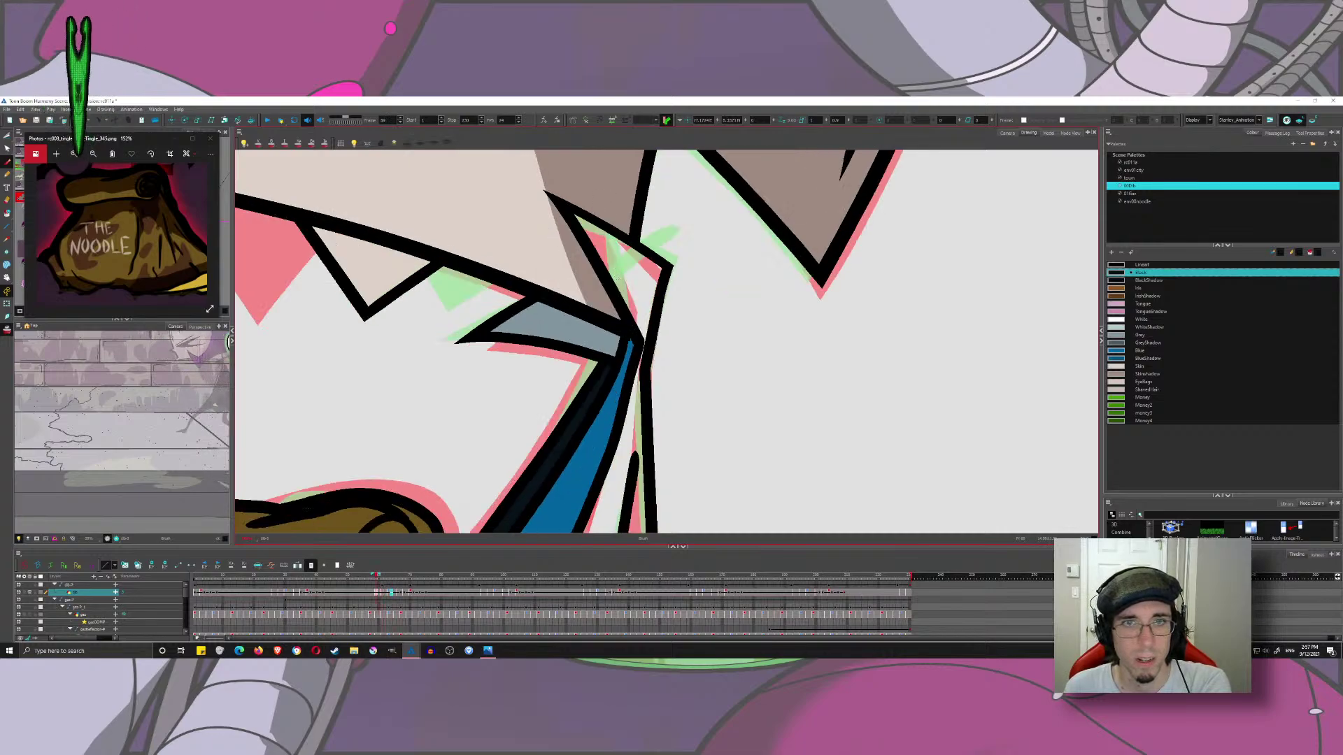
left_click_drag(634, 323, 618, 239)
left_click_drag(613, 281, 624, 266)
- Add the collar dividing line to the next earlier drawing and remove its end that sticks out behind the neck
key("comma")
key("comma")
key("comma")
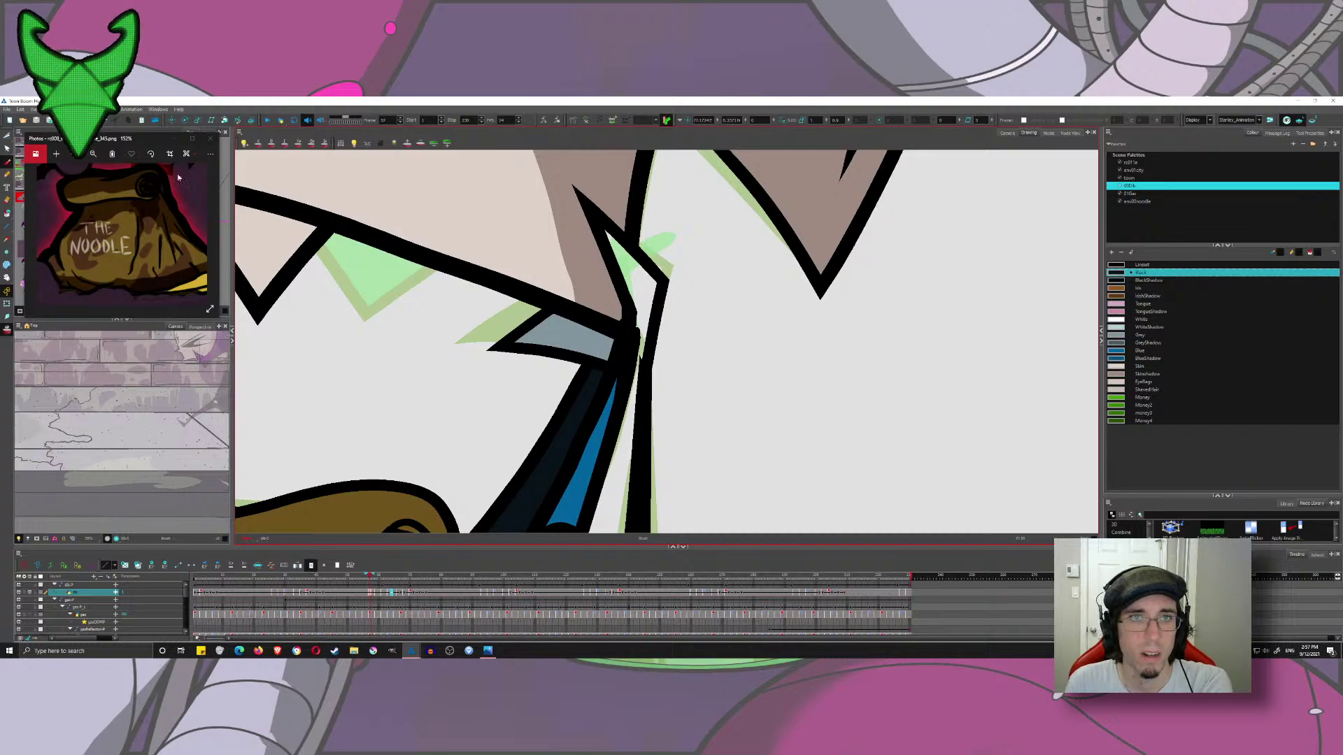
mouse_move(633, 337)
left_mouse_down()
mouse_move(629, 253)
mouse_move(677, 242)
left_mouse_up()
key("f")
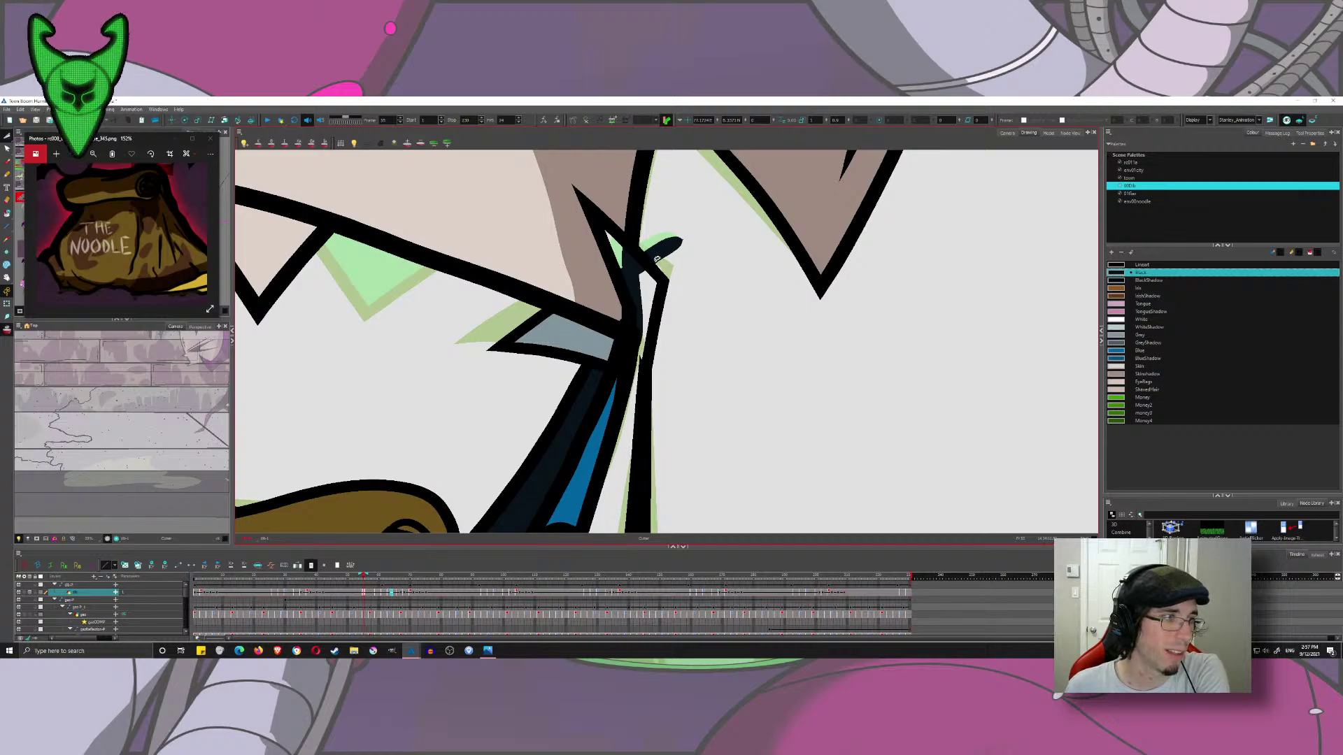
key("ctrl+z")
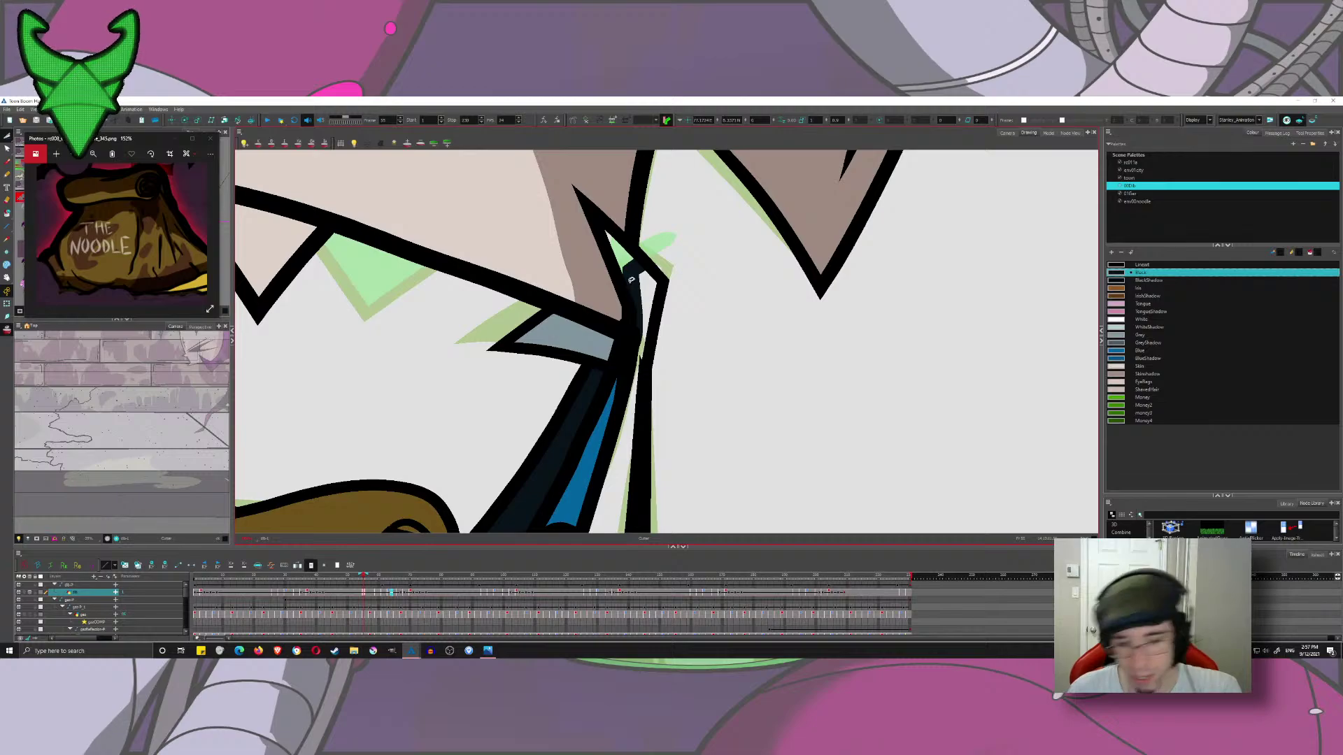
- Trim the collar line ends that stick out past the collar's top edge, working forward to the wide-collar drawing
key("period")
key("period")
key("period")
key("period")
key("period")
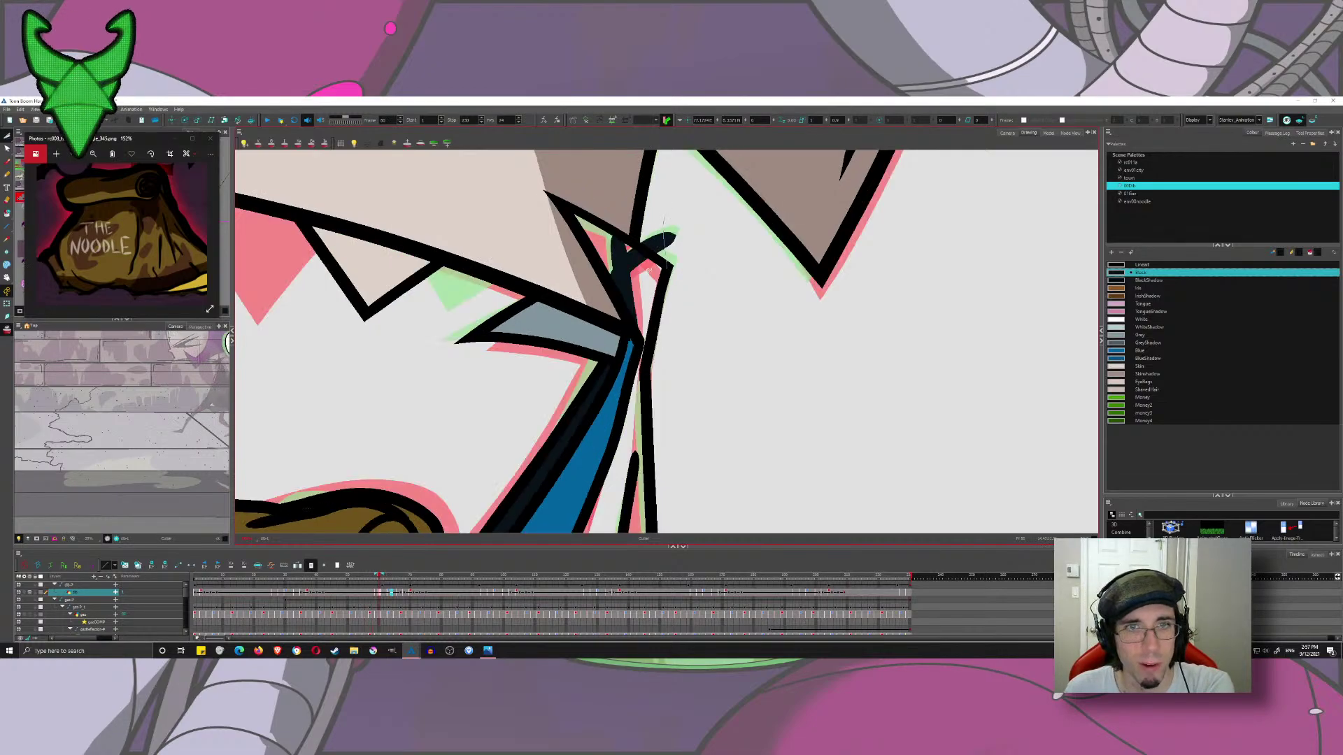
key("period")
key("period")
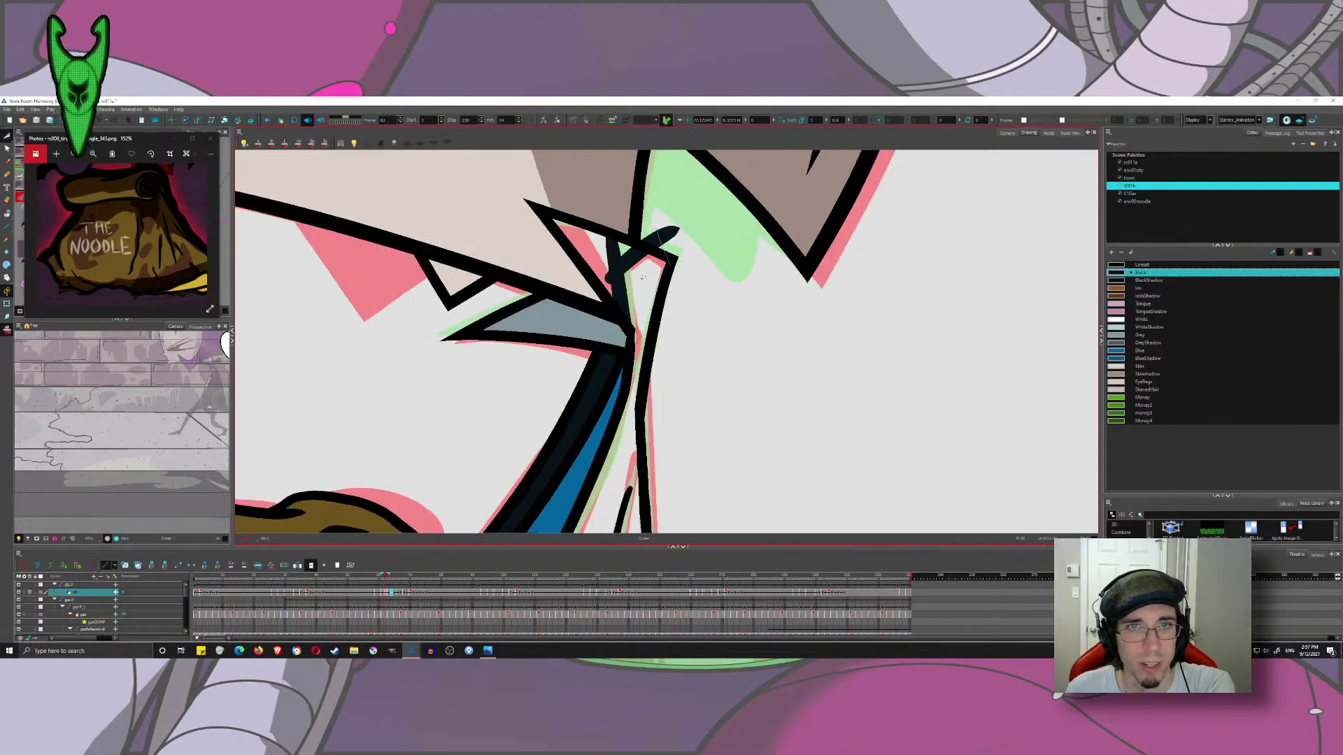
key("period")
key("period")
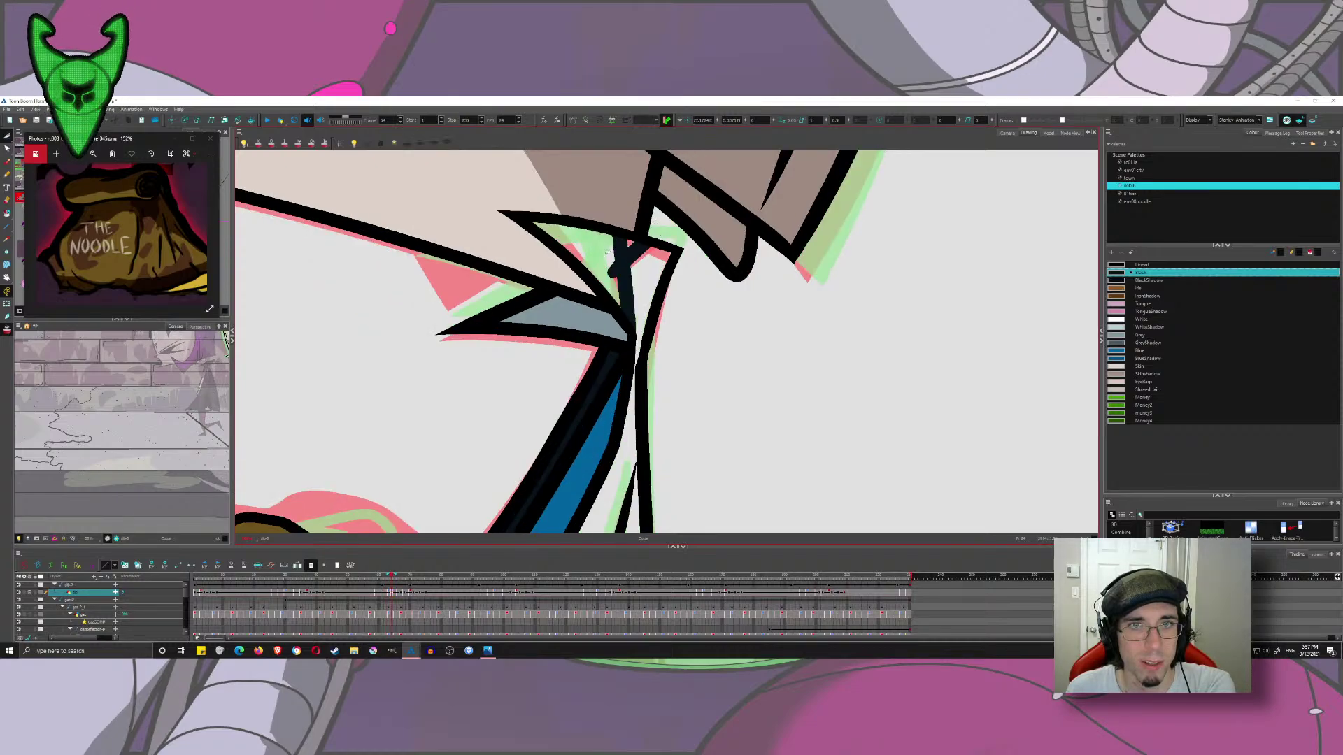
key("period")
key("period")
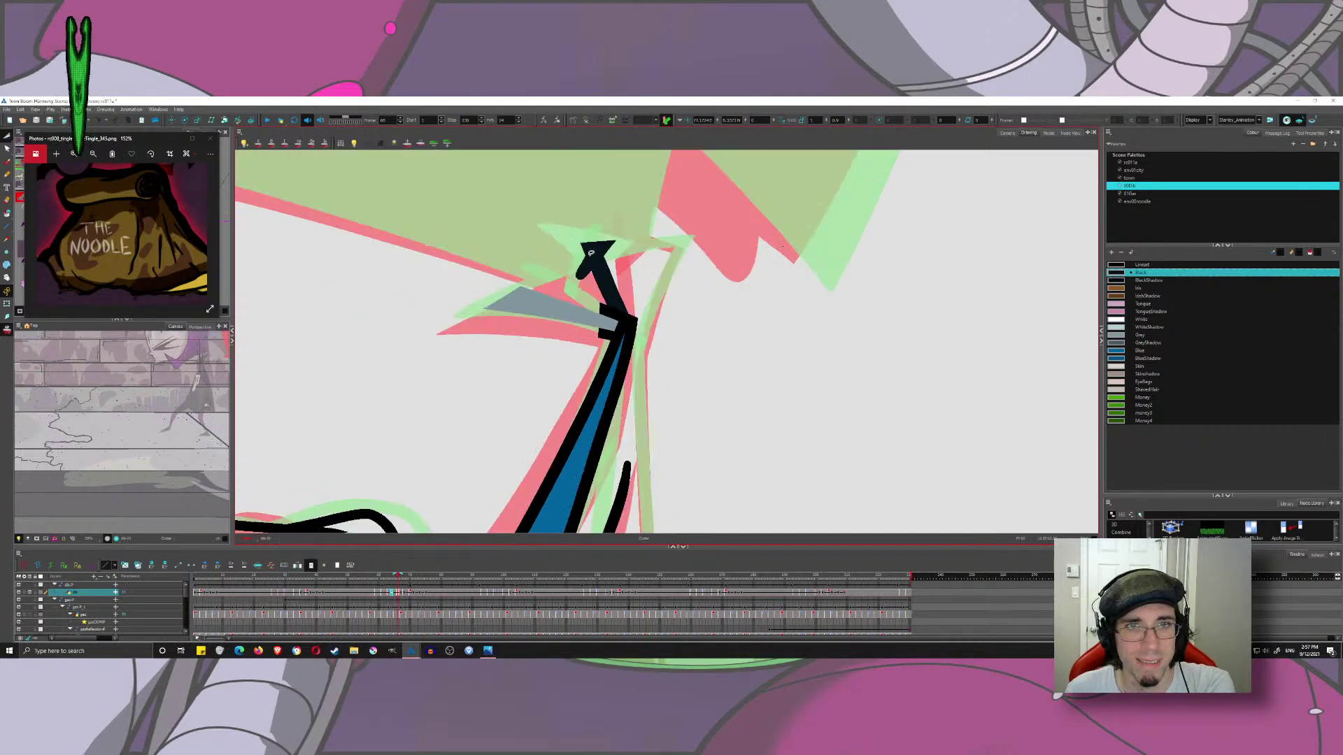
key("period")
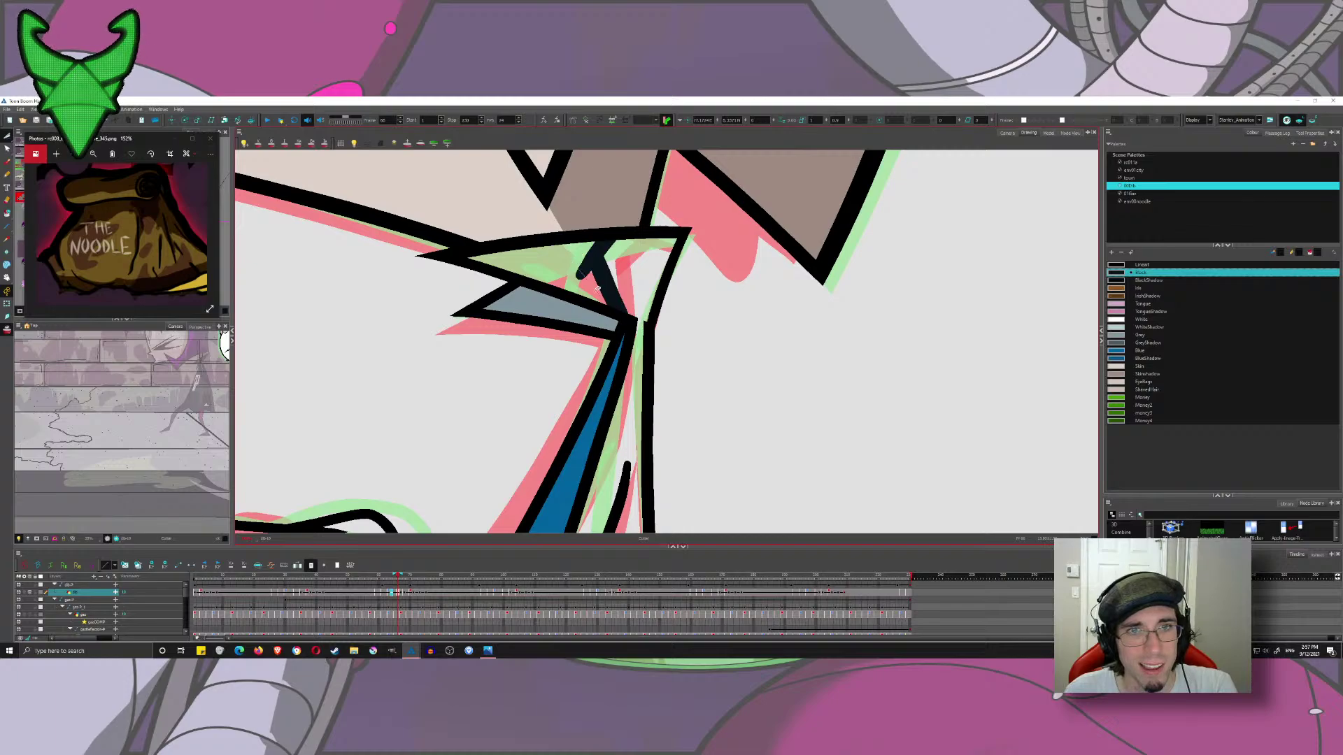
- Fill the front section of the wide pointed collar with the Black palette colour
scroll(598, 287, "down", 4)
key("period")
key("period")
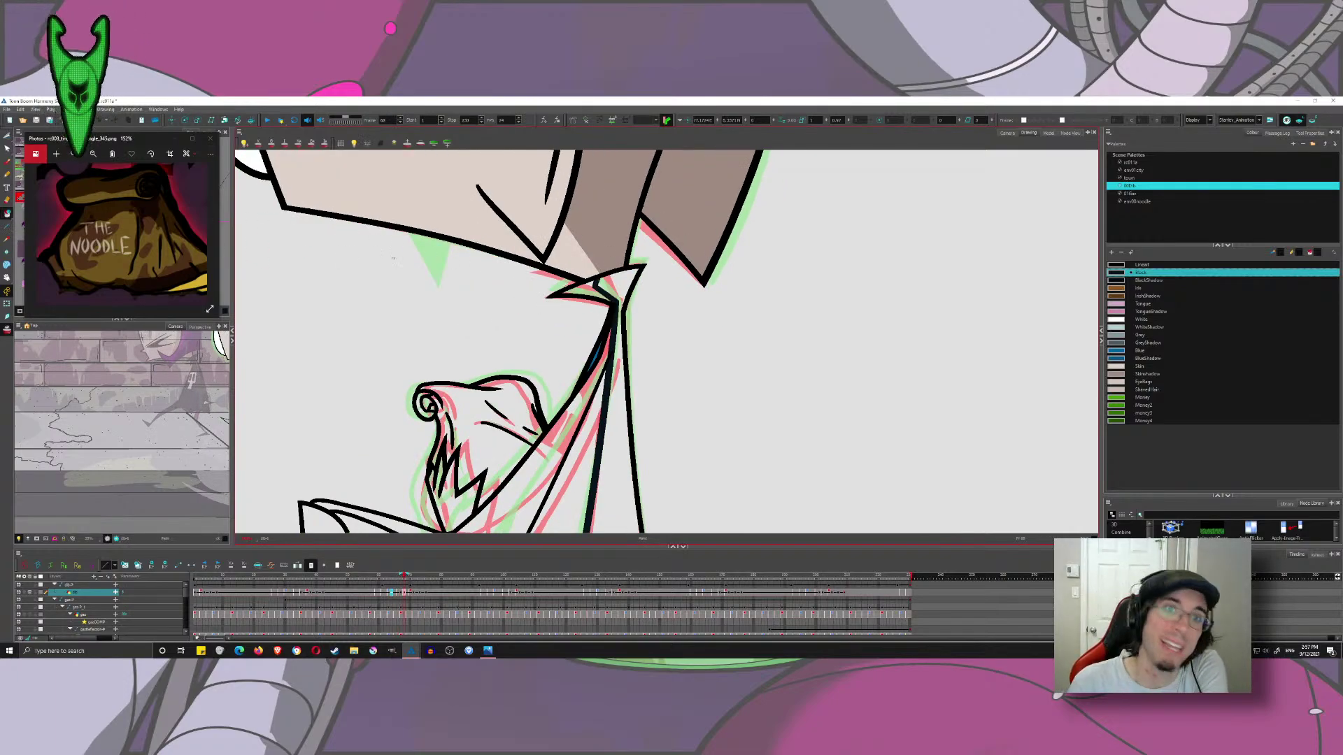
key("comma")
left_click(599, 283)
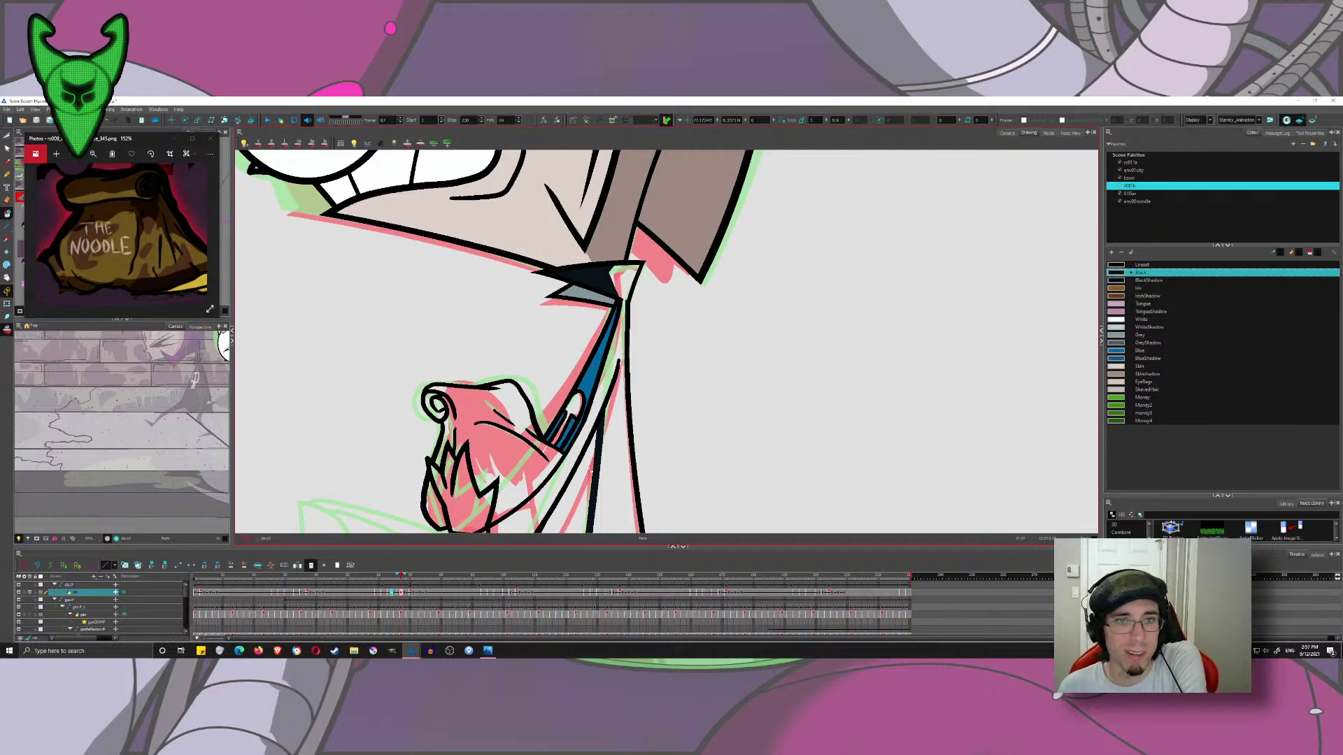
- Fill the collar's inner section and the coat's inner area behind the arm with Black on the preceding drawings
key("comma")
key("comma")
key("comma")
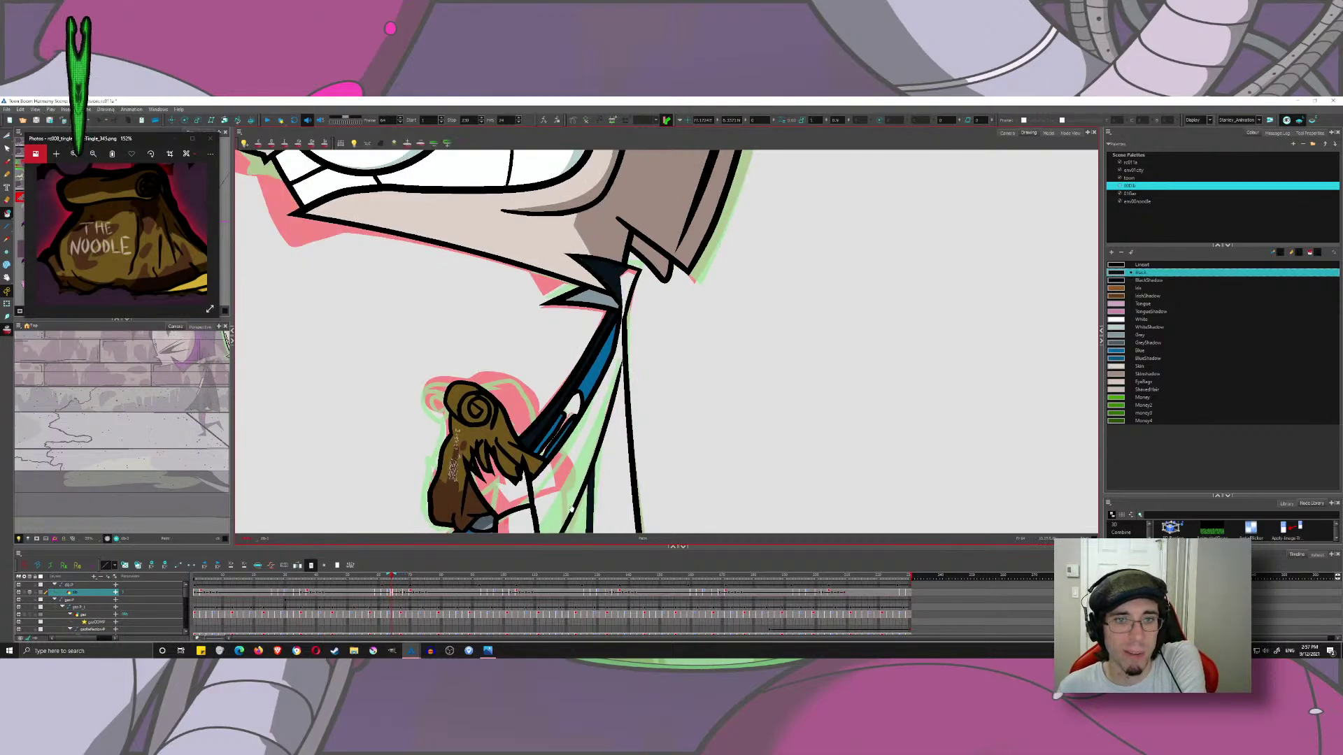
key("comma")
key("comma")
key("comma")
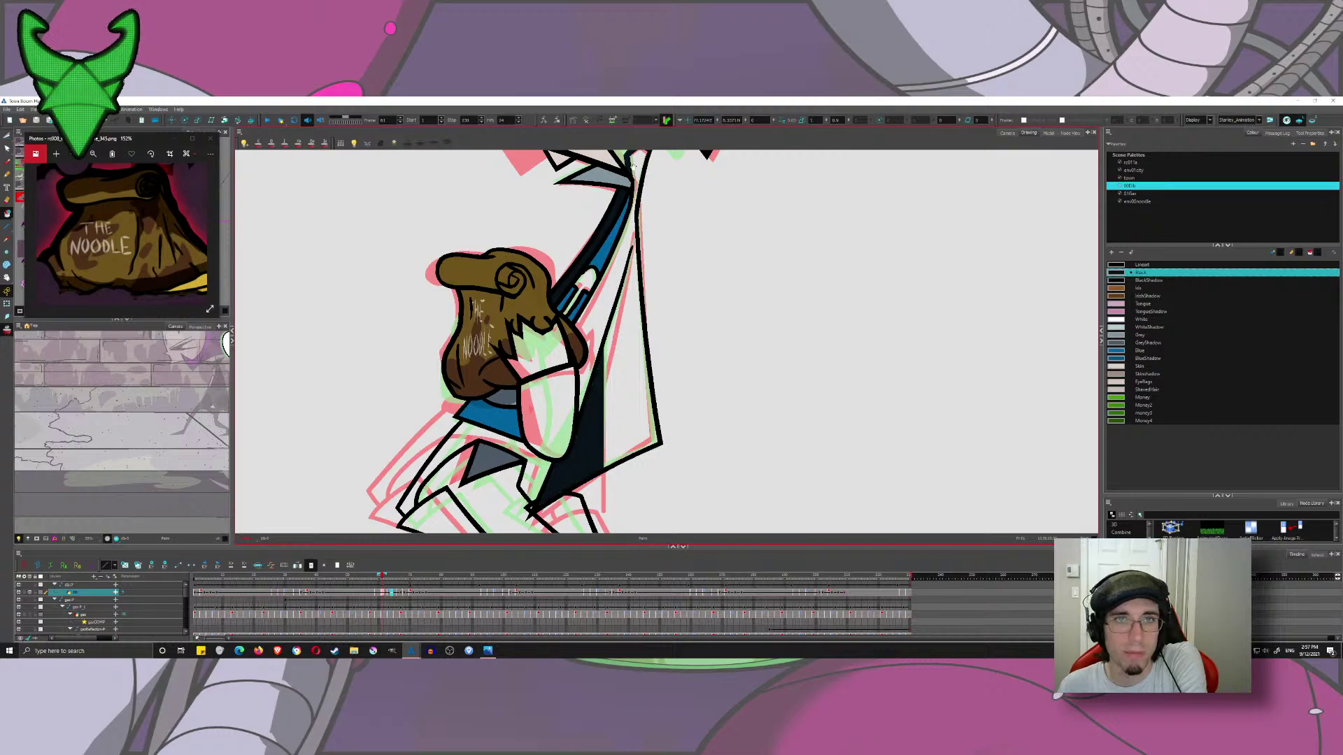
- Fill the earlier drawing's collar and inner coat area with Black and trim its dividing line below the coat hem and above the arm
key("comma")
key("comma")
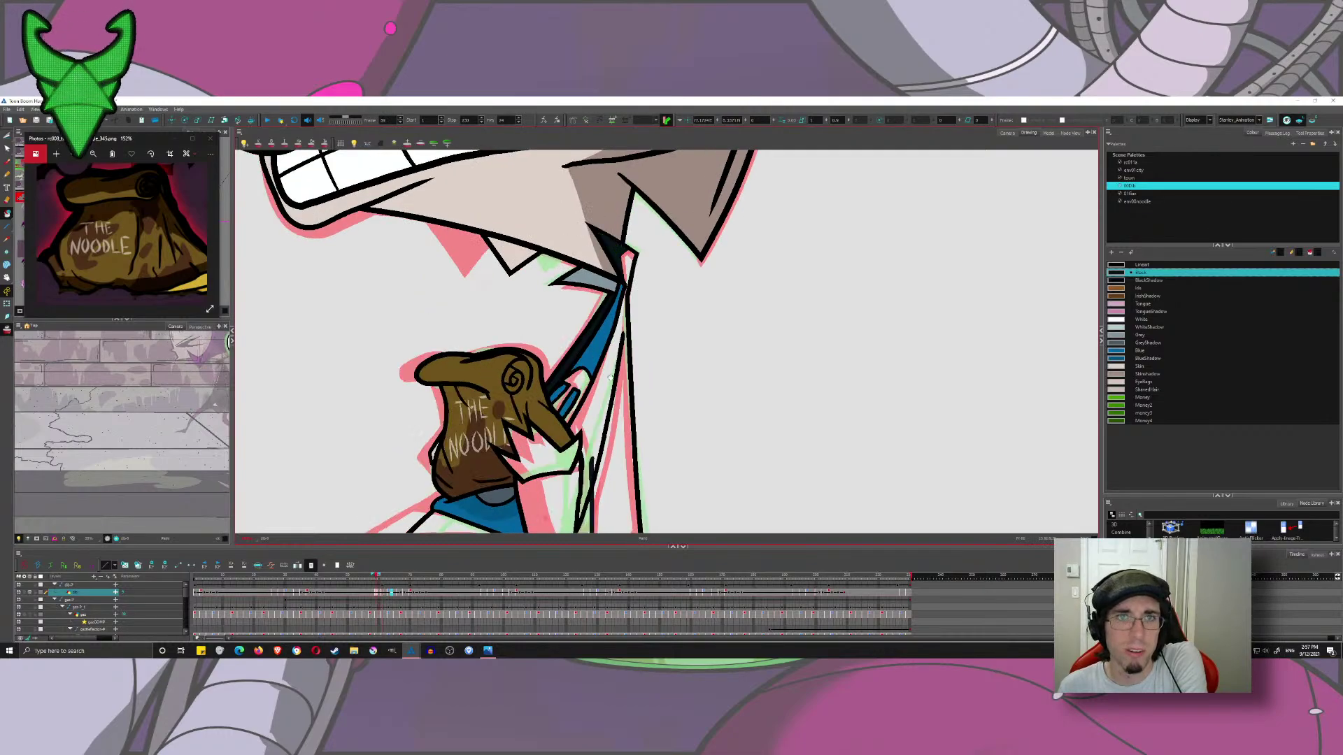
key("comma")
left_click(563, 459)
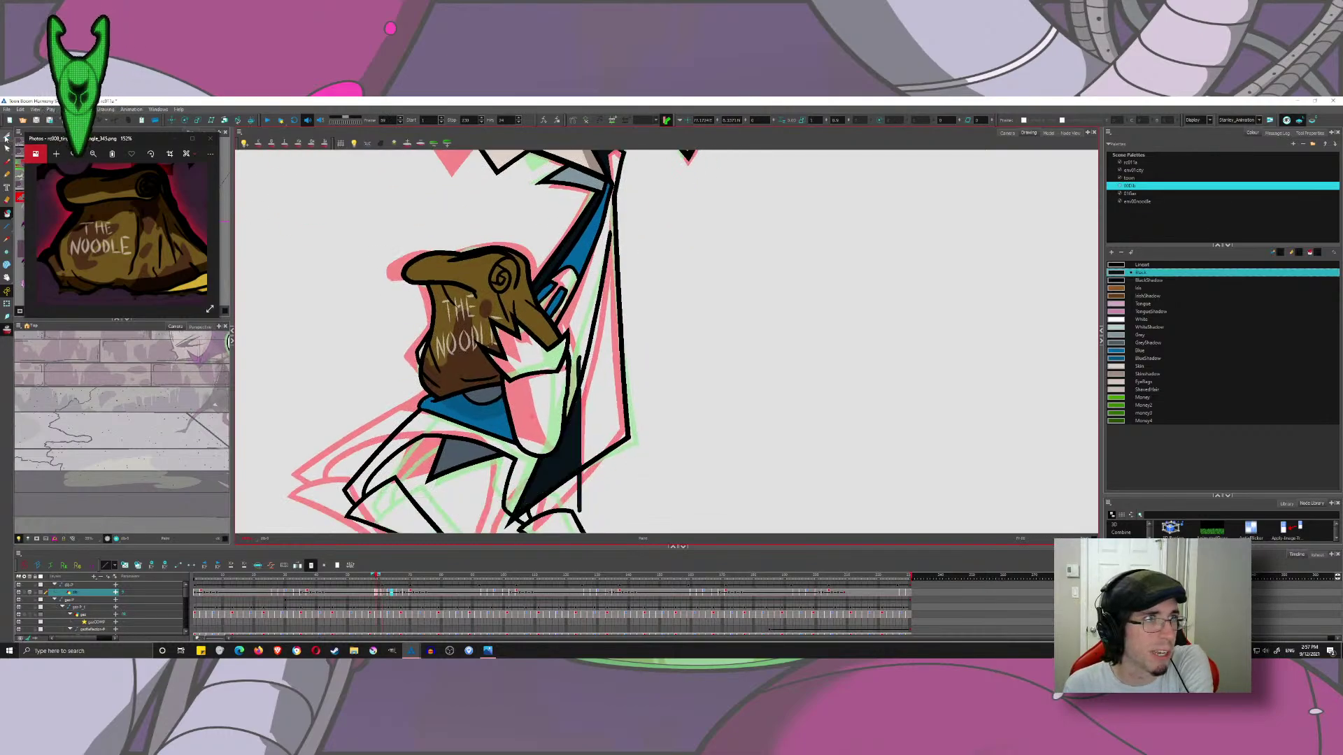
key("alt+t")
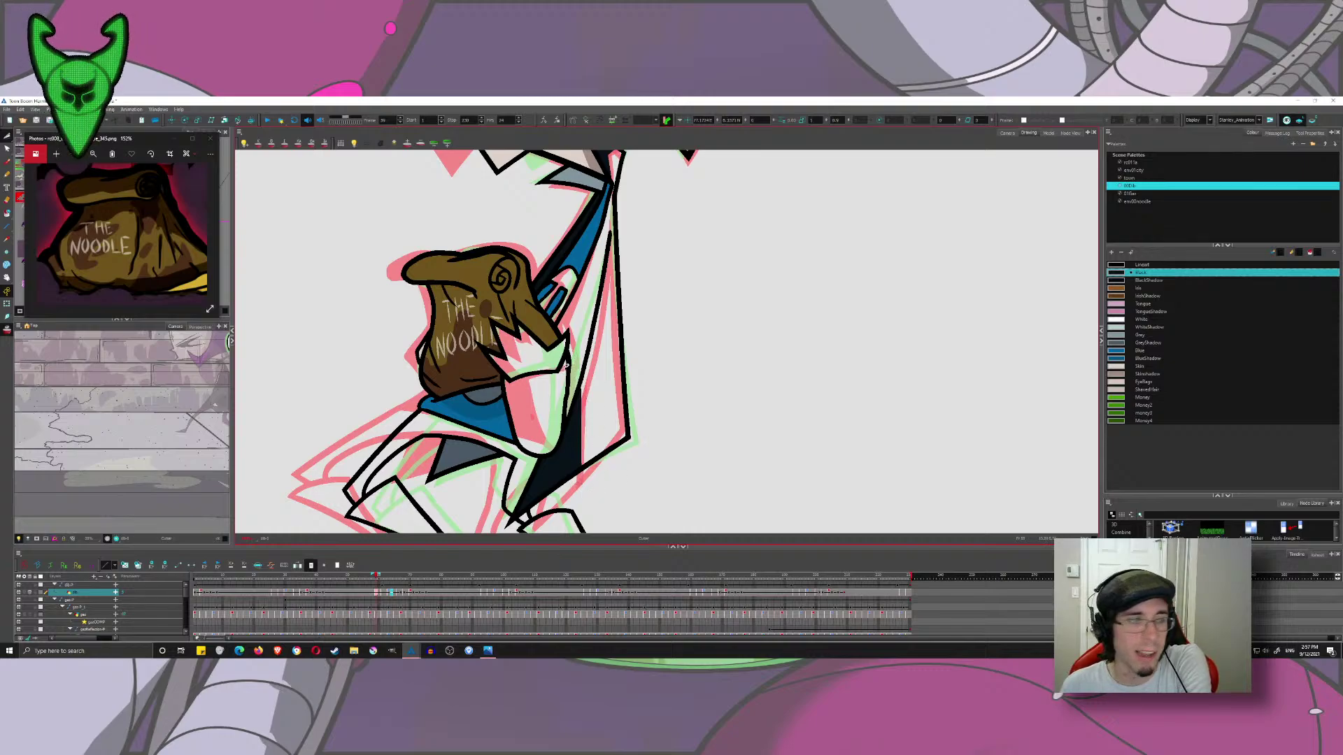
key("period")
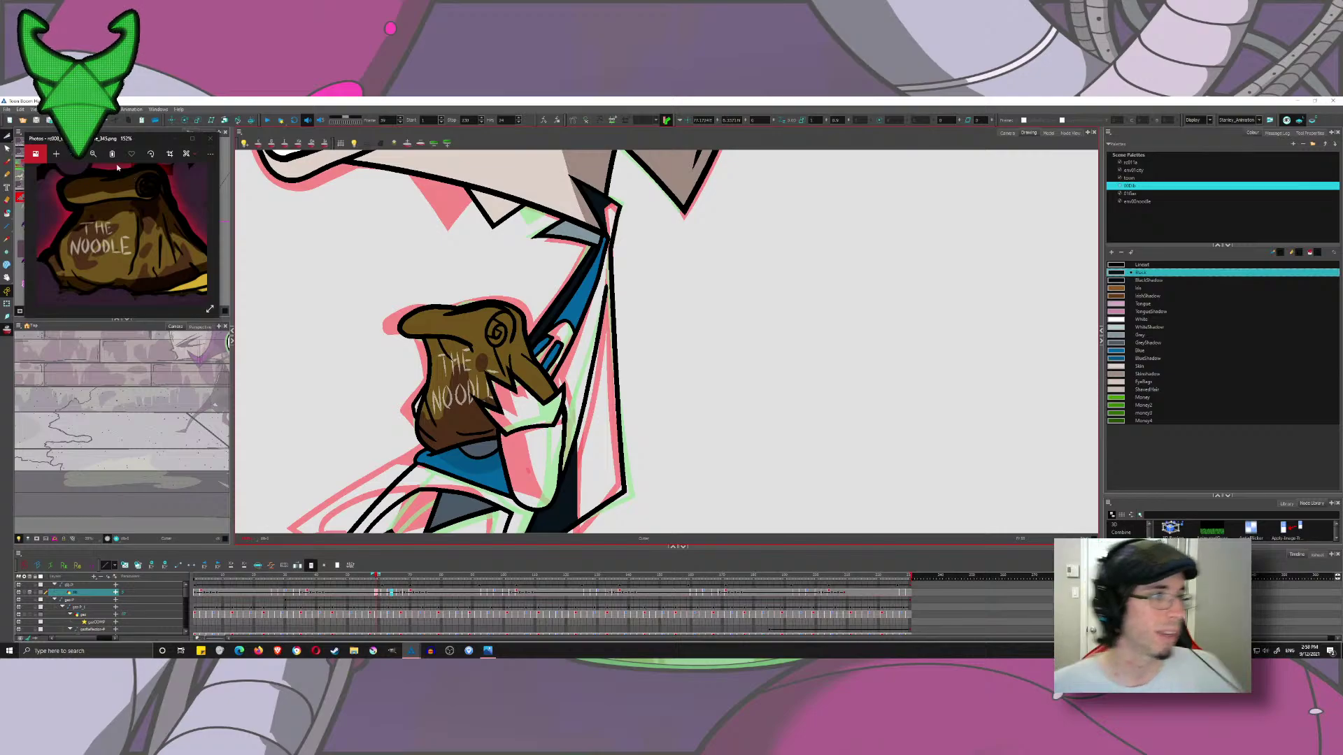
- Step back and forth through the character's drawings to examine the coat's outlines and black lining
key("period")
key("period")
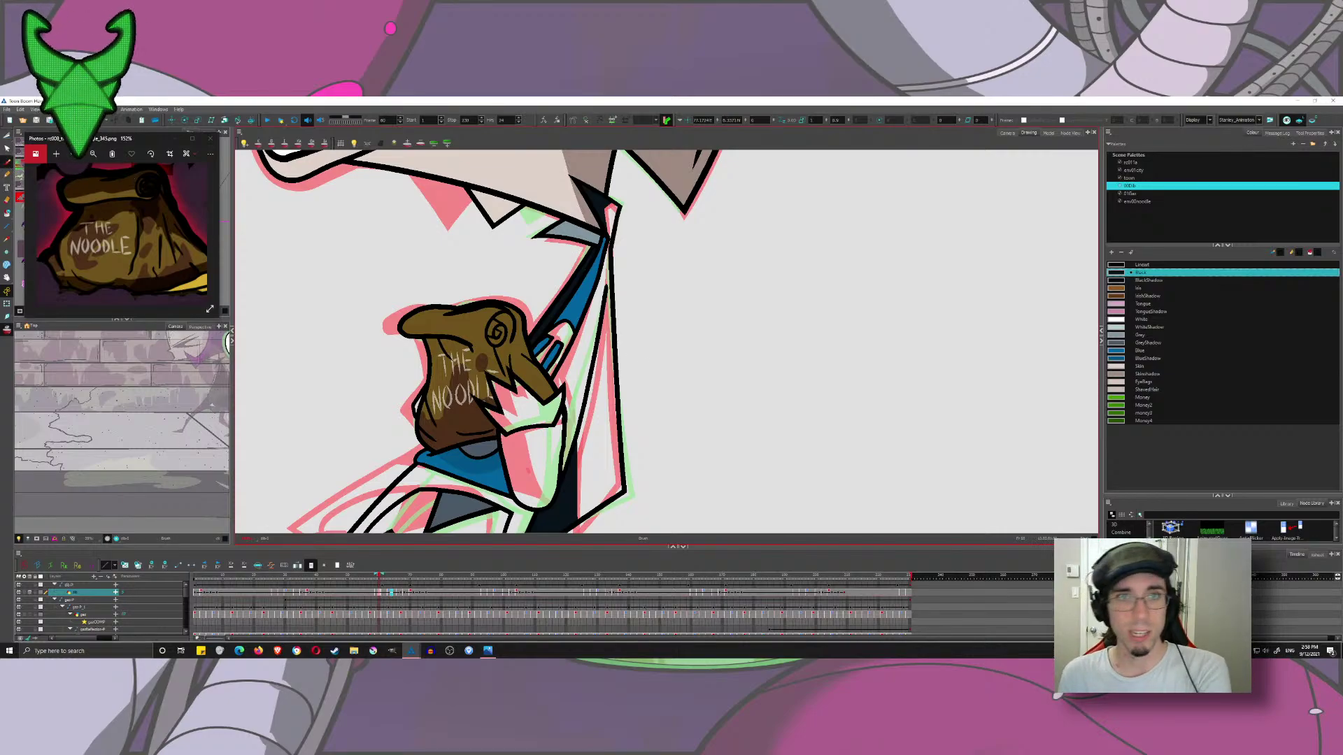
key("comma")
key("comma")
key("comma")
key("comma")
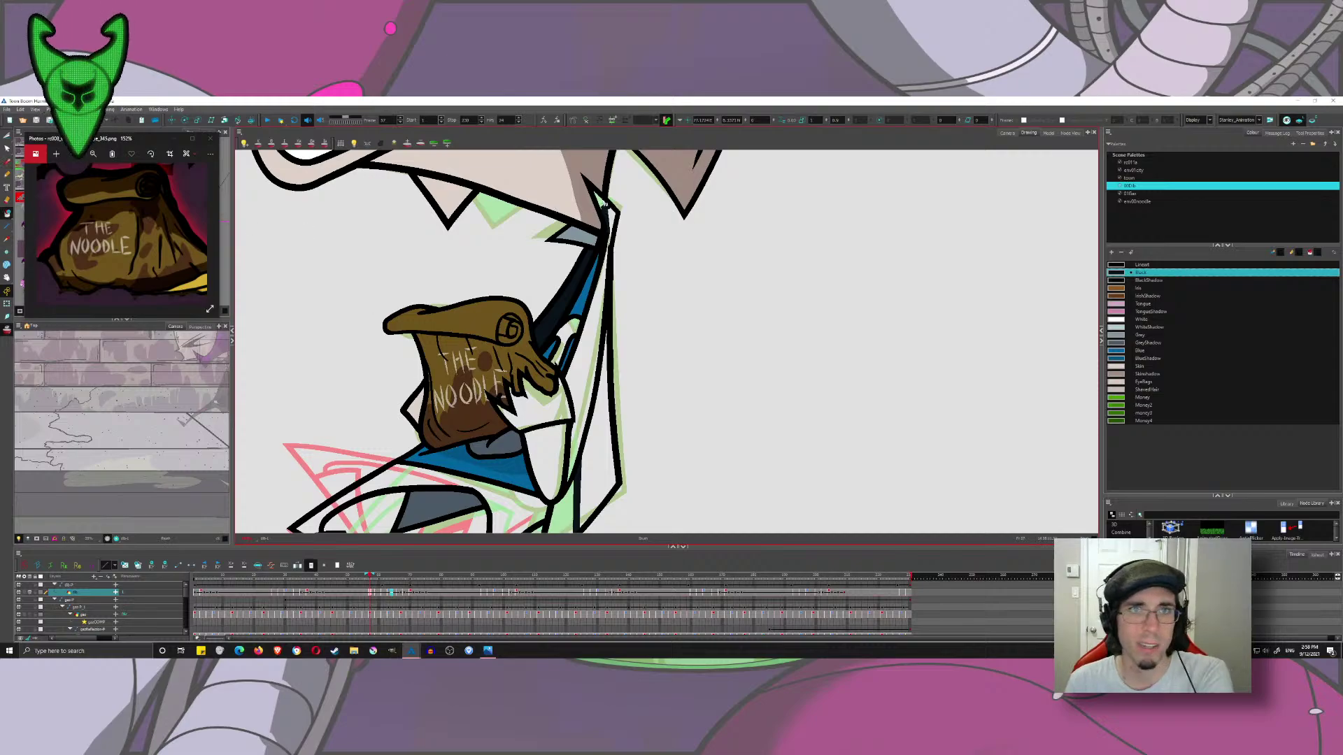
scroll(575, 418, "down", 2)
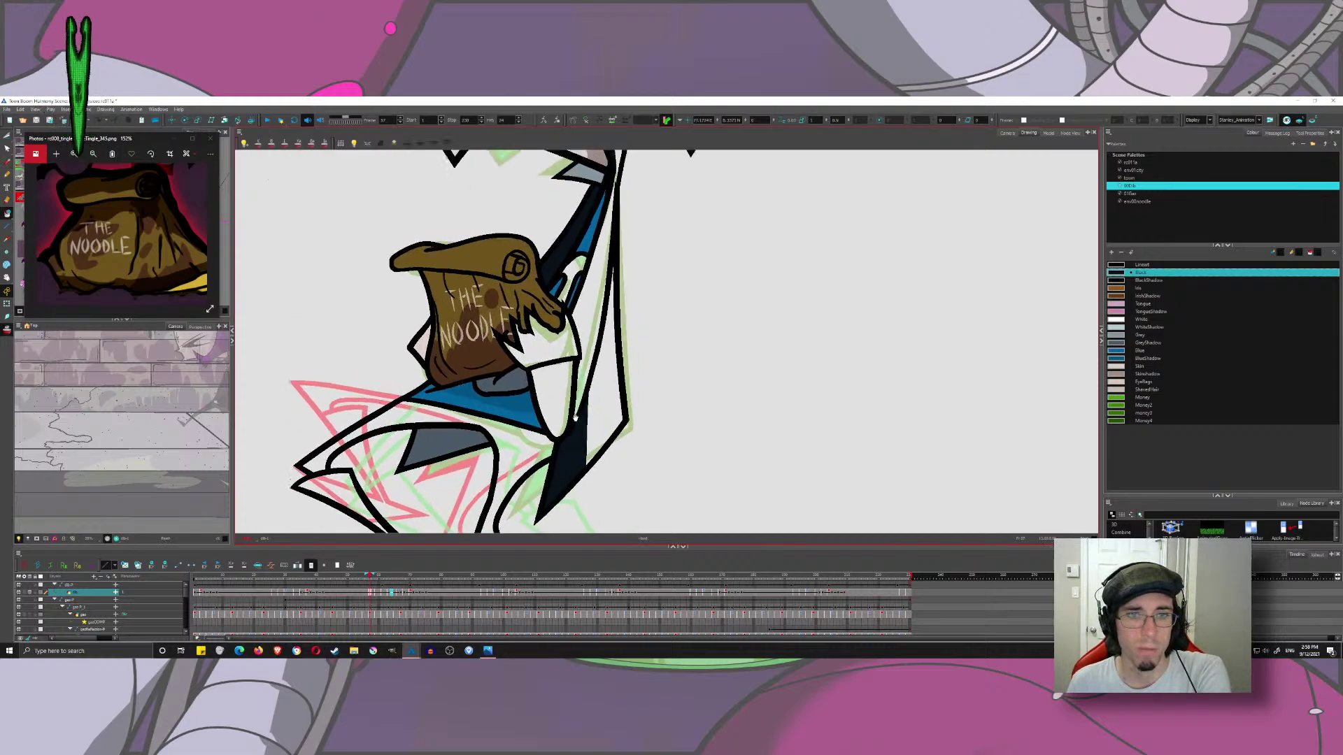
key("comma")
key("comma")
key("comma")
key("comma")
key("comma")
key("comma")
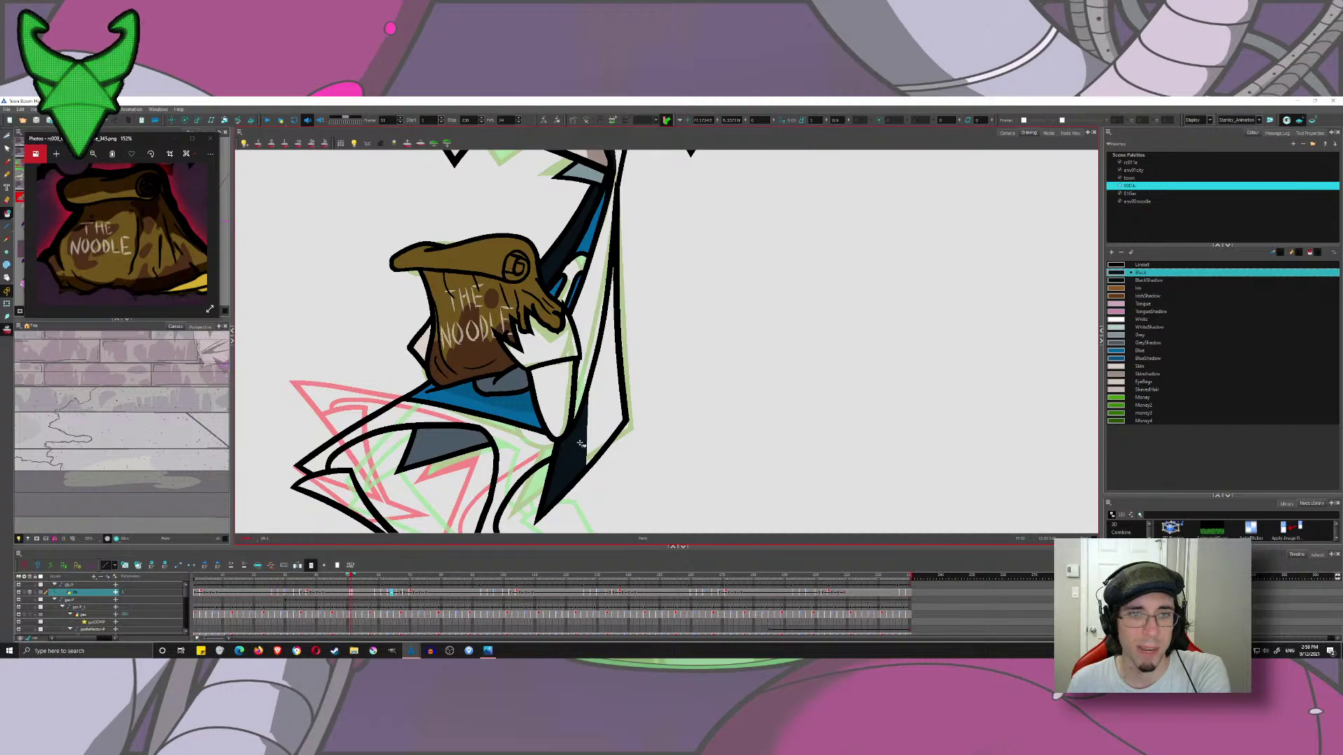
key("period")
key("period")
key("period")
key("period")
key("period")
key("period")
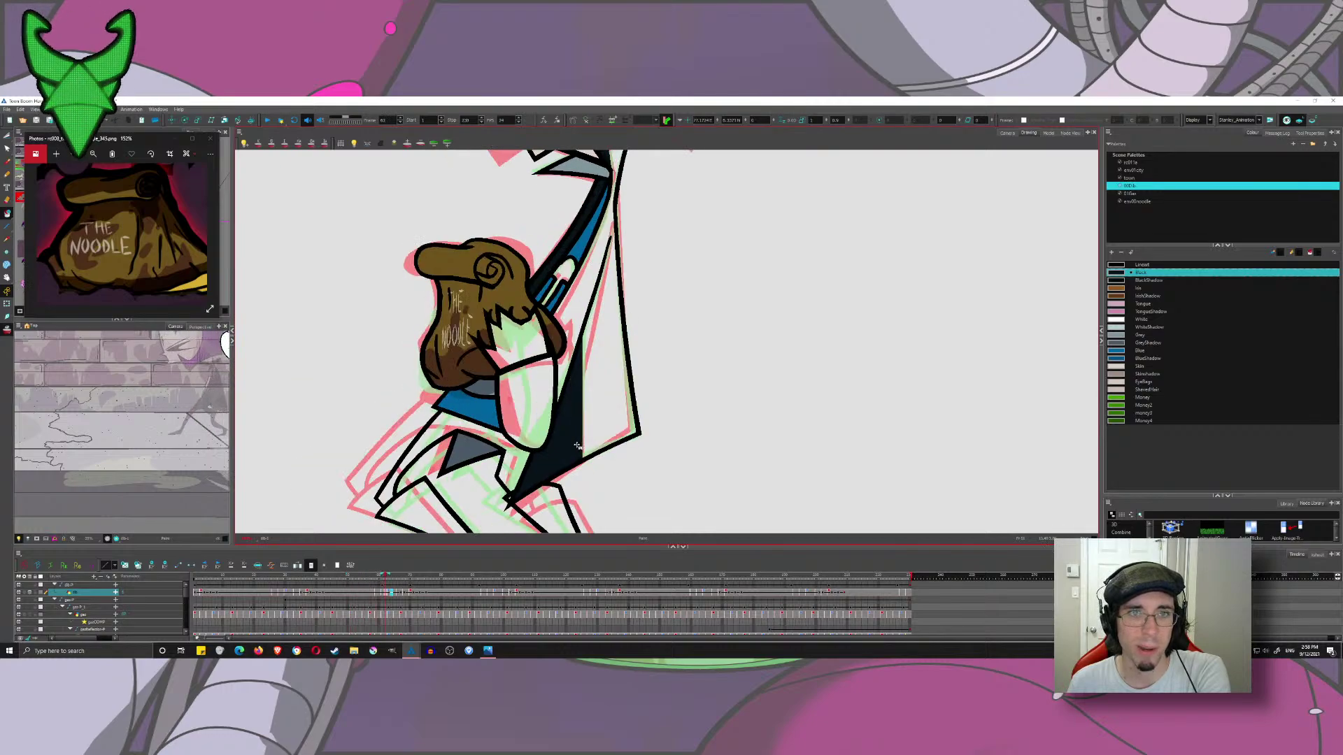
key("period")
key("period")
key("period")
key("period")
key("period")
key("period")
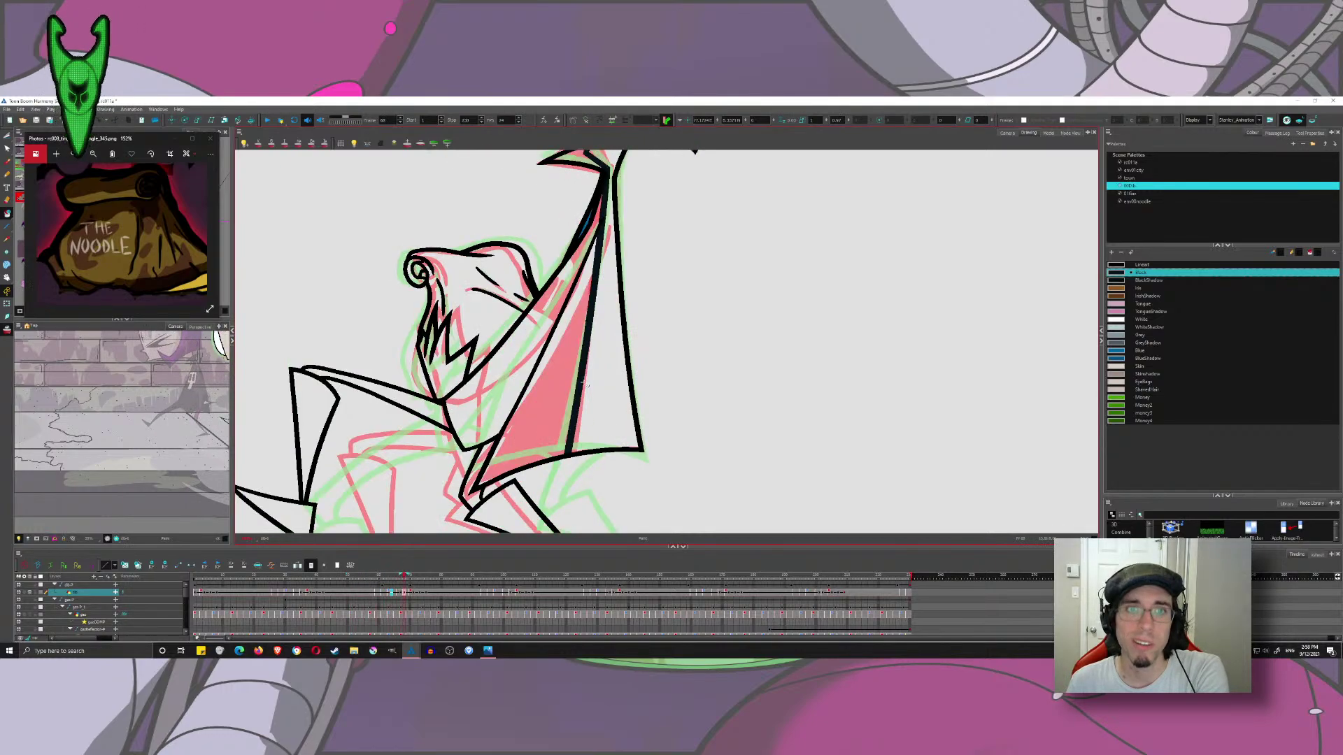
- Fill the inner coat lining and the collar flap with black on the drawings where the bag is still uncoloured
key("period")
key("period")
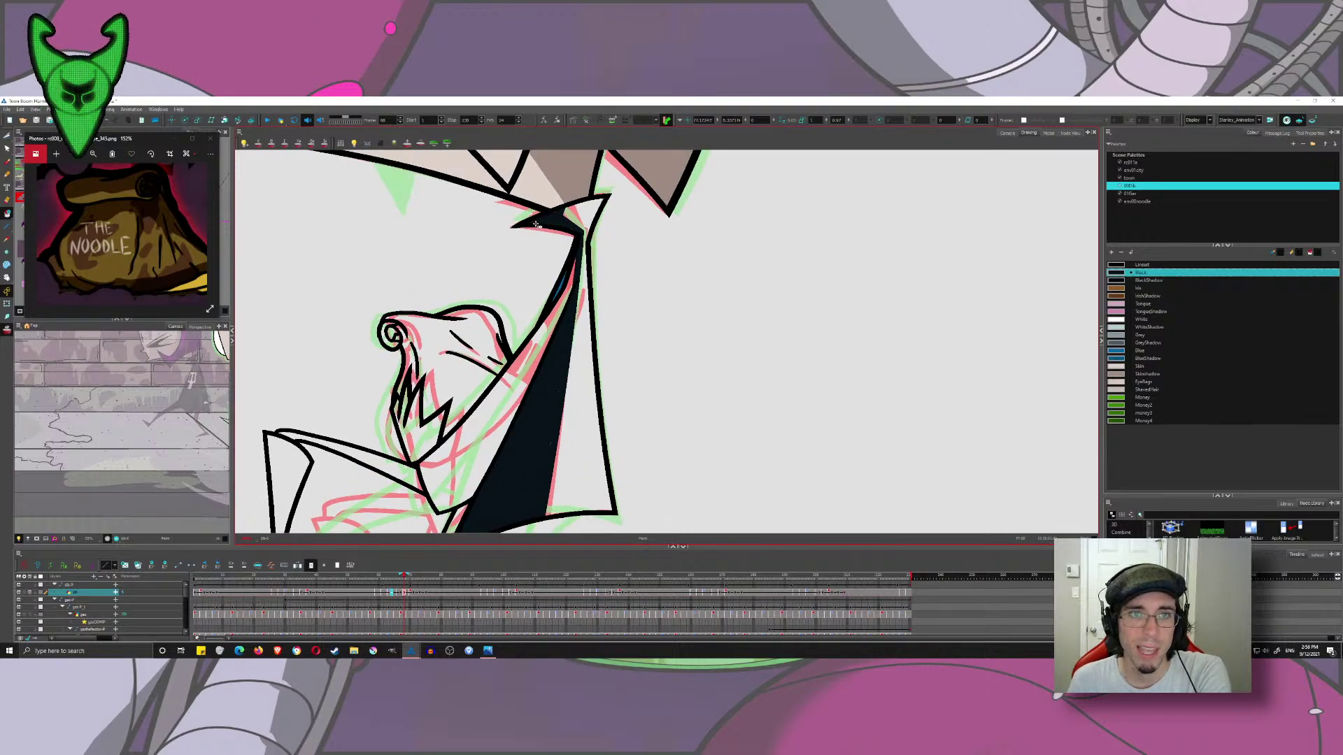
left_click(534, 404)
left_click(558, 217)
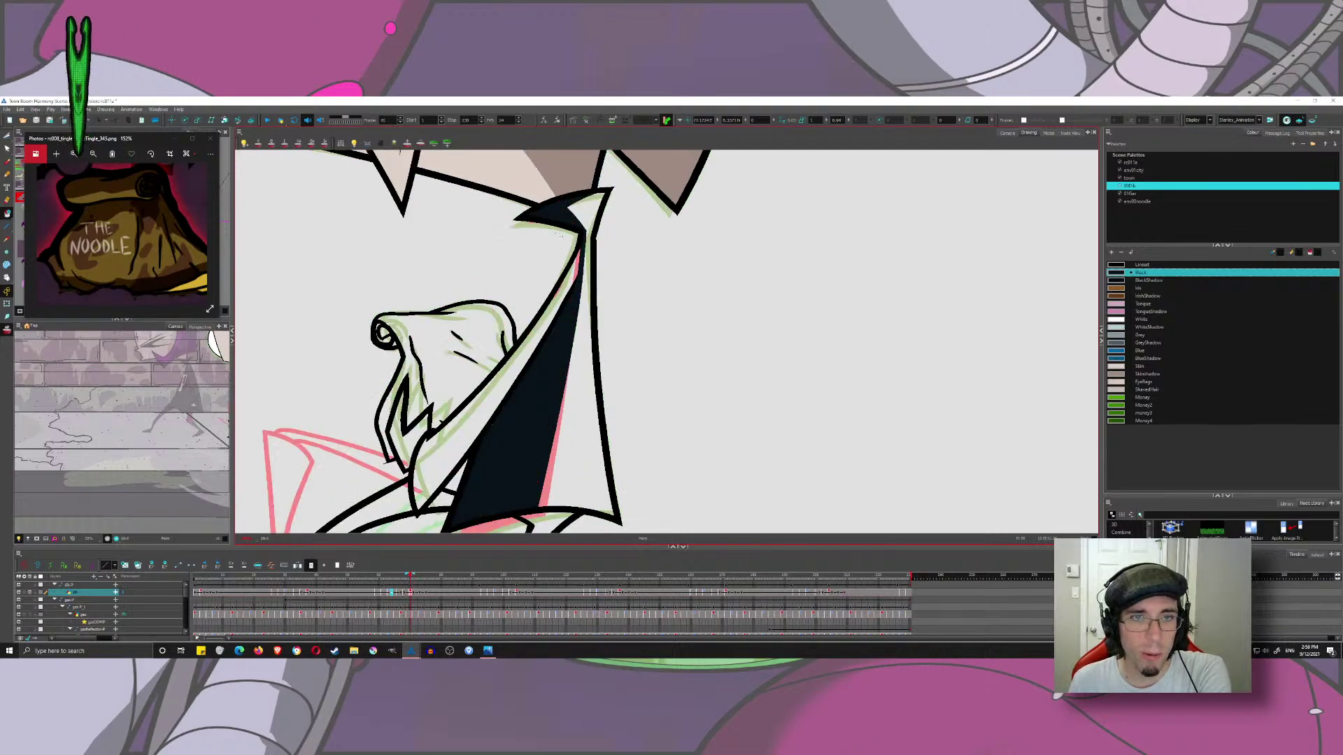
- Flip through the surrounding drawings to compare the coat lining's shape and fill from pose to pose
key("period")
key("period")
key("period")
key("period")
key("period")
key("comma")
key("comma")
key("comma")
key("comma")
key("comma")
key("comma")
key("comma")
key("comma")
key("comma")
key("comma")
key("comma")
key("comma")
key("comma")
key("comma")
key("comma")
key("comma")
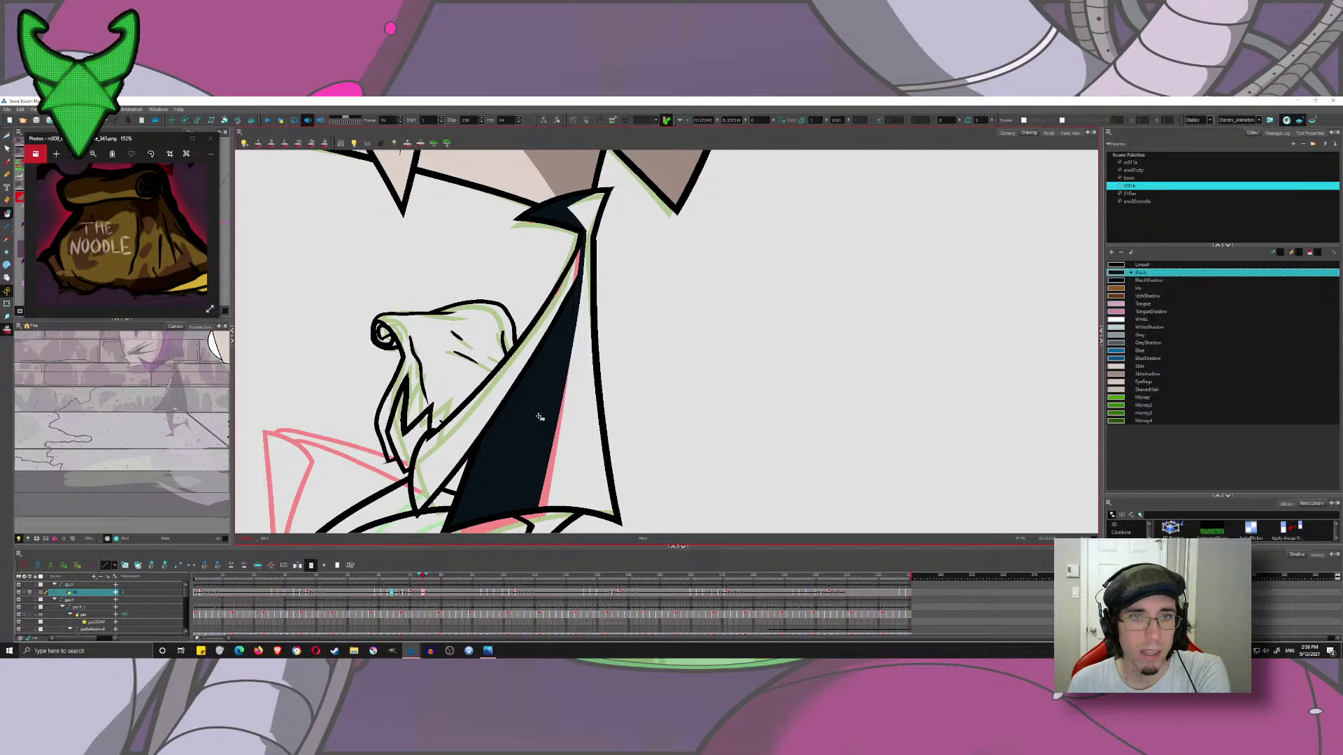
key("period")
key("period")
key("period")
key("period")
key("period")
key("period")
key("period")
key("period")
key("period")
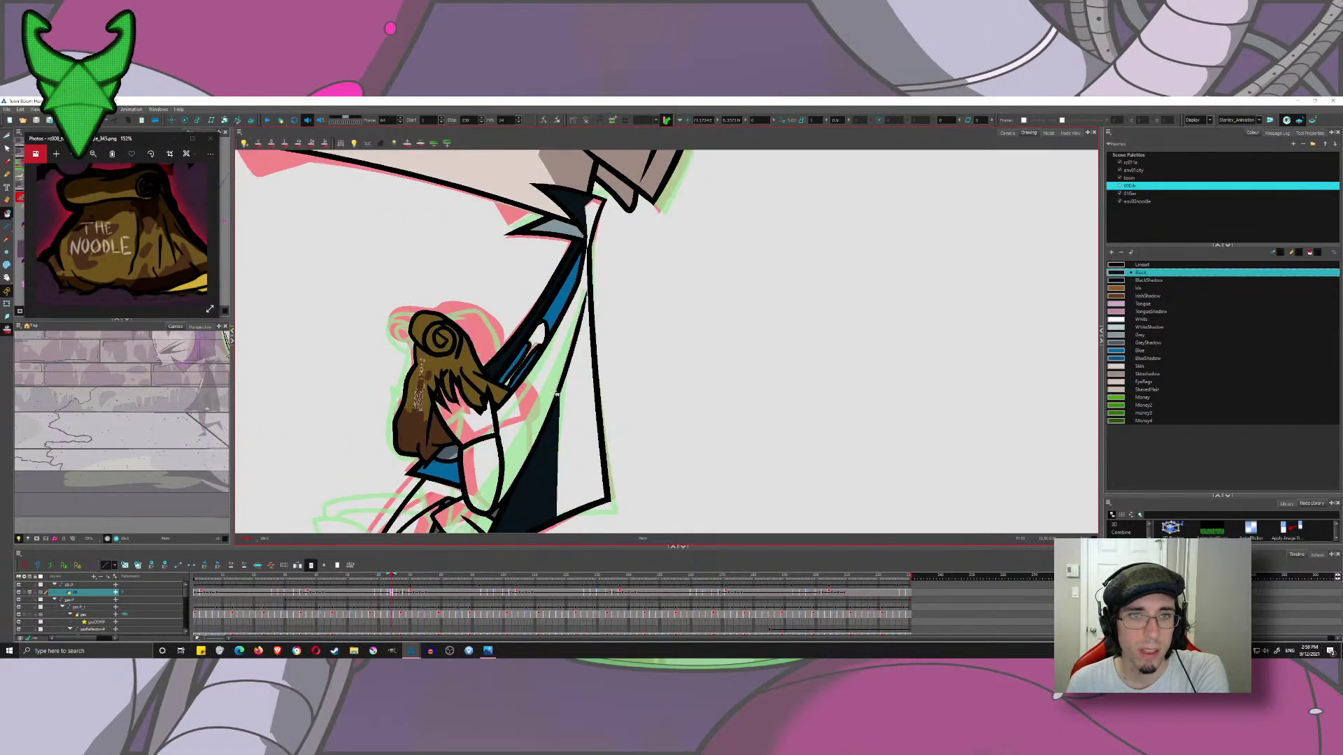
- Display the strokes on the uncoloured-bag drawing to examine the coat outlines, and go to the previous drawing
left_click(7, 163)
mouse_move(474, 352)
left_mouse_down()
mouse_move(498, 291)
mouse_move(530, 337)
mouse_move(703, 325)
left_mouse_up()
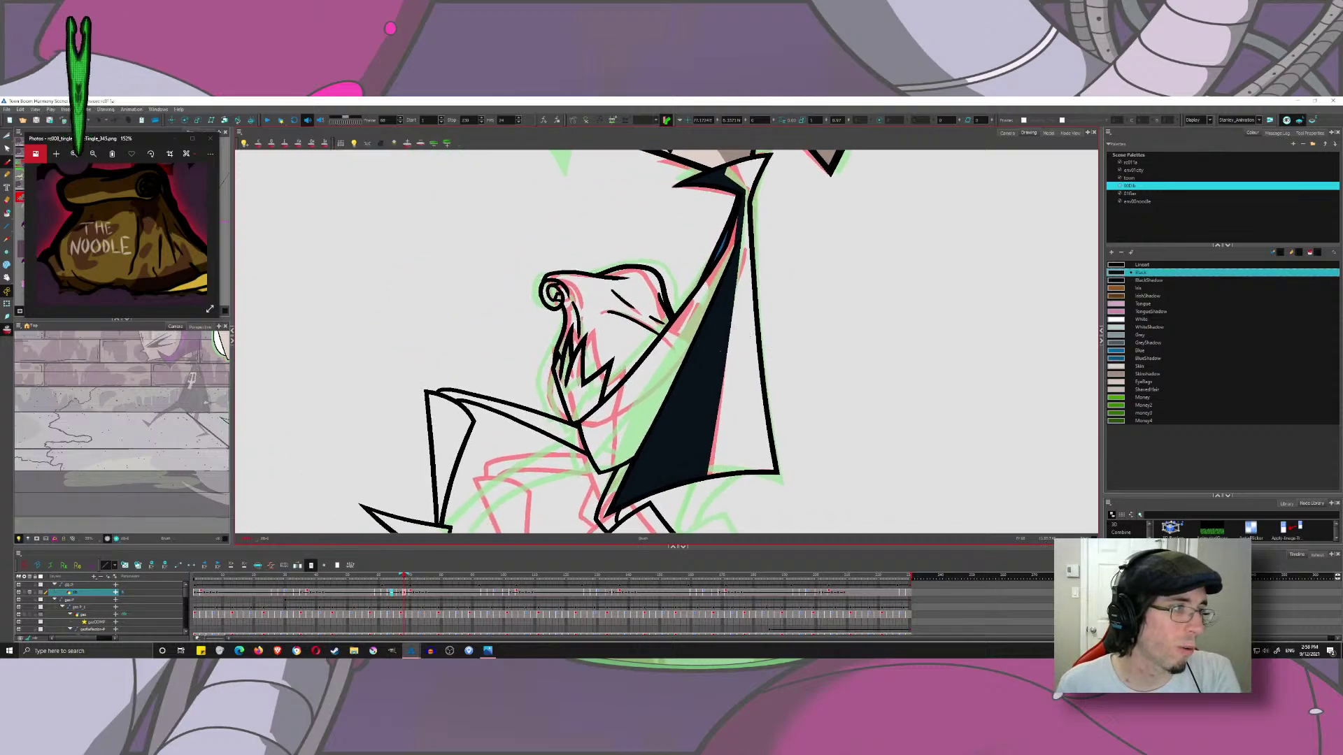
key("k")
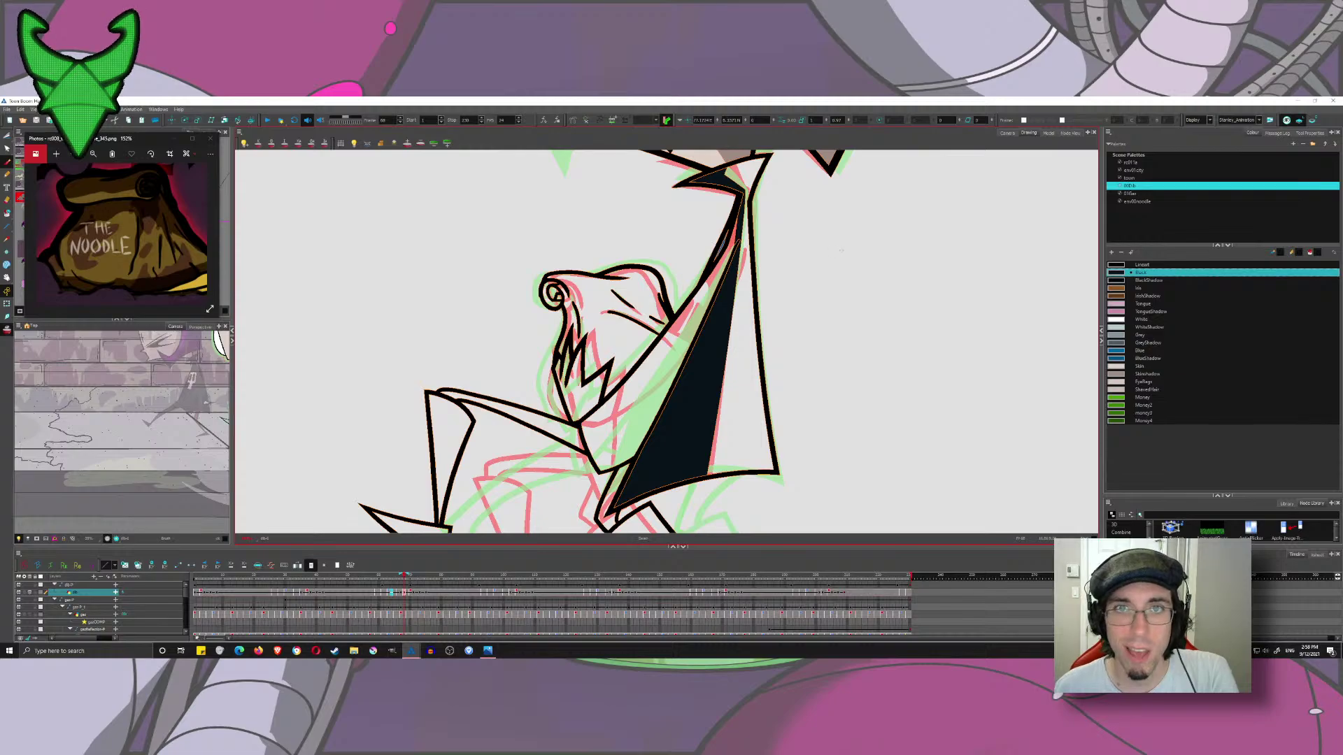
key("comma")
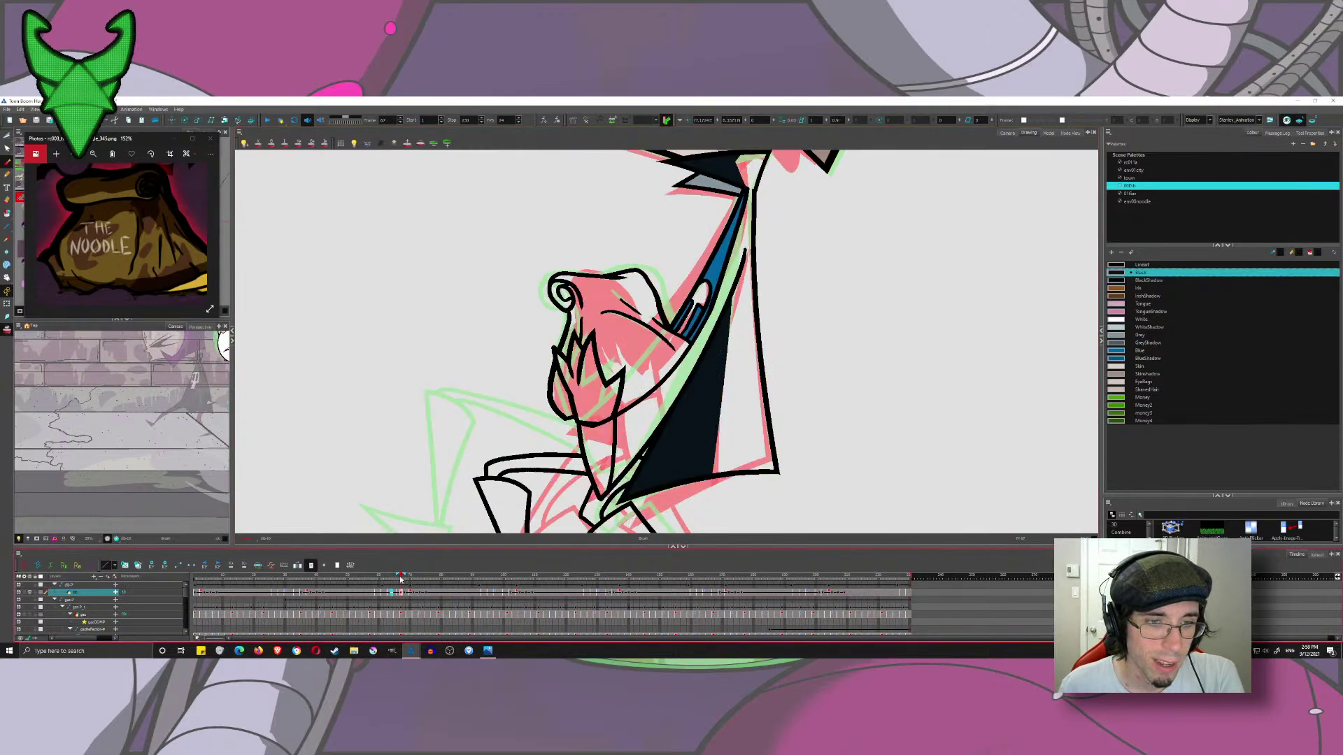
left_click_drag(912, 267, 863, 356)
key("ctrl+z")
key("k")
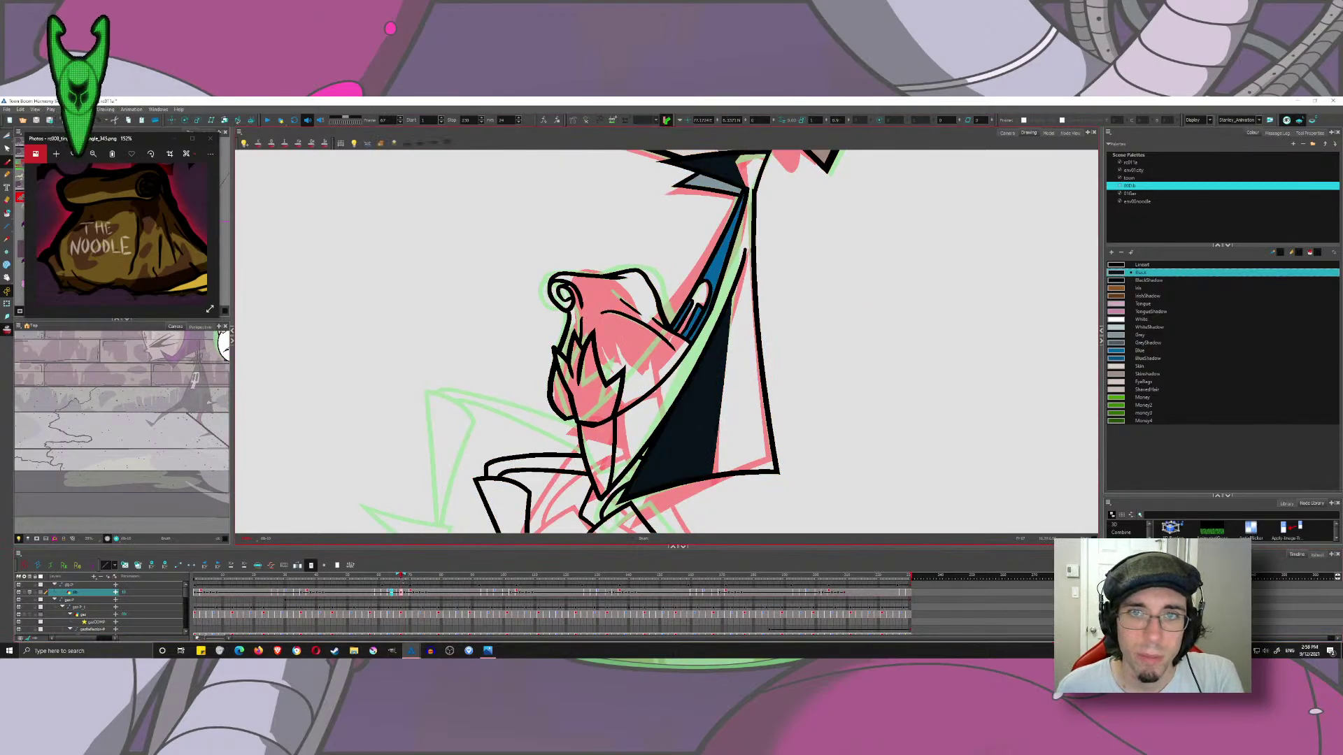
left_click_drag(397, 575, 398, 576)
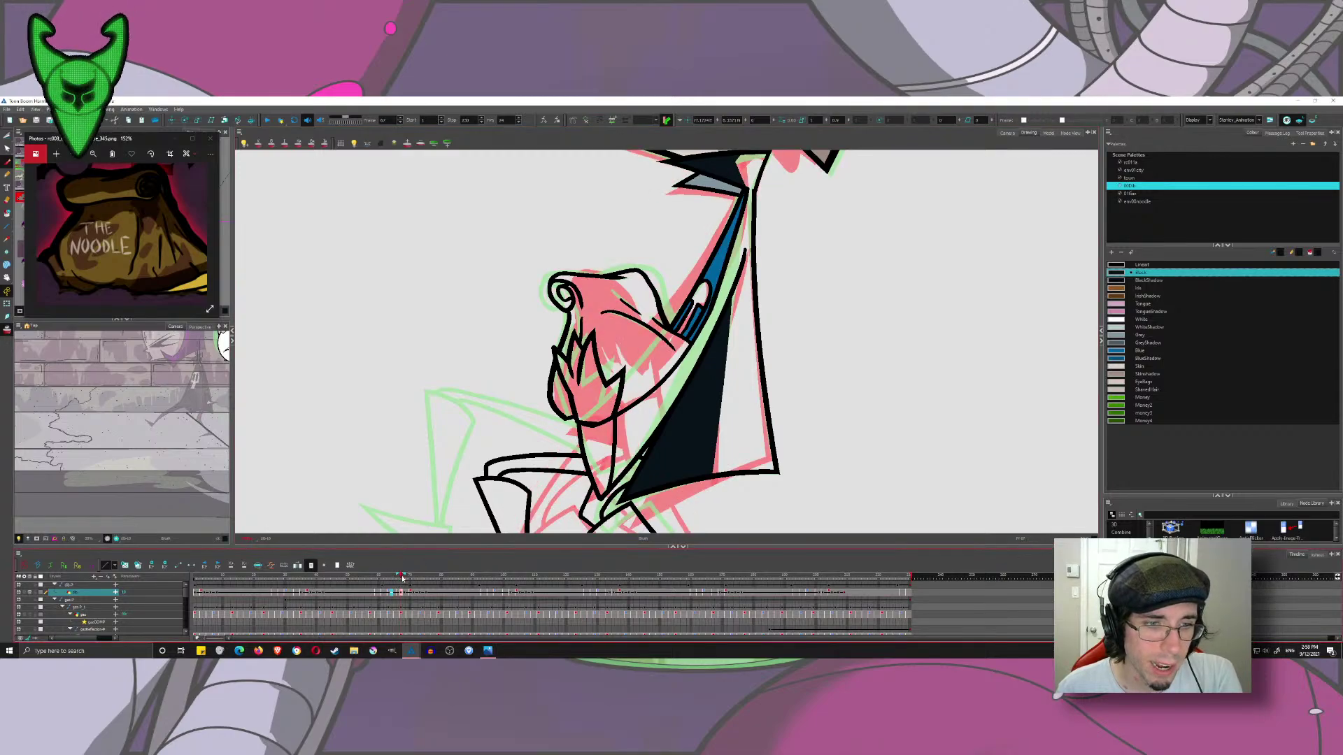
key("comma")
key("comma")
mouse_move(913, 236)
left_mouse_down()
mouse_move(869, 317)
mouse_move(800, 394)
left_mouse_up()
key("ctrl+z")
key("k")
key("k")
left_click_drag(795, 342, 780, 421)
key("ctrl+z")
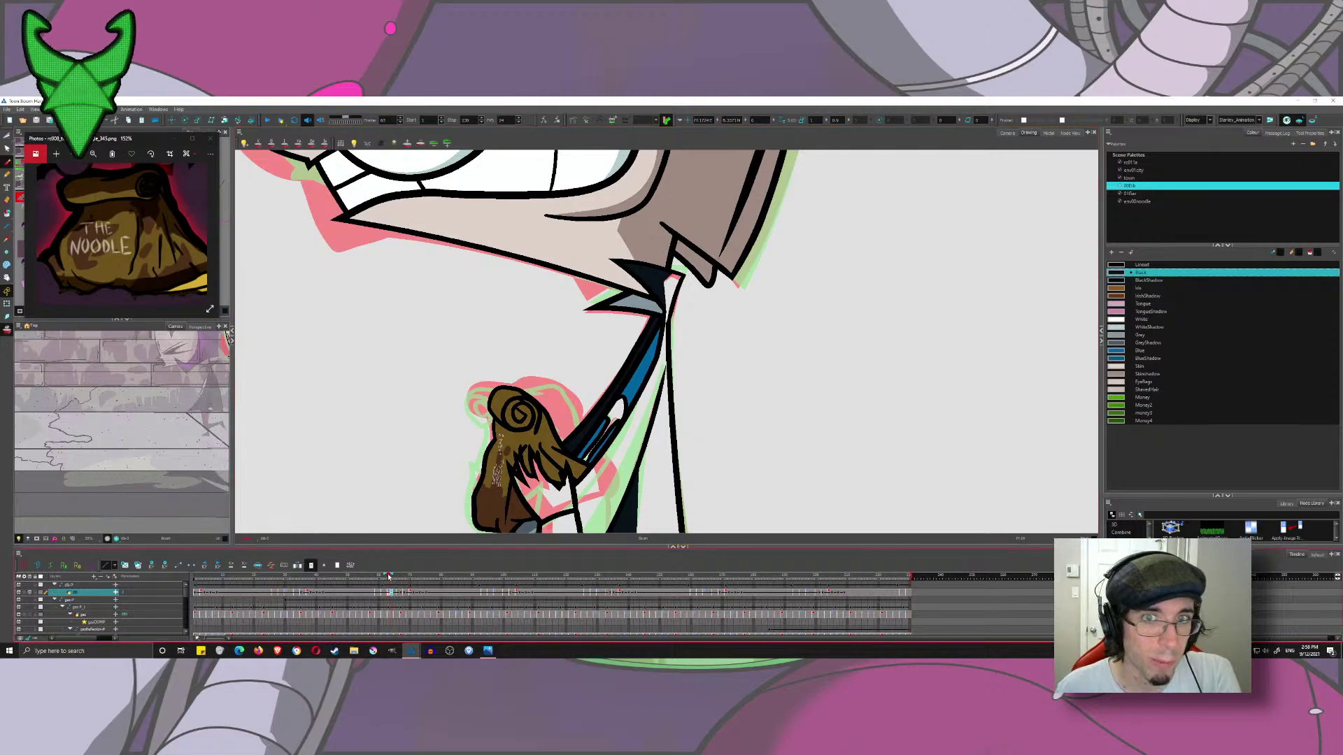
- Examine the stroke outlines of the coat and bag on the earlier coloured drawings
left_click(385, 576)
key("k")
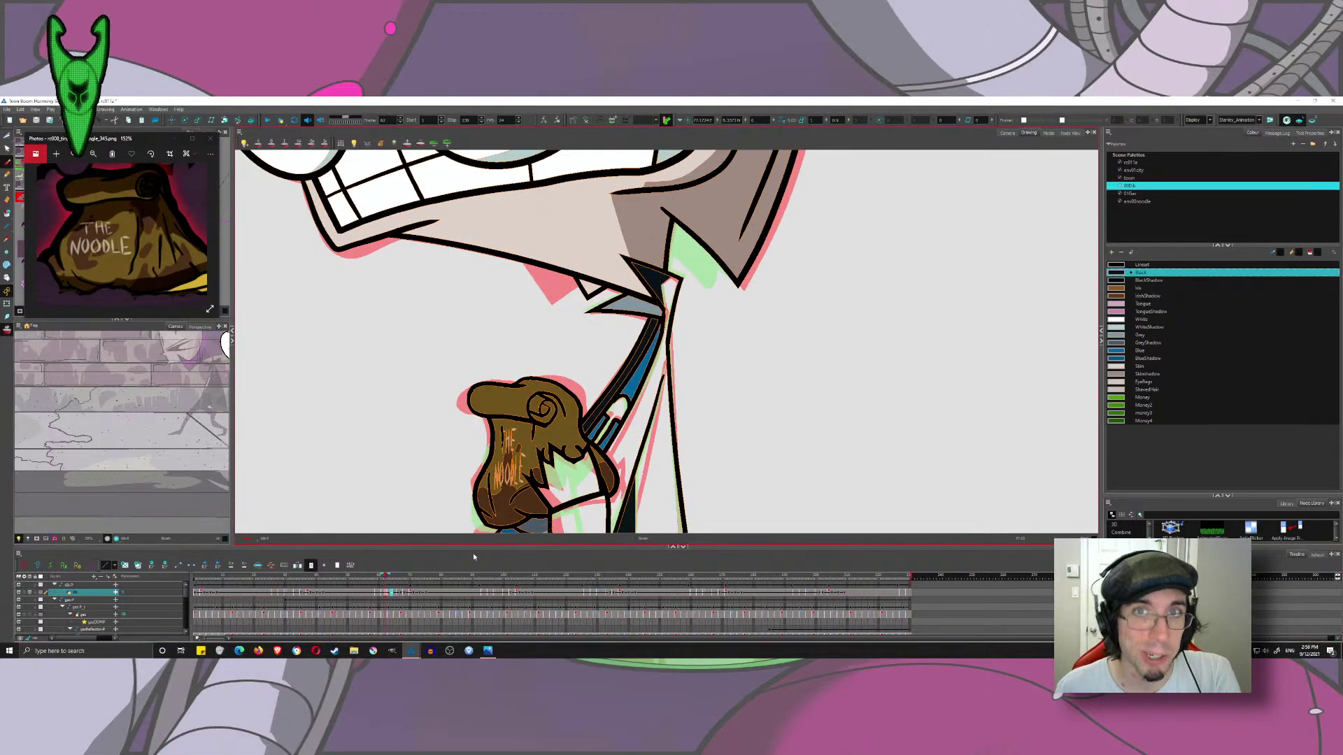
key("k")
left_click(380, 577)
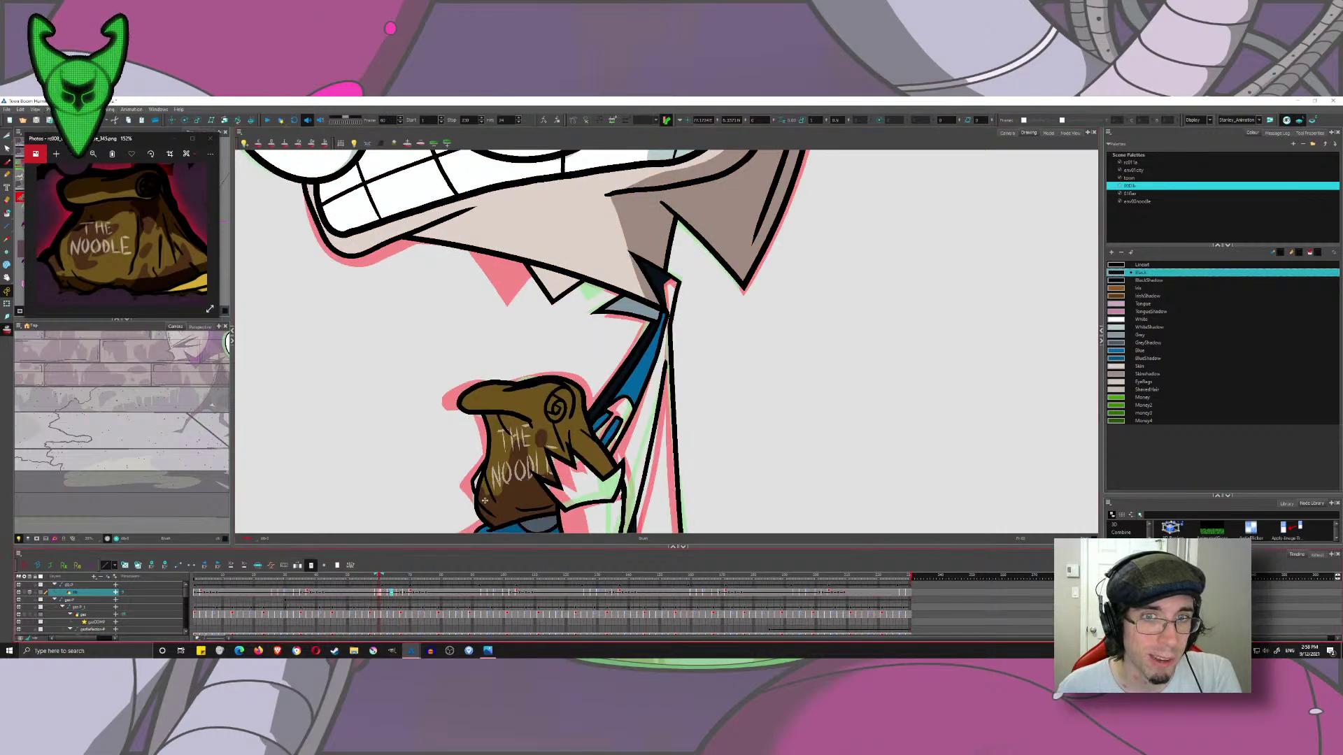
key("k")
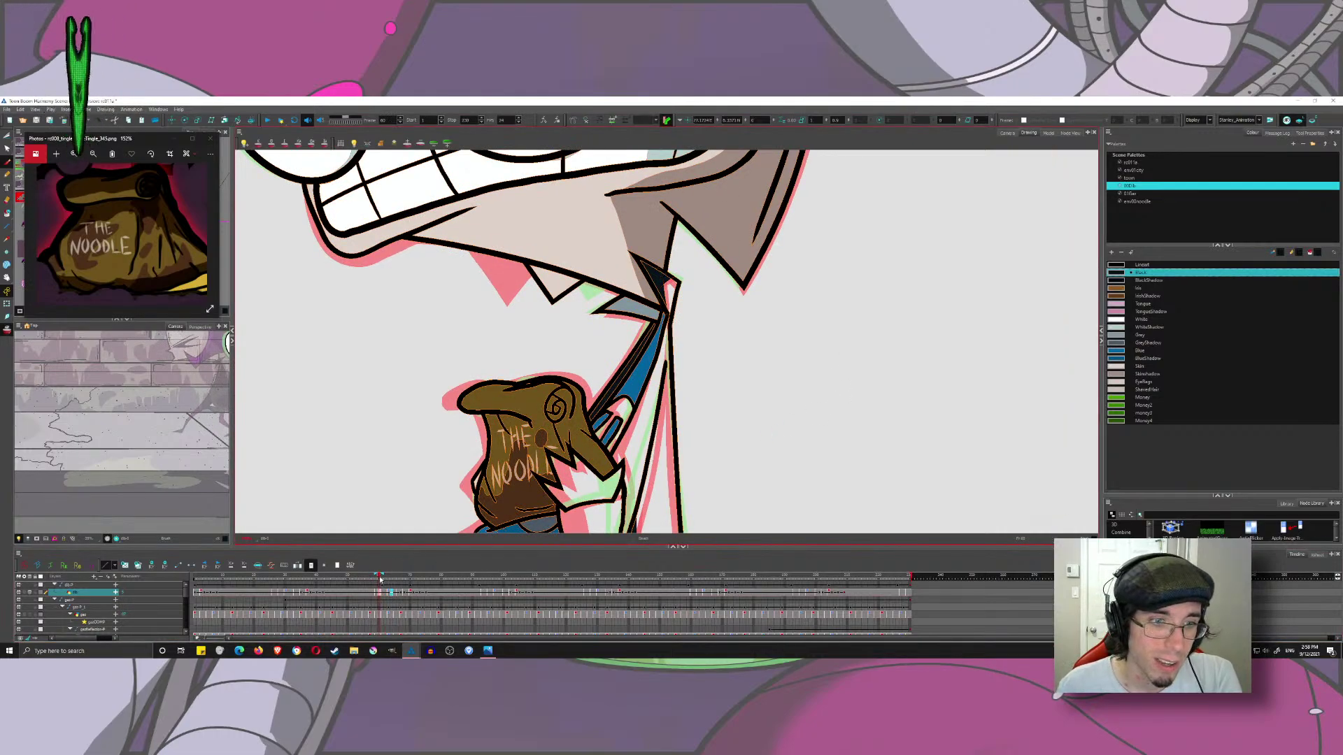
left_click(374, 578)
left_click_drag(832, 319, 817, 423)
key("ctrl+z")
key("k")
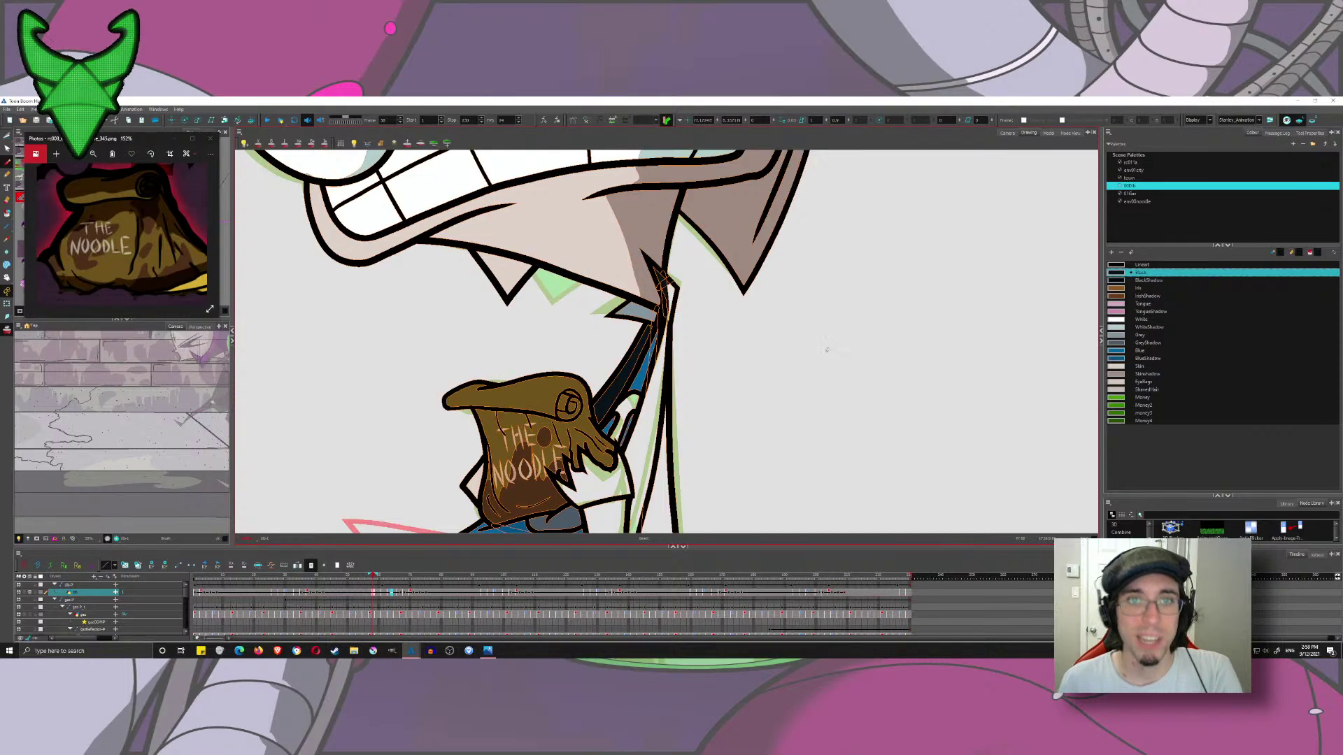
key("k")
mouse_move(817, 340)
left_mouse_down()
mouse_move(791, 415)
mouse_move(769, 329)
mouse_move(698, 308)
left_mouse_up()
key("ctrl+z")
- Draw a curved black line from the collar down the coat's inner edge to the sleeve on the full NOODLE bag drawing
key("2")
key("2")
left_click_drag(556, 335, 506, 276)
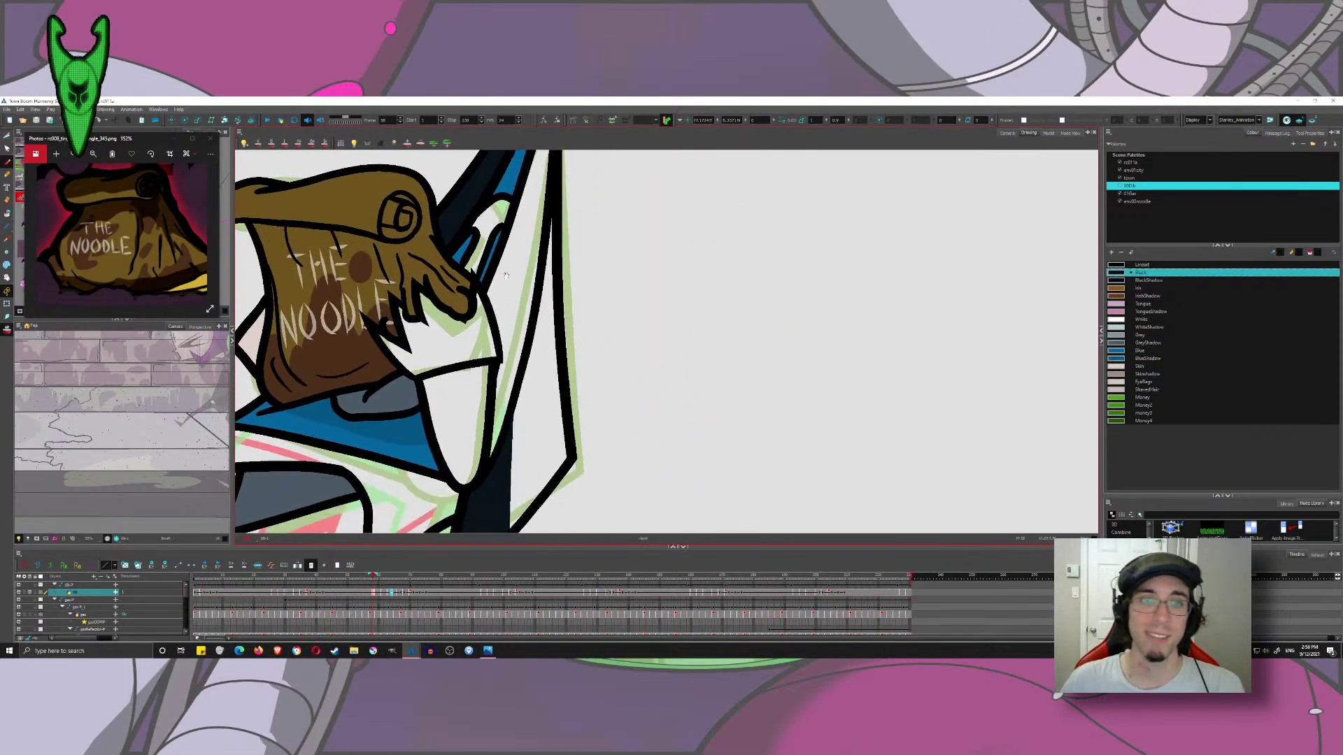
scroll(506, 275, "down", 2)
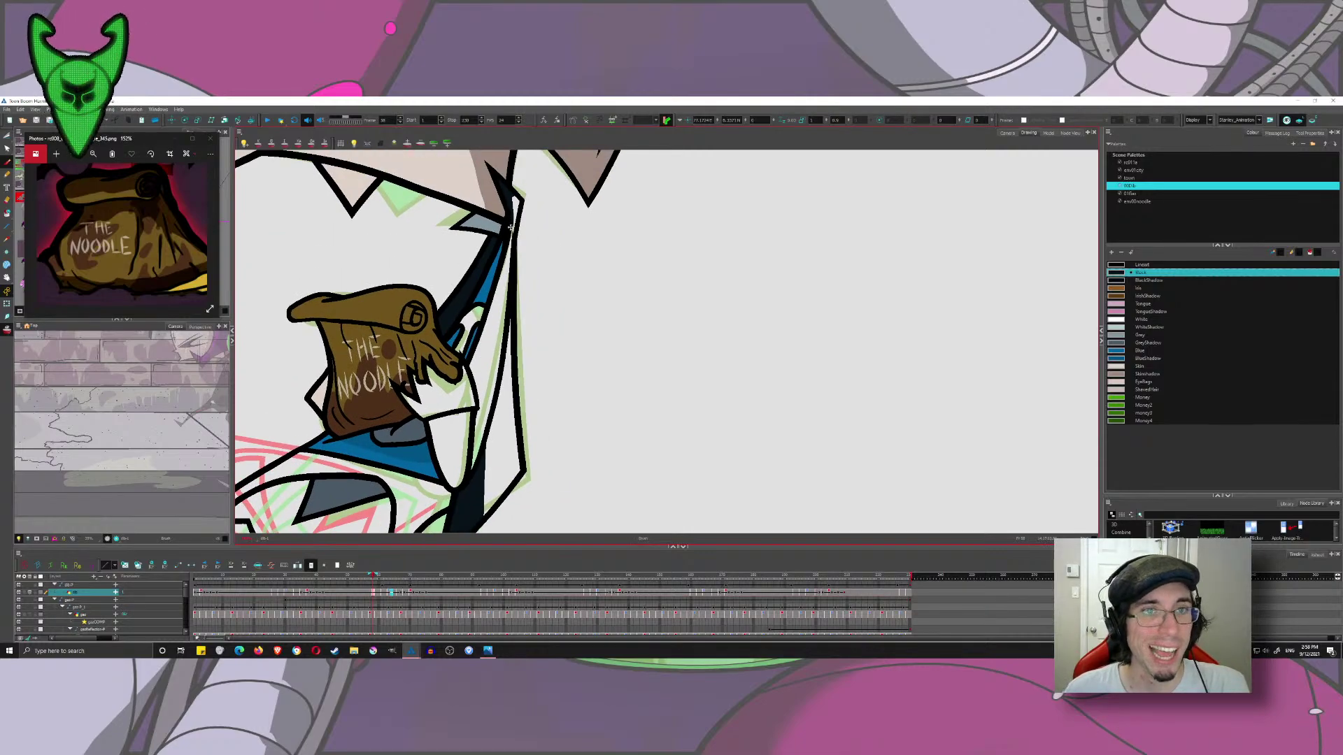
left_click_drag(510, 227, 472, 405)
key("ctrl+z")
mouse_move(512, 225)
left_mouse_down()
mouse_move(477, 381)
mouse_move(489, 375)
mouse_move(509, 222)
mouse_move(458, 407)
left_mouse_up()
key("ctrl+z")
key("ctrl+z")
key("ctrl+z")
left_click_drag(511, 214, 460, 447)
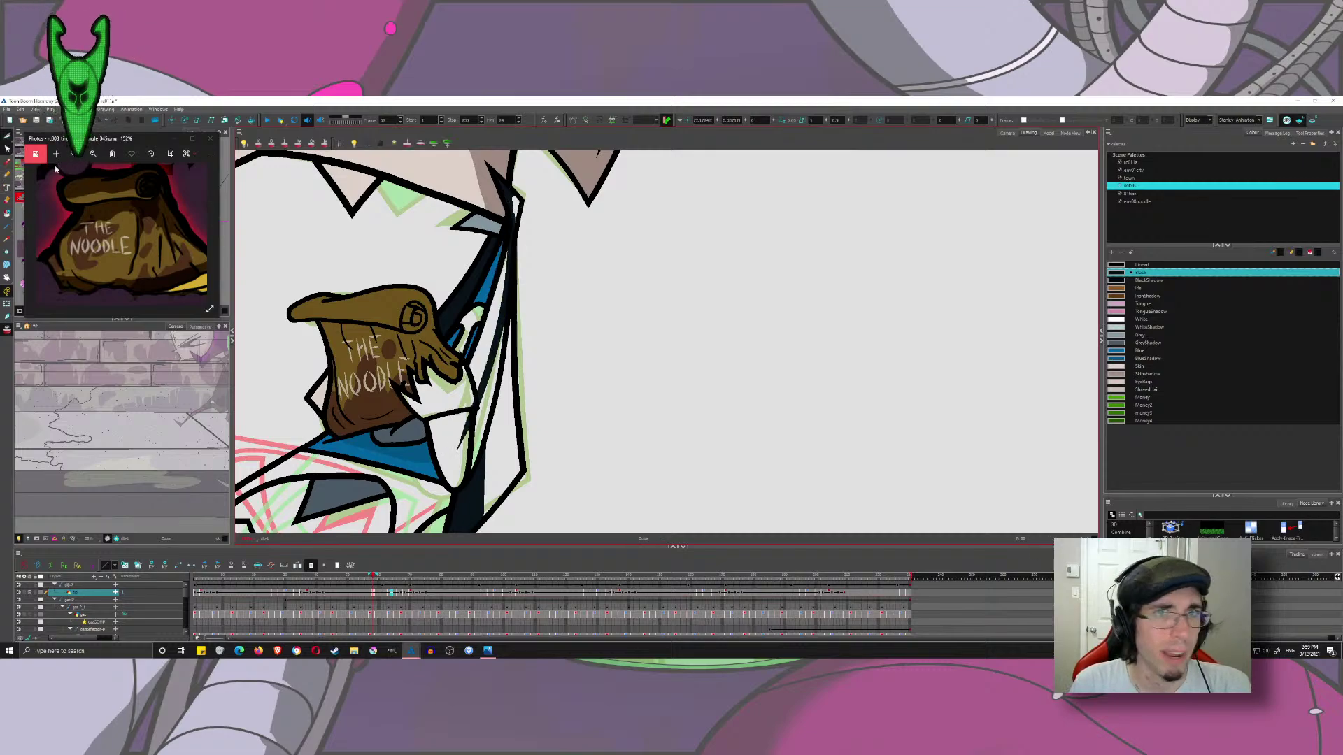
- Cut away the new line's overlap across the sleeve and fill the enclosed coat lining with black
key("ctrl+z")
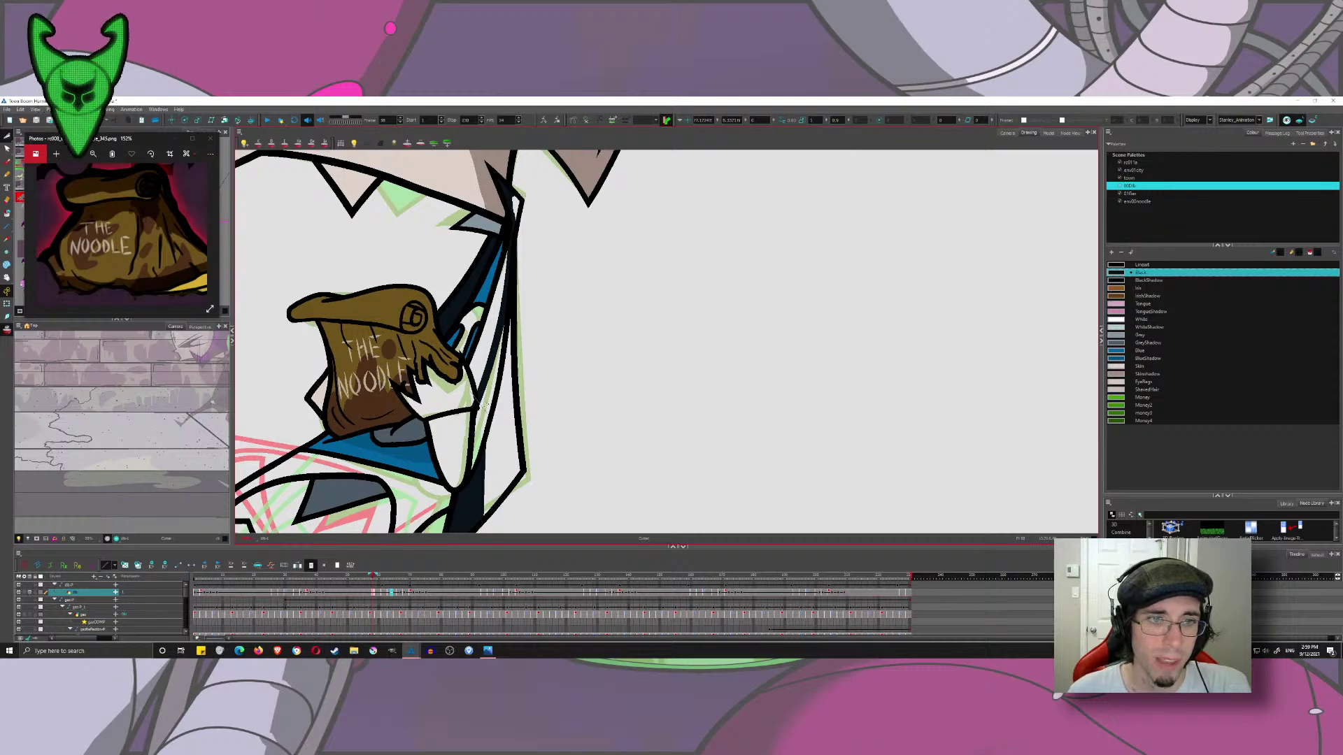
key("ctrl+z")
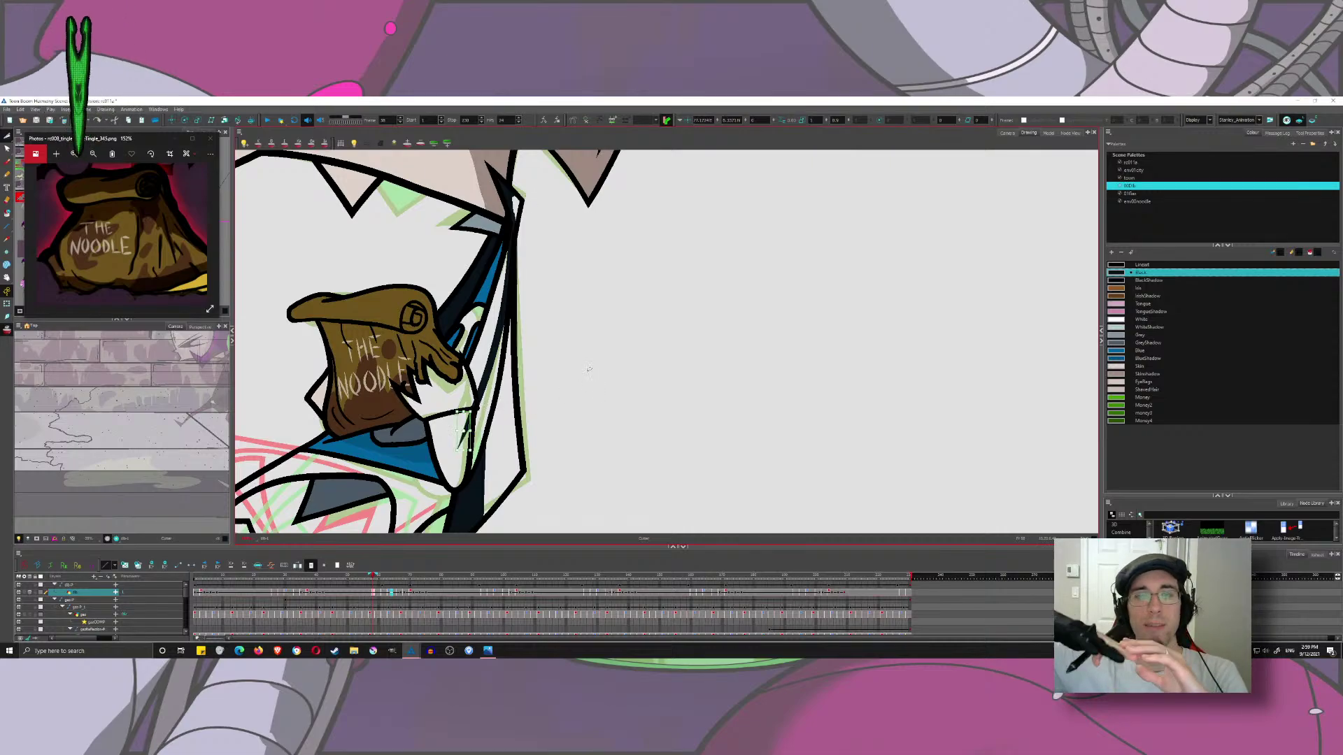
key("ctrl+z")
left_click_drag(455, 428, 468, 431)
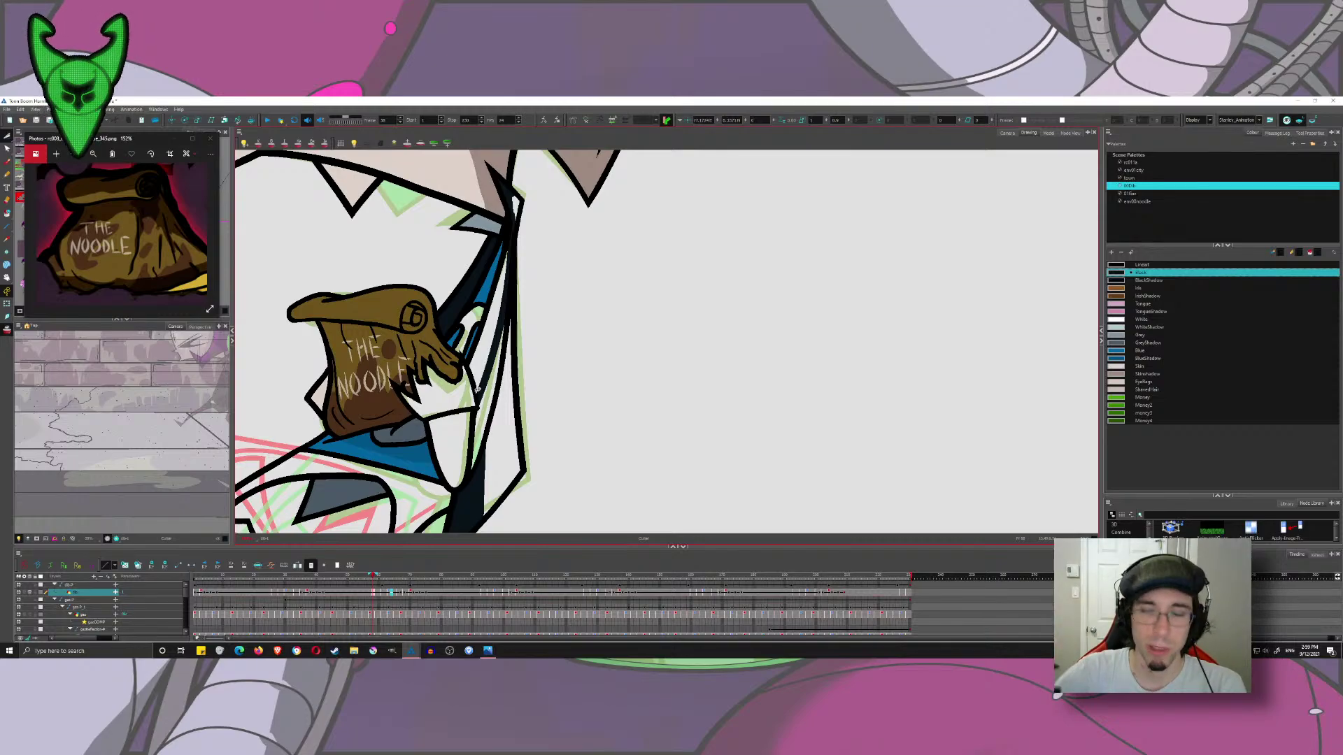
left_click_drag(572, 281, 590, 258)
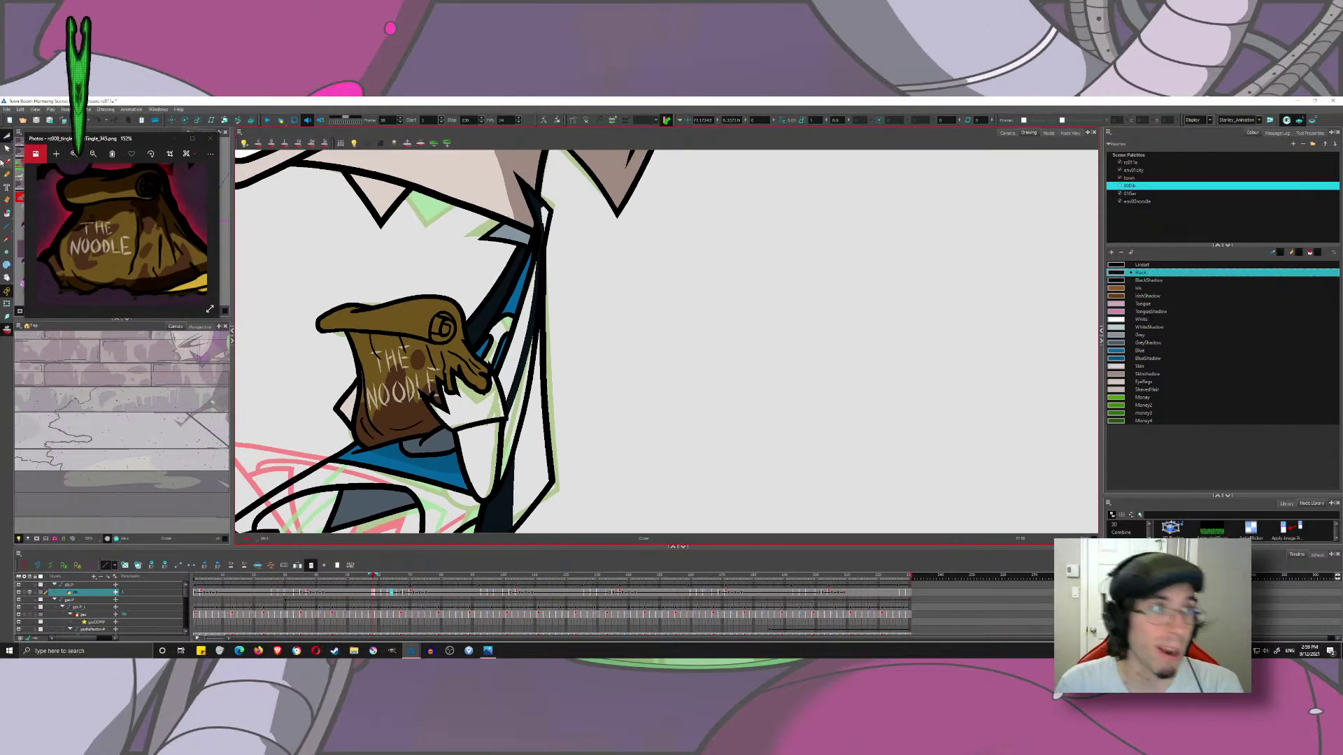
key("alt+i")
left_click(516, 373)
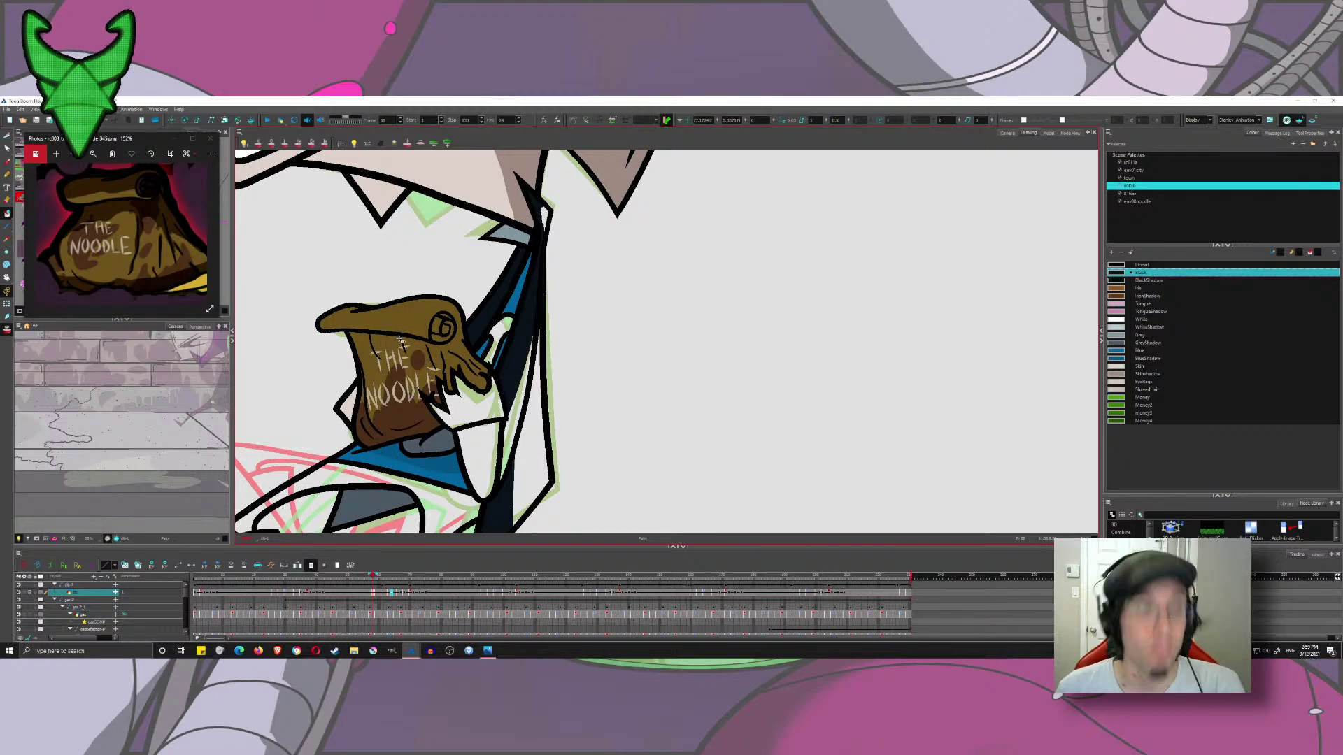
- On the next drawing, draw a curved black line from the collar down the coat's inner edge past the sleeve
key("period")
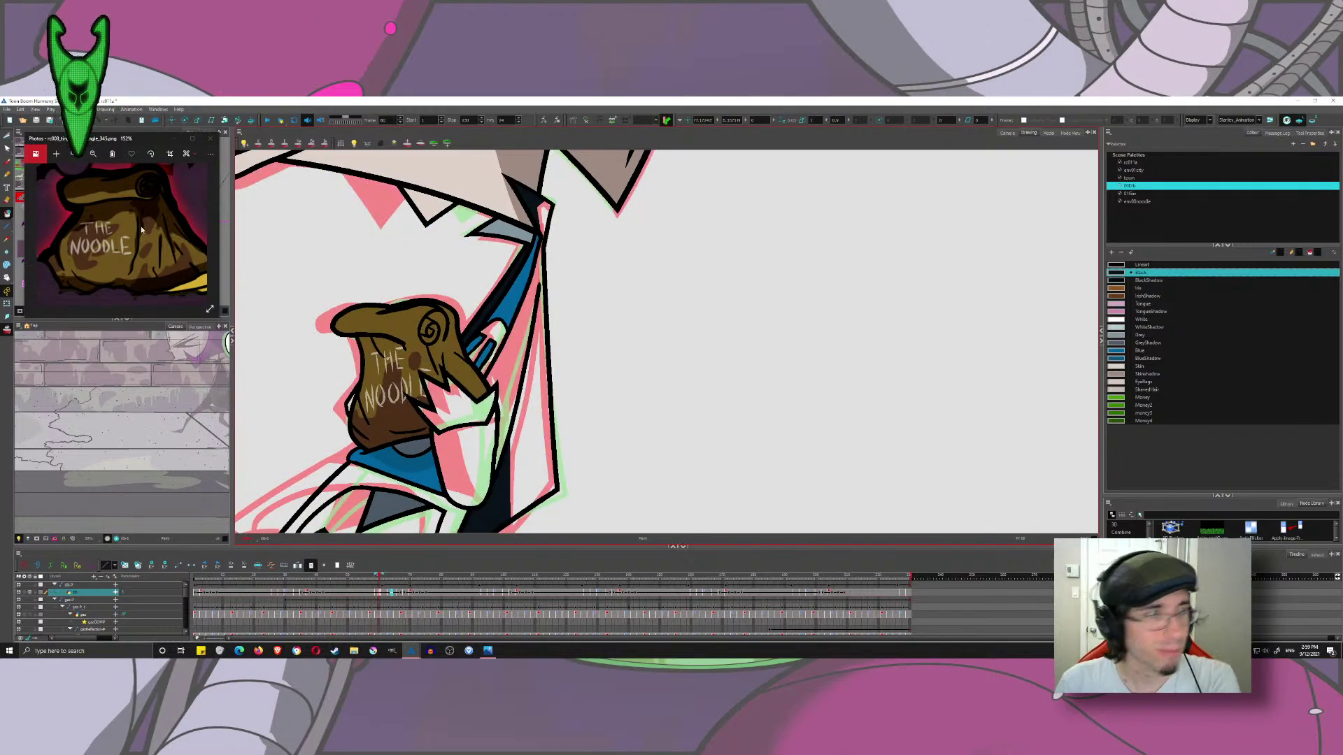
key("comma")
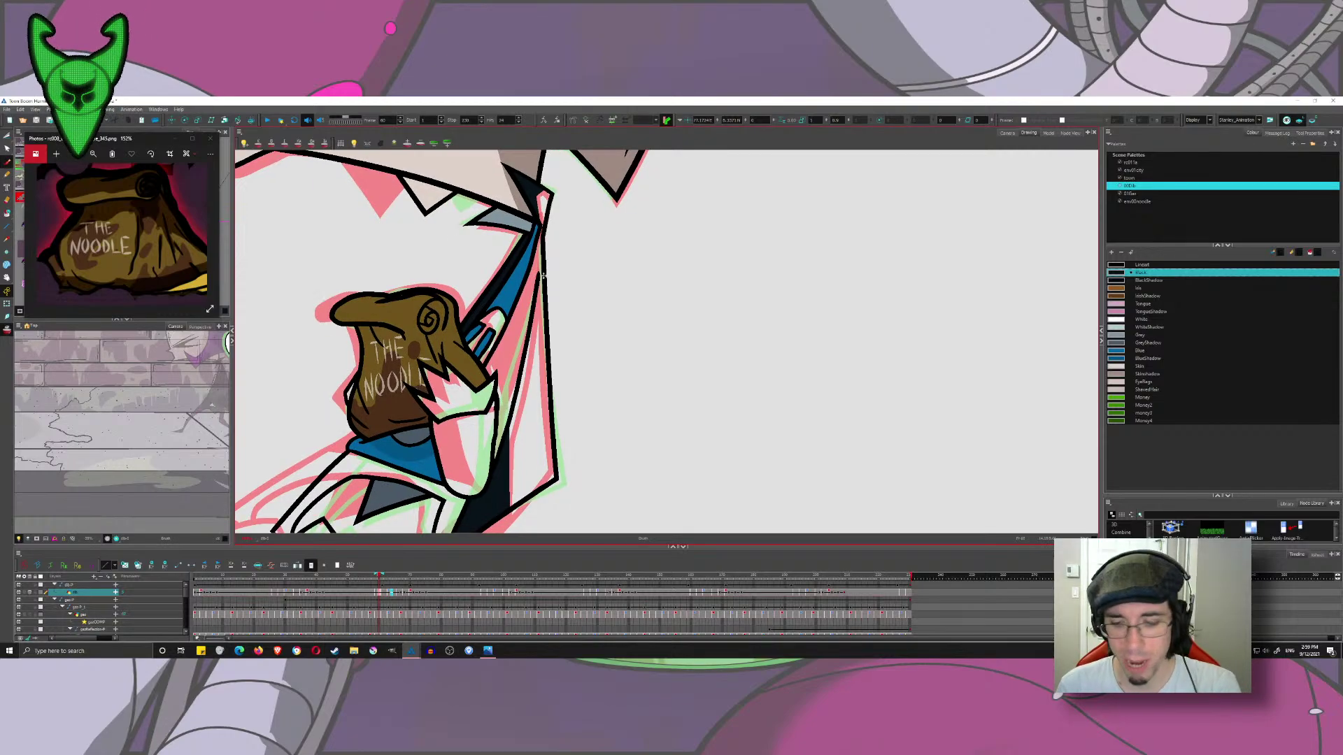
key("period")
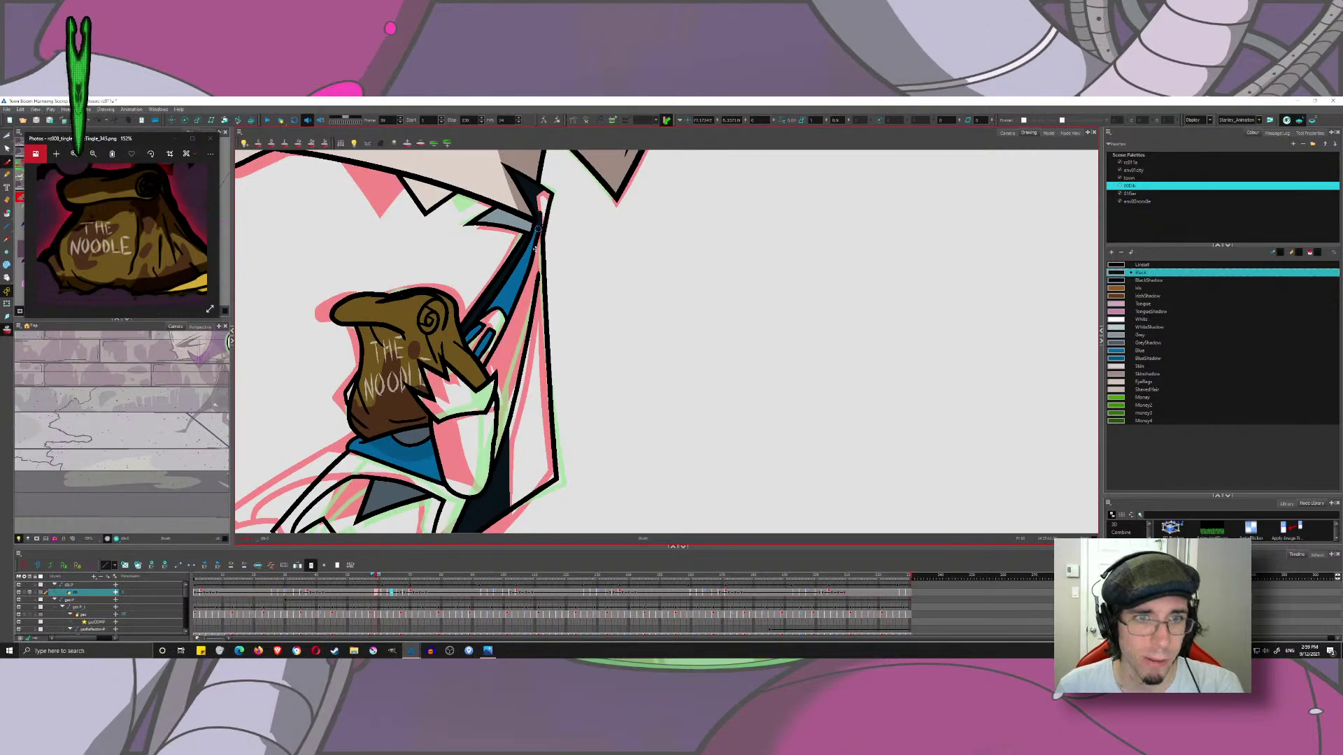
left_click_drag(544, 217, 479, 448)
key("ctrl+z")
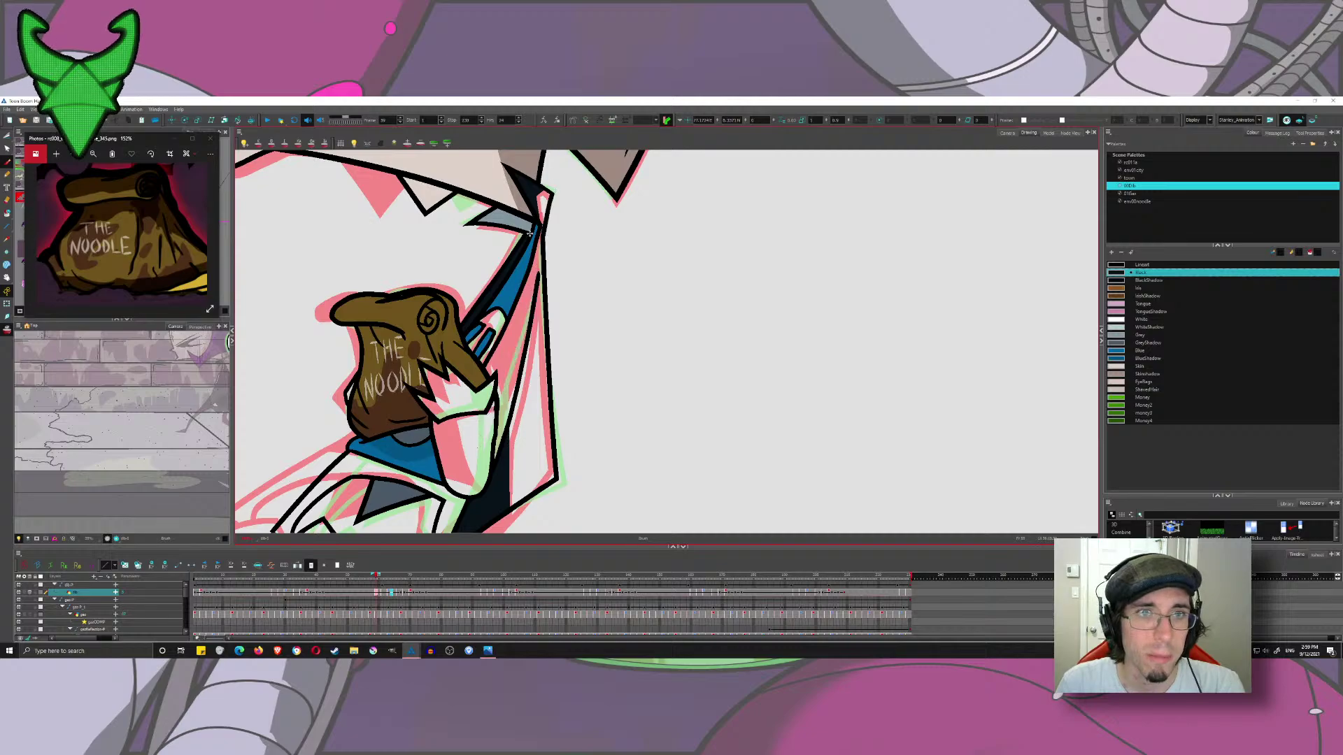
mouse_move(544, 212)
left_mouse_down()
mouse_move(535, 290)
mouse_move(494, 446)
left_mouse_up()
key("ctrl+z")
left_click_drag(540, 215, 471, 468)
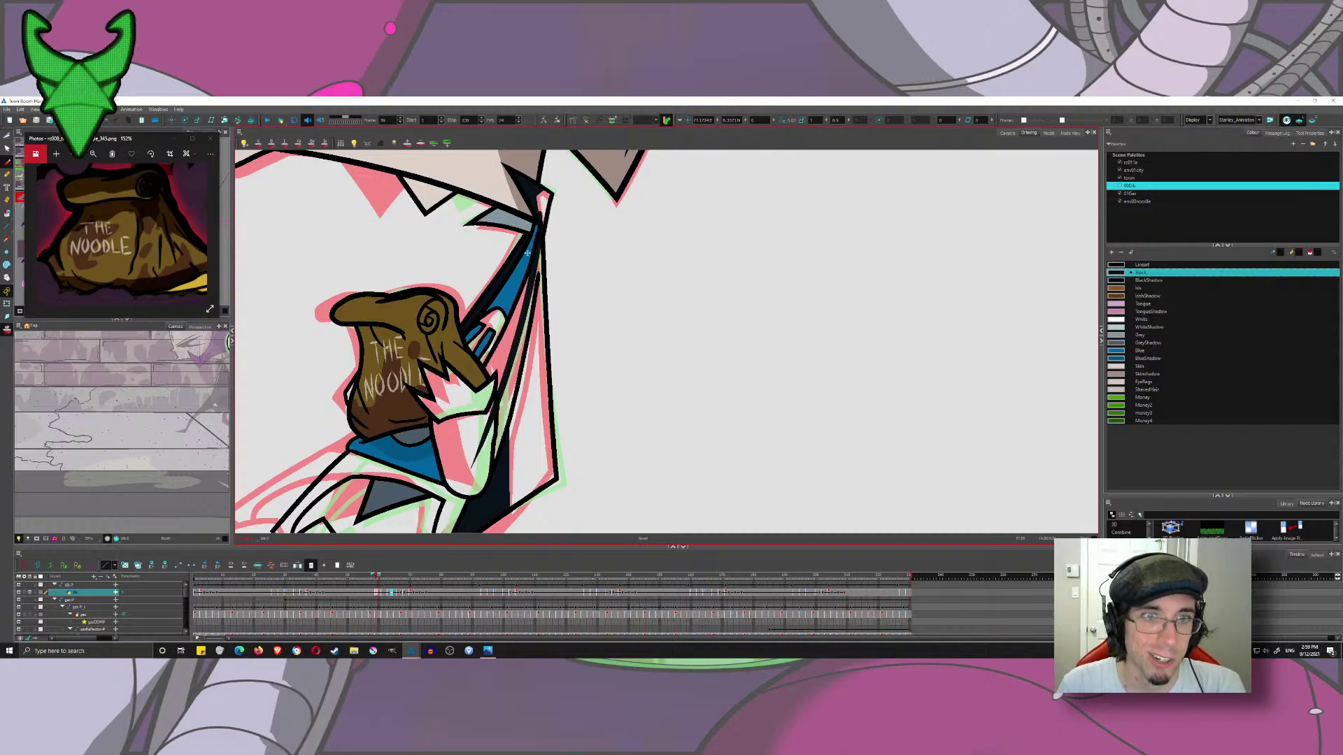
- Fill the enclosed coat lining beside the sleeve with black and compare it with the previous drawing
left_click(7, 214)
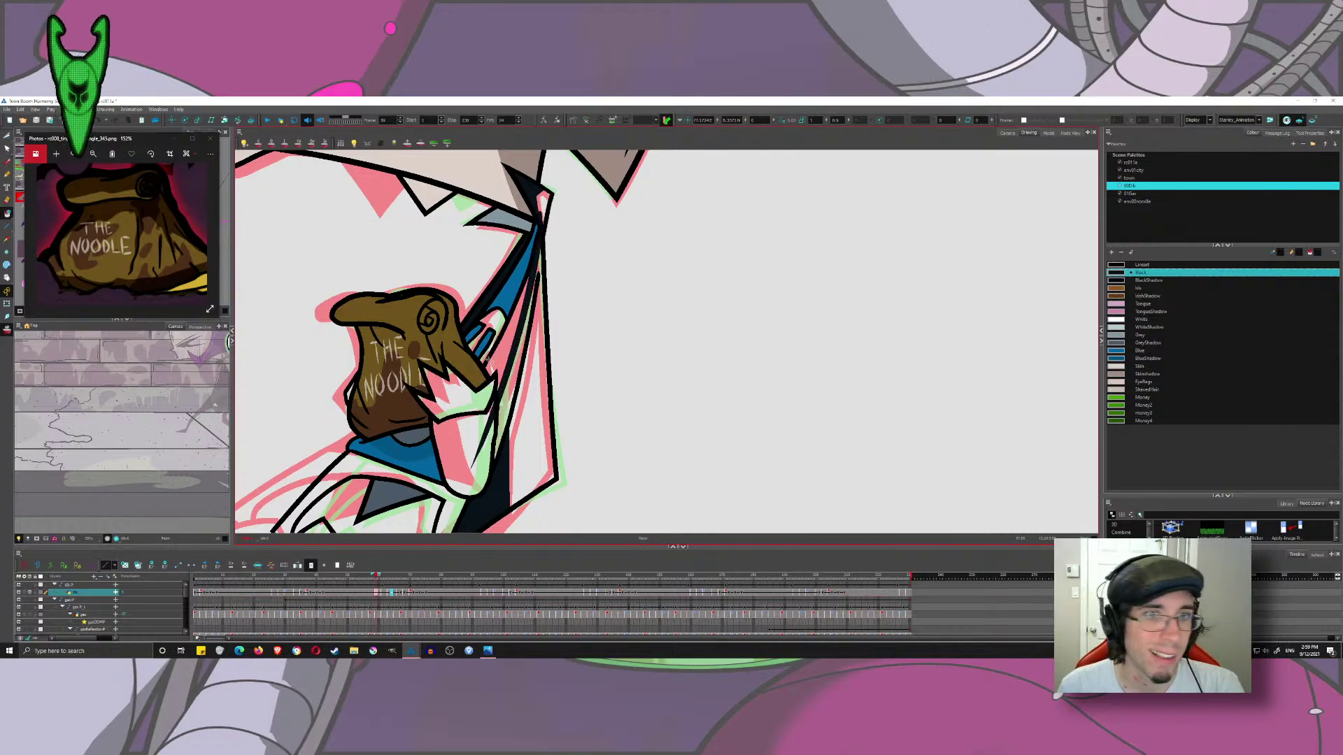
left_click(491, 362)
key("alt+t")
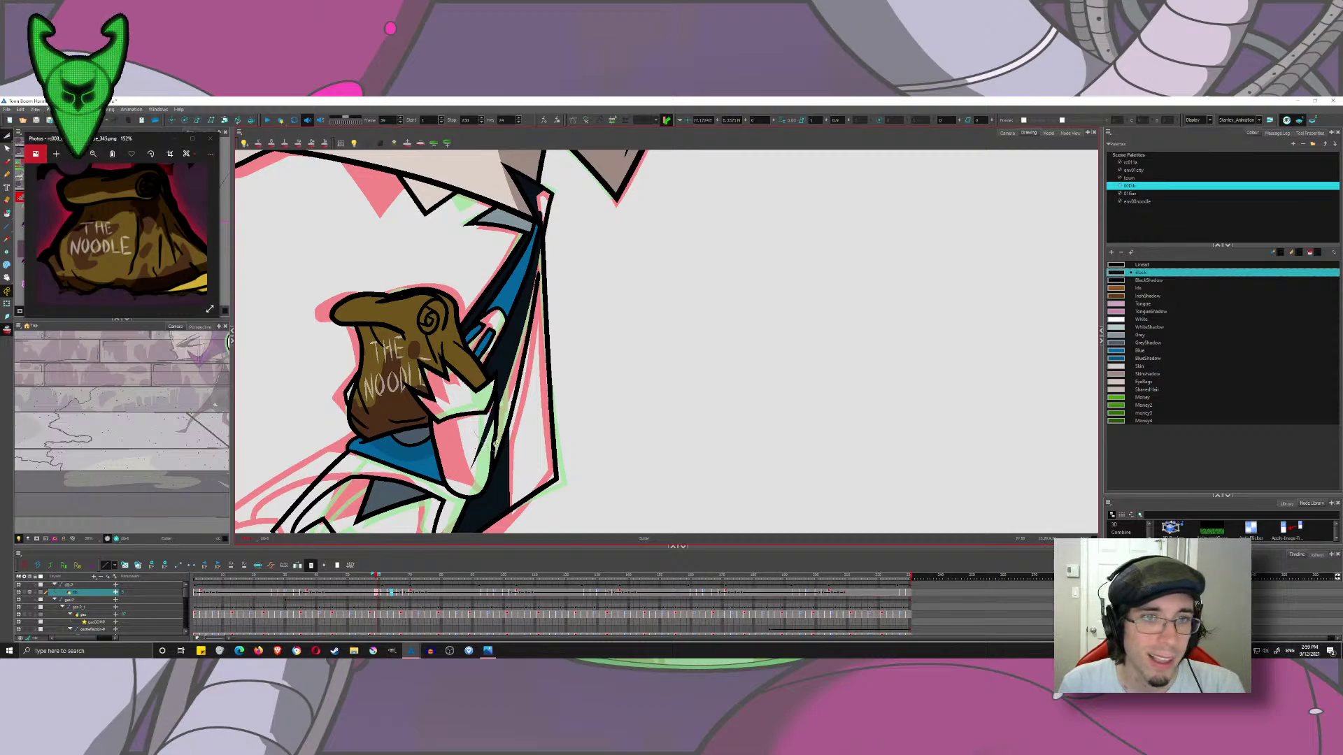
key("comma")
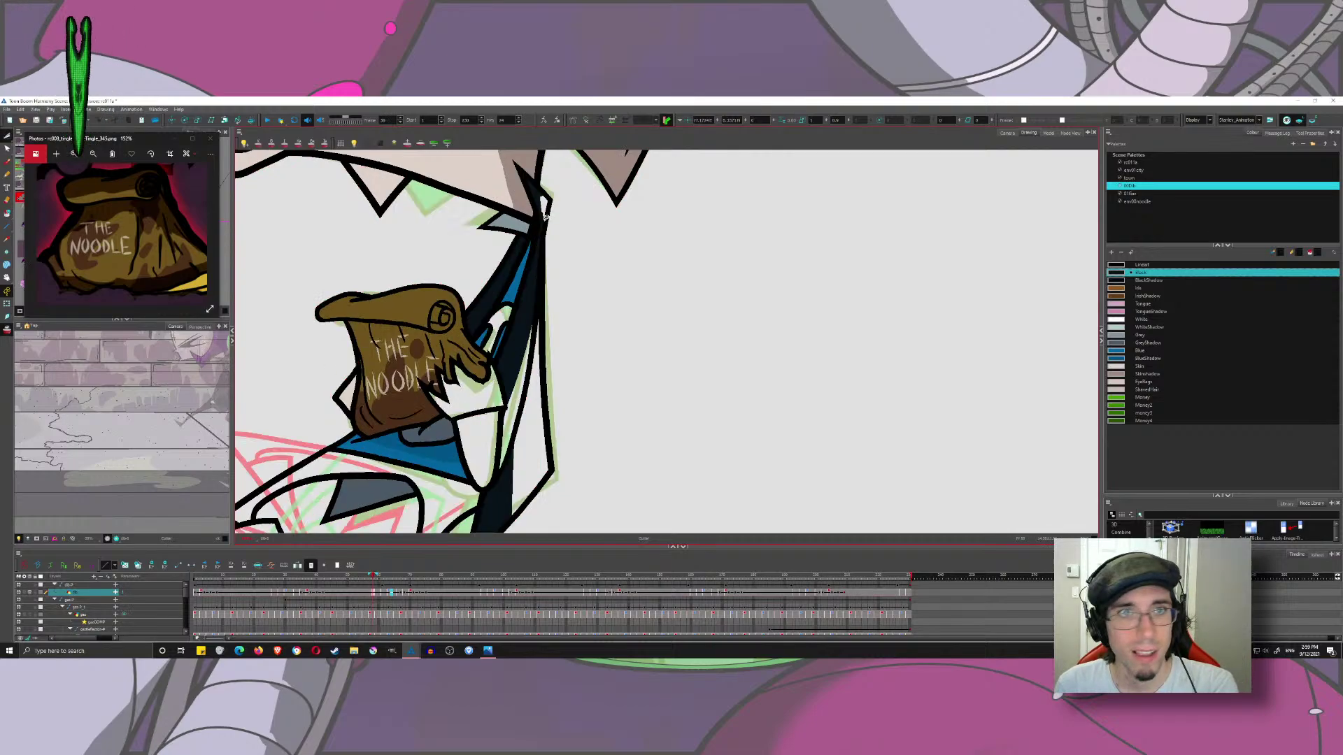
key("period")
key("comma")
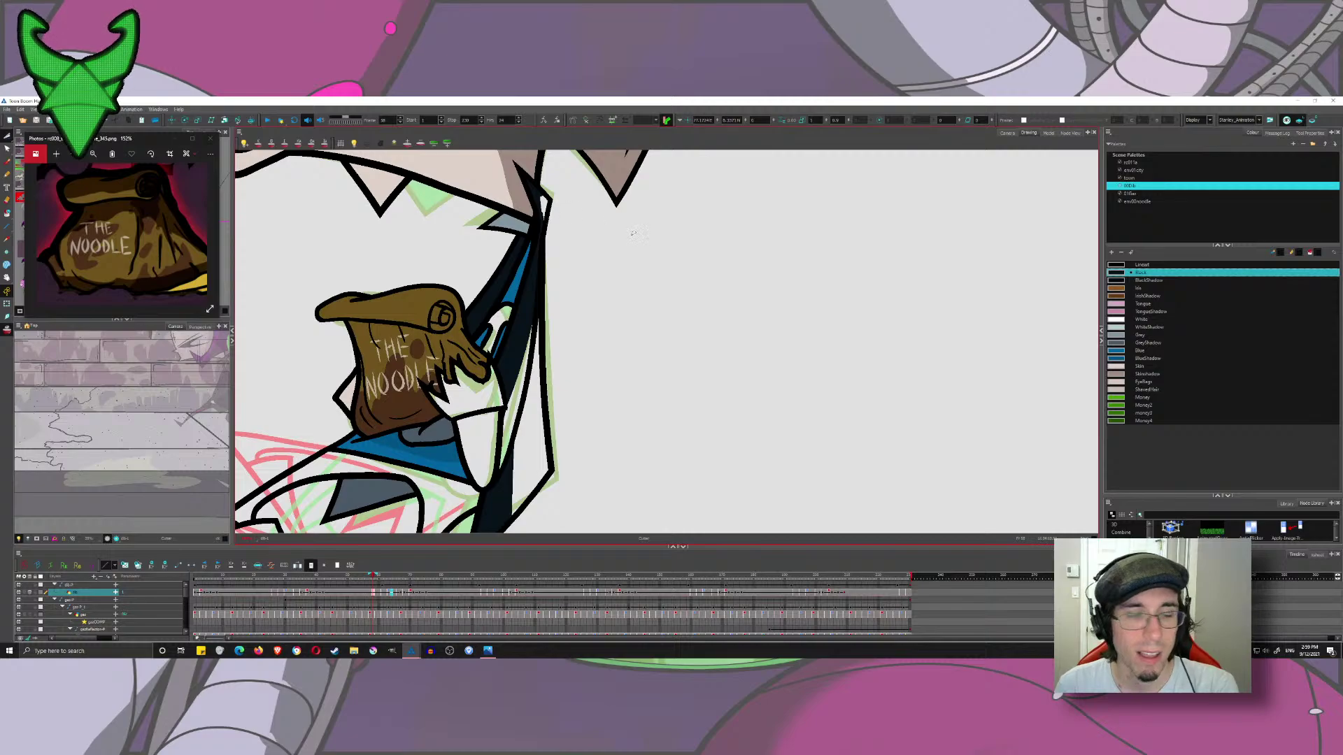
key("period")
key("comma")
key("comma")
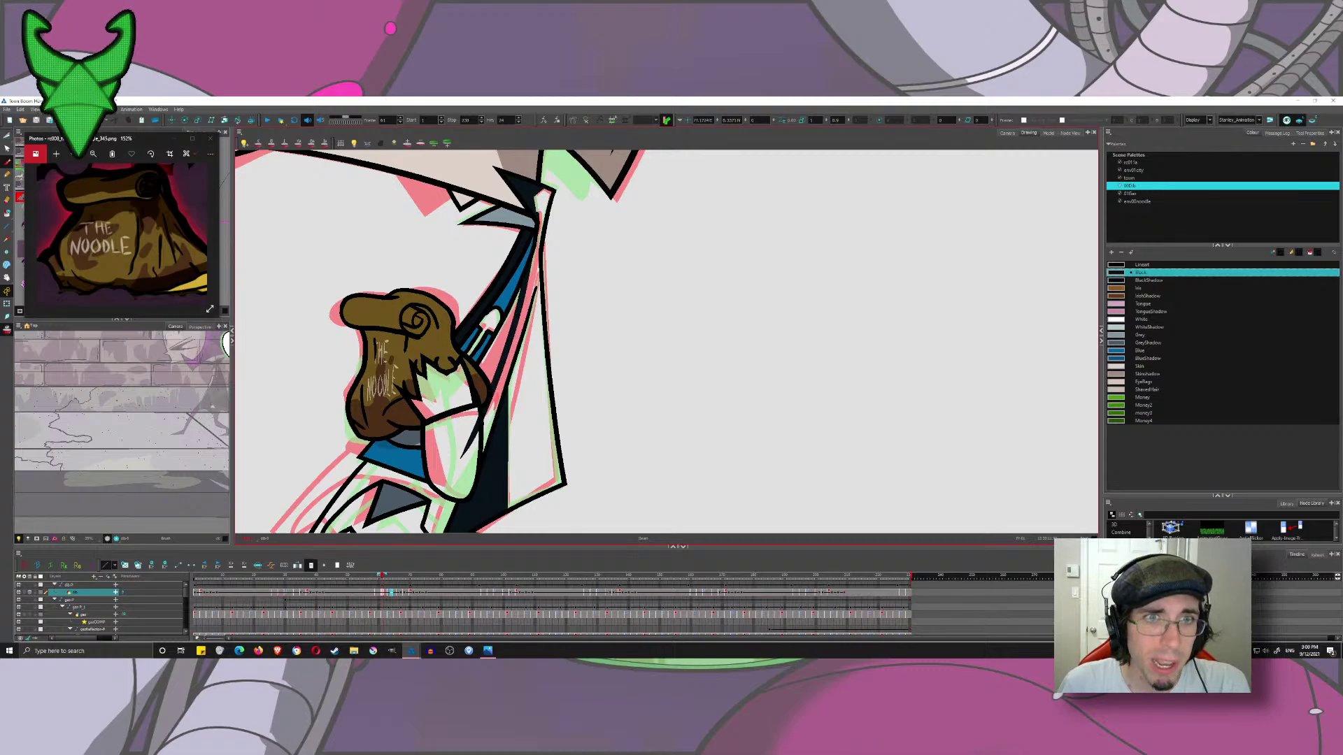
- On the following bag drawing, cut away the lining line's overlap on the sleeve and fill the coat lining with black
key("alt+t")
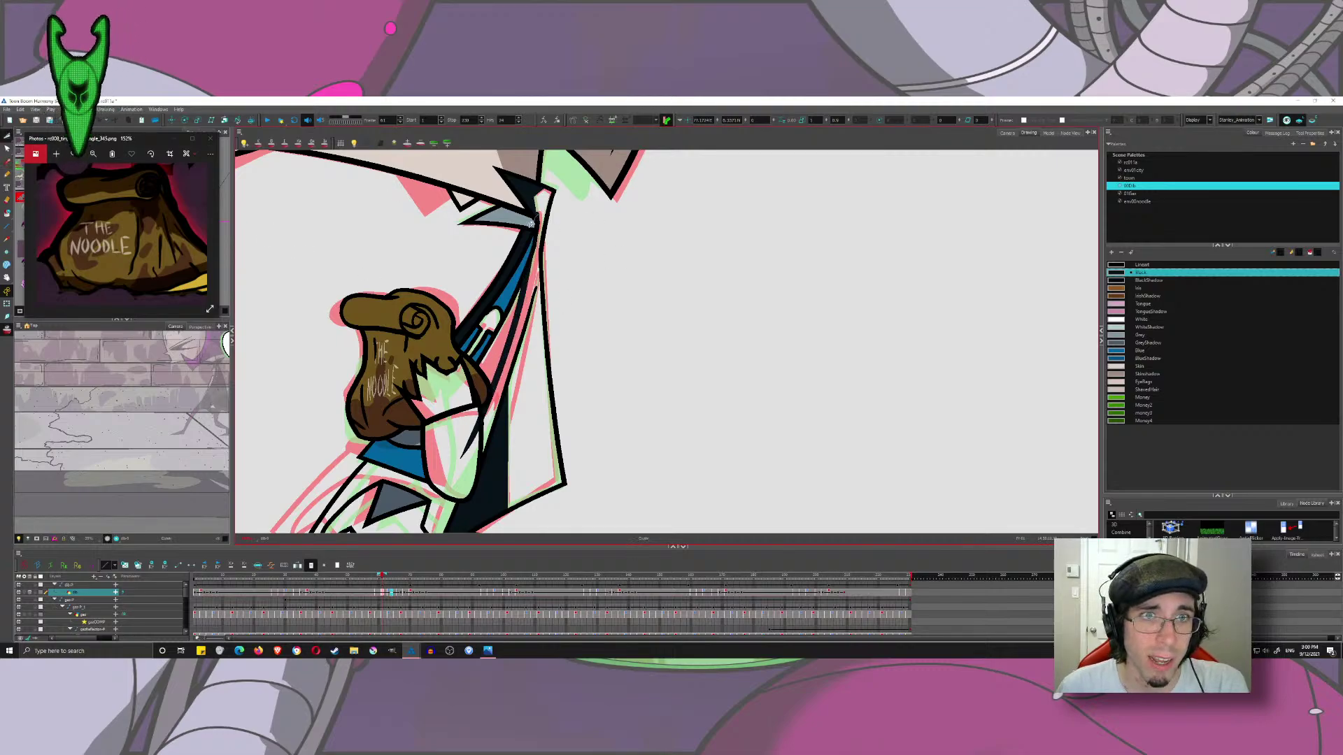
key("alt+i")
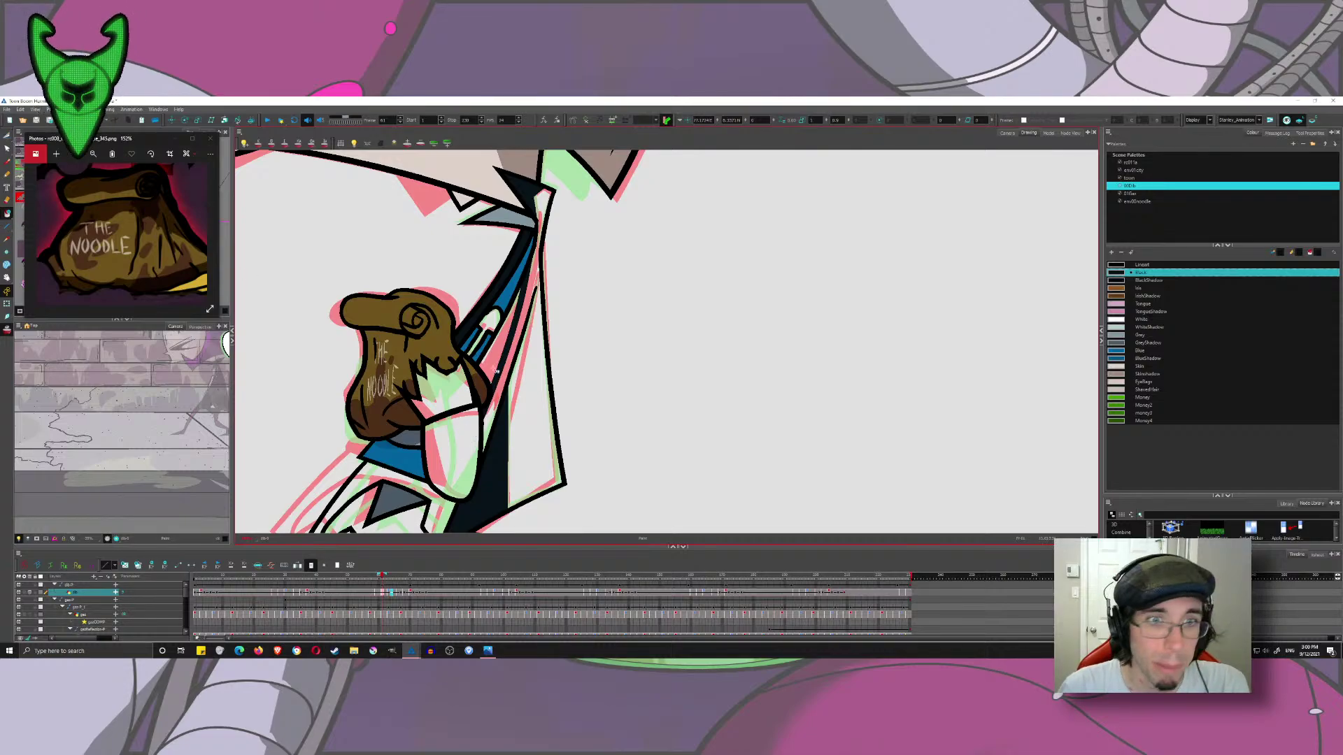
key("period")
key("period")
key("period")
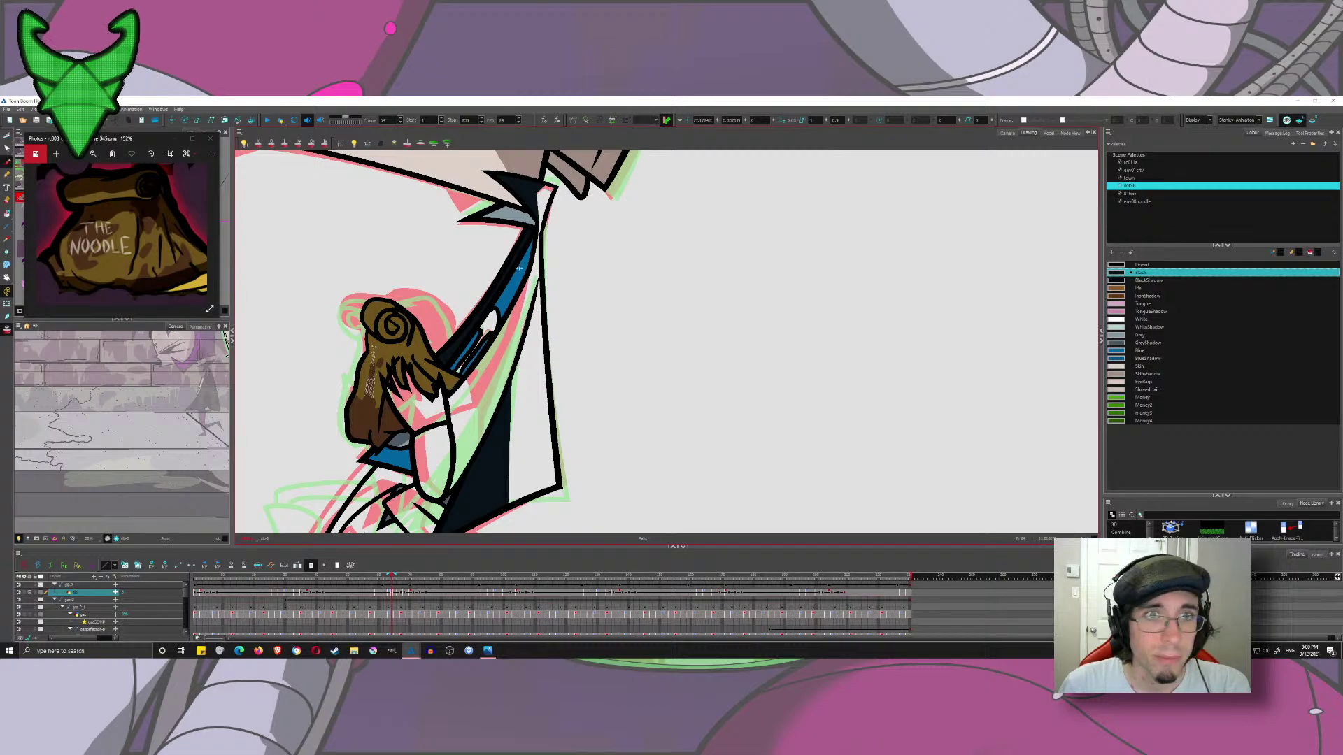
- On the side-turned bag drawing, draw a curved black line from collar to sleeve, trim its overlap and fill the enclosed lining with black
key("alt+b")
mouse_move(537, 229)
left_mouse_down()
mouse_move(470, 433)
mouse_move(422, 497)
mouse_move(538, 240)
mouse_move(420, 496)
left_mouse_up()
key("ctrl+z")
scroll(525, 228, "down", 3)
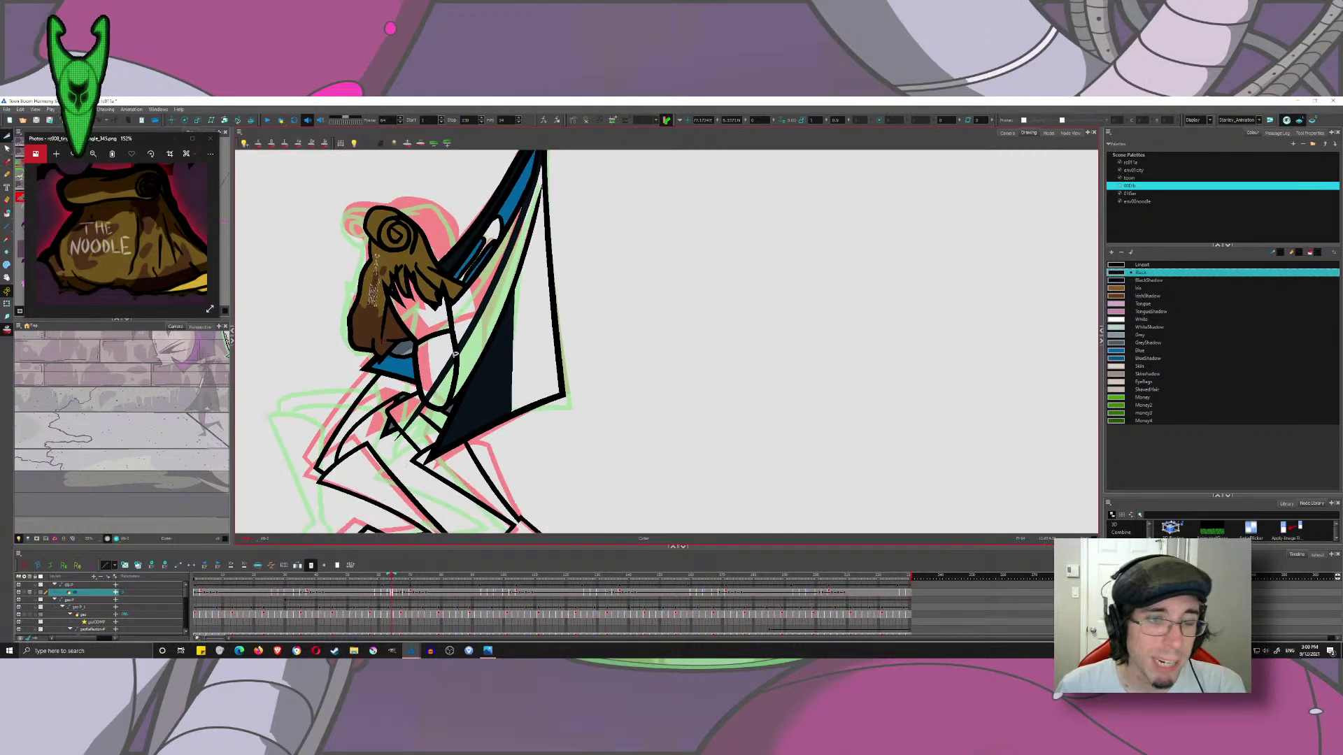
mouse_move(421, 401)
left_mouse_down()
mouse_move(404, 452)
mouse_move(391, 433)
mouse_move(373, 479)
left_mouse_up()
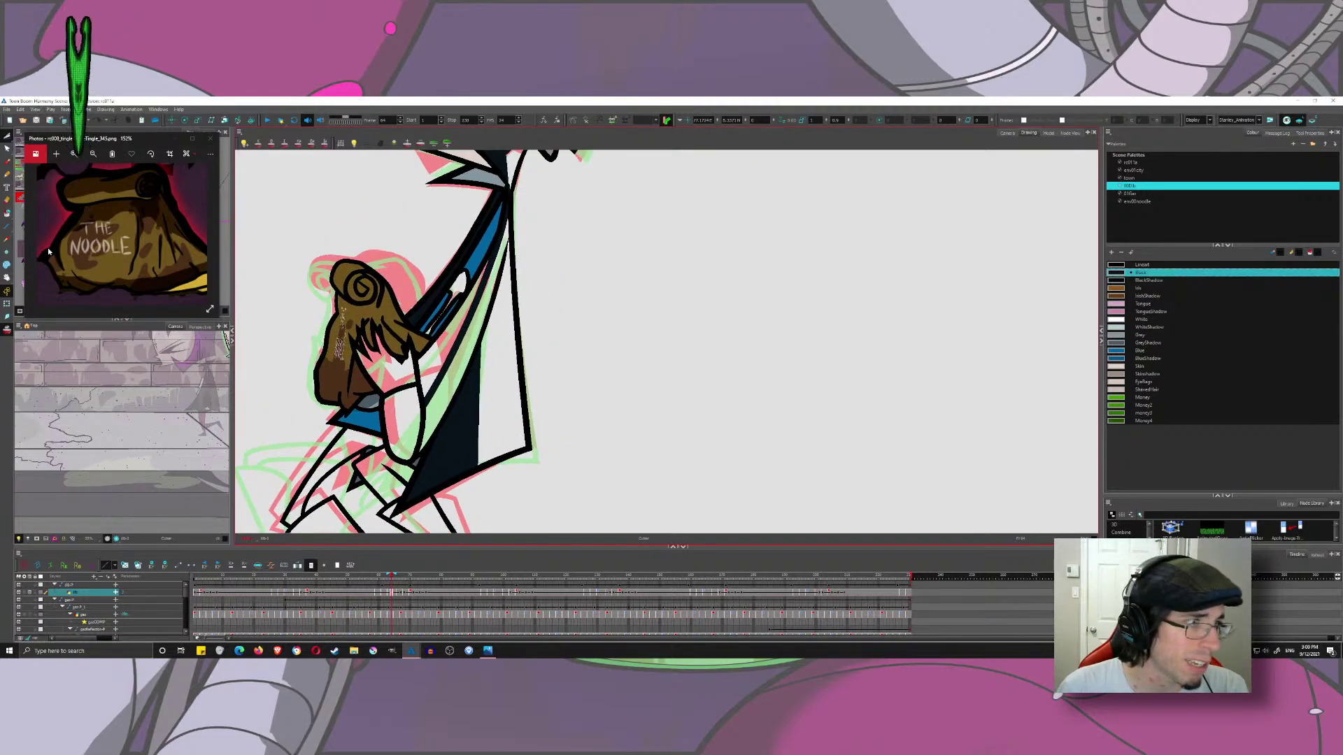
left_click(5, 212)
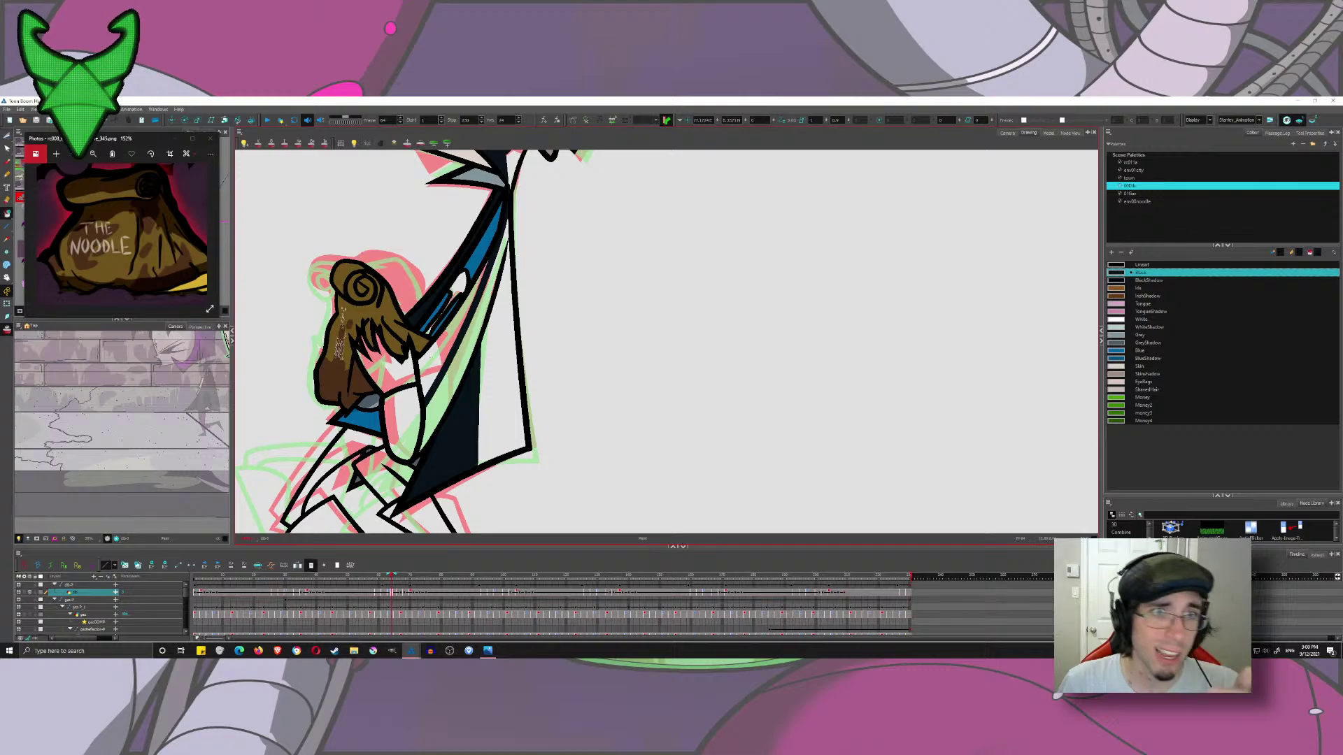
left_click(442, 349)
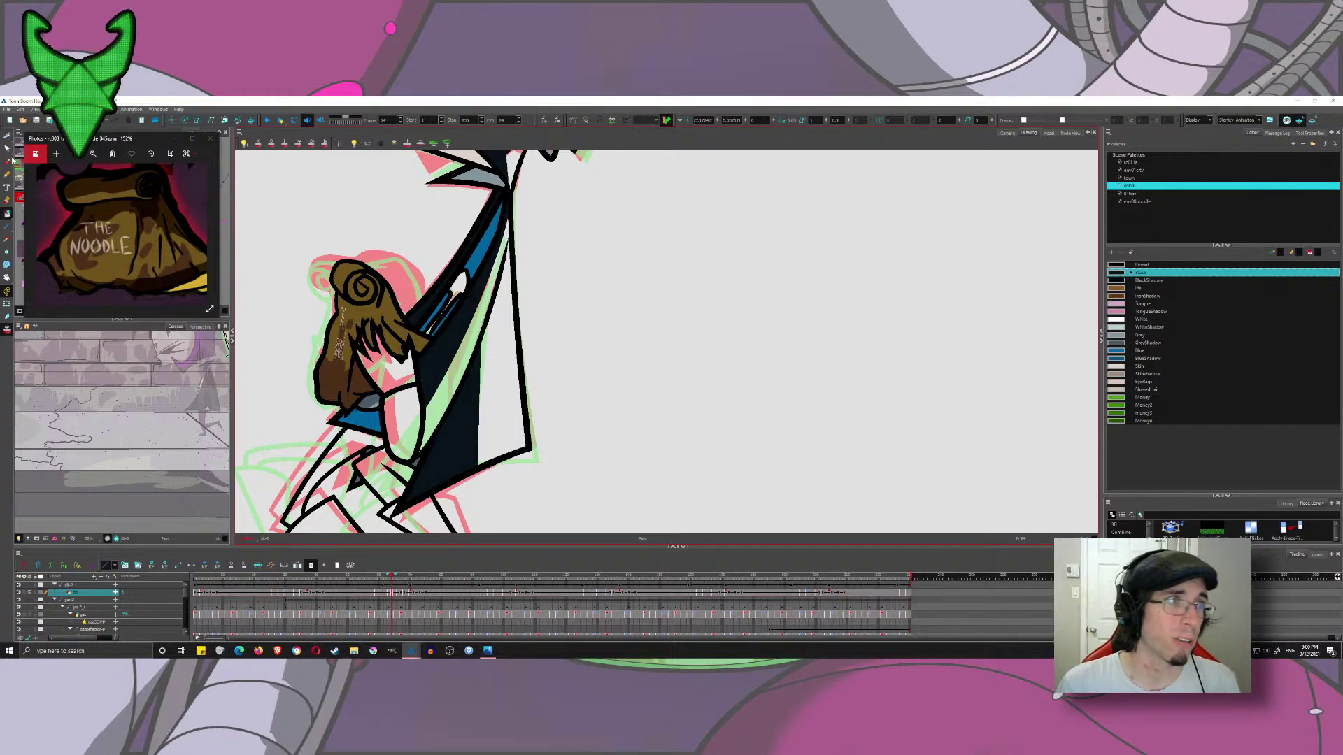
key("period")
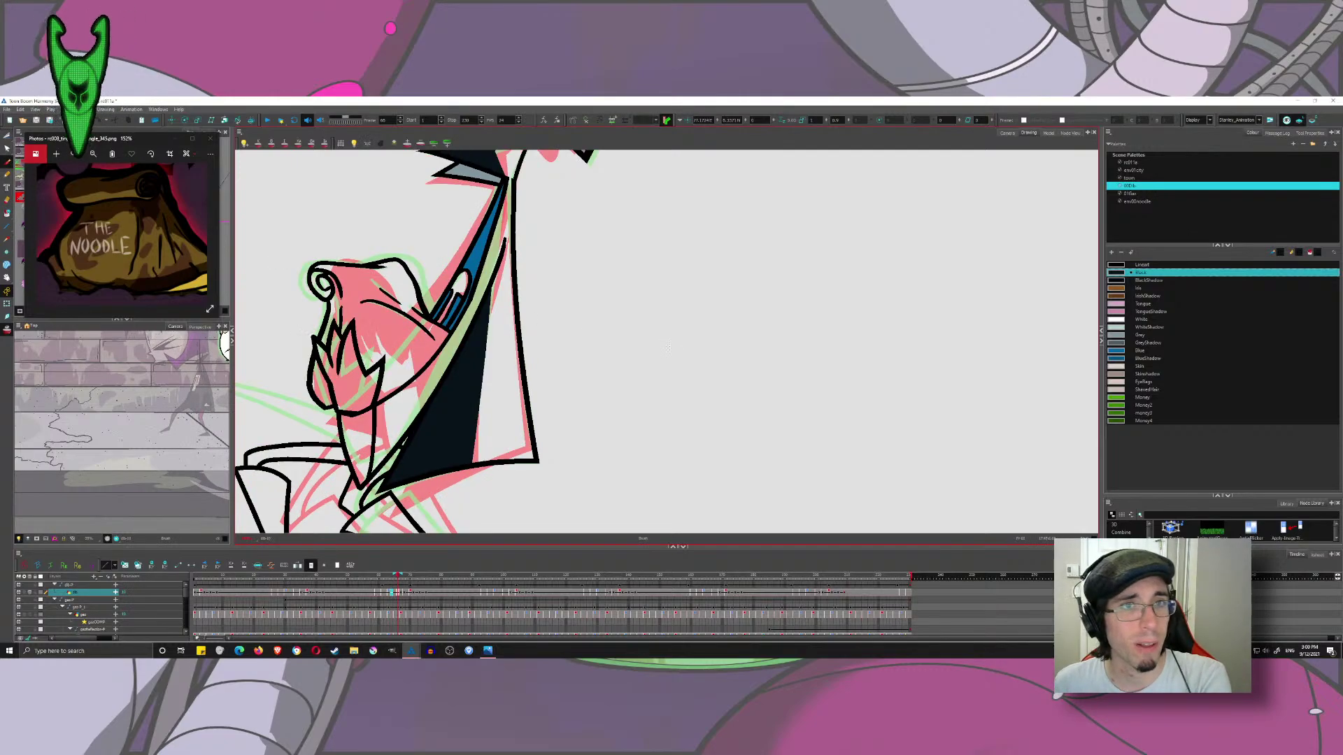
mouse_move(378, 421)
left_mouse_down()
mouse_move(457, 449)
mouse_move(615, 205)
mouse_move(428, 532)
left_mouse_up()
key("ctrl+z")
key("ctrl+z")
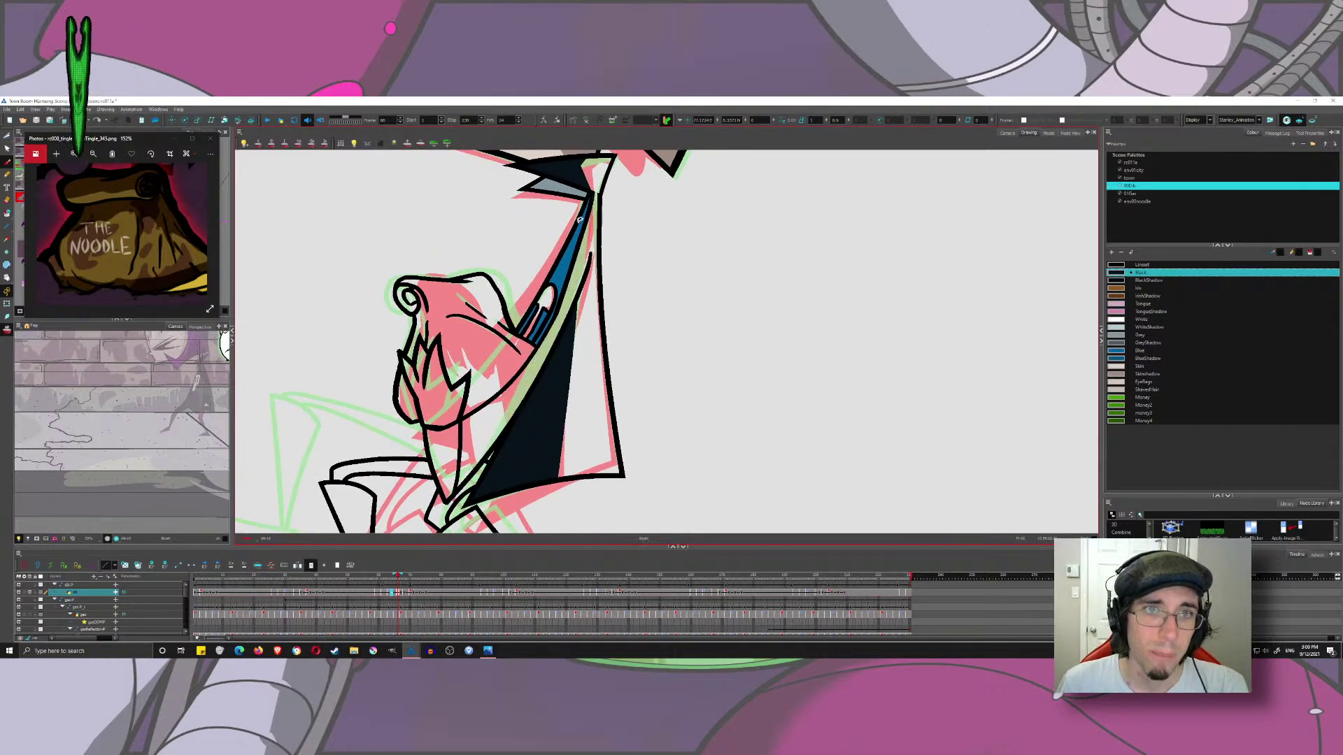
left_click_drag(593, 198, 461, 483)
key("ctrl+z")
mouse_move(595, 192)
left_mouse_down()
mouse_move(557, 313)
mouse_move(447, 496)
left_mouse_up()
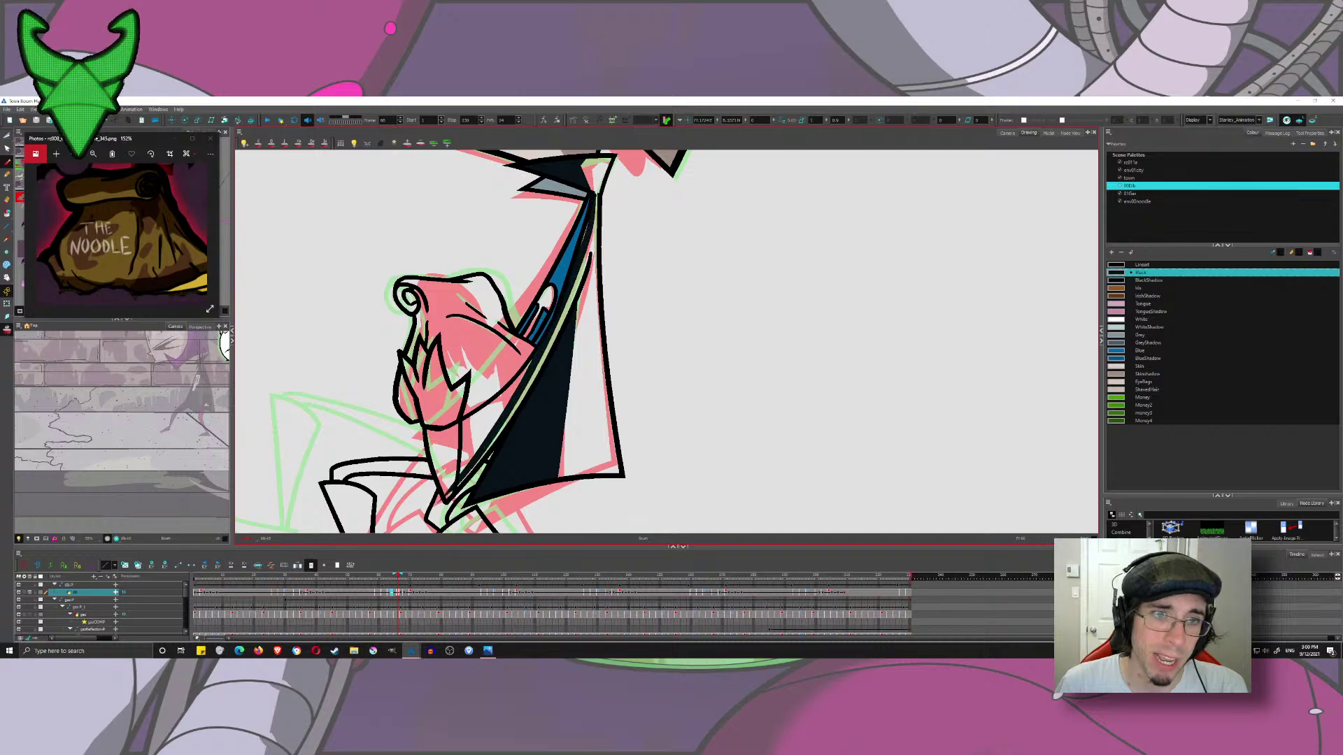
key("ctrl+z")
mouse_move(588, 197)
left_mouse_down()
mouse_move(441, 476)
mouse_move(413, 502)
left_mouse_up()
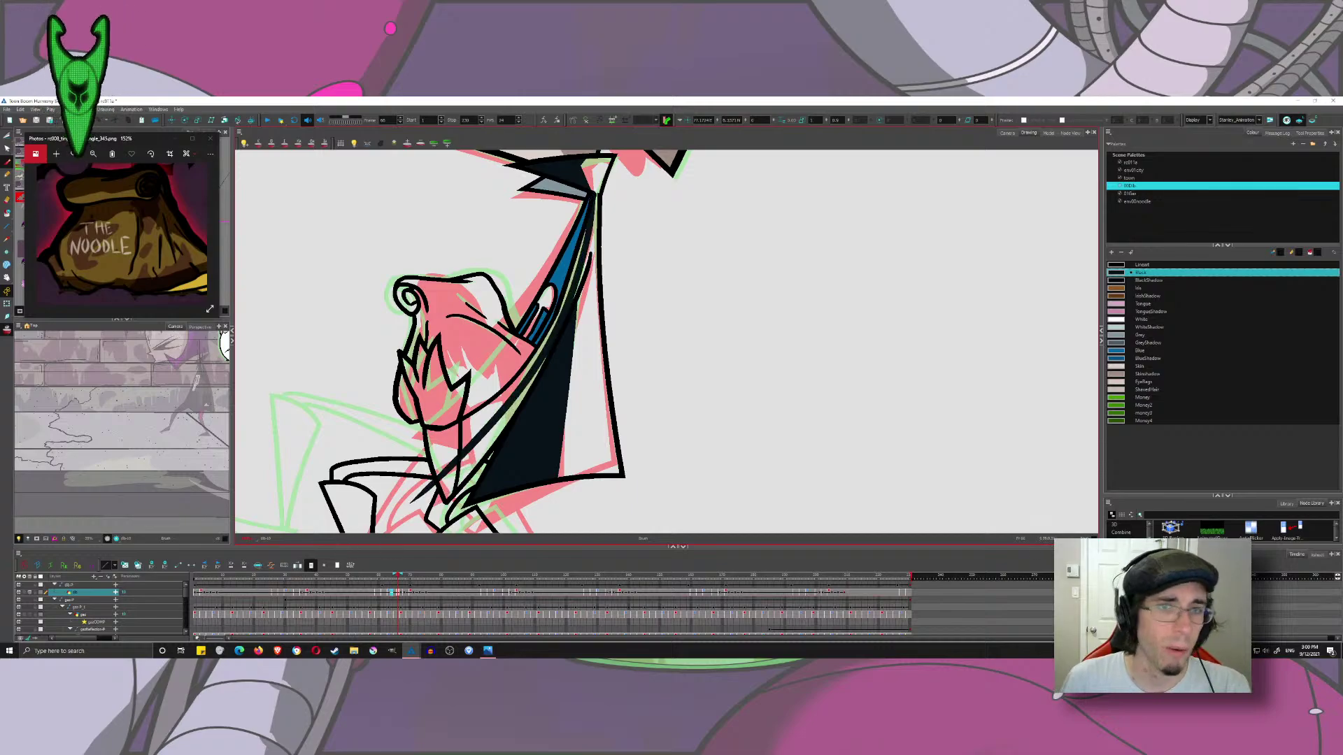
left_click(6, 212)
left_click(467, 435)
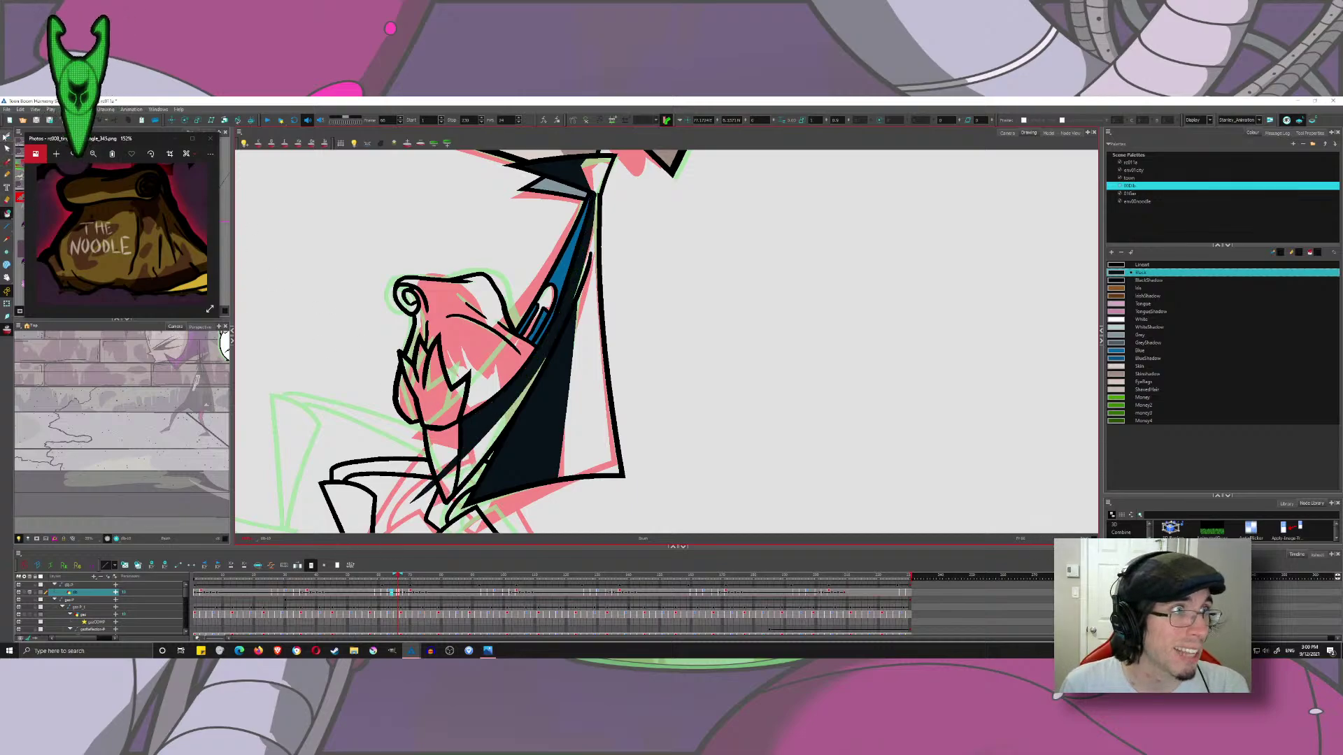
left_click(6, 136)
mouse_move(440, 462)
left_mouse_down()
mouse_move(453, 476)
mouse_move(429, 499)
left_mouse_up()
mouse_move(434, 482)
left_mouse_down()
mouse_move(387, 458)
mouse_move(419, 422)
left_mouse_up()
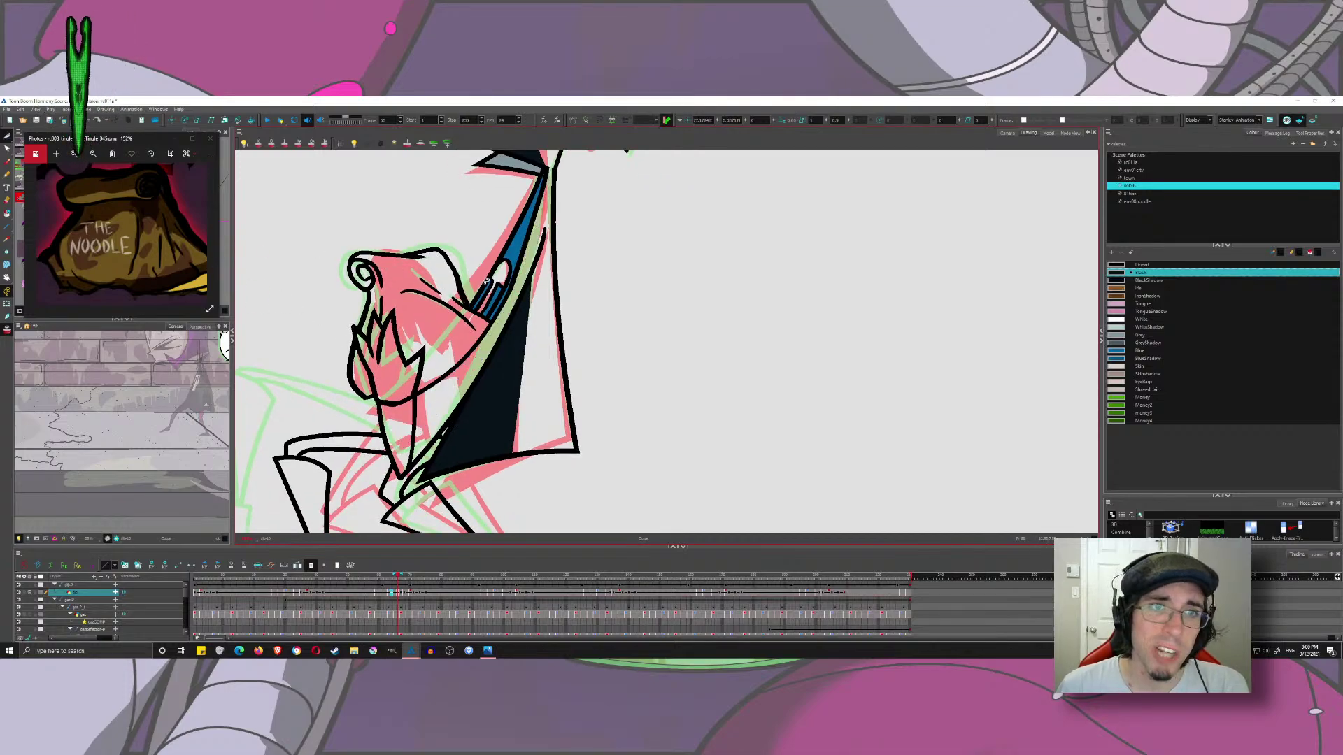
- On the uncoloured bag drawing, draw a curved black line from the collar down the coat's inner edge, passing under the bag and across the arm
left_click_drag(547, 221, 552, 258)
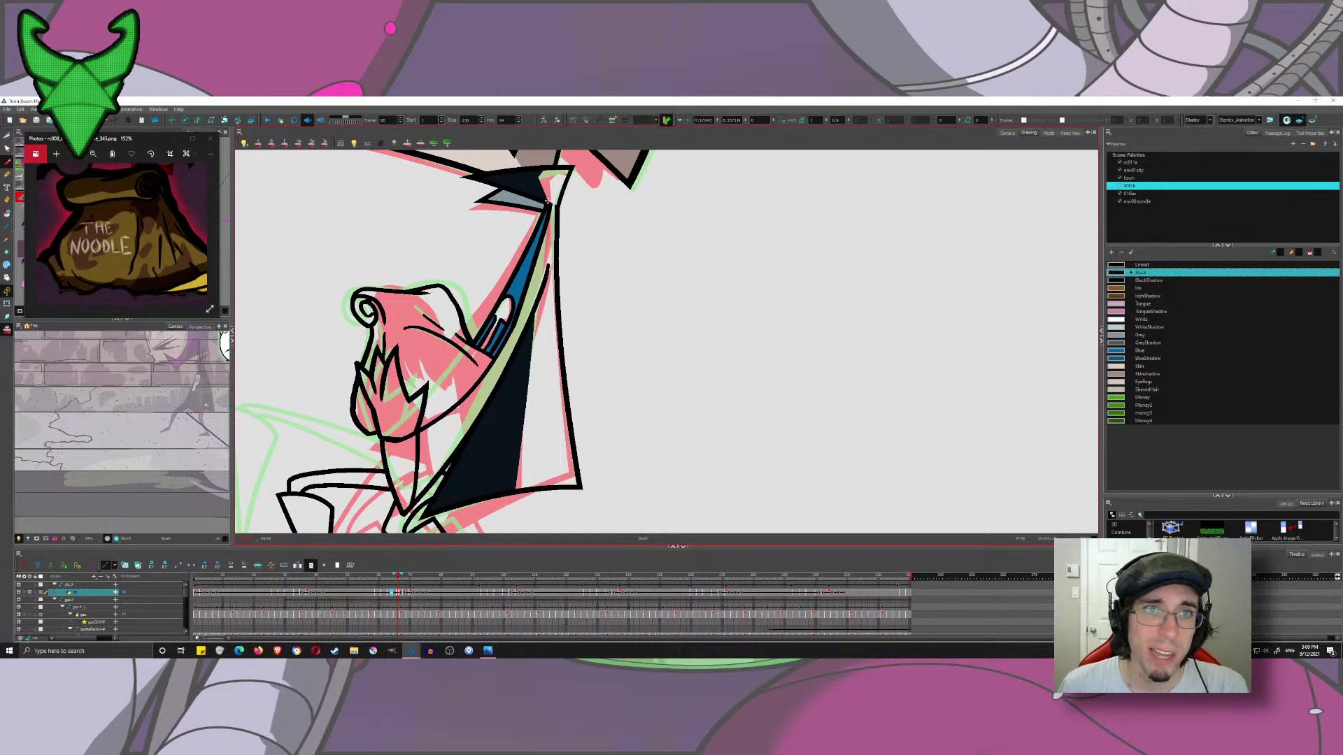
left_click_drag(549, 203, 423, 445)
key("ctrl+z")
left_click_drag(551, 203, 507, 349)
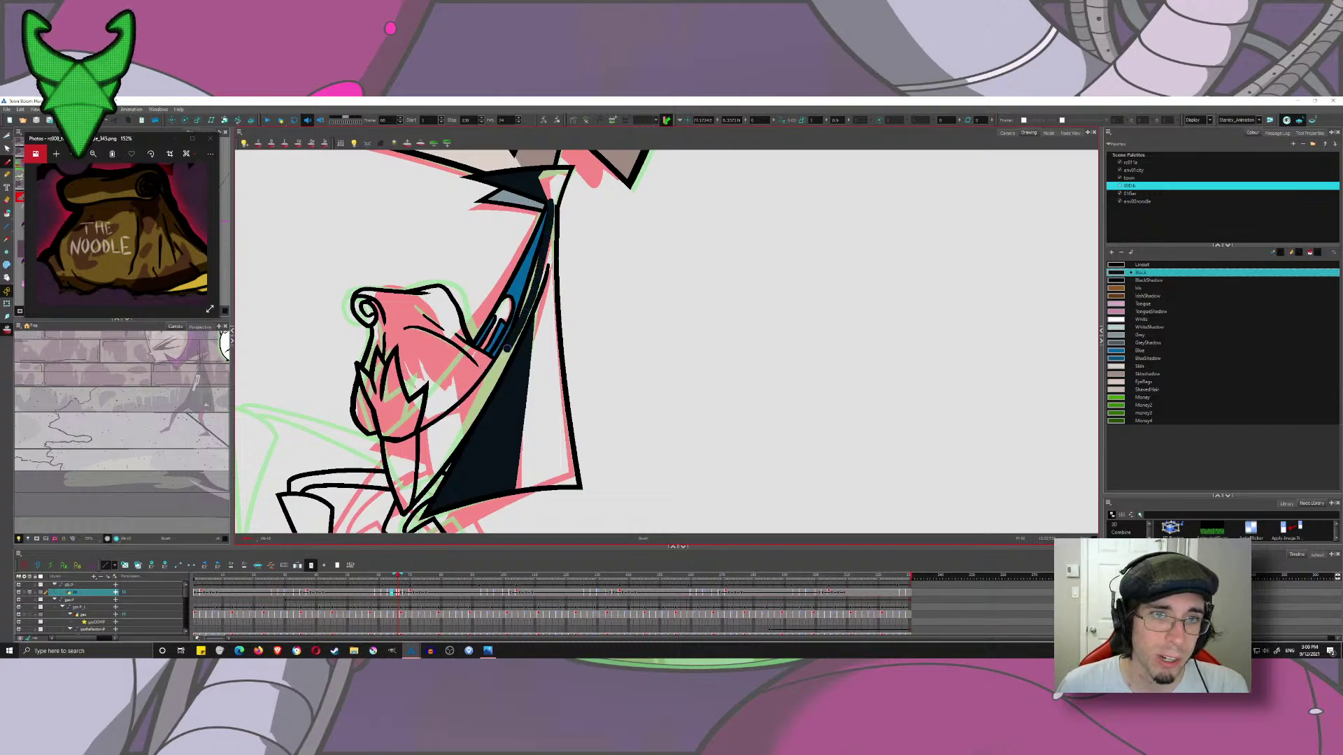
key("ctrl+z")
mouse_move(549, 200)
left_mouse_down()
mouse_move(522, 315)
mouse_move(442, 404)
mouse_move(392, 436)
mouse_move(445, 416)
mouse_move(548, 206)
mouse_move(420, 453)
mouse_move(386, 486)
left_mouse_up()
key("ctrl+z")
key("ctrl+z")
key("ctrl+z")
mouse_move(551, 202)
left_mouse_down()
mouse_move(514, 333)
mouse_move(476, 392)
mouse_move(358, 479)
left_mouse_up()
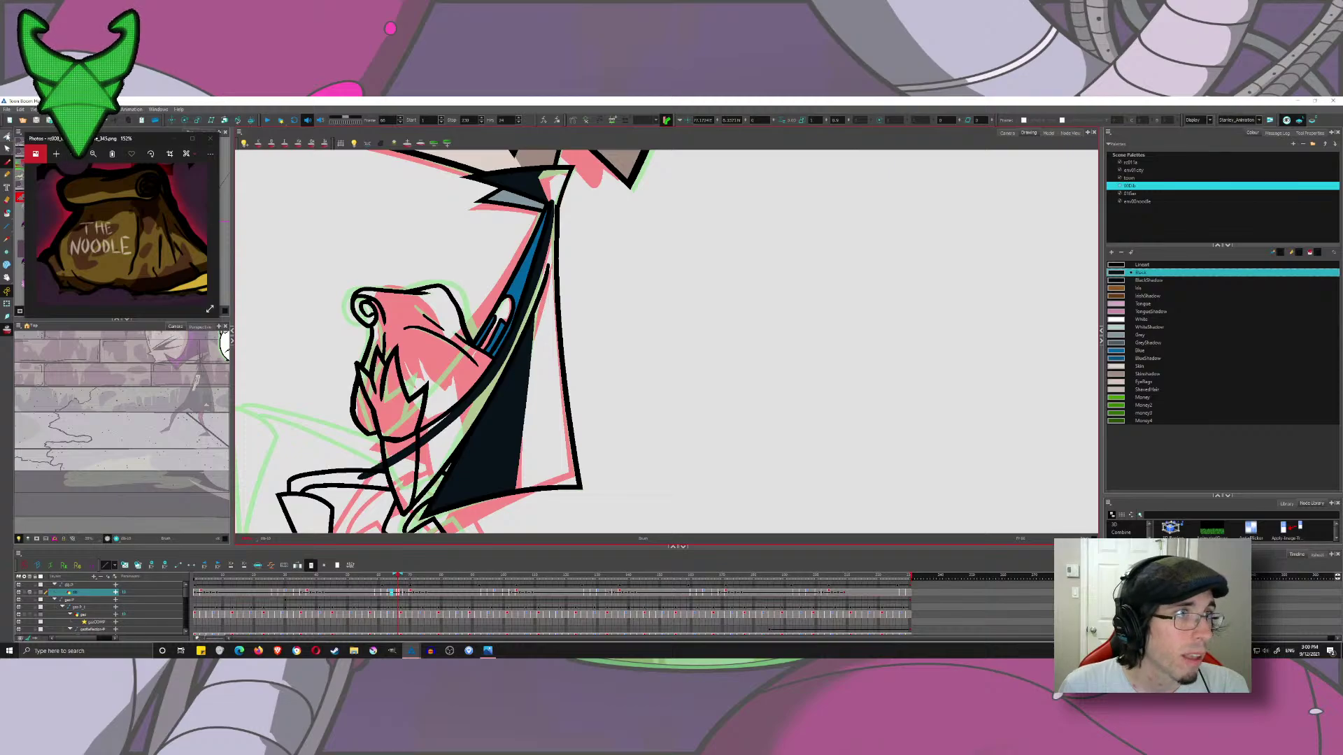
left_click(7, 213)
left_click(439, 407)
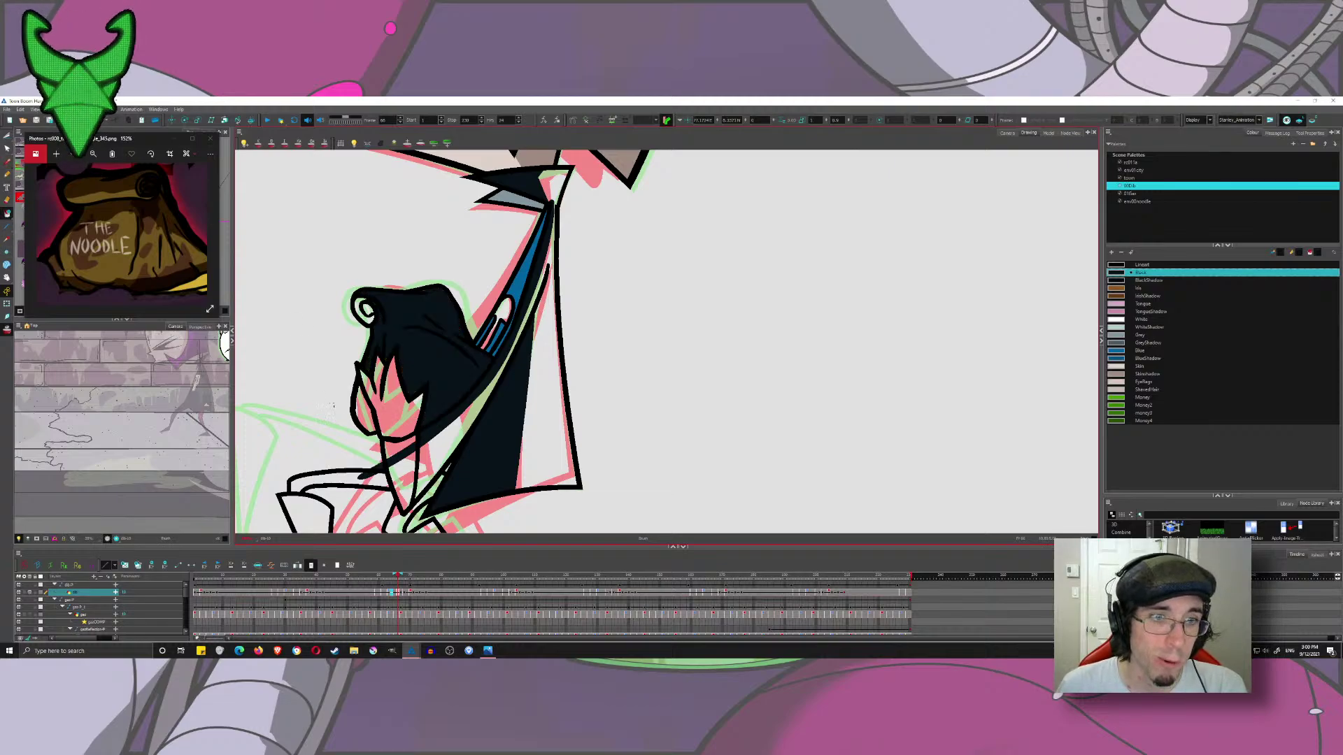
key("ctrl+z")
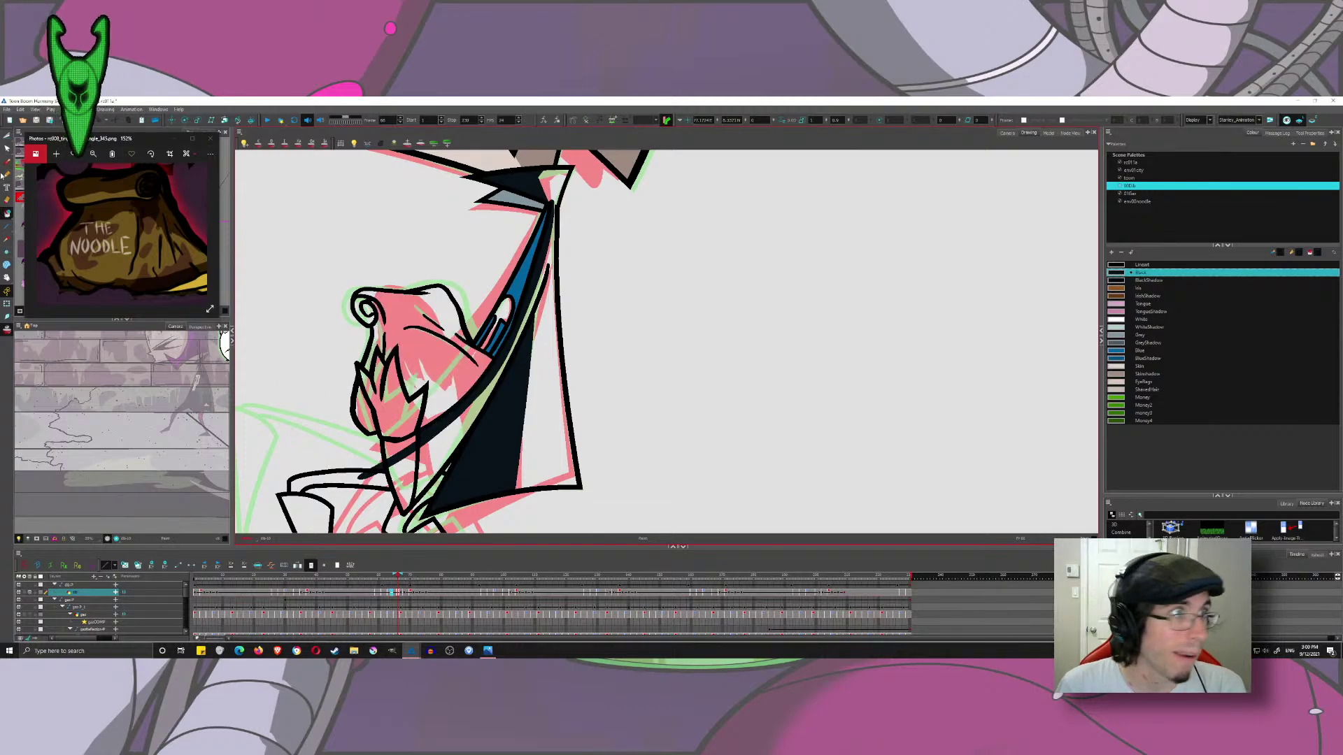
- Cut away the parts of the new lining line that cross the forearm and extend beyond it
mouse_move(375, 462)
left_mouse_down()
mouse_move(381, 478)
mouse_move(367, 482)
left_mouse_up()
left_click_drag(406, 447, 400, 465)
left_click_drag(430, 397, 409, 377)
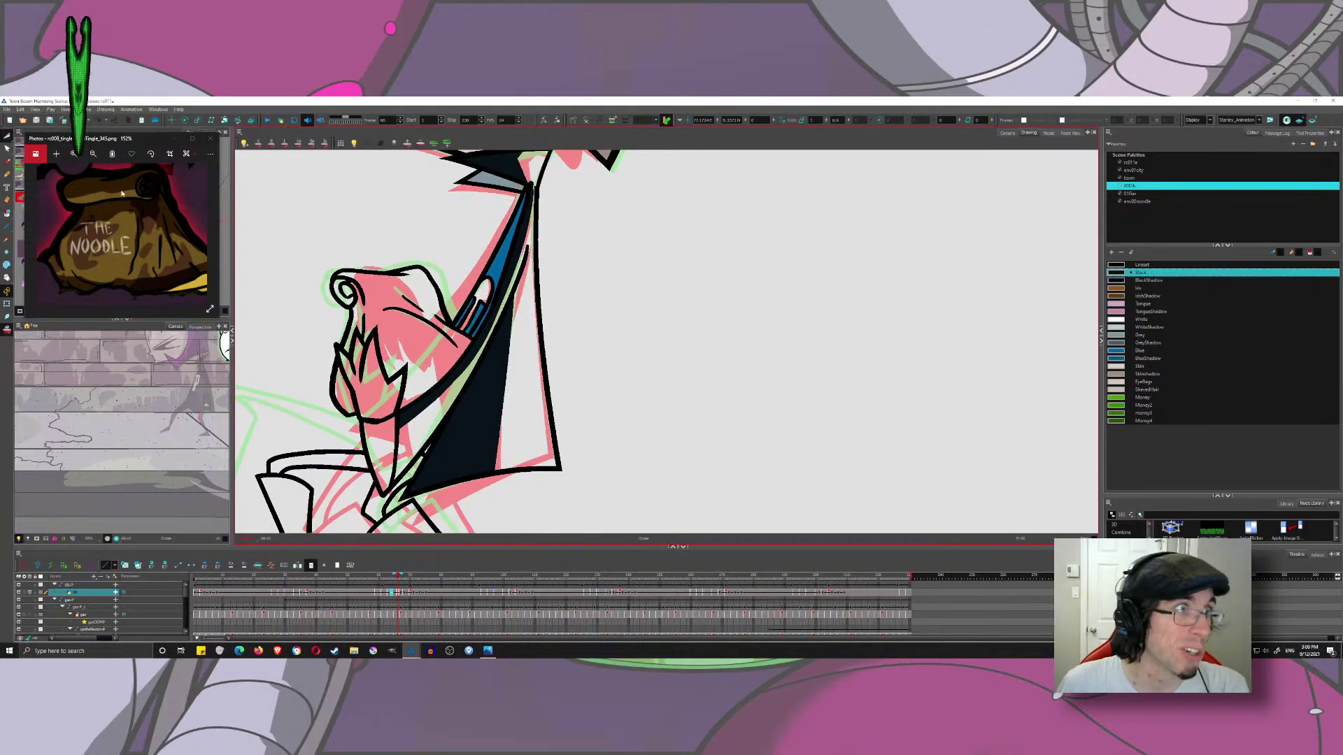
left_click_drag(551, 327, 603, 366)
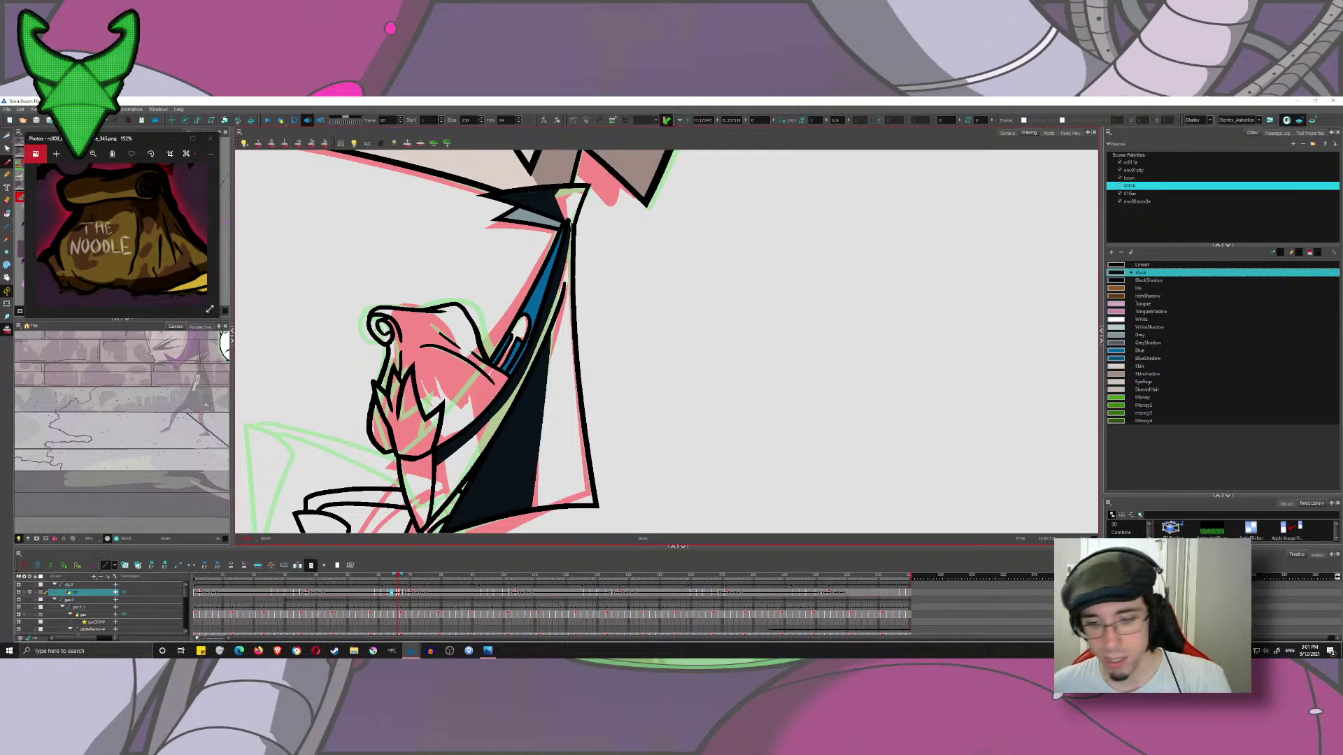
- Two drawings ahead, draw the coat's inner edge line from the collar to the bag's lower tip and fill the enclosed lining with black
key("period")
key("period")
left_click_drag(550, 245, 609, 201)
mouse_move(457, 413)
left_mouse_down()
mouse_move(587, 221)
mouse_move(613, 213)
mouse_move(532, 342)
mouse_move(458, 410)
left_mouse_up()
key("ctrl+z")
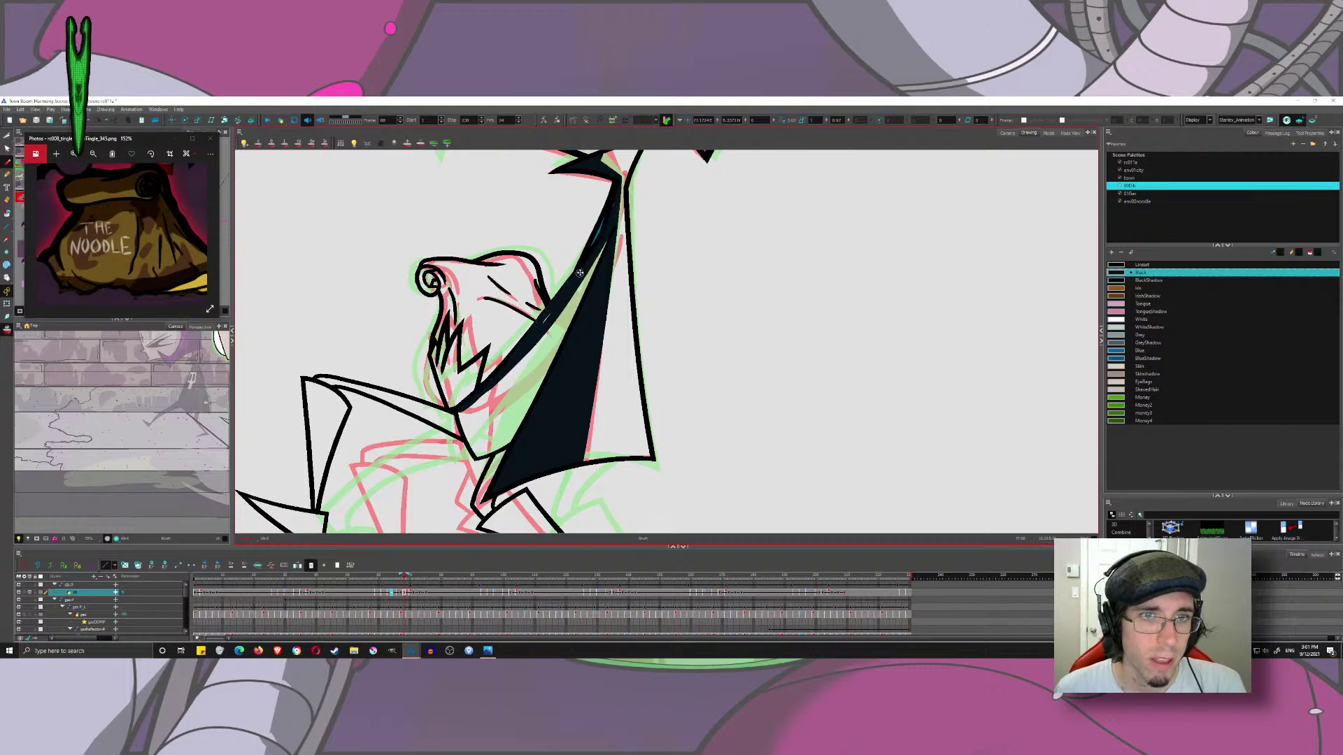
left_click(7, 214)
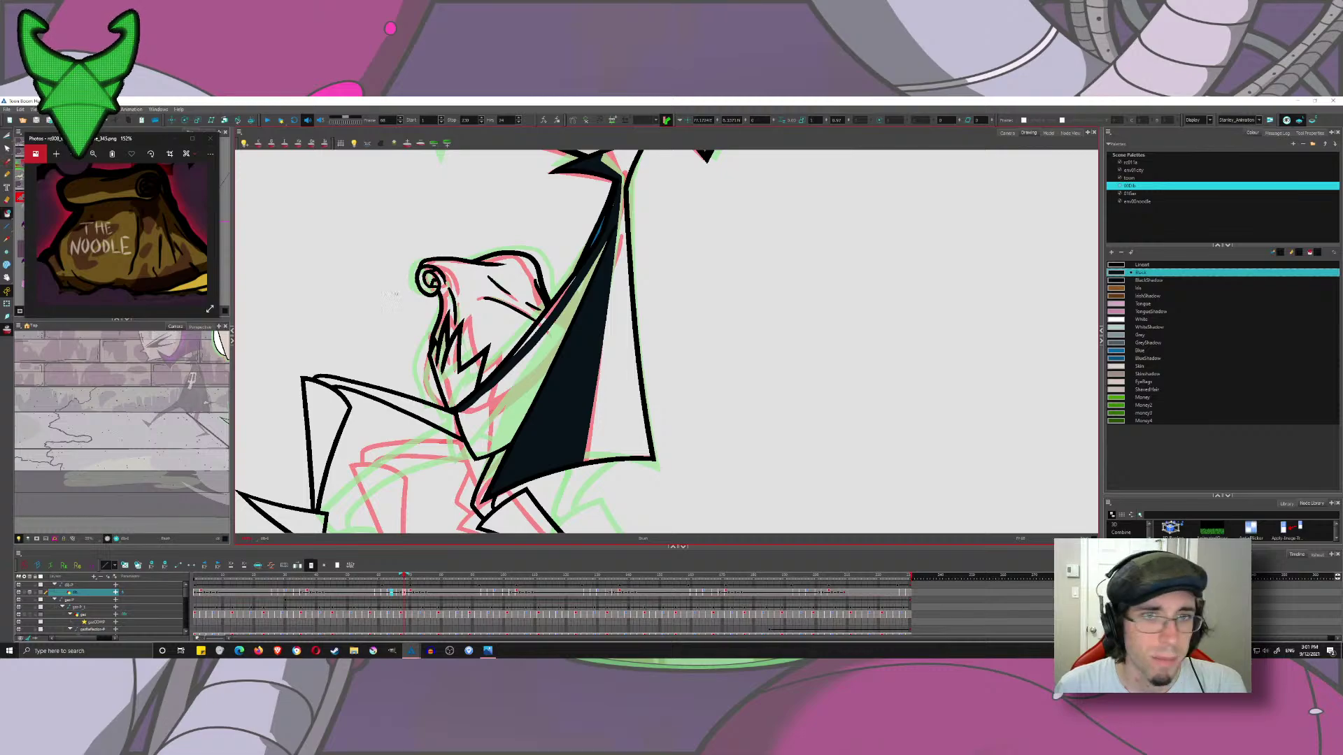
left_click(554, 315)
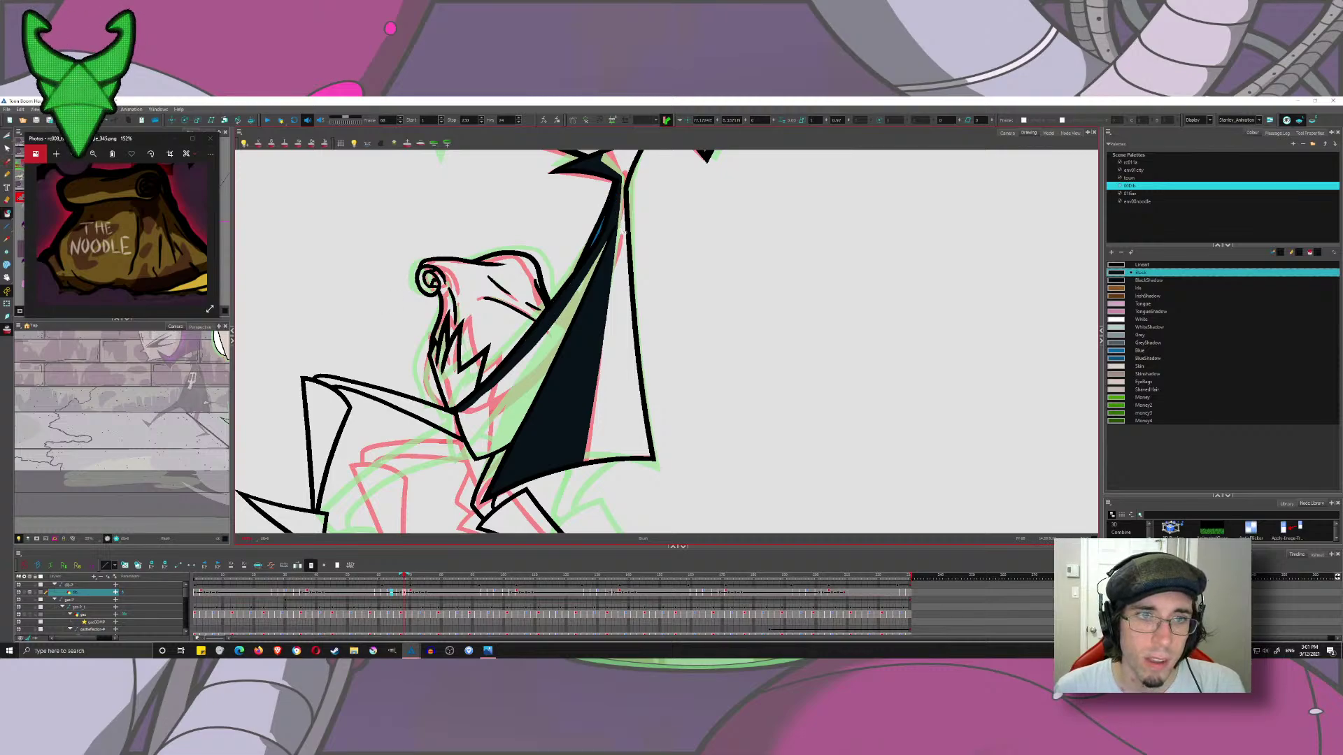
- On the following bag drawing, close the coat lining below the bag with a black stroke and fill it with black
key("period")
key("period")
key("period")
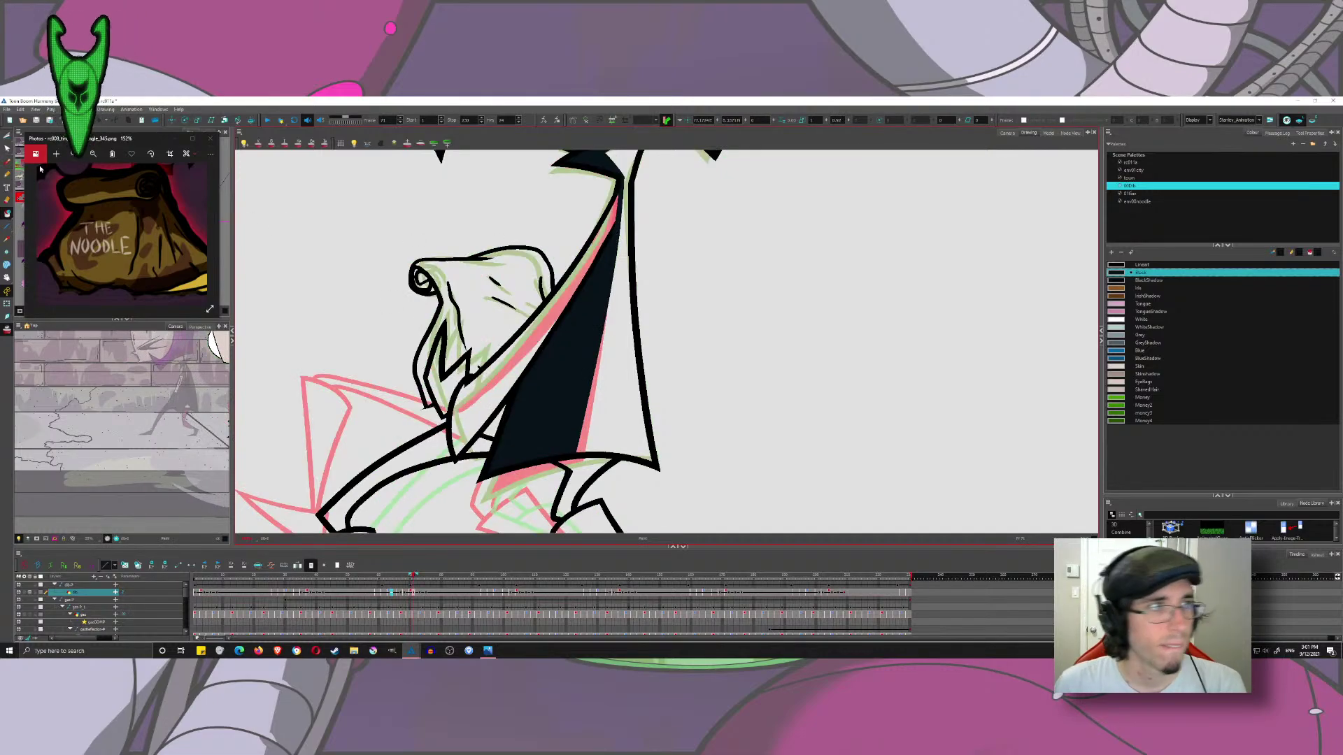
key("alt+b")
mouse_move(453, 401)
left_mouse_down()
mouse_move(614, 188)
mouse_move(554, 298)
mouse_move(454, 407)
mouse_move(511, 345)
left_mouse_up()
key("ctrl+z")
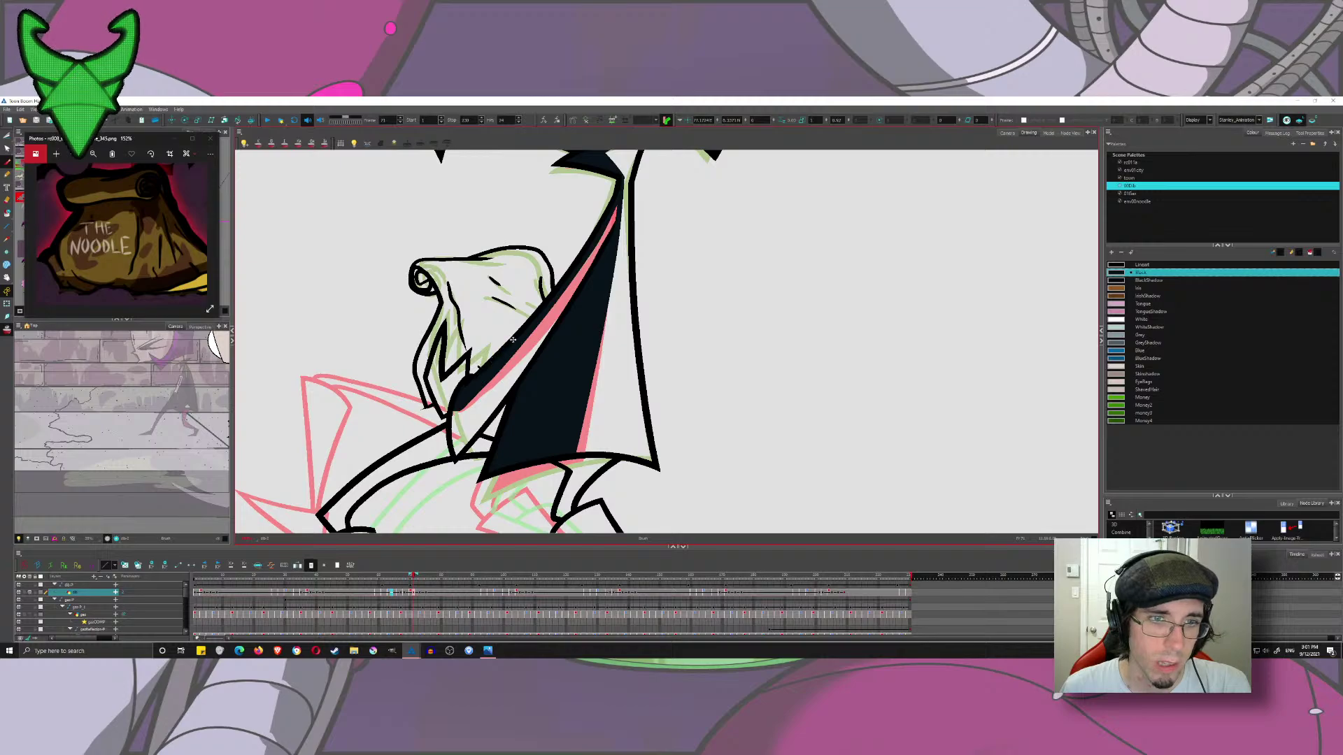
- Flip back and forth through the drawings to examine whether the coat lining is consistent from pose to pose
scroll(519, 341, "down", 2)
left_click_drag(559, 302, 545, 331)
key("comma")
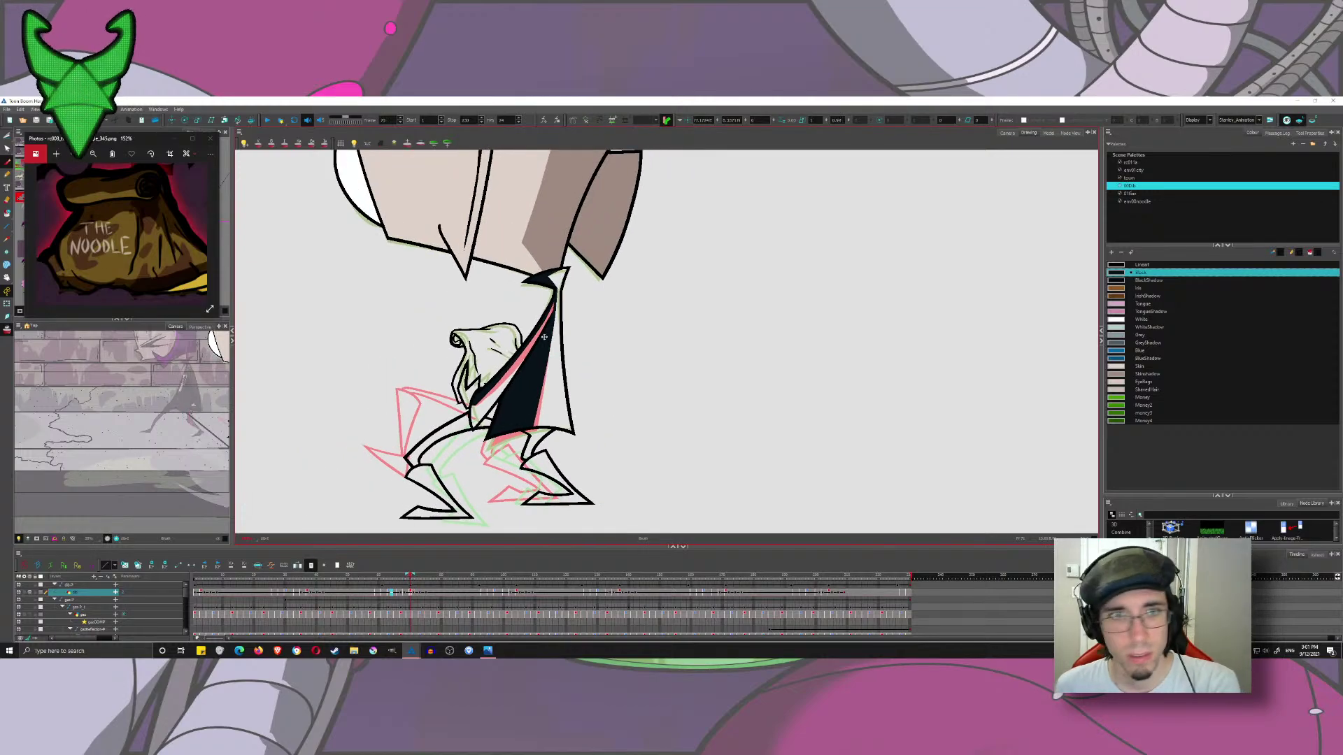
key("comma")
key("period")
key("period")
key("period")
key("period")
key("period")
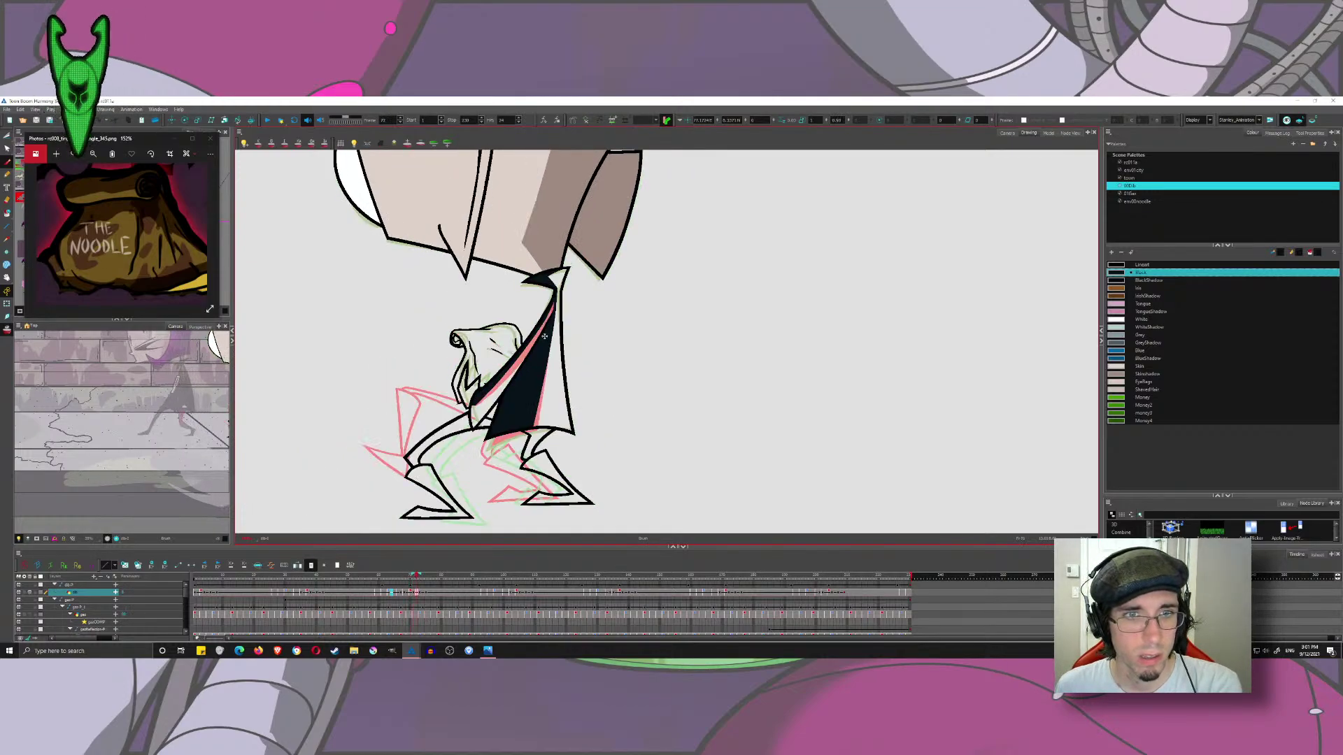
key("comma")
key("comma")
key("comma")
key("comma")
key("comma")
key("comma")
key("comma")
key("comma")
key("comma")
key("comma")
key("semicolon")
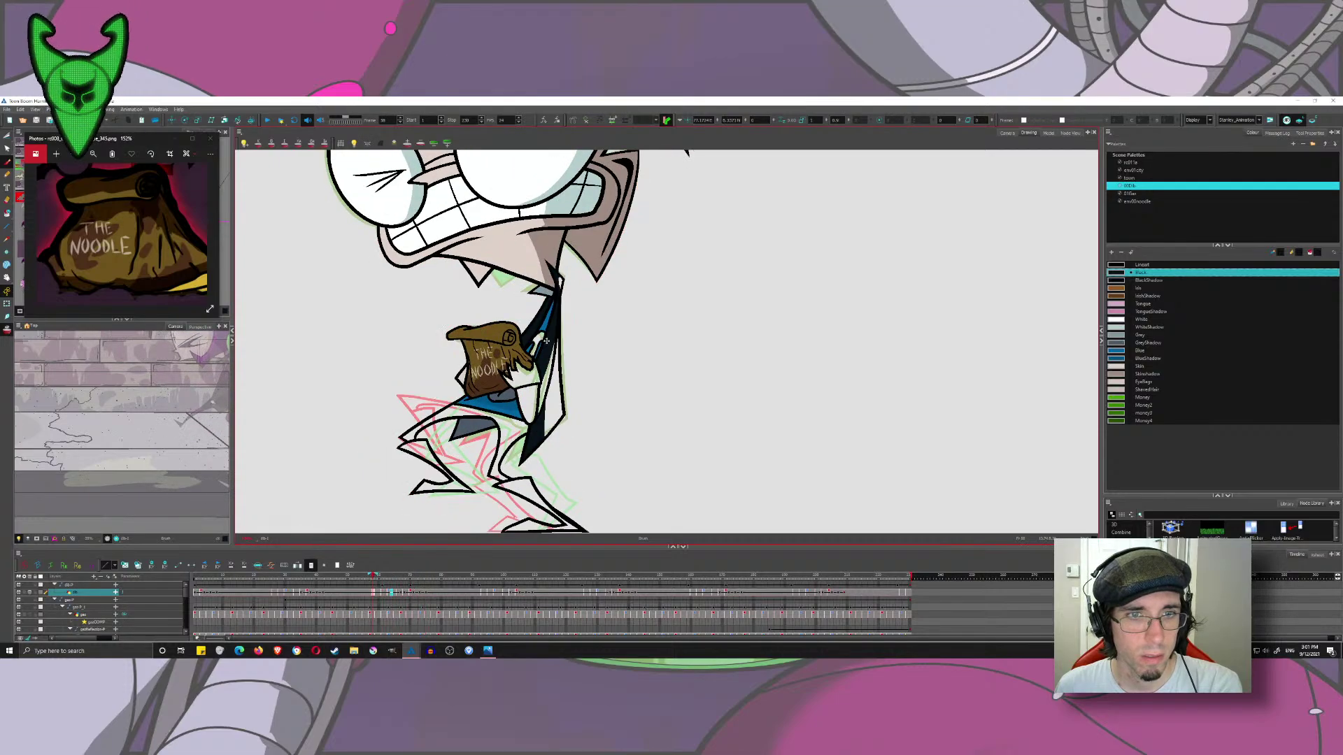
- On the fully coloured NOODLE bag drawing, fill the collar's back and the gap just below it with the BlackShadow colour
left_click(7, 214)
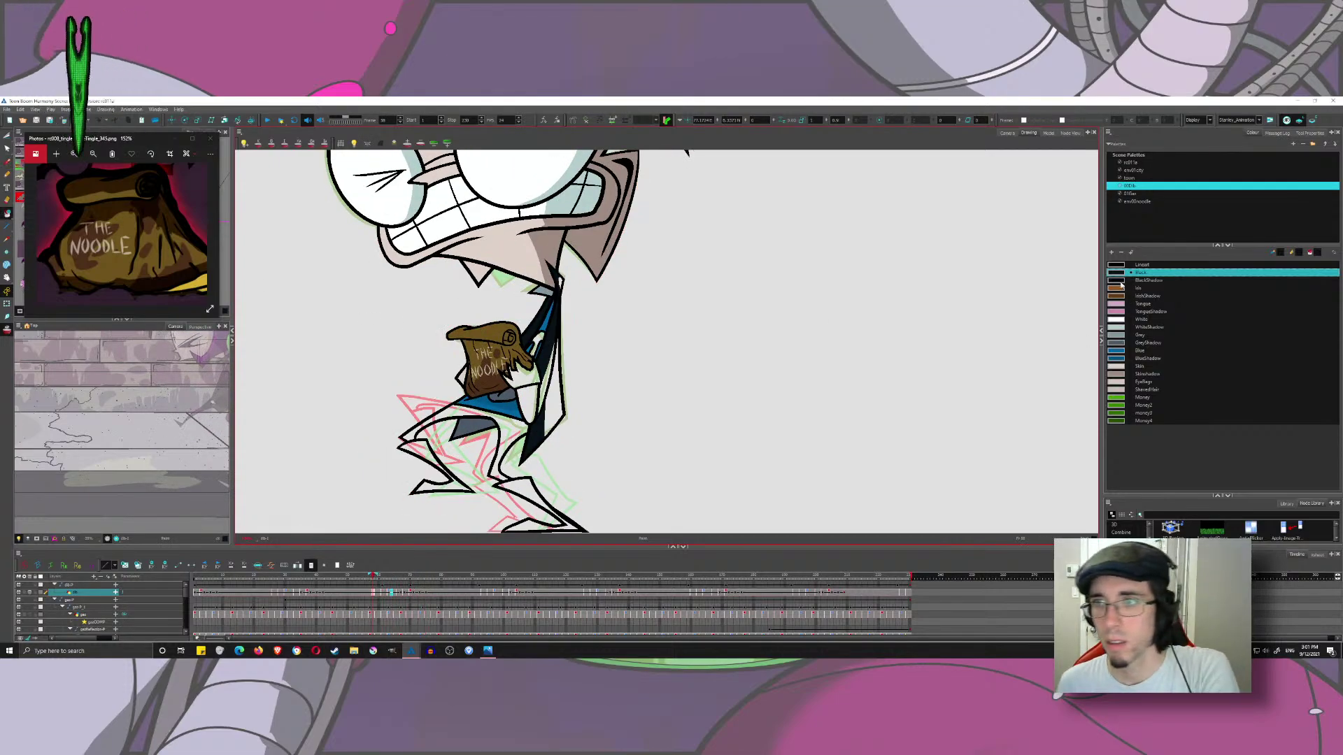
left_click(1149, 281)
left_click(558, 283)
left_click(553, 302)
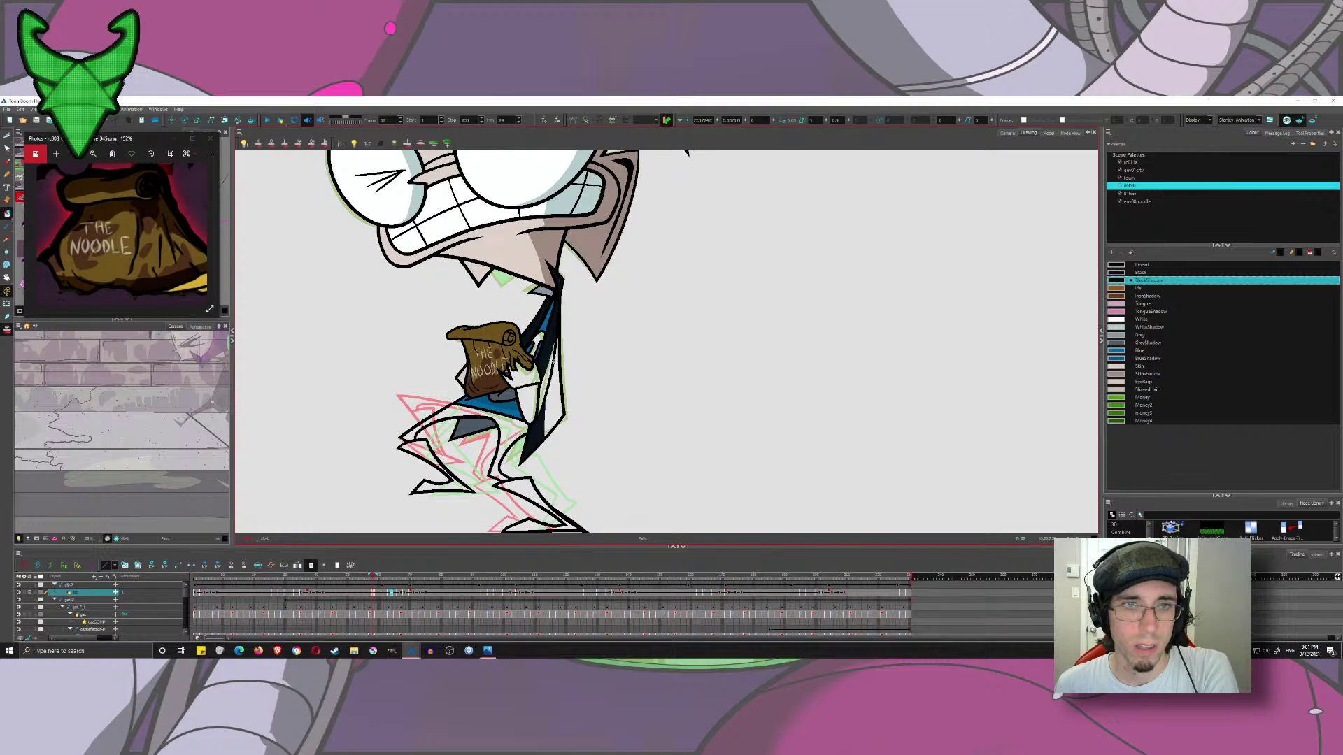
- Fill the remaining empty back panels of the coat with BlackShadow on the NOODLE bag drawing
left_click(553, 365)
left_click(552, 389)
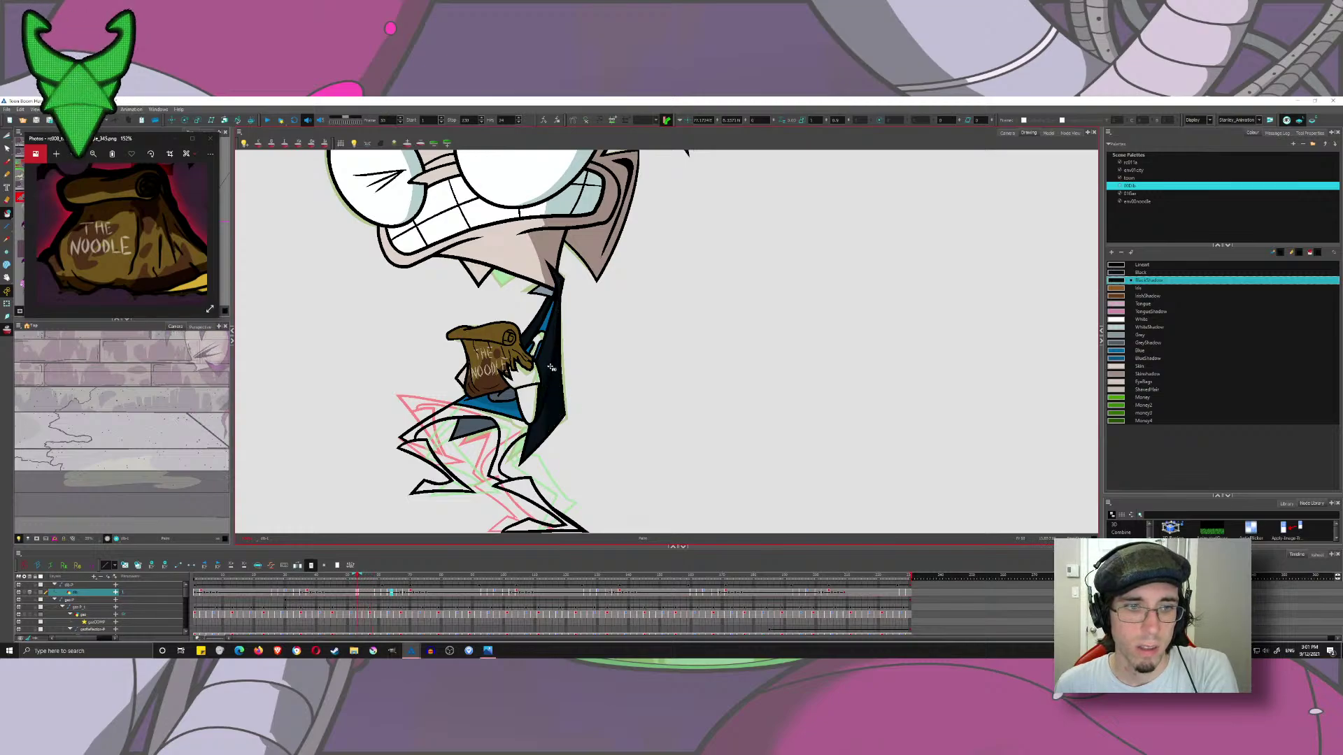
key("apostrophe")
key("f")
key("f")
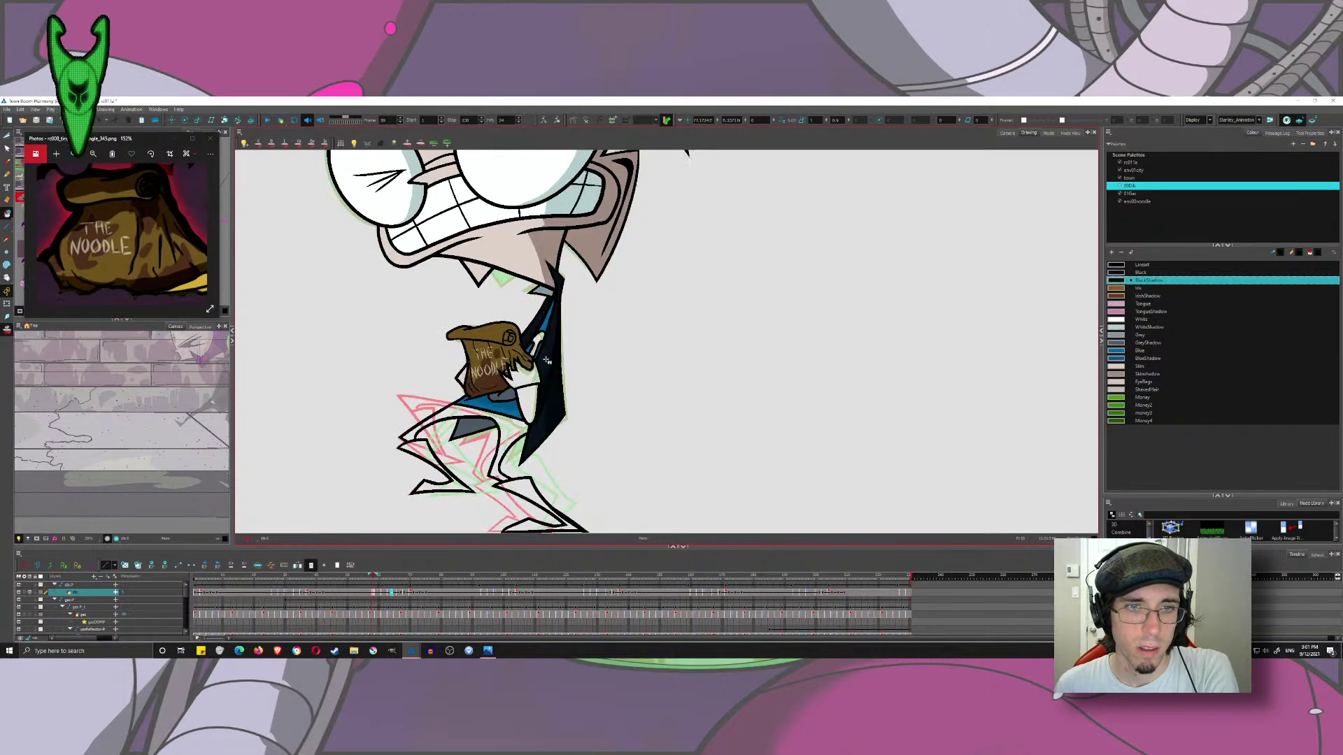
- Fill the coat's back panel with BlackShadow on the following bag drawings, up to the pose where the bag's lettering is hidden
key("g")
left_click(547, 359)
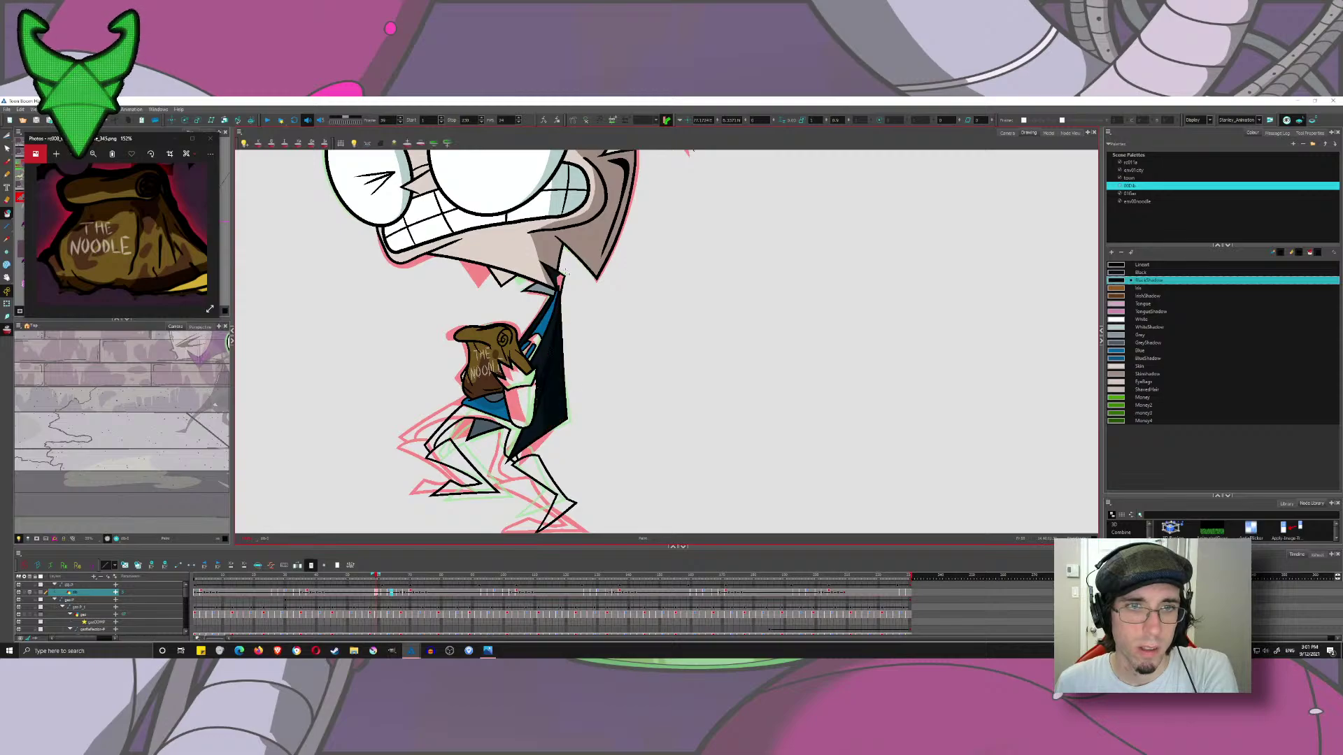
key("apostrophe")
left_click(553, 357)
key("g")
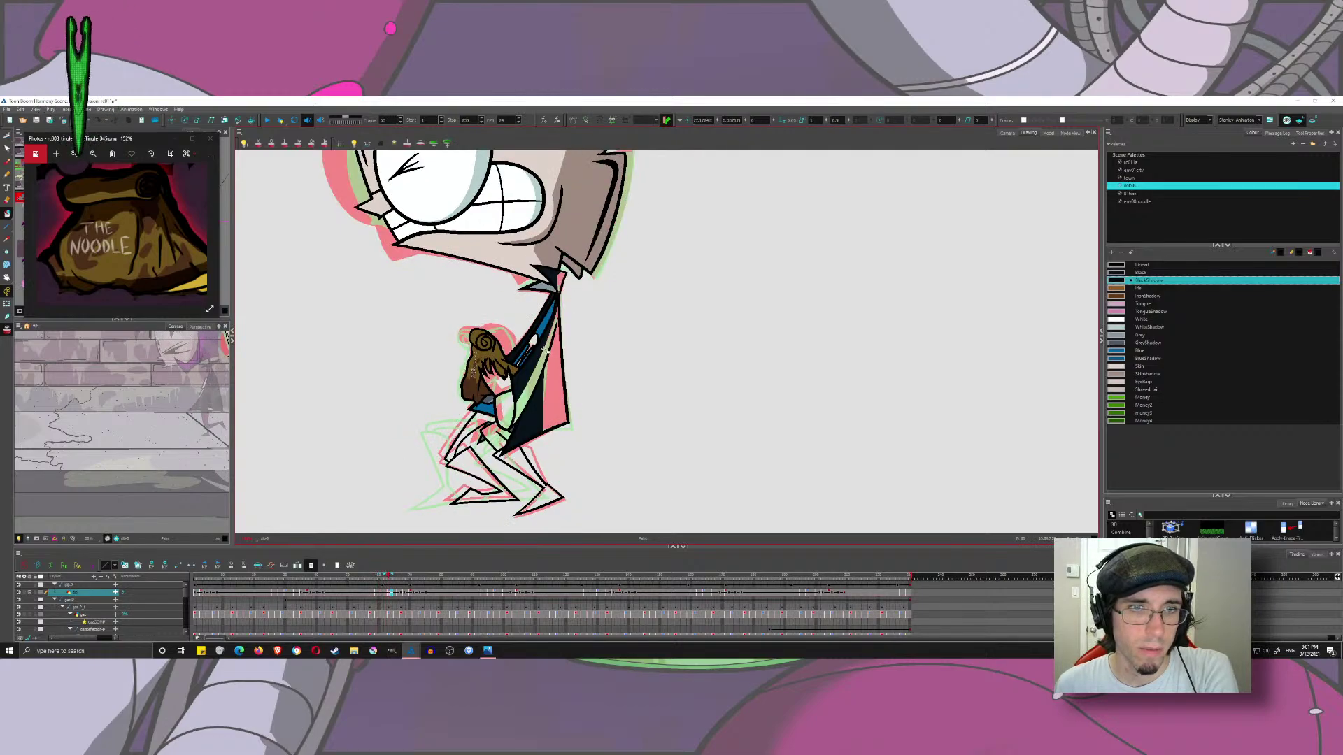
left_click(551, 357)
left_click(561, 286)
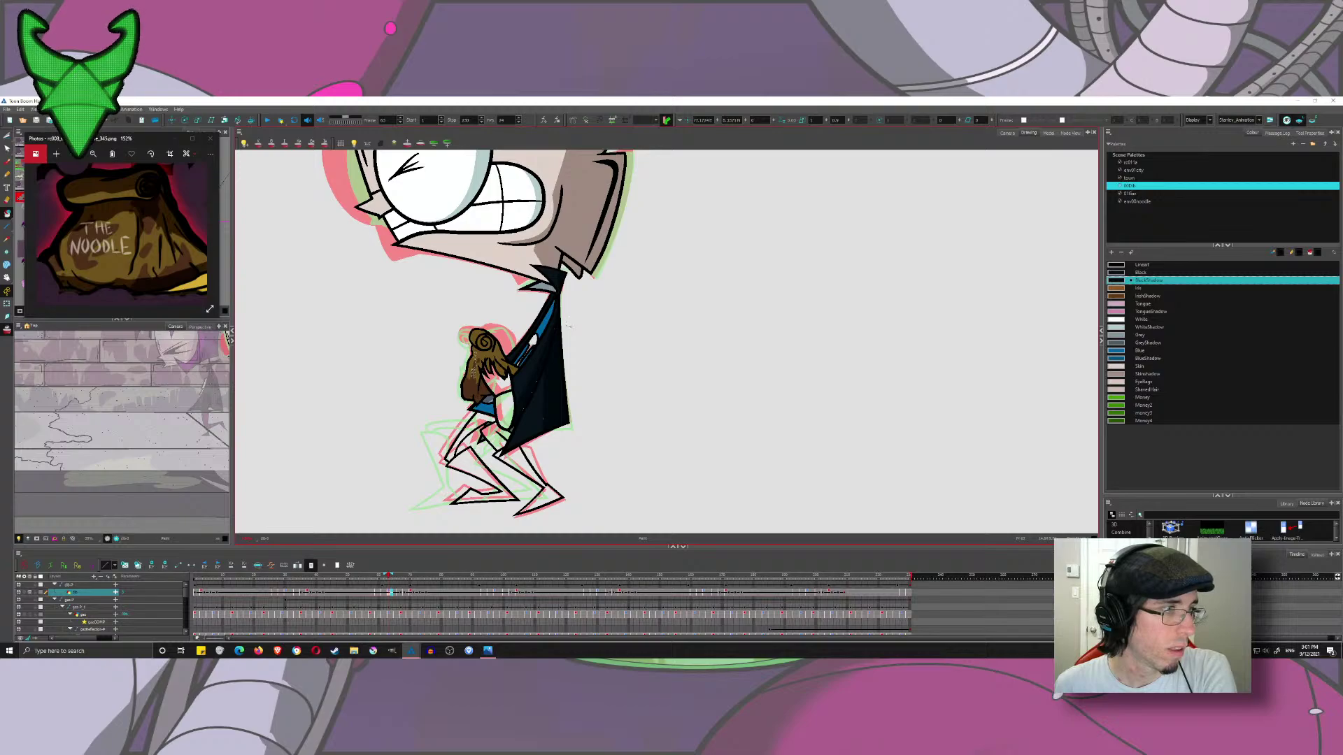
- Continue filling the coat's open panels and collar with BlackShadow on the uncoloured-bag poses through the back-turned pose
key("apostrophe")
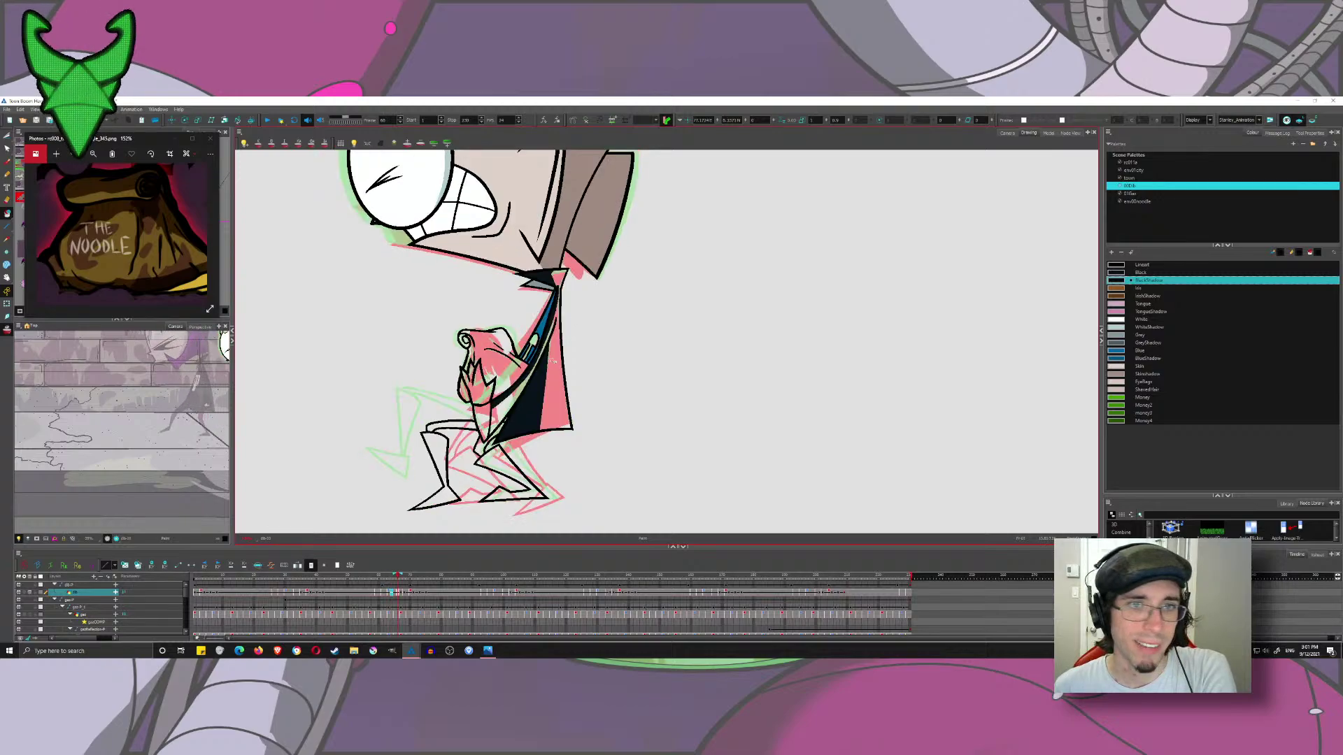
left_click(553, 328)
key("apostrophe")
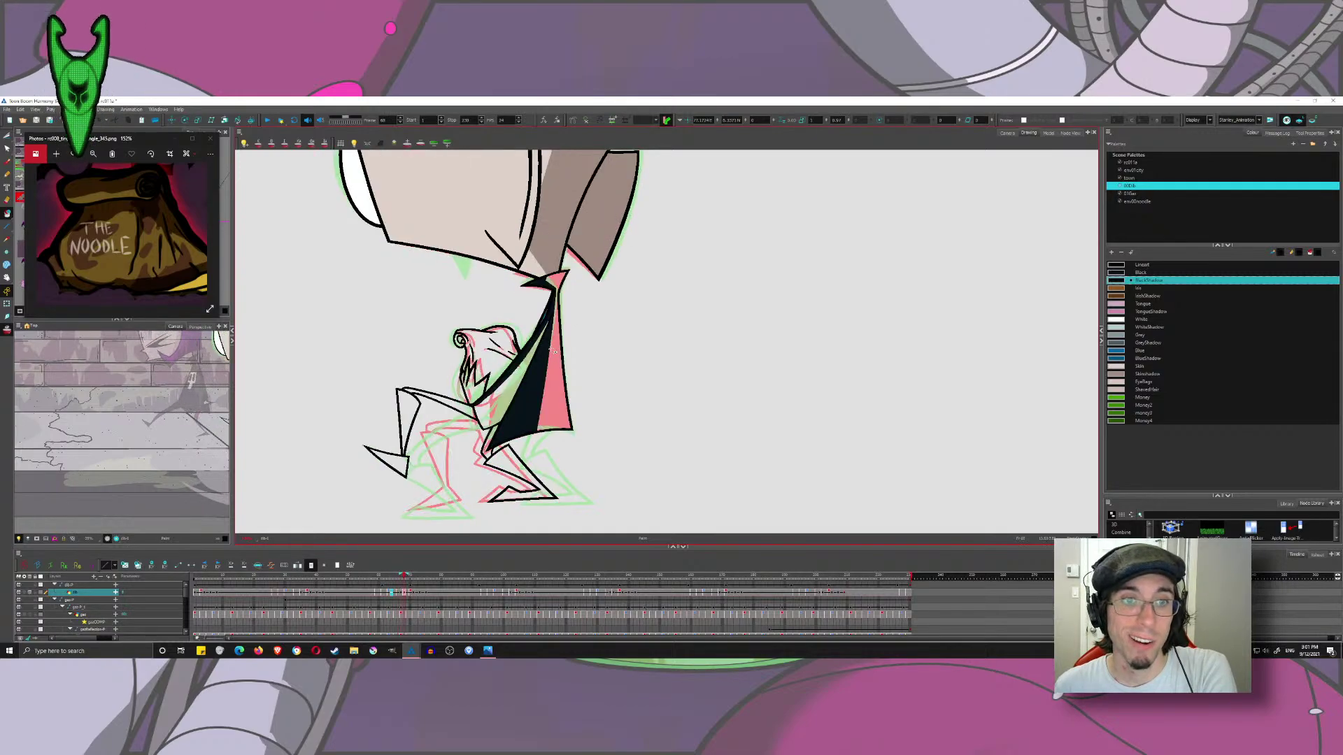
left_click(537, 363)
key("apostrophe")
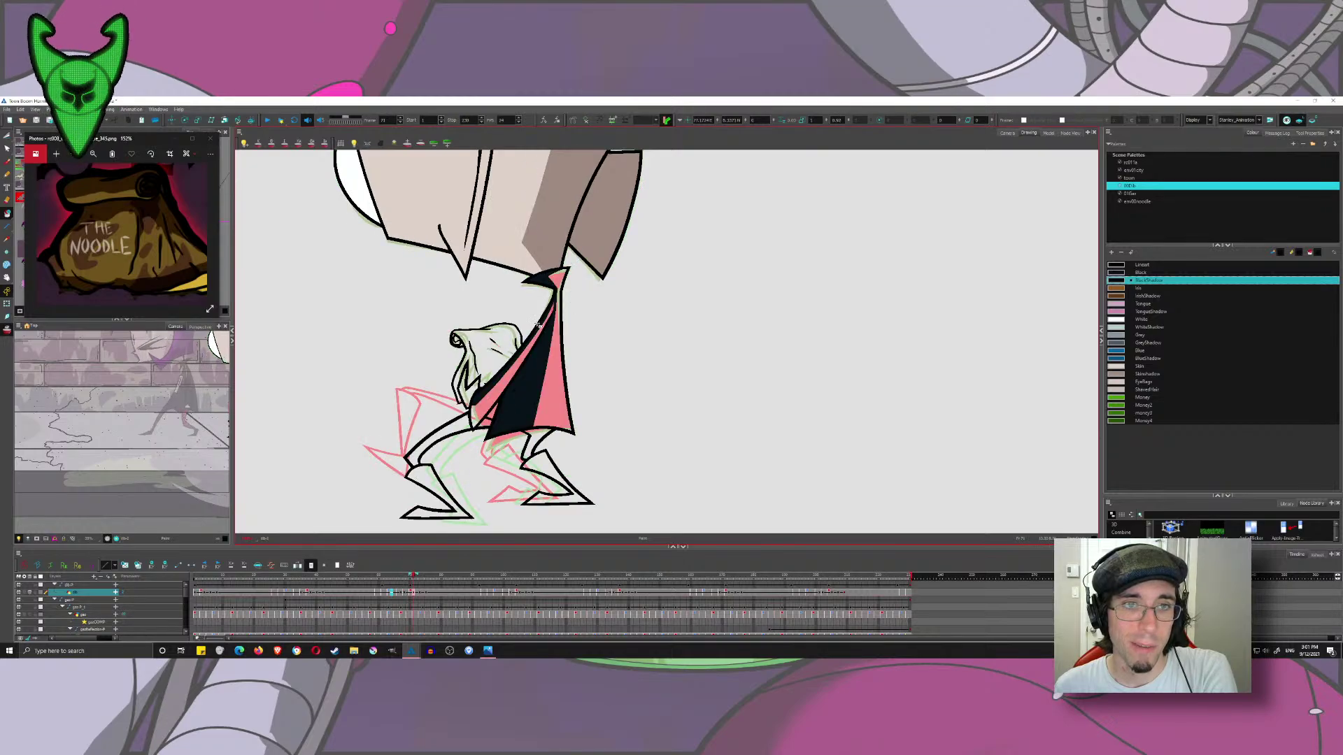
left_click(547, 343)
- Flip through the drawings from the back-turned pose to the NOODLE bag pose to examine the coat's colouring
key("period")
key("period")
key("period")
key("period")
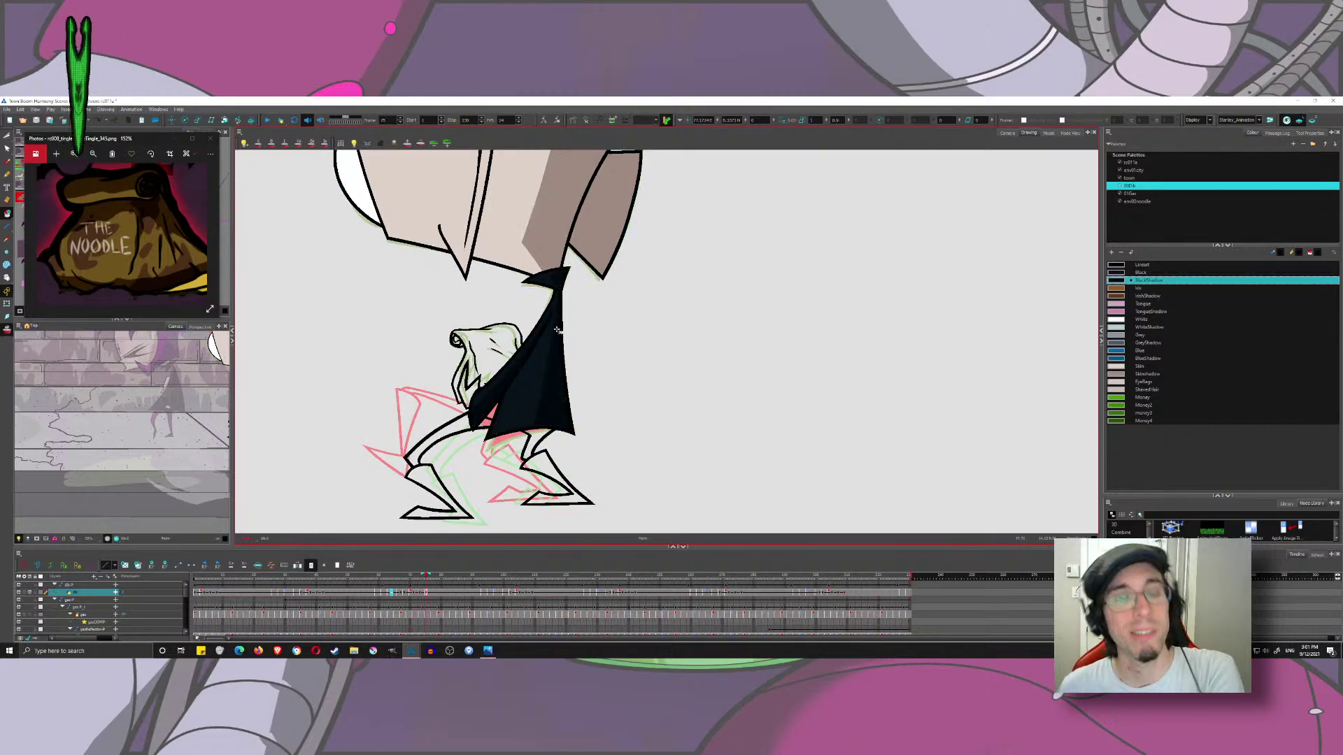
key("k")
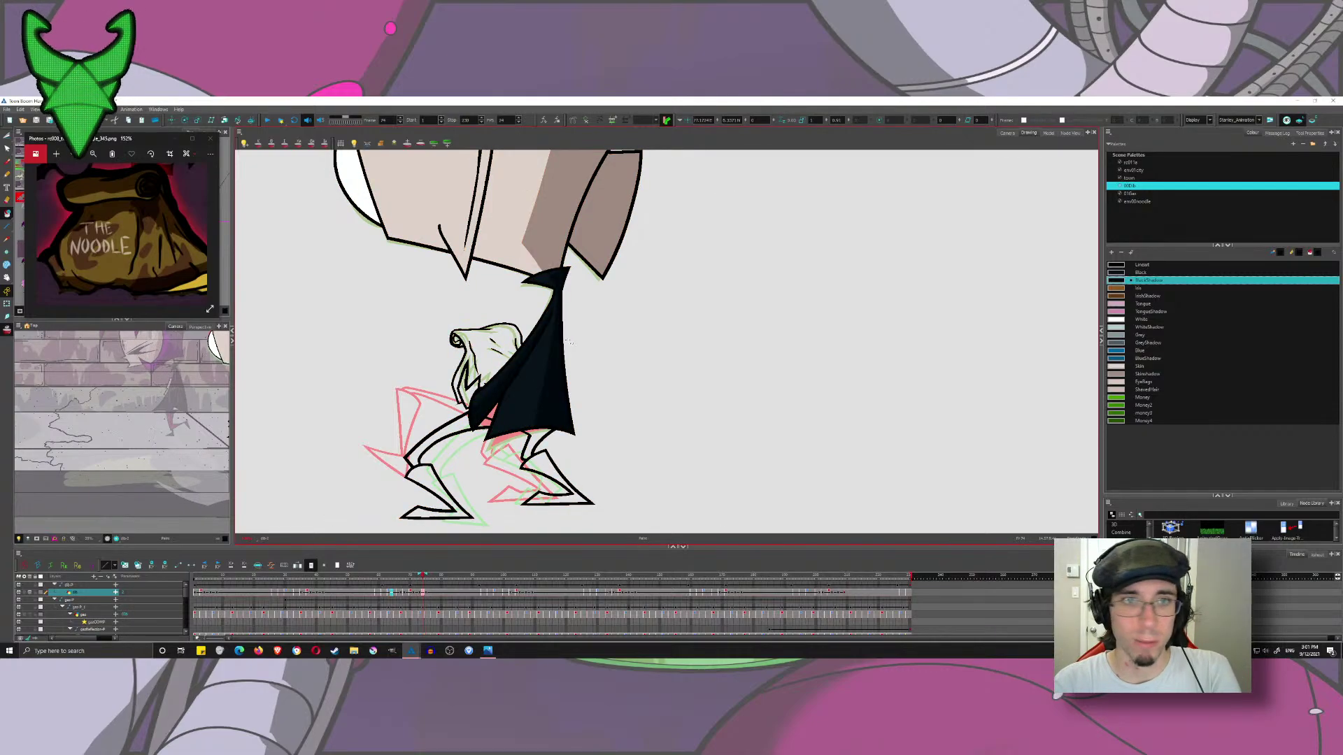
key("semicolon")
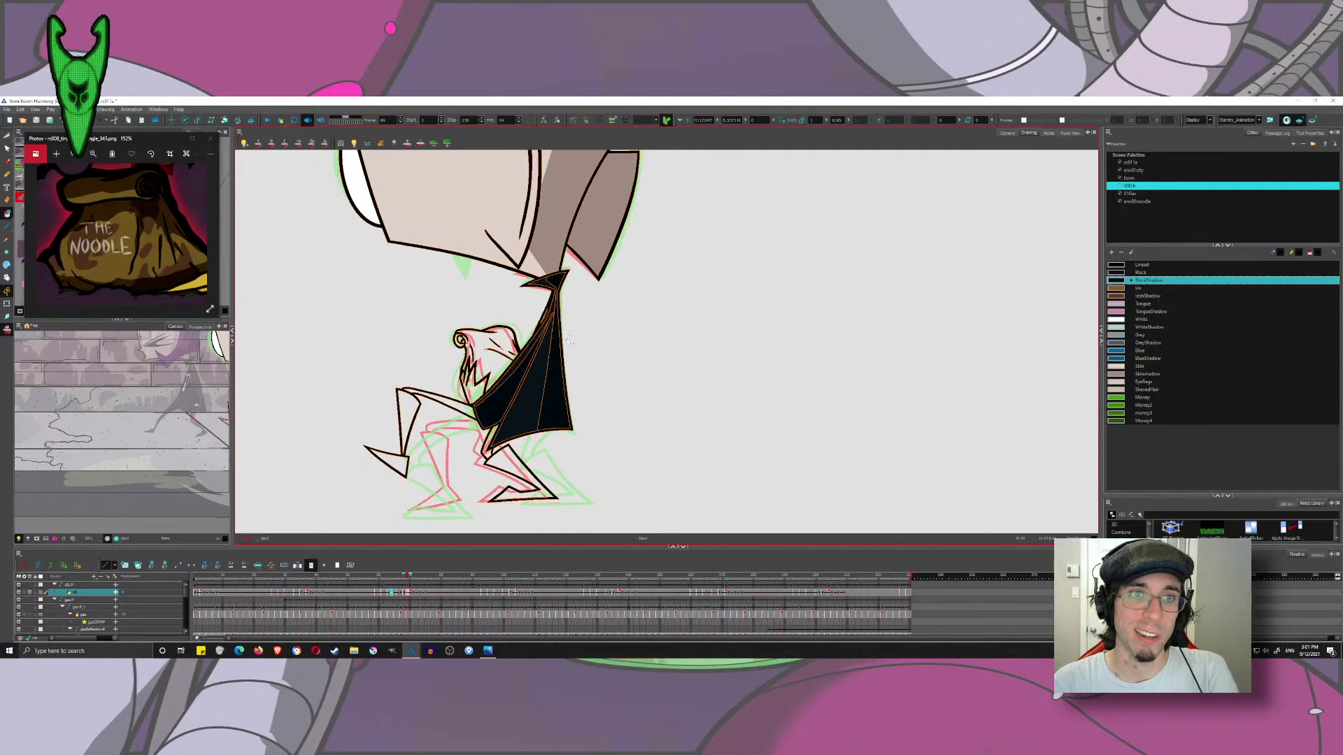
key("semicolon")
key("semicolon")
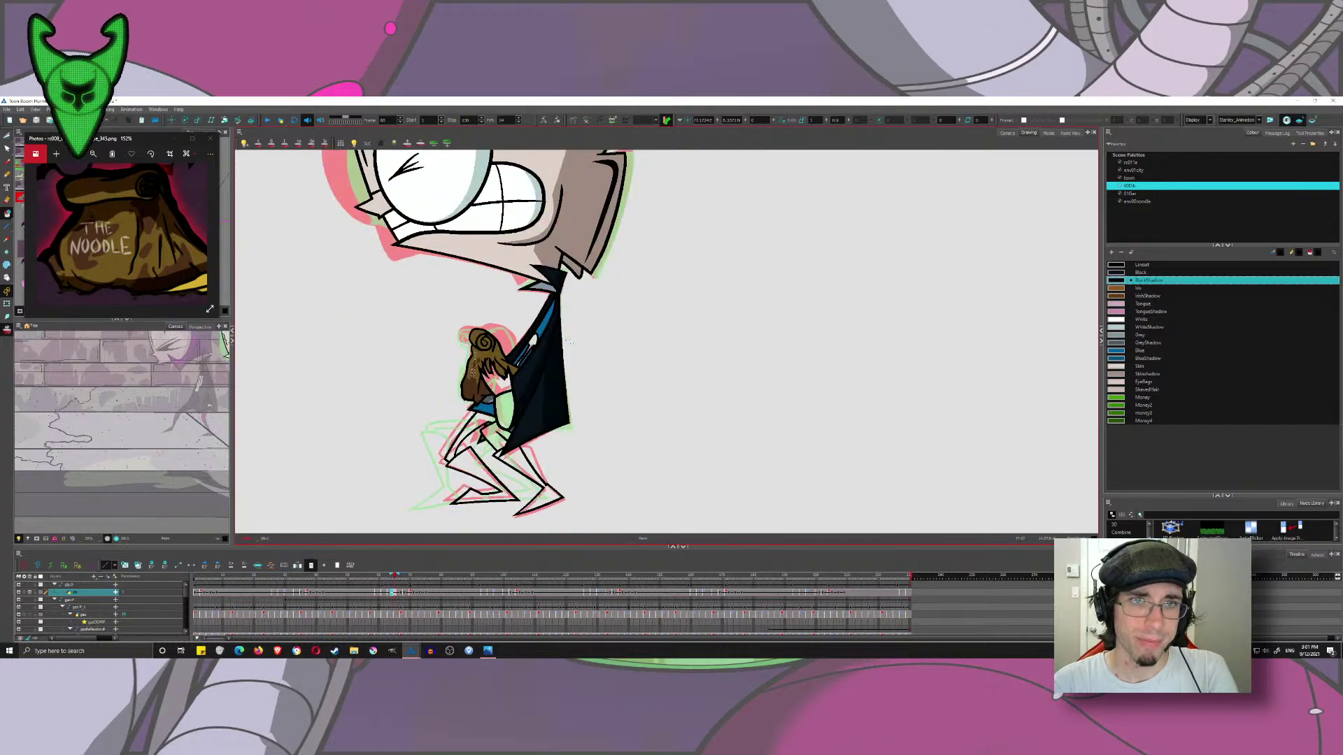
key("semicolon")
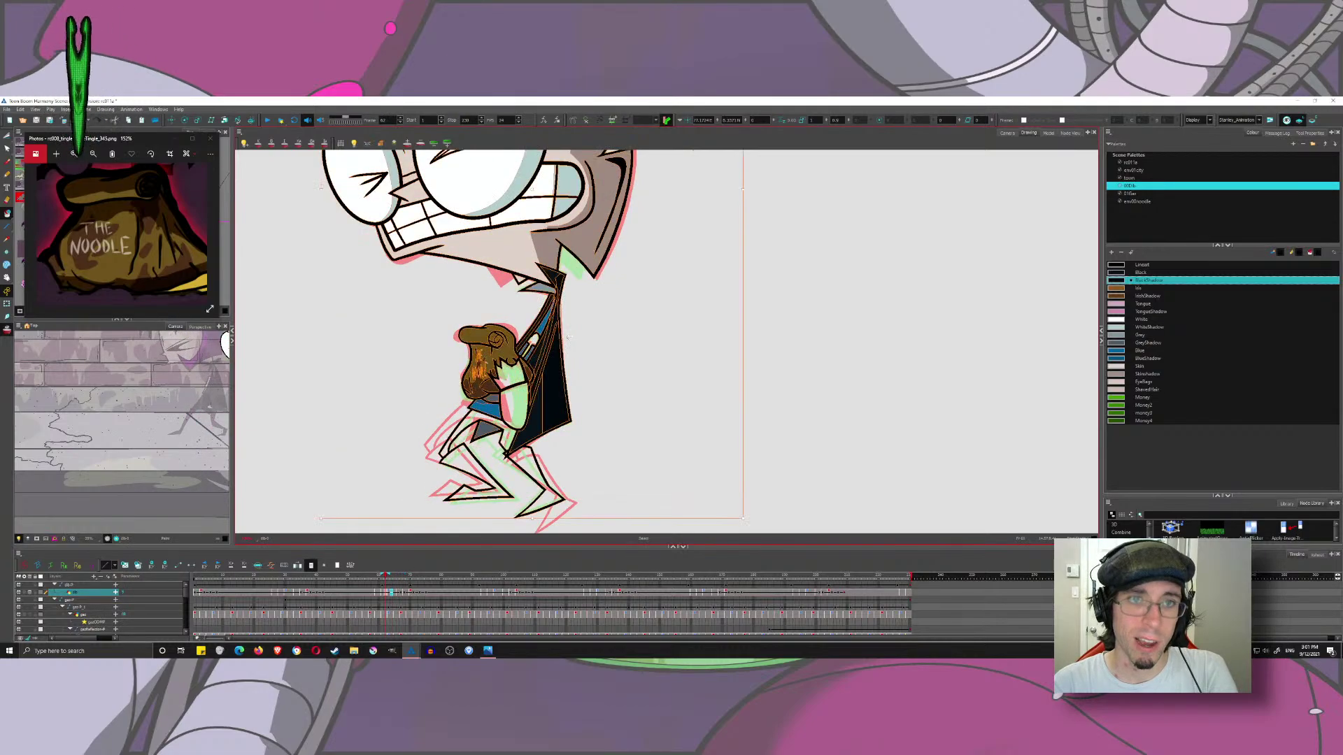
key("semicolon")
key("semicolon")
key("semicolon")
key("semicolon")
key("semicolon")
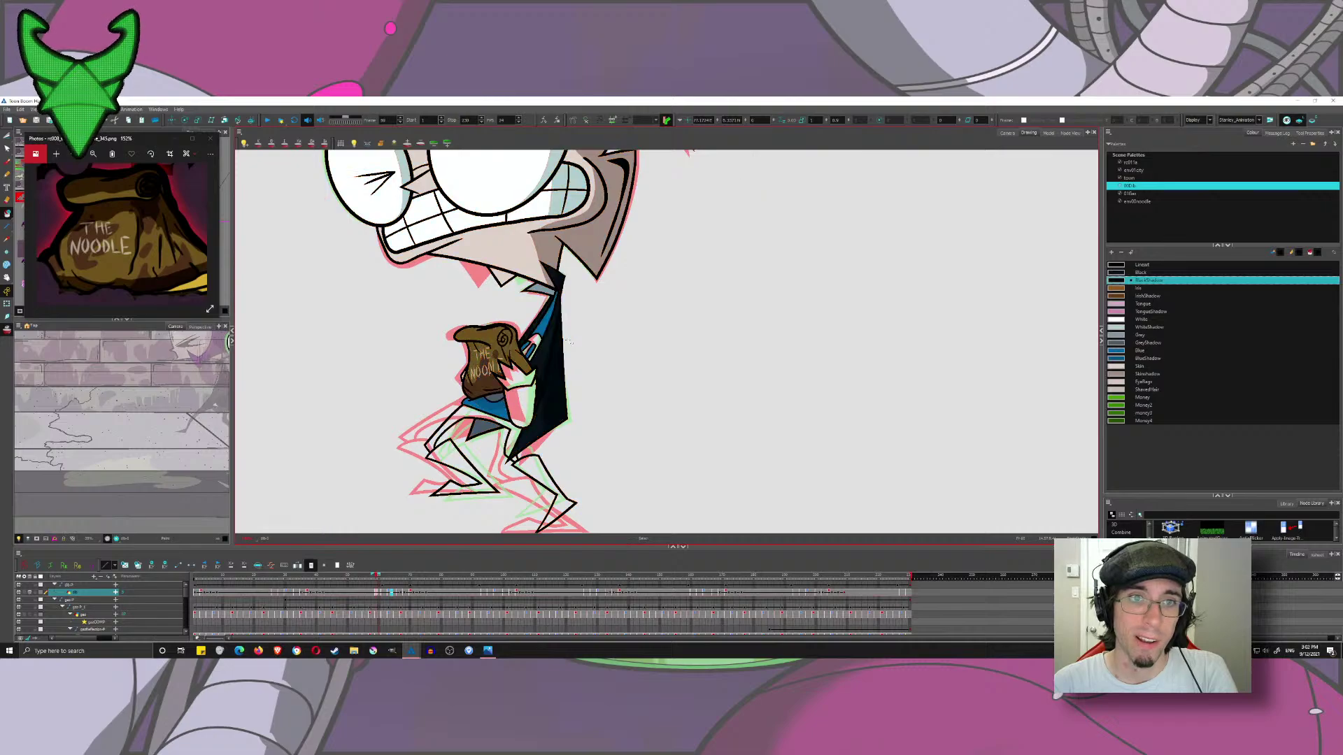
key("semicolon")
key("semicolon")
key("semicolon")
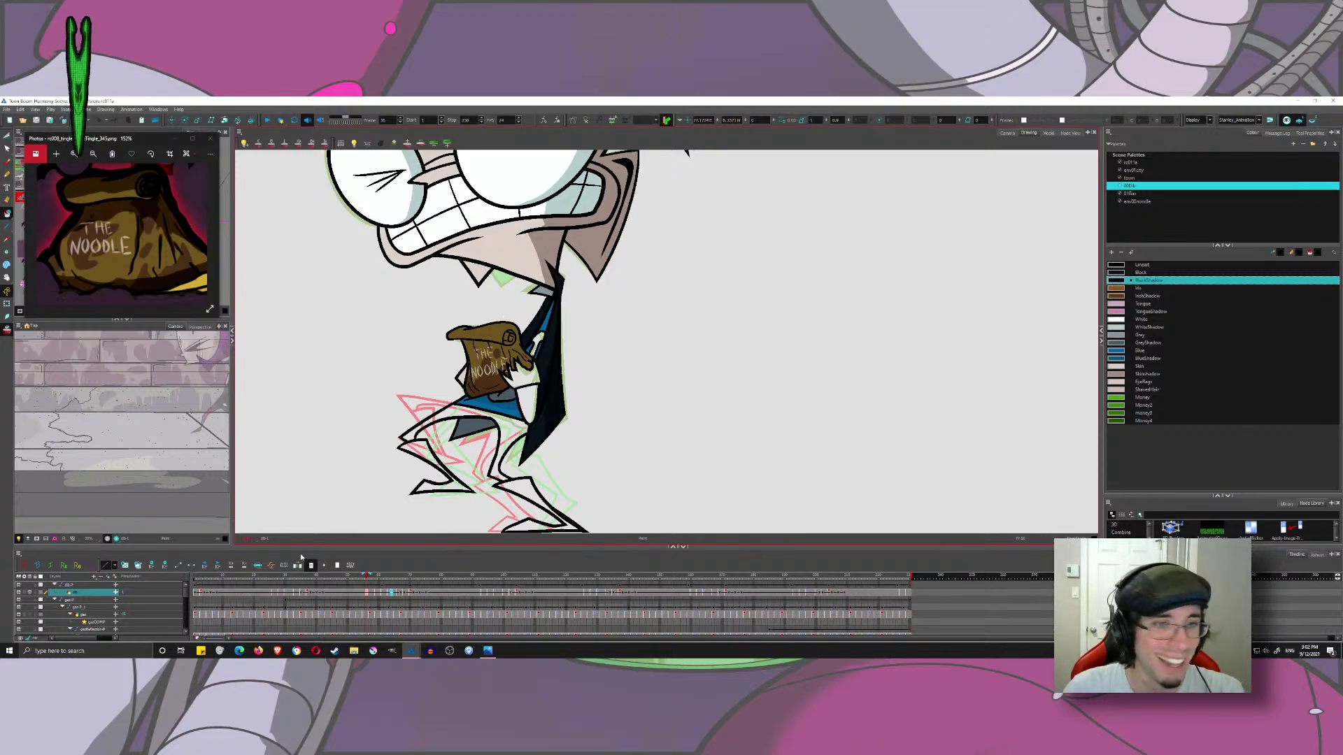
- Turn off the onion skin and fill the small white shape on the blue shirt with Grey on each drawing where it shows
left_click(7, 331)
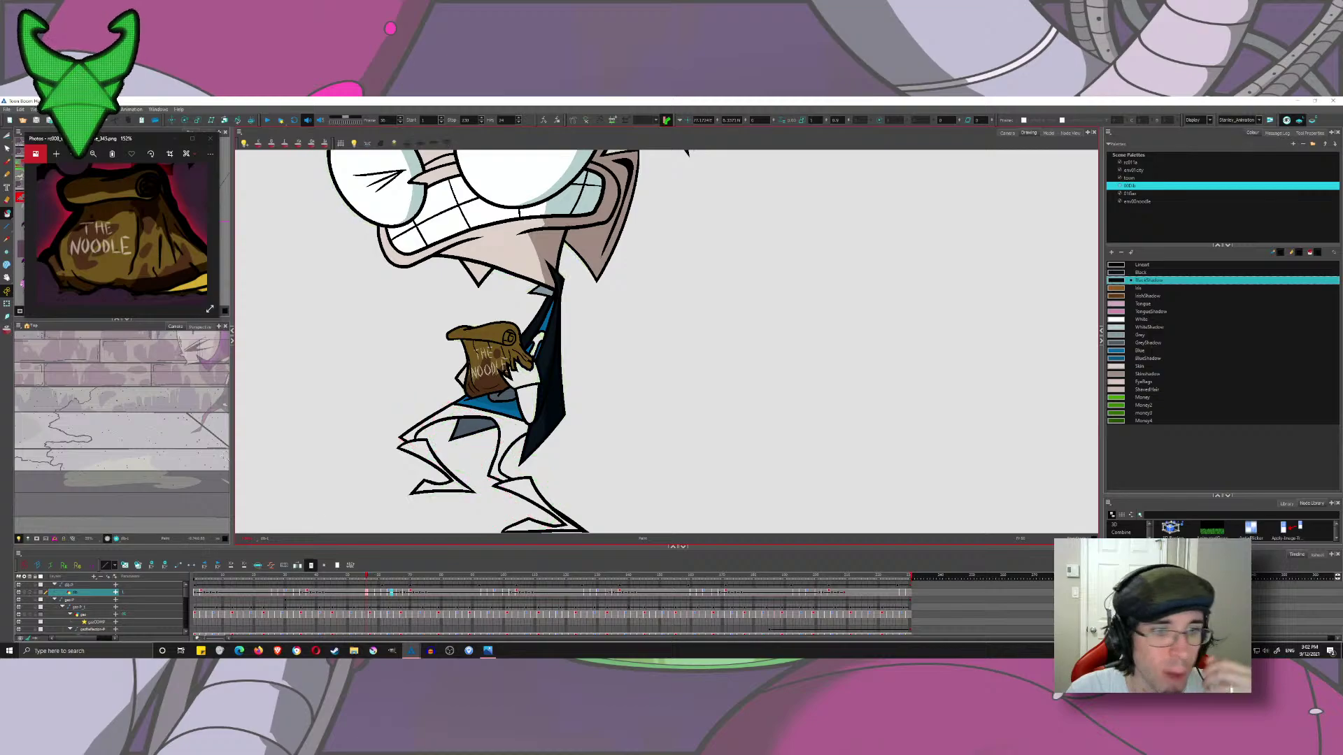
mouse_move(363, 575)
left_mouse_down()
mouse_move(349, 587)
mouse_move(428, 601)
mouse_move(349, 579)
mouse_move(365, 586)
left_mouse_up()
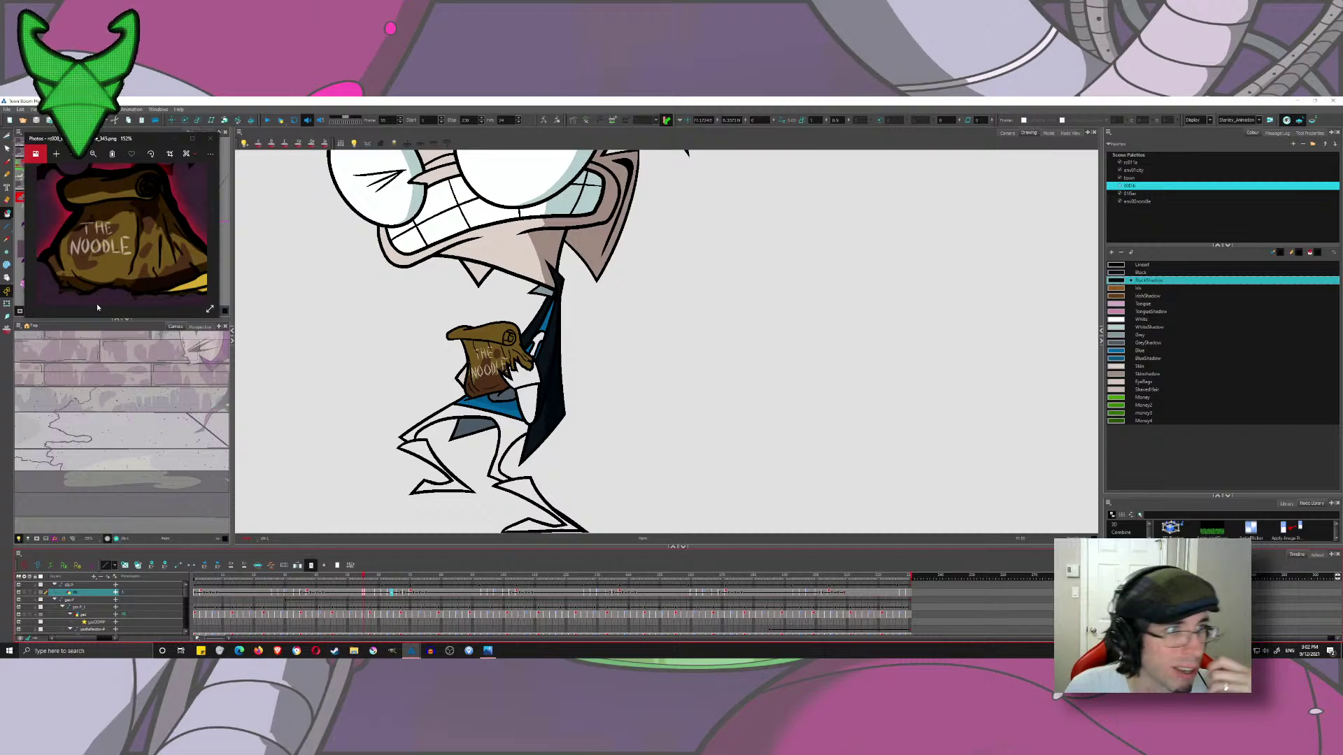
left_click(1118, 336)
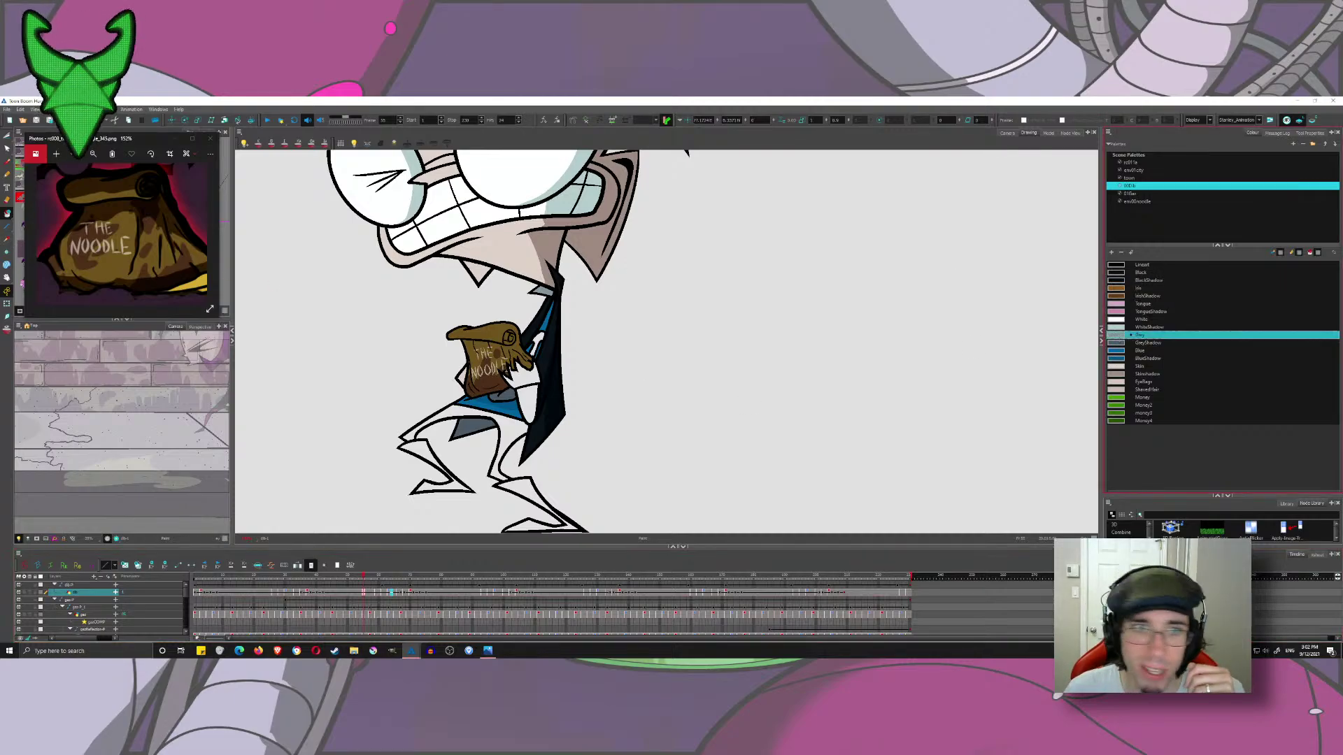
left_click(532, 346)
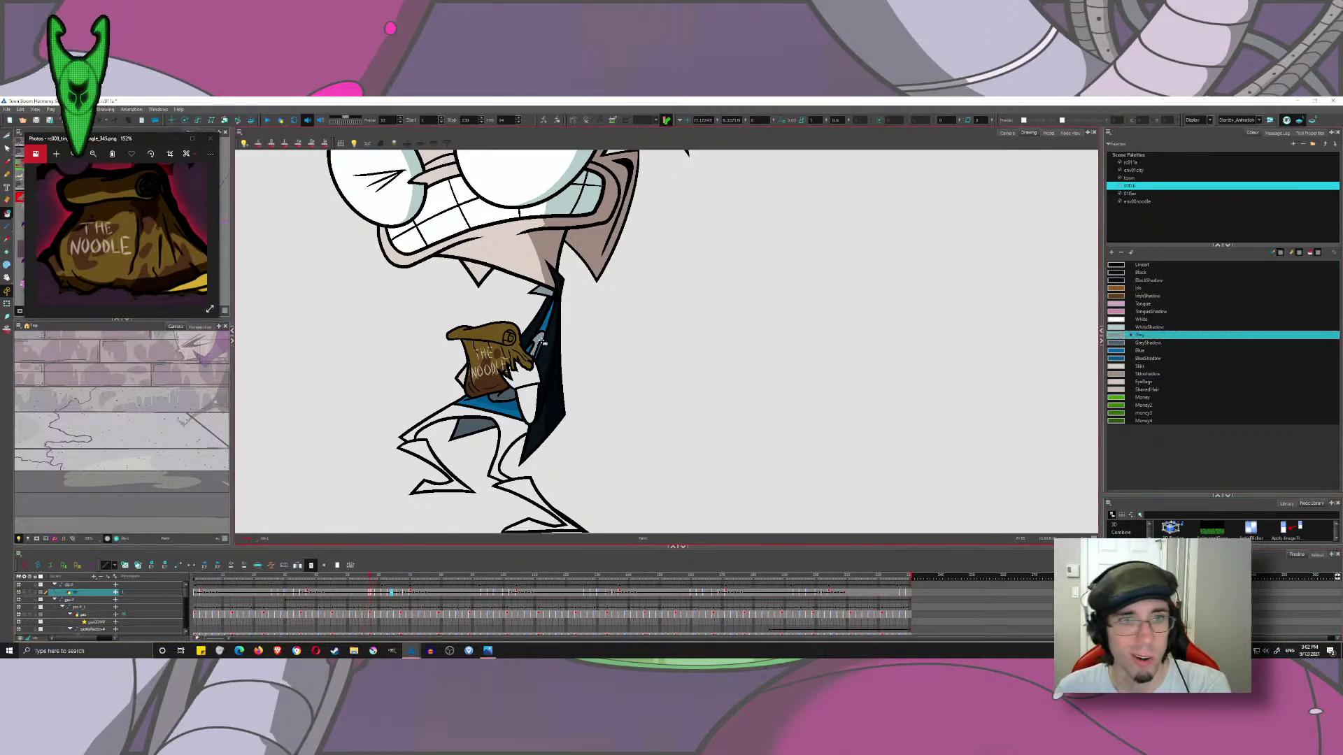
key("g")
left_click(535, 342)
key("g")
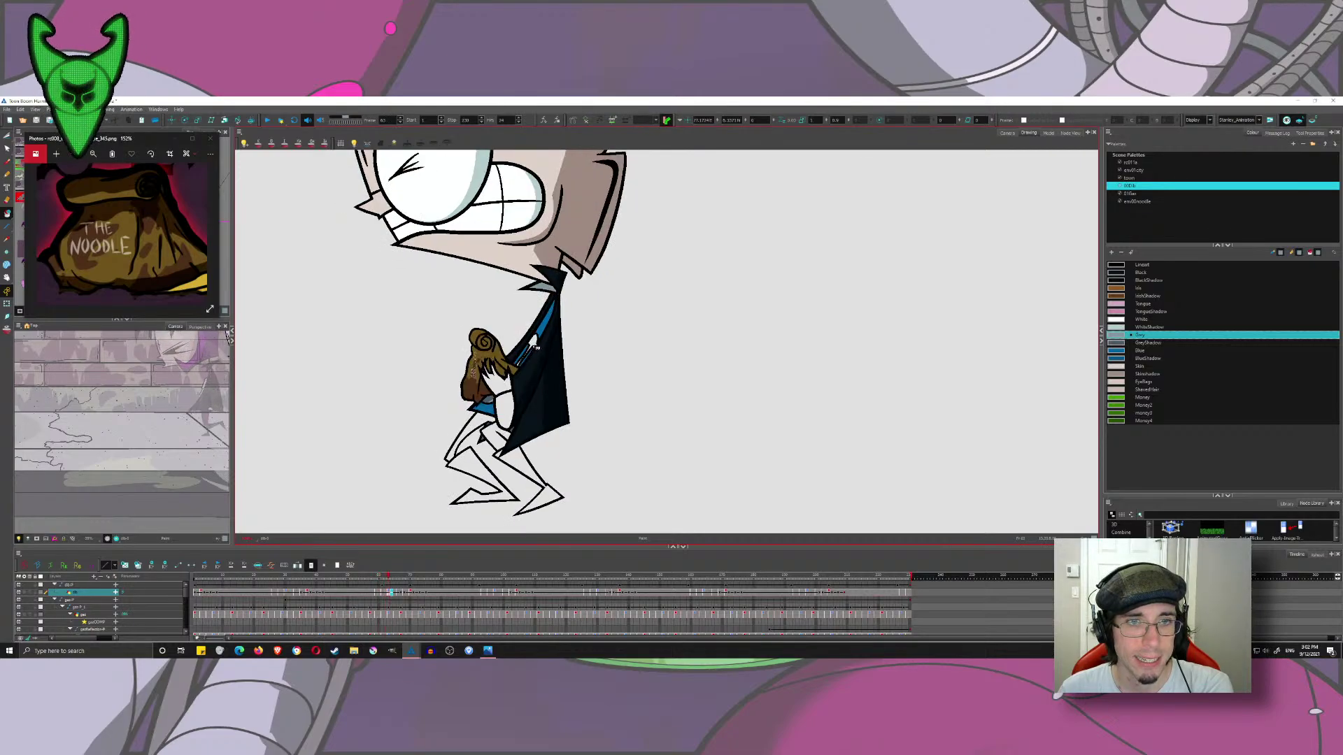
key("g")
key("g")
key("f")
key("f")
key("f")
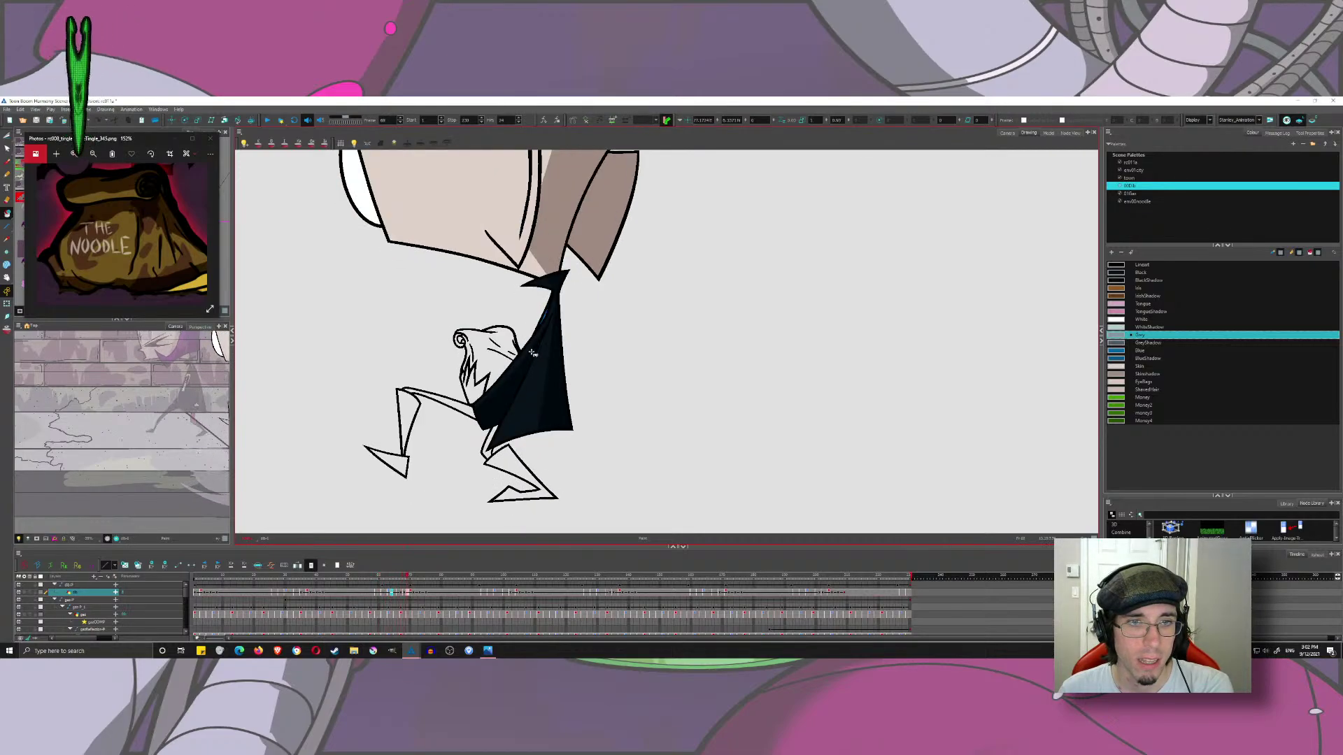
key("Return")
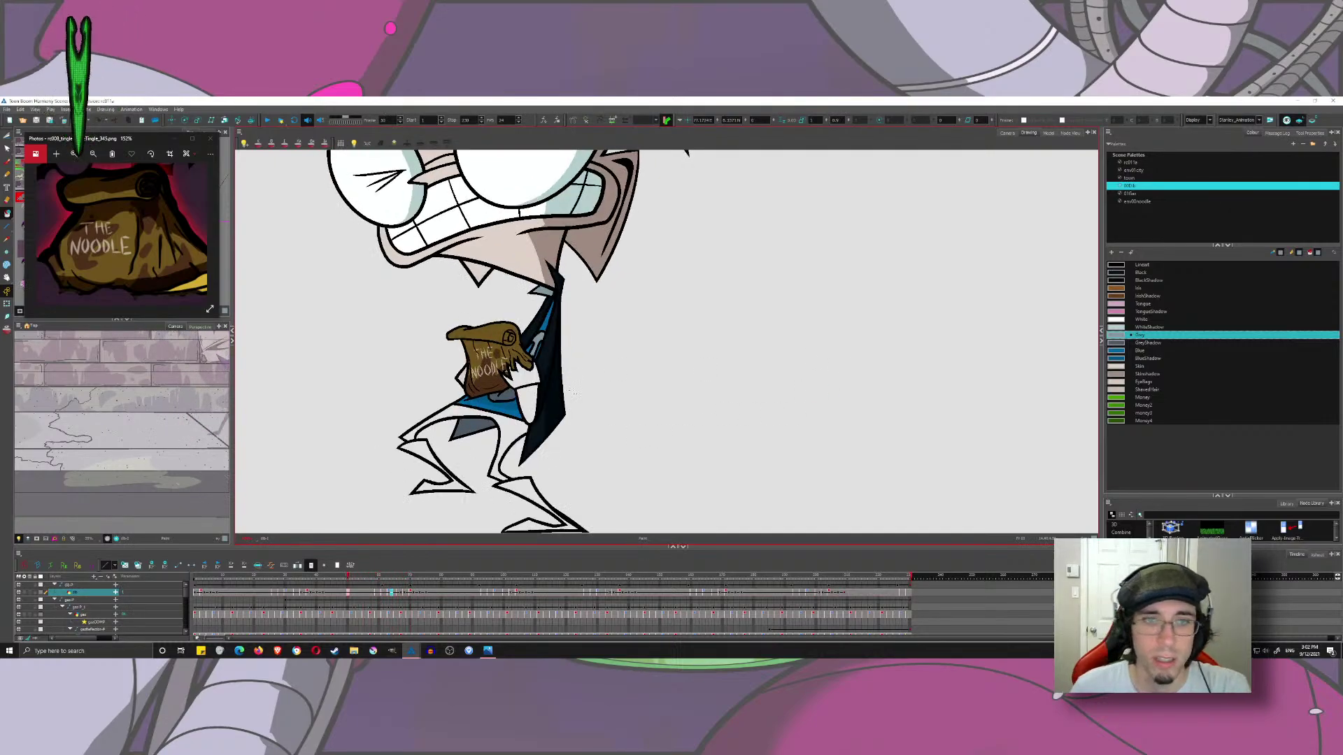
- Fill the hand holding the bag with the Skin colour, finishing with the back-turned pose
left_click(1119, 368)
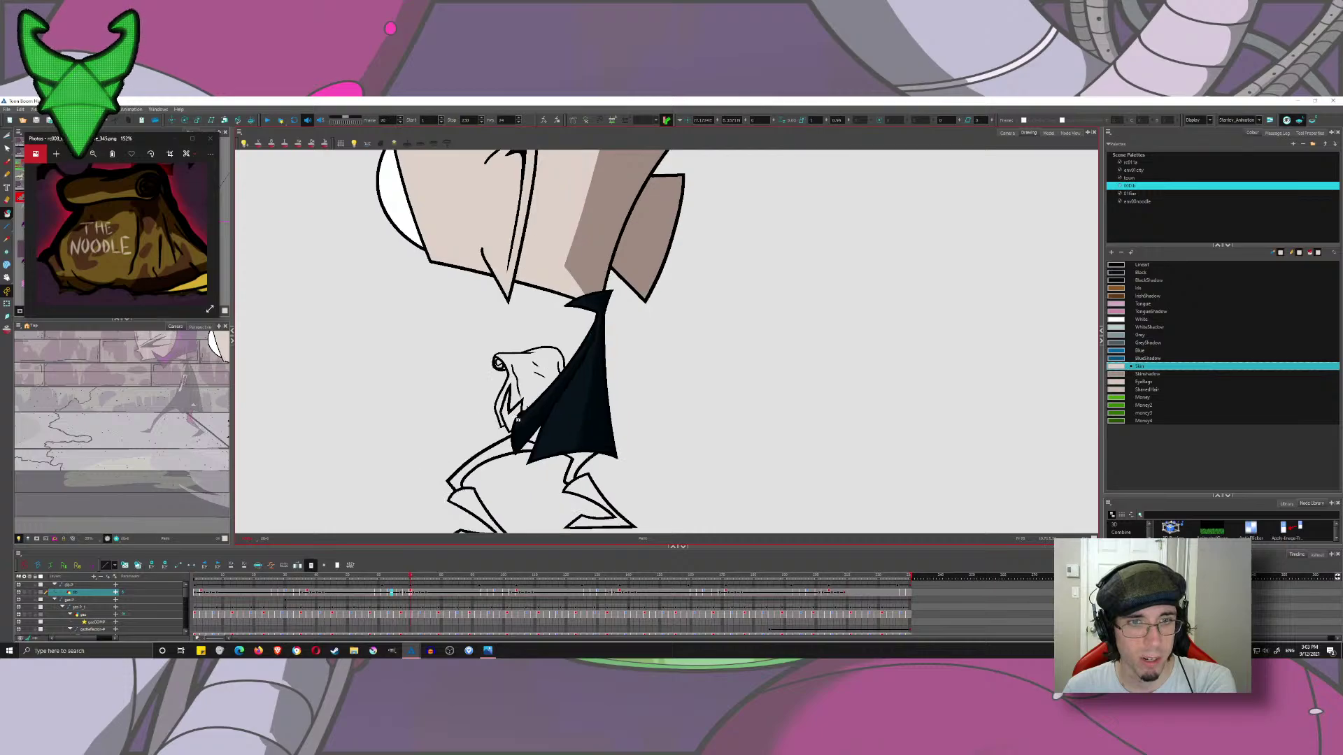
key("period")
key("period")
key("period")
key("period")
key("period")
key("period")
key("period")
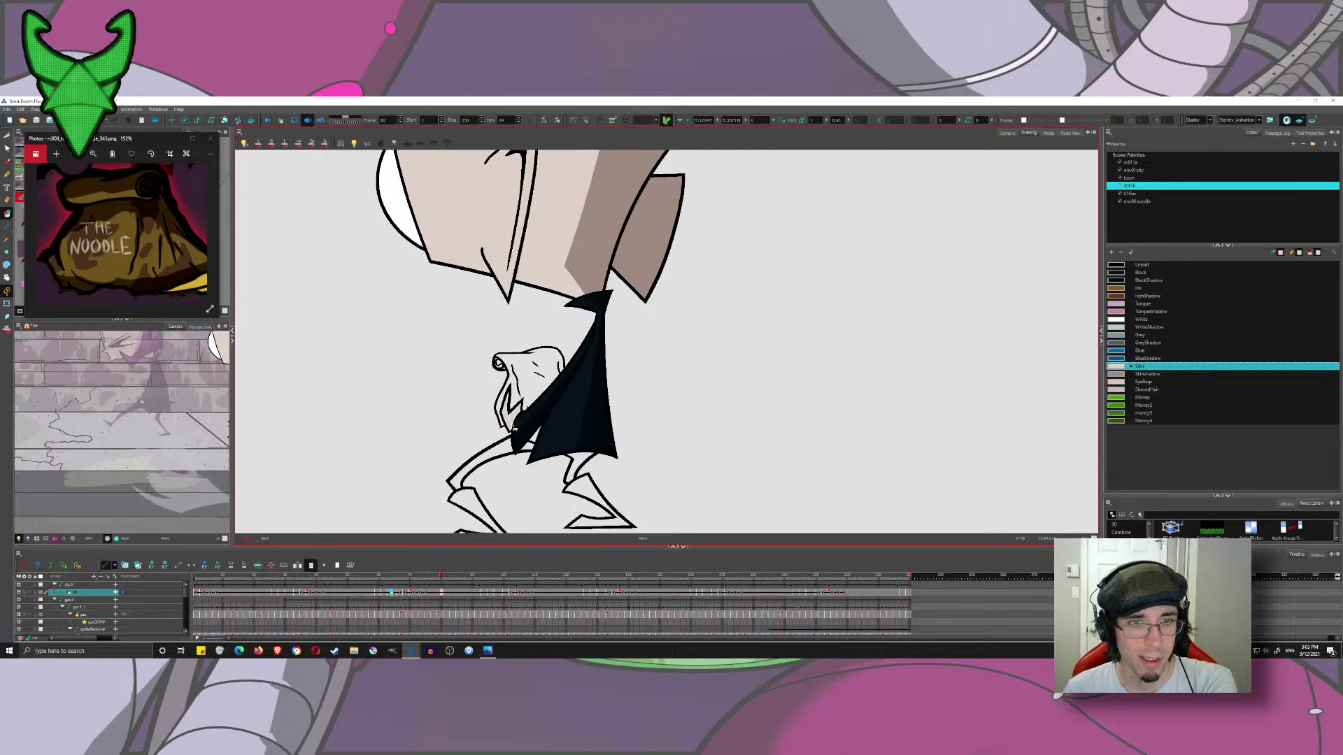
- Return to the NOODLE bag drawing and fill the sleeve below the hand with GreyShadow
key("comma")
key("comma")
key("comma")
key("comma")
key("comma")
key("comma")
key("comma")
key("comma")
key("comma")
key("comma")
key("comma")
key("comma")
key("comma")
key("comma")
key("comma")
key("f")
key("f")
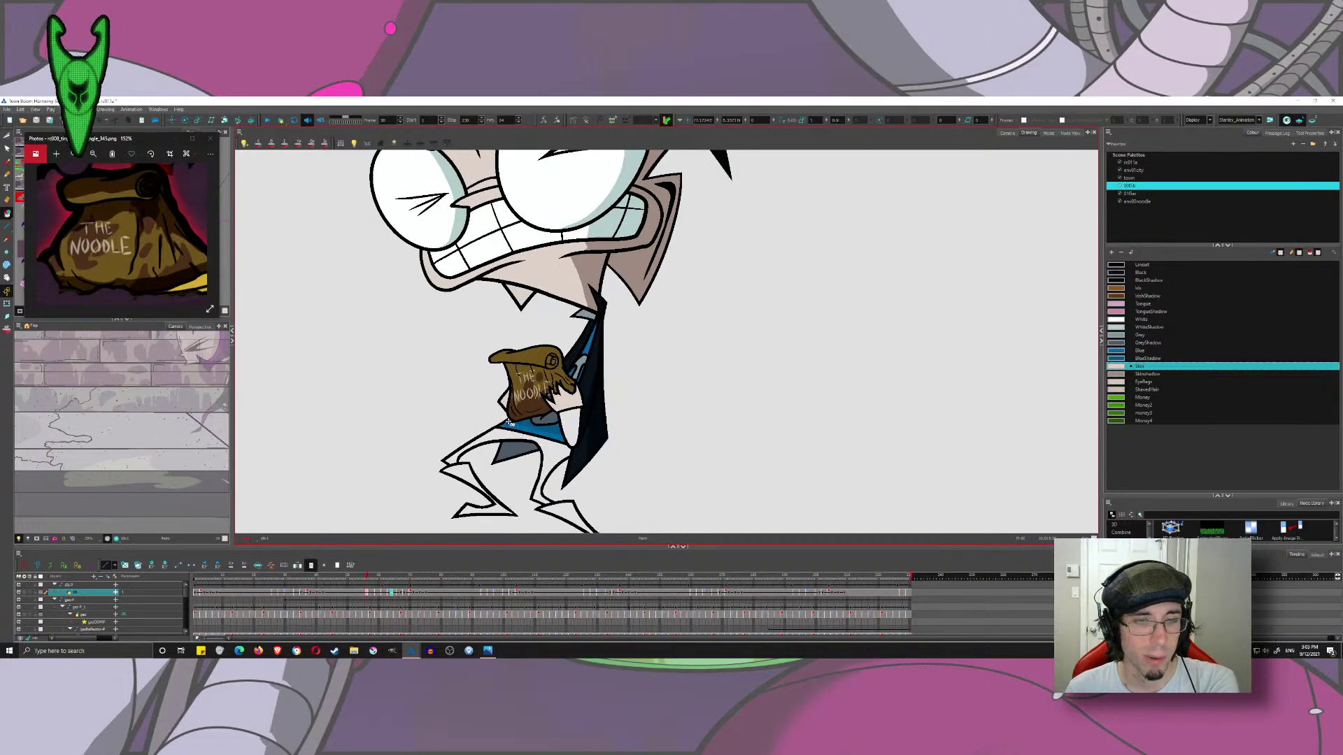
left_click(1111, 343)
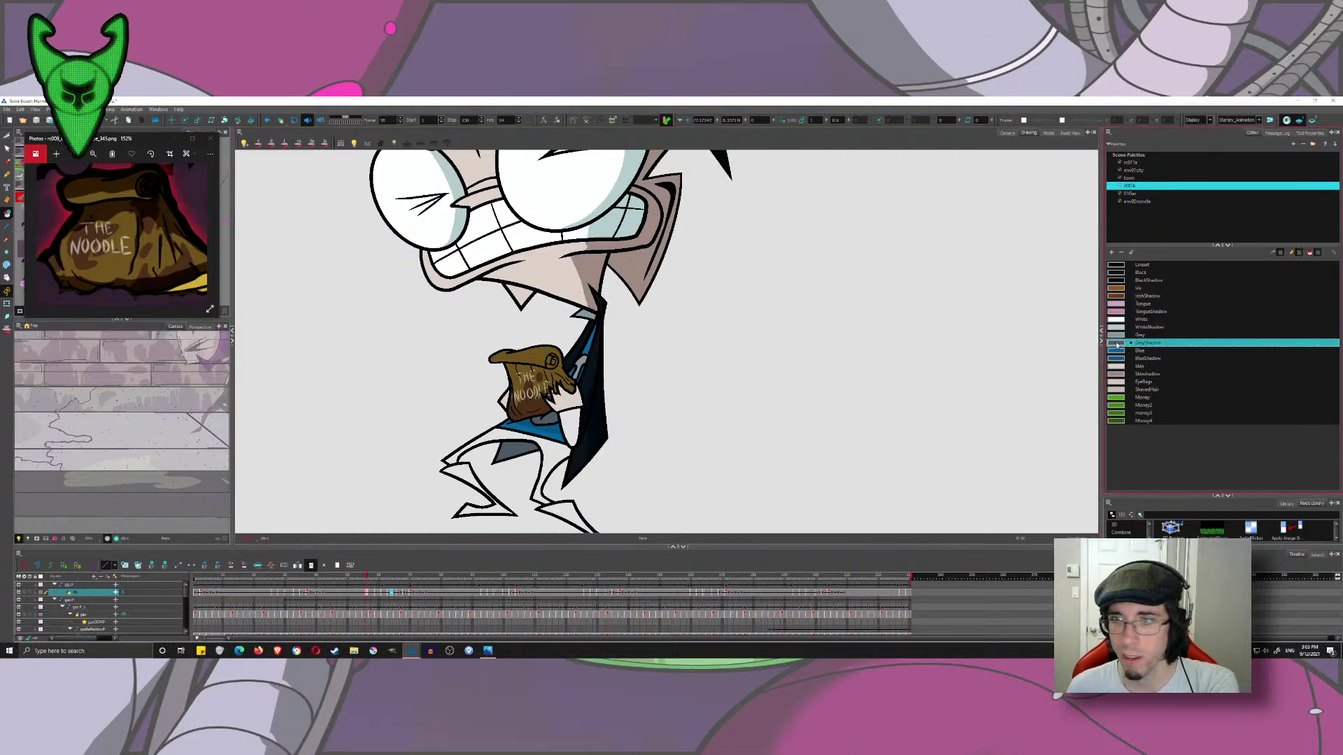
left_click(570, 431)
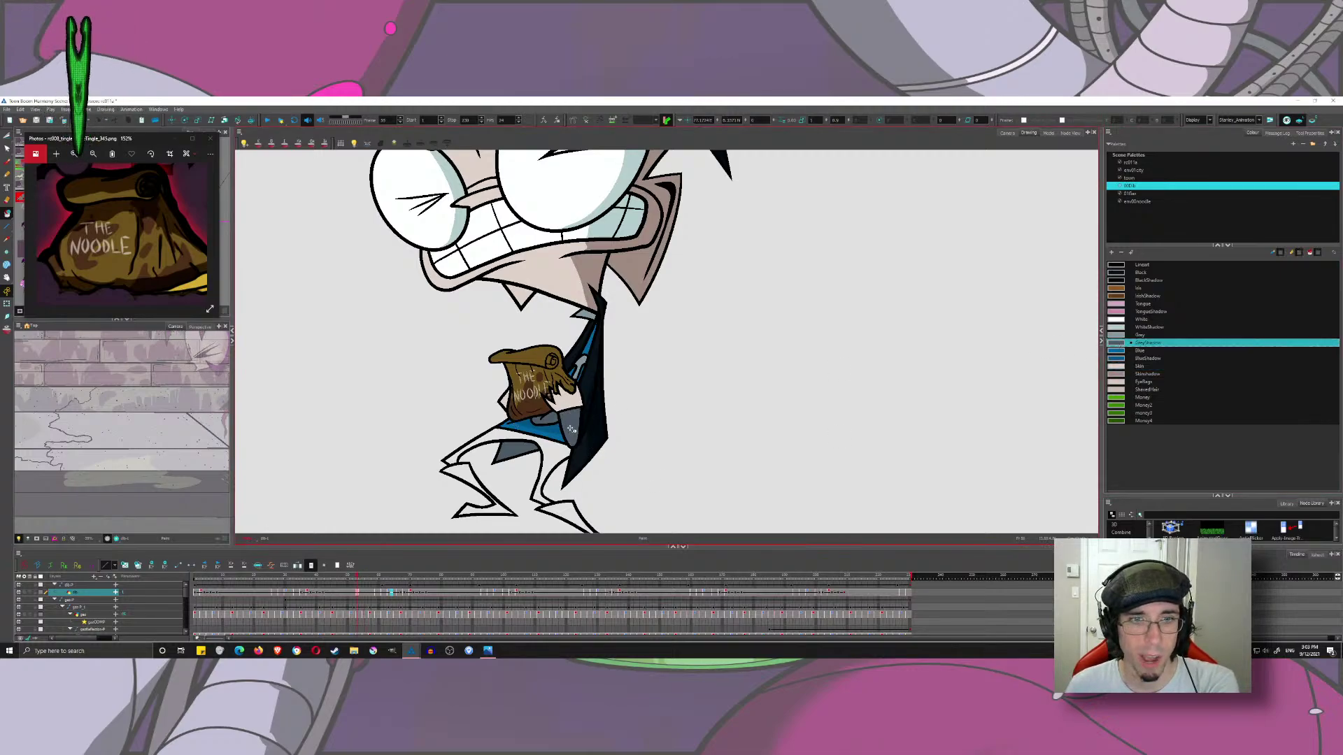
- Fill the sleeve with GreyShadow on the following drawings, up to the first pose with the uncoloured bag
key("period")
key("period")
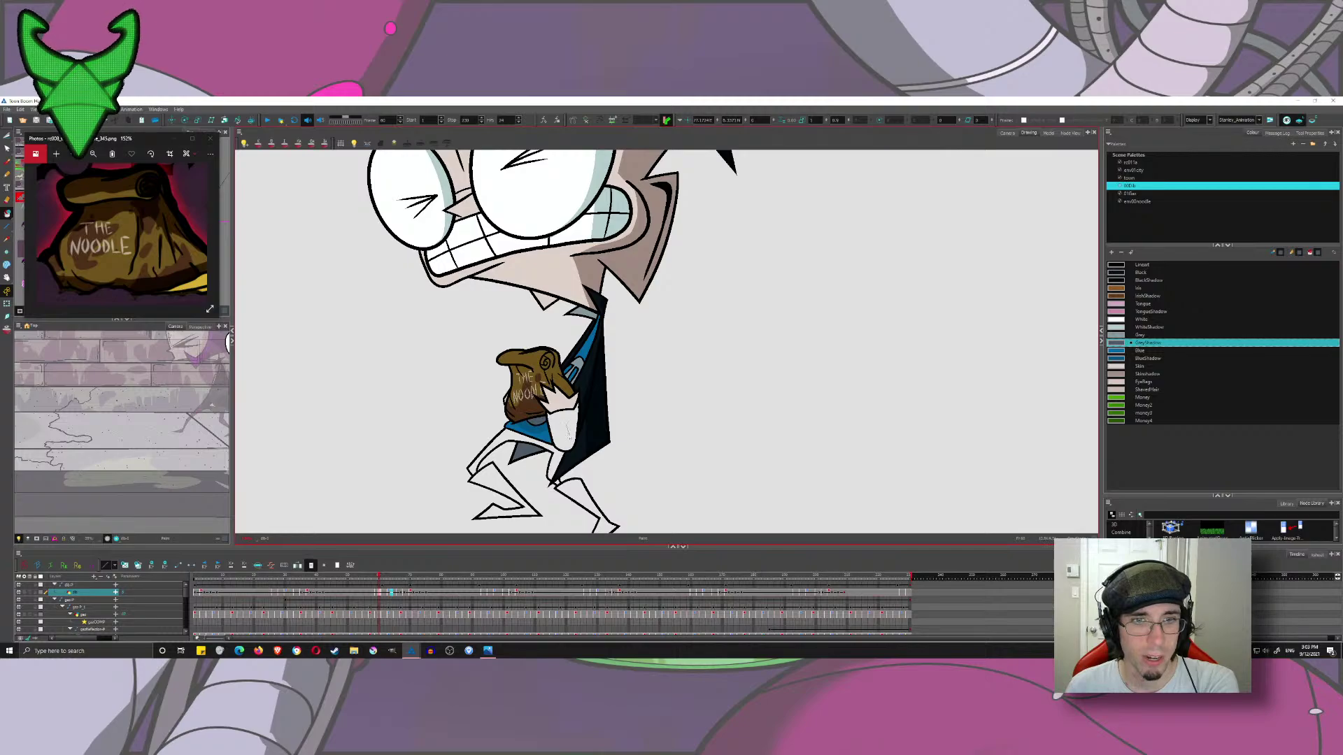
key("period")
key("period")
key("period")
key("period")
key("period")
key("period")
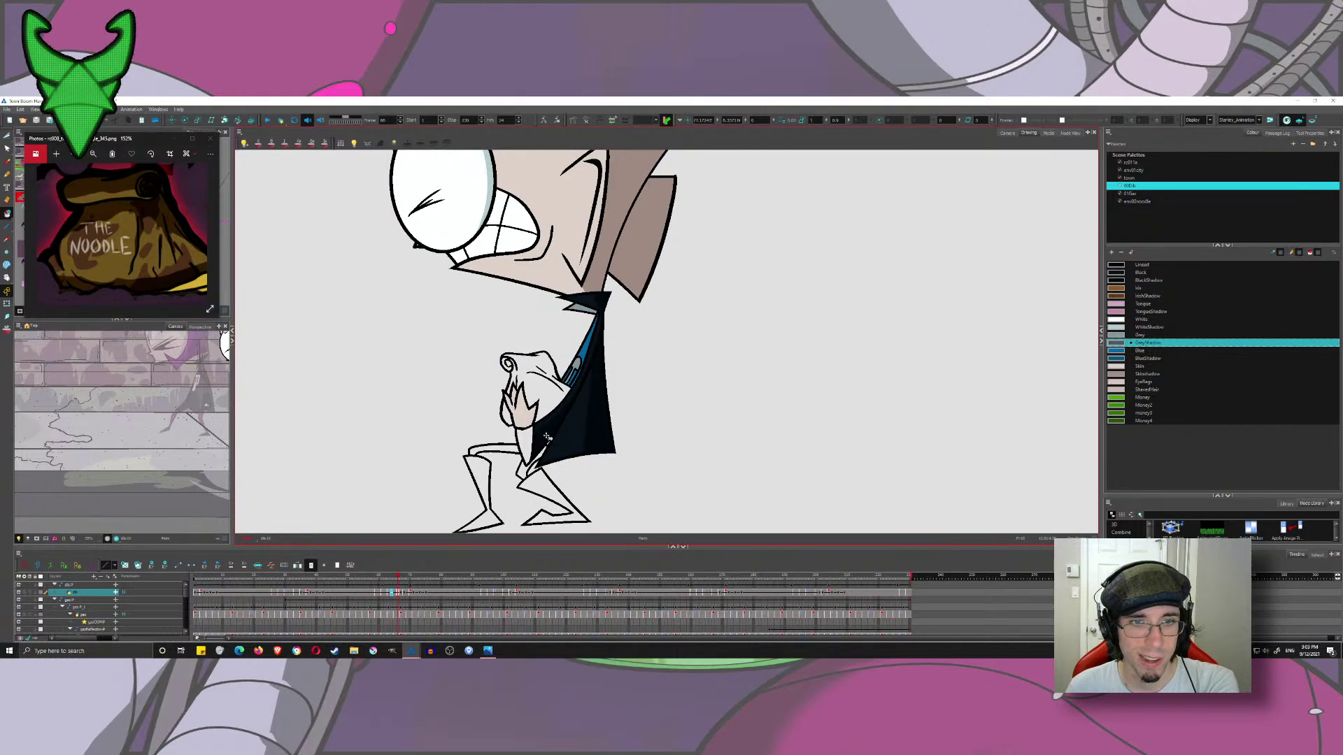
key("period")
key("period")
key("comma")
key("comma")
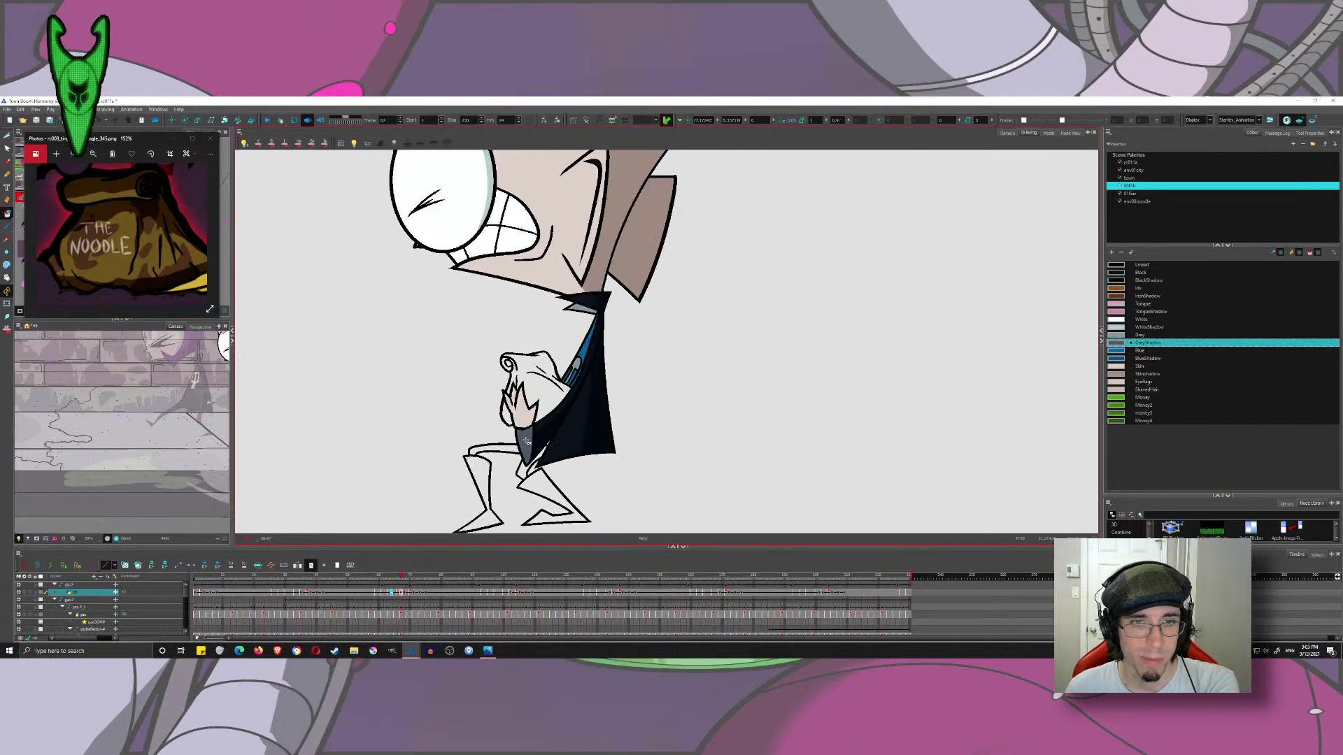
- Flip back and forth through the frames to examine the sleeve, hand and coat colouring in each pose
key("period")
key("period")
key("period")
key("period")
key("period")
key("period")
key("period")
key("period")
key("period")
key("period")
key("period")
key("period")
key("period")
key("period")
key("period")
key("period")
key("period")
key("period")
key("period")
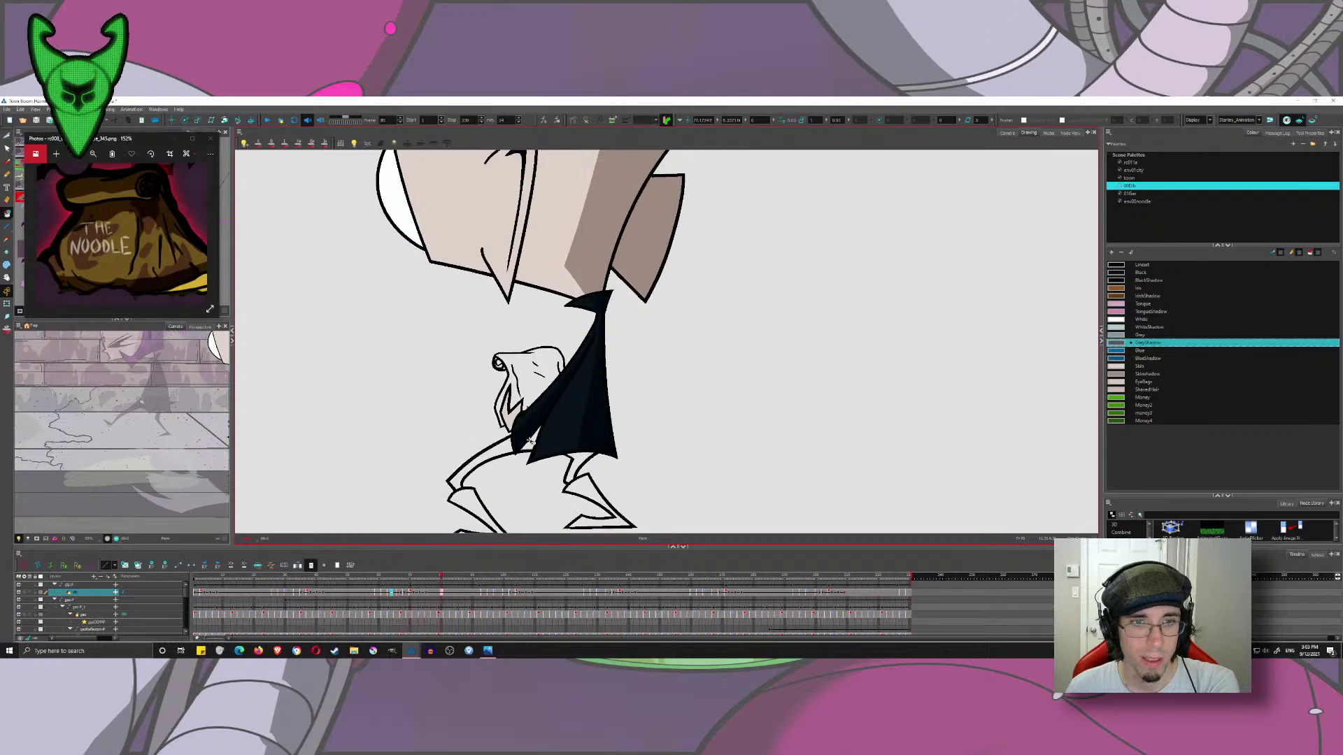
key("comma")
key("comma")
key("comma")
key("comma")
key("comma")
key("comma")
key("comma")
key("comma")
key("comma")
key("comma")
key("comma")
key("comma")
key("comma")
key("comma")
key("comma")
key("comma")
key("comma")
key("comma")
key("comma")
key("comma")
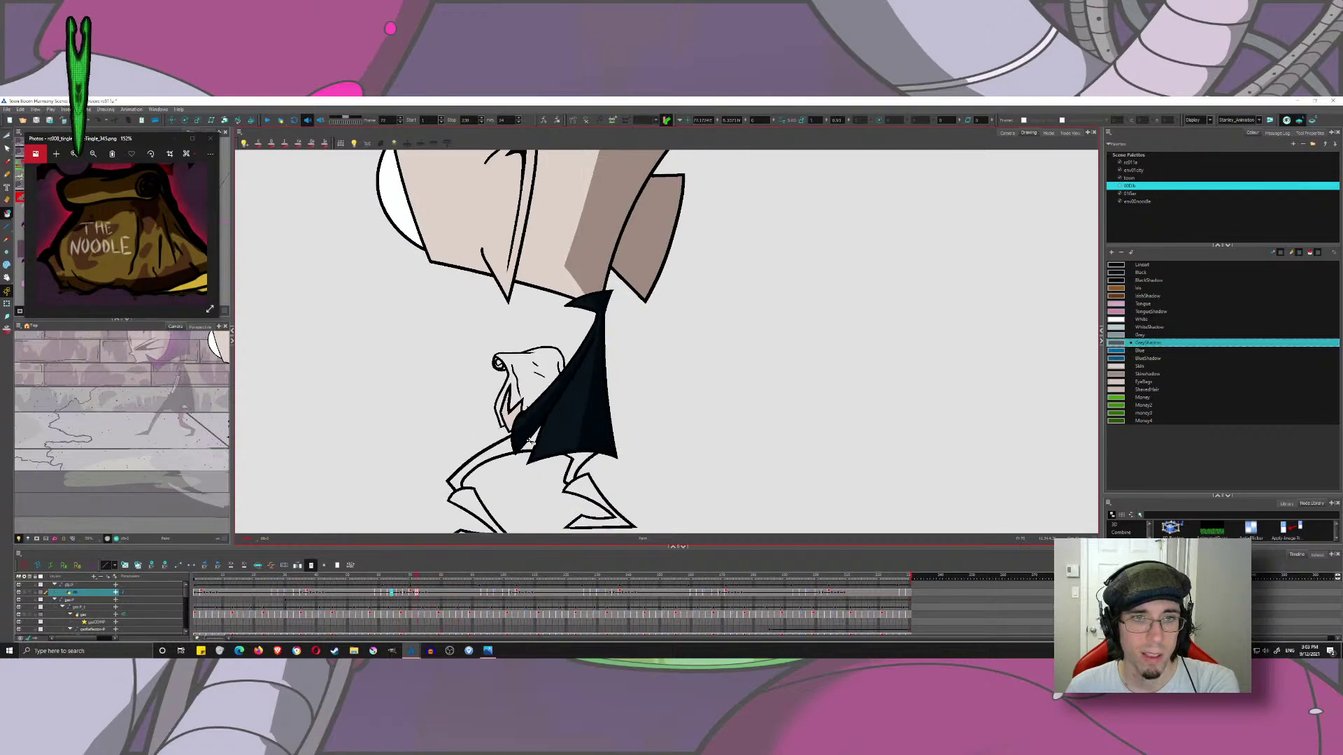
key("period")
key("period")
key("period")
key("period")
key("period")
key("period")
key("period")
key("period")
key("period")
key("period")
key("period")
key("period")
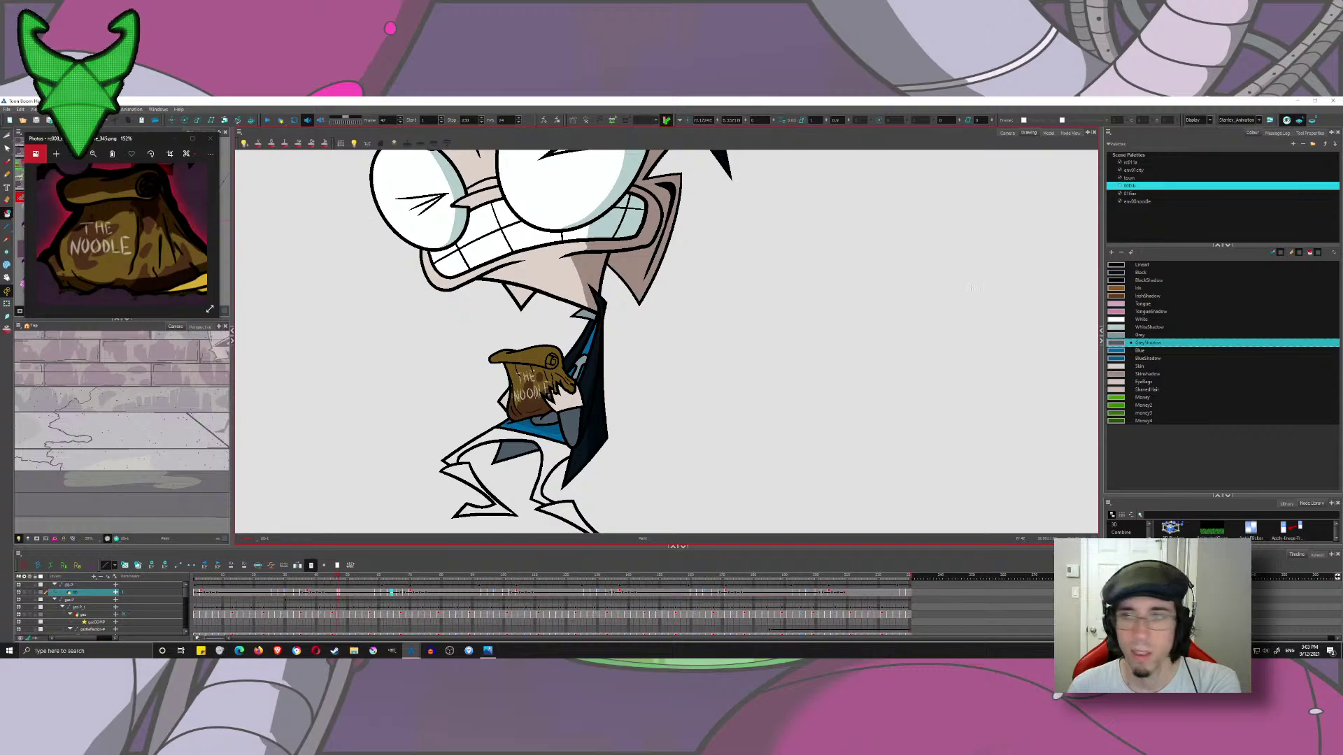
- Switch to the noodle palette's brown bag colour and fill the bag and its rolled top on the first uncoloured side pose
left_click(1144, 203)
left_click(1114, 343)
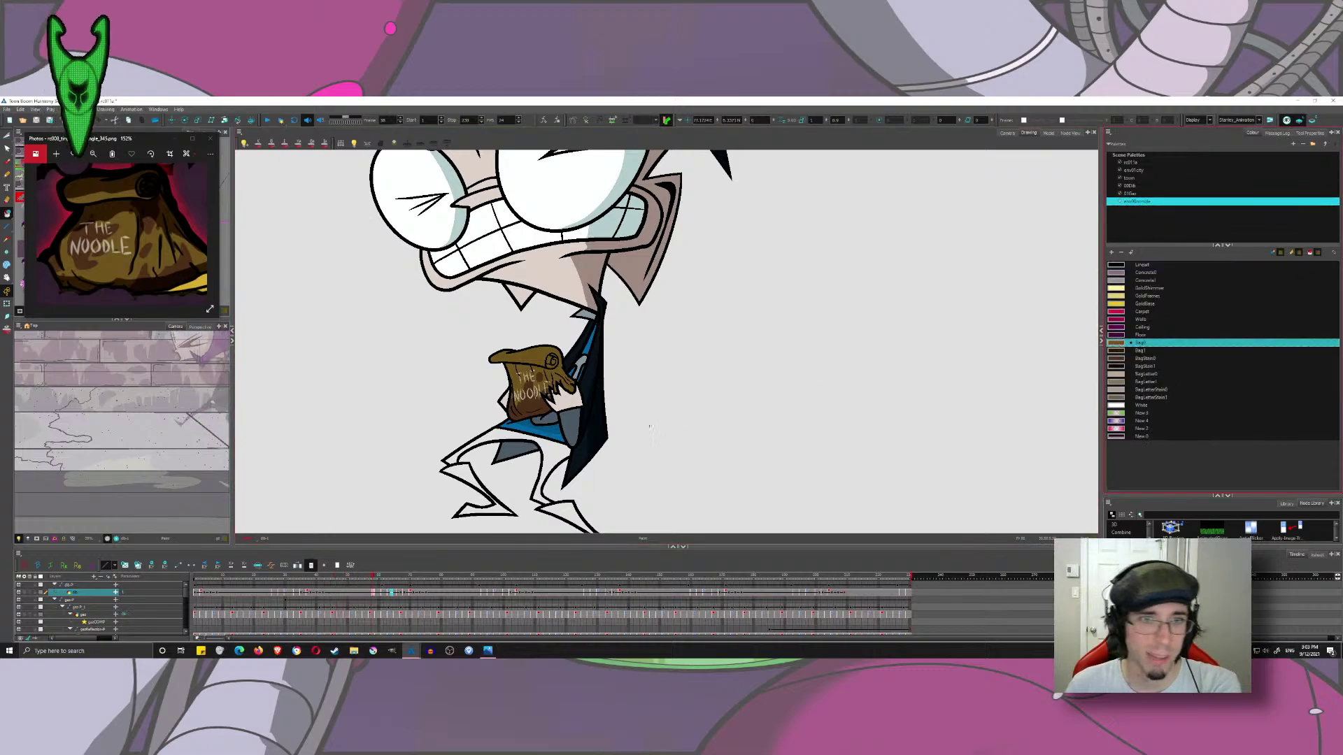
key("period")
key("period")
key("period")
key("period")
key("period")
key("period")
key("period")
key("period")
key("period")
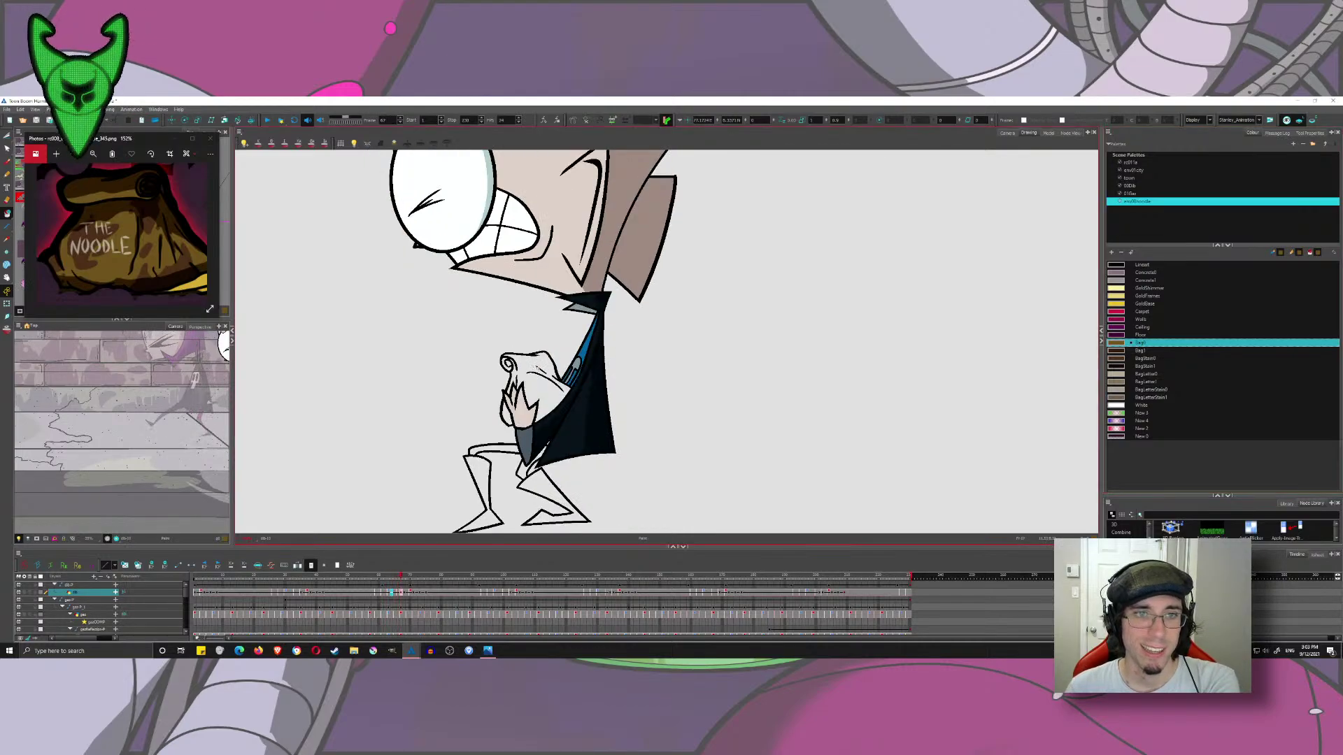
left_click(537, 368)
left_click(506, 415)
left_click(509, 363)
- Fill the bag with the same brown on the following back-turned drawing
key("period")
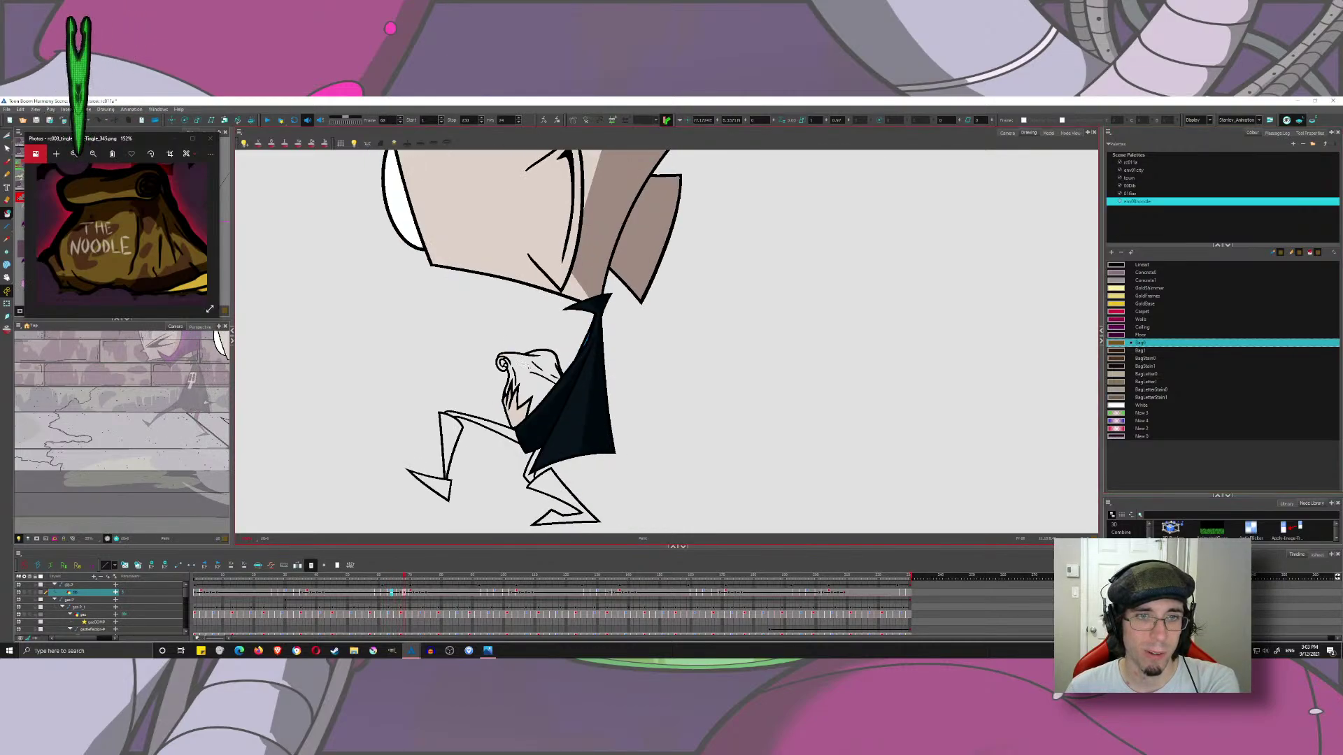
key("period")
left_click(544, 371)
mouse_move(533, 347)
left_mouse_down()
mouse_move(532, 308)
mouse_move(538, 383)
left_mouse_up()
- Advance to the outline-only back-turned pose with the uncoloured bag and fill the bag and its roll with the brown bag colour
key("period")
key("period")
key("period")
key("period")
key("period")
key("period")
key("period")
key("period")
key("period")
key("period")
key("period")
key("period")
key("period")
key("period")
key("period")
key("period")
key("period")
key("period")
key("period")
key("period")
key("period")
key("period")
key("period")
key("period")
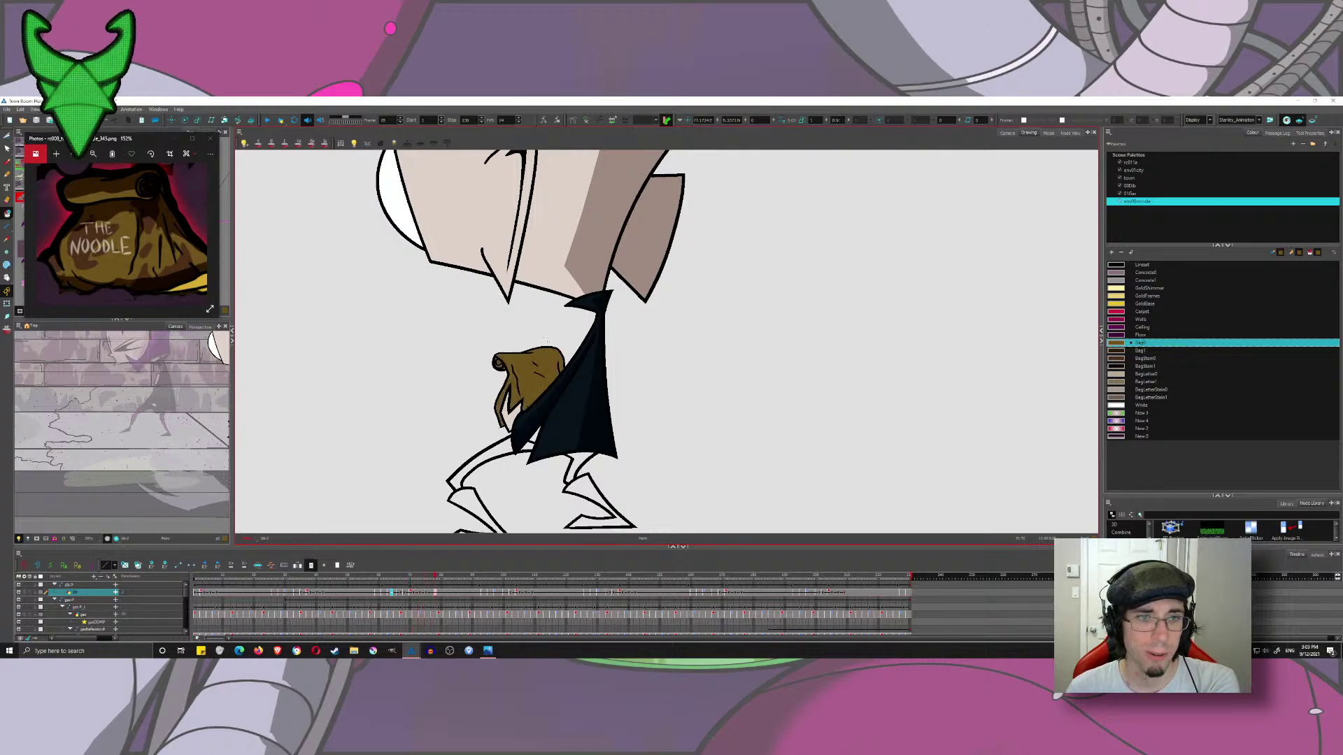
key("comma")
key("comma")
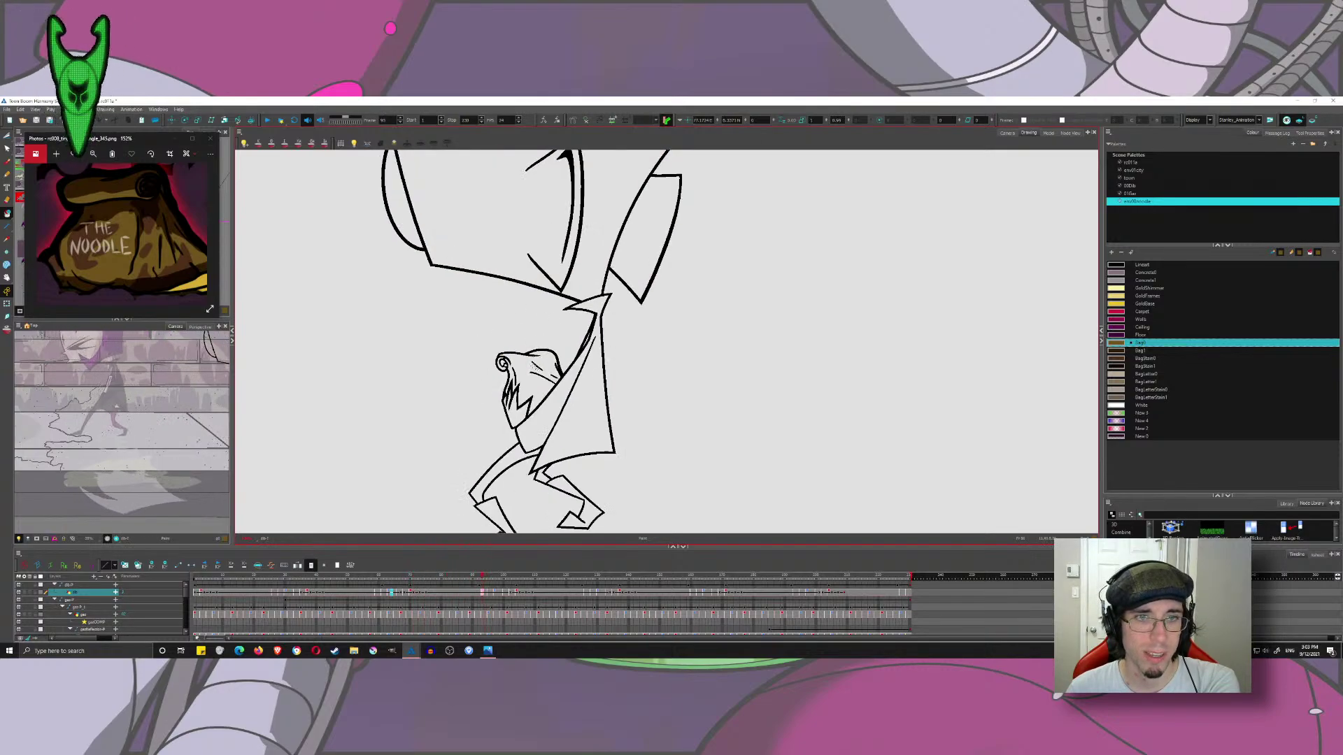
left_click(518, 384)
left_click_drag(494, 367, 511, 372)
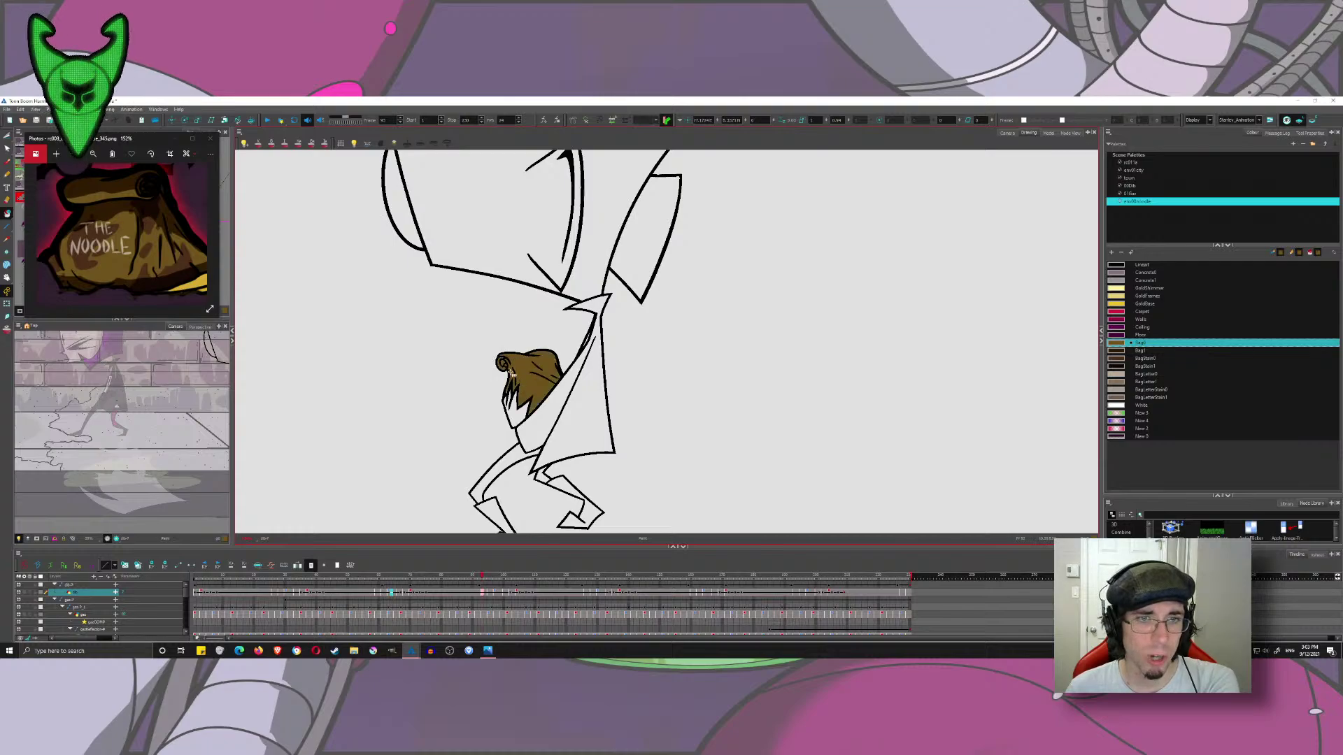
- Fill the bag brown on the next outline-only pose with clenched teeth, and check the bag on the drawings after it
key("comma")
key("period")
key("period")
key("period")
key("period")
left_click(528, 377)
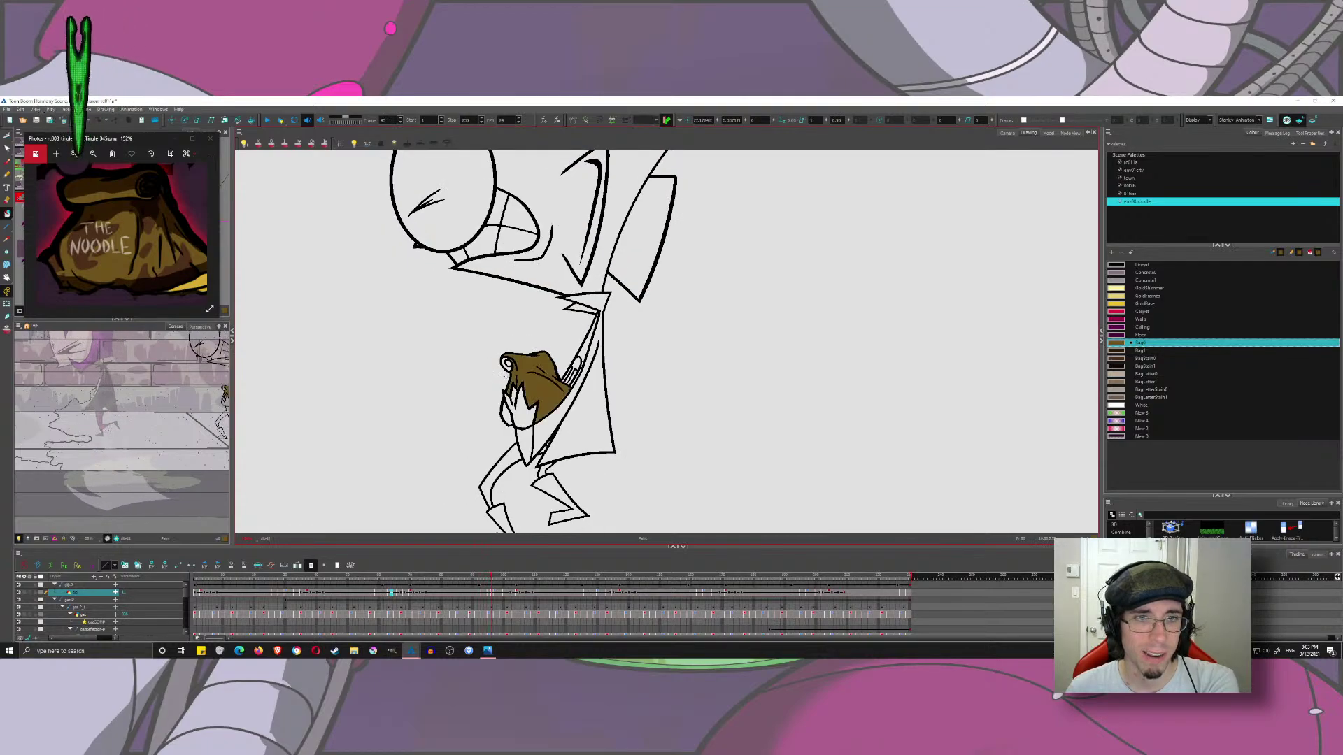
key("period")
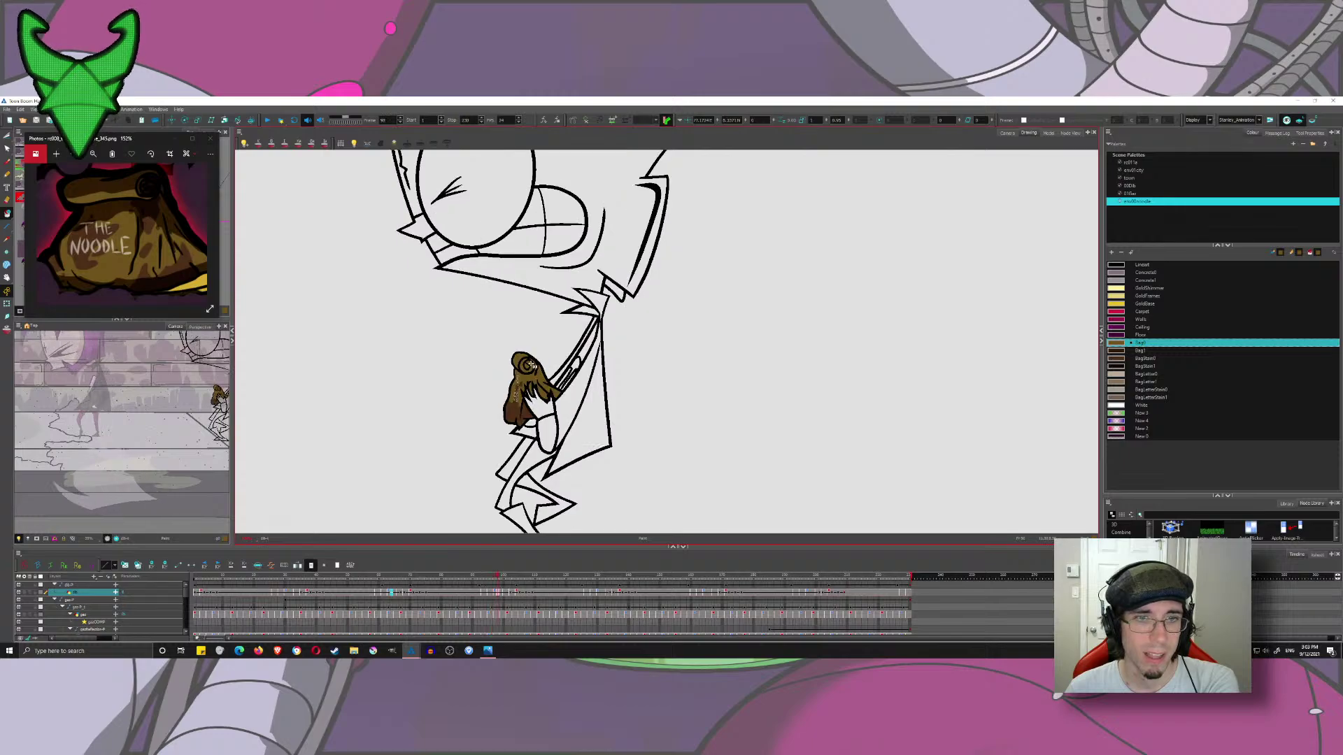
key("period")
key("period")
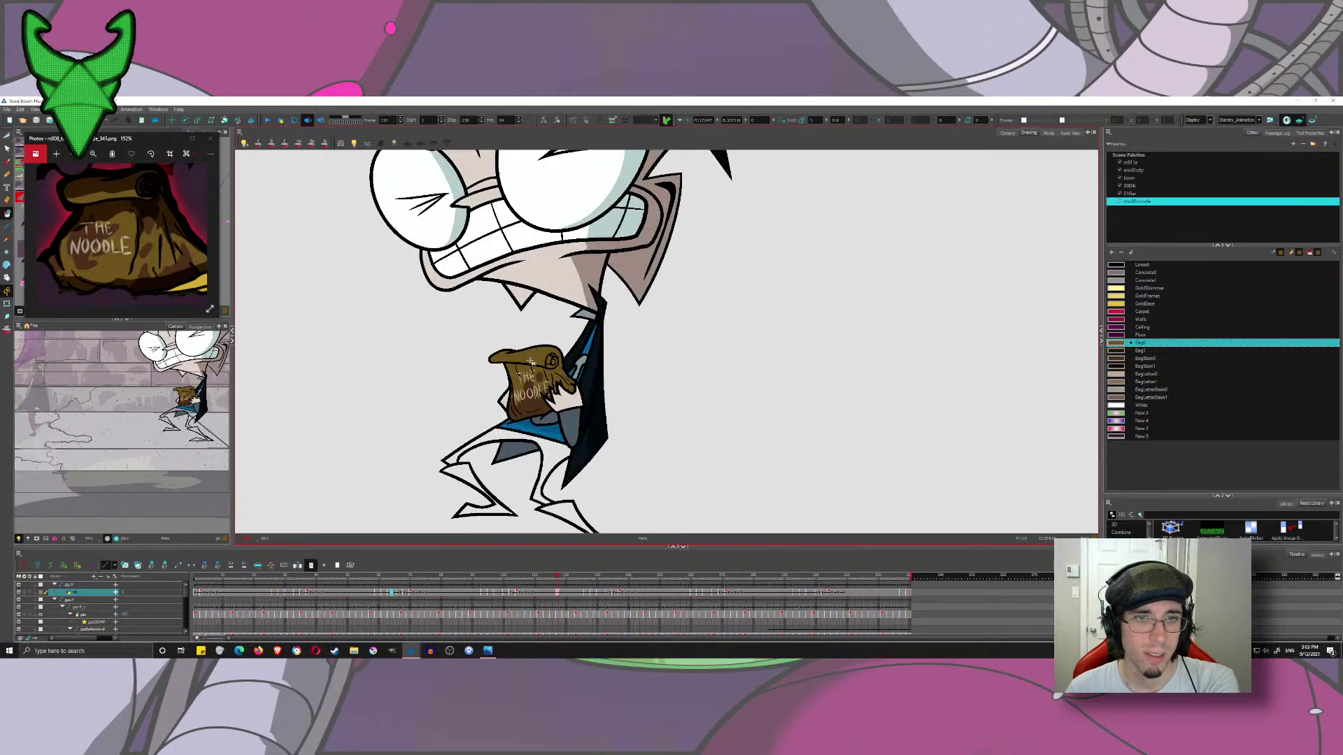
- Pick BlackShadow from the character's palette, return to the first frame and fill both legs
scroll(628, 418, "down", 5)
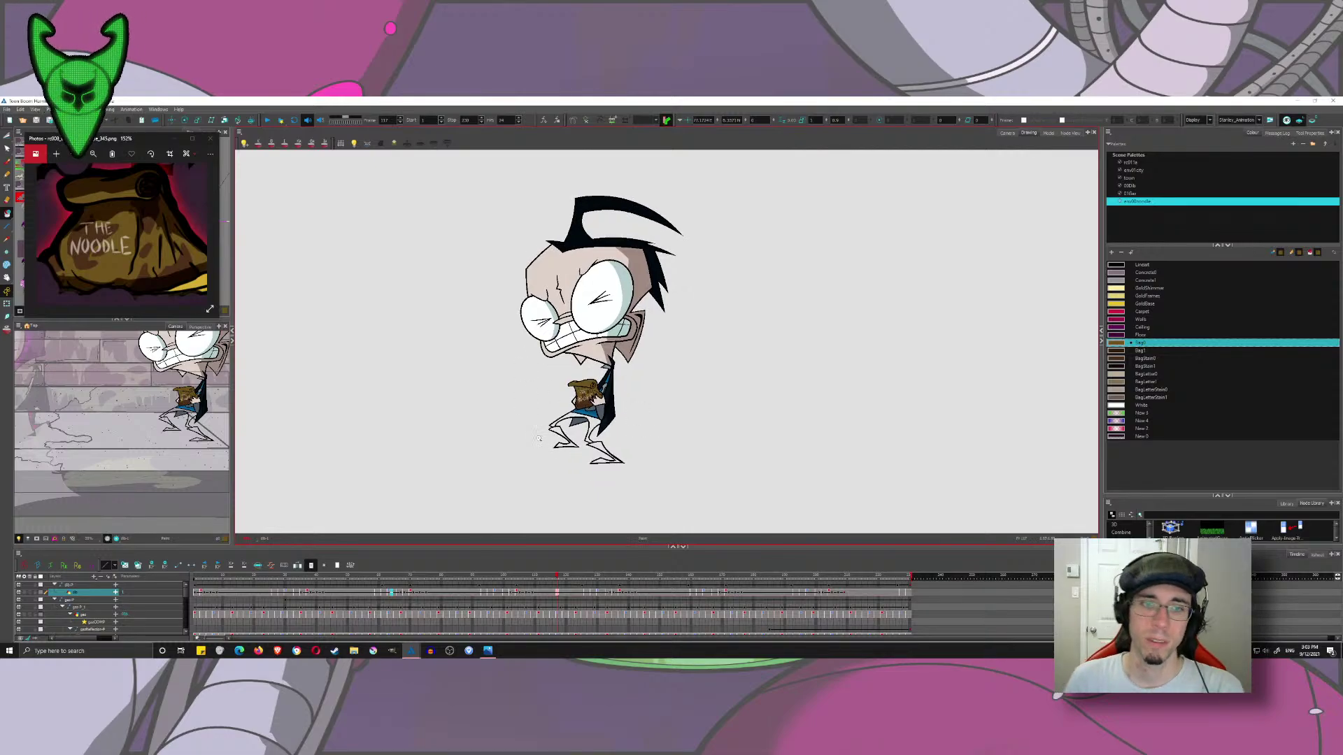
scroll(538, 439, "up", 5)
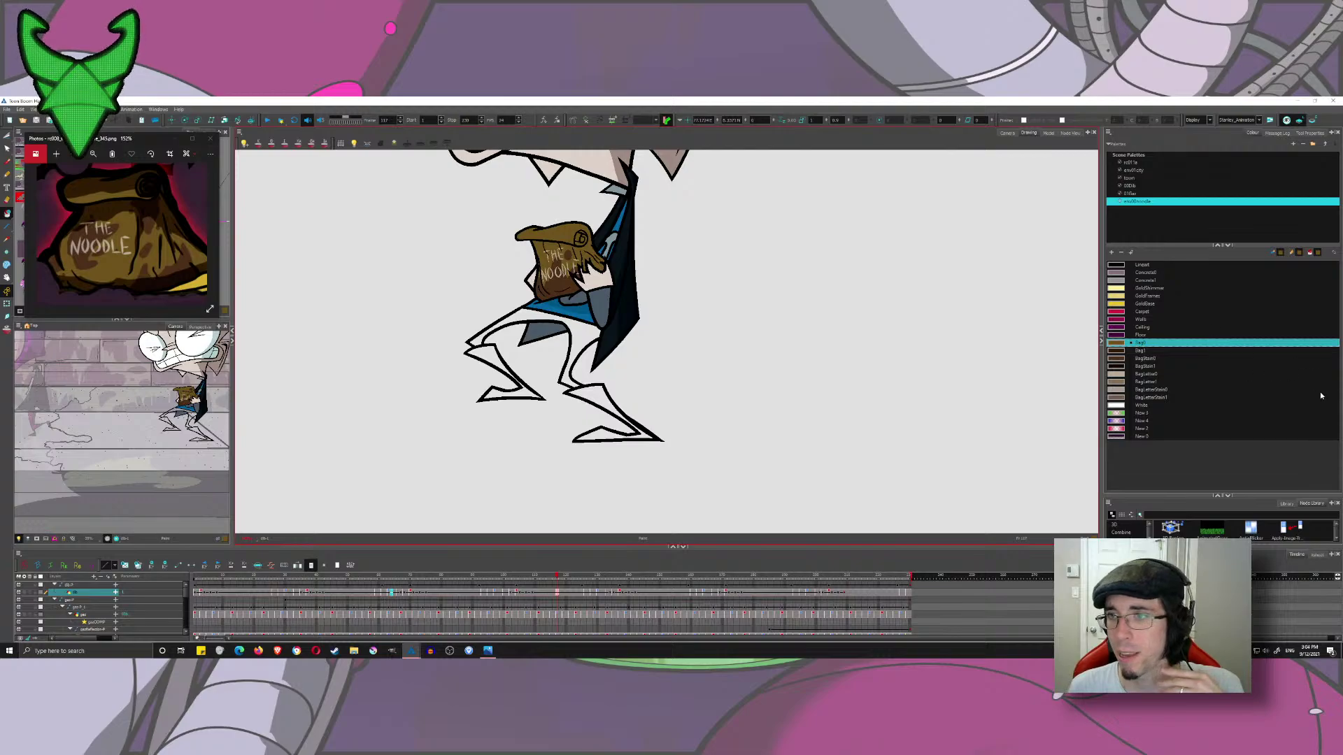
left_click(1131, 186)
left_click(1154, 280)
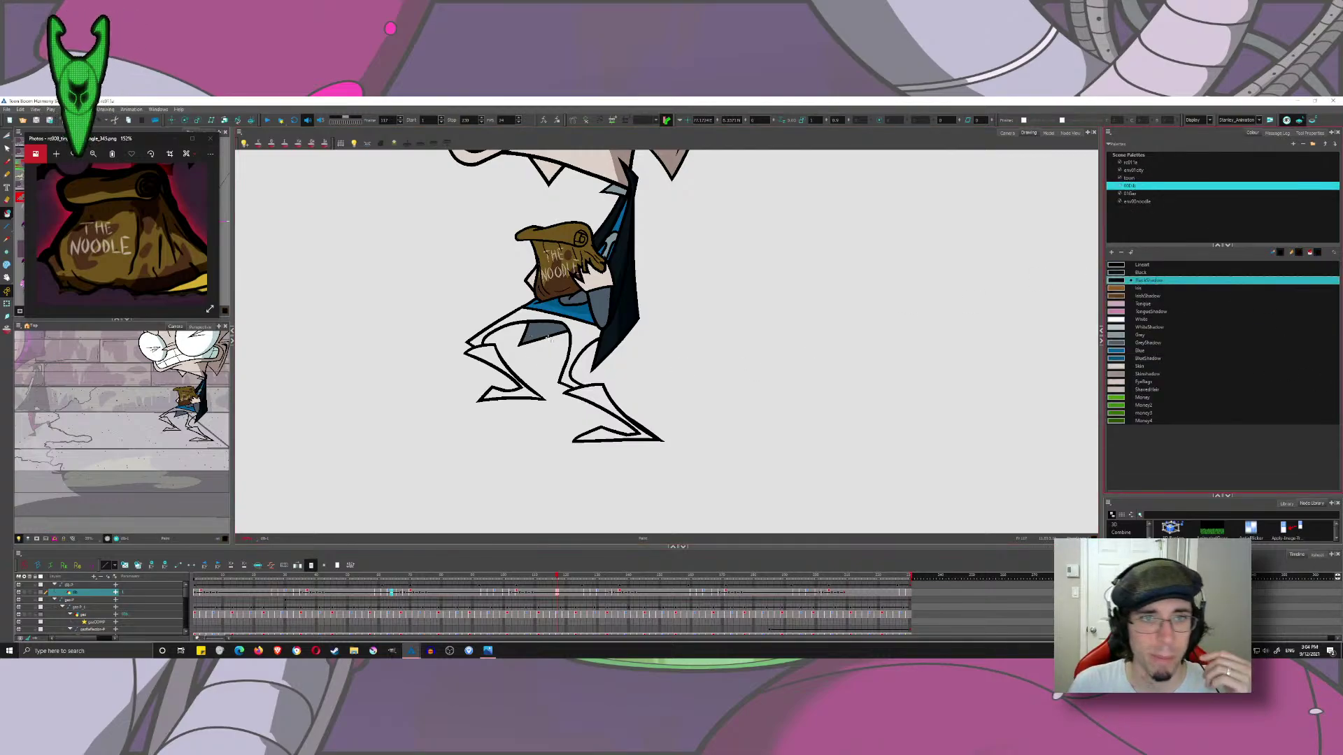
mouse_move(550, 338)
left_mouse_down()
mouse_move(661, 455)
mouse_move(602, 398)
mouse_move(612, 442)
left_mouse_up()
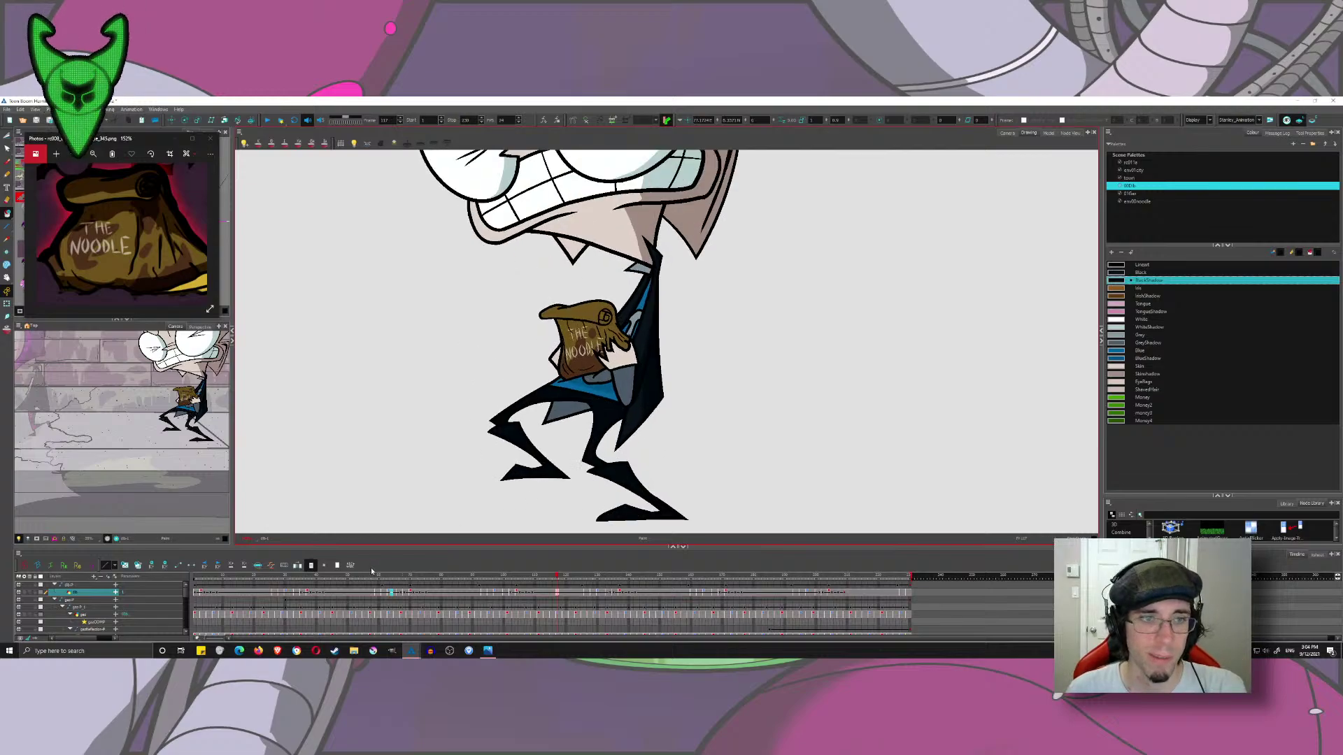
key("ctrl+z")
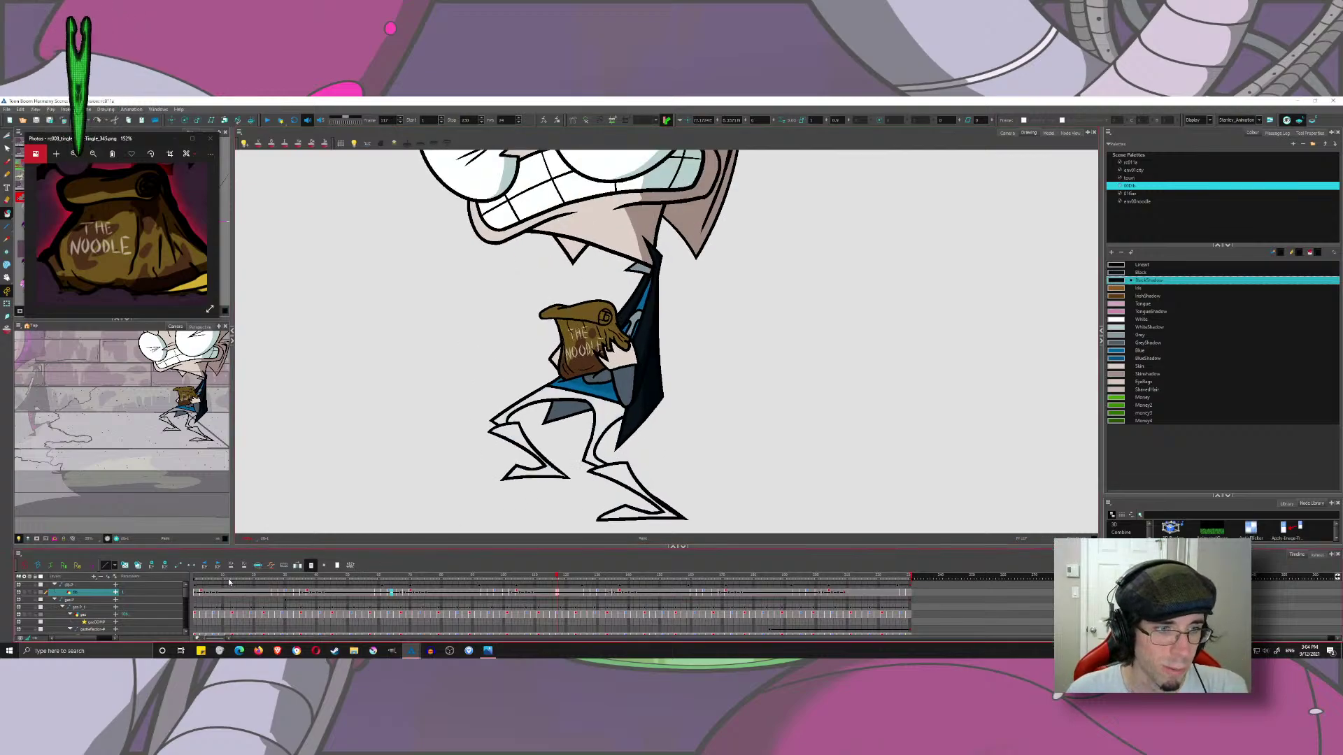
left_click(196, 578)
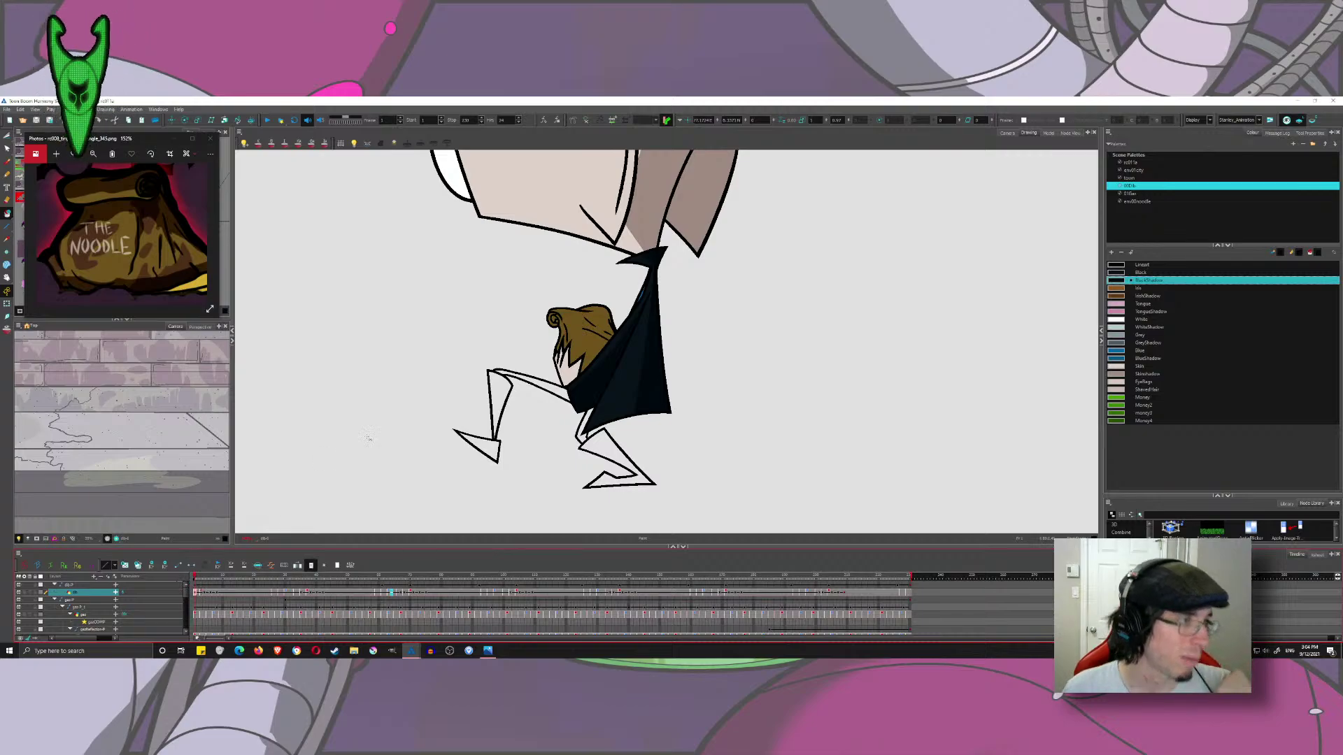
mouse_move(676, 446)
left_mouse_down()
mouse_move(595, 509)
mouse_move(624, 358)
left_mouse_up()
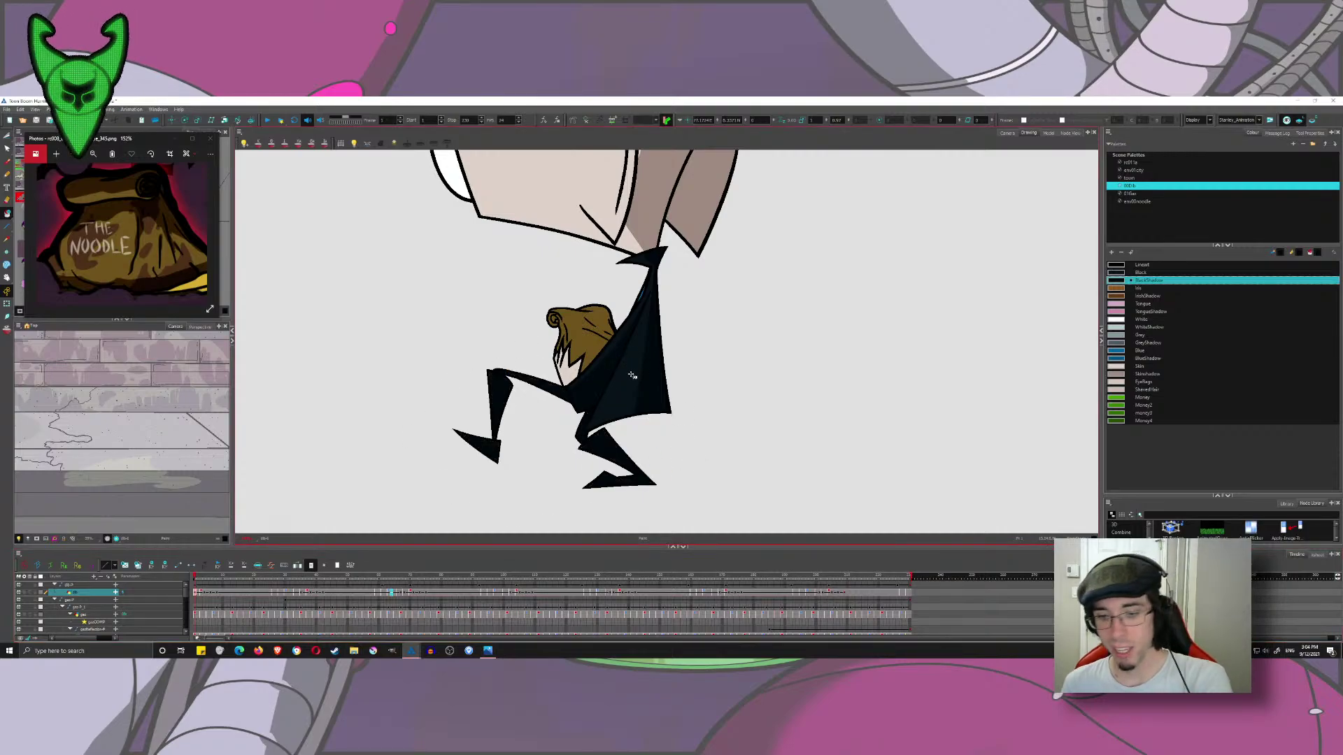
- Fill the legs with BlackShadow on the next back-turned pose and colour the gap between coat and leg with BlueShadow
key("g")
mouse_move(689, 458)
left_mouse_down()
mouse_move(671, 403)
mouse_move(728, 480)
left_mouse_up()
key("ctrl+z")
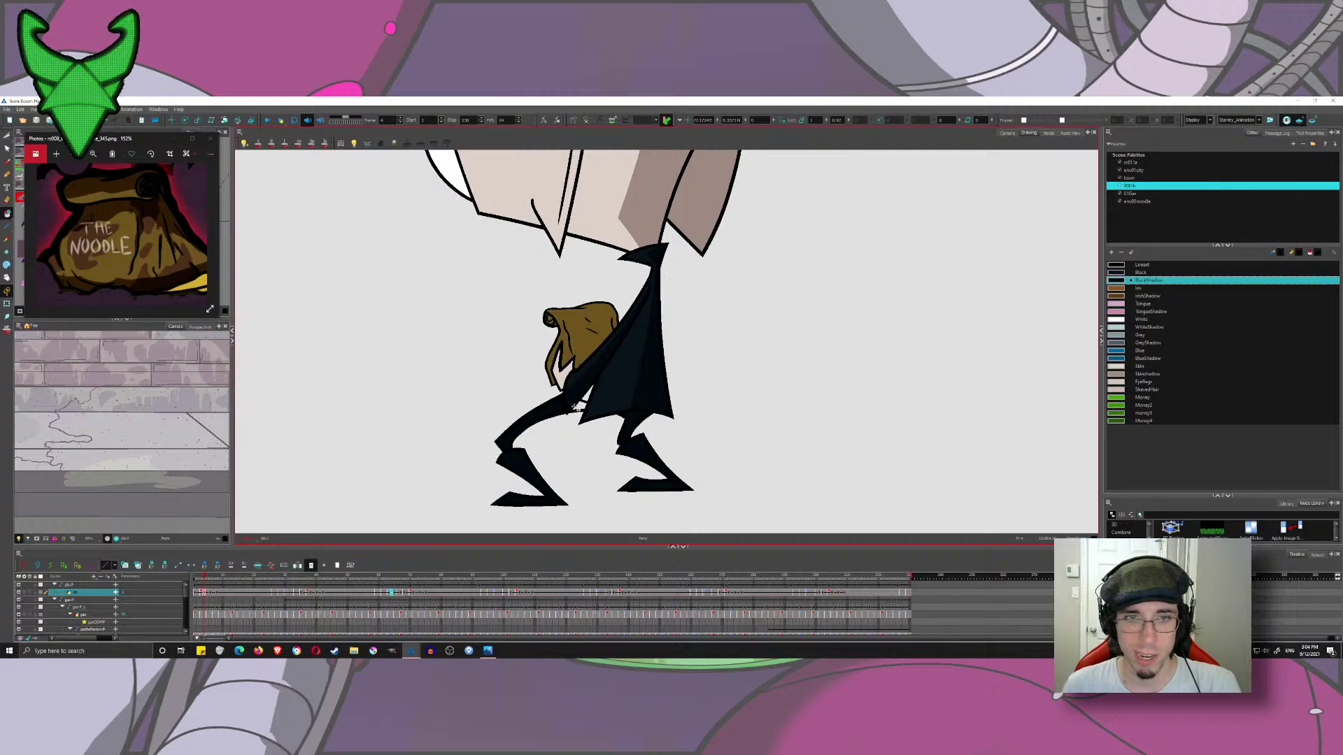
left_click(1121, 358)
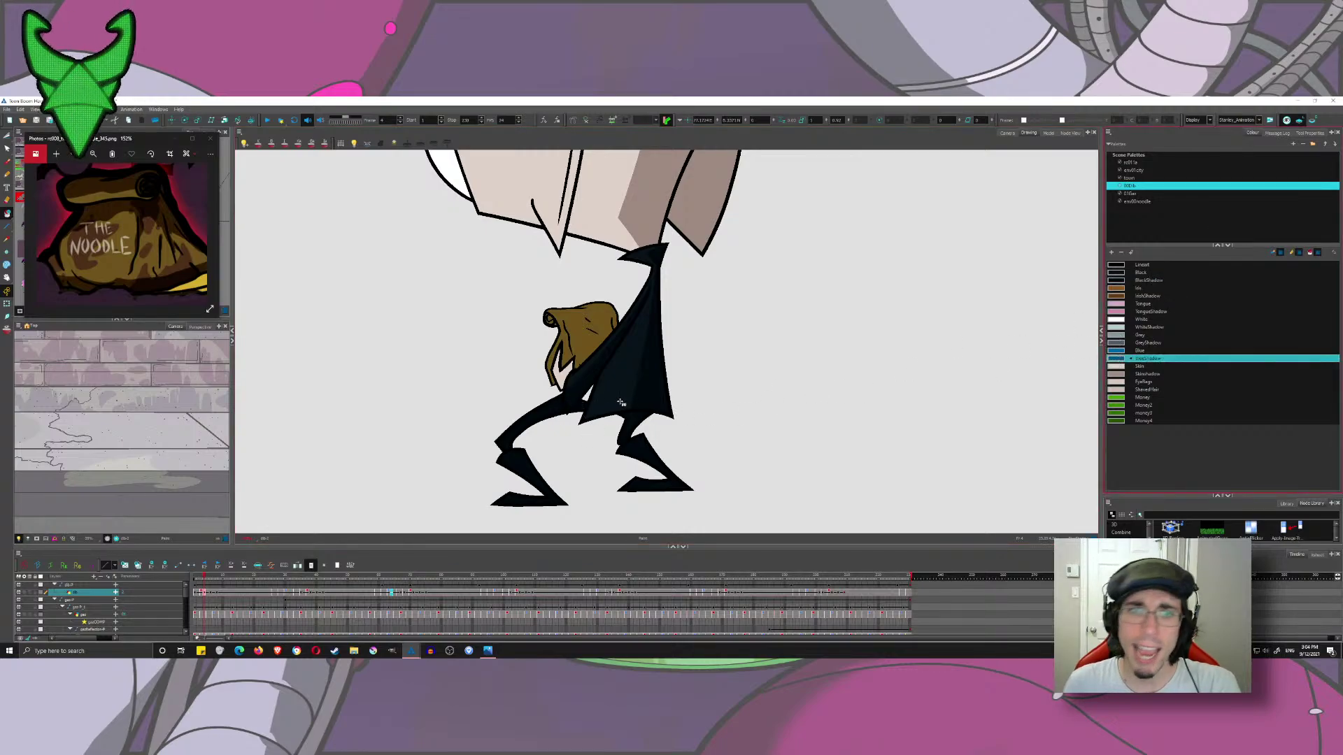
left_click(589, 392)
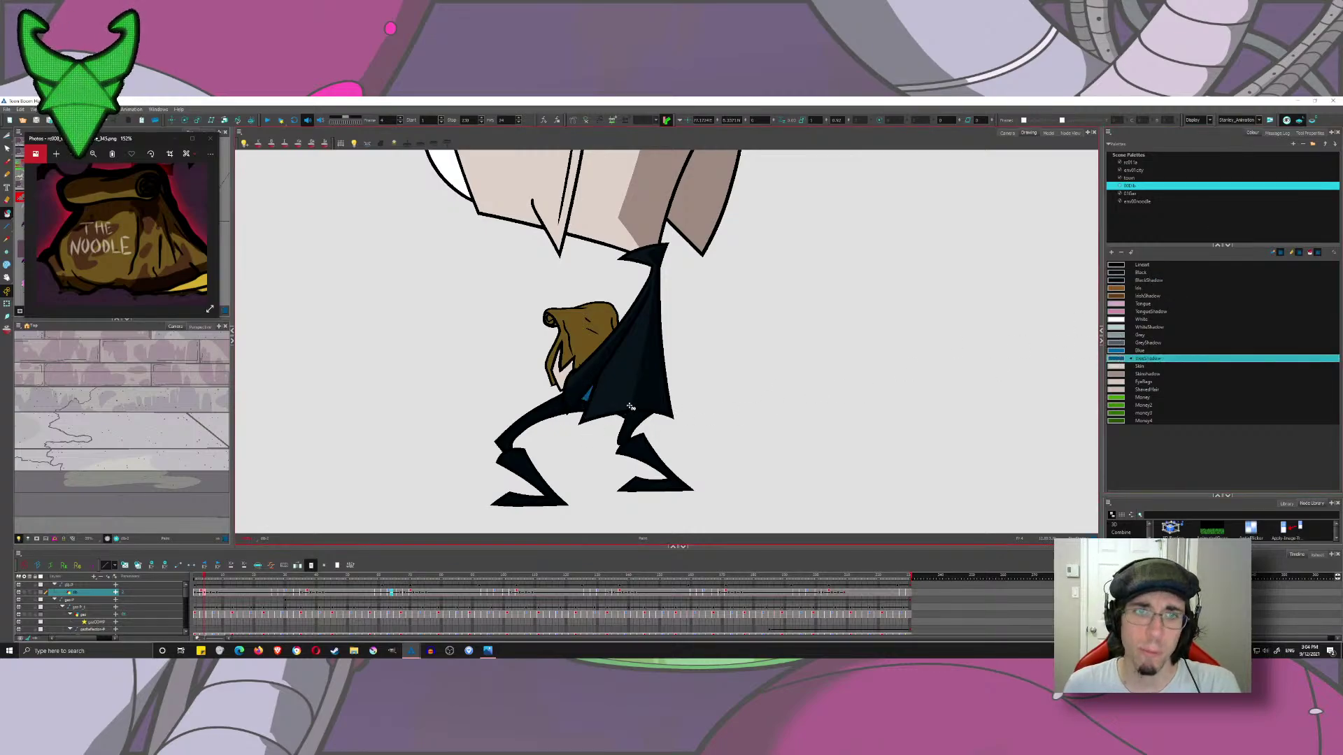
- Switch back to BlackShadow and fill both legs through the outline-only back-turned pose and the clenched-teeth pose after it
left_click(1114, 281)
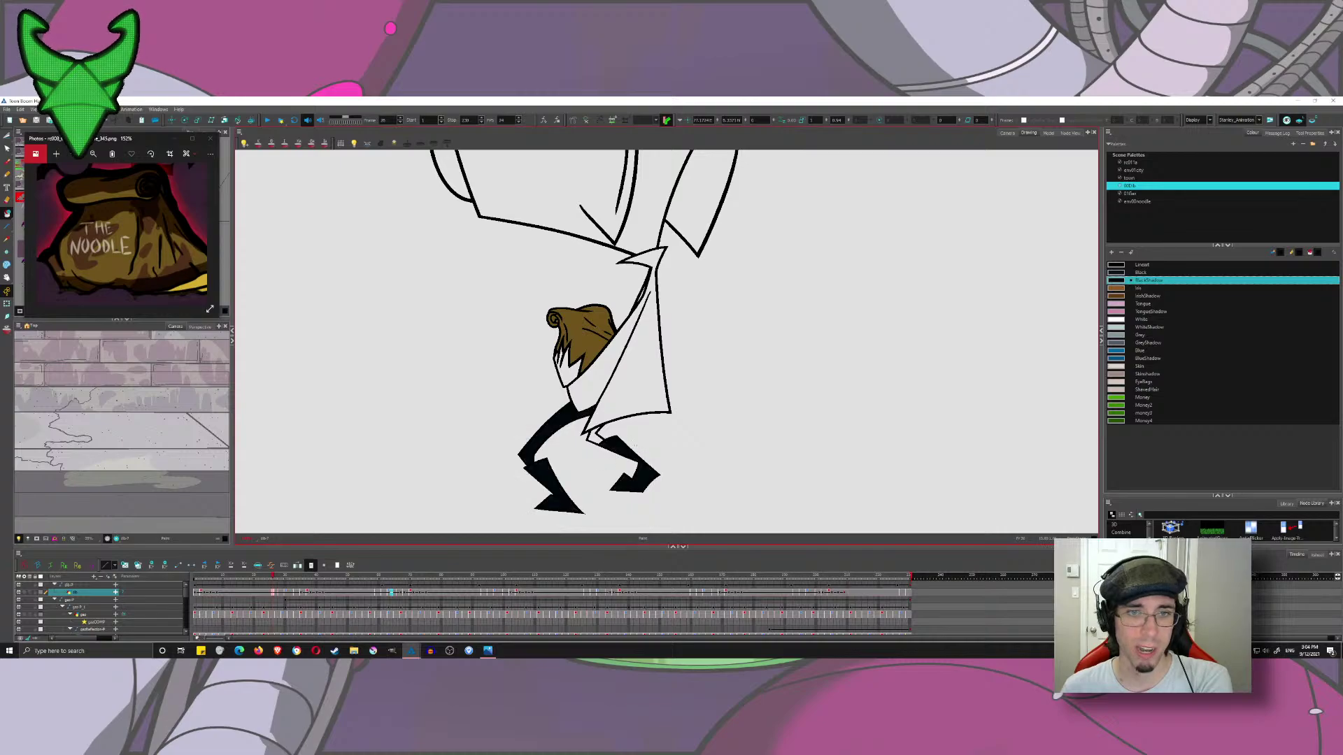
left_click(546, 483)
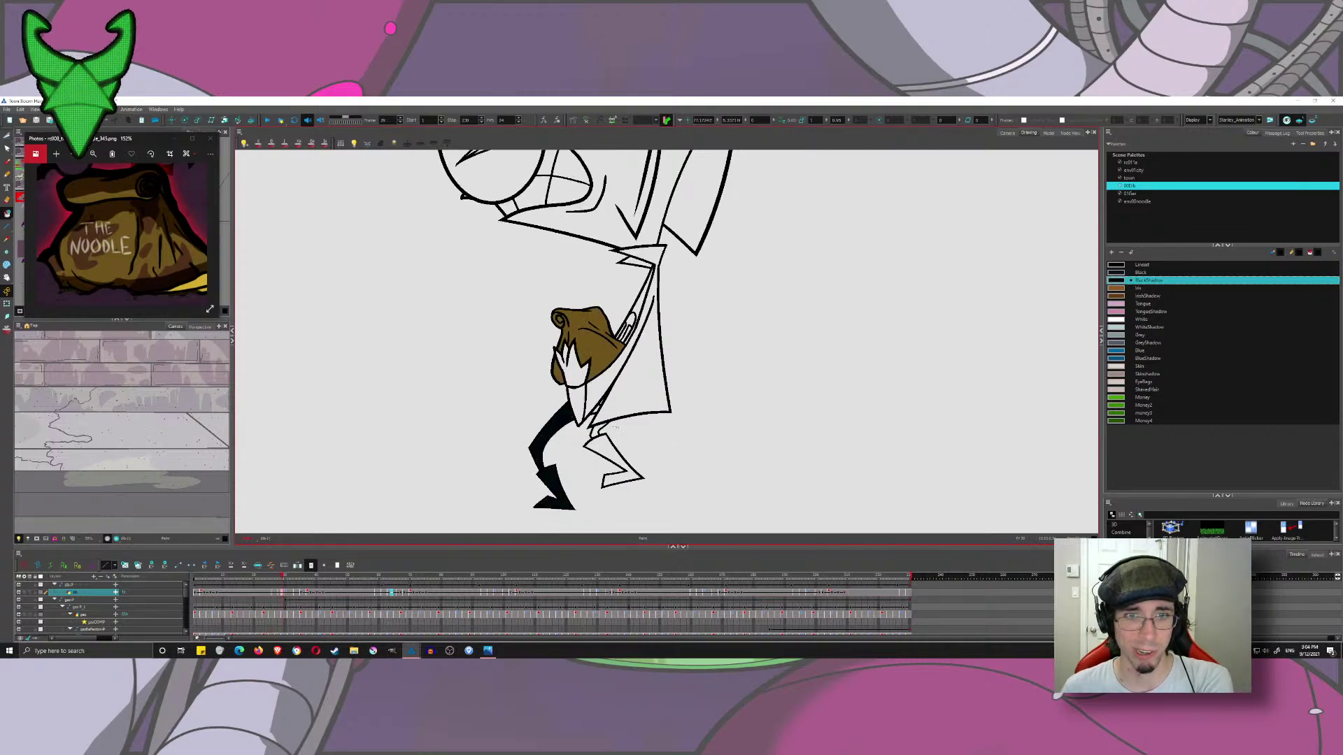
left_click(612, 465)
left_click(595, 413)
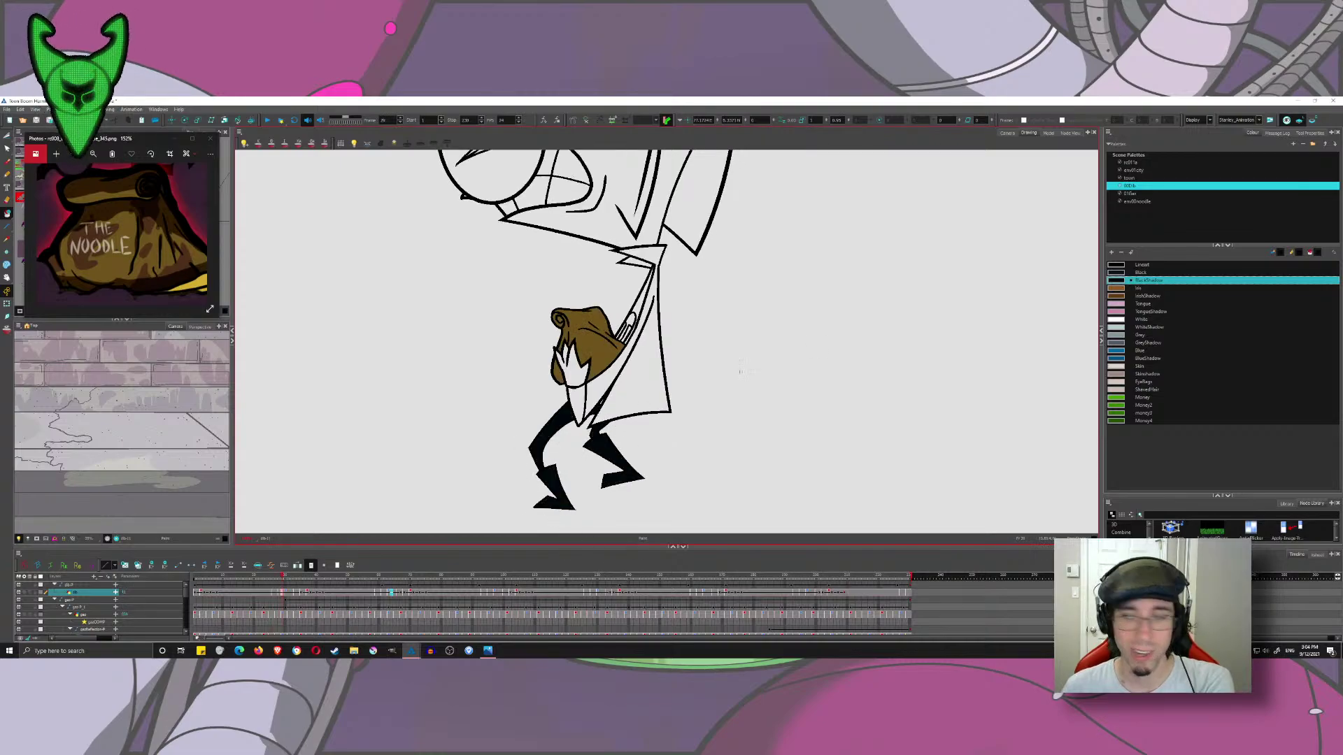
left_click(1104, 358)
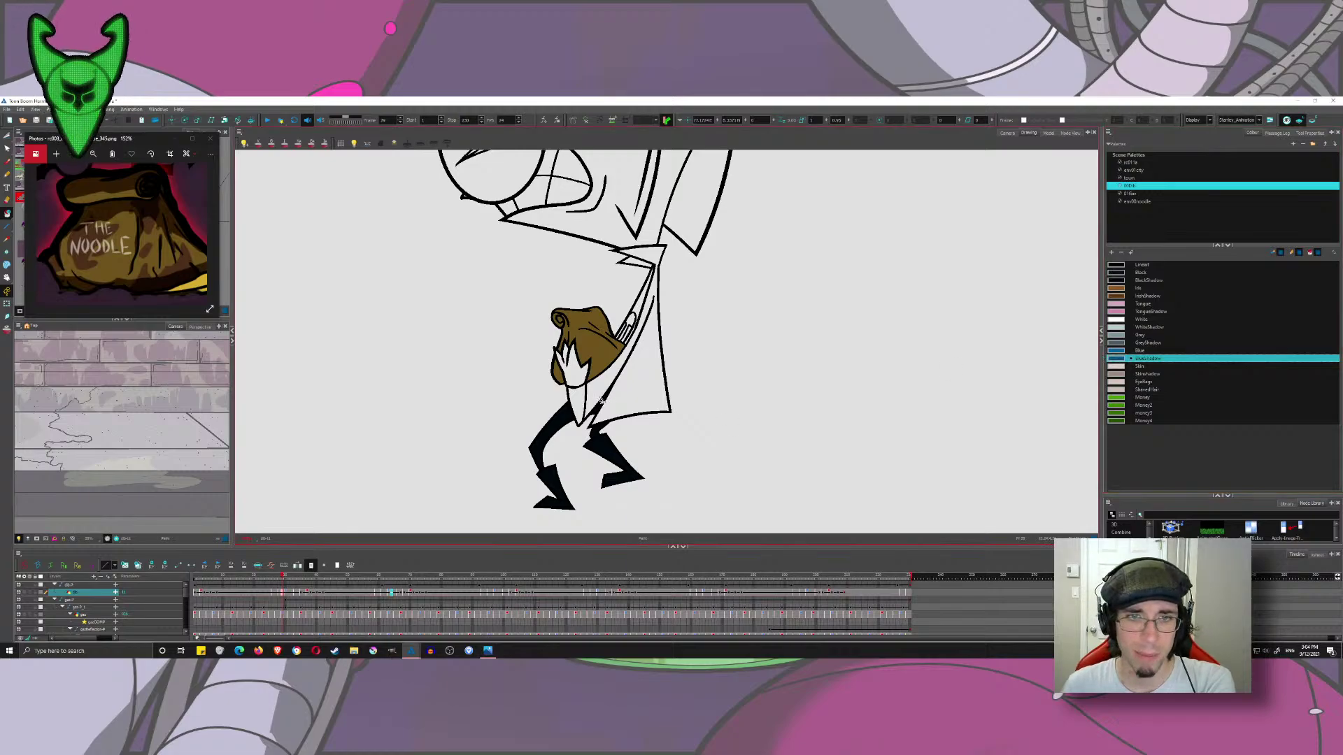
key("f")
key("g")
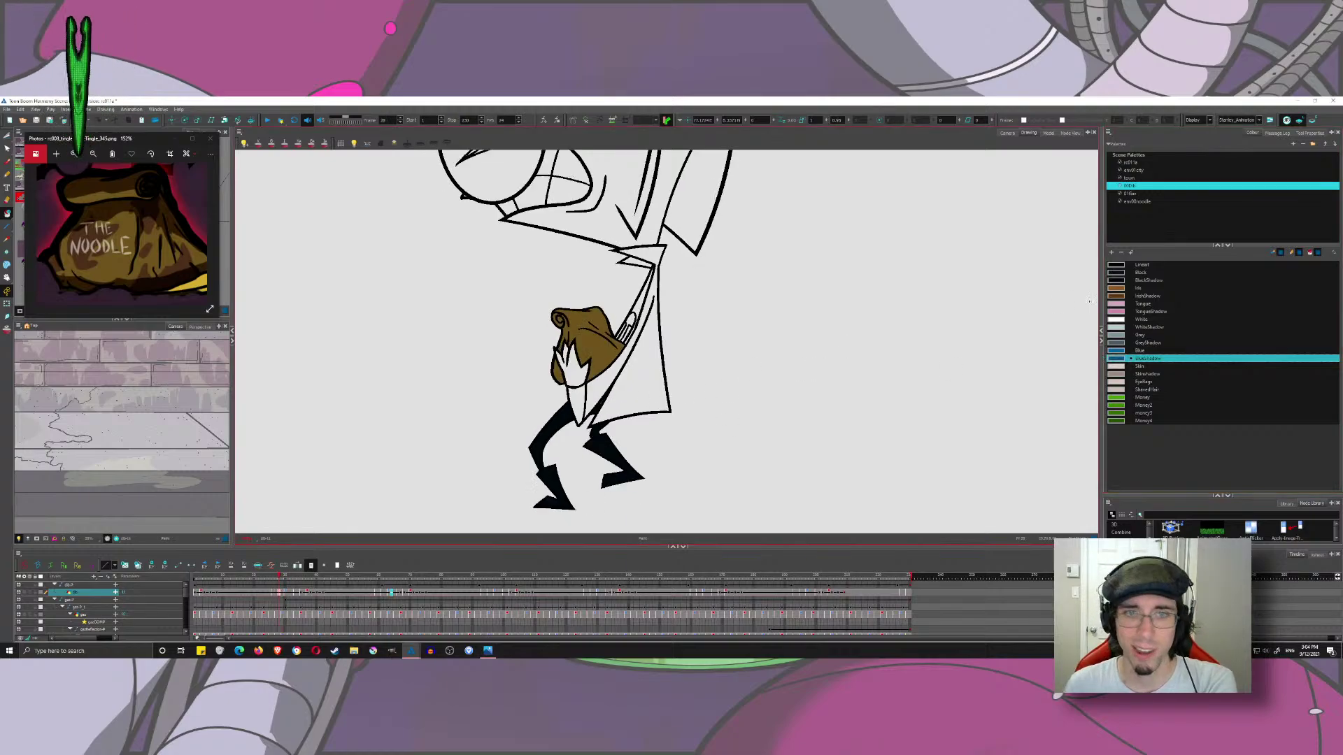
left_click(1122, 282)
- Fill both legs with BlackShadow on the outline pose whose bag shows a spiral roll
key("period")
mouse_move(558, 451)
left_mouse_down()
mouse_move(628, 514)
mouse_move(586, 494)
left_mouse_up()
key("ctrl+z")
left_click(570, 484)
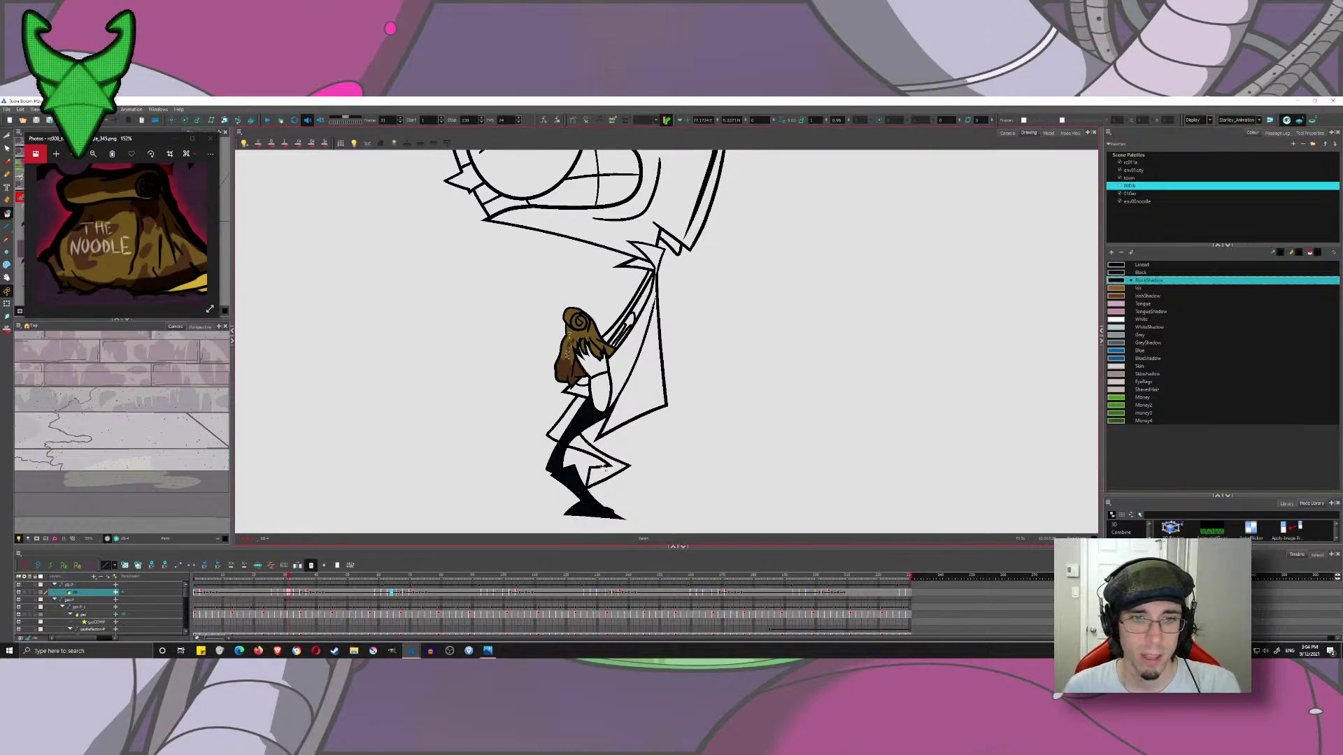
left_click(606, 471)
left_click(568, 433)
mouse_move(568, 433)
left_mouse_down()
mouse_move(580, 487)
mouse_move(586, 400)
left_mouse_up()
- Fill both thighs and lower legs with BlackShadow on the outline pose with crossed legs
key("period")
key("period")
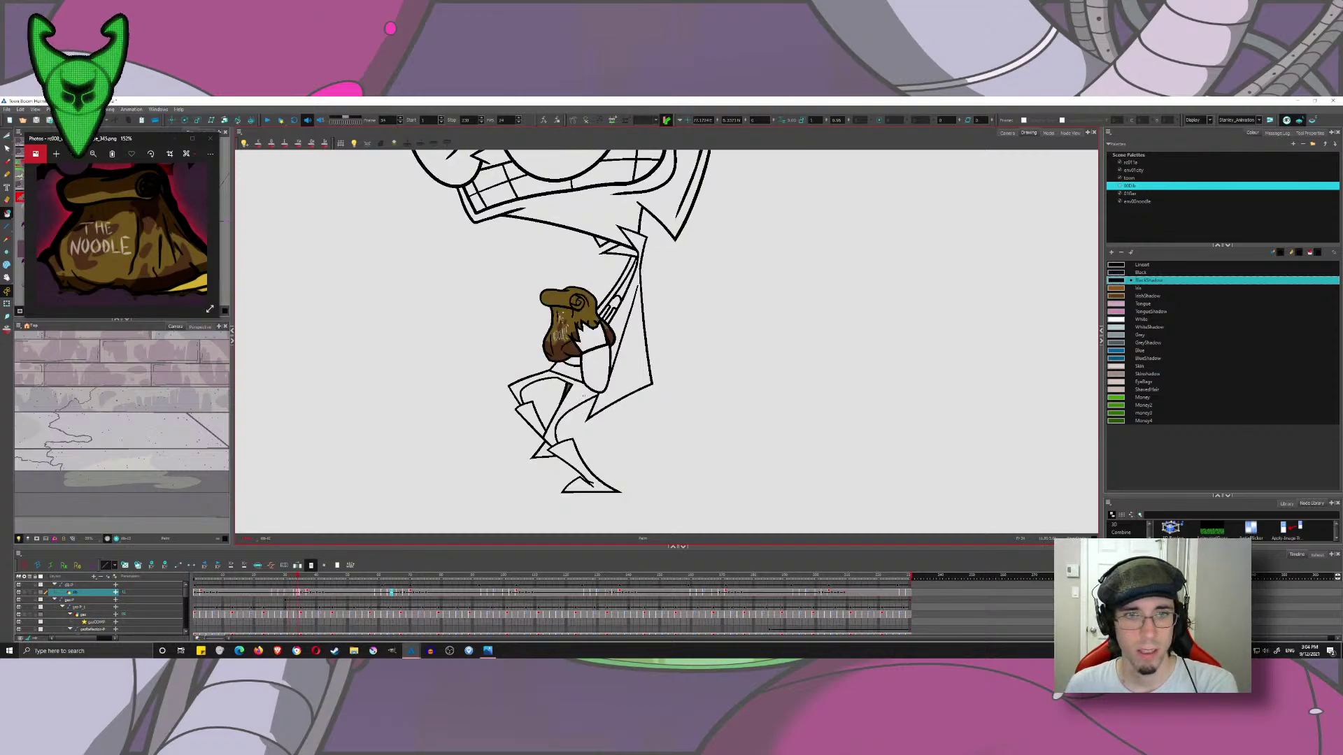
left_click(573, 399)
left_click(587, 482)
left_click(532, 420)
left_click(553, 453)
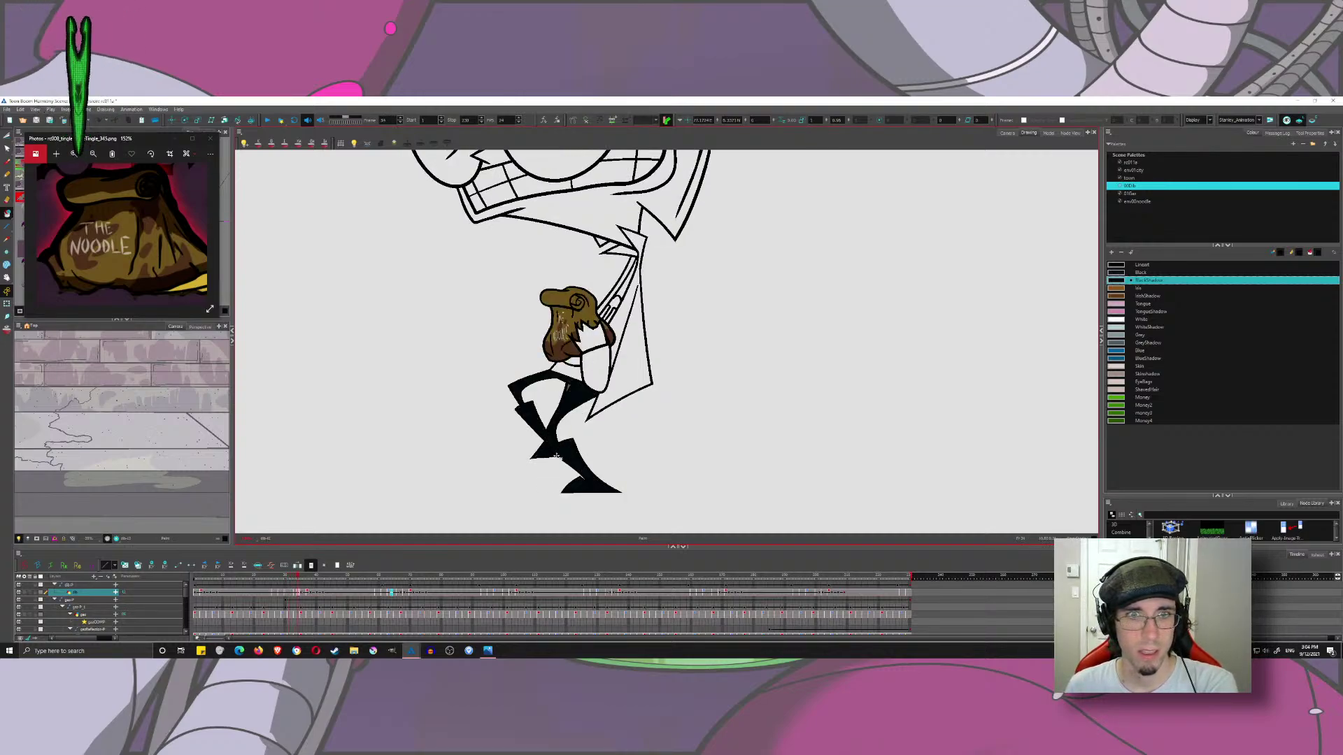
- Fill the legs with BlackShadow on the raised-leg pose and on the fully coloured NOODLE bag drawing after it
key("period")
left_click(514, 399)
left_click(532, 381)
left_click(575, 456)
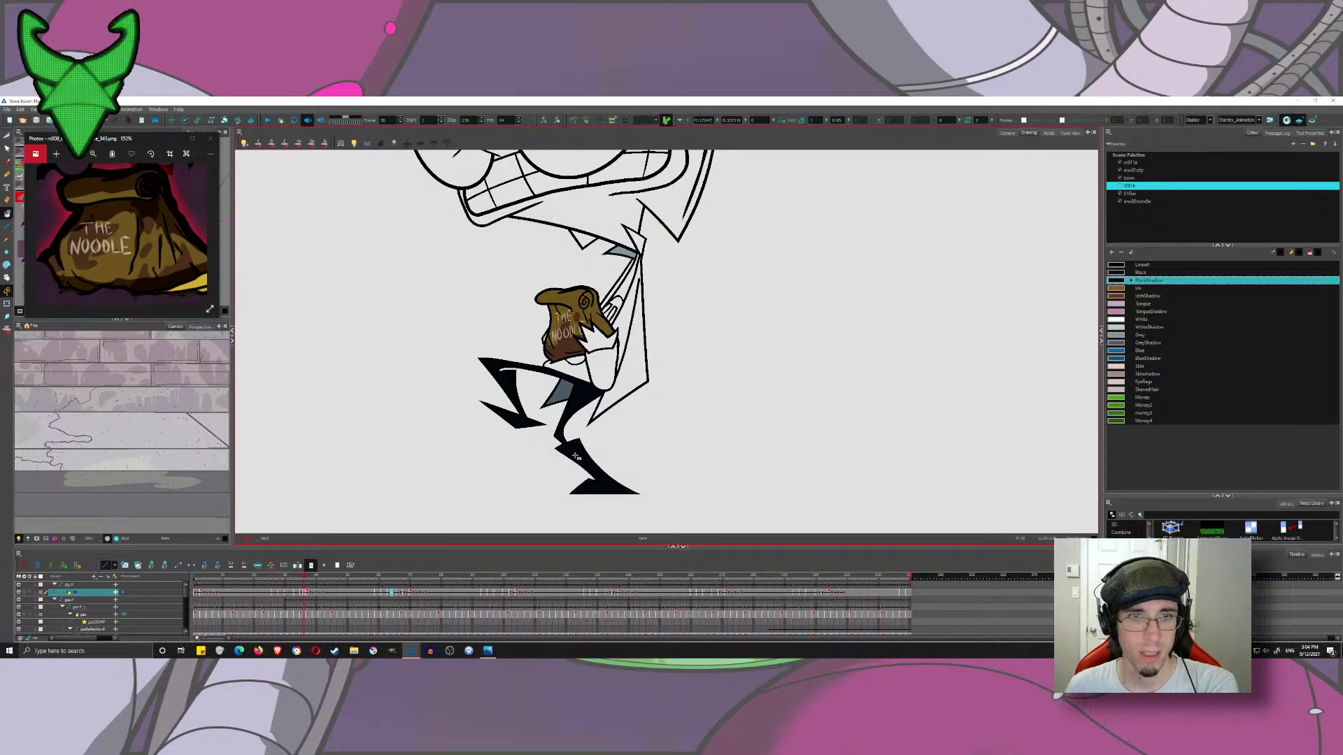
key("g")
left_click(584, 389)
left_click(514, 423)
left_click(602, 460)
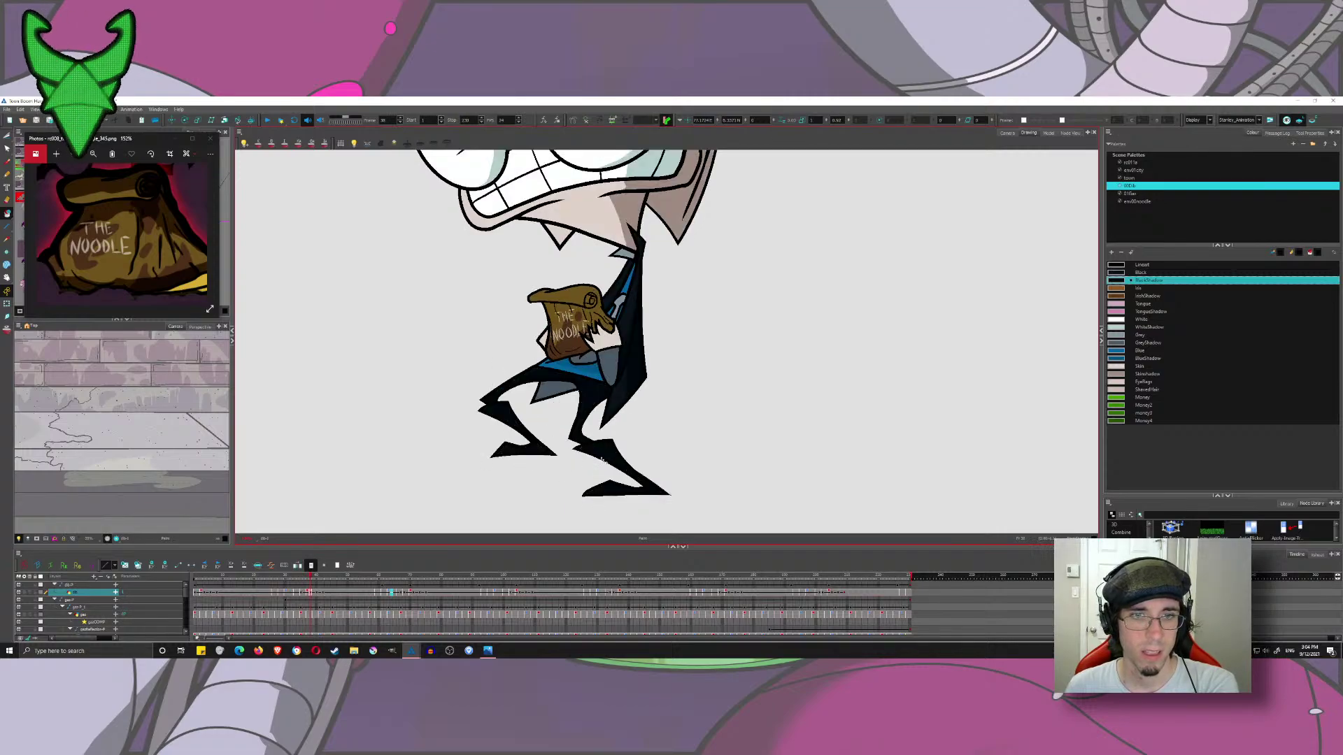
- Advance past the drawings with coloured legs to the next white-legged NOODLE bag pose and fill both legs with BlackShadow
key("period")
key("period")
key("period")
key("period")
key("period")
key("period")
key("period")
key("period")
key("period")
key("period")
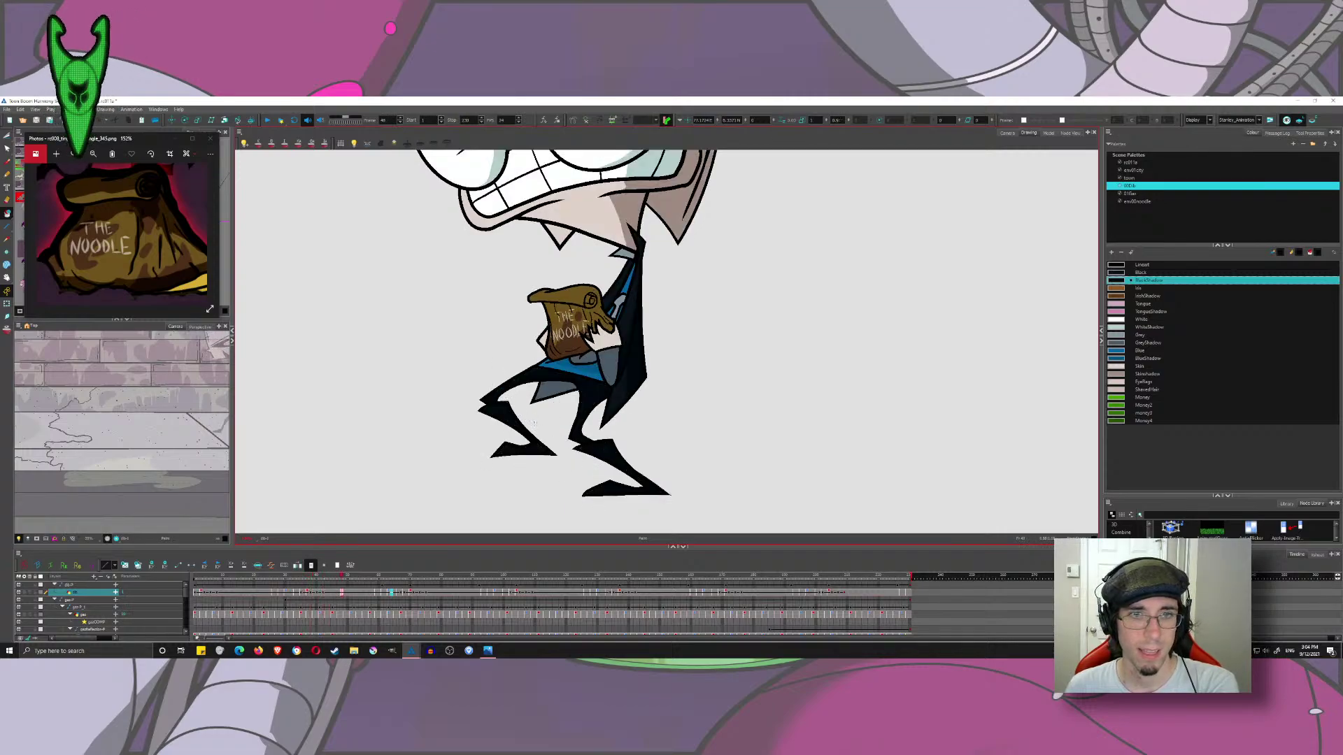
key("period")
key("period")
key("period")
key("period")
key("period")
key("period")
key("period")
key("period")
key("period")
key("period")
key("period")
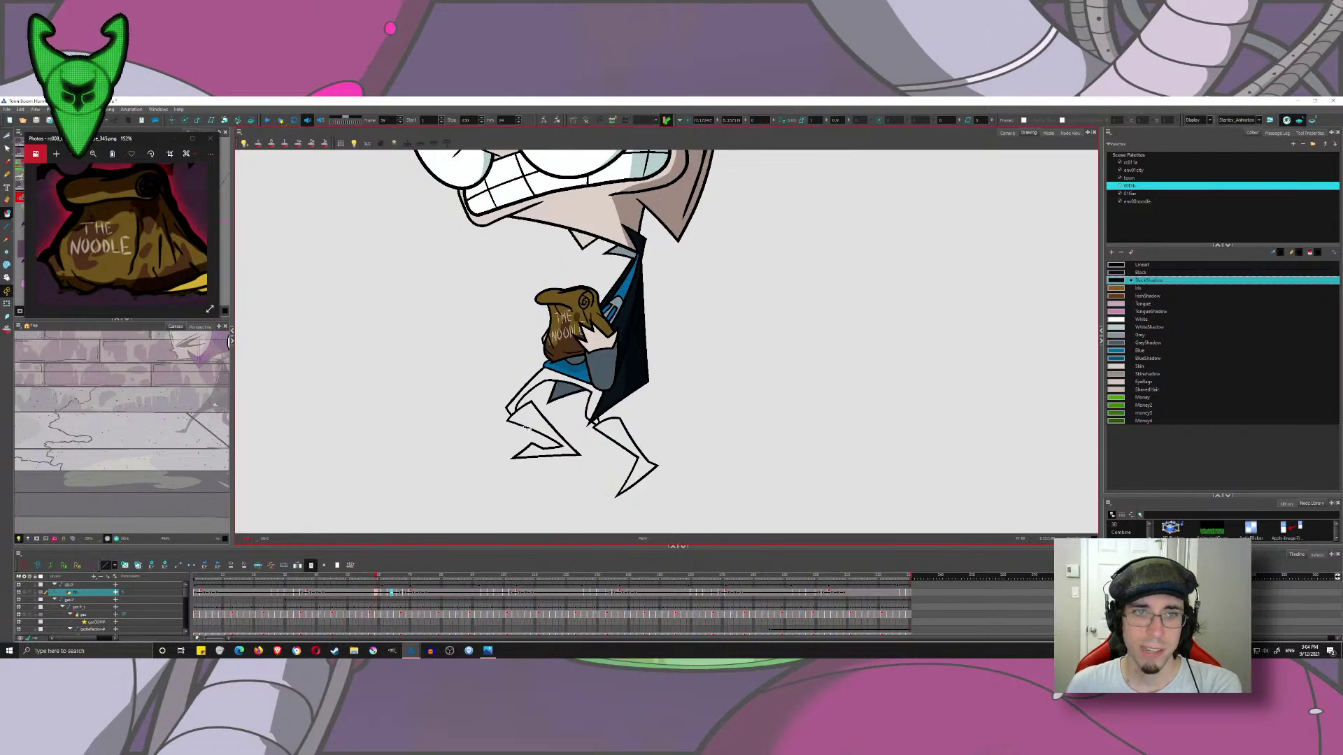
left_click(523, 424)
left_click(619, 452)
- Fill both legs with BlackShadow on the next crouching pose, where the bag begins turning away
key("period")
key("period")
key("period")
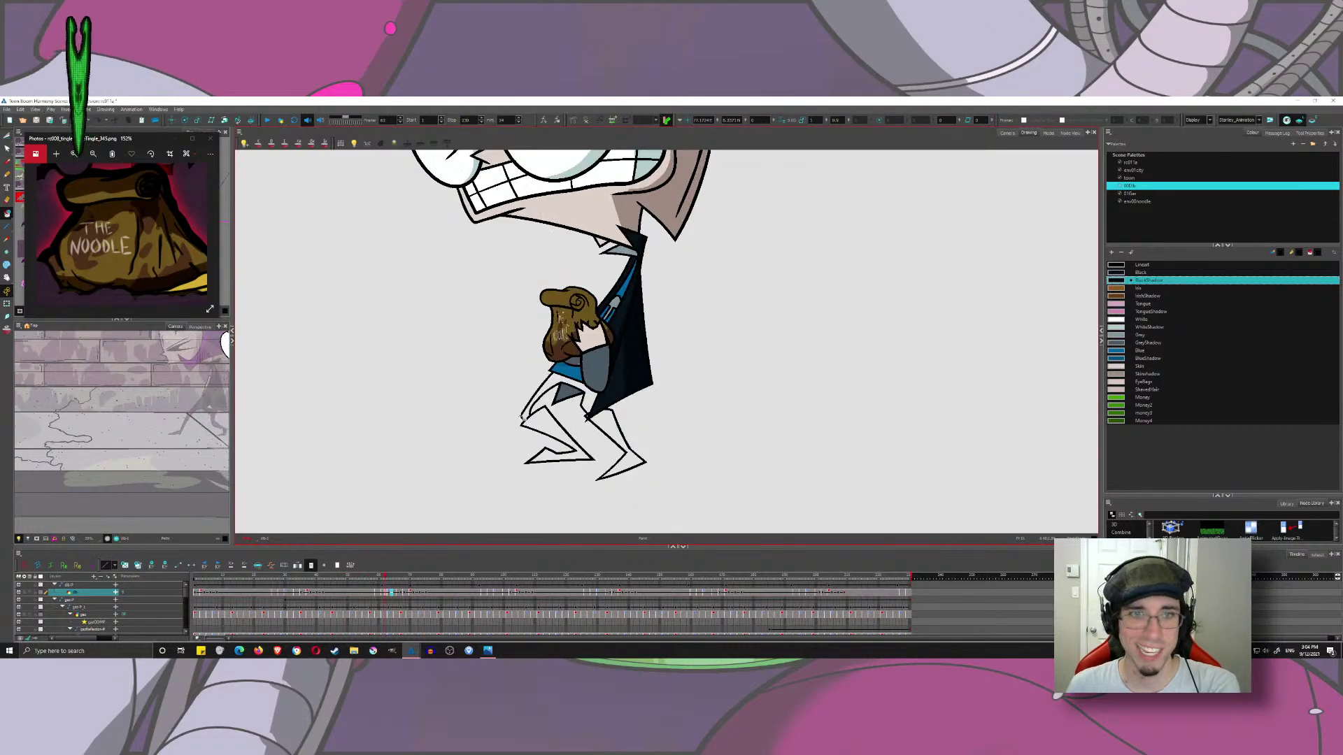
left_click(524, 424)
left_click(601, 419)
- Fill both legs with BlackShadow on the coloured spiral-roll bag pose and on the side pose with the hand under the bag
key("period")
key("period")
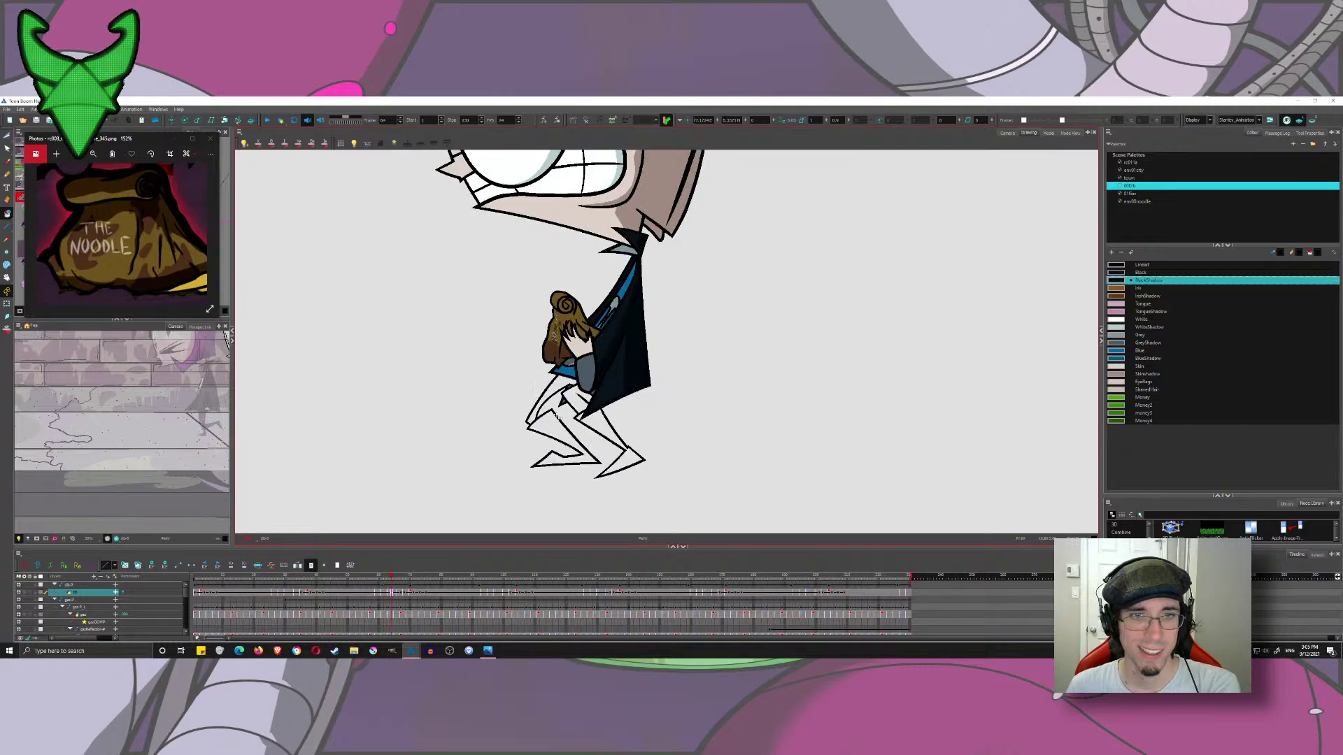
left_click(602, 441)
left_click(553, 427)
key("period")
key("period")
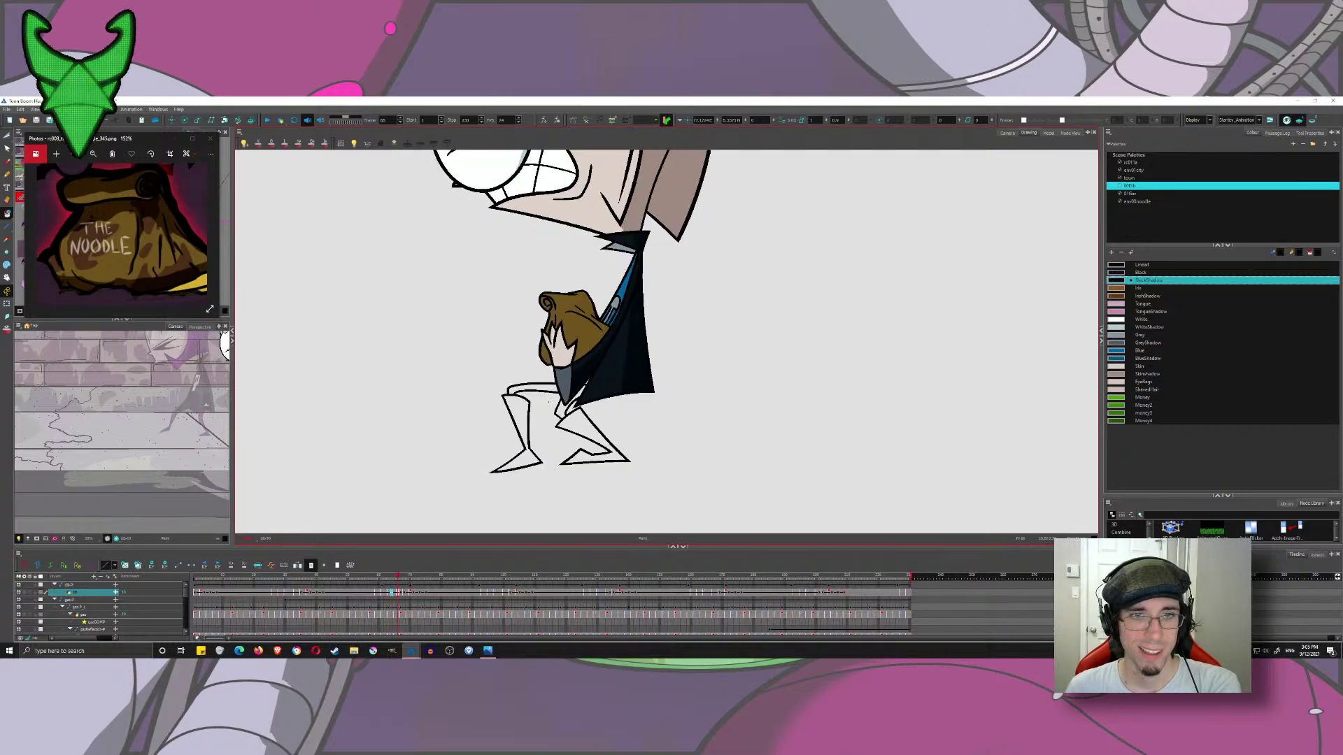
left_click(532, 420)
left_click(586, 417)
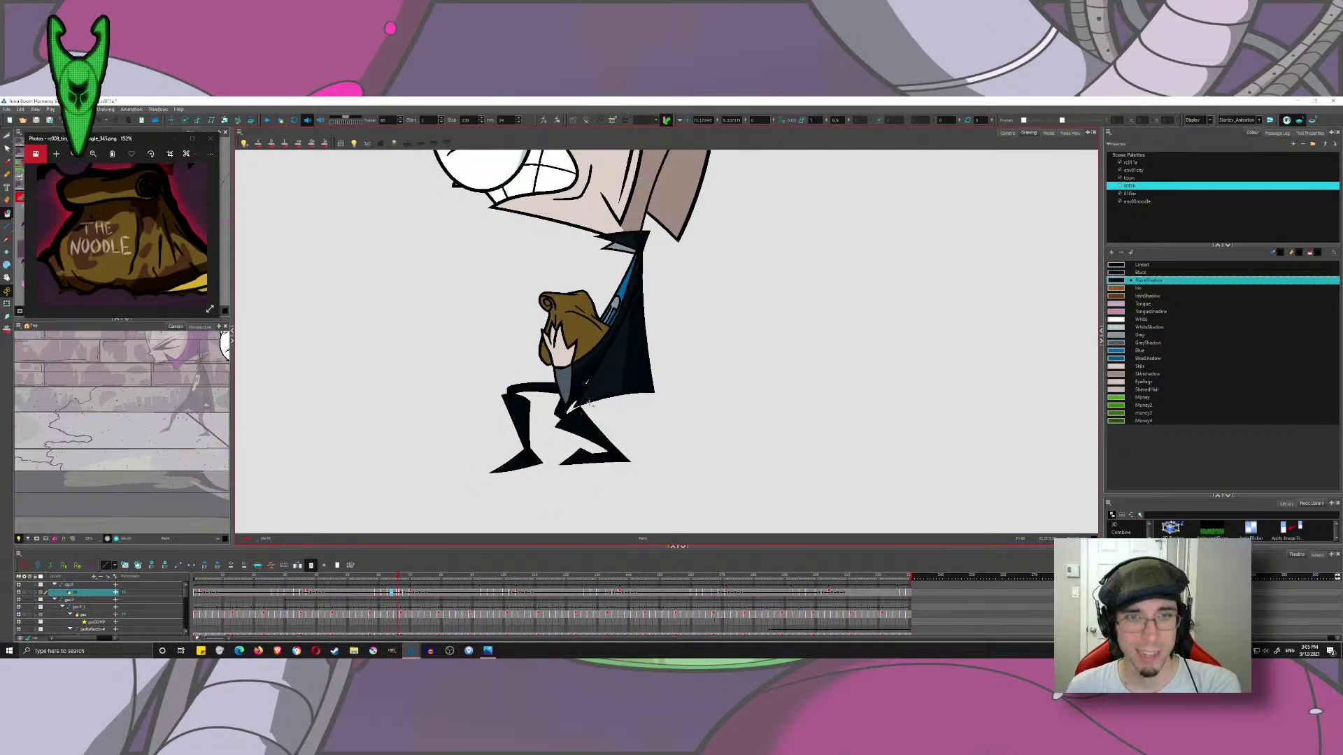
- Check the drawings after the hand-under-bag pose for legs without BlackShadow, as far as the raised-leg NOODLE bag pose
left_click(1118, 352)
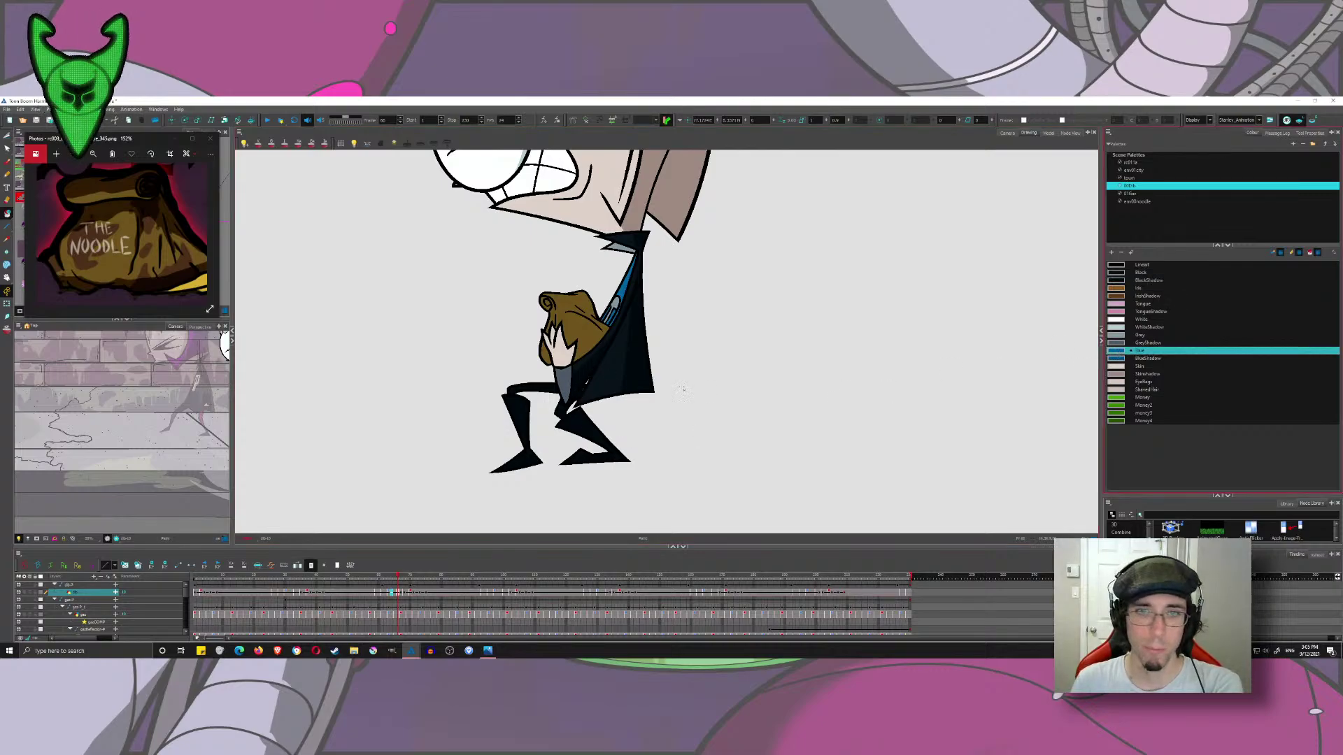
left_click(1120, 358)
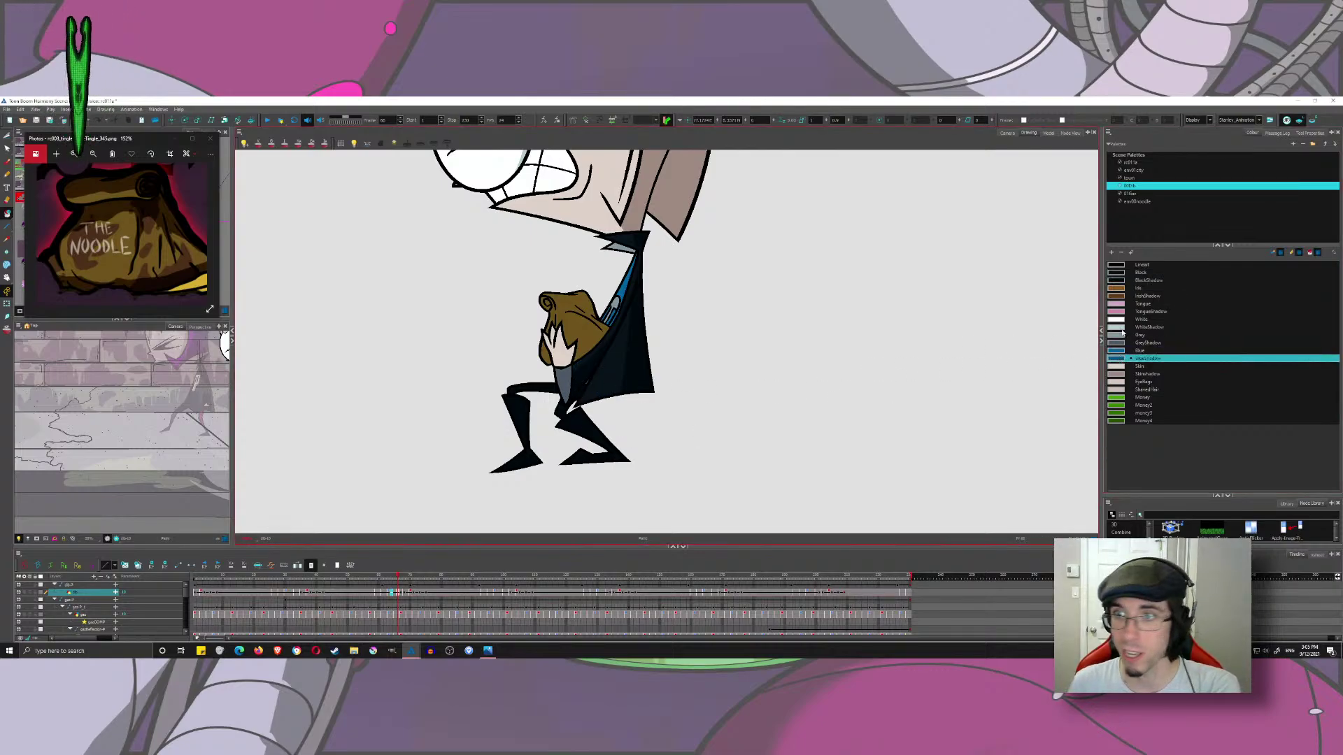
left_click(1118, 280)
key("g")
key("g")
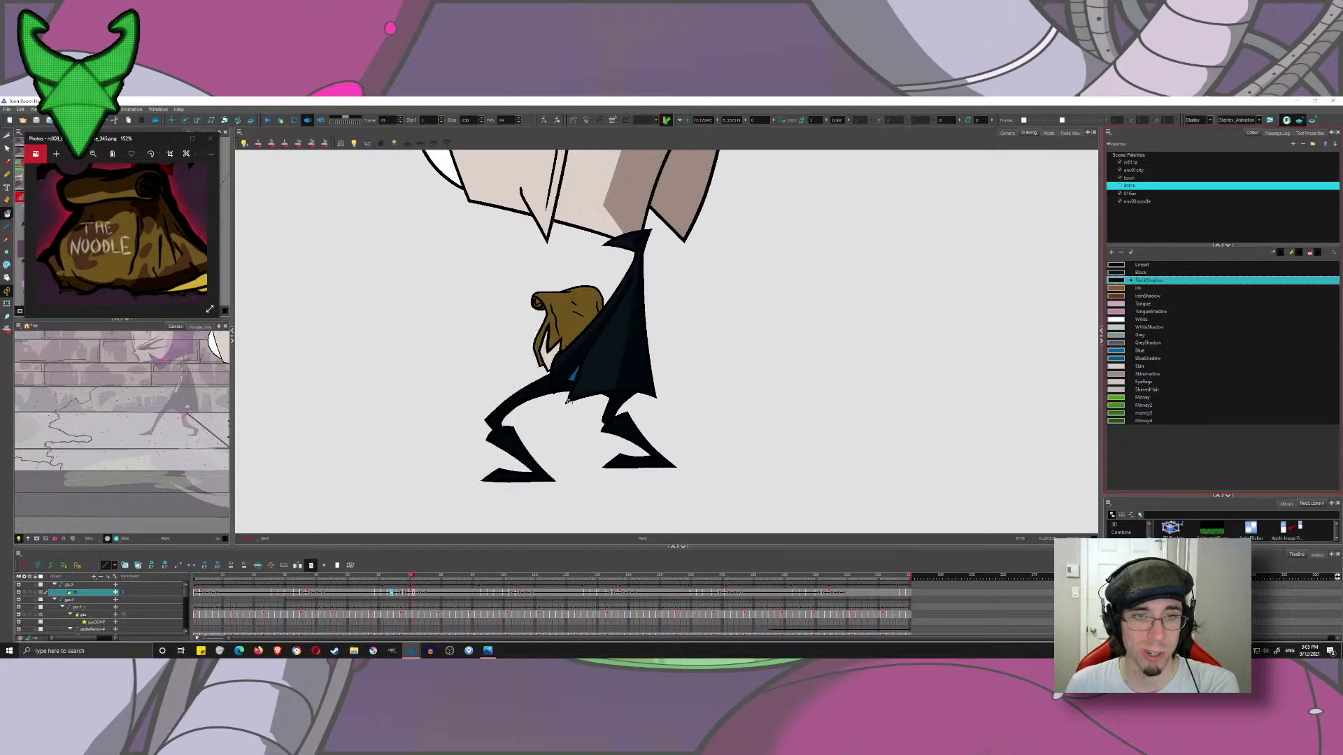
key("g")
key("g")
key("g")
key("g")
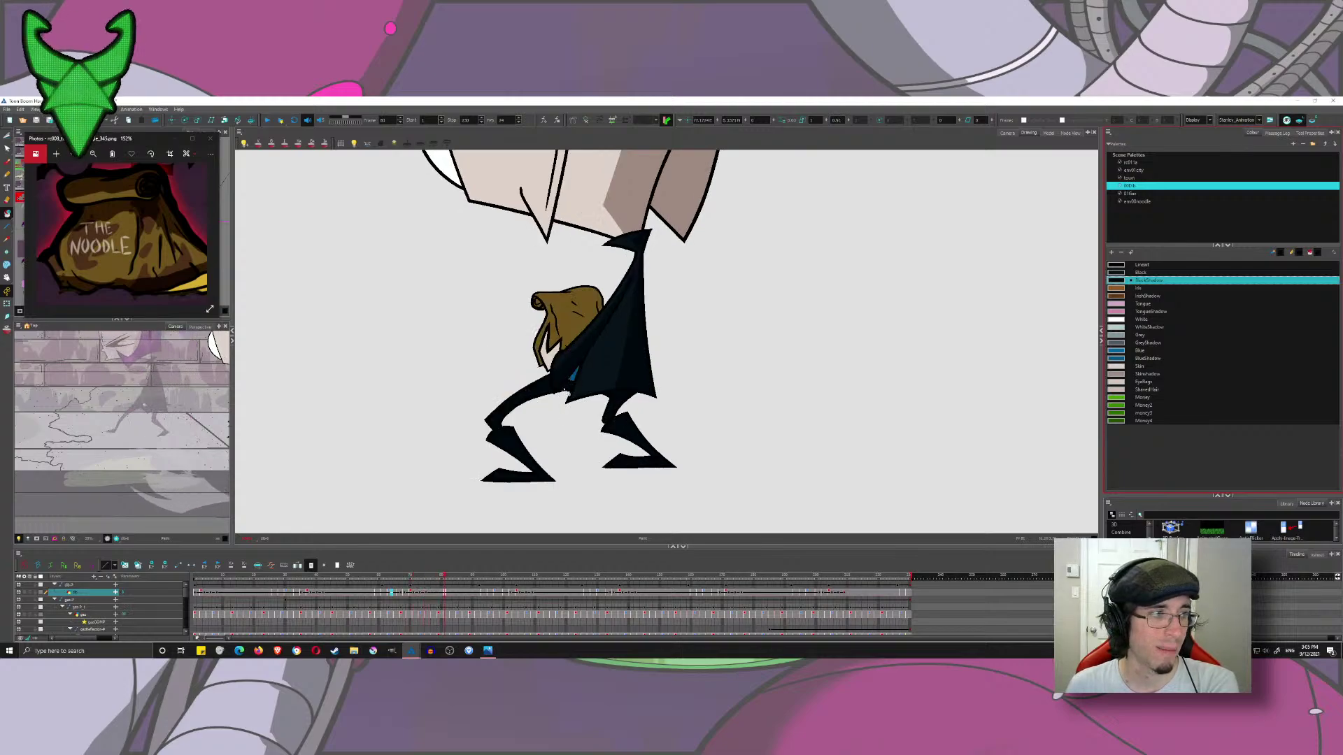
key("g")
key("g")
key("g")
key("g")
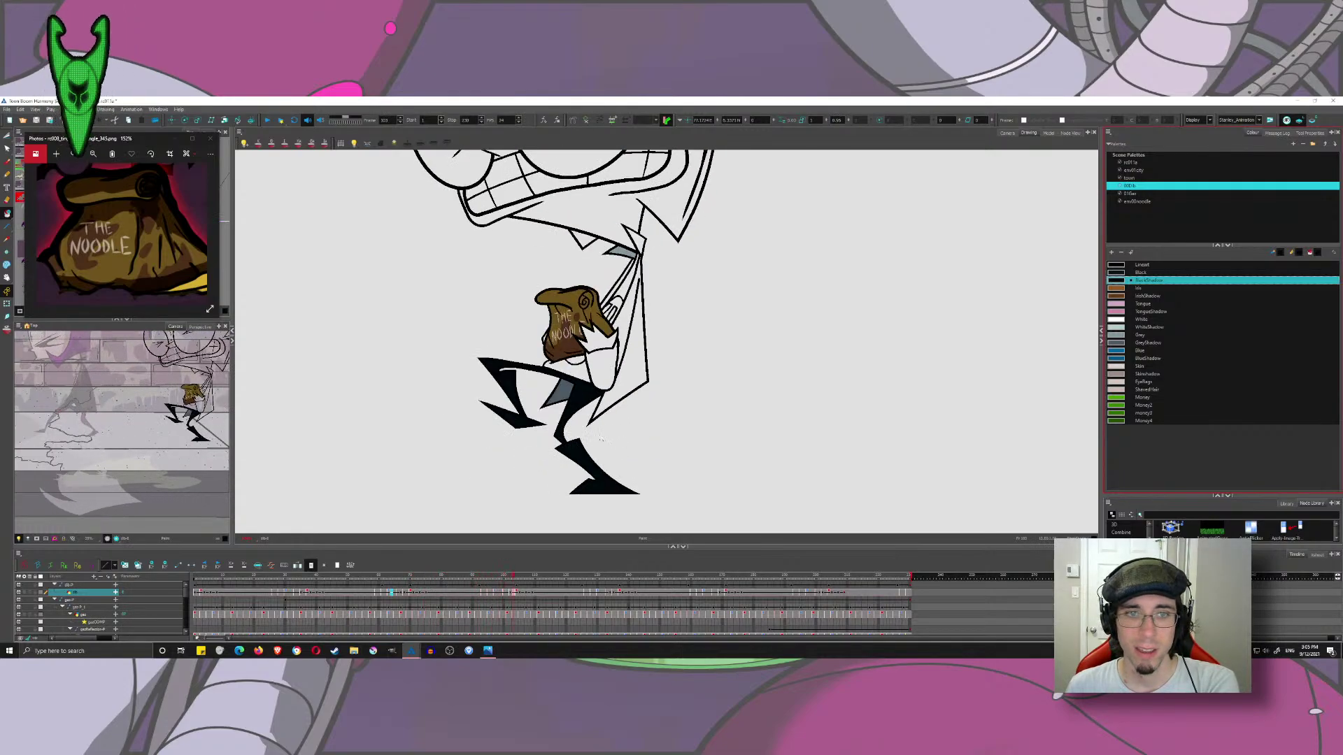
- Review the drawings backwards to the coloured turned-away pose that precedes the first uncoloured walk drawings
key("f")
key("f")
key("f")
key("f")
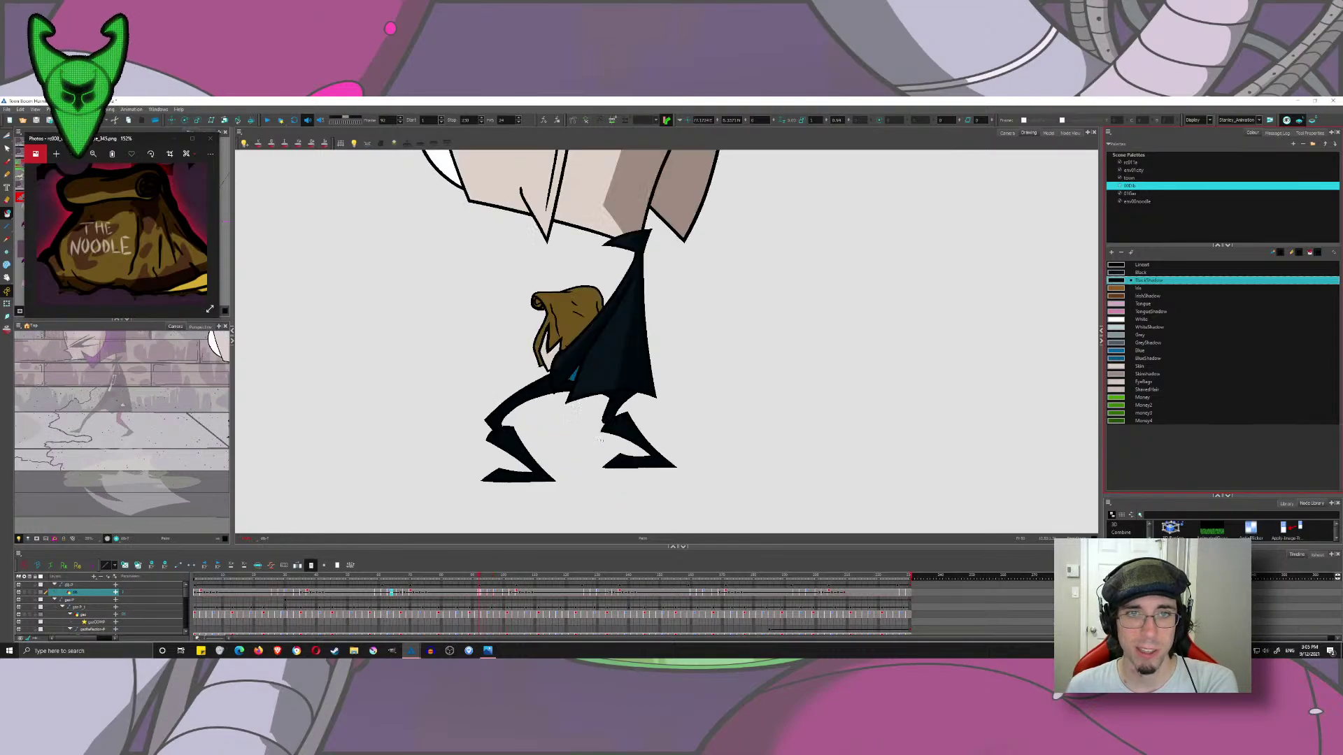
key("f")
key("f")
key("f")
key("f")
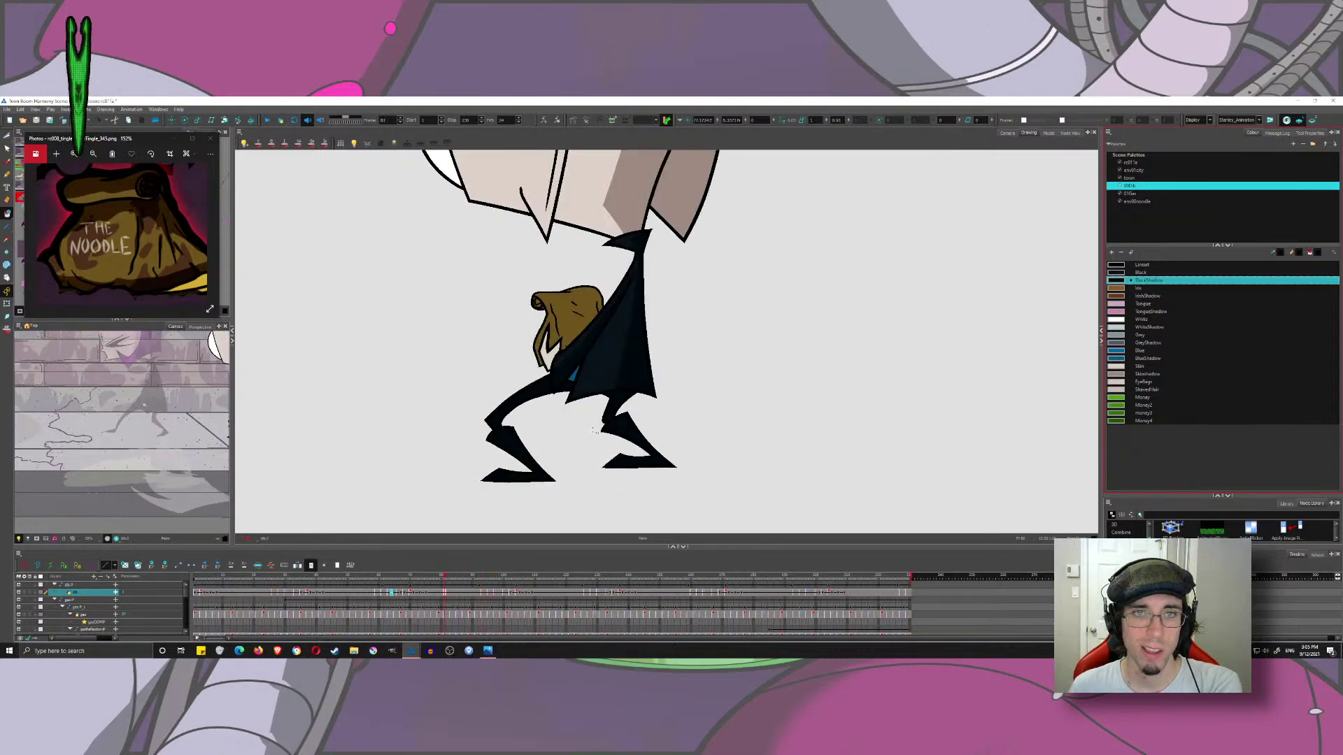
key("f")
key("f")
key("f")
key("f")
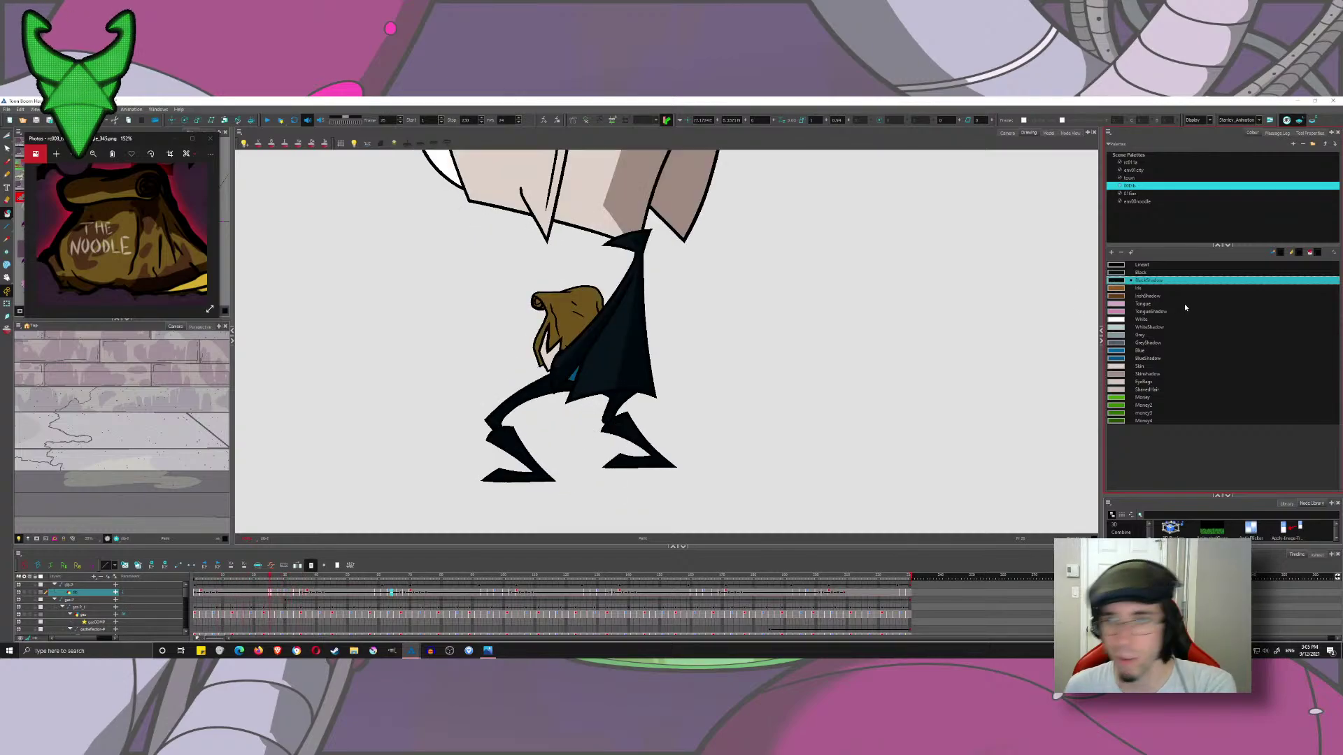
- Fill the hands with Skin on the uncoloured turned-away bag pose and the spiral-roll bag pose after it
left_click(1117, 365)
key("g")
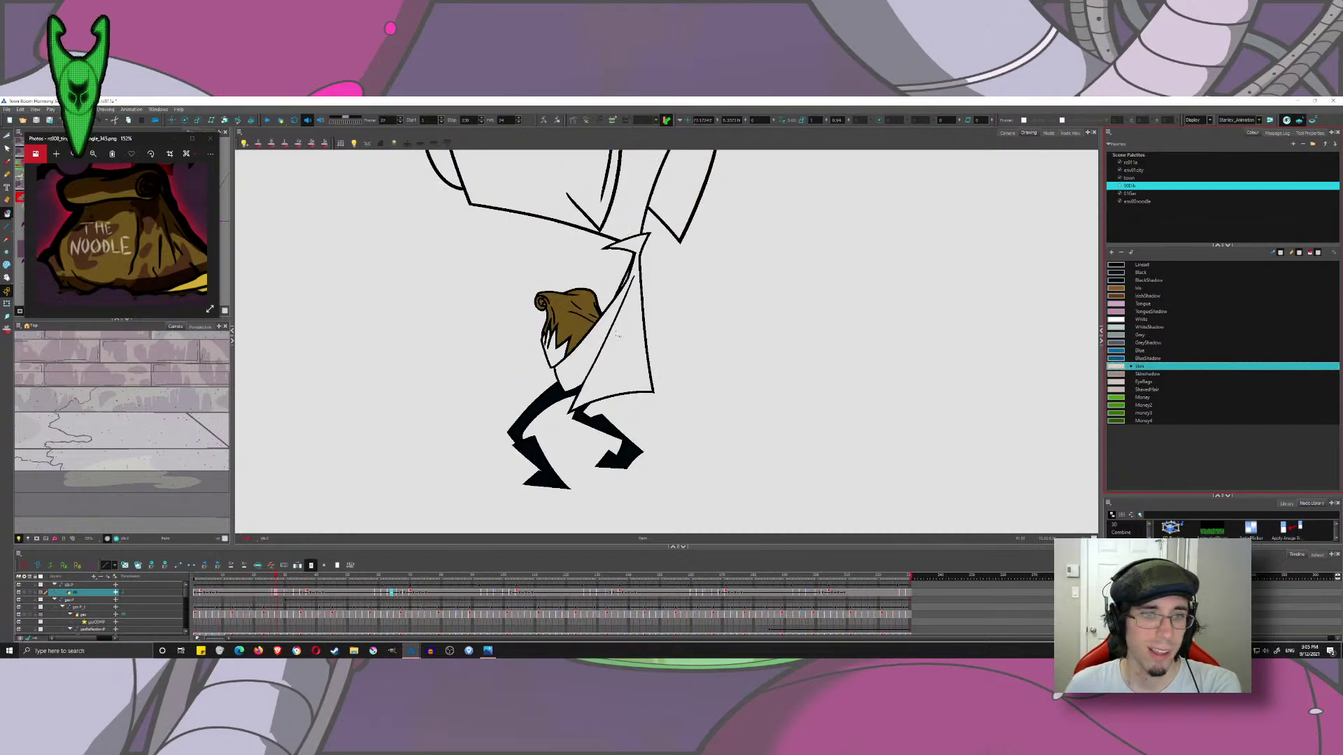
key("f")
key("g")
key("g")
key("g")
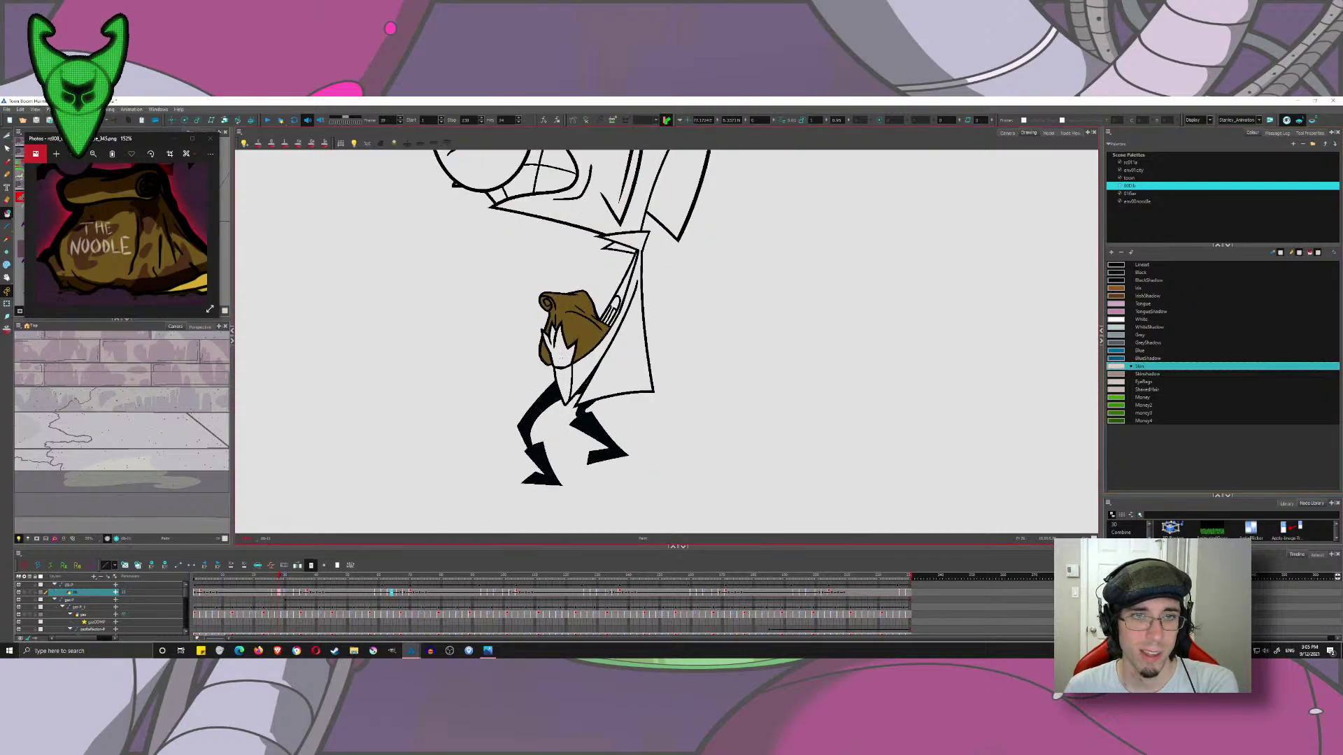
- Fill the hands with Skin on the remaining uncoloured drawings, from the crossed-leg crouch through the raised-leg NOODLE bag pose
key("g")
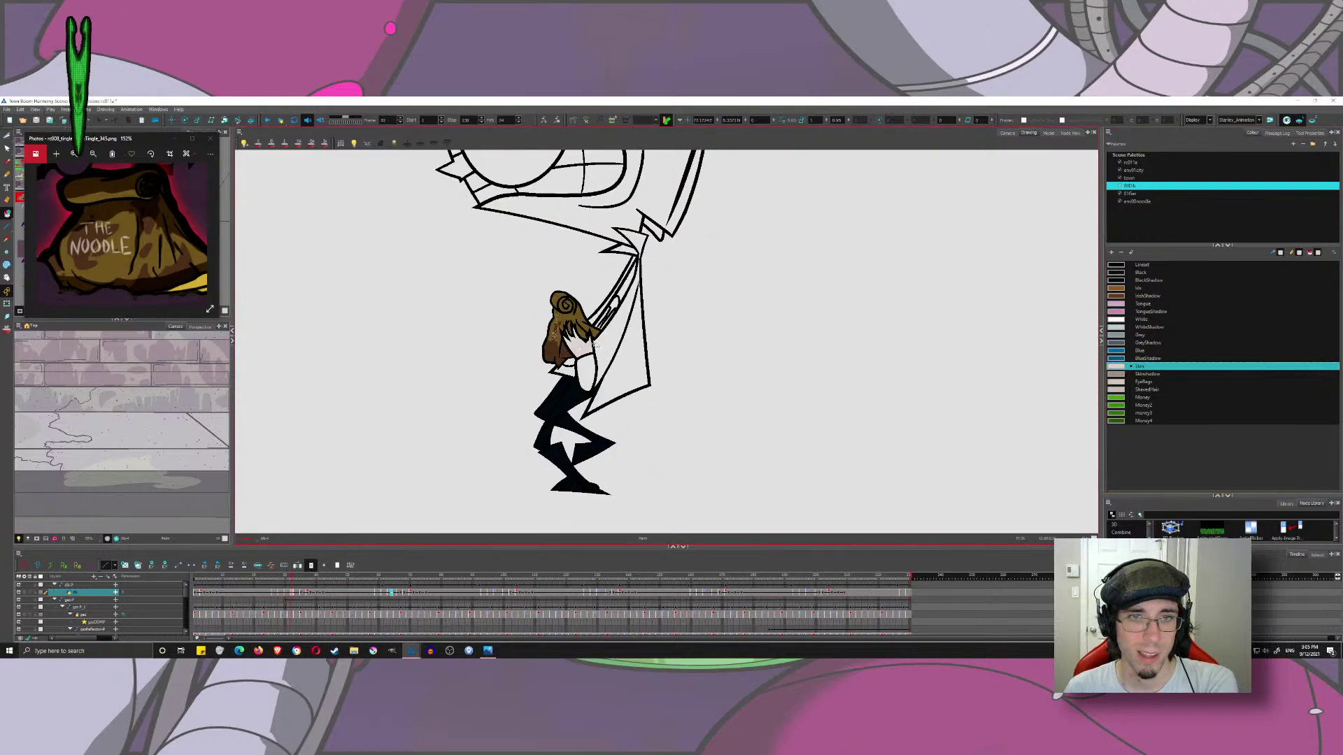
key("g")
key("g")
key("g")
key("g")
key("g")
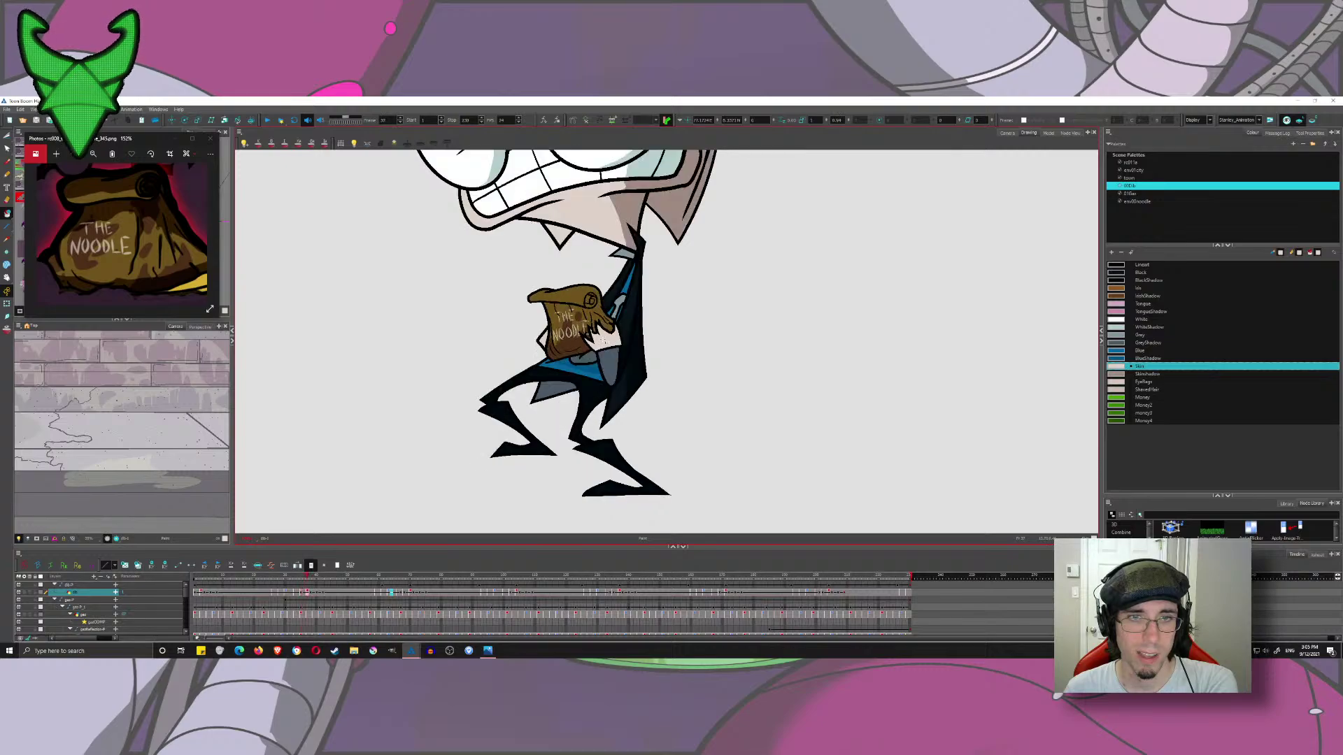
key("f")
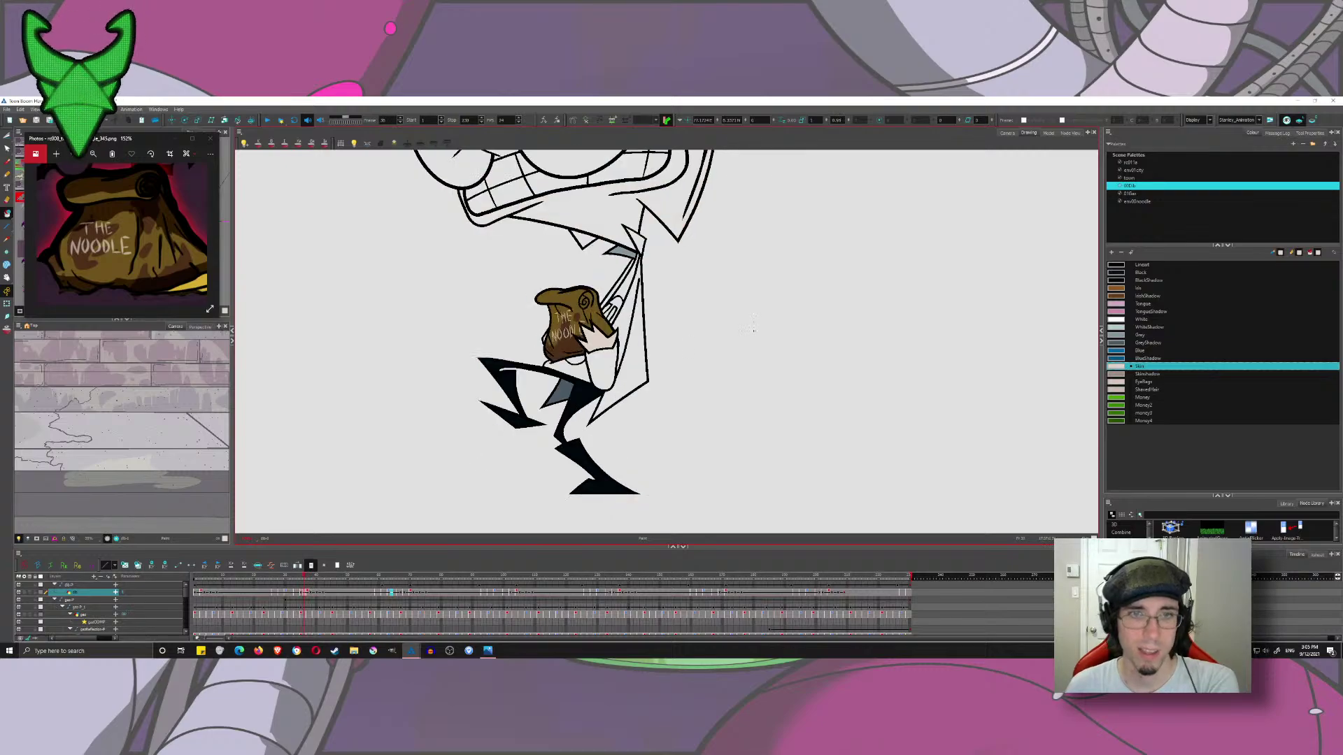
- Fill the sleeves with GreyShadow on the uncoloured drawings, working back from the raised-leg NOODLE bag pose to the spiral-roll bag pose
key("g")
left_click(1120, 342)
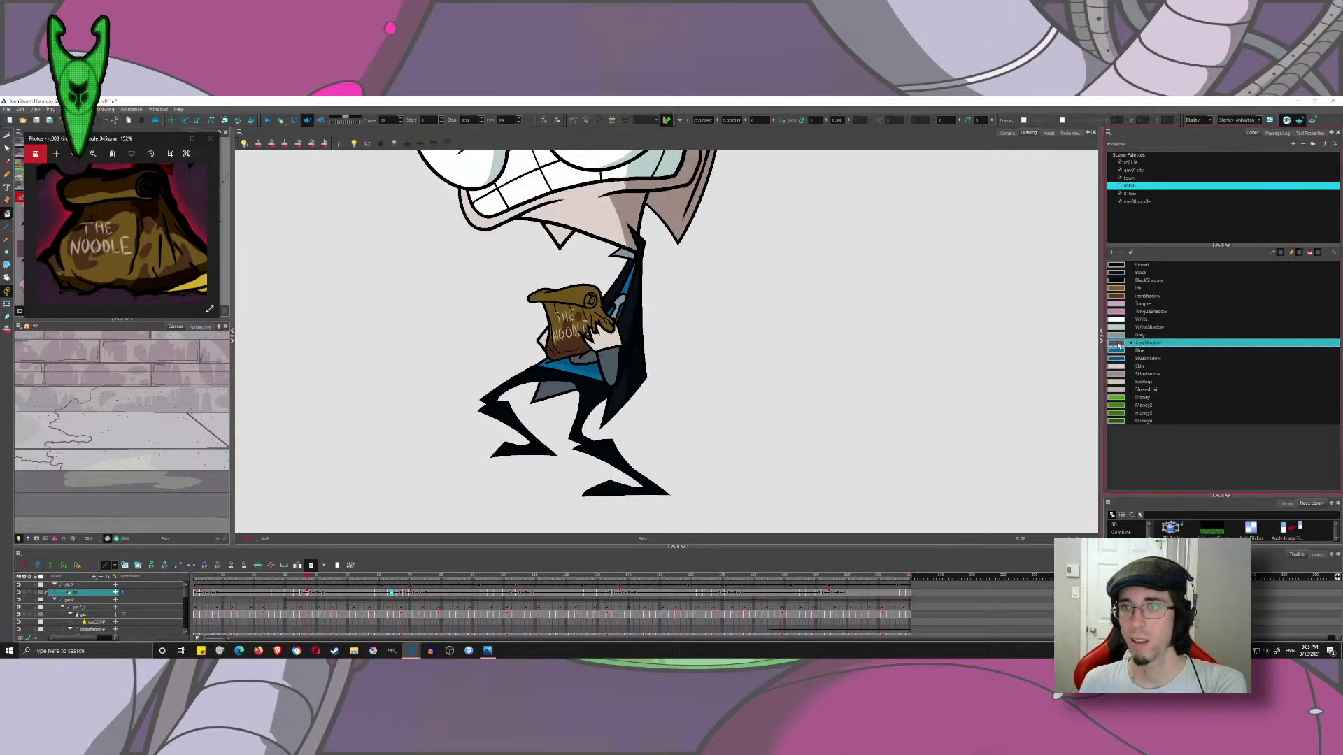
key("f")
key("f")
key("f")
key("f")
key("f")
key("f")
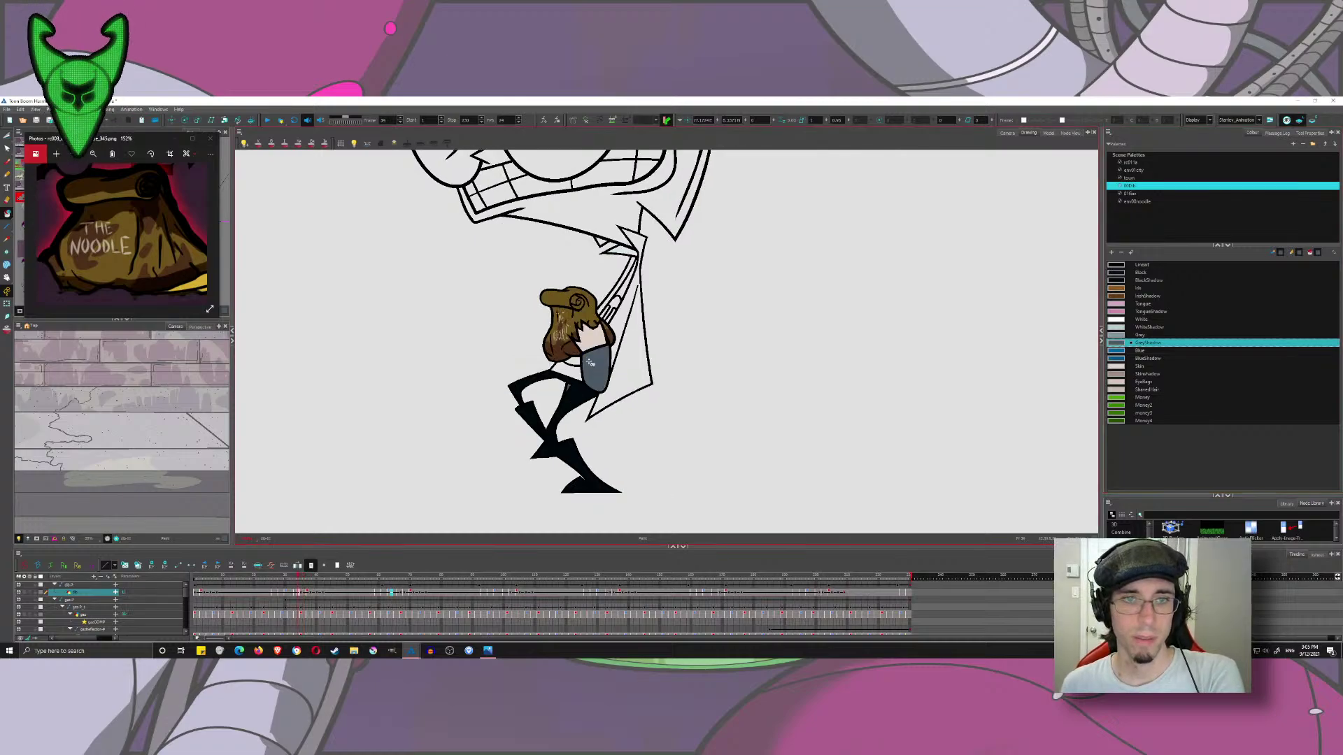
key("f")
key("f")
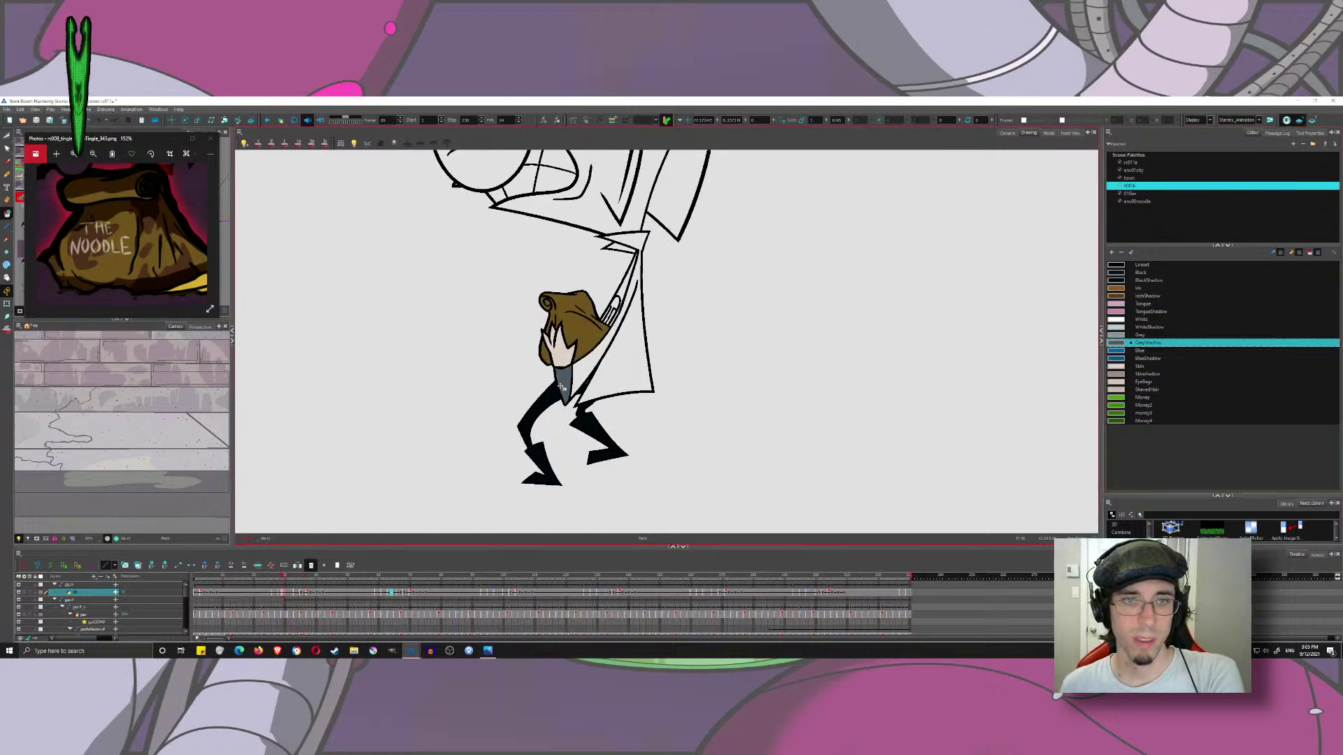
key("f")
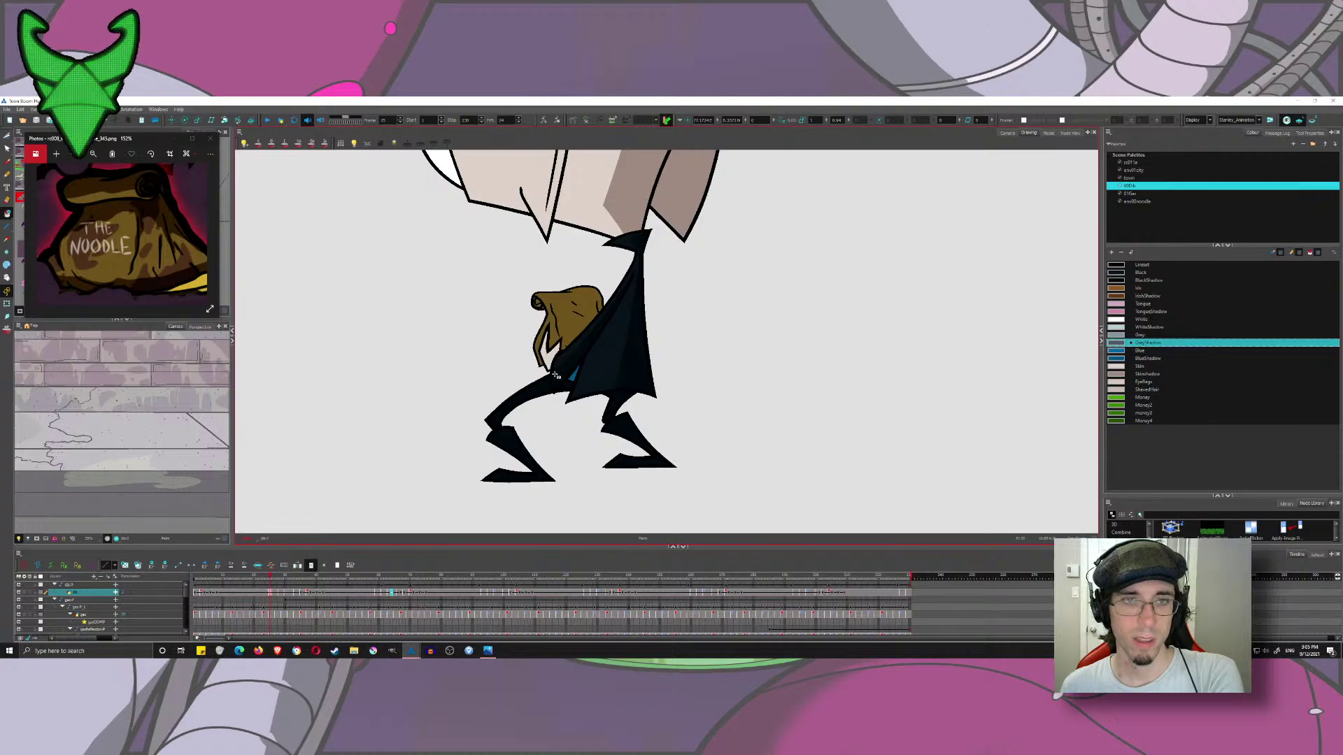
key("g")
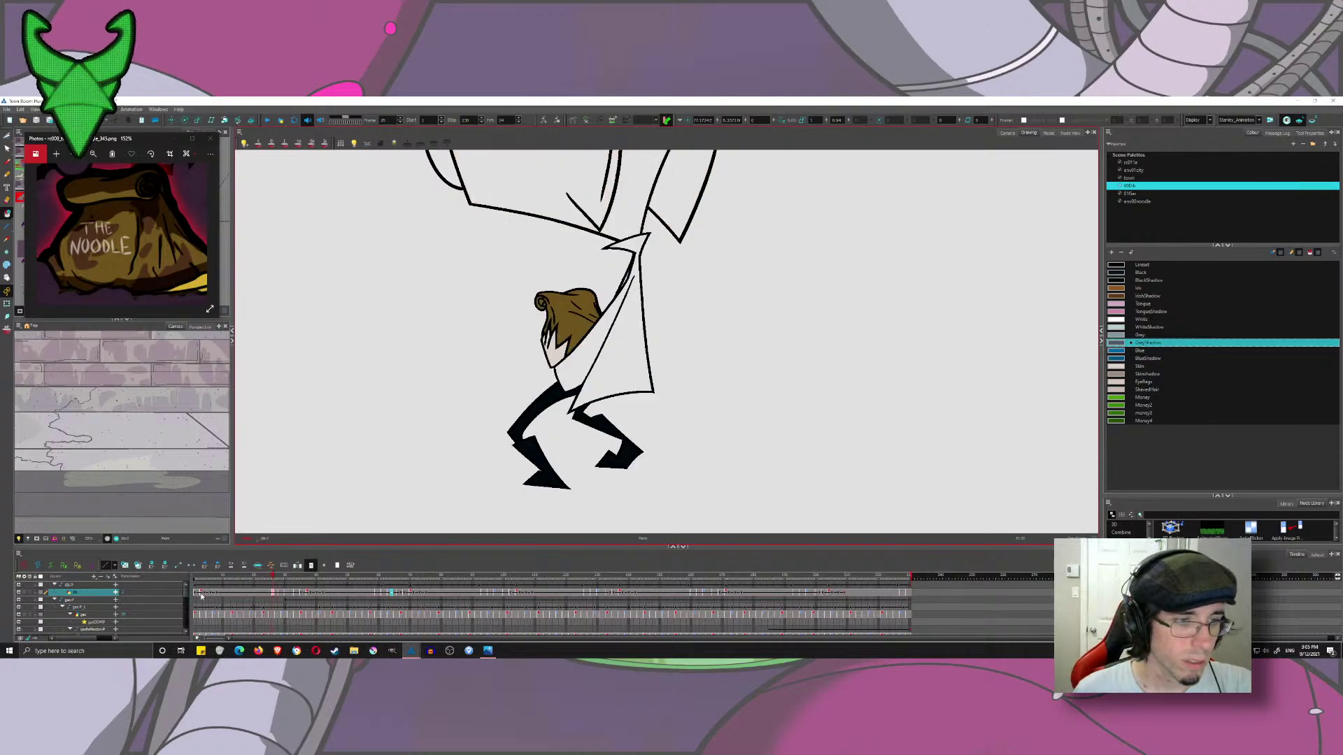
- Play the animation in the Camera view to review the colouring in the scene
scroll(409, 348, "down", 6)
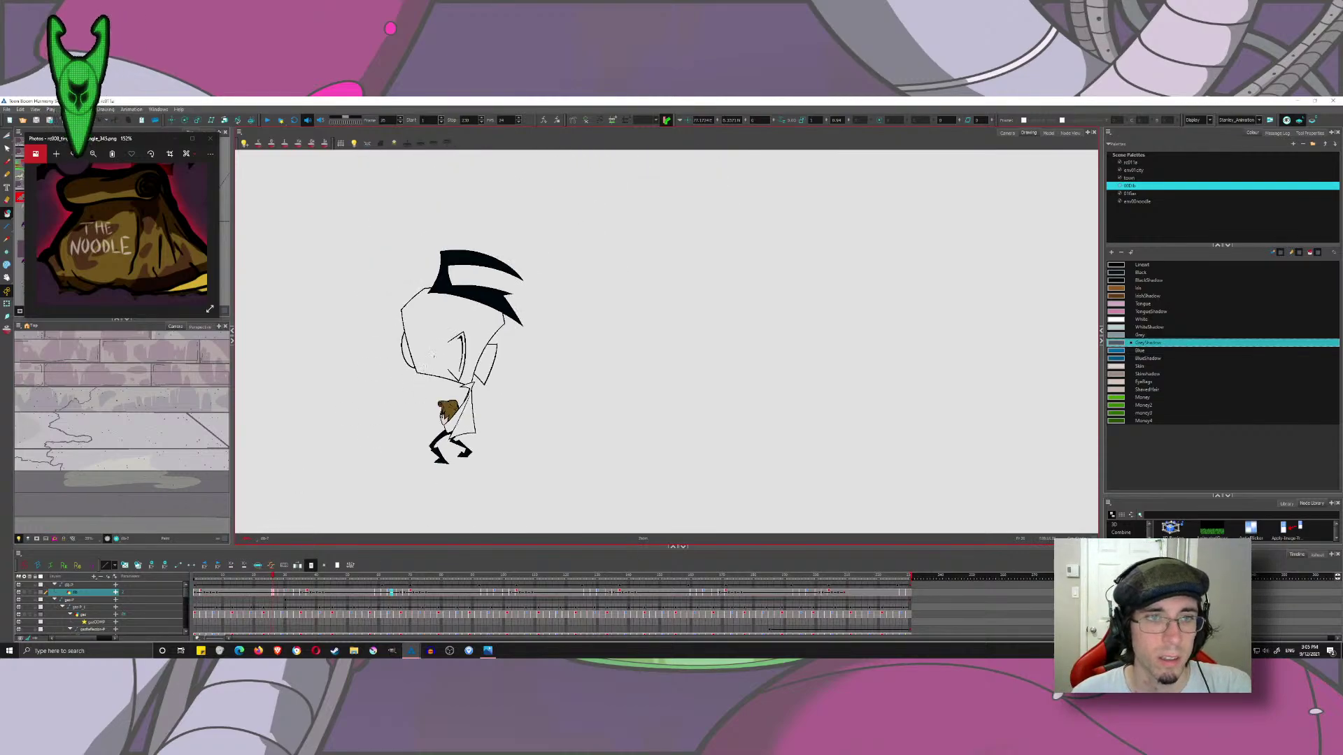
left_click(1001, 134)
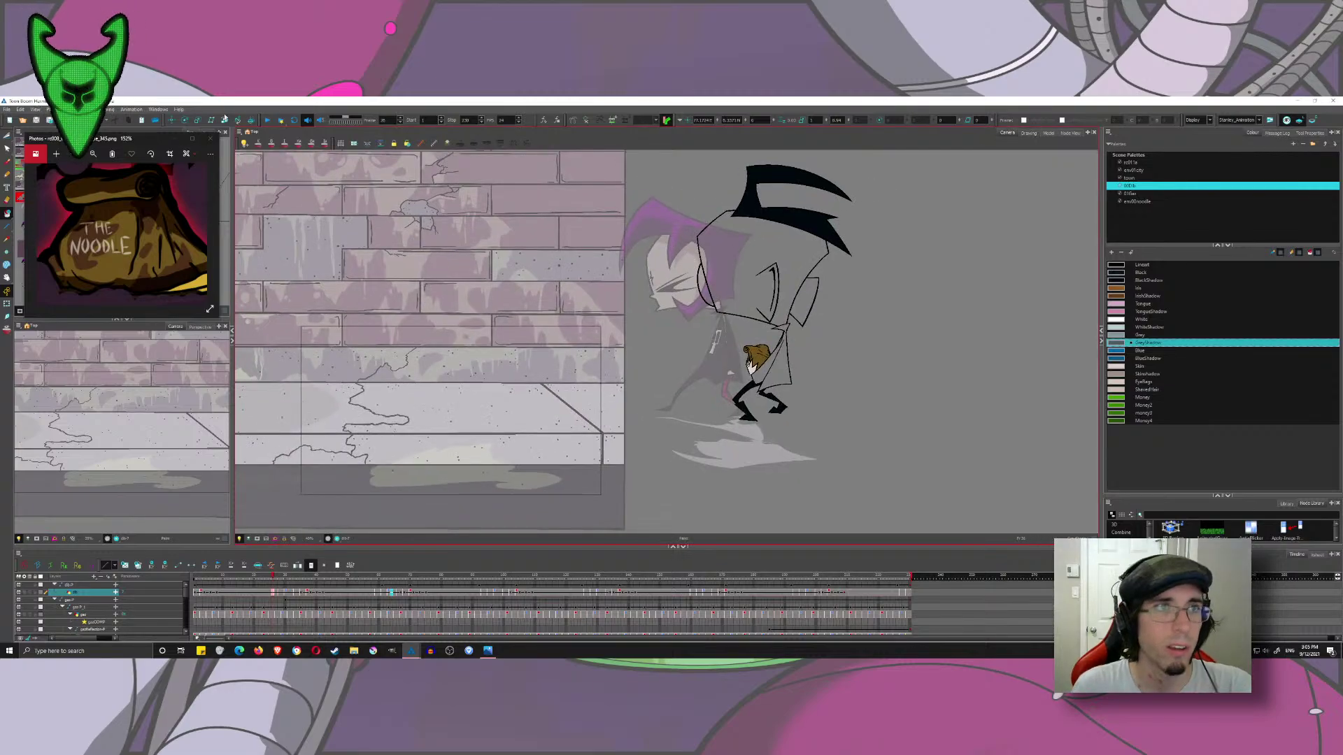
left_click(269, 121)
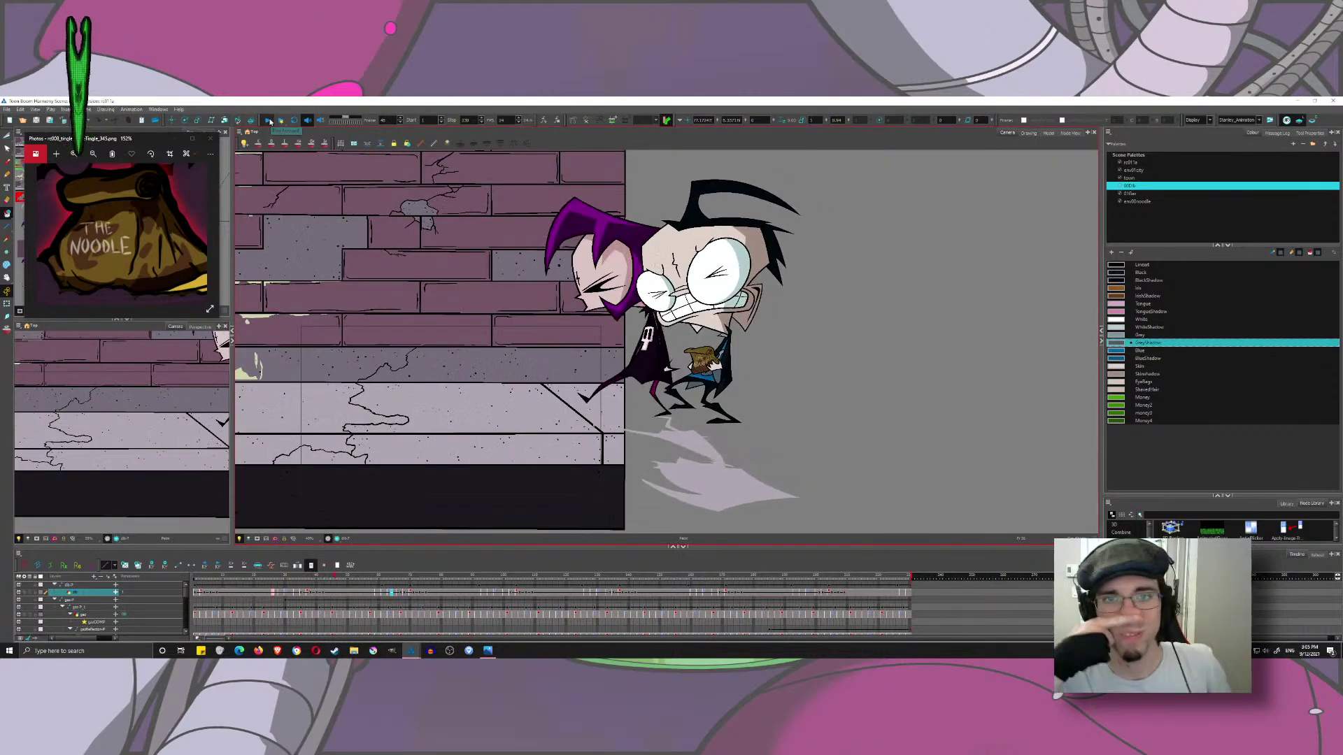
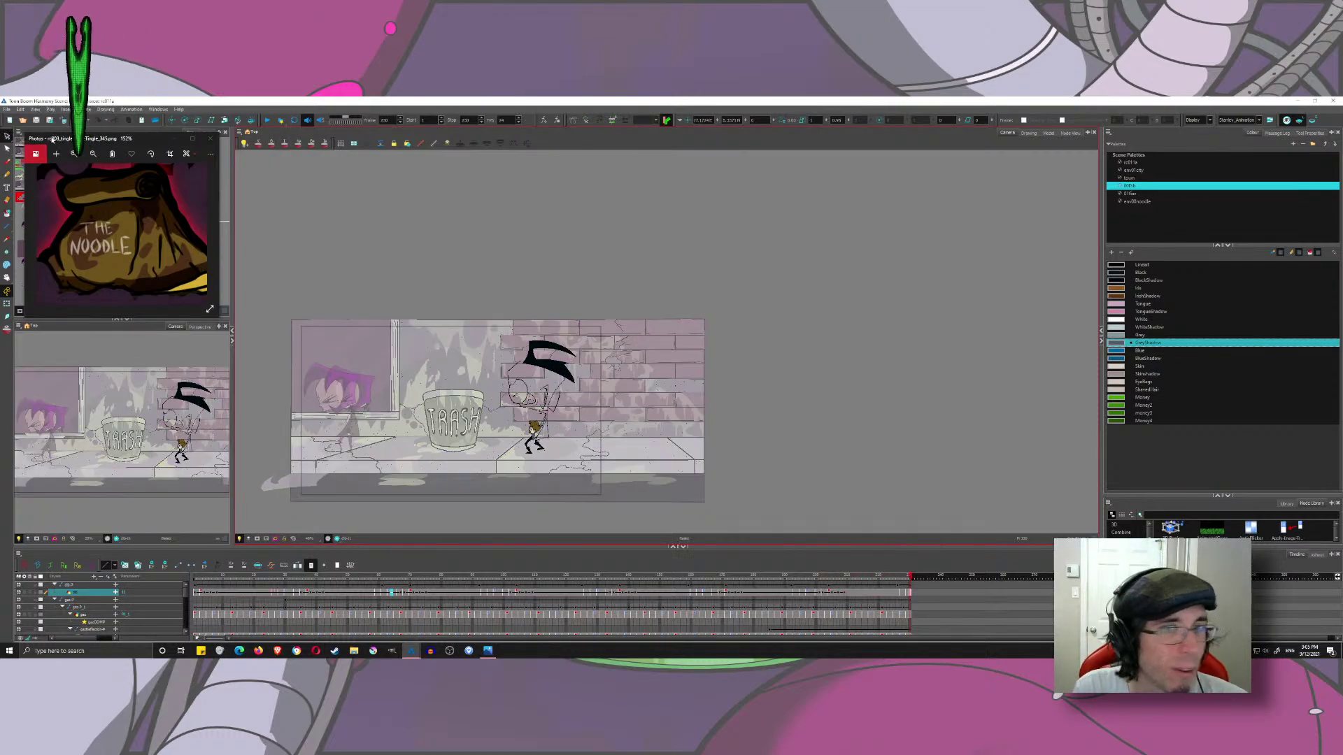
- Return to the Drawing view and examine the fully coloured NOODLE bag drawing's face and body up close
left_click(1034, 133)
left_click(288, 593)
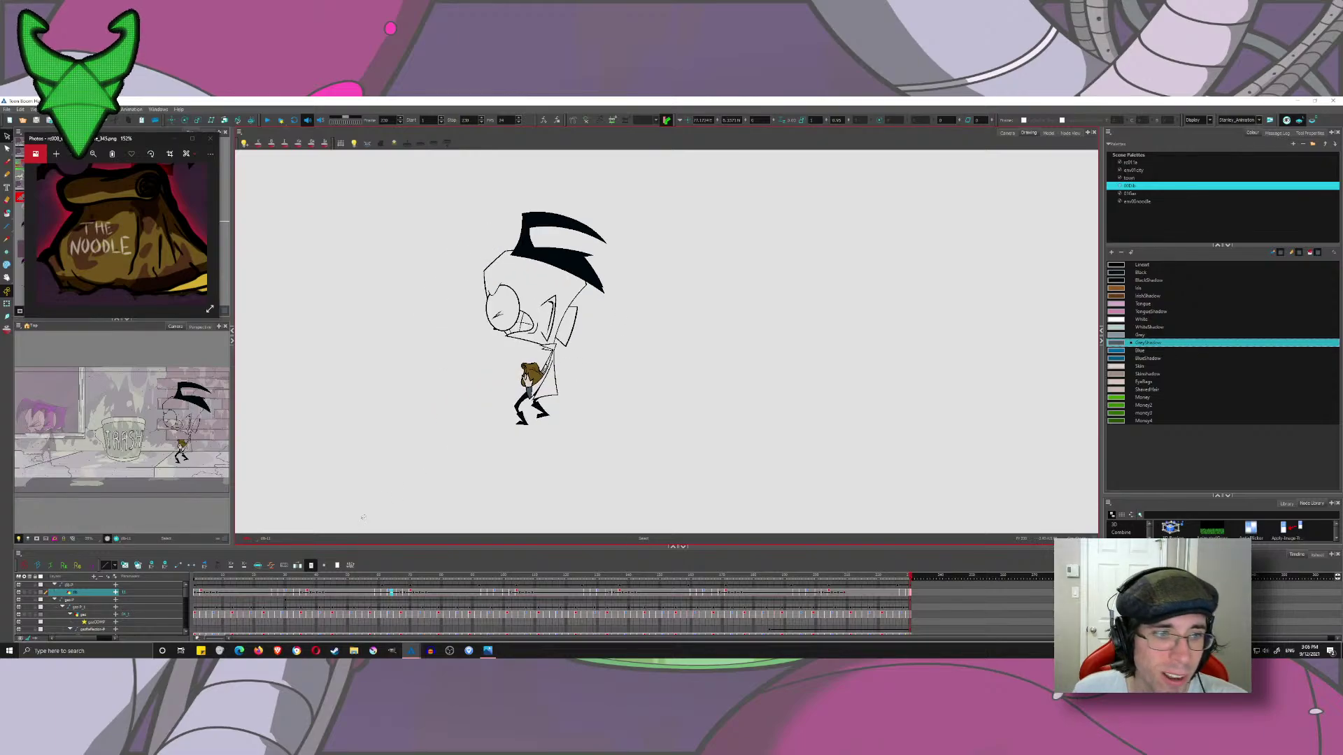
left_click(323, 593)
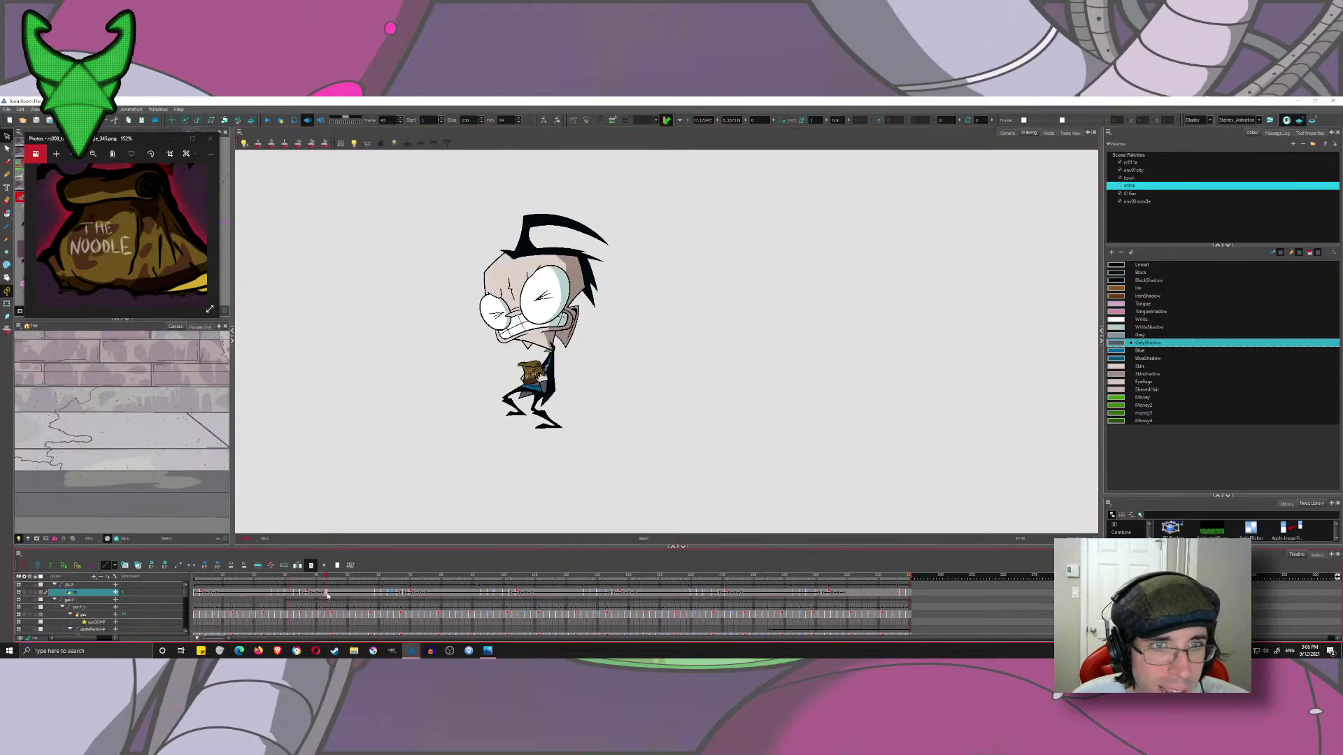
left_click(326, 593)
scroll(617, 361, "up", 5)
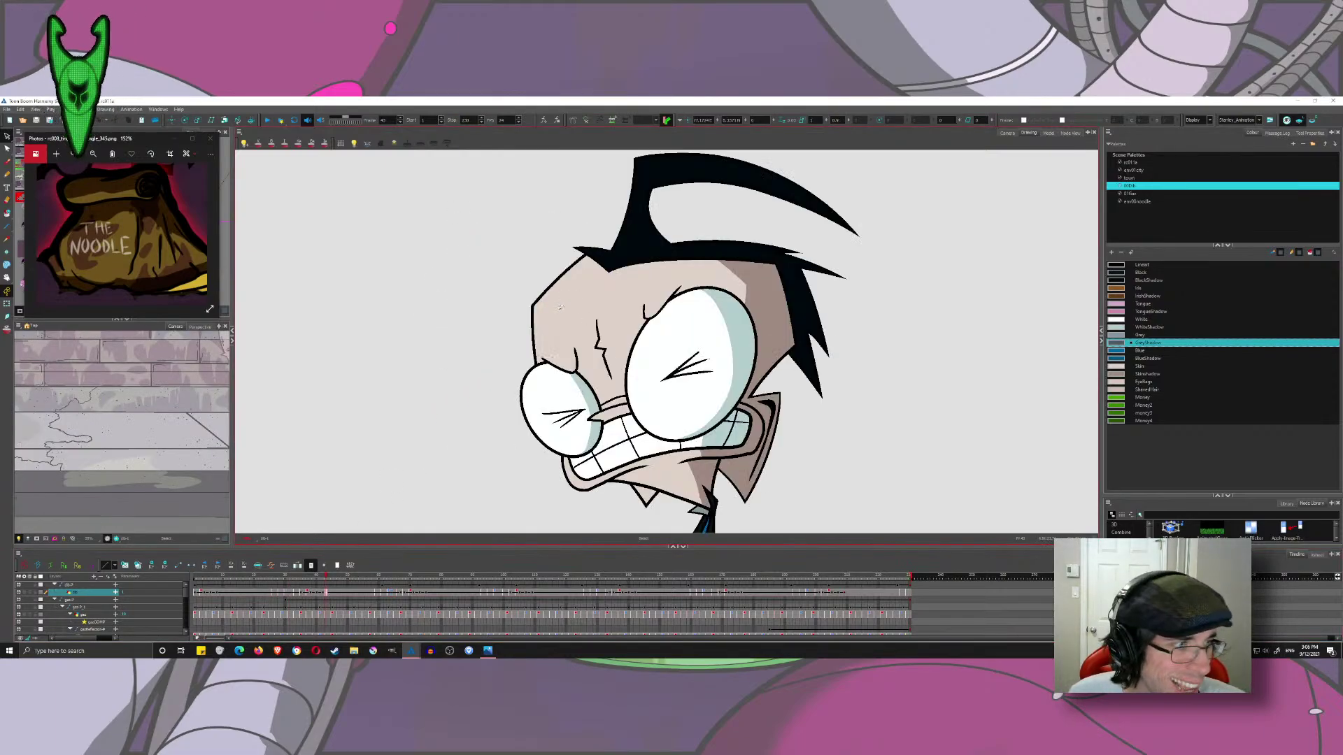
scroll(745, 259, "down", 8)
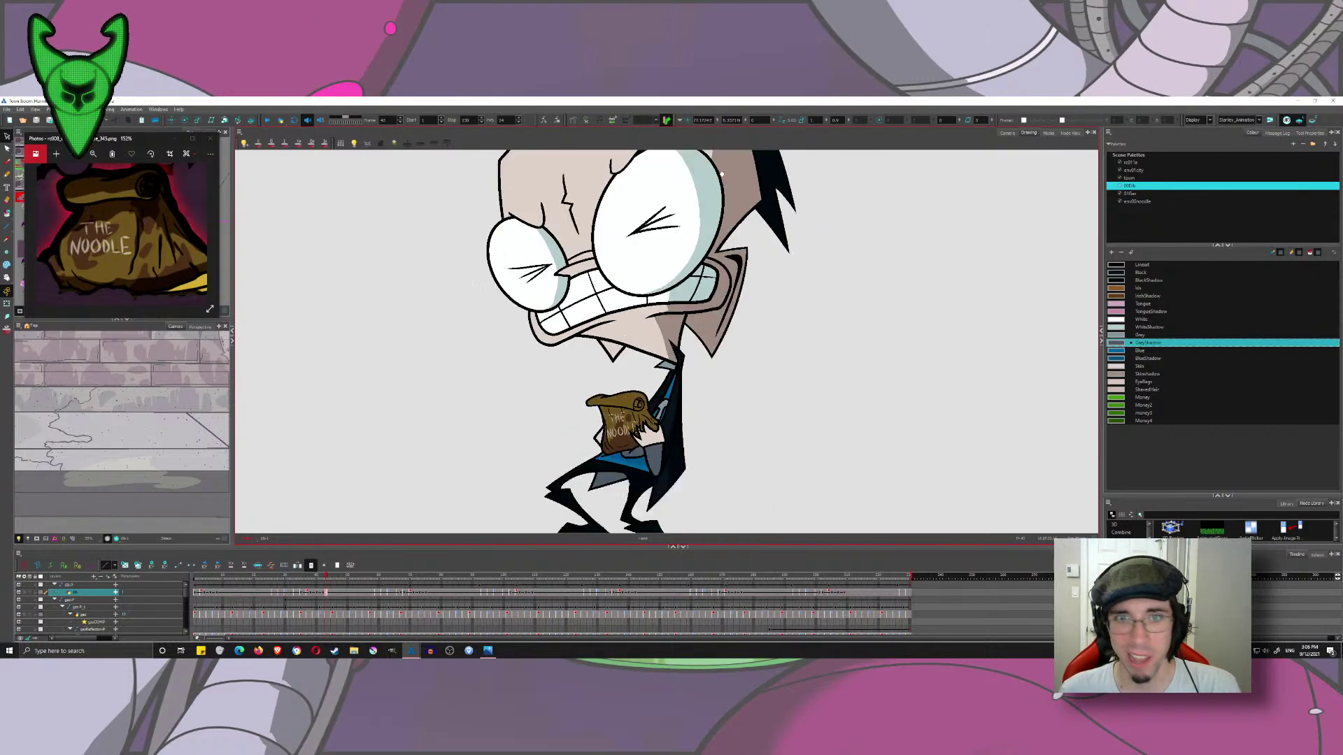
scroll(650, 279, "up", 6)
scroll(650, 278, "down", 8)
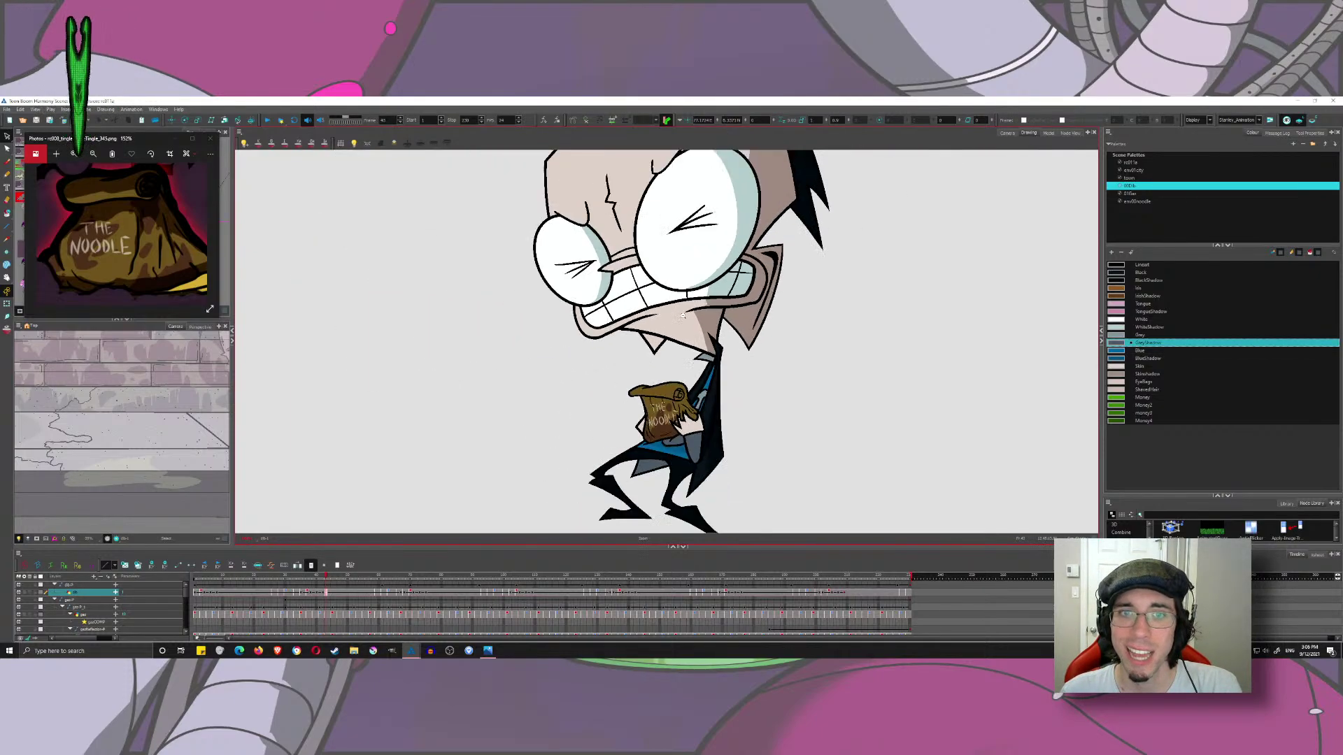
mouse_move(664, 348)
left_mouse_down()
mouse_move(553, 348)
mouse_move(584, 377)
left_mouse_up()
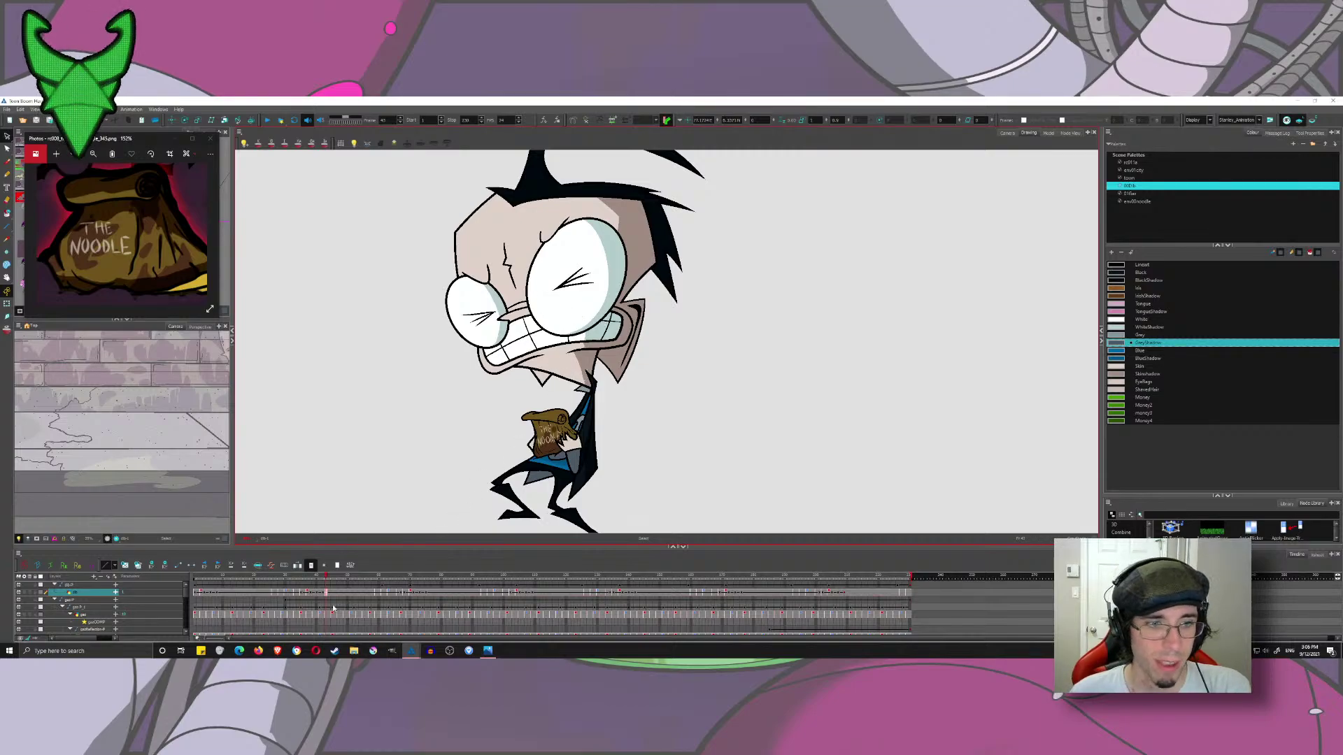
- Try to copy the head's skin and shadow fills from the matching coloured drawing onto the uncoloured raised-leg drawing
mouse_move(327, 580)
left_mouse_down()
mouse_move(287, 583)
mouse_move(317, 584)
left_mouse_up()
left_click(305, 593)
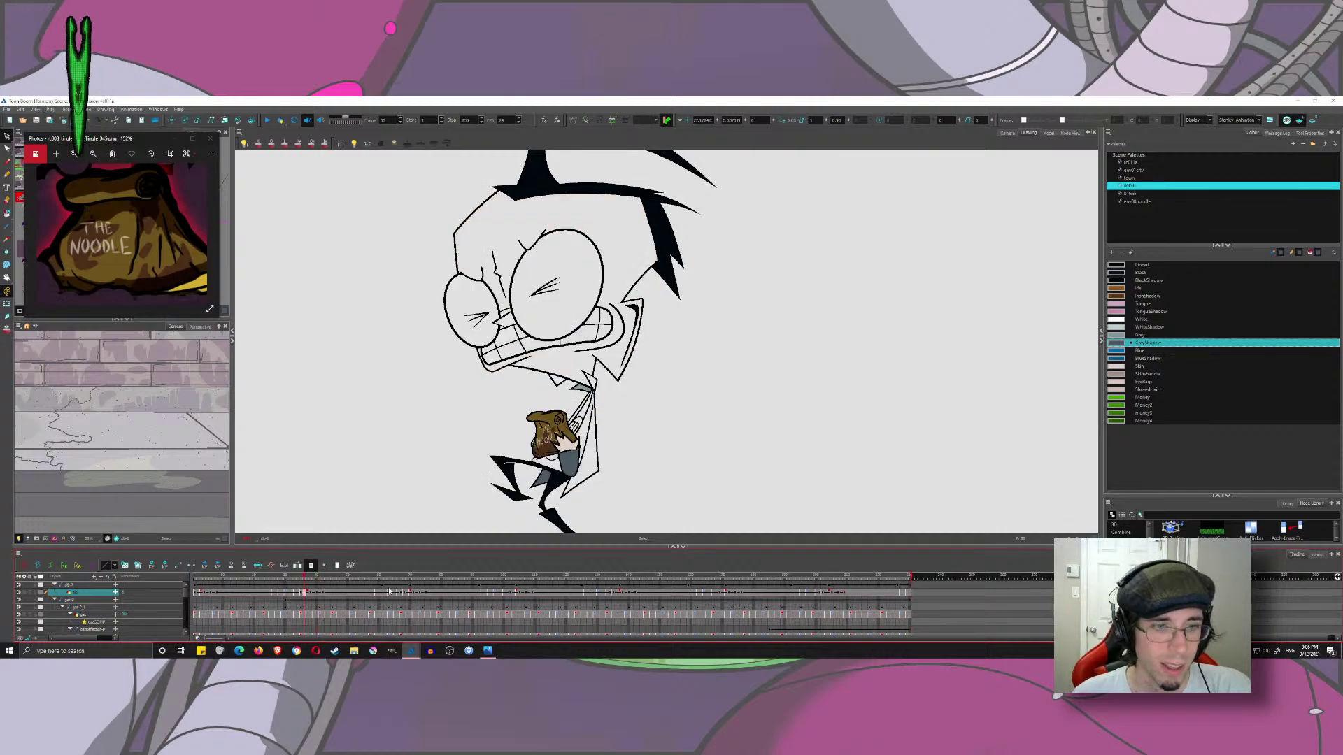
left_click(378, 593)
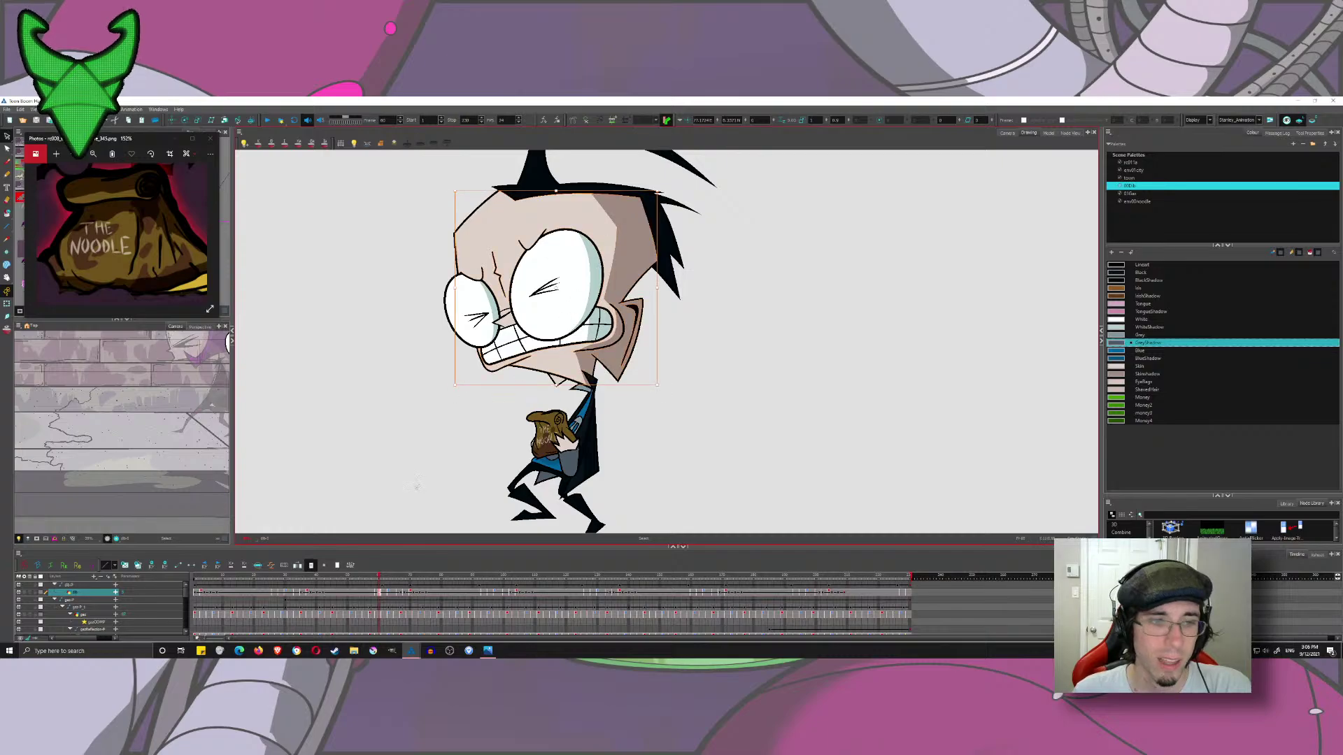
key("ctrl+x")
key("ctrl+v")
left_click(304, 593)
key("ctrl+v")
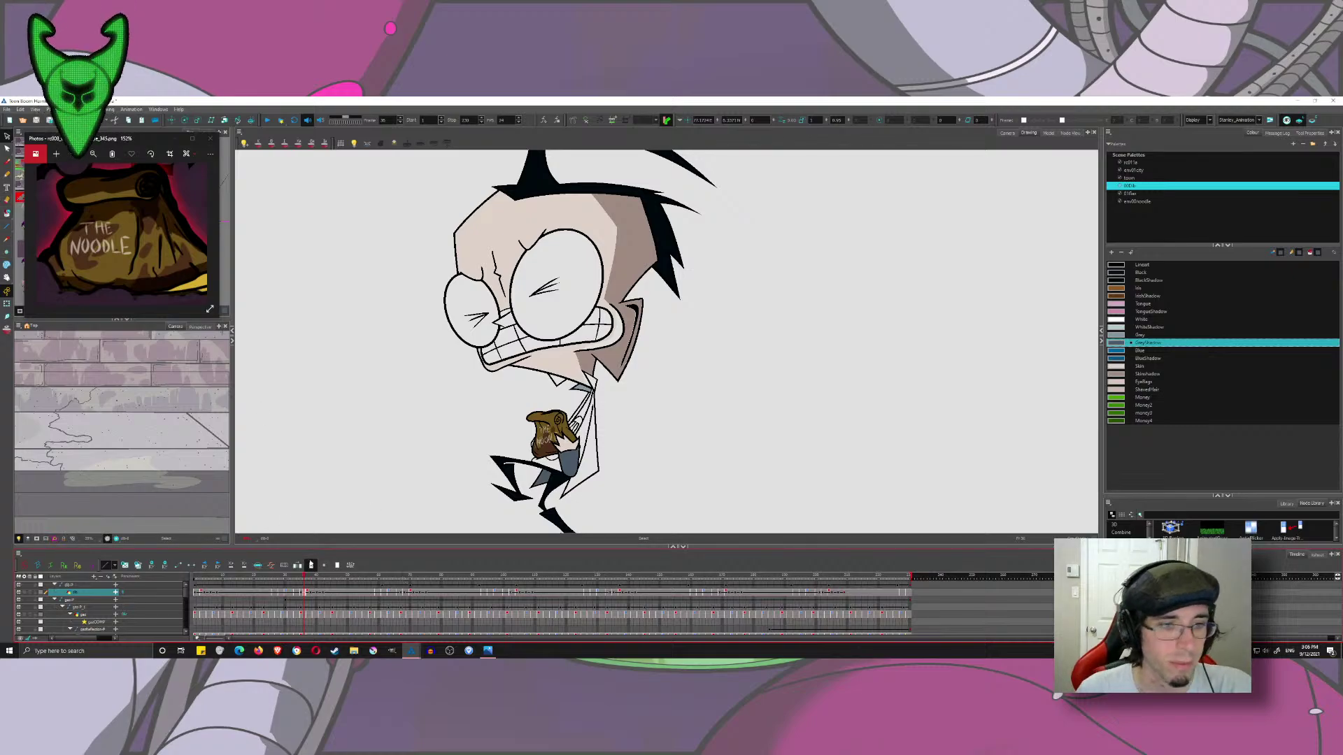
left_click(350, 592)
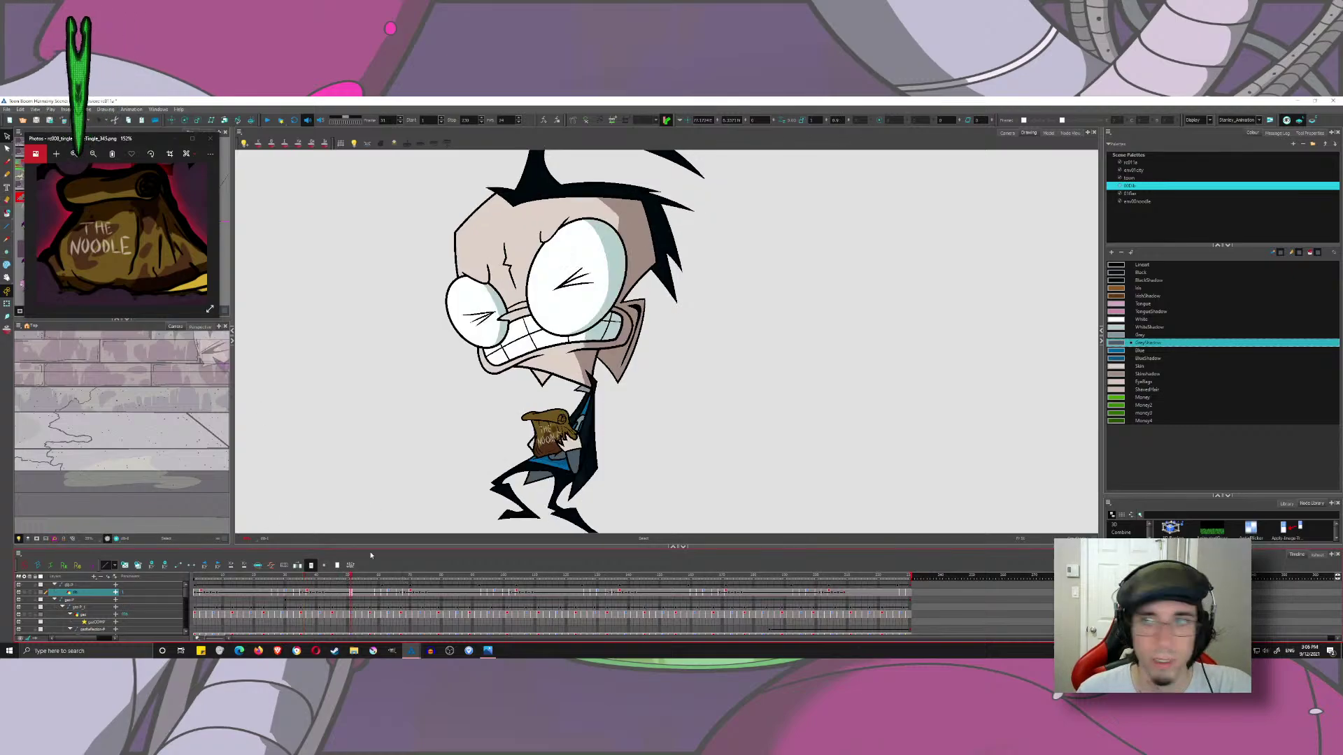
left_click(303, 604)
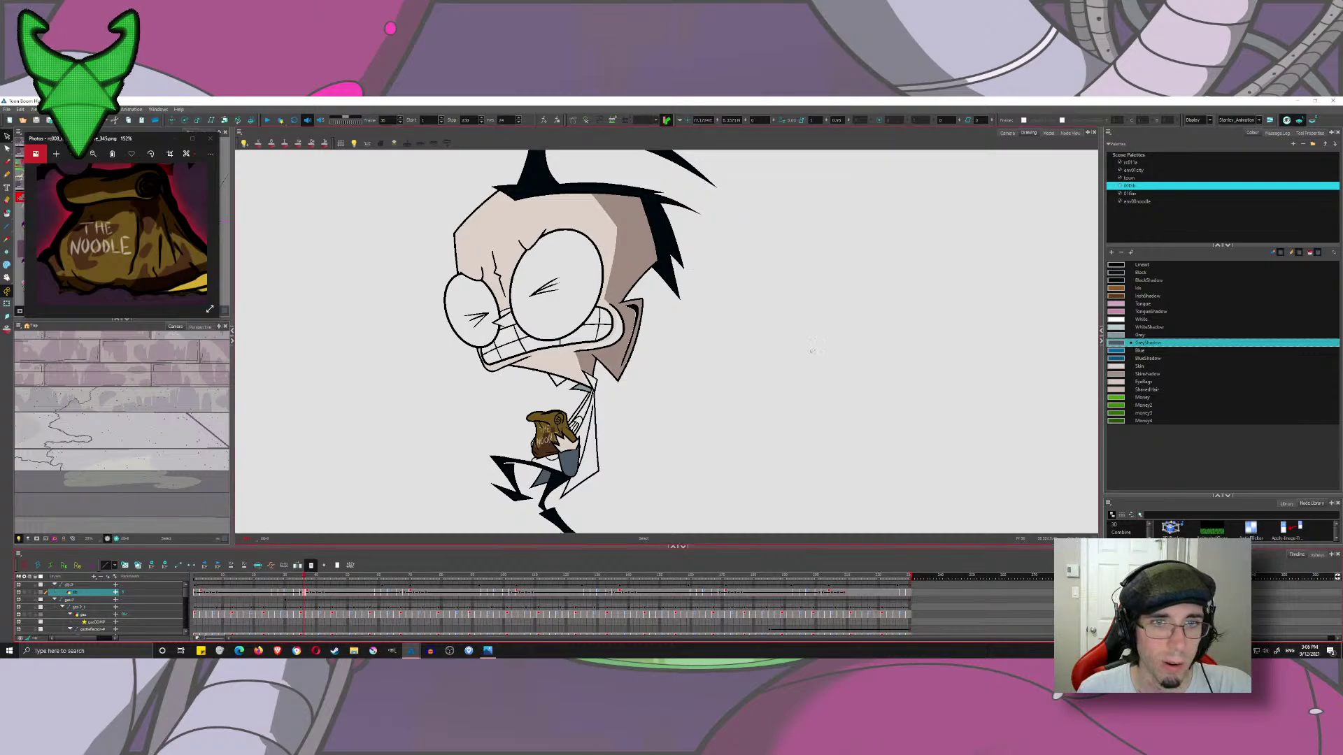
- Copy the SkinShadow head fills from the matching coloured drawings onto the uncoloured raised-leg drawing and the two-eyed drawing before it
left_click(1122, 374)
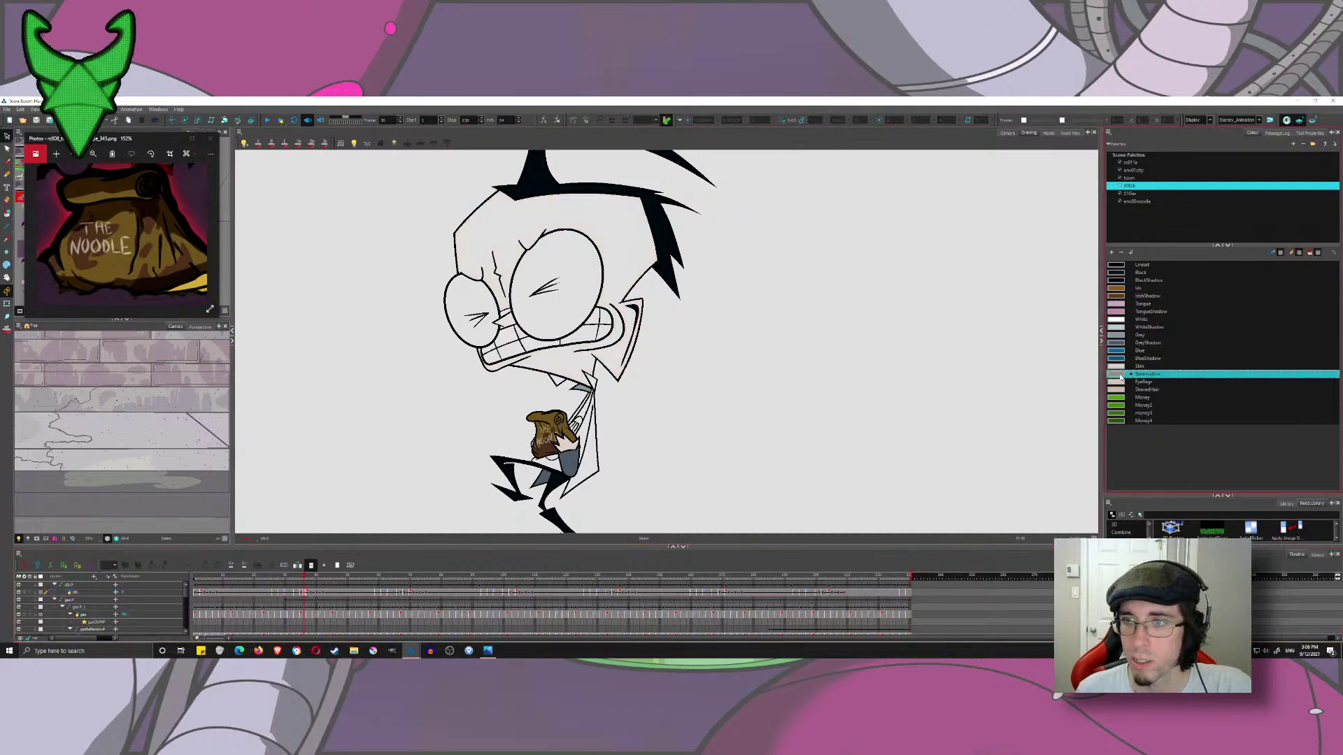
left_click(378, 593)
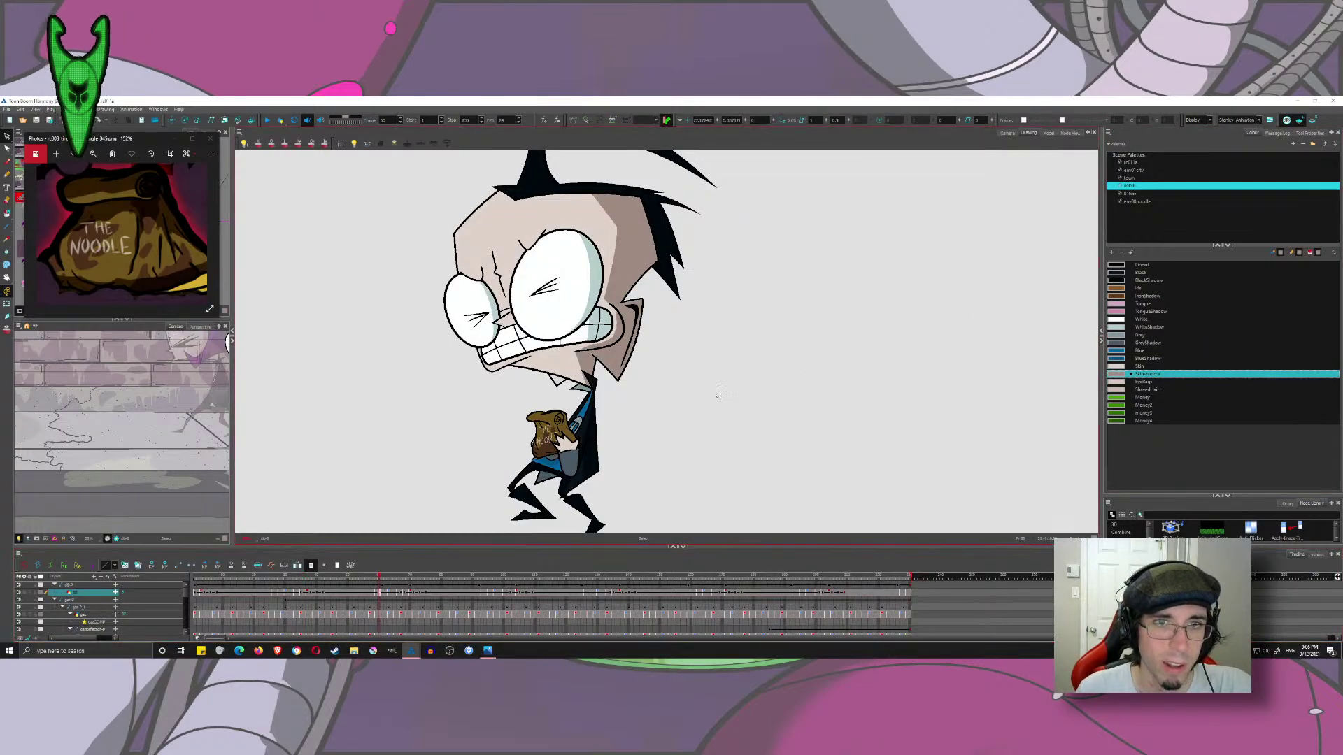
left_click(303, 594)
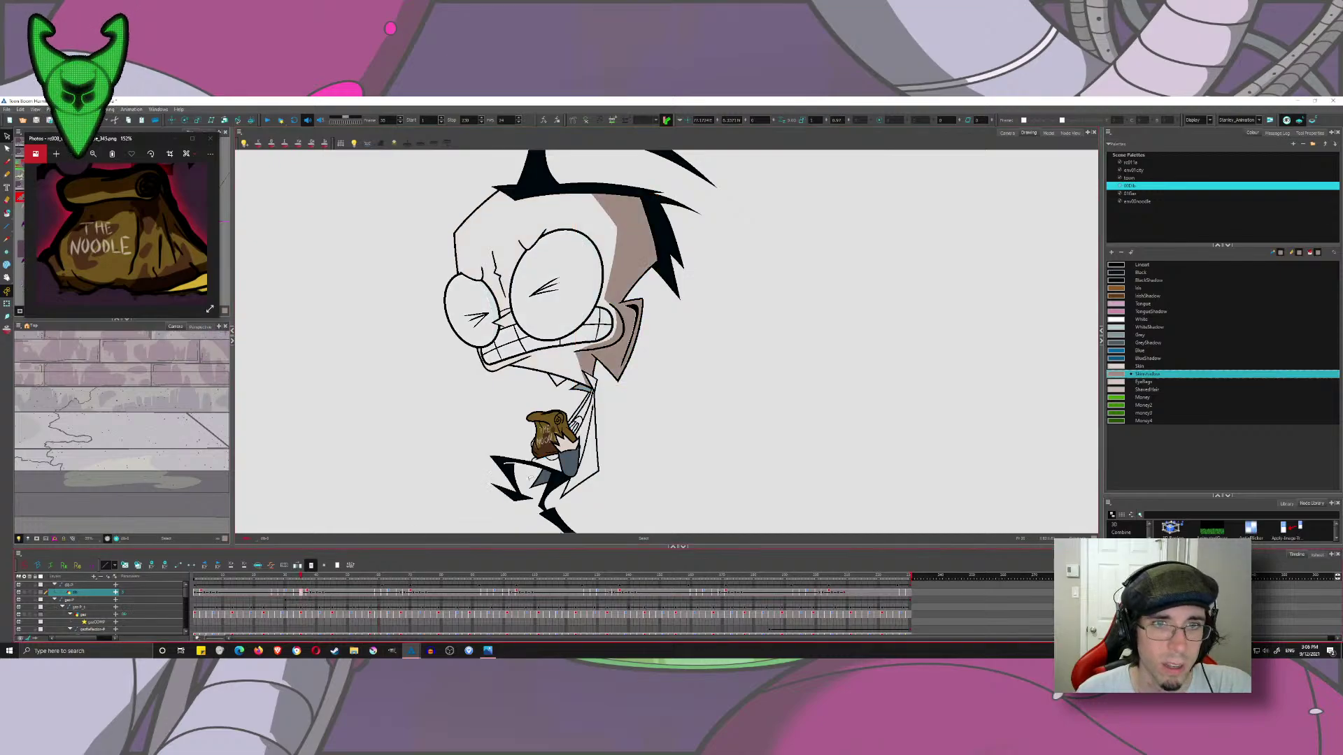
left_click(380, 596)
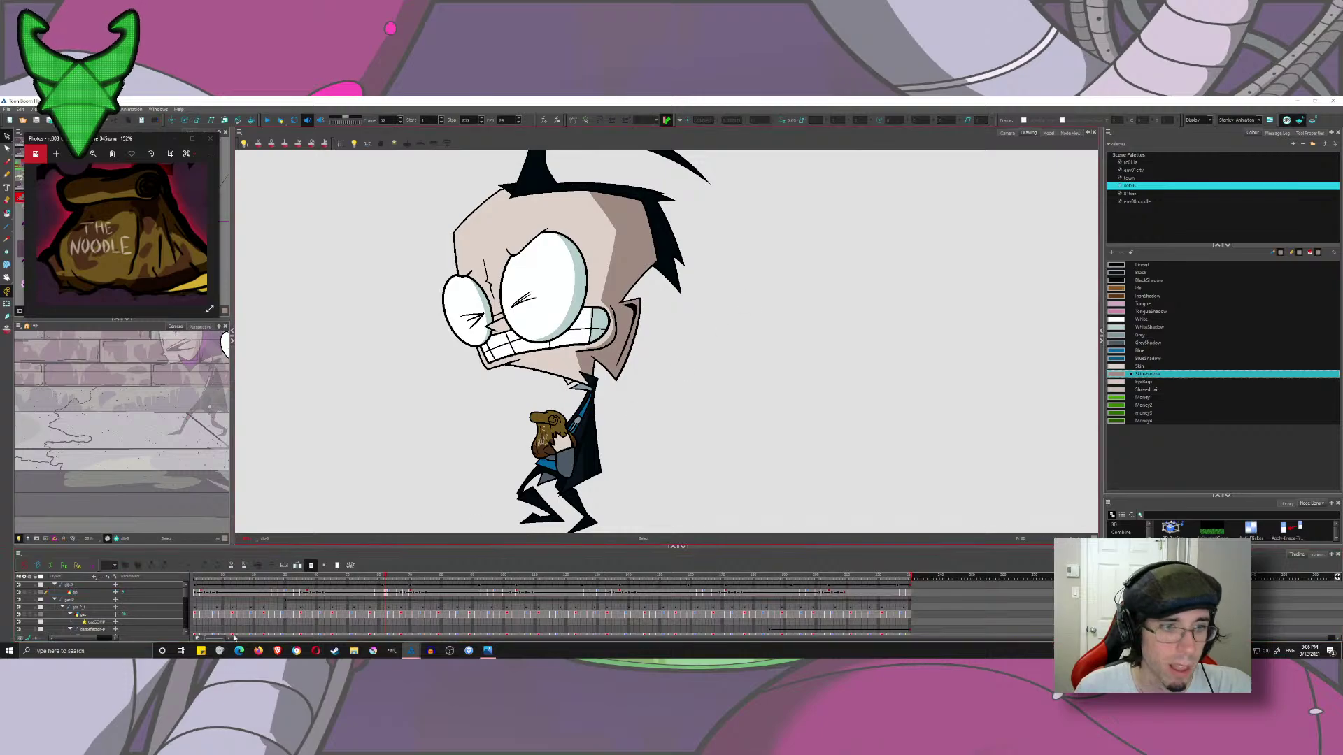
left_click(298, 594)
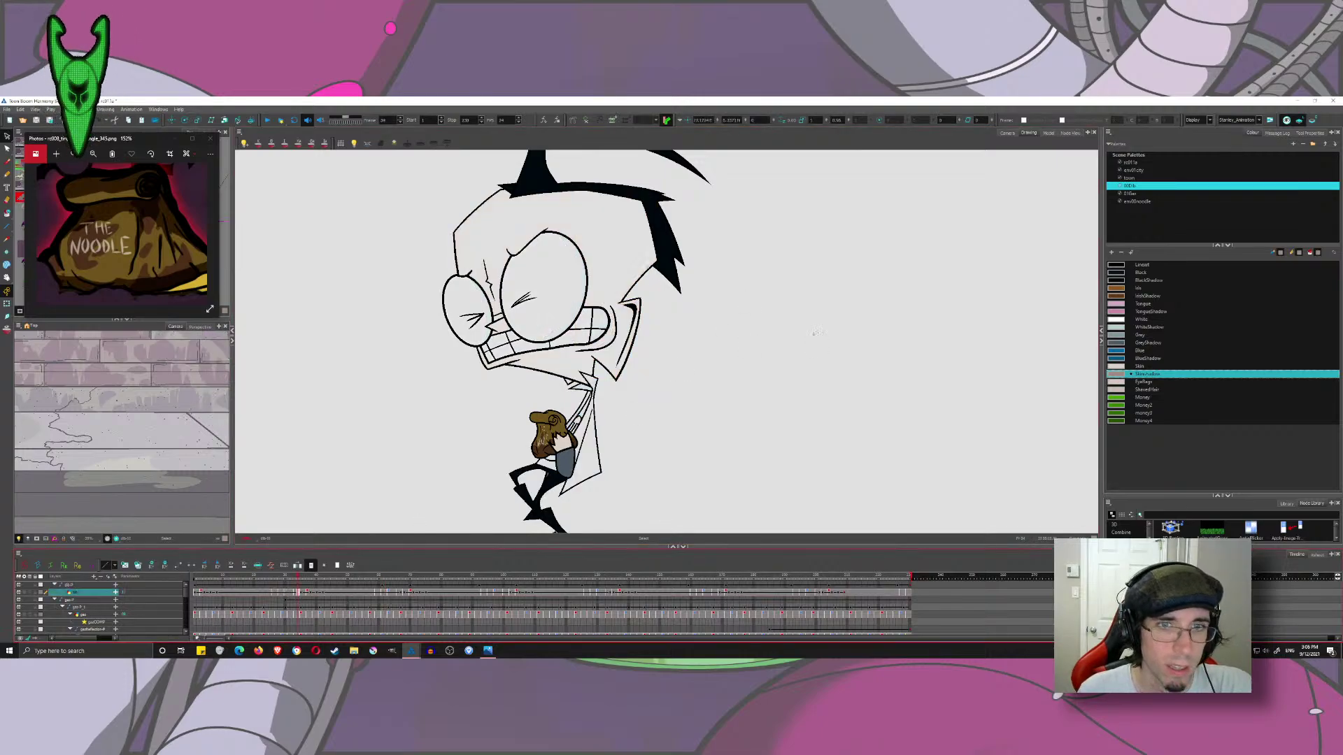
- Find the coloured side-view drawing with one closed eye and copy its SkinShadow head fills for the matching uncoloured drawing
left_click(448, 594)
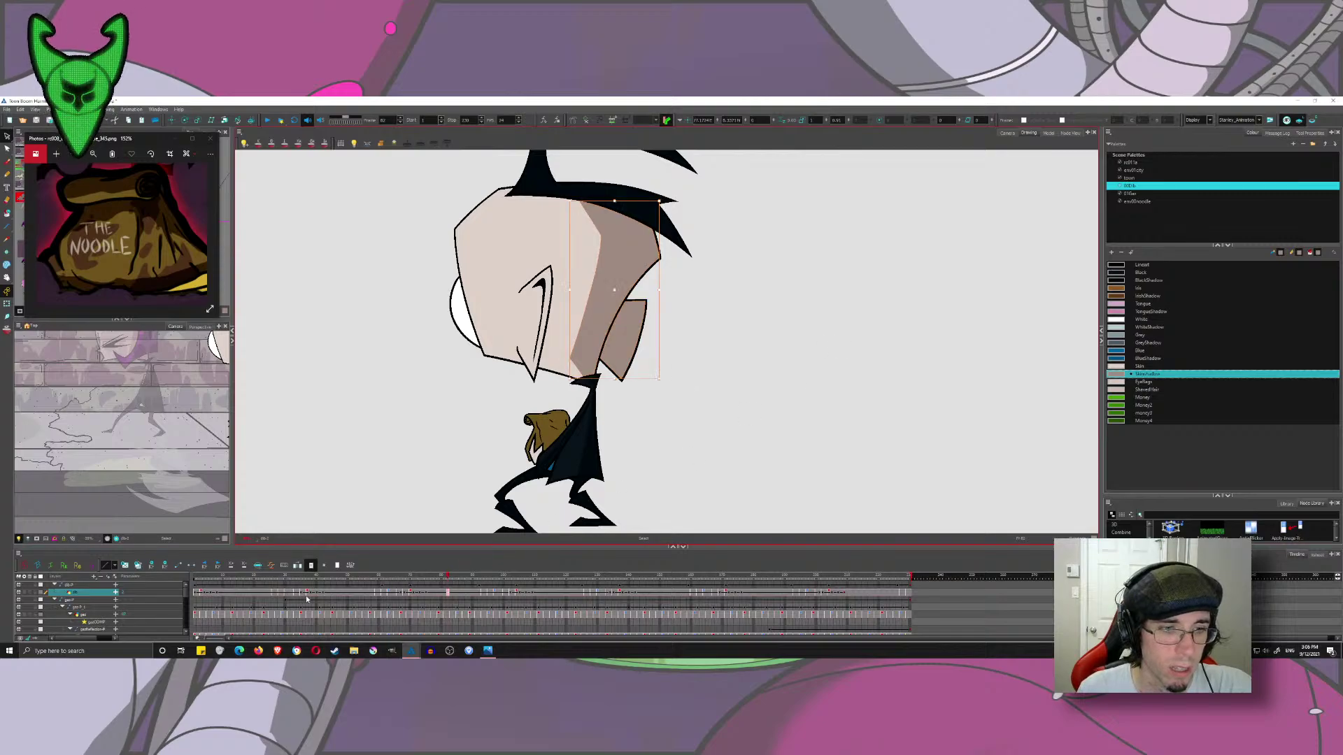
left_click(354, 593)
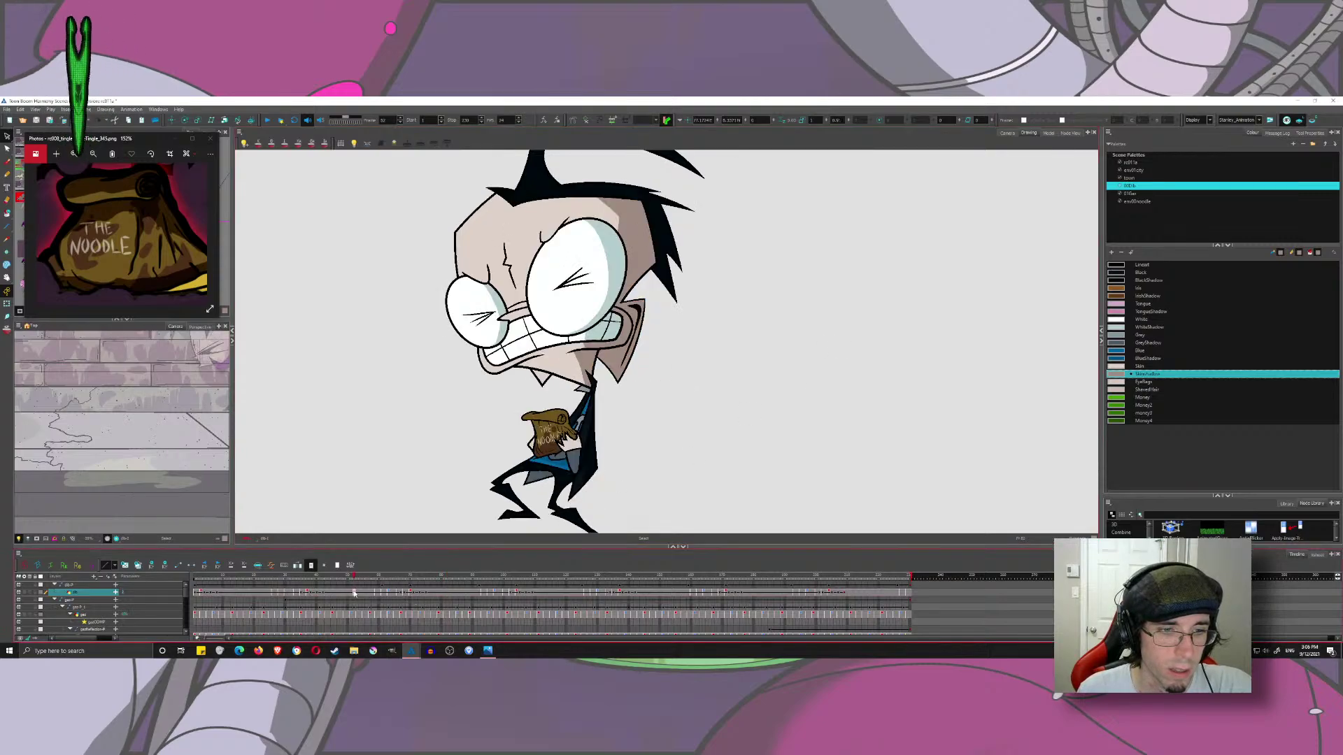
left_click(379, 595)
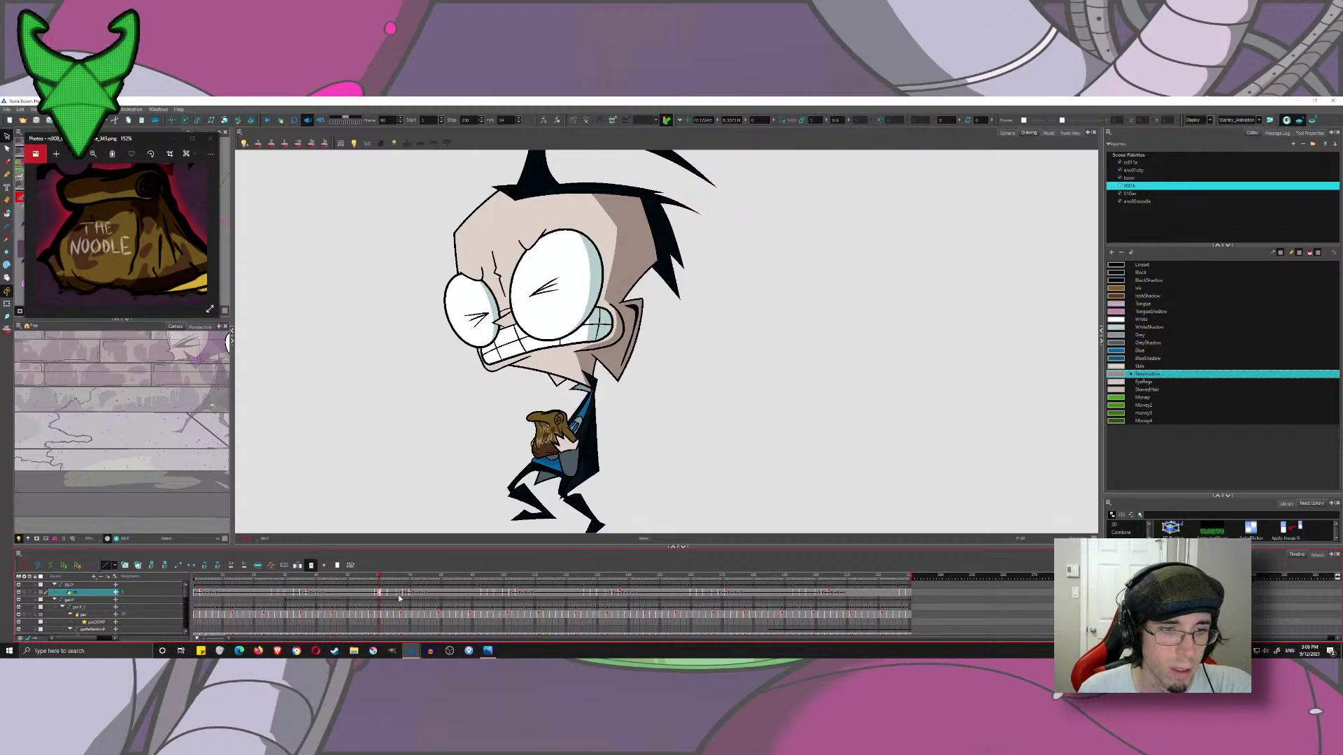
left_click(391, 593)
left_click(696, 331)
key("ctrl+shift+a")
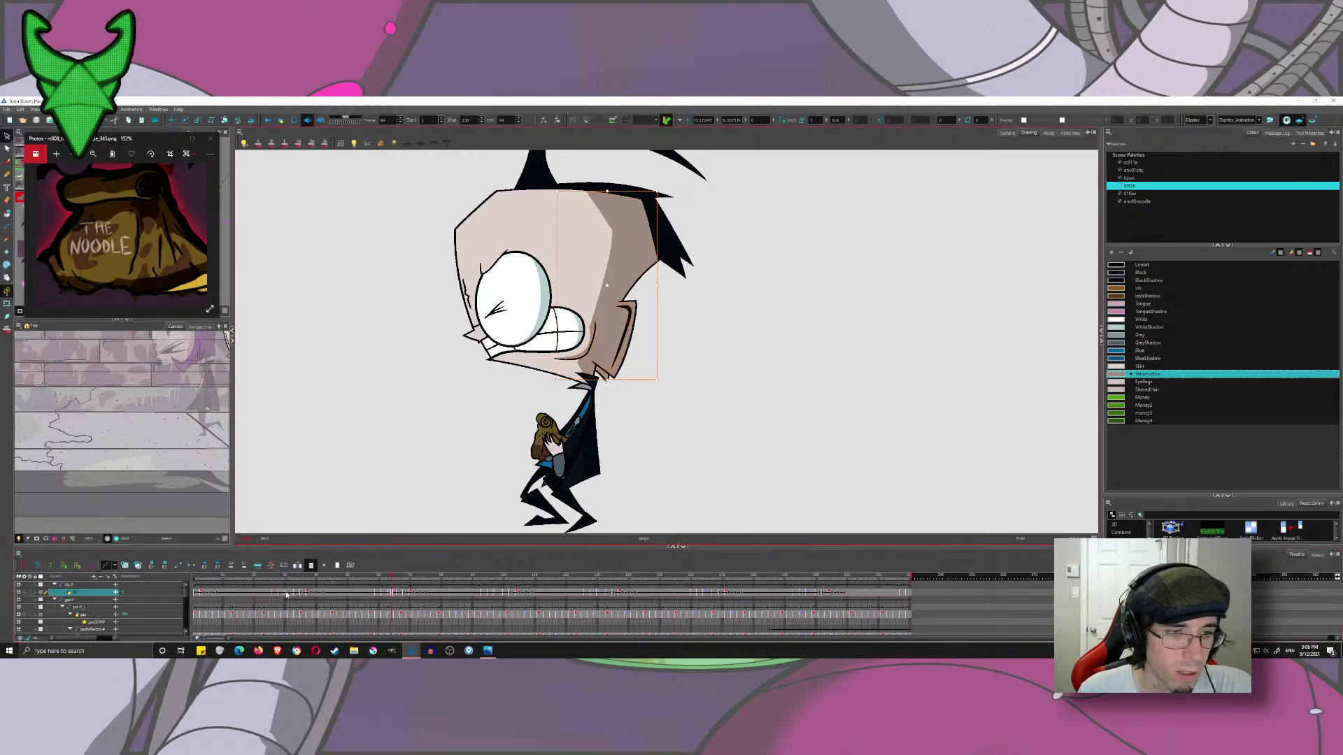
- Copy the SkinShadow head and ear fills from the coloured turned-head poses onto the matching uncoloured drawings
key("period")
key("period")
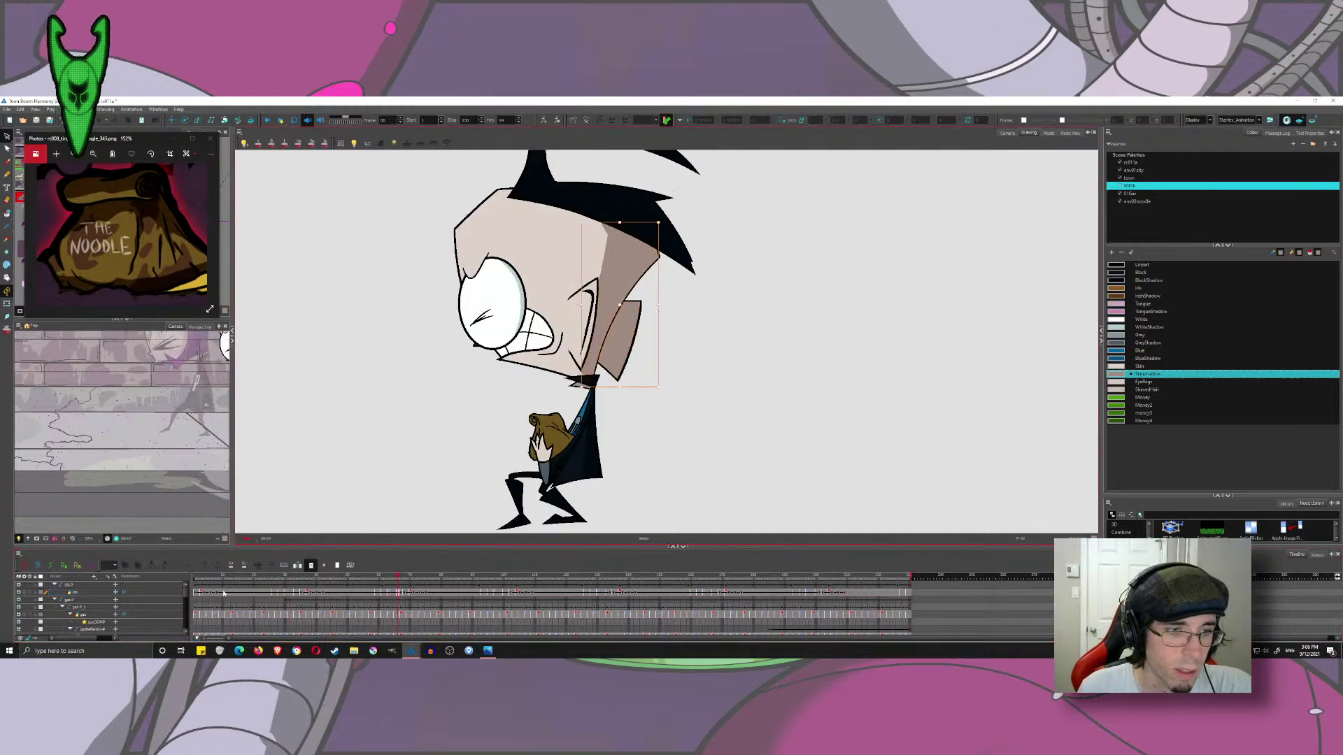
left_click(283, 593)
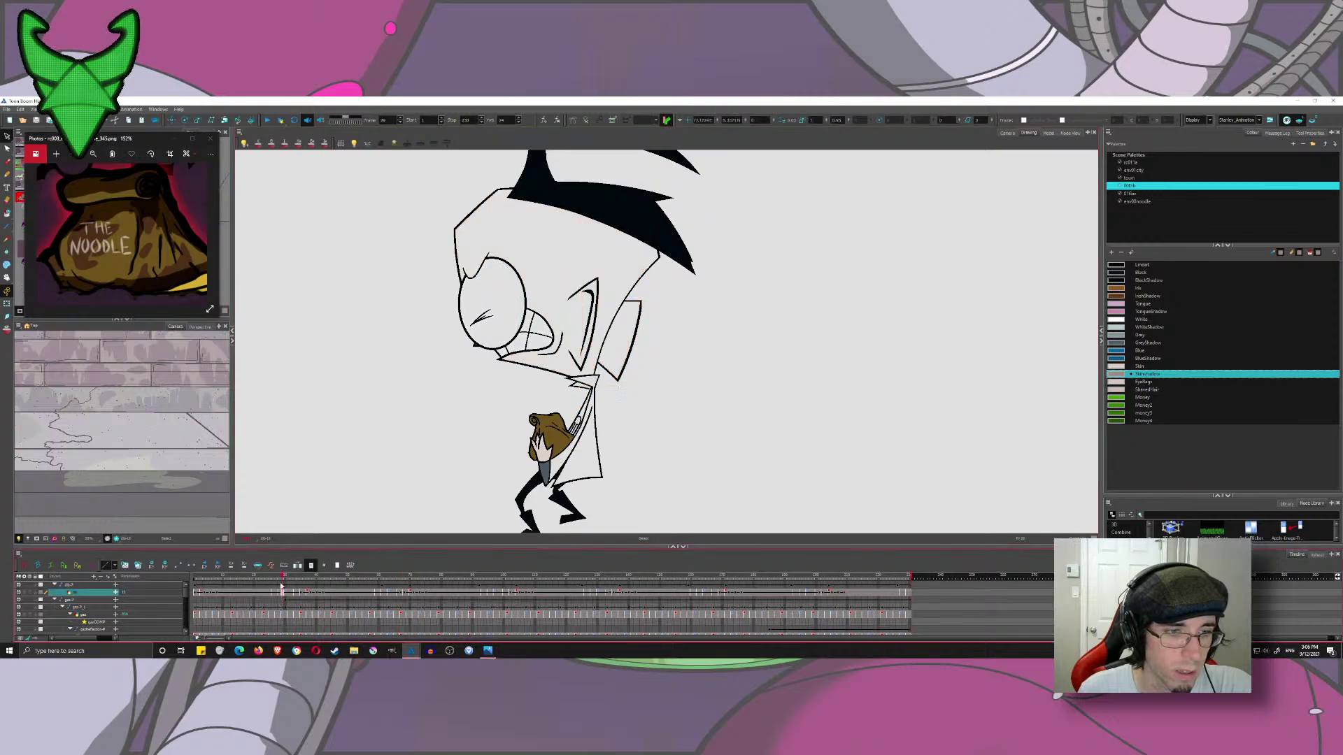
left_click(407, 593)
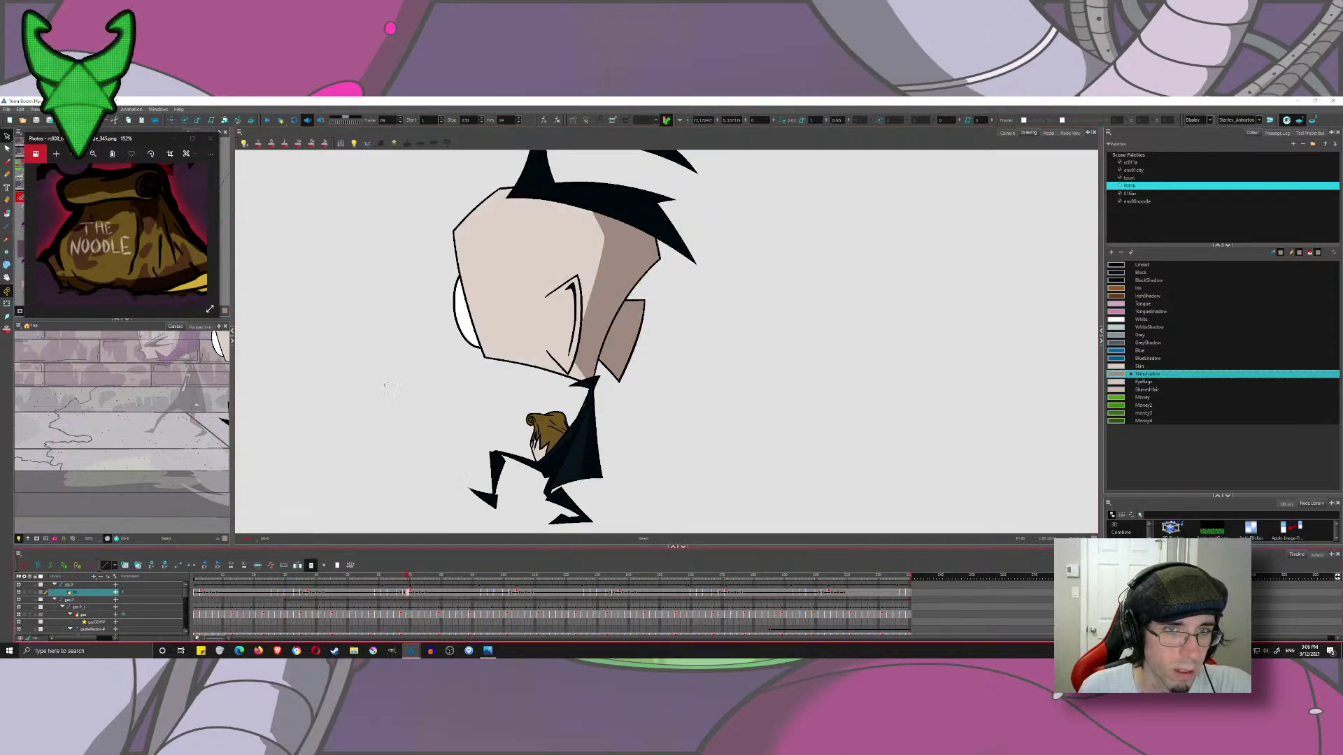
left_click(273, 593)
left_click(729, 398)
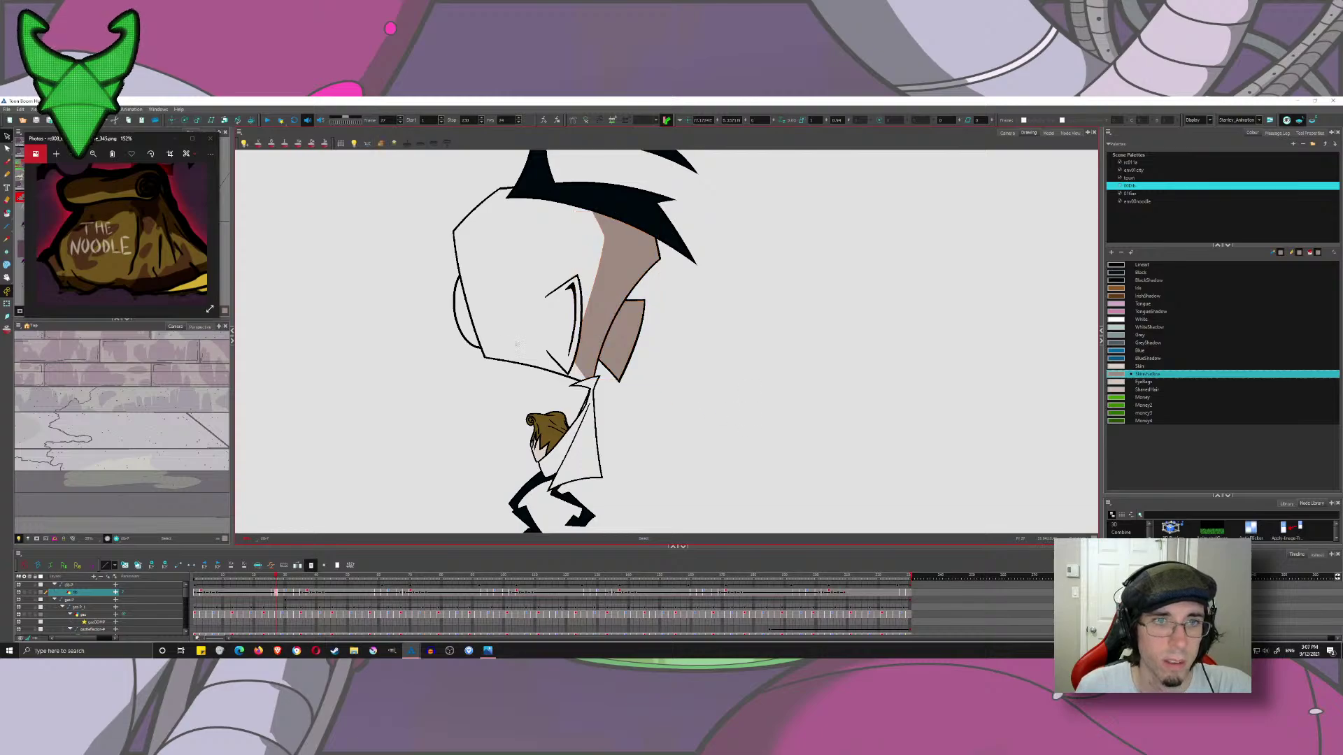
- Fill the head with Skin on the uncoloured turned-away drawings using the Paint tool
left_click(7, 213)
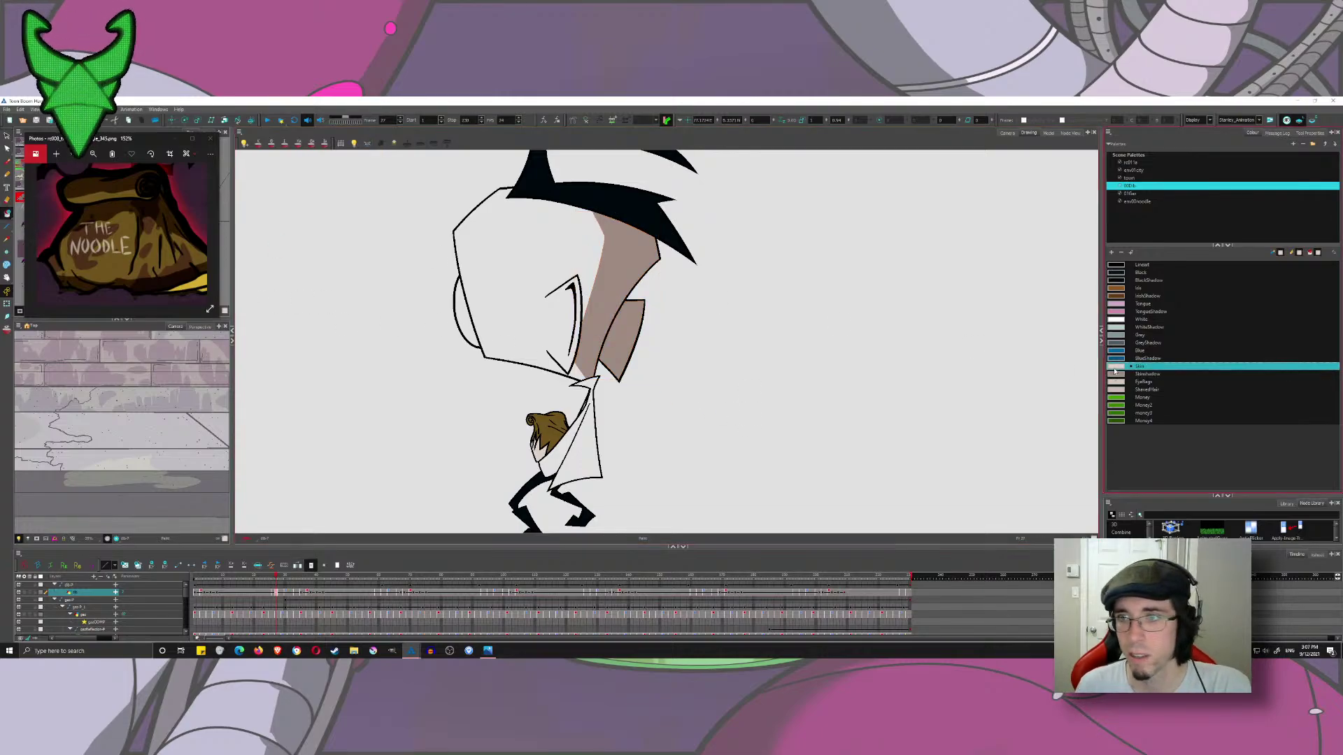
left_click(560, 274)
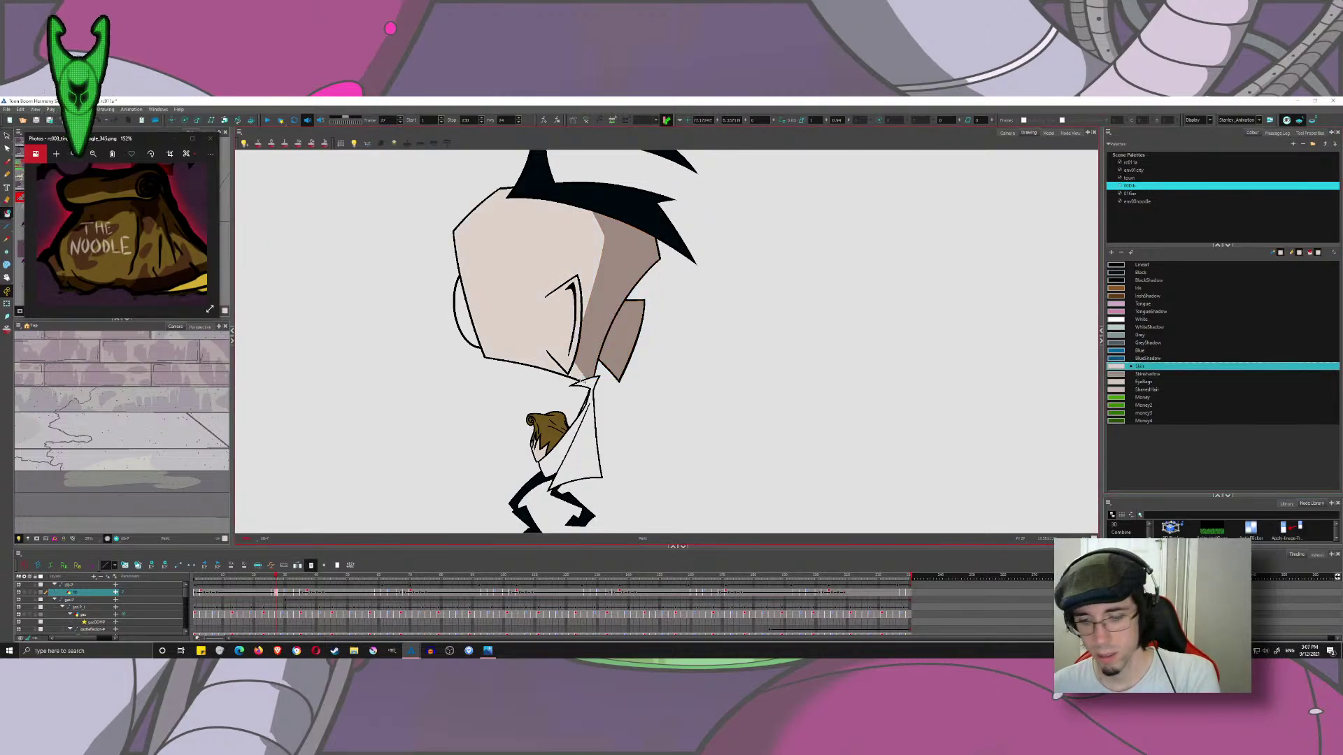
key("comma")
key("comma")
key("period")
key("period")
key("period")
key("period")
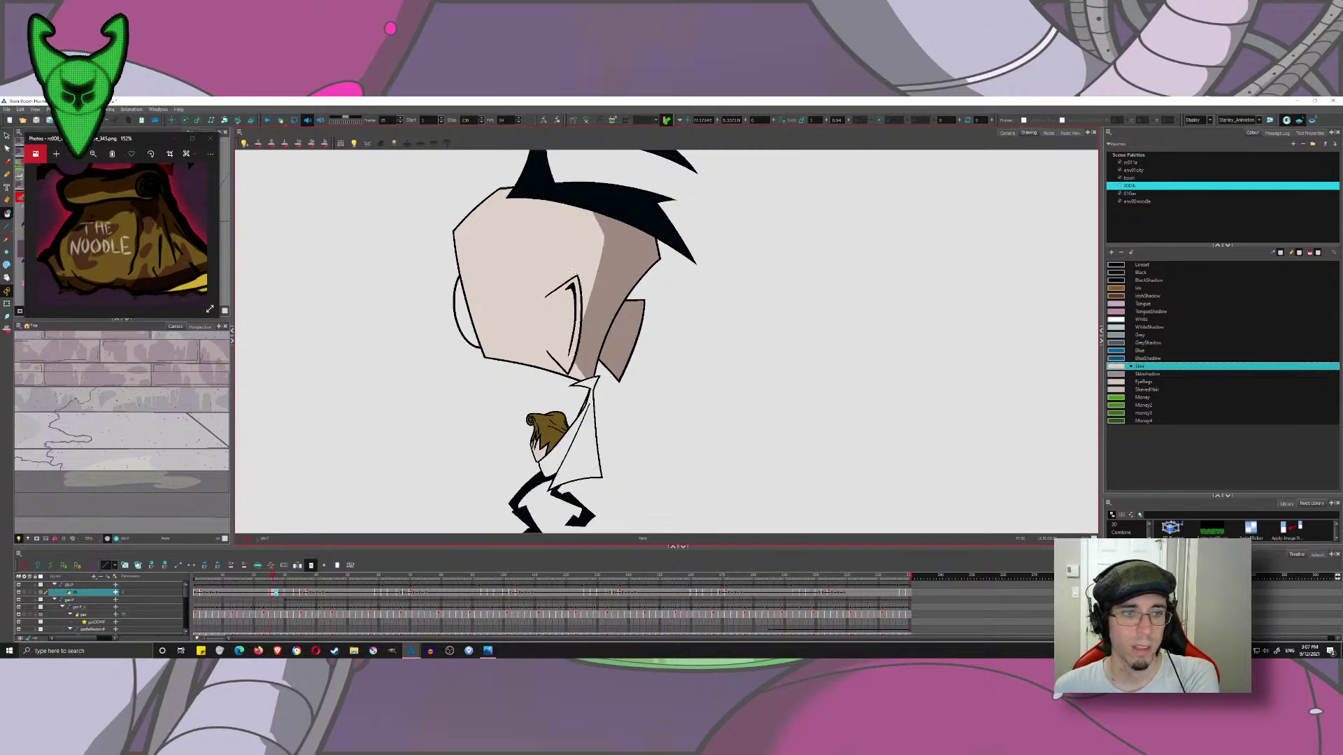
key("period")
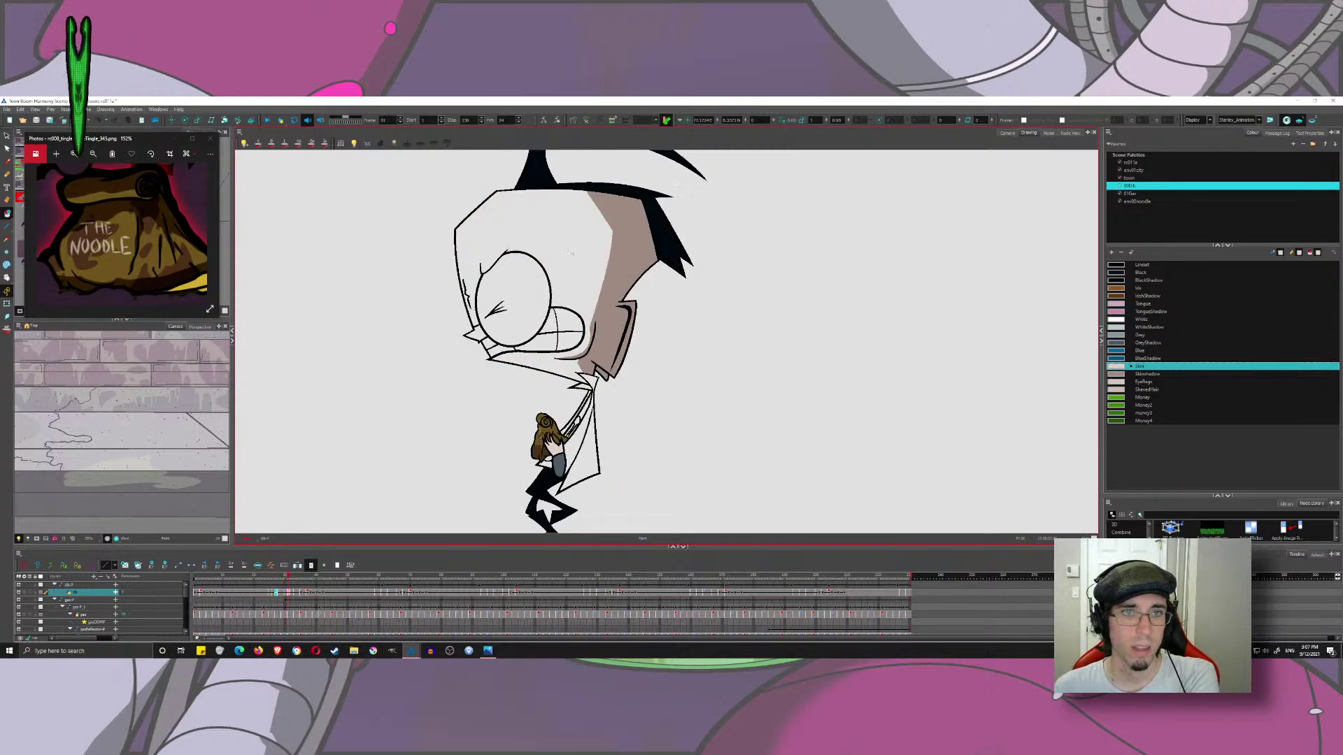
key("comma")
key("period")
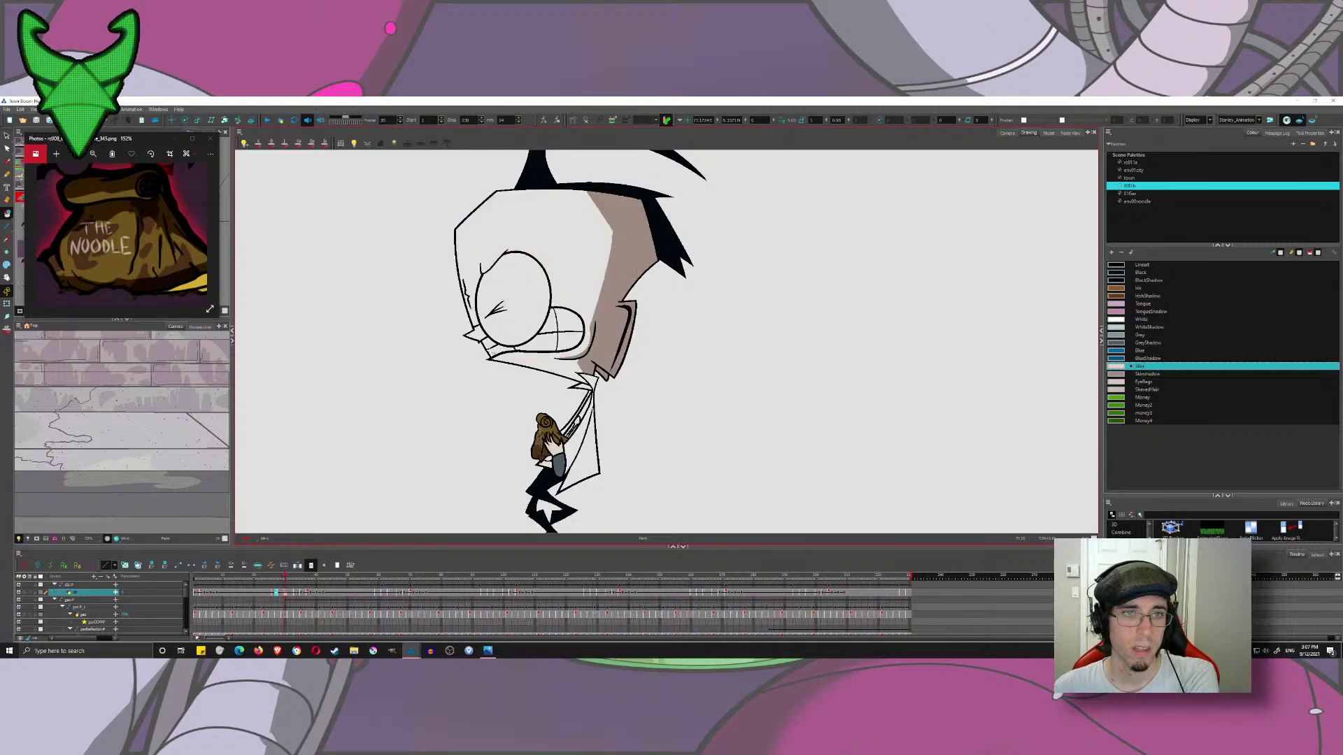
- Fill the face with Skin on the uncoloured side-view and two-eyed drawings, through to the raised-leg pose
left_click(475, 318)
key("period")
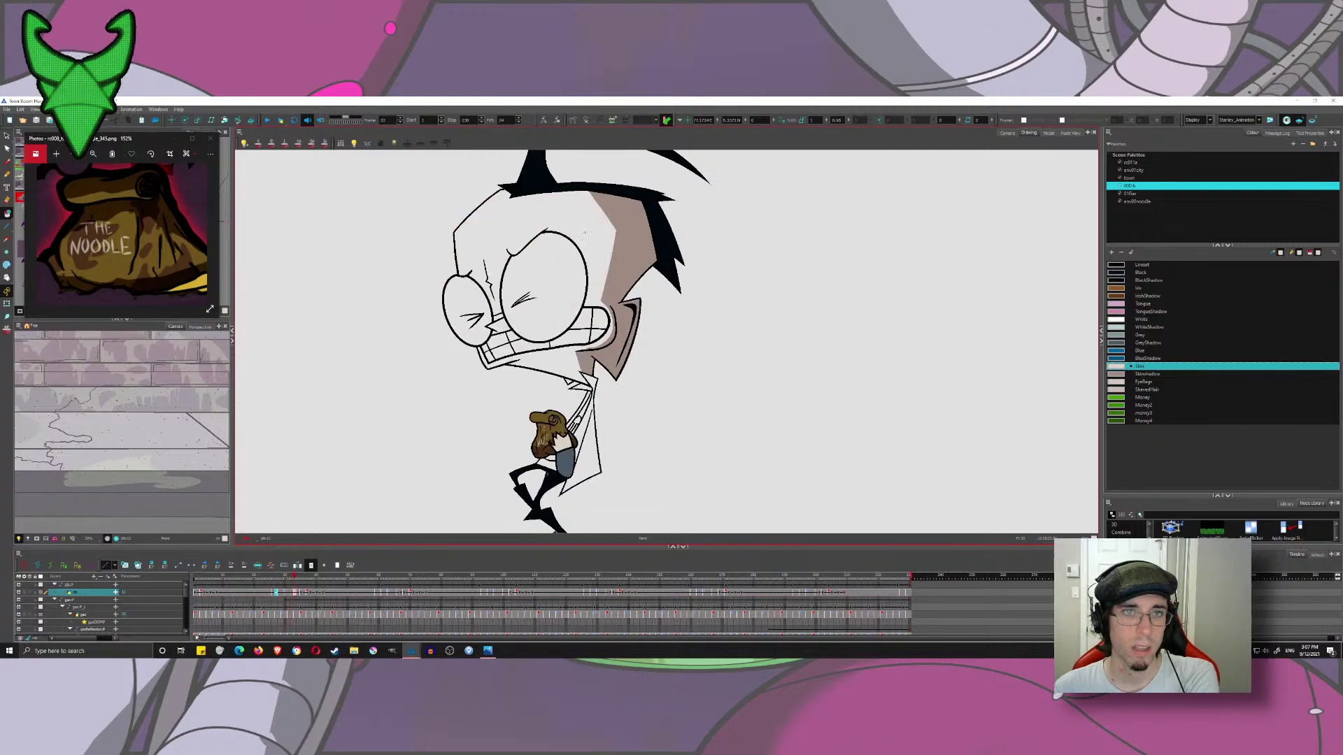
key("period")
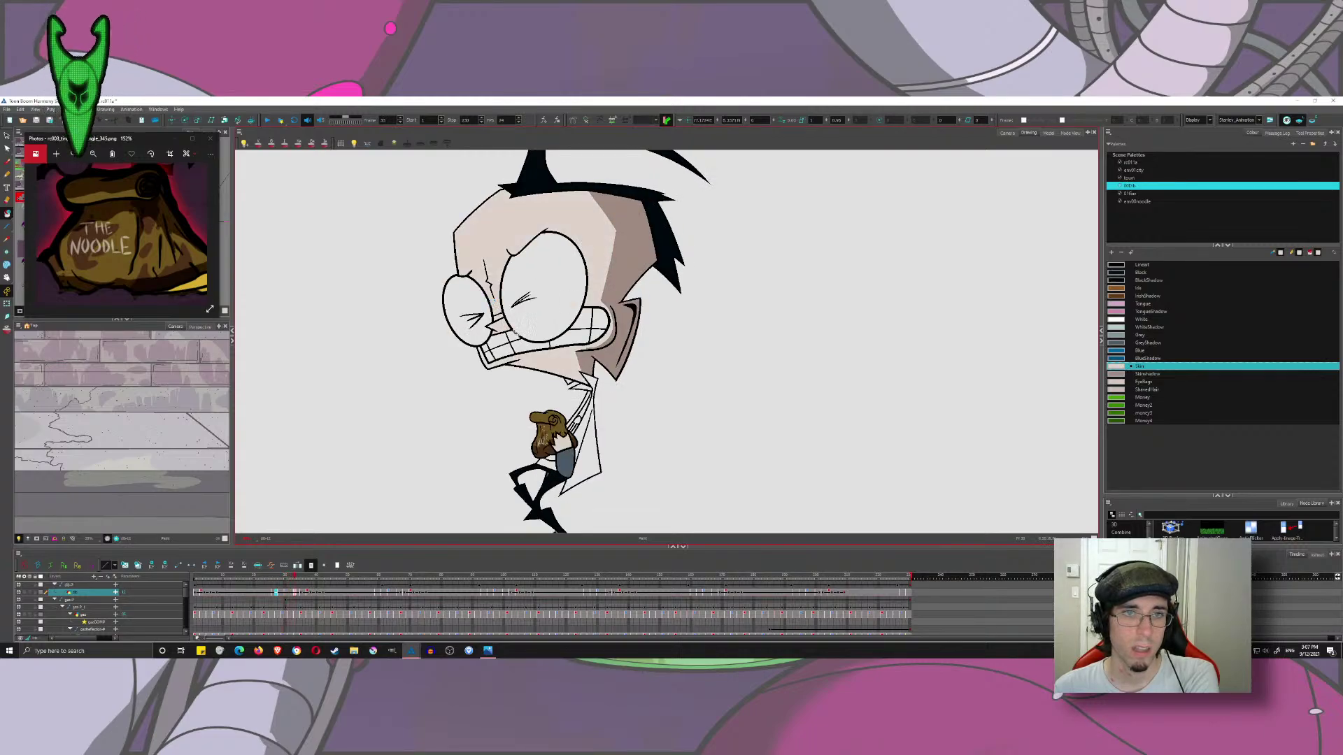
key("period")
key("period")
key("comma")
key("comma")
key("comma")
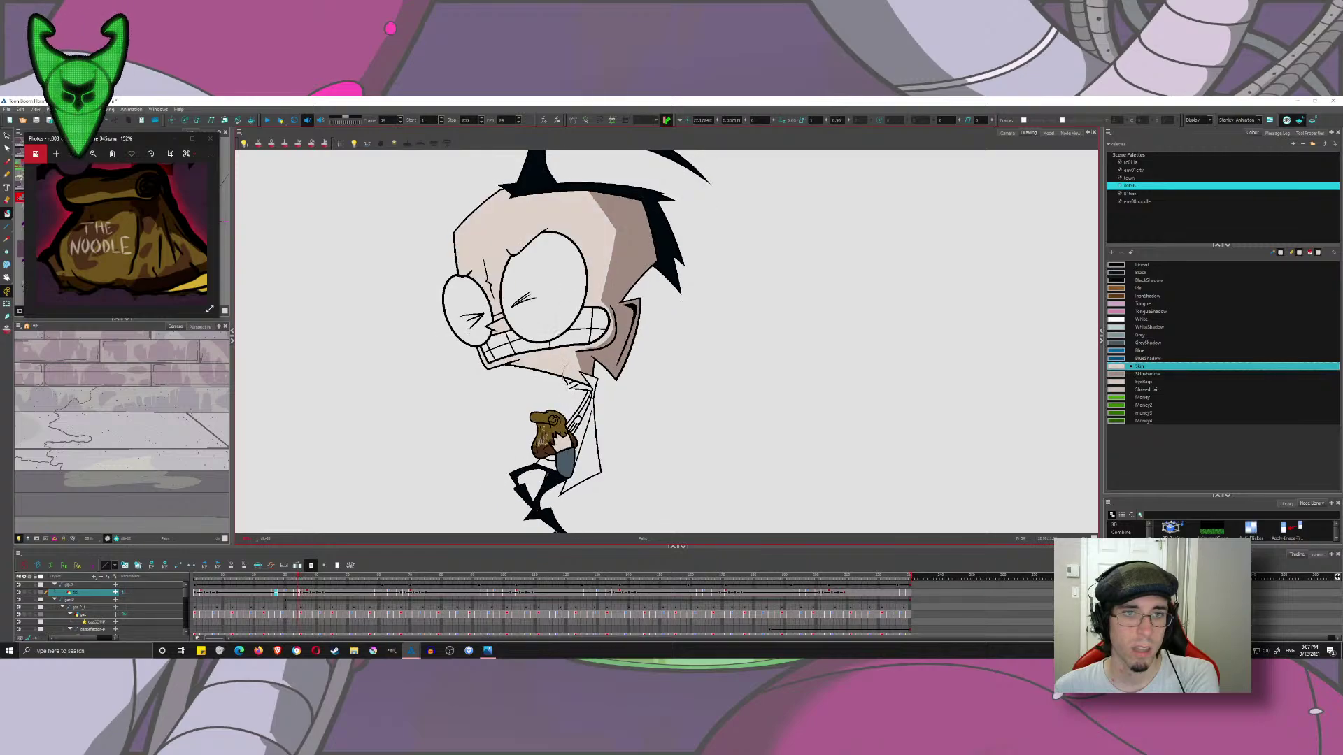
key("period")
key("period")
key("period")
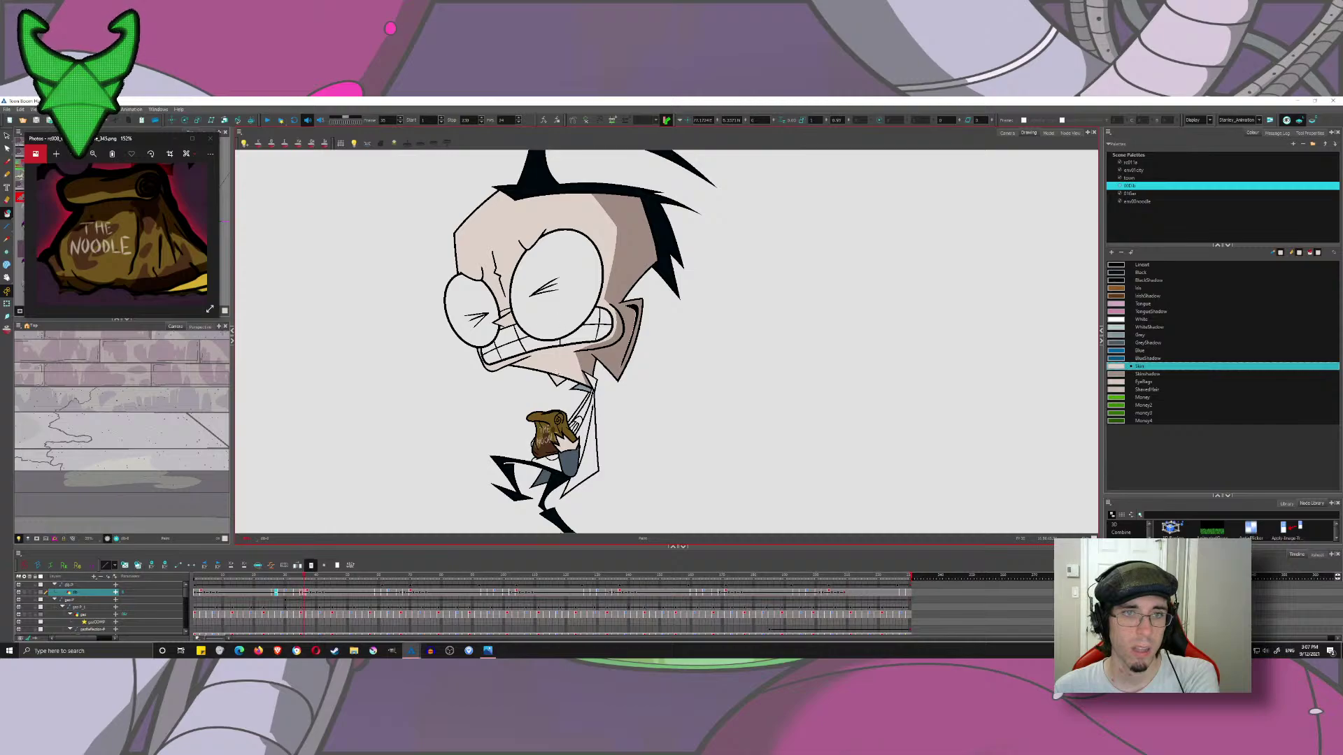
- Copy the WhiteShadow eye and teeth fills from the matching coloured drawing onto the uncoloured raised-leg drawing
key("period")
key("period")
key("period")
key("period")
key("period")
key("period")
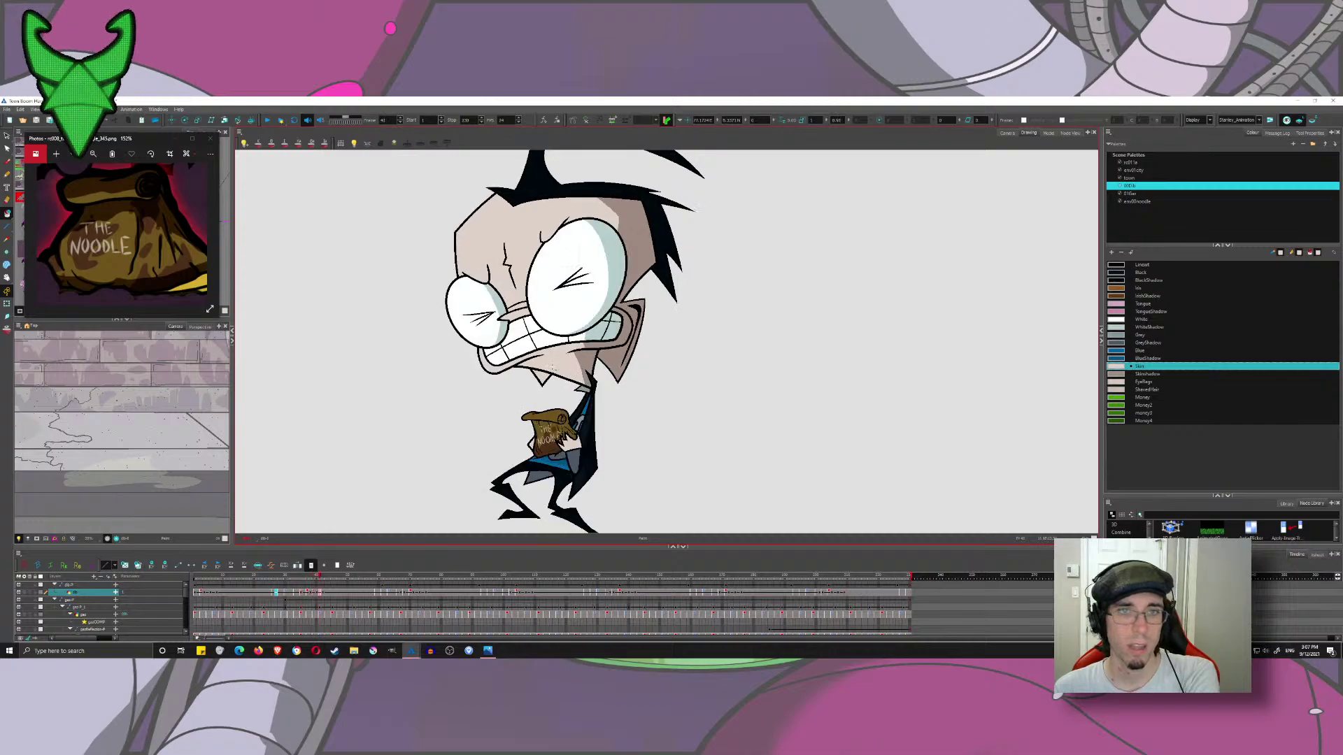
key("alt+s")
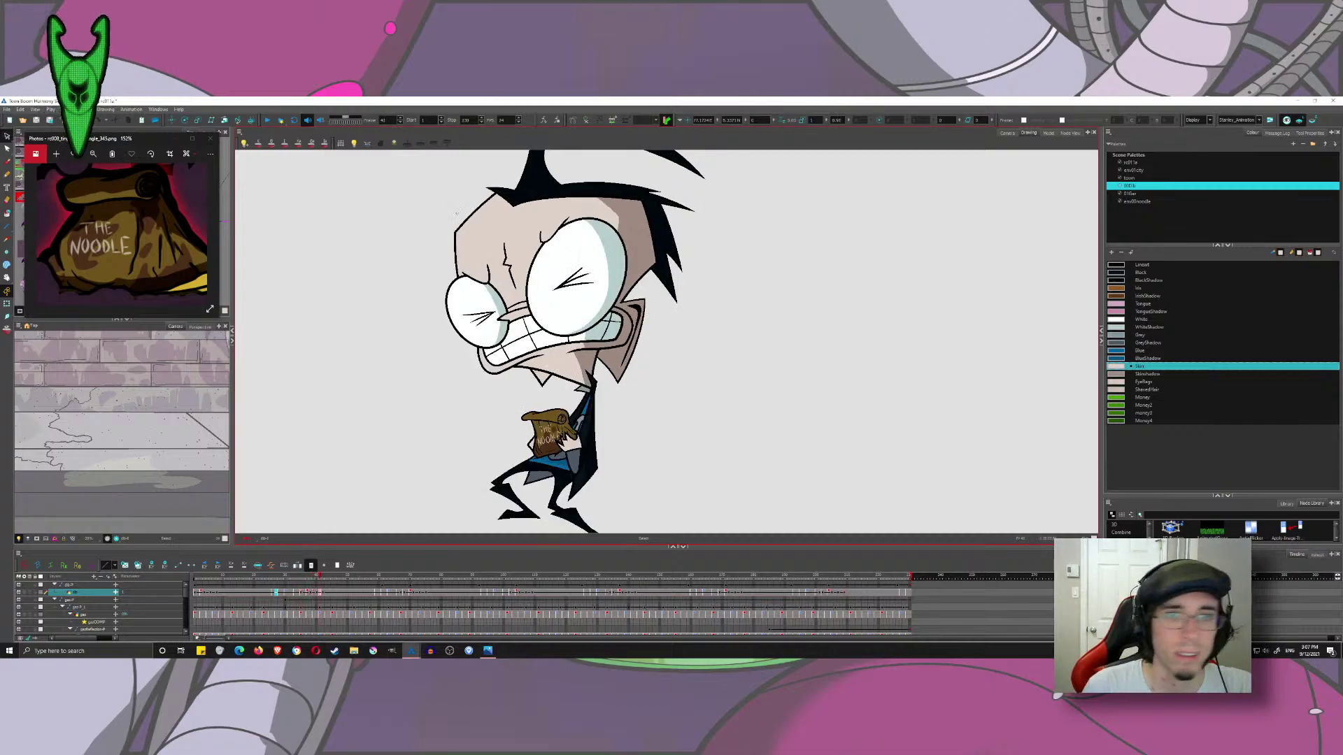
left_click(1121, 327)
key("ctrl+shift+a")
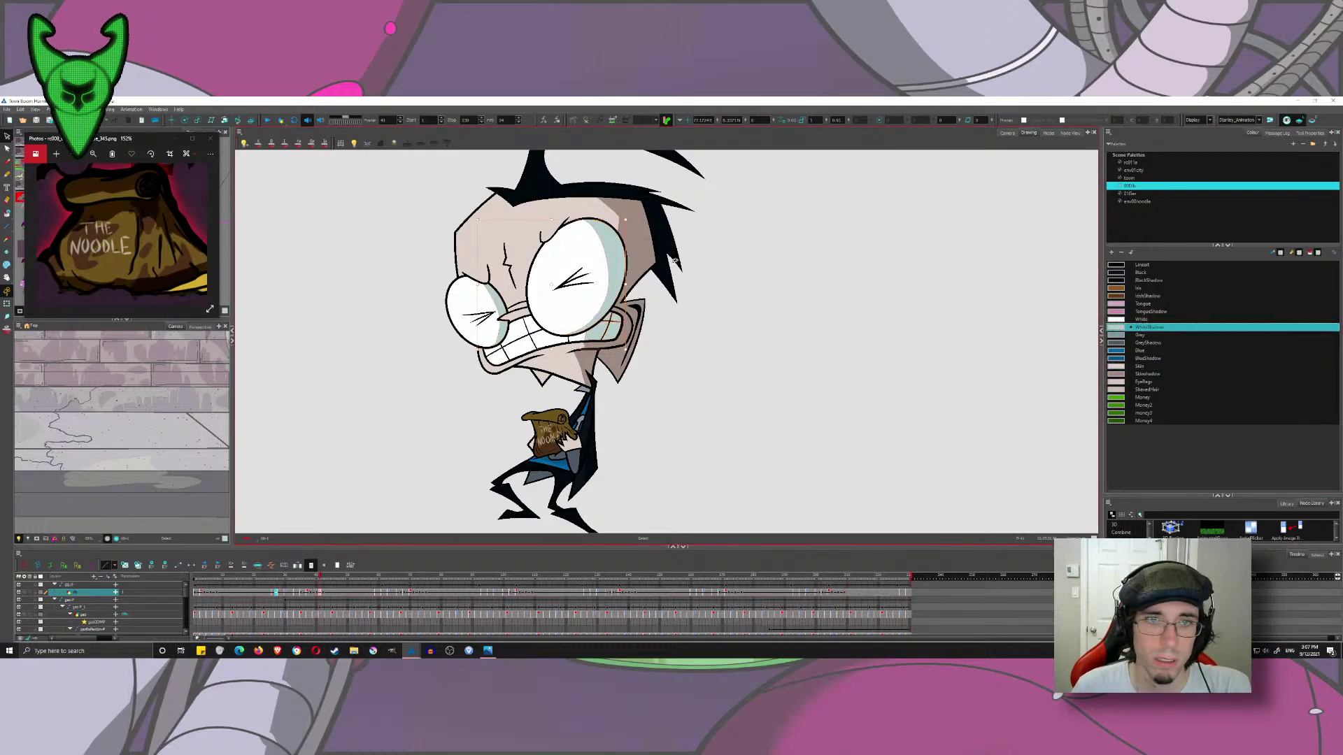
left_click(305, 594)
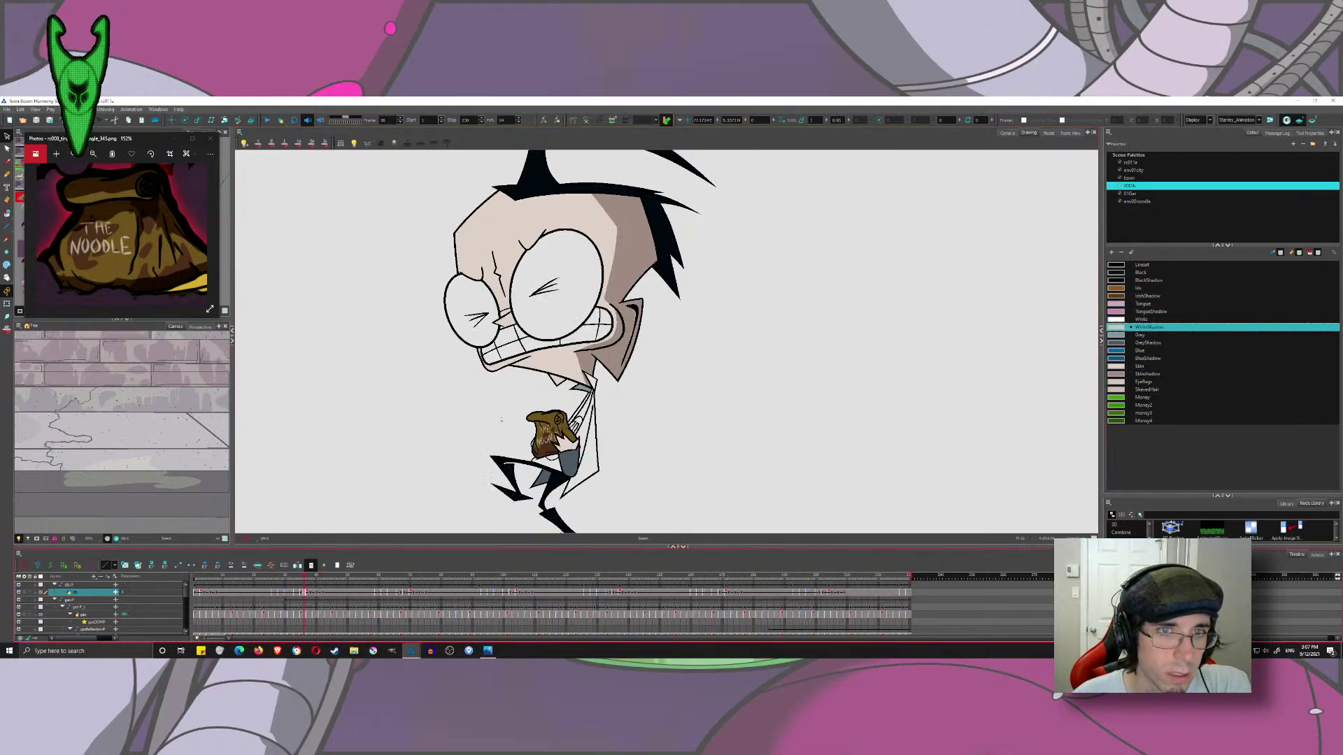
left_click(379, 594)
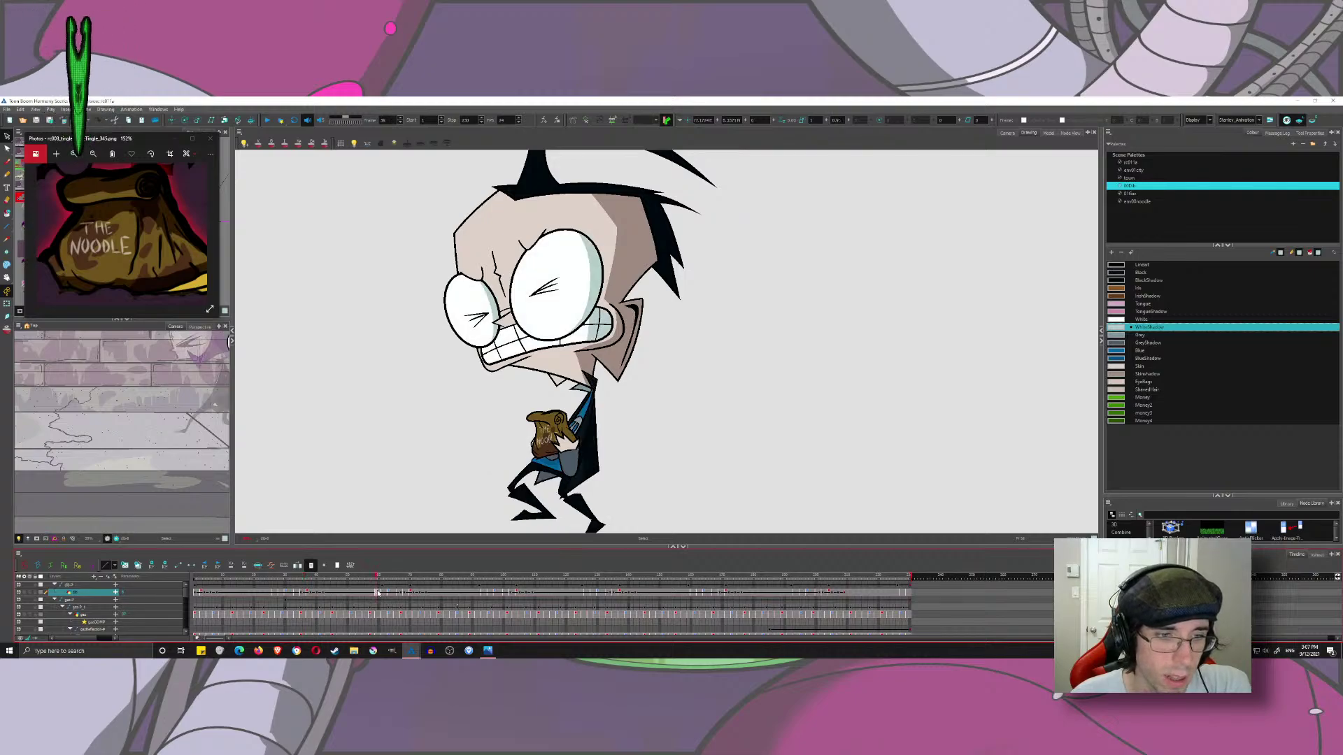
left_click(302, 594)
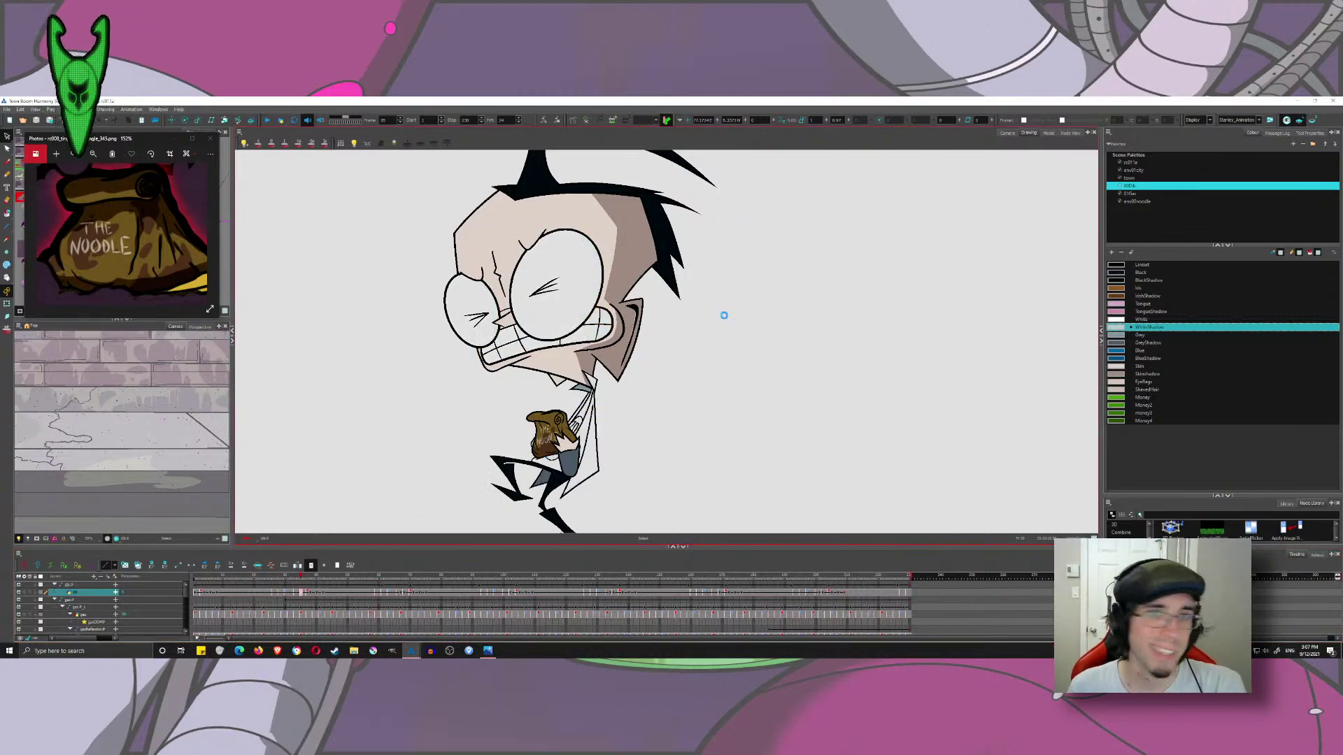
- Copy the WhiteShadow eye and teeth fills from the three coloured grimacing poses onto their matching drawings with the uncoloured coat
left_click(383, 594)
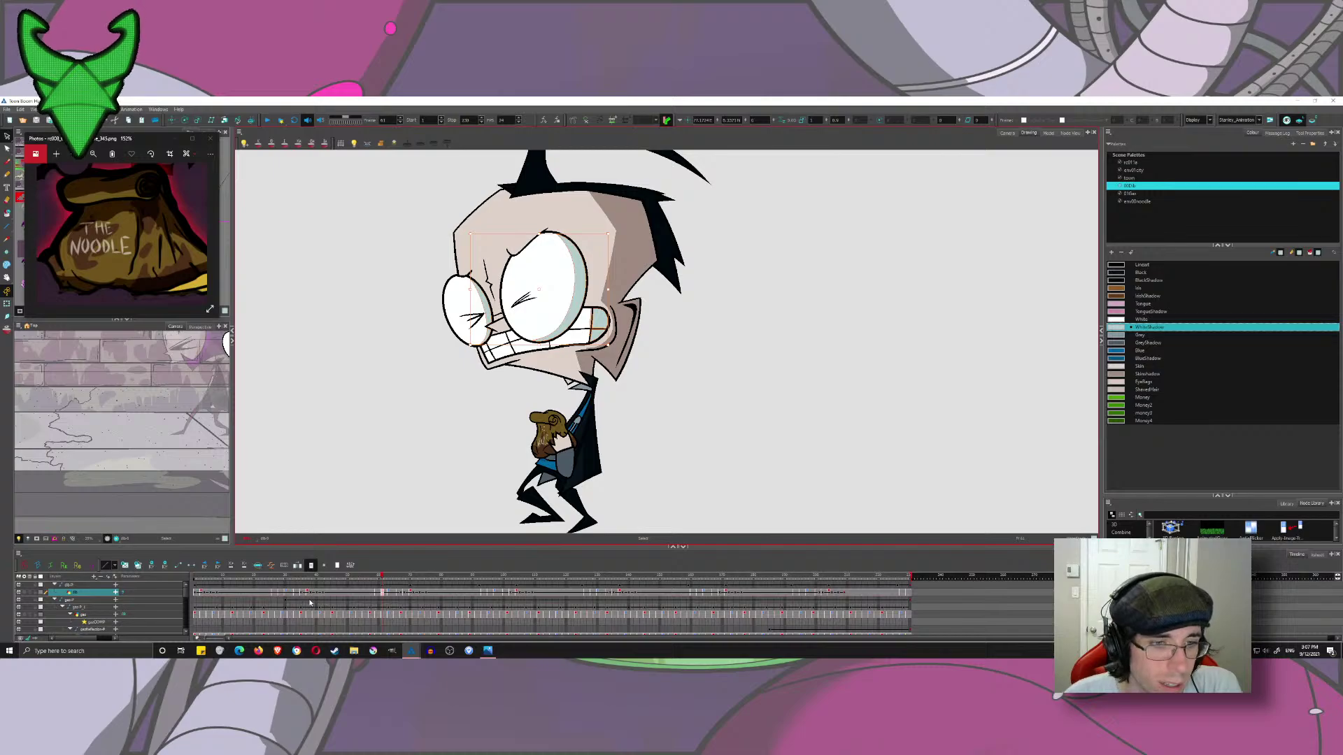
left_click(296, 593)
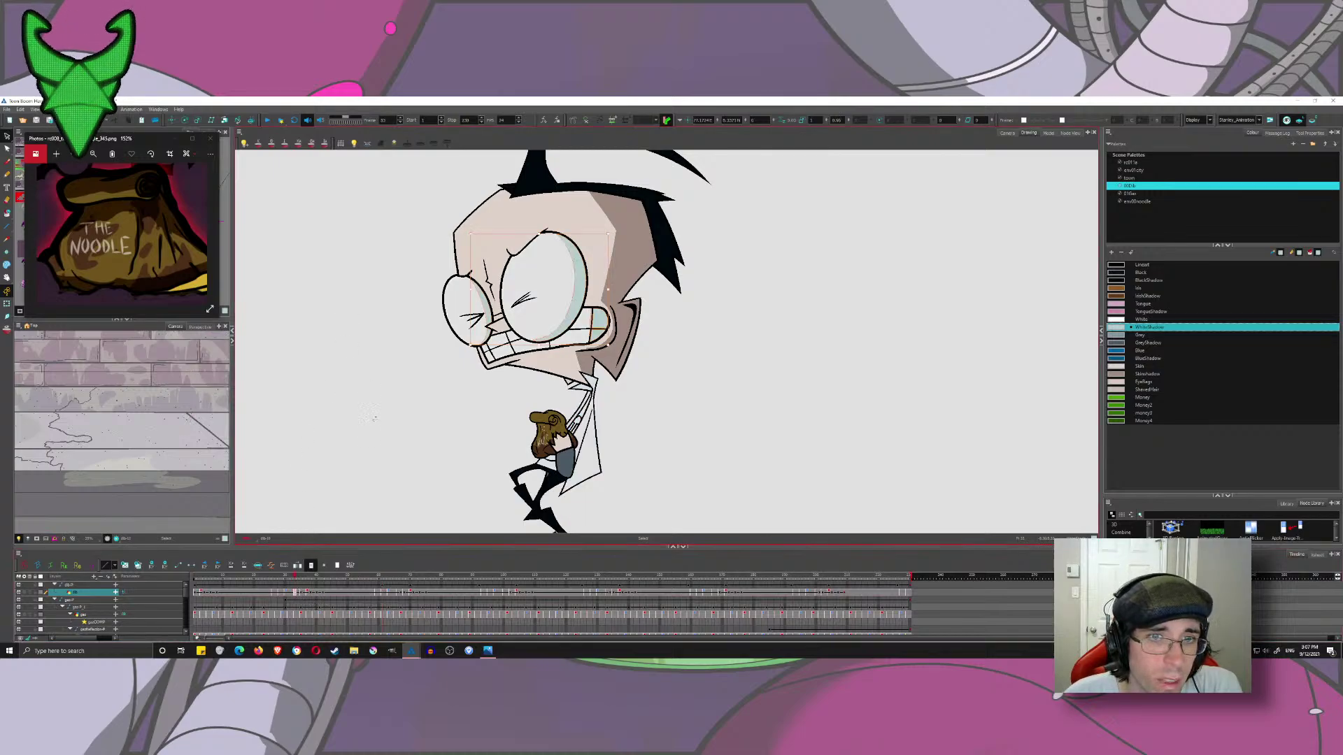
left_click(394, 594)
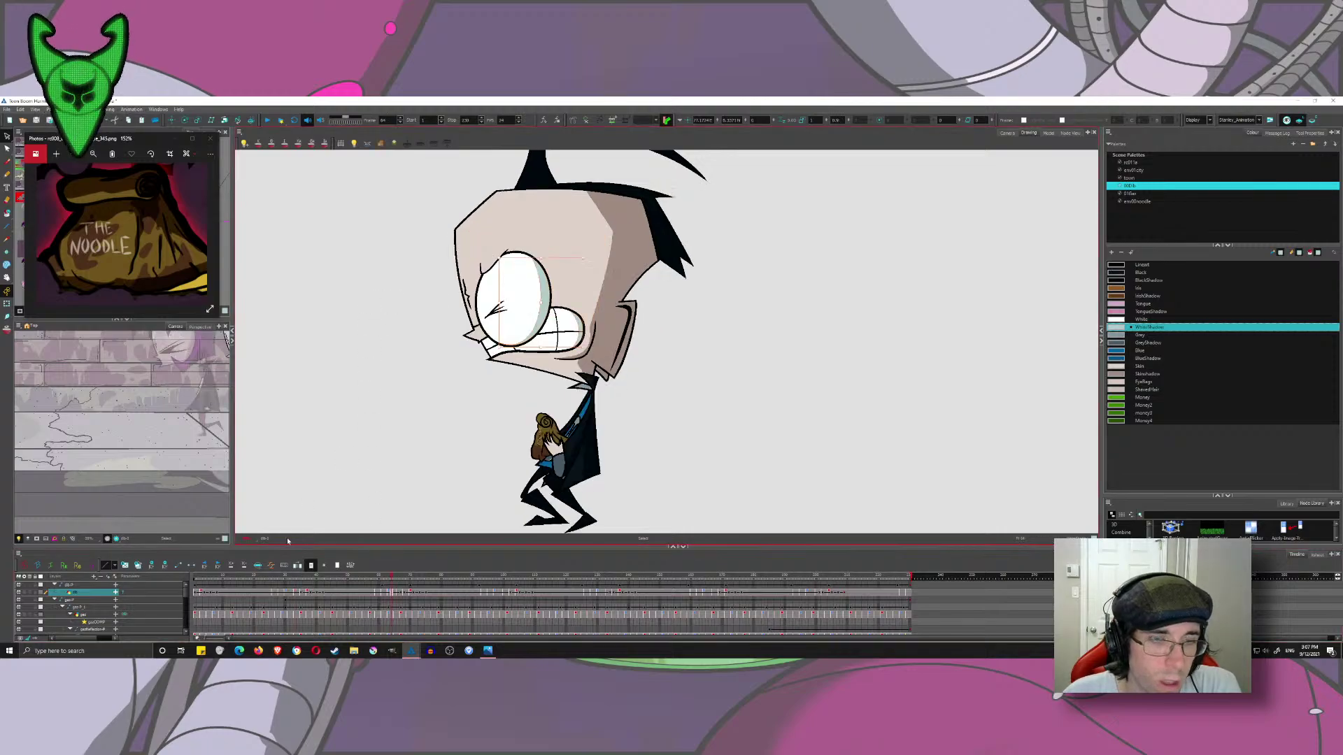
left_click(292, 594)
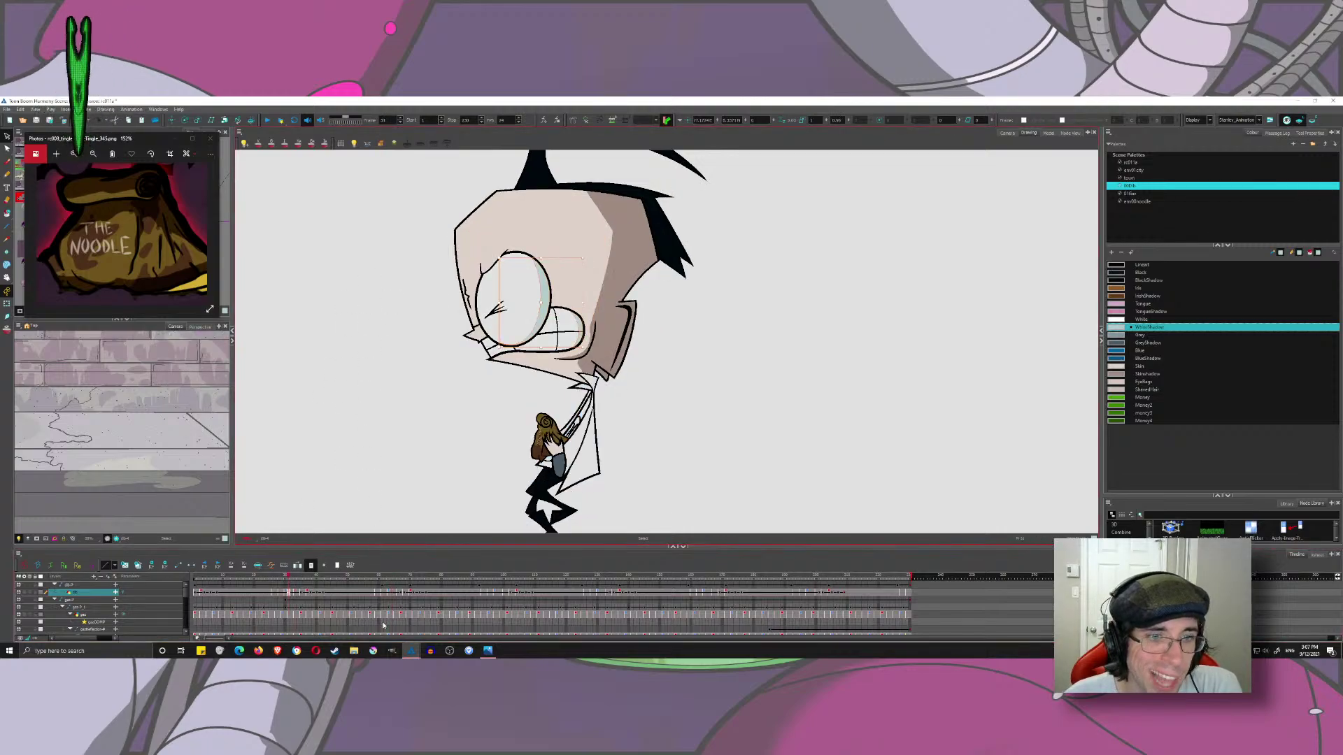
left_click(395, 595)
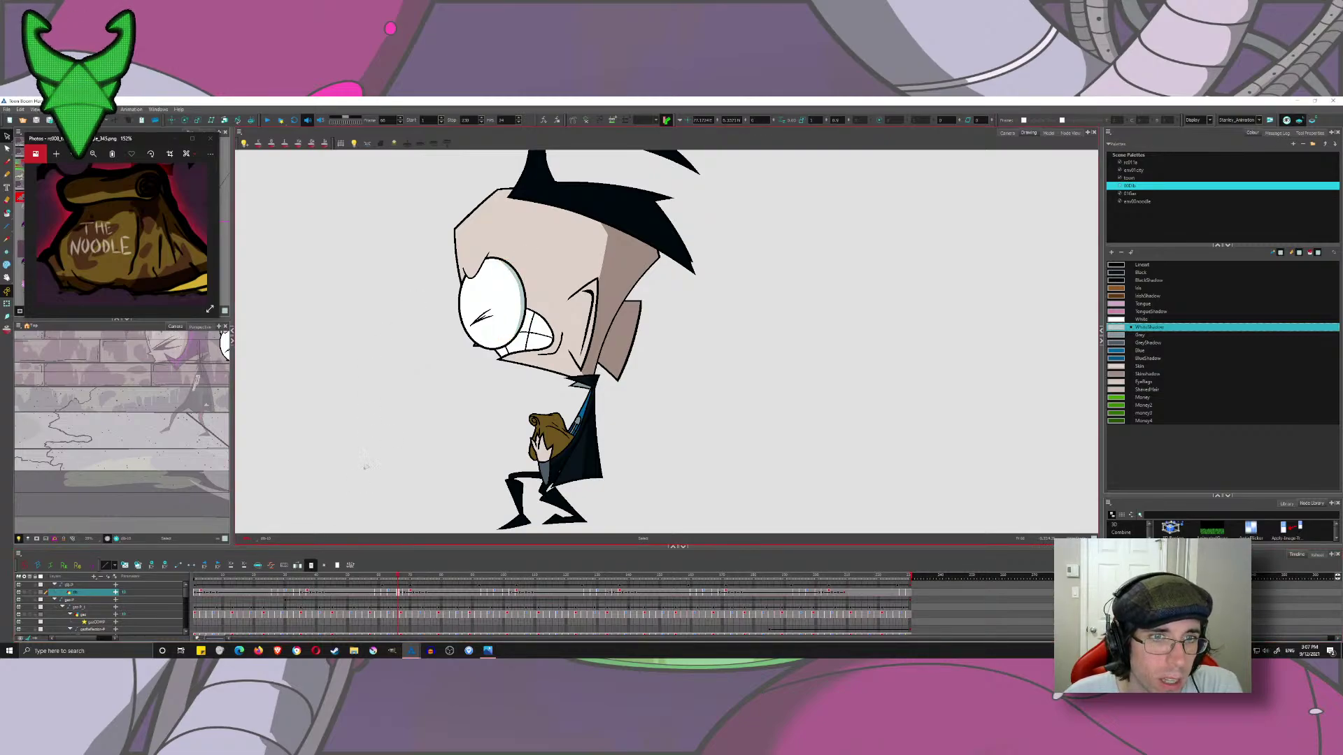
left_click(281, 594)
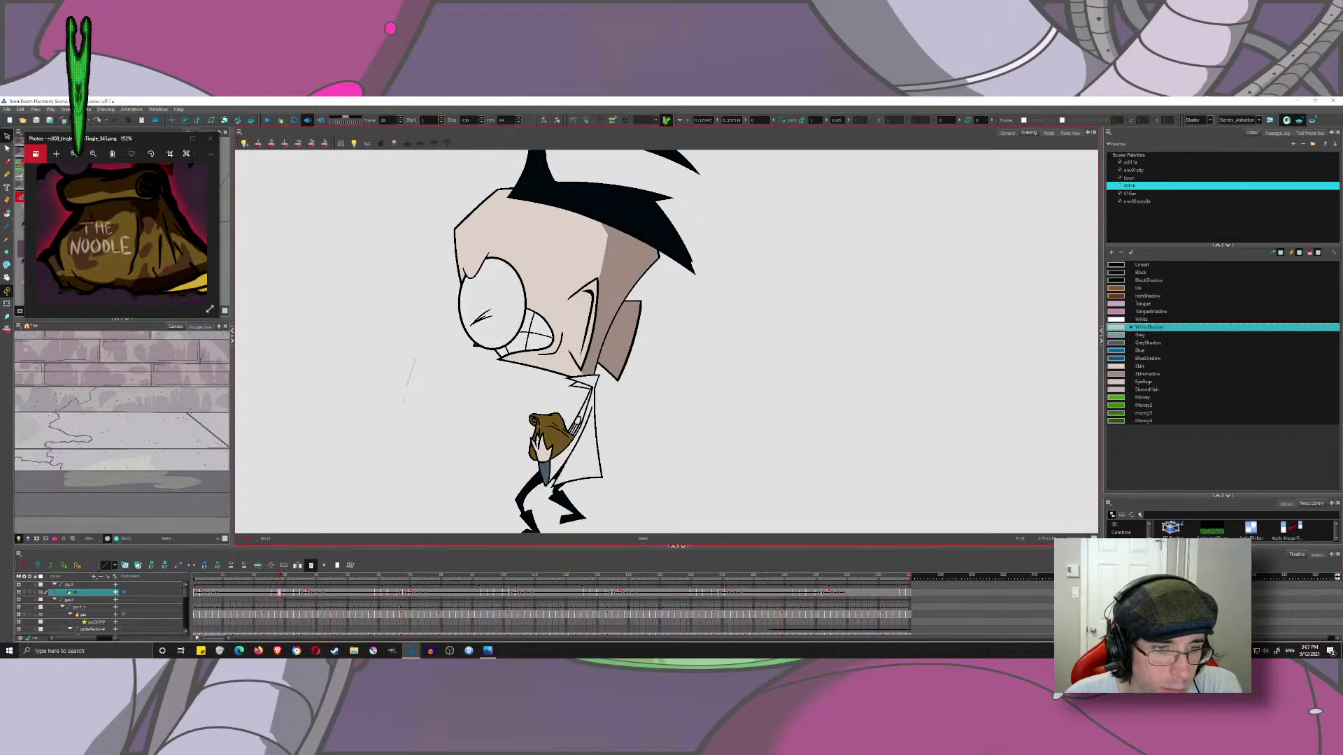
left_click(408, 594)
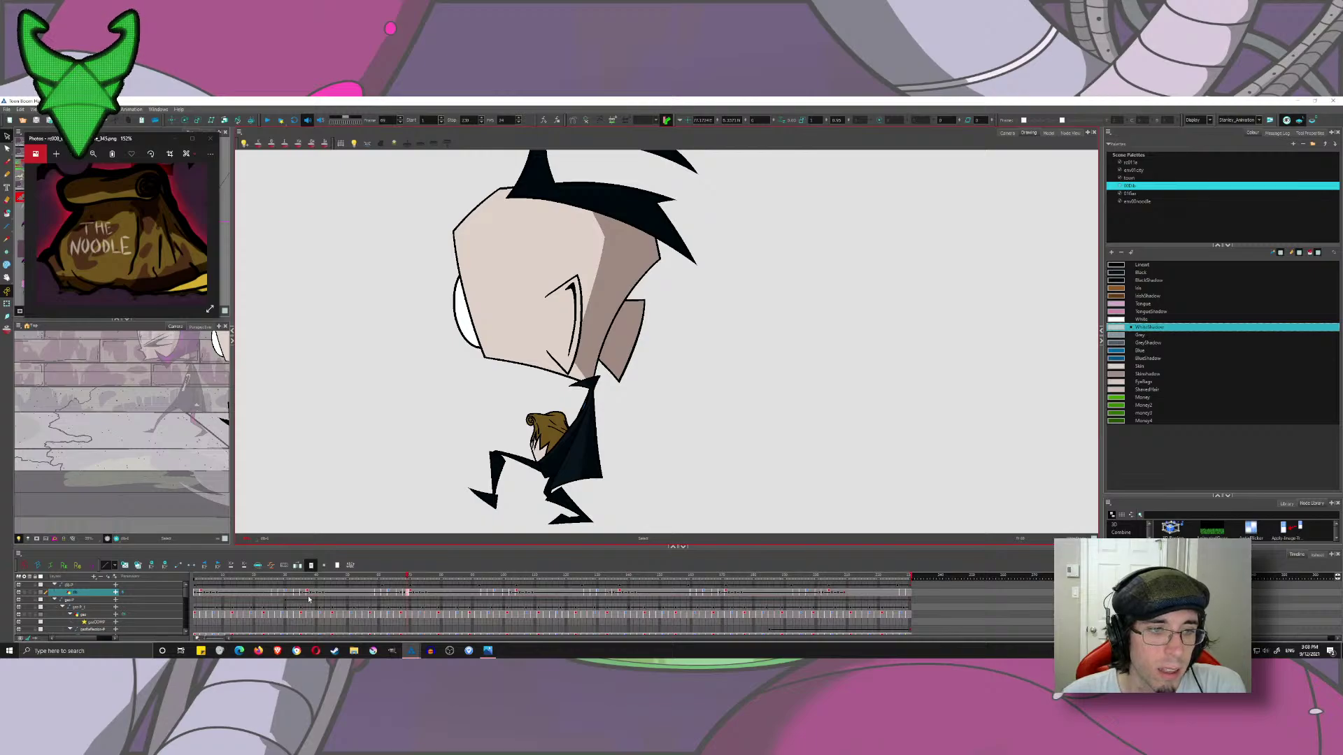
- Fill the remaining eye and teeth areas with White on the two-eyed, side-view and turned-away drawings using the Paint tool
left_click(332, 595)
left_click(1122, 320)
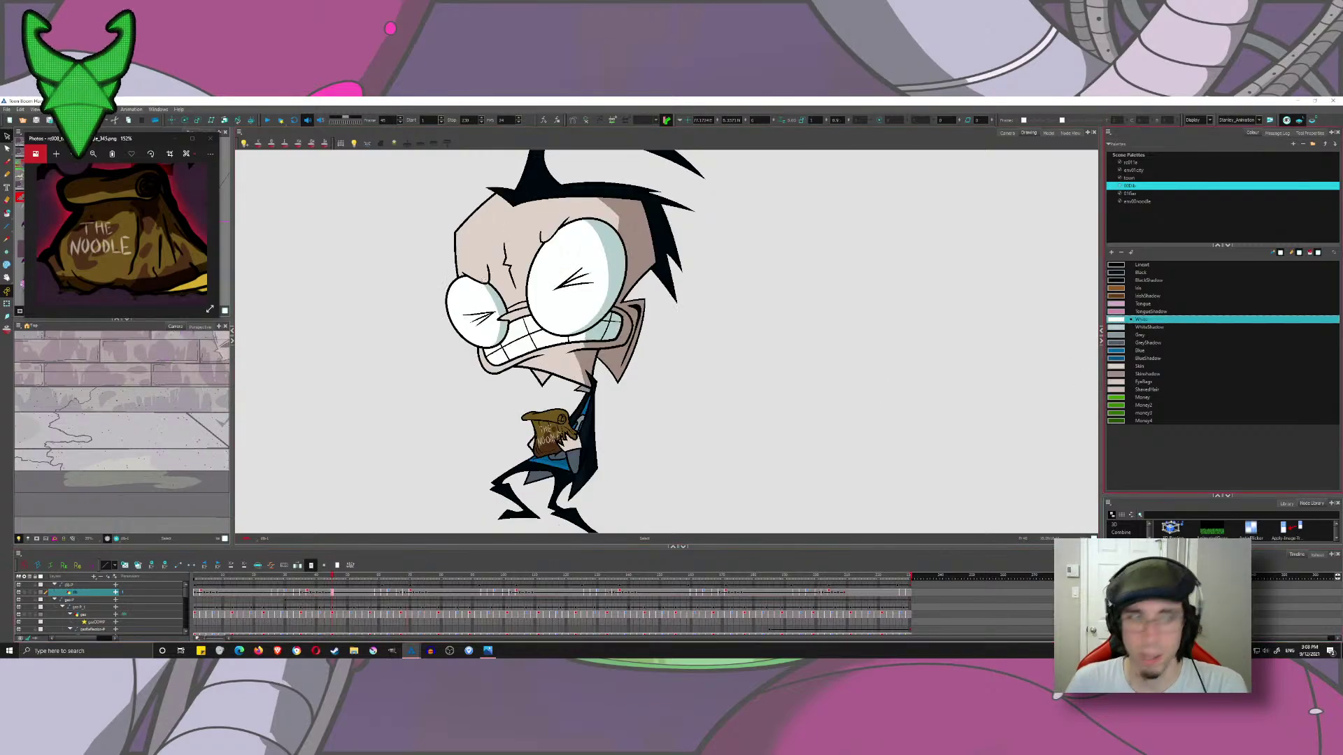
key("comma")
key("comma")
key("comma")
key("comma")
key("comma")
key("comma")
key("comma")
key("comma")
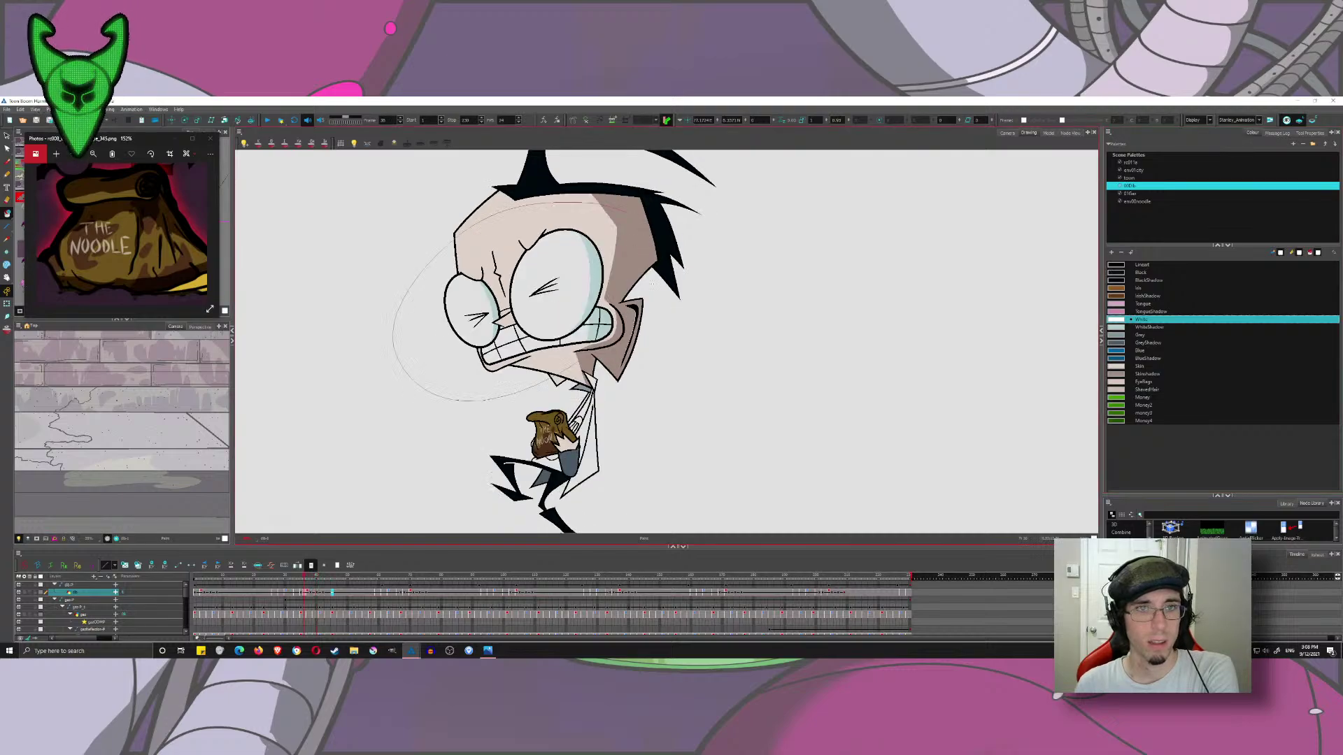
key("comma")
key("comma")
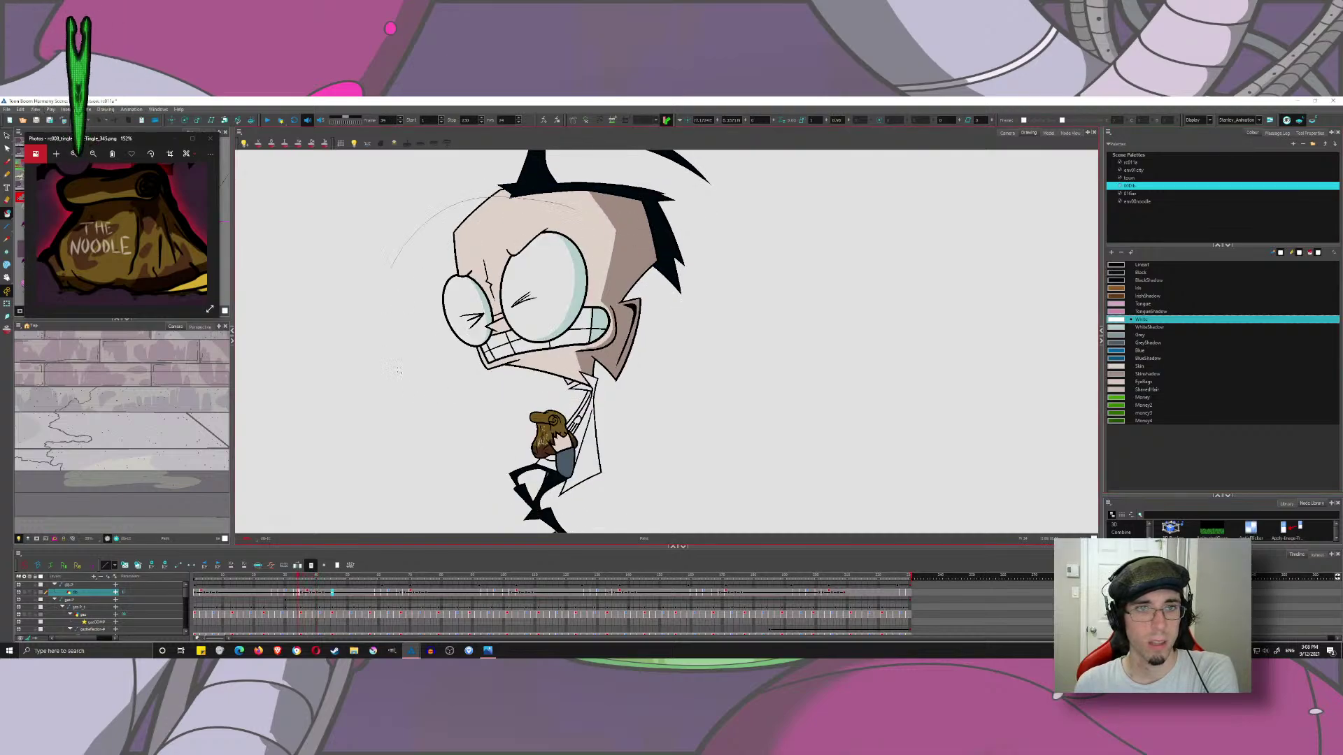
key("comma")
key("comma")
key("comma")
key("comma")
key("comma")
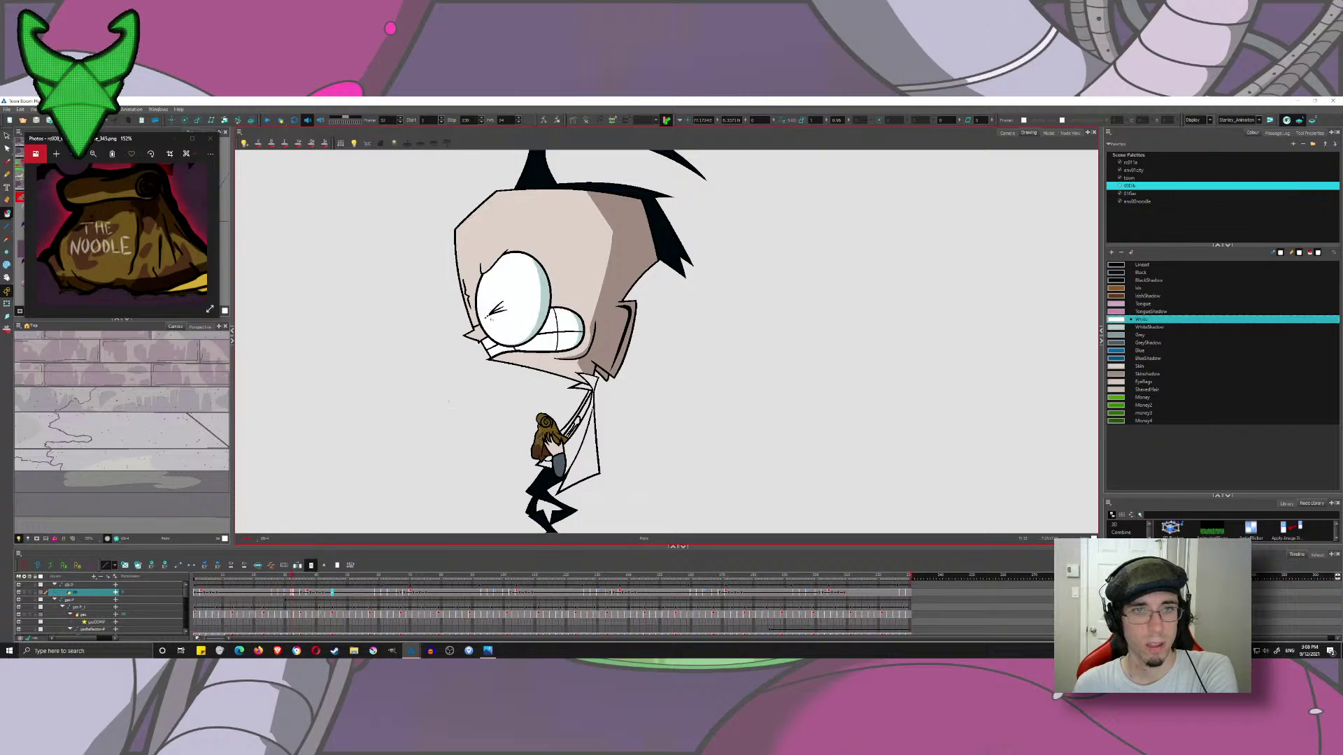
key("comma")
key("comma")
key("comma")
key("comma")
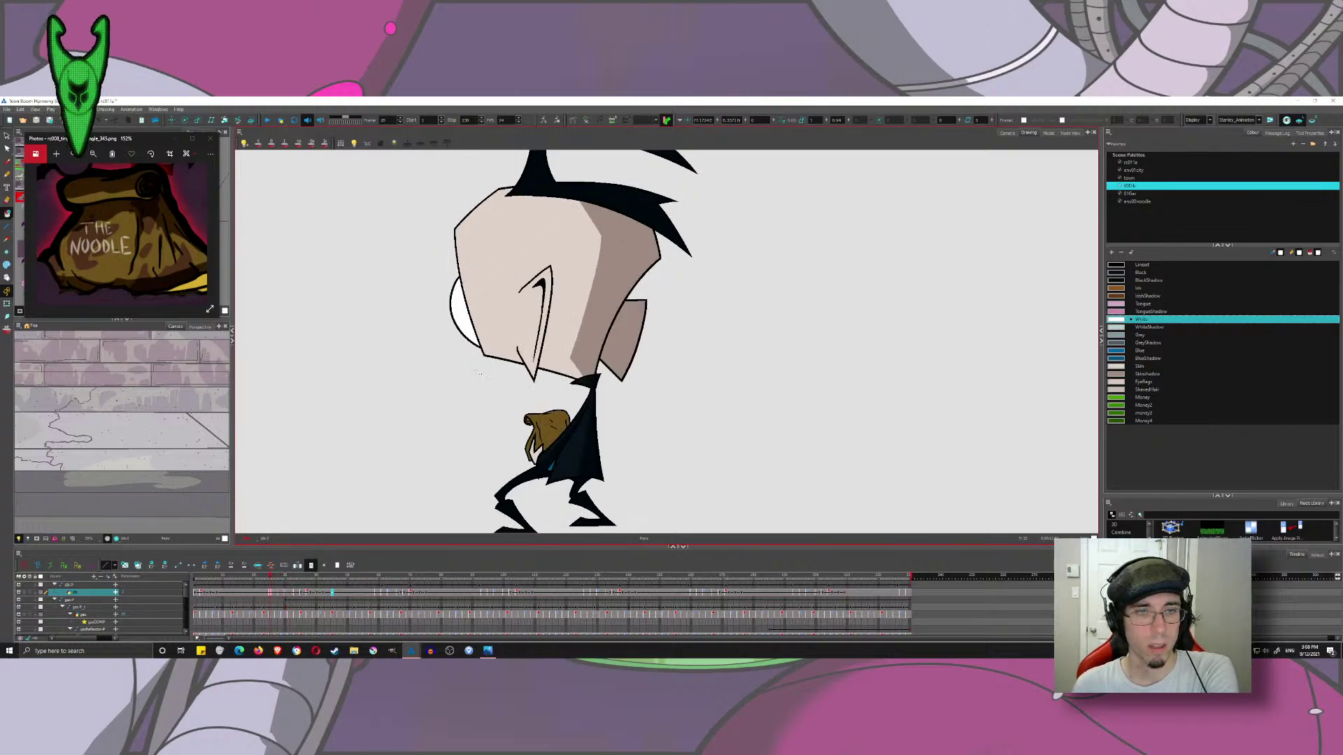
key("period")
key("period")
key("period")
key("comma")
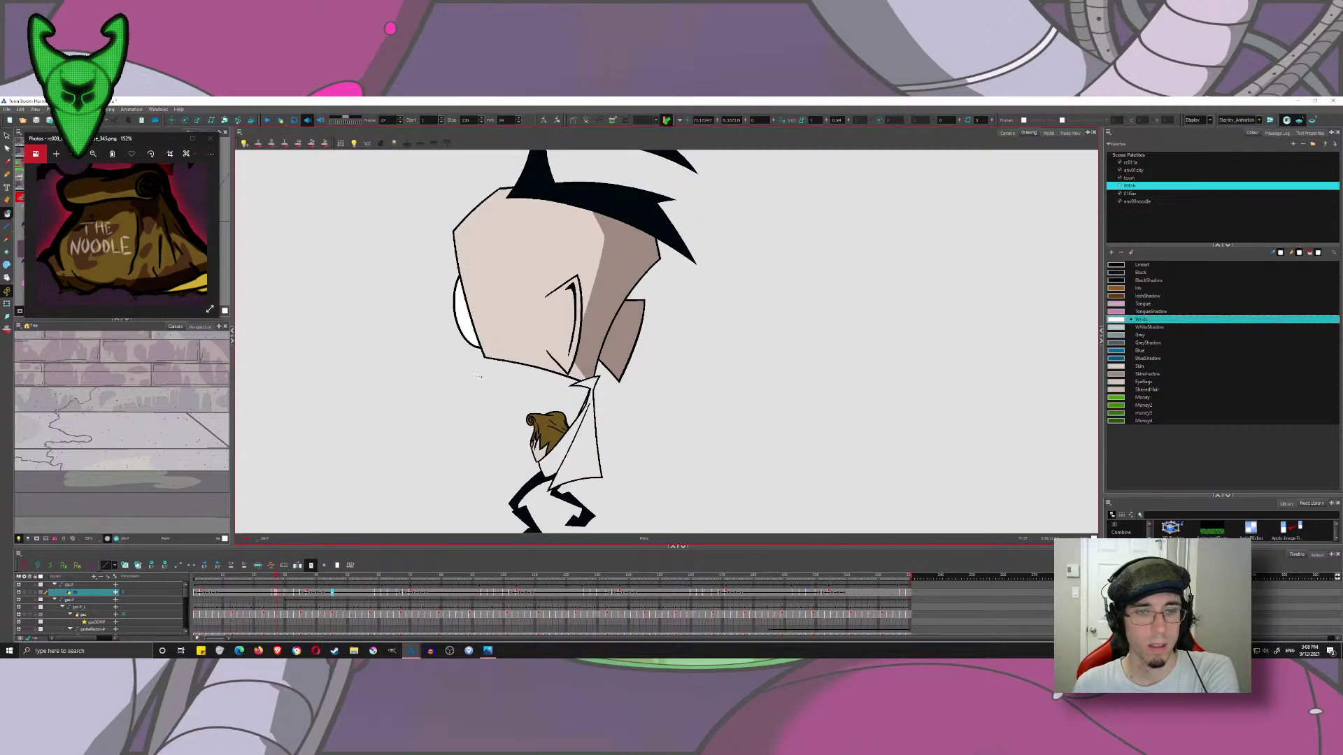
key("period")
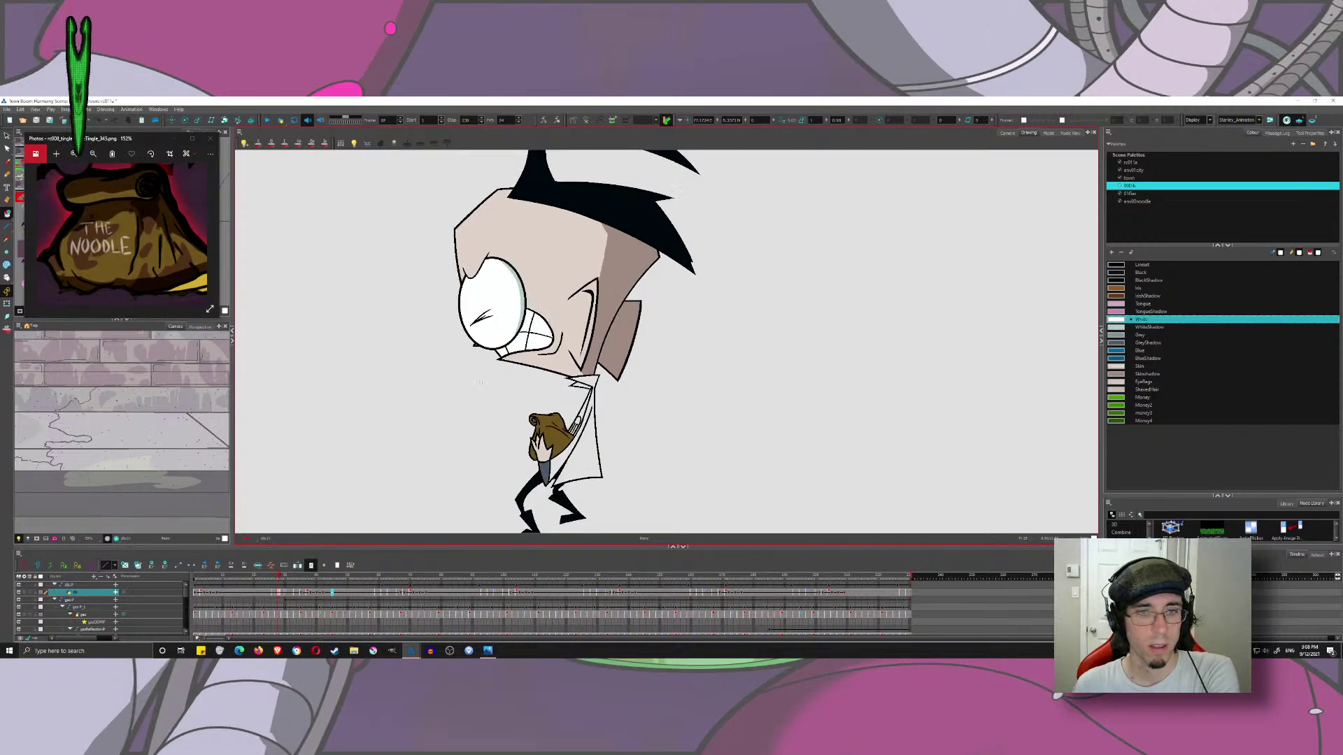
- Select the thigh, shin and foot fills of both legs on the coloured two-eyed pose holding the lettered bag
left_click_drag(505, 430, 437, 322)
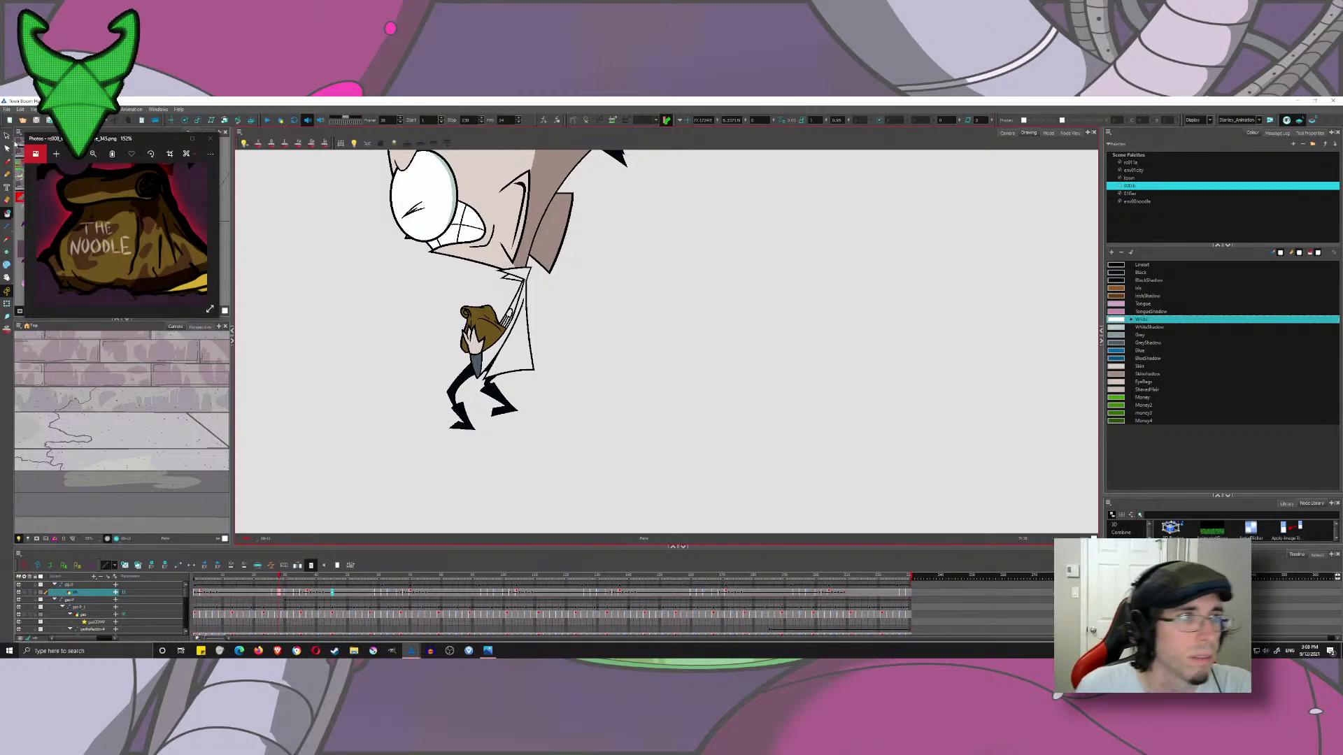
left_click(8, 138)
left_click_drag(364, 301, 368, 381)
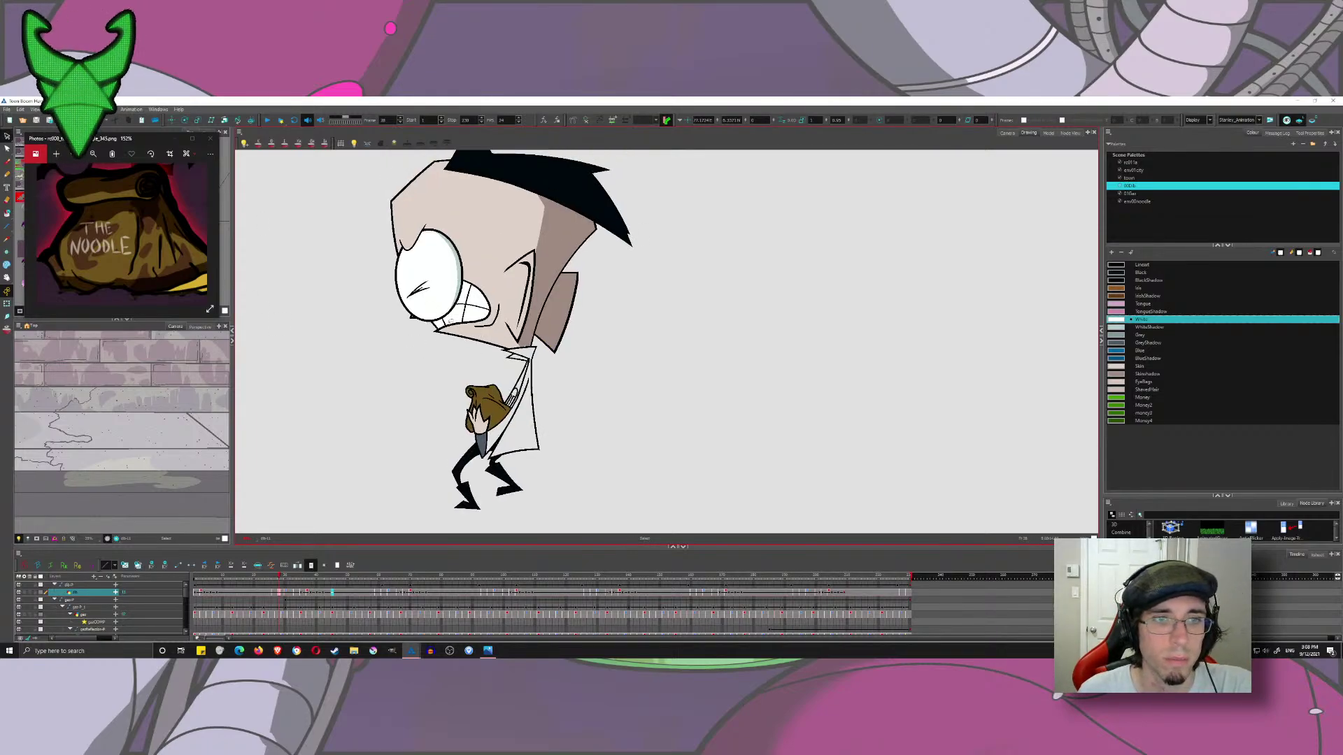
left_click(360, 594)
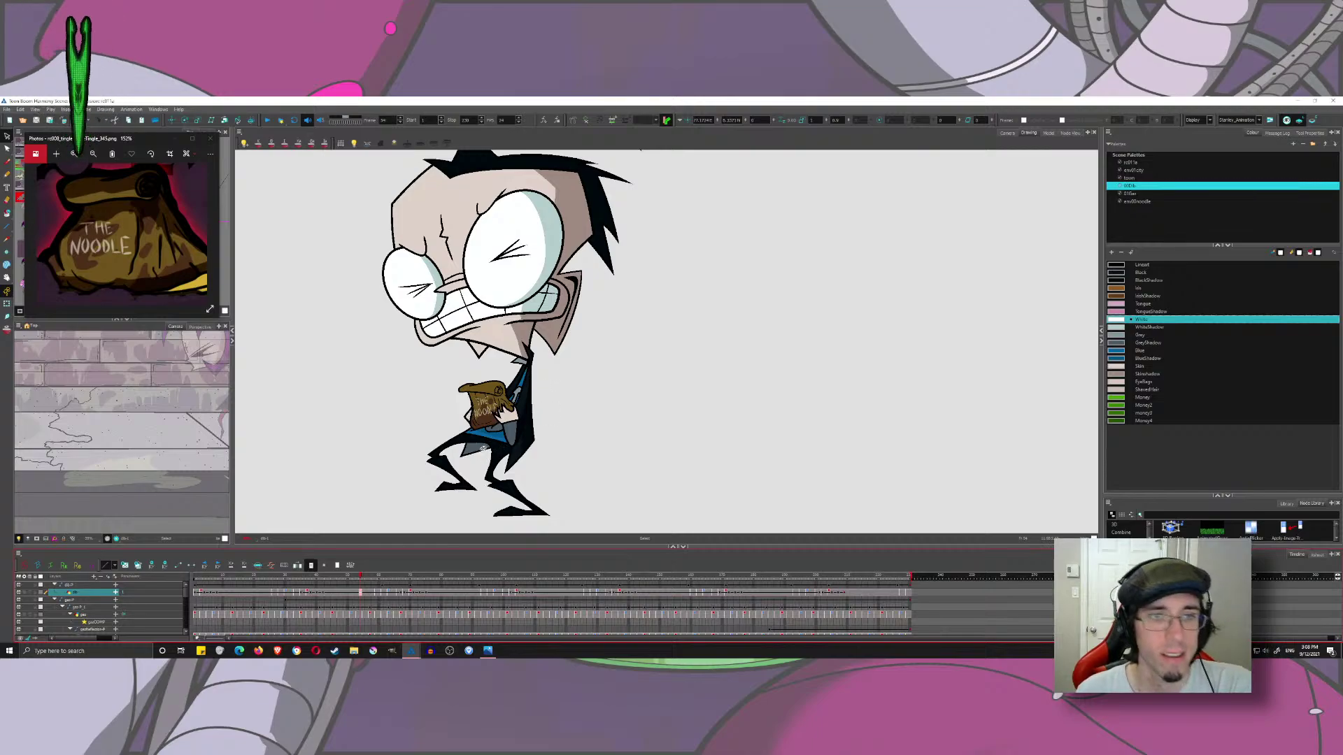
scroll(500, 448, "up", 5)
left_click(689, 294)
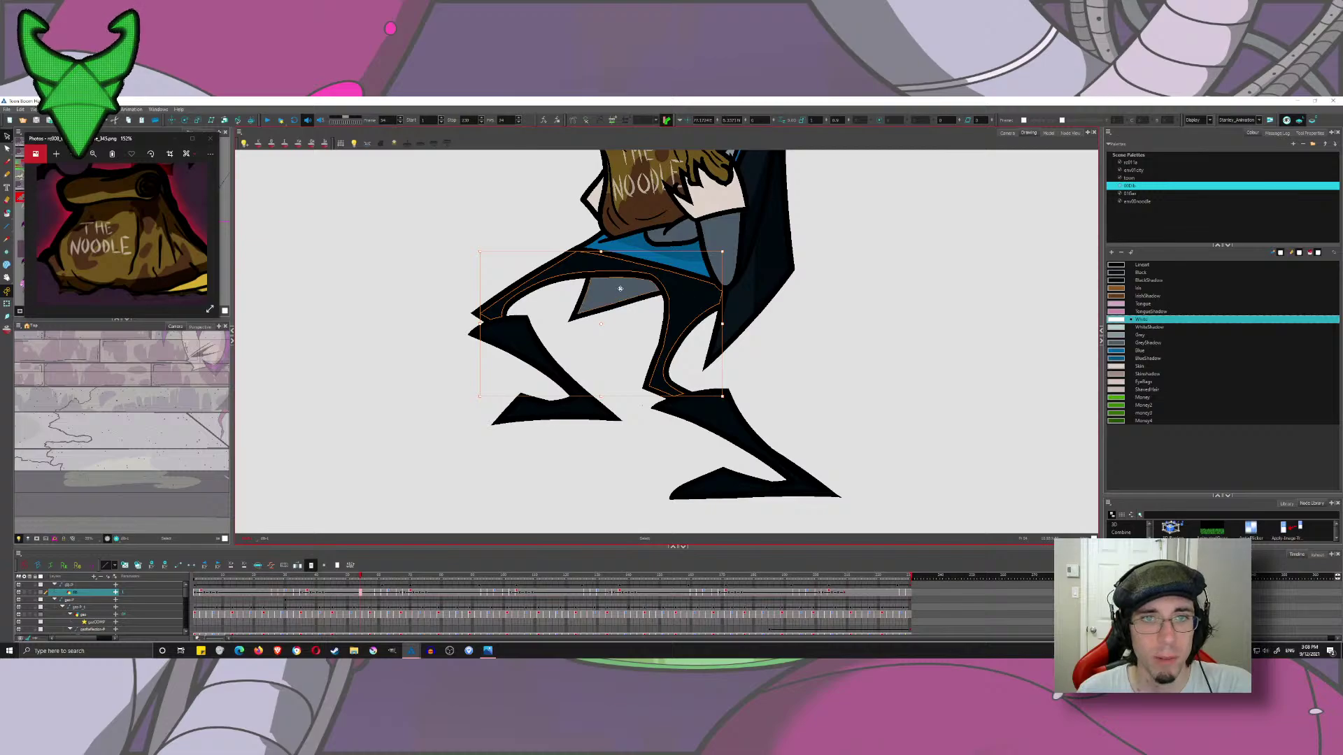
left_click(523, 346, "shift")
left_click(740, 430, "shift")
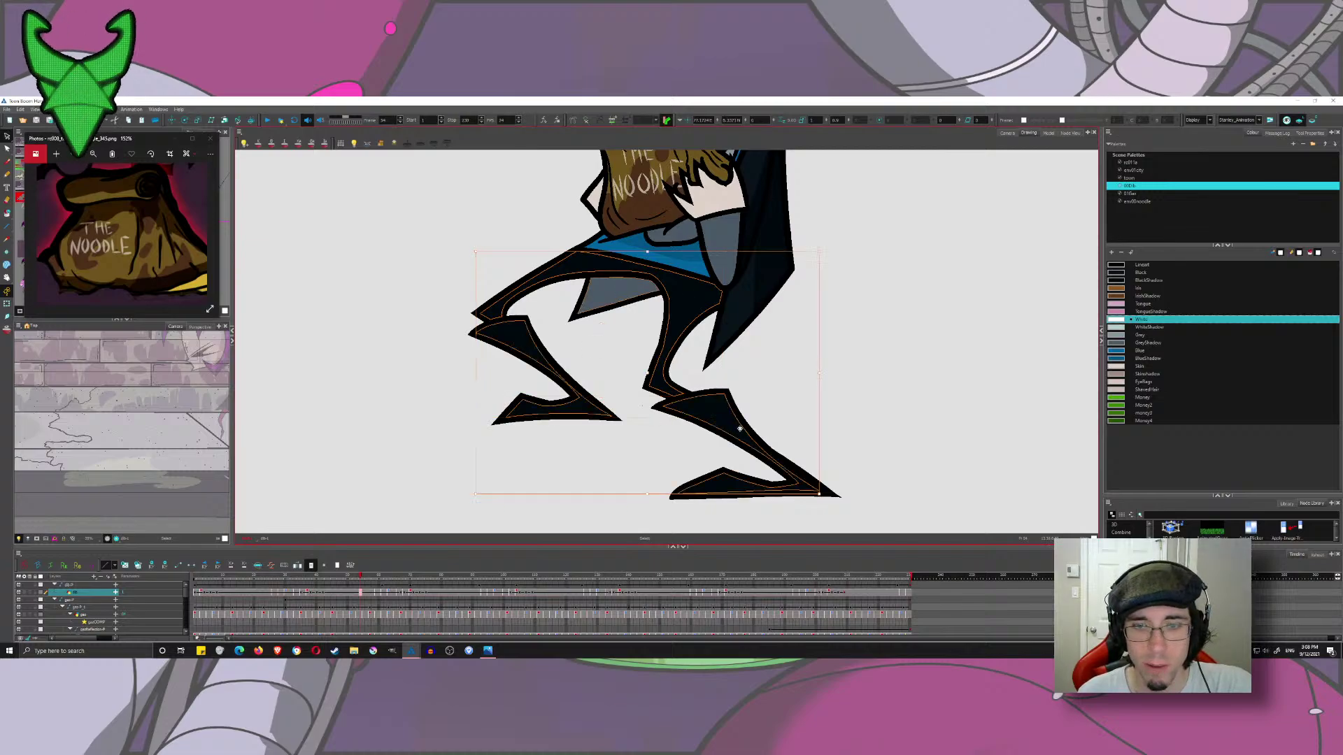
left_click(823, 374)
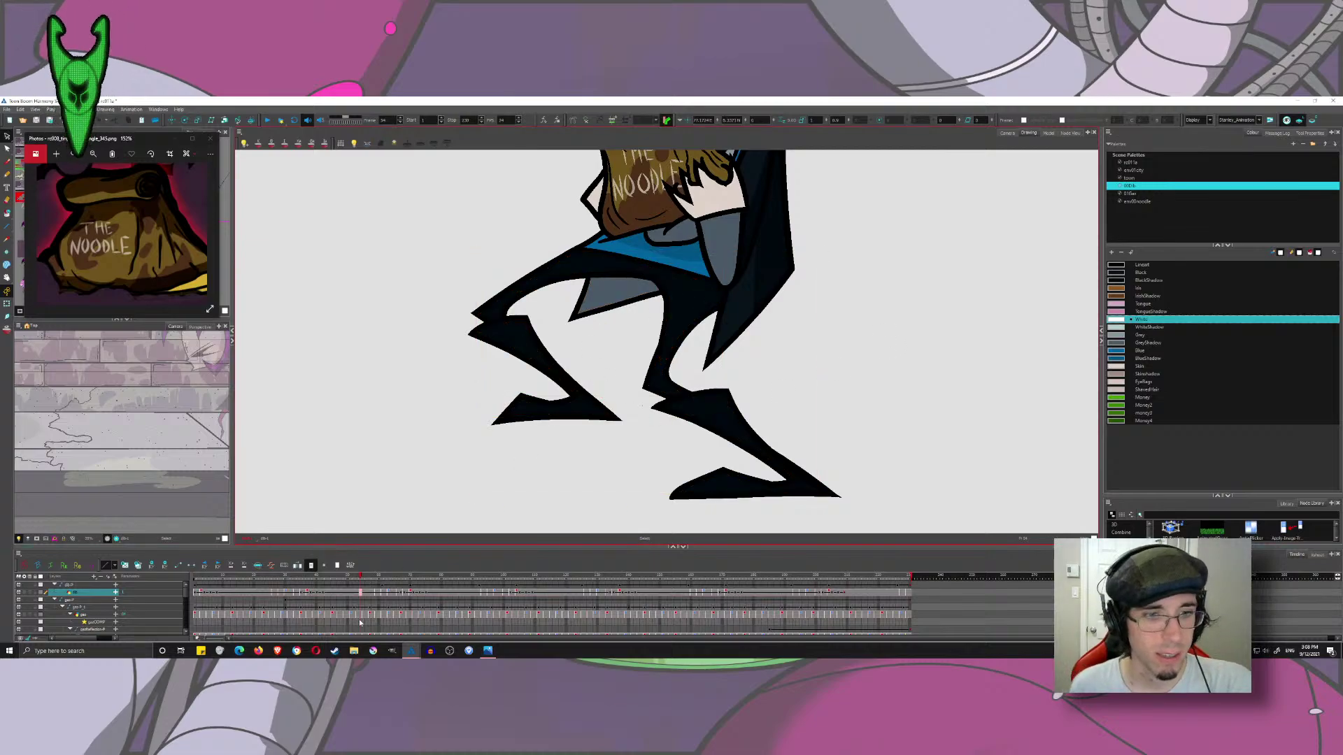
- Select the thigh and lower-leg fills on the coloured drawing where the rear foot points downward
left_click(378, 592)
left_click(557, 299)
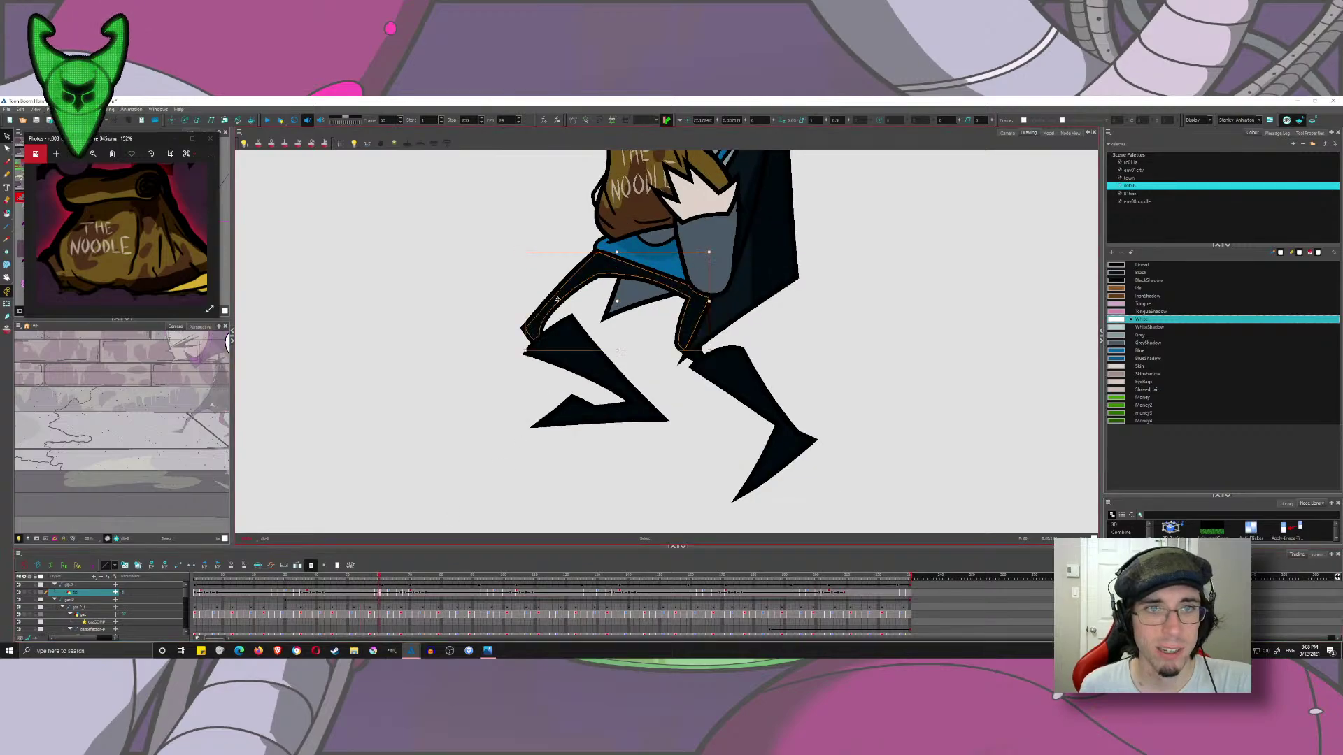
left_click(570, 338, "shift")
left_click(697, 351, "shift")
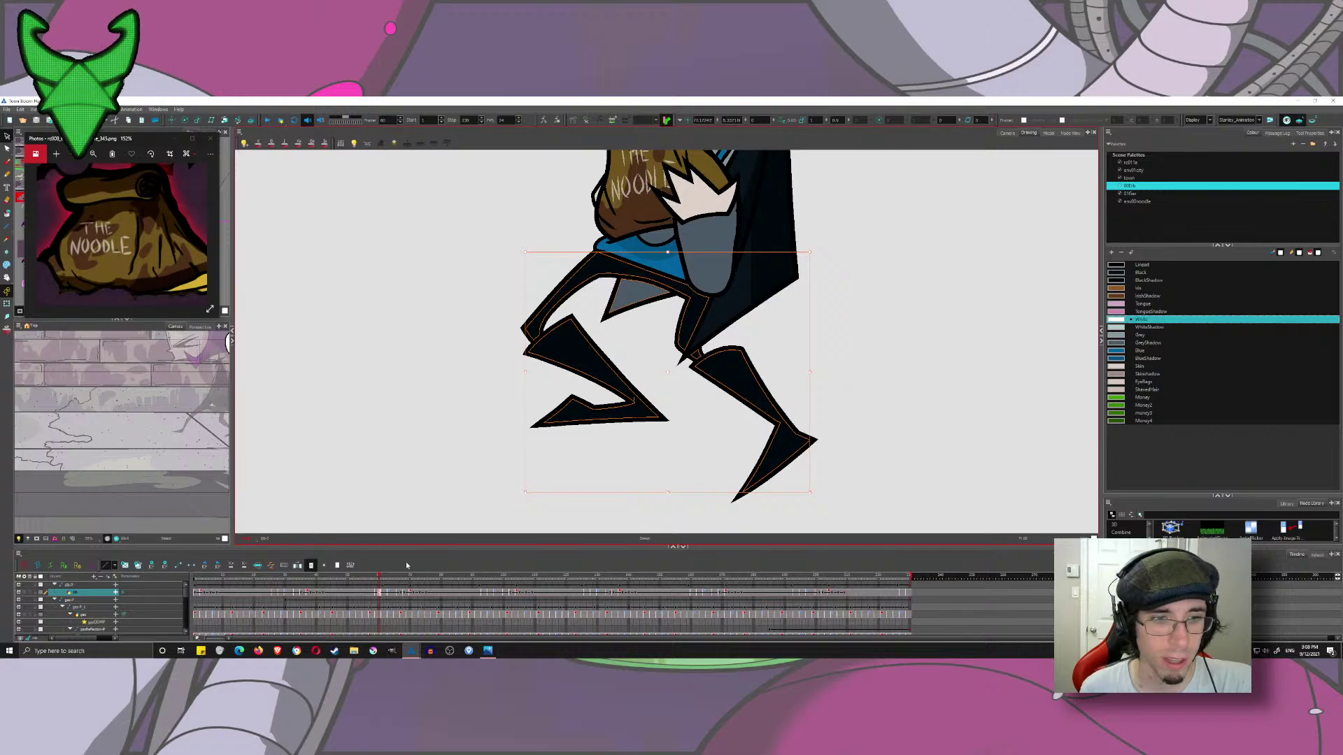
- Select both legs' fills on the following coloured drawing, where the legs draw closer together beneath the grey sleeve
left_click(383, 593)
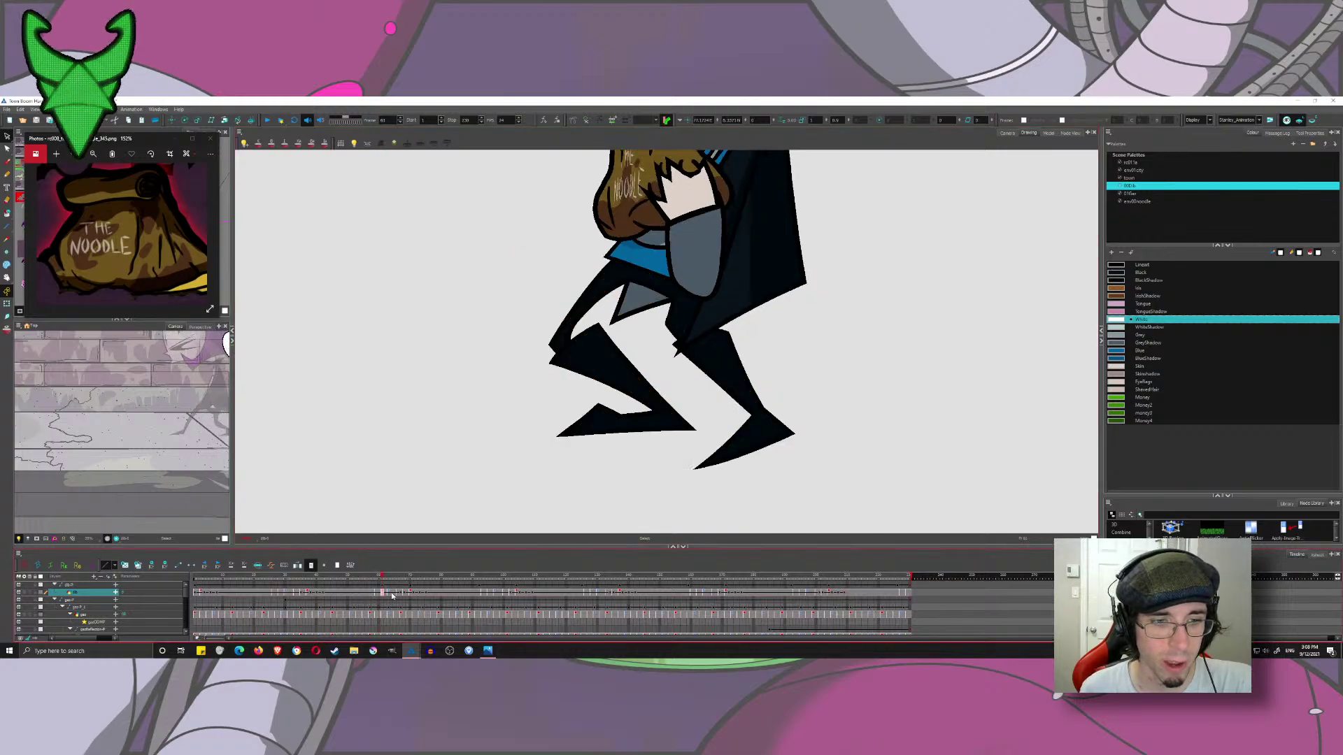
left_click(617, 279)
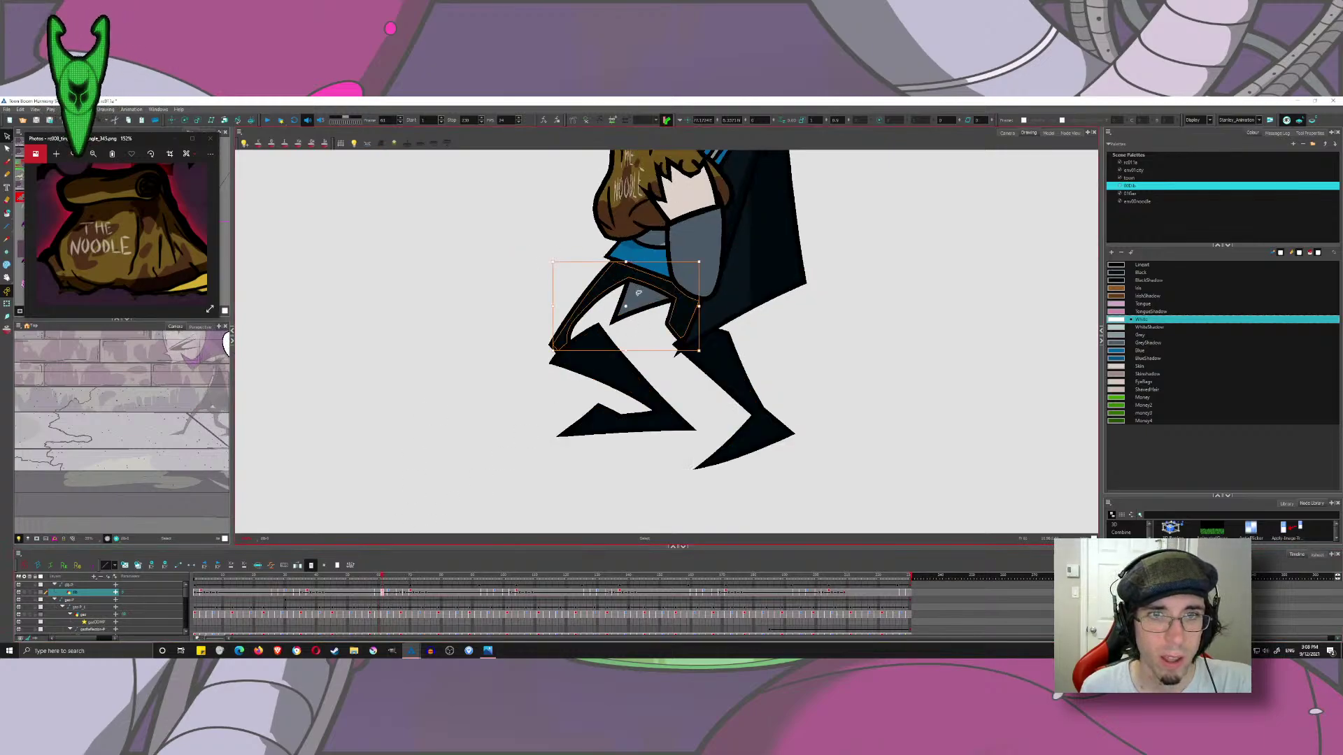
left_click(644, 293, "shift")
left_click(715, 357, "shift")
left_click(600, 377, "shift")
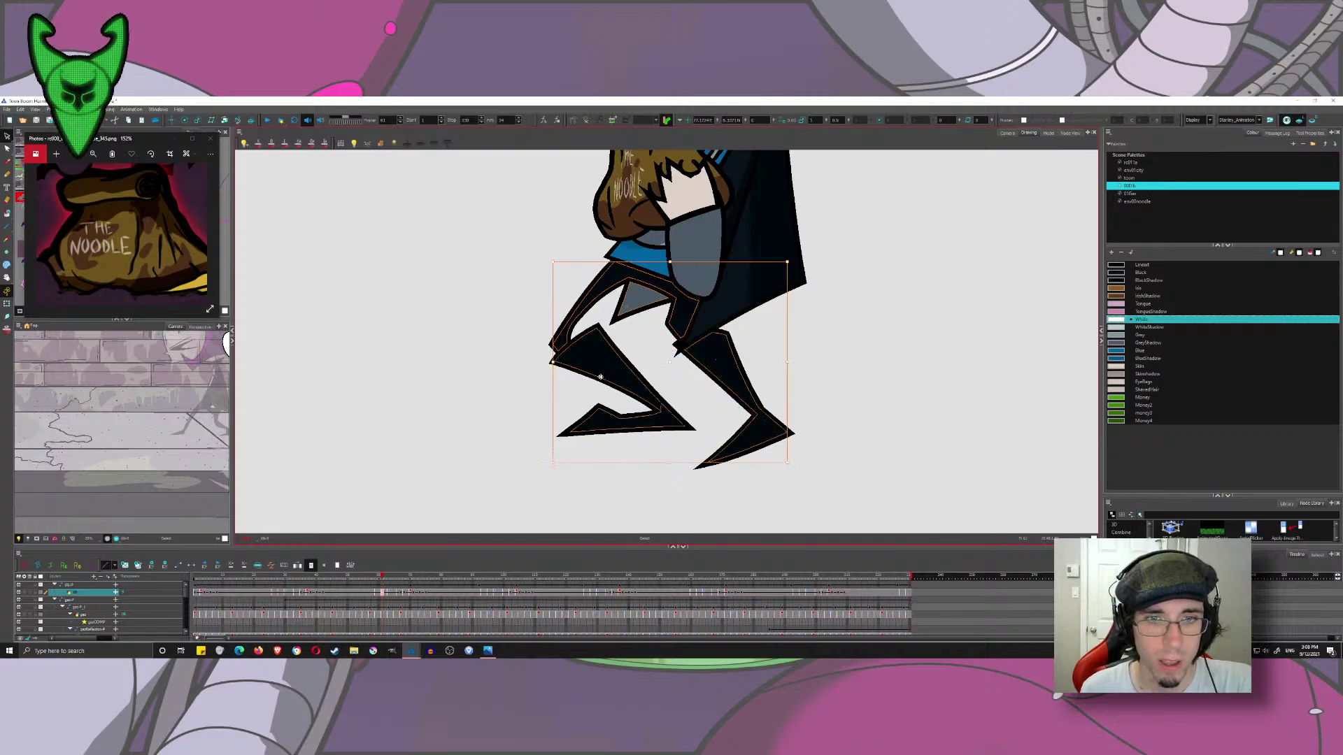
- Select the fills of both thighs and lower legs on the crouched side-view drawing with the partly hidden shirt
left_click(390, 593)
left_click(640, 273)
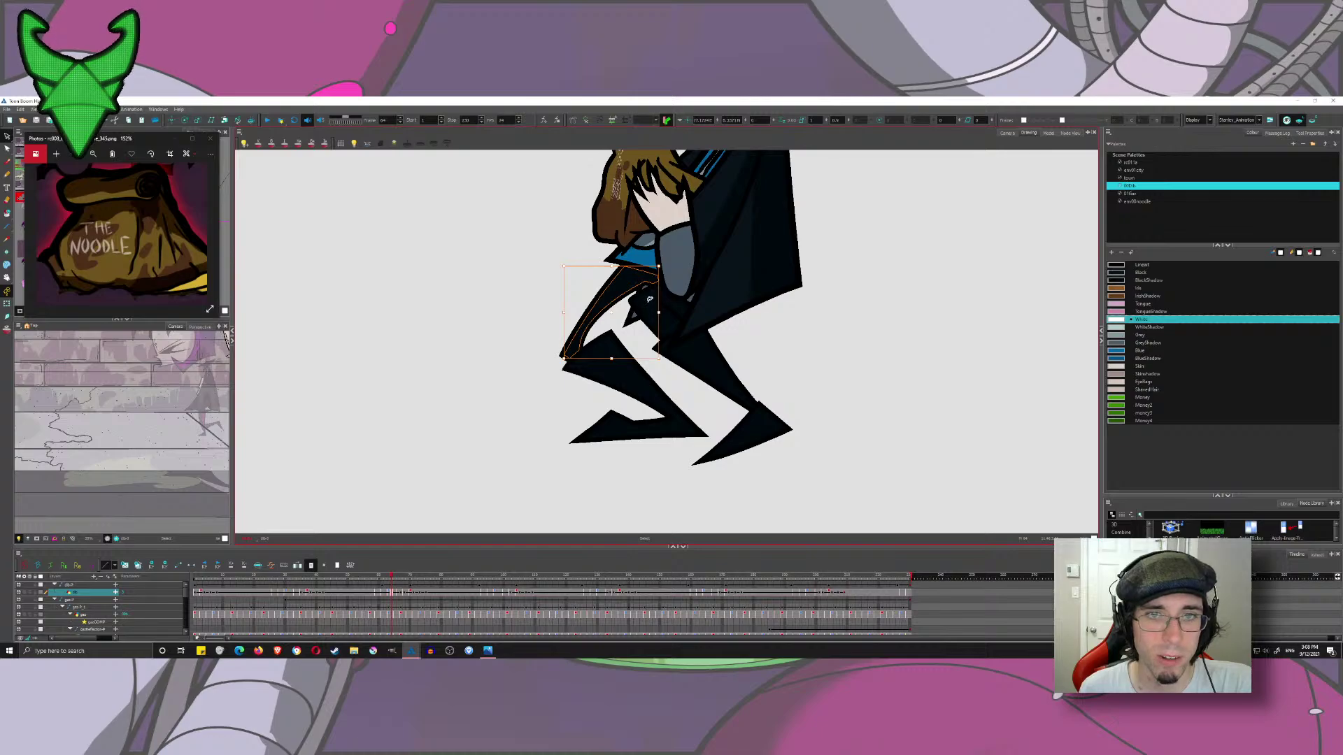
left_click(656, 308, "shift")
left_click(700, 360, "shift")
left_click(620, 371, "shift")
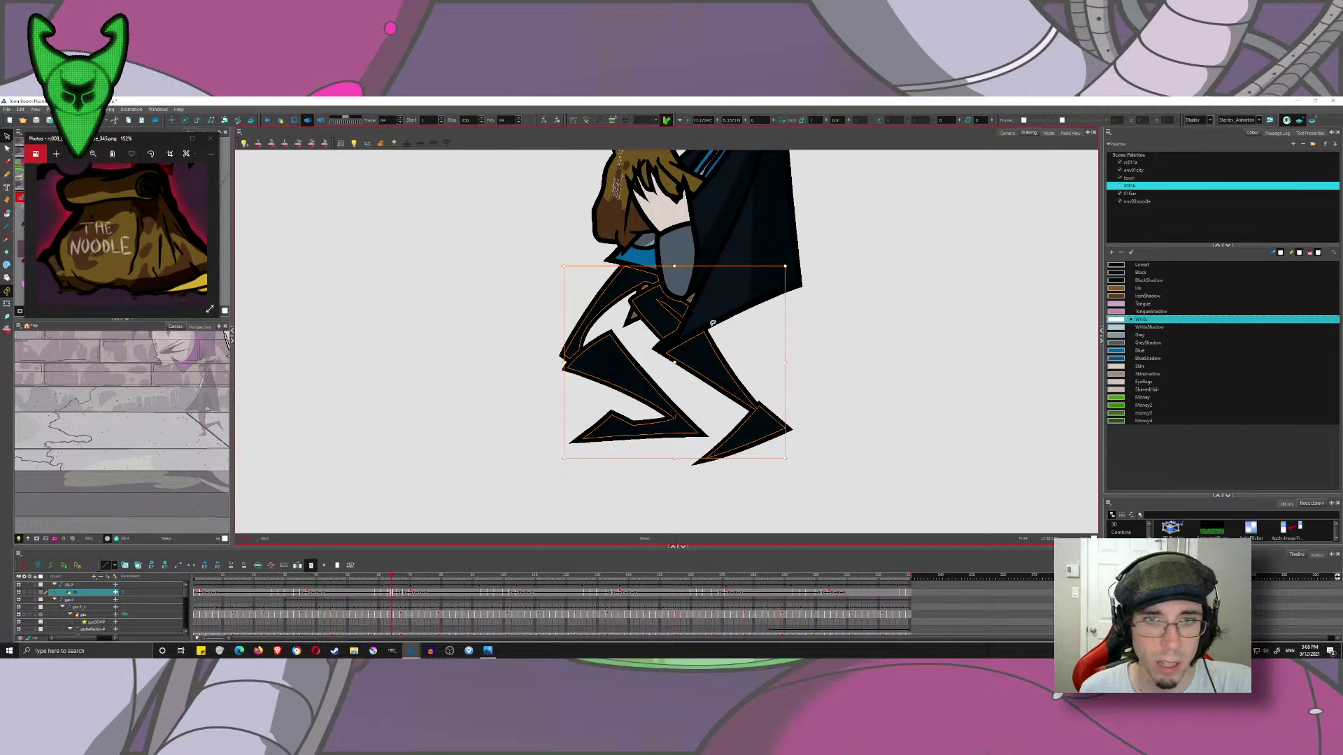
left_click(734, 351)
- Select the fills of both legs on the coloured side-view drawing where the front thigh is nearly horizontal
key("period")
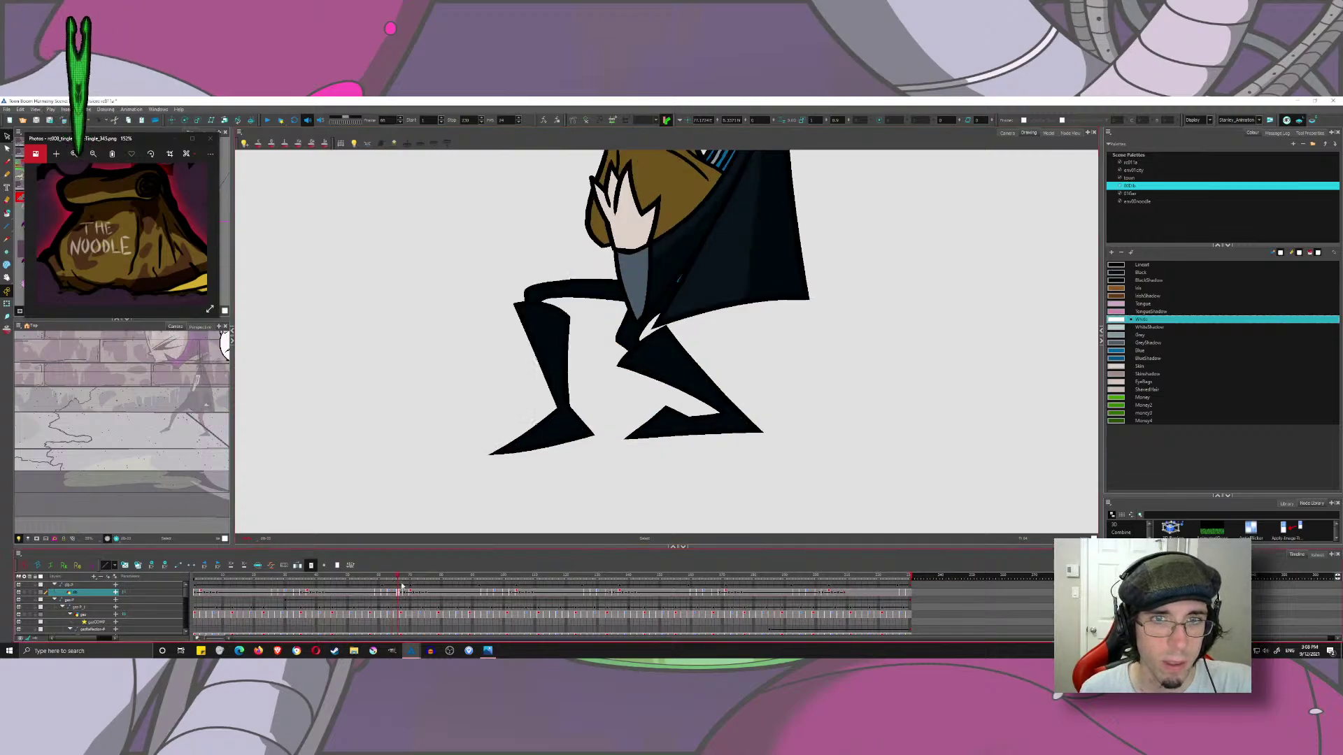
left_click(654, 366)
left_click(632, 339, "shift")
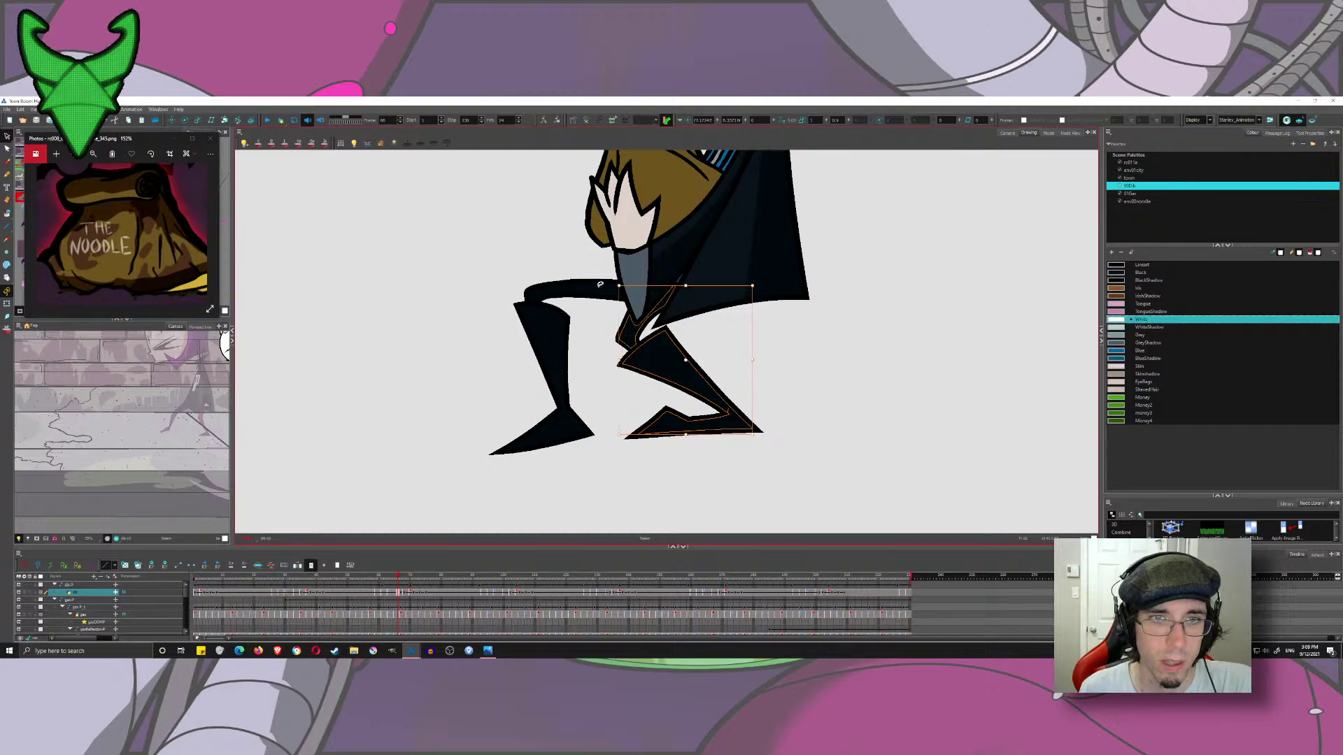
left_click(603, 287, "shift")
left_click(549, 428, "shift")
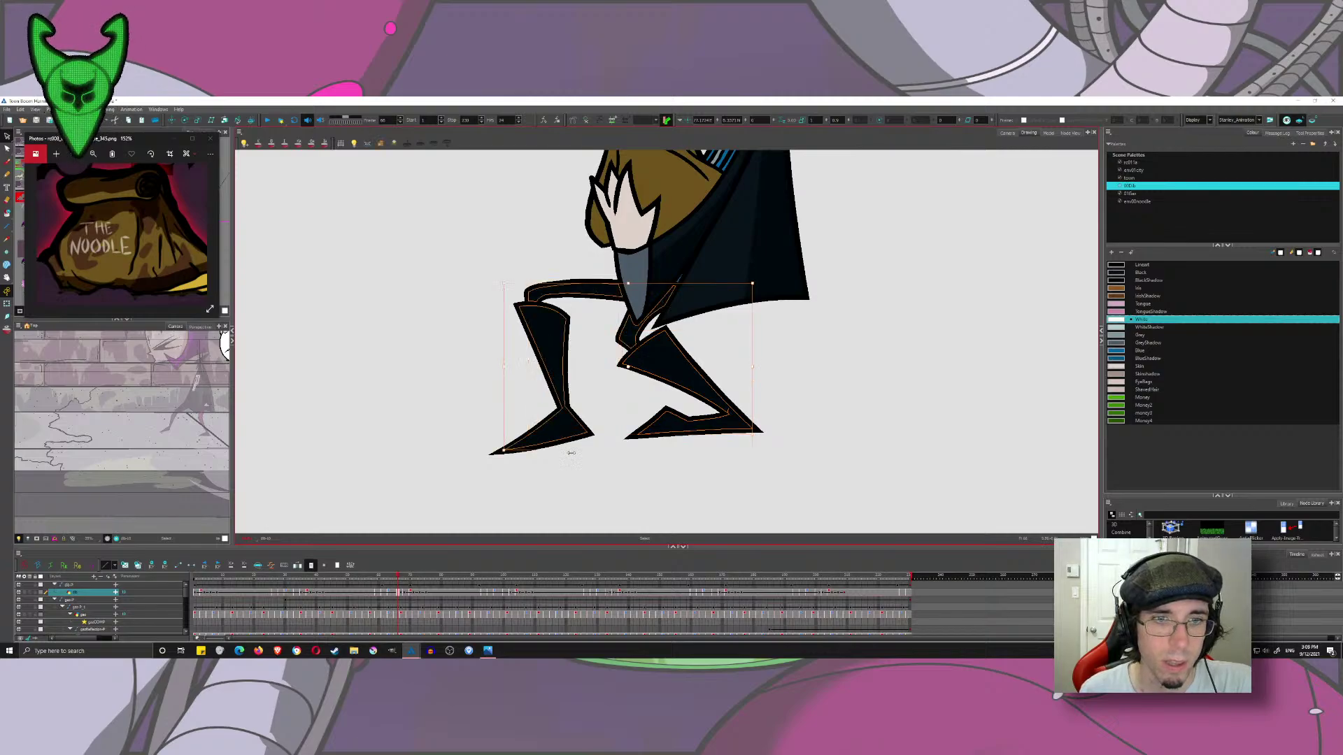
- Select the thigh, shin and foot fills on the turned-away drawing with the front leg raised off the ground
left_click(411, 578)
left_click(492, 262)
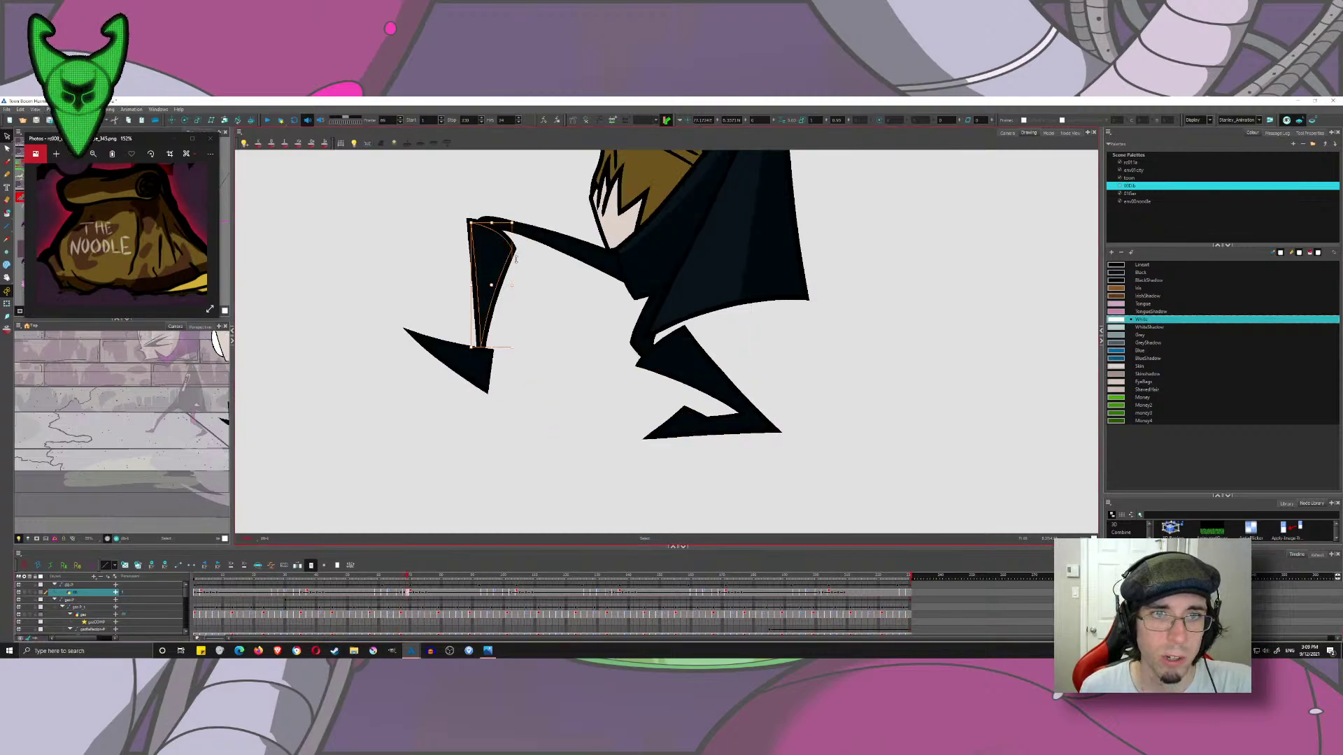
left_click(584, 252, "shift")
left_click(473, 363, "shift")
left_click(686, 358, "shift")
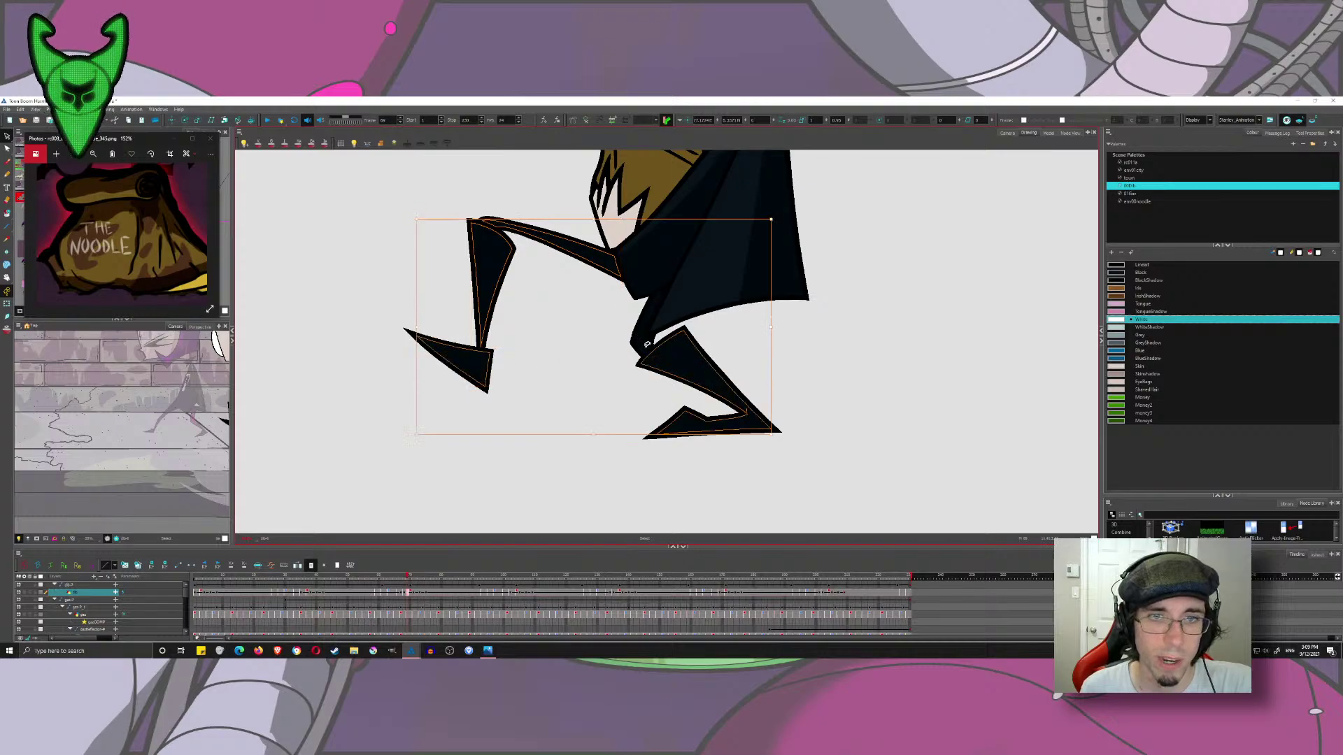
left_click(647, 341, "shift")
- Select the leg fills, including the small piece beside the blue shirt, on the wide-stride drawing with both feet down
left_click(439, 593)
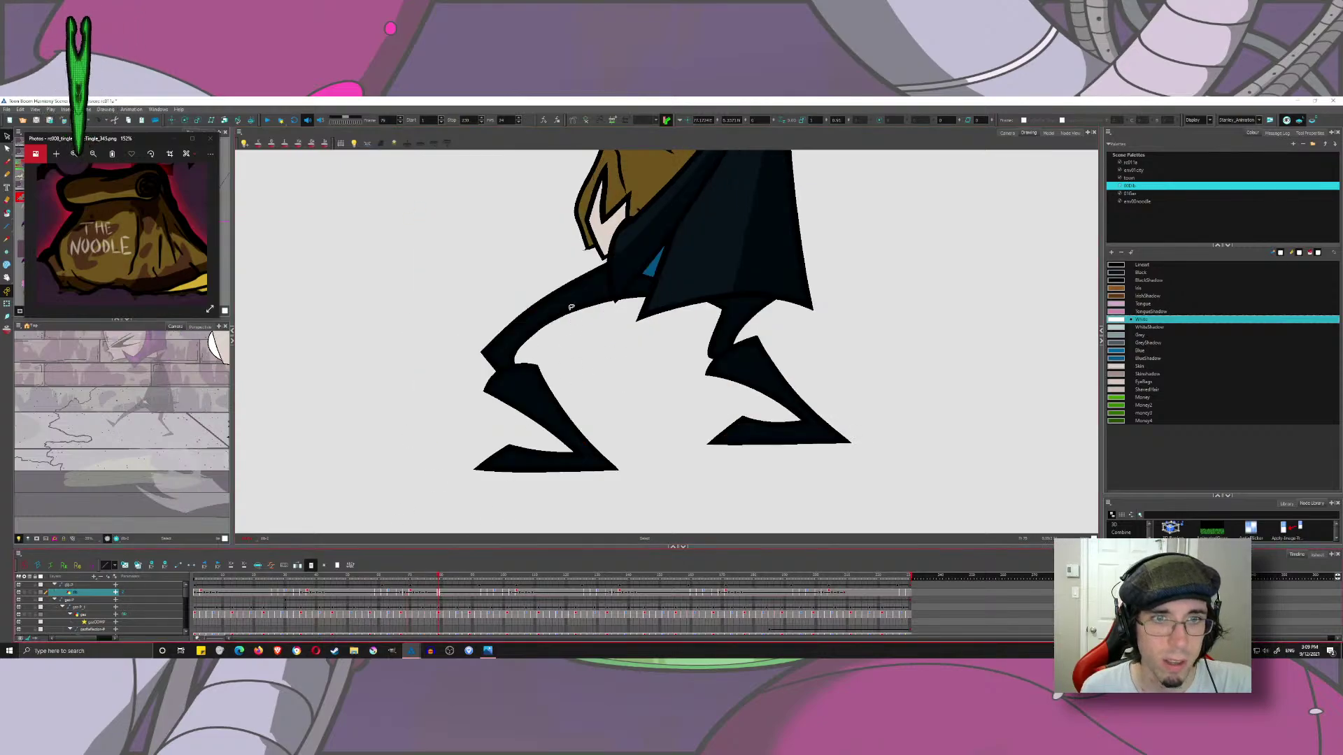
left_click(552, 309)
left_click(522, 406, "shift")
left_click(745, 377, "shift")
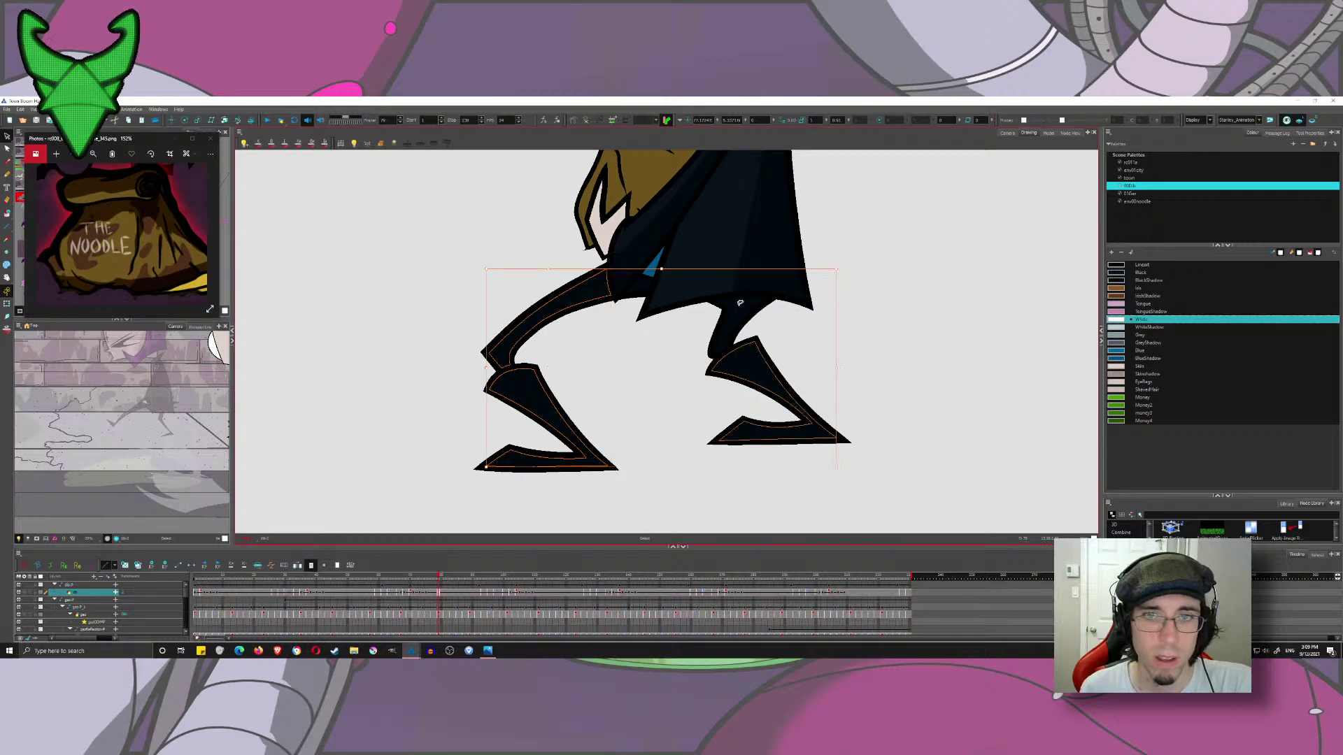
left_click(731, 326, "shift")
left_click(640, 284, "shift")
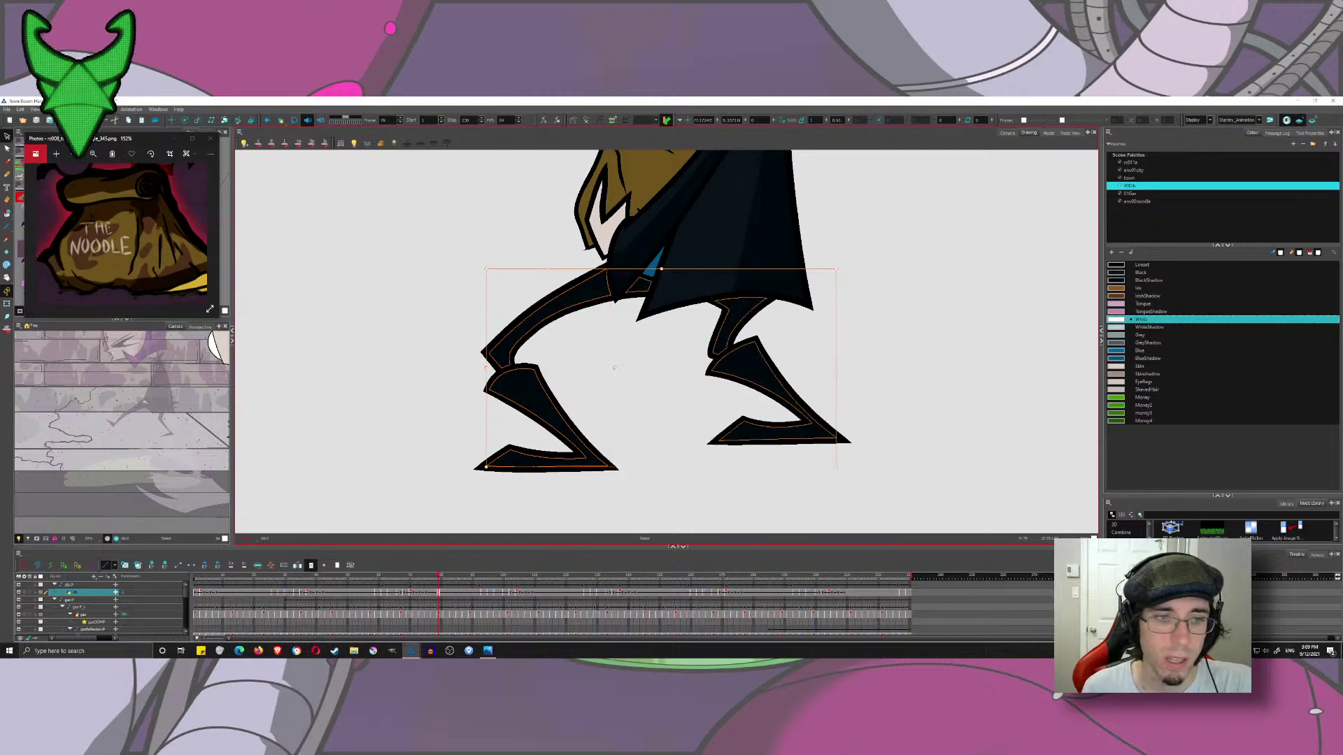
- Clear the leg selection and check the front thigh fill on the crouched drawing with the uncoloured coat
left_click(614, 369)
left_click(484, 593)
left_click(610, 327)
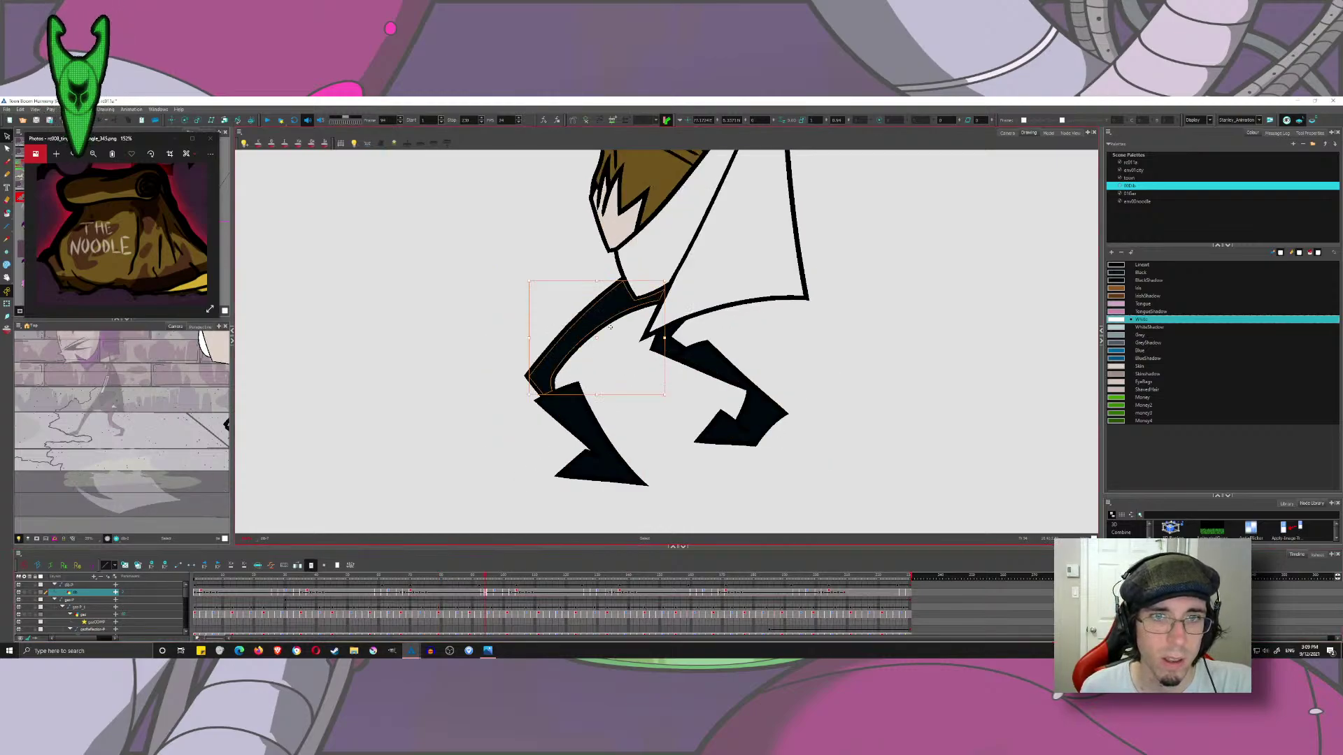
left_click(633, 399)
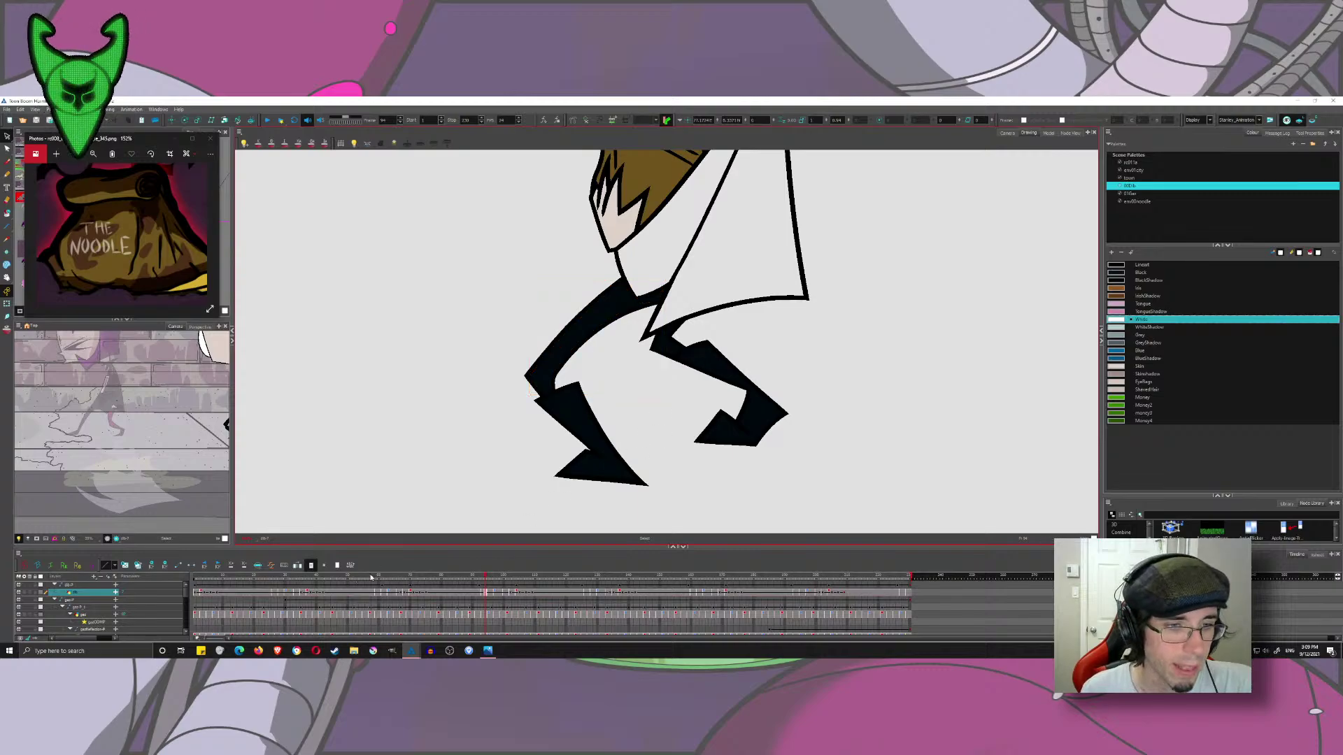
- Select all BlackShadow fills on the coloured wide-stride drawing, then exclude the legs so only the coat shading stays selected
left_click_drag(366, 578, 333, 578)
left_click(316, 578)
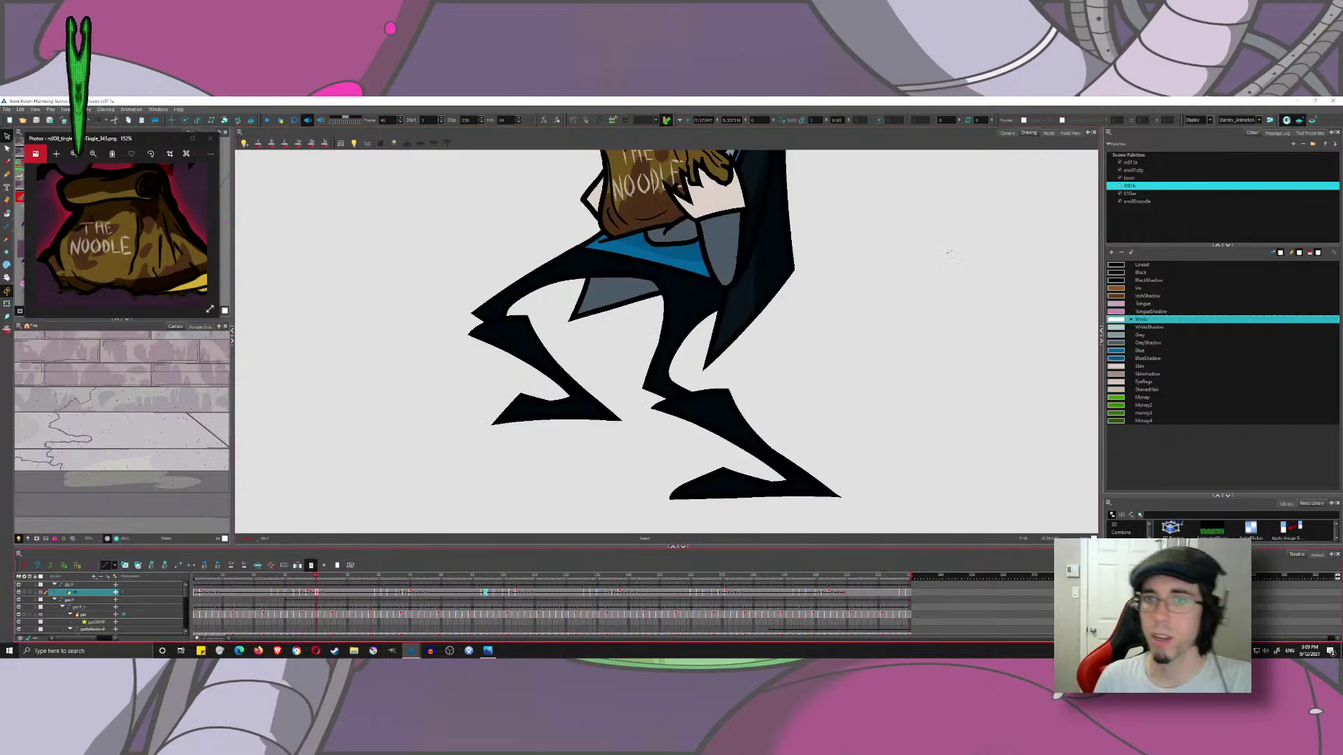
mouse_move(950, 255)
left_mouse_down()
mouse_move(904, 301)
mouse_move(928, 337)
left_mouse_up()
scroll(908, 284, "down", 4)
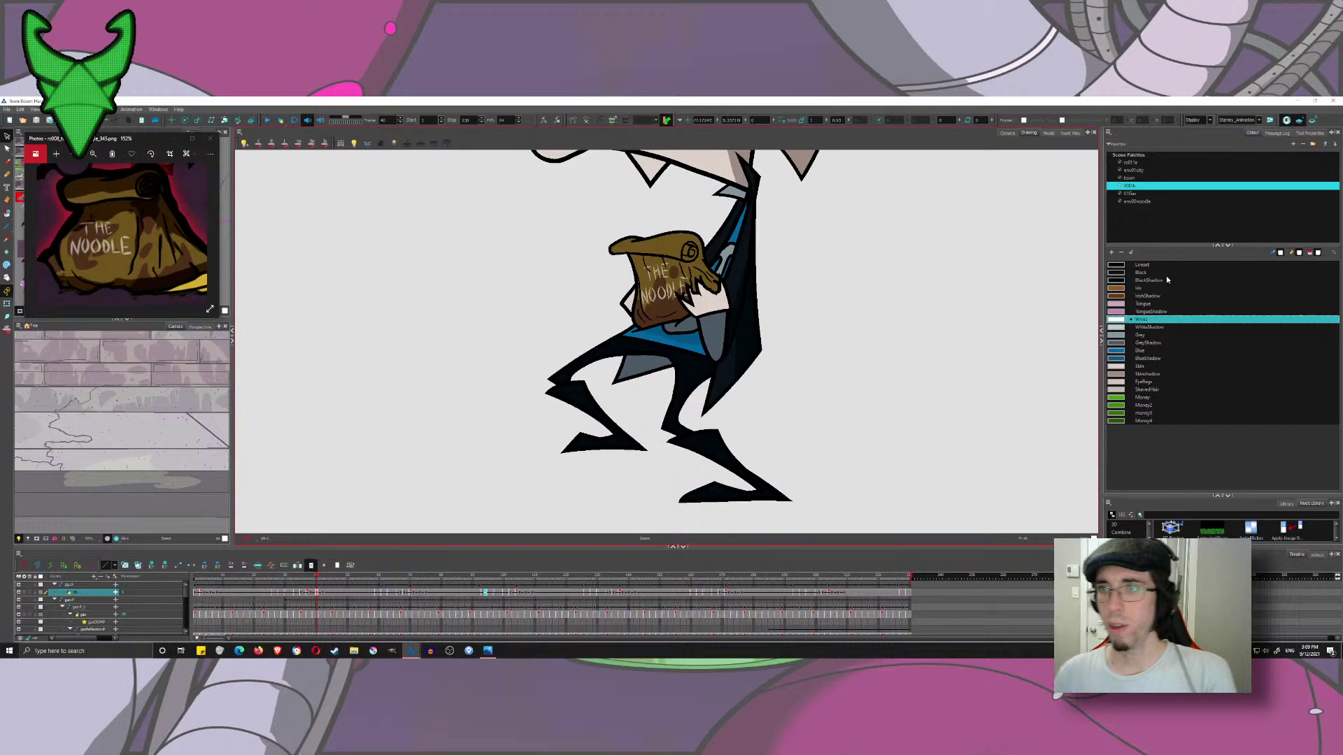
left_click(1124, 281)
left_click_drag(843, 278, 811, 307)
key("ctrl+shift+a")
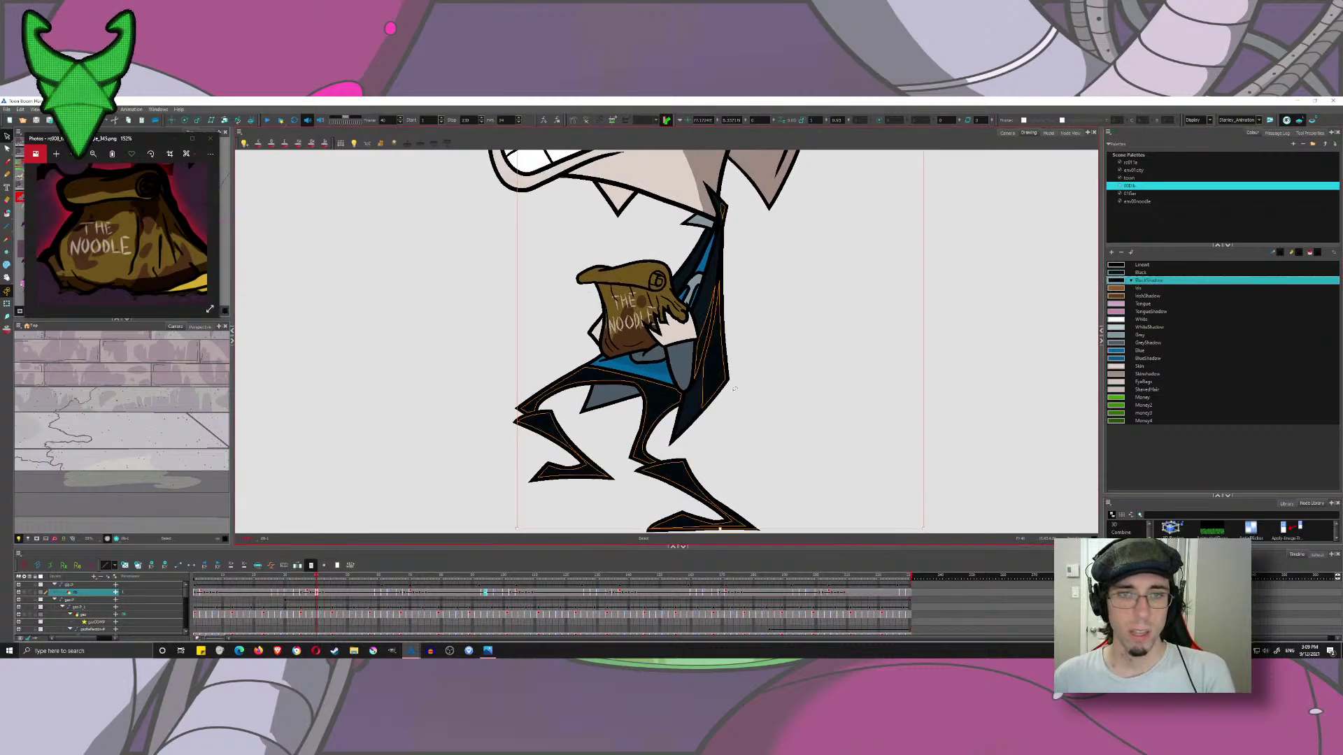
left_click(663, 398)
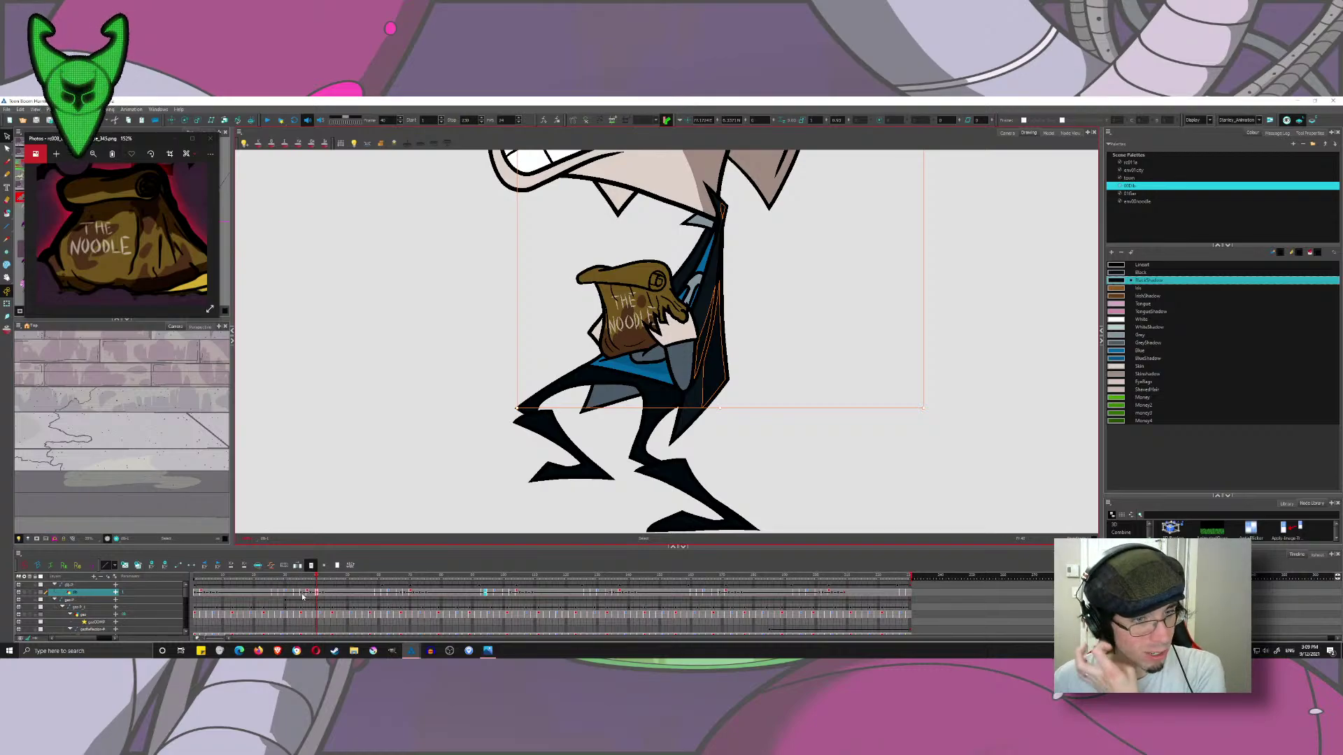
- Copy the coat's BlackShadow shapes, without the legs, onto the uncoloured-coat drawing with the same upper body and the front leg raised
left_click(378, 596)
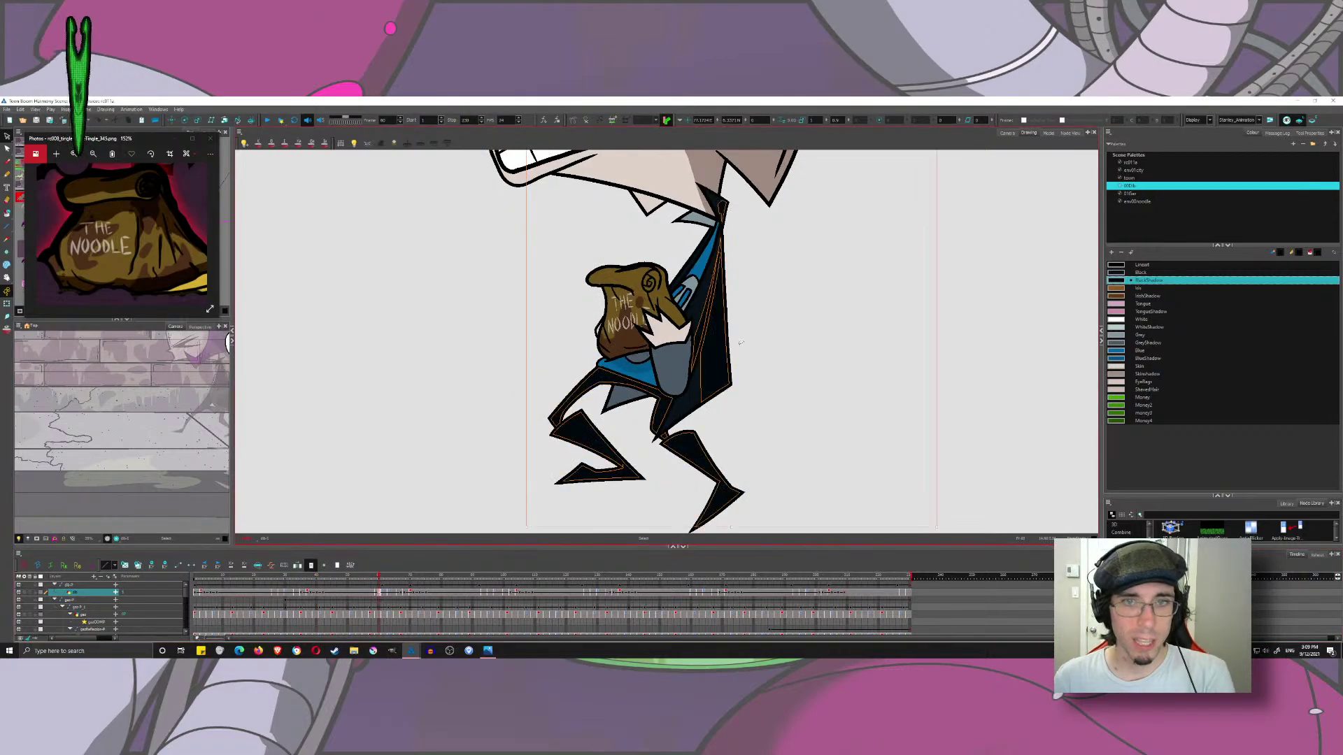
left_click(672, 407)
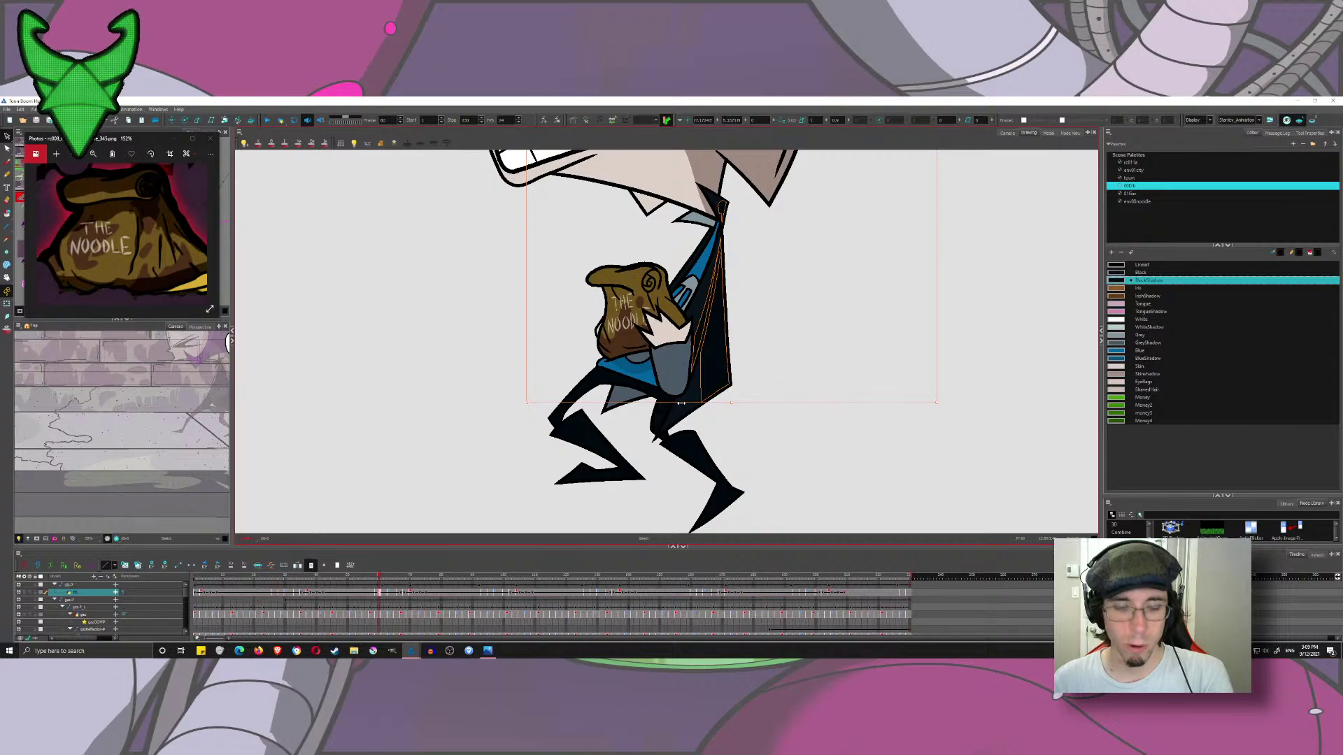
left_click(303, 596)
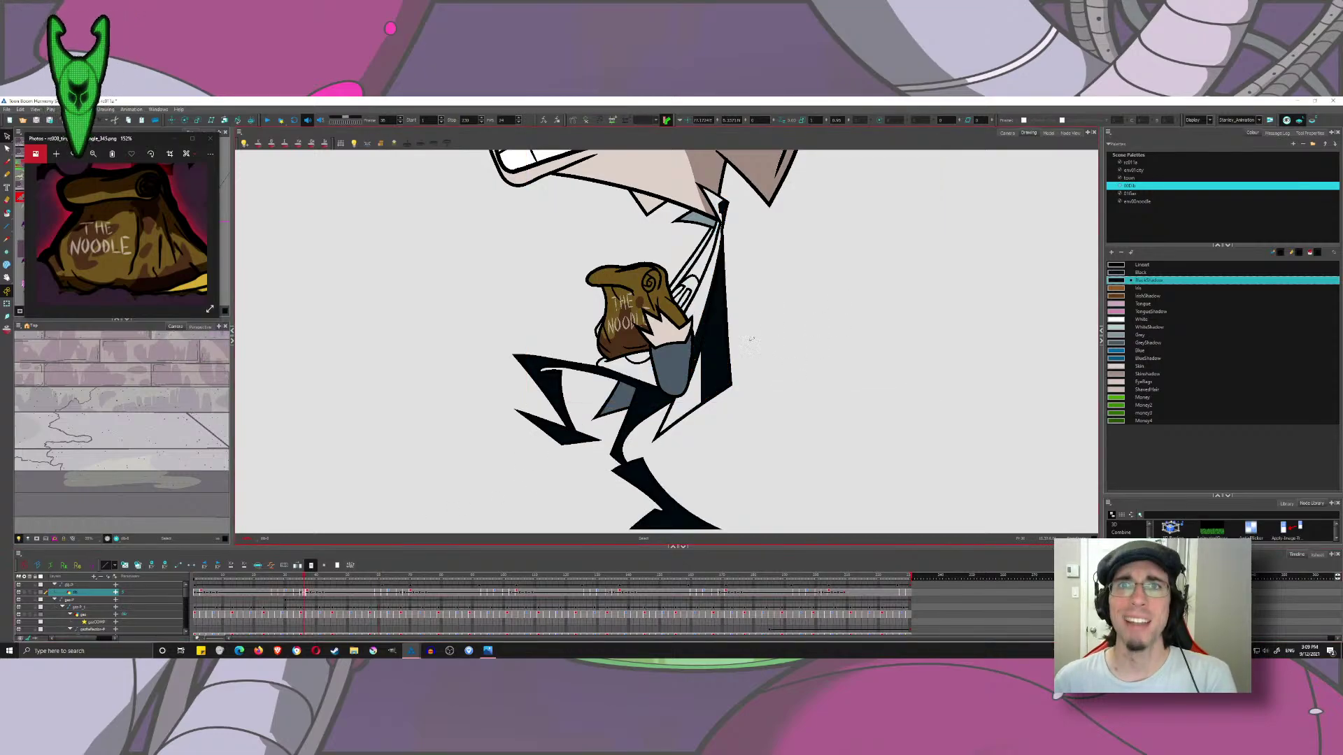
- Copy the BlackShadow coat shapes, excluding the legs, onto the matching uncoloured-coat drawing whose bag lettering is half turned away
left_click(382, 595)
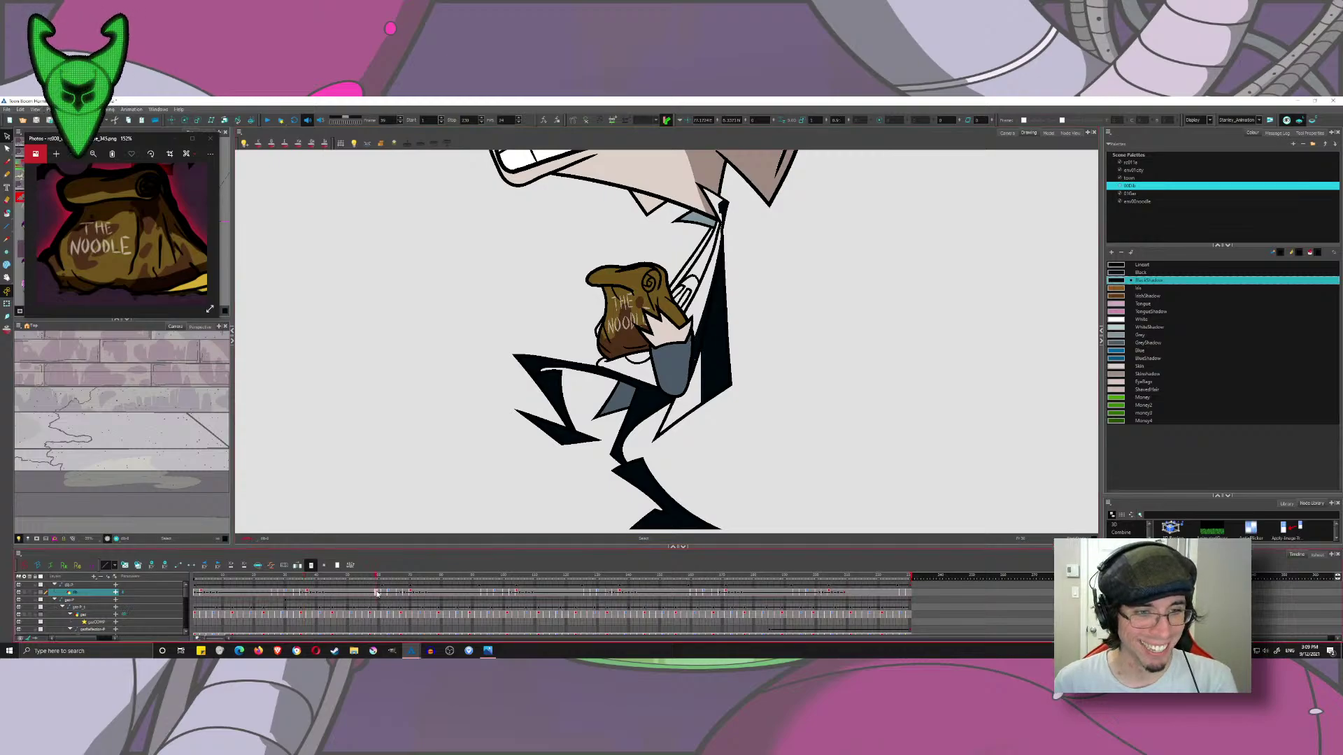
key("ctrl+a")
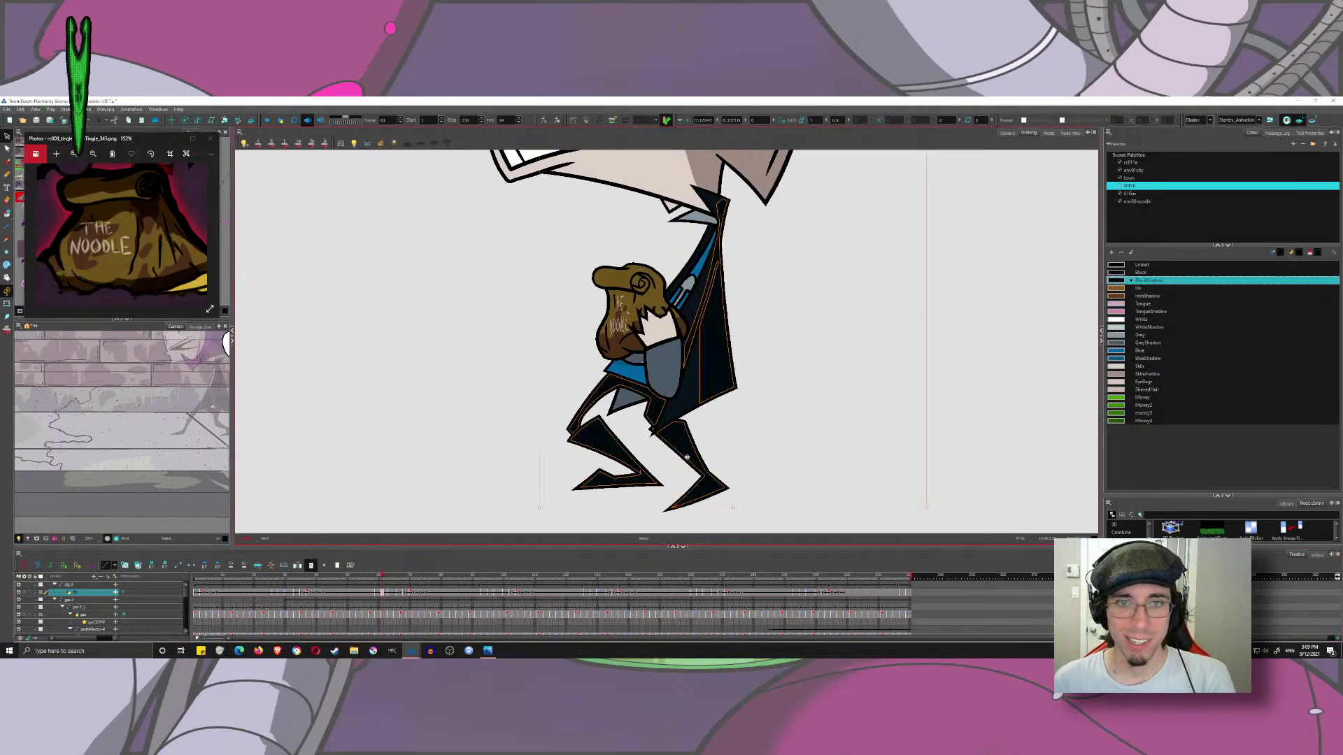
left_click(688, 441, "shift")
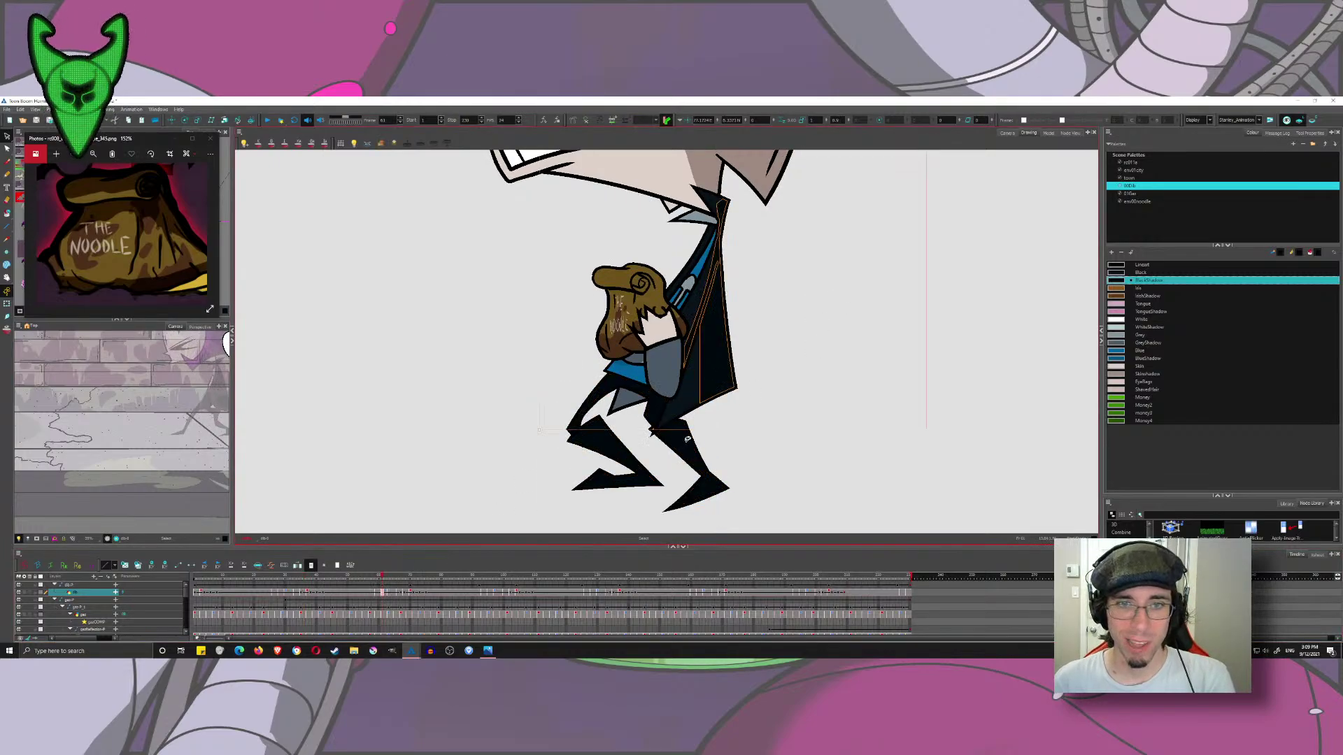
left_click(296, 593)
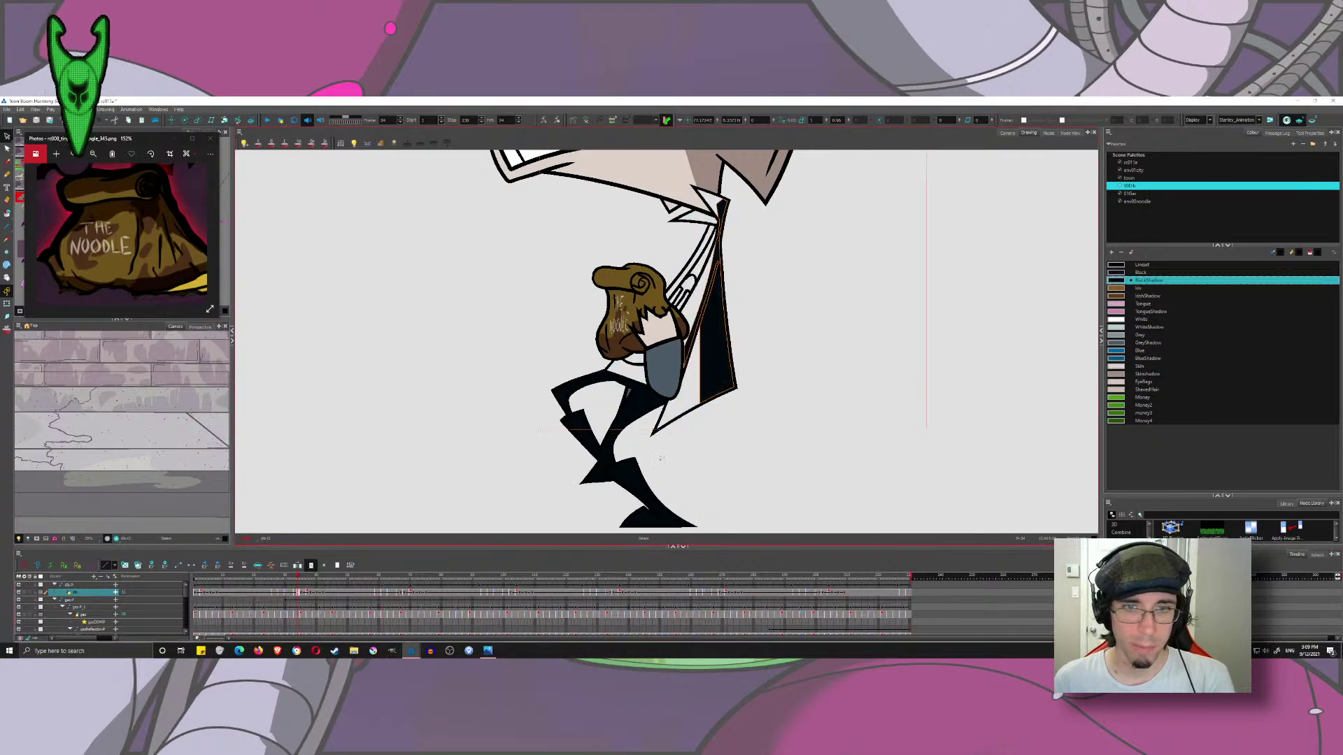
left_click_drag(644, 409, 673, 454)
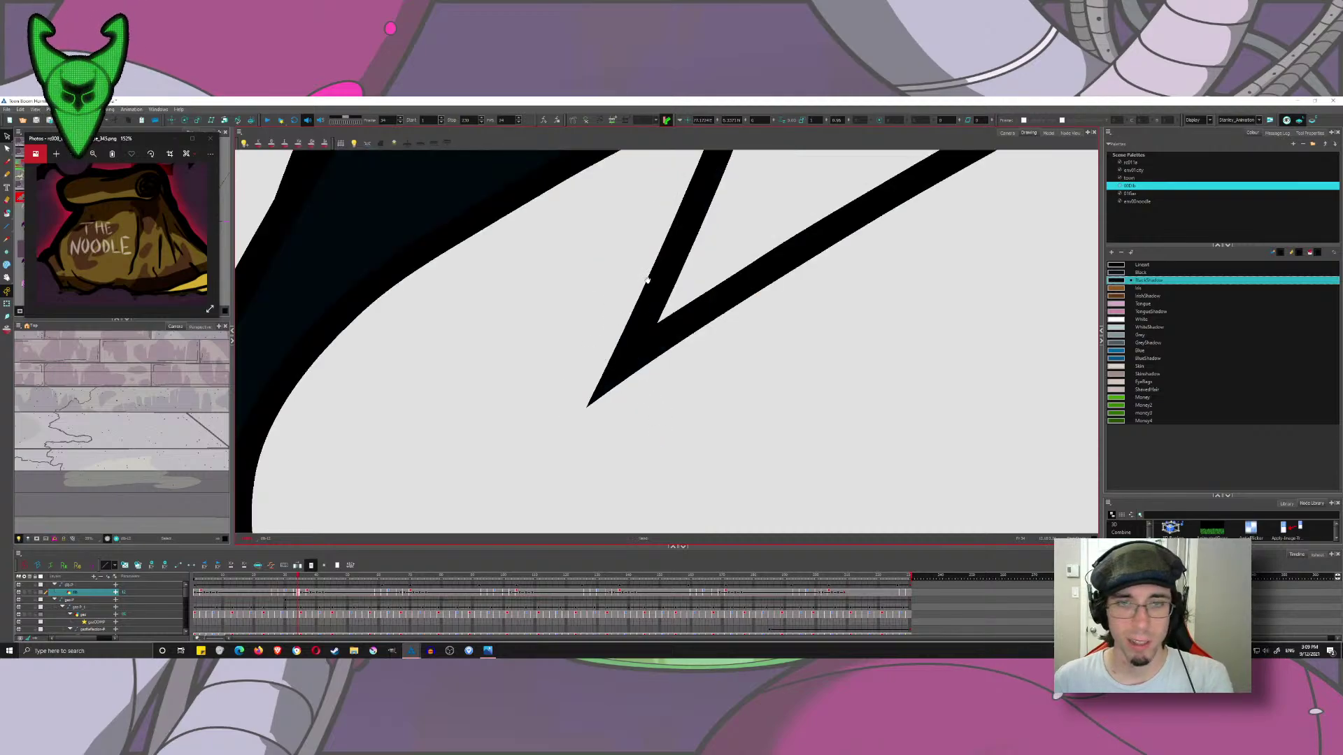
scroll(624, 353, "down", 6)
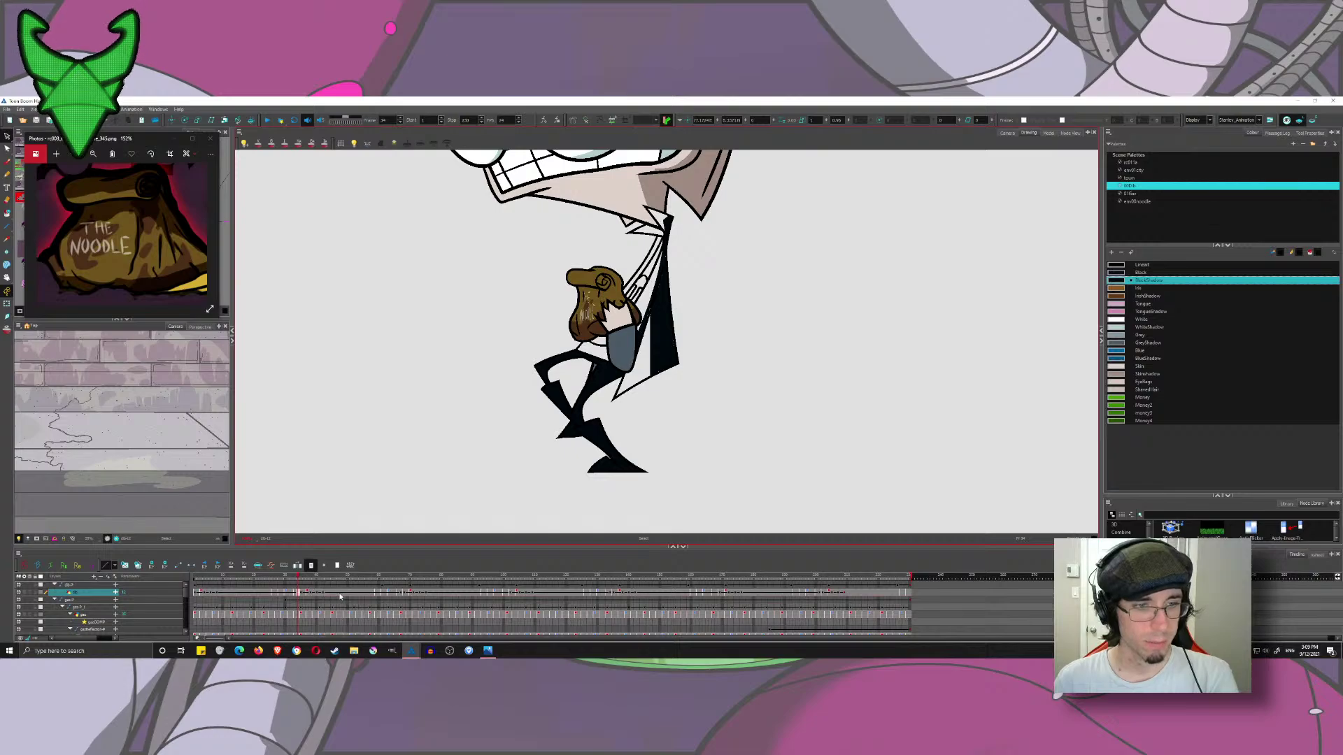
- Copy the BlackShadow coat shapes, excluding leg and thigh fills, onto the matching drawing with the narrow bag and crossing legs
left_click(390, 596)
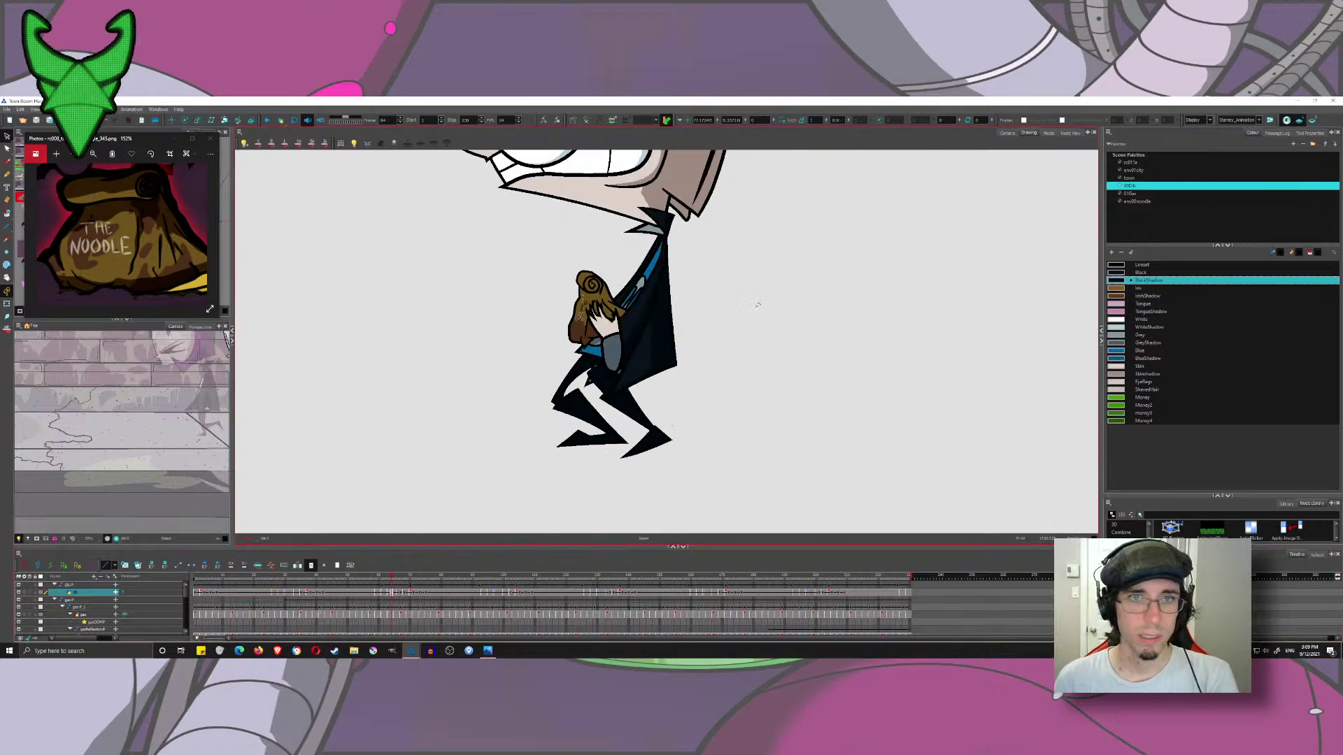
key("ctrl+a")
left_click(634, 405, "shift")
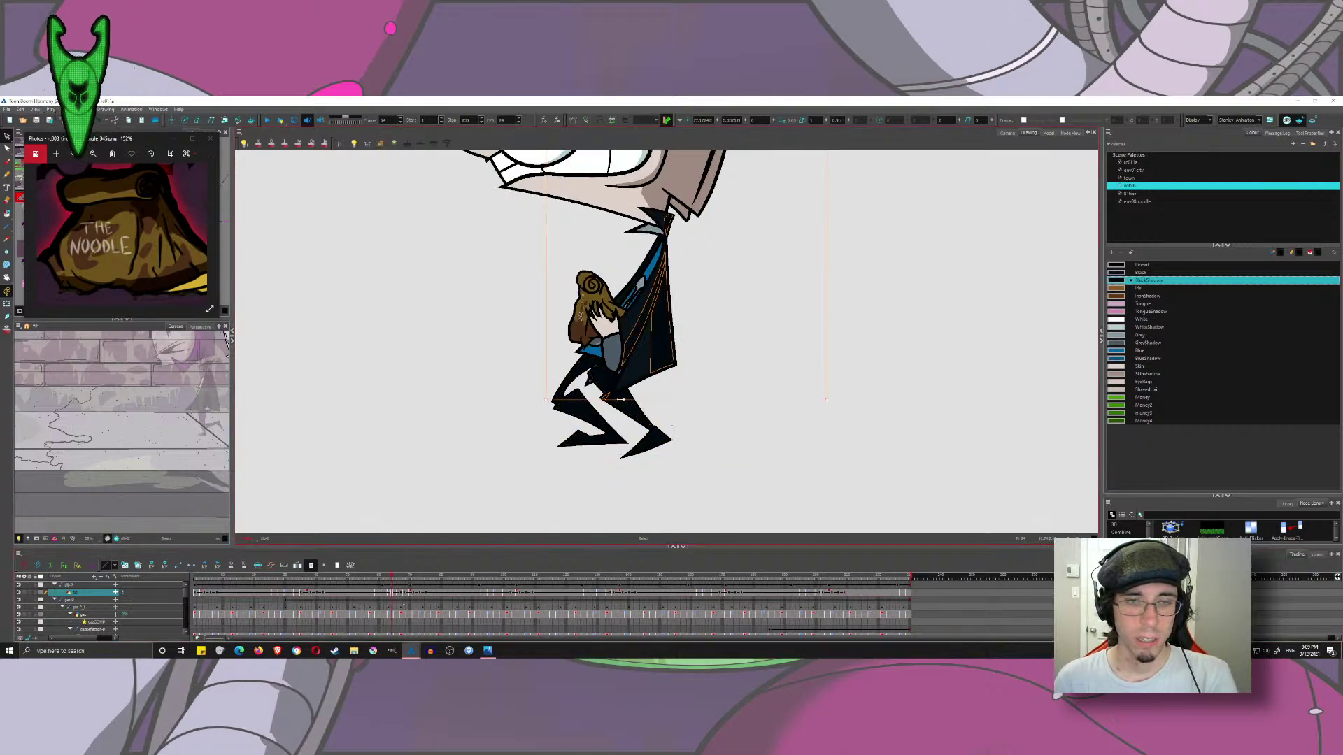
left_click(611, 393, "ctrl")
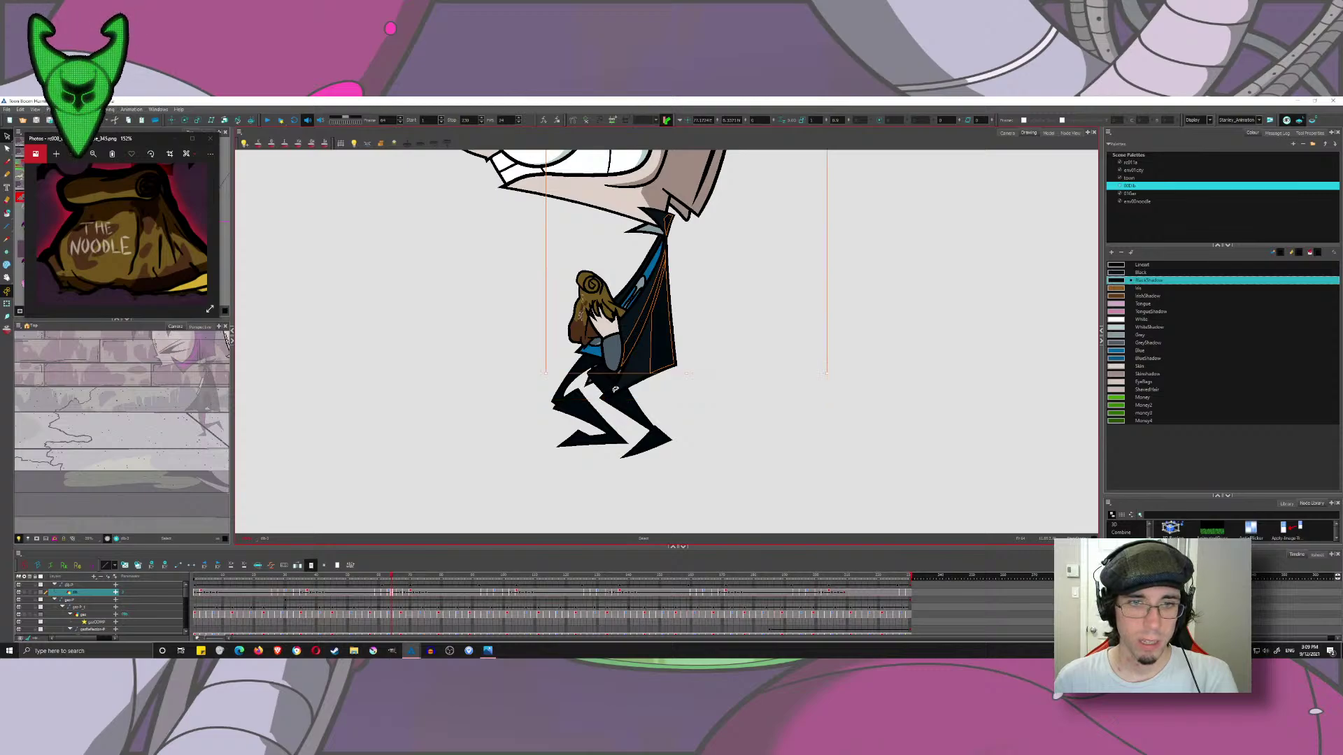
left_click(289, 593)
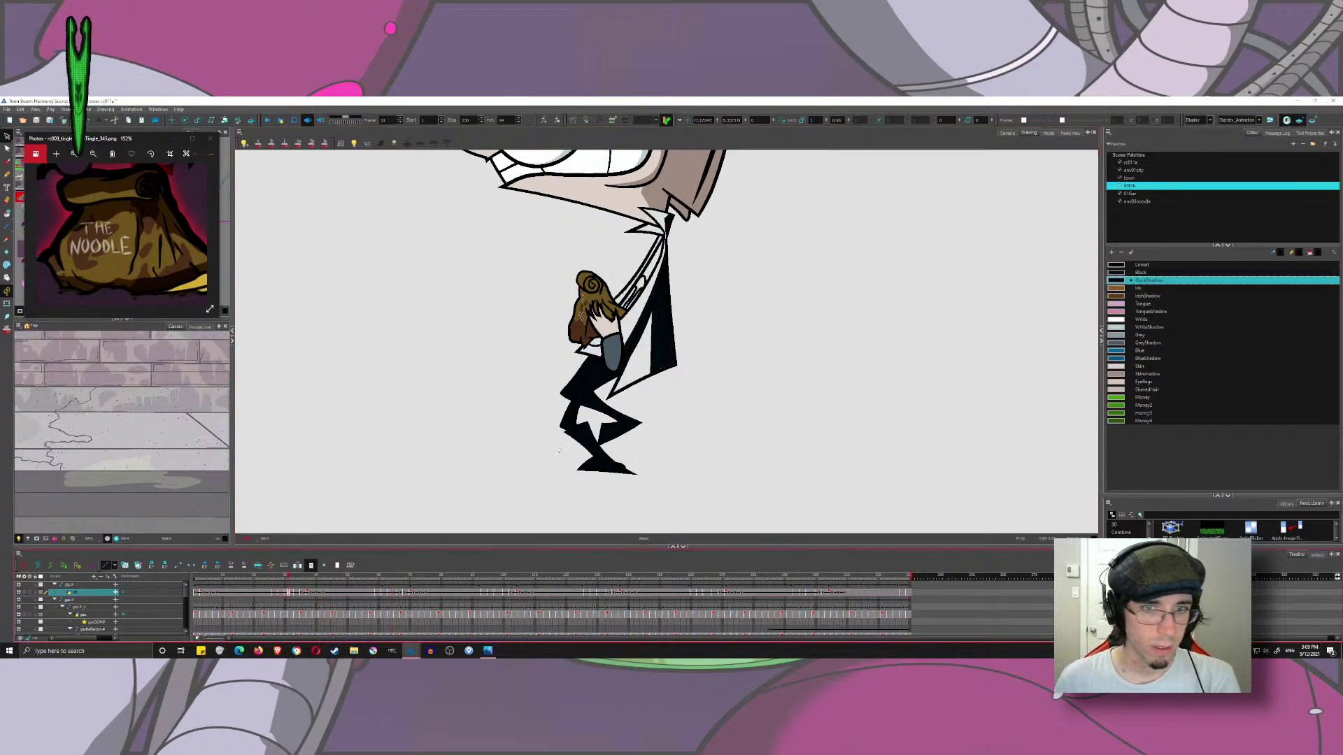
- Copy the BlackShadow coat shapes without the legs onto the matching crouched drawing where the hand grips the blank side of the bag
left_click(399, 593)
key("ctrl+shift+a")
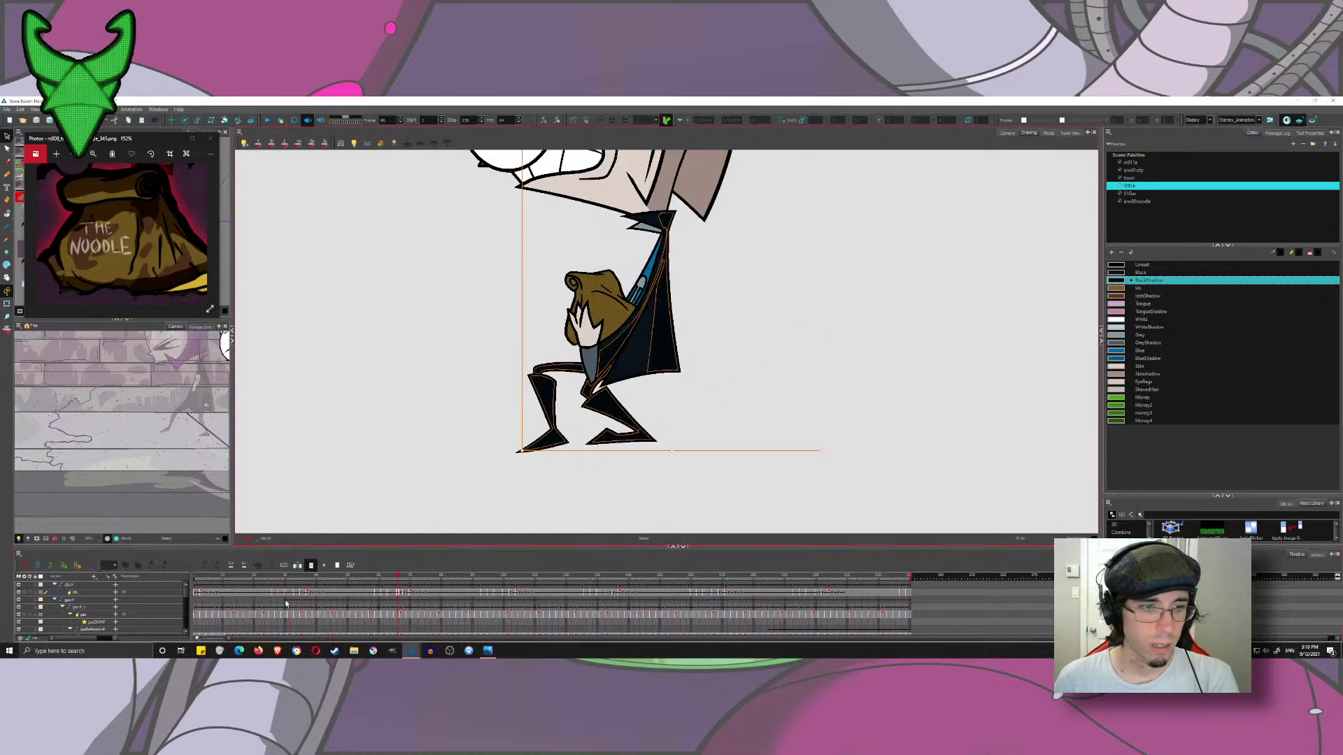
left_click(622, 407, "shift")
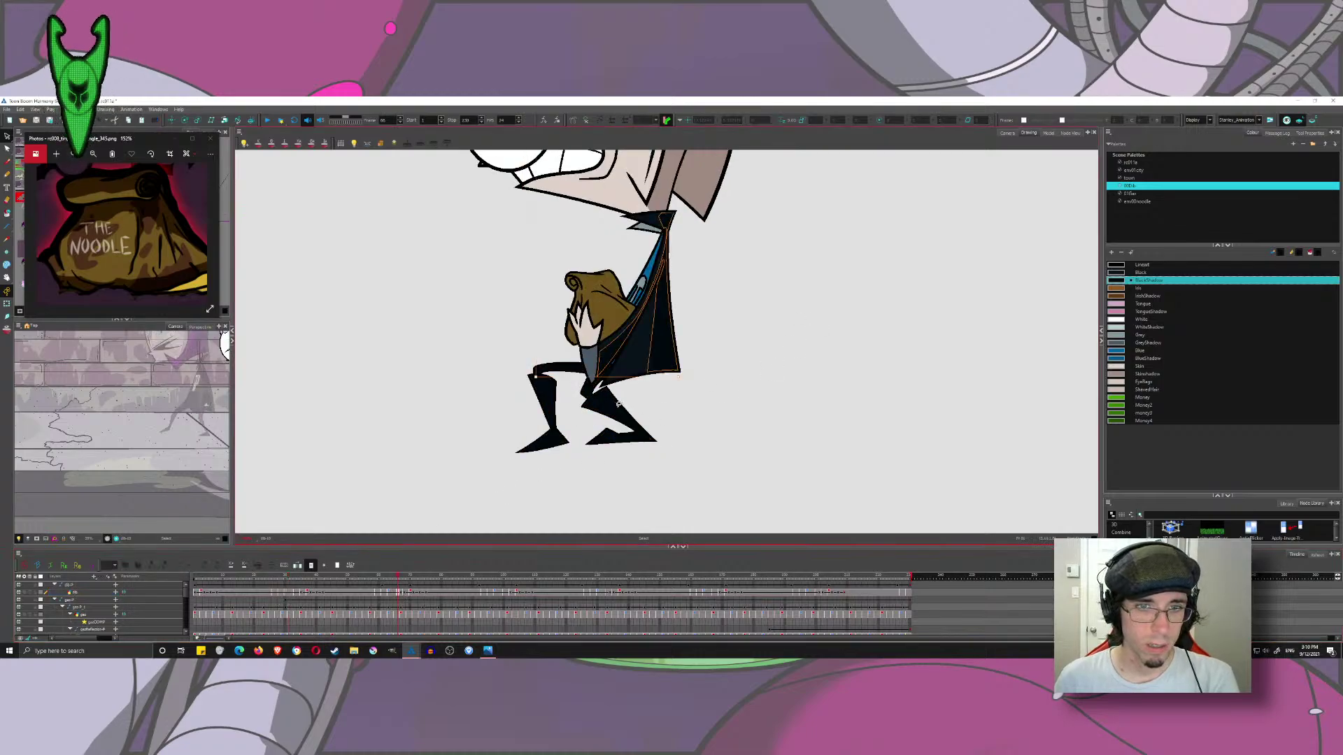
left_click(283, 593)
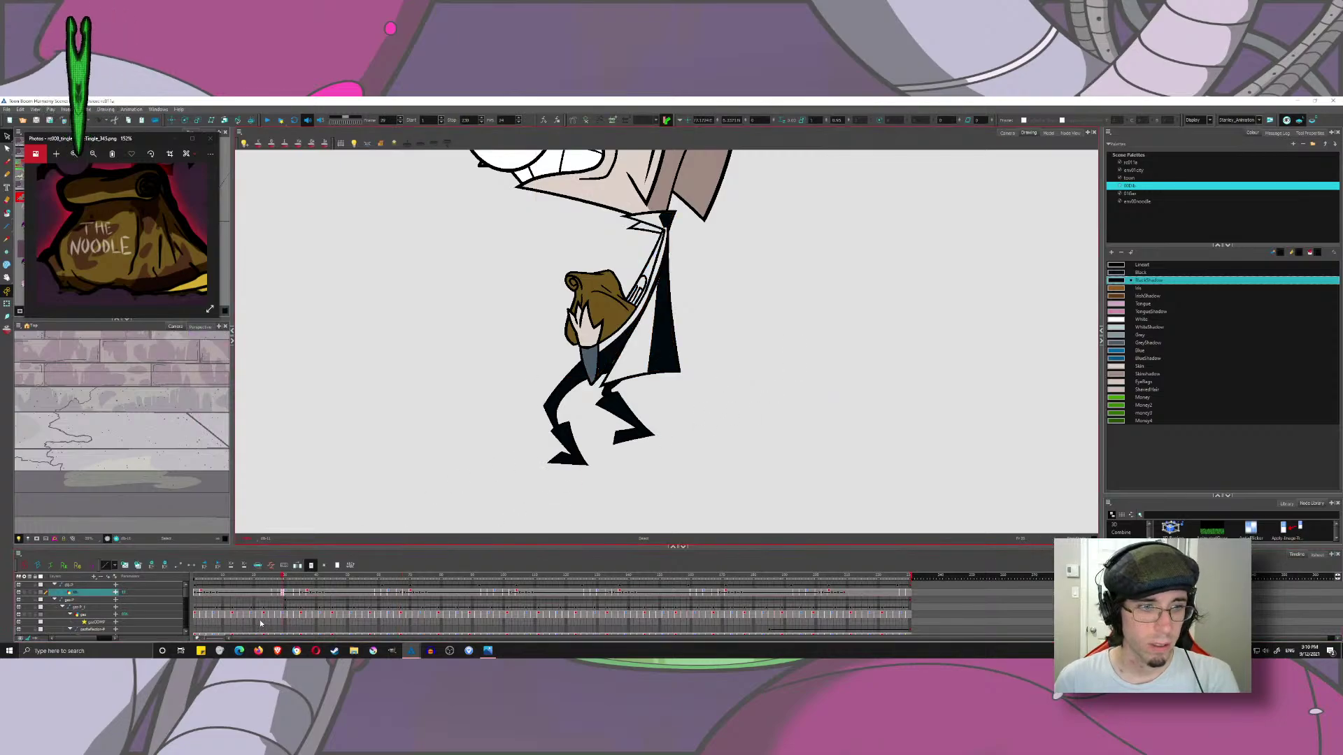
- Copy the BlackShadow coat shapes without the legs from the turned-away kicking drawing onto its uncoloured-coat counterpart
left_click(408, 594)
left_click(577, 347)
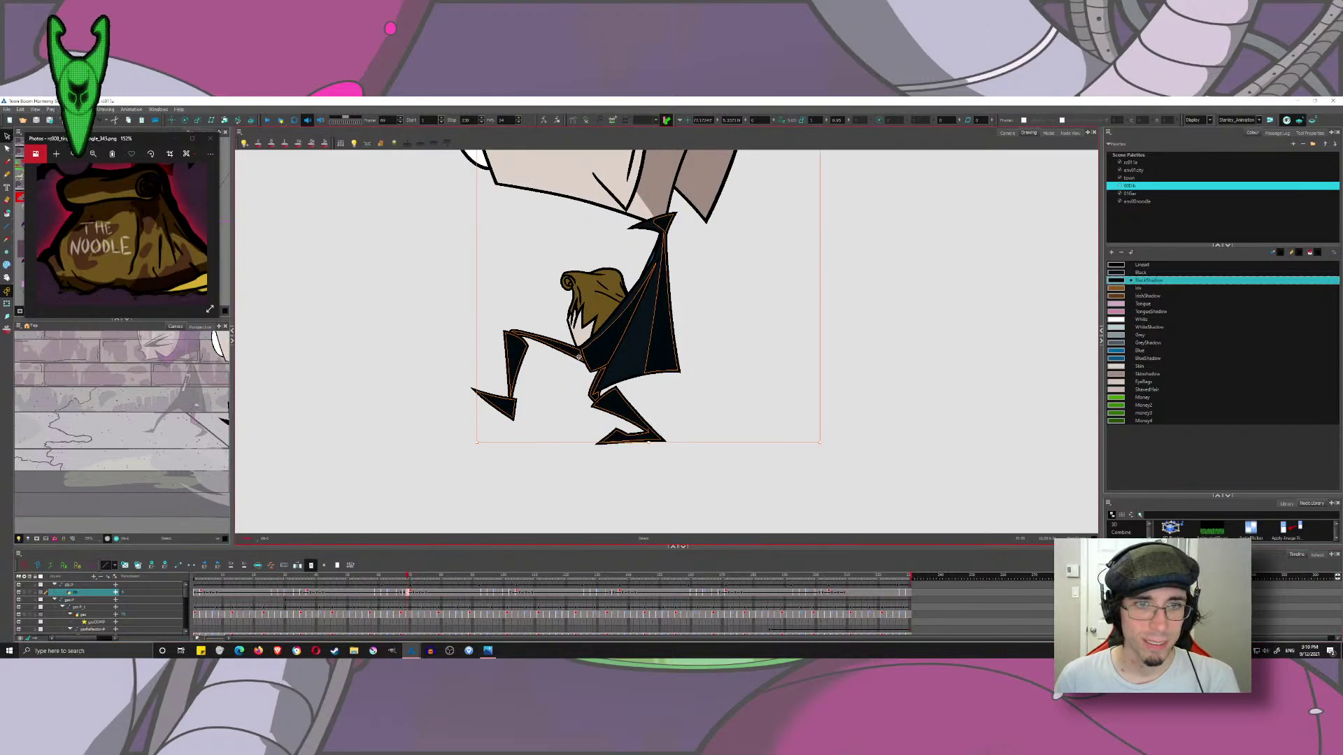
left_click(275, 595)
left_click(761, 323)
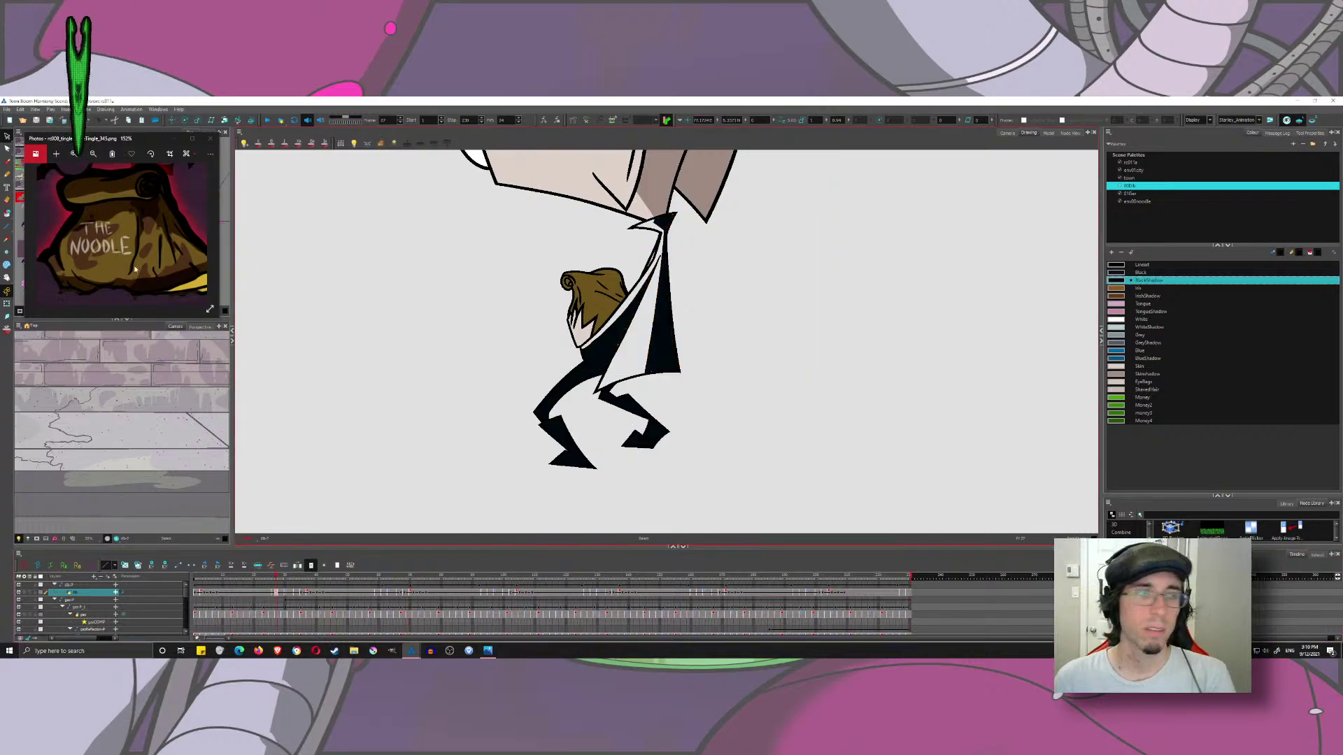
- Paint the unfilled coat areas Black on the turned-away drawing, and the coat and collar Black on the drawing after it
left_click(7, 213)
left_click(1125, 272)
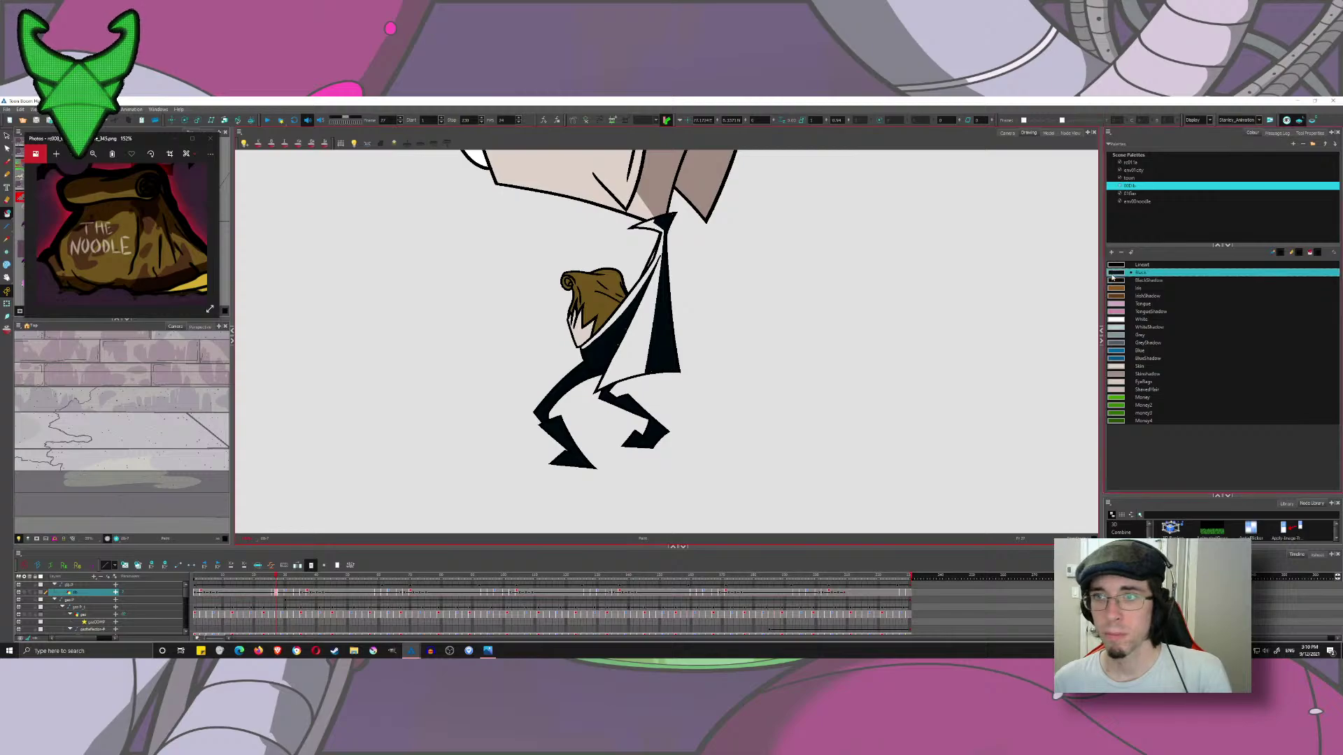
left_click(647, 315)
key("period")
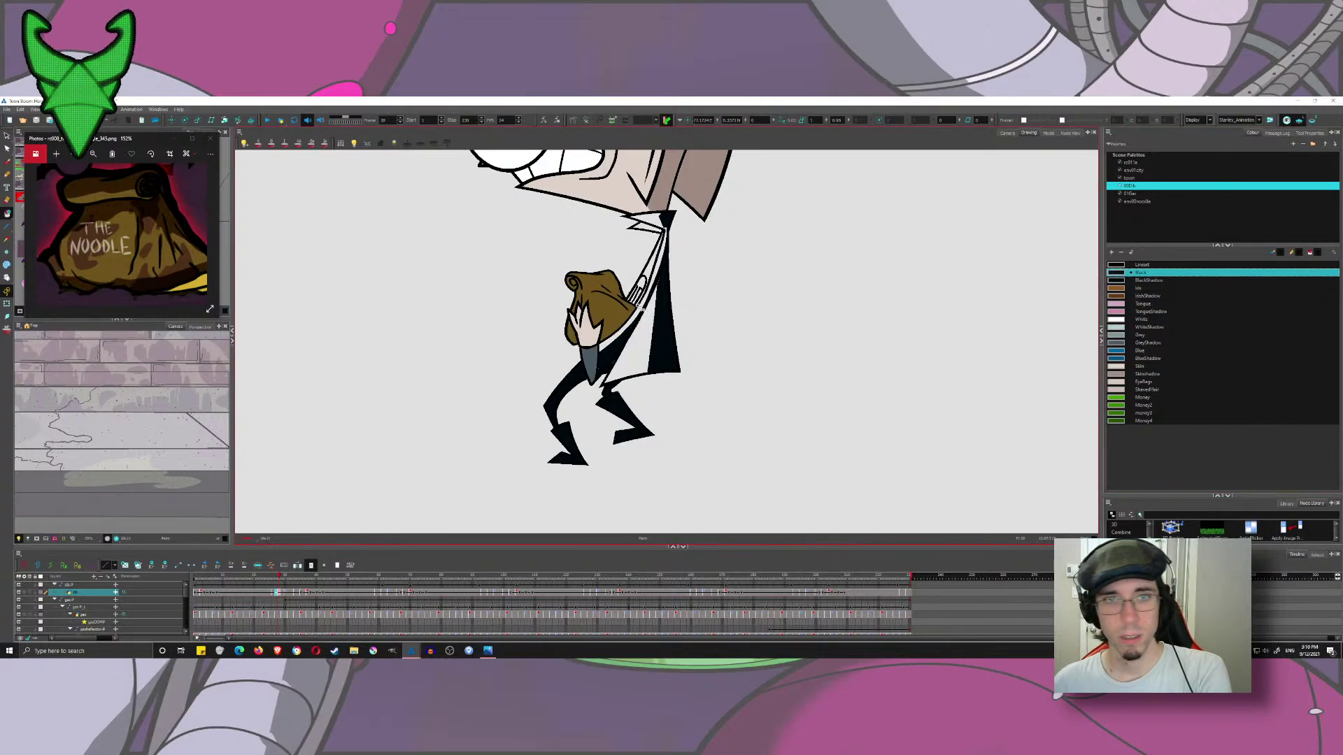
left_click(645, 297)
left_click_drag(656, 269, 668, 227)
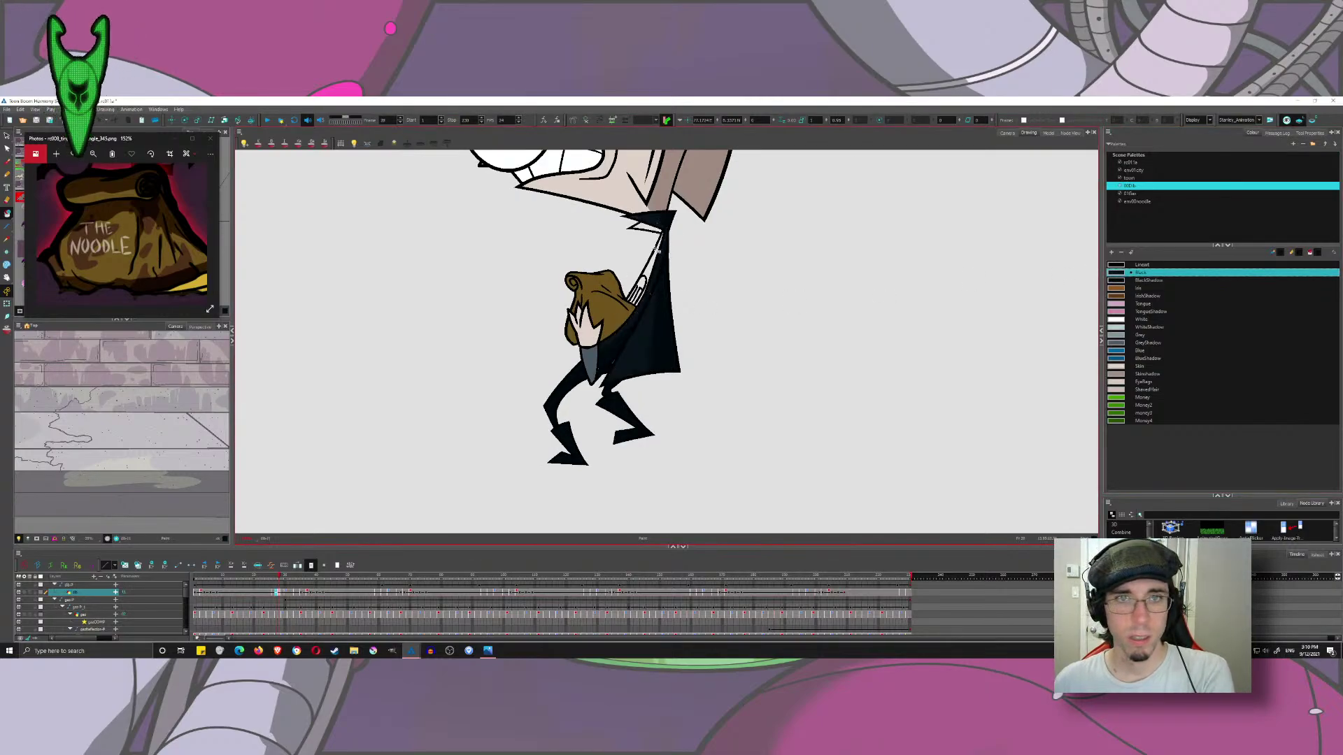
- Paint the coat and collar Black on the drawing with the narrow bag and crossing legs
key("period")
key("period")
left_click(641, 334)
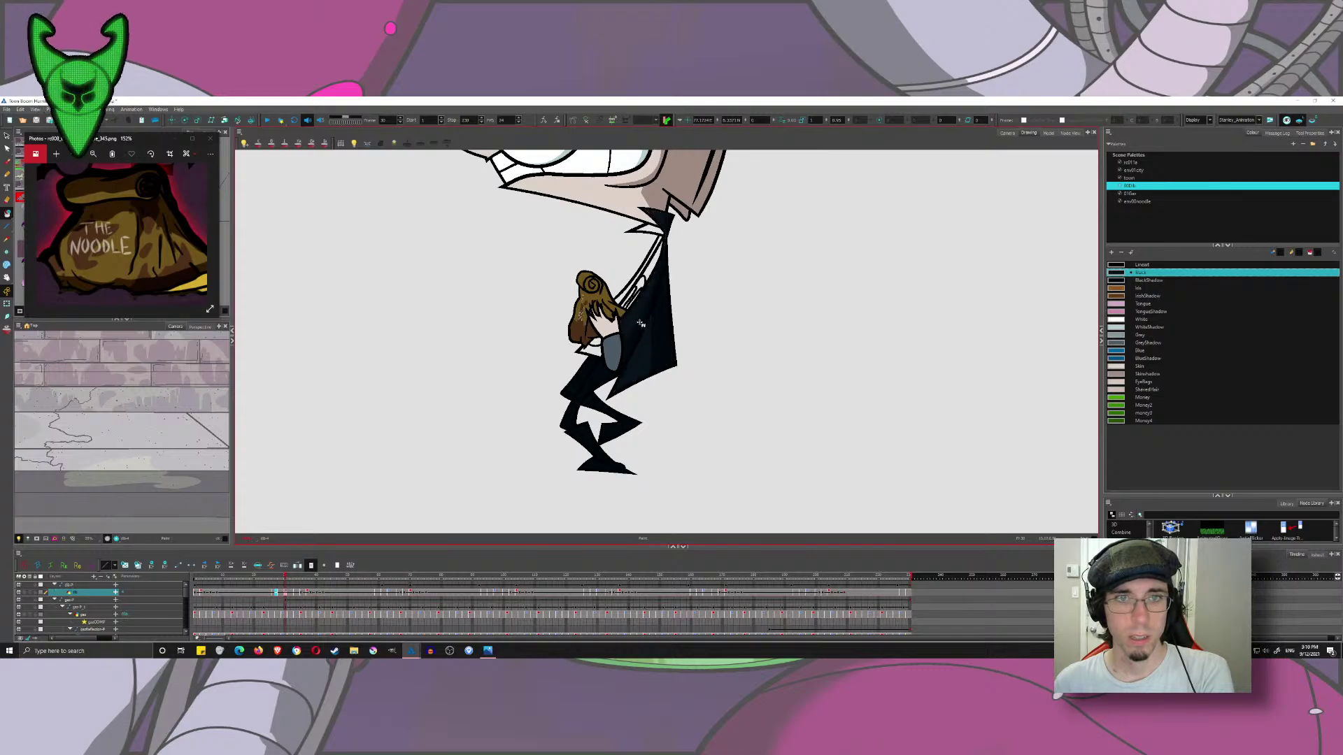
- Paint both coat sides Black on the drawing whose bag lettering is half turned away
key("period")
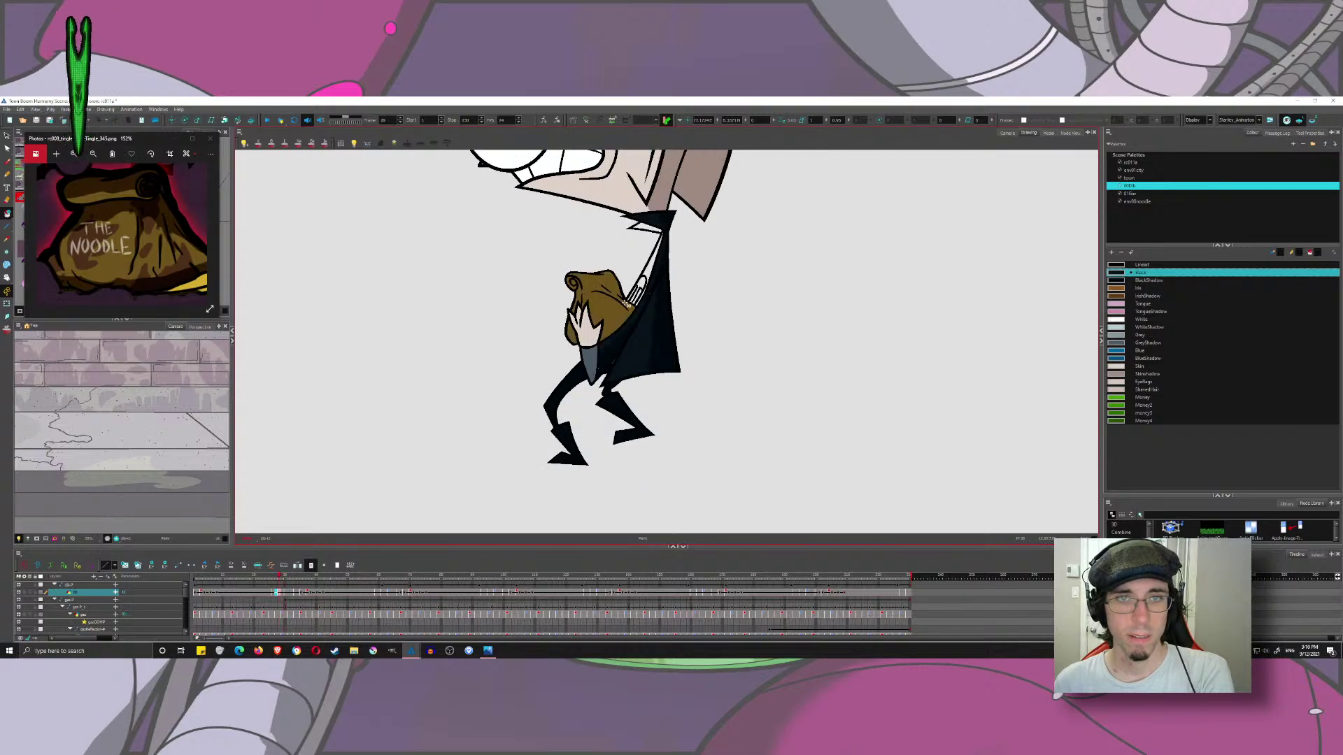
key("period")
key("period")
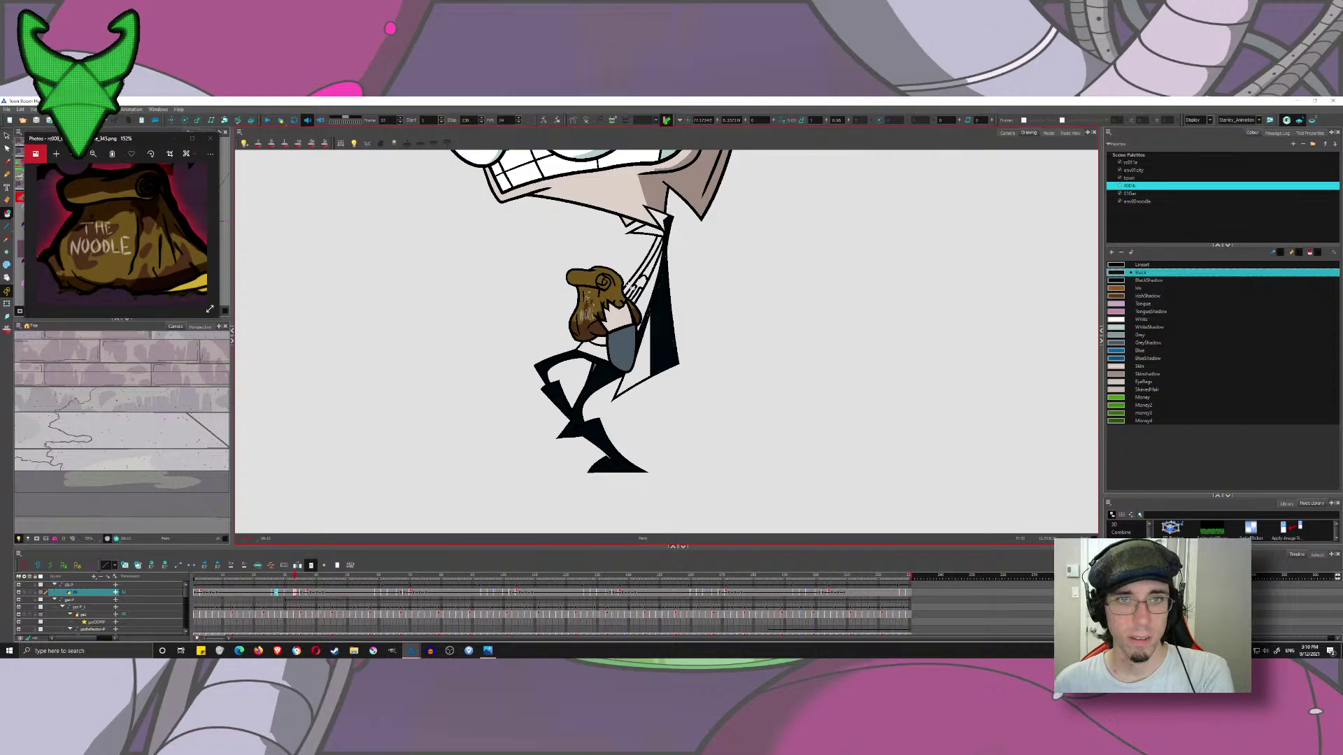
left_click(631, 287)
left_click(645, 354)
left_click(653, 306)
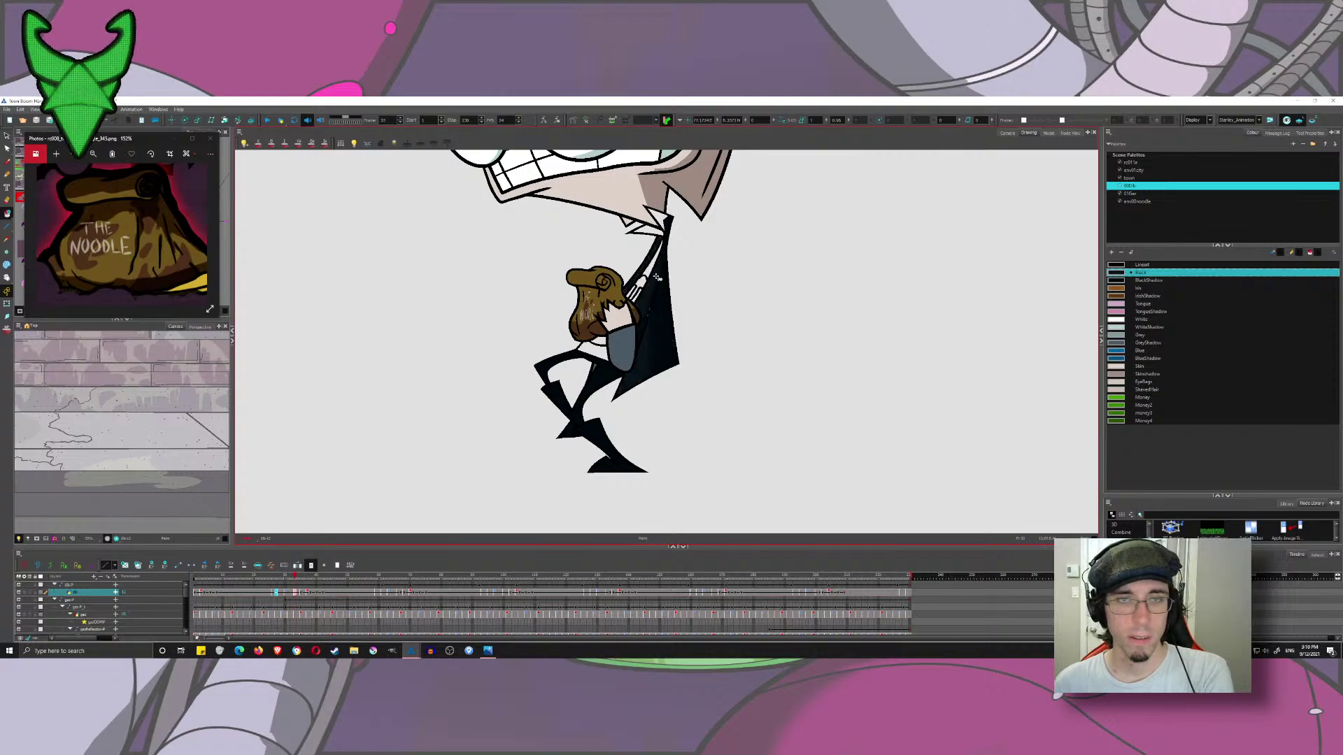
- Paint the coat's front edge, collar, body and lower tip Black on the drawing with the front leg raised
key("period")
key("period")
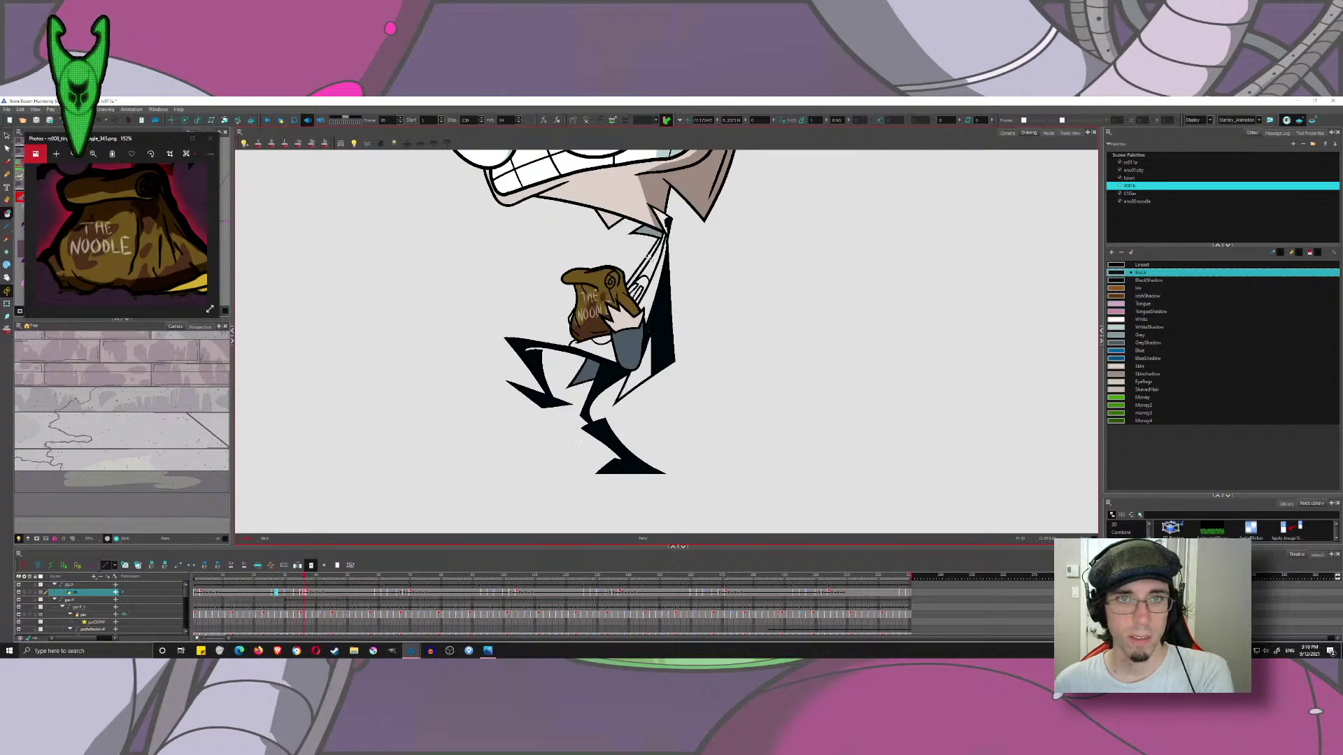
left_click(650, 259)
left_click(664, 219)
left_click(661, 283)
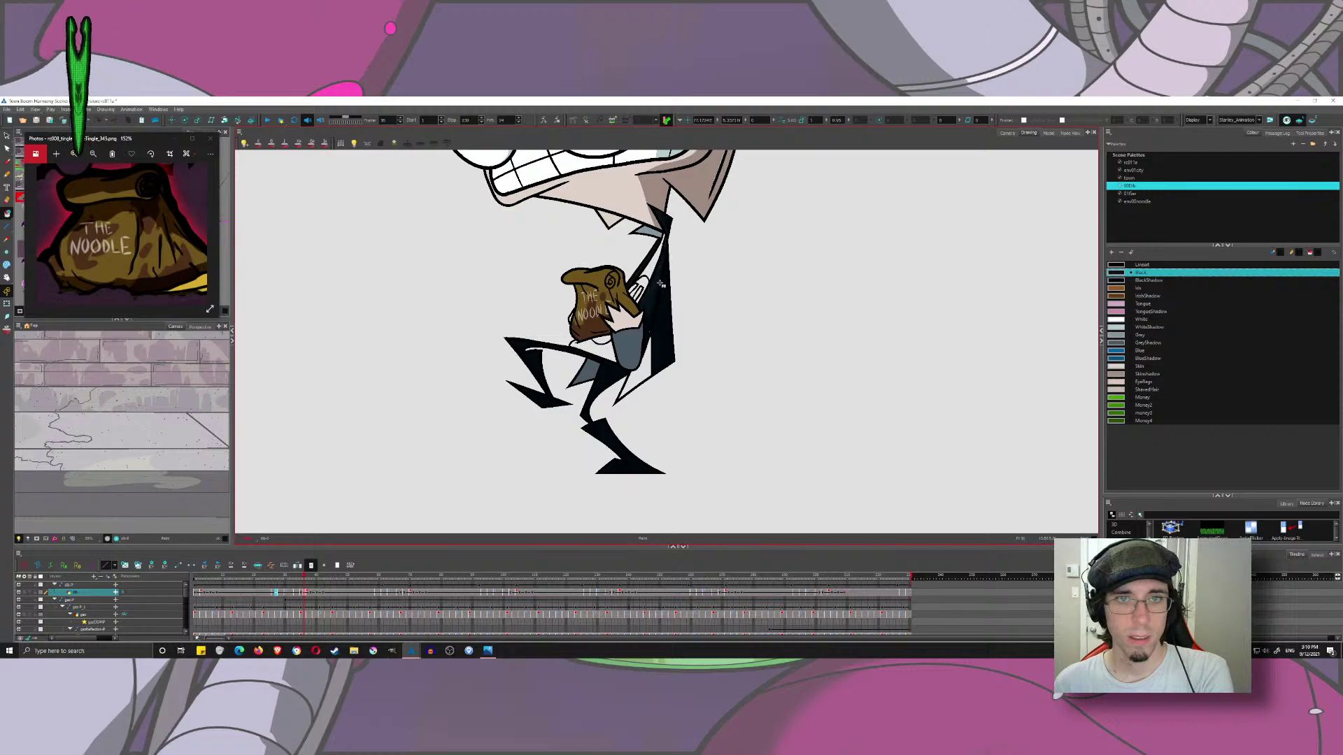
left_click(638, 363)
key("period")
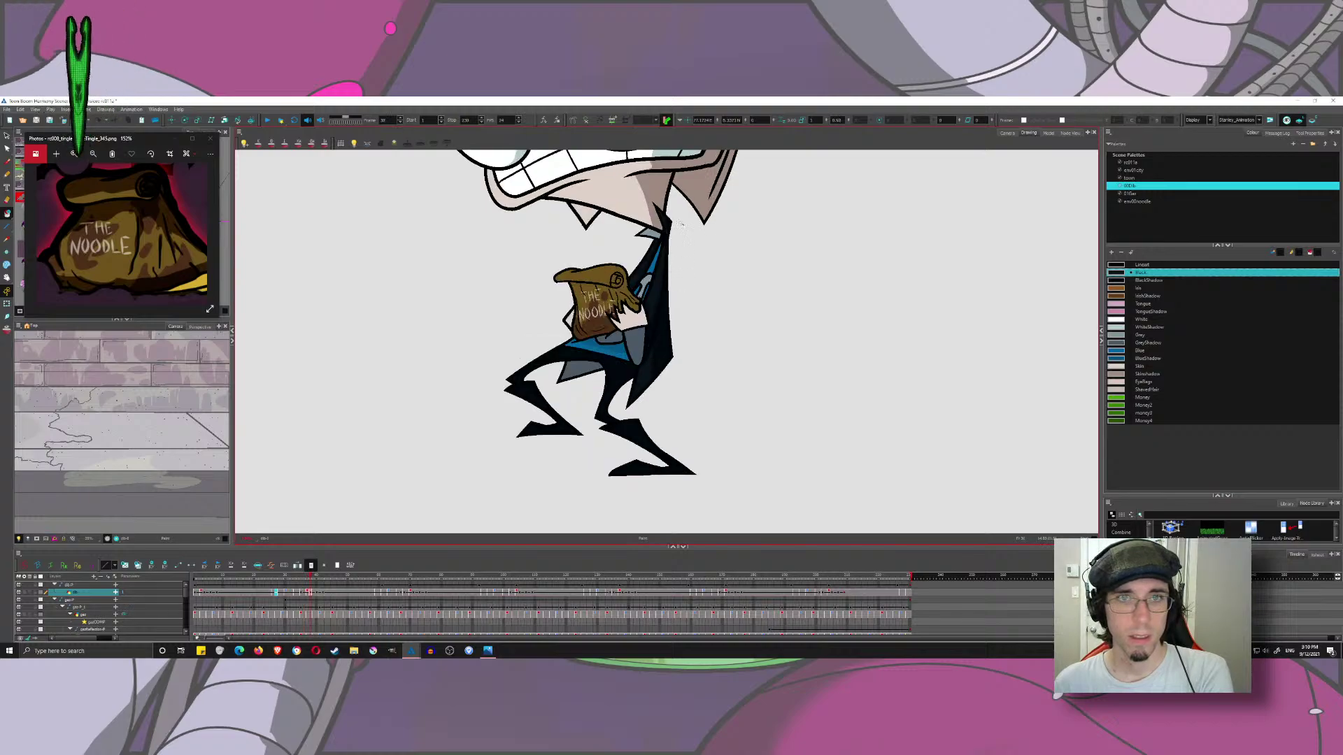
- Step back through the newly painted drawings to examine their coat fills
key("comma")
key("comma")
key("comma")
key("comma")
key("comma")
key("comma")
key("comma")
key("comma")
key("comma")
key("comma")
key("comma")
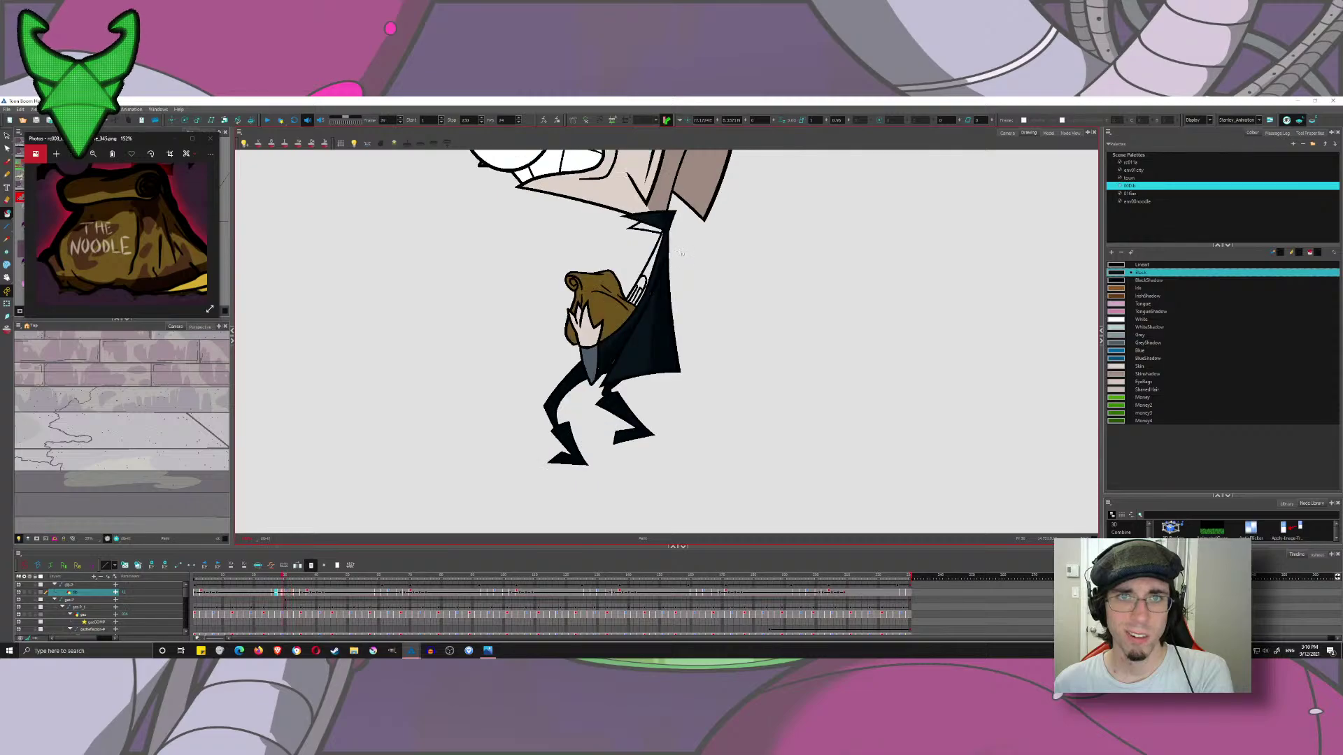
- Paint the collar lining Grey across the drawings from the half-turned pose to the raised-leg pose
key("comma")
key("comma")
key("comma")
key("comma")
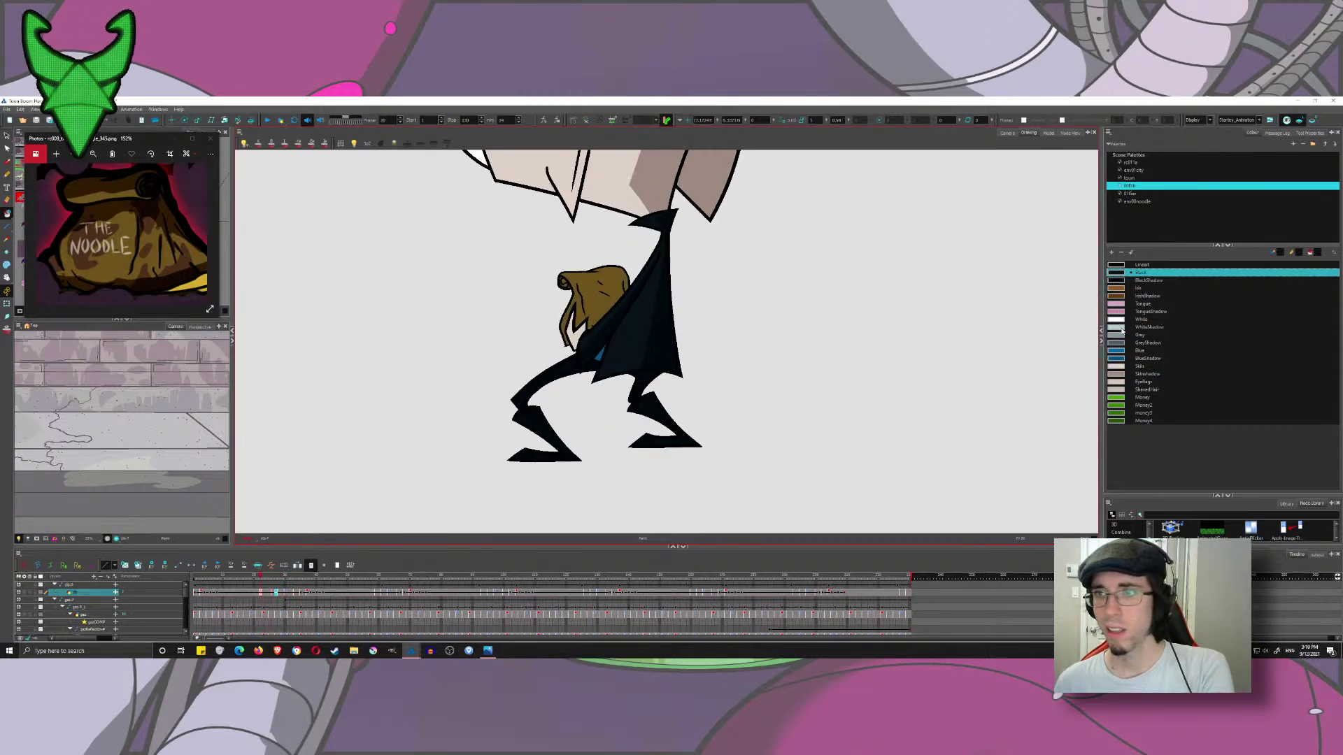
left_click(1121, 334)
key("period")
key("period")
key("period")
key("period")
key("period")
key("period")
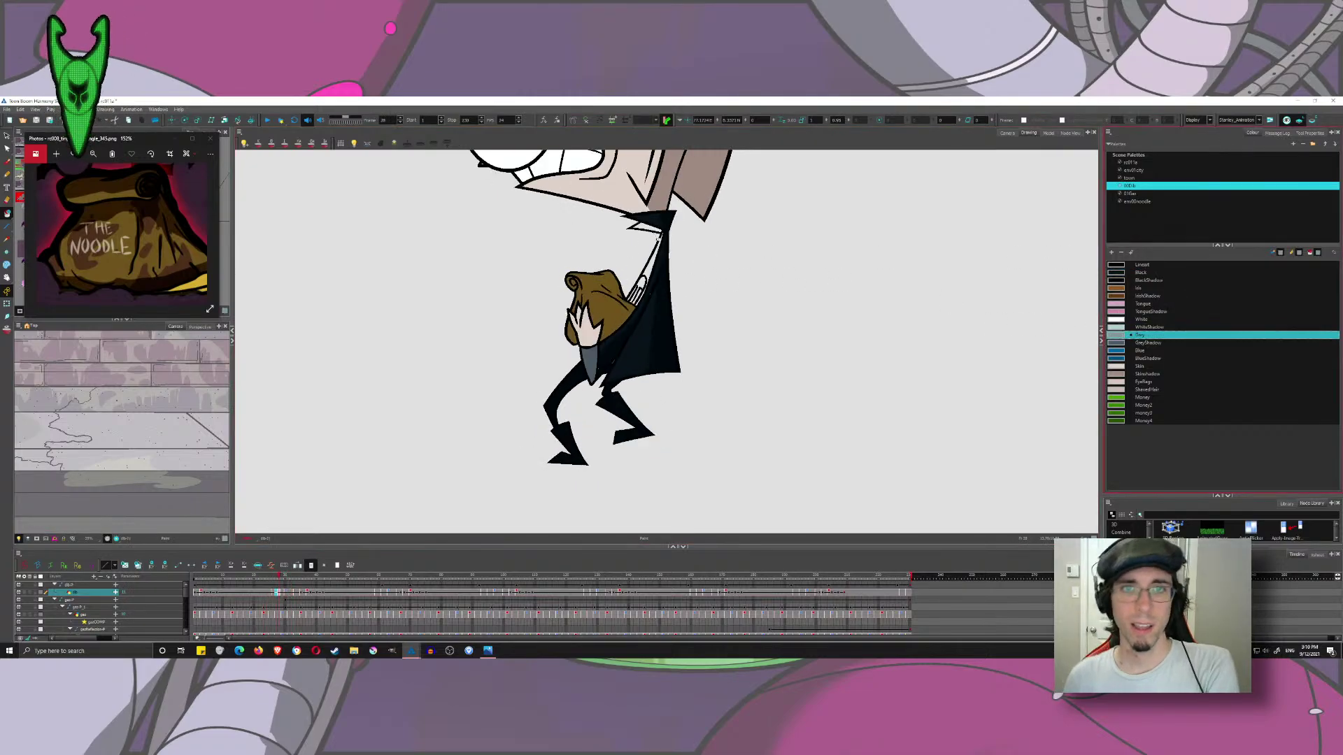
key("period")
key("period")
key("period")
key("period")
key("period")
key("period")
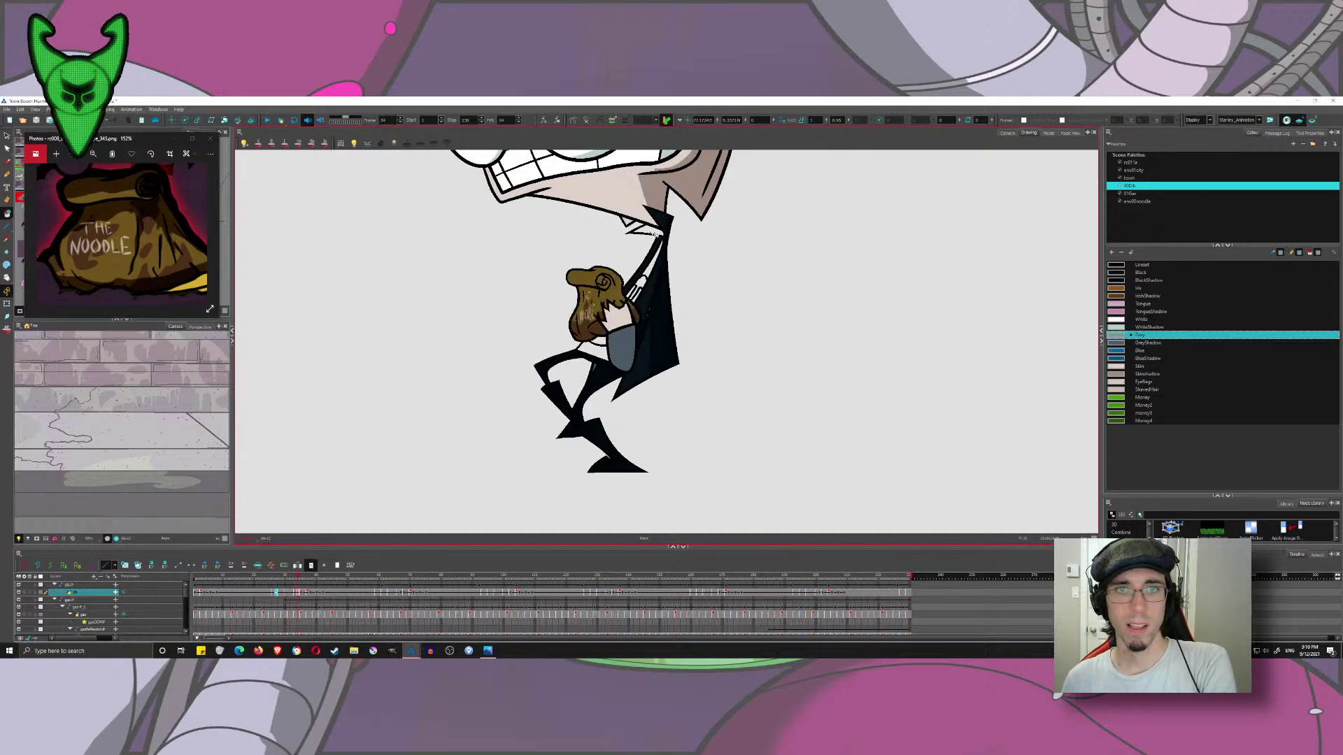
left_click(656, 234)
key("period")
key("comma")
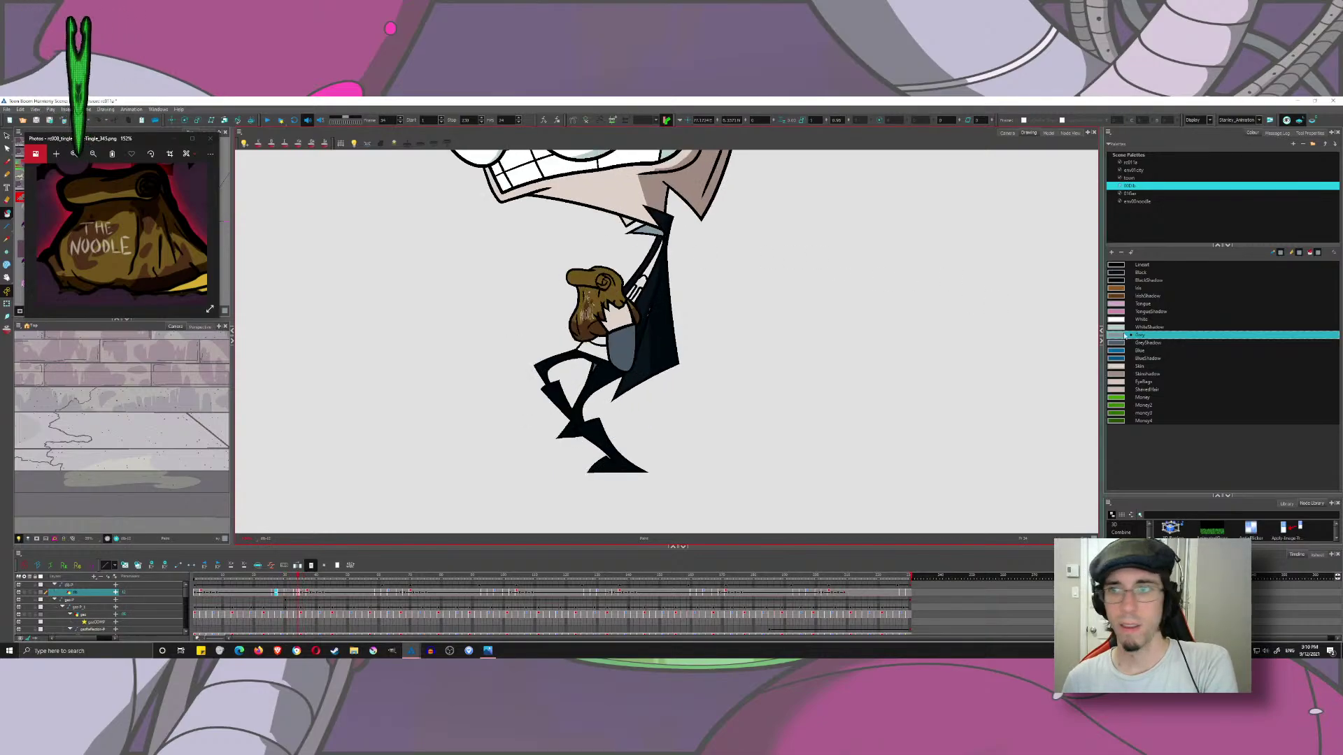
key("period")
key("period")
key("period")
key("period")
- Paint the small shirt emblem between the coat and the bag Grey on the same drawings
key("comma")
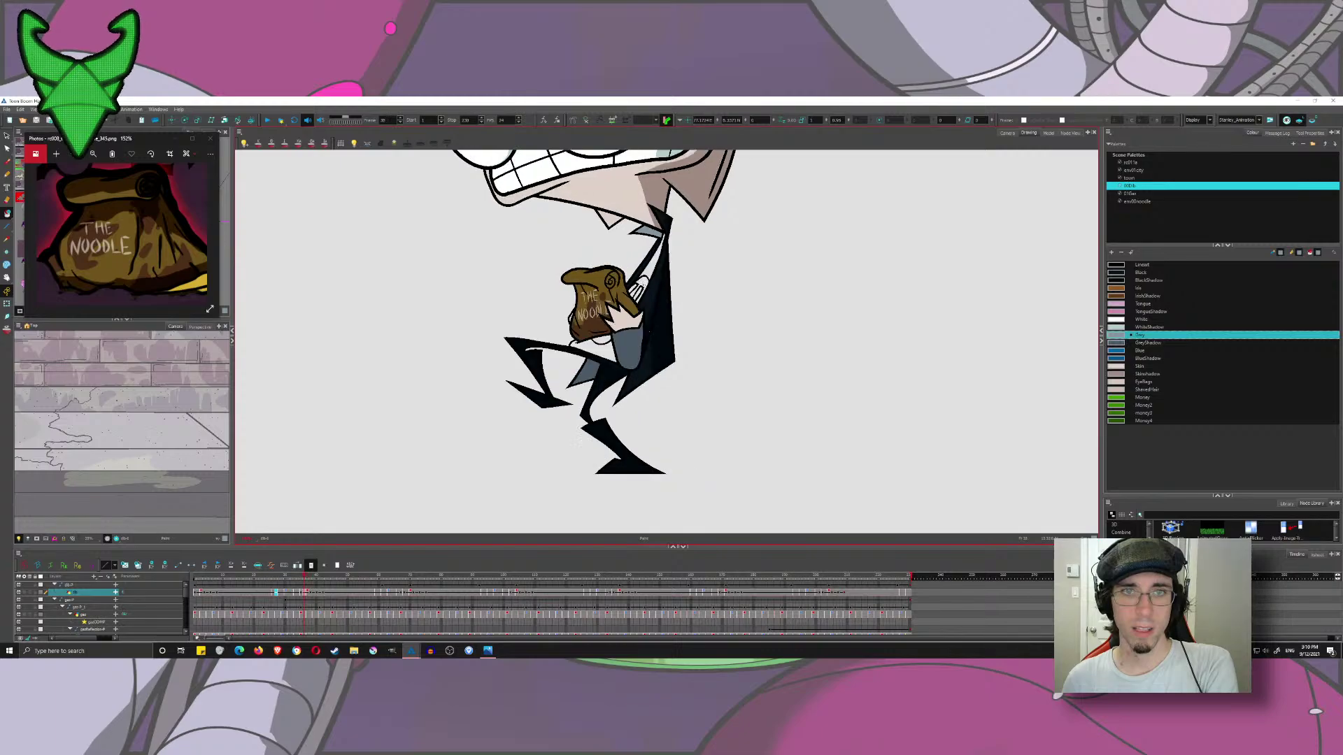
key("comma")
key("comma")
key("comma")
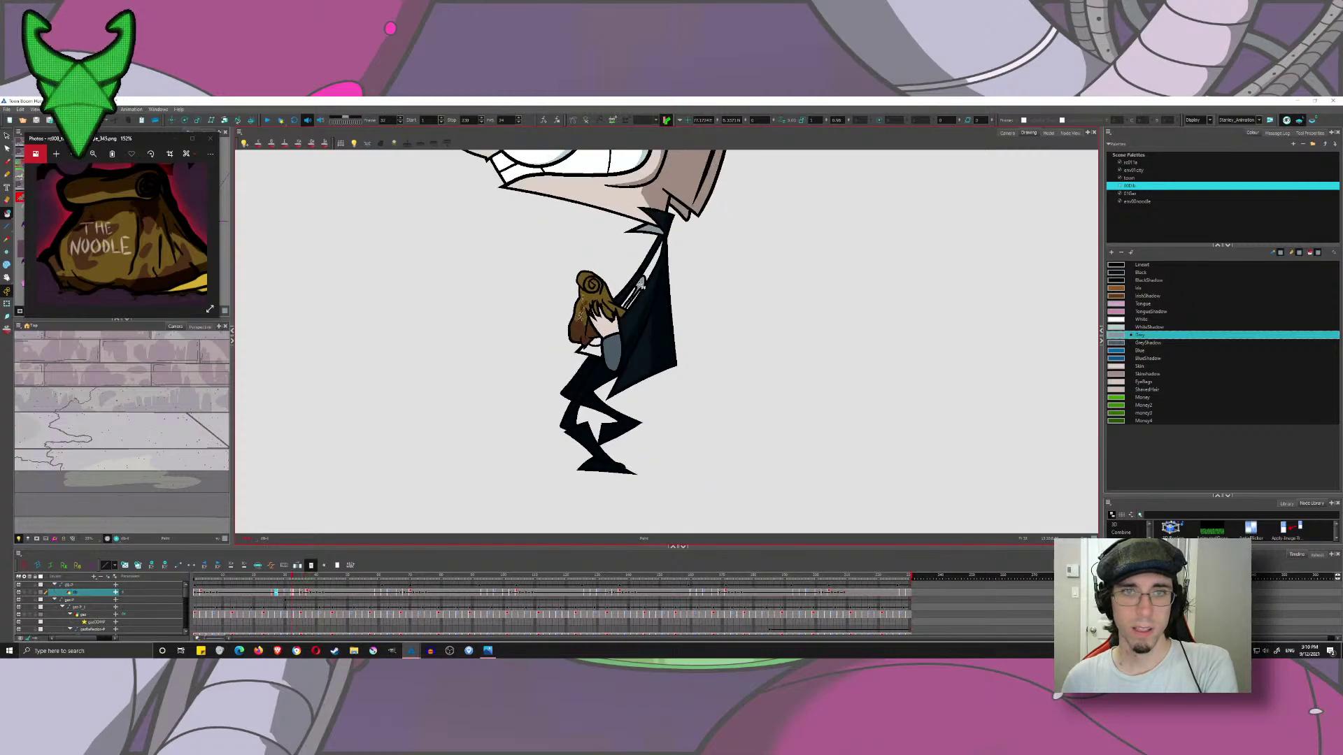
key("comma")
key("comma")
key("comma")
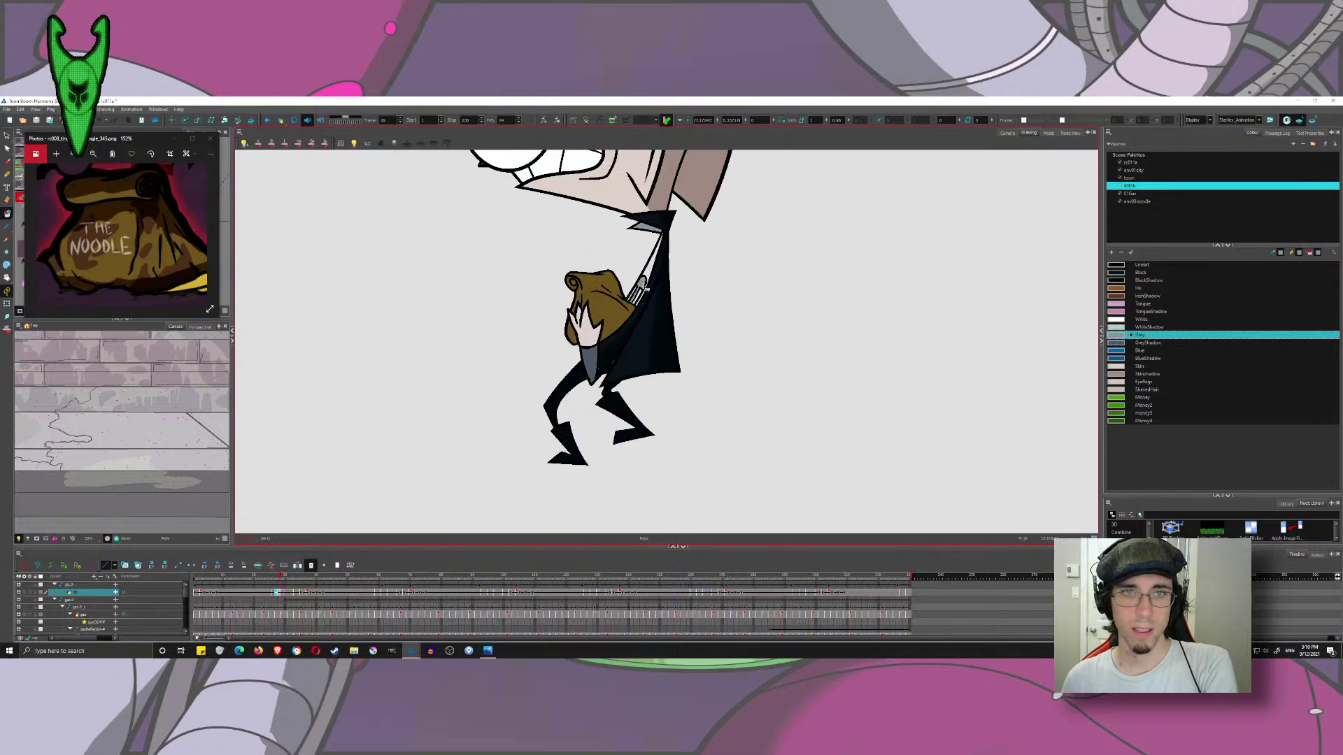
key("comma")
- Paint the upper shirt area around the grey emblem Blue on each of these drawings
left_click(1119, 351)
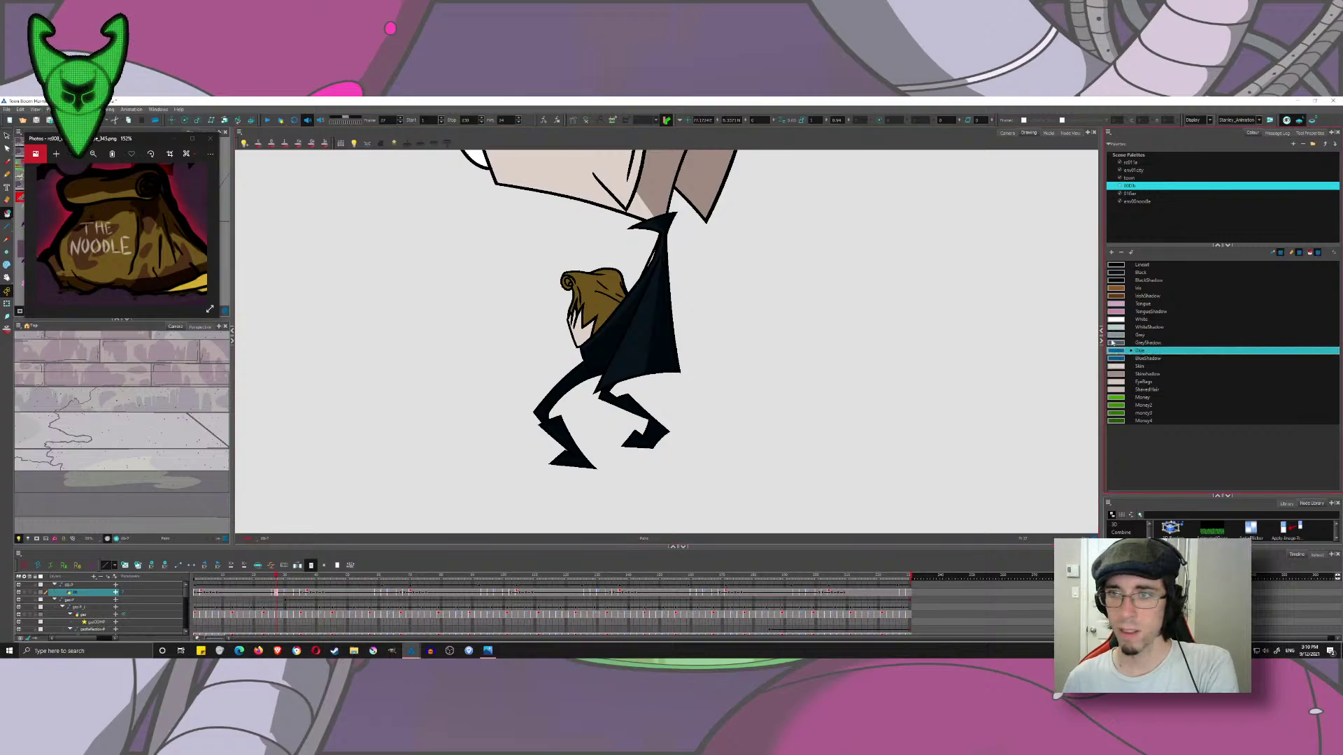
key("period")
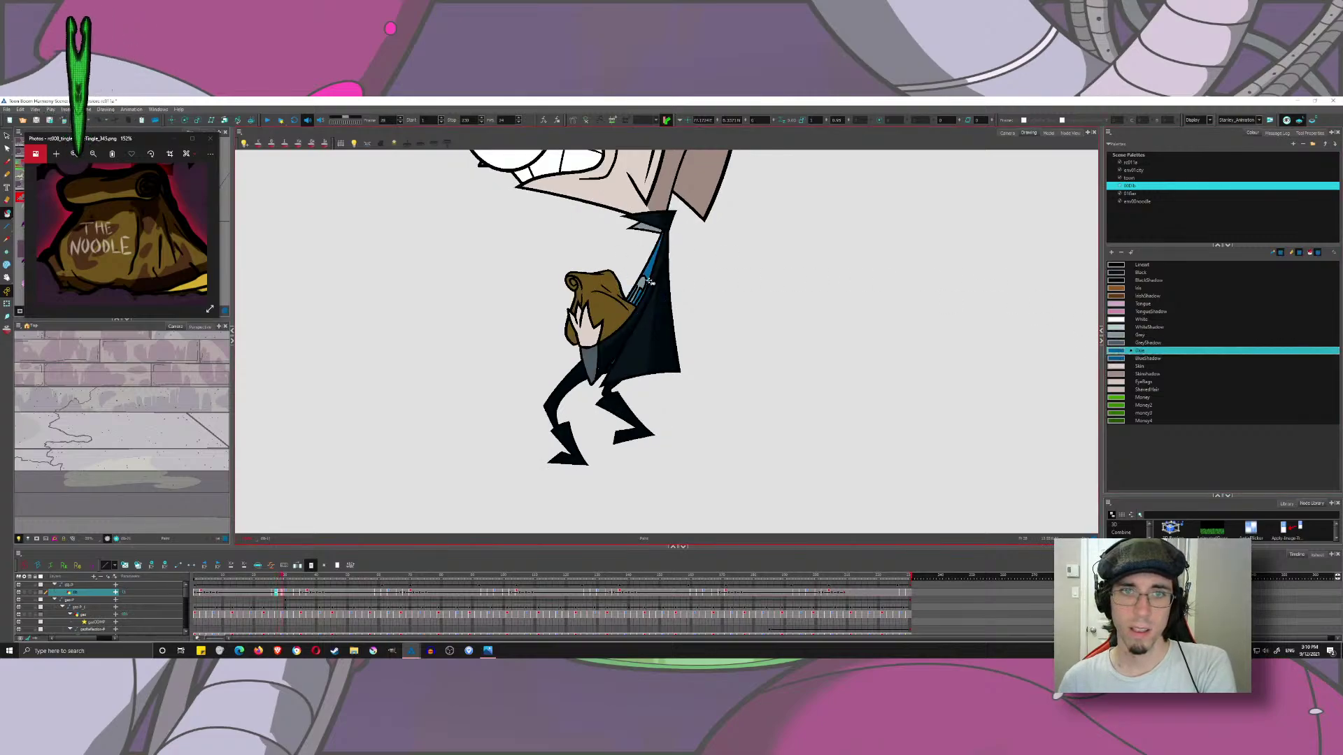
key("period")
key("period")
key("period")
key("period")
key("period")
left_click_drag(653, 259, 636, 292)
key("period")
key("period")
key("period")
key("period")
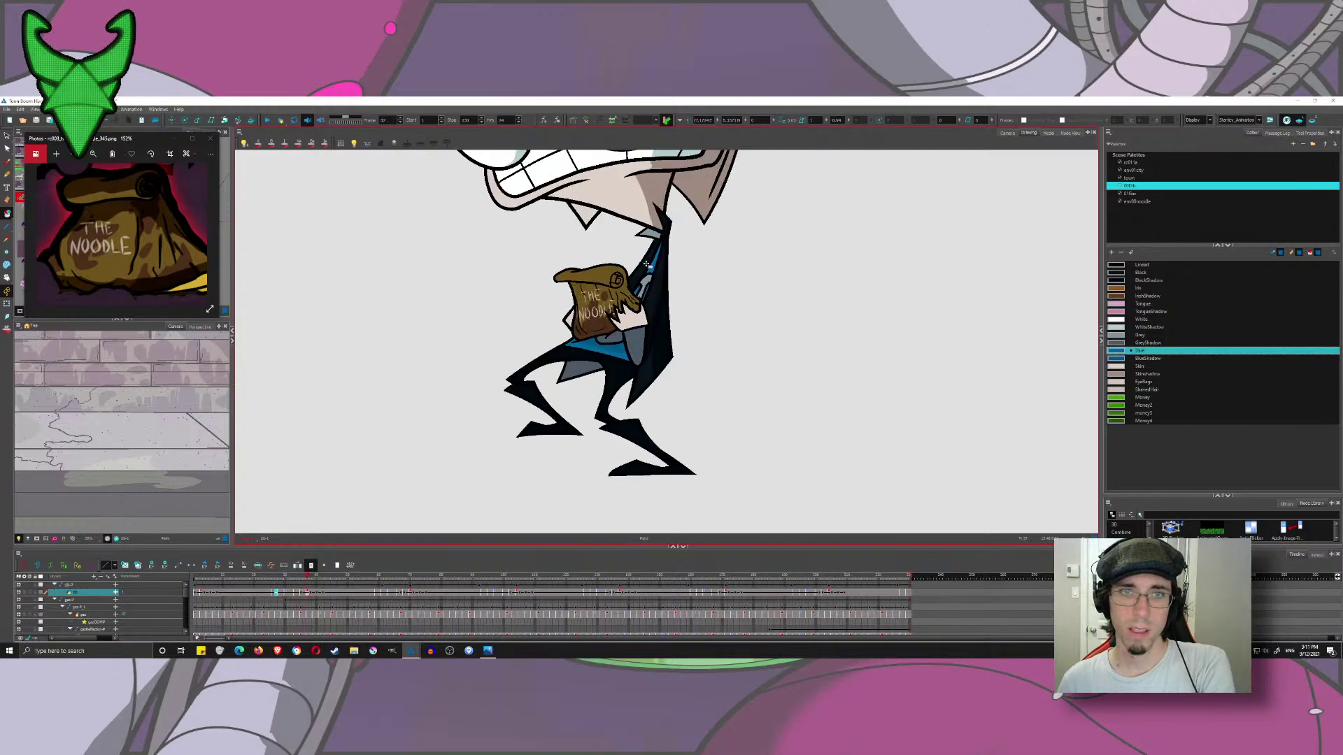
key("comma")
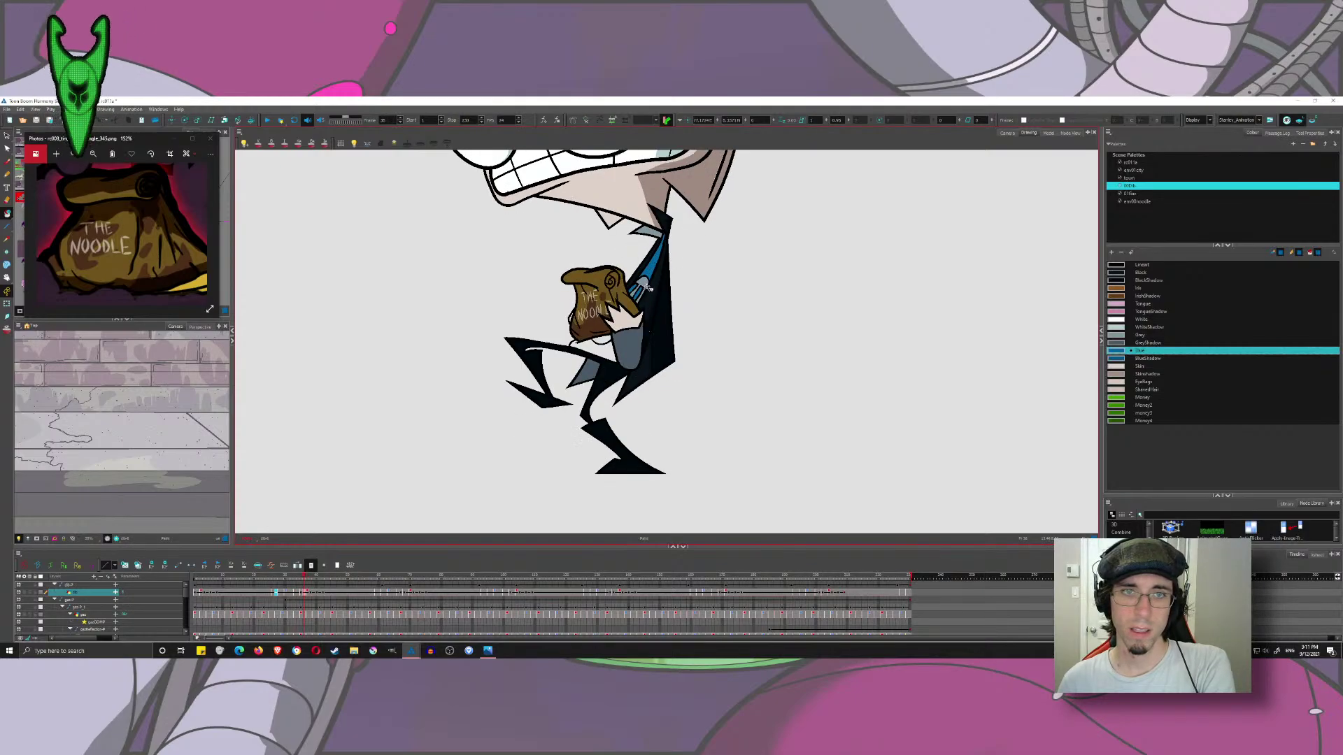
key("period")
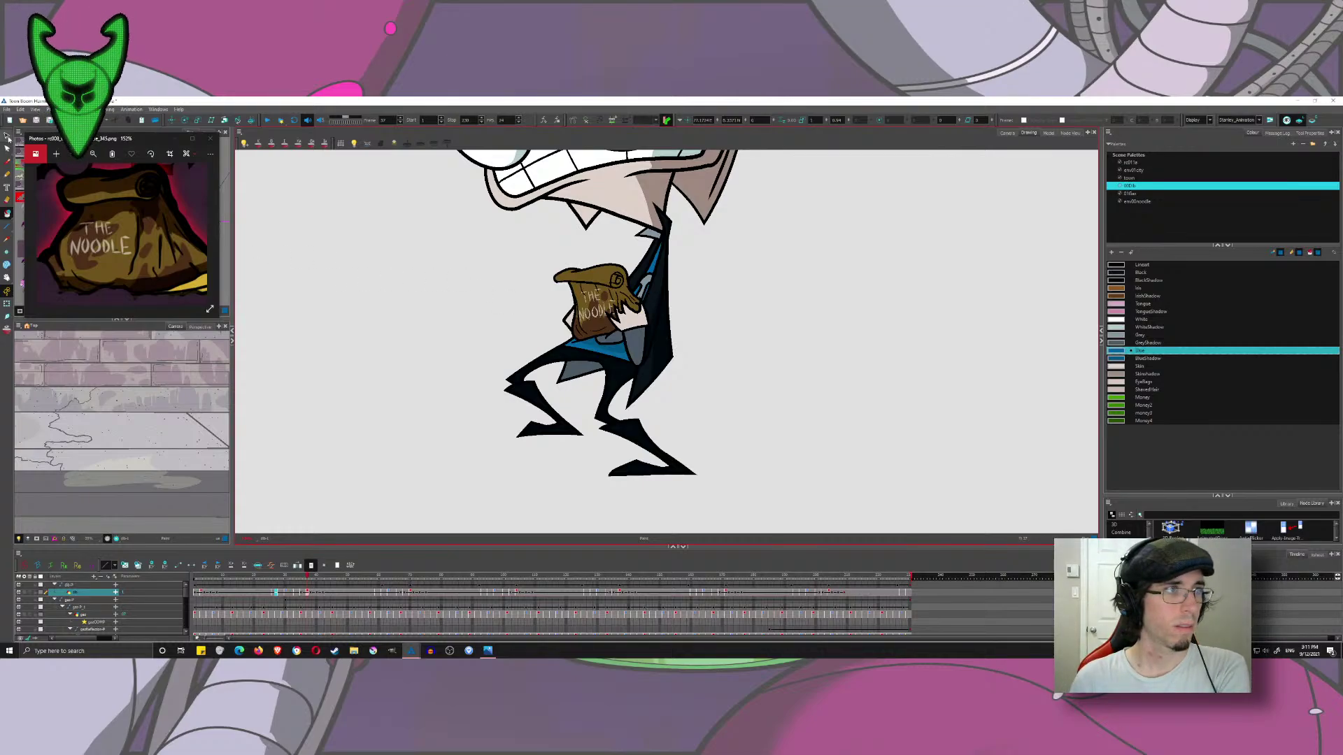
key("comma")
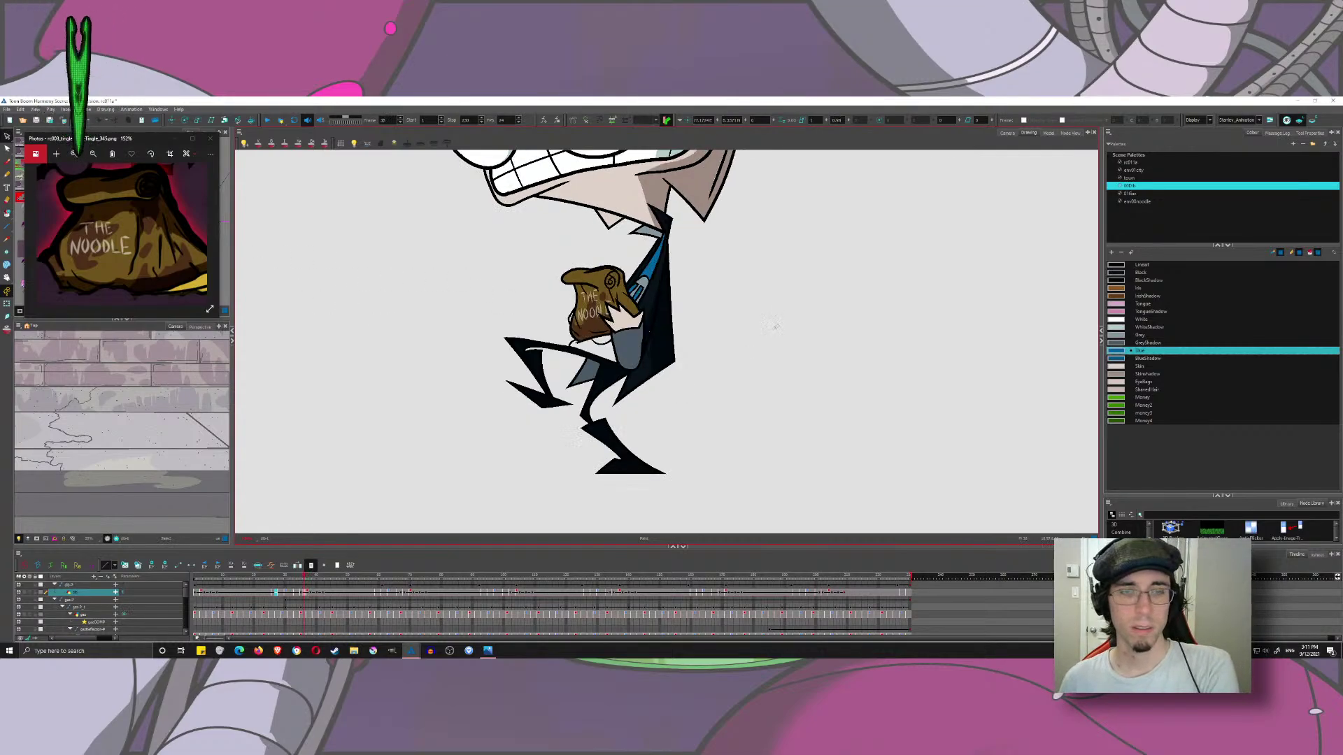
- Copy the lower shirt, its shadow and the grey sleeve piece from the matching later drawing into the raised-leg drawing
scroll(610, 345, "up", 4)
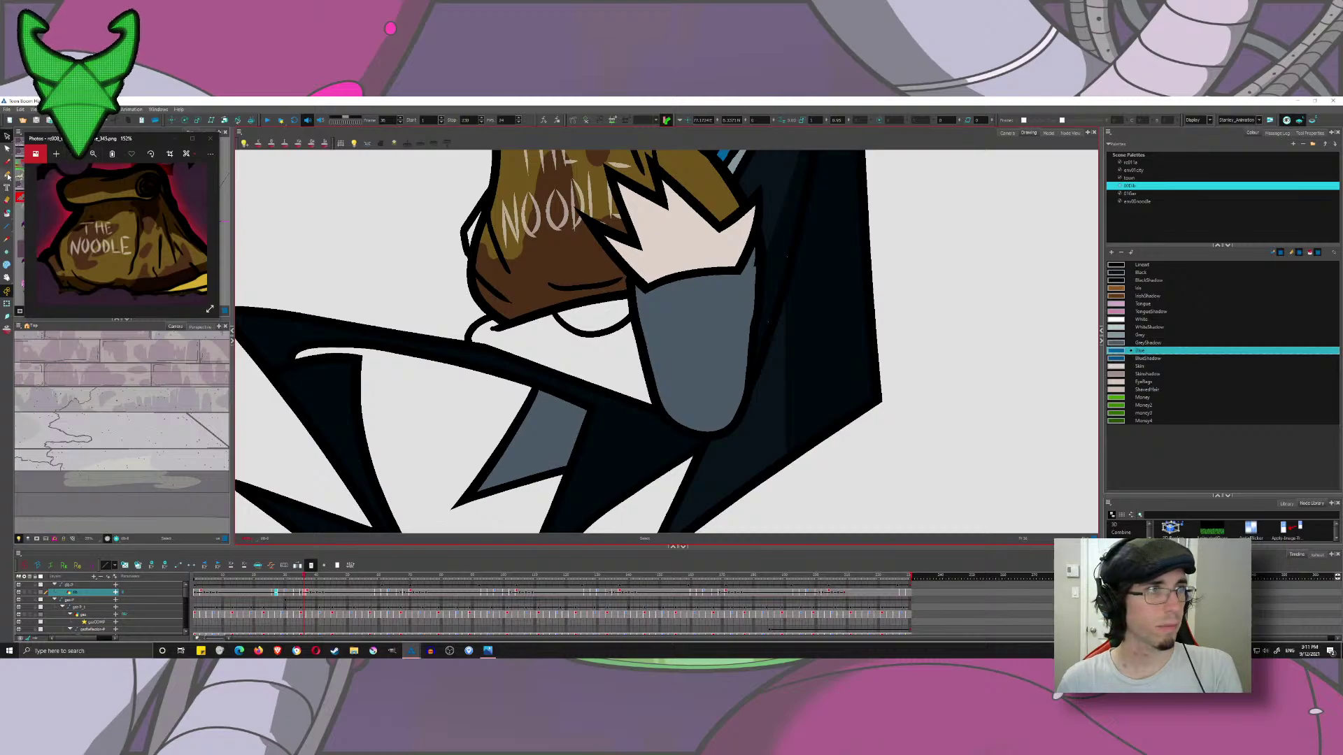
left_click(1117, 358)
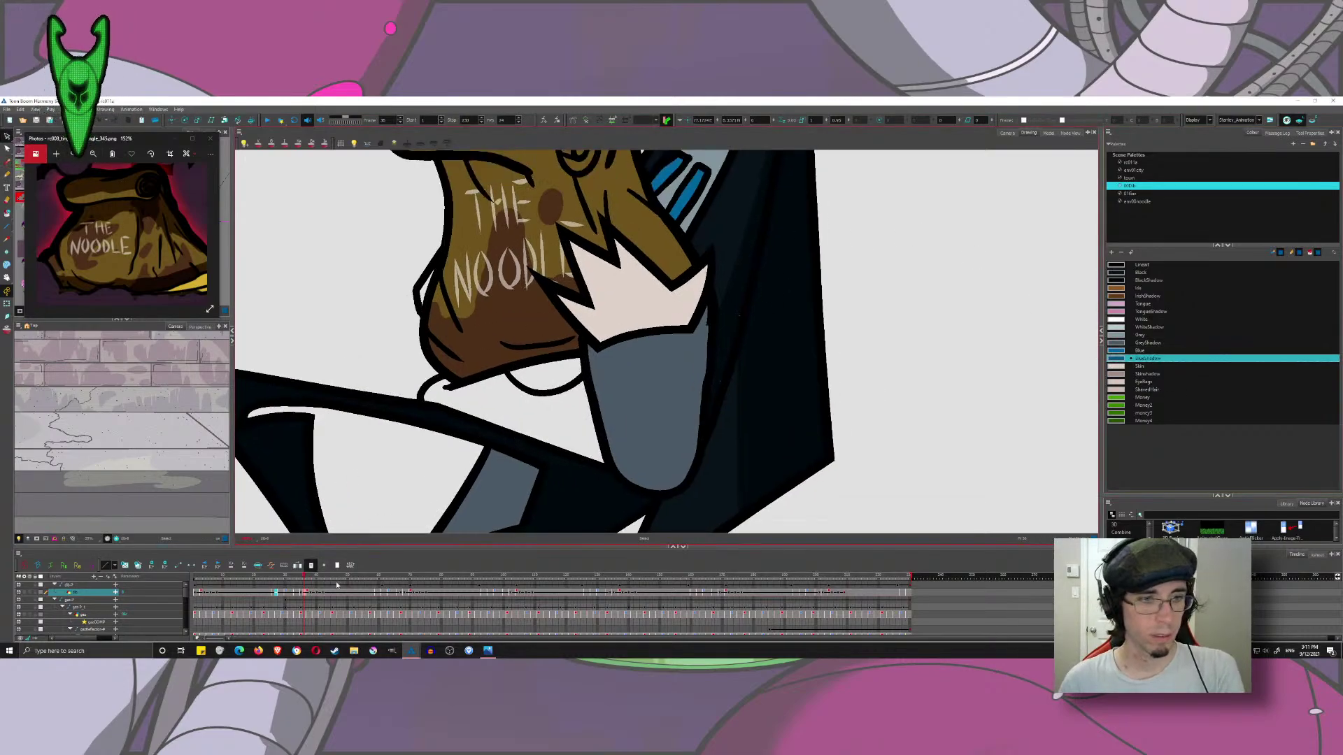
left_click(380, 596)
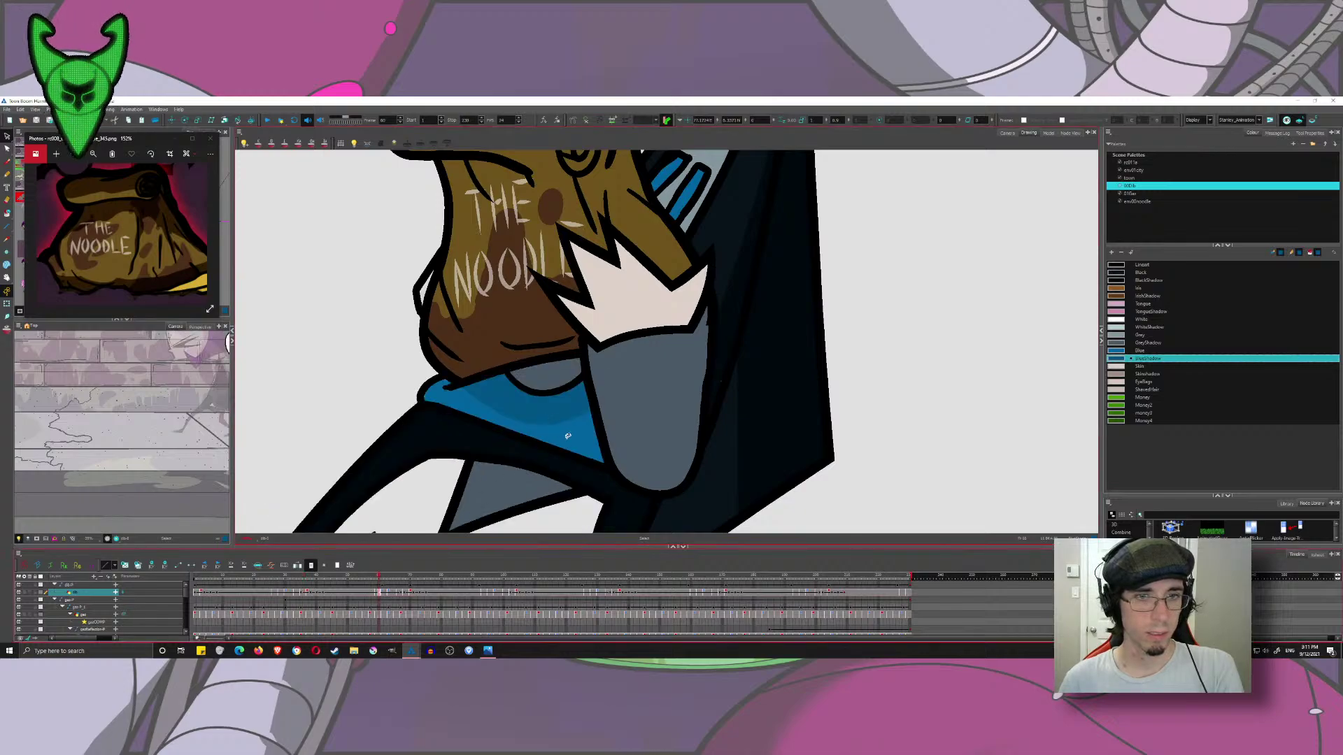
left_click(529, 406, "shift")
left_click(551, 377, "shift")
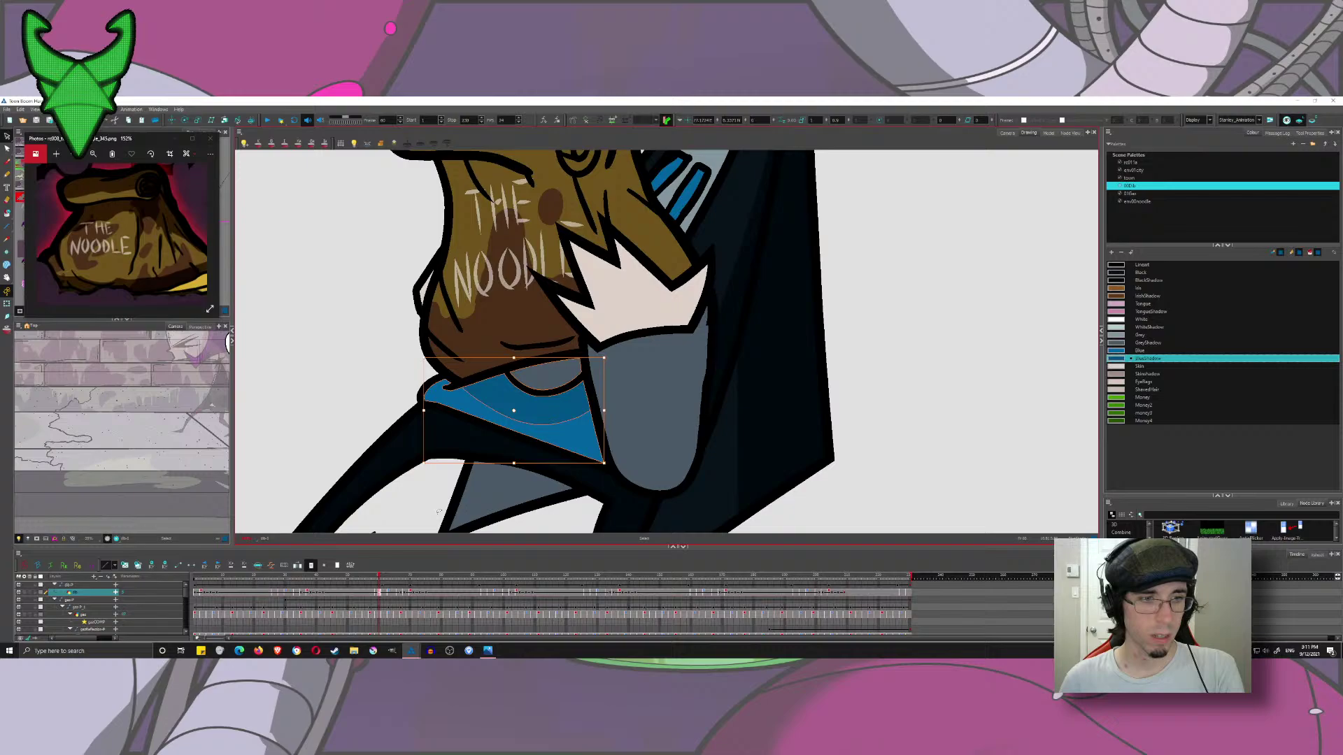
left_click(305, 595)
key("ctrl+v")
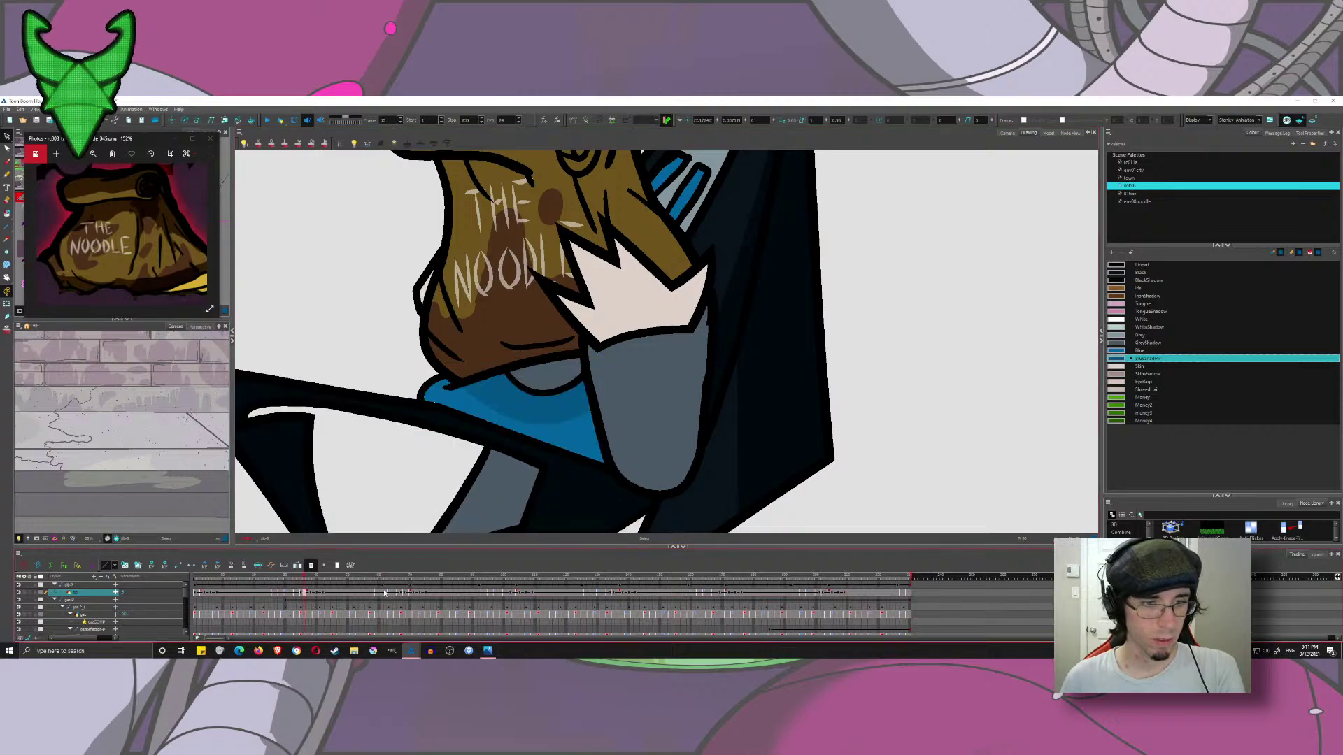
- Try to copy the lower shirt and grey sleeve fills from the next matching drawing into the one with narrow bag lettering
left_click(385, 595)
left_click(532, 411)
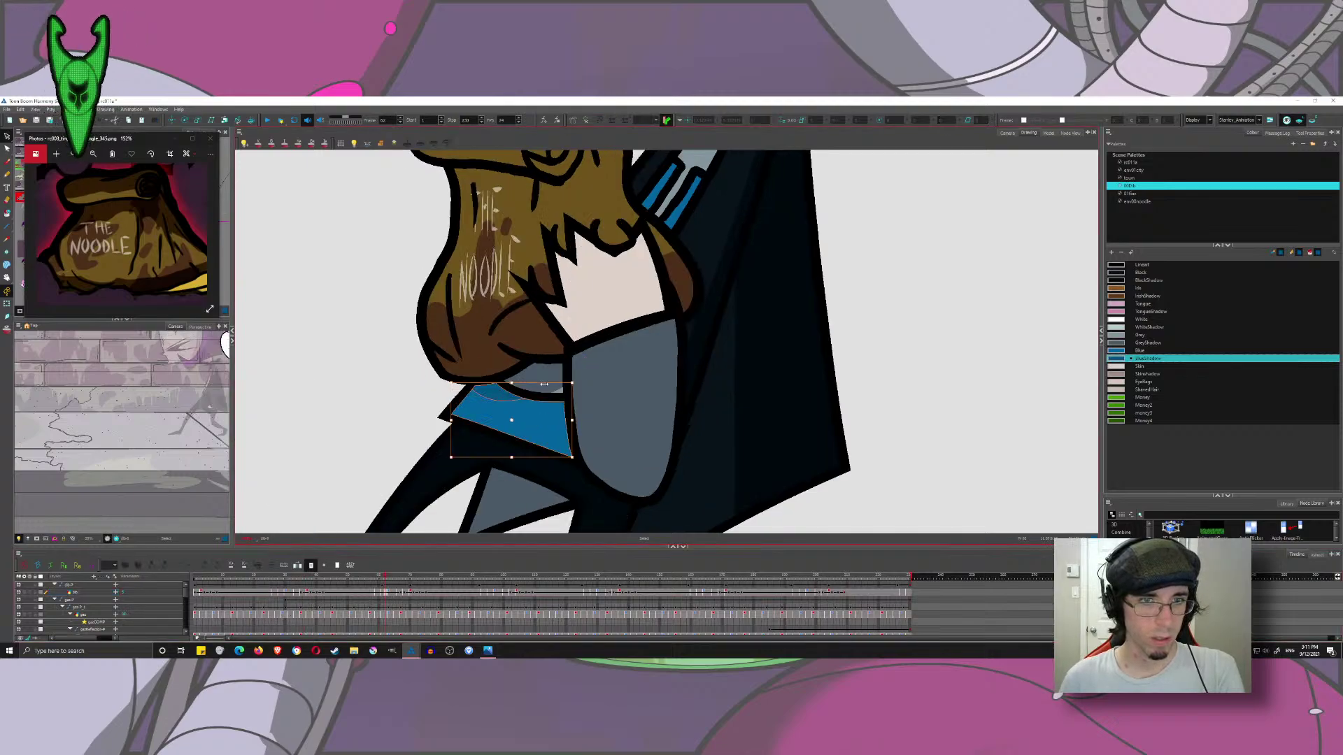
left_click(546, 388, "shift")
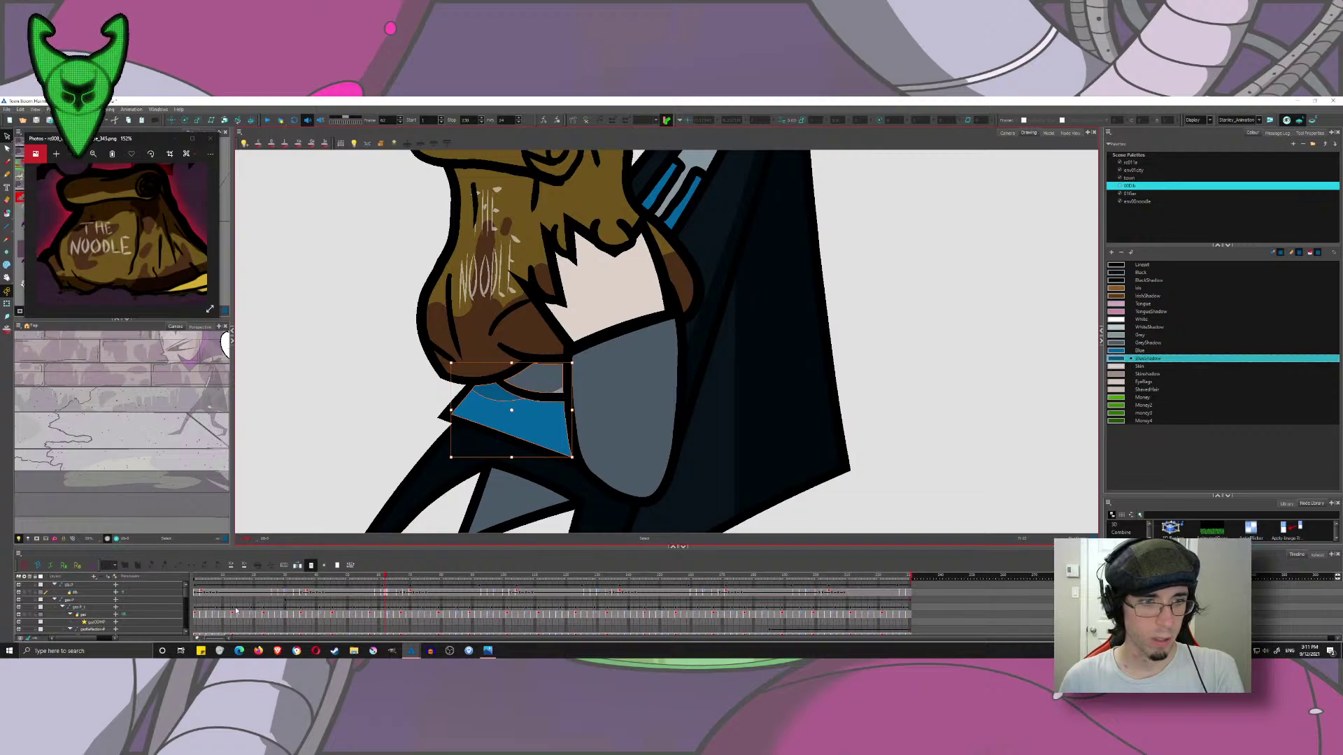
left_click(304, 595)
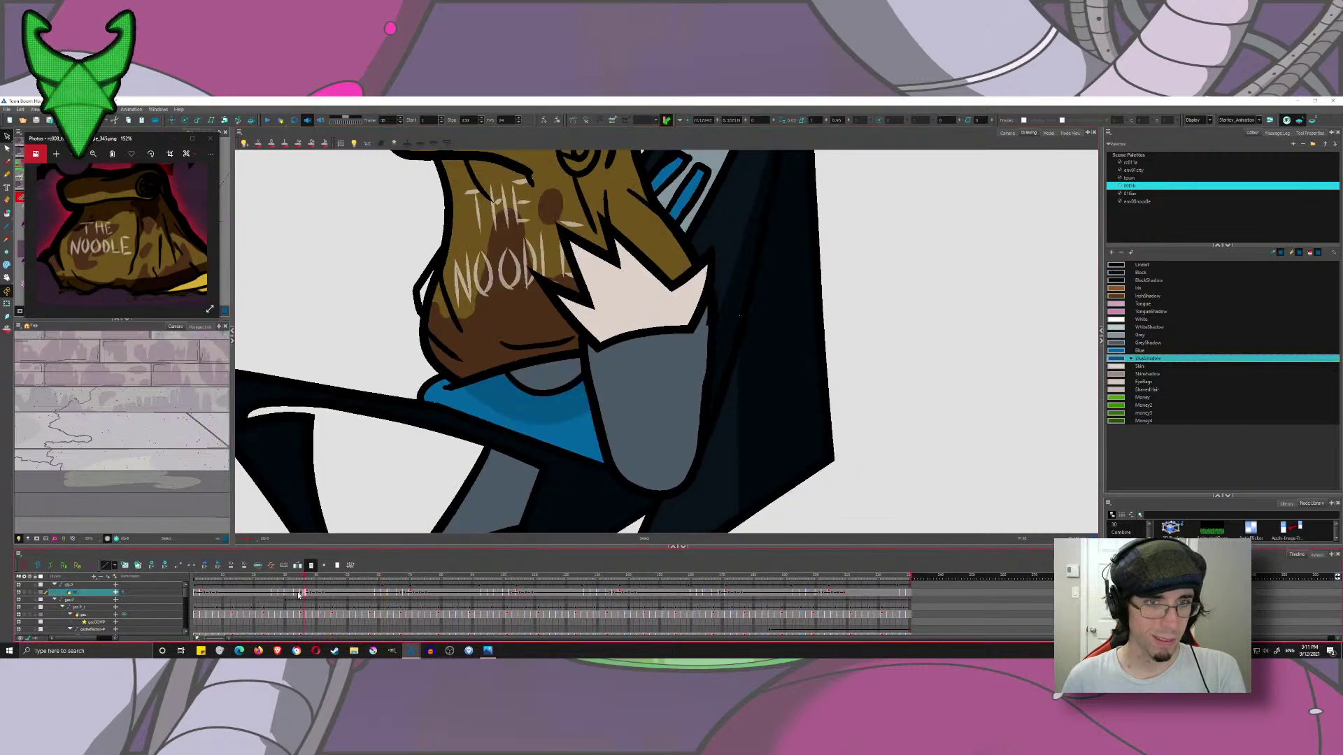
left_click(299, 595)
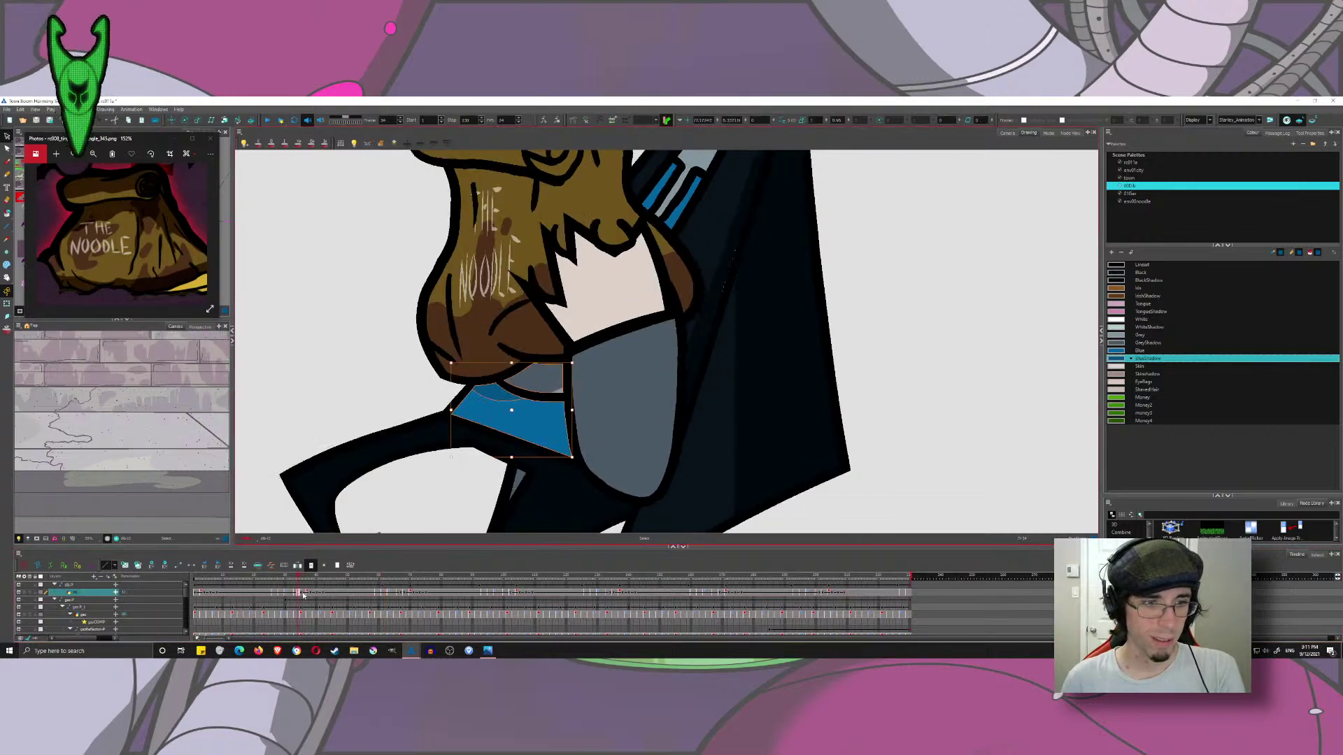
- Select the lower shirt fills on the half-turned bag drawing, and undo the last shirt paste
left_click(393, 594)
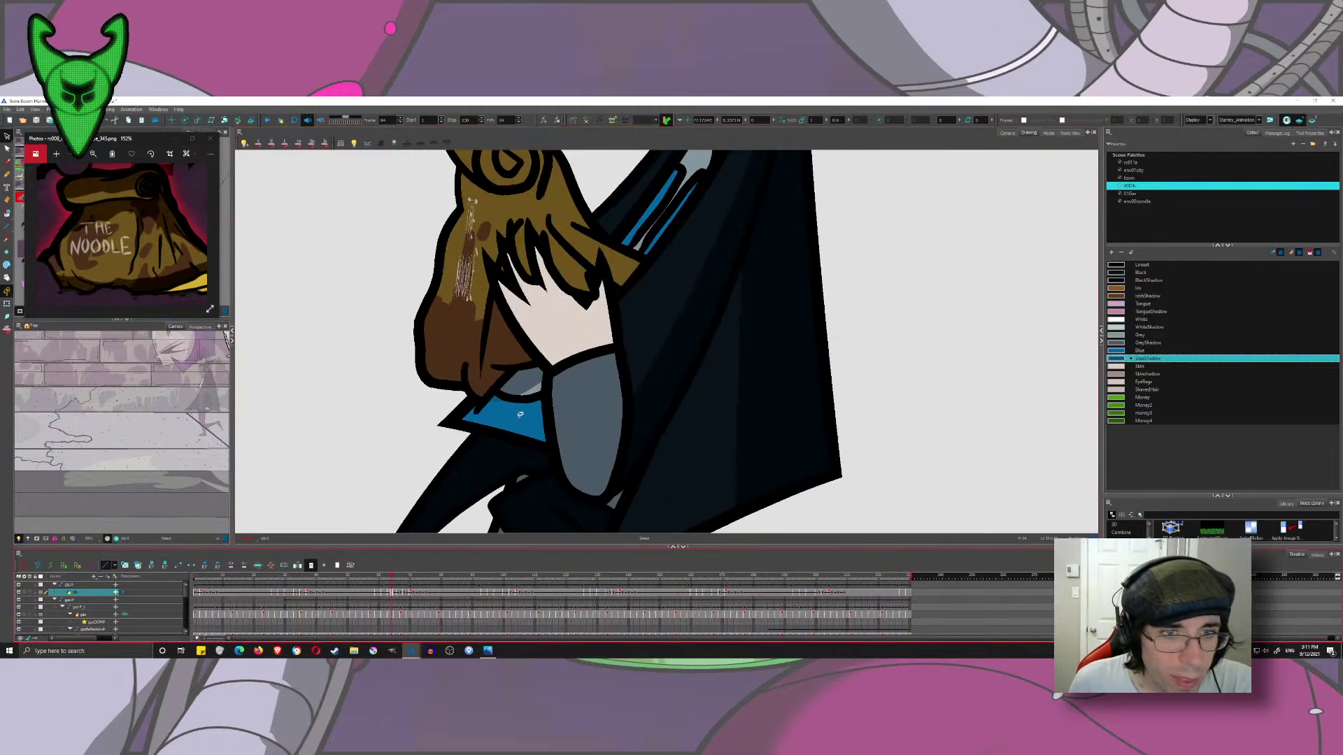
left_click(536, 387)
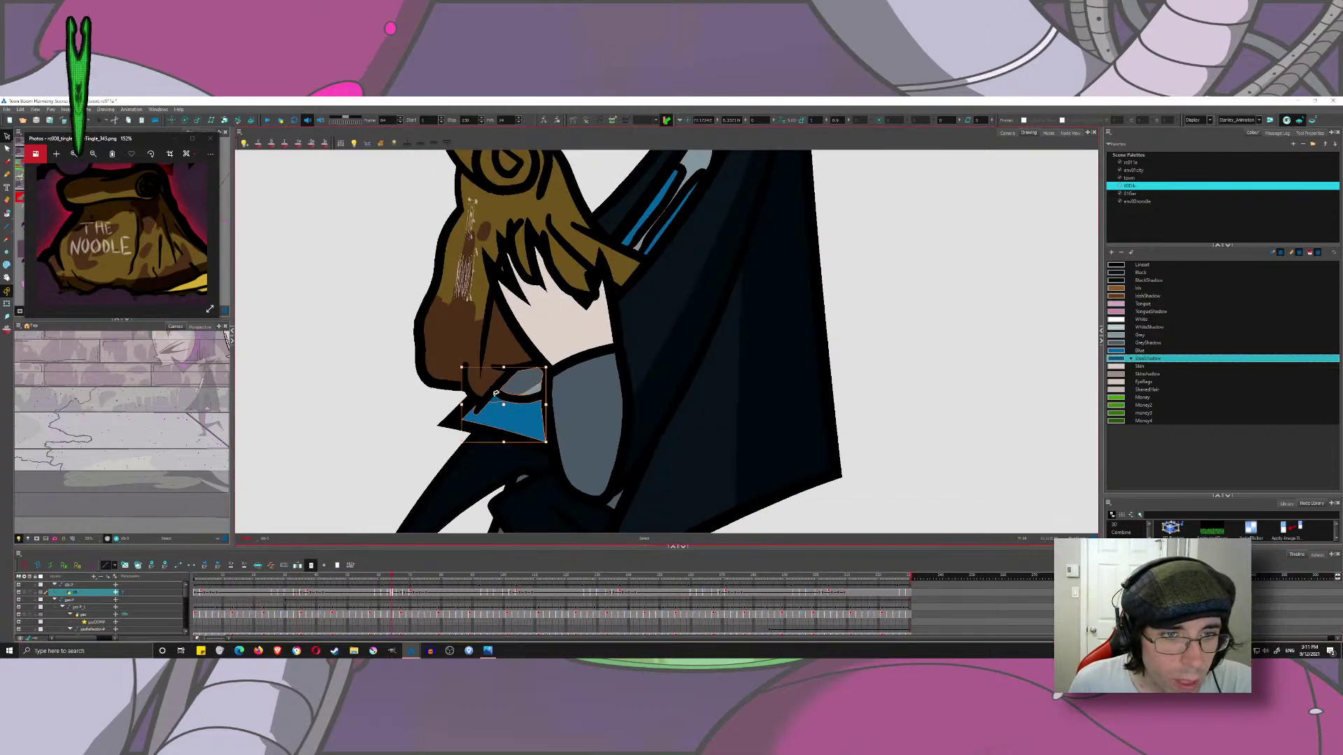
key("ctrl+z")
key("ctrl+z")
key("ctrl+z")
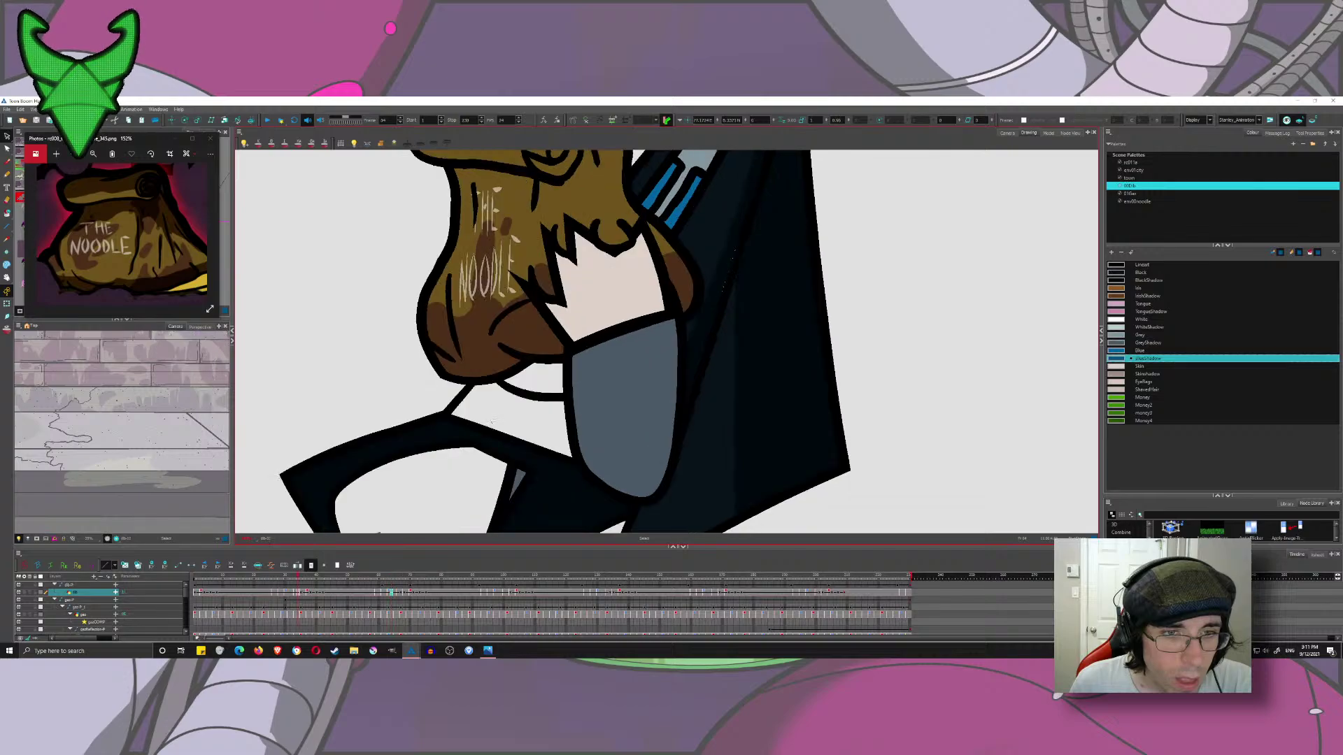
- Copy the lower shirt and grey sleeve fills from the half-turned bag drawing and paste them into the matching unpainted drawing
left_click(391, 593)
mouse_move(430, 391)
left_mouse_down()
mouse_move(443, 421)
mouse_move(513, 382)
mouse_move(445, 394)
left_mouse_up()
left_click(472, 409, "shift")
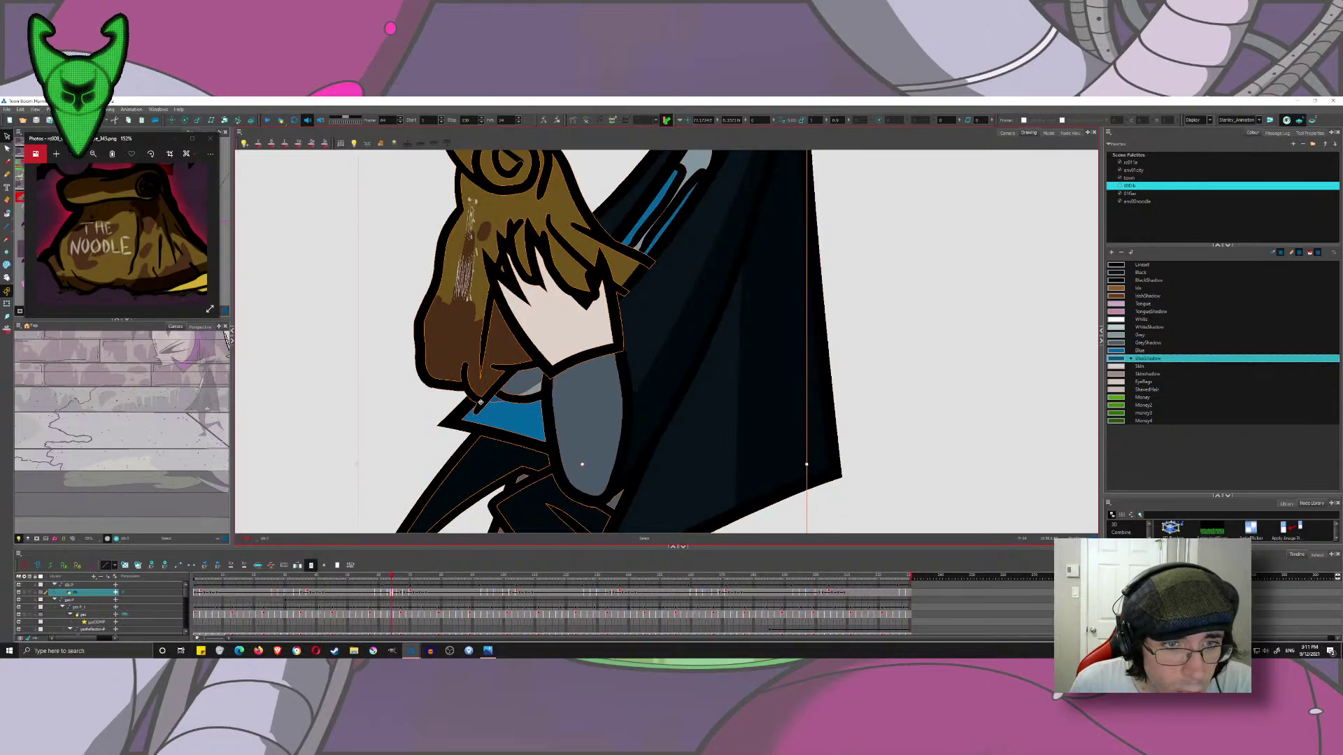
left_click(476, 404, "shift")
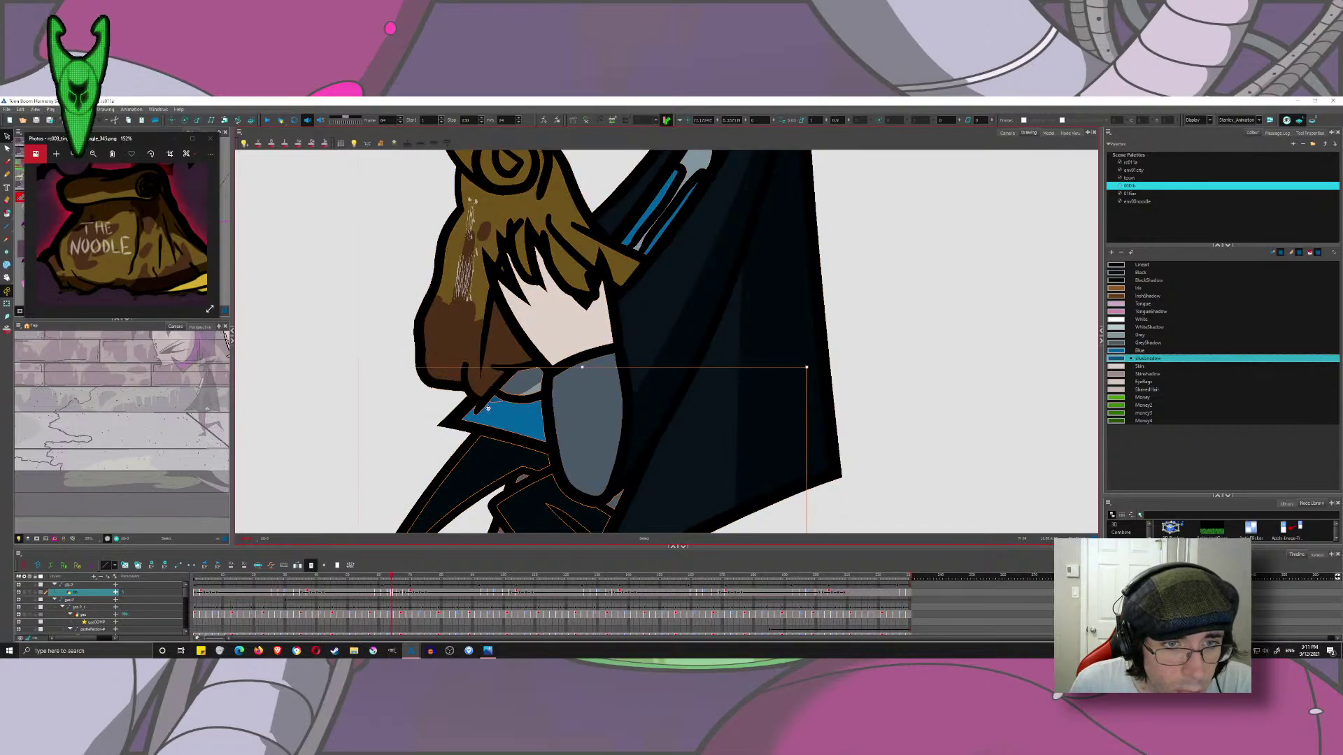
left_click(507, 459)
left_click(290, 592)
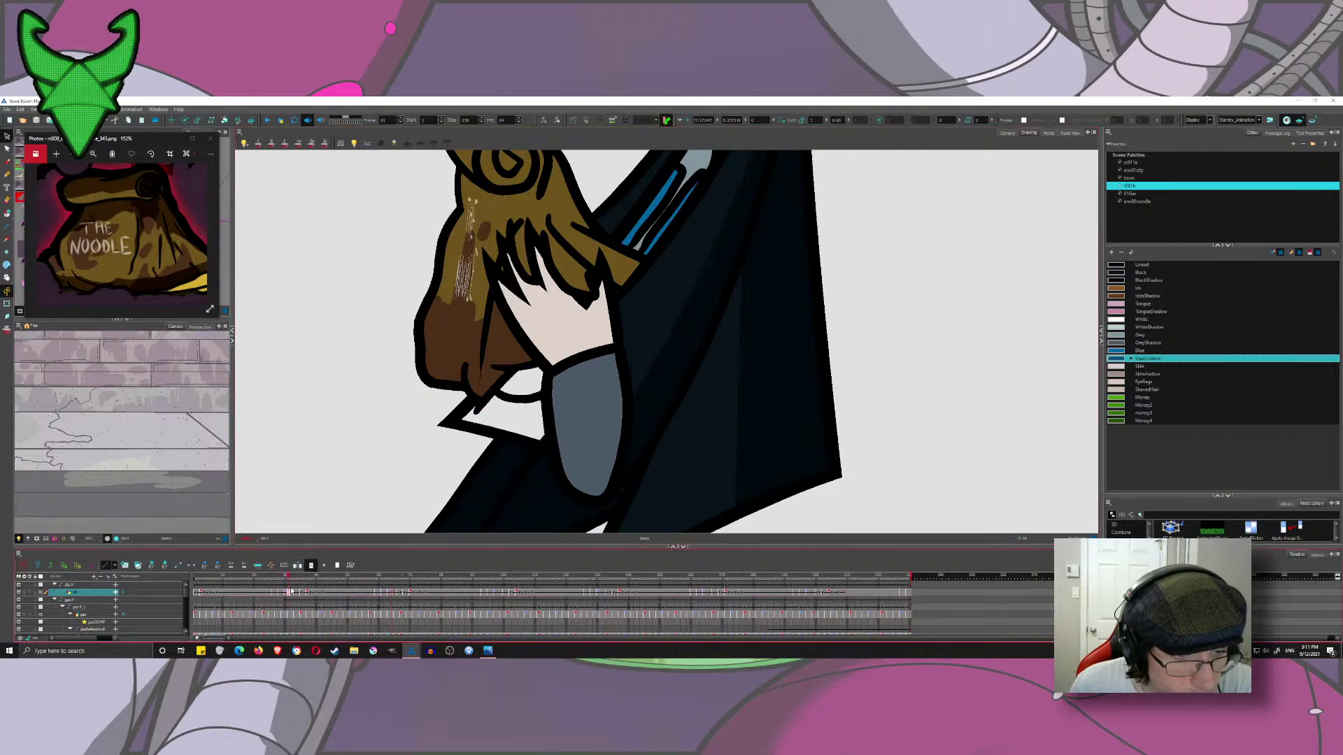
left_click(312, 502)
key("ctrl+v")
- Examine the remaining turned-away drawings for unpainted shirt areas, going back towards the animation's start
left_click(399, 591)
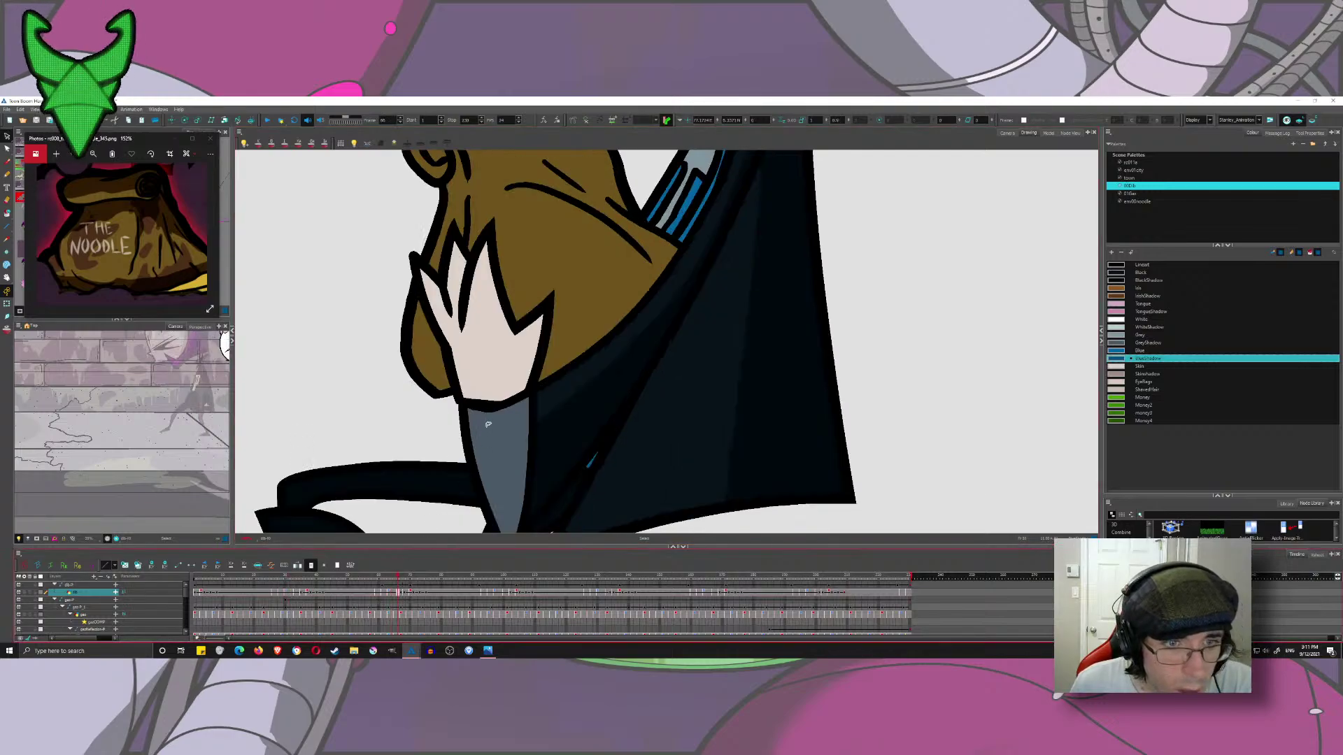
left_click(282, 581)
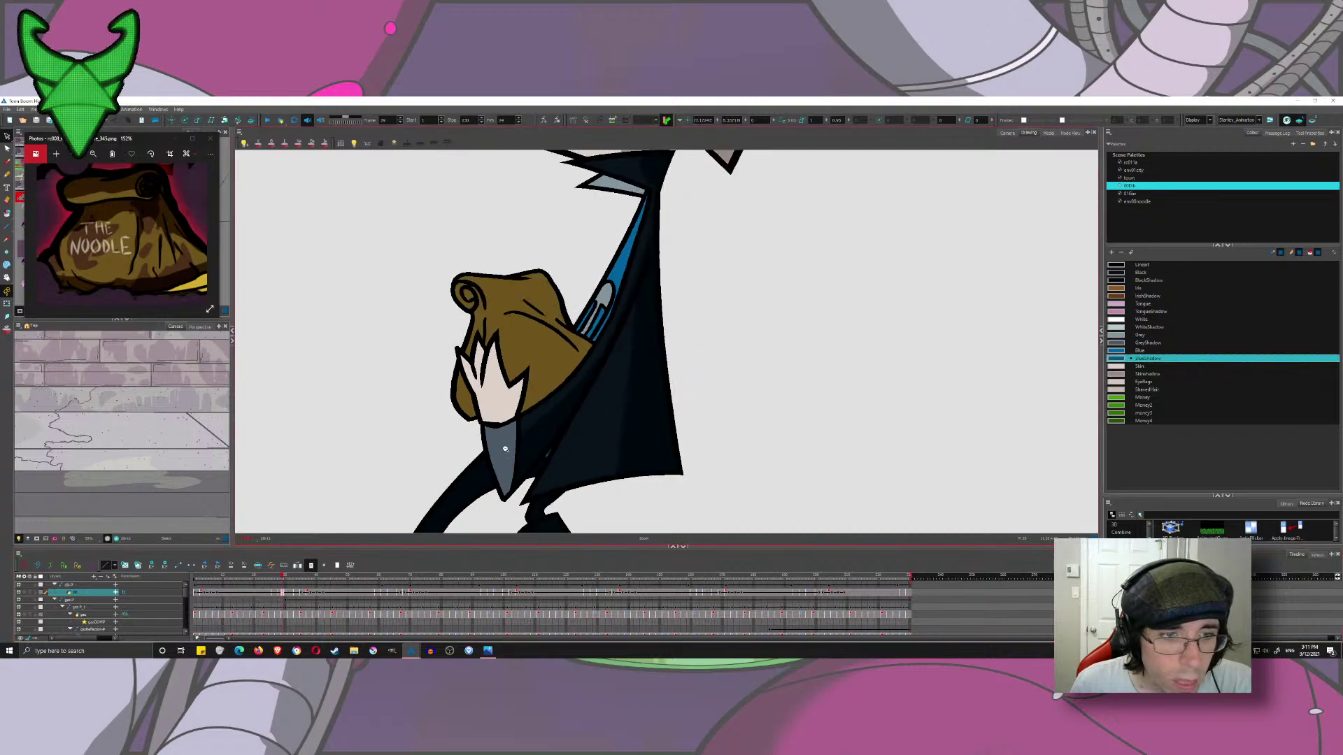
left_click(271, 575)
left_click(265, 574)
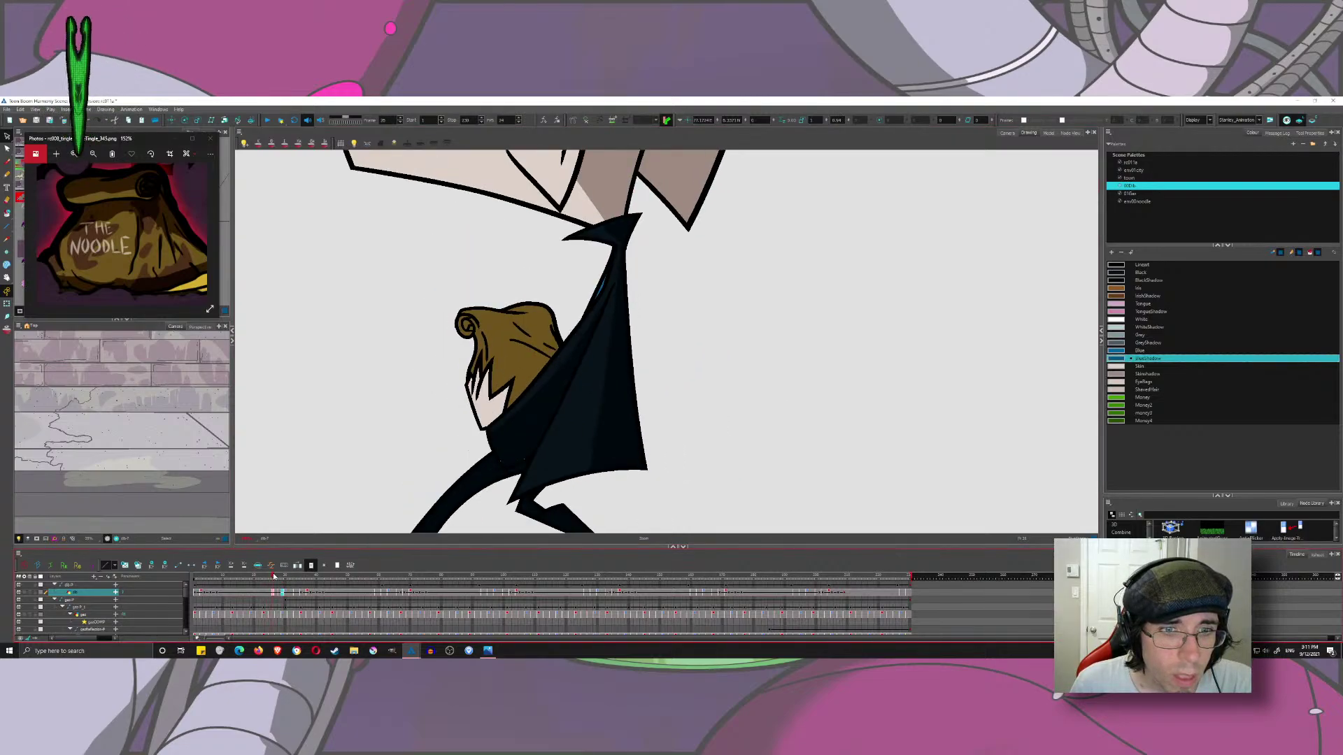
left_click_drag(272, 575, 214, 553)
- Switch to the Camera view, mask everything outside the camera frame, and enlarge the framed scene
scroll(815, 319, "down", 6)
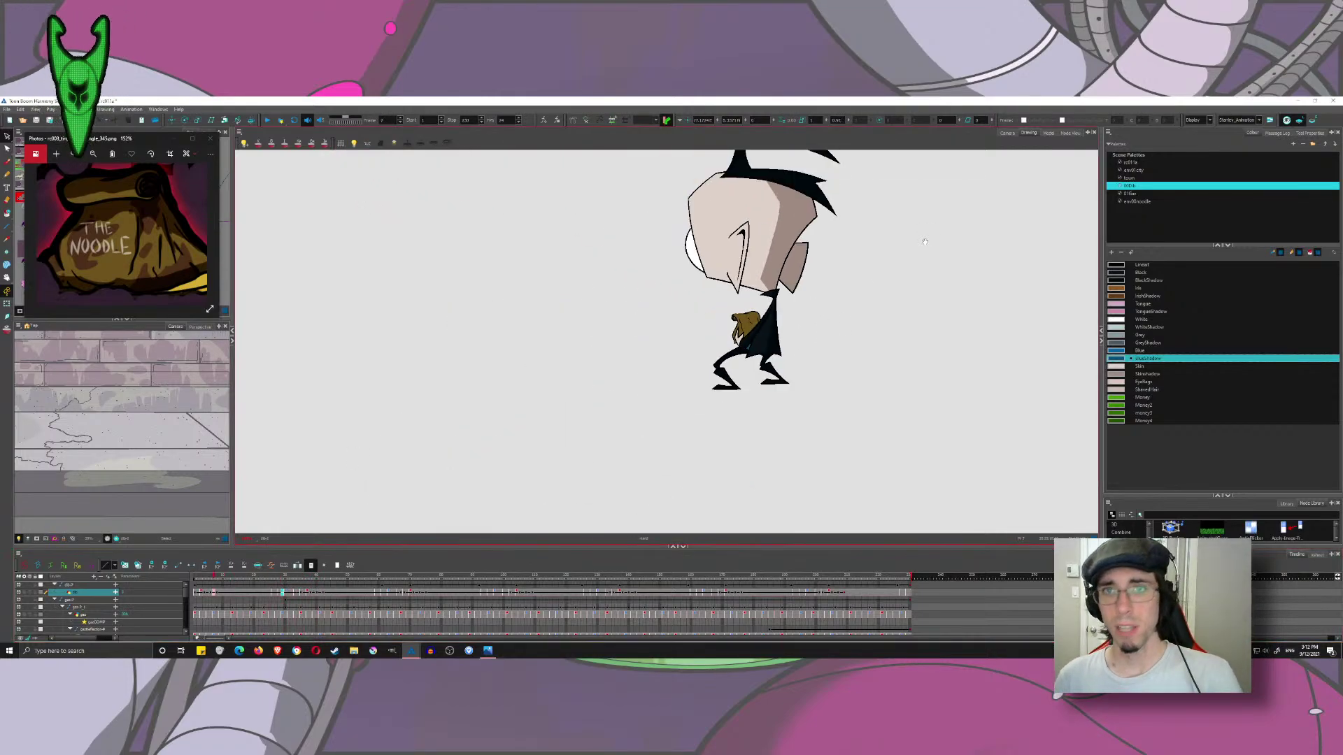
left_click(1008, 133)
left_click_drag(699, 322, 720, 341)
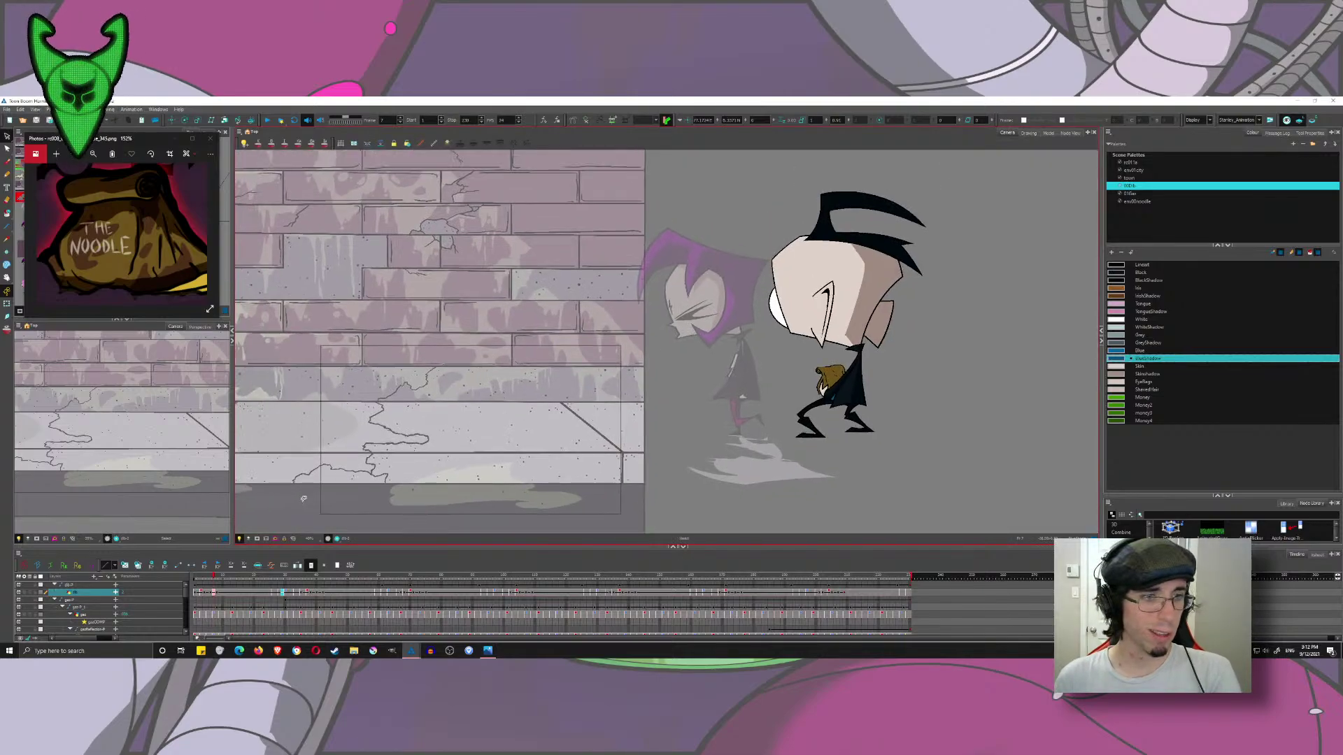
left_click(258, 539)
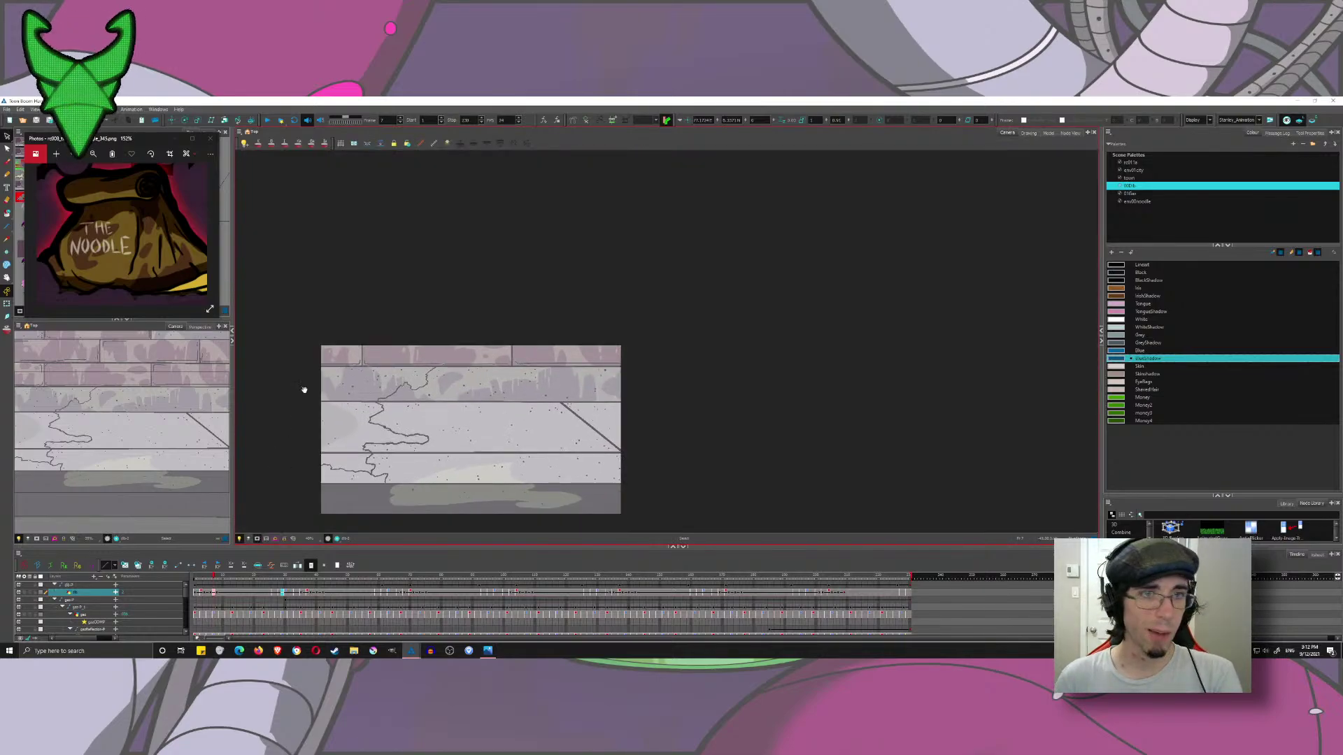
left_click_drag(304, 389, 353, 334)
scroll(428, 266, "up", 3)
left_click_drag(428, 279, 483, 126)
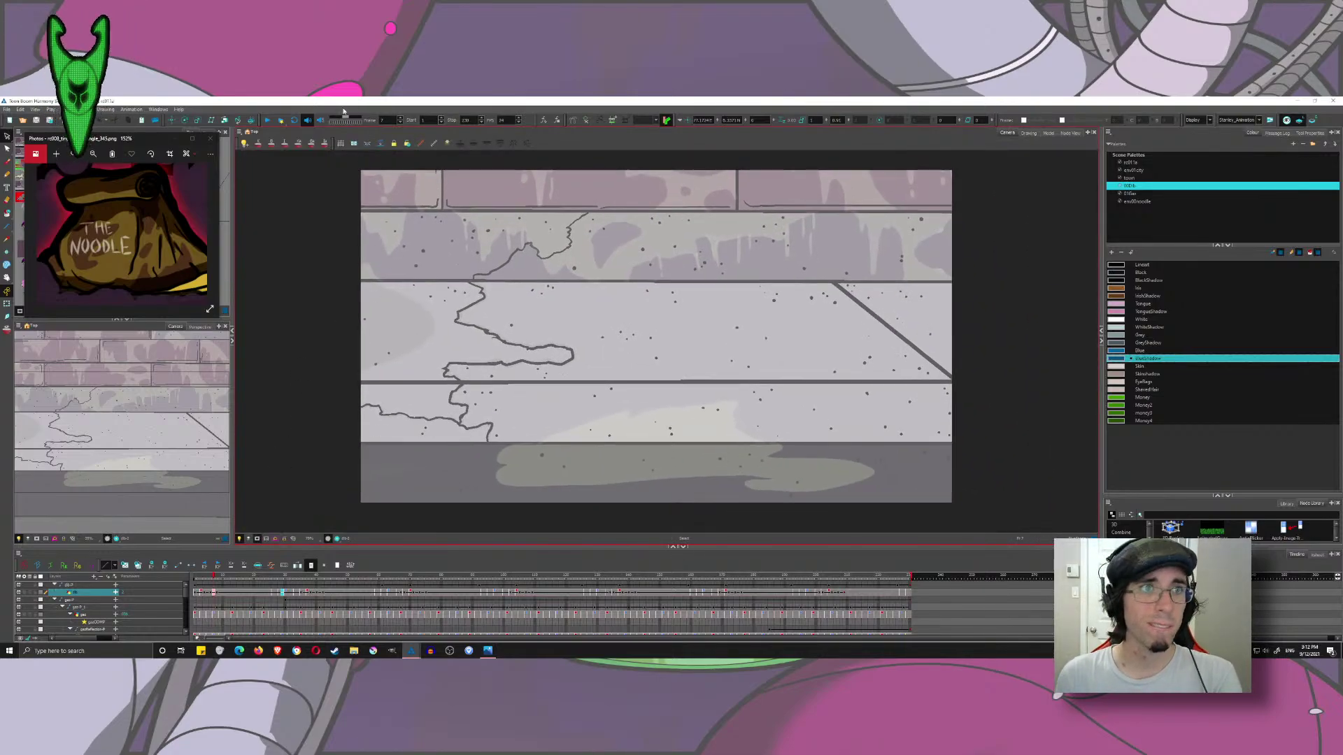
- Play back the scene's animation in the Camera view
left_click(267, 120)
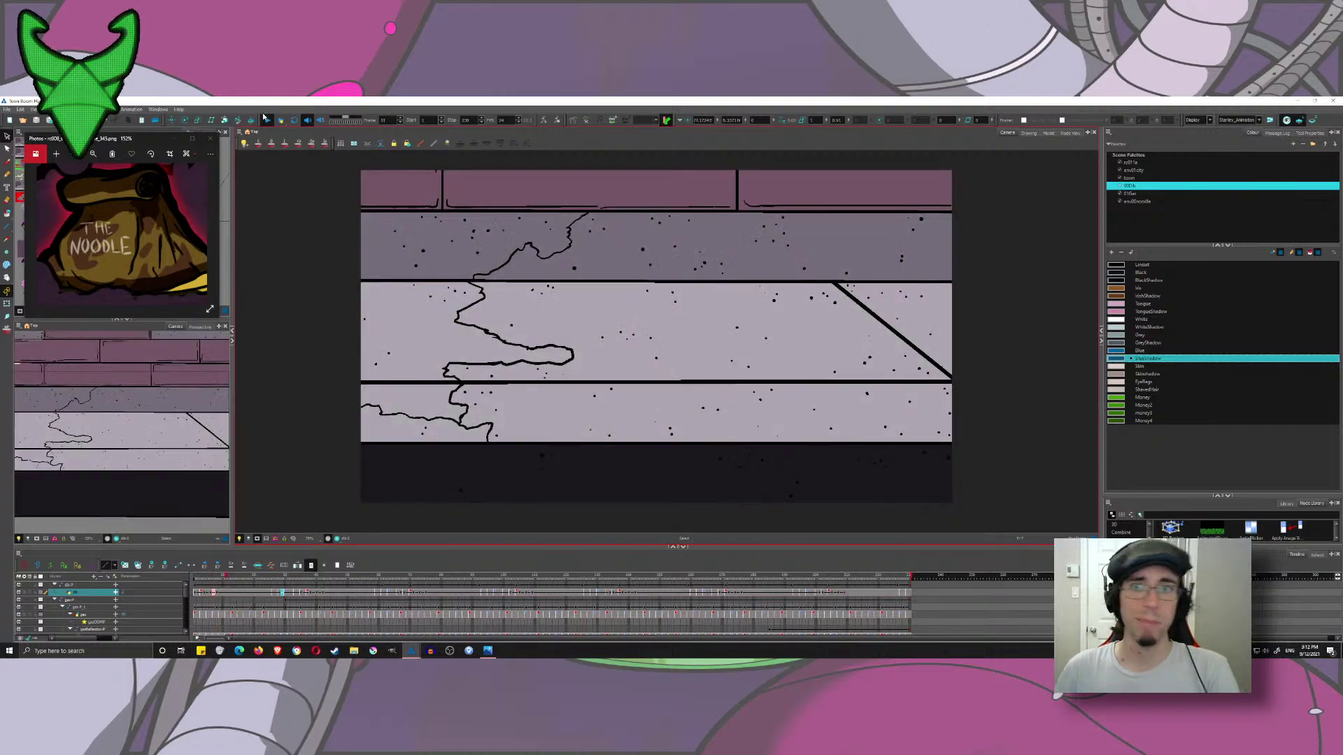
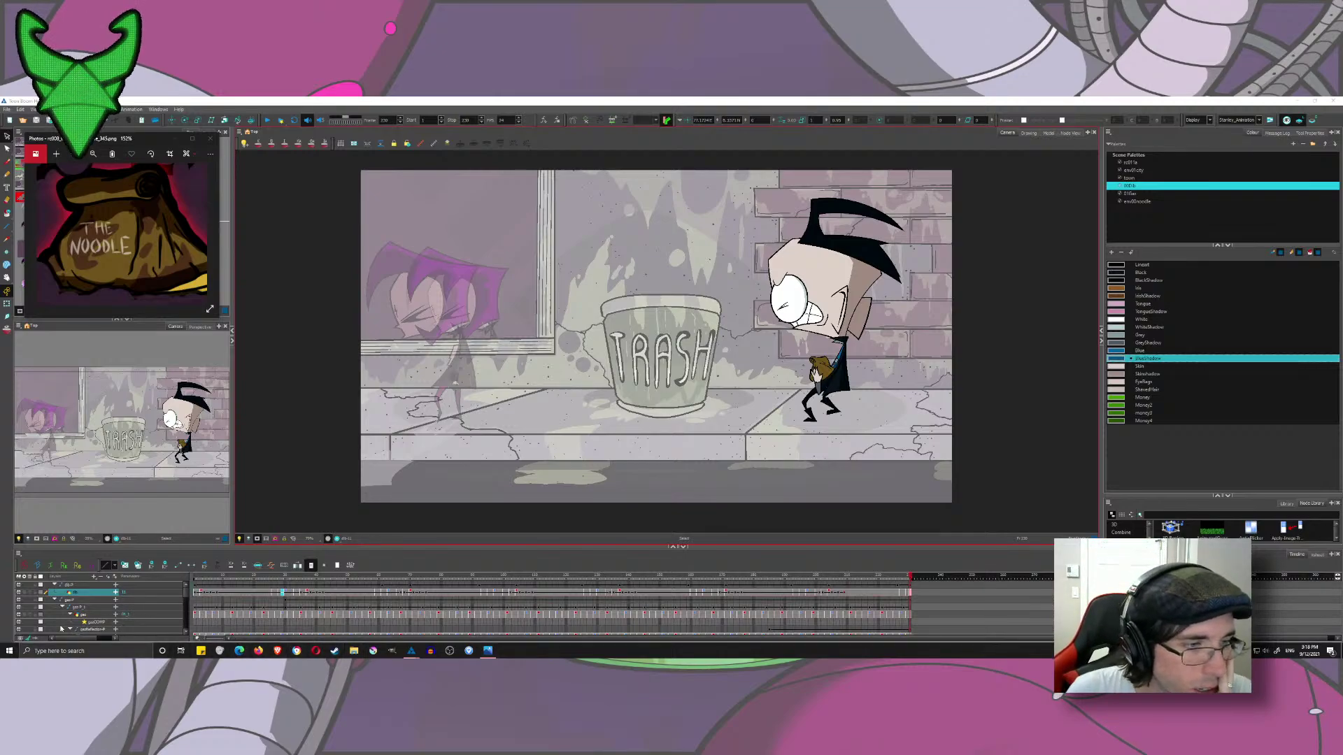
- Duplicate the black-haired character's drawing layer for use as a shadow, and add a parent peg to the duplicate
right_click(86, 596)
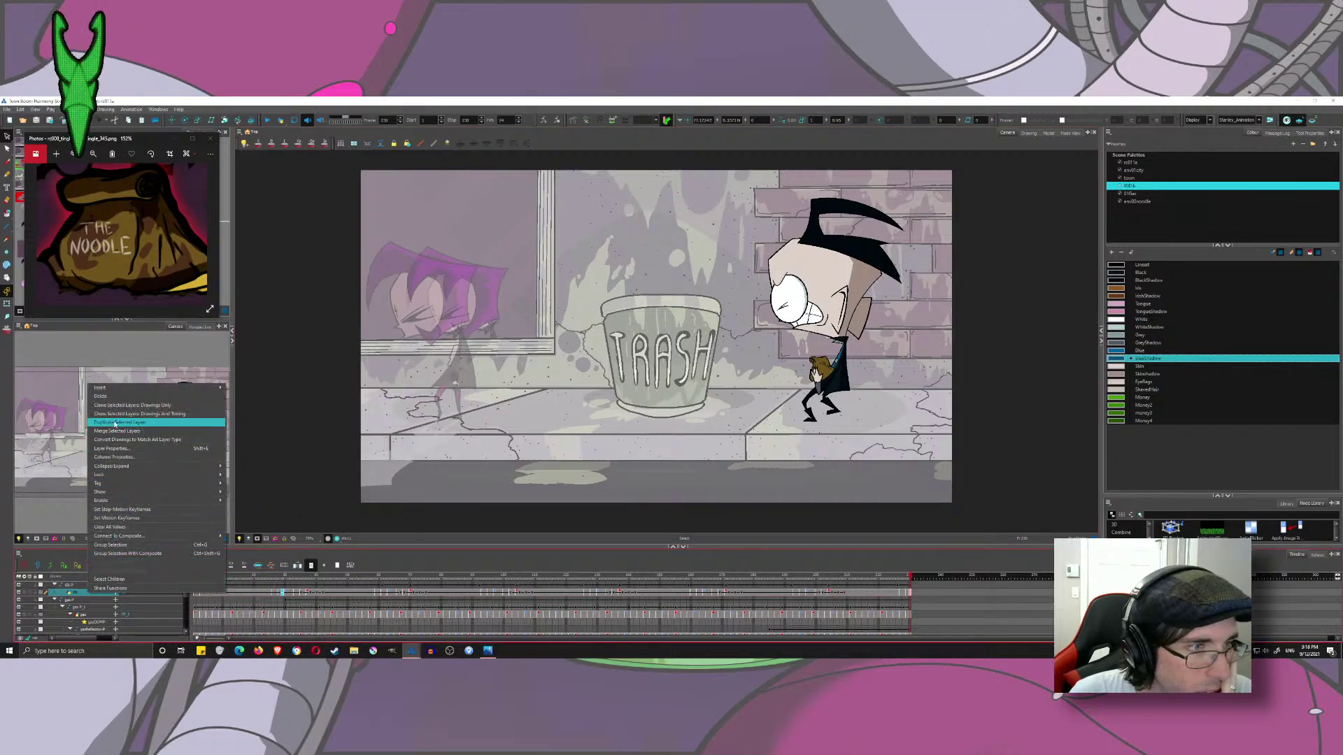
left_click(119, 469)
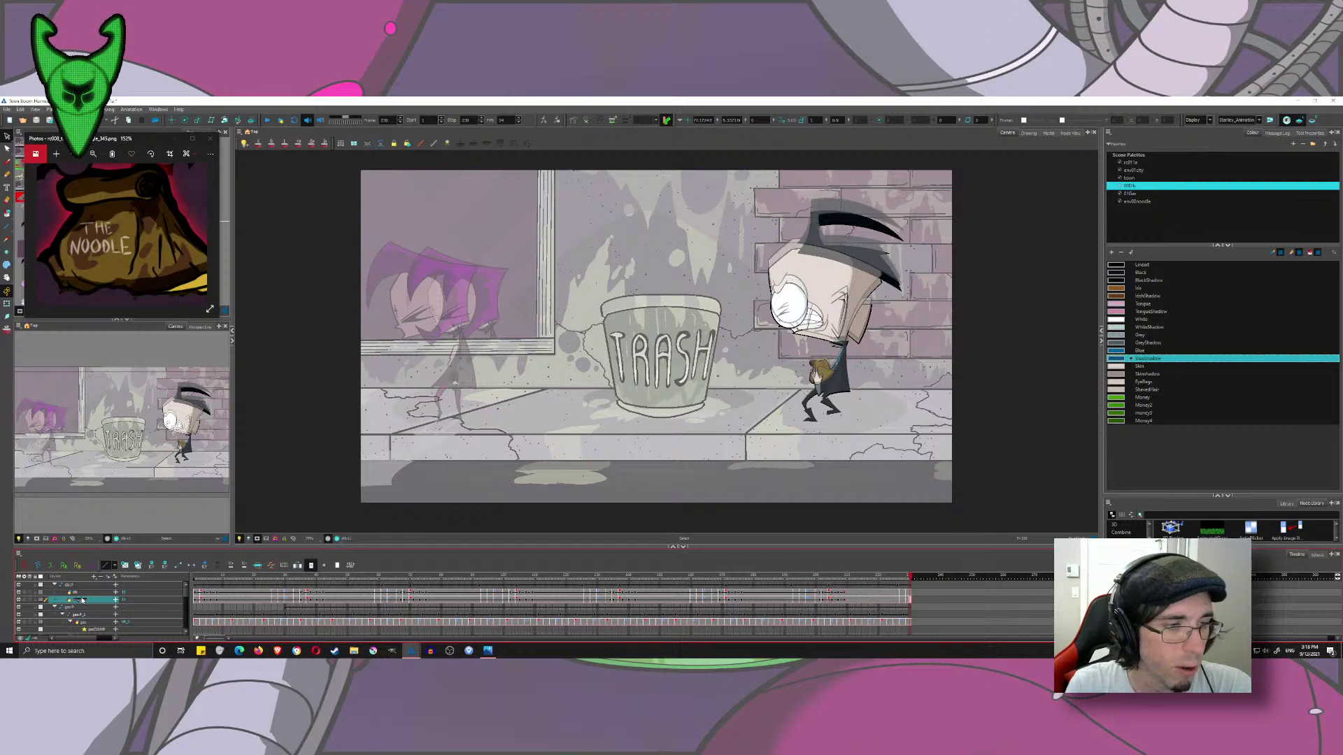
left_click(114, 577)
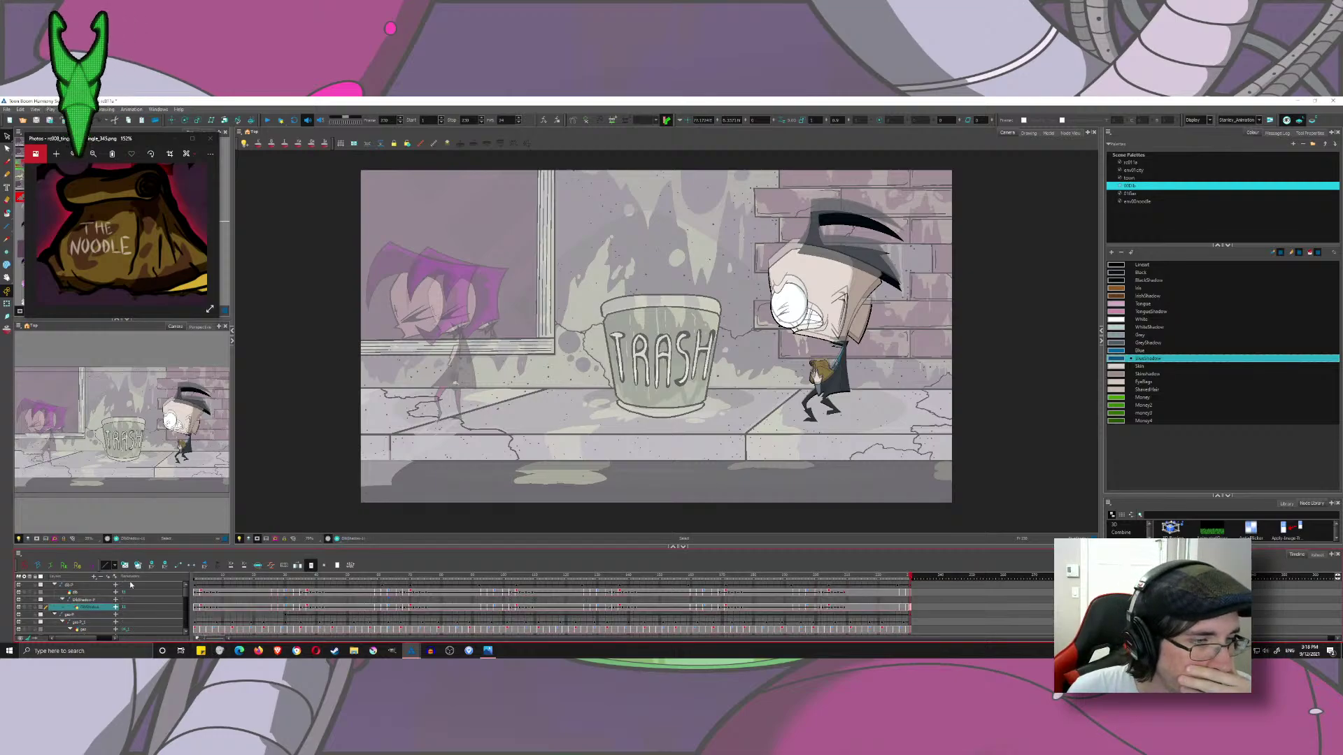
- With the duplicate's peg selected, scrub to the frame where both characters walk at the background's right edge
left_click(196, 600)
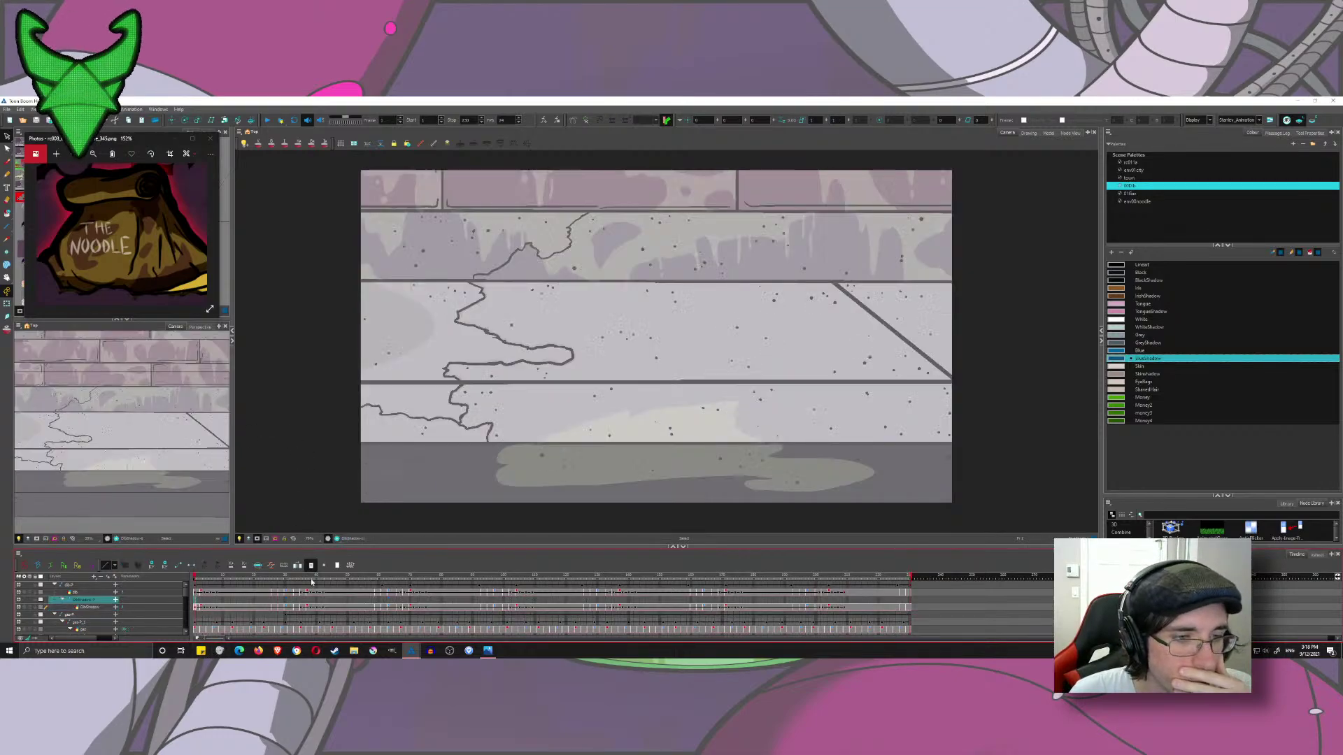
left_click_drag(426, 574, 785, 539)
left_click(257, 539)
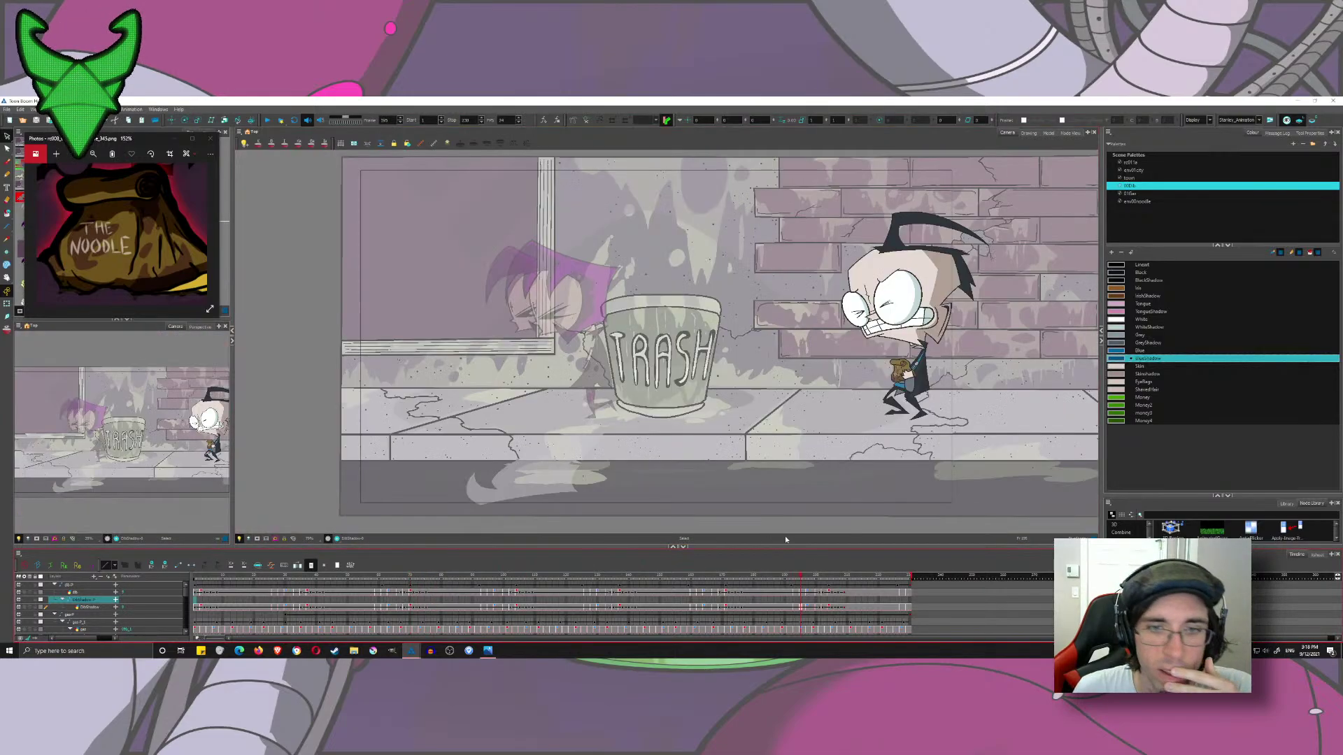
left_click(200, 607)
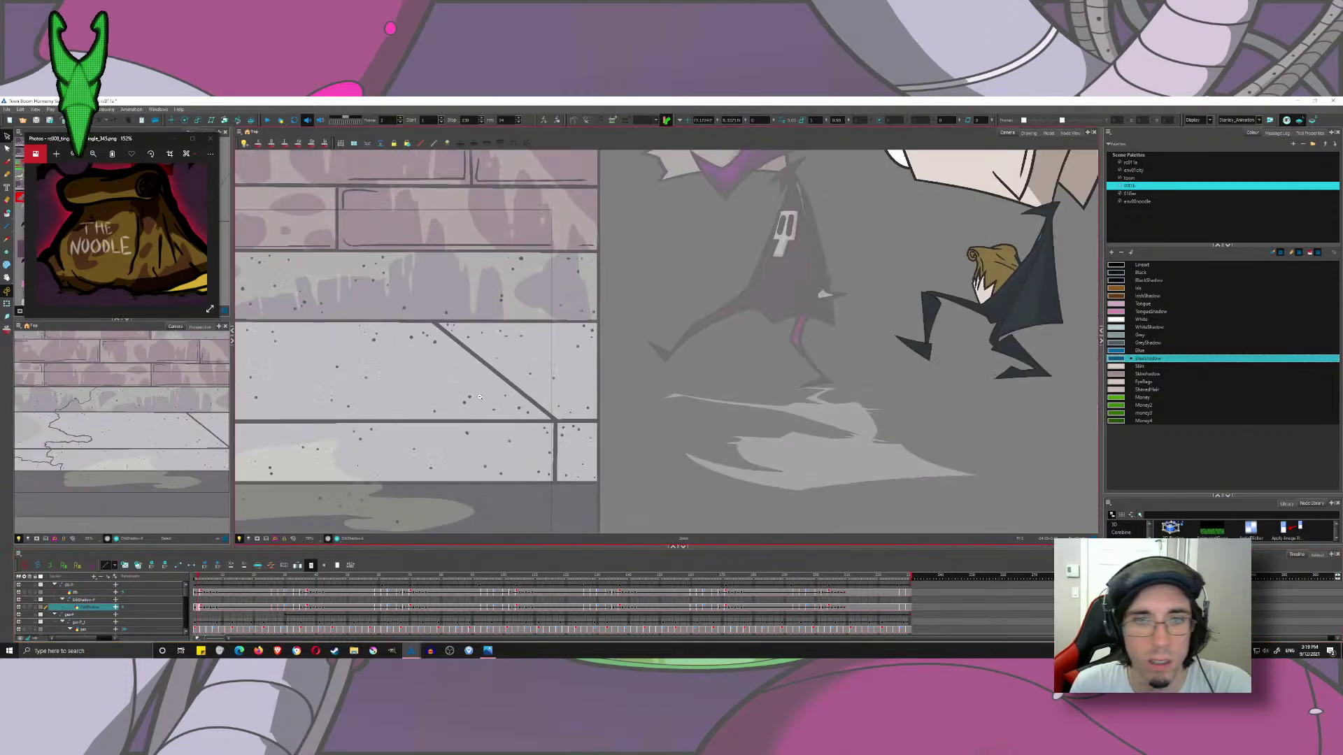
left_click_drag(203, 575, 437, 572)
left_click(412, 607)
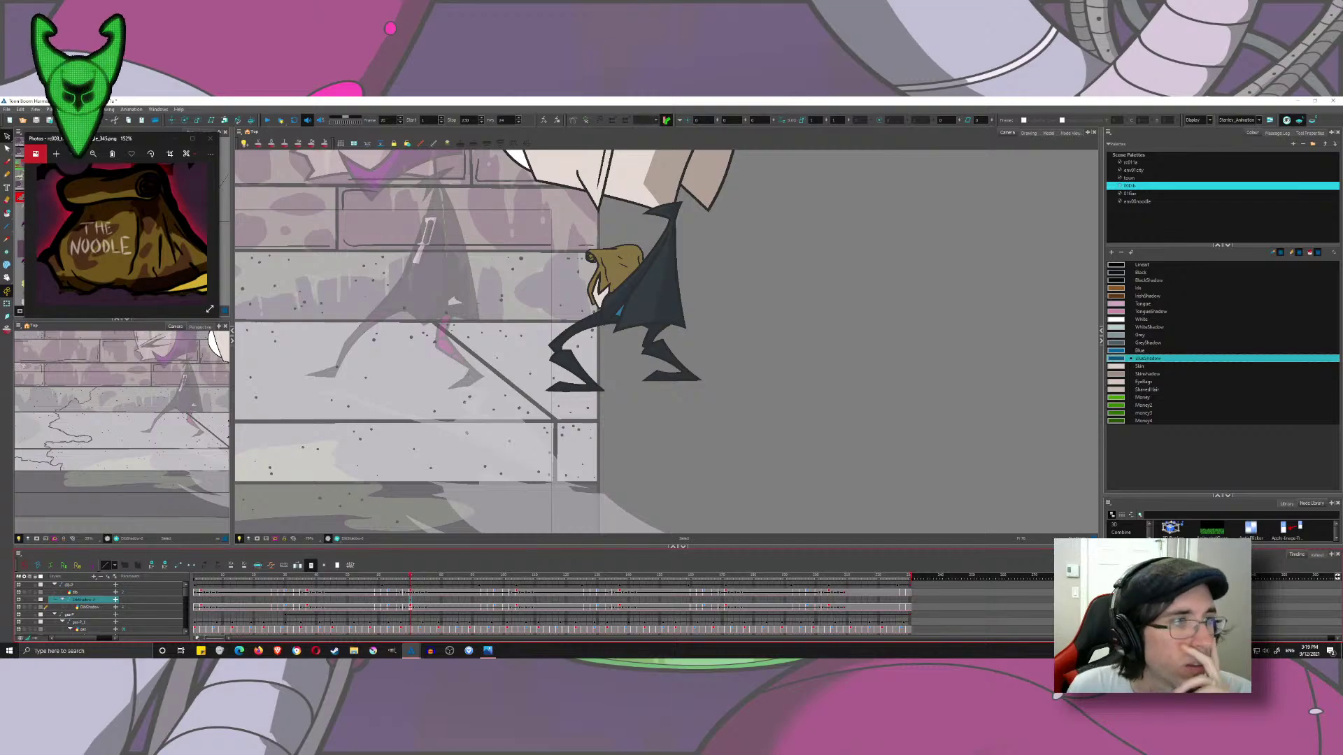
- Close the paper bag reference picture
left_click(198, 120)
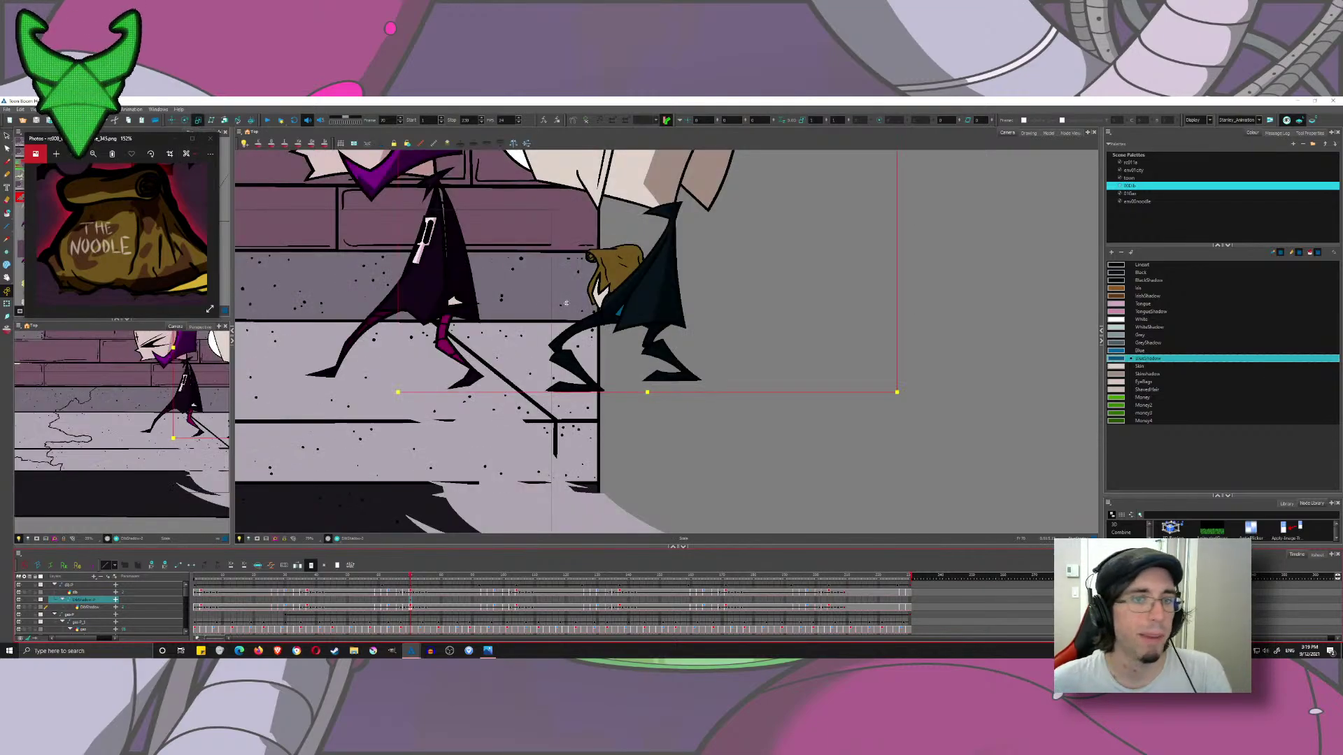
left_click(7, 137)
scroll(476, 230, "down", 5)
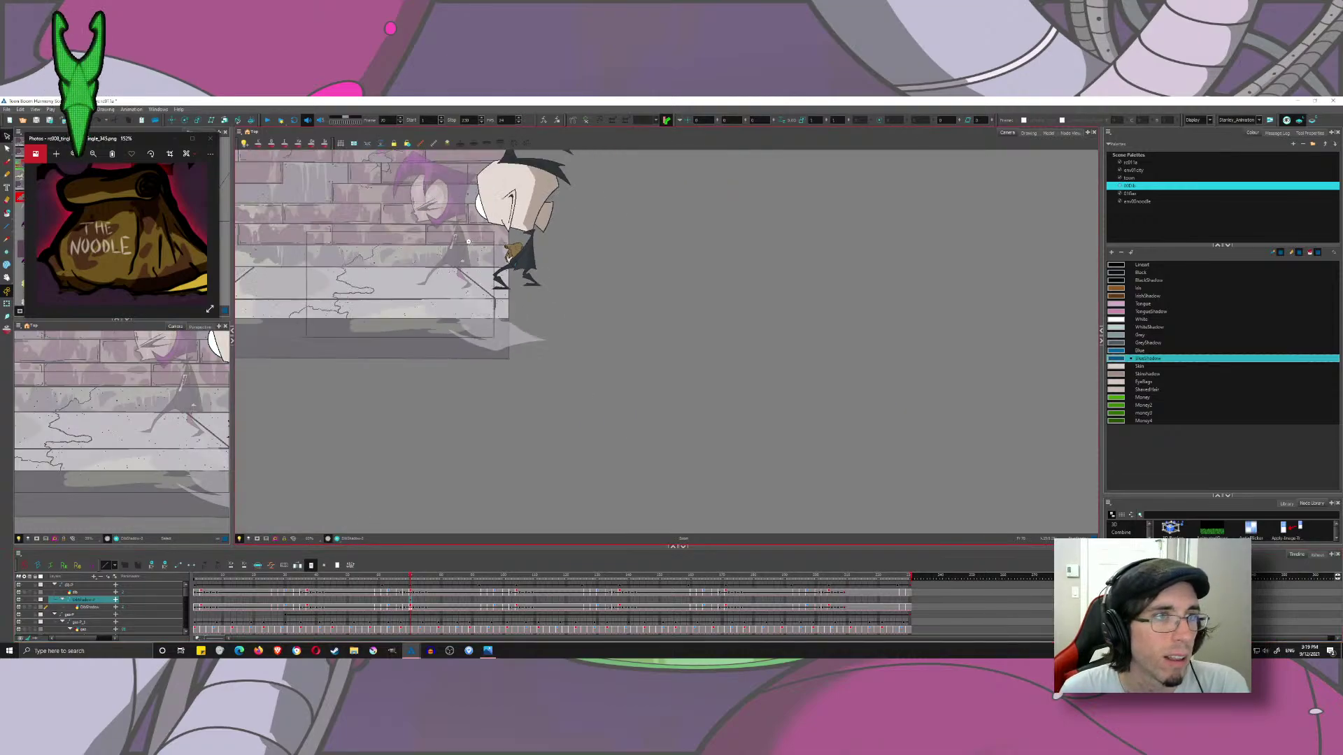
left_click_drag(470, 228, 459, 320)
left_click(209, 139)
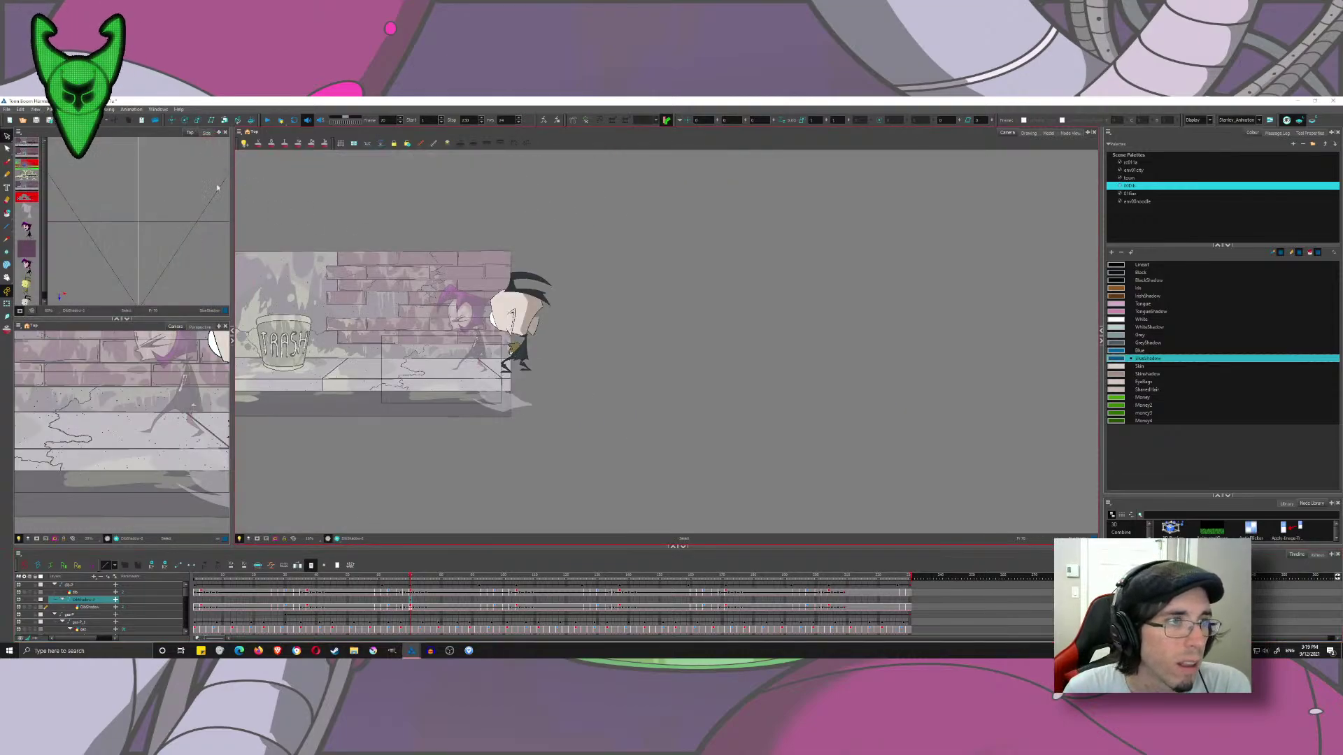
- Flip and flatten the duplicate below the character's feet, skew it to the right, and check it at the animation's end
left_click(196, 121)
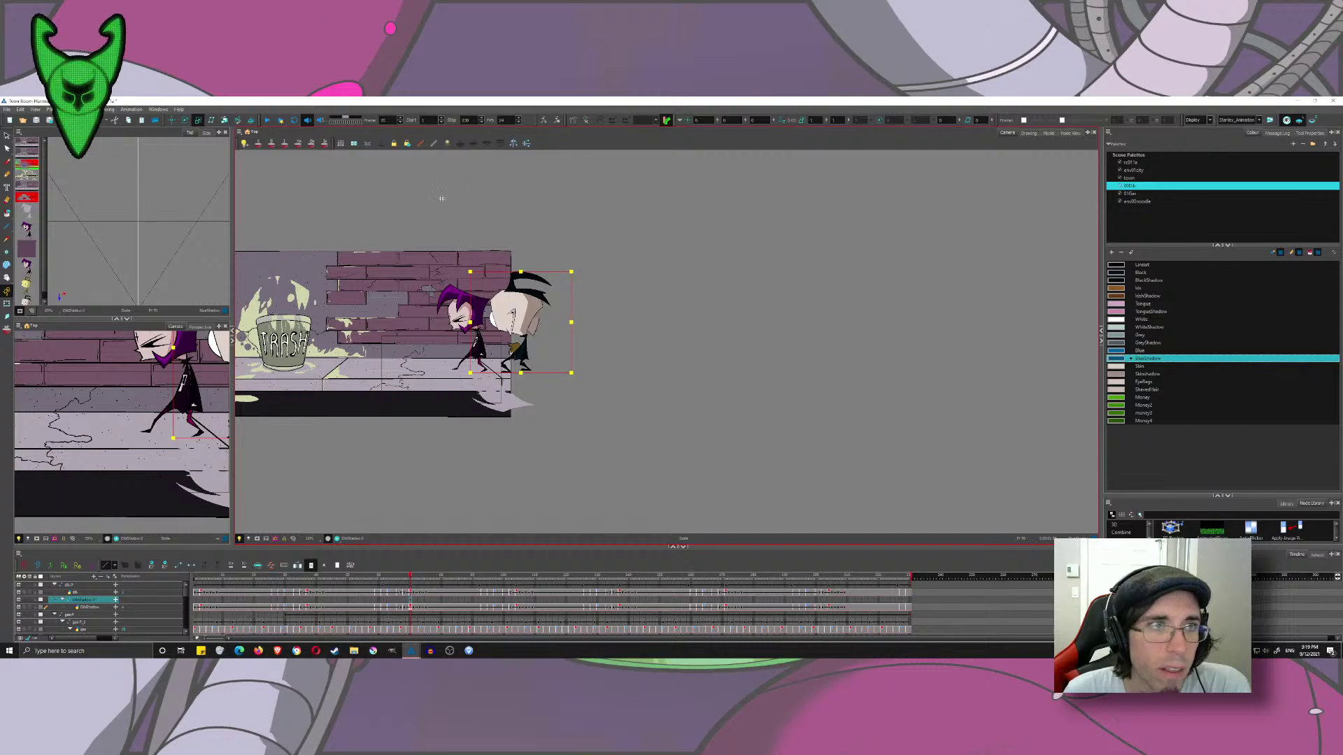
left_click_drag(454, 308, 615, 389)
left_click(650, 415)
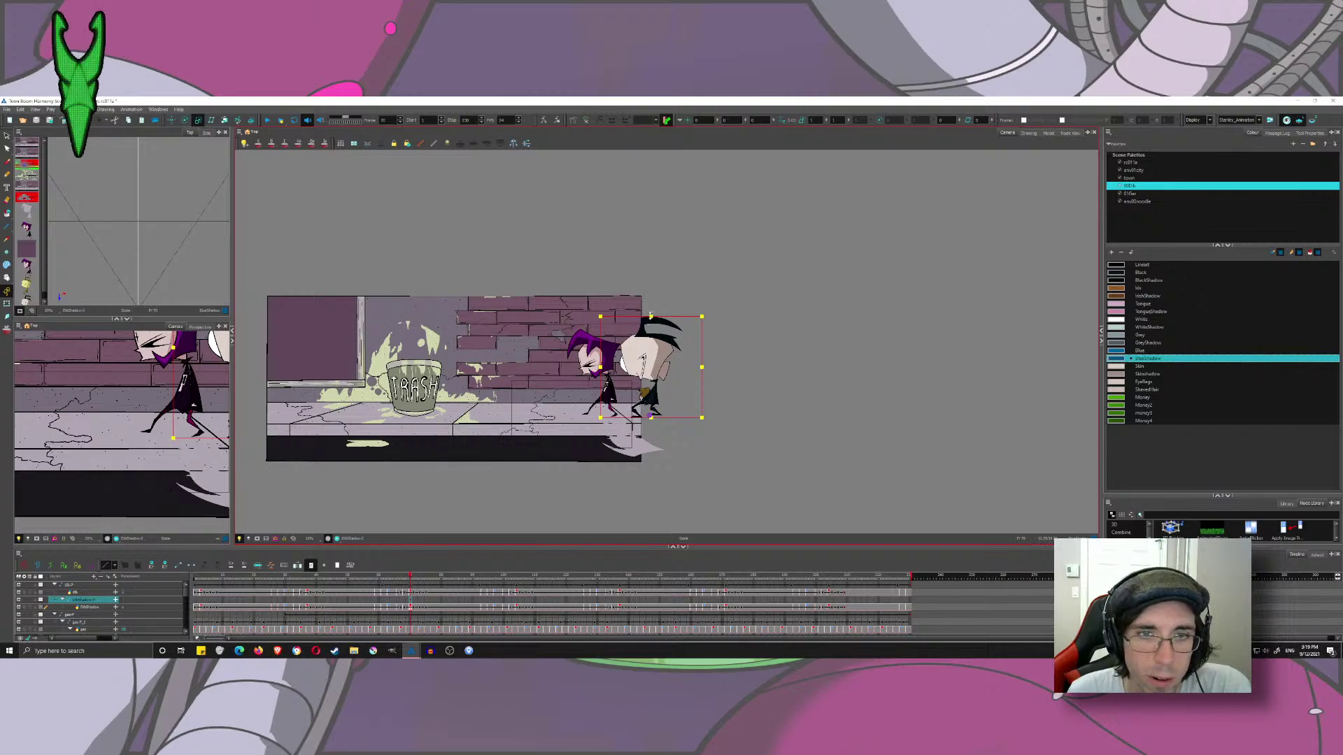
left_click_drag(652, 317, 661, 454)
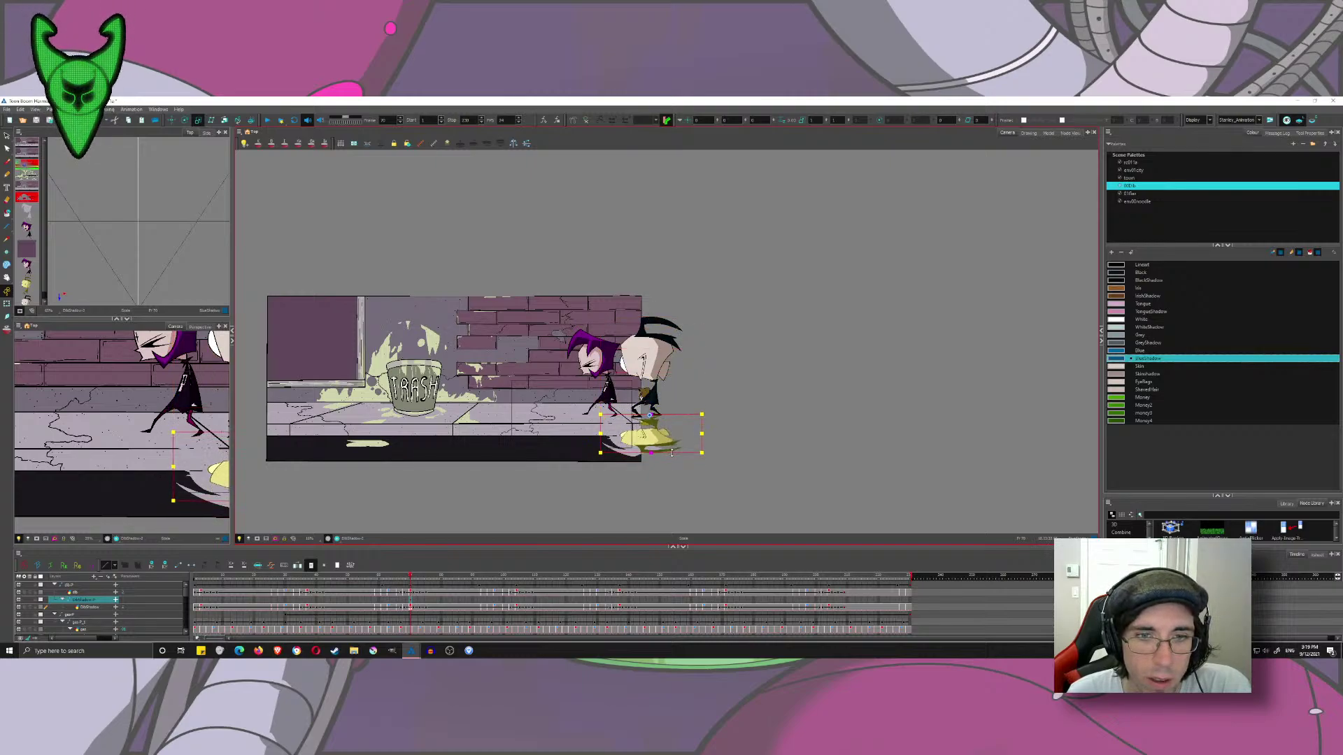
left_click(211, 120)
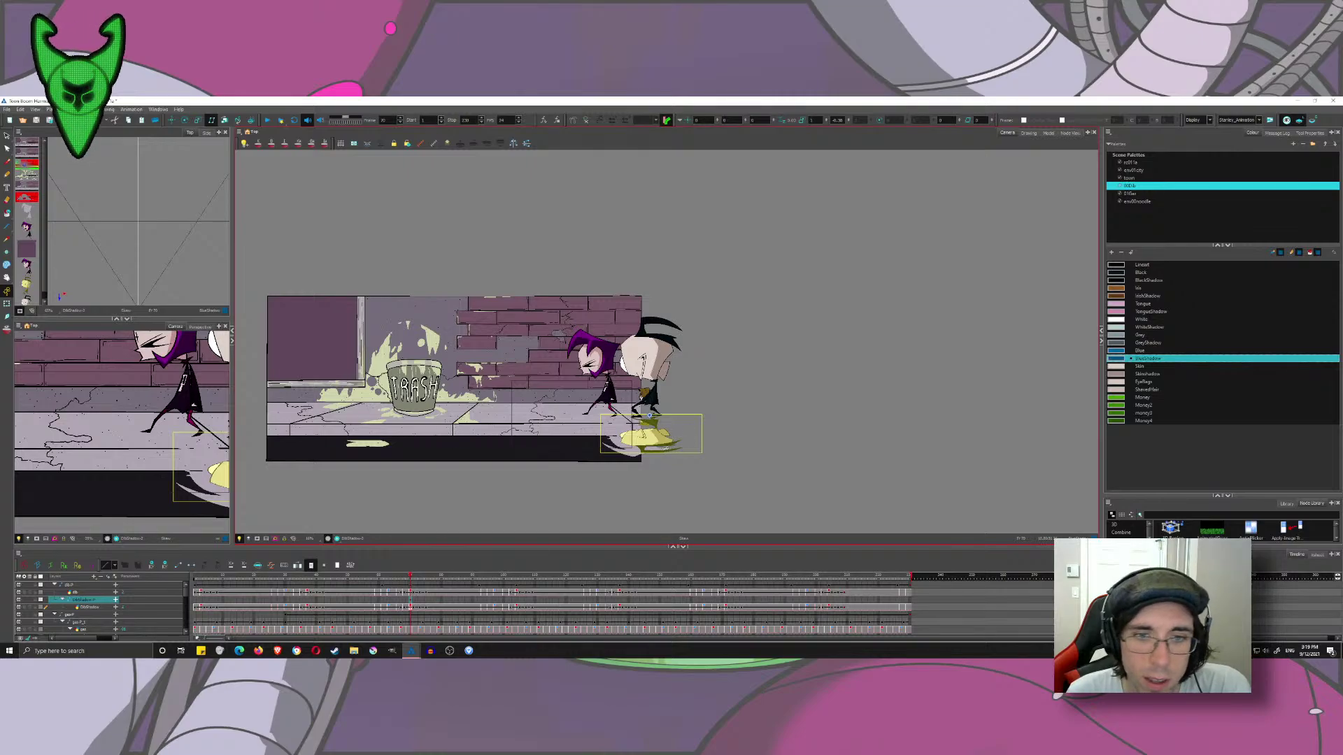
left_click_drag(666, 455, 719, 455)
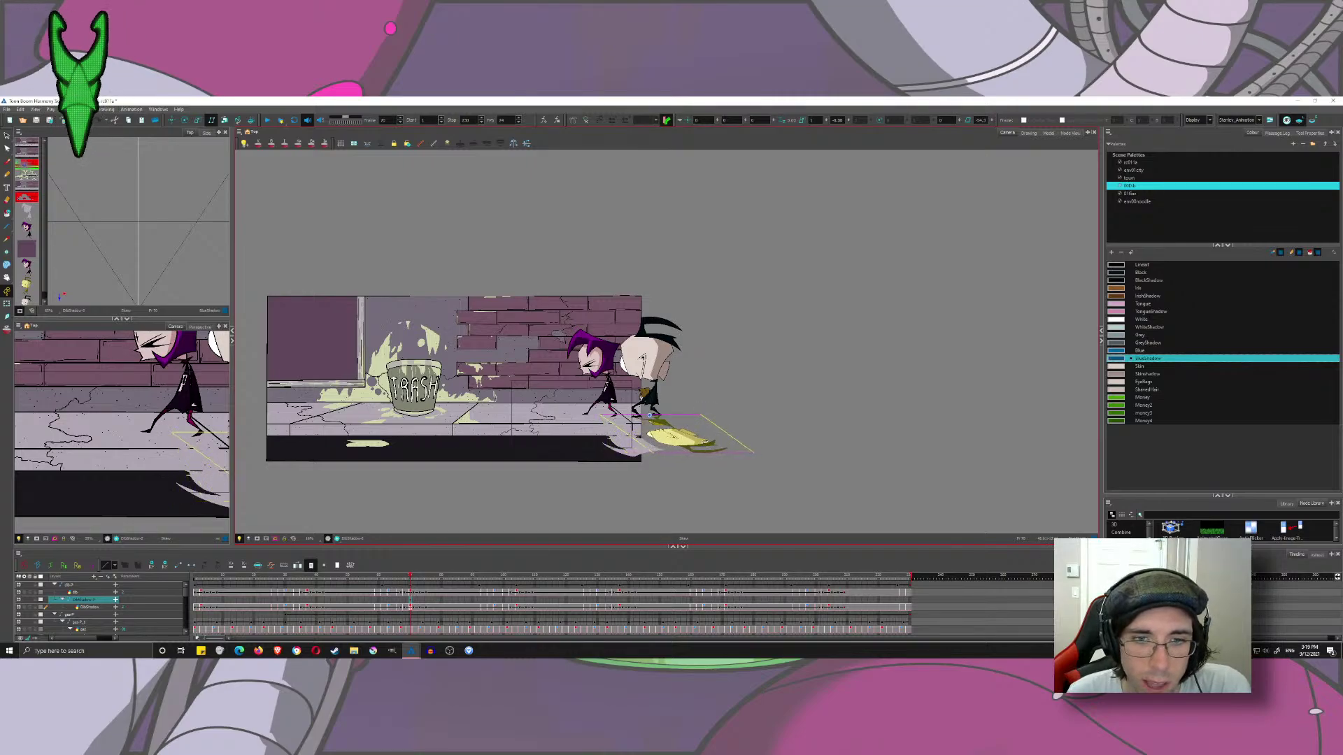
left_click_drag(415, 581, 915, 583)
left_click(7, 137)
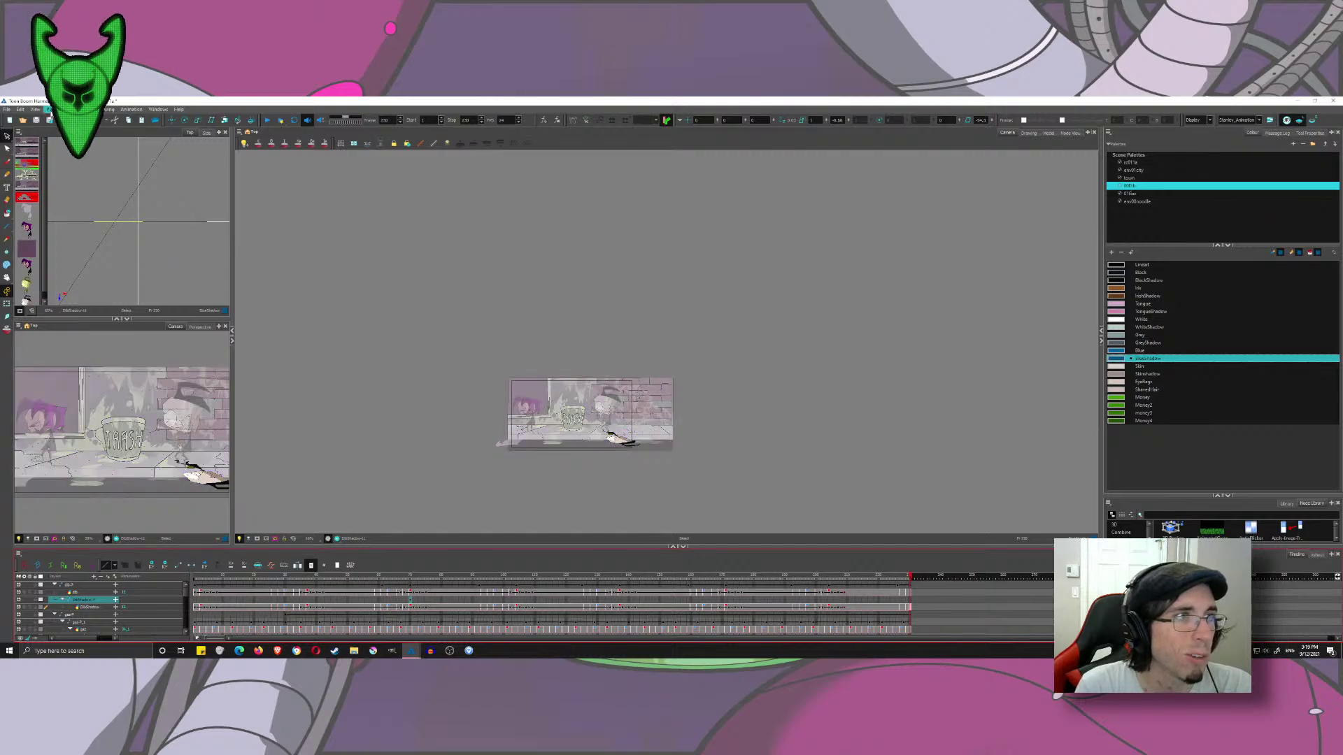
- Switch to the Node View and separate the stacked peg and drawing nodes of the character and its shadow
left_click(1081, 134)
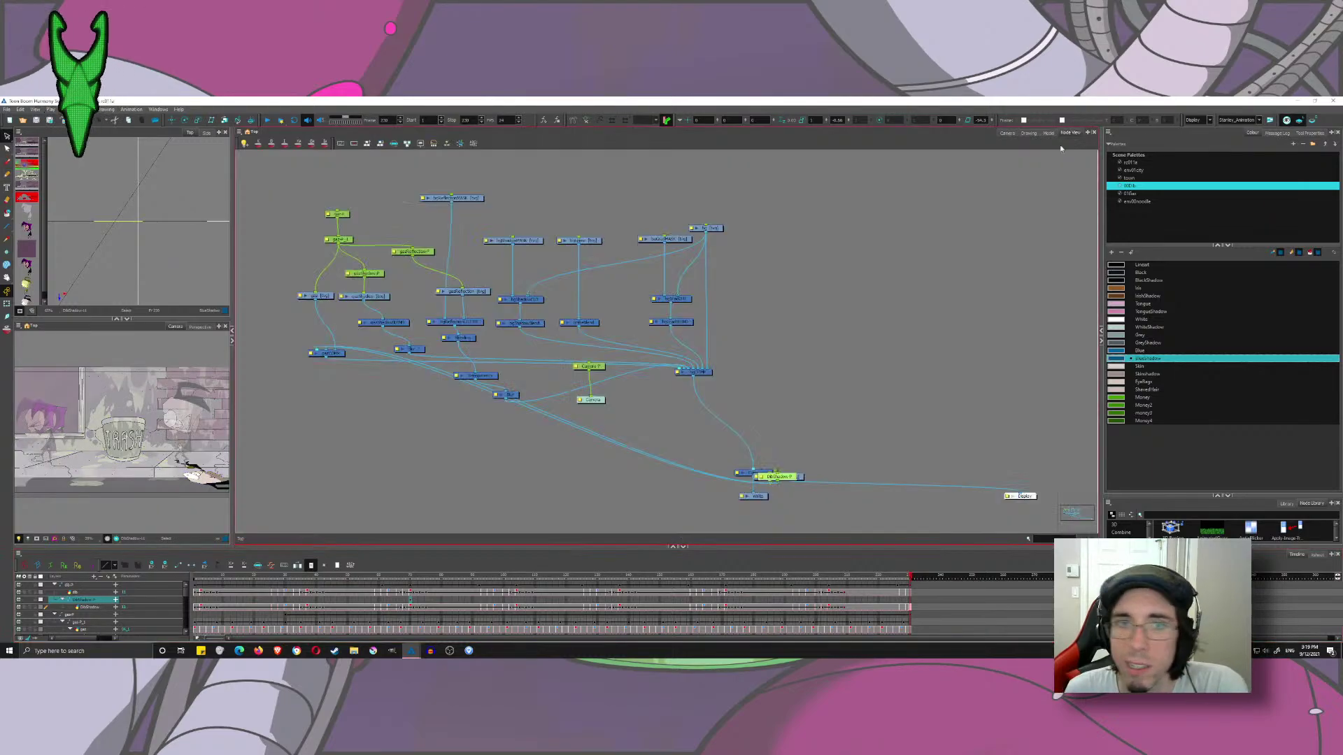
scroll(762, 418, "up", 3)
left_click_drag(753, 415, 791, 270)
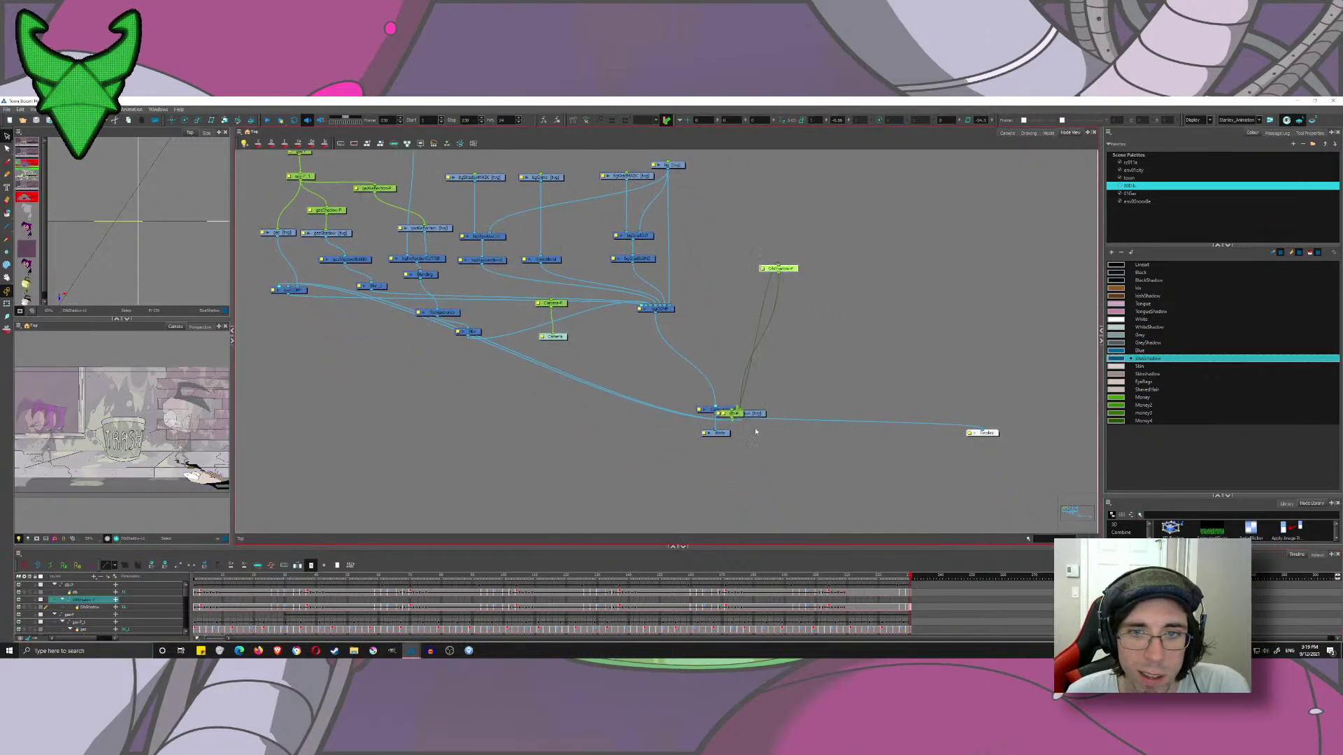
left_click_drag(746, 416, 724, 183)
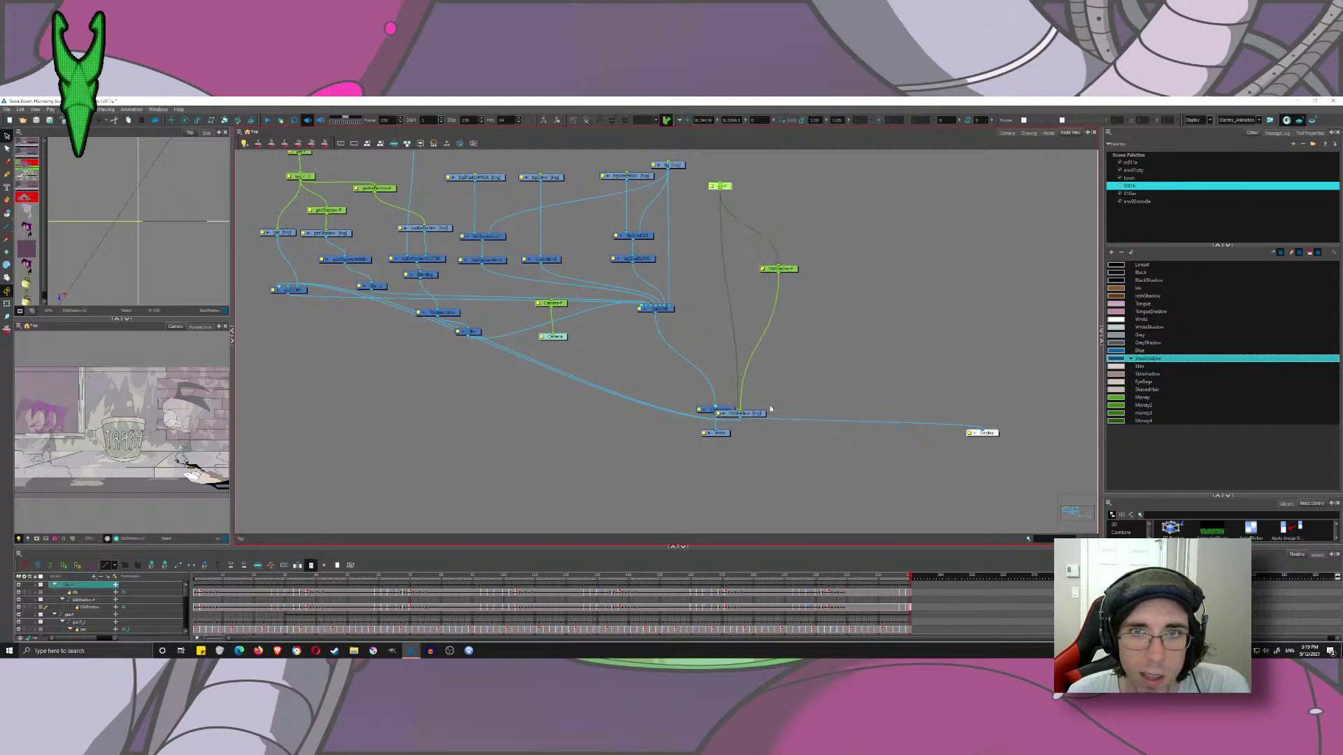
left_click_drag(755, 413, 773, 301)
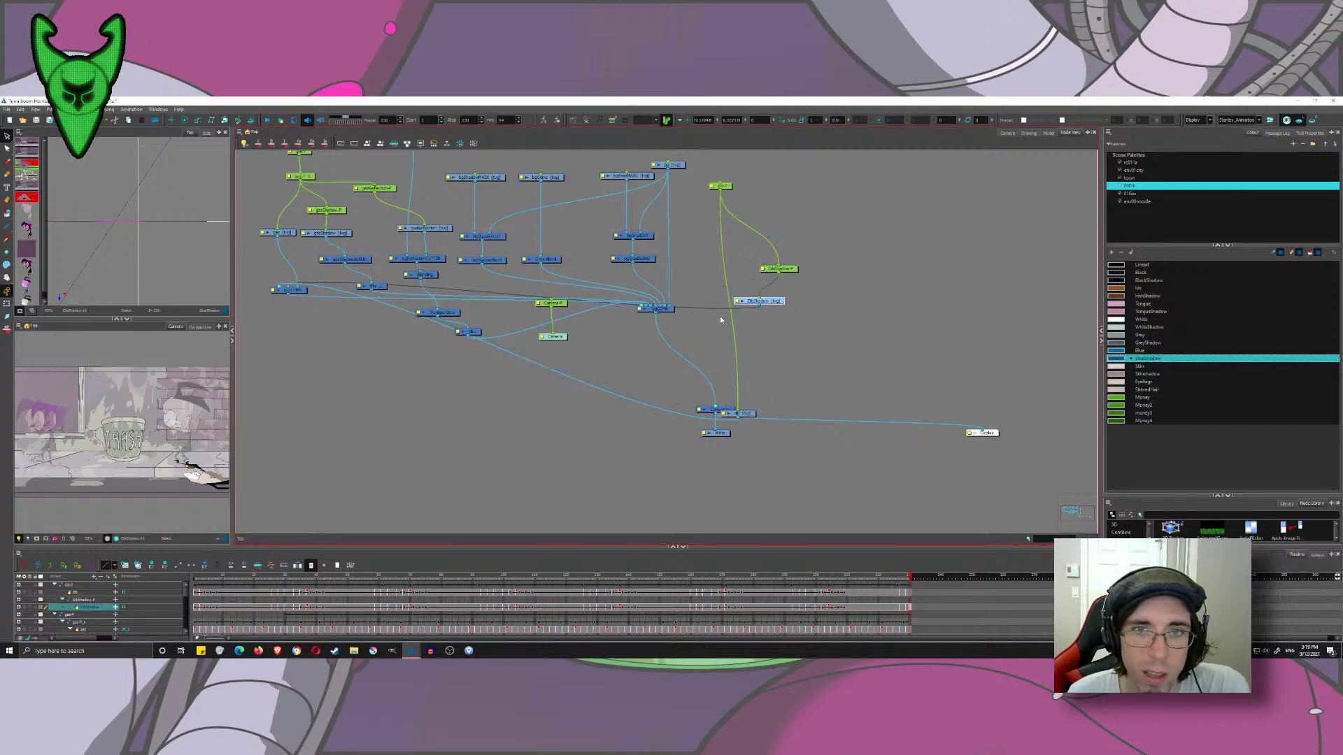
left_click_drag(752, 415, 675, 309)
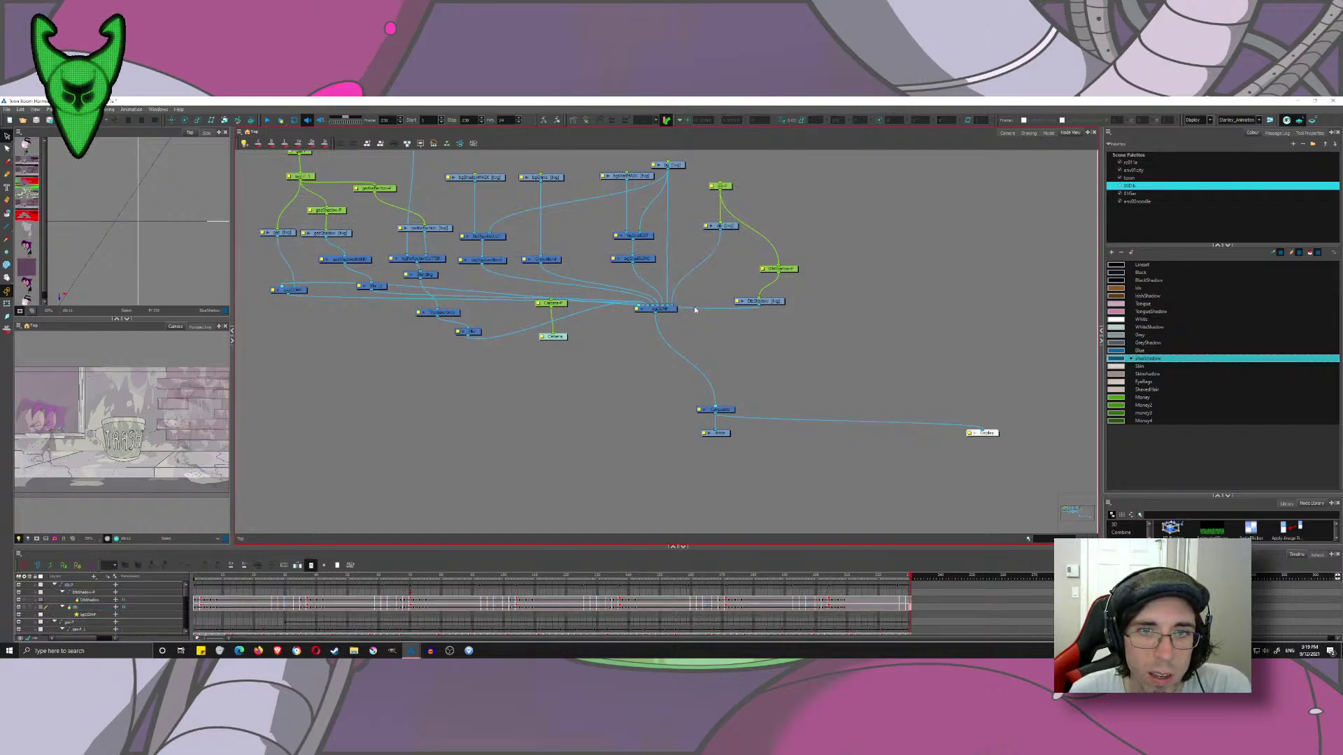
- Detach the shadow's peg from the character's peg and connect the shadow drawing to the main composite
left_click(763, 303)
left_click(705, 314)
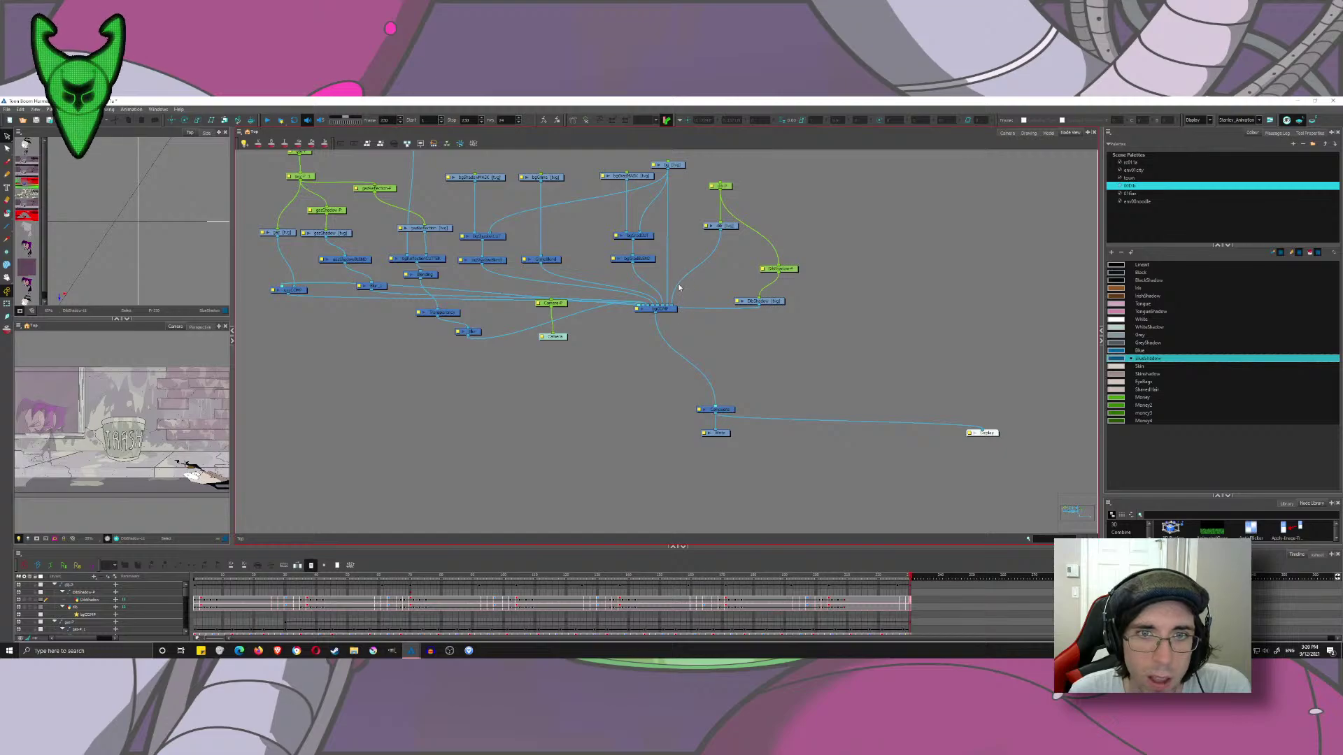
left_click_drag(663, 305, 697, 372)
left_click_drag(824, 400, 752, 326)
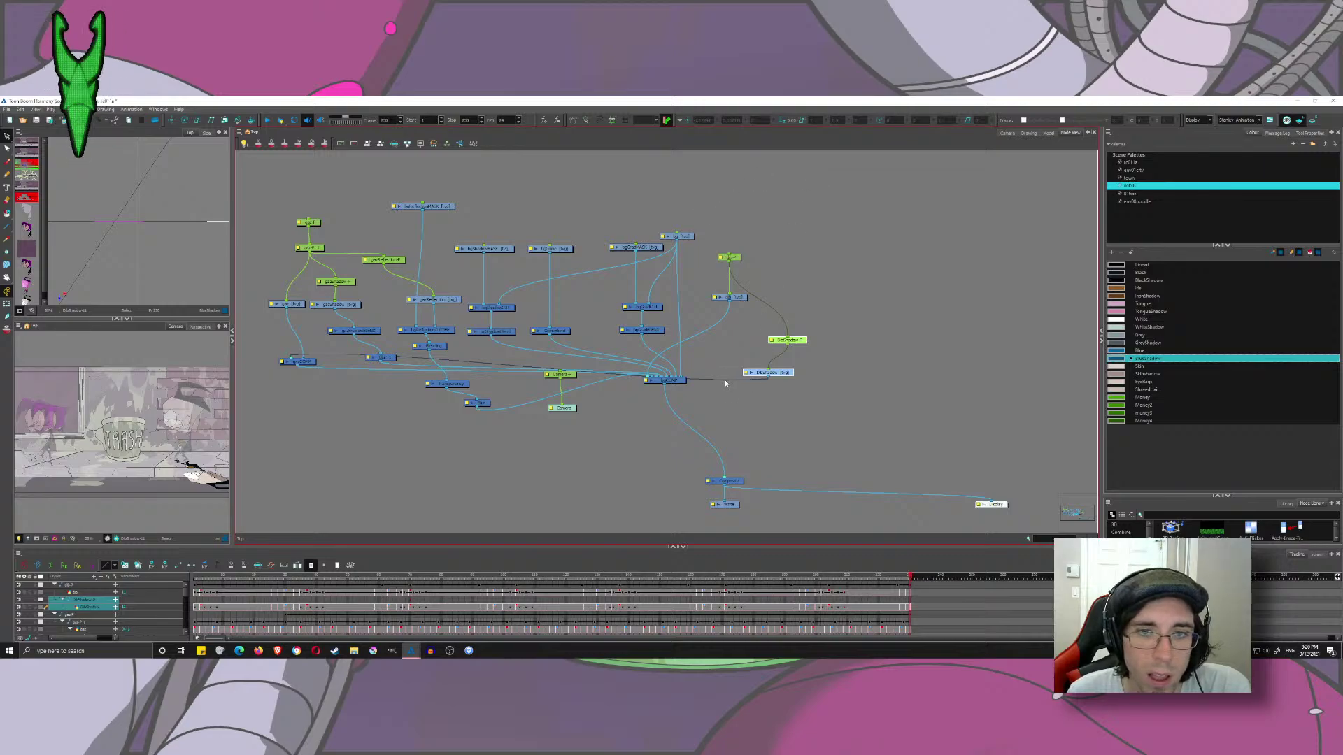
left_click_drag(768, 373, 784, 269)
left_click_drag(767, 331, 650, 379)
- Add a Composite node and route the character and shadow drawings through it into the main composite
left_click(1293, 505)
type("c")
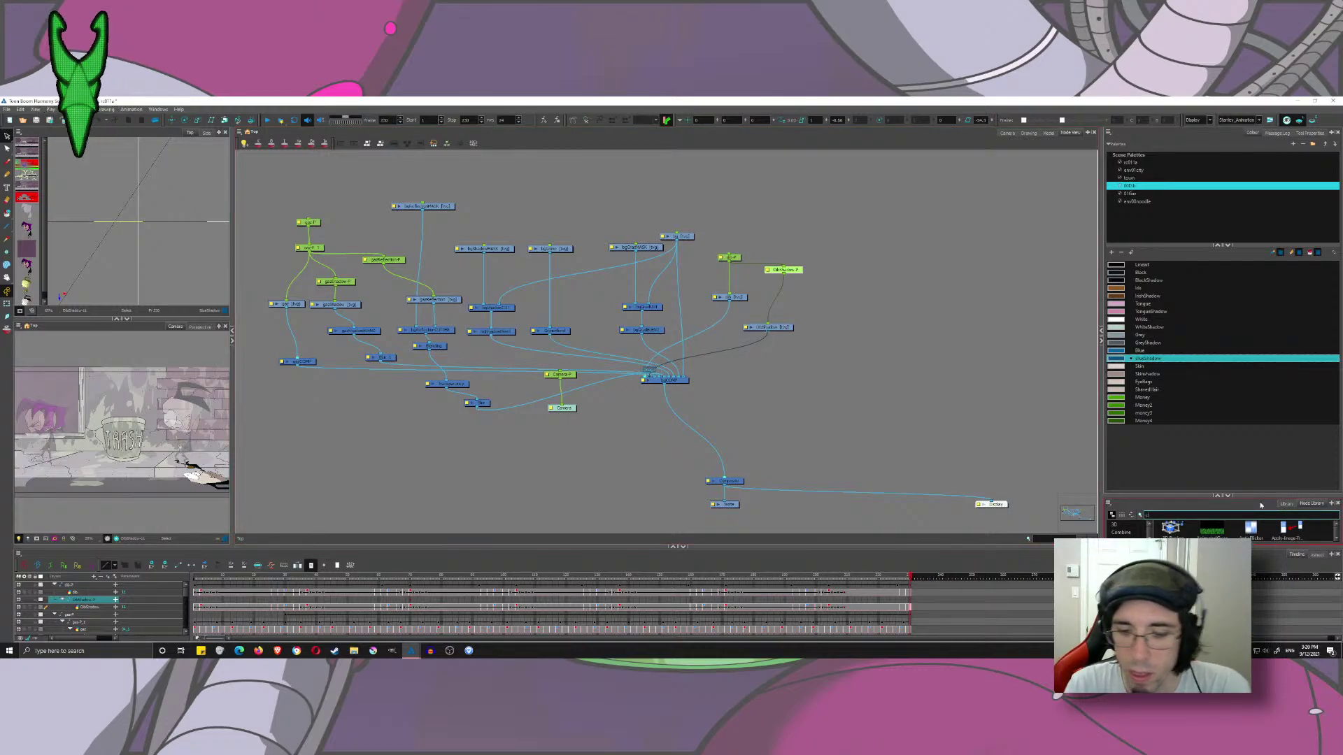
type("omp")
left_click_drag(1245, 496, 1228, 347)
left_click_drag(1173, 403, 766, 405)
left_click_drag(704, 340, 765, 401)
mouse_move(759, 342)
left_mouse_down()
mouse_move(777, 397)
mouse_move(658, 374)
left_mouse_up()
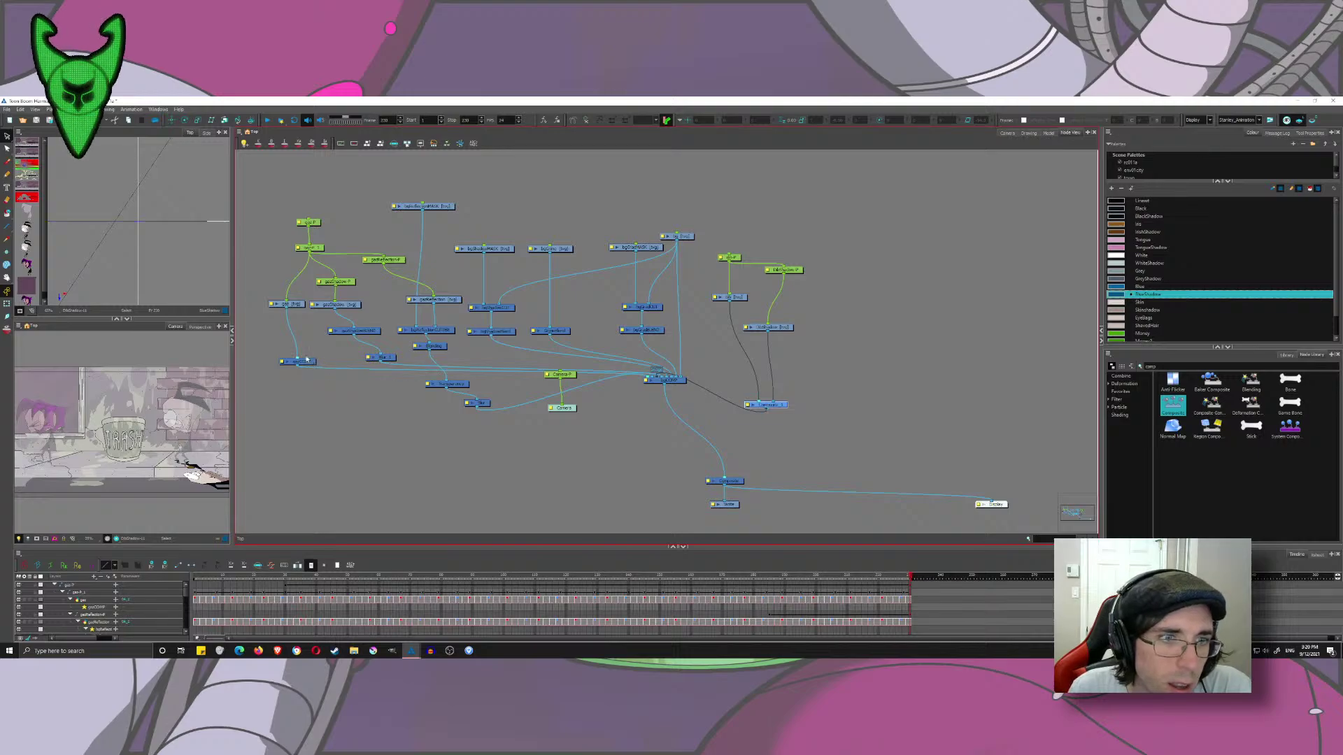
- Tidy the node network by moving the main composite below the other nodes, and clear the node library search
left_click_drag(306, 359, 310, 336)
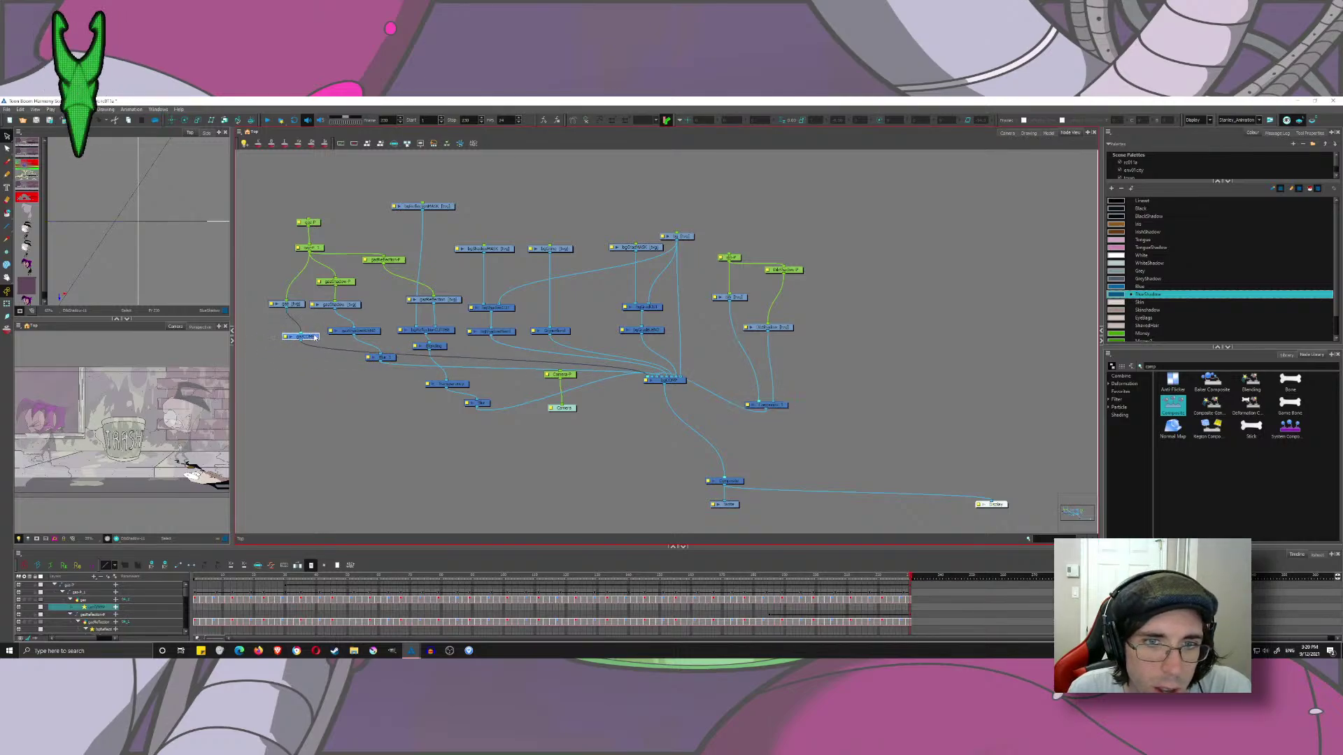
left_click(683, 381)
left_click_drag(675, 385, 657, 451)
left_click(1189, 366)
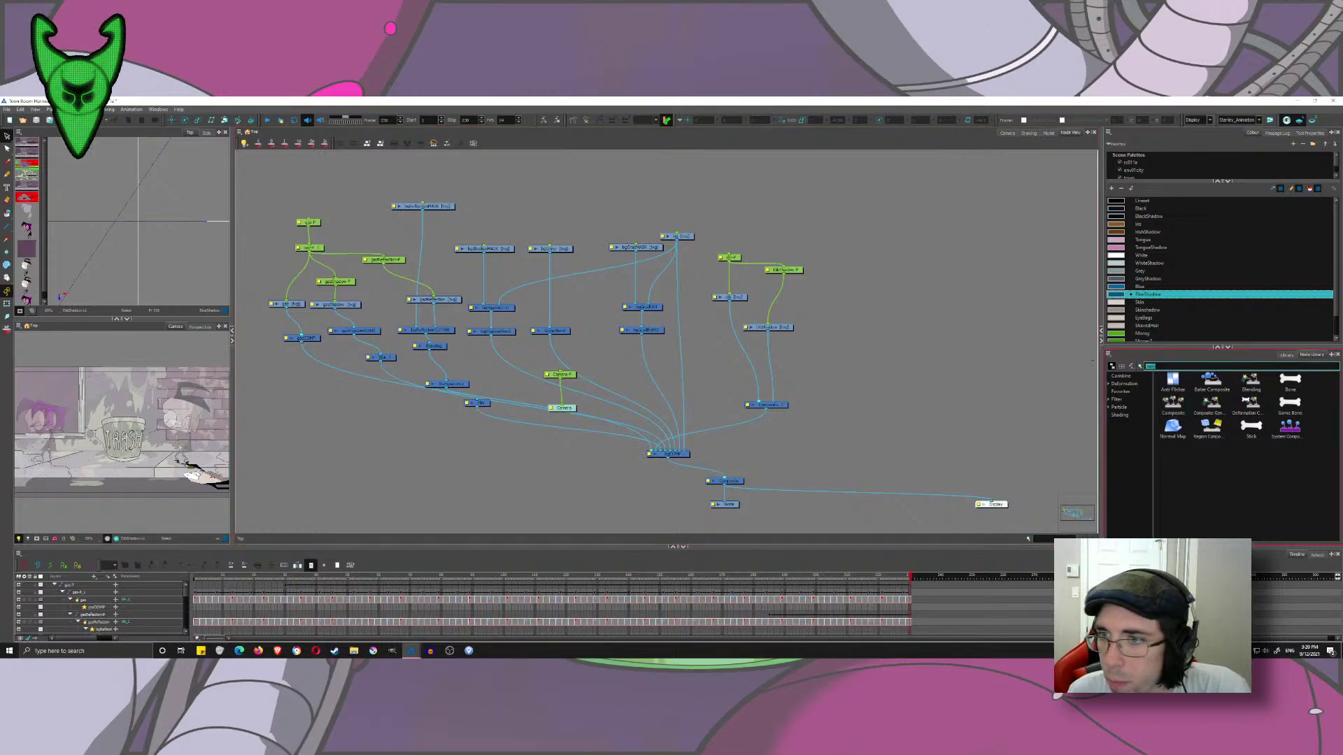
key("BackSpace")
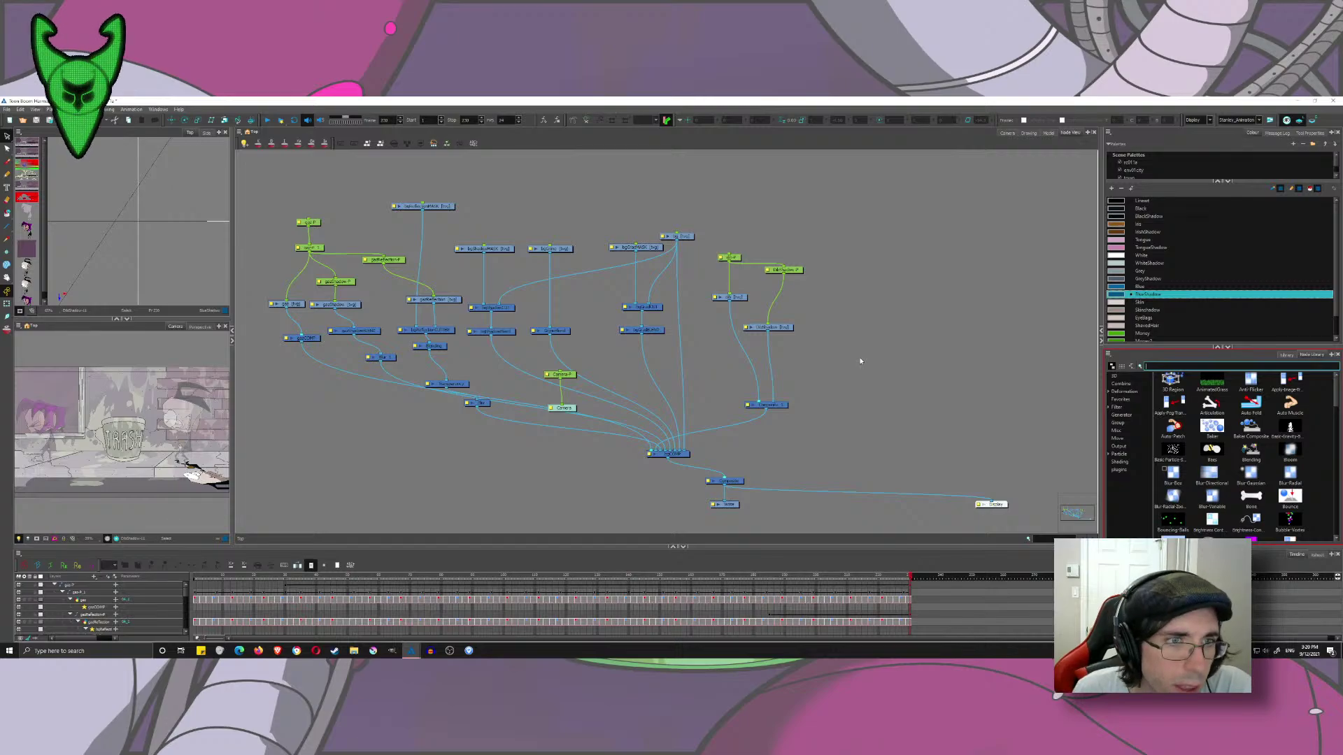
- View the purple-haired character's shadow in the Drawing view, and open the duplicated shadow layer's drawing
left_click(316, 305)
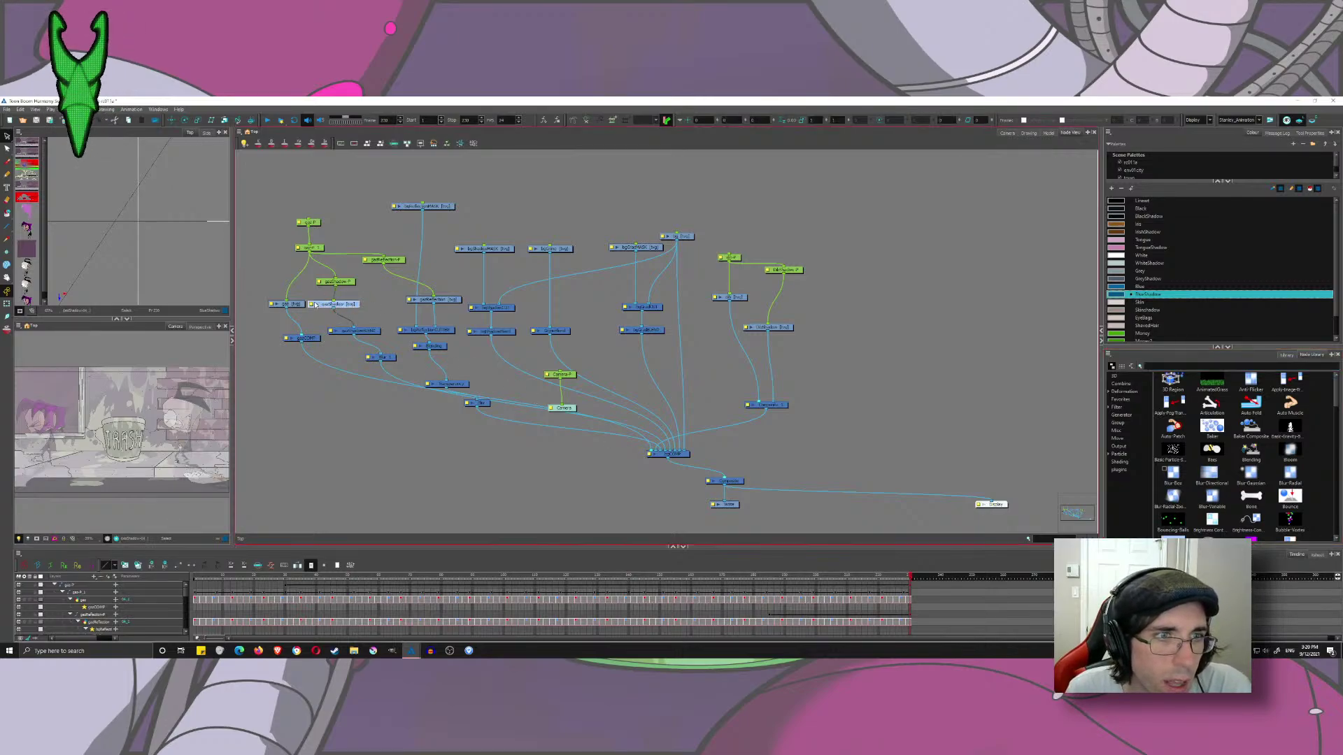
mouse_move(316, 308)
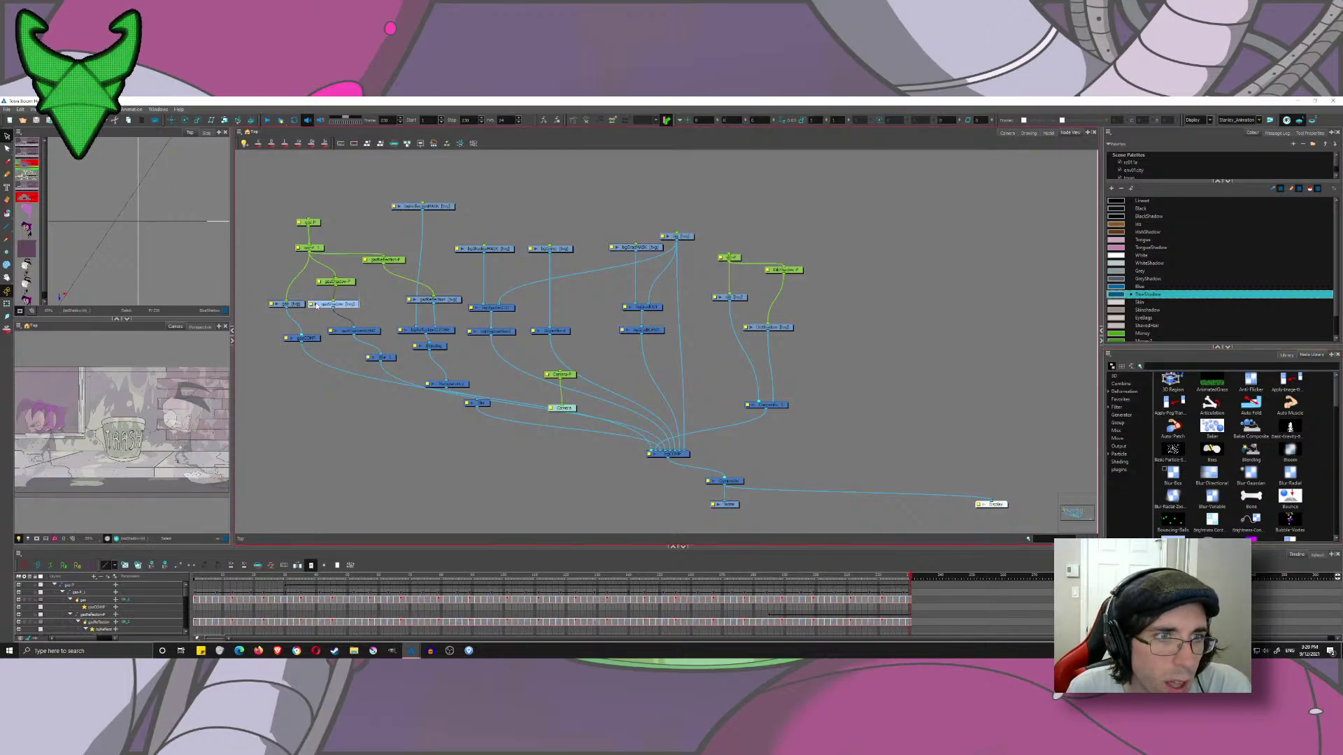
left_click(377, 340)
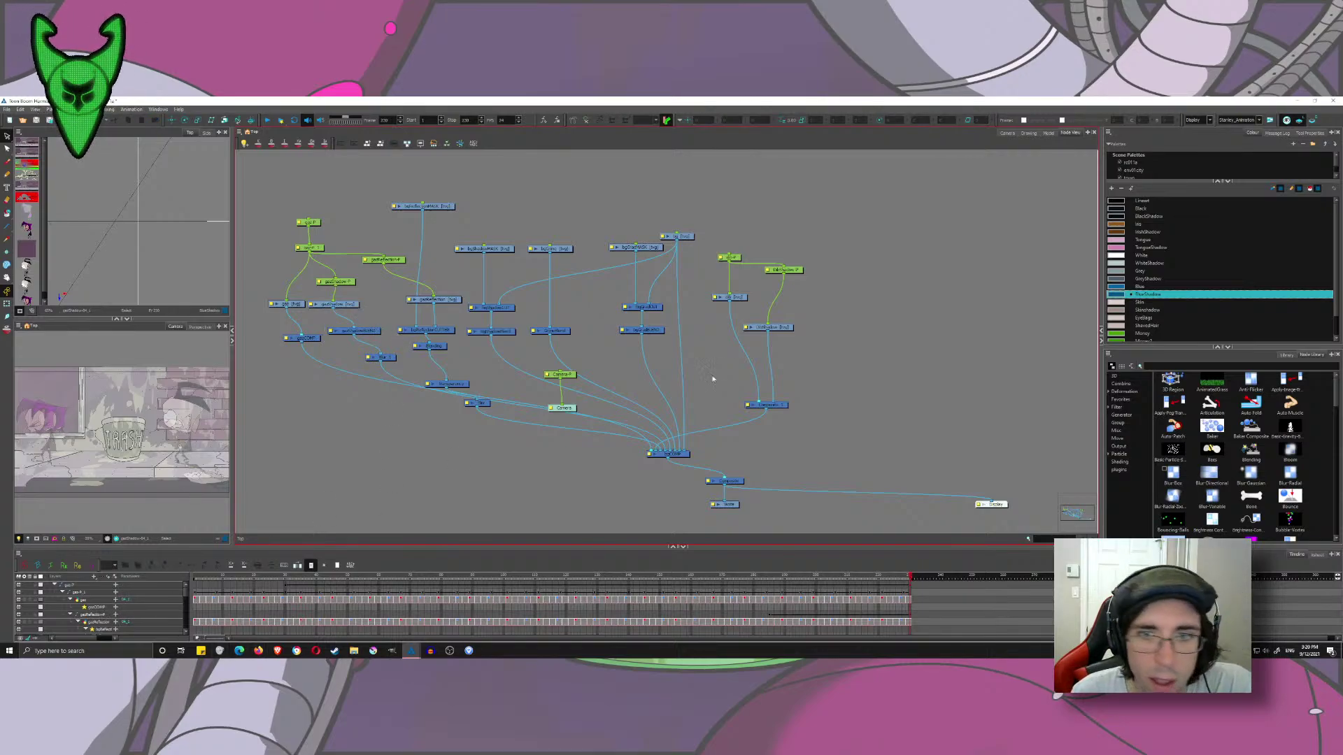
left_click(1027, 132)
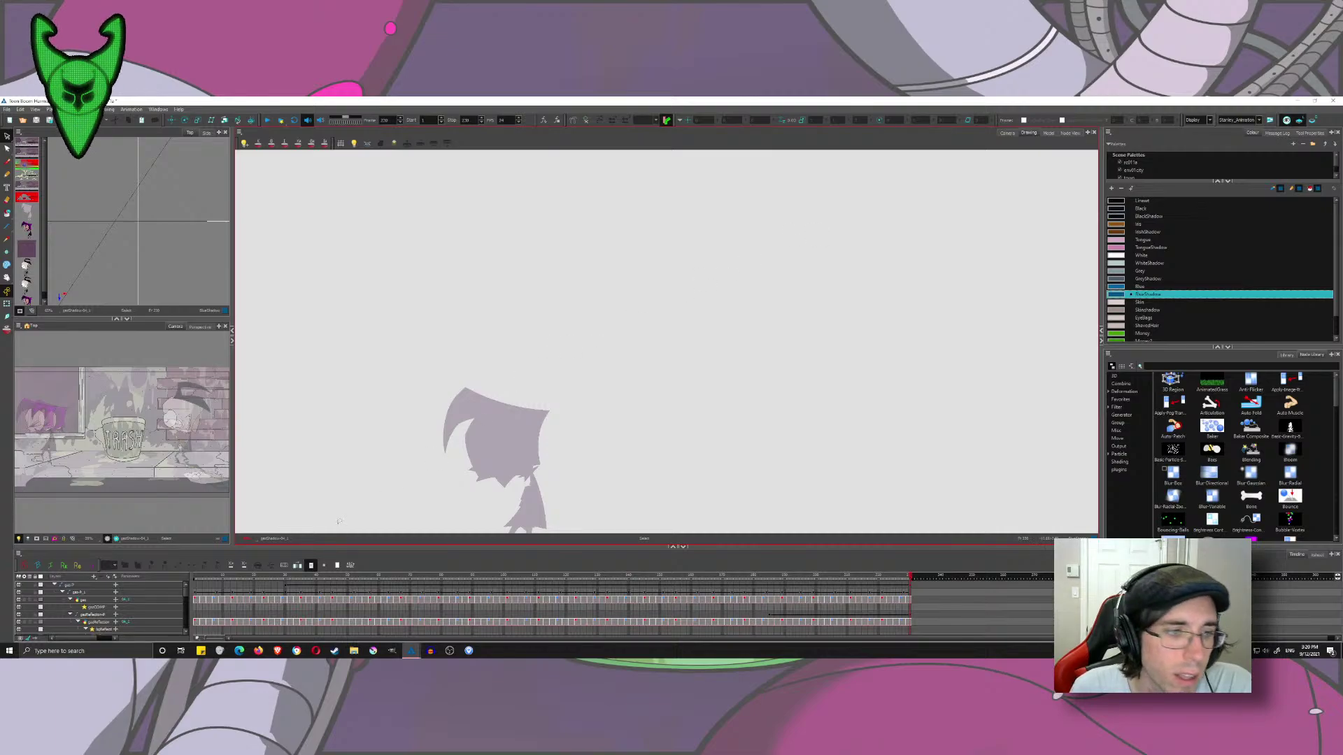
left_click_drag(187, 596, 186, 616)
left_click(91, 605)
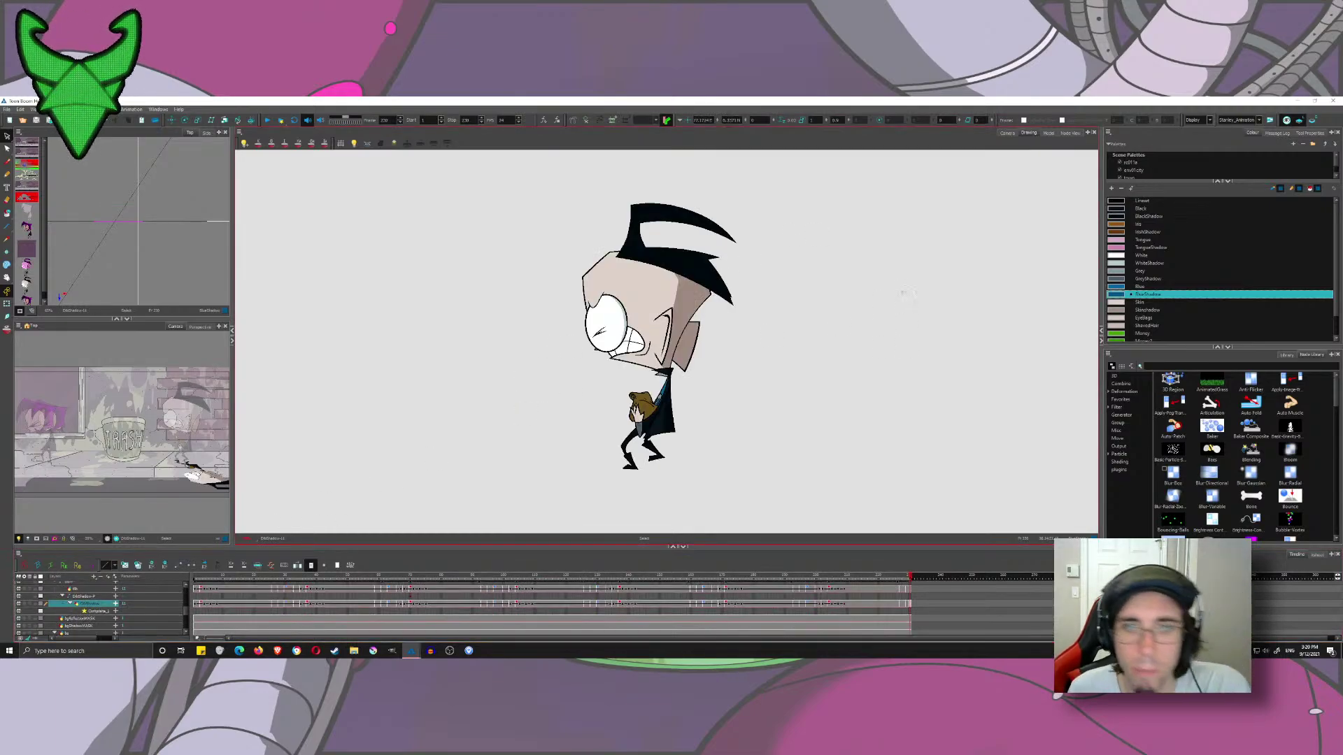
- Pick up the flat shadow colour from the purple-haired character's shadow drawing with the Dropper, for use on the duplicated shadow layer
key("ctrl+a")
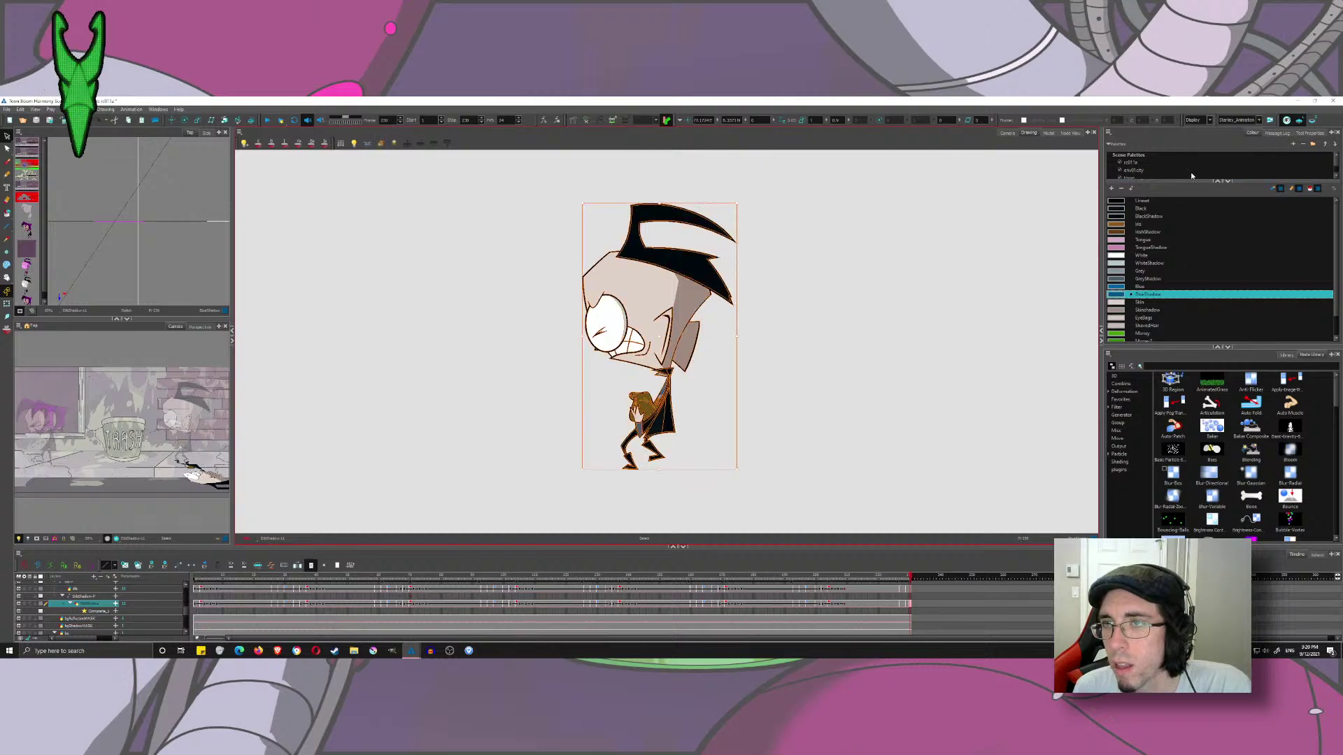
left_click_drag(1195, 181, 1189, 273)
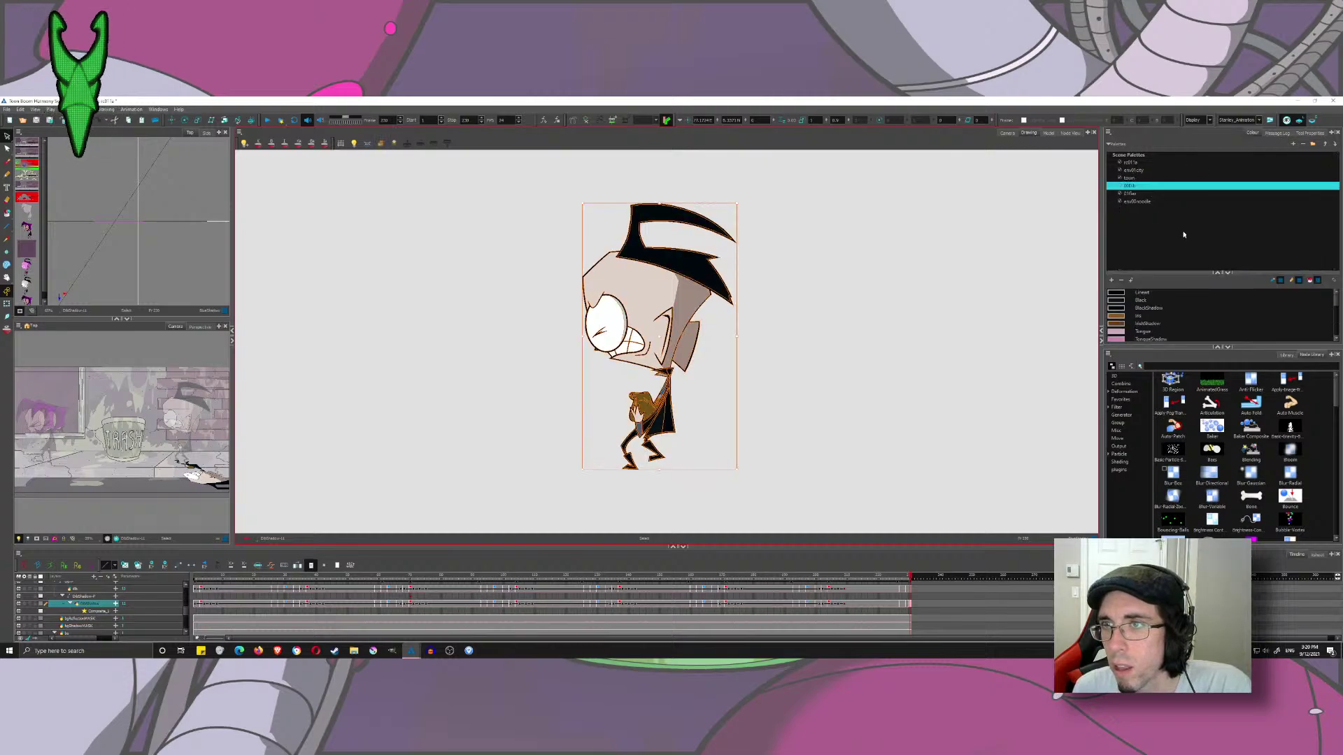
left_click(1140, 201)
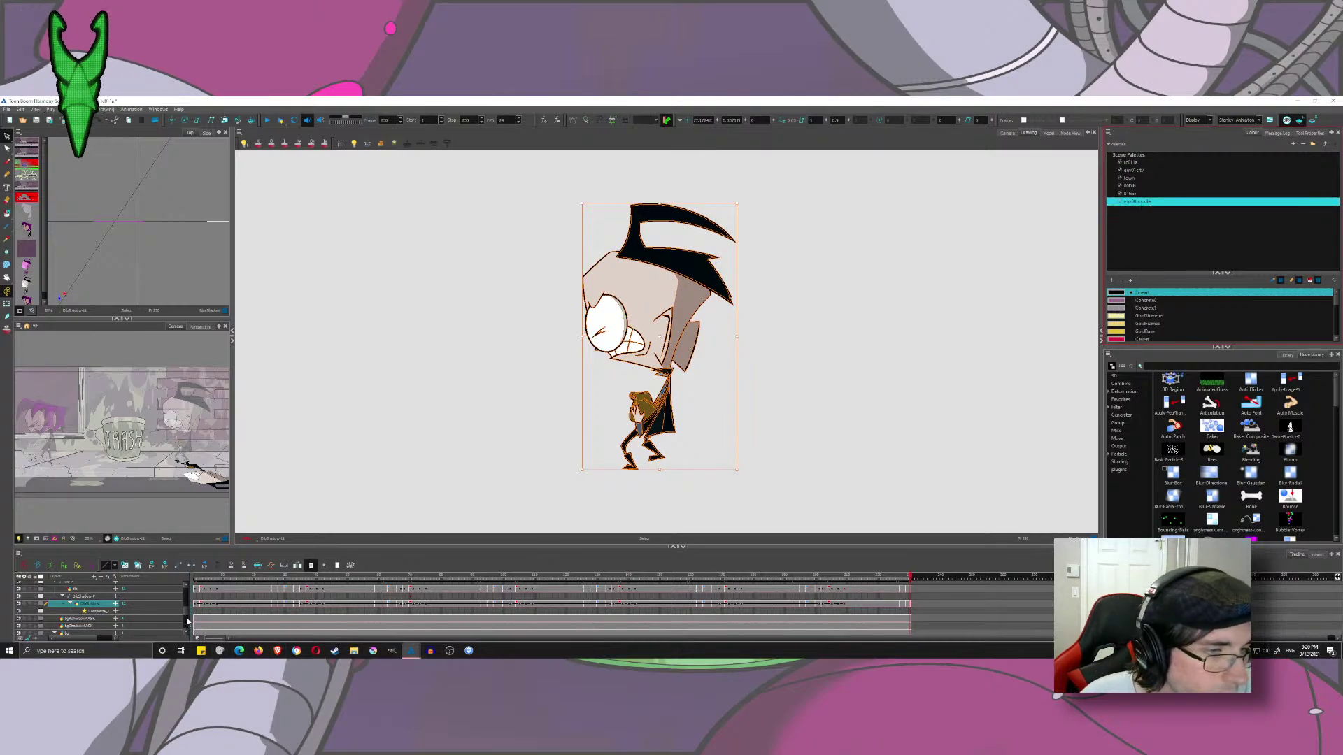
left_click_drag(186, 612, 189, 594)
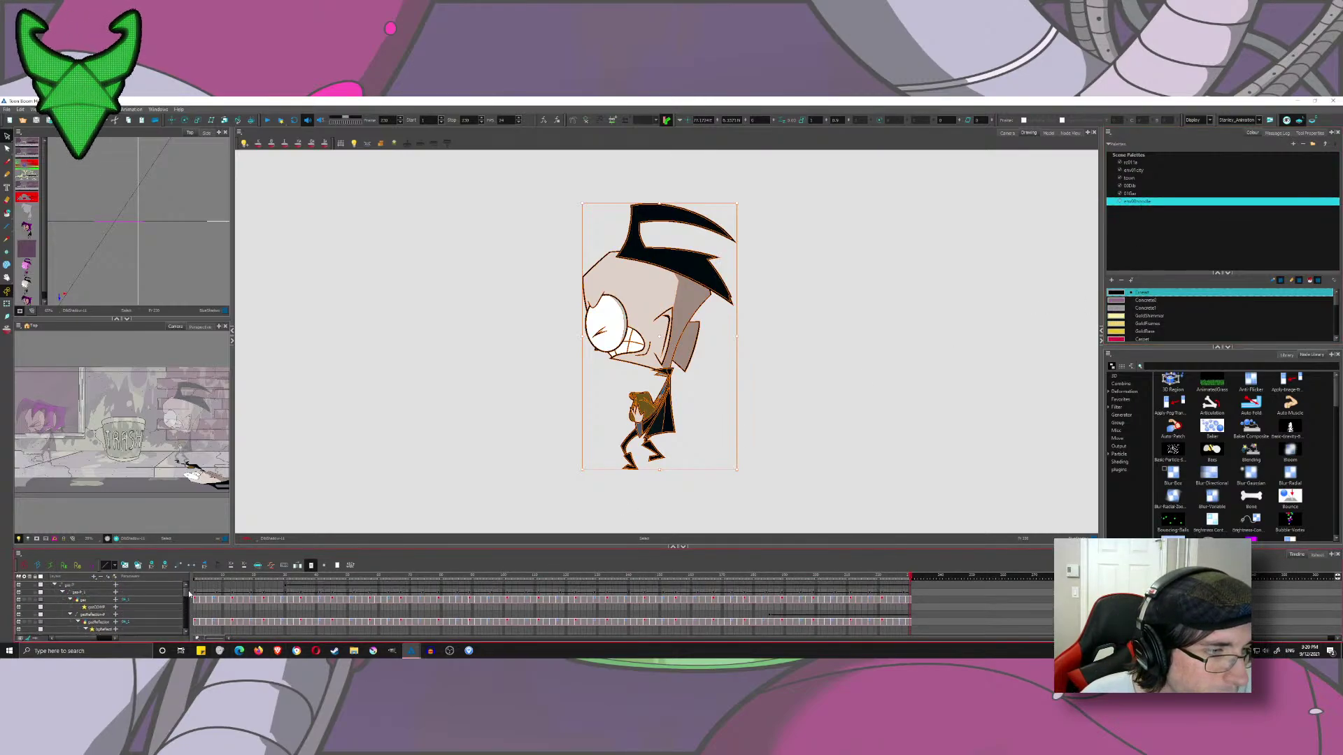
left_click(103, 601)
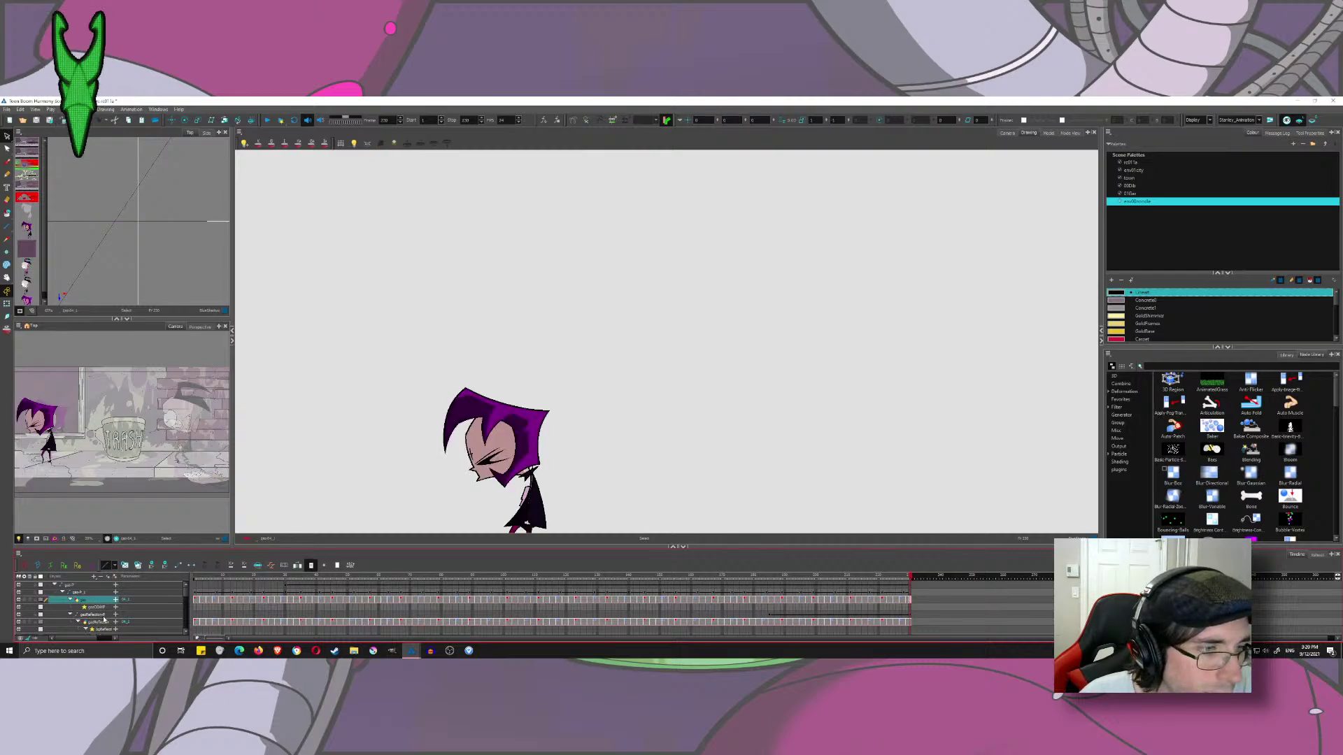
left_click(70, 615)
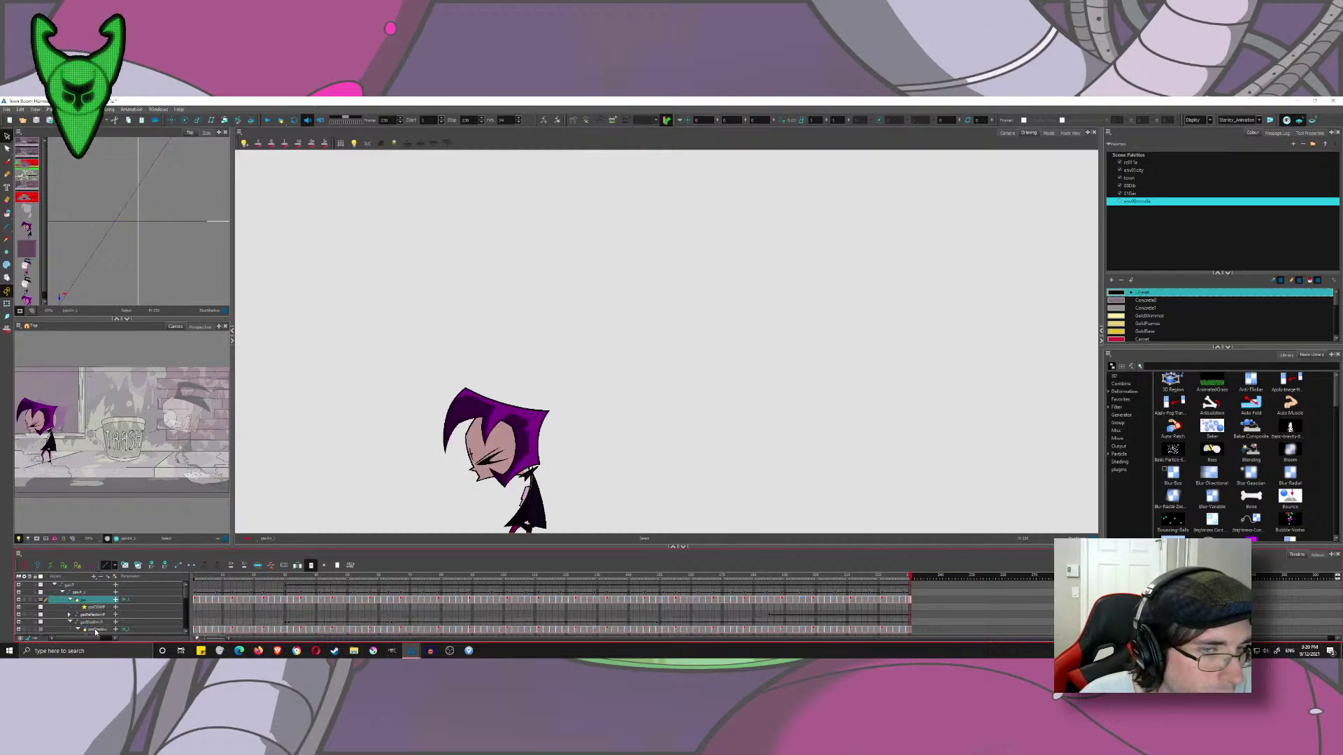
left_click(96, 631)
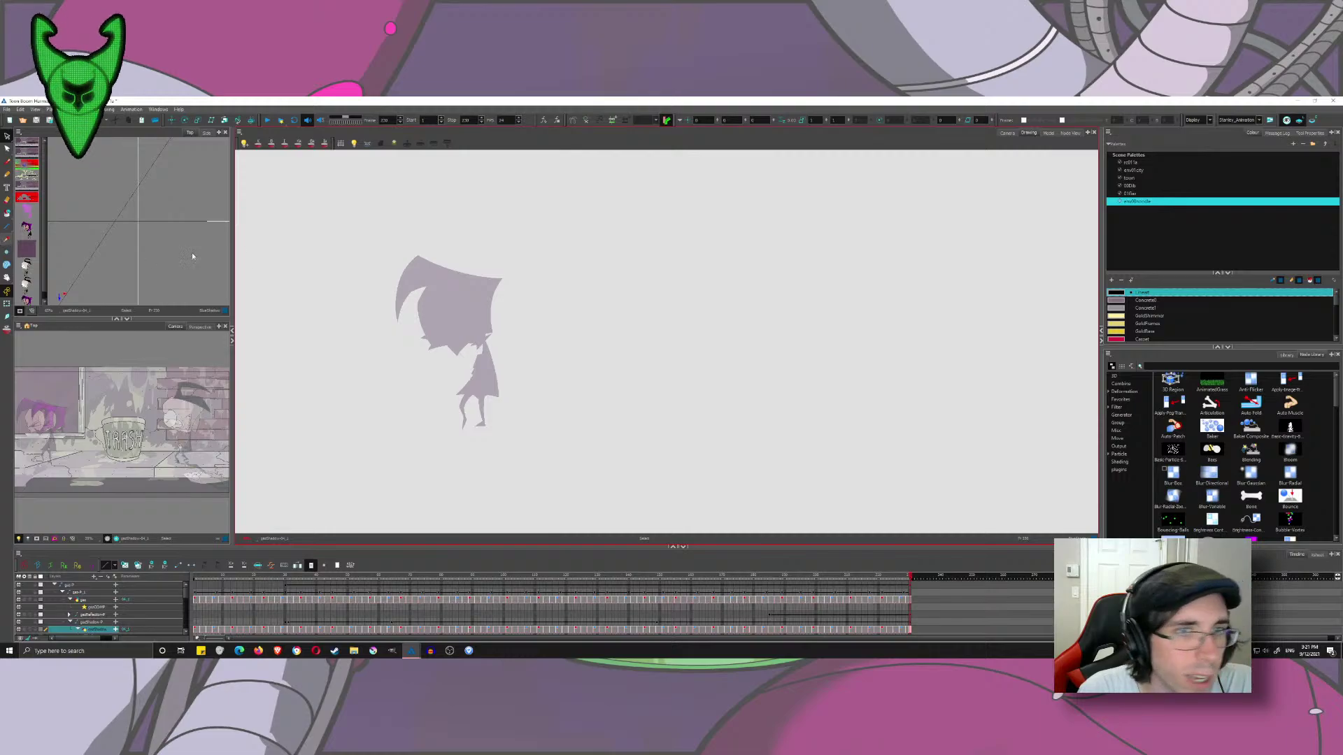
left_click(6, 240)
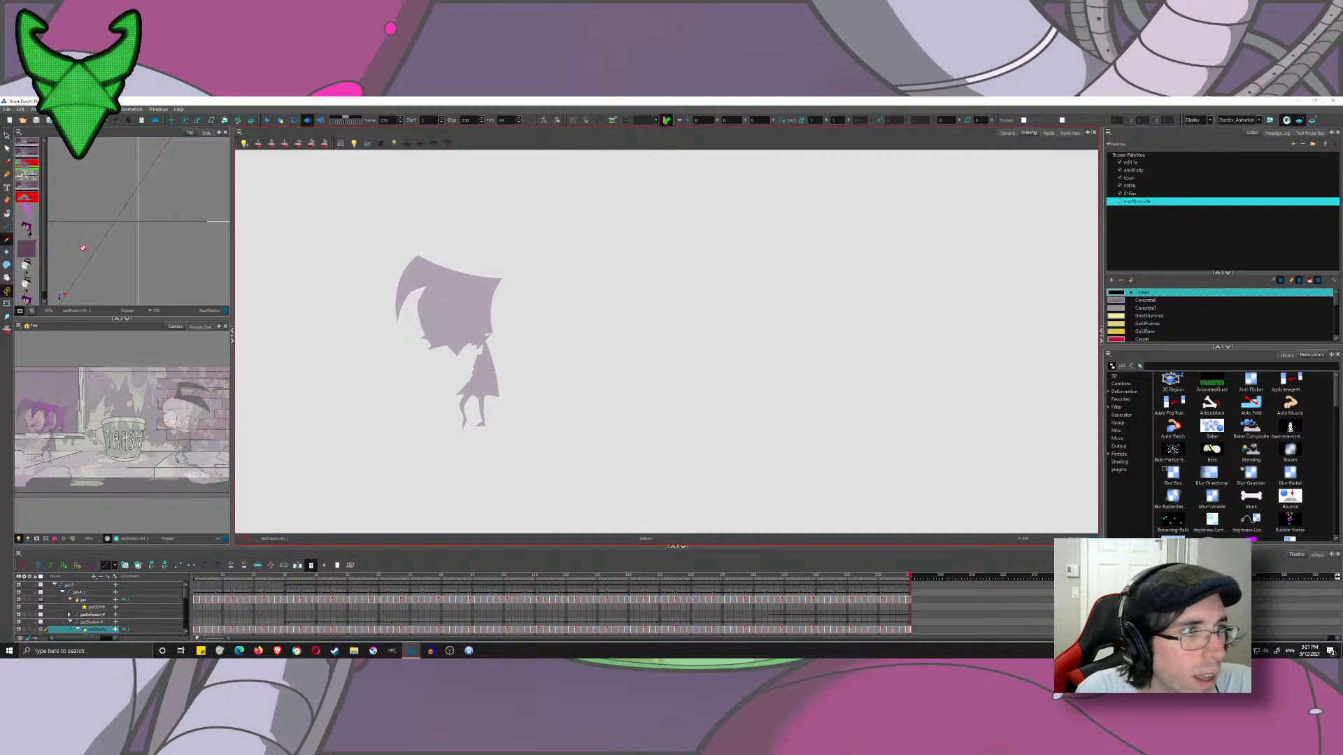
left_click(463, 292)
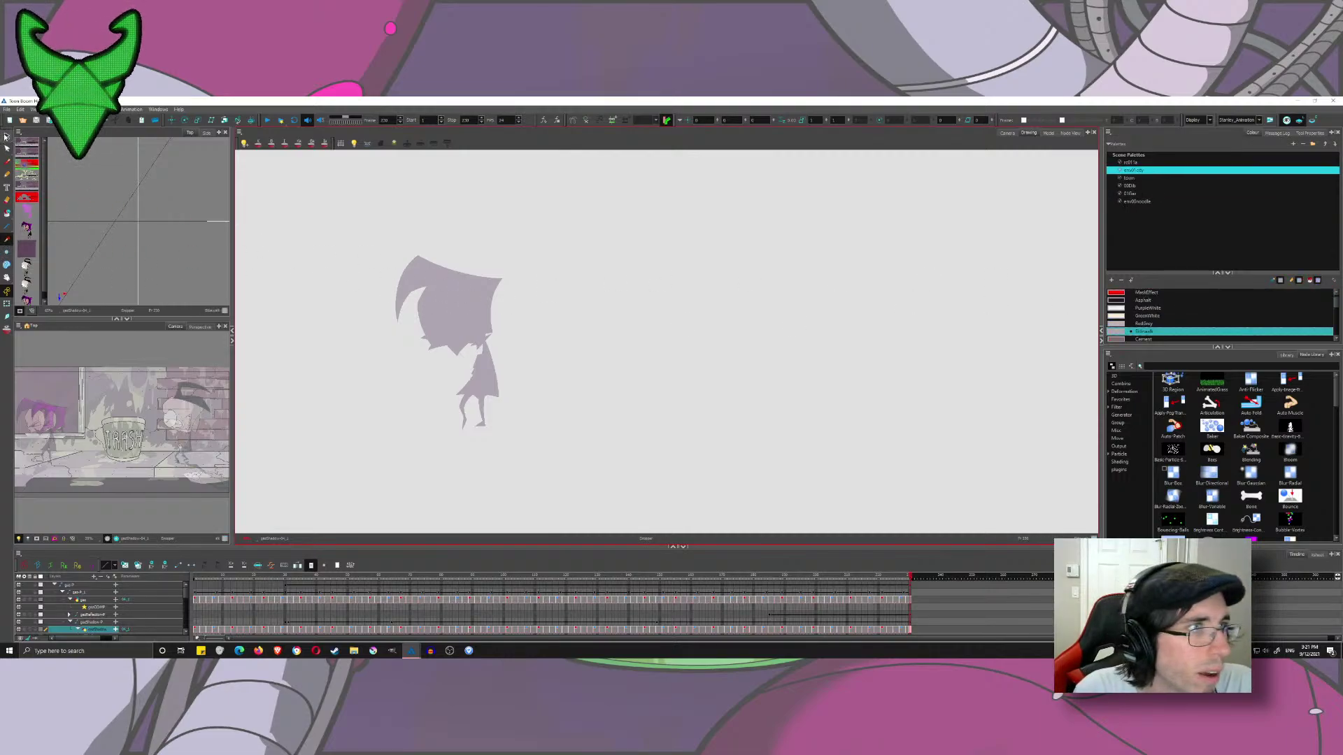
- Return to the duplicated shadow layer and recolour all artwork in its last two drawings with the sampled shadow colour
left_click_drag(186, 594, 188, 611)
left_click(117, 604)
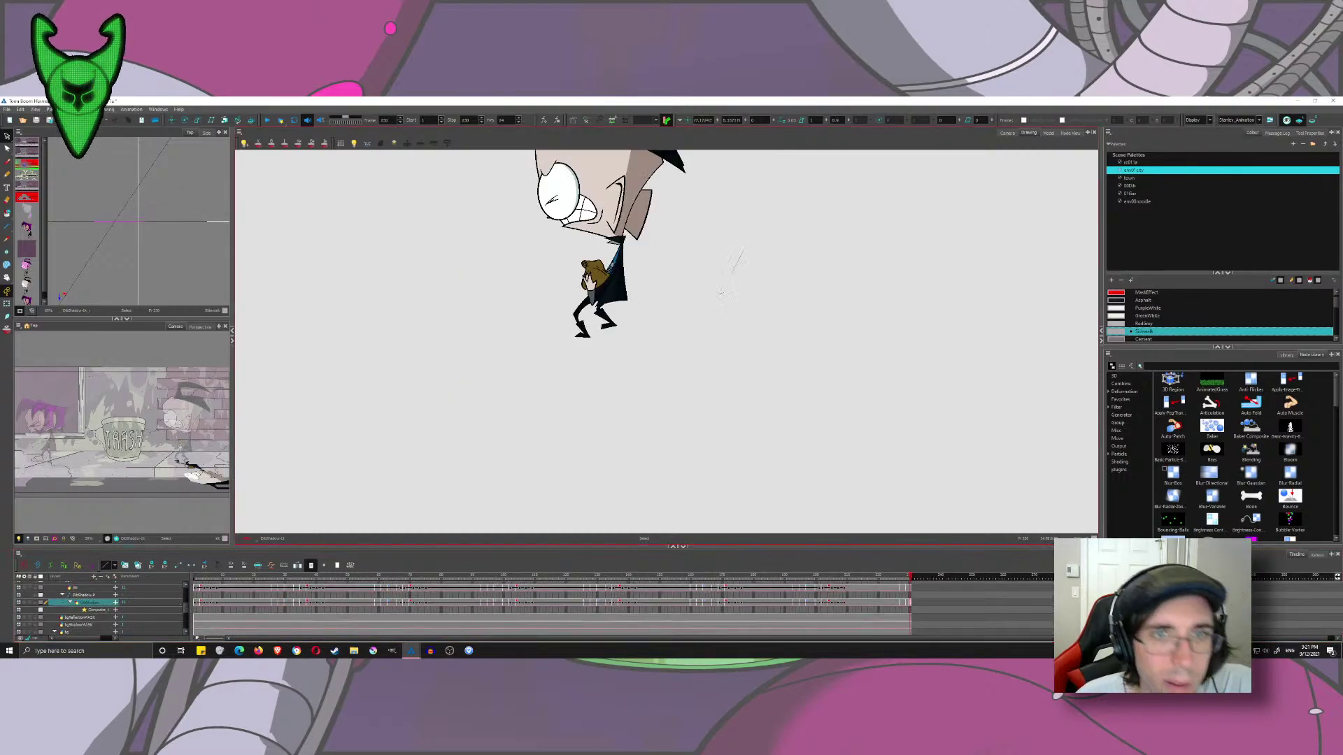
left_click(1114, 333)
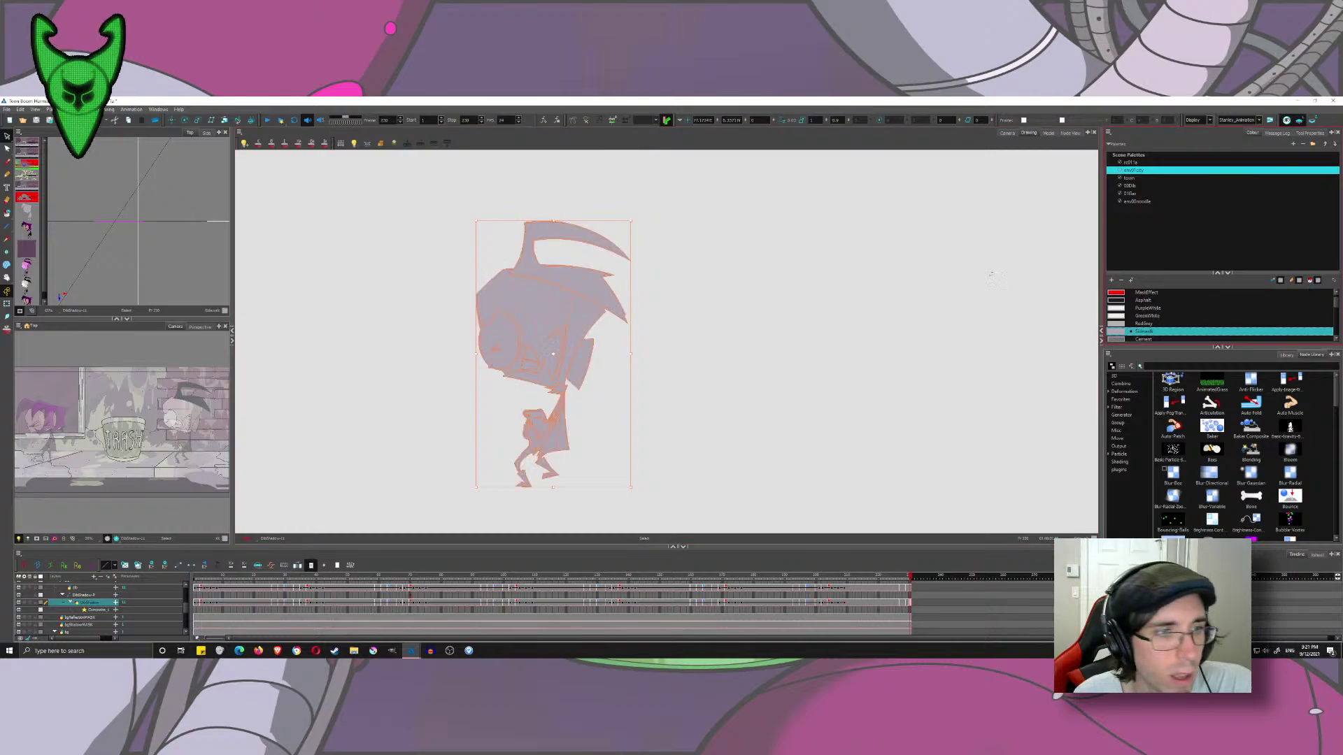
left_click(990, 275)
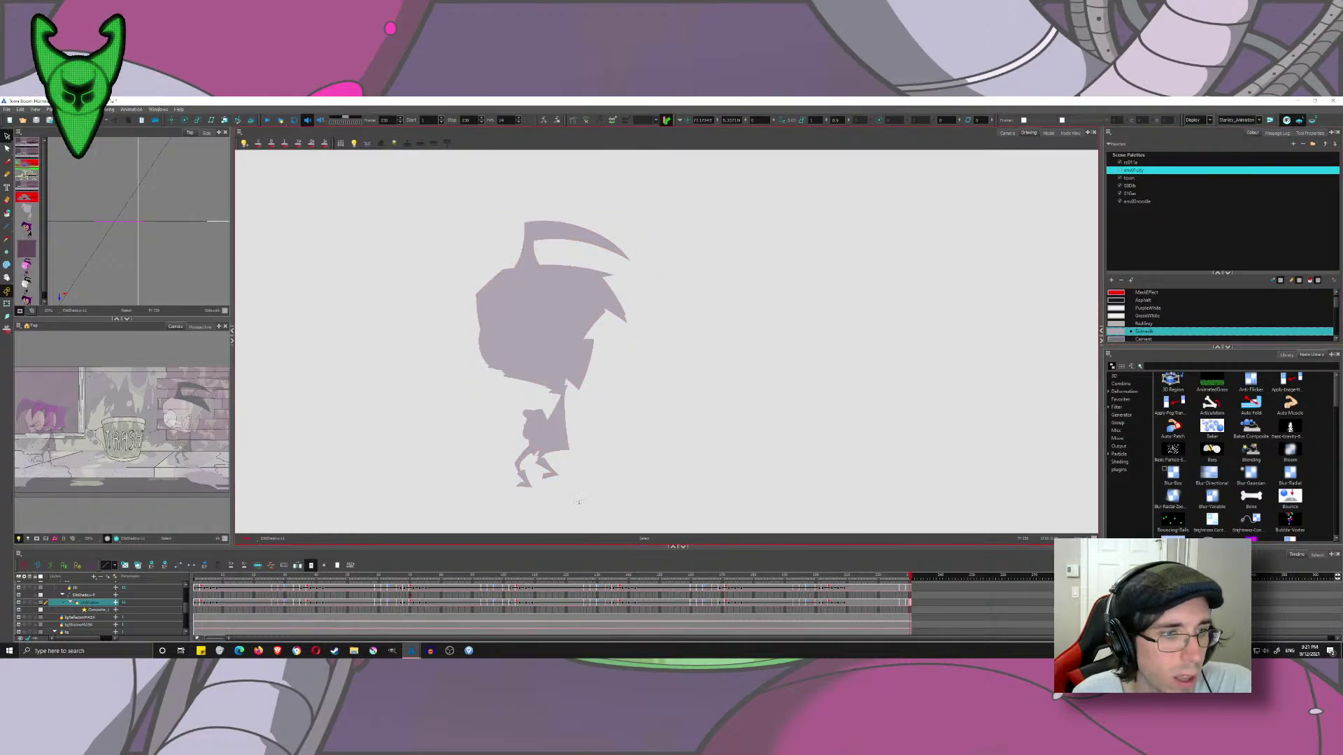
left_click(901, 578)
left_click(972, 416)
key("ctrl+a")
left_click(1114, 333)
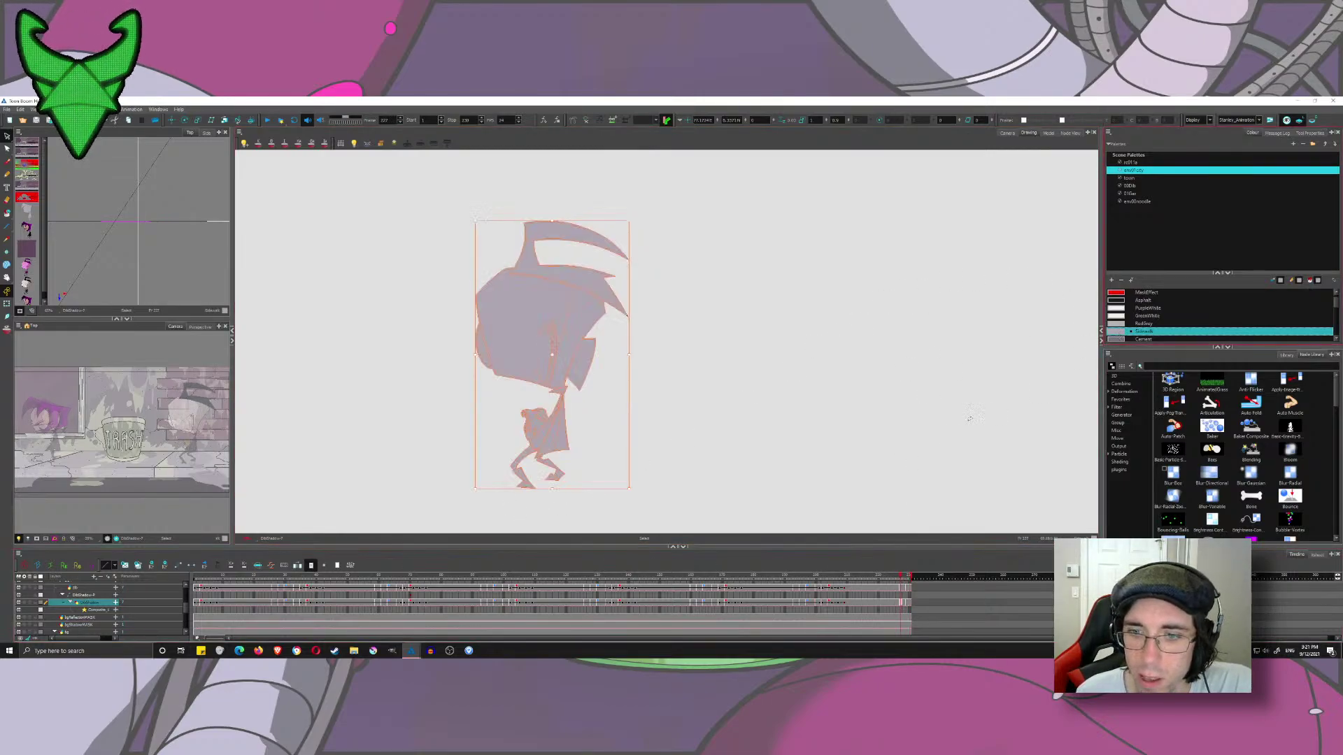
left_click(971, 418)
- Working backwards along the timeline, fill the next two coloured drawings of the duplicated shadow layer with the shadow colour
left_click(862, 579)
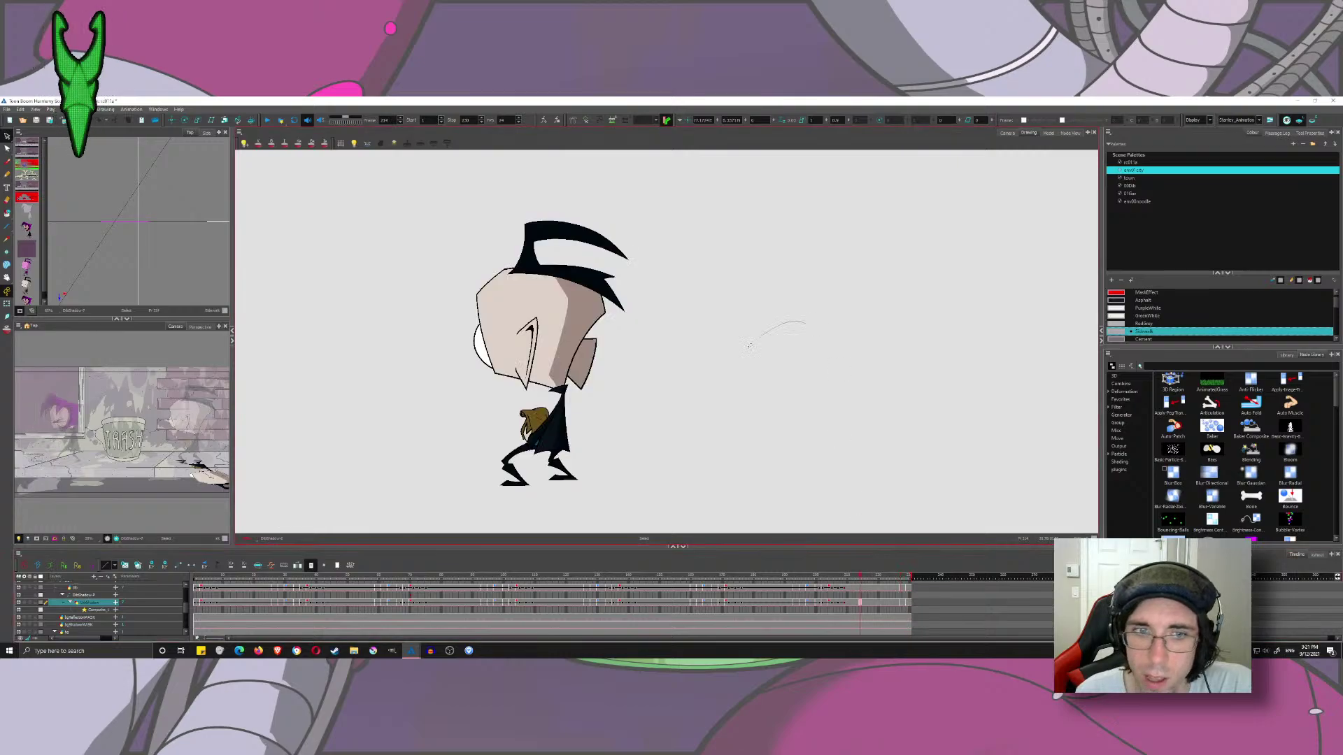
left_click(1114, 332)
left_click(953, 374)
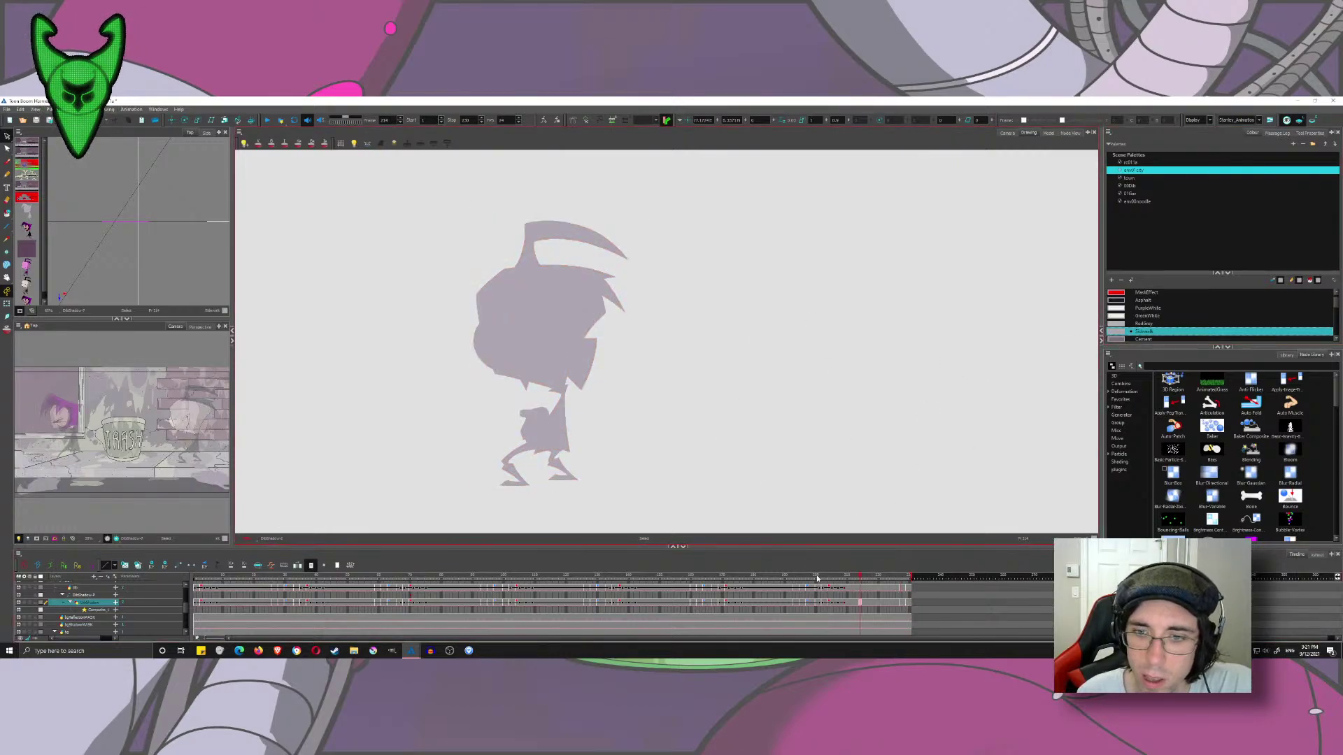
left_click(826, 579)
left_click(969, 409)
key("ctrl+a")
left_click(1113, 332)
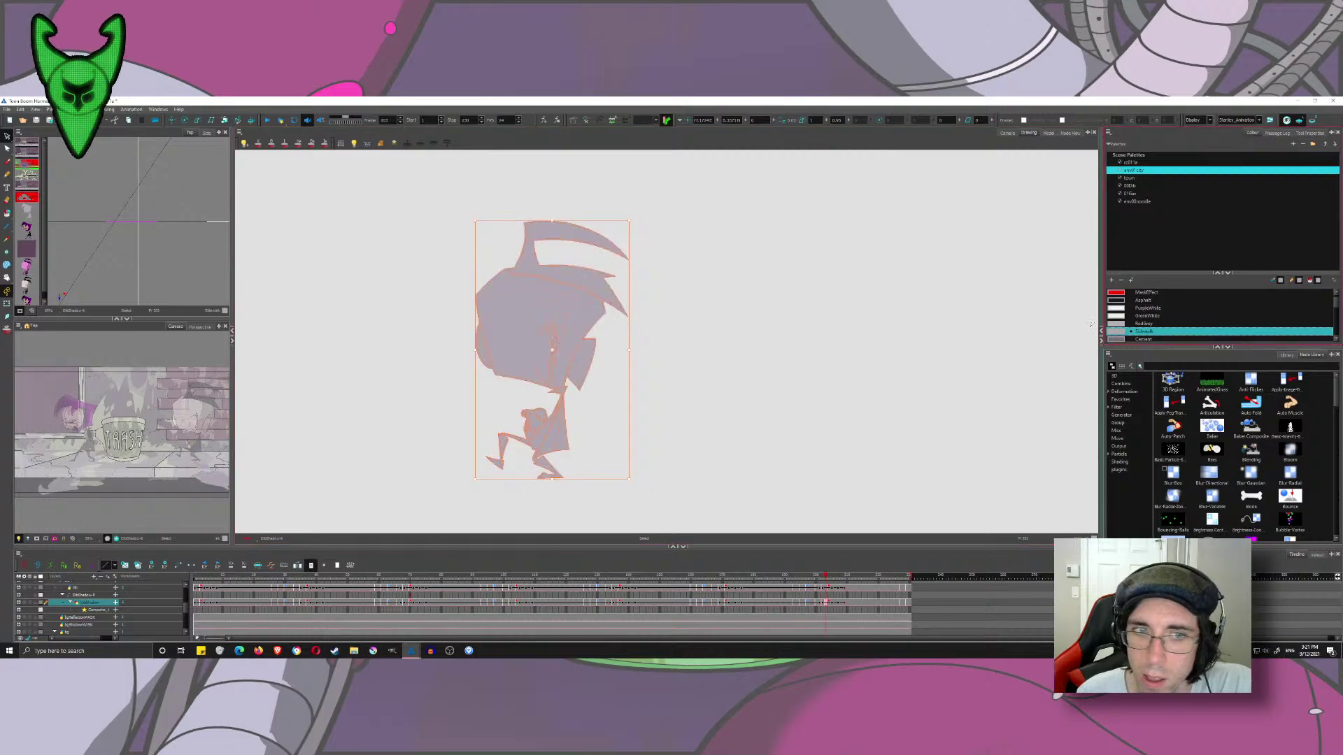
left_click(961, 413)
- Recolour the two walk drawings just before the last filled one on the duplicated shadow layer as flat shadow silhouettes
left_click(817, 588)
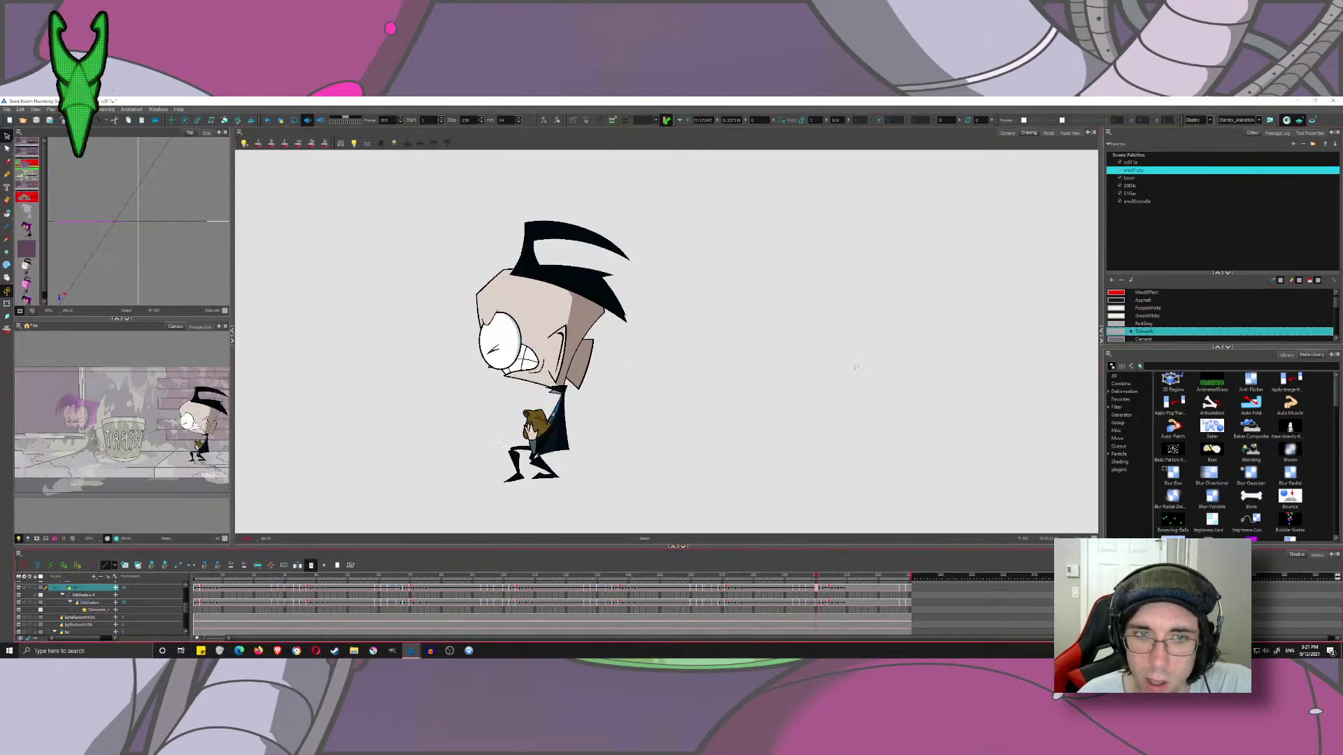
left_click(819, 603)
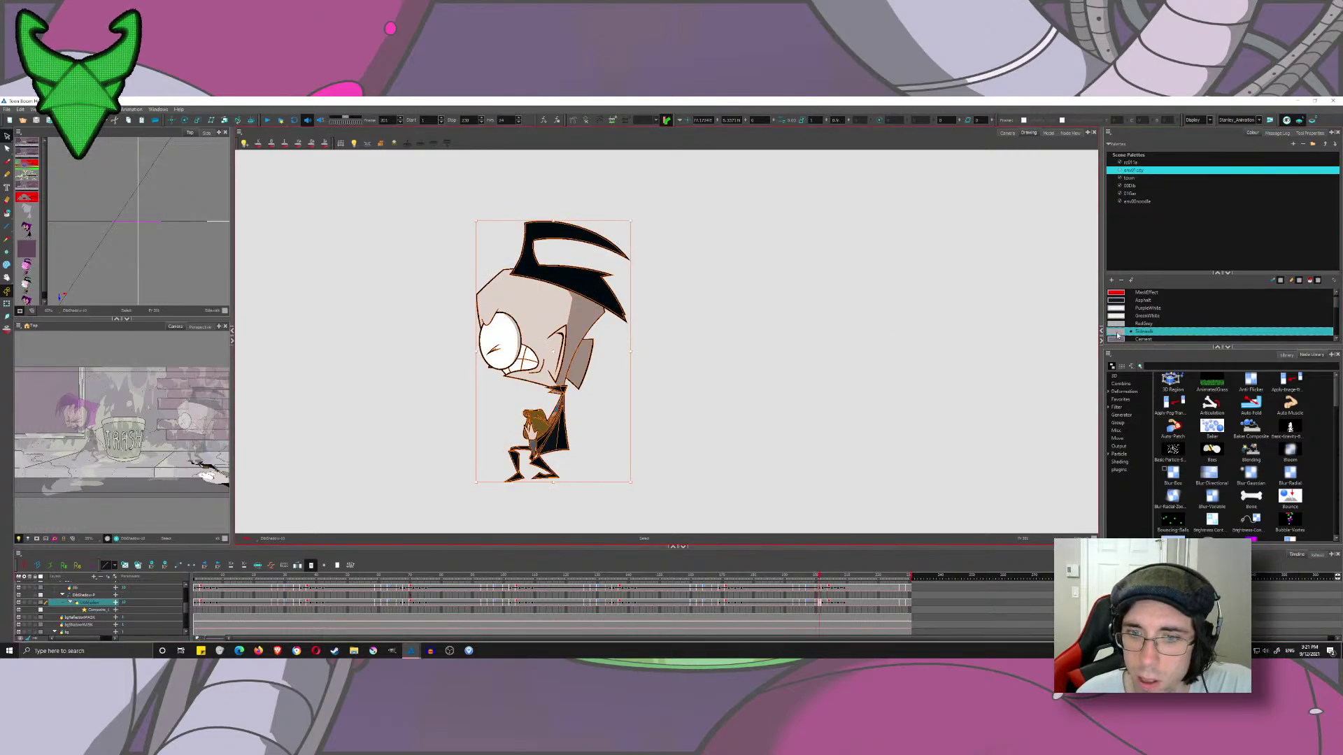
left_click(1117, 333)
left_click(968, 447)
left_click(814, 603)
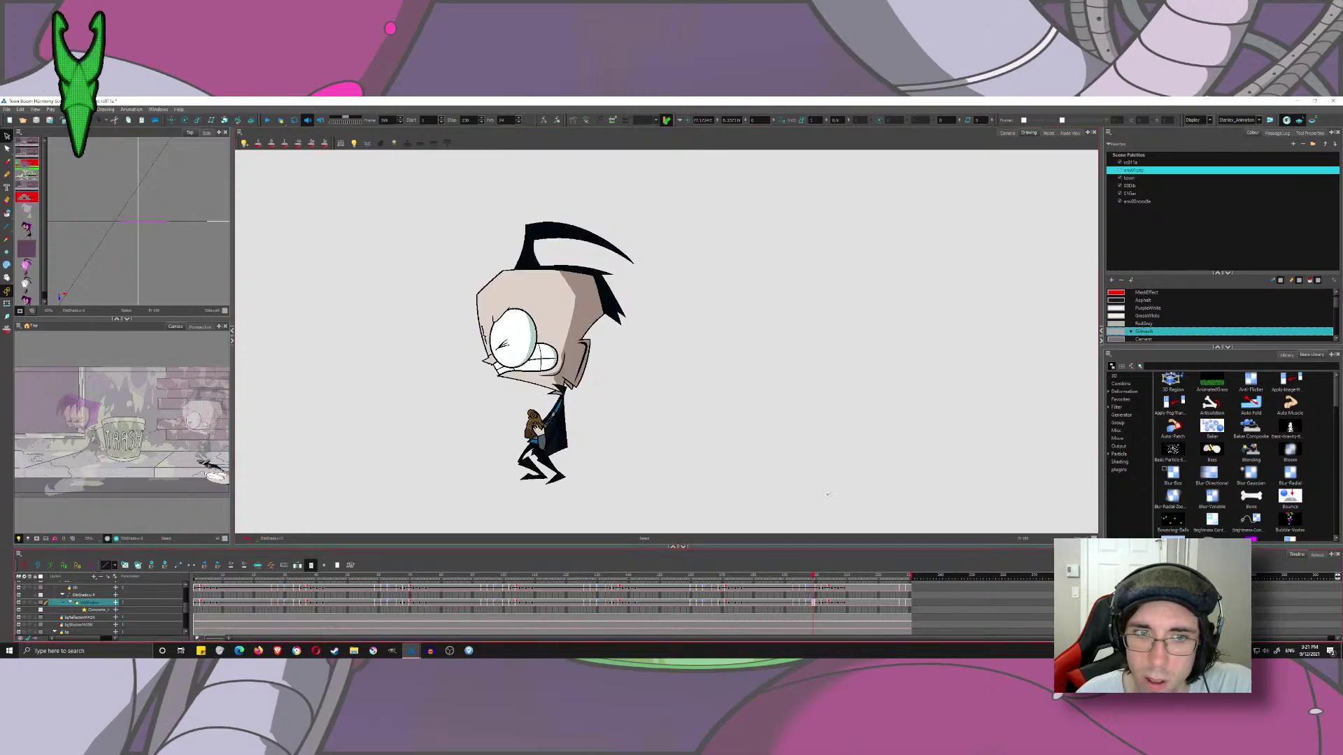
left_click(1119, 335)
left_click(867, 483)
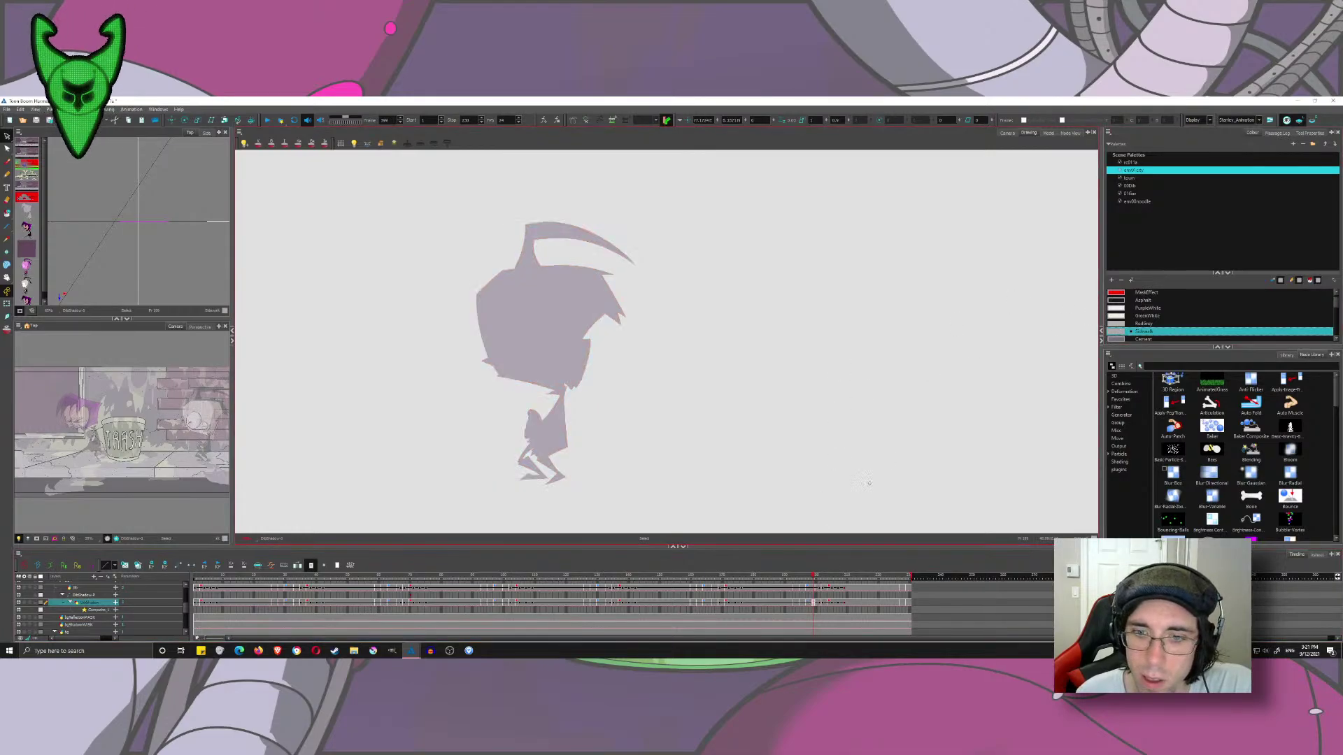
- Continue backwards through the duplicated shadow layer's walk cycle, filling four more full-colour drawings with the shadow colour
left_click(803, 603)
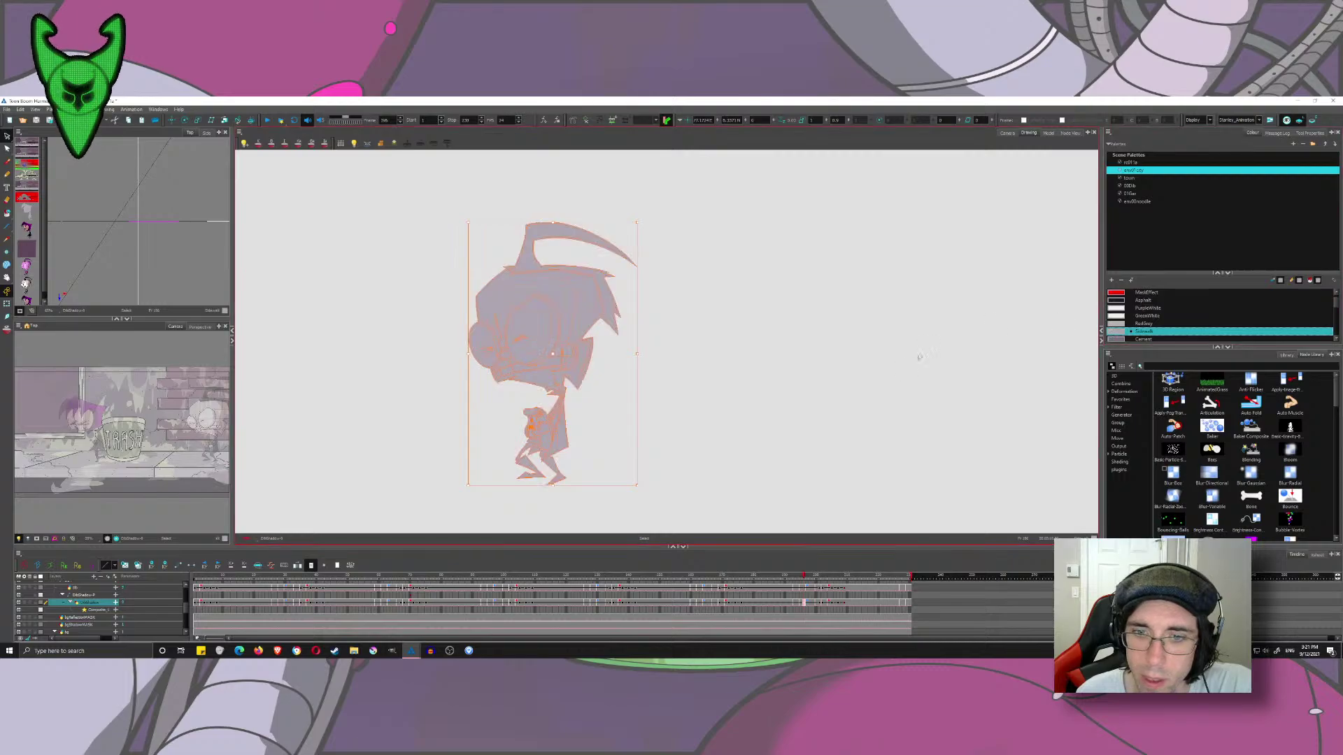
left_click(795, 603)
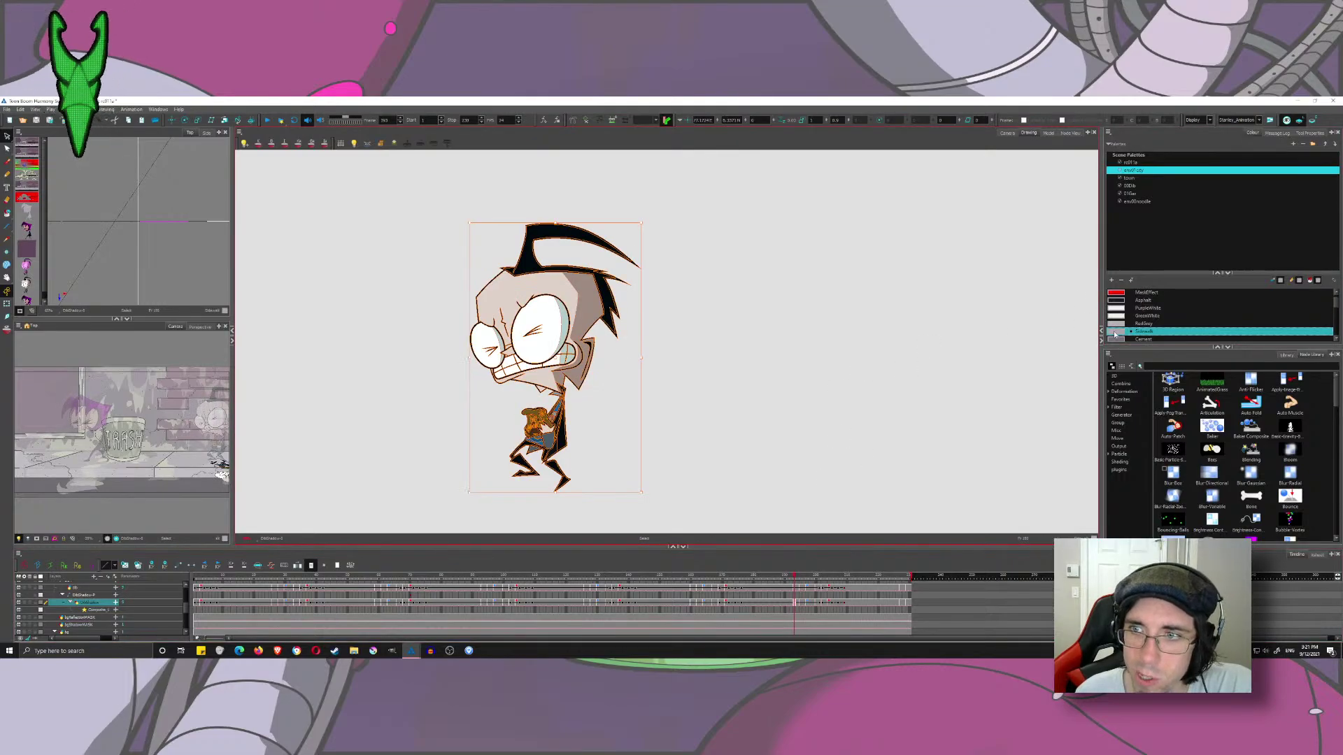
left_click(768, 603)
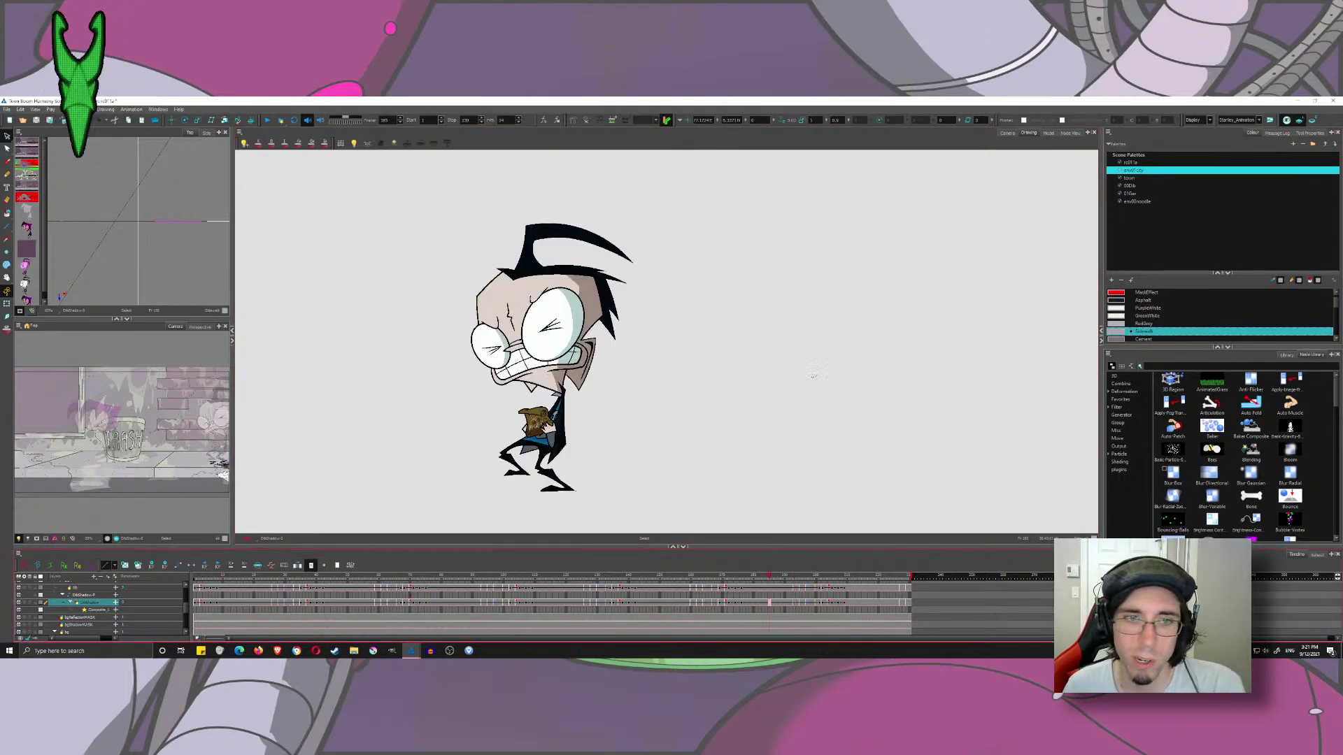
left_click(1115, 335)
left_click(722, 603)
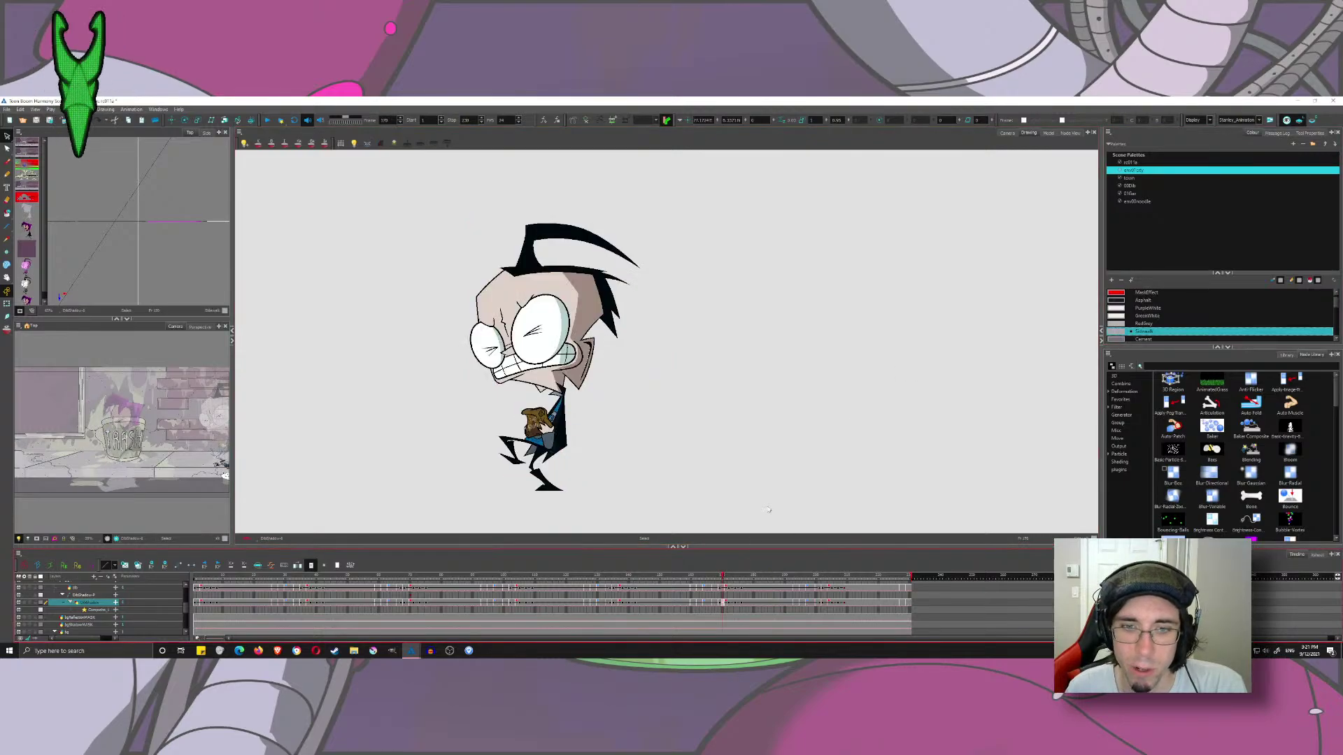
left_click(770, 510)
key("ctrl+a")
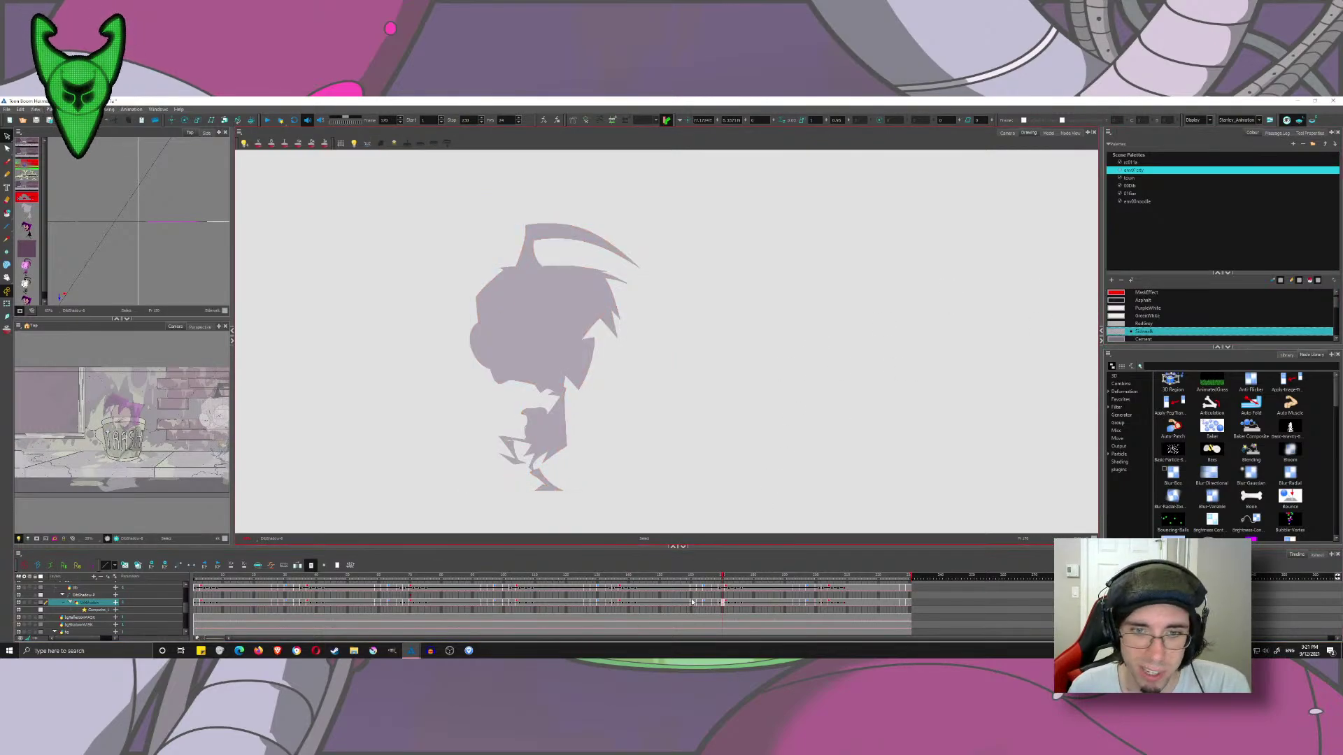
- Fill the remaining full-colour walk drawings with the shadow colour, and scrub the timeline to check that every pose is recoloured
left_click(717, 603)
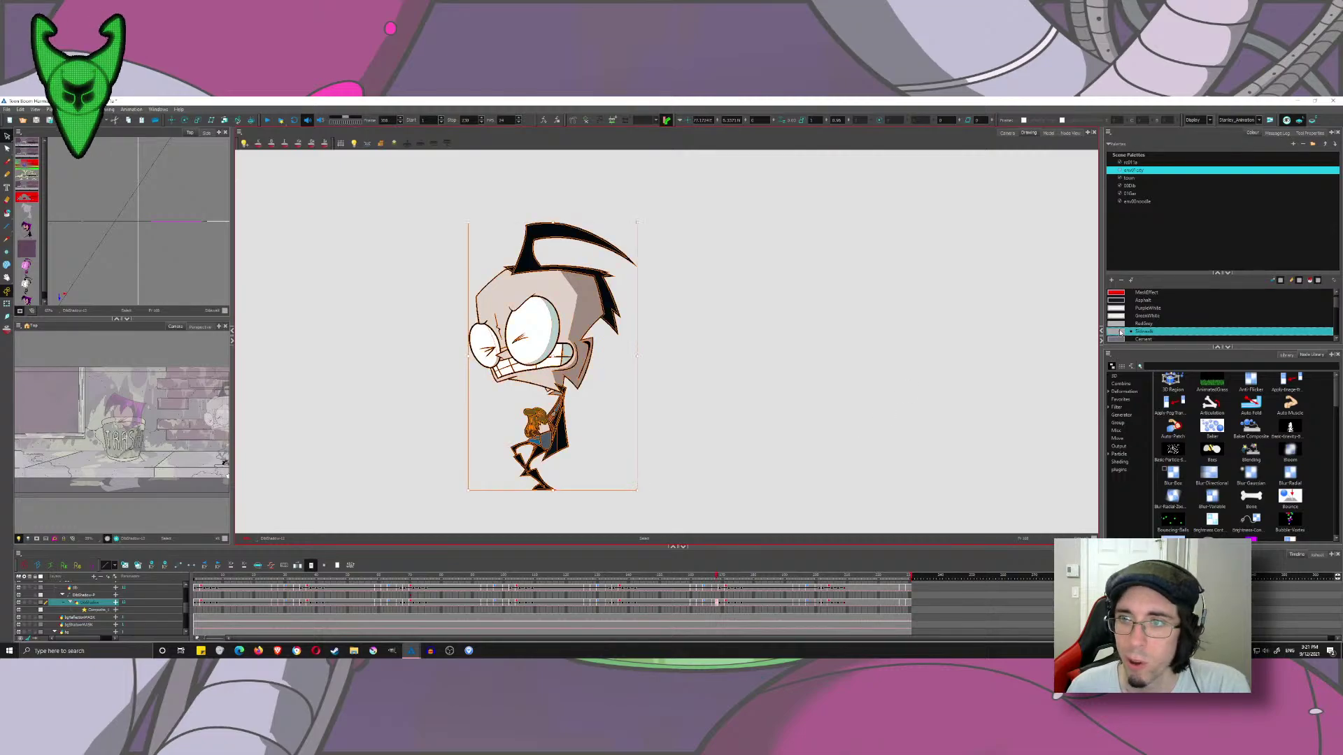
left_click(708, 603)
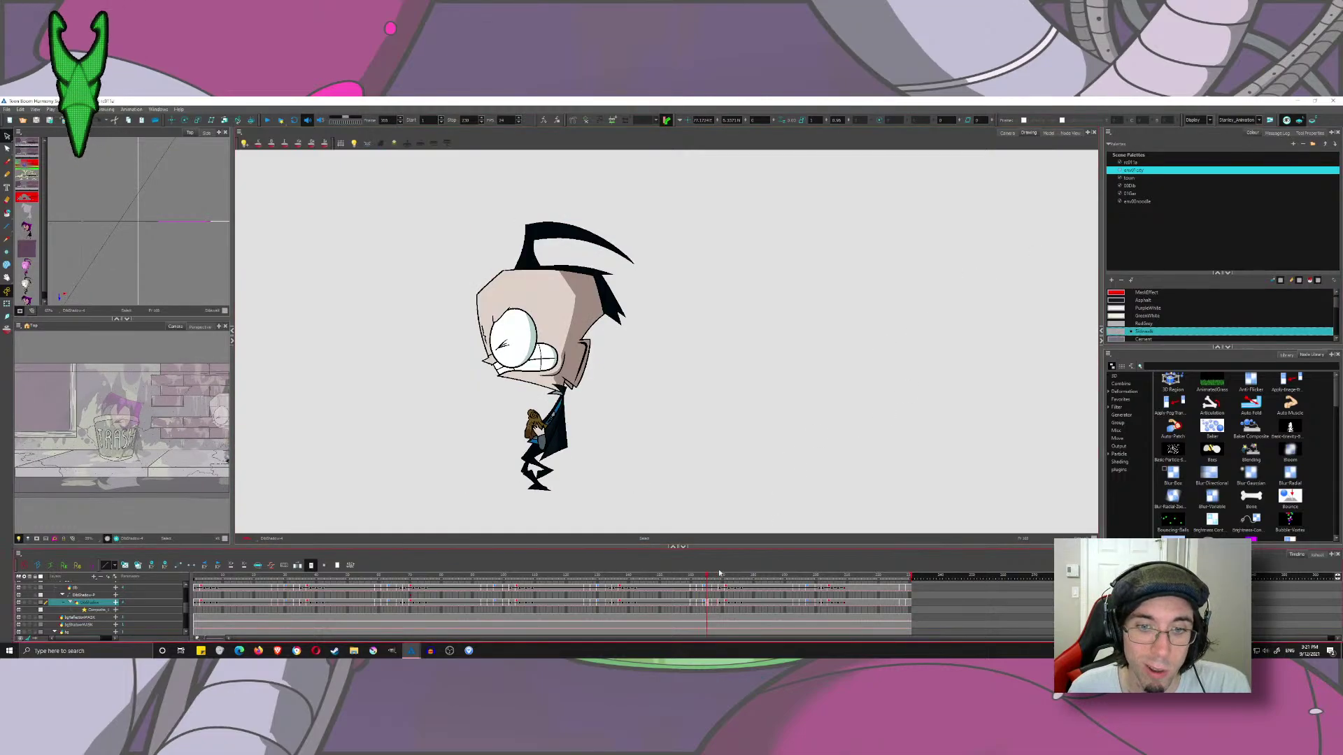
left_click(698, 603)
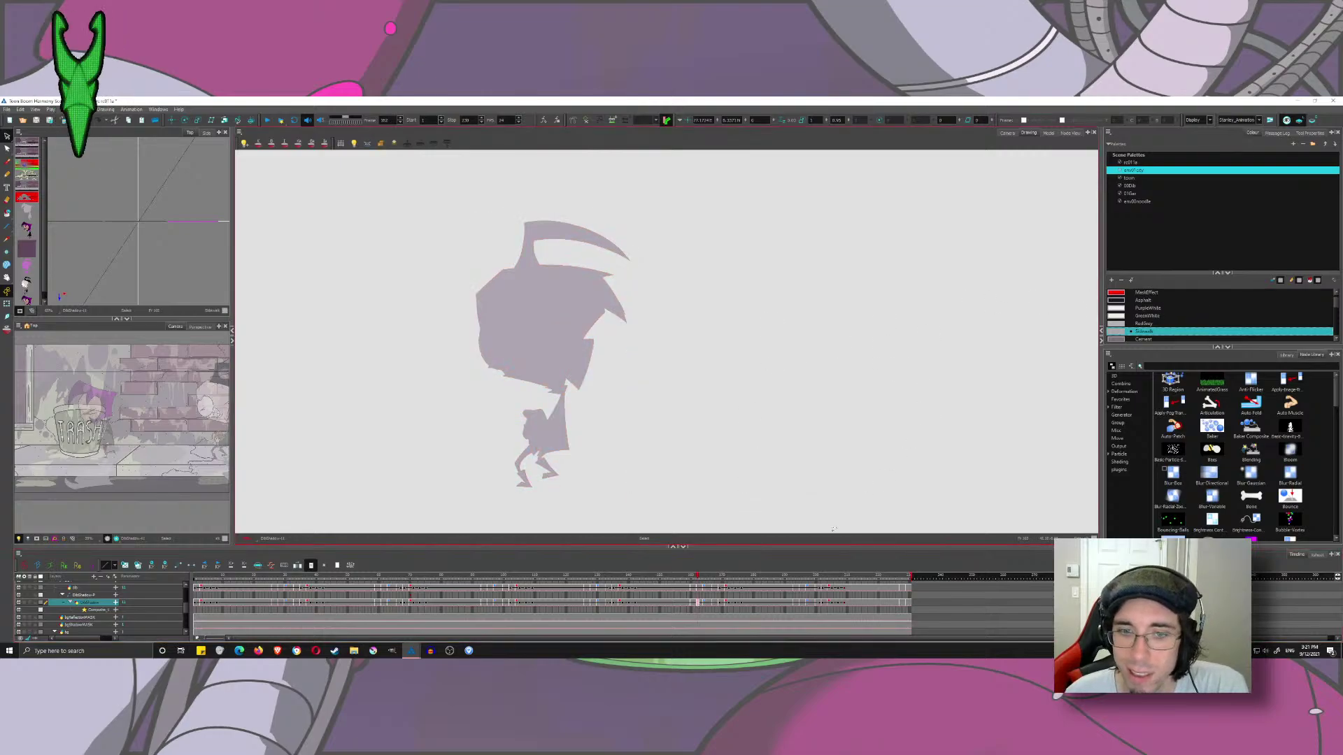
left_click(781, 586)
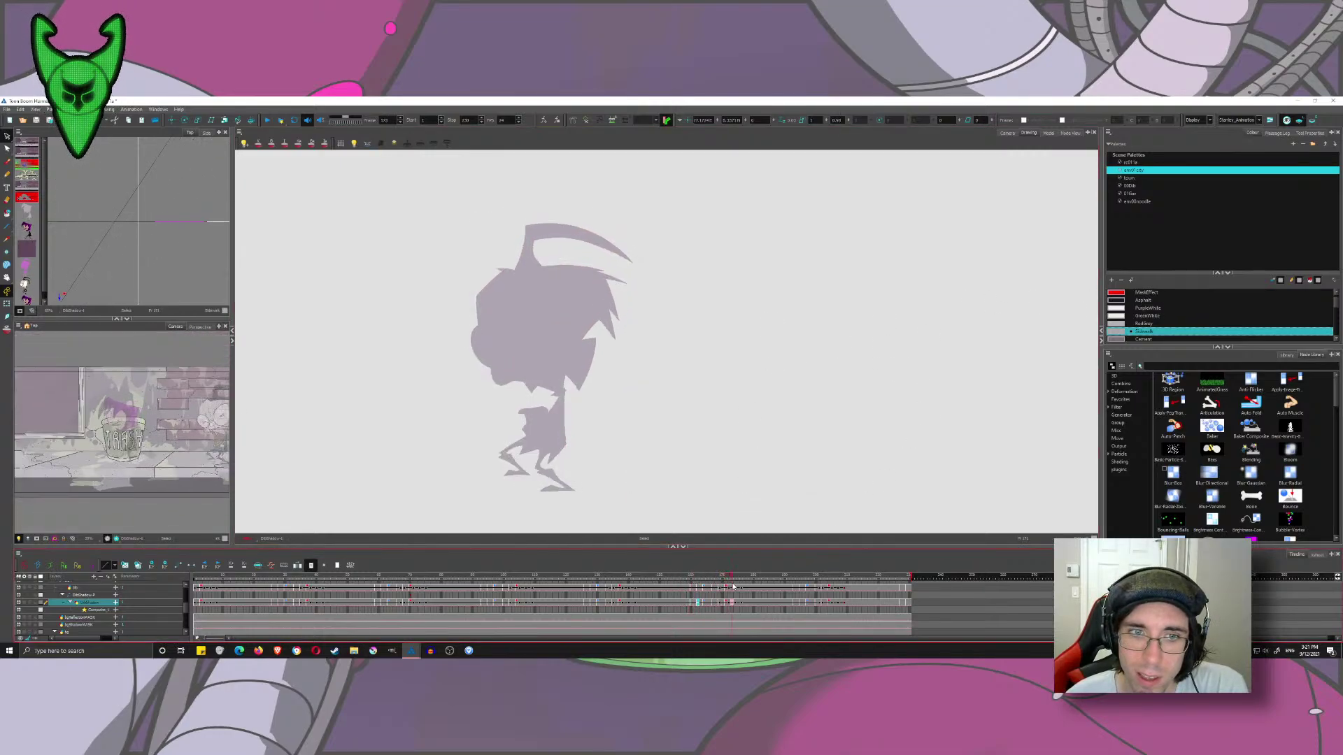
left_click_drag(781, 586, 897, 559)
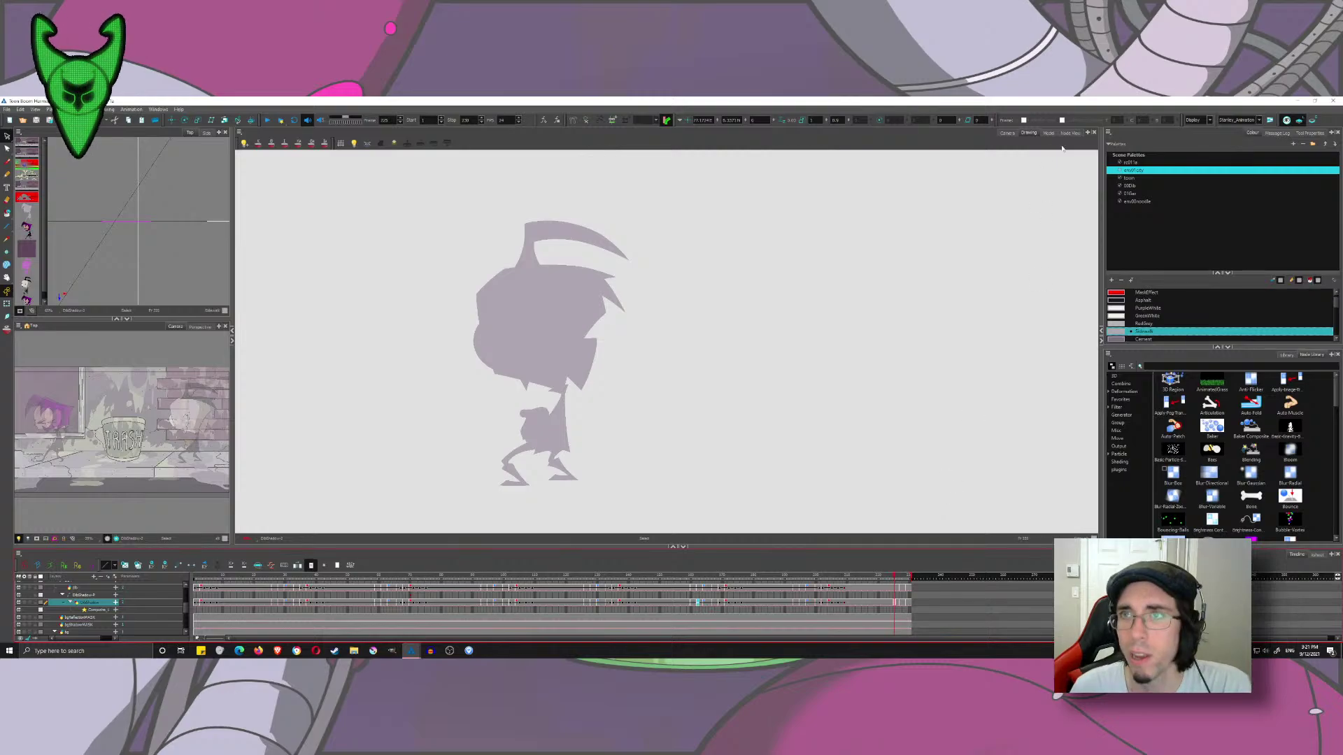
- Copy the two effect nodes below the purple-haired character's shadow, insert them between the duplicated shadow drawing and its composite, and show the Camera view
left_click(1070, 133)
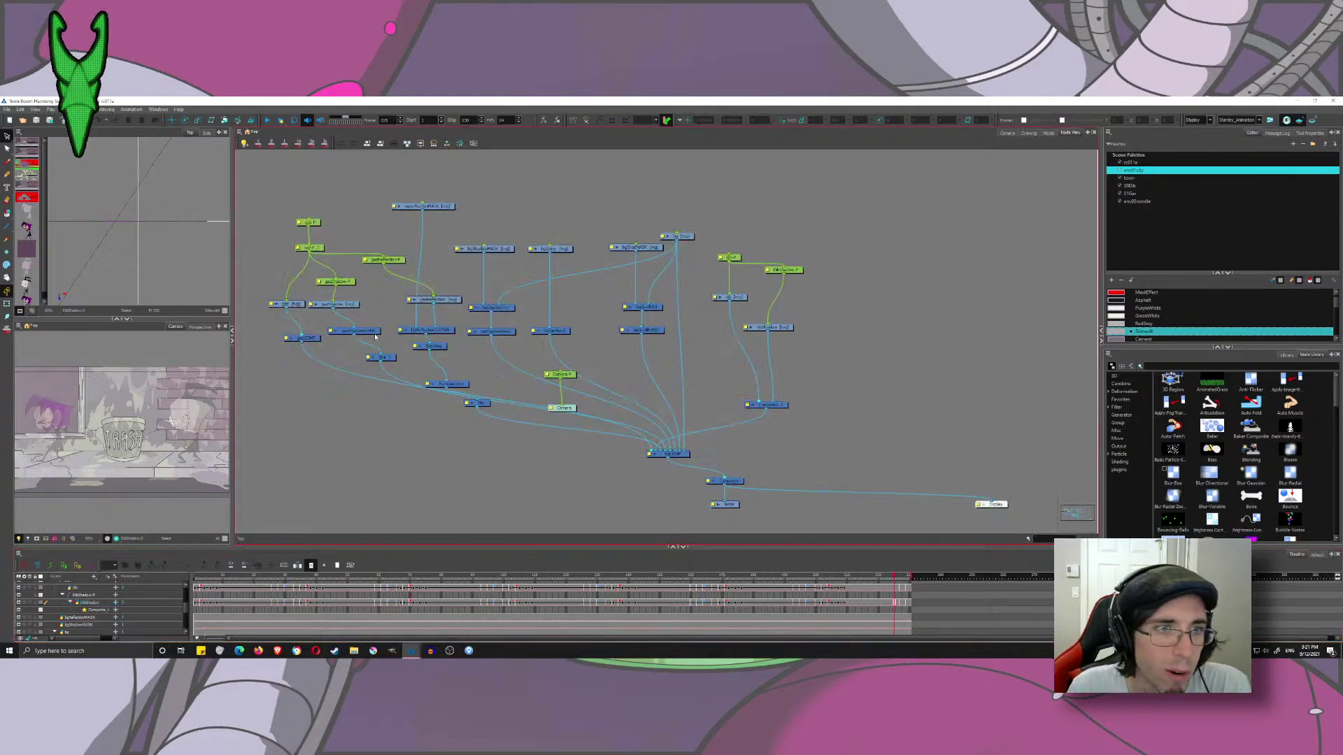
left_click_drag(384, 381, 356, 324)
key("ctrl+c")
key("ctrl+v")
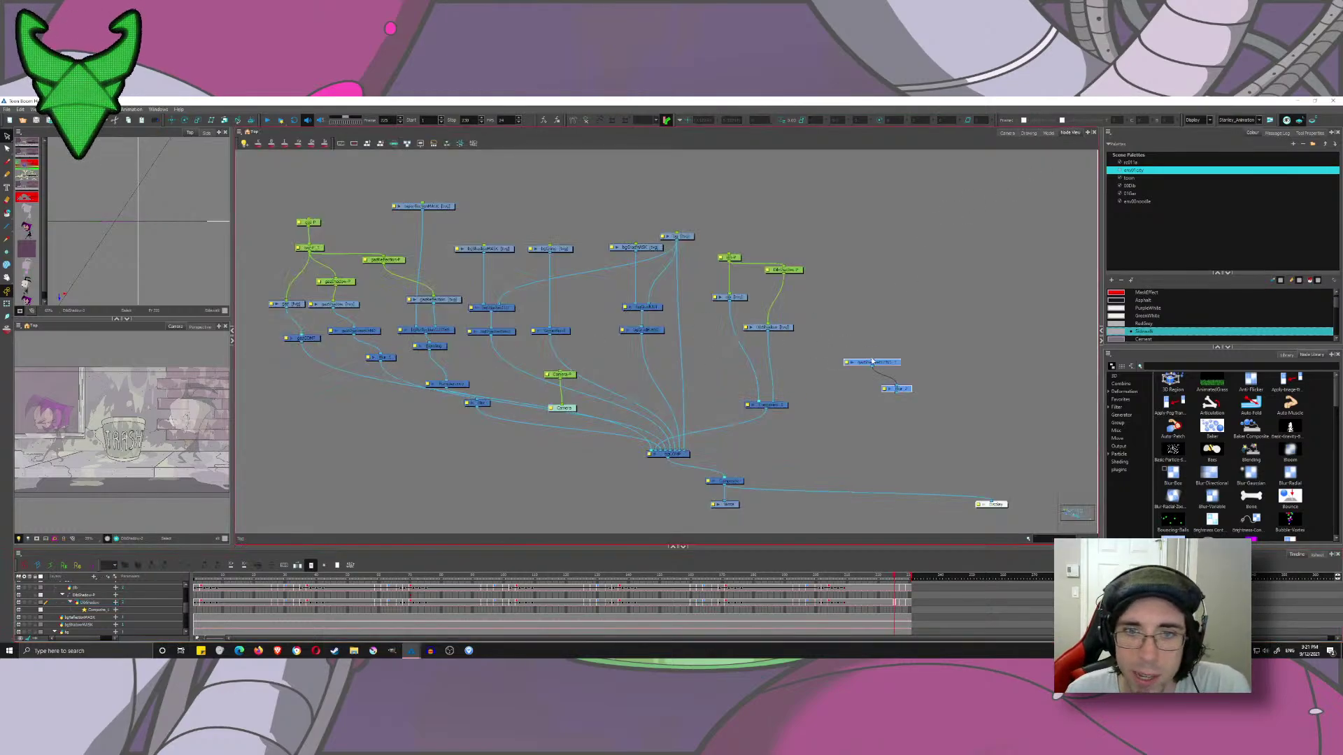
left_click(911, 401)
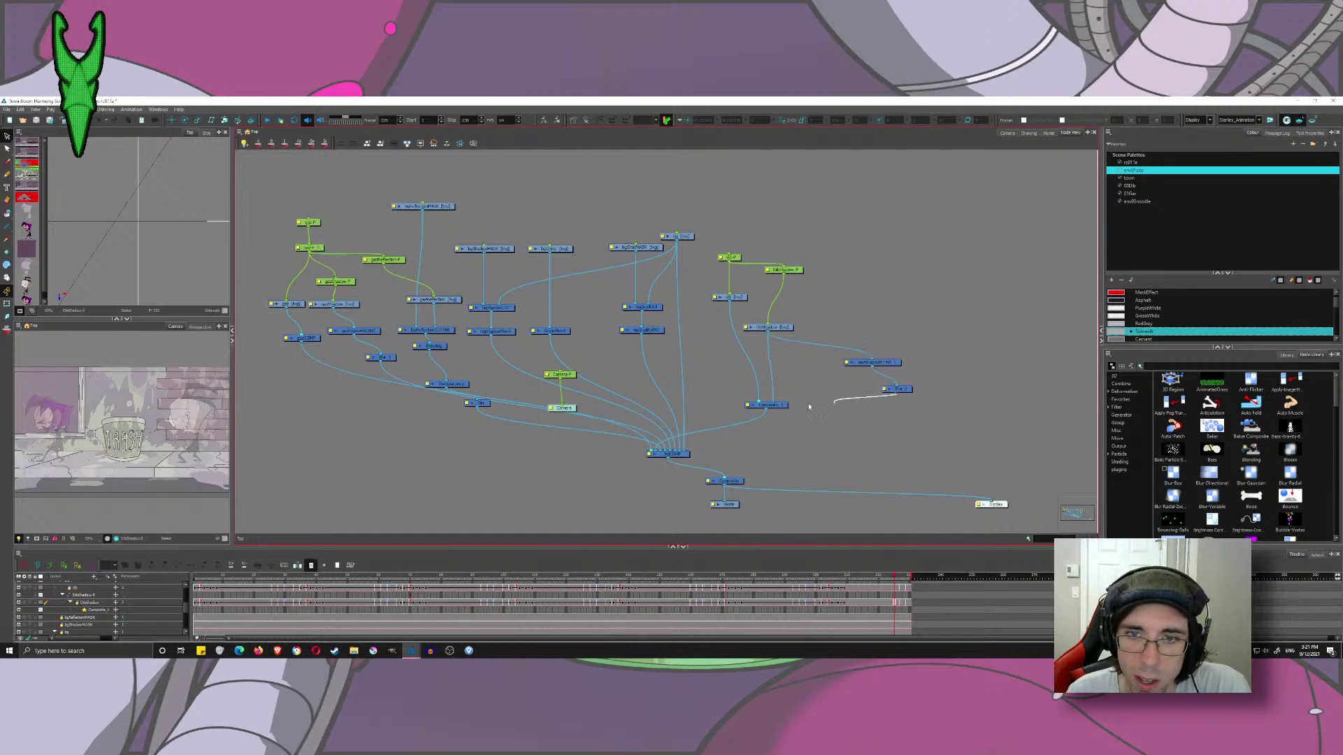
left_click_drag(809, 407, 770, 404)
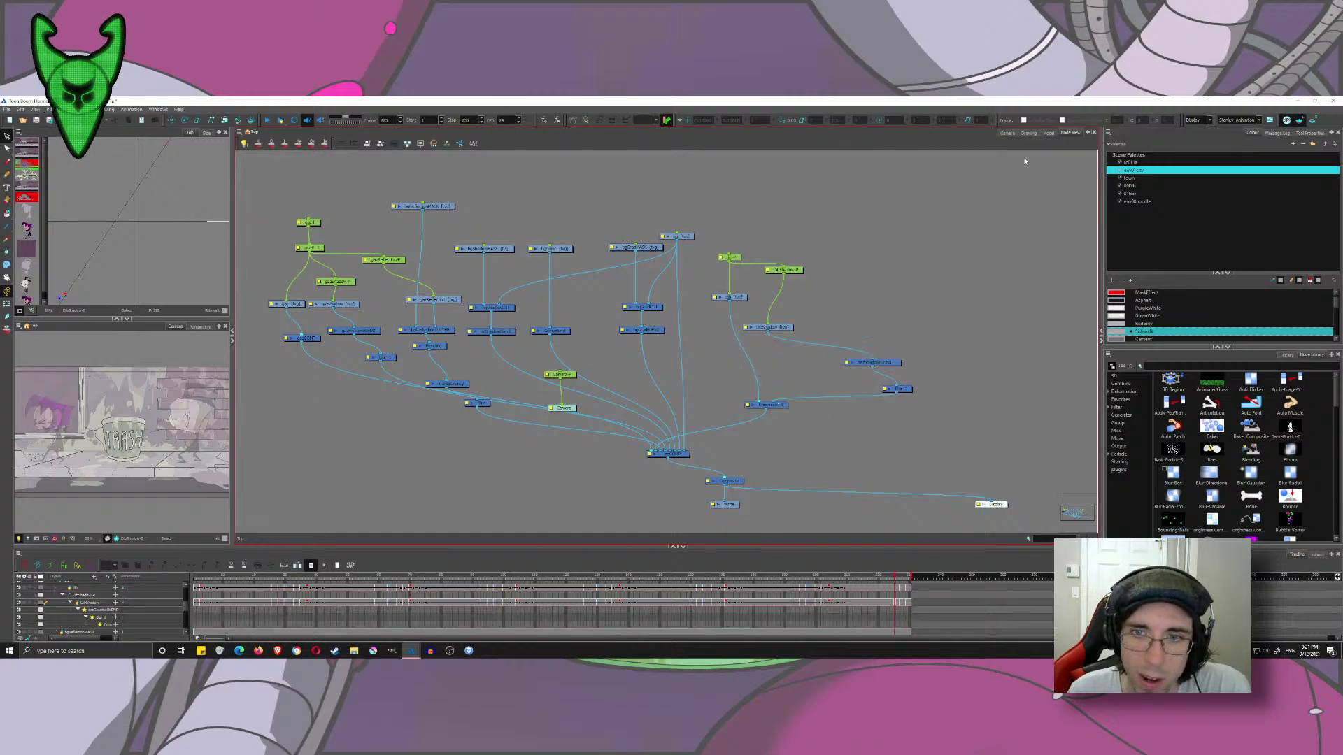
left_click(1009, 133)
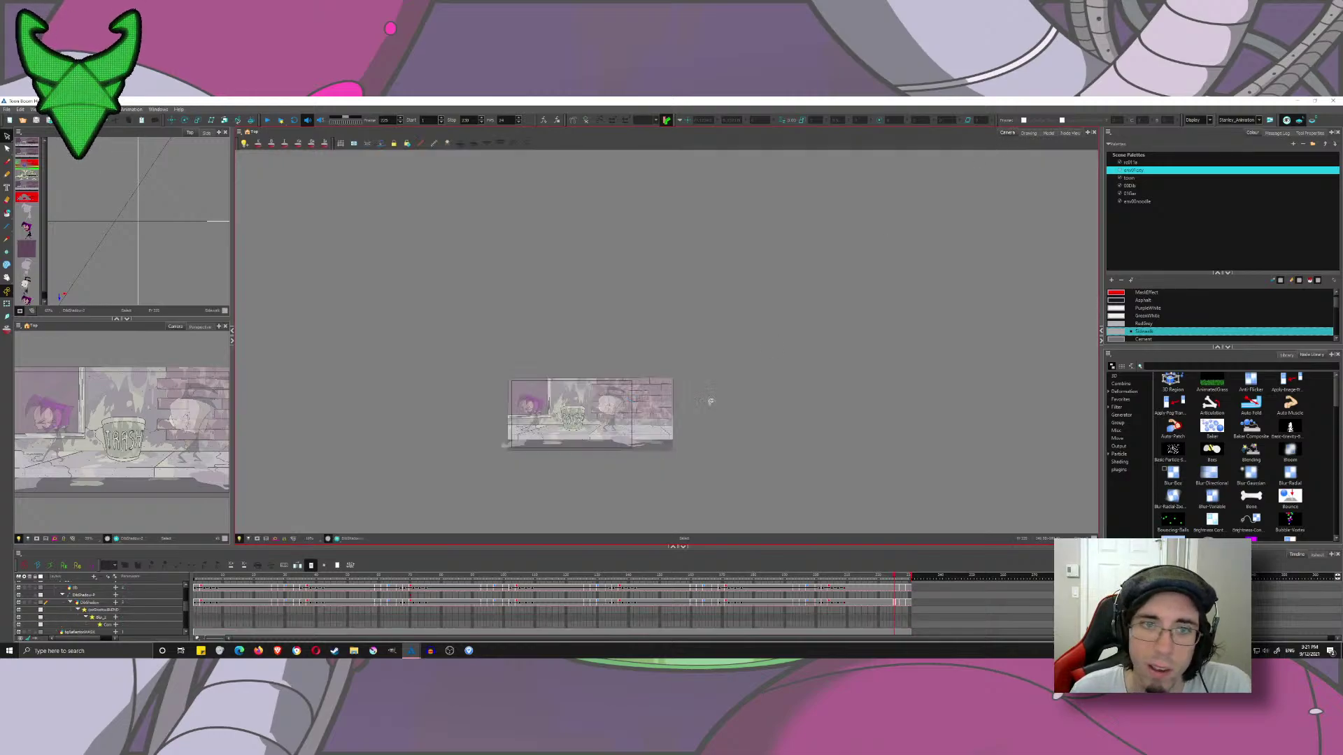
- Render the frame to check the black-haired character's shadow, and reconnect the shadow's last effect node from the character's composite directly to the main composite
left_click(337, 539)
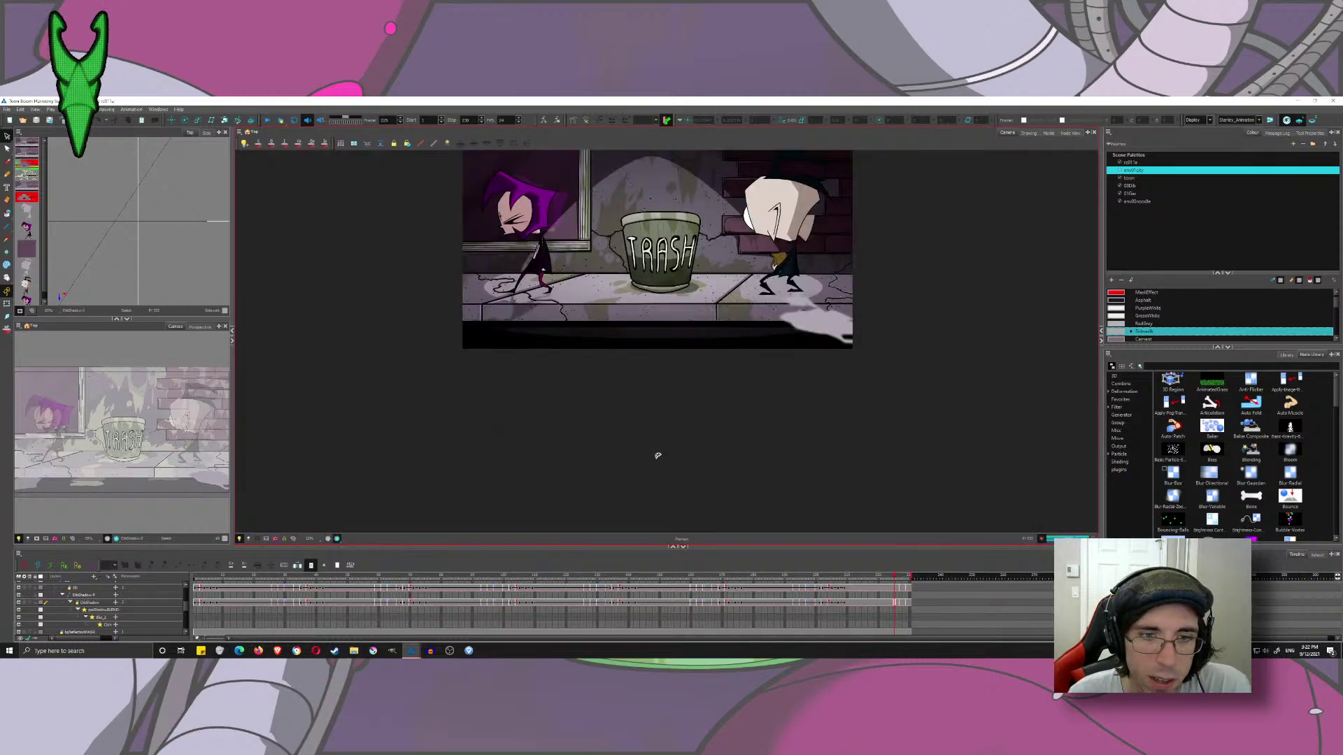
left_click(1070, 133)
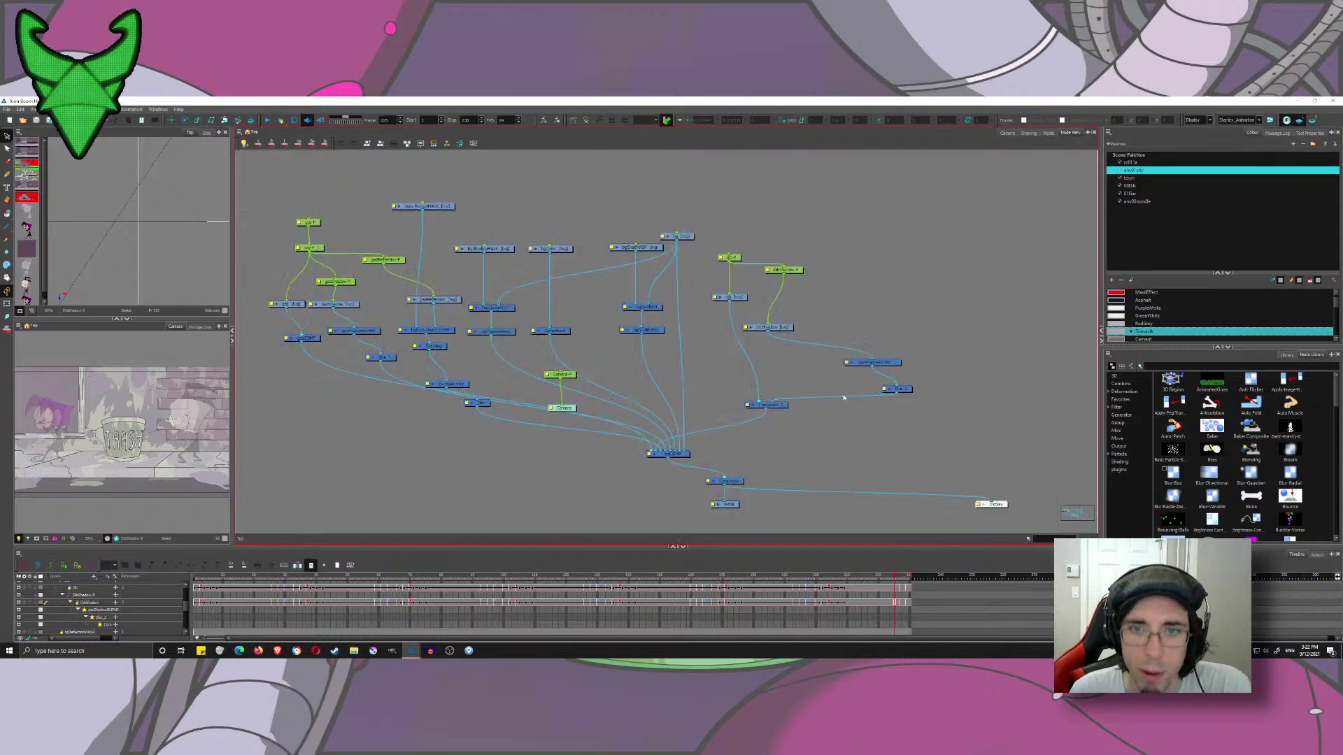
left_click_drag(822, 401, 673, 453)
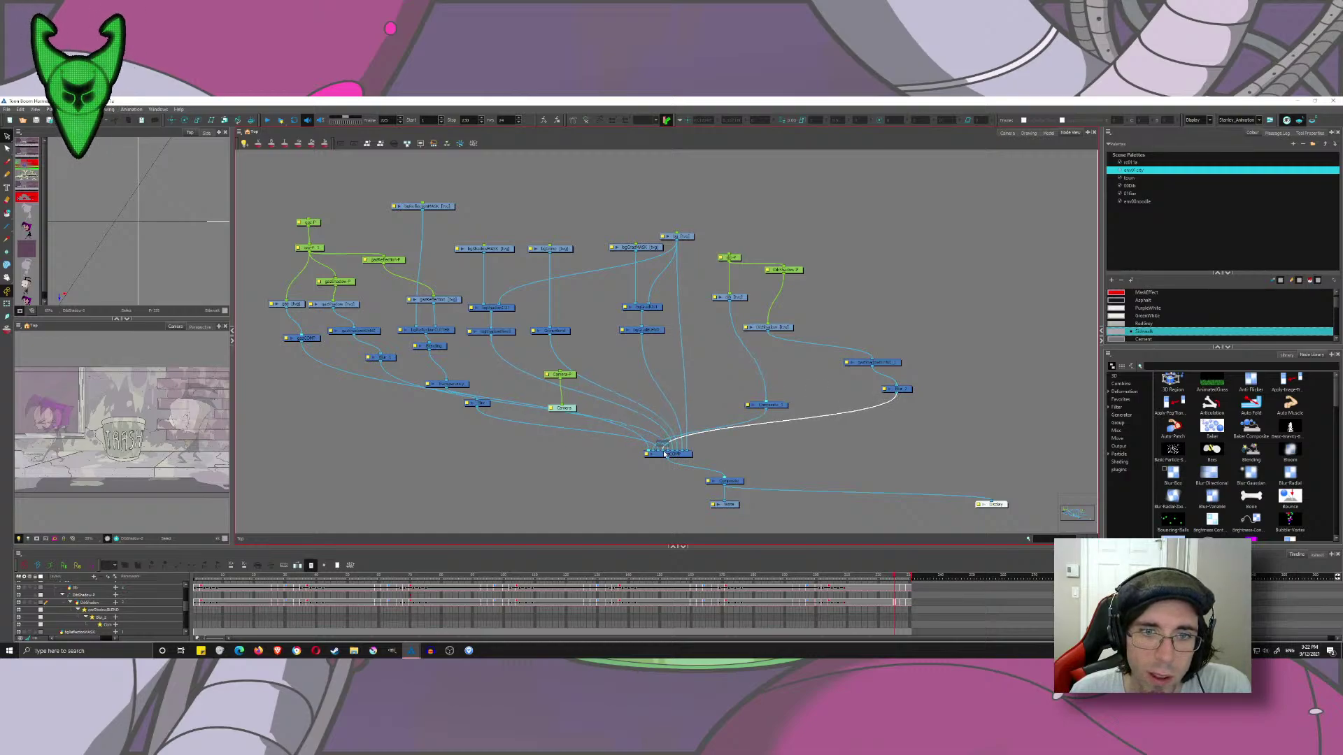
- Preview several frames of the rendered Camera view to examine the black-haired character's shadow, and return to the unrendered view
left_click(1007, 133)
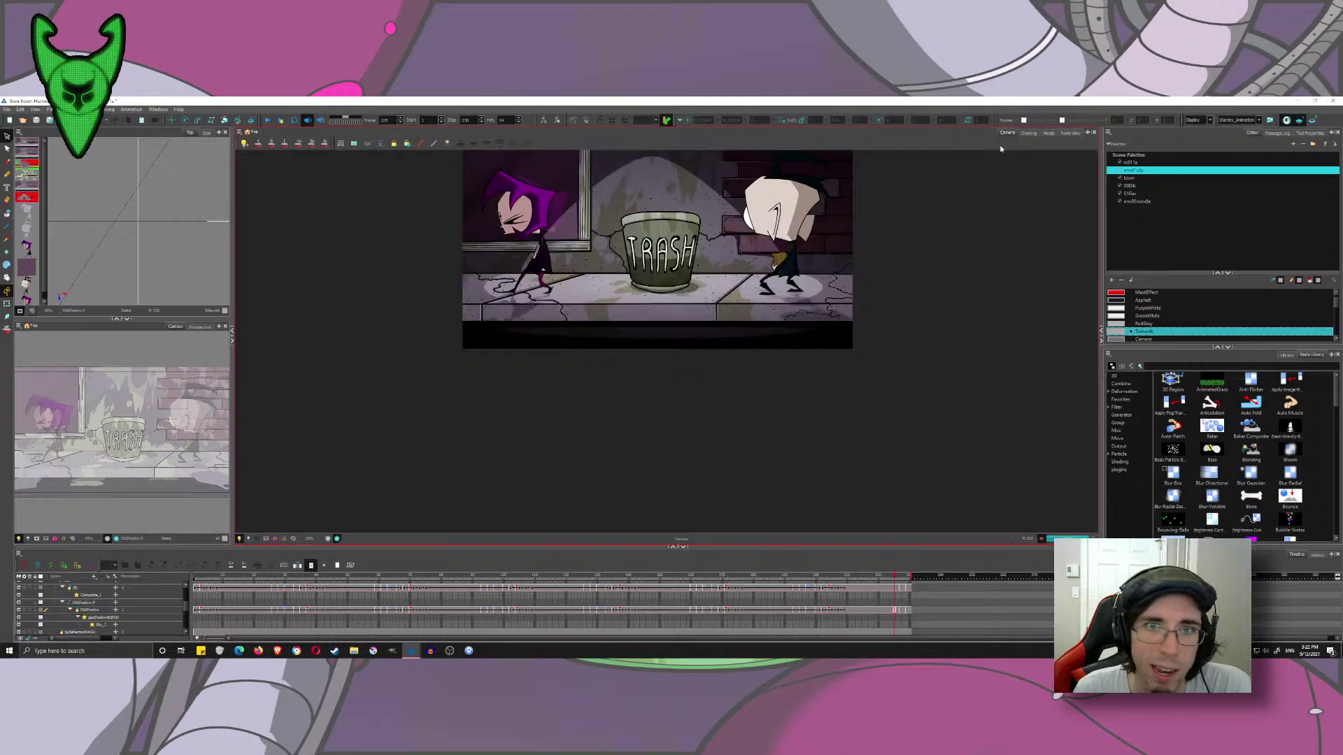
left_click_drag(896, 242, 792, 402)
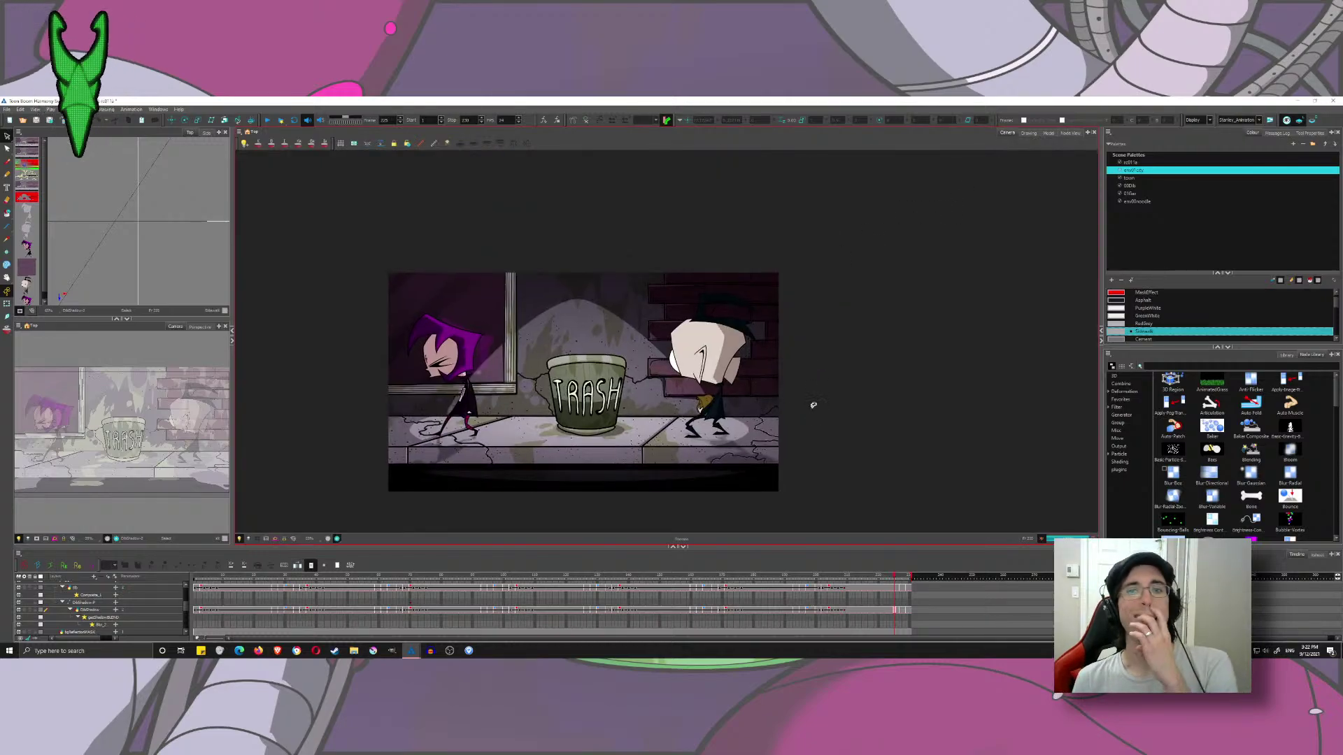
left_click(812, 578)
left_click(866, 578)
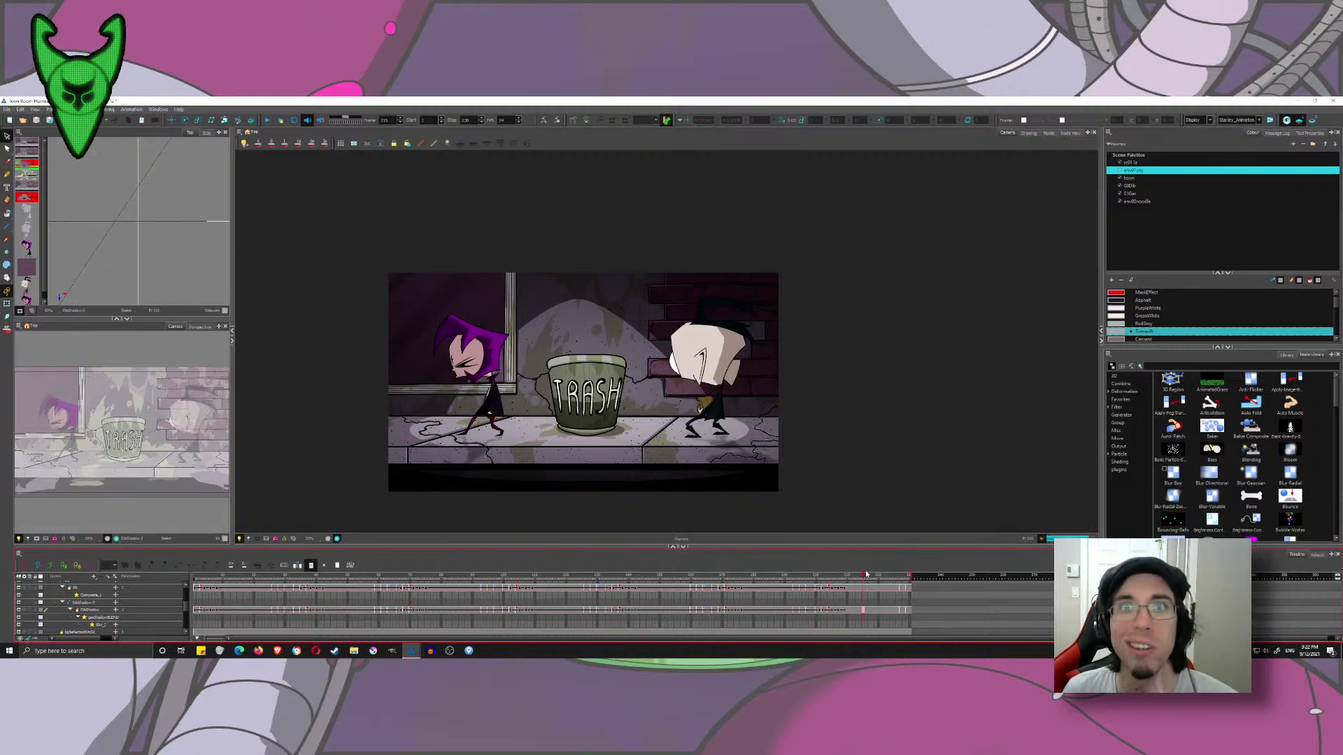
left_click(760, 579)
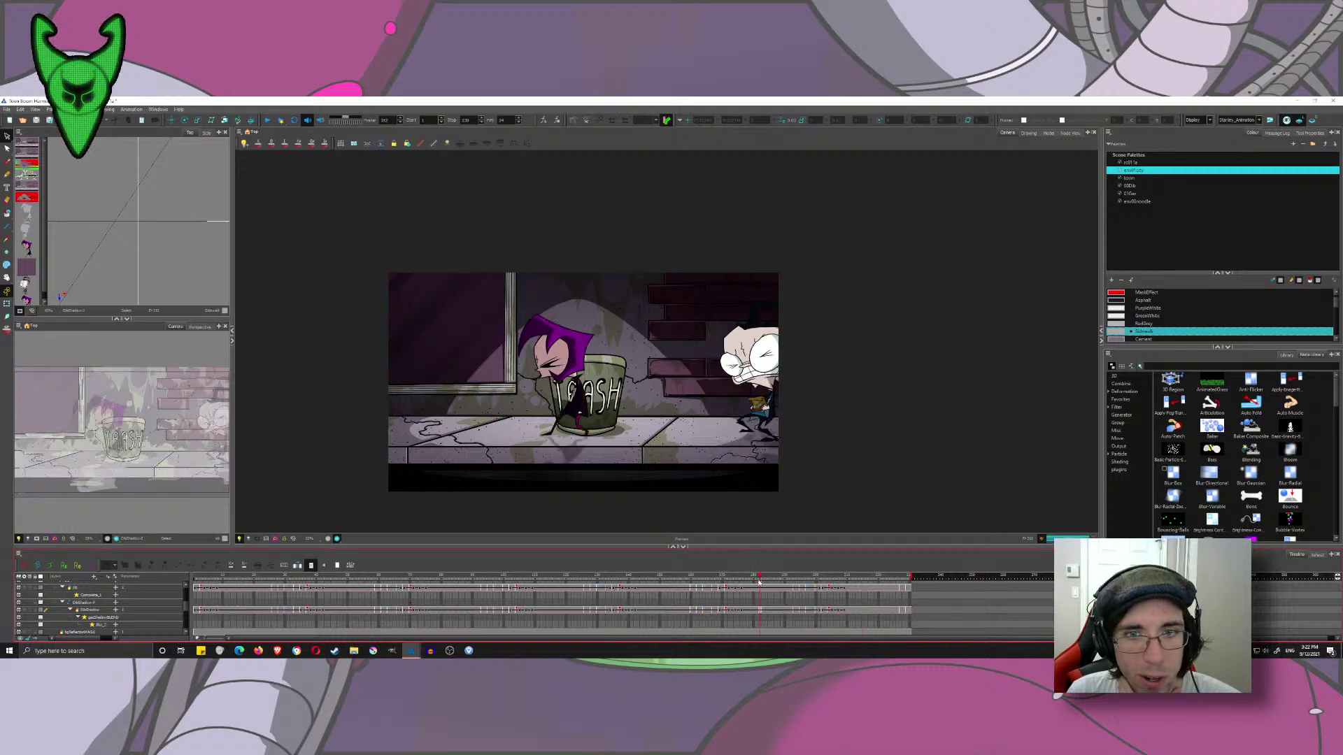
left_click(328, 540)
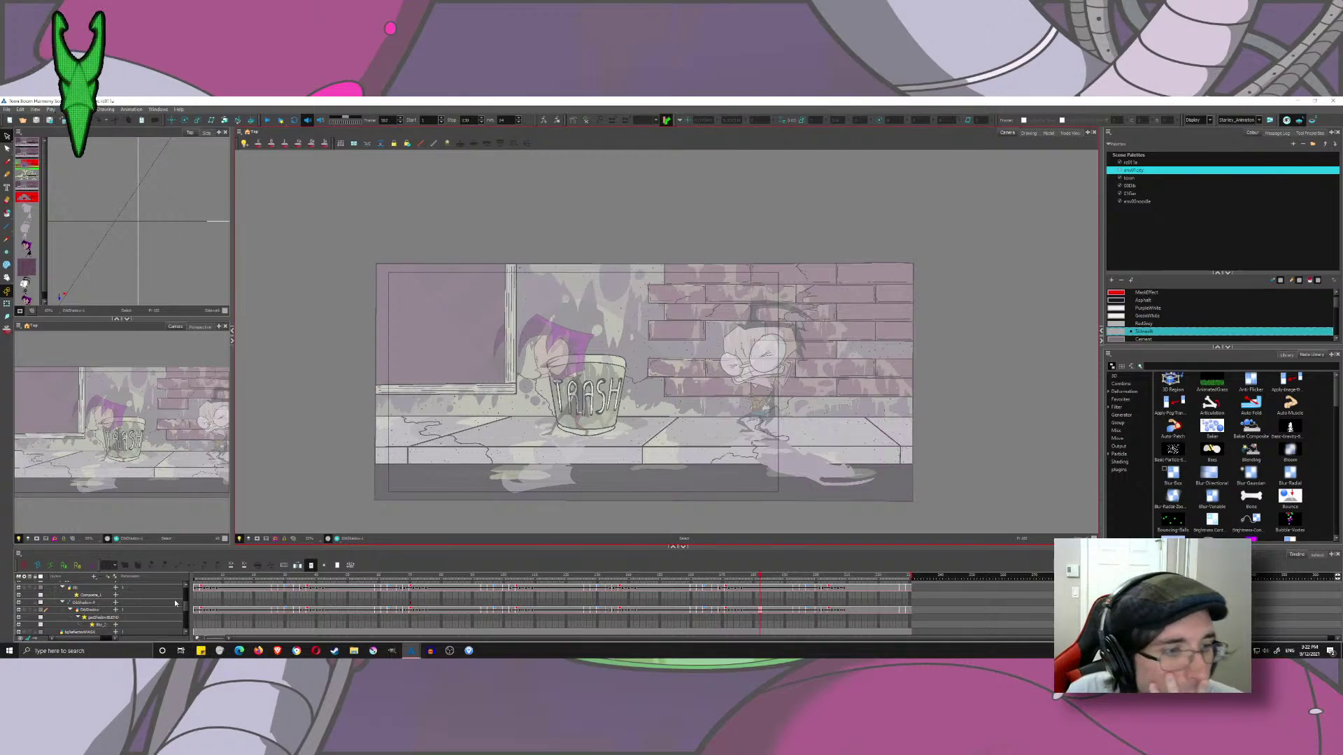
- Scale the purple-haired character's parent peg down slightly together with its shadow, and scrub to the scene's last frame to check it
left_click(71, 599)
left_click(78, 592)
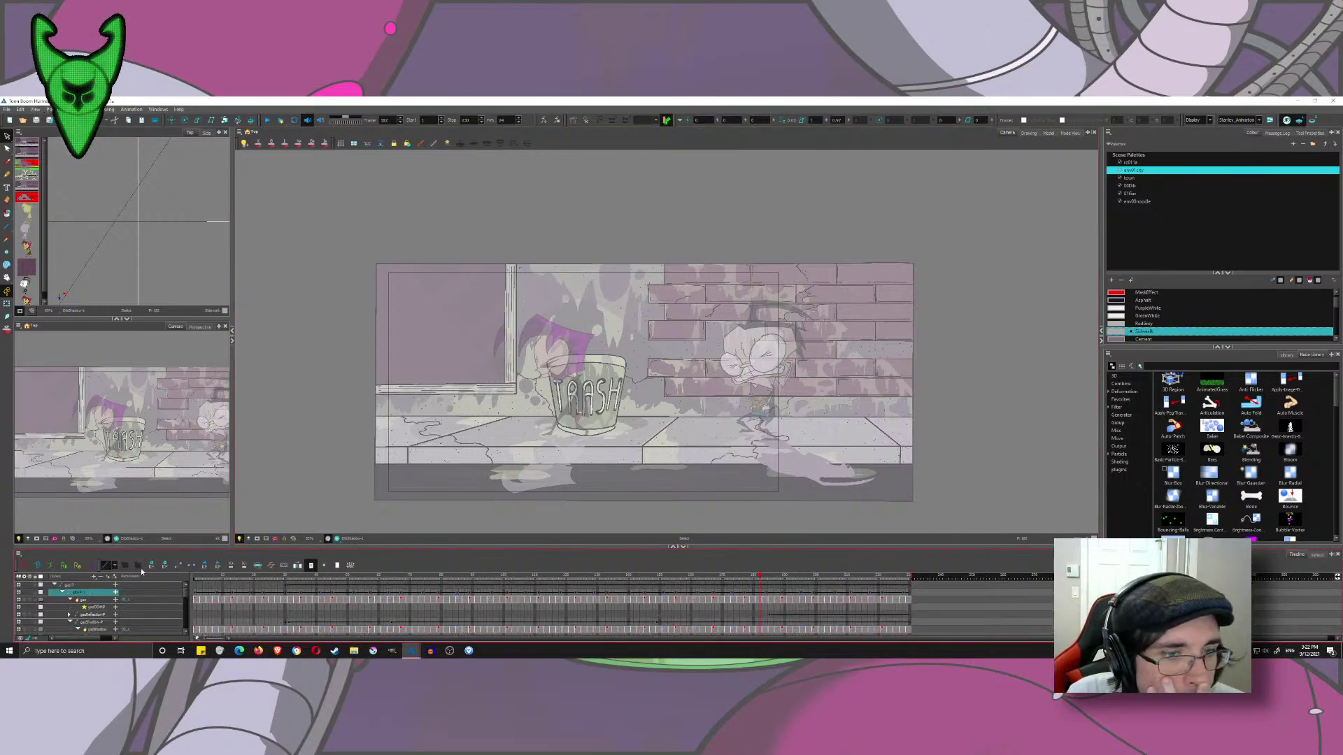
left_click(263, 580)
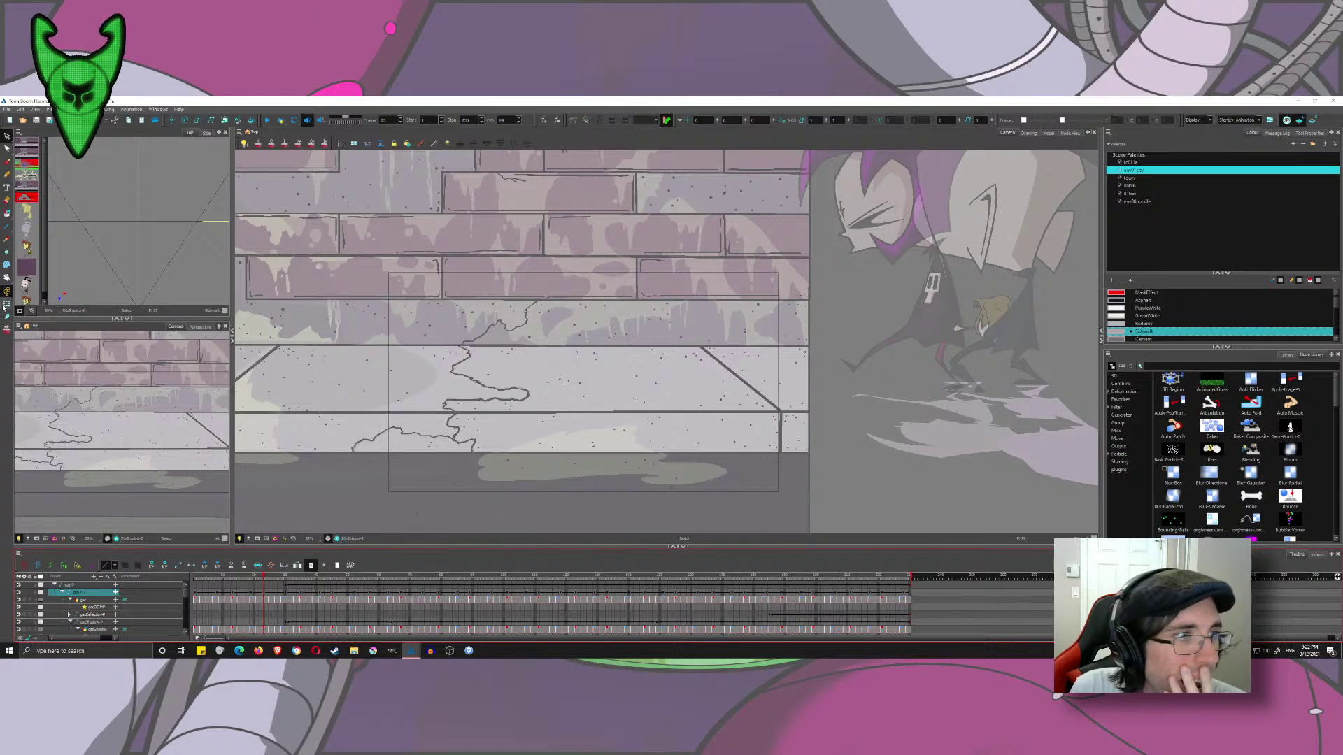
left_click(198, 119)
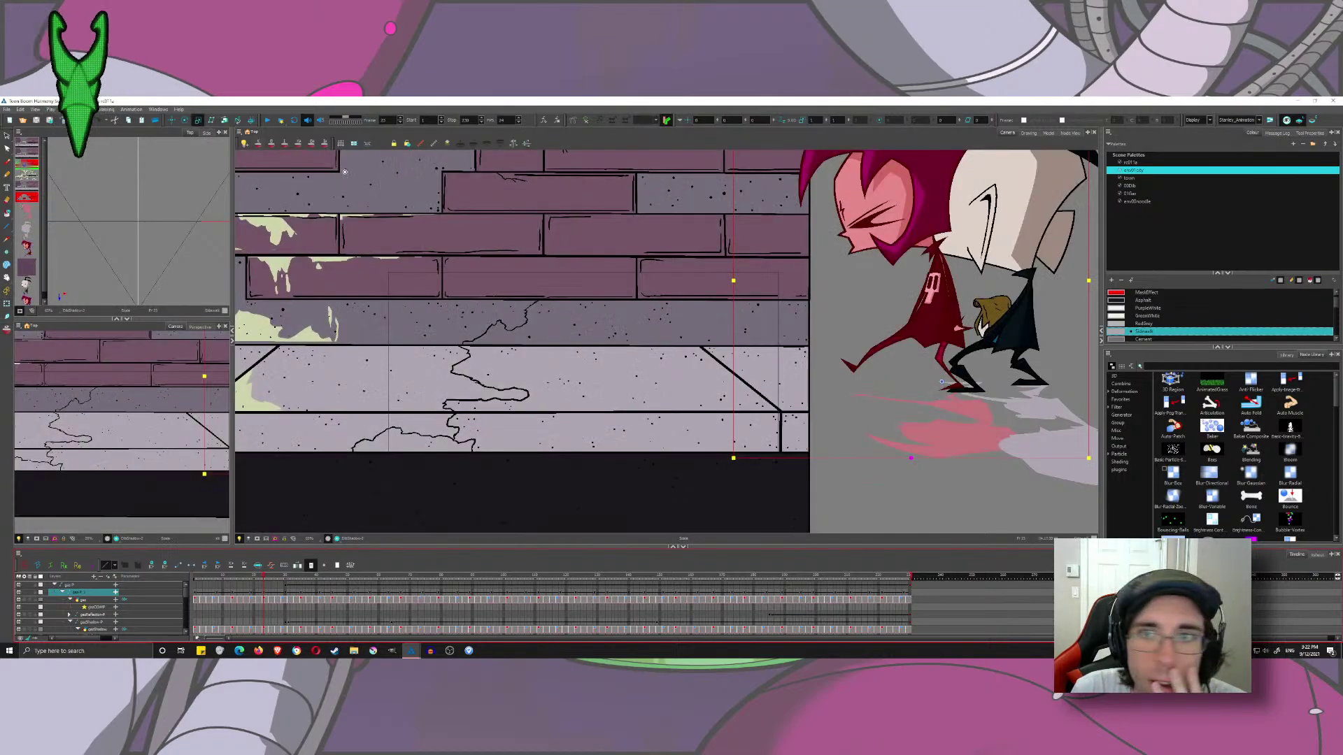
left_click_drag(868, 202, 871, 208)
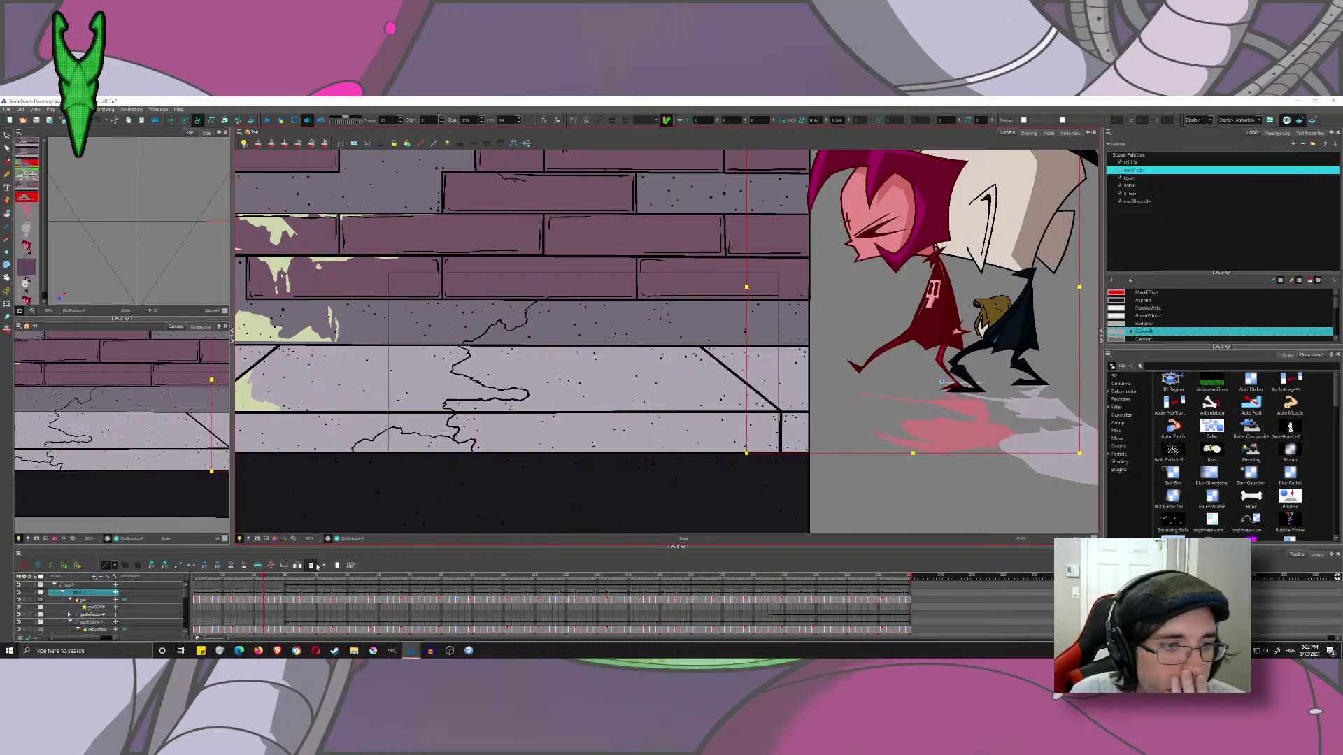
left_click_drag(317, 576, 935, 613)
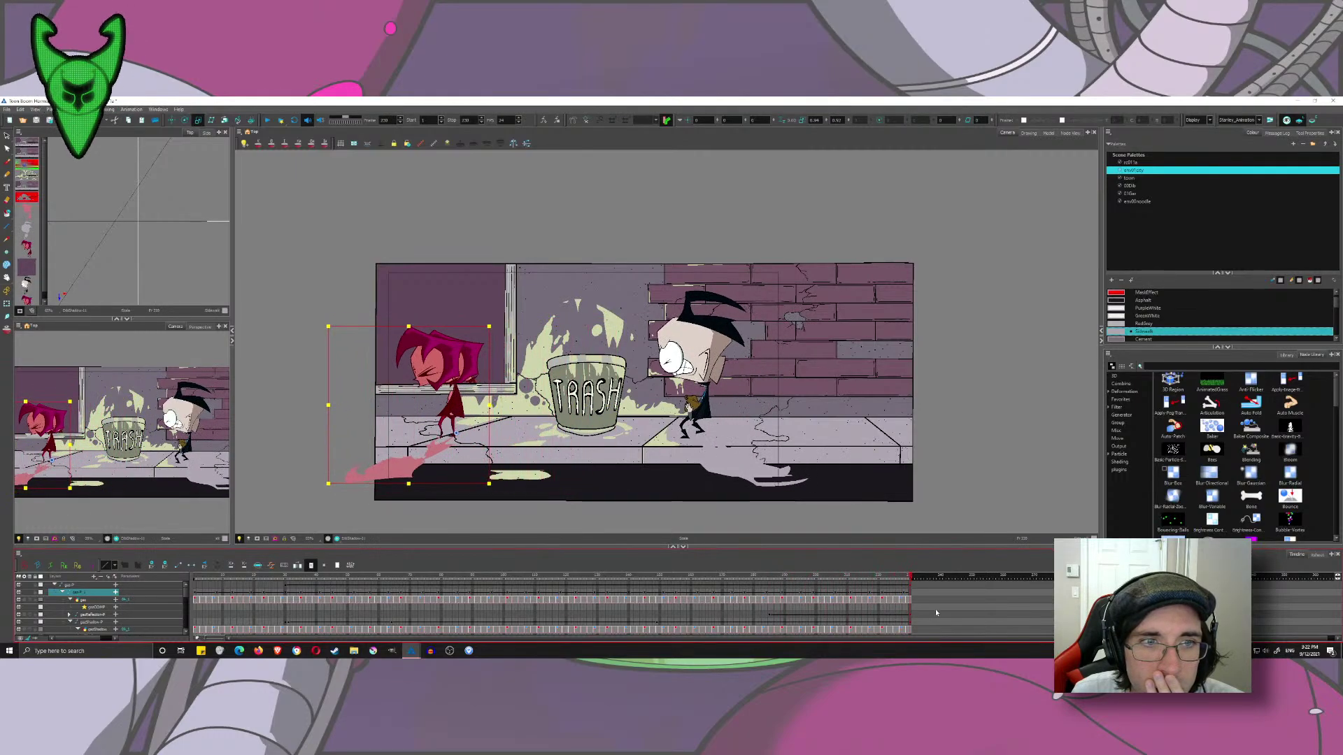
left_click(8, 137)
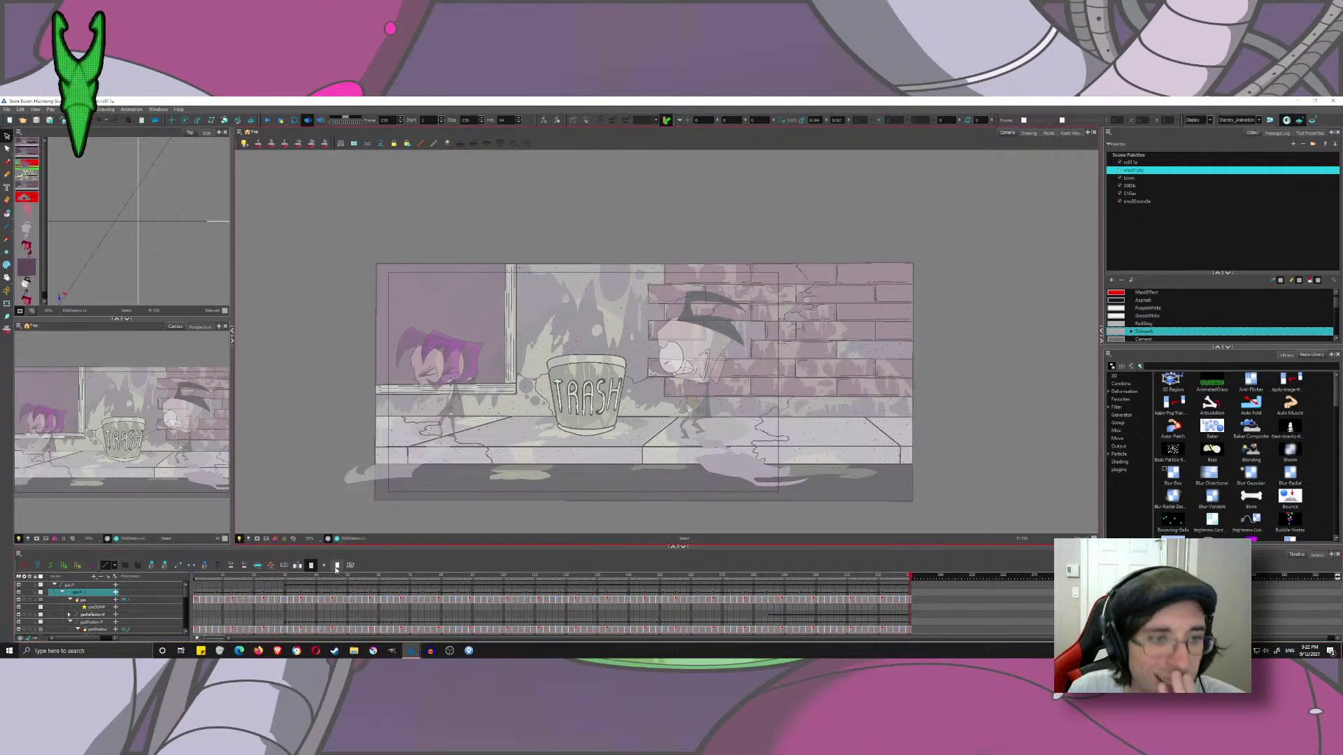
- Render the last frame to examine both characters and their shadows, and return to the unrendered Camera view
left_click(336, 538)
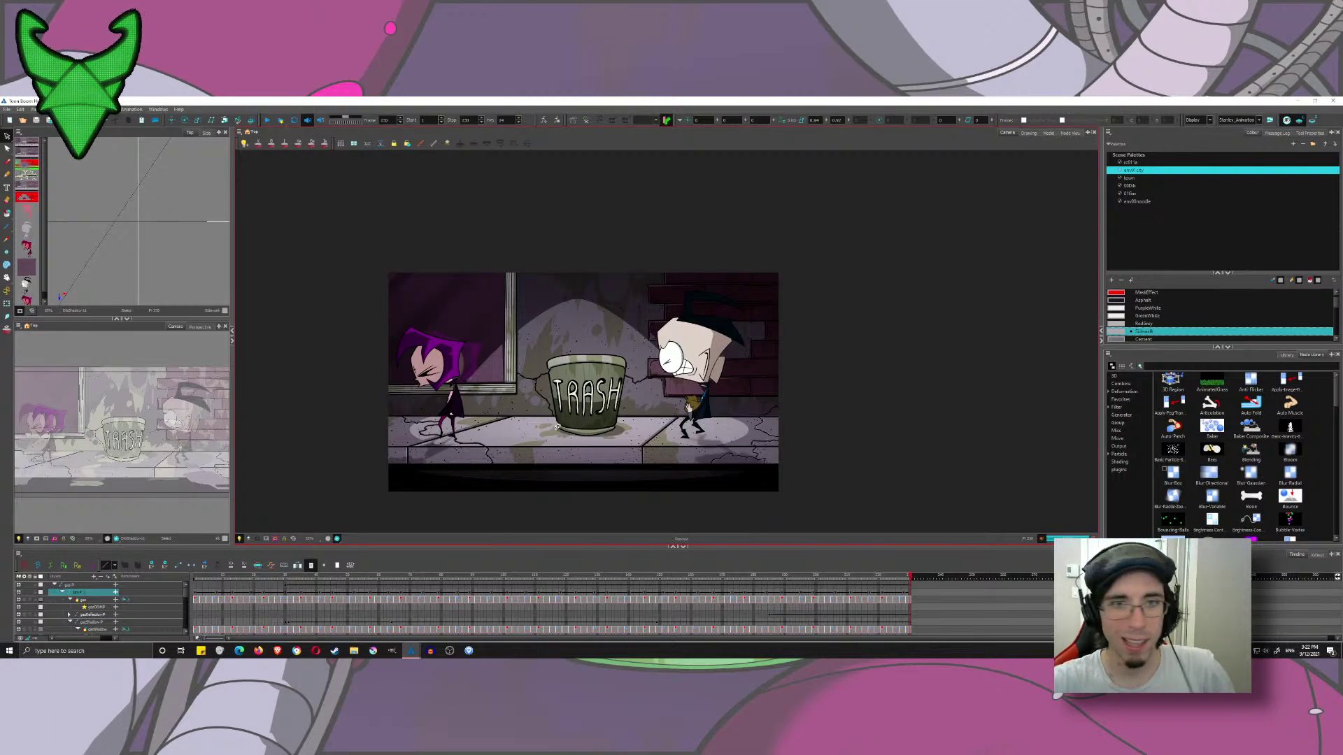
left_click(328, 540)
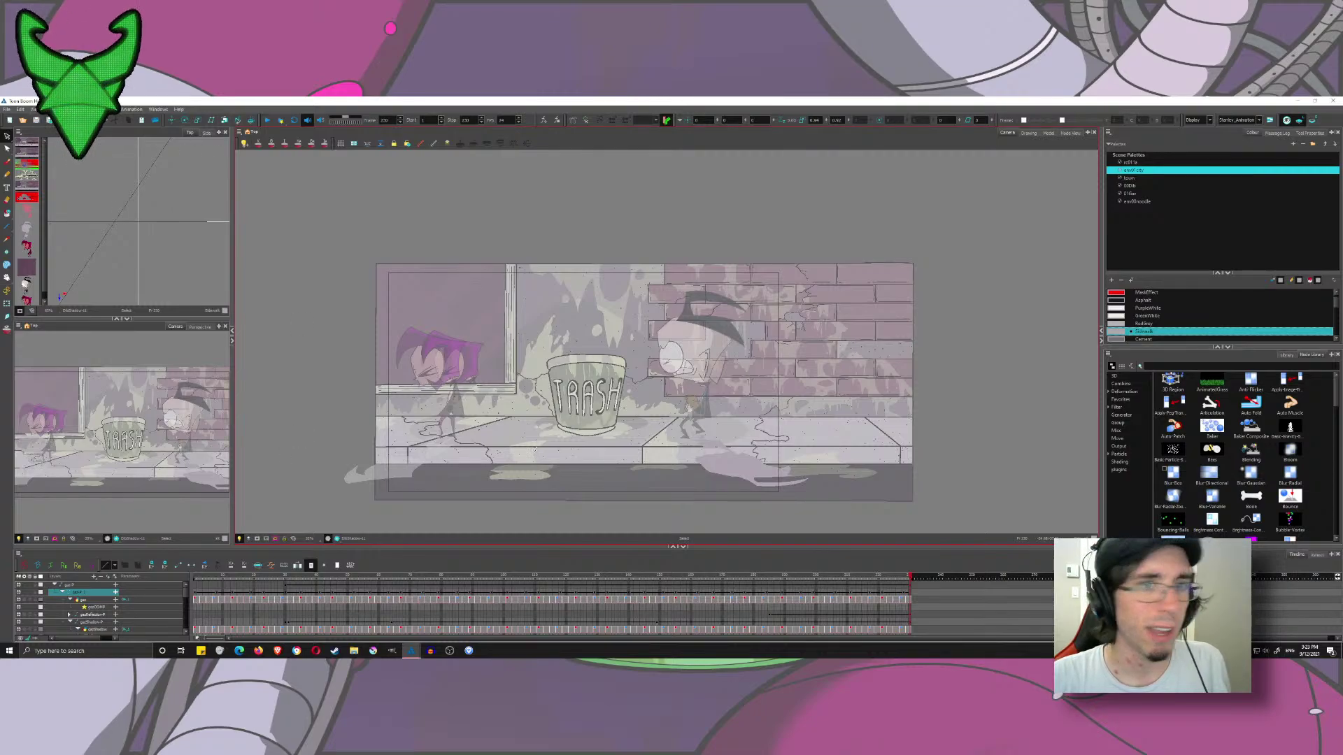
mouse_move(812, 245)
left_mouse_down()
mouse_move(860, 245)
mouse_move(422, 503)
left_mouse_up()
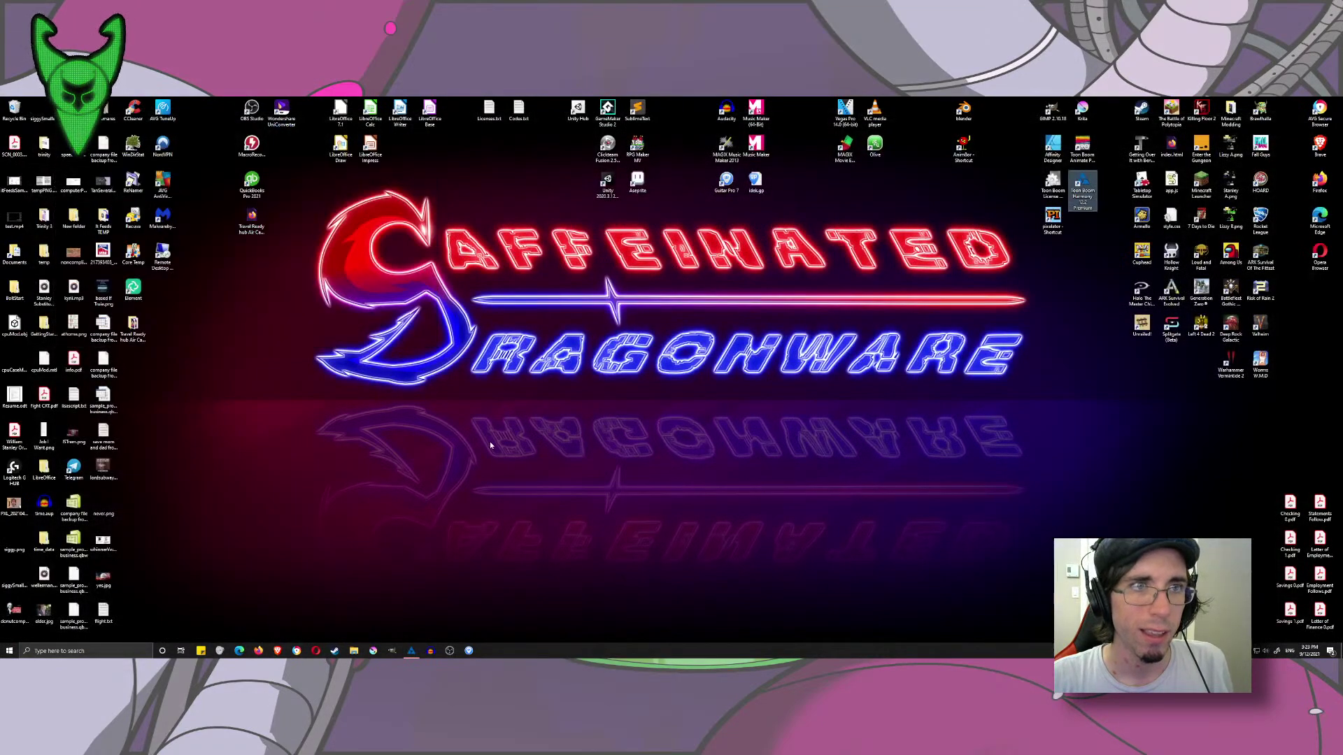